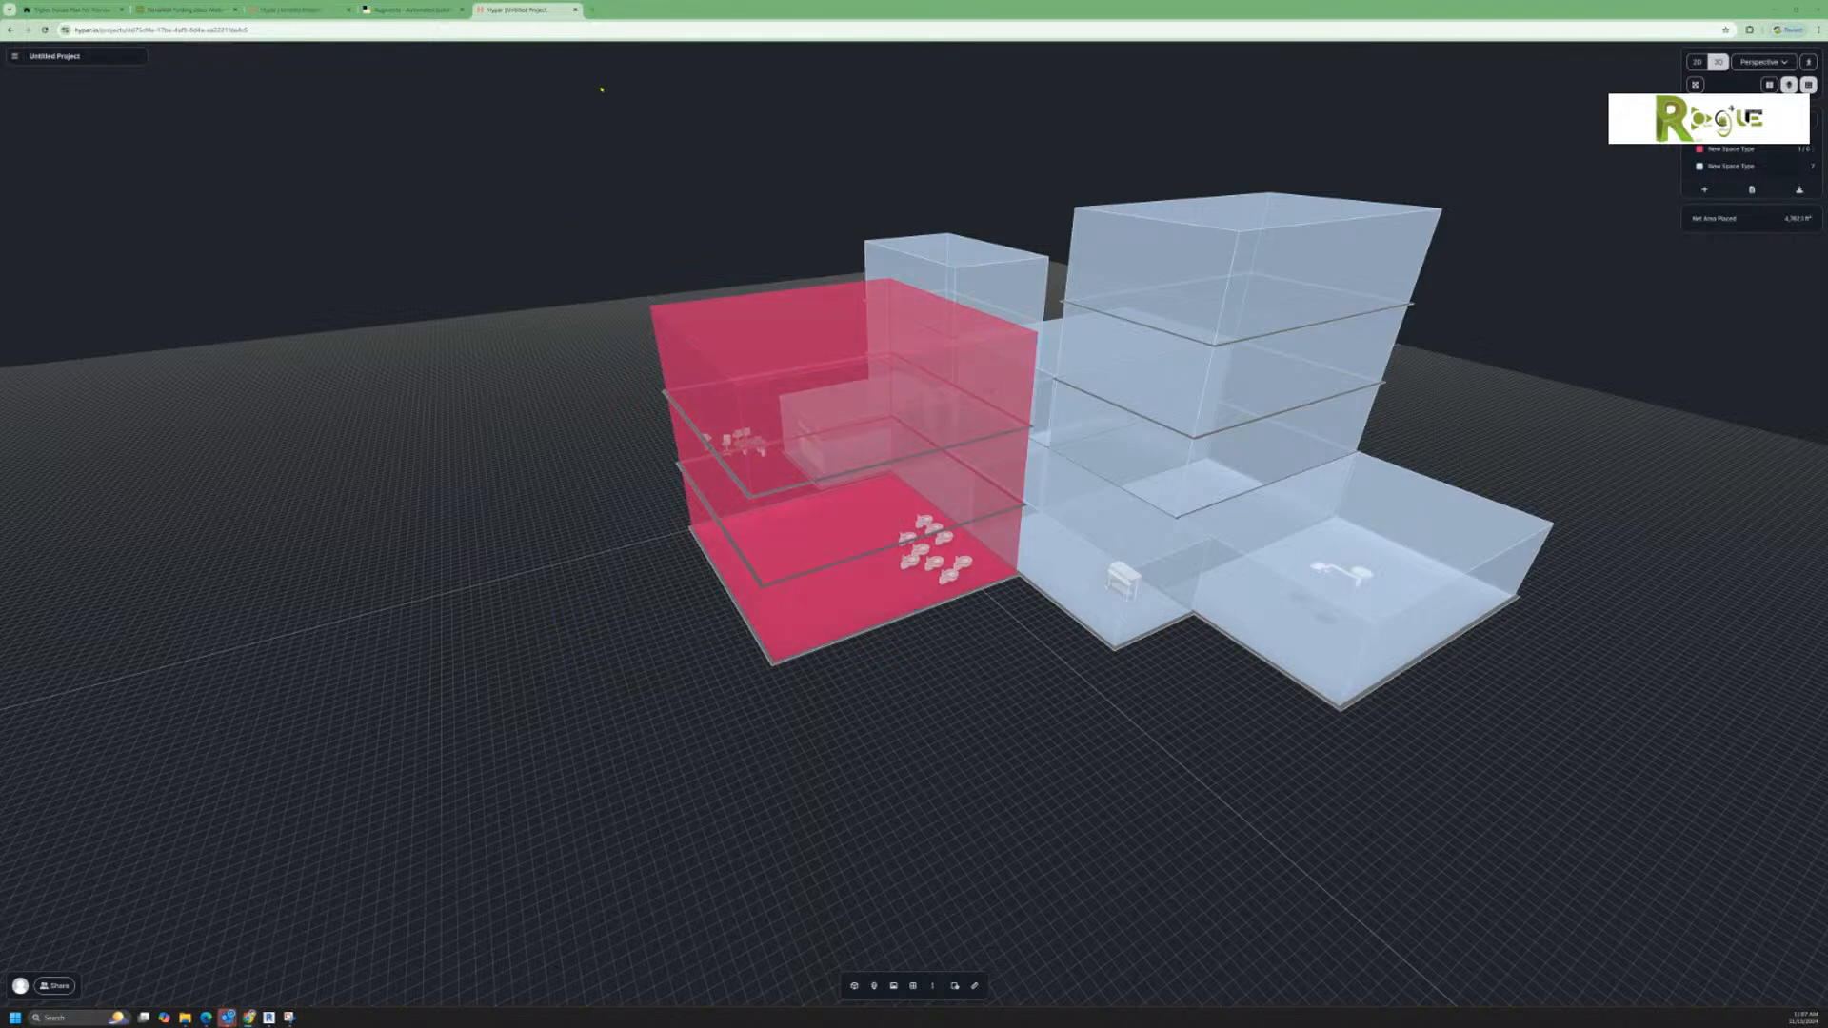
Step: Close both open tabs holding the untitled Hypar project
click(576, 12)
click(347, 12)
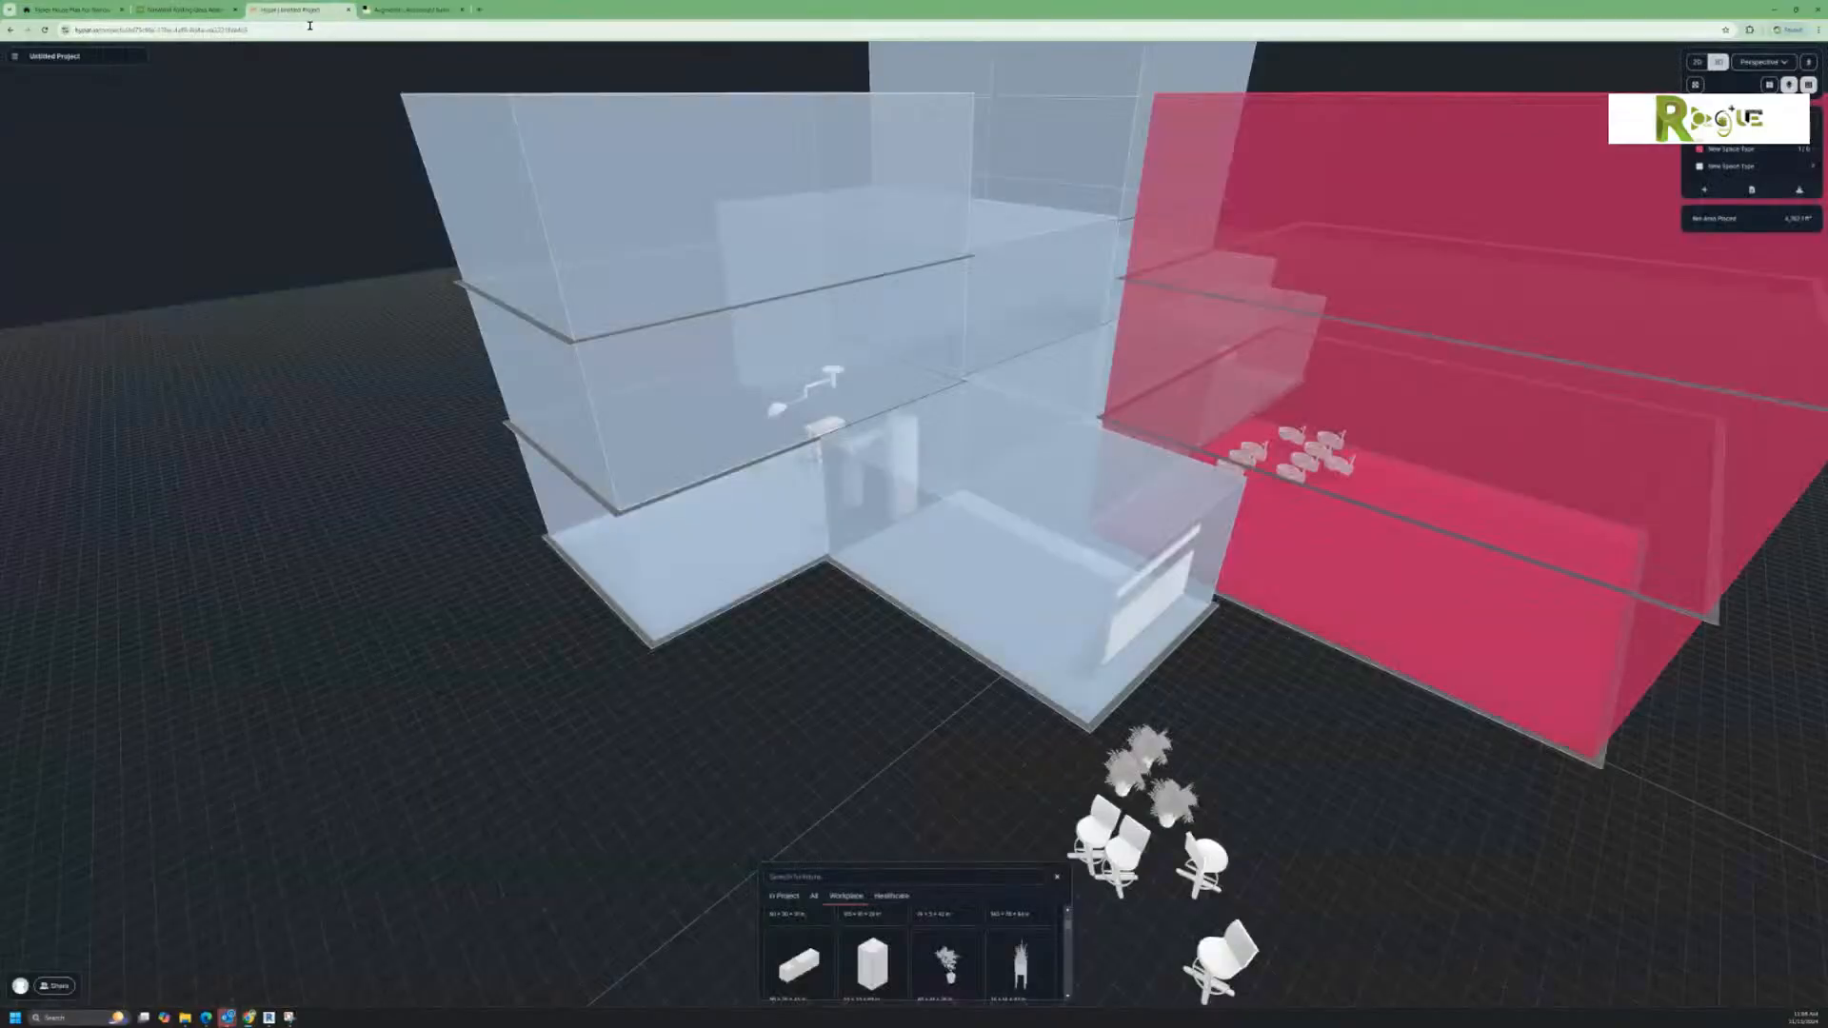
click(349, 11)
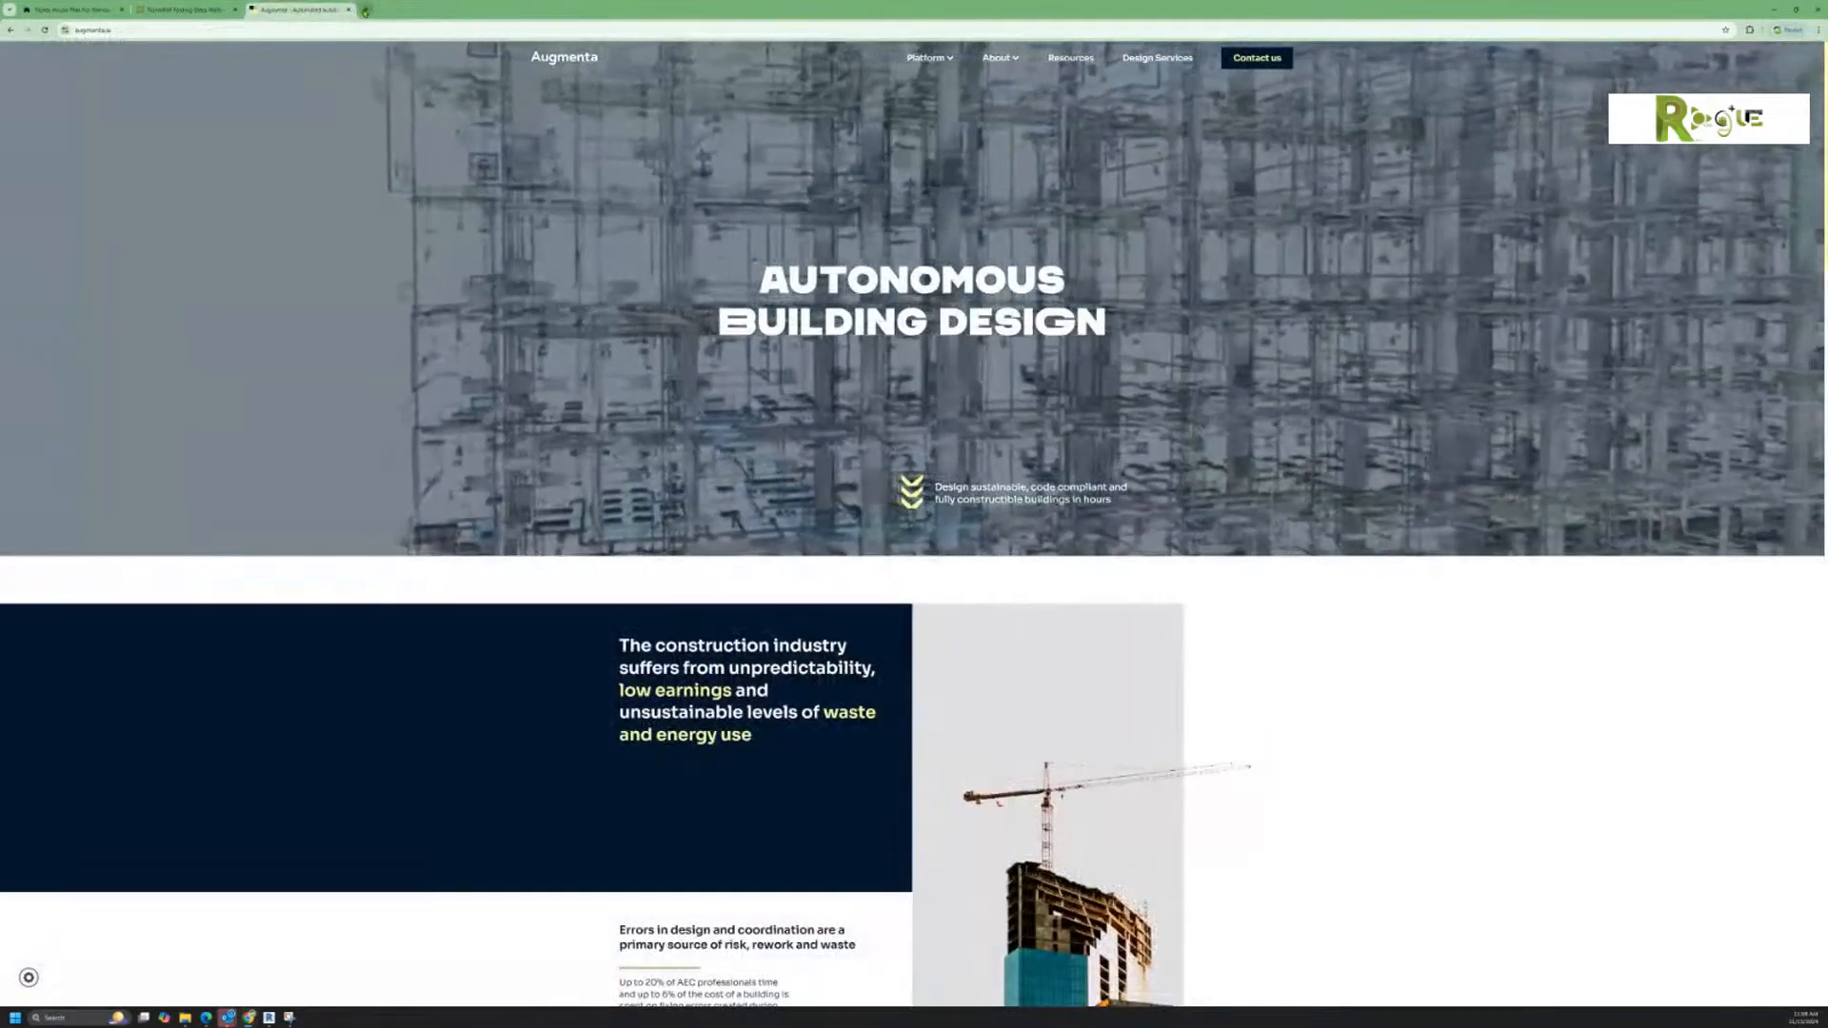
Step: Search Google for hypar in a new tab and open the Hypar site from the results
click(366, 10)
click(789, 195)
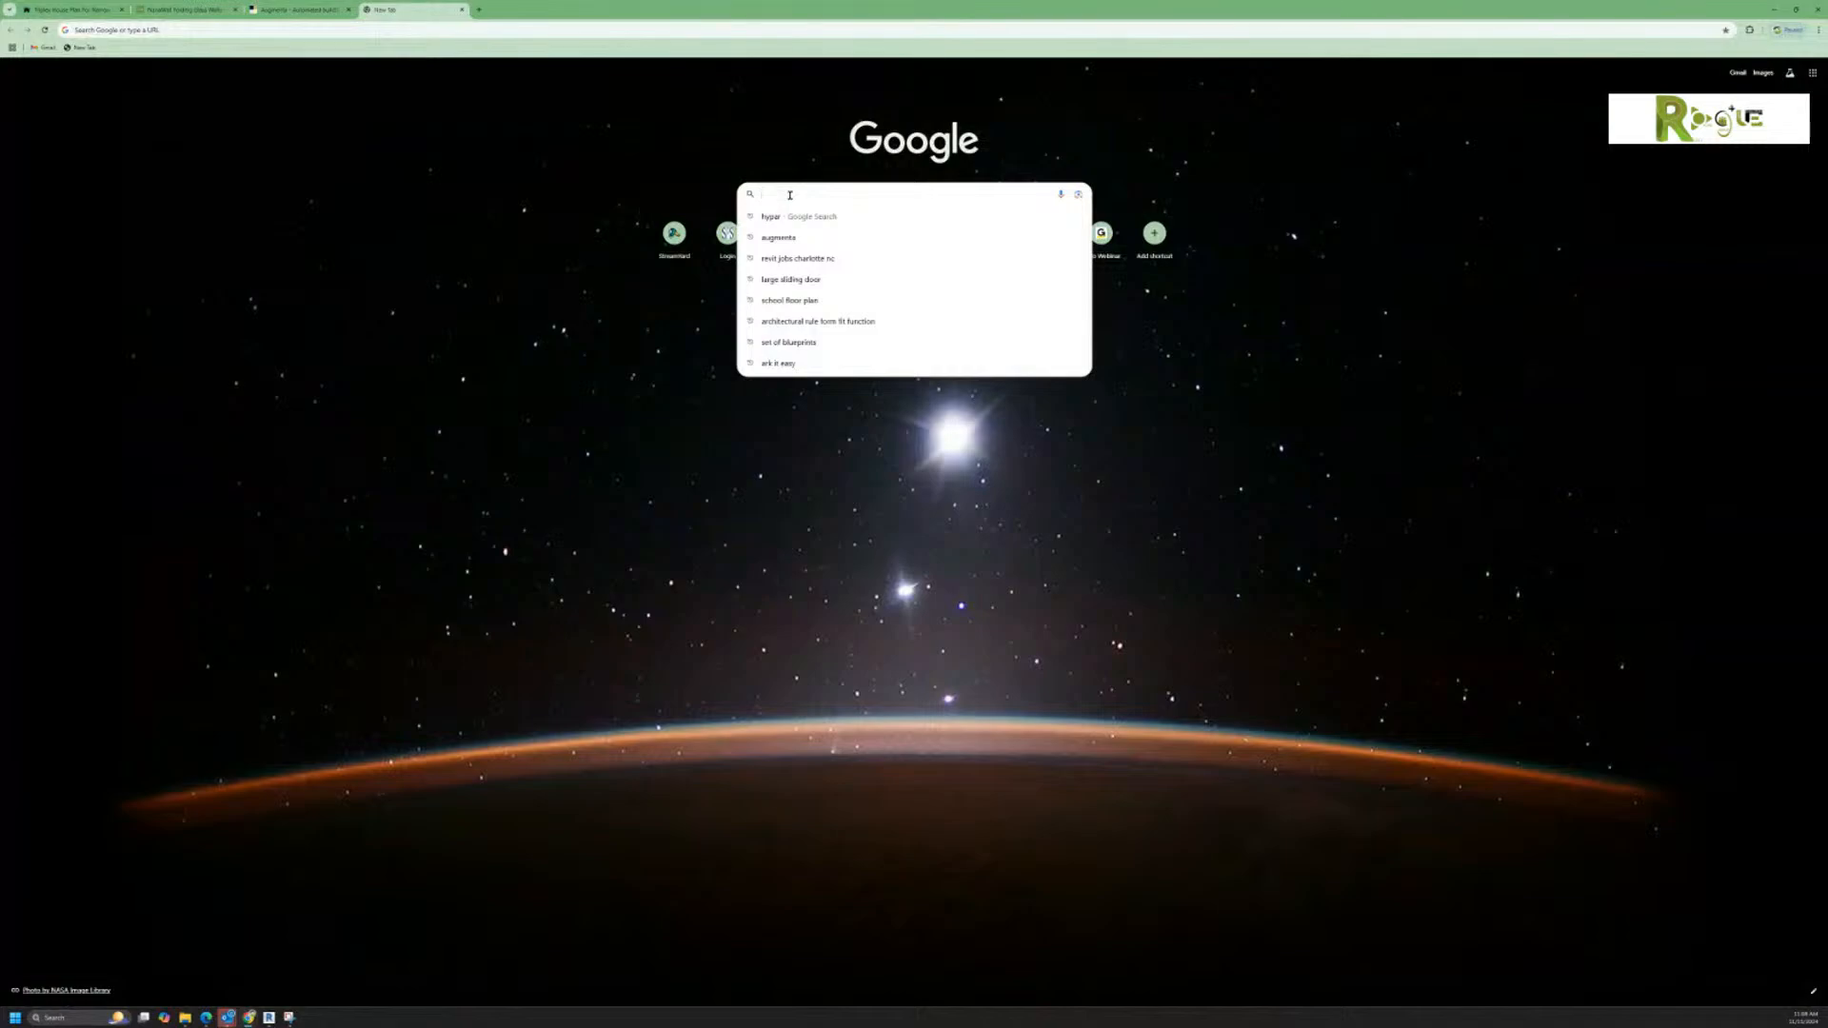
click(771, 216)
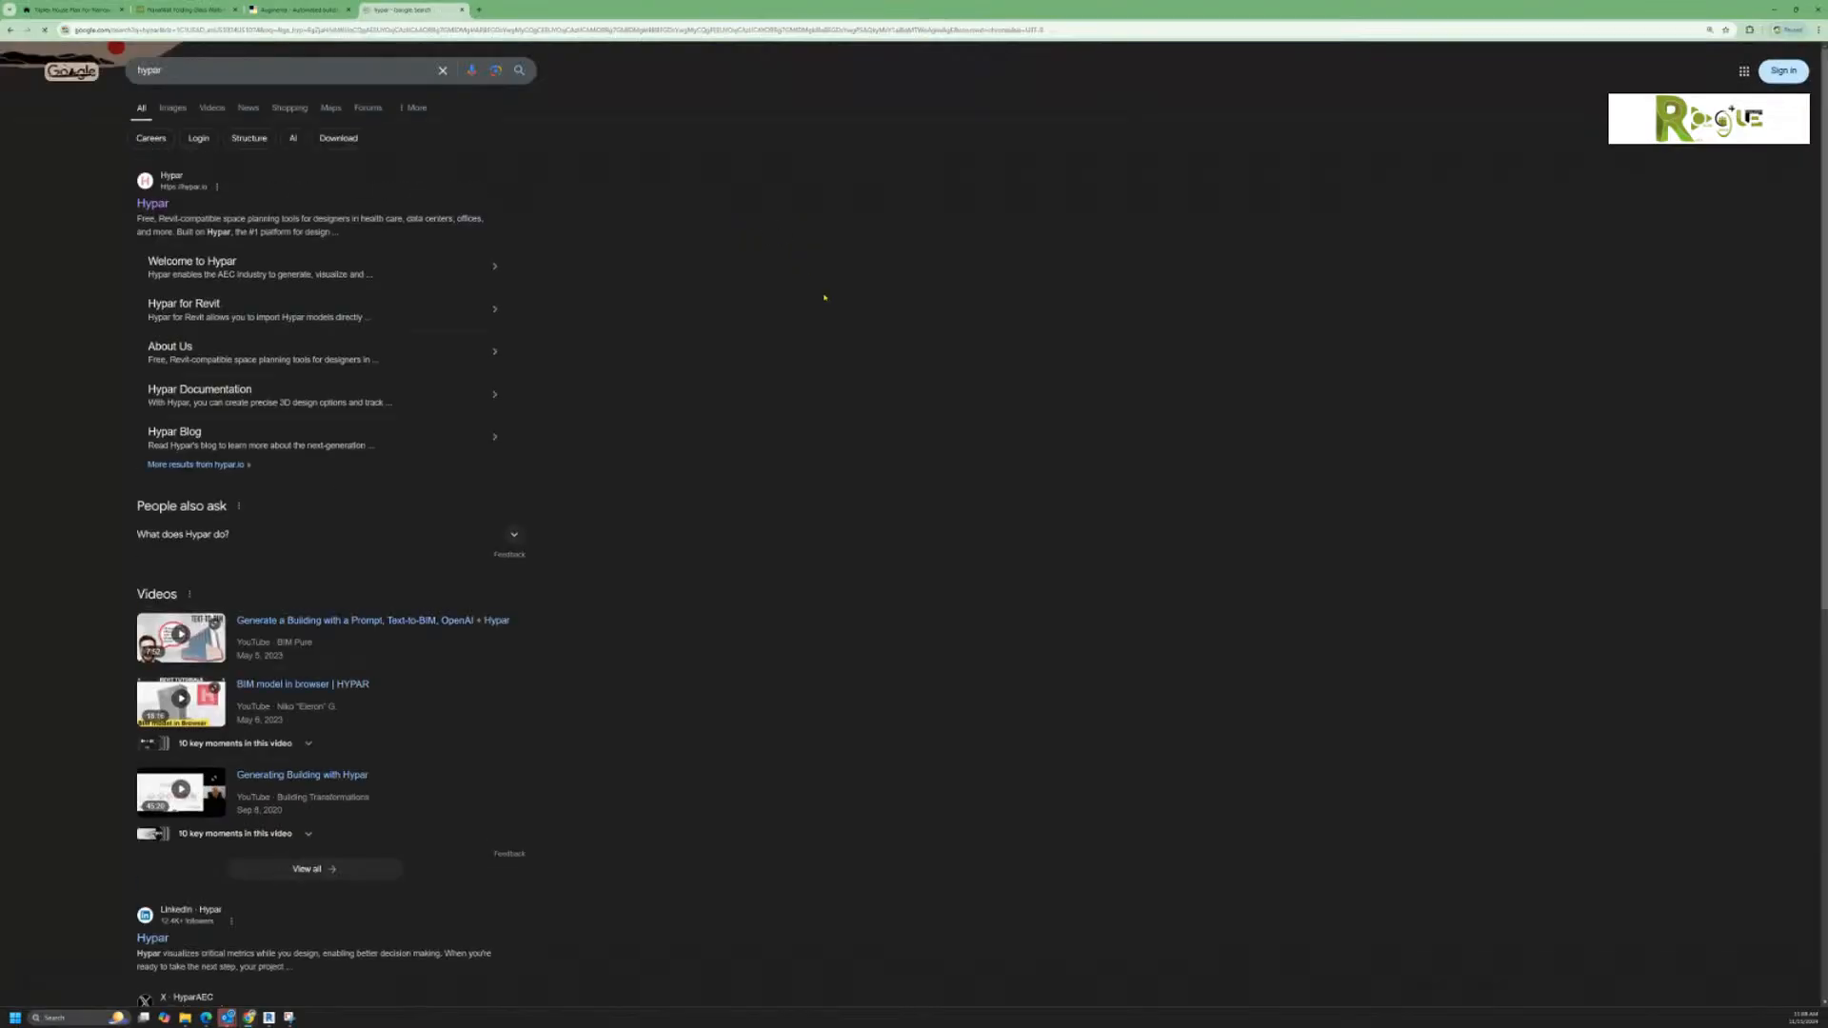
click(153, 203)
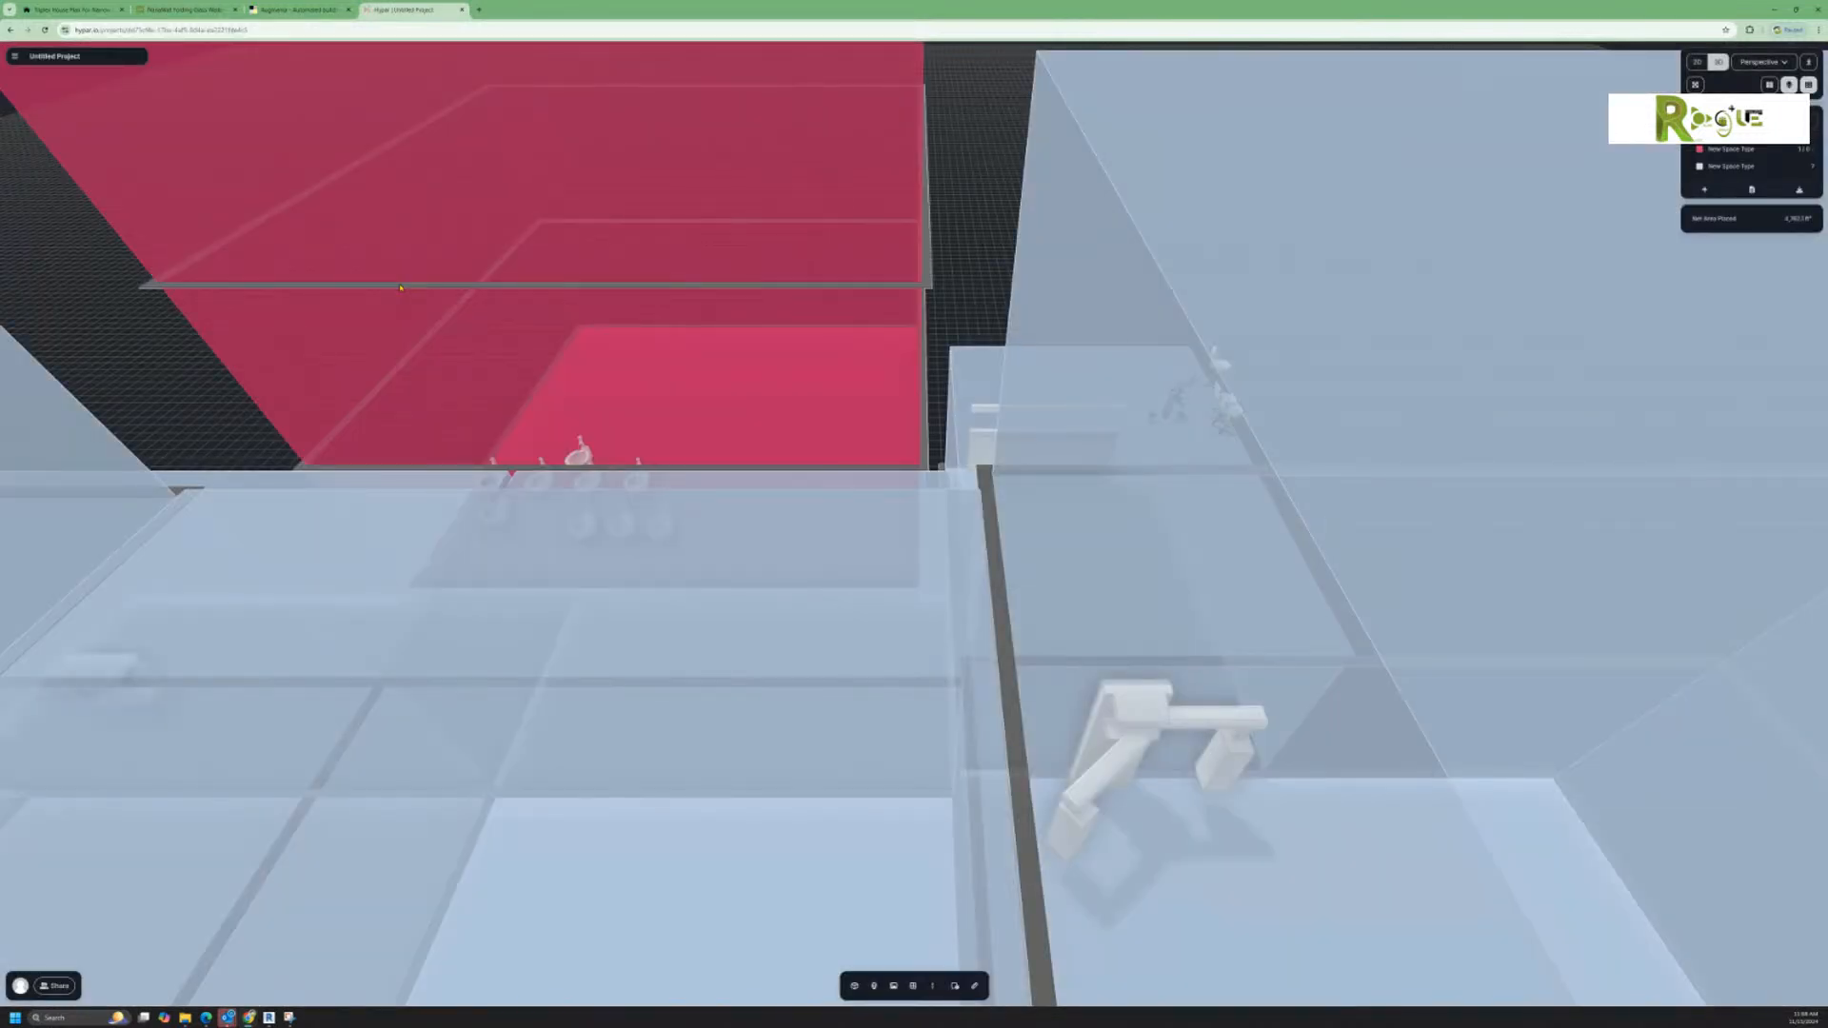
Step: Place a light-blue New Space Type space of 144 ft² on the ground just outside the building's front corner
scroll(982, 368, down, 5)
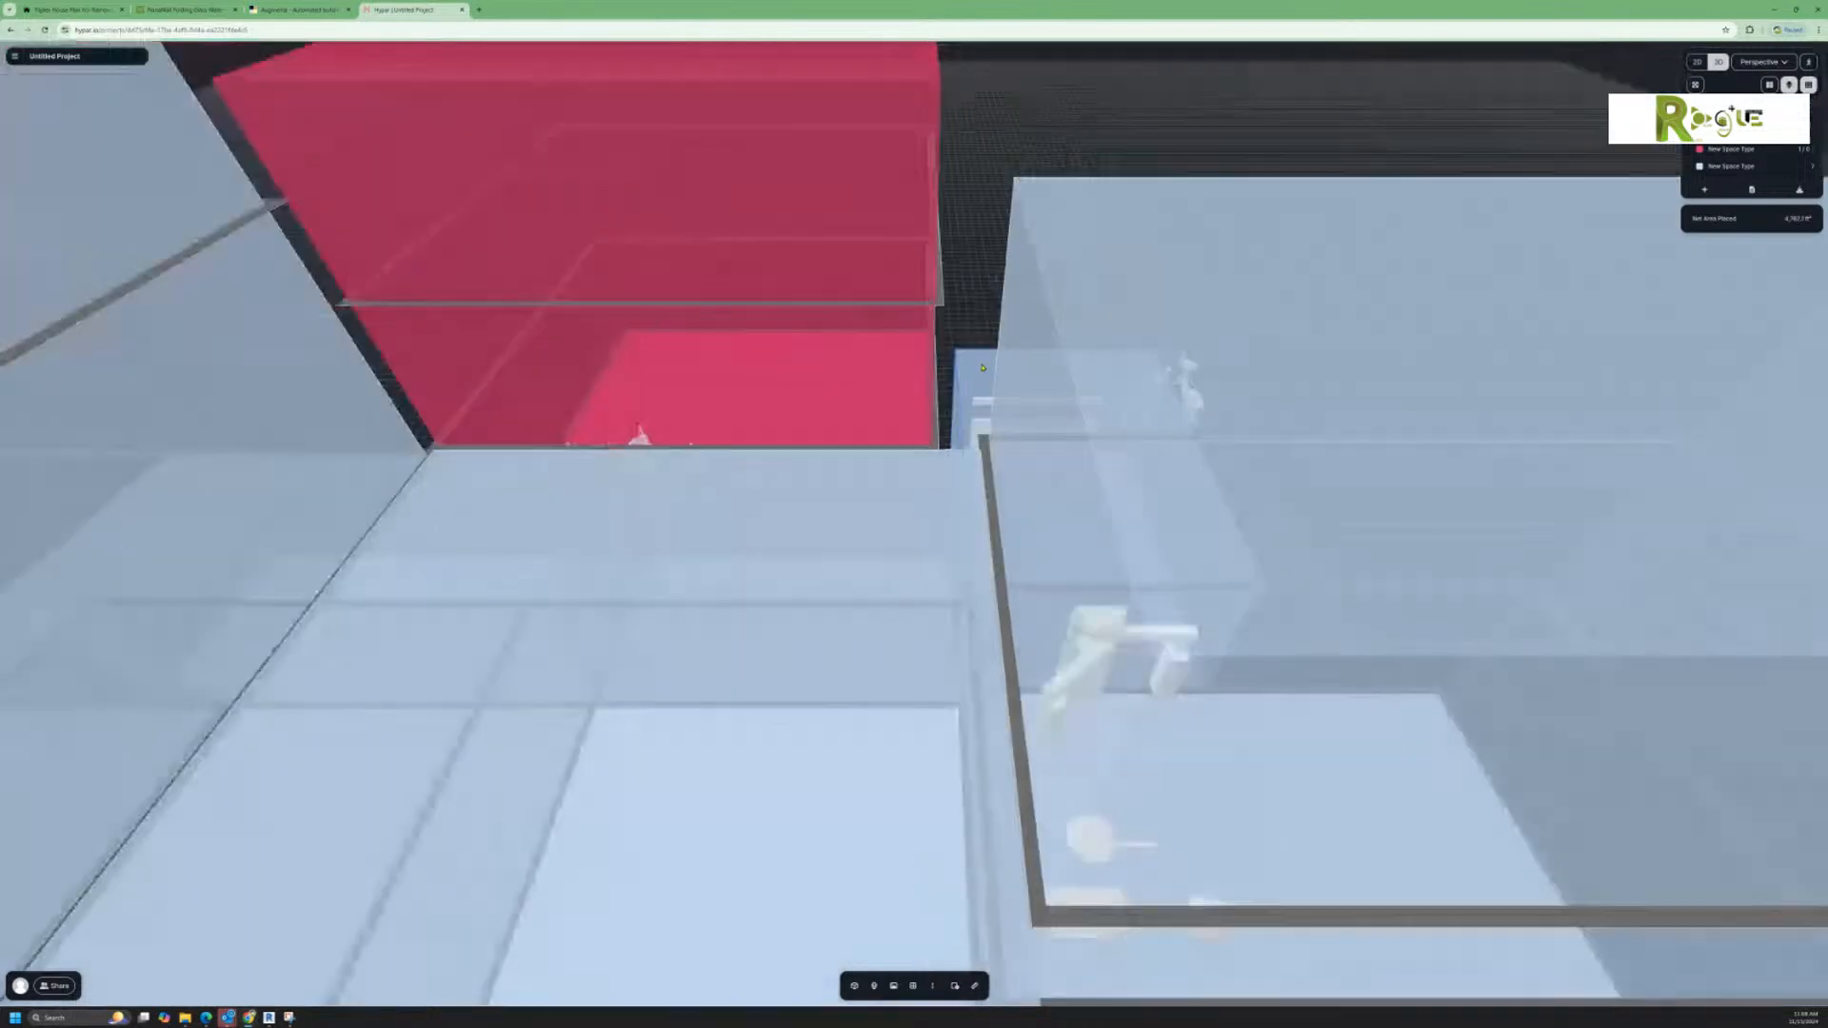
scroll(982, 367, down, 5)
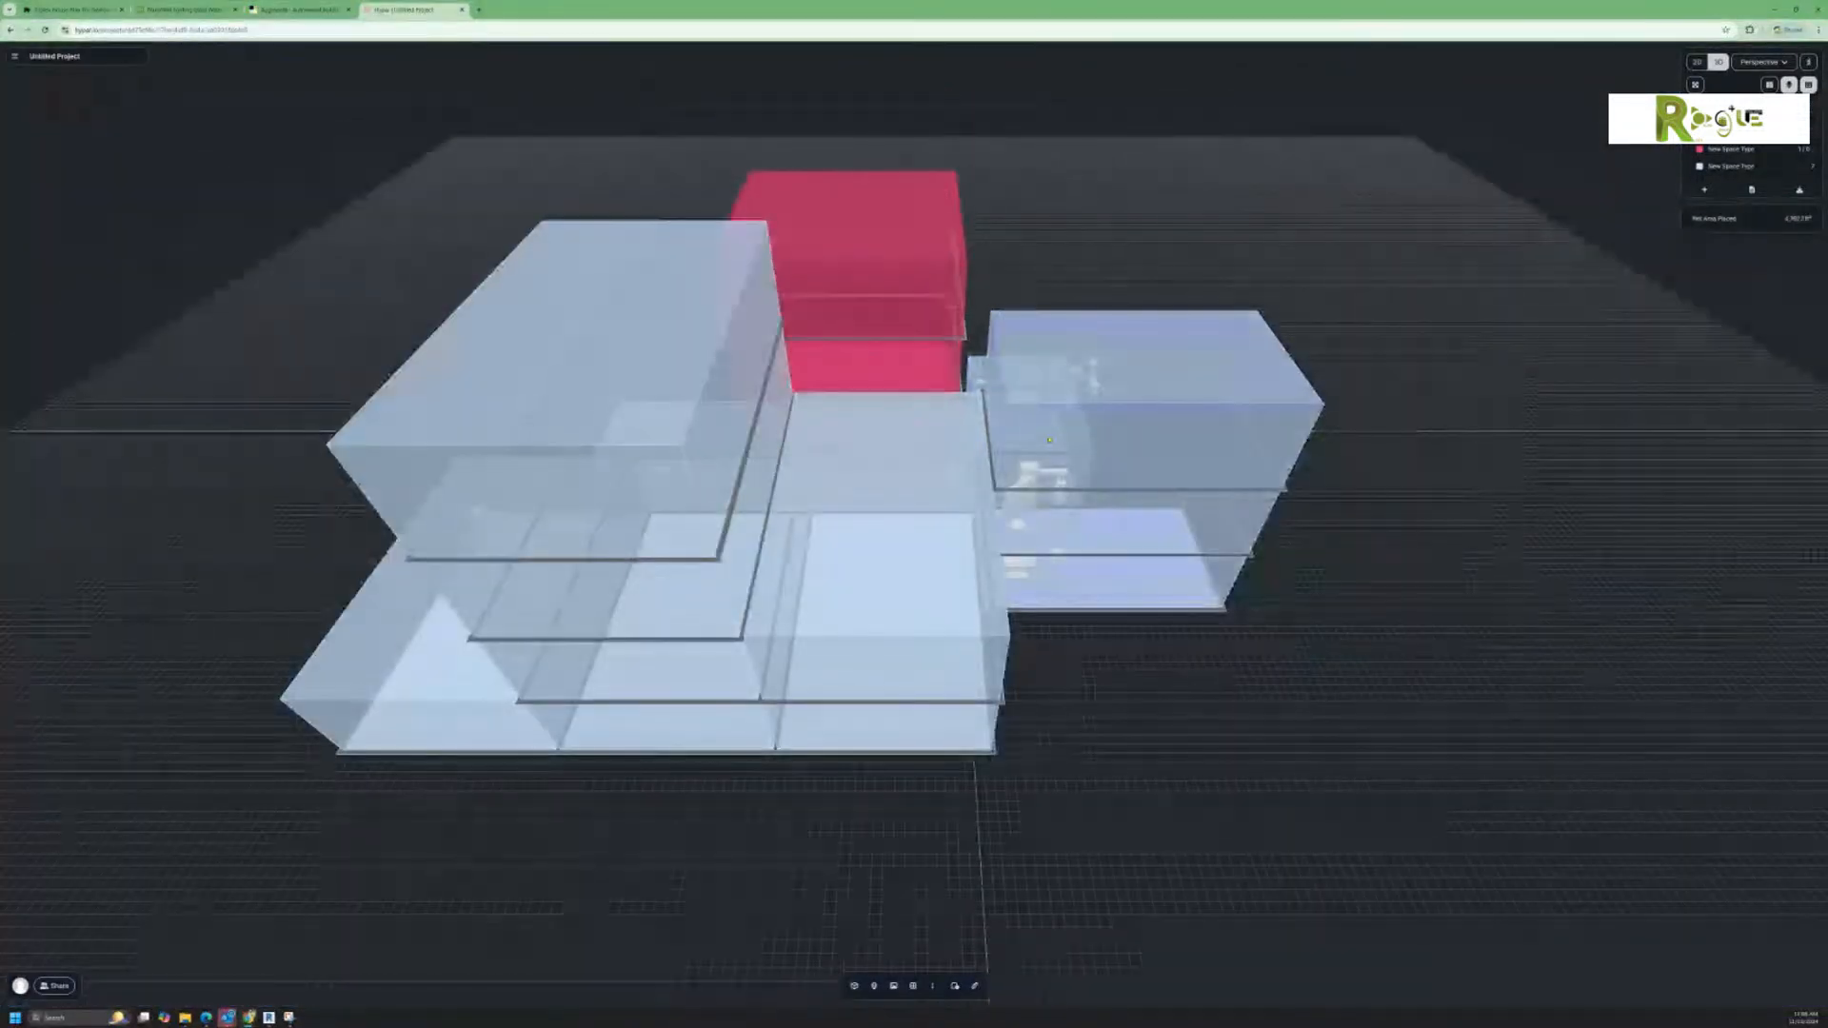
drag(1123, 694, 1002, 679)
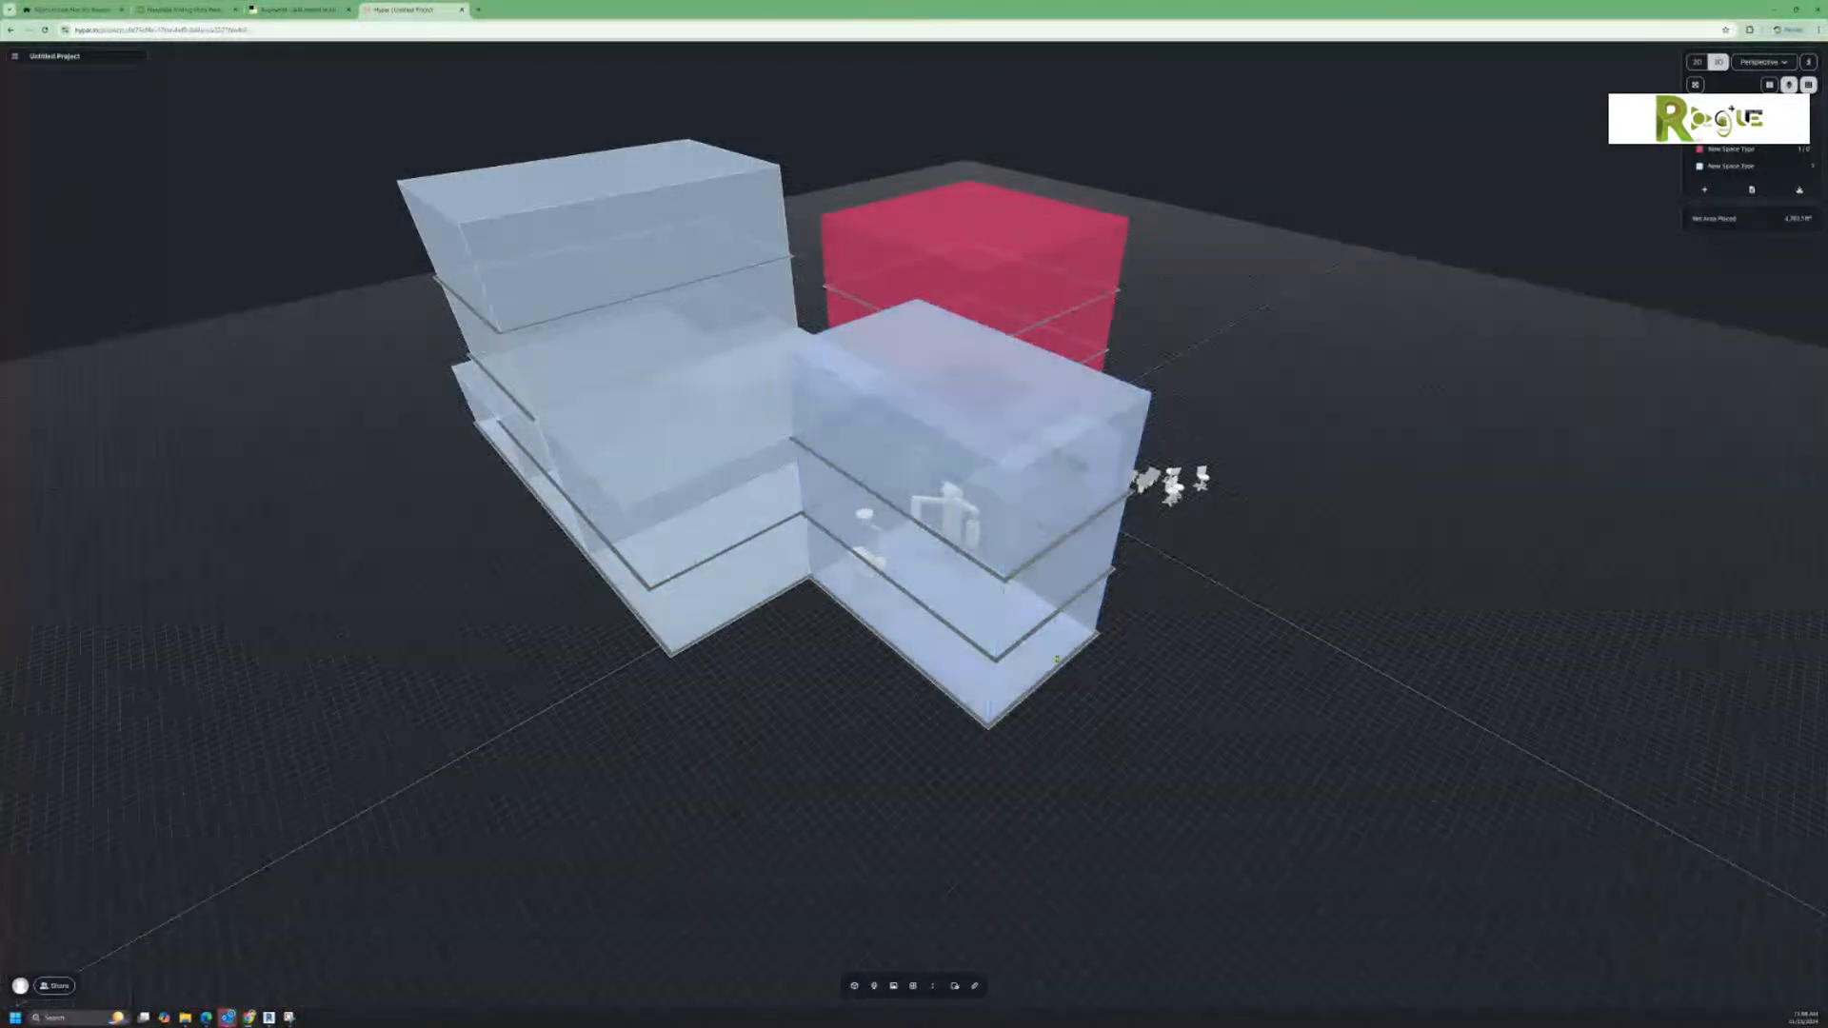
click(1731, 155)
click(1721, 166)
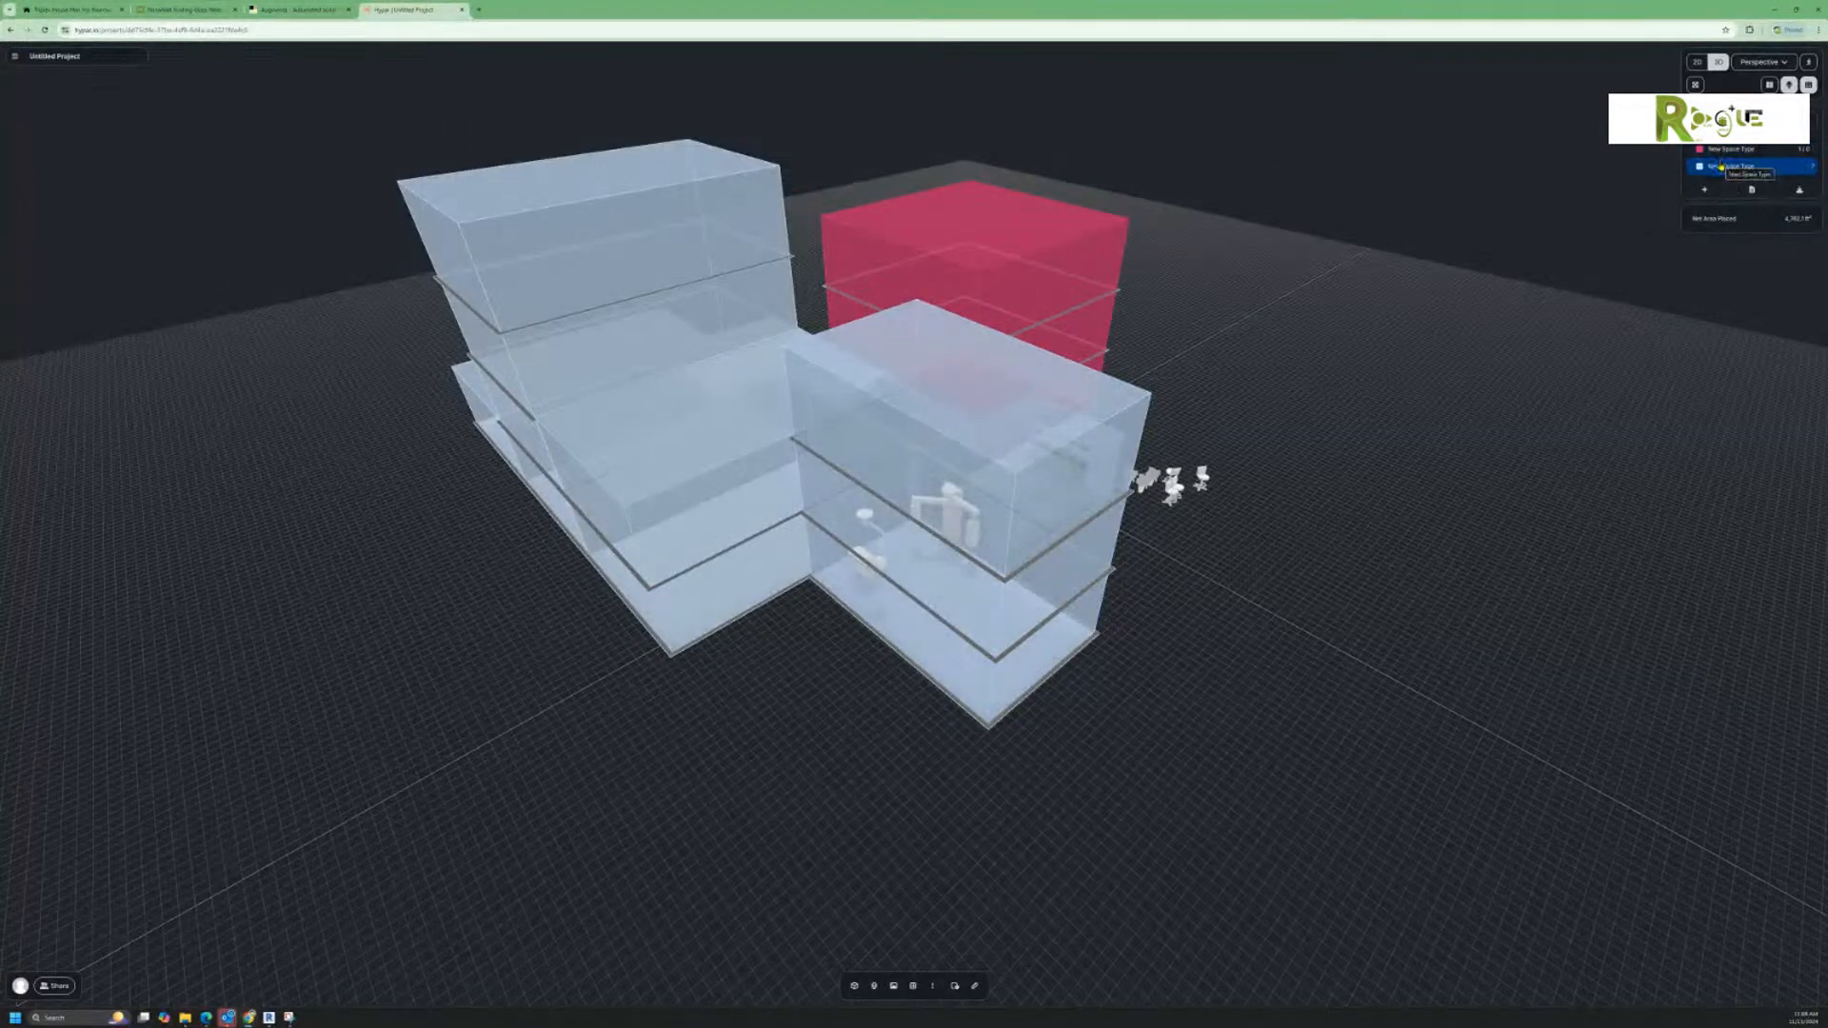
click(1721, 165)
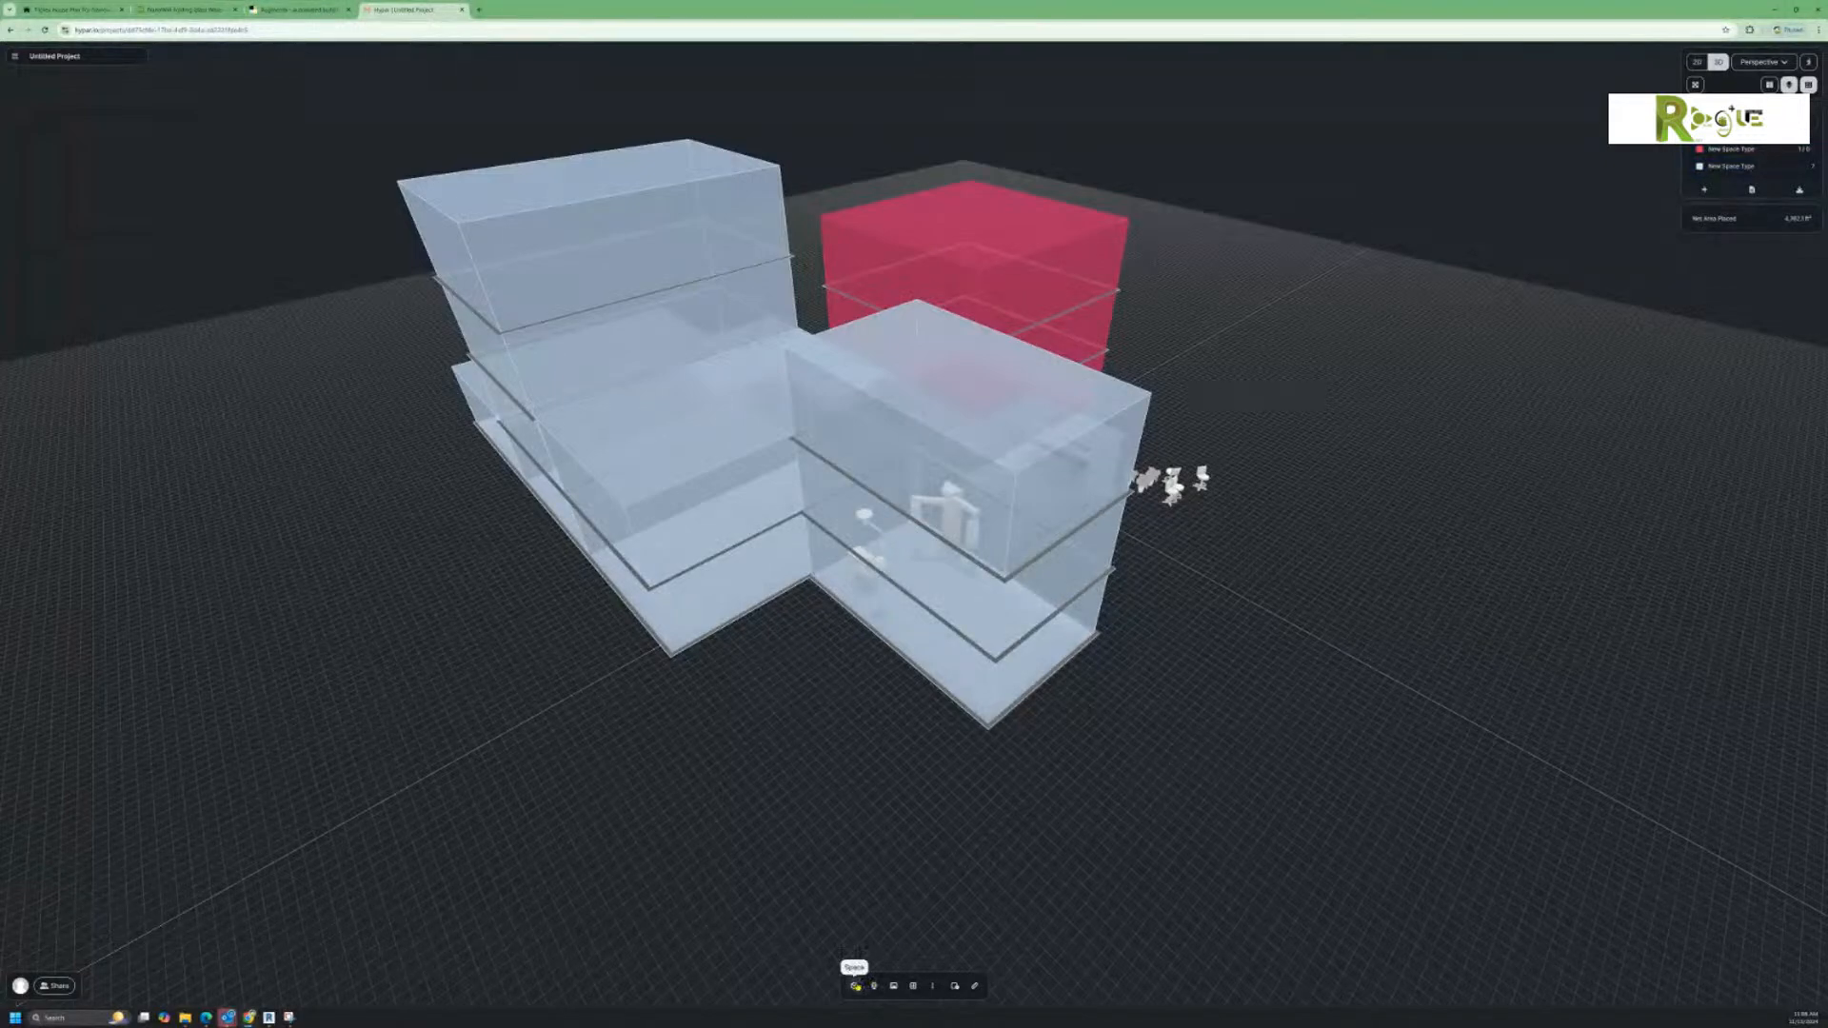
click(854, 985)
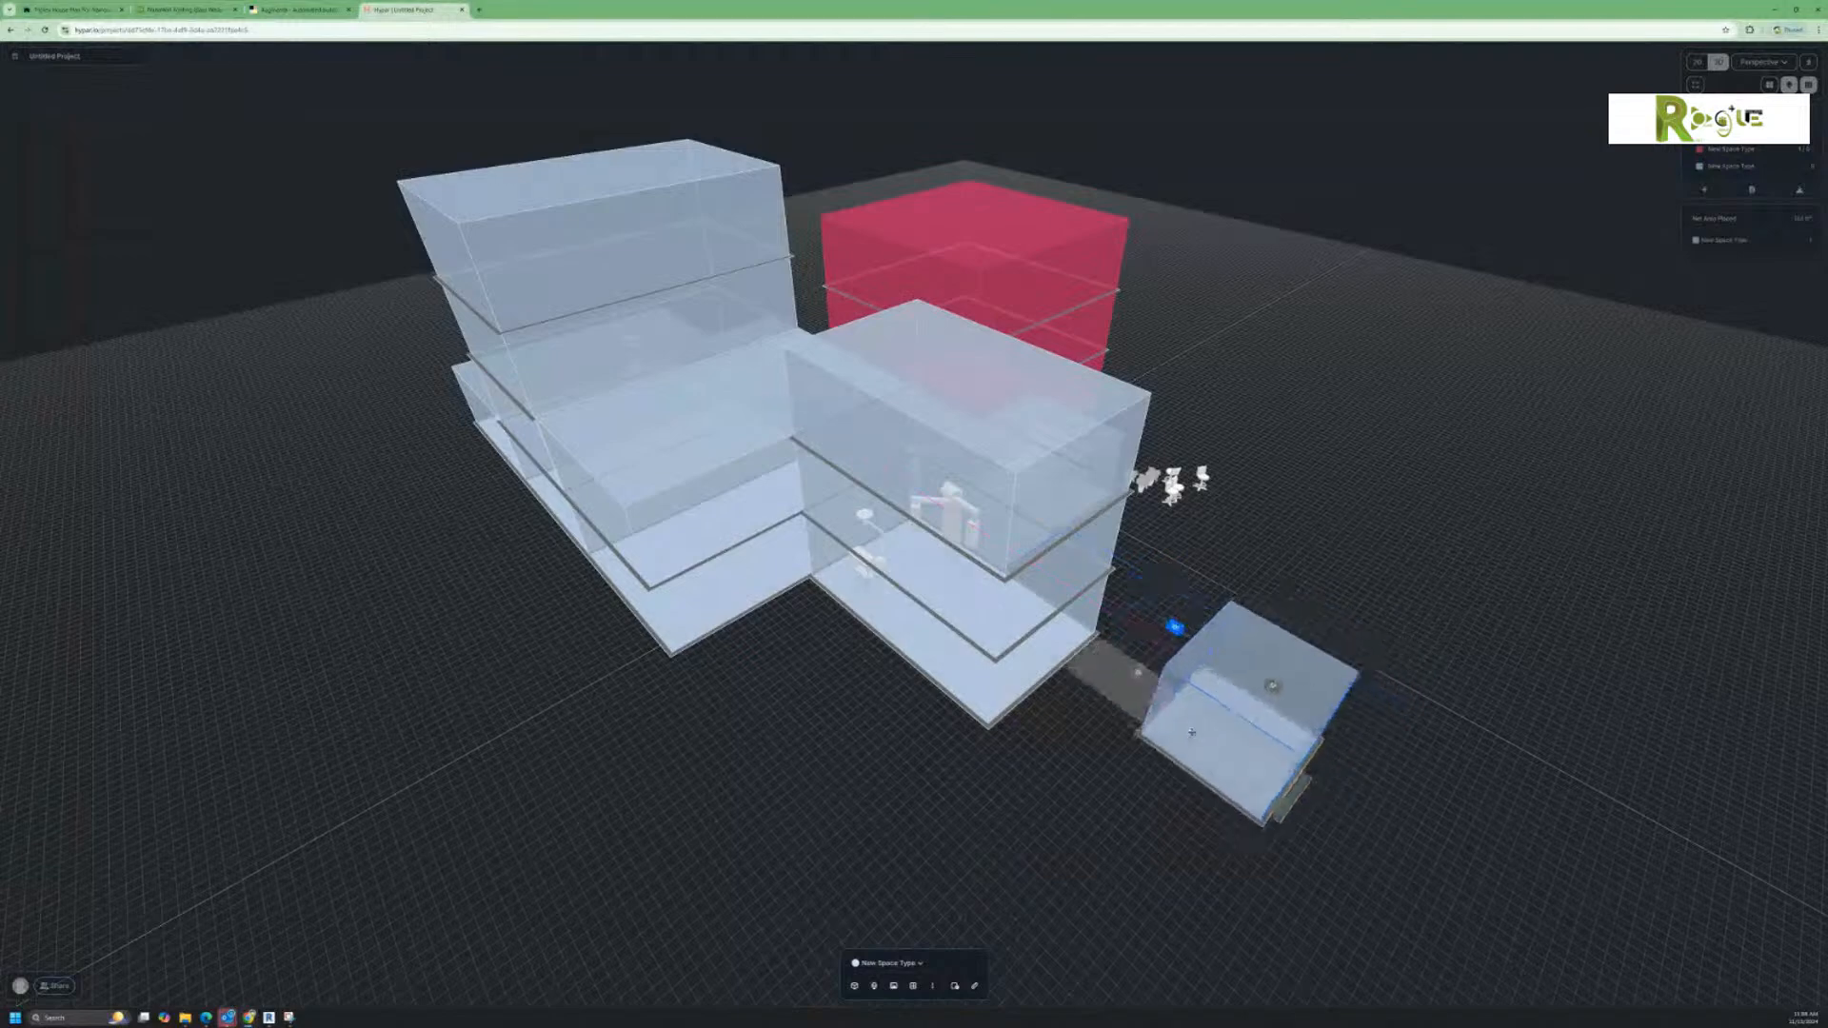
click(1153, 743)
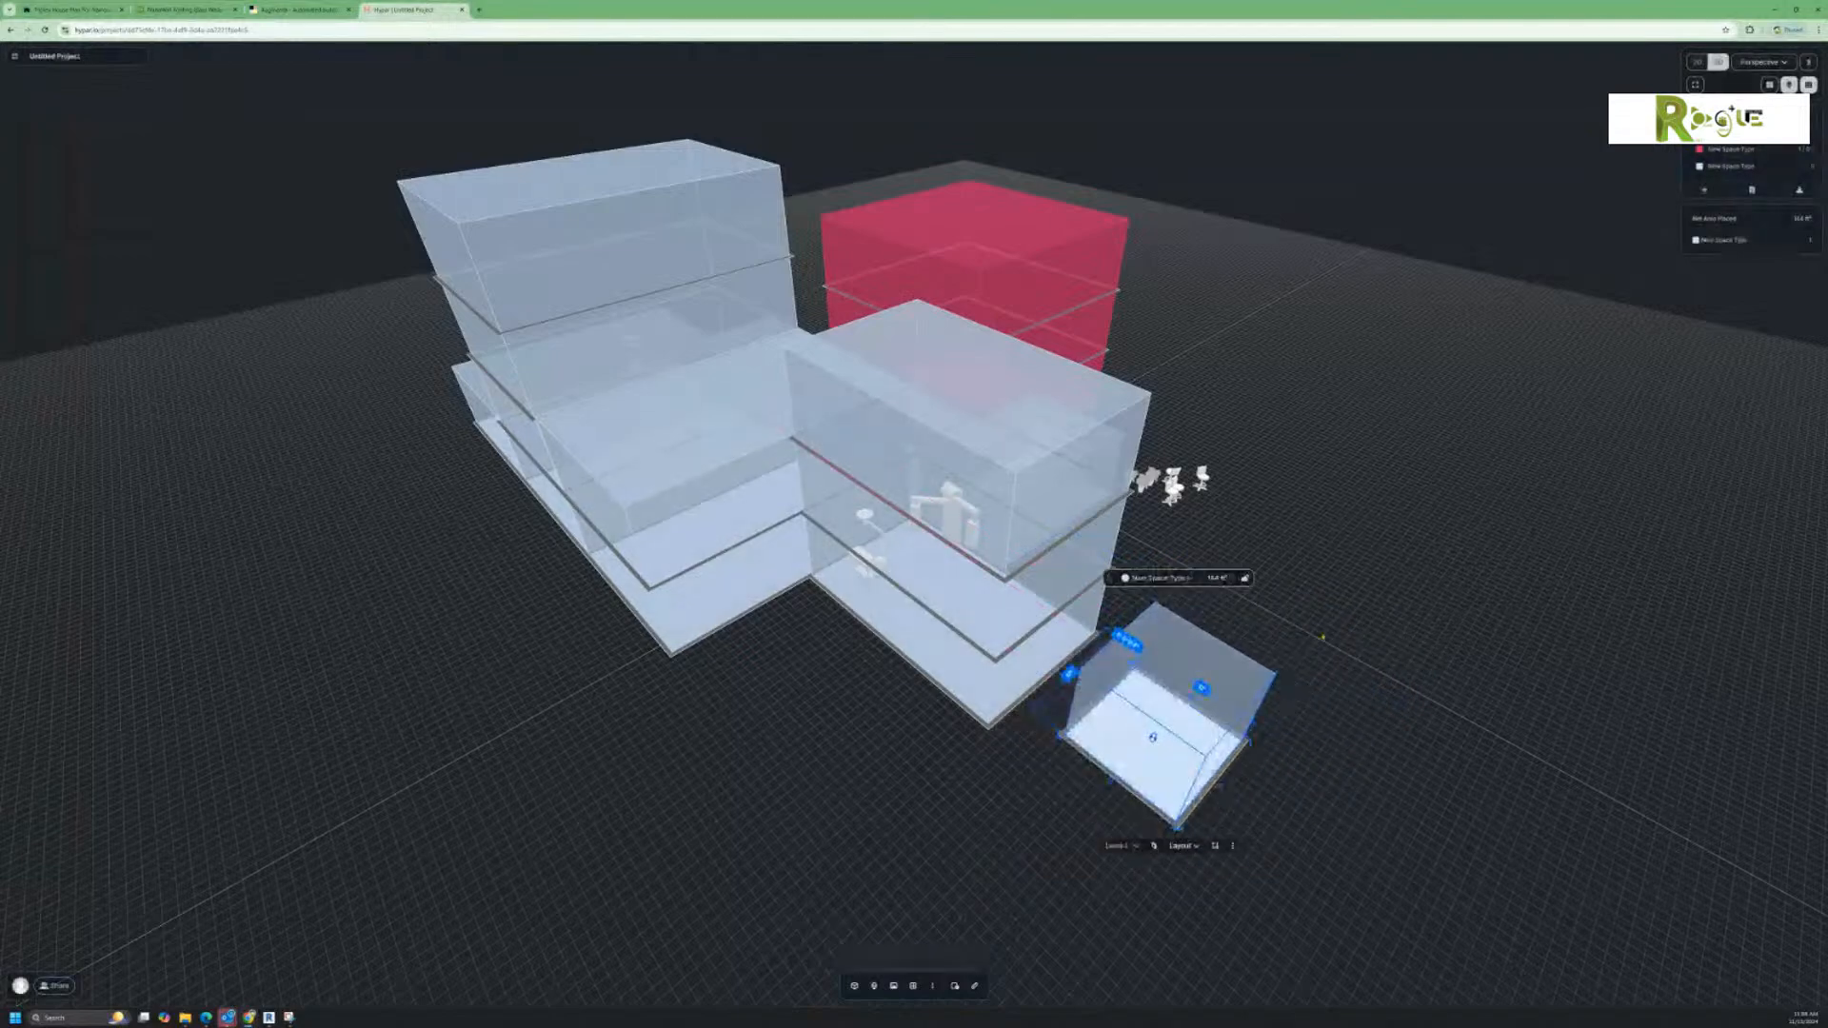
Step: Insert the red New Space Type space of 1,000 ft² into the open inner corner in front of the blue blocks
click(1723, 150)
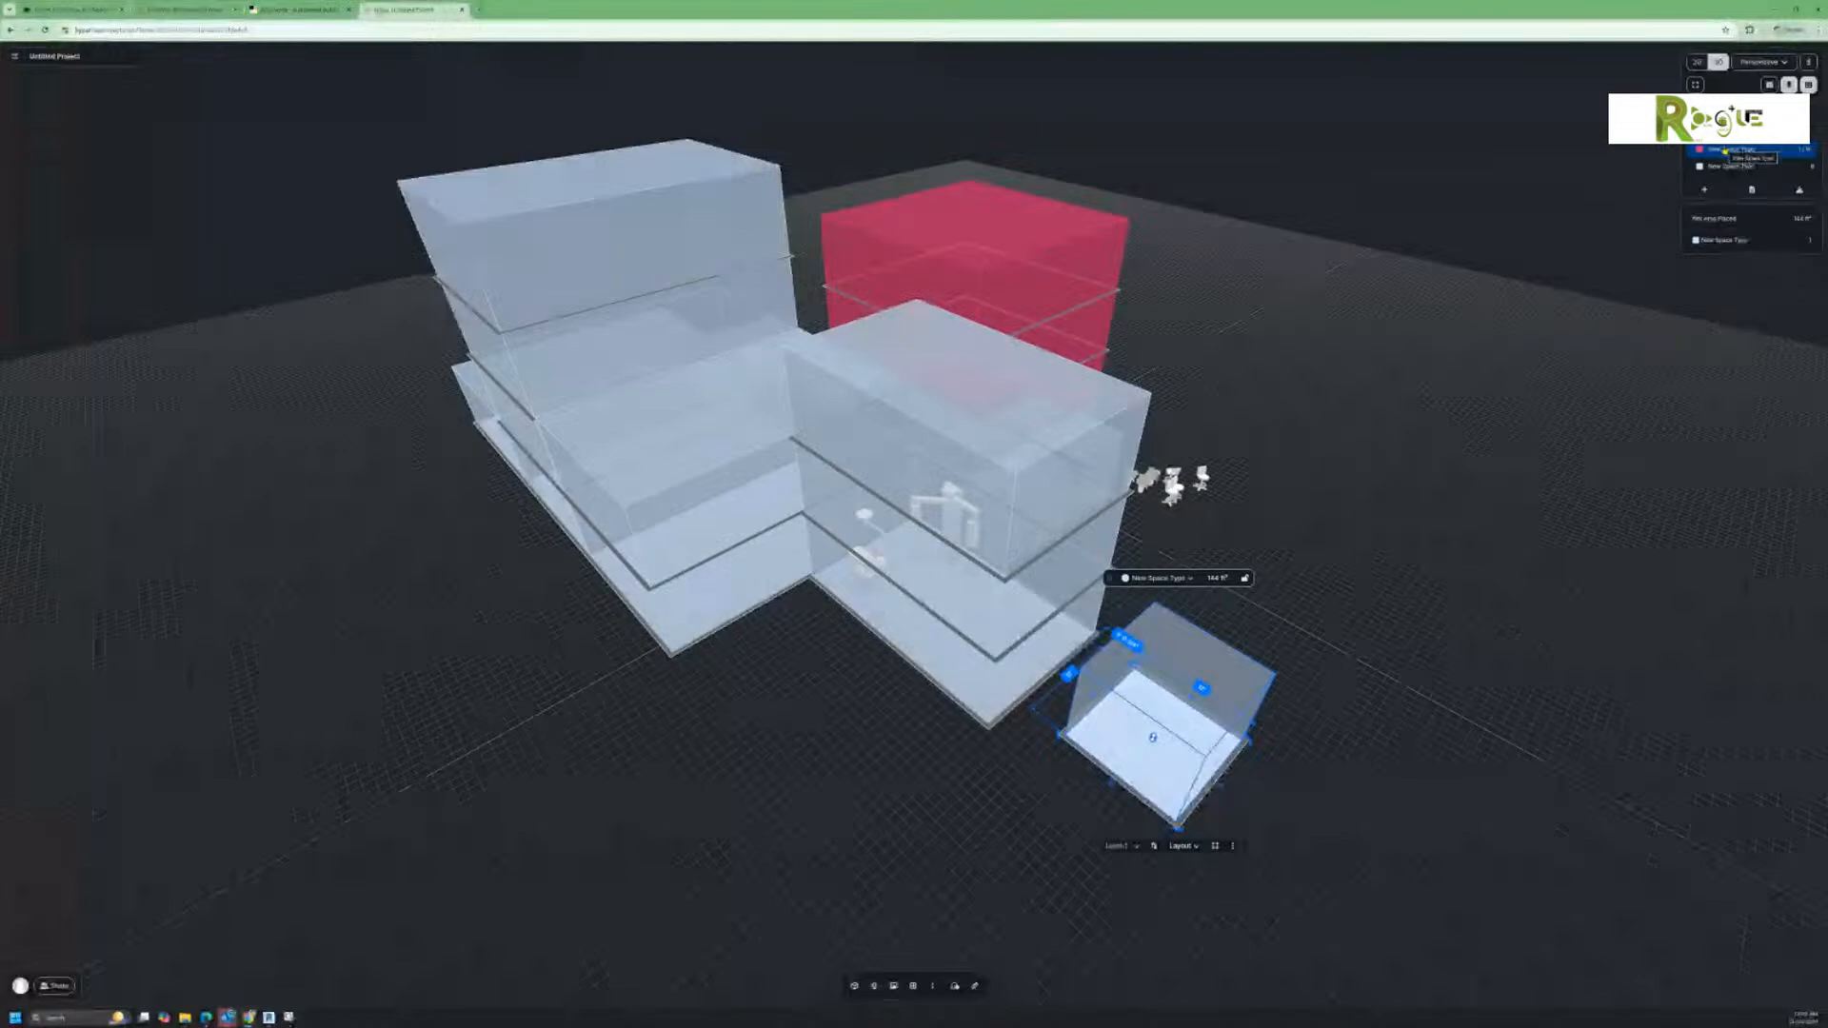
click(1724, 151)
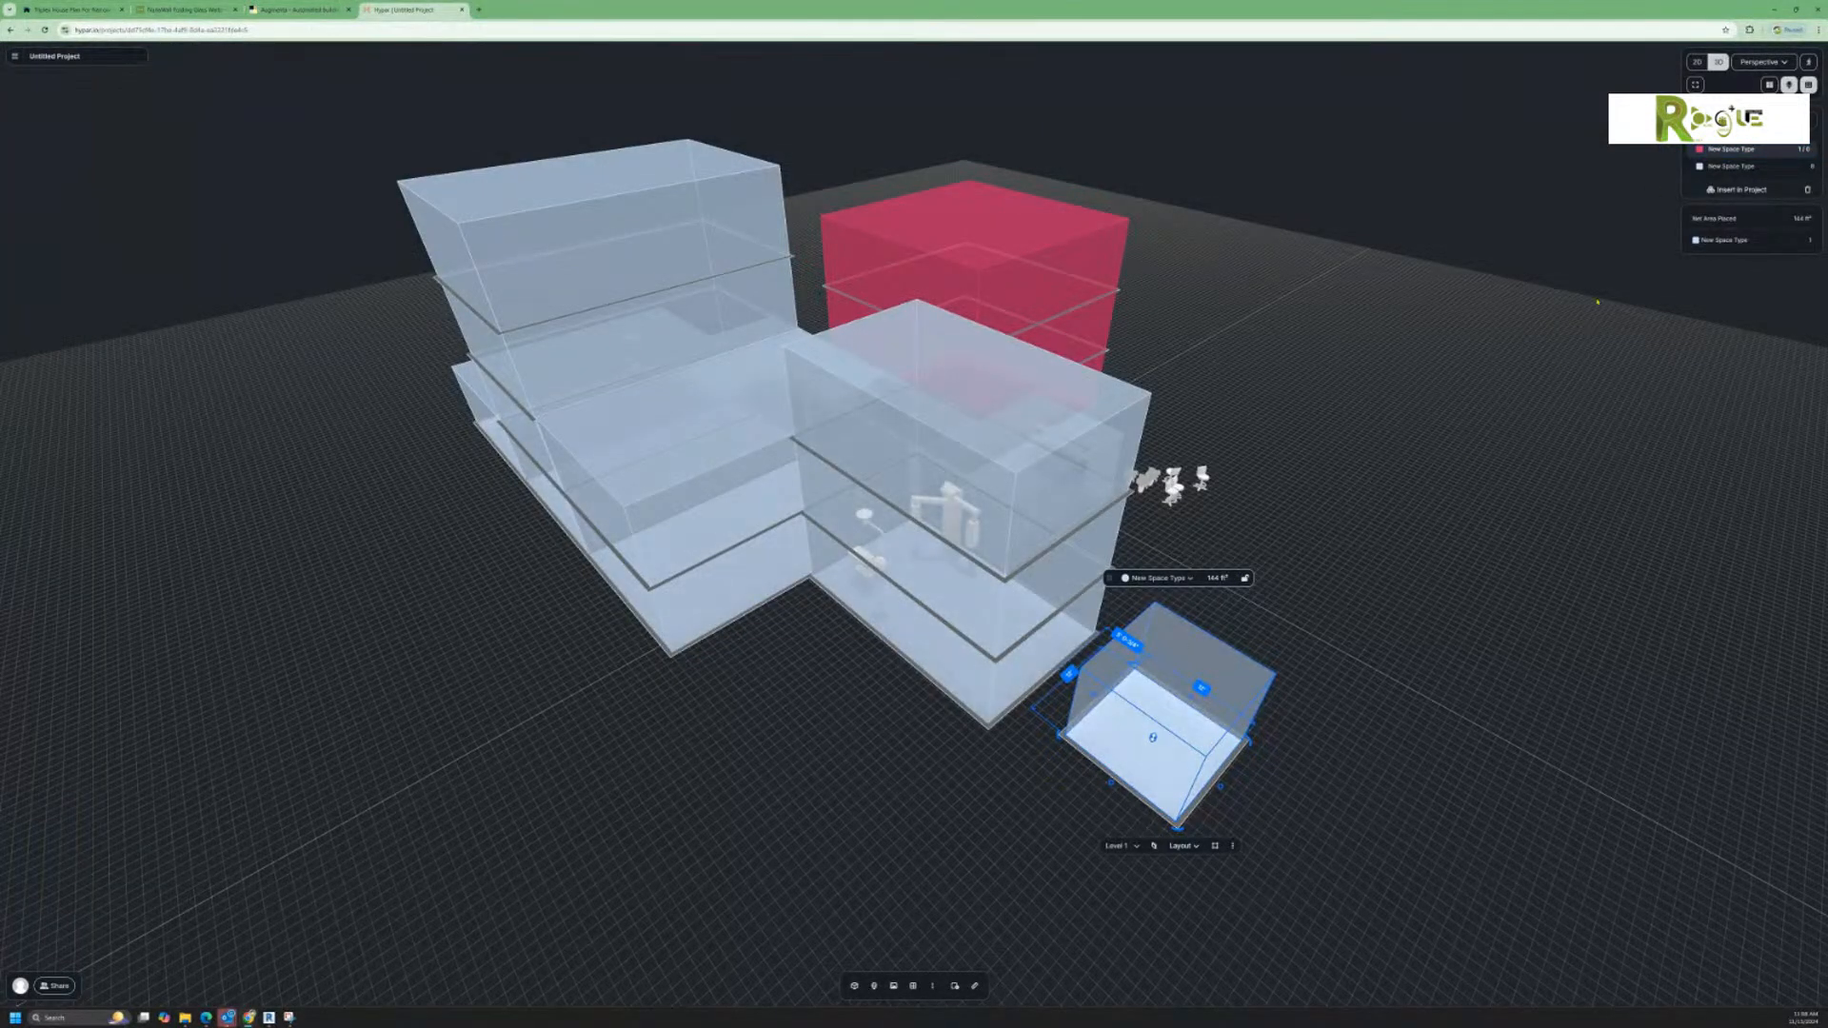
drag(1725, 149, 800, 759)
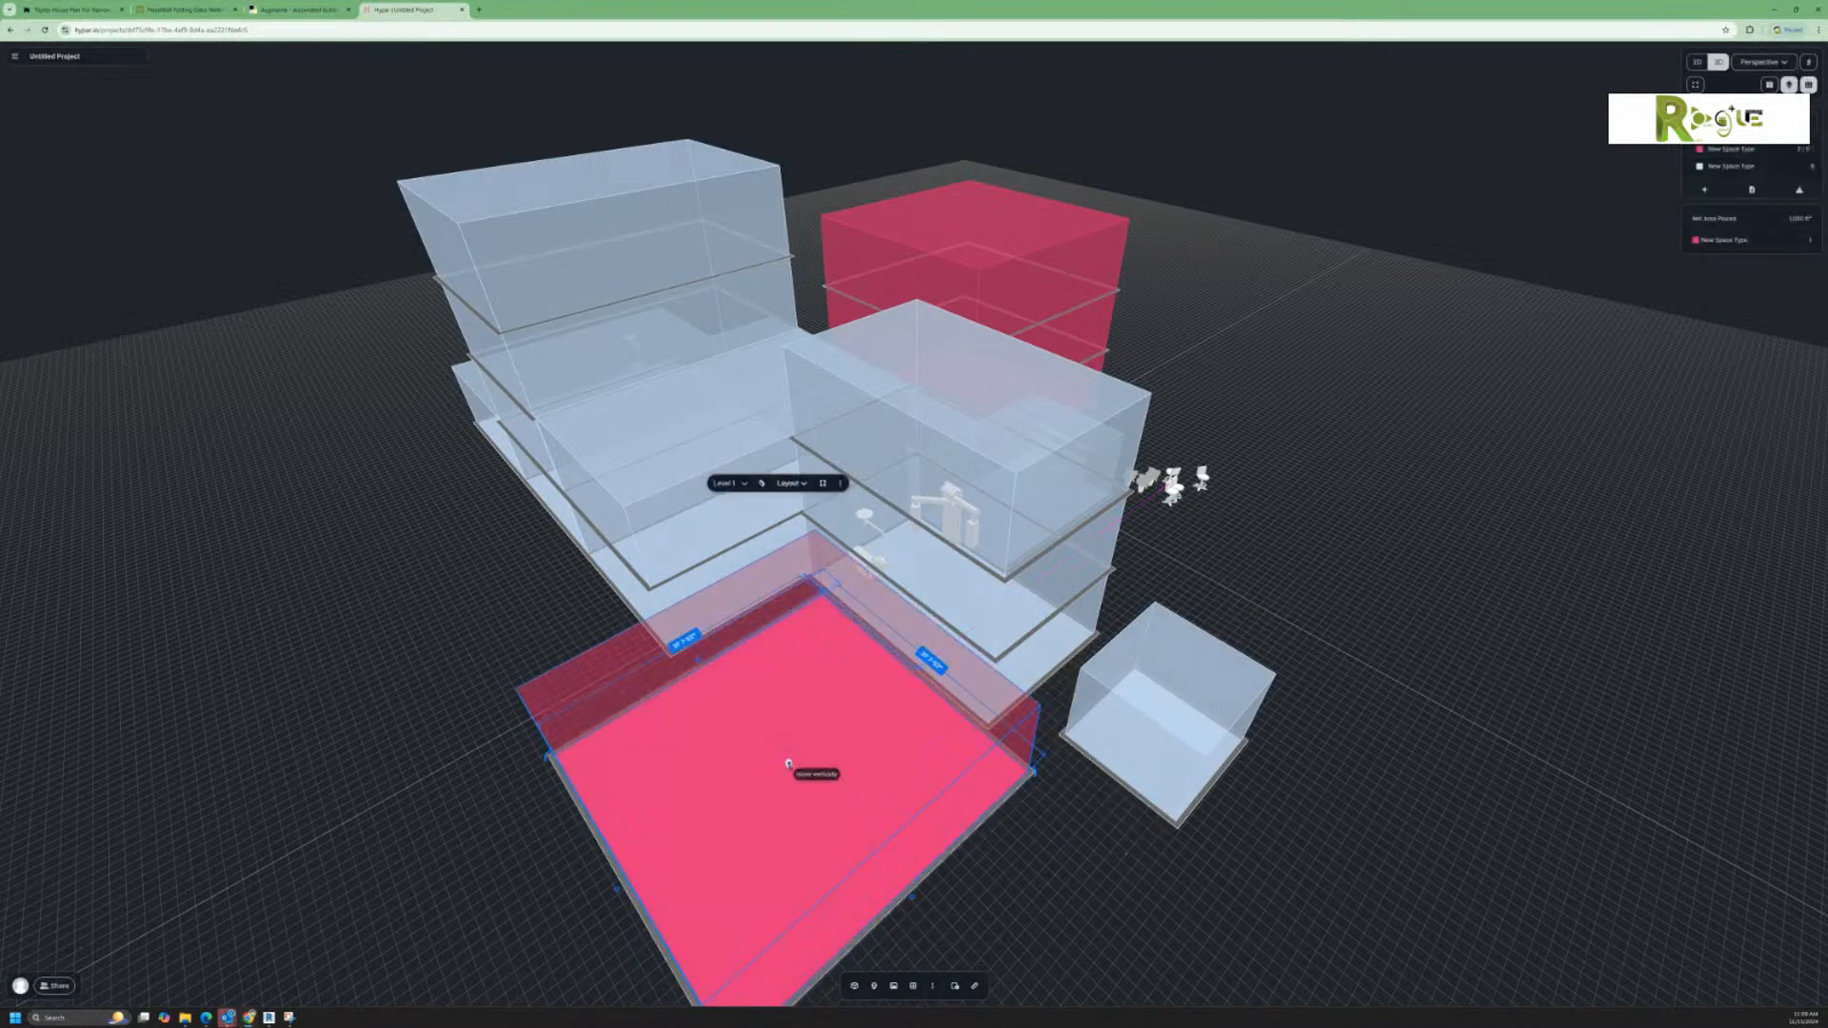
Step: Place a Caregiver Stool near the front corner of the new red space and rotate it so its back faces outward
scroll(1147, 841, down, 3)
scroll(1147, 841, down, 2)
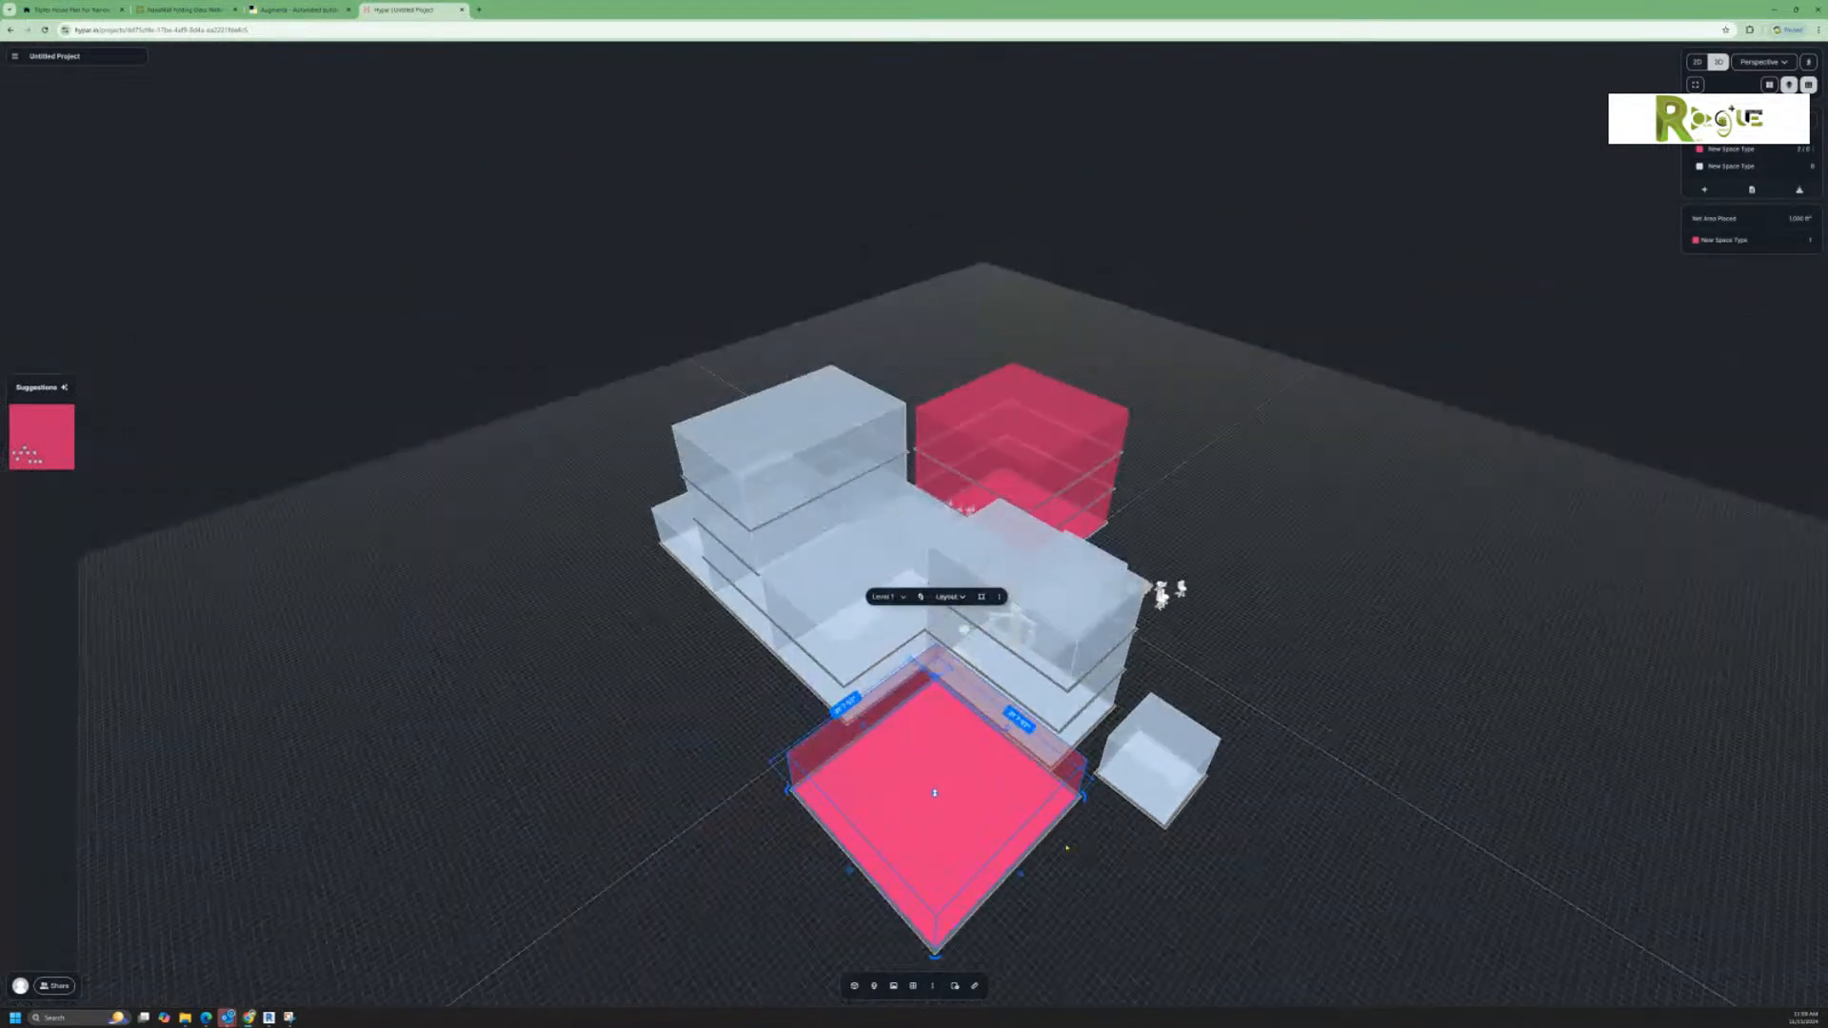
scroll(952, 953, up, 7)
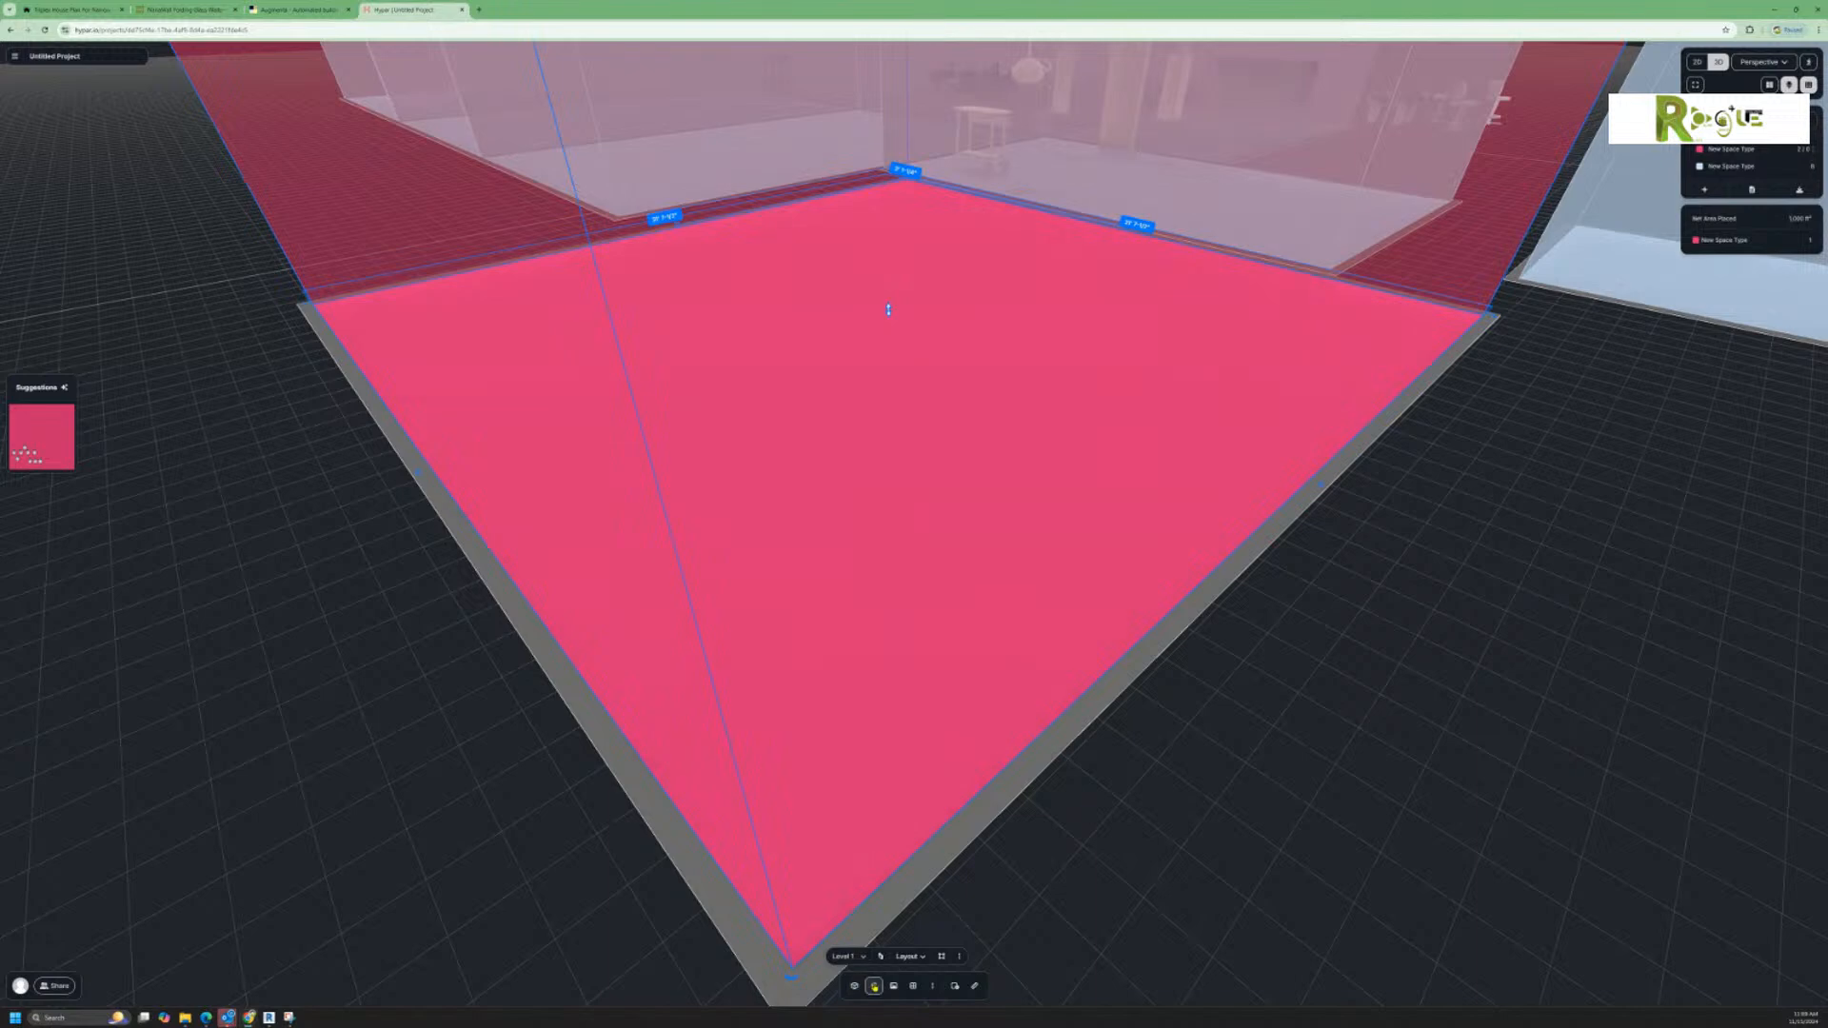
click(873, 985)
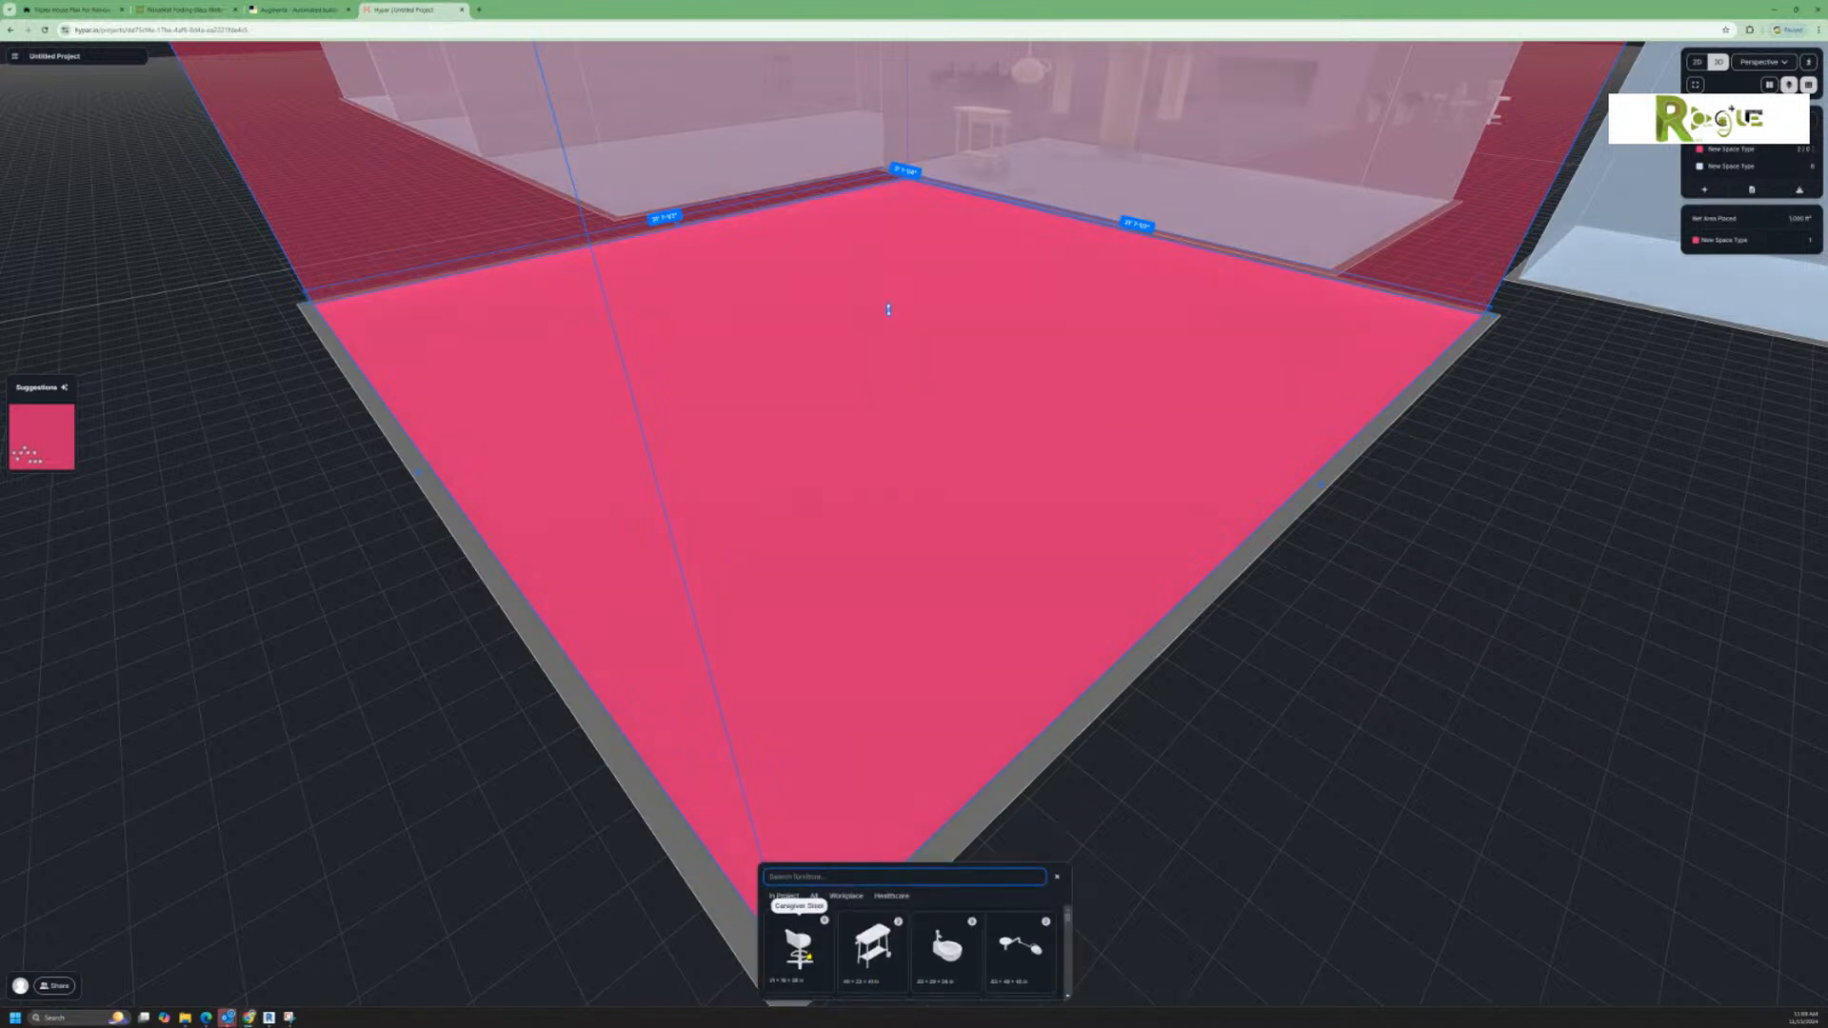
click(799, 947)
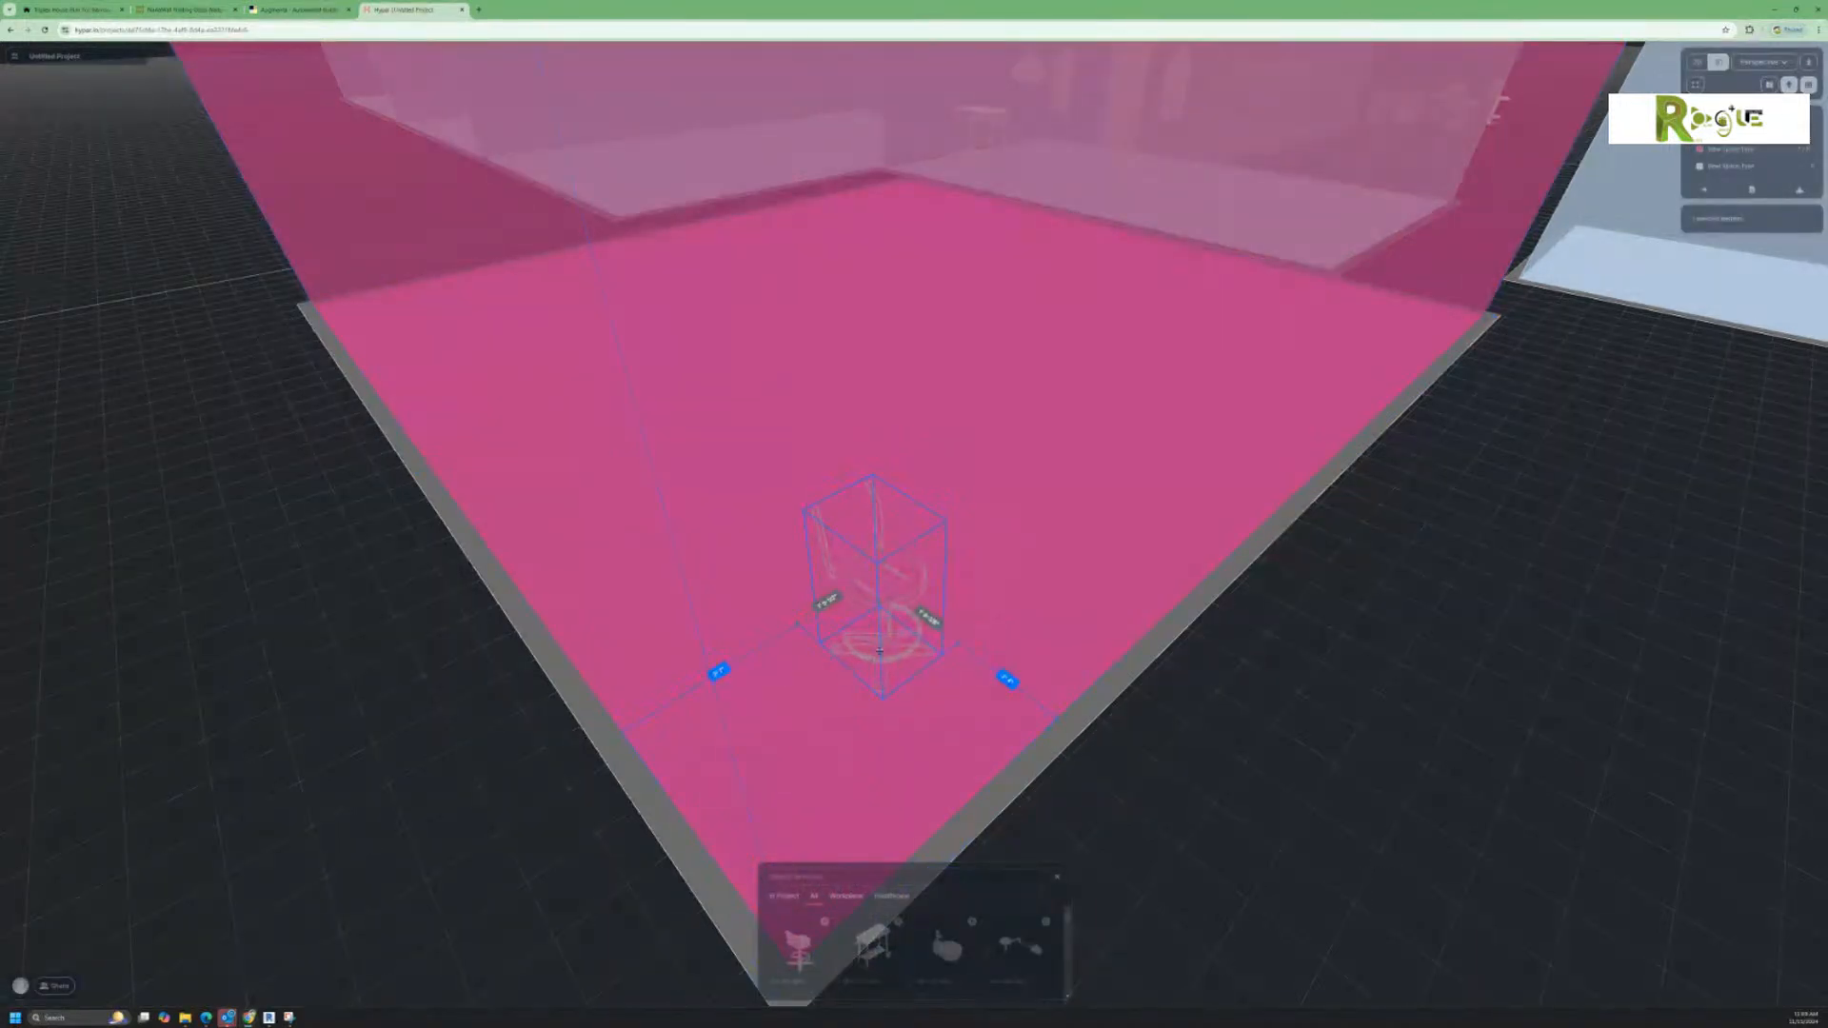
click(893, 661)
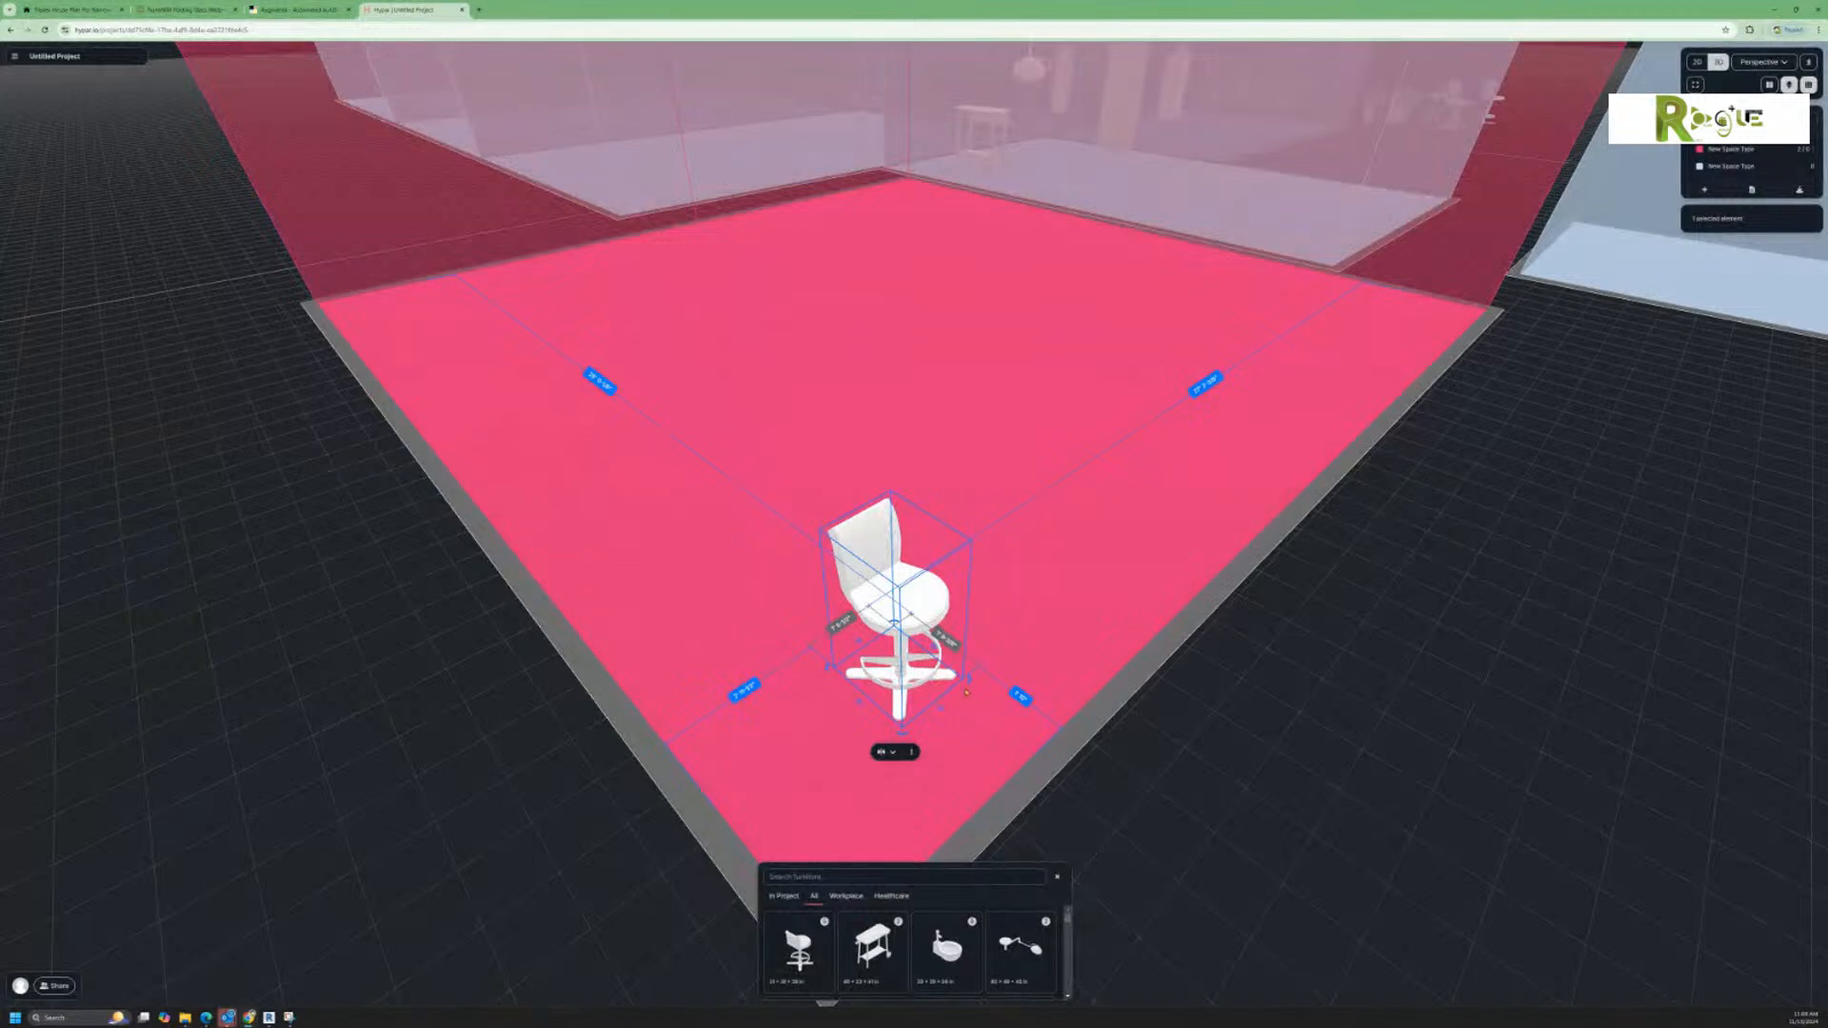
drag(967, 692, 802, 764)
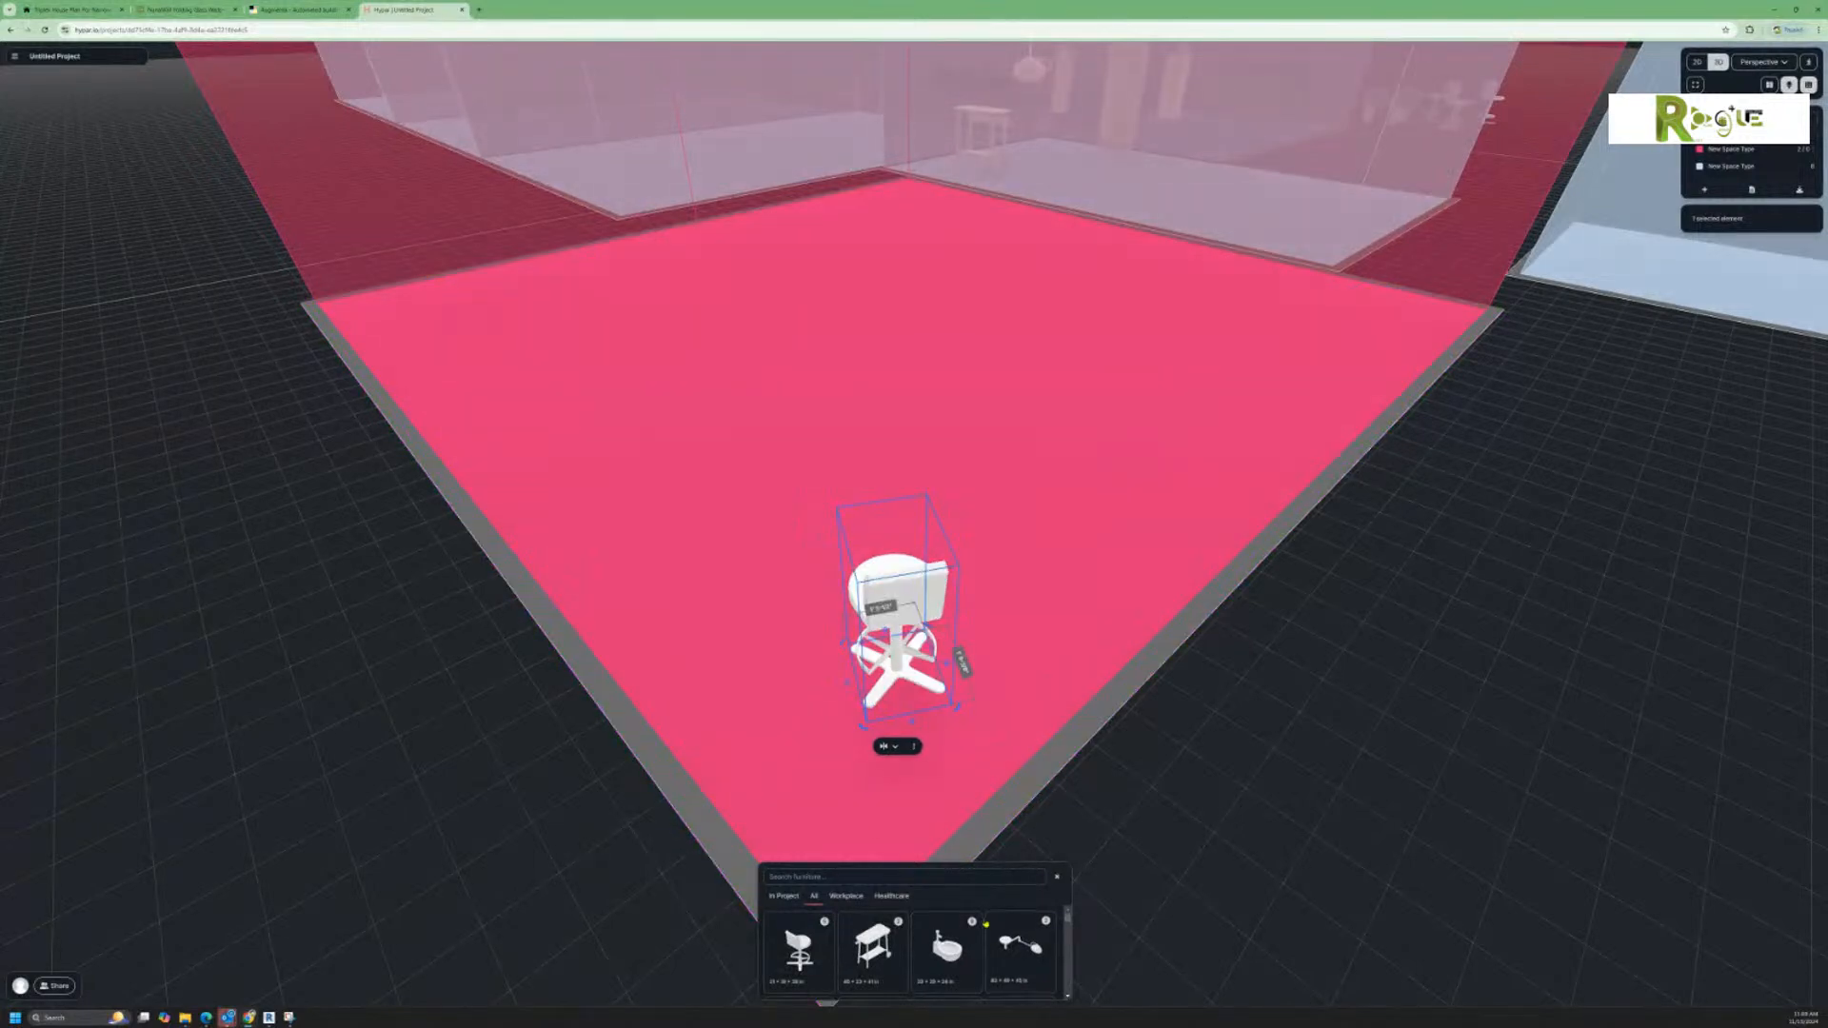
Step: Place a wash basin beside the stool and rotate it so its faucet side faces the red space's outer edge
click(947, 944)
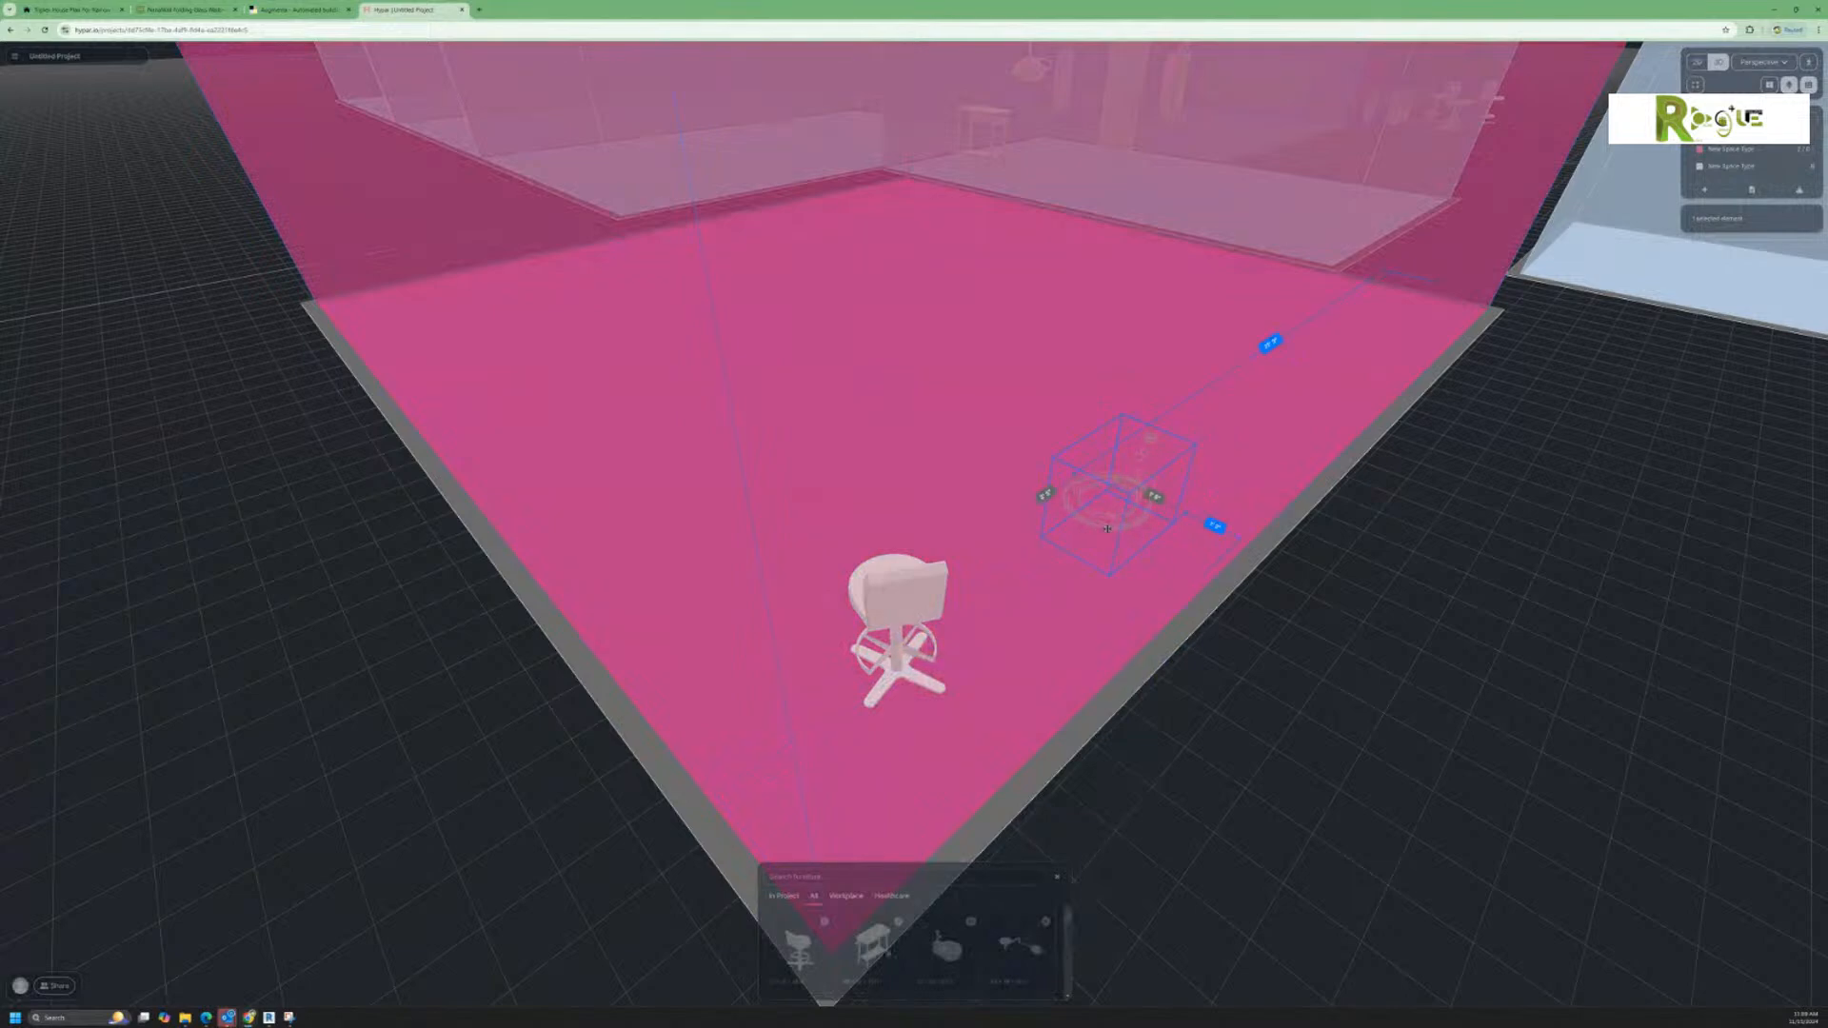
click(1109, 529)
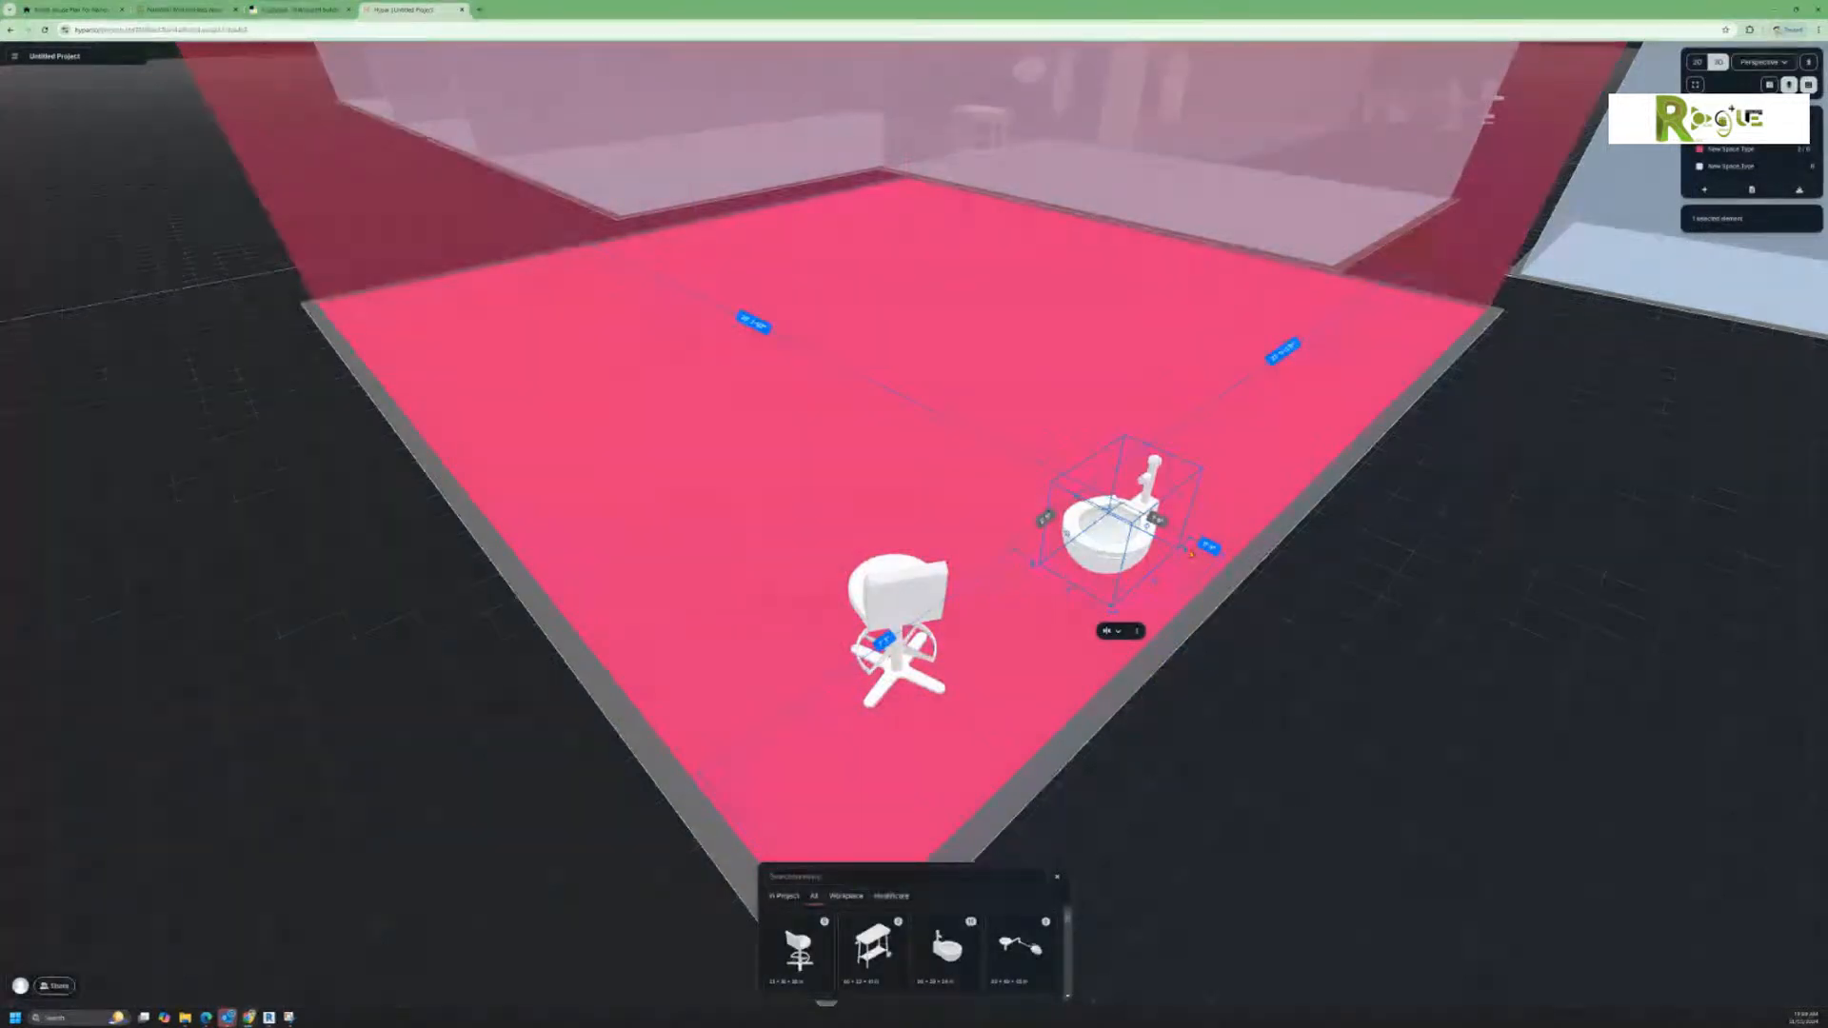
drag(1190, 552, 1208, 622)
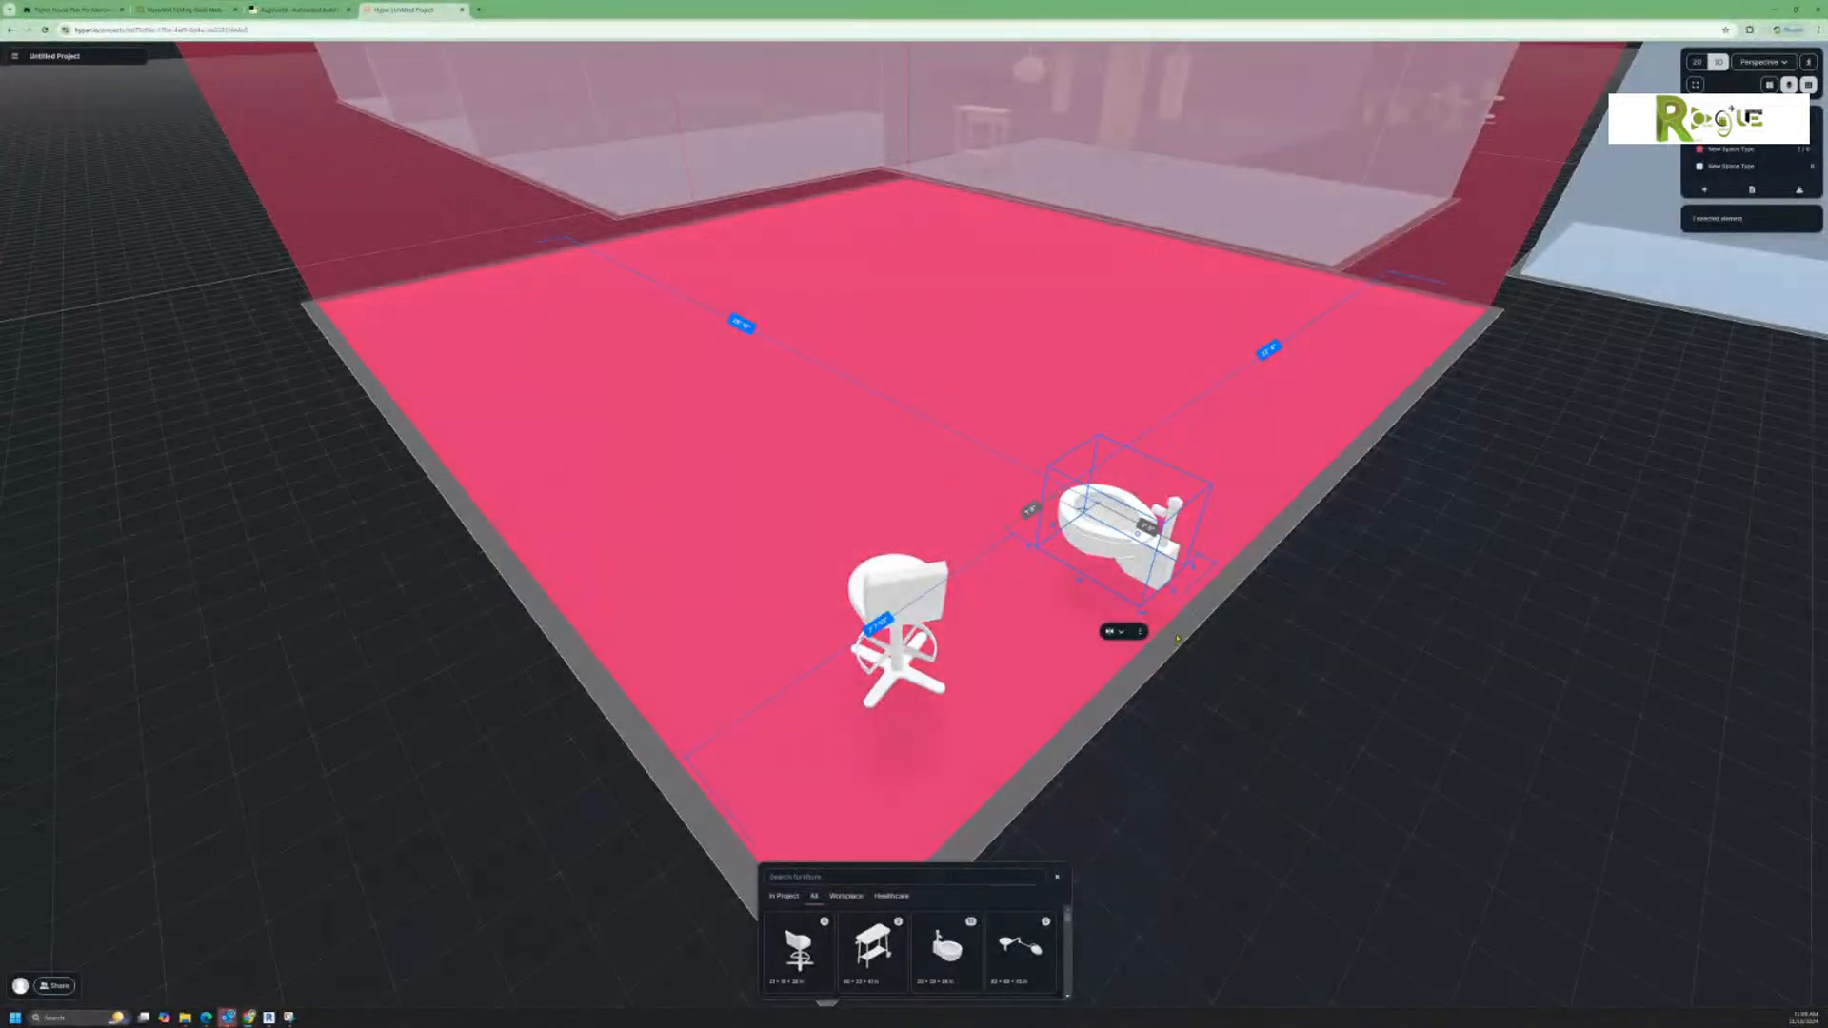
scroll(1113, 648, down, 2)
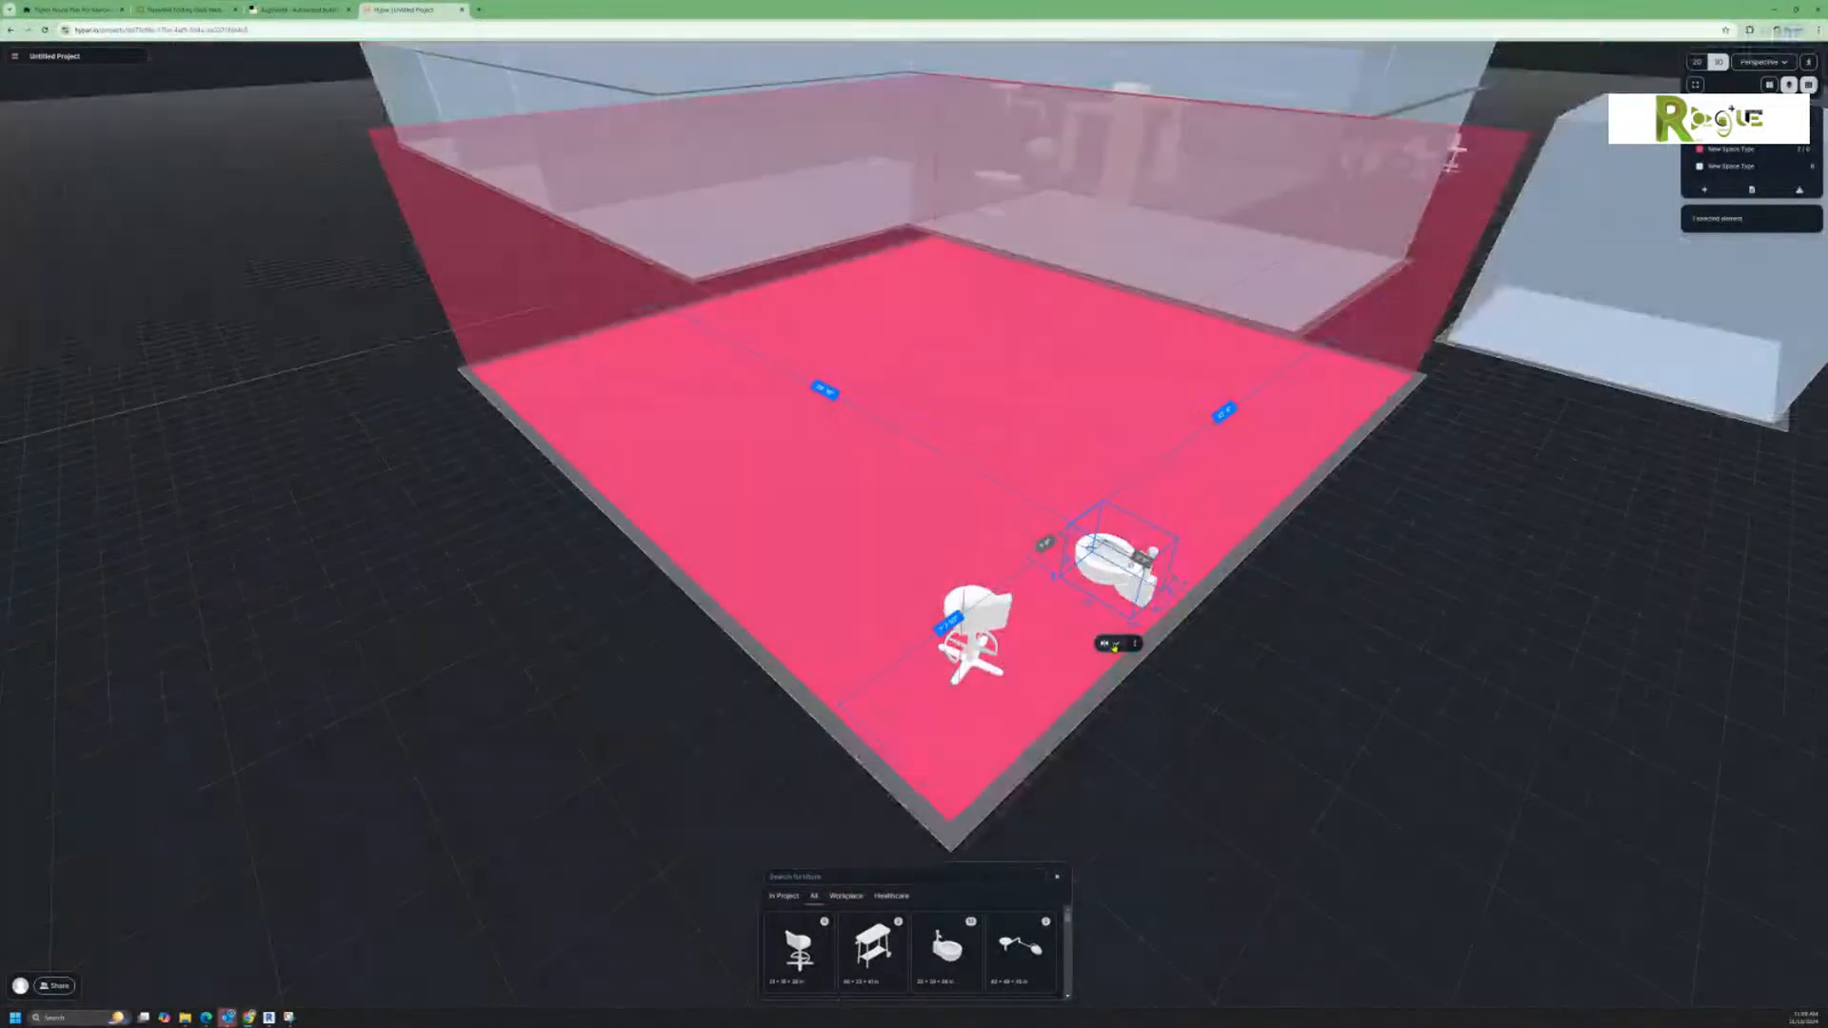
click(1209, 599)
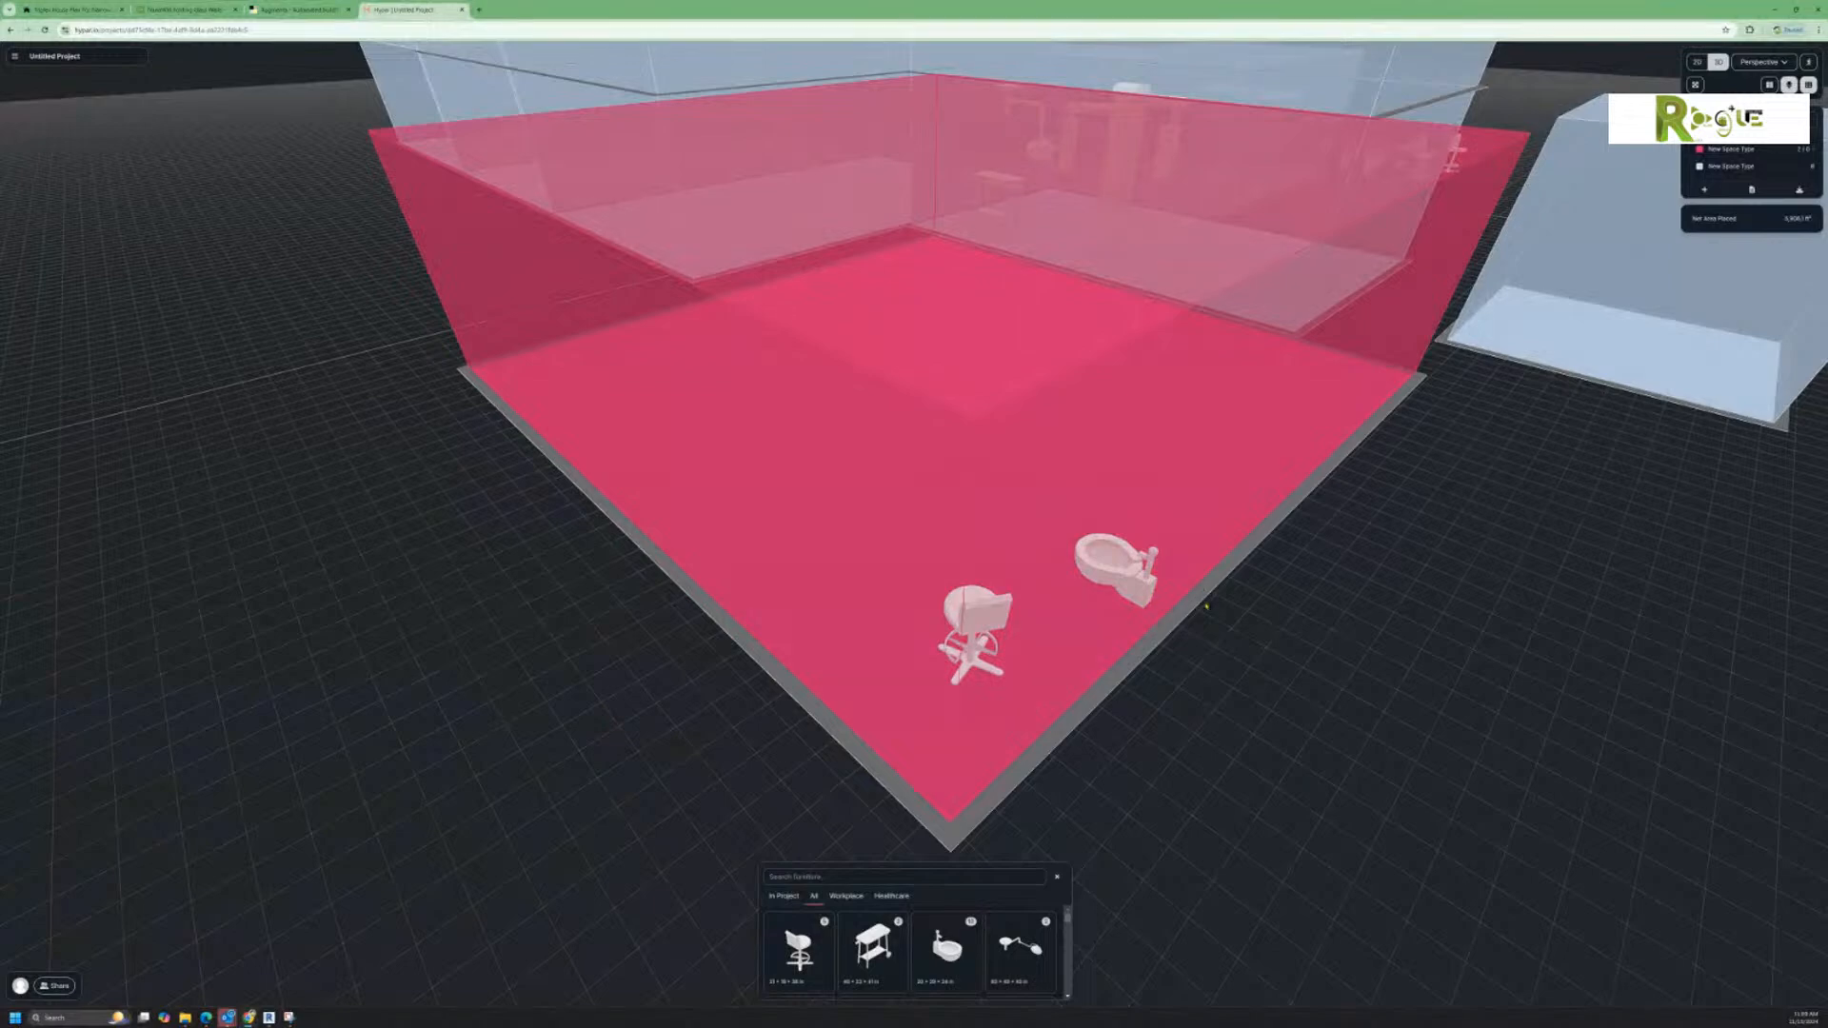
Step: Reshape the furnished red space into a longer, narrower rectangle, keeping its area at 1,000 ft²
scroll(1204, 601, down, 5)
click(1238, 557)
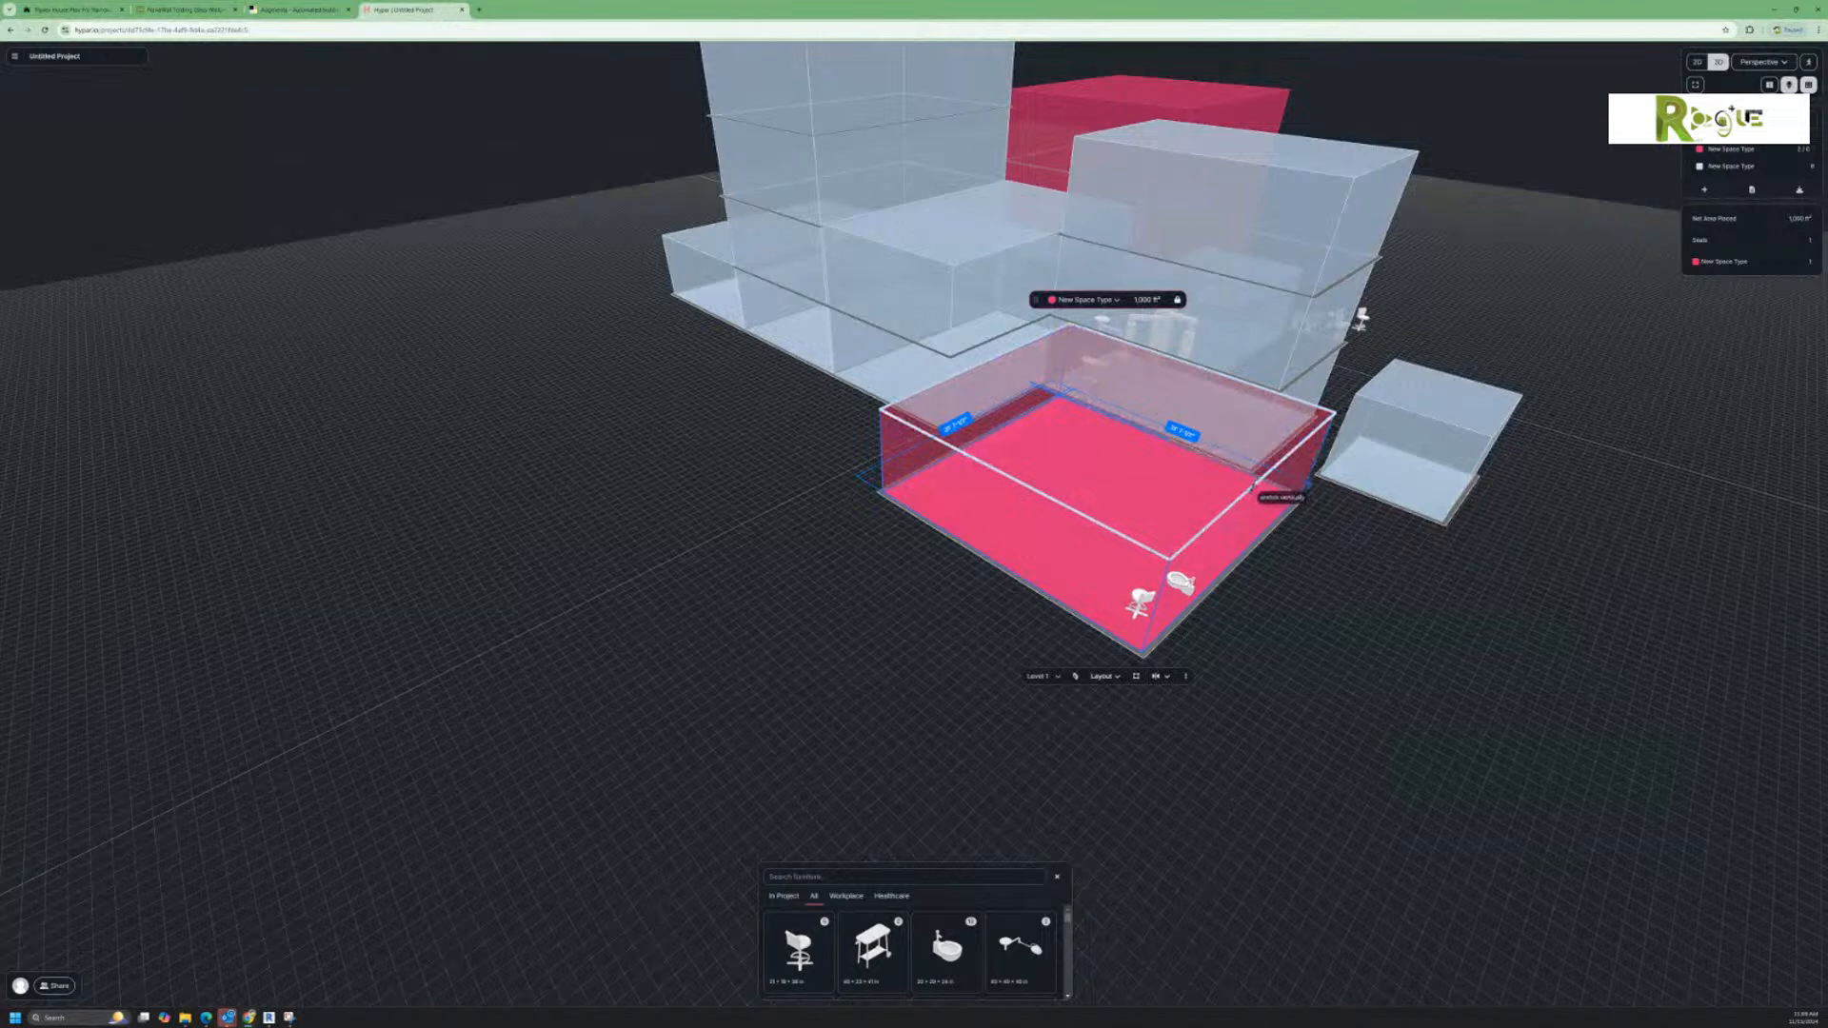
drag(1243, 554, 1237, 592)
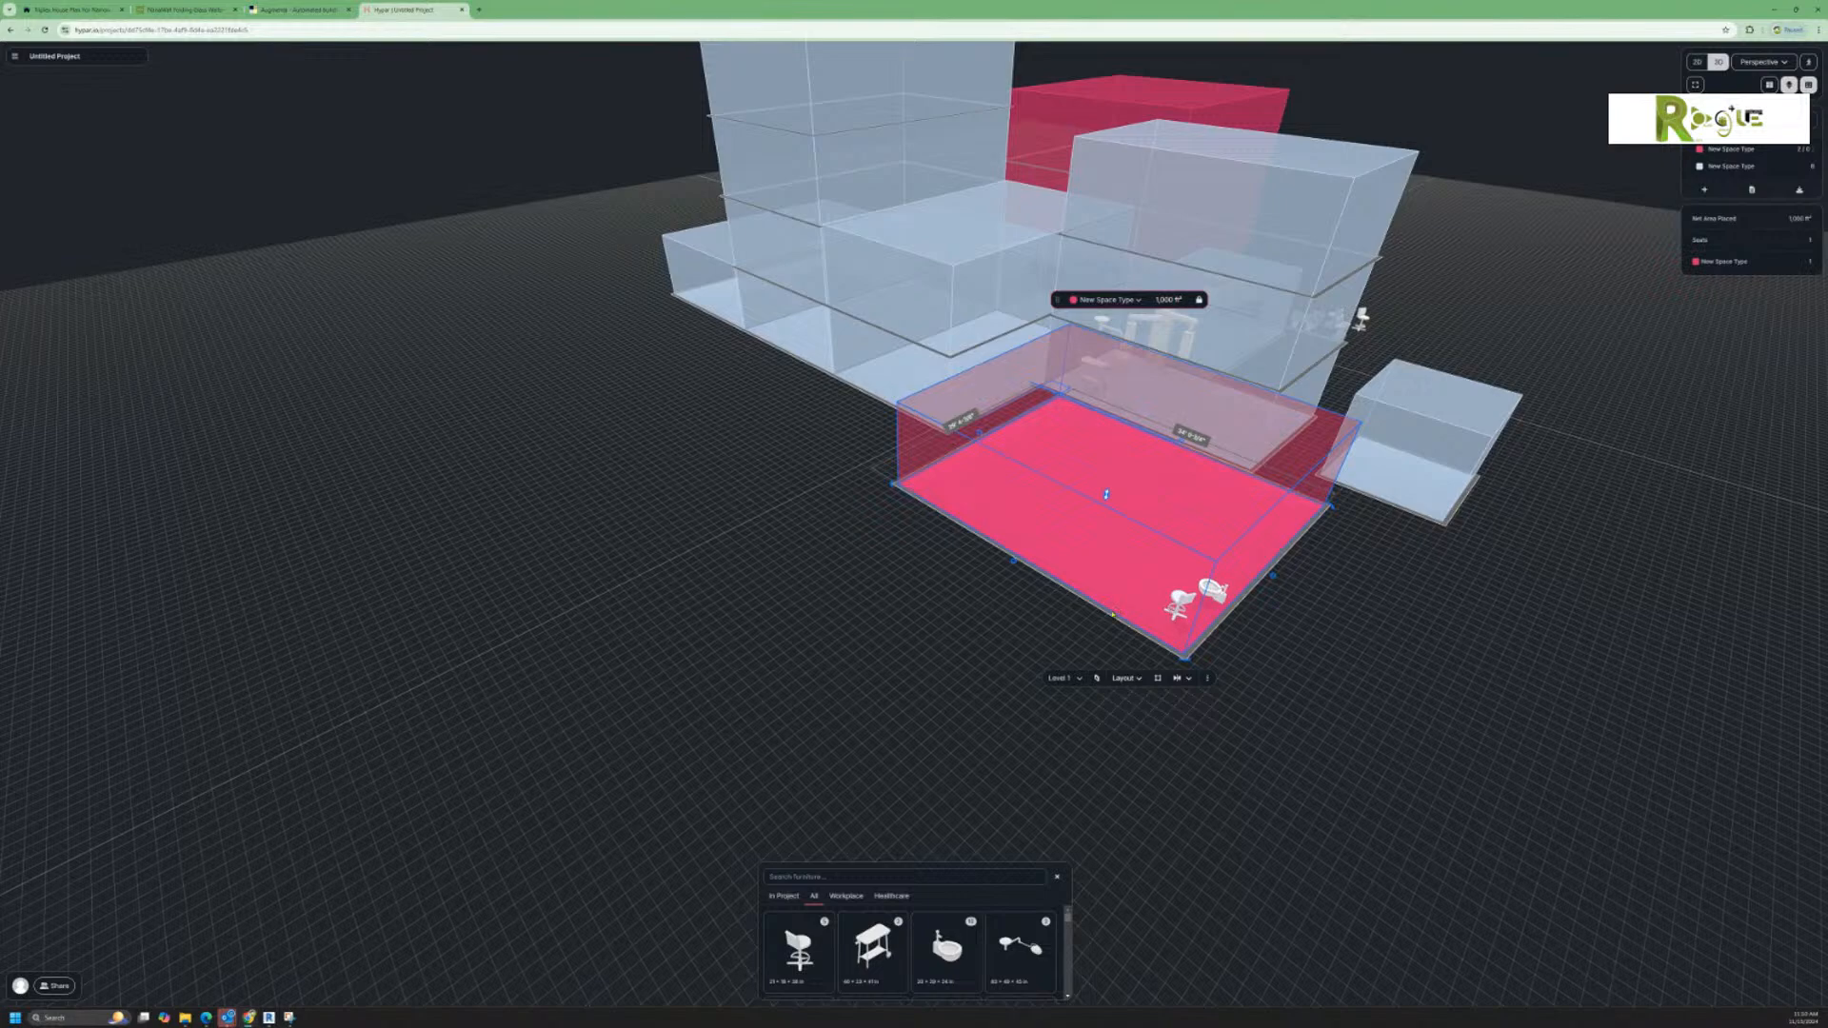
click(1063, 632)
Step: Stretch the furnished red space vertically into a multi-storey volume about as tall as the adjacent blue block
scroll(1069, 638, down, 3)
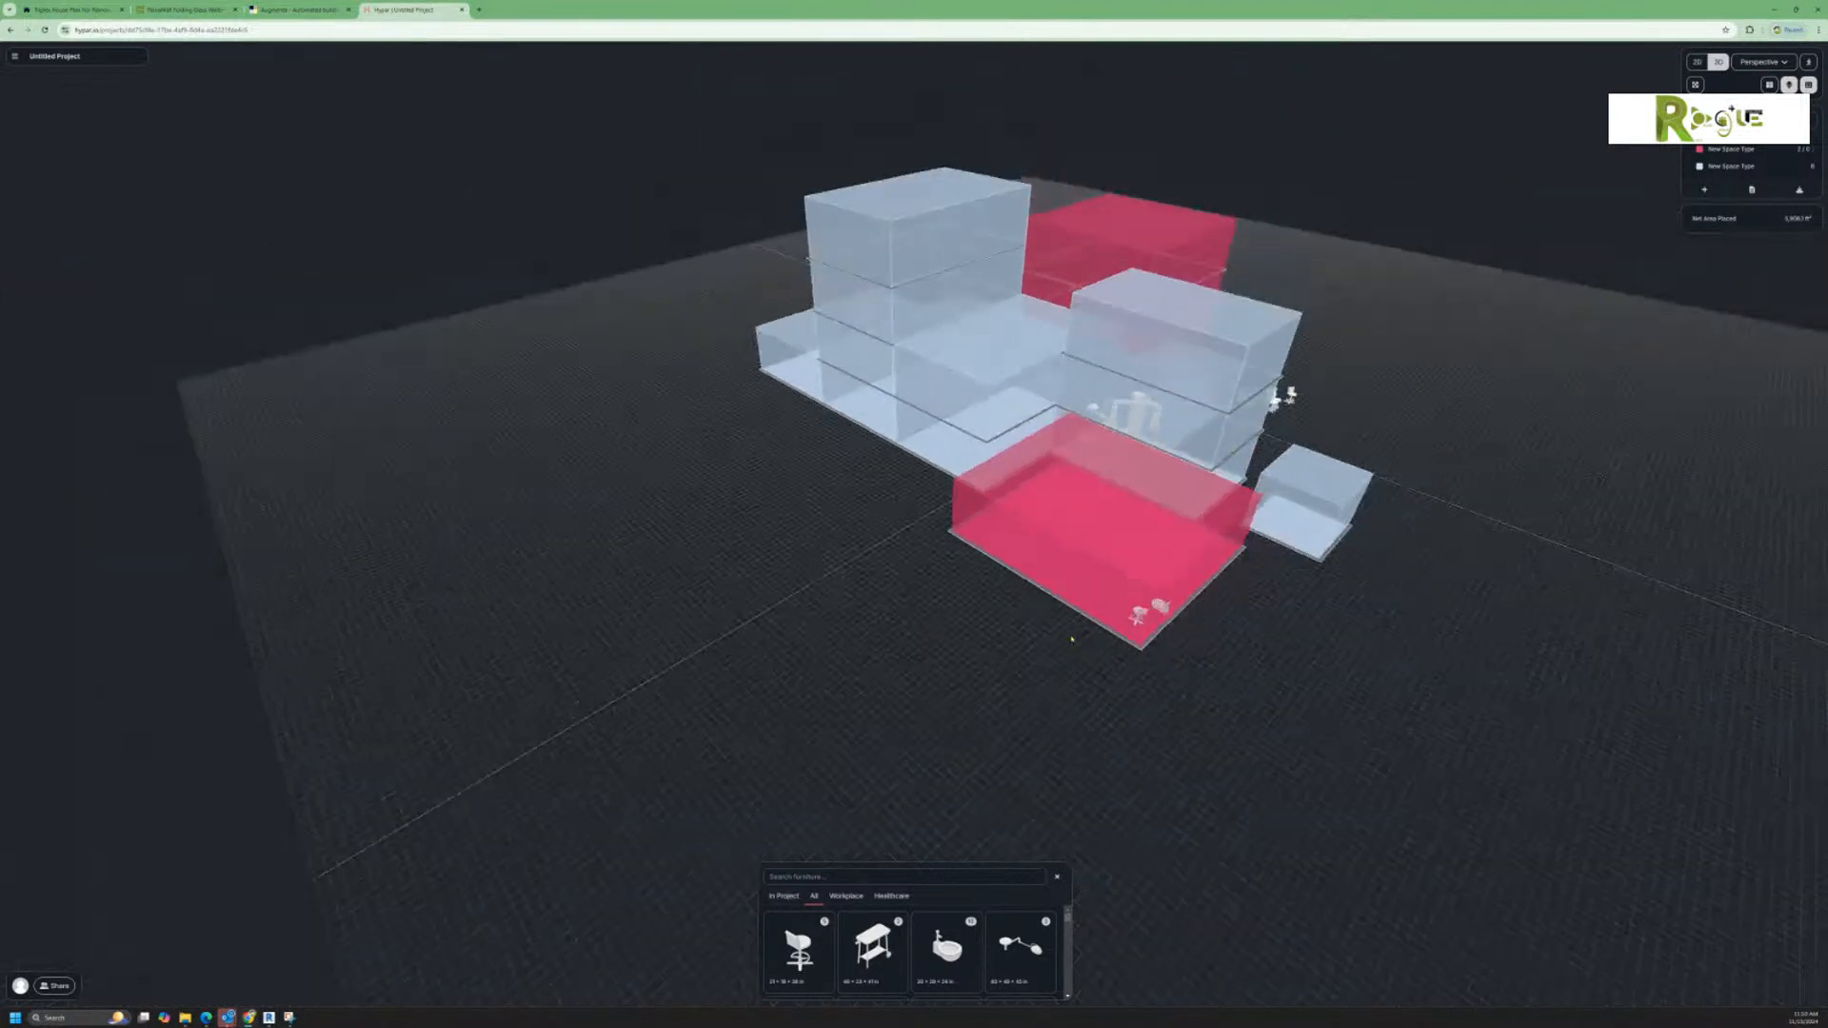
middle_drag(1301, 622, 1342, 672)
click(1190, 609)
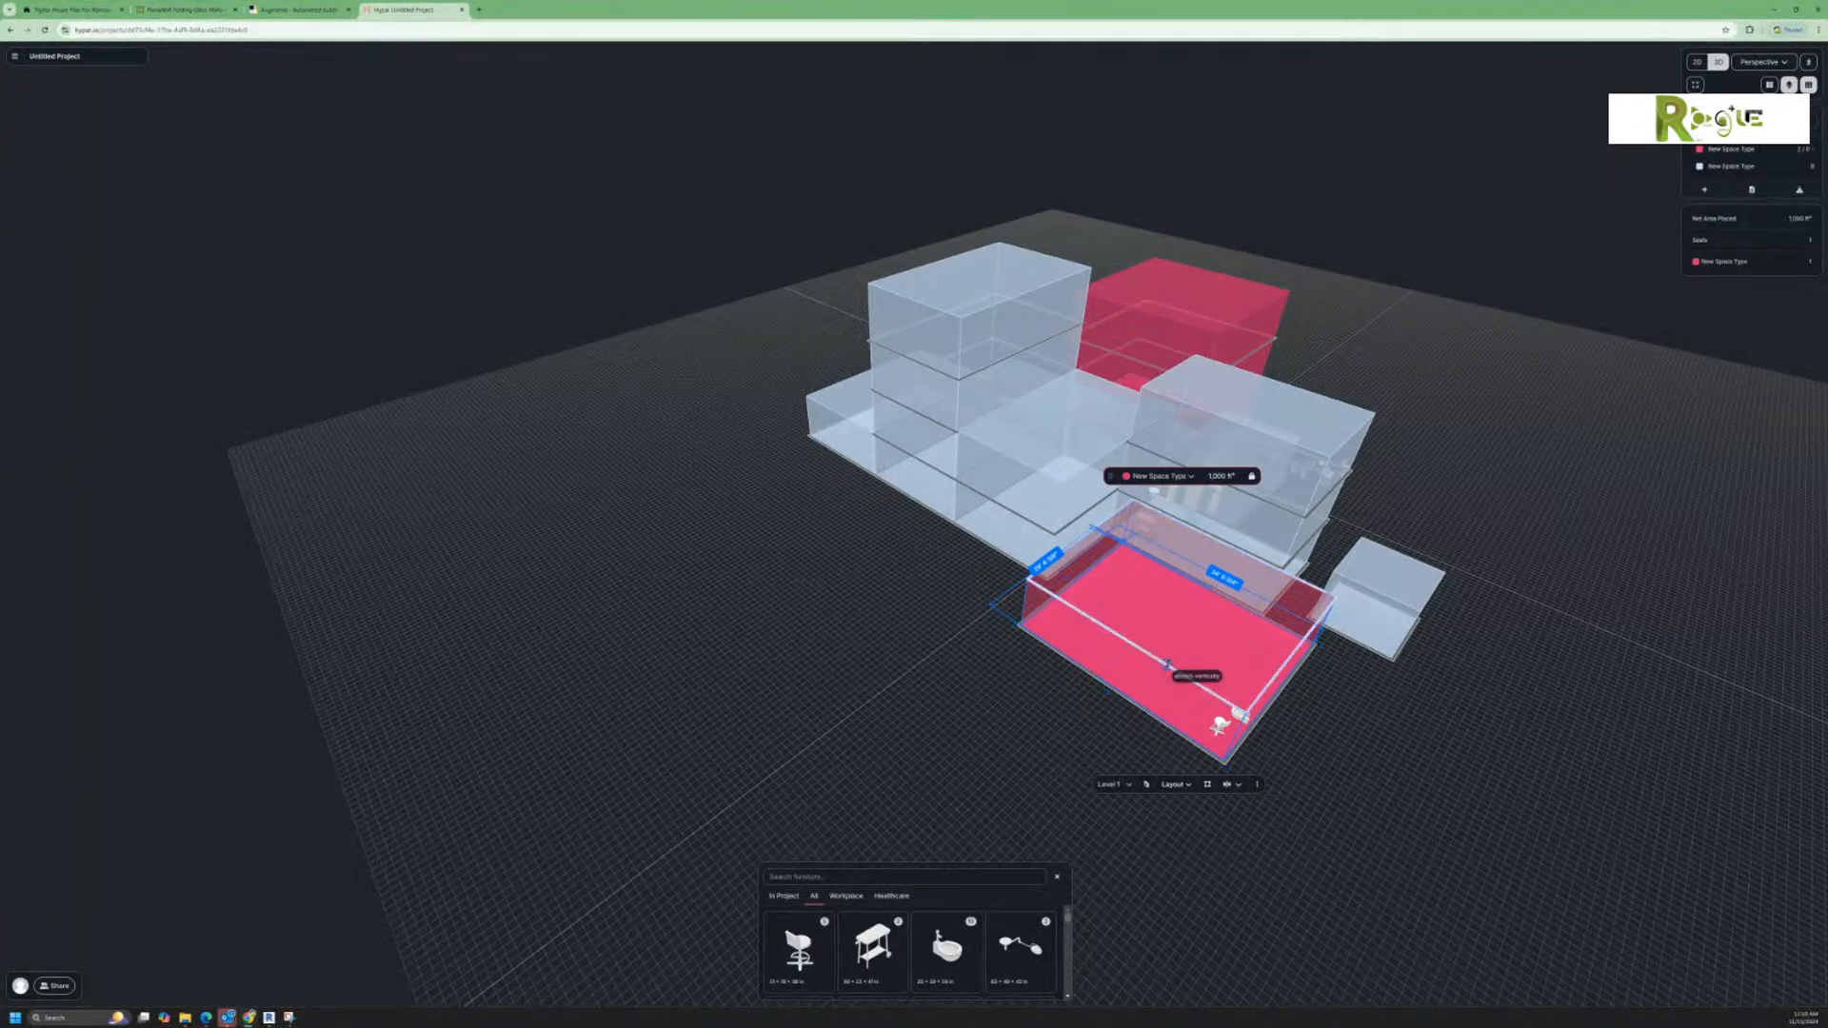
drag(1171, 662, 1226, 474)
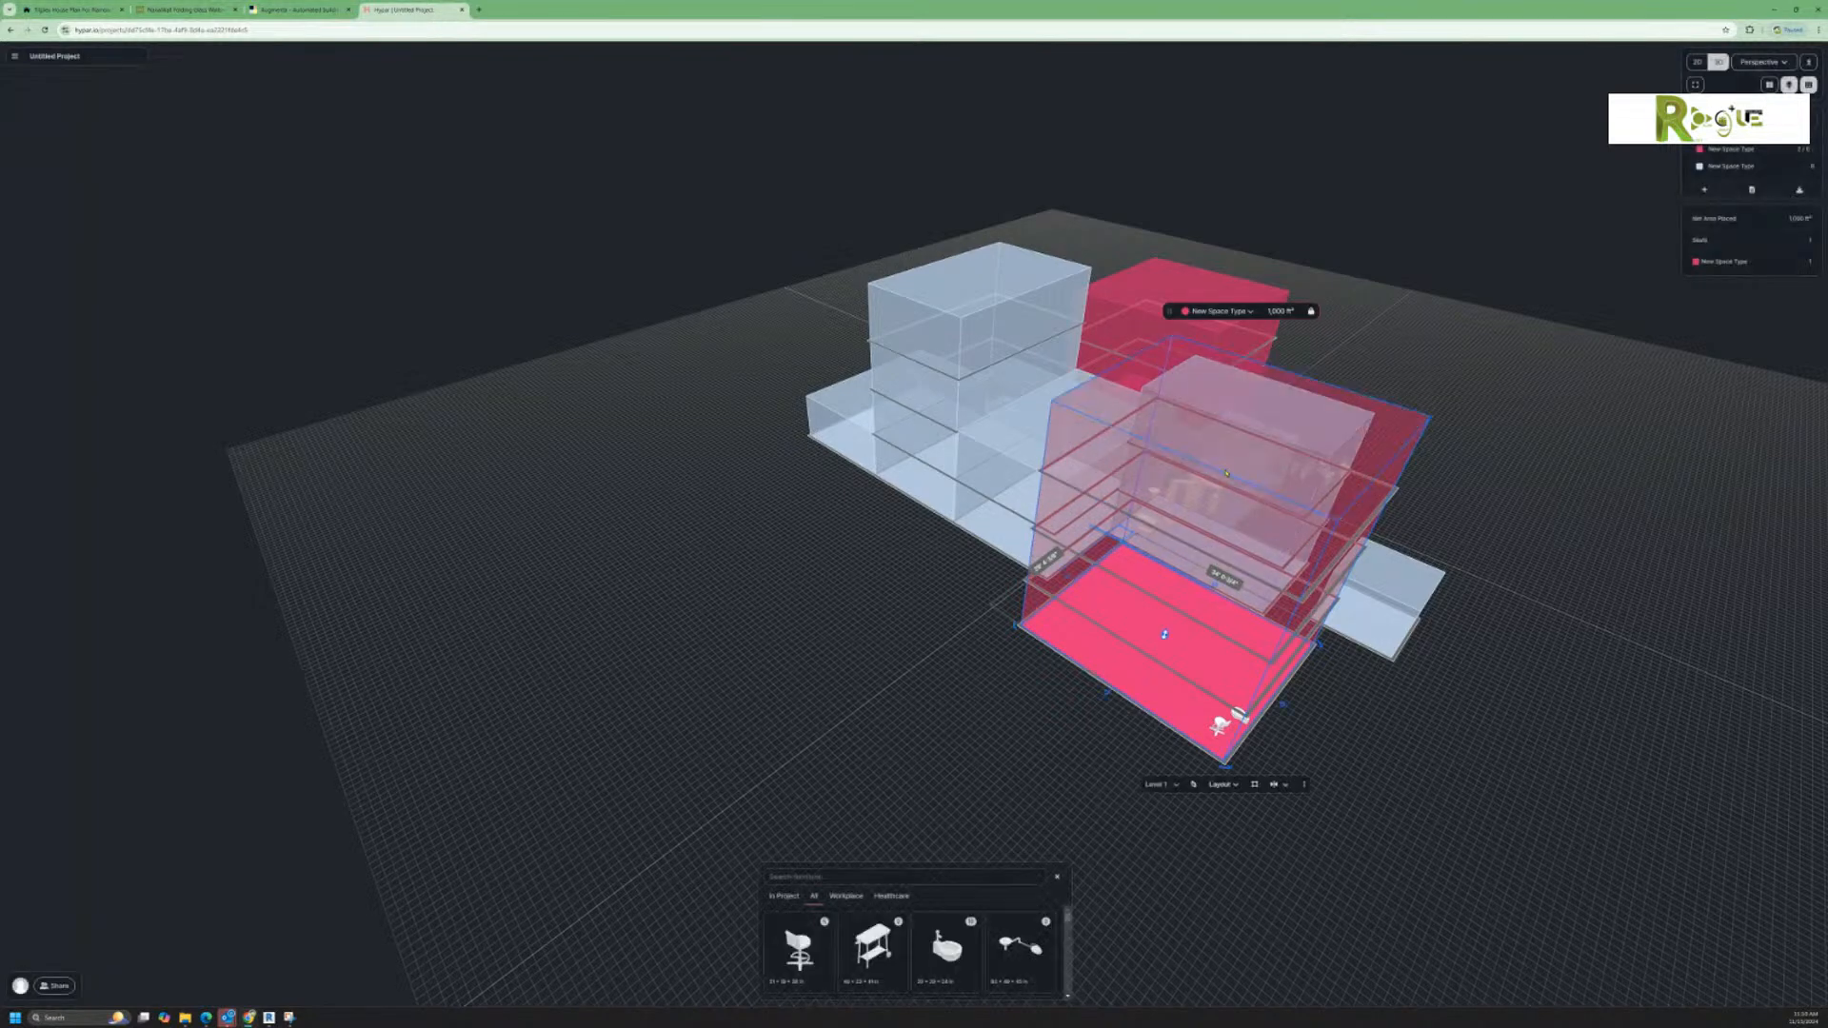
click(1404, 719)
Step: Examine the massing from the opposite side and review the project's export options, including image, PDF and Revit
scroll(1409, 720, down, 3)
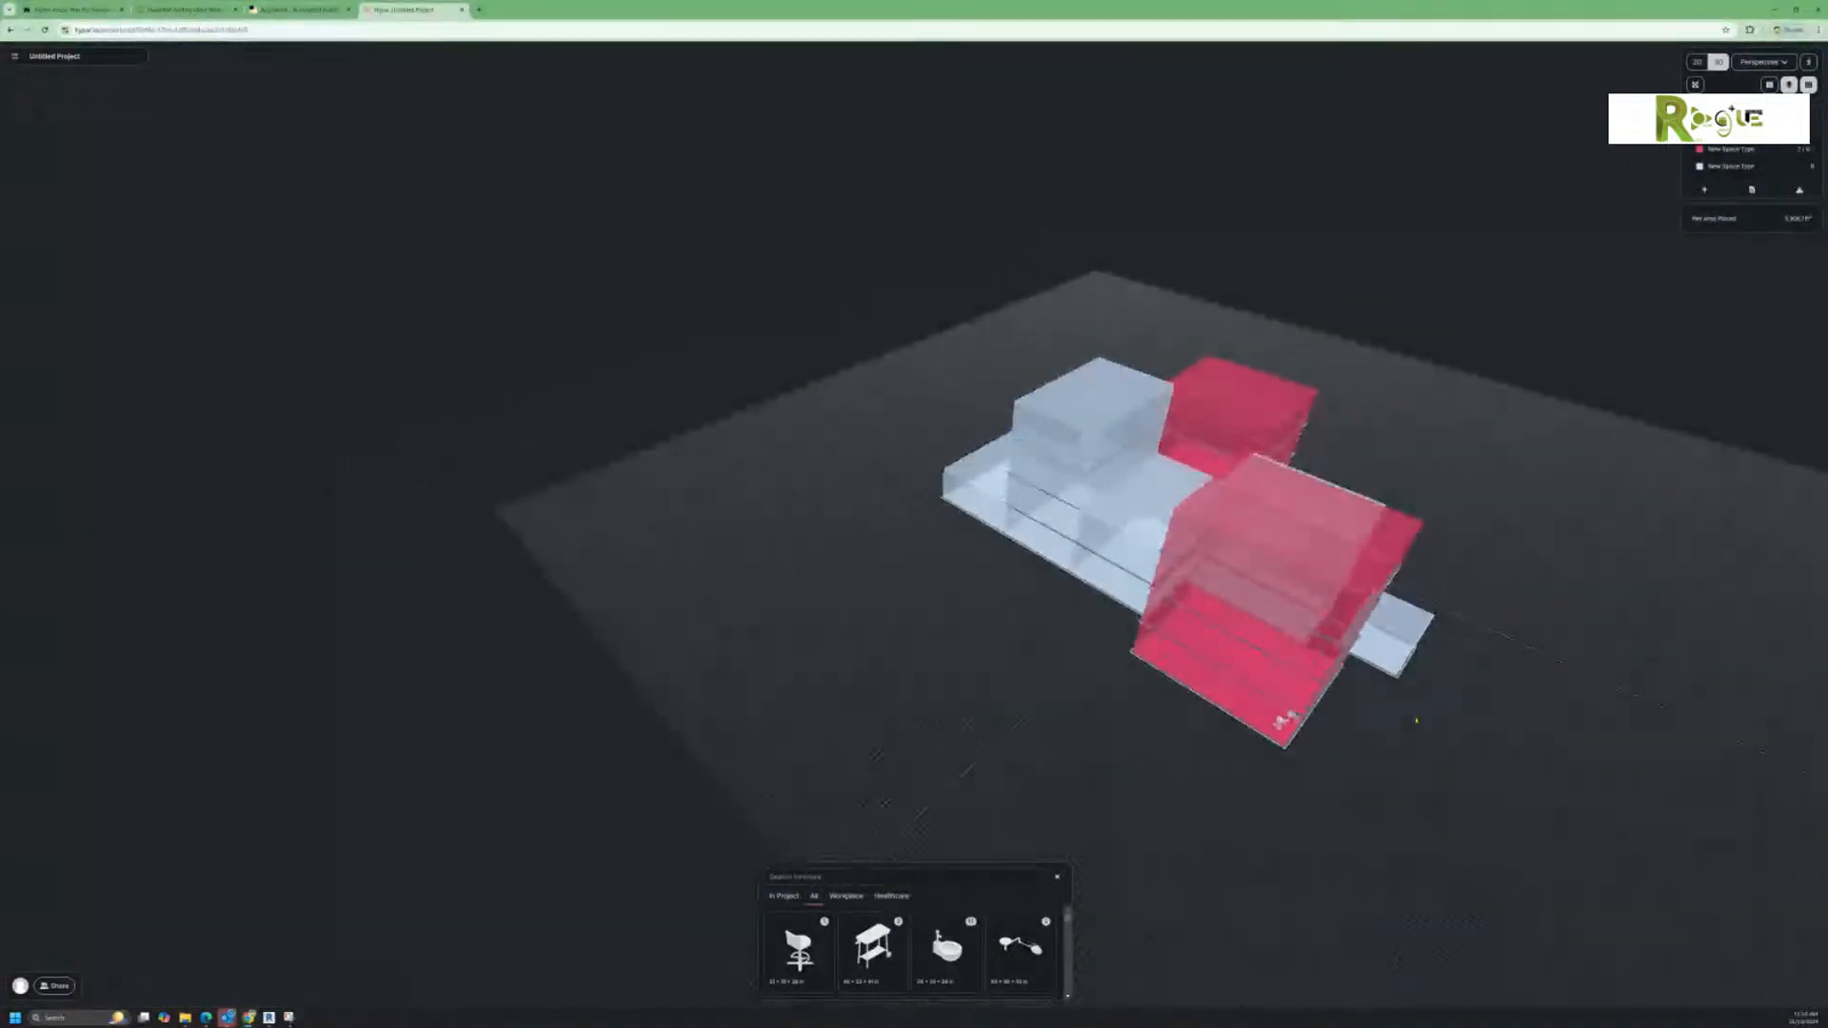
middle_drag(1609, 785, 1361, 747)
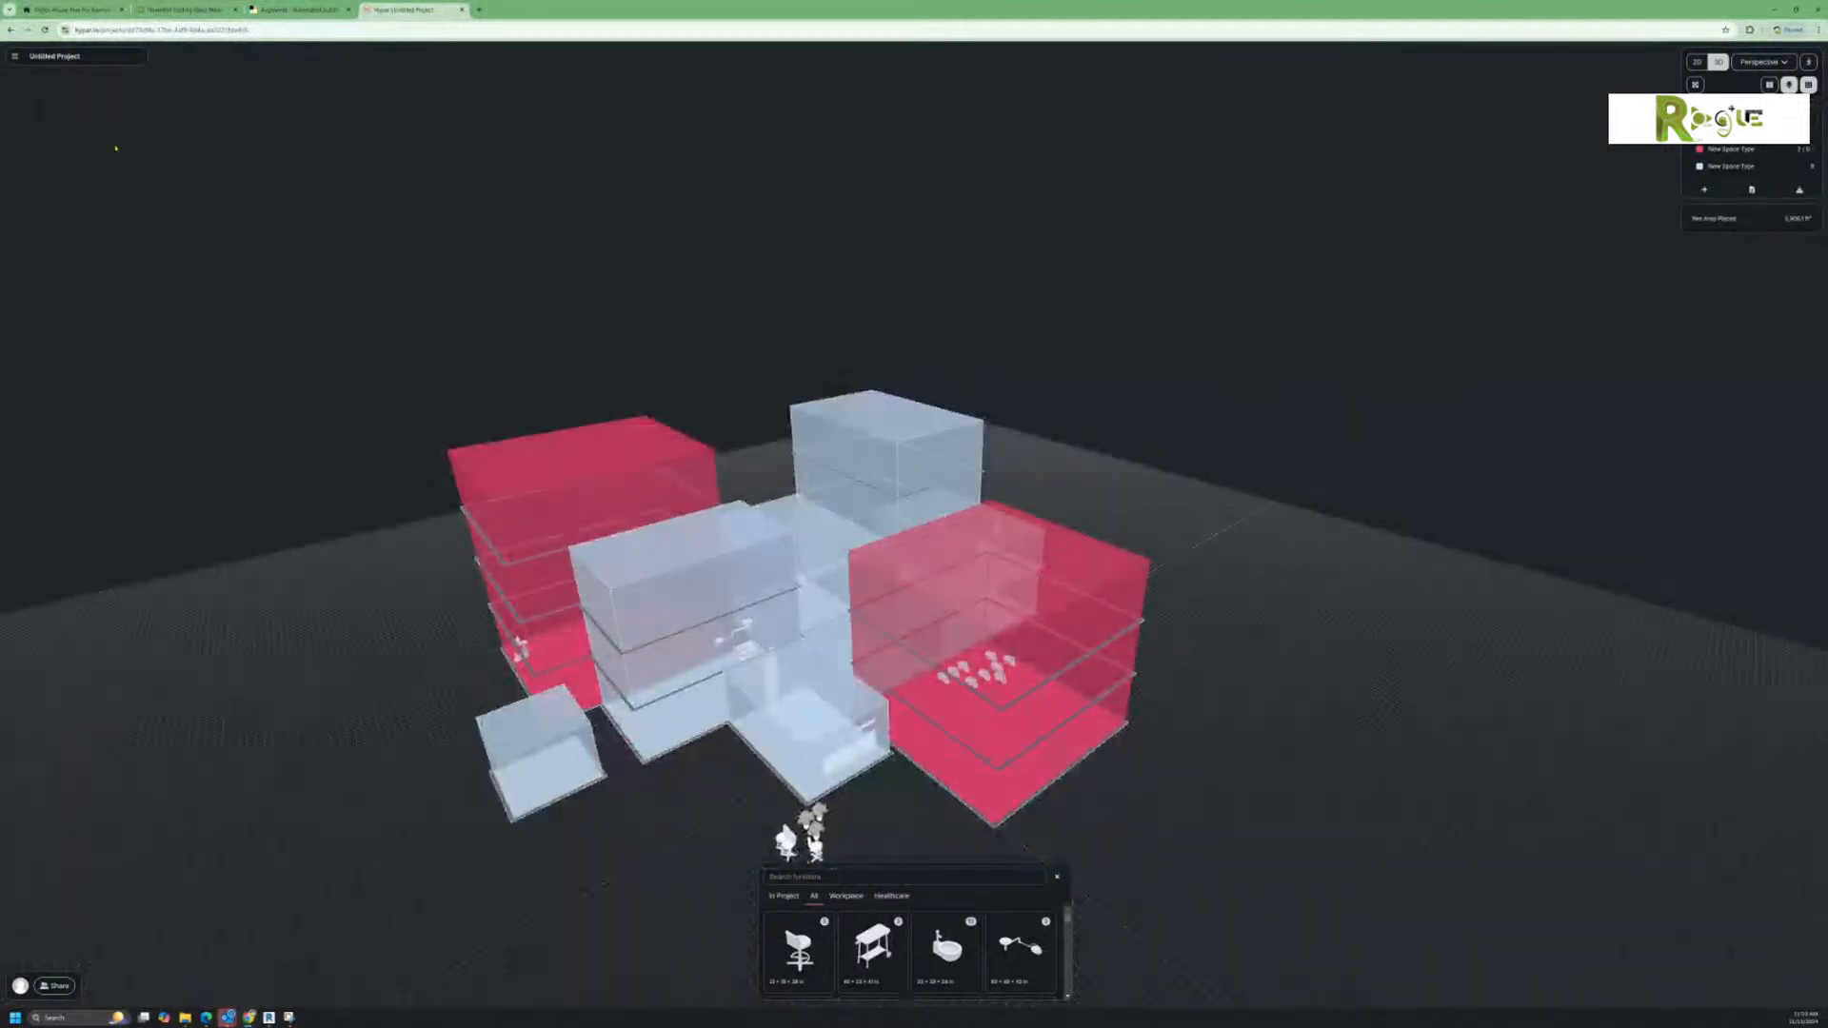
click(14, 57)
mouse_move(41, 202)
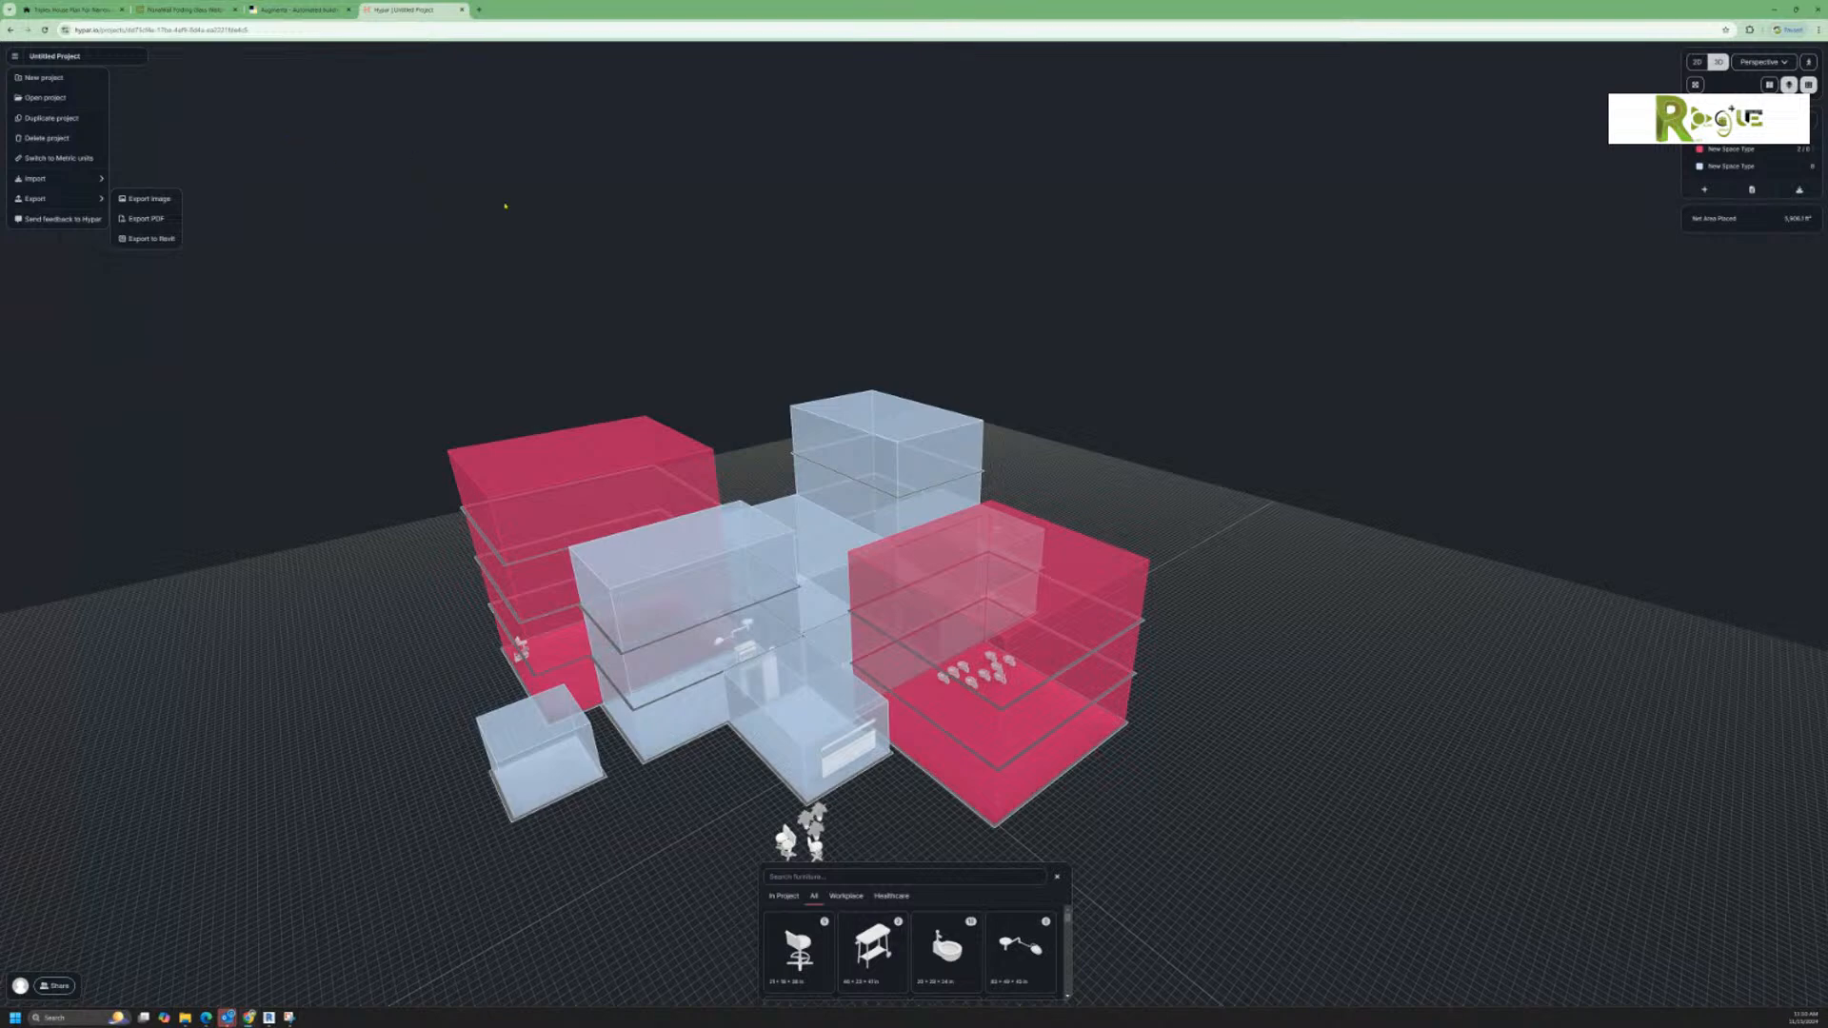
click(511, 231)
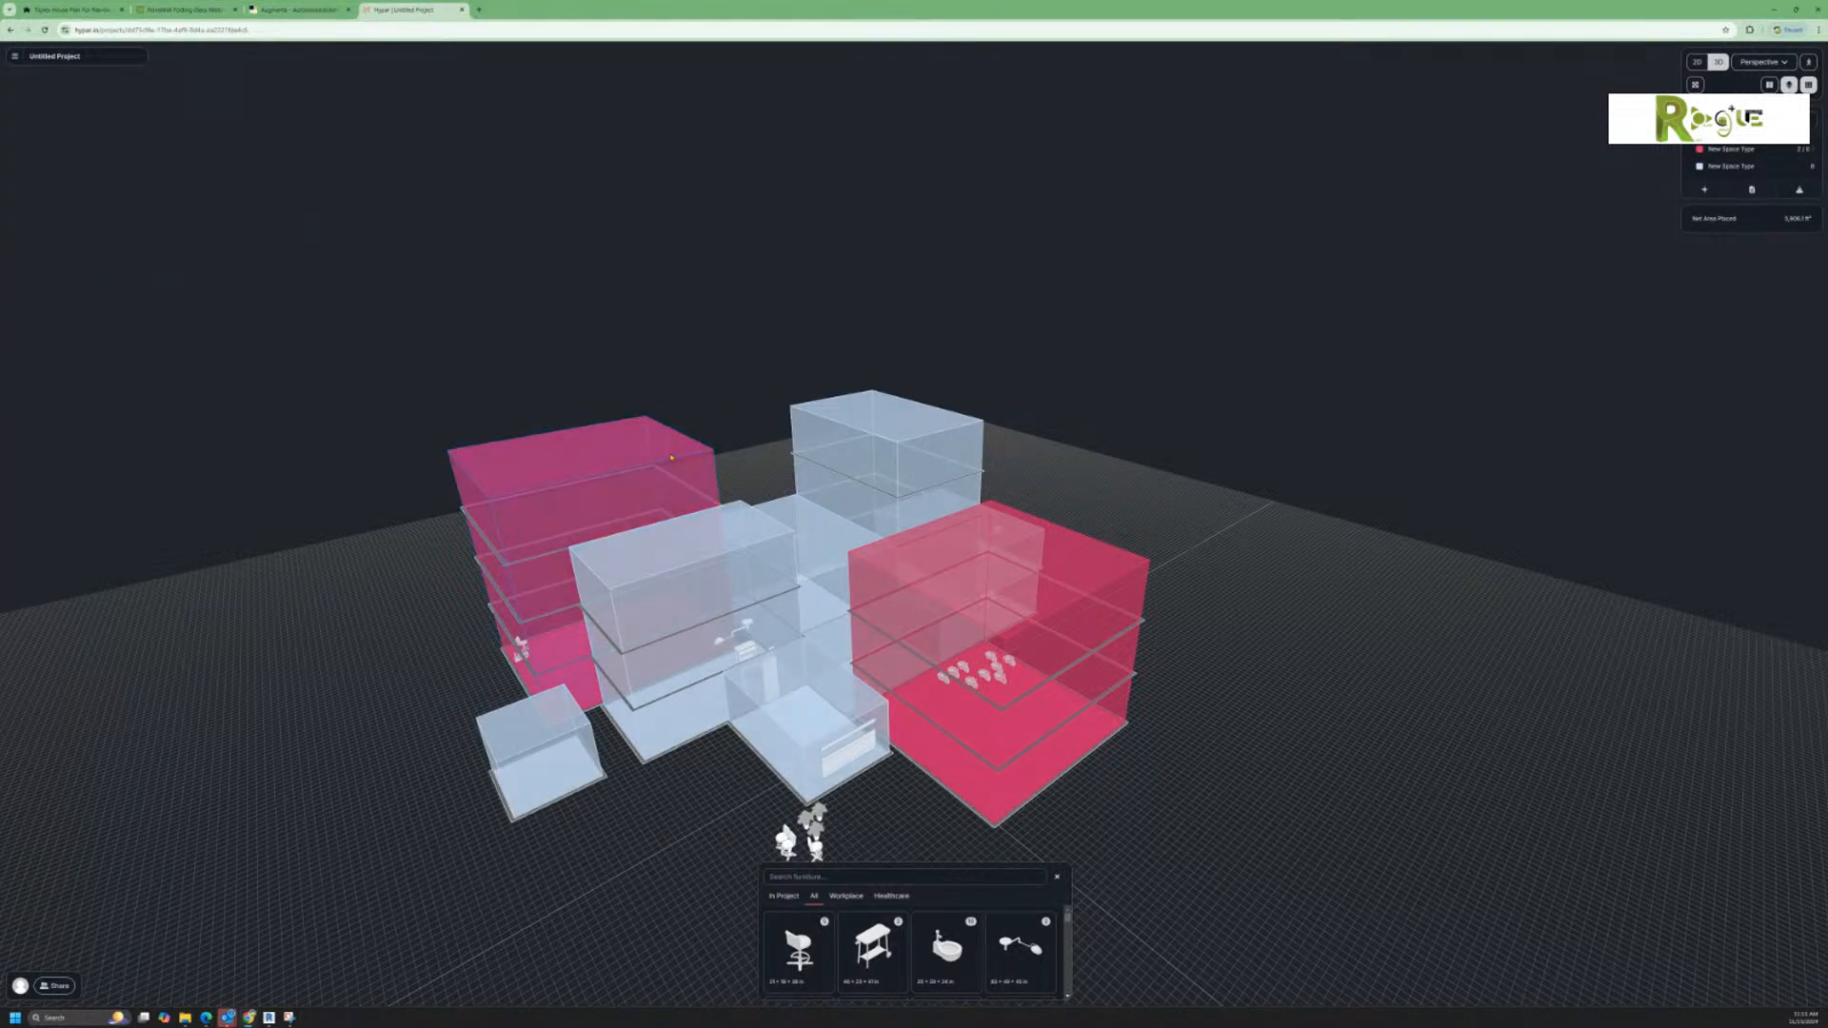
scroll(670, 438, up, 3)
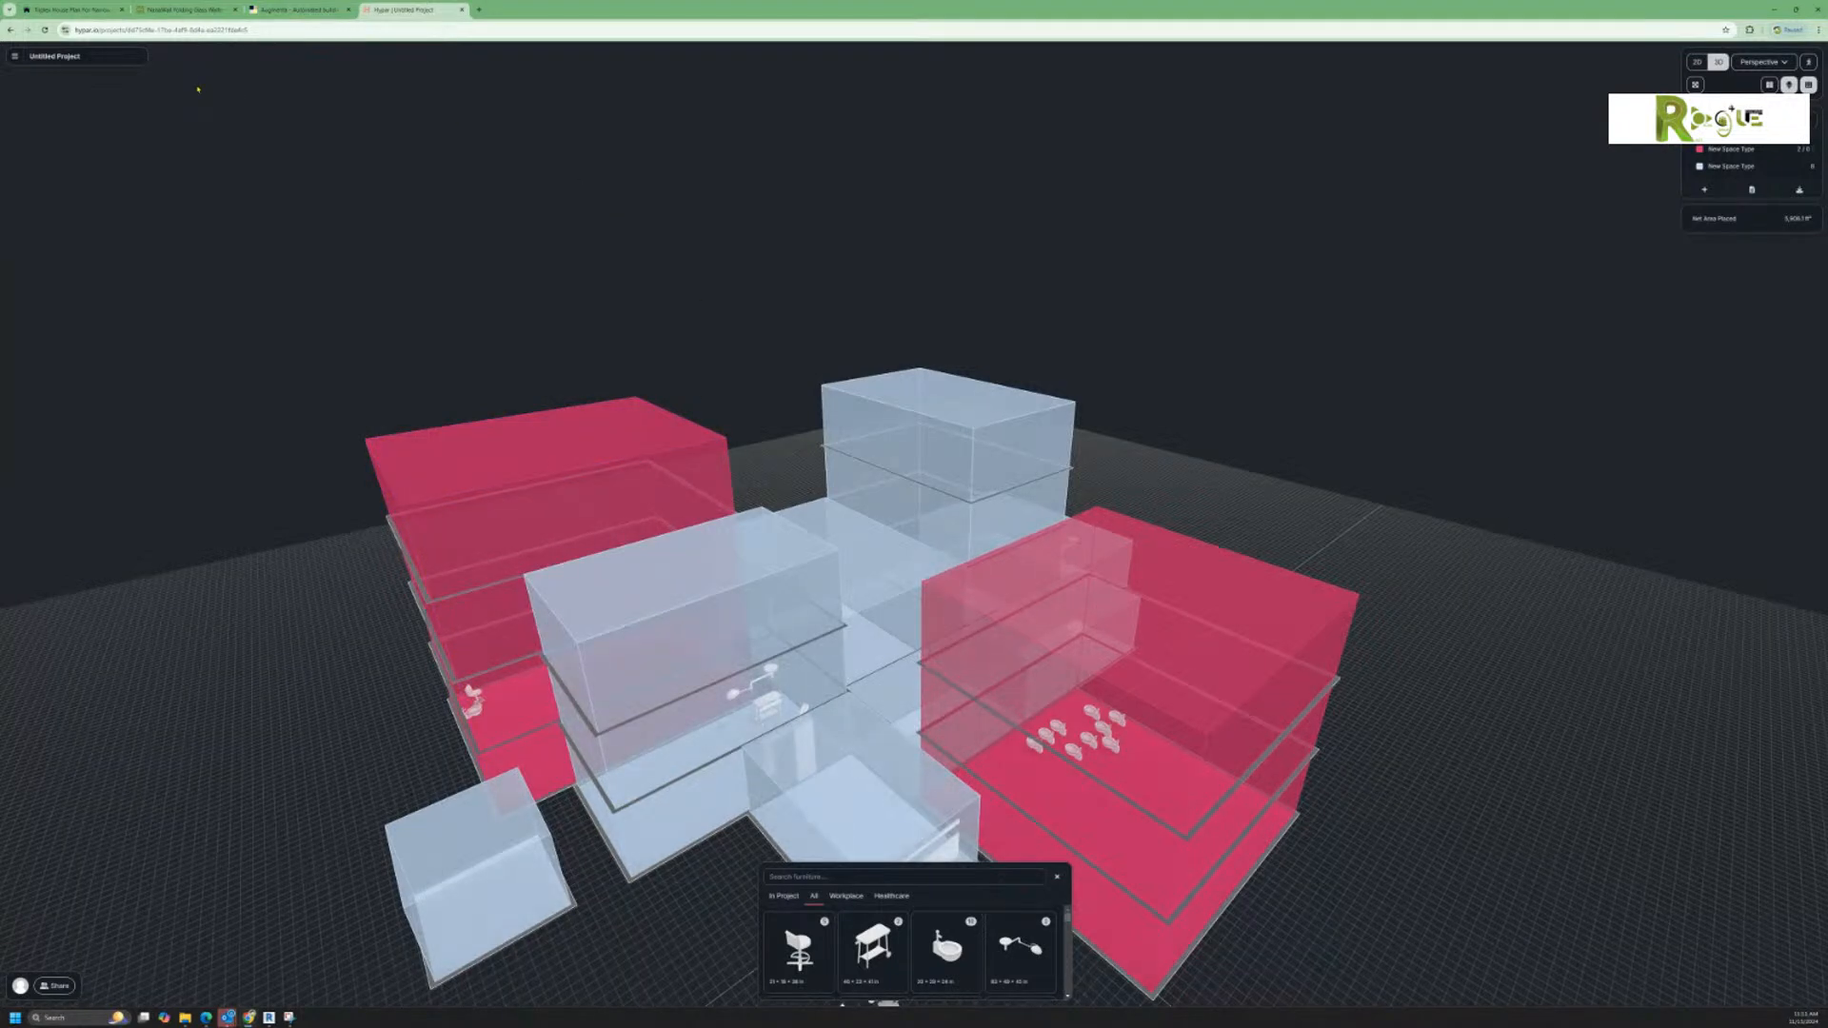
scroll(562, 380, down, 3)
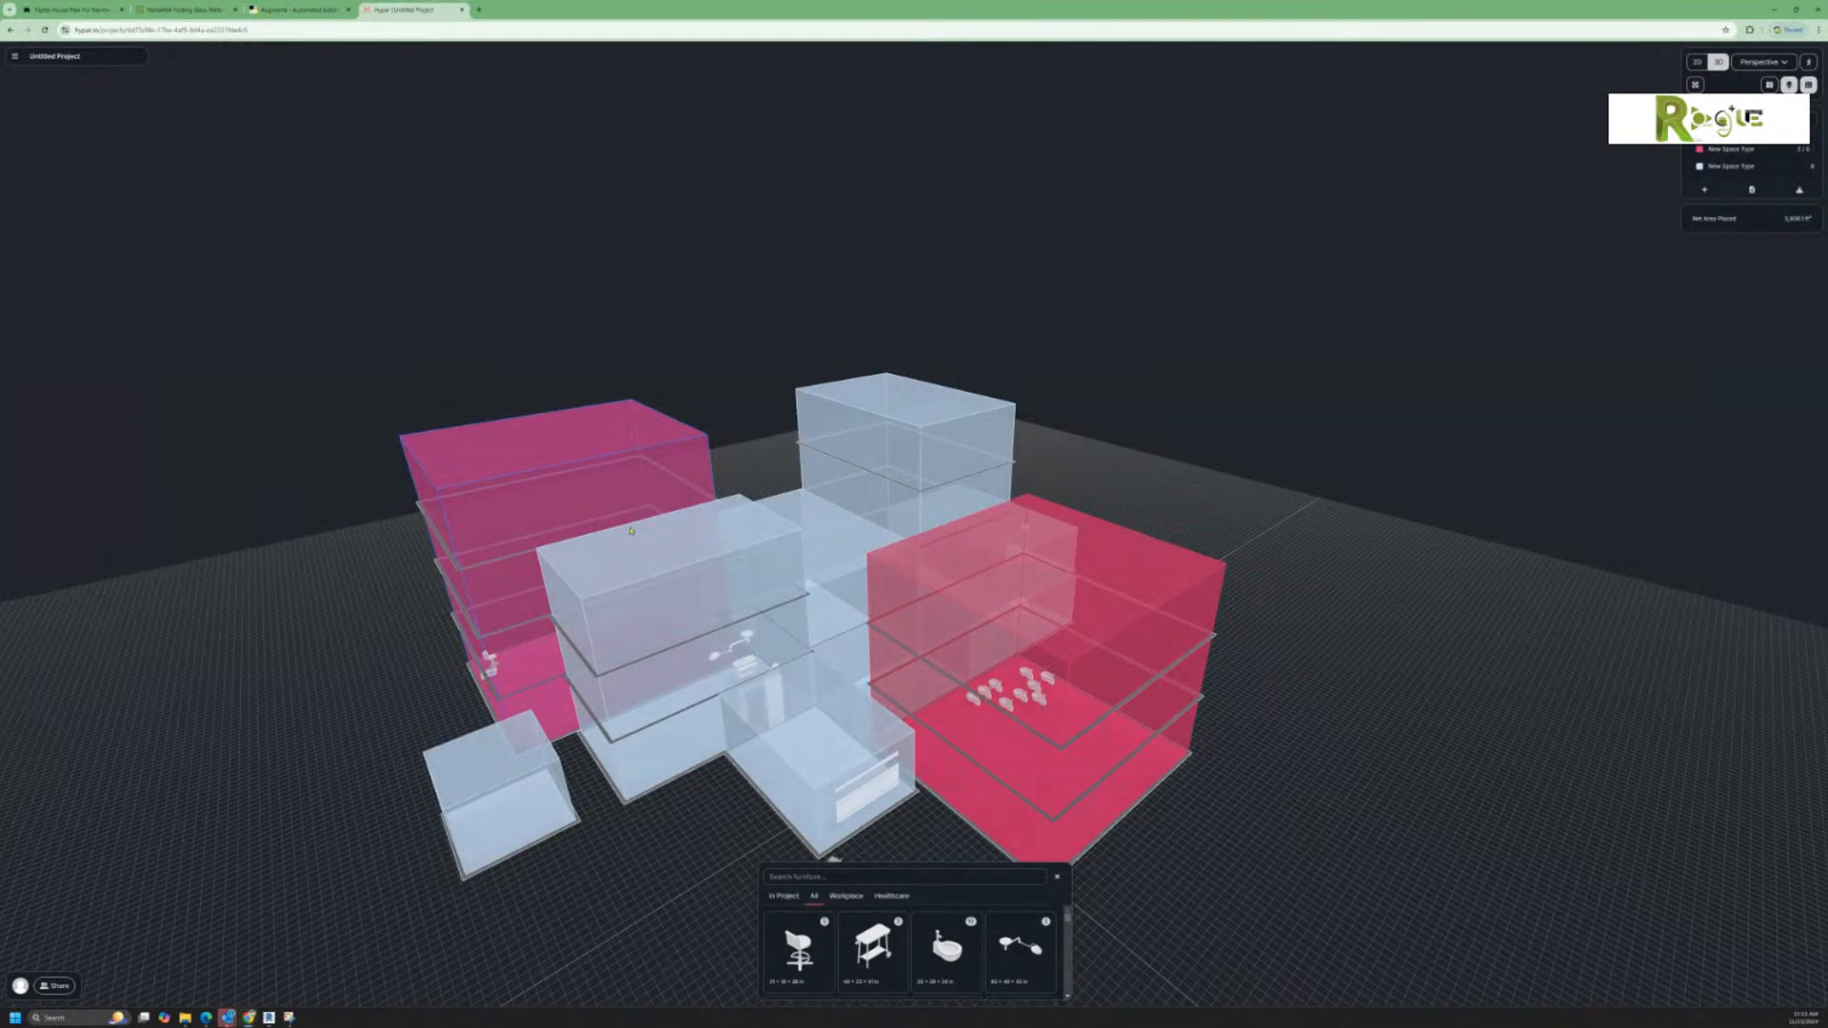
middle_drag(684, 824, 874, 816)
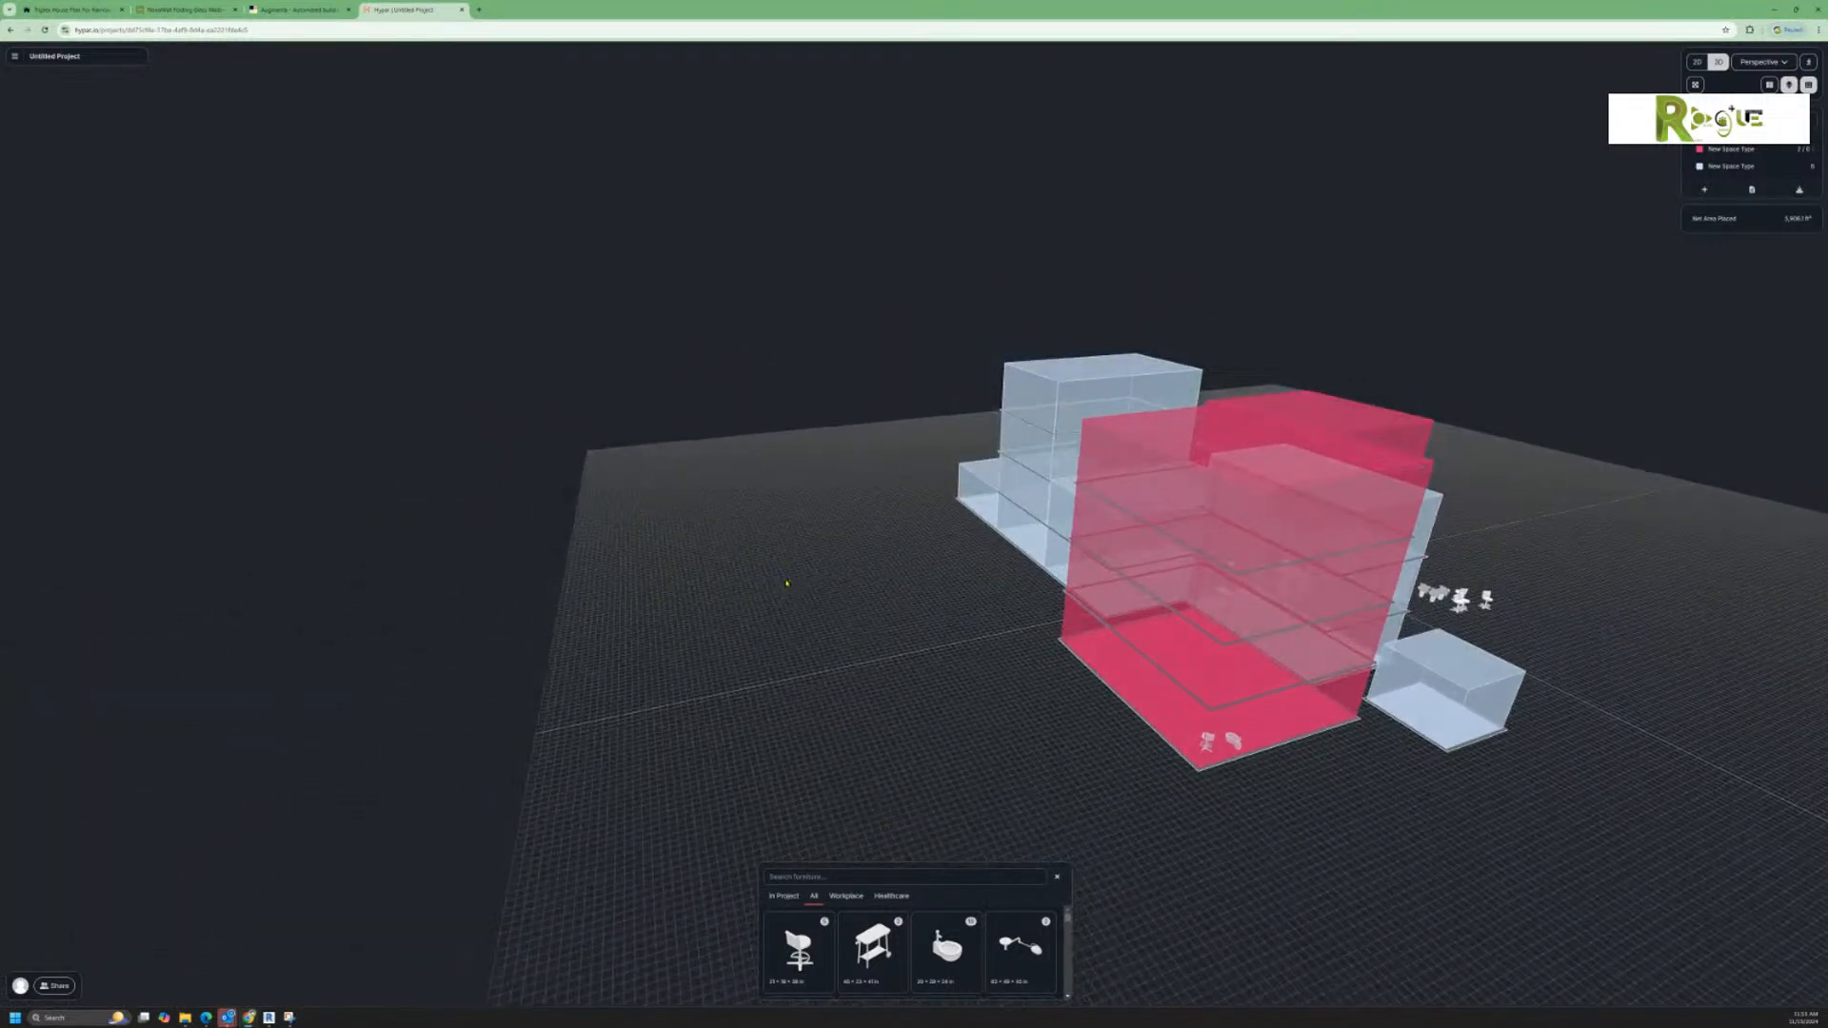
scroll(963, 601, down, 2)
scroll(960, 599, up, 4)
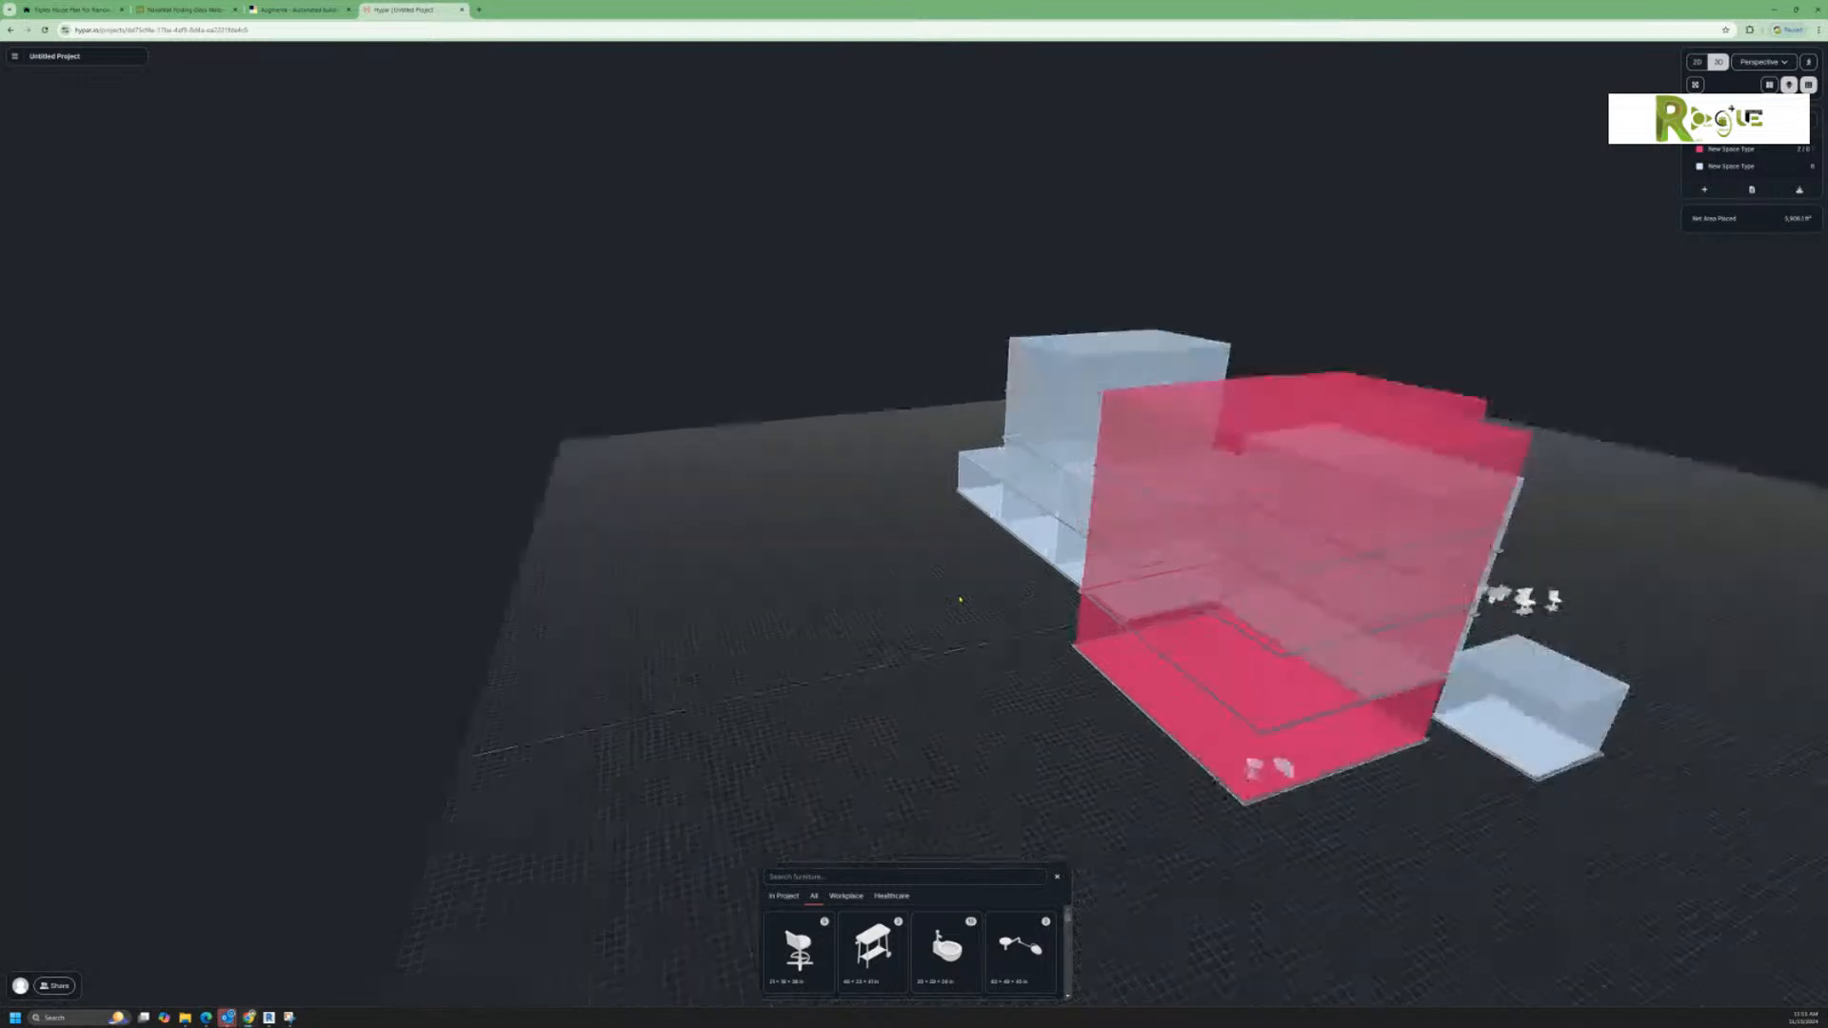
Step: Switch to the Augmenta website and examine its home page on autonomous building design and electrical system design
click(298, 10)
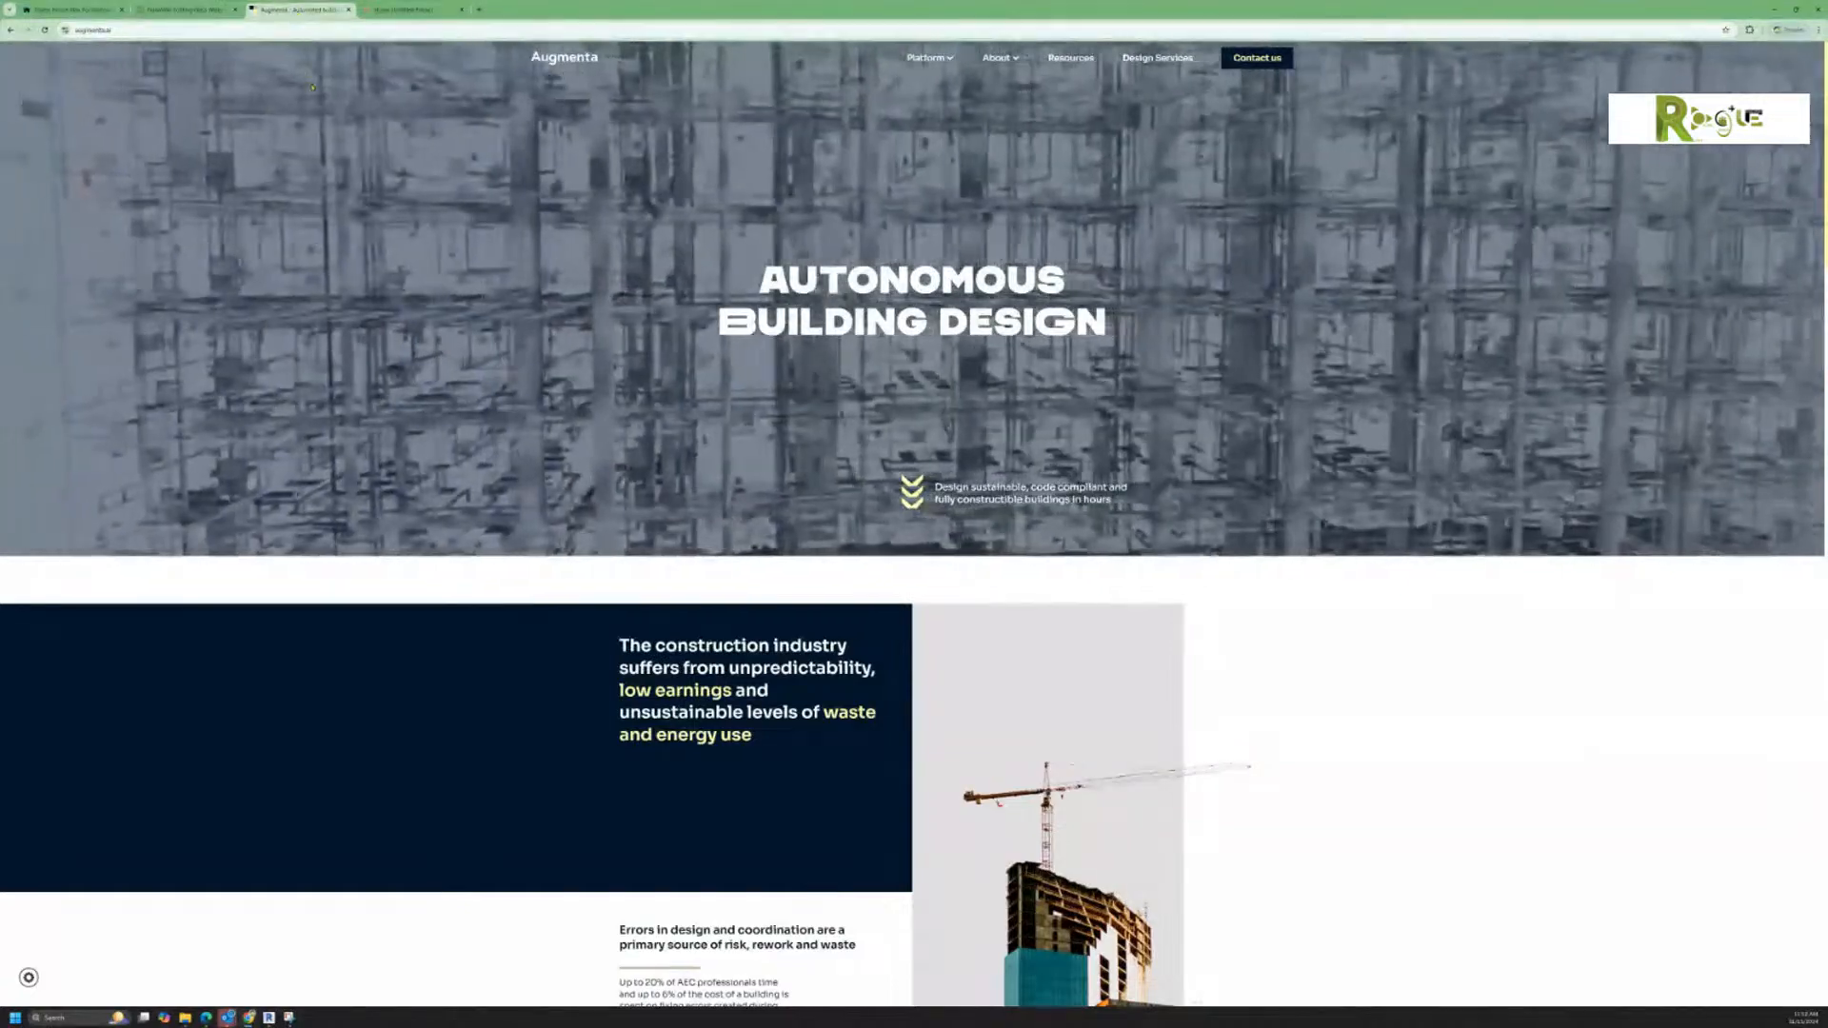
scroll(683, 454, down, 1)
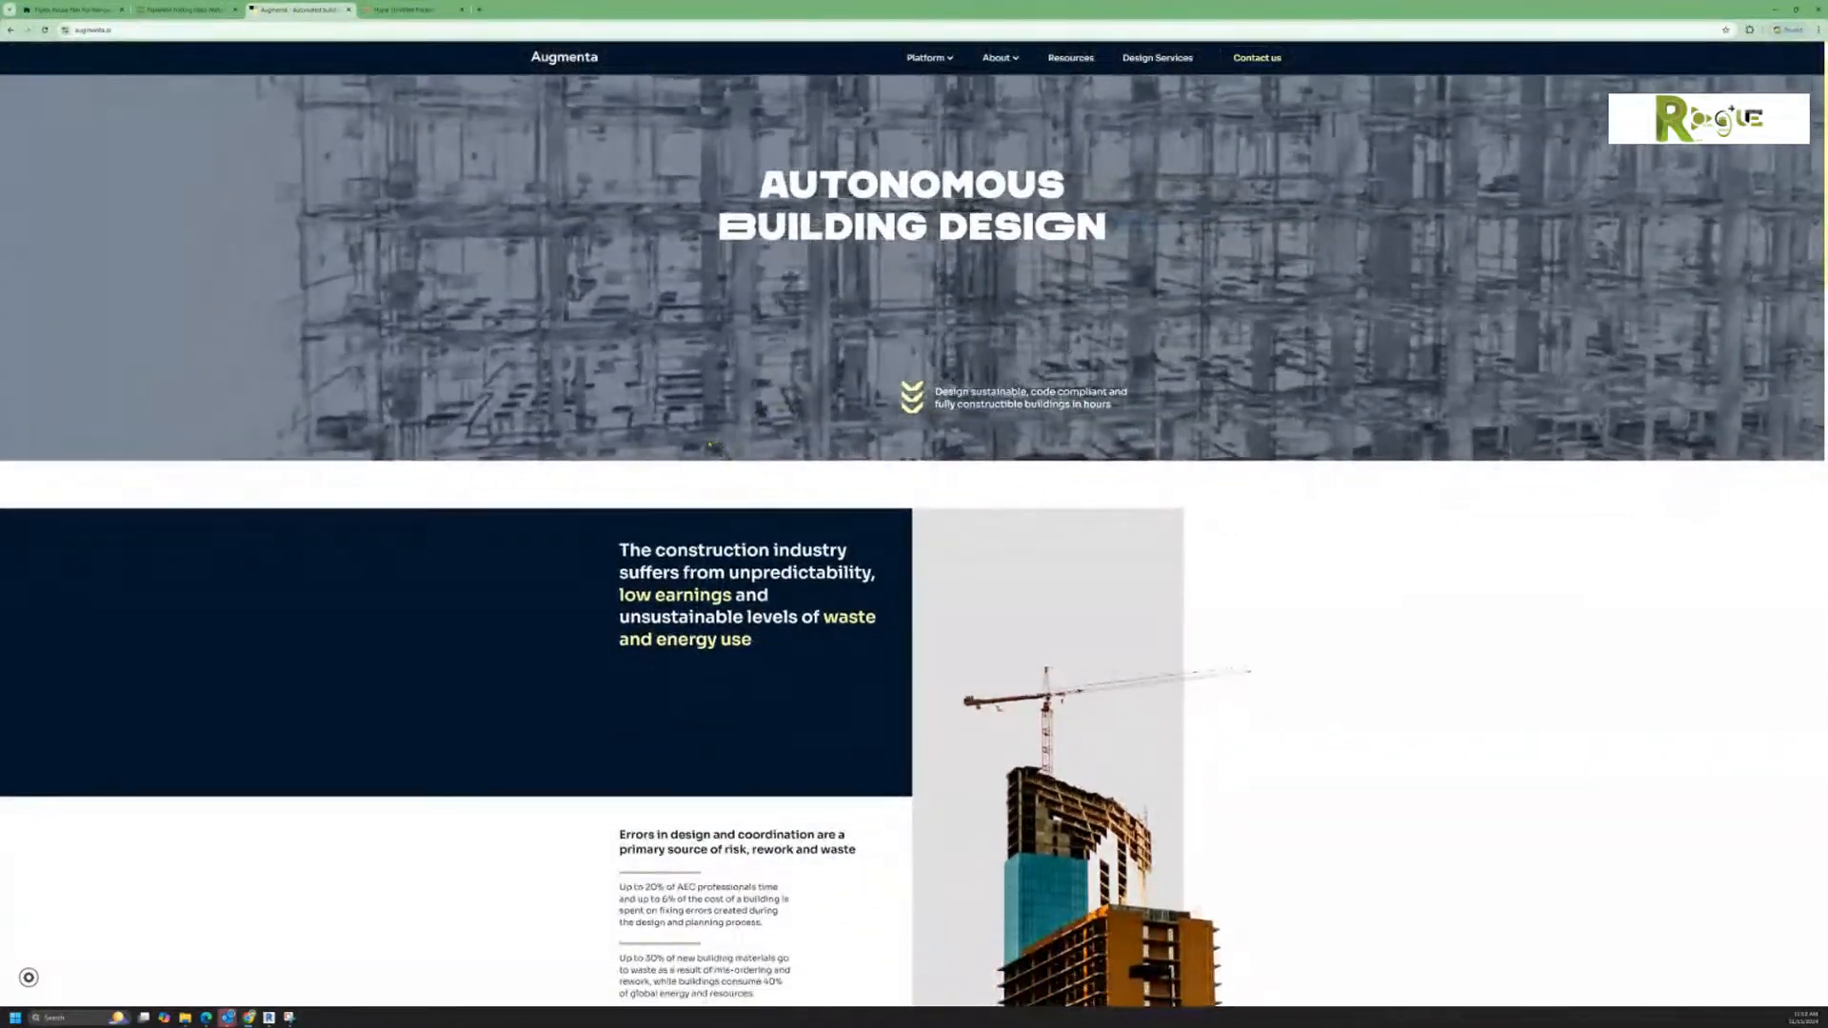
scroll(684, 454, down, 2)
scroll(754, 508, down, 6)
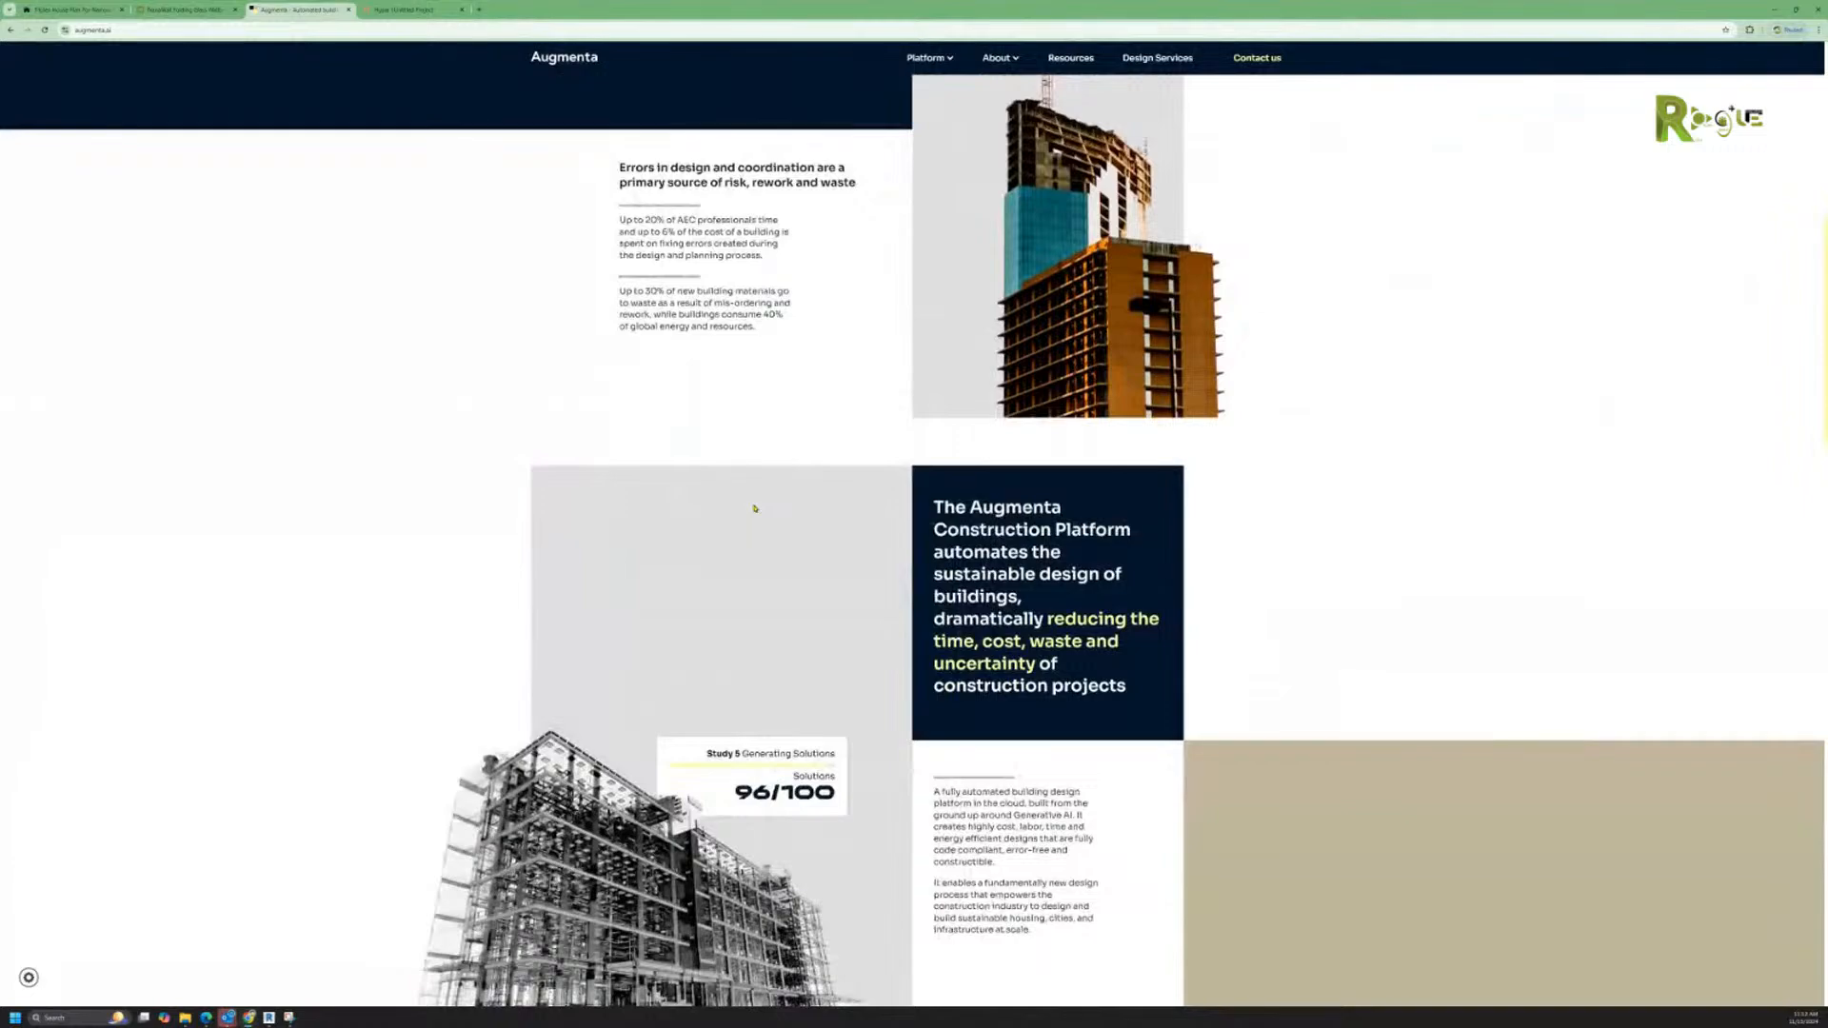
scroll(754, 508, down, 3)
scroll(752, 511, down, 4)
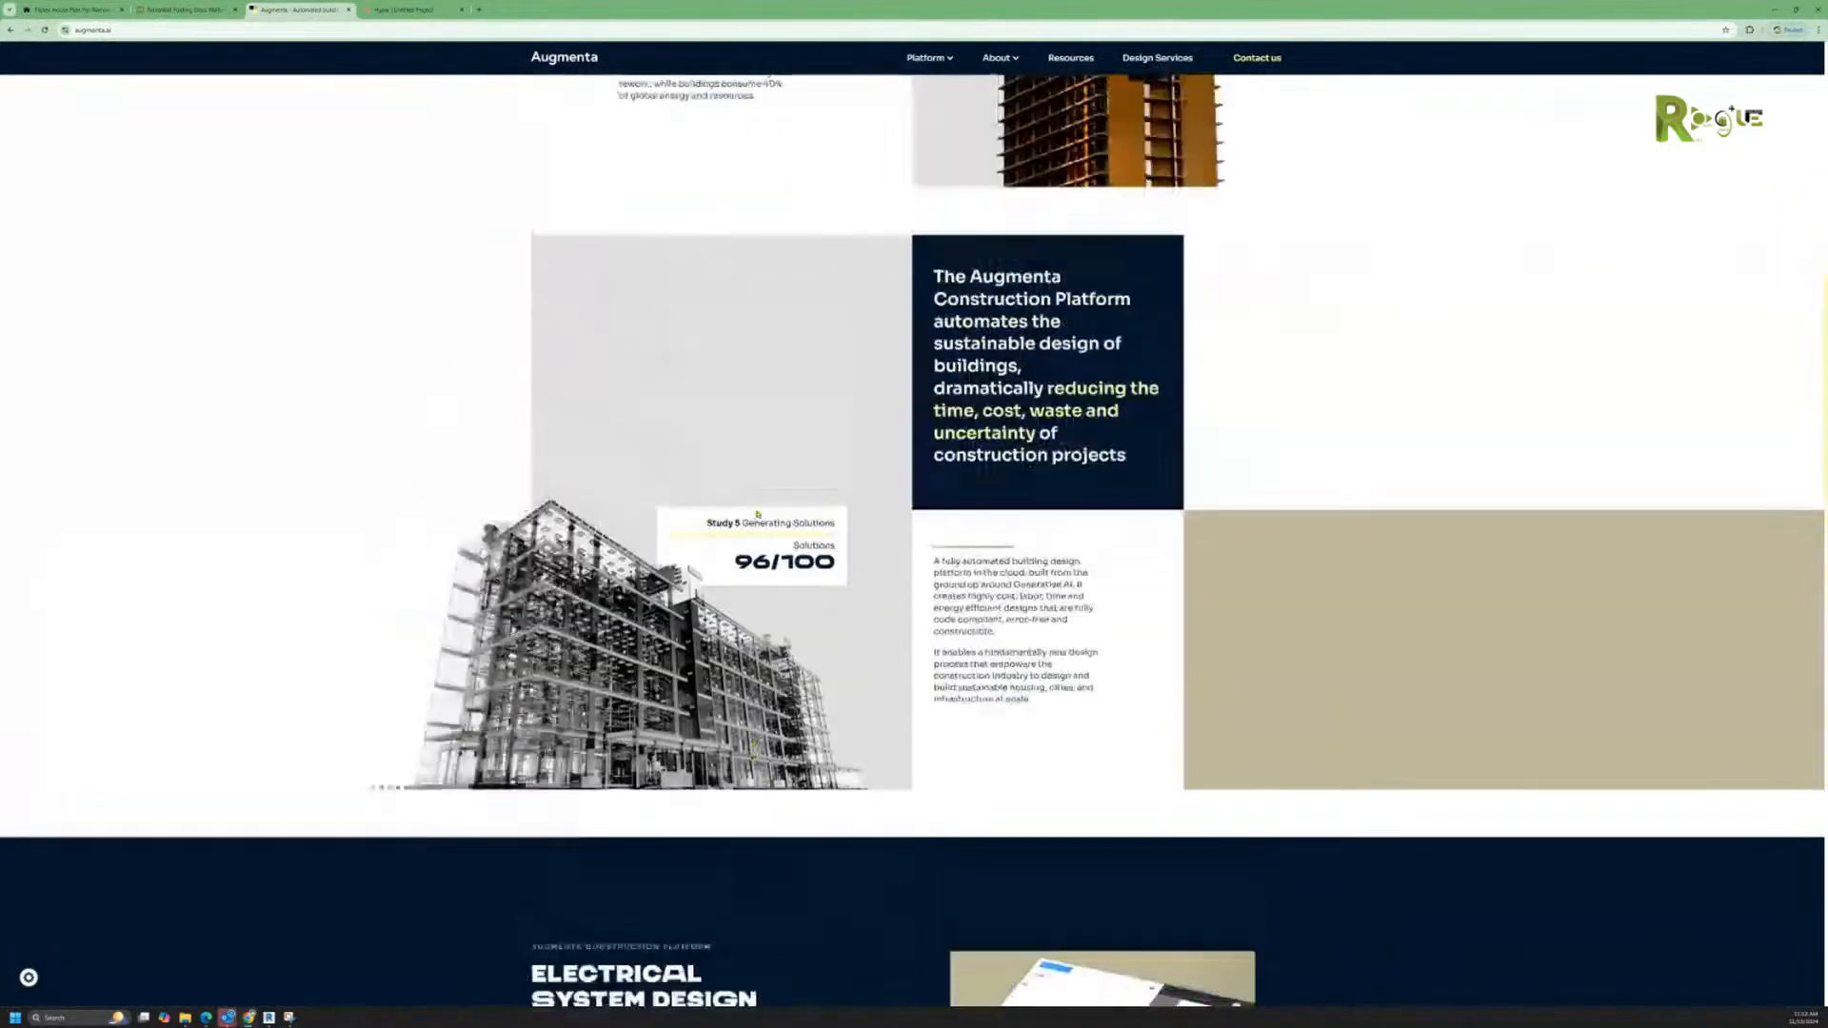
scroll(756, 512, up, 10)
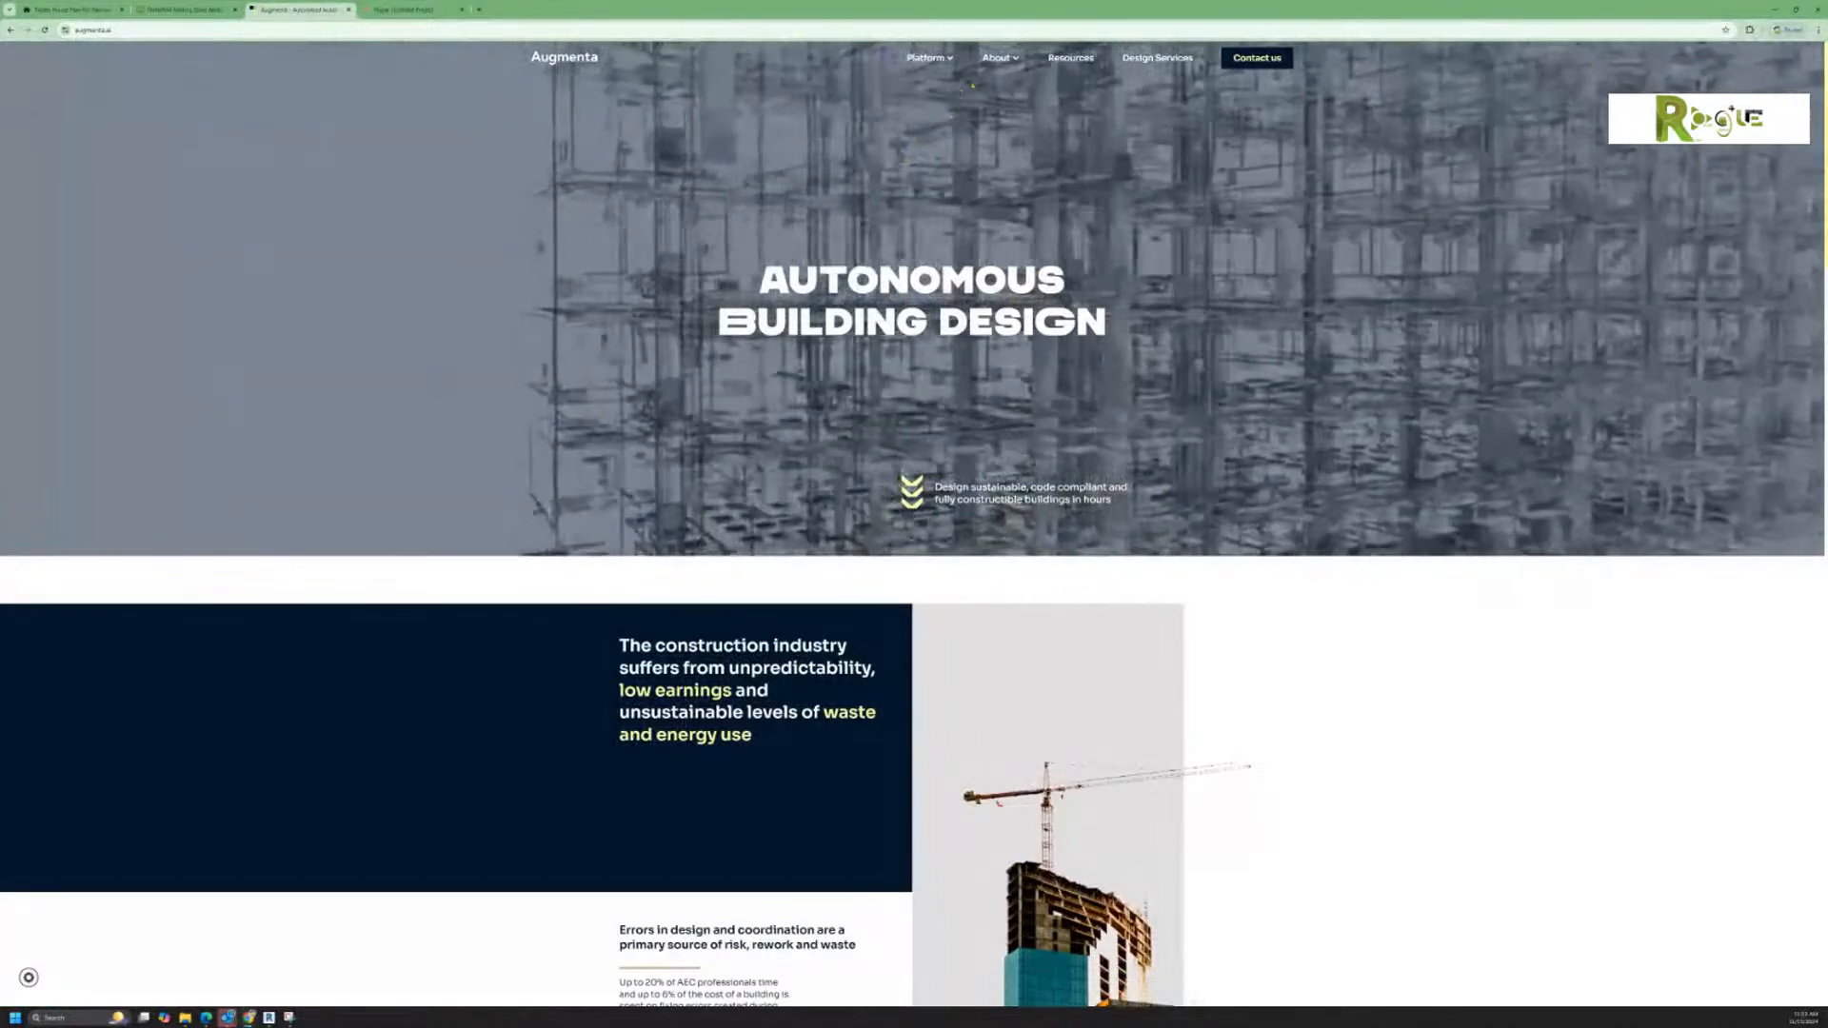
mouse_move(938, 63)
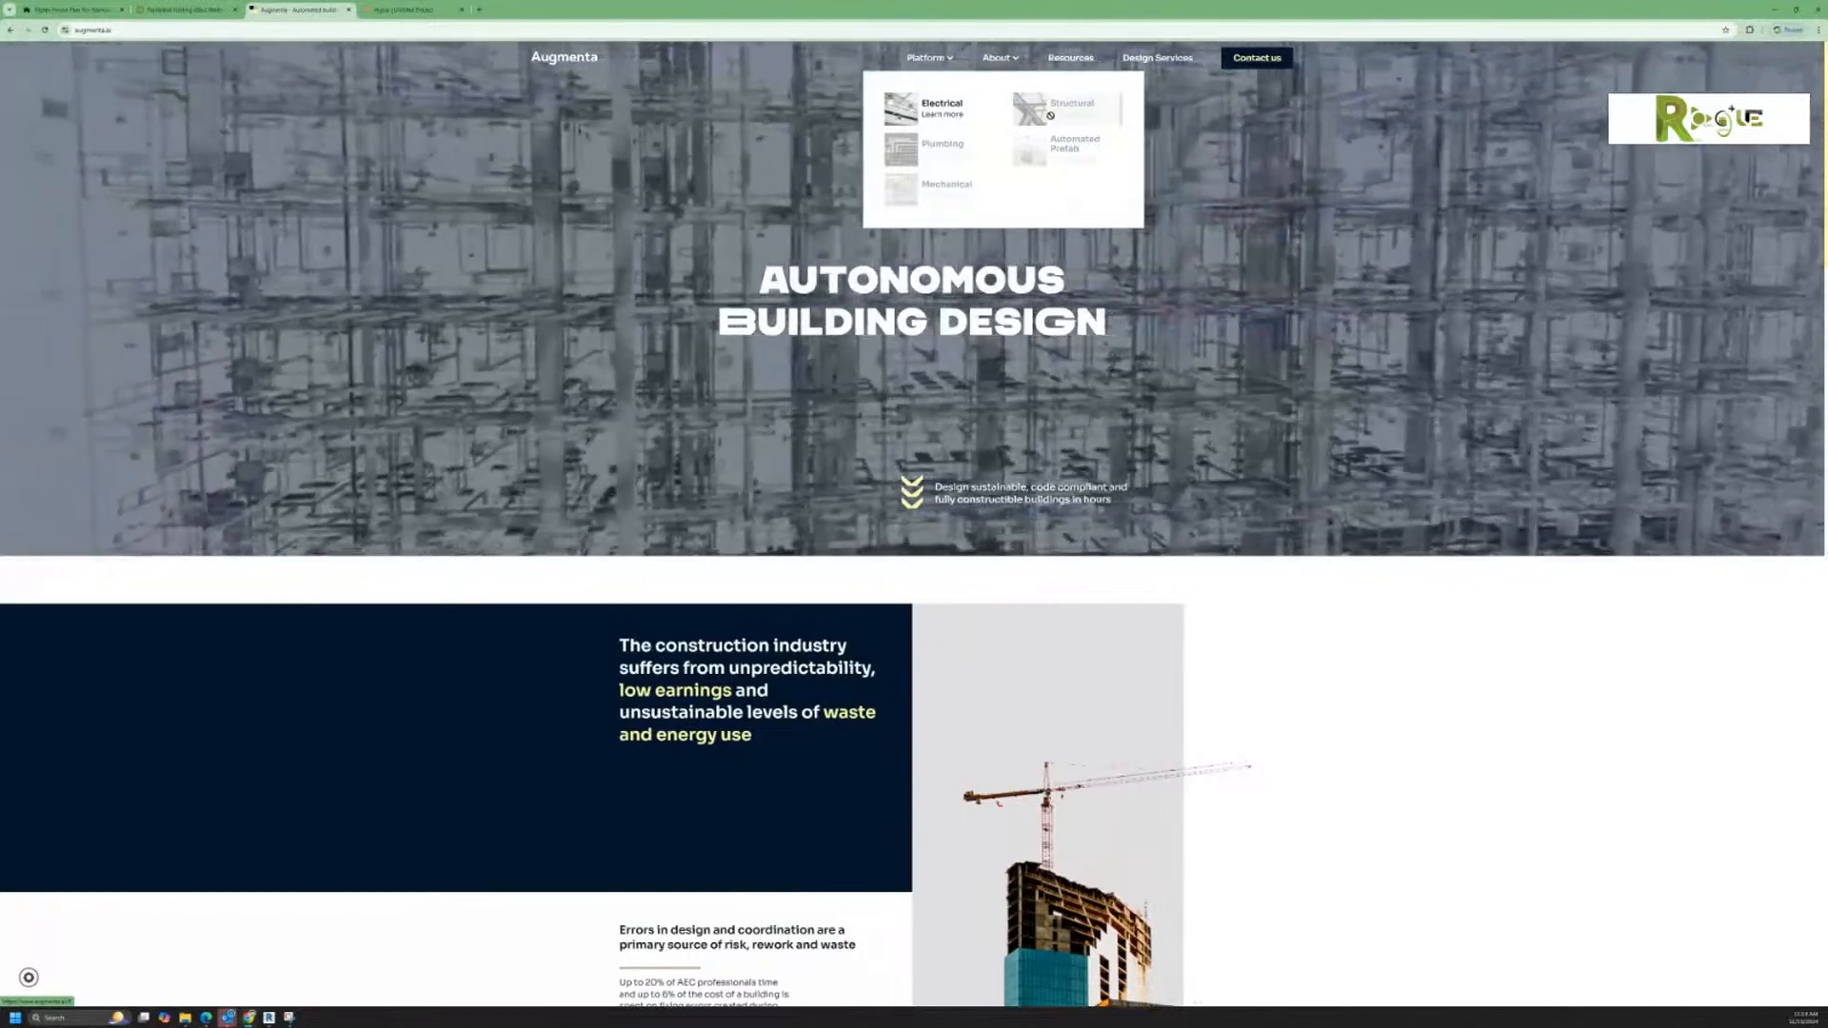
Step: Return to the Hypar project, add a program requirement named Operating, and check the file import for program requirements
click(405, 9)
middle_drag(983, 653, 988, 718)
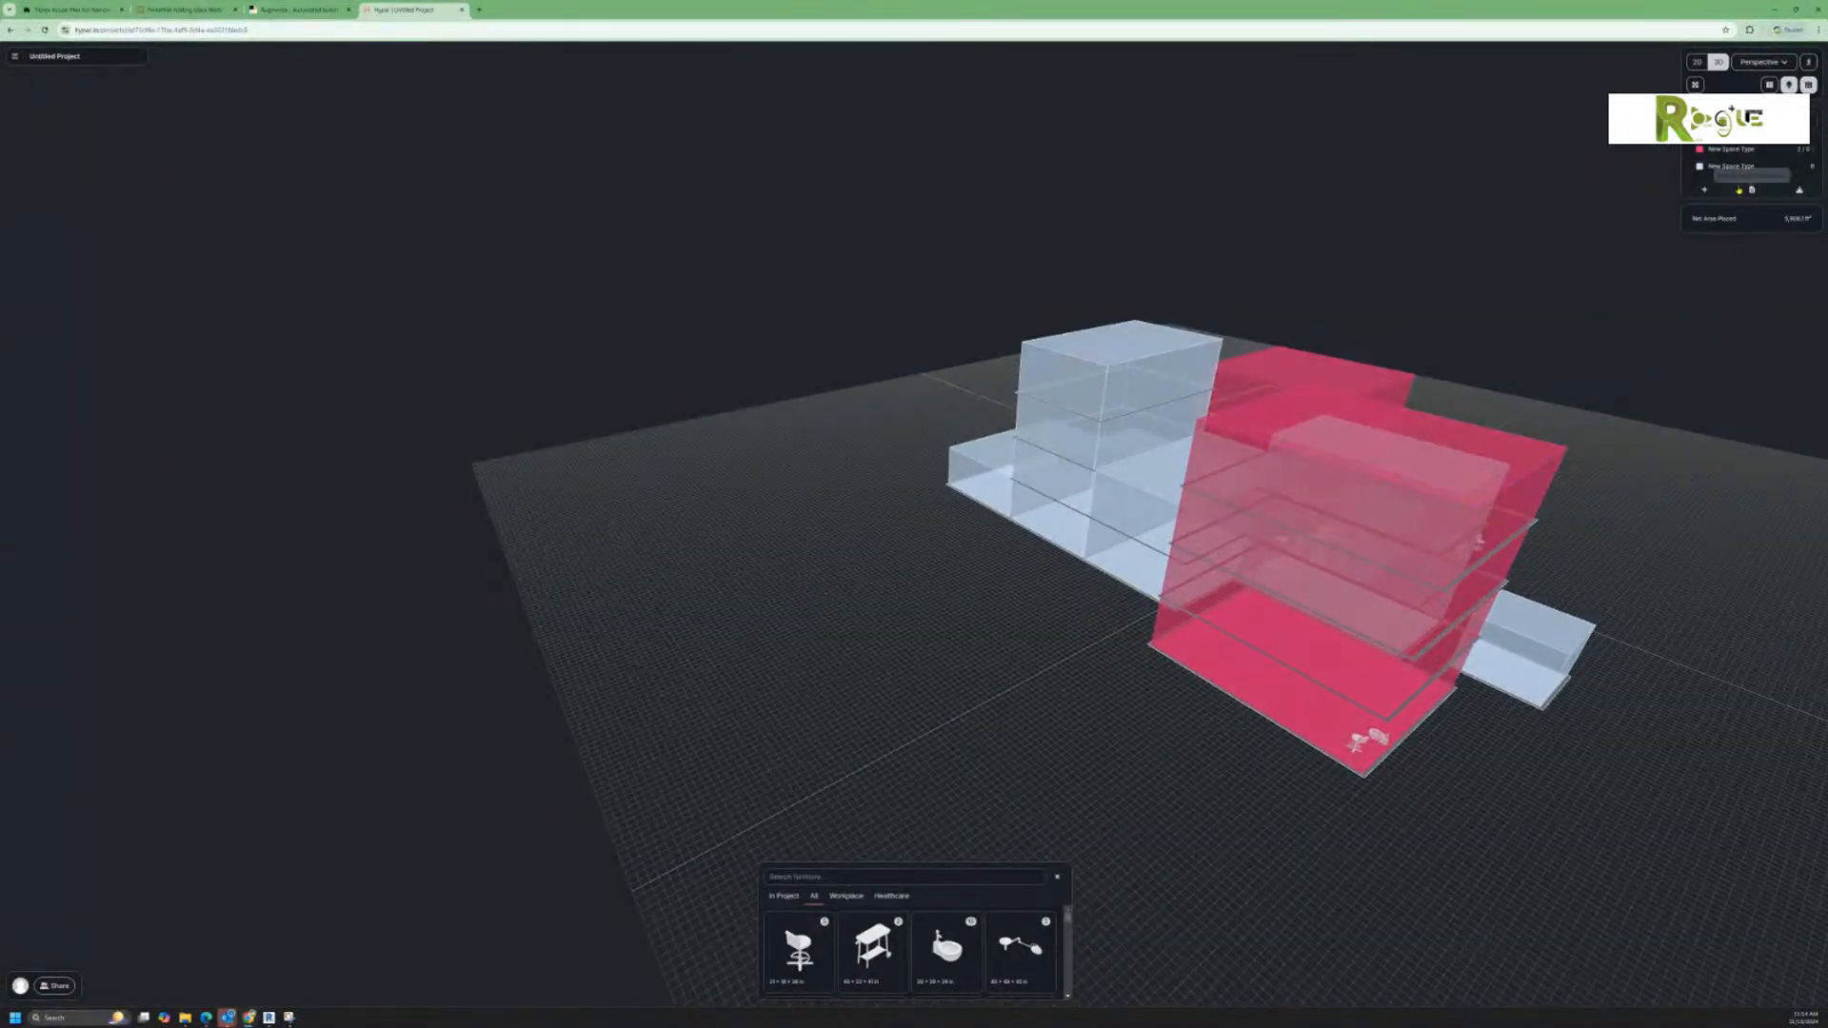
click(1704, 189)
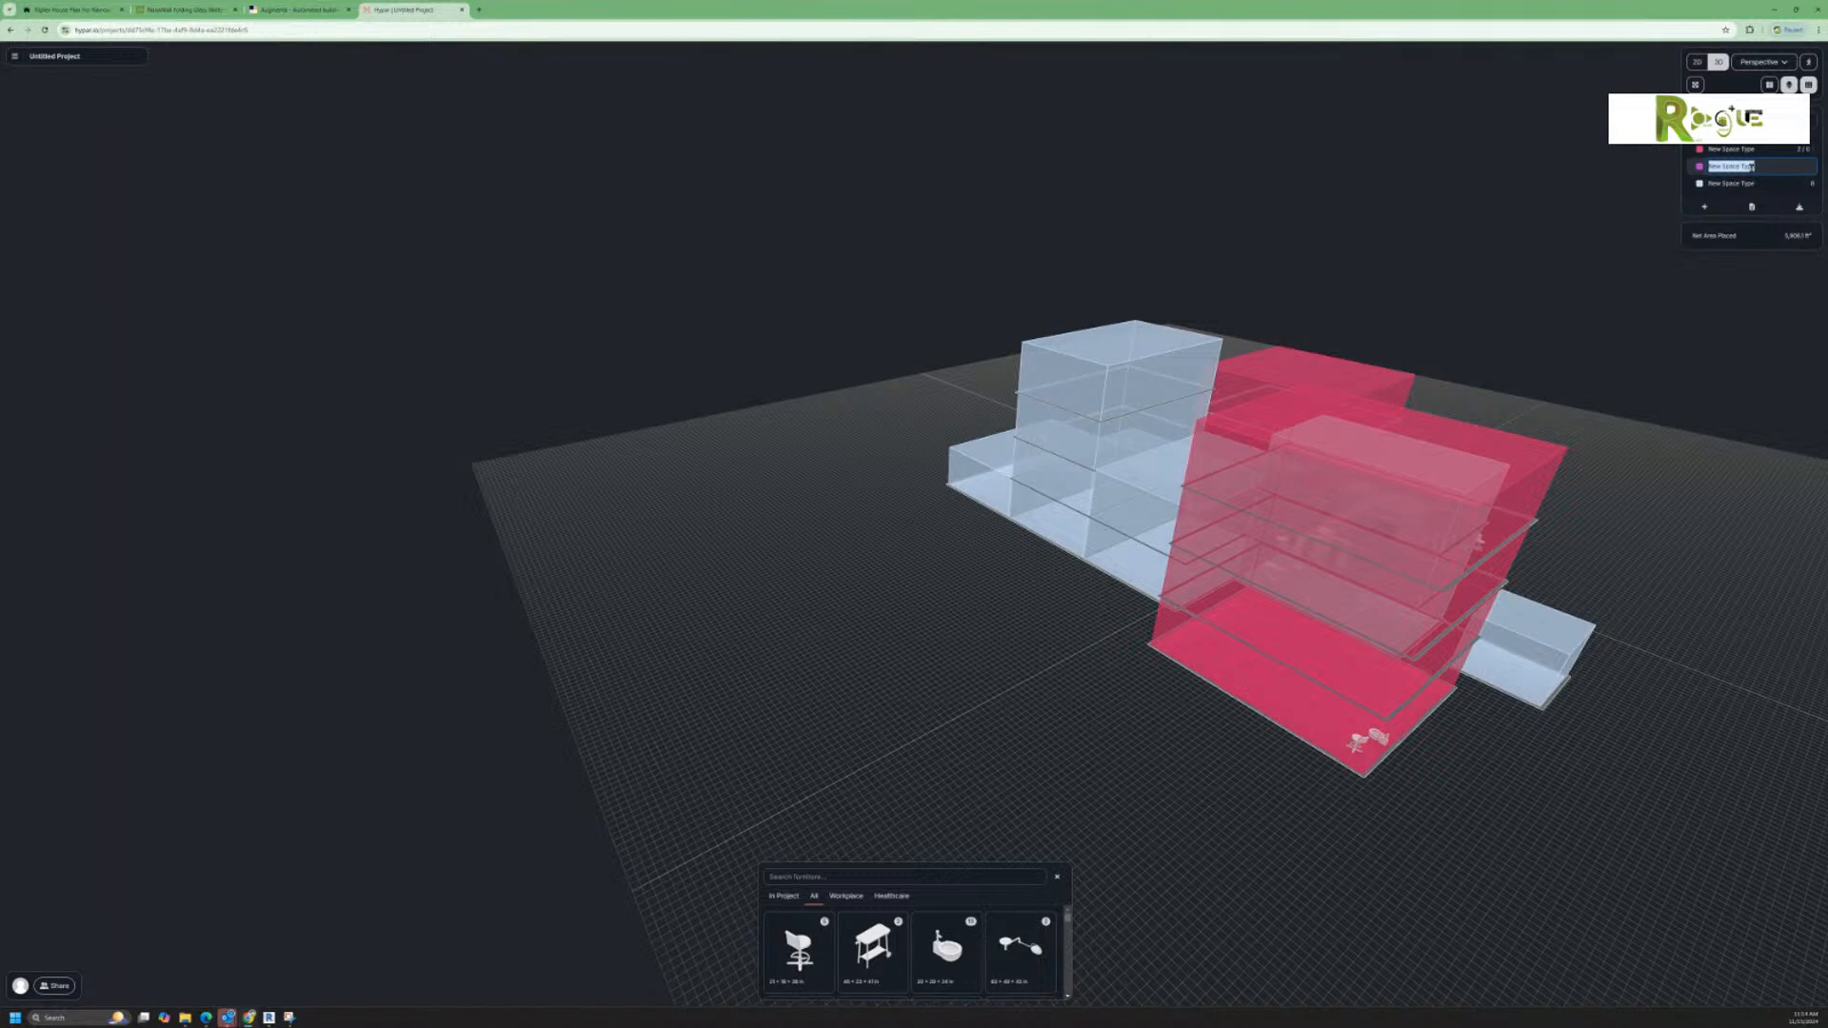
text(cl)
click(1802, 167)
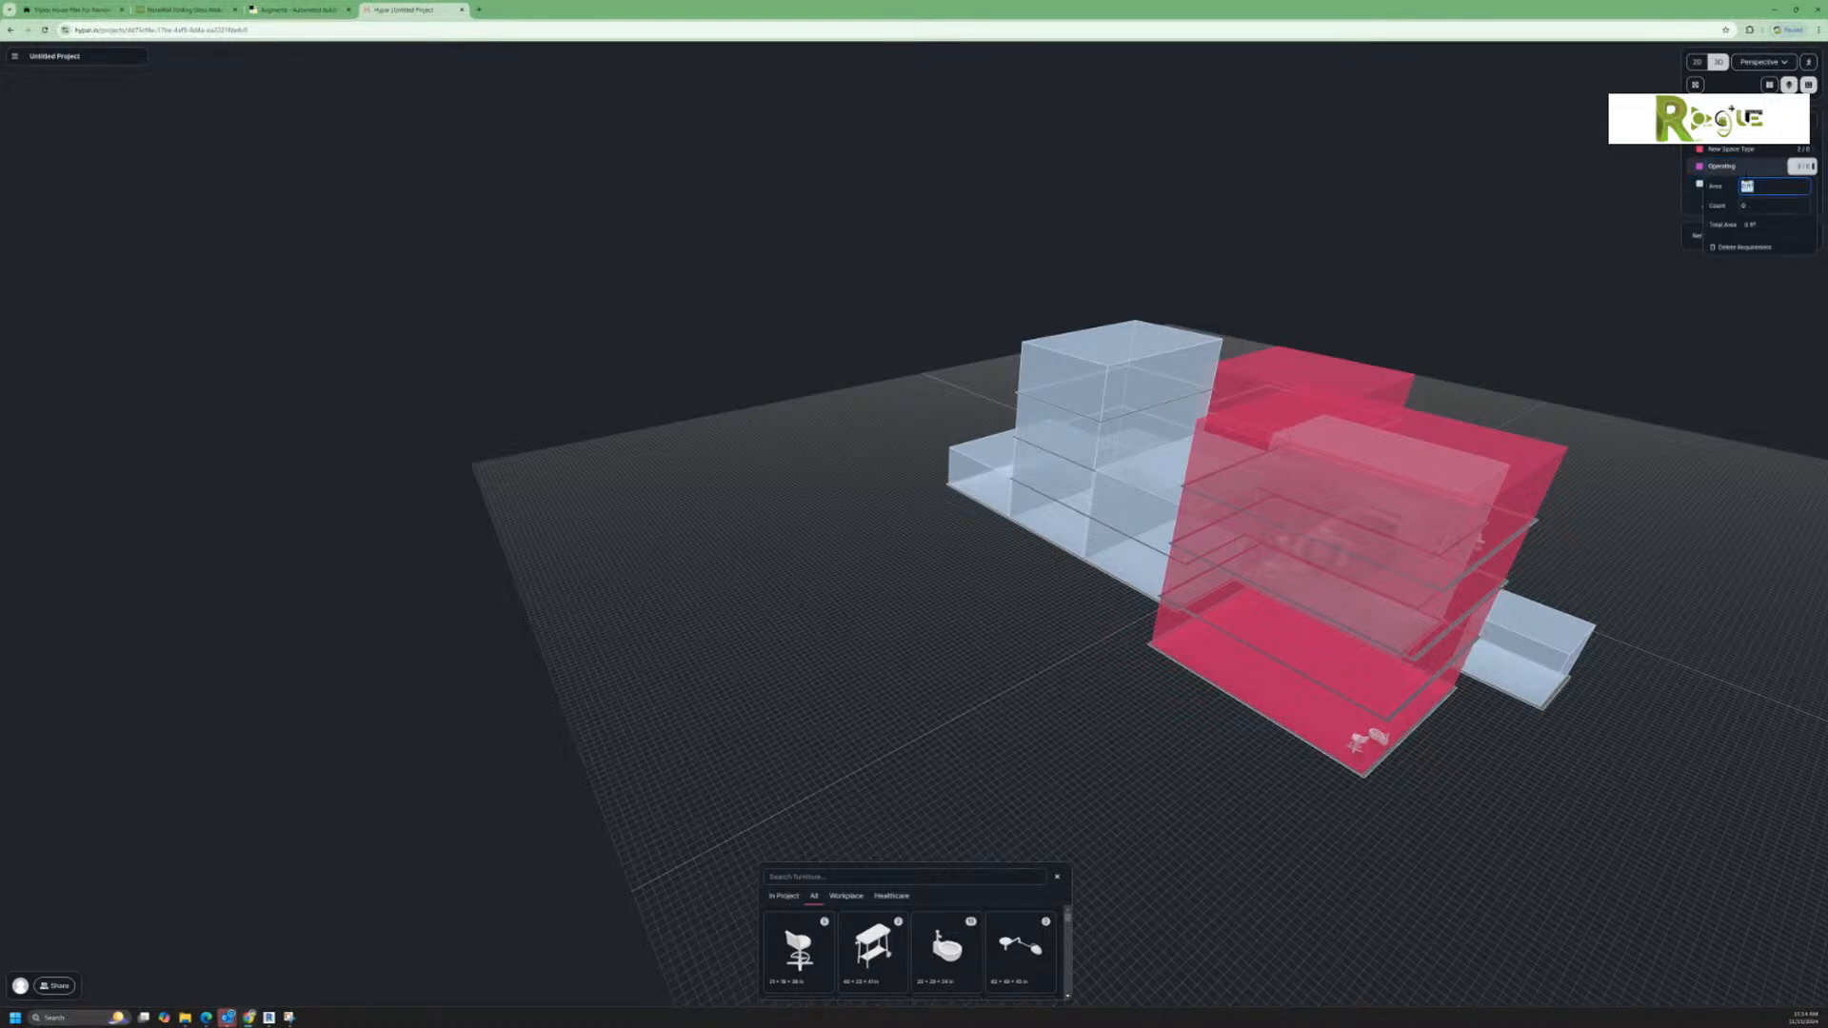
click(1804, 168)
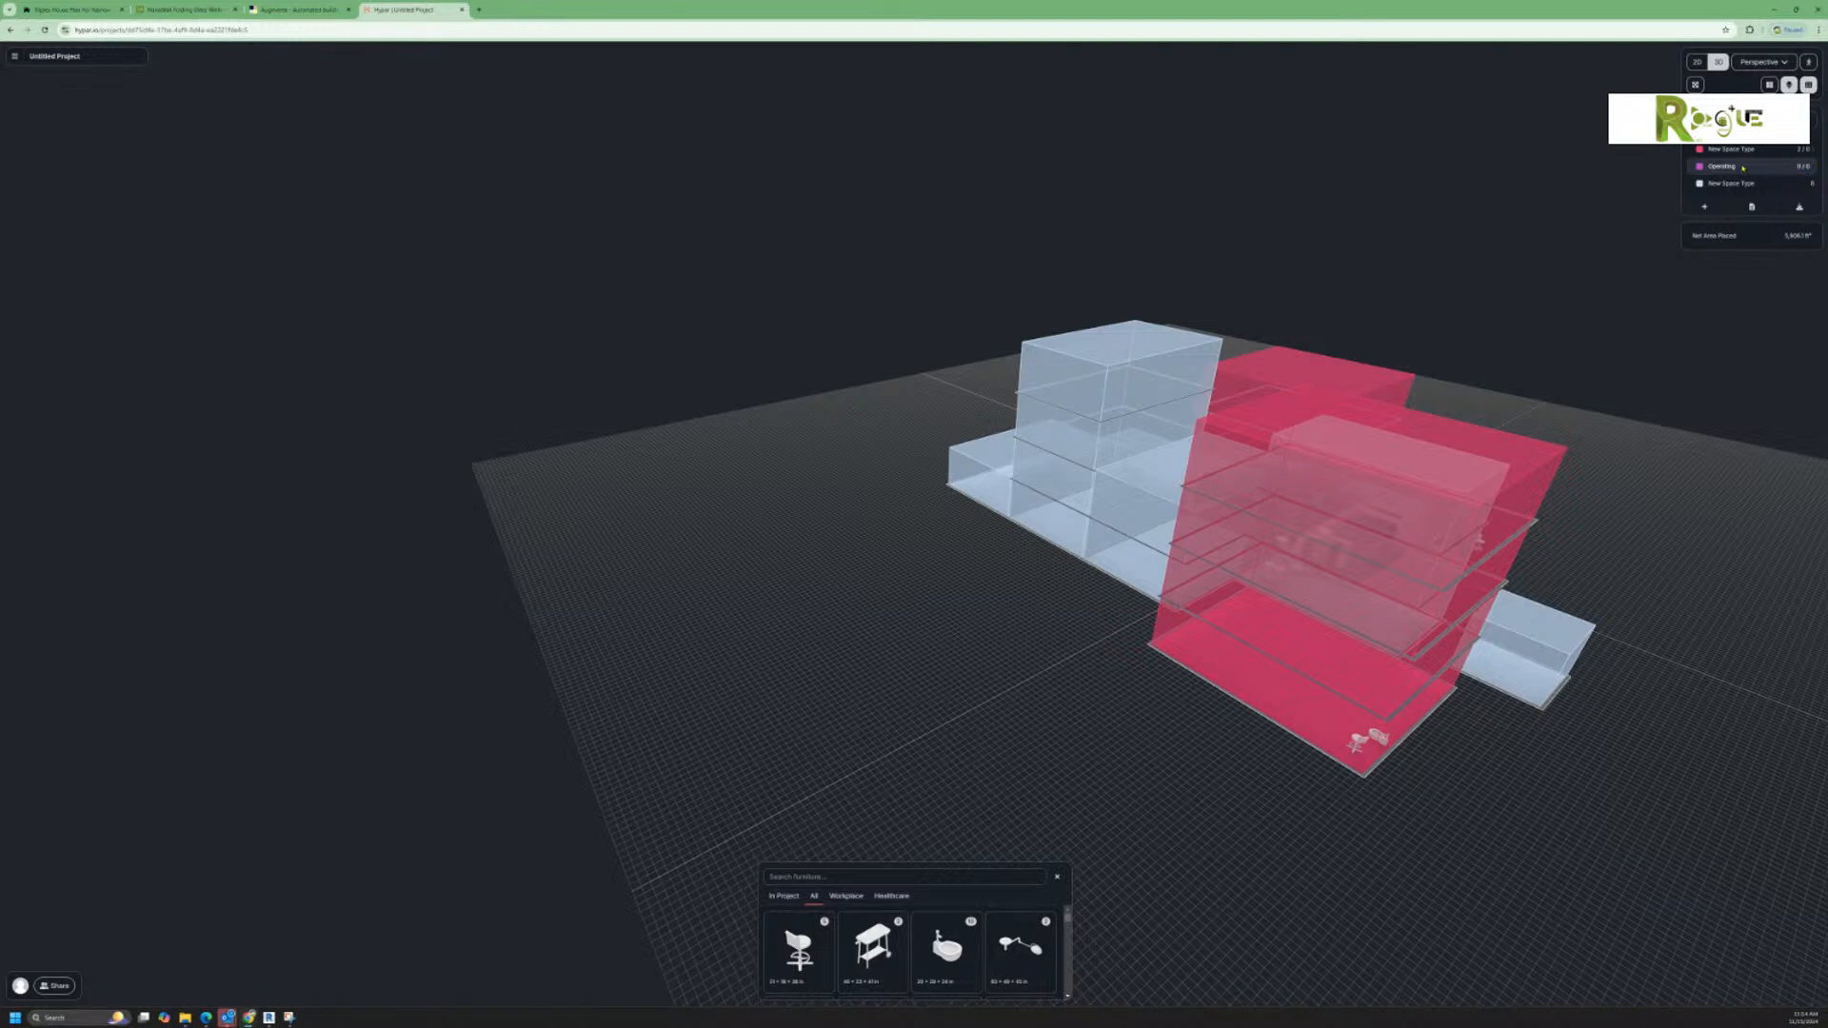
click(1753, 208)
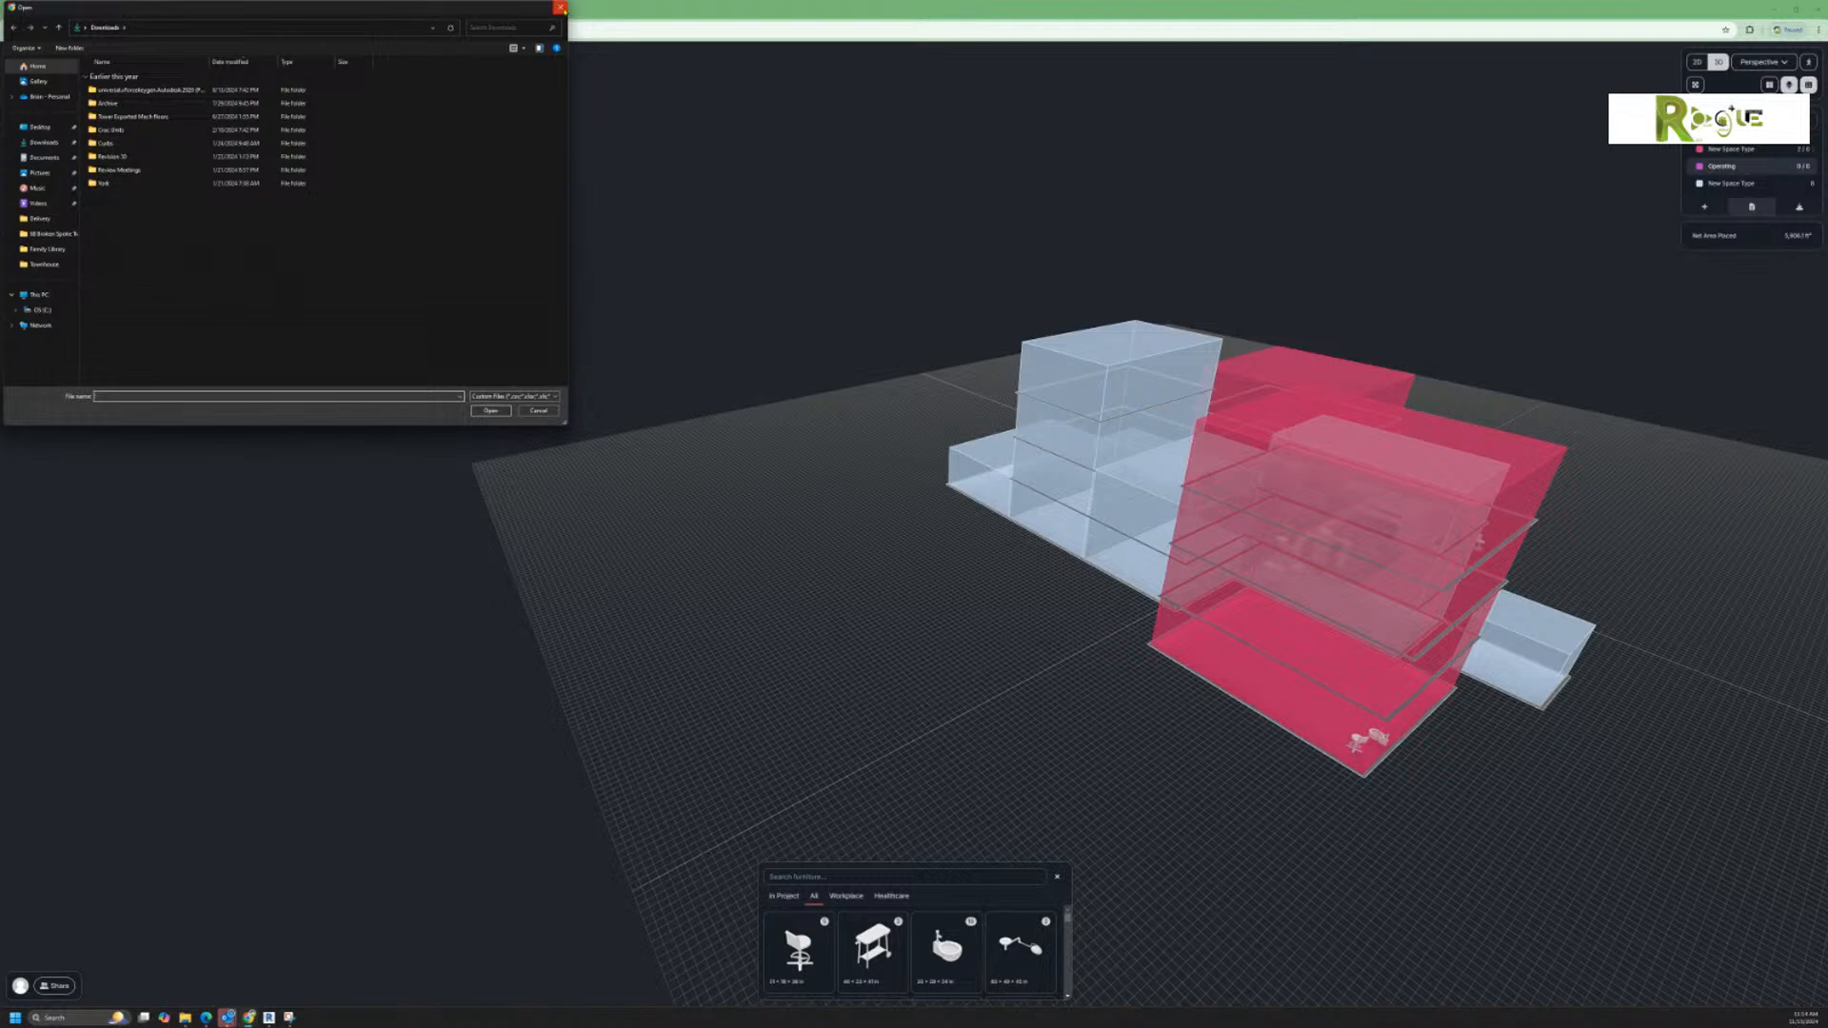
click(561, 8)
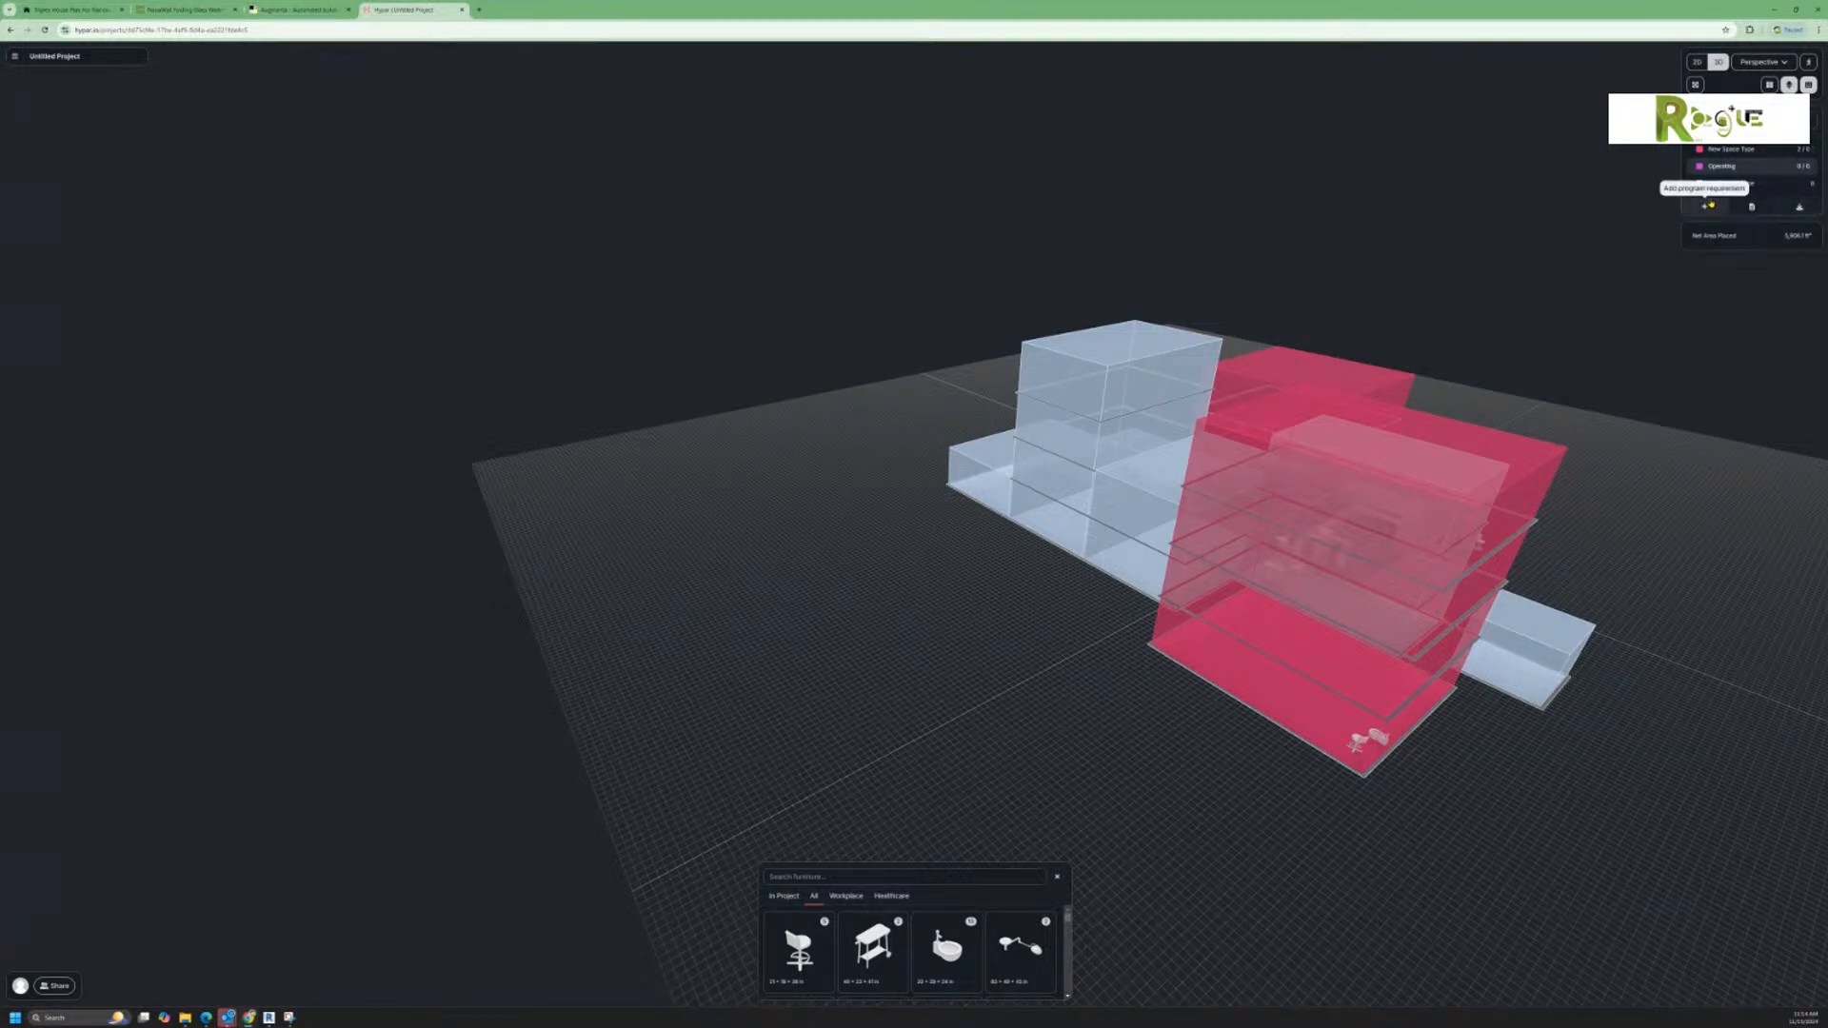
Step: Place one Operating space of about 144 ft² on the empty ground in front of the blue massing
click(1703, 172)
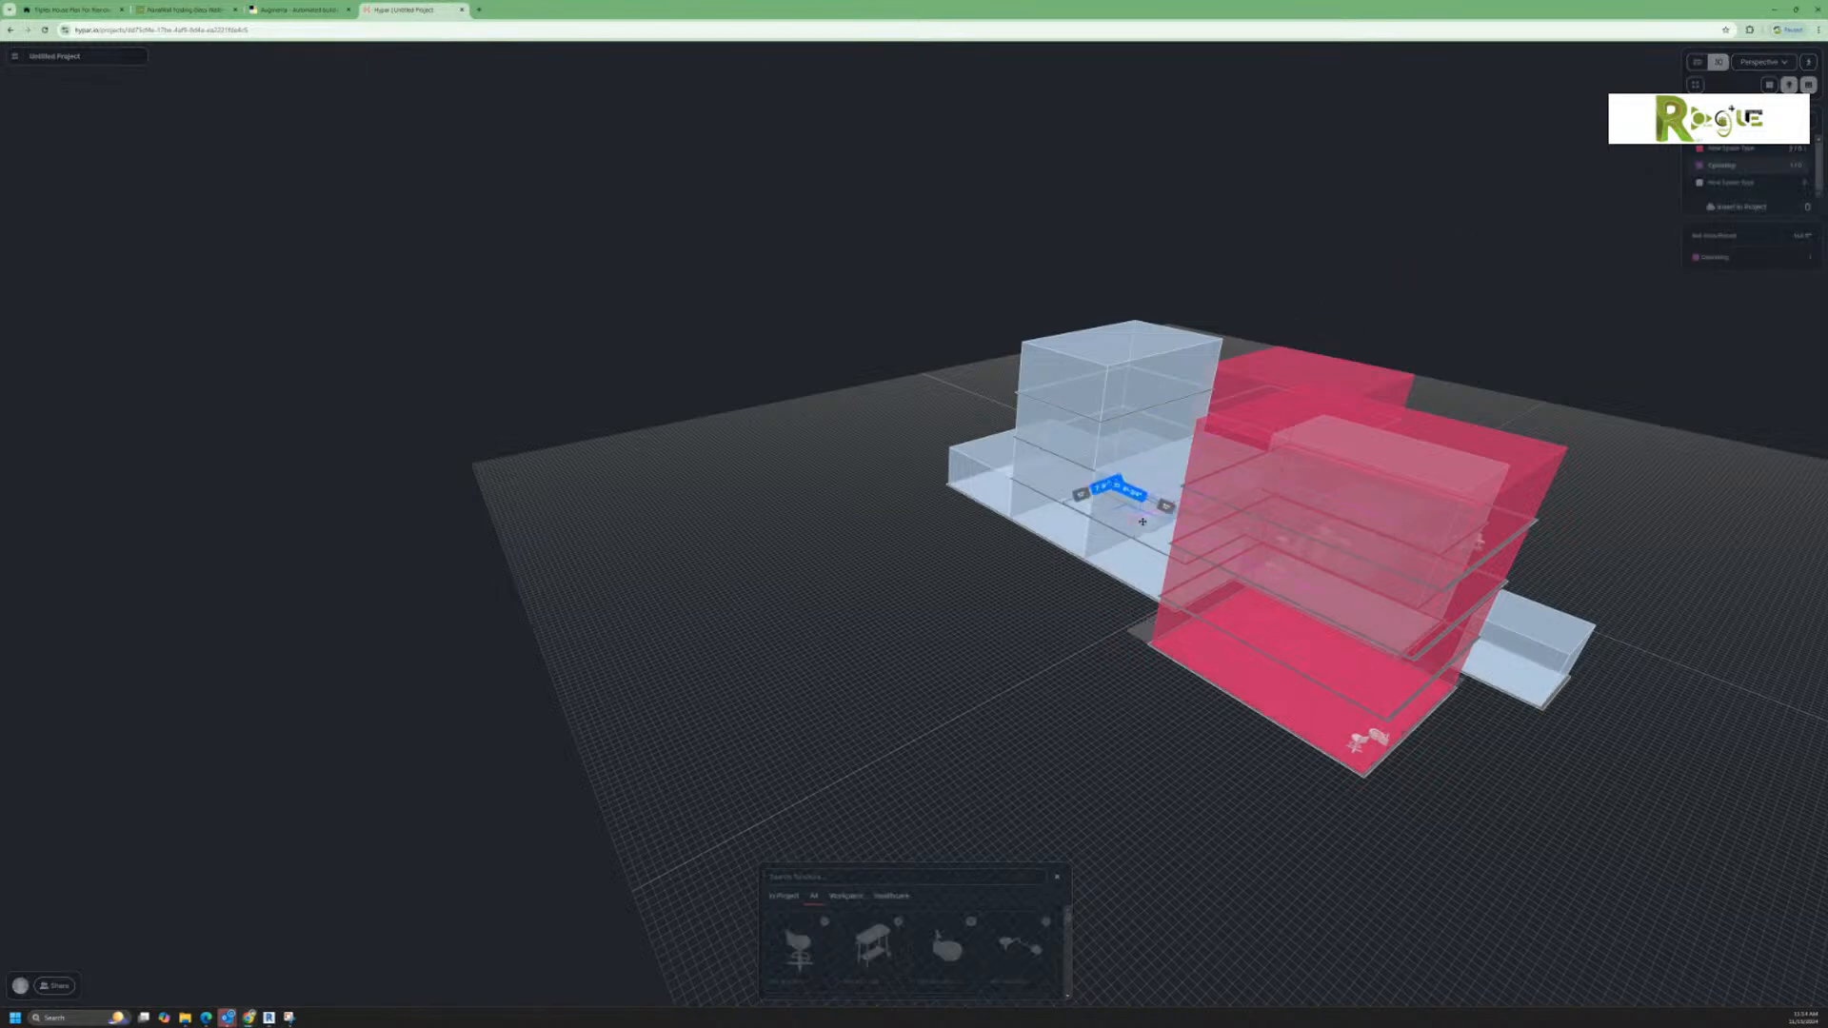
click(1003, 623)
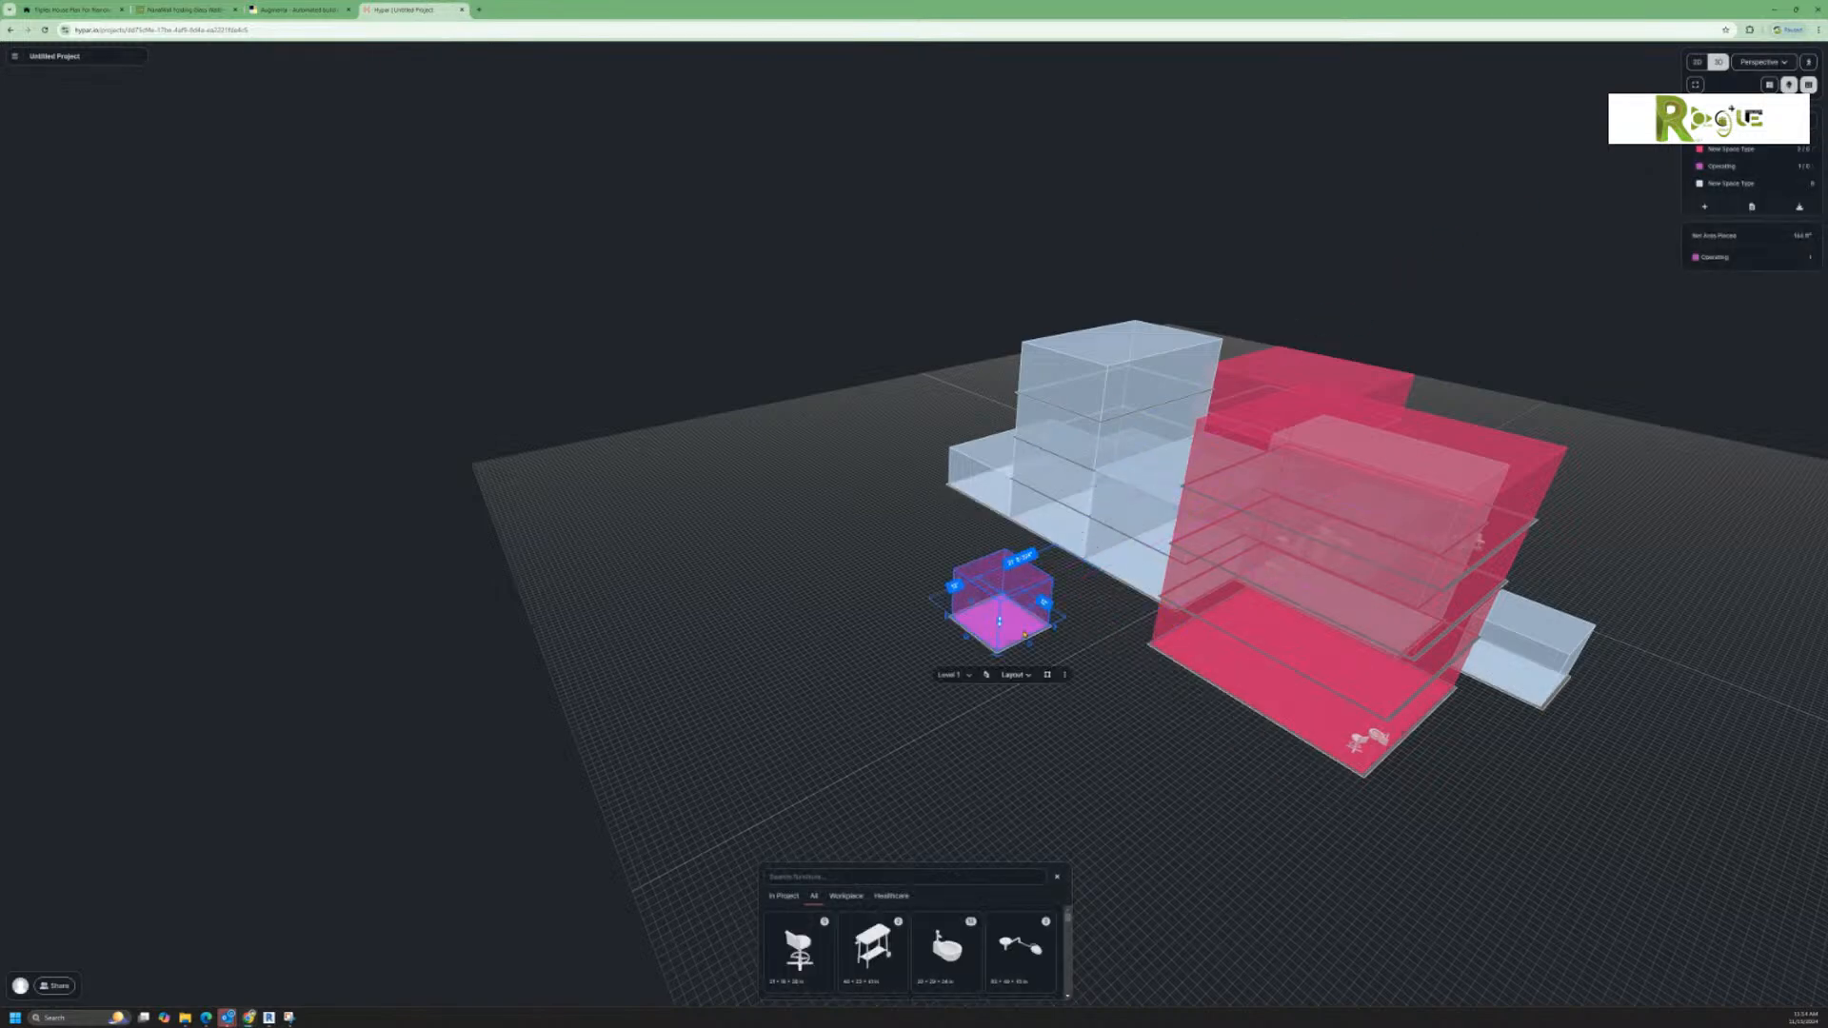
click(1062, 664)
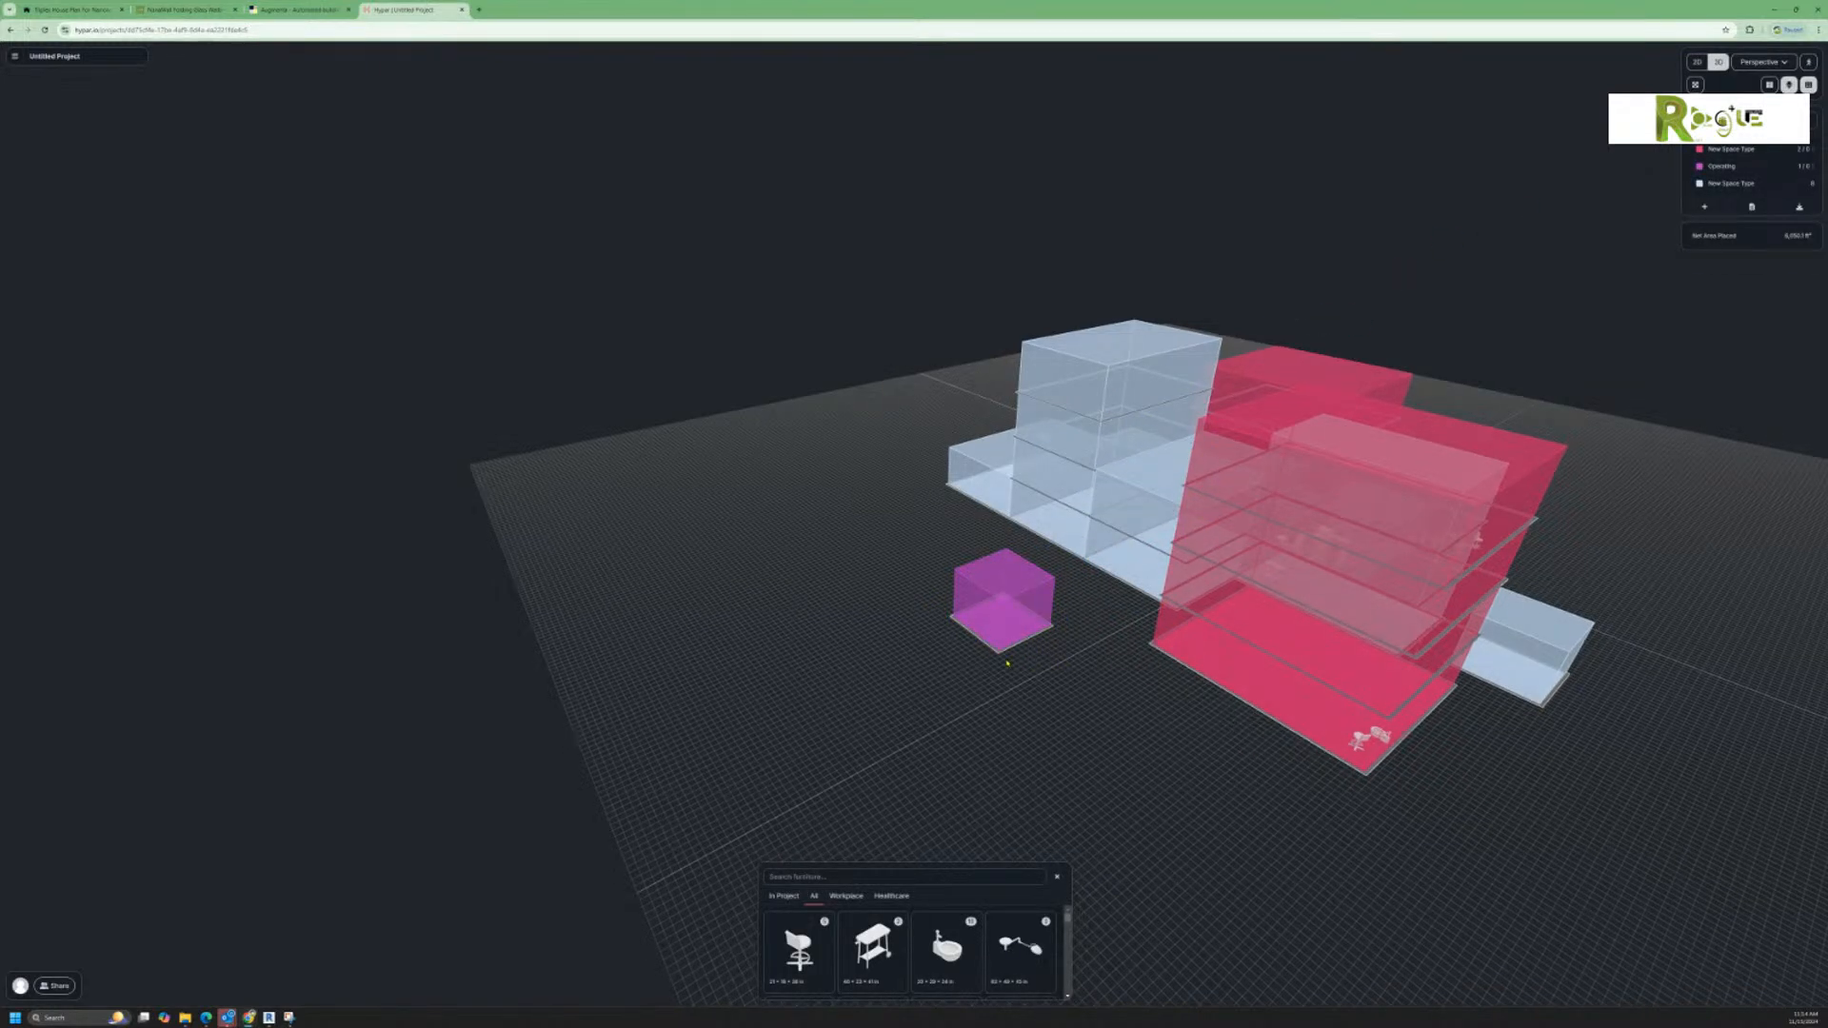
Step: Stretch the Operating space's footprint into a larger rectangle of about 1,064 ft²
scroll(1007, 663, up, 3)
scroll(1007, 663, up, 5)
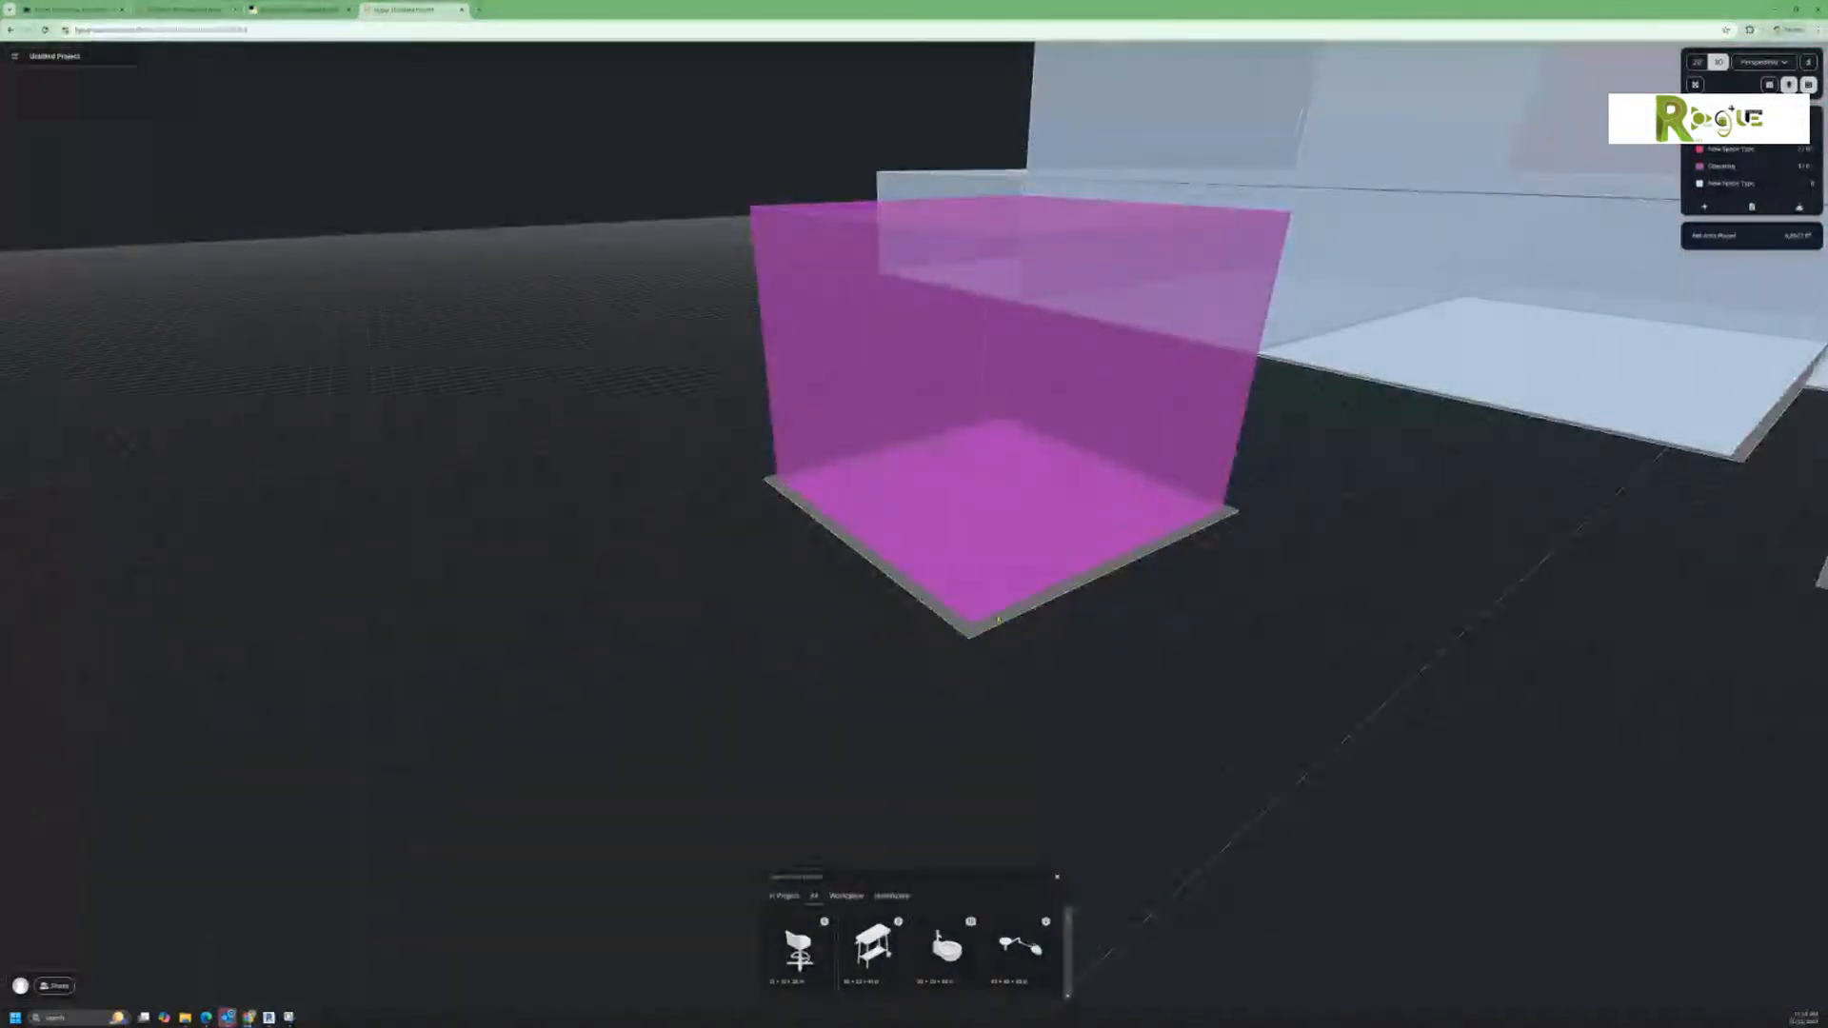
click(998, 614)
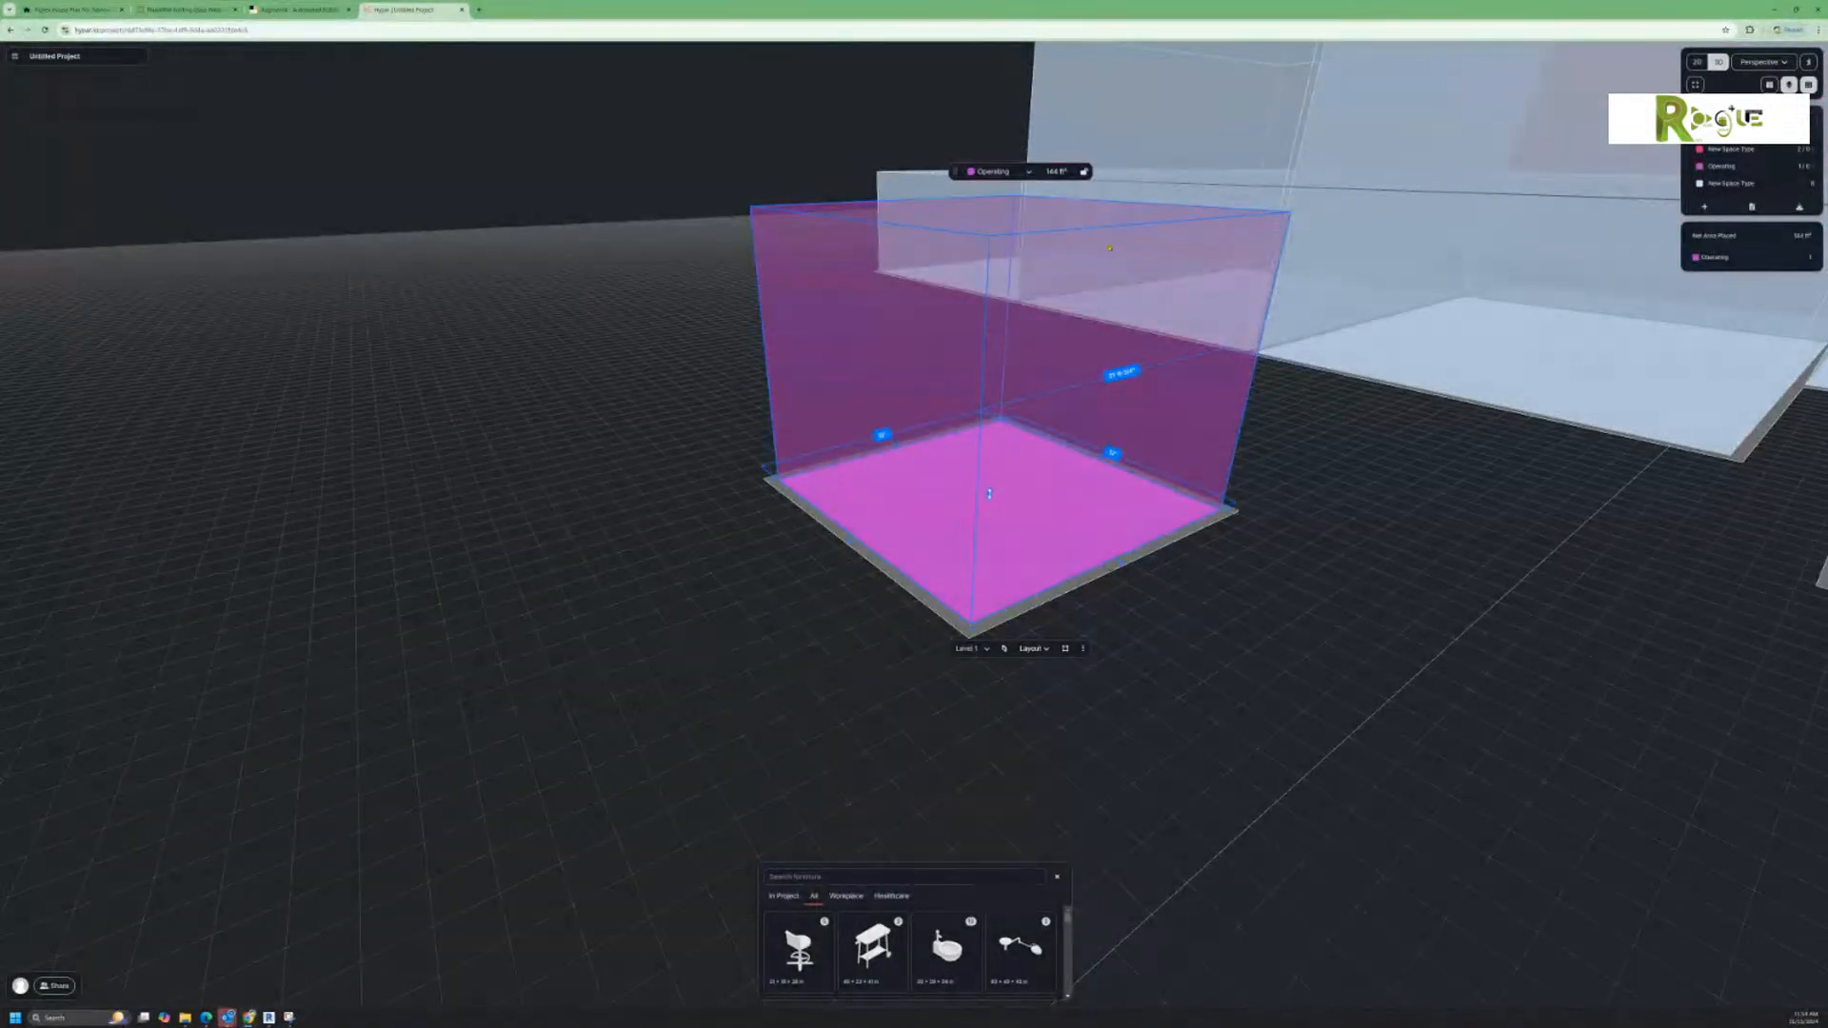
drag(1088, 227, 1075, 451)
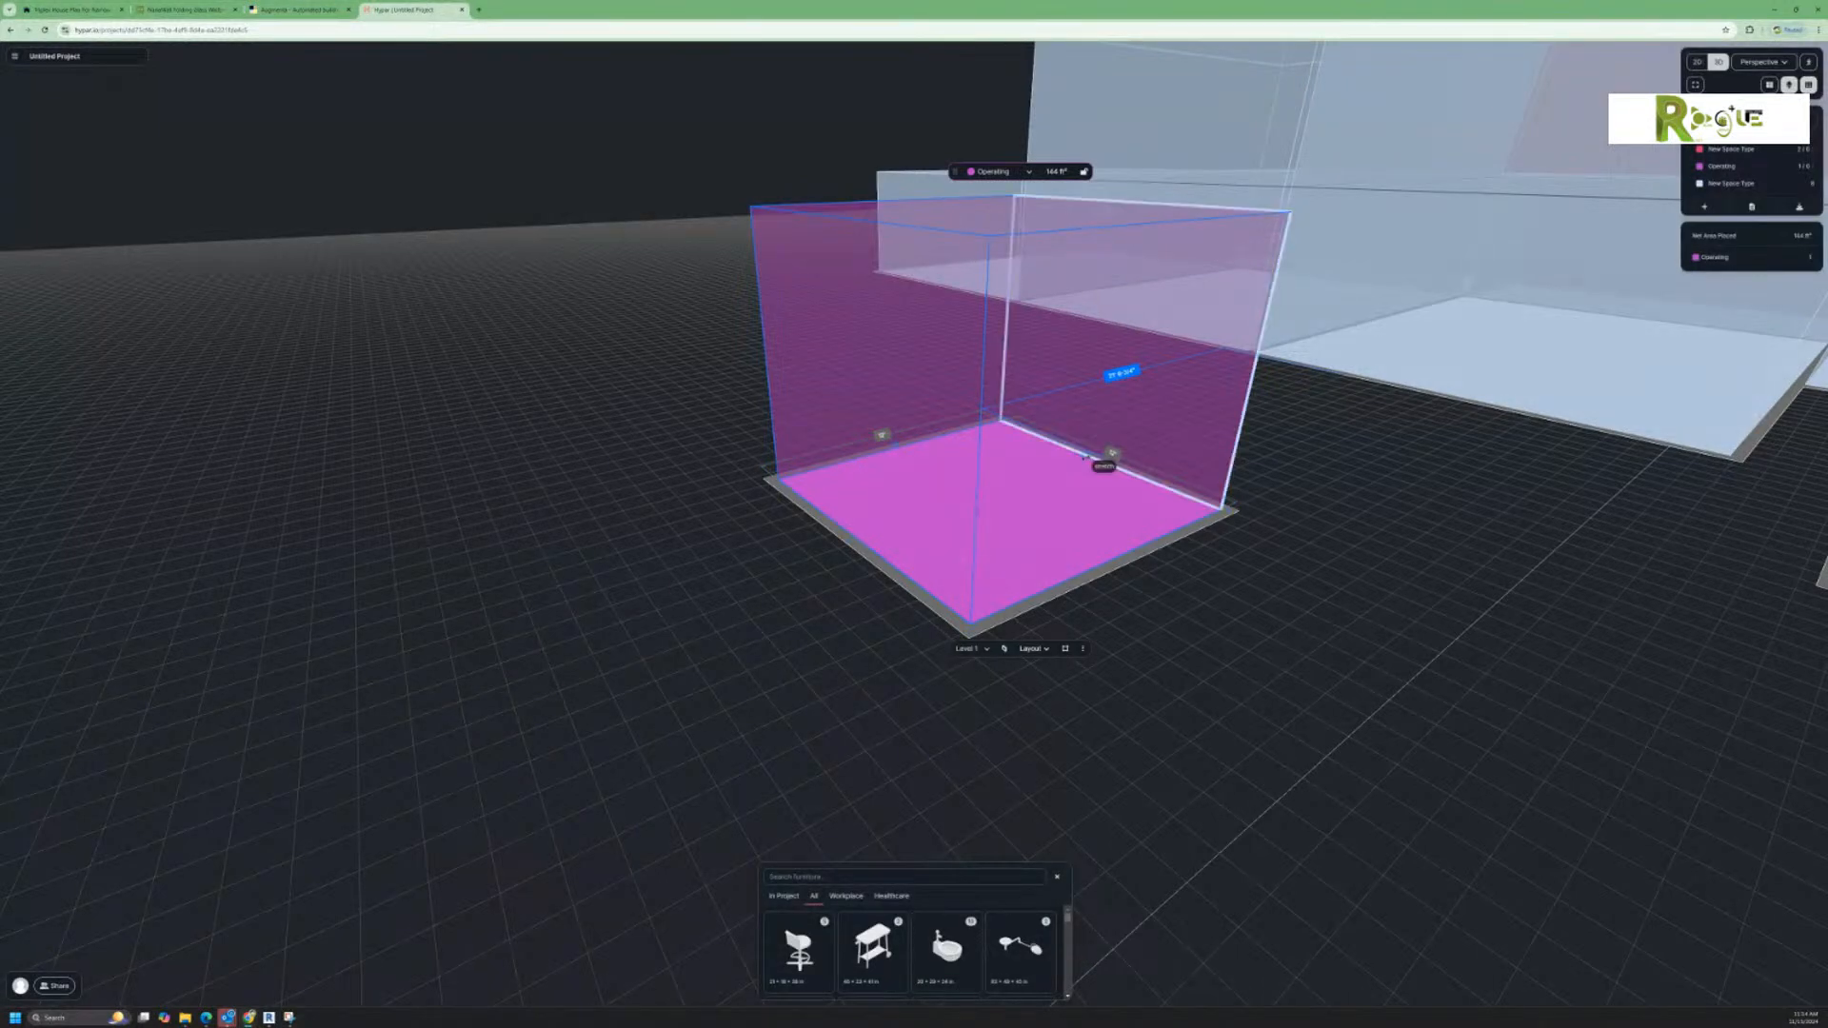
scroll(1076, 451, down, 5)
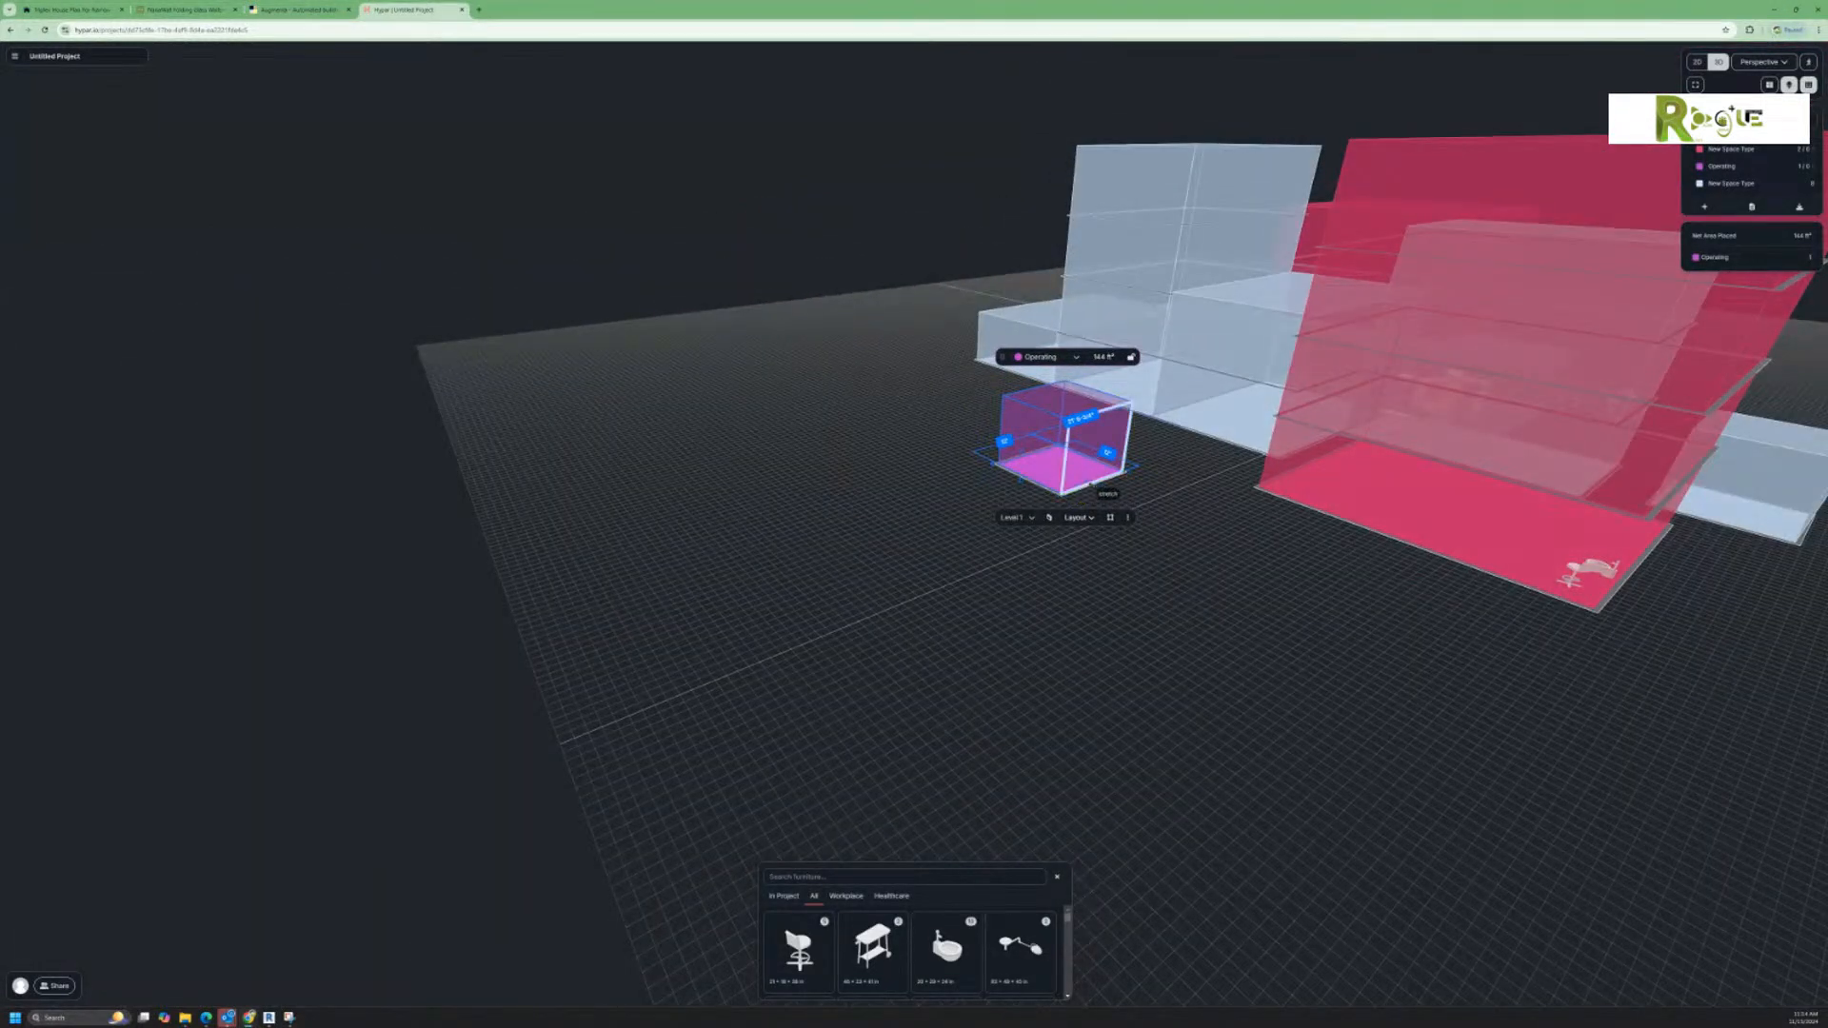
drag(1104, 481, 1135, 629)
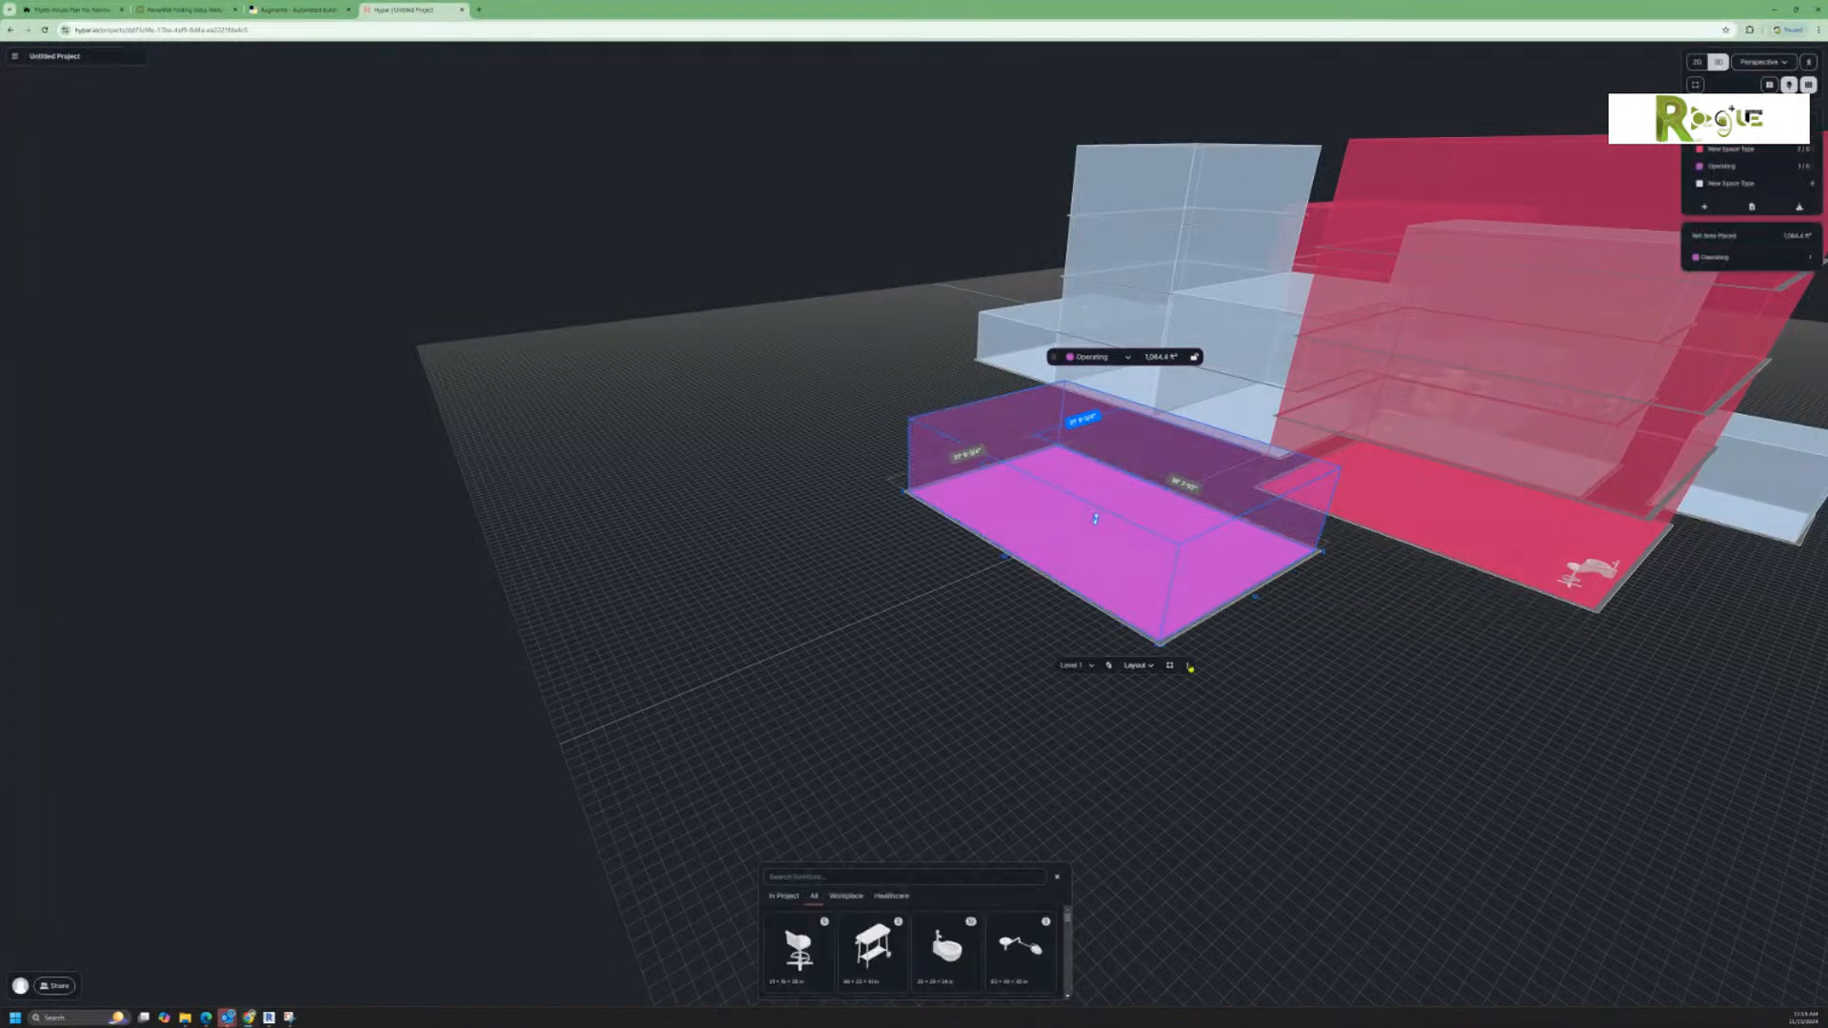
click(1239, 686)
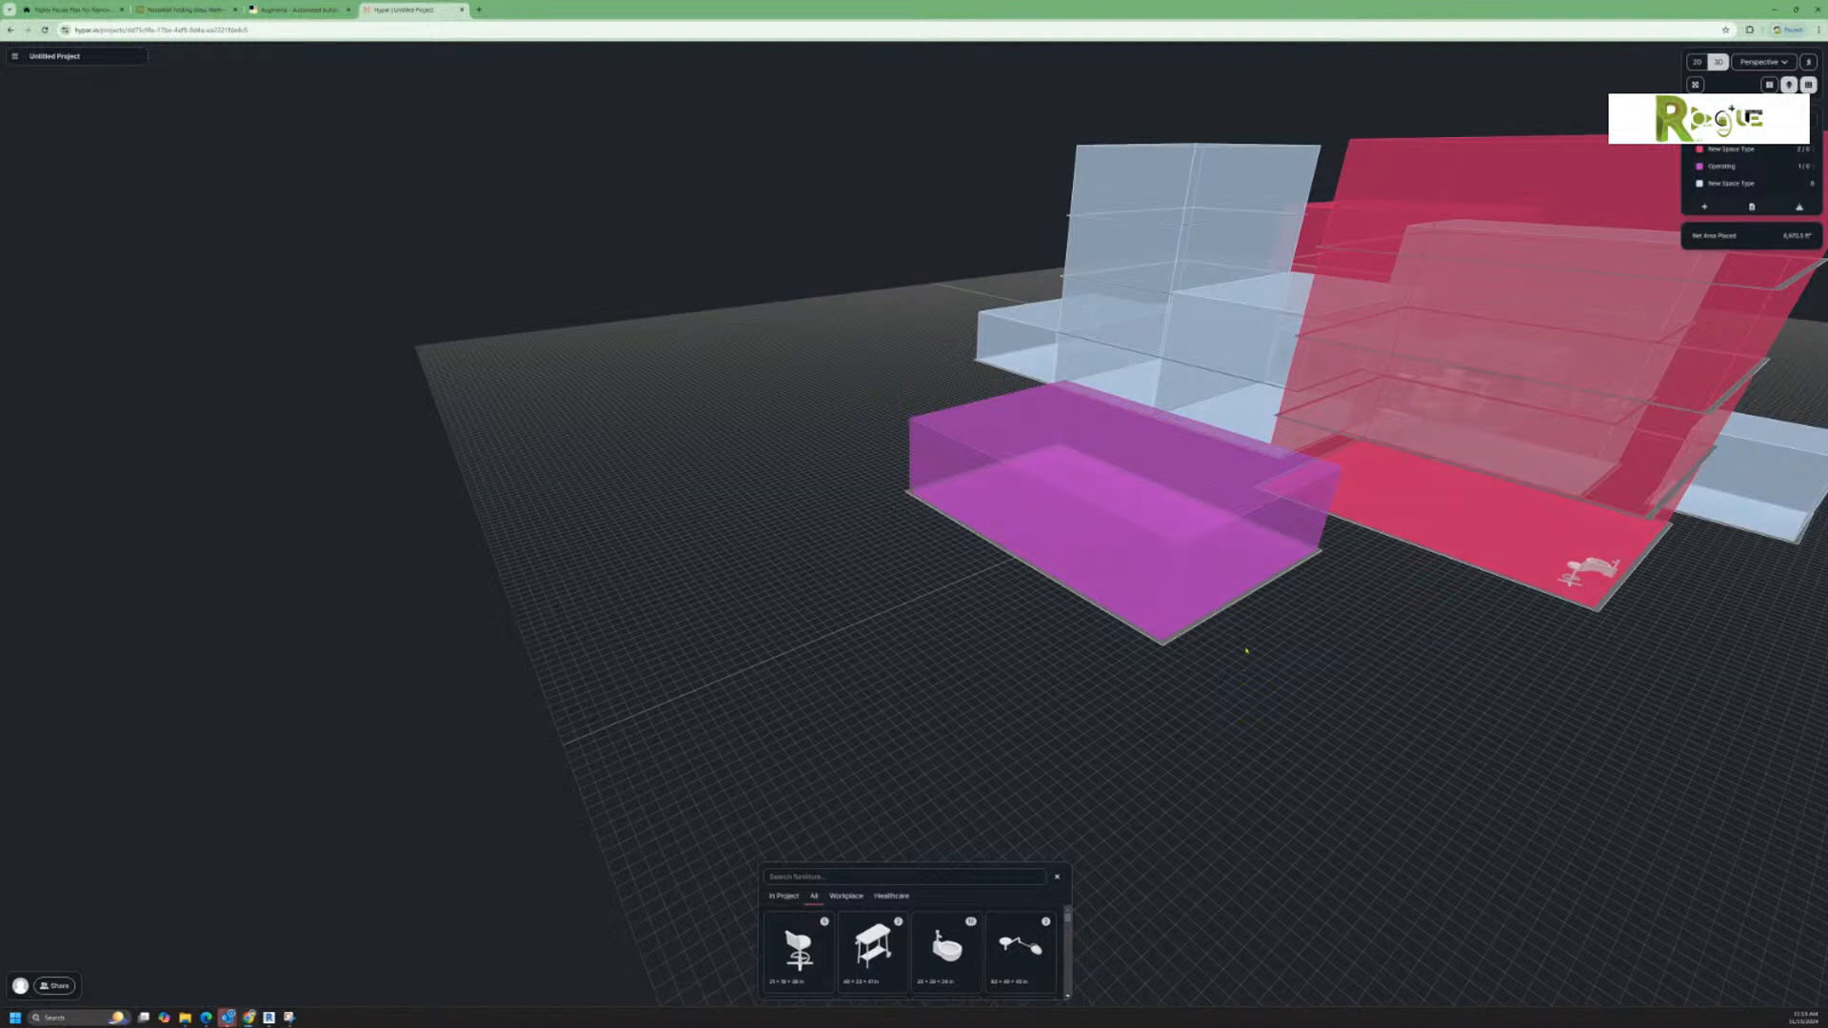
Step: Set the Operating space's longer side to 45', and stretch its short end slightly outward to about 1,258 ft²
scroll(1145, 573, up, 5)
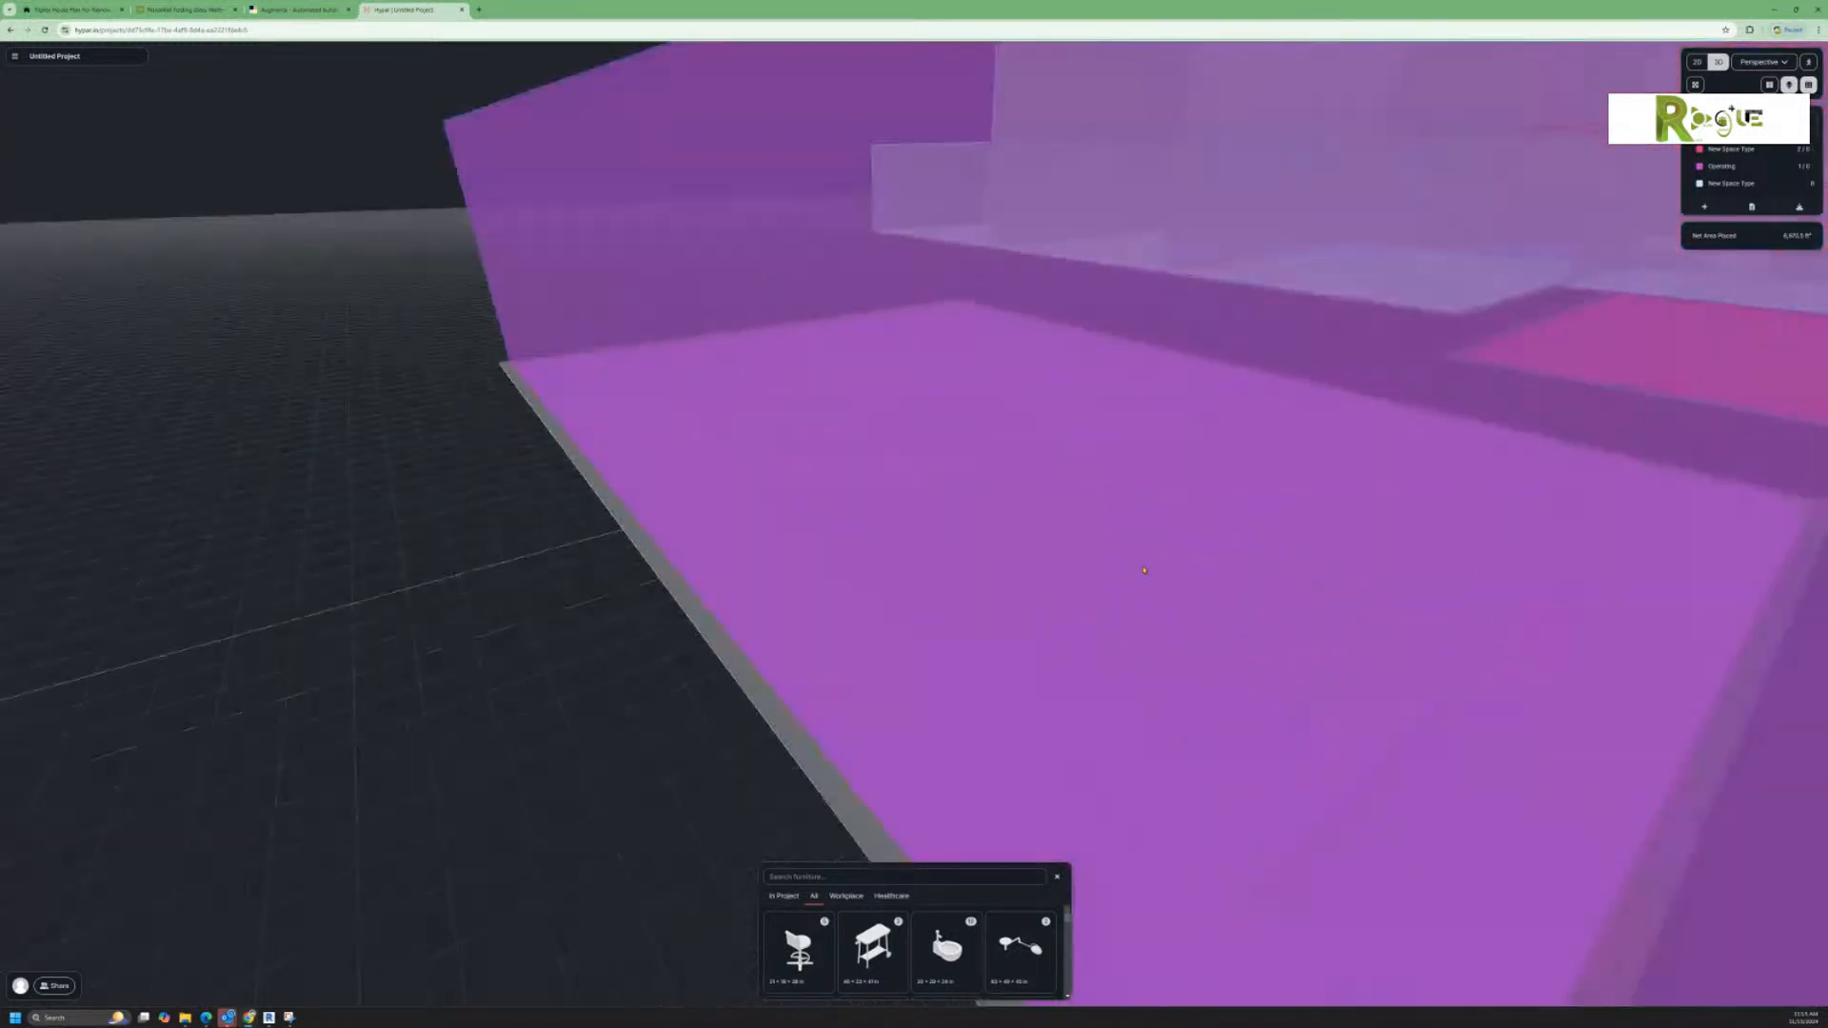
scroll(1144, 574, down, 3)
click(1100, 591)
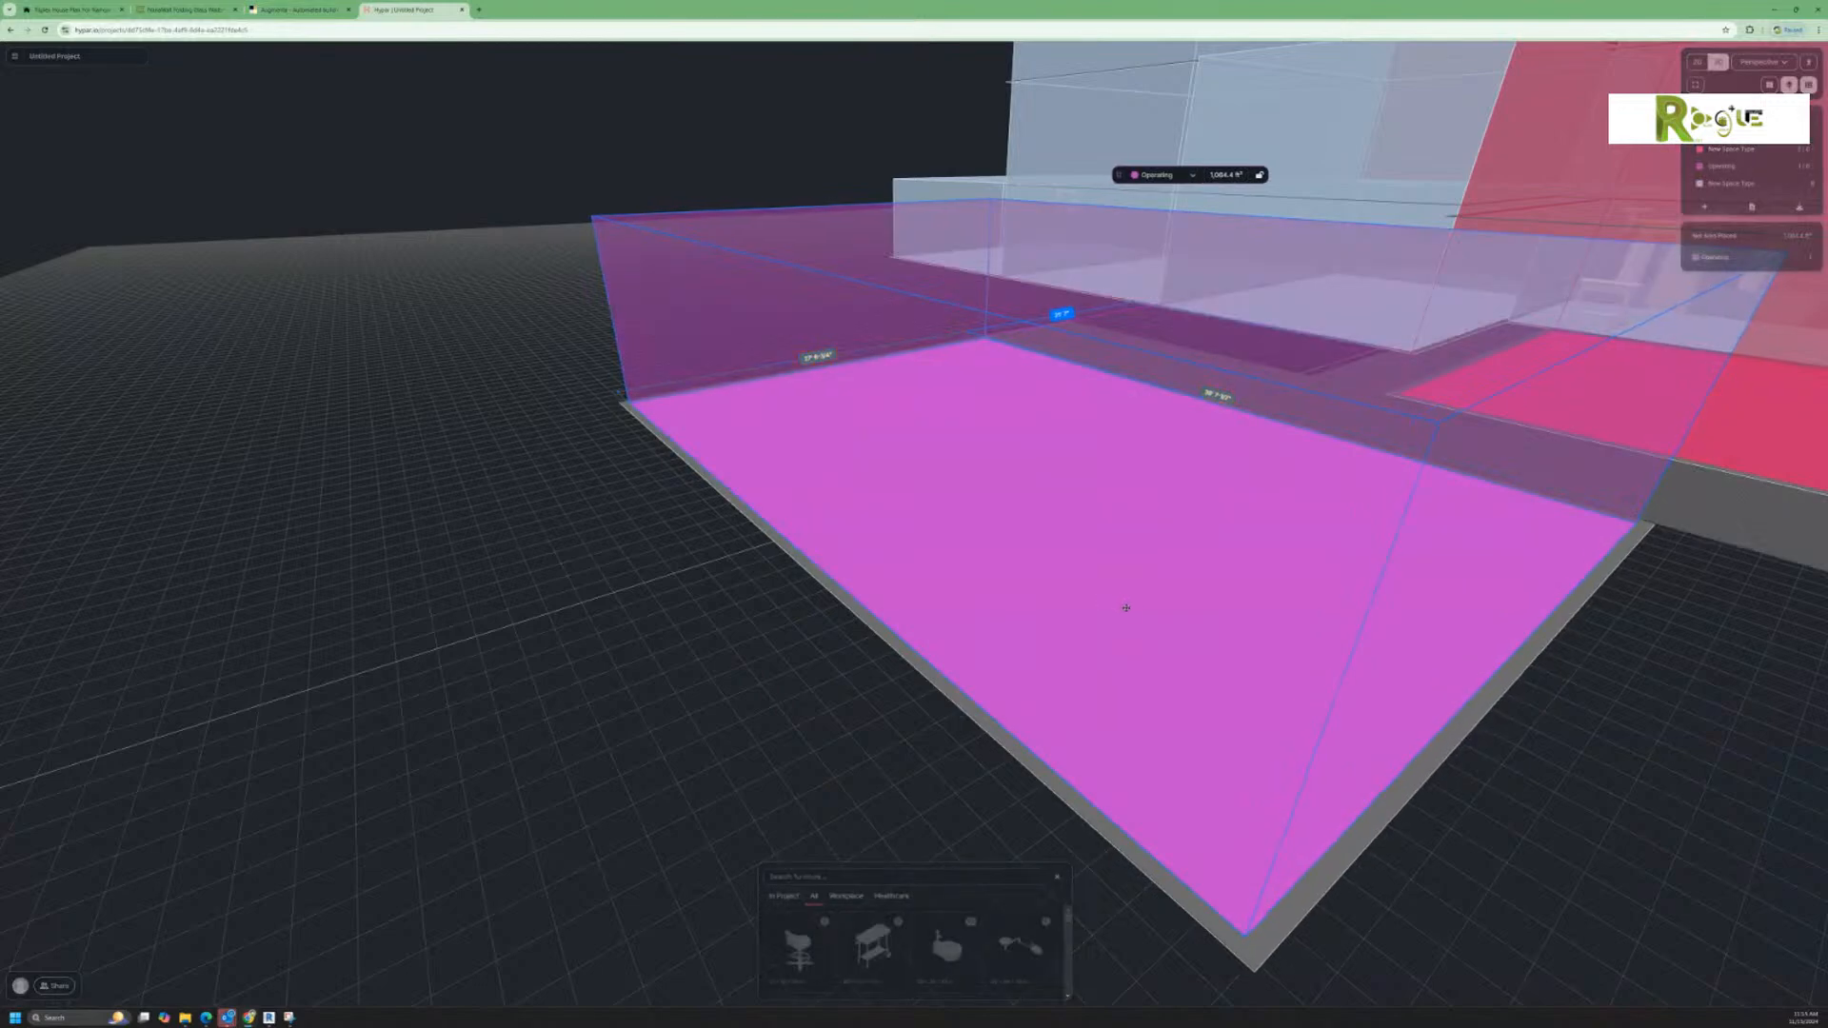
middle_drag(1159, 620, 1180, 623)
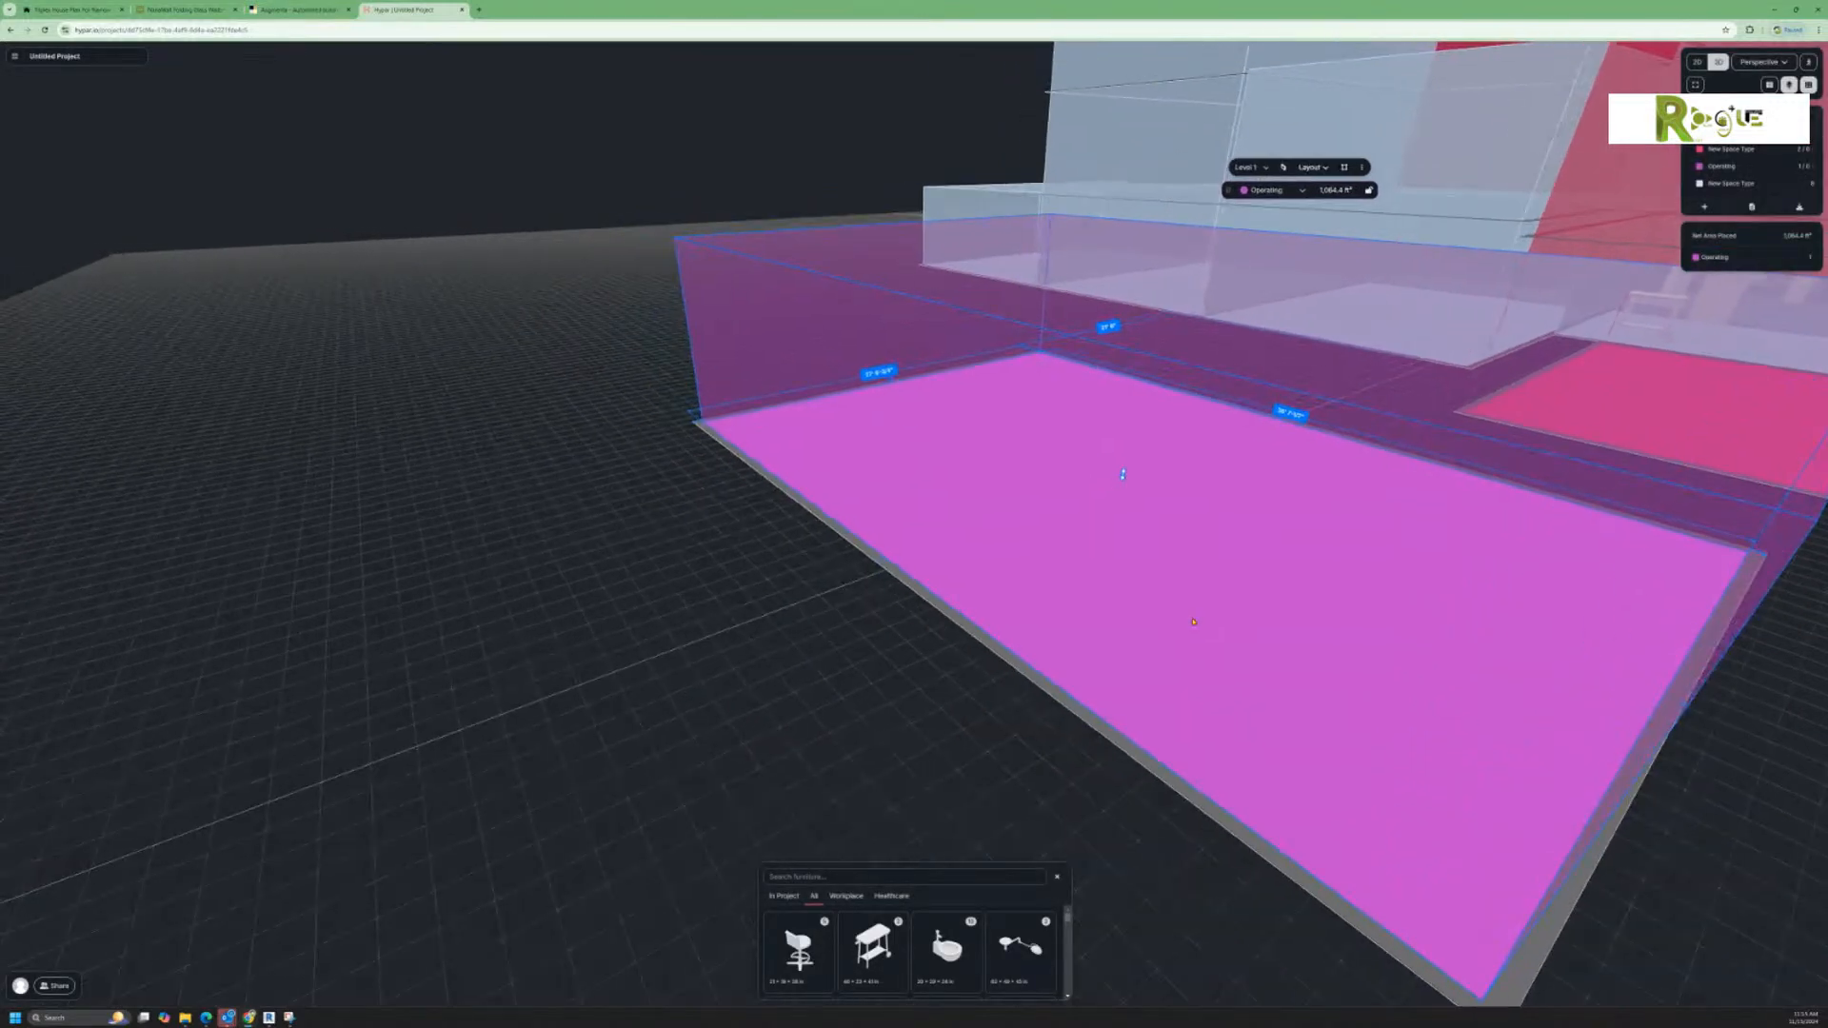
scroll(1181, 618, down, 3)
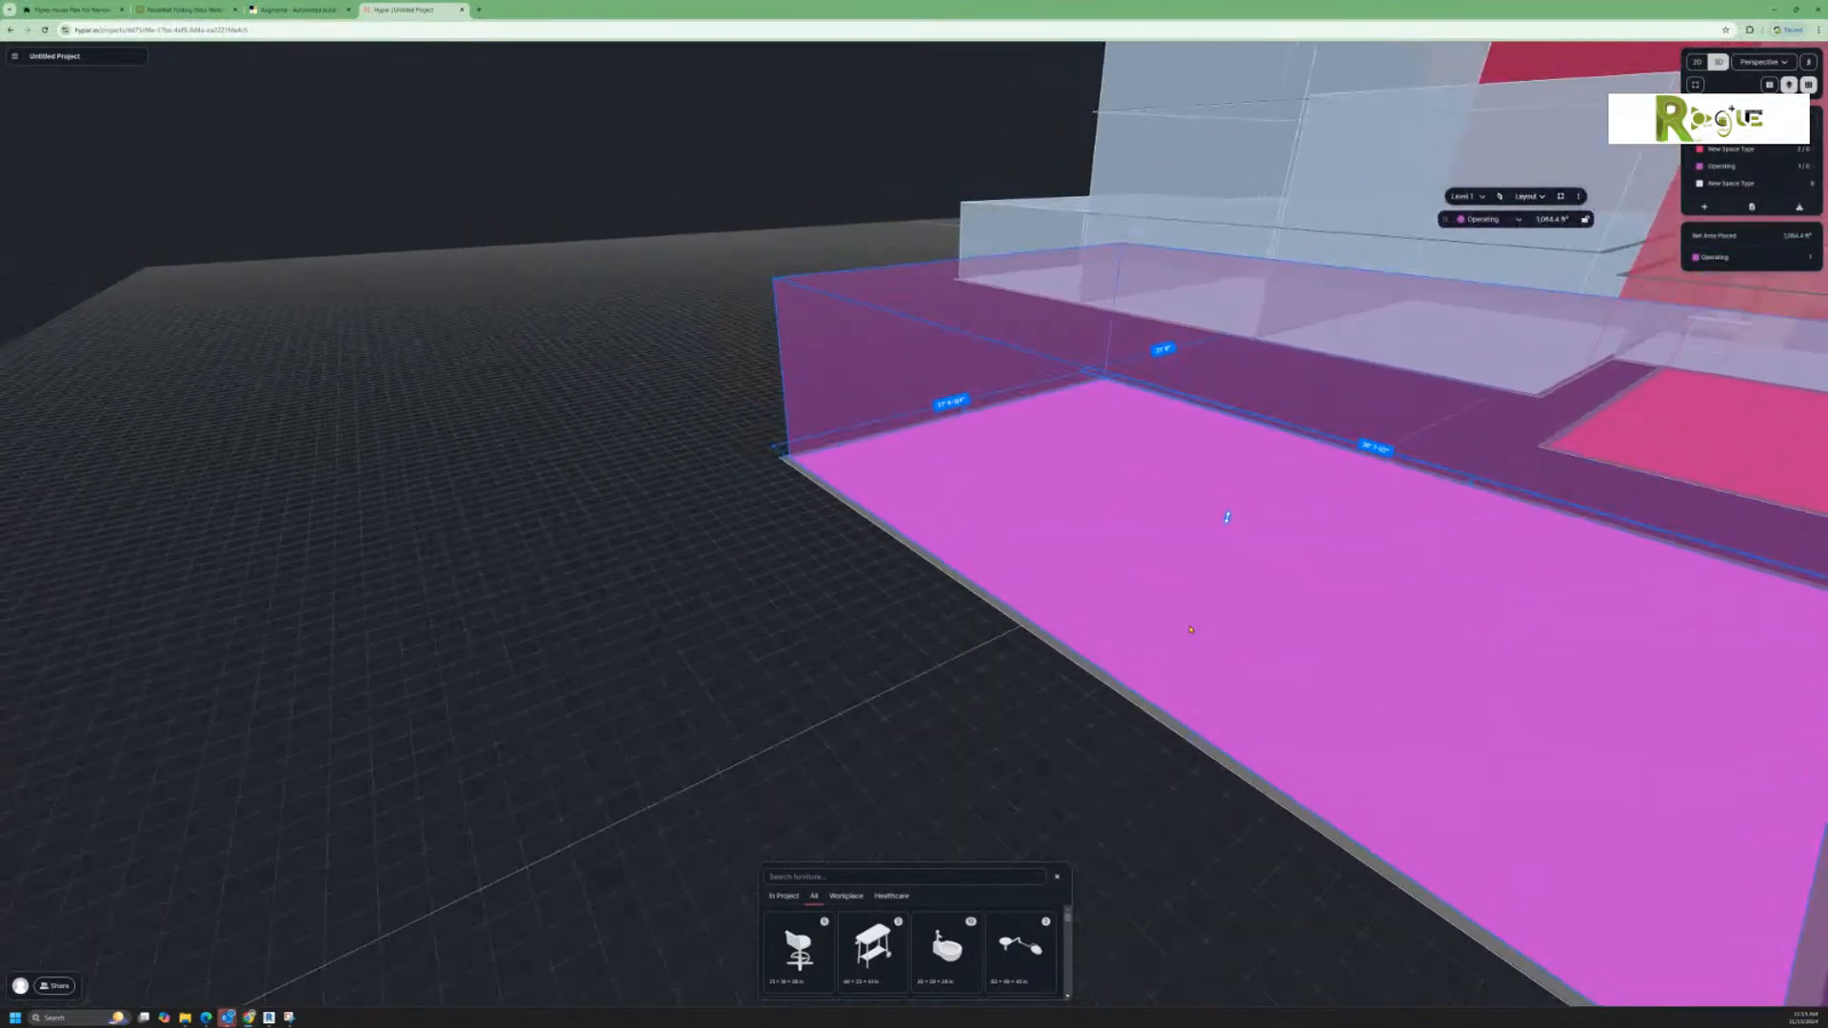
scroll(1195, 629, down, 5)
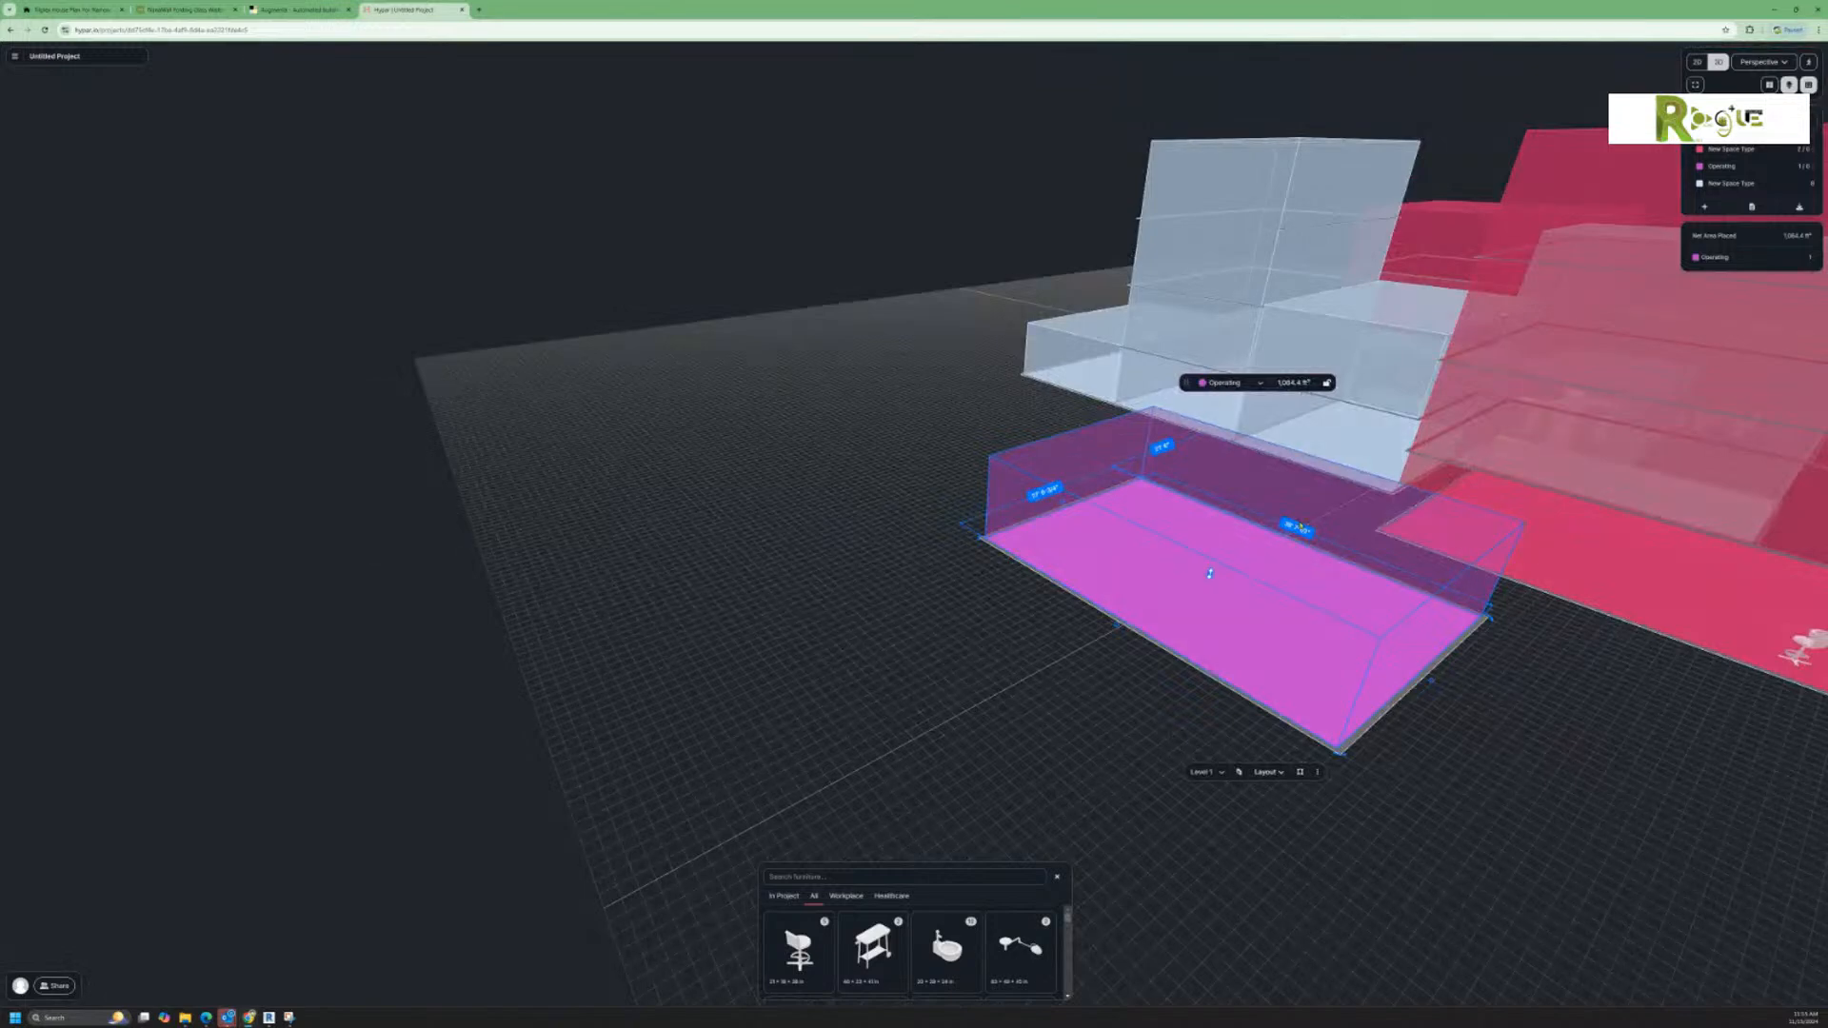
click(1298, 527)
text(40)
key(Return)
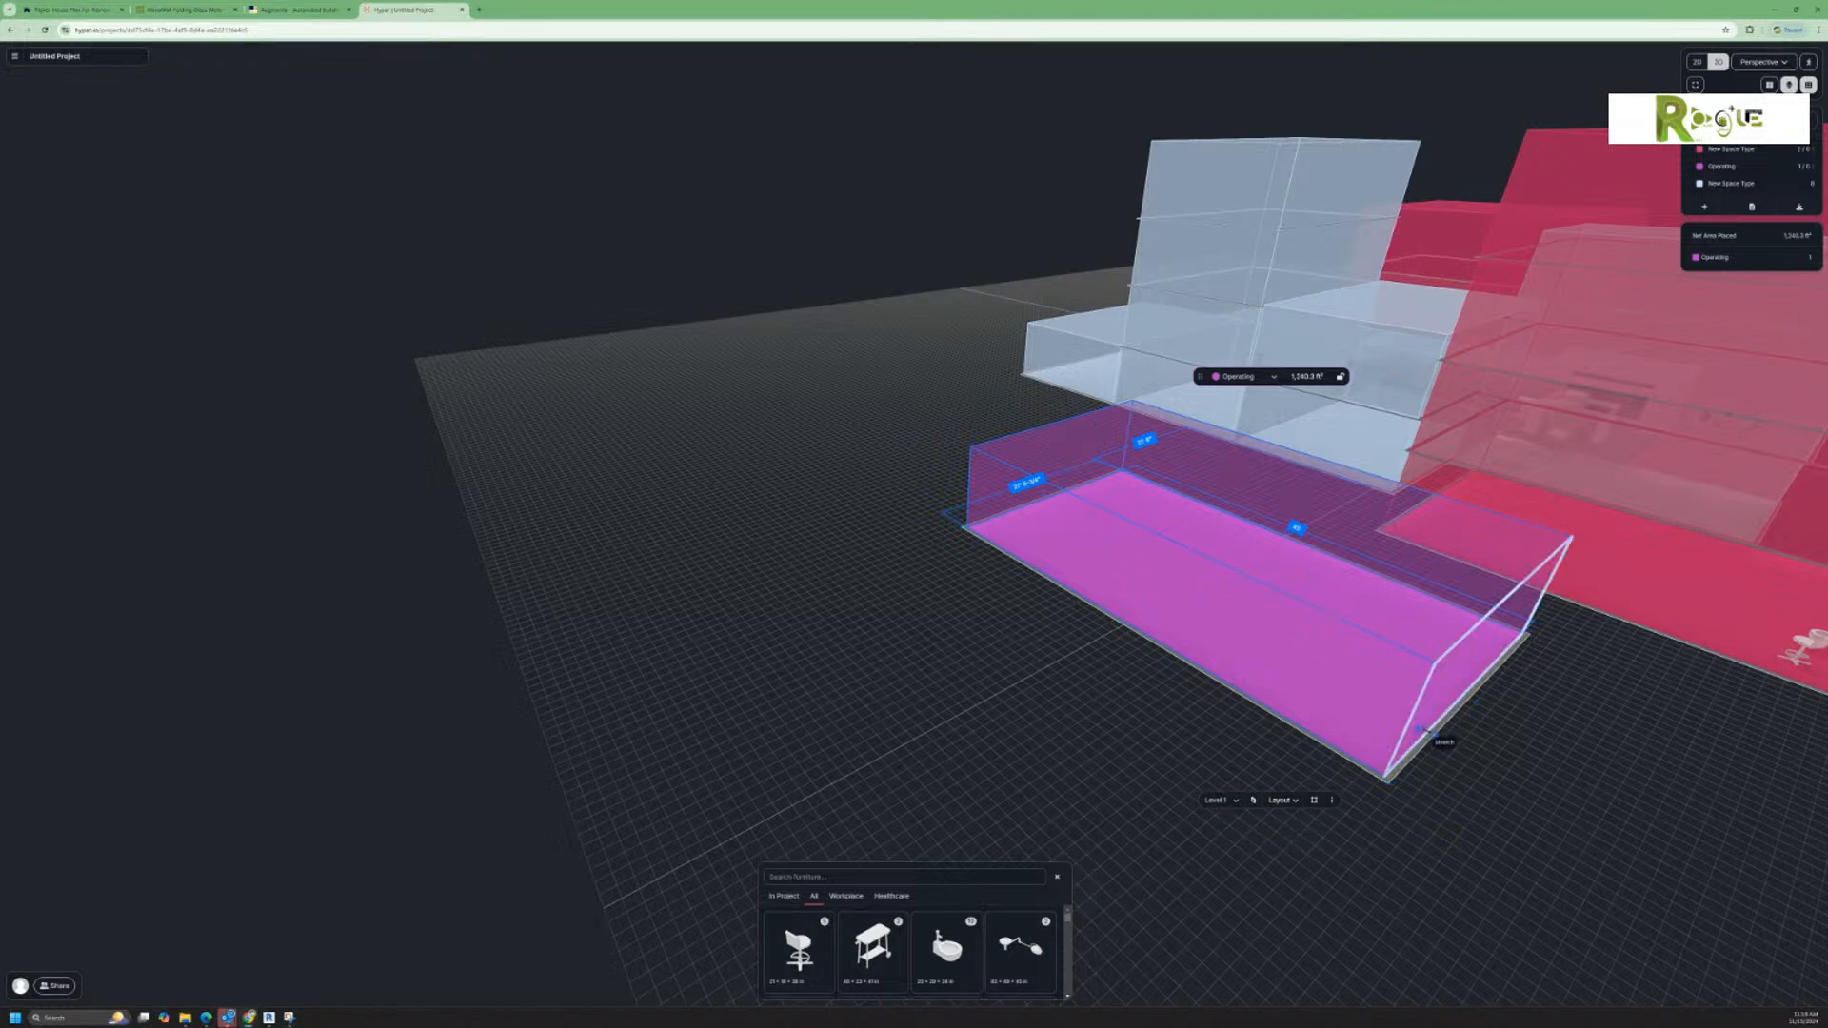
drag(1428, 735, 1436, 735)
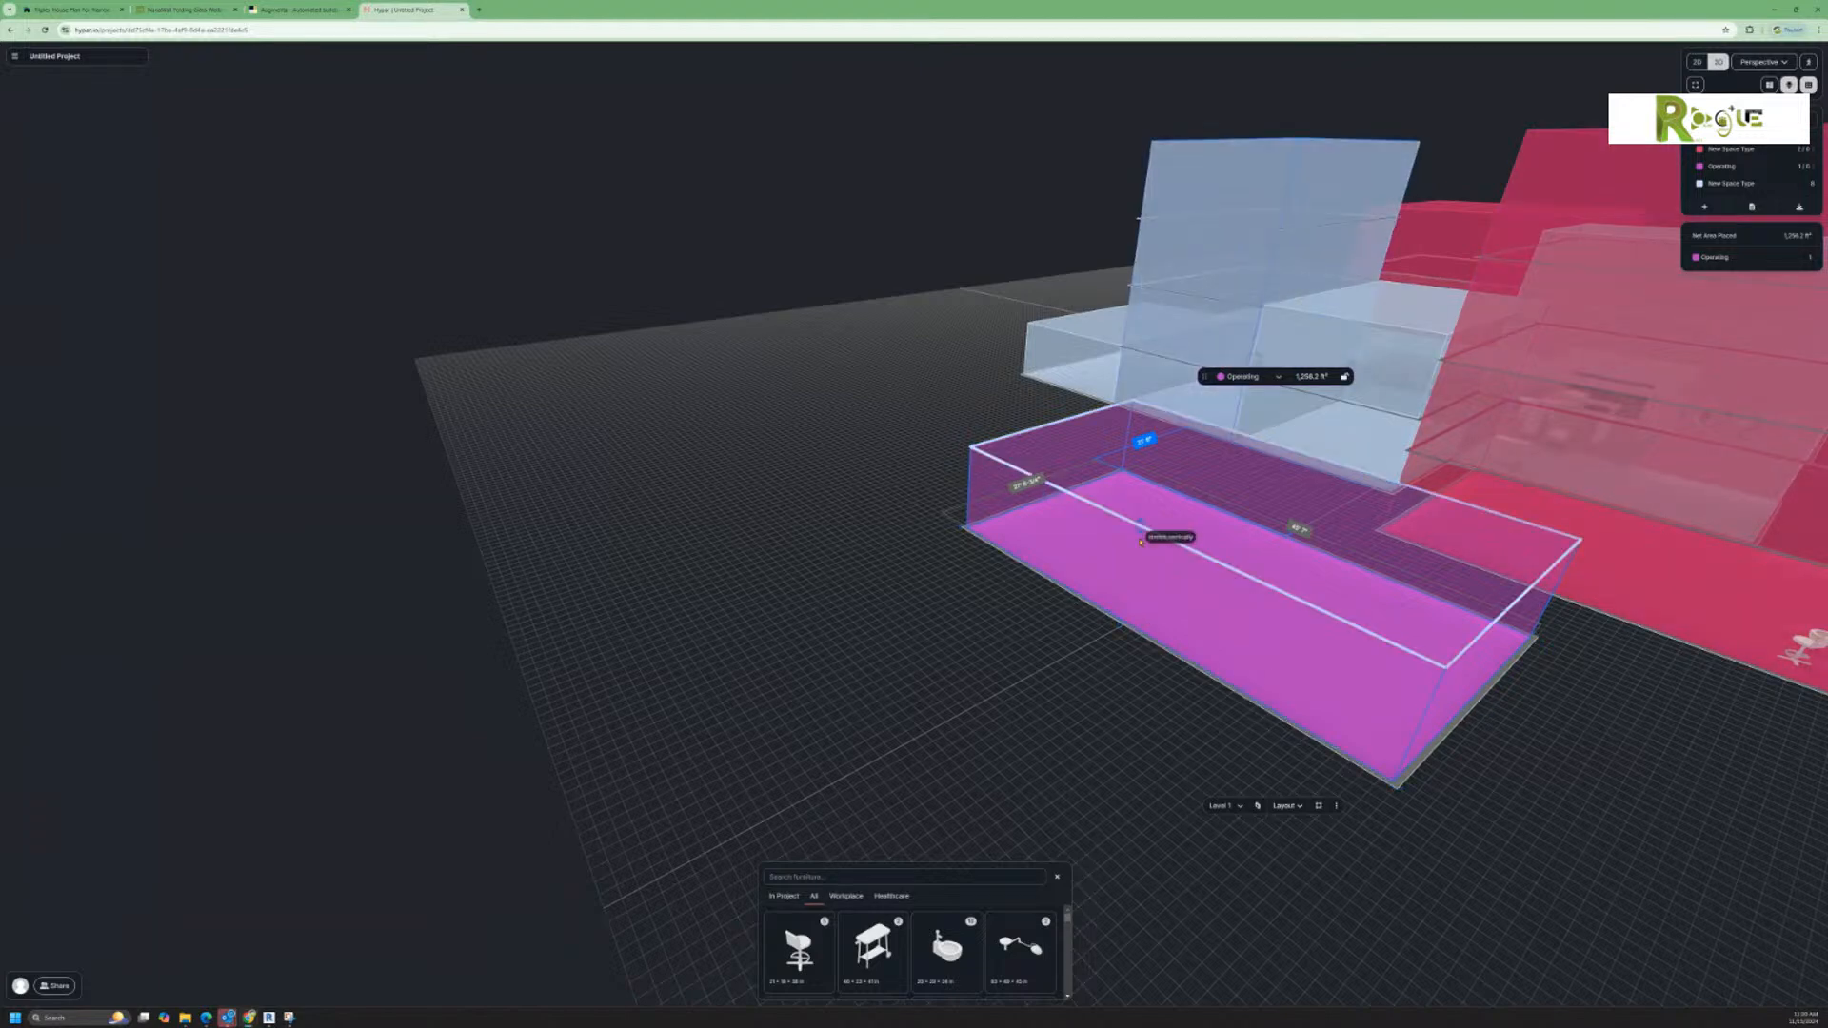
Step: Switch the massing to the 2D plan view showing all levels
scroll(1300, 625, down, 3)
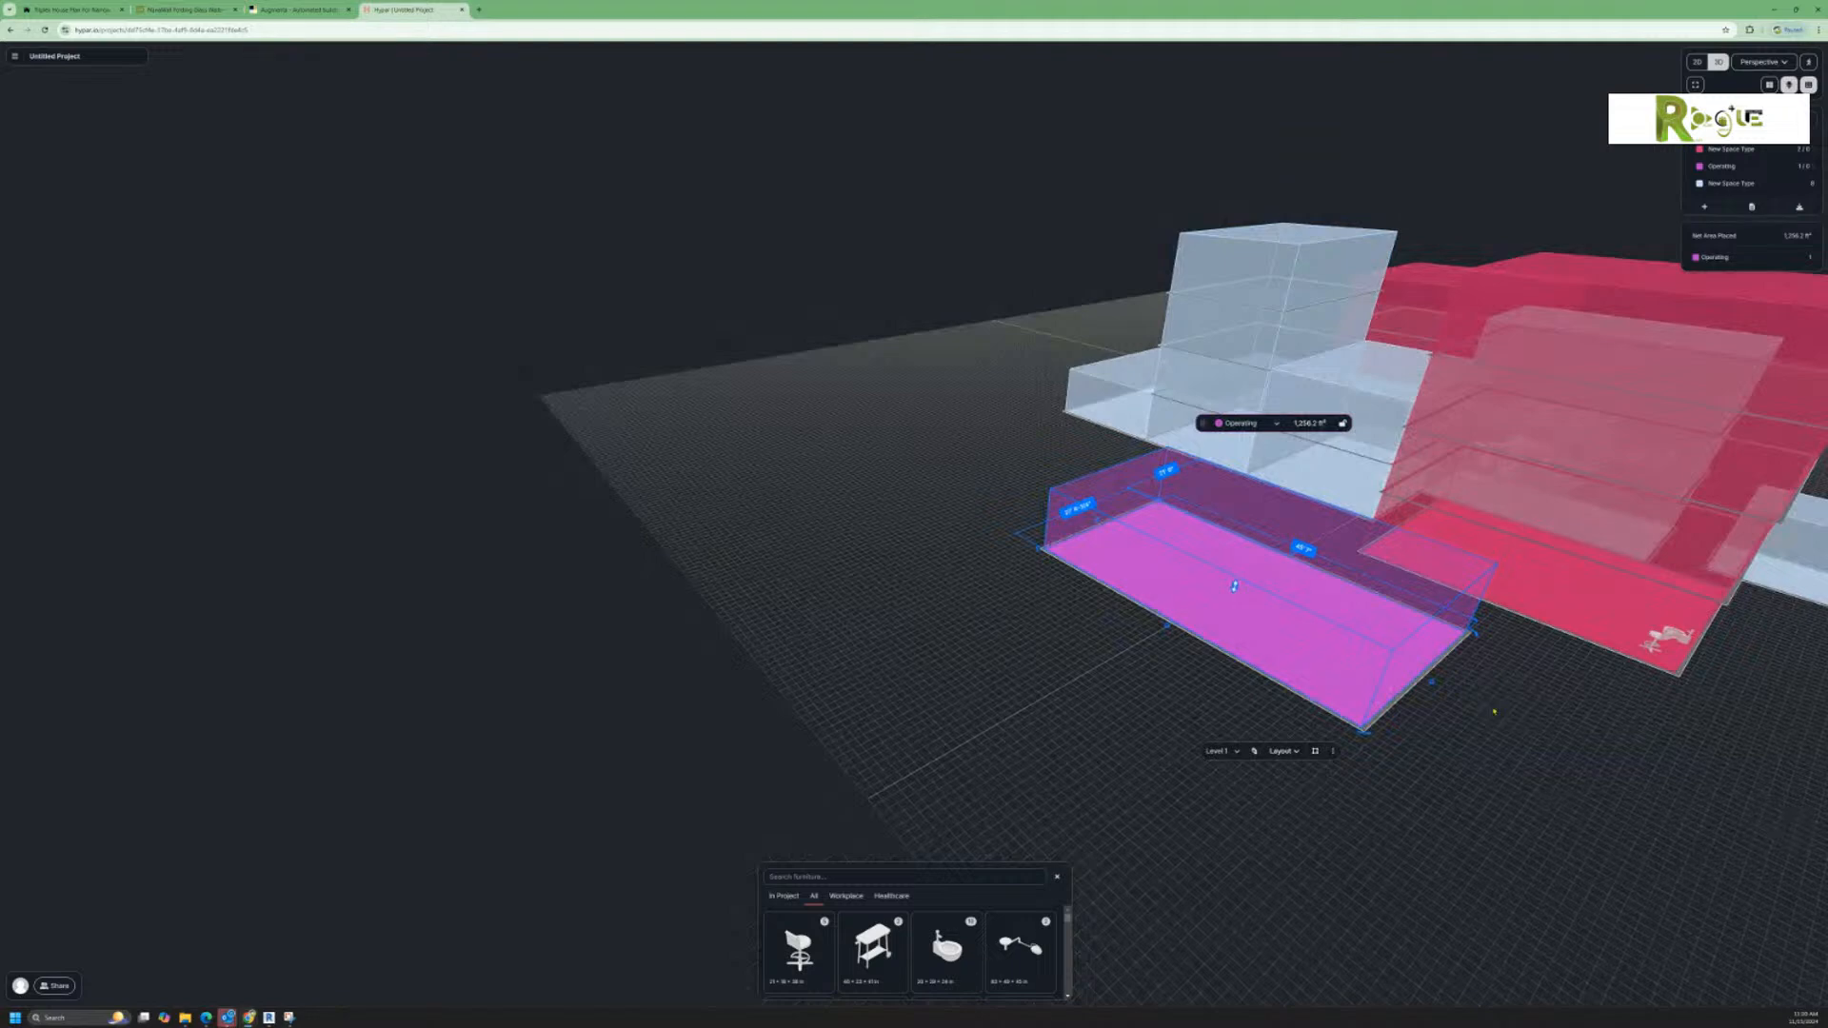
middle_drag(1495, 712, 1450, 733)
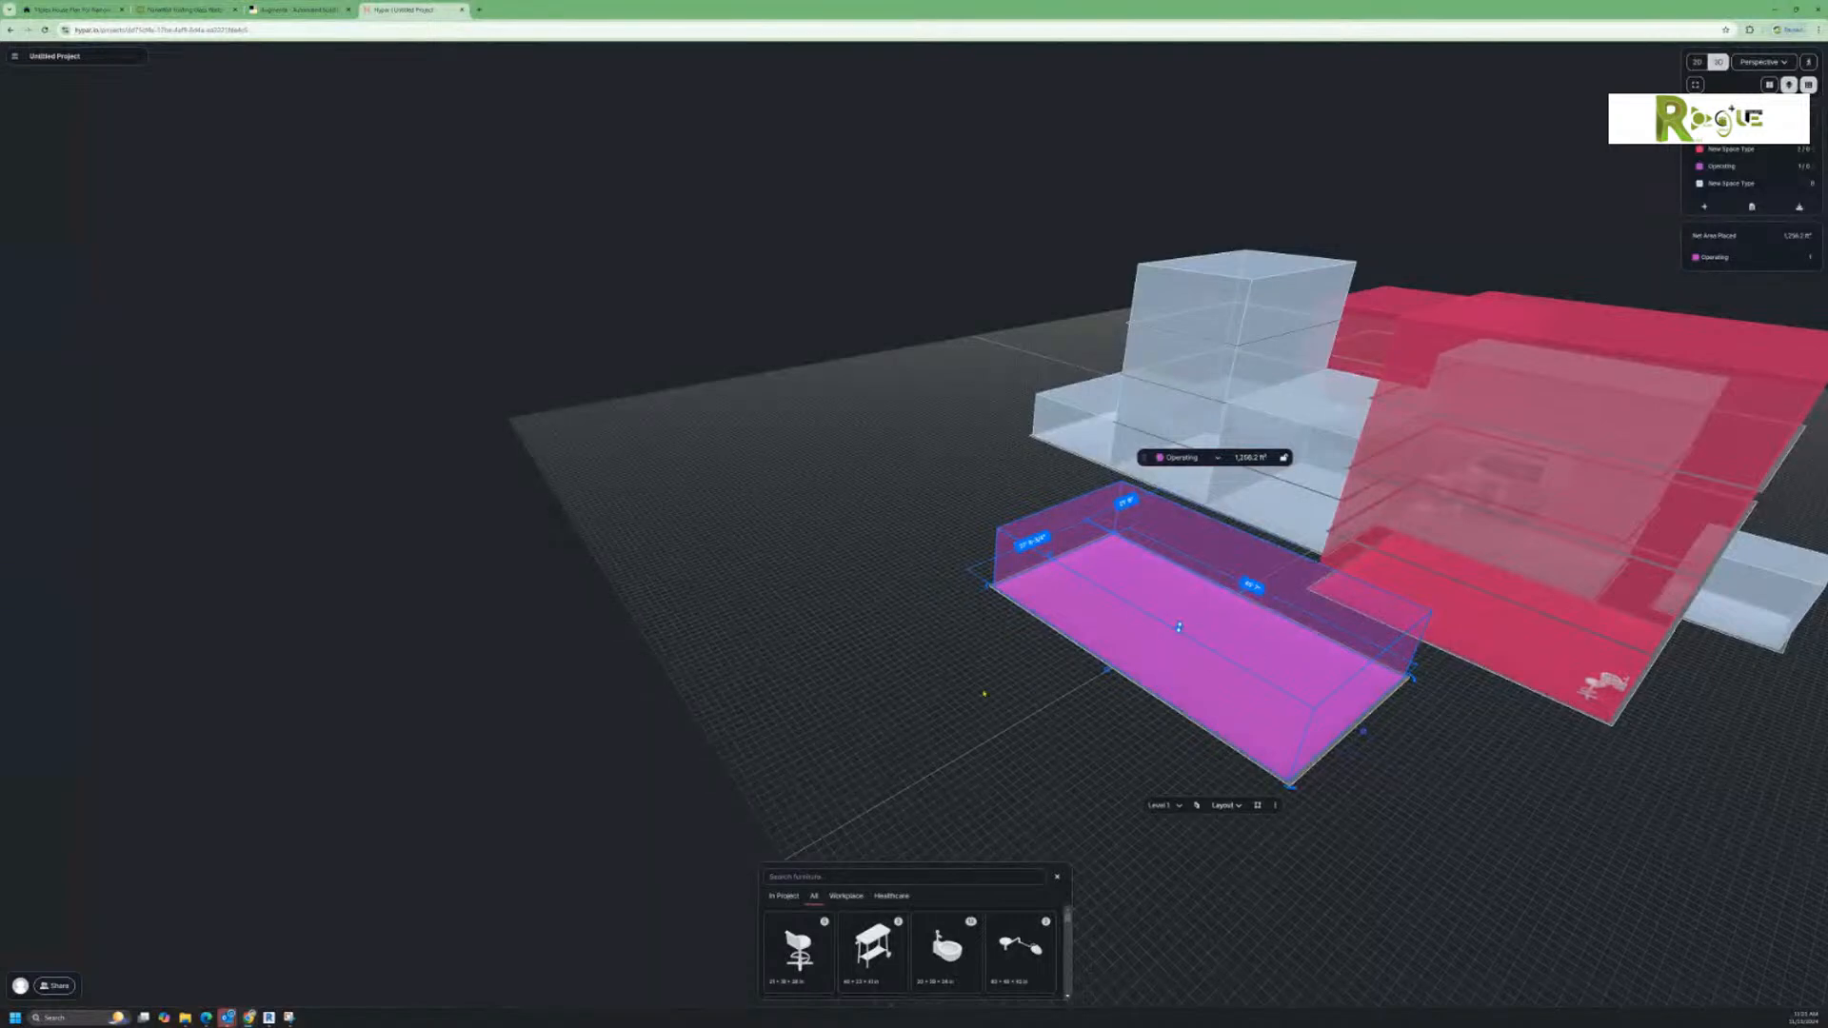
right_drag(956, 688, 1045, 791)
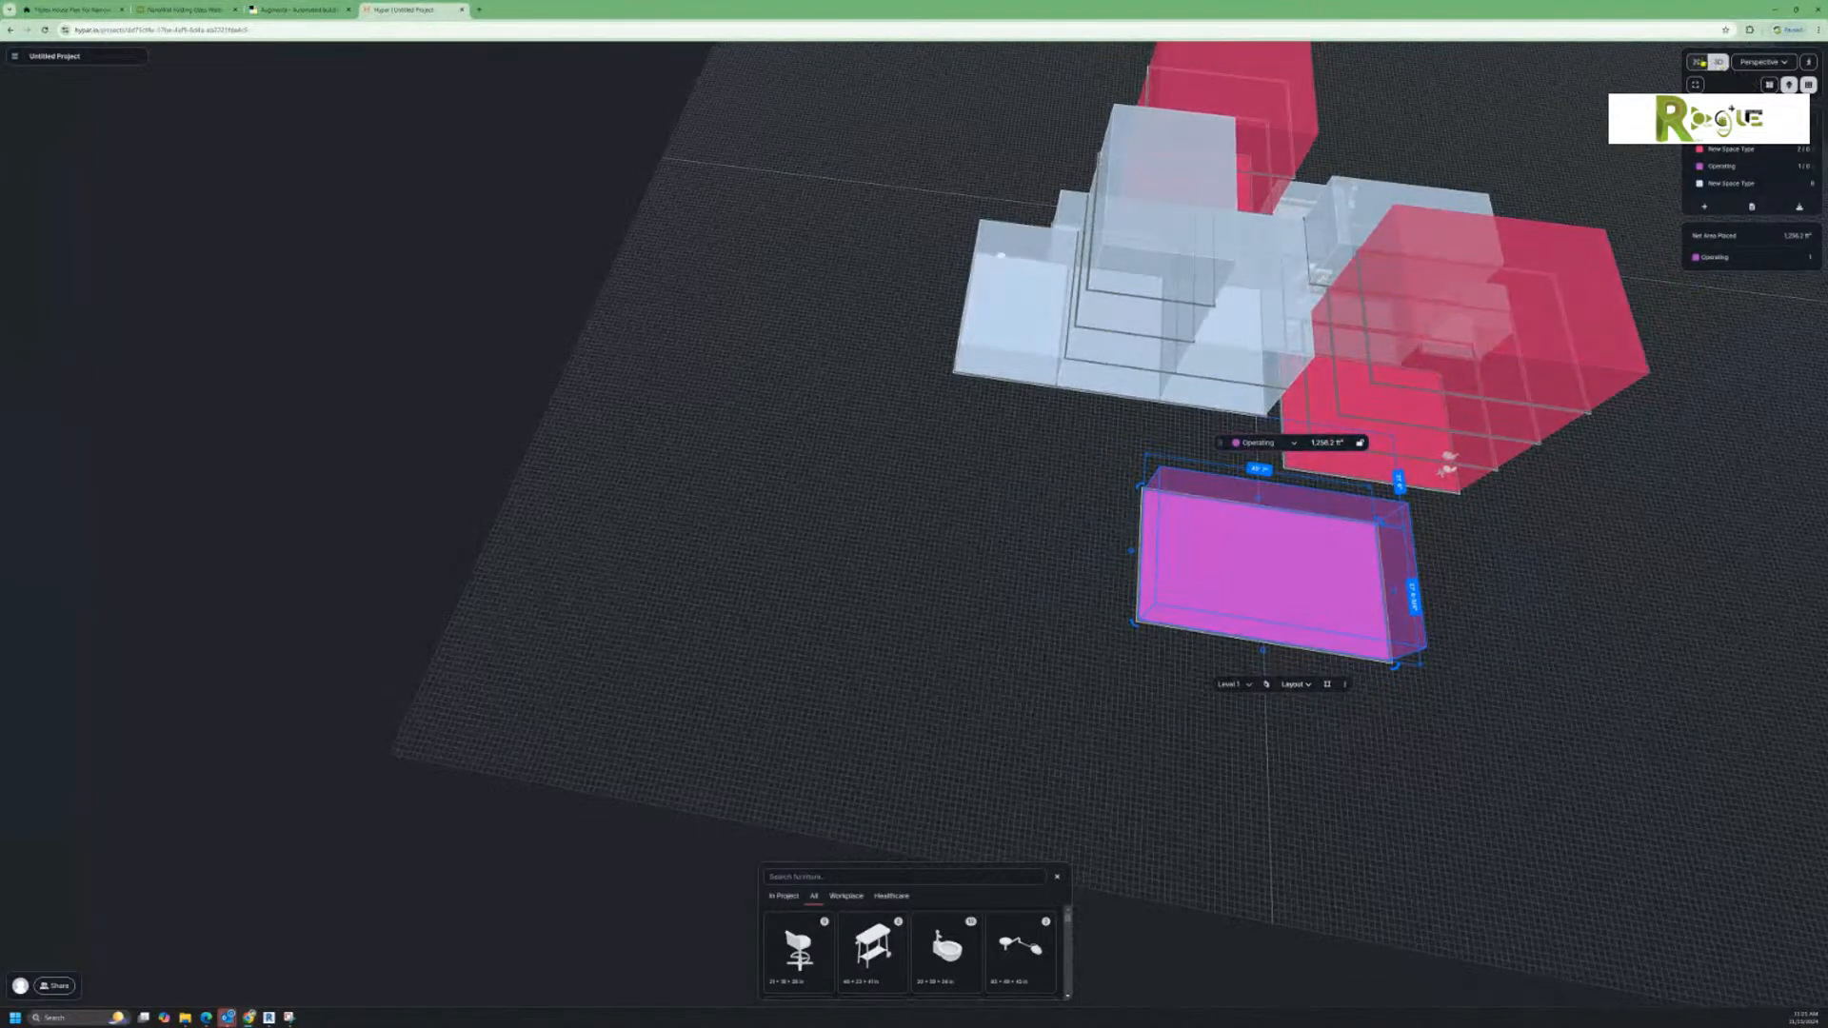
click(1697, 62)
scroll(1234, 275, up, 3)
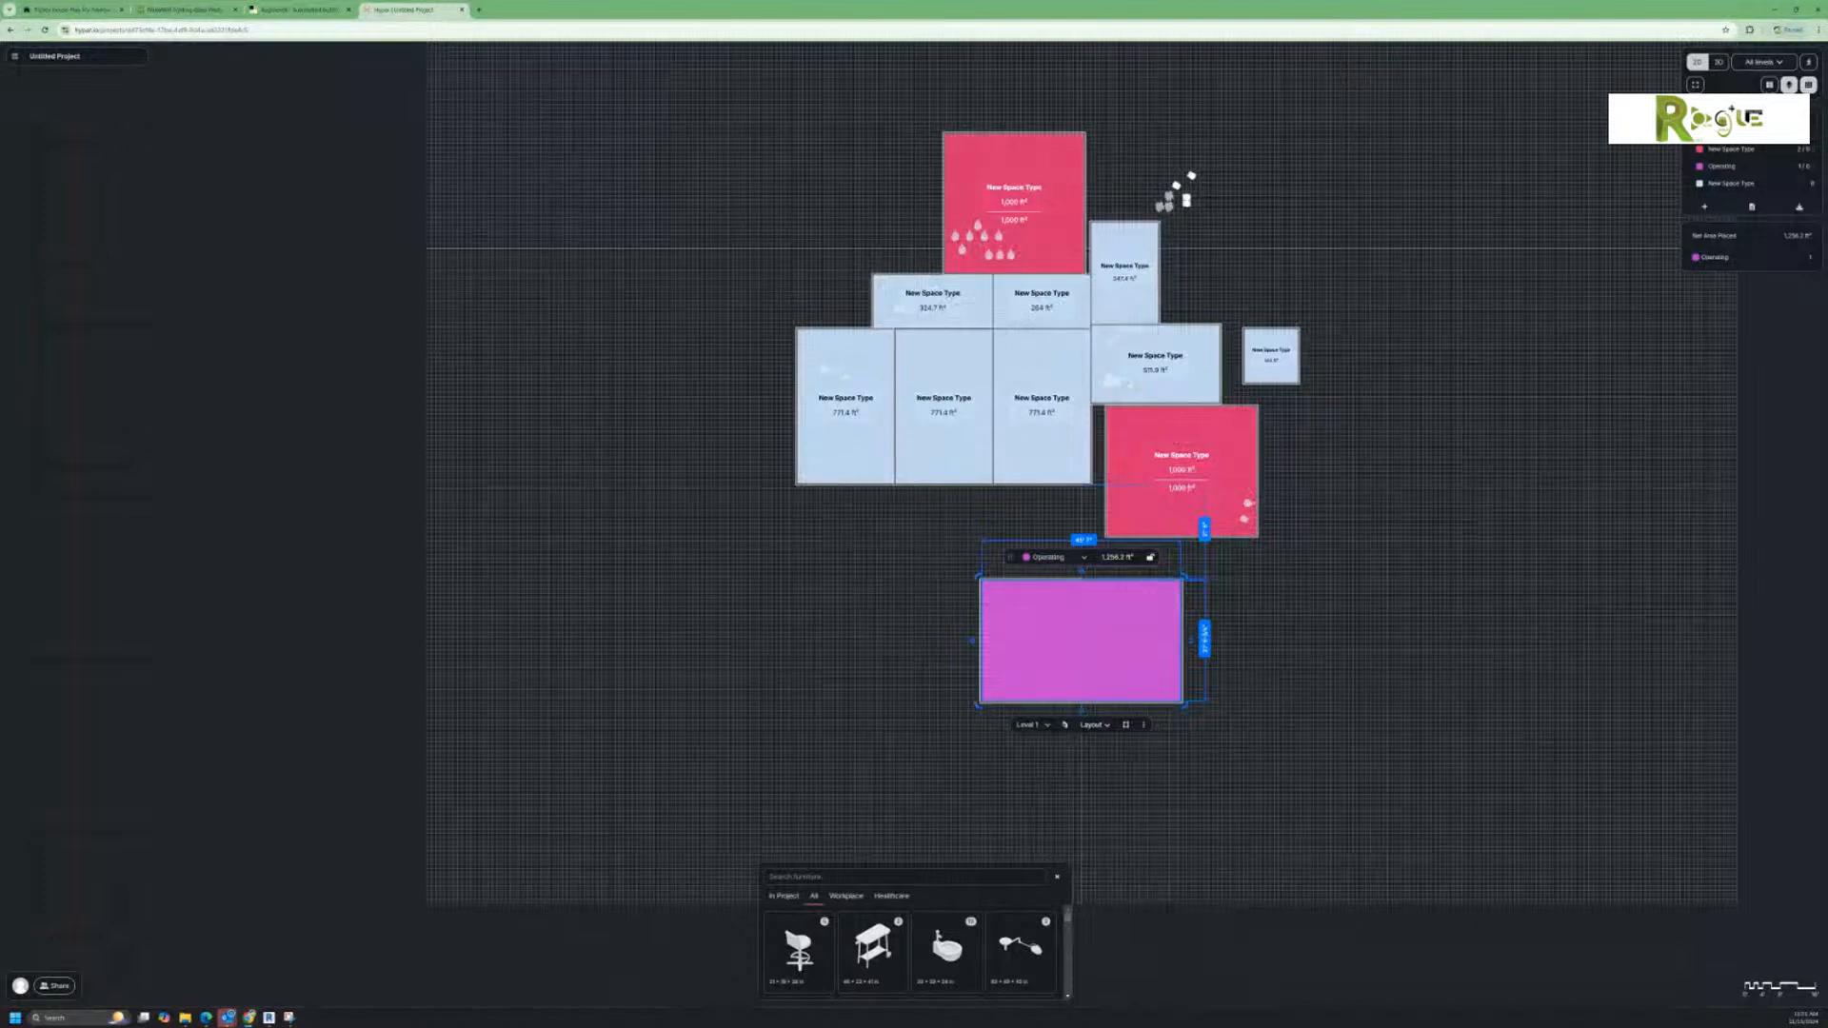
click(1769, 84)
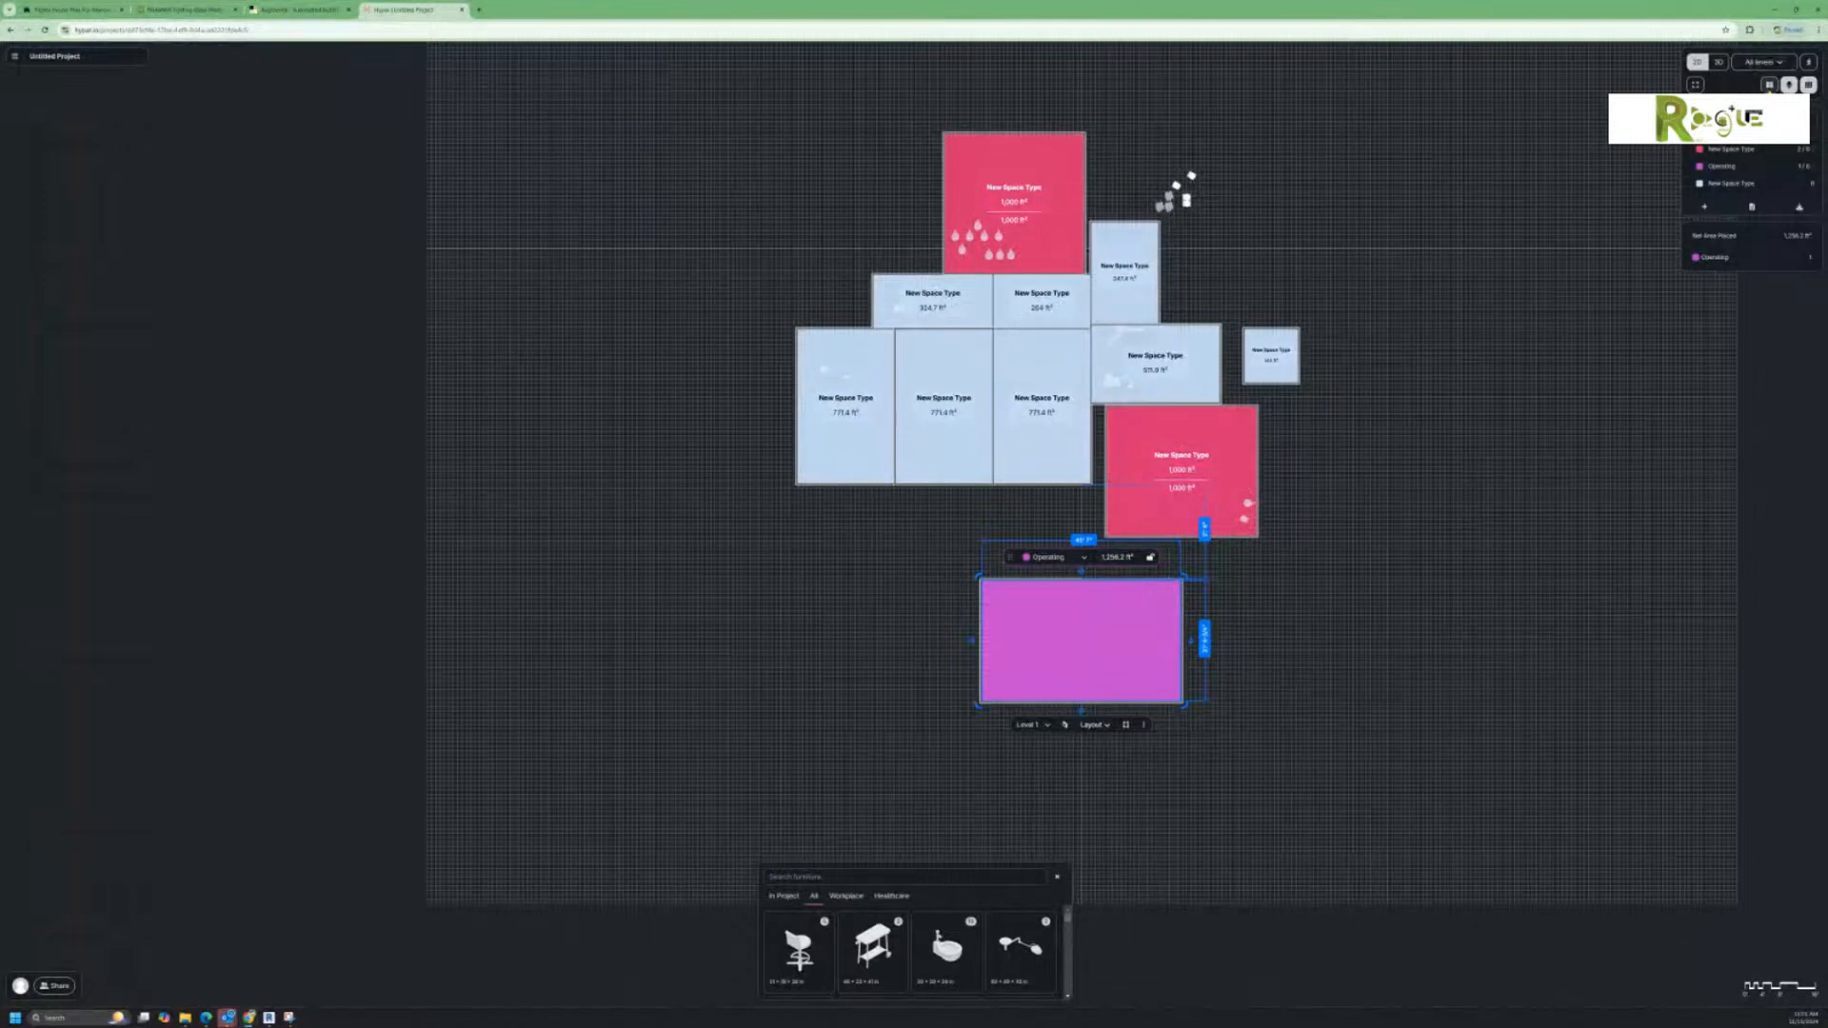
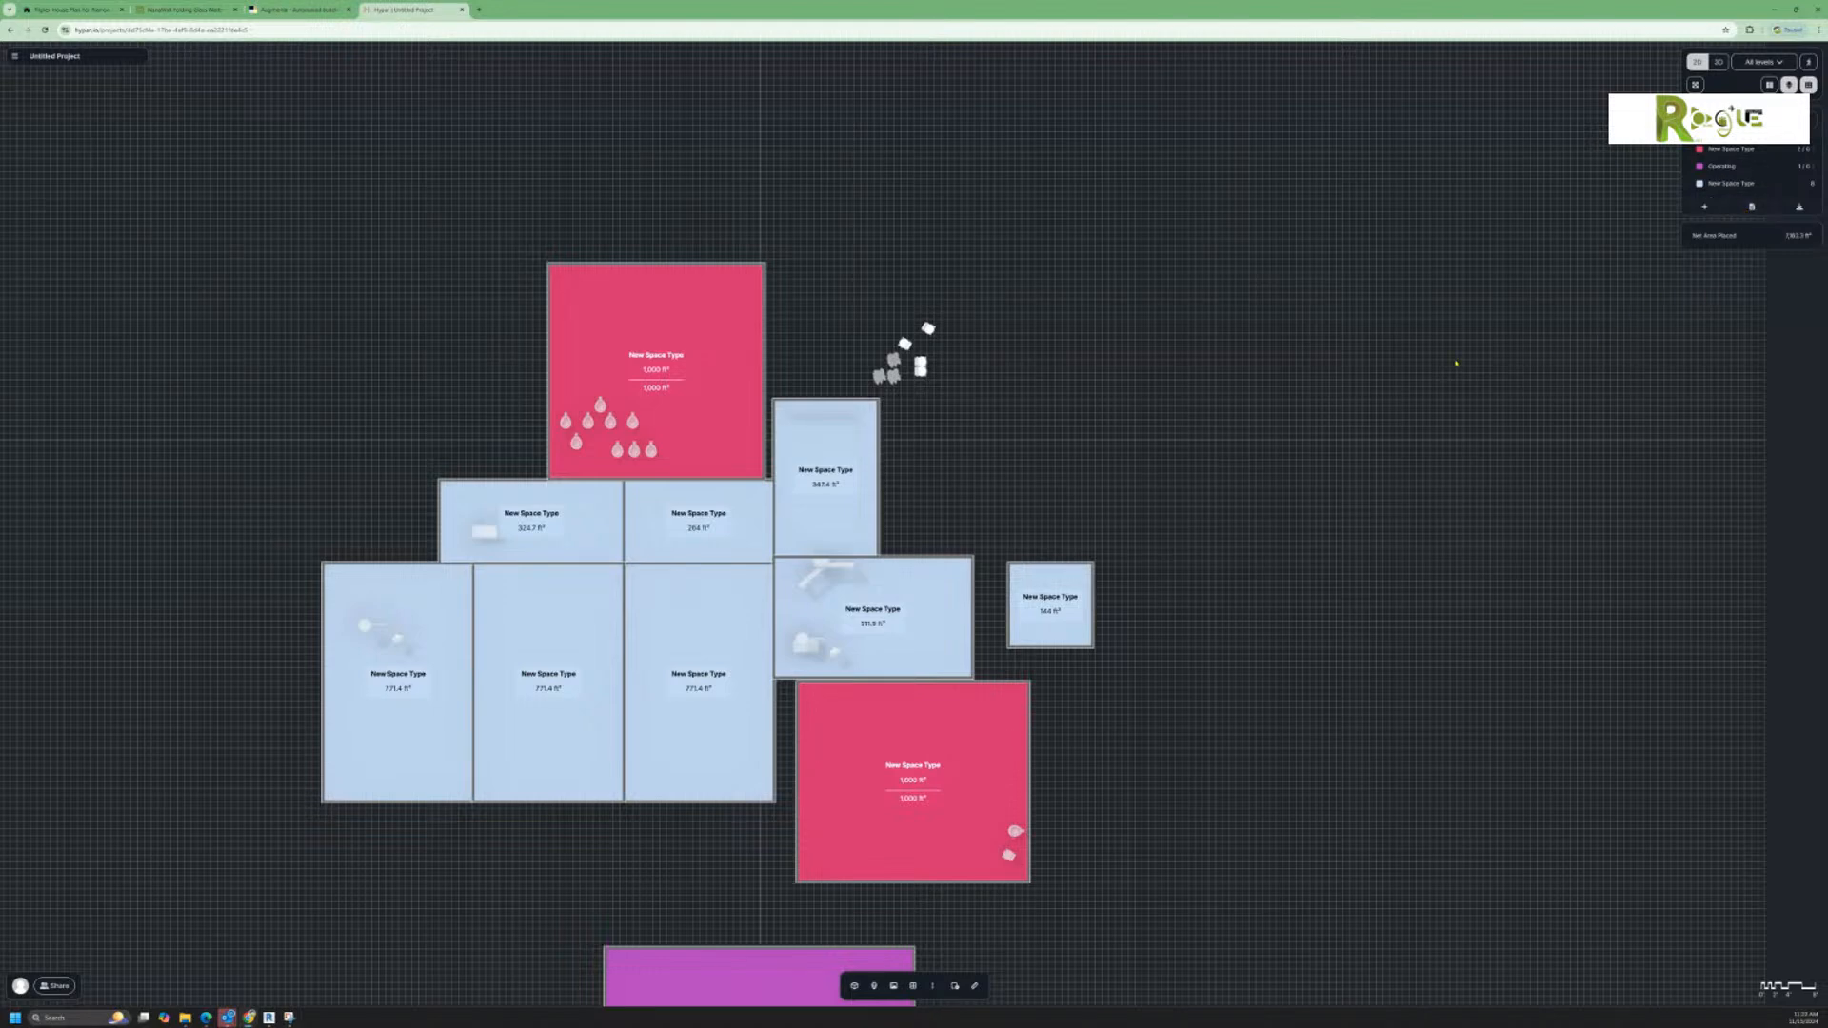
Step: Return the massing to the 3D perspective view and look at the project's sharing options without inviting anyone
middle_drag(1148, 800, 1127, 790)
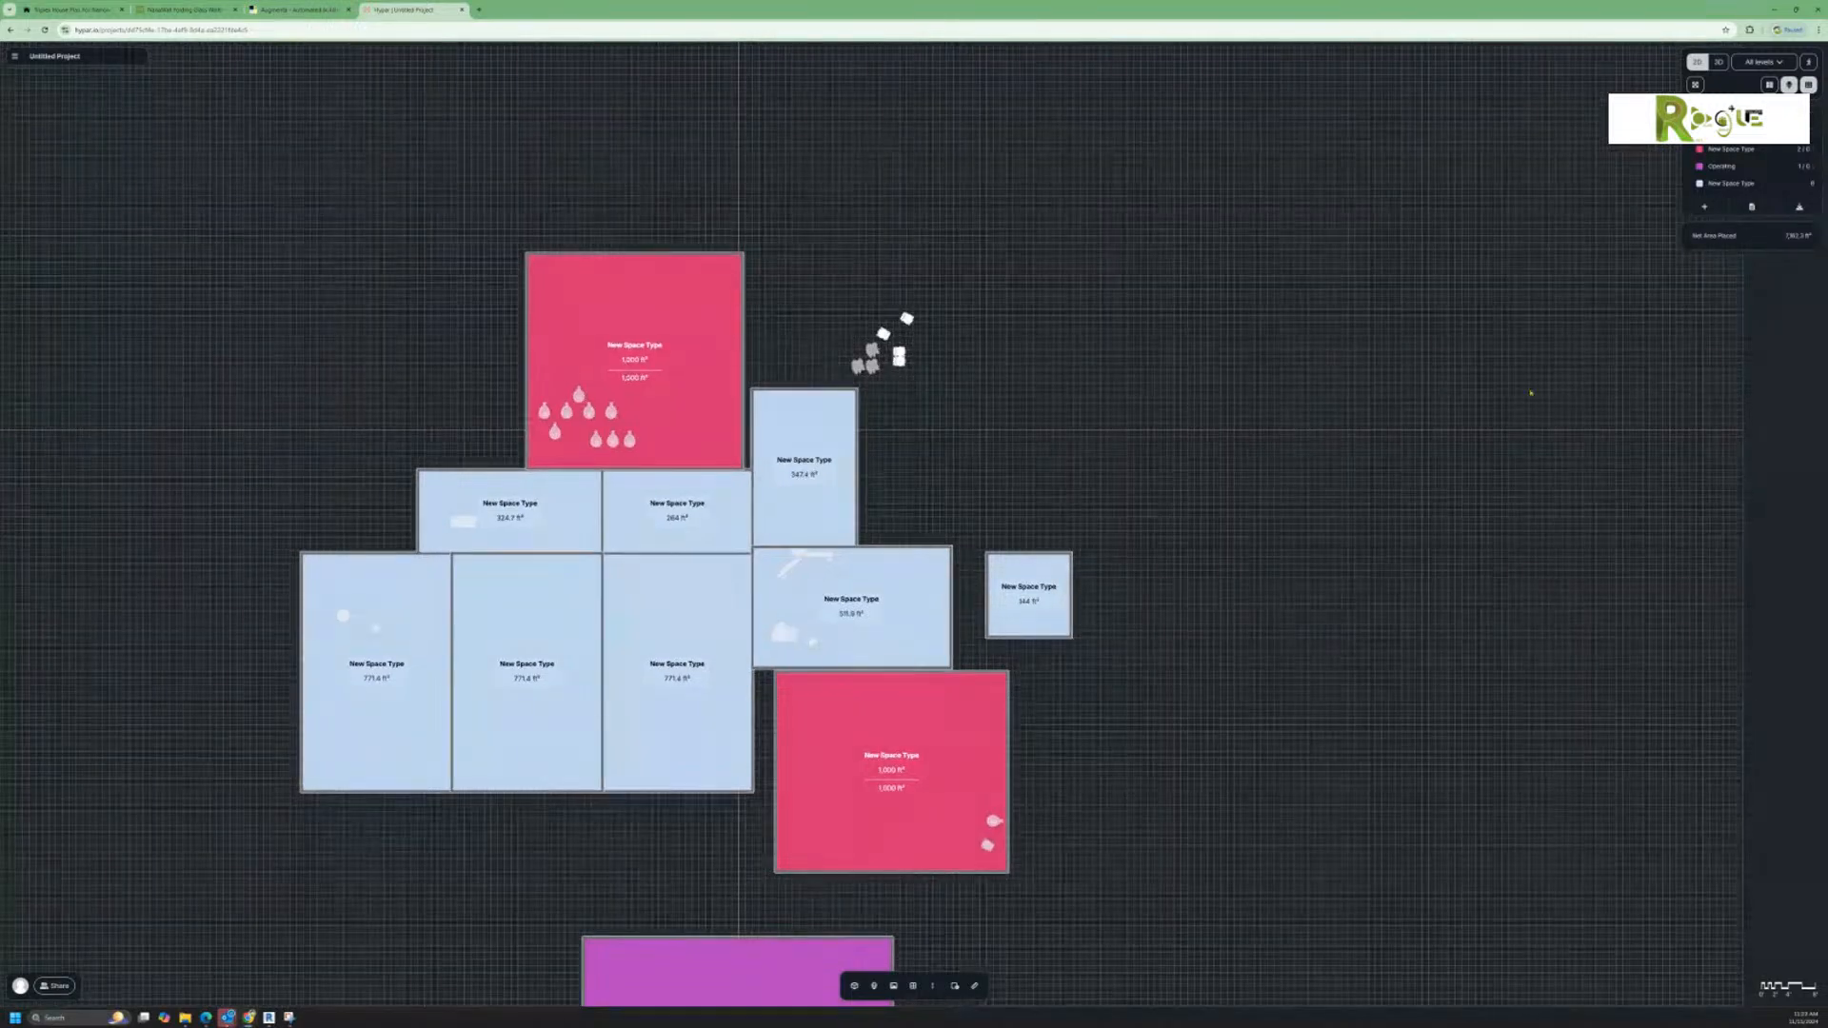
click(1717, 63)
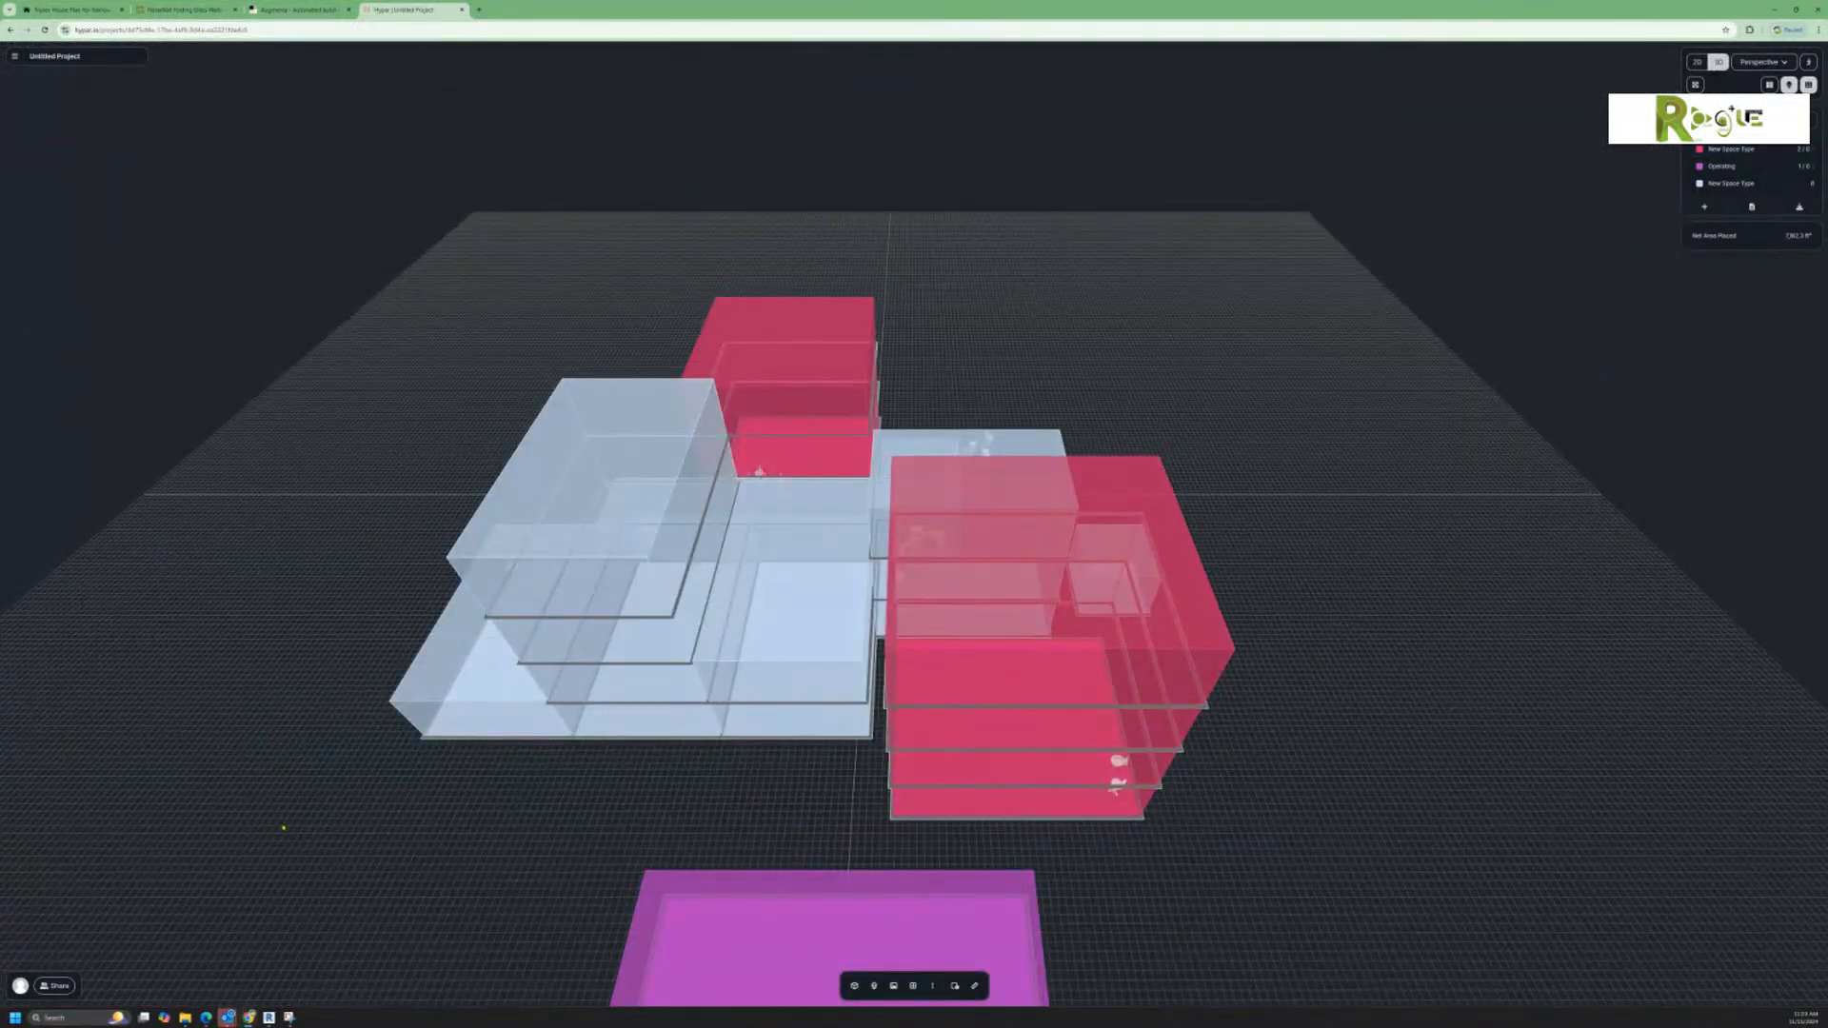
click(57, 987)
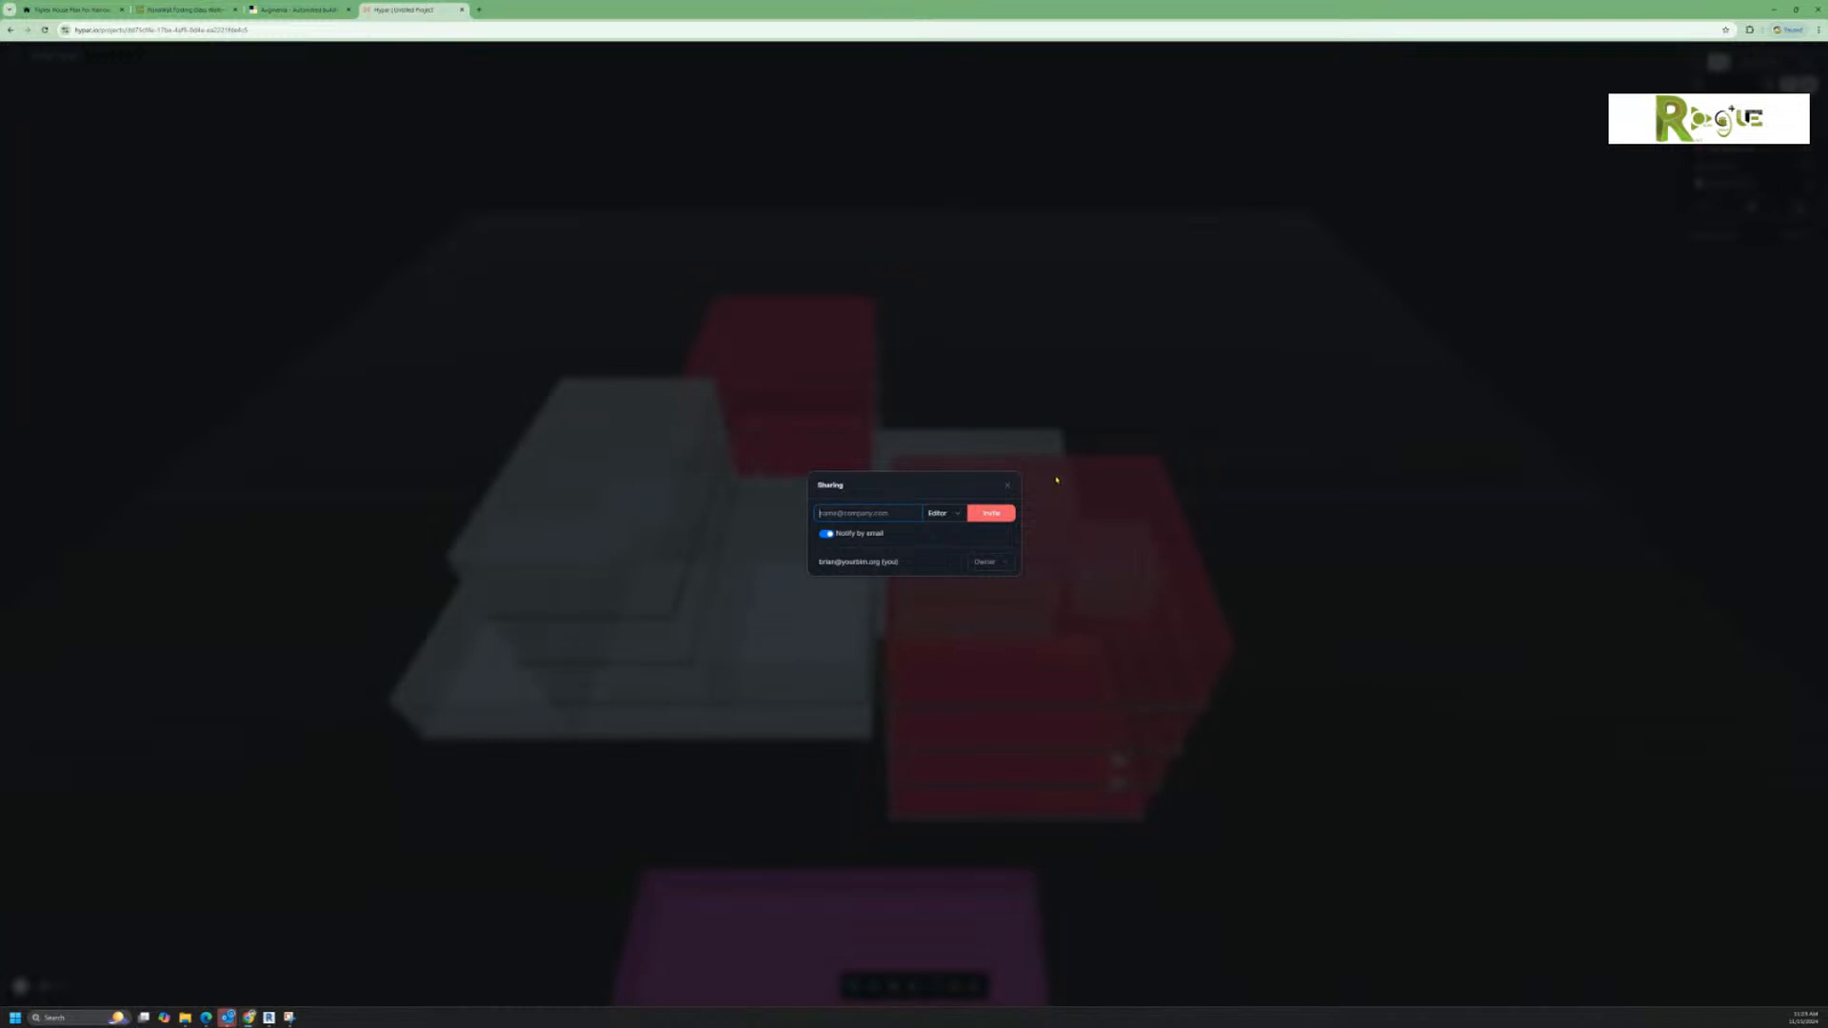
click(1007, 488)
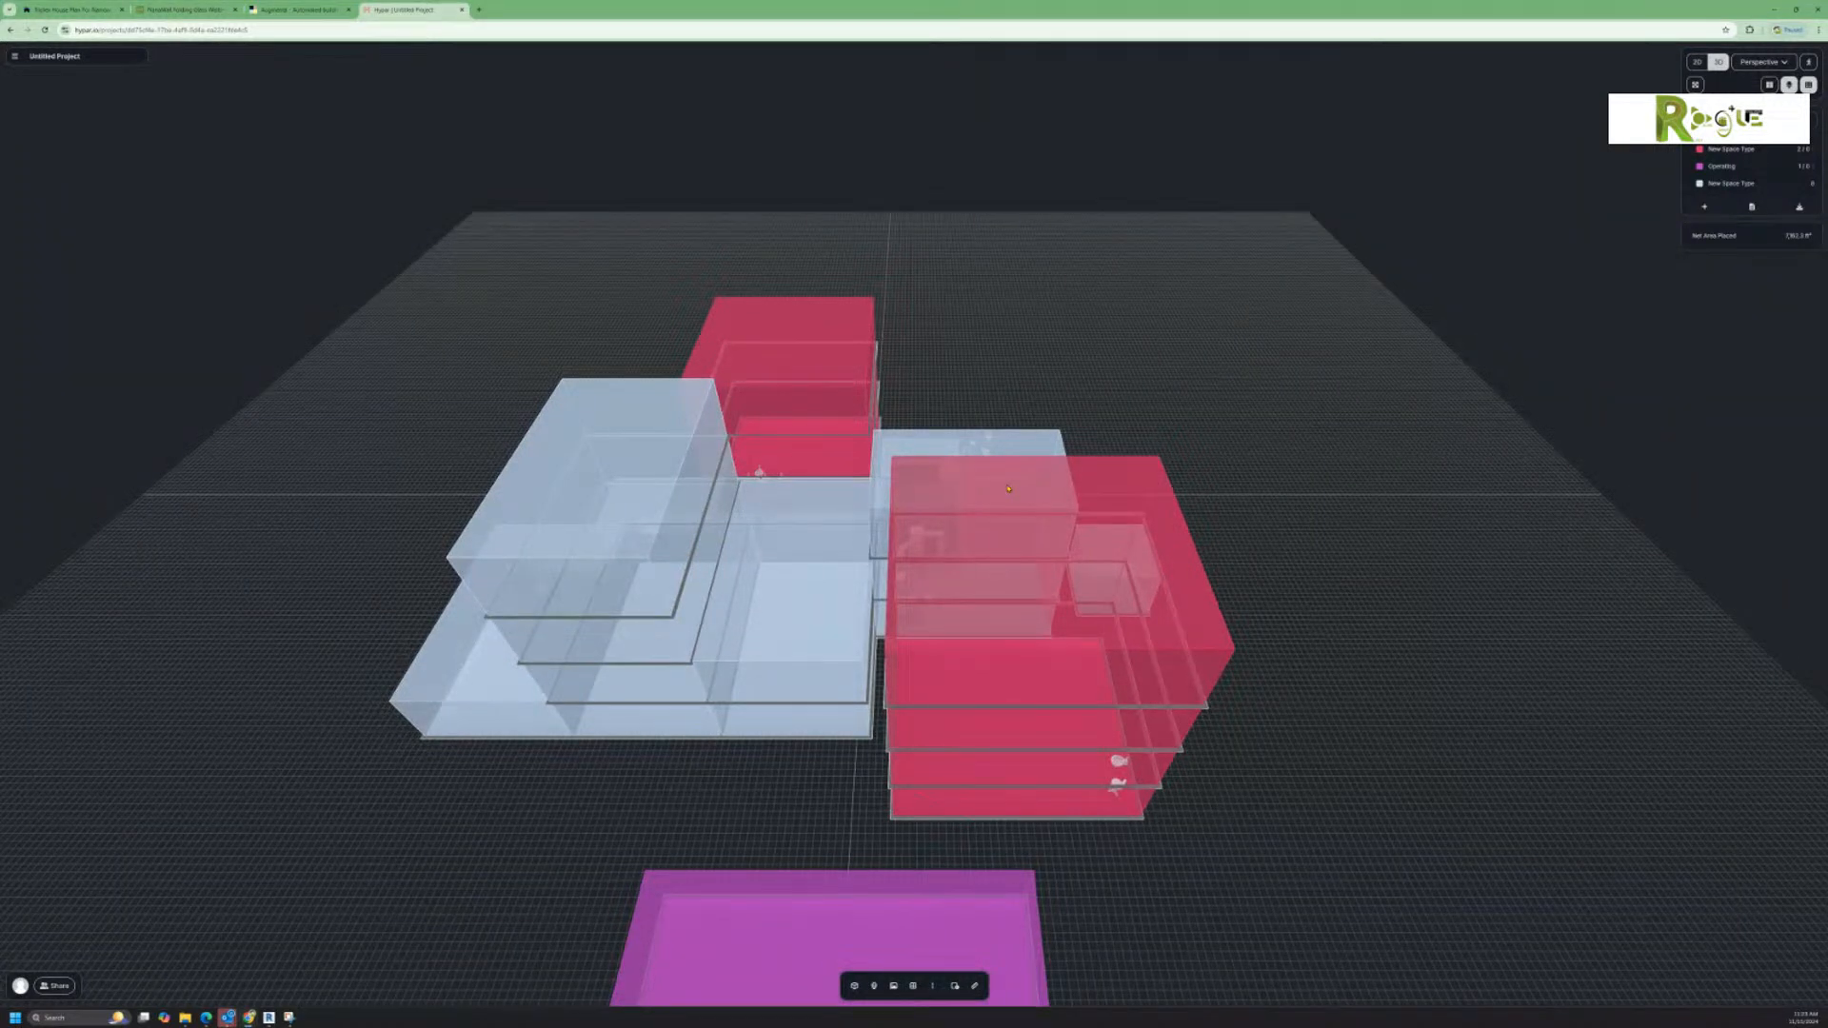
Step: Look through the project's export options and examine the 3D massing from several sides
click(14, 57)
mouse_move(42, 202)
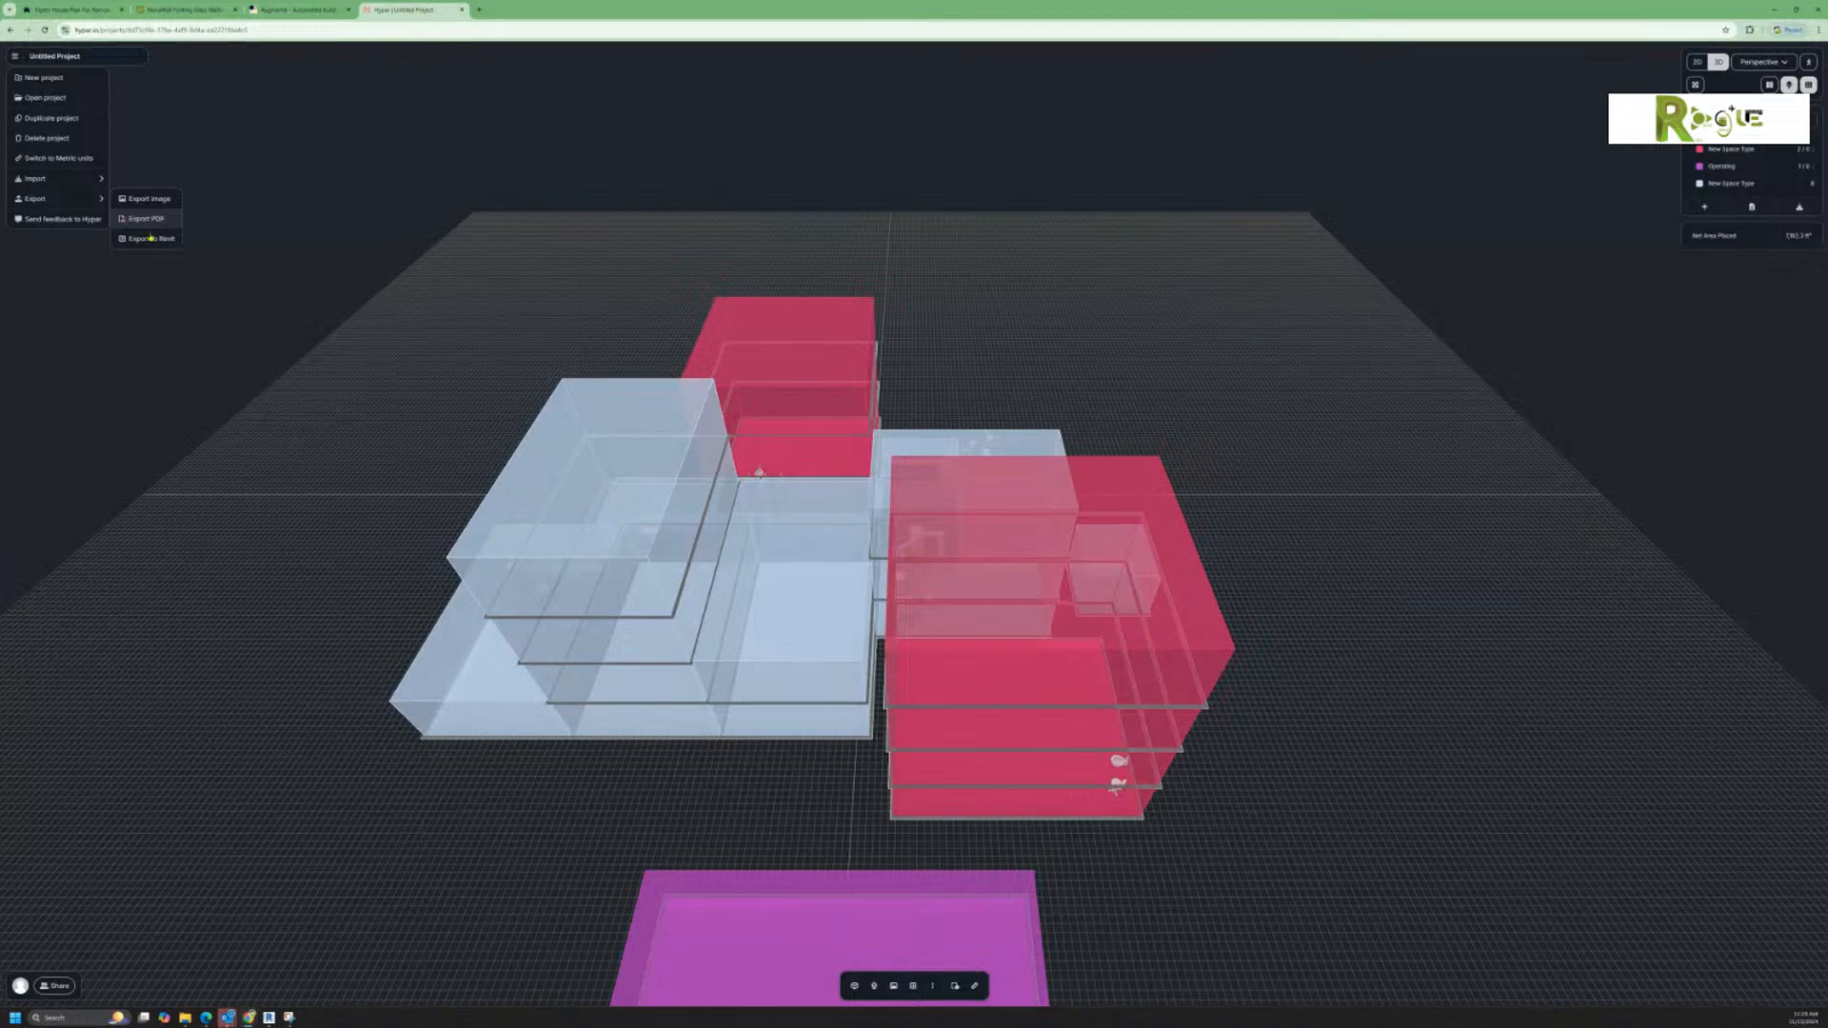
drag(1640, 867, 1380, 850)
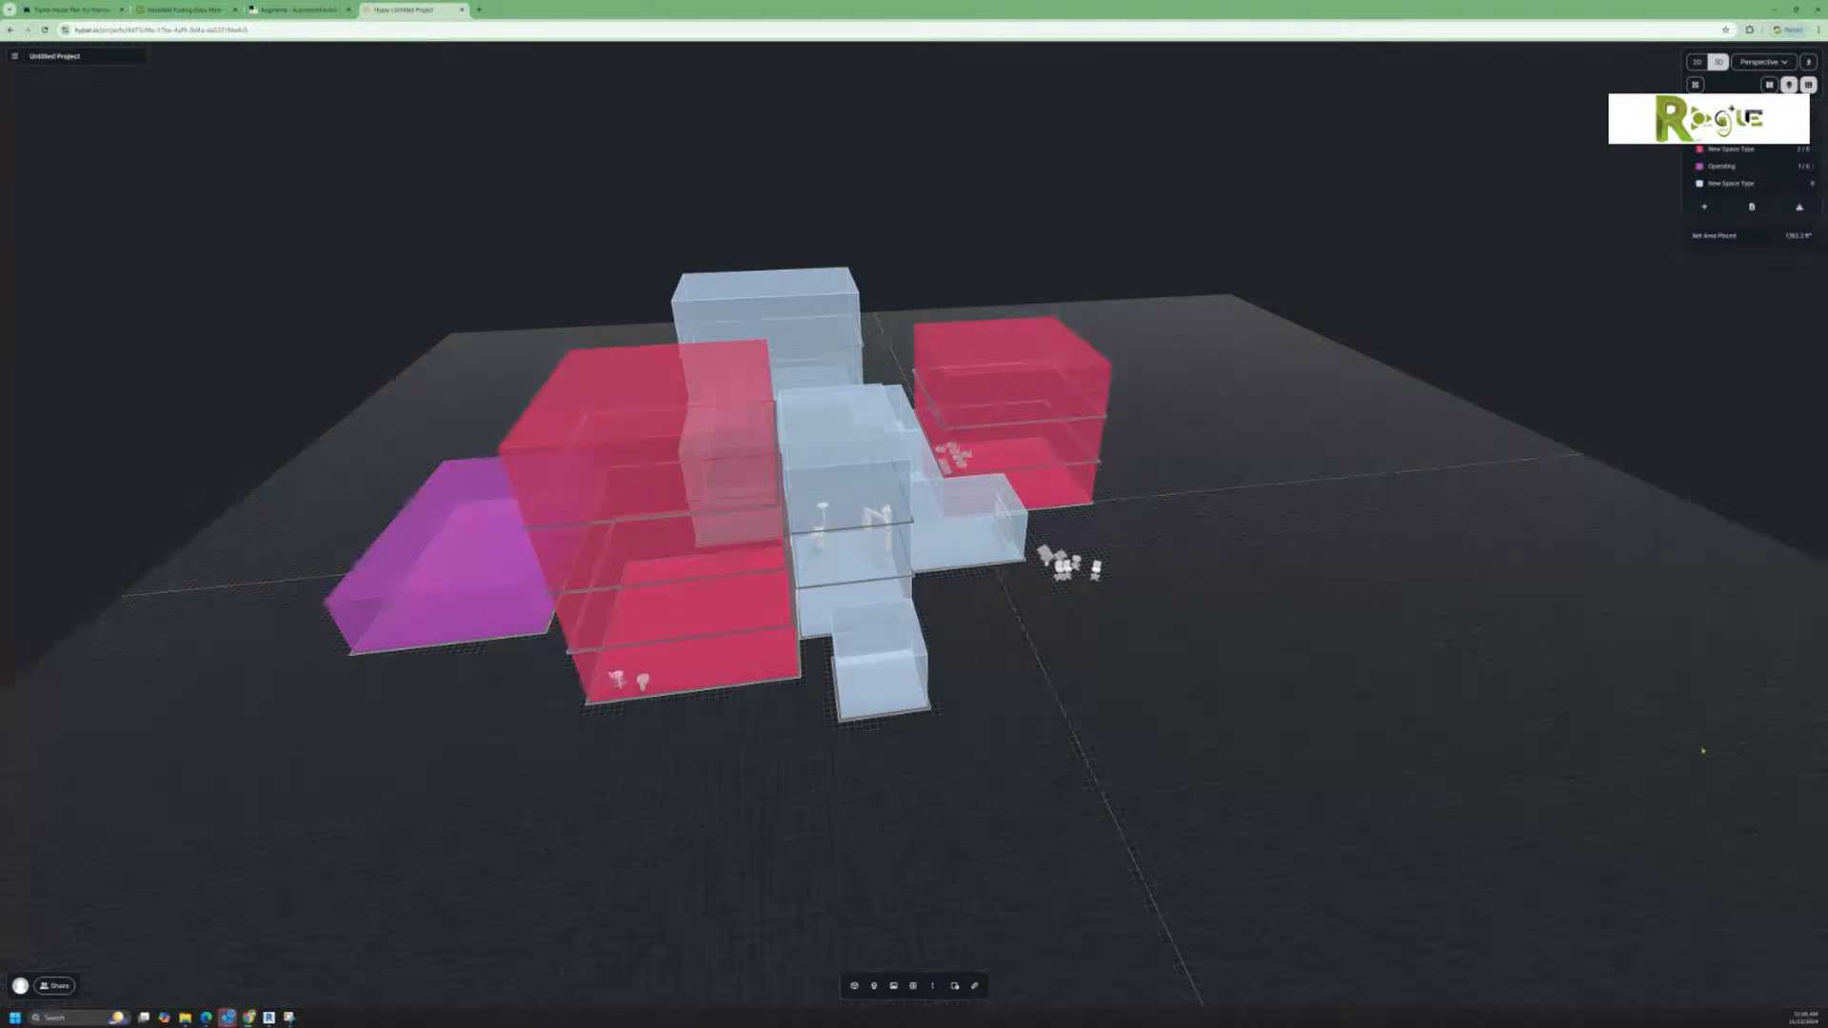
mouse_move(1068, 751)
right_down()
mouse_move(1053, 751)
mouse_move(1110, 746)
mouse_move(970, 762)
mouse_move(1032, 749)
right_up()
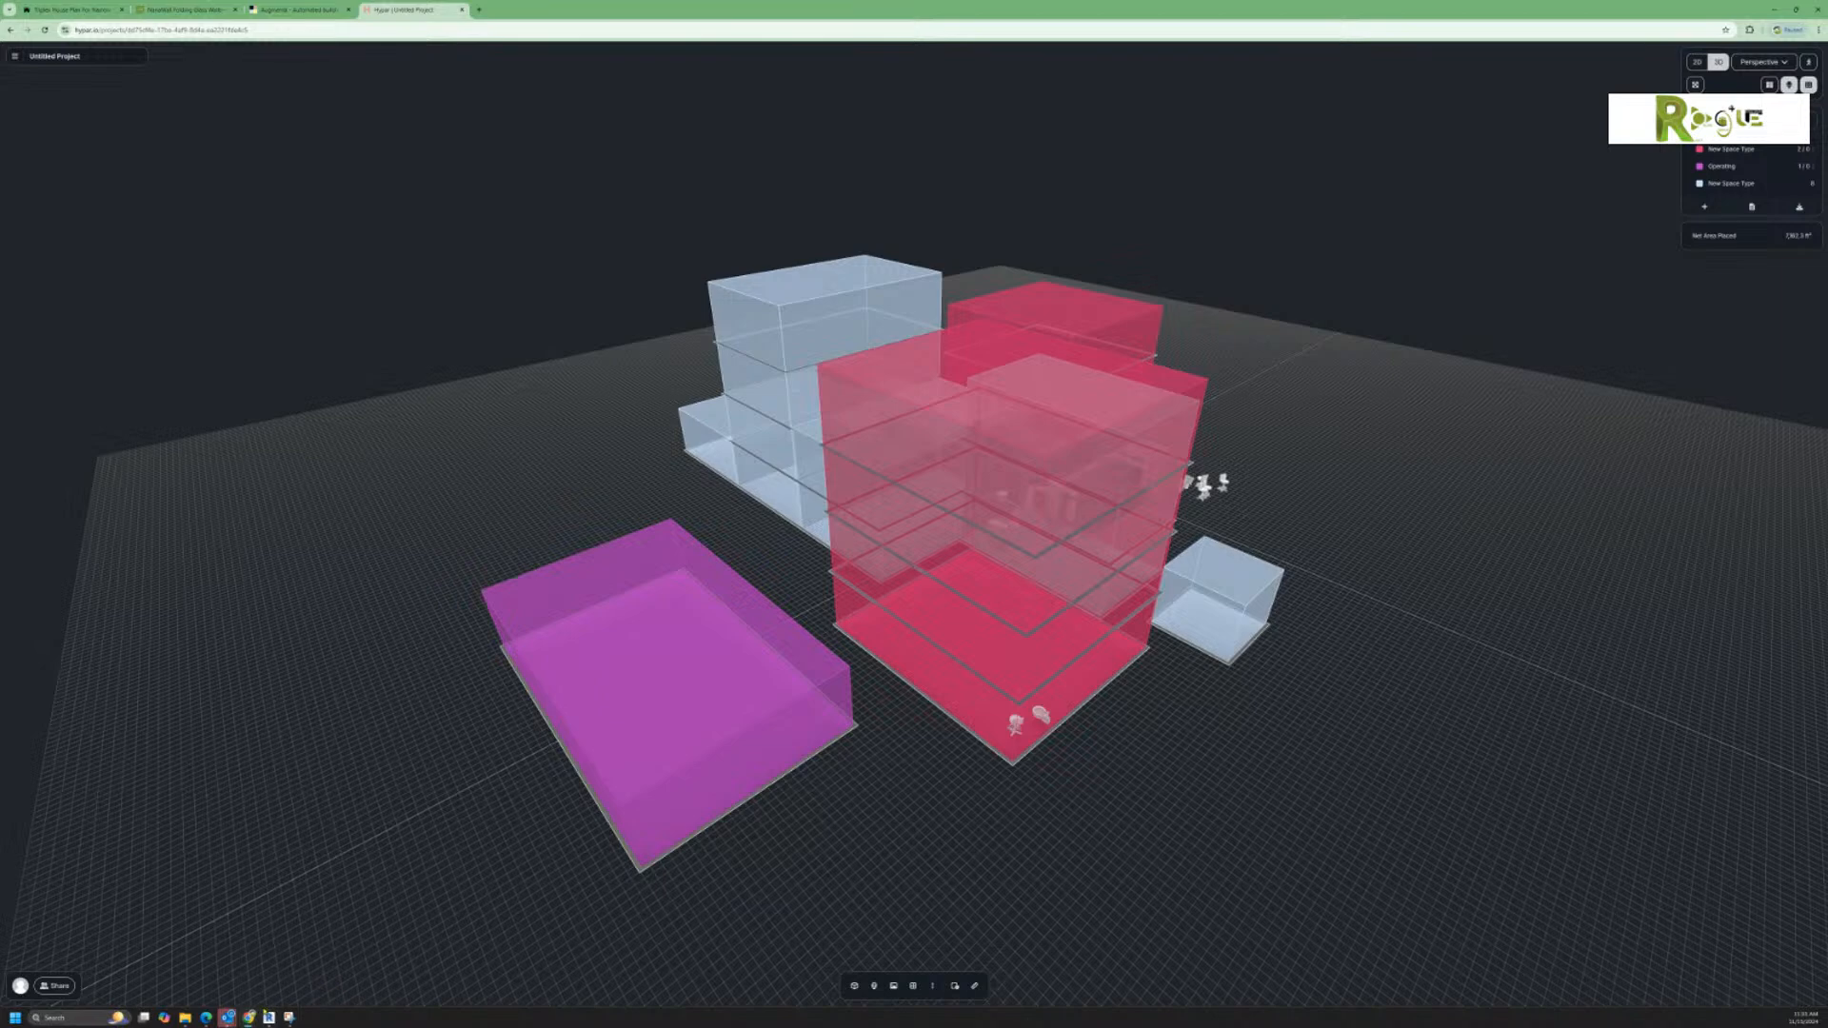
Step: Switch to Revit and read the emailed AI answer about keeping Revit from adding flanges to elbows
mouse_move(268, 1015)
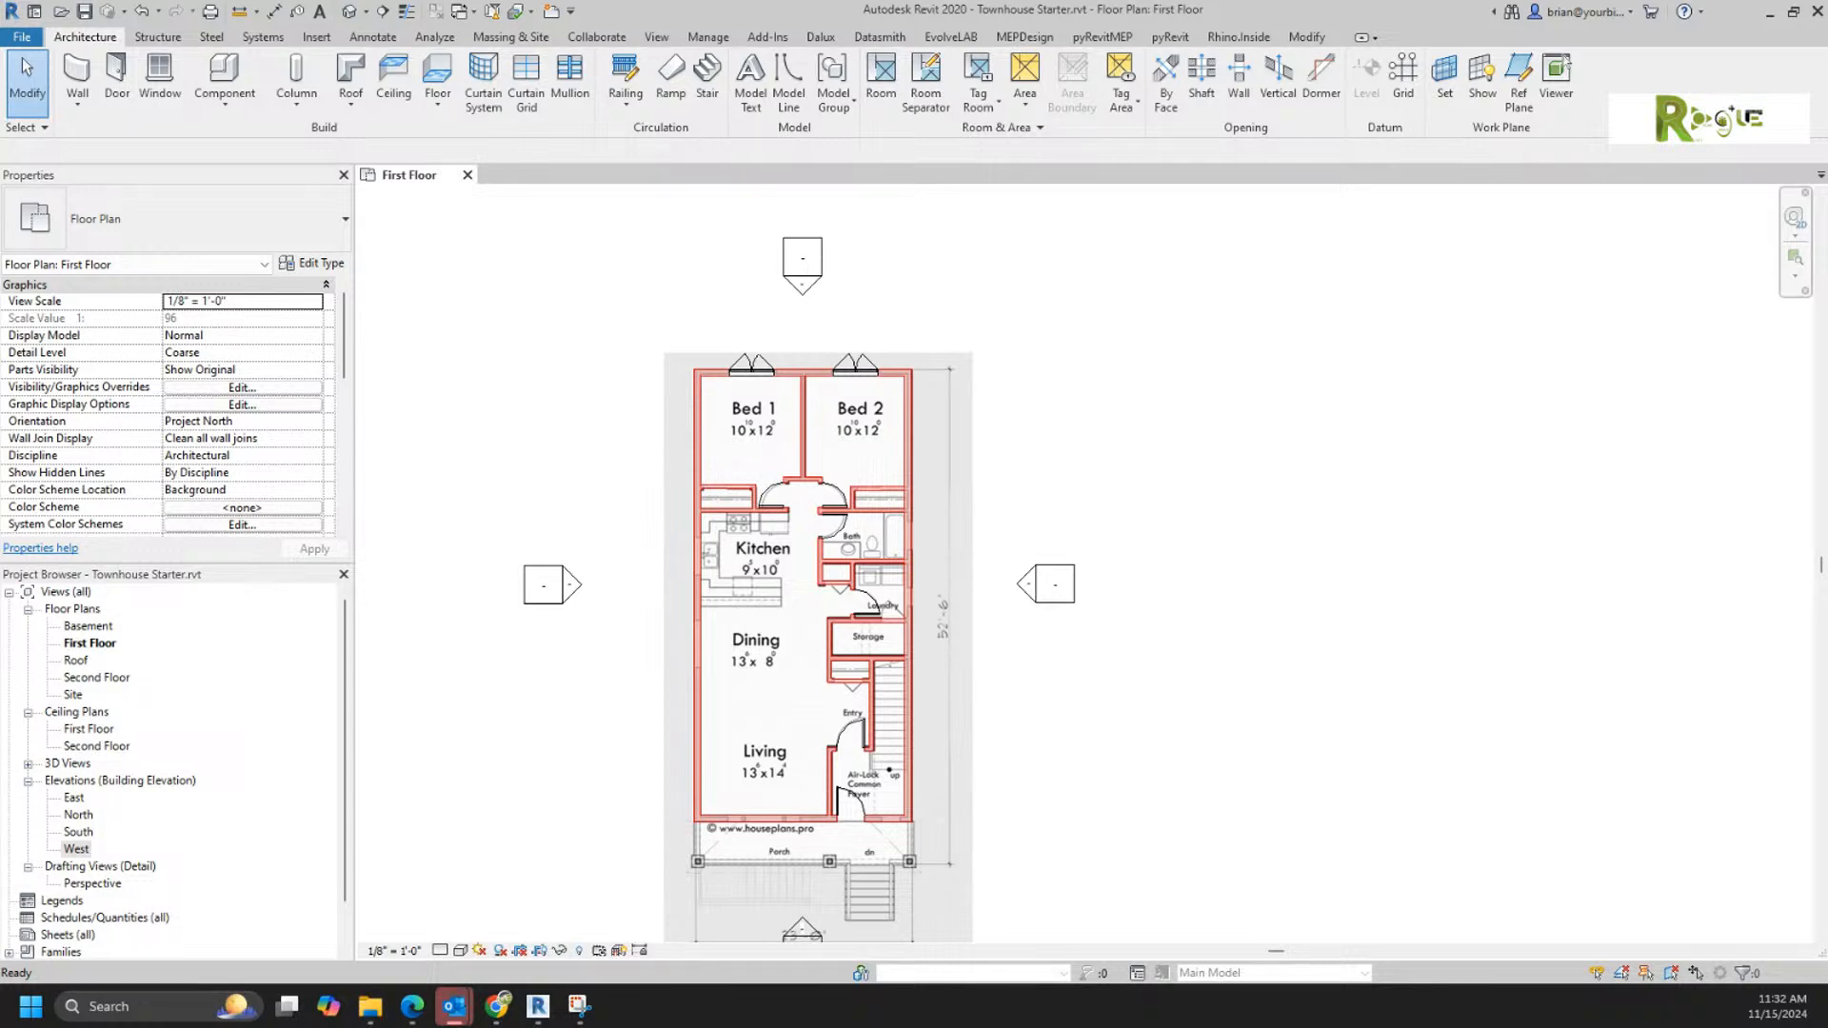
drag(1827, 419, 1385, 14)
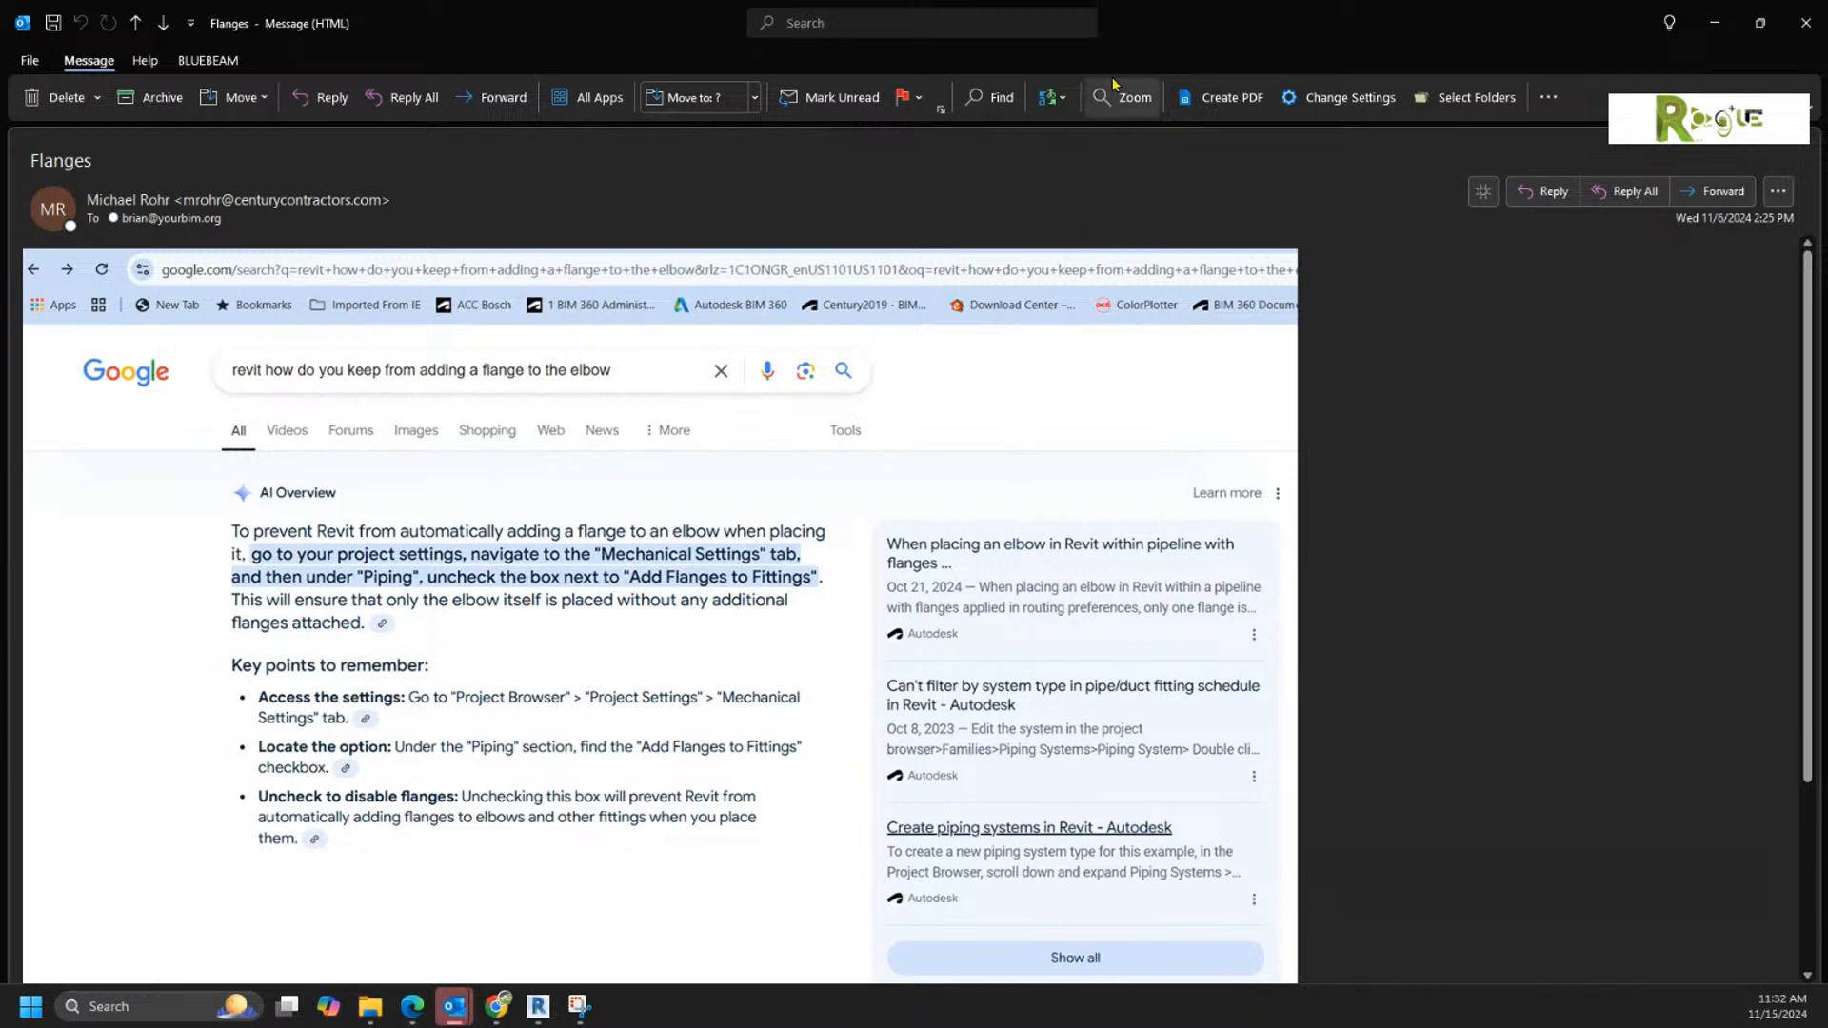
drag(1168, 9, 1826, 310)
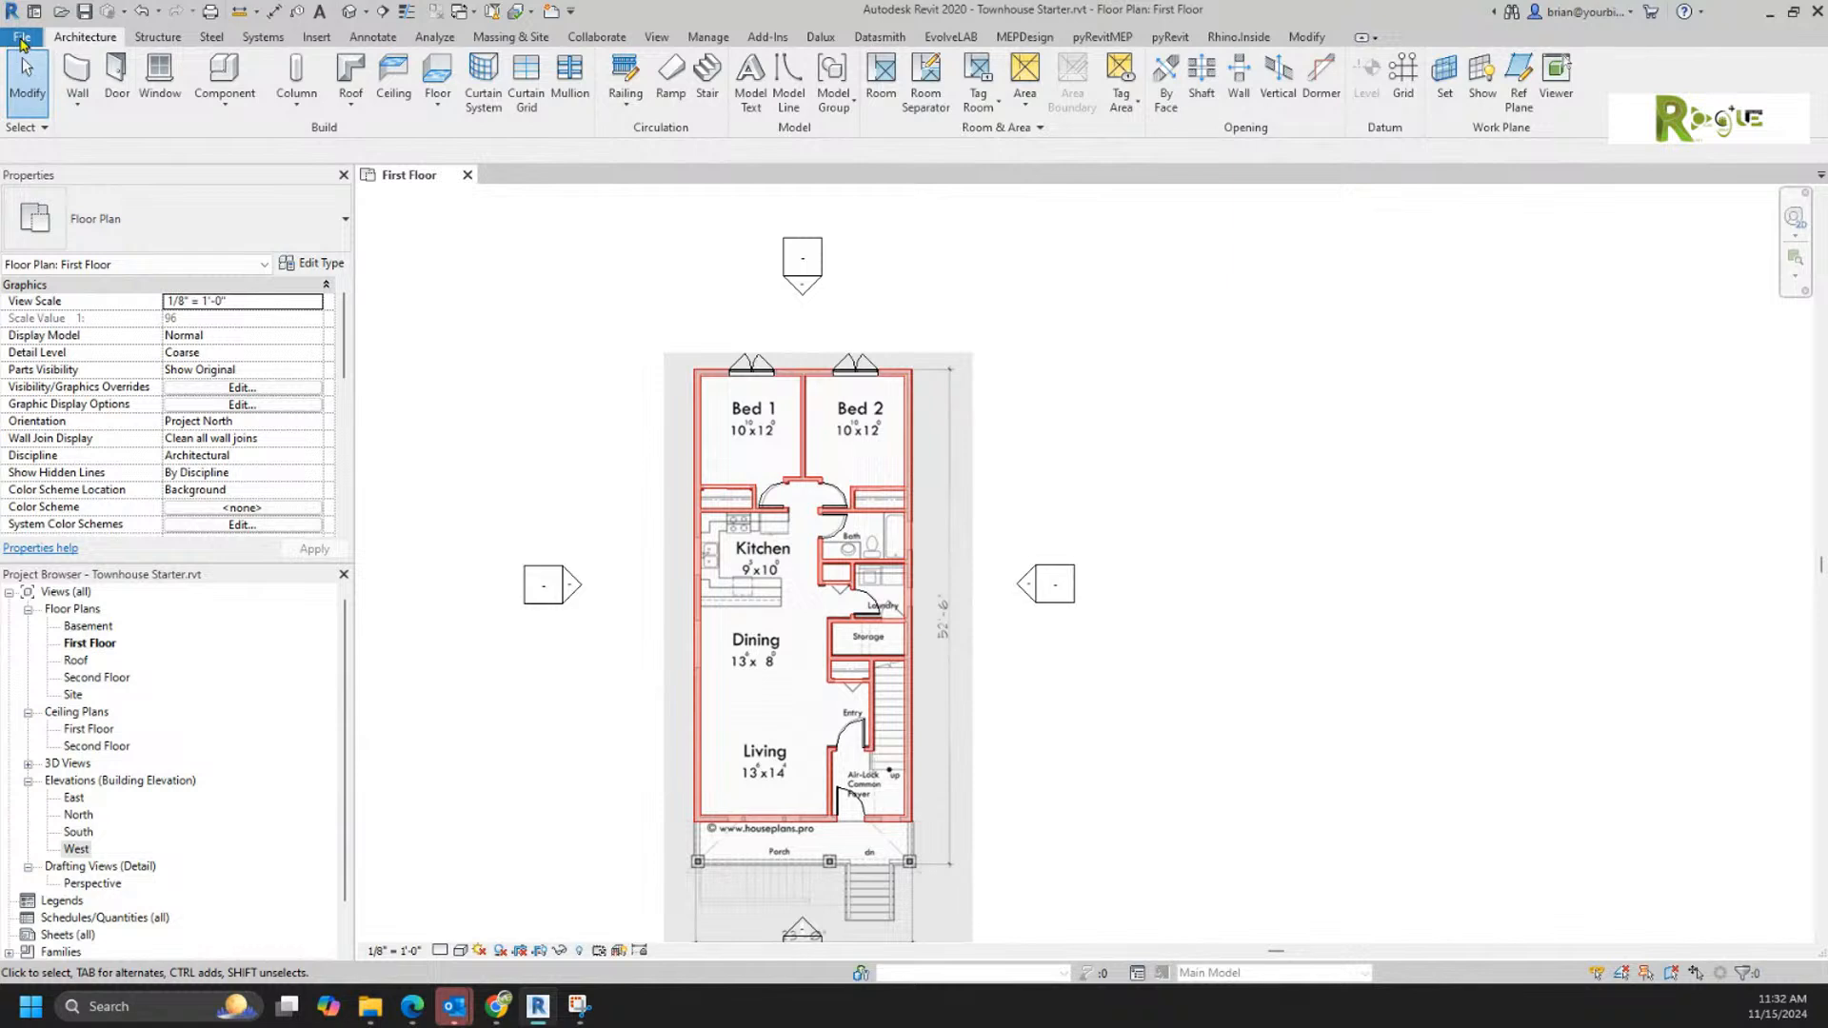
Step: Create a new Revit project from the Mechanical Template
click(21, 38)
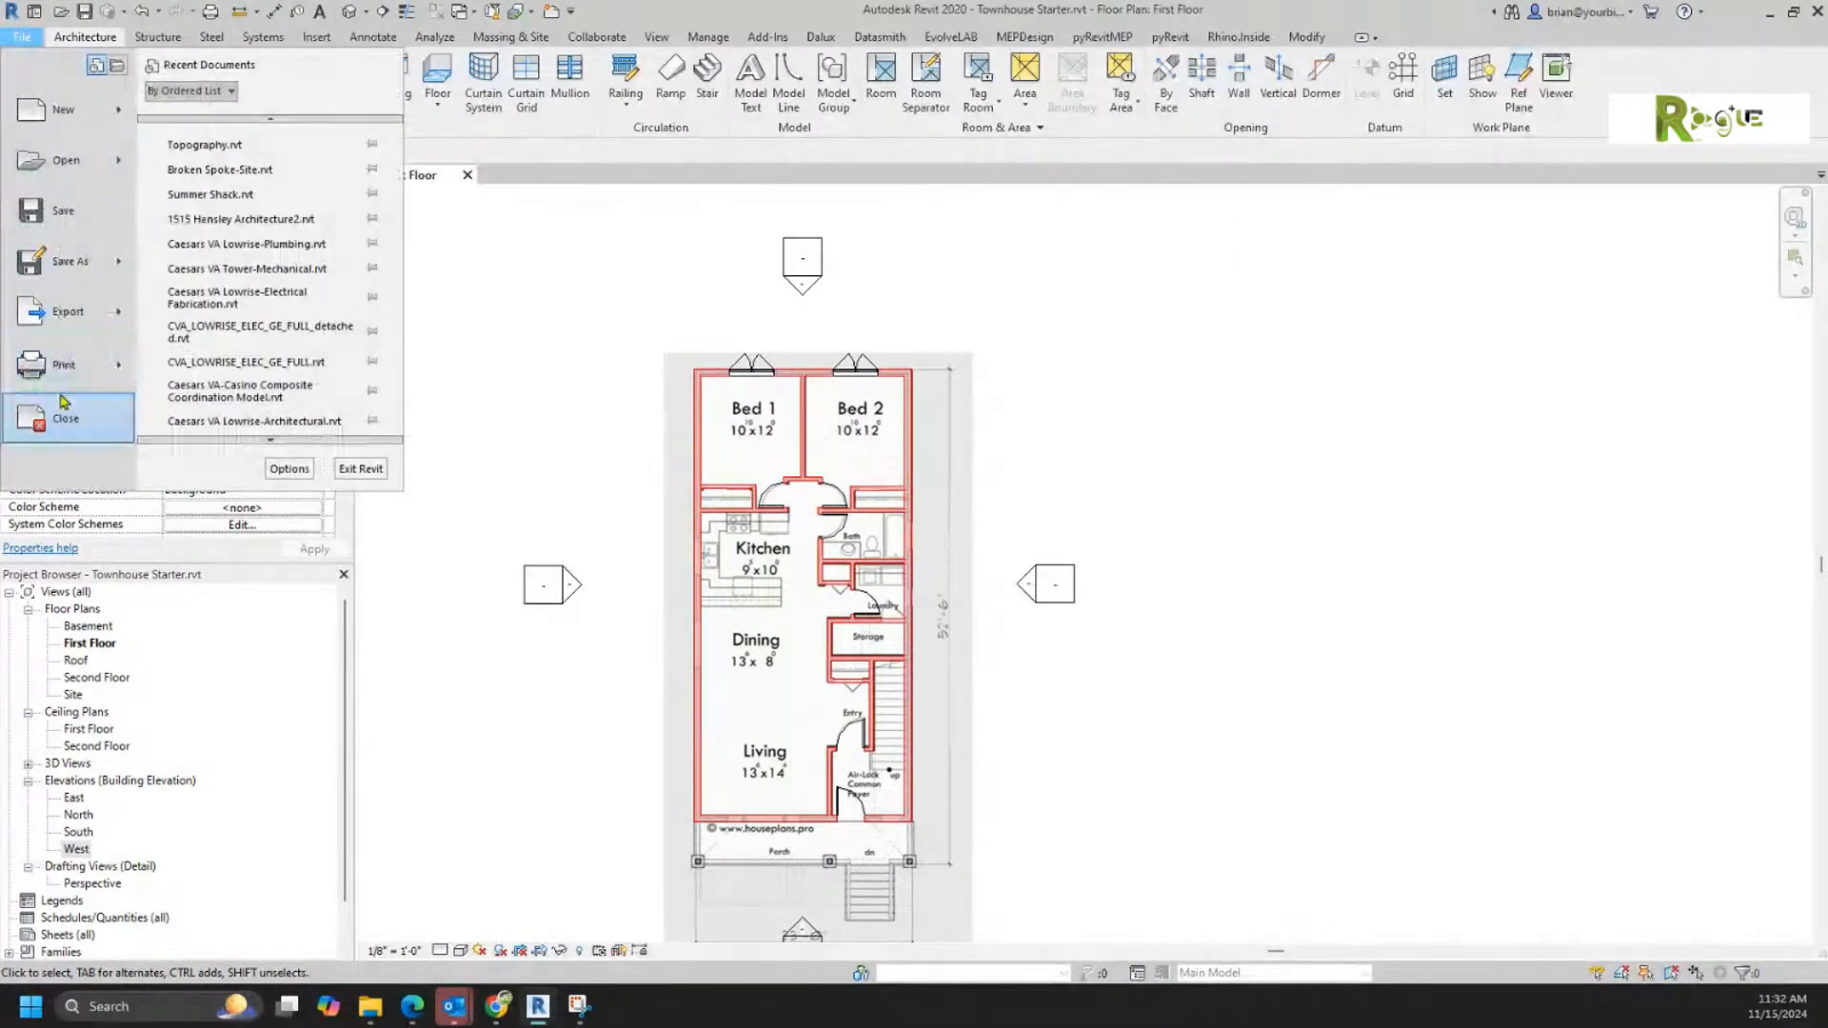
mouse_move(93, 132)
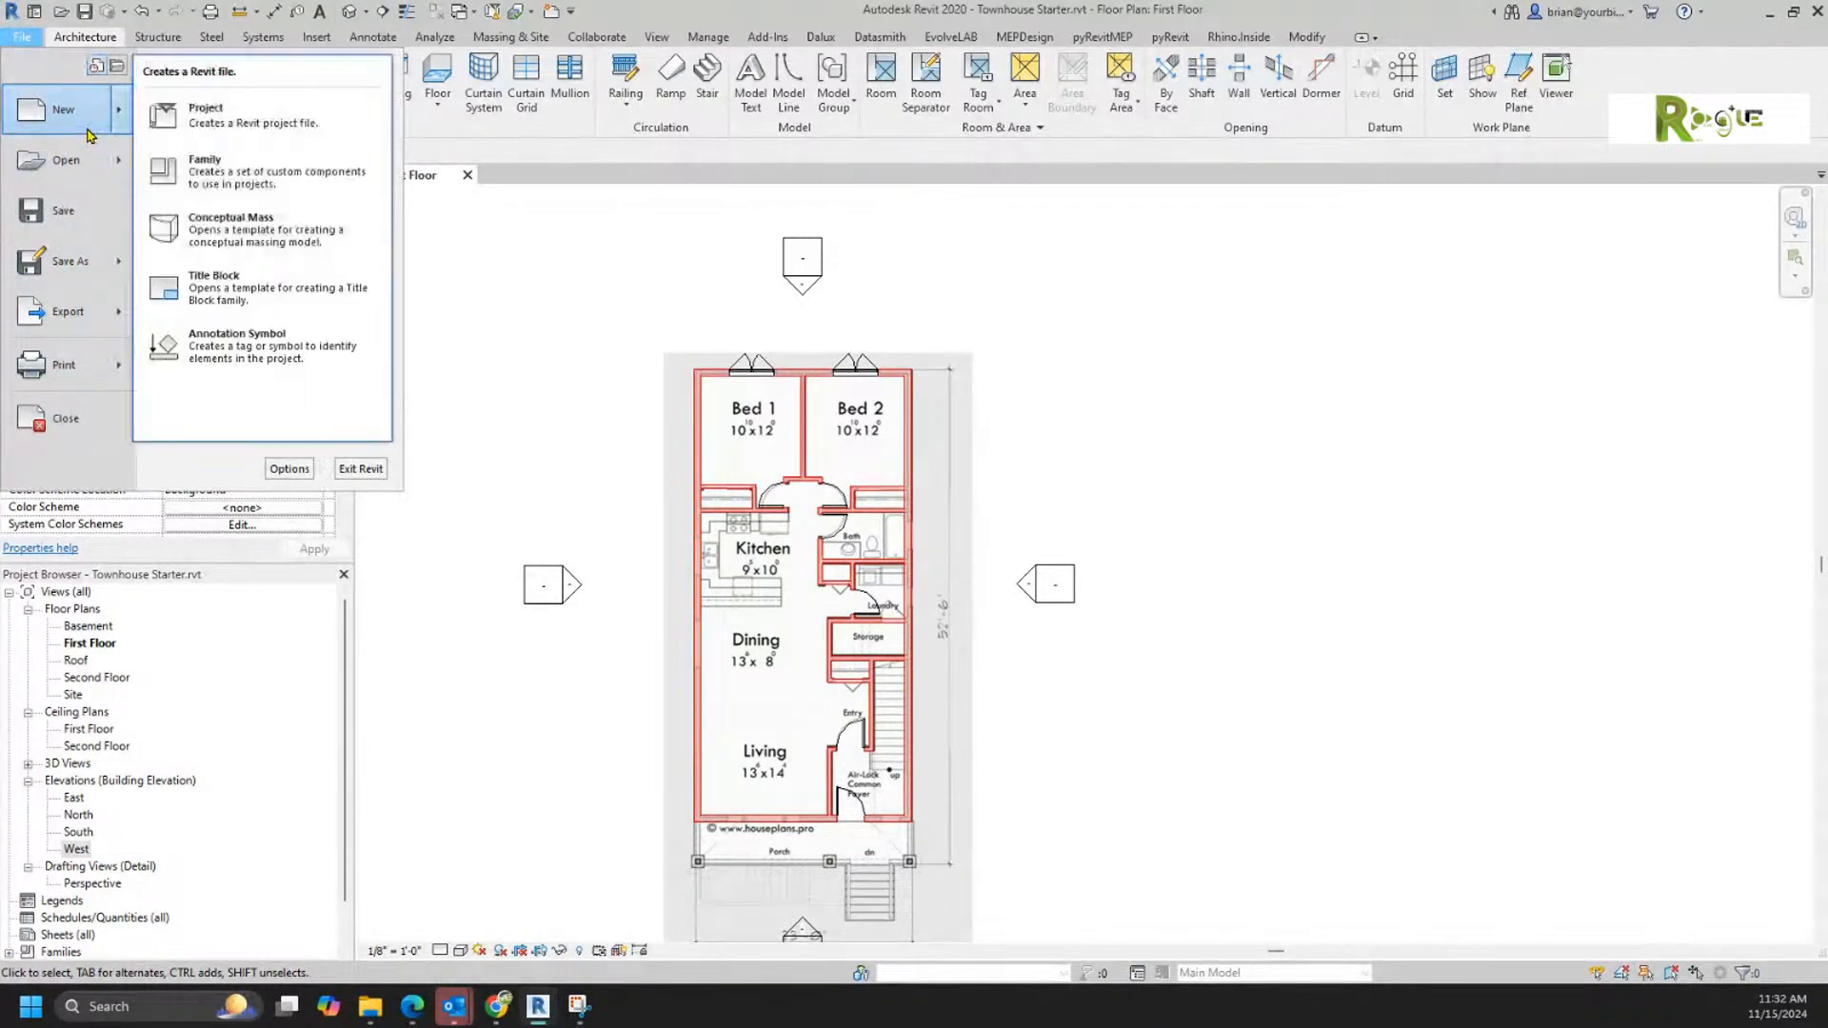
click(147, 123)
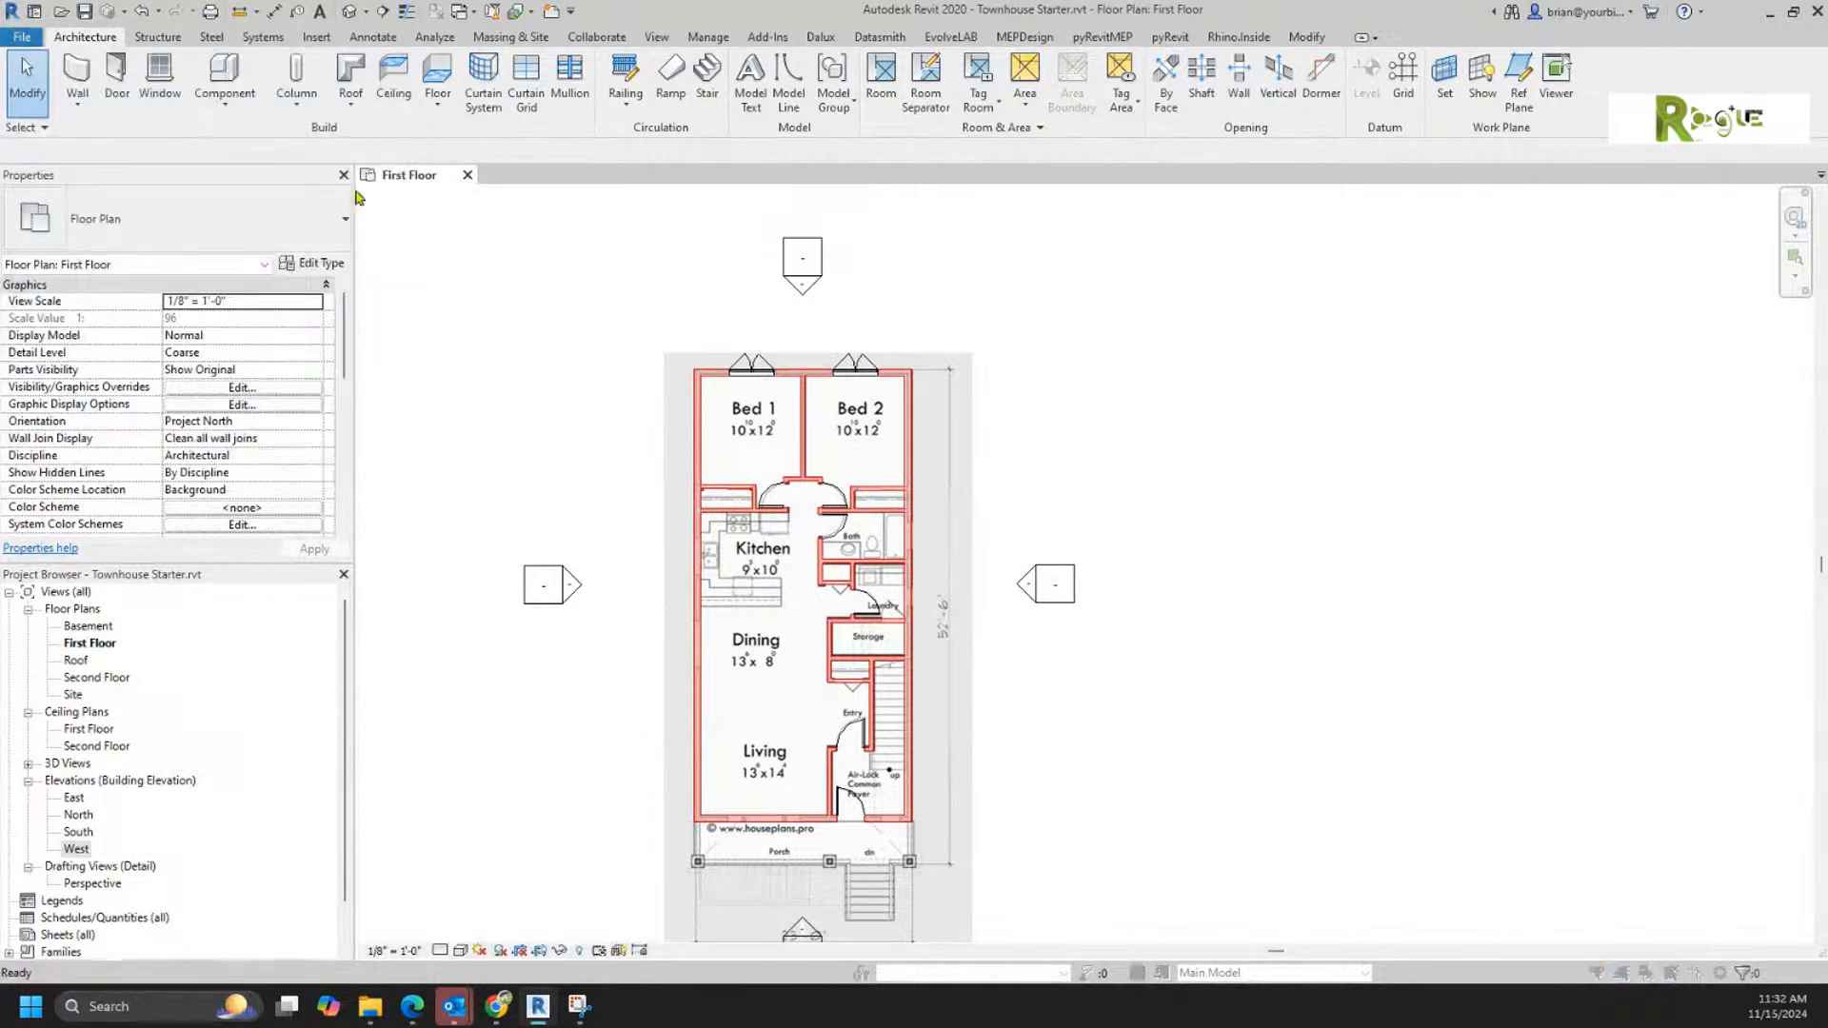
click(808, 461)
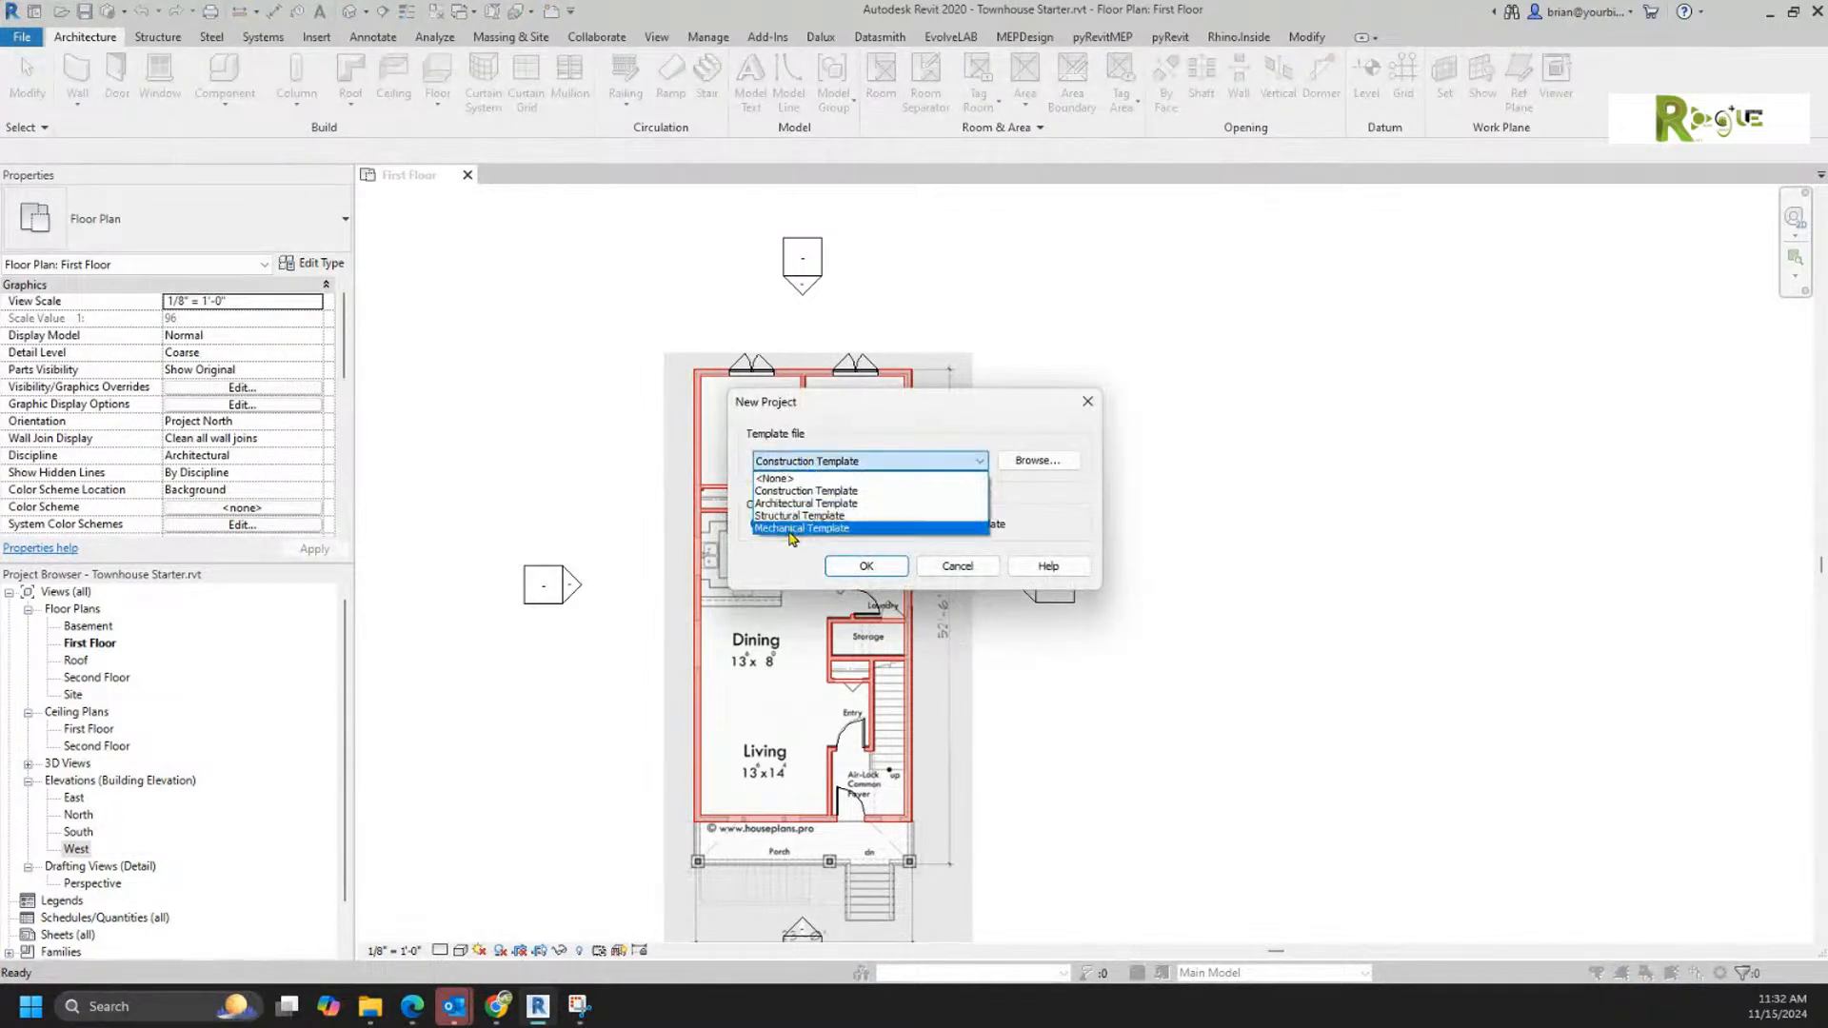
click(790, 528)
click(865, 566)
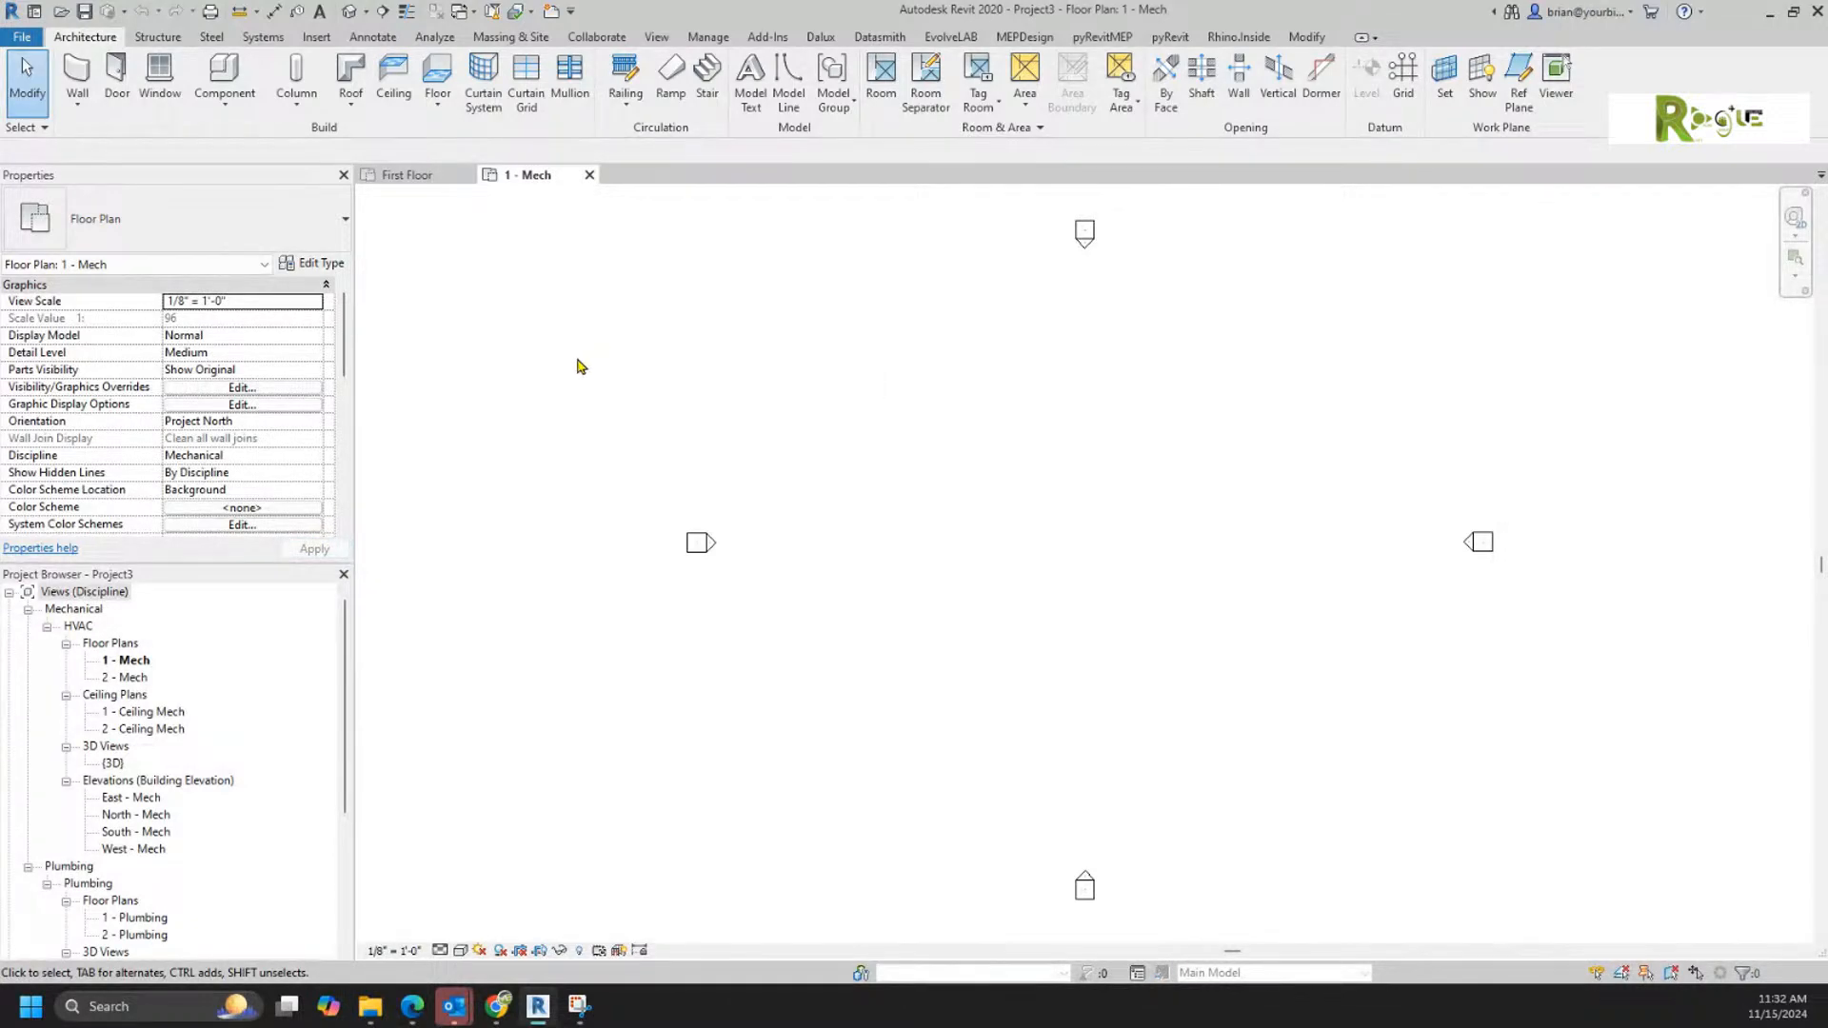
Step: Compare the project's management settings with the settings path given in the emailed flange instructions
scroll(1135, 756, up, 1)
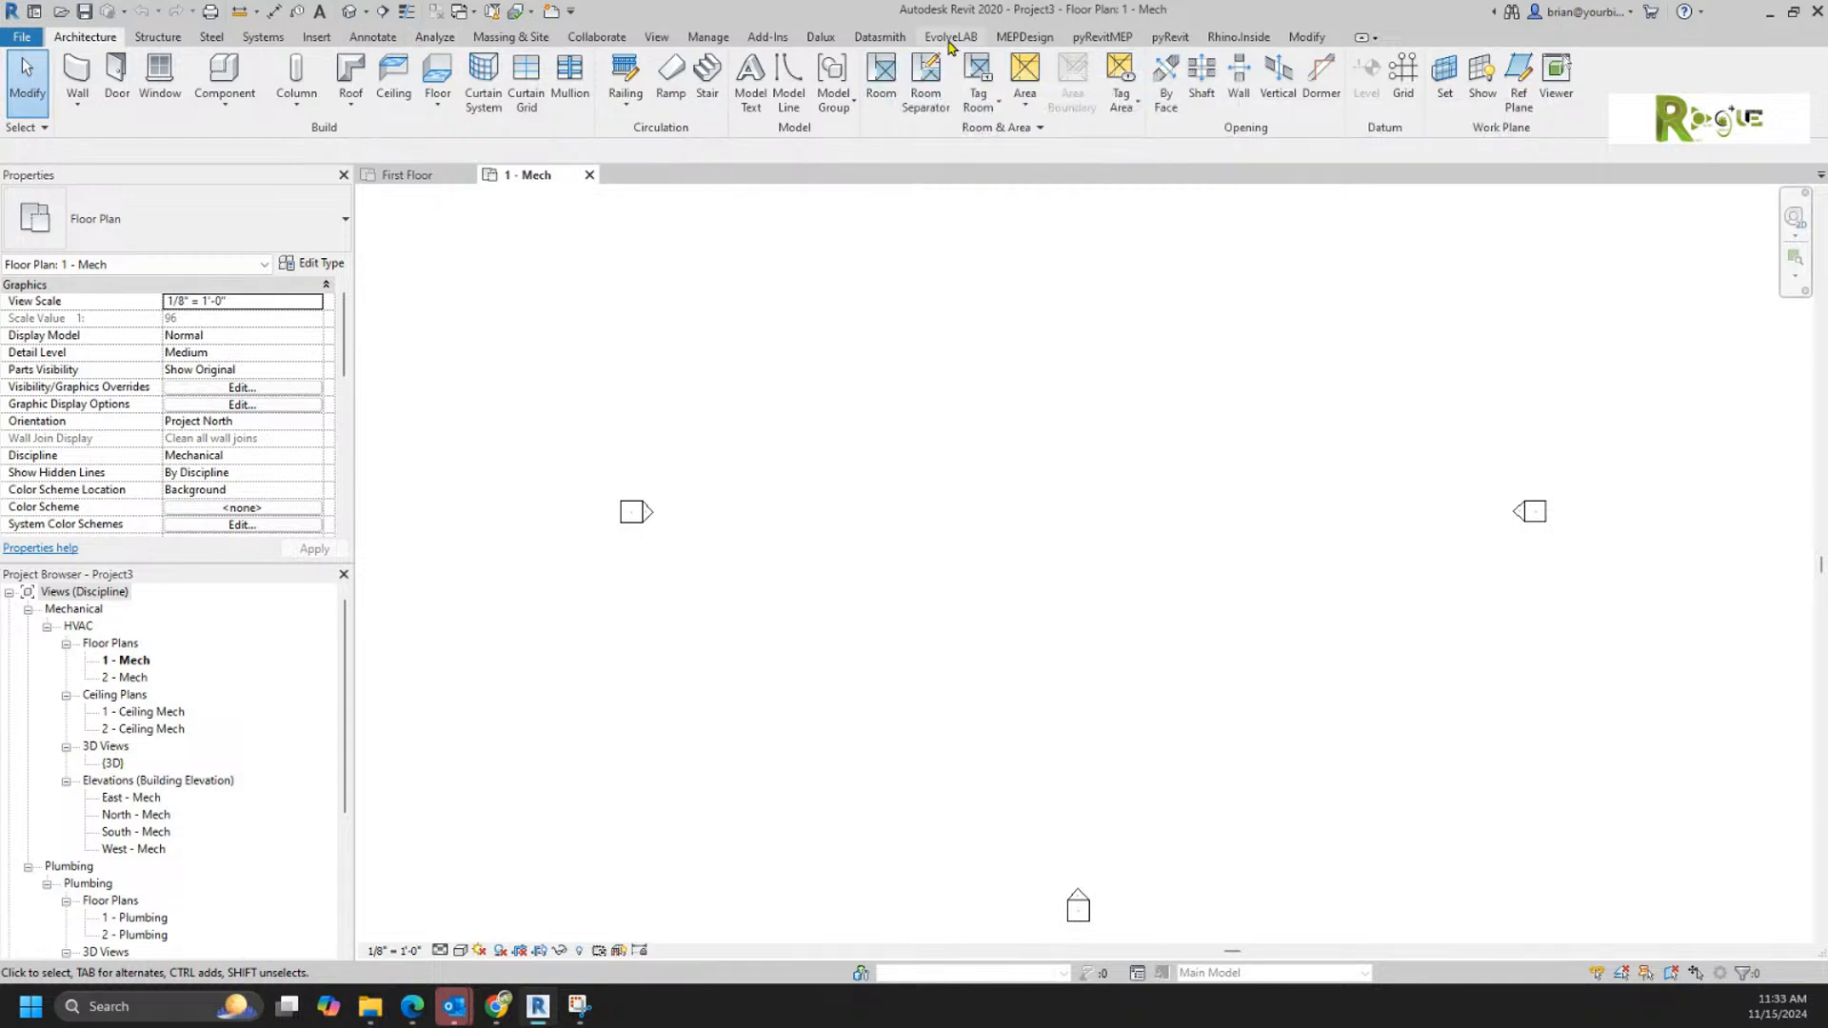
click(707, 36)
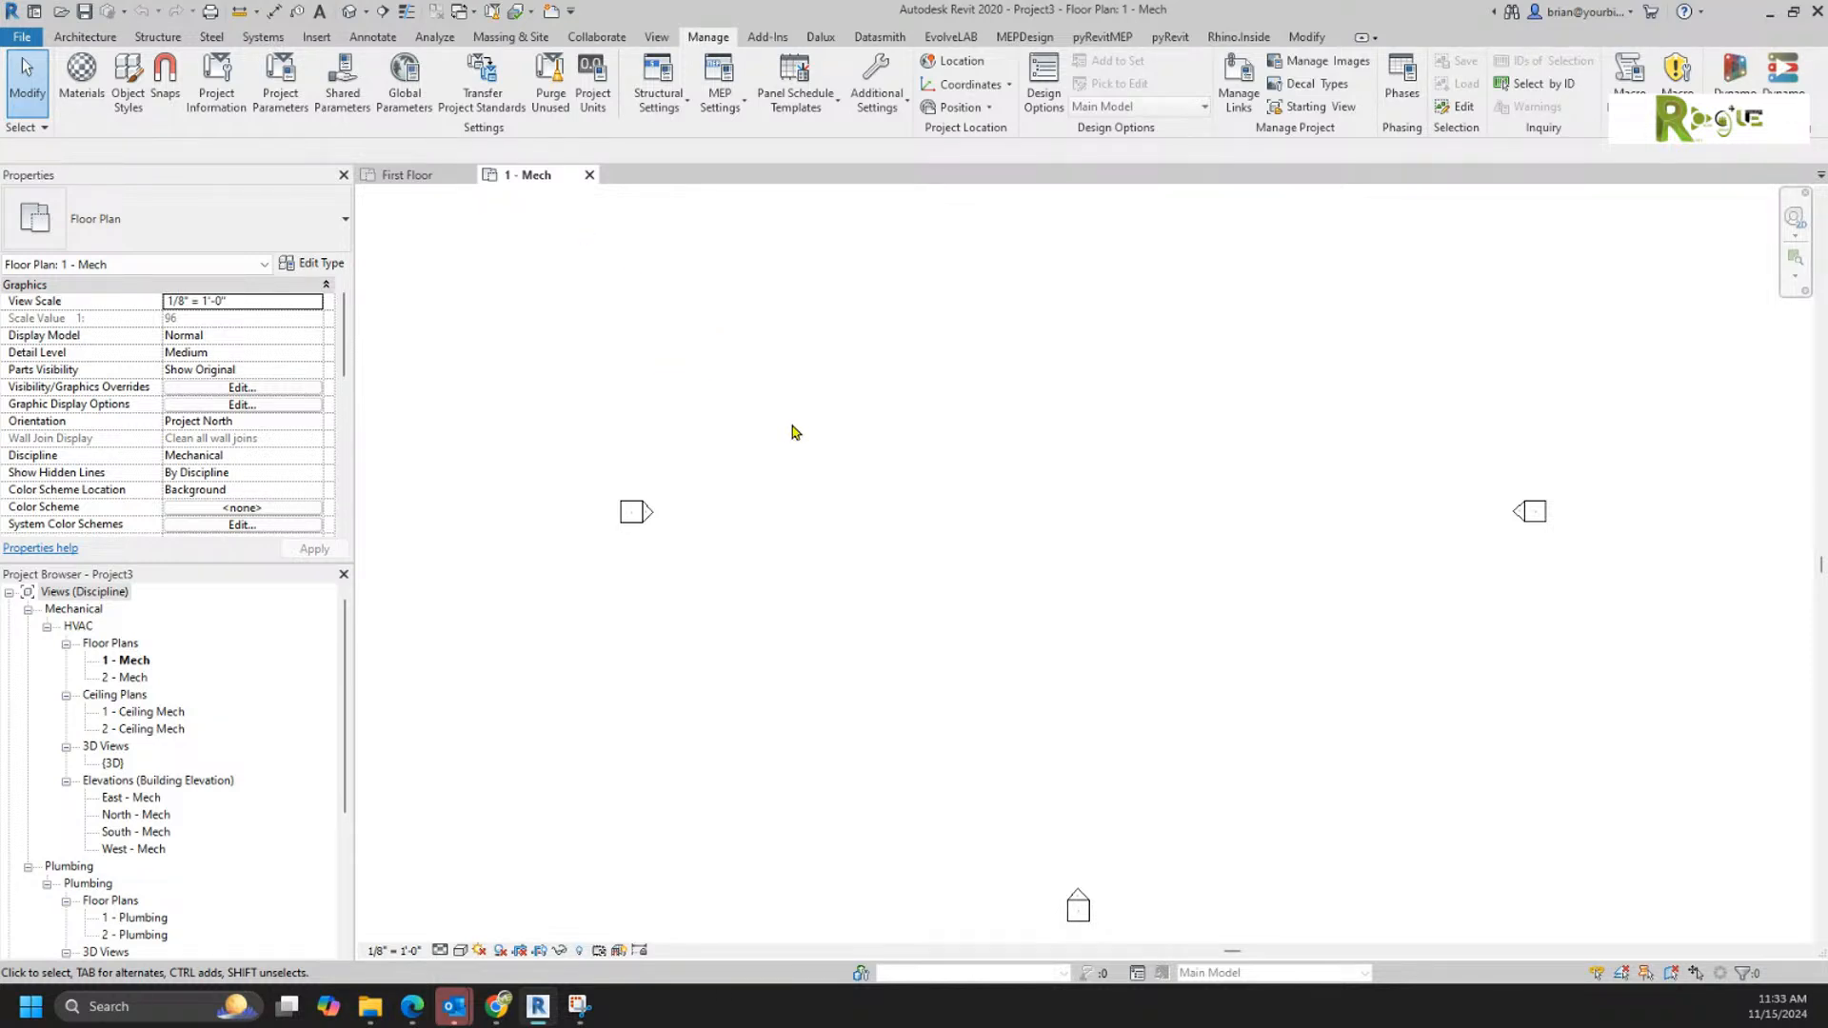
middle_drag(939, 498, 838, 544)
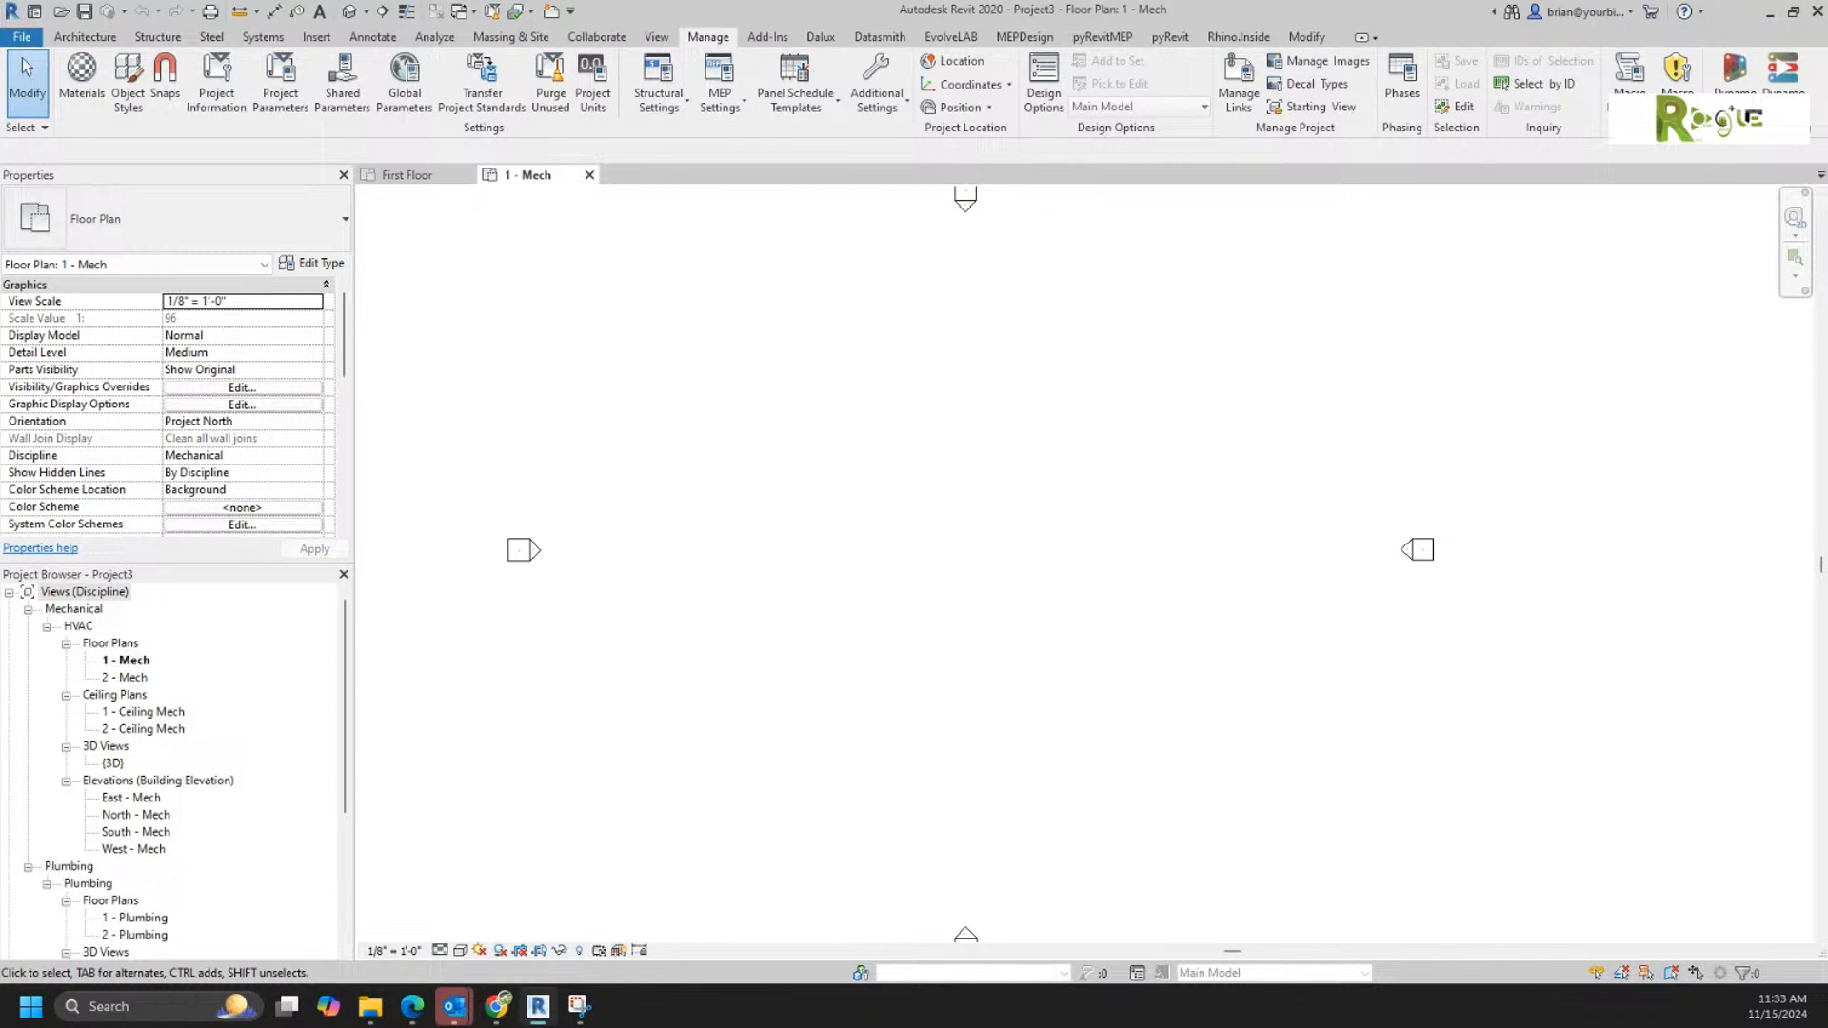
drag(1827, 476, 1312, 91)
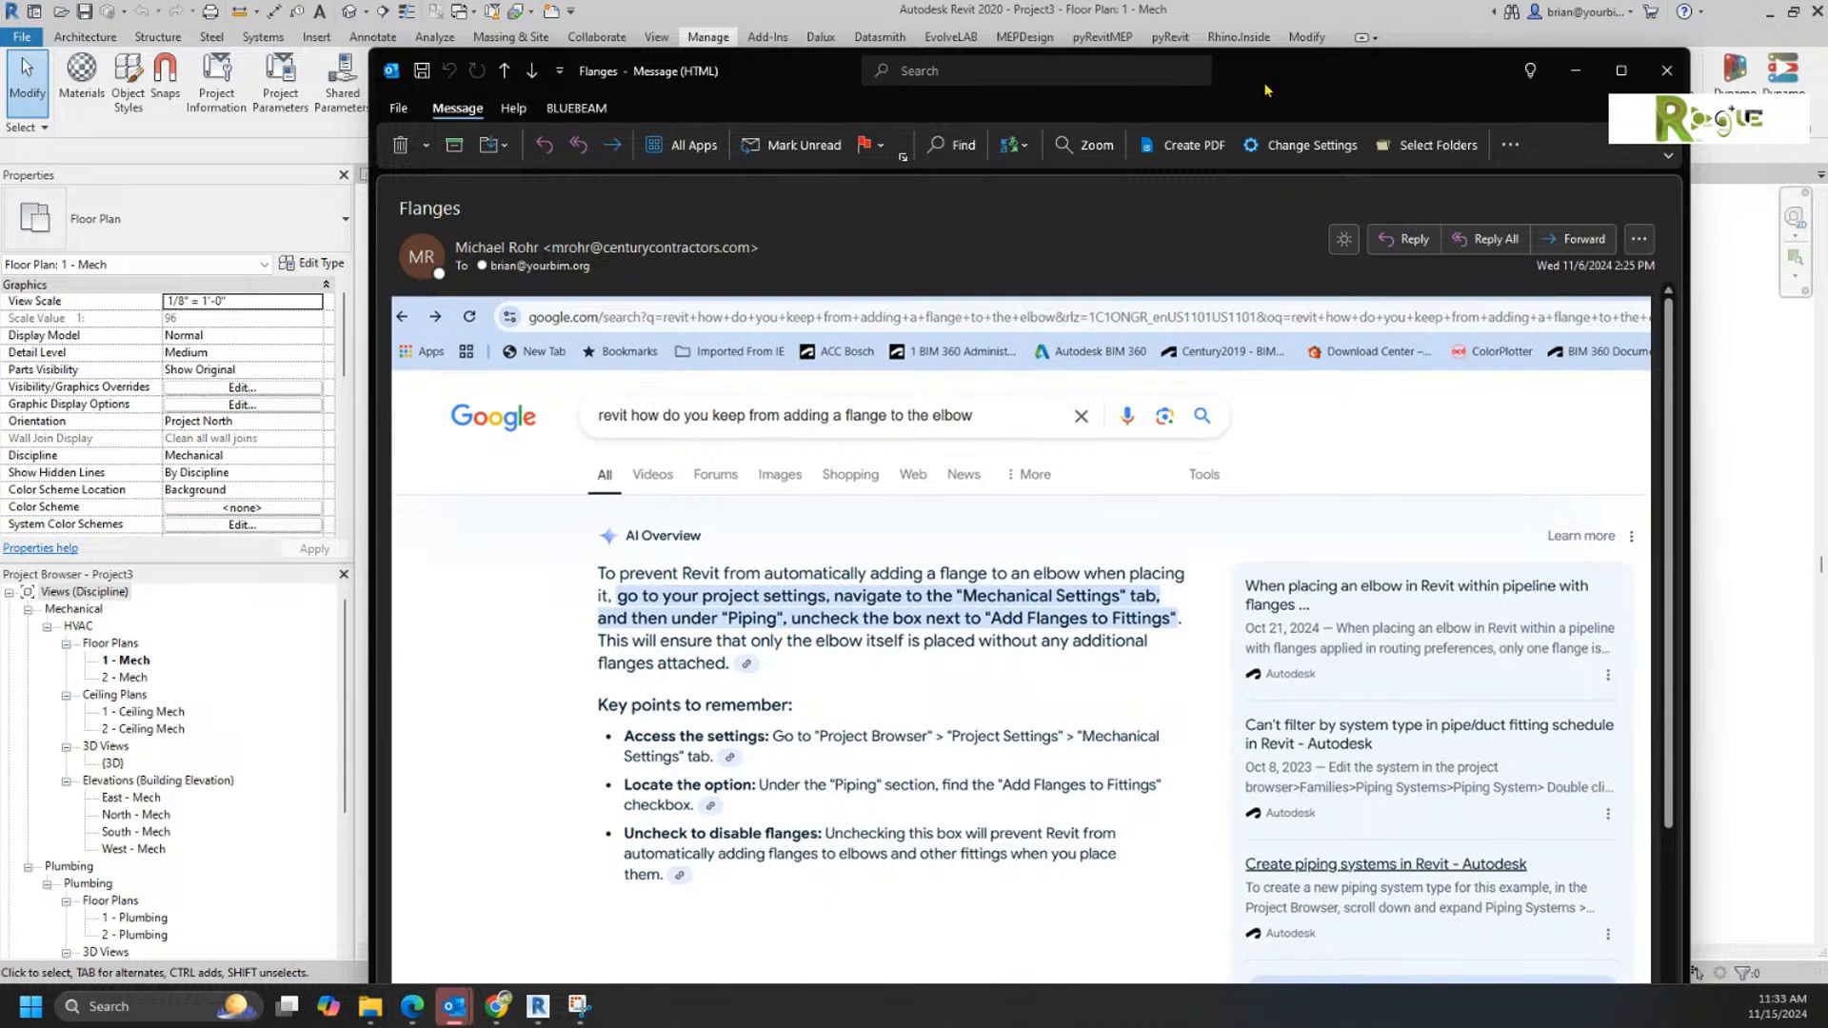
drag(1257, 84, 1826, 176)
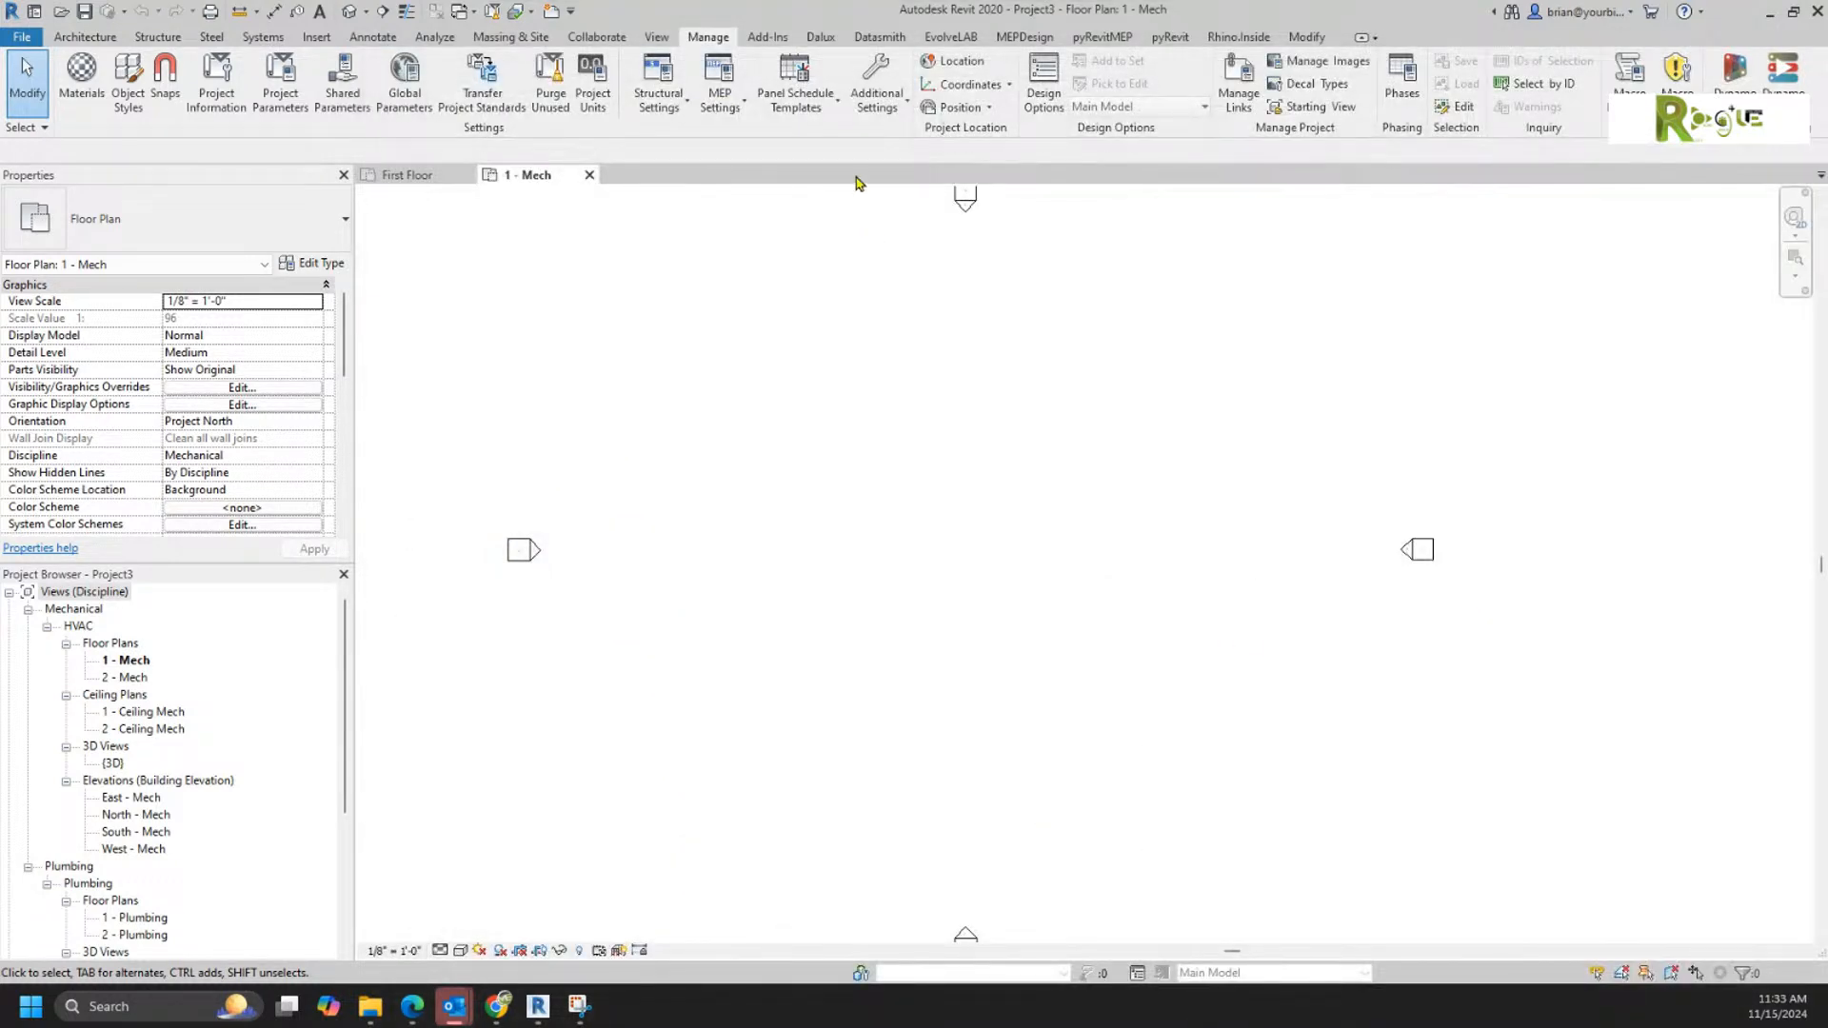
Step: Inspect the duct and pipe categories in the project's Mechanical Settings for a flange option, leaving the settings as they are
click(722, 99)
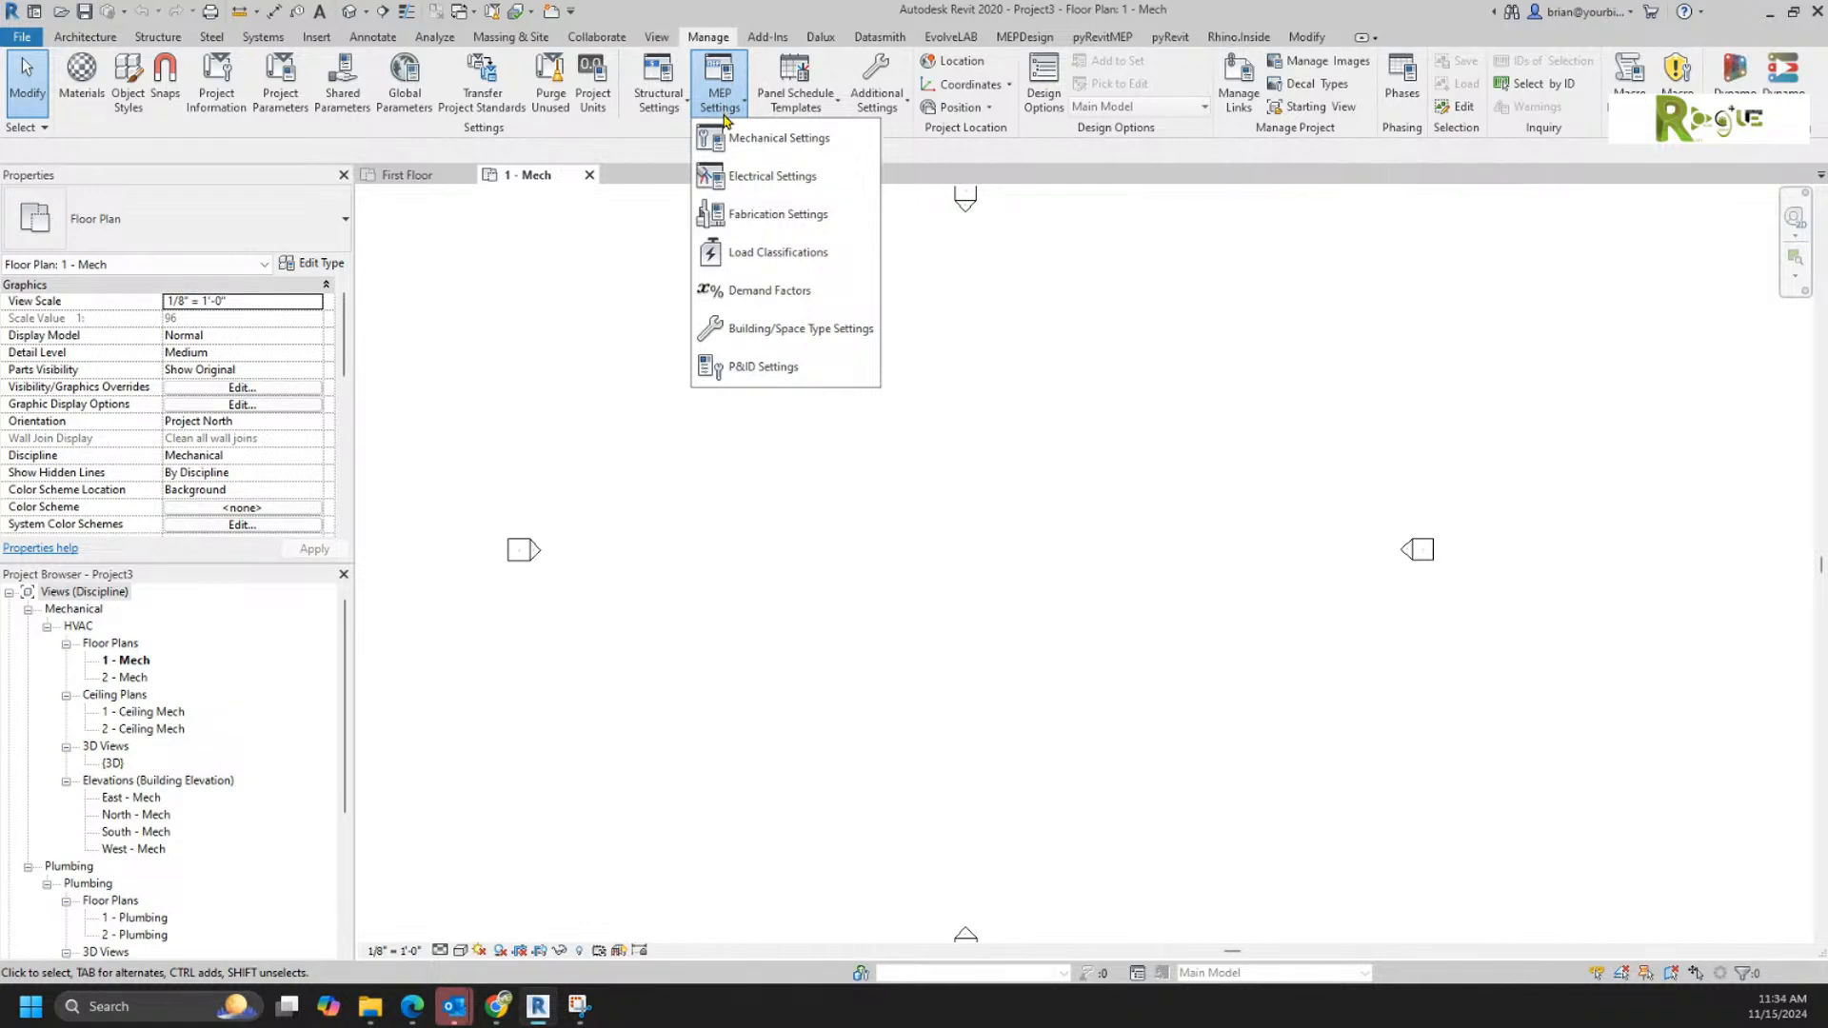
click(736, 142)
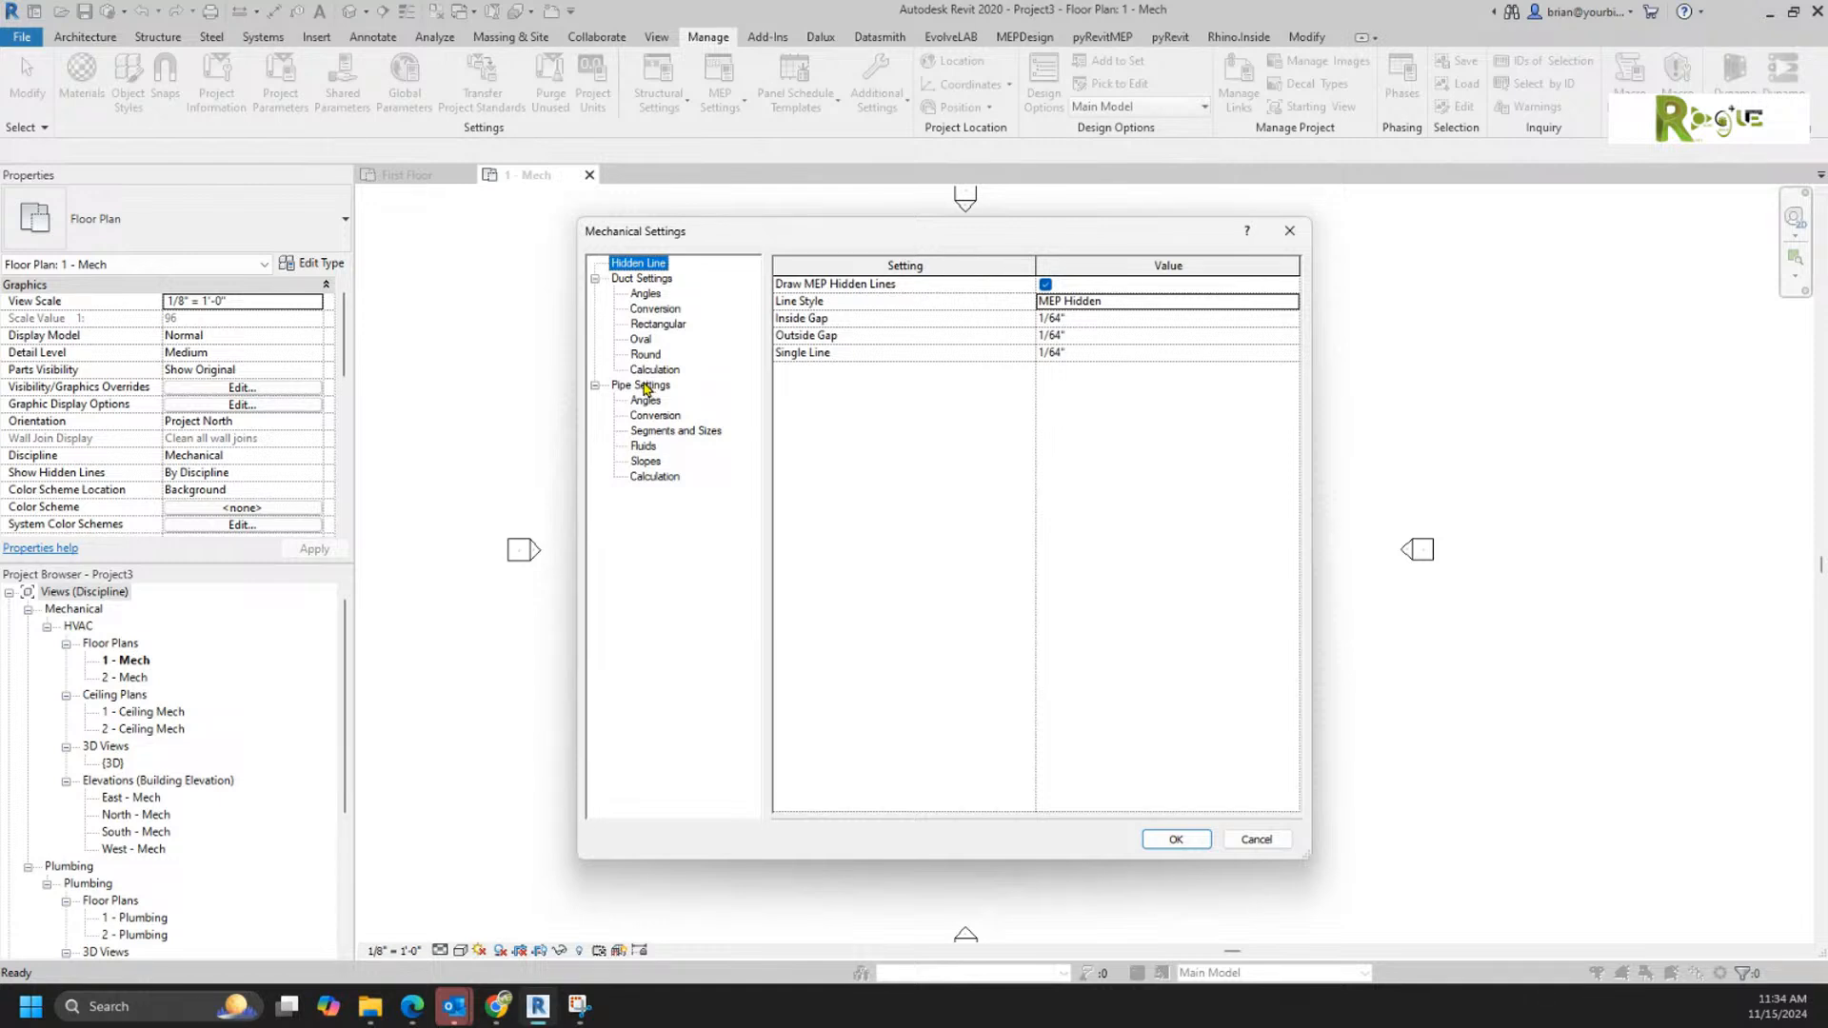
click(1256, 838)
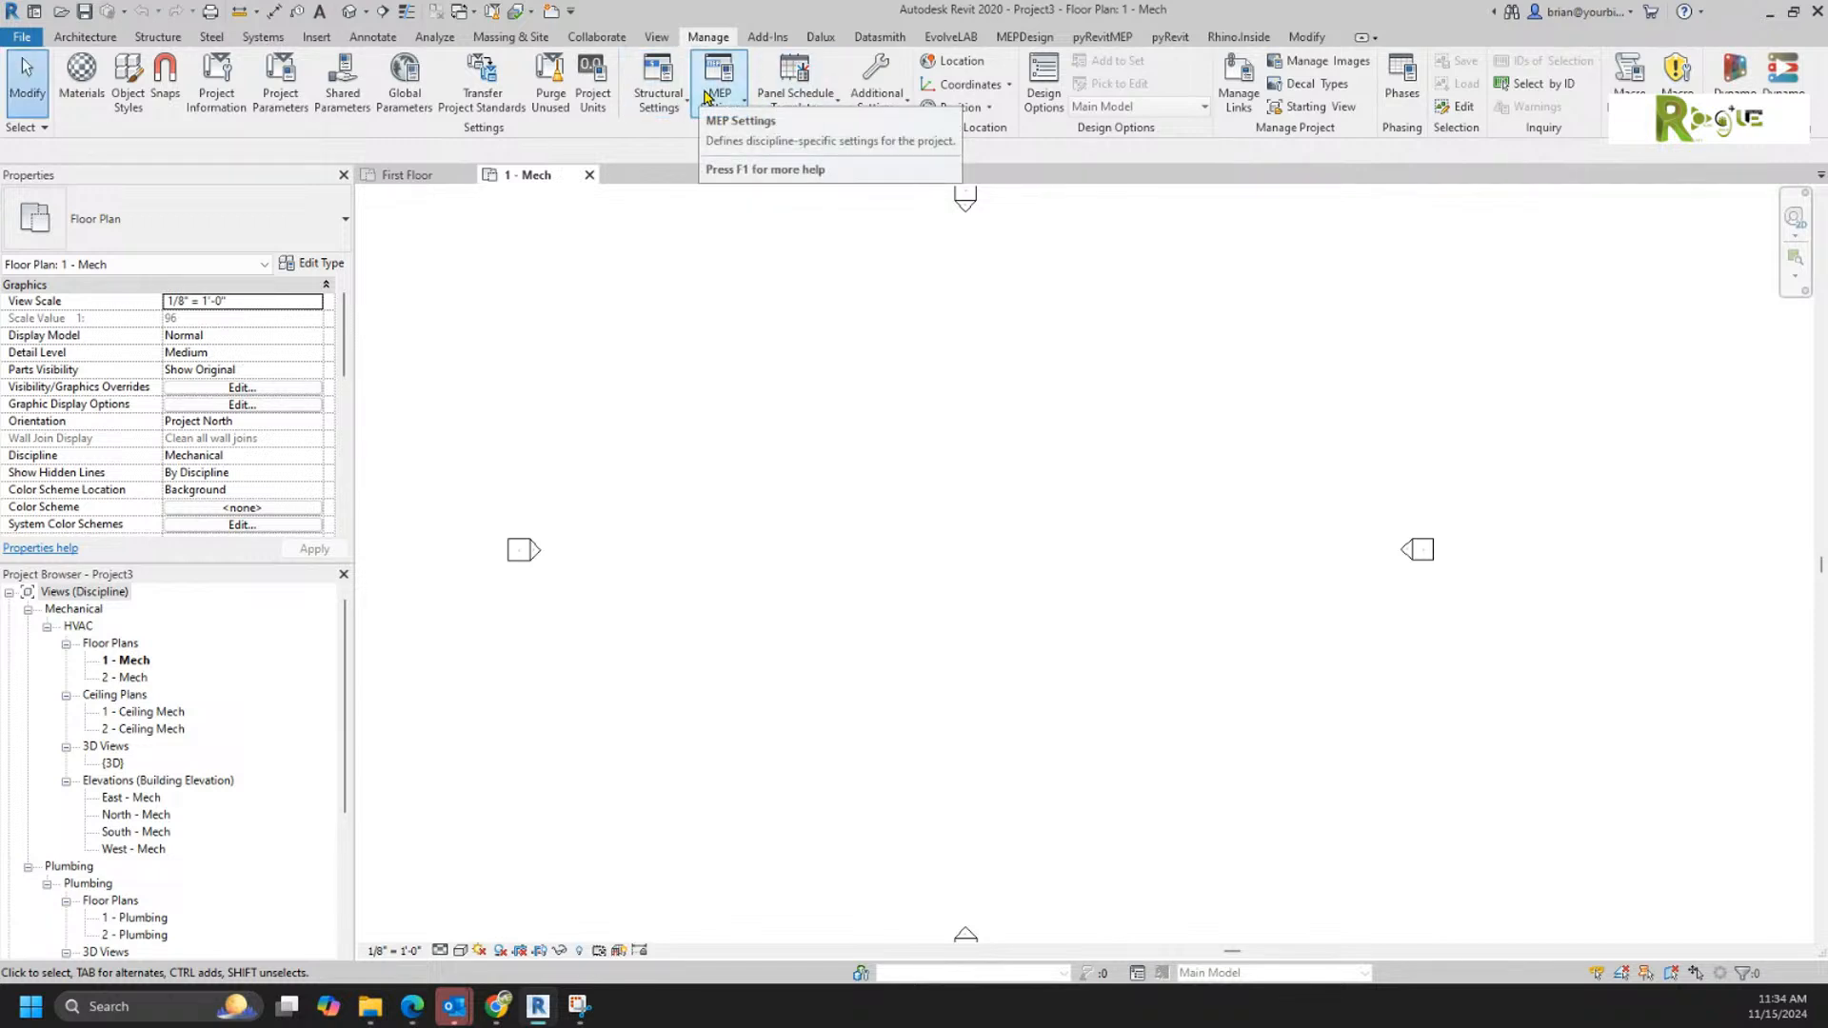
click(709, 95)
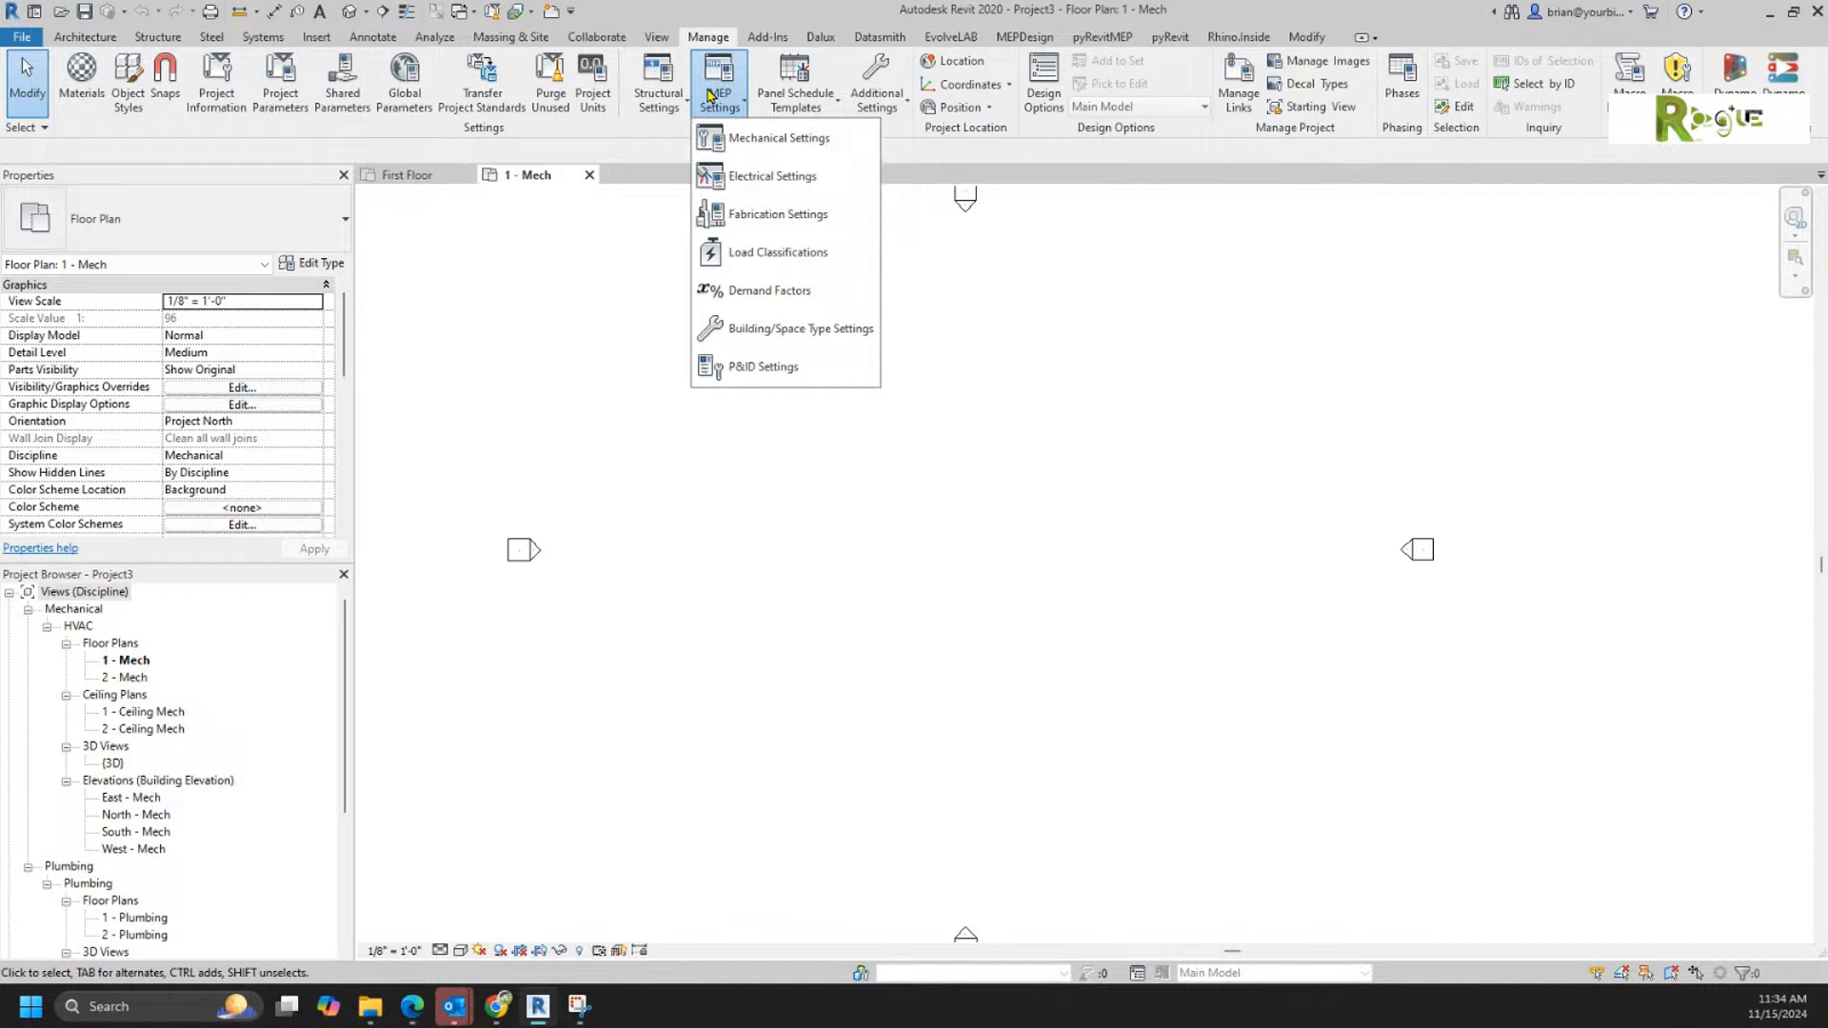
click(733, 141)
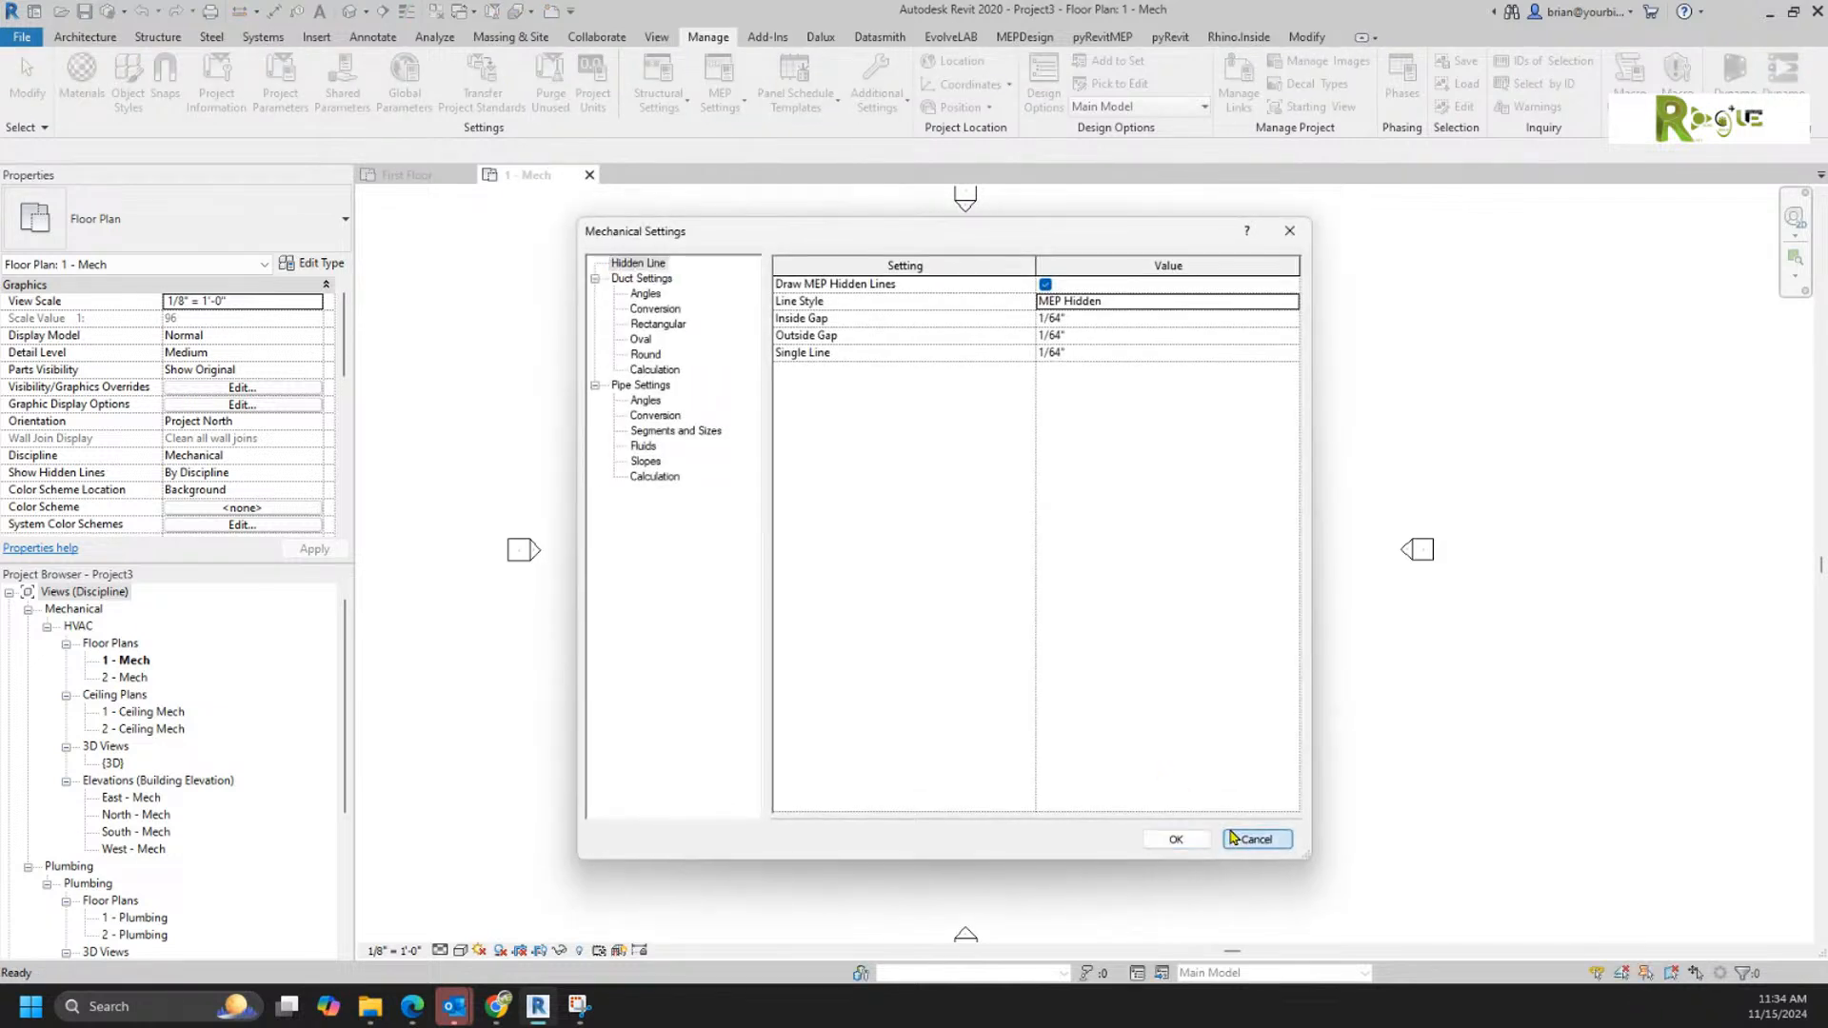
click(1255, 839)
Step: Check the Pipe Settings in Mechanical Settings against the emailed "Add Flanges to Fittings" instruction, and close the settings without changes
click(262, 40)
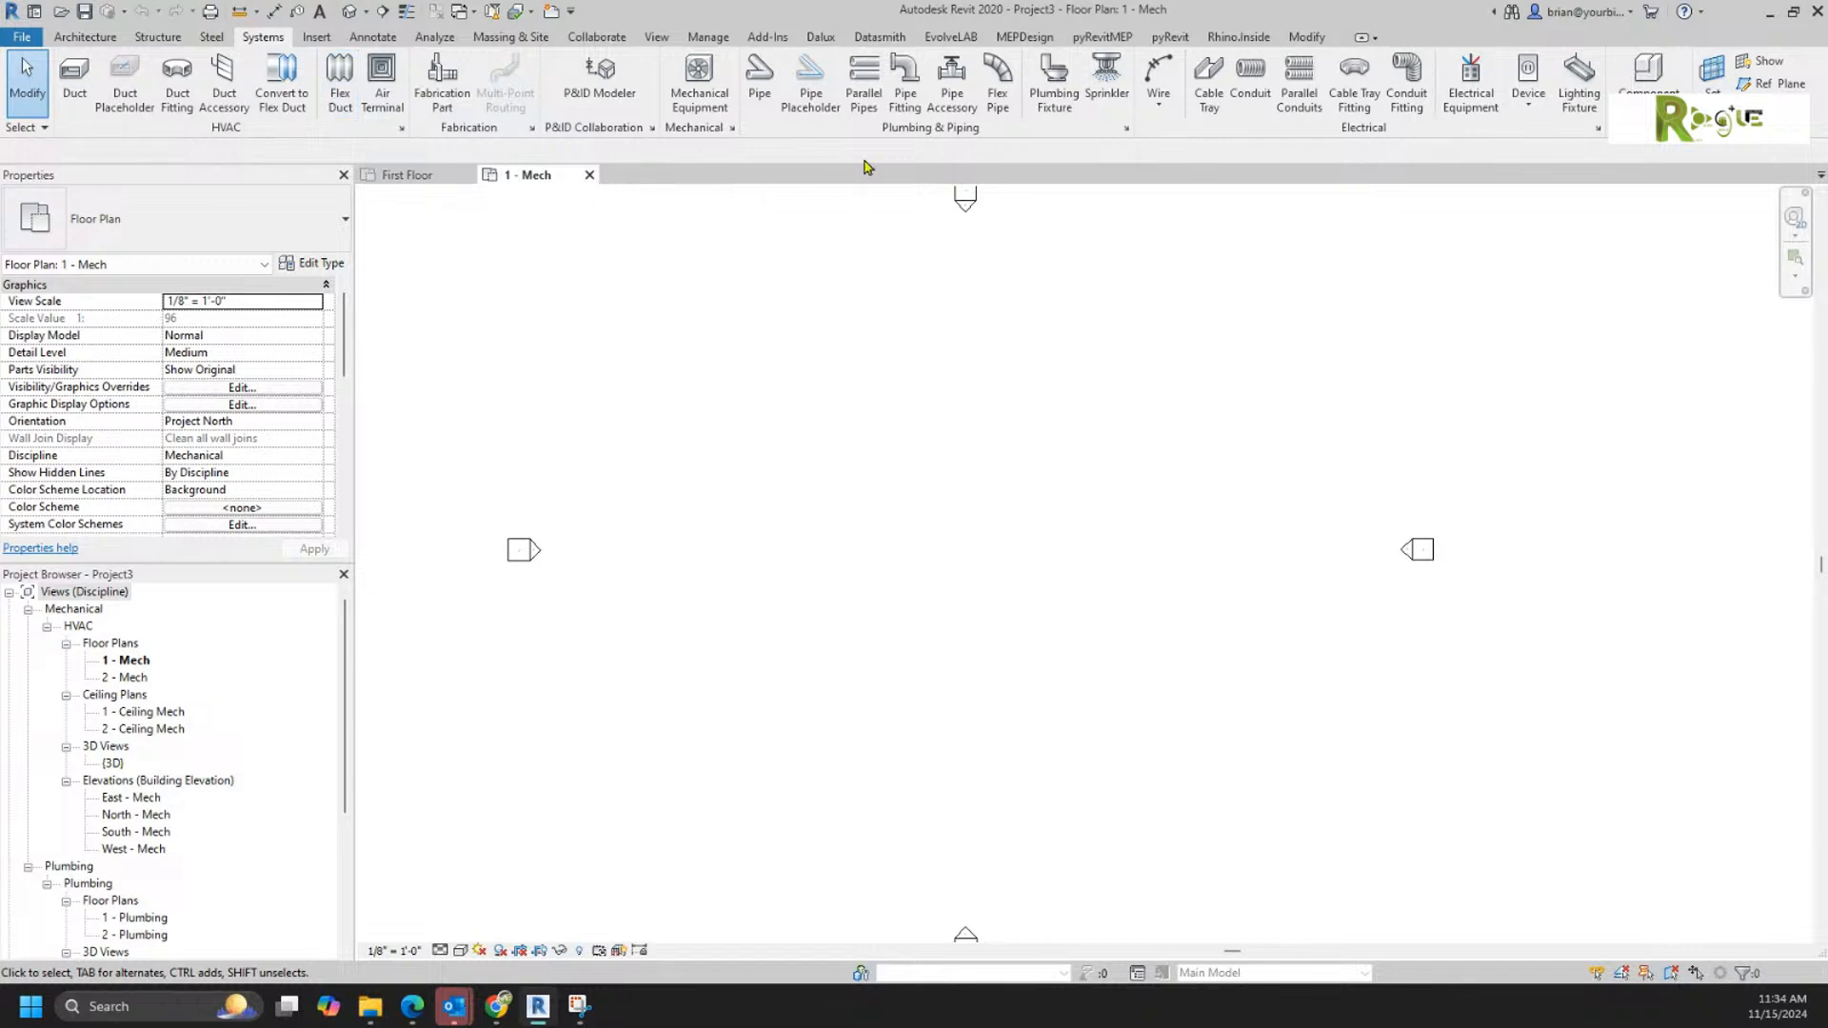
click(1126, 129)
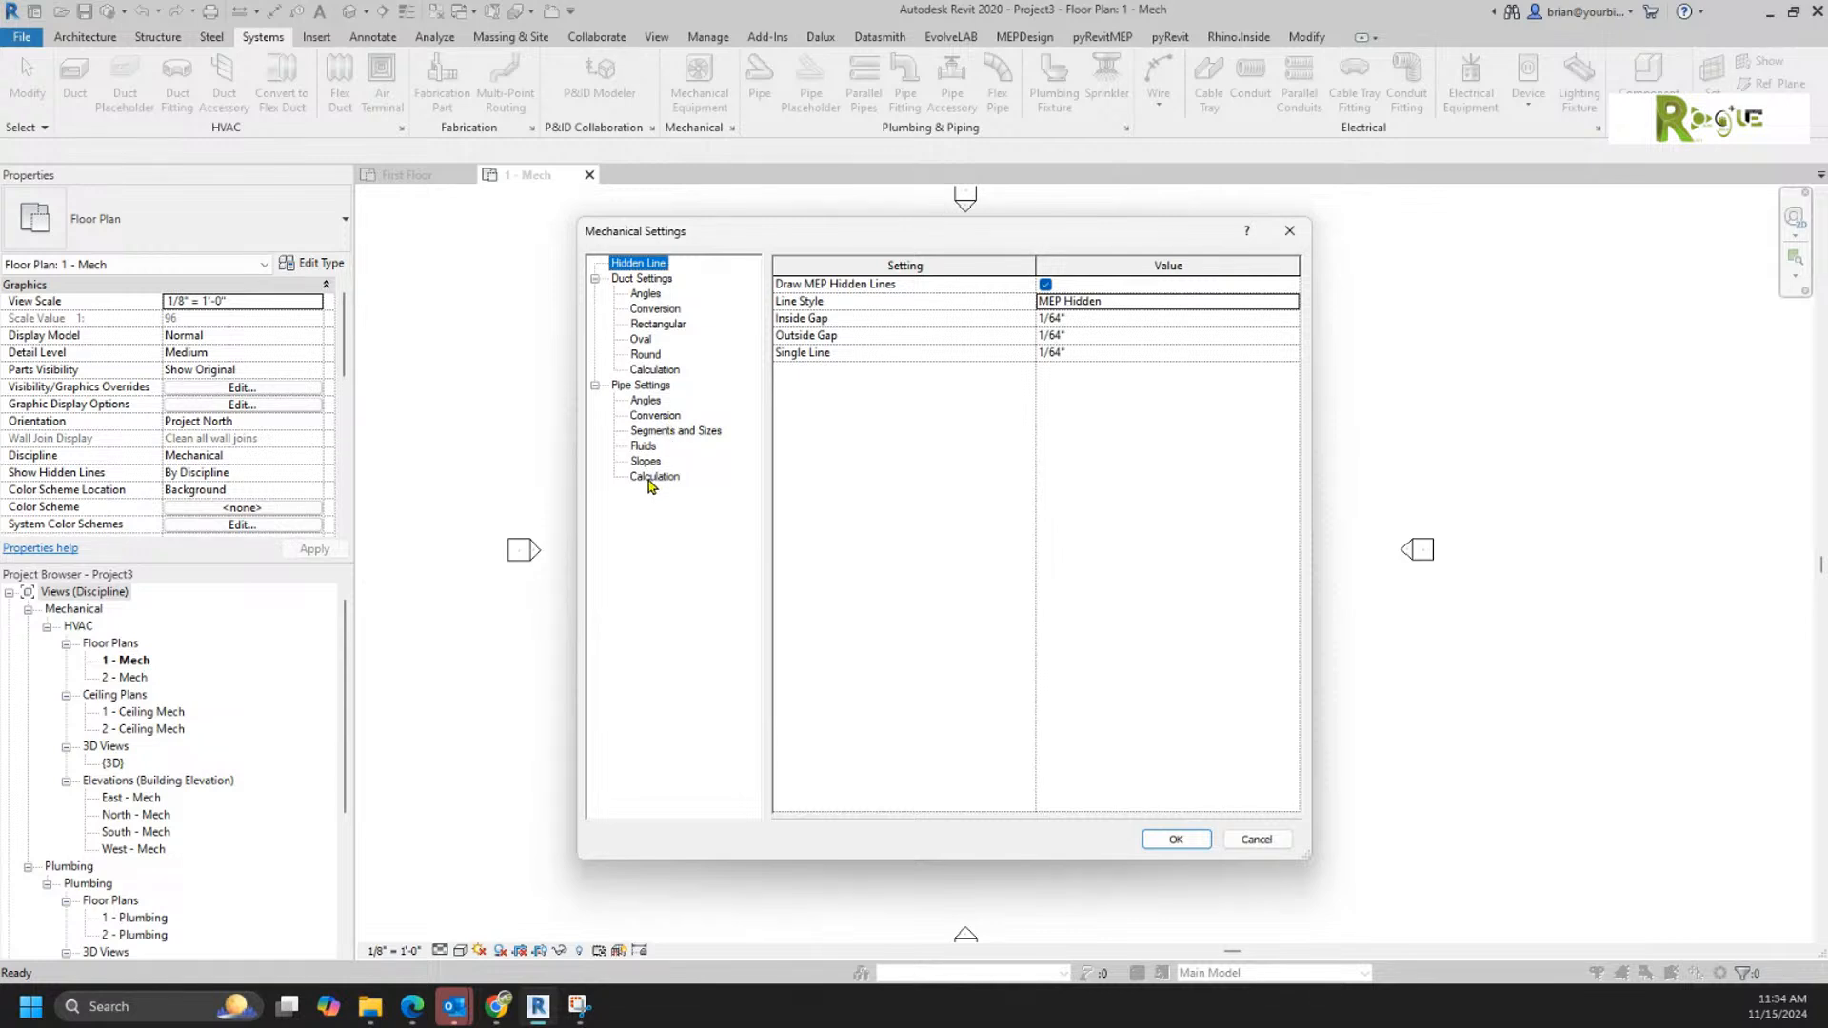
click(652, 386)
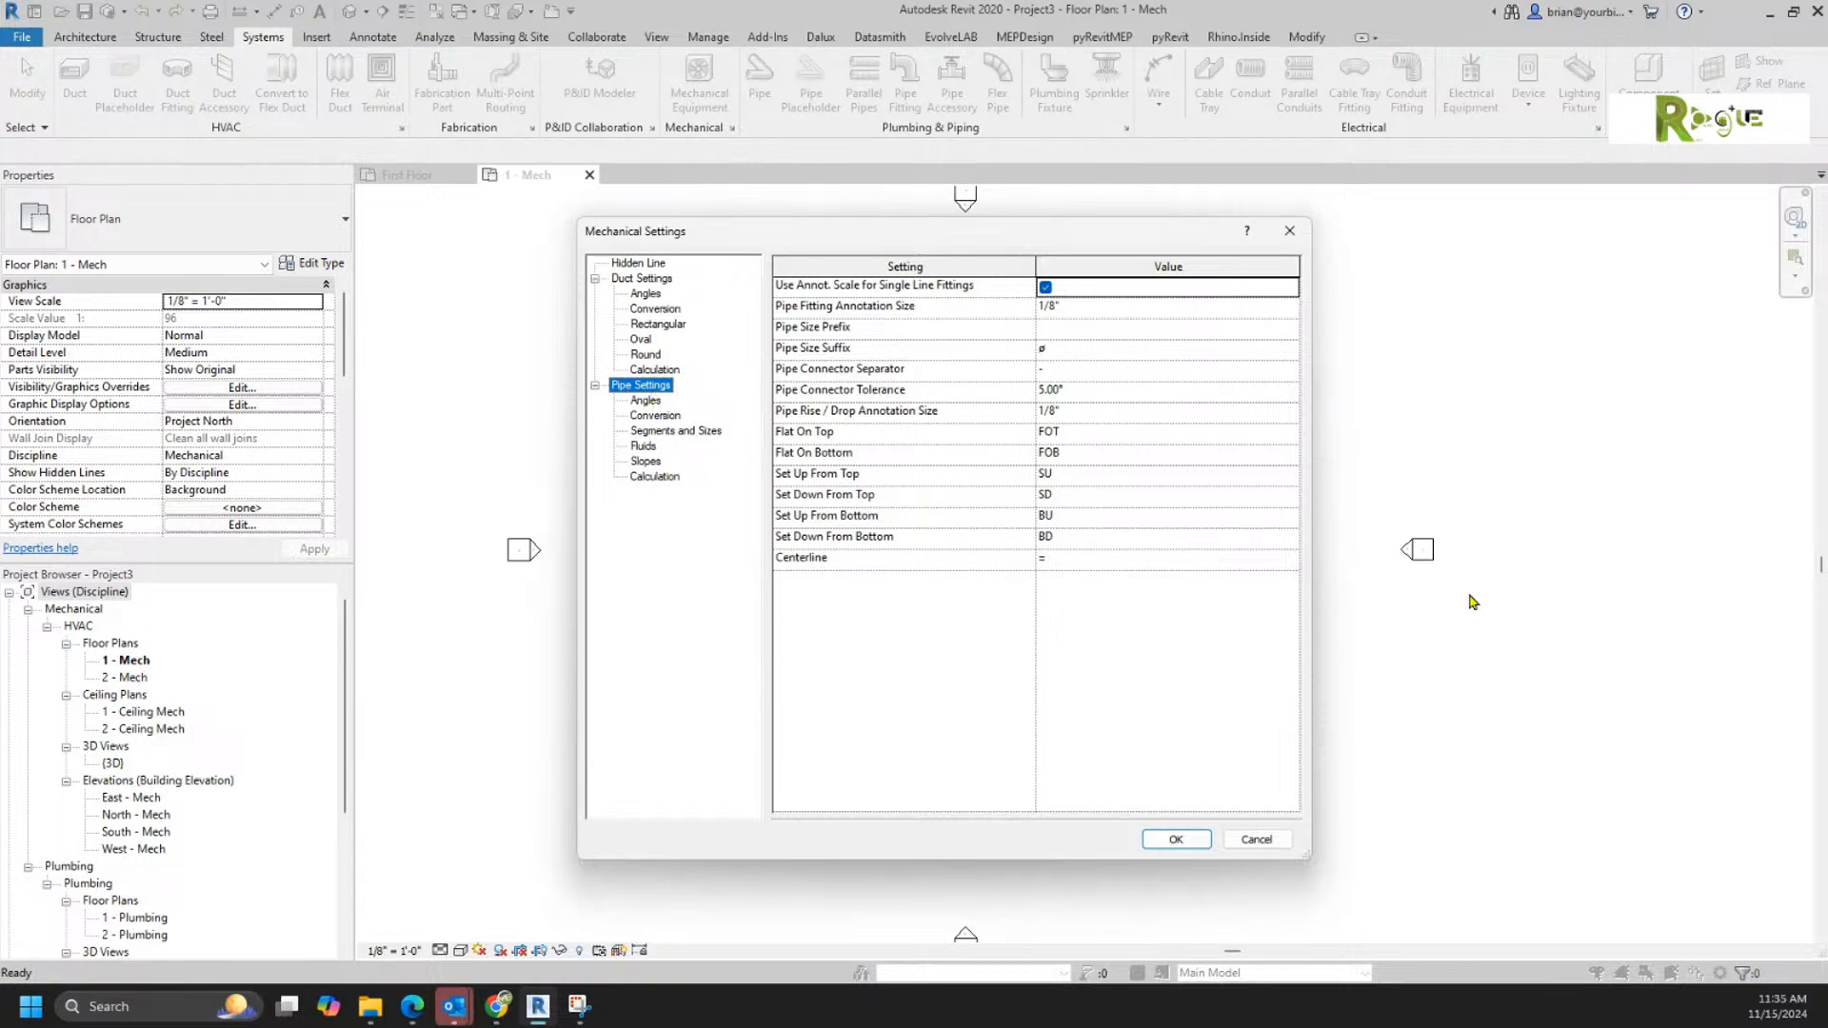
drag(1827, 262, 1385, 121)
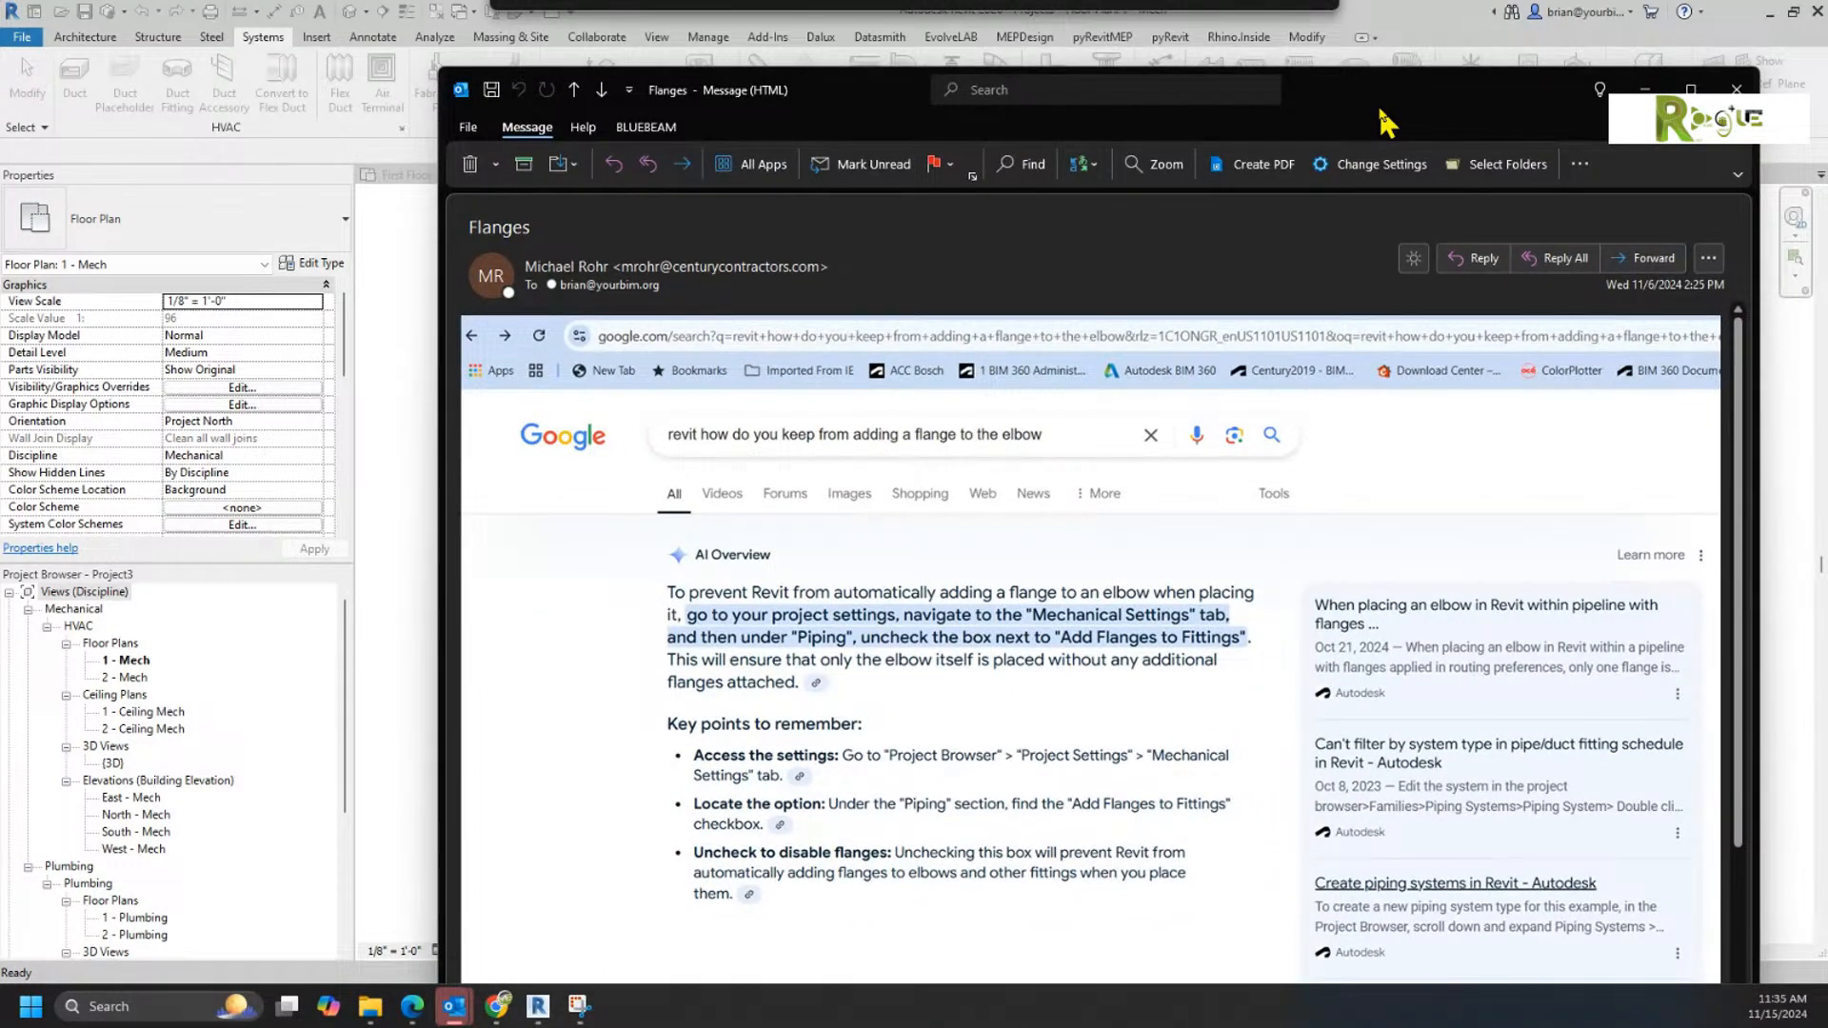
drag(1385, 120, 1827, 67)
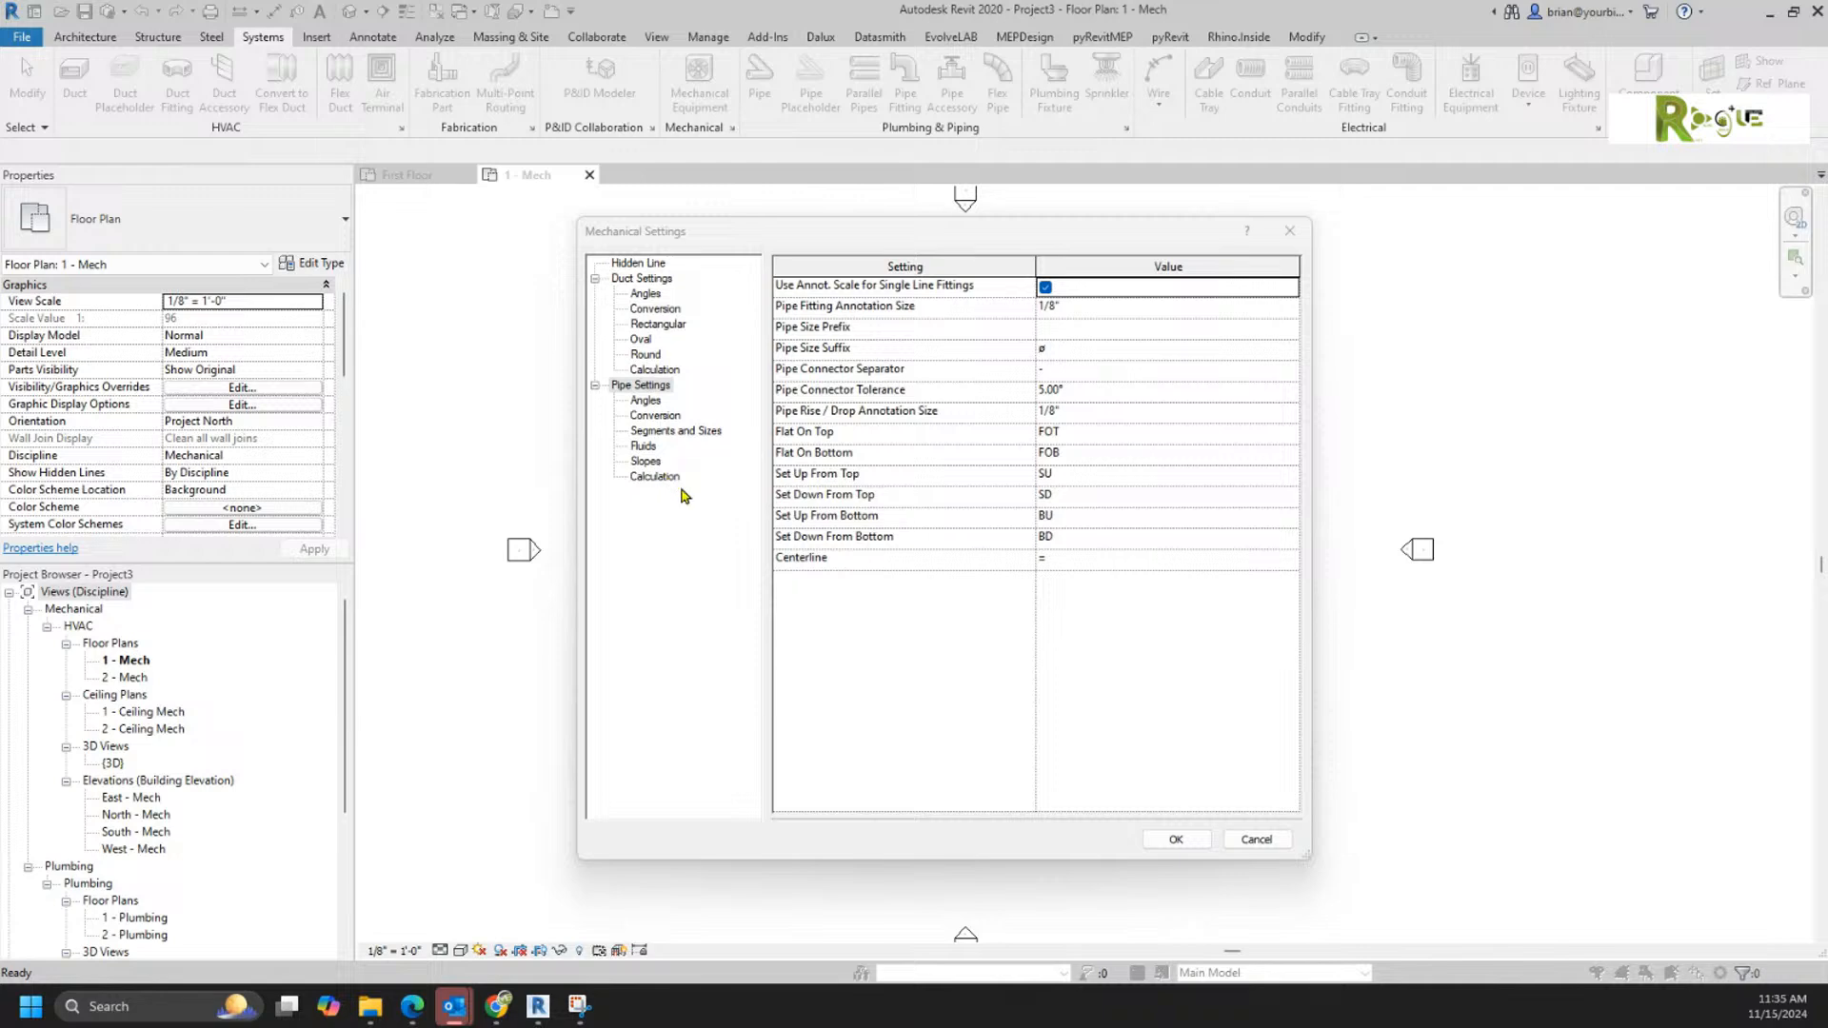
click(1238, 844)
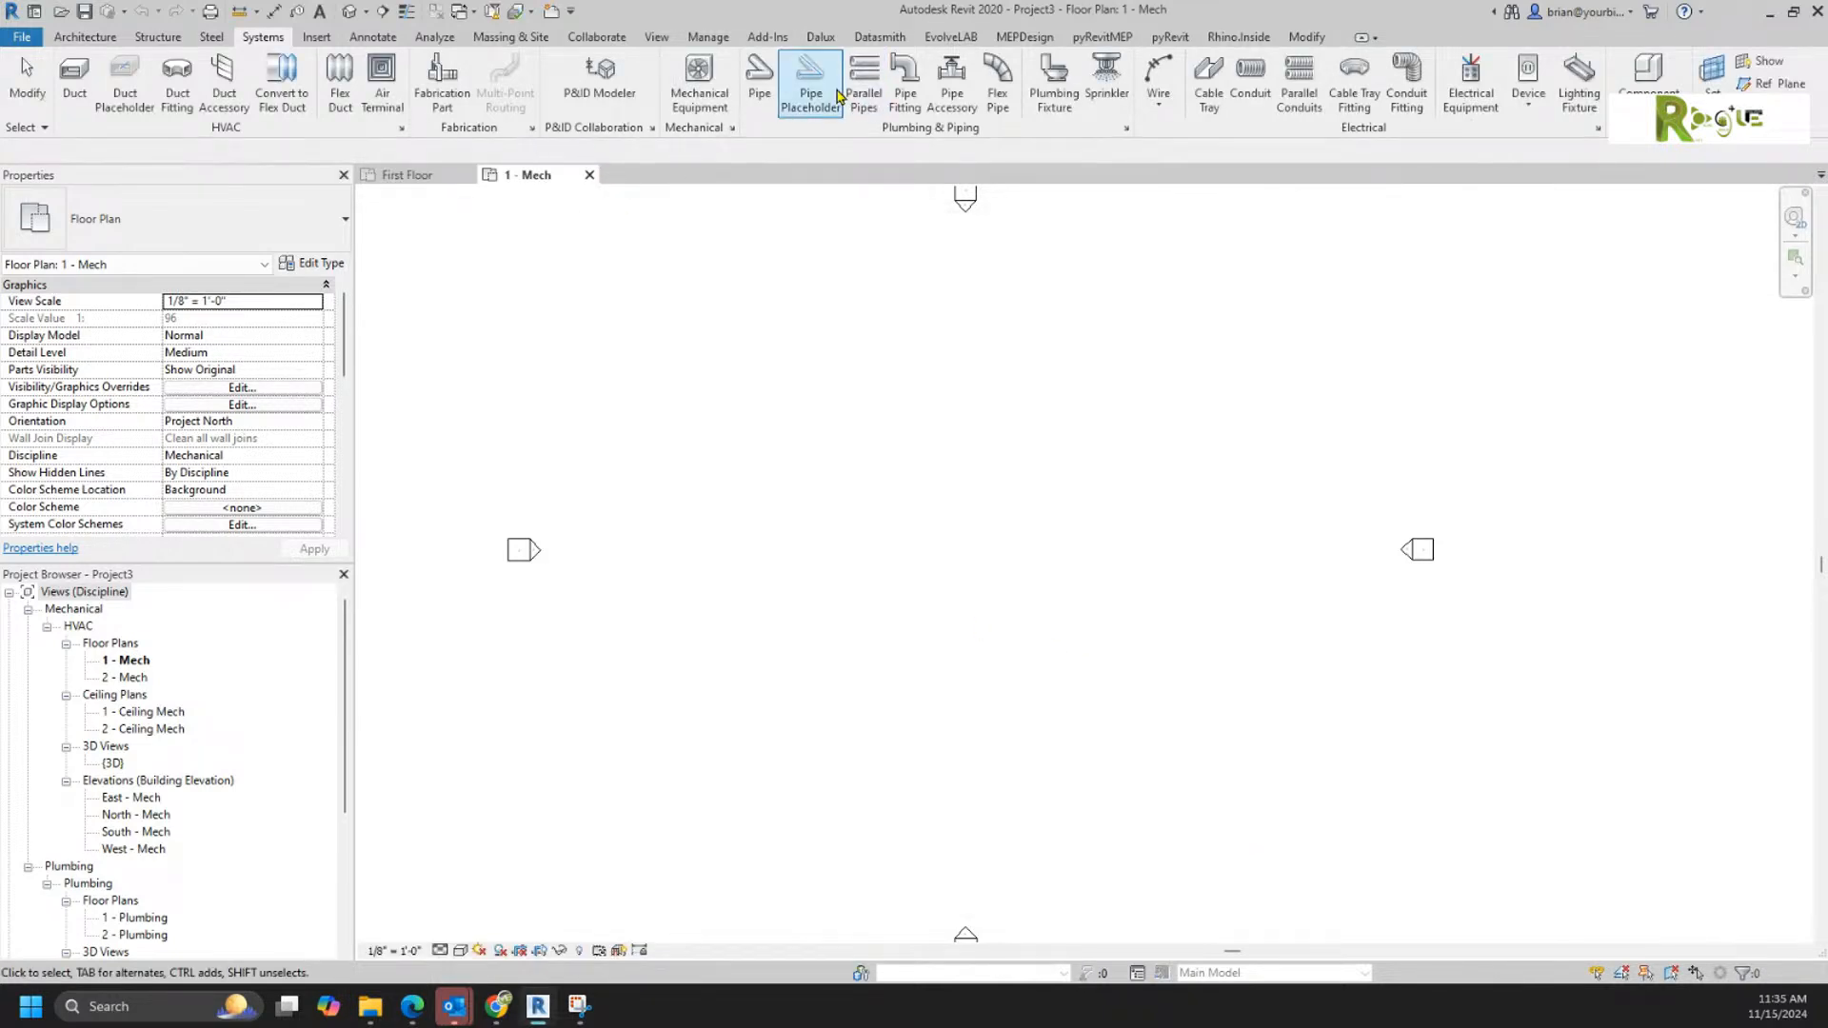
Step: Draw a 6" Standard pipe at 9' 0" middle elevation, with a horizontal leg of about 18' and a shorter leg turned 90° downward
click(758, 81)
click(722, 502)
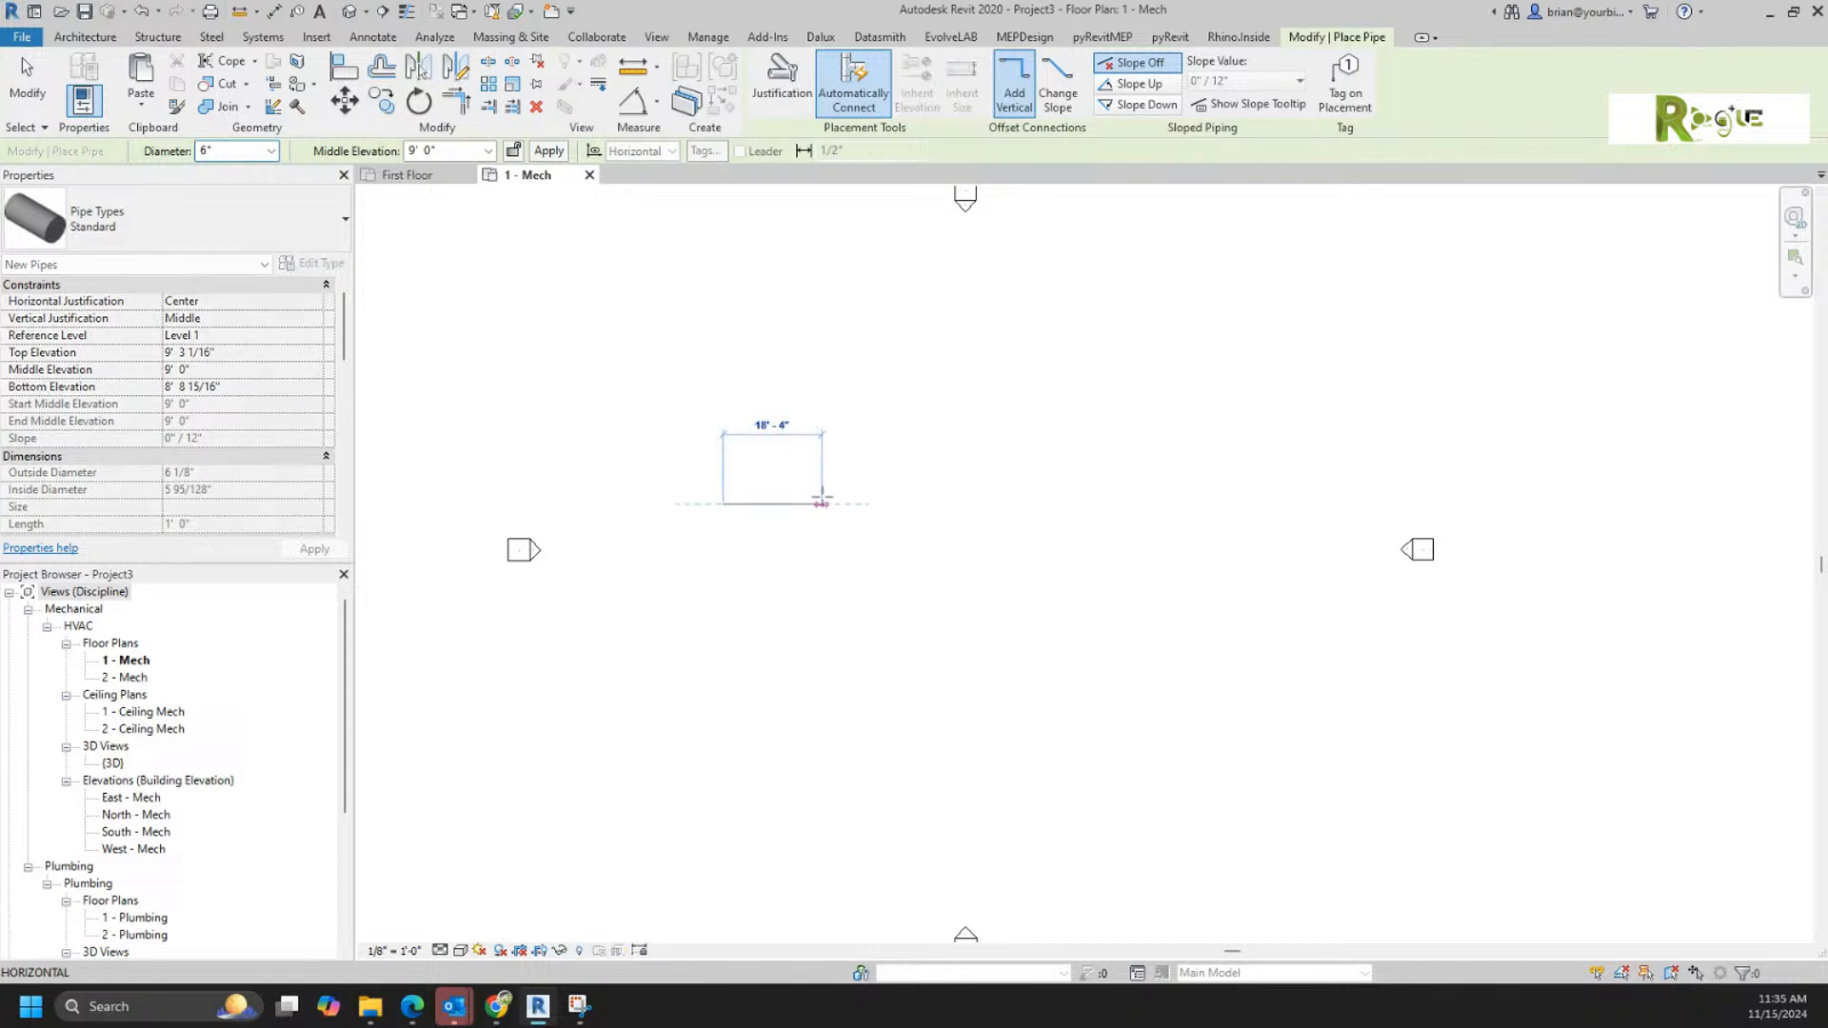
click(827, 503)
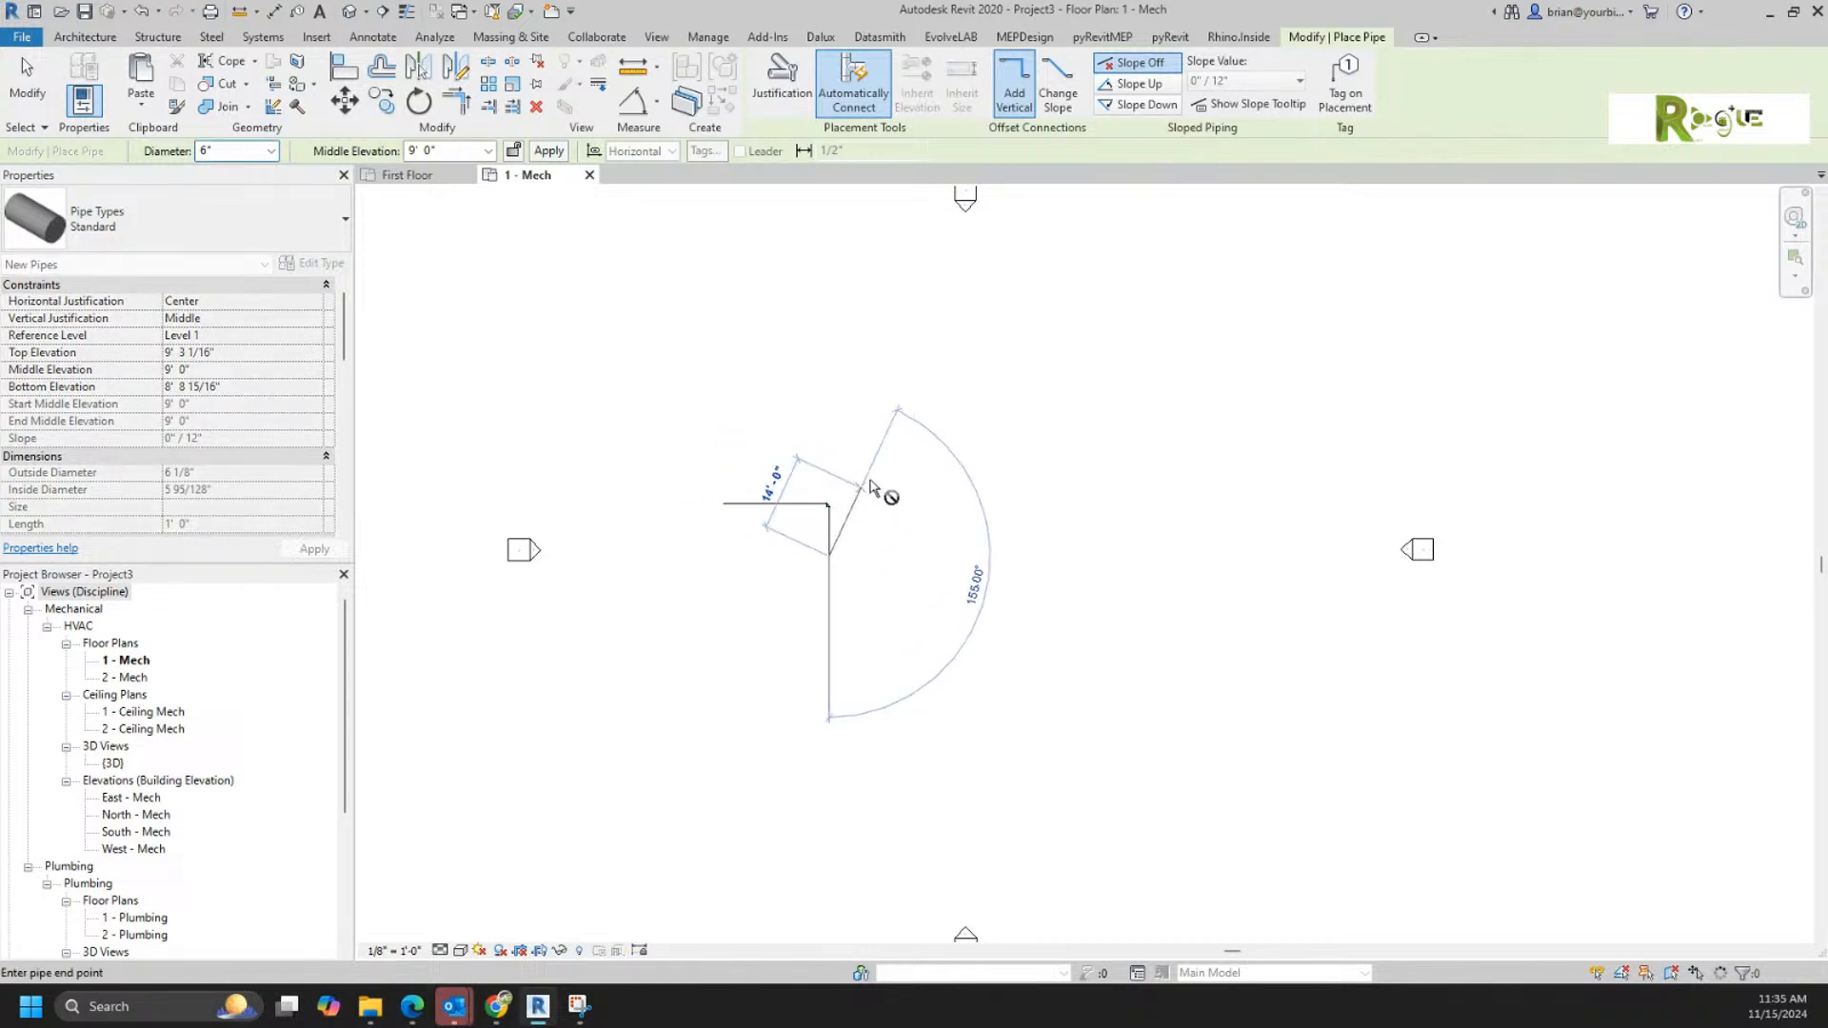
right_click(878, 463)
click(899, 475)
right_click(901, 471)
click(922, 485)
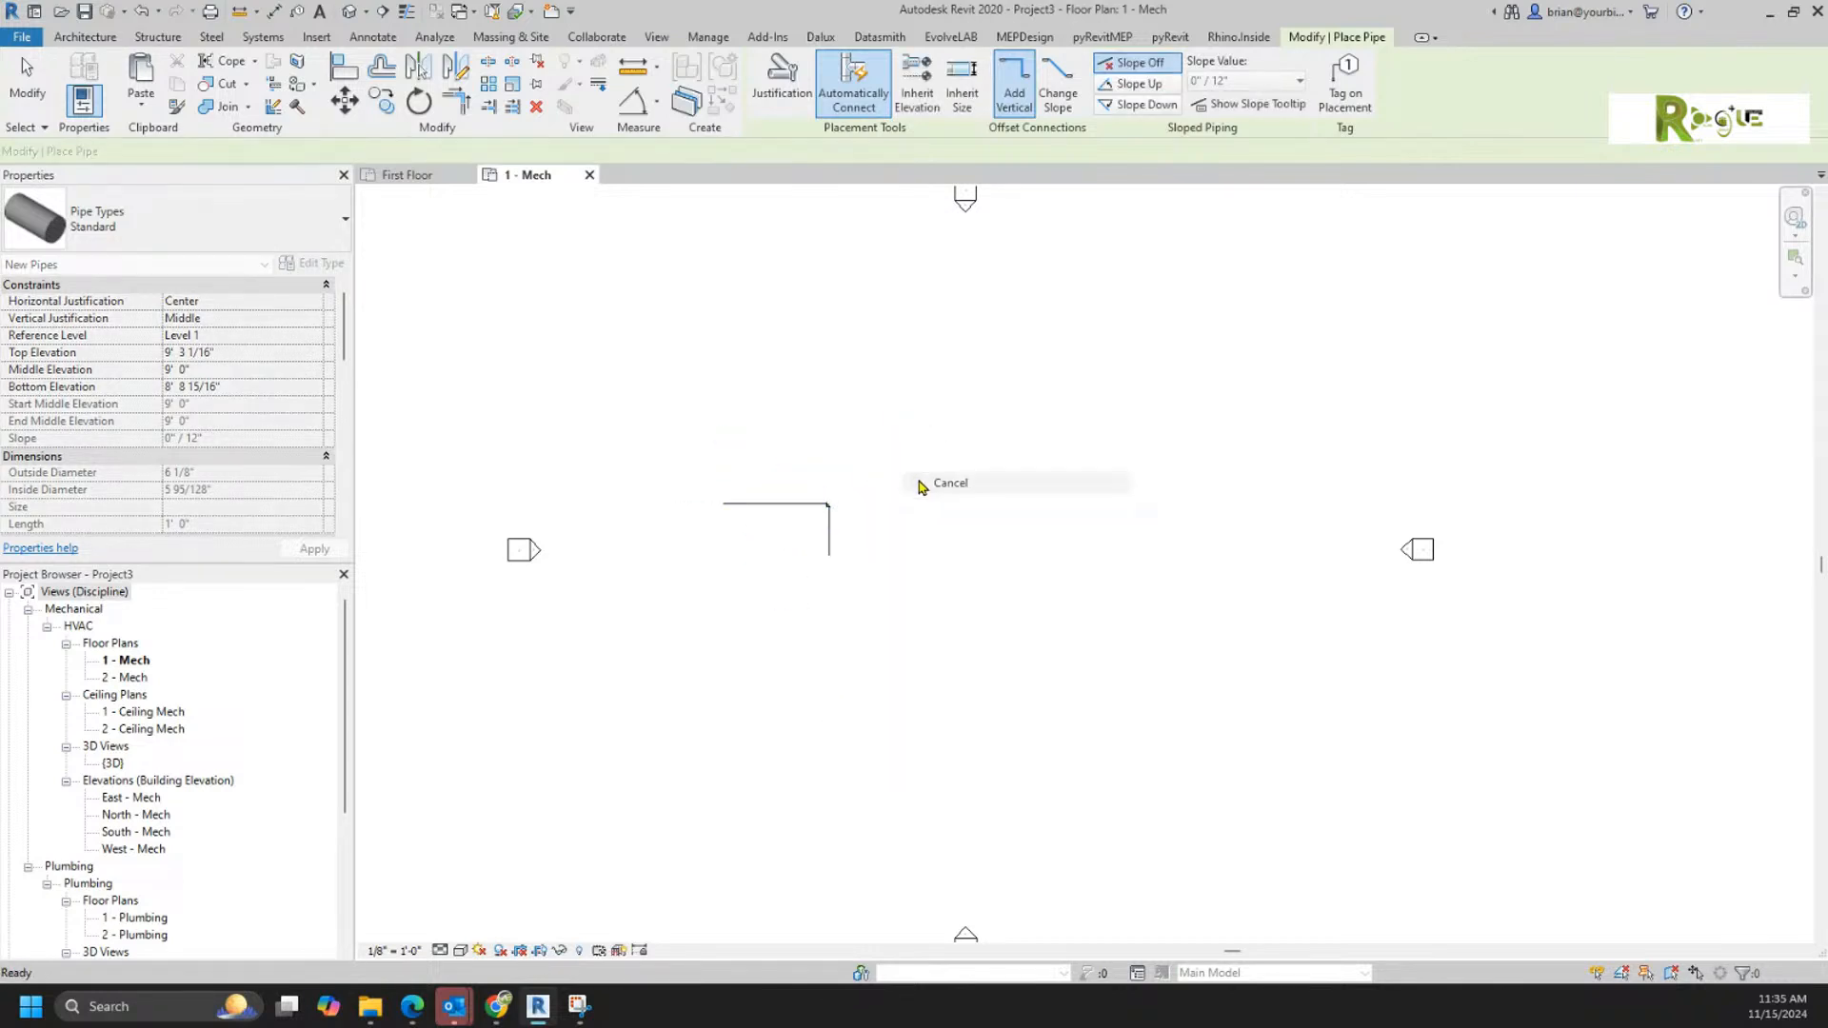
scroll(850, 523, up, 5)
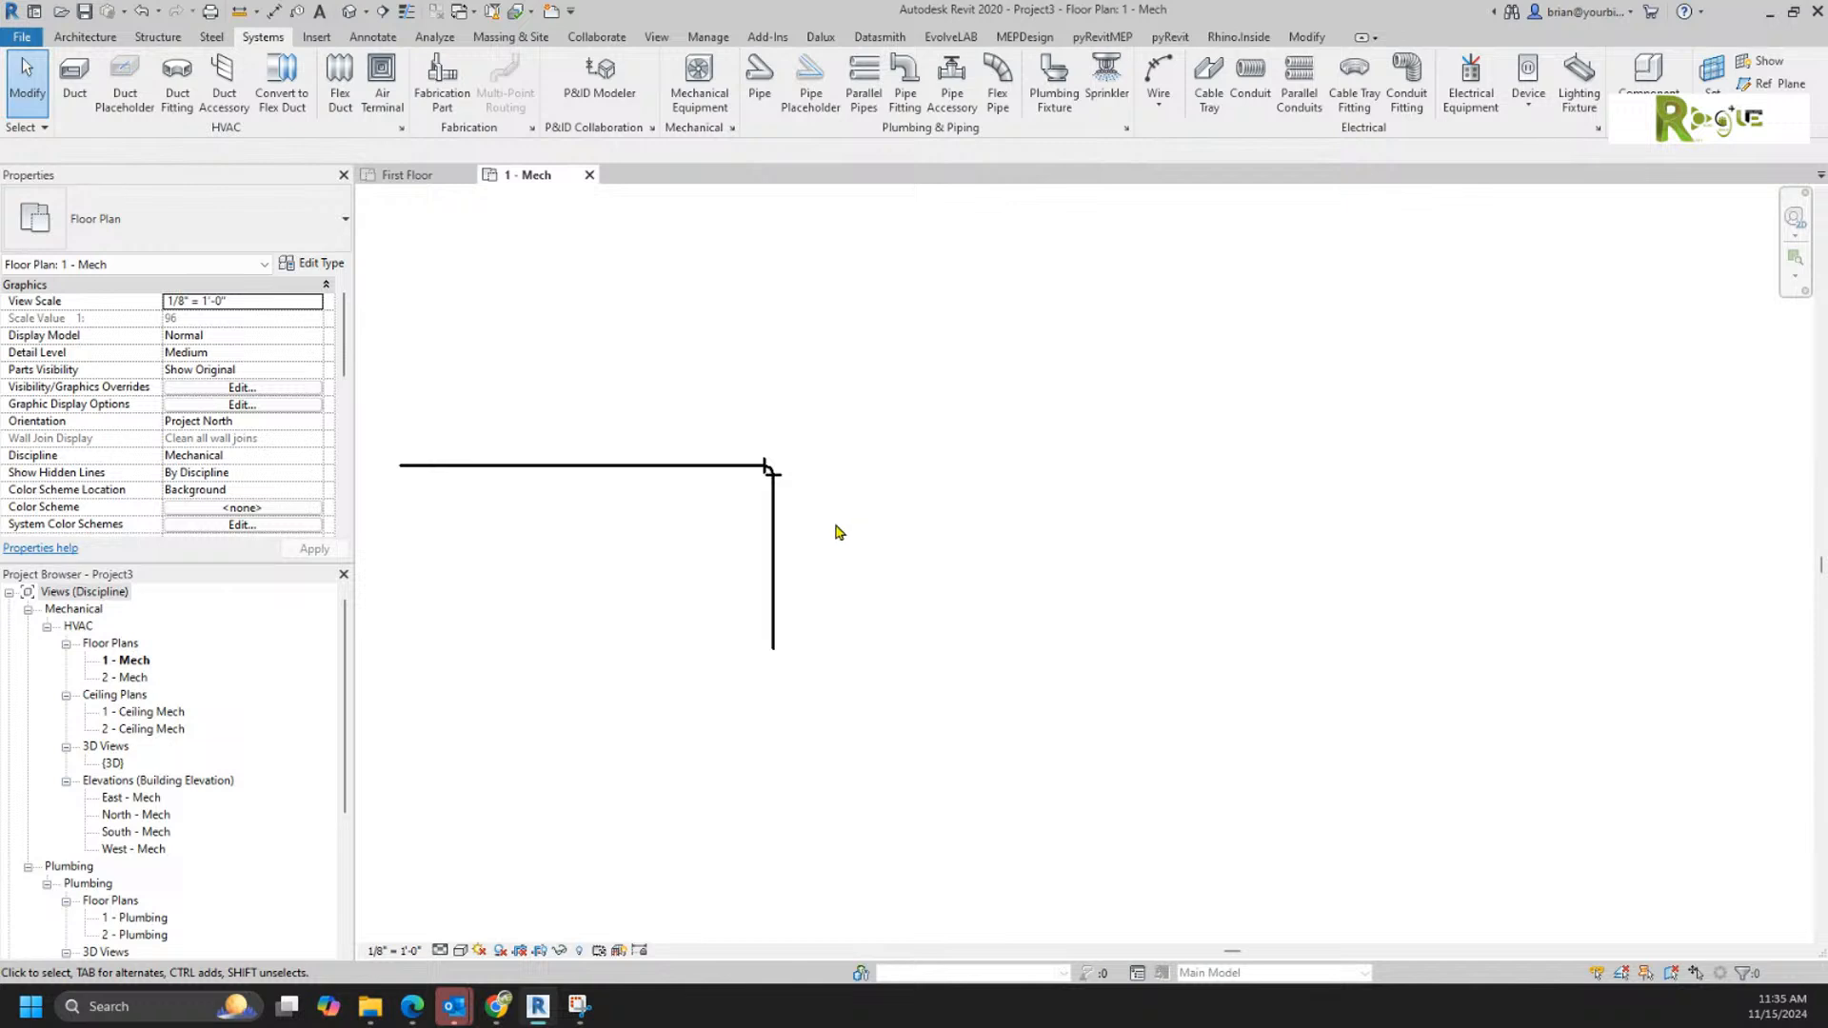
Step: Inspect the flange options in the Standard pipe type's routing preferences, and close the type properties without changes
middle_drag(953, 559, 1126, 603)
scroll(912, 657, up, 3)
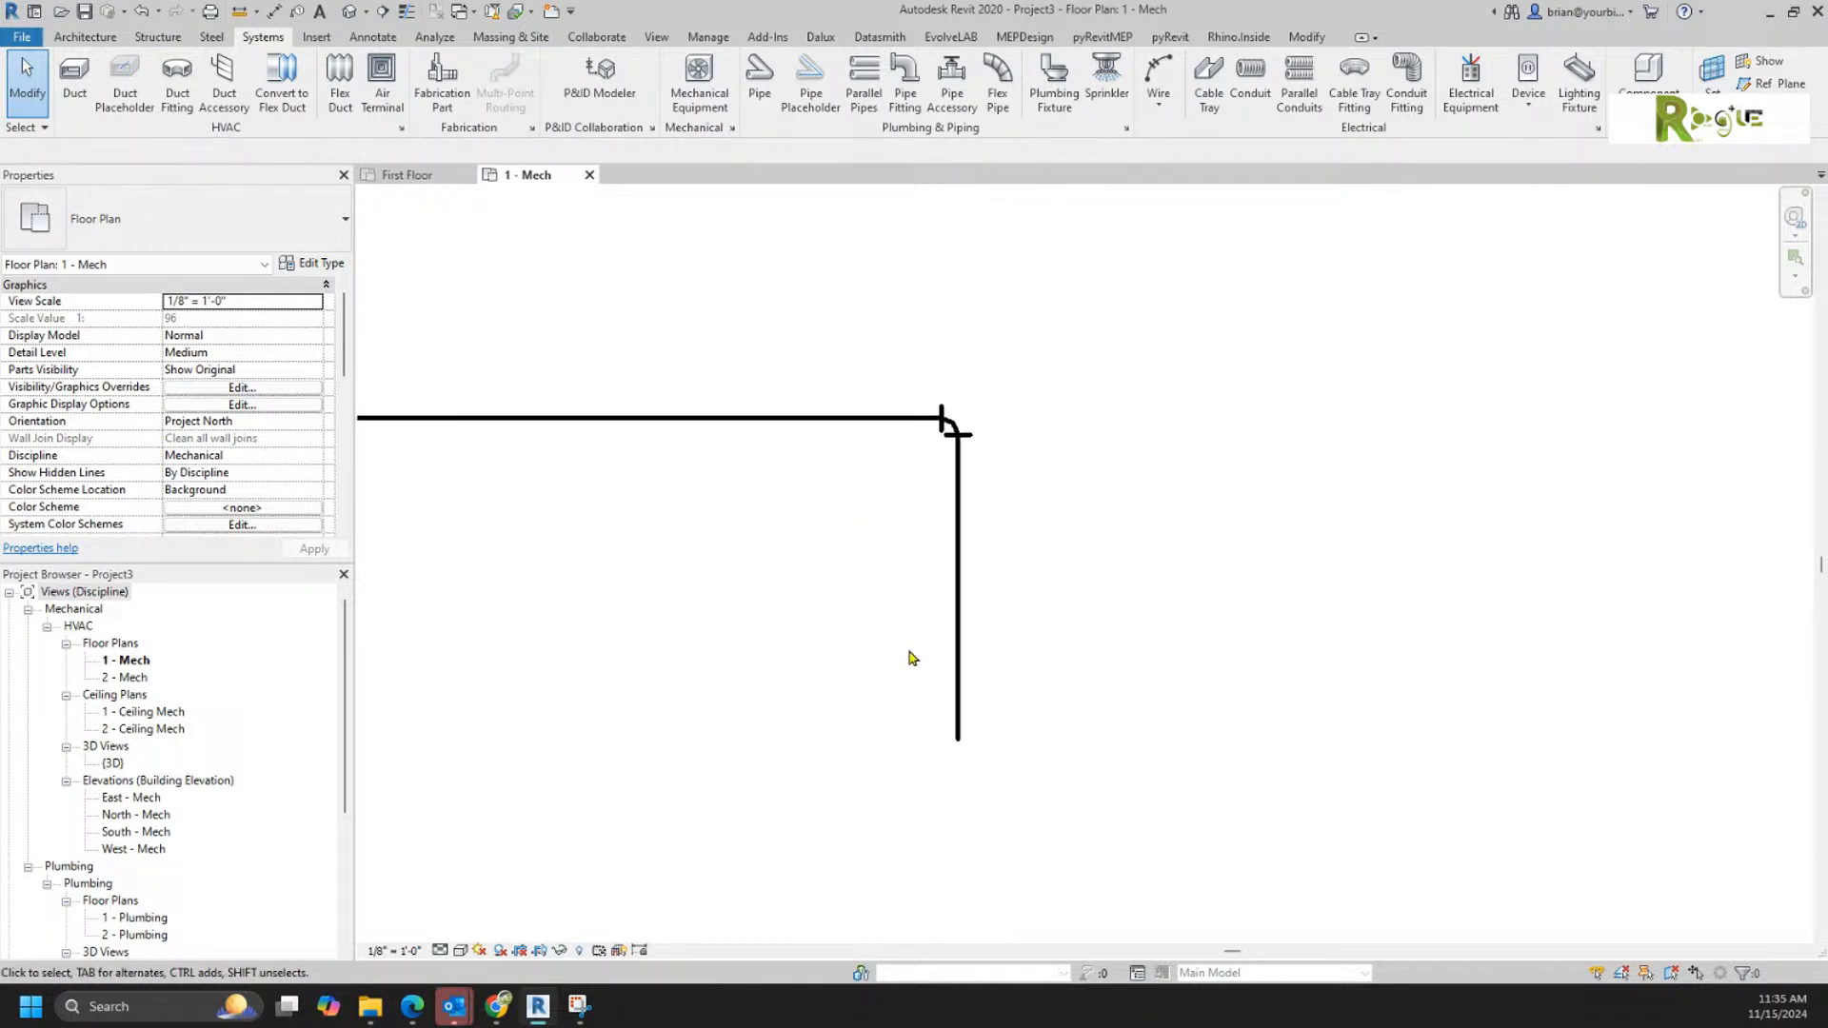
middle_drag(797, 579, 934, 636)
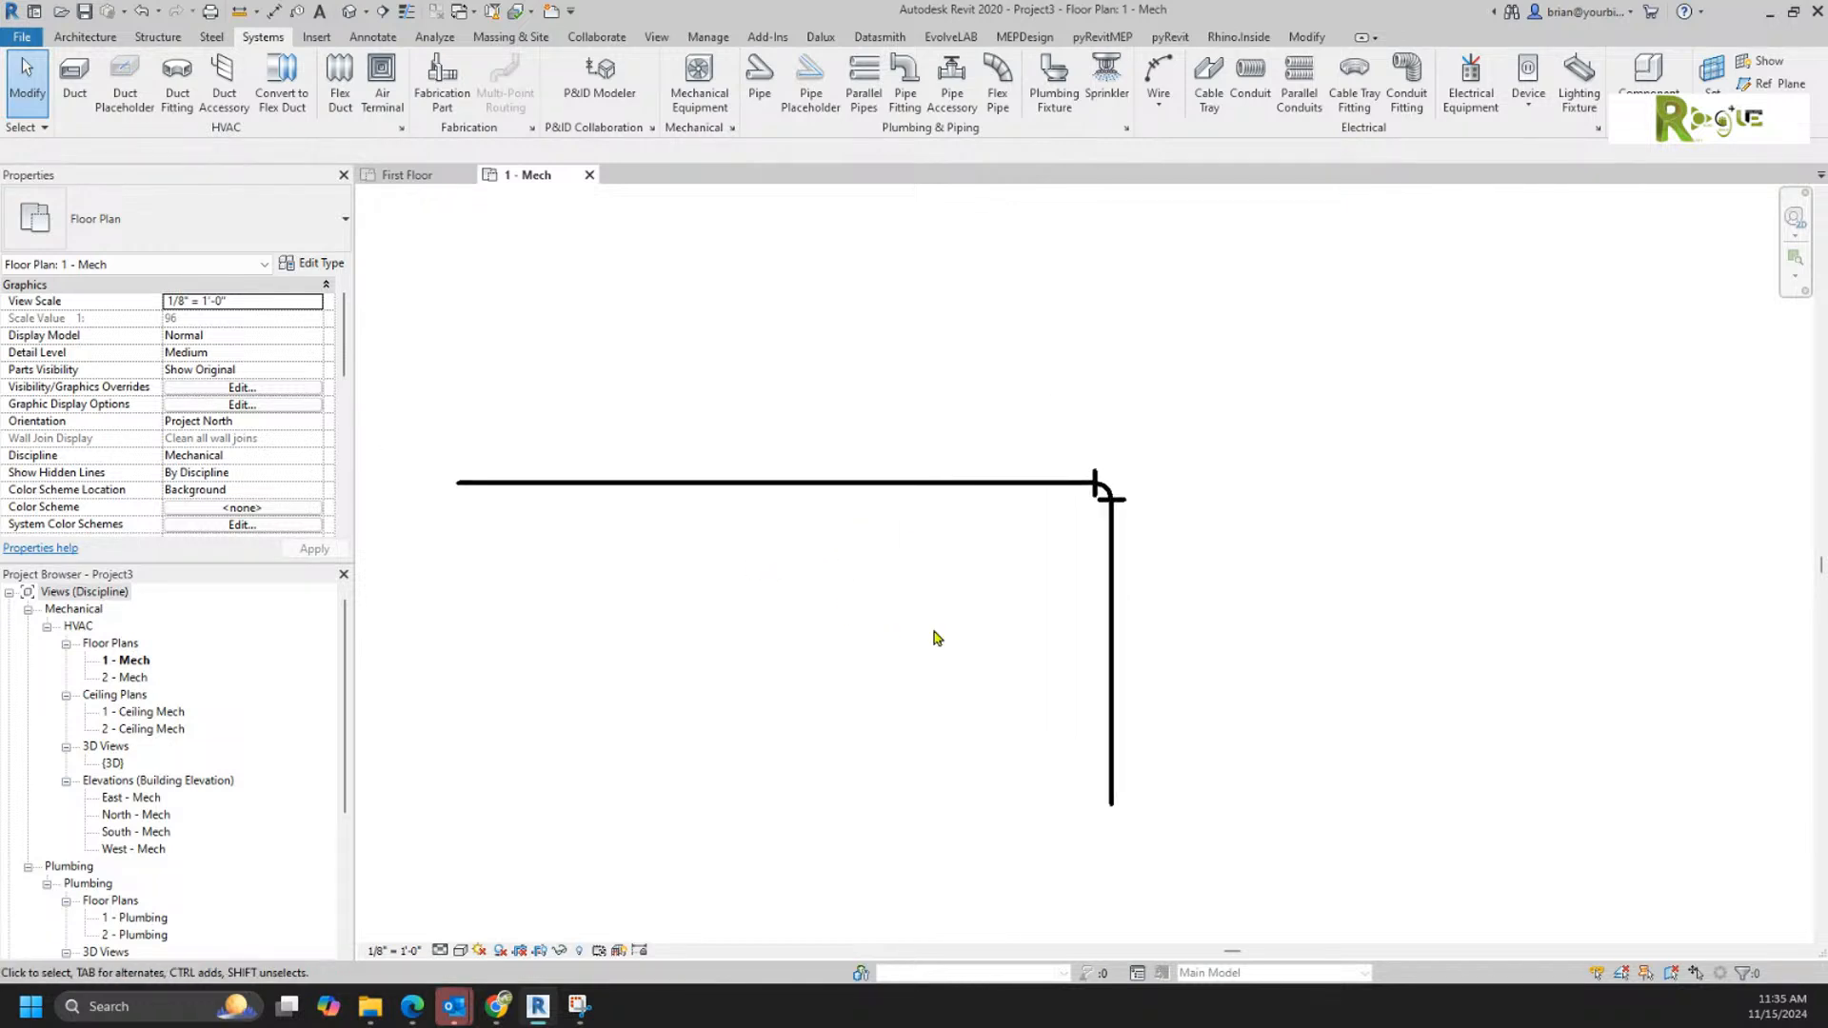
click(1112, 609)
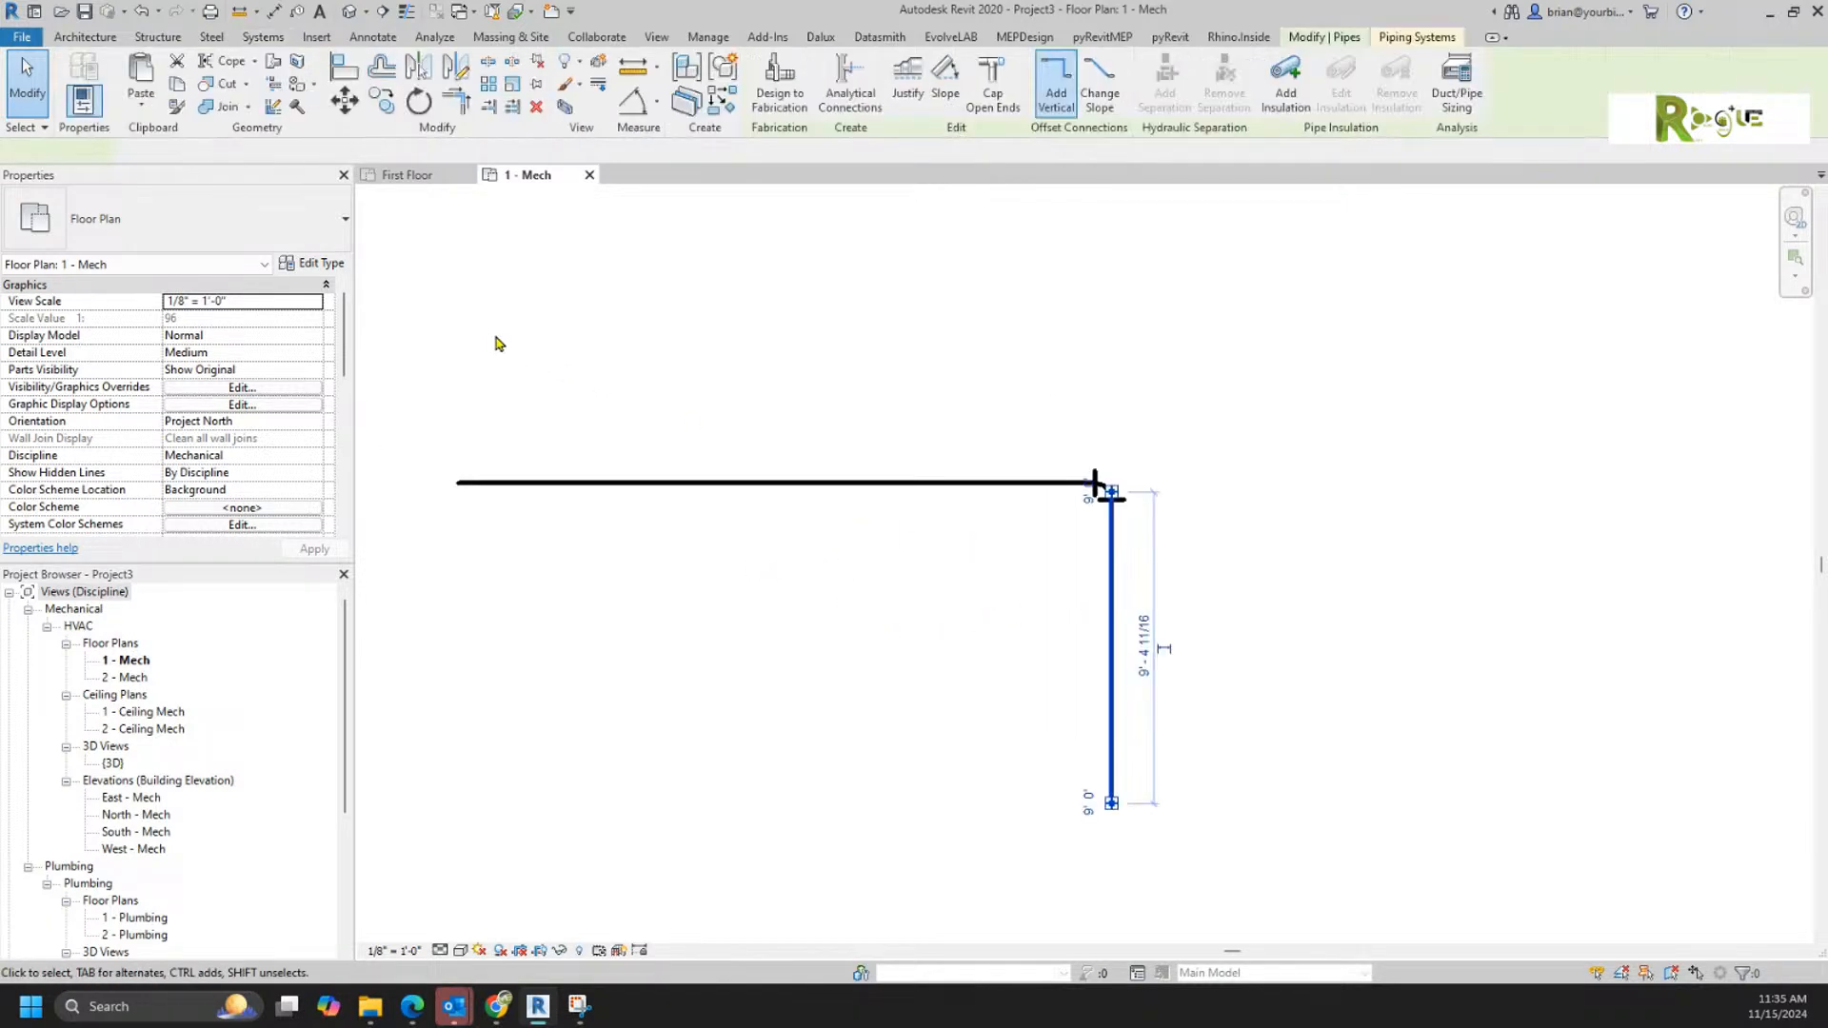
click(321, 263)
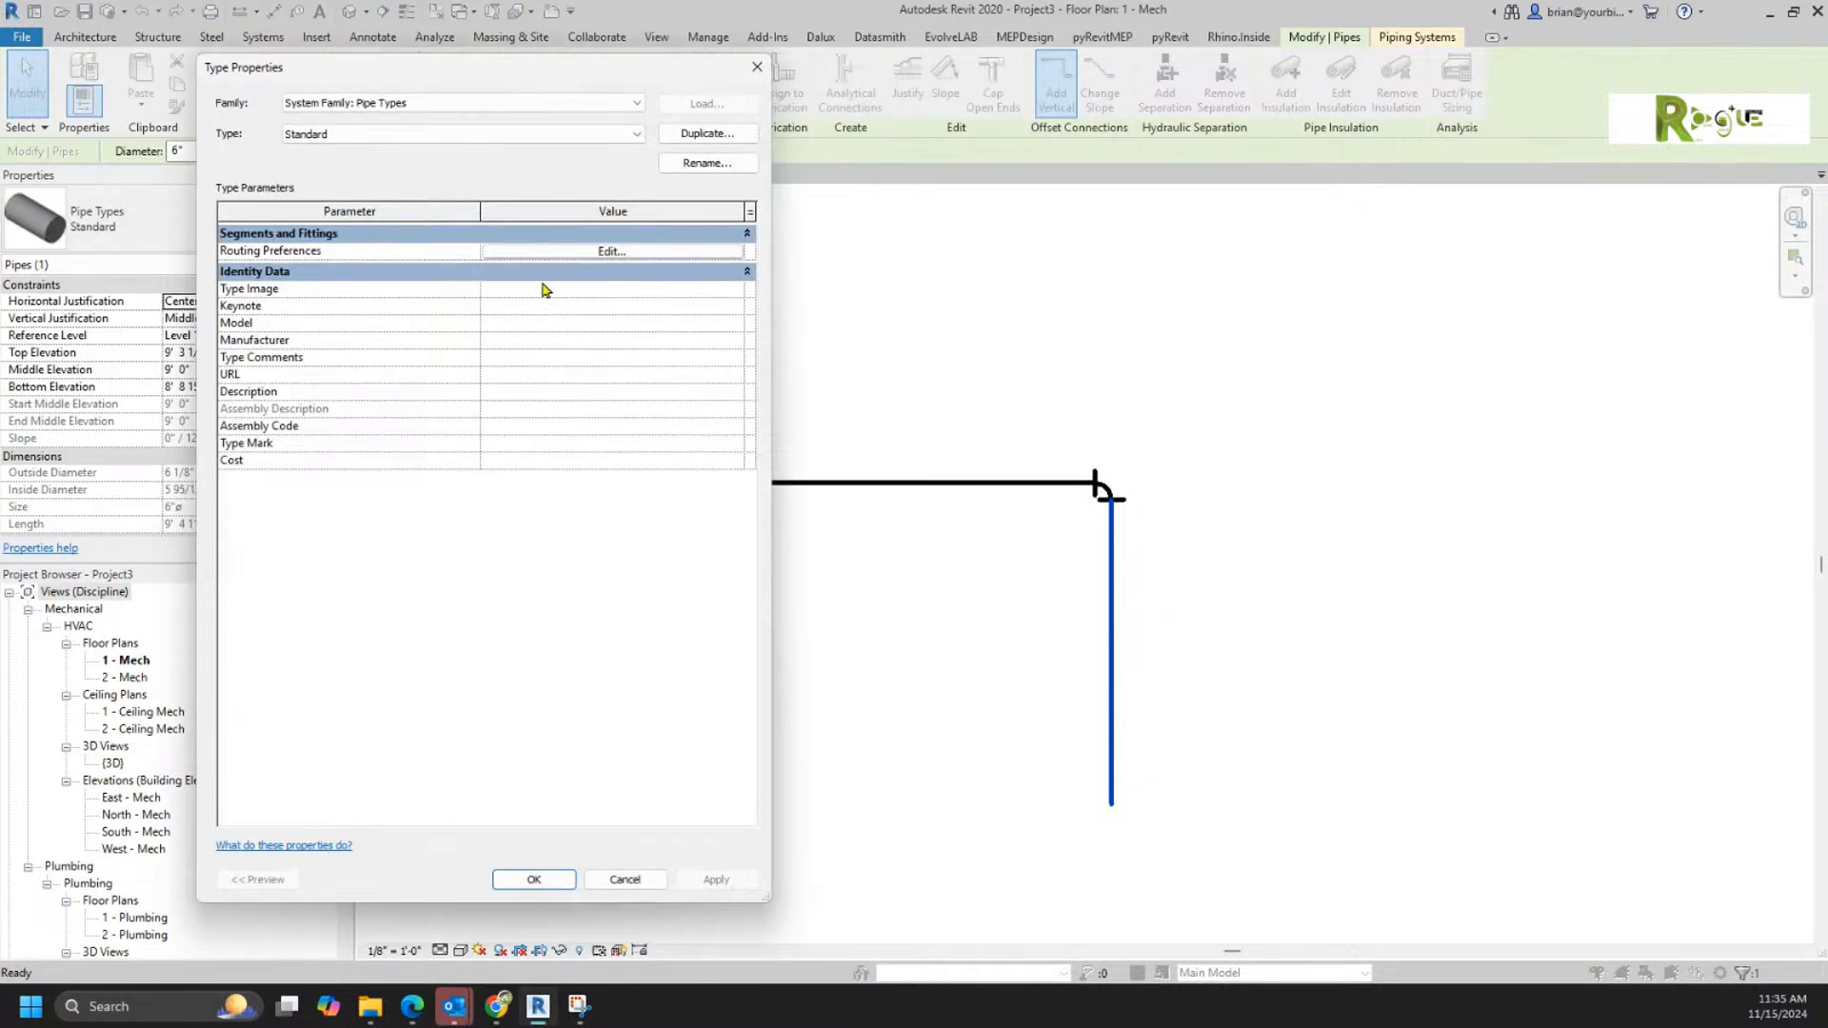
click(557, 251)
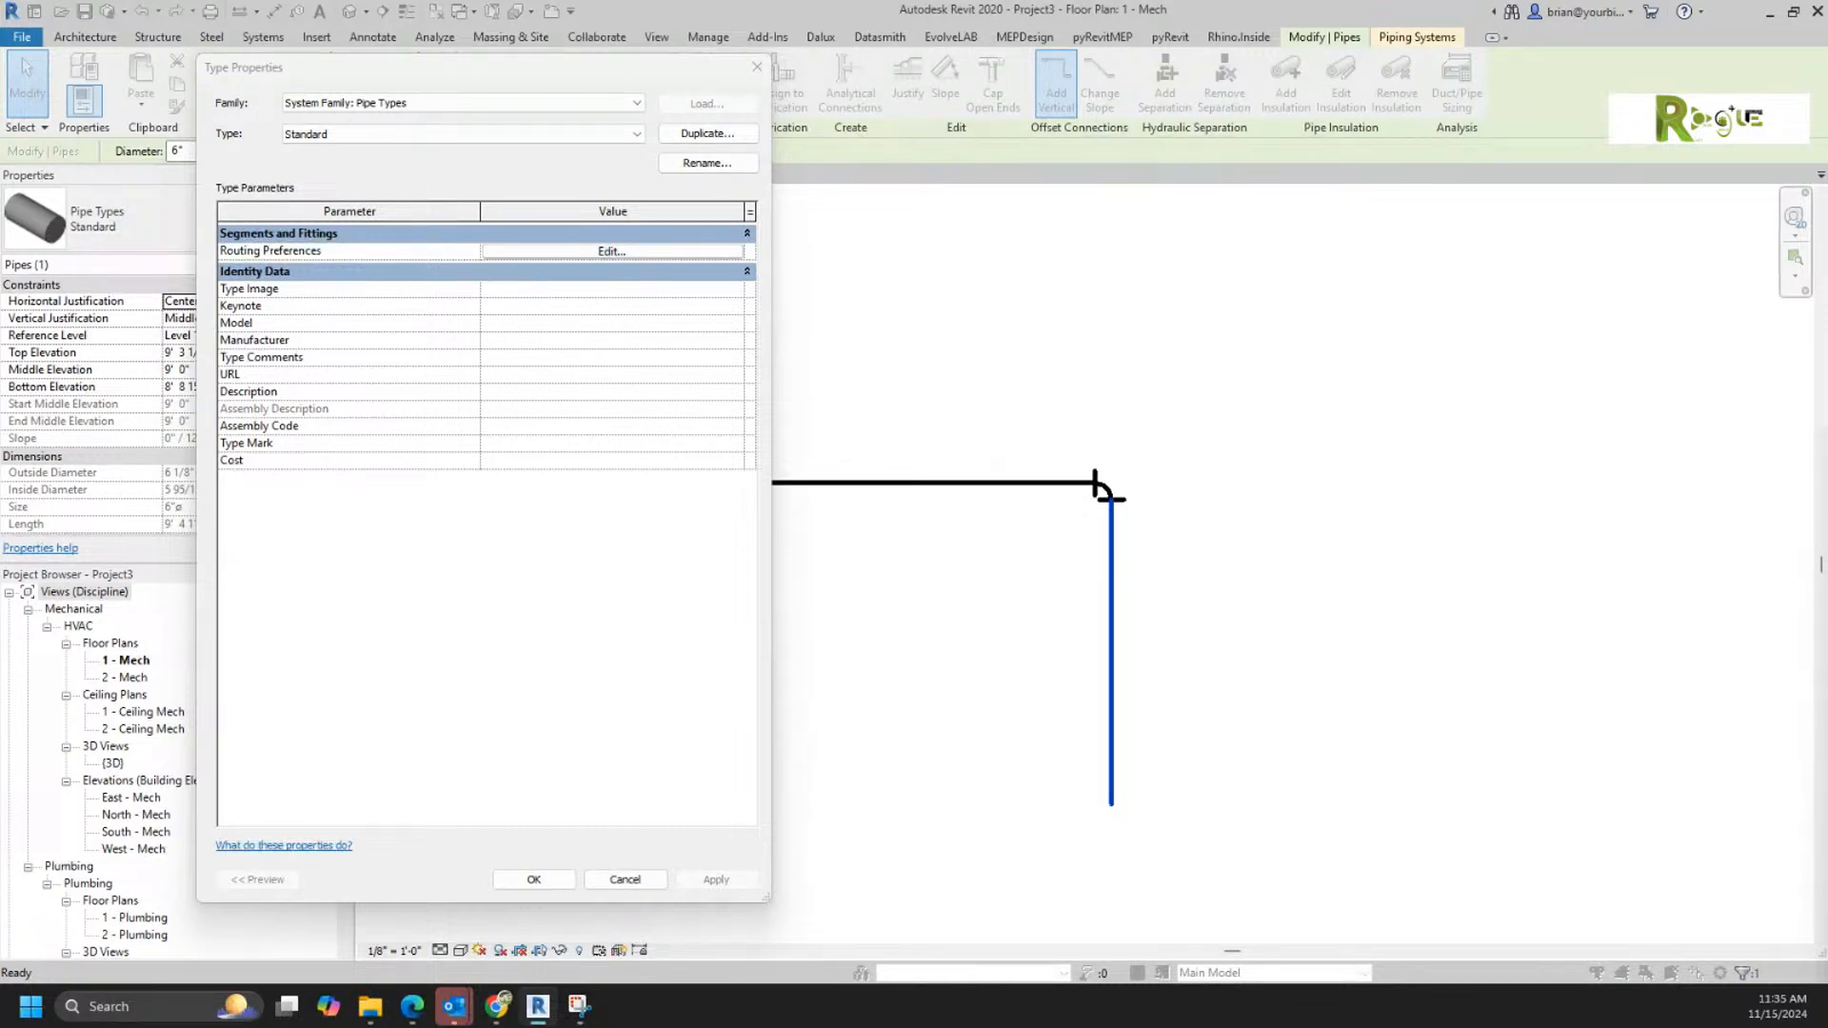
drag(1094, 380, 1207, 122)
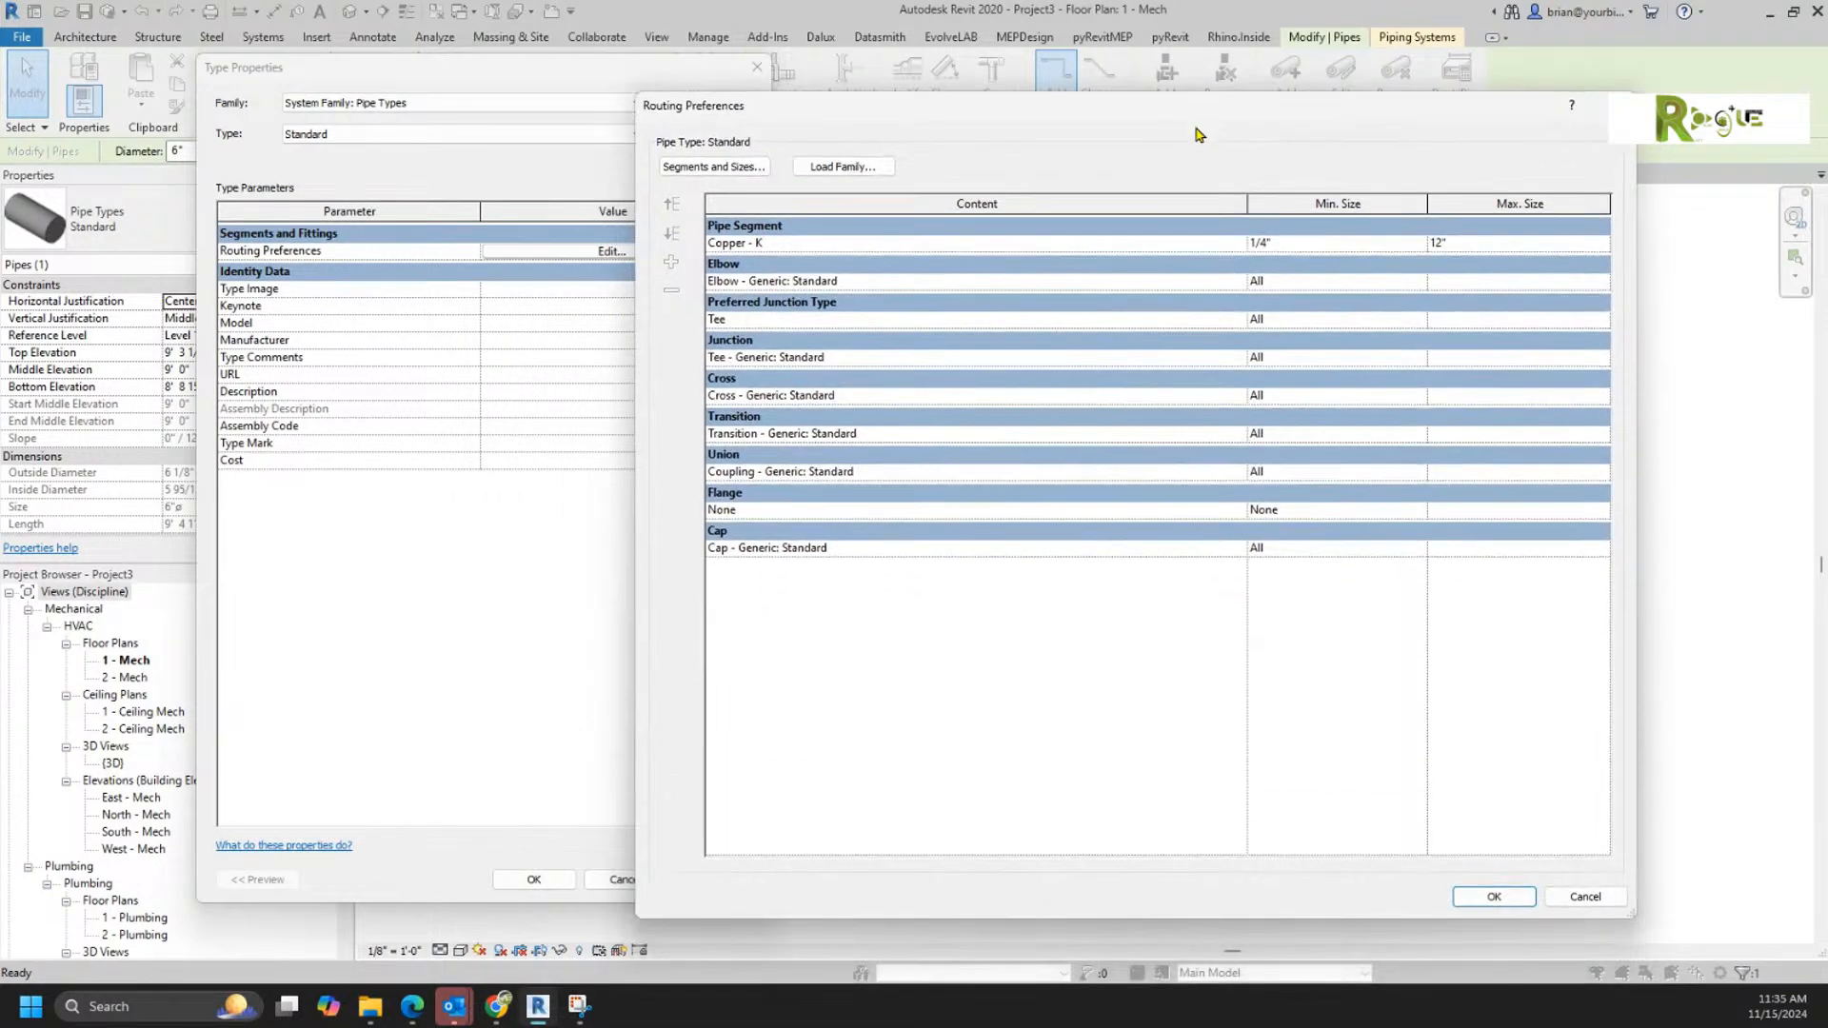
click(1218, 512)
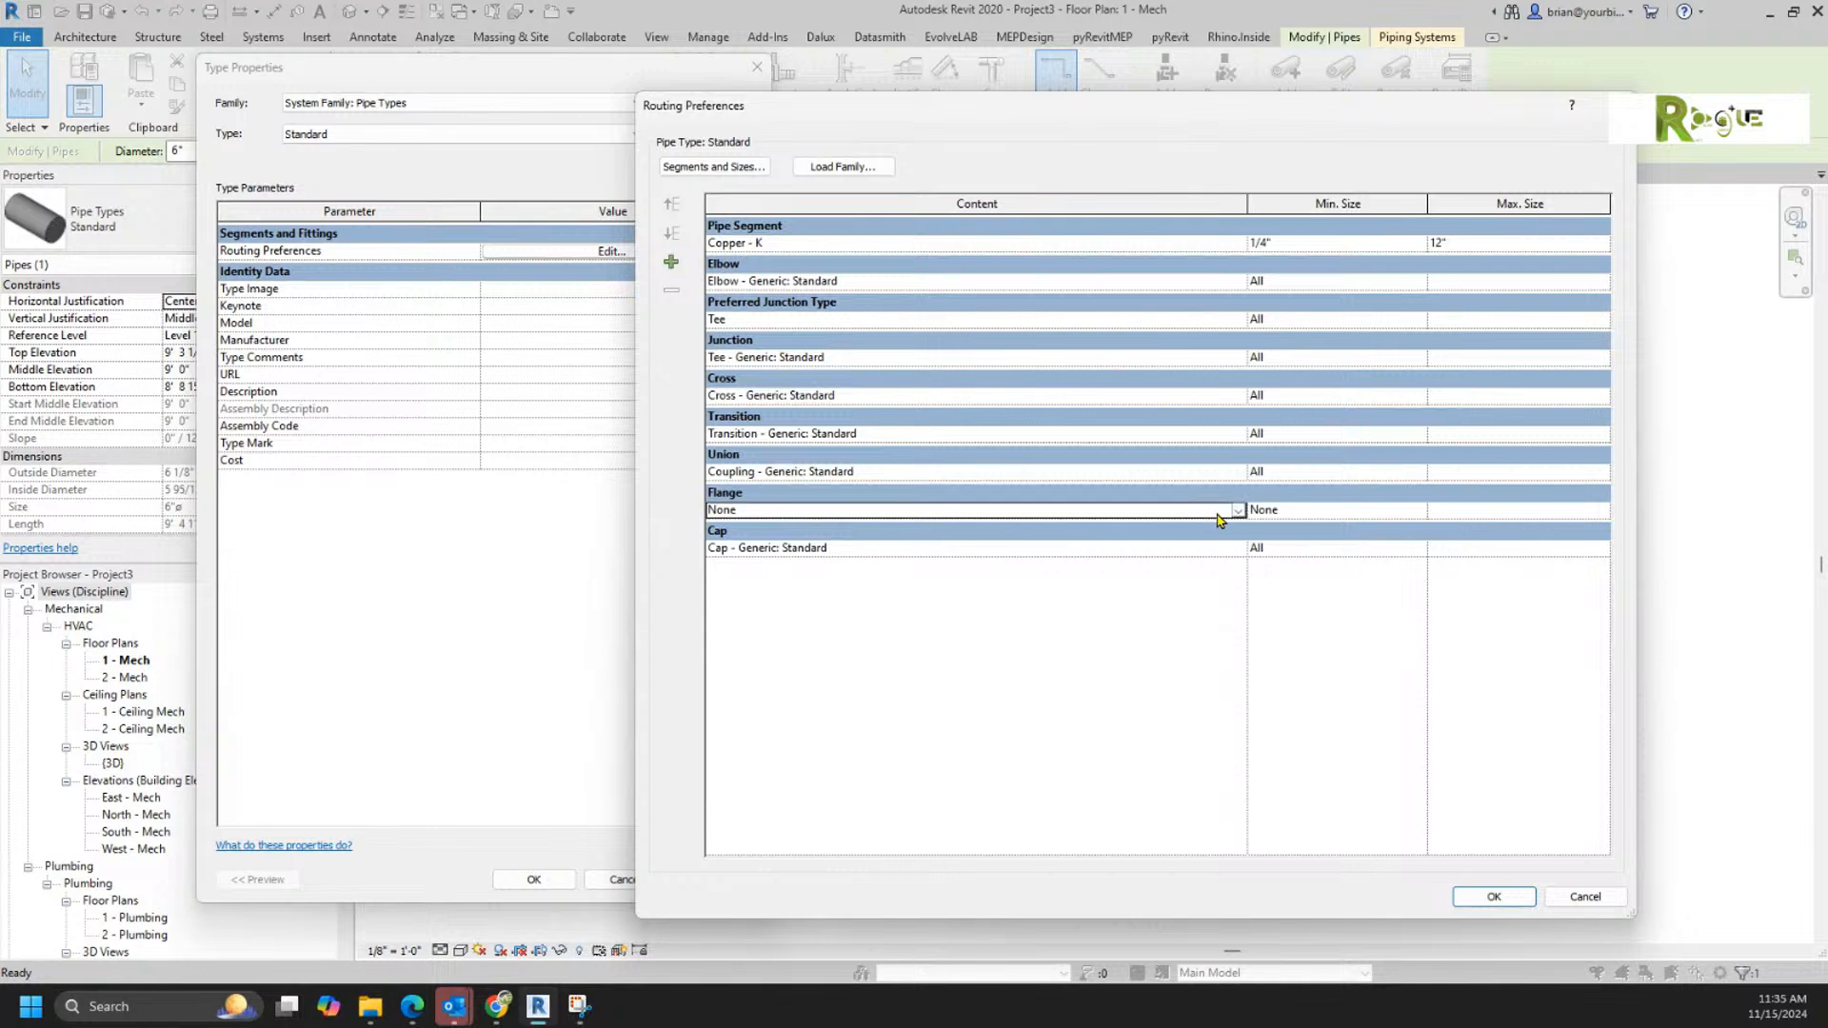
click(1237, 512)
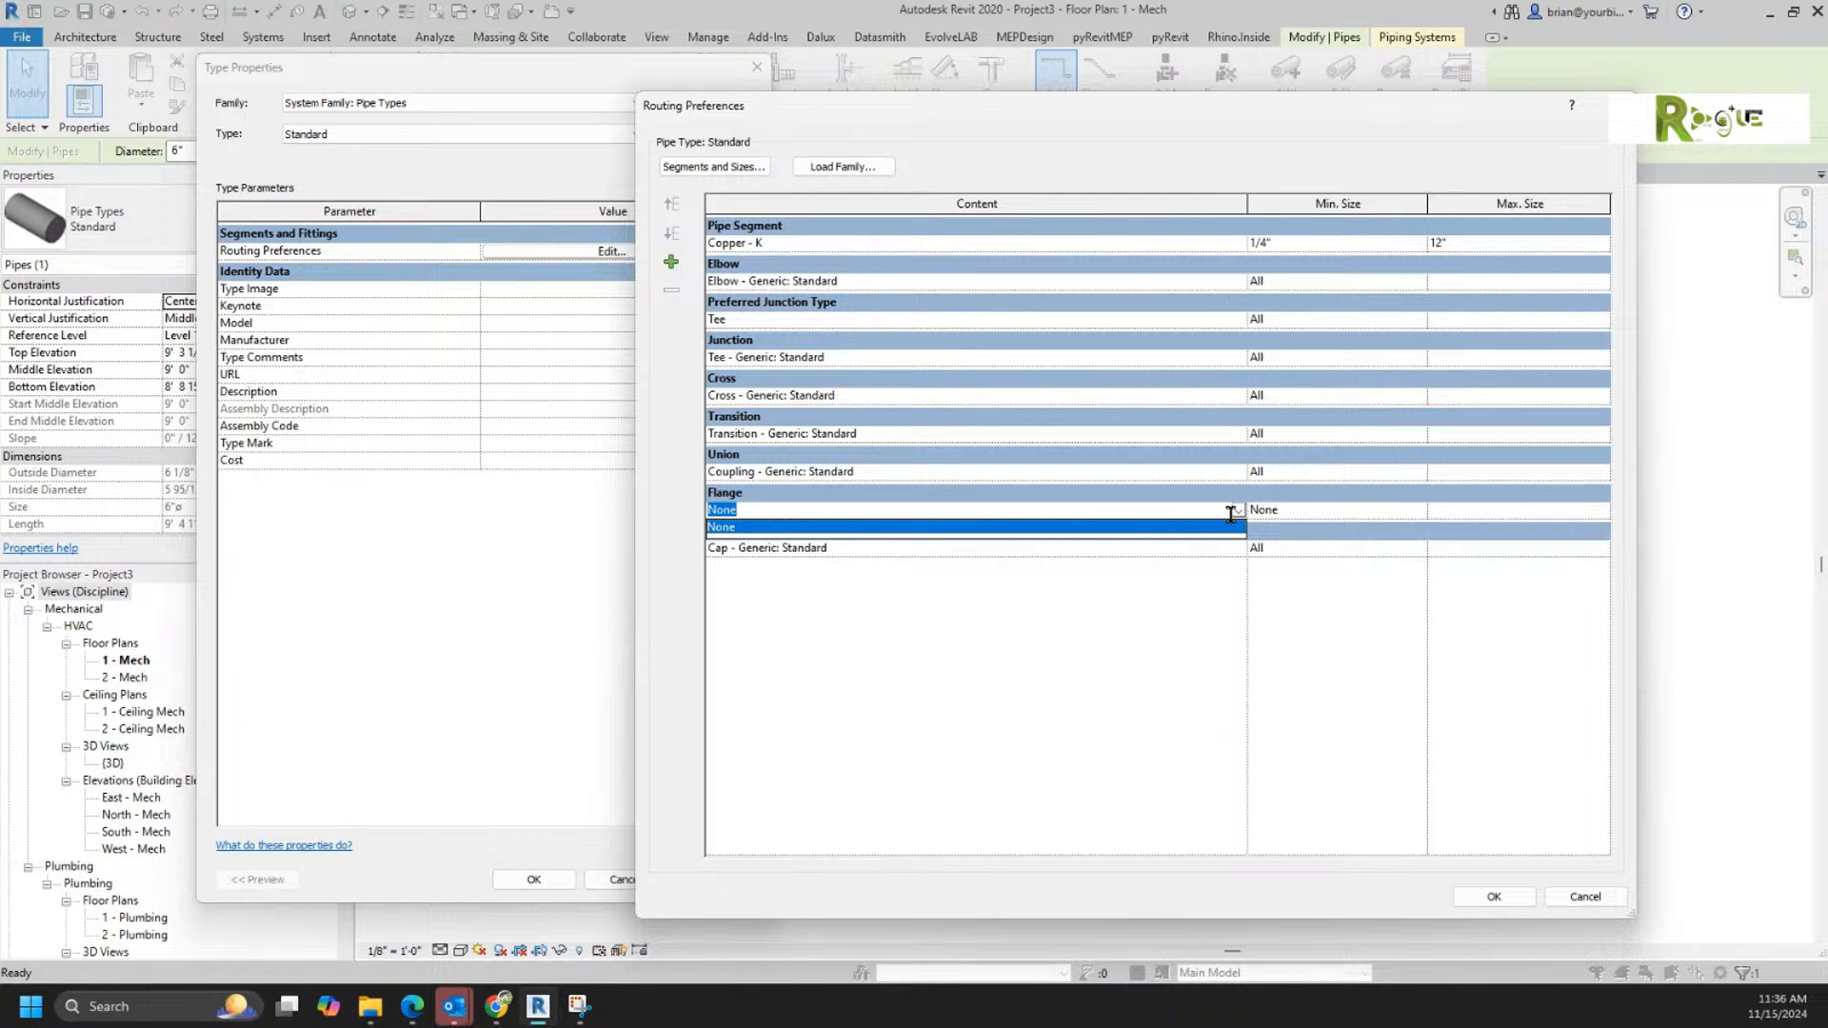
click(1578, 896)
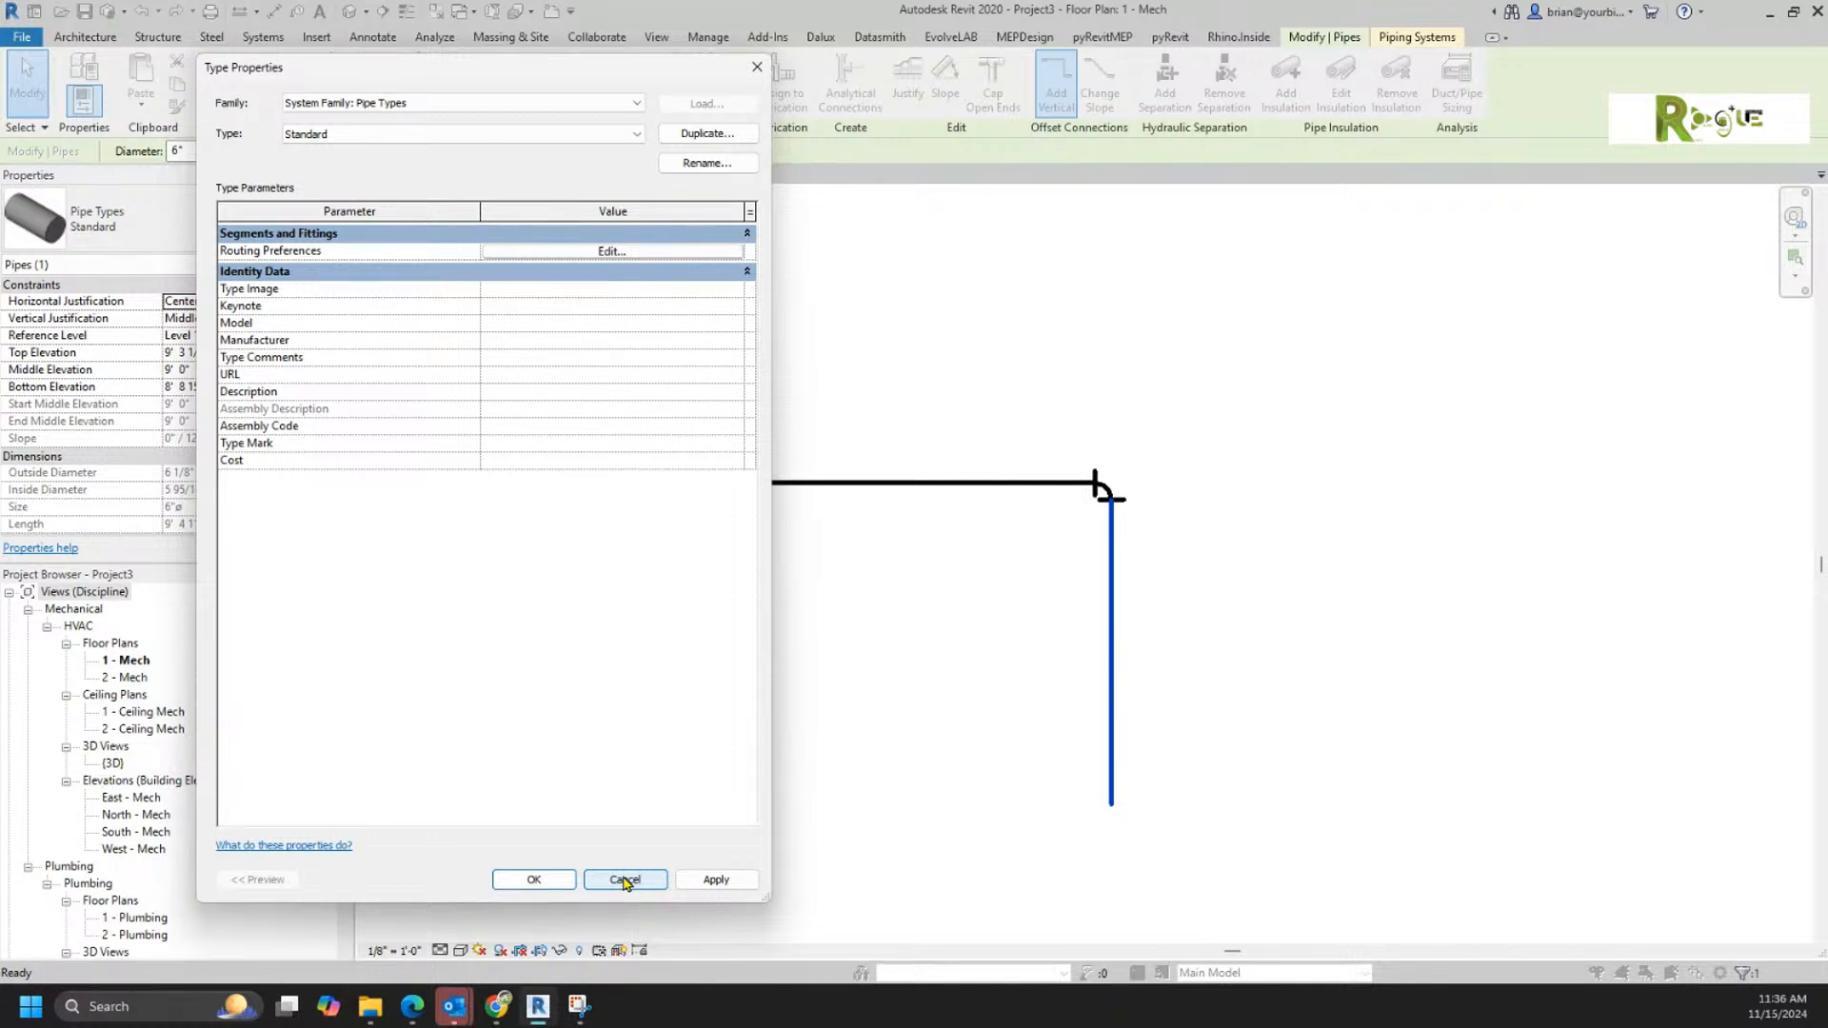
click(625, 879)
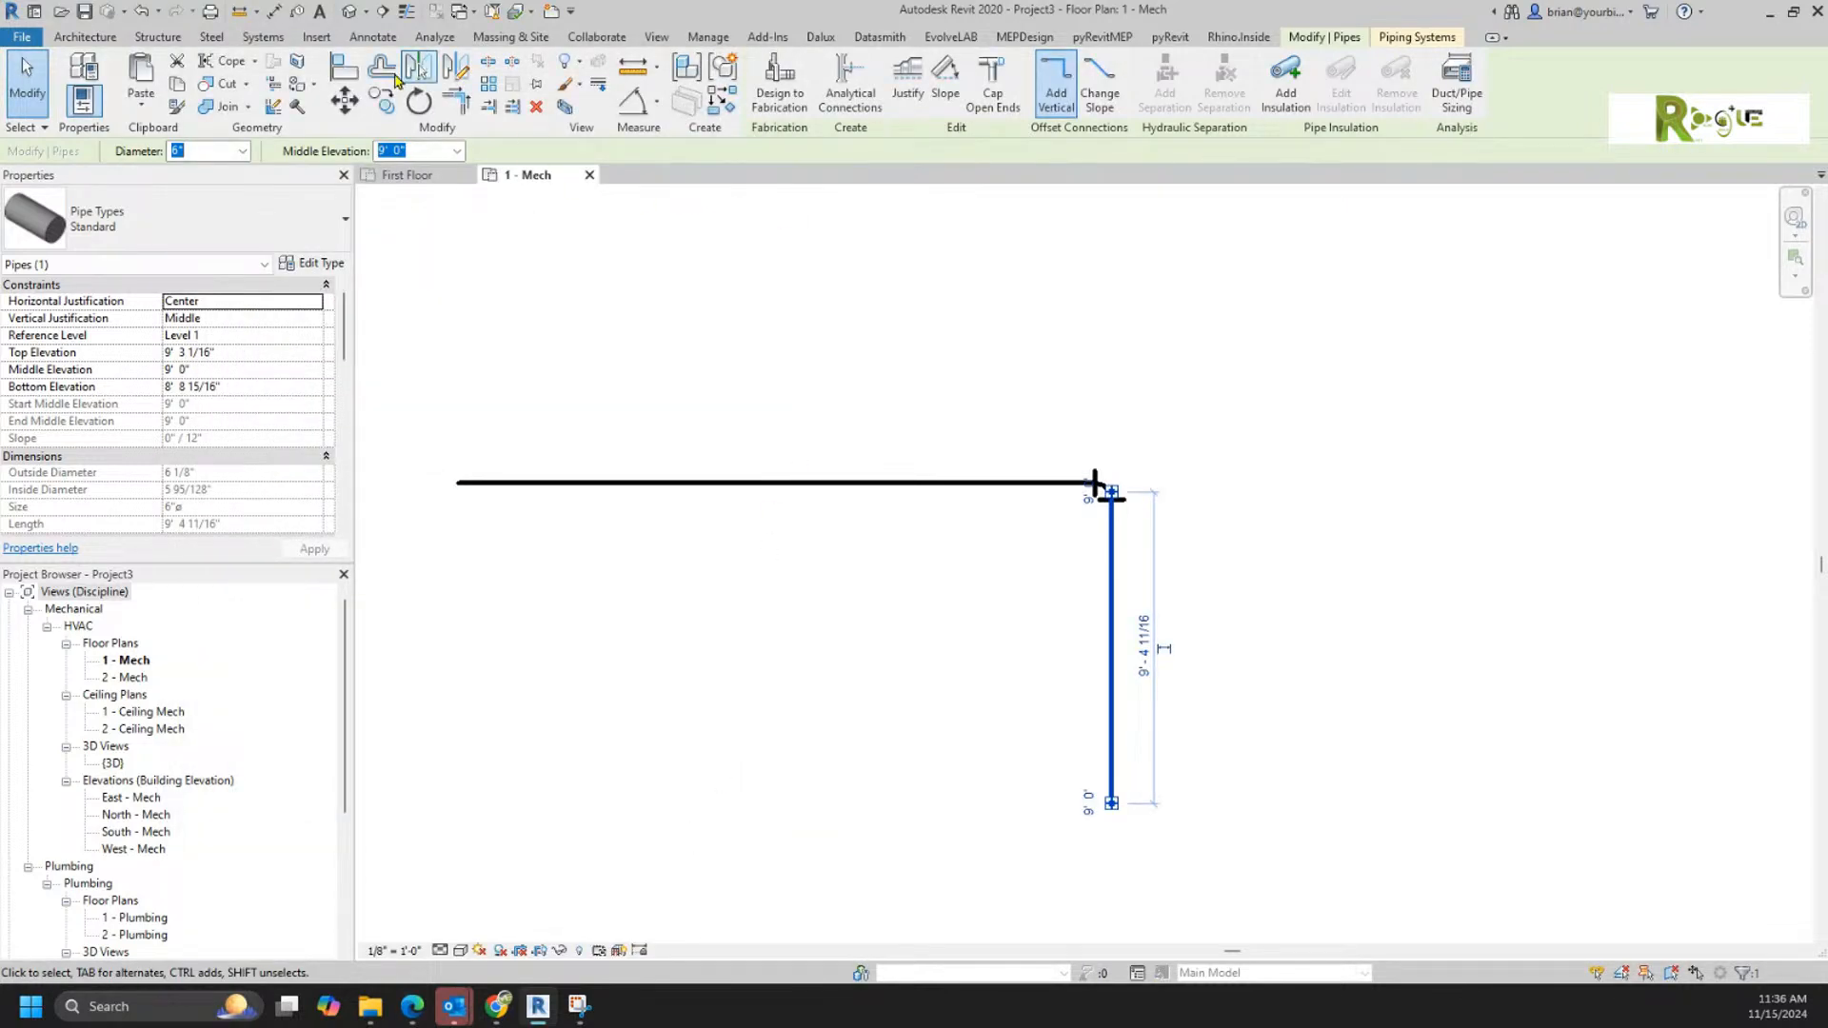
Step: Examine the Pipe Settings categories in Mechanical Settings, from Angles and Conversion through Segments and Sizes, Fluids, Slopes and Calculation, for a flange option
click(263, 36)
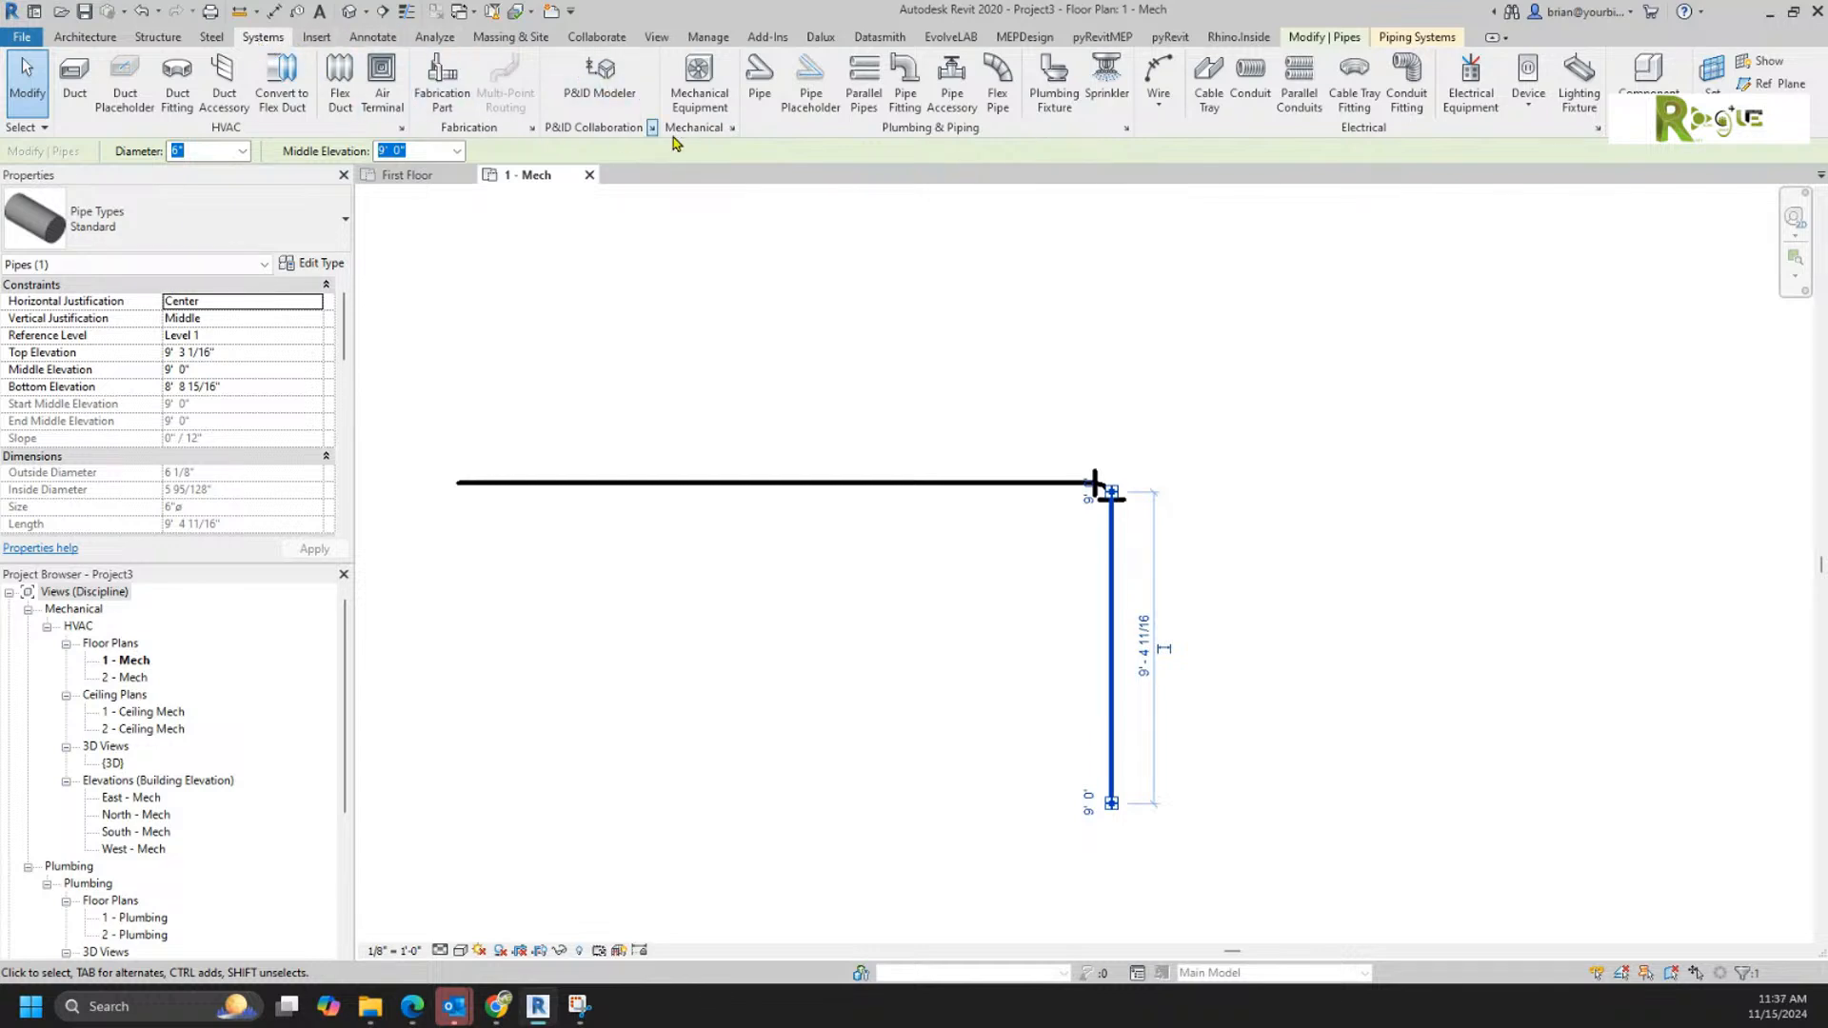
click(1127, 127)
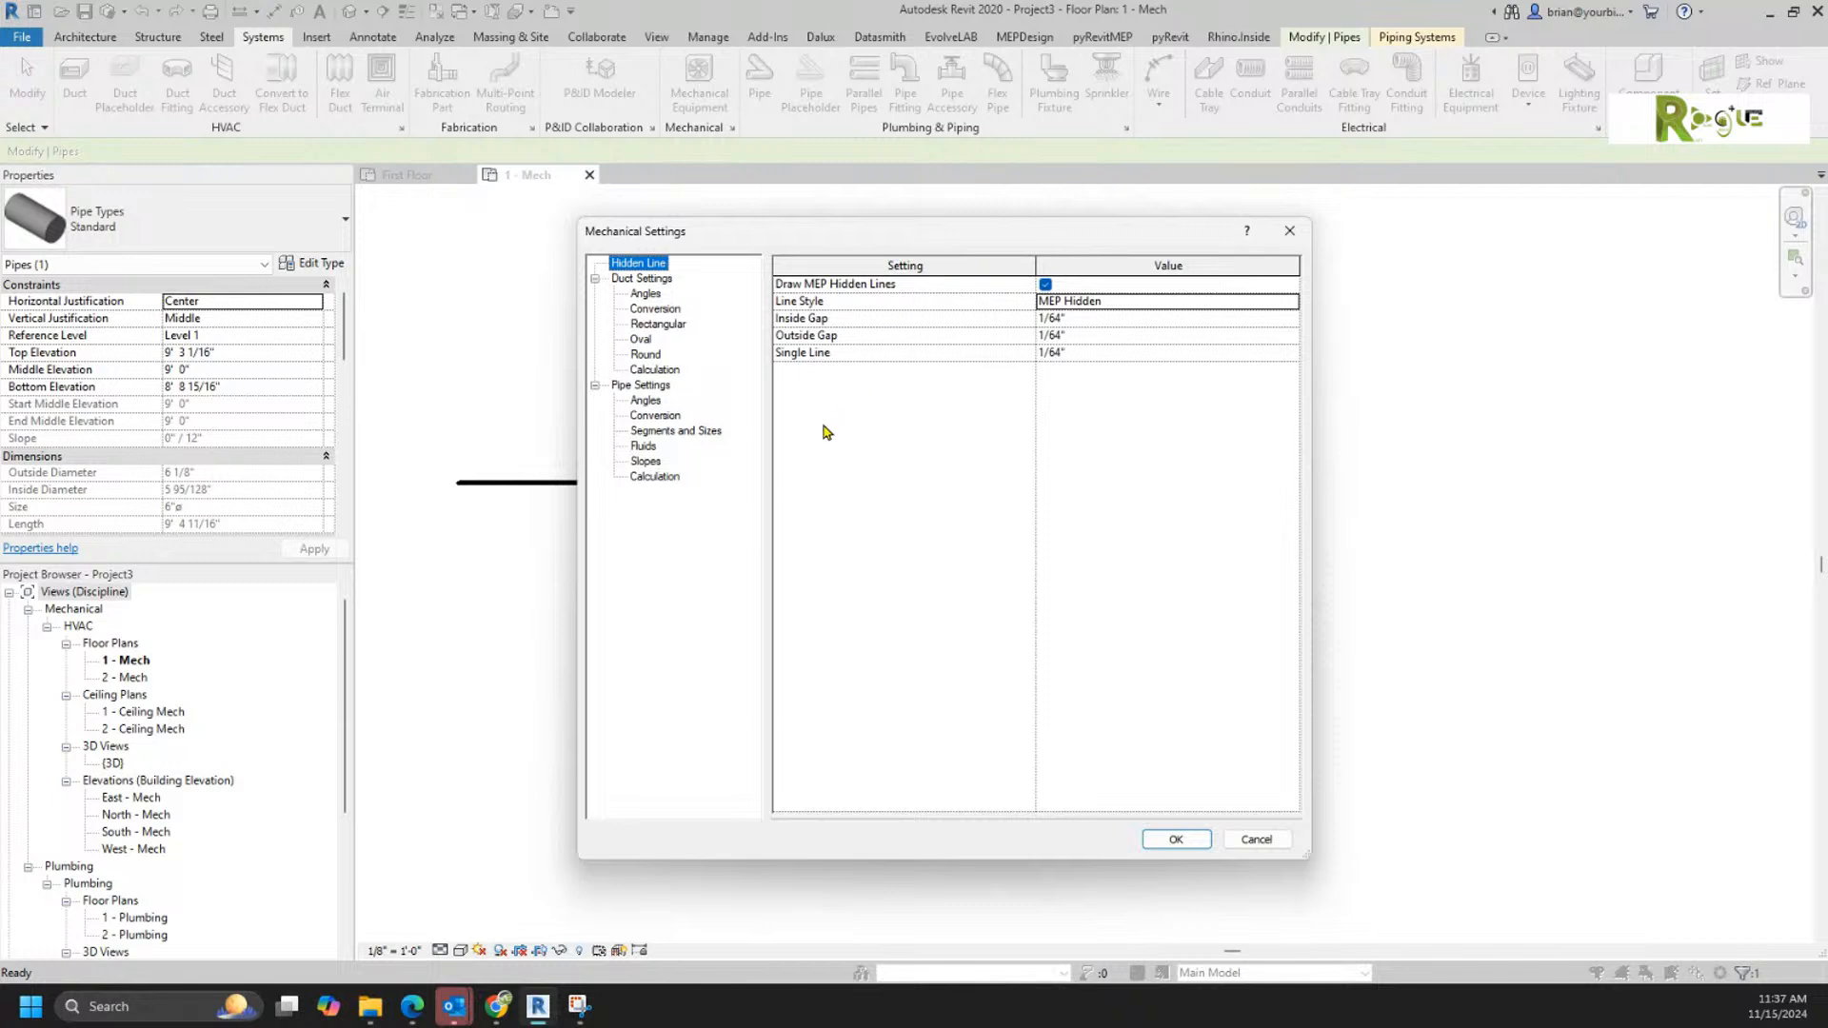
click(655, 389)
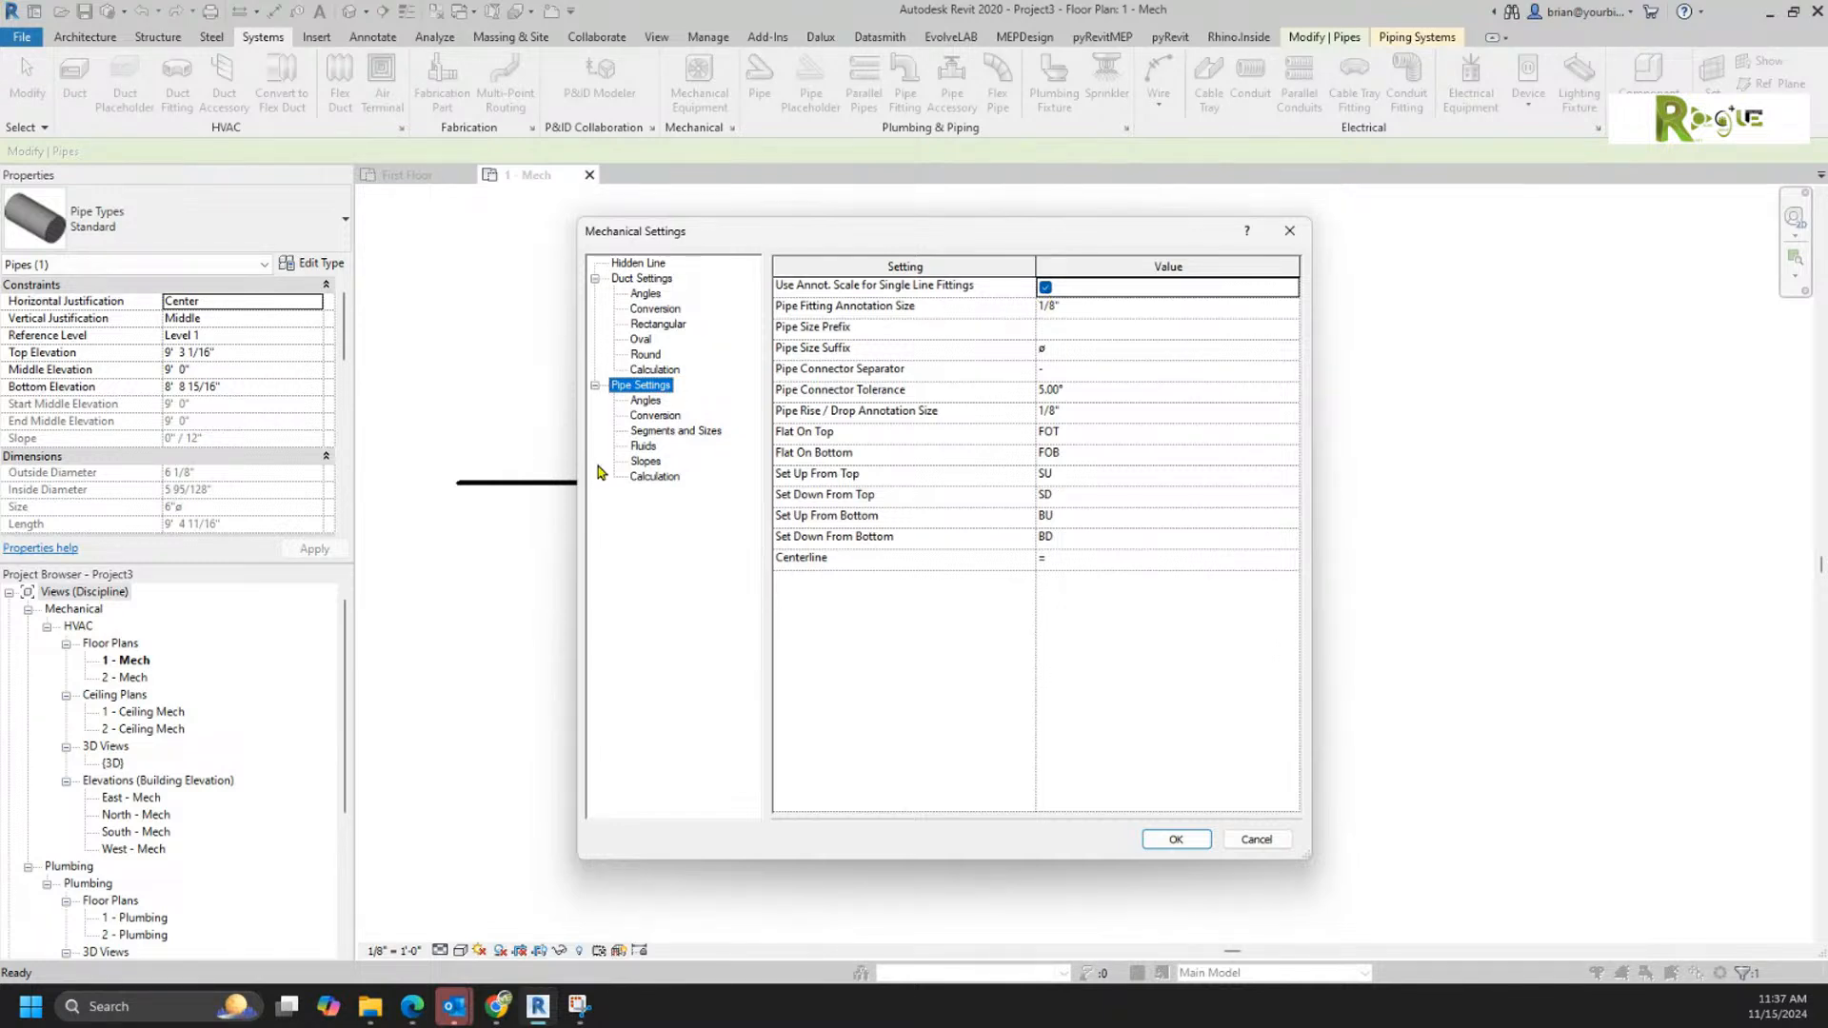
click(647, 403)
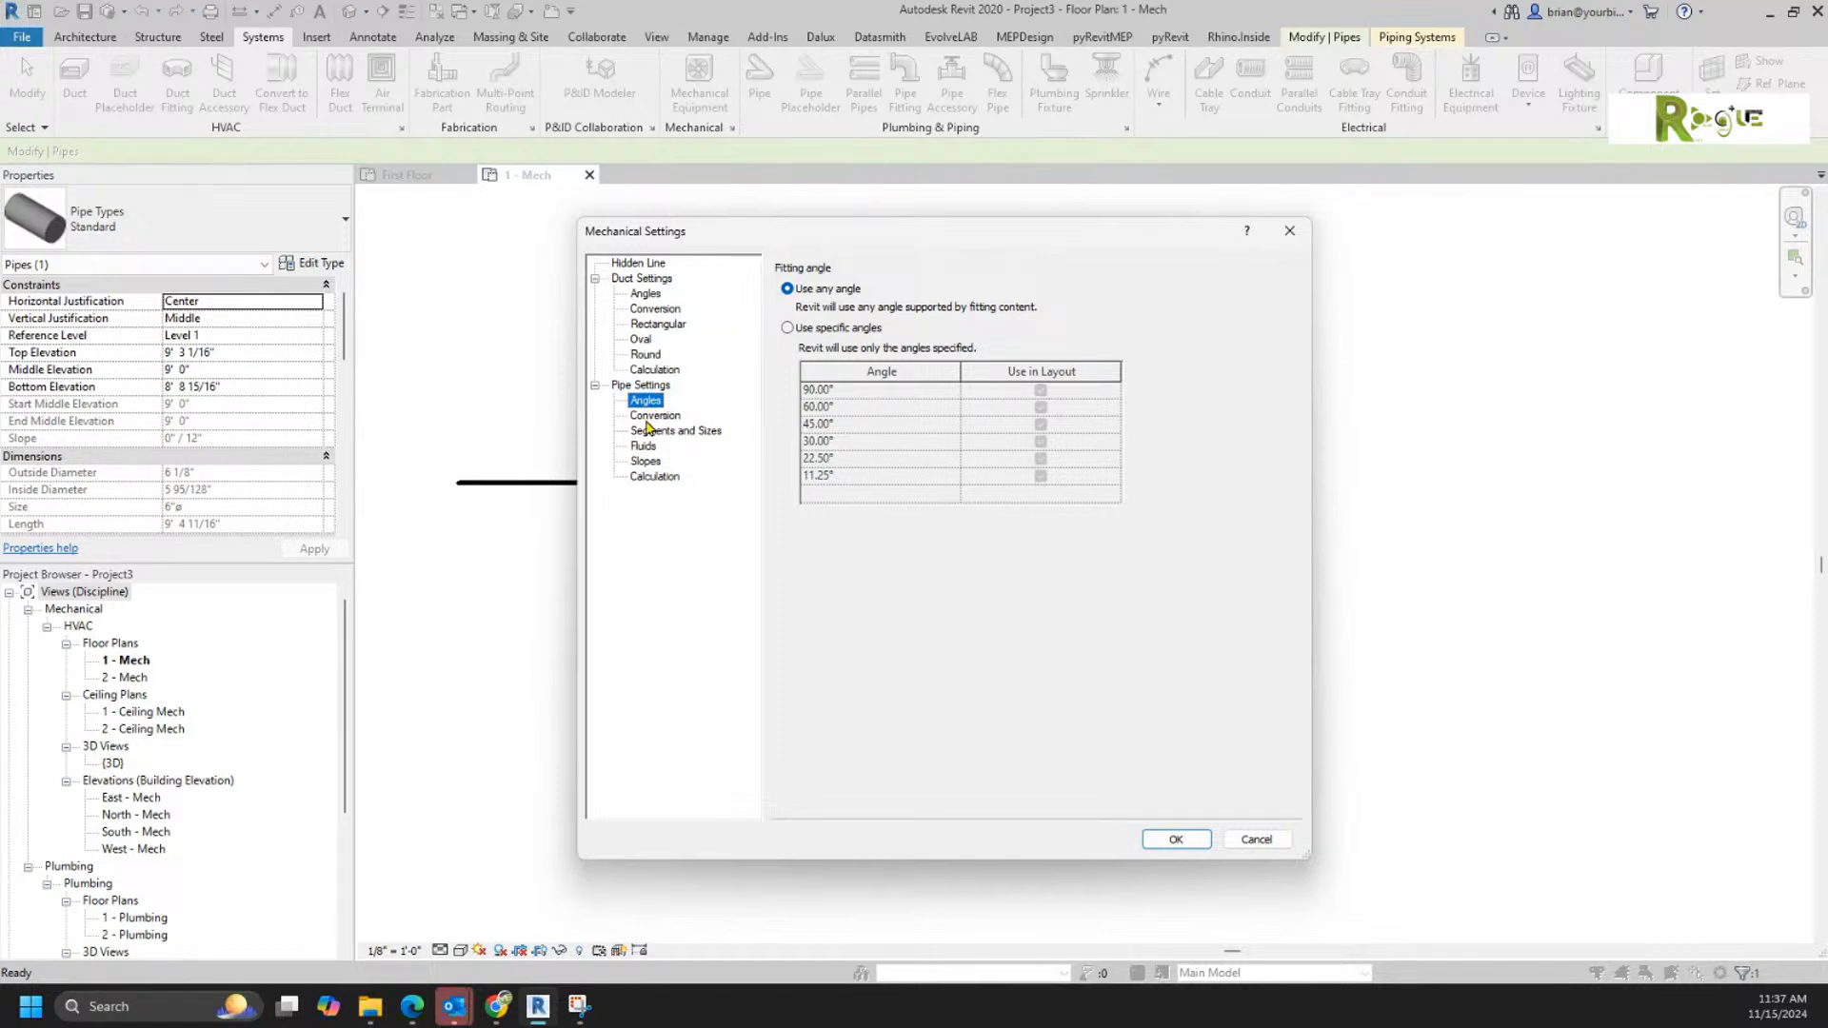
click(651, 416)
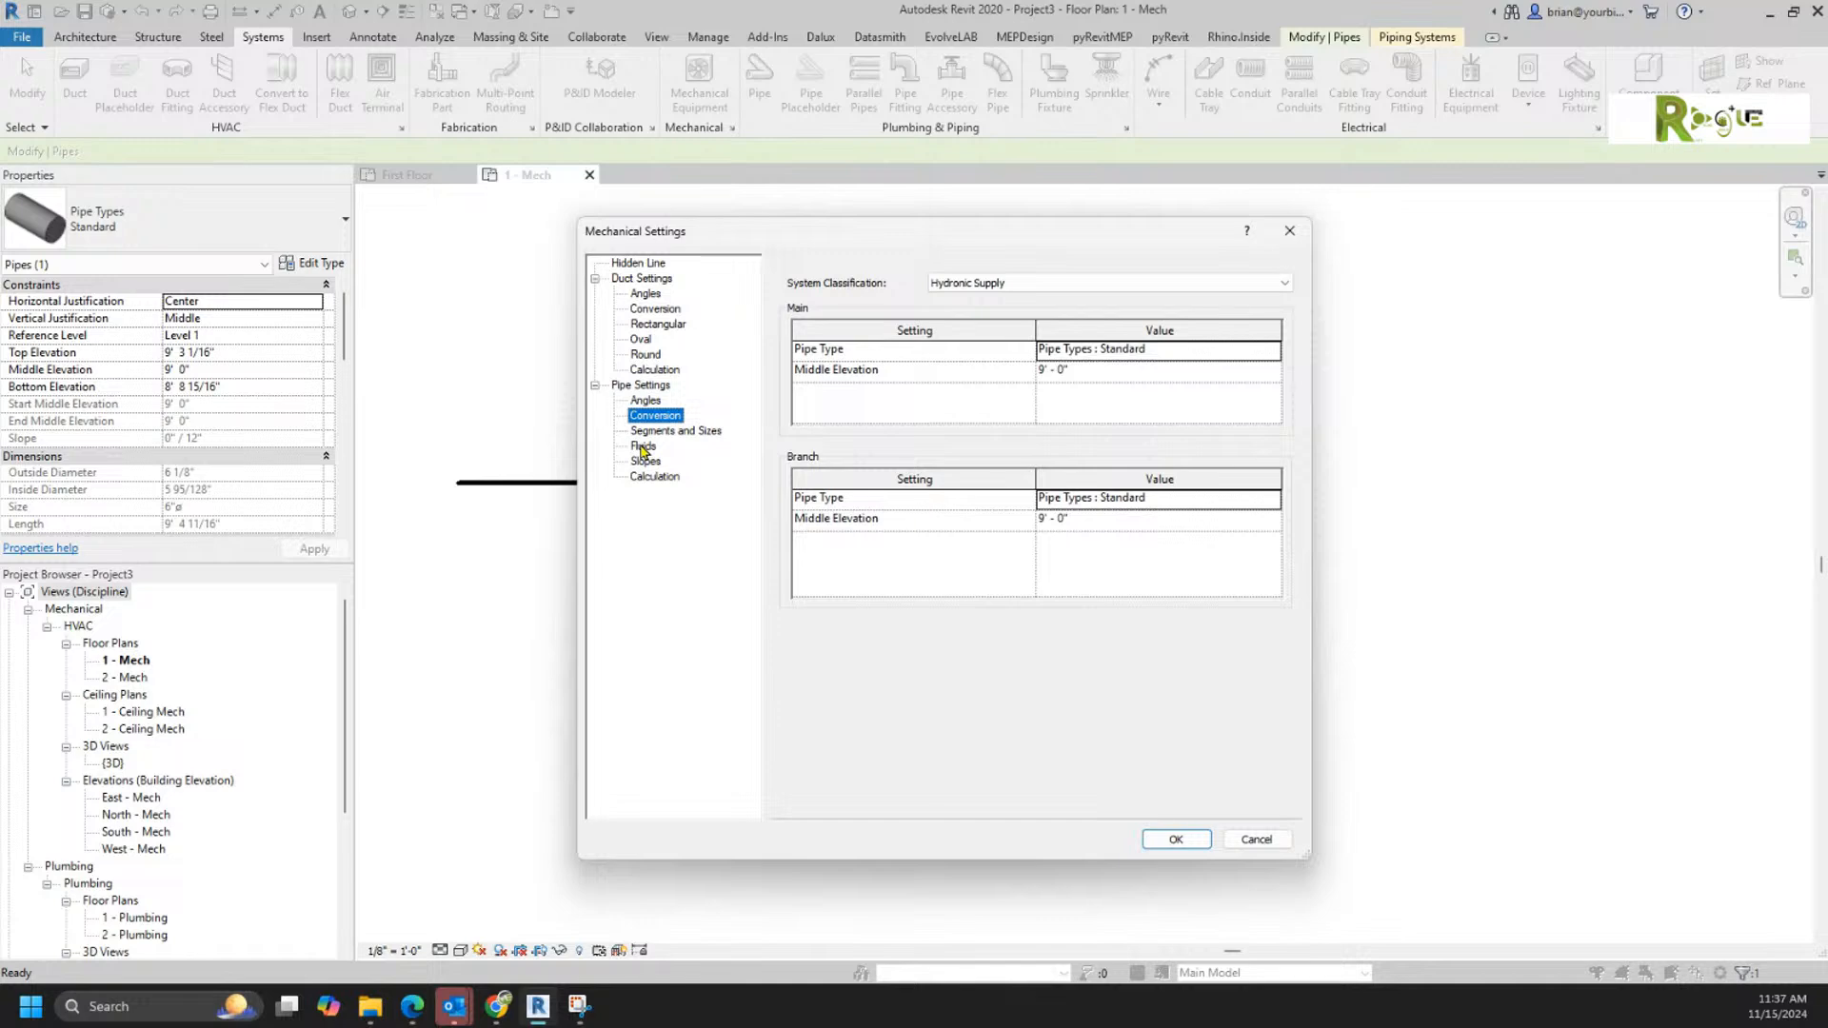
click(643, 447)
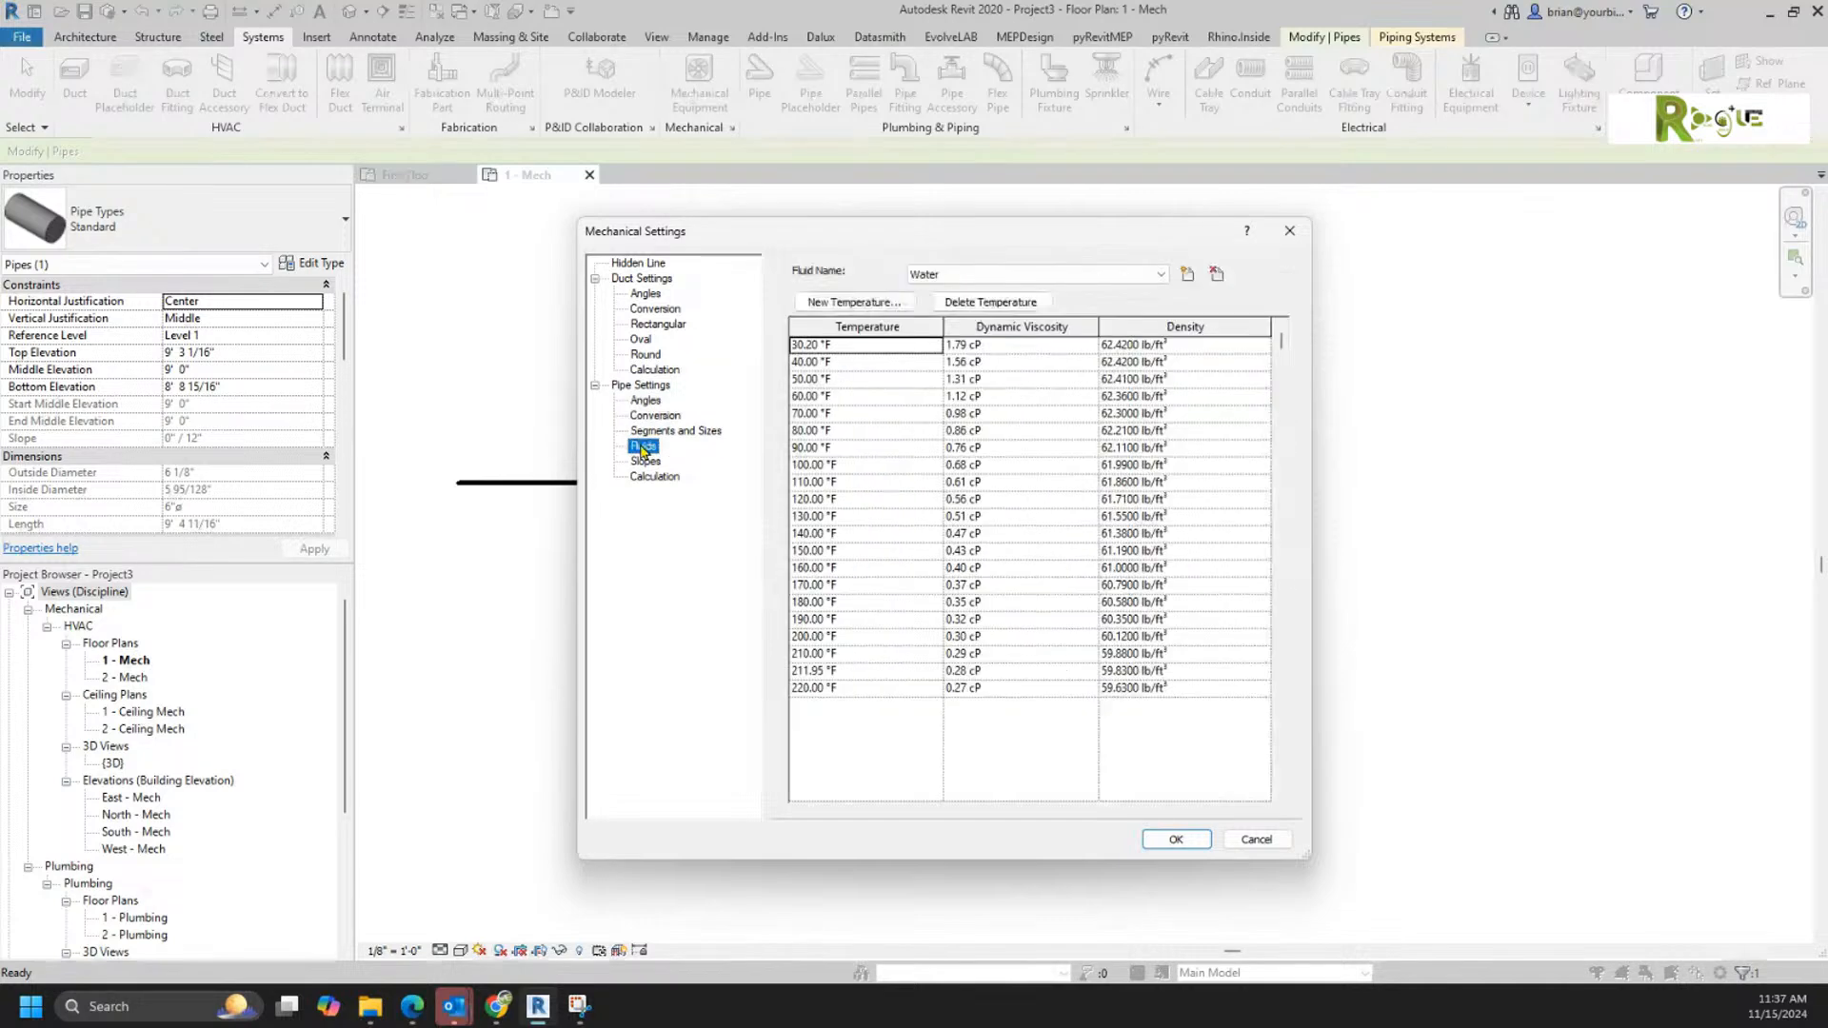
click(640, 433)
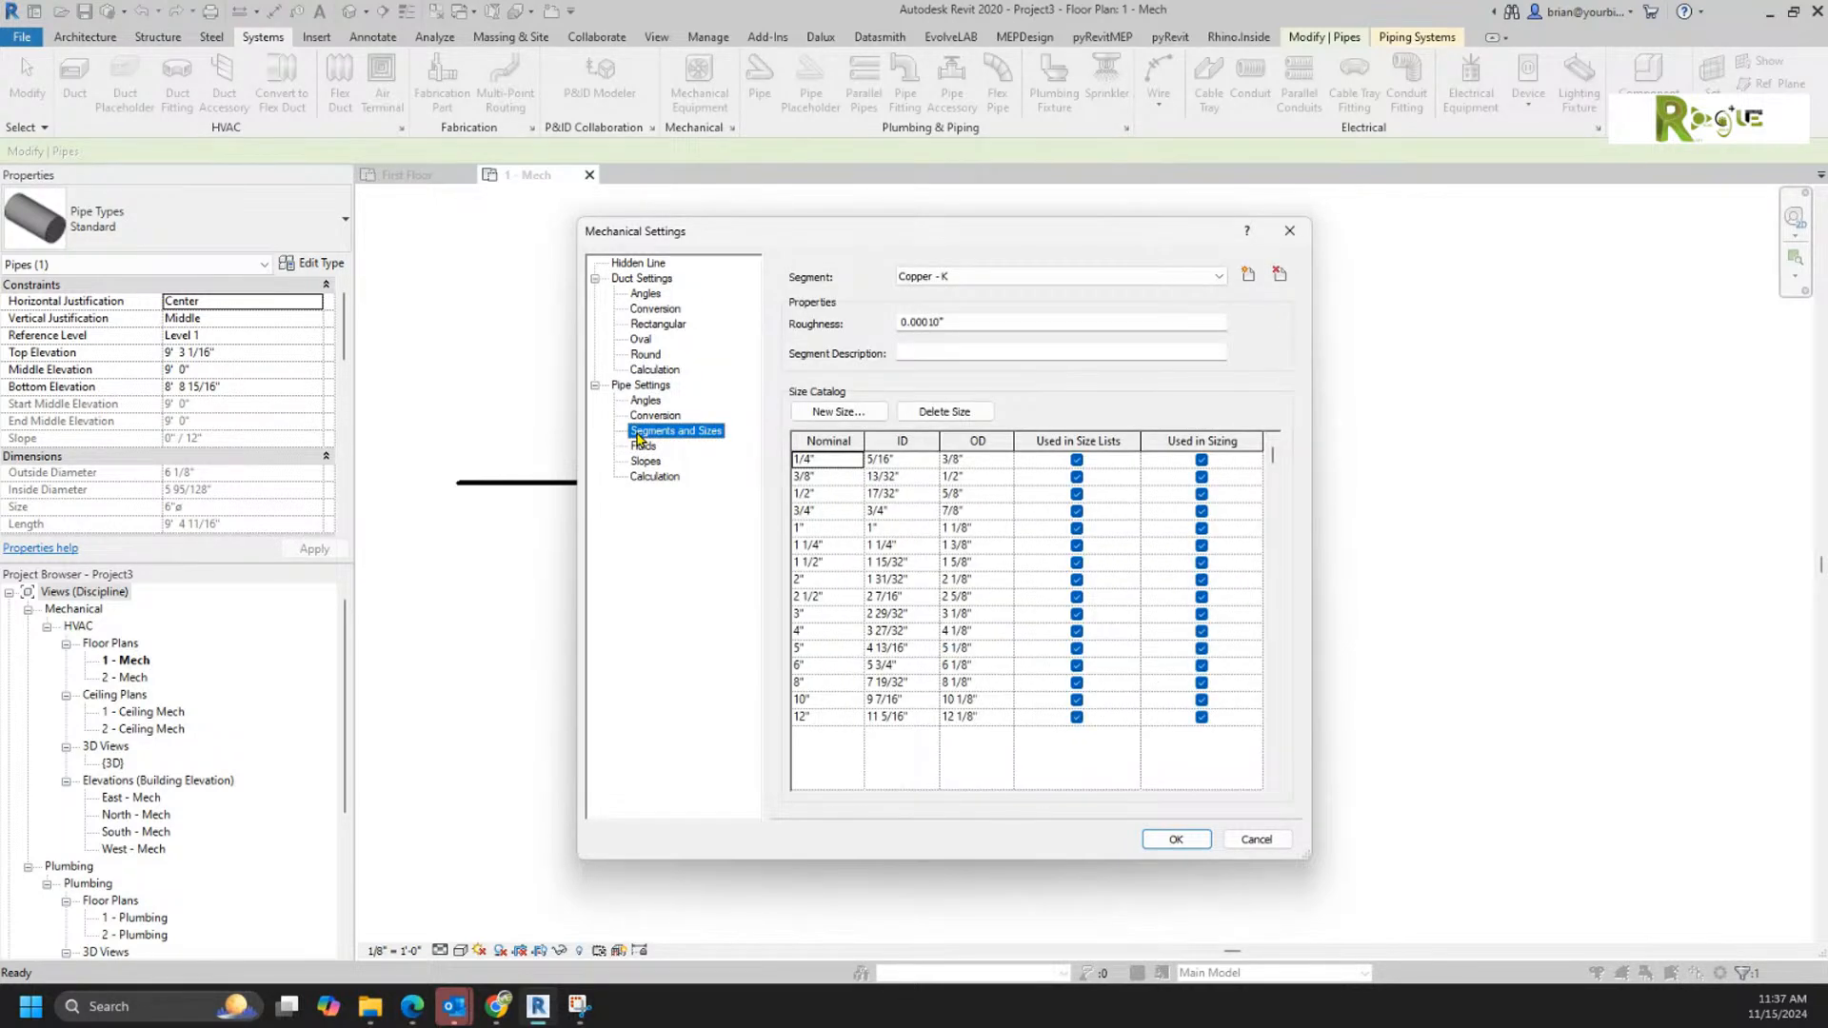
click(643, 446)
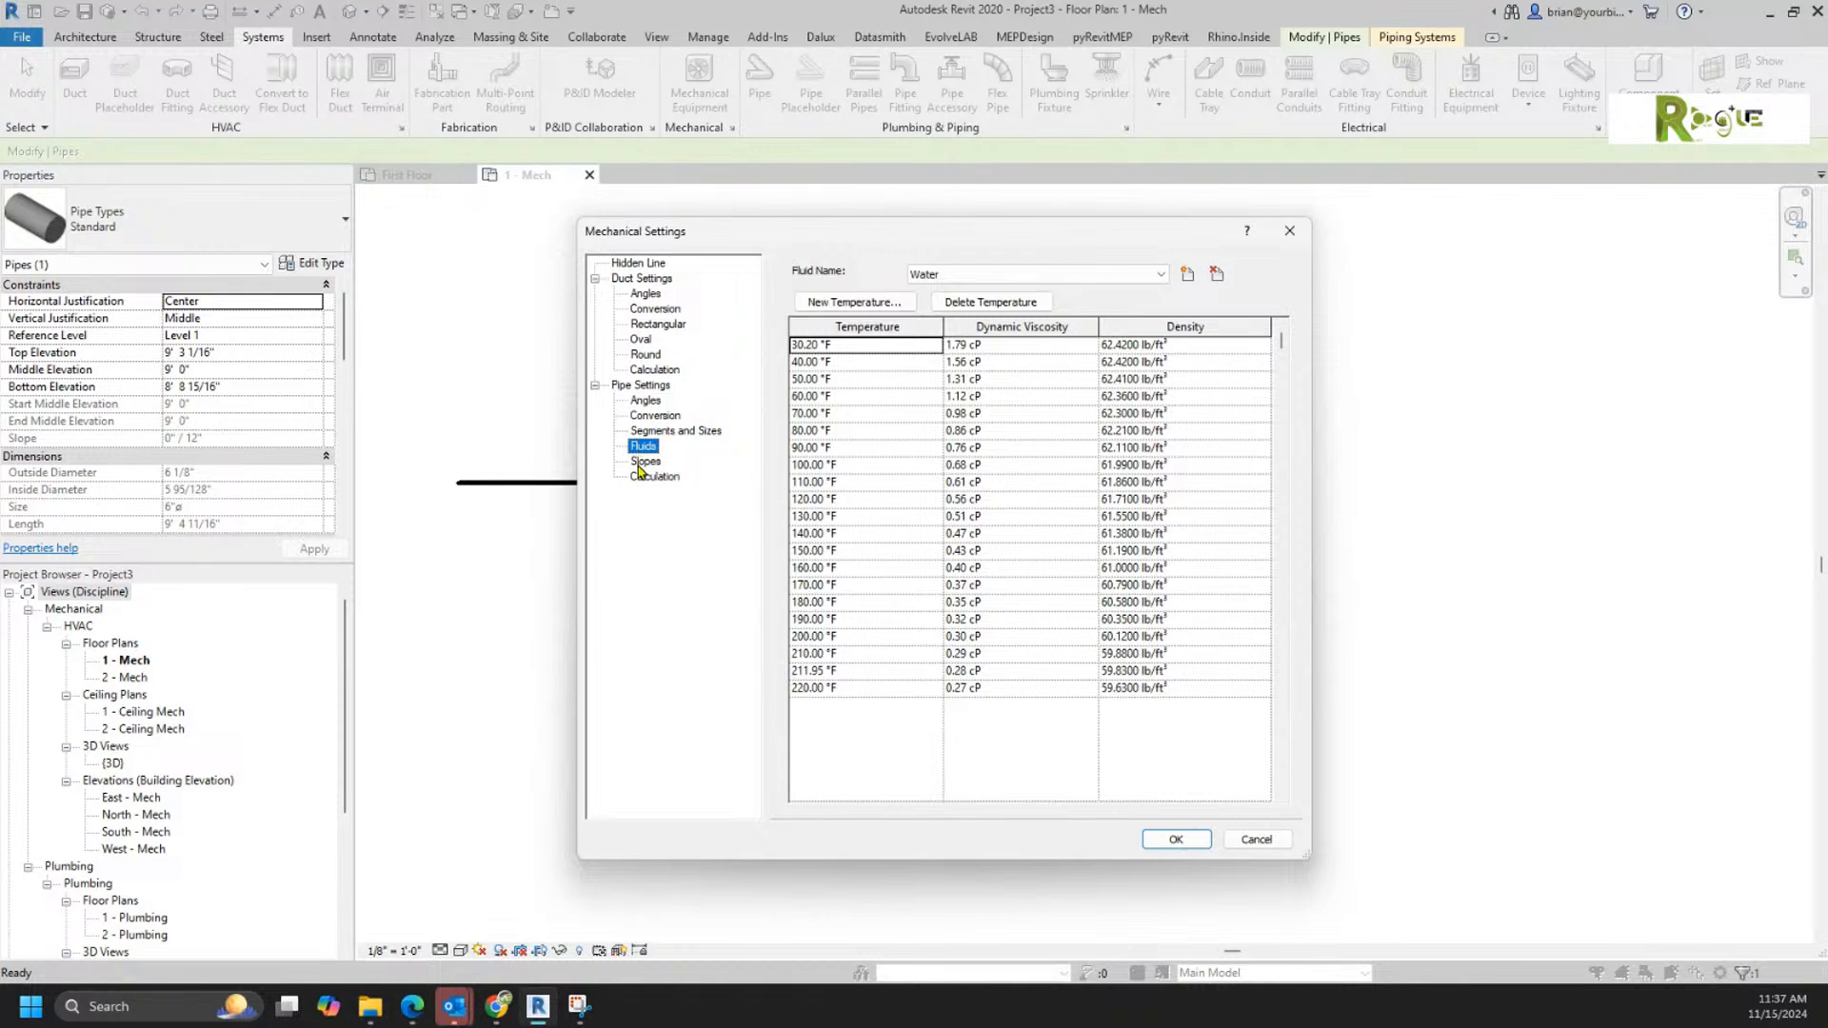
click(645, 462)
click(642, 484)
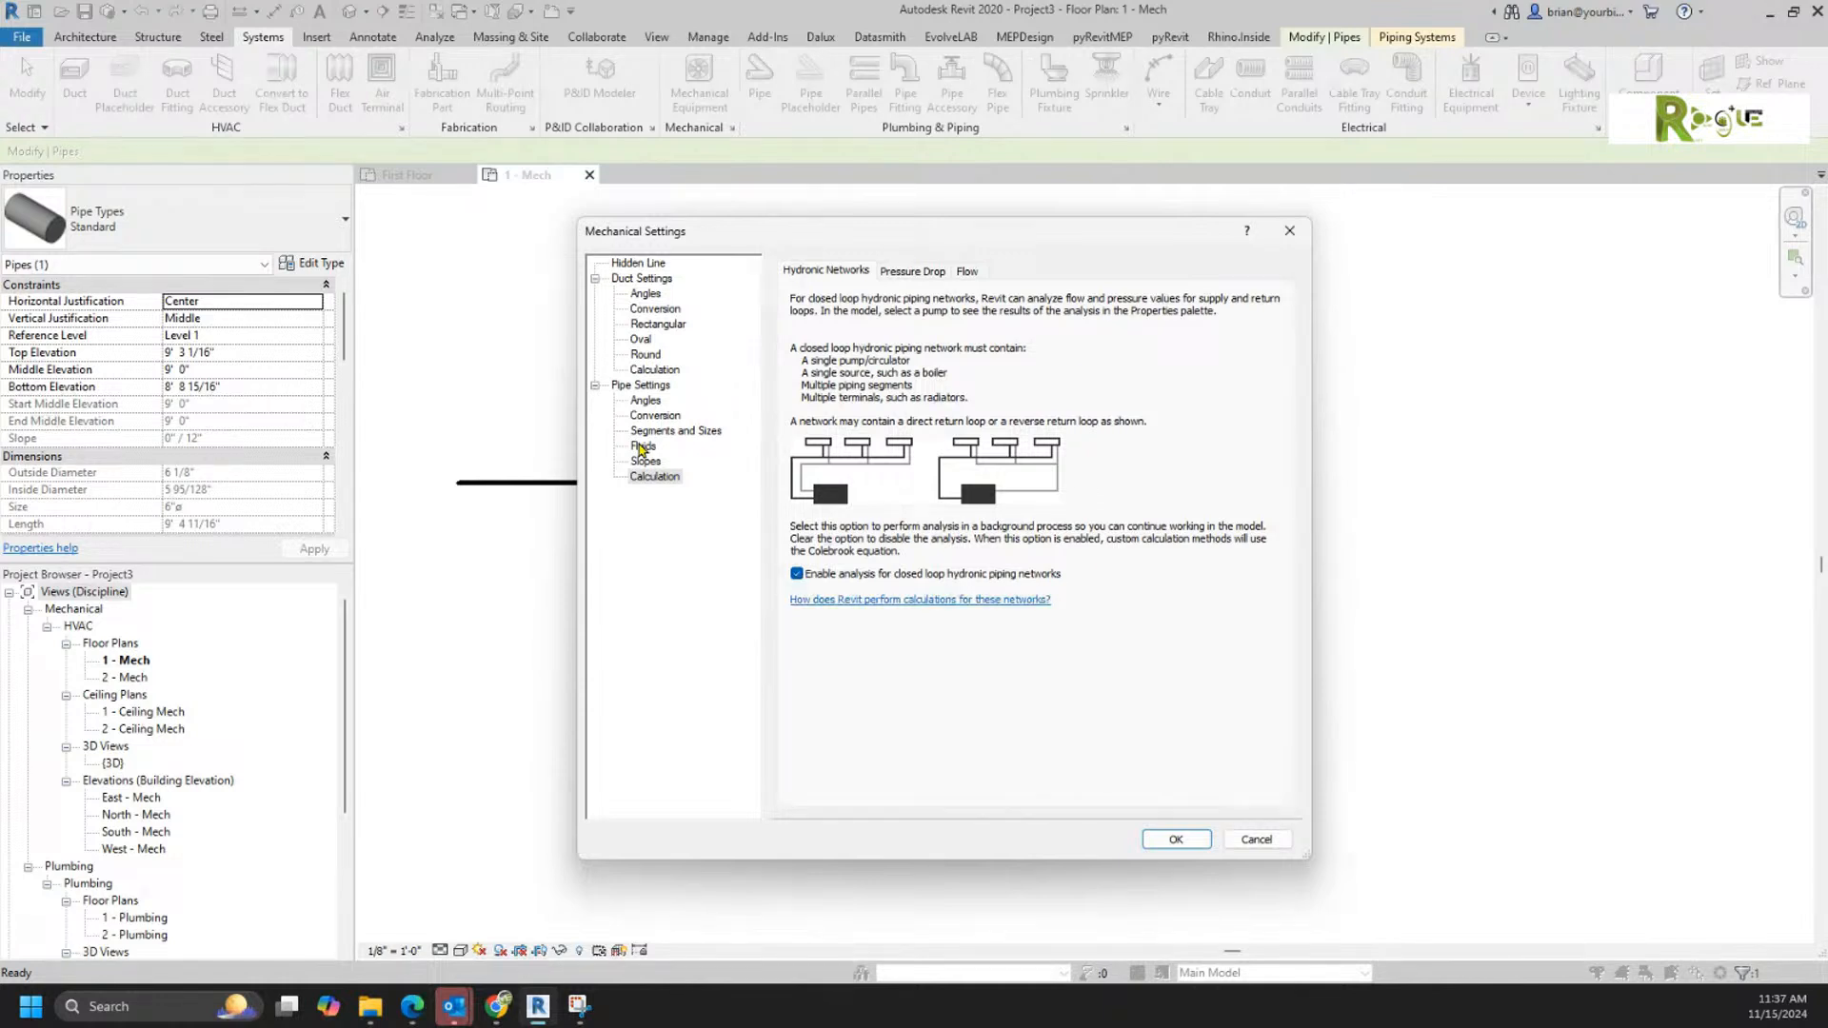
Step: Recheck the general Pipe Settings, Hidden Line and Duct Settings in Mechanical Settings for a flange option, and close without changes
click(641, 386)
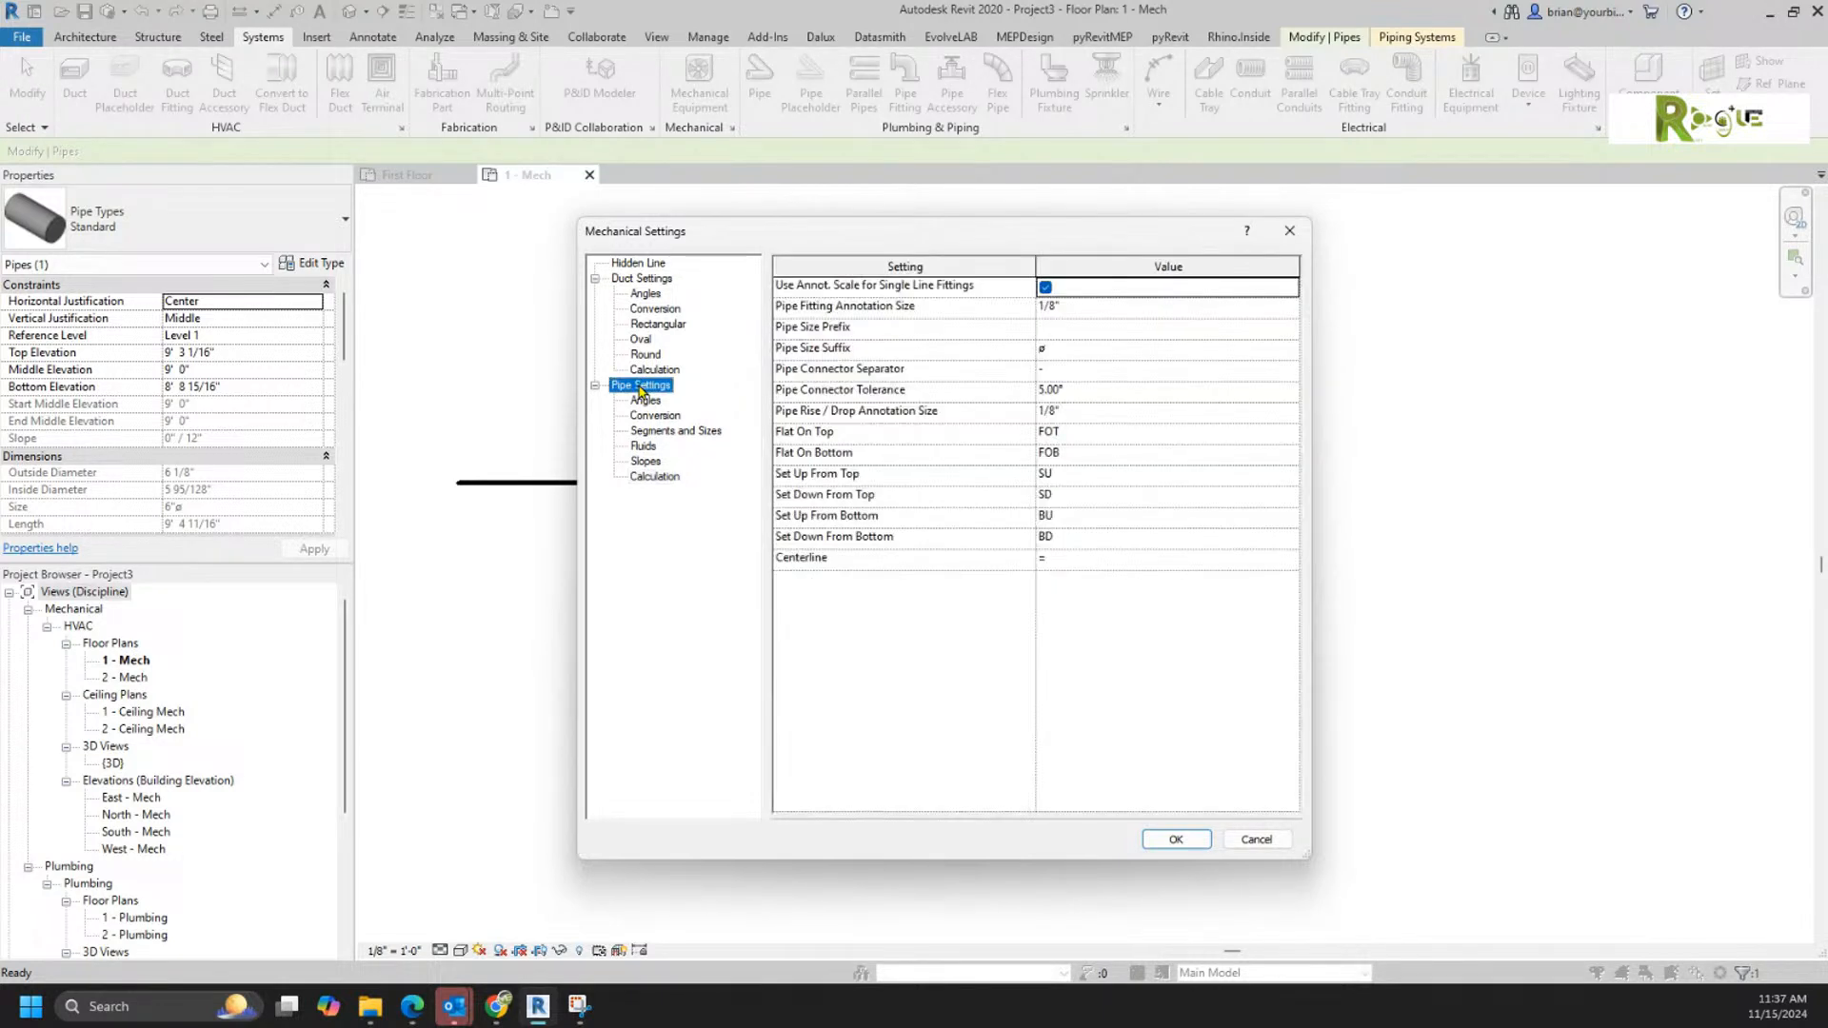
click(635, 264)
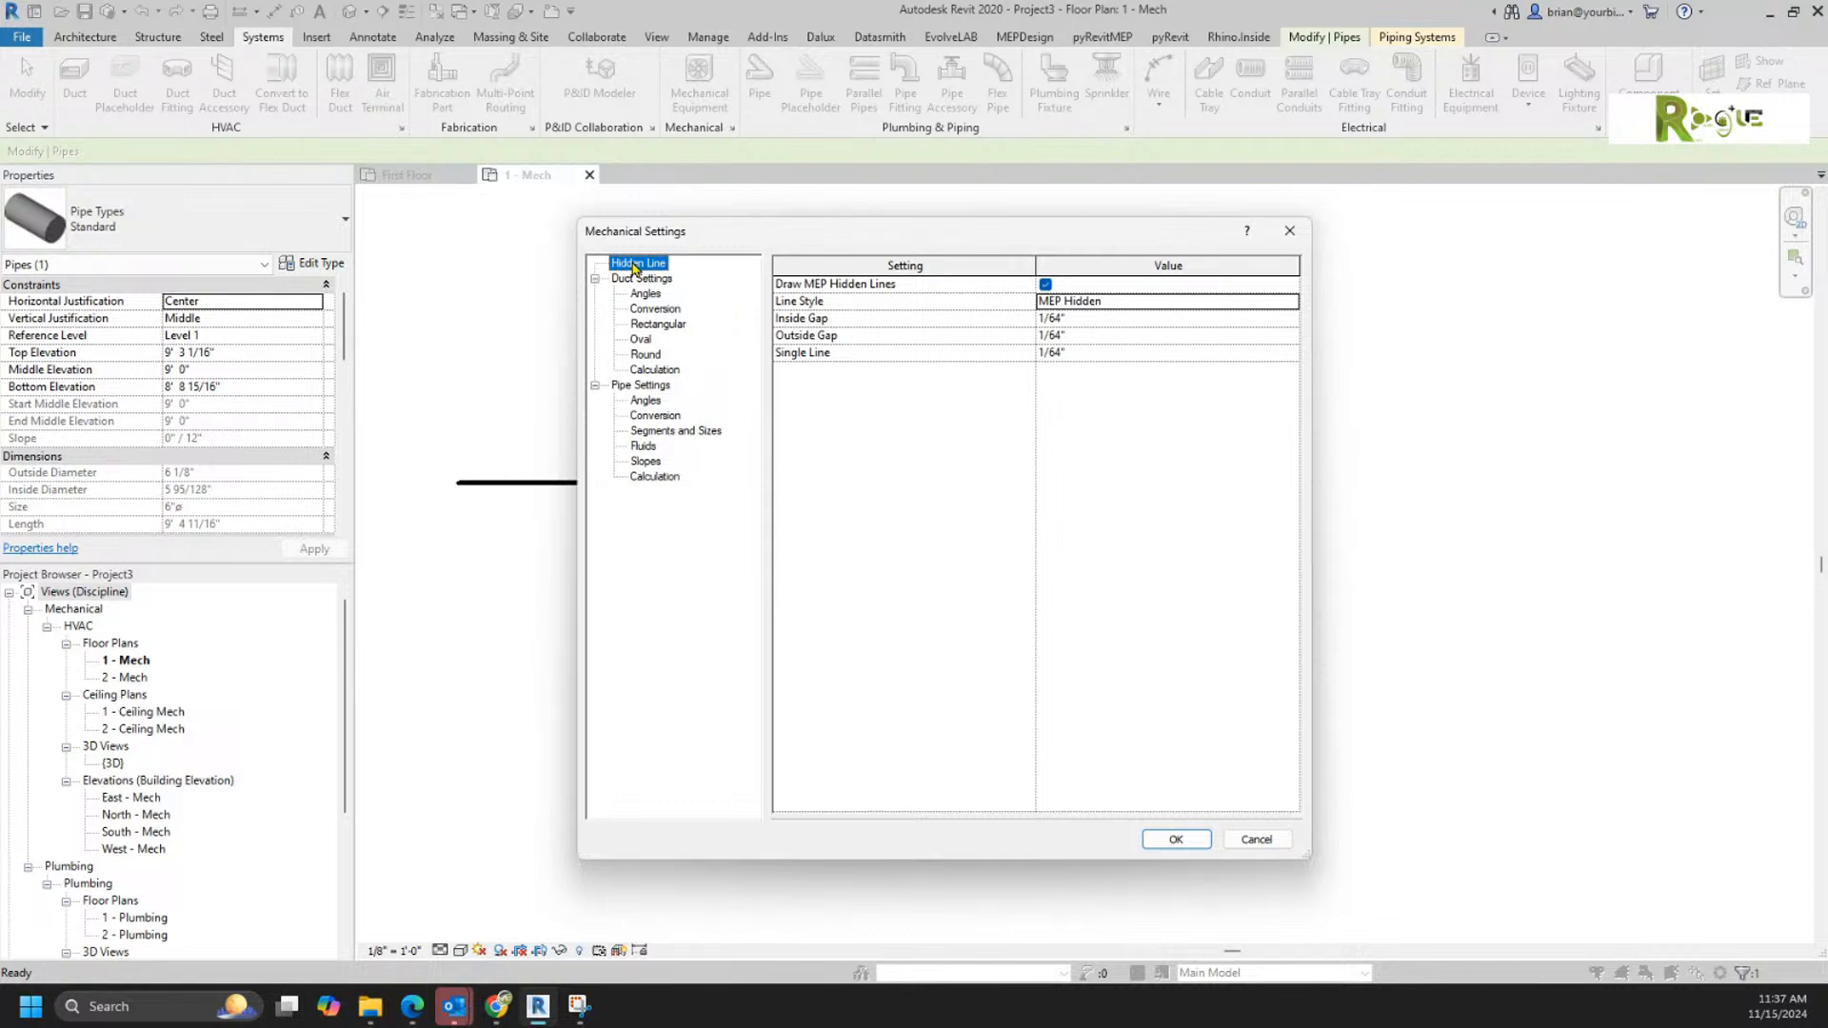
click(640, 278)
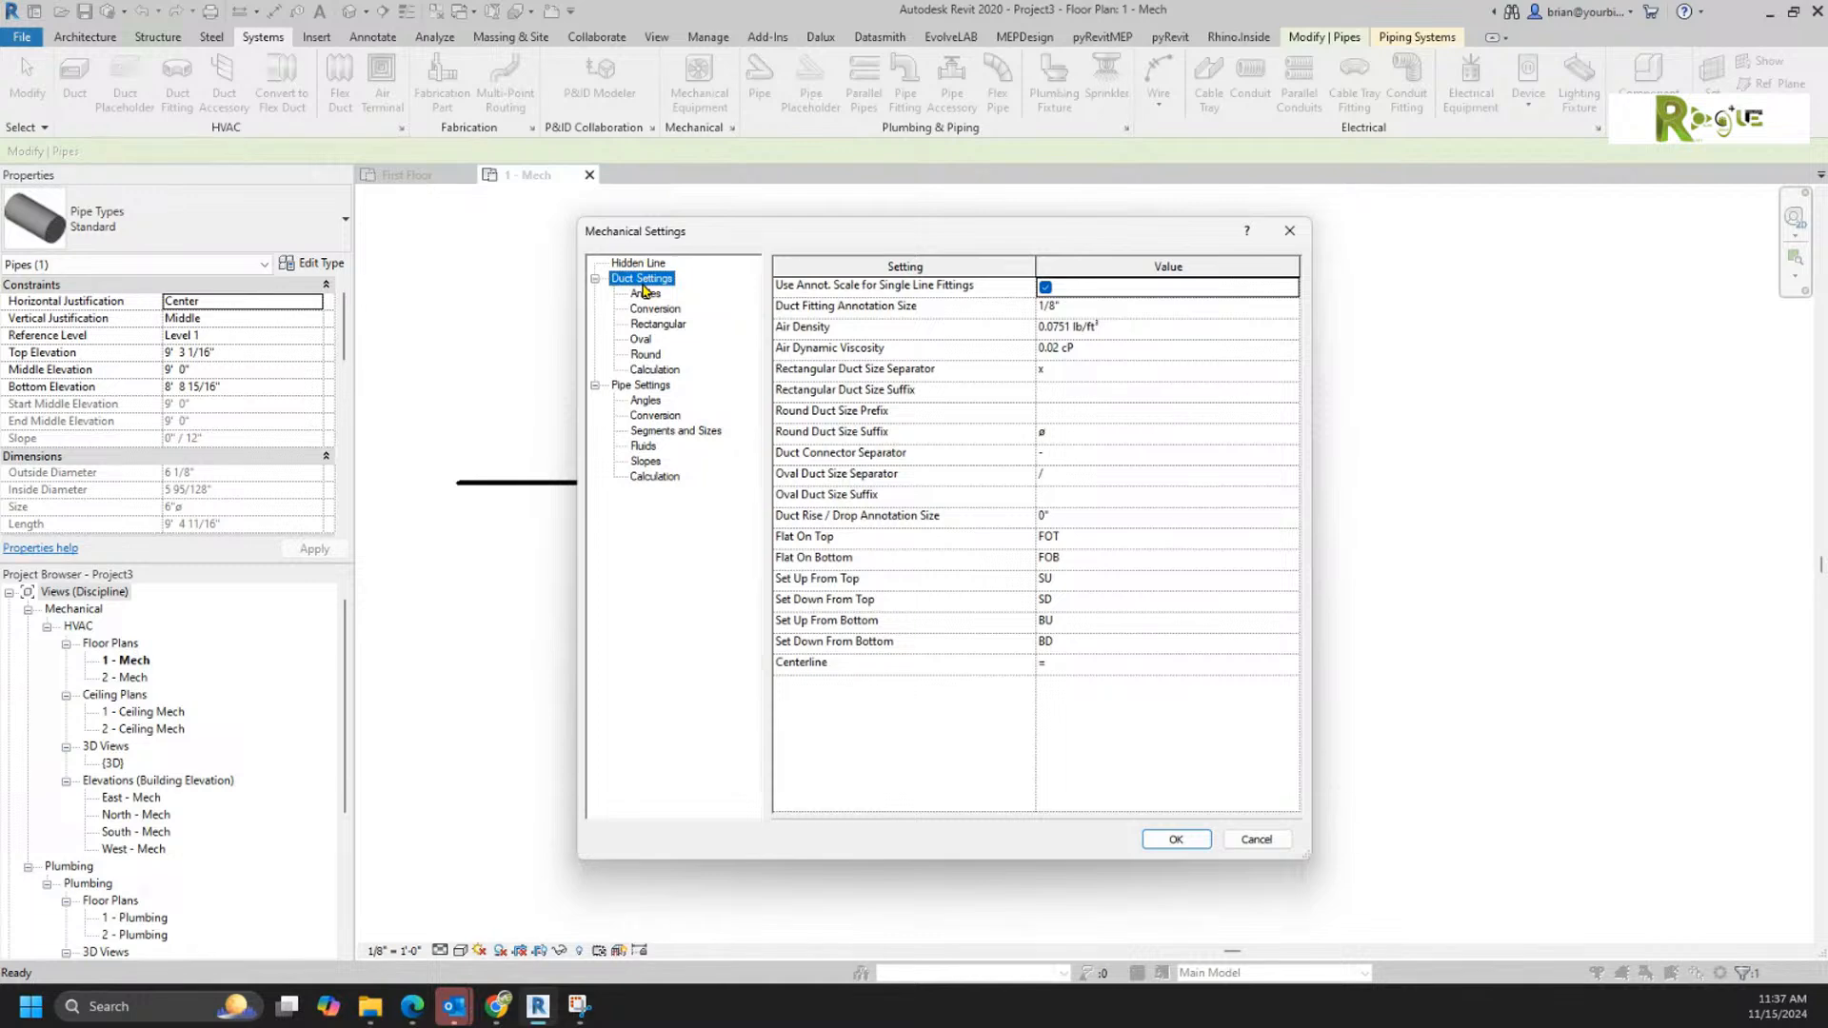
click(651, 386)
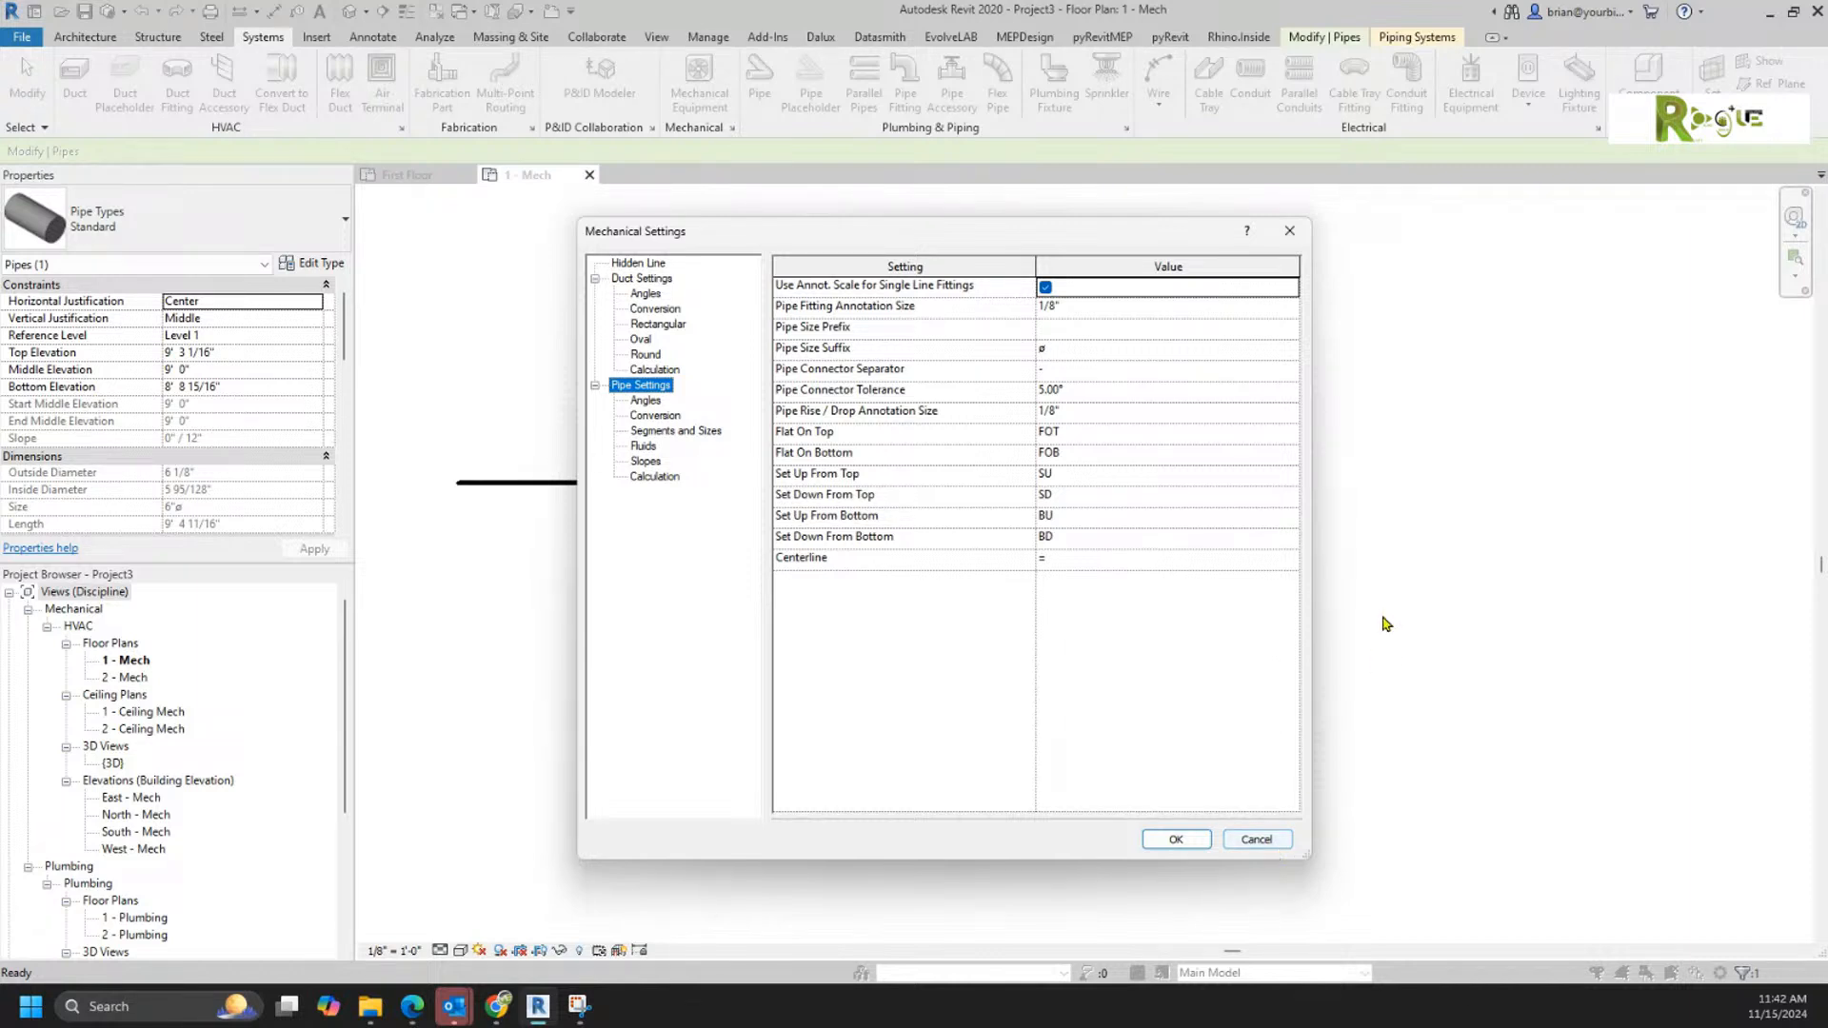
click(1257, 839)
click(1269, 833)
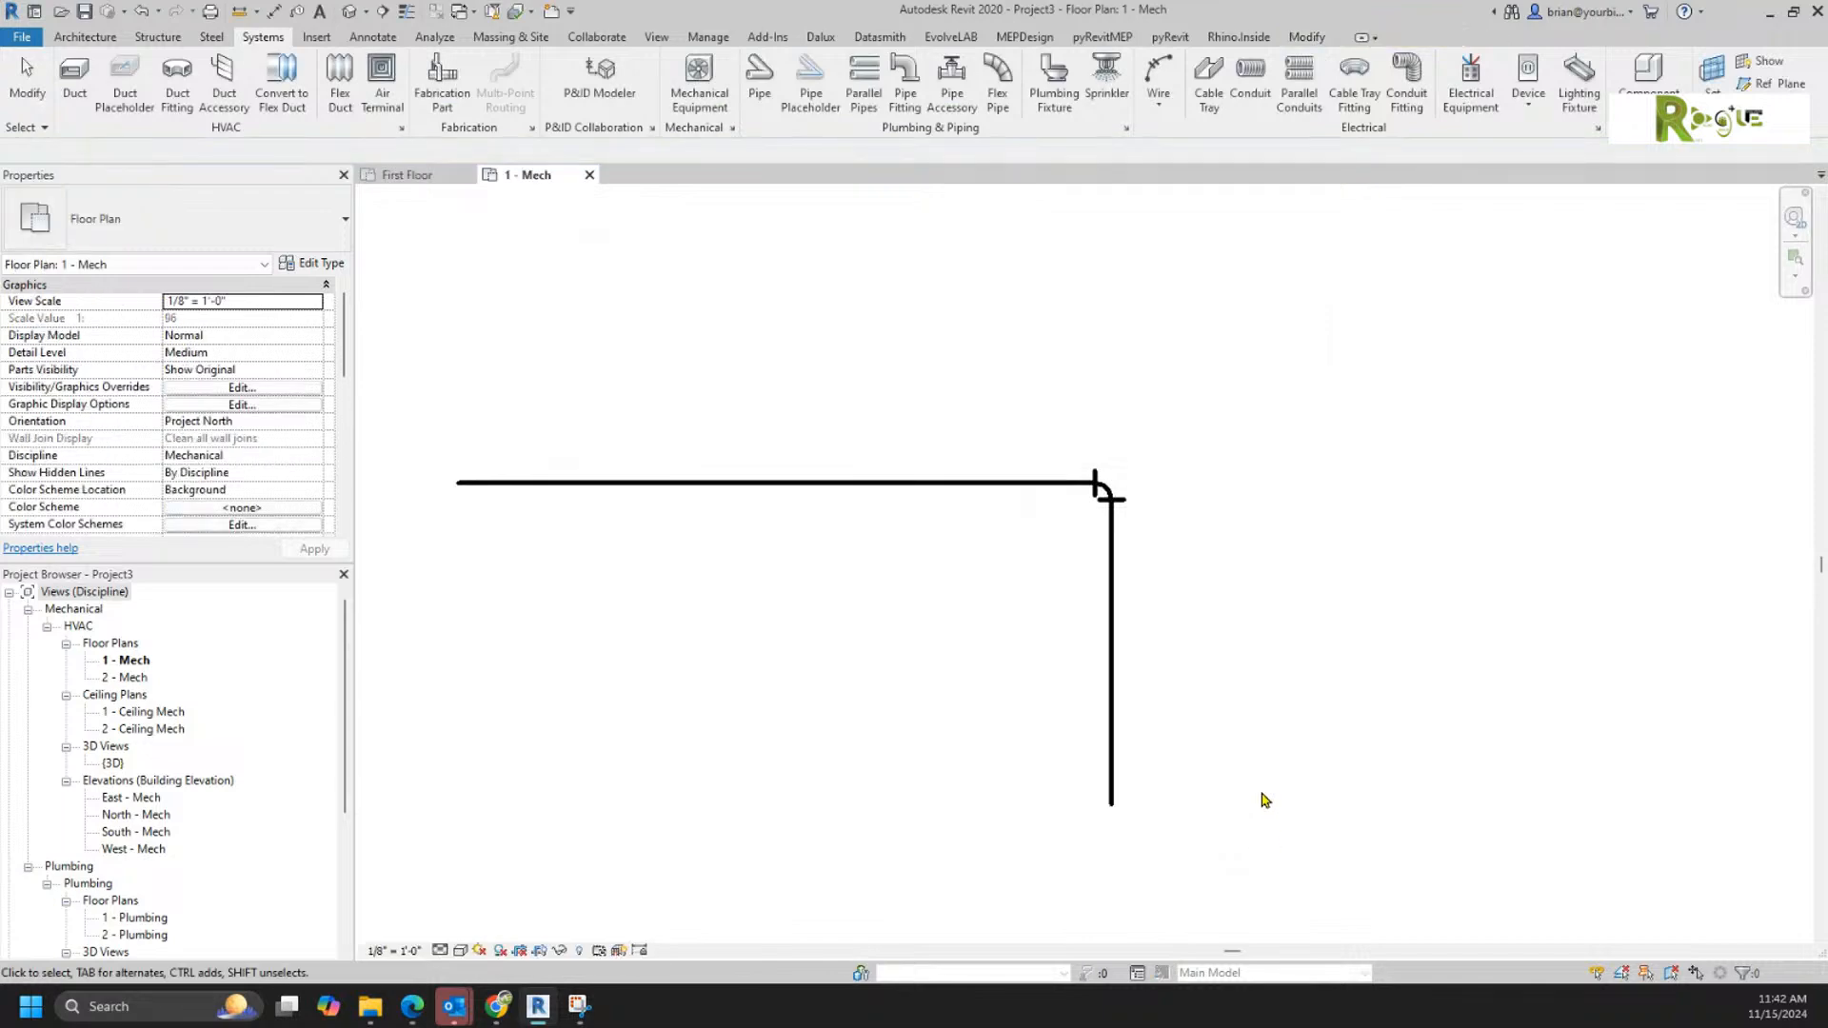
Step: Return to the routing preferences of the vertical pipe's Standard type and examine the available flange choices
click(1121, 579)
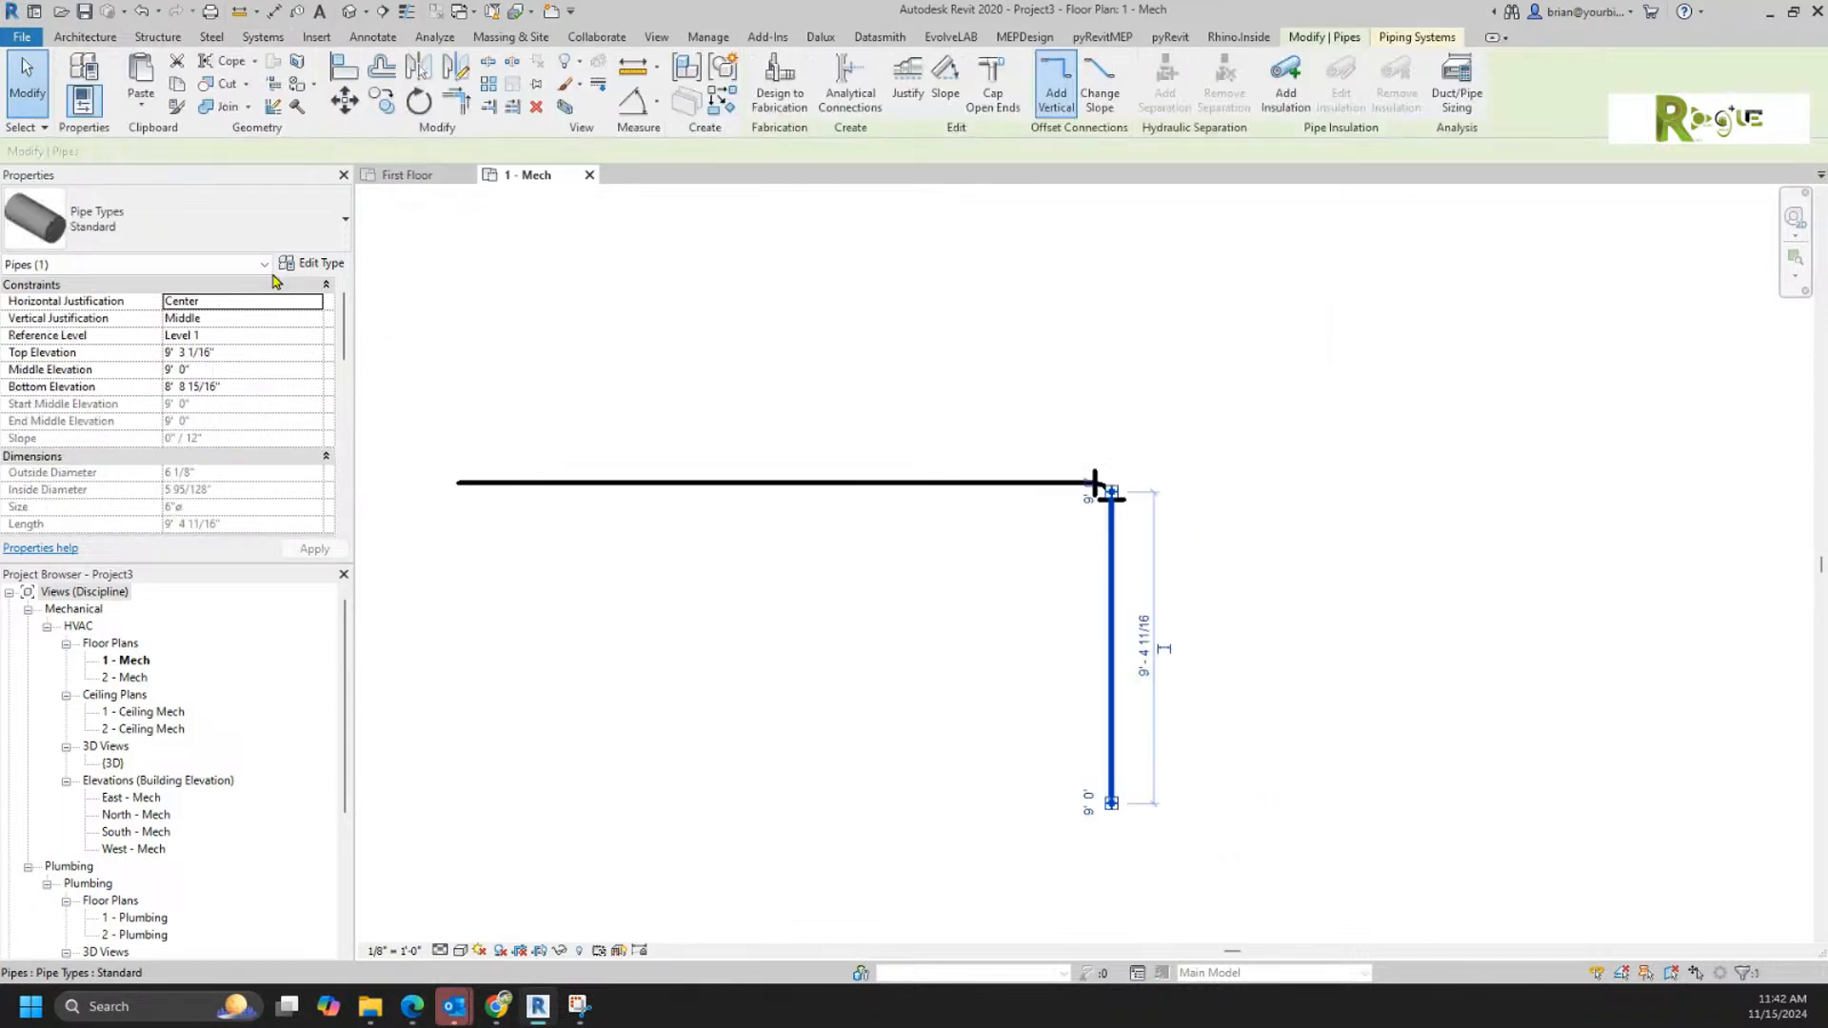
click(319, 270)
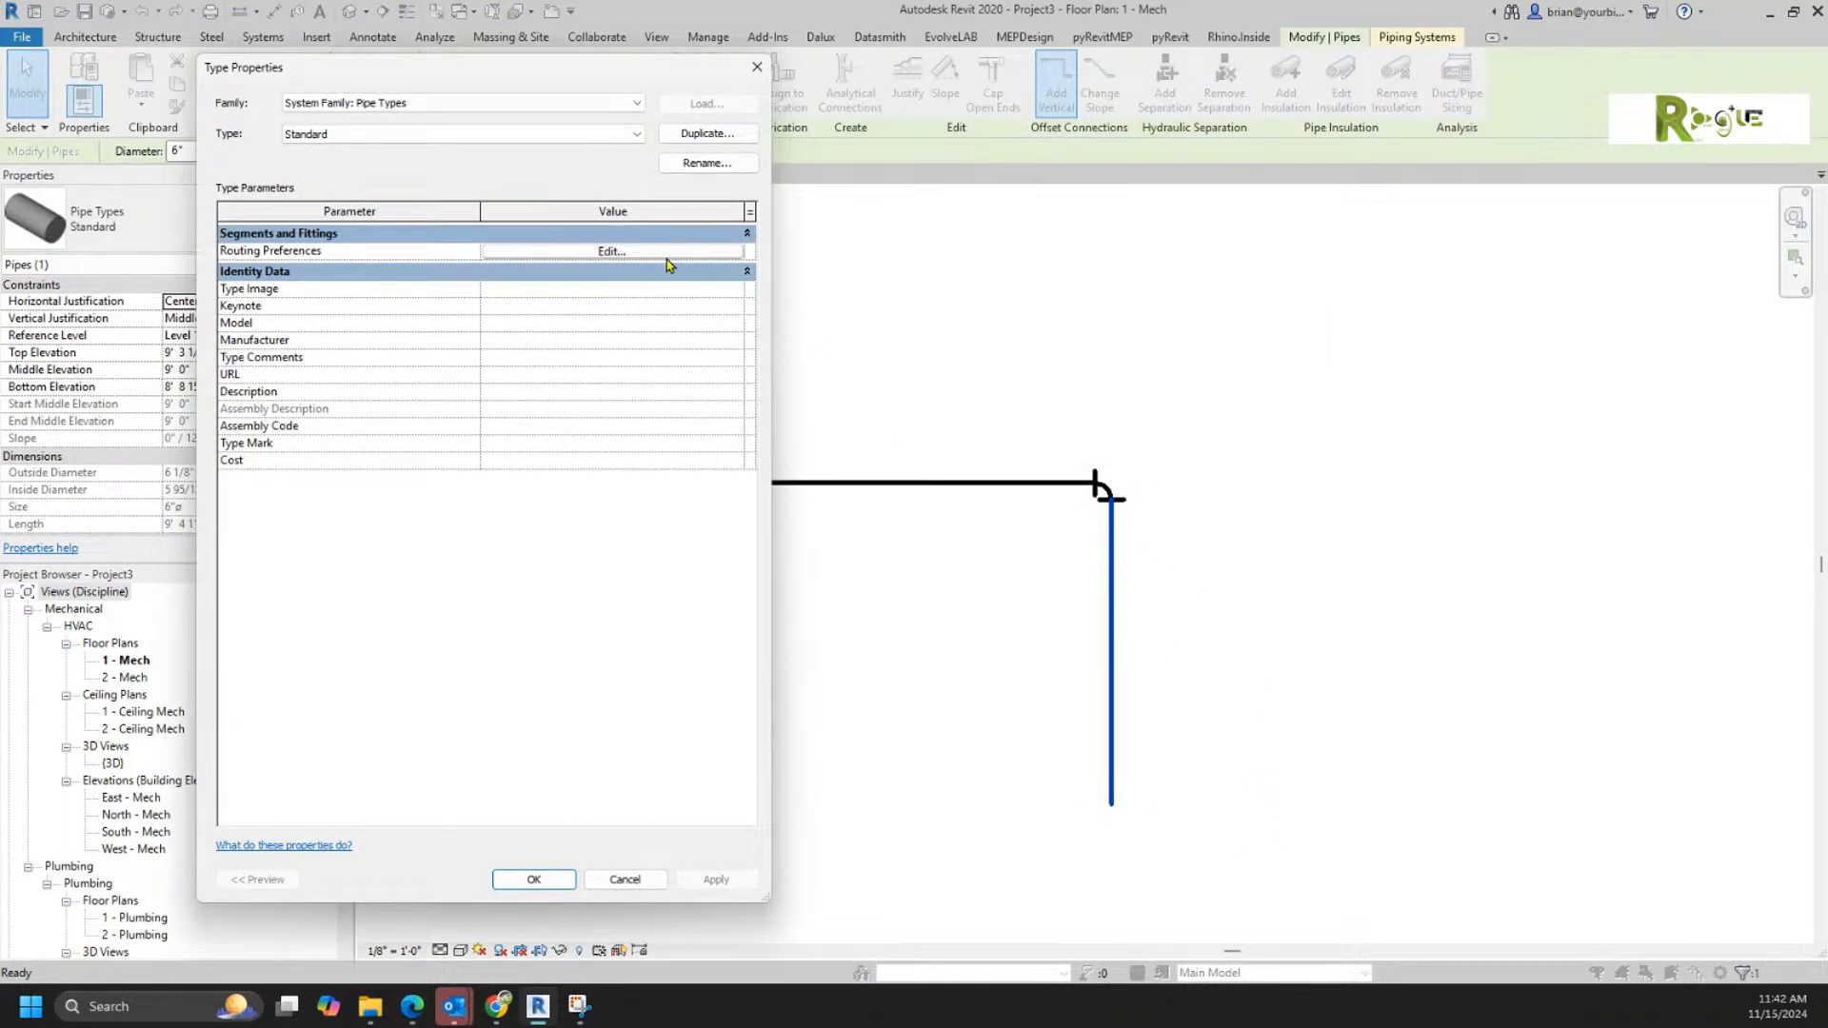
click(667, 252)
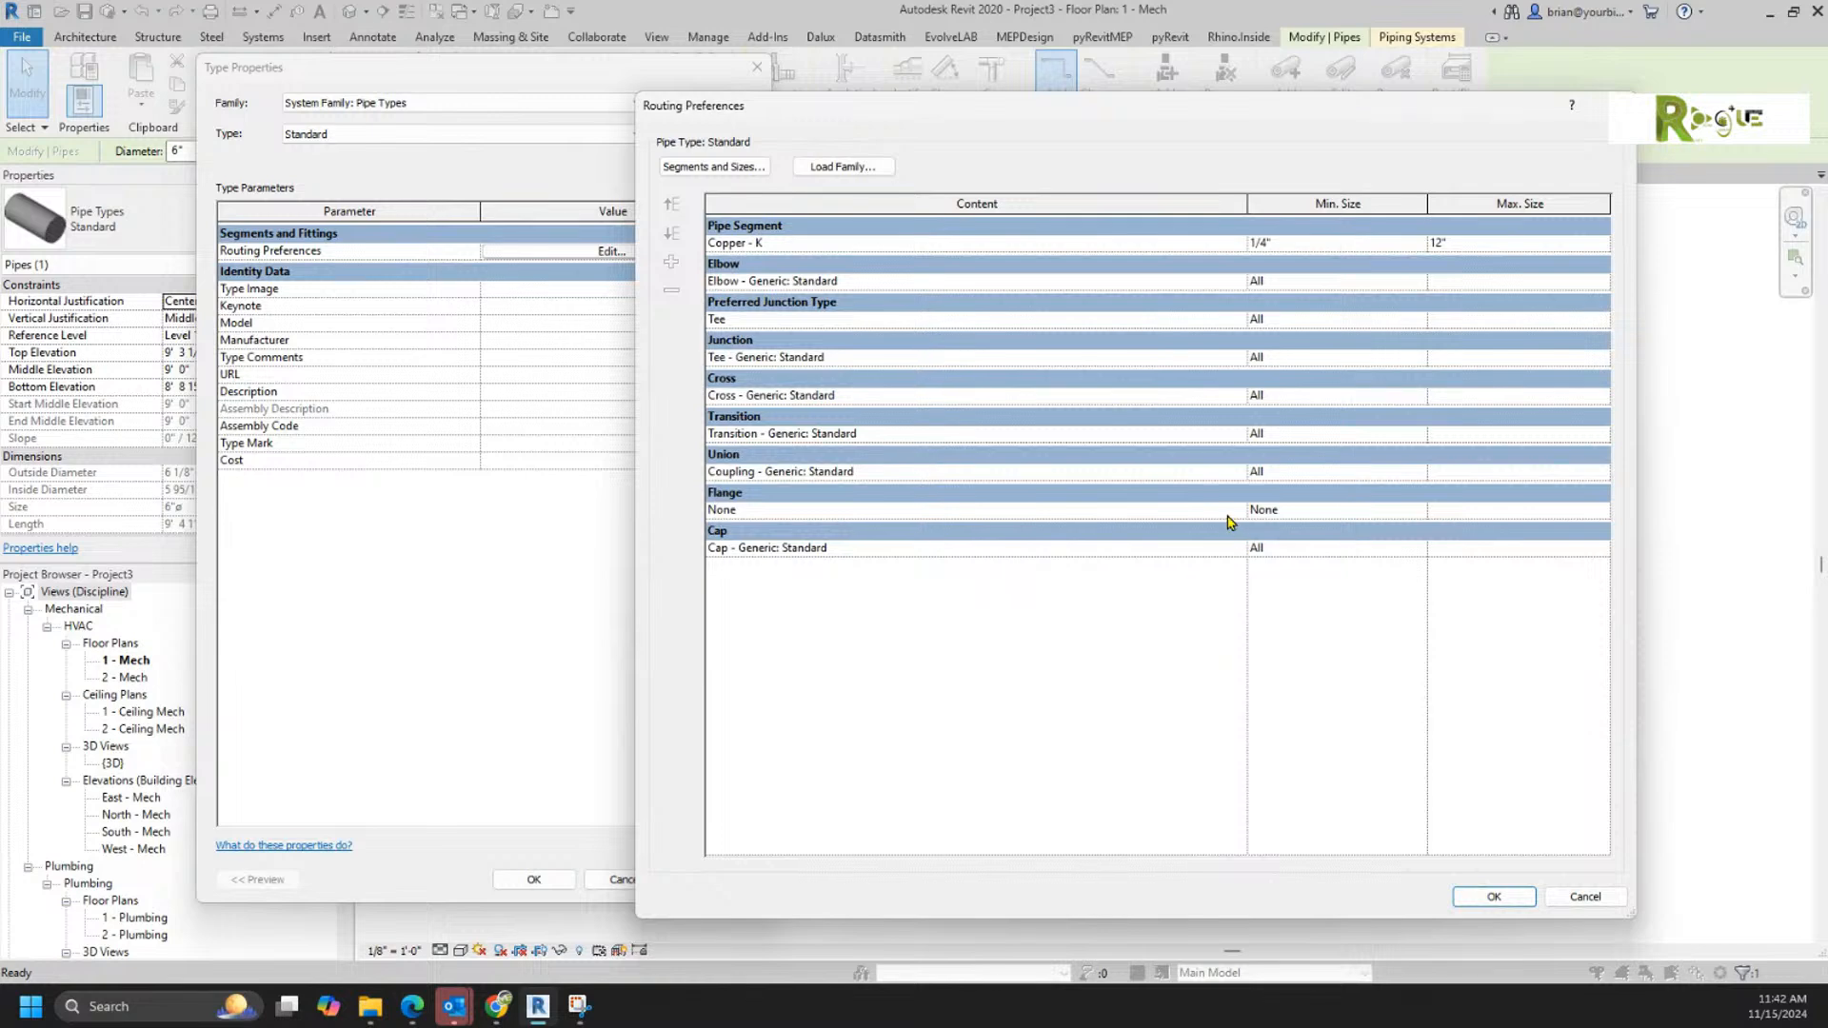
click(1240, 515)
click(1240, 515)
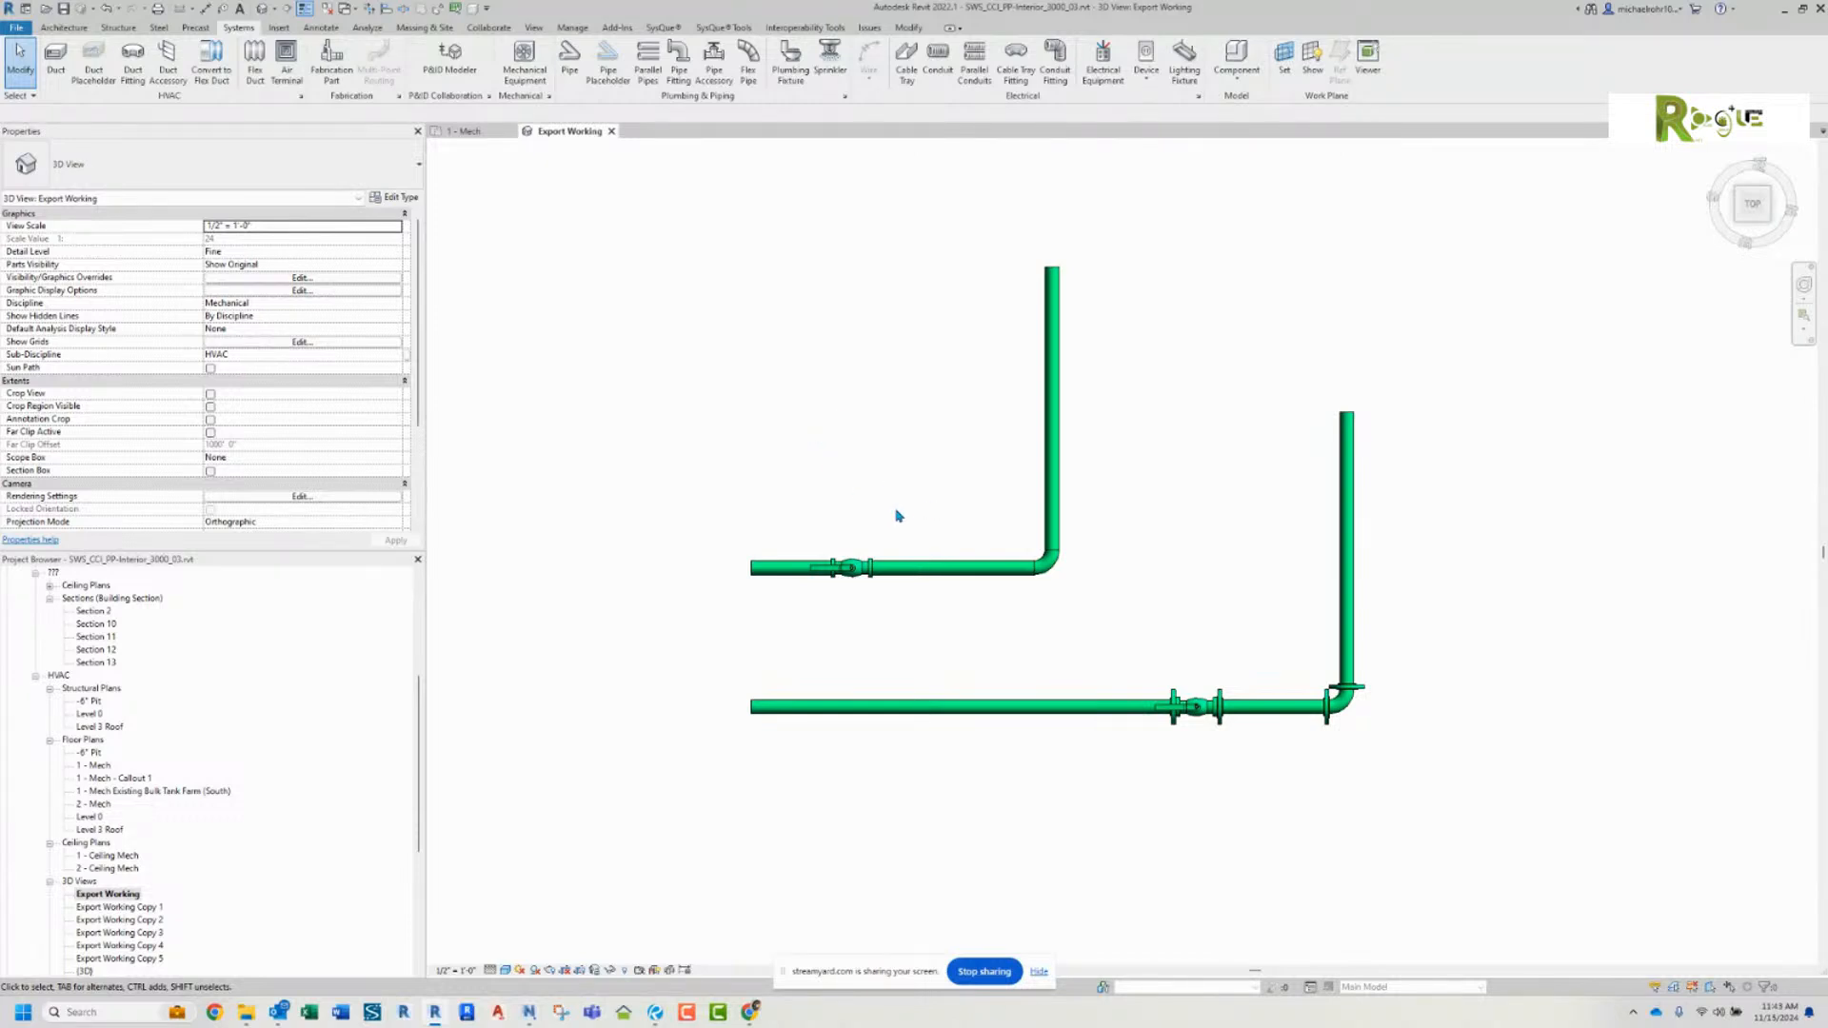
Step: Compare the pipe types of the unflanged and flanged runs in the Export Working 3D view
click(922, 567)
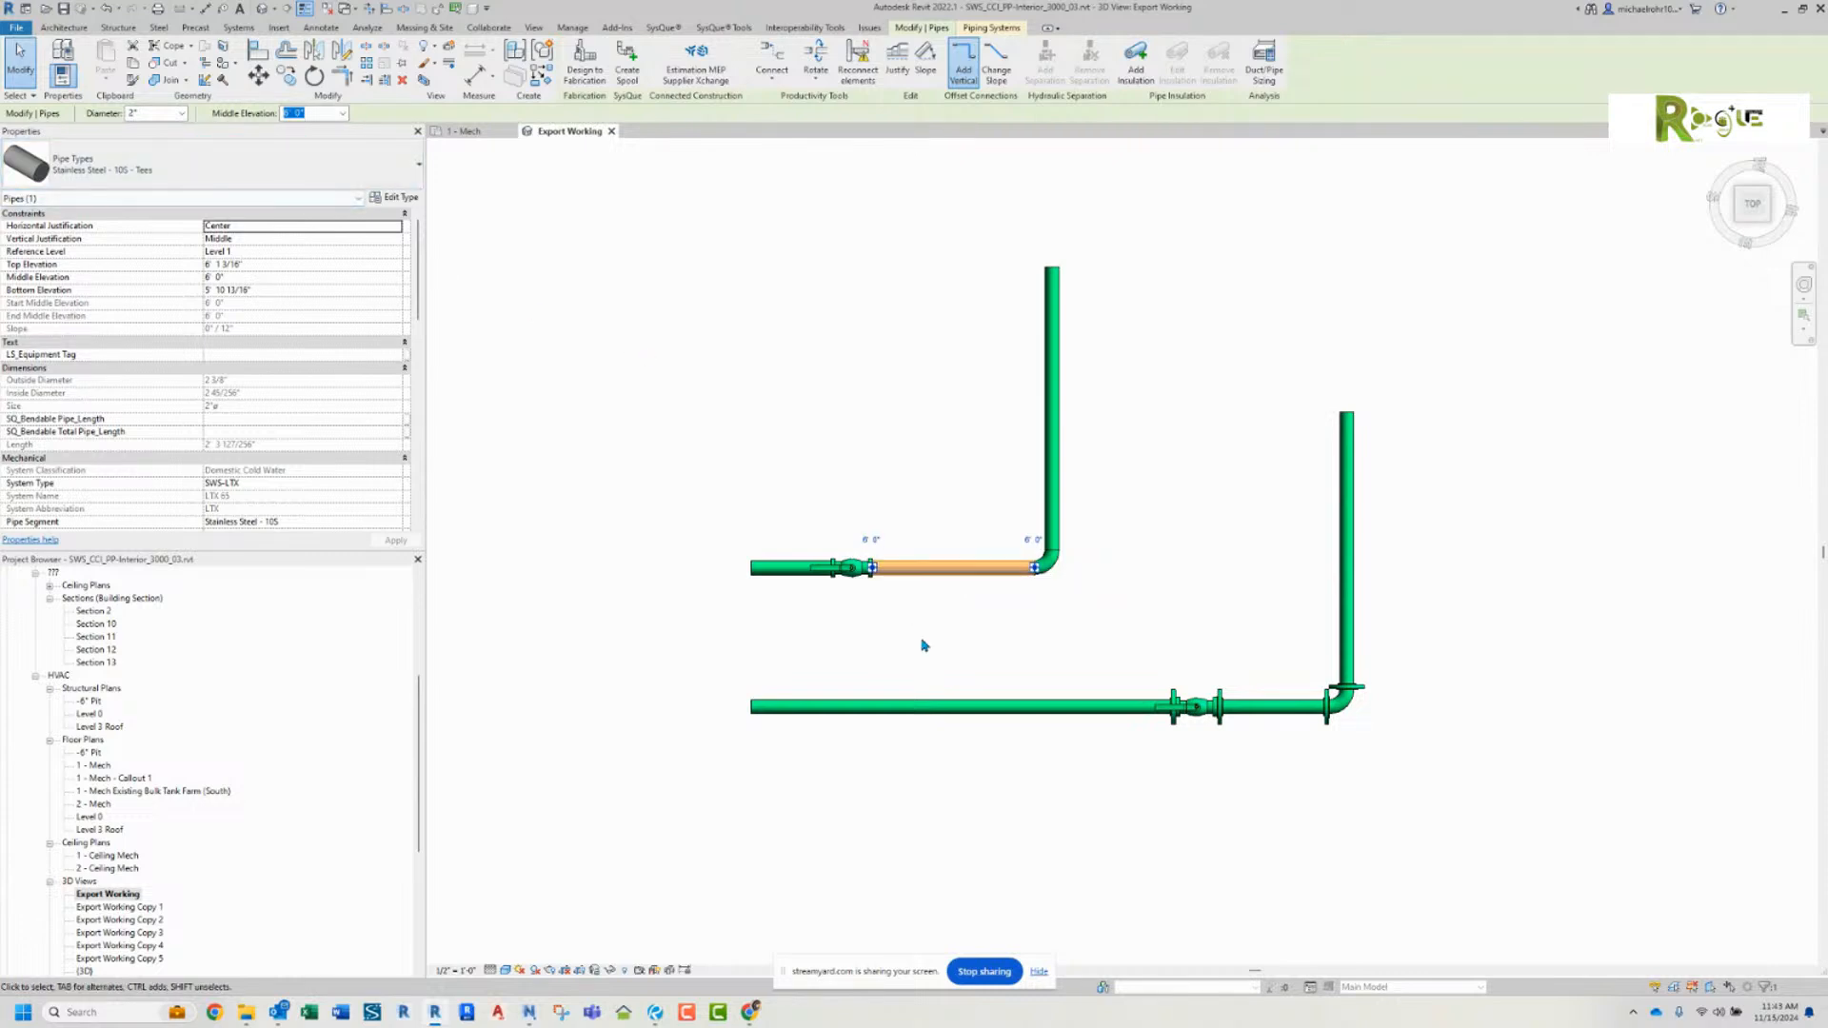
click(957, 706)
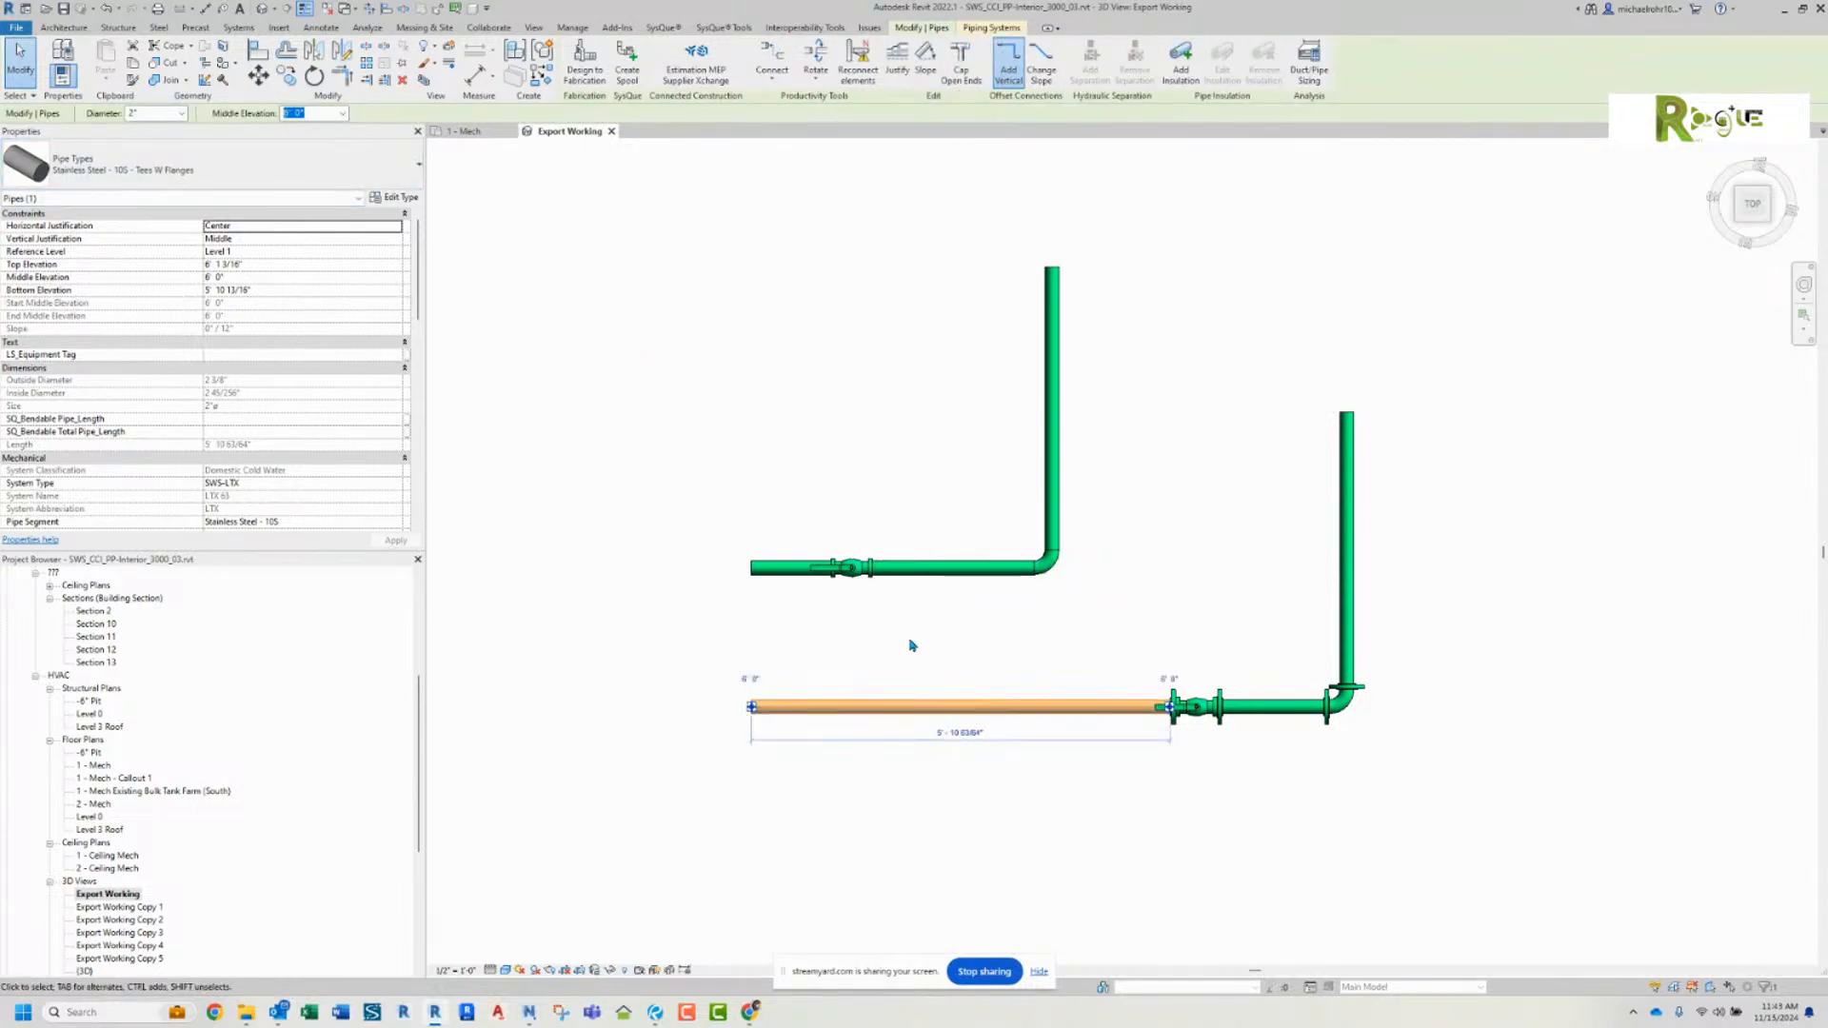
key(Escape)
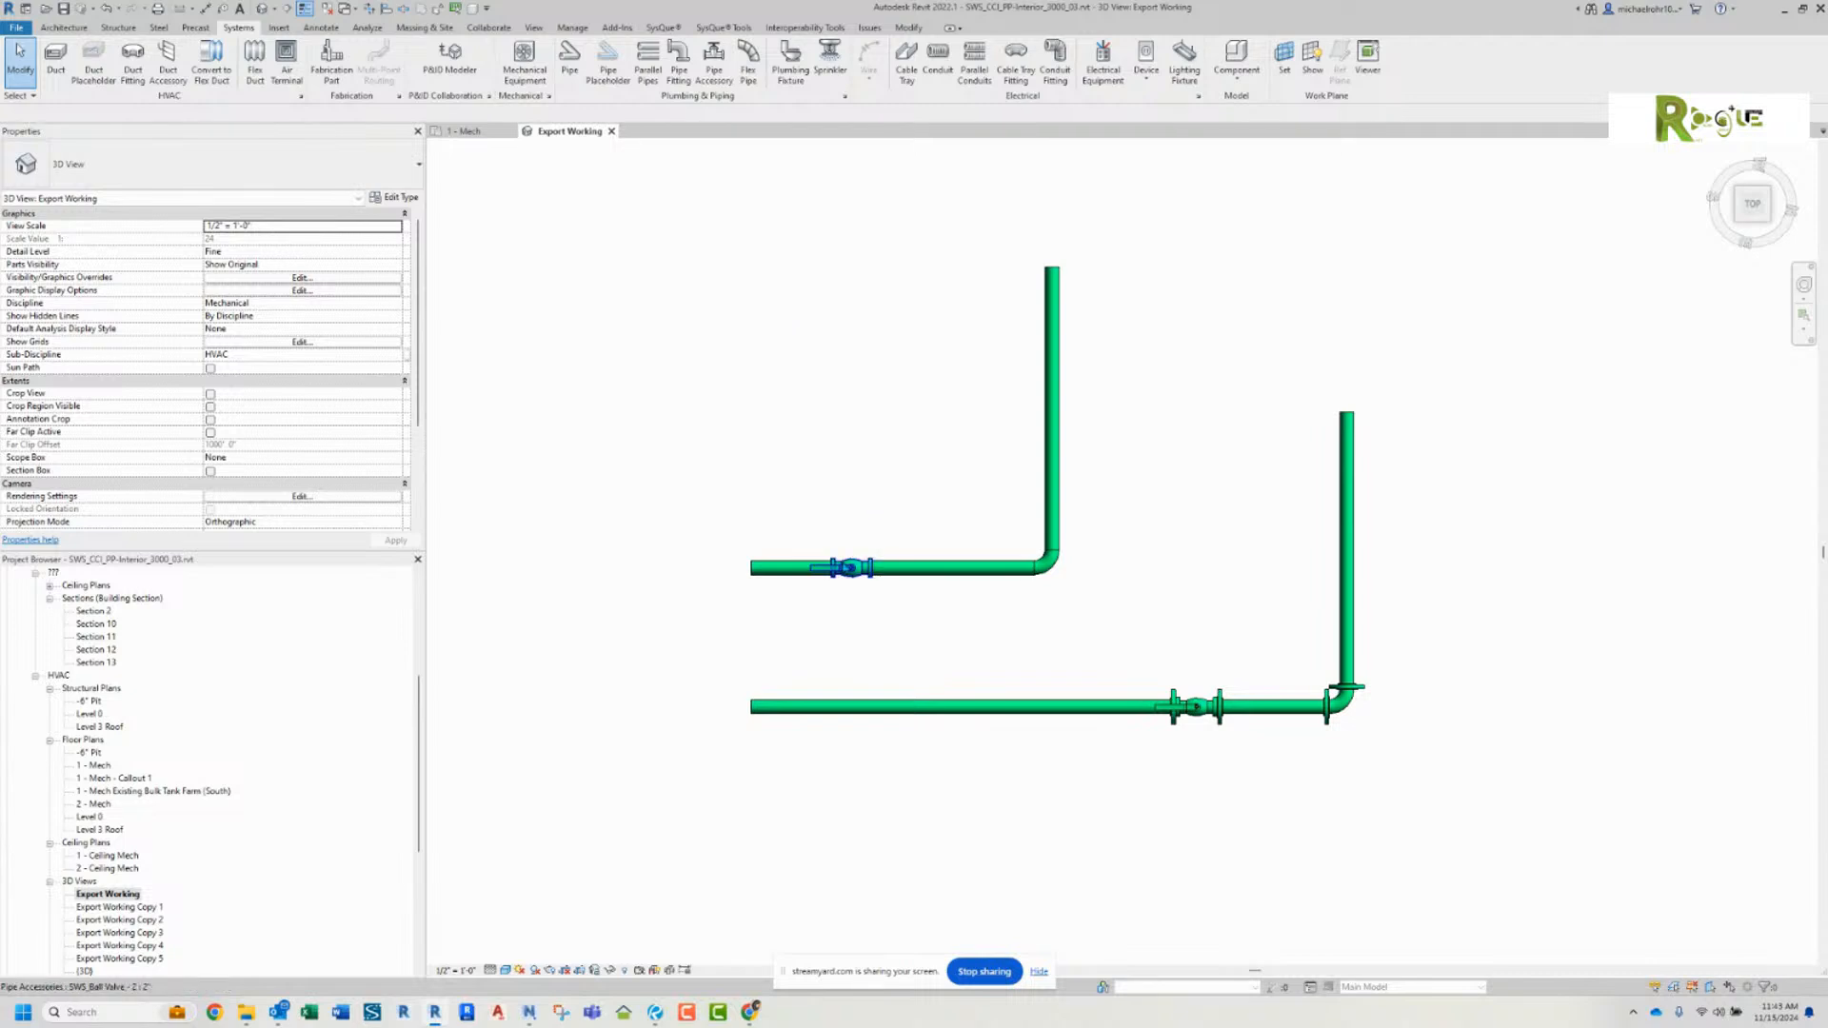
Step: Place two more 2" SWS_Ball Valve - 2 accessories on the flanged run, one on its horizontal leg and one on its vertical leg
right_click(850, 568)
click(895, 664)
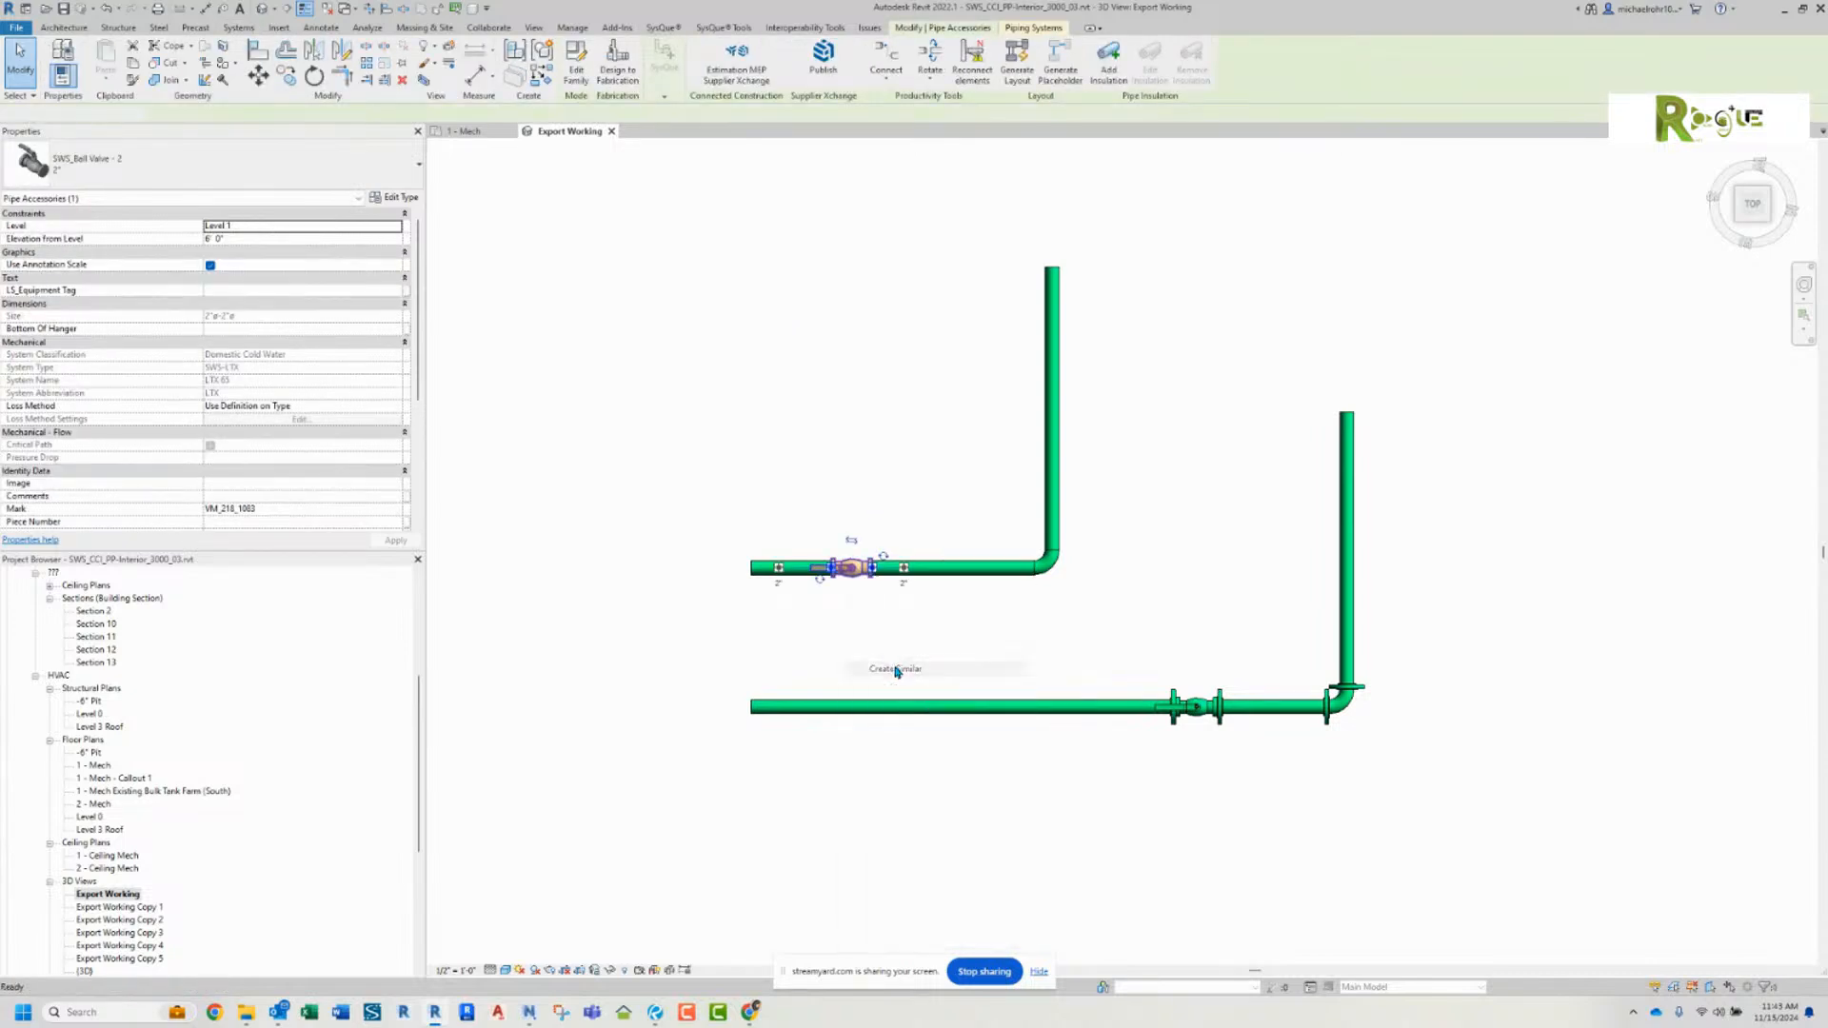
click(852, 705)
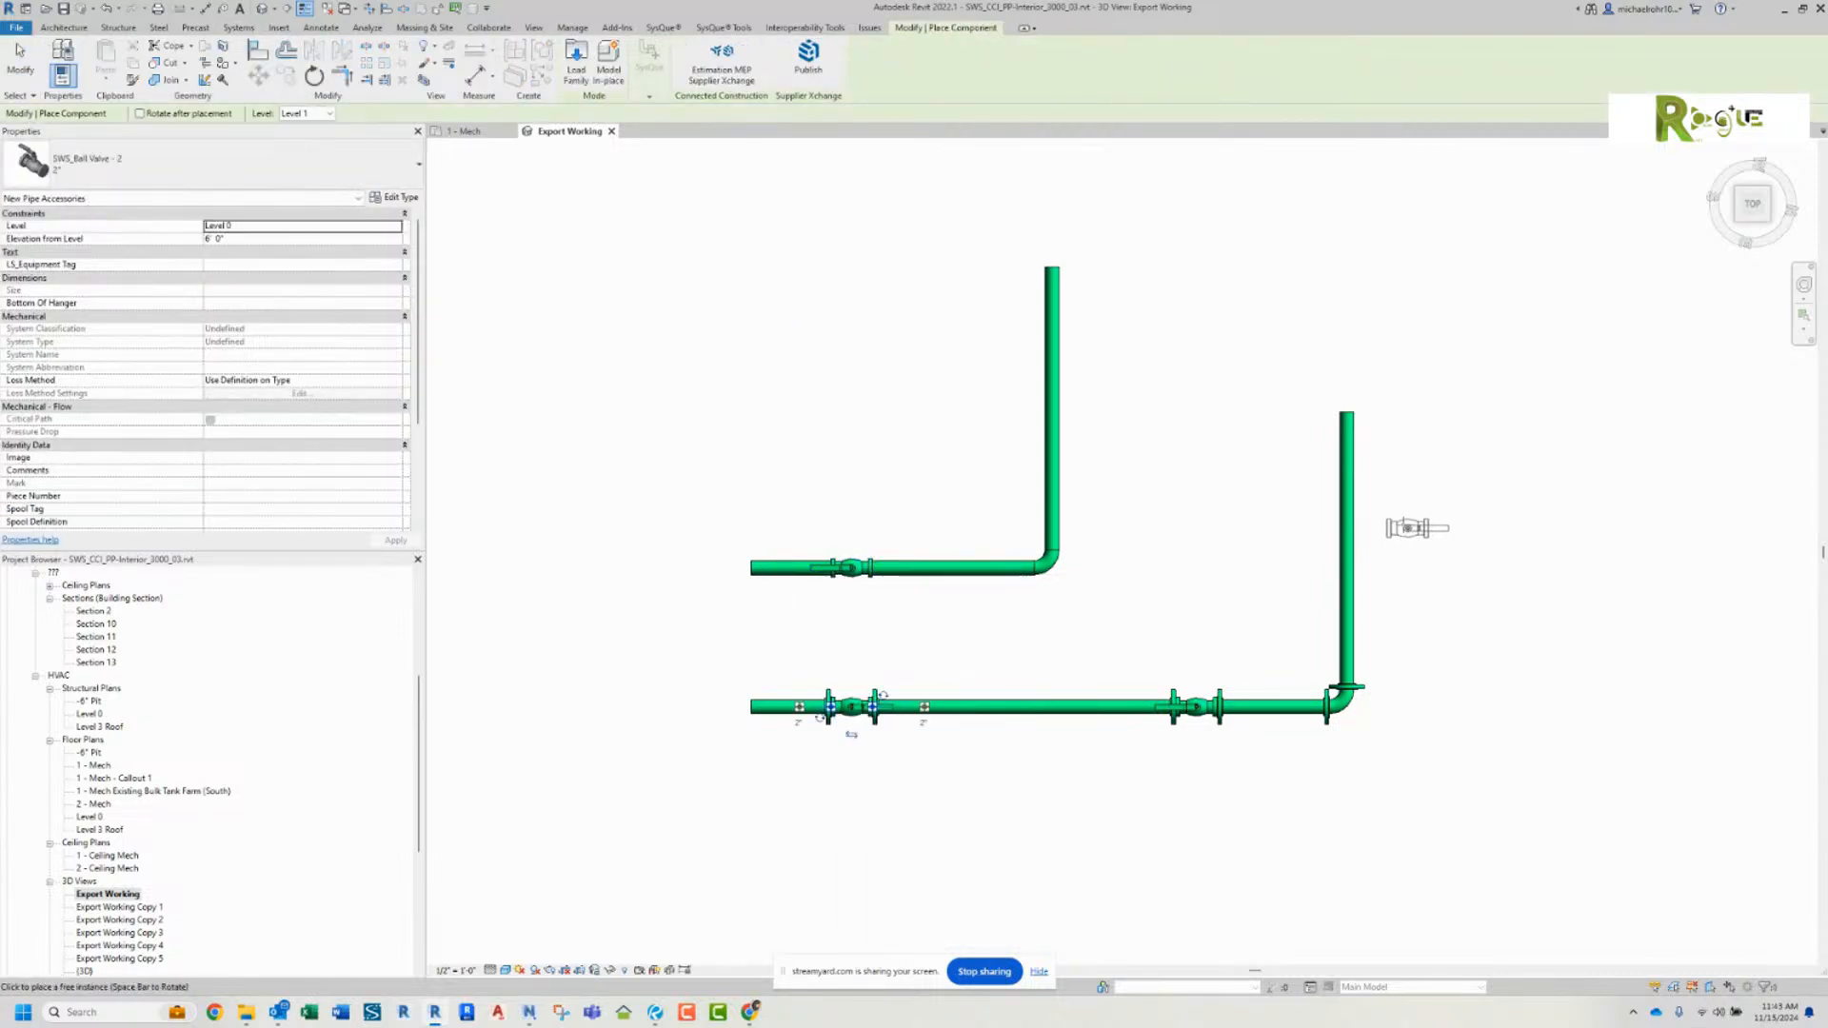
click(1342, 514)
right_click(1390, 518)
click(1435, 530)
key(Escape)
Step: Draw a new 2" Stainless Steel - 10S - Tees W Flanges pipe run above the flanged run, with a vertical leg turning into a horizontal leg
right_click(1351, 595)
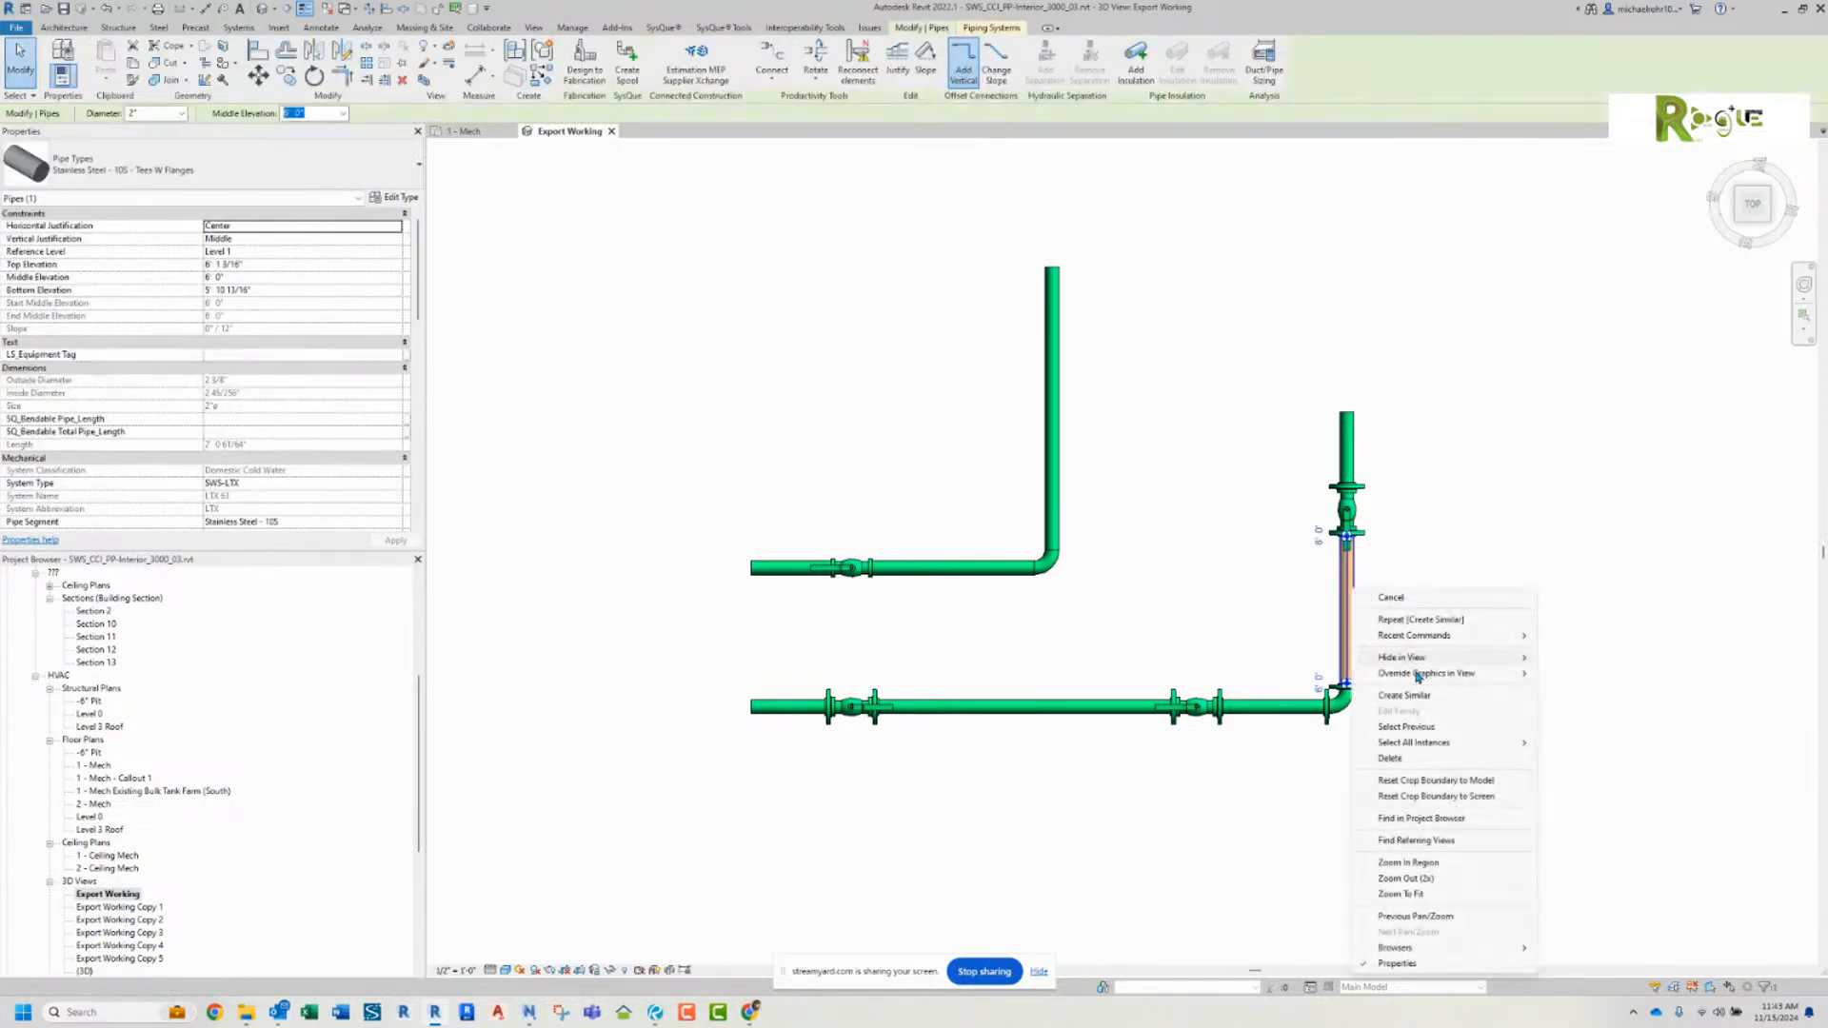
click(1417, 701)
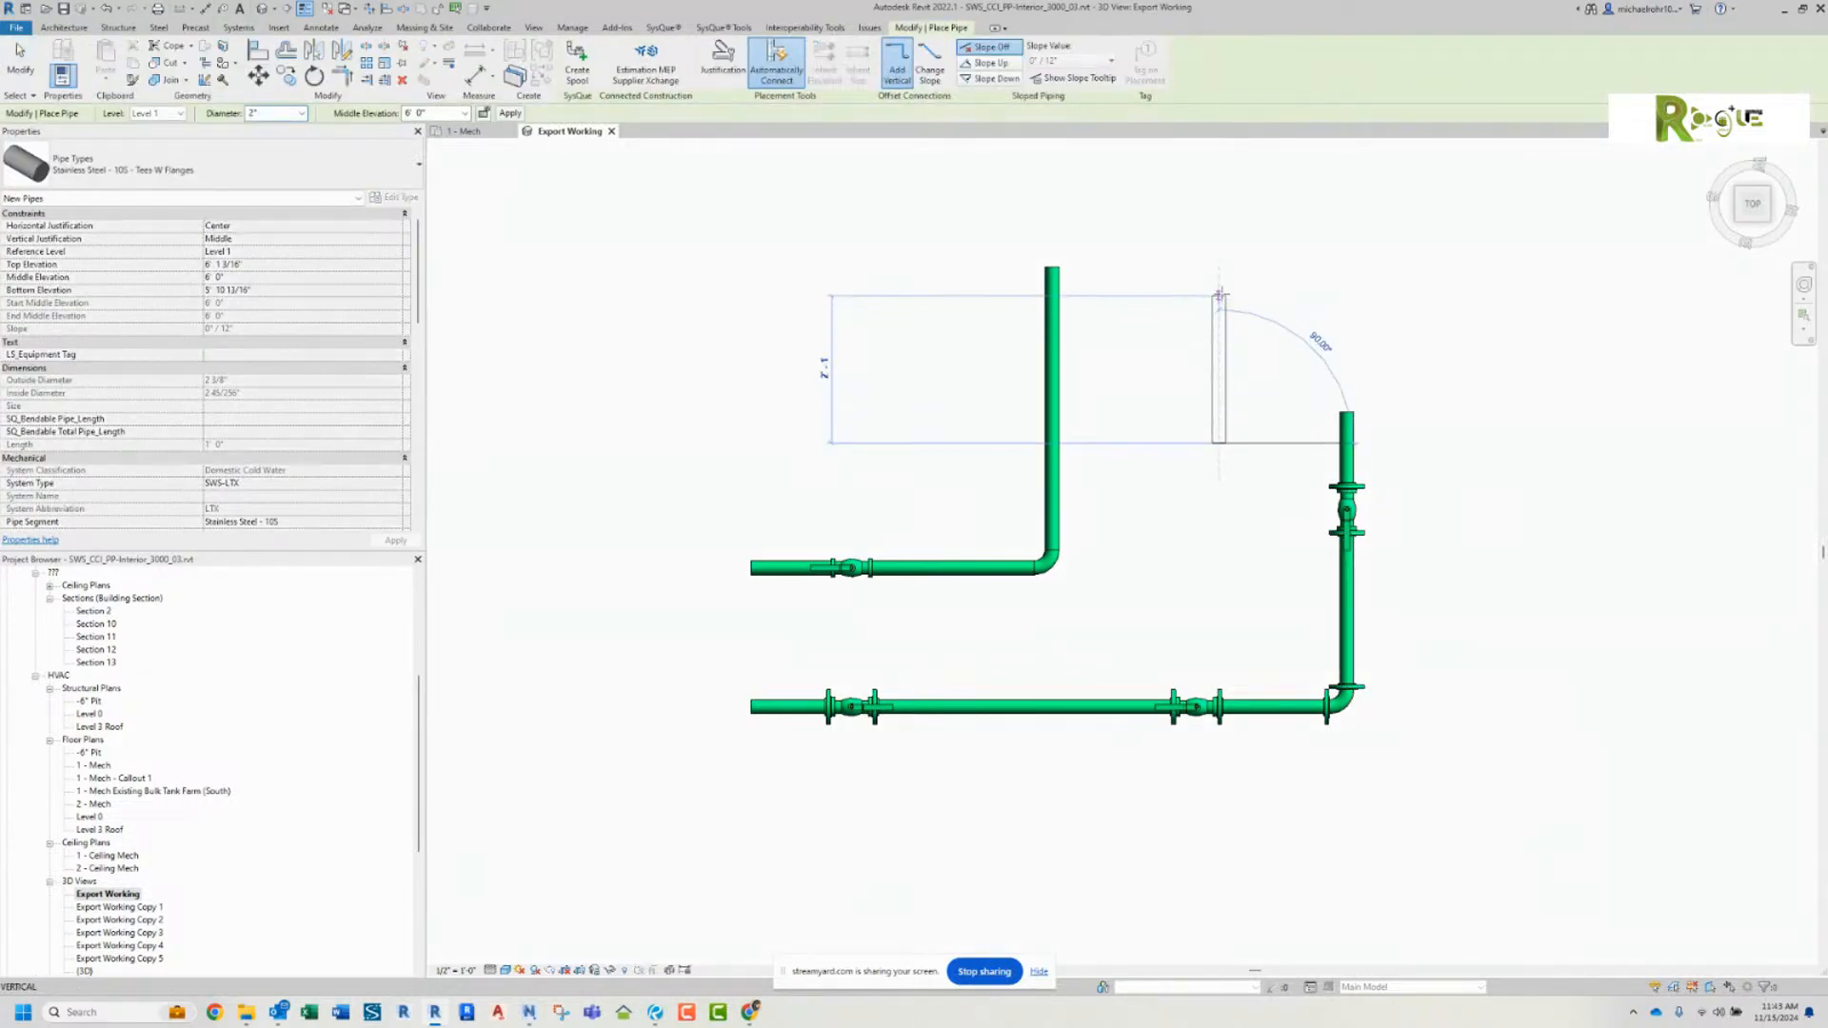
click(1385, 295)
click(1443, 296)
right_click(1443, 297)
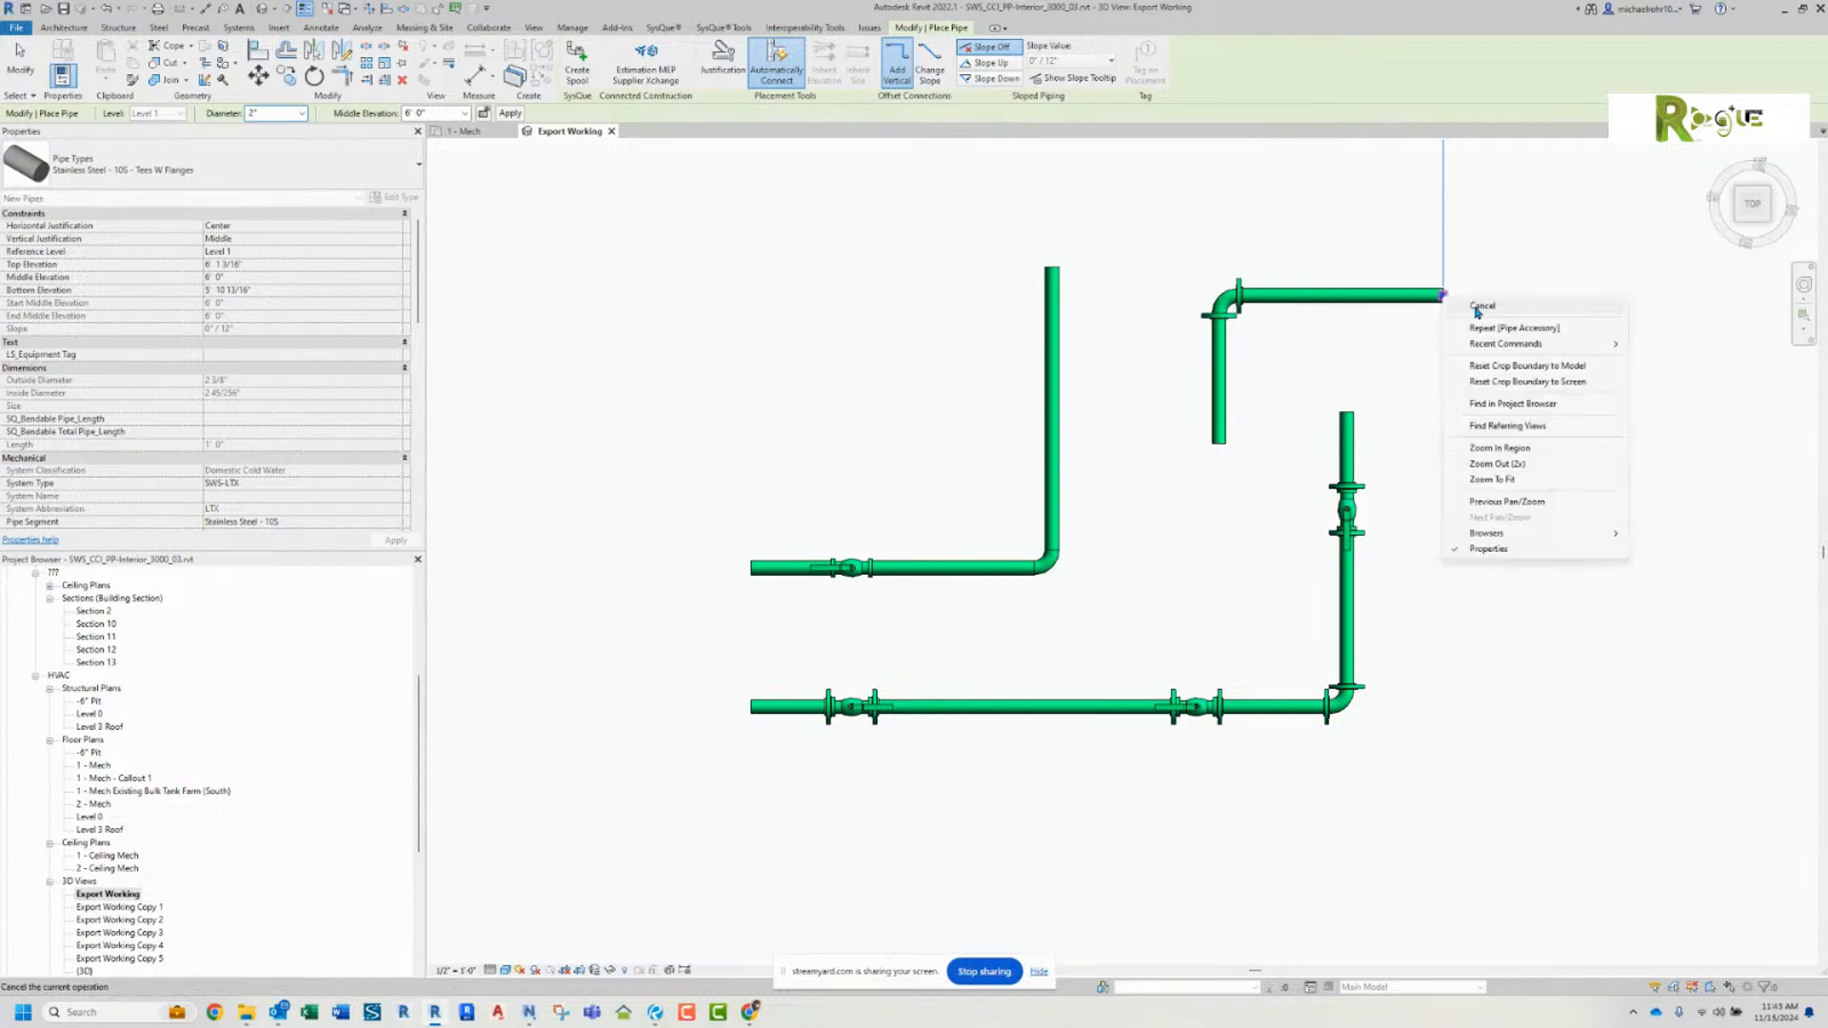
click(1466, 306)
Step: Draw a flanged vertical branch pipe upward from the middle of the new run's horizontal leg
click(1343, 295)
click(1343, 196)
right_click(1343, 196)
click(1379, 225)
scroll(1332, 262, up, 3)
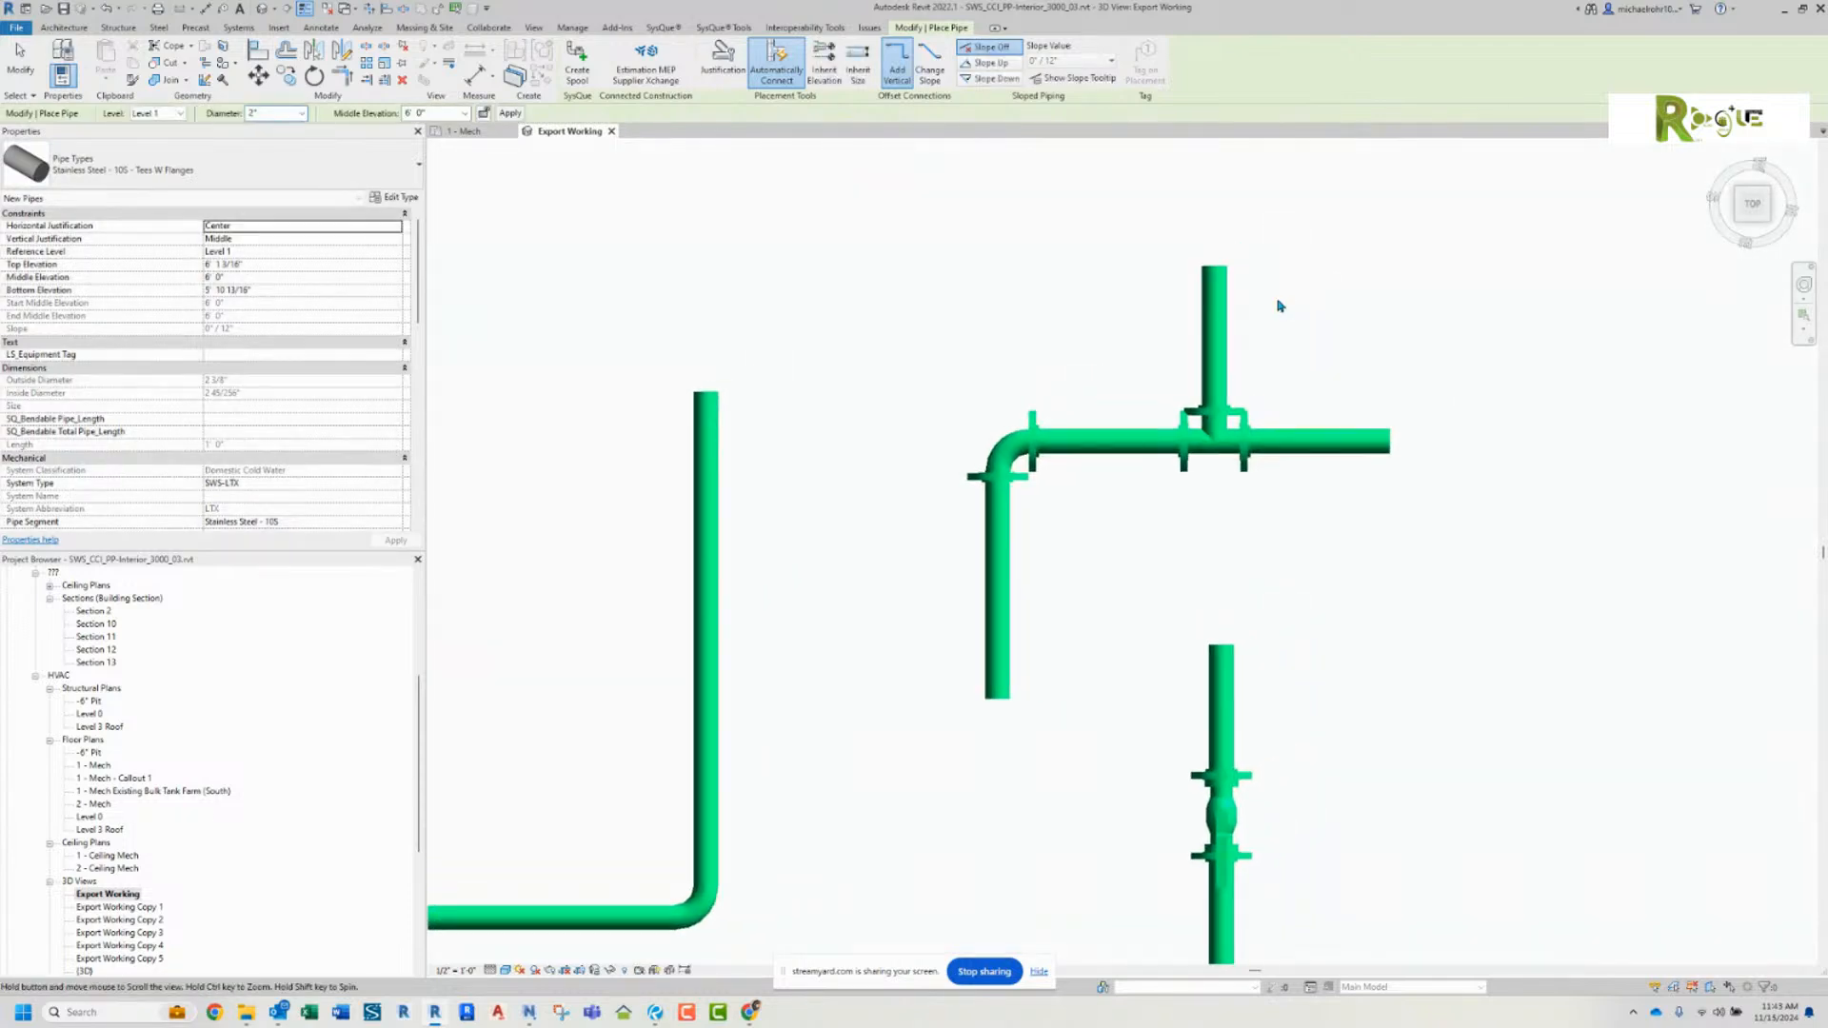
key(Escape)
key(Escape)
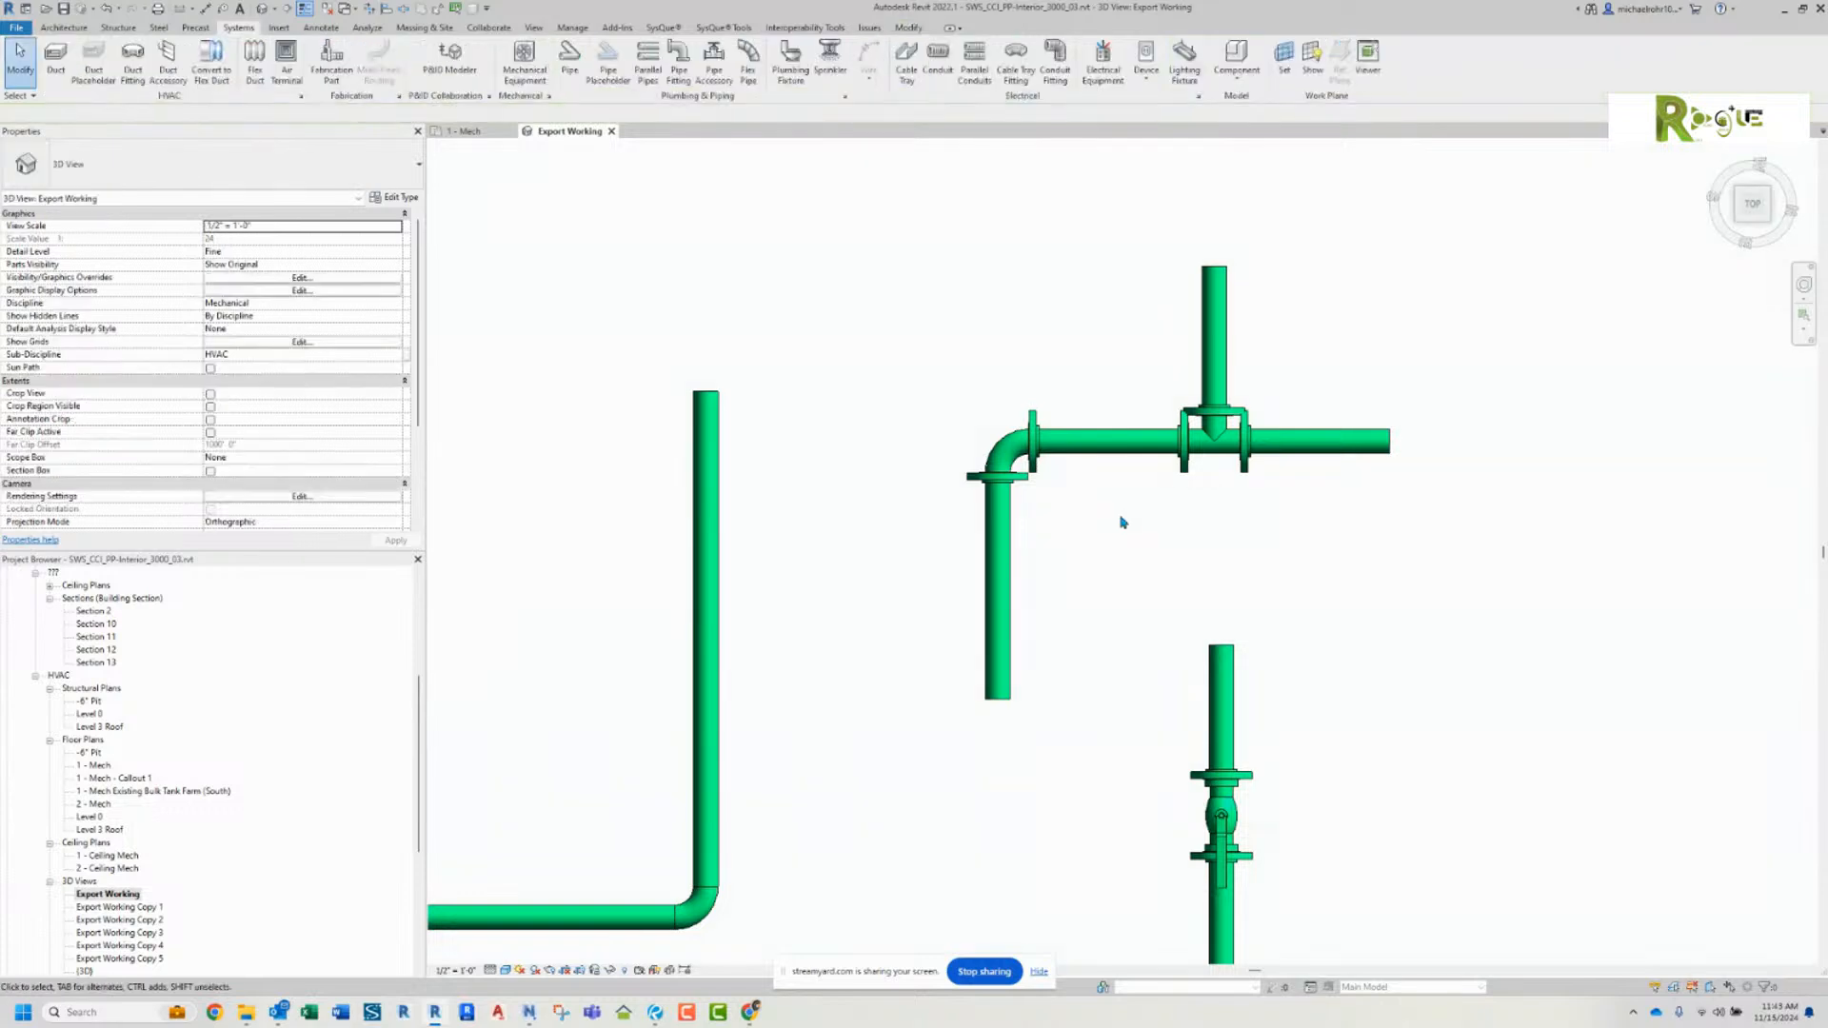
Step: Draw a horizontal Stainless Steel - 10S - Tees branch pipe leftward from the vertical leg of the unflanged run
middle_drag(1041, 545, 1335, 393)
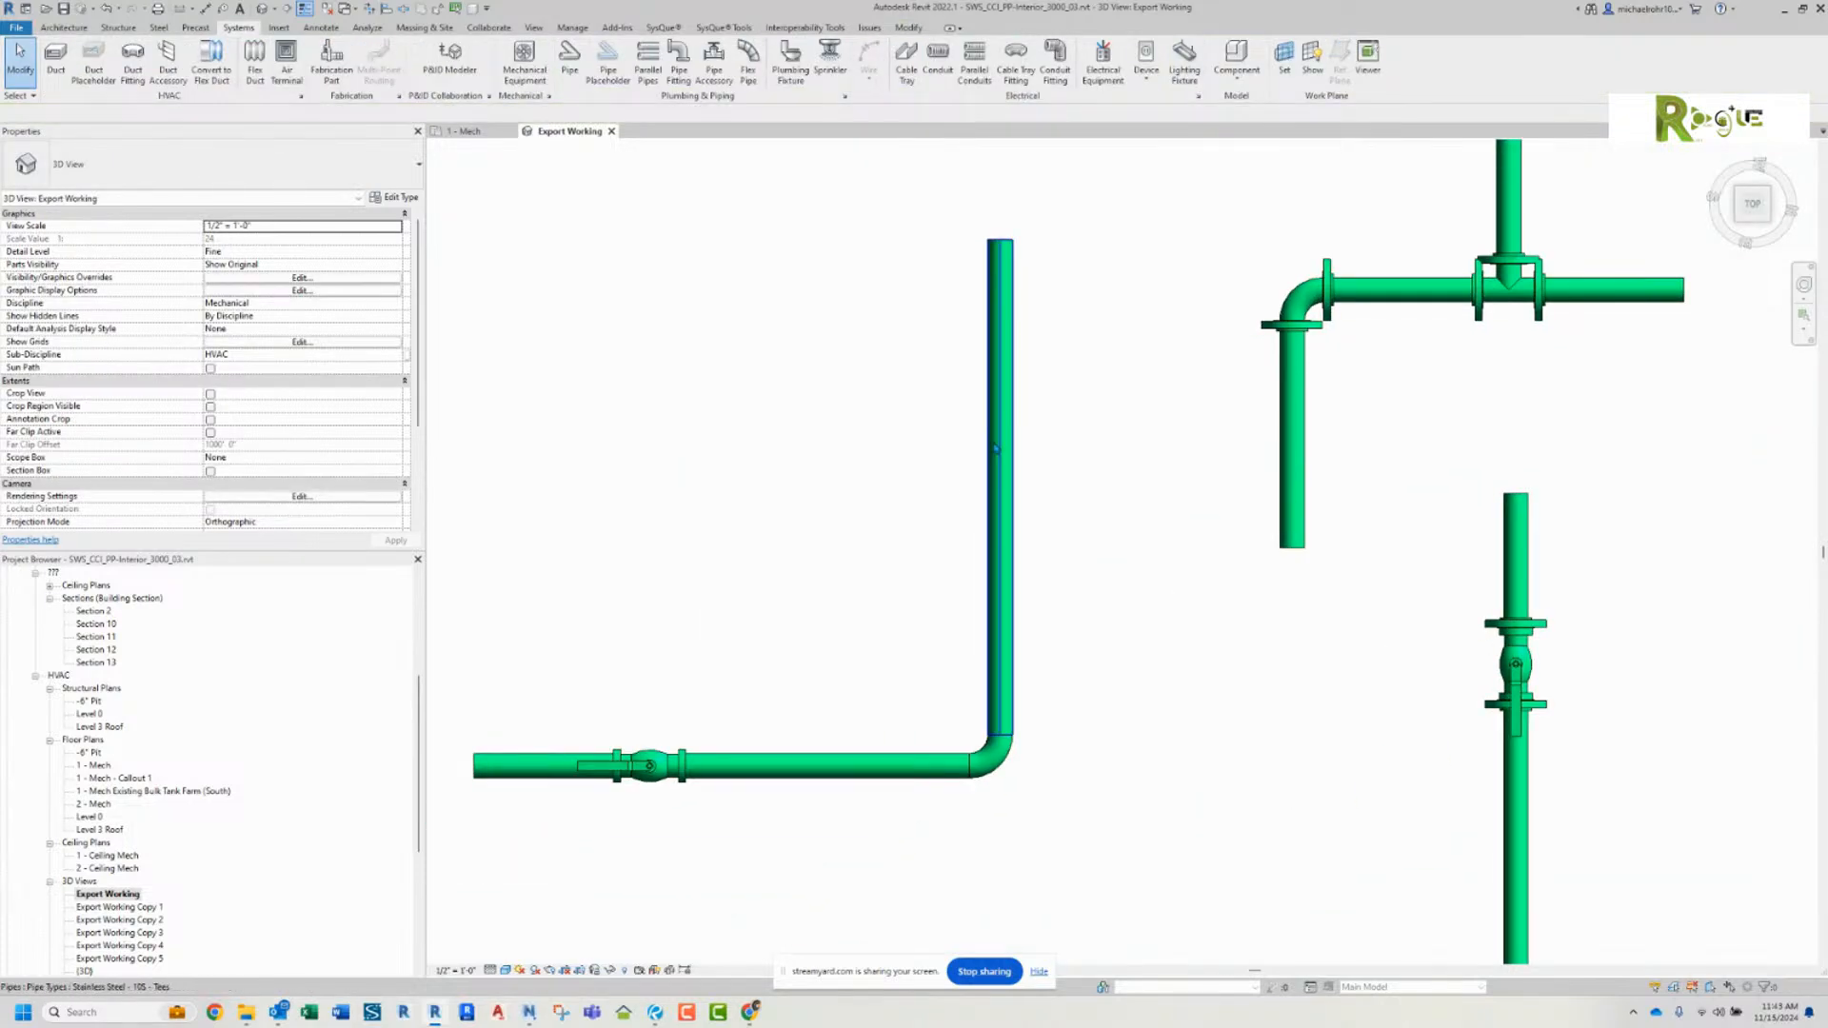
right_click(998, 447)
click(1047, 550)
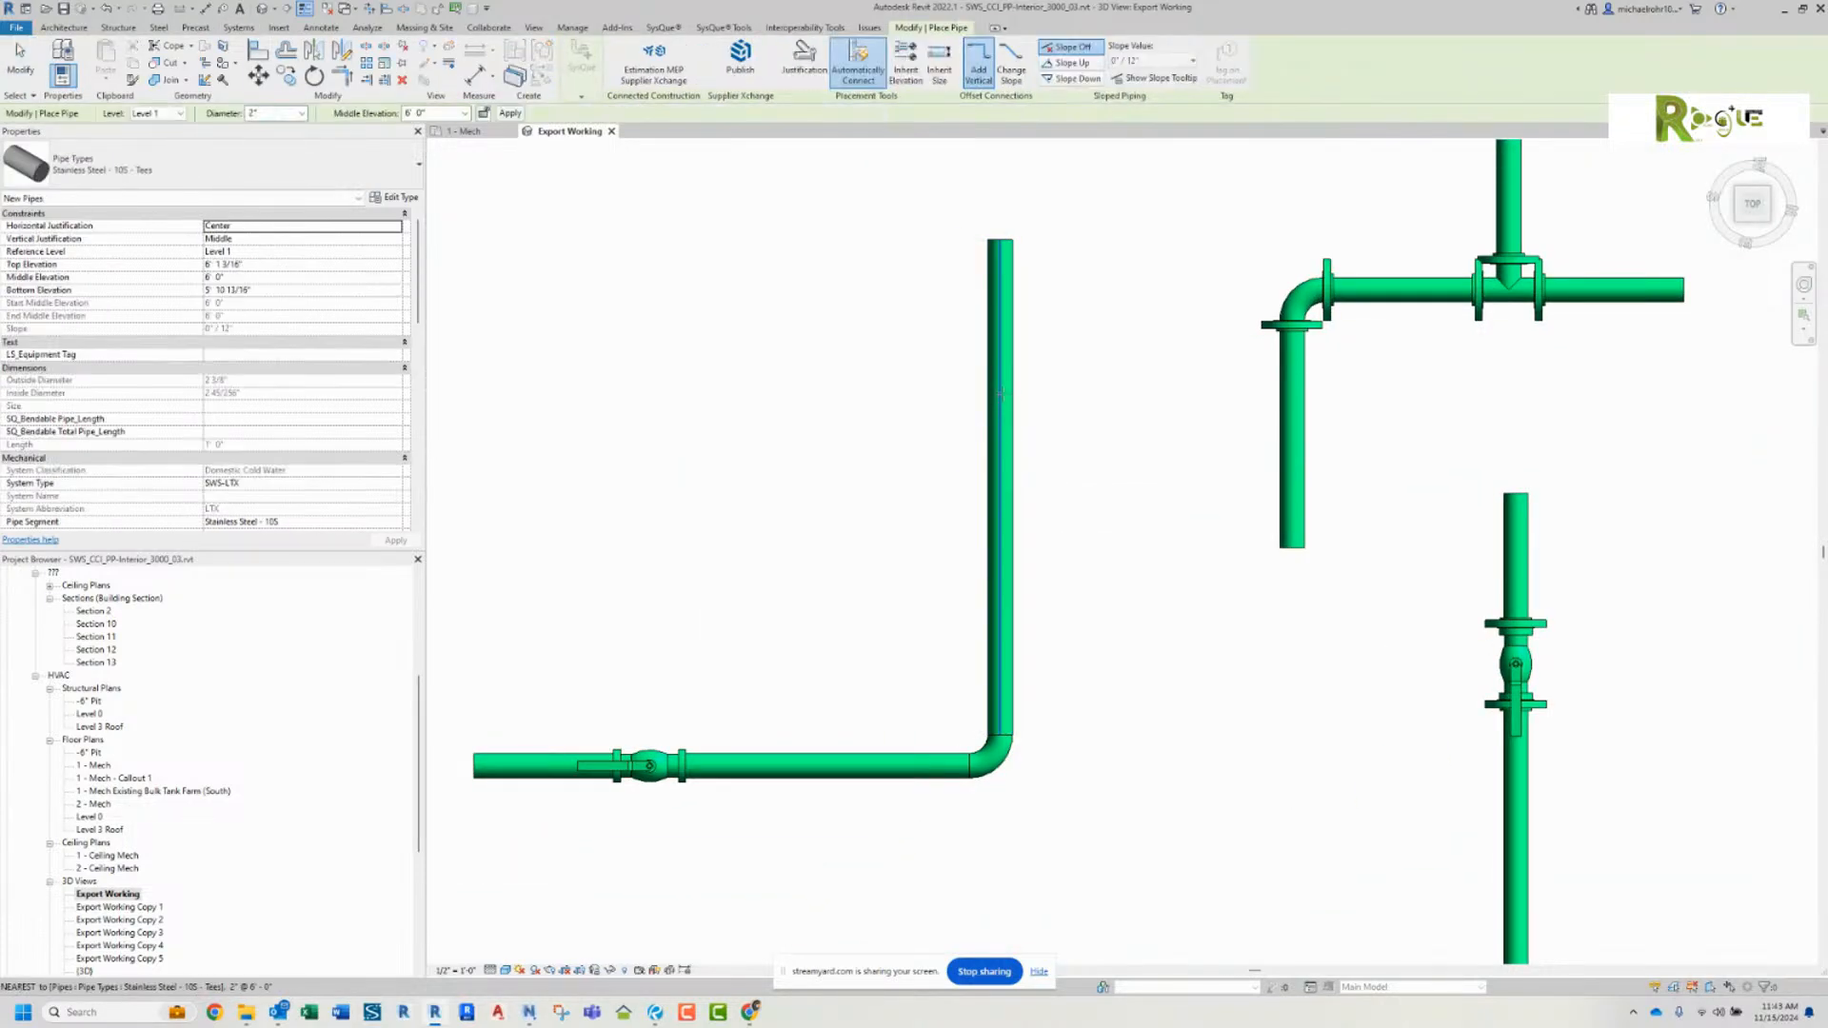
click(753, 393)
right_click(758, 399)
click(821, 420)
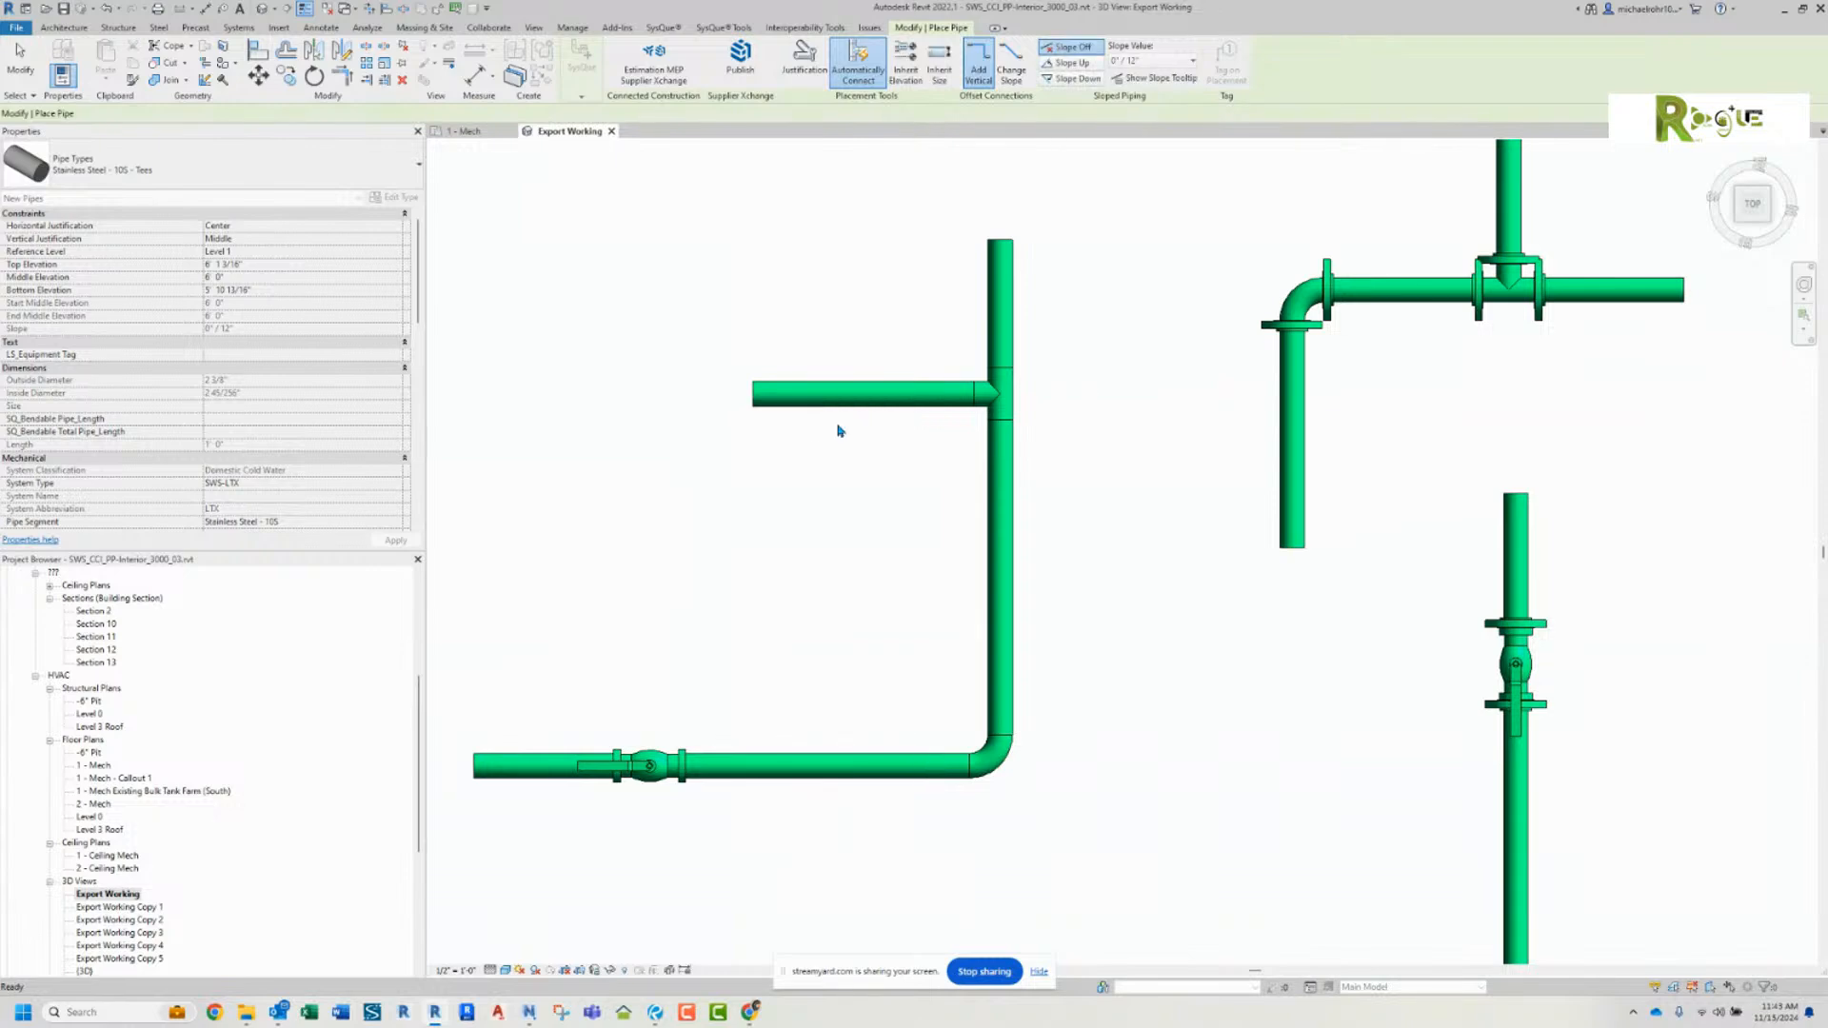
Step: Examine the routing preferences of the flanged pipe between the new elbow and tee, and close them without changes
middle_drag(1332, 277, 1041, 352)
click(1109, 363)
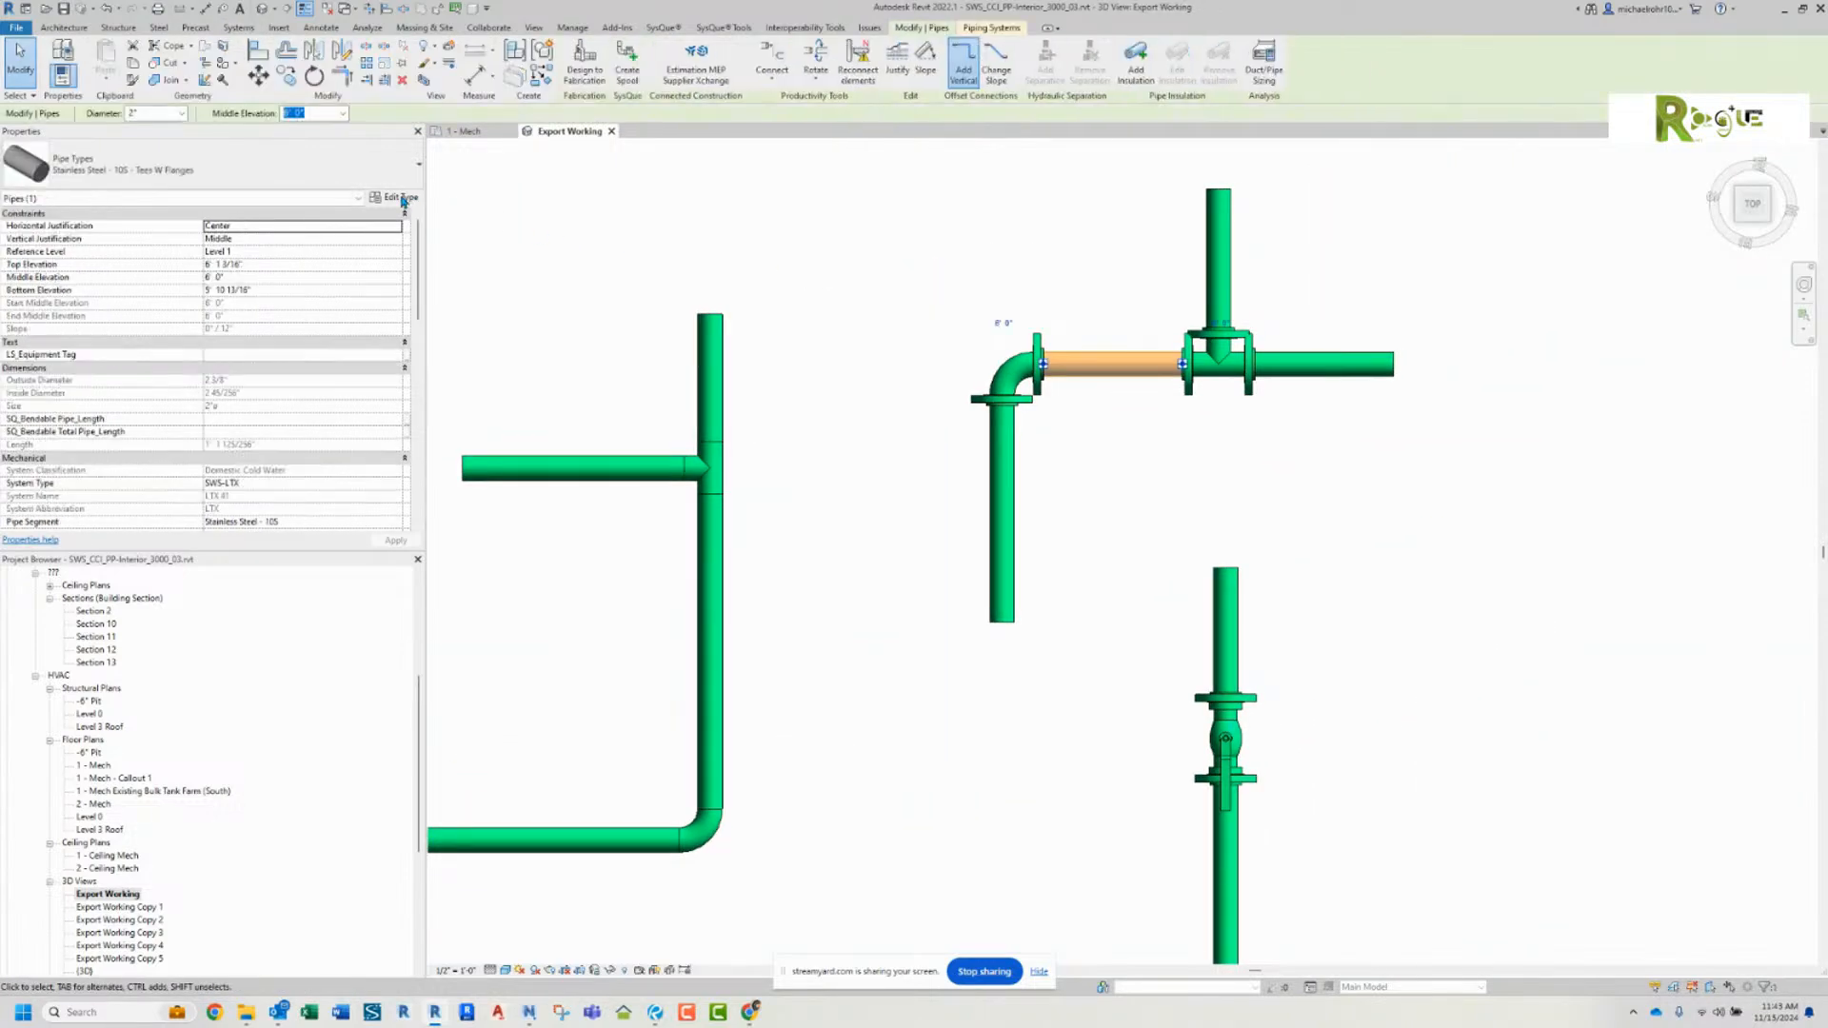
click(393, 197)
click(1177, 150)
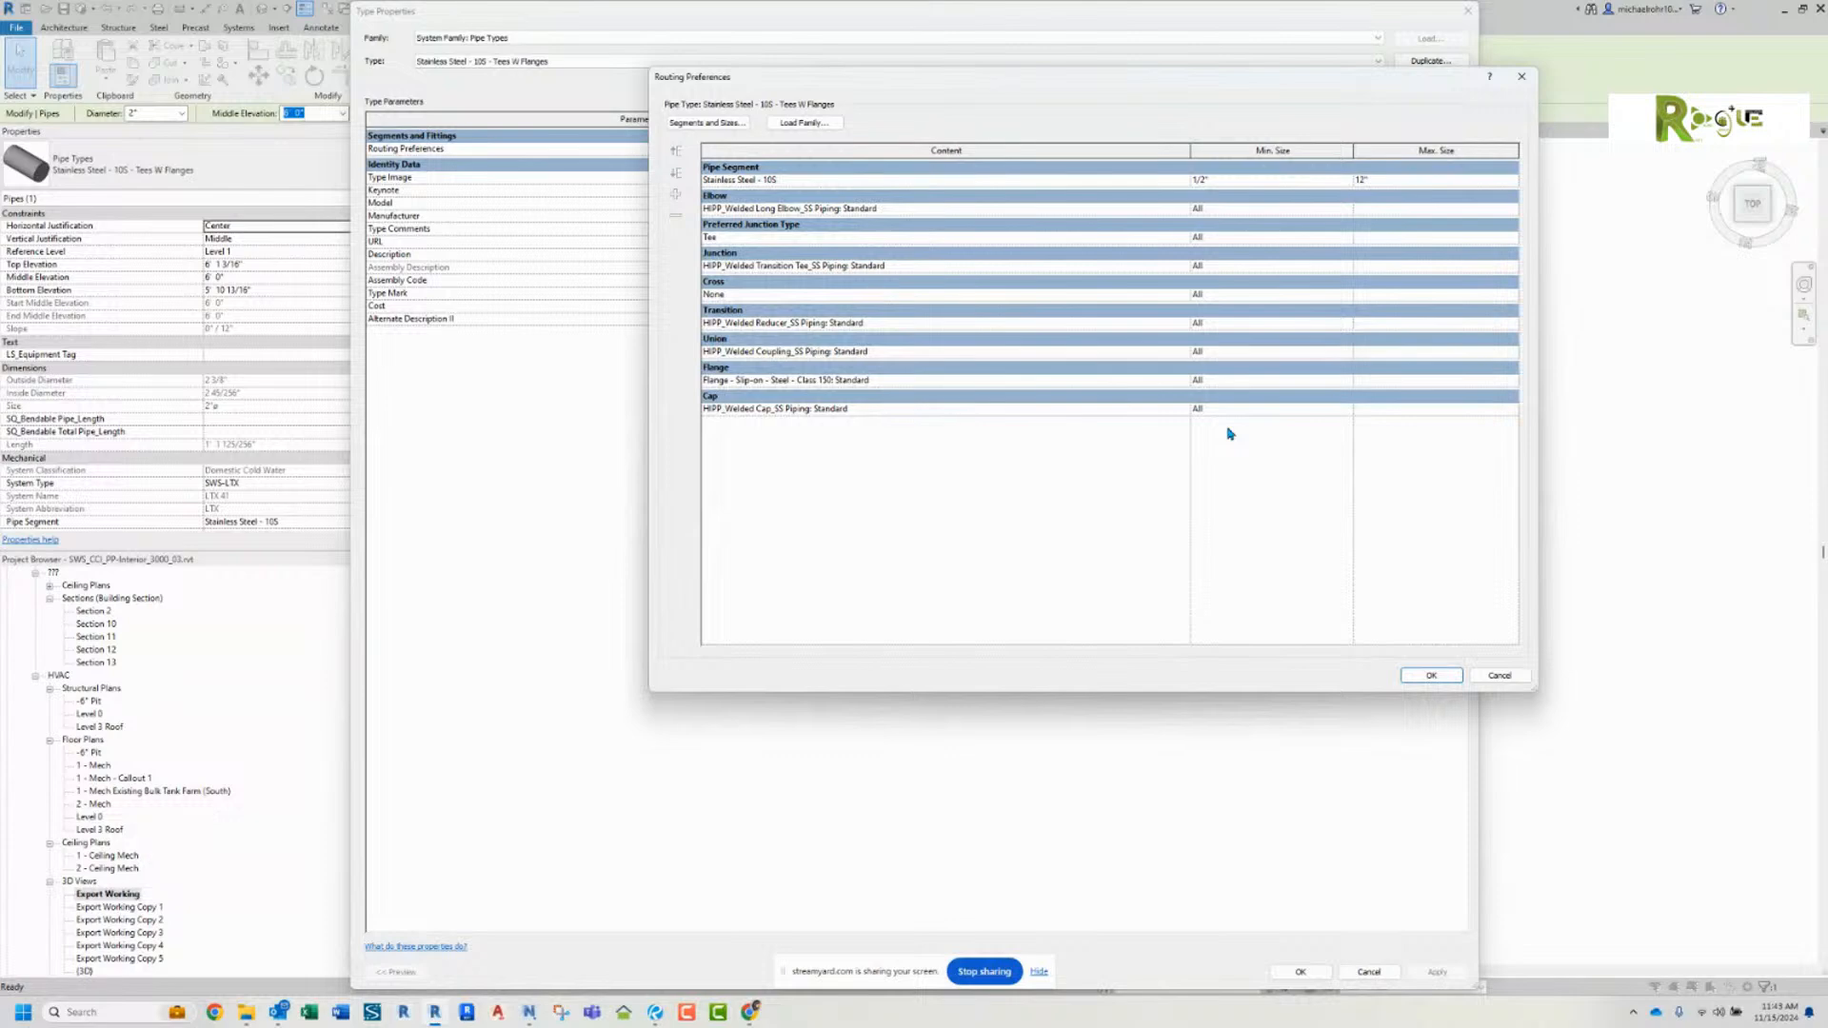
click(1499, 674)
click(1370, 972)
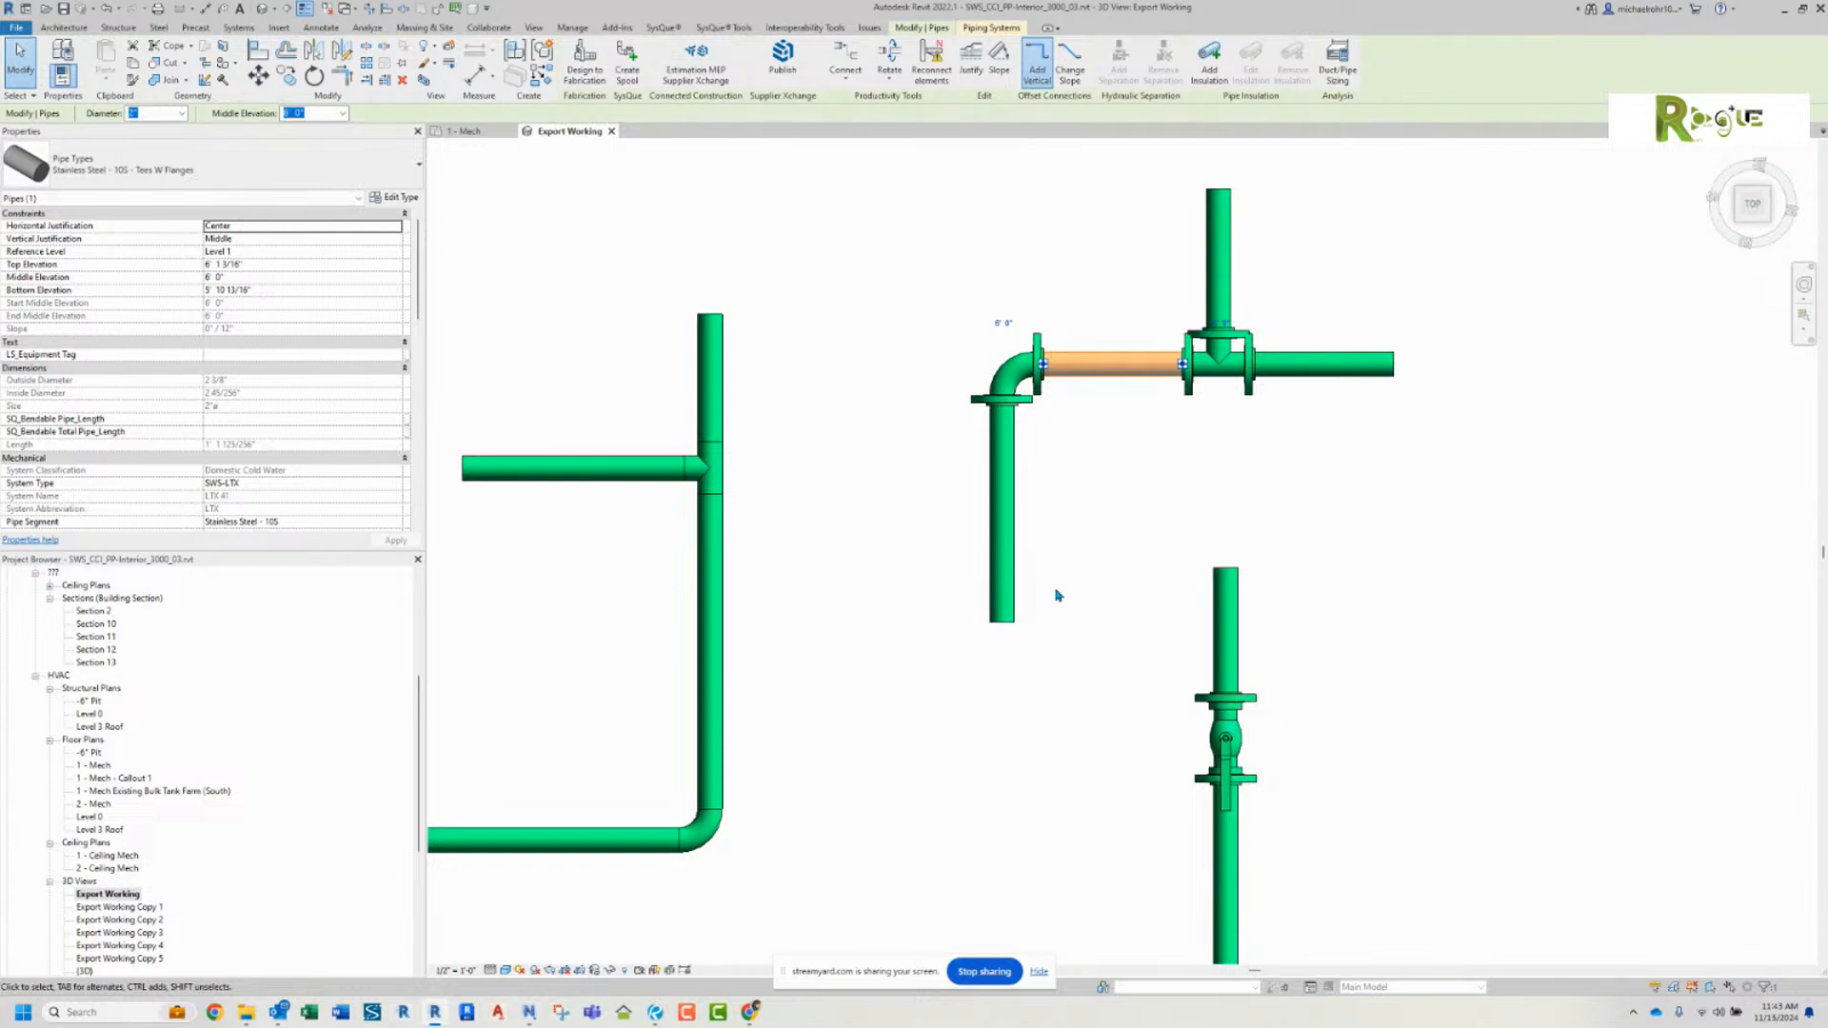
key(Escape)
Step: Examine the fittings and compare the pipe types of the flanged and unflanged runs
scroll(1069, 433, up, 3)
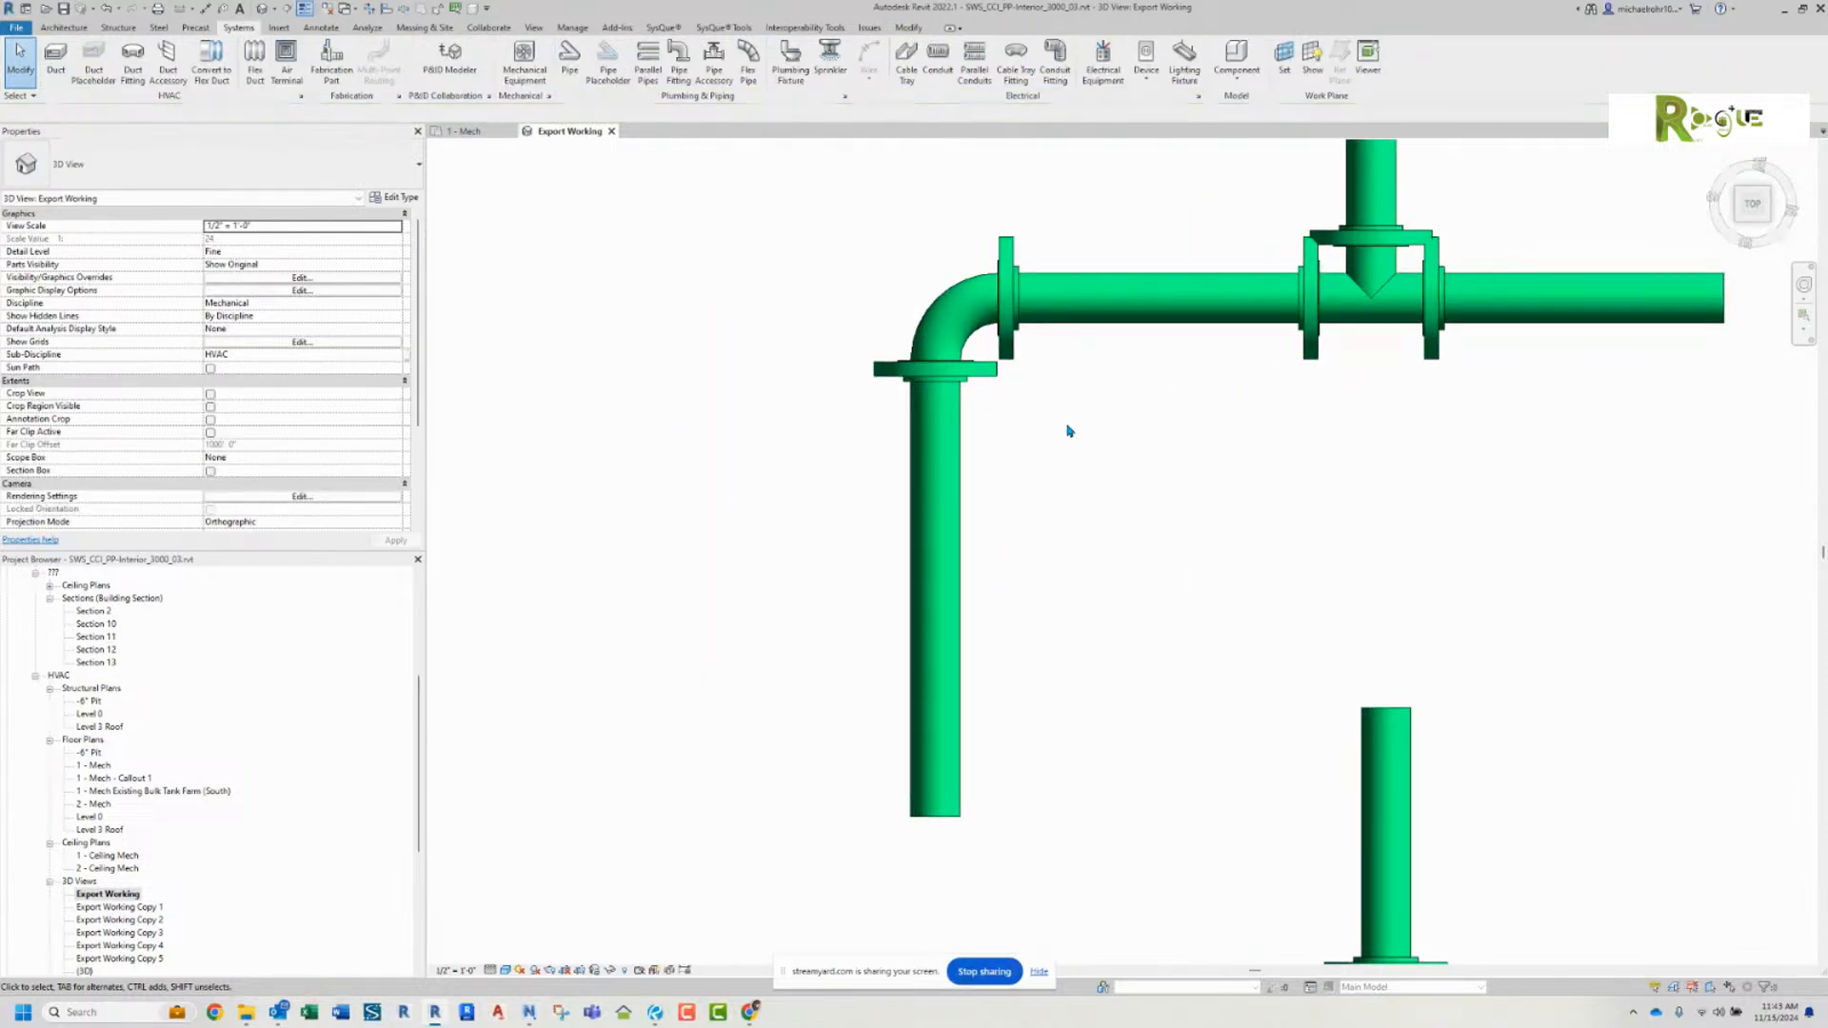
scroll(1091, 453, down, 3)
middle_drag(1121, 592, 1120, 380)
scroll(1127, 461, down, 2)
middle_drag(1127, 461, 1231, 489)
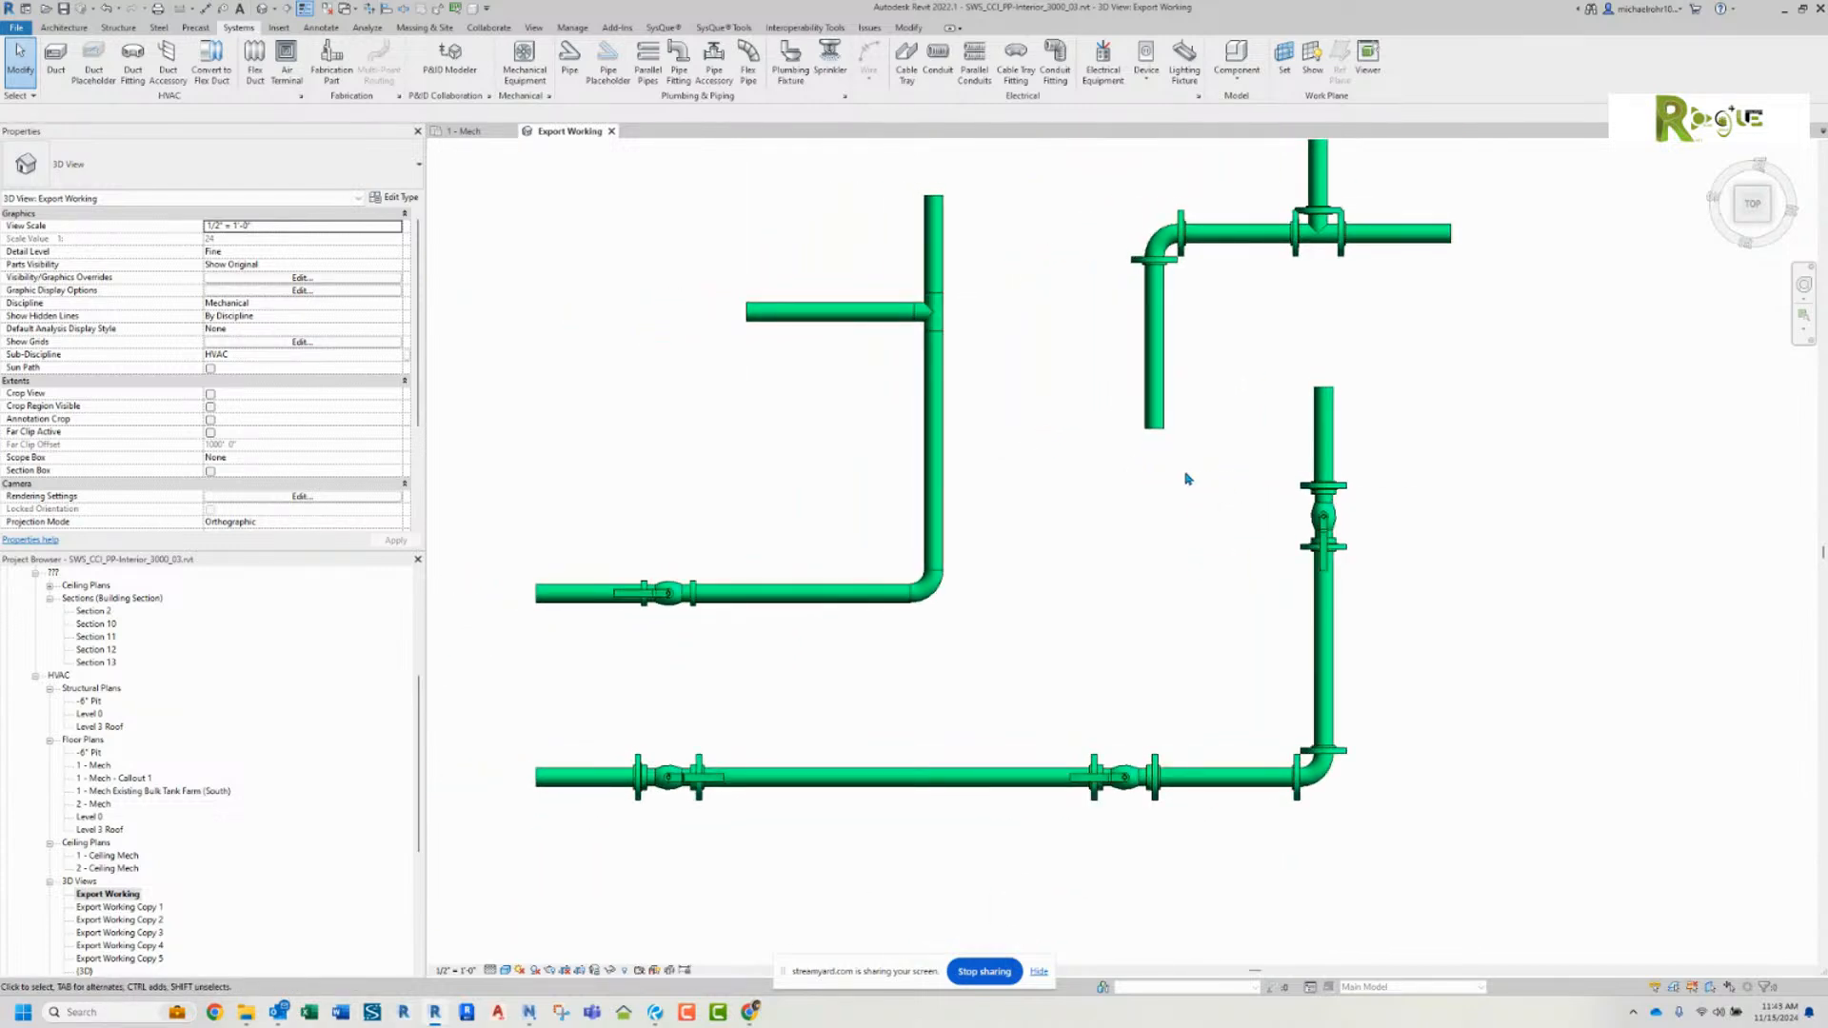
click(1154, 361)
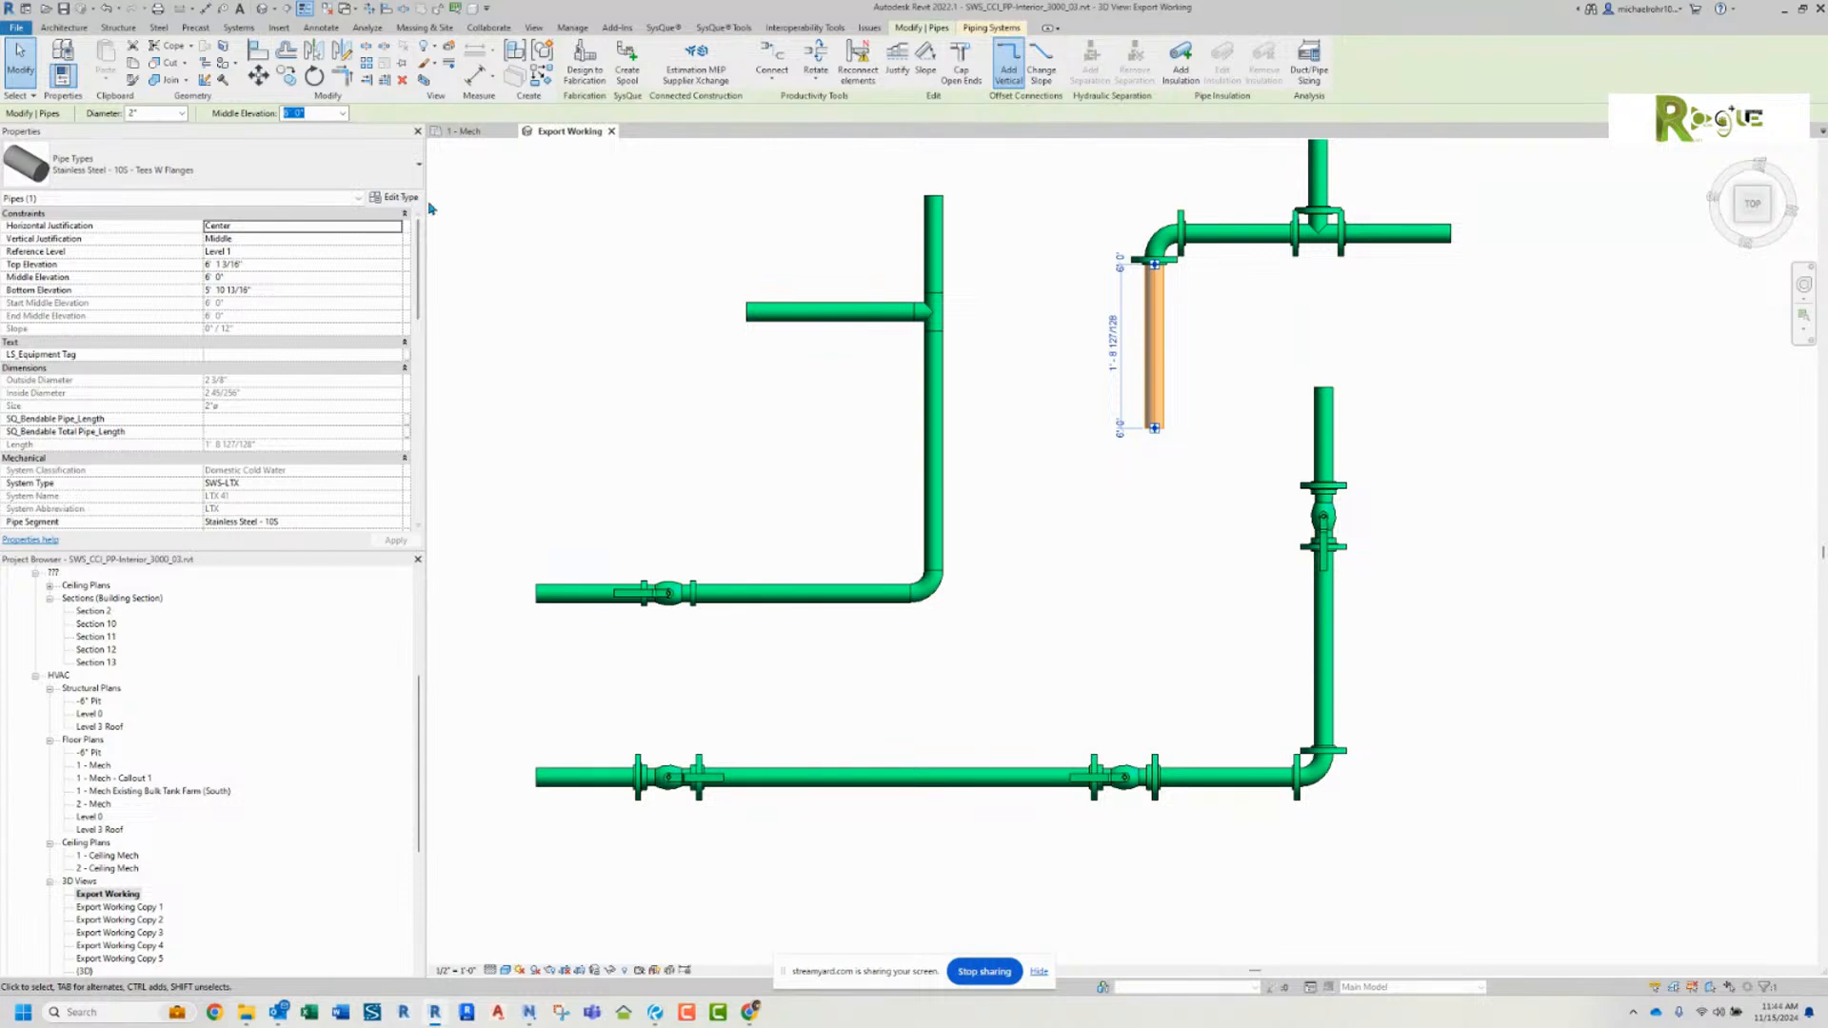
click(1104, 515)
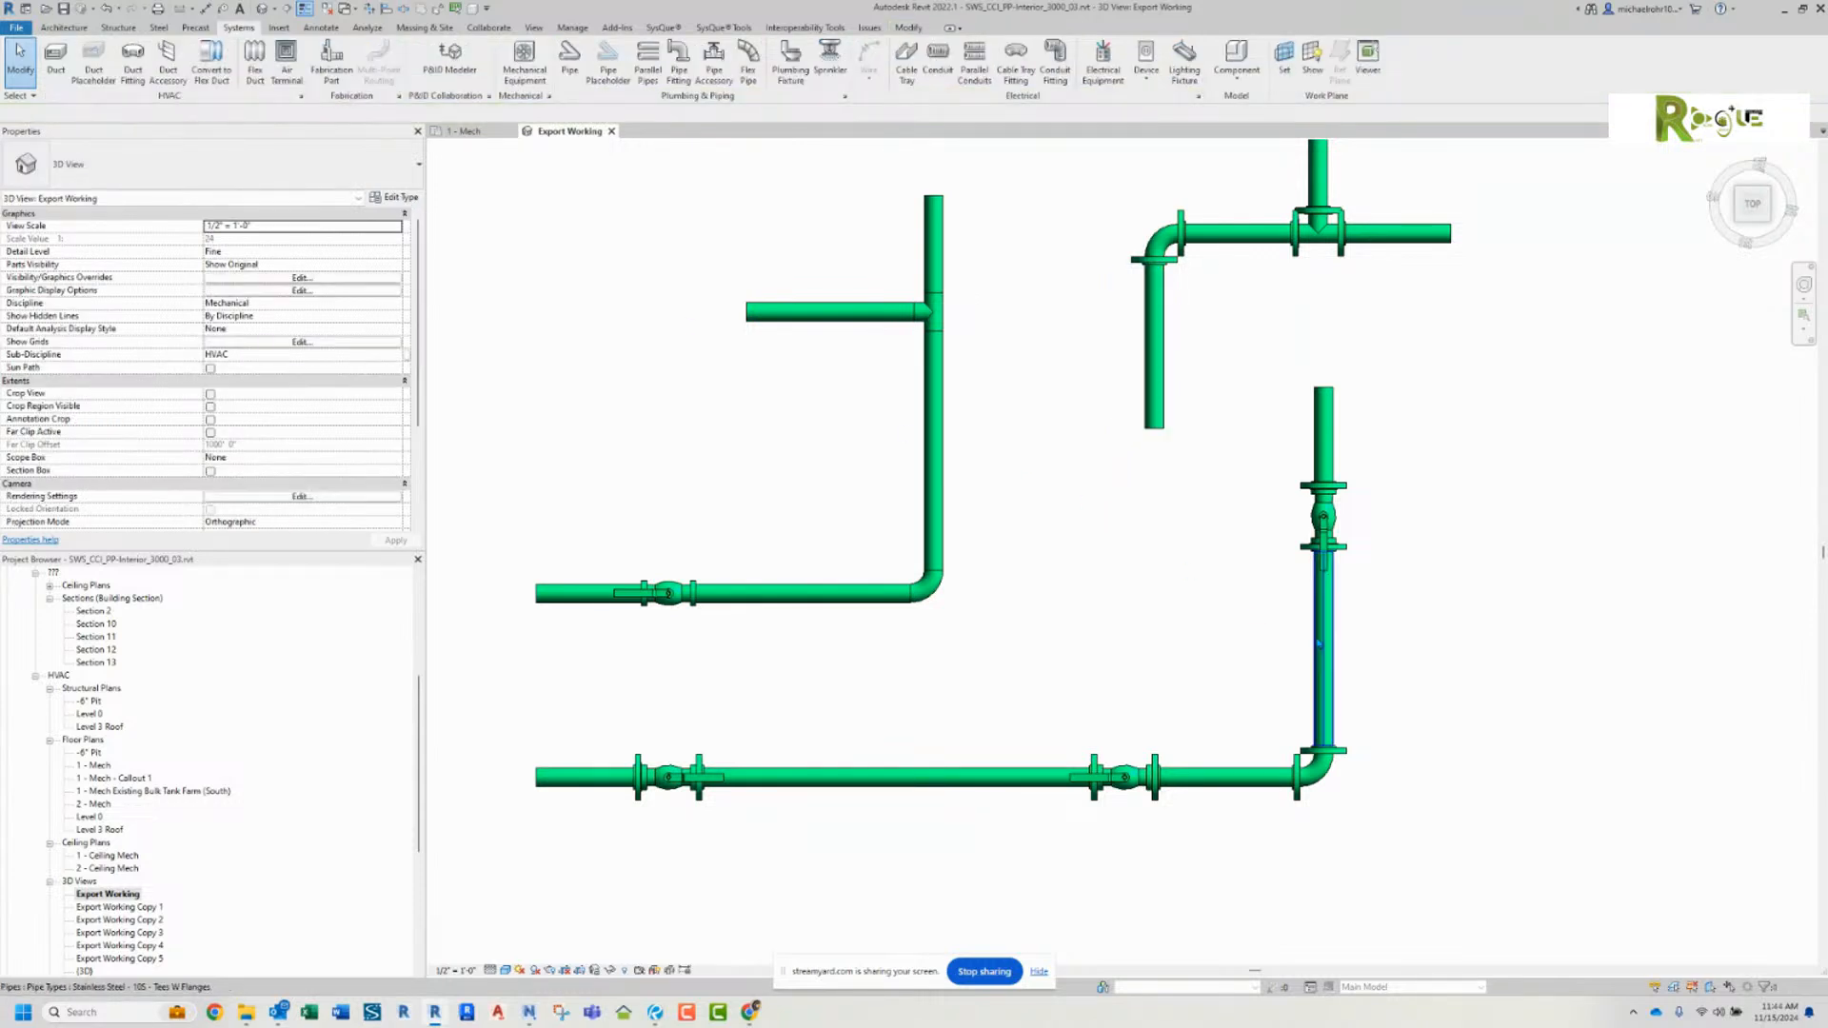
click(1319, 643)
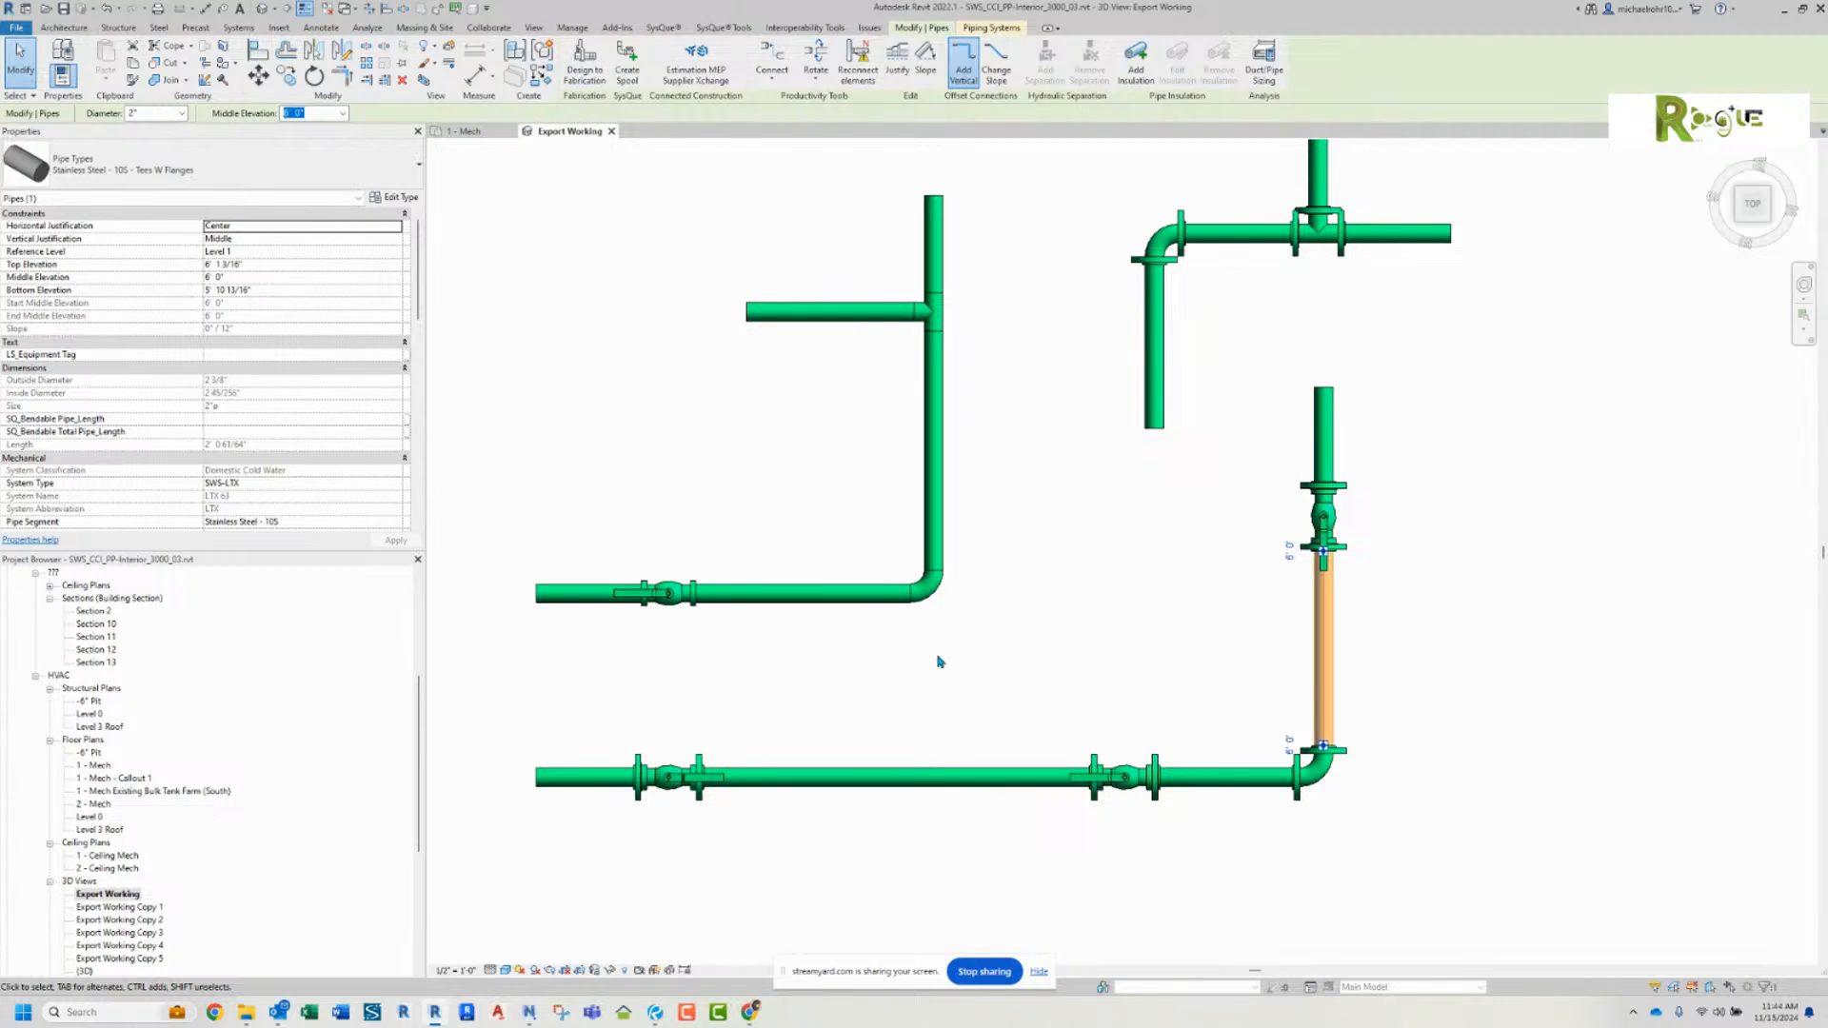
click(736, 600)
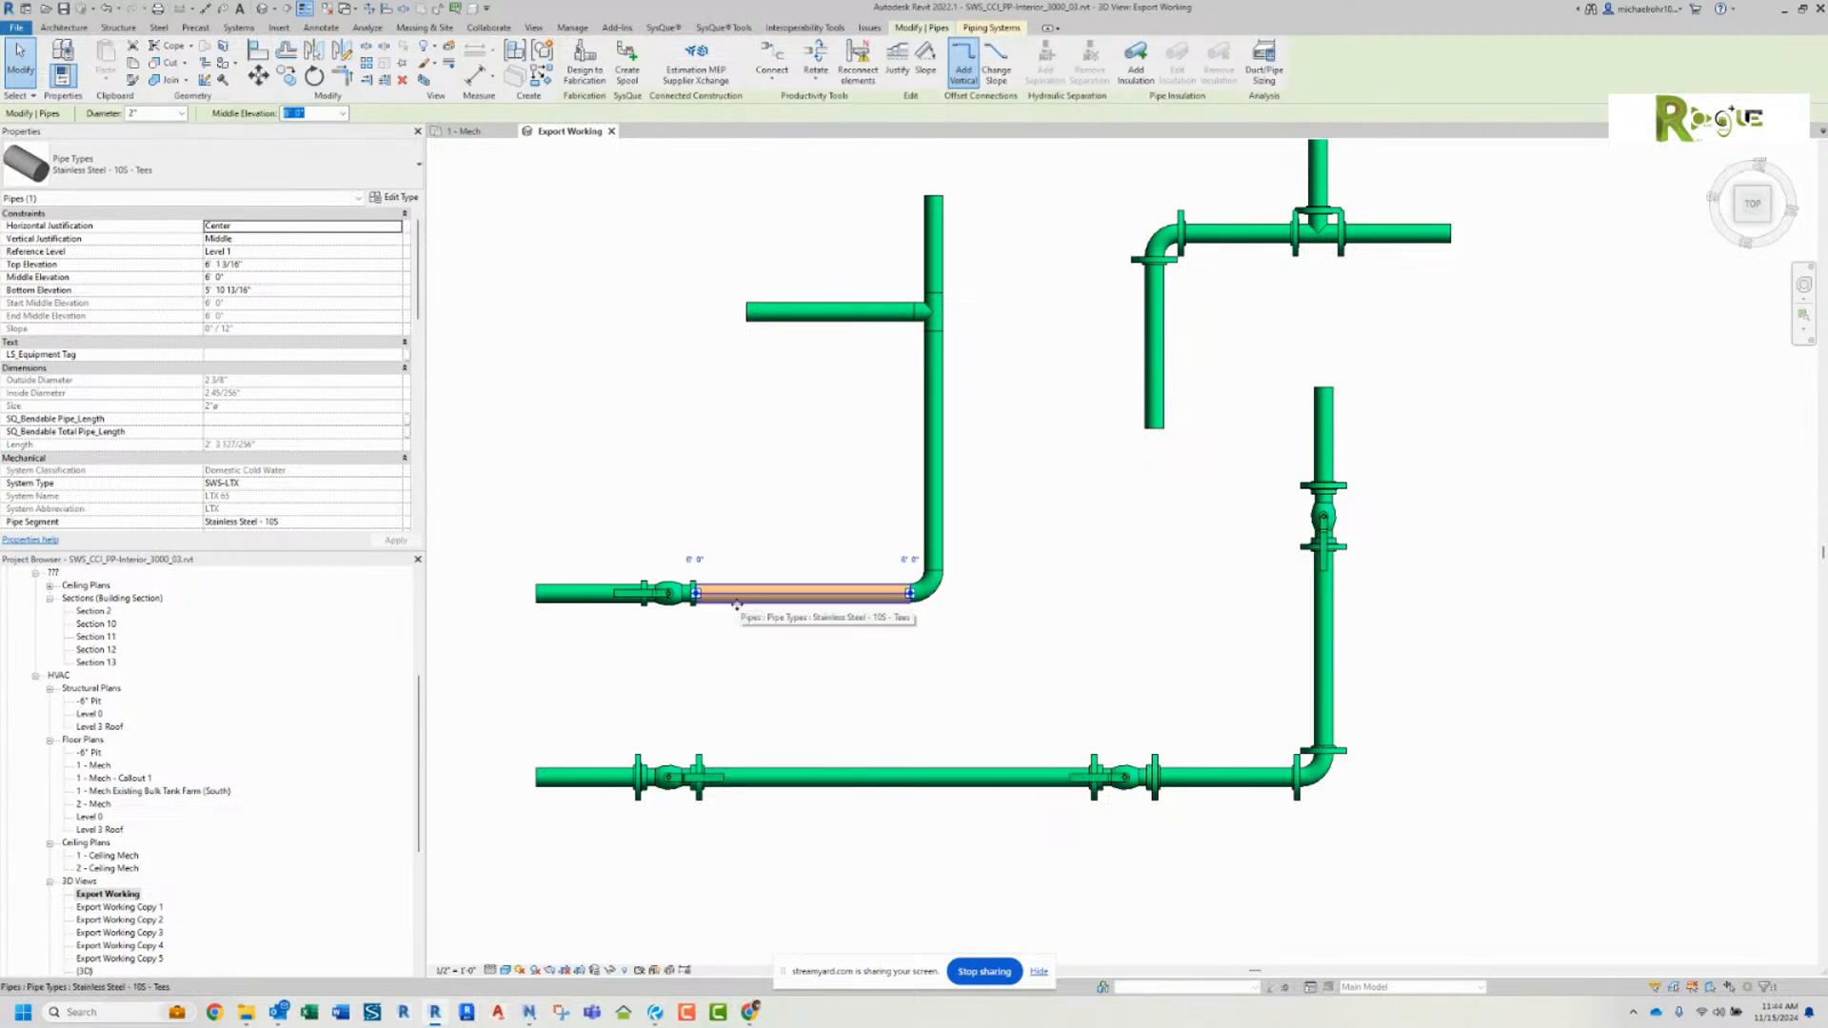
Step: Change the end pipe before the ball valve on the unflanged run to the Stainless Steel - 10S - Tees W Flanges type
click(571, 597)
click(200, 168)
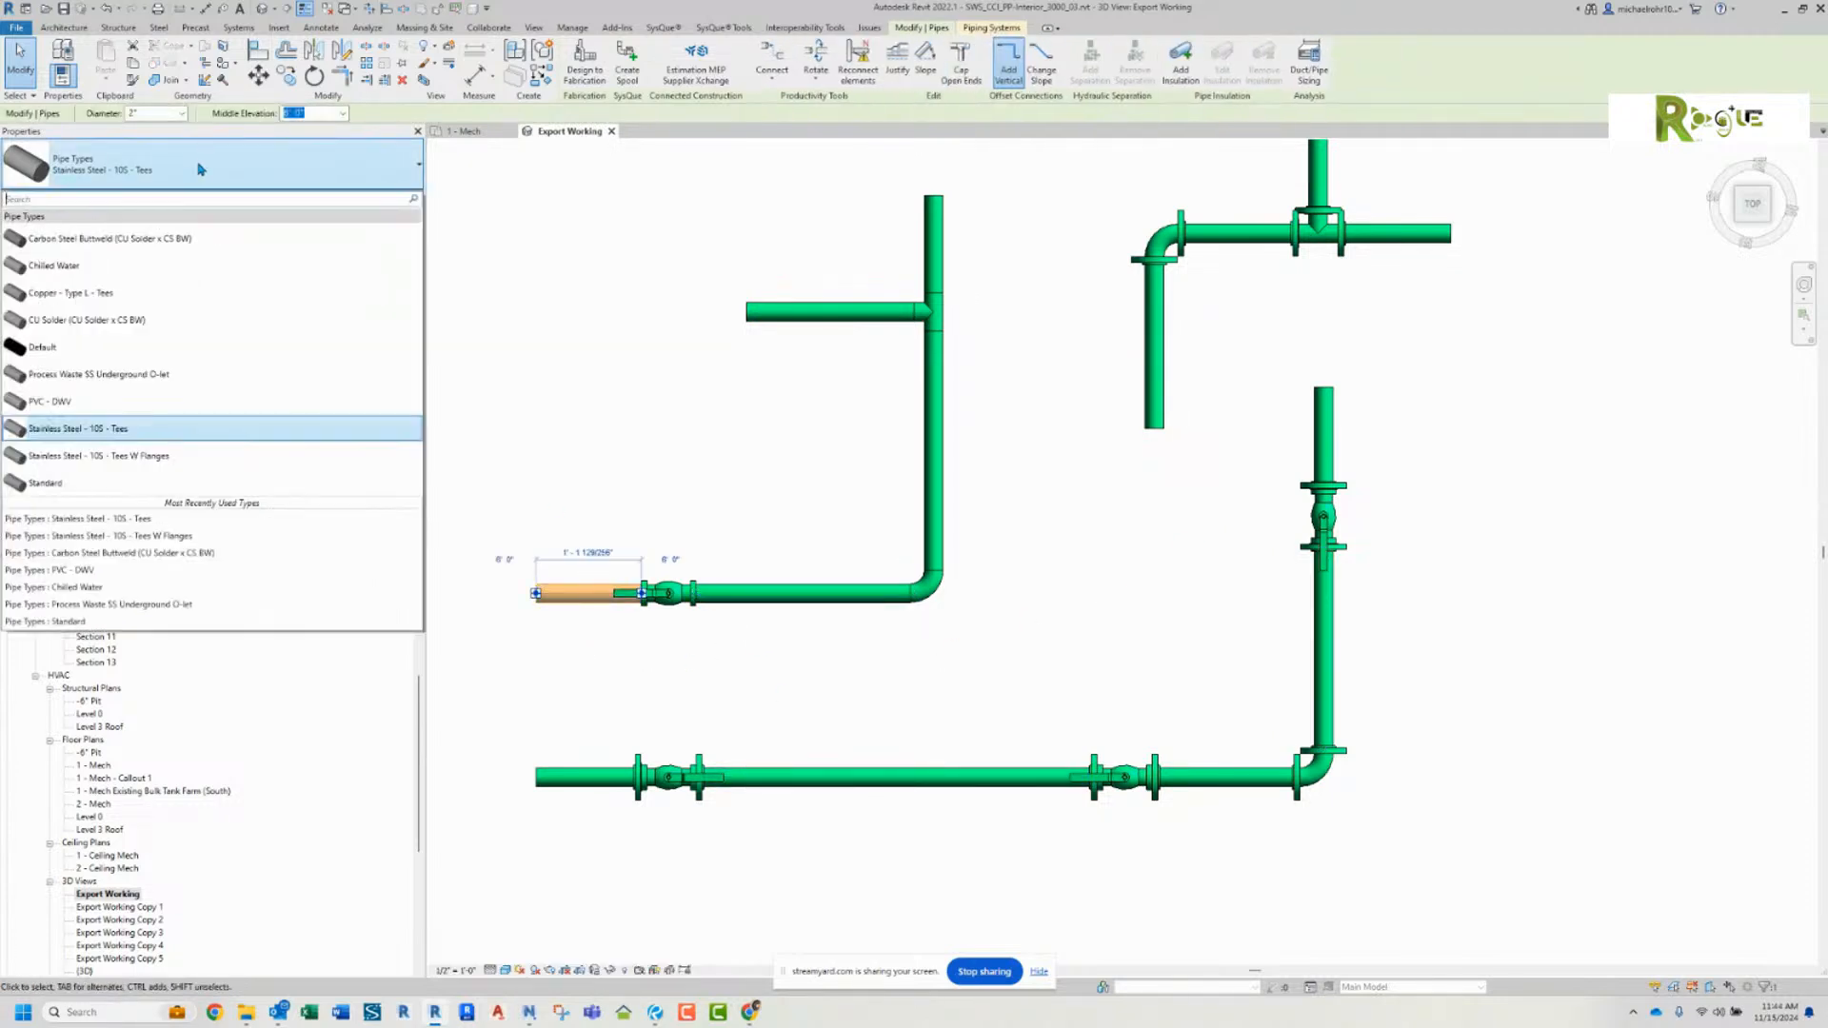
click(148, 455)
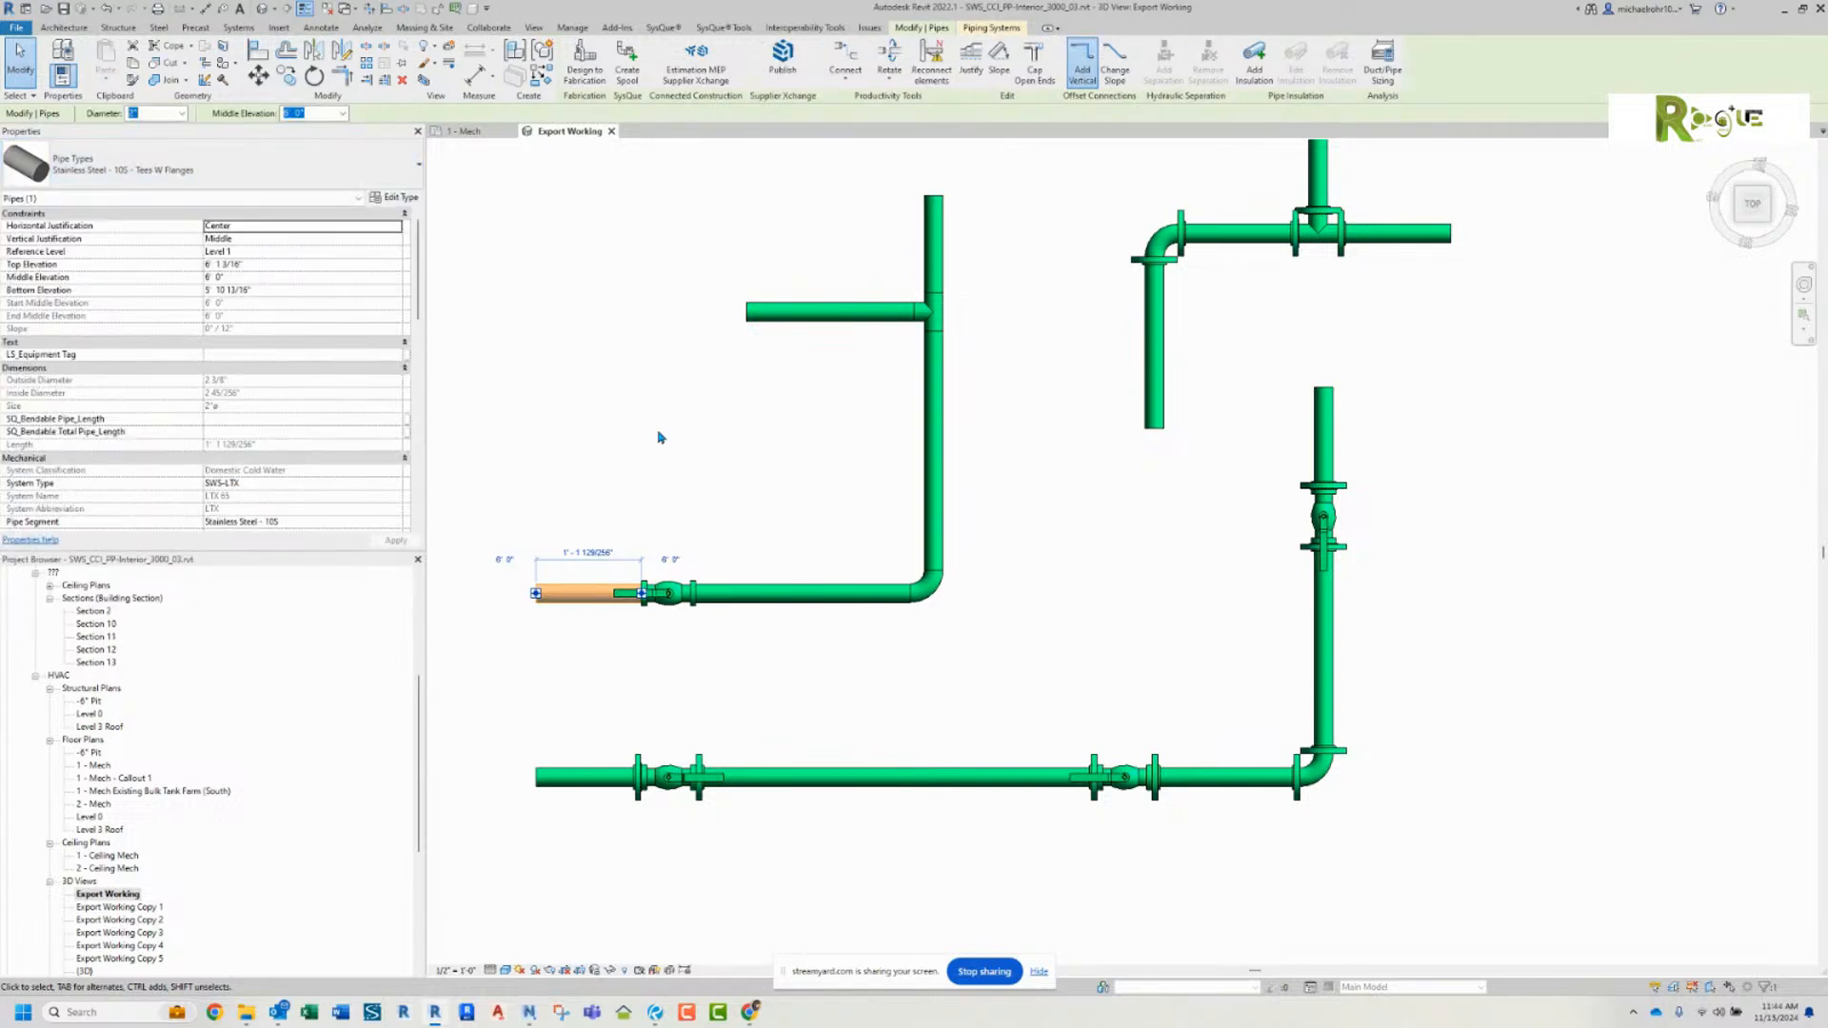
key(Escape)
Step: Rotate the ball valve on the unflanged run about the pipe axis so its handle extends below the pipe in the top view
scroll(726, 407, up, 5)
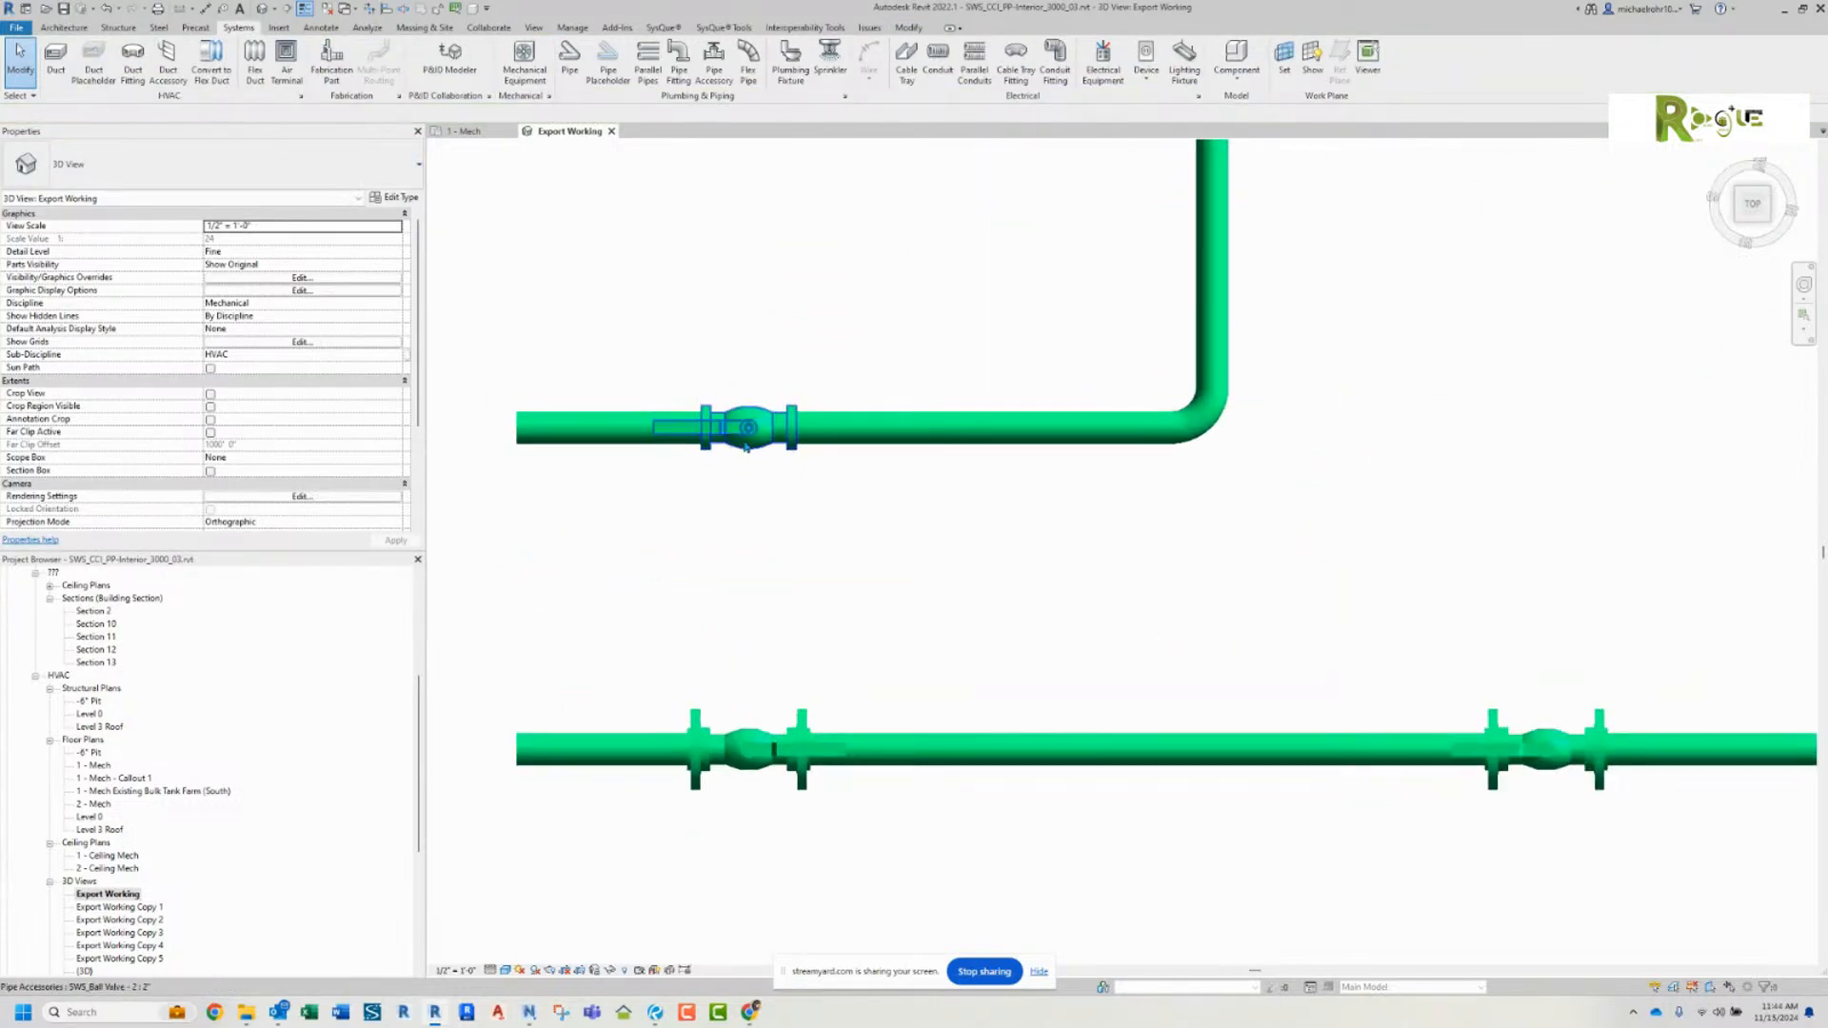
click(745, 434)
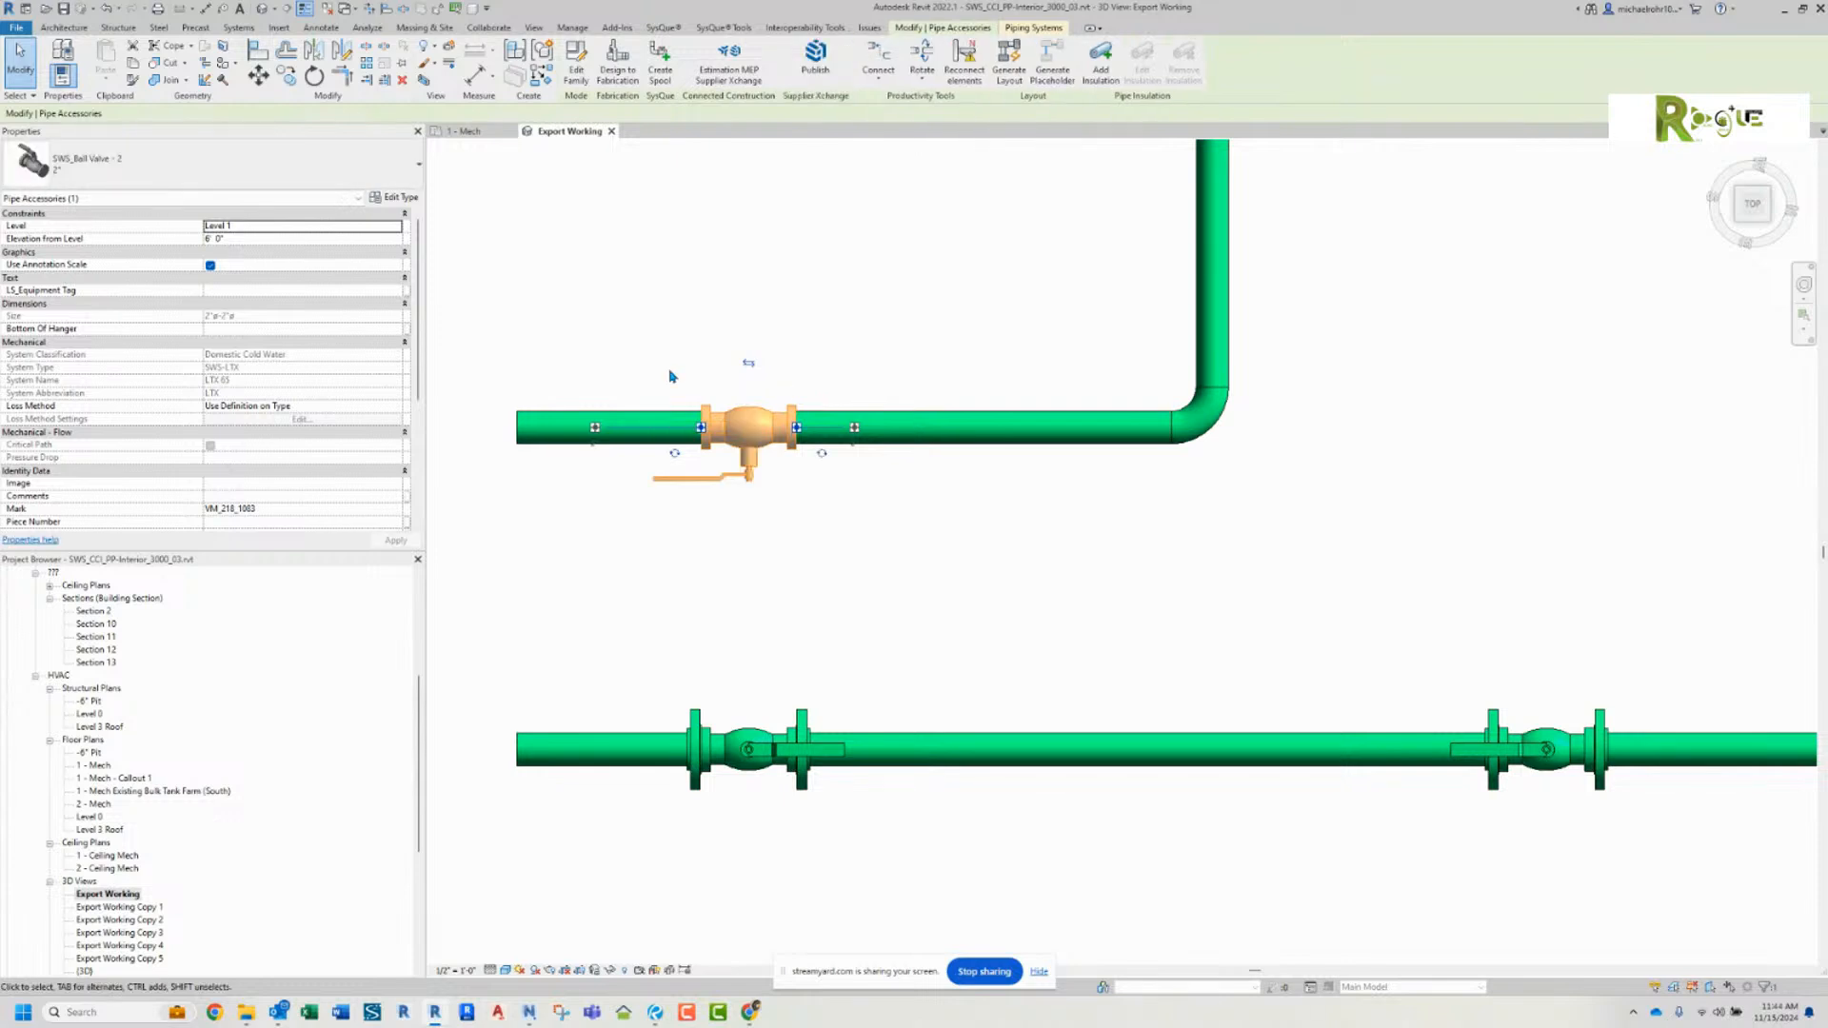
key(Escape)
Step: Try detaching and reconnecting the end pipe at the ball valve of the unflanged run, and undo it
scroll(695, 423, up, 4)
click(691, 418)
drag(692, 415, 699, 414)
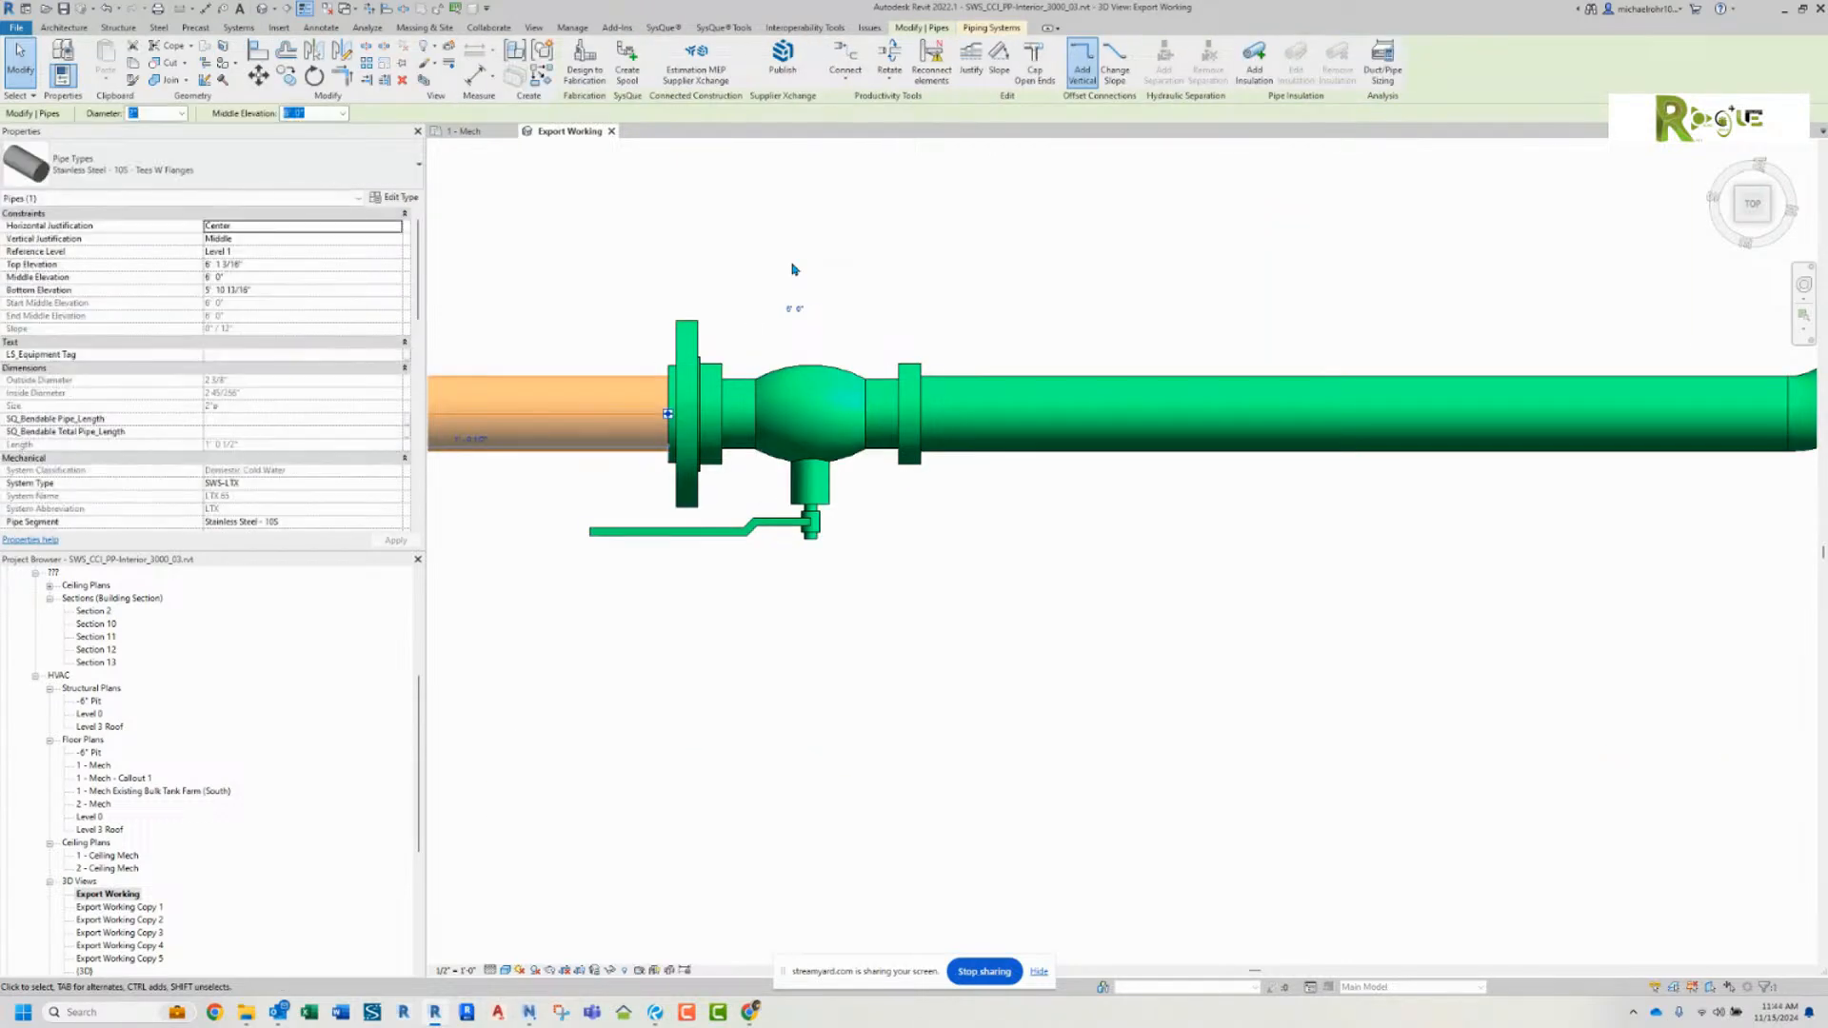
click(791, 263)
scroll(793, 264, down, 3)
middle_drag(797, 266, 818, 321)
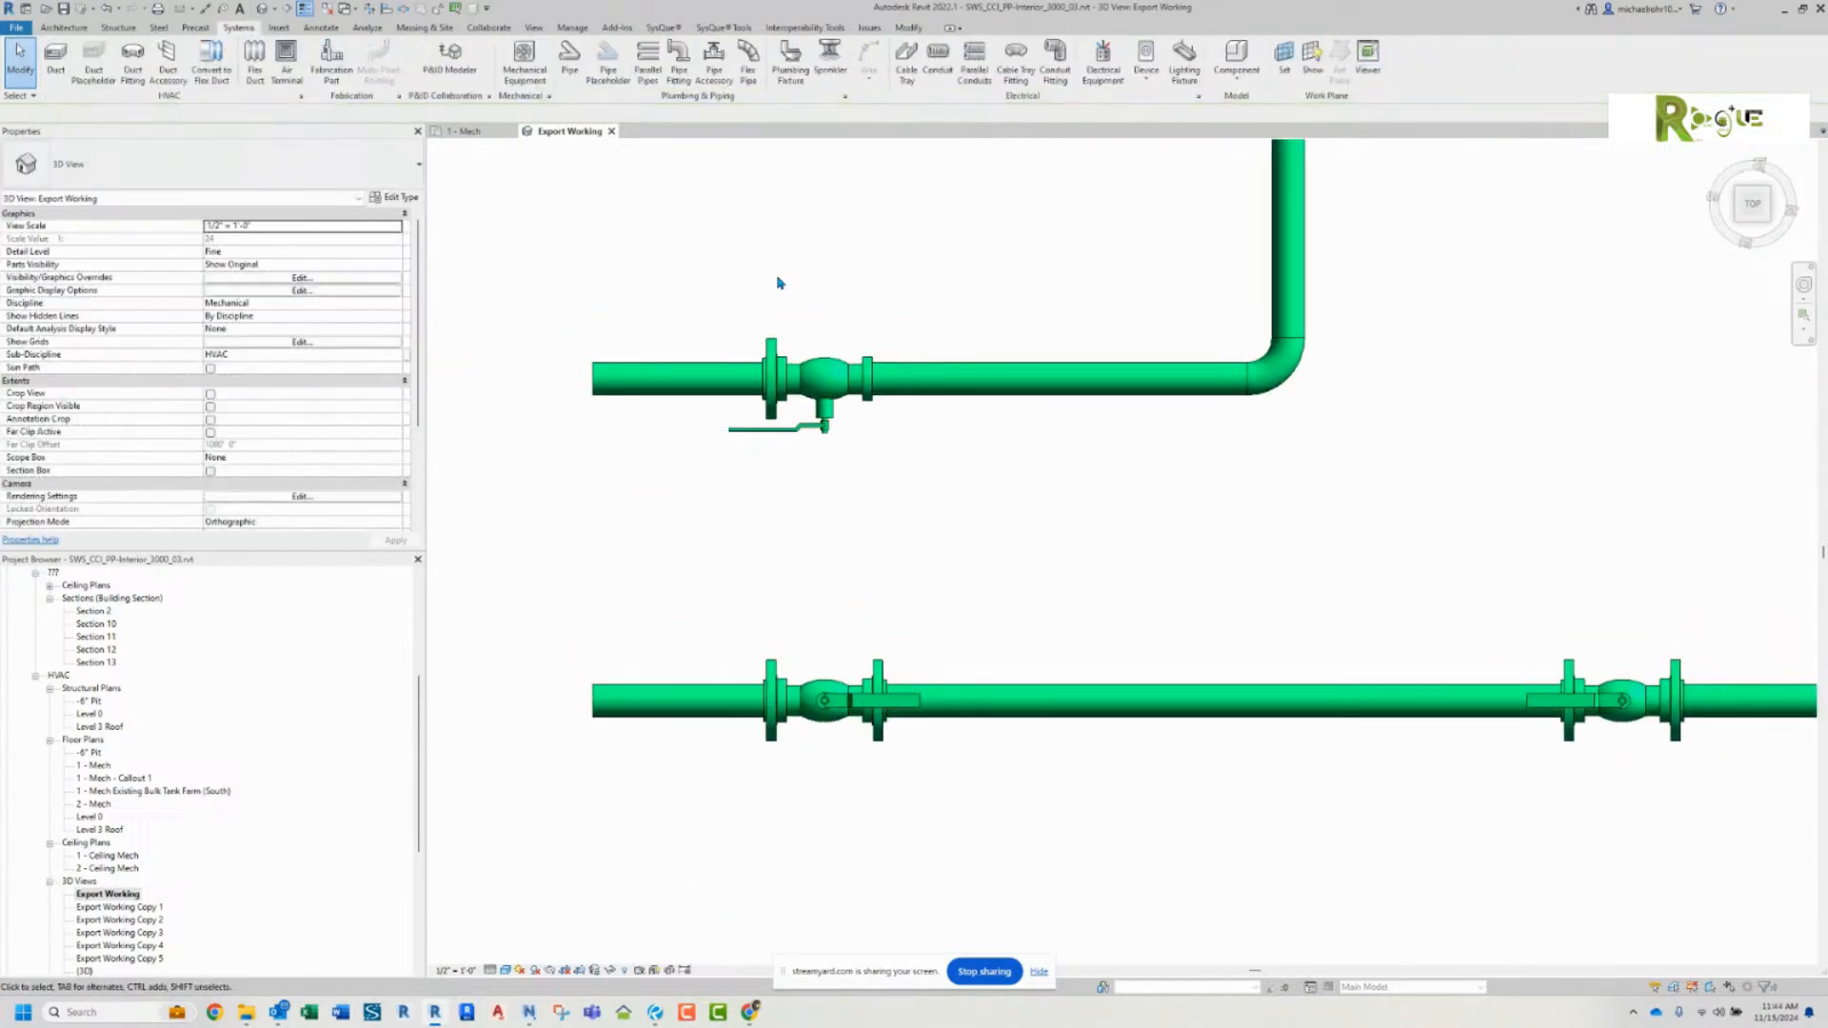
click(113, 8)
Step: Split the Tees W Flanges end pipe near the ball valve and delete the piece next to the valve
scroll(673, 294, down, 3)
middle_drag(678, 294, 975, 292)
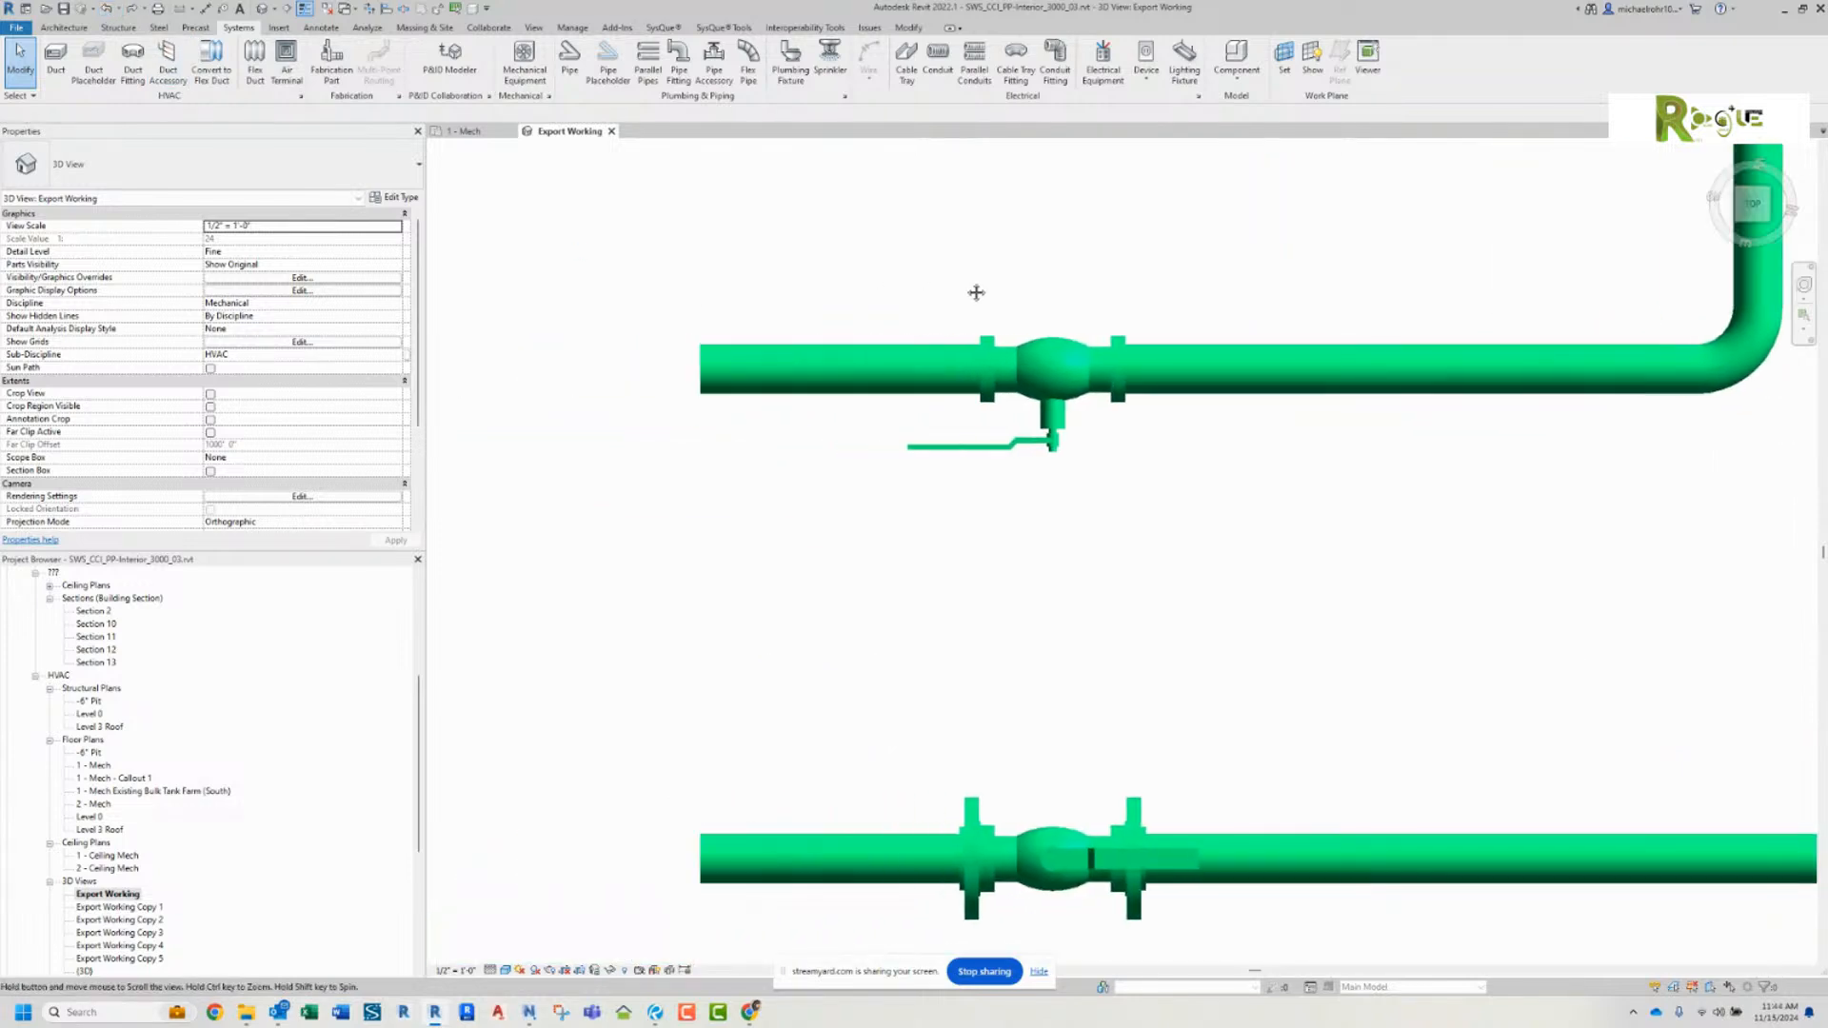
click(905, 335)
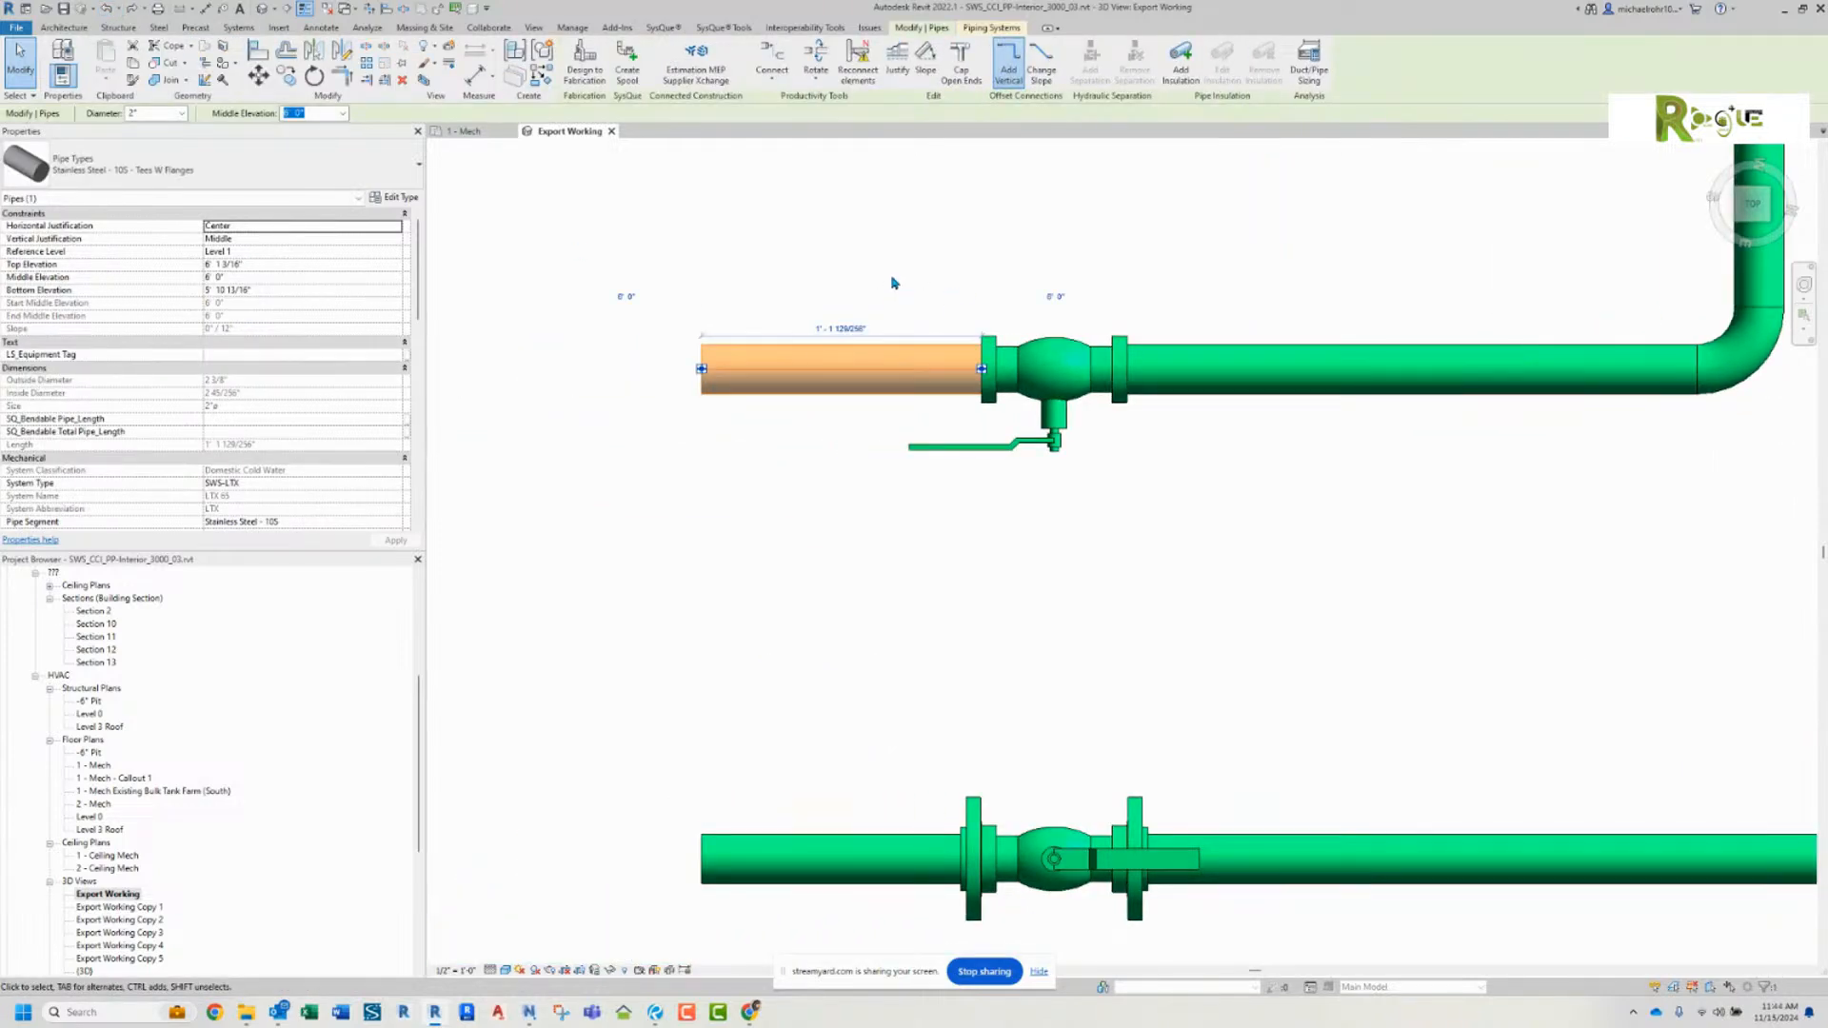
click(834, 266)
click(405, 9)
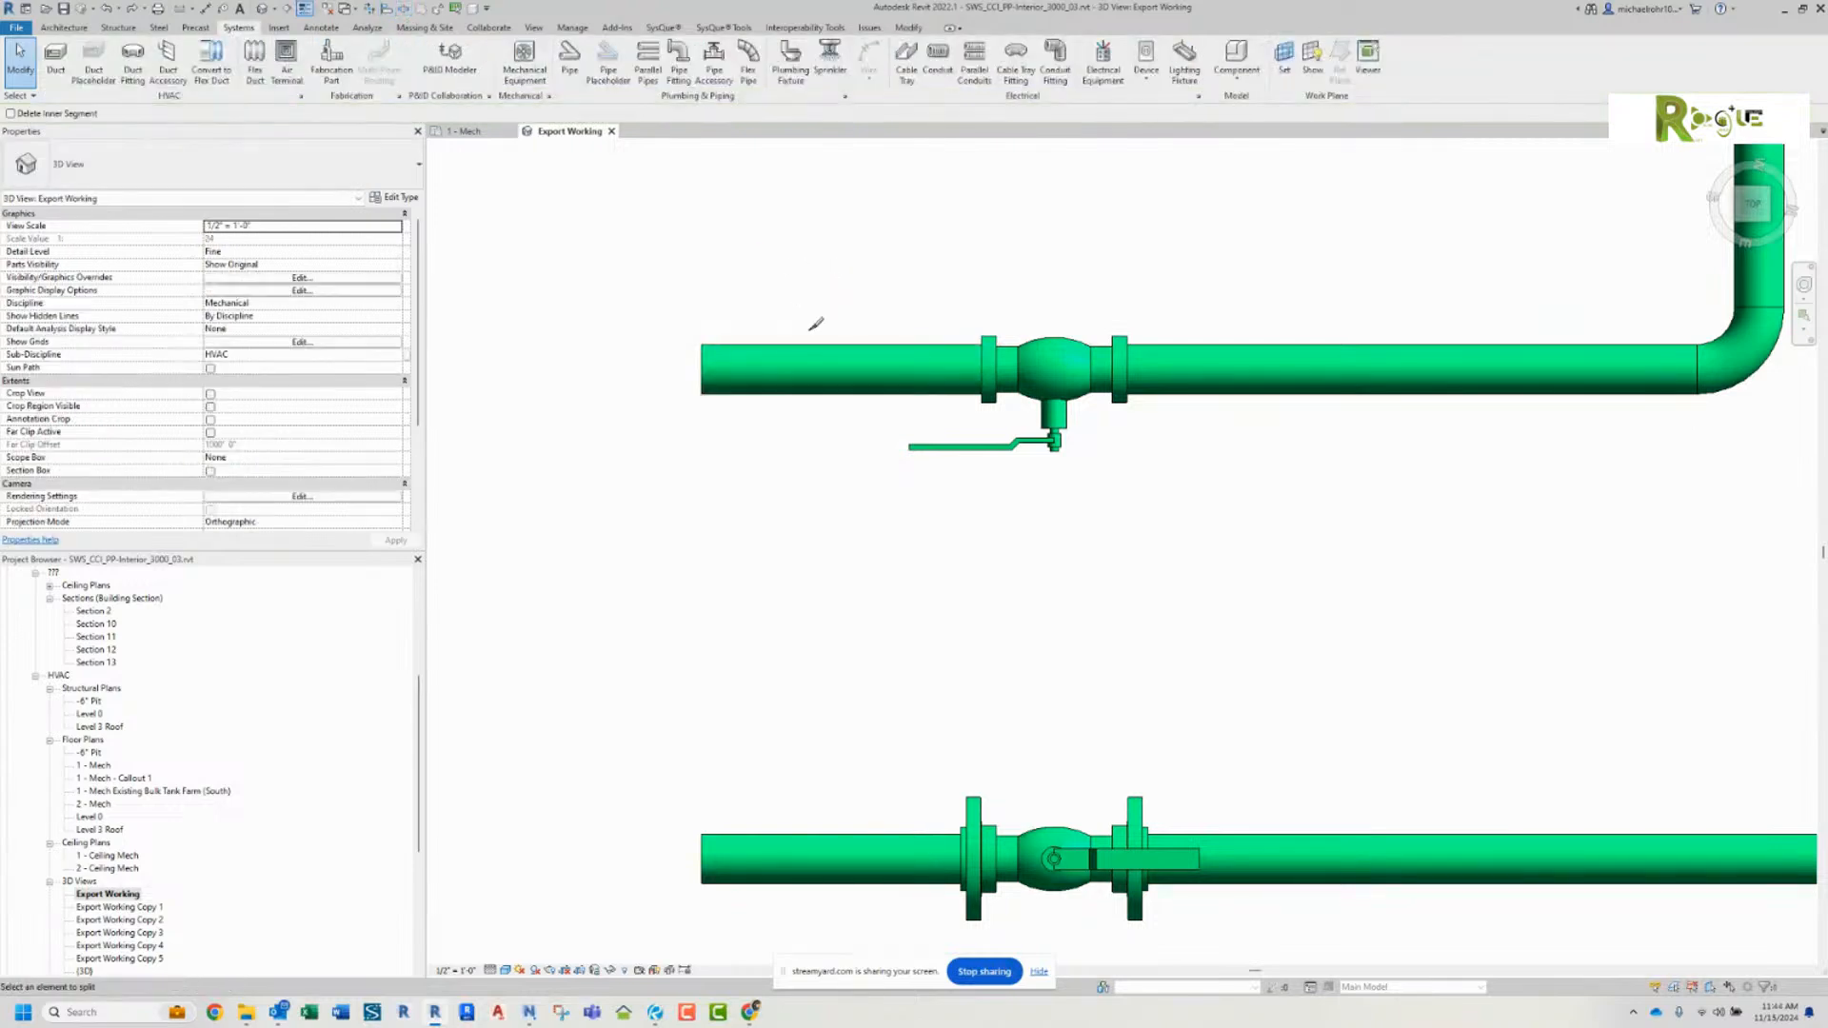
click(894, 366)
right_click(894, 282)
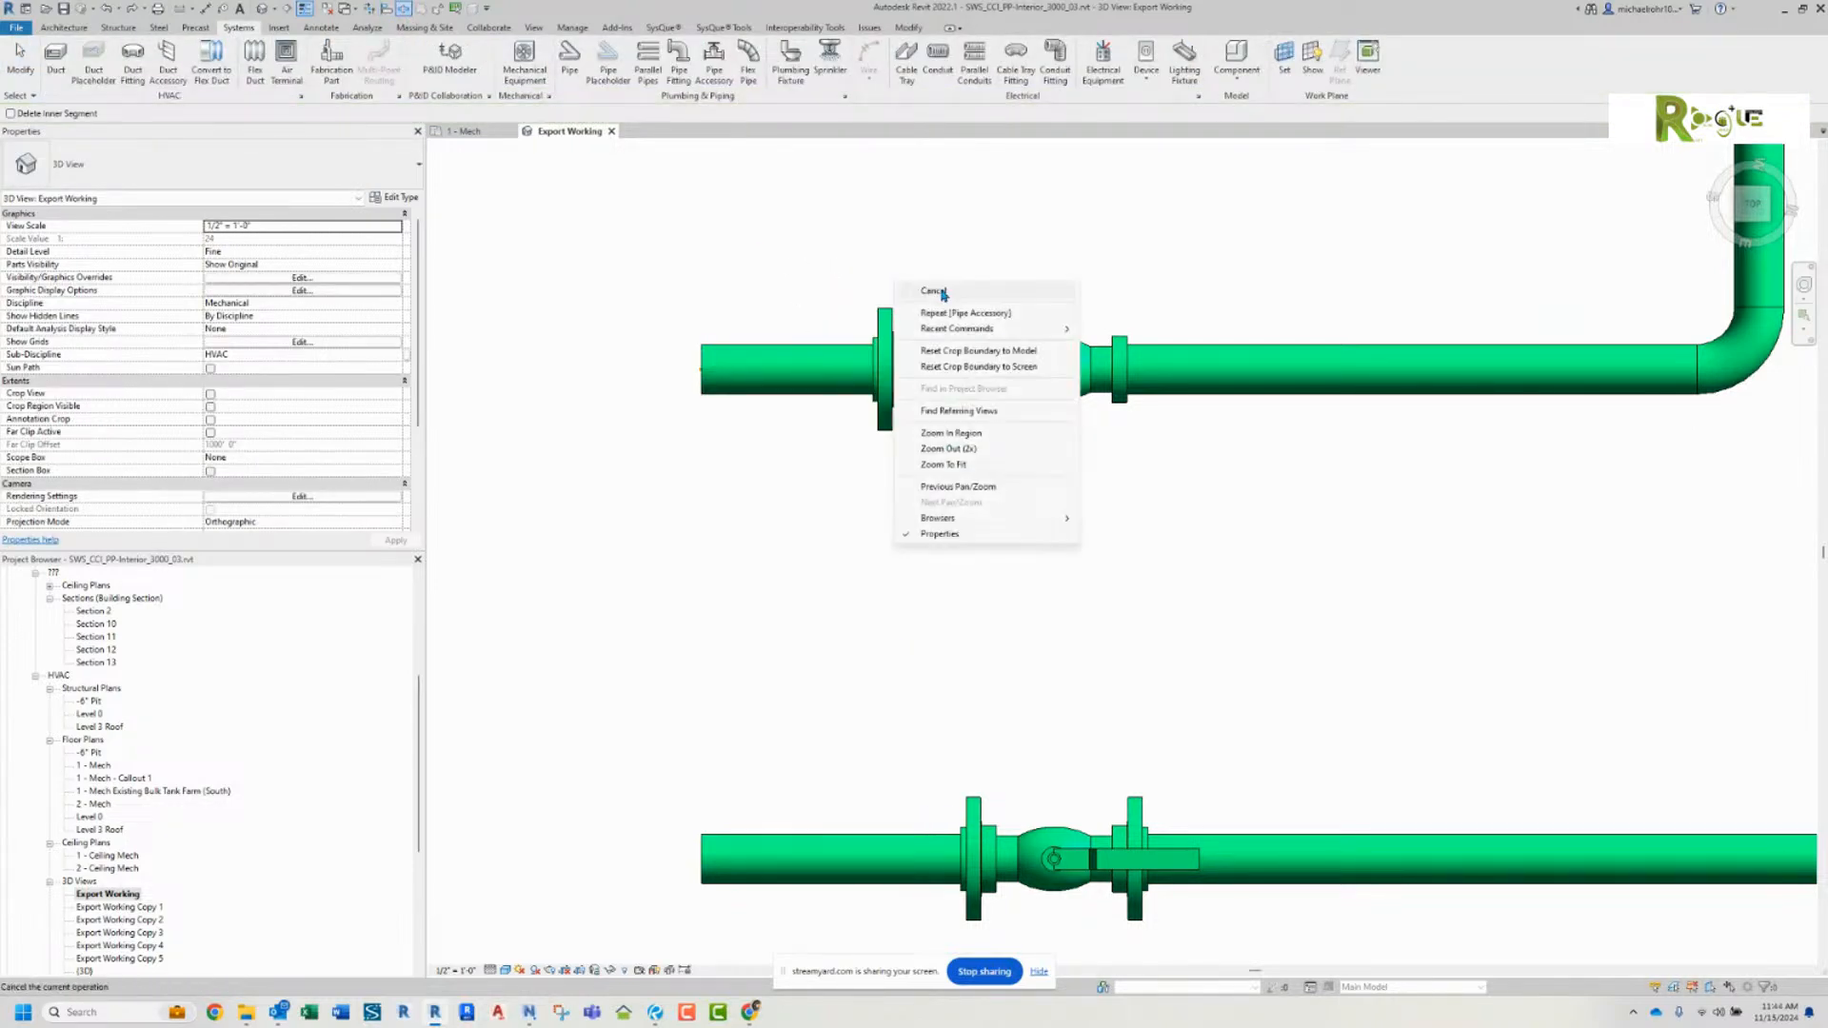
click(940, 291)
click(957, 376)
key(Delete)
click(917, 361)
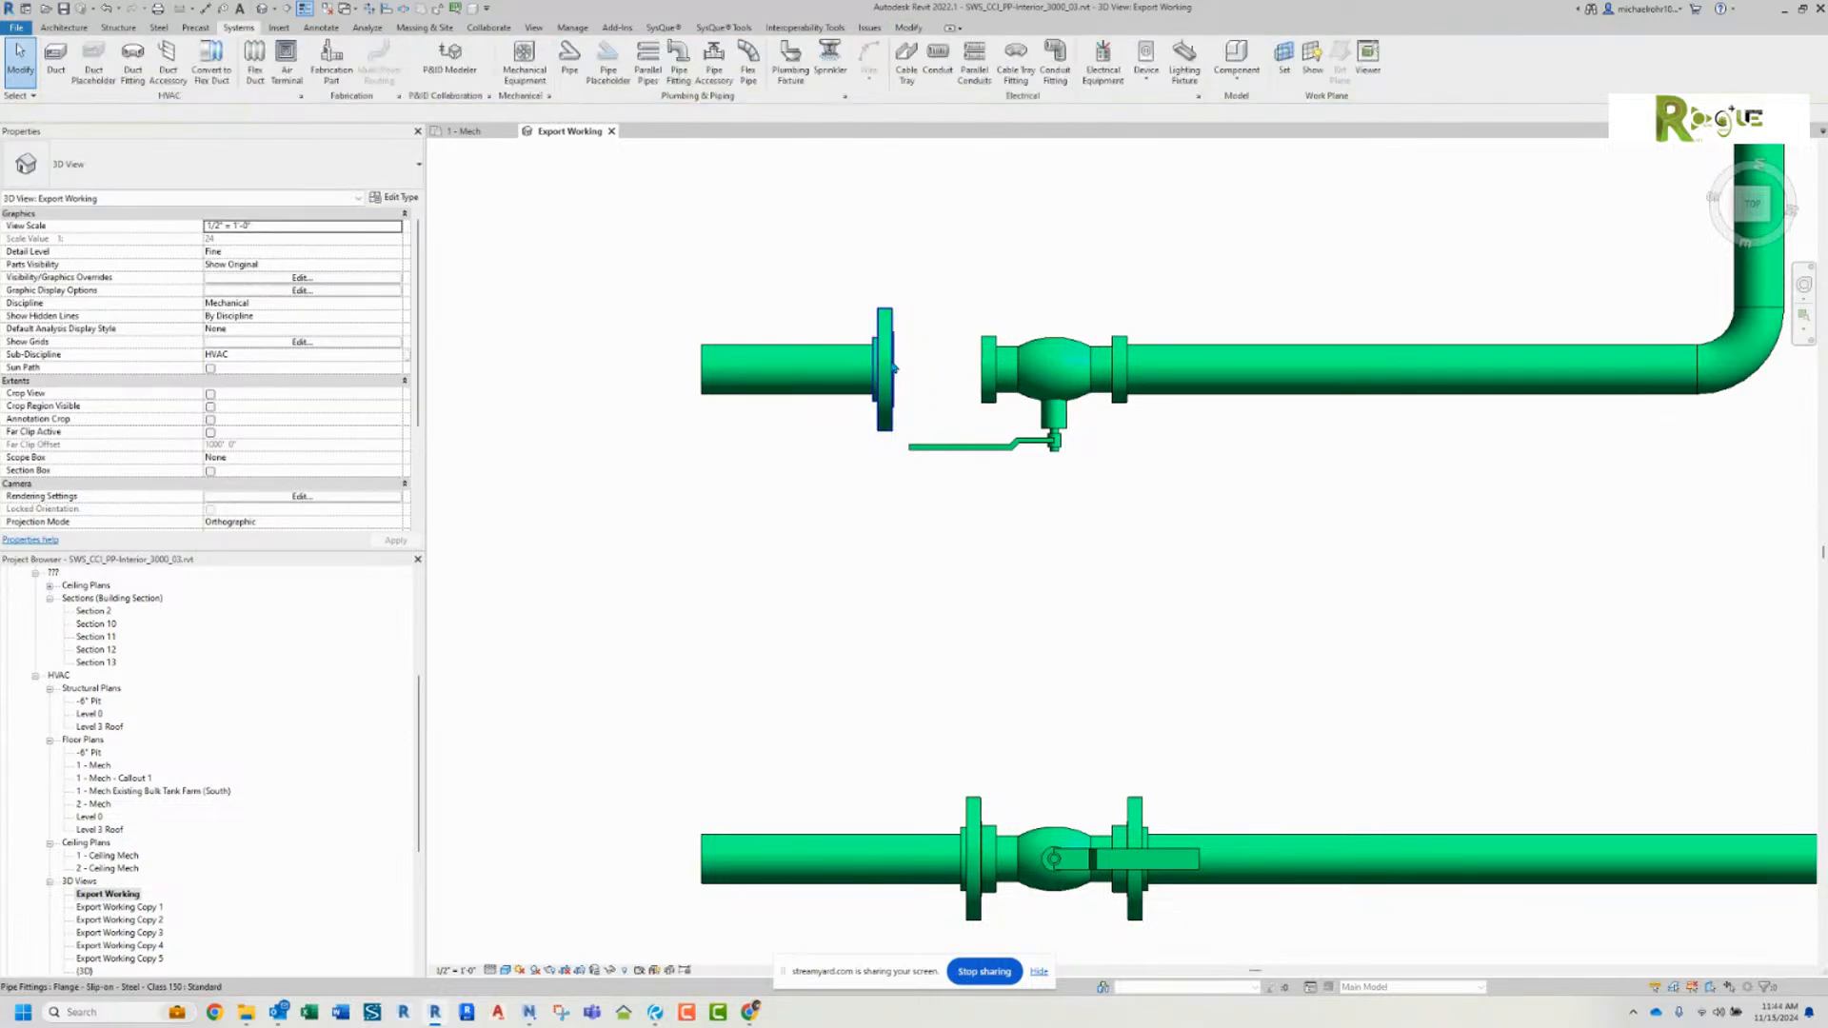
Step: Reconnect the remaining end pipe, with a flange, to the open side of the ball valve
scroll(895, 360, up, 3)
drag(879, 356, 1022, 348)
click(1191, 457)
scroll(1194, 456, down, 3)
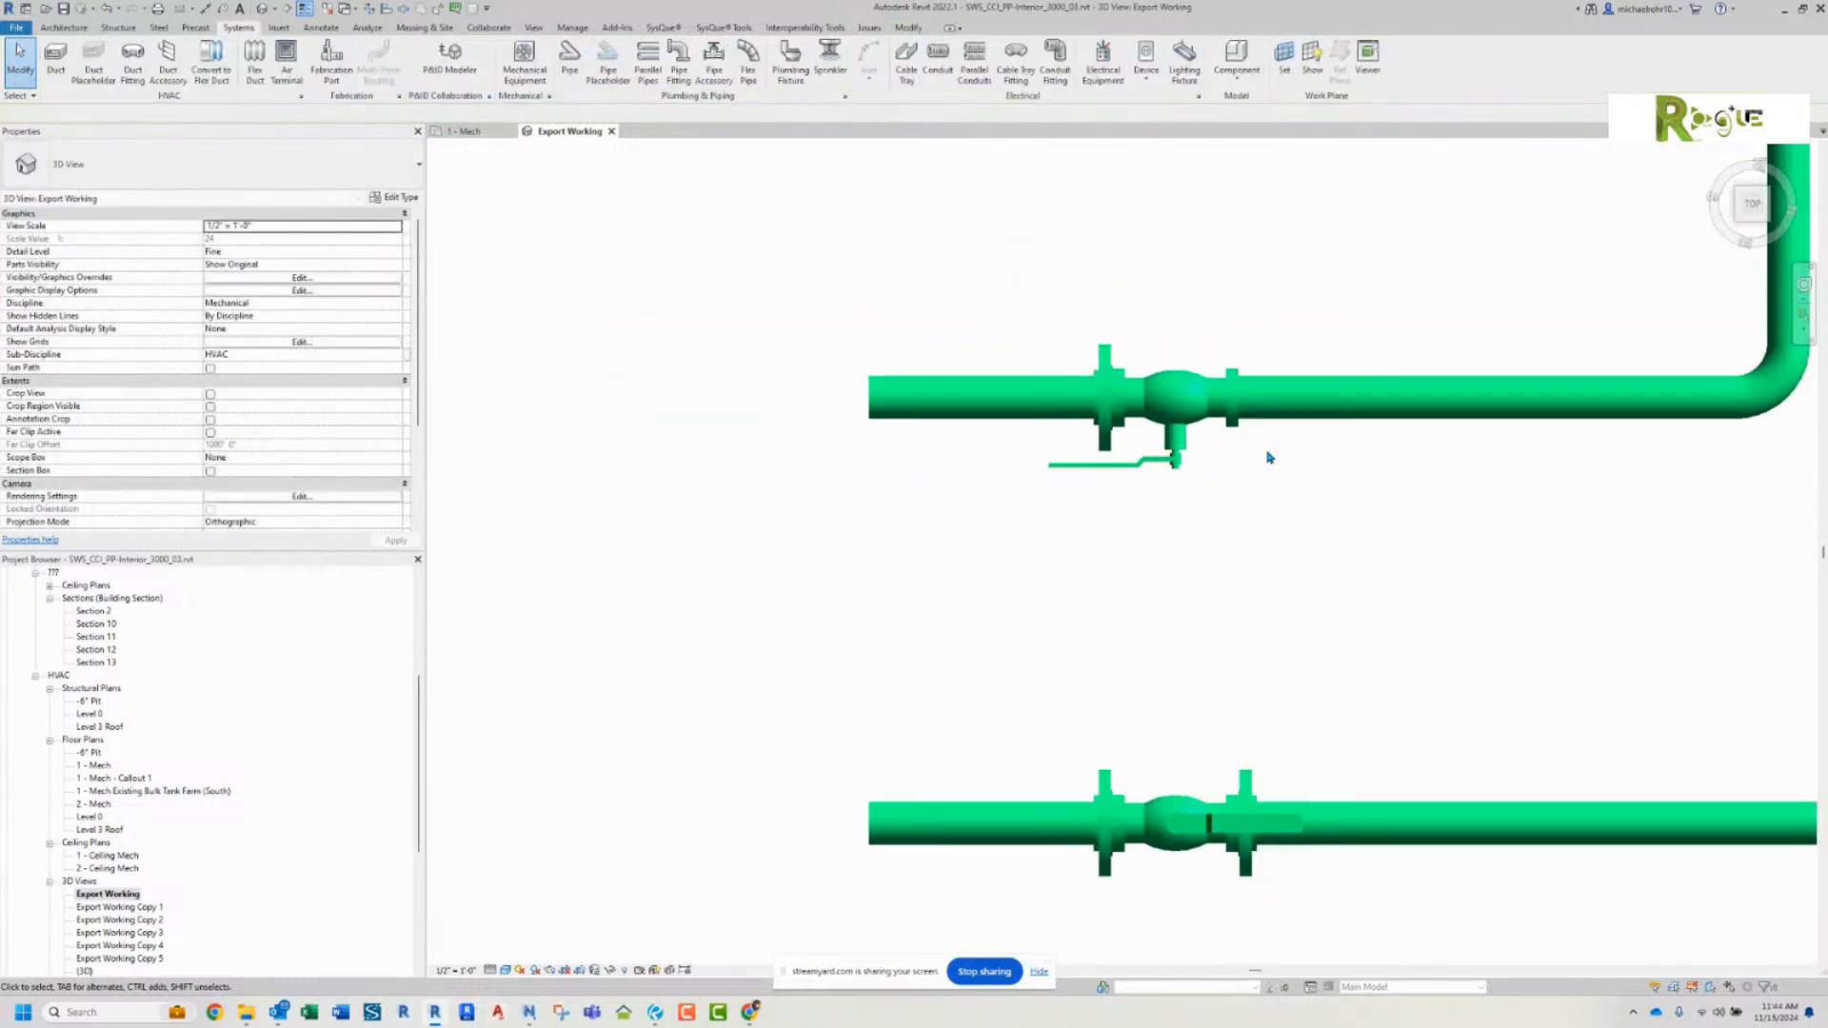
Step: Try splitting the pipe between the ball valve and the elbow close to the valve and deleting the fitting at the split
middle_drag(1269, 457, 755, 428)
click(829, 386)
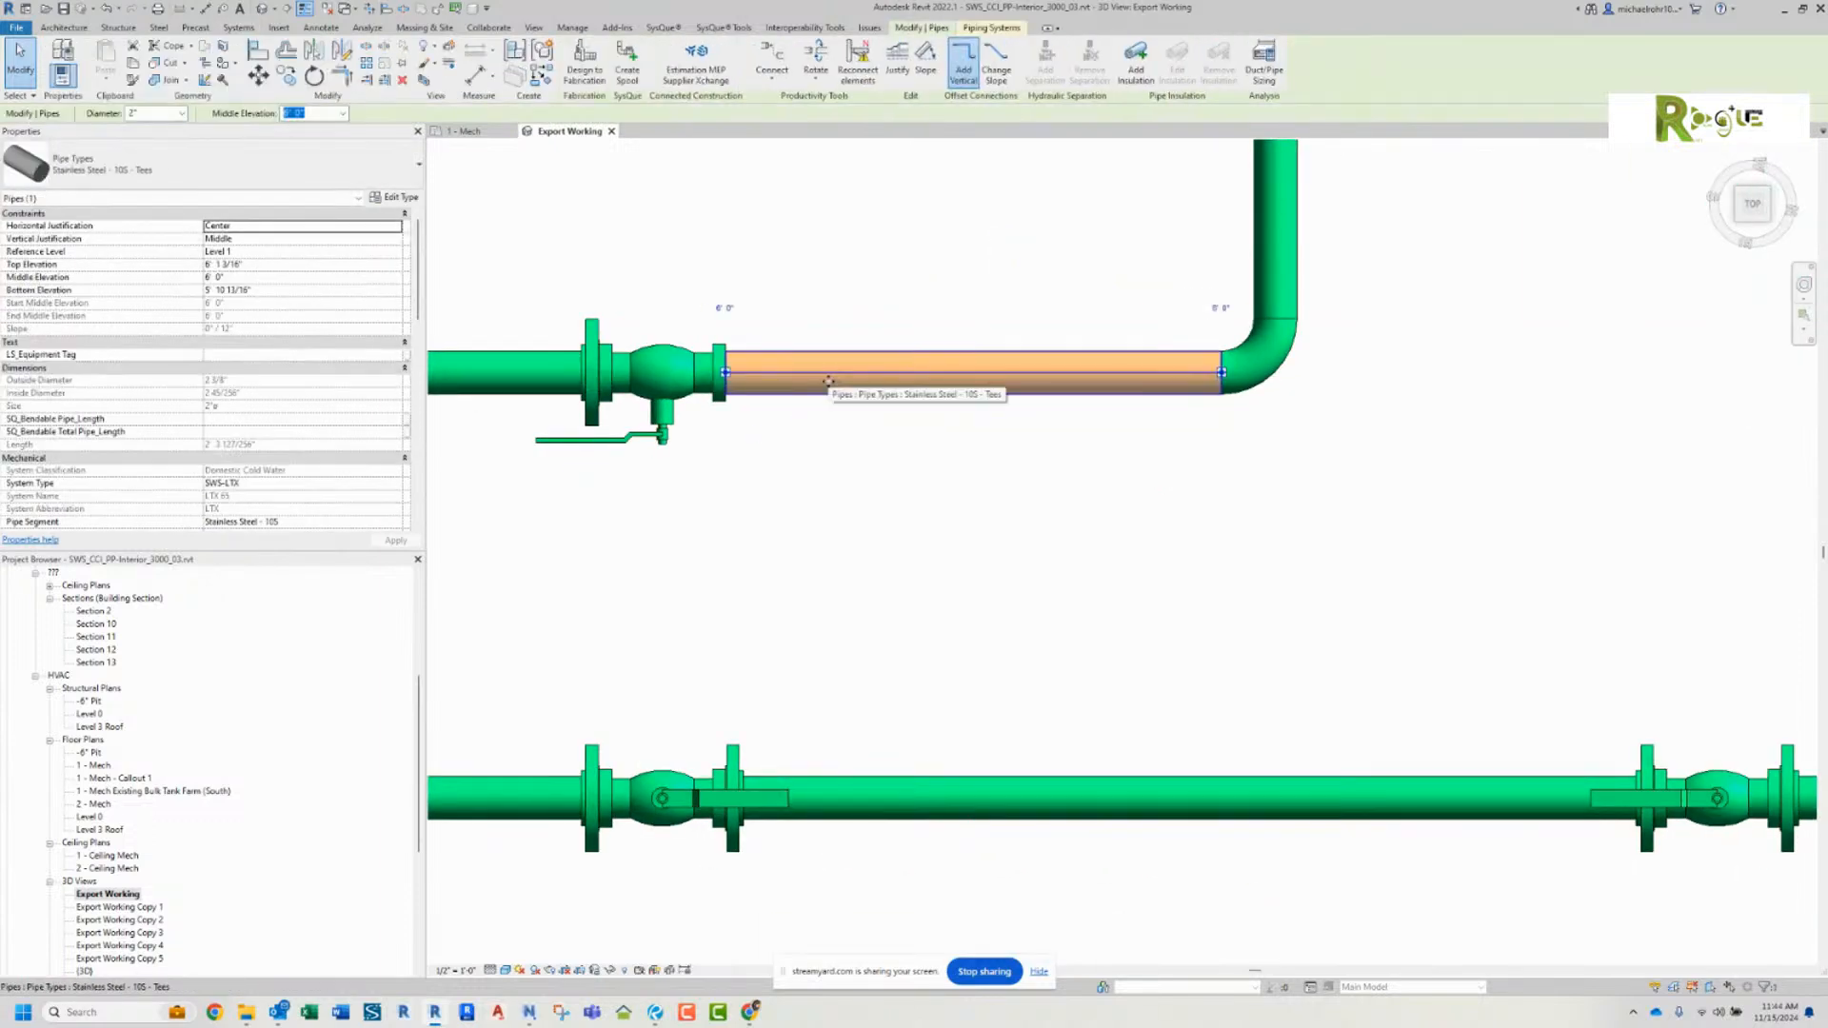
click(734, 257)
click(404, 8)
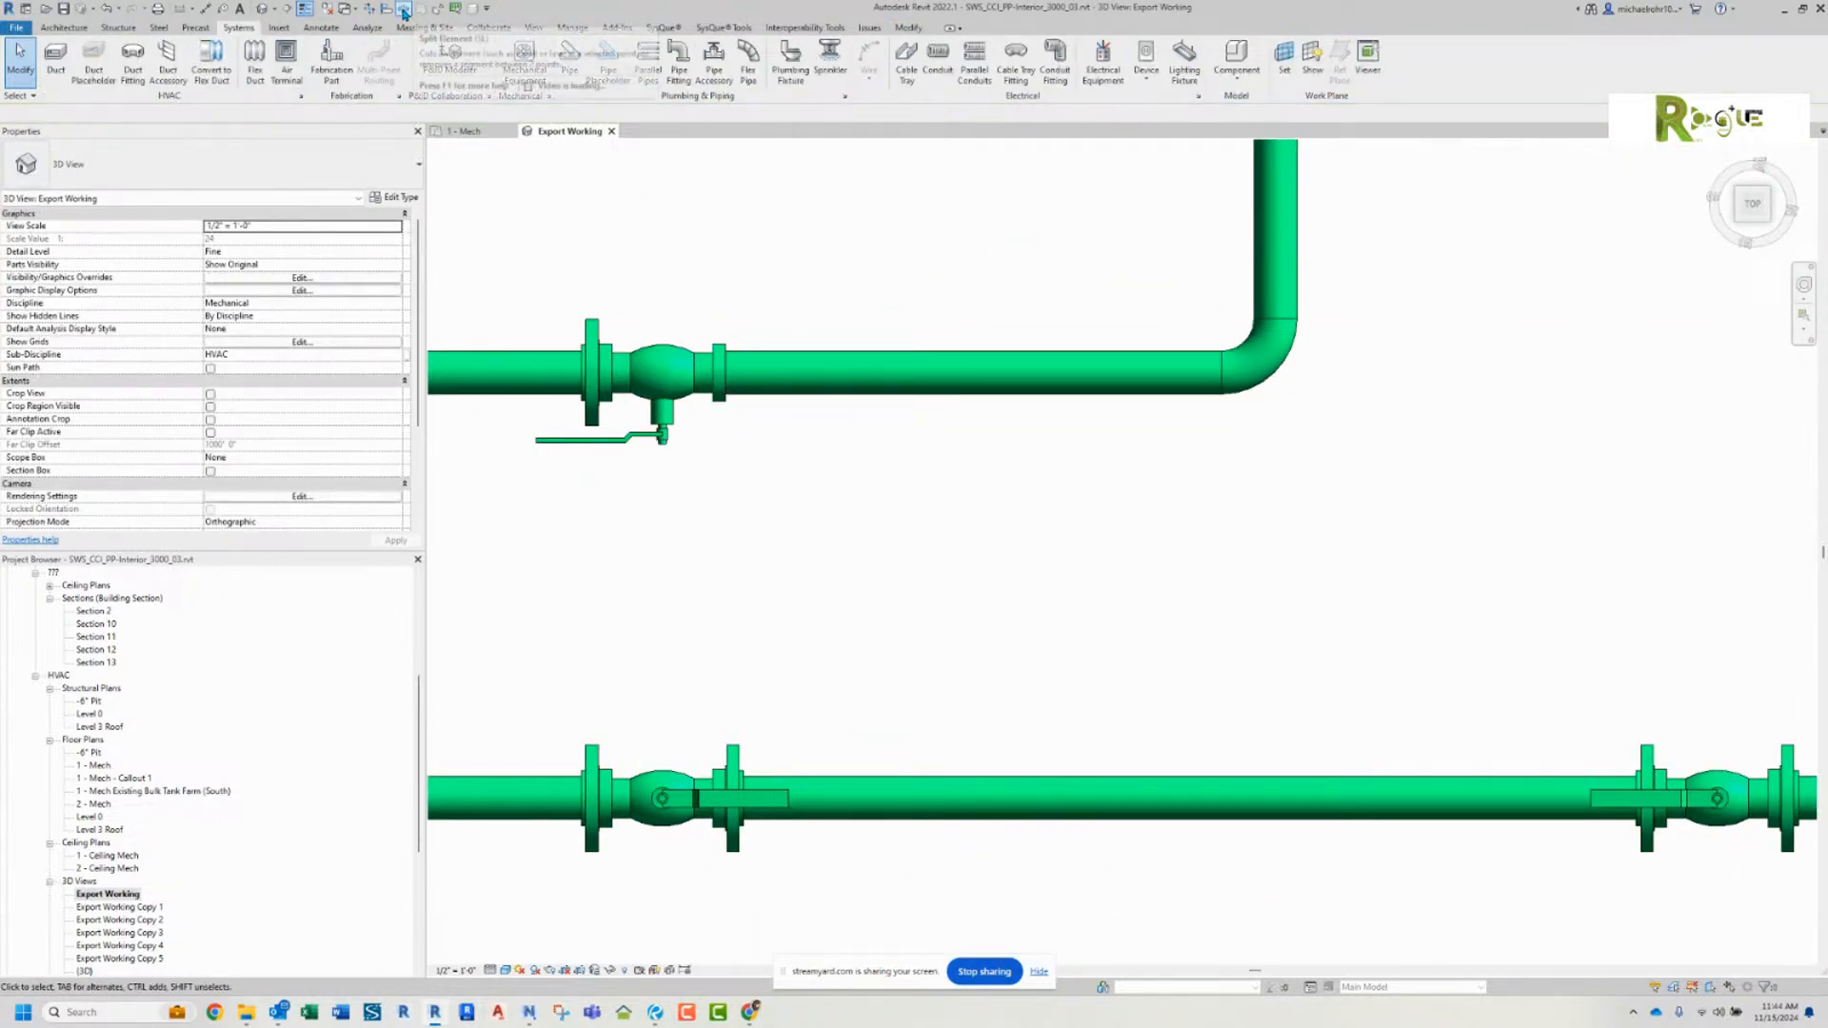
click(793, 373)
right_click(842, 404)
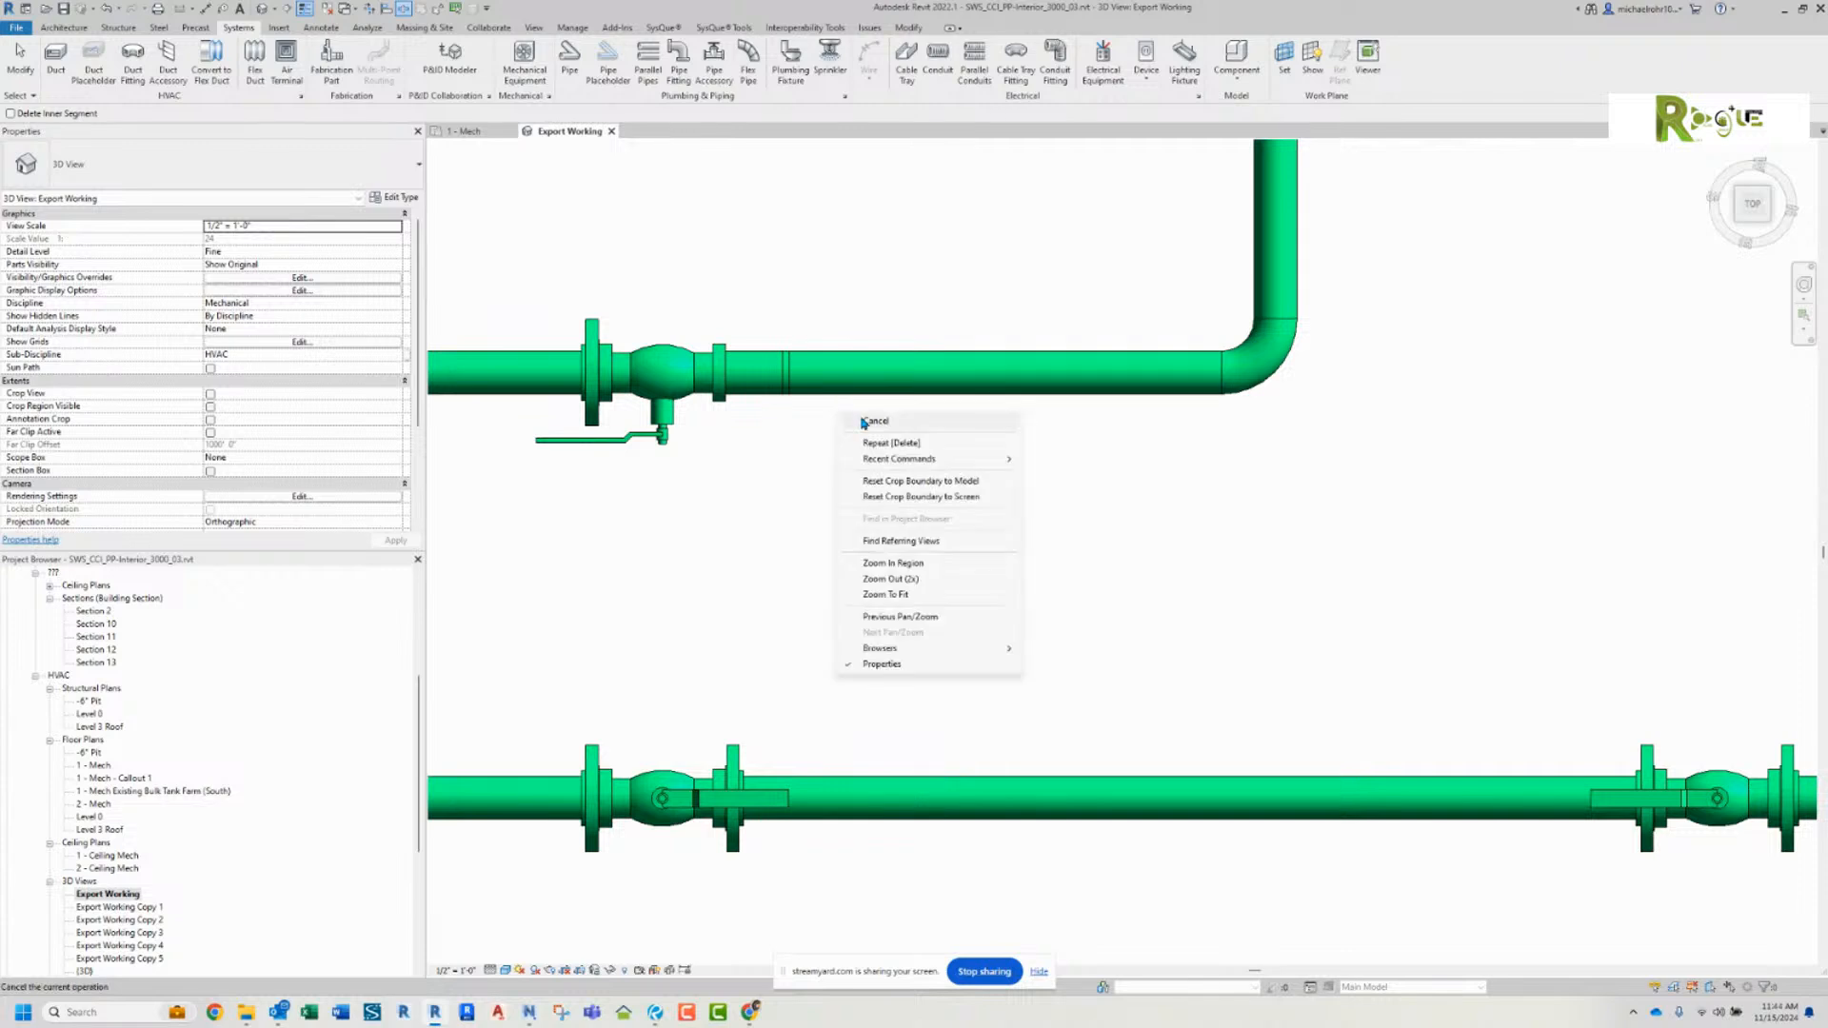
click(862, 419)
drag(755, 303, 859, 498)
key(Delete)
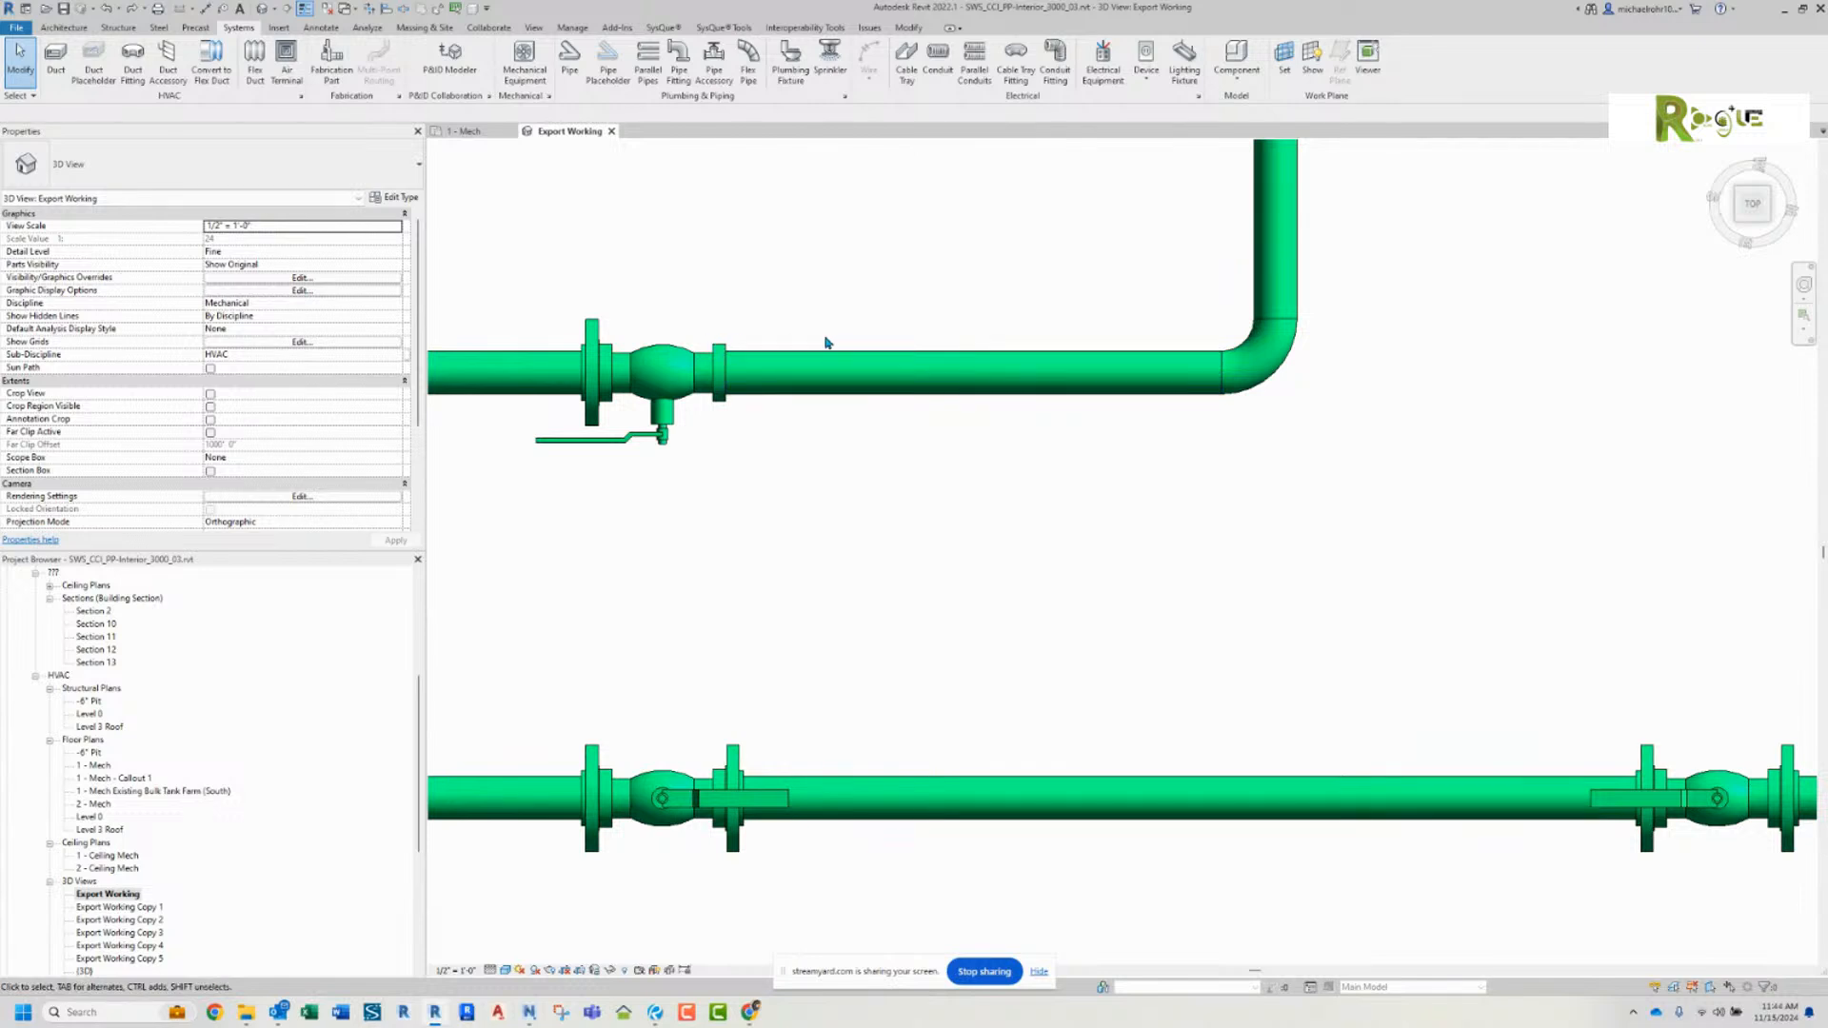
Step: Change the pipe between the ball valve and the elbow to the Stainless Steel - 10S - Tees W Flanges type
click(861, 367)
click(237, 163)
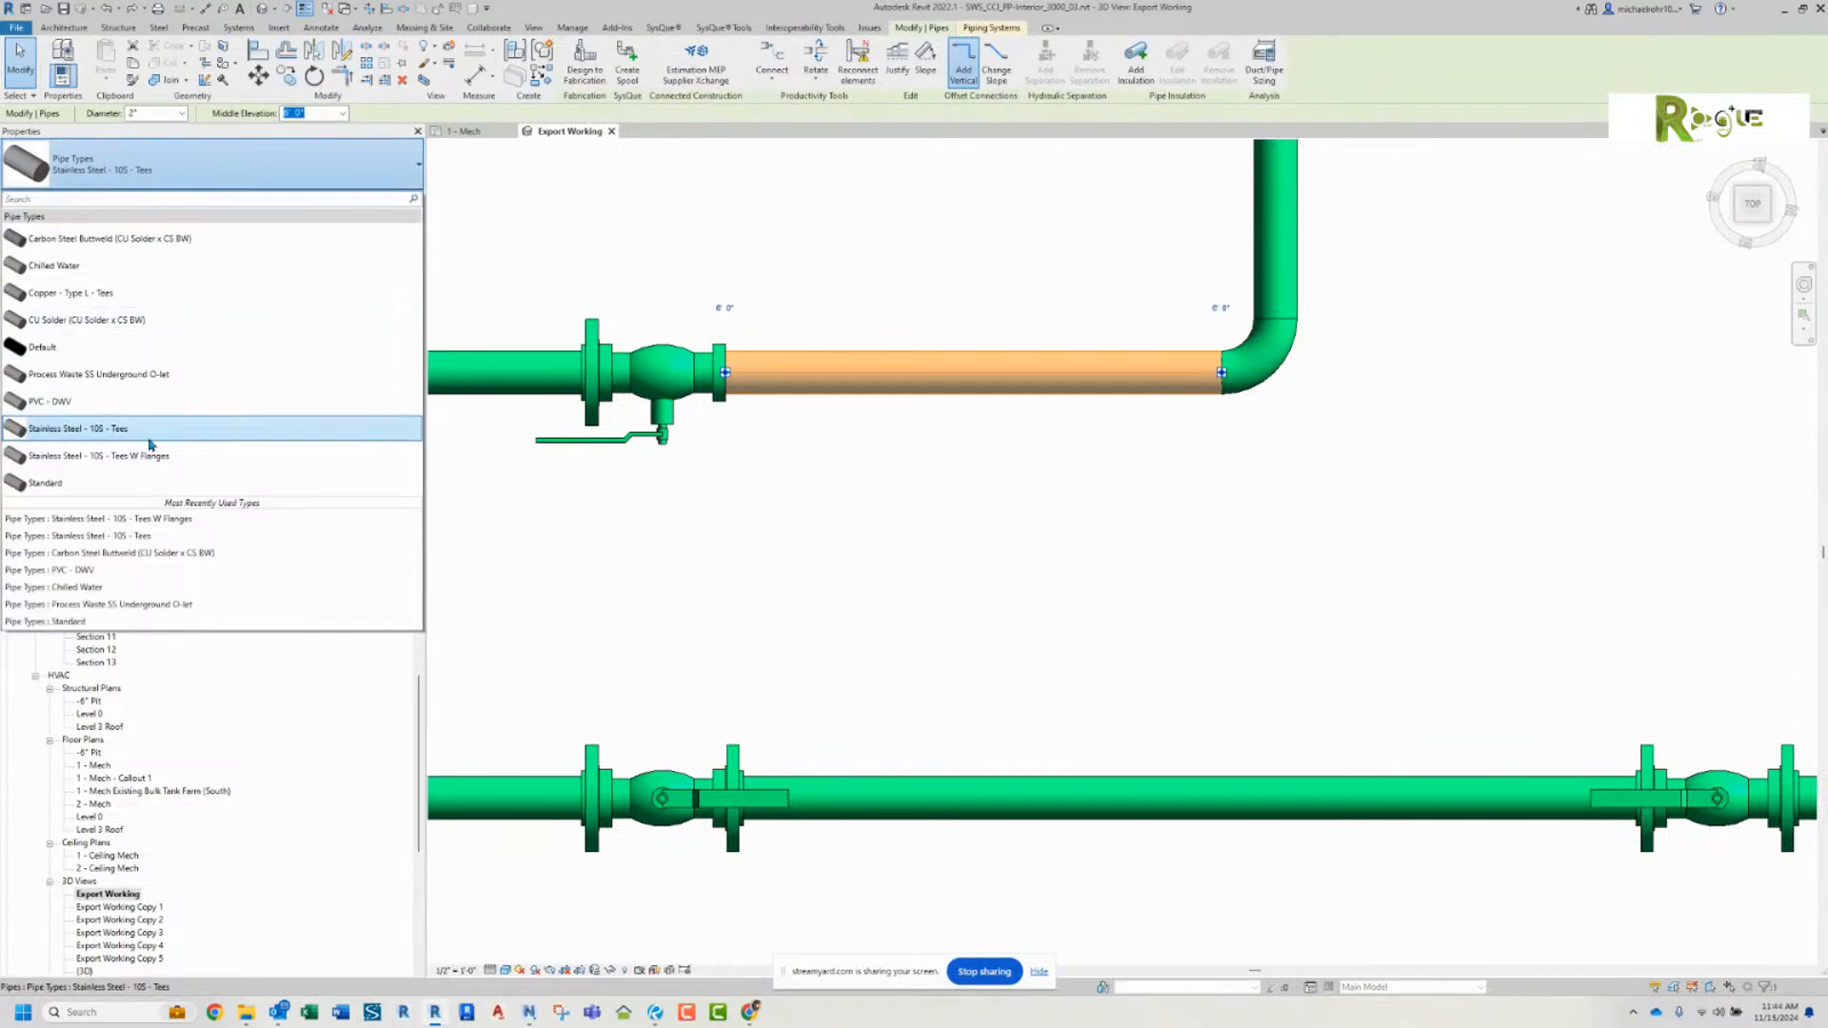
click(157, 456)
click(796, 288)
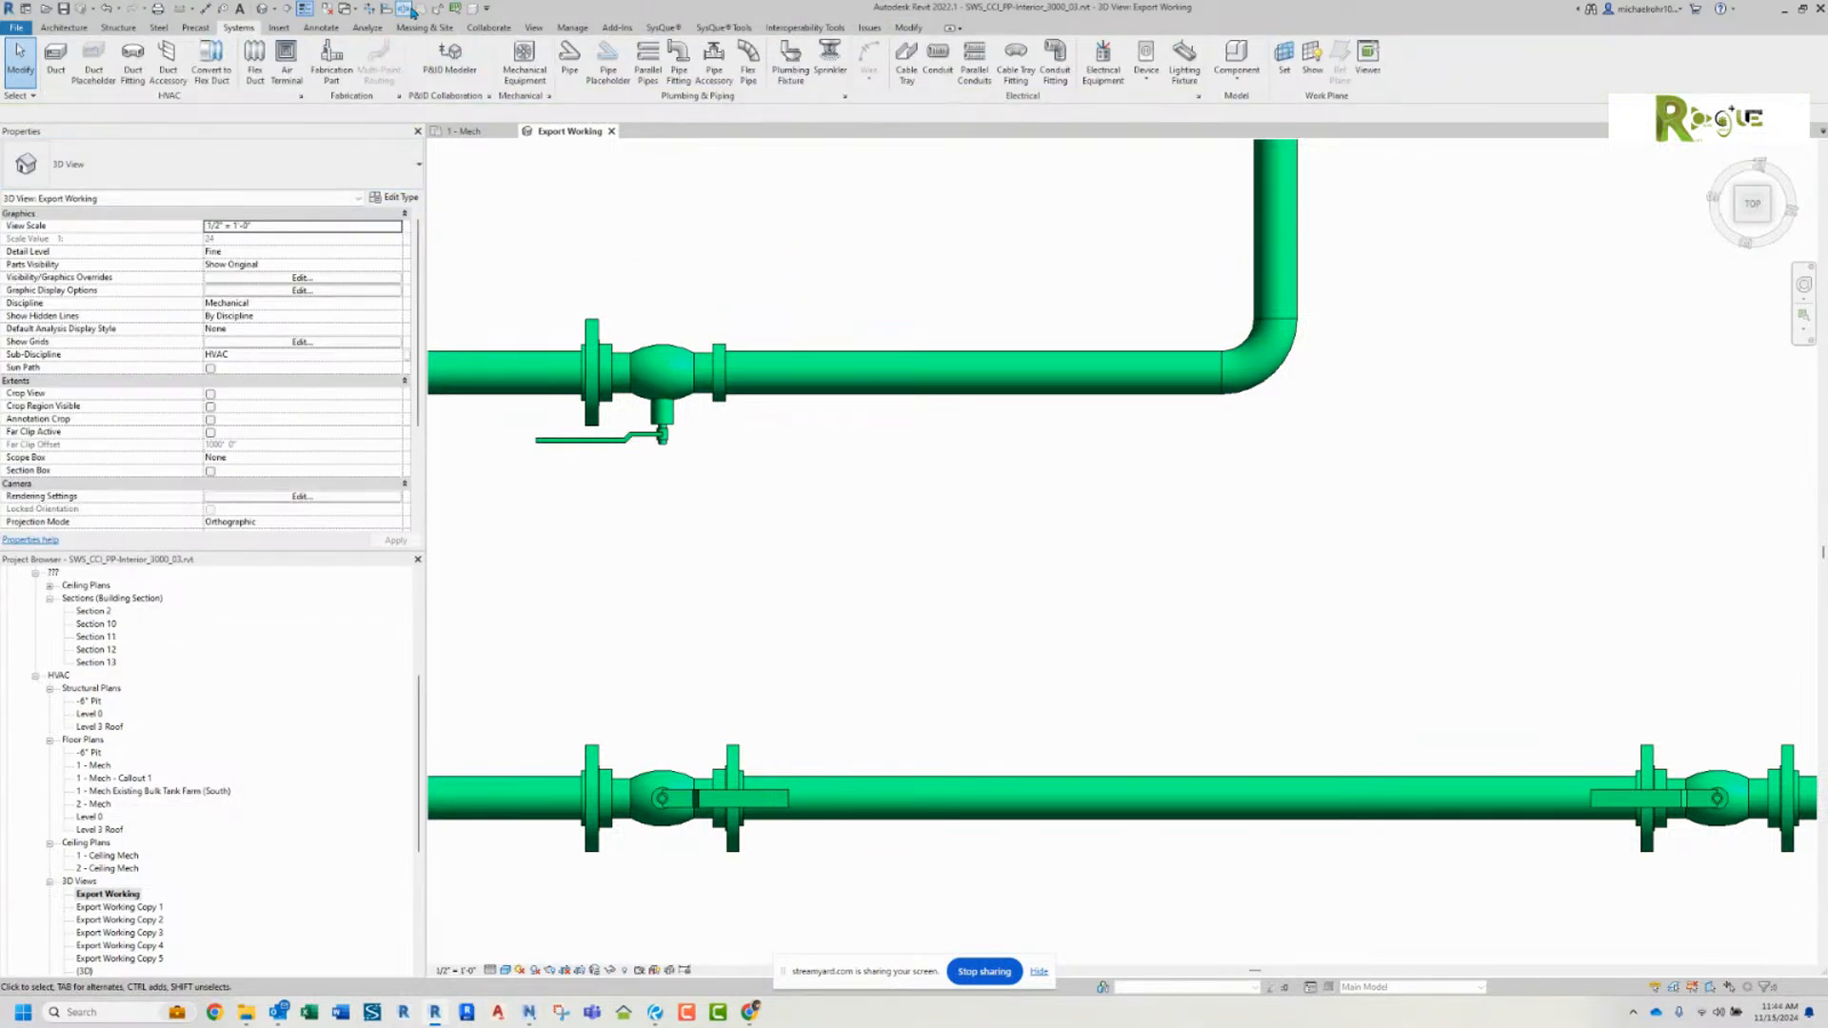
Step: Split the pipe between the upper run's ball valve and elbow near the valve and delete the short piece beside the valve
click(409, 10)
click(781, 371)
right_click(812, 301)
click(835, 302)
click(752, 385)
key(Delete)
Step: Extend the remaining elbow-side pipe back to the ball valve's open end so that it connects with a flange
click(779, 373)
drag(778, 373, 729, 373)
click(803, 297)
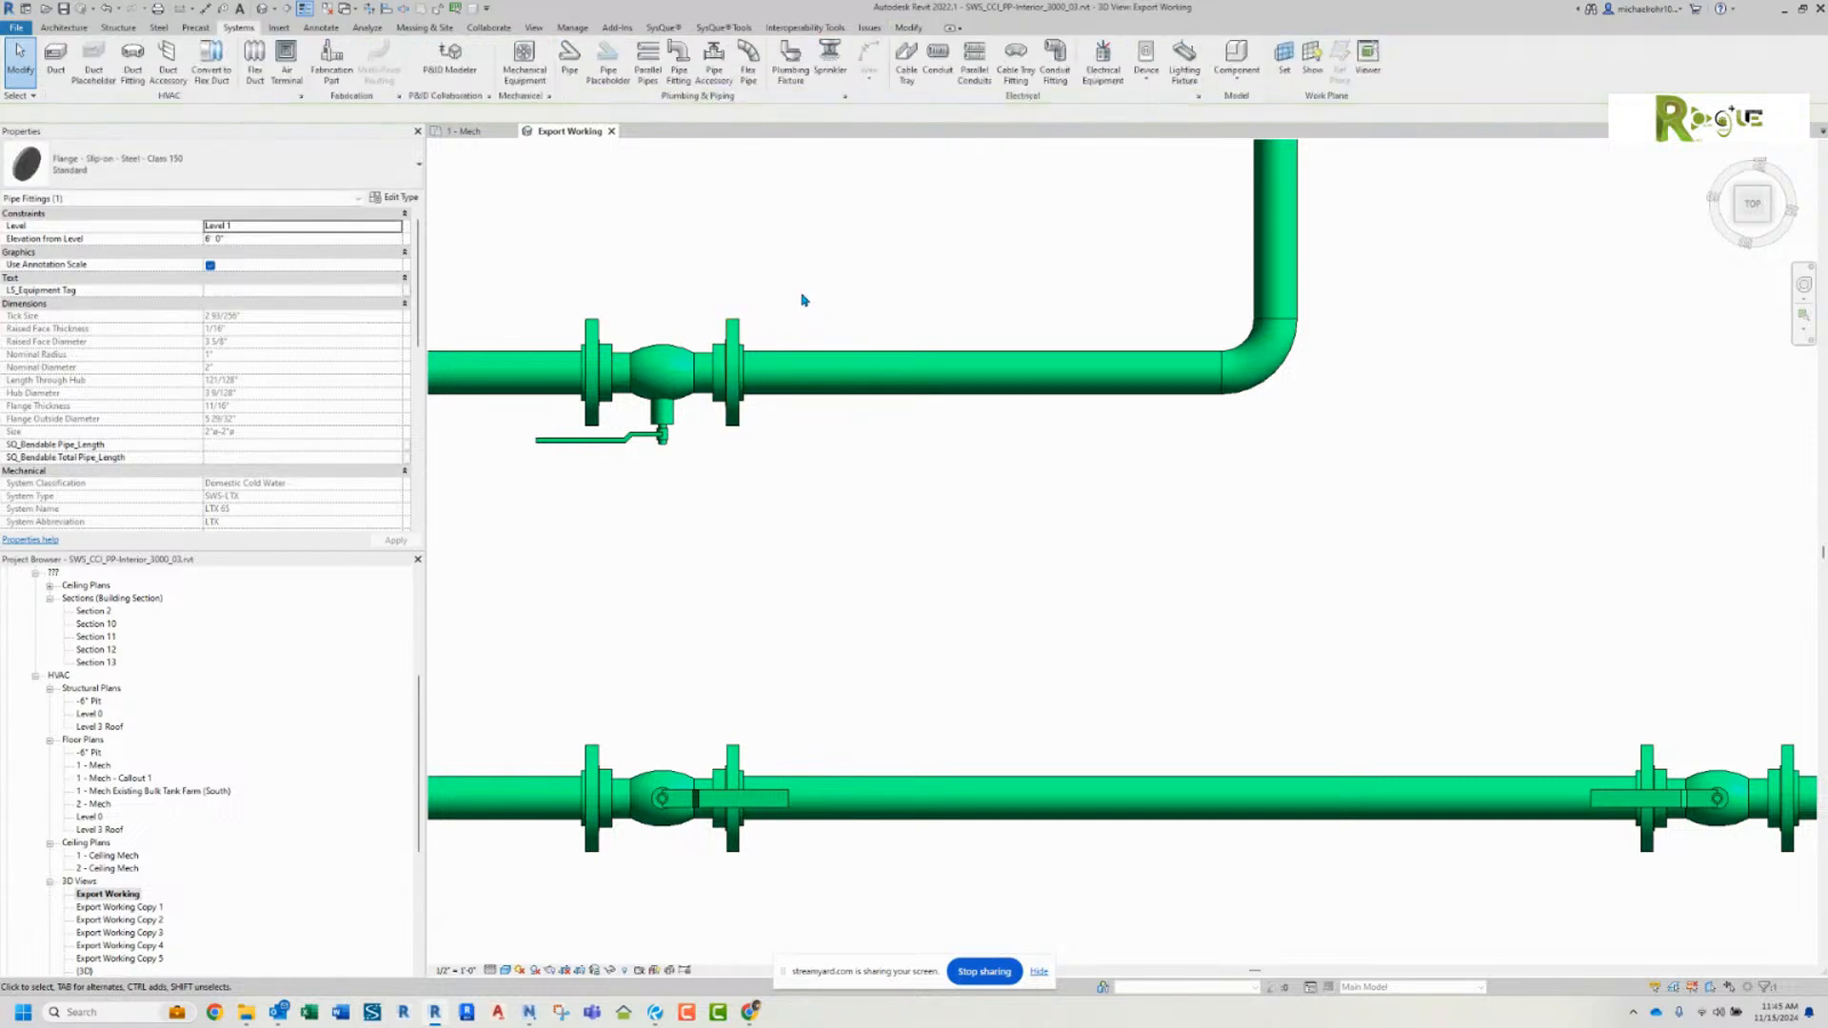
Step: Delete the elbow in the lower flanged pipe run together with both of its flanges
scroll(869, 329, down, 2)
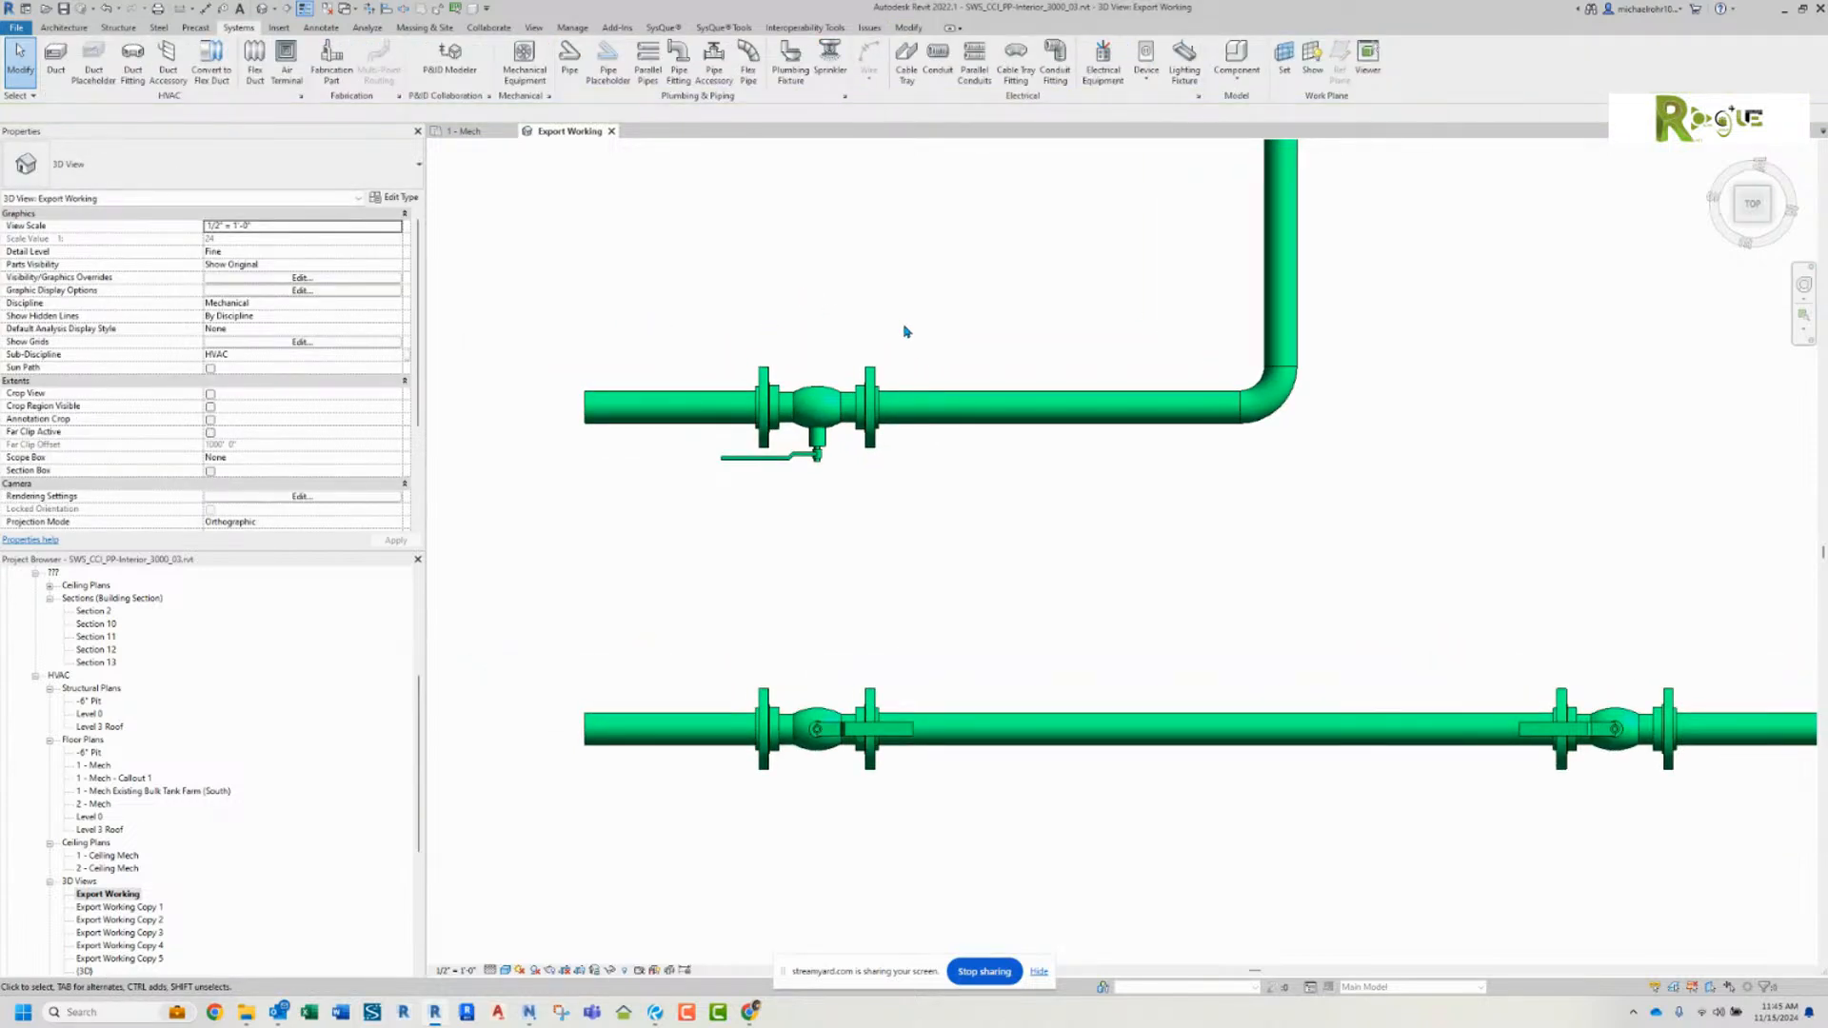
scroll(906, 331, down, 3)
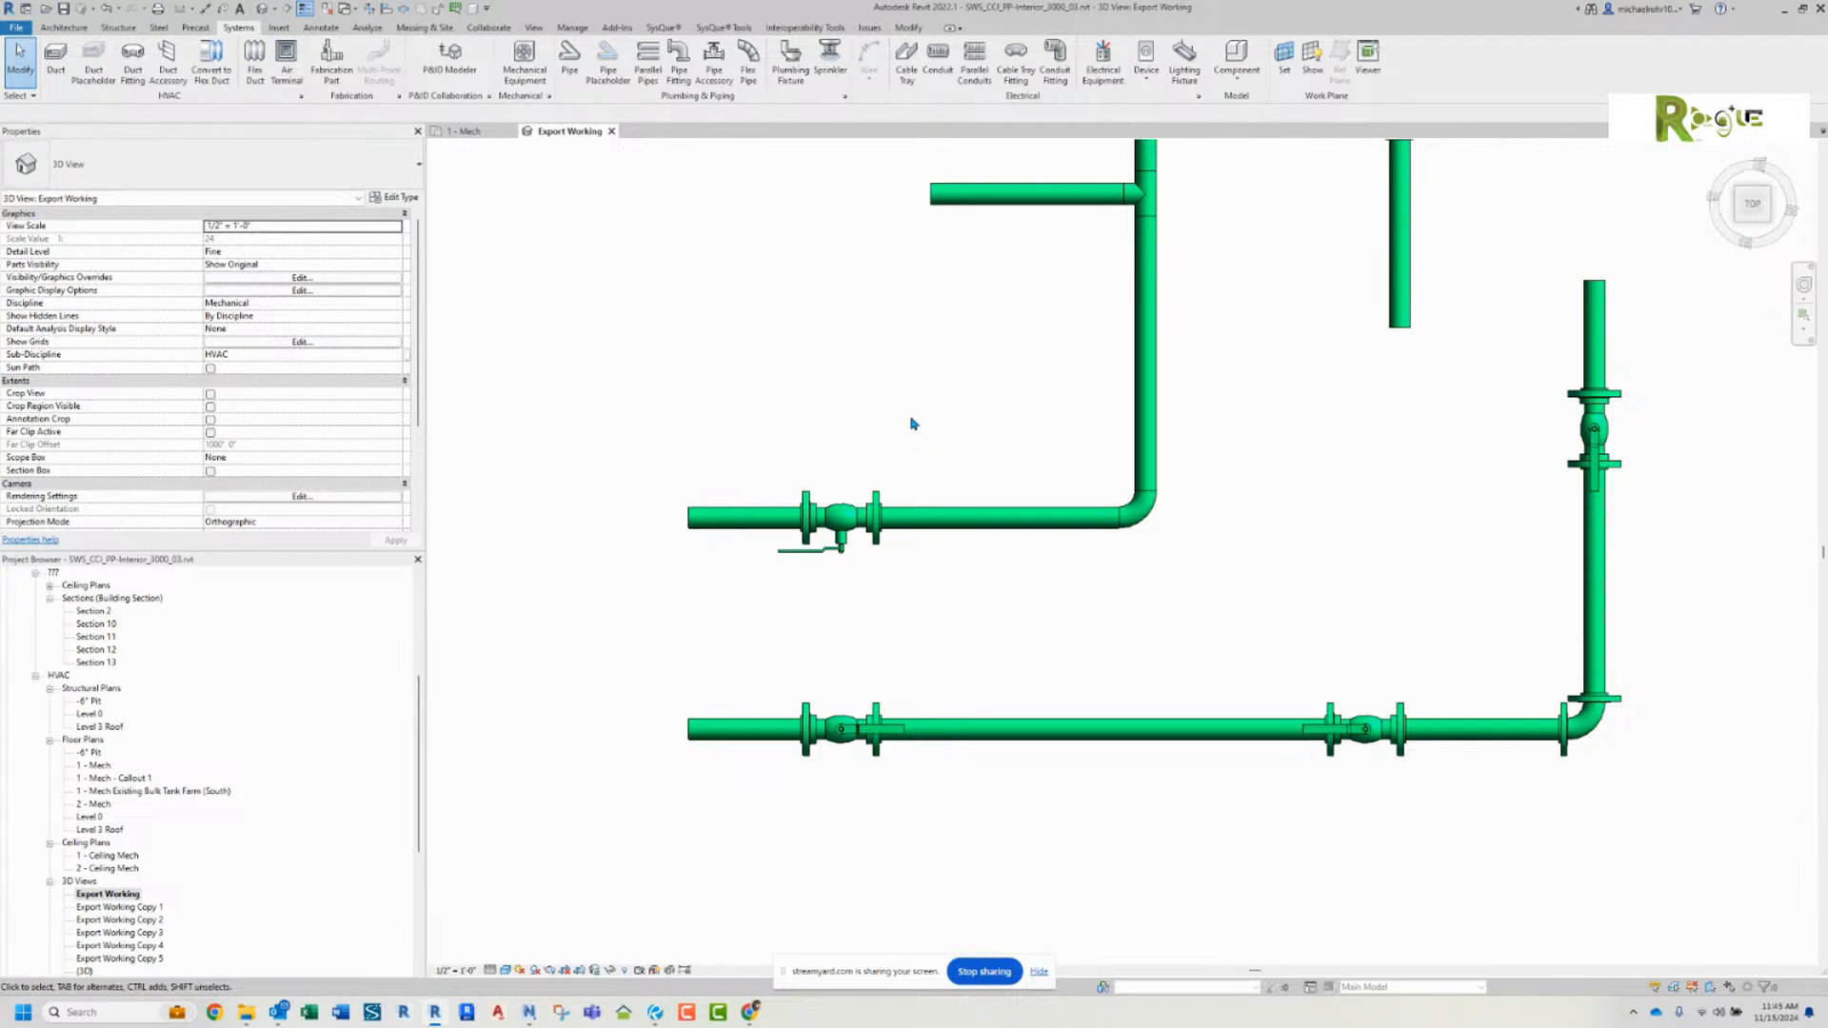
middle_drag(946, 425, 819, 400)
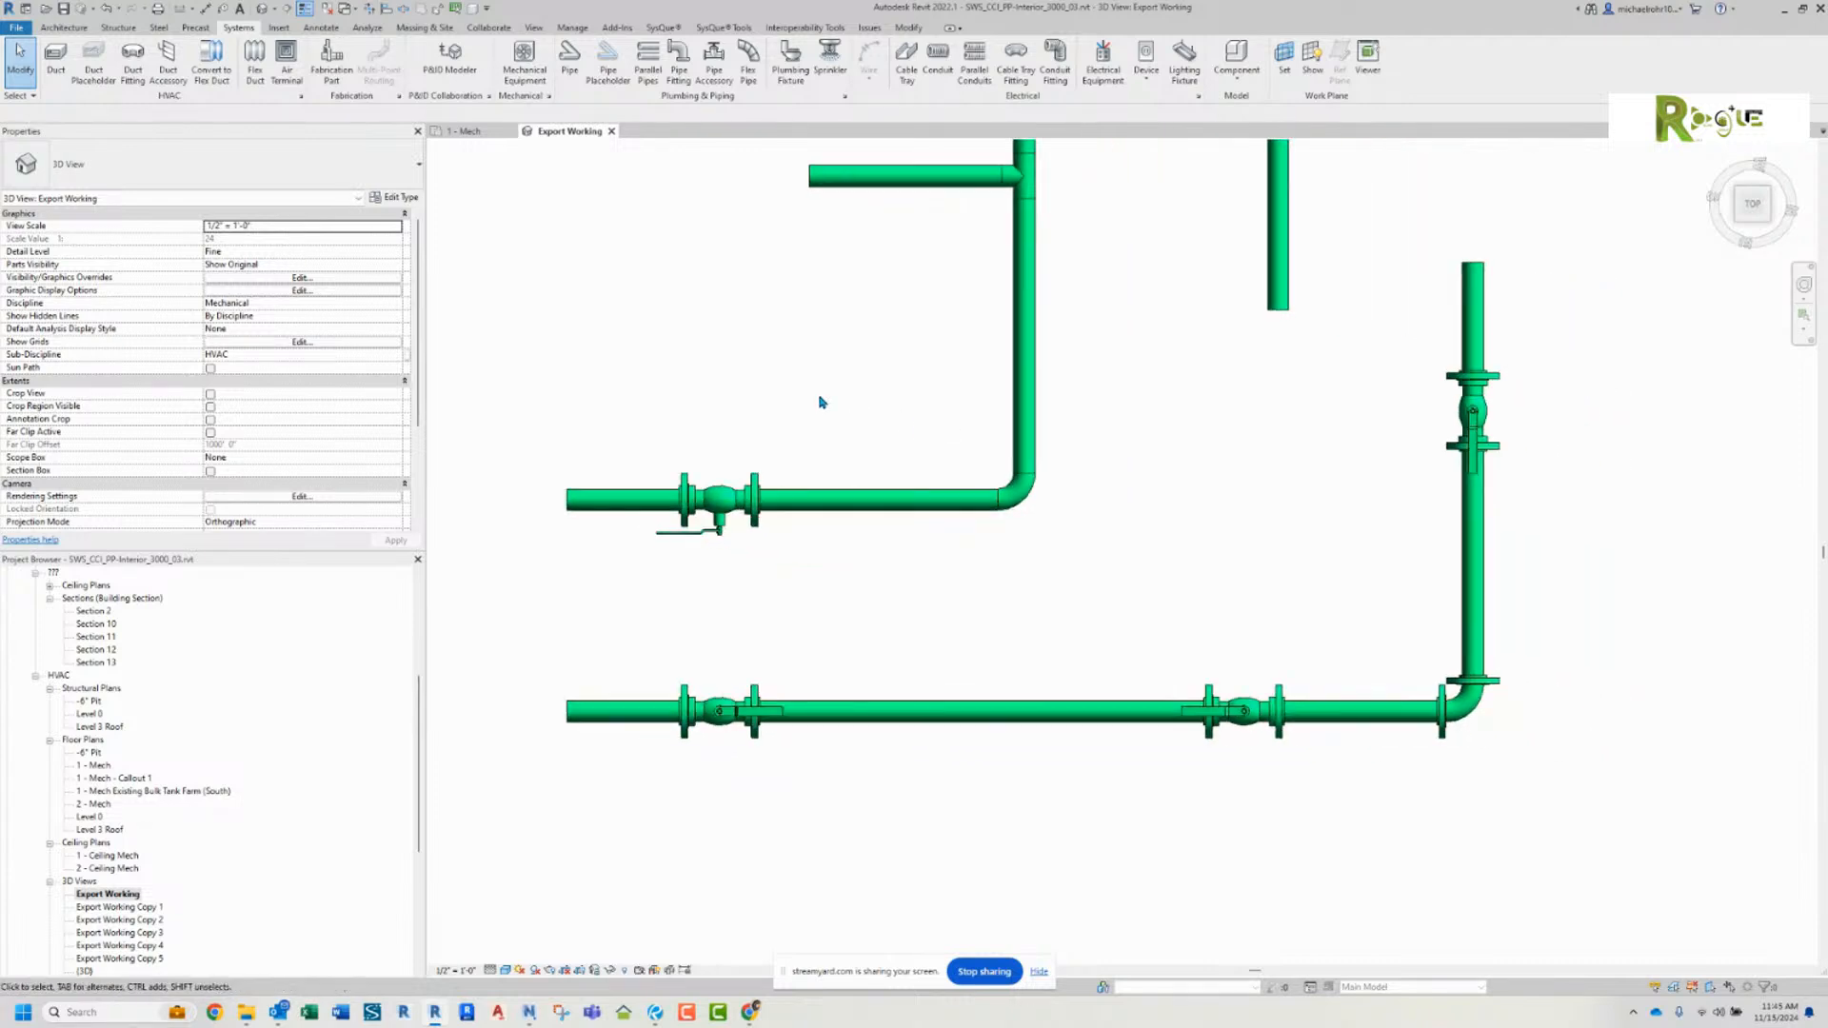
drag(1407, 631, 1542, 774)
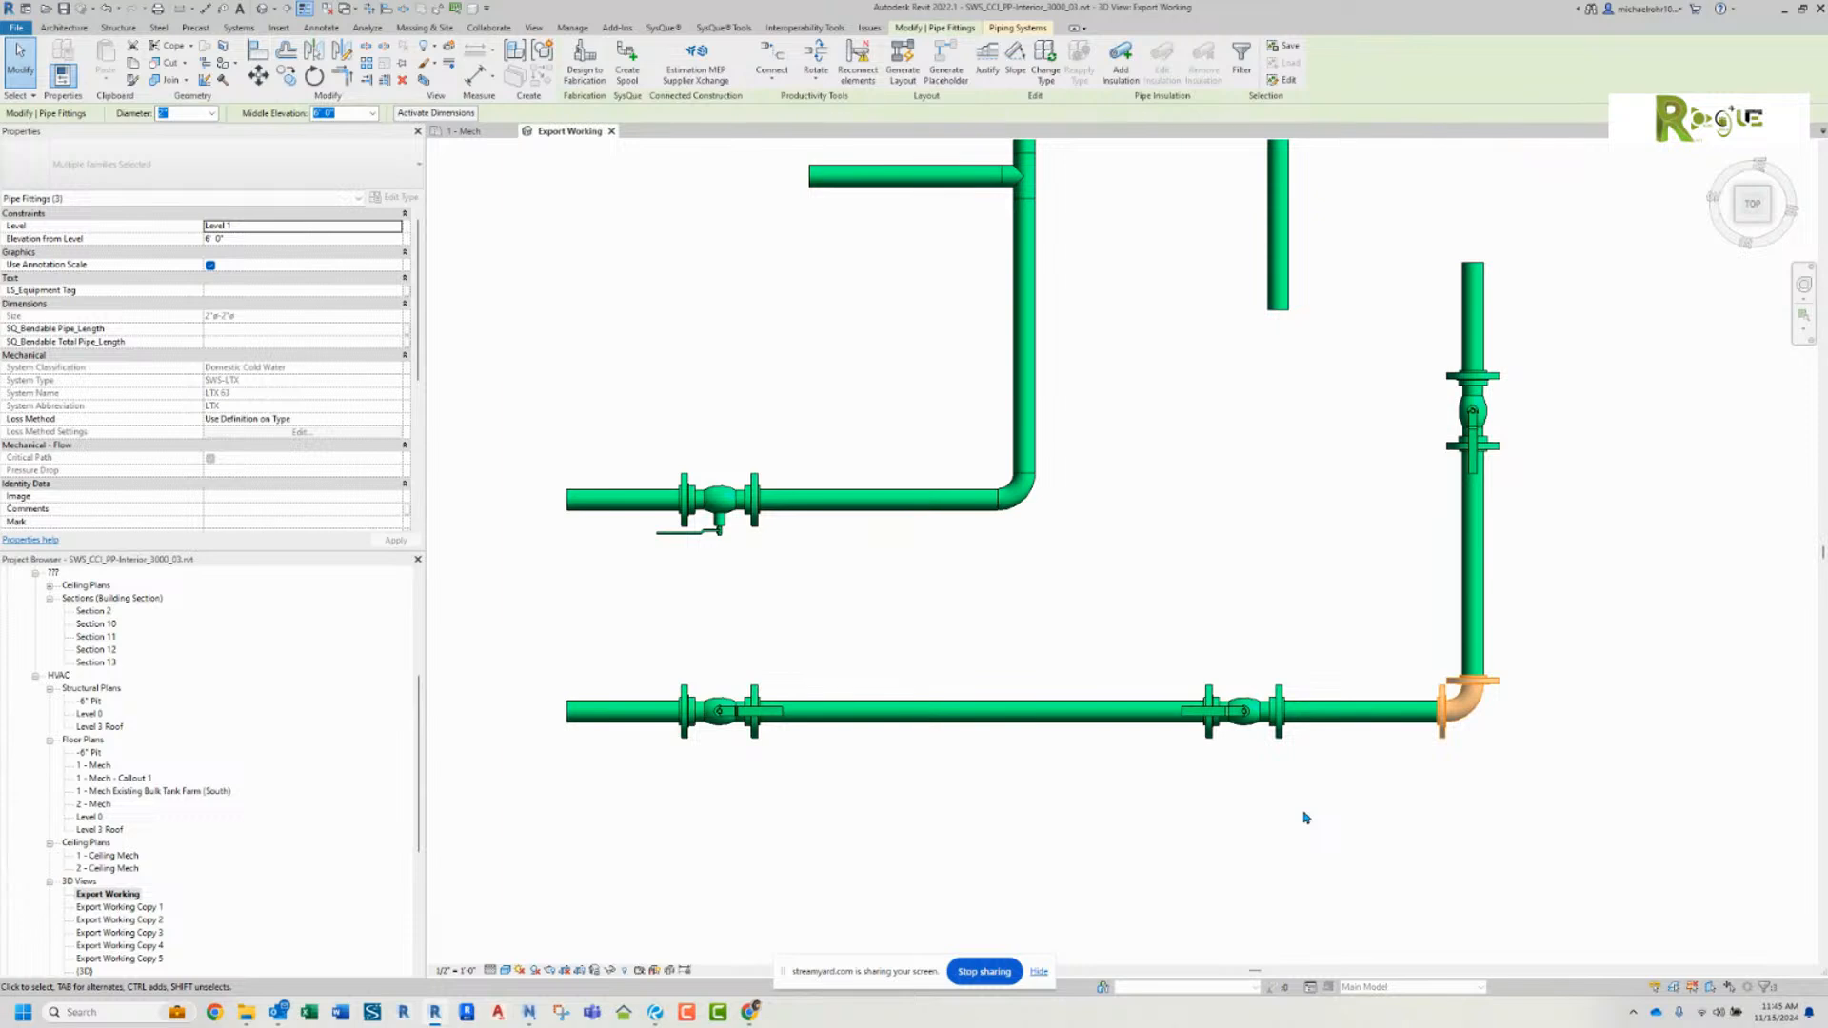
key(Delete)
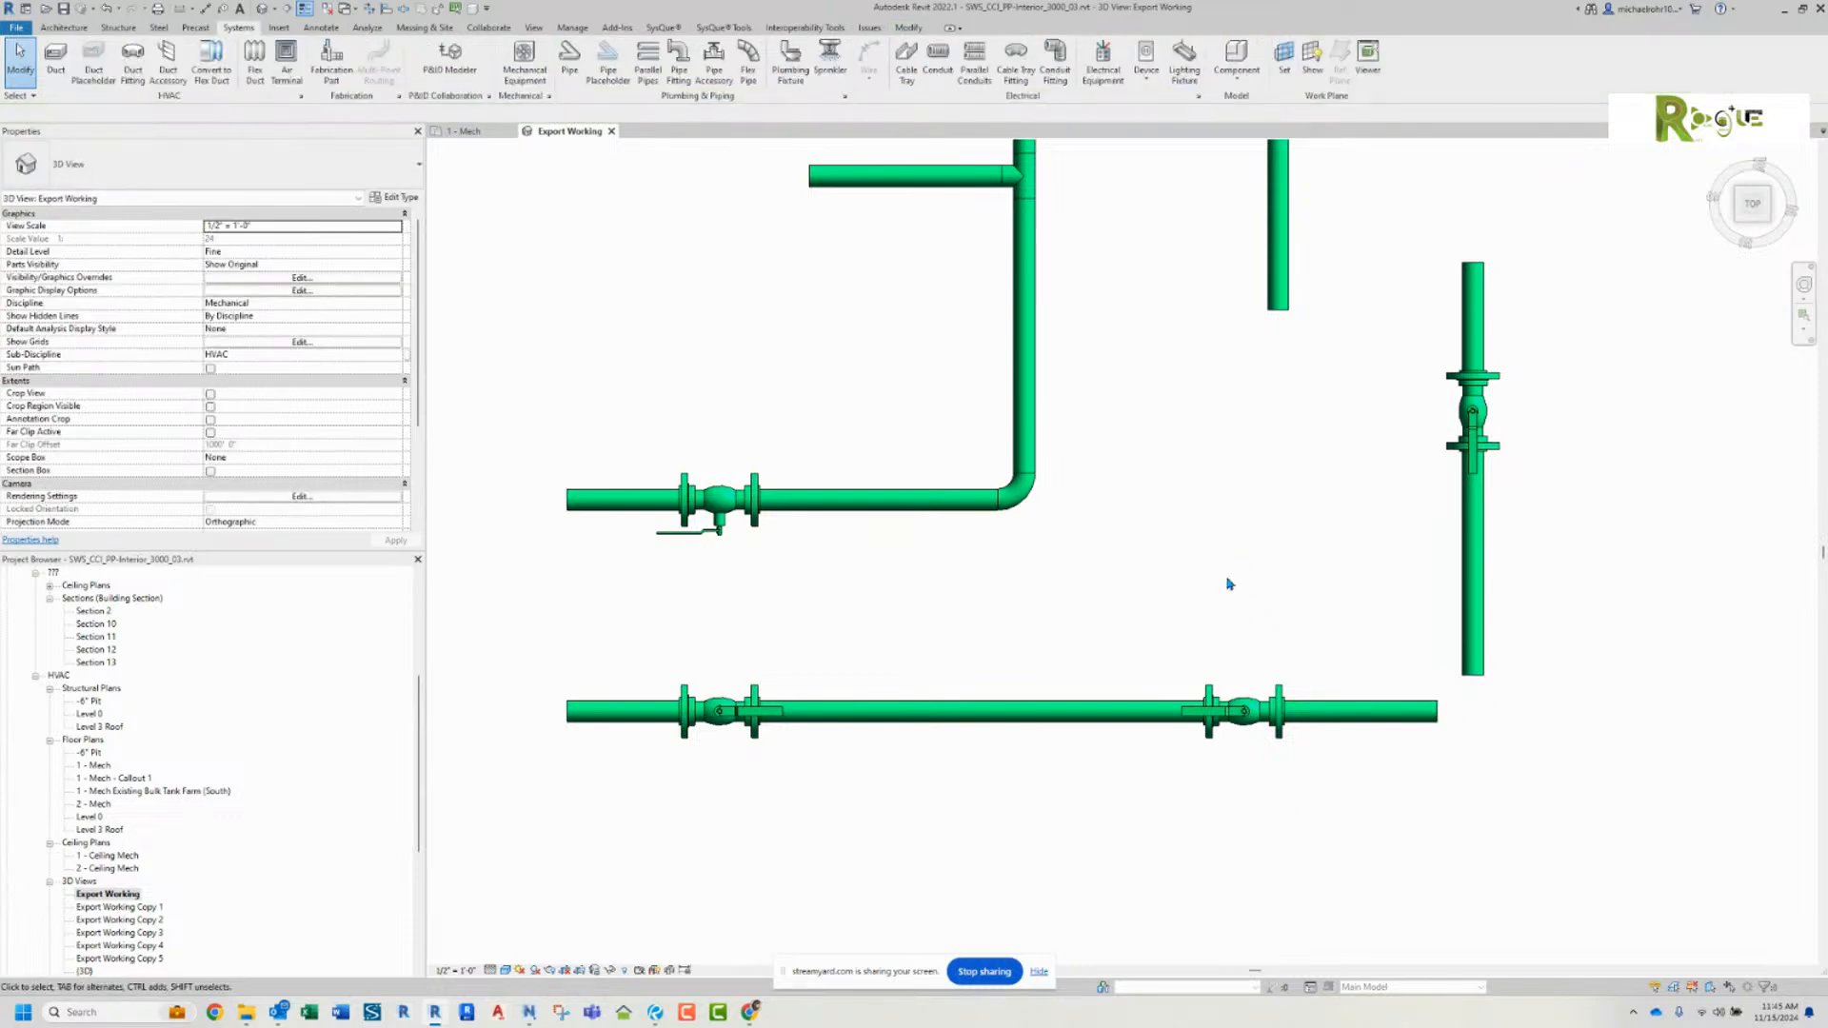
Step: Try changing the two pipes separated at the deleted elbow to the Stainless Steel - 10S - Tees type
click(1422, 710)
ctrl+click(1466, 669)
click(265, 167)
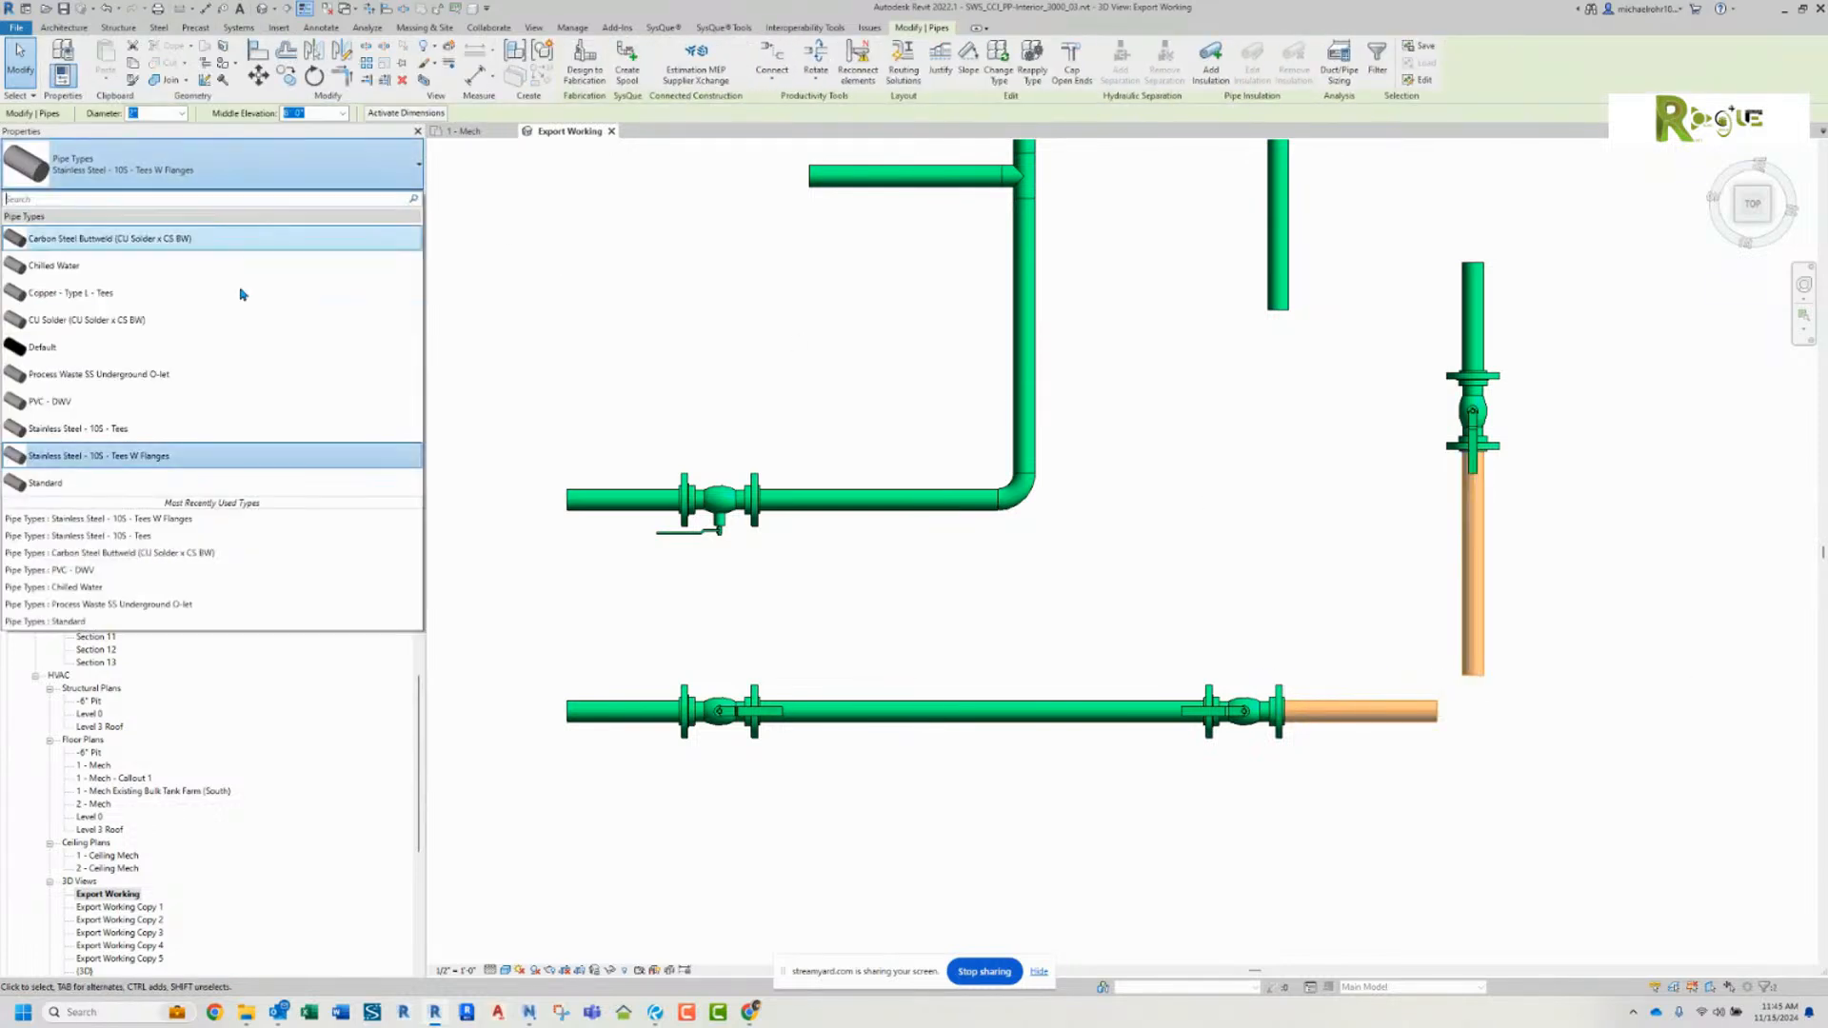
click(181, 430)
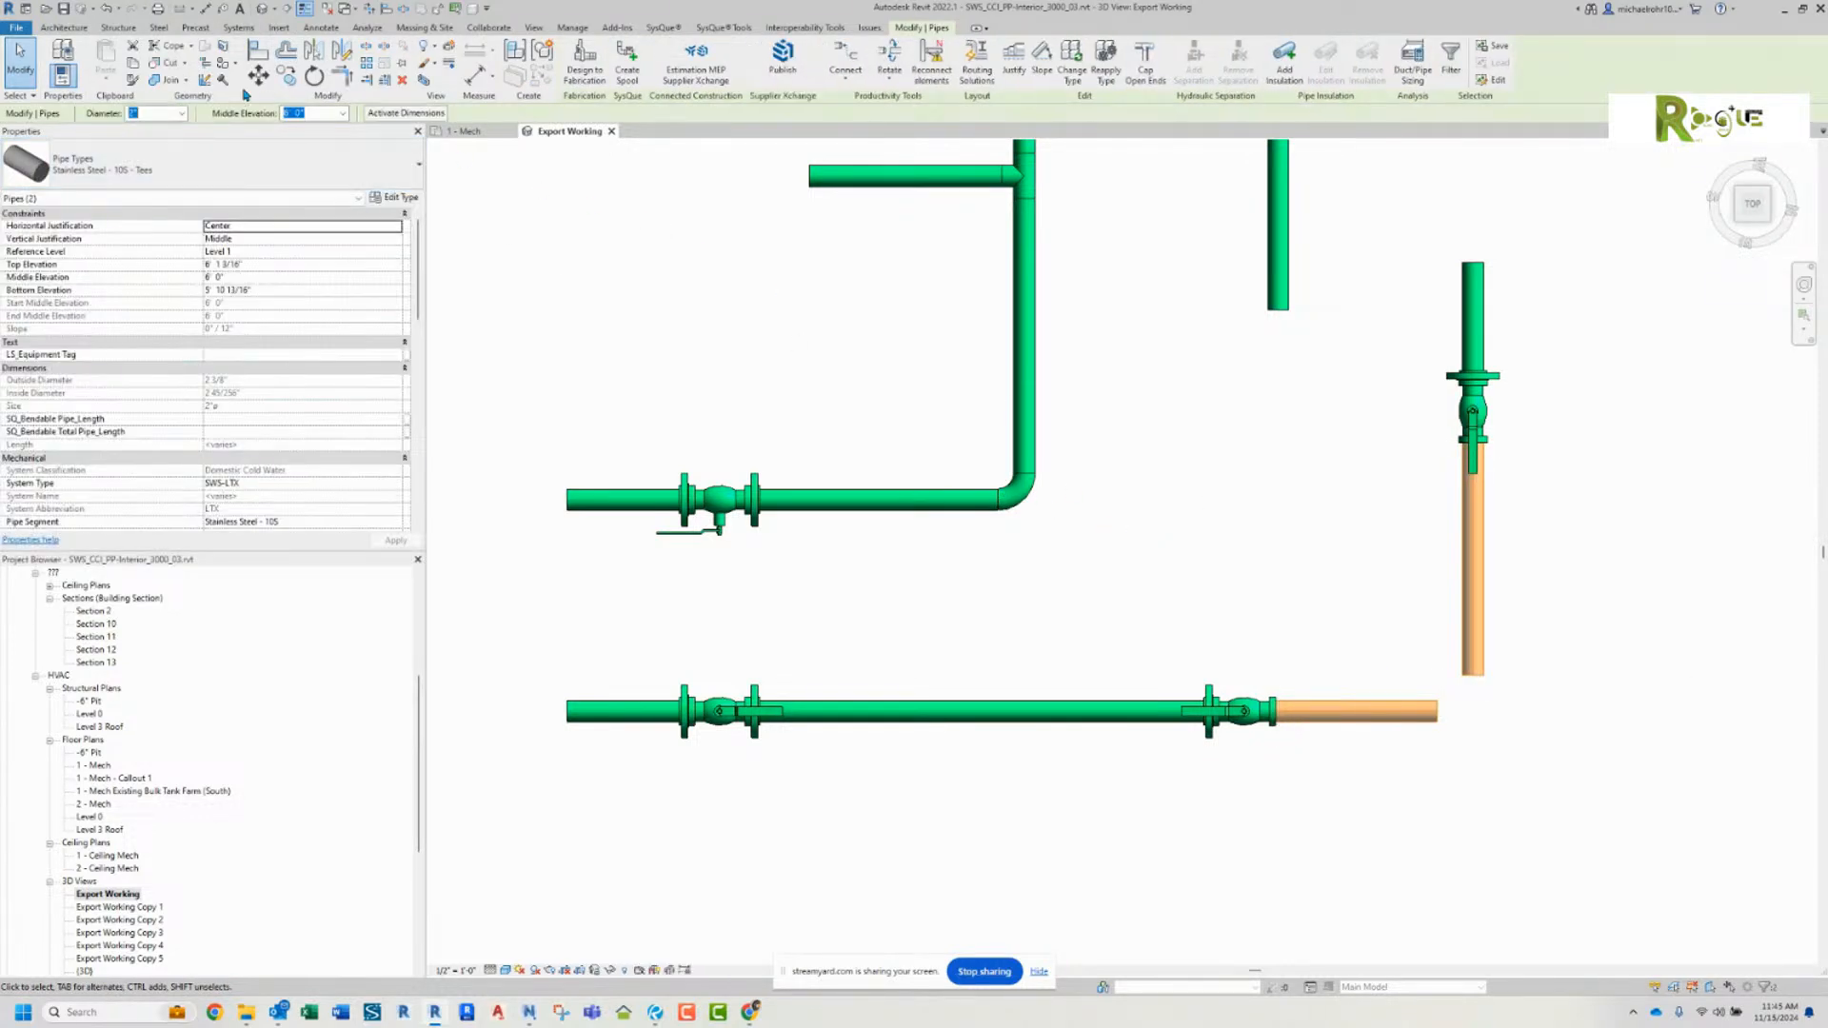
key(Escape)
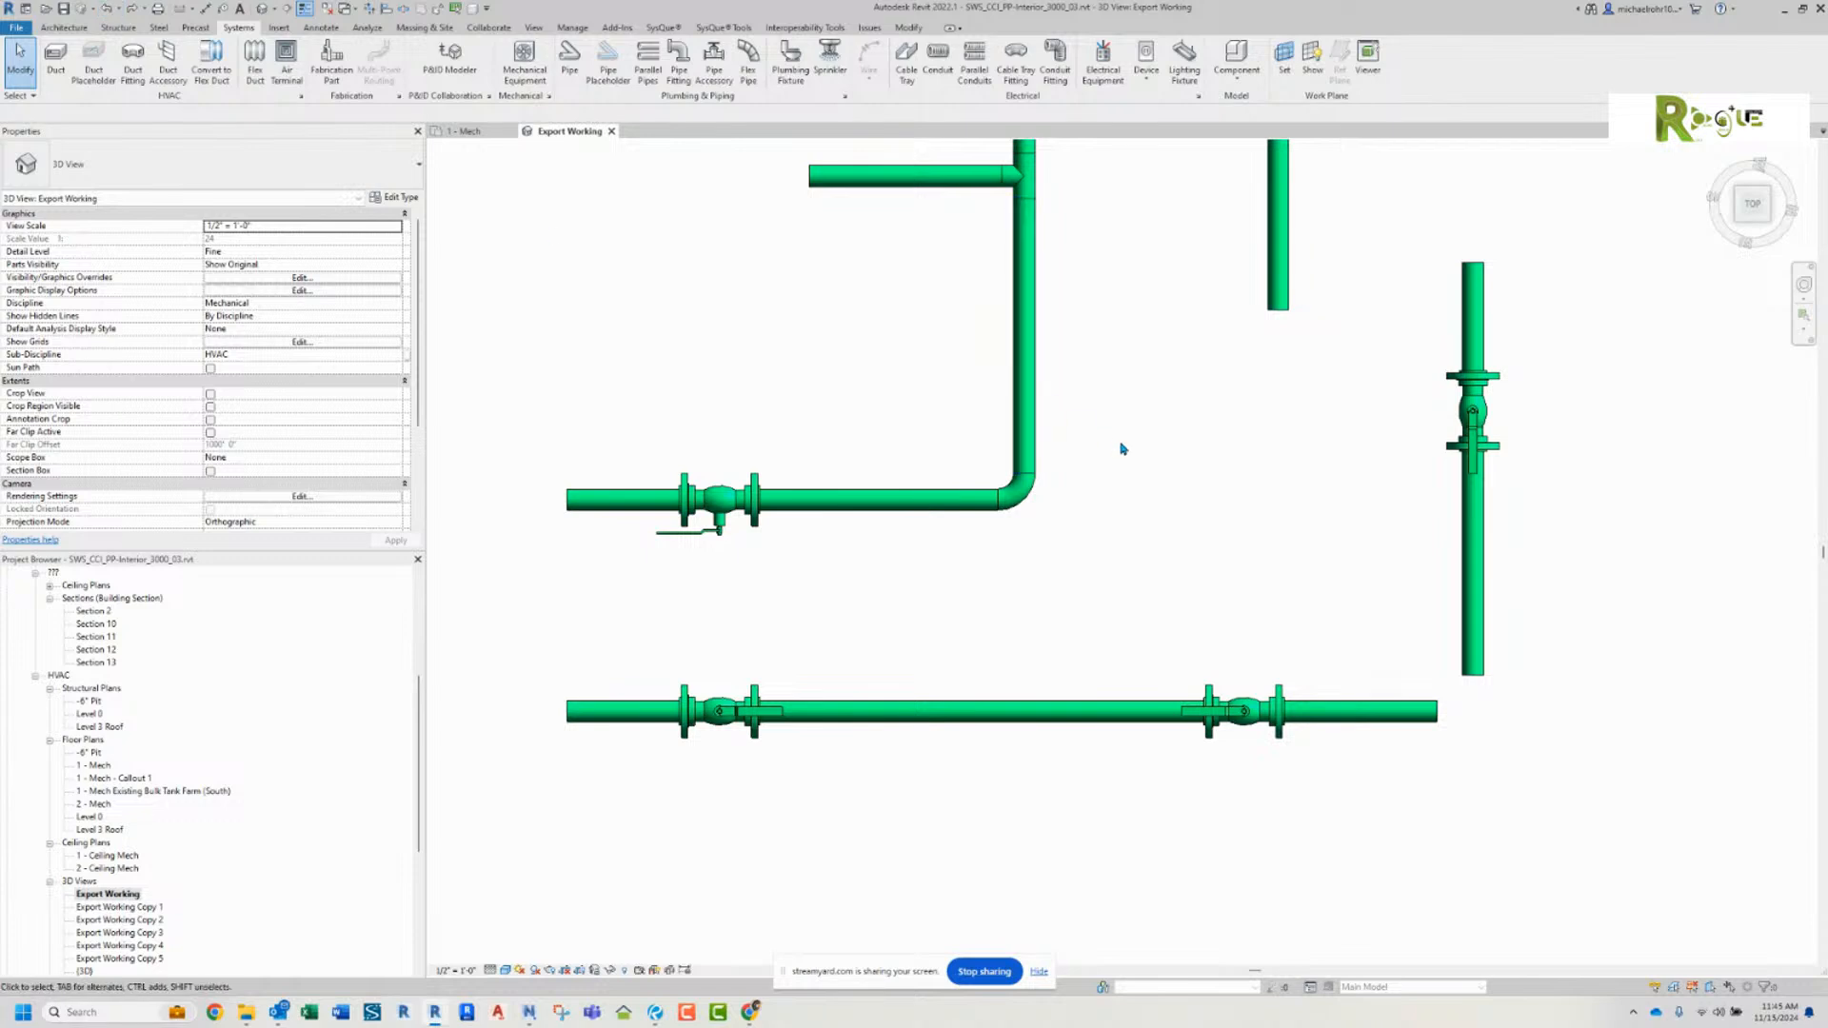
Step: Join the two separated pipes of the lower run at their corner with a flanged elbow
click(371, 9)
click(1380, 712)
click(1472, 581)
key(Escape)
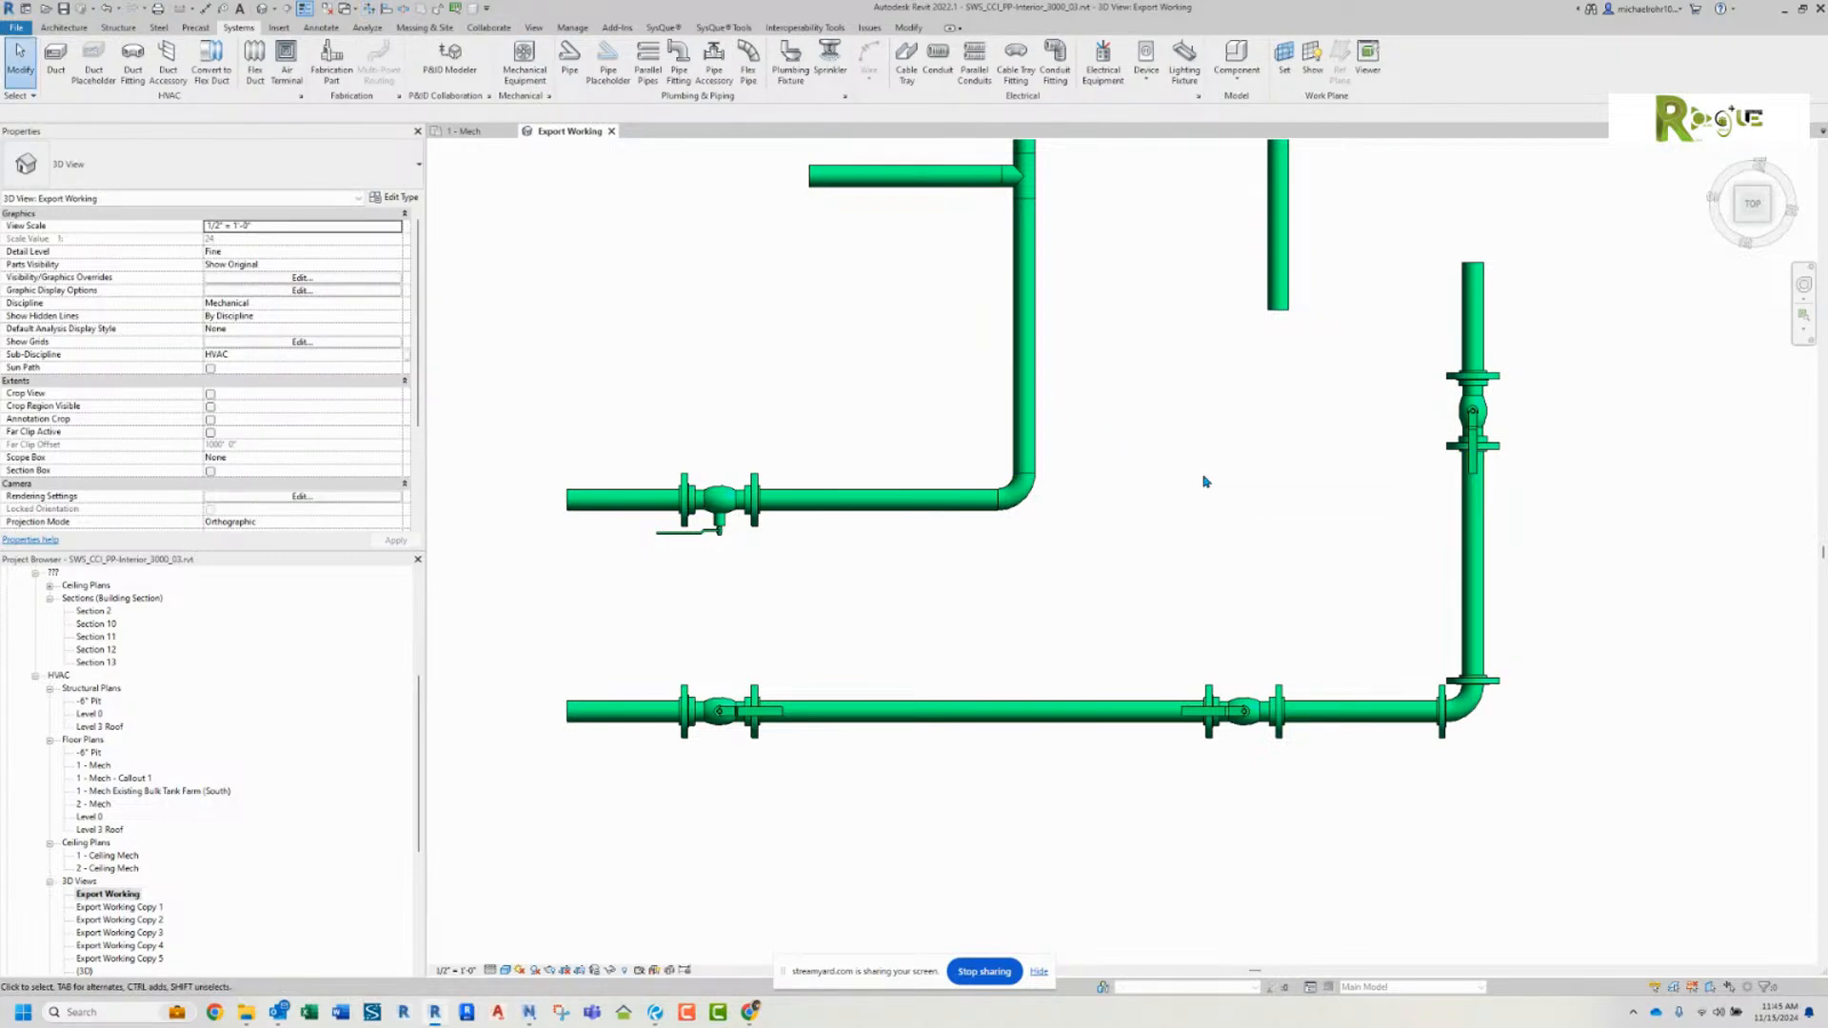
Step: Place another SWS_Ball Valve - 2 in the unflanged vertical pipe between tee and elbow, with its handle turned to the side
scroll(718, 561, up, 1)
scroll(719, 561, up, 2)
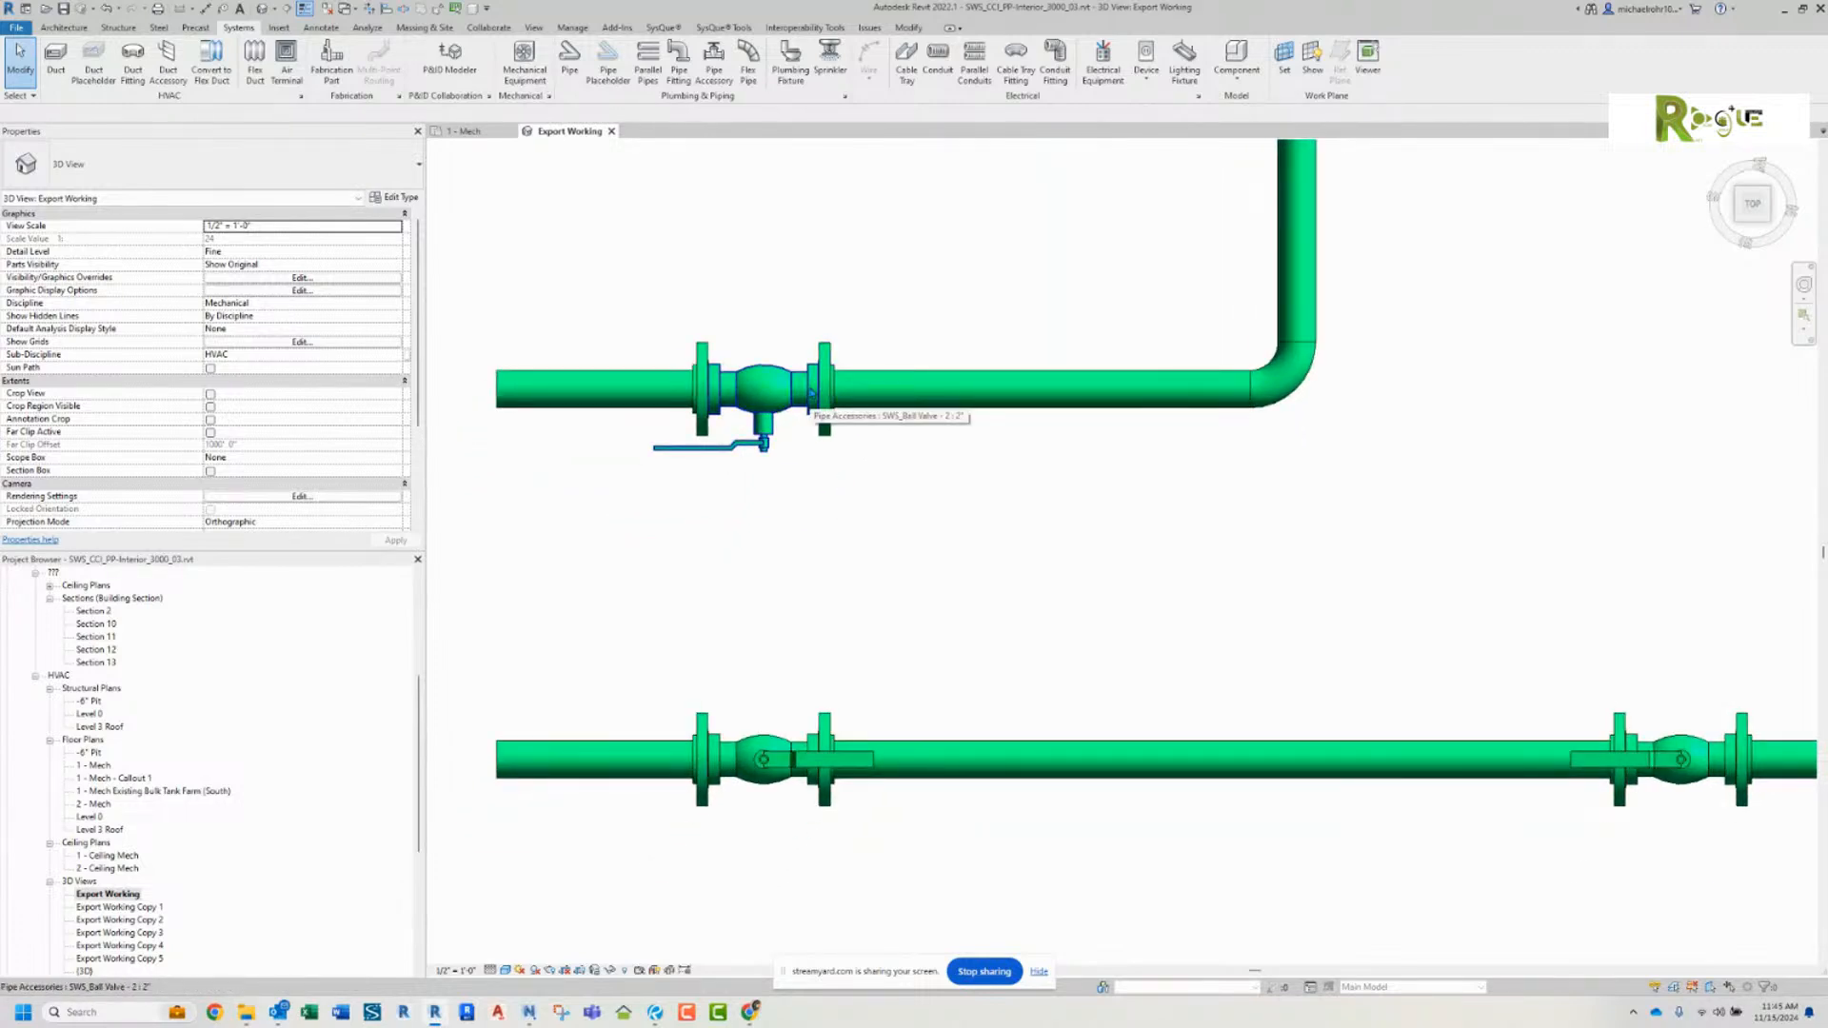
scroll(902, 448, down, 2)
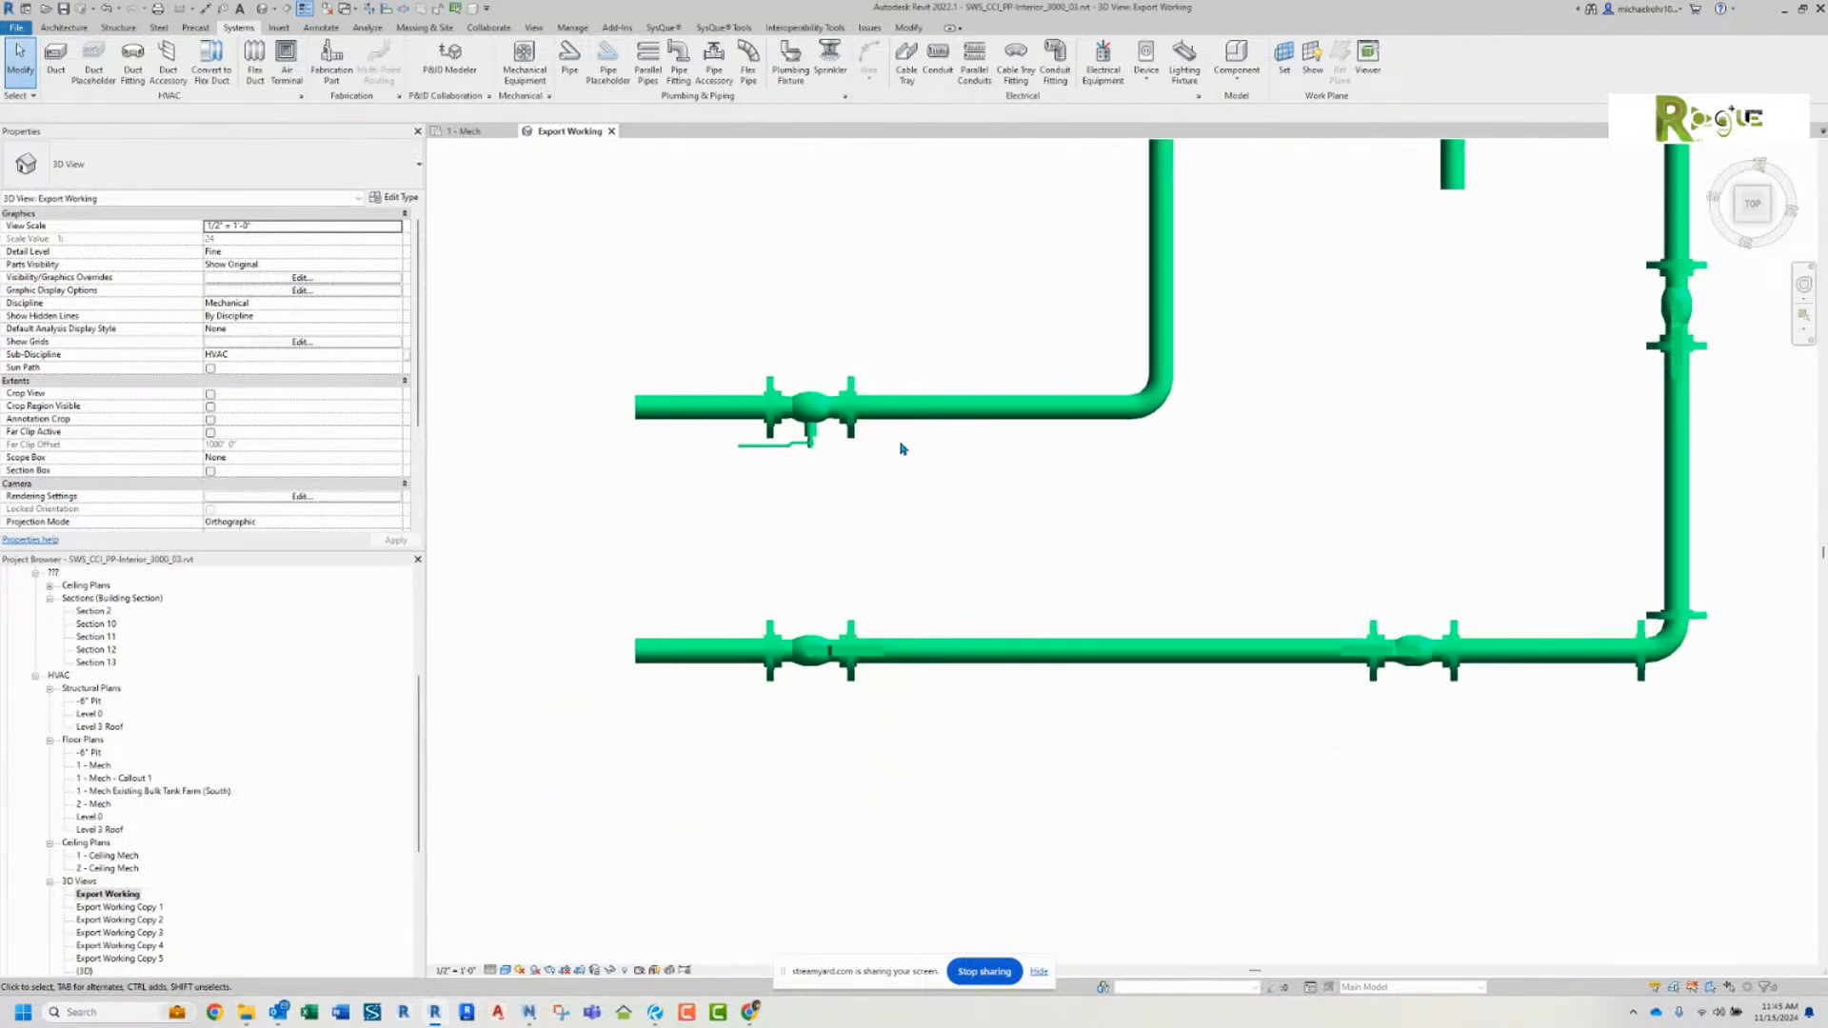
scroll(906, 443, down, 1)
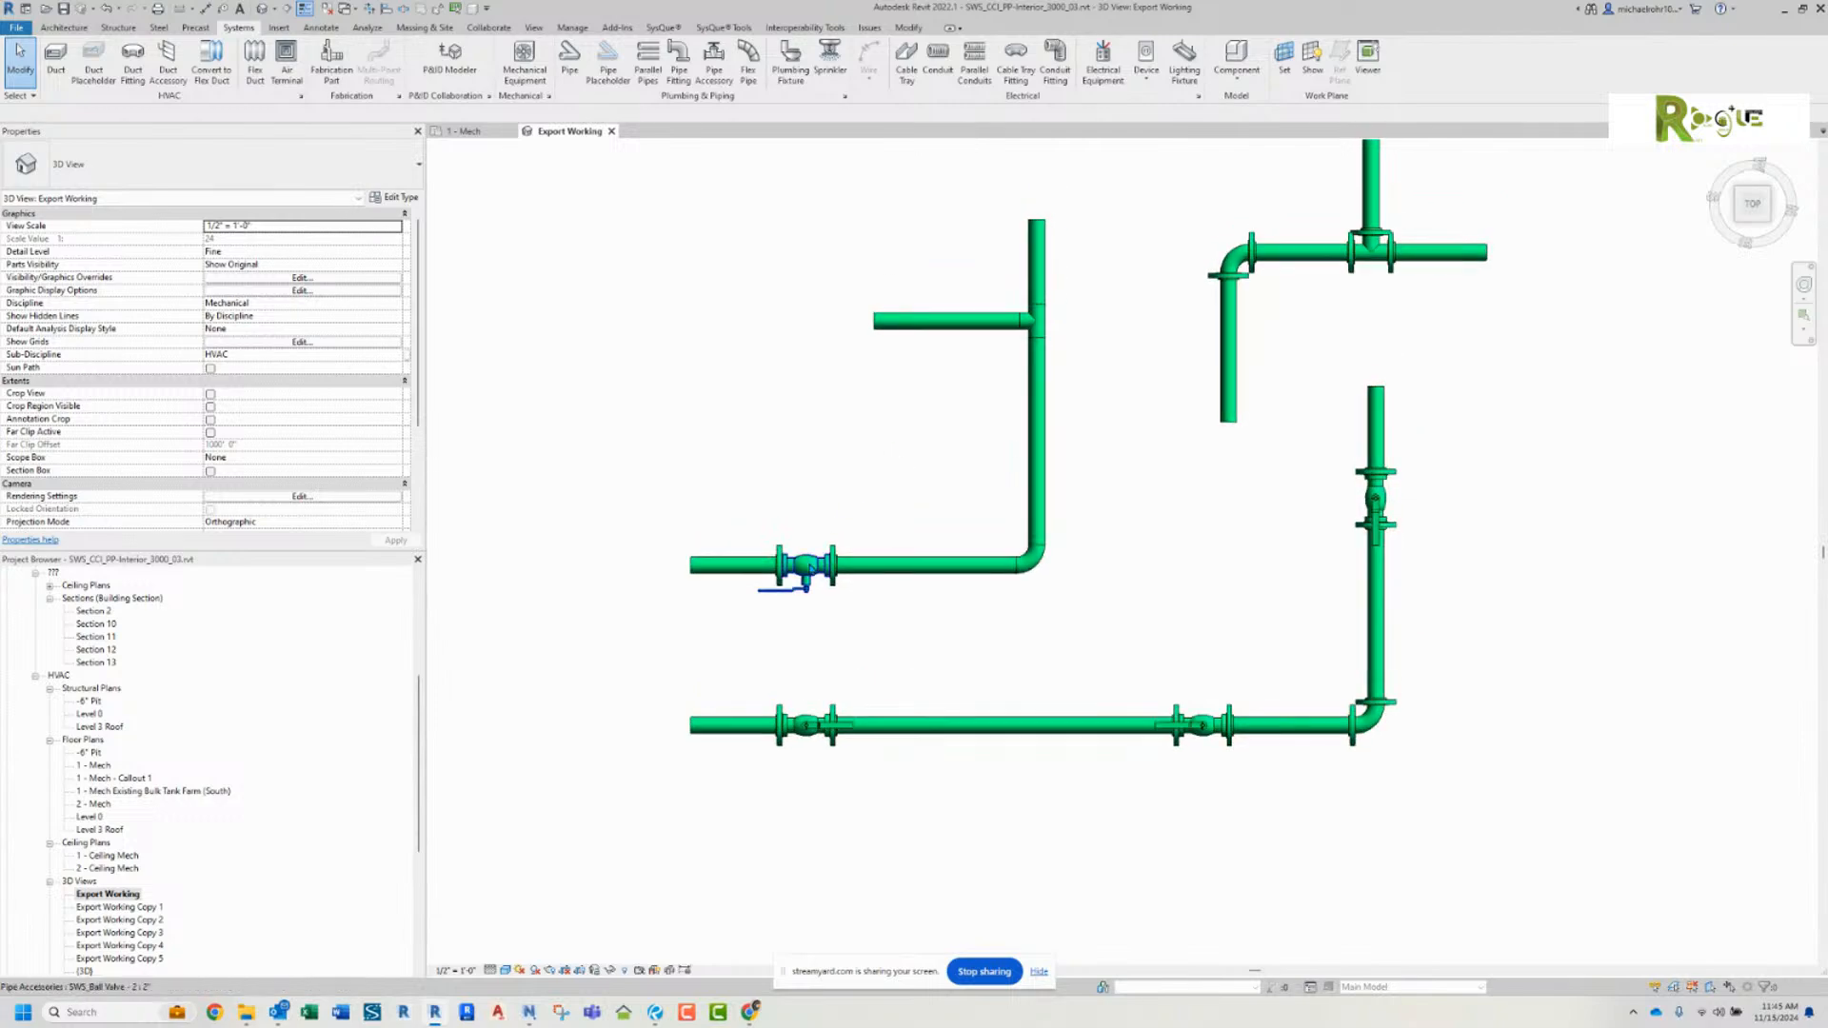
click(806, 565)
right_click(821, 564)
click(868, 657)
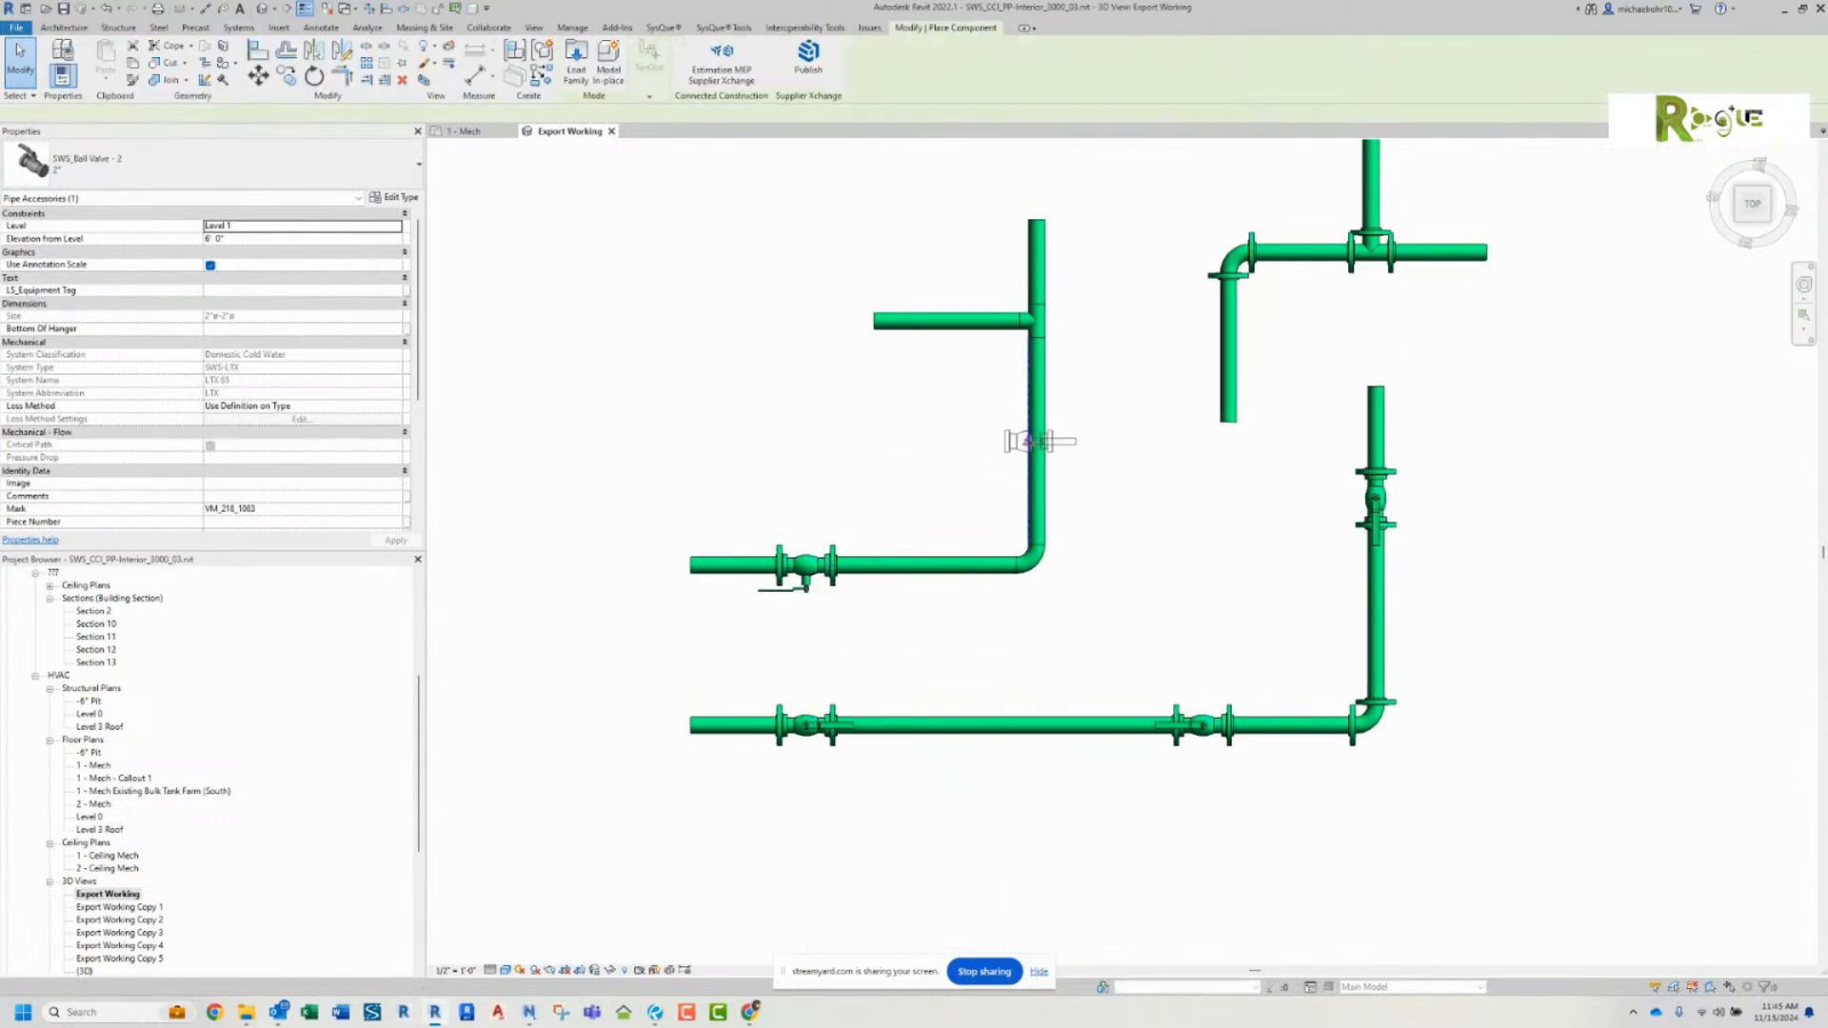
right_click(986, 435)
click(999, 441)
scroll(995, 398, up, 3)
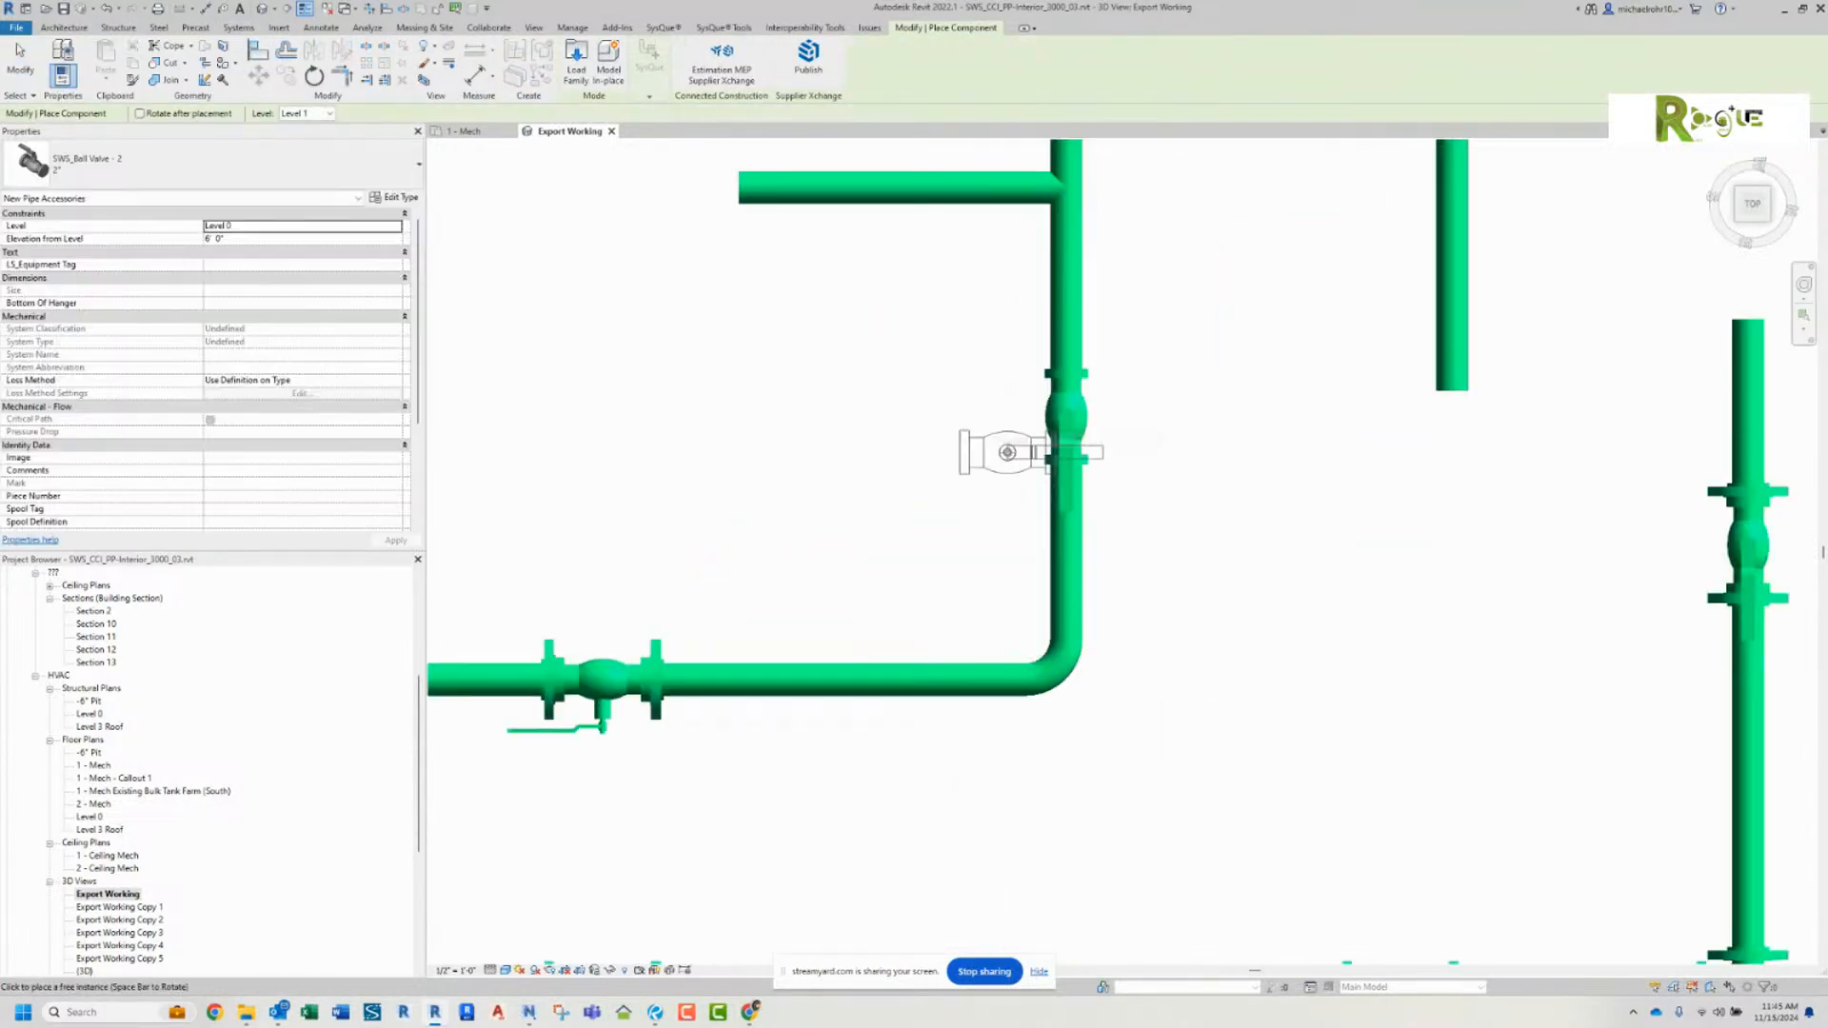
click(1057, 287)
click(1239, 345)
middle_drag(1239, 344, 1187, 443)
Step: Pull the pipe ends above and below the new ball valve away from it to leave a gap on each side
click(1050, 413)
drag(1047, 423, 1047, 340)
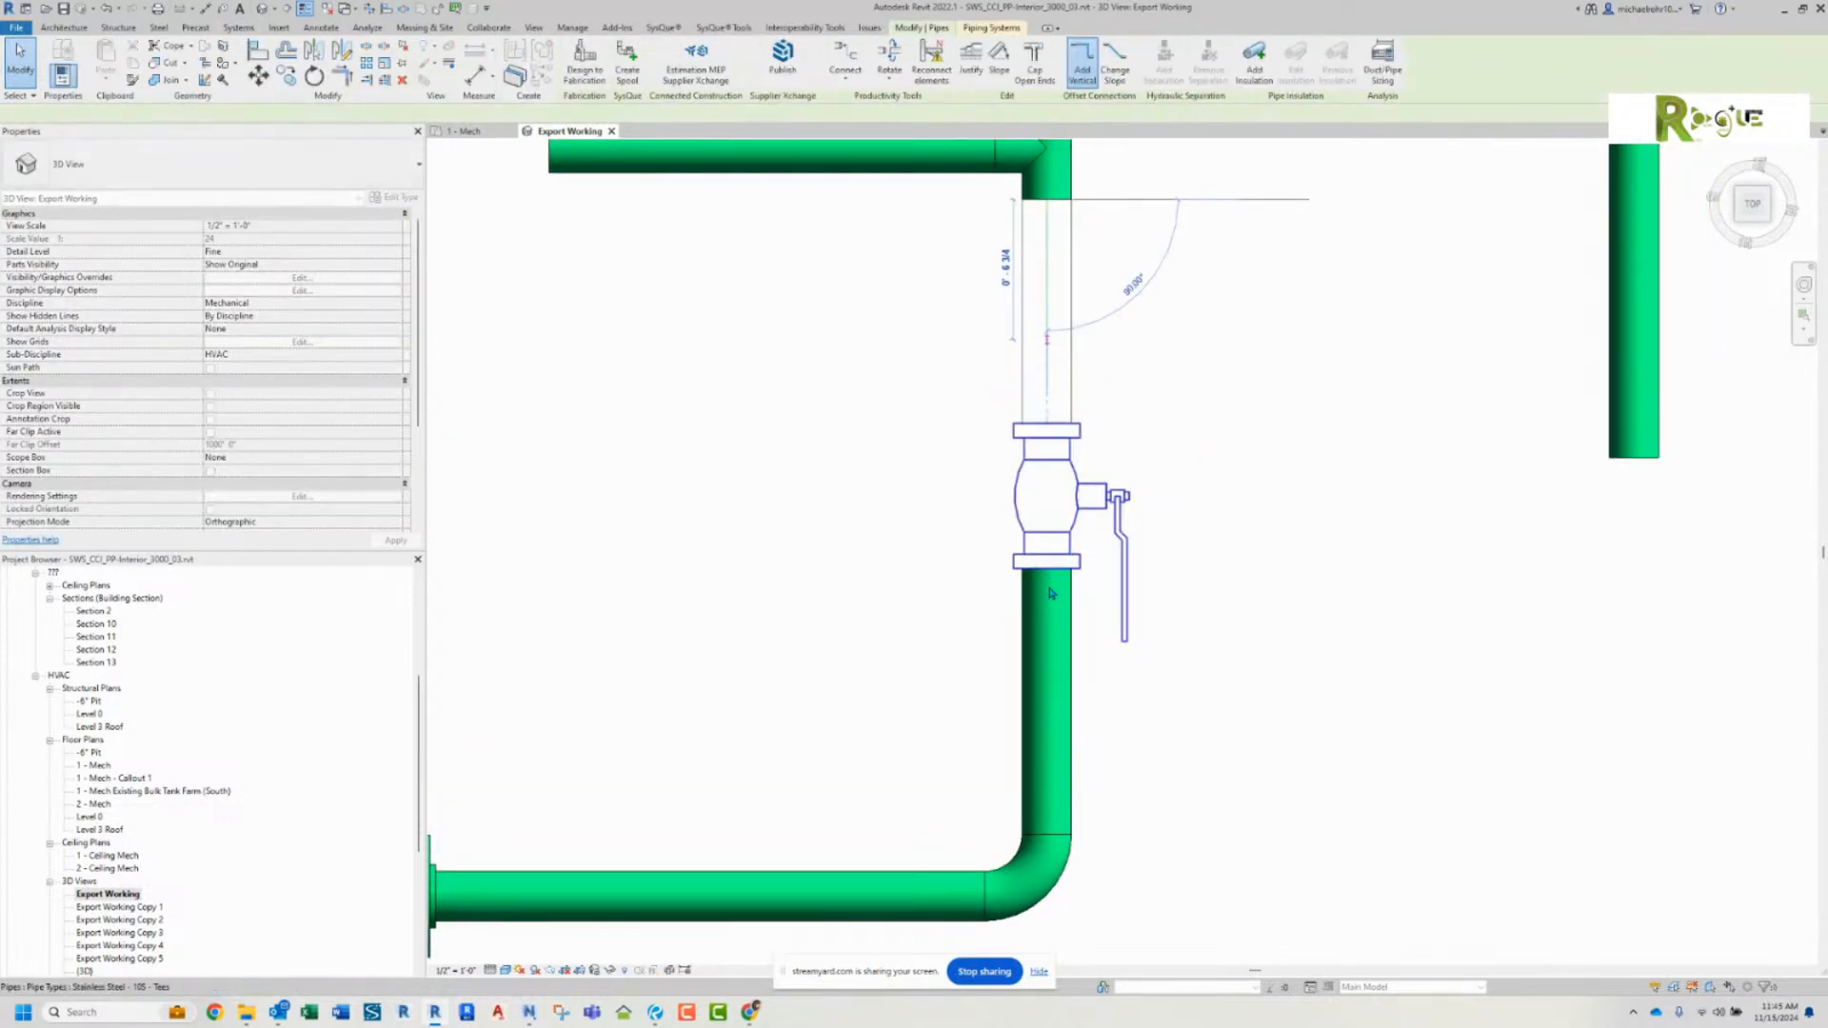
click(1051, 586)
drag(1047, 569, 1048, 679)
click(905, 619)
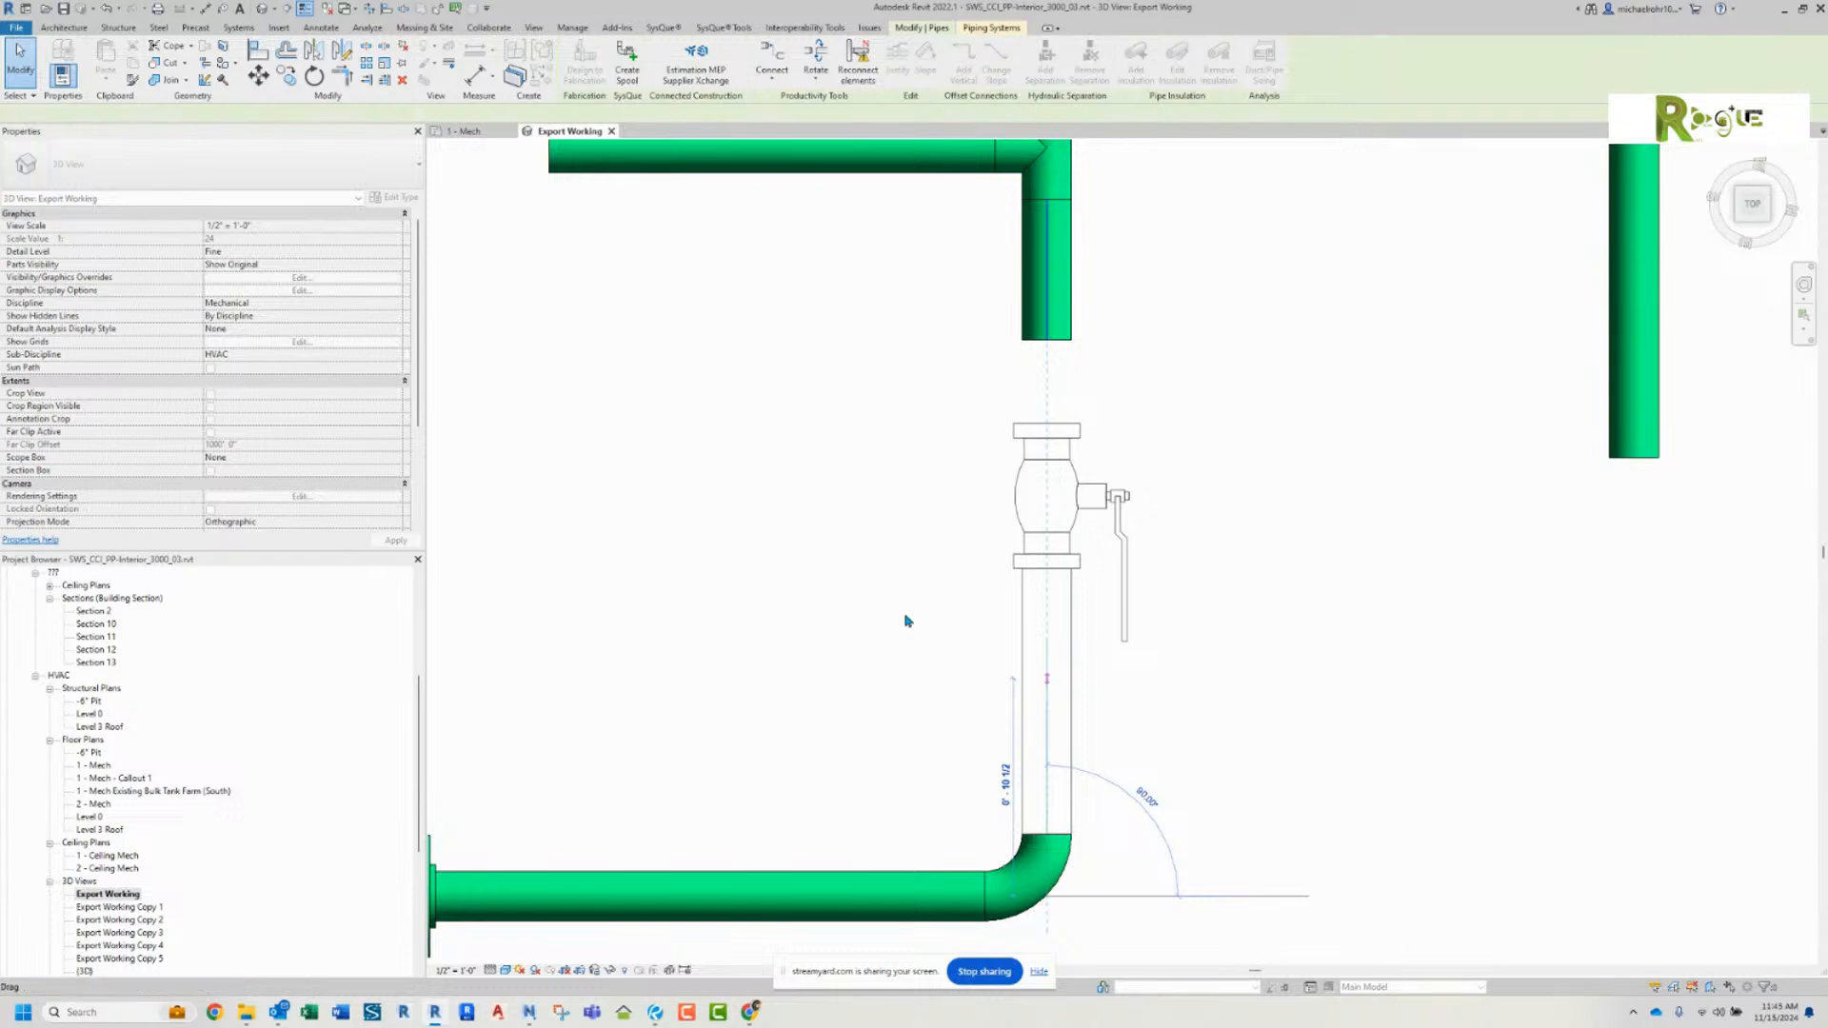
click(679, 59)
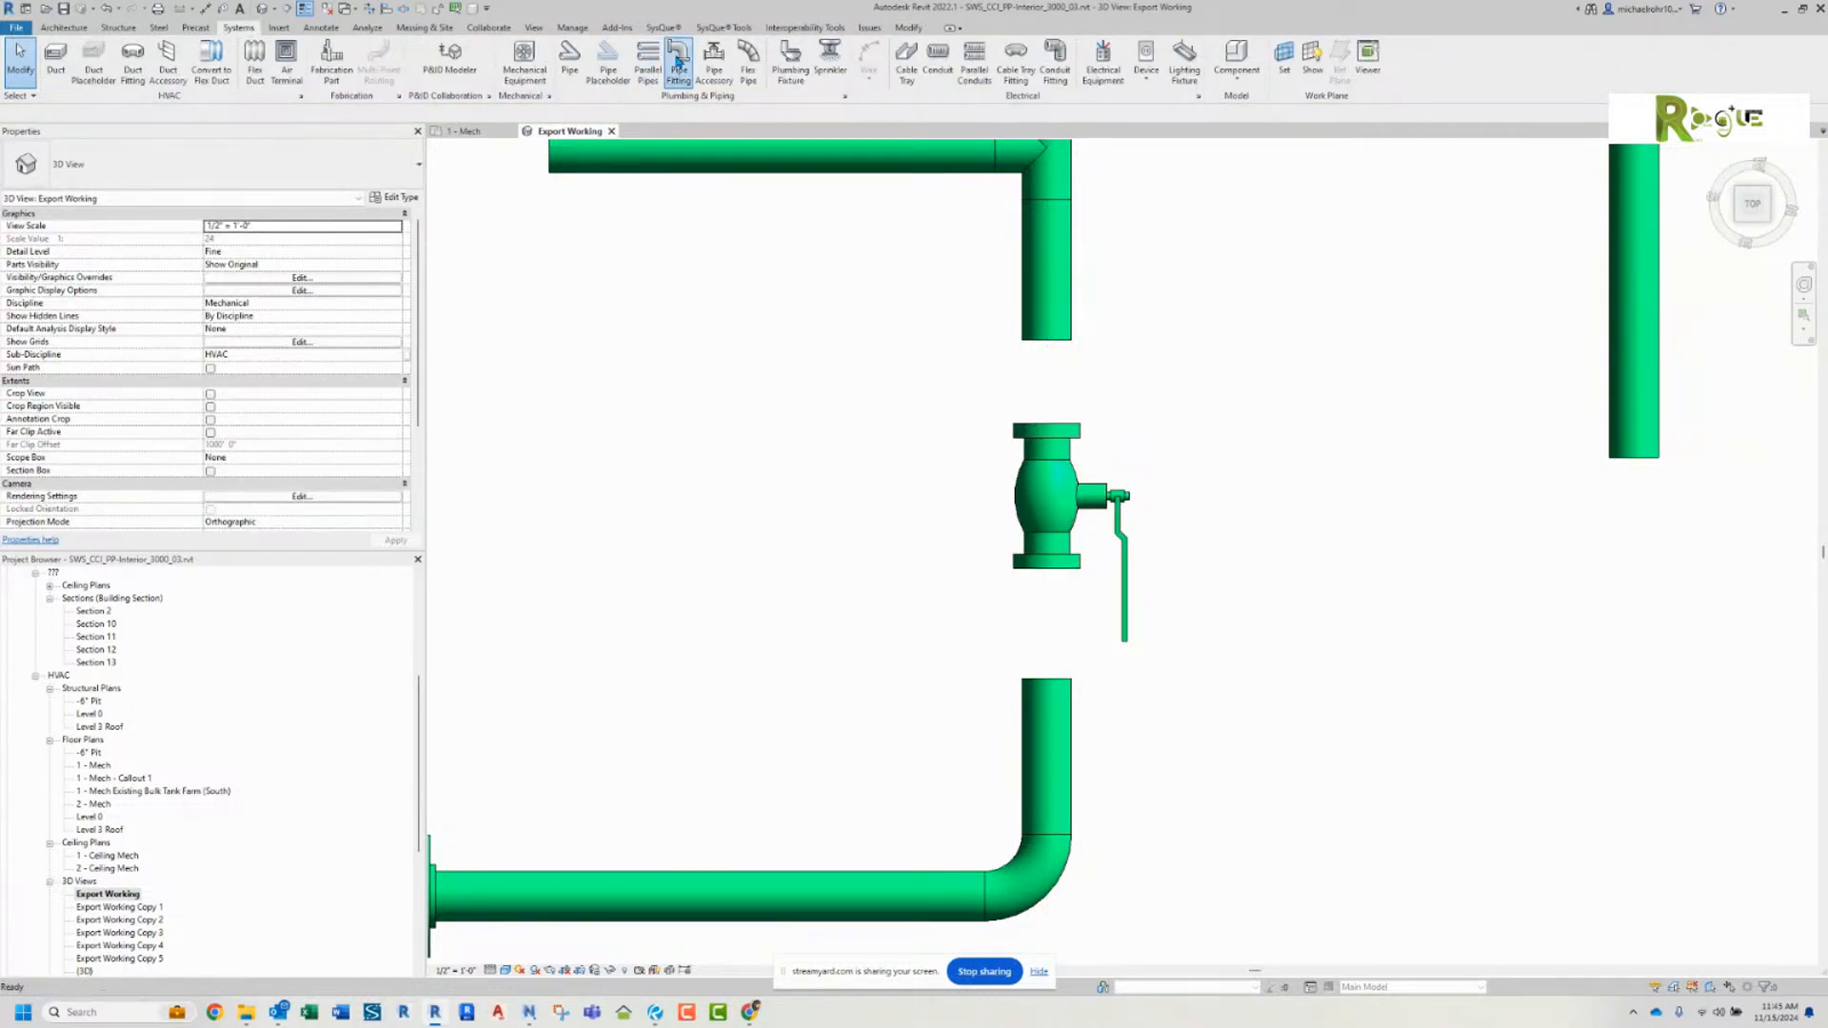
click(1047, 344)
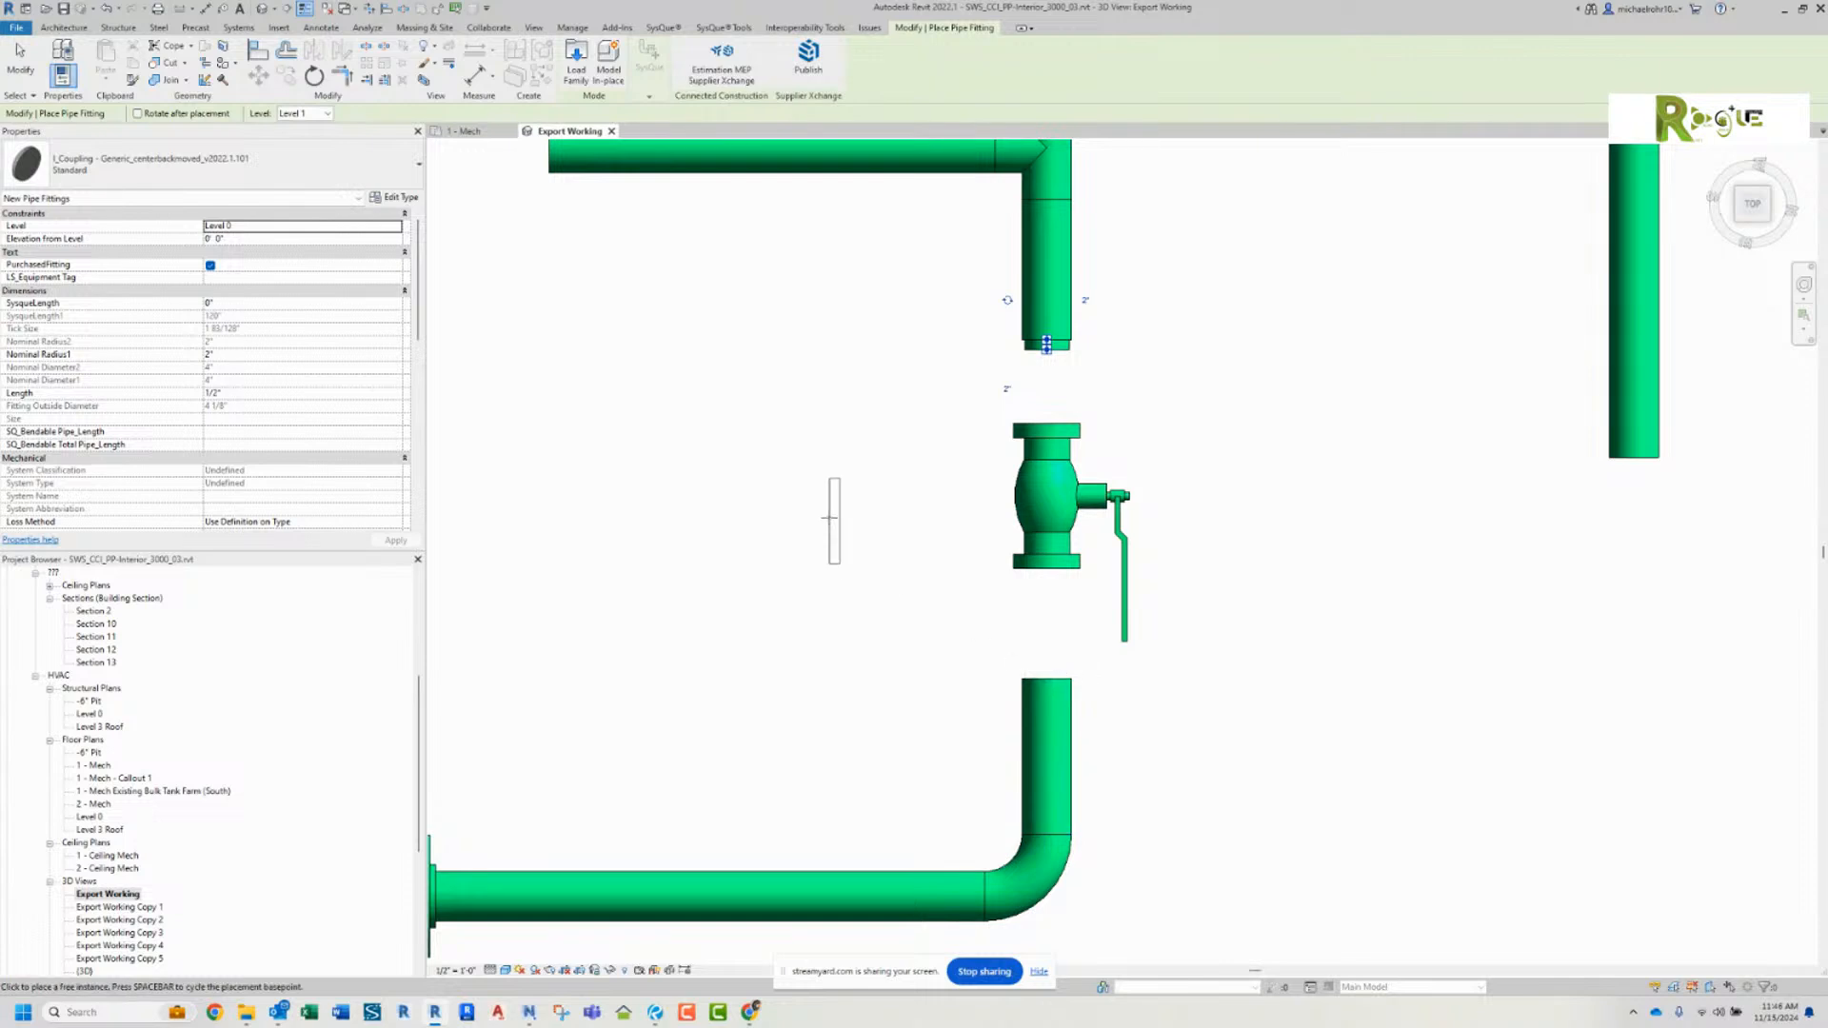
key(Escape)
click(1046, 344)
key(Delete)
Step: Place a Flange - Slip-on - Steel - Class 150 fitting on each open pipe end facing the new ball valve
click(679, 59)
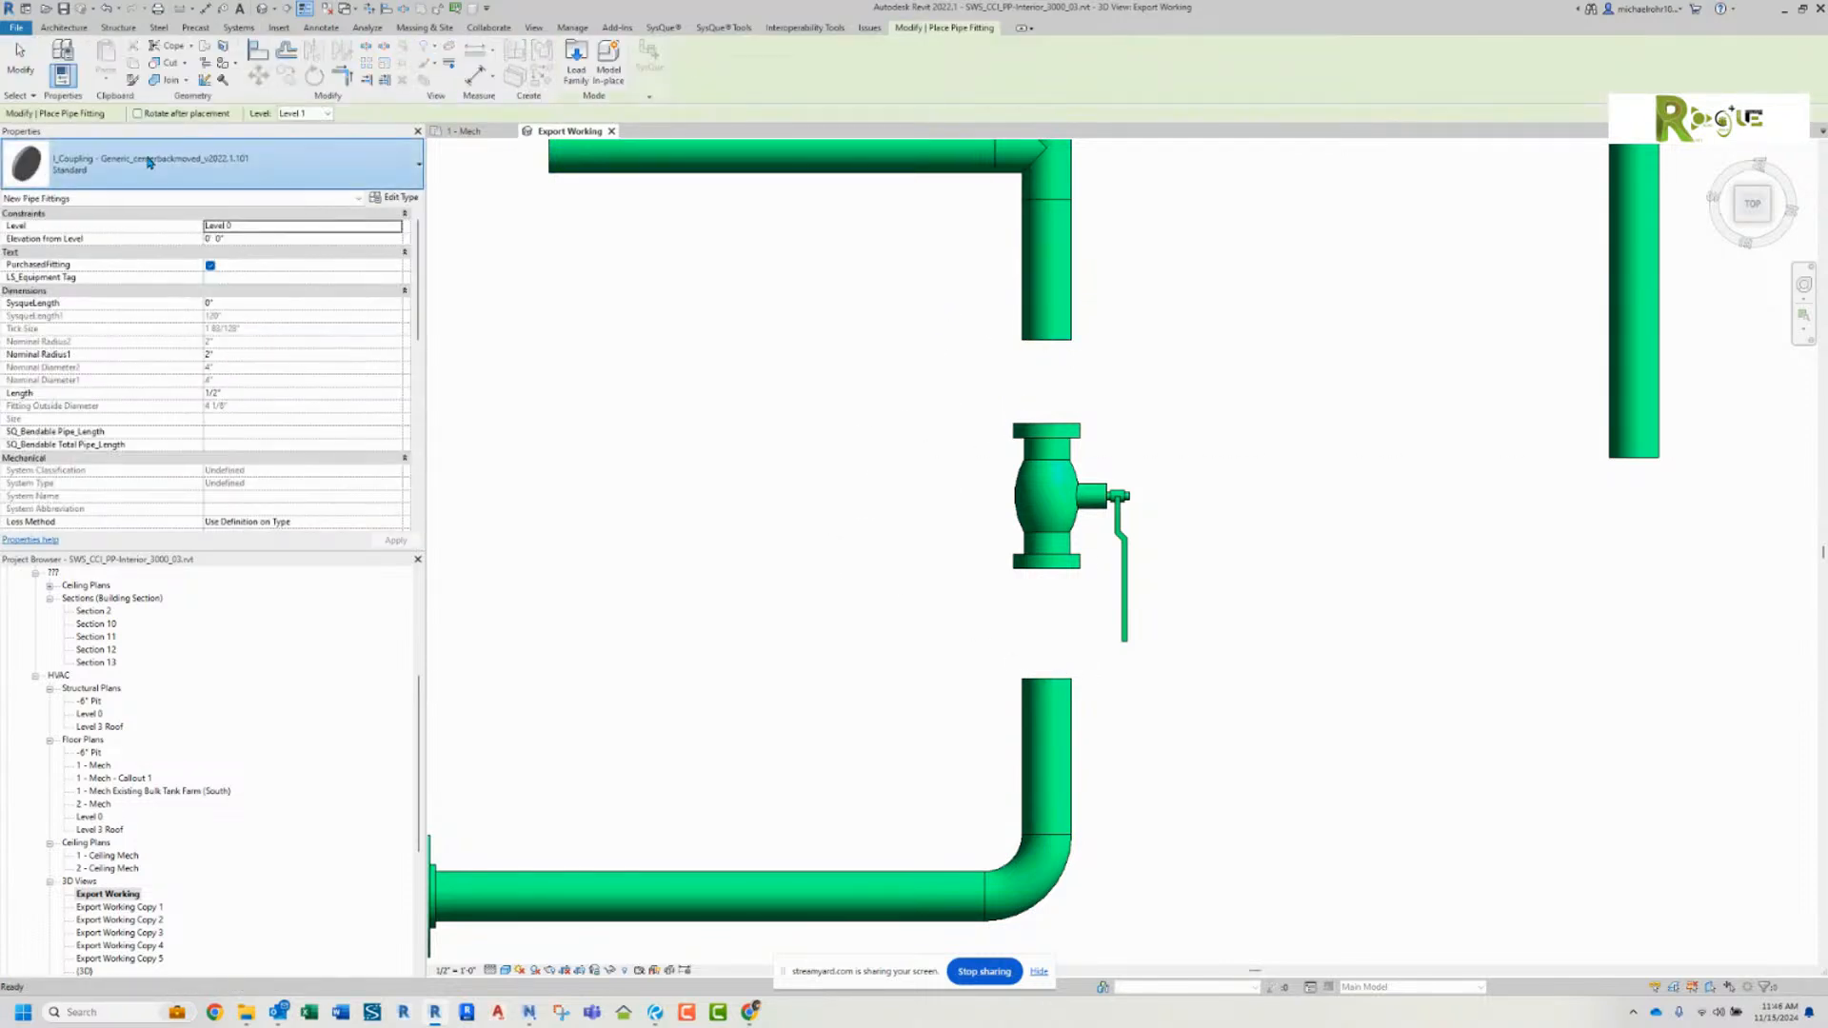
click(151, 162)
scroll(111, 382, down, 1)
scroll(111, 382, down, 1)
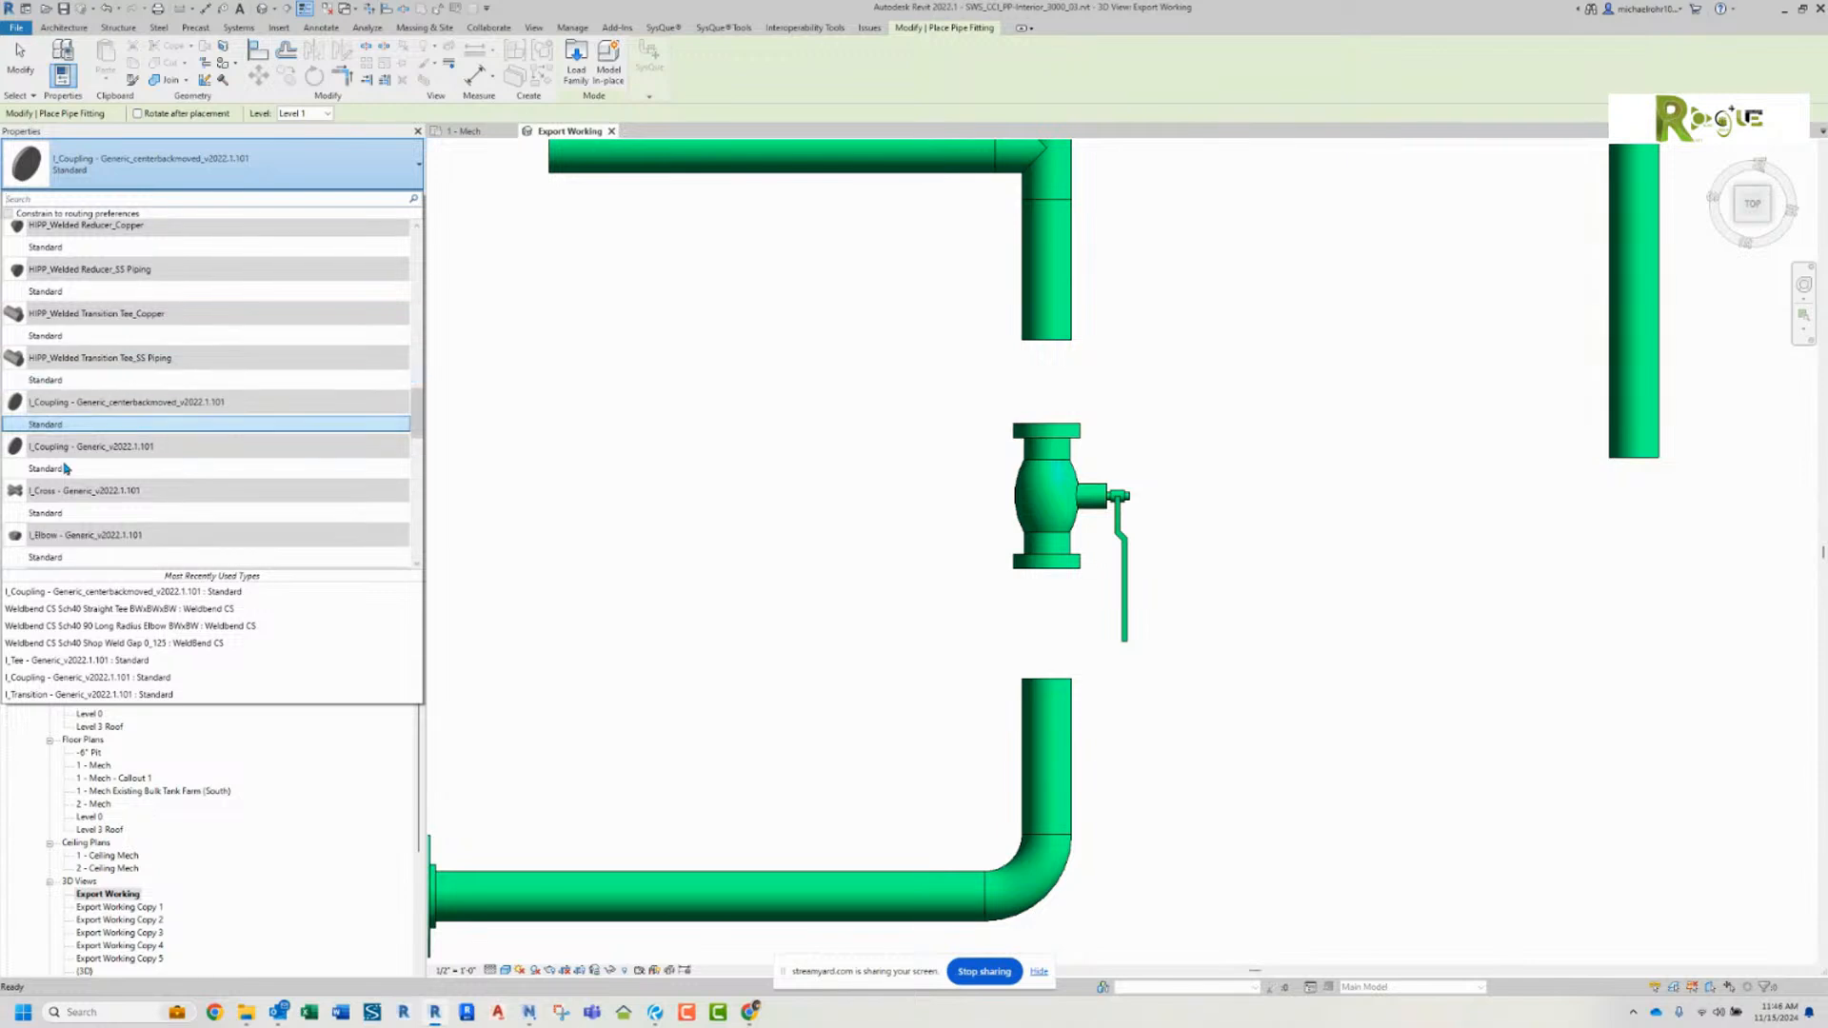
scroll(128, 447, down, 5)
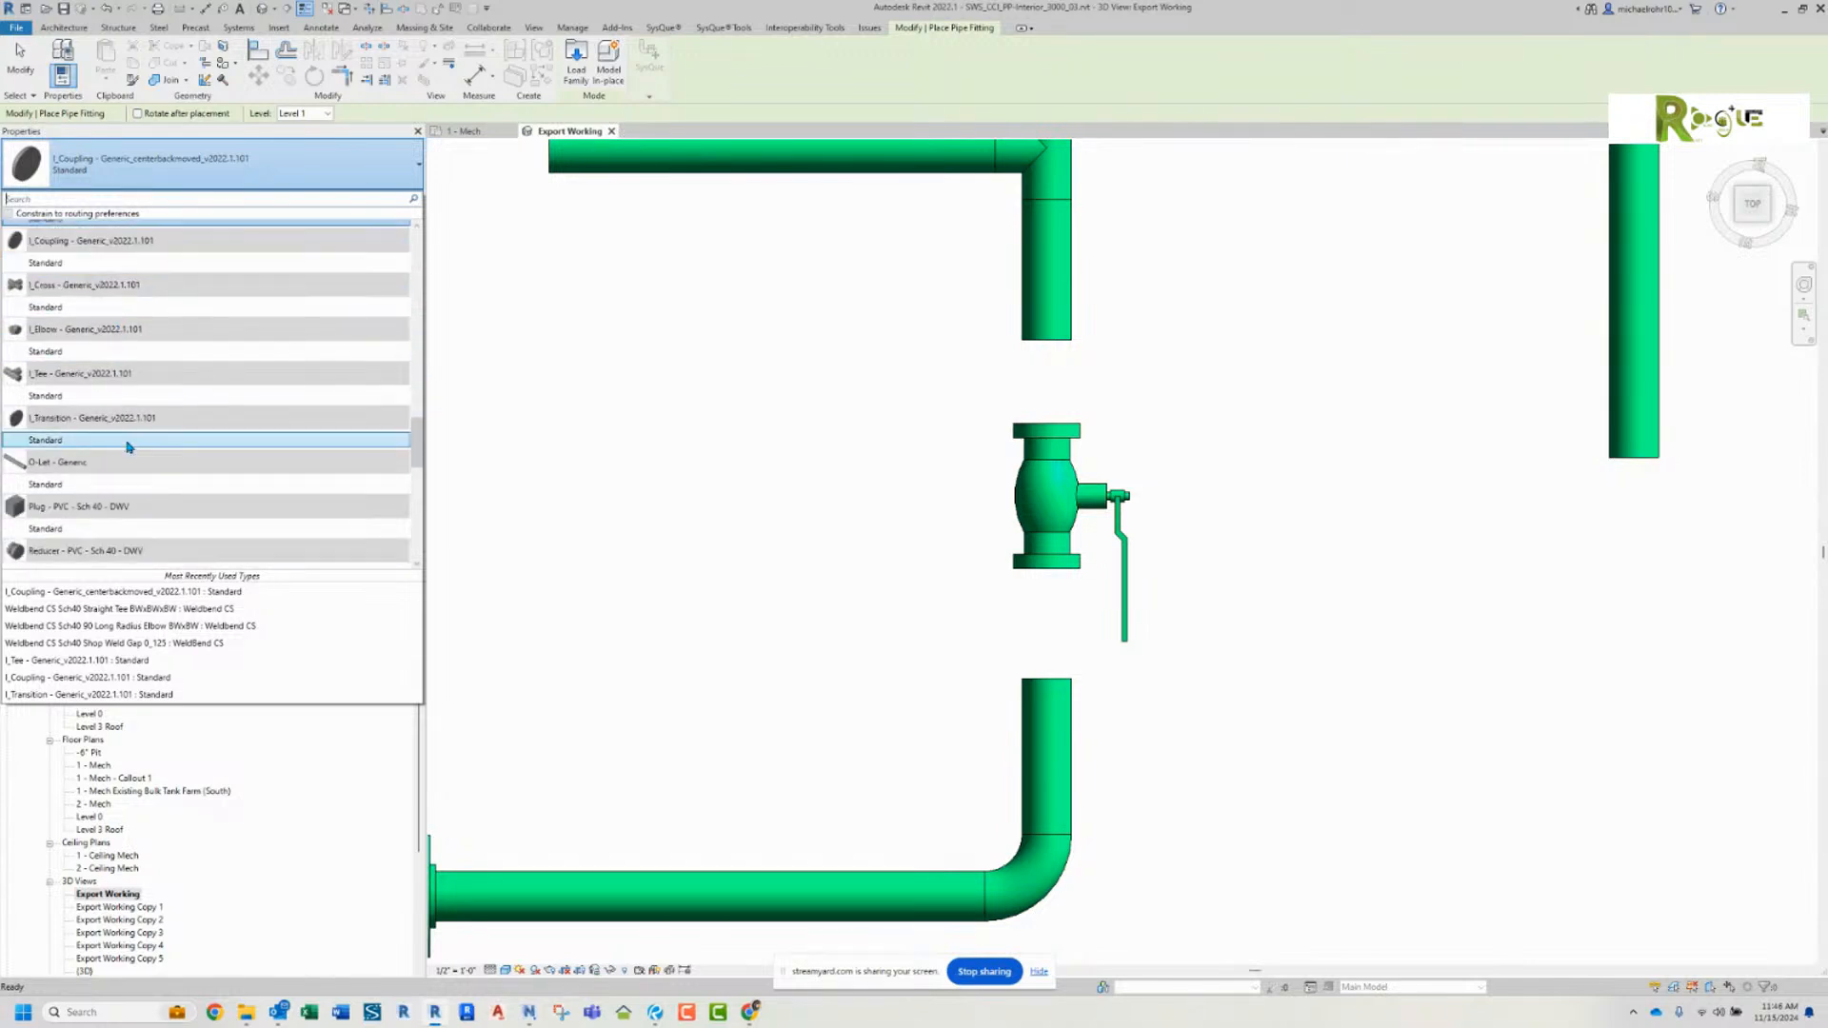
scroll(128, 447, down, 10)
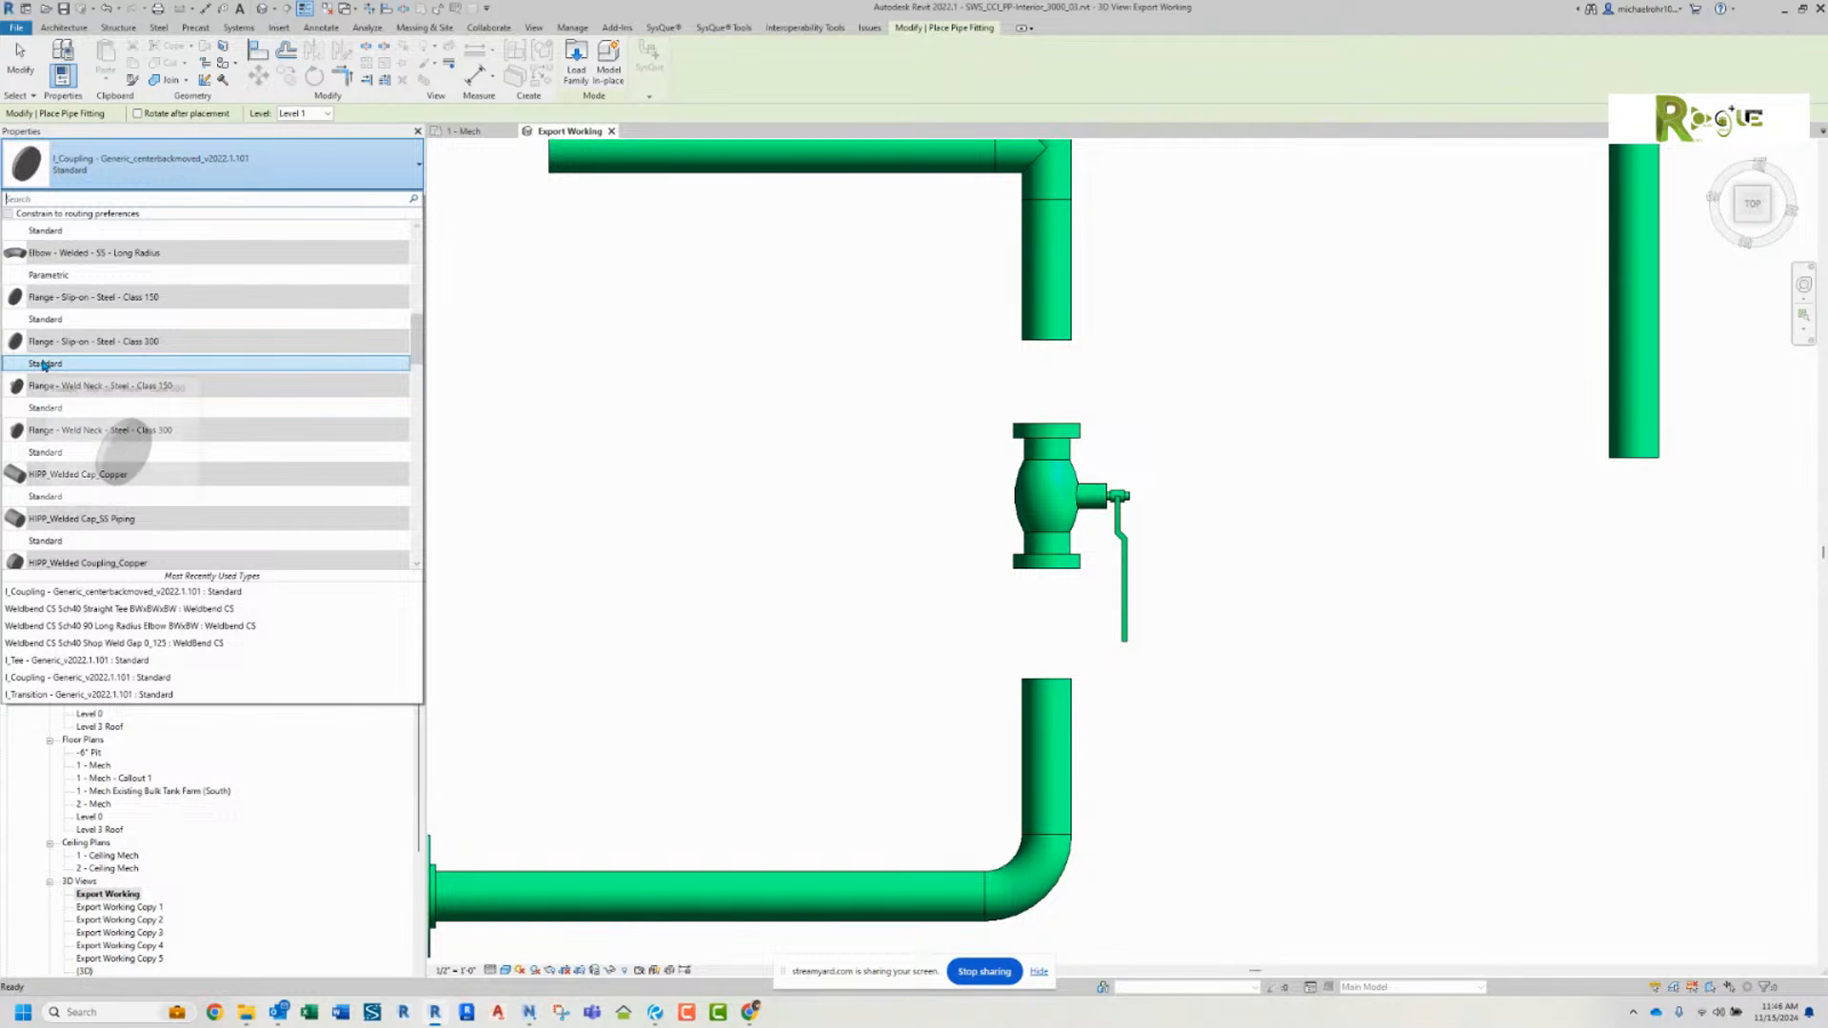
click(57, 318)
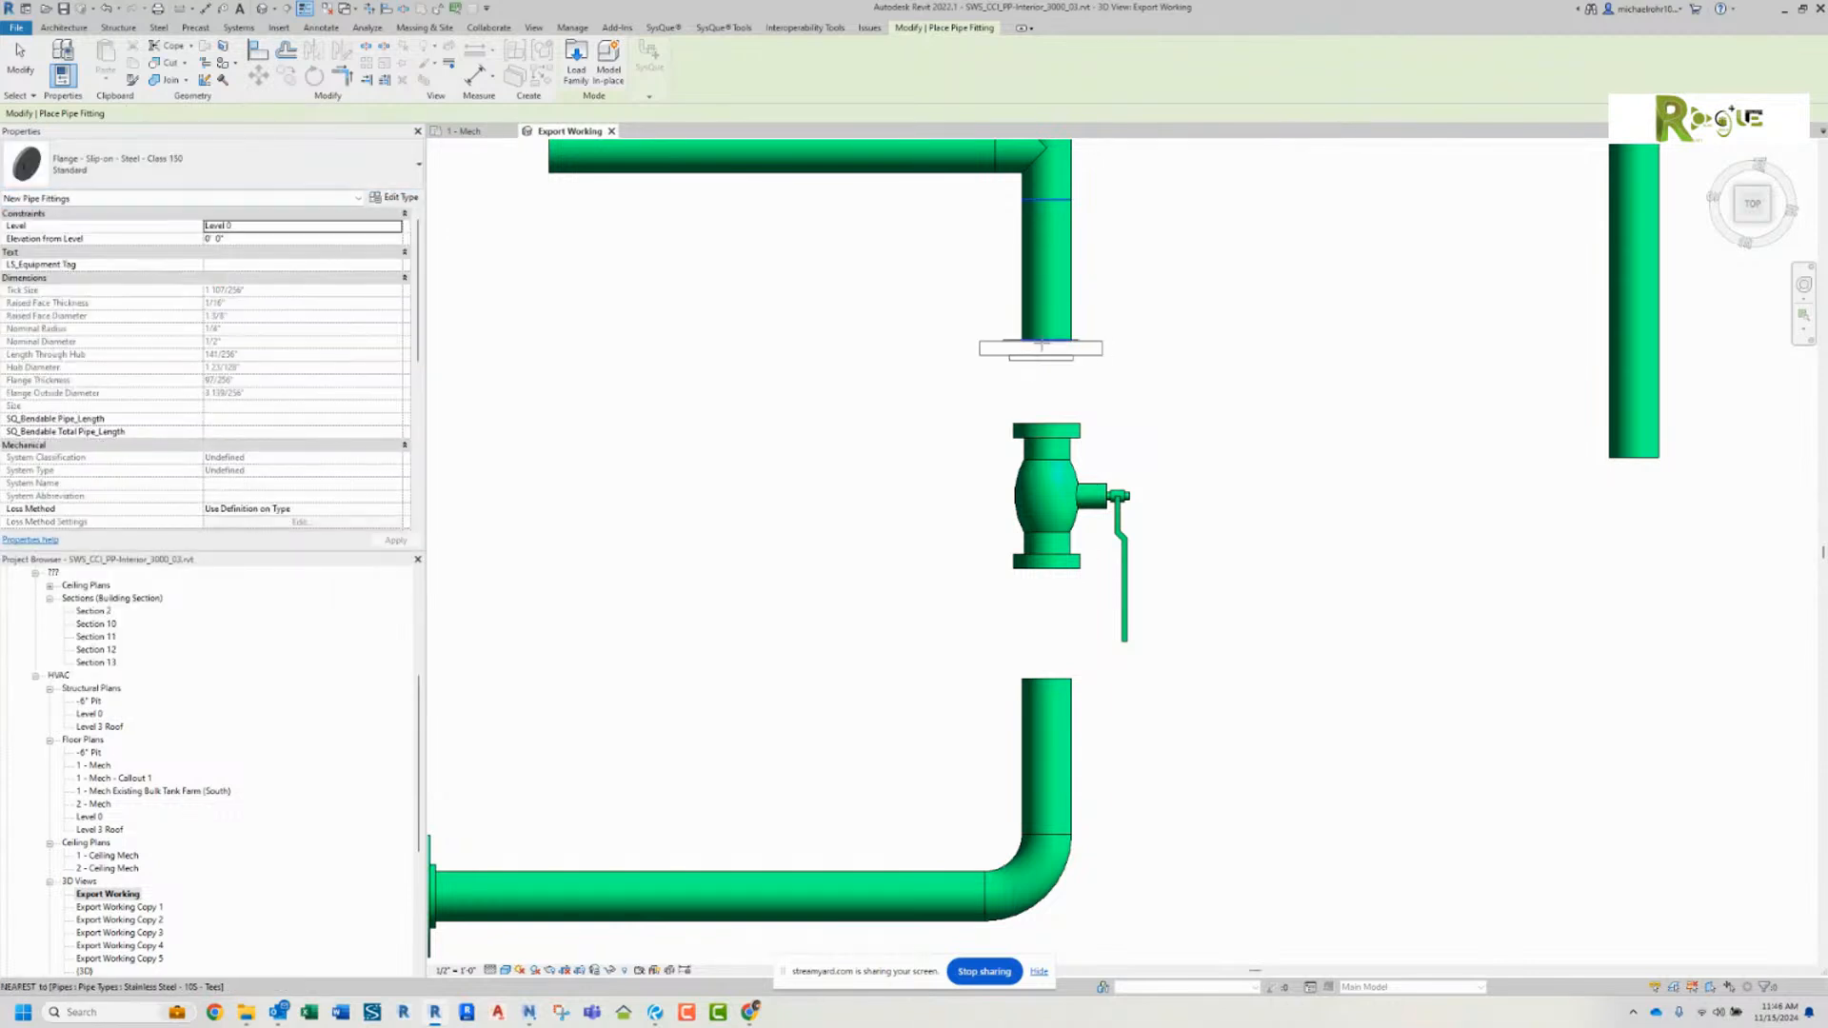
click(1046, 329)
click(1051, 688)
key(Escape)
key(Escape)
Step: Connect the lower and upper flanges to the two ends of the ball valve in the vertical pipe
click(1055, 690)
drag(1055, 690, 1047, 577)
click(1050, 342)
drag(1047, 342, 1047, 421)
click(914, 434)
Step: Compare the flanges at the valves, elbows and tees across the flanged and unflanged pipe runs
scroll(933, 471, down, 3)
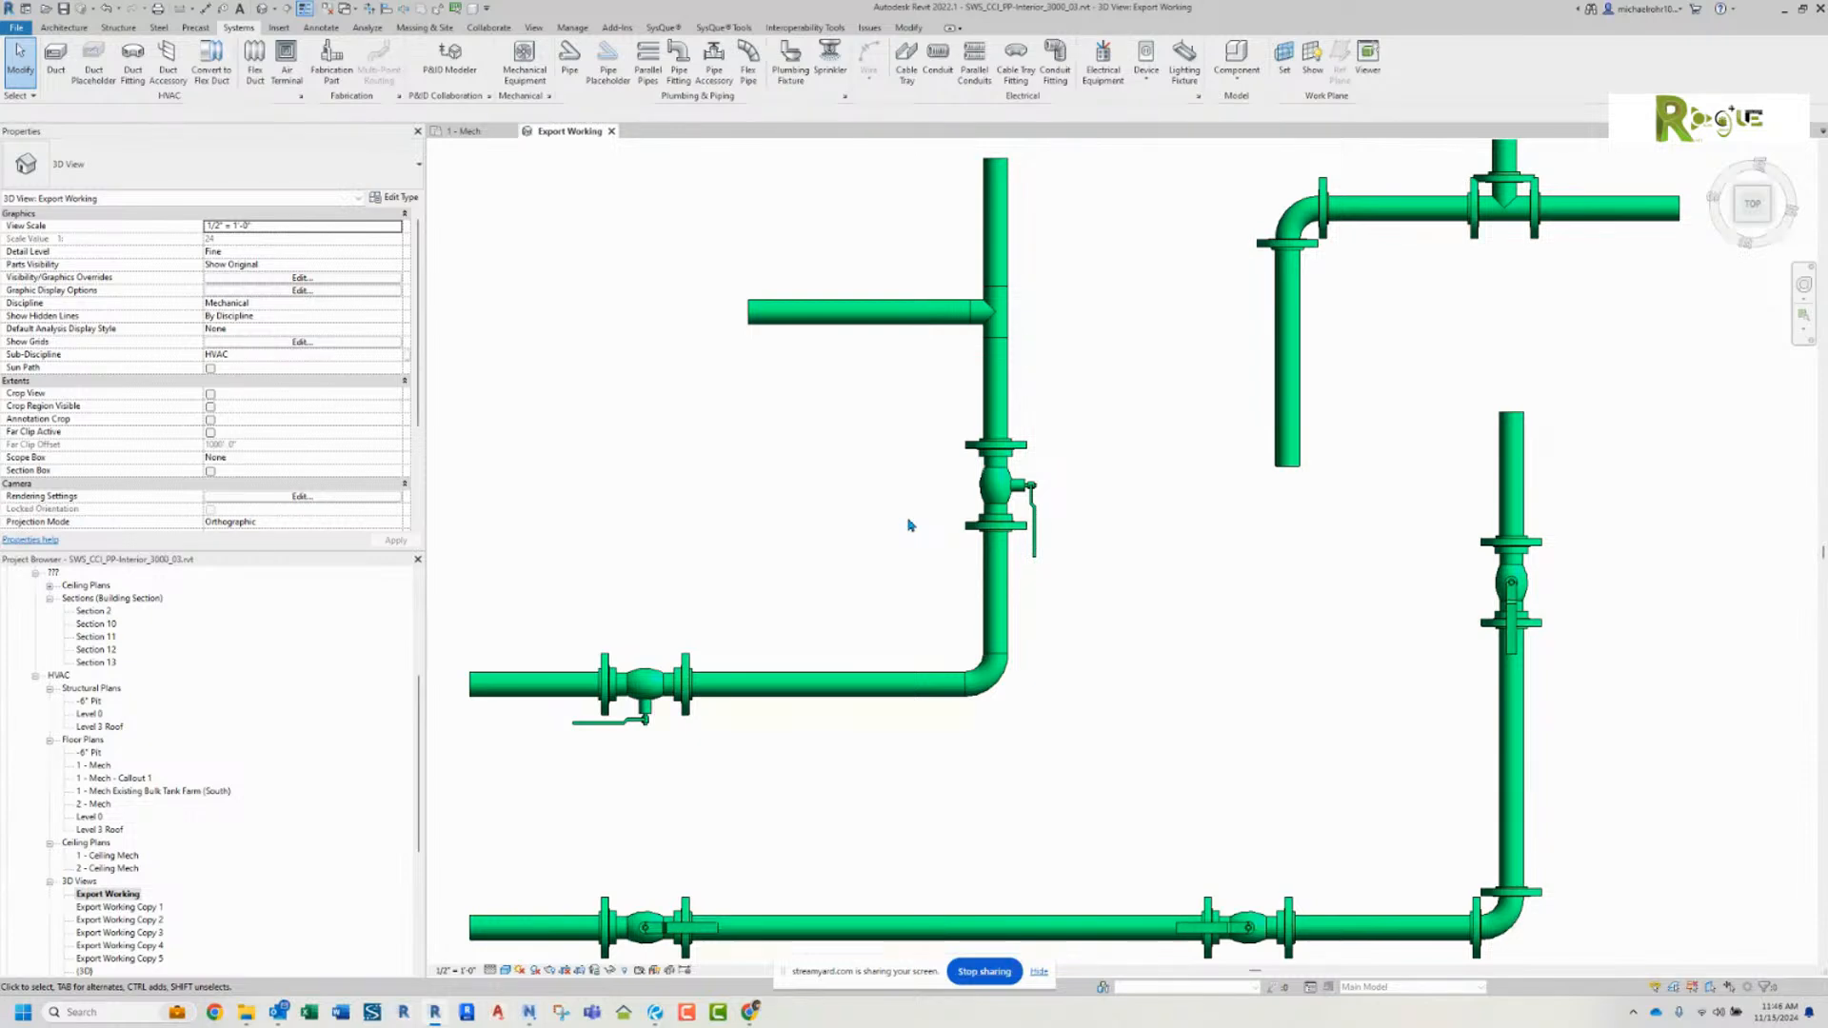
middle_drag(906, 522, 1028, 403)
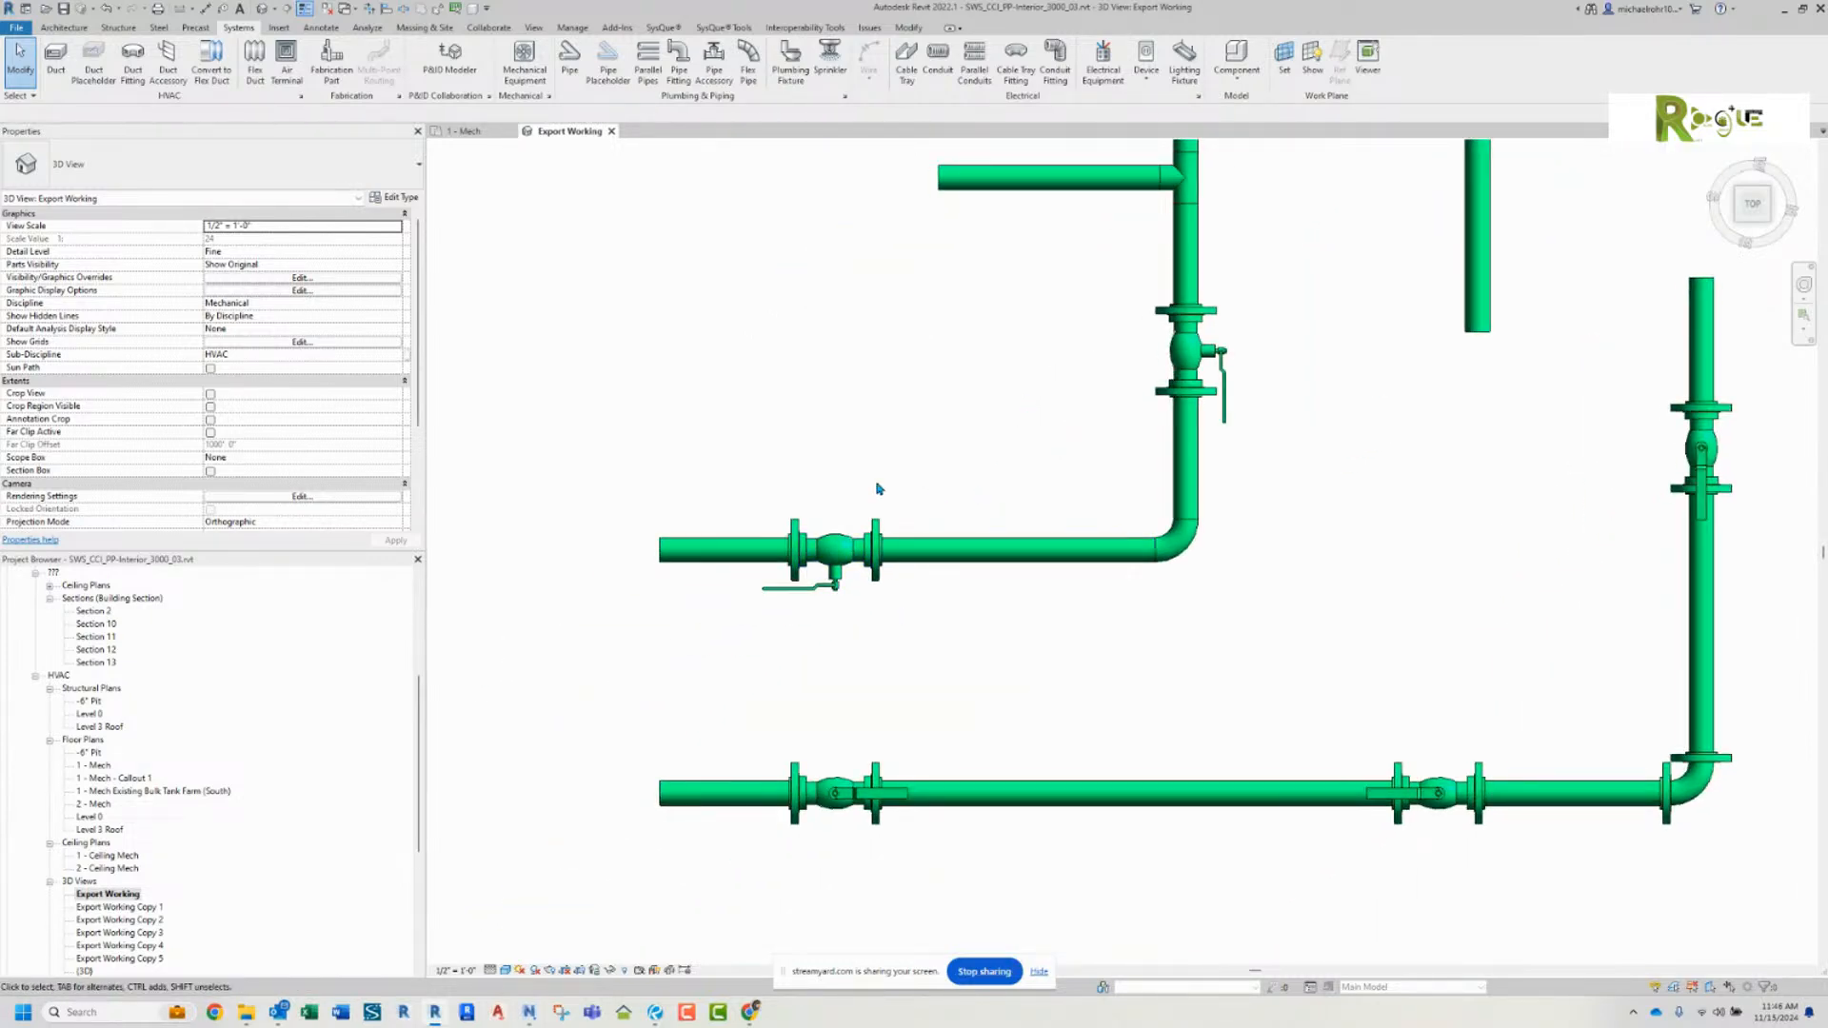
scroll(805, 381, down, 2)
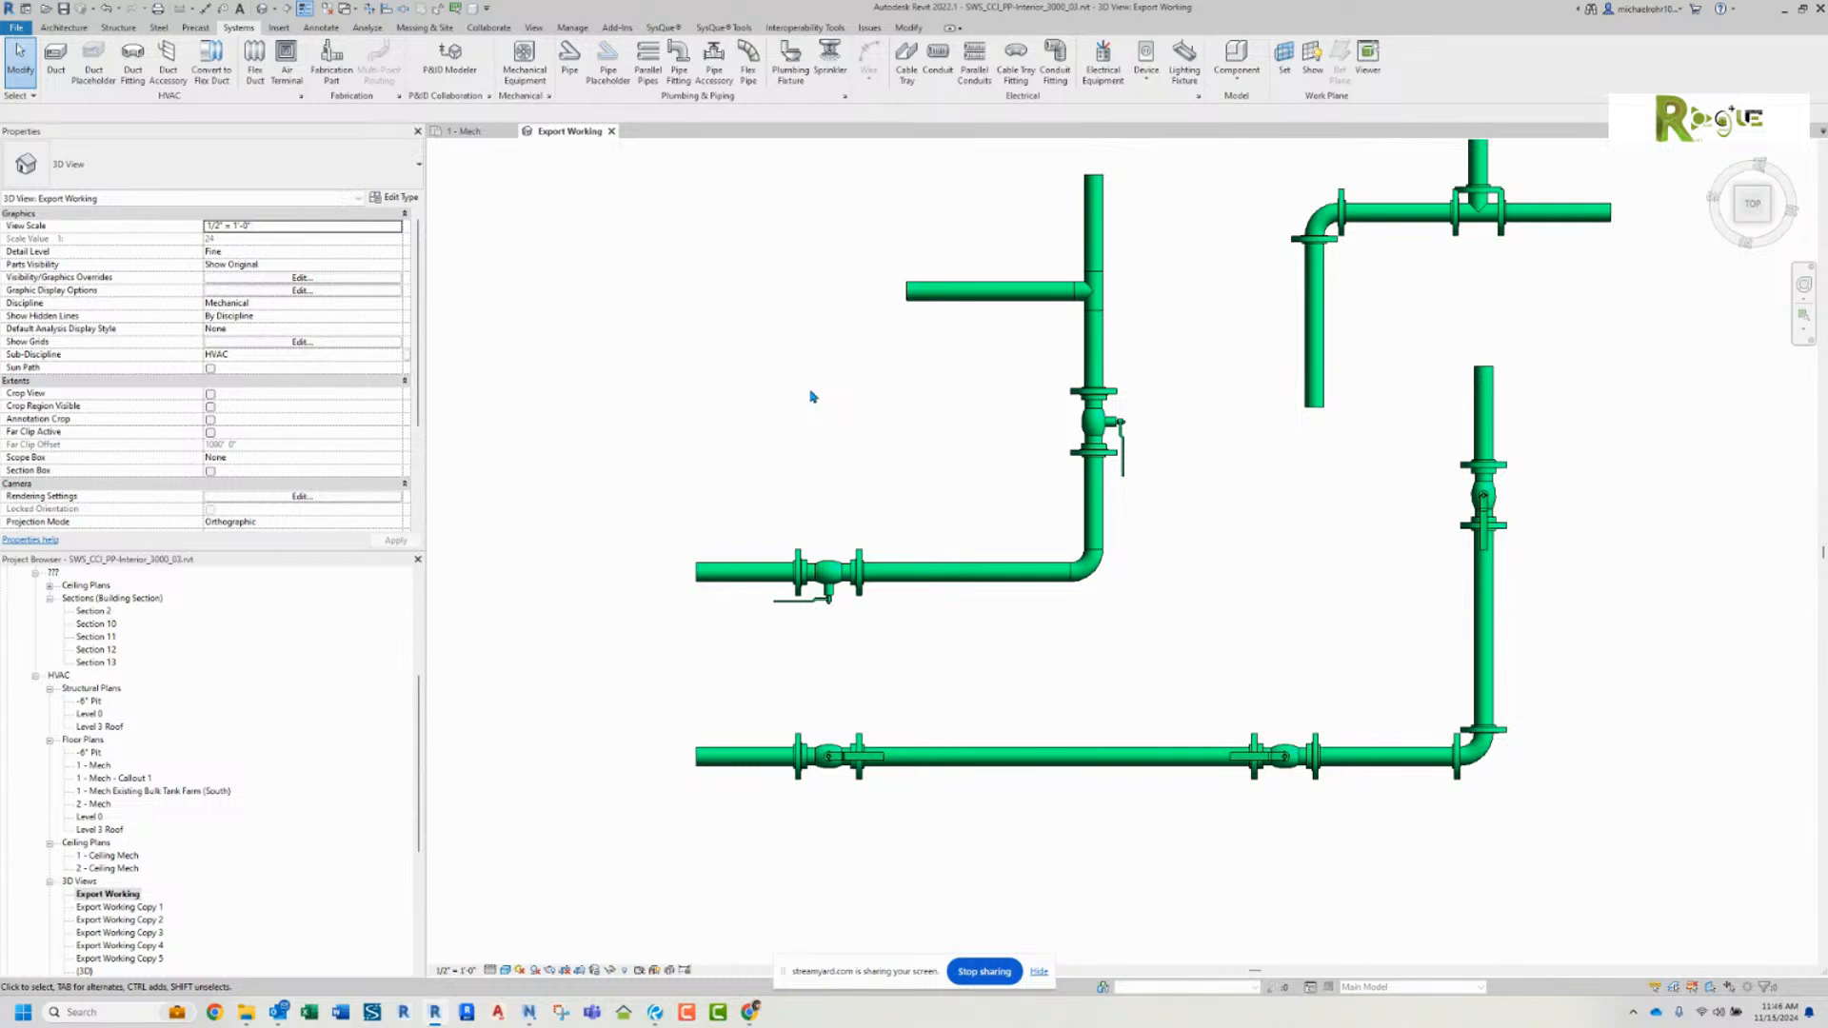
scroll(812, 396, down, 1)
middle_drag(824, 392, 771, 419)
middle_drag(1056, 468, 1020, 526)
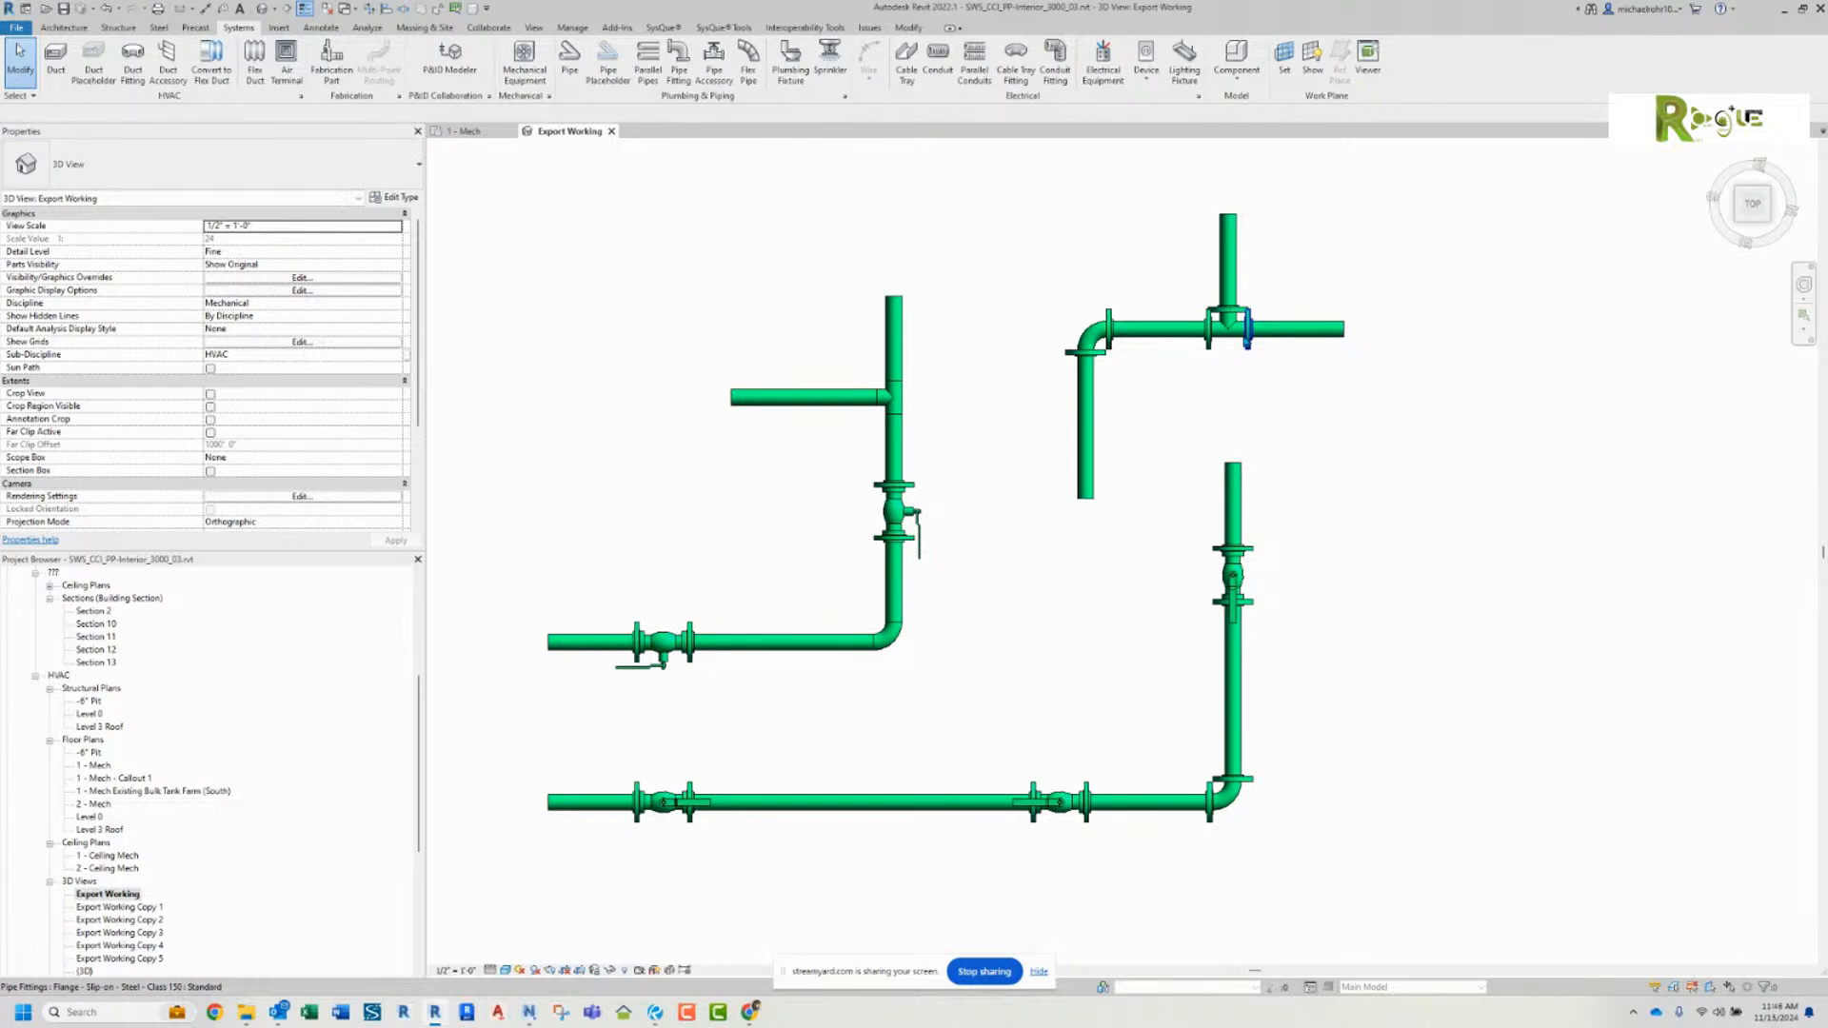
scroll(1238, 352, up, 4)
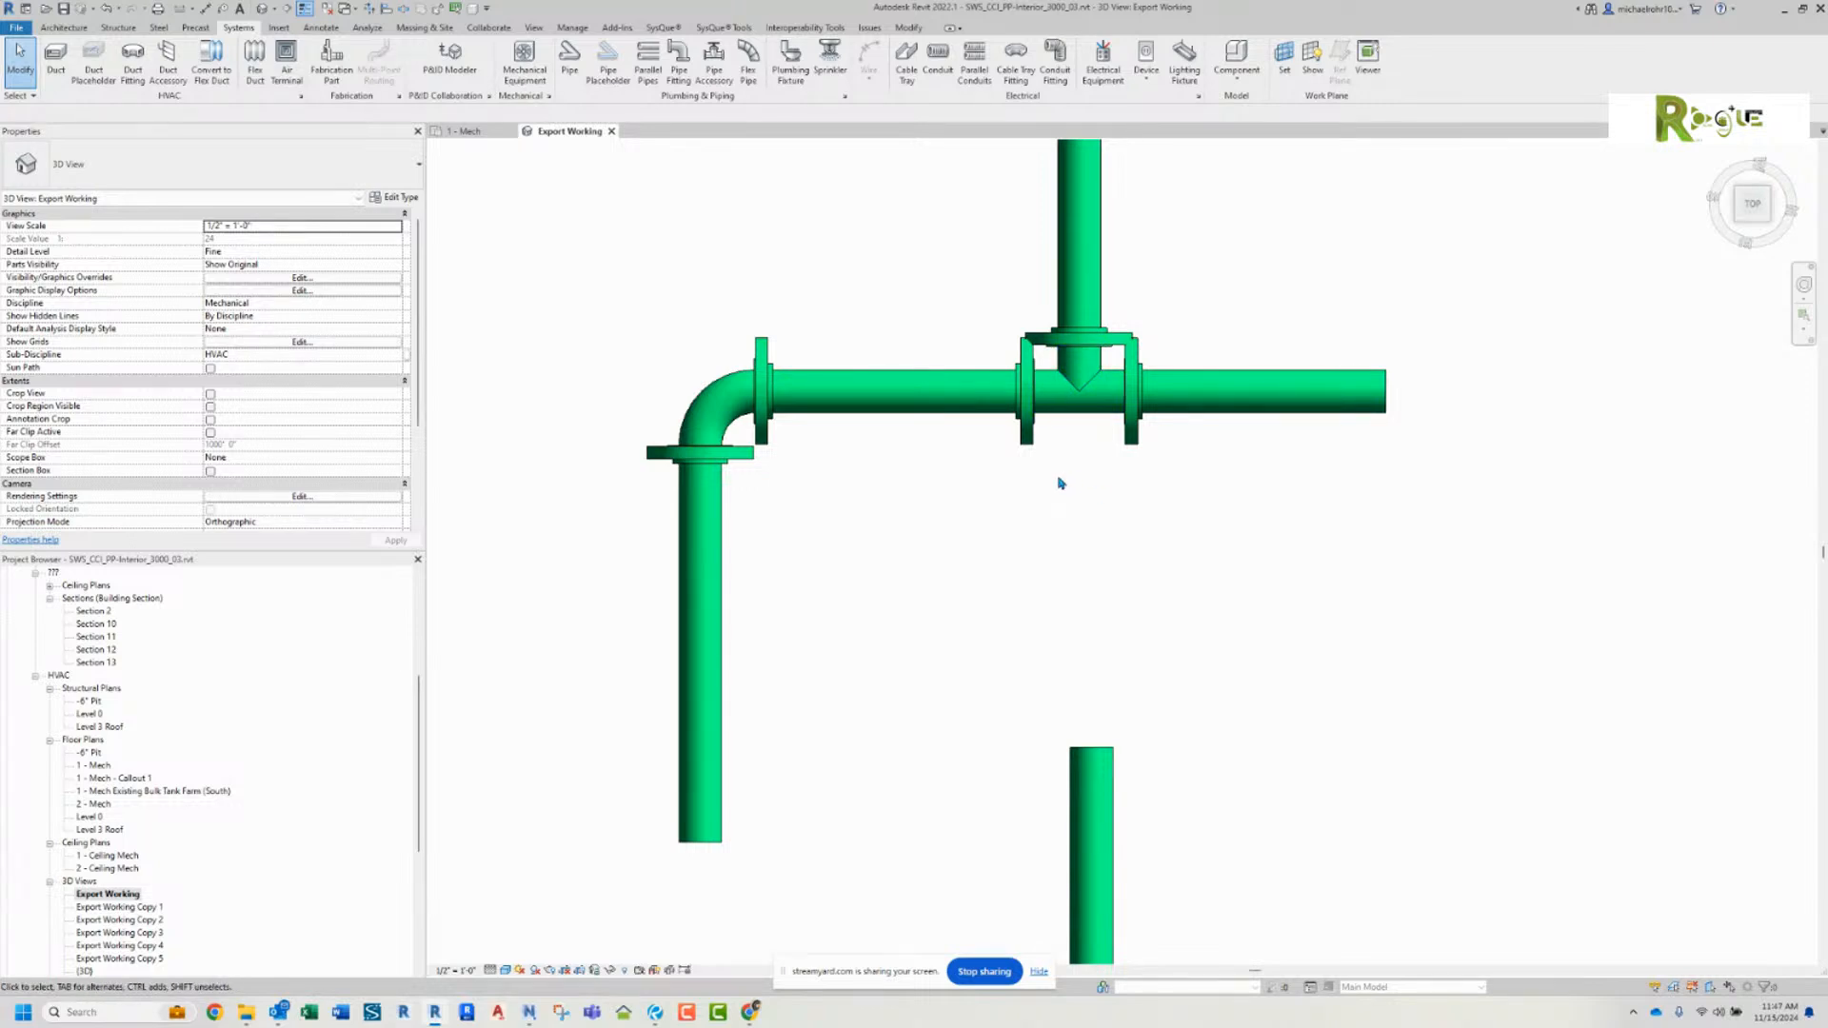
scroll(1041, 495, down, 3)
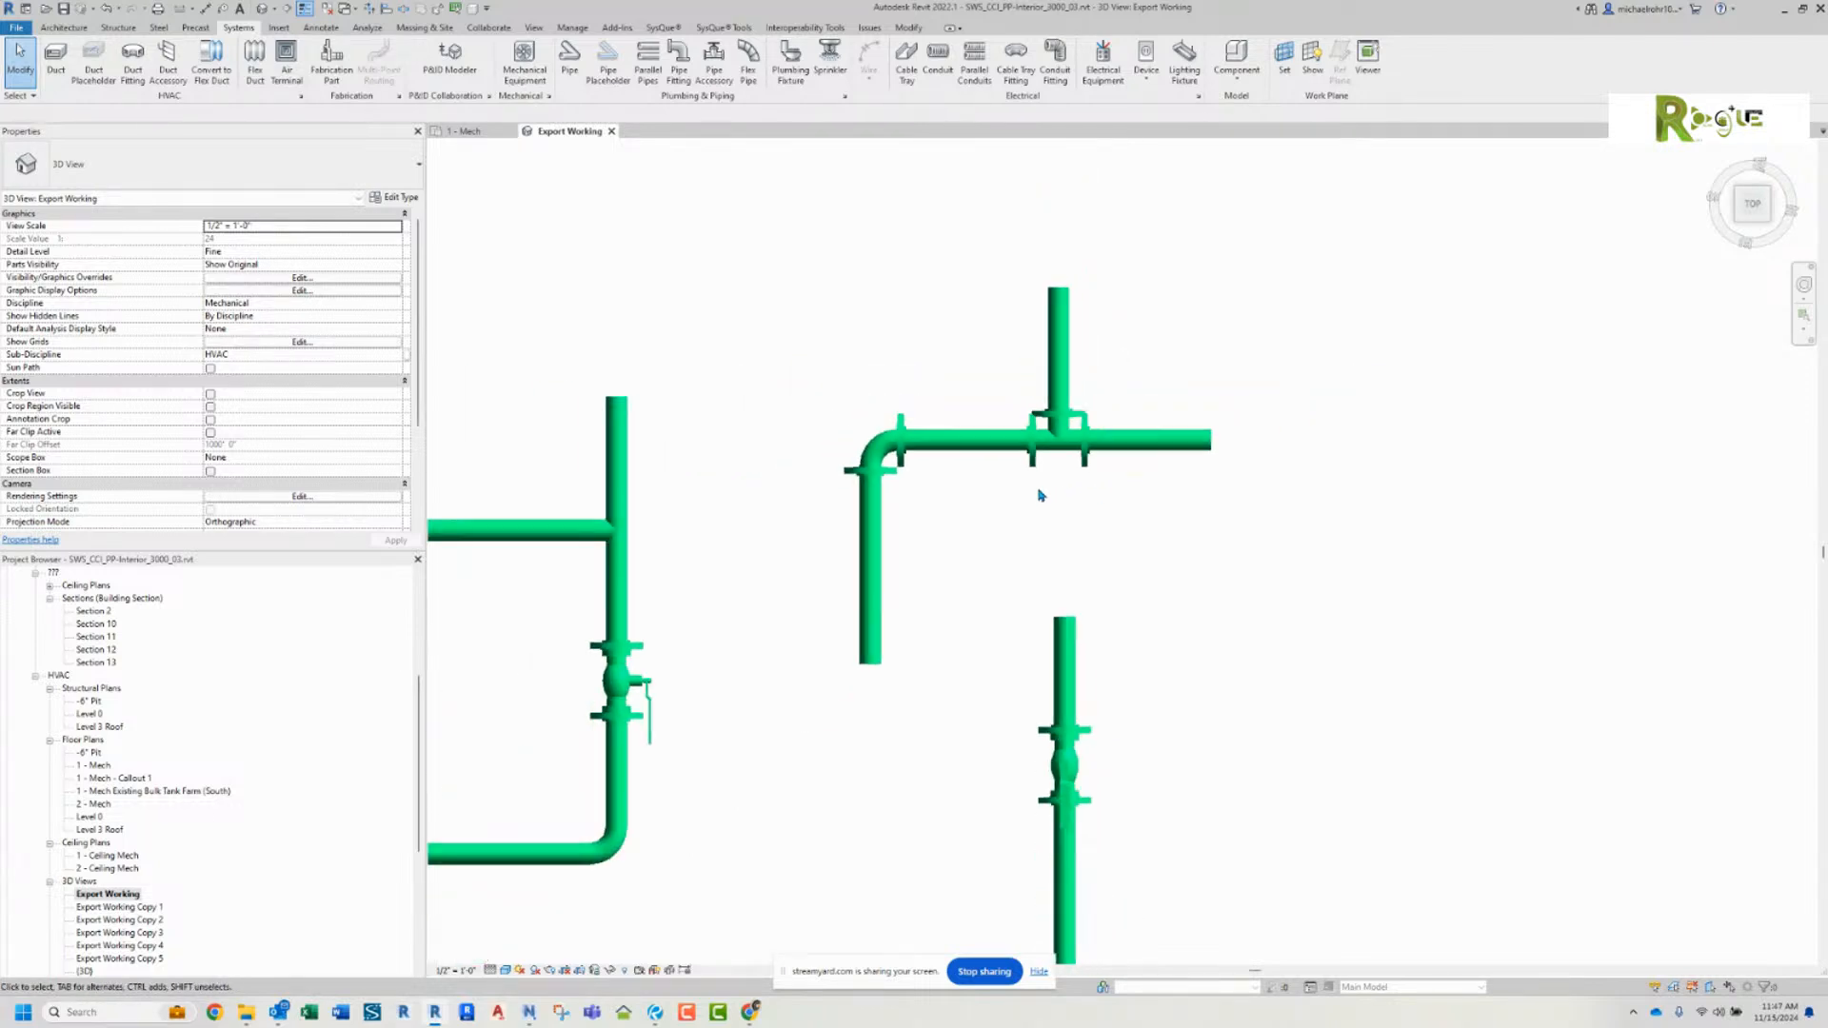
middle_drag(1040, 489, 1069, 408)
drag(832, 274, 968, 418)
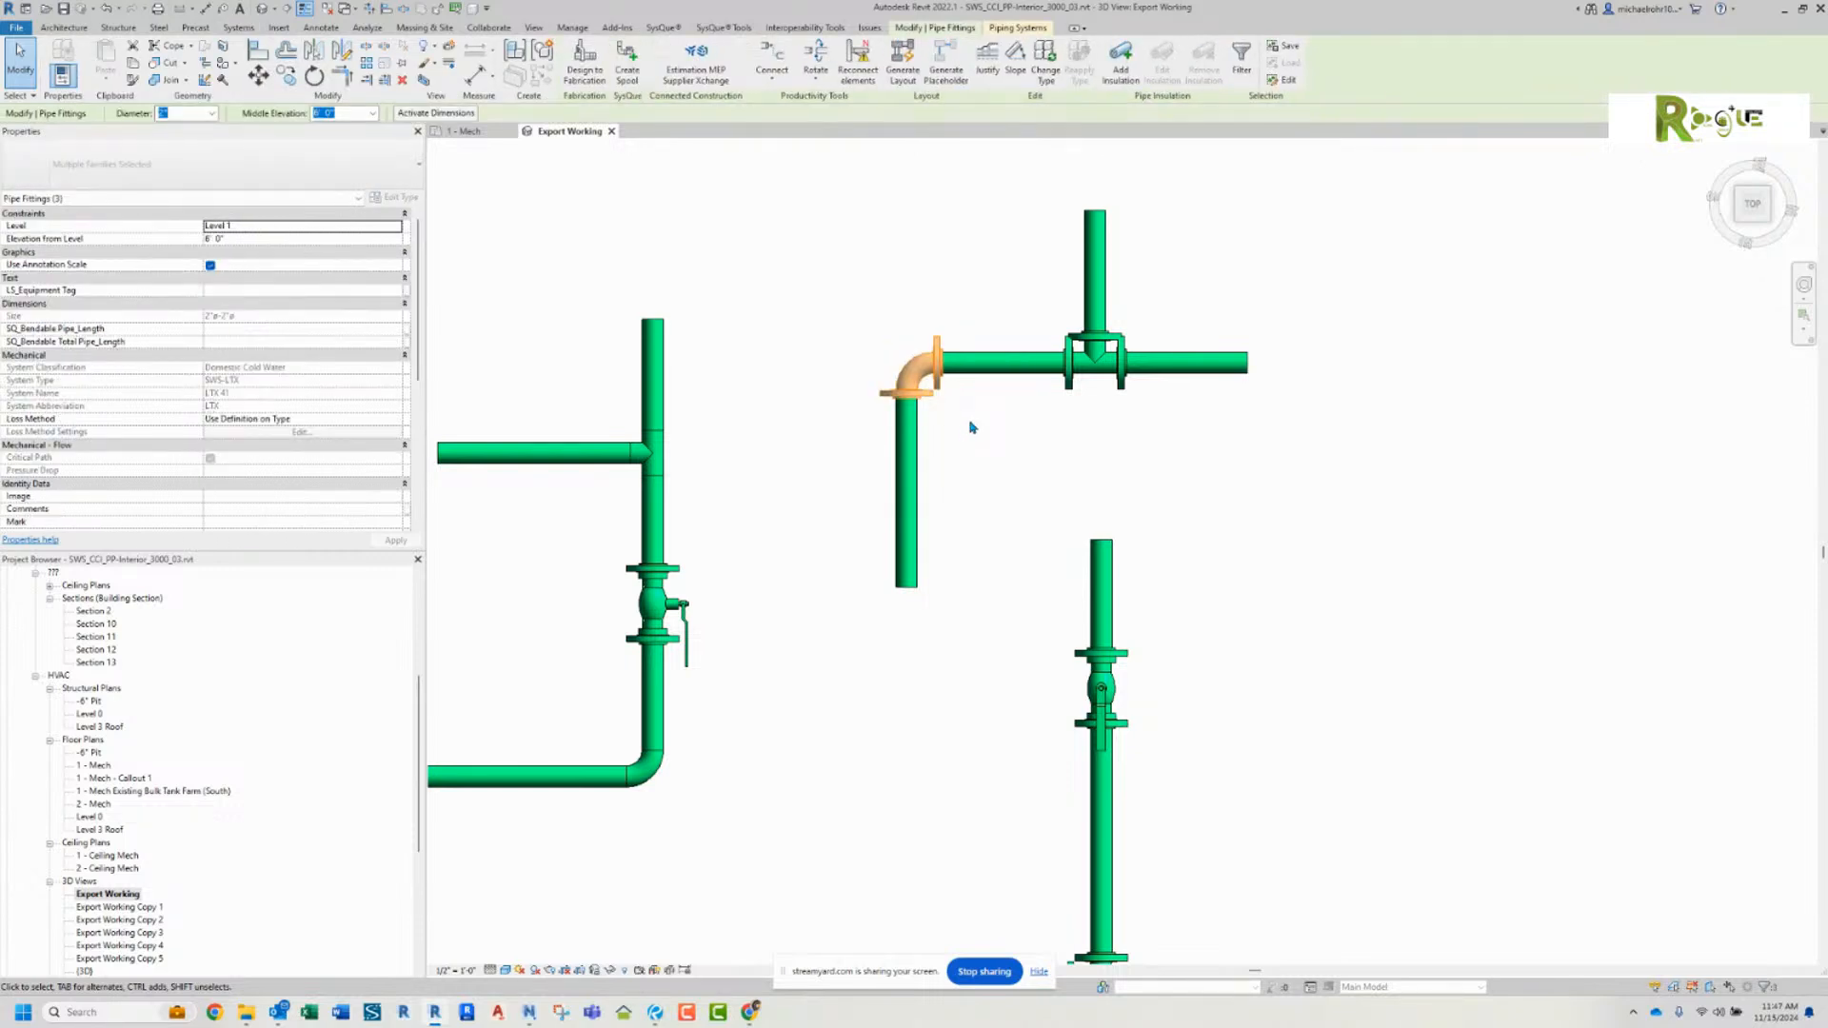
click(984, 443)
middle_drag(890, 539, 1162, 220)
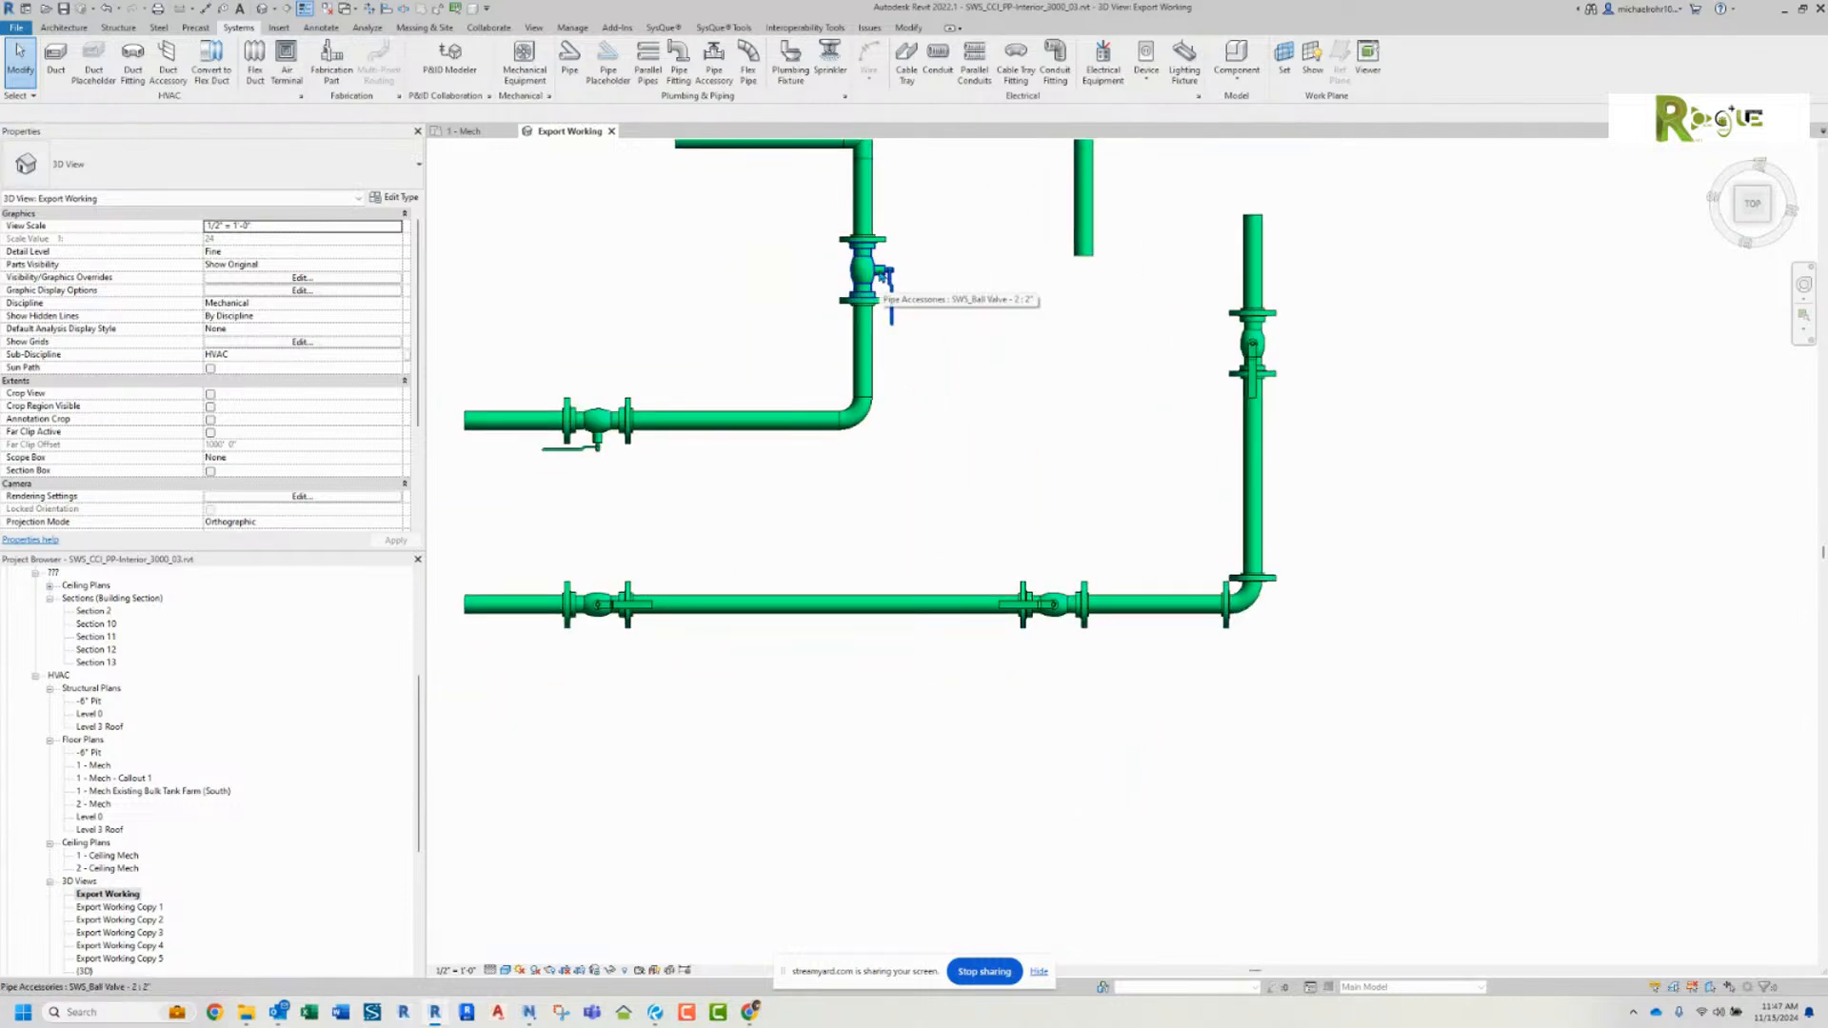
scroll(993, 435, down, 2)
middle_drag(993, 435, 1047, 535)
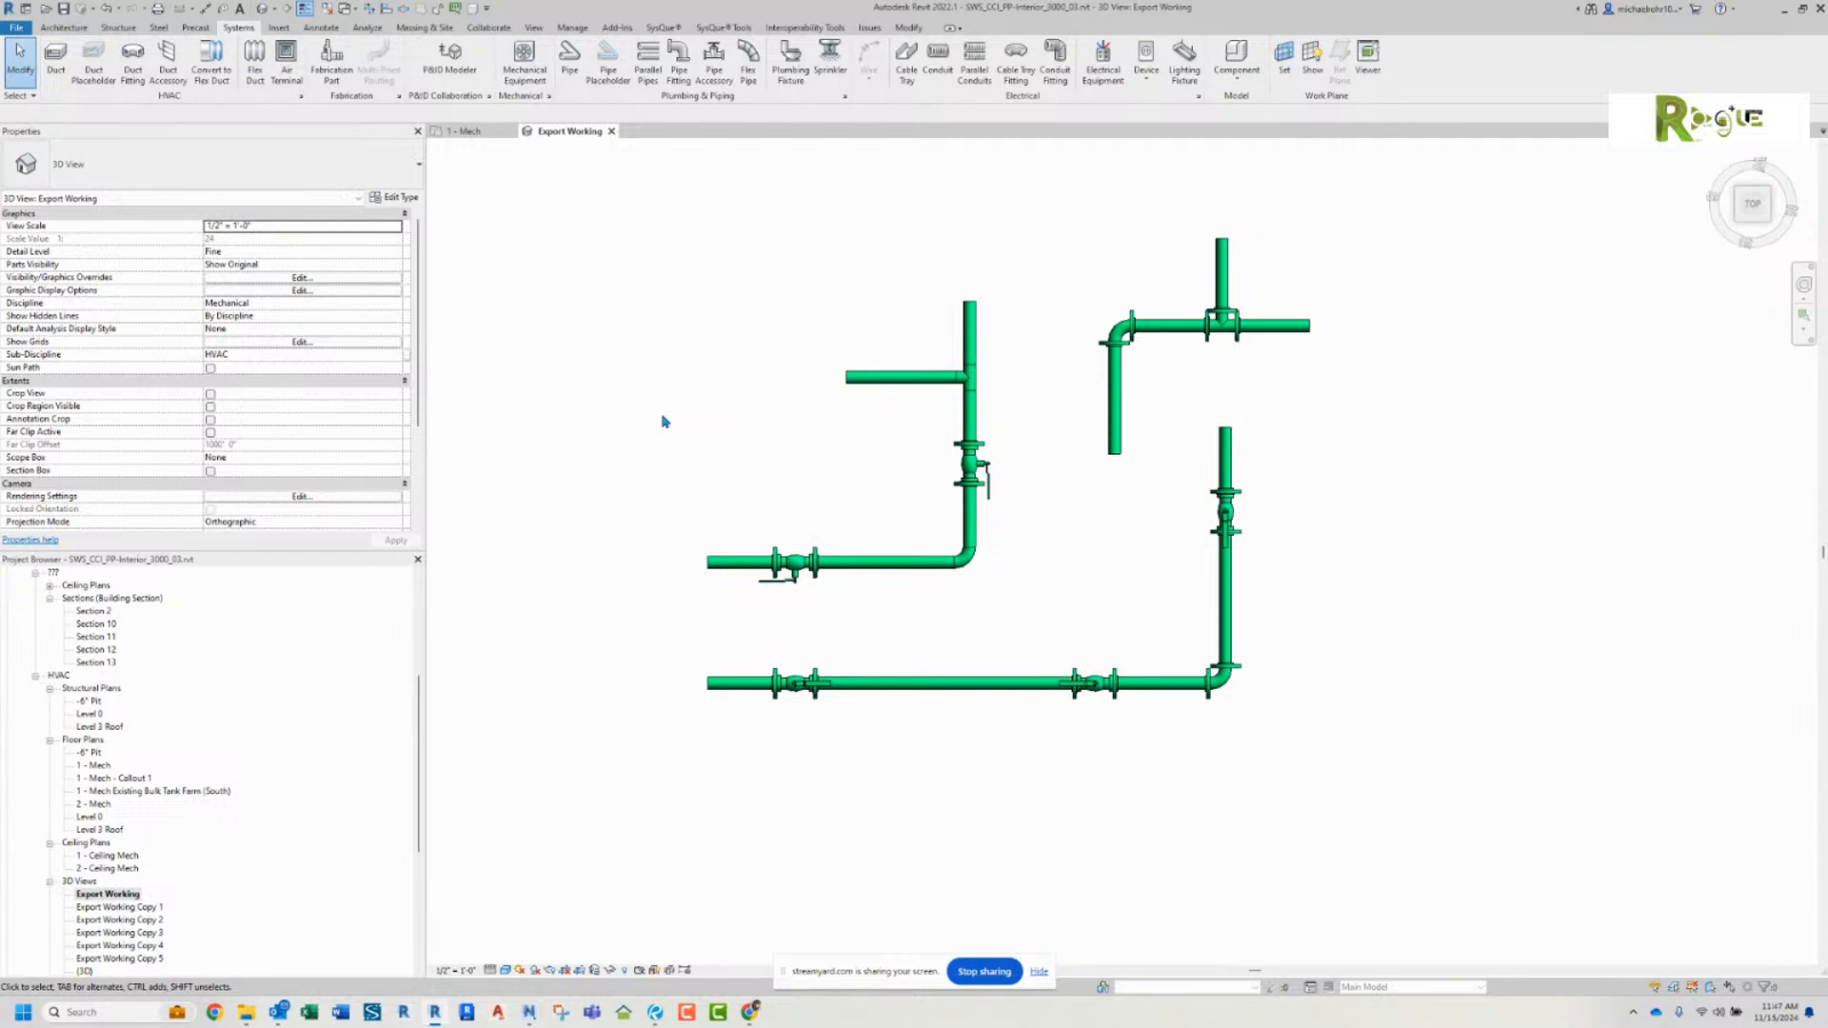
Step: Lengthen the unflanged tee's branch pipe by extending its open end away from the tee
middle_drag(664, 421, 701, 356)
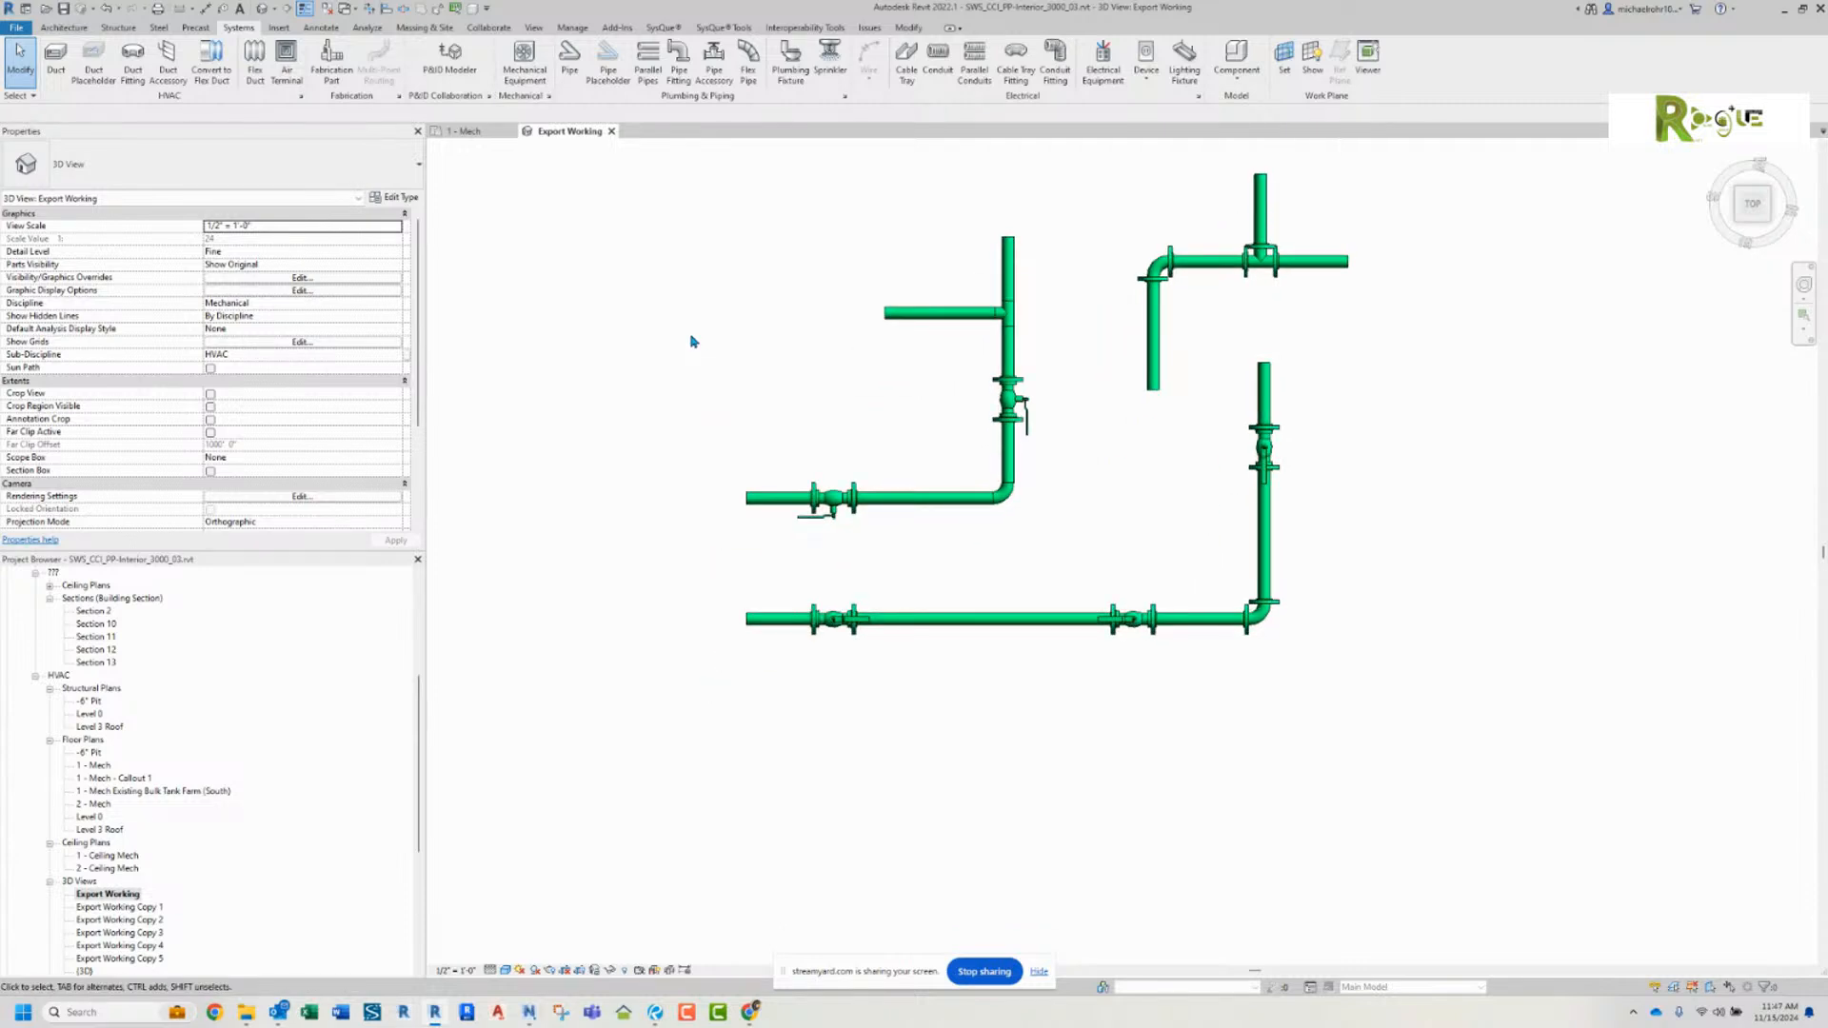
click(890, 312)
drag(886, 312, 674, 313)
Step: Place another 2" SWS_Ball Valve in the tee's branch pipe and rotate it so its handle matches the valve below
right_click(1008, 404)
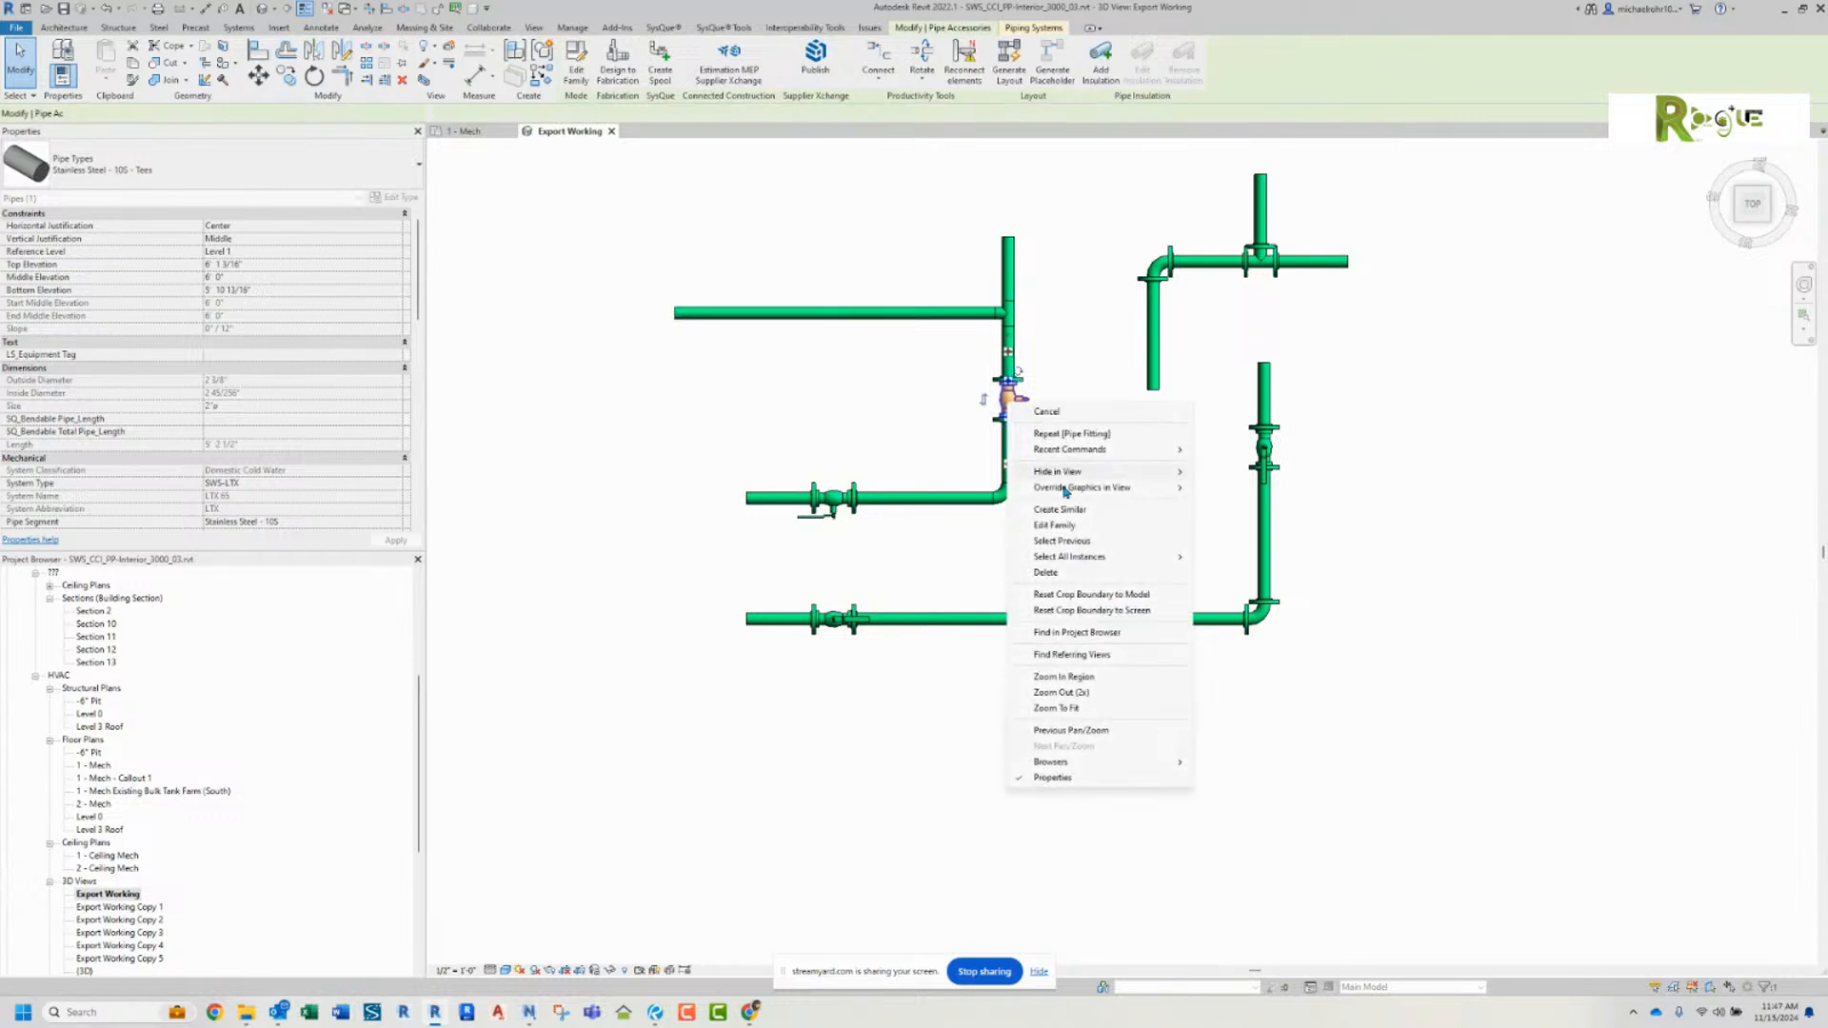
click(1060, 509)
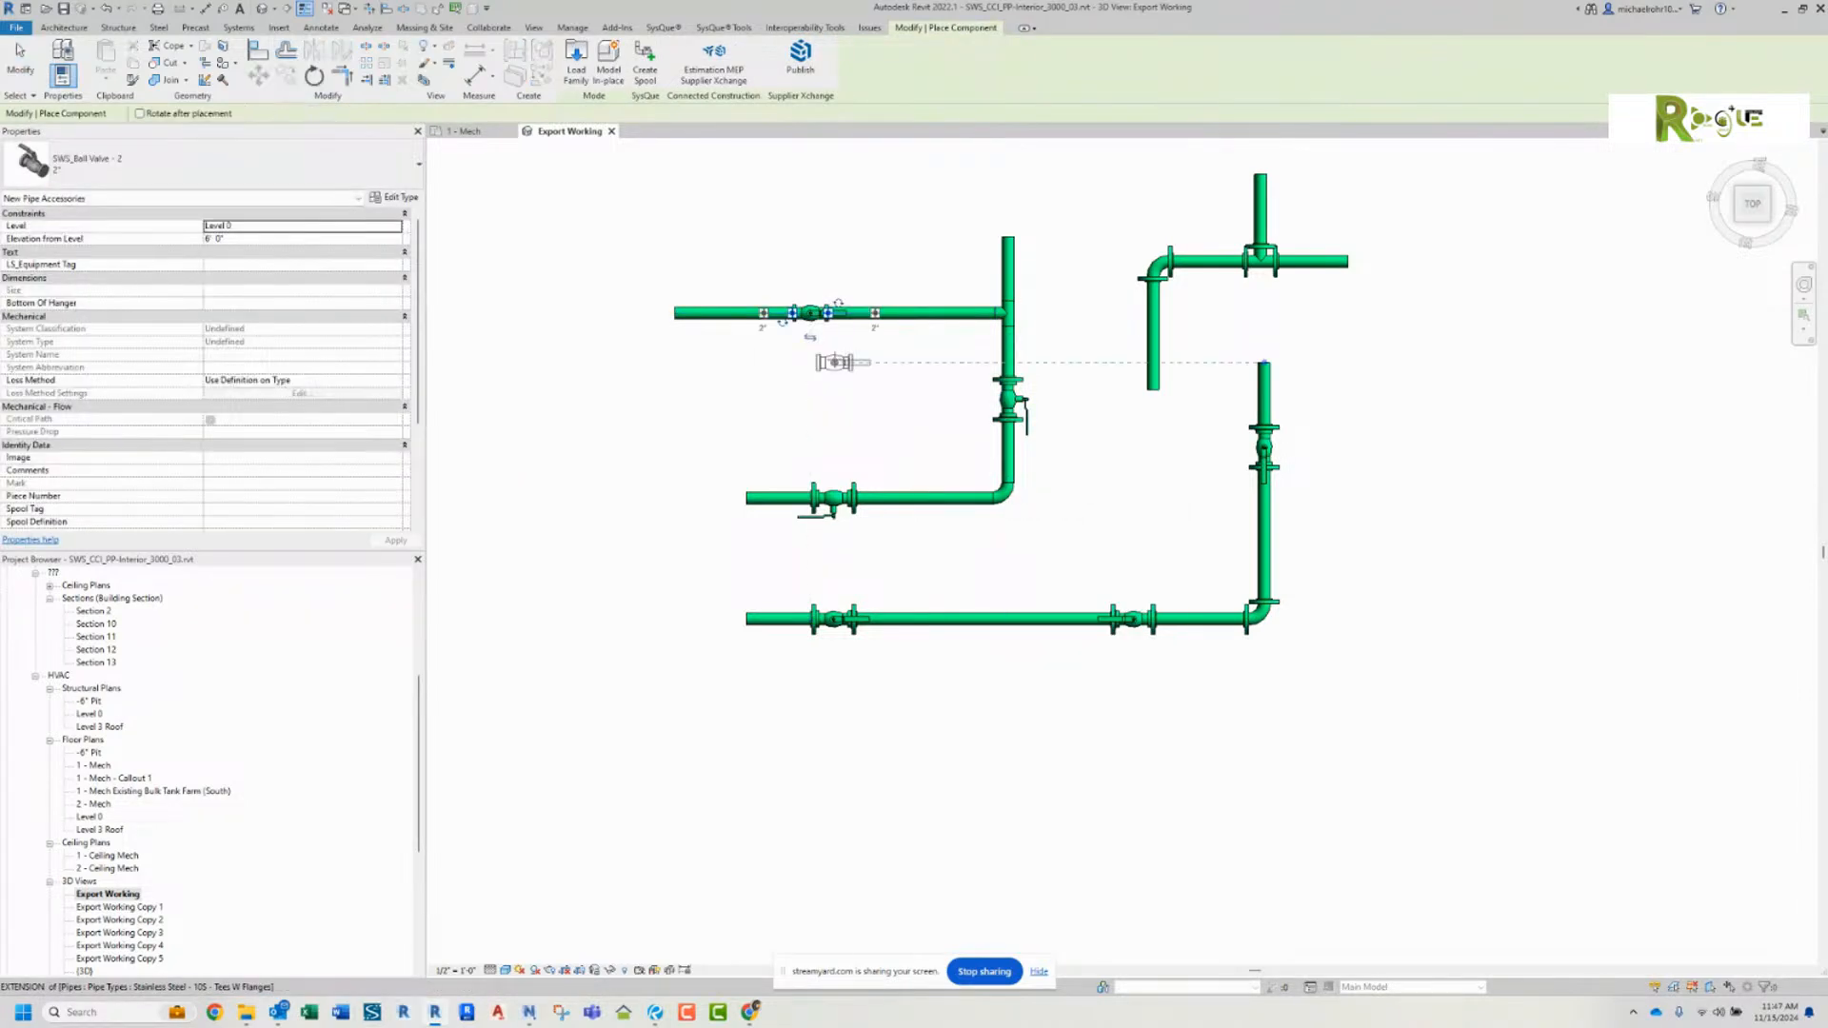
right_click(834, 363)
click(871, 372)
scroll(824, 358, up, 3)
click(798, 260)
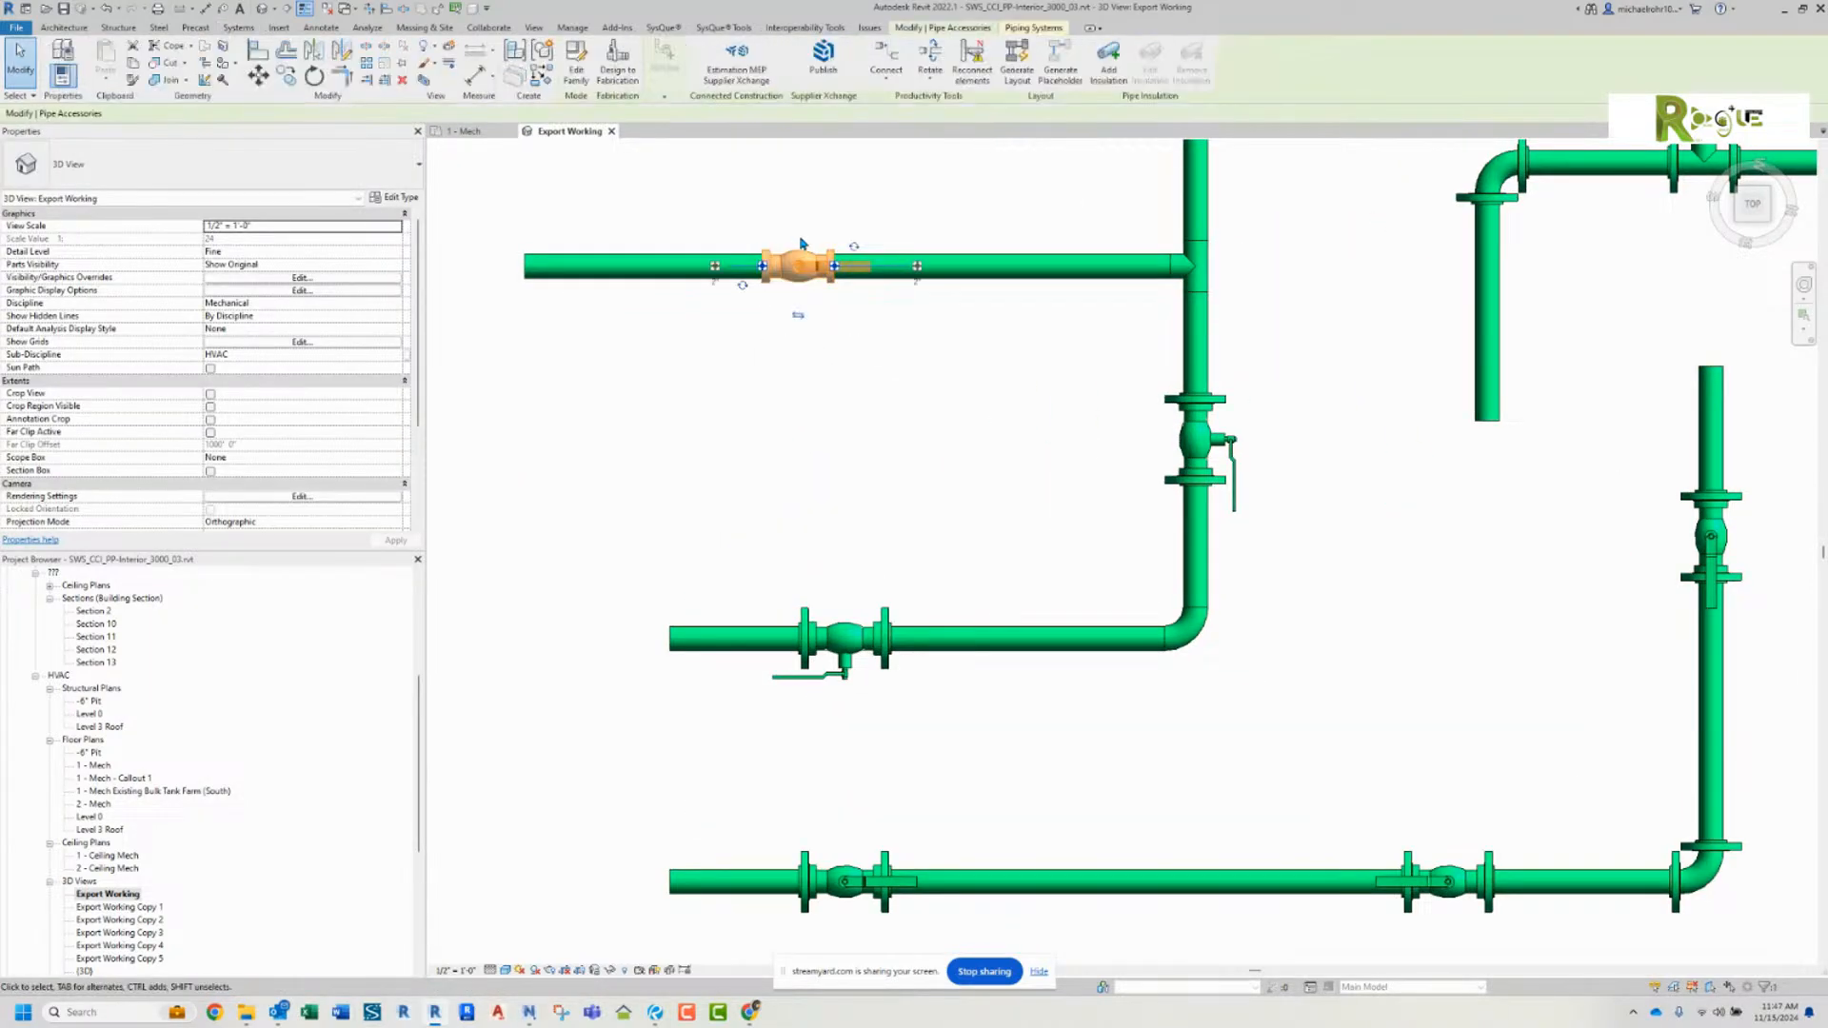
click(854, 247)
middle_drag(833, 190, 867, 287)
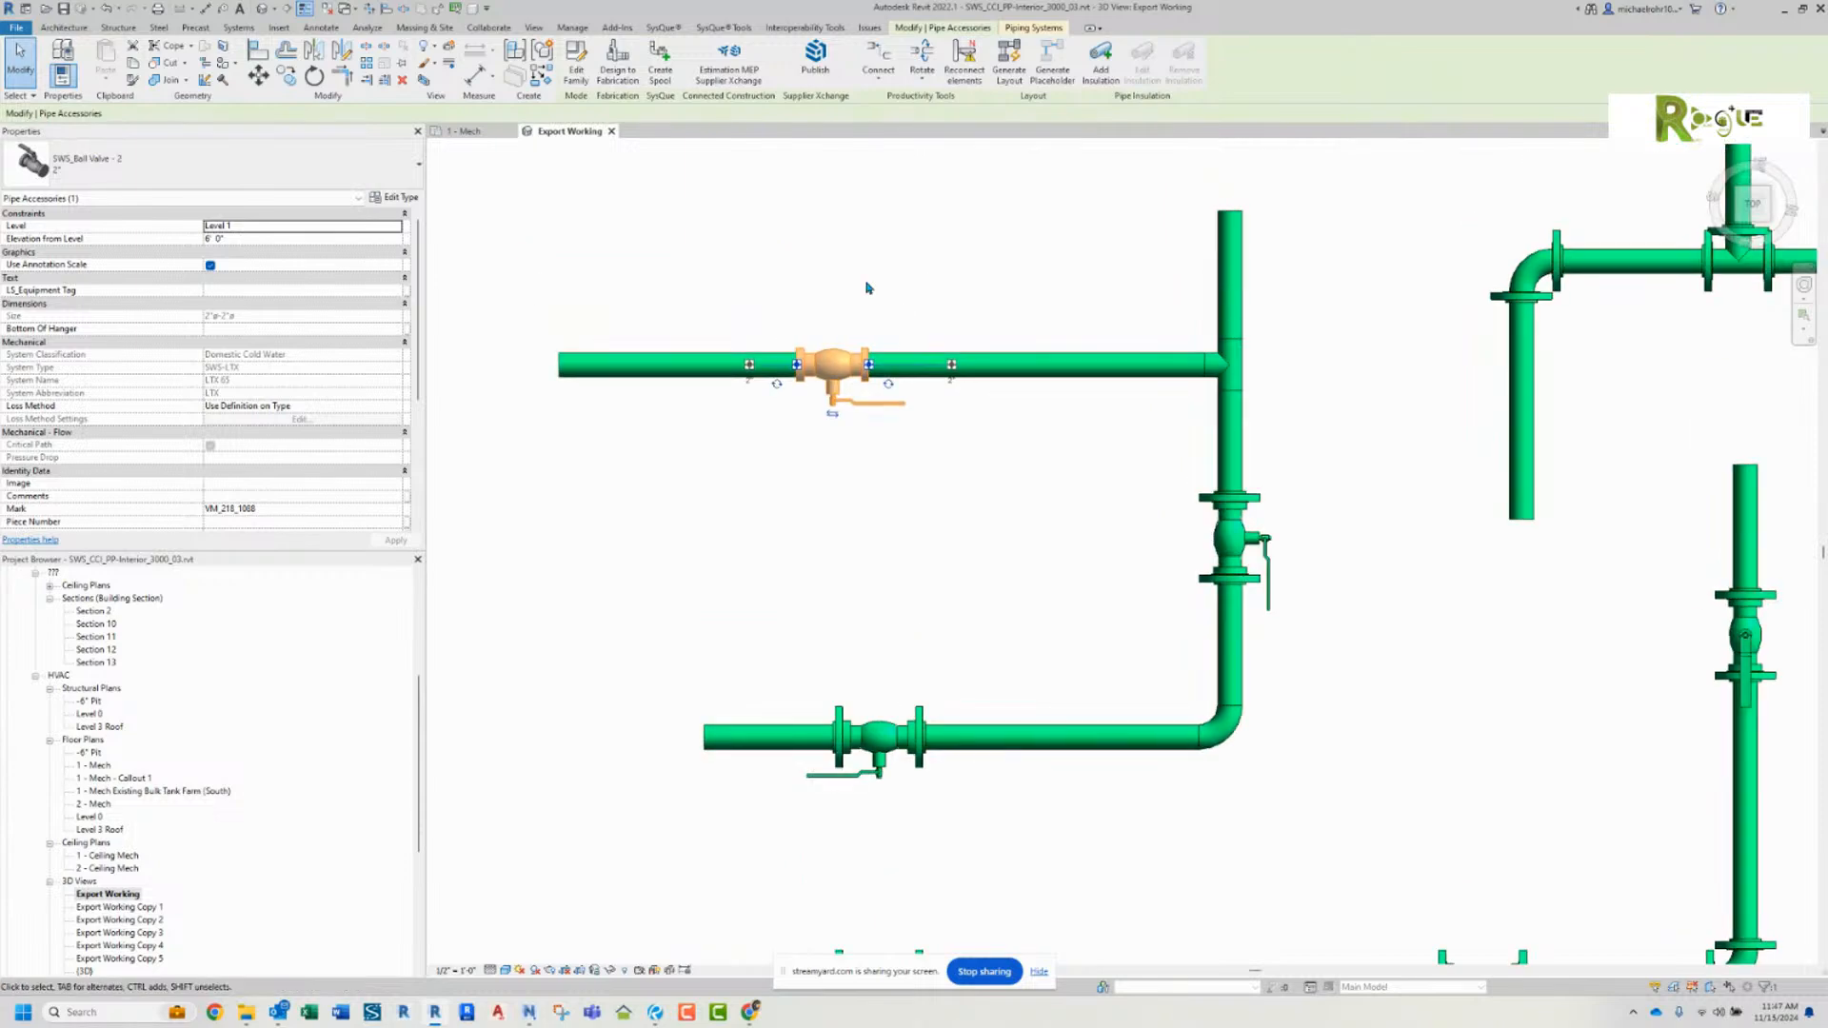
Step: Try splitting the unflanged branch pipe on both sides of the new ball valve
click(870, 304)
click(406, 11)
click(768, 364)
key(Escape)
drag(748, 294, 775, 399)
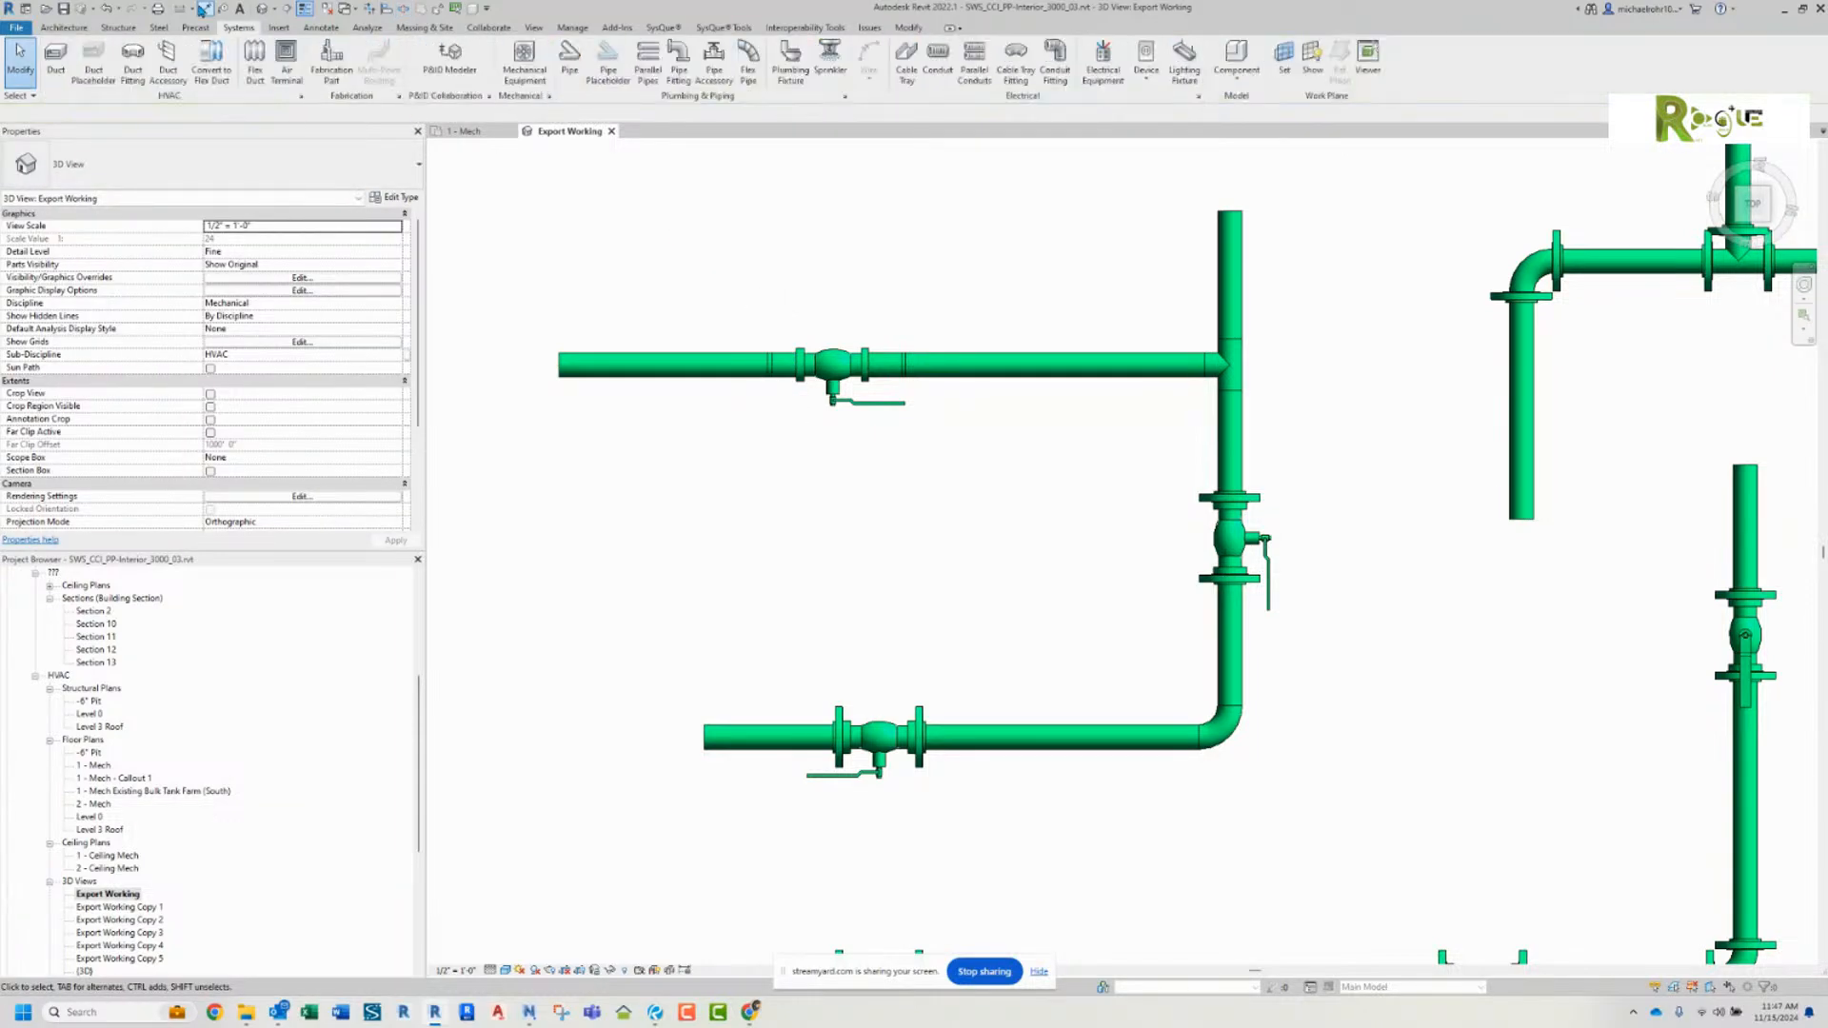
click(106, 9)
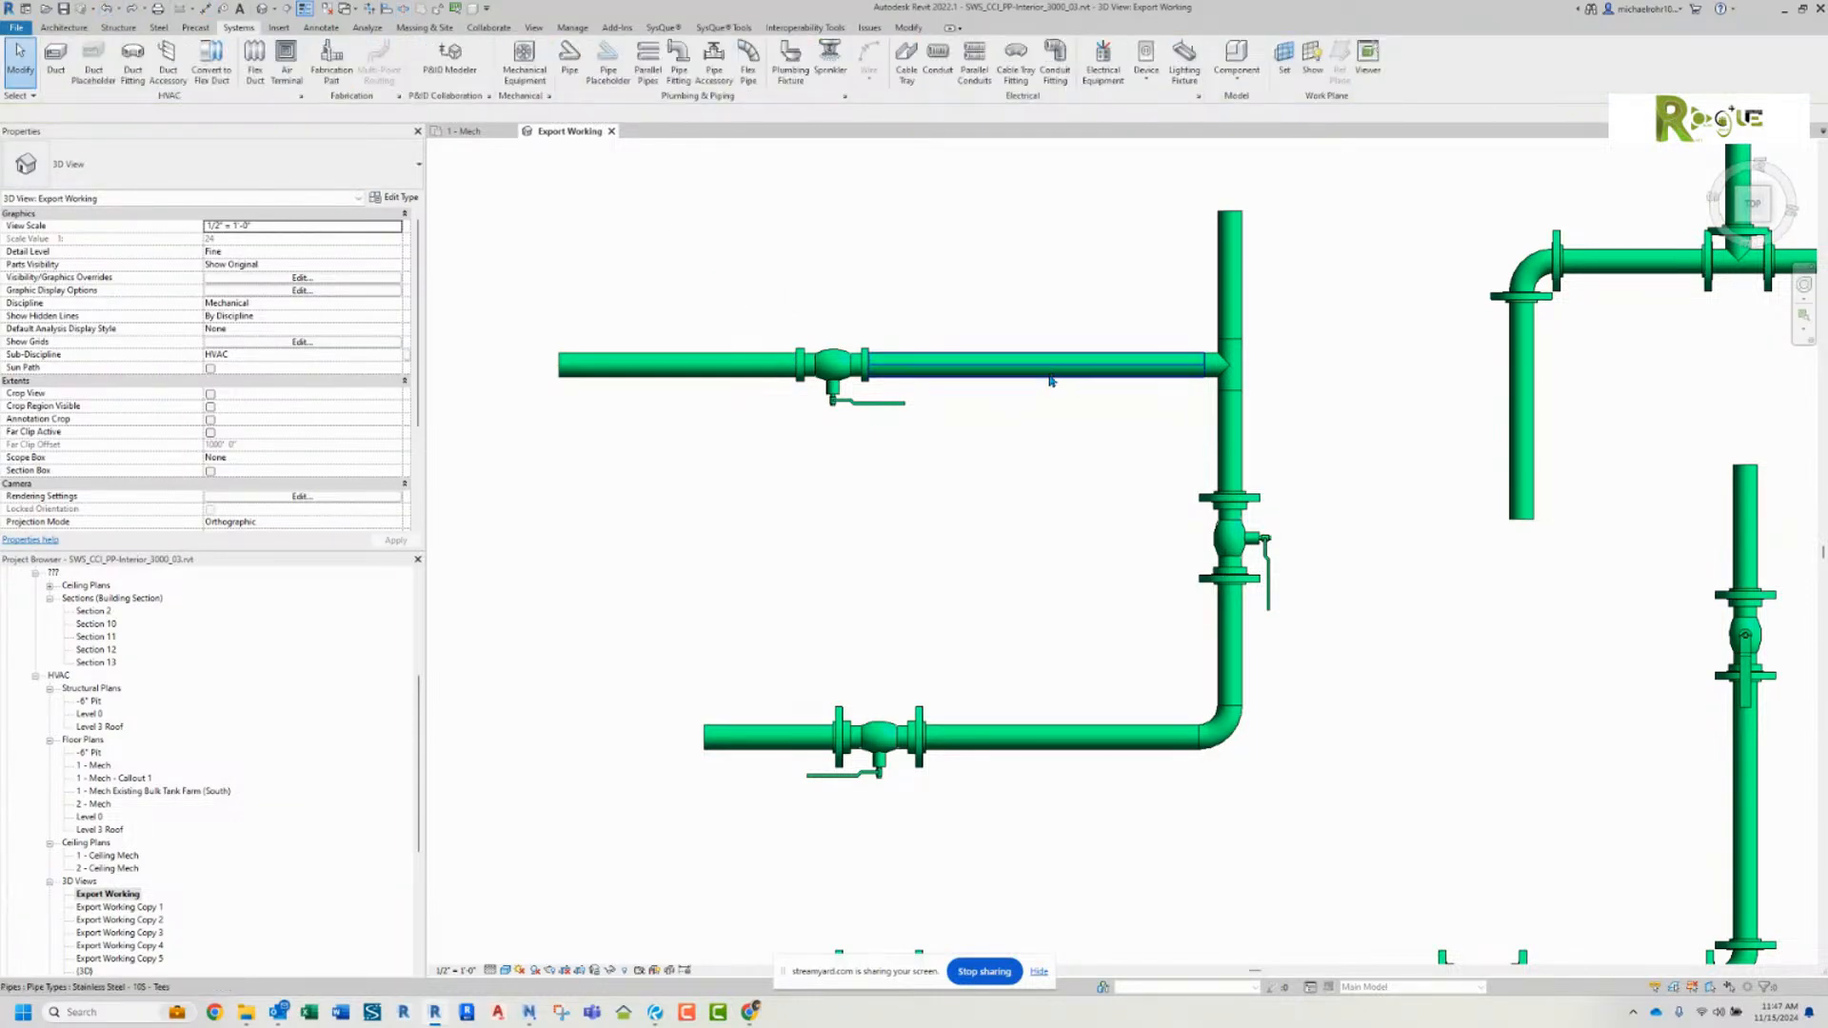
Step: Change both branch pipes beside the new ball valve to the type Stainless Steel - 10S - Tees W Flanges
click(926, 381)
ctrl+click(712, 376)
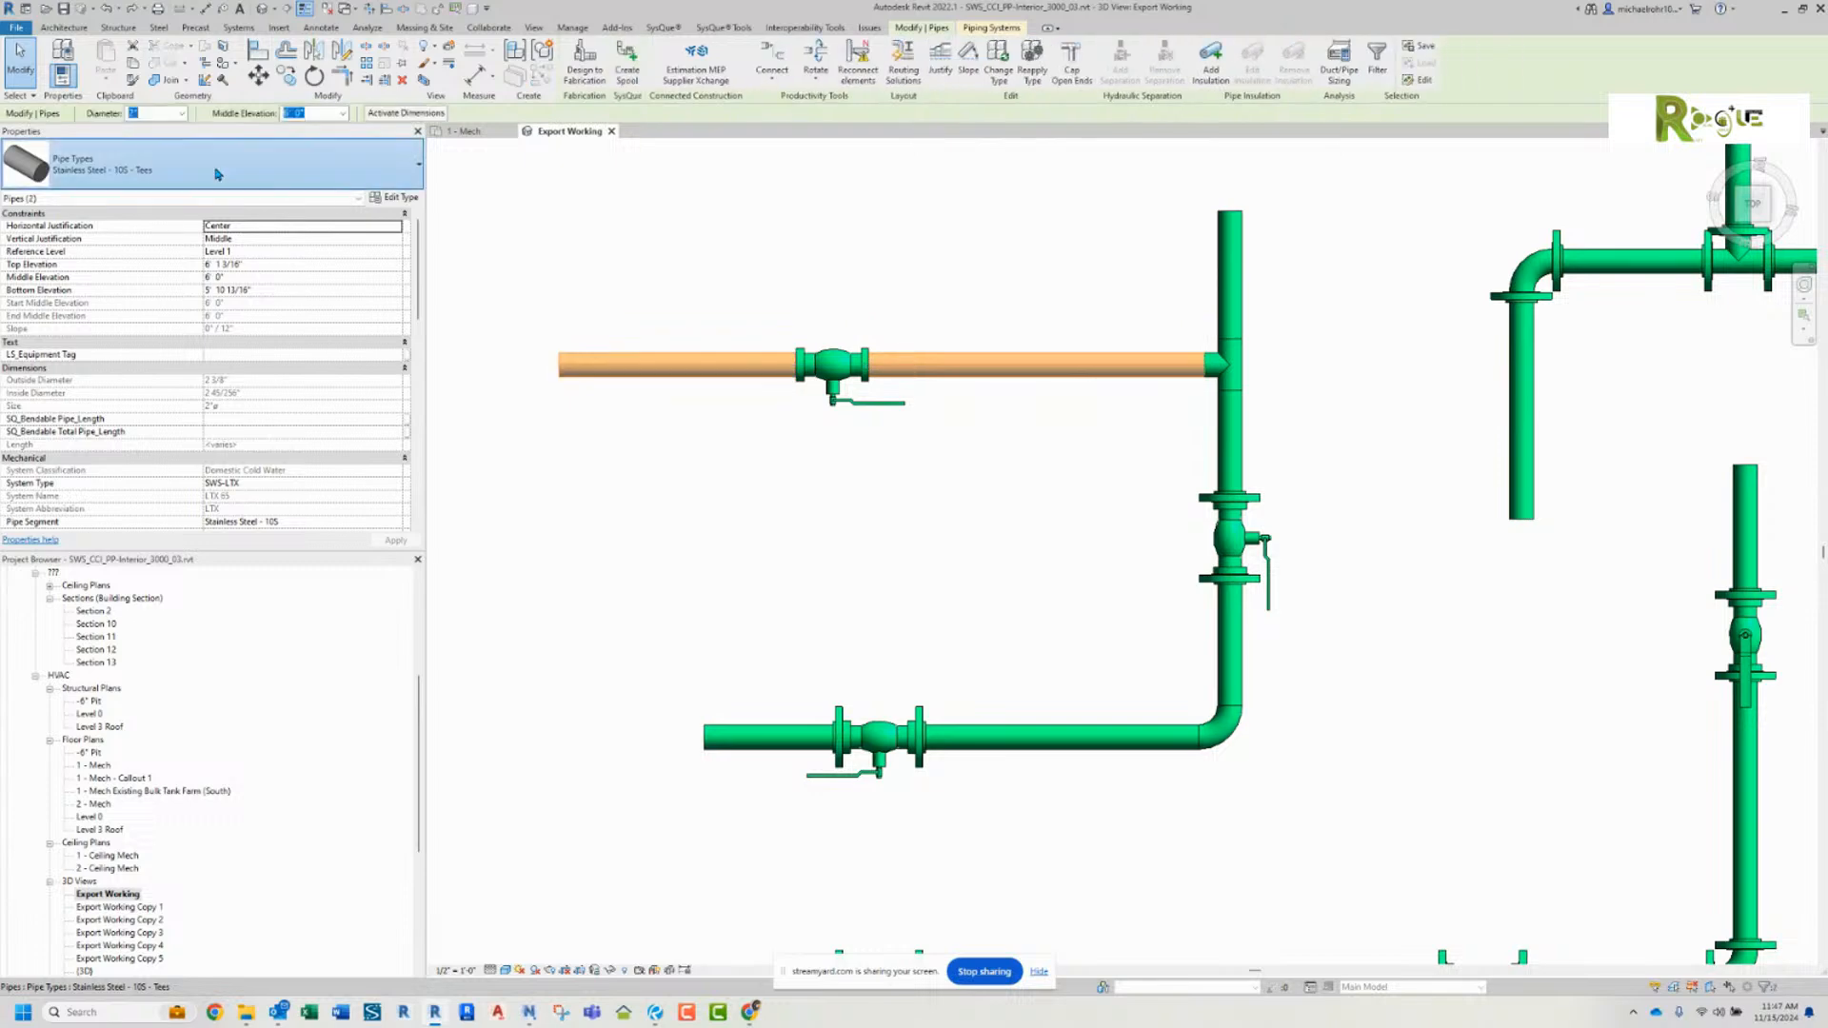
click(209, 164)
click(153, 456)
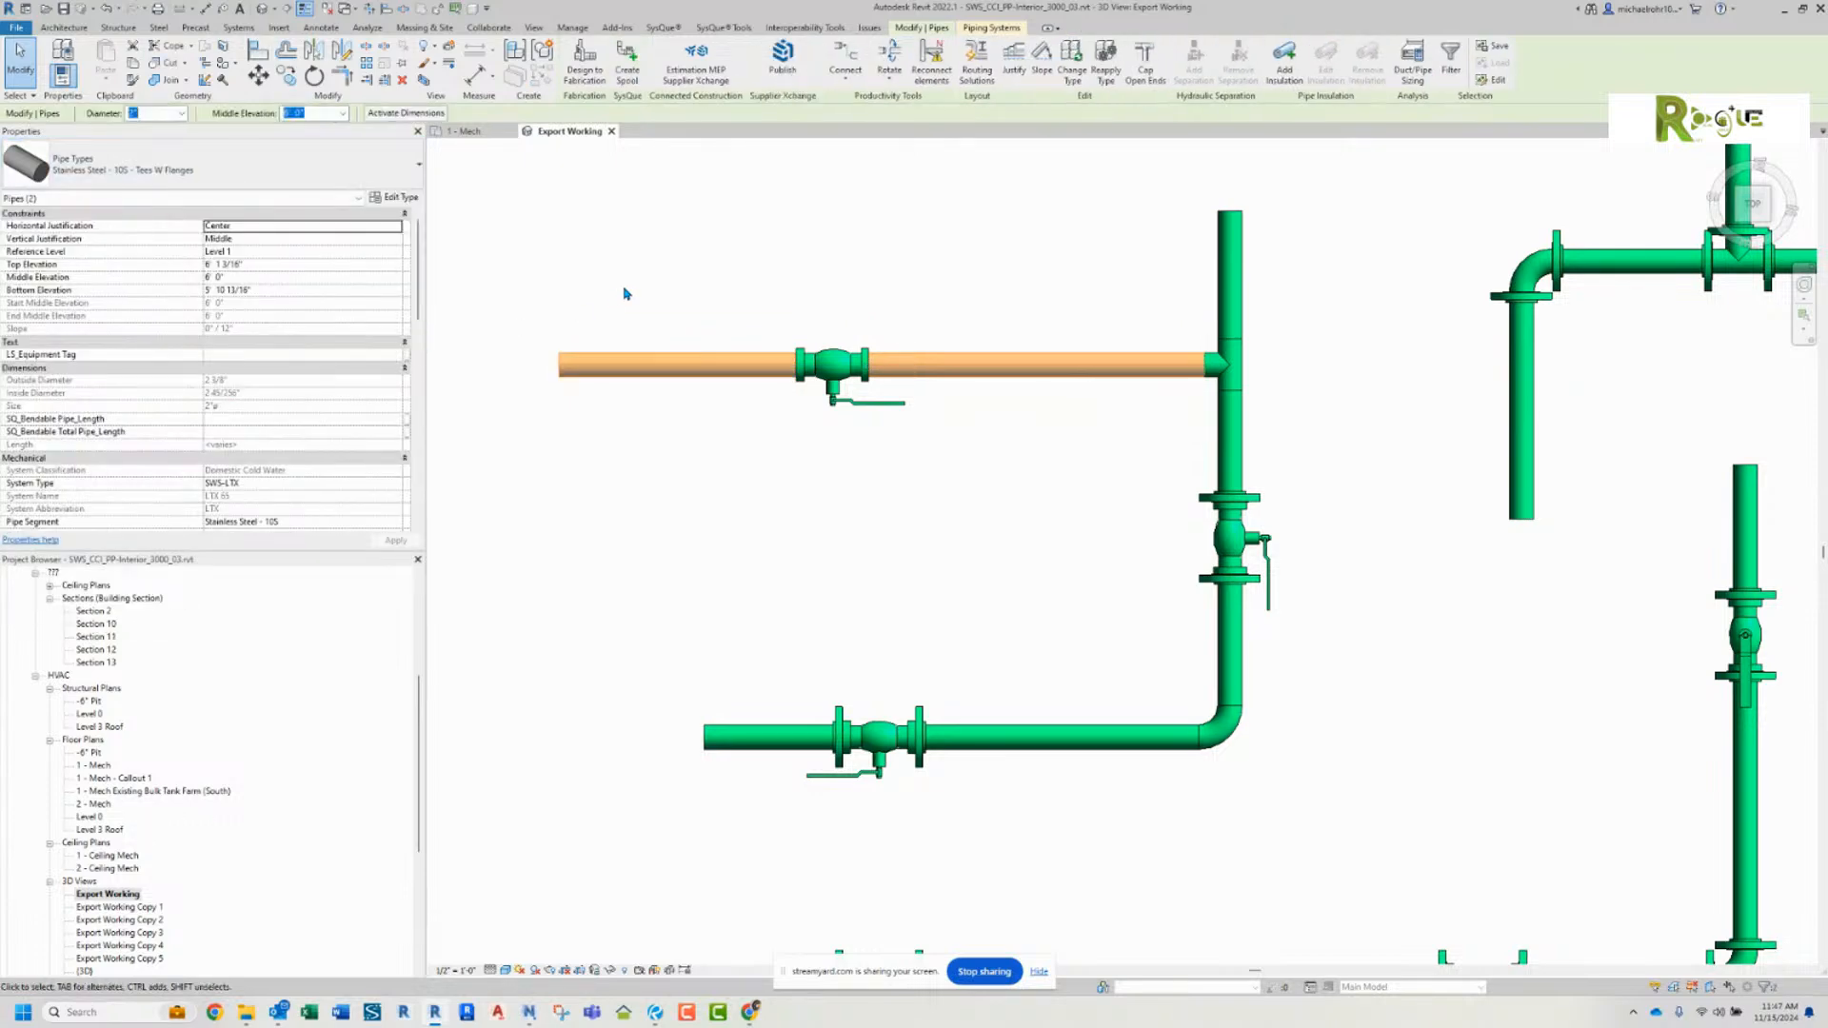
click(628, 293)
Step: Split the flanged branch pipe on each side of the ball valve to insert flange pairs
click(403, 12)
click(764, 365)
click(889, 364)
scroll(881, 379, up, 3)
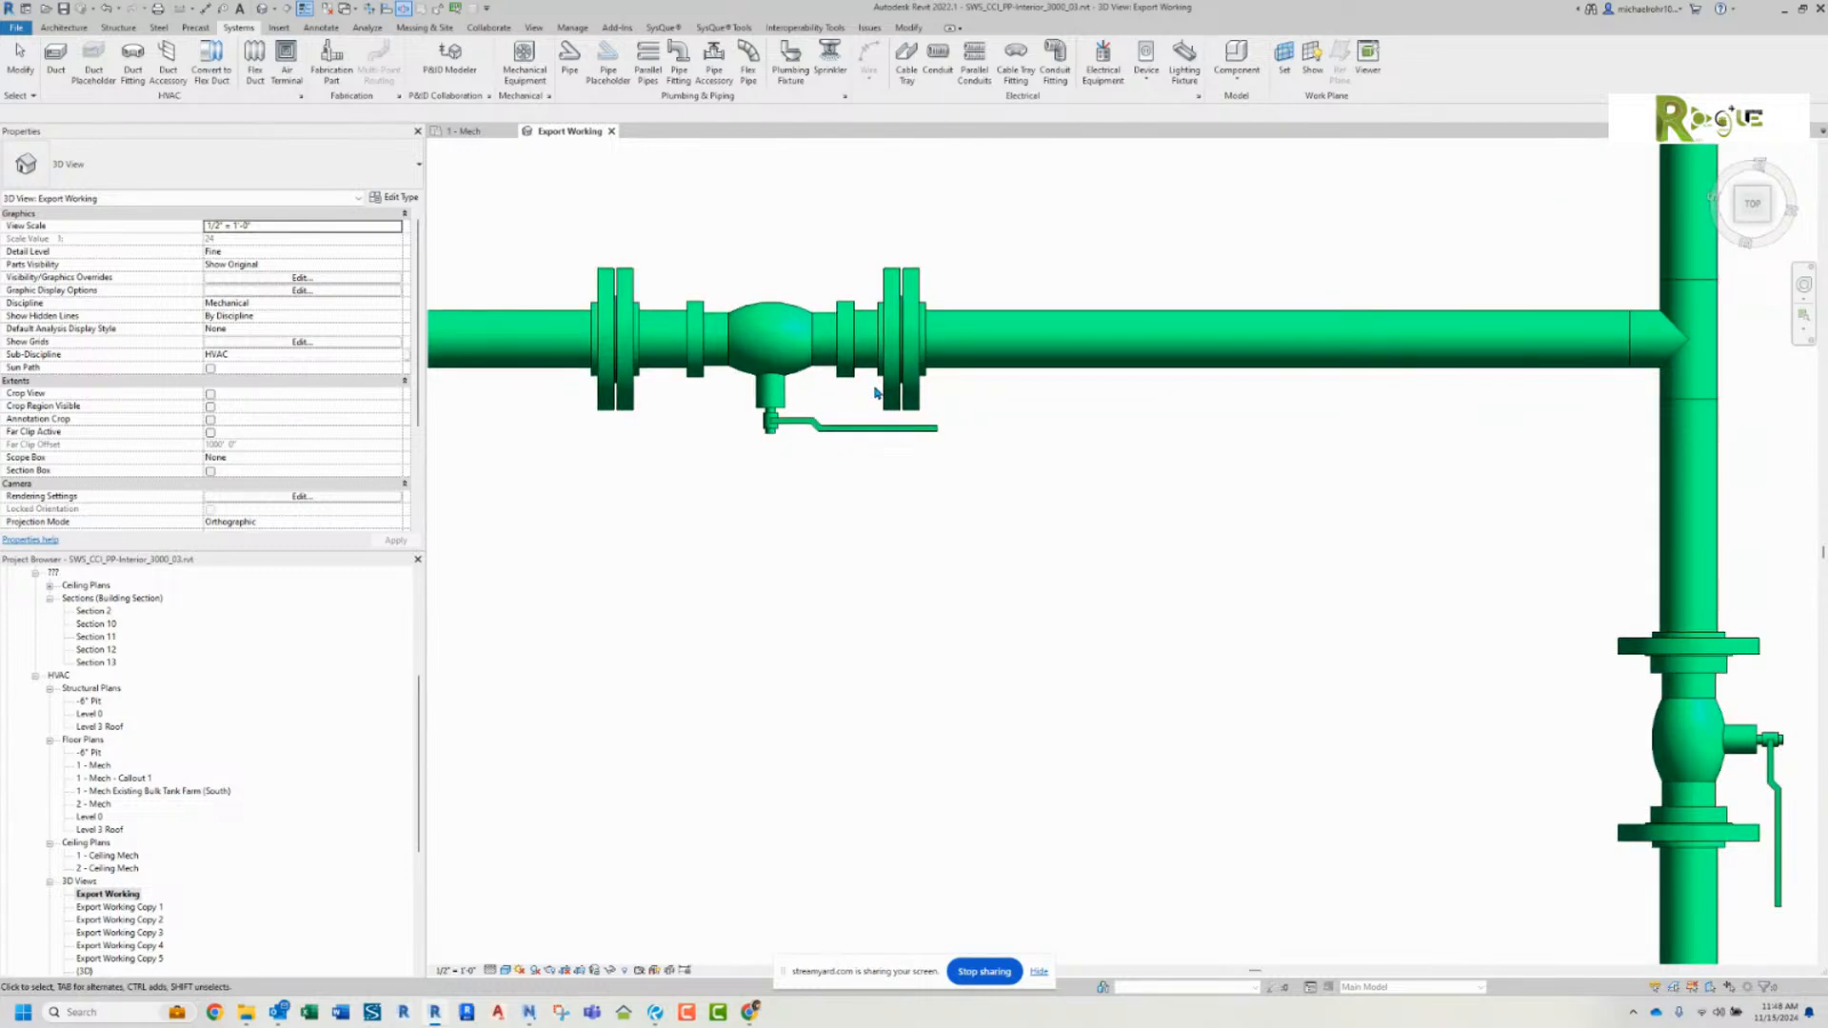
Step: Delete the short pipe pieces and inner flanges between the ball valve and the outer branch flanges
key(Escape)
click(880, 369)
key(Delete)
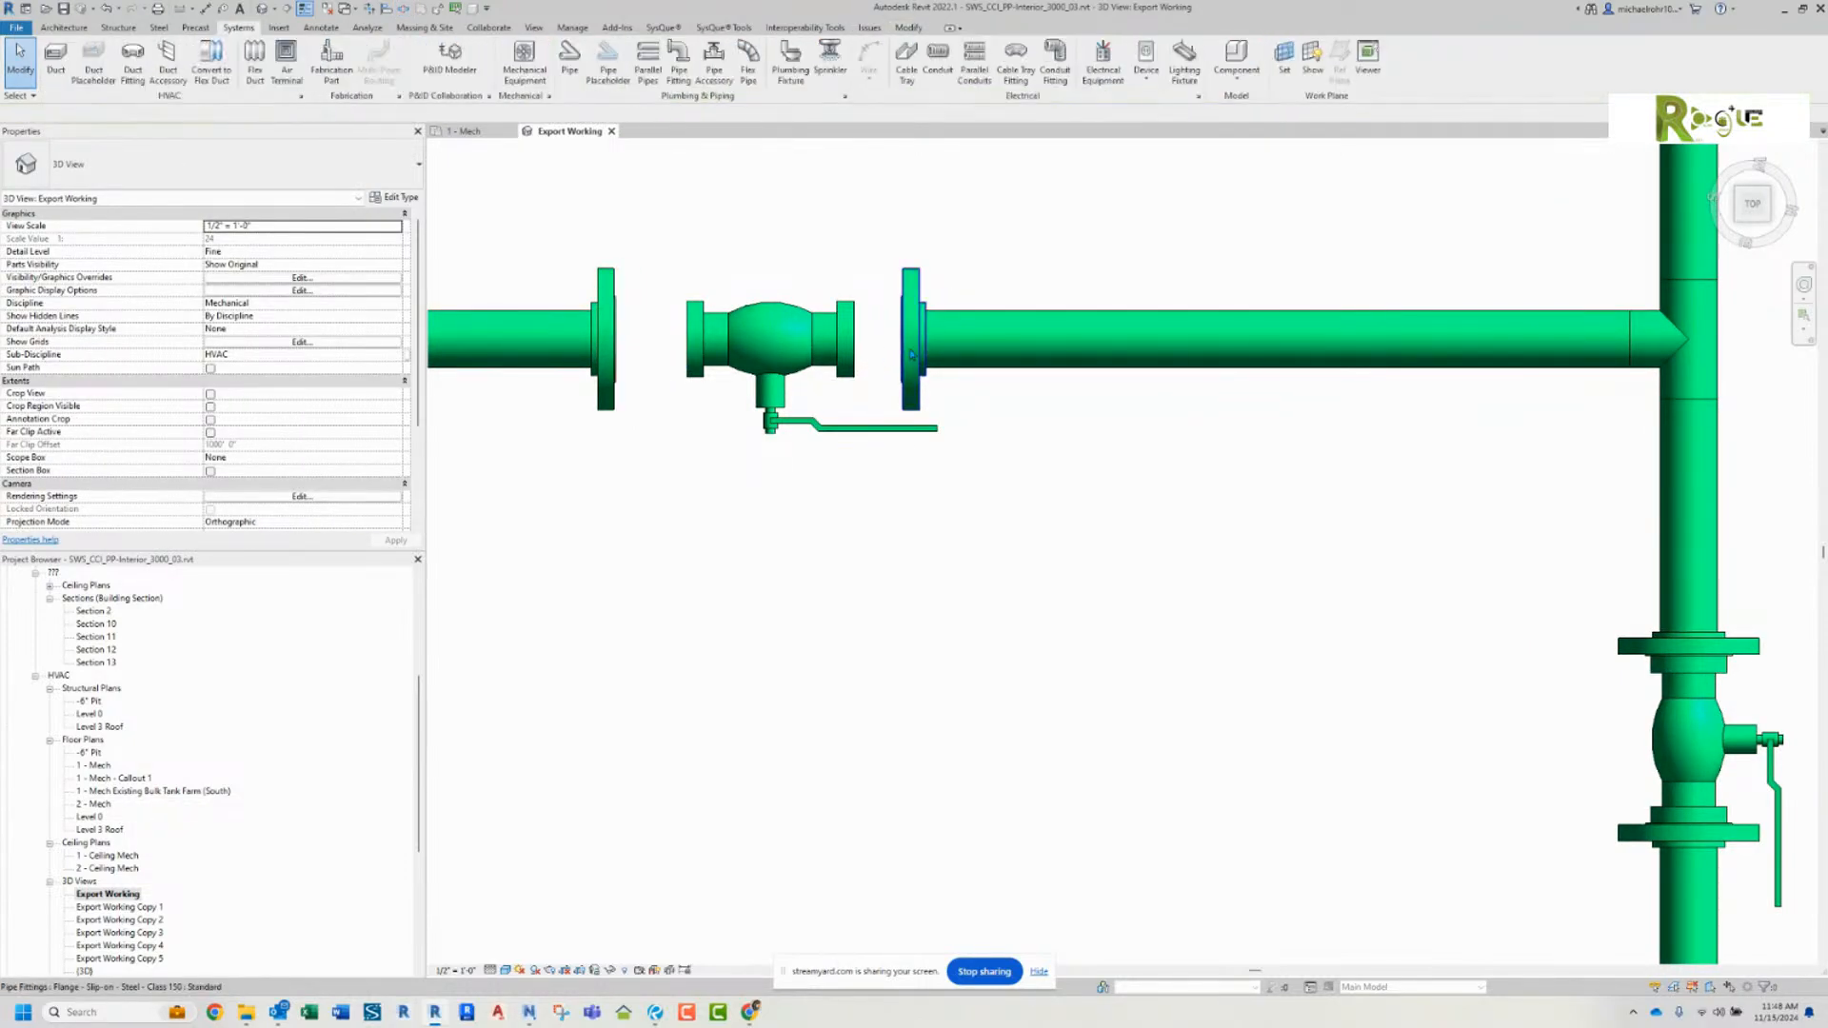
Step: Connect the two remaining flanges to the ends of the ball valve in the branch pipe
click(910, 338)
drag(854, 344, 854, 341)
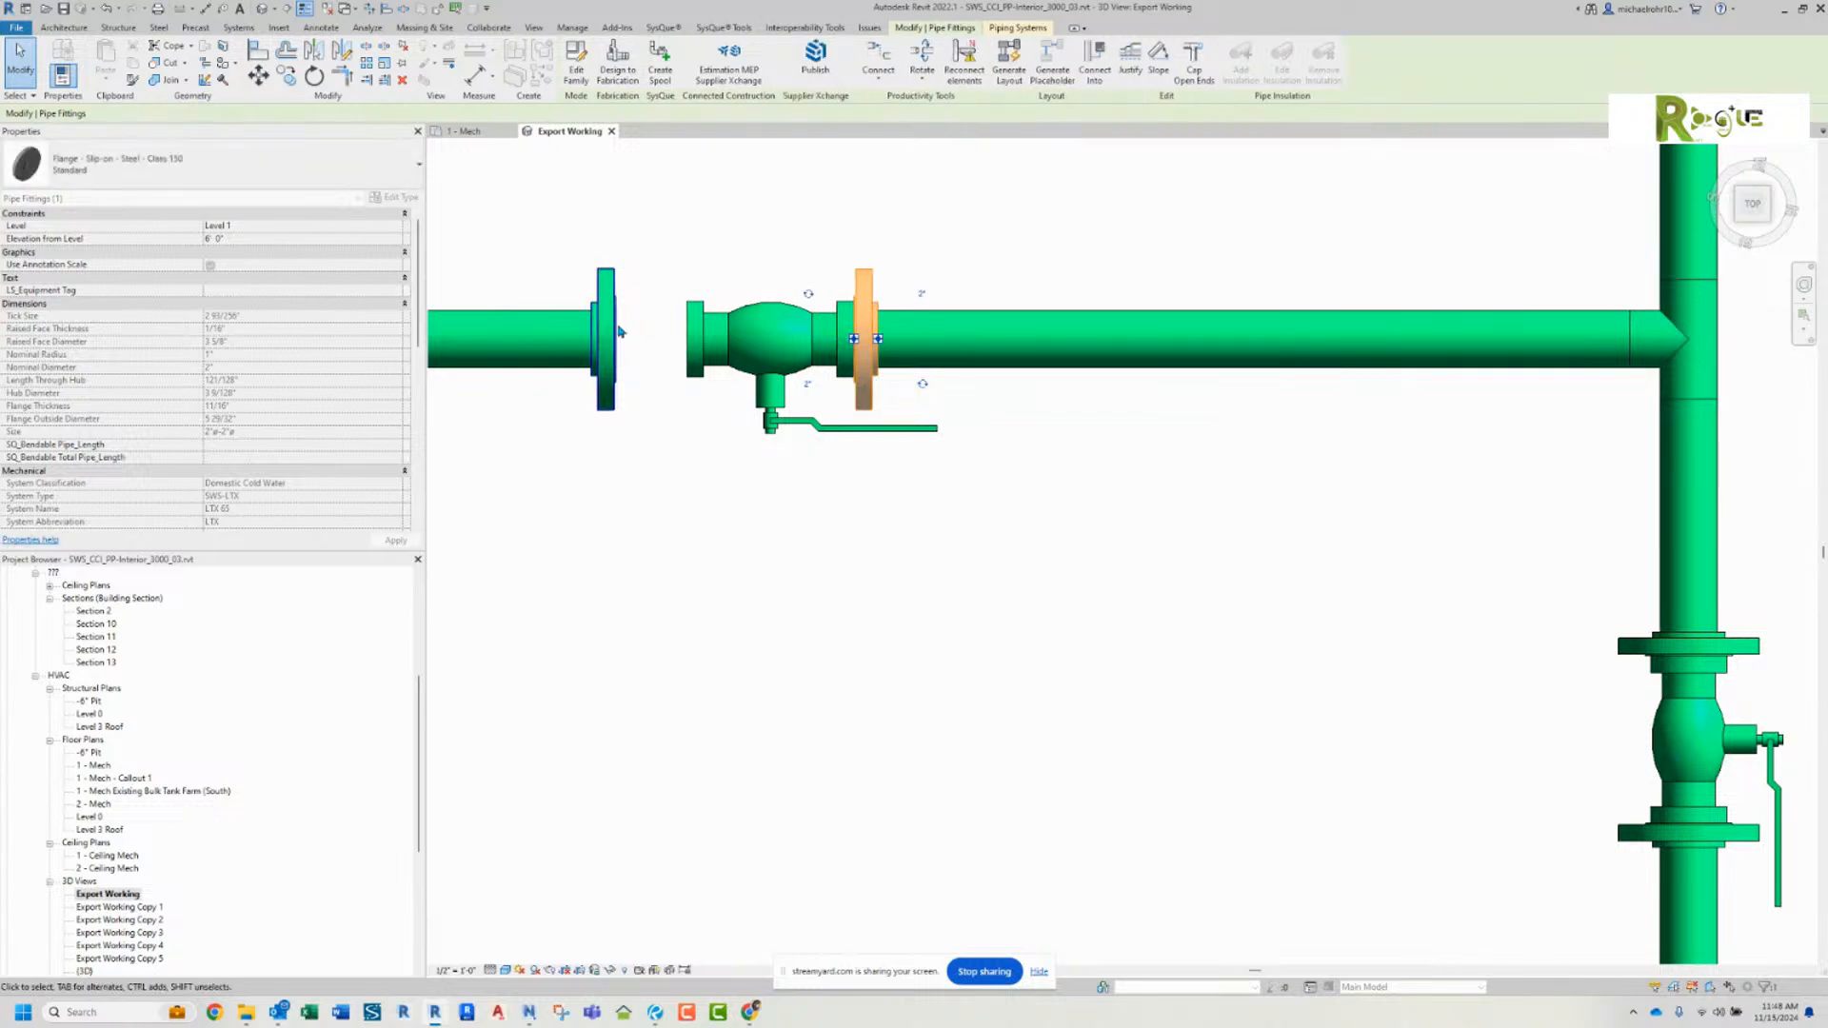
click(615, 334)
drag(616, 339, 686, 340)
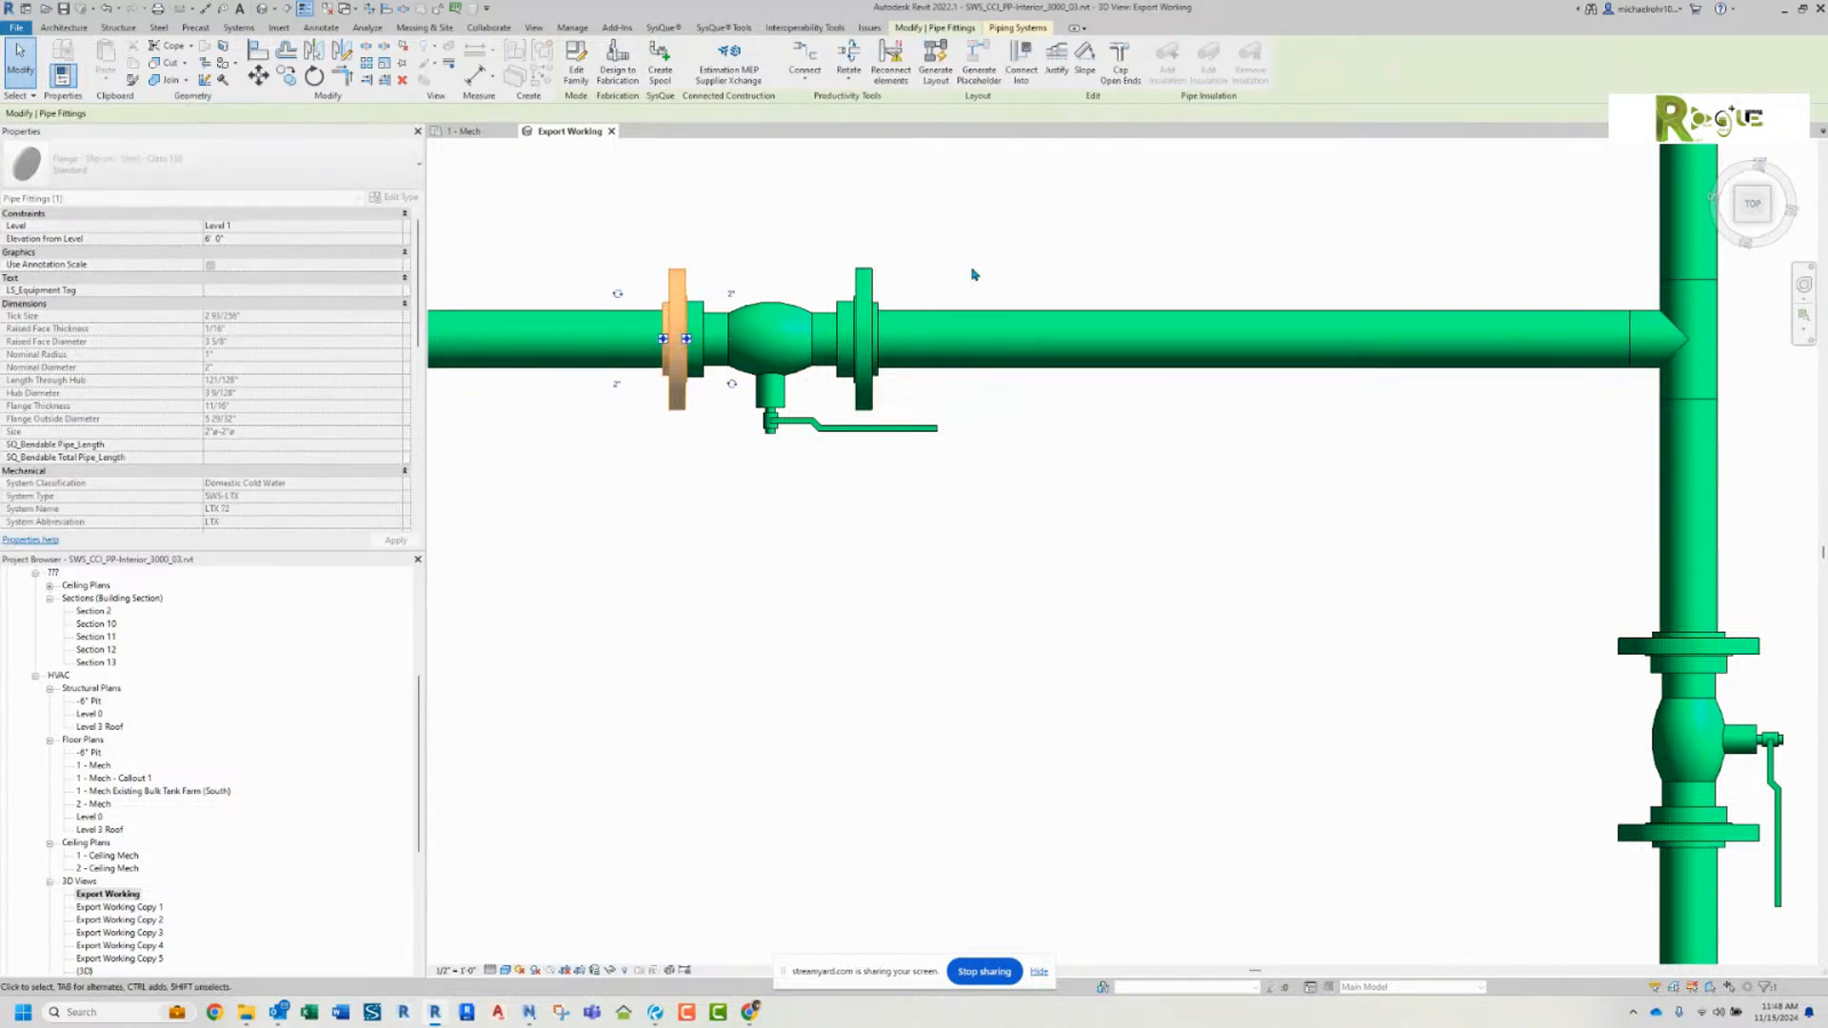
click(971, 273)
Step: Lengthen the vertical pipe above the unflanged tee by extending its open upper end
scroll(974, 271, down, 5)
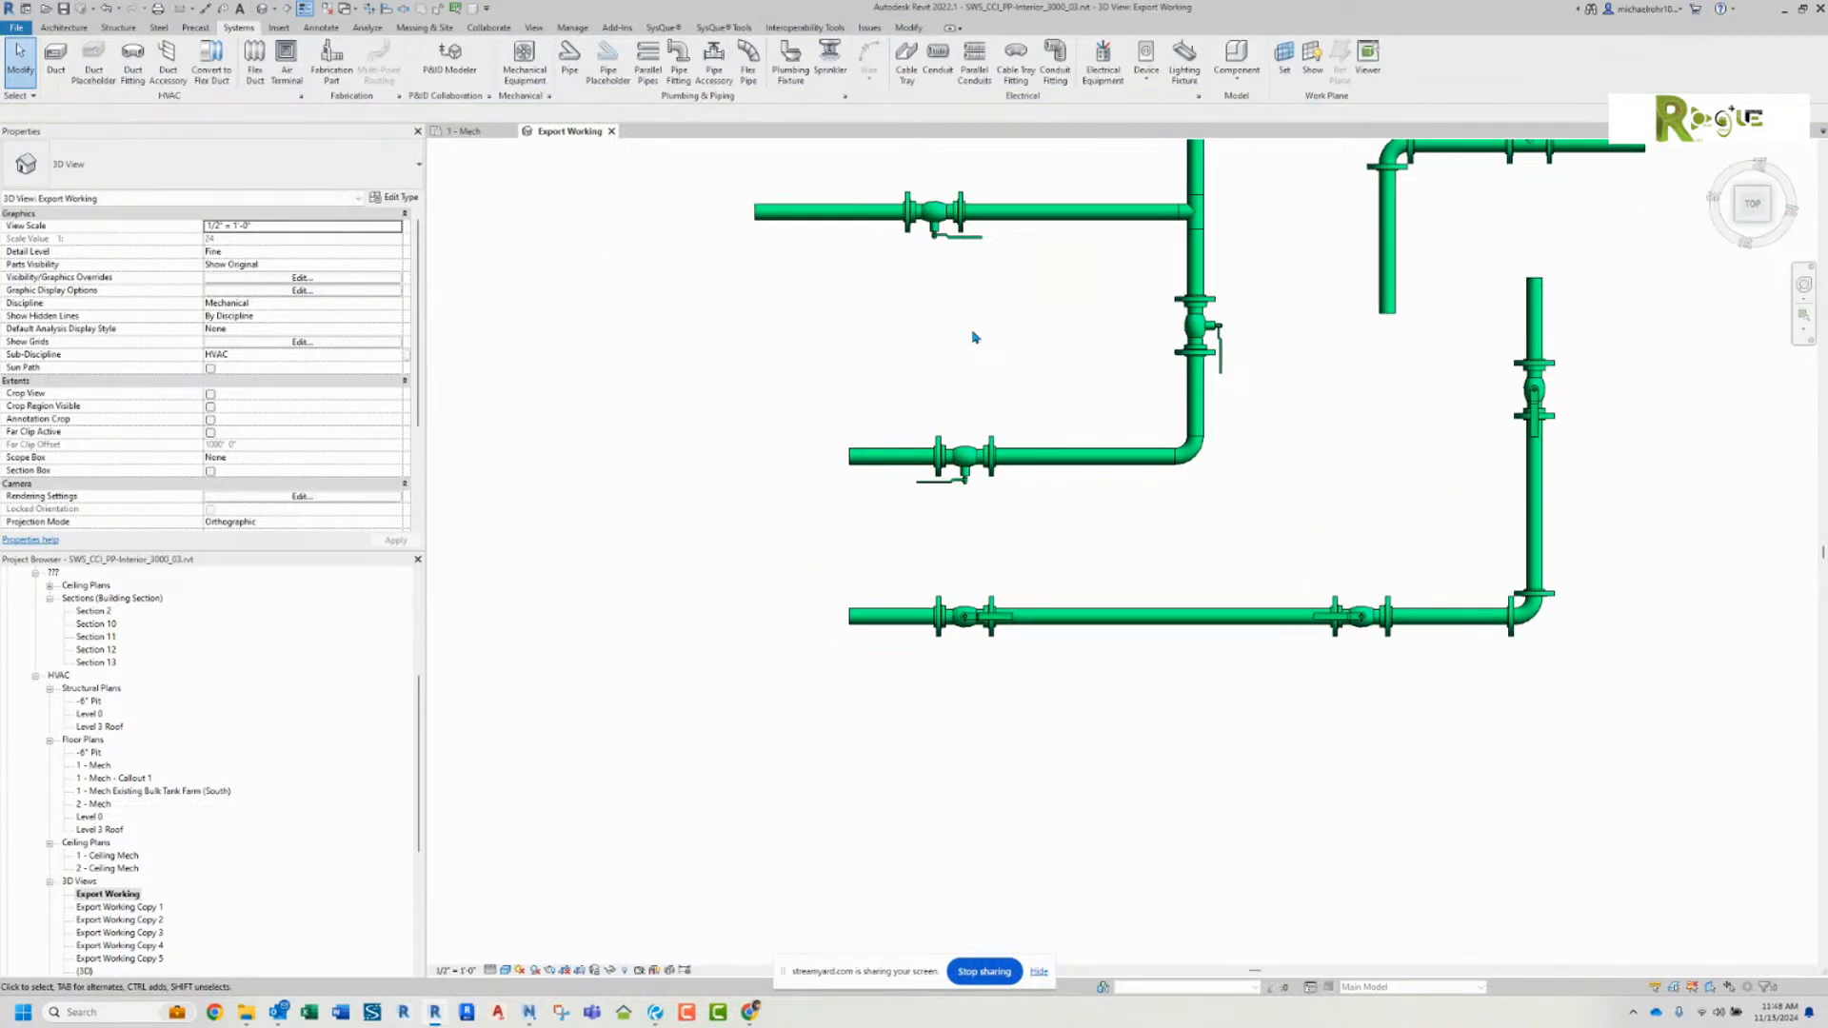
scroll(979, 351, down, 2)
middle_drag(1005, 359, 922, 482)
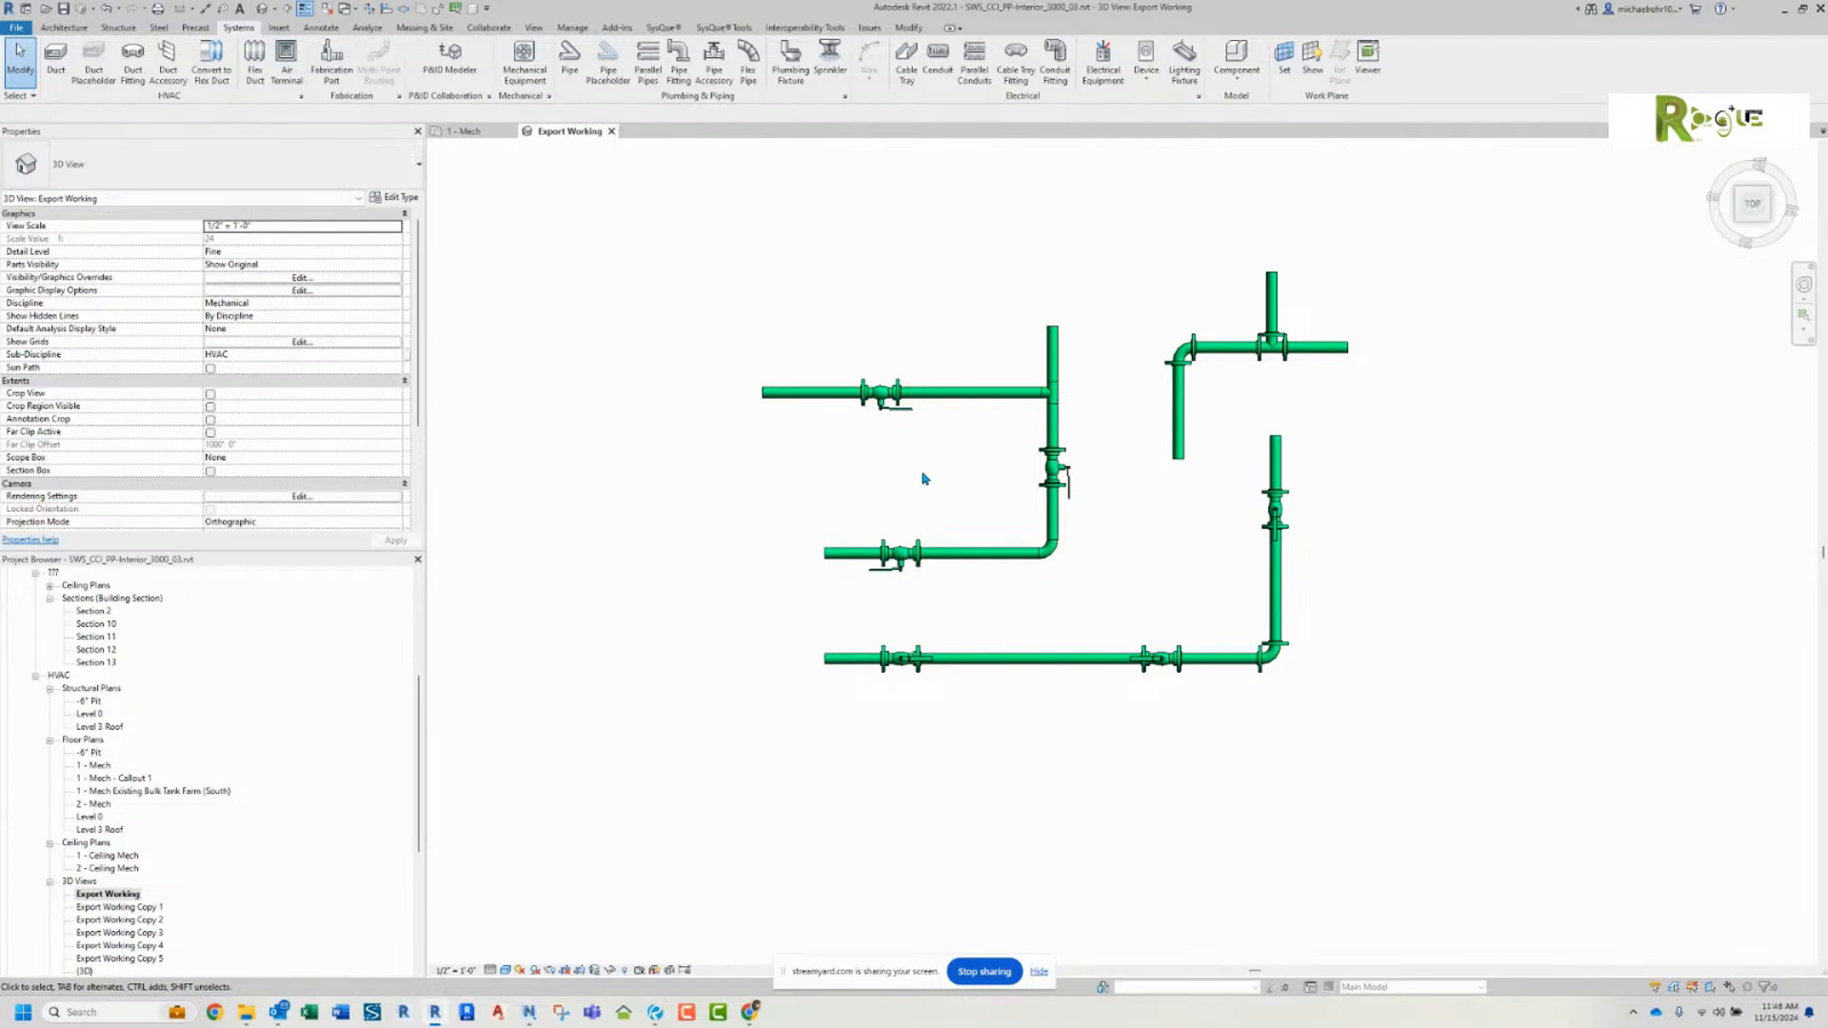
middle_drag(923, 478, 905, 501)
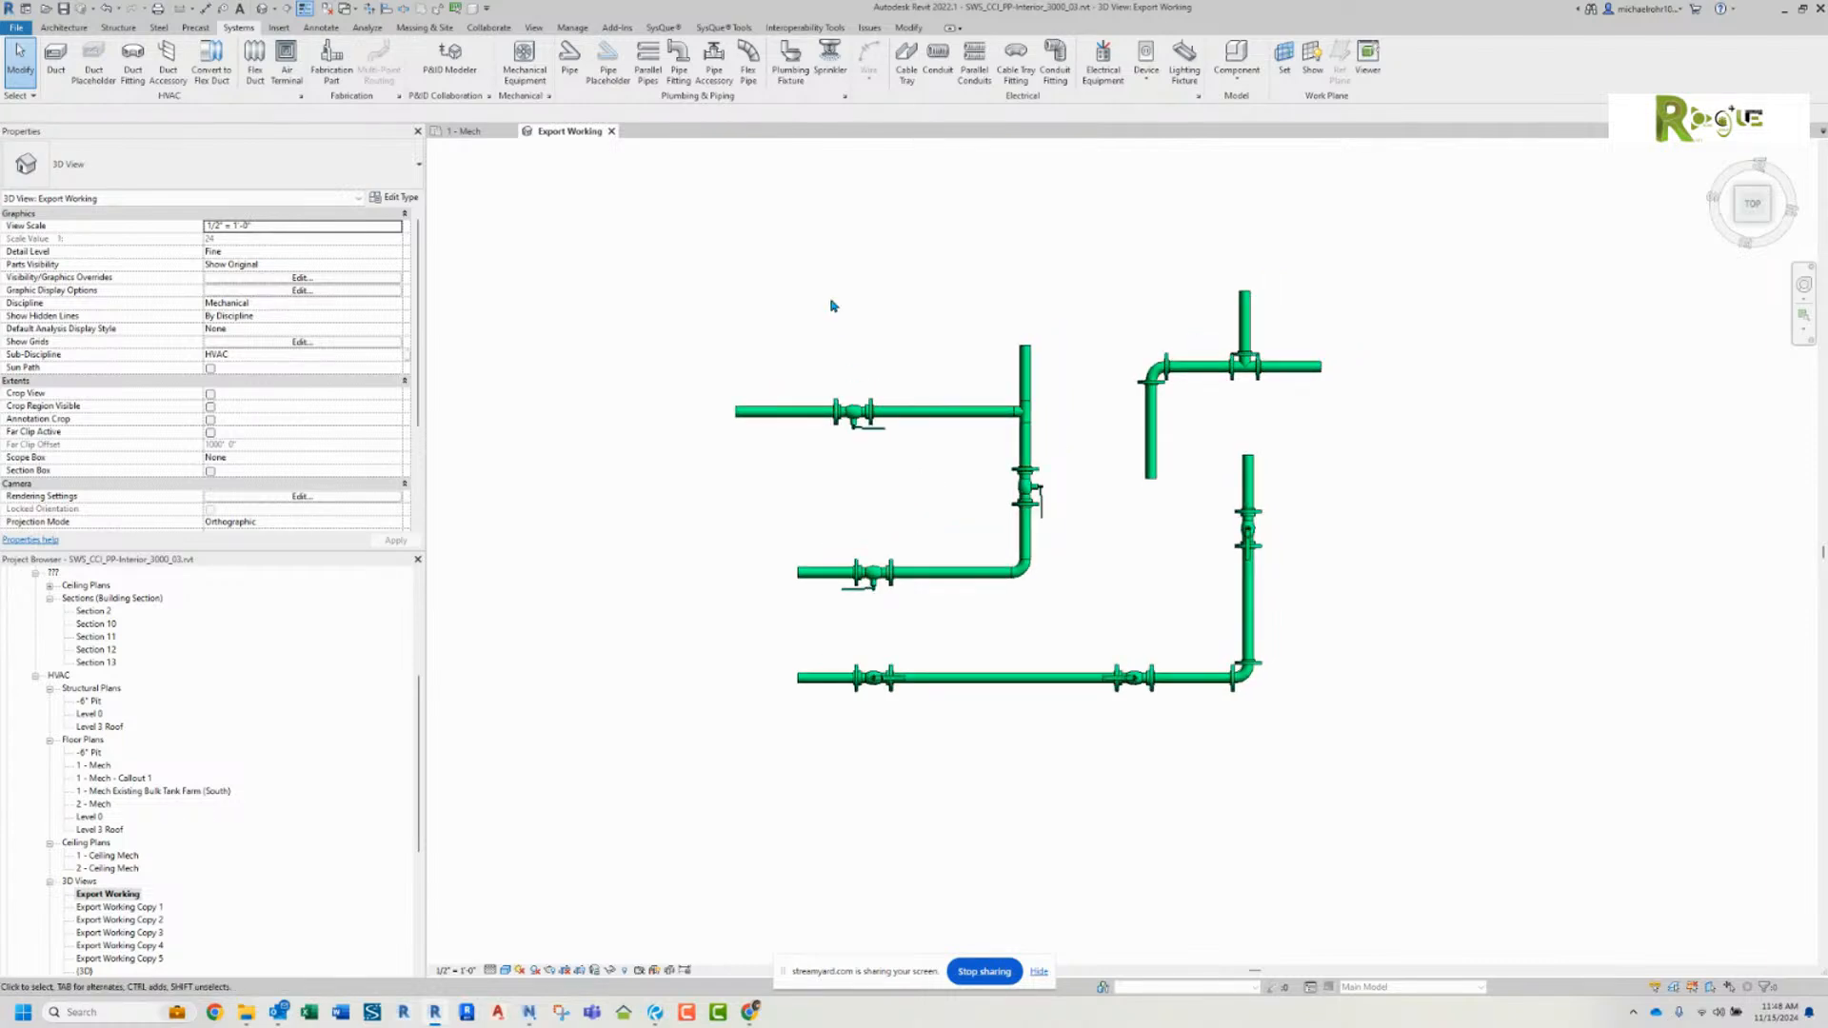
middle_drag(842, 293, 818, 336)
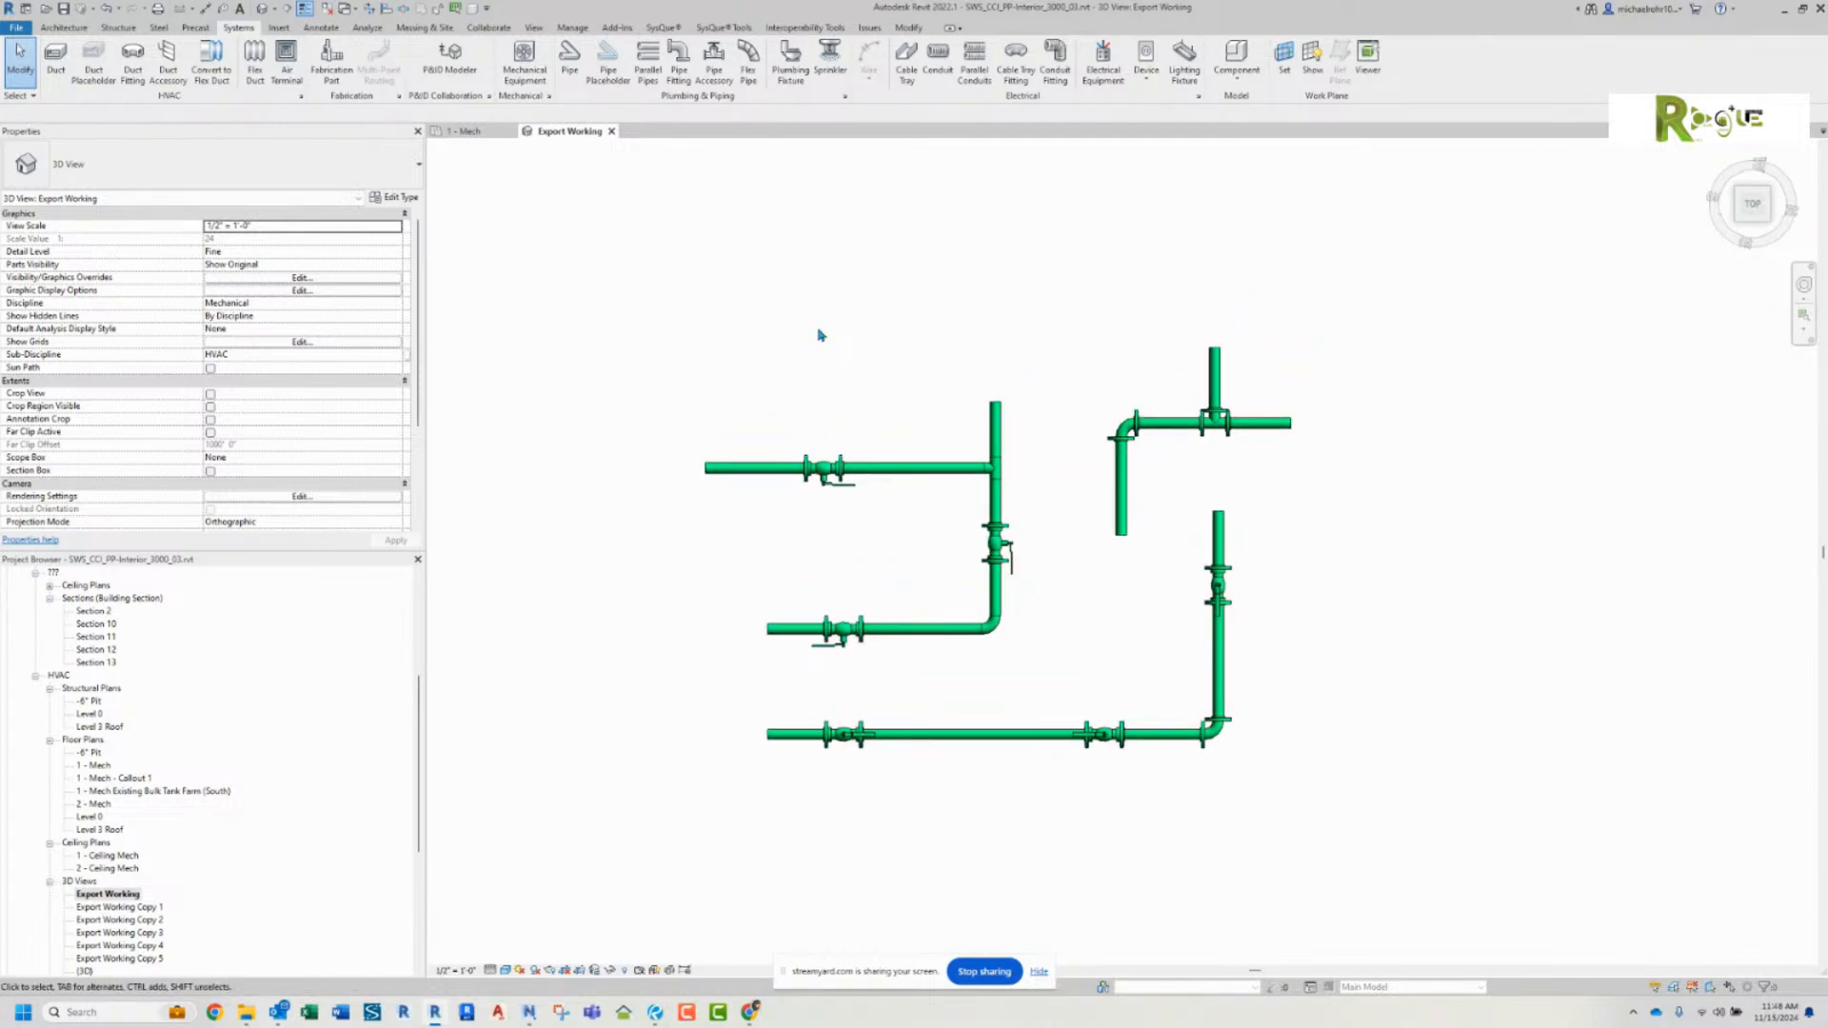
middle_drag(821, 336, 836, 444)
click(993, 535)
drag(994, 508, 995, 352)
click(921, 433)
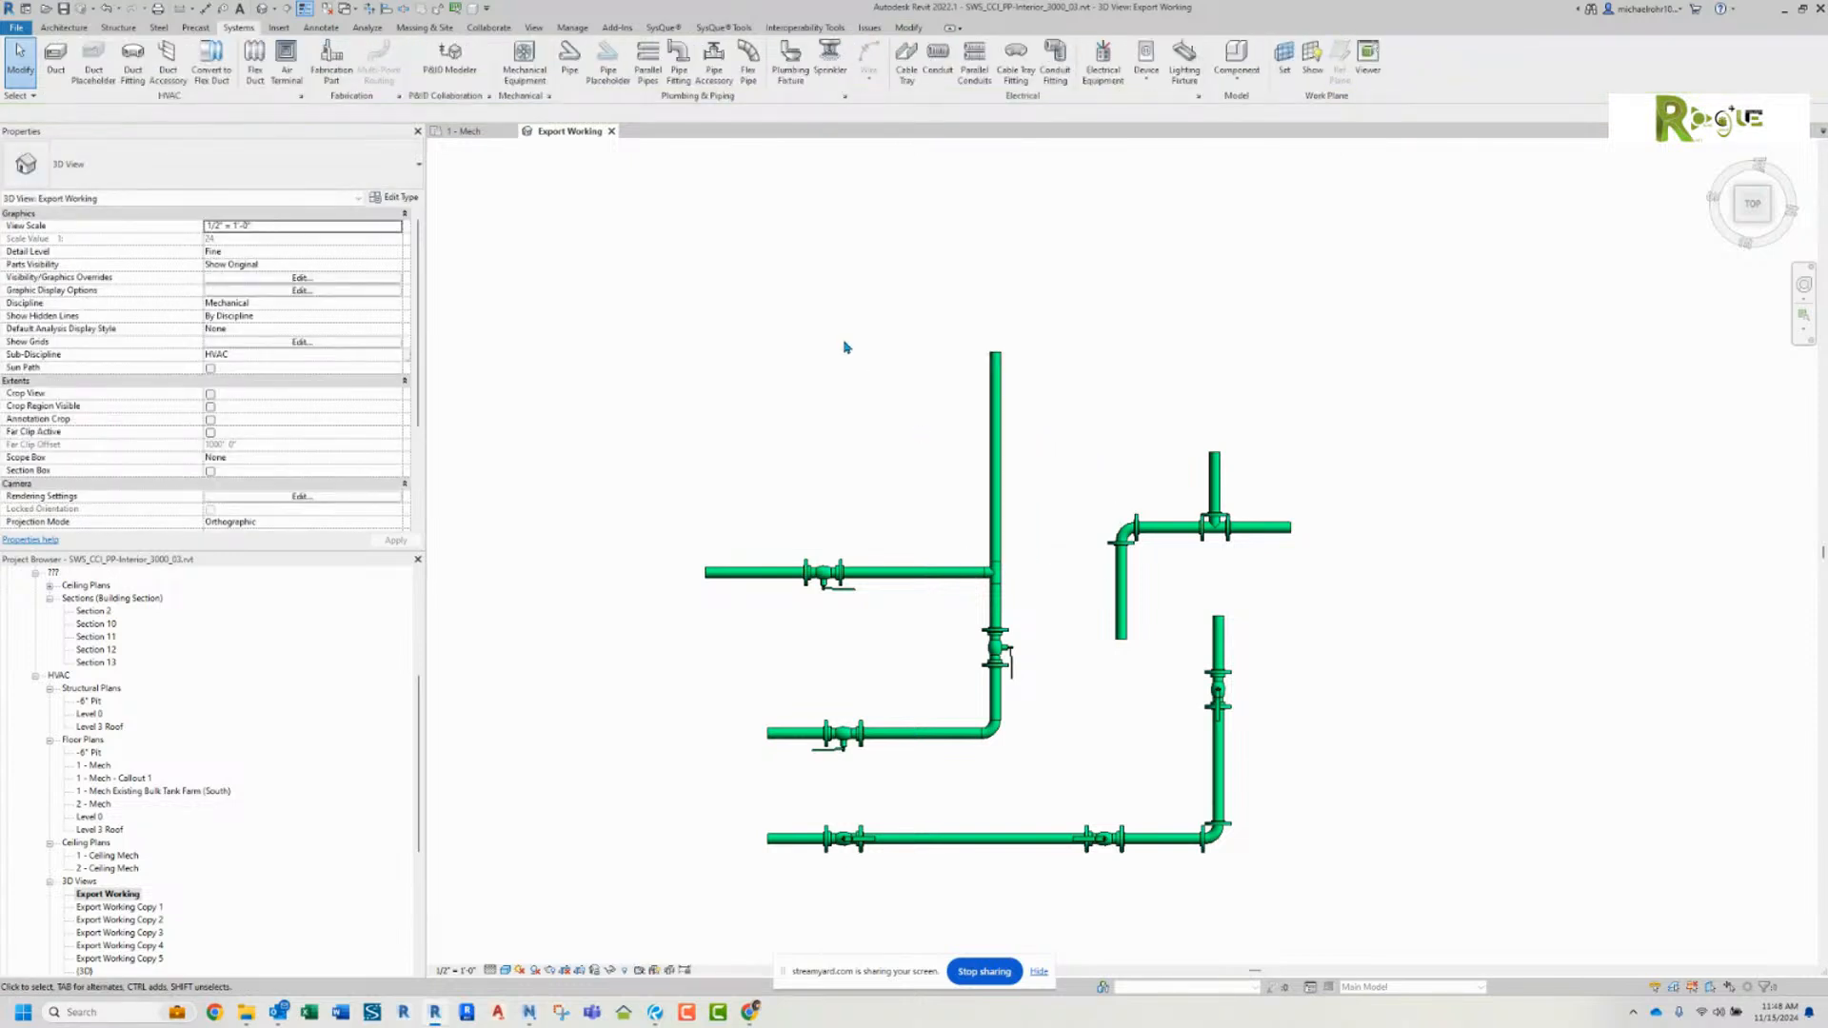
Step: Open the SysQue pipe tools and load the PVC Solvent Charlotte system
click(663, 27)
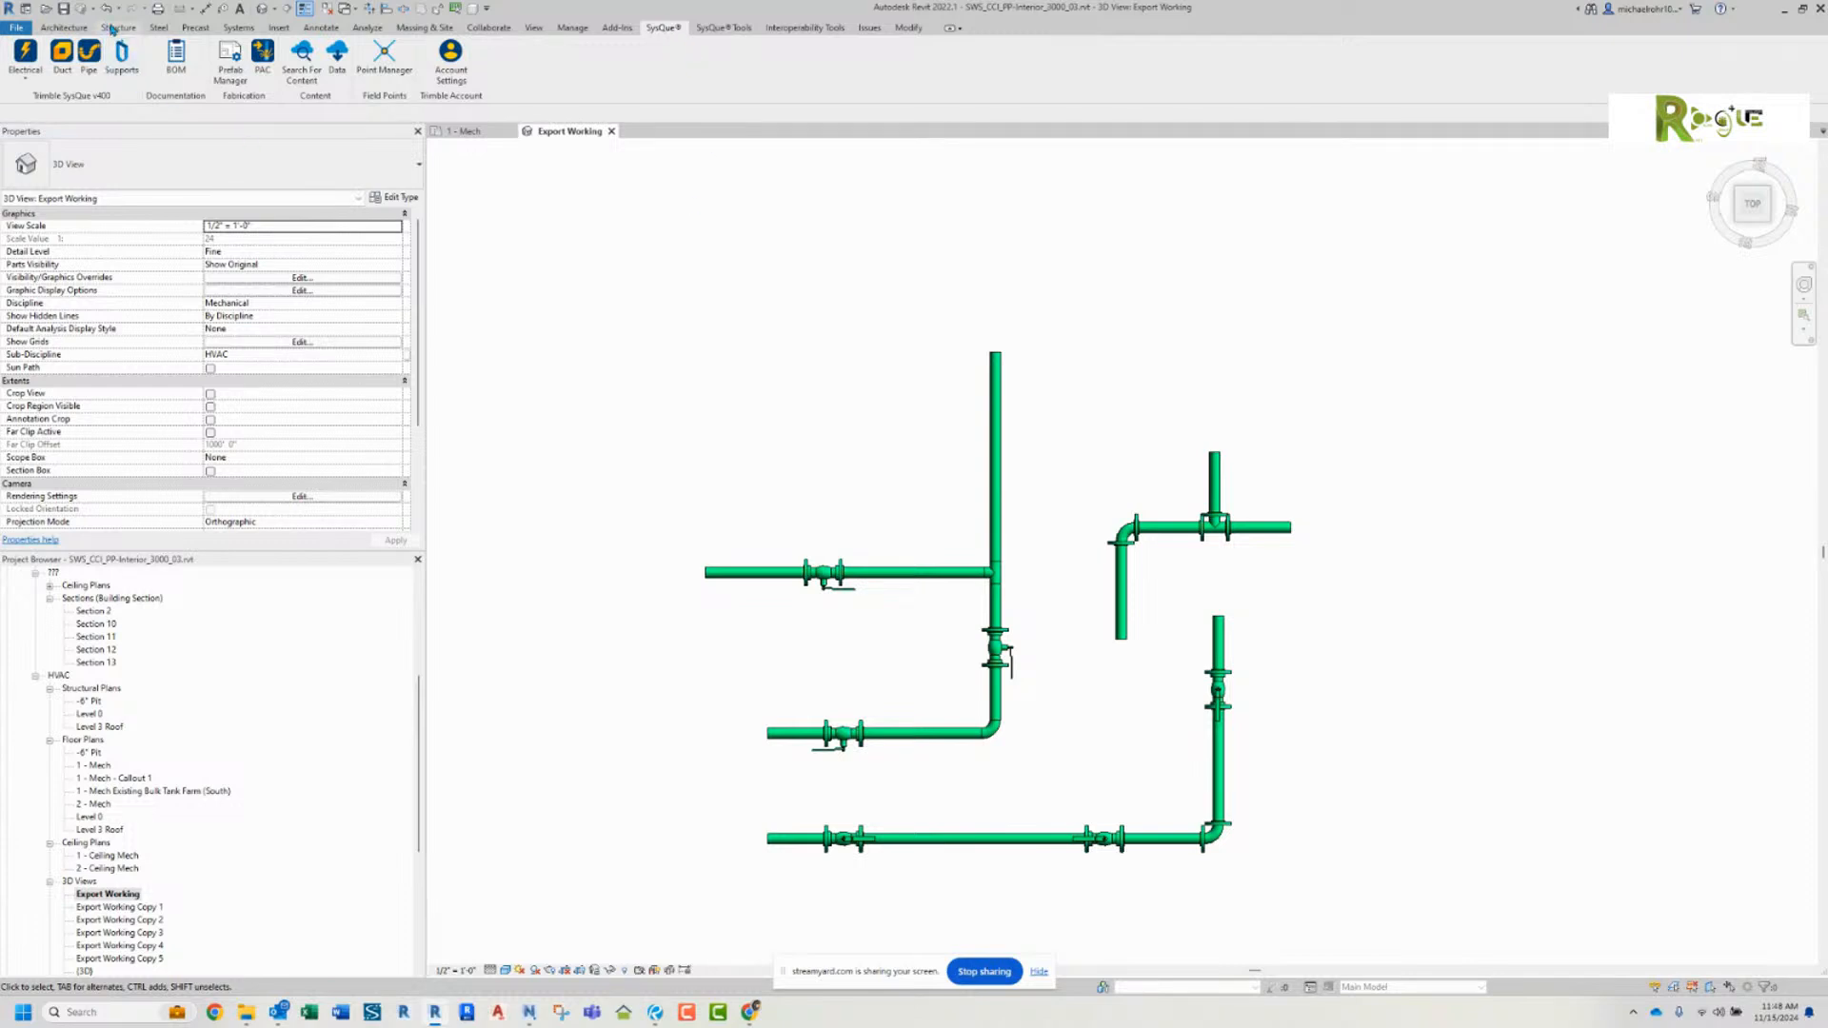
click(91, 54)
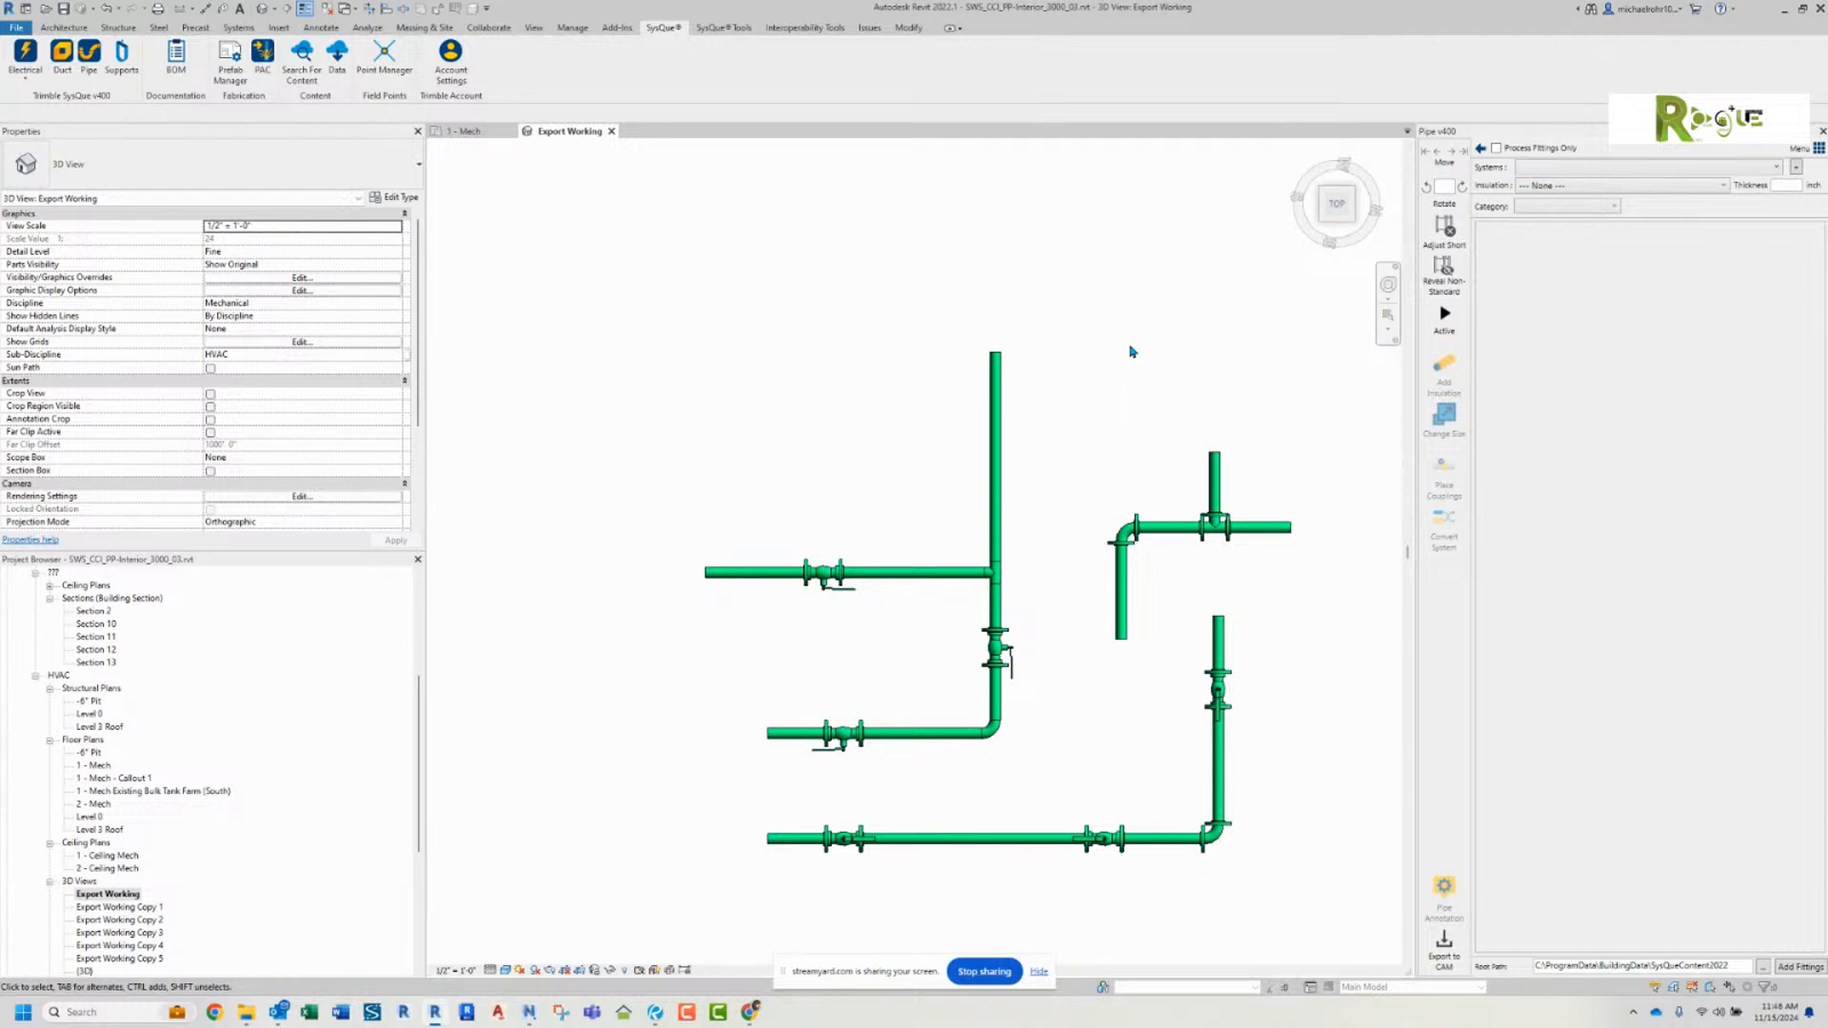
click(1777, 168)
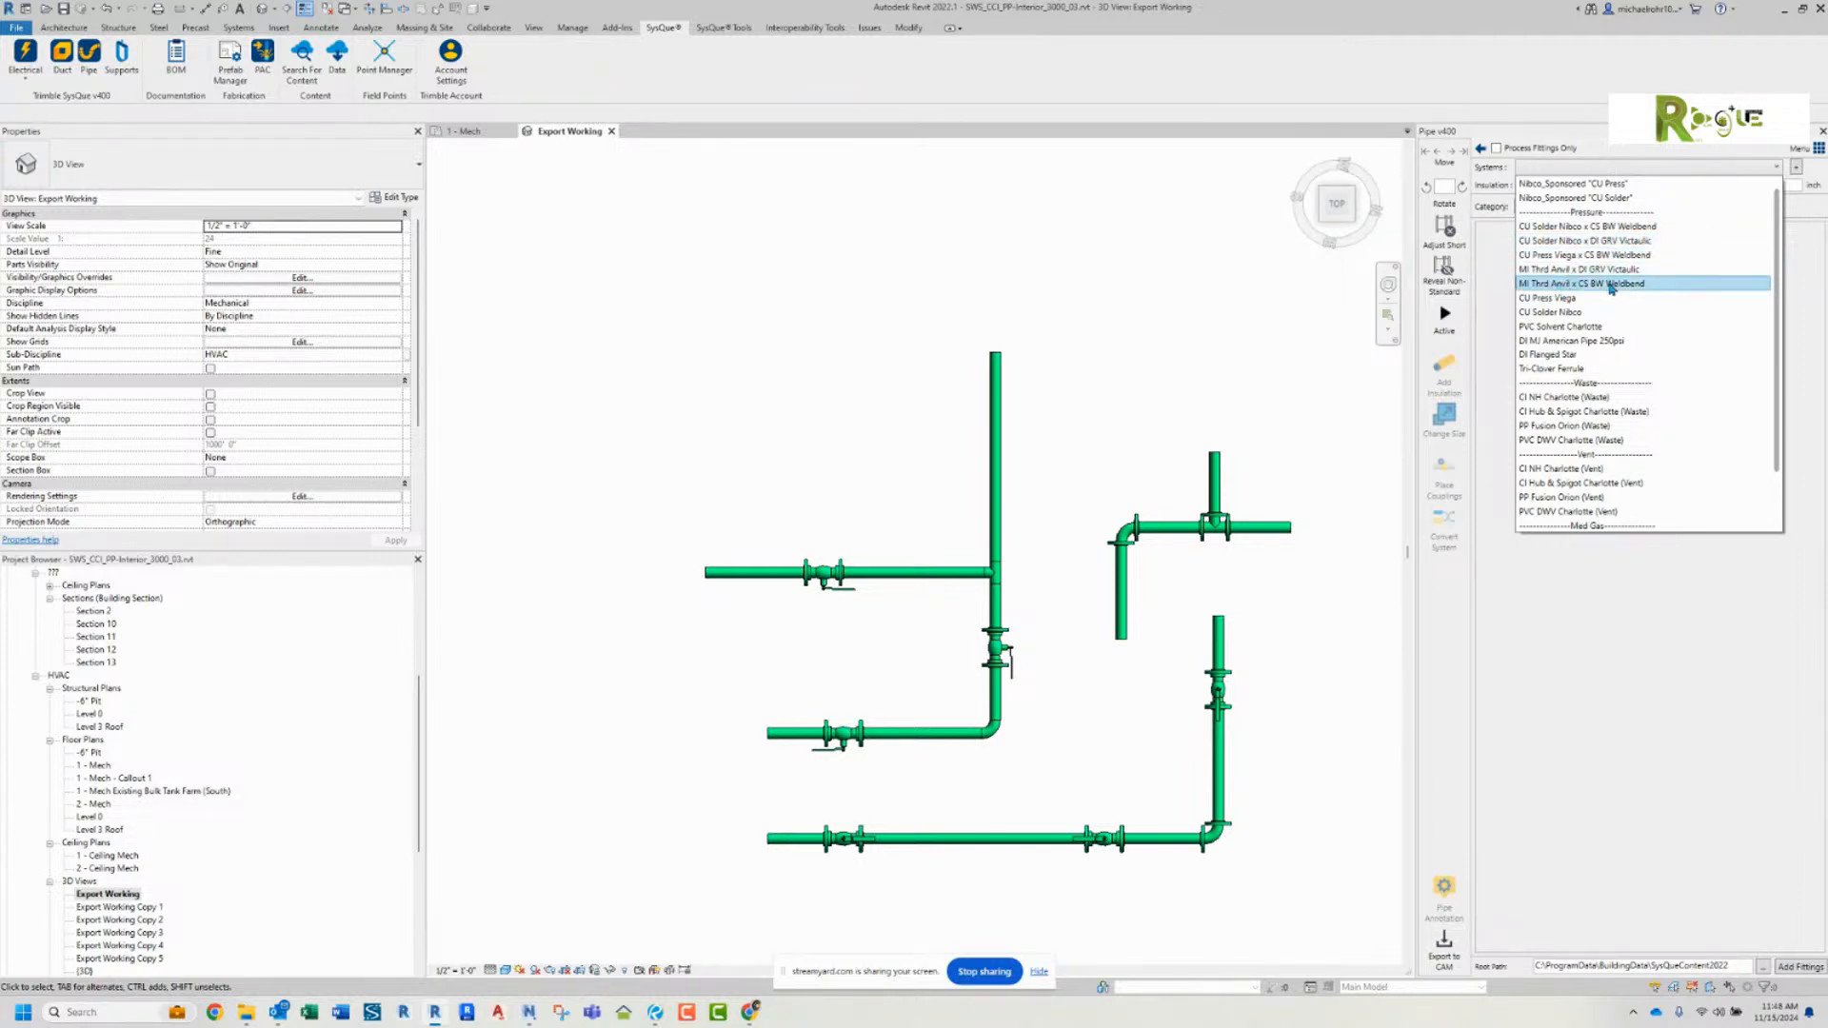
click(1563, 328)
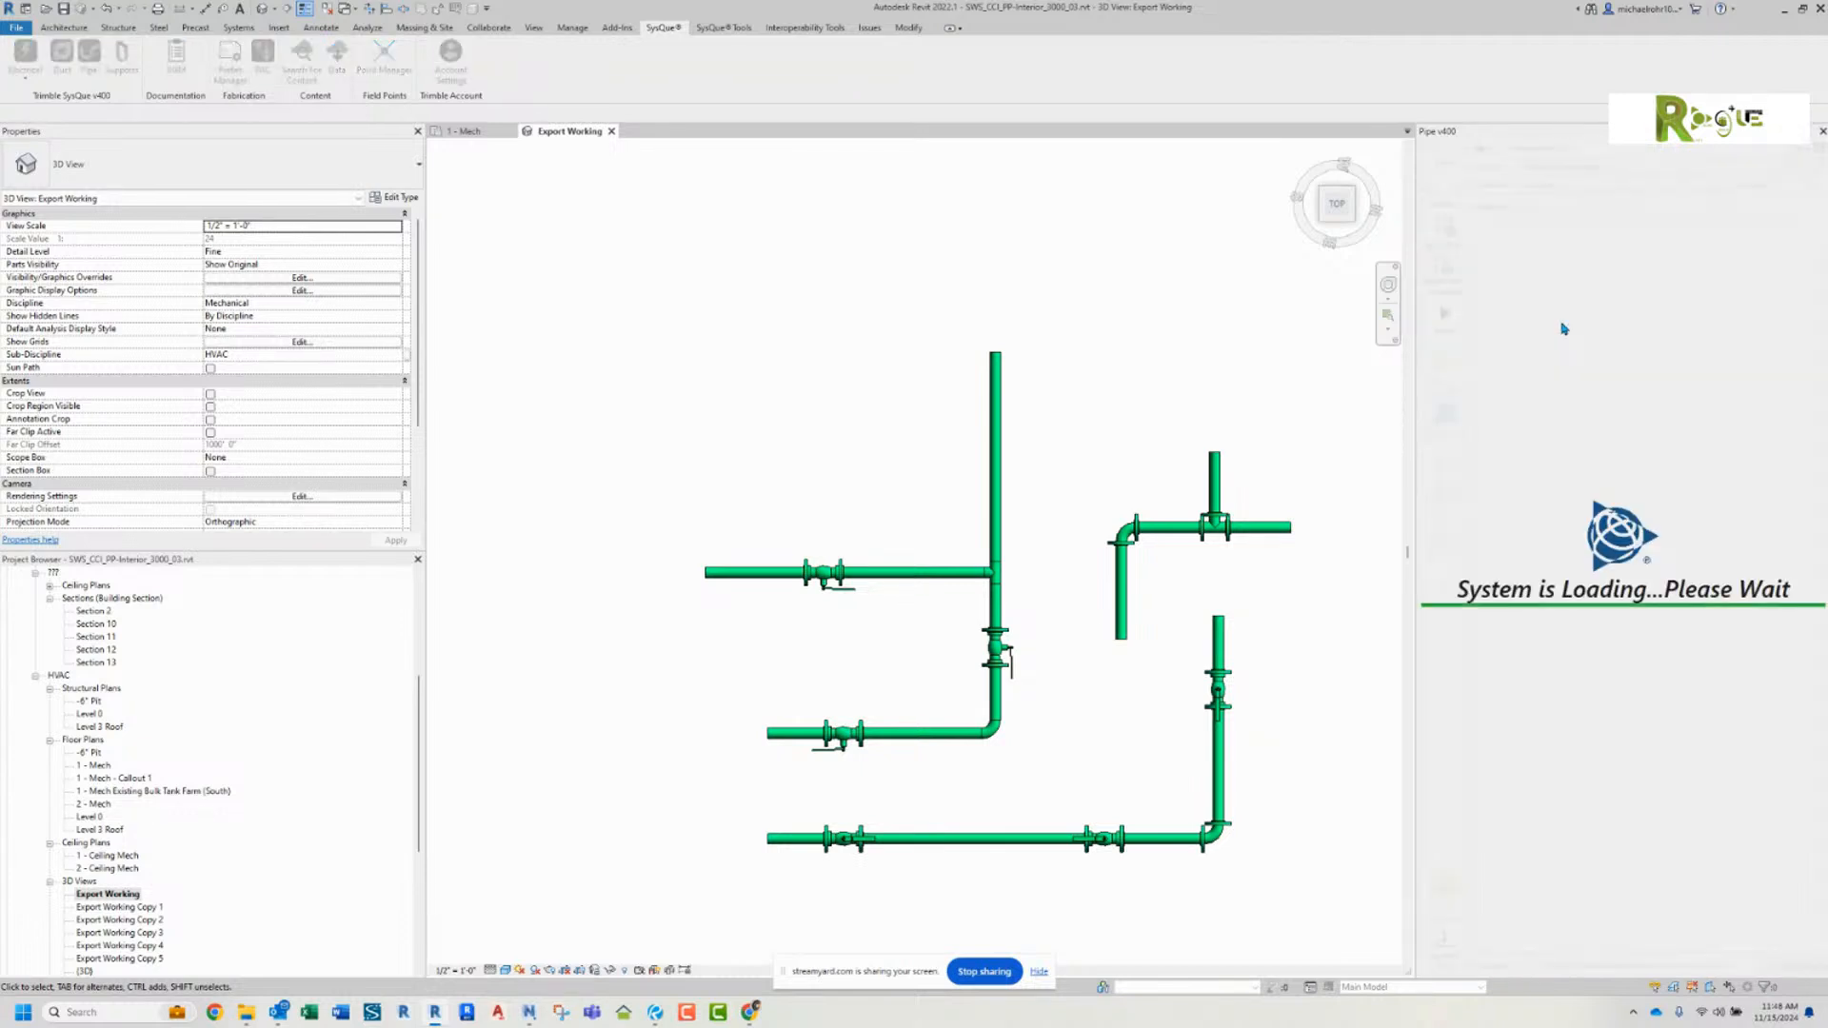
Step: Open the SysQue supports tools and decline downloading the unreferenced families
middle_drag(1085, 357, 1228, 381)
scroll(1228, 382, down, 2)
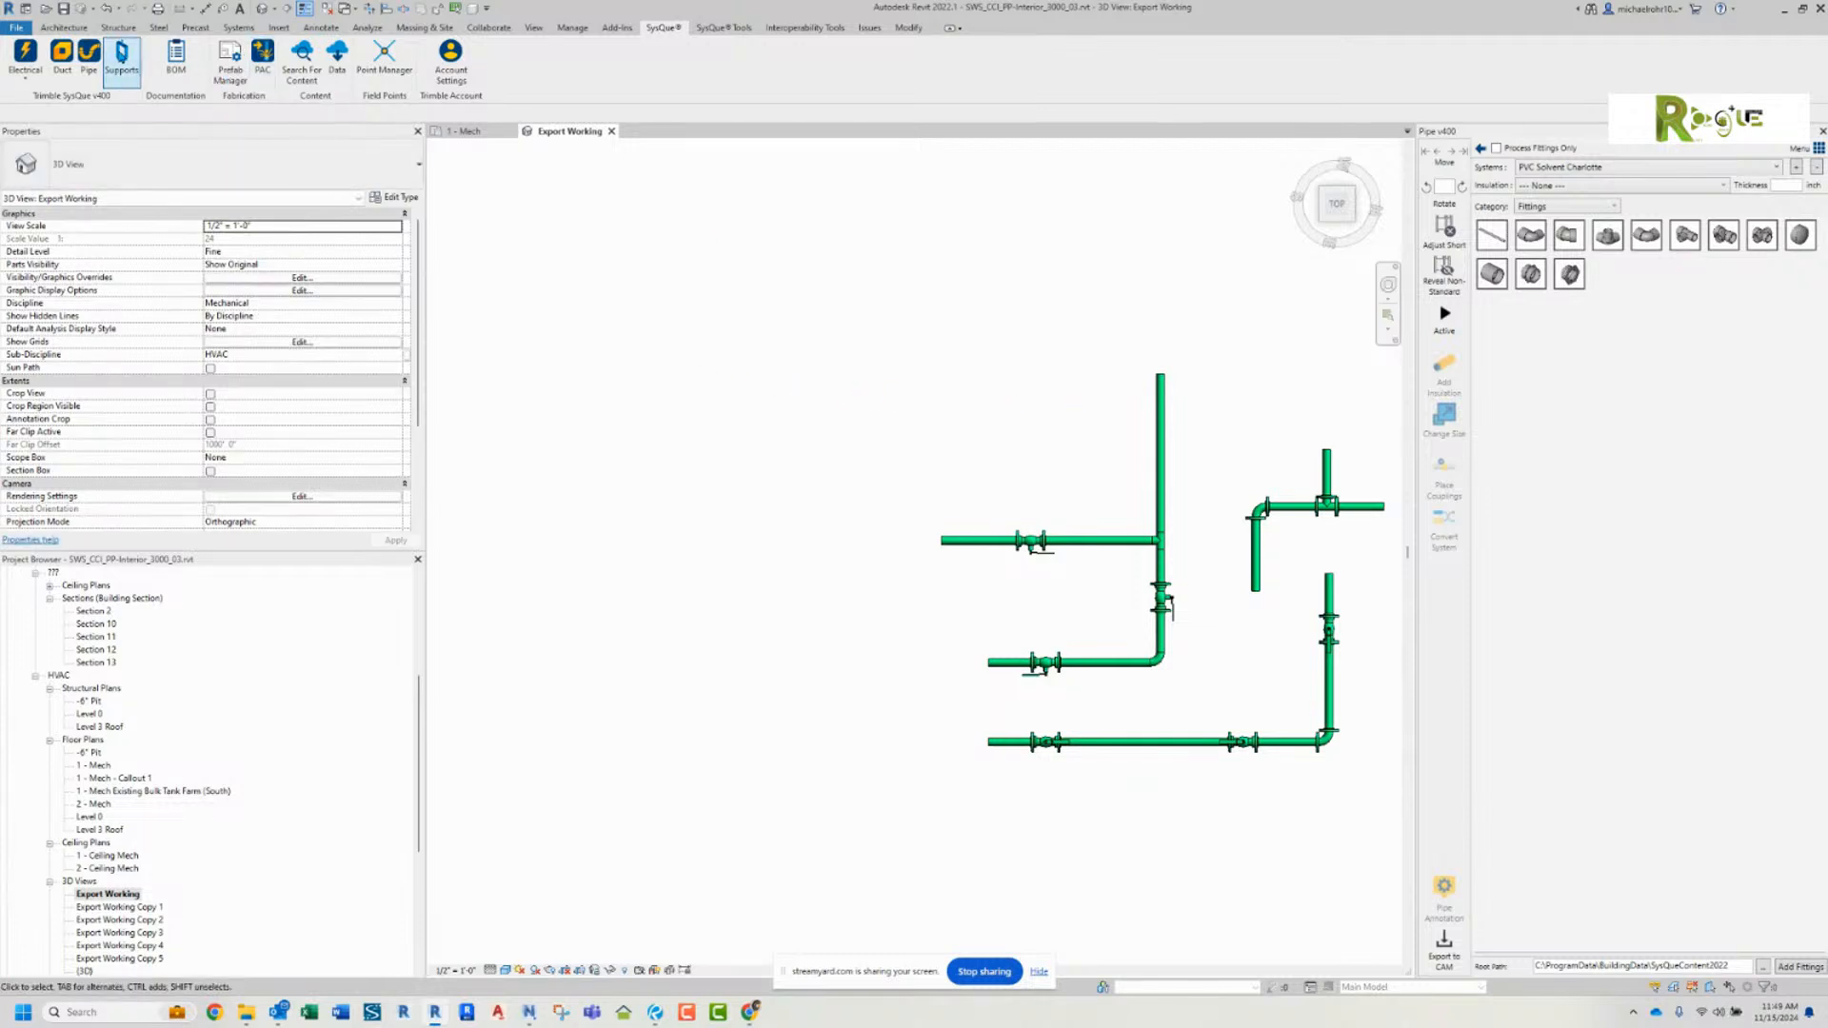
click(121, 55)
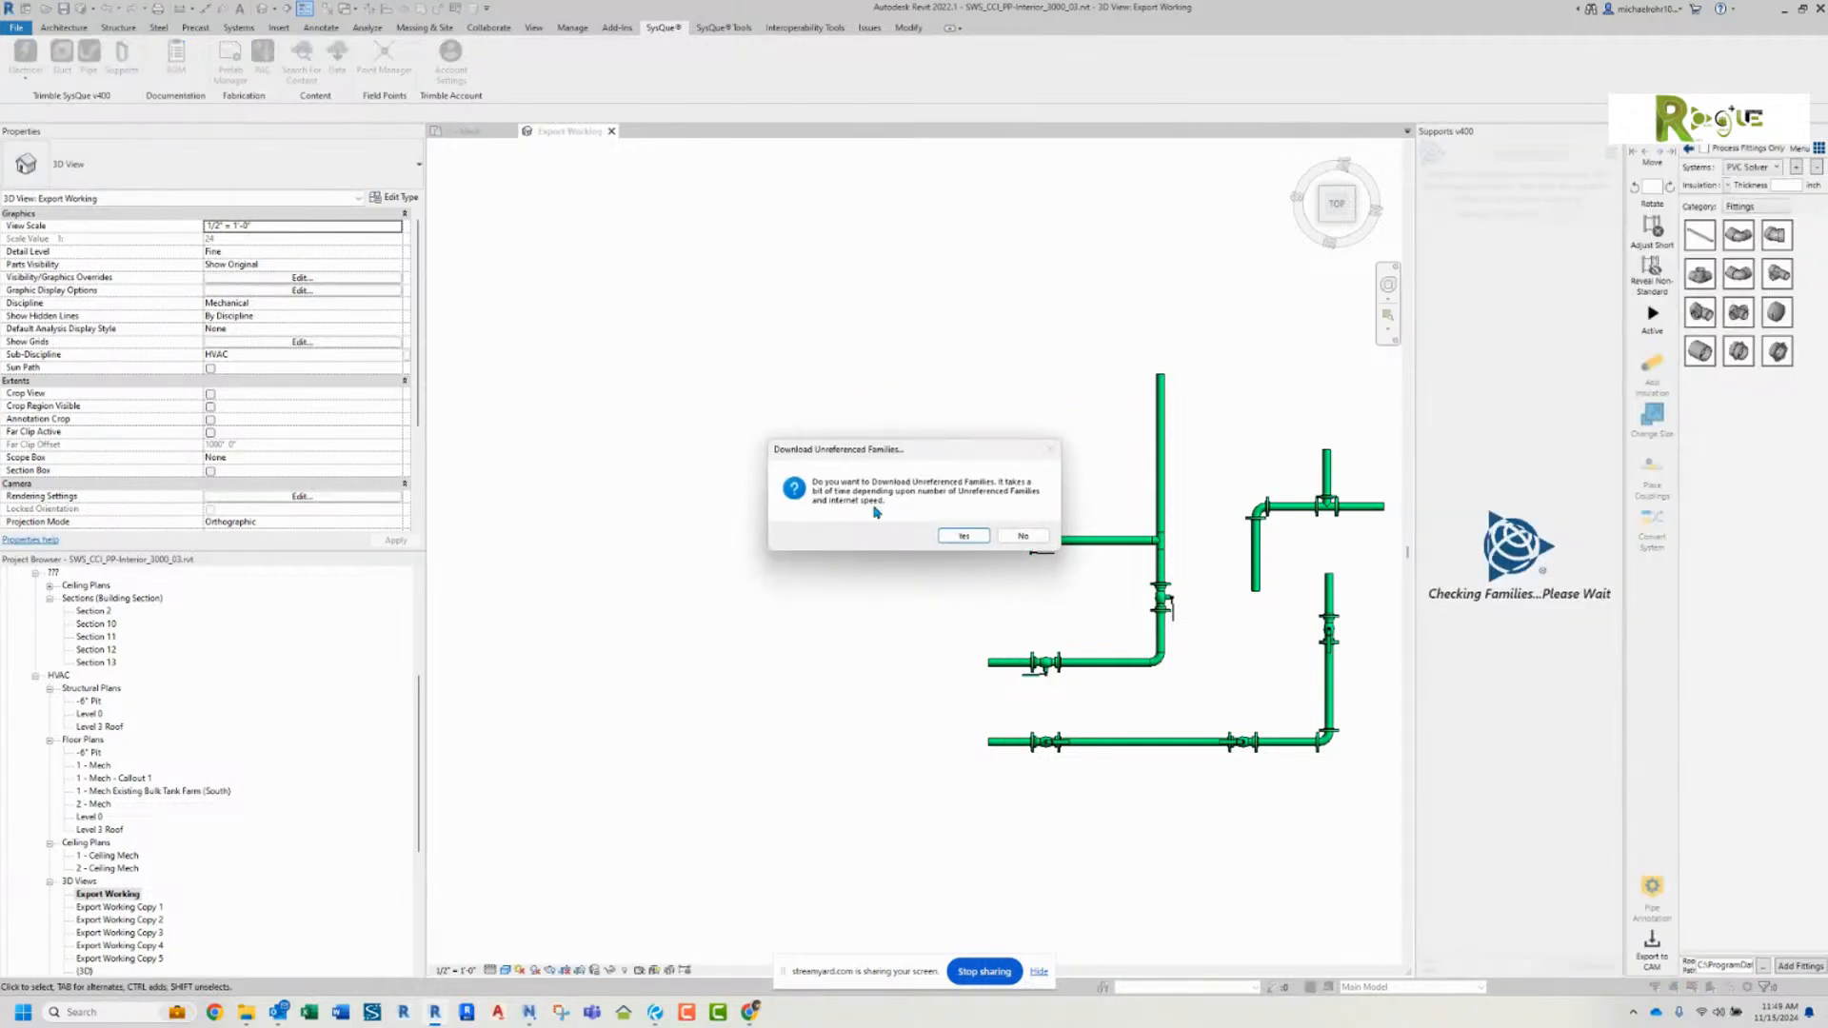
click(1023, 536)
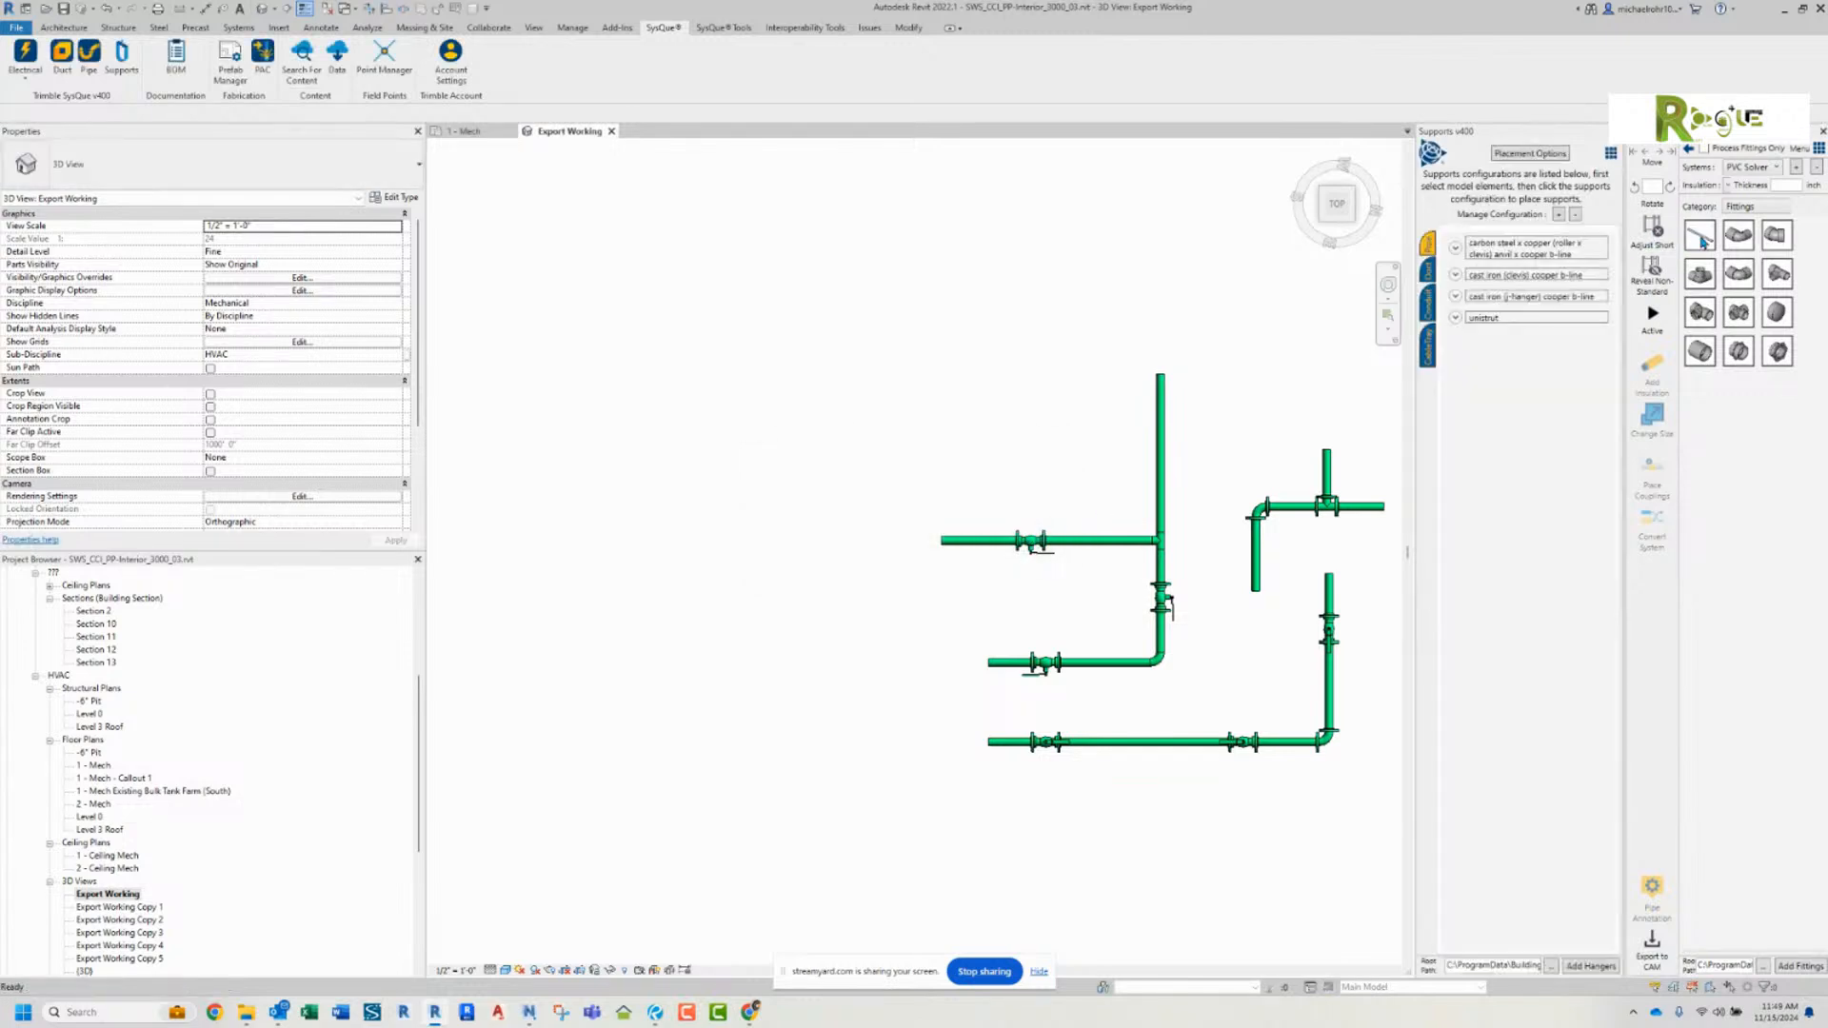
Step: Draw a 2" PVC Sch40 Solvent (Charlotte) pipe run with two 90° turns at 6' 0" middle elevation above the existing piping
click(1703, 245)
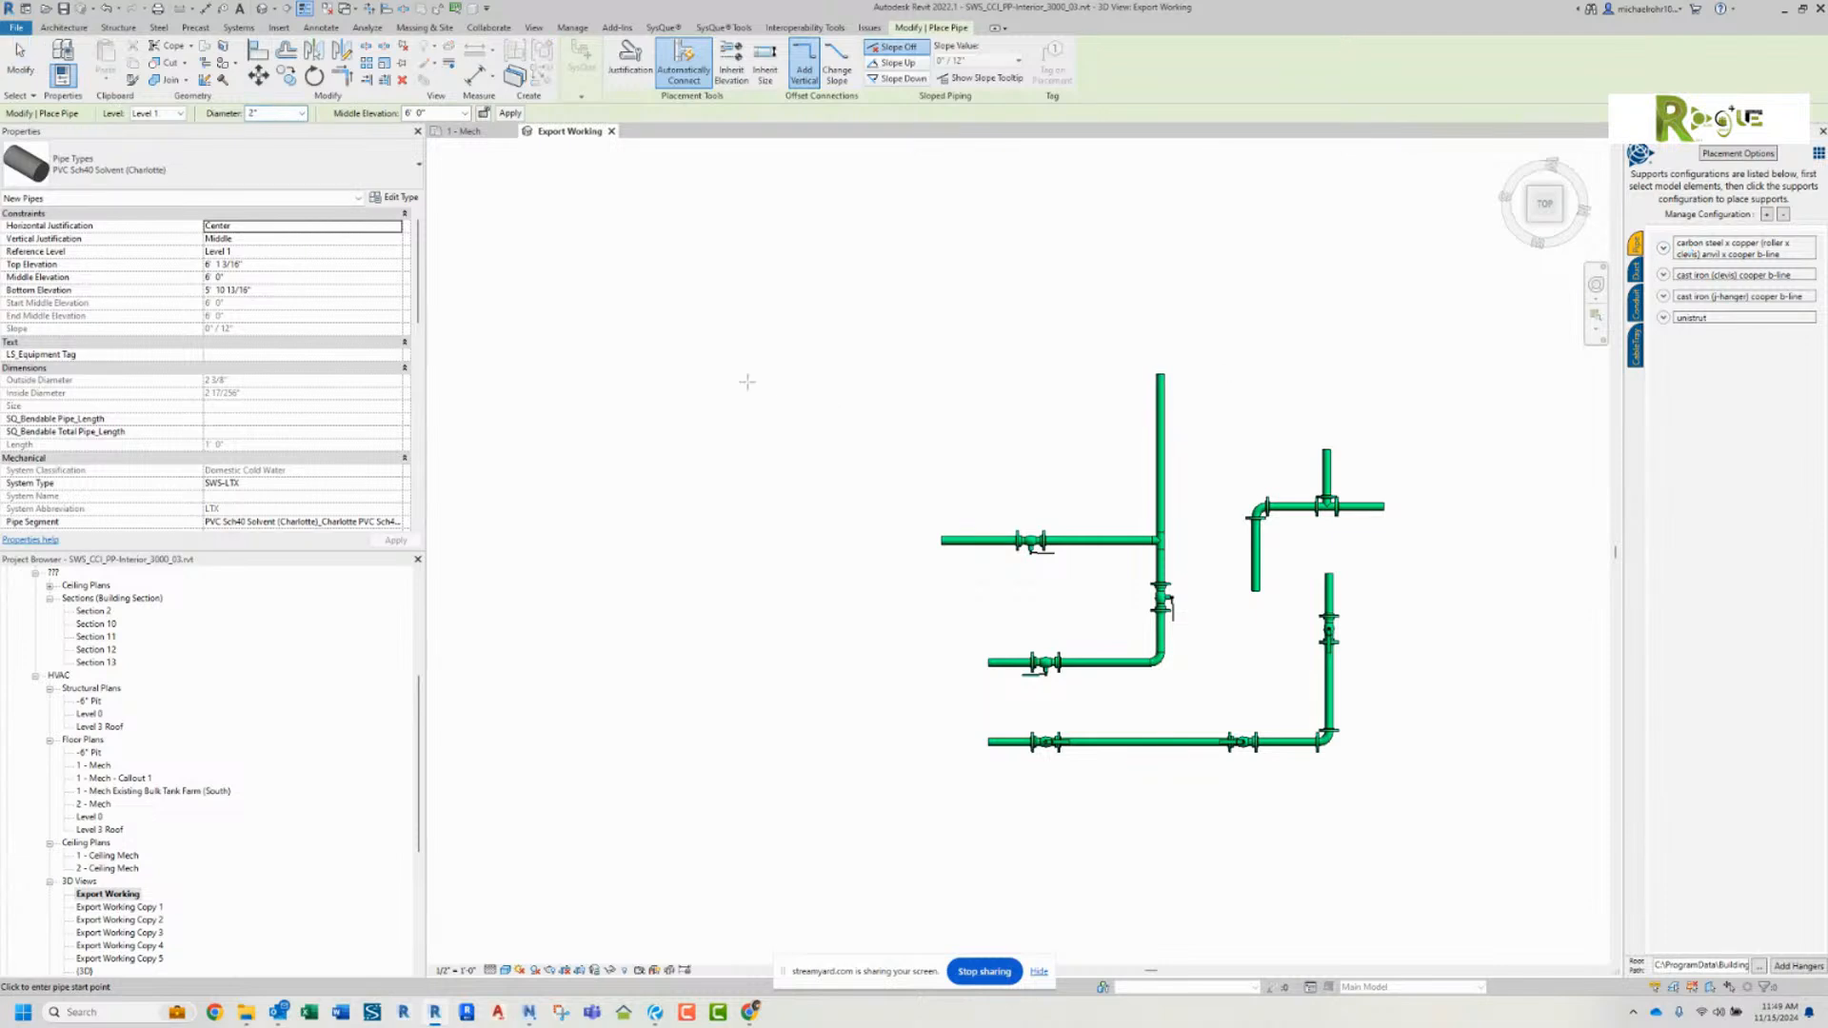
click(914, 362)
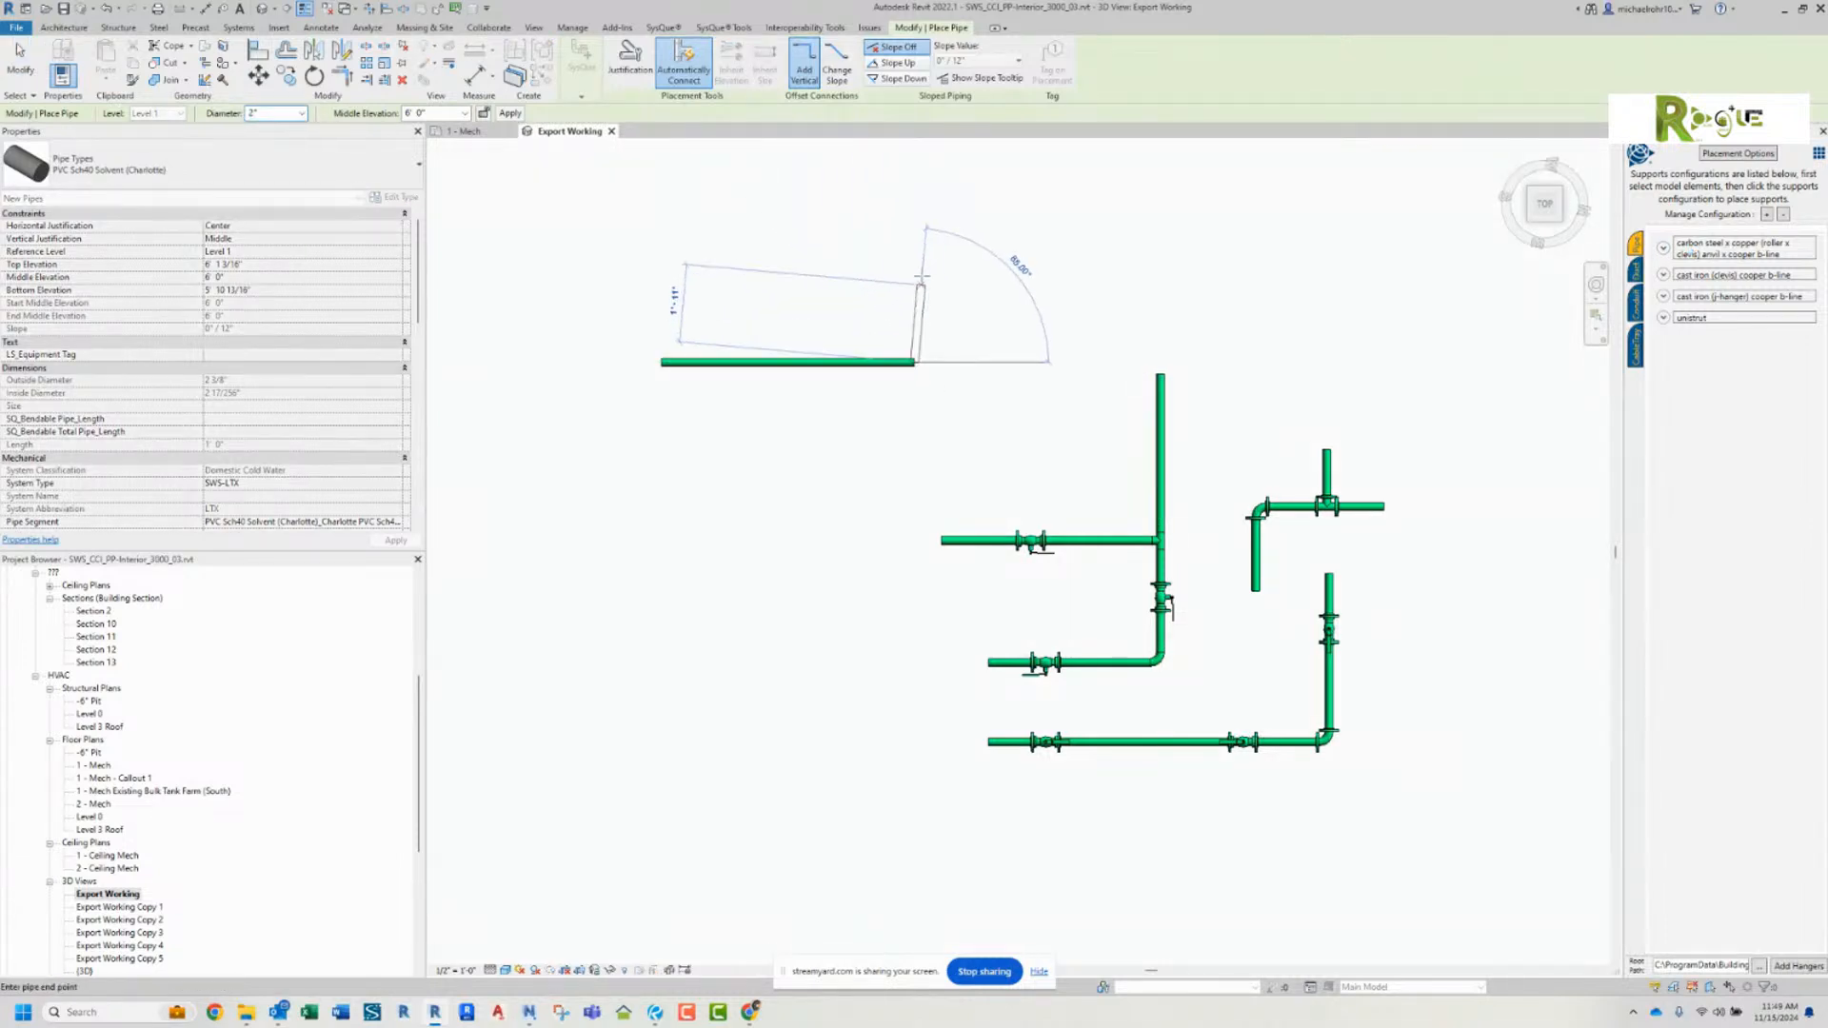
click(914, 225)
click(1046, 224)
right_click(1046, 226)
click(1085, 237)
right_click(1053, 268)
click(1068, 276)
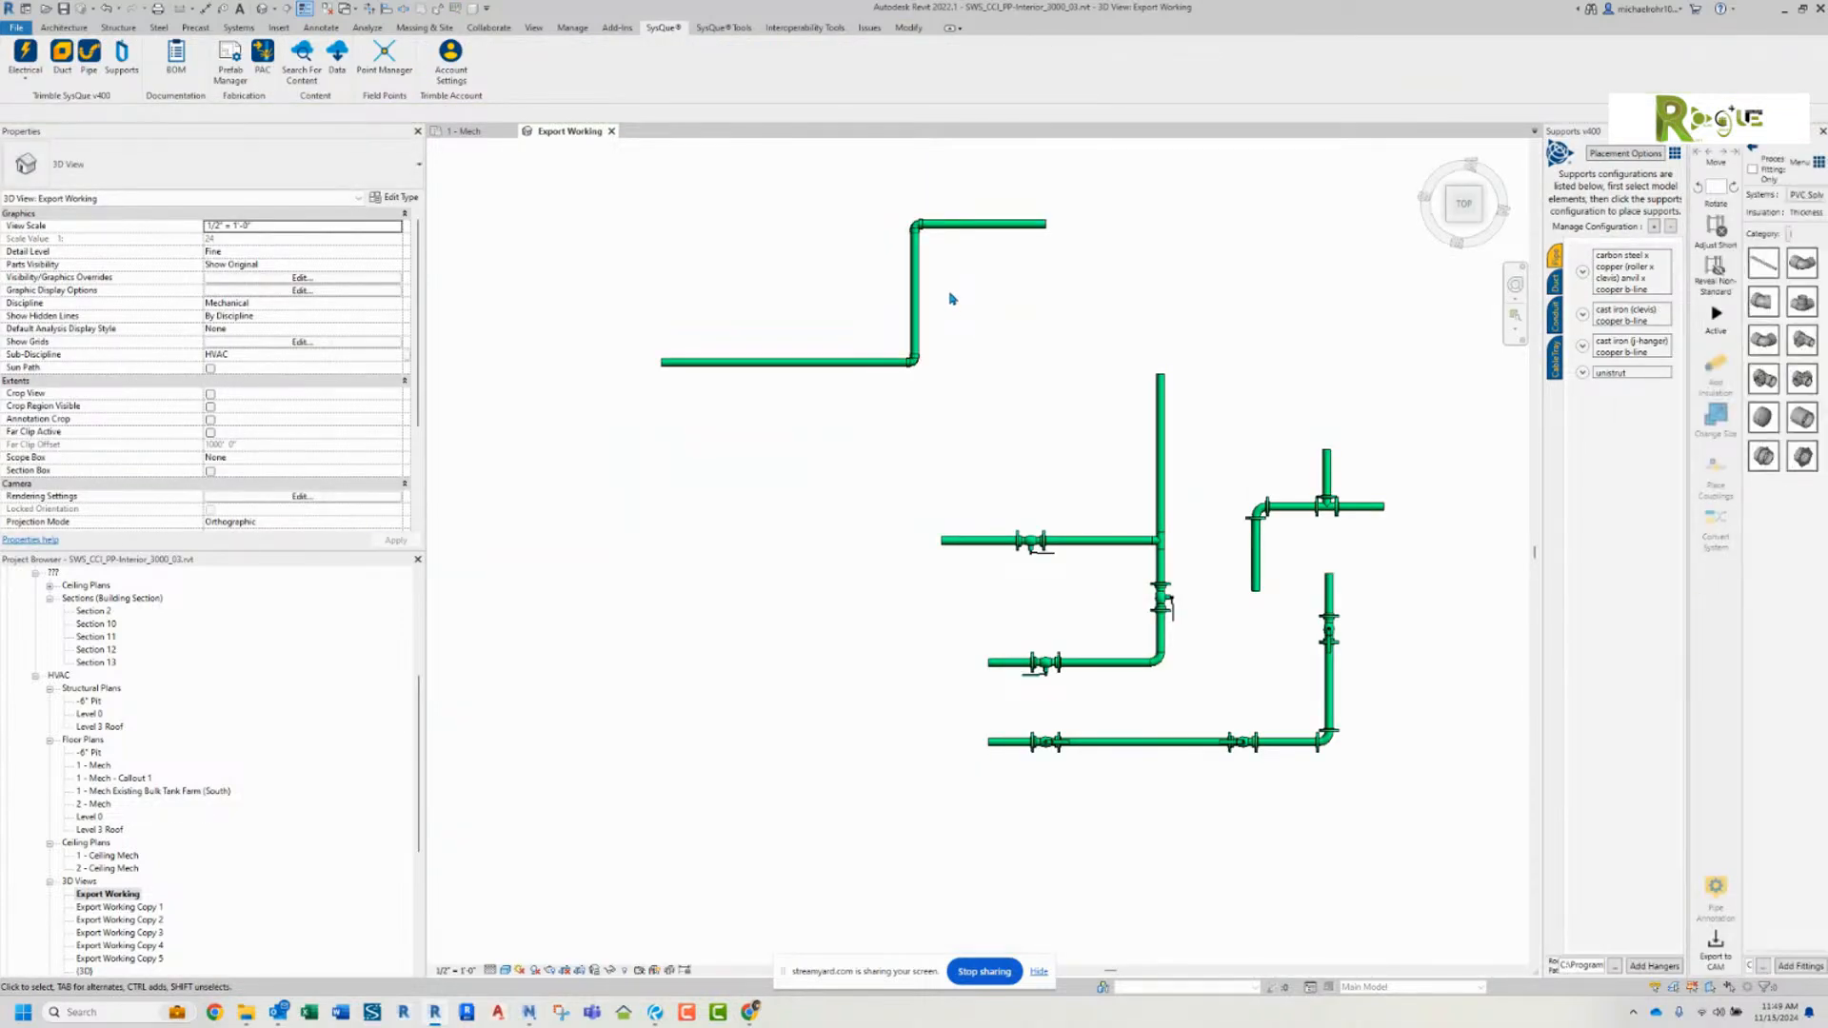
Step: Widen the Supports palette until its configuration names fit, and inspect the carbon steel x copper configuration
middle_drag(952, 299, 999, 339)
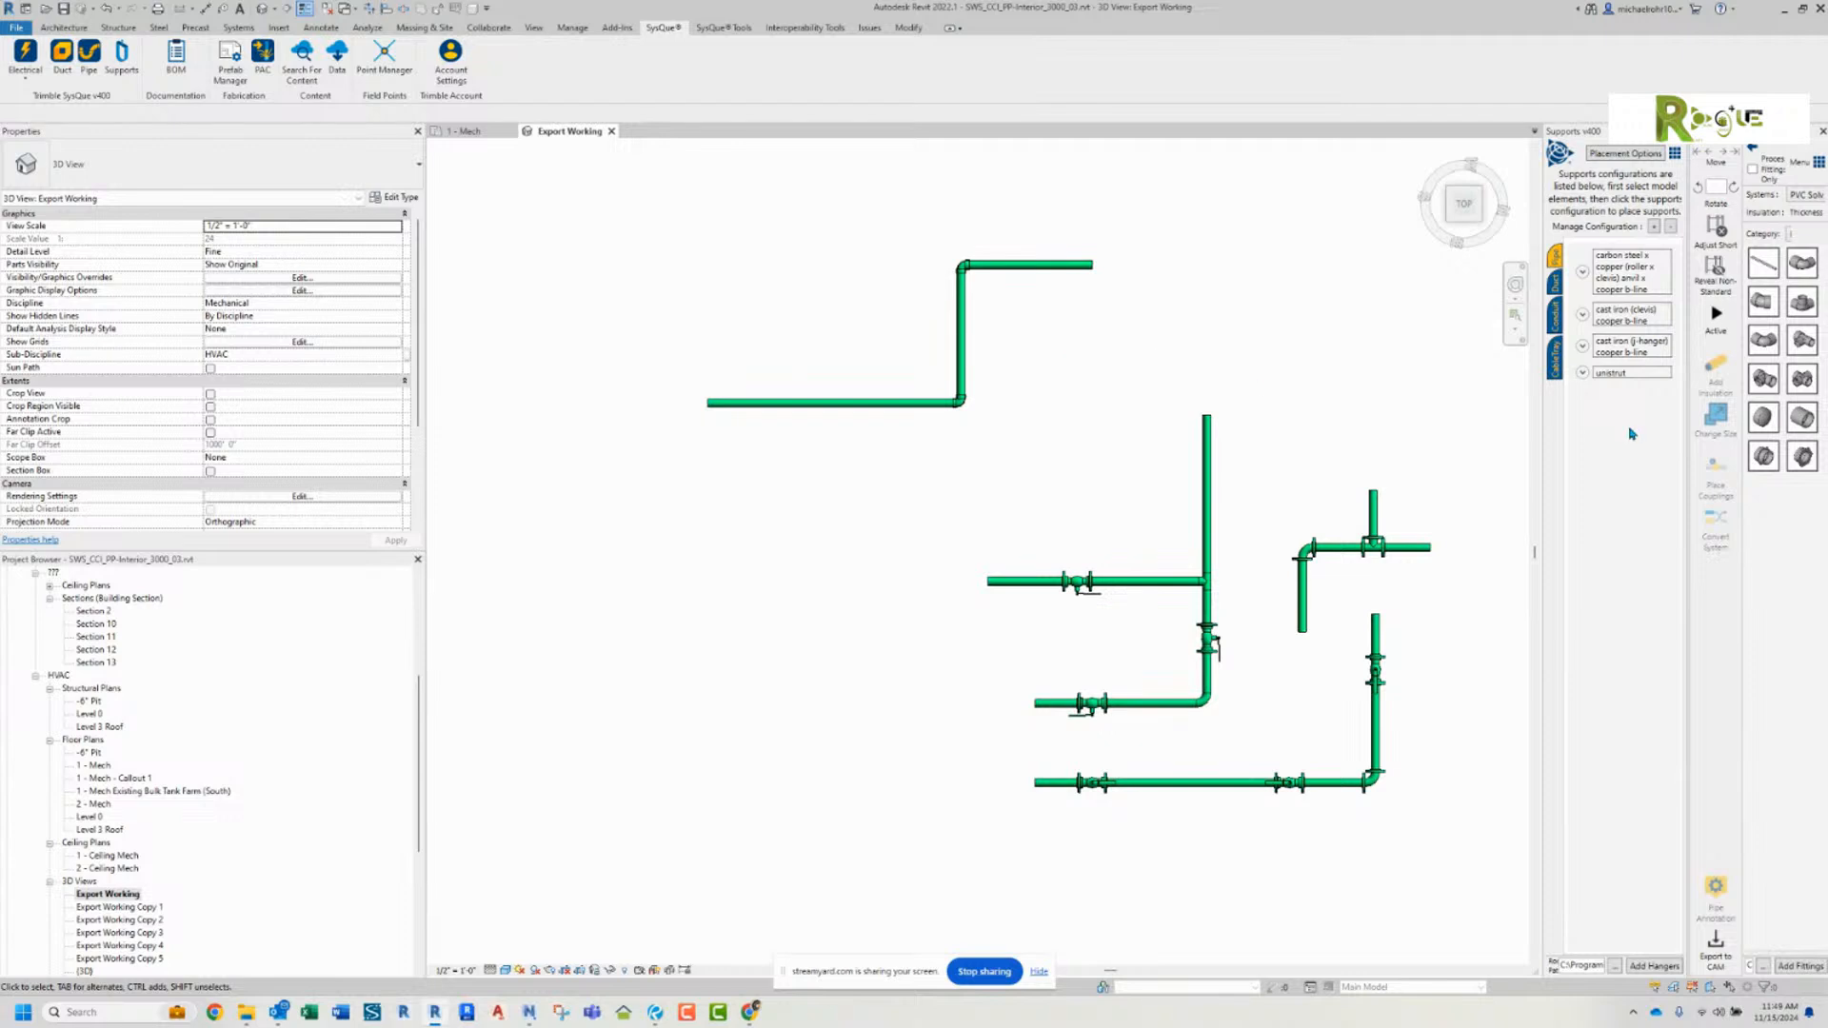
drag(1535, 411, 1319, 415)
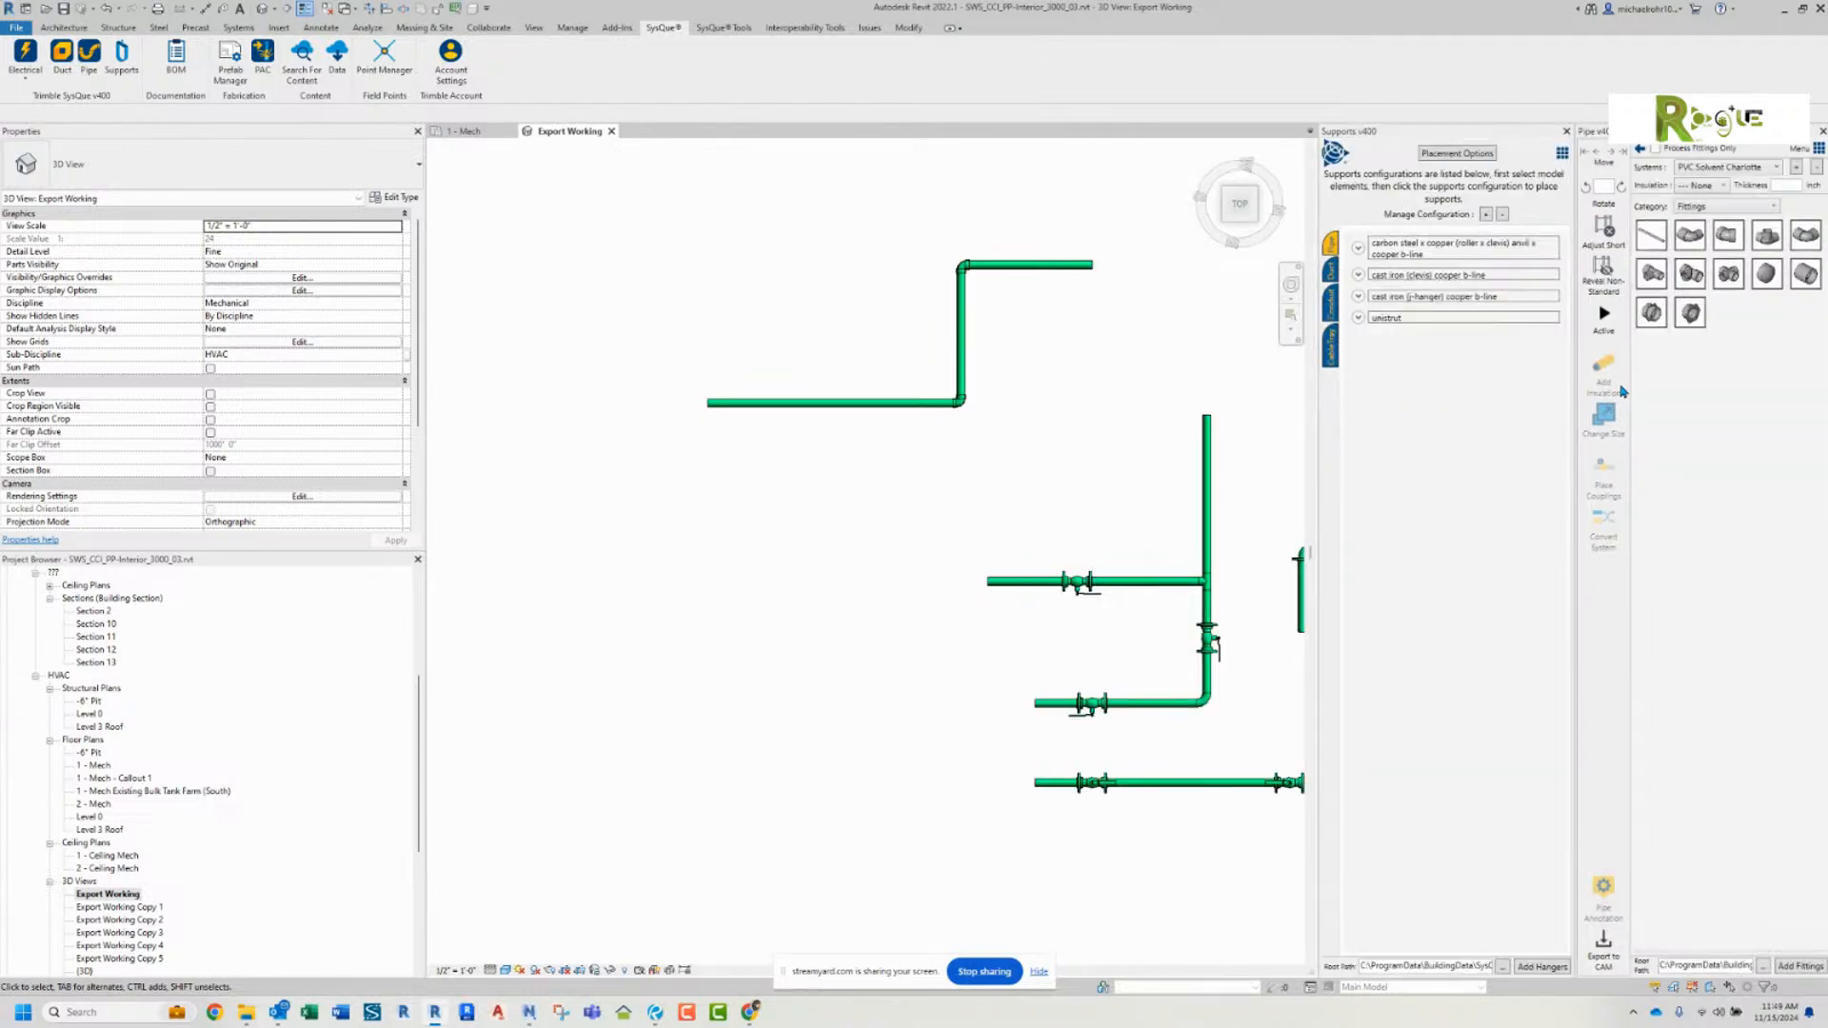
drag(1319, 411, 1233, 411)
middle_drag(1025, 366, 907, 391)
scroll(841, 462, up, 2)
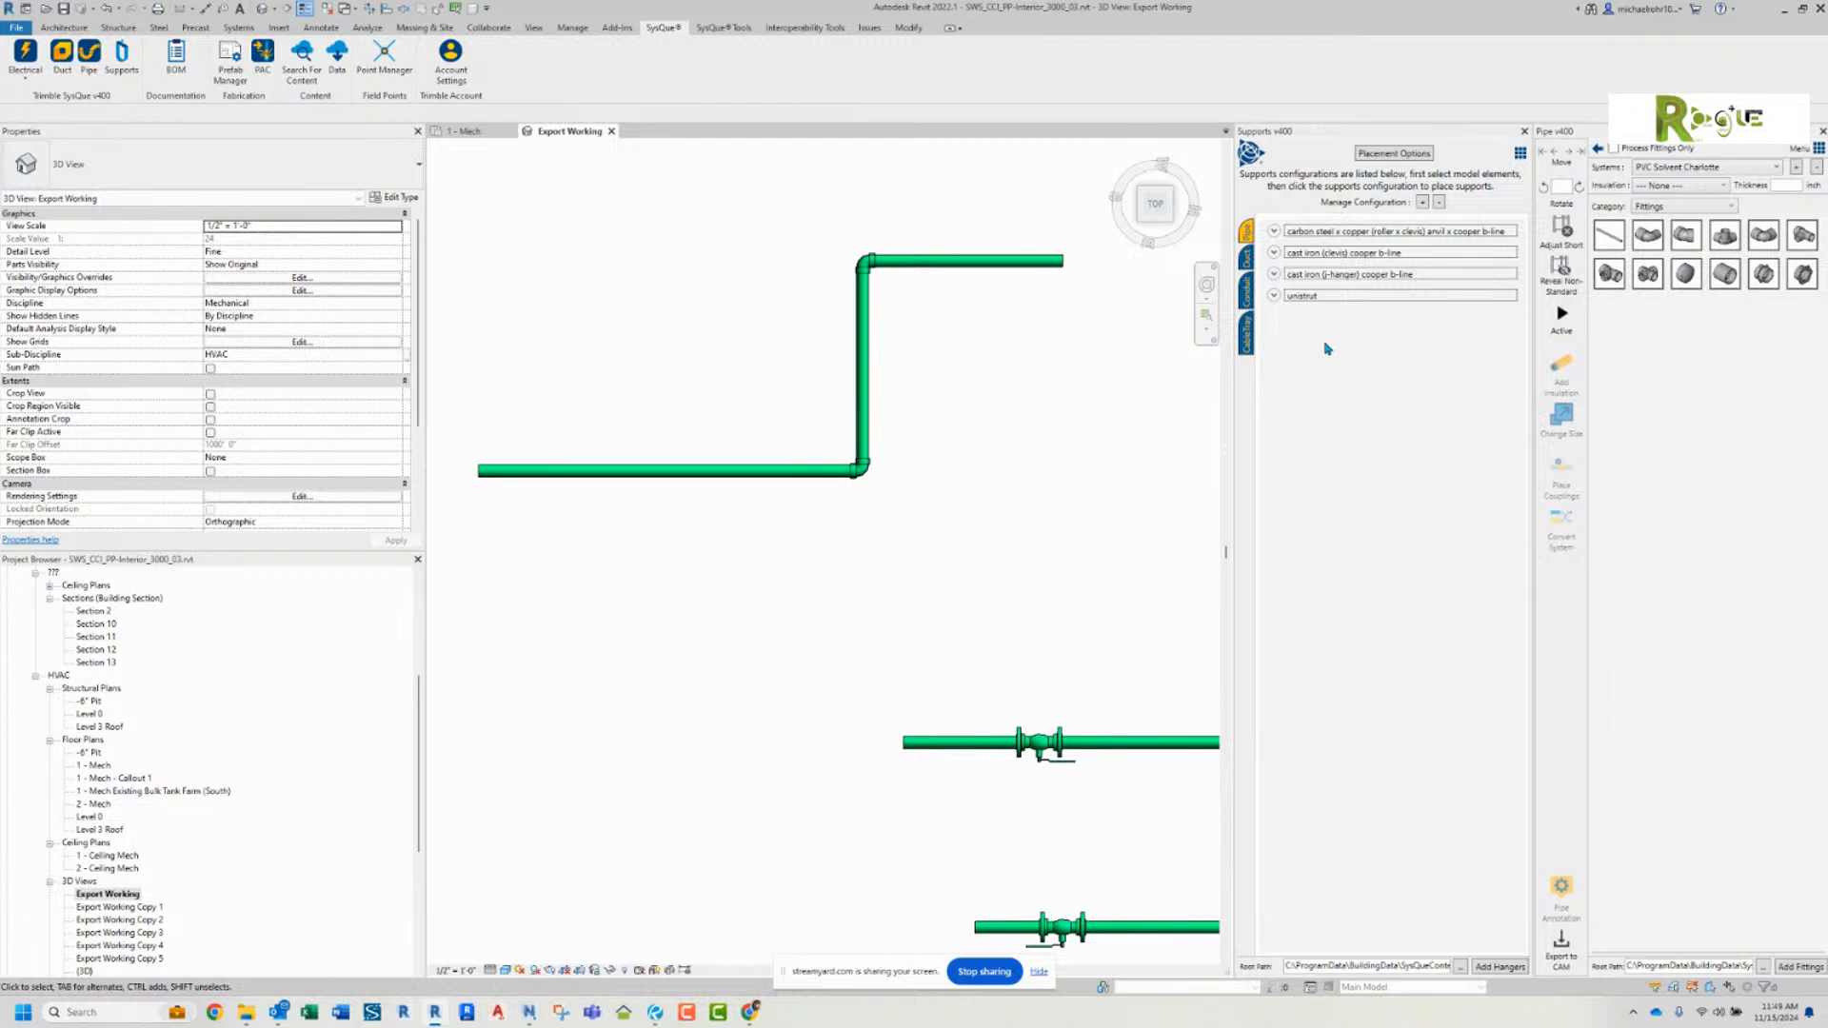
click(1274, 234)
click(1273, 233)
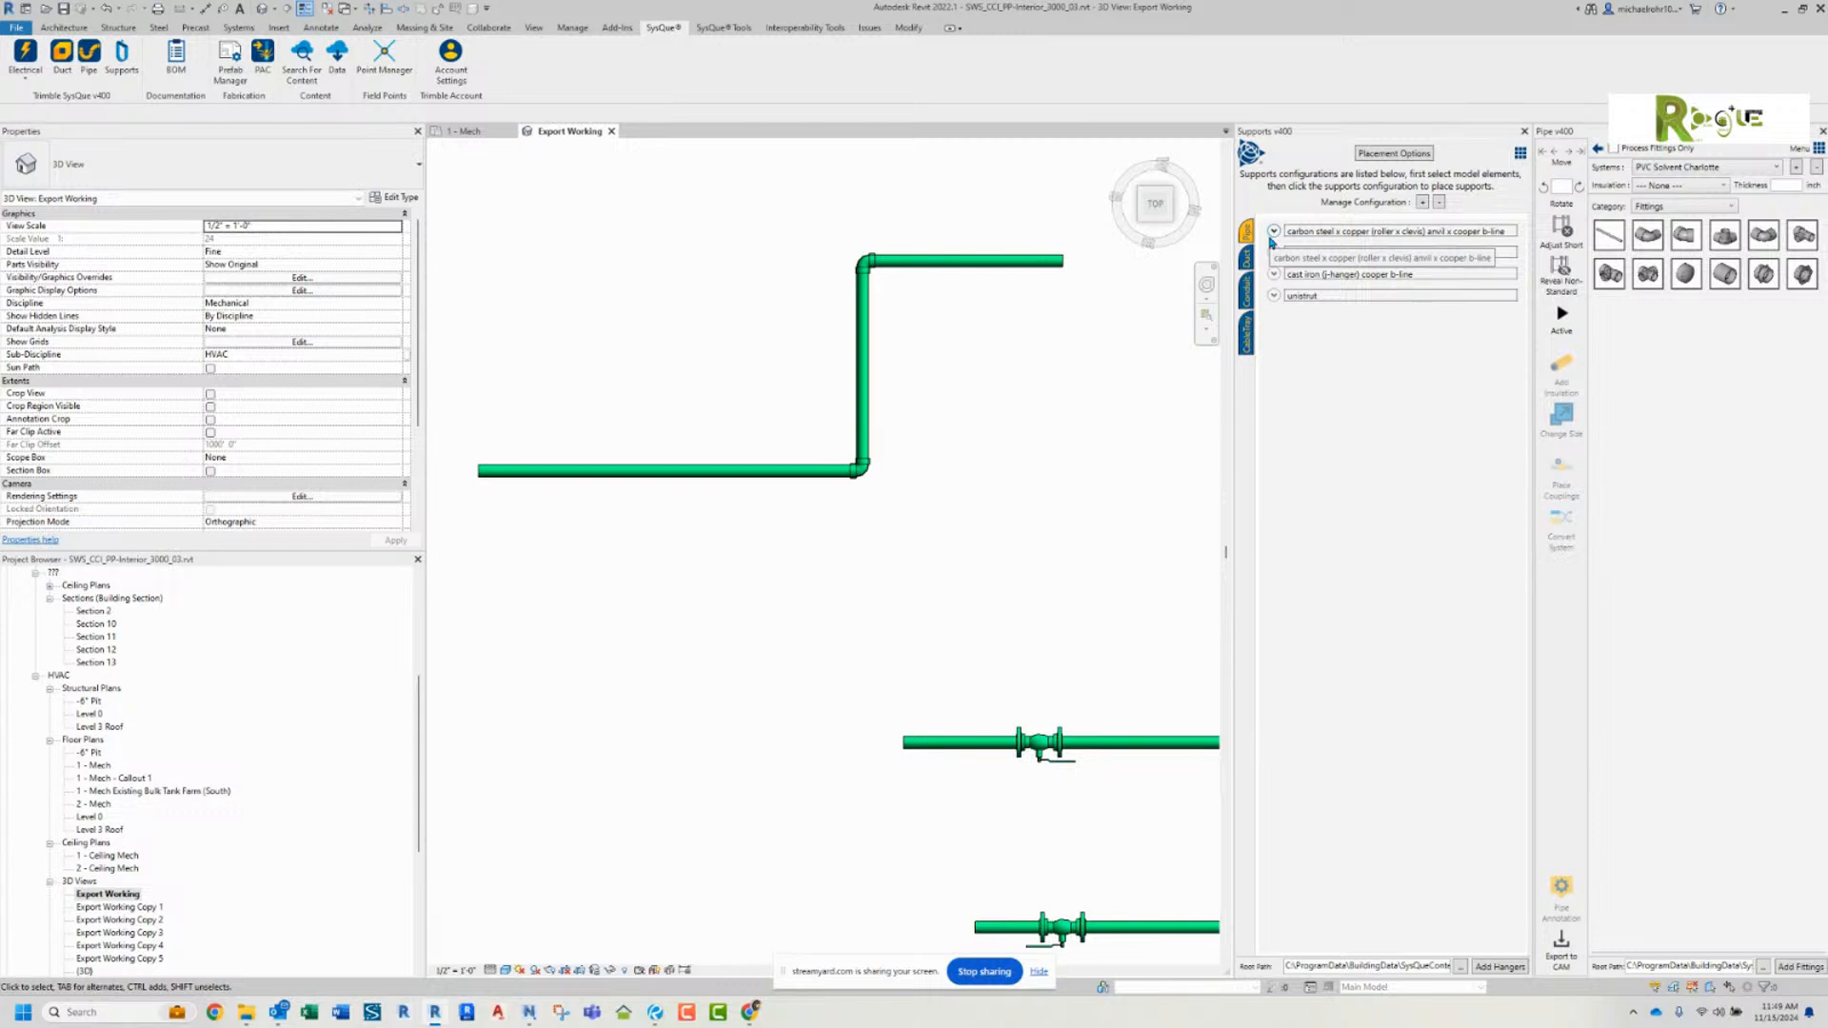
Step: Try updating hangers for size and/or insulation changes from the SysQue supports tools
click(1520, 155)
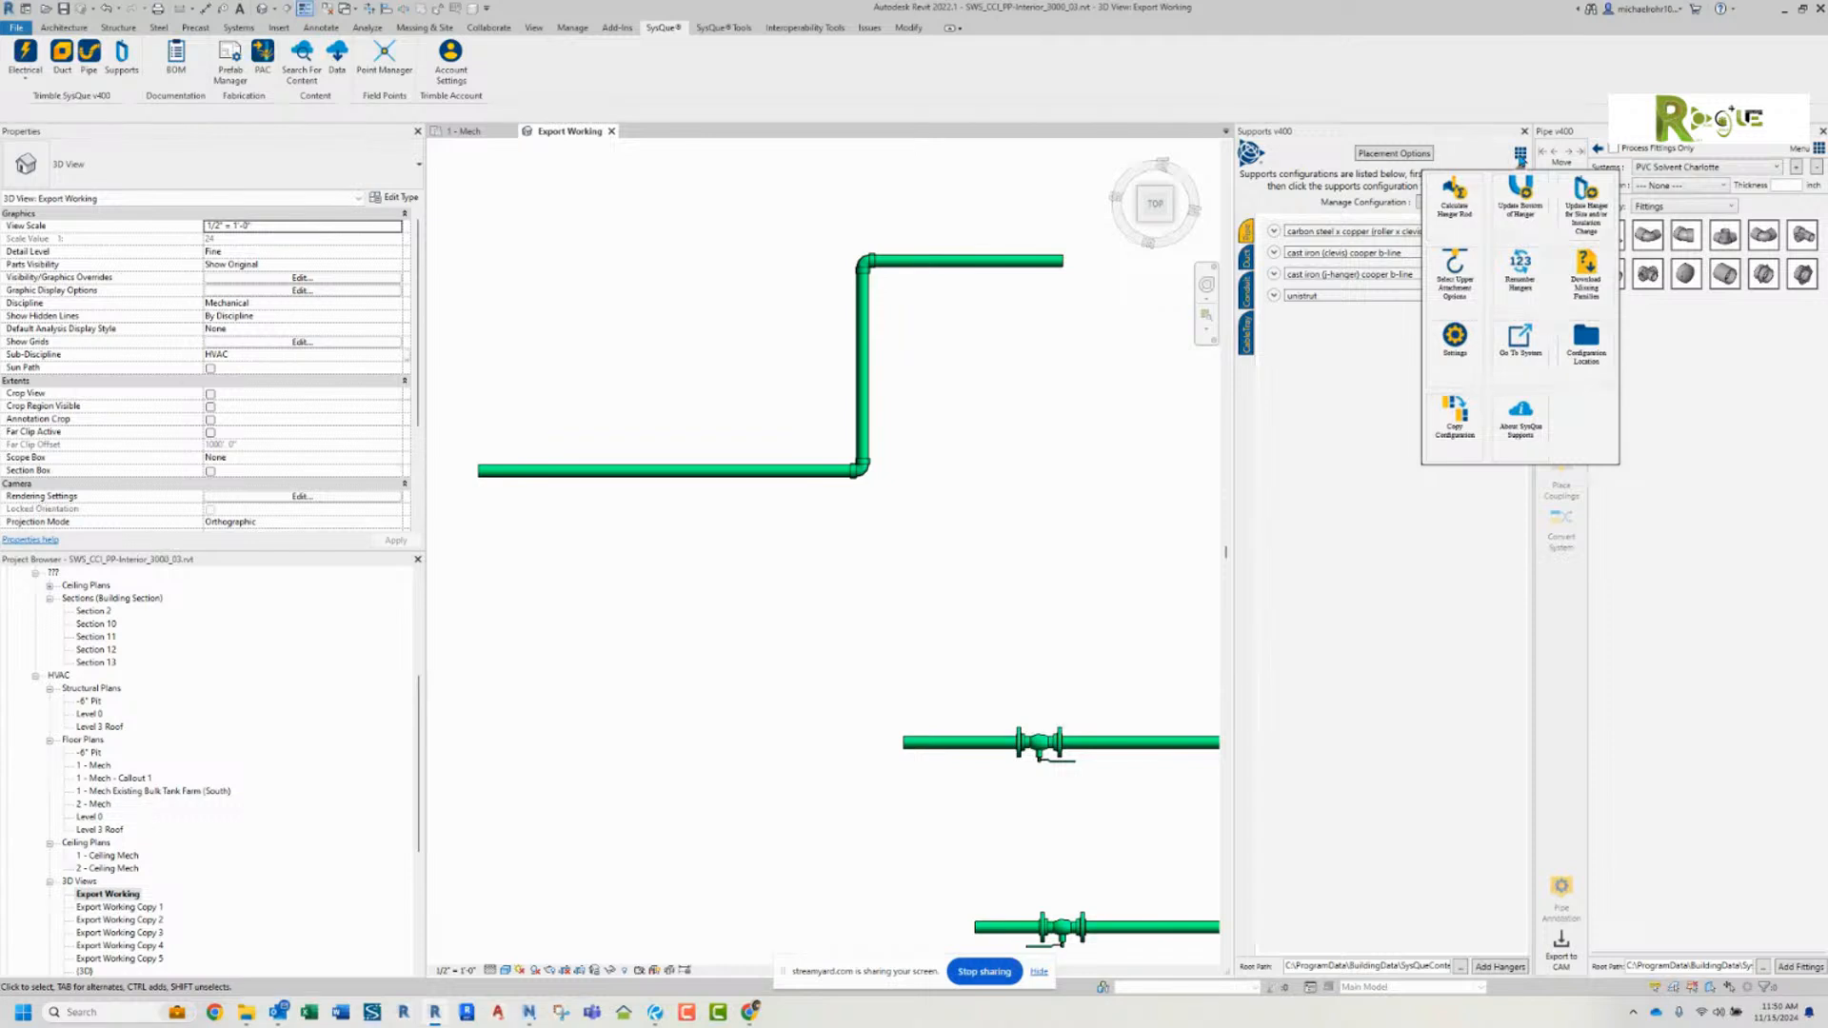
click(1587, 215)
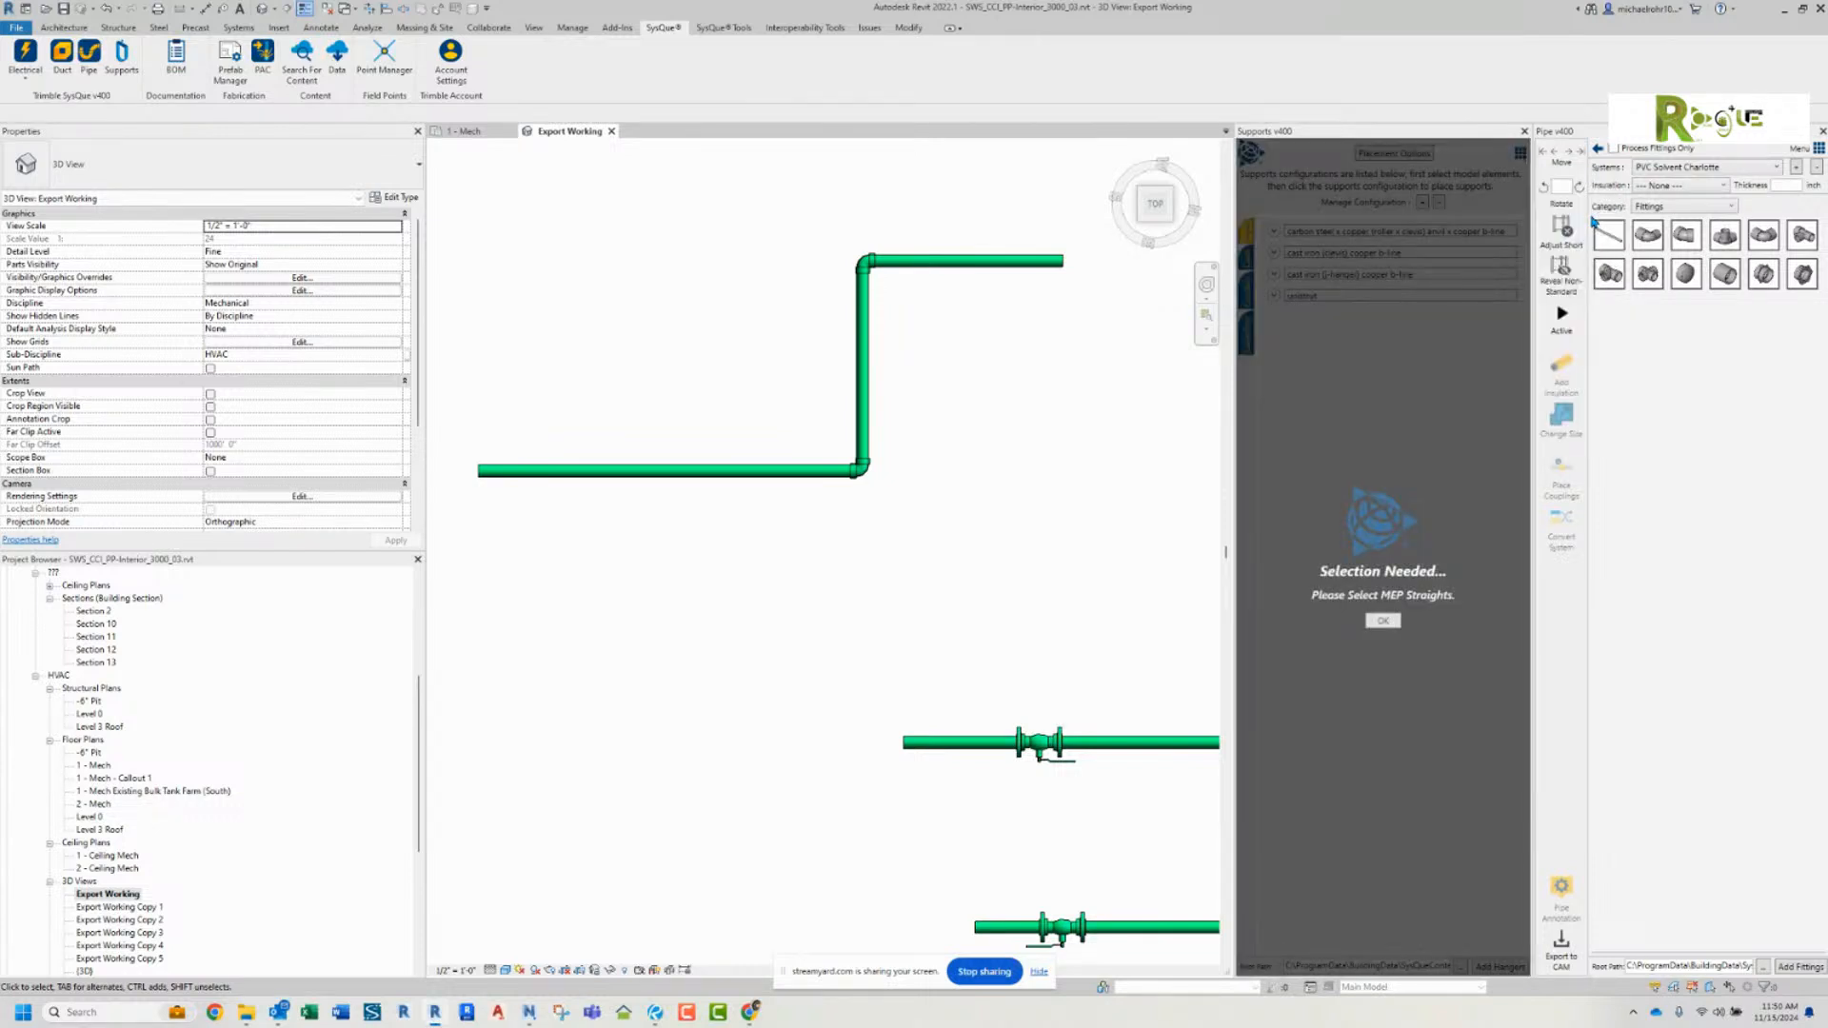
click(1383, 621)
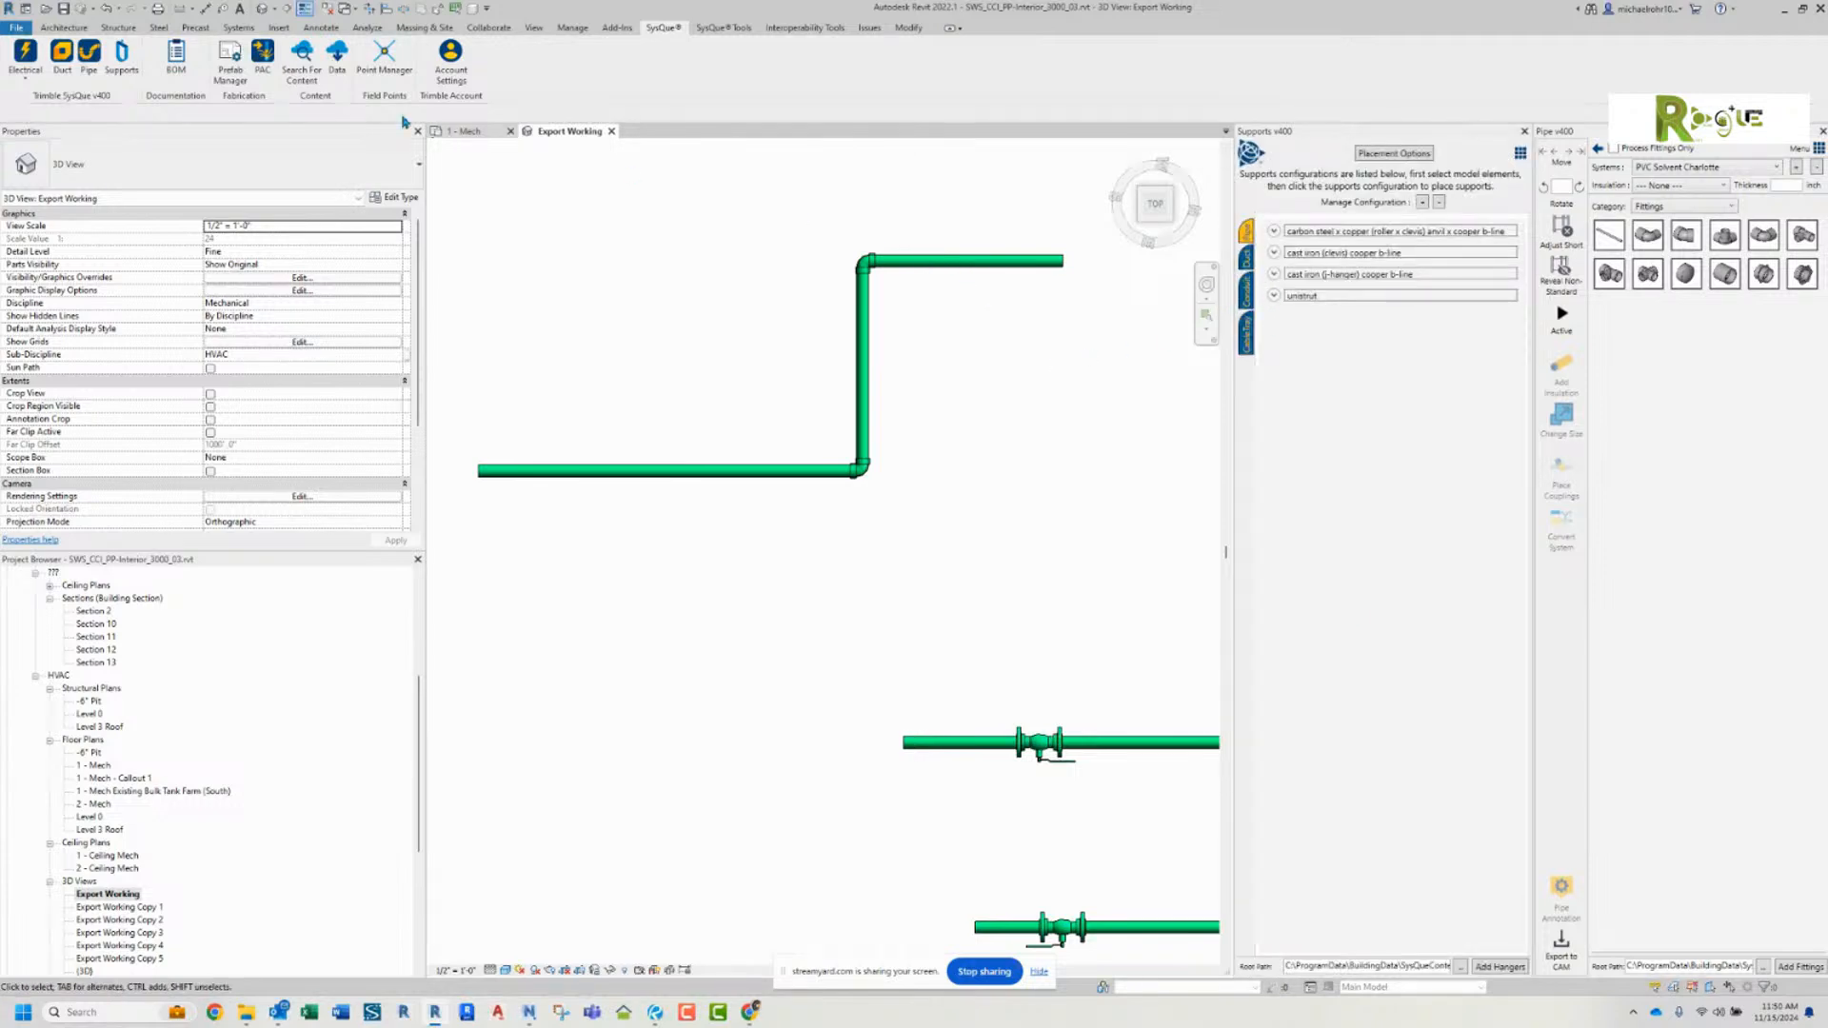
Step: Review the hanger size limits and spacing in the carbon steel x copper supports configuration
right_click(121, 55)
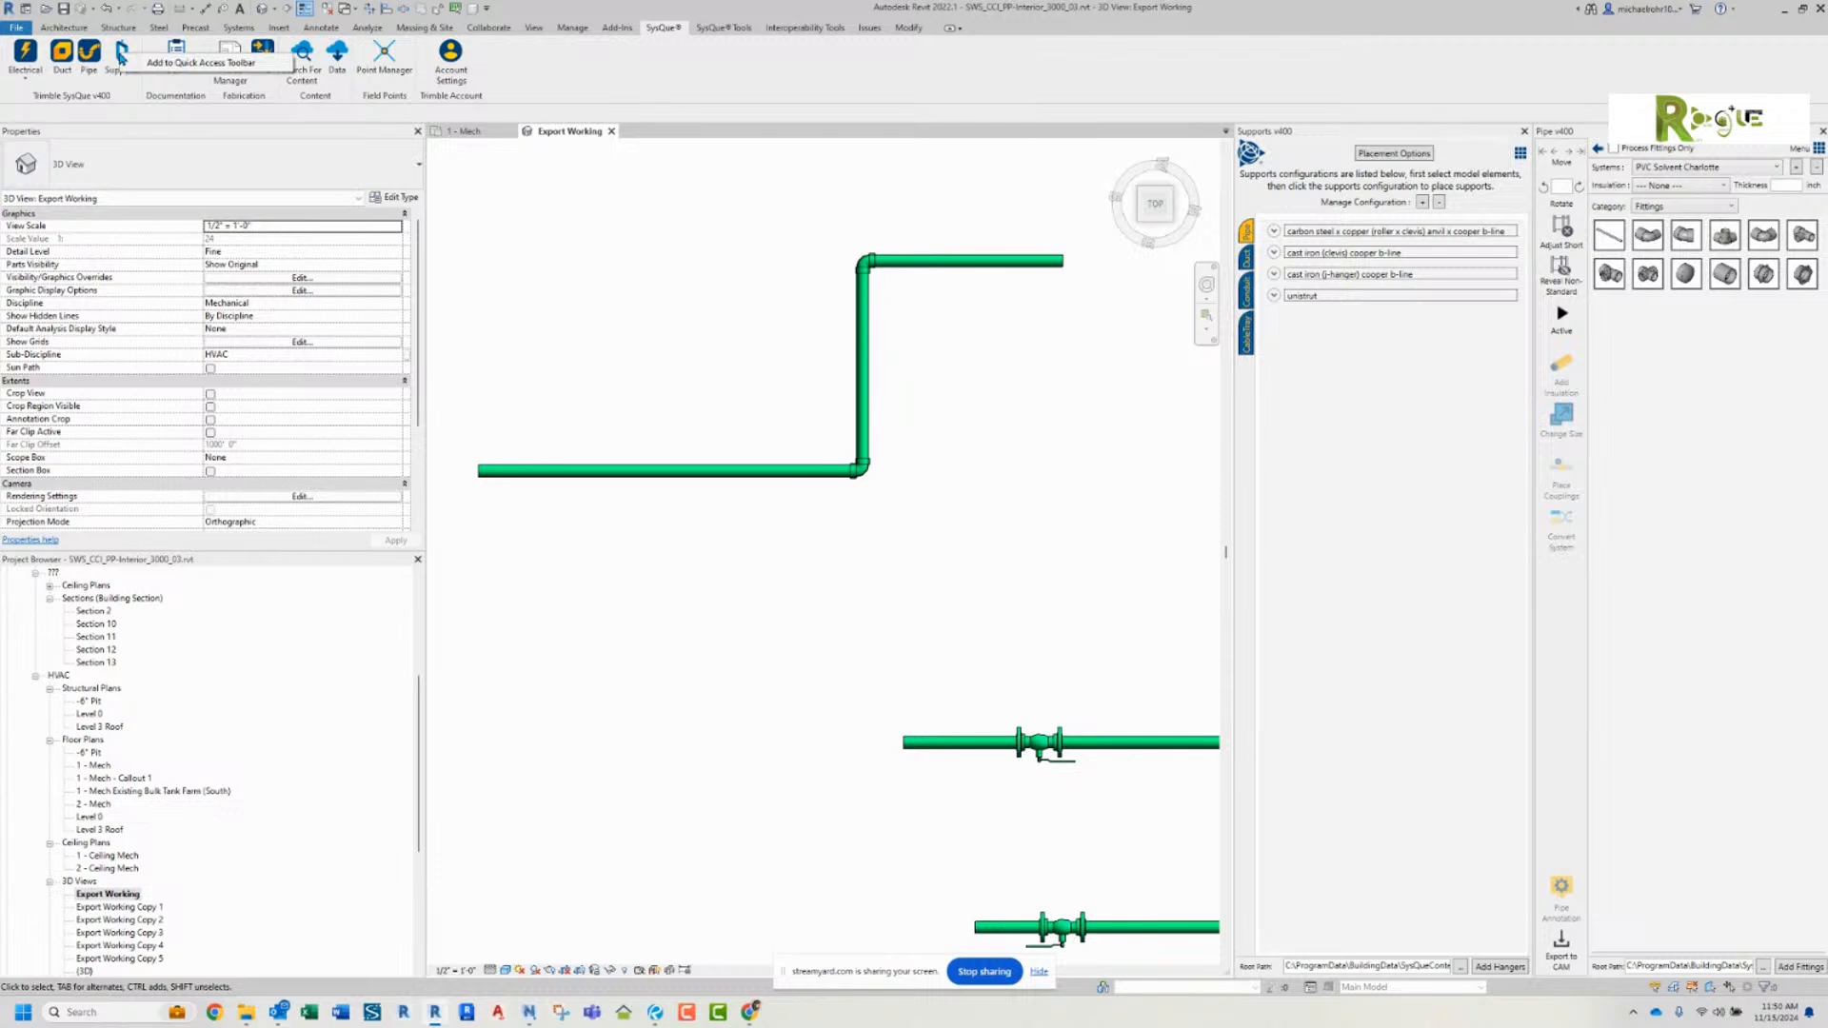
click(603, 230)
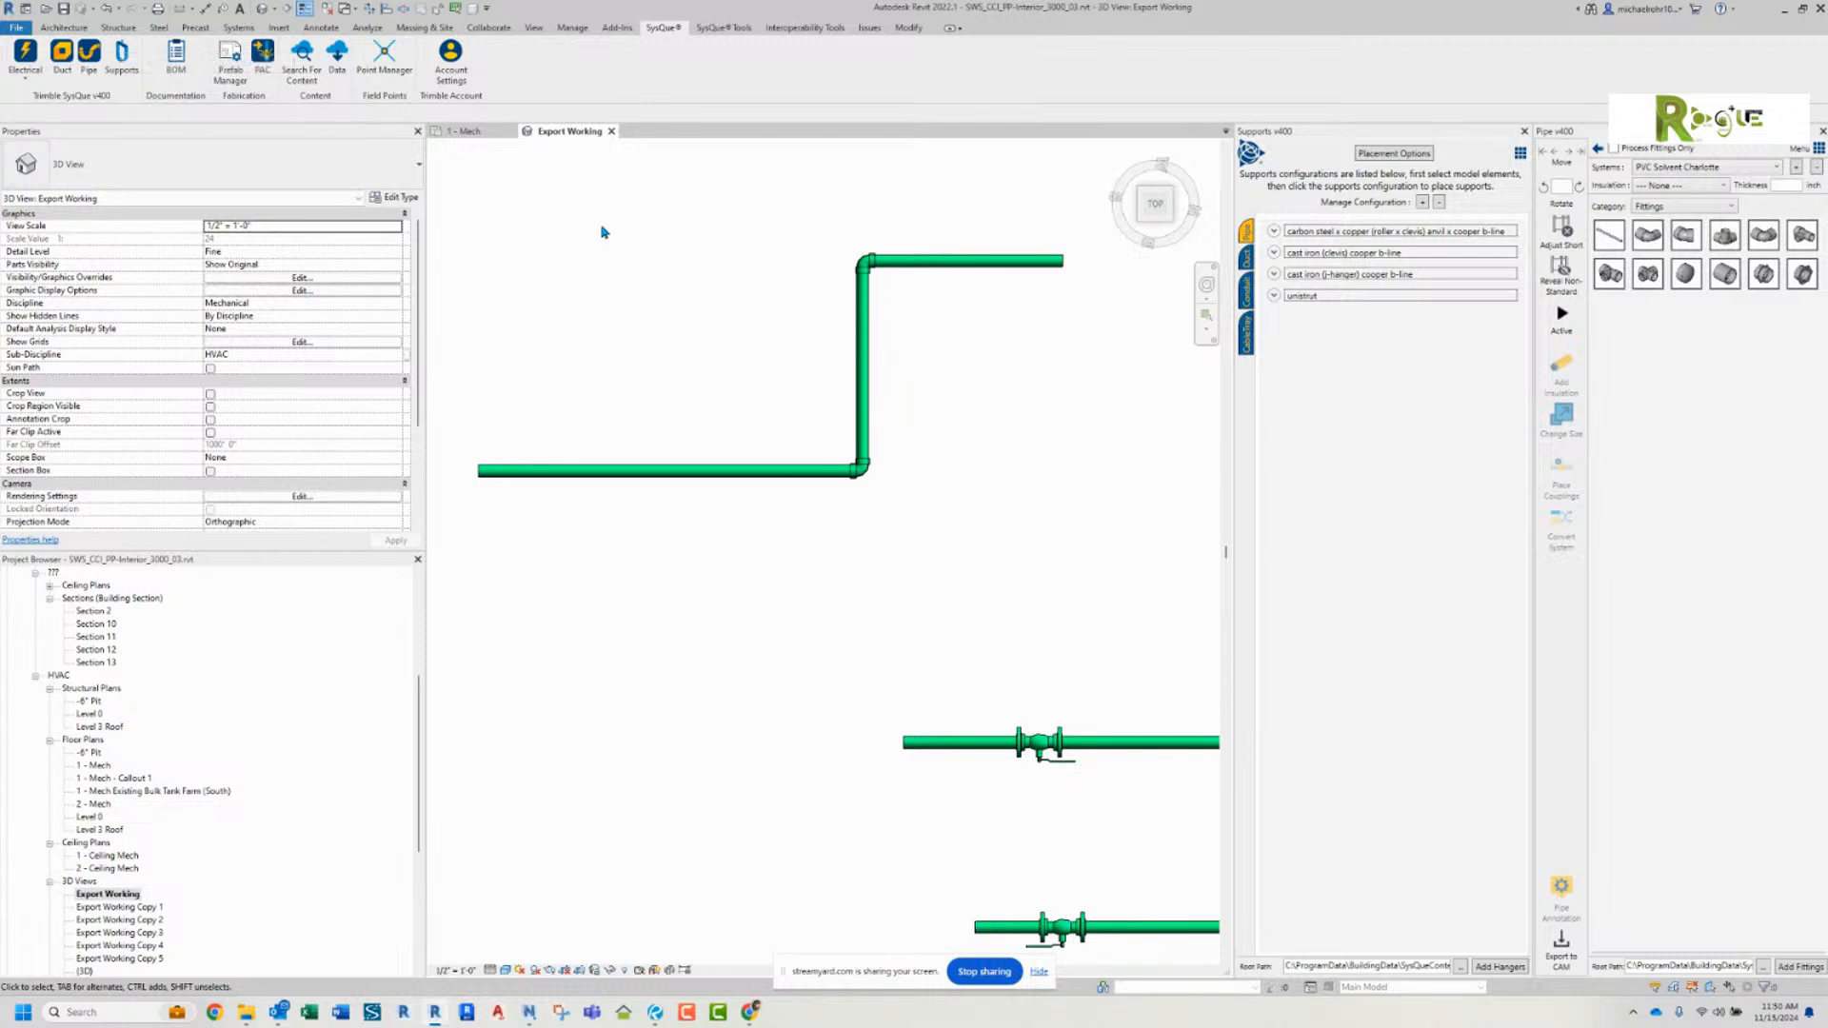
click(921, 267)
click(948, 287)
click(1273, 232)
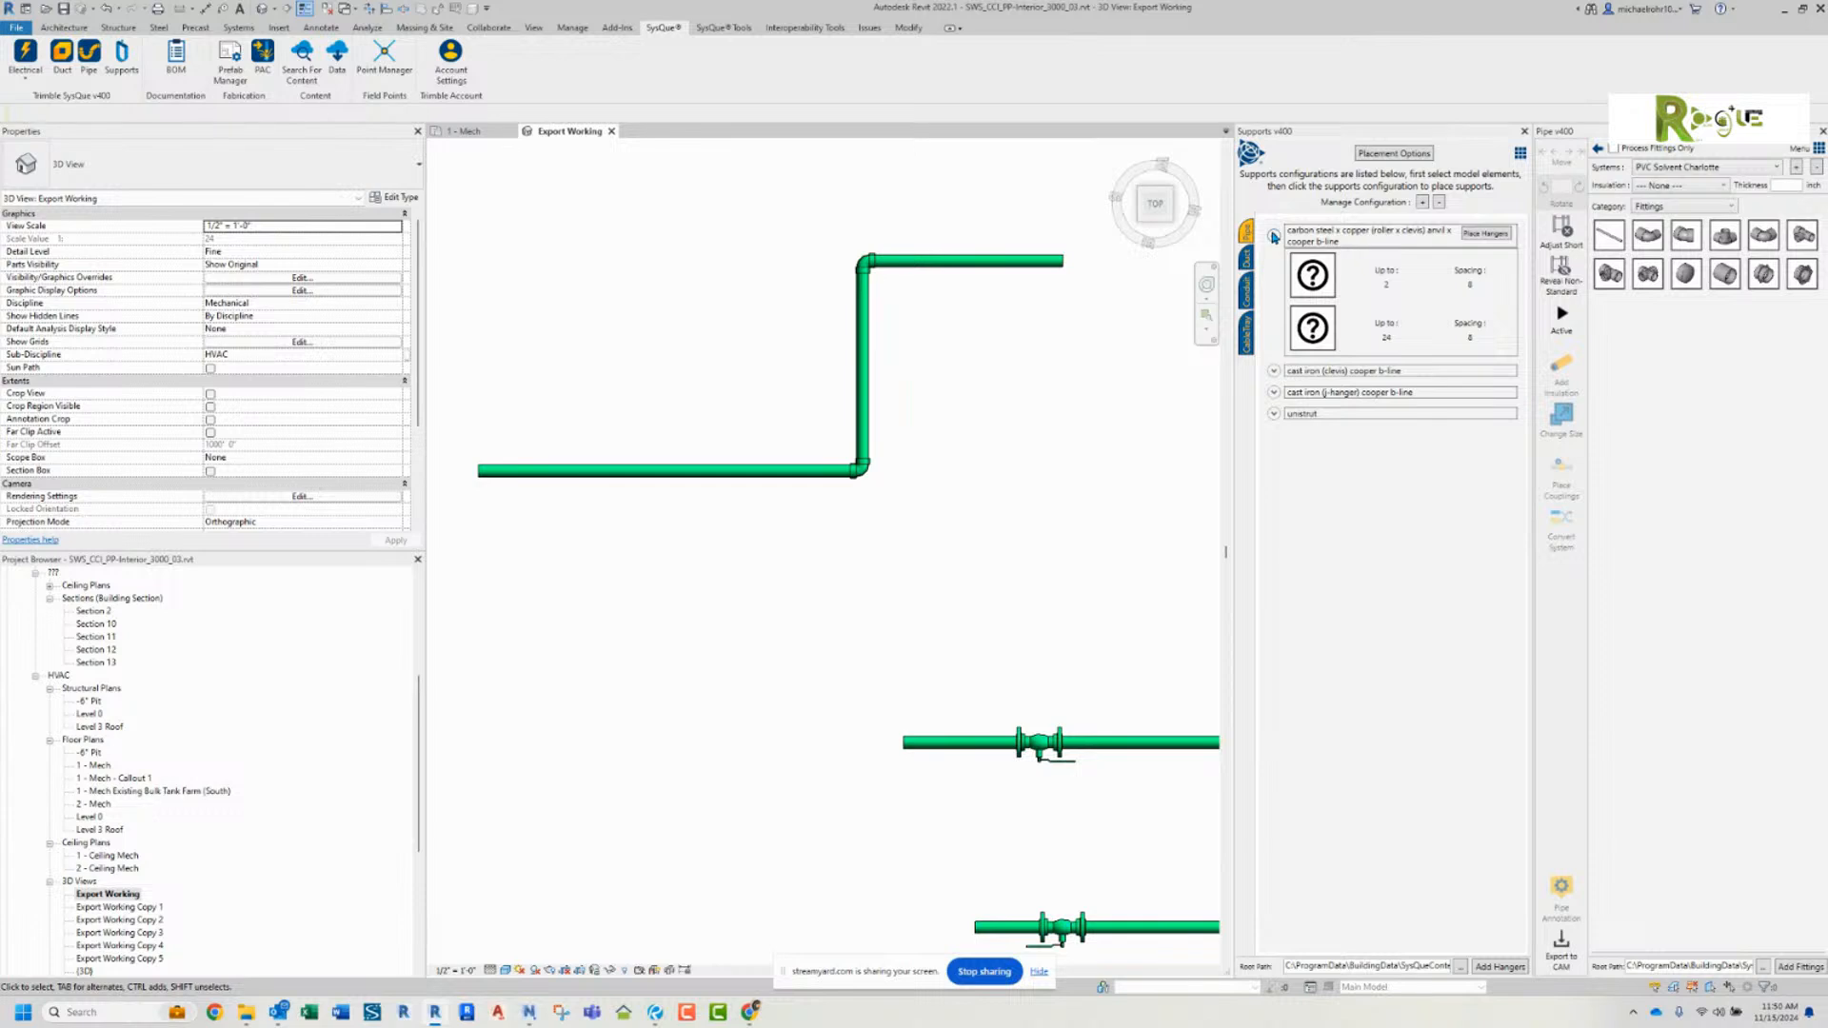
click(1272, 234)
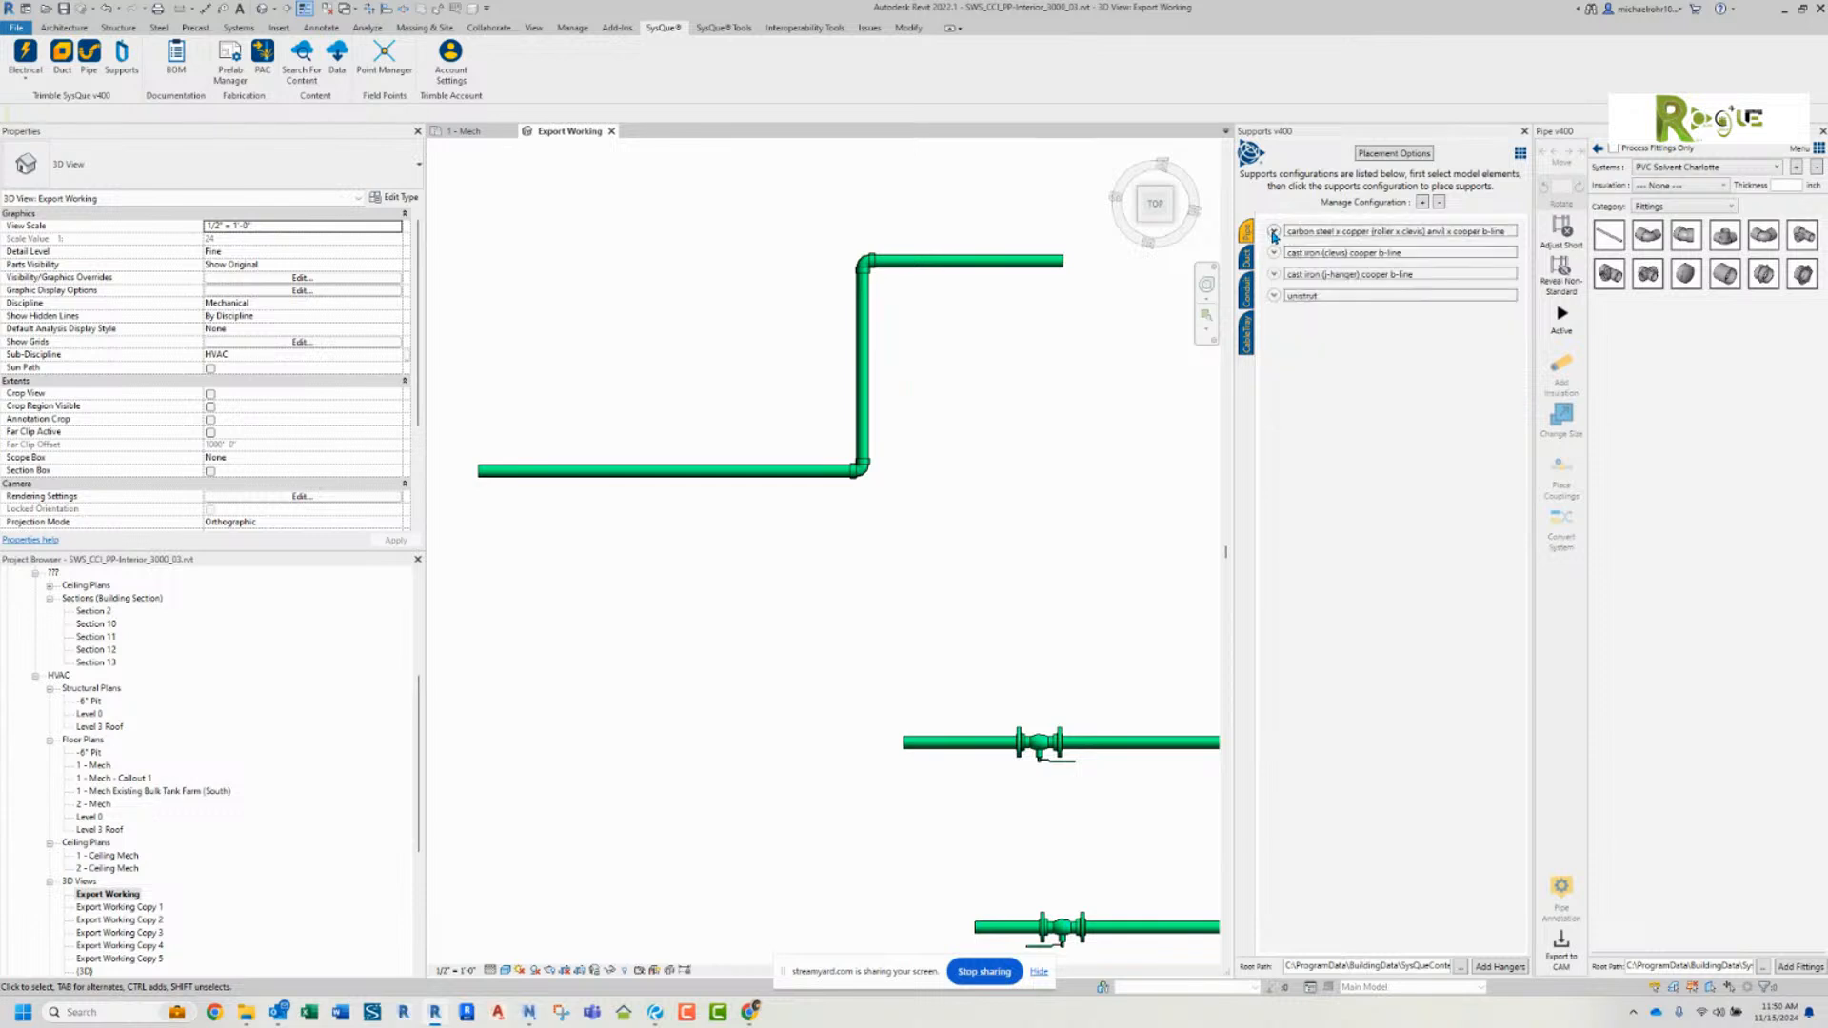
Step: Select the upper horizontal pipe and save the supports placement settings with the default hanger rod length
click(991, 266)
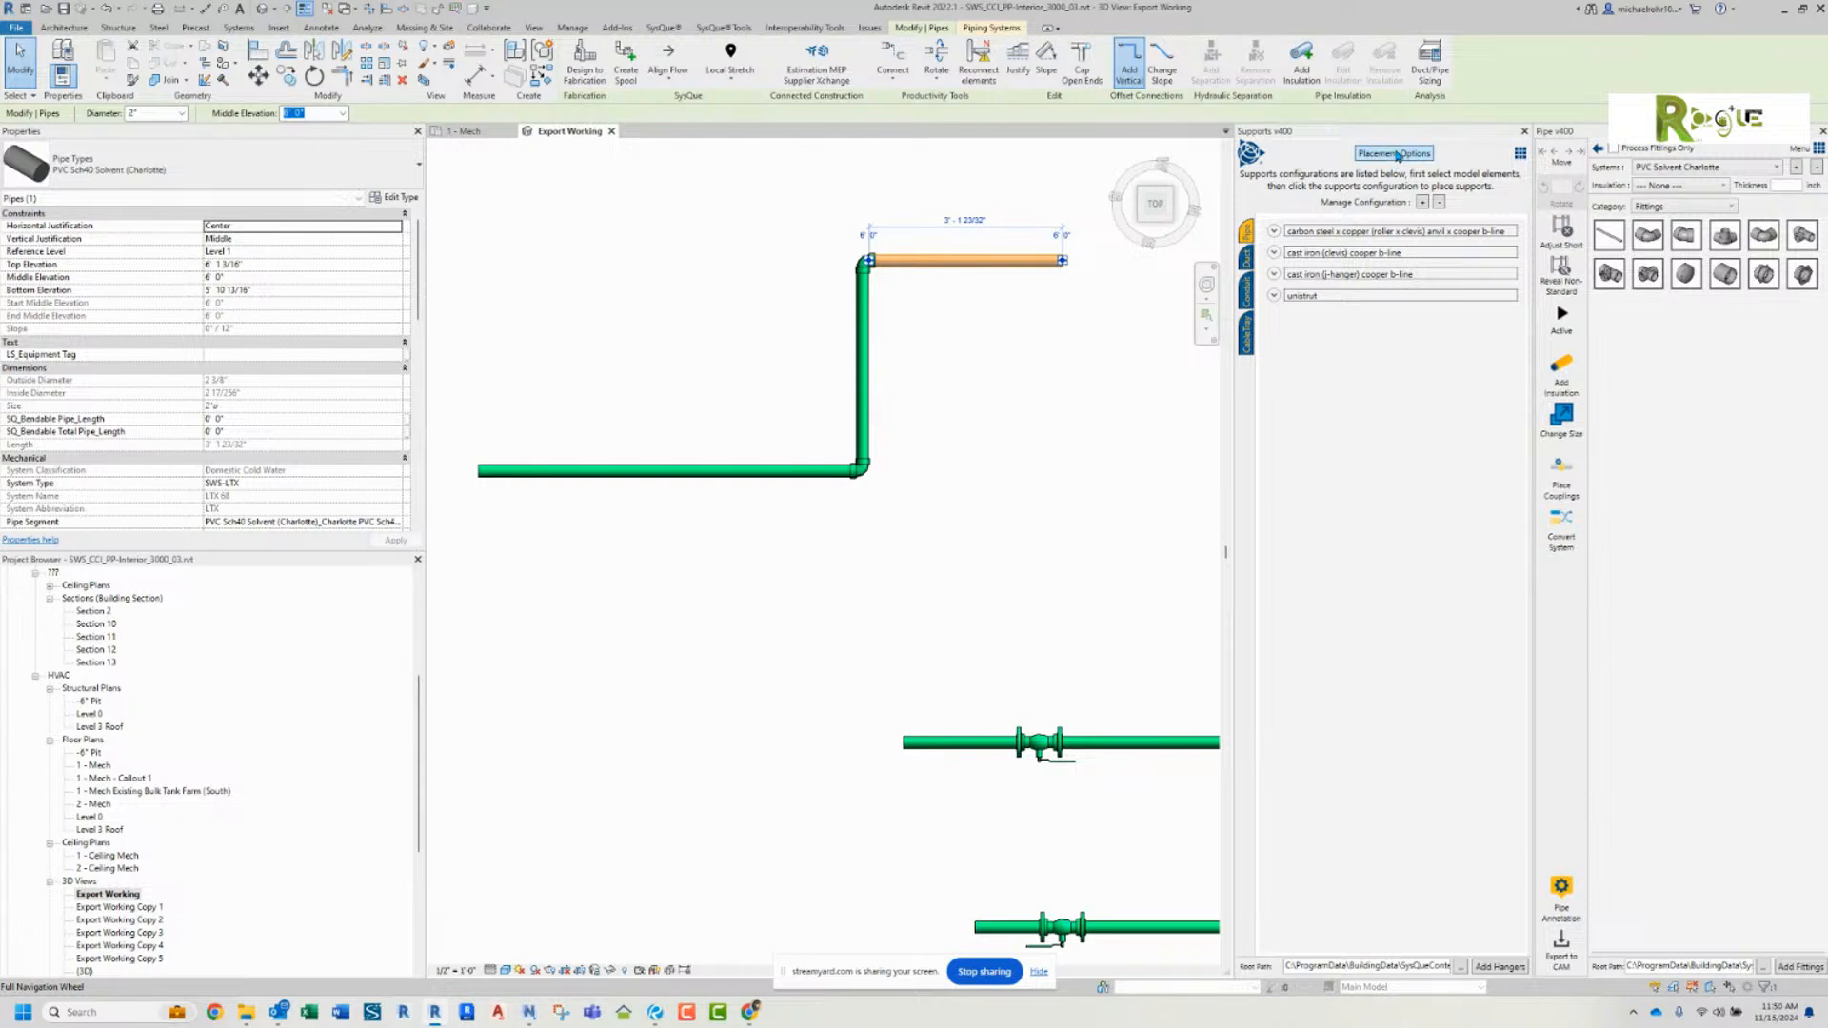
click(1395, 154)
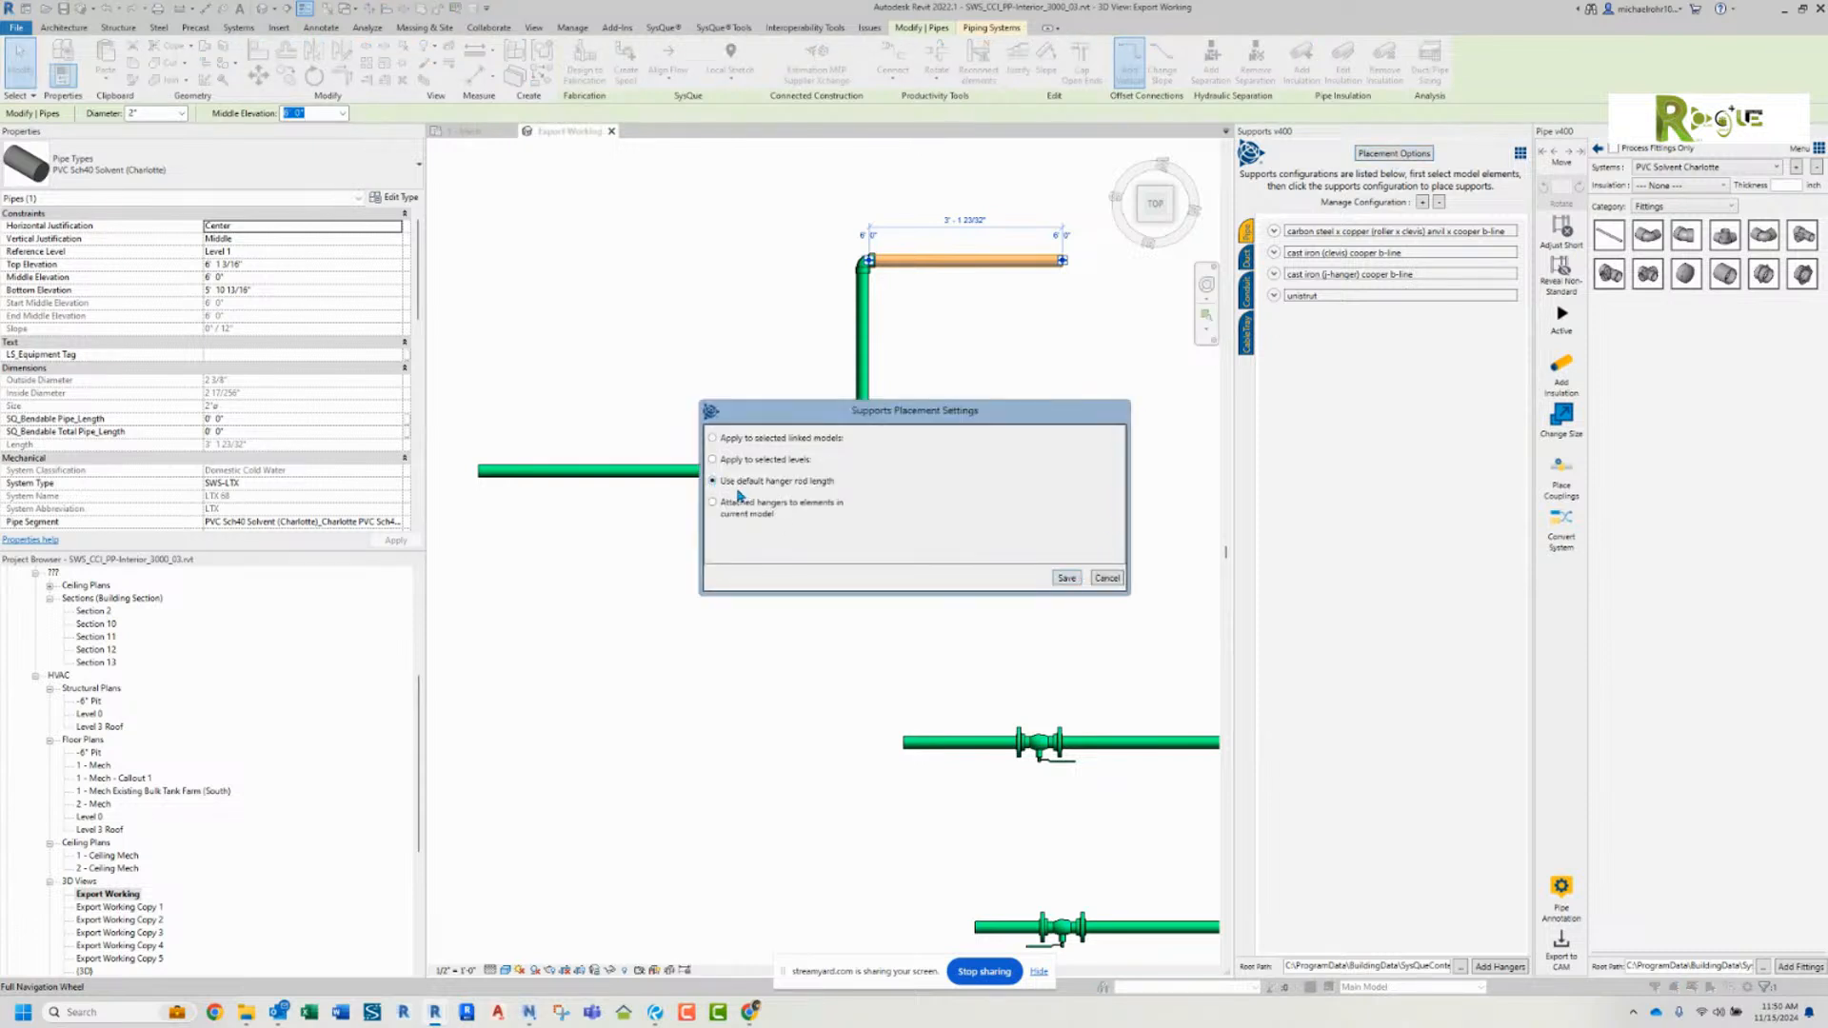
click(1068, 578)
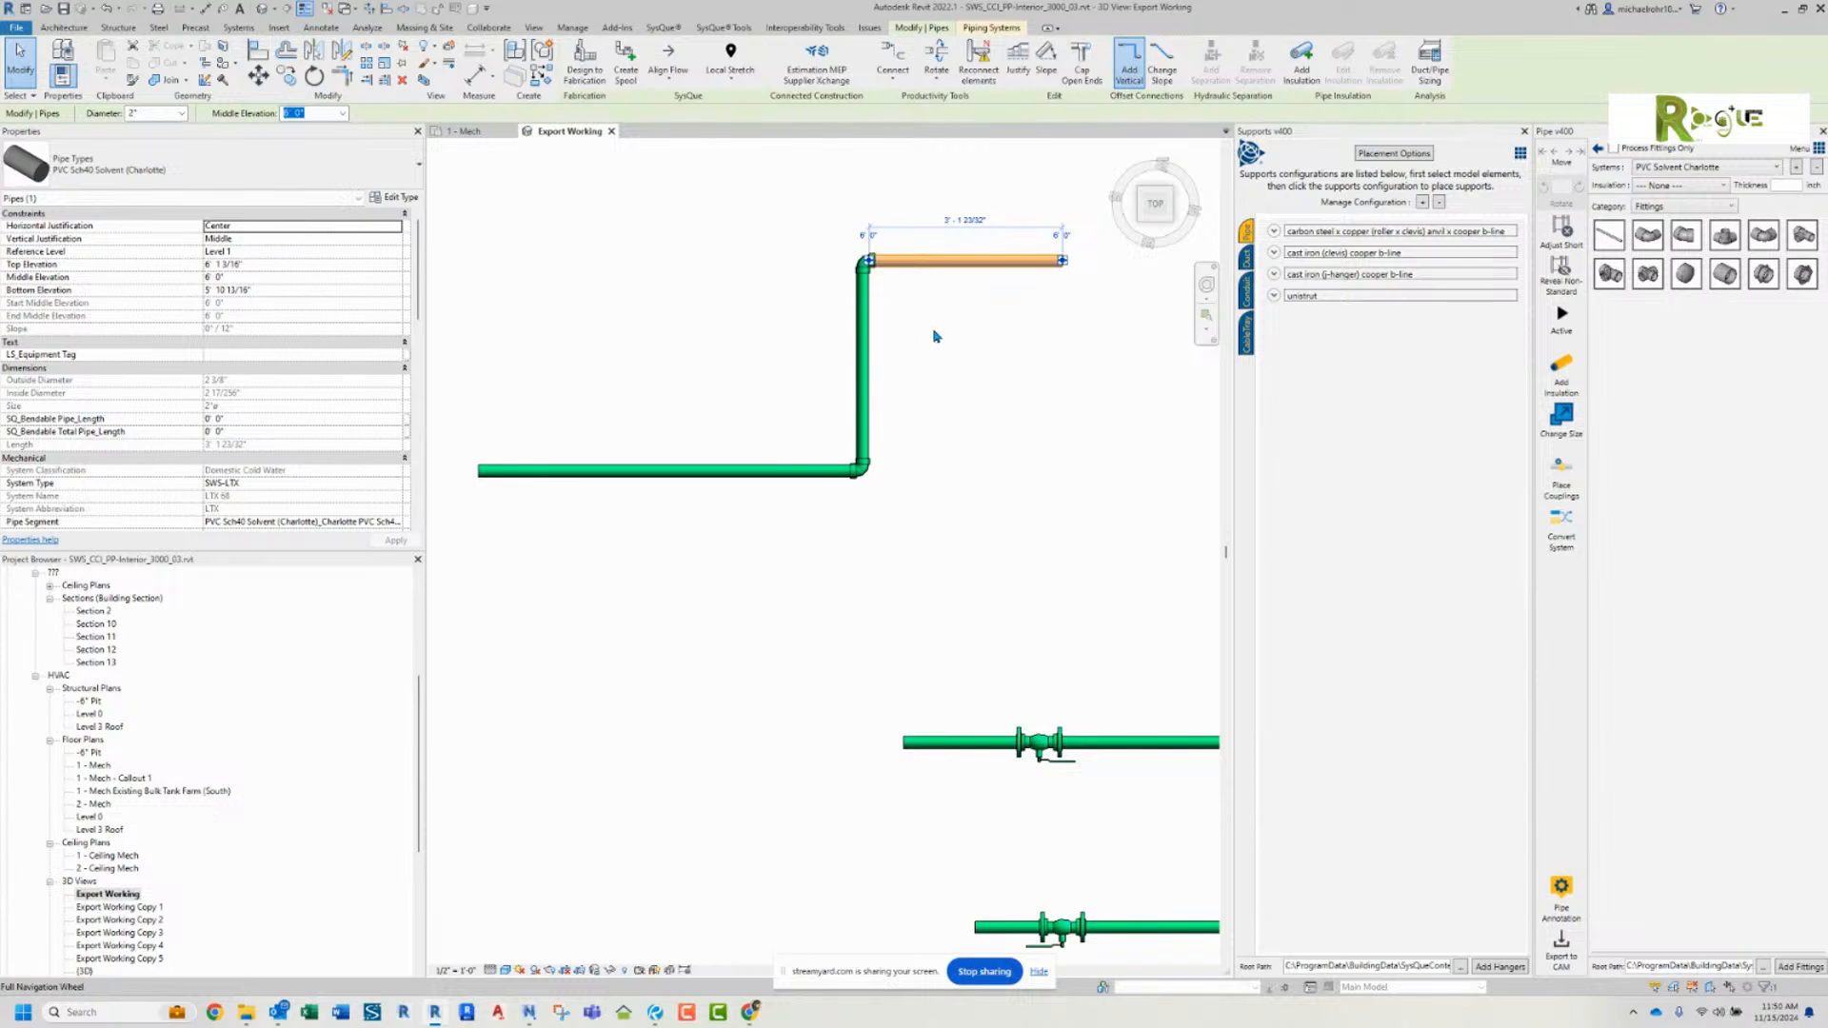
Step: Review the linked-model and level placement options for supports, and save the setting that attaches hangers to elements in the current model
click(1378, 154)
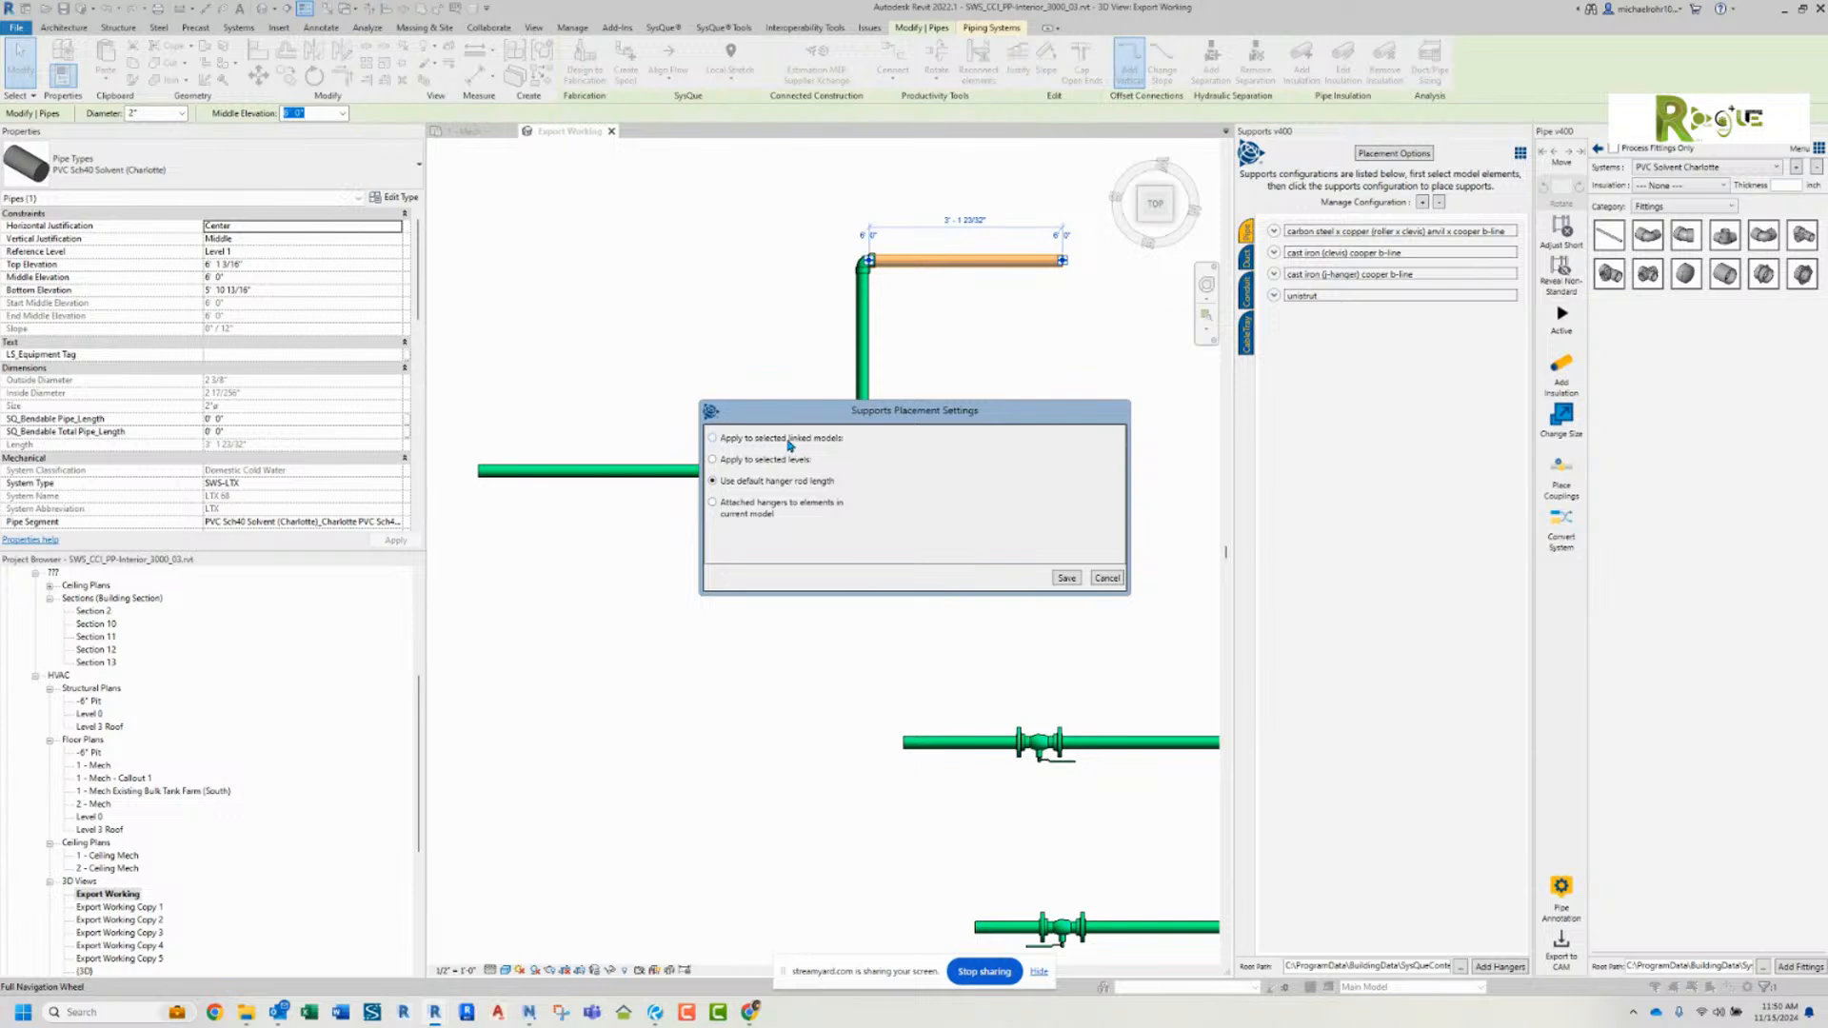
click(714, 439)
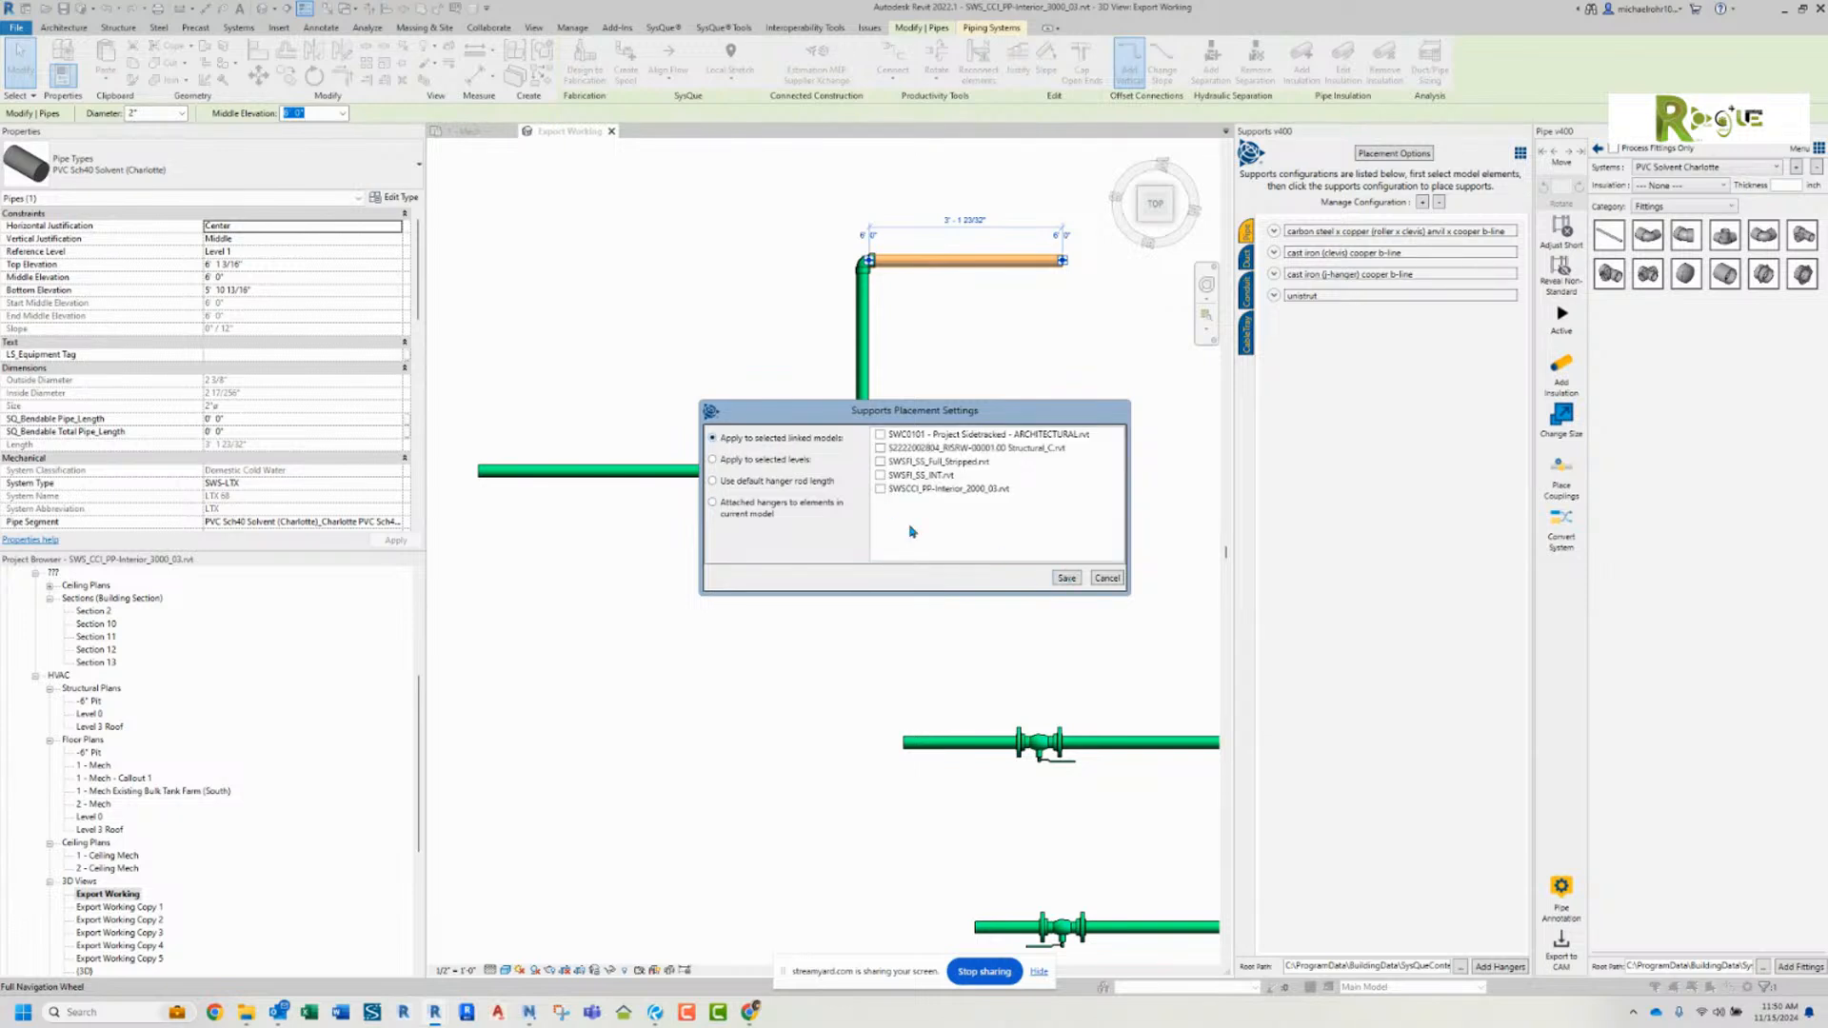
click(714, 461)
click(714, 439)
click(713, 460)
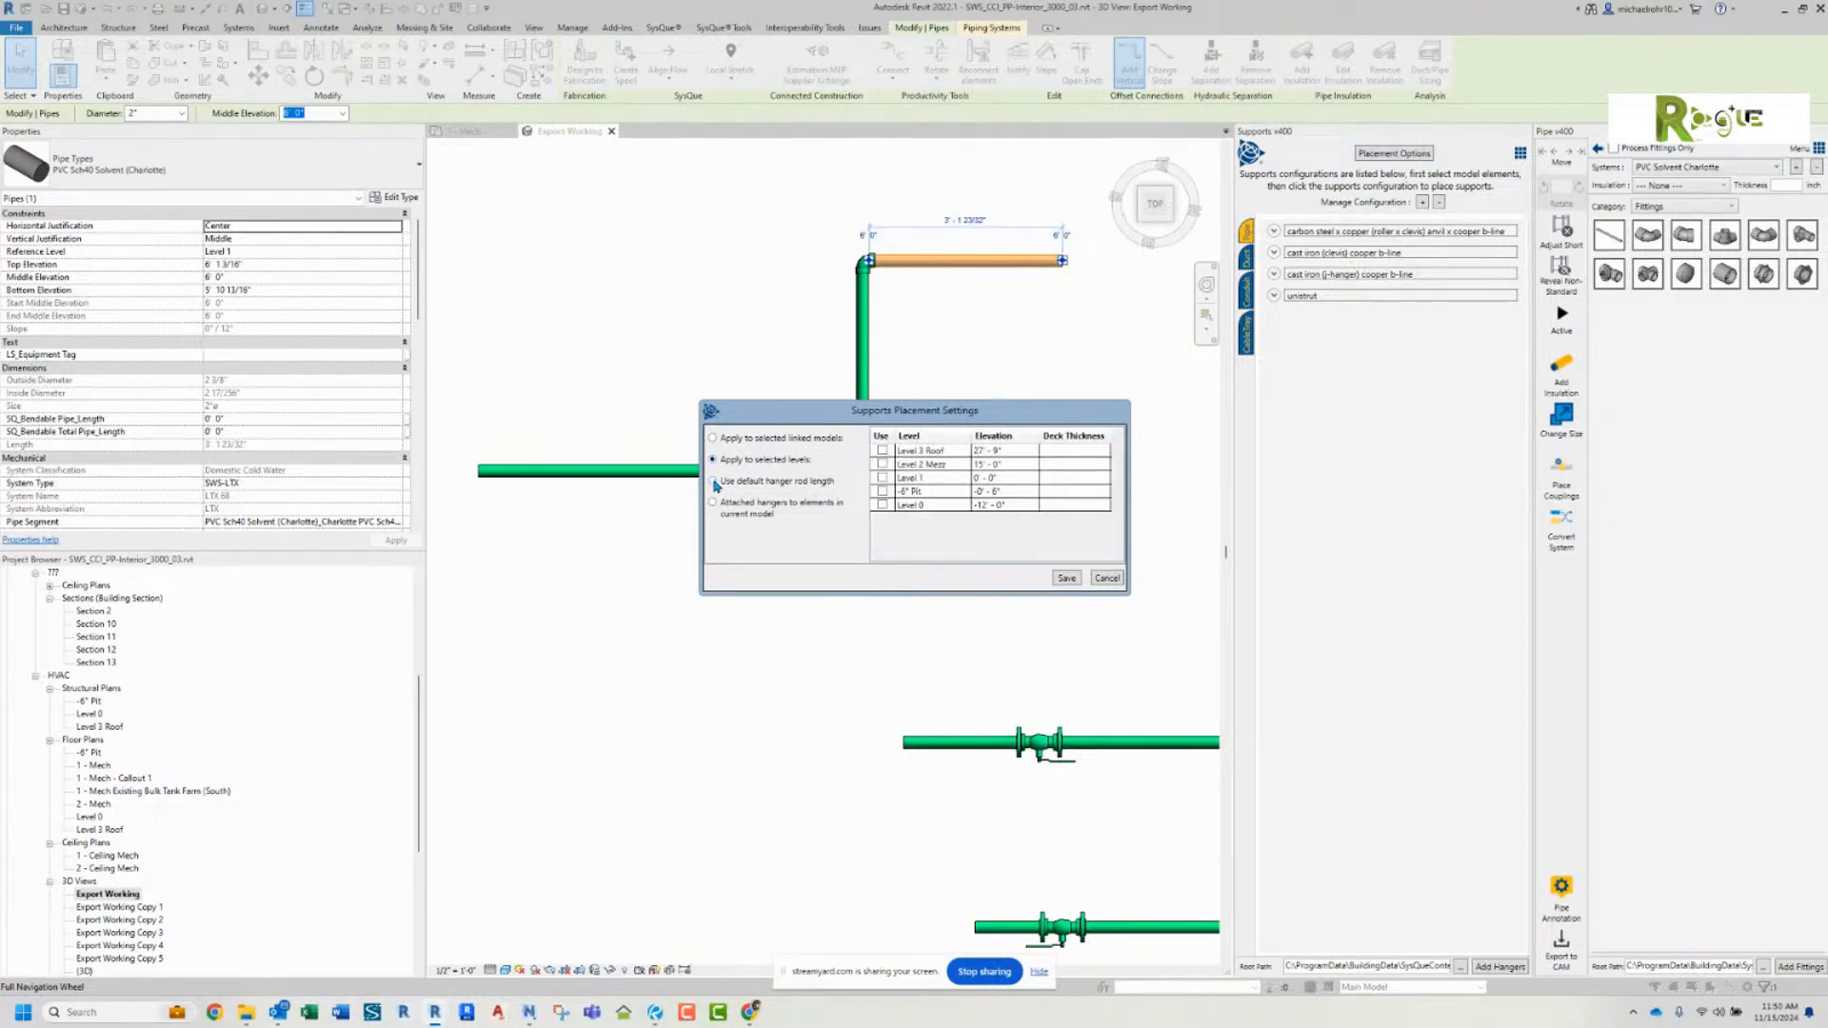
click(713, 482)
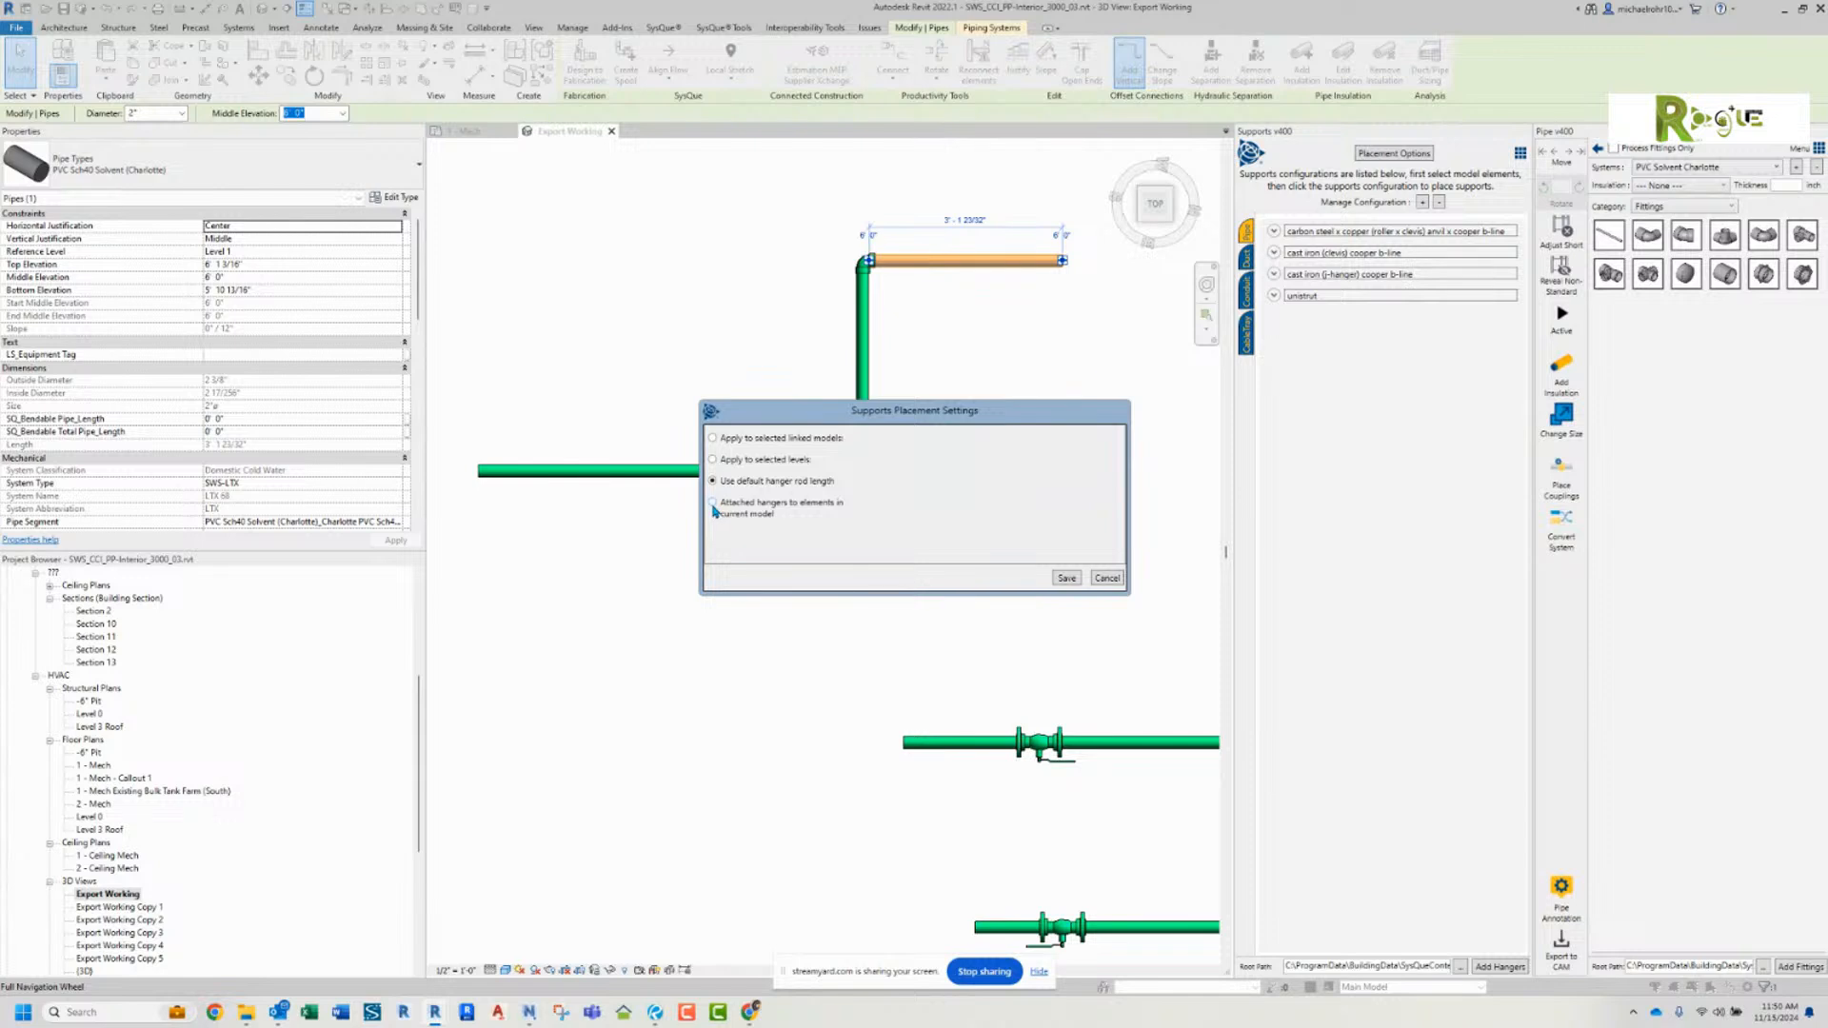
click(747, 515)
click(1068, 580)
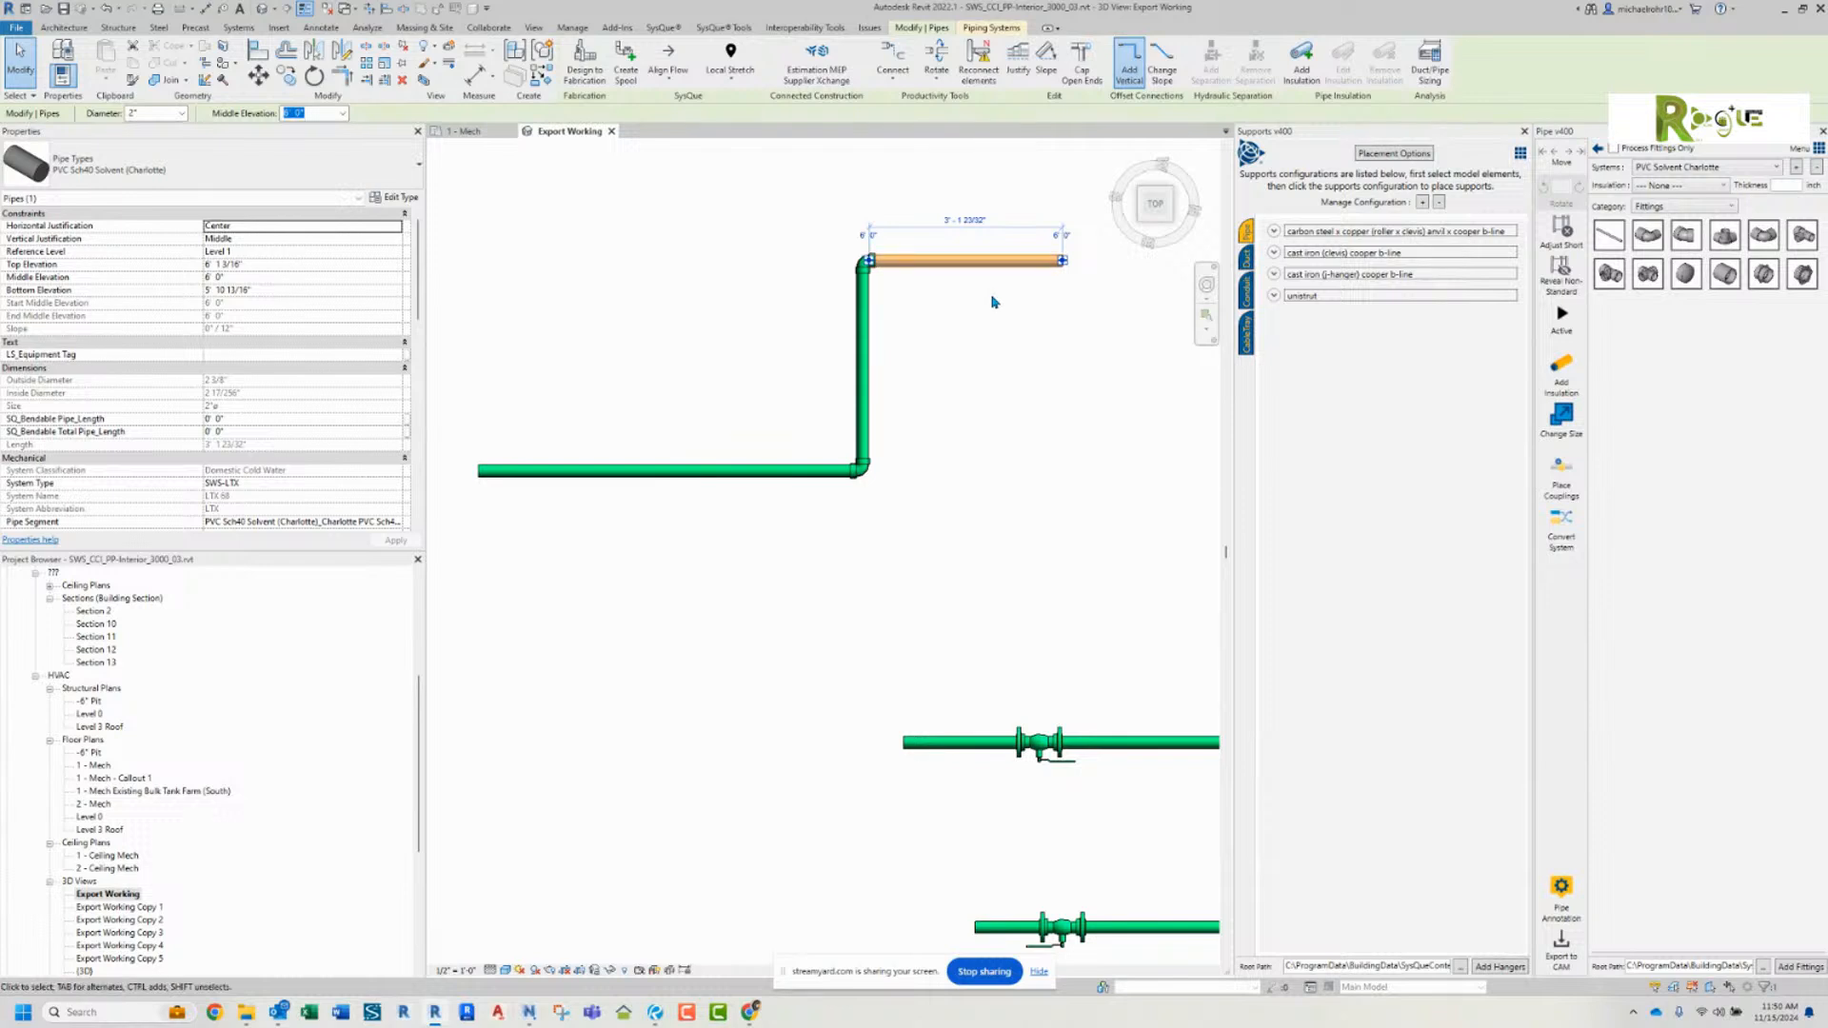
Step: Review the content categories available for the PVC Solvent Charlotte pipe system, keeping Fittings as the category
middle_drag(1048, 290, 1032, 344)
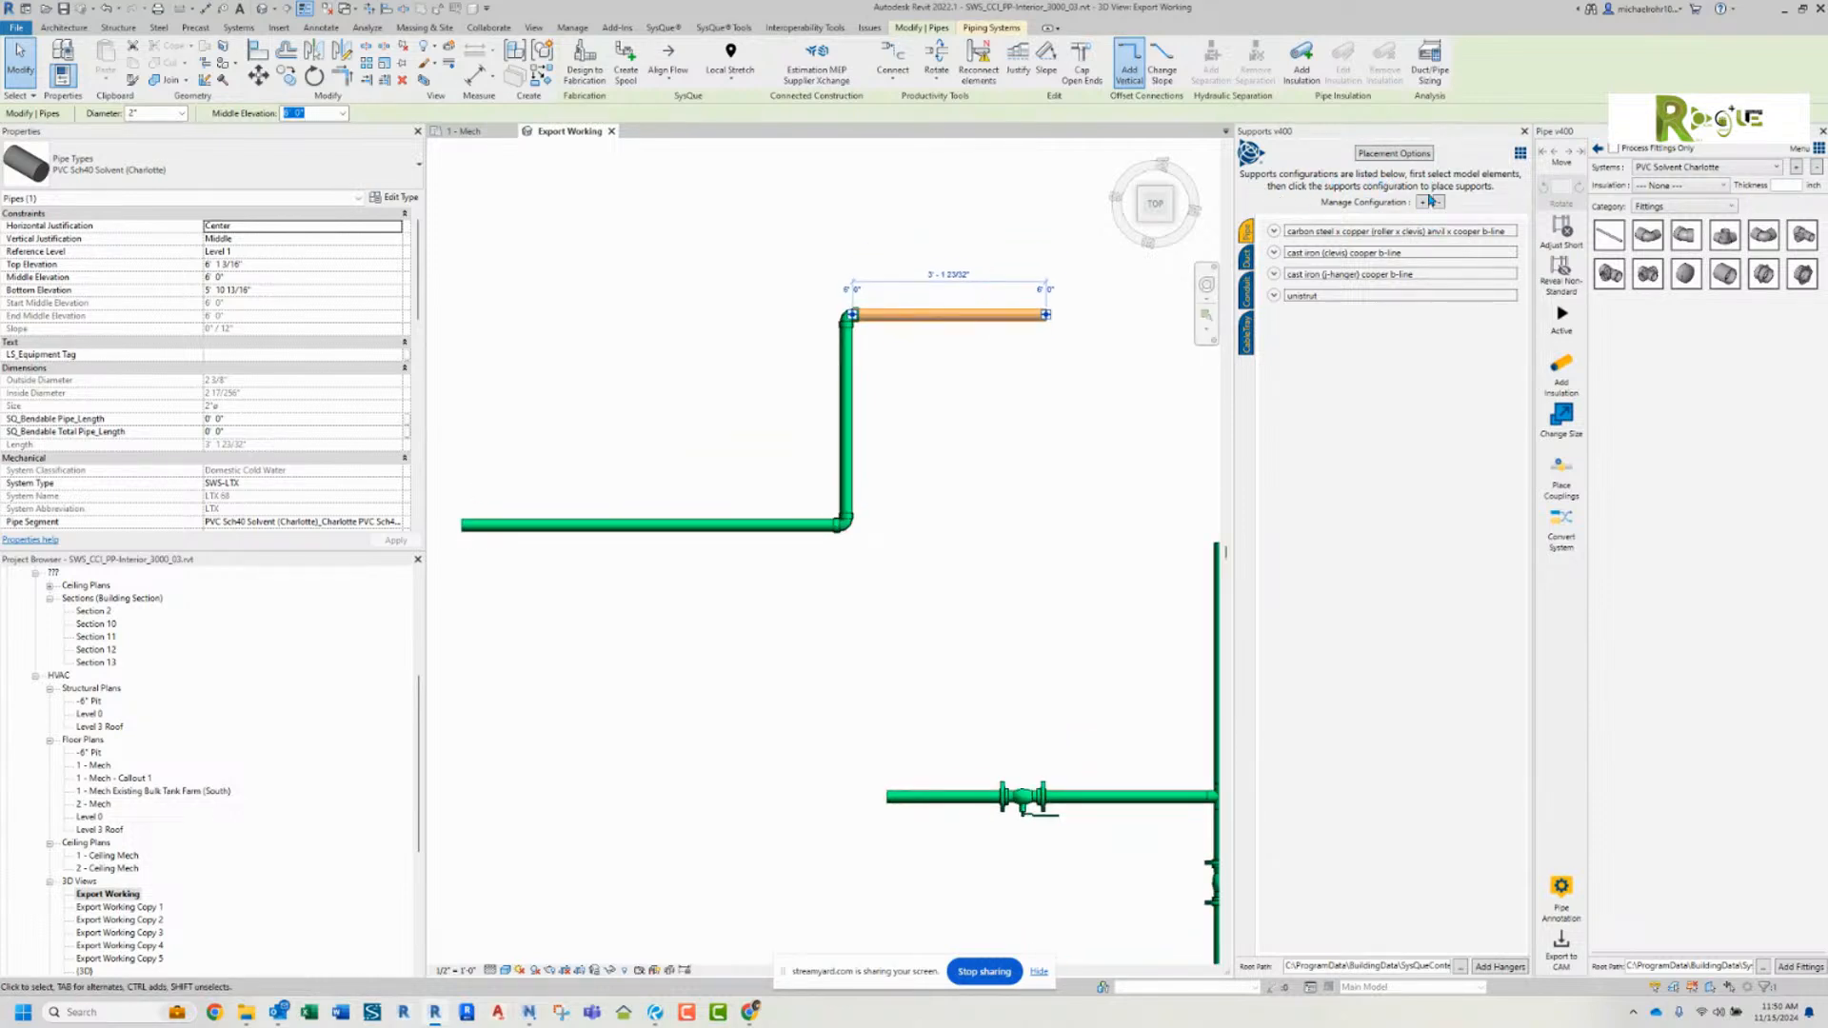
click(1274, 232)
click(1274, 232)
click(1661, 208)
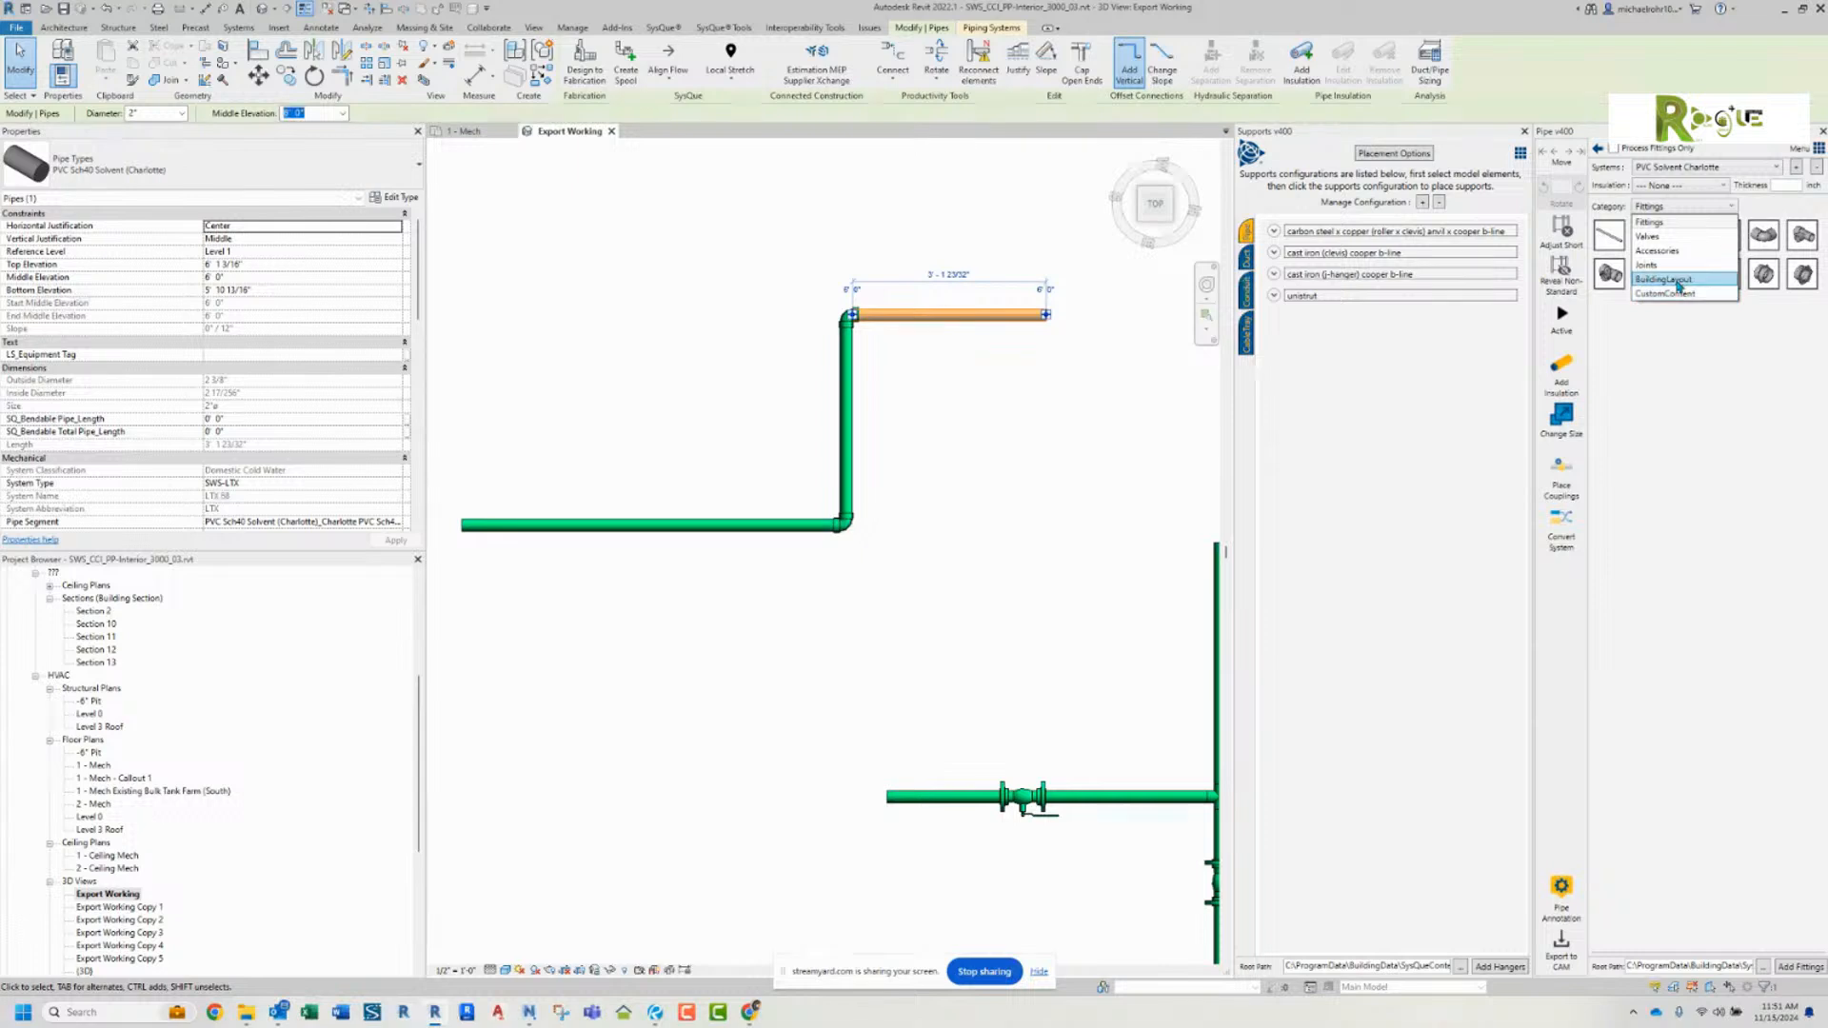
click(1669, 225)
click(1670, 209)
click(1670, 208)
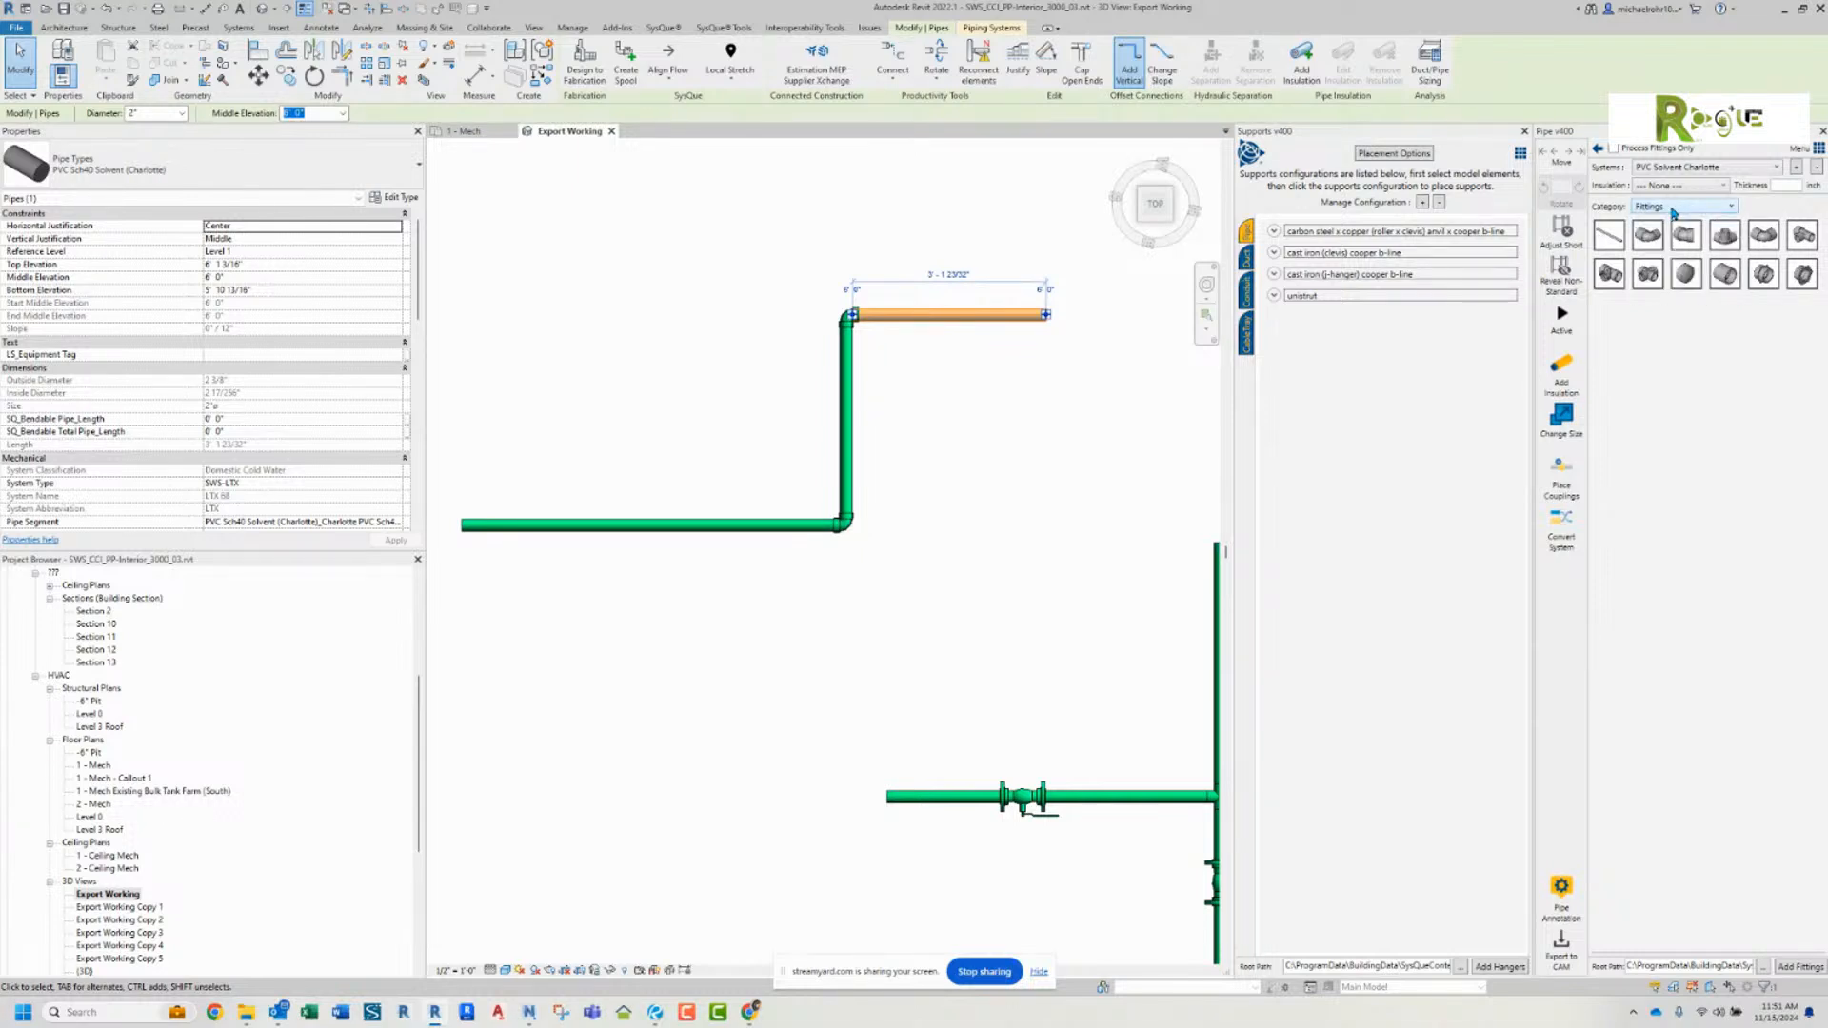
Step: Try a 6" diameter on the upper horizontal pipe and undo the size change
click(909, 348)
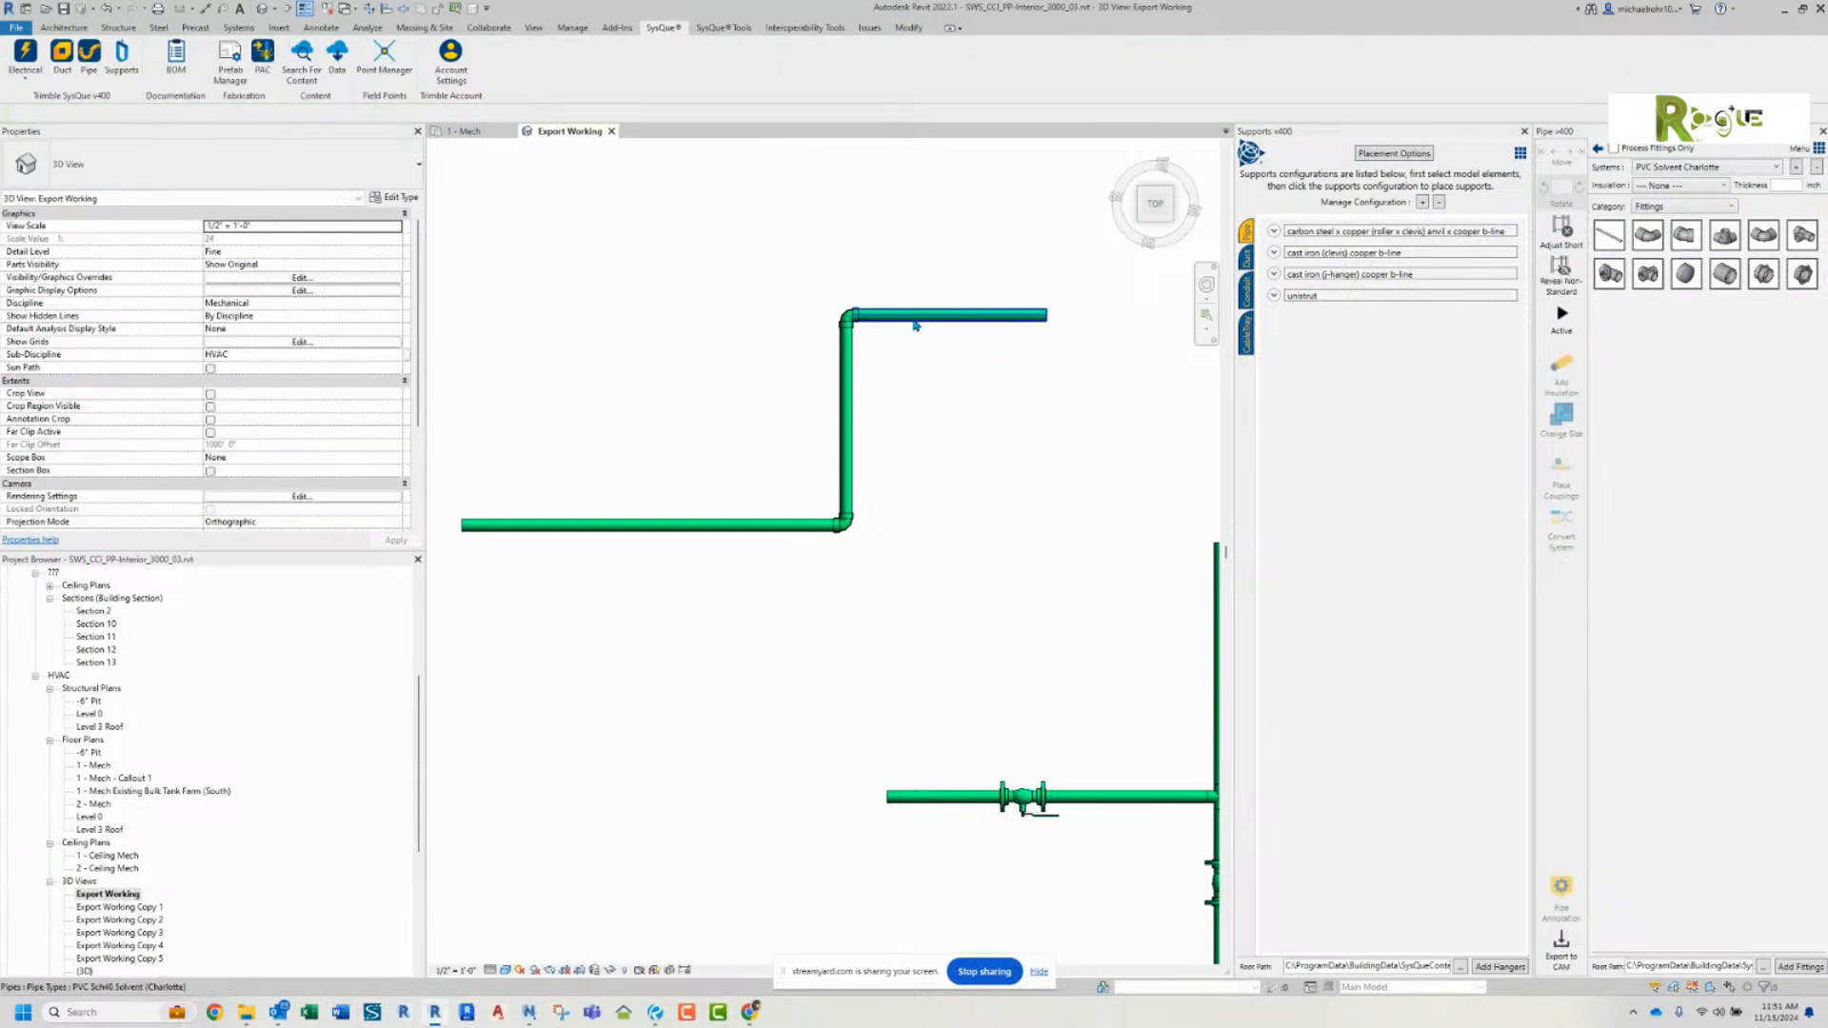
click(917, 318)
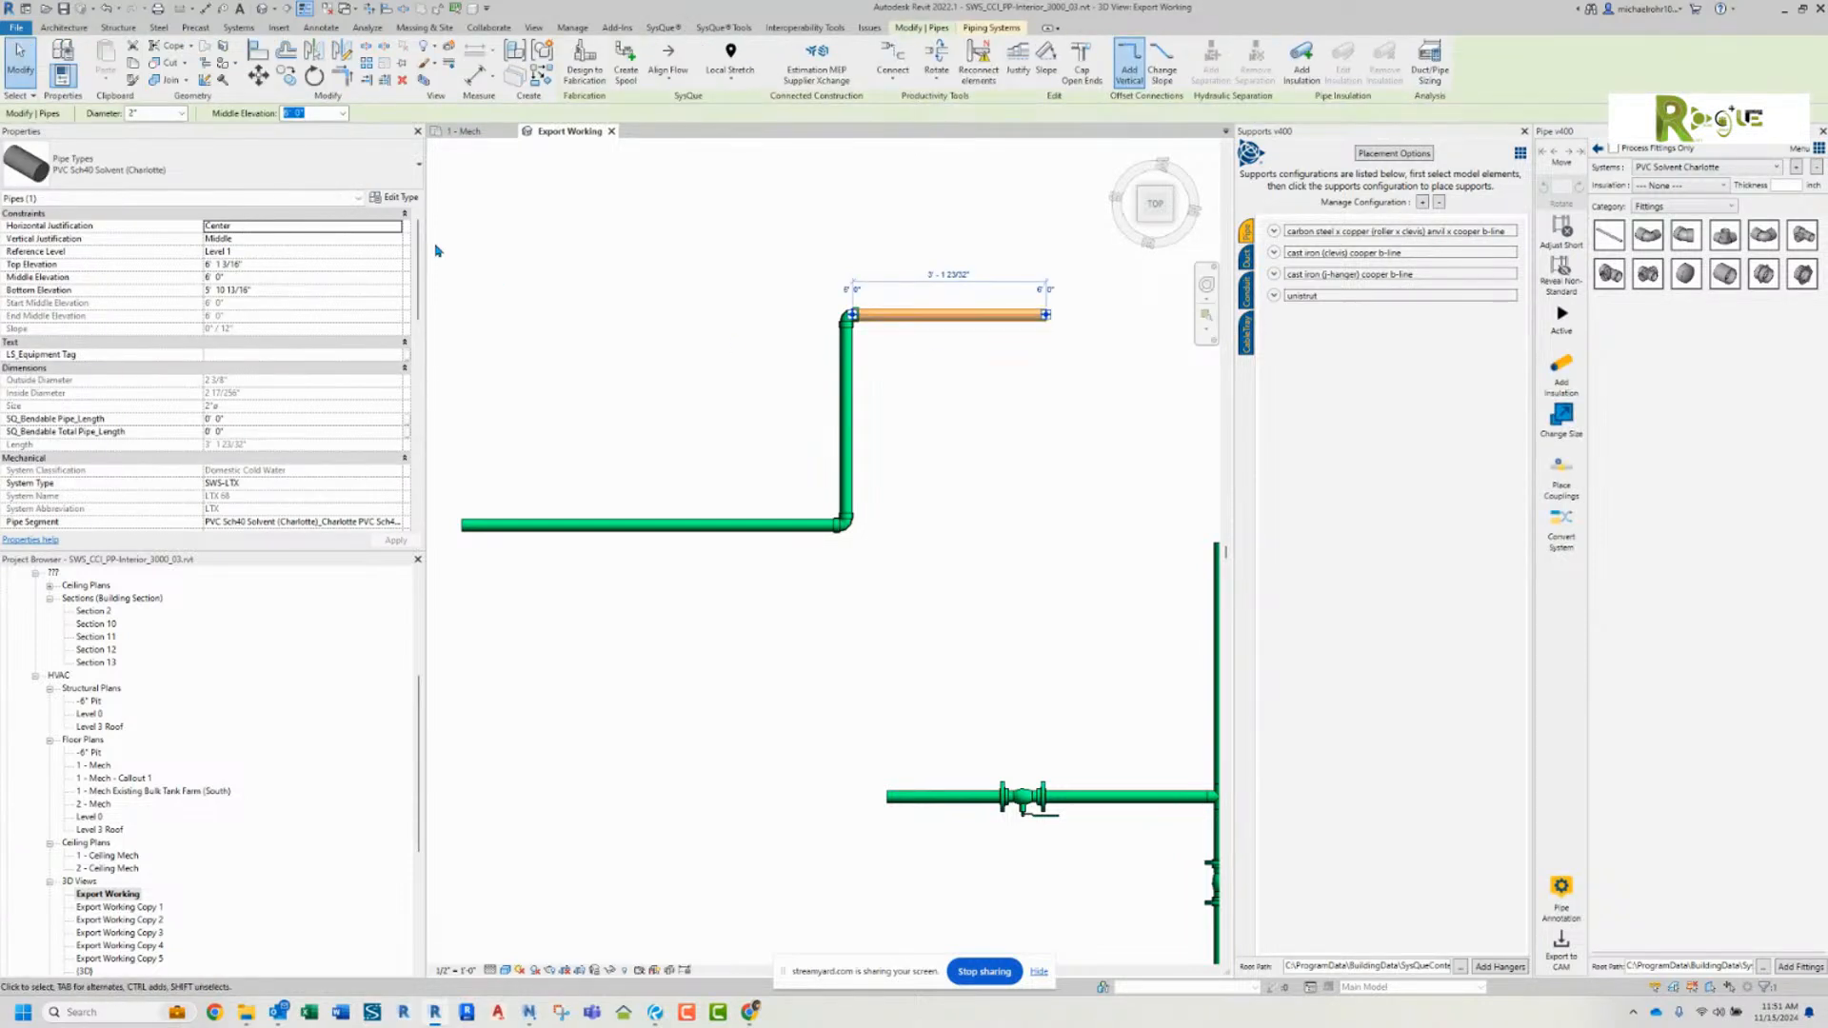
click(181, 114)
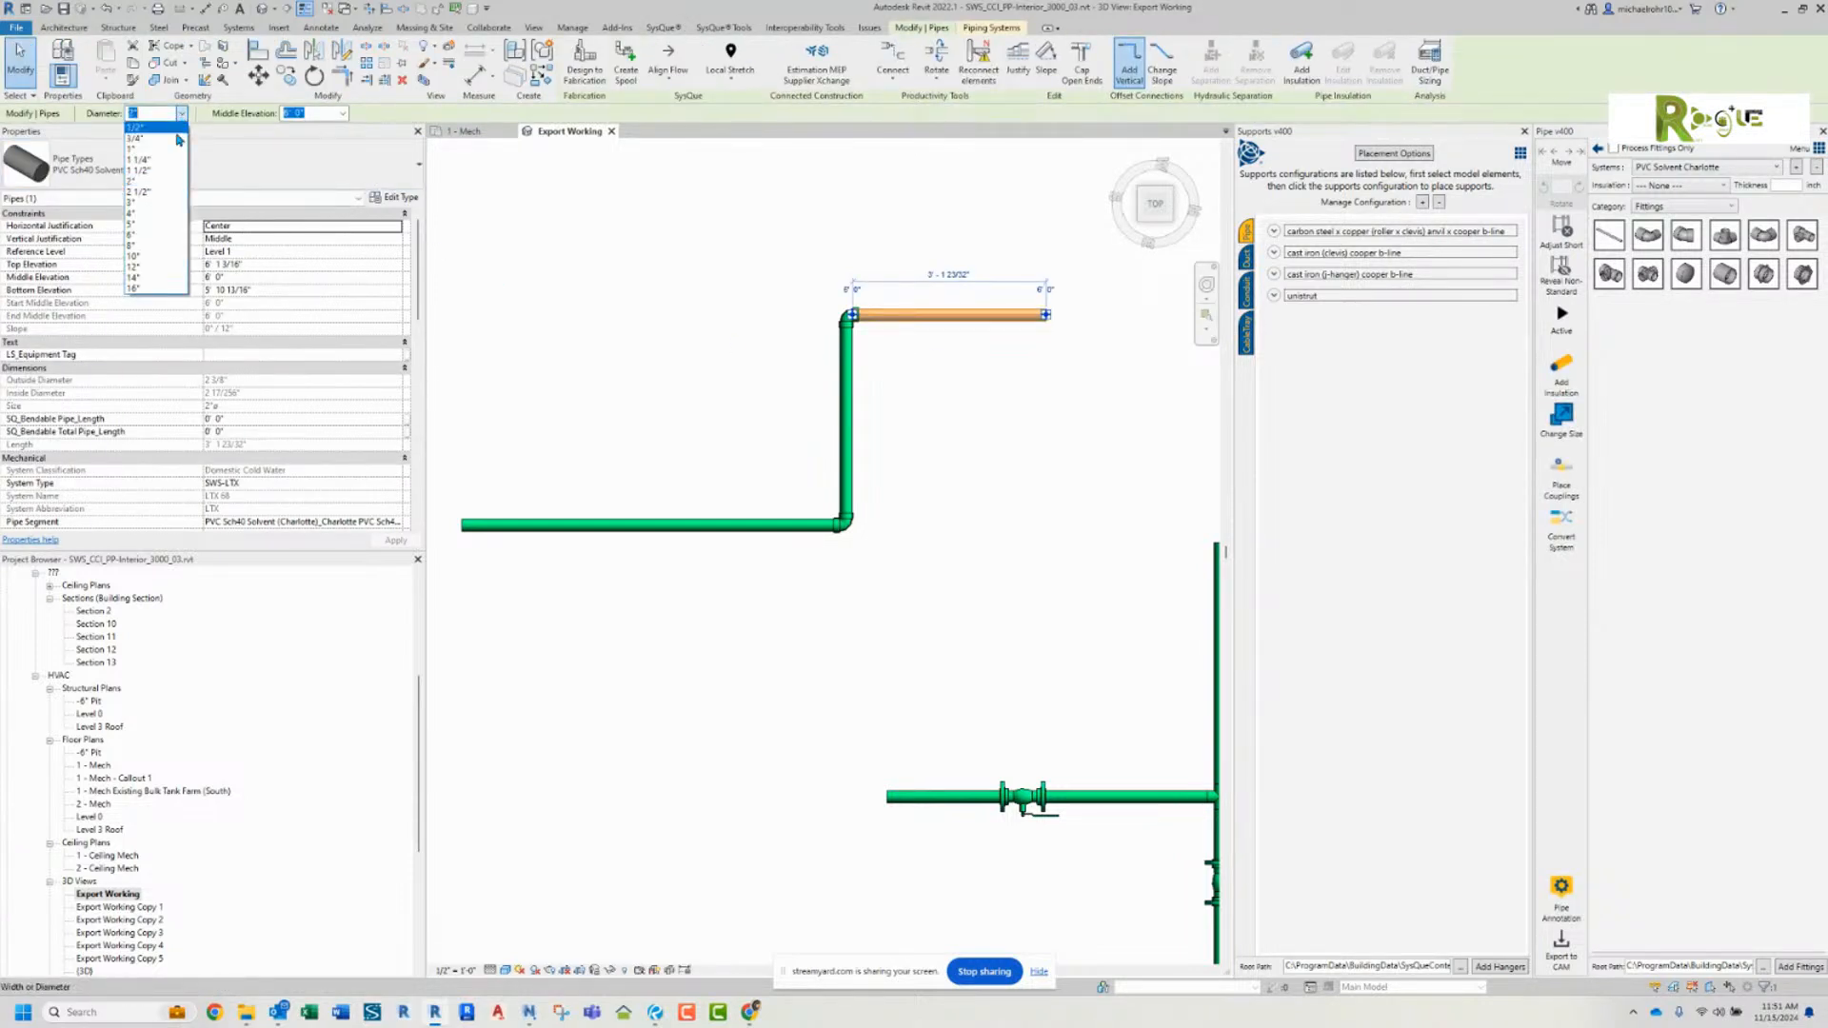
click(147, 235)
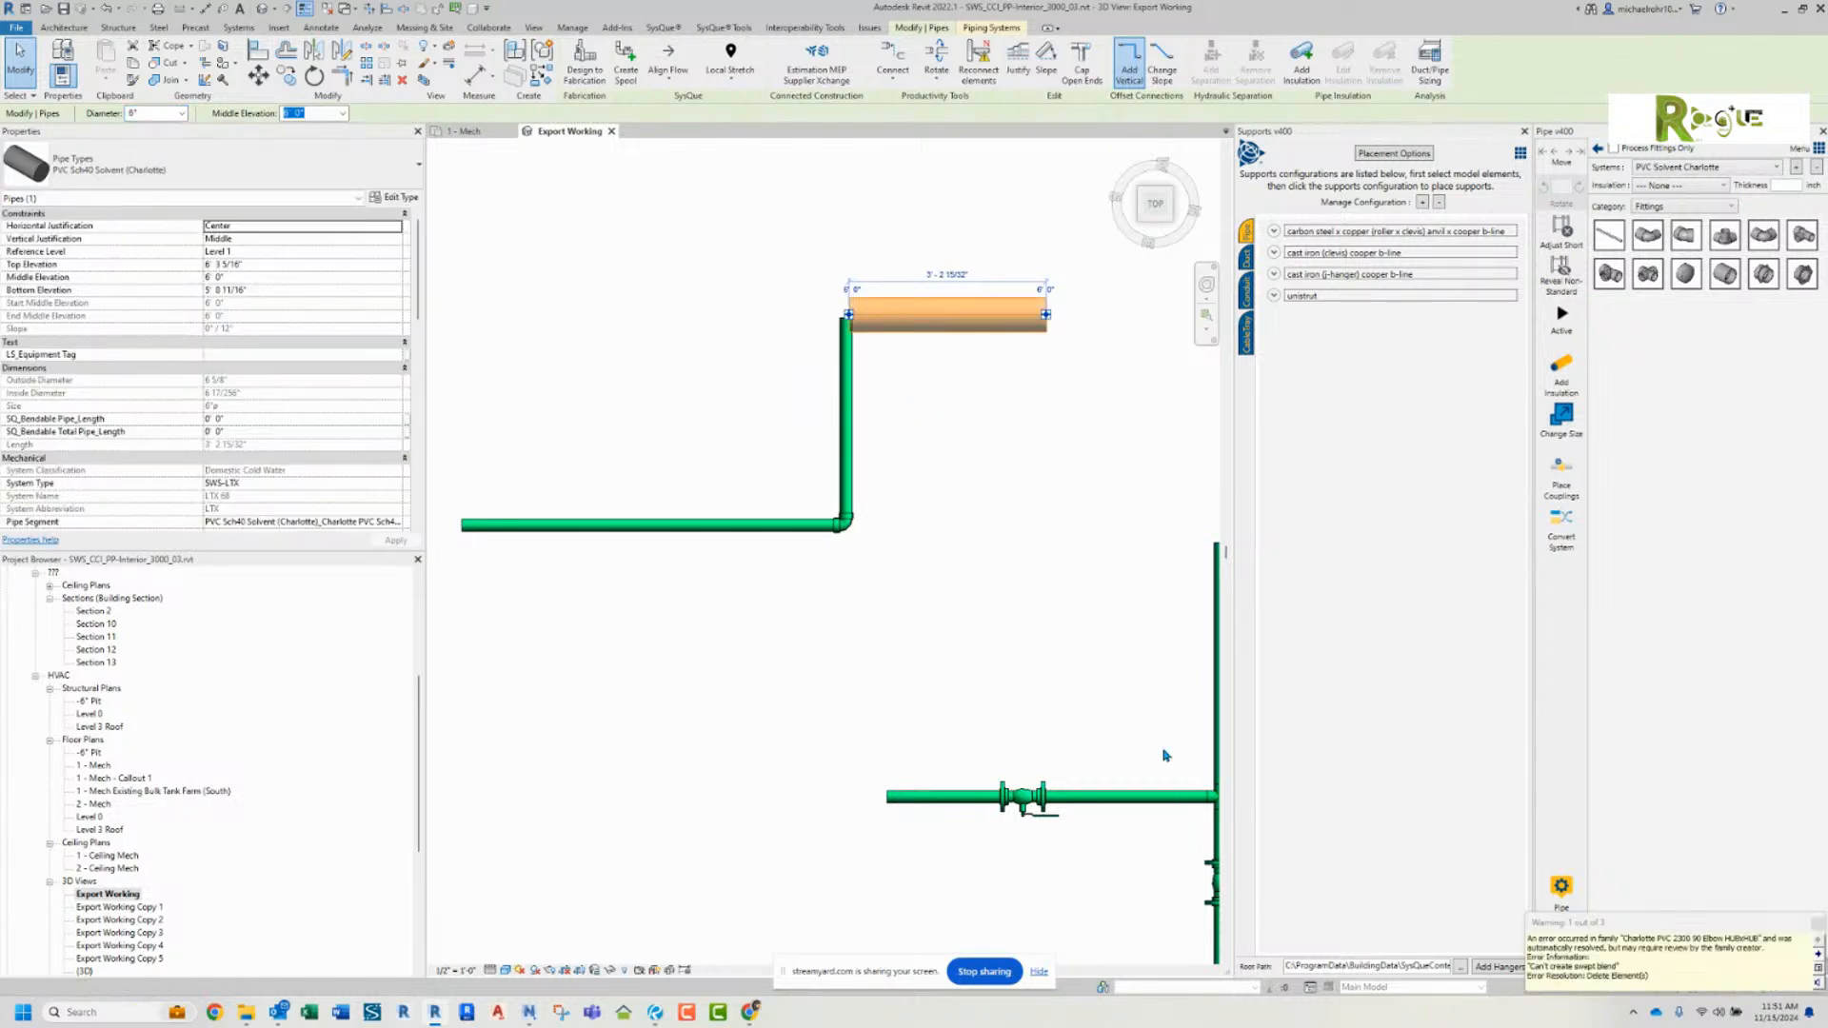
click(933, 424)
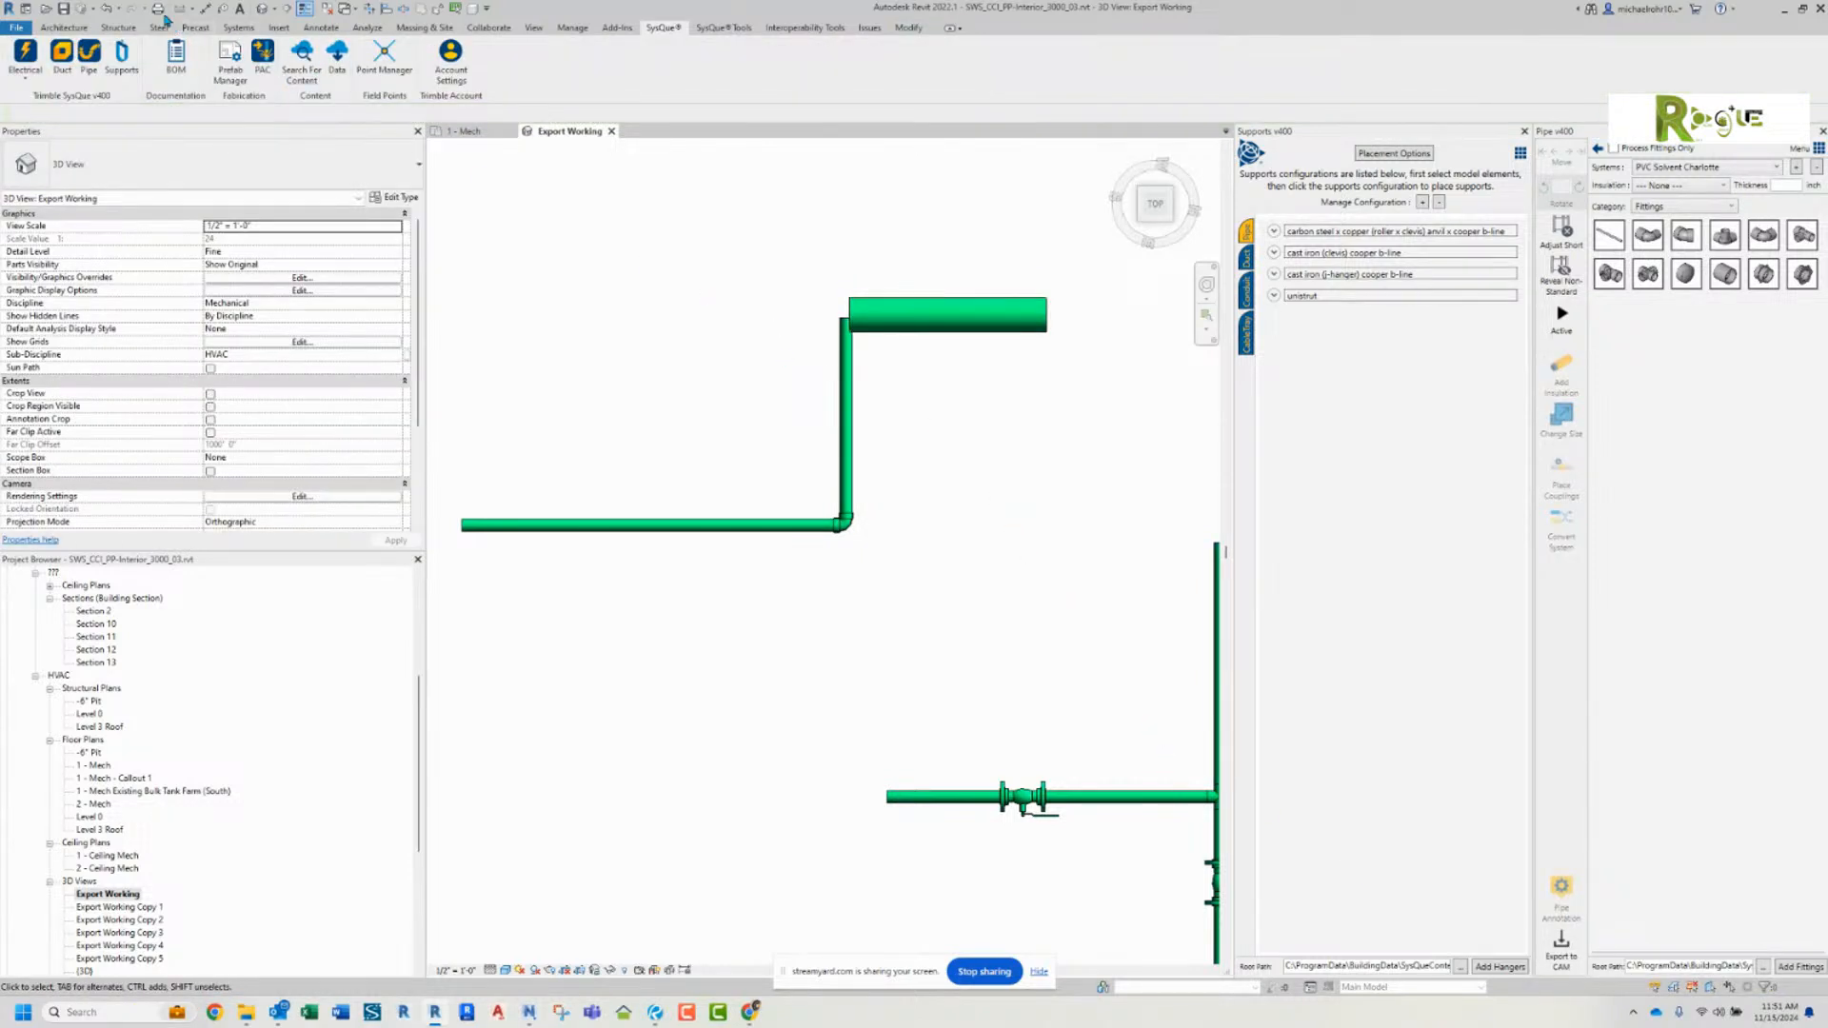
click(108, 9)
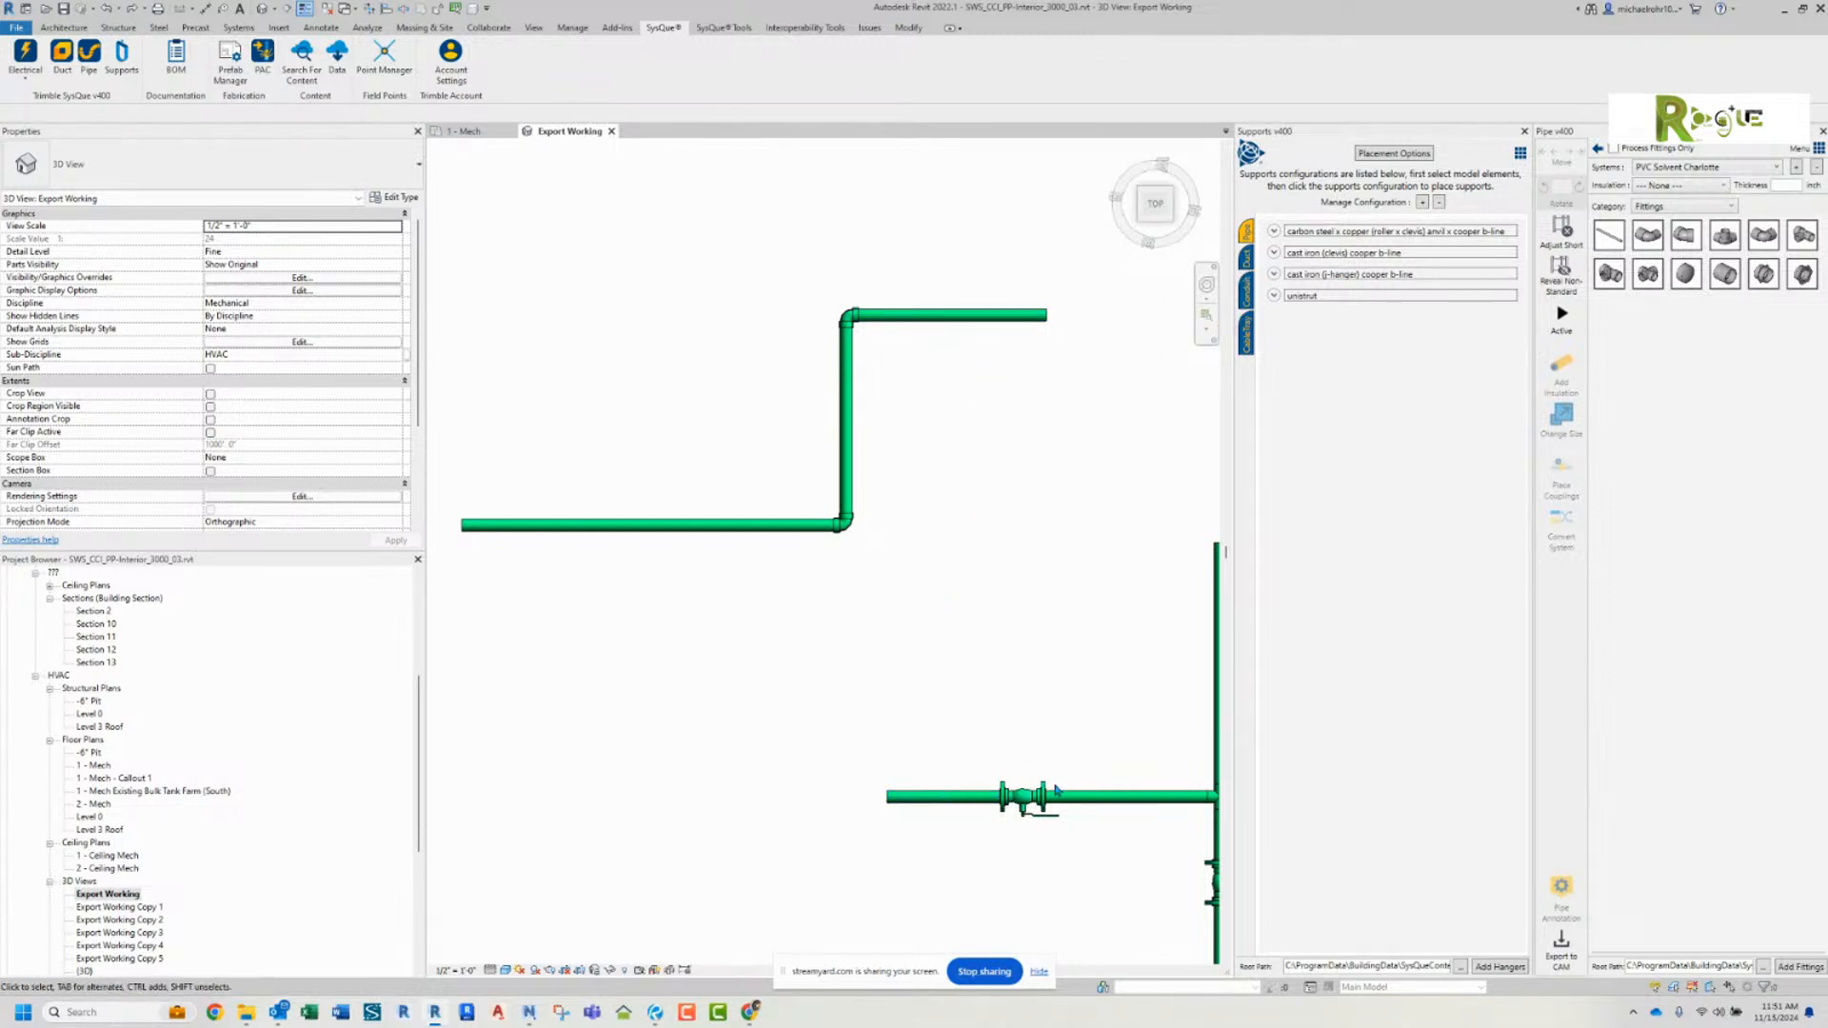
scroll(1012, 633, down, 1)
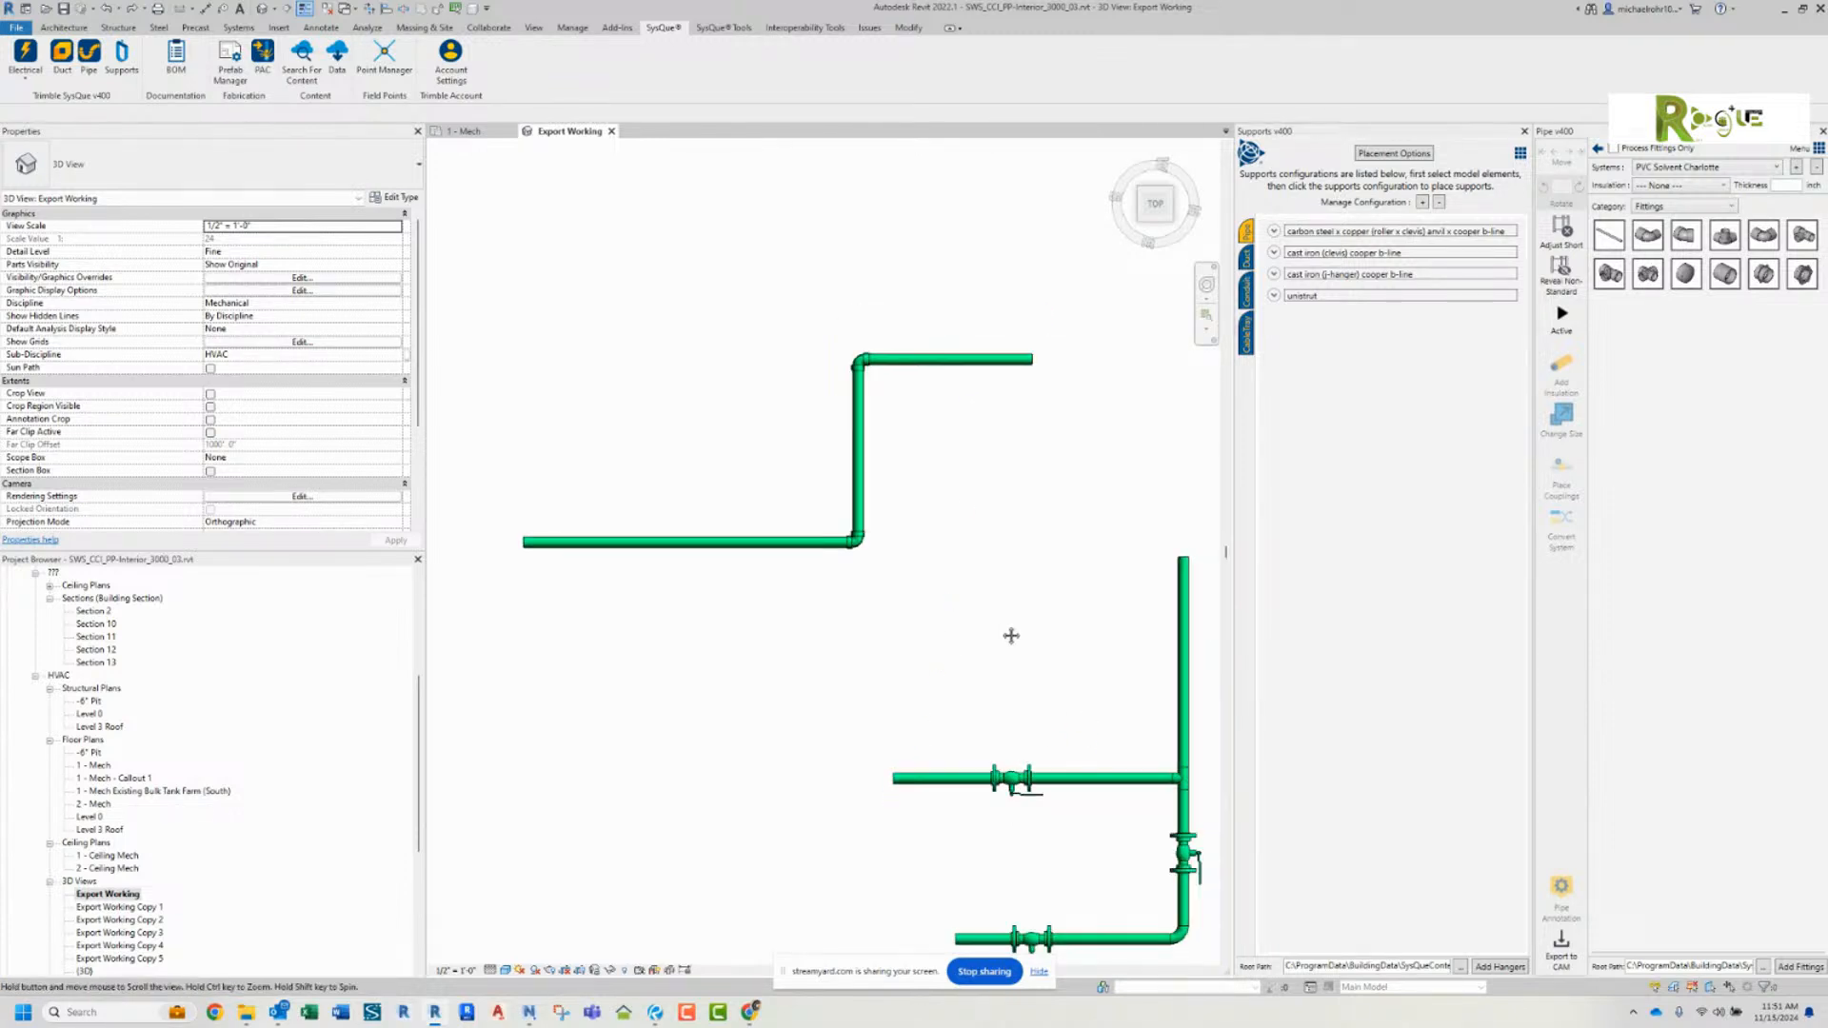
middle_drag(1013, 633, 897, 553)
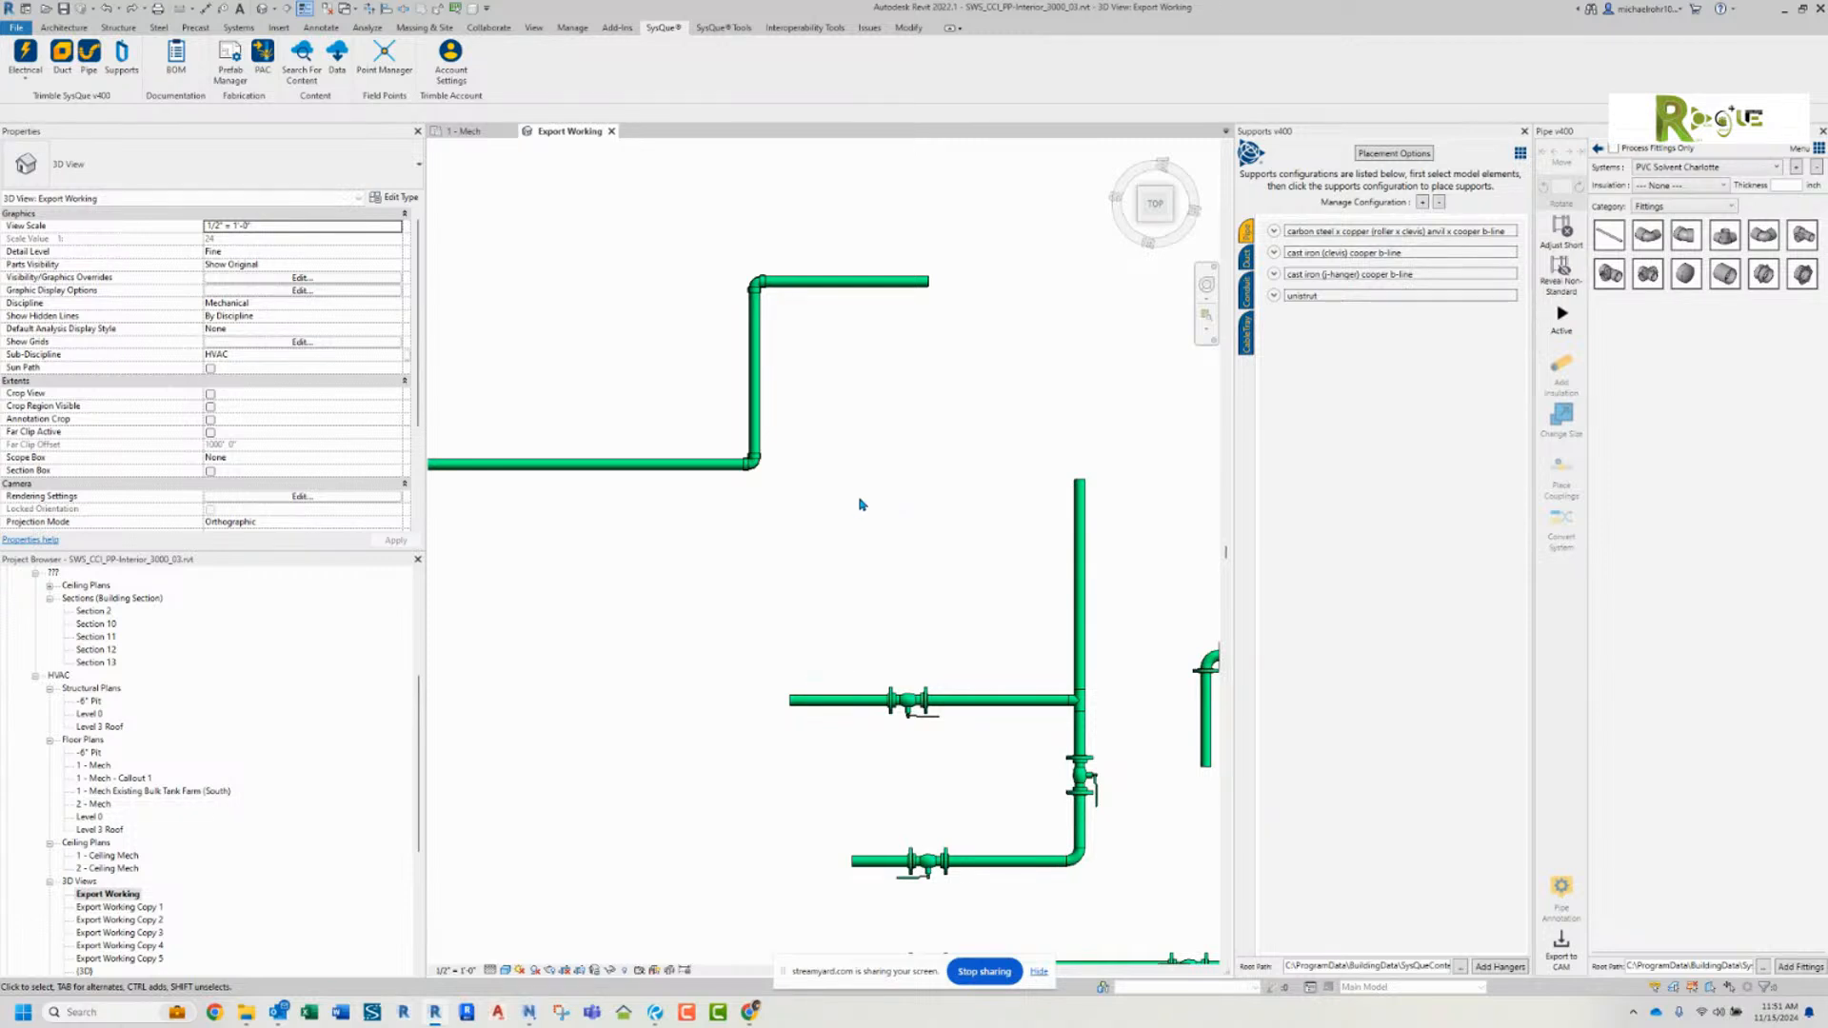
click(860, 350)
key(Escape)
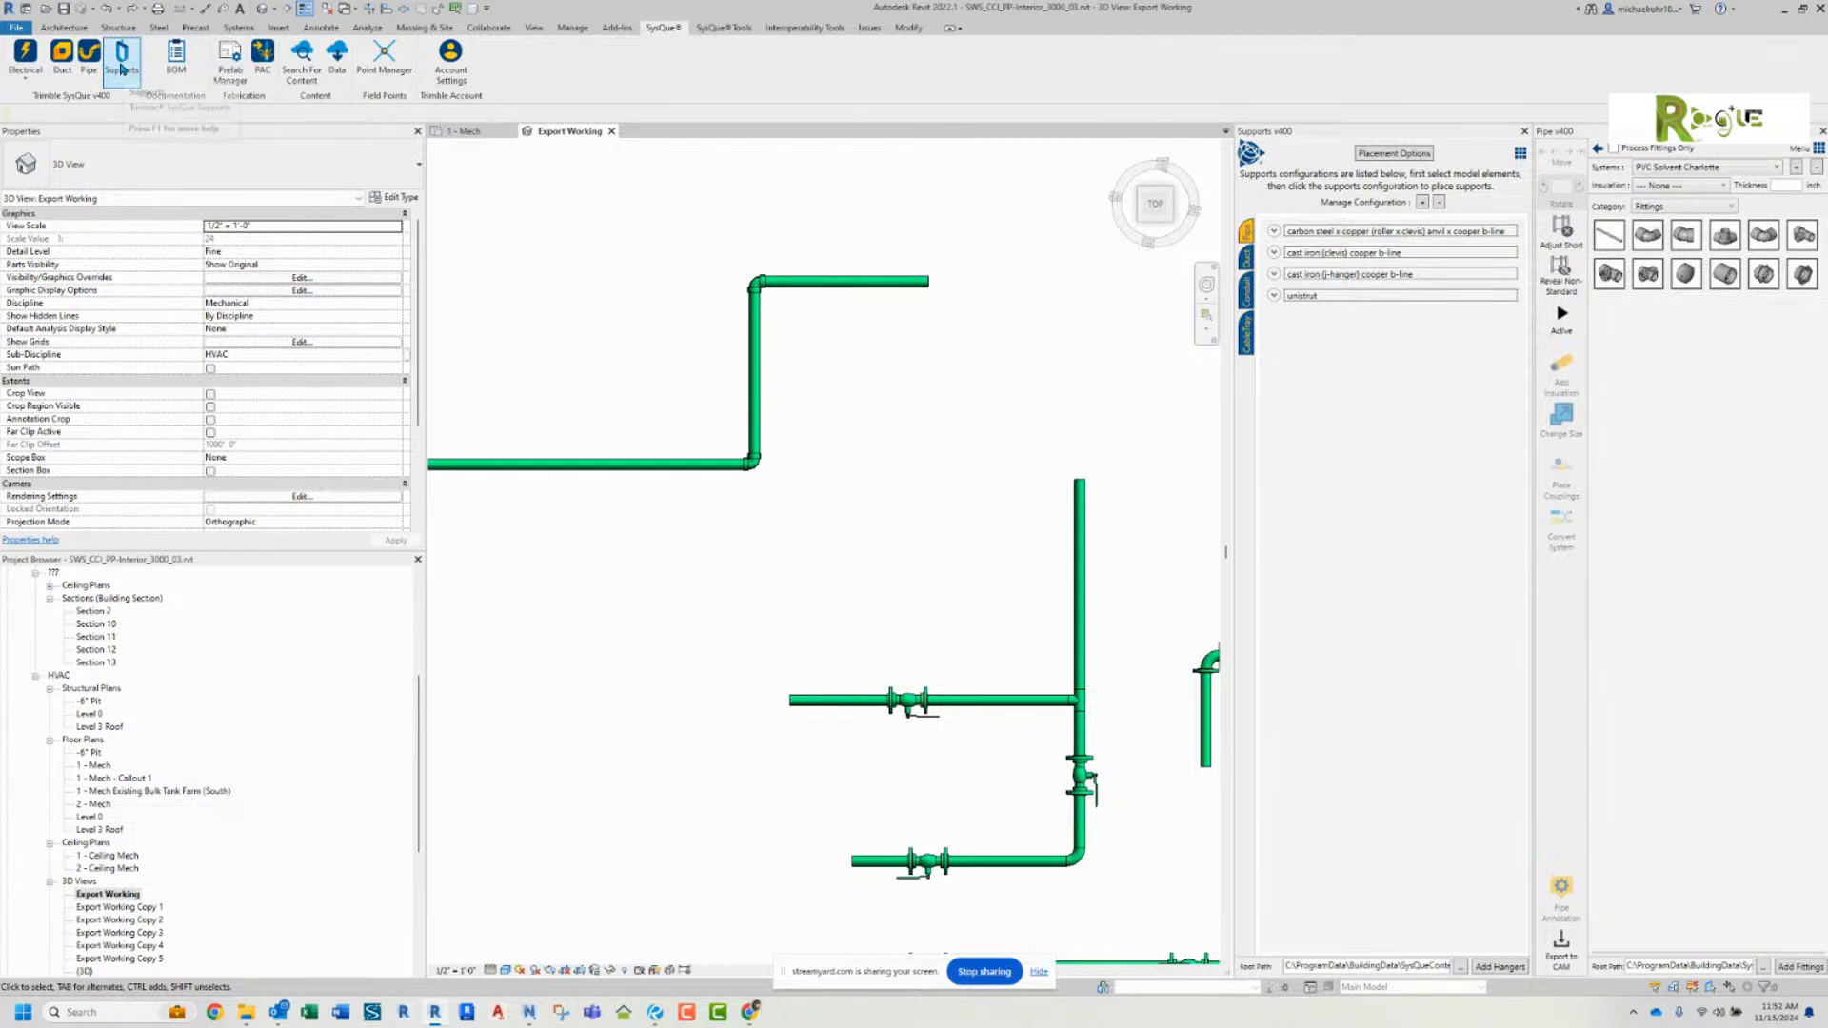
click(720, 28)
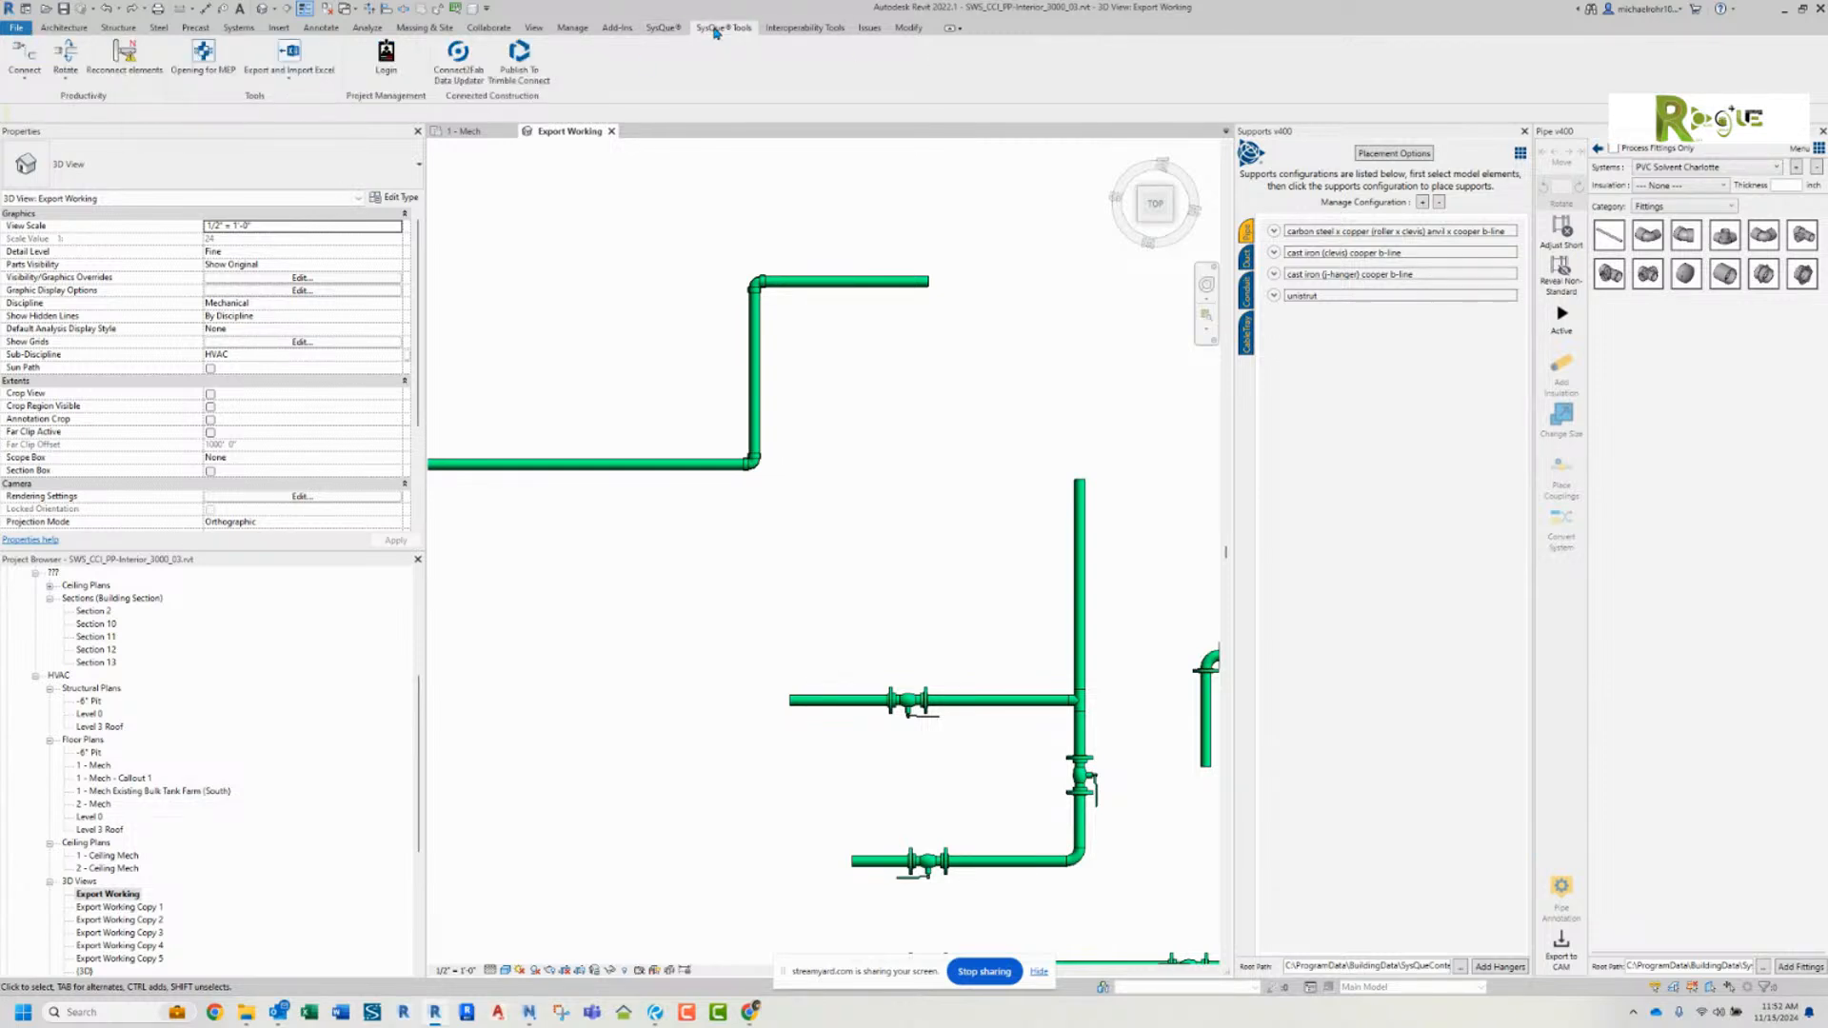
click(664, 28)
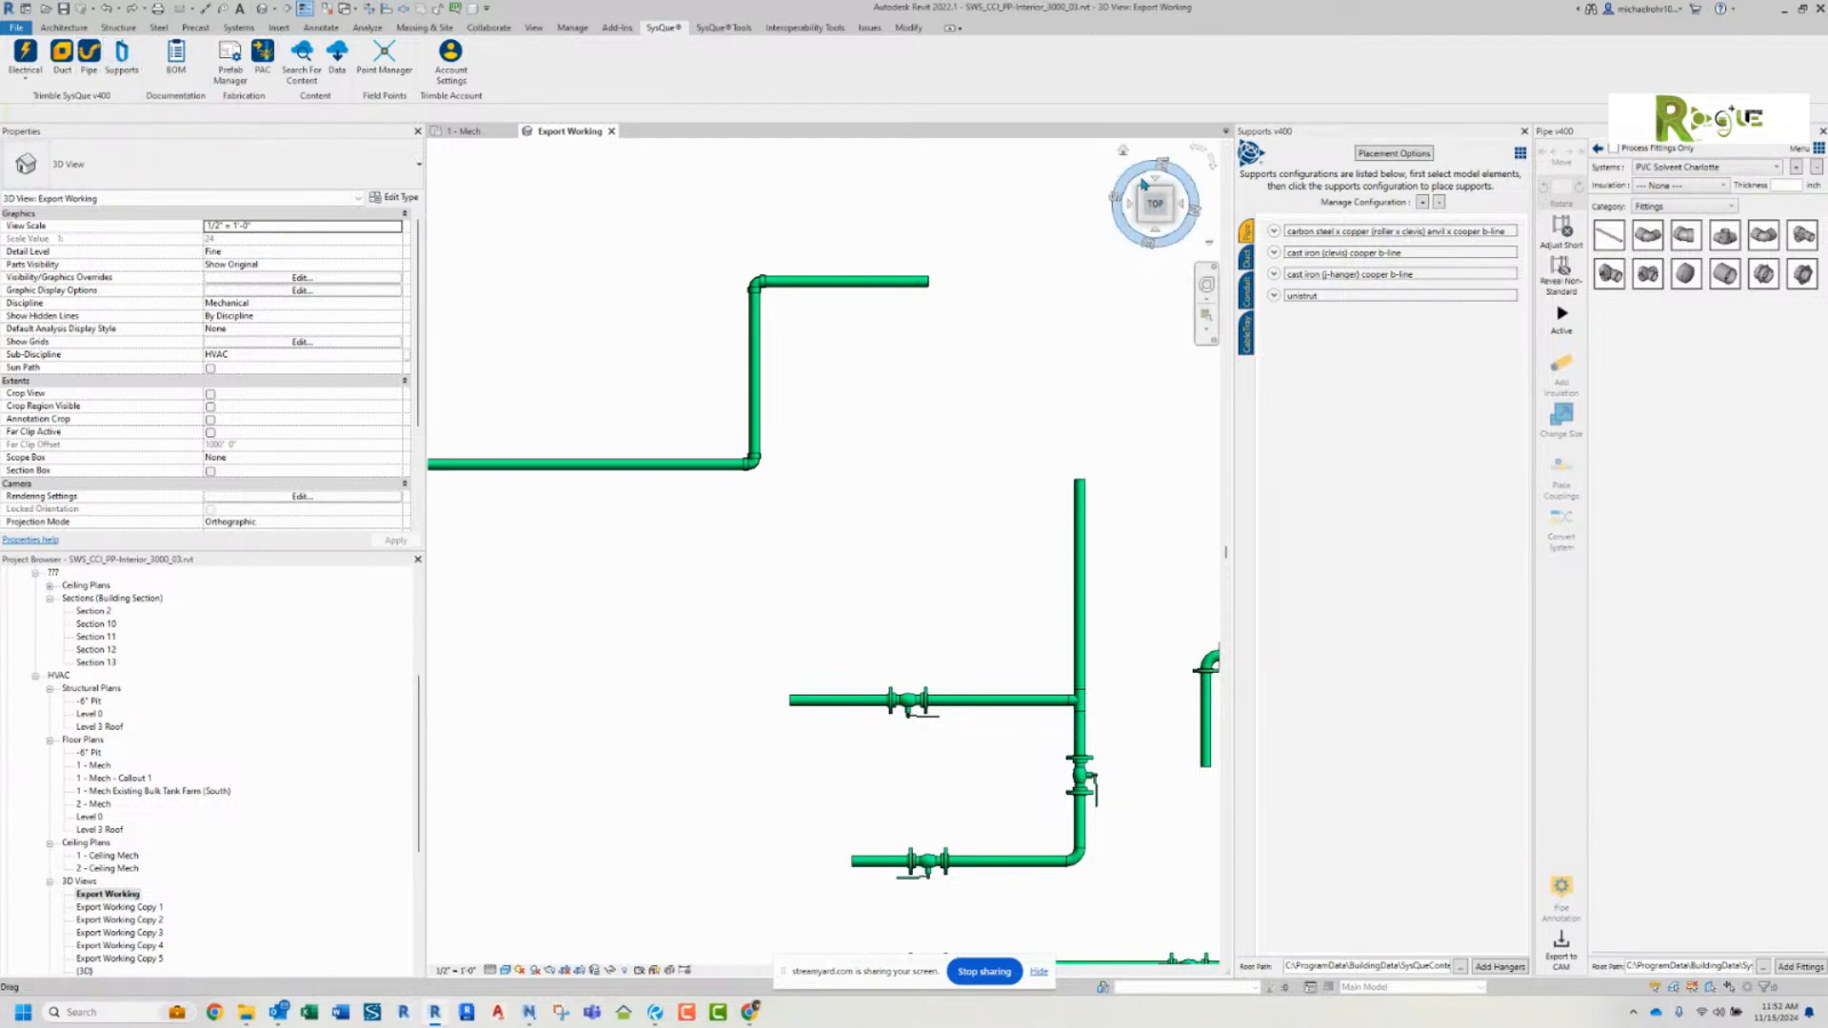
Step: Look at the form for adding a supports configuration, and browse the other disciplines' configurations before returning to the pipe ones
click(1422, 203)
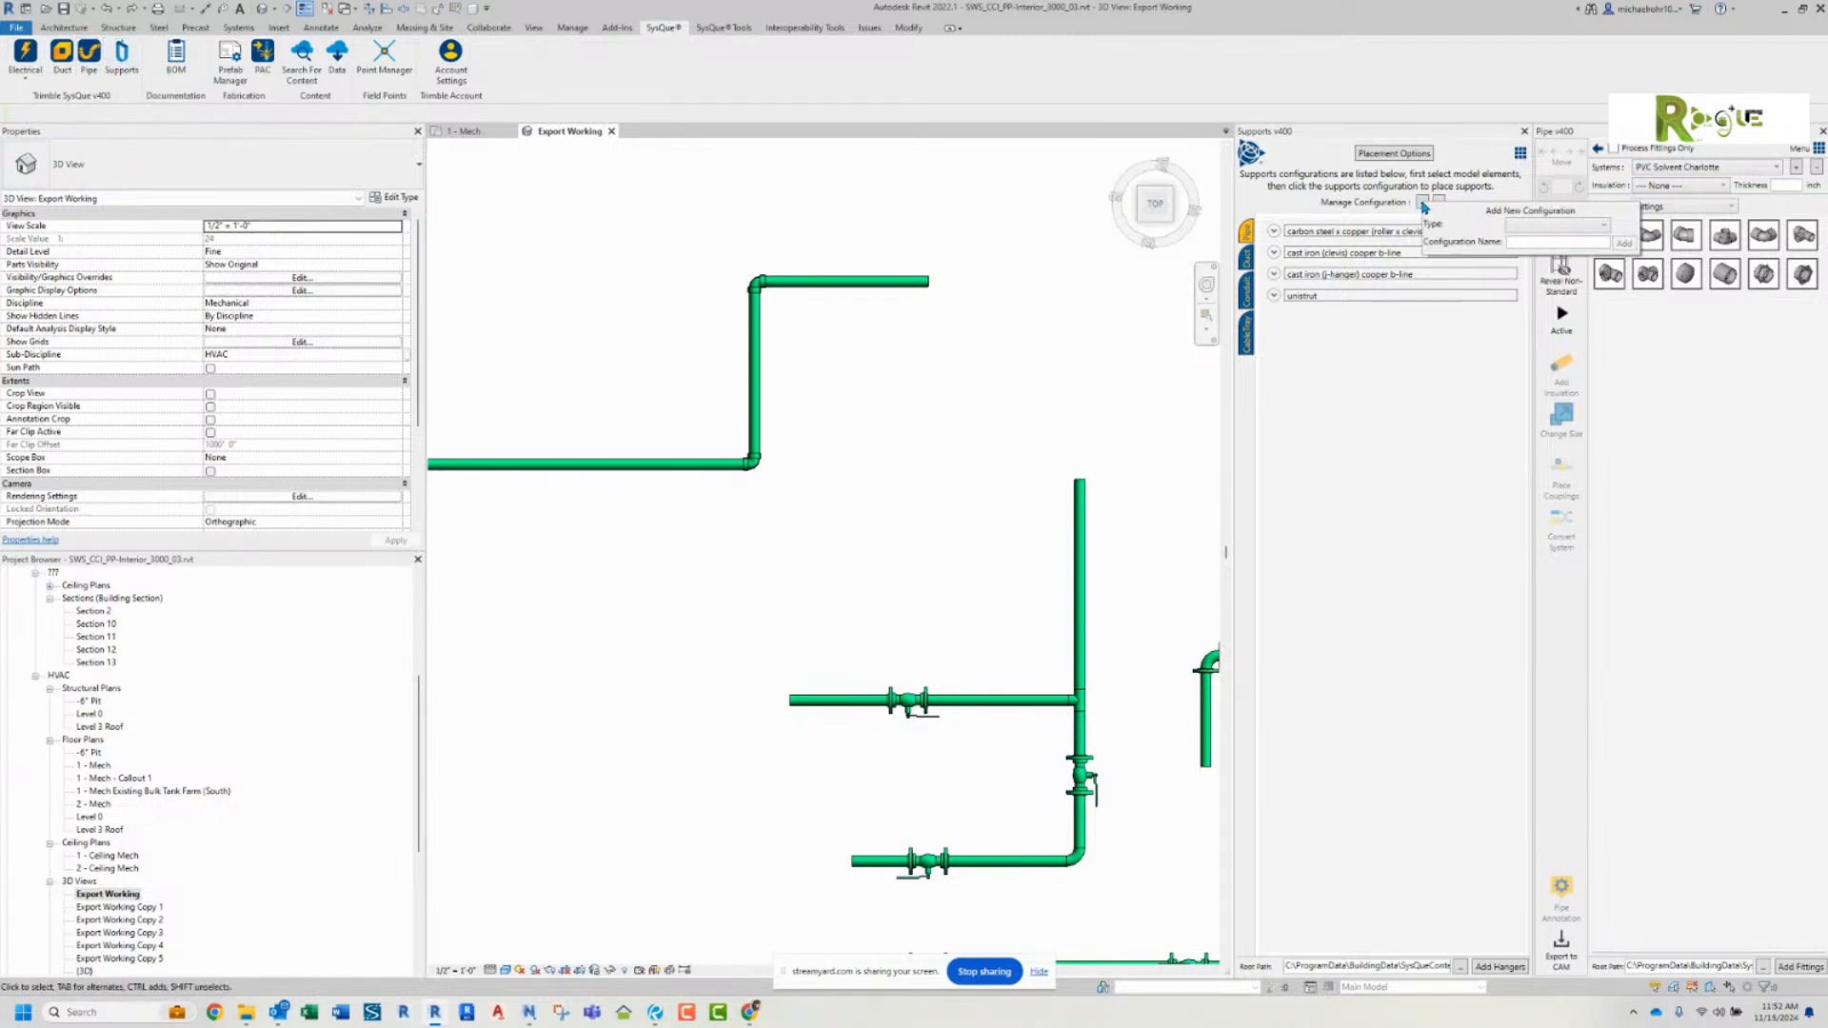
click(1456, 318)
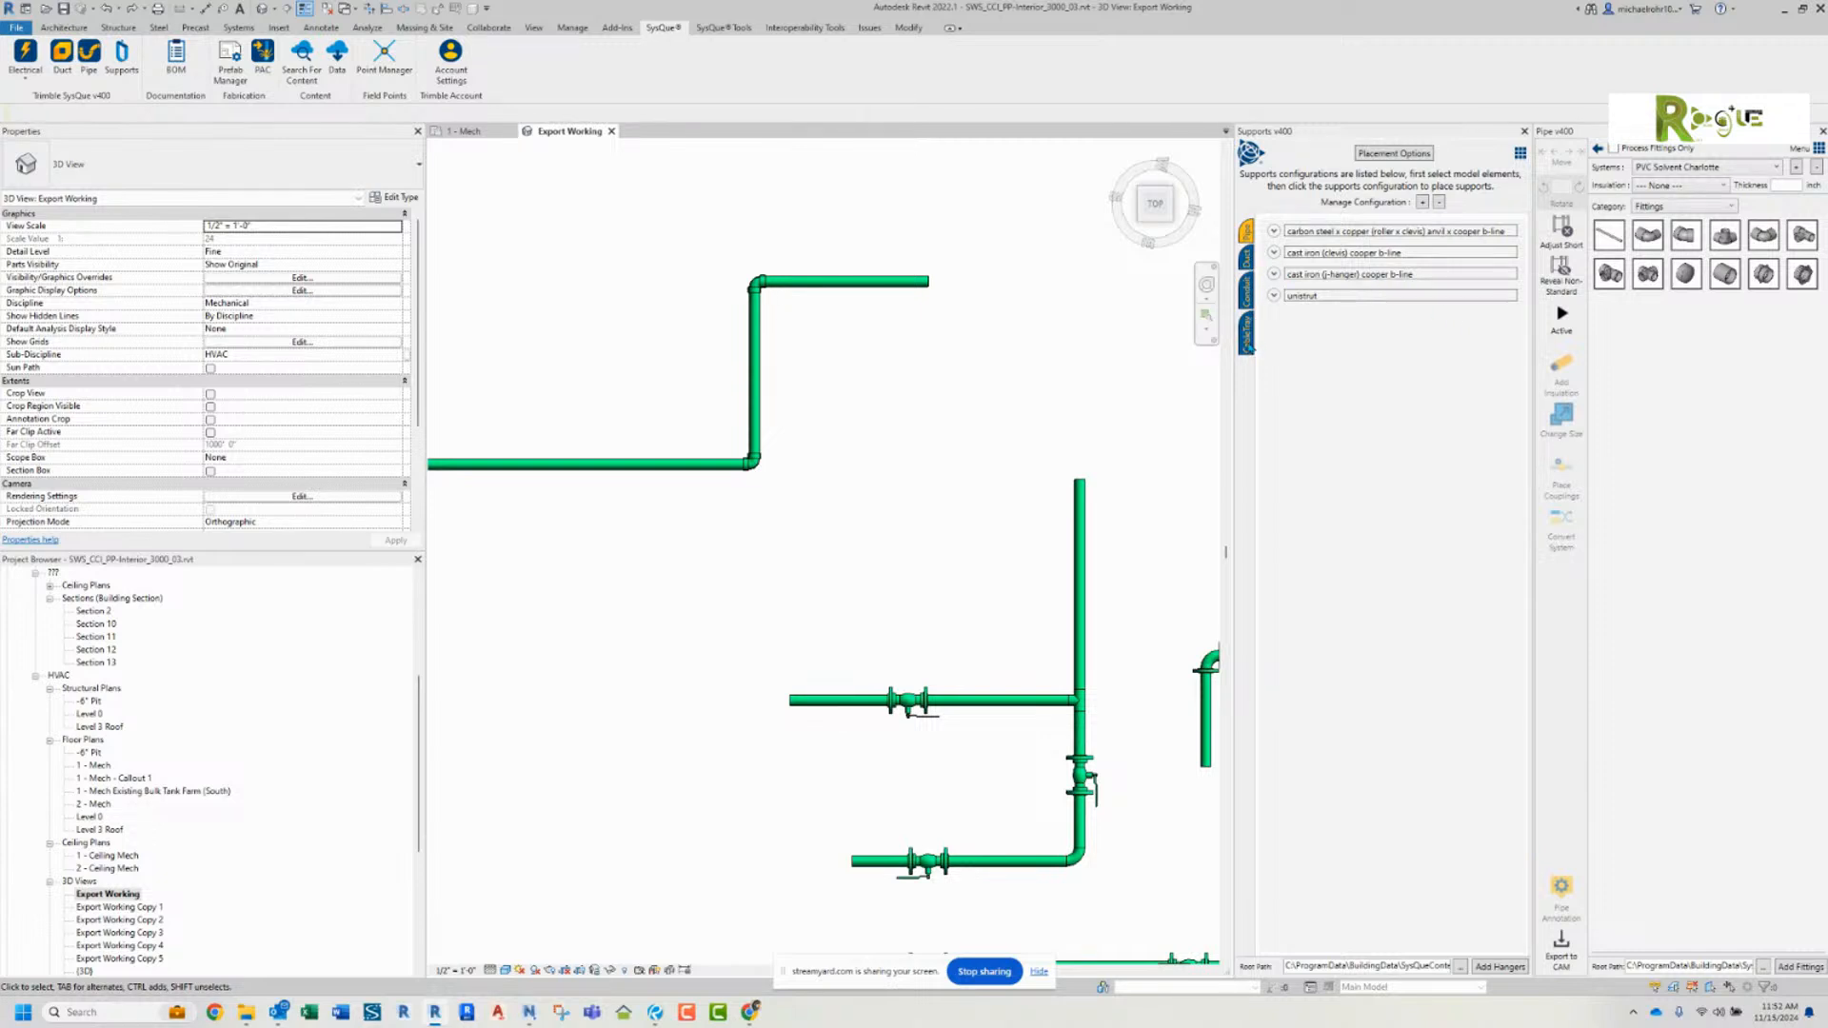
click(1248, 338)
click(1250, 300)
click(1248, 257)
click(1248, 231)
Step: Expand the carbon steel x copper configuration, select the upper horizontal pipe, and inspect the details of the hanger for diameters up to 2"
click(1355, 234)
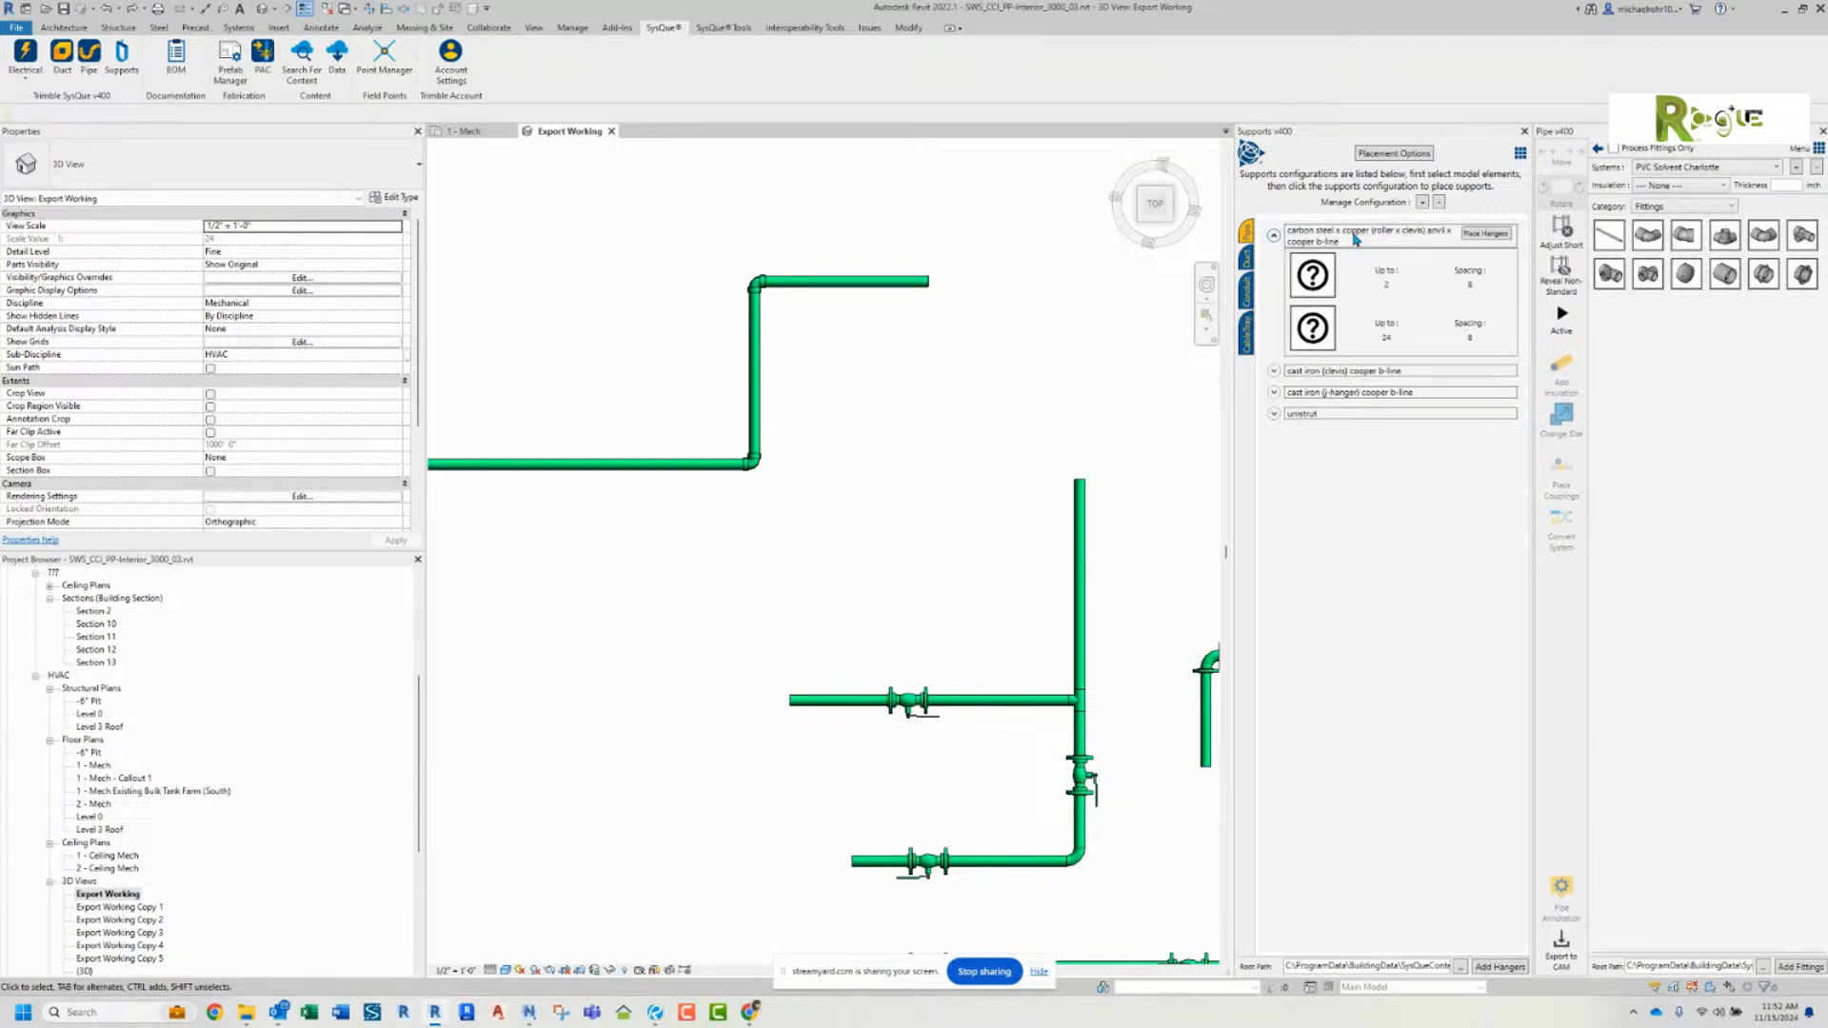
mouse_move(1374, 279)
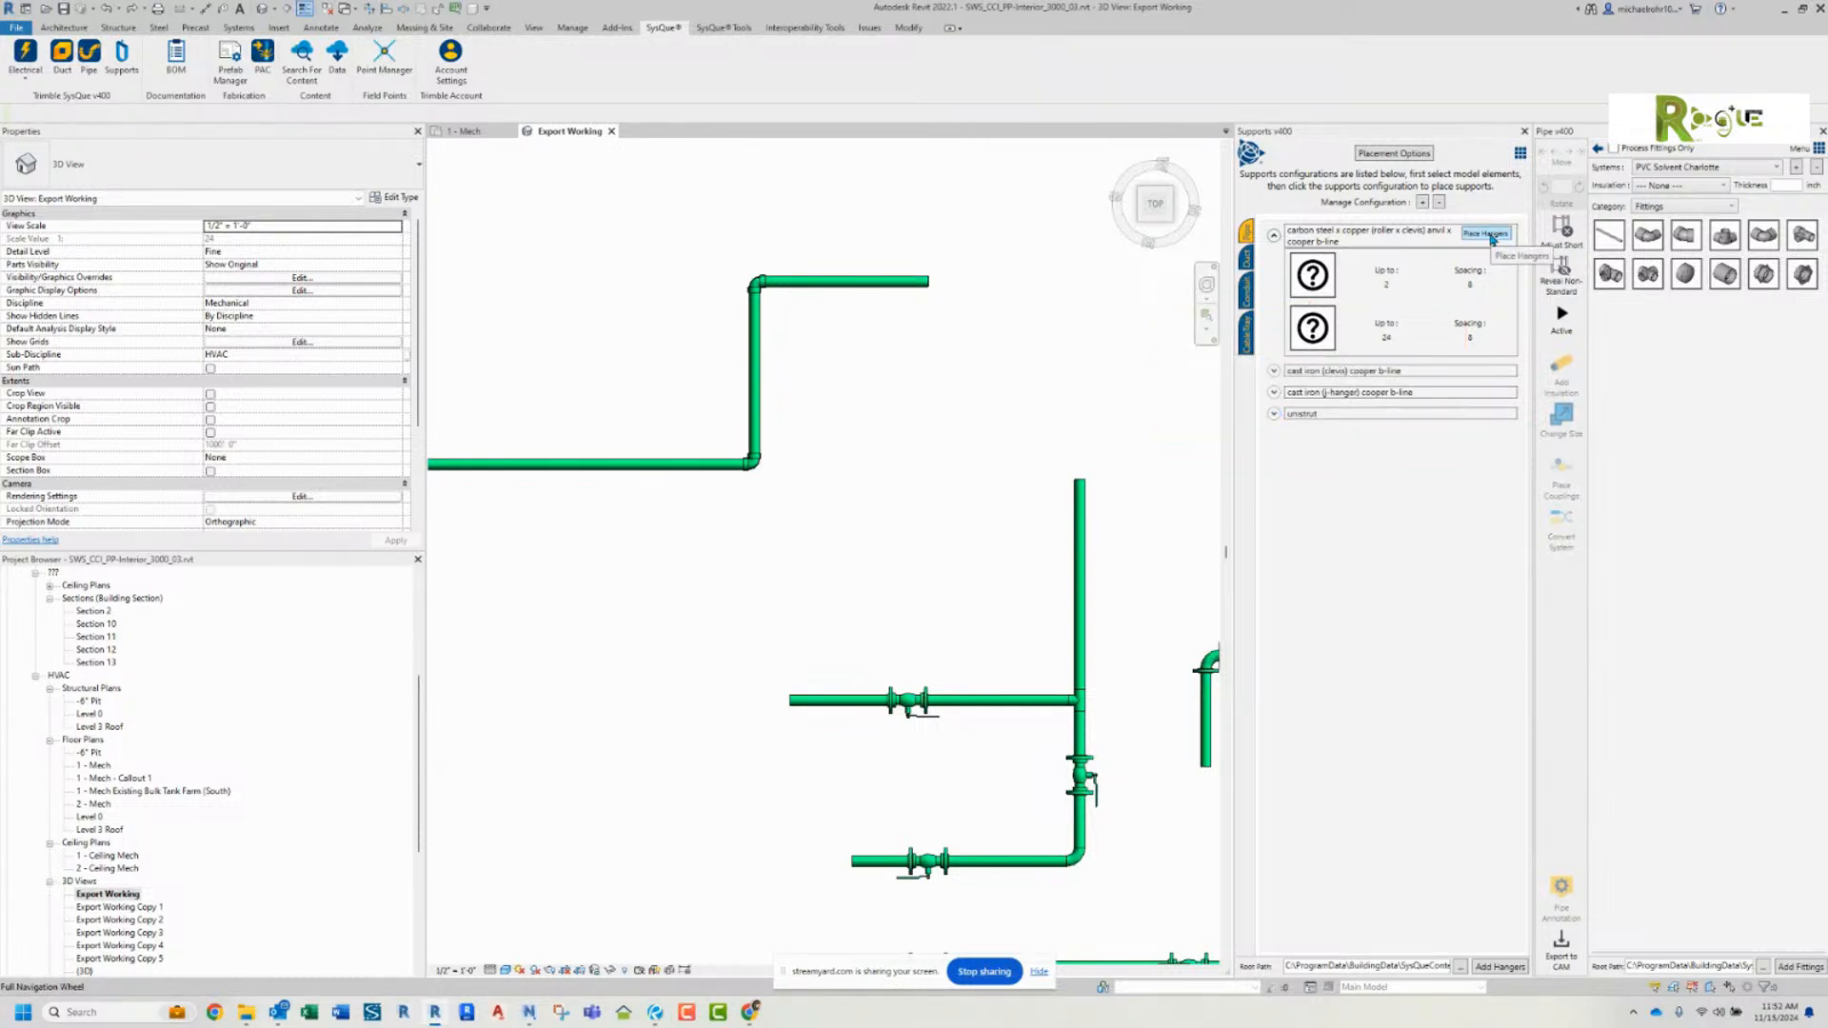
click(888, 284)
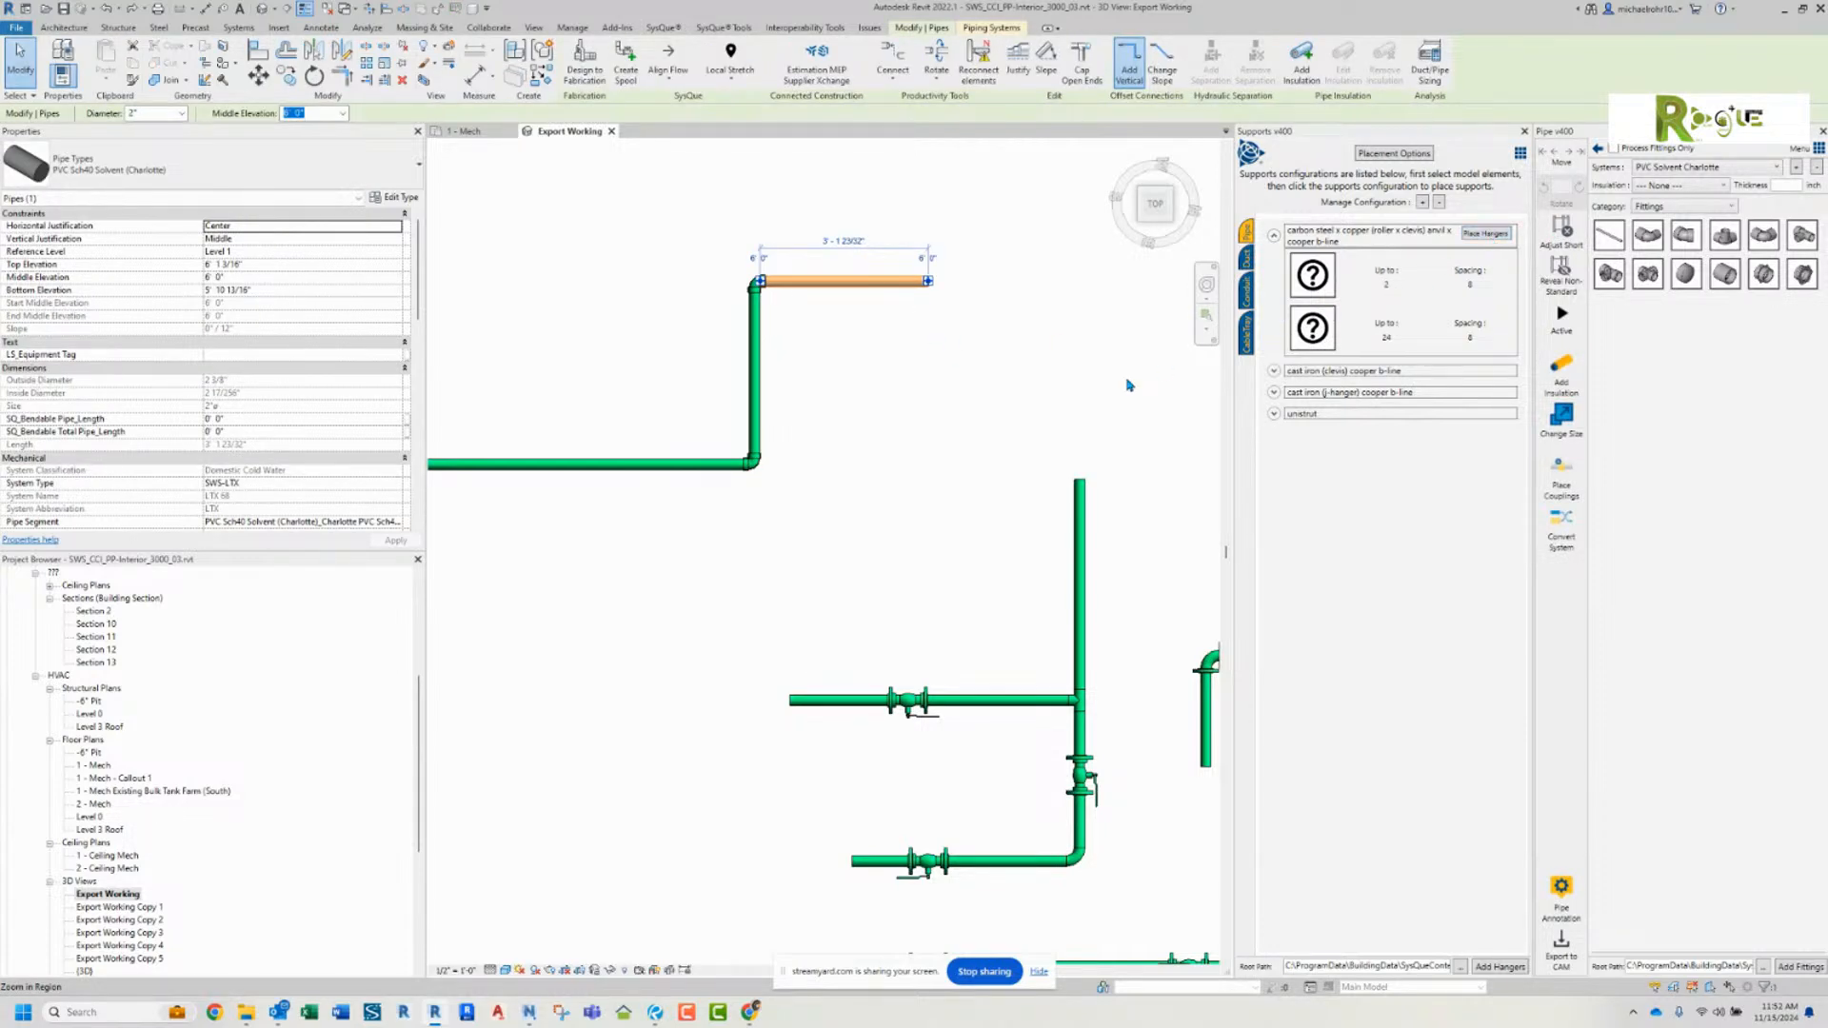
mouse_move(1324, 276)
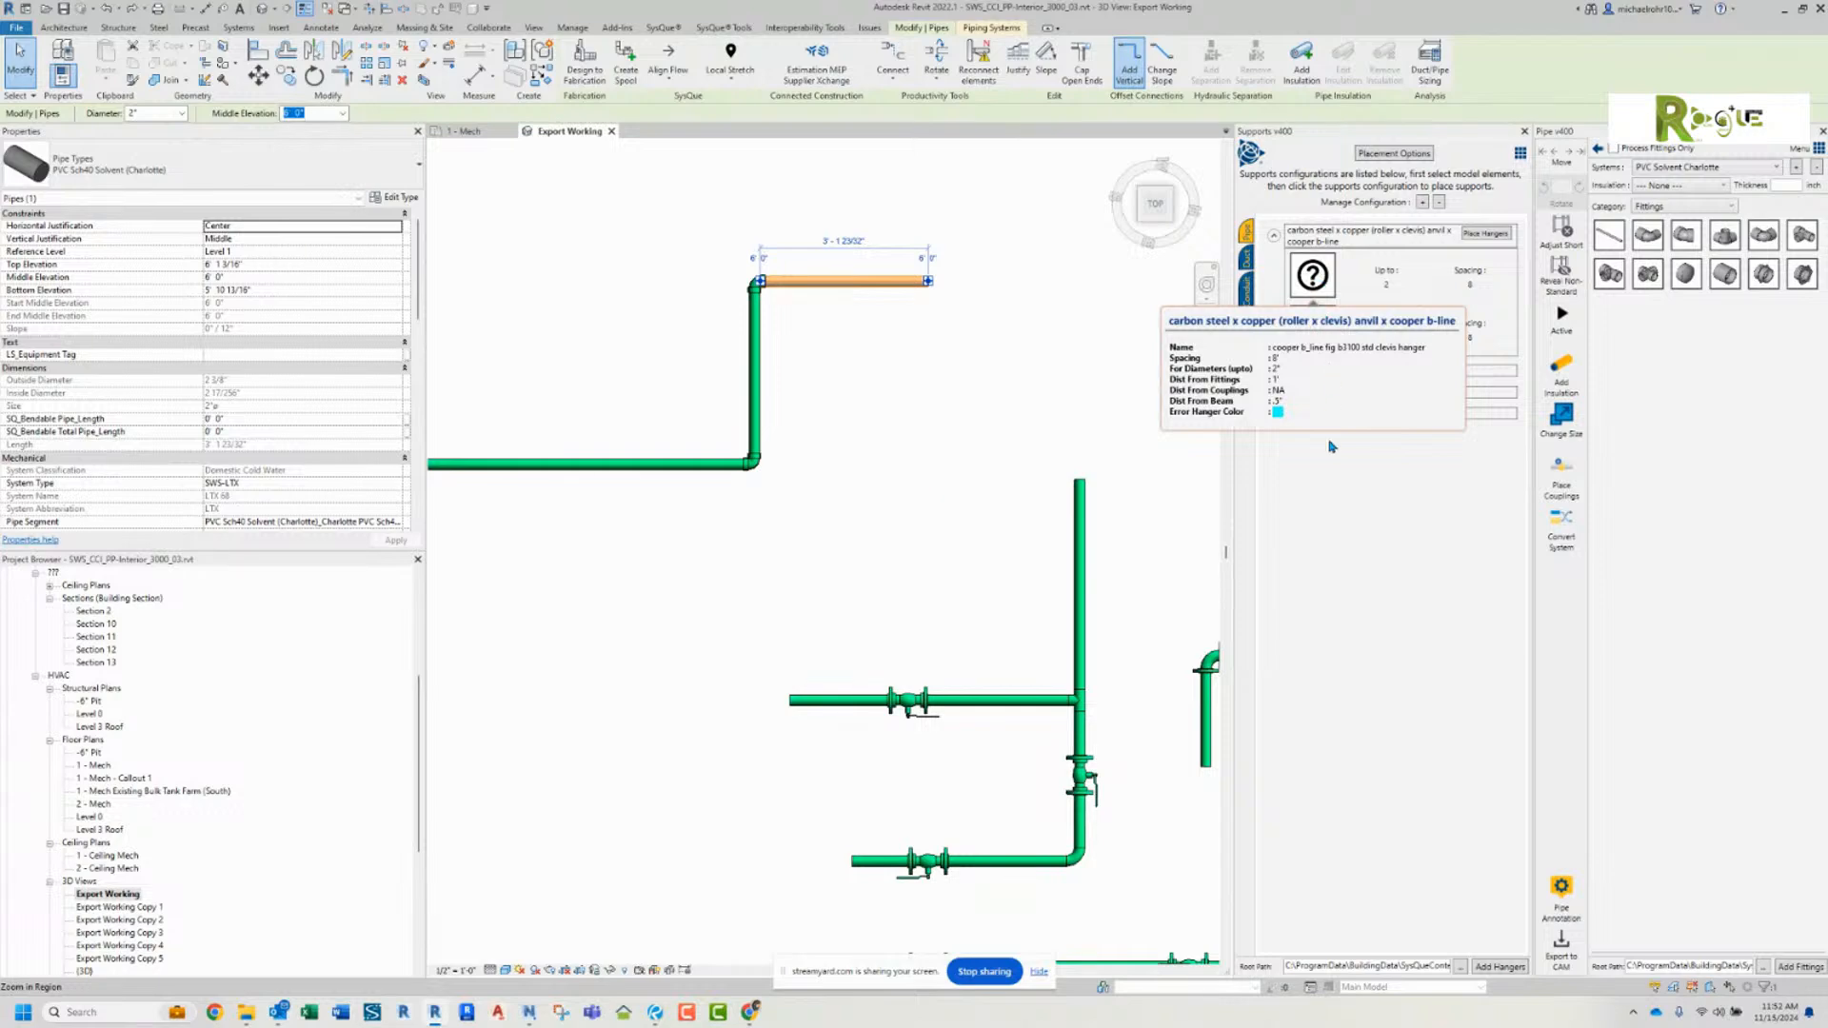
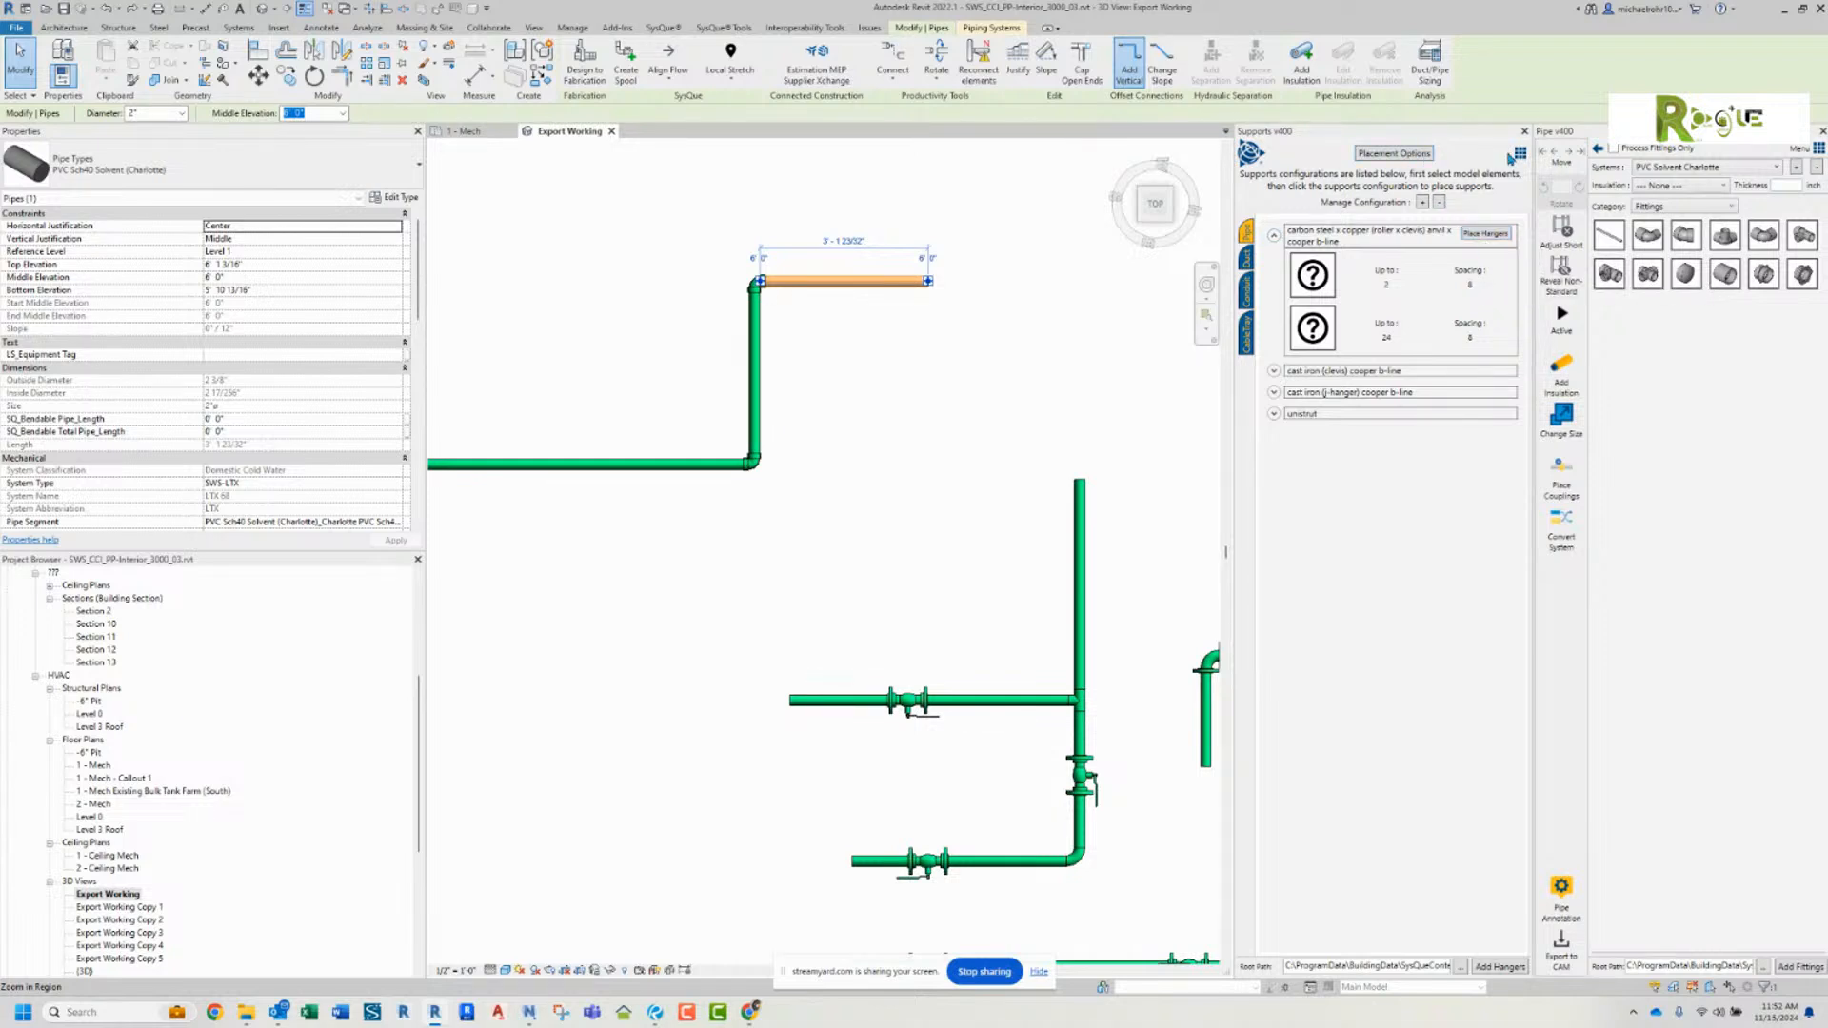
Step: Look through the supports tools and the hanger placement settings, keeping hangers attached to elements in the current model
click(1521, 153)
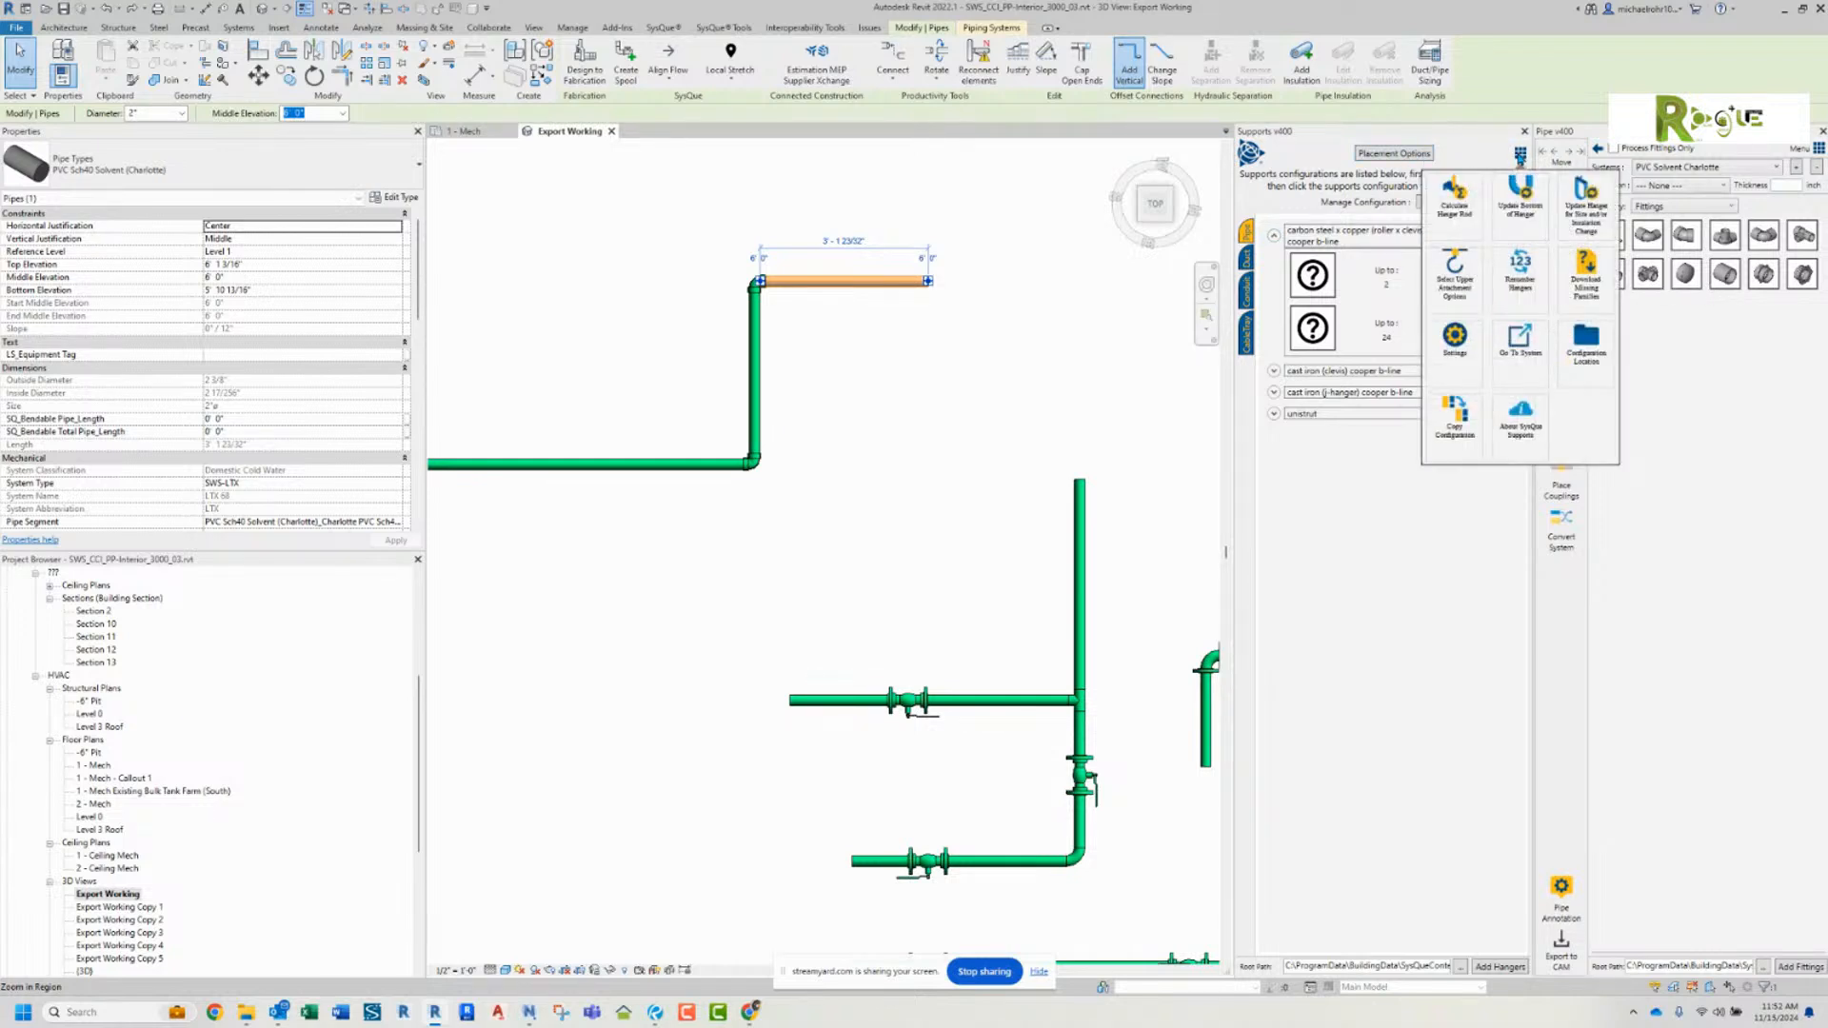
click(1520, 160)
click(1523, 154)
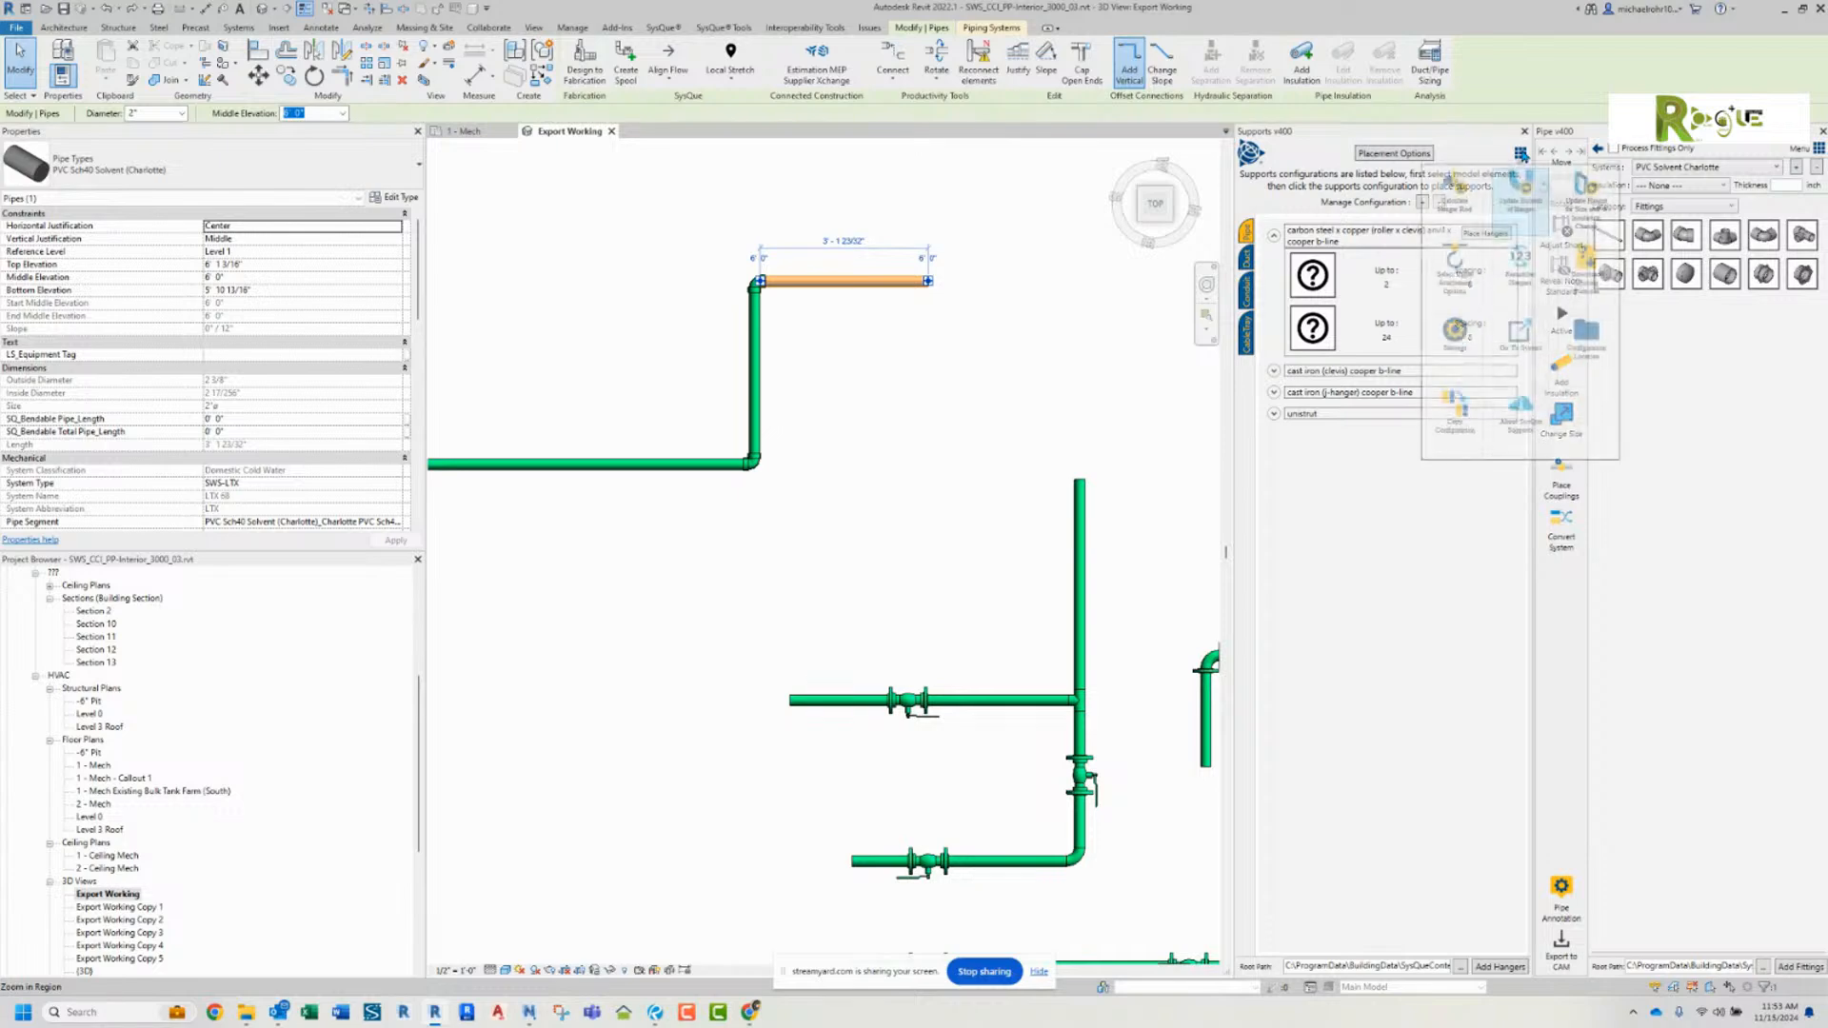
click(1523, 156)
click(1523, 156)
click(1583, 198)
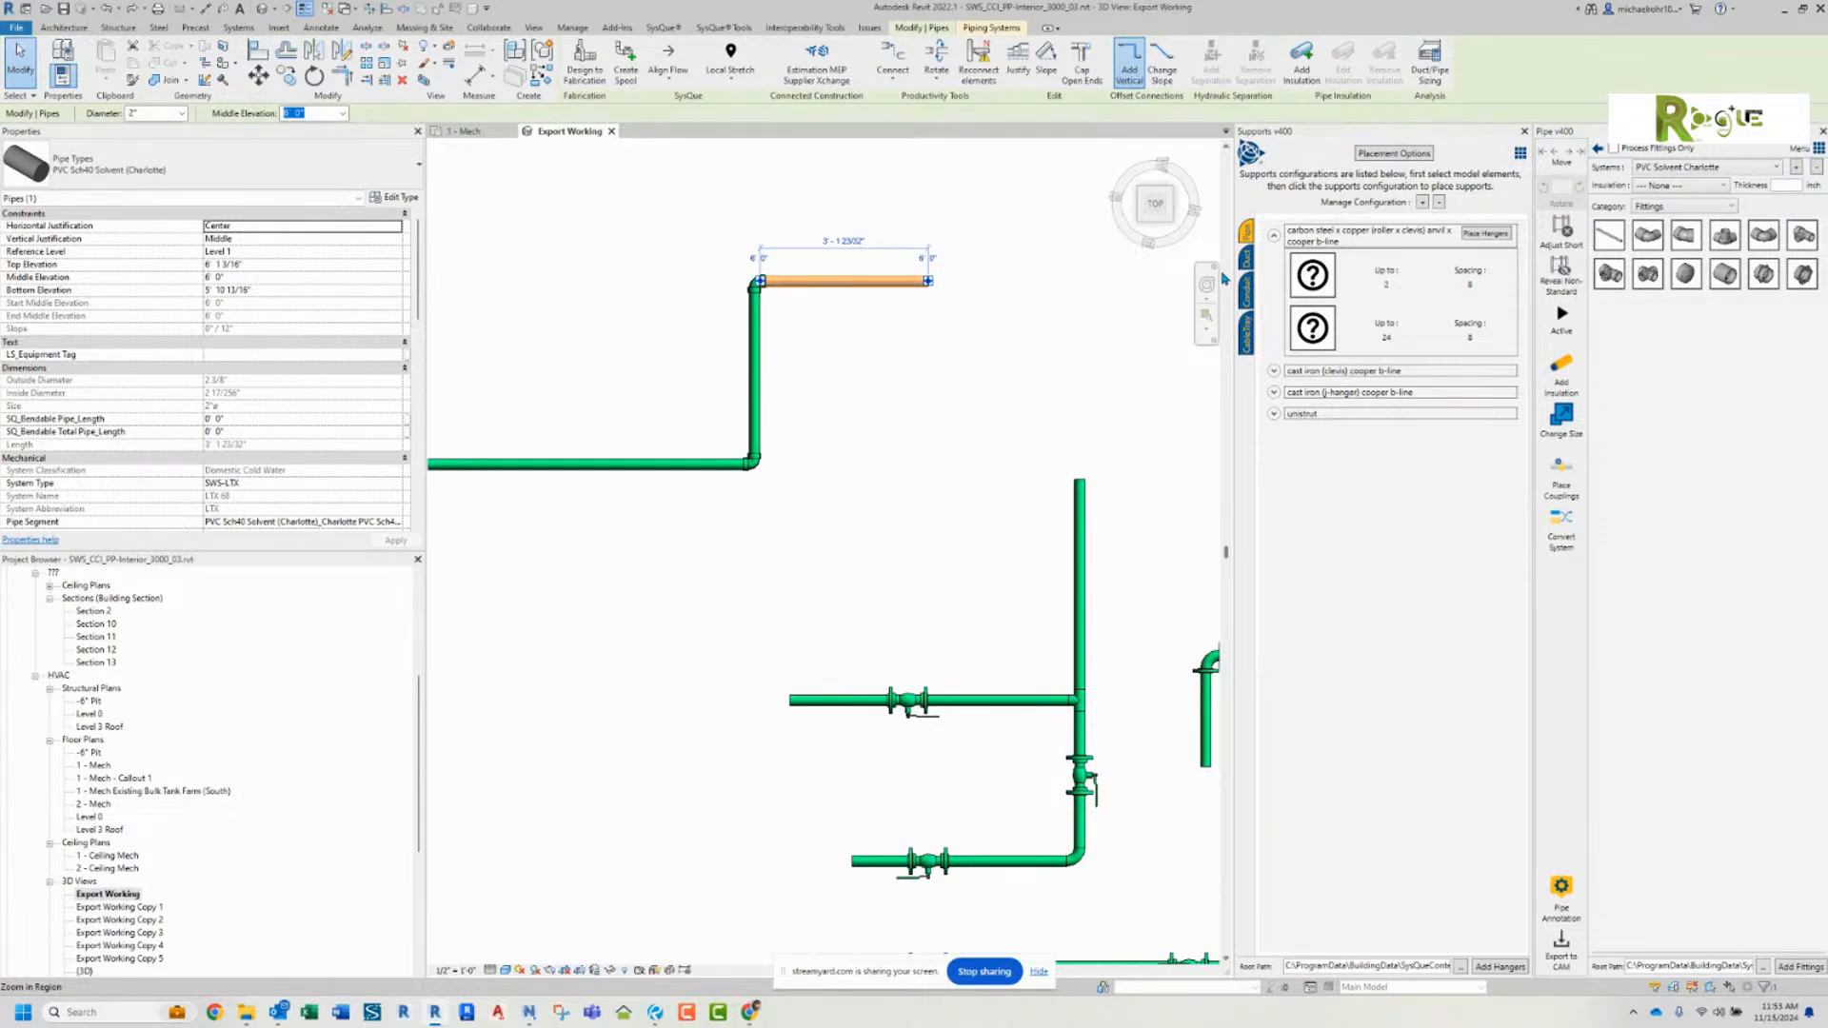
click(1399, 154)
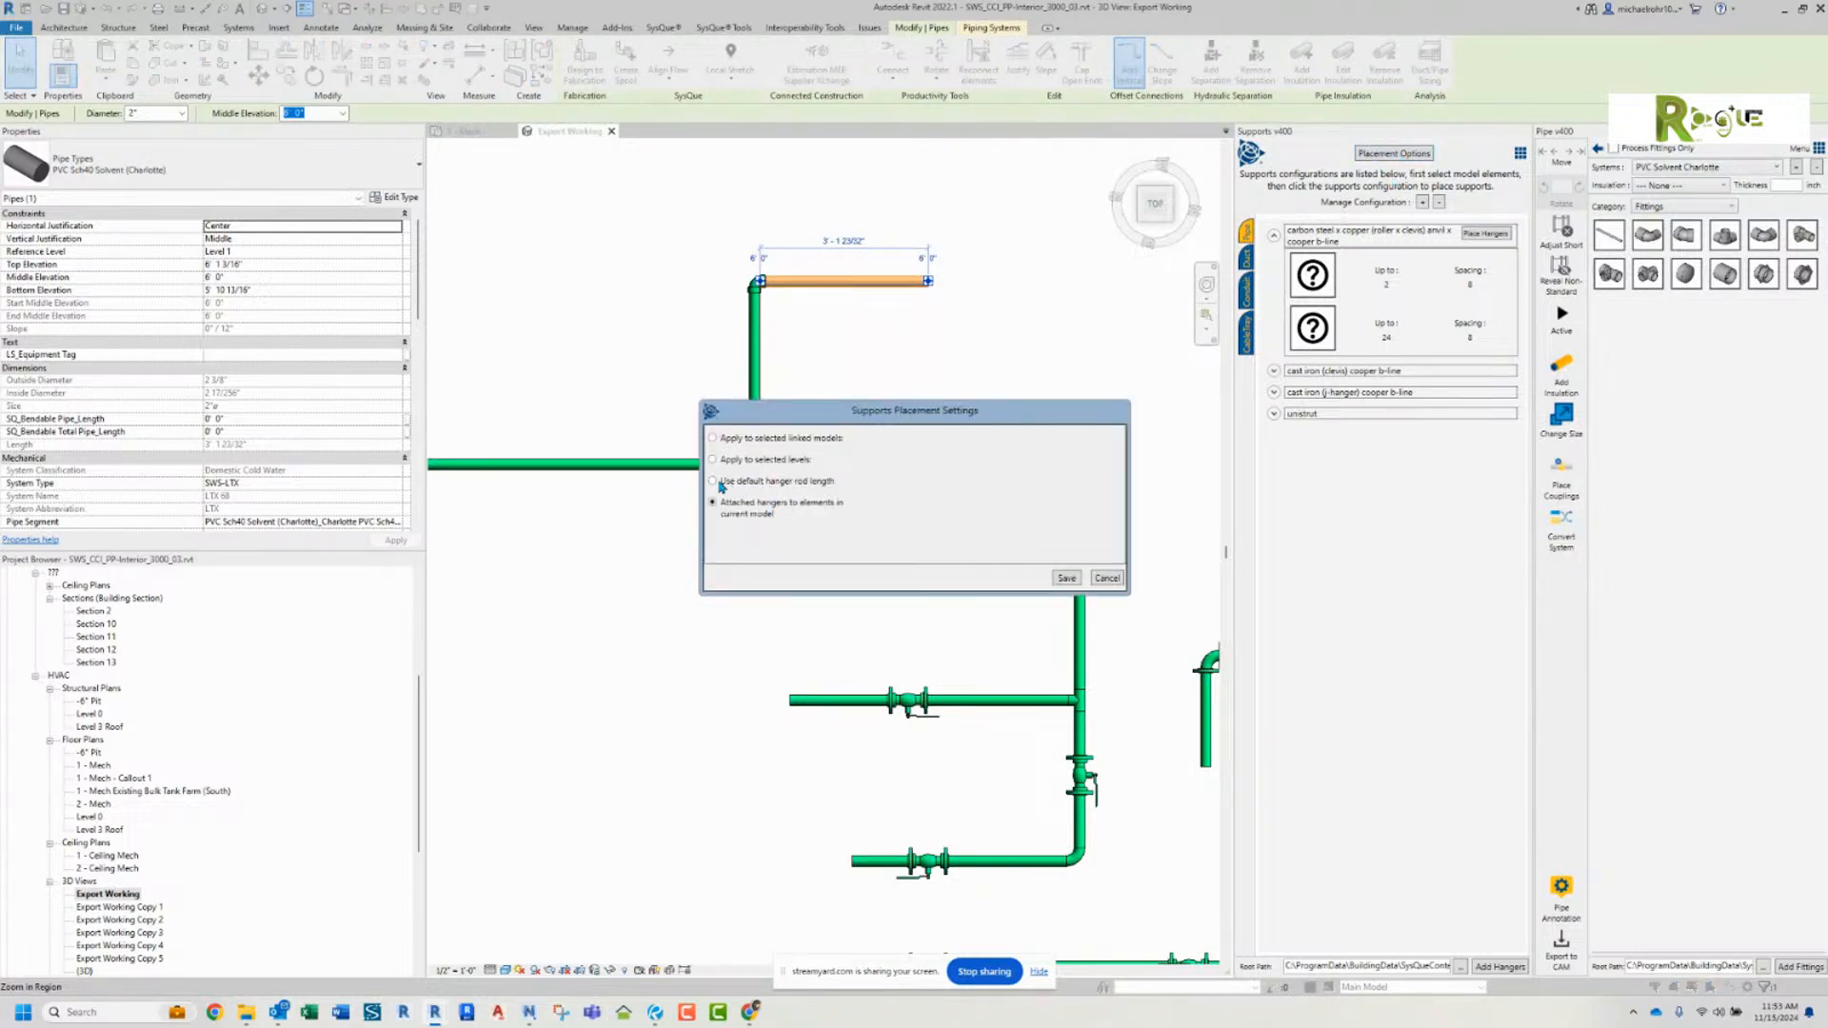
click(1068, 579)
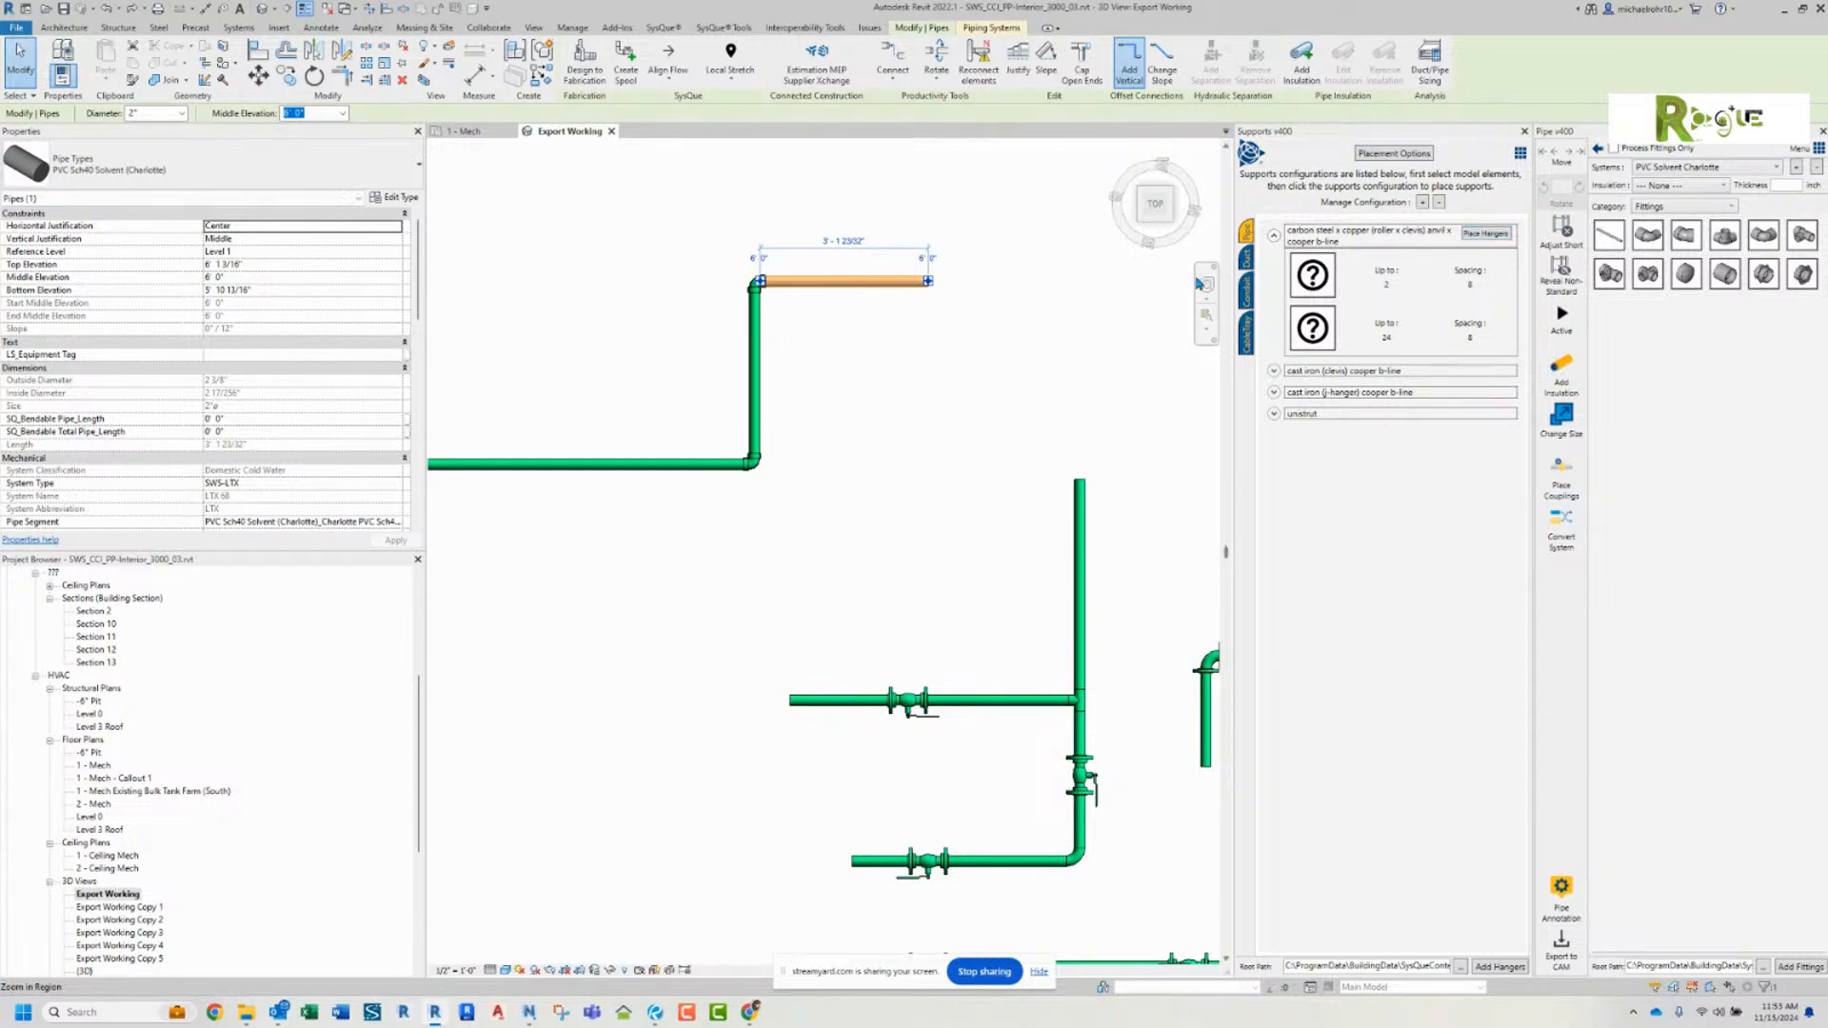
click(1079, 308)
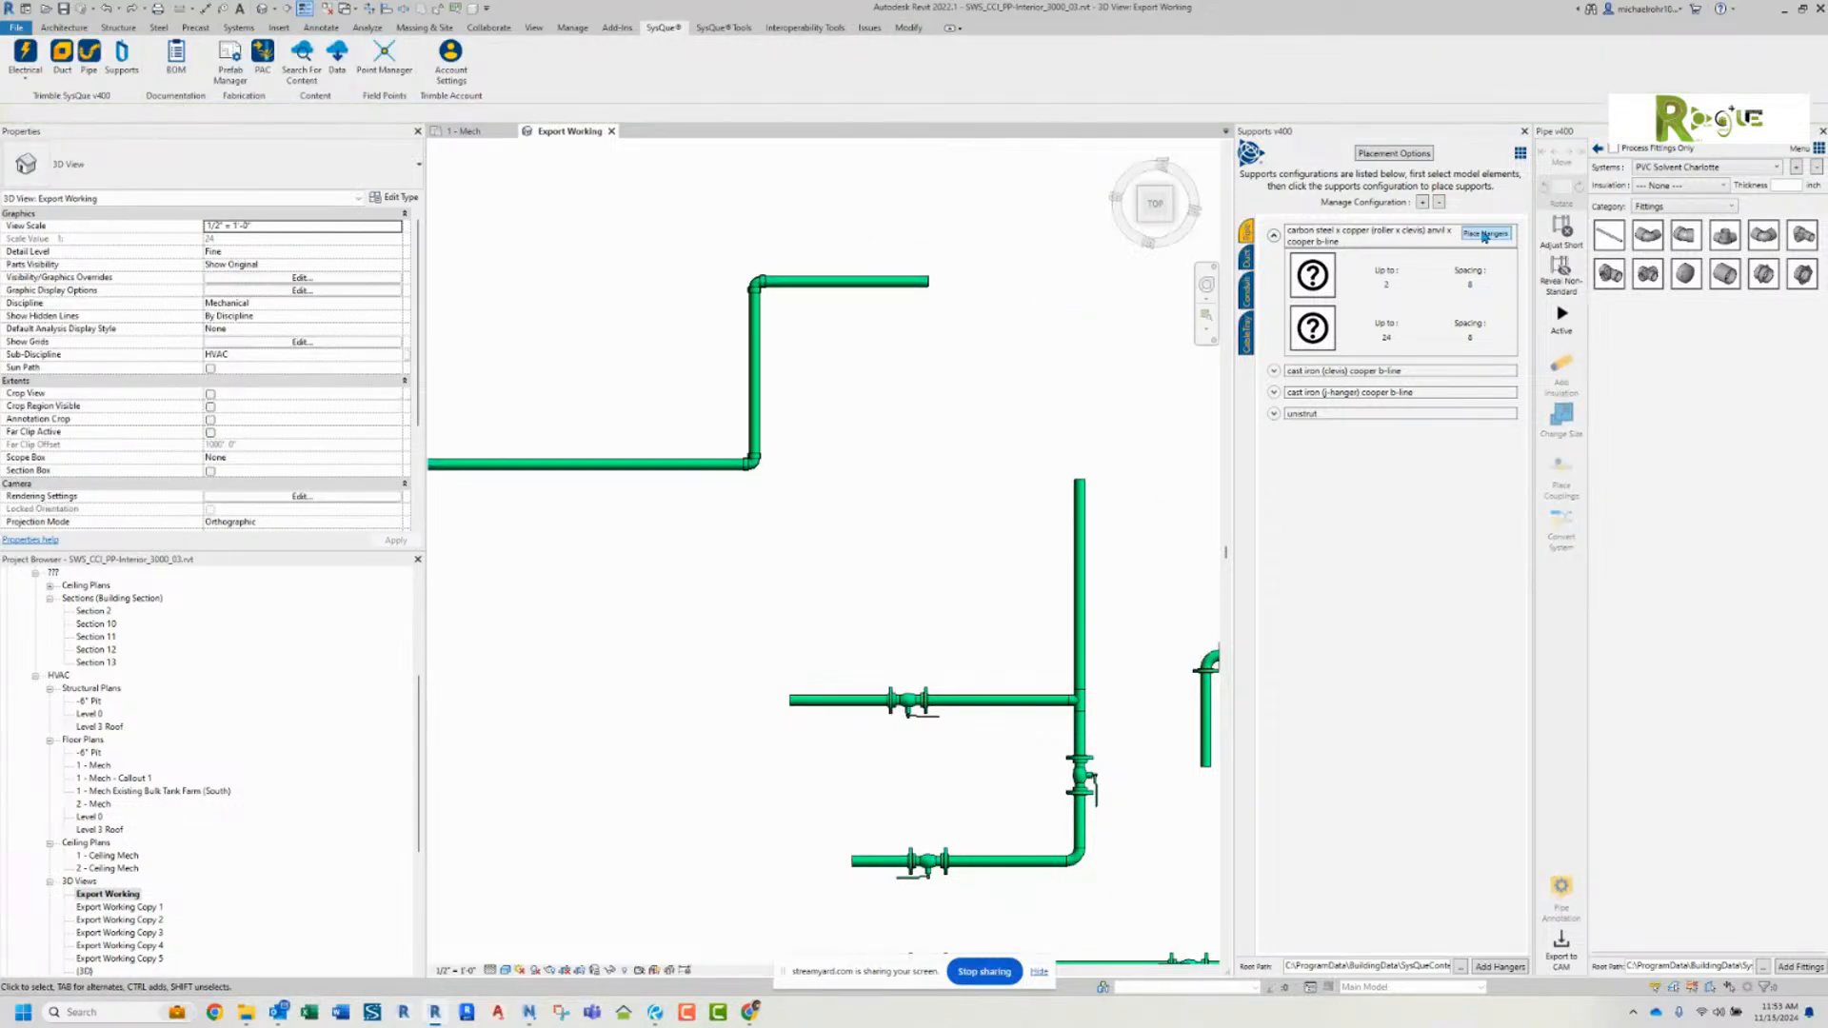
right_click(843, 290)
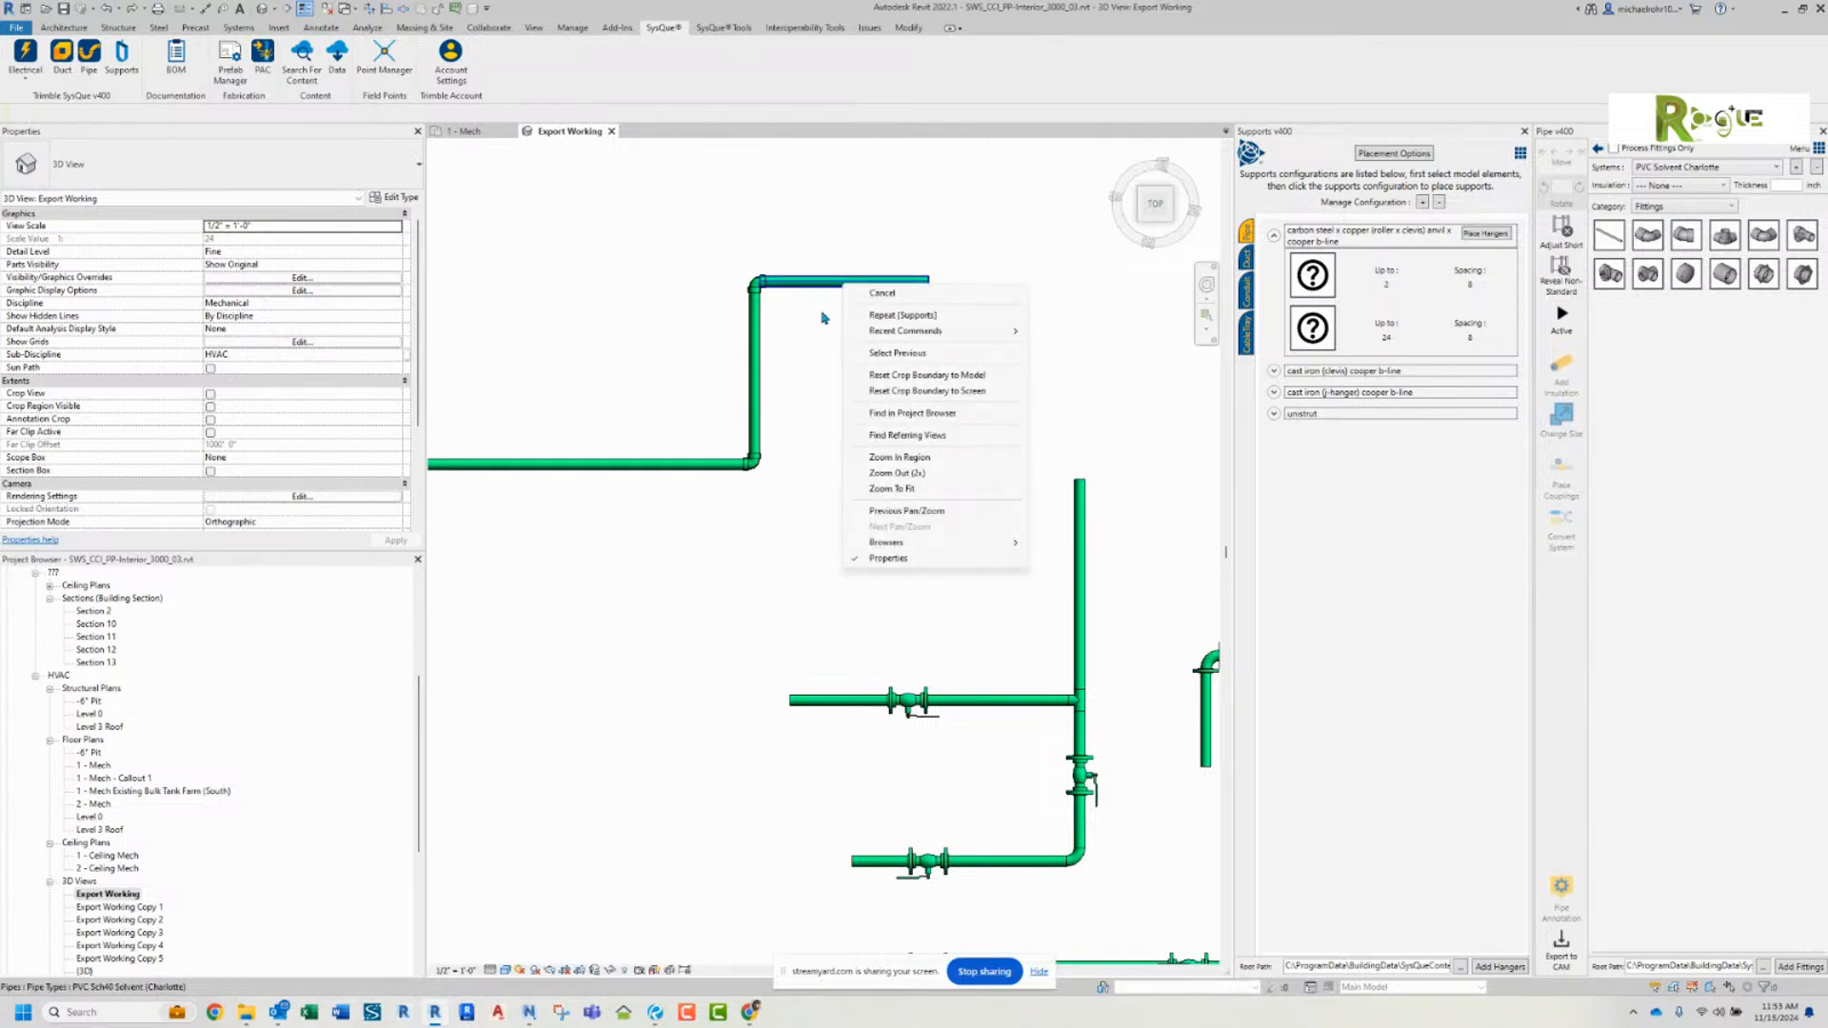
click(824, 312)
click(850, 292)
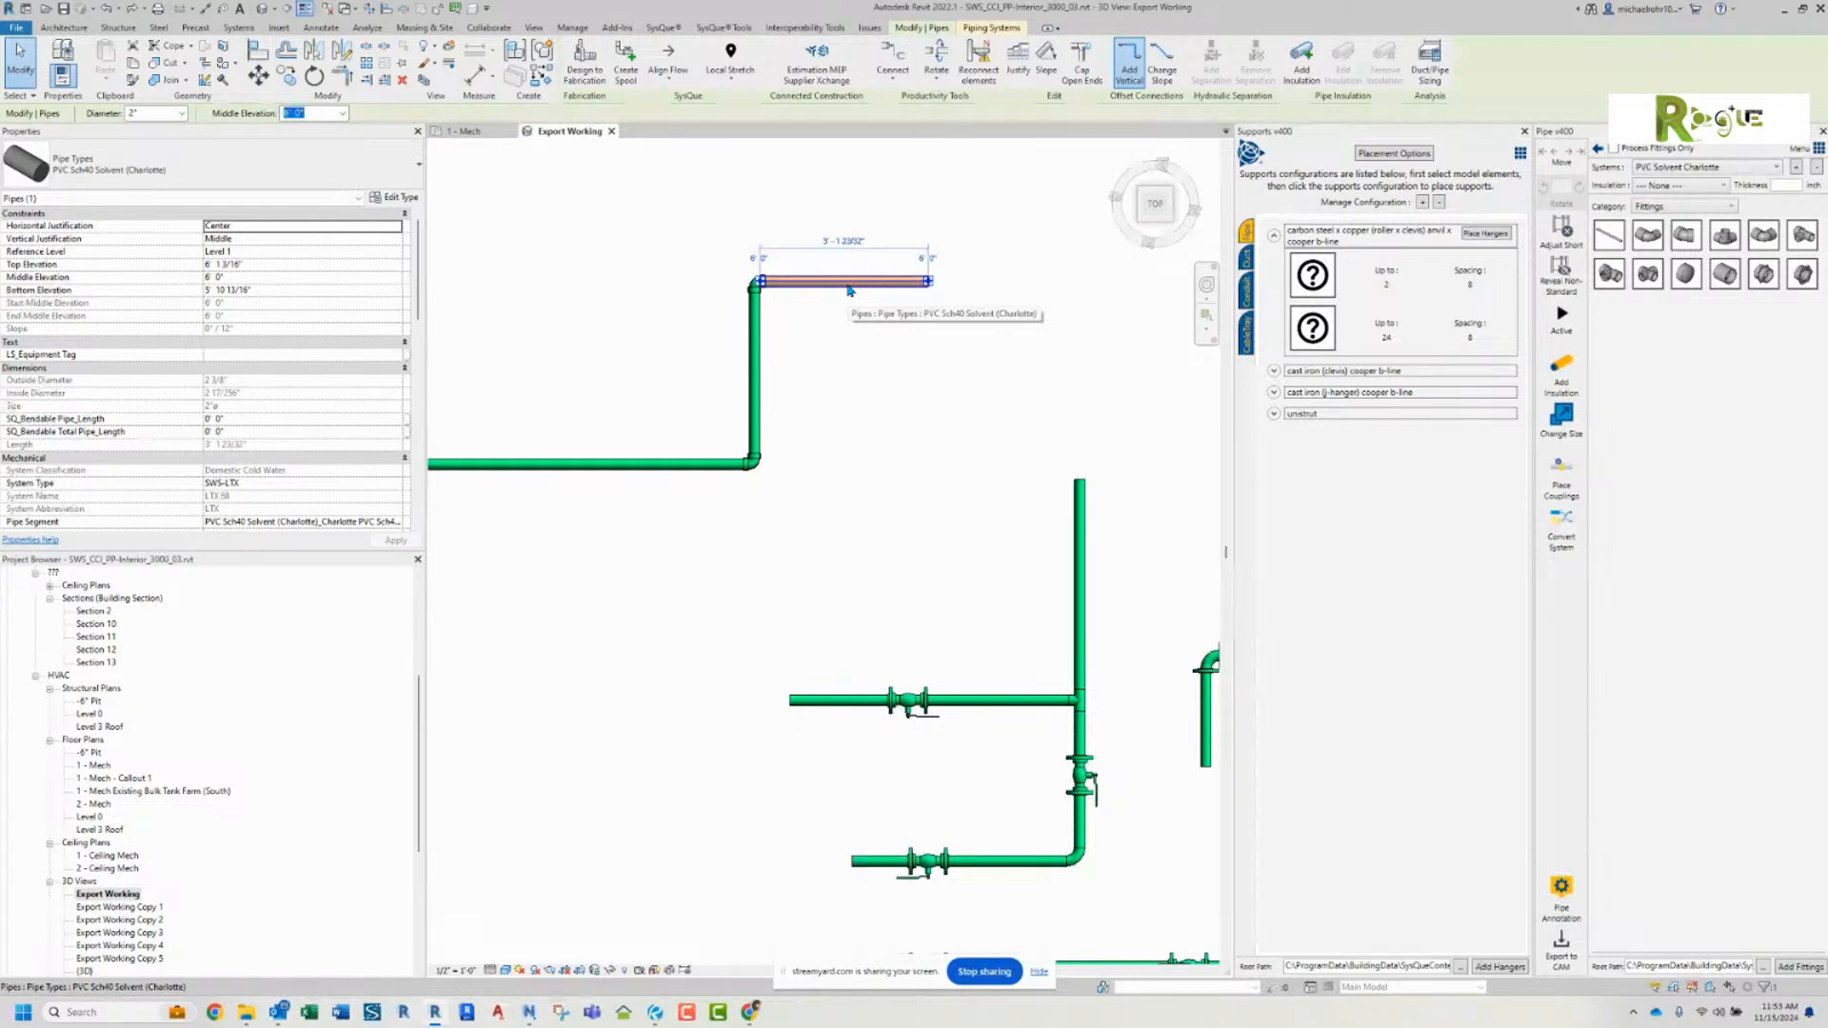
right_click(850, 291)
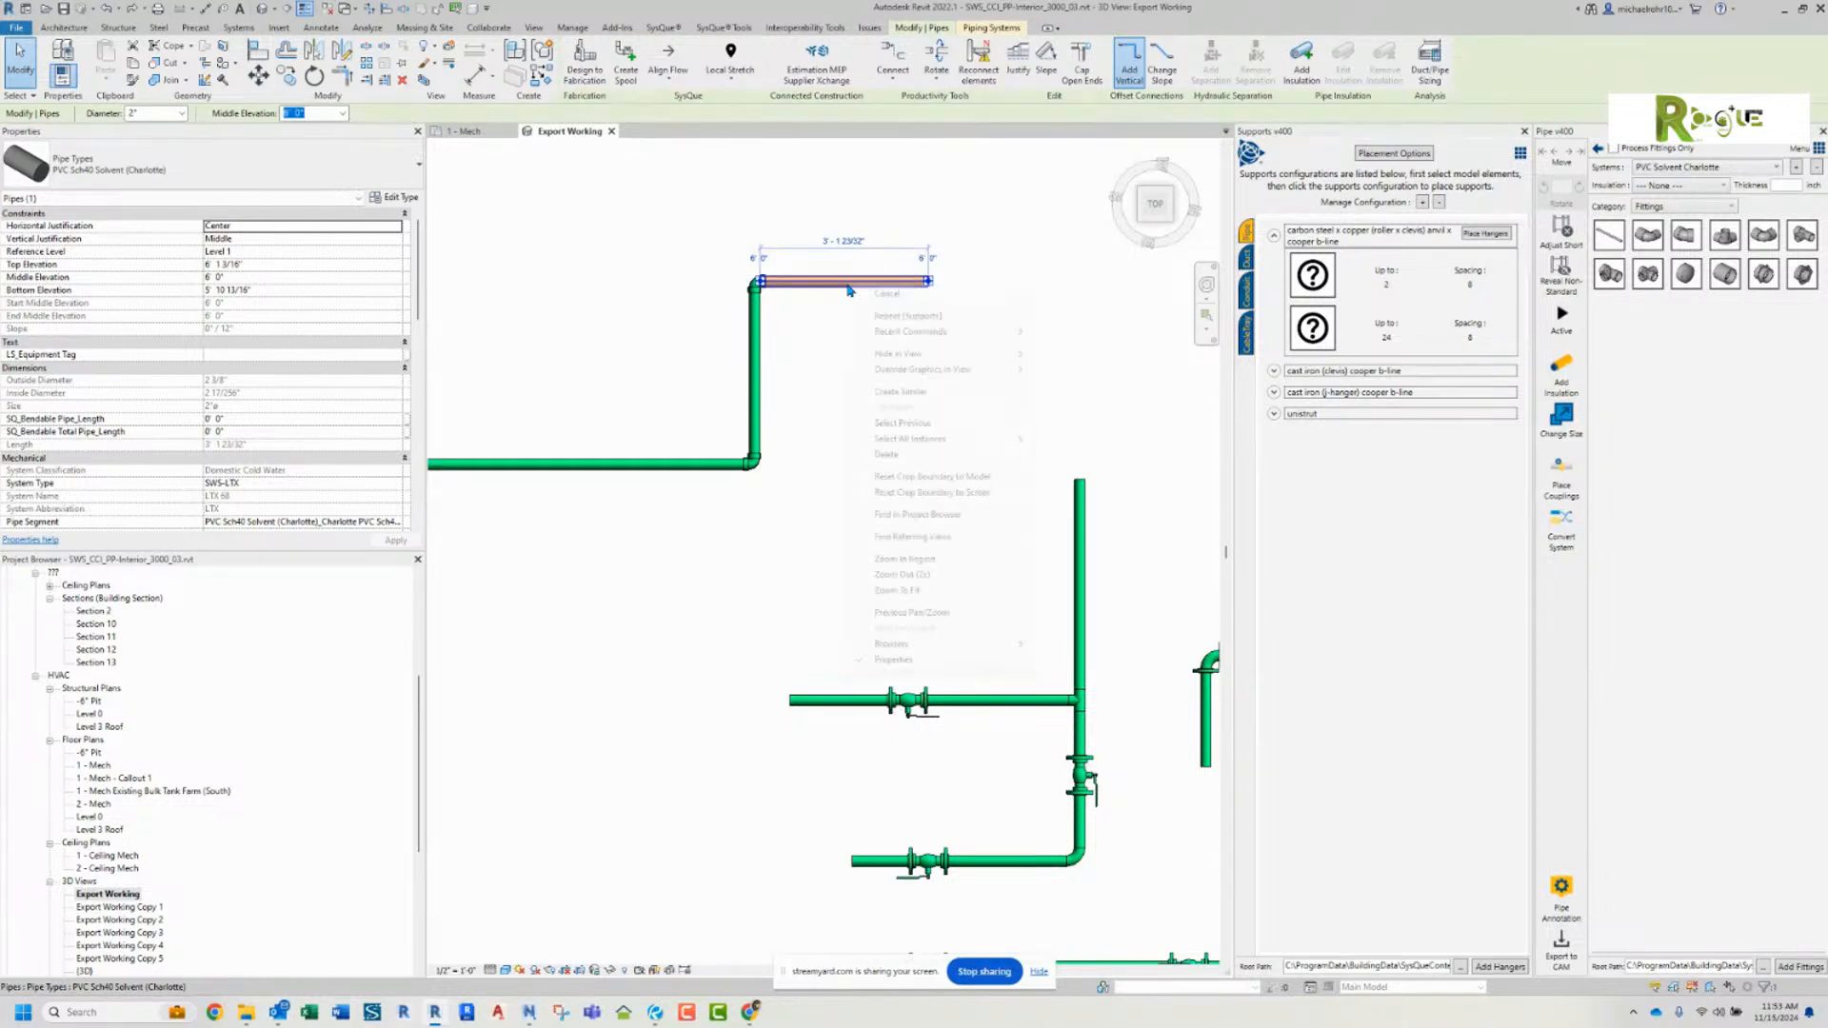
click(824, 331)
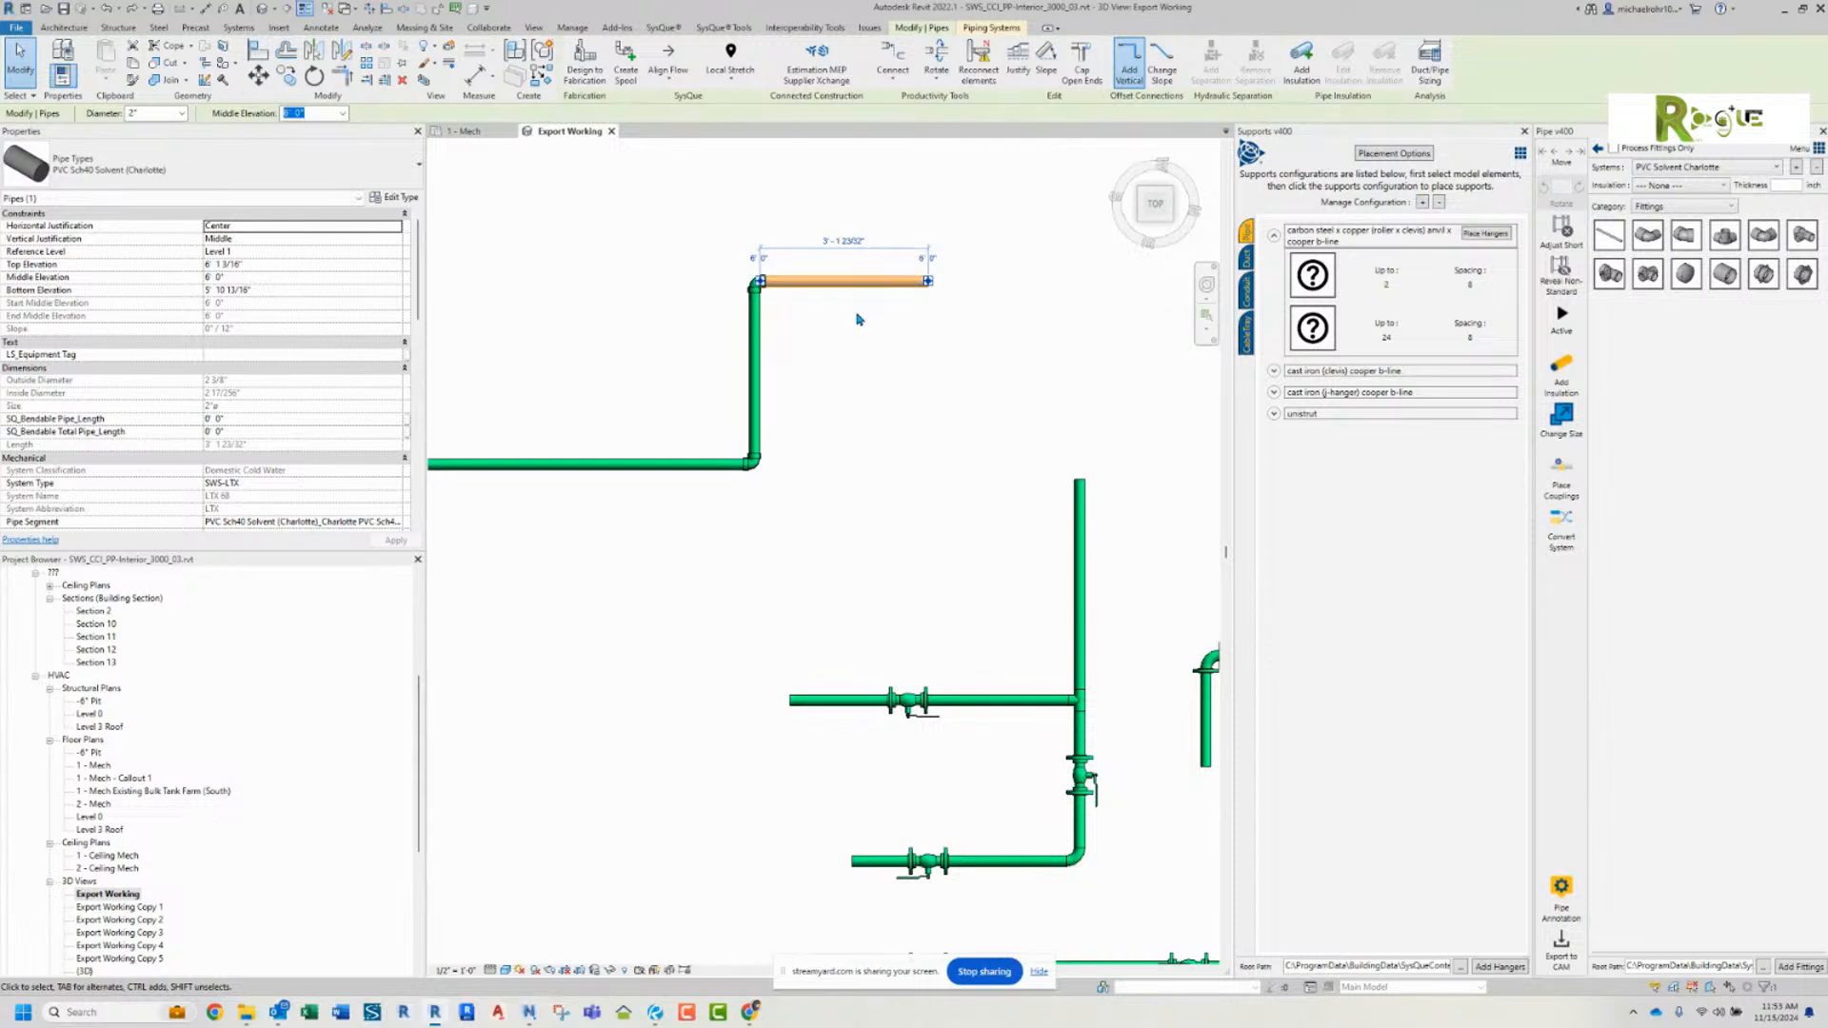
click(859, 319)
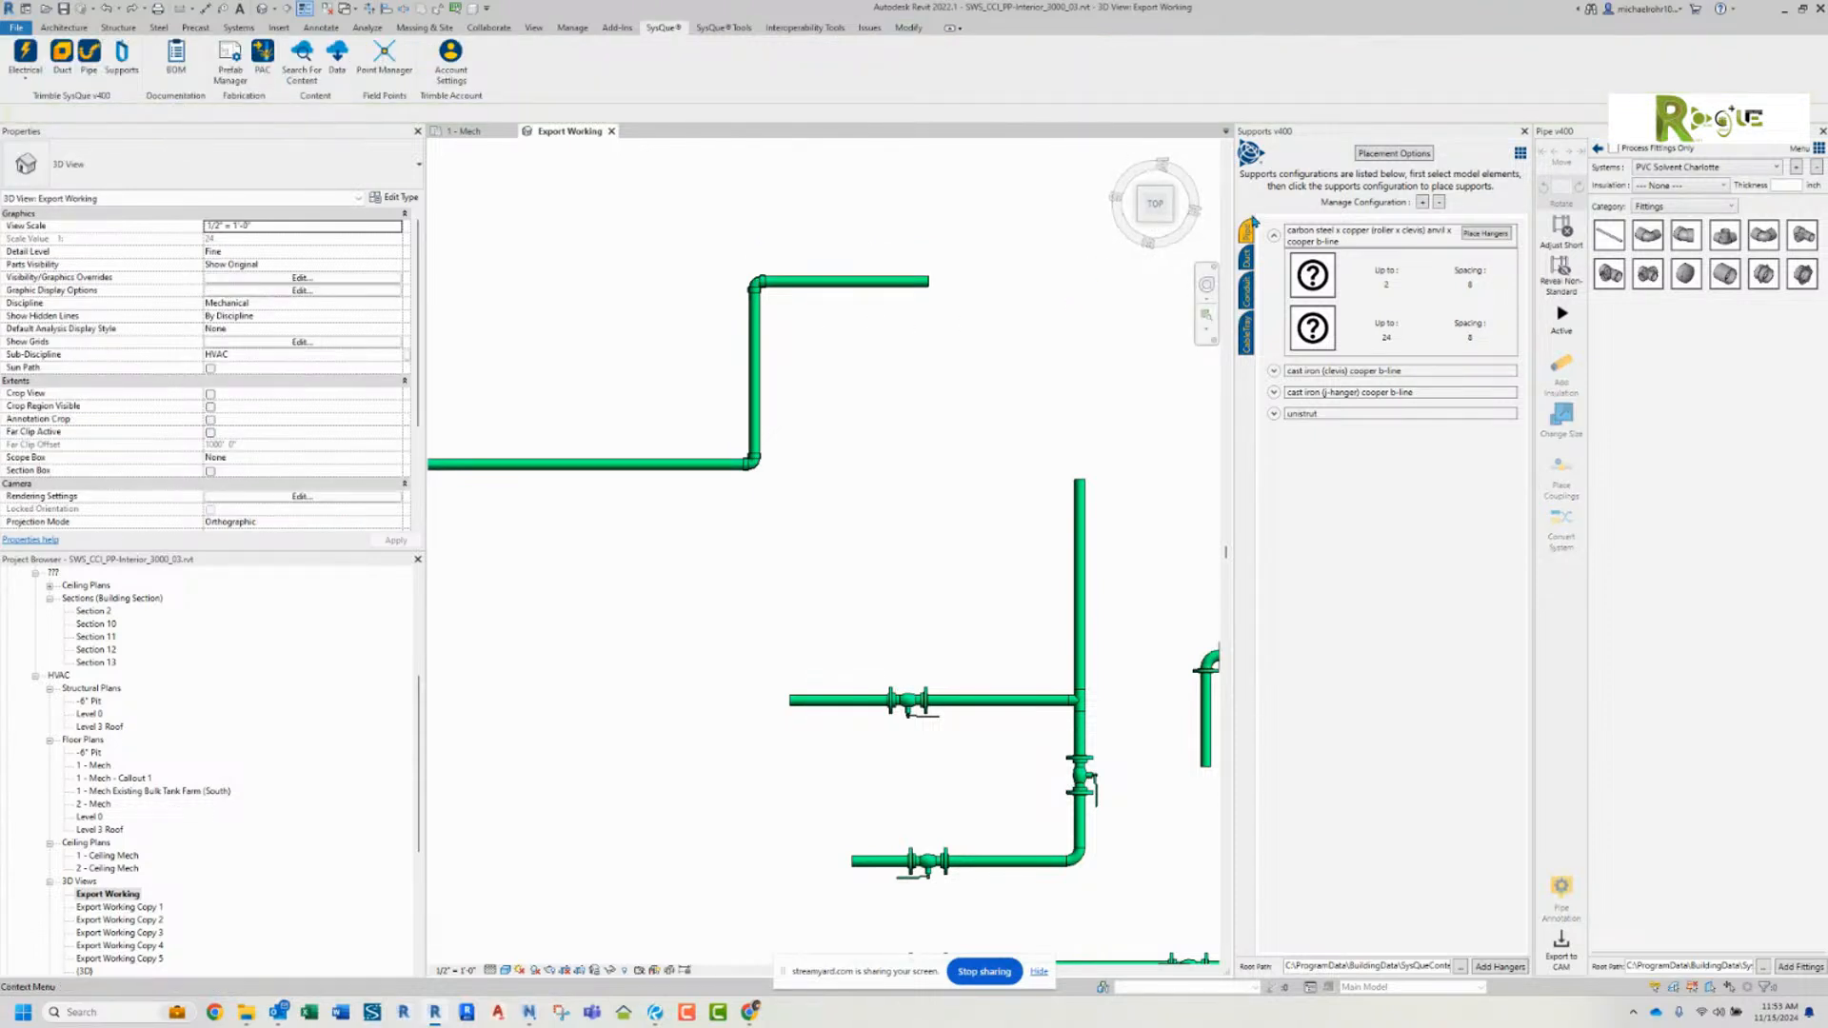
Step: Inspect the unistrut and carbon steel x copper pipe configurations, and browse the other disciplines through to the cable tray unistrut hanger
click(1274, 413)
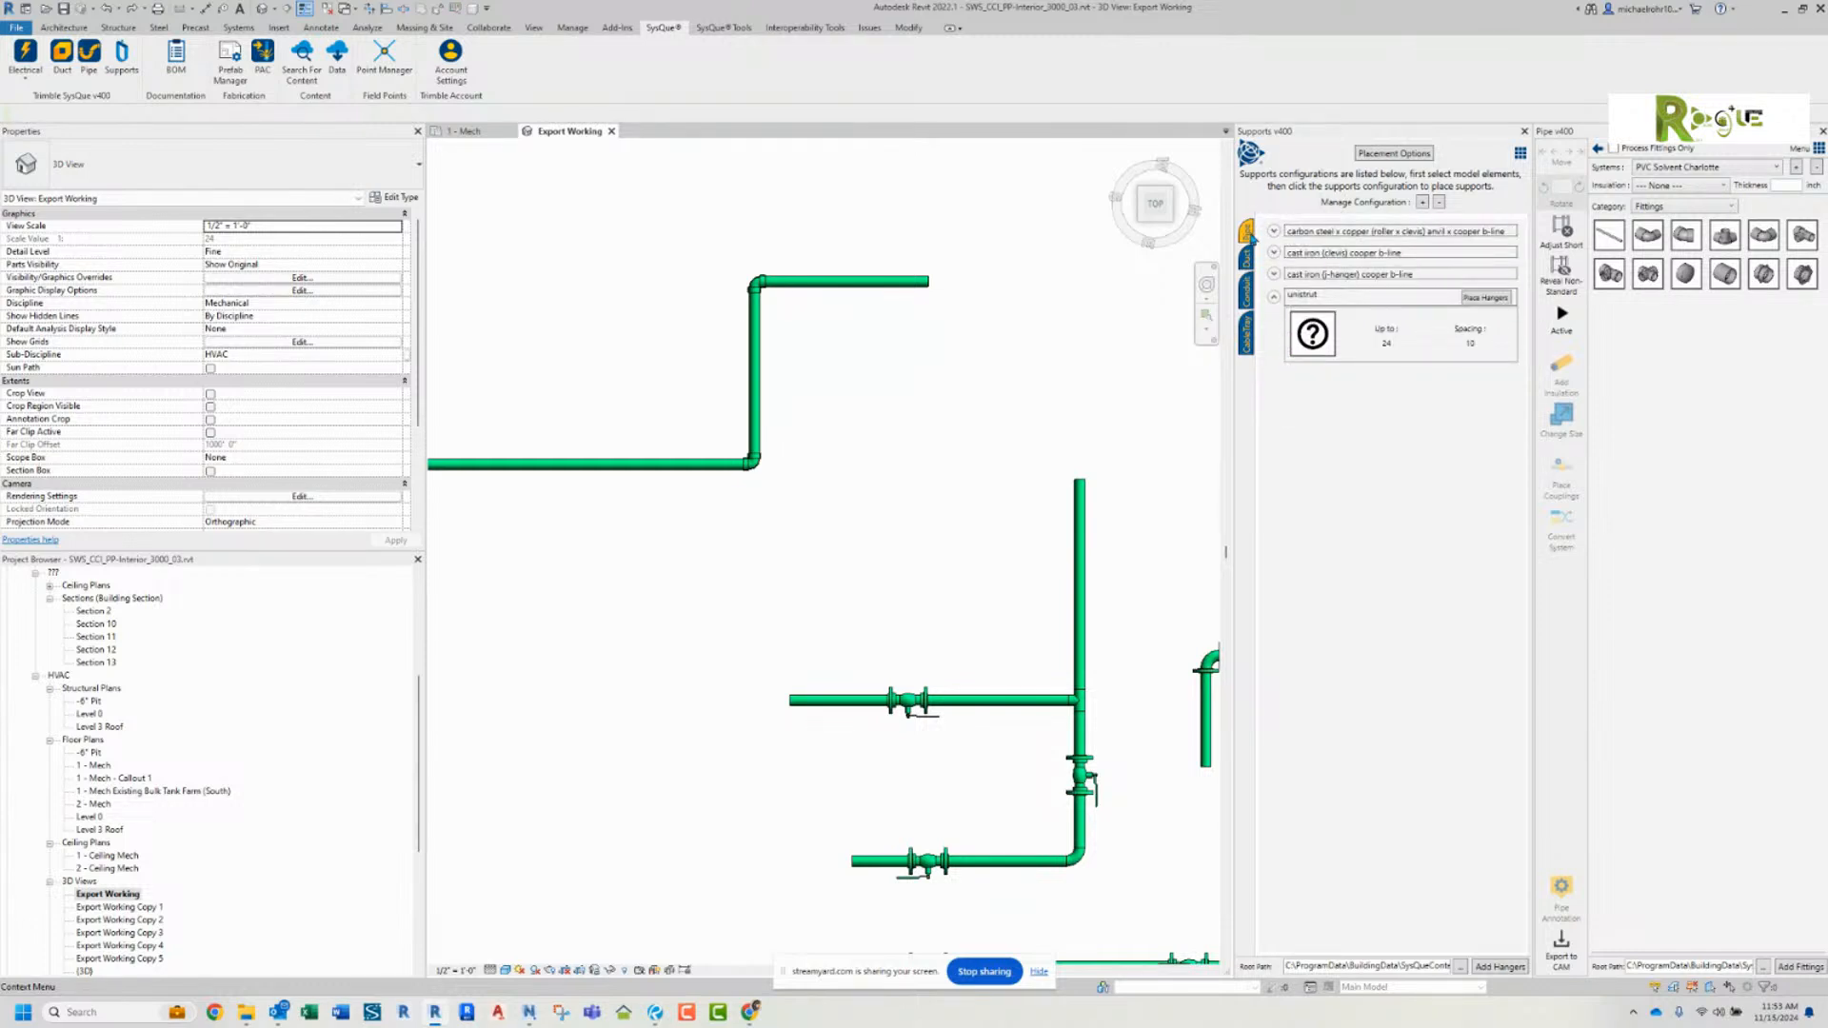
click(1273, 231)
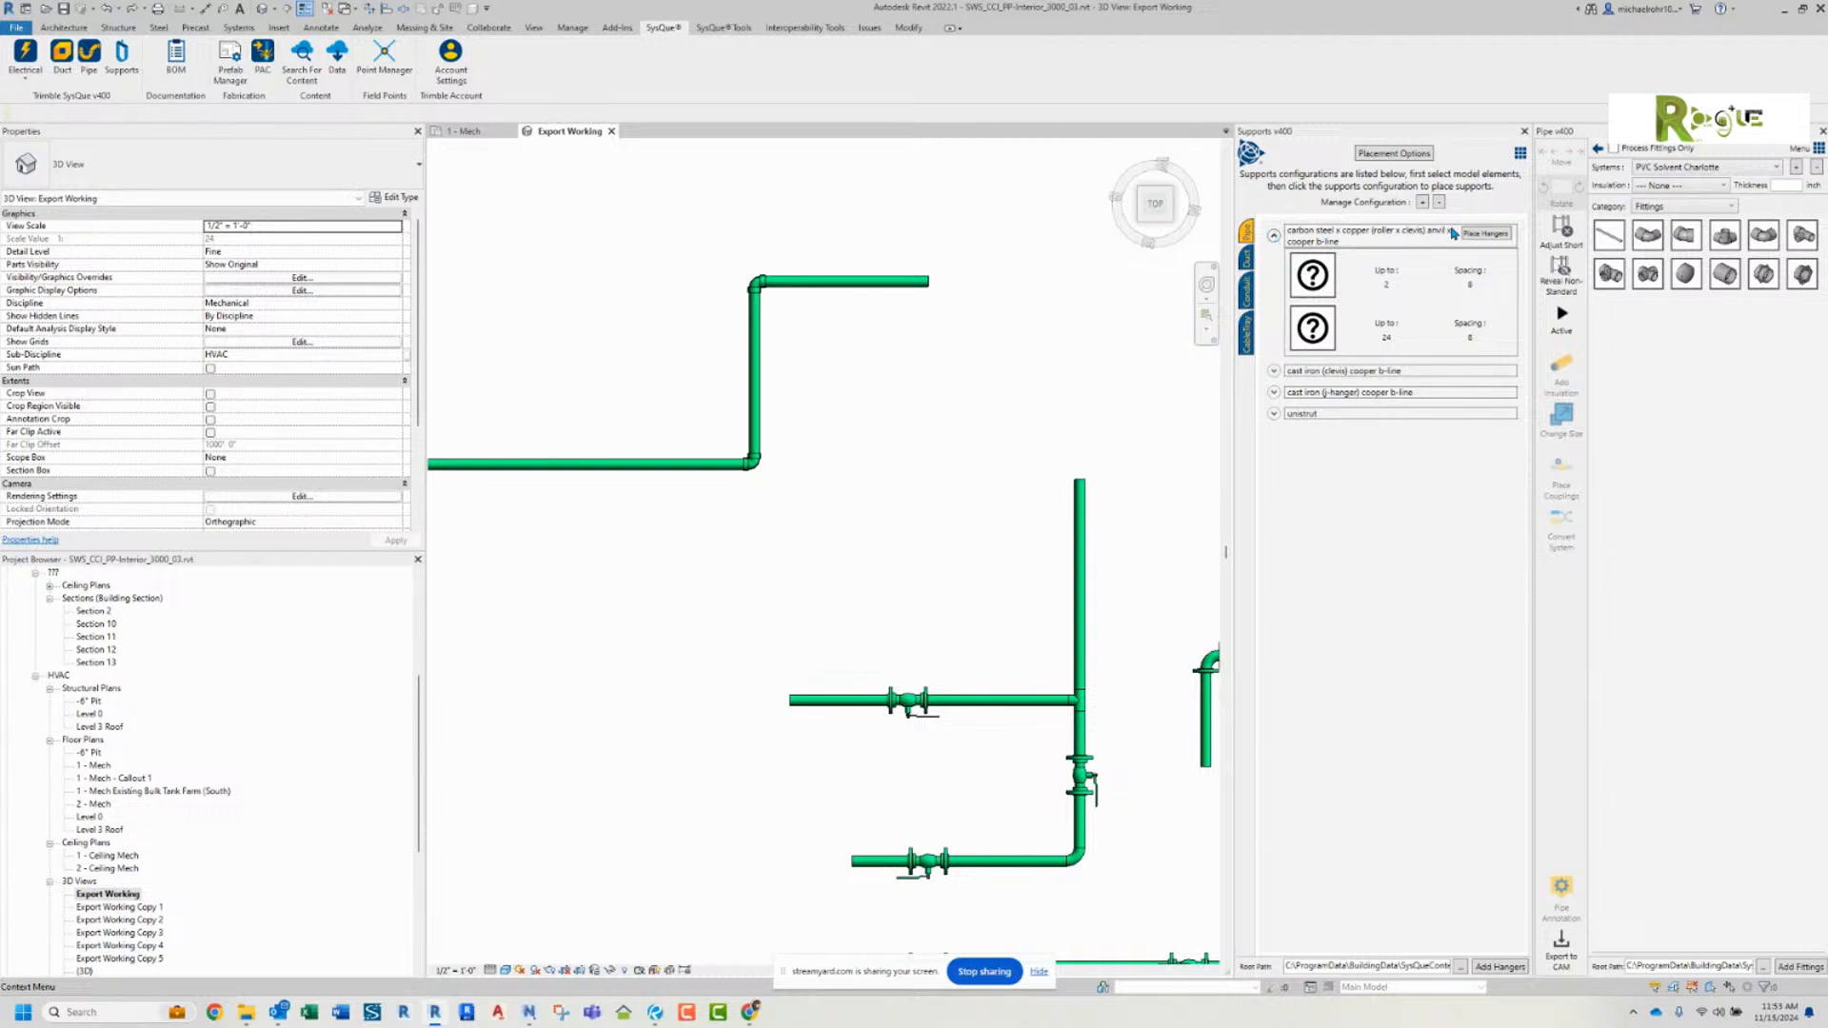
click(1248, 259)
click(1246, 290)
click(1247, 335)
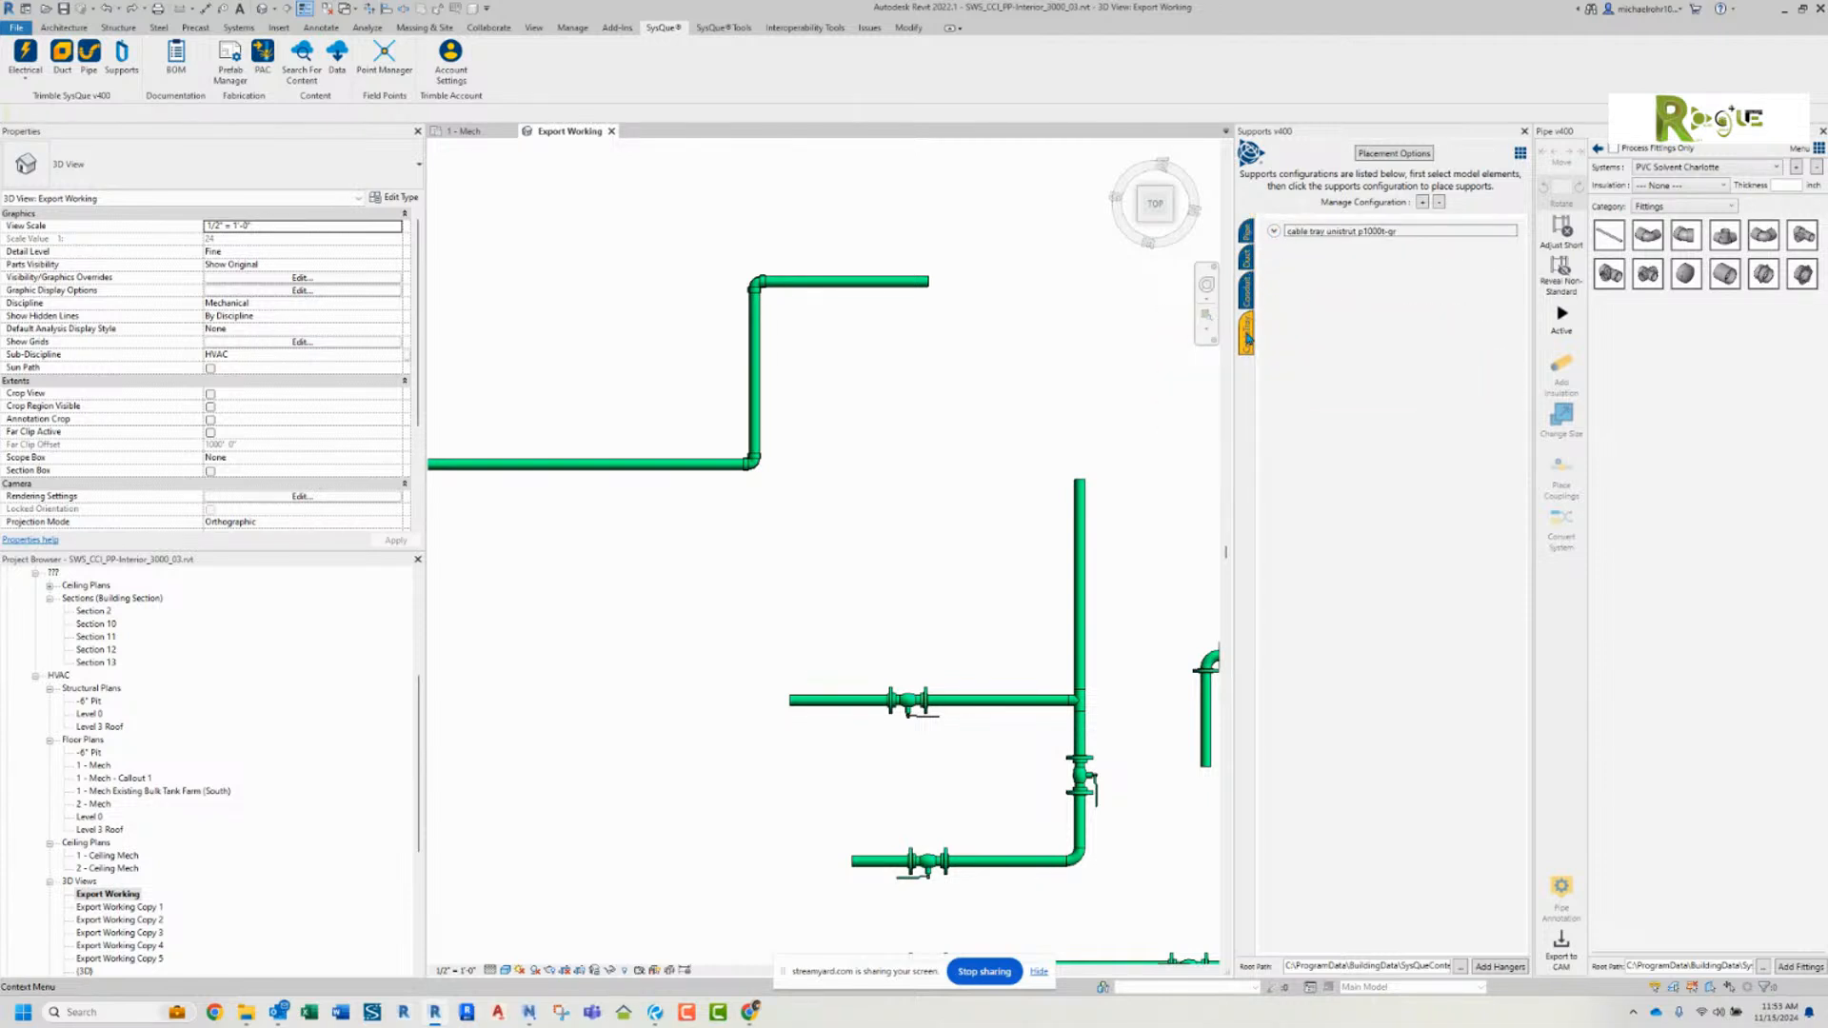
click(1273, 232)
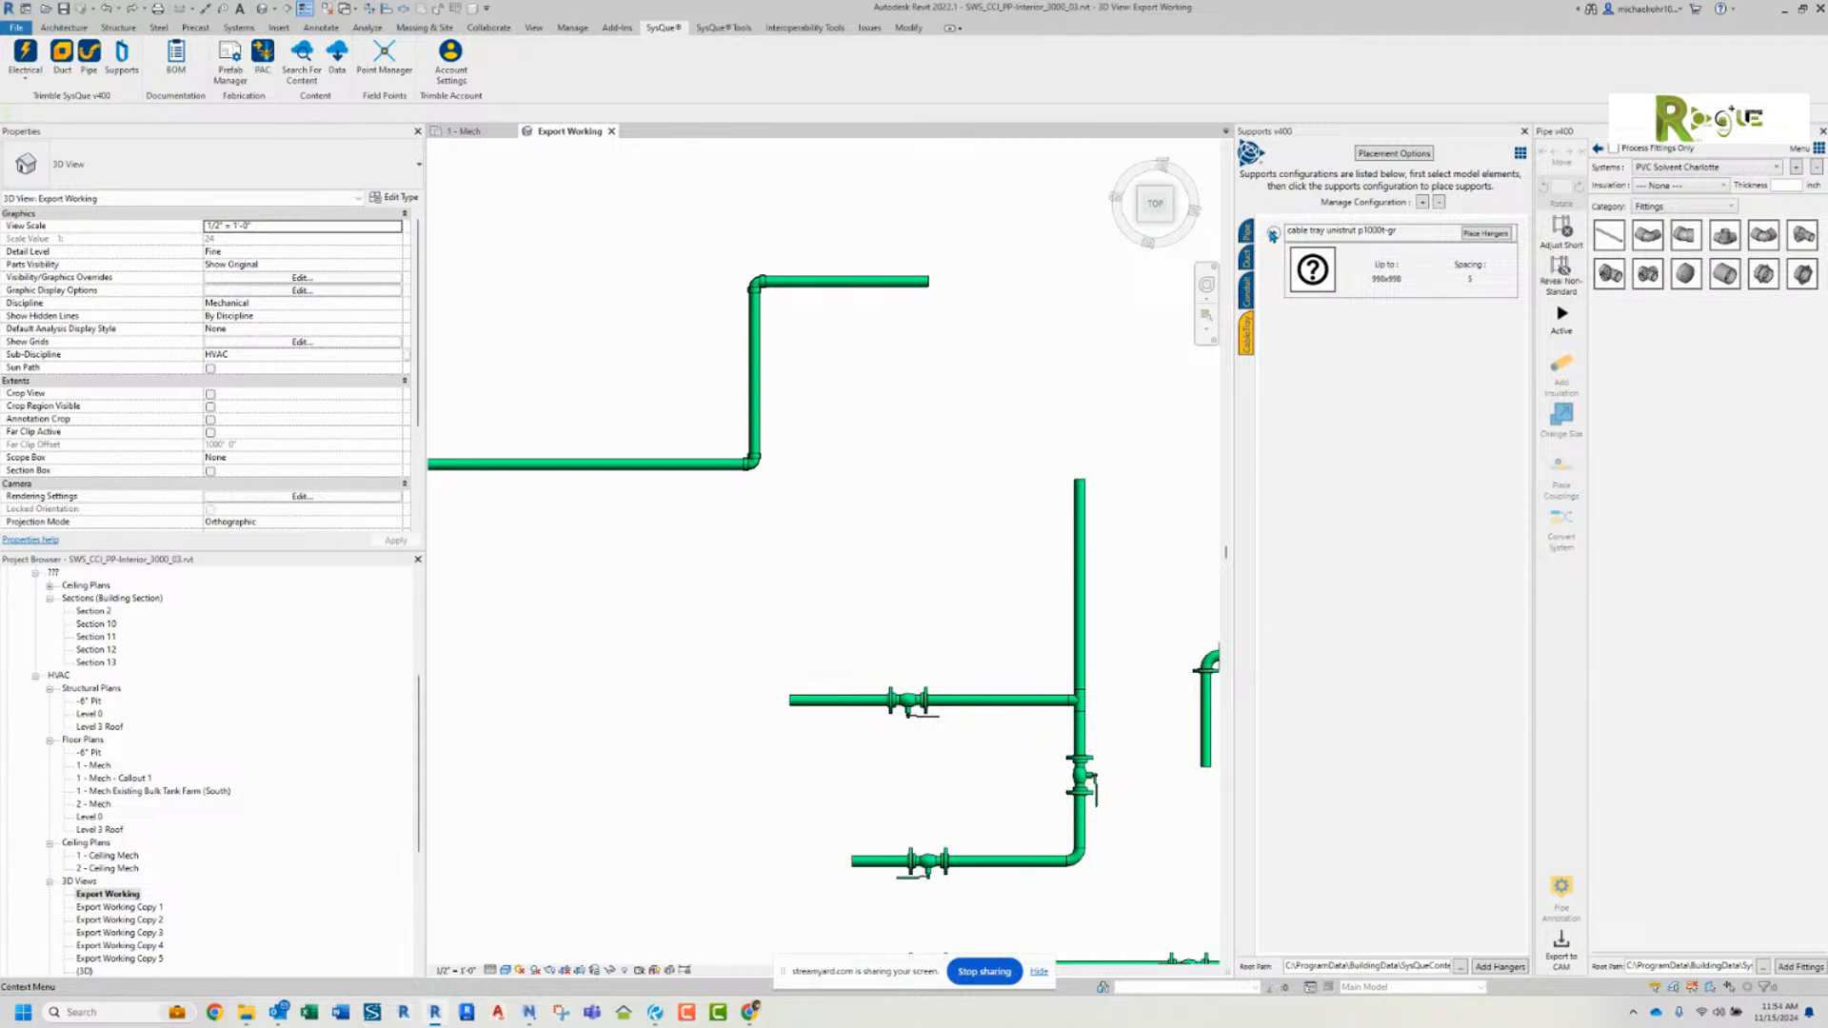
click(1272, 232)
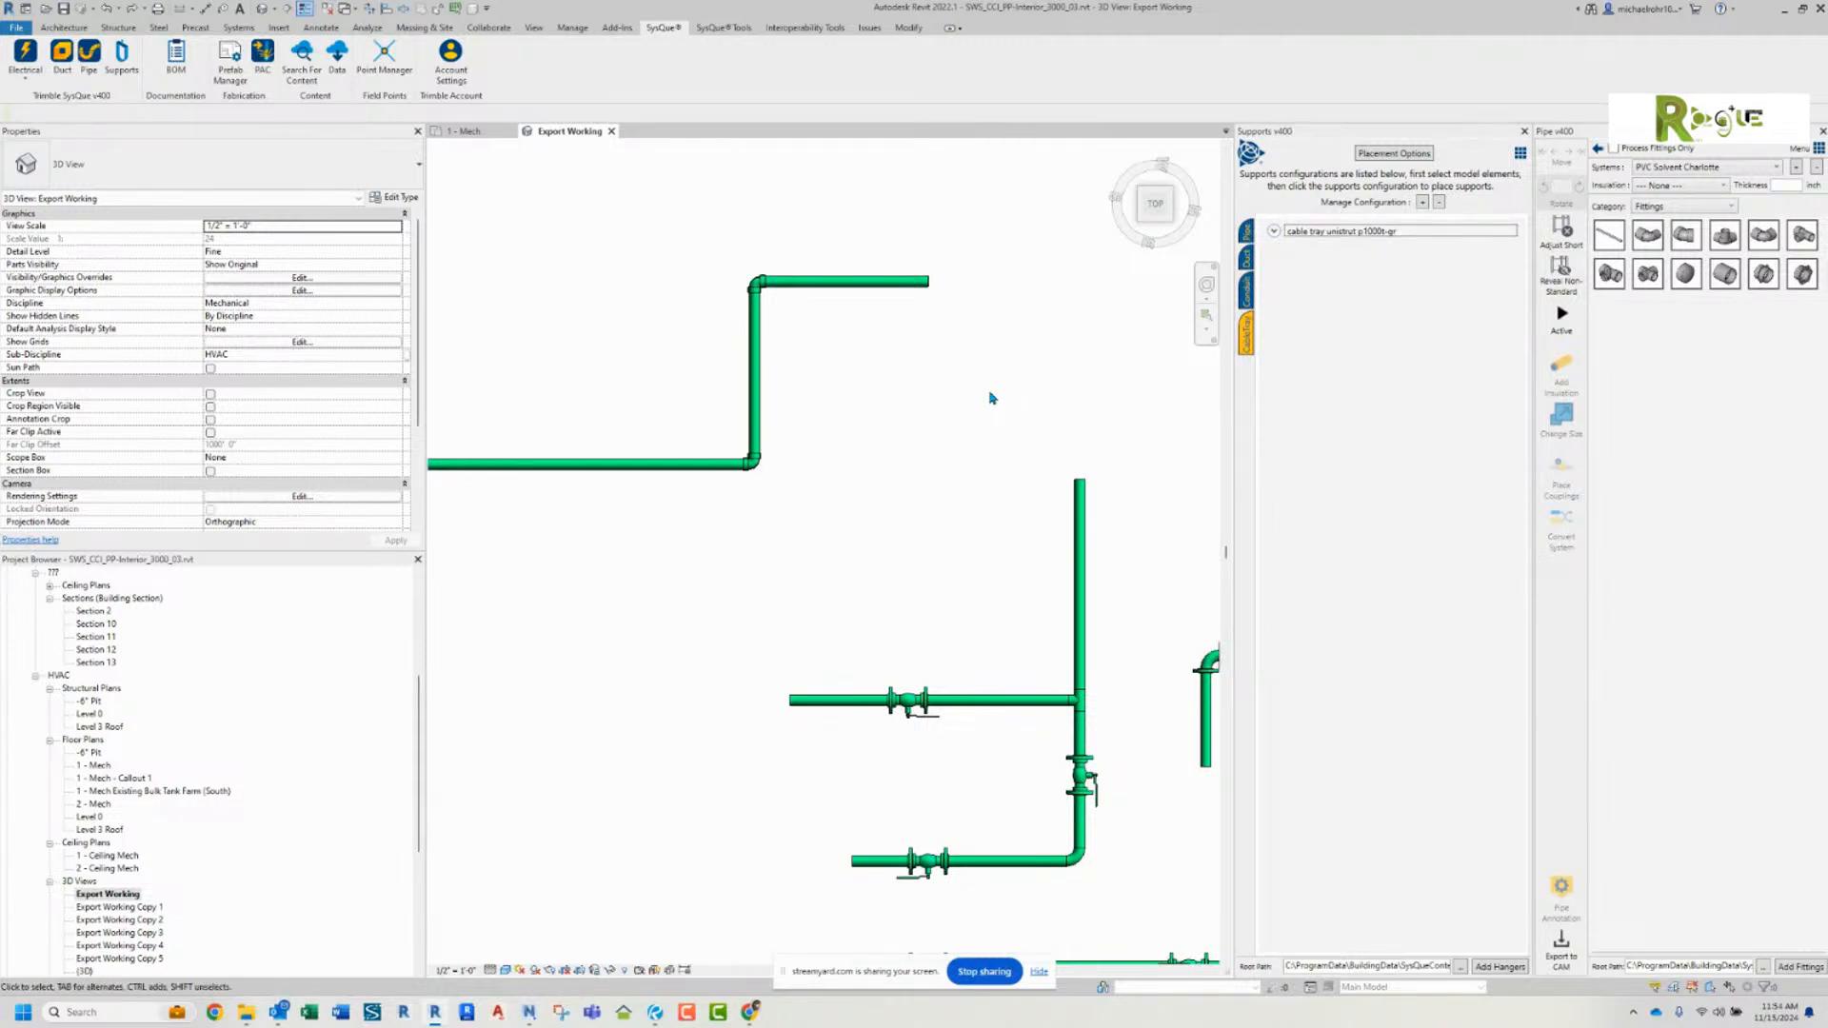
Step: Delete the upper pipe run with its two elbows from the 3D view, leaving the valve piping in place
middle_drag(900, 386, 1024, 371)
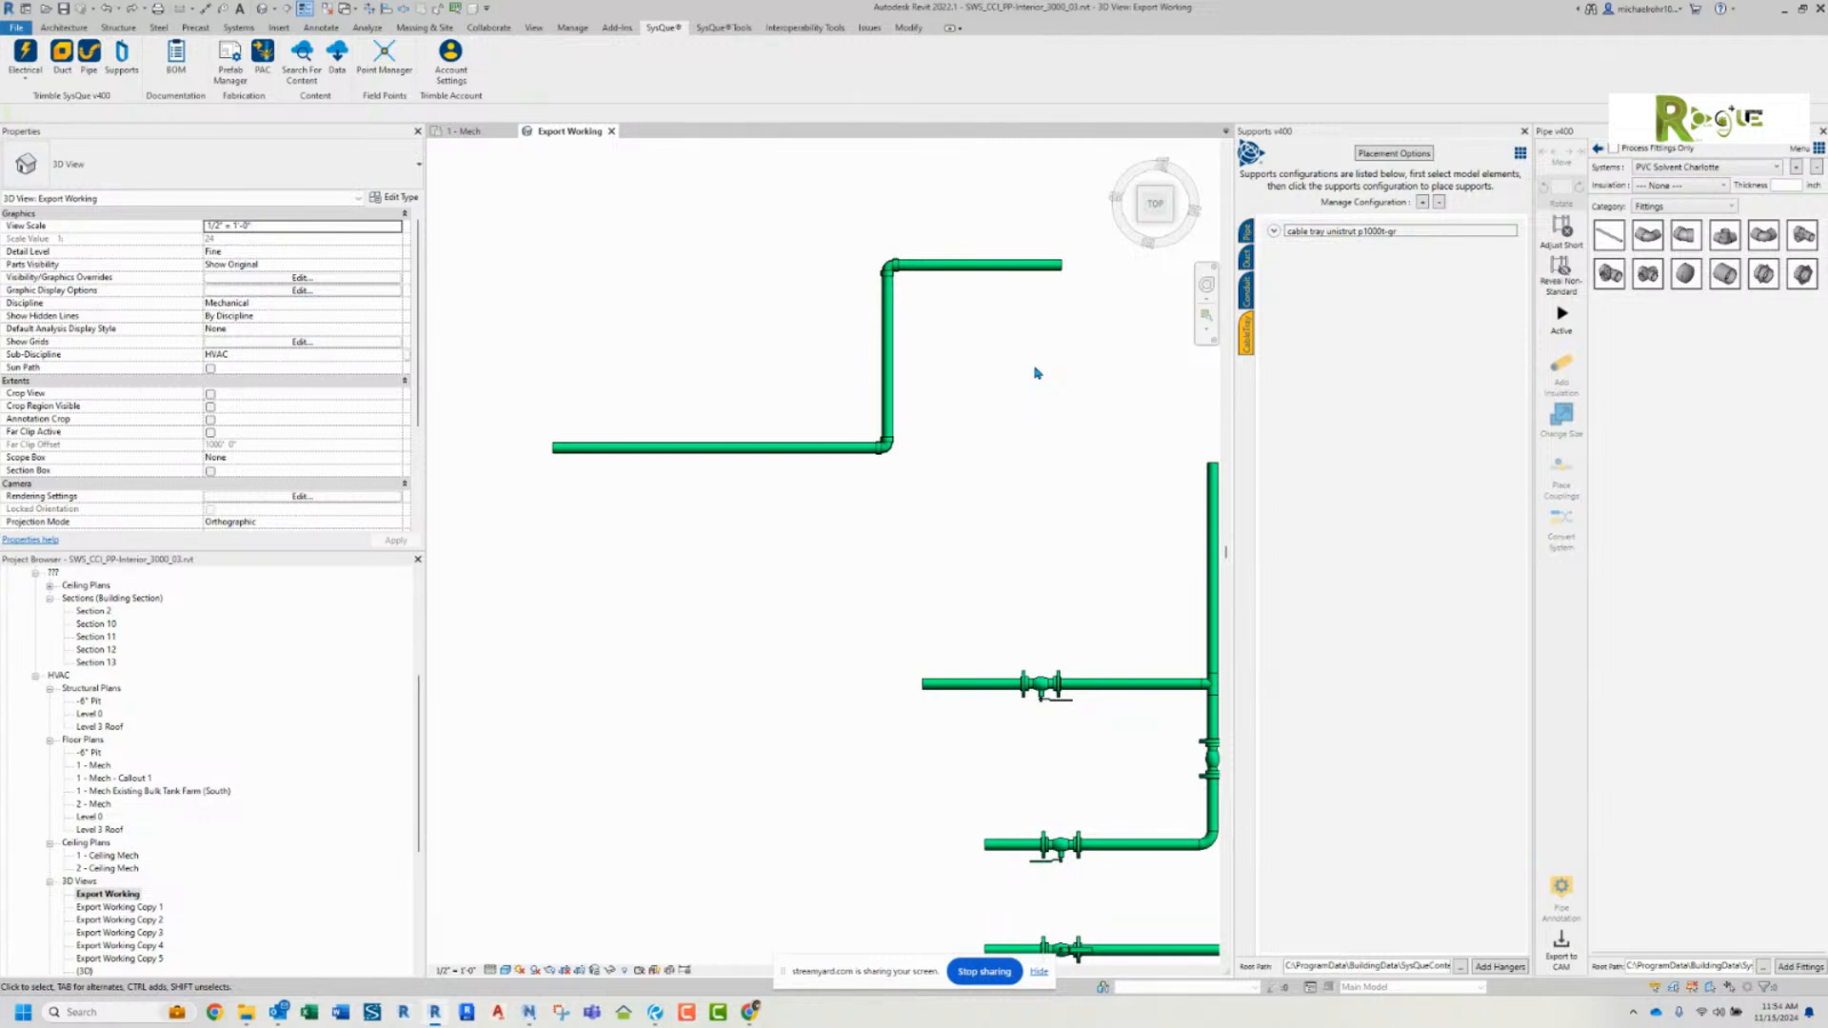
scroll(991, 443, down, 3)
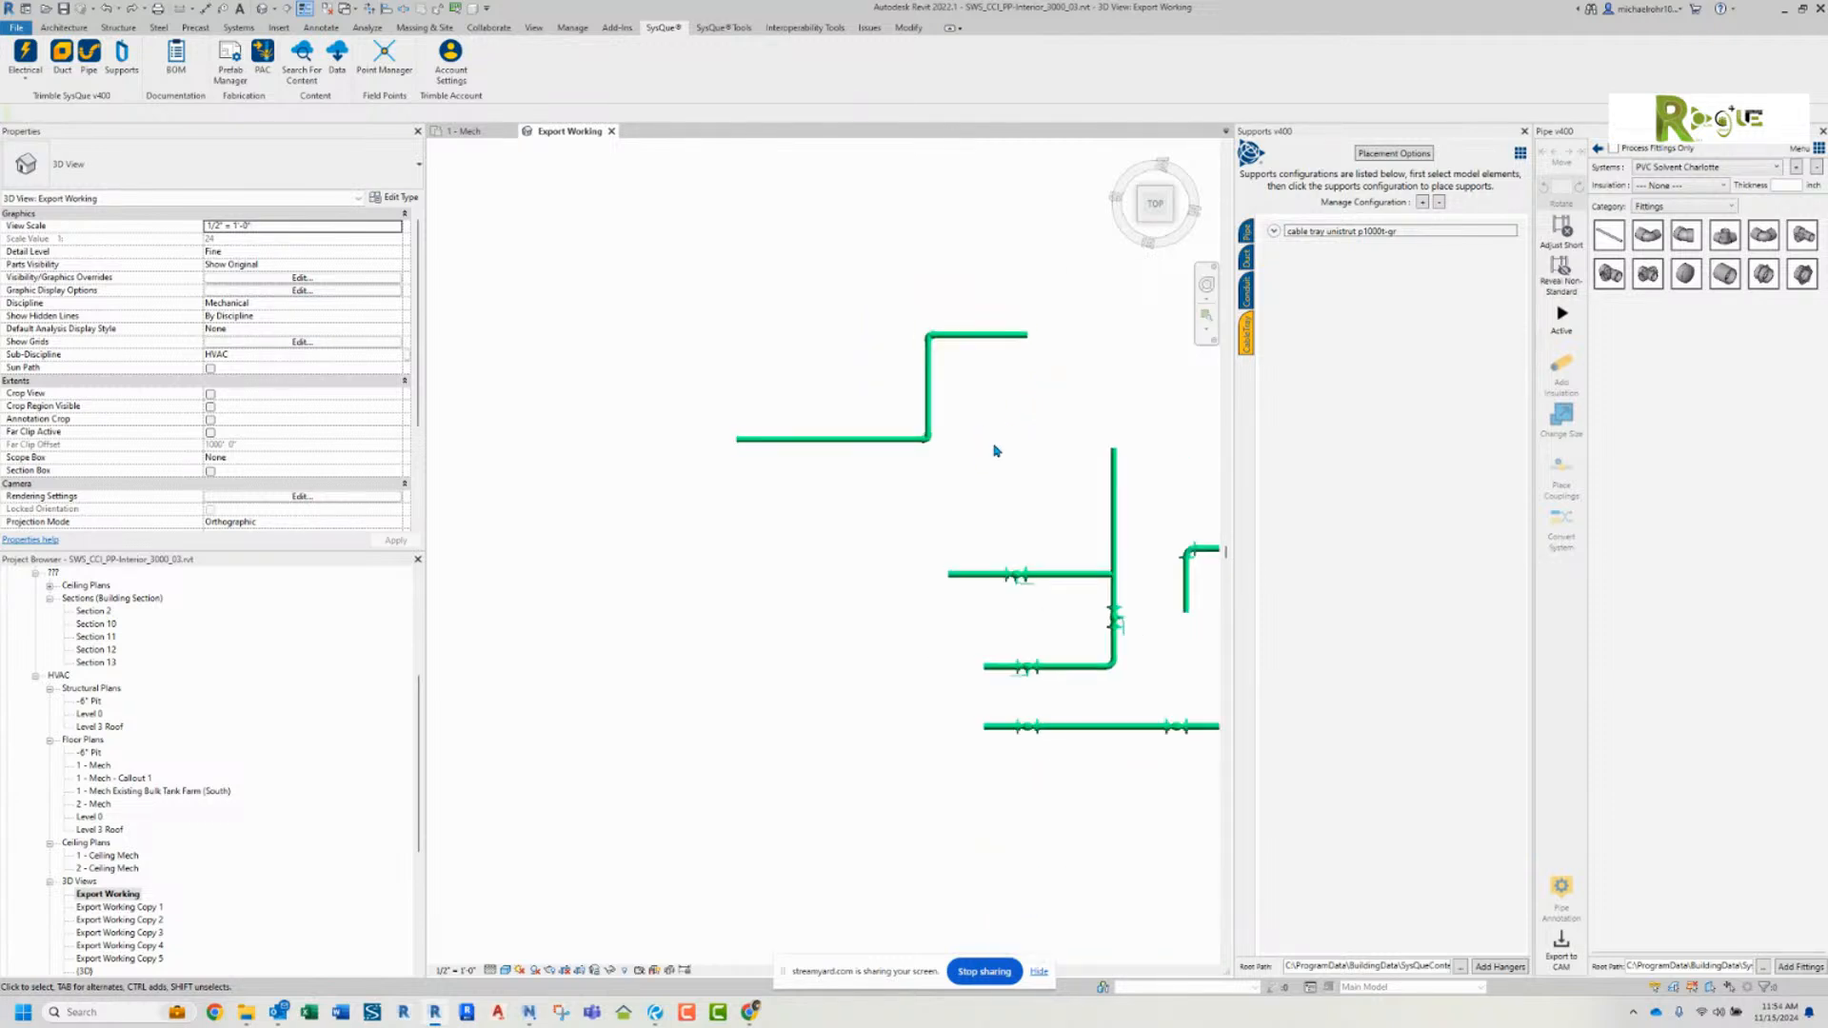
middle_drag(990, 453, 741, 434)
drag(738, 433, 624, 307)
key(Delete)
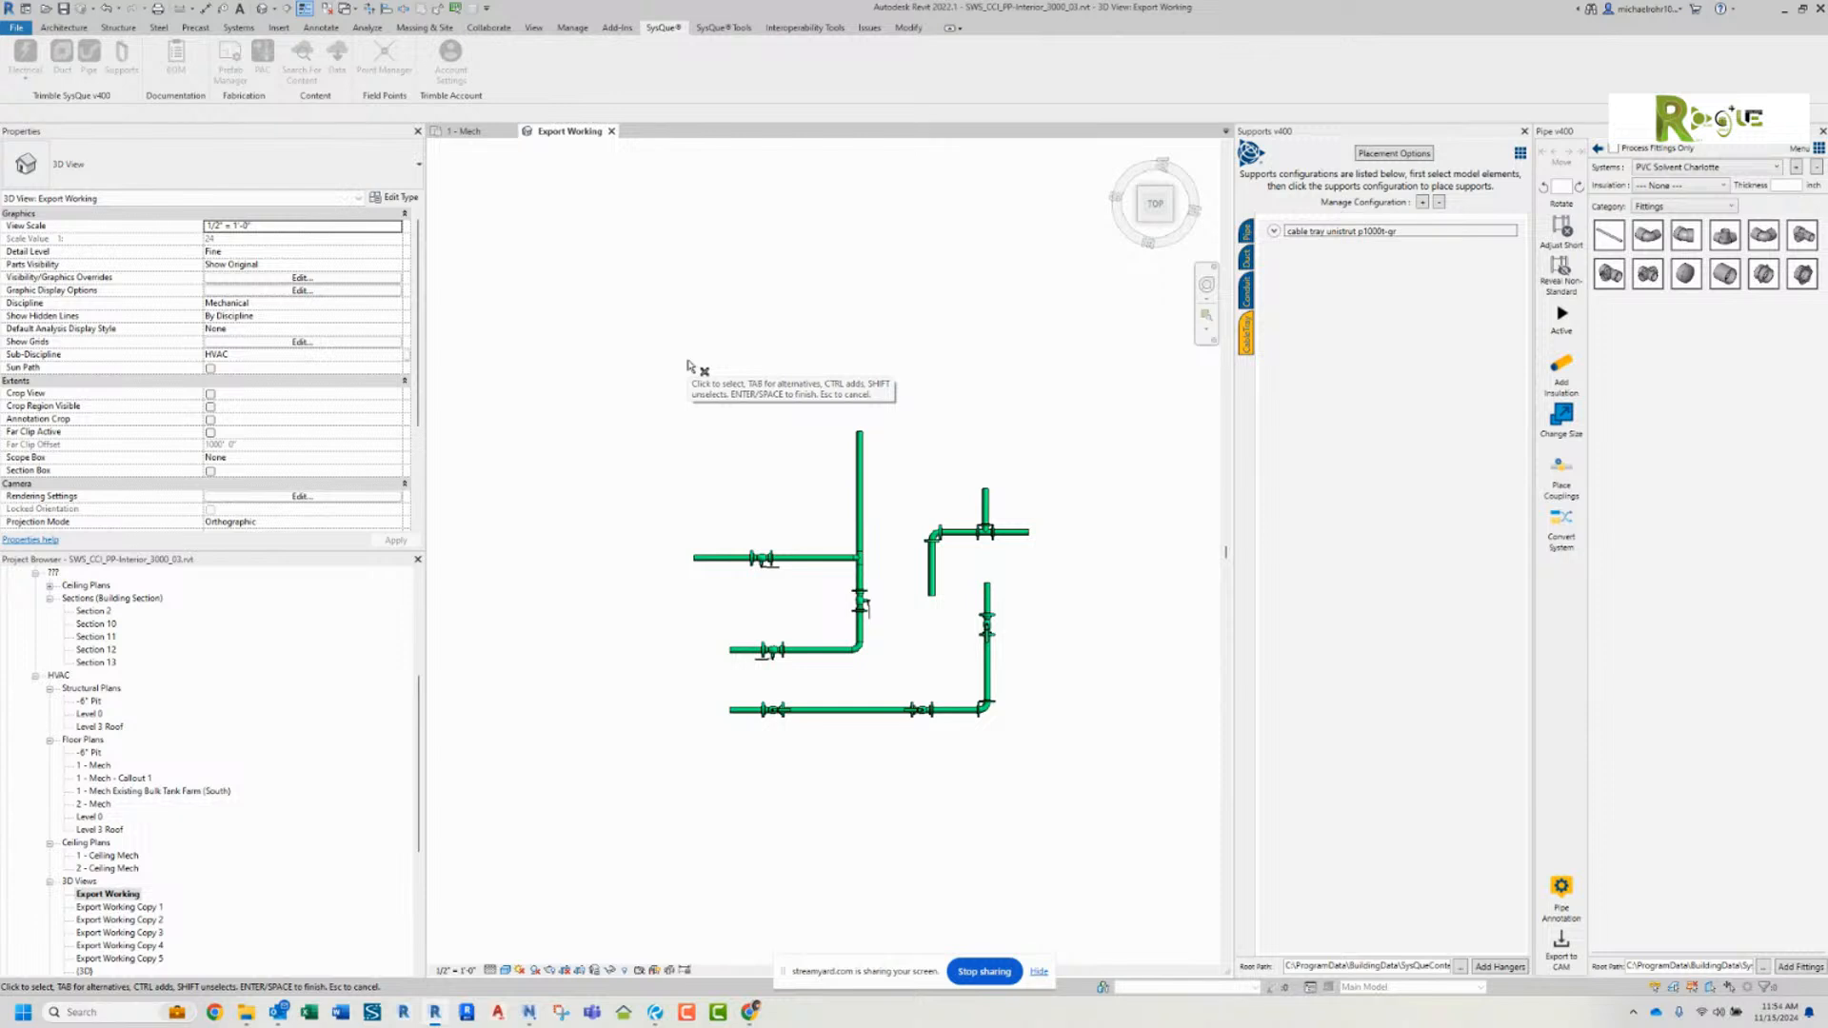
key(Escape)
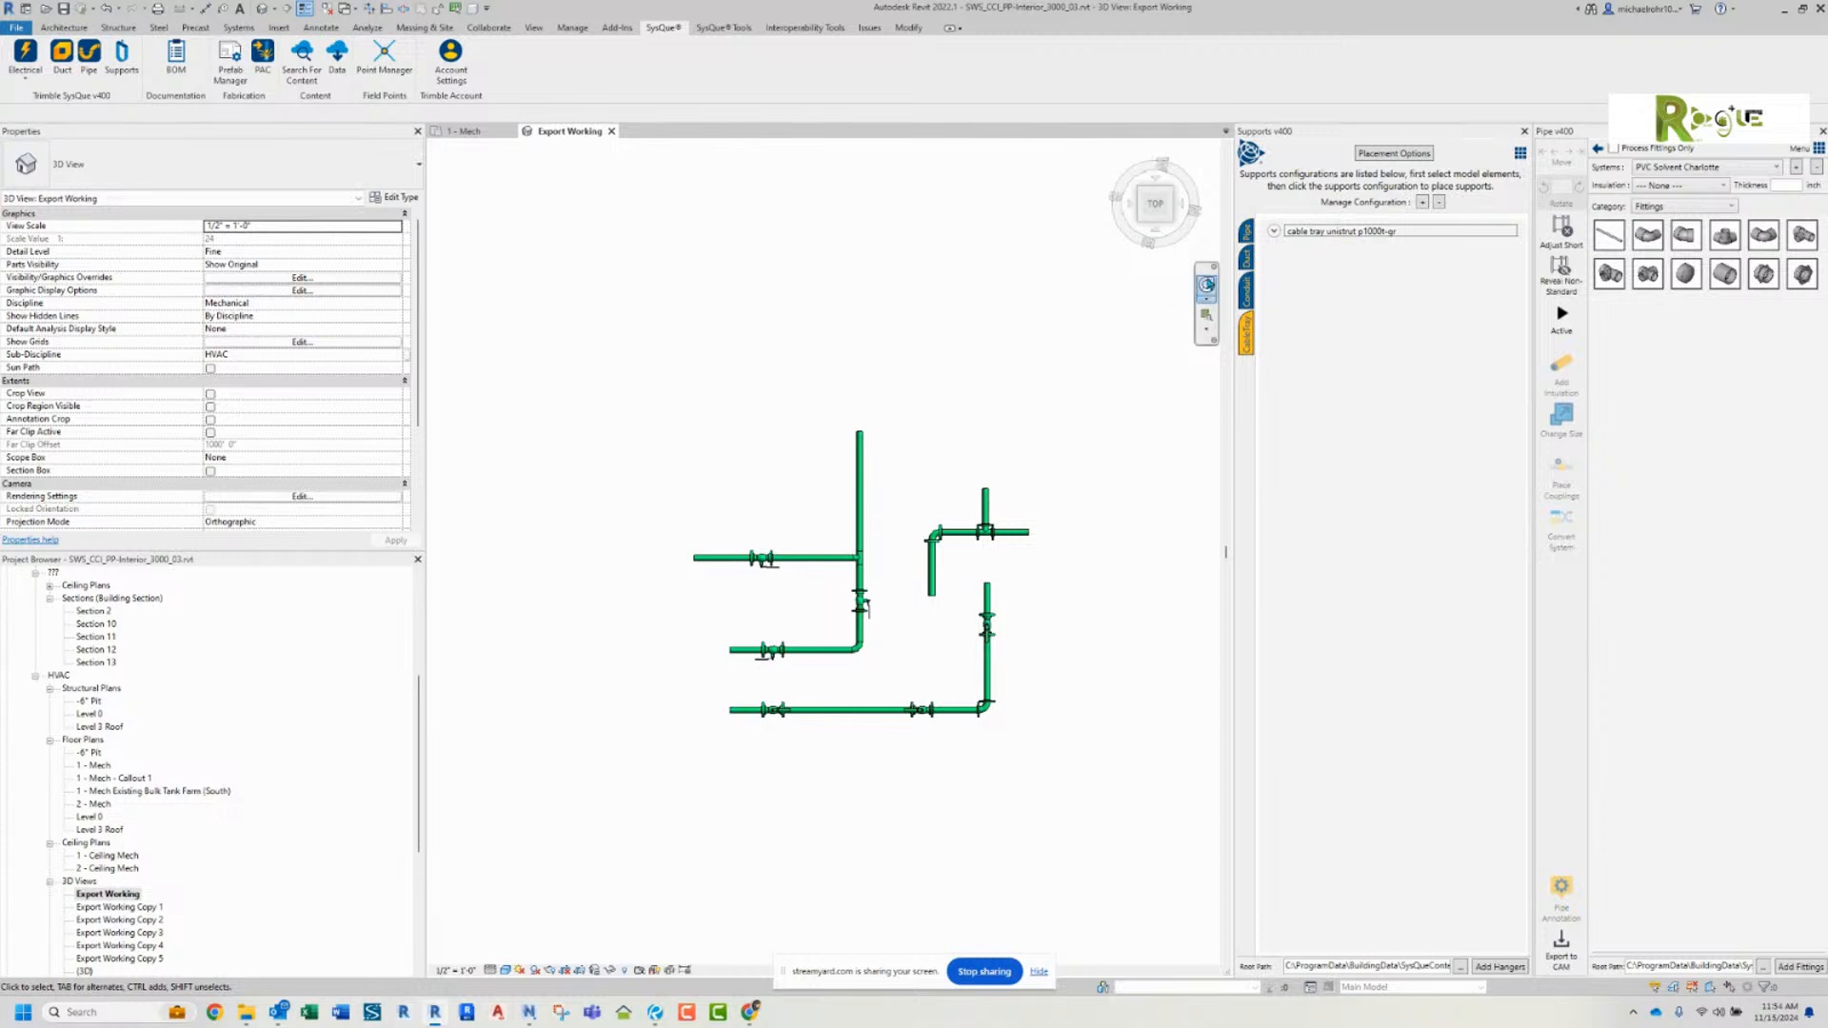
Step: Return to the pipe supports configurations and expand the carbon steel x copper entry
click(1246, 232)
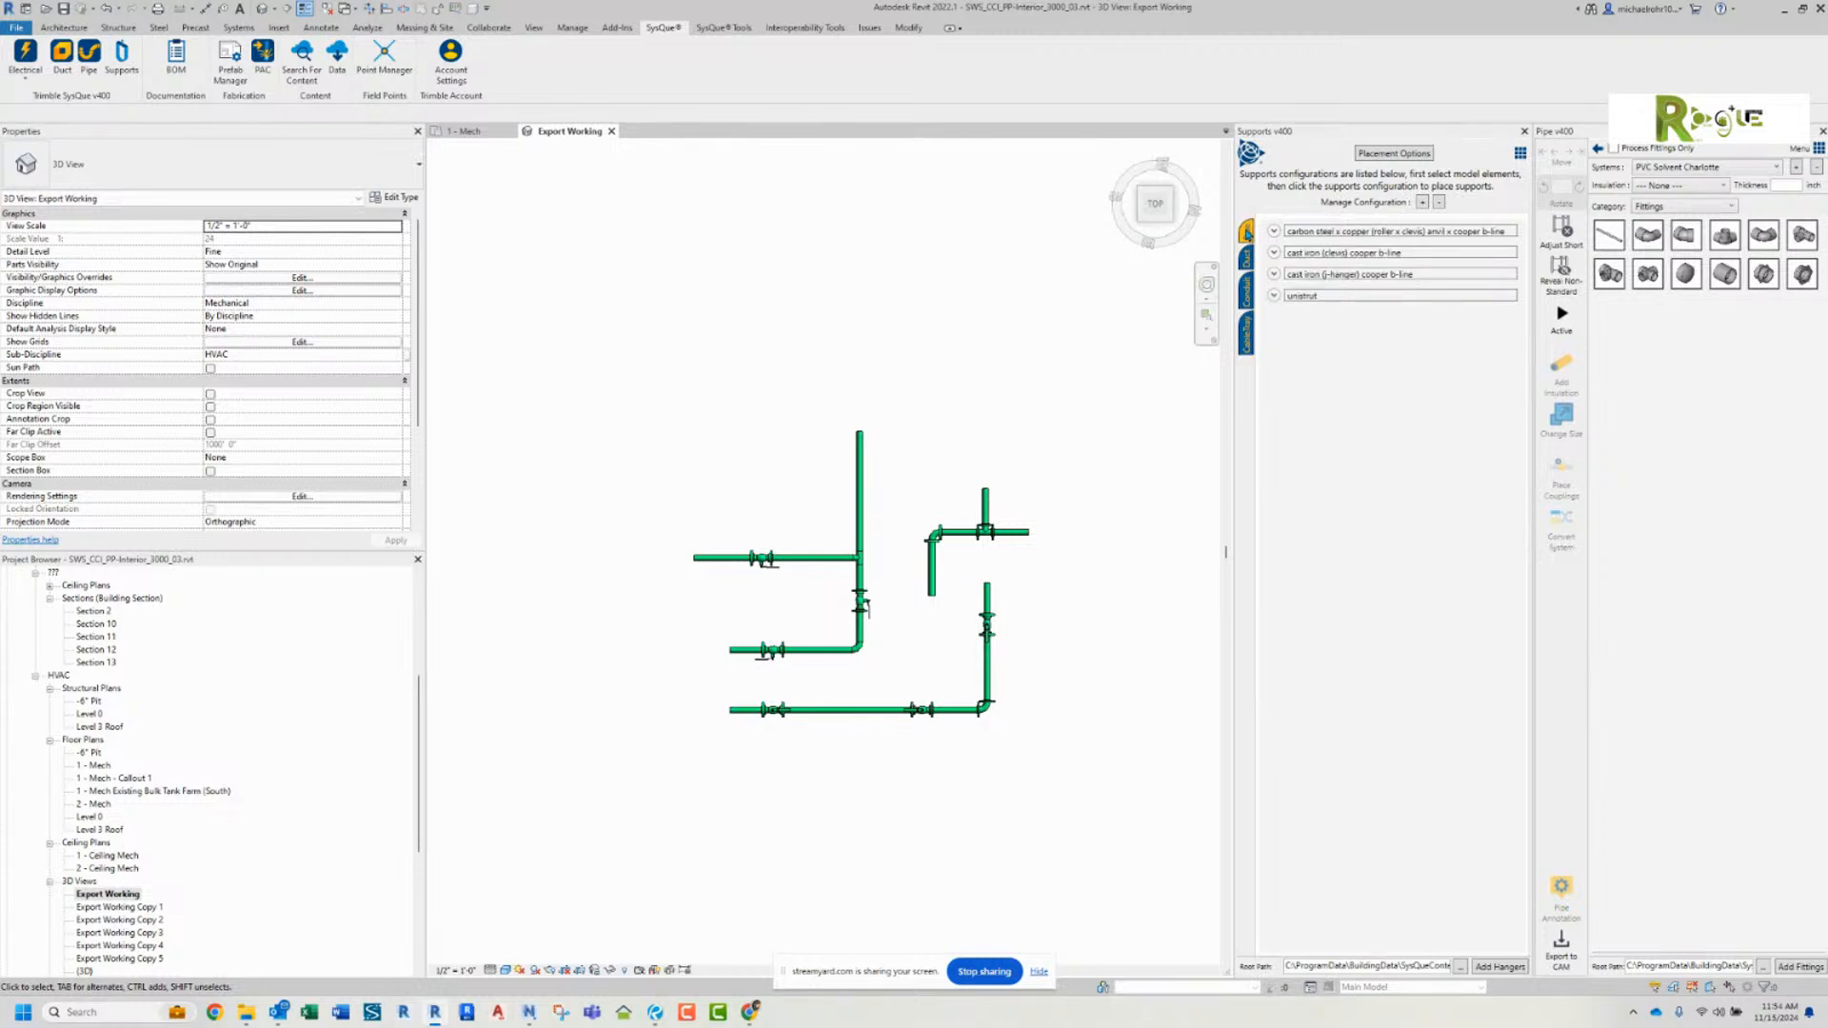
click(1274, 231)
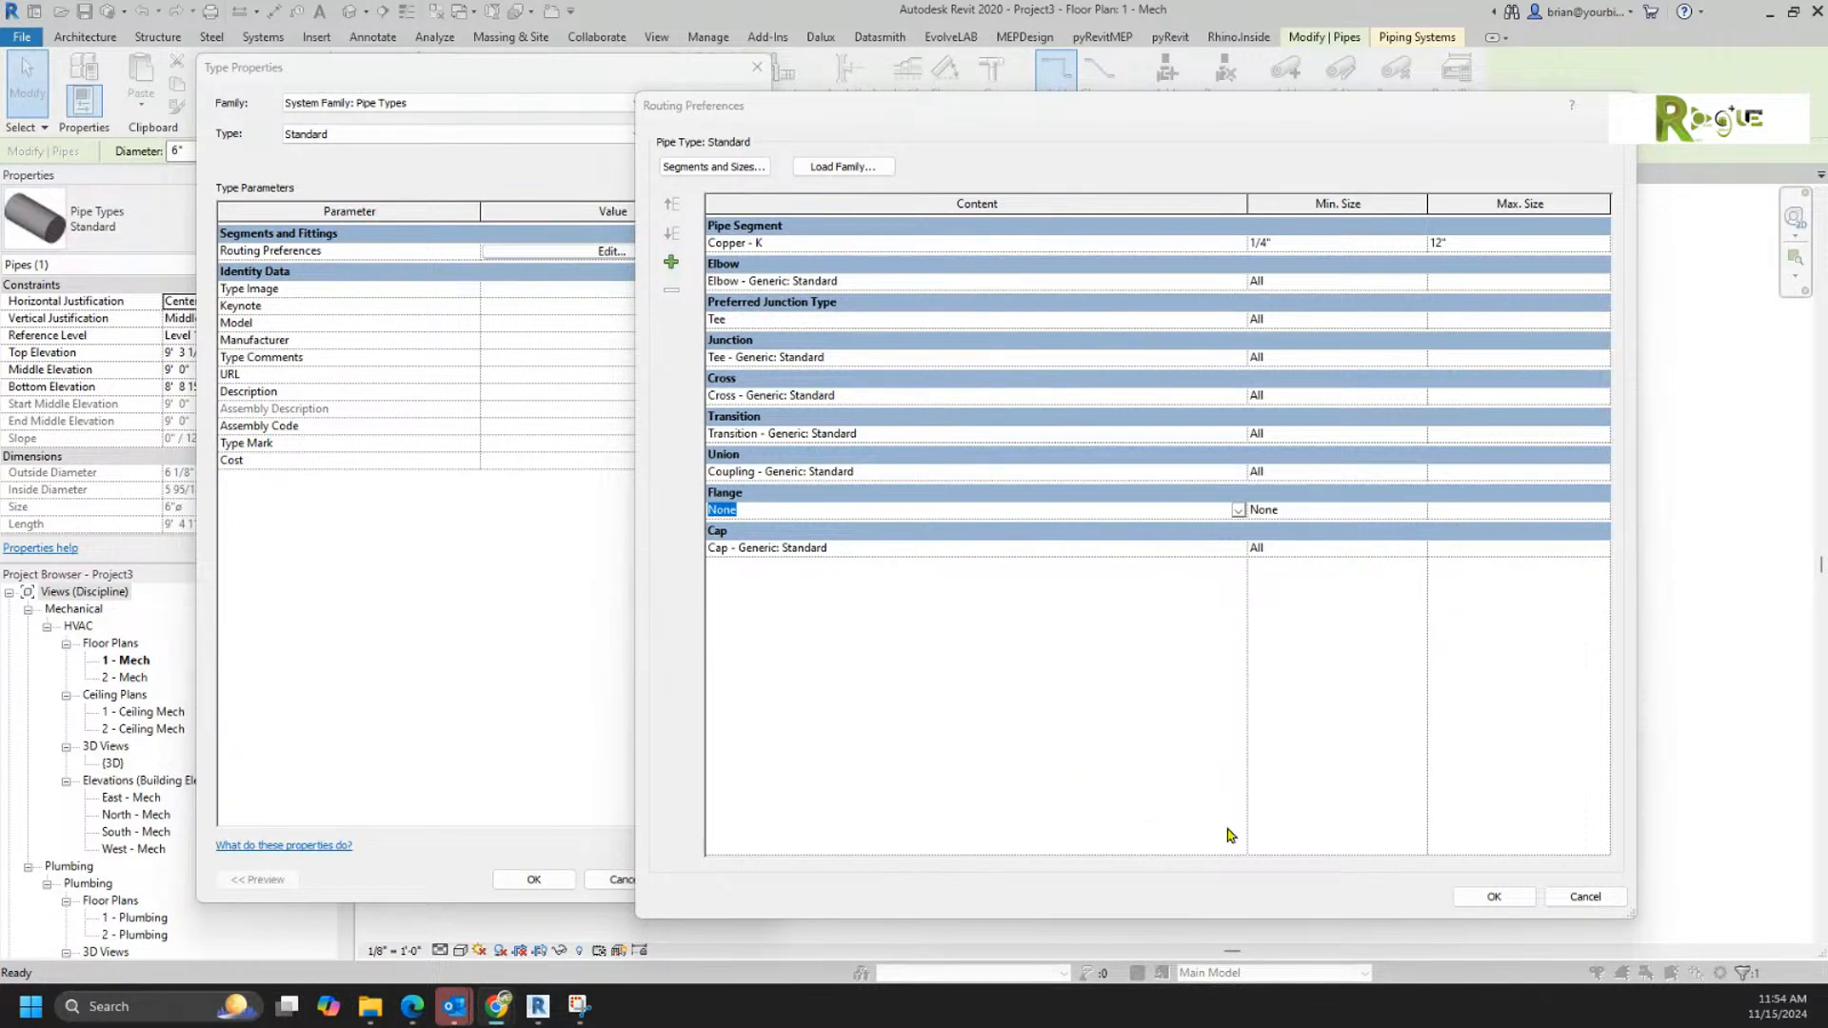
Step: Leave the Standard pipe type's routing preferences and type properties without changes, and deselect the vertical pipe in the 1 - Mech plan
click(1585, 897)
click(618, 876)
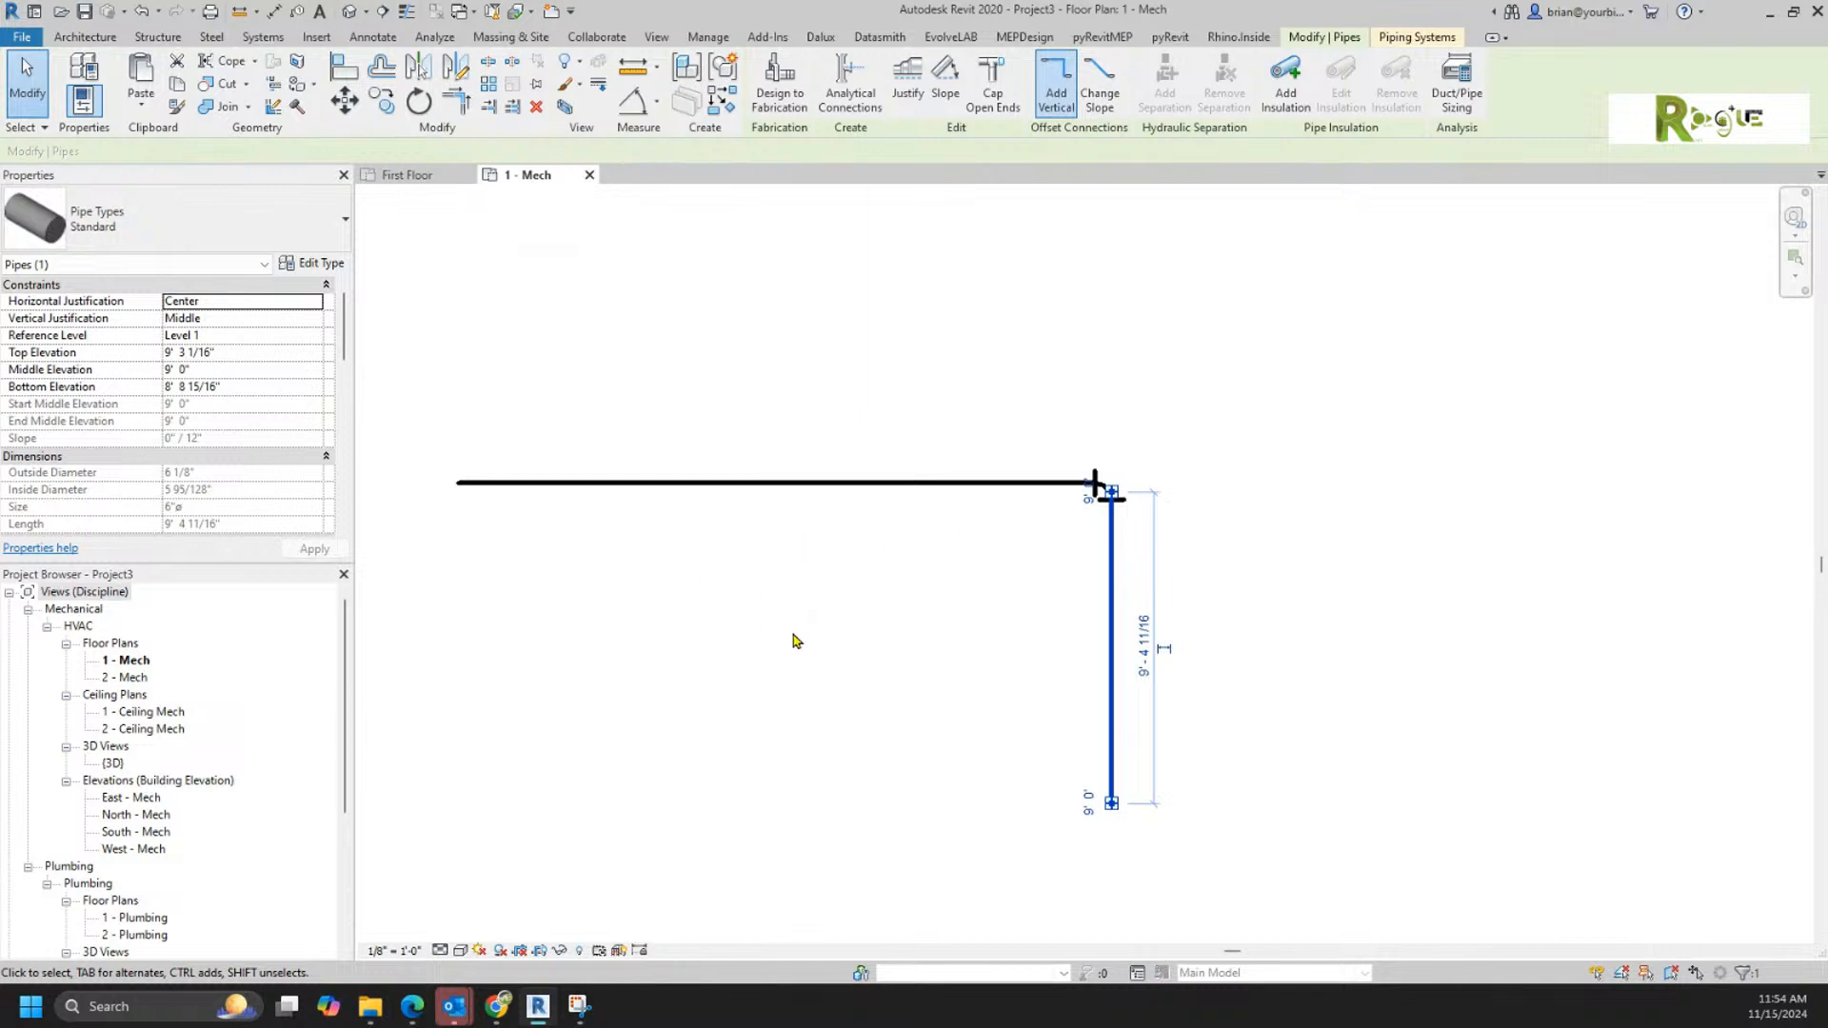
click(771, 590)
scroll(680, 600, down, 1)
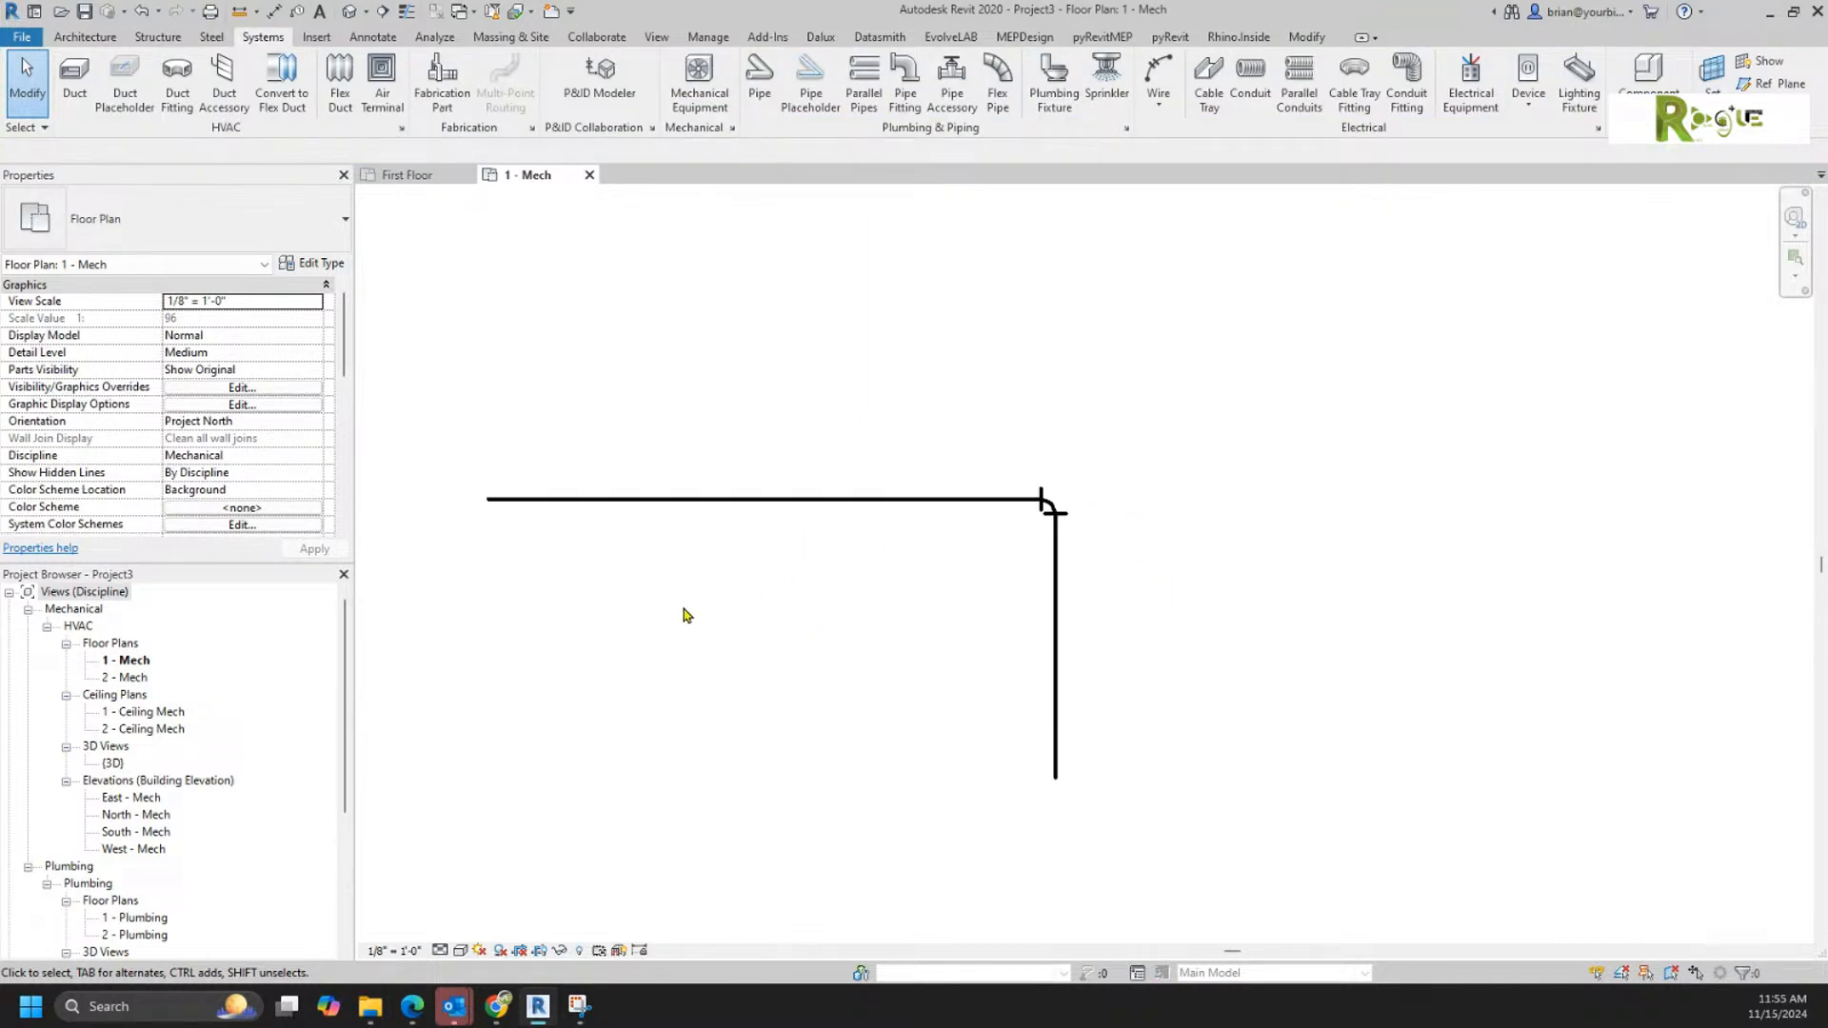
middle_drag(711, 617, 710, 702)
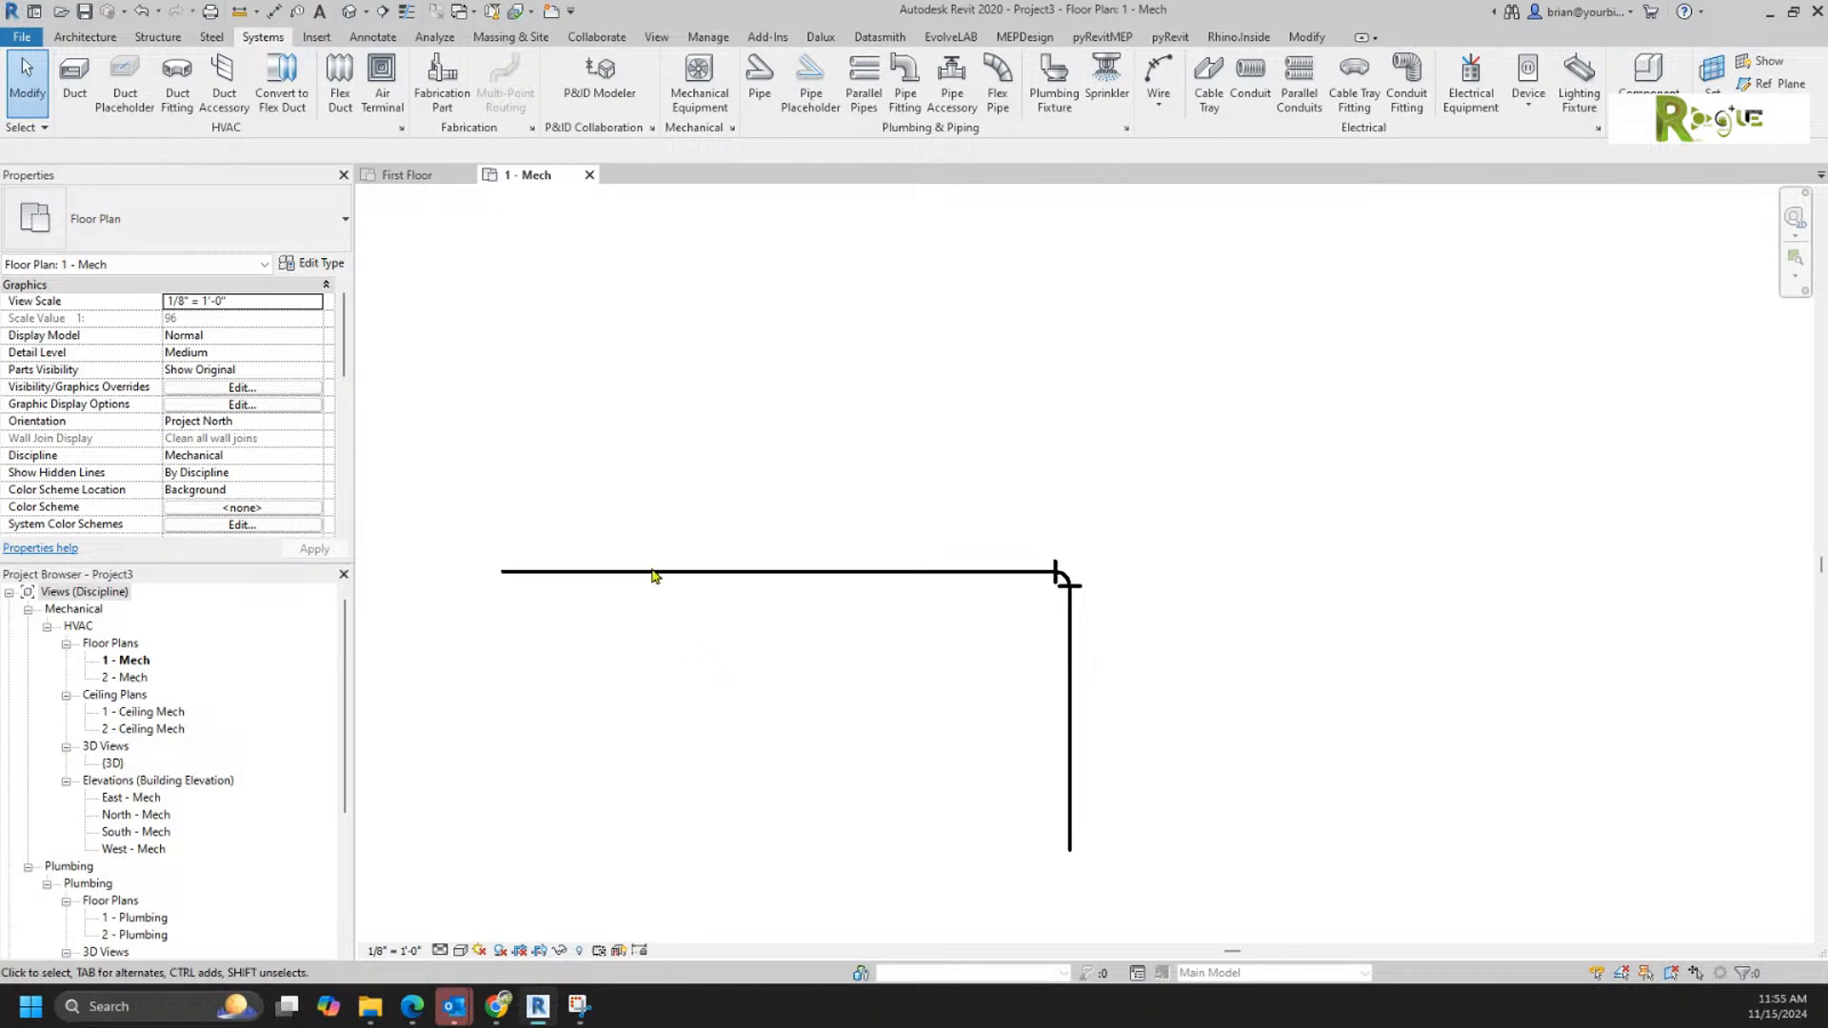
Step: Look at the template files offered for a new family and back out without choosing one
click(17, 37)
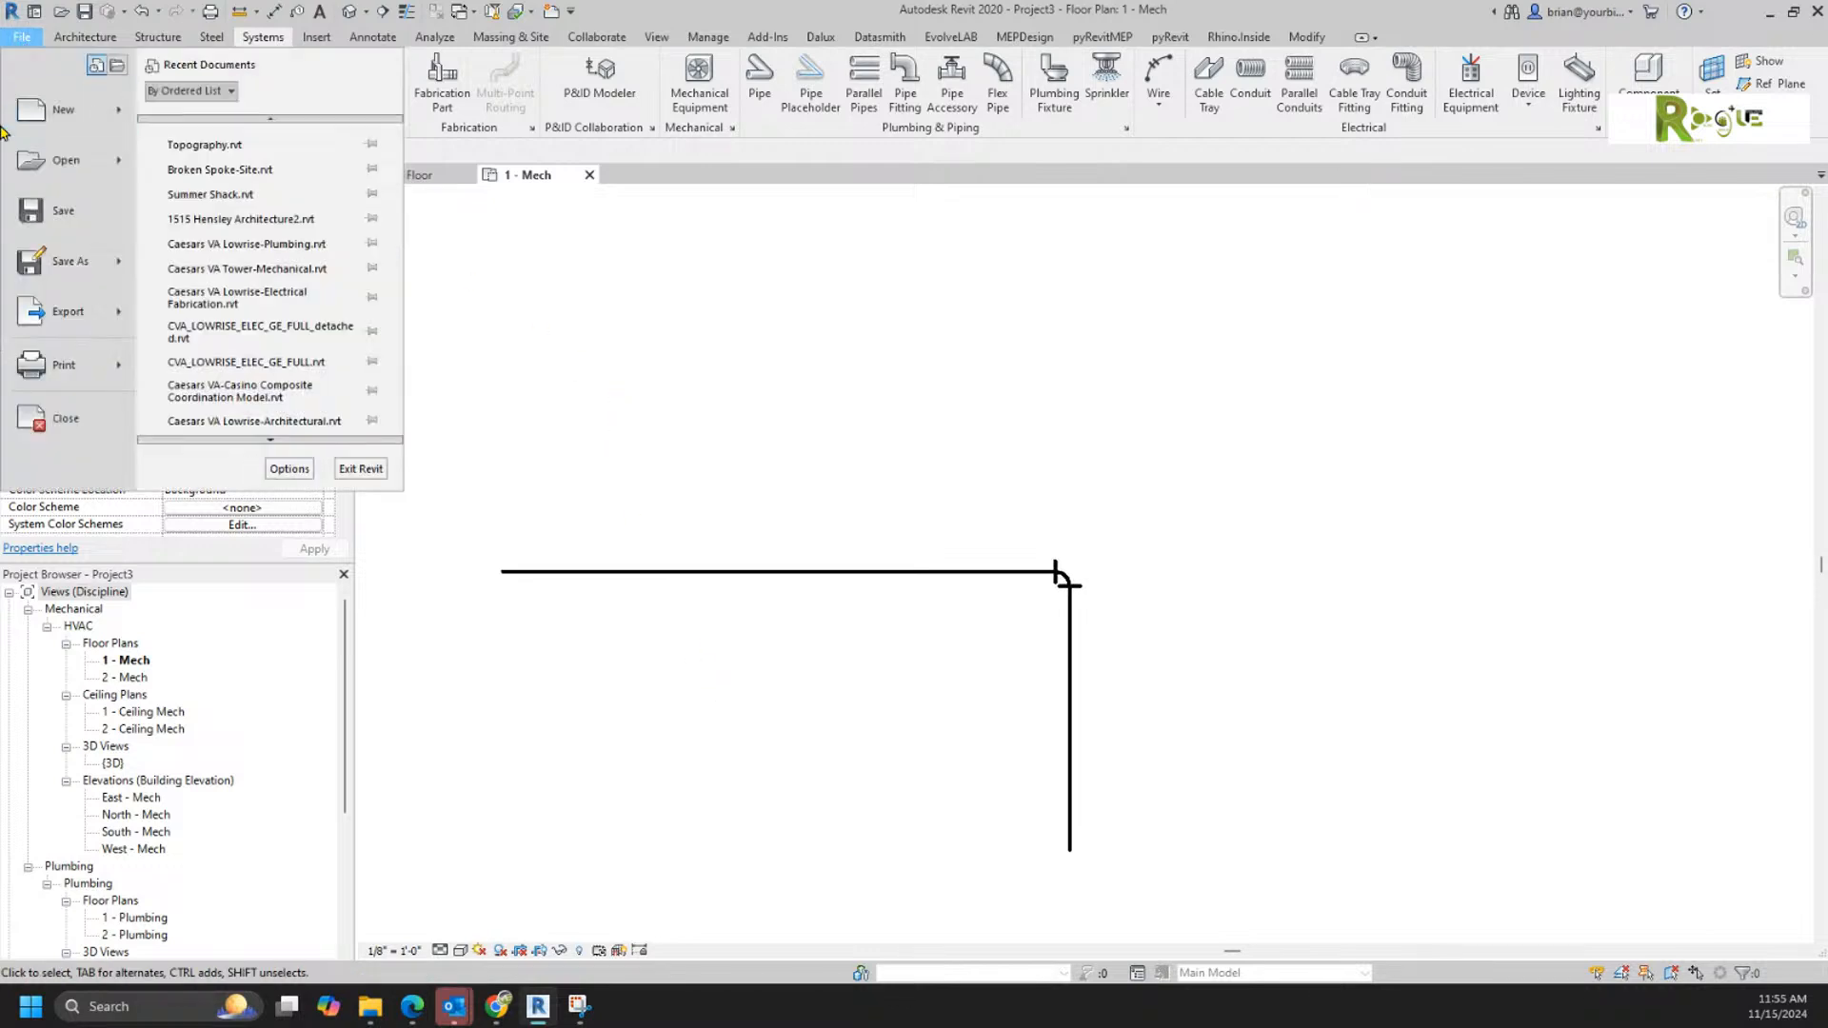
mouse_move(57, 122)
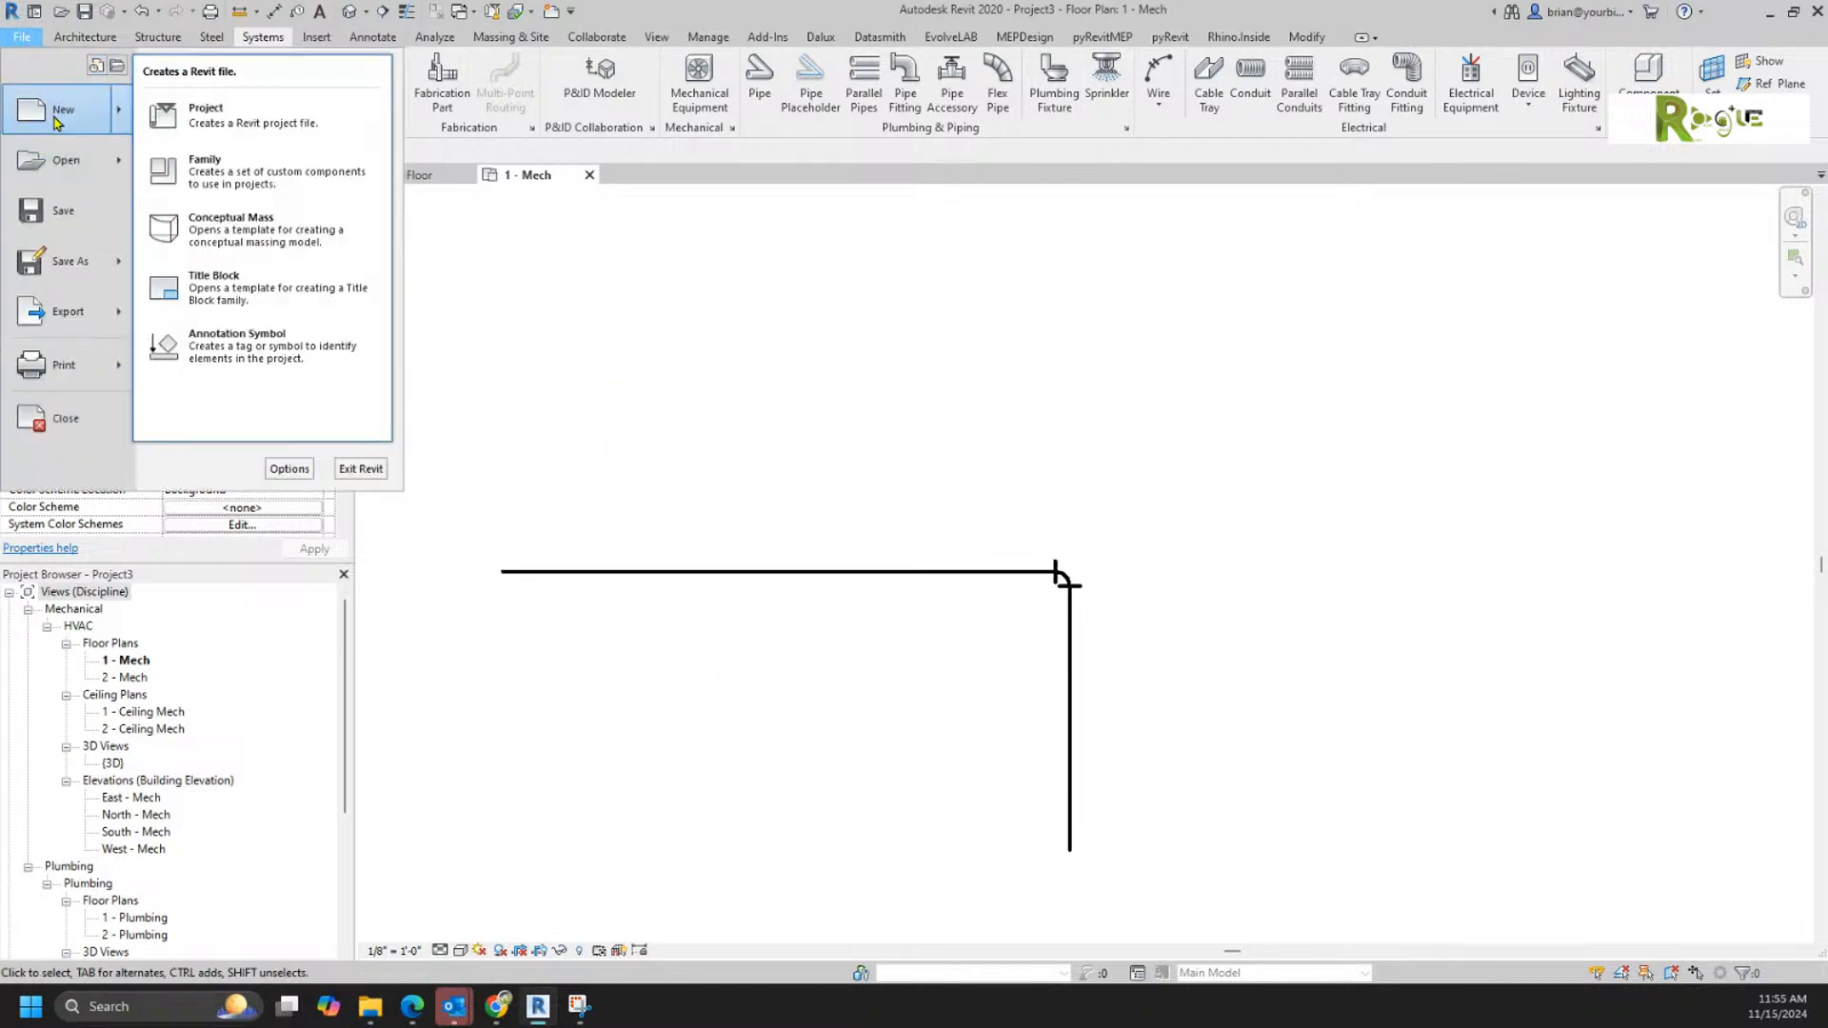
click(247, 177)
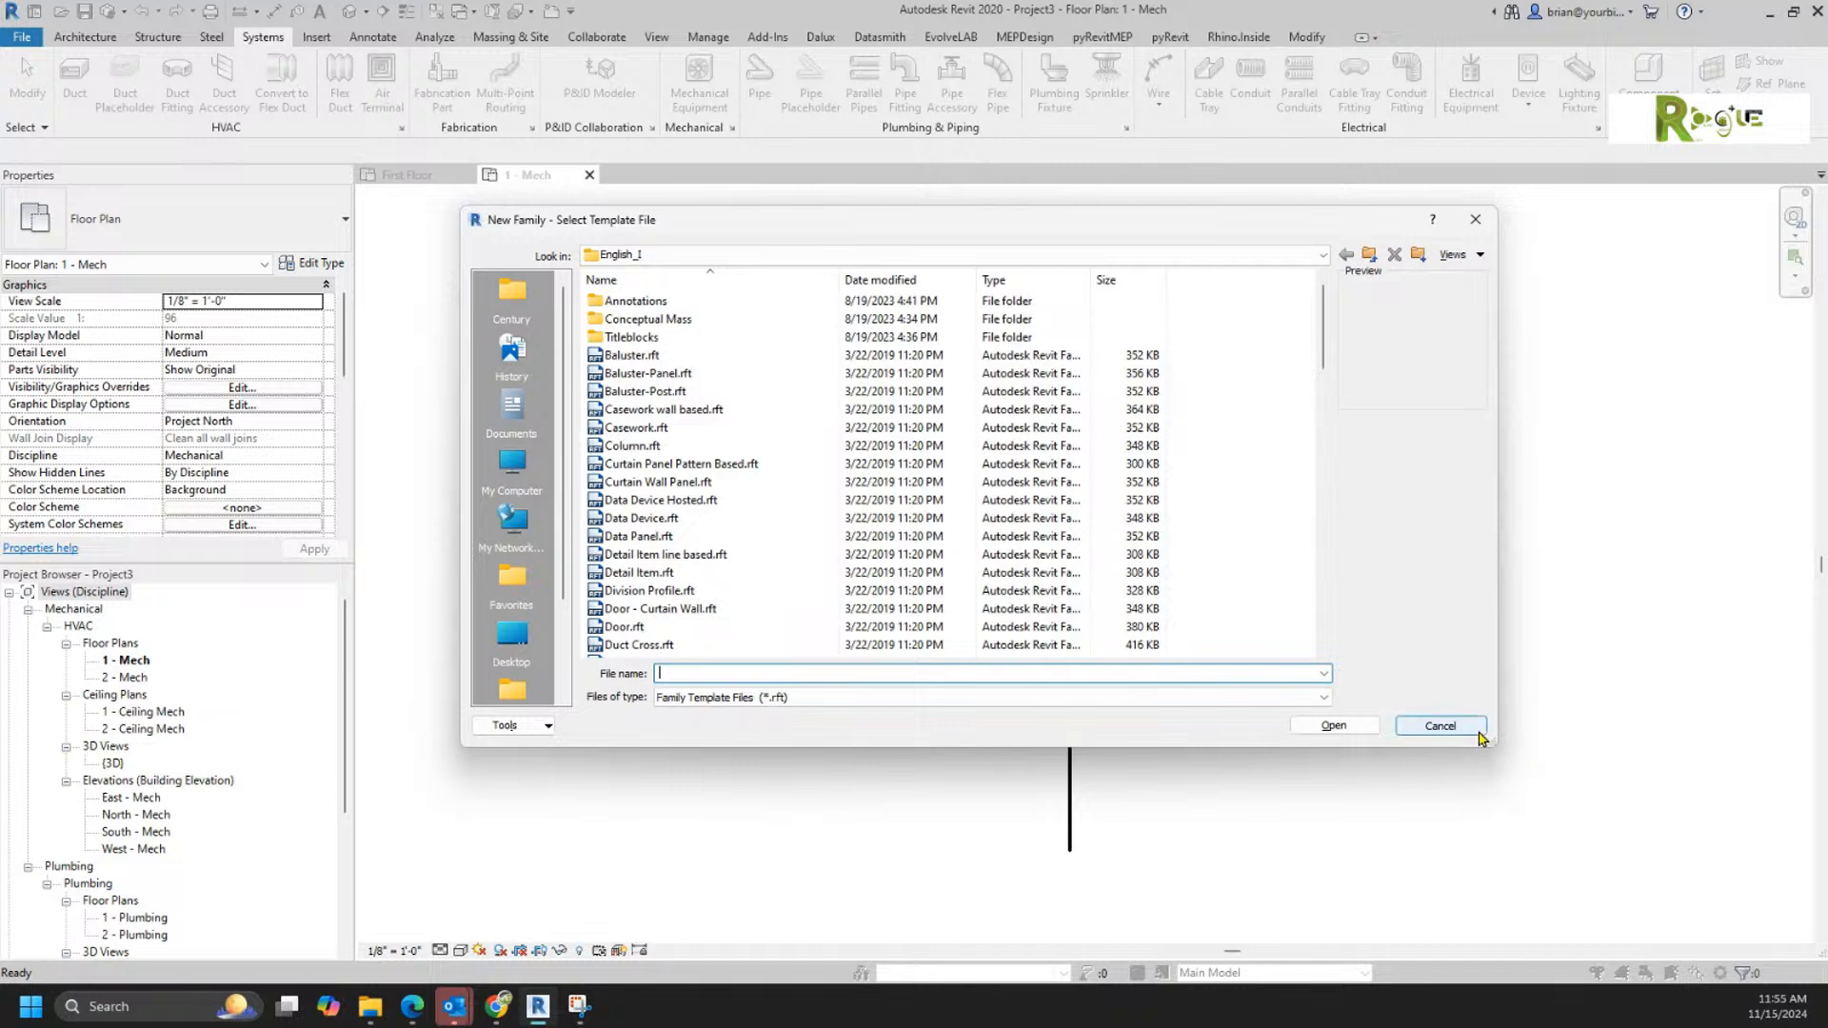
click(1439, 726)
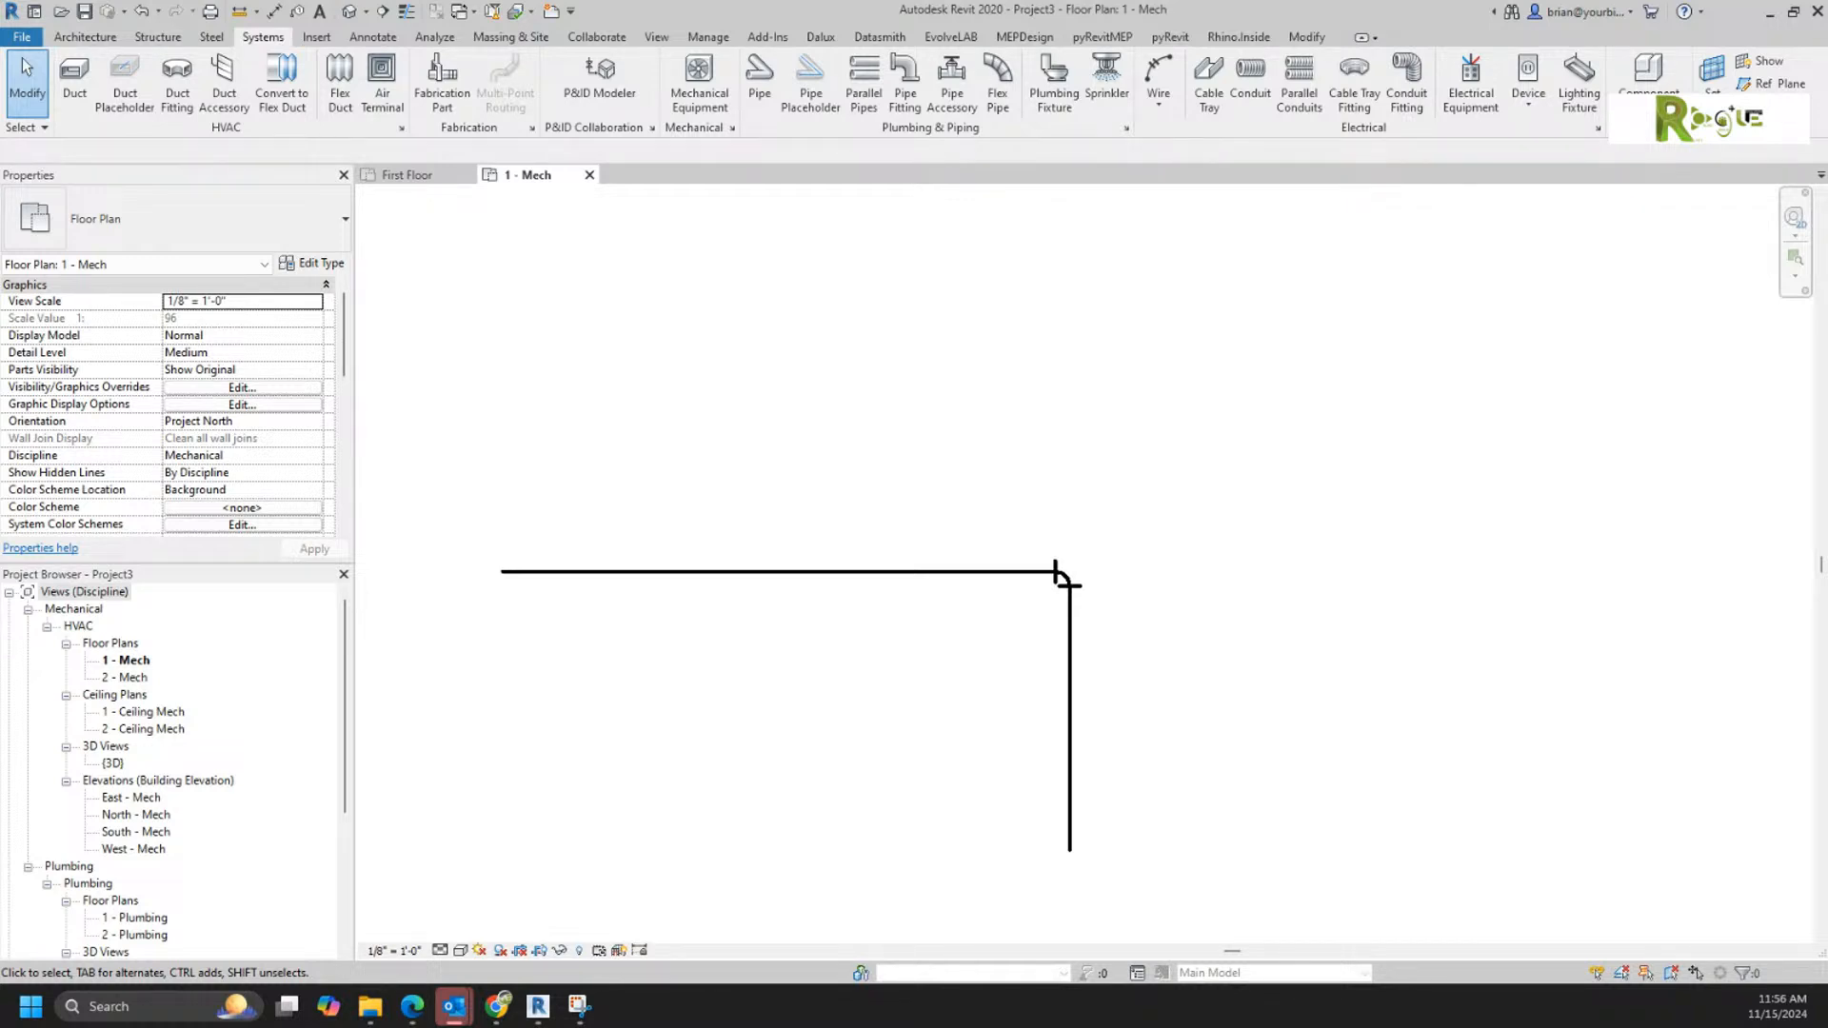
Step: Switch to the Outlook message containing the filter bag housing drawing, show it full screen and enlarge its content
drag(1826, 609, 1436, 7)
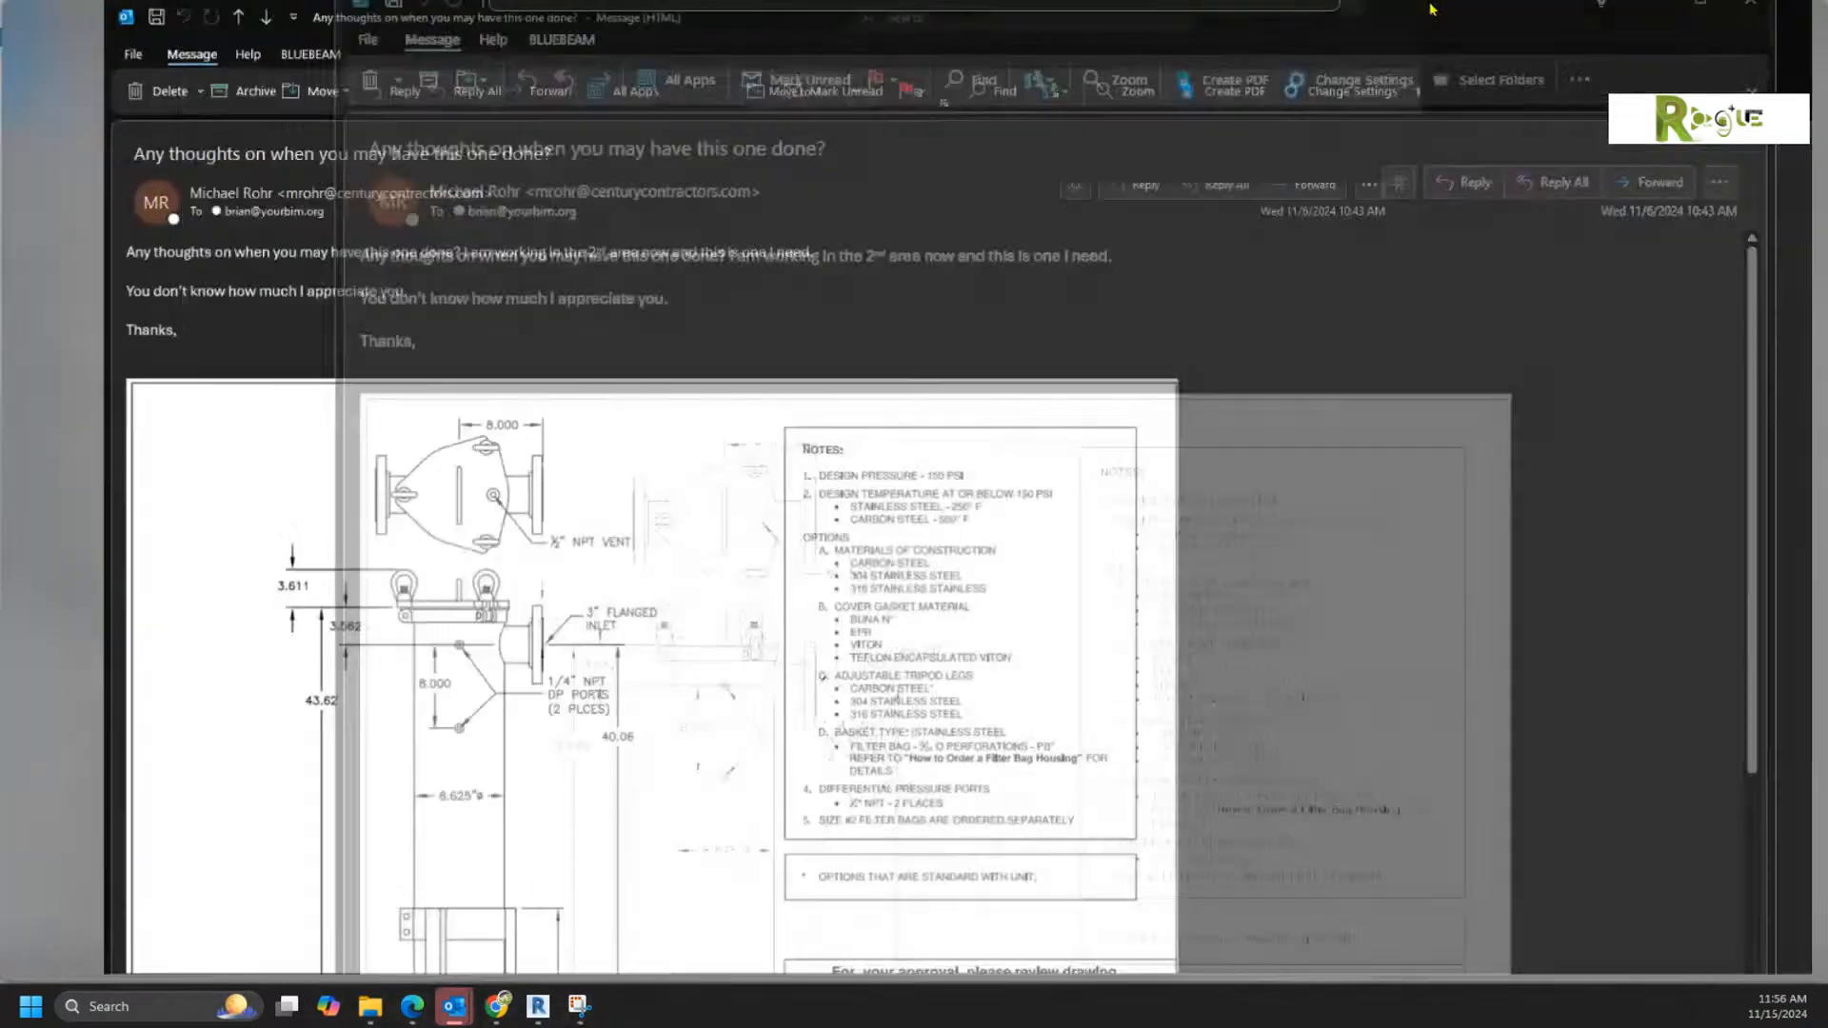
ctrl+scroll(792, 773, up, 1)
ctrl+scroll(792, 772, up, 2)
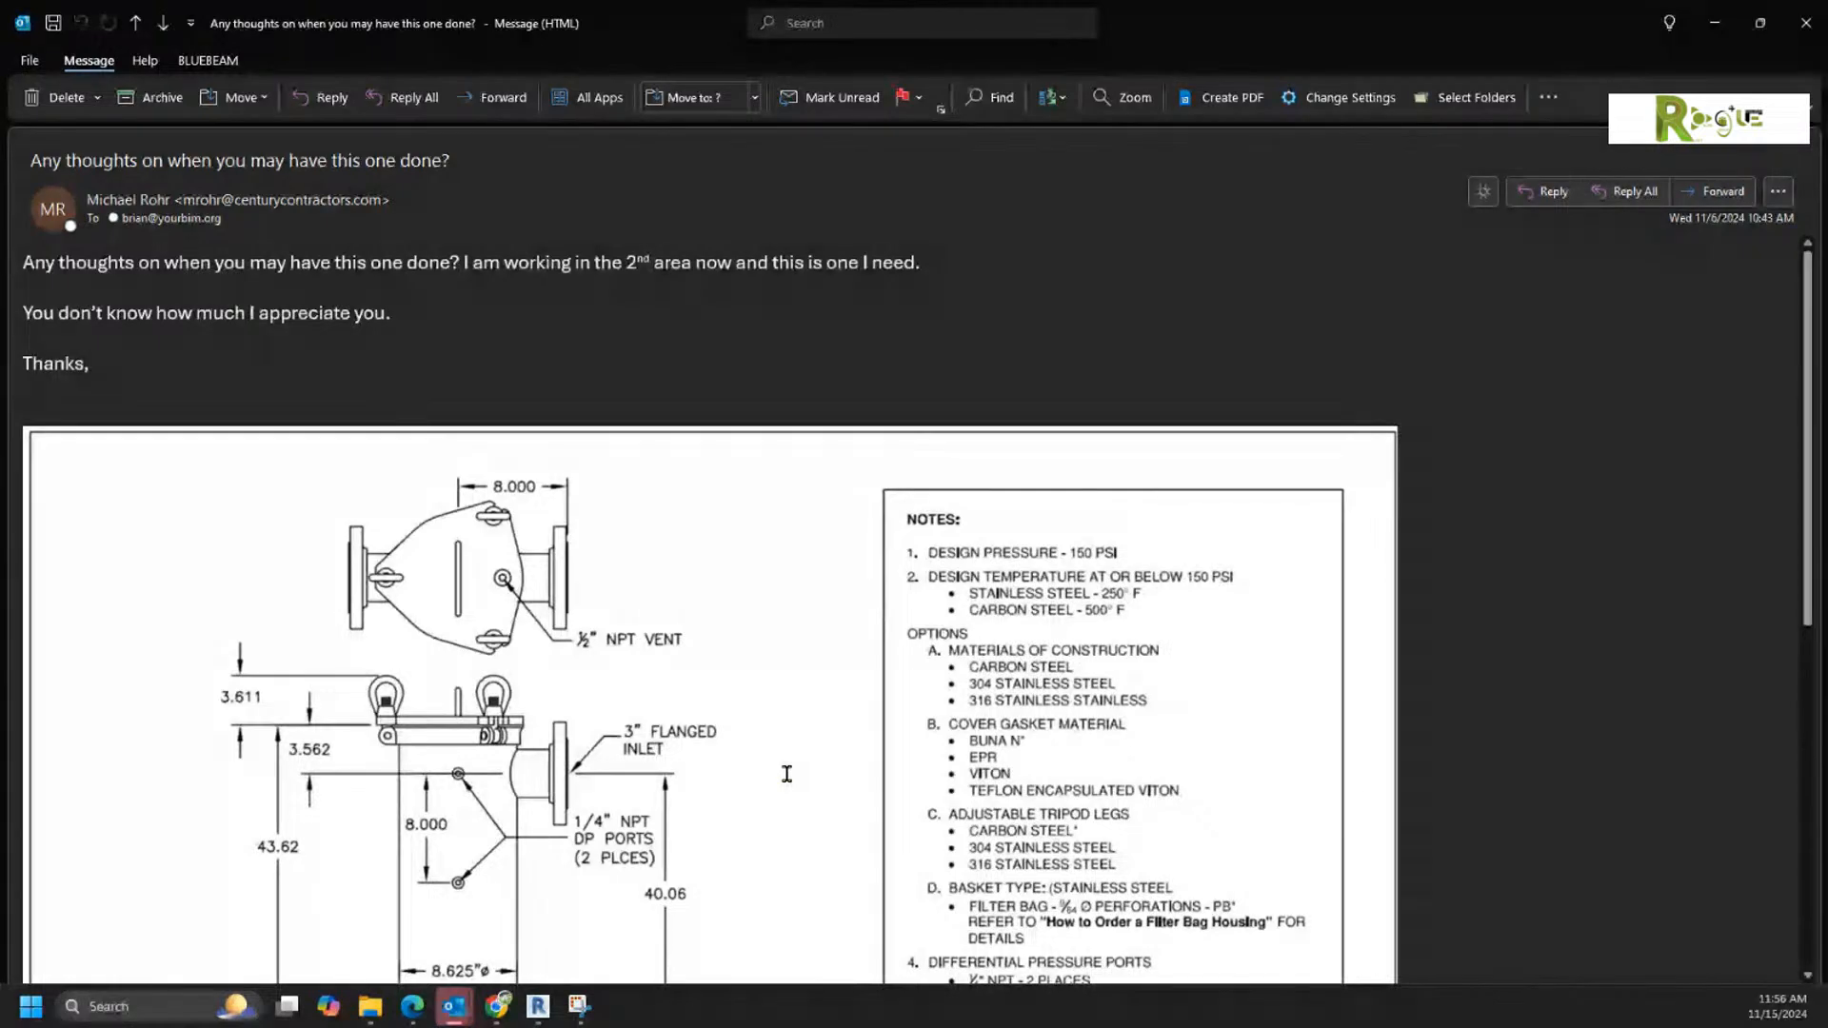
ctrl+scroll(538, 715, up, 1)
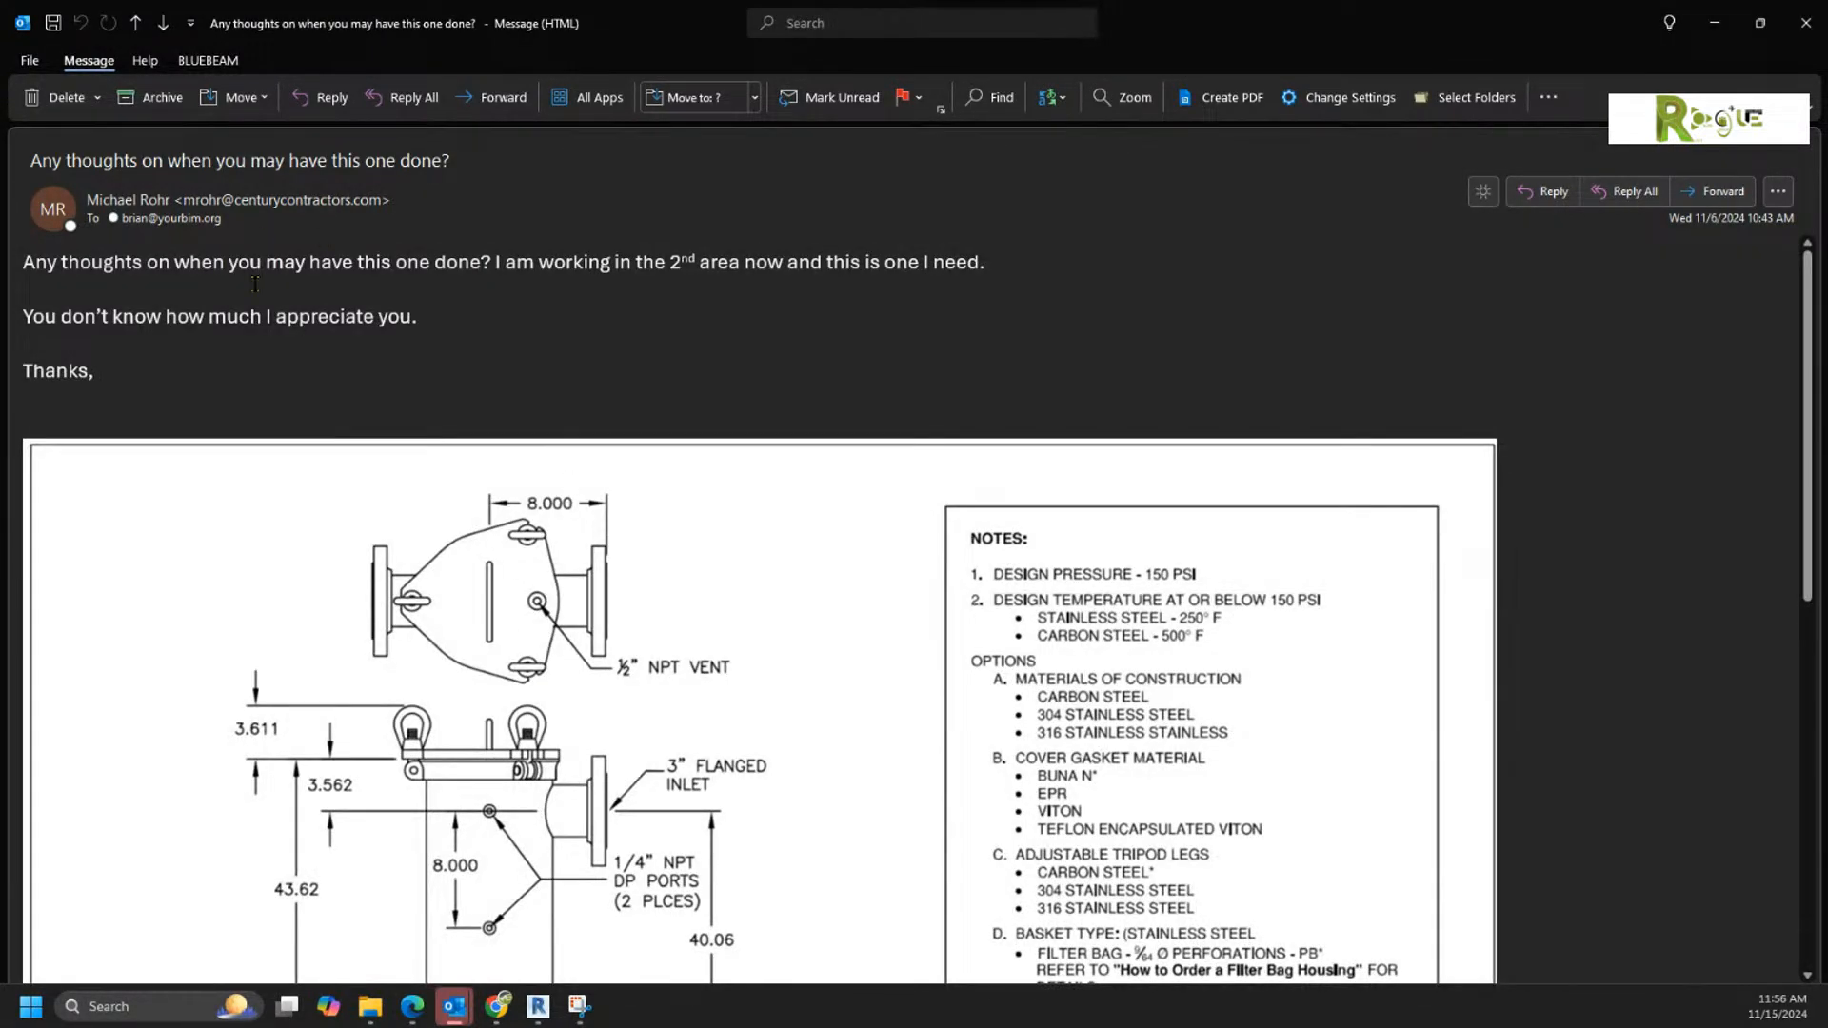
Step: Capture the housing's plan view, including the 8.000 dimension and 1/2" NPT vent note, as a new snip in Snipping Tool
click(88, 1005)
click(164, 362)
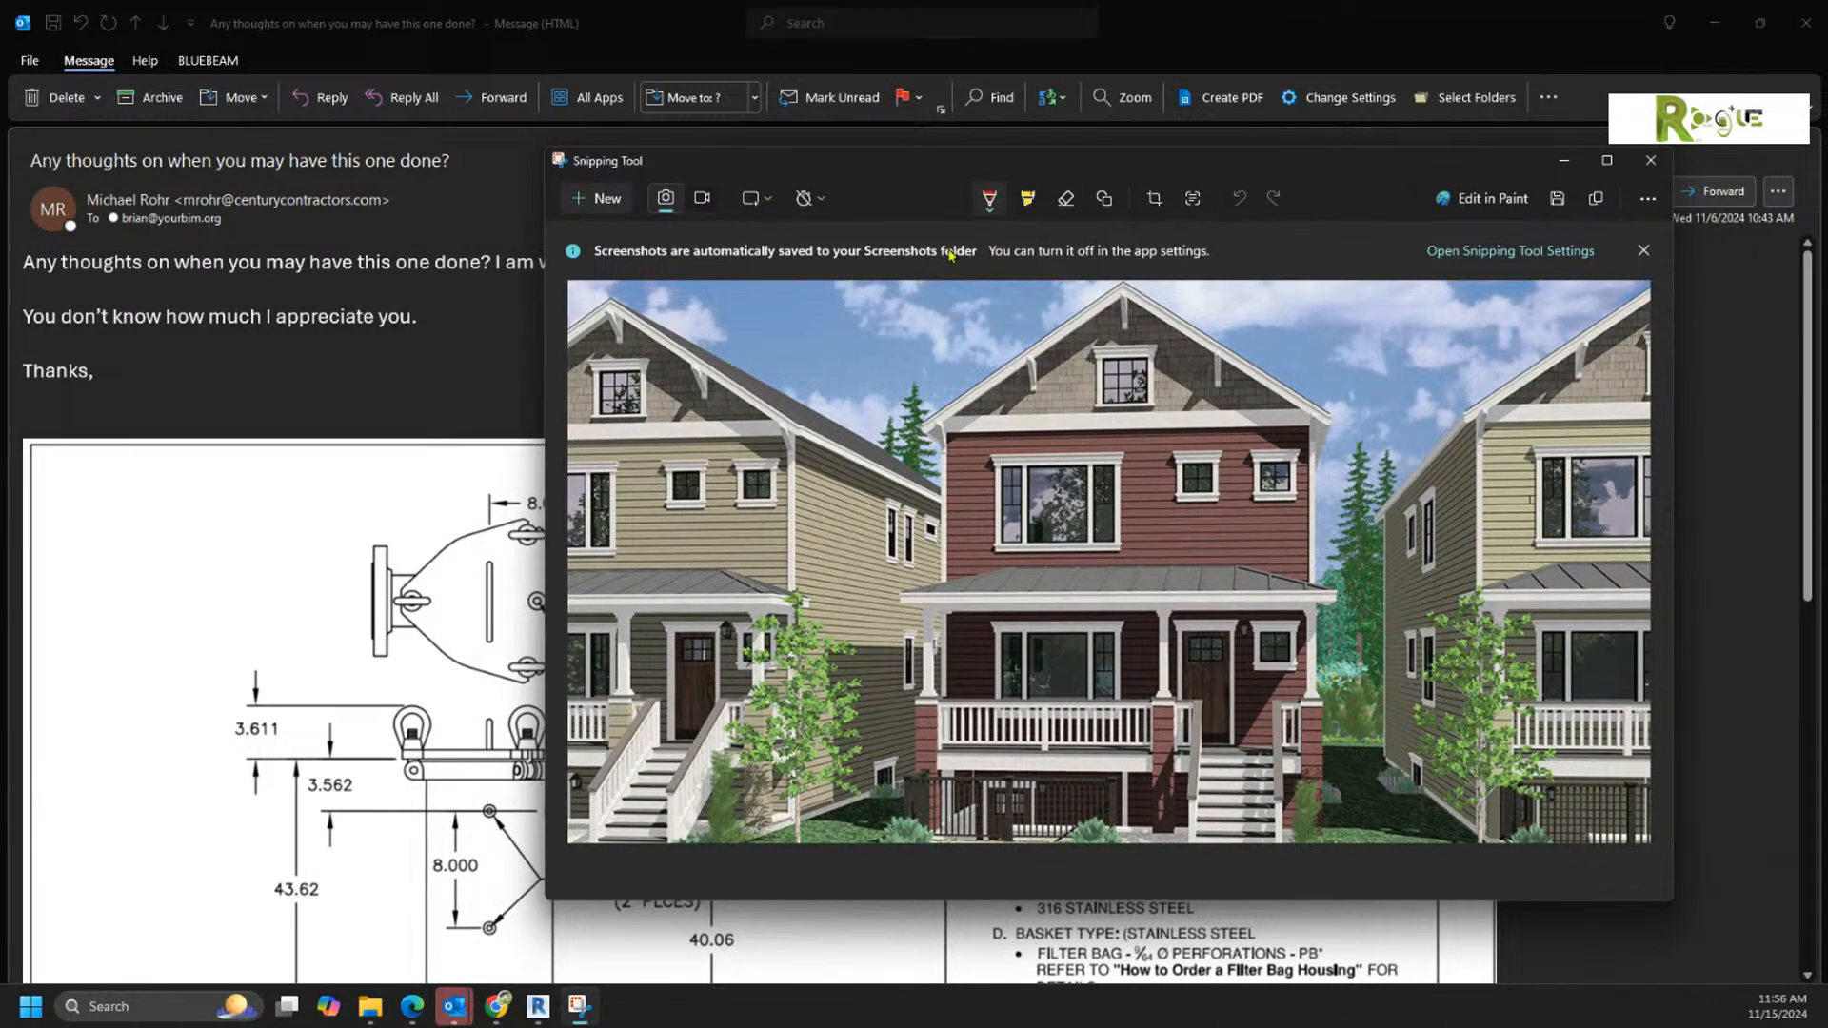
click(605, 200)
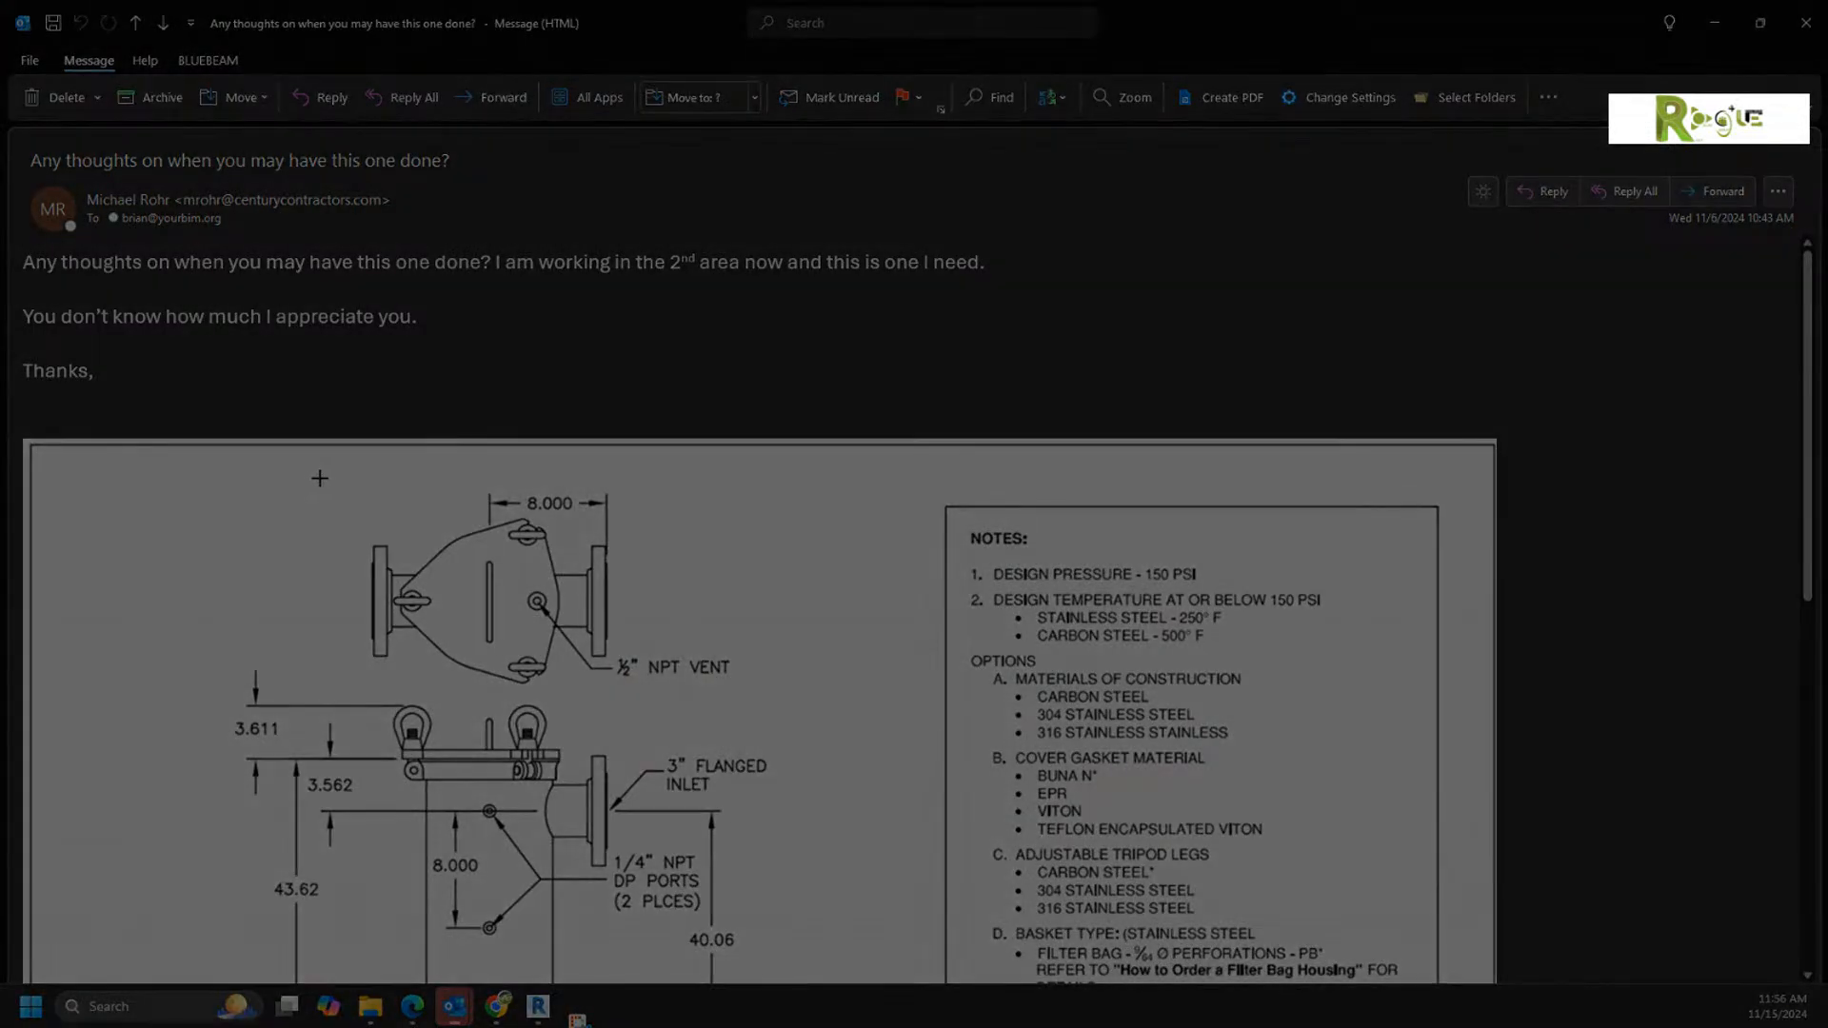
drag(325, 475, 739, 702)
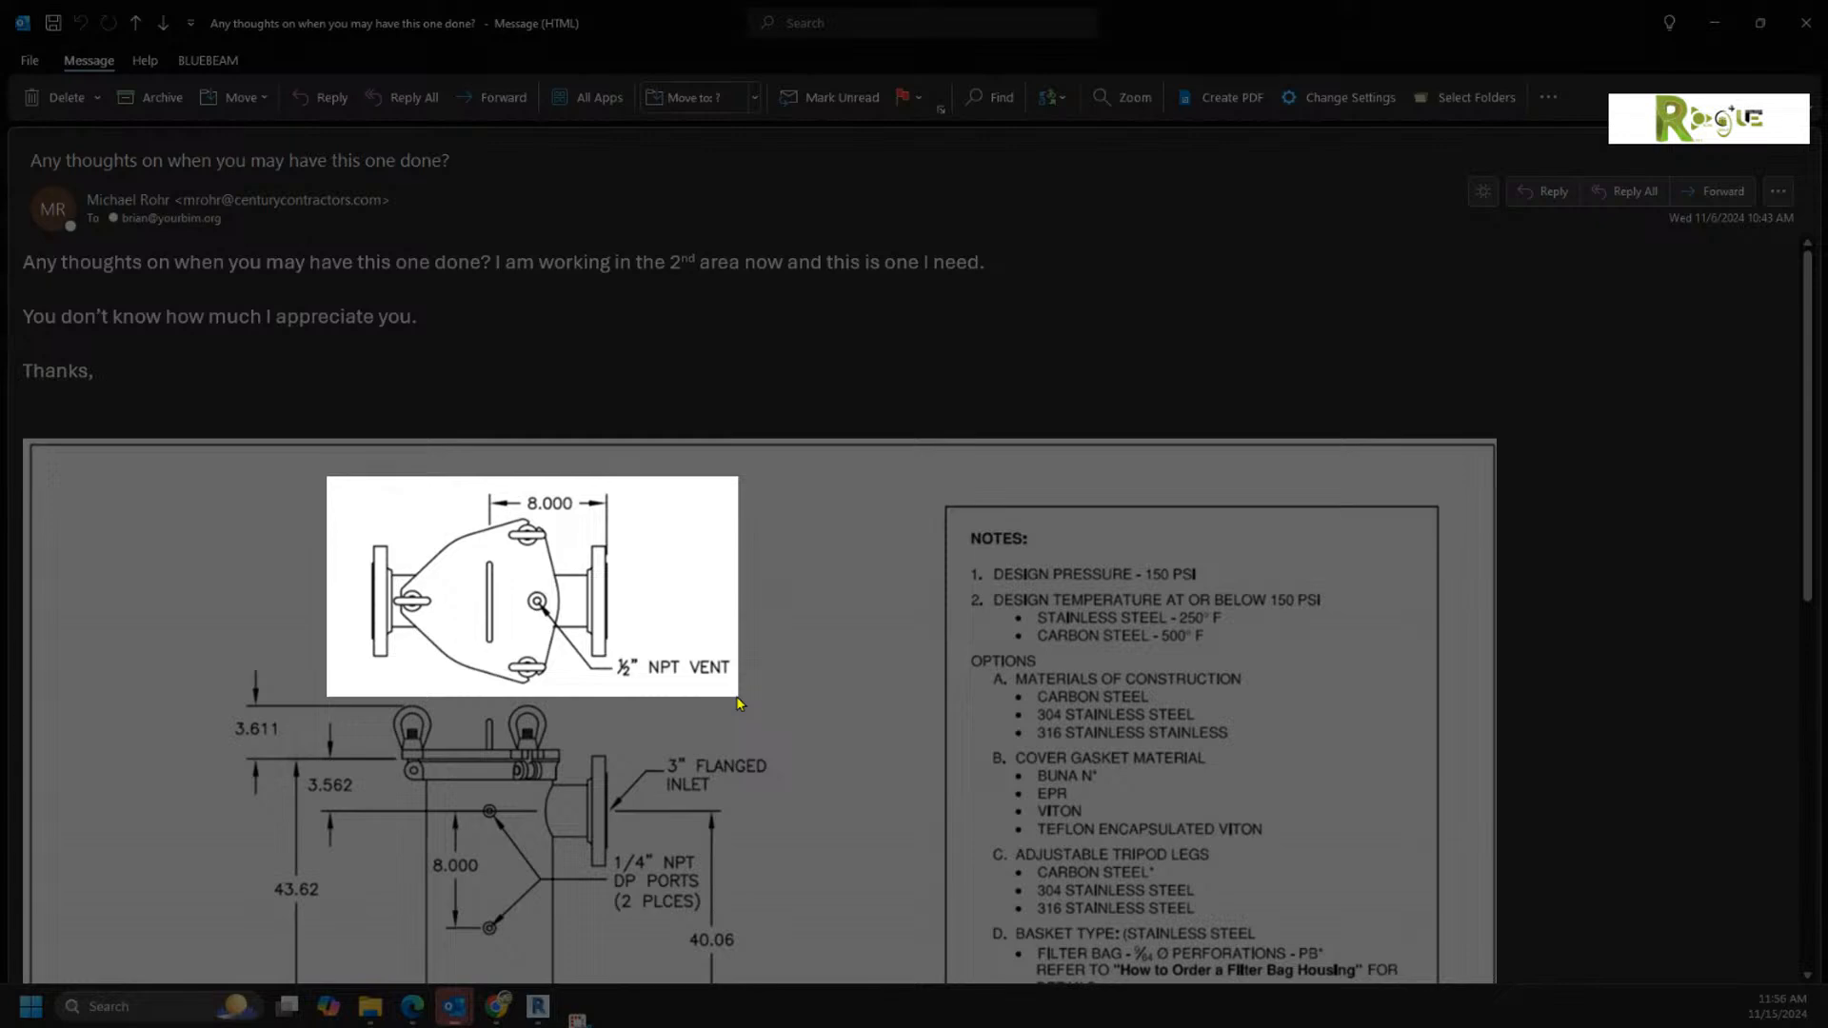
drag(739, 703, 739, 703)
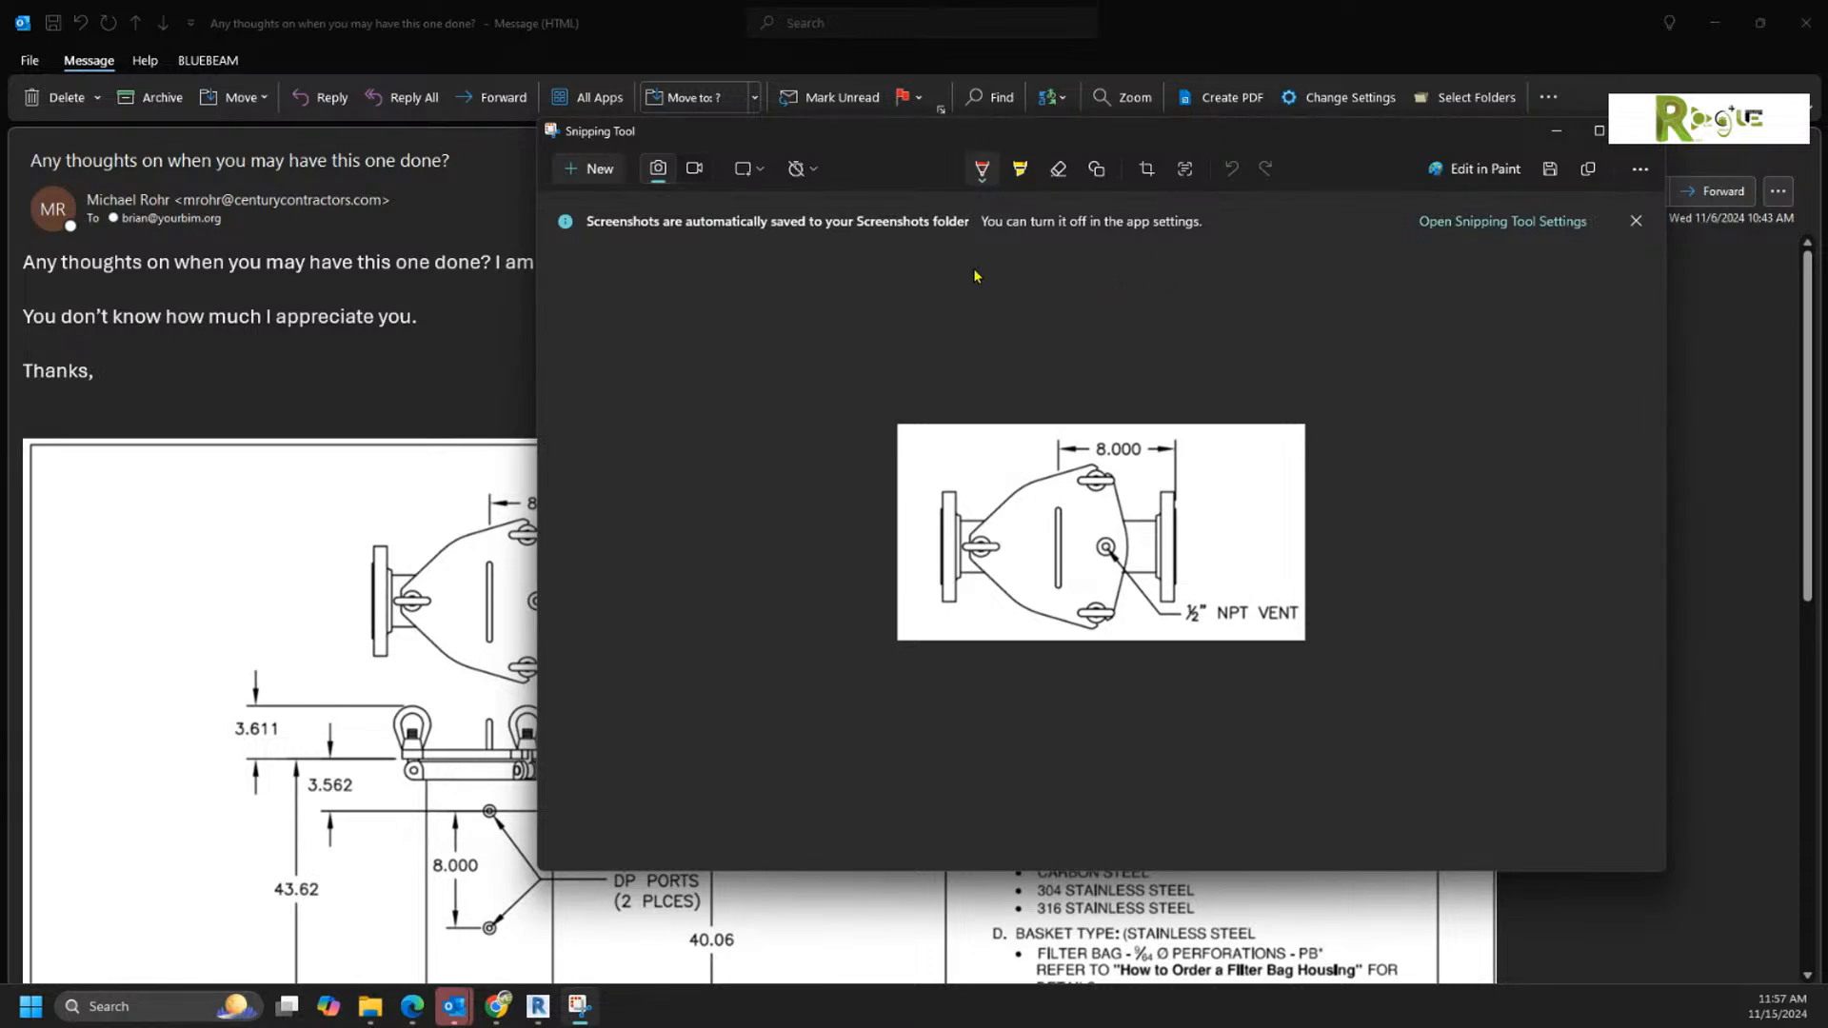
Step: Start saving the snip, and create and open a new folder named Valves inside the BIM Training folder
click(1550, 168)
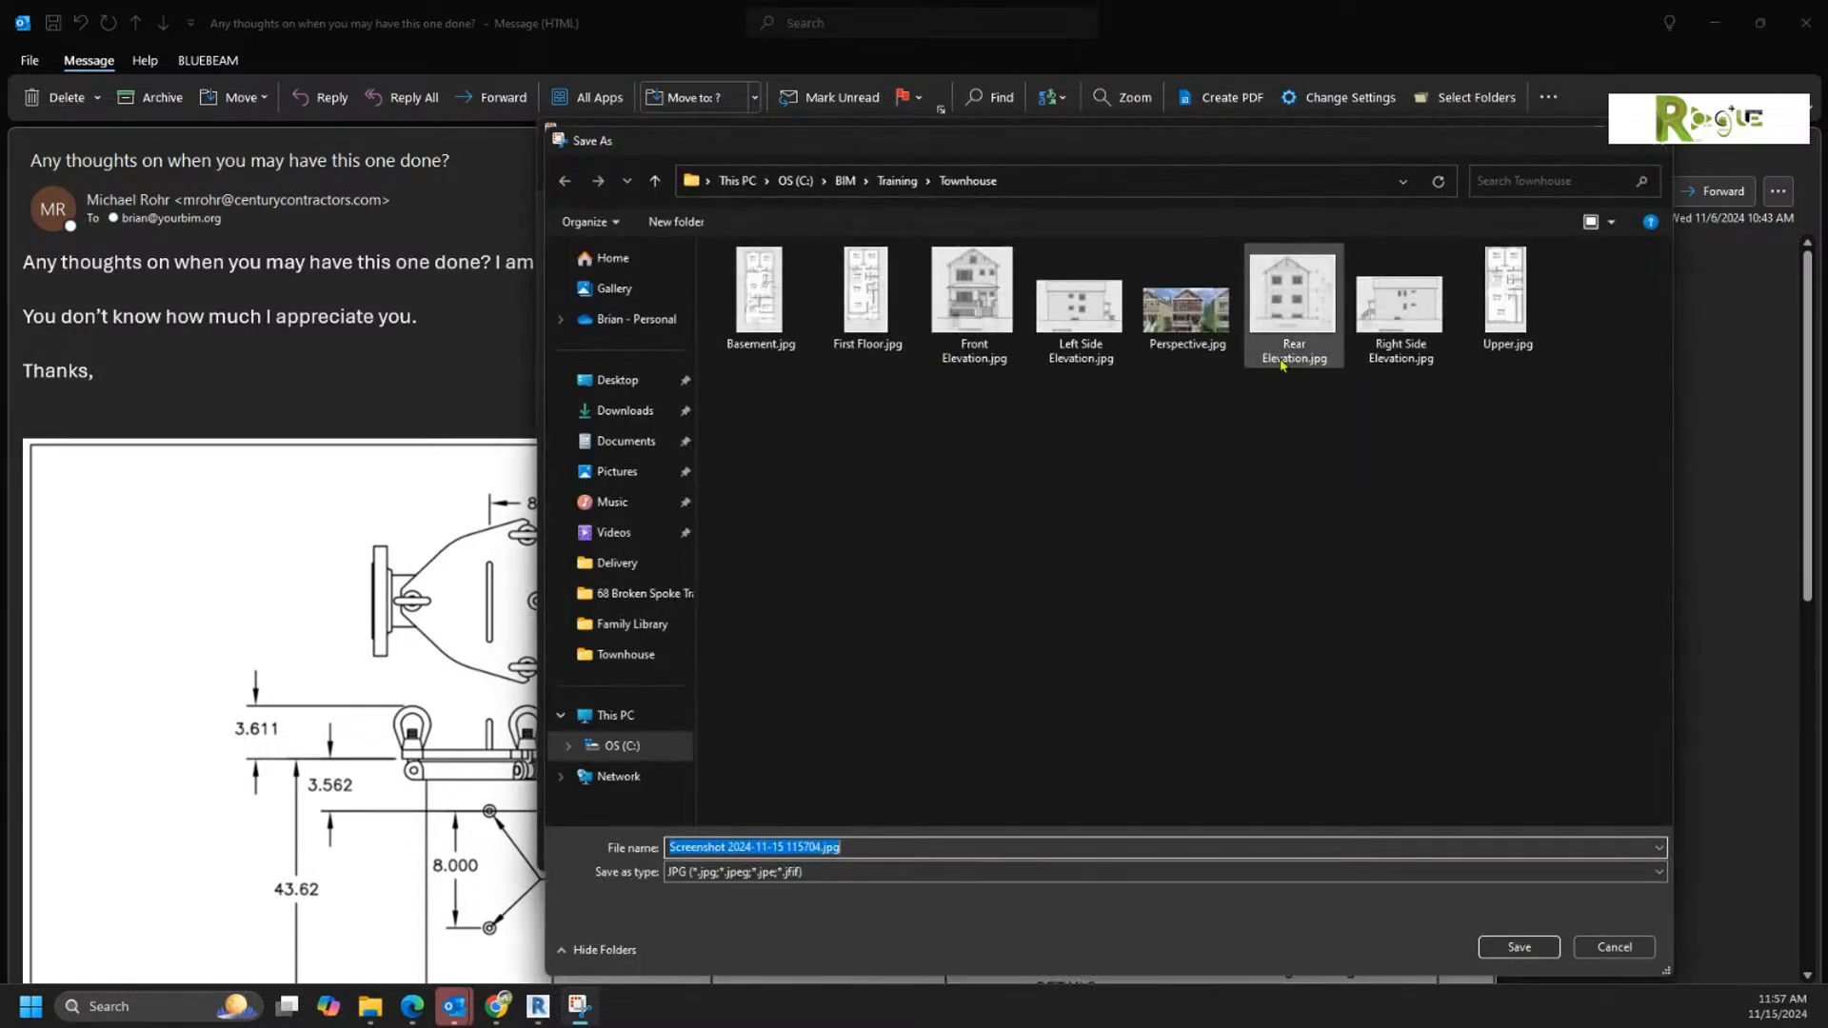
click(896, 181)
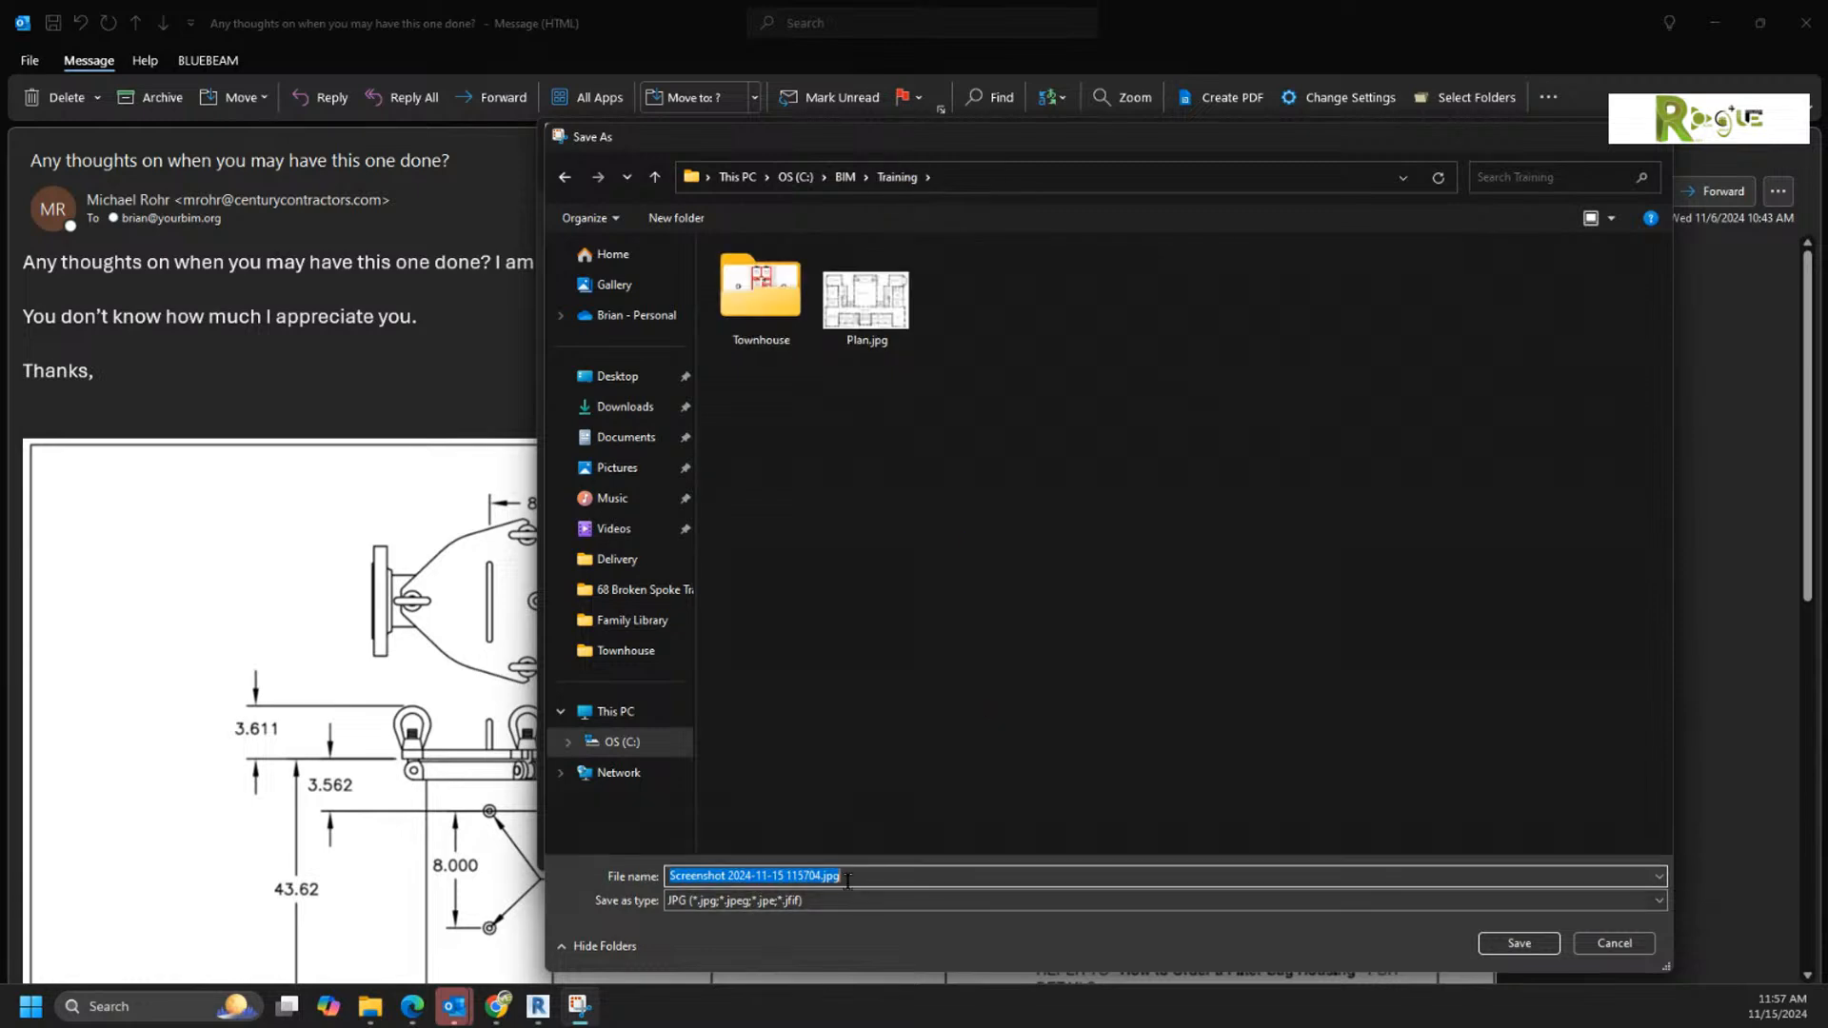
right_click(833, 549)
mouse_move(1024, 748)
click(1085, 750)
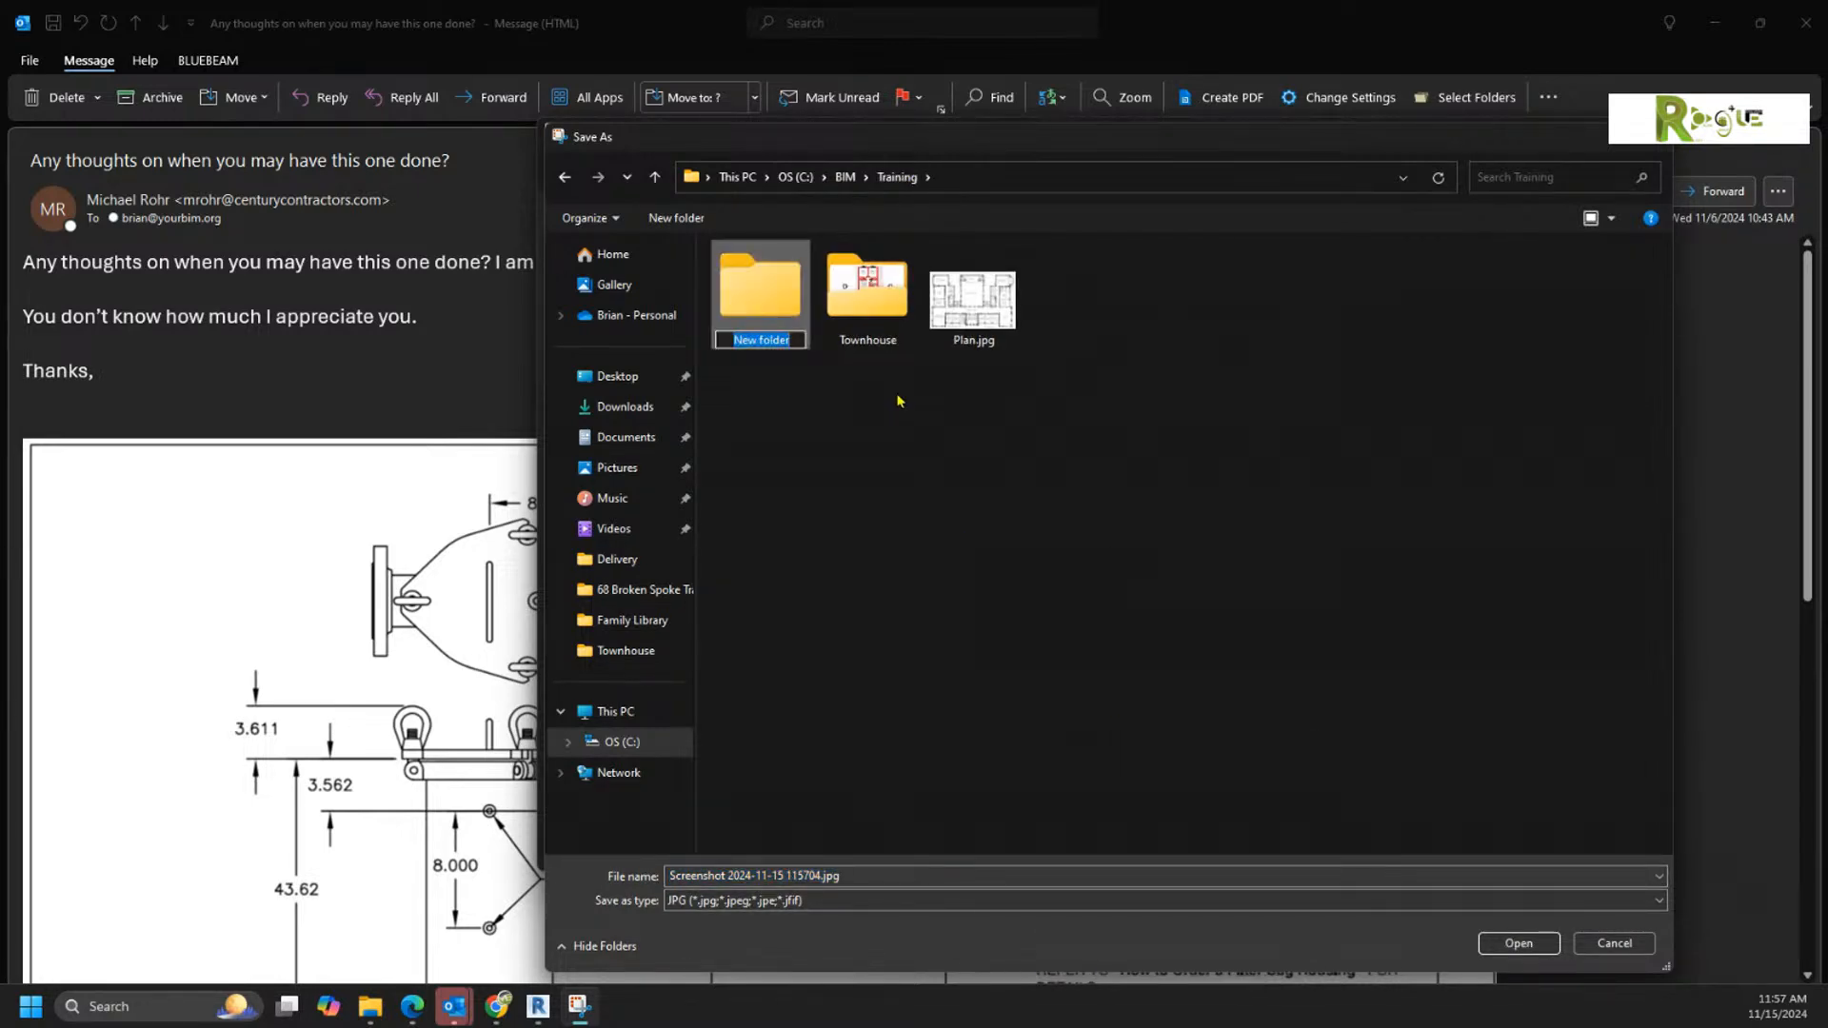
text(Valves)
key(Return)
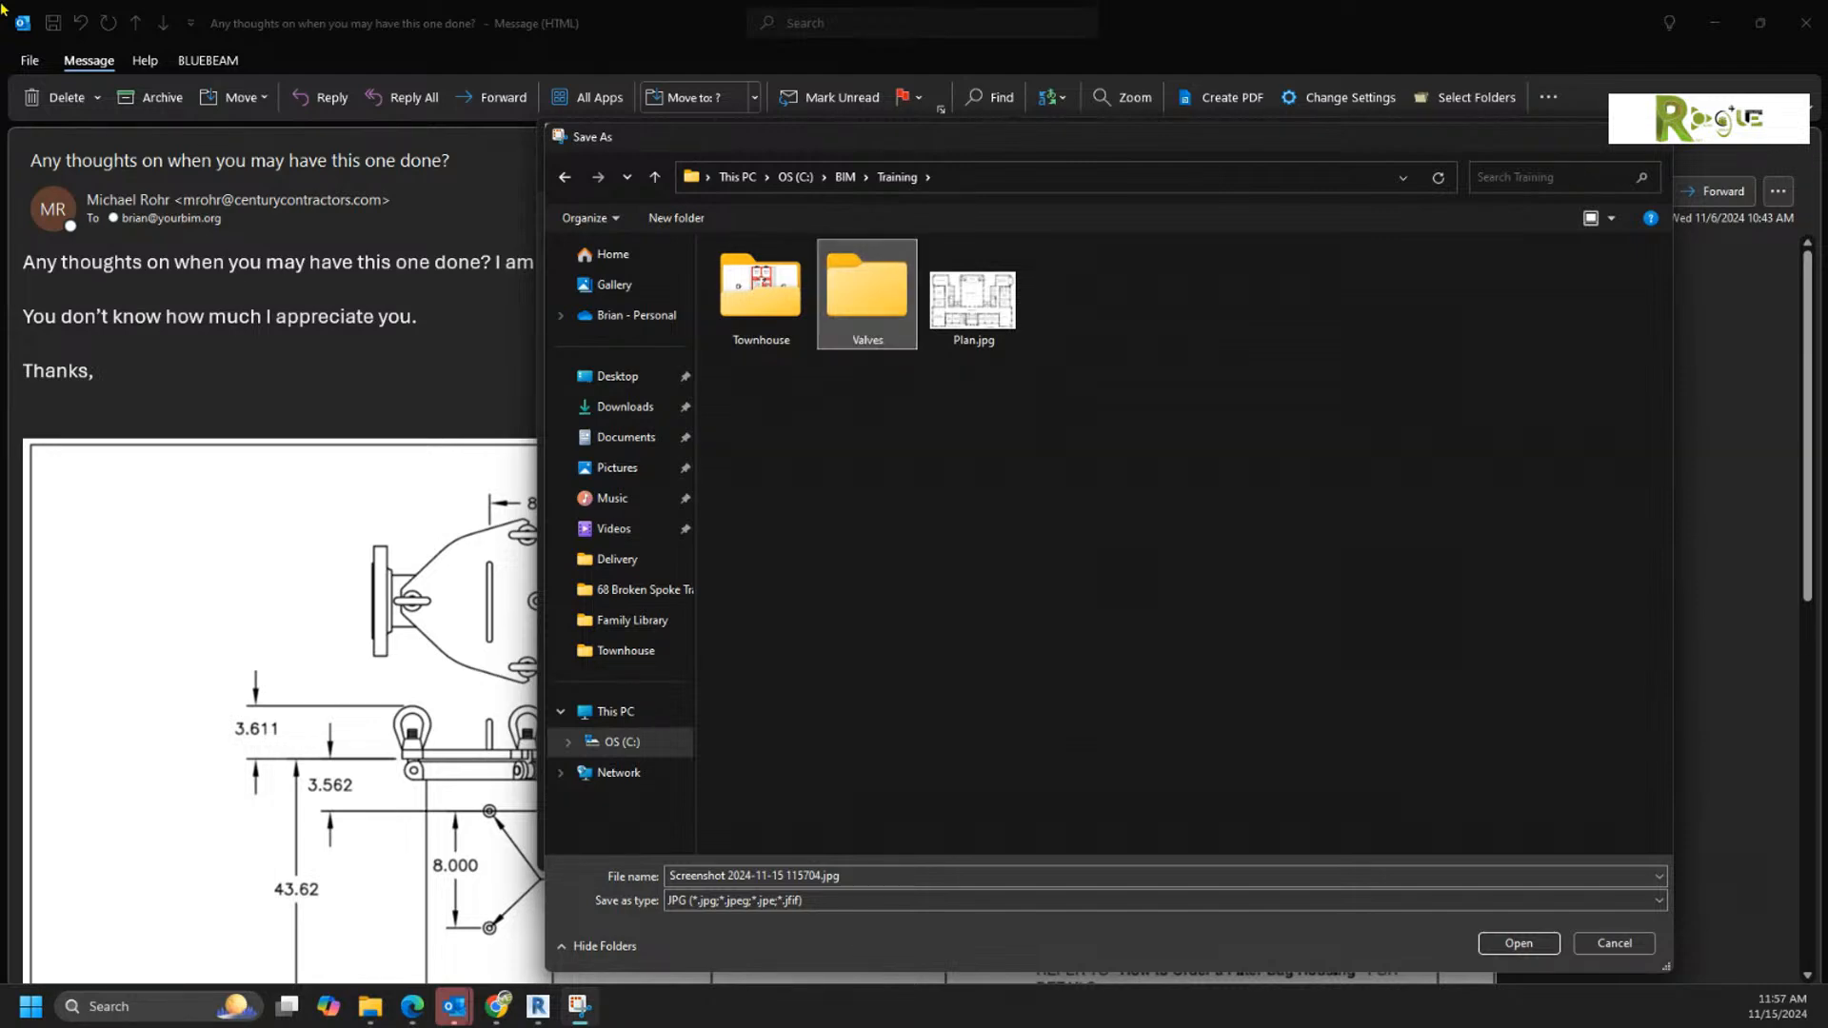
key(Return)
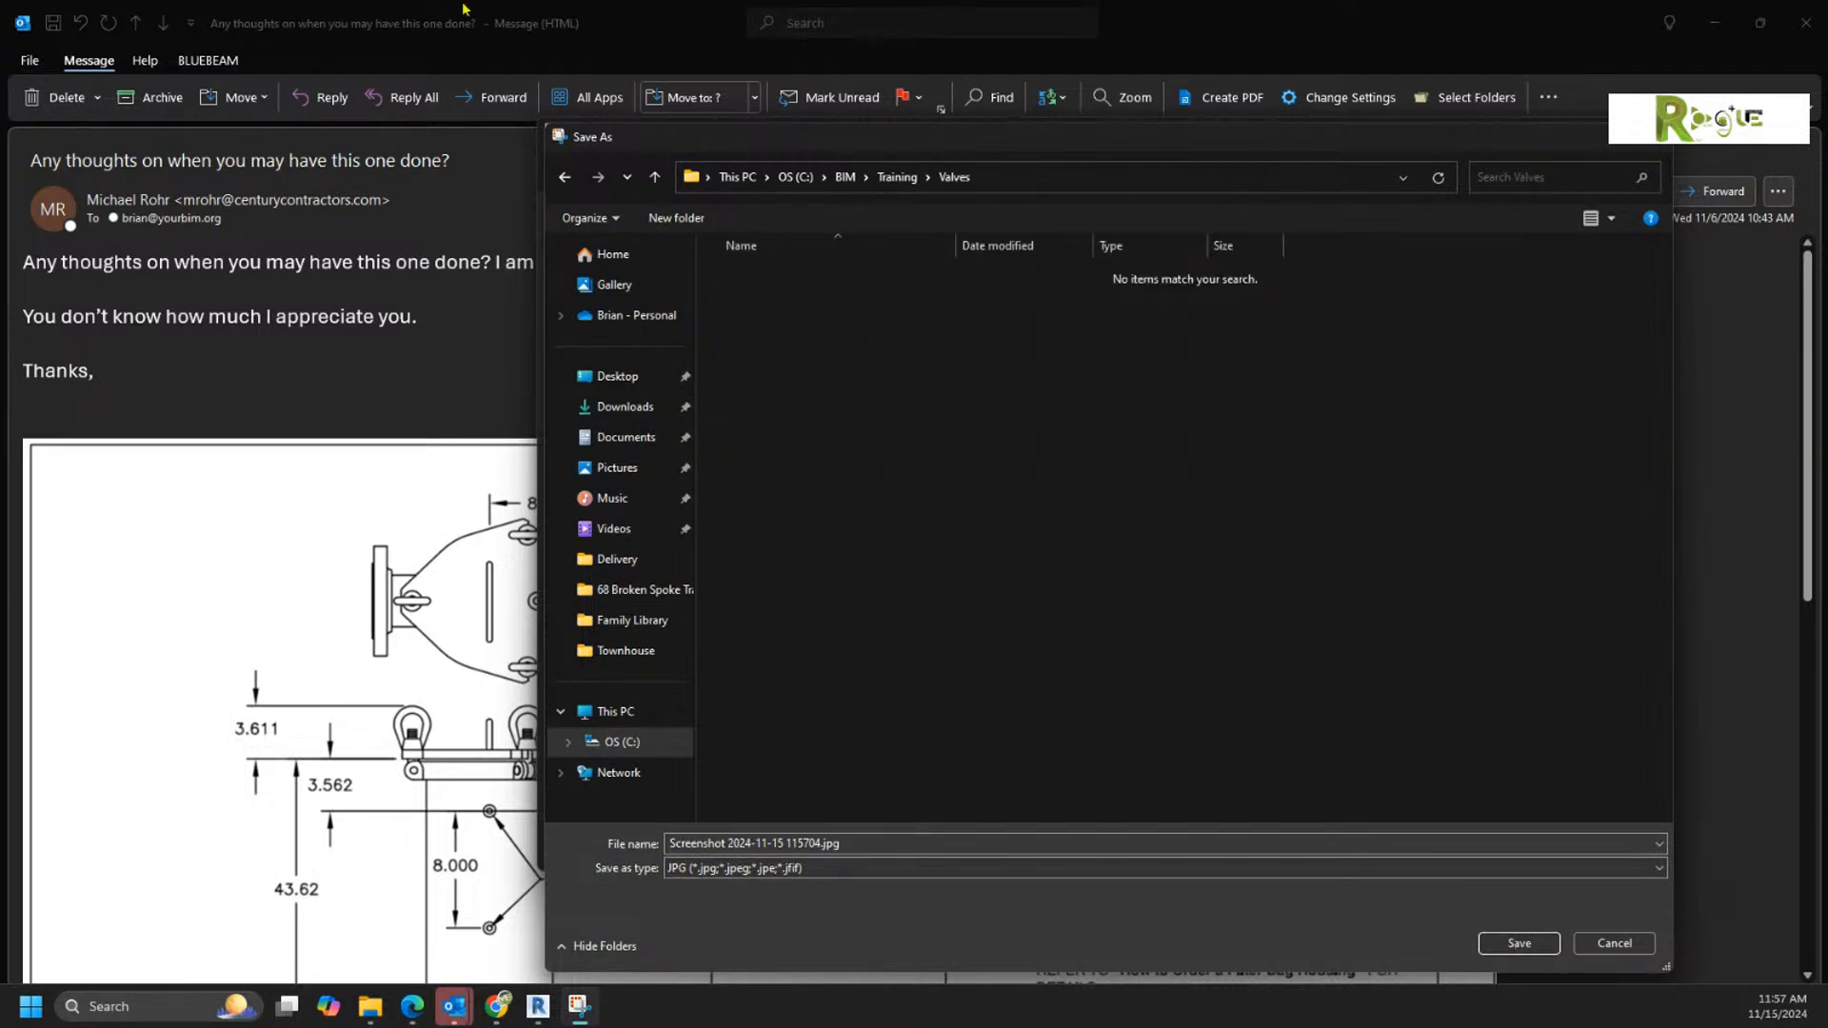
Step: Save the plan-view snip as a JPG named top in the Valves folder
click(864, 846)
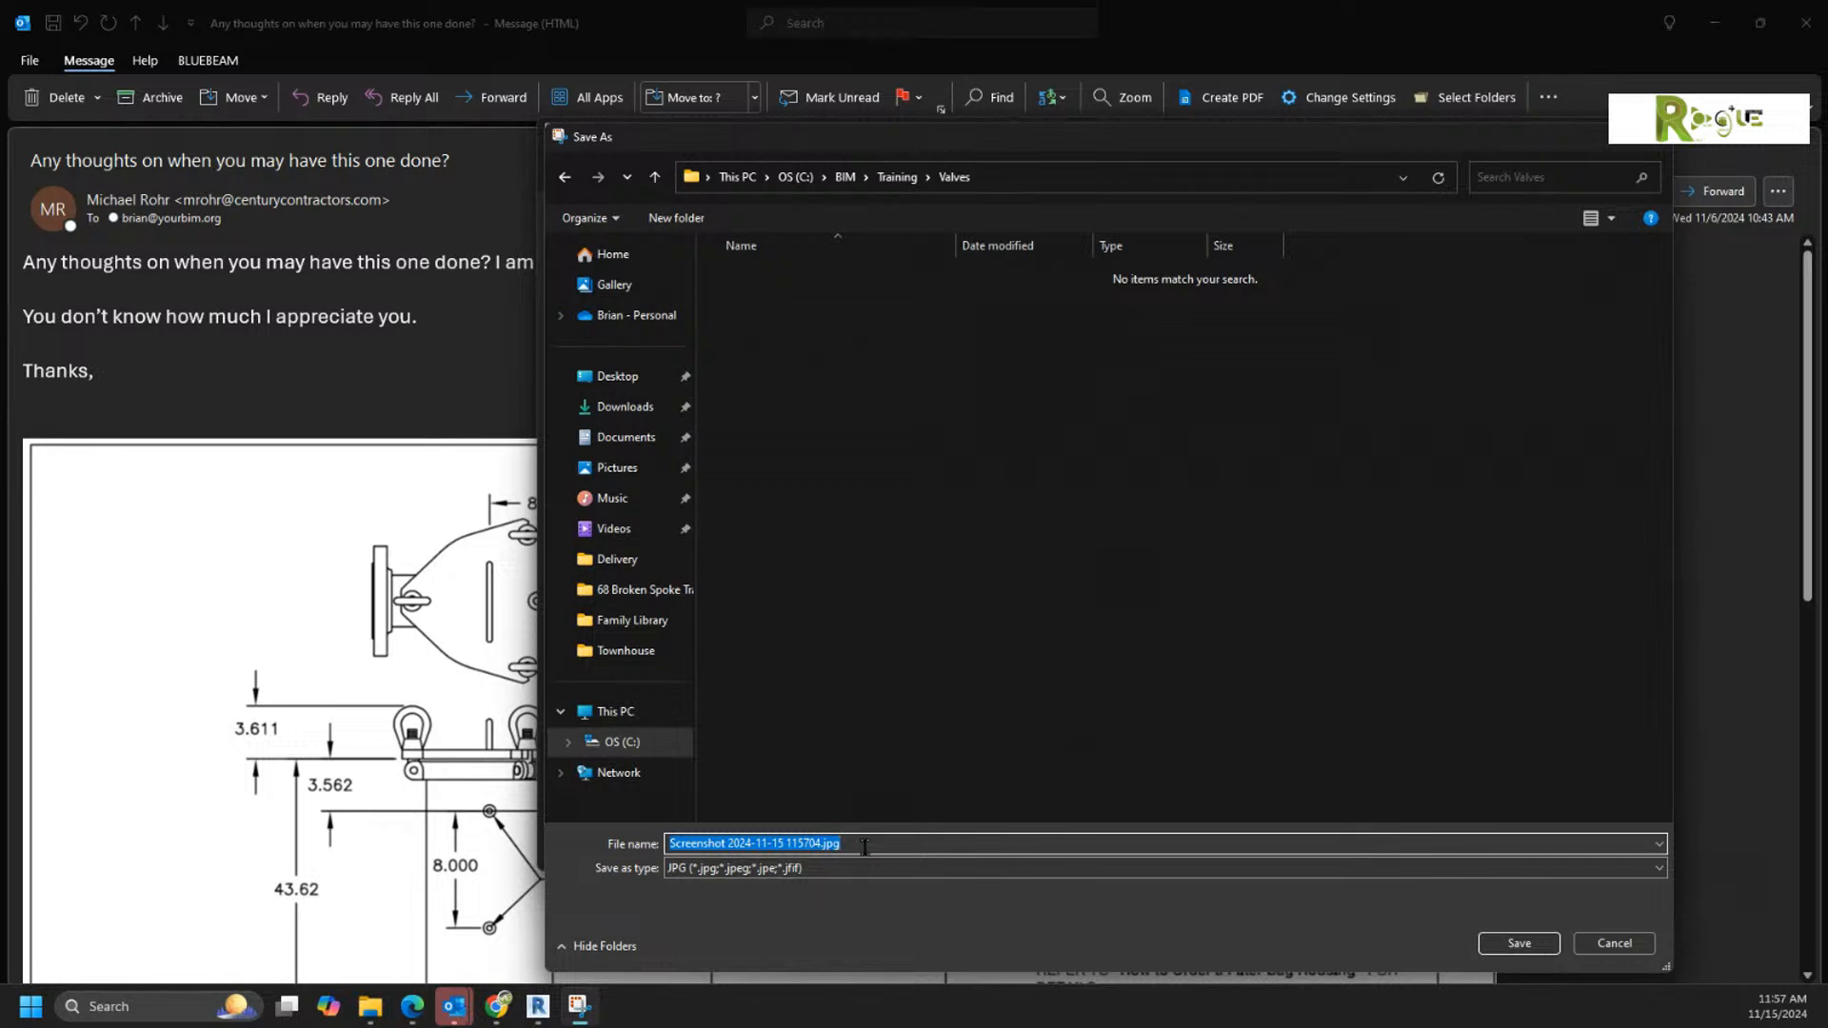
text(top)
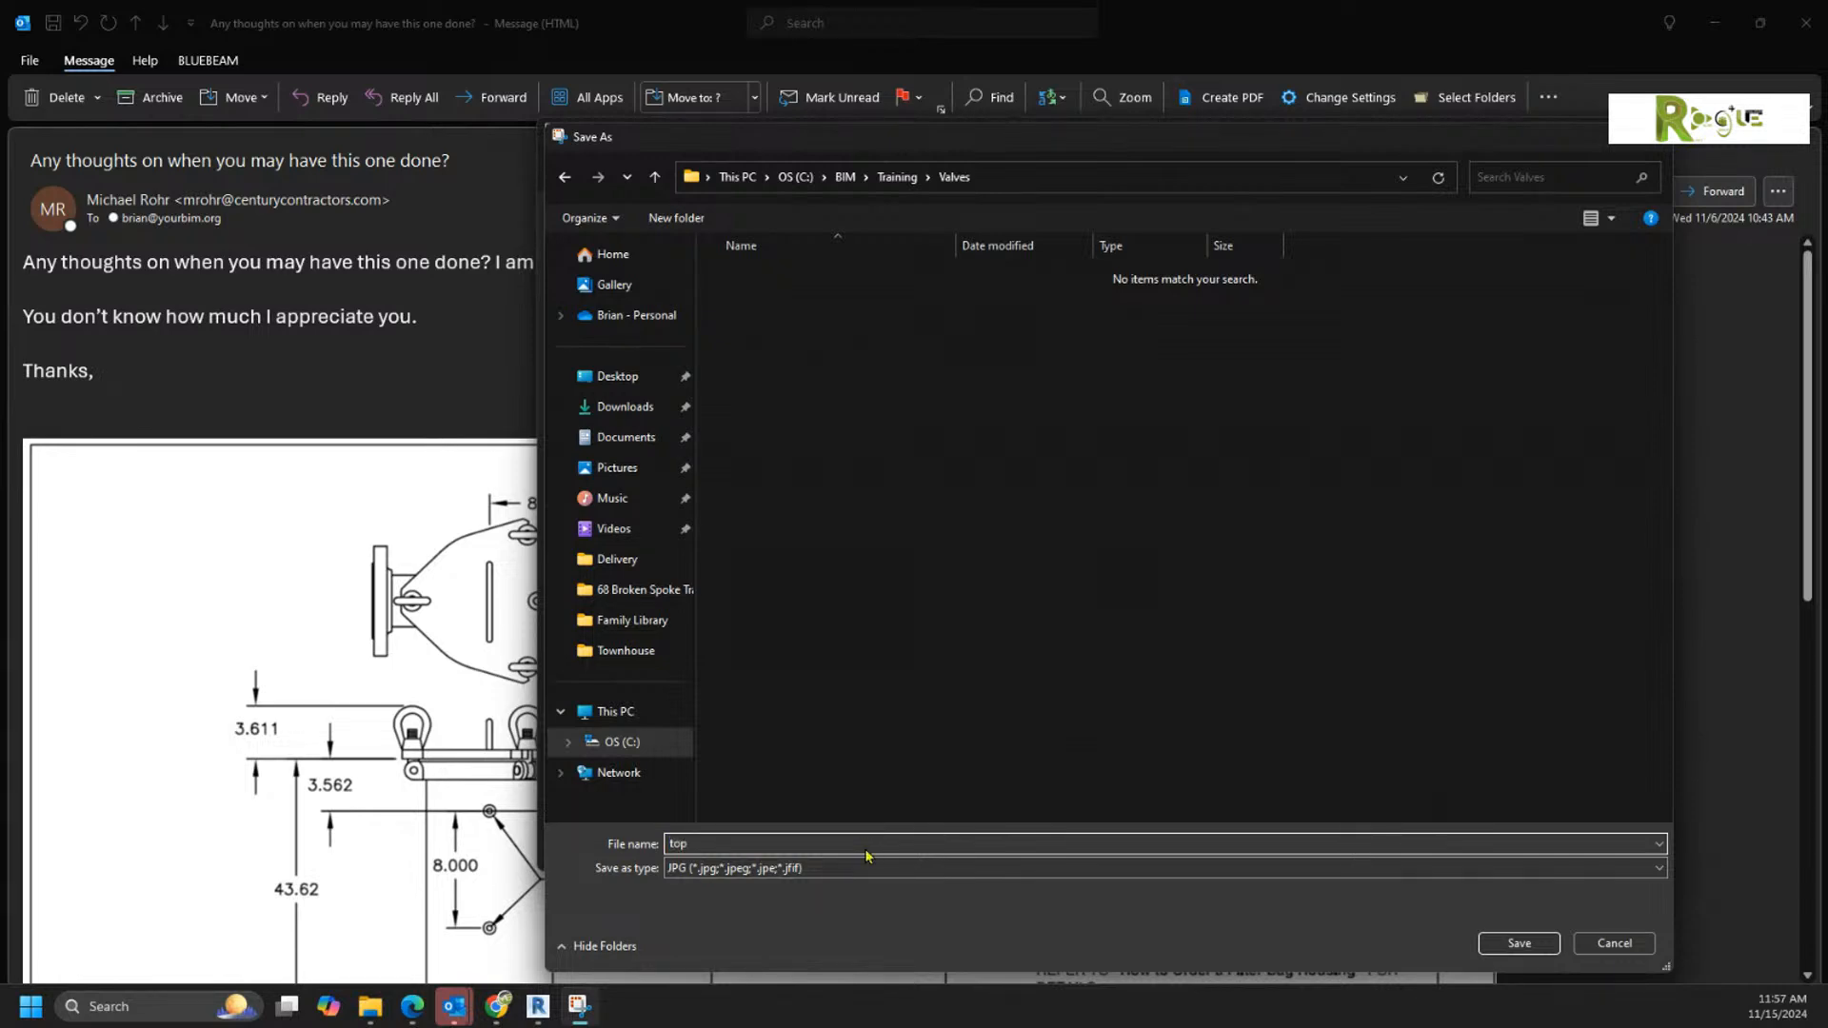
key(Return)
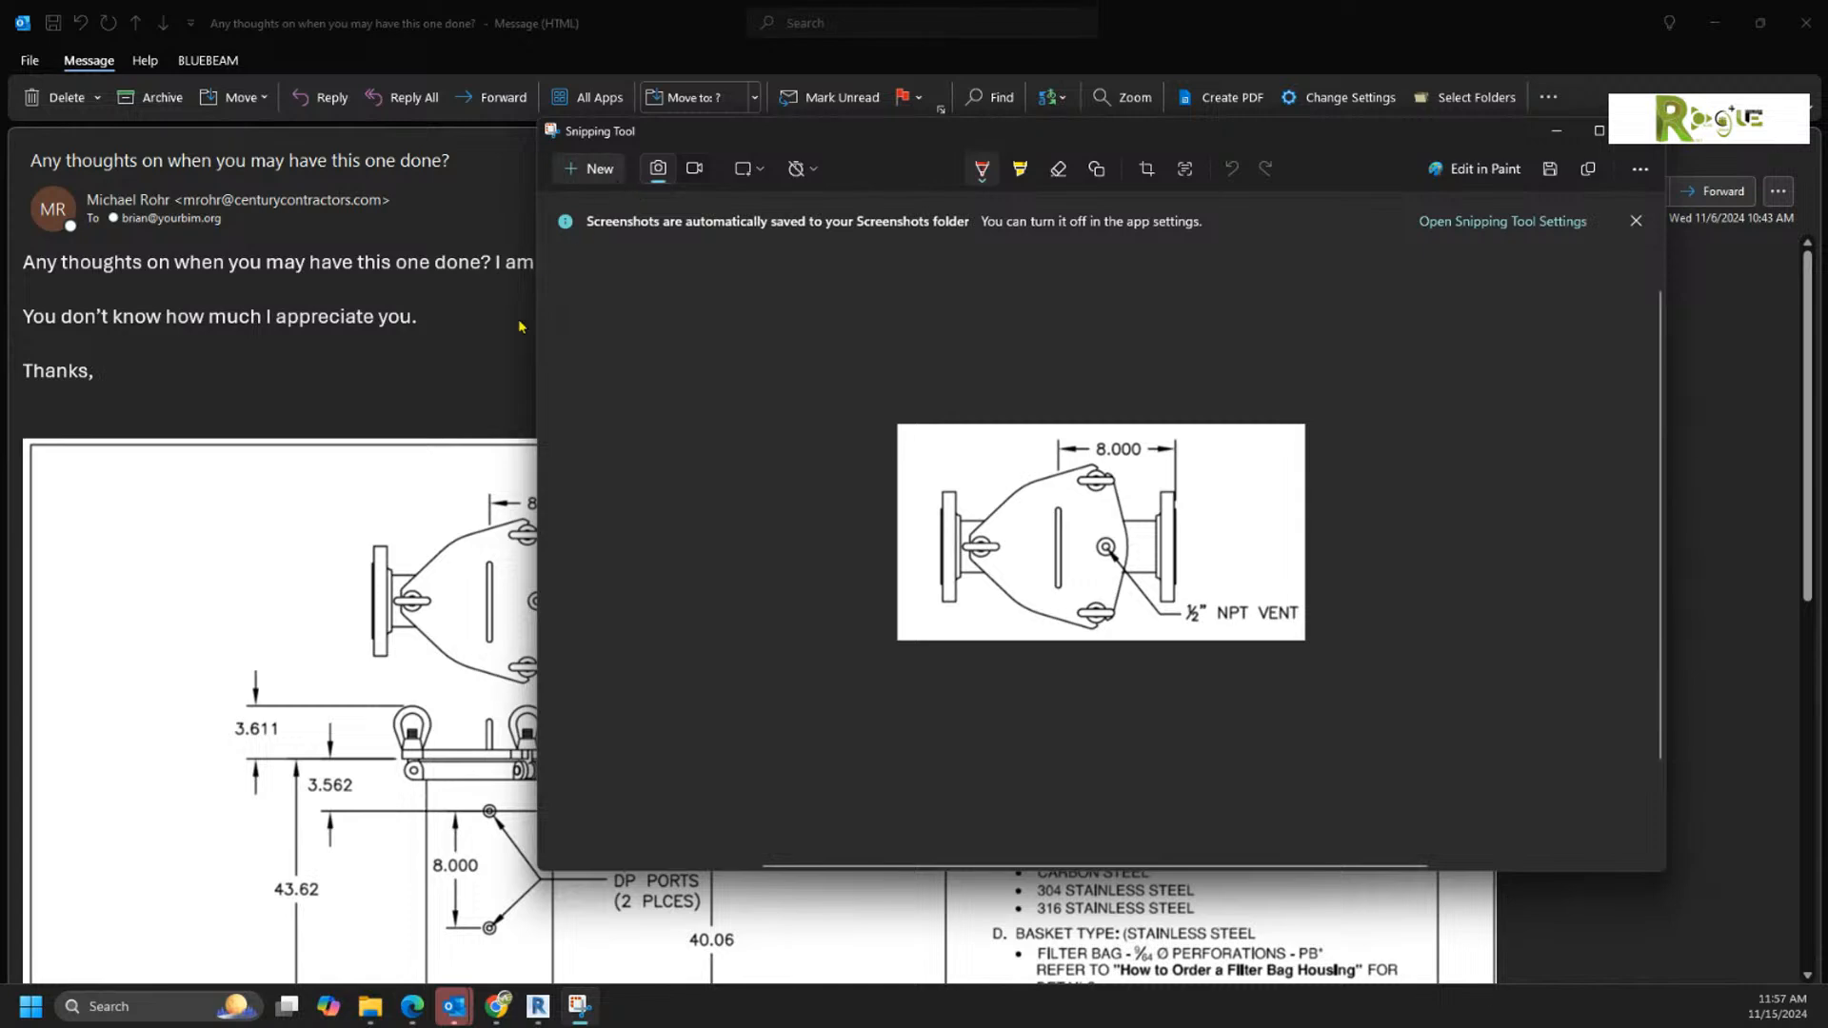
Step: Move the Snipping Tool window aside so the housing drawing in the message is uncovered
scroll(397, 476, down, 5)
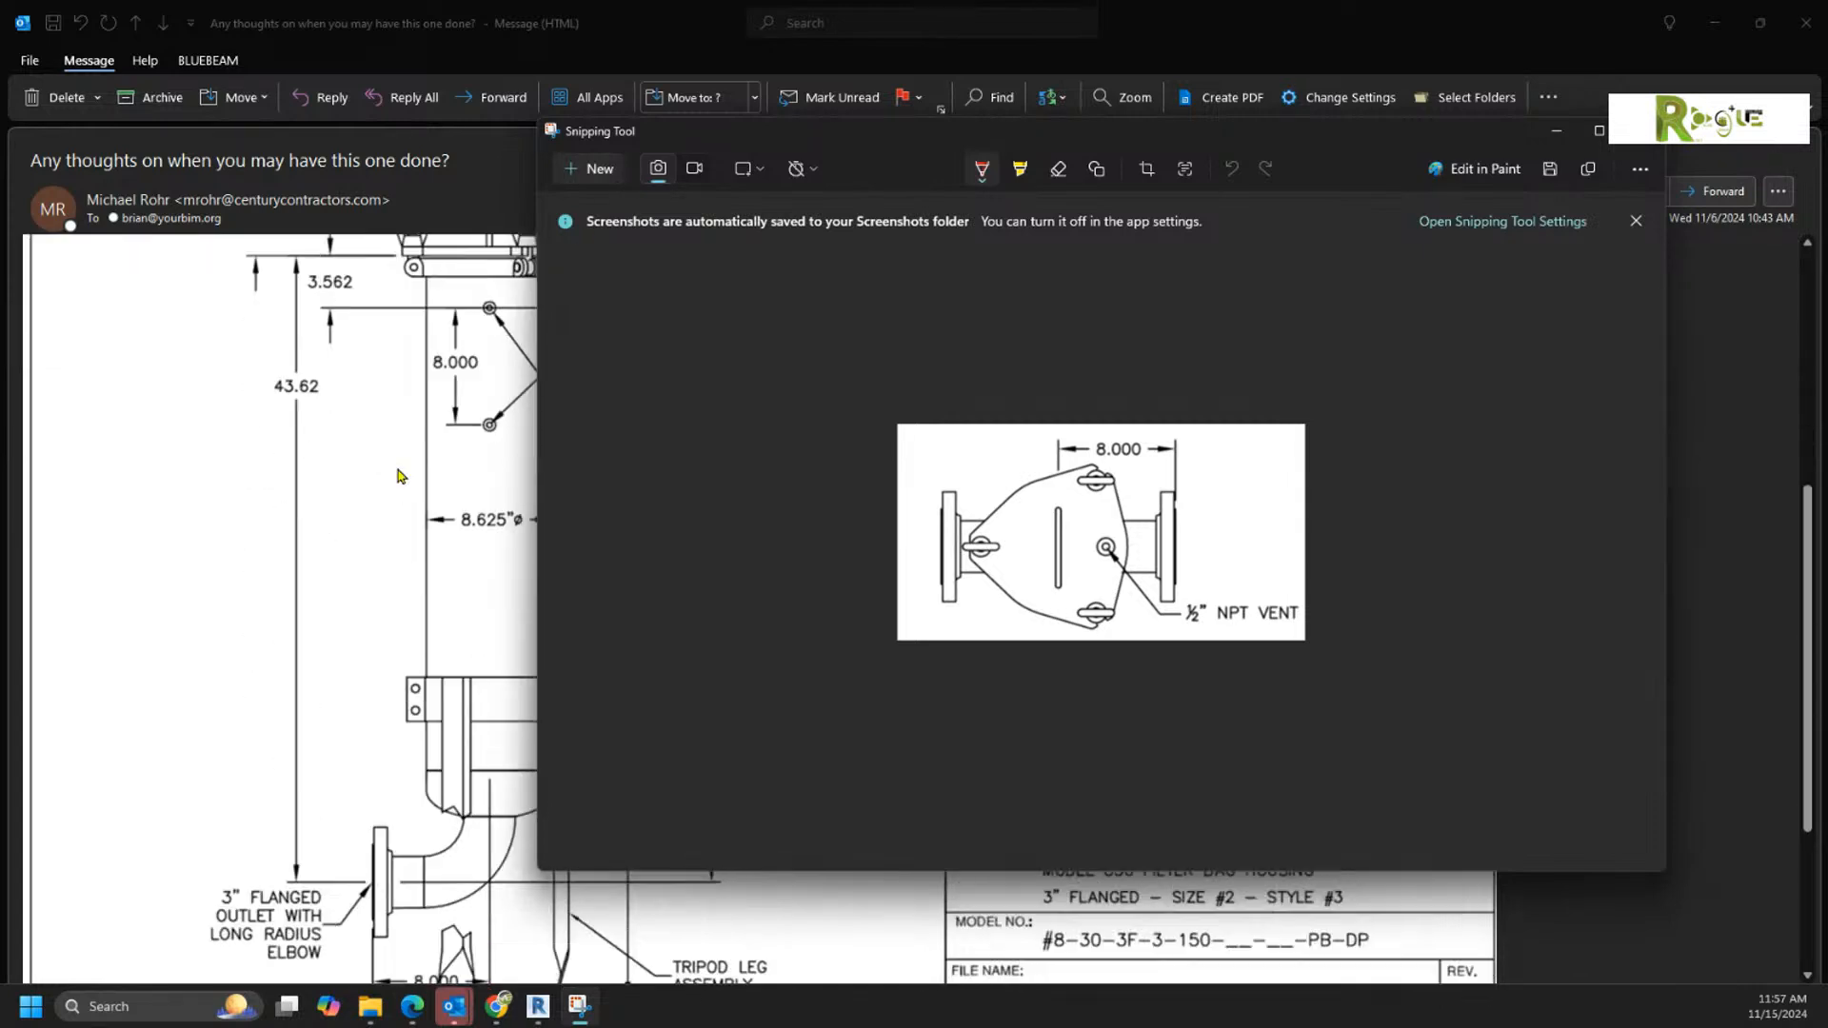
scroll(397, 476, down, 1)
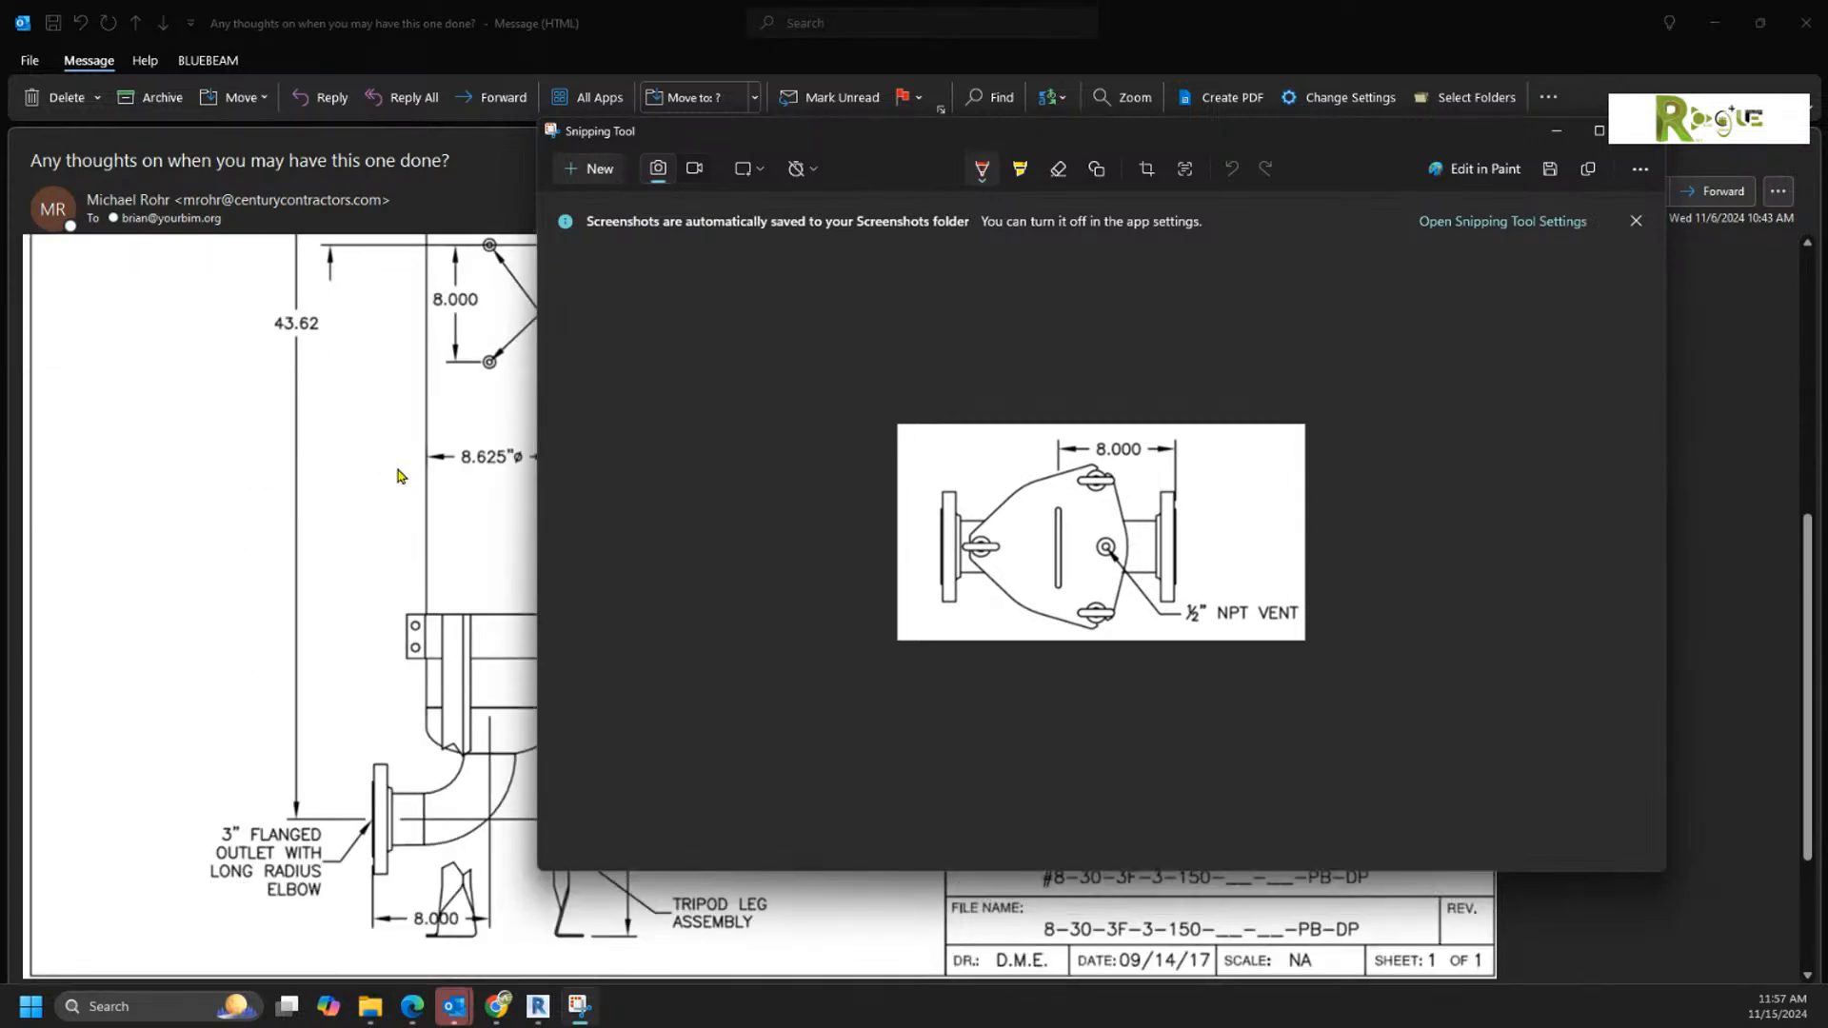
scroll(398, 475, up, 1)
scroll(398, 476, down, 1)
scroll(1625, 938, up, 2)
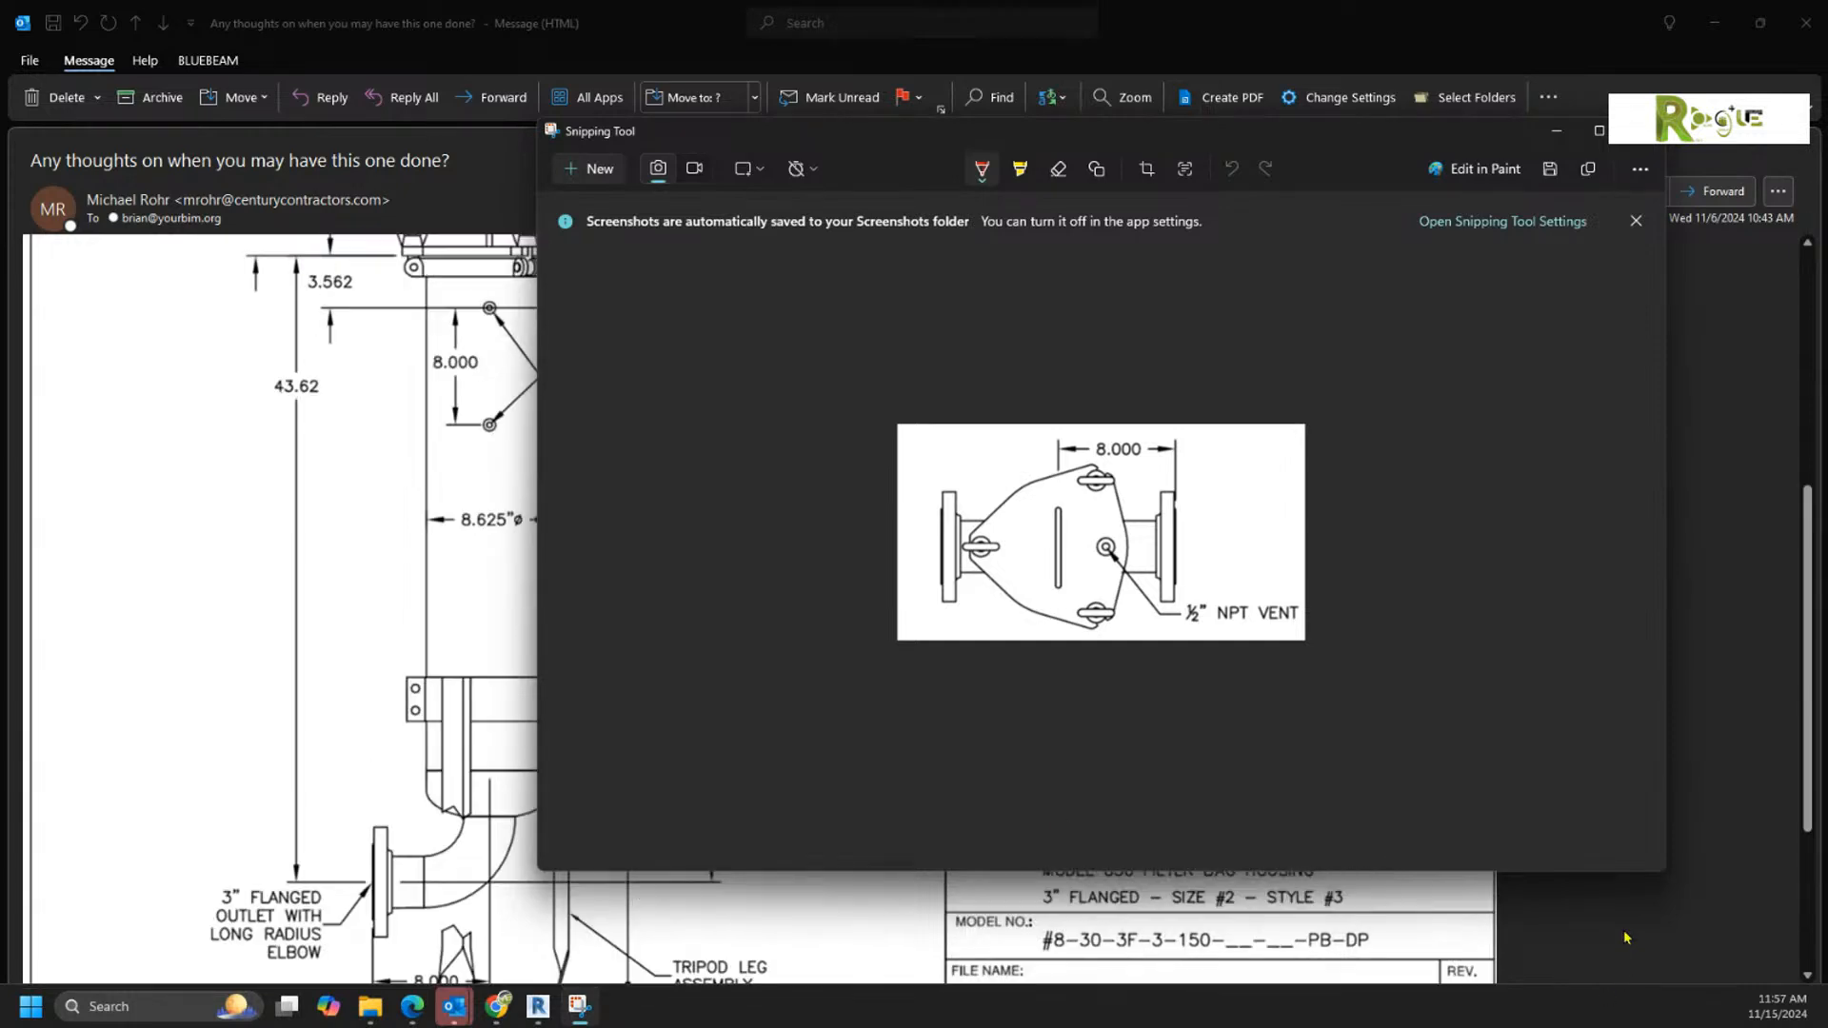
scroll(1625, 938, up, 3)
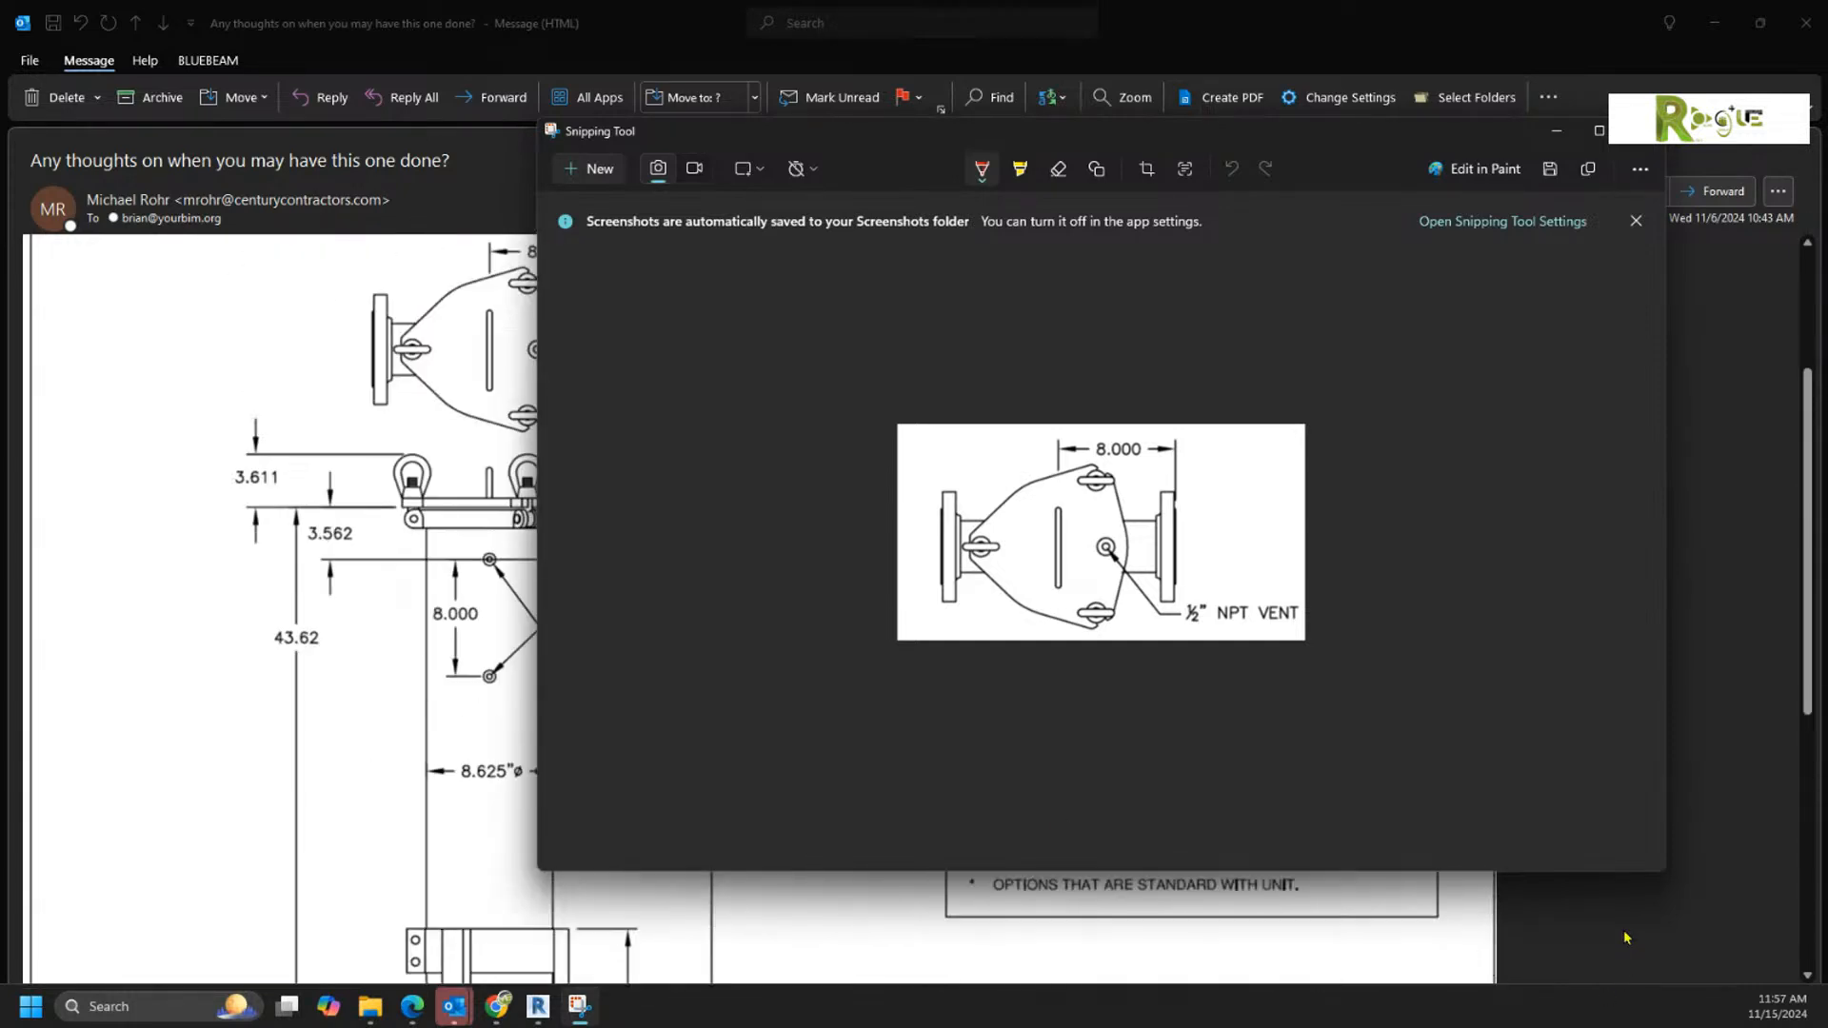
scroll(1624, 938, down, 3)
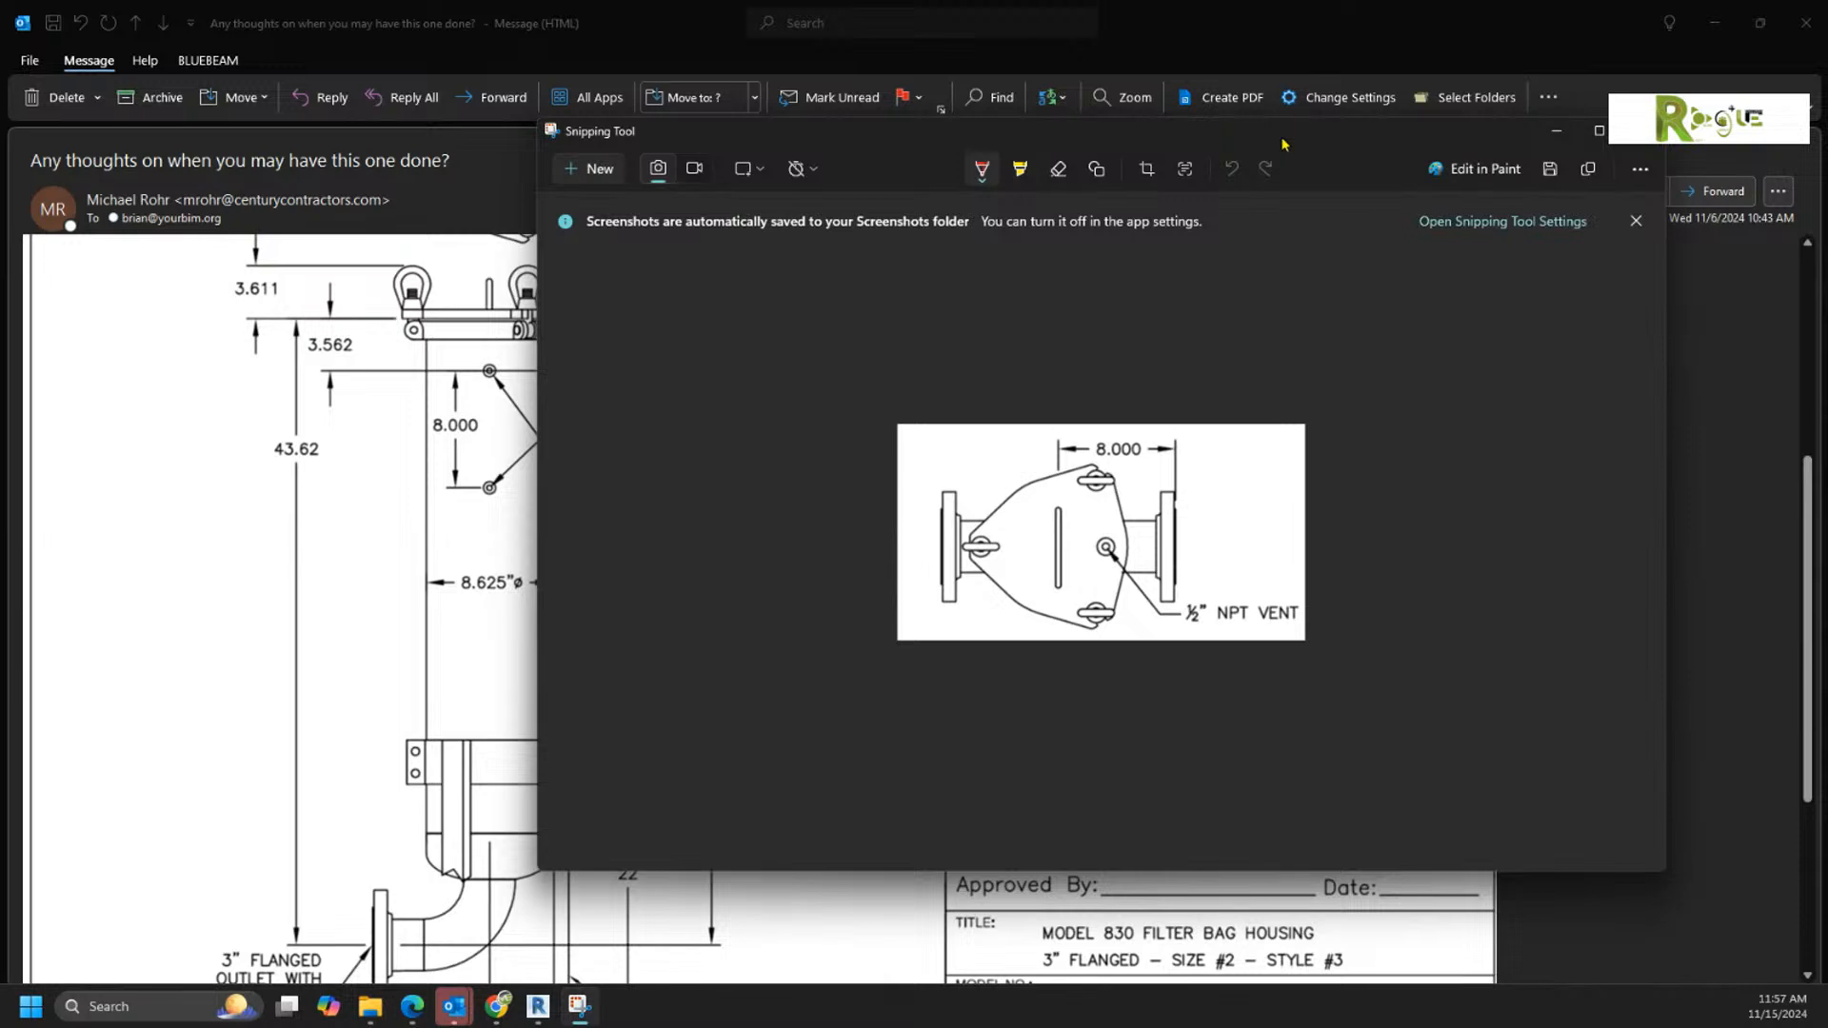
drag(1285, 142, 1827, 181)
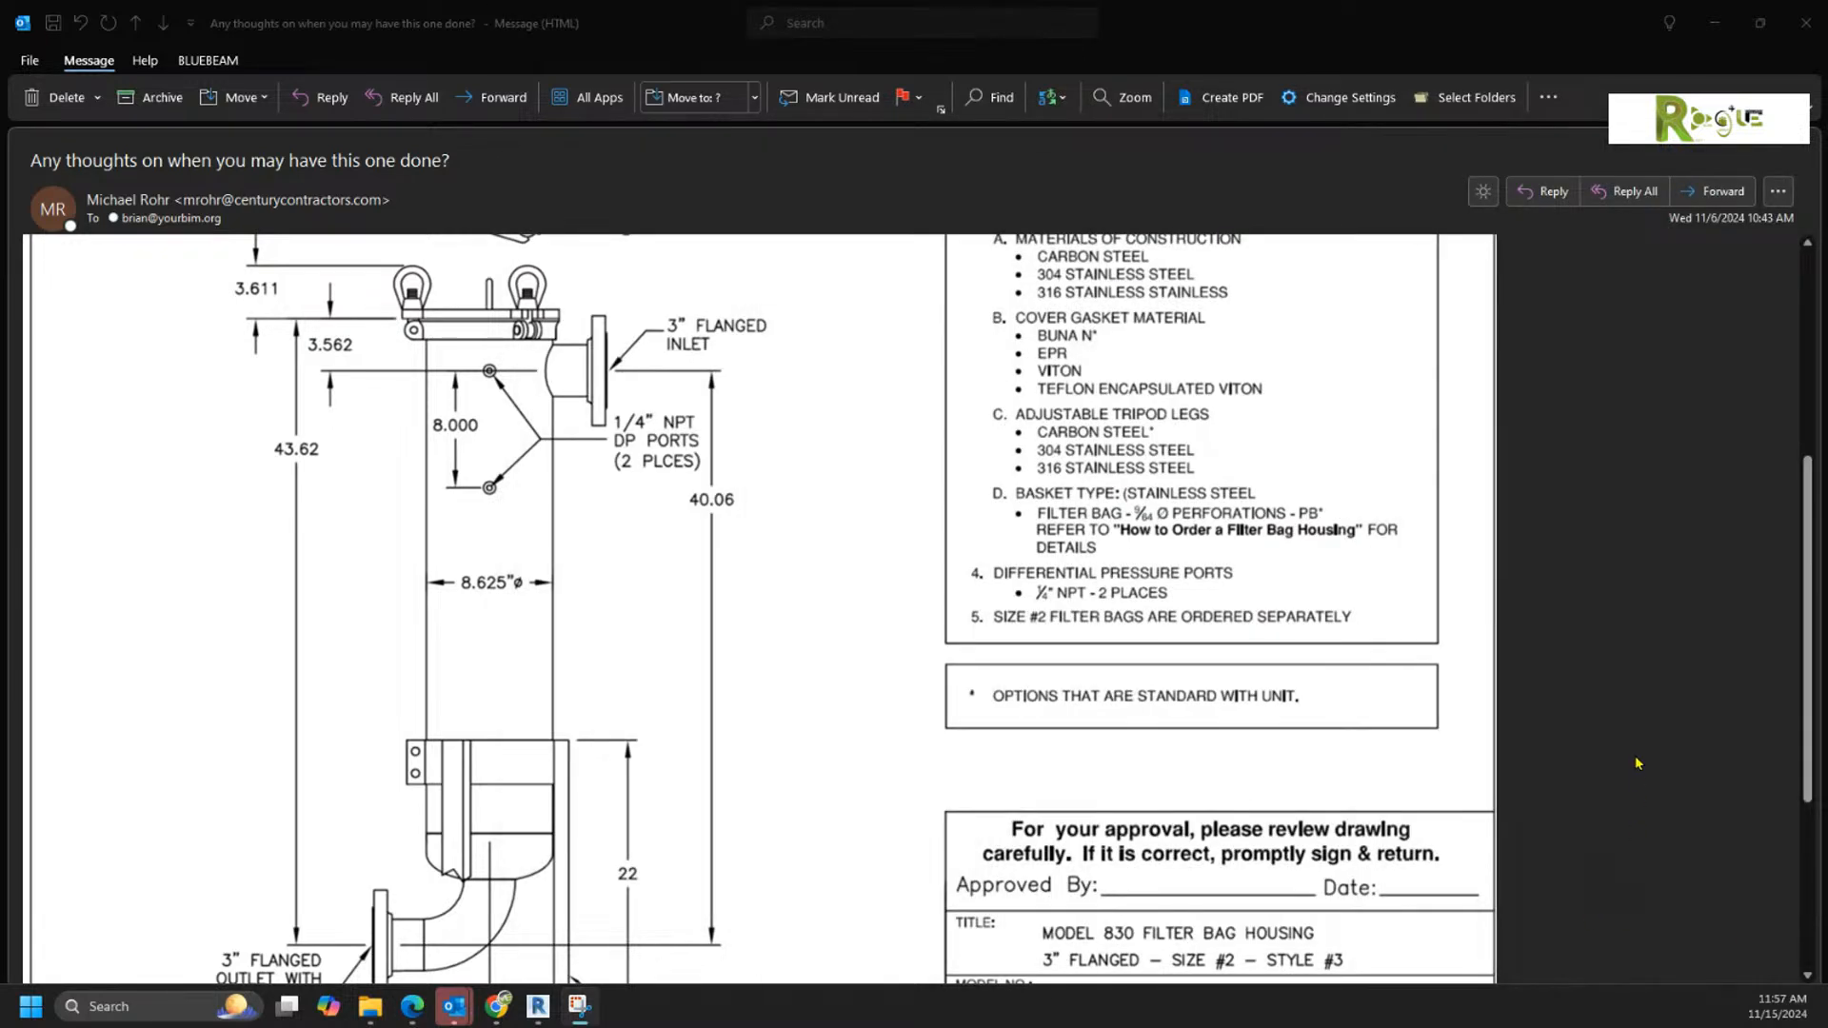
Step: Capture the housing's side elevation, from the 3.611 dimension down to the tripod leg assembly, as a new snip
ctrl+scroll(1585, 723, up, 5)
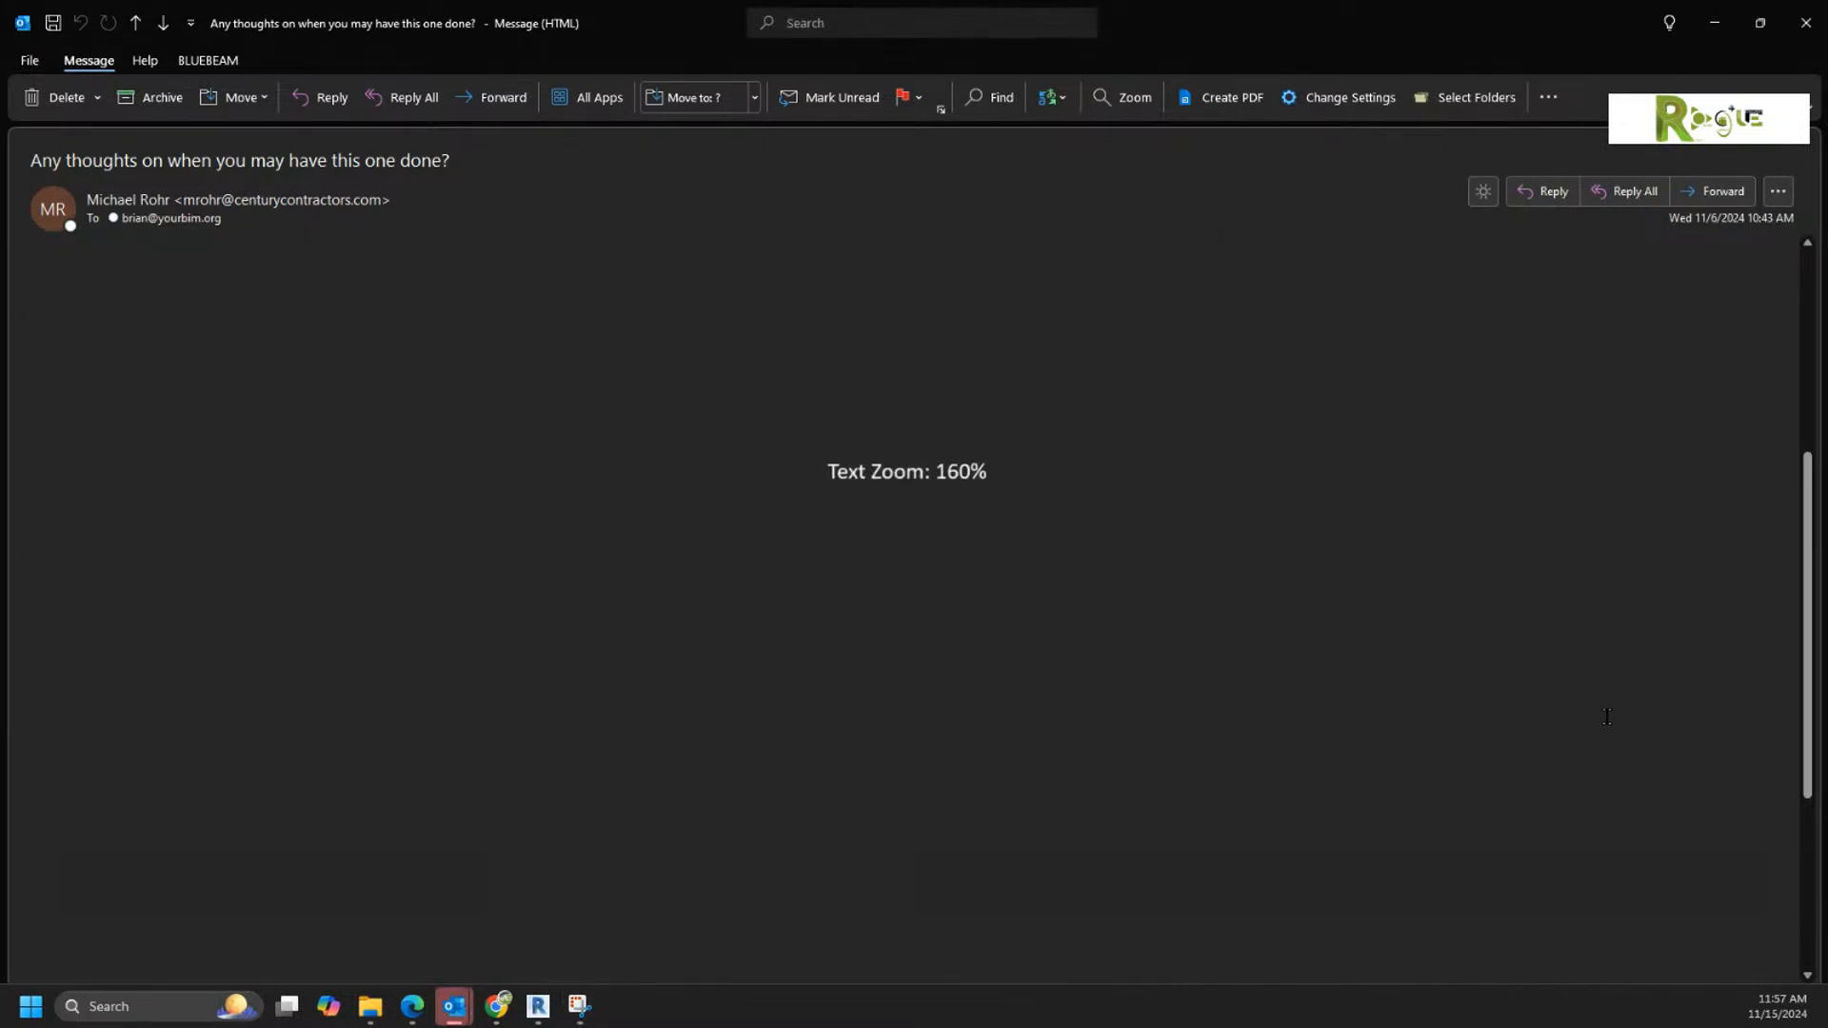
ctrl+scroll(1606, 717, down, 1)
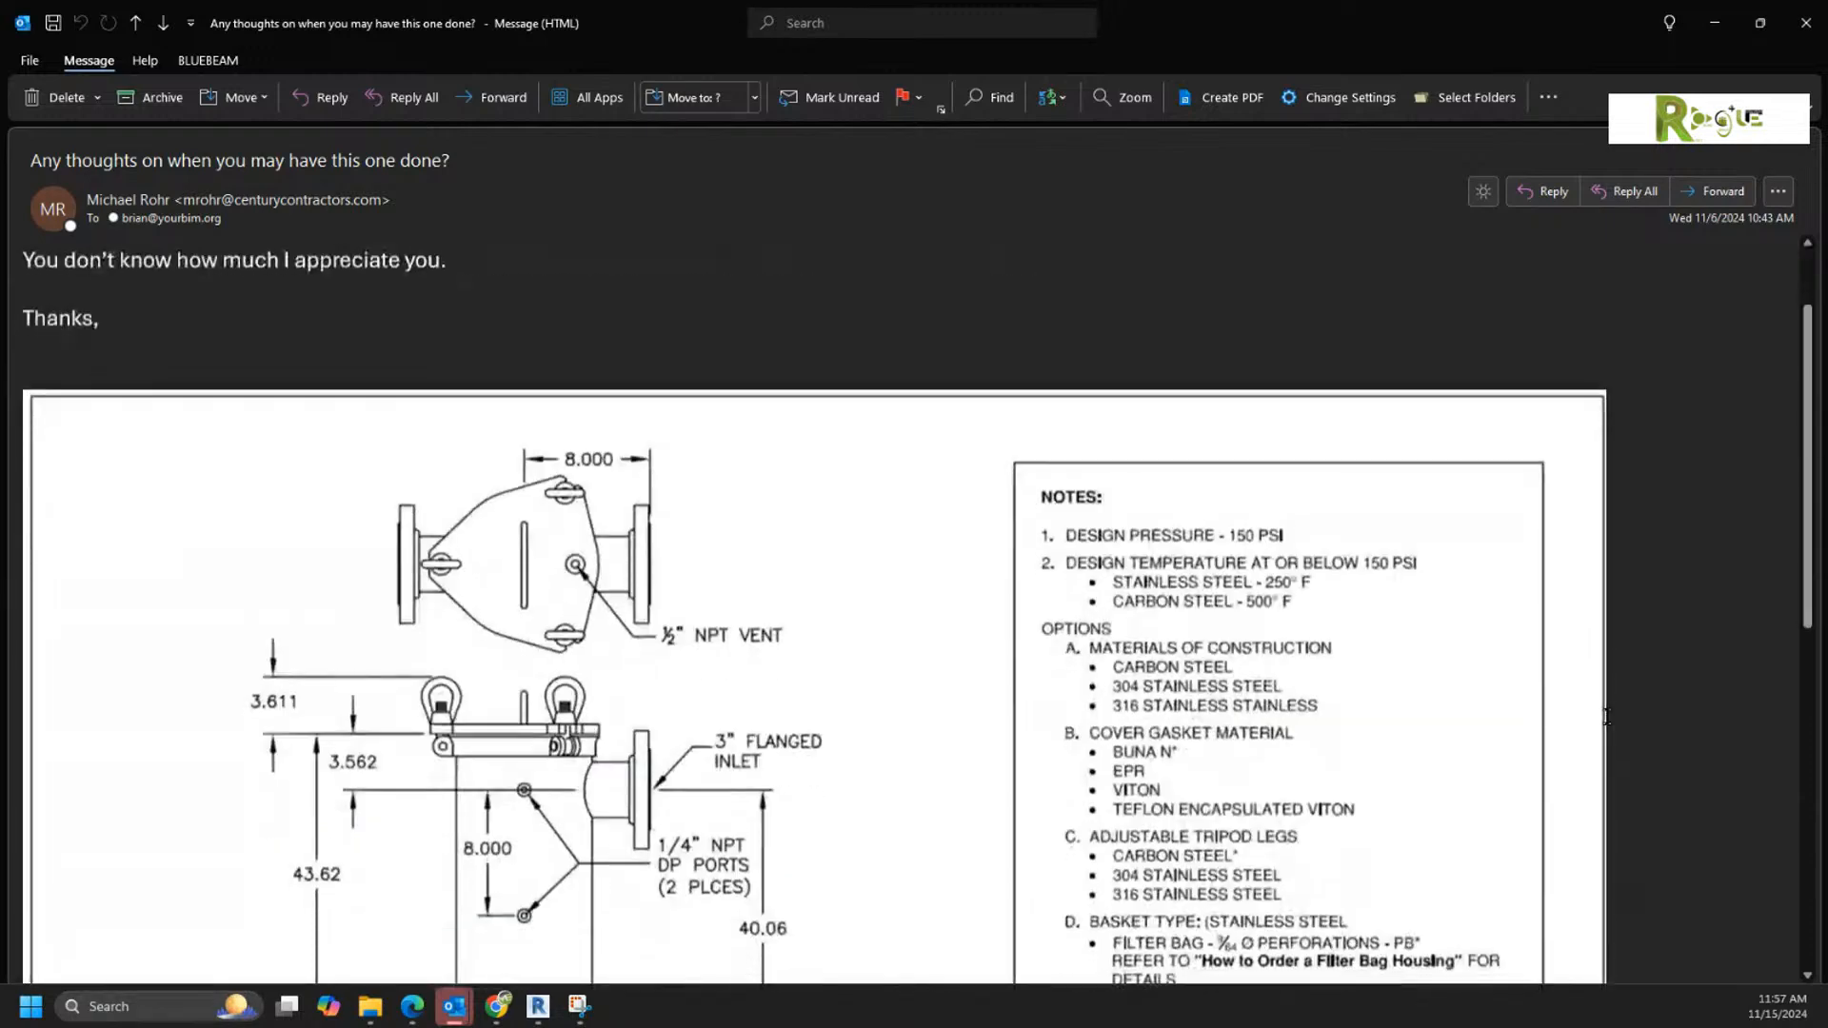
scroll(1606, 717, down, 4)
ctrl+scroll(1607, 716, down, 1)
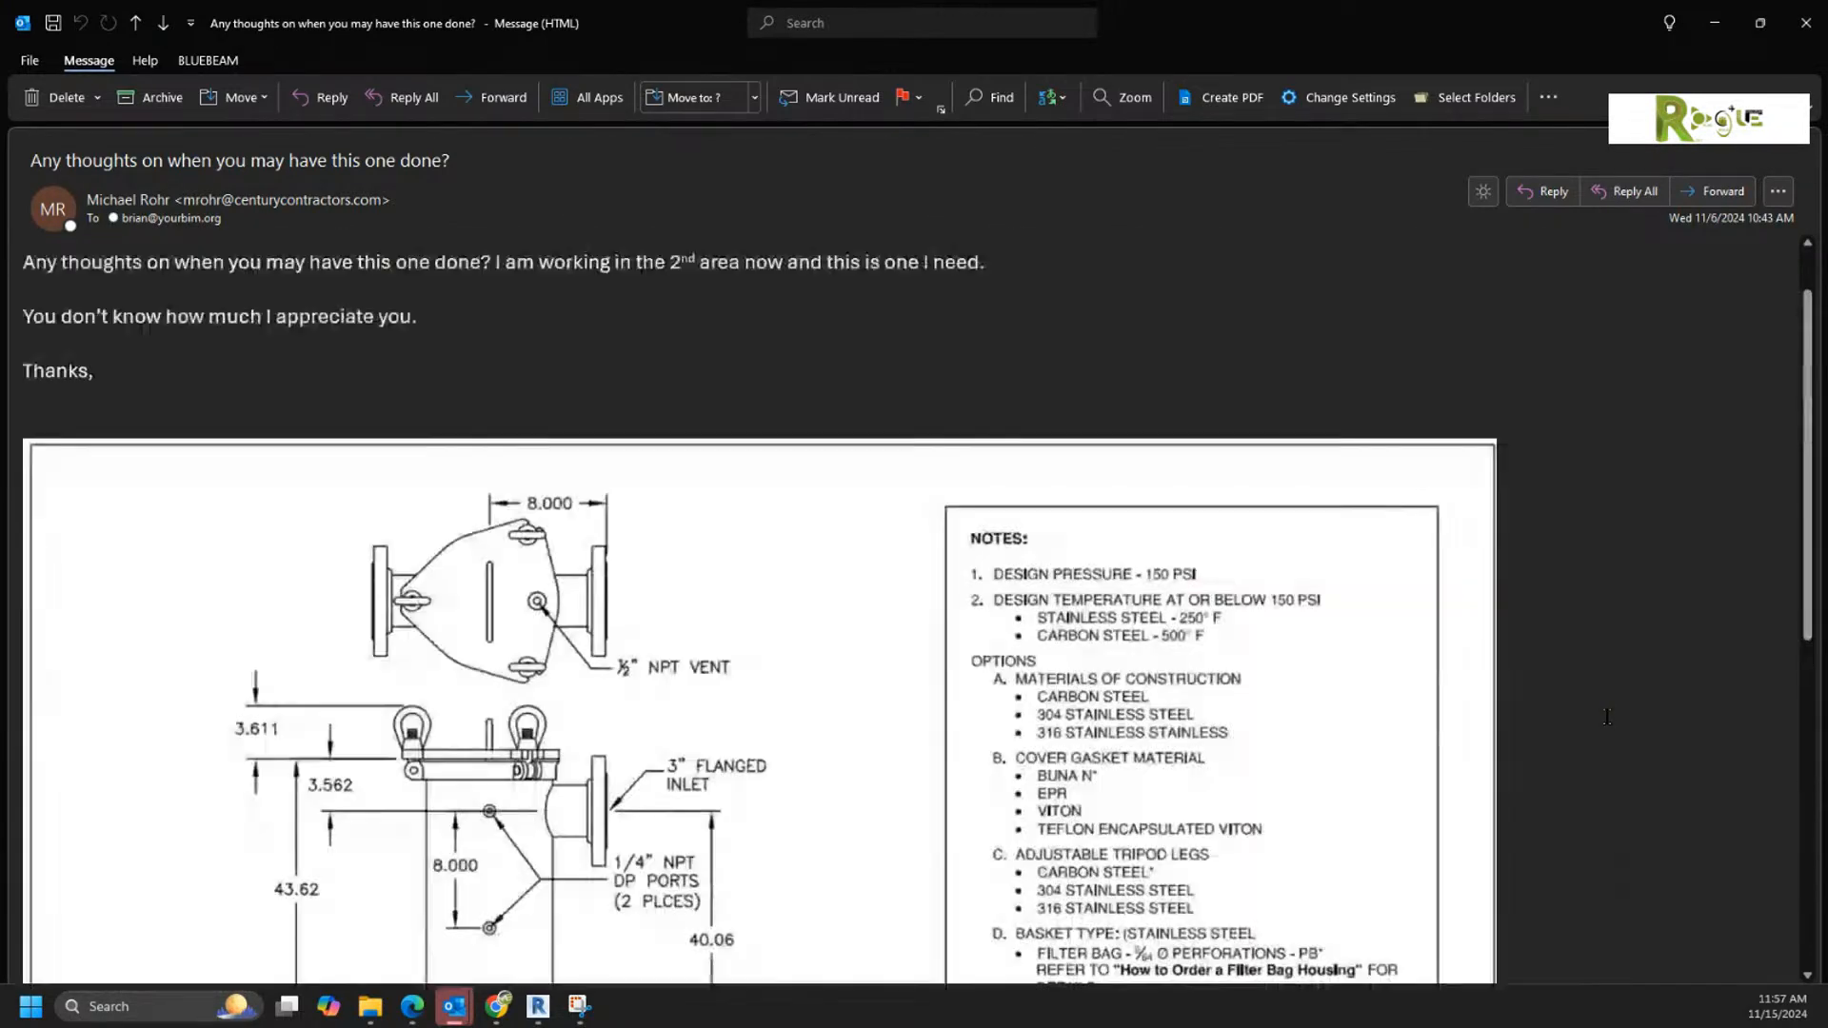
scroll(1607, 716, down, 6)
scroll(1607, 717, down, 2)
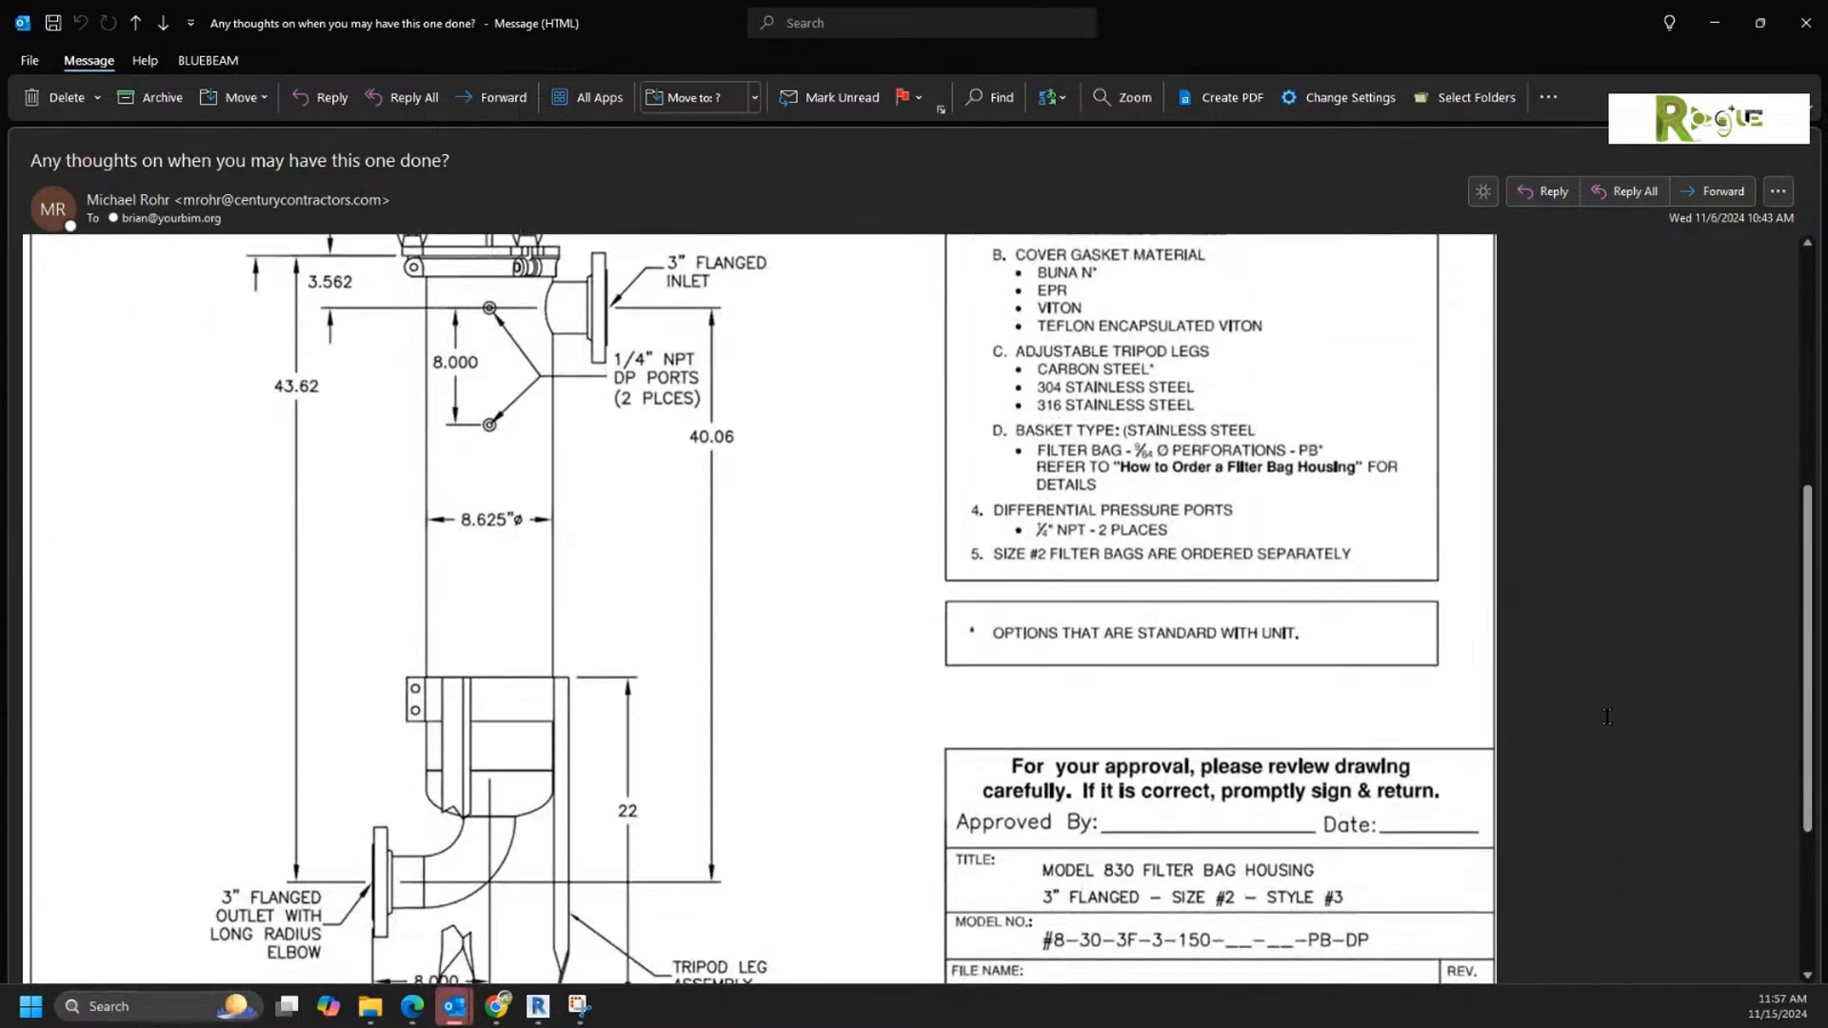
ctrl+scroll(1607, 717, down, 1)
scroll(1607, 717, down, 1)
scroll(1607, 717, down, 5)
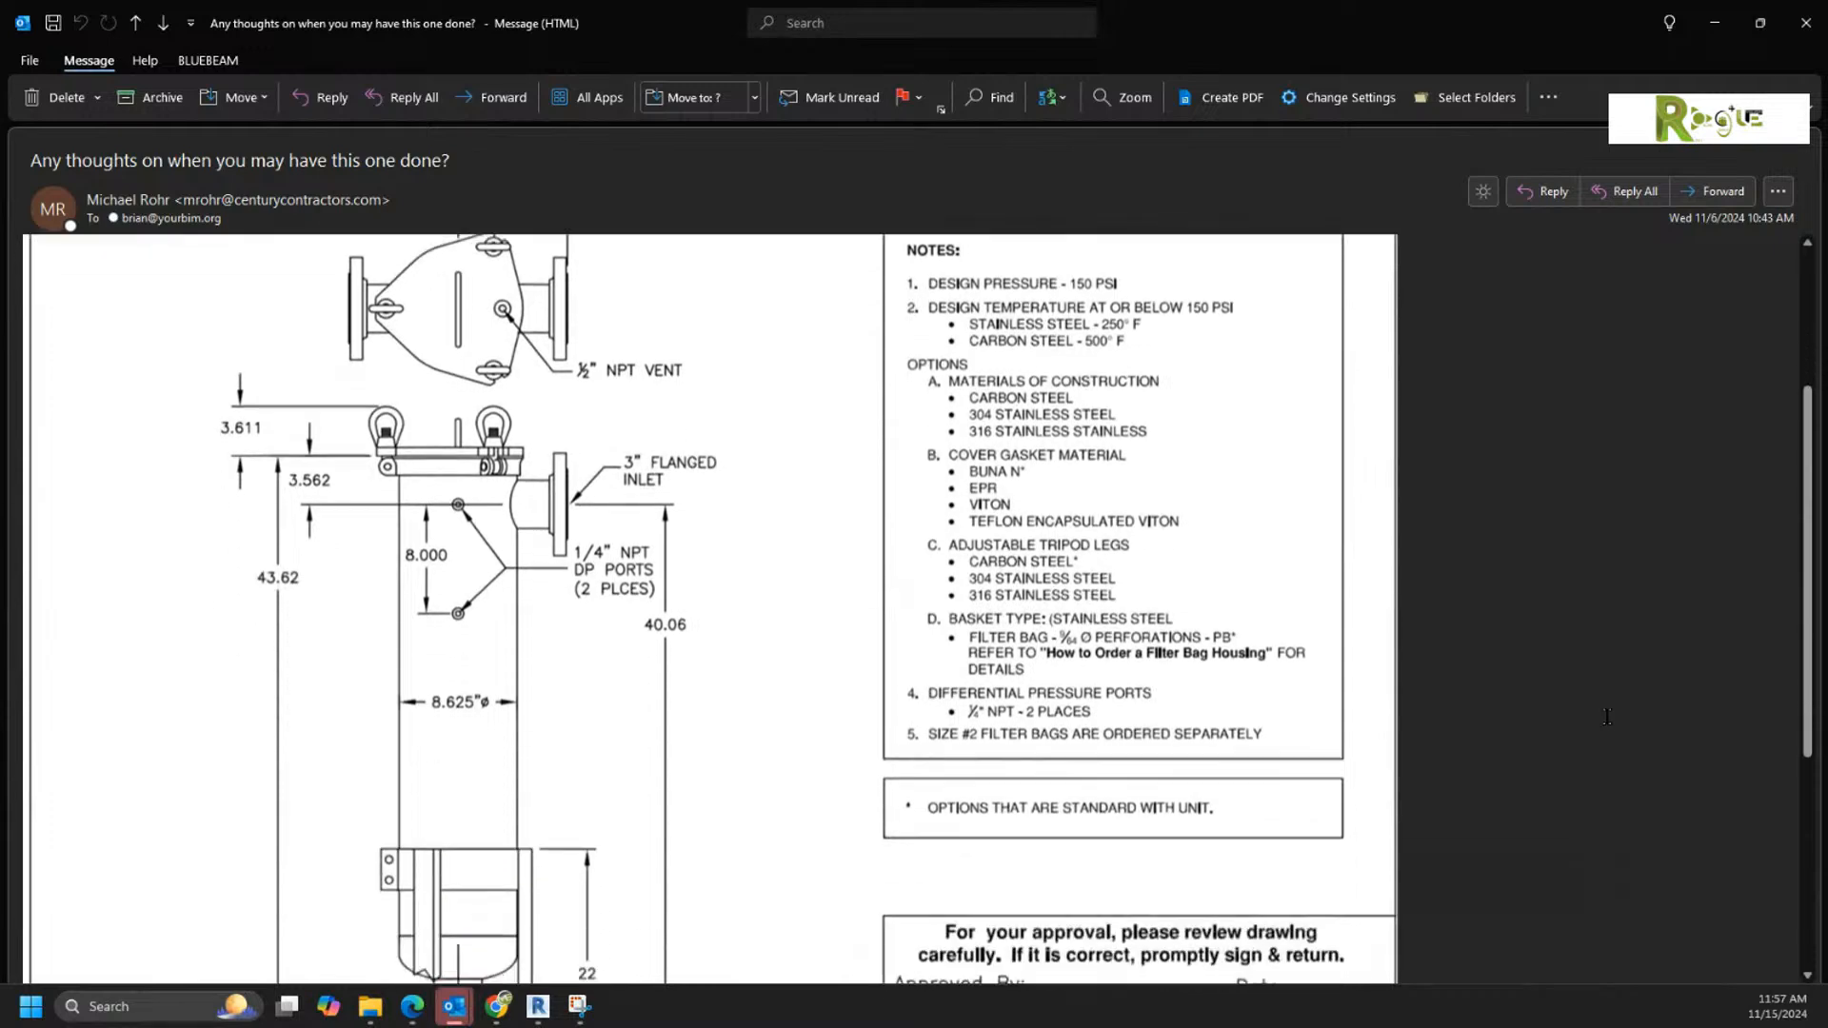
scroll(1607, 717, up, 2)
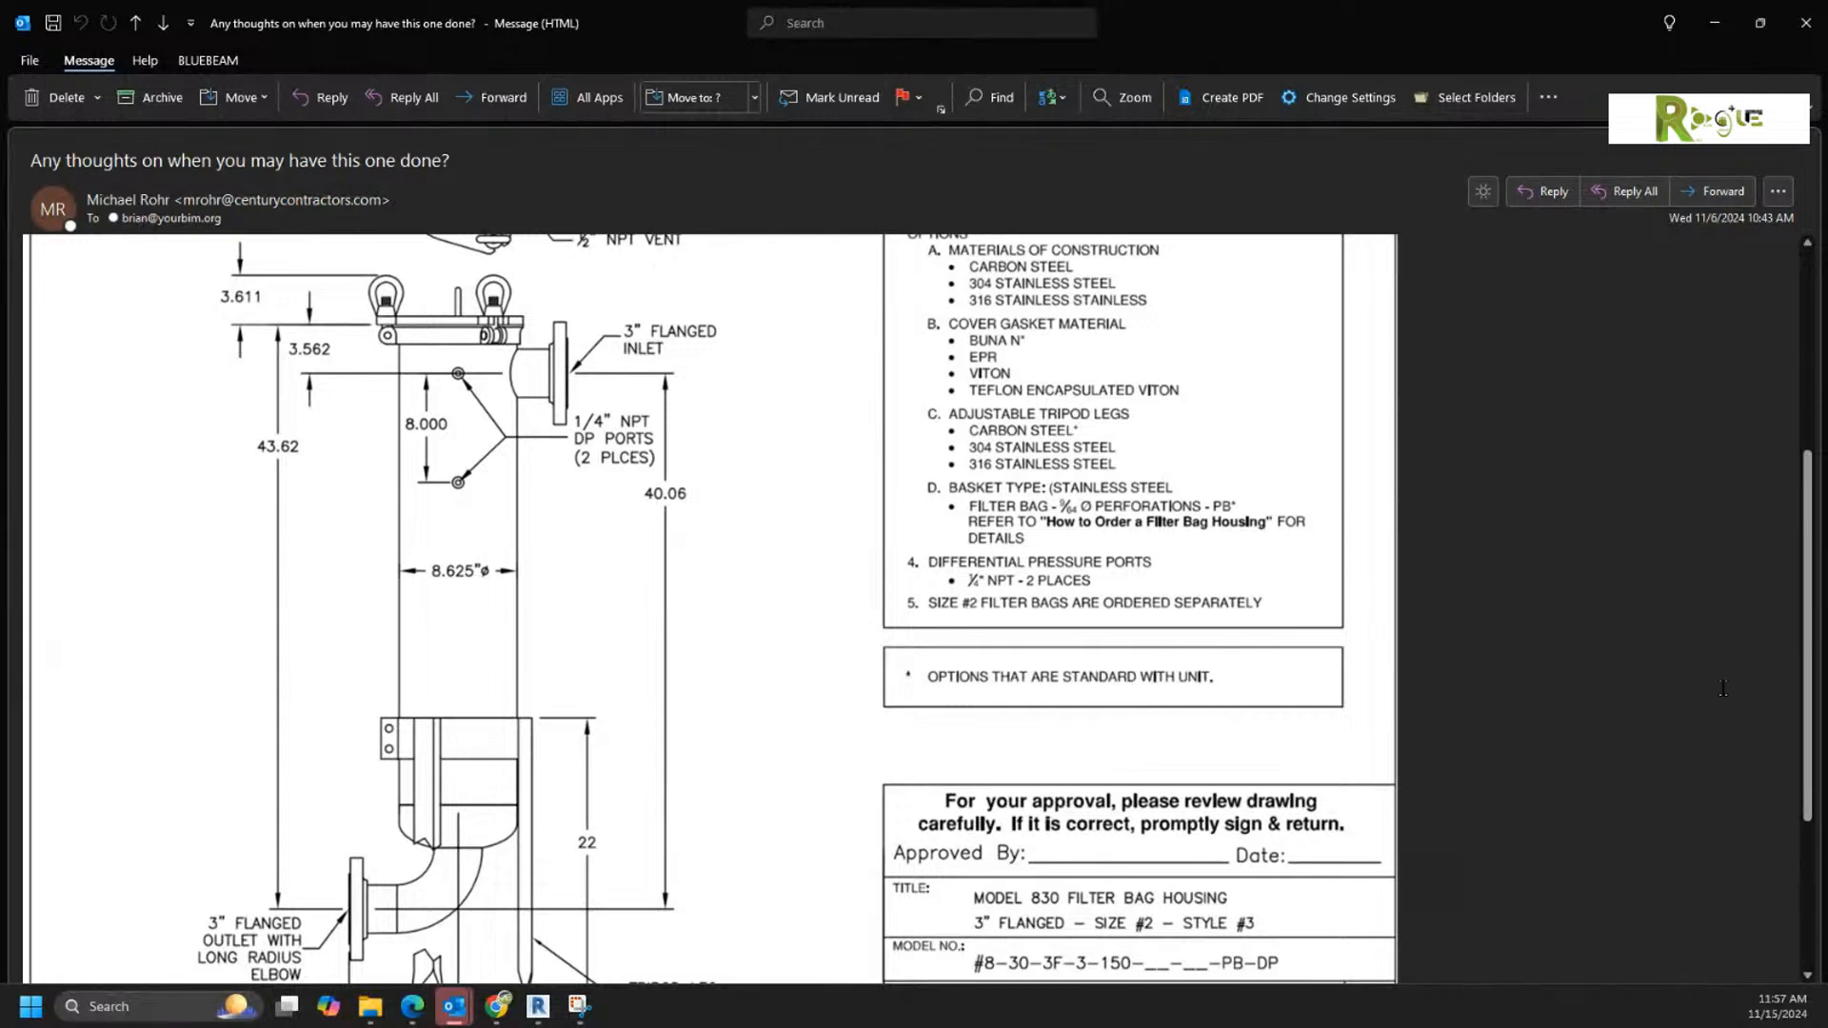
drag(1808, 639, 1793, 663)
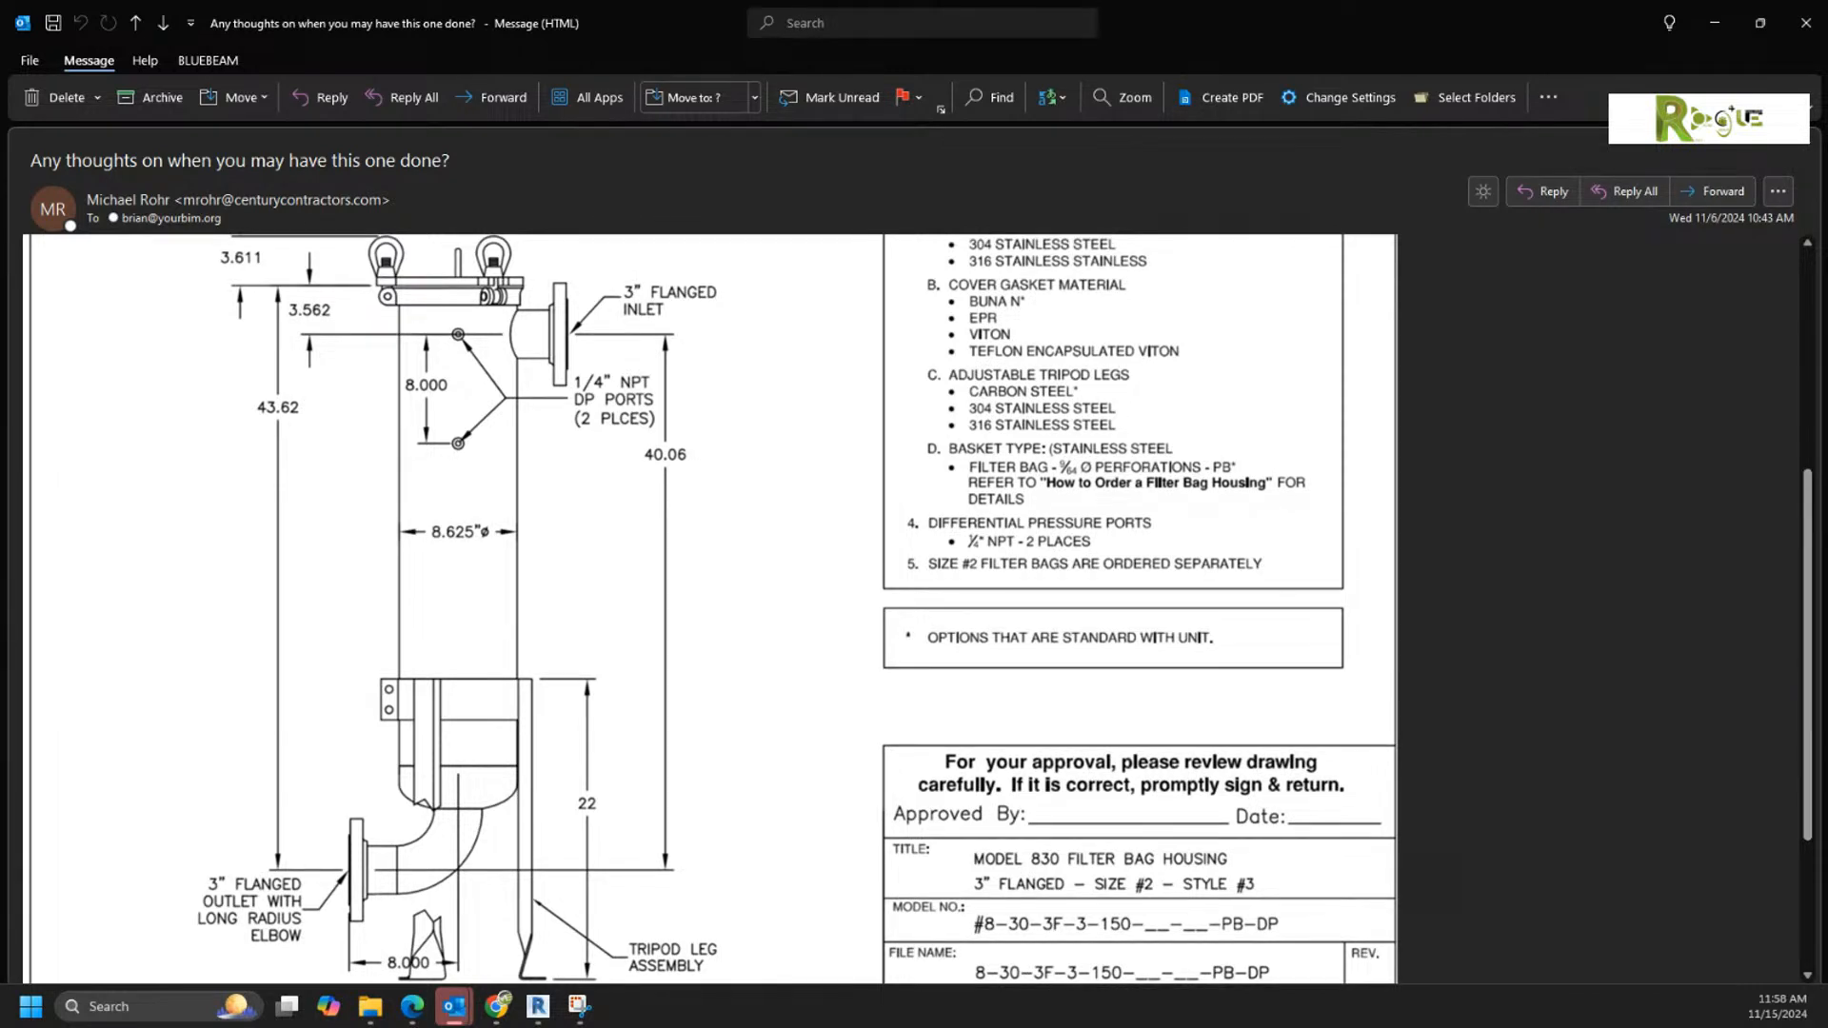
key(super+shift+s)
mouse_move(742, 983)
mouse_down()
mouse_move(355, 709)
mouse_move(229, 286)
mouse_move(171, 249)
mouse_up()
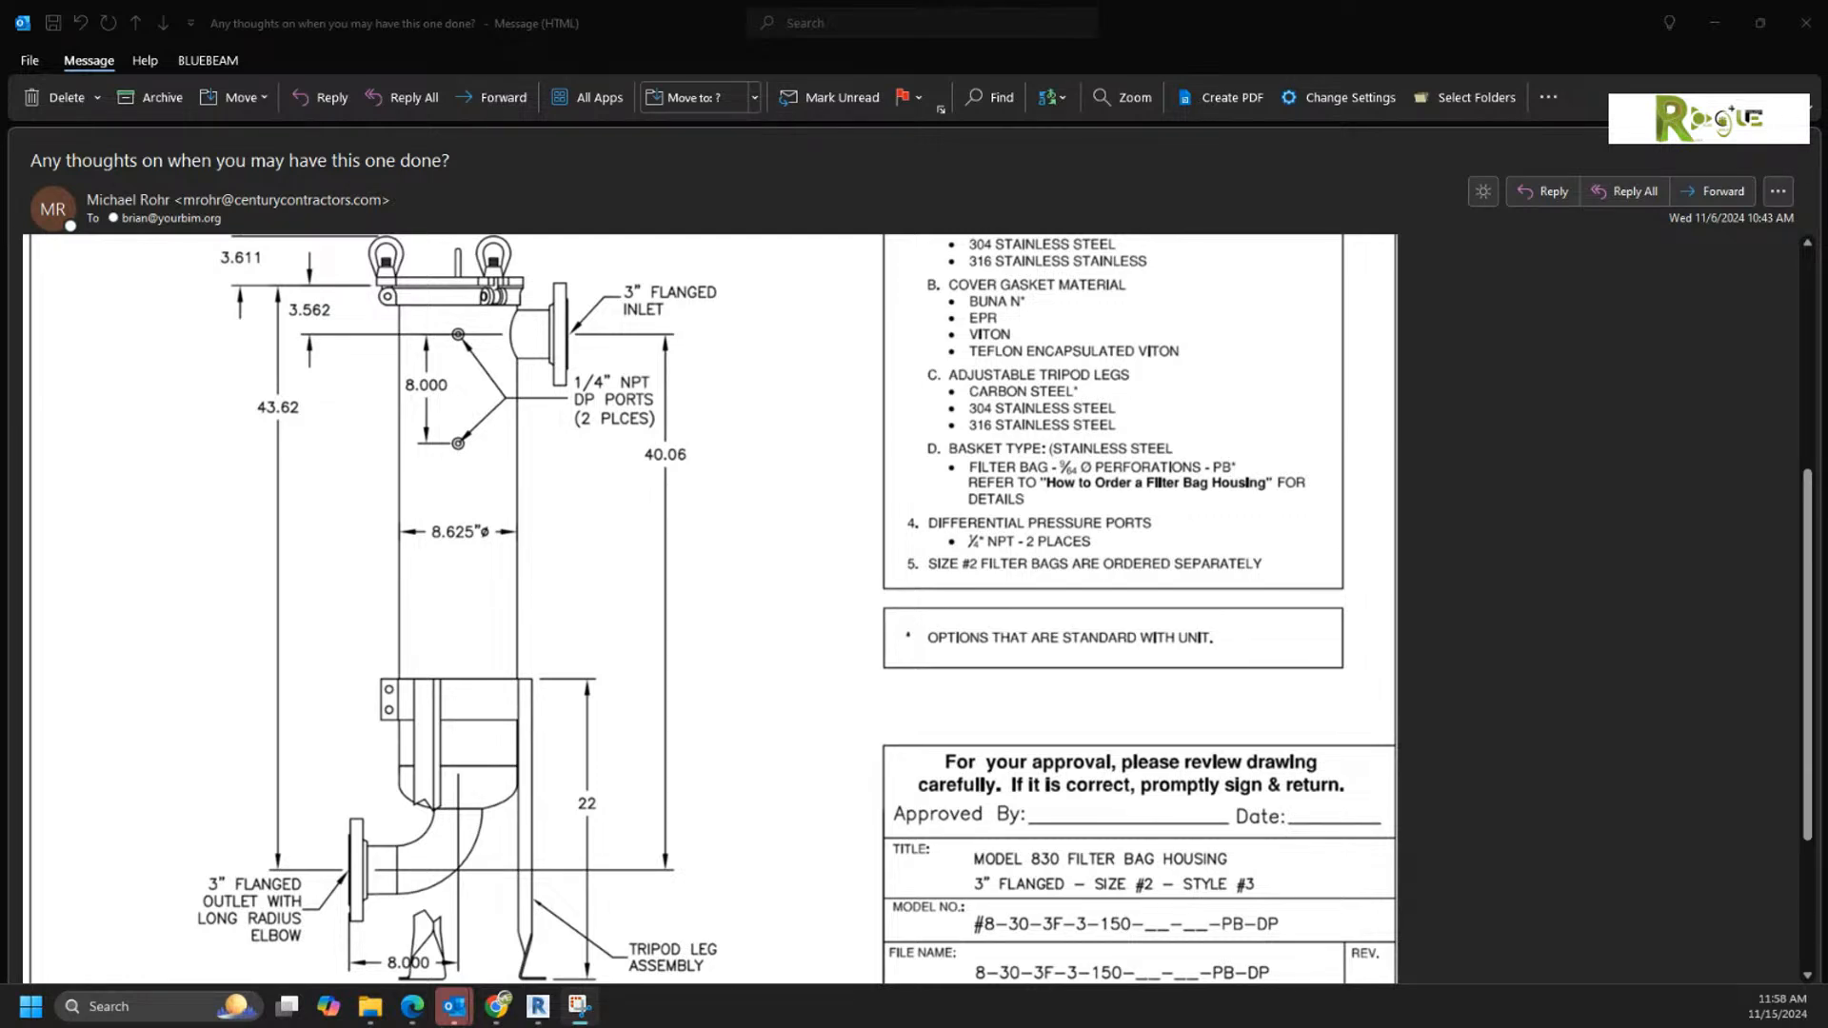
Step: Switch to Revit and draw a short 6" Standard branch pipe upward from the horizontal pipe in the 1 - Mech plan
click(1710, 22)
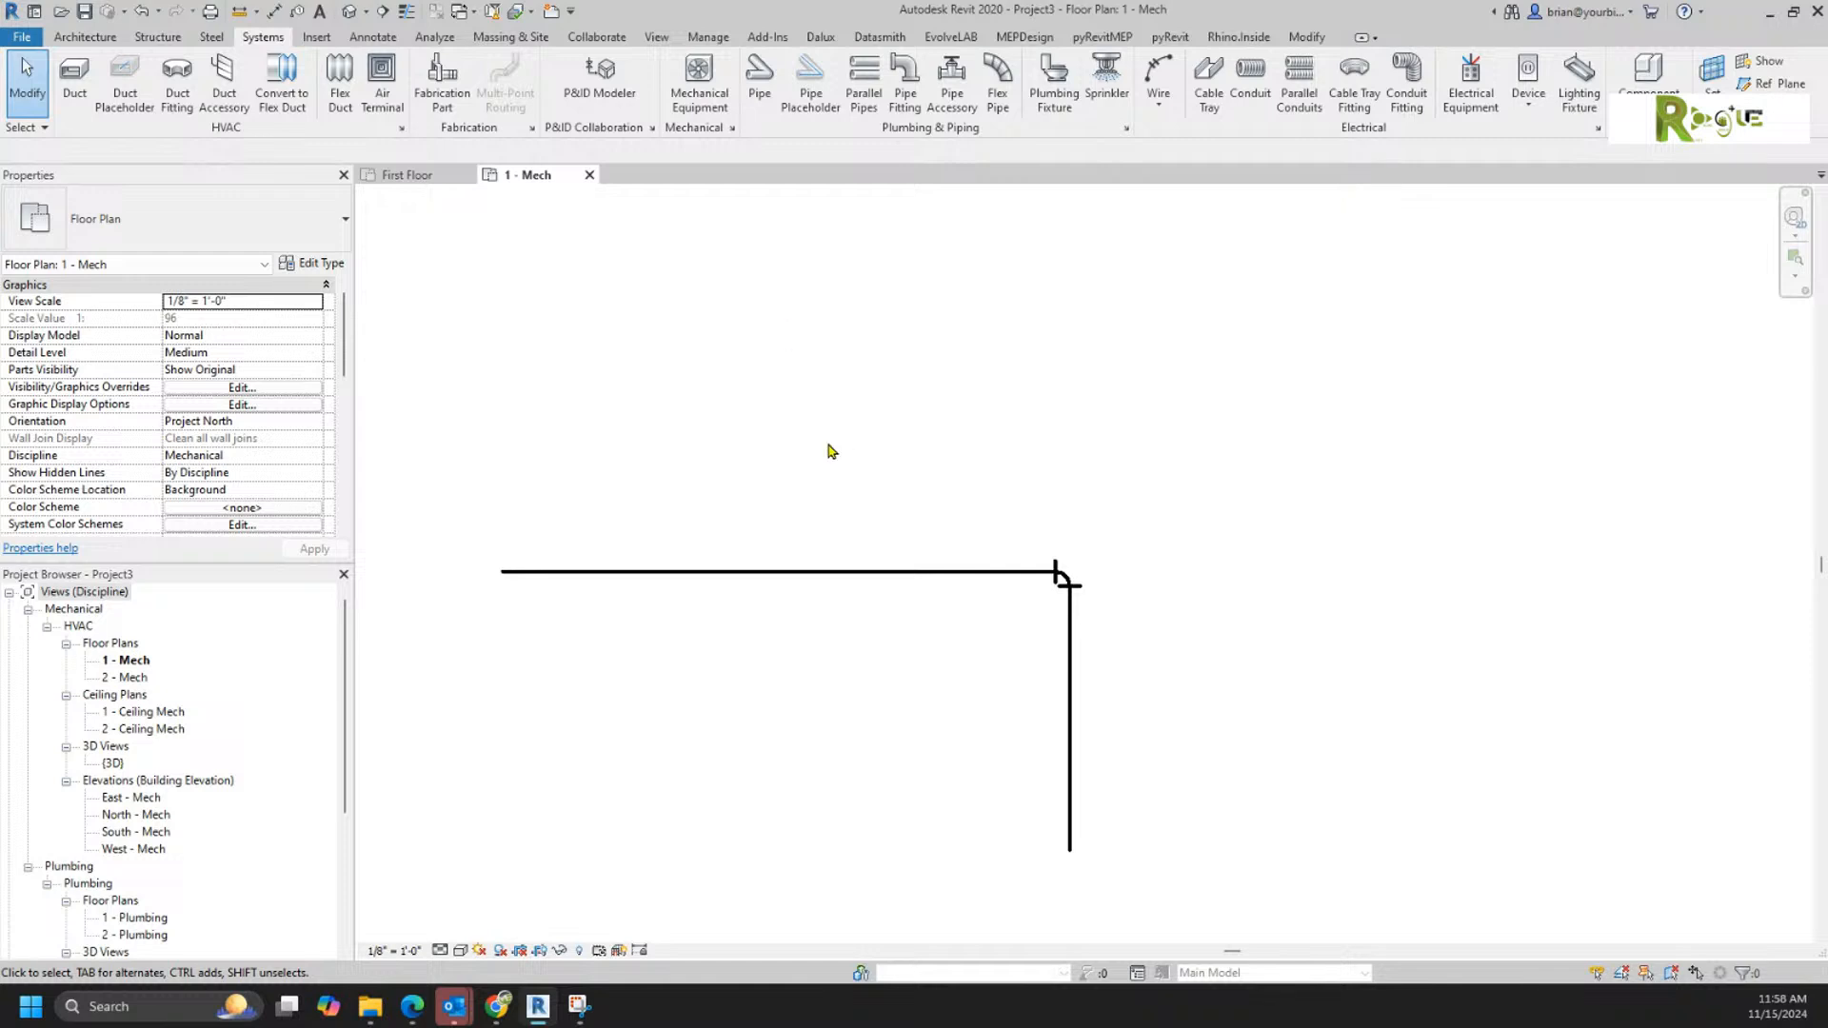
right_click(748, 573)
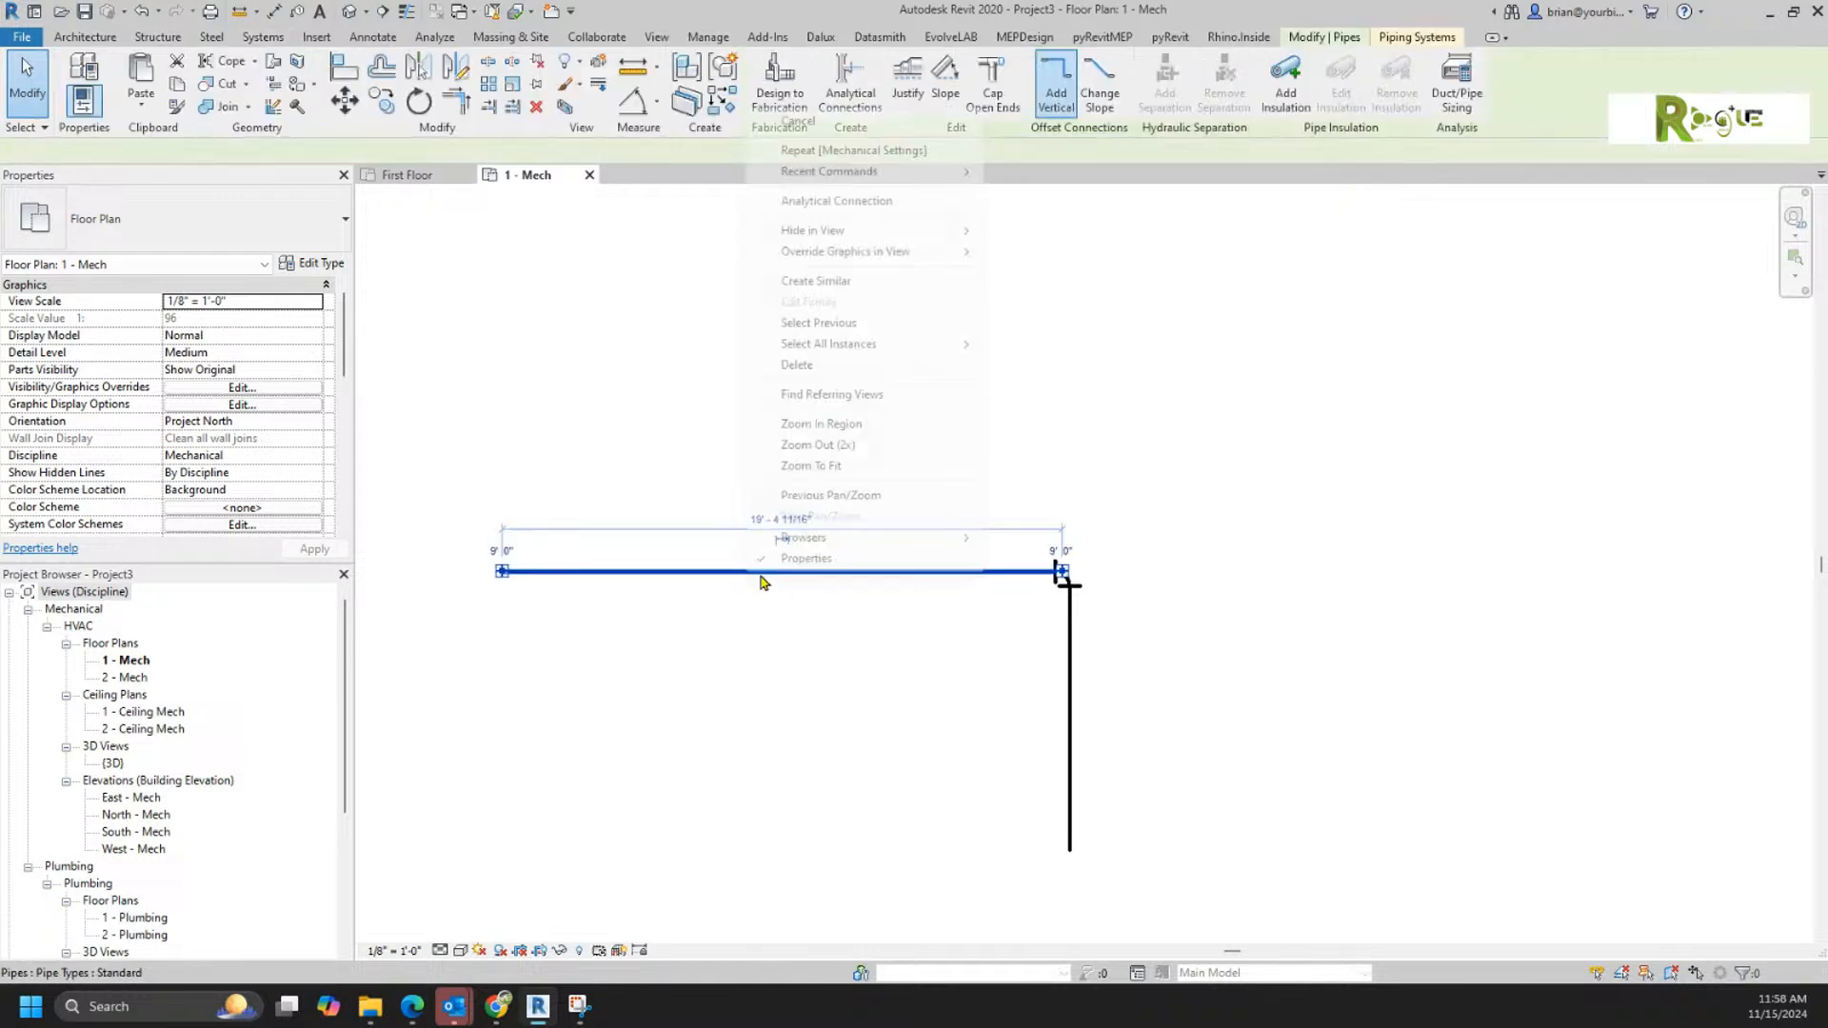
click(828, 281)
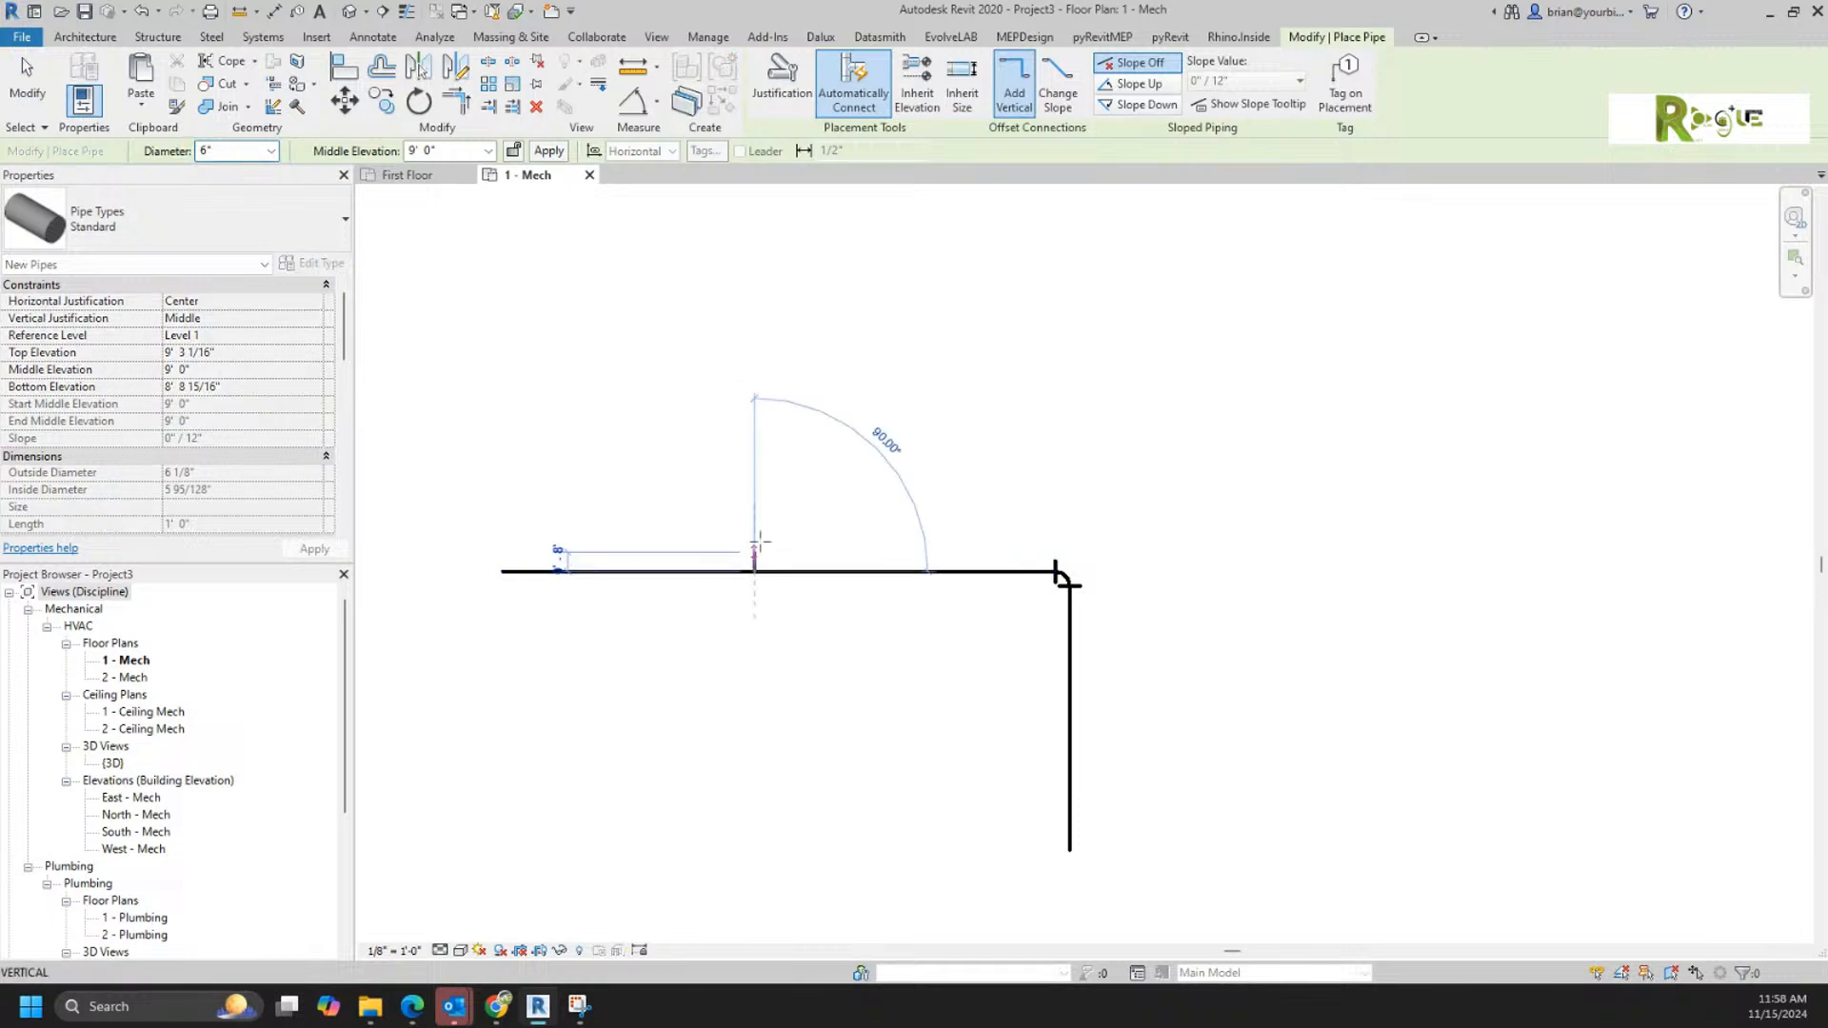
click(752, 494)
right_click(780, 634)
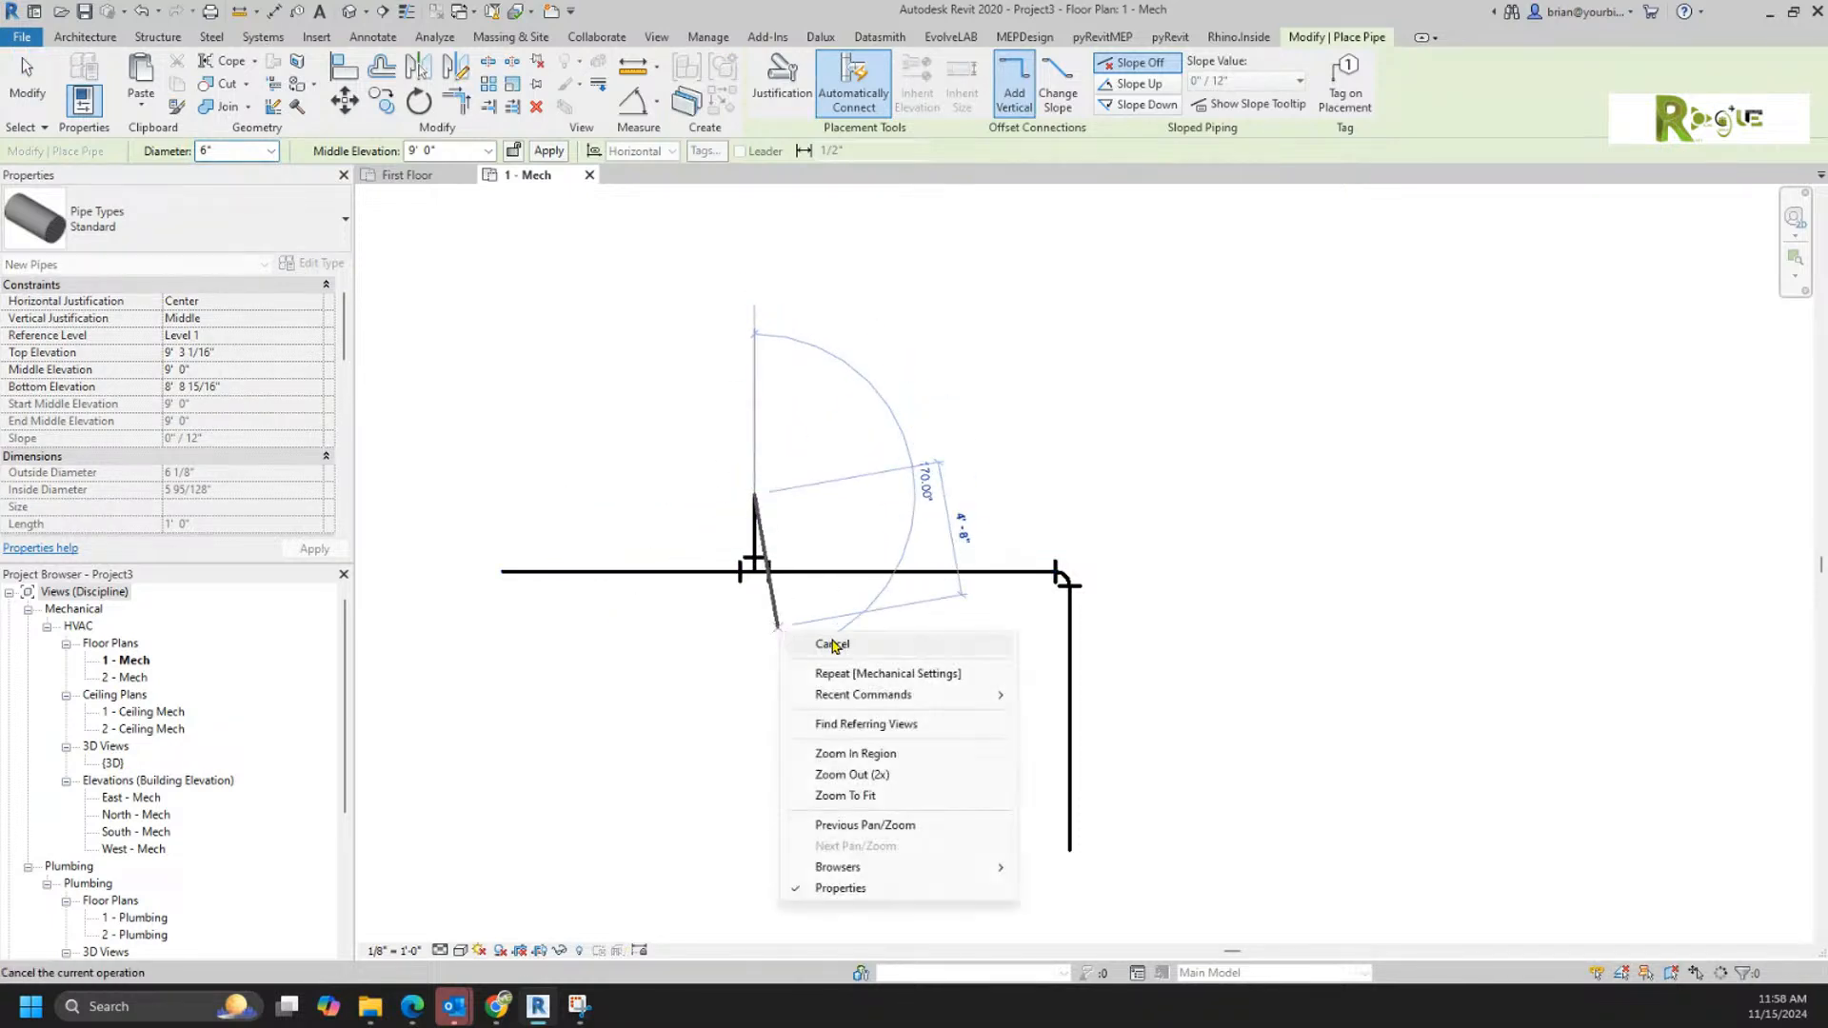
click(837, 653)
right_click(828, 643)
click(867, 655)
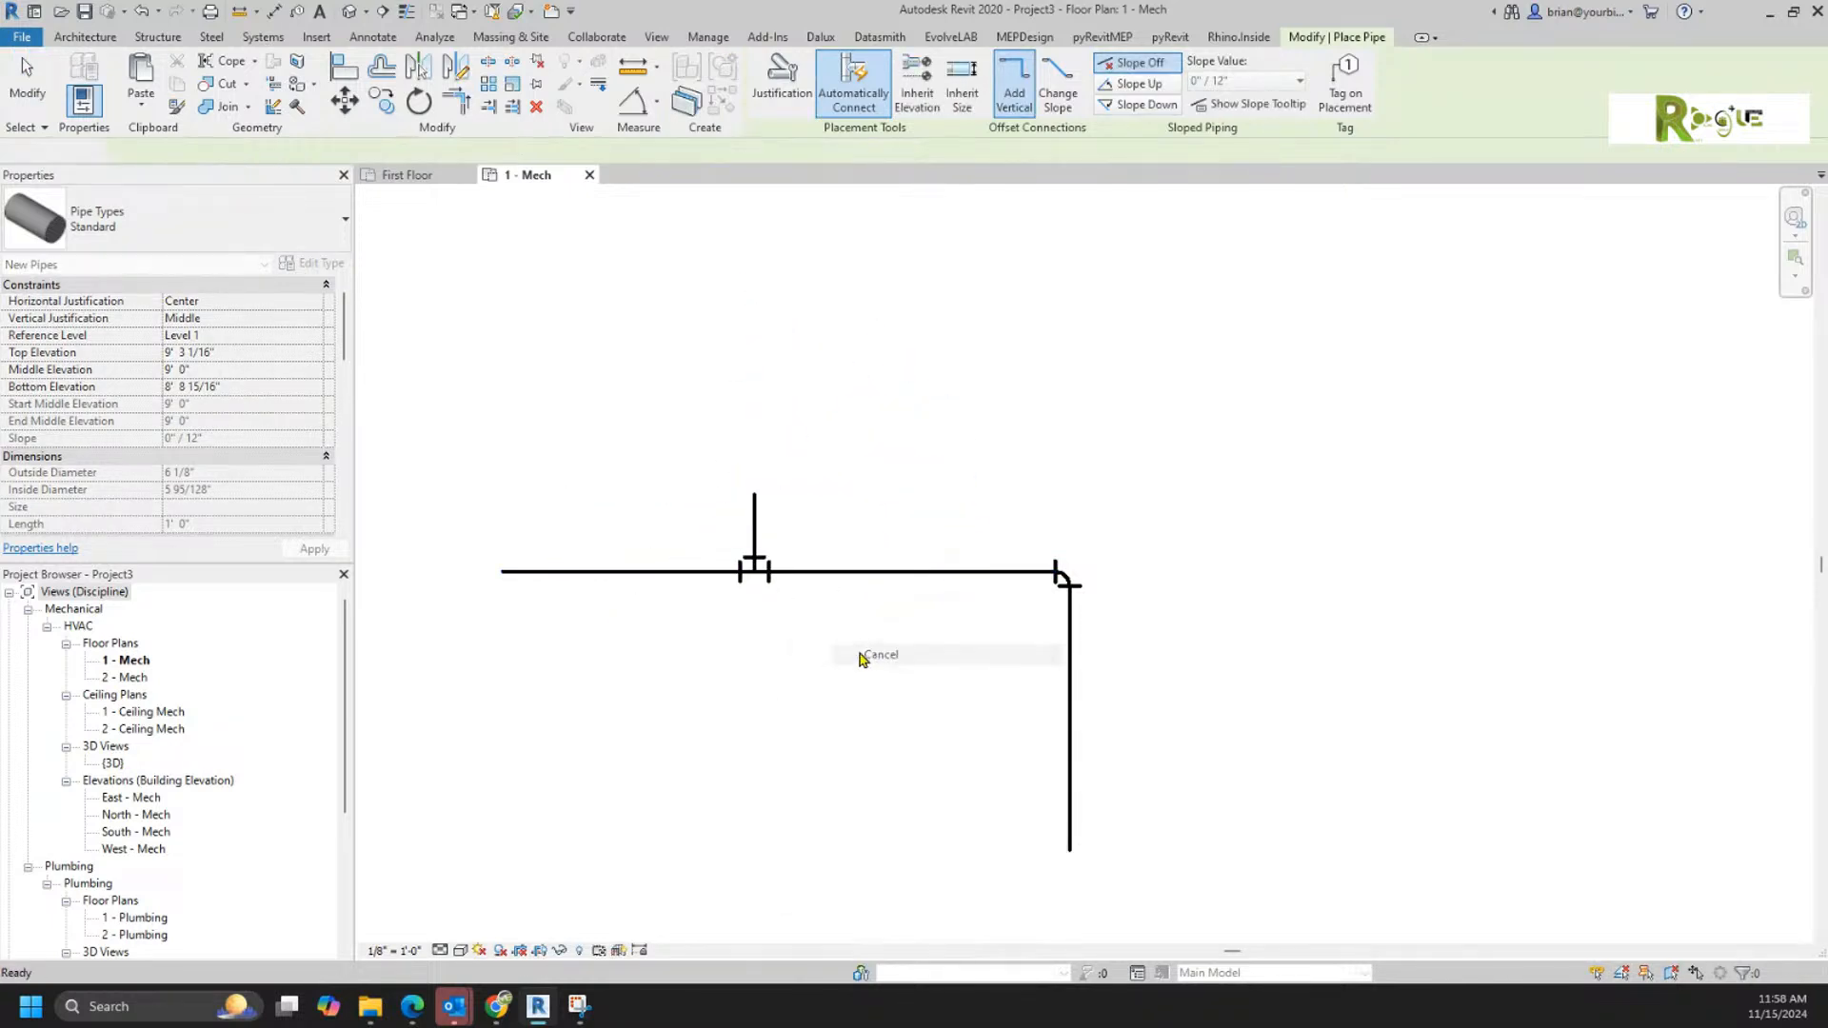
Step: Look at the type properties of the Tee - Generic fitting at the new branch and leave them unchanged
click(757, 574)
click(312, 263)
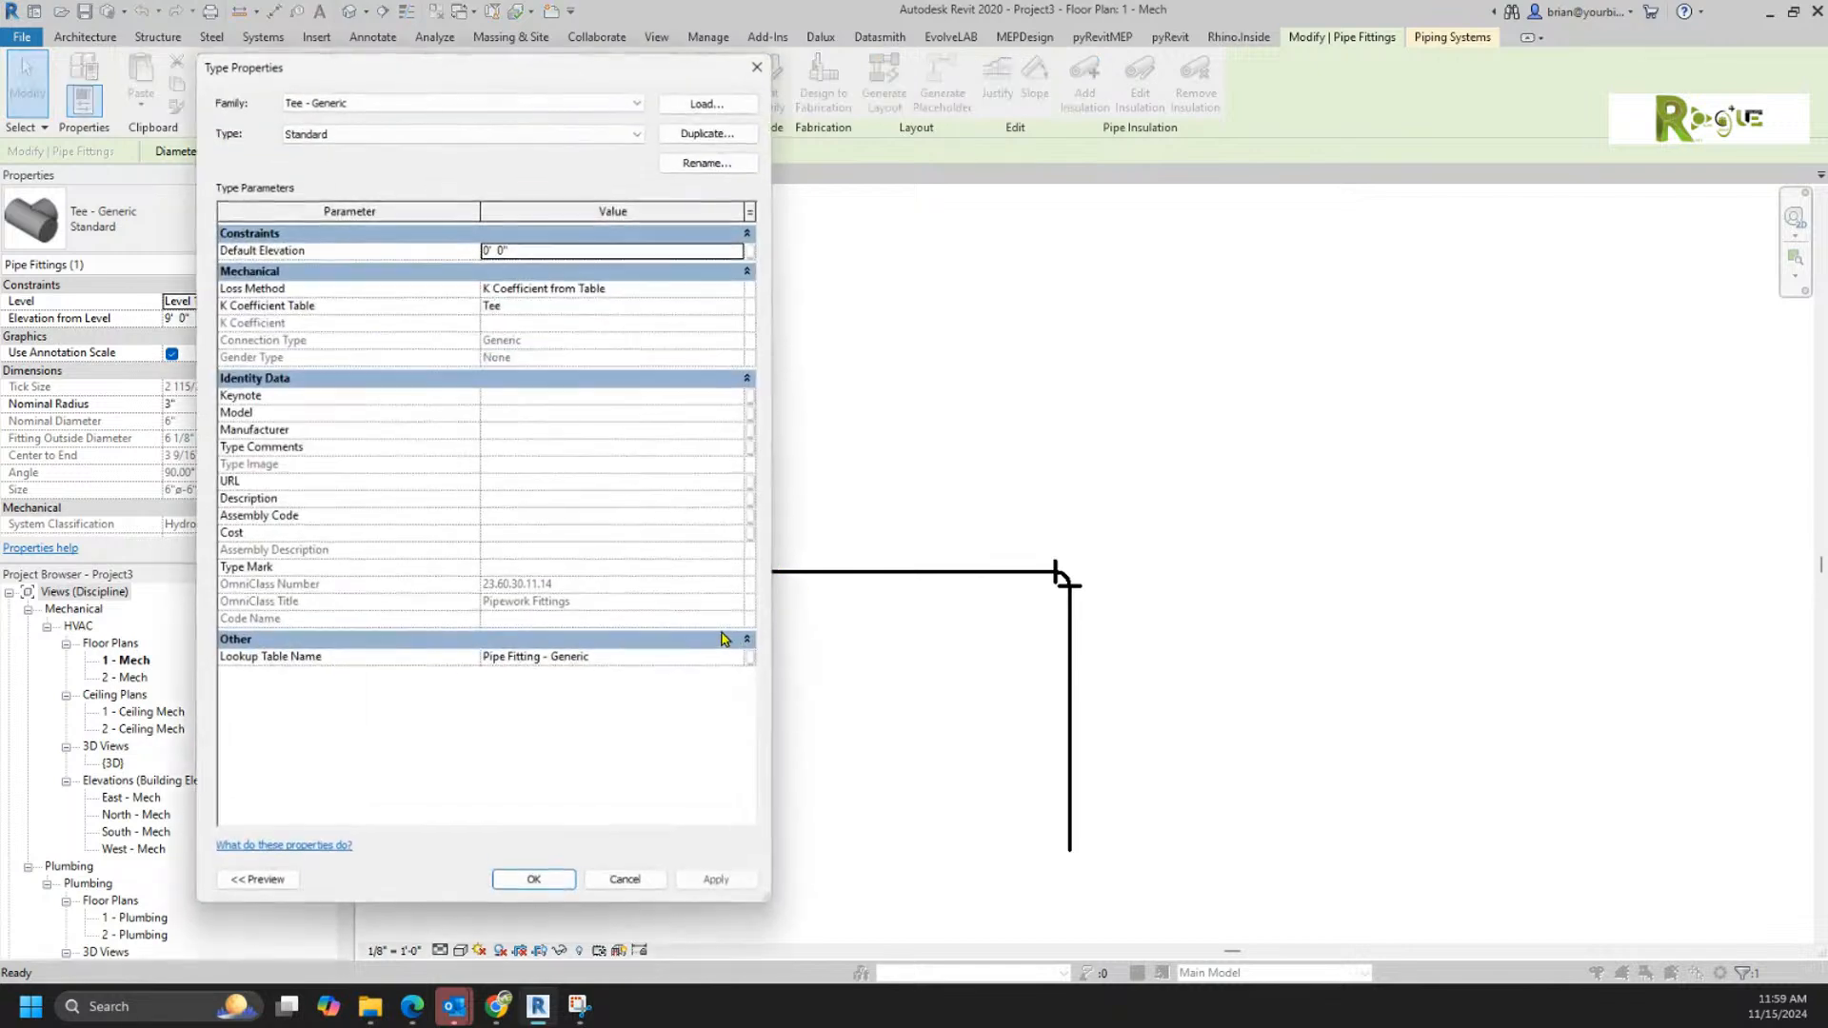
click(627, 879)
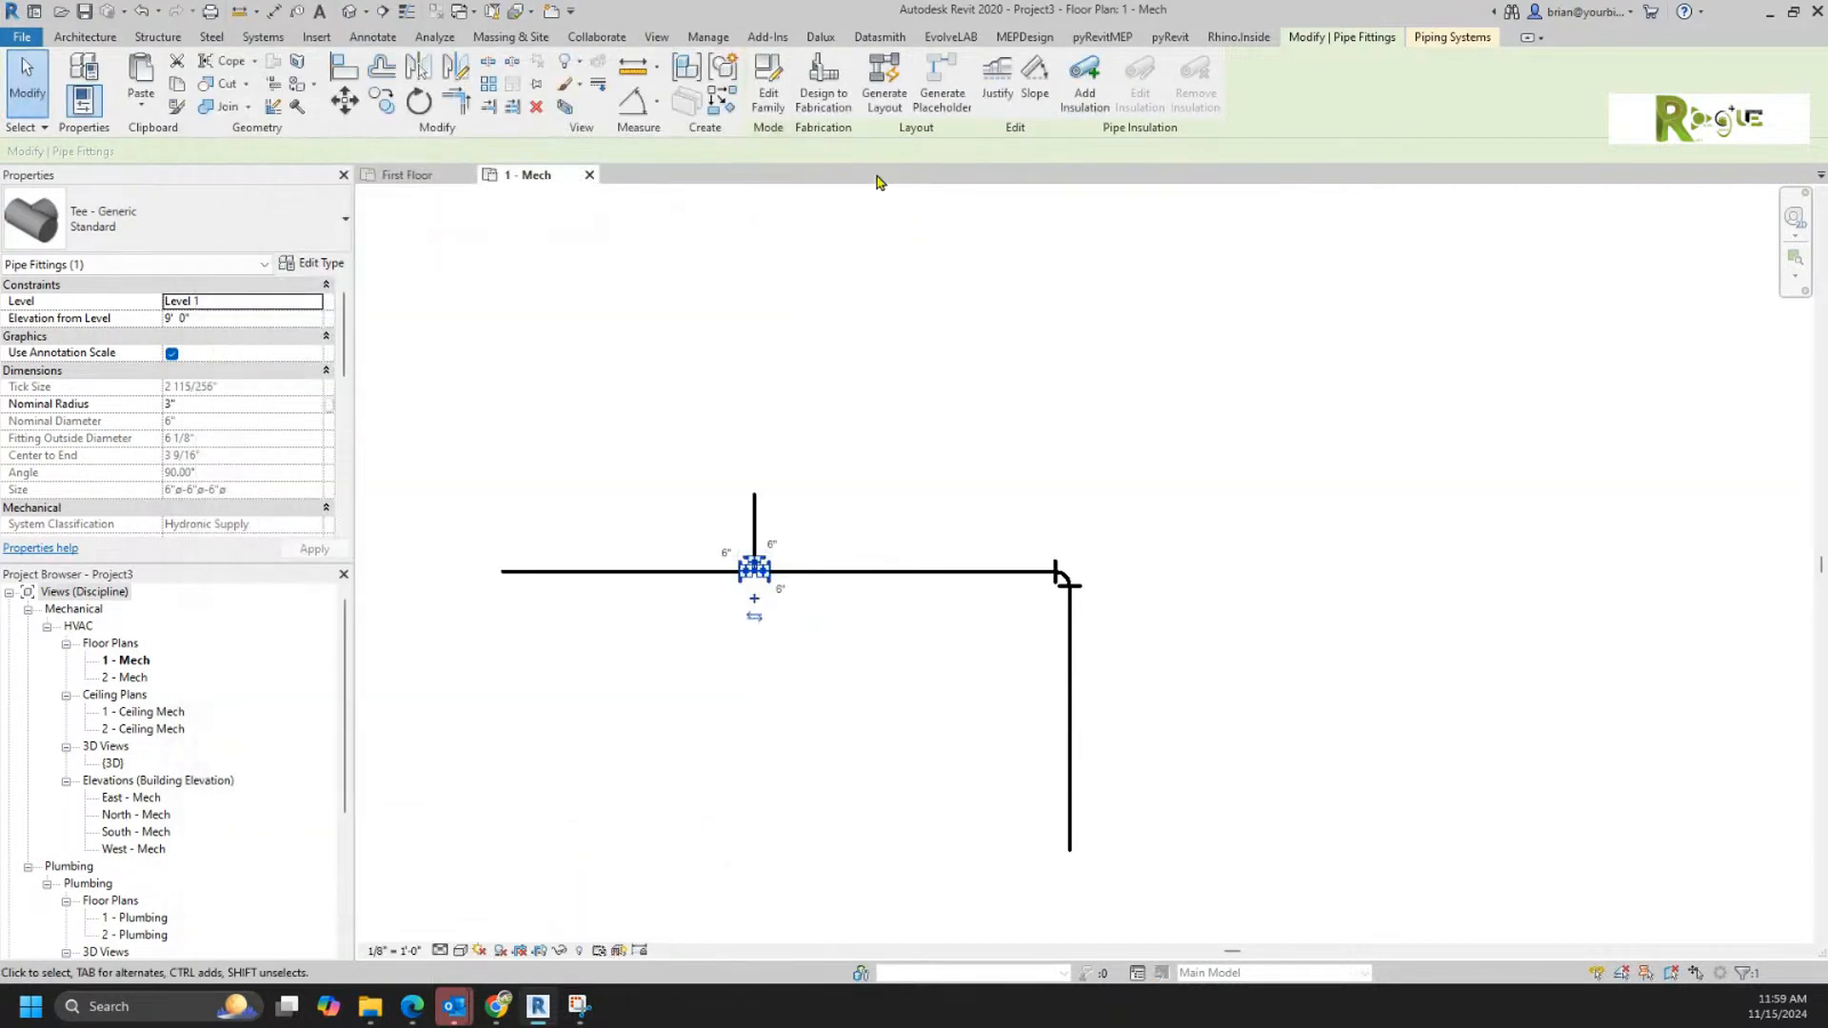
Step: Open the Tee - Generic family for editing and set its 3D view scale to 1 1/2" = 1'-0"
click(779, 87)
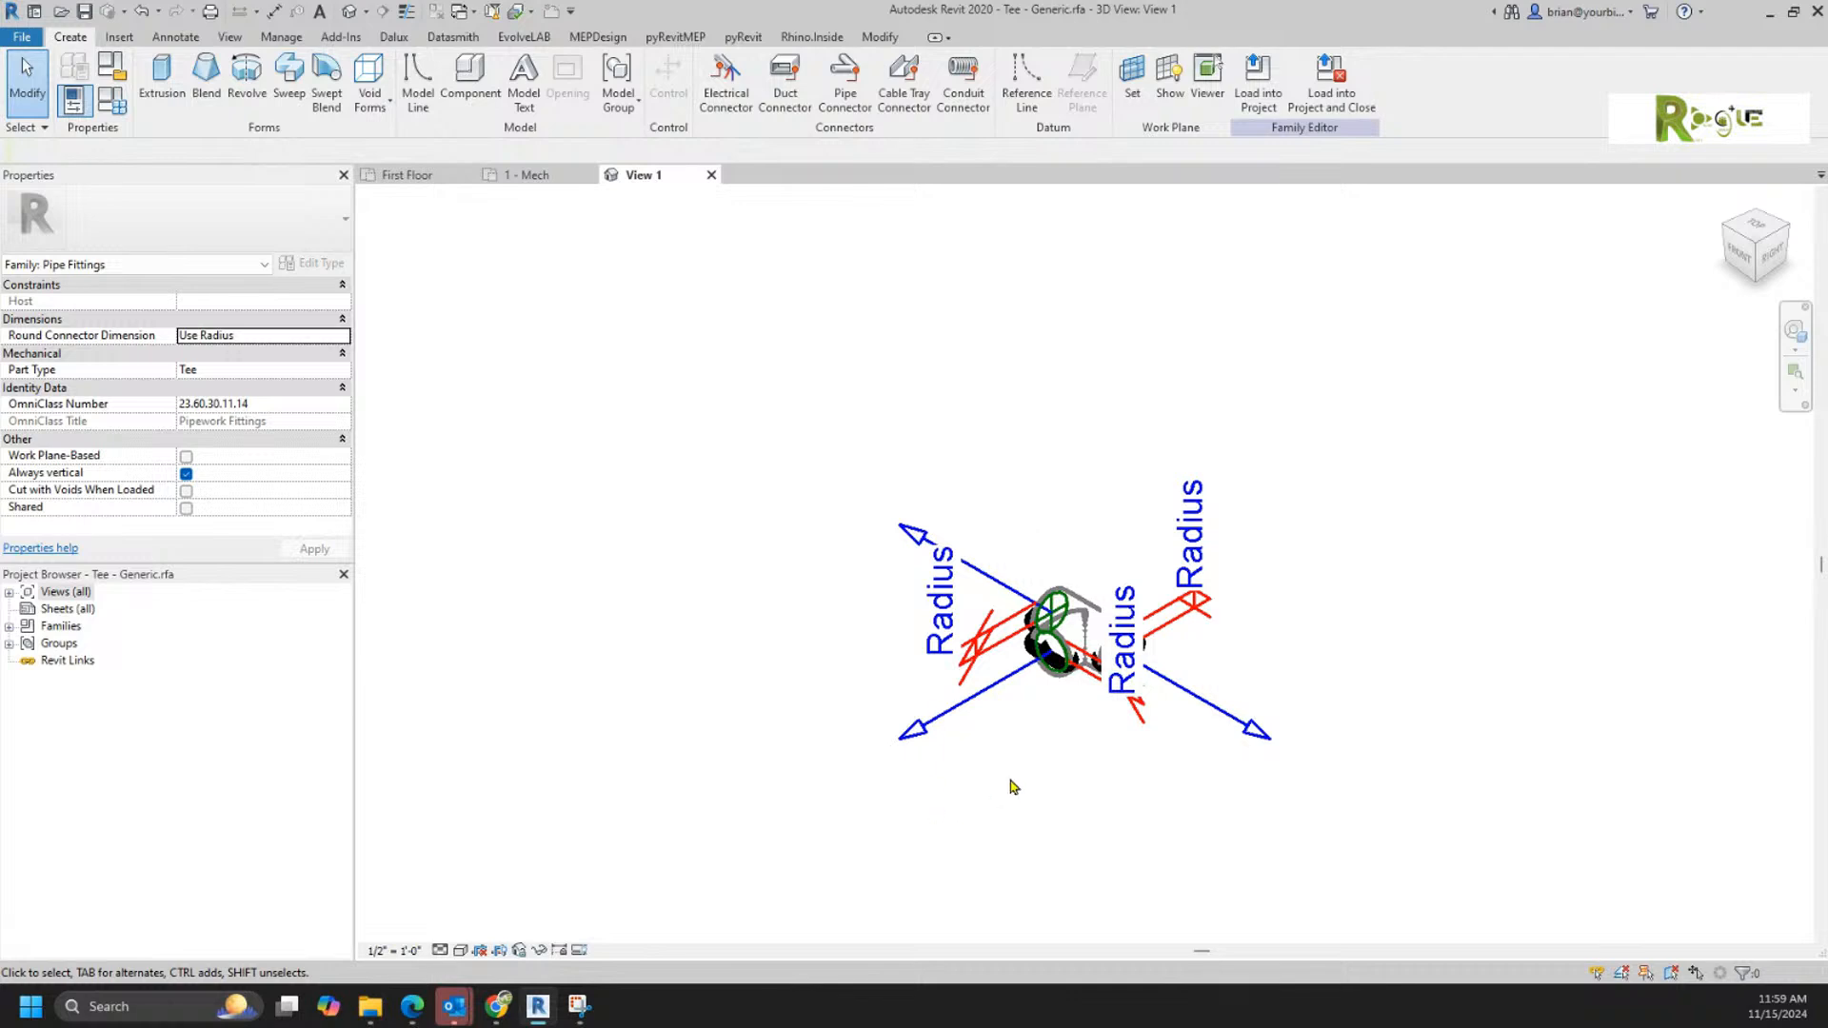
click(394, 950)
click(419, 426)
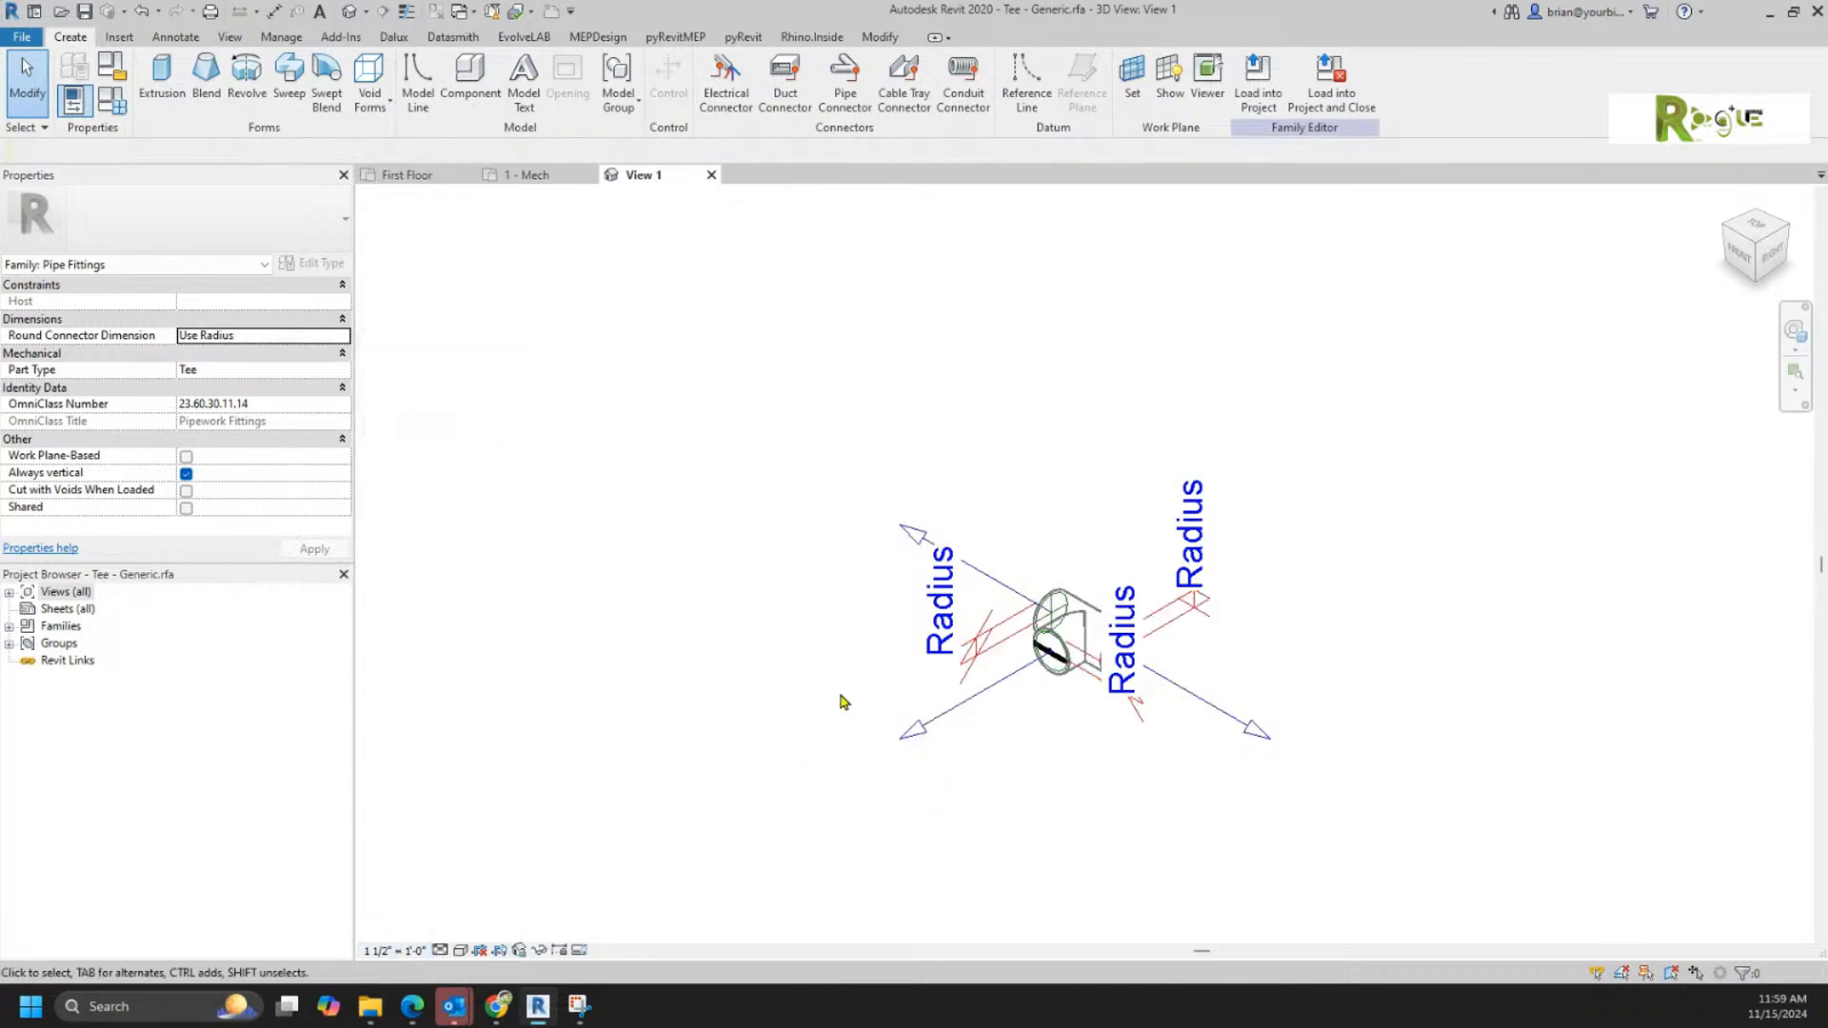
scroll(1062, 760, up, 2)
shift+middle_drag(980, 739, 1100, 797)
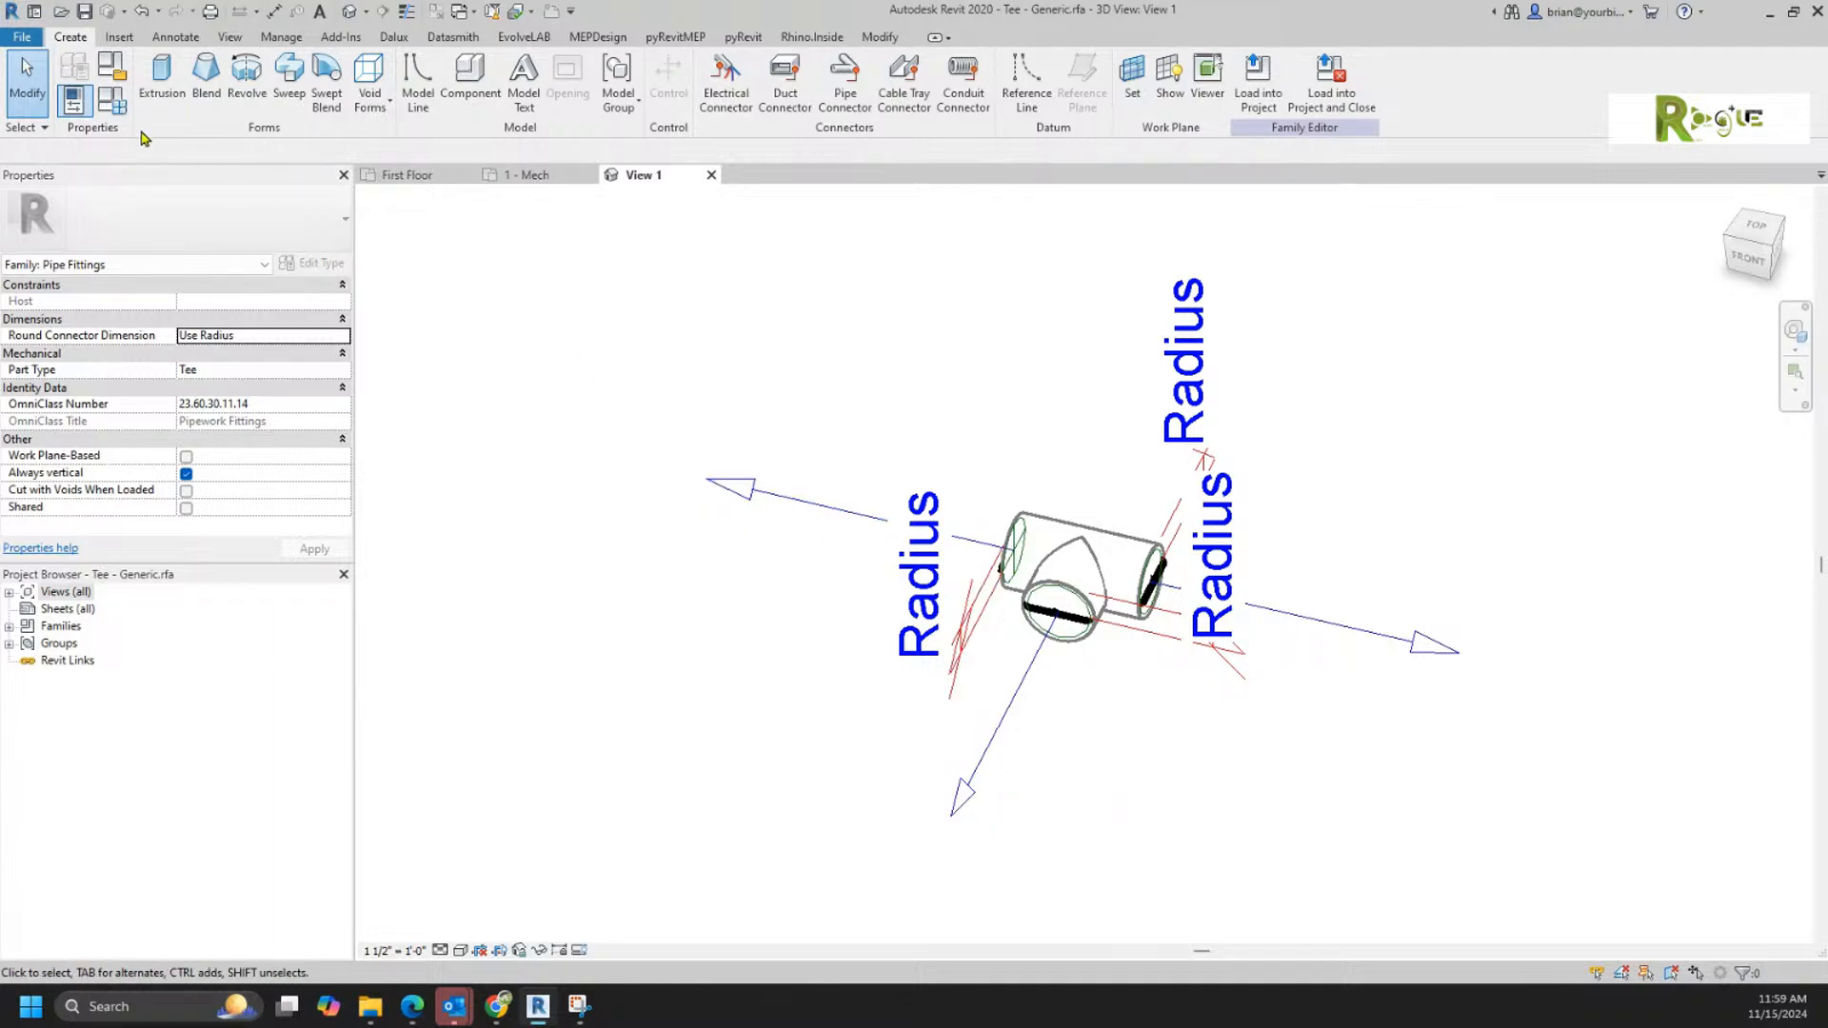
Step: Examine the tee's family types parameters and formulas and its lookup tables, leaving the lookup tables unchanged
click(108, 103)
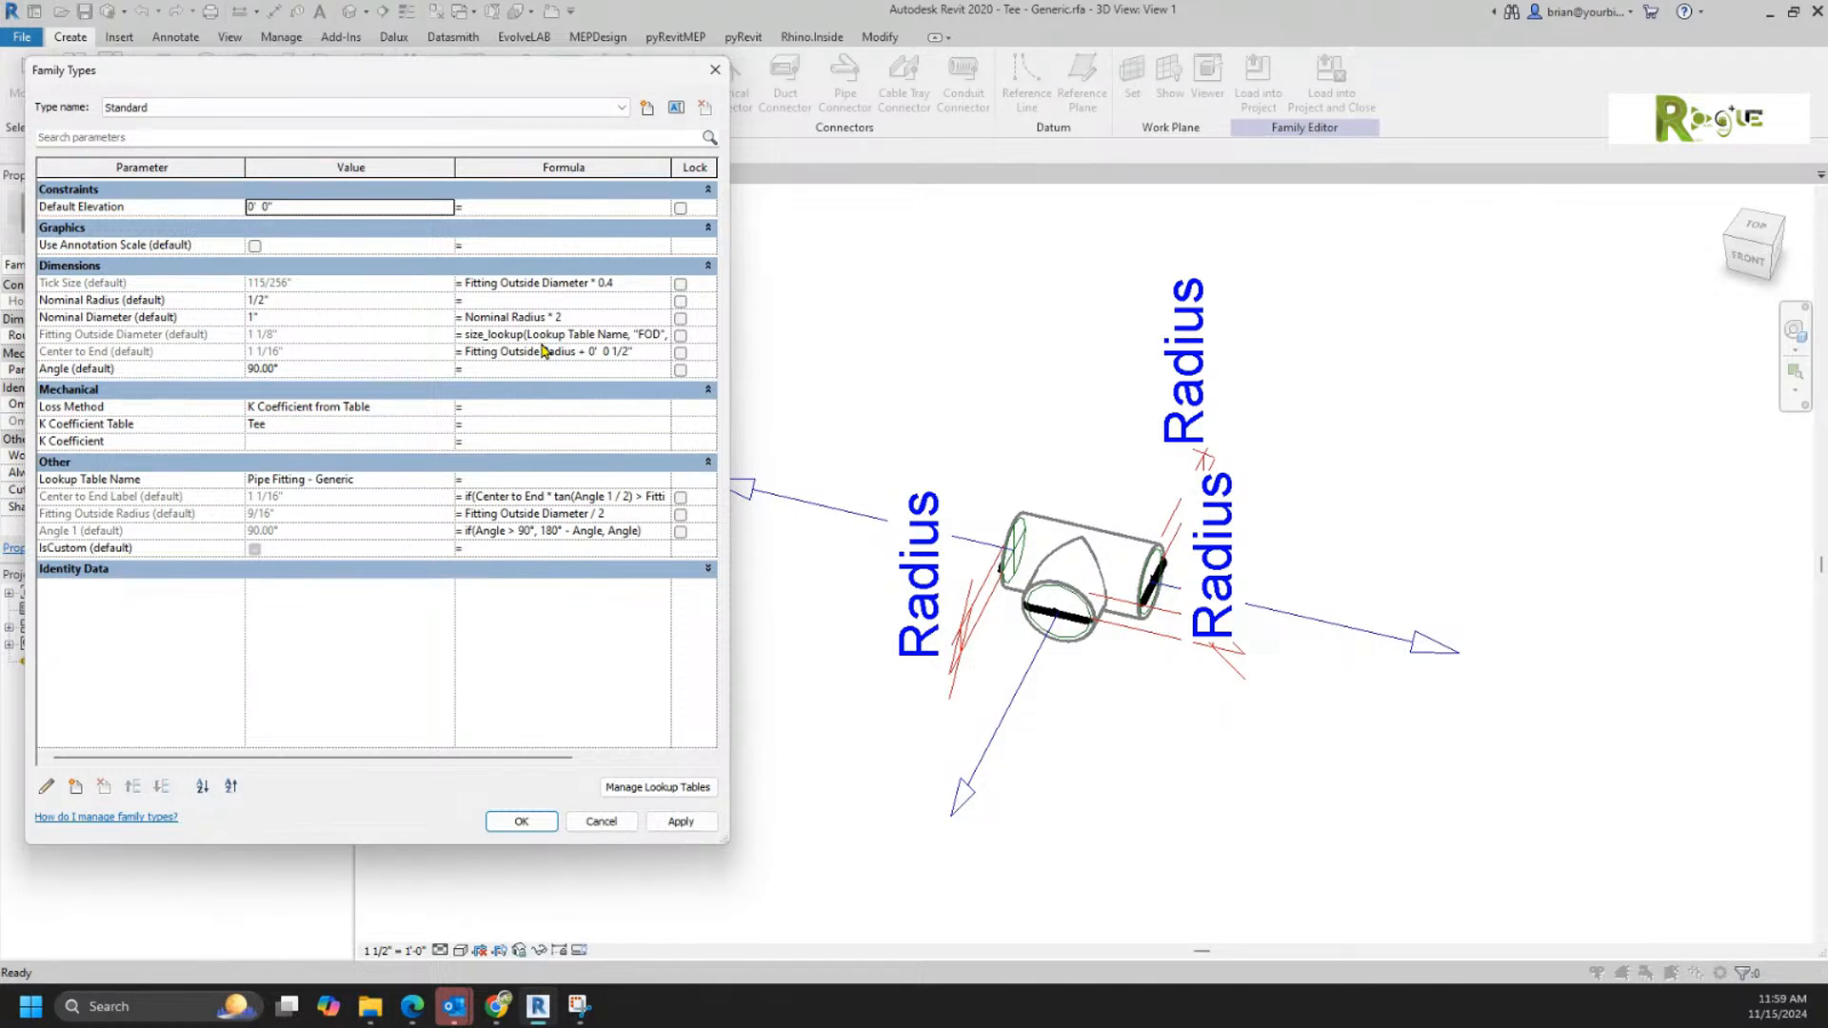
click(665, 788)
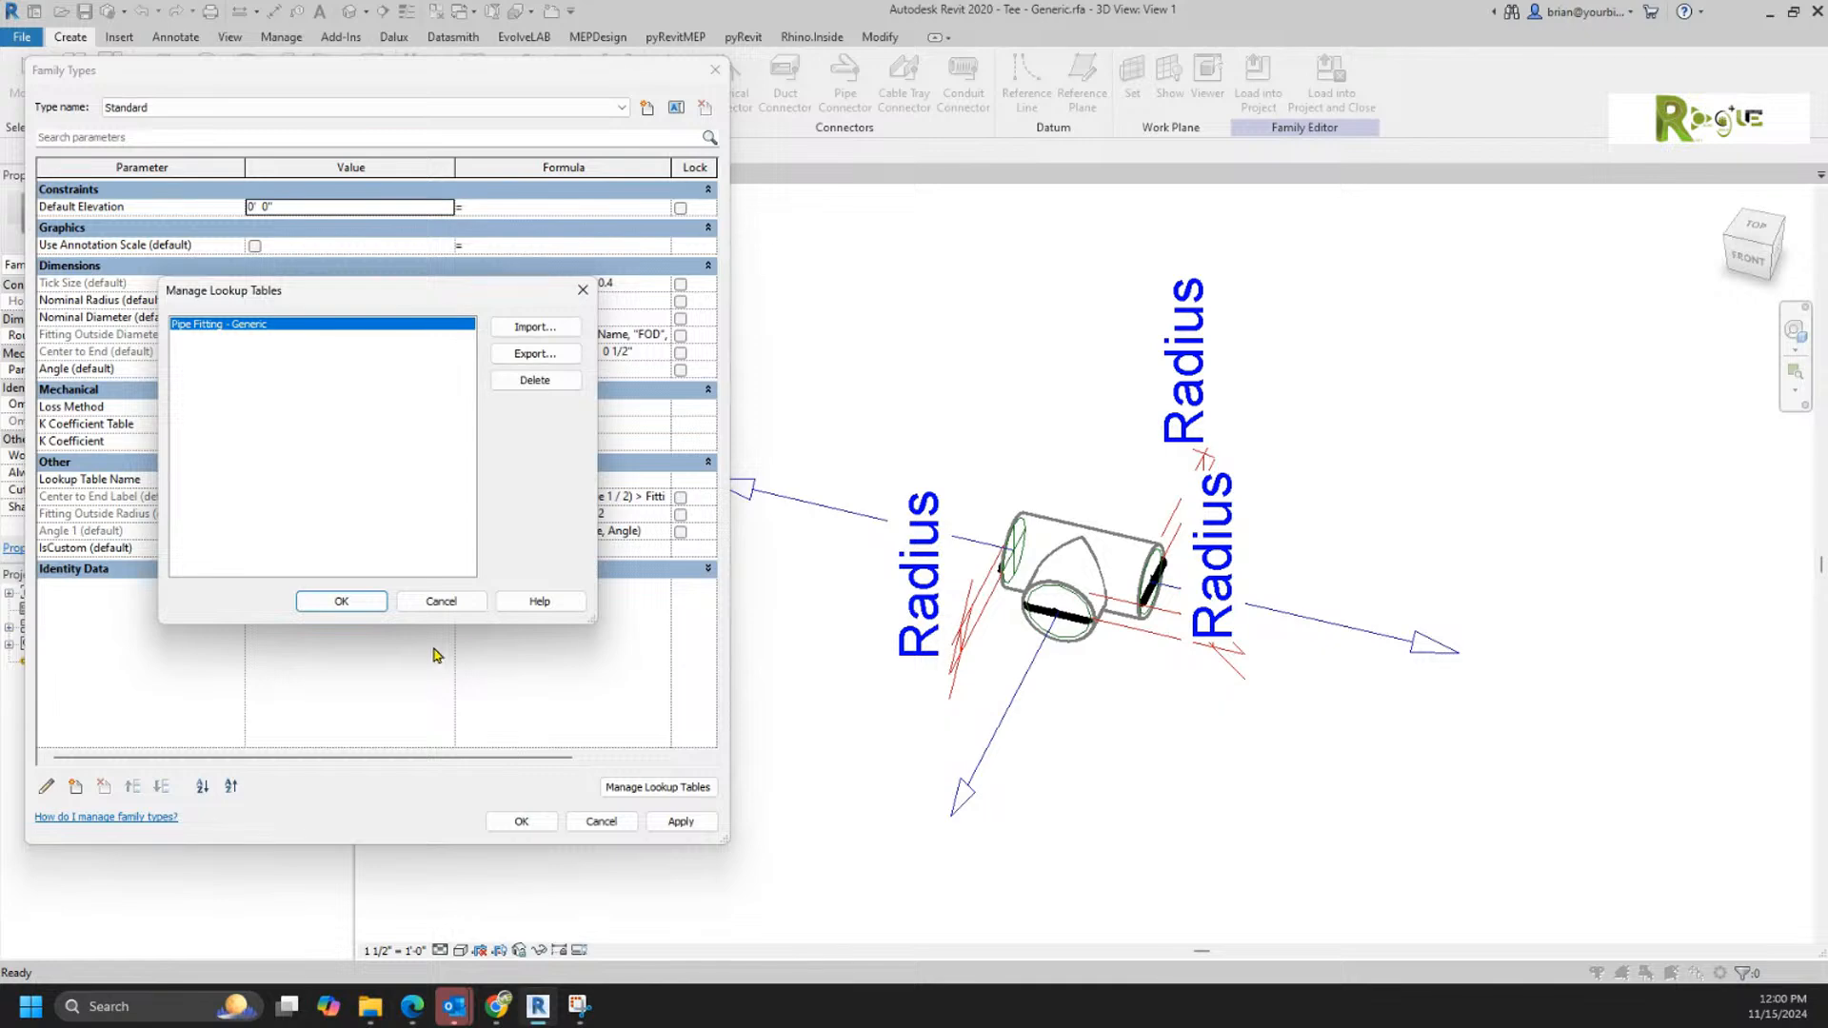
click(448, 602)
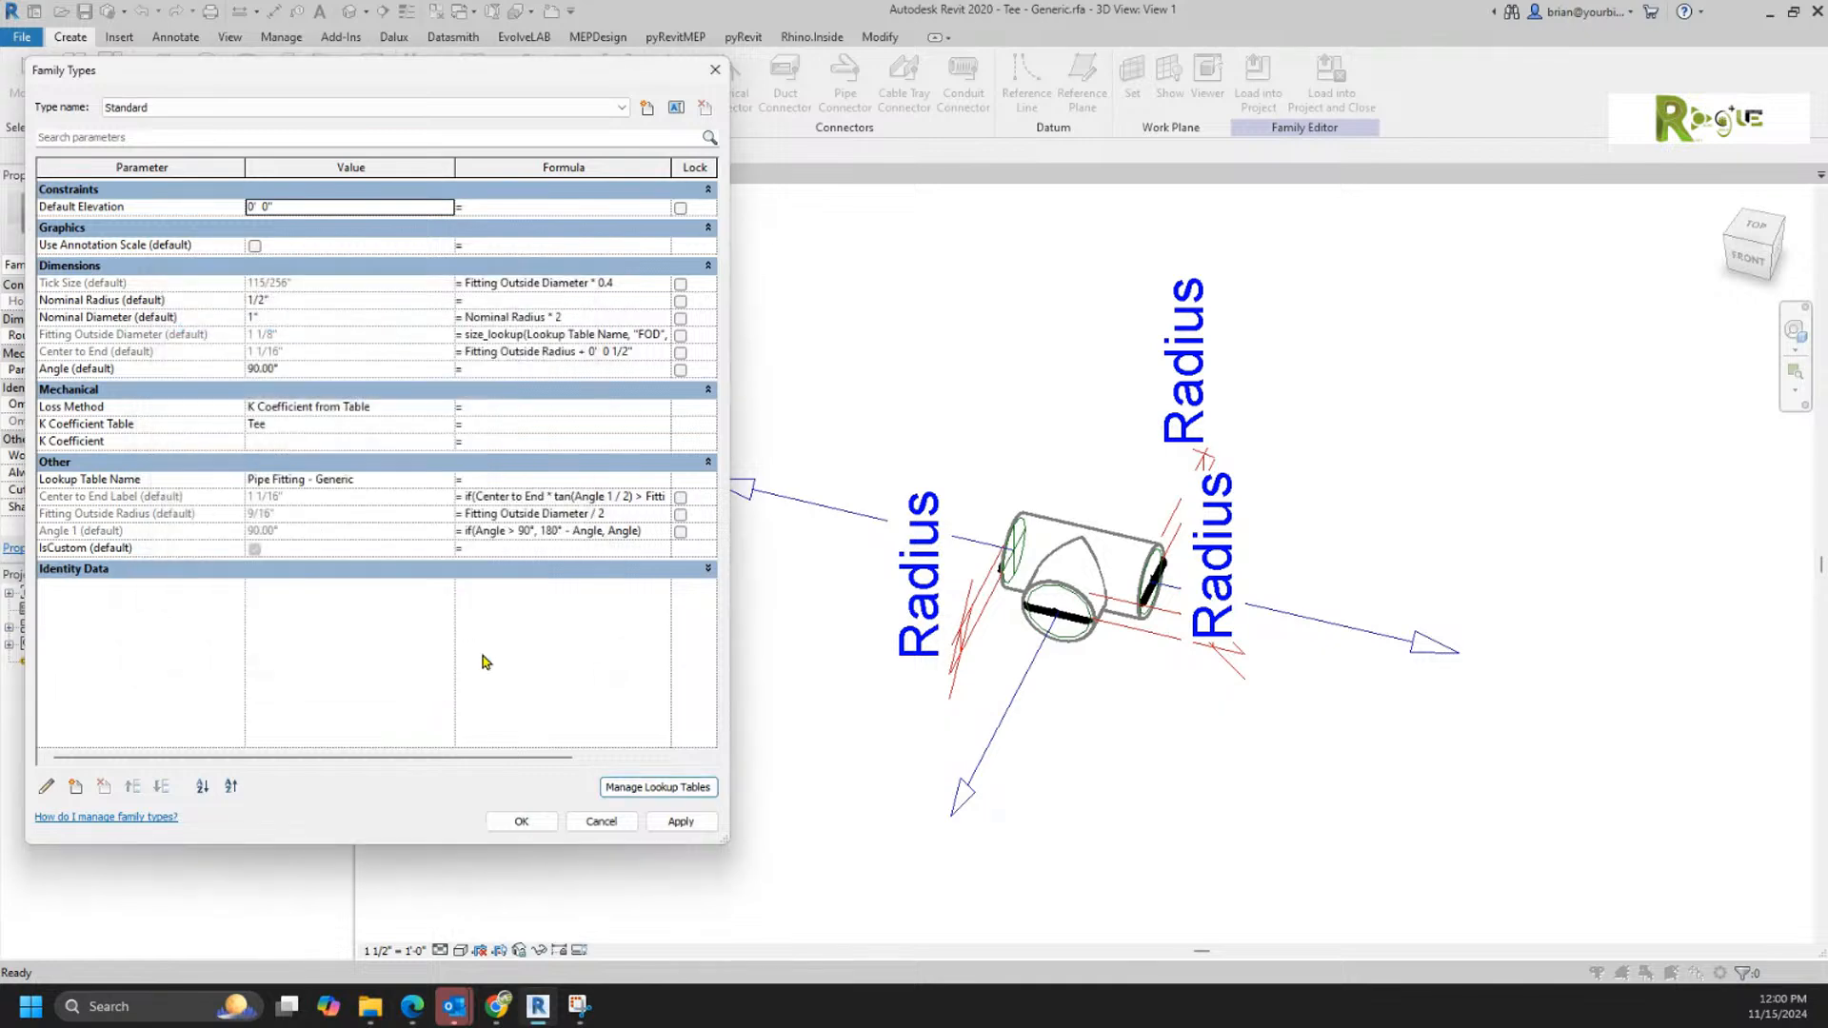
Step: Close the tee's family types without changes and create a new family from the Generic Model.rft template
click(600, 821)
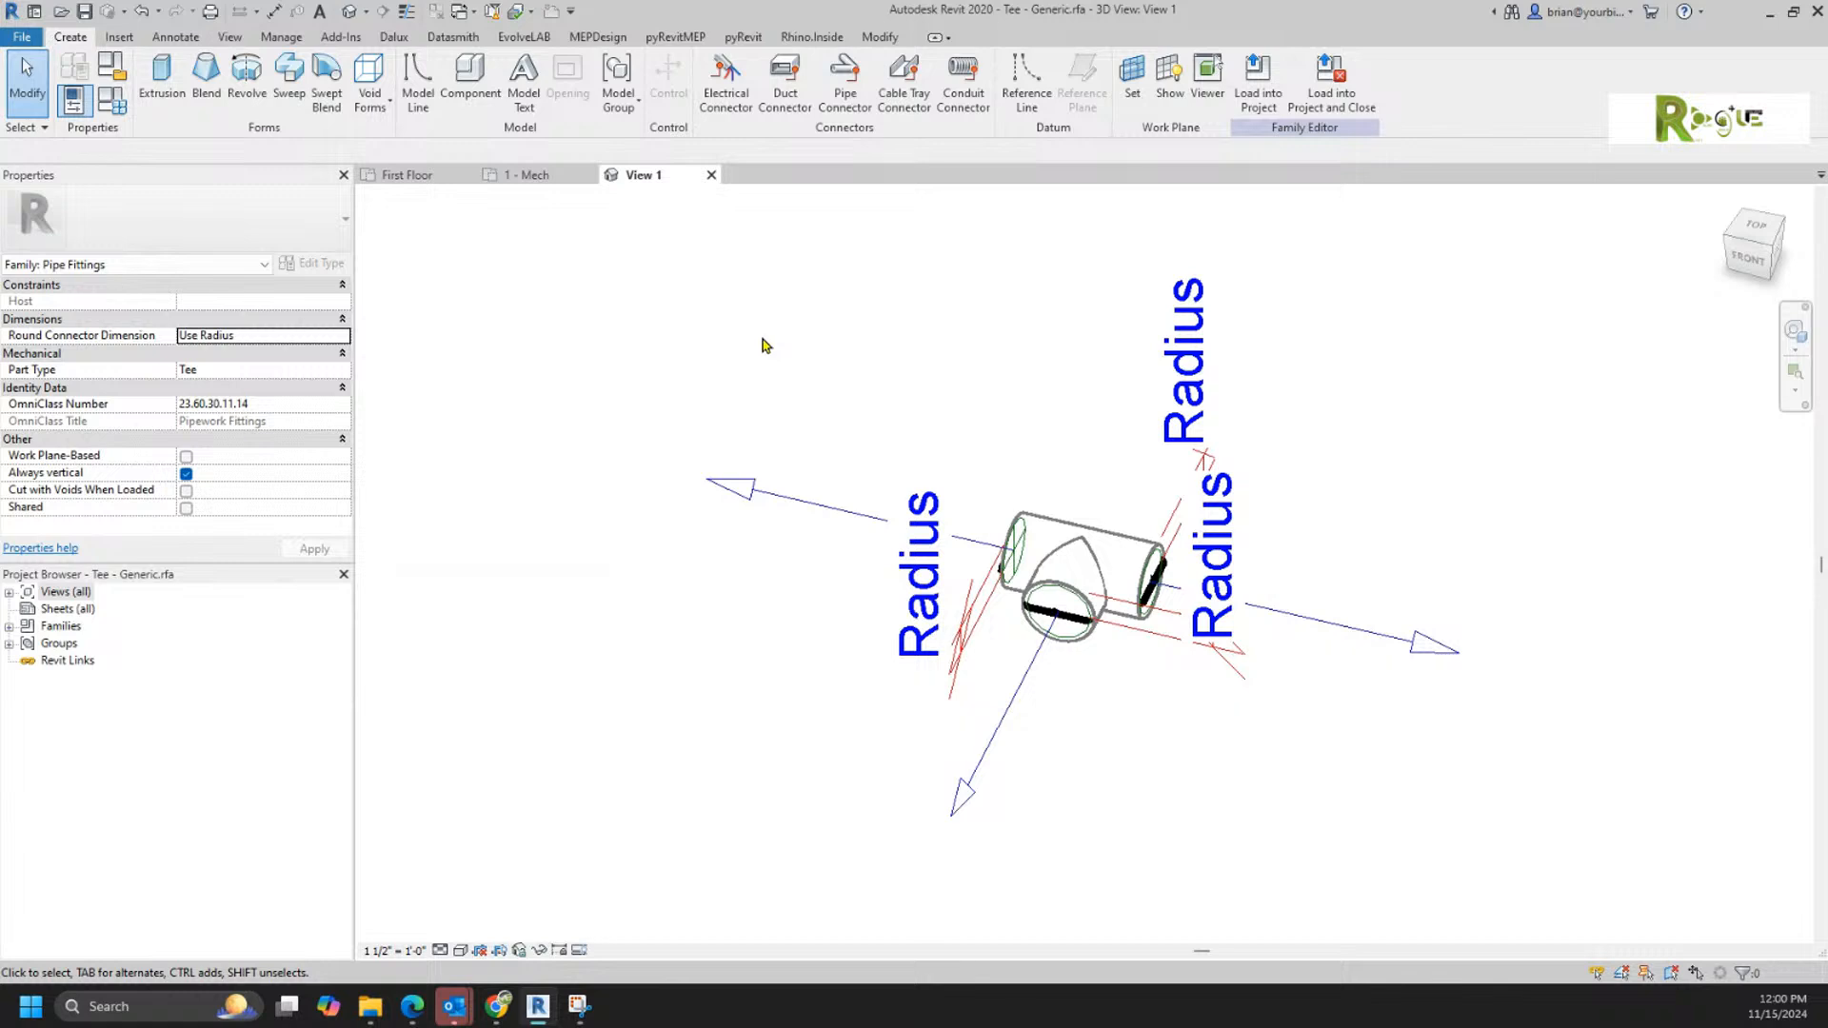
click(18, 40)
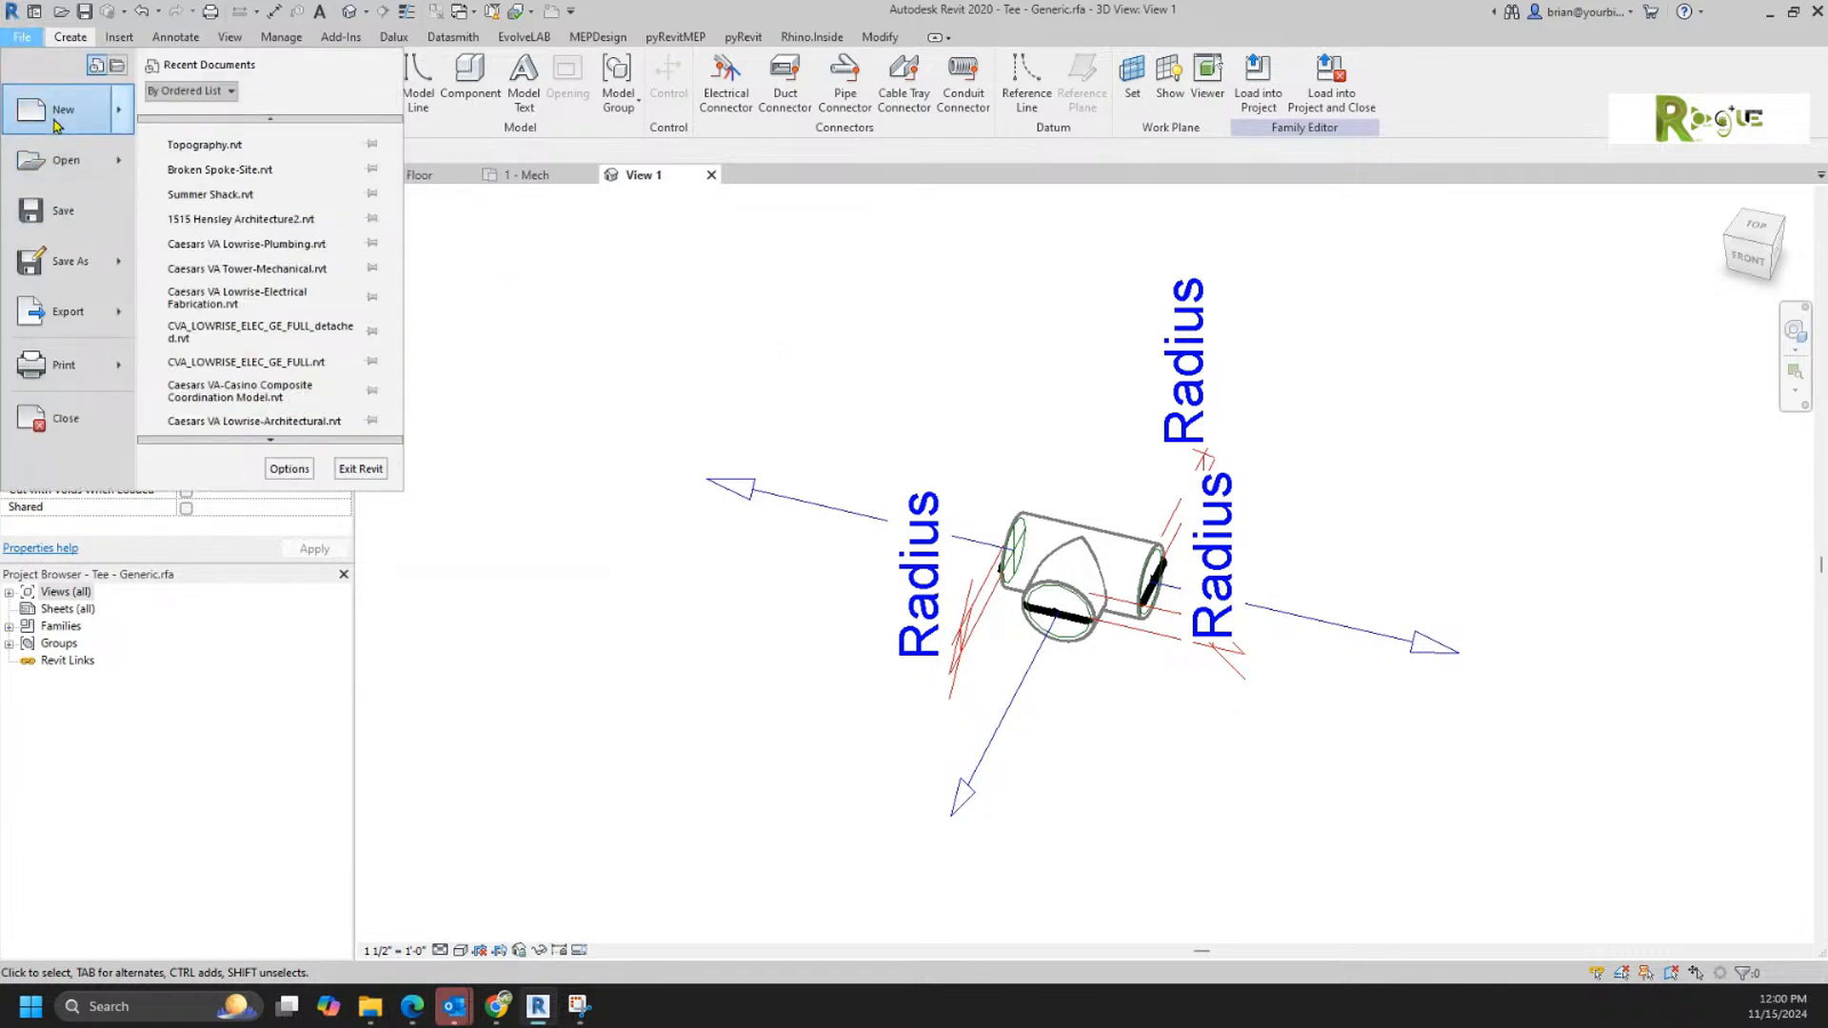
mouse_move(86, 109)
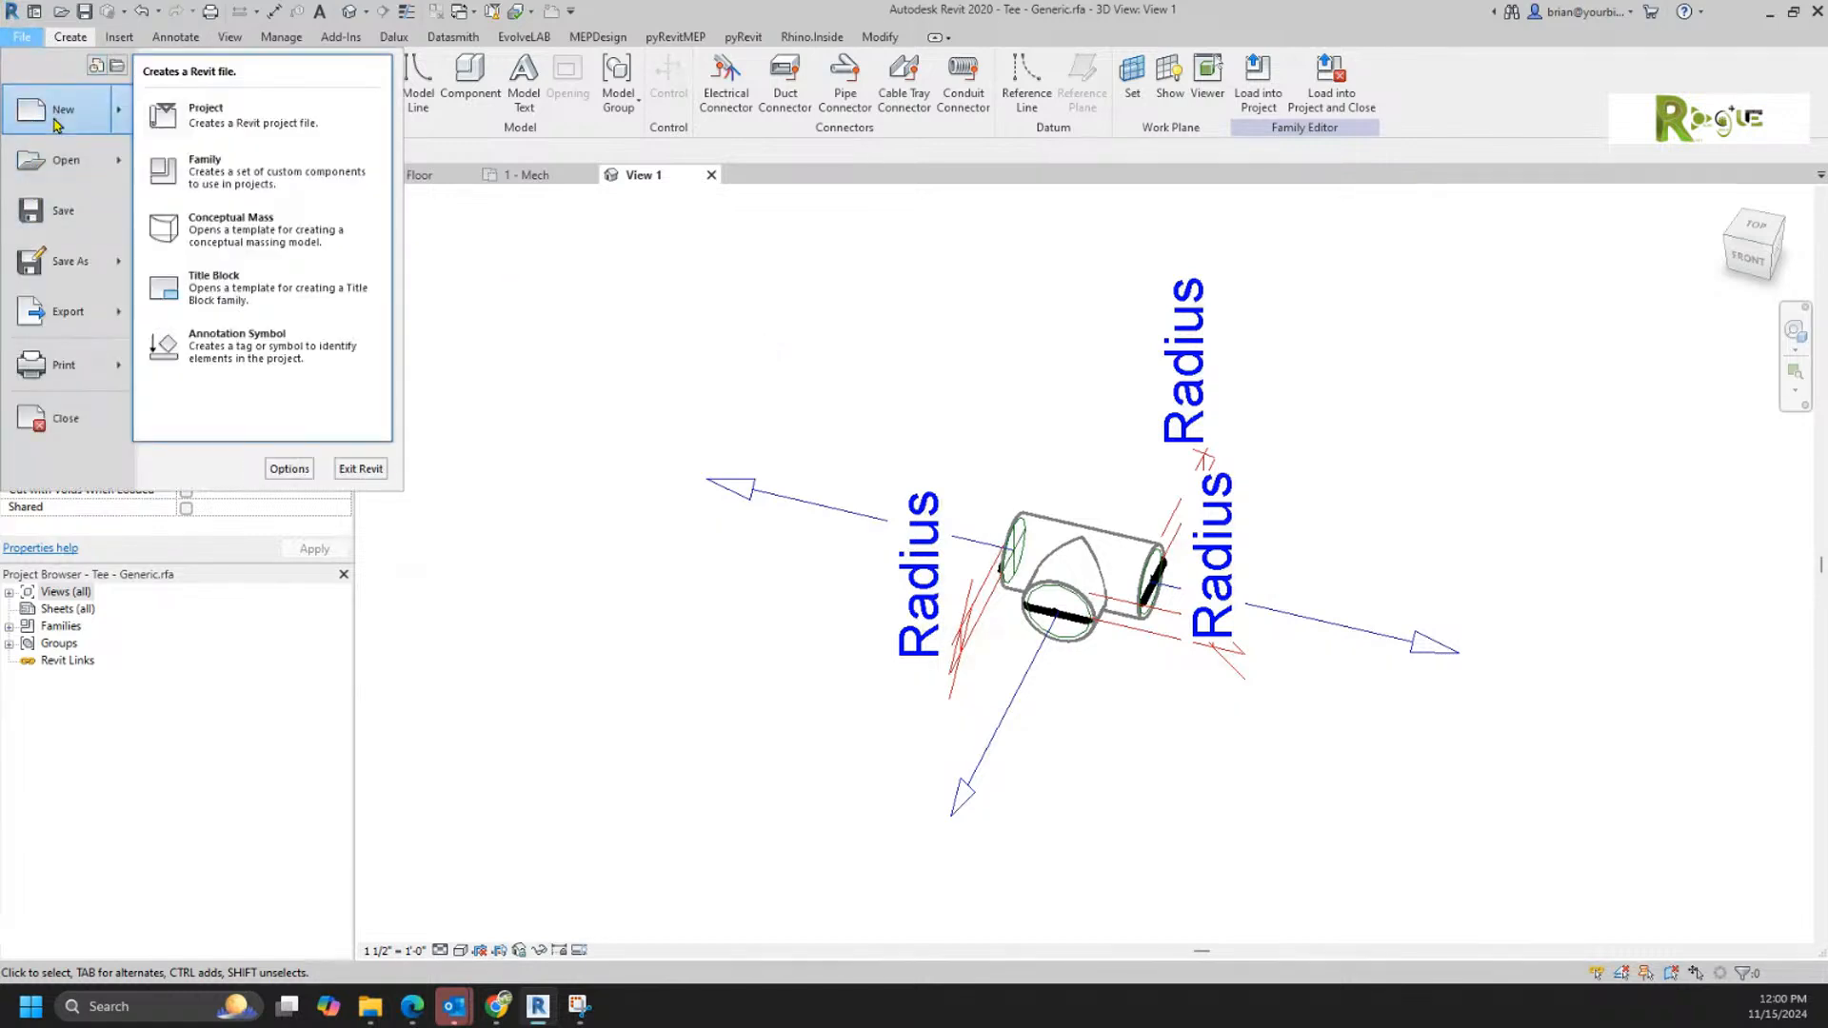
click(268, 185)
scroll(973, 541, down, 5)
scroll(679, 554, down, 3)
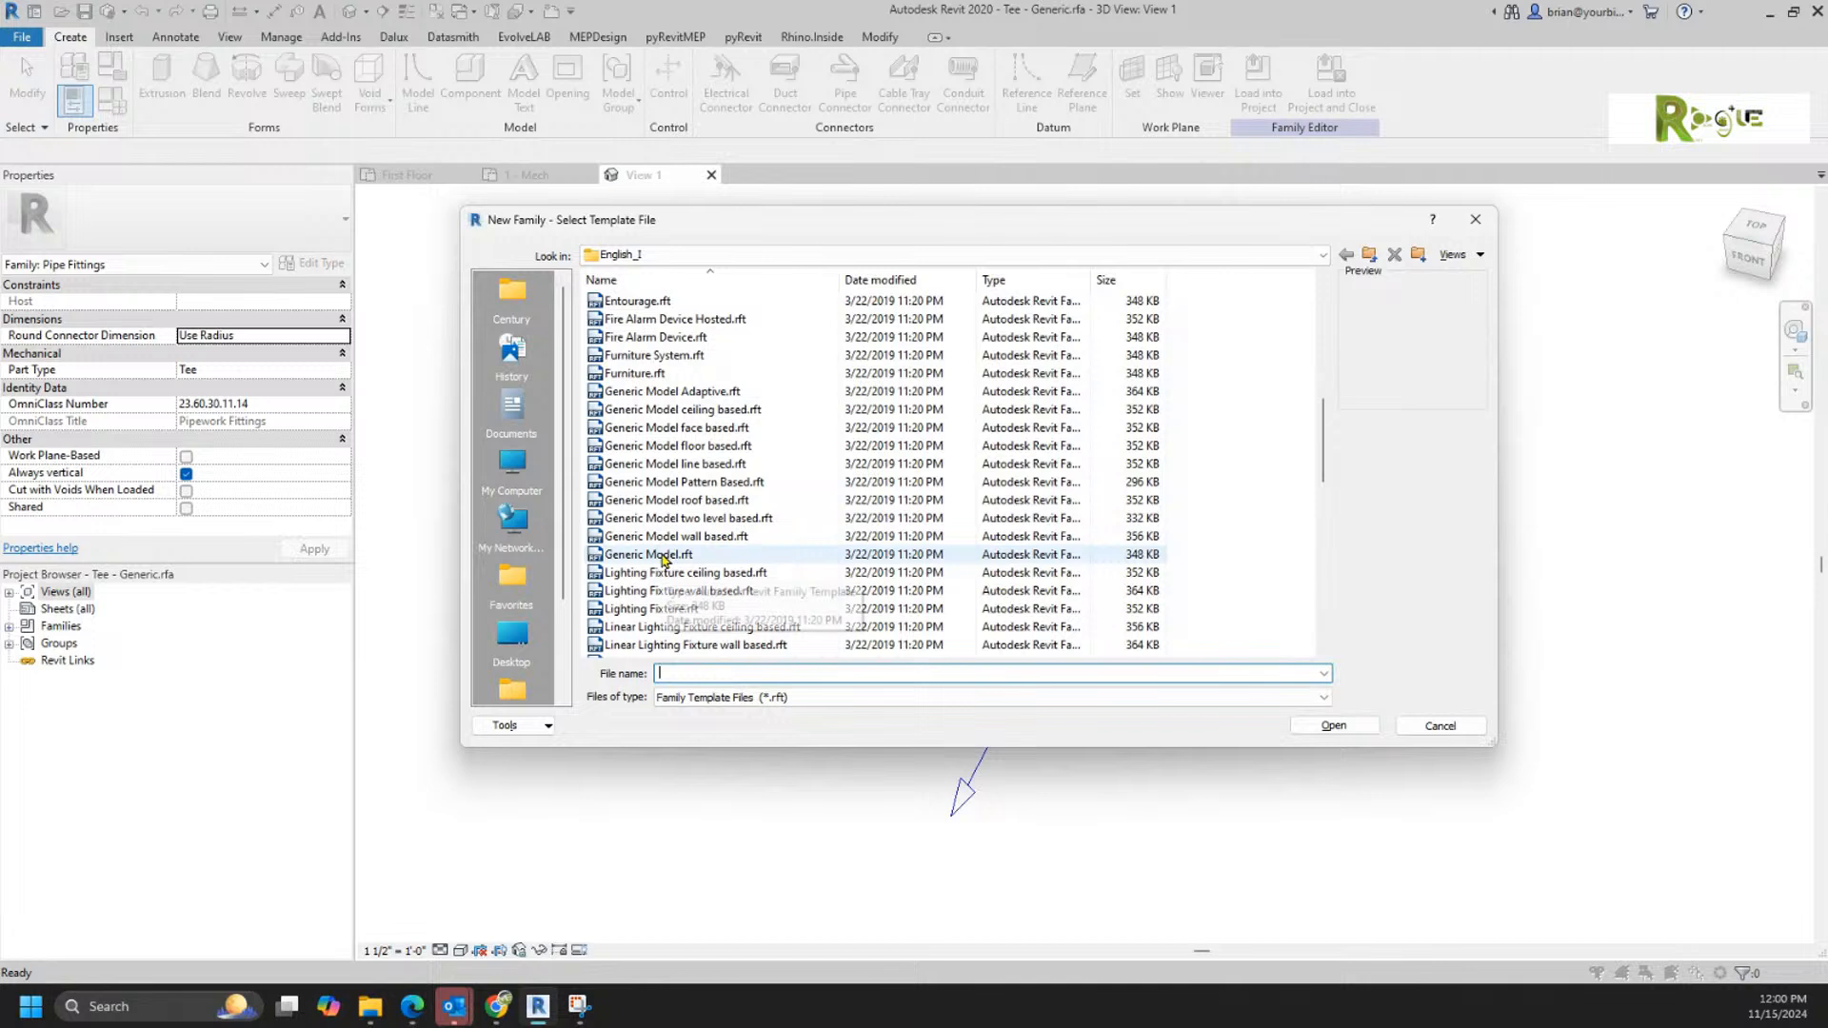
click(663, 558)
double_click(664, 560)
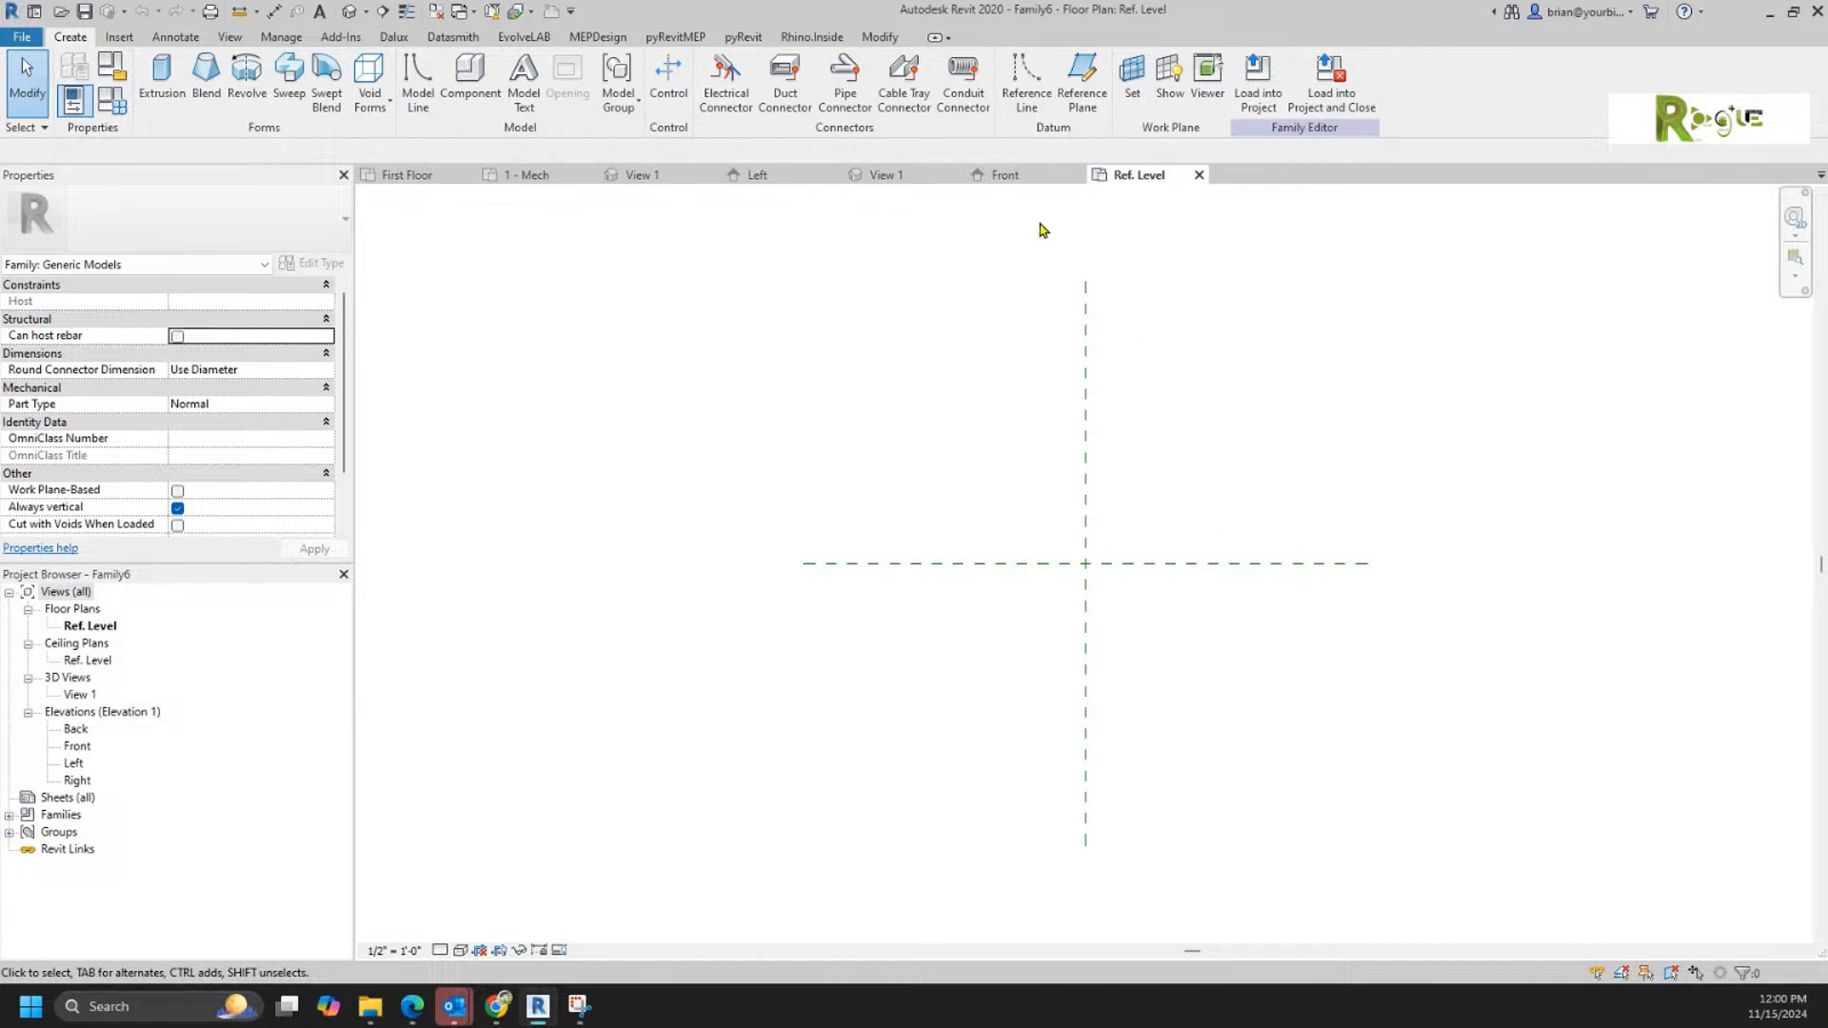
Step: Look through the new family's Front elevation, 3D View 1 and Left elevation
click(1011, 179)
click(909, 176)
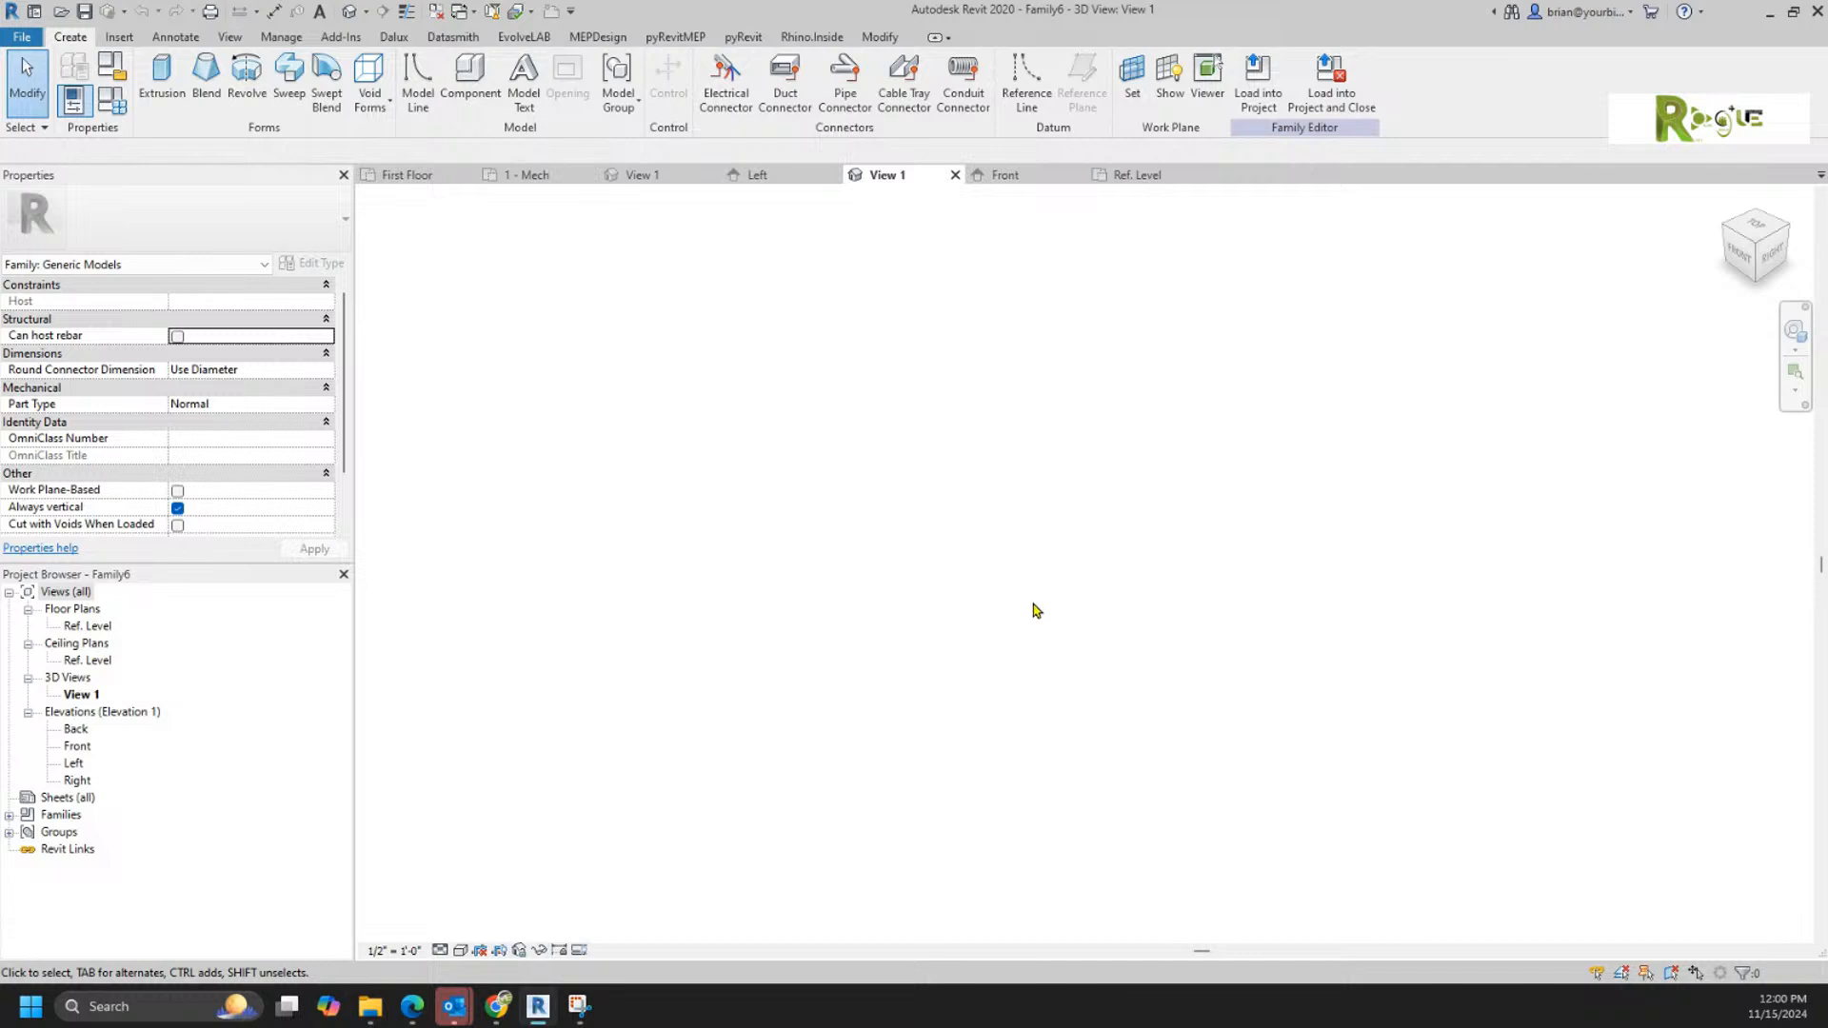
click(756, 175)
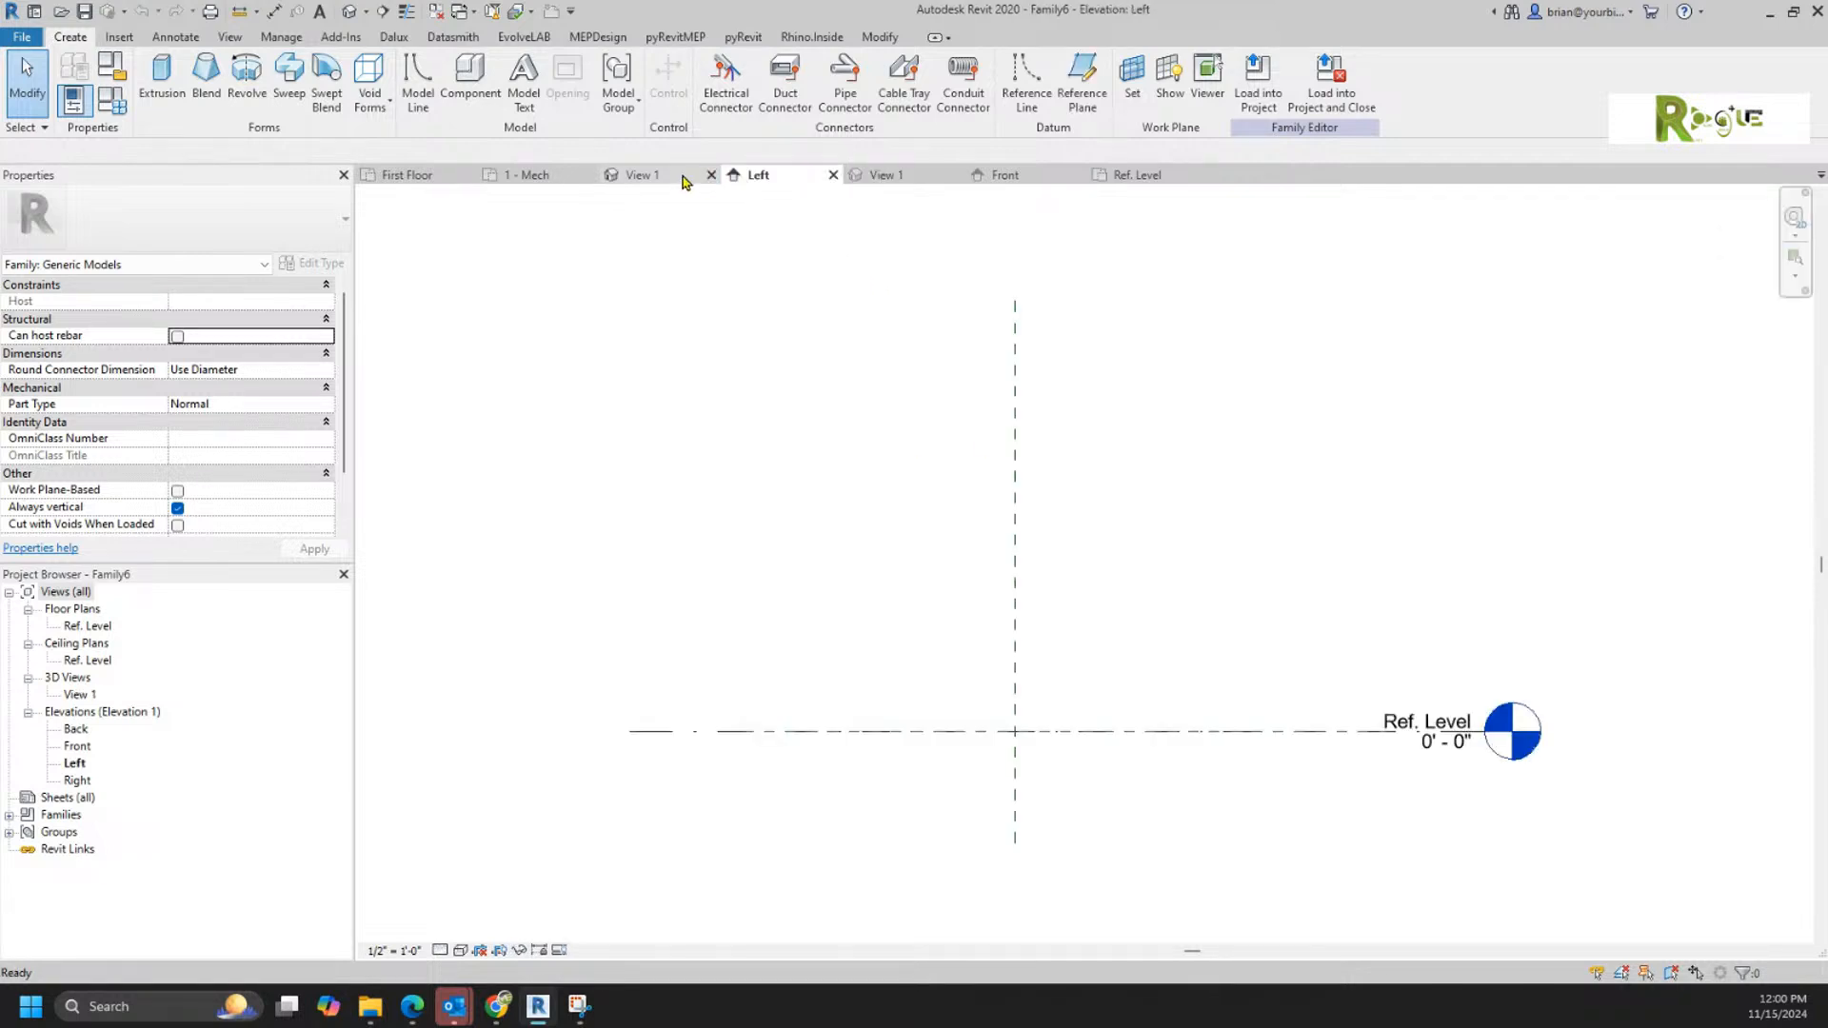
Step: Examine the two opposite run connectors of the Tee - Generic family from above, and orbit its 3D view
click(629, 177)
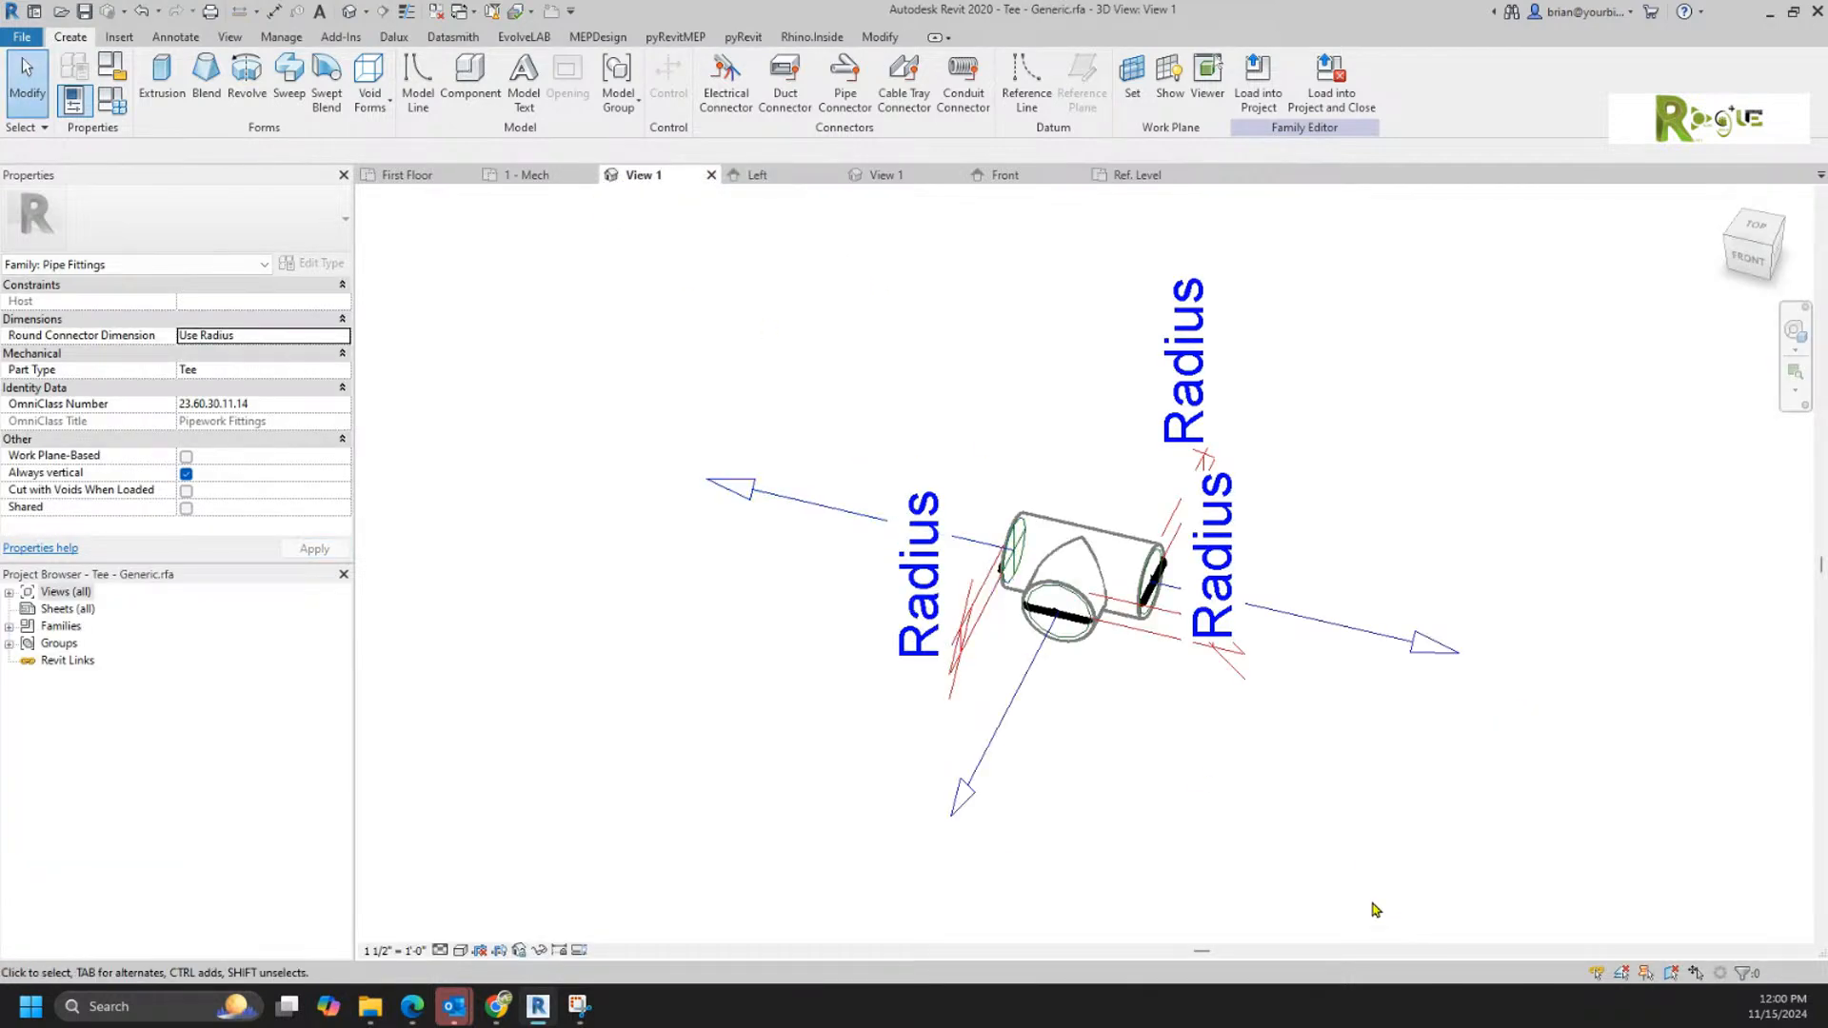
click(1754, 238)
scroll(1134, 714, down, 3)
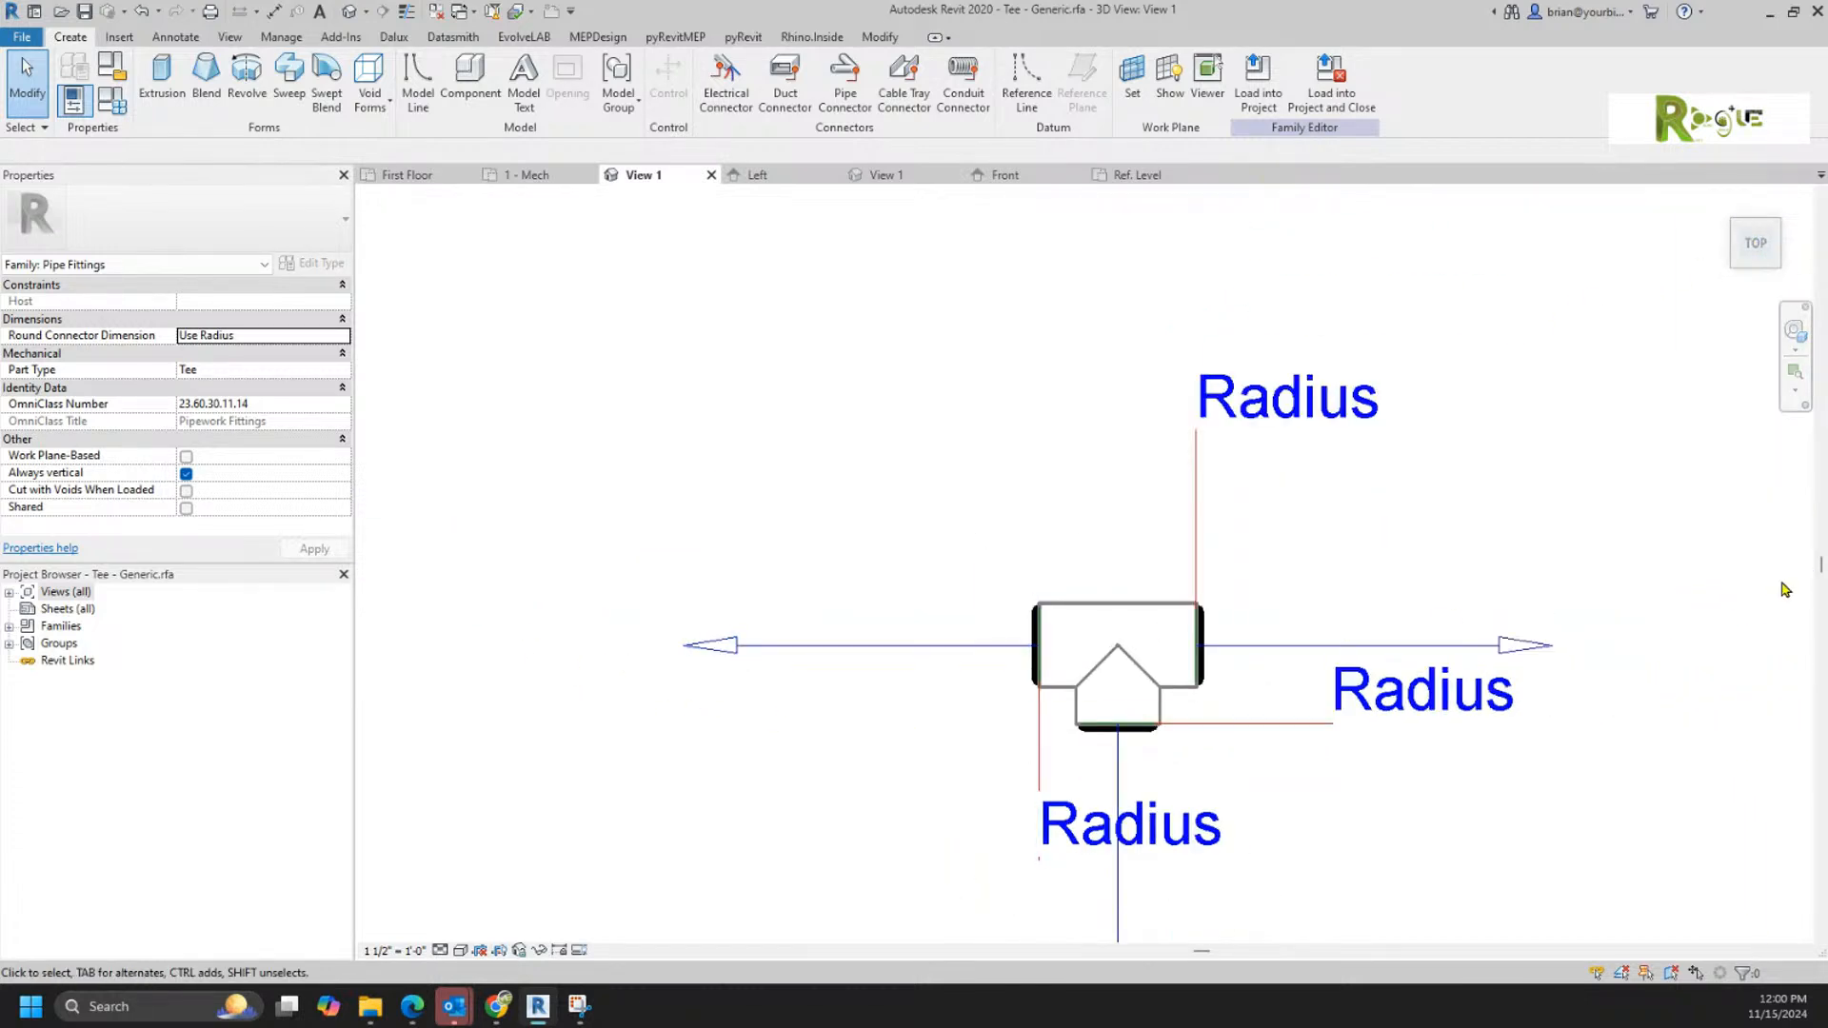
click(946, 645)
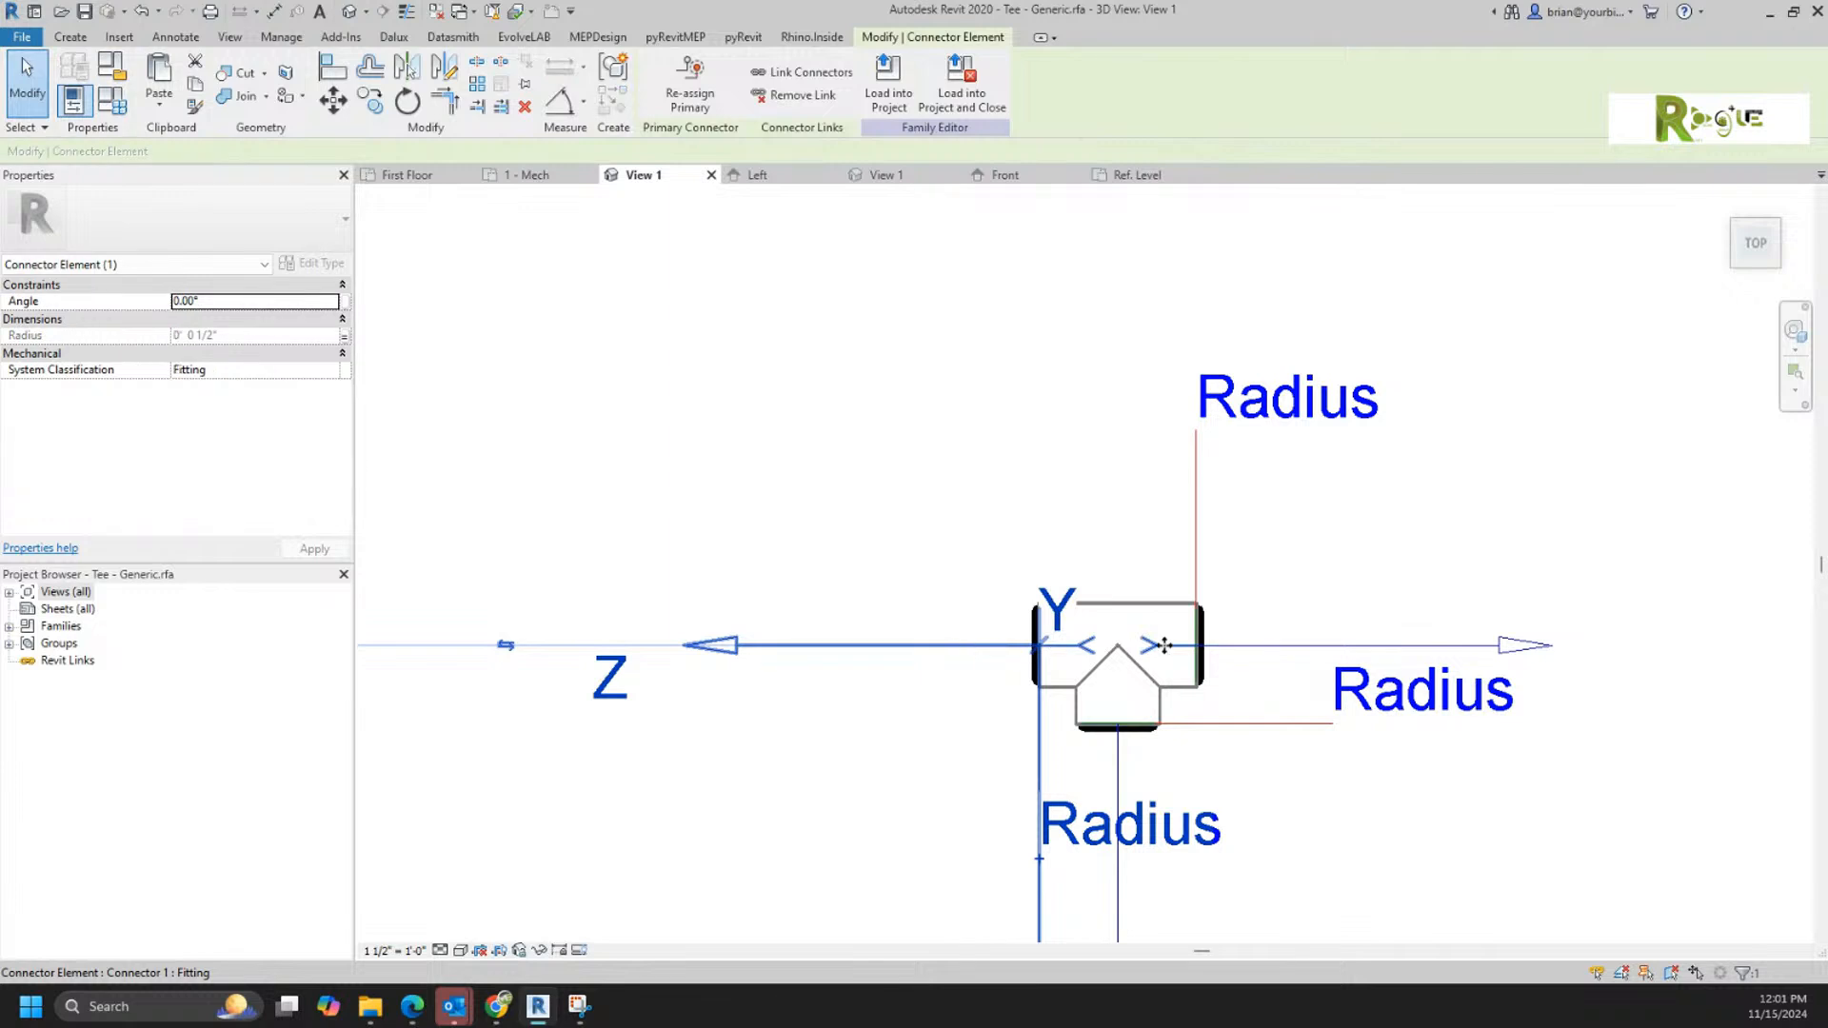
click(1287, 646)
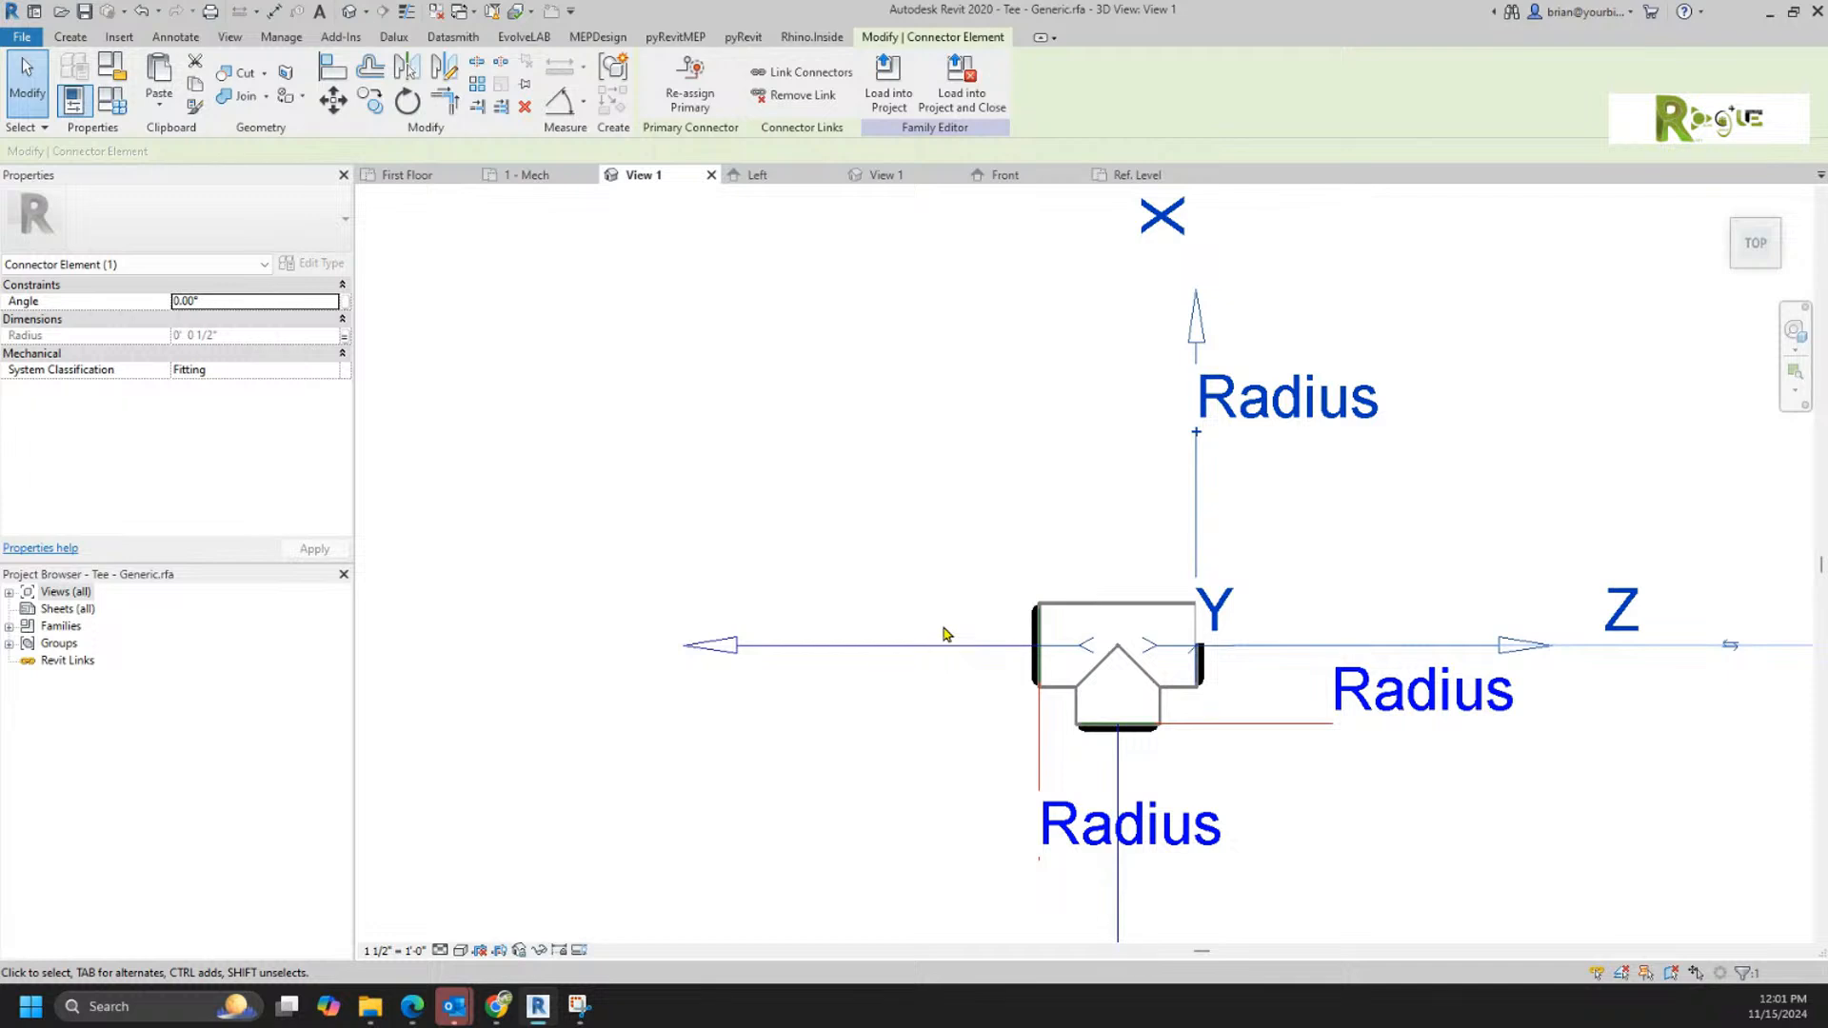
shift+middle_drag(1276, 809, 1222, 545)
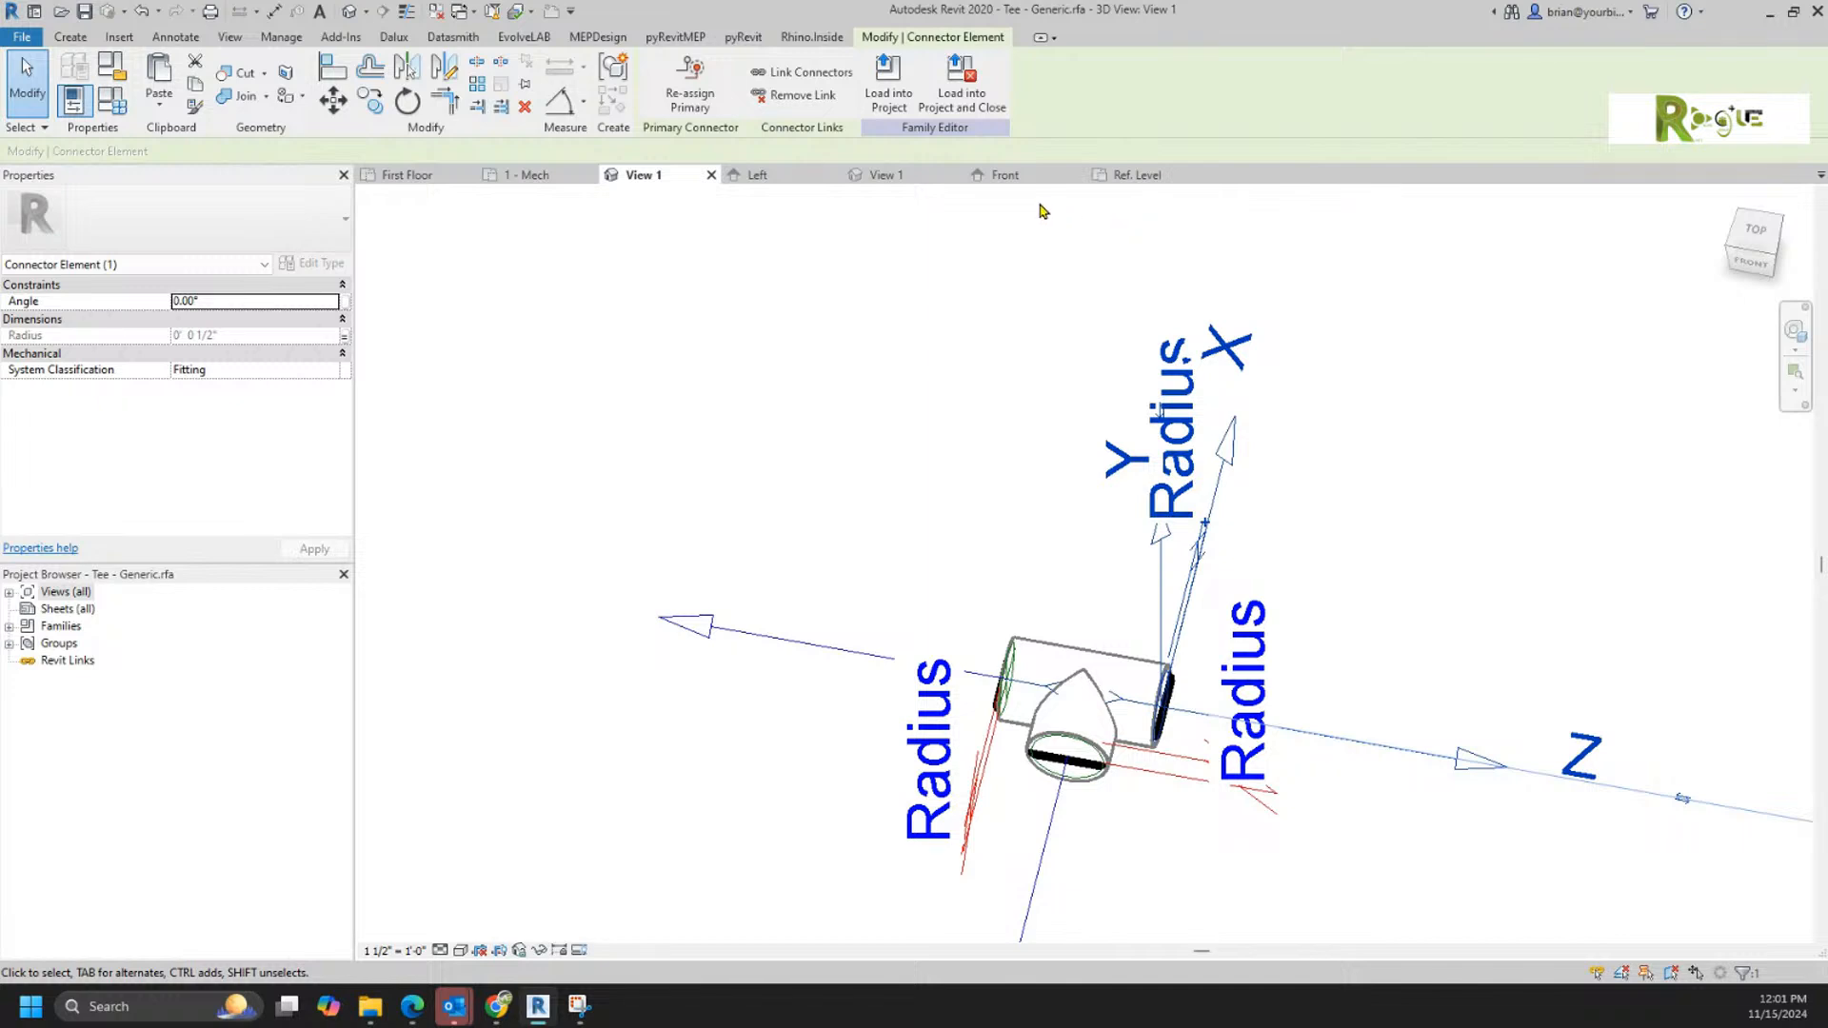
click(921, 301)
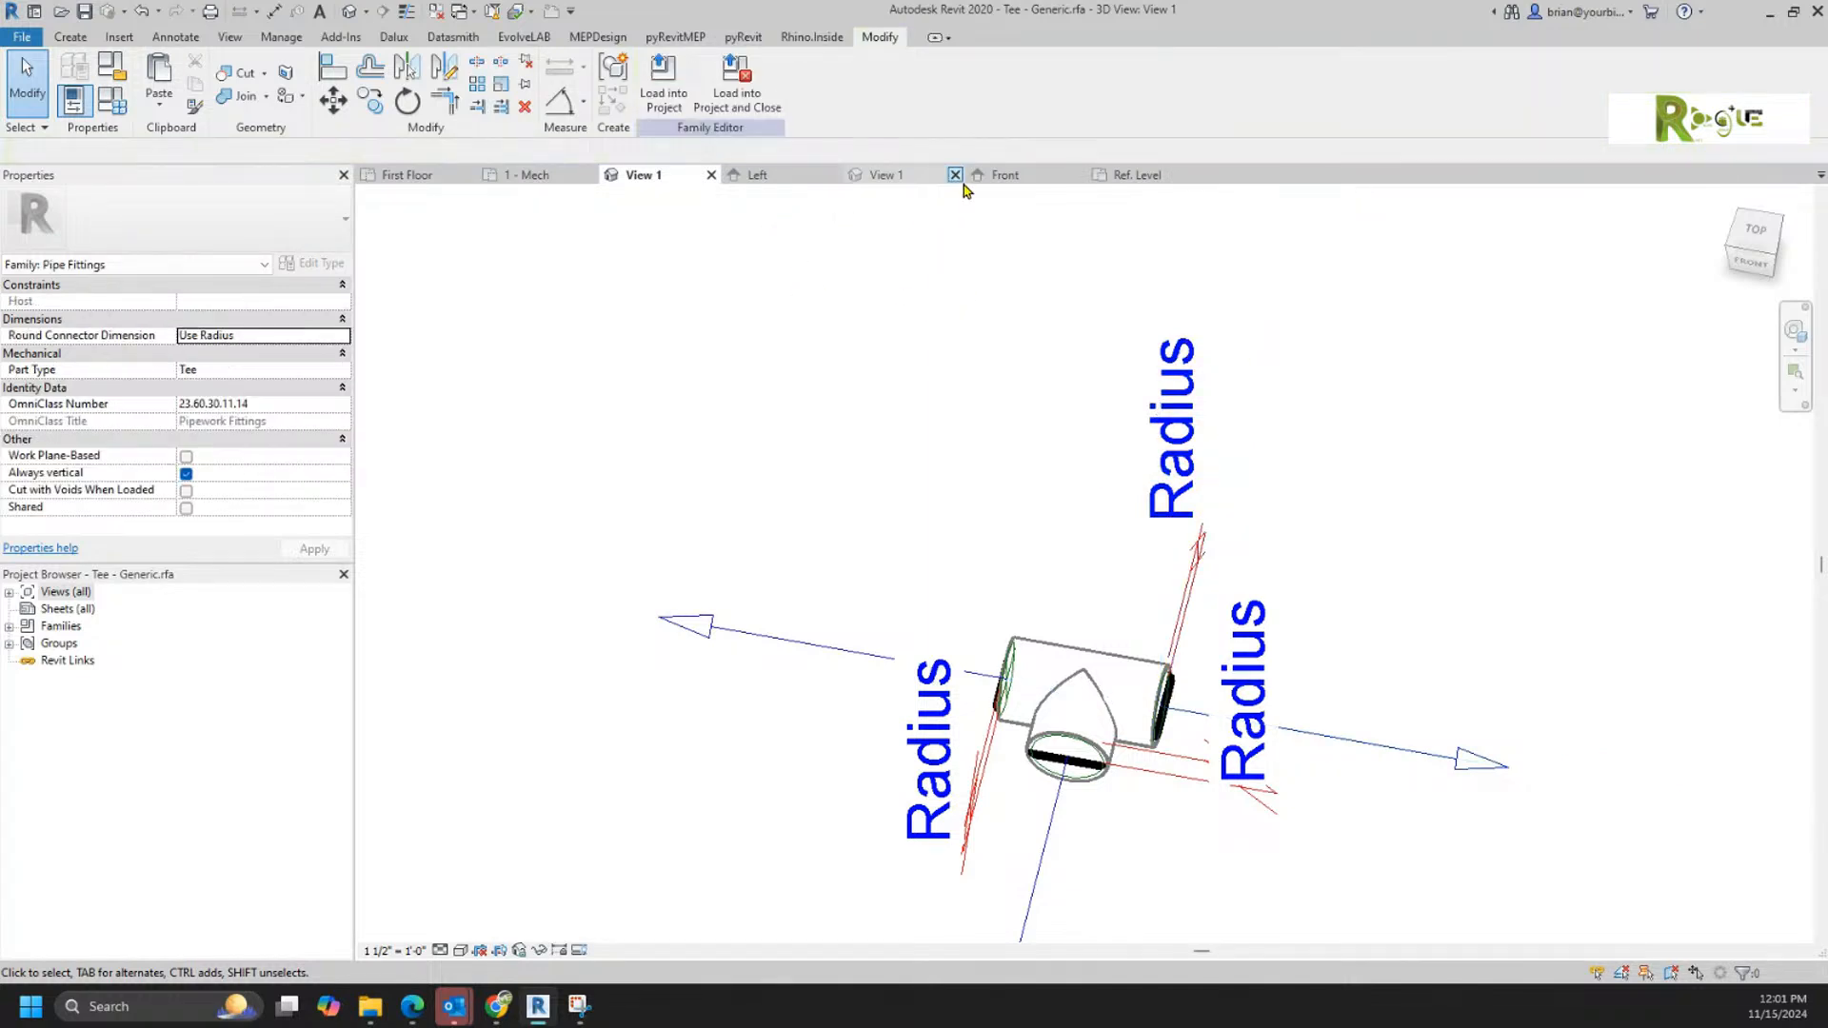
Step: Close the new family's Left, View 1 and Front views, keeping its Ref. Level plan open
click(759, 181)
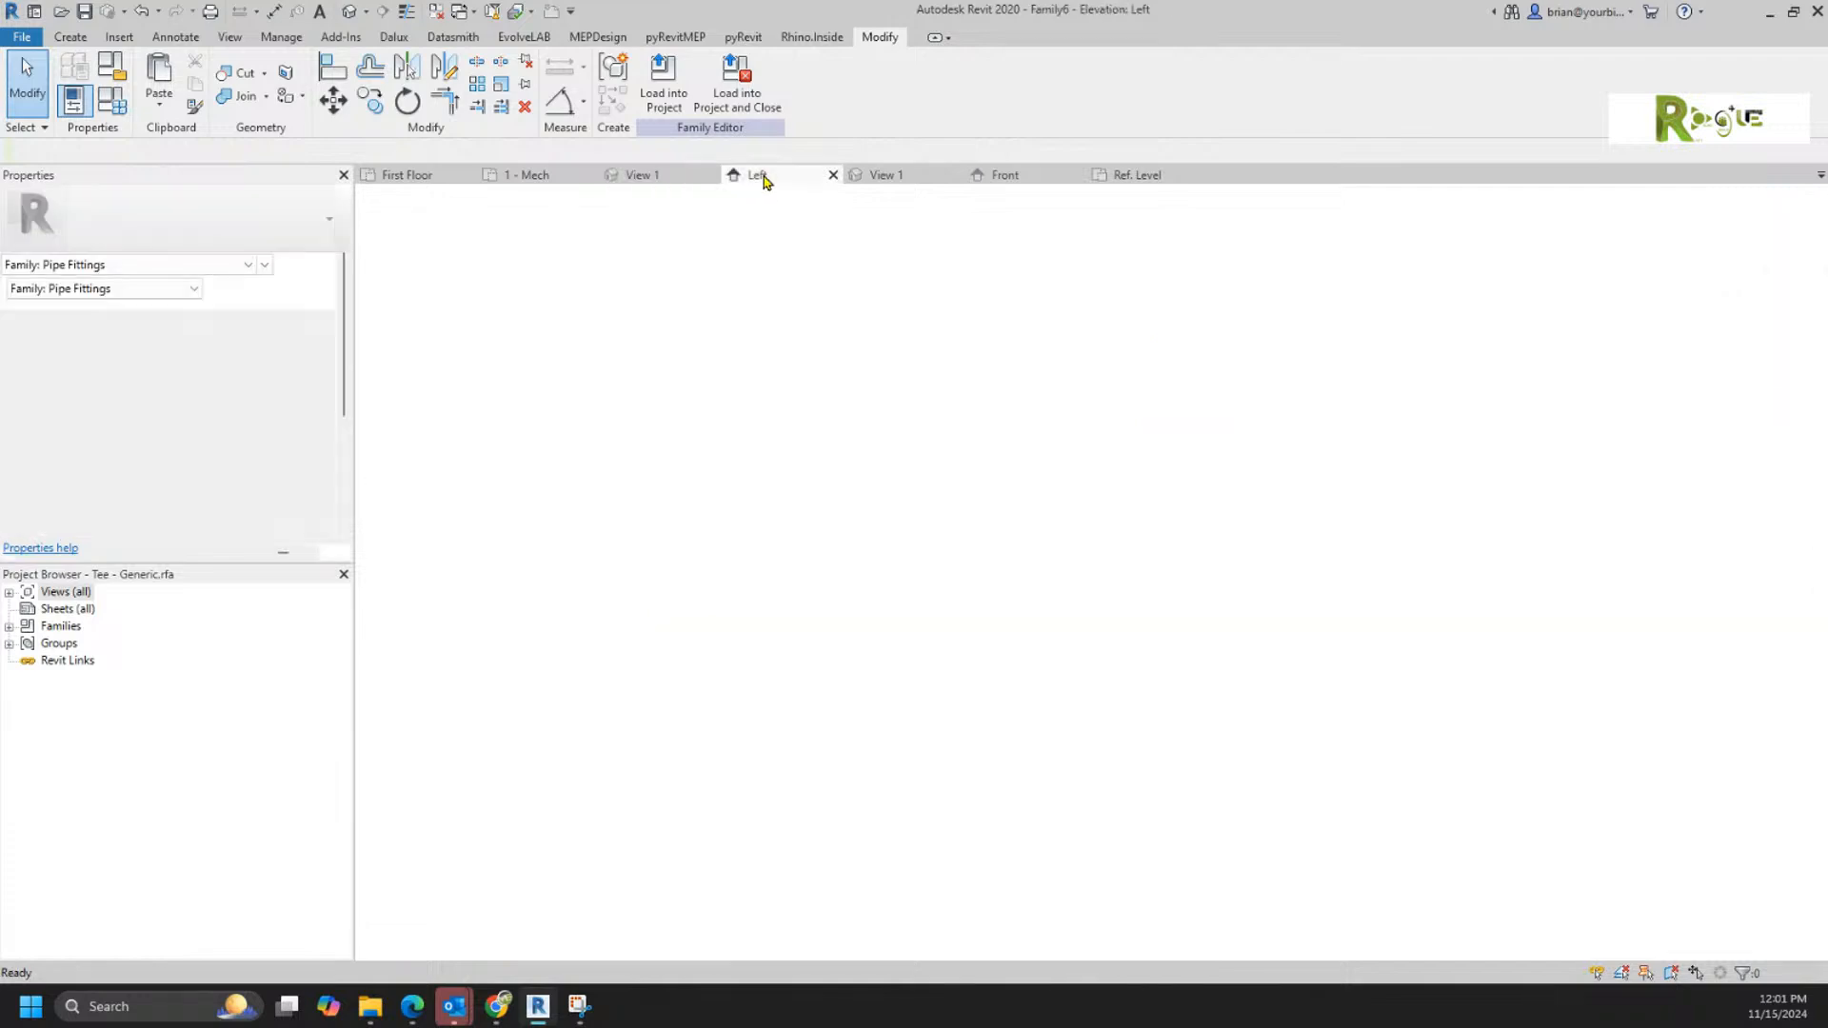
click(832, 176)
click(832, 176)
click(832, 176)
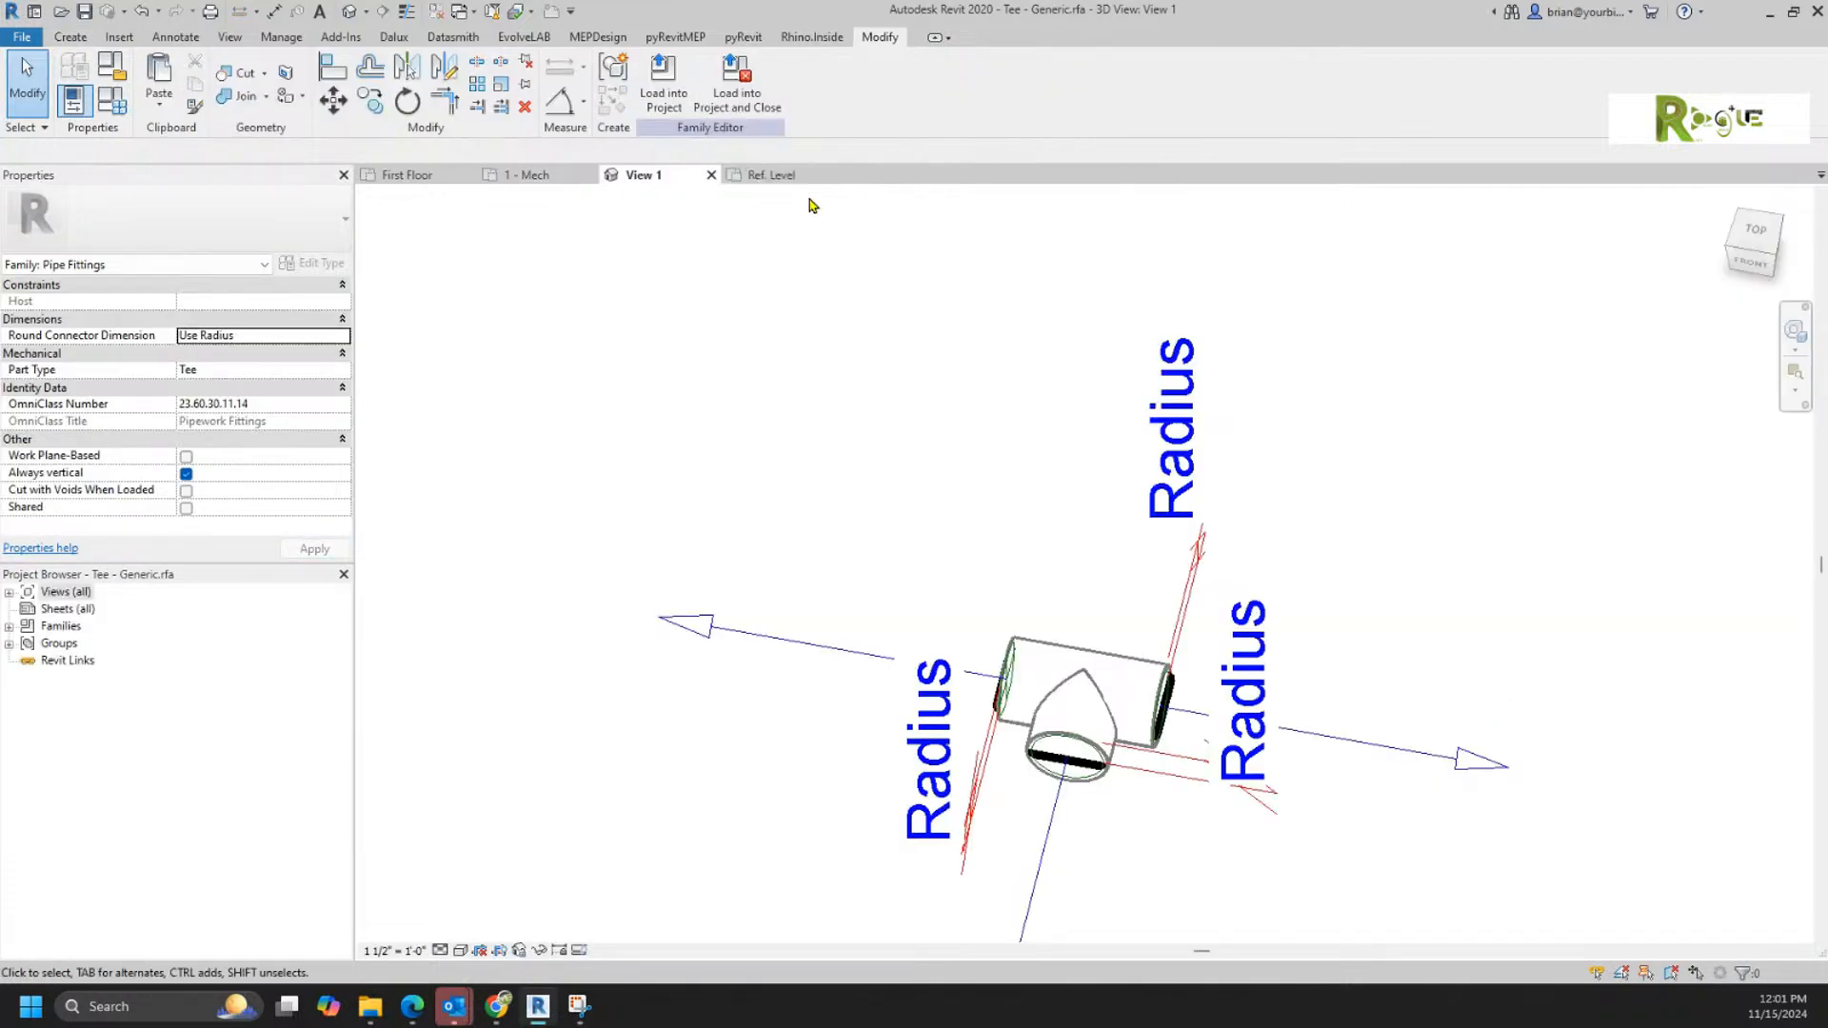
Step: Tile the open views, create the new family's default 3D view, and move its Ref. Level plan into the pane holding the tee's View 1
click(792, 176)
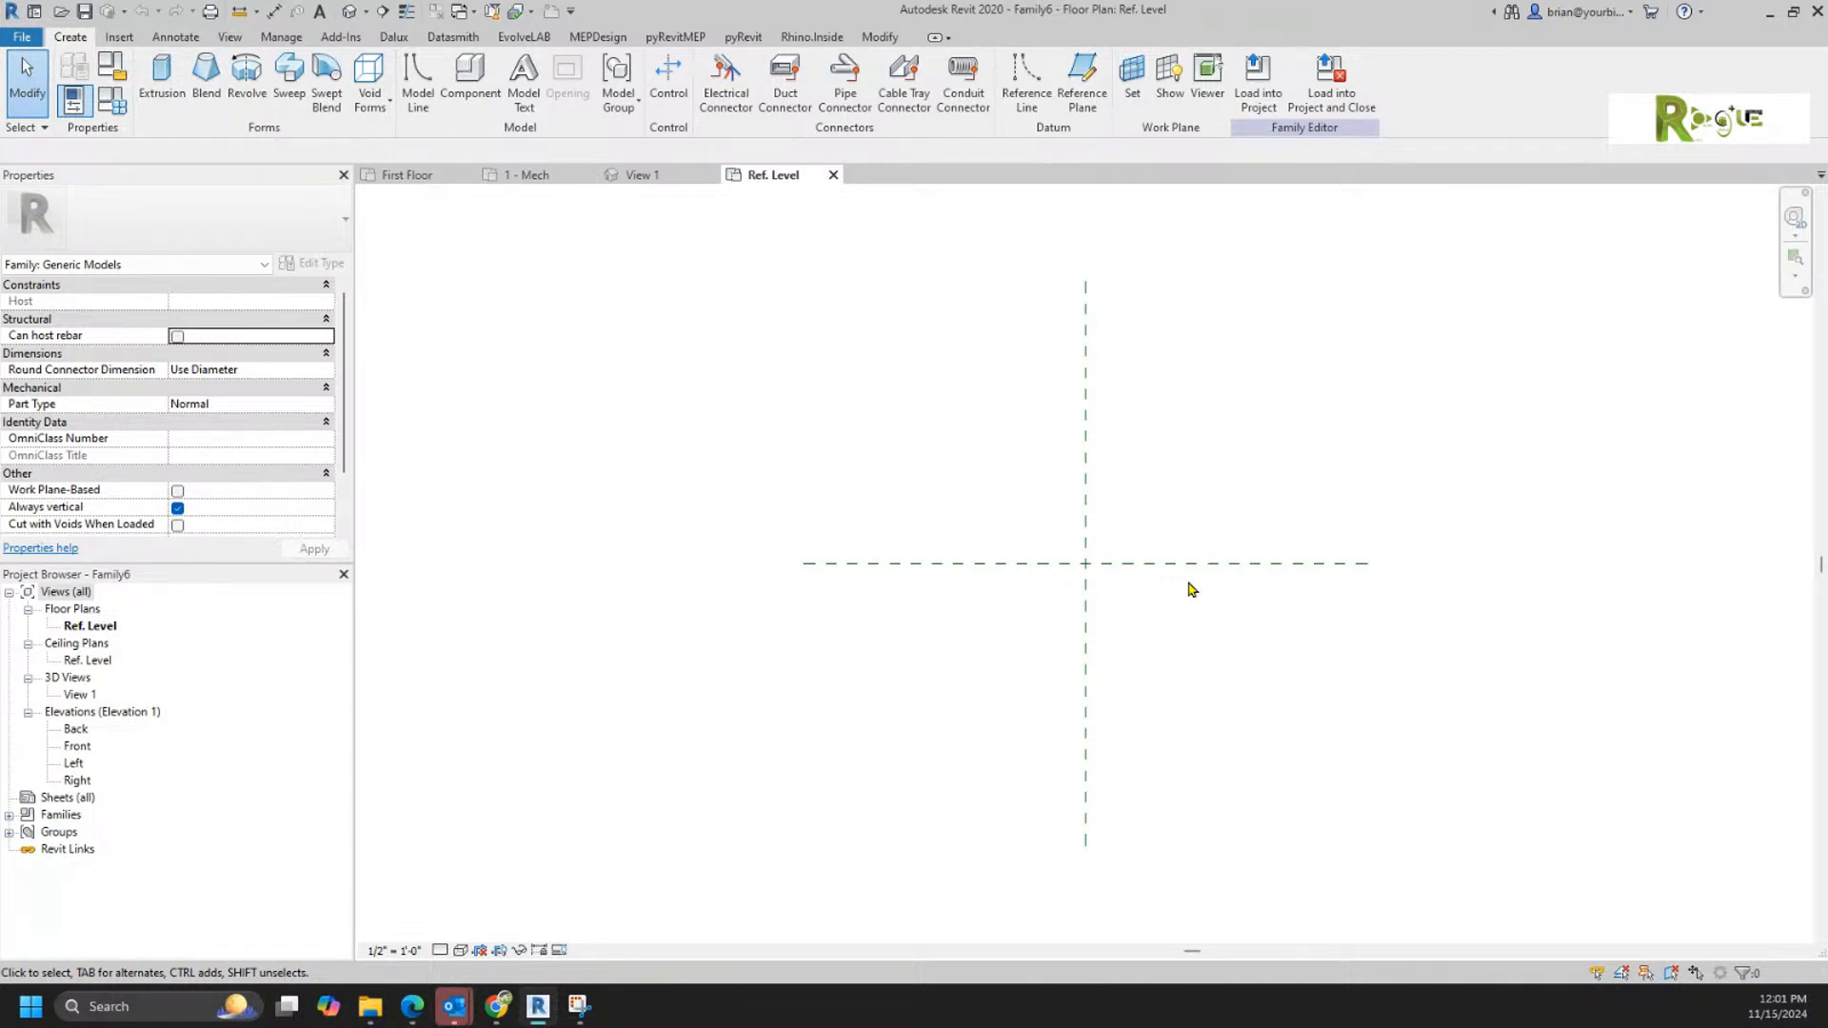
scroll(1189, 589, up, 2)
middle_drag(1161, 612, 1134, 747)
key(w)
key(t)
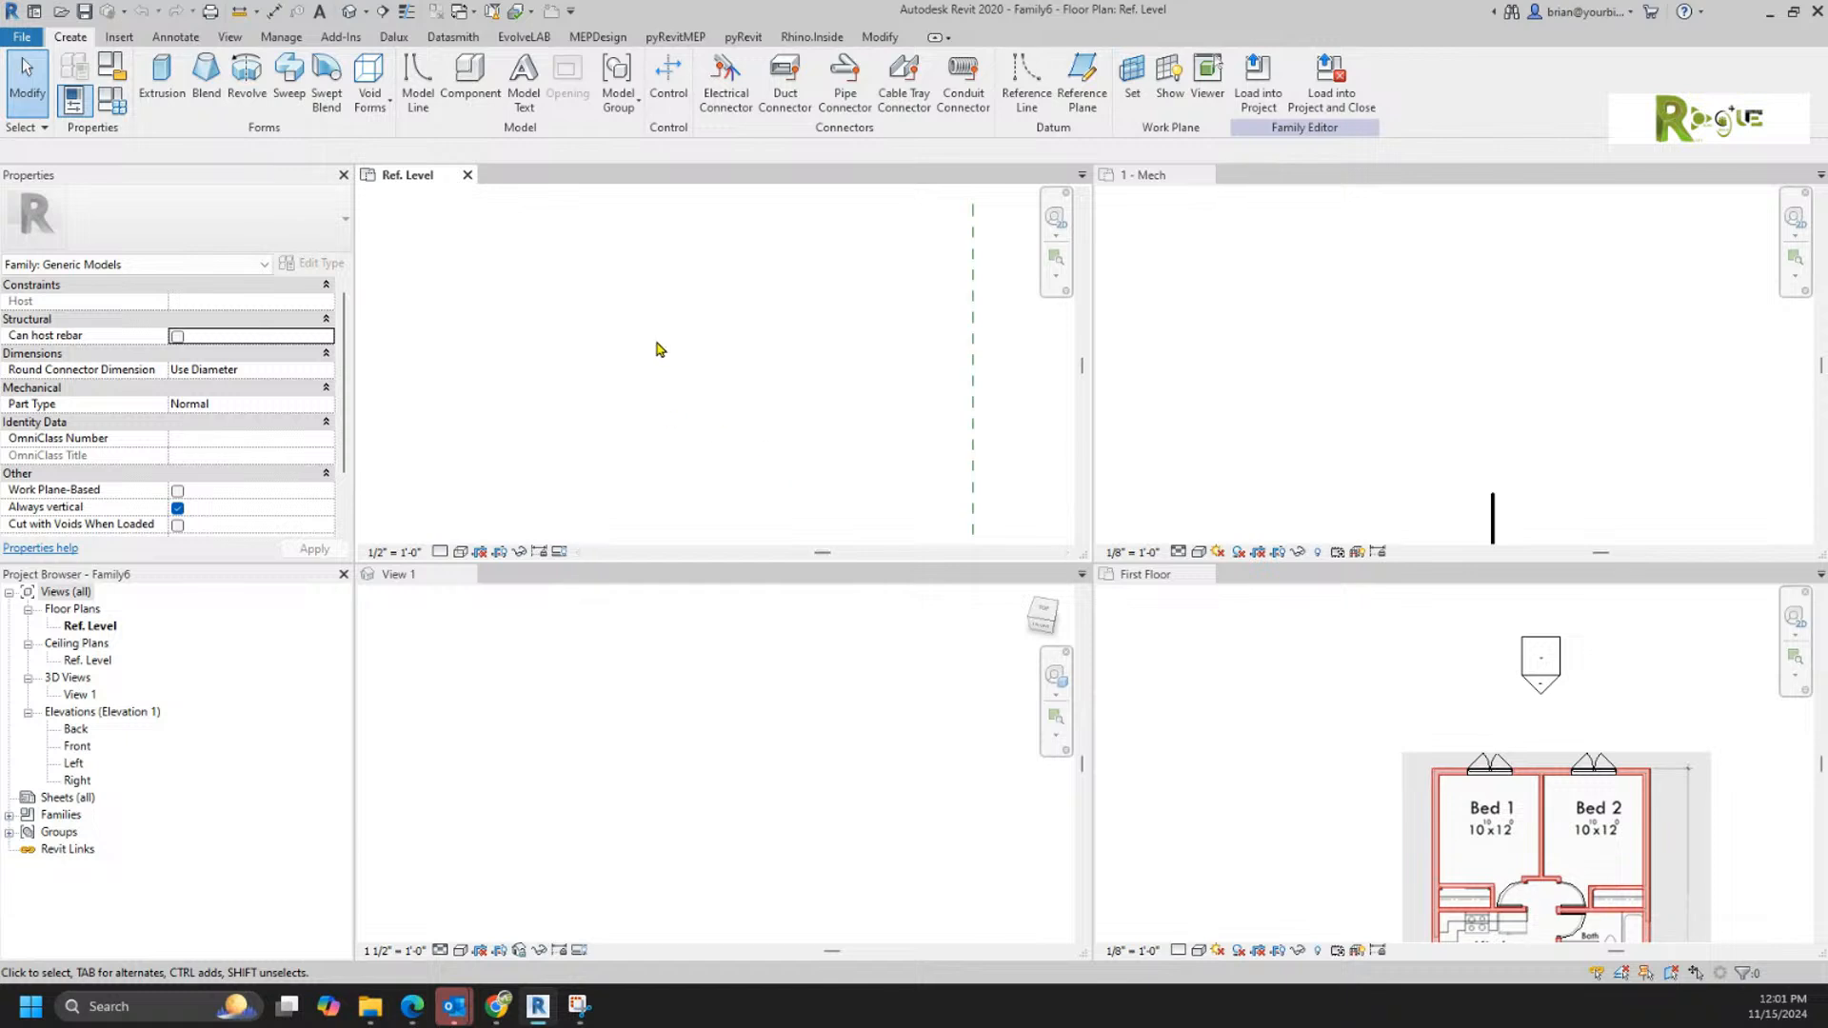
scroll(691, 443, down, 1)
middle_drag(733, 352, 587, 179)
click(349, 11)
drag(411, 175, 555, 577)
click(633, 436)
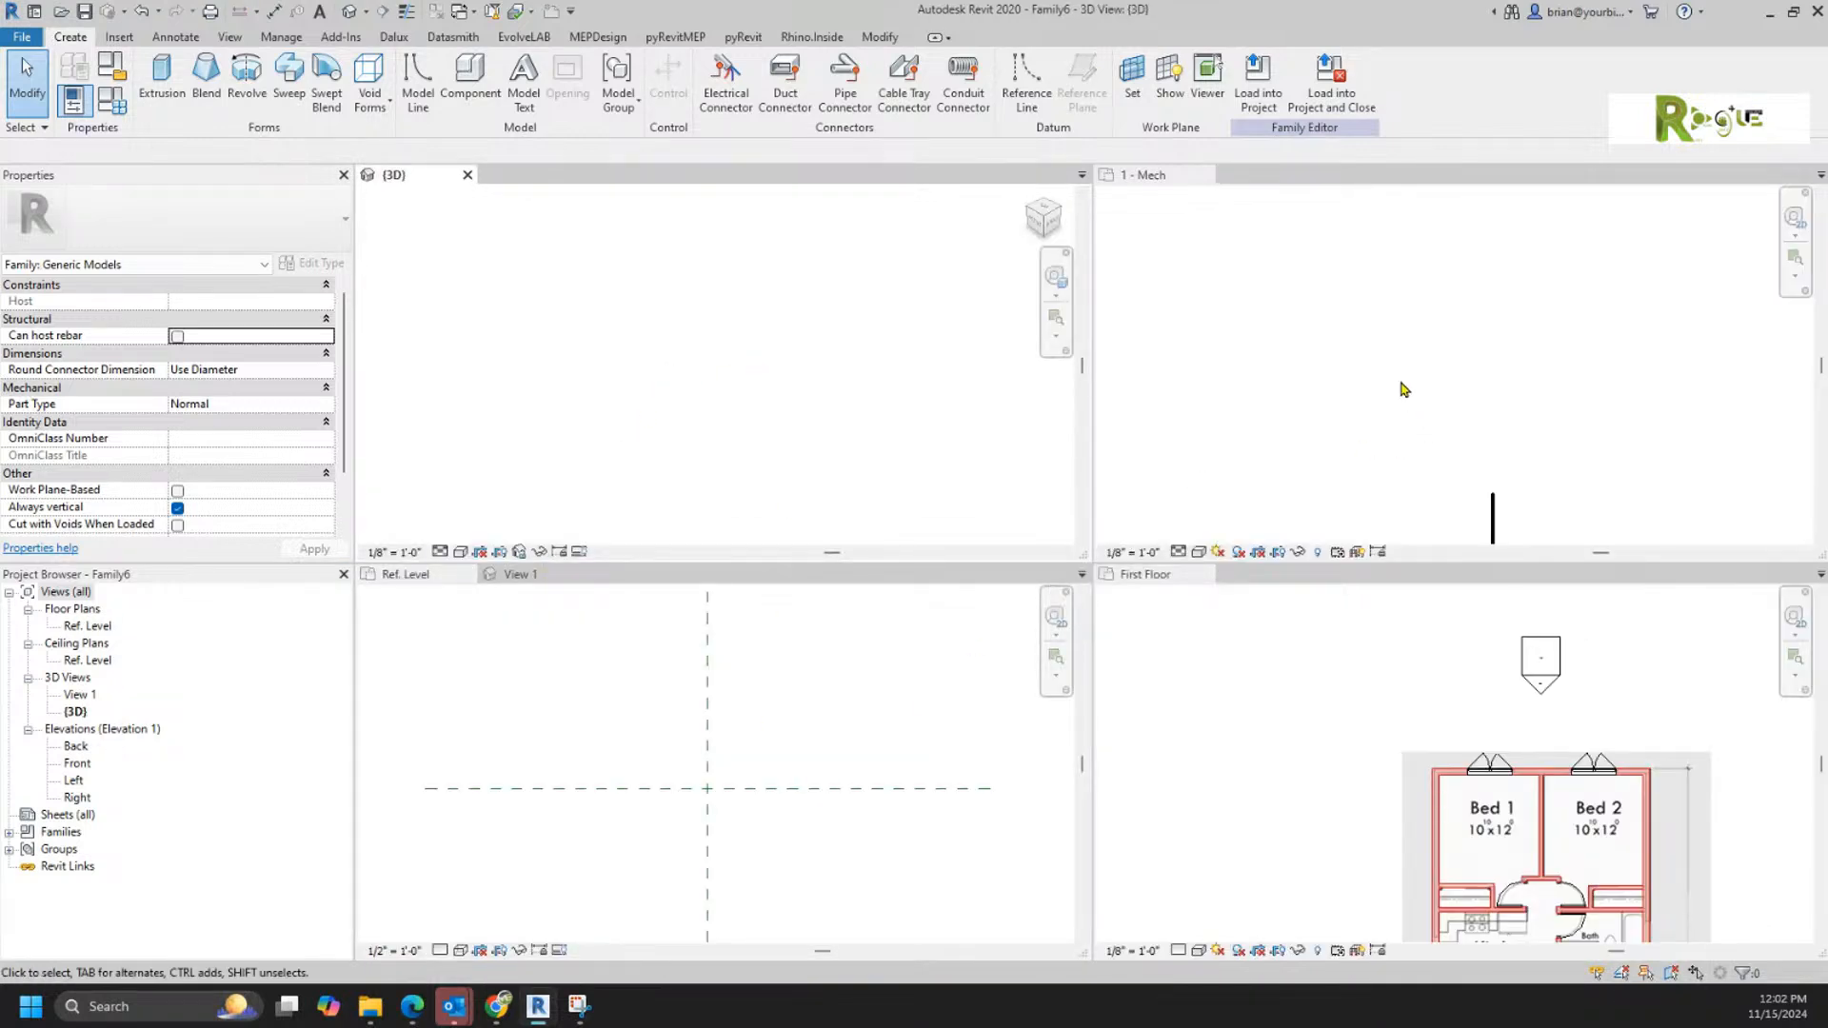
Step: Open the Front and Right elevations, placing Front in the 1 - Mech pane and Right in the First Floor pane
click(527, 699)
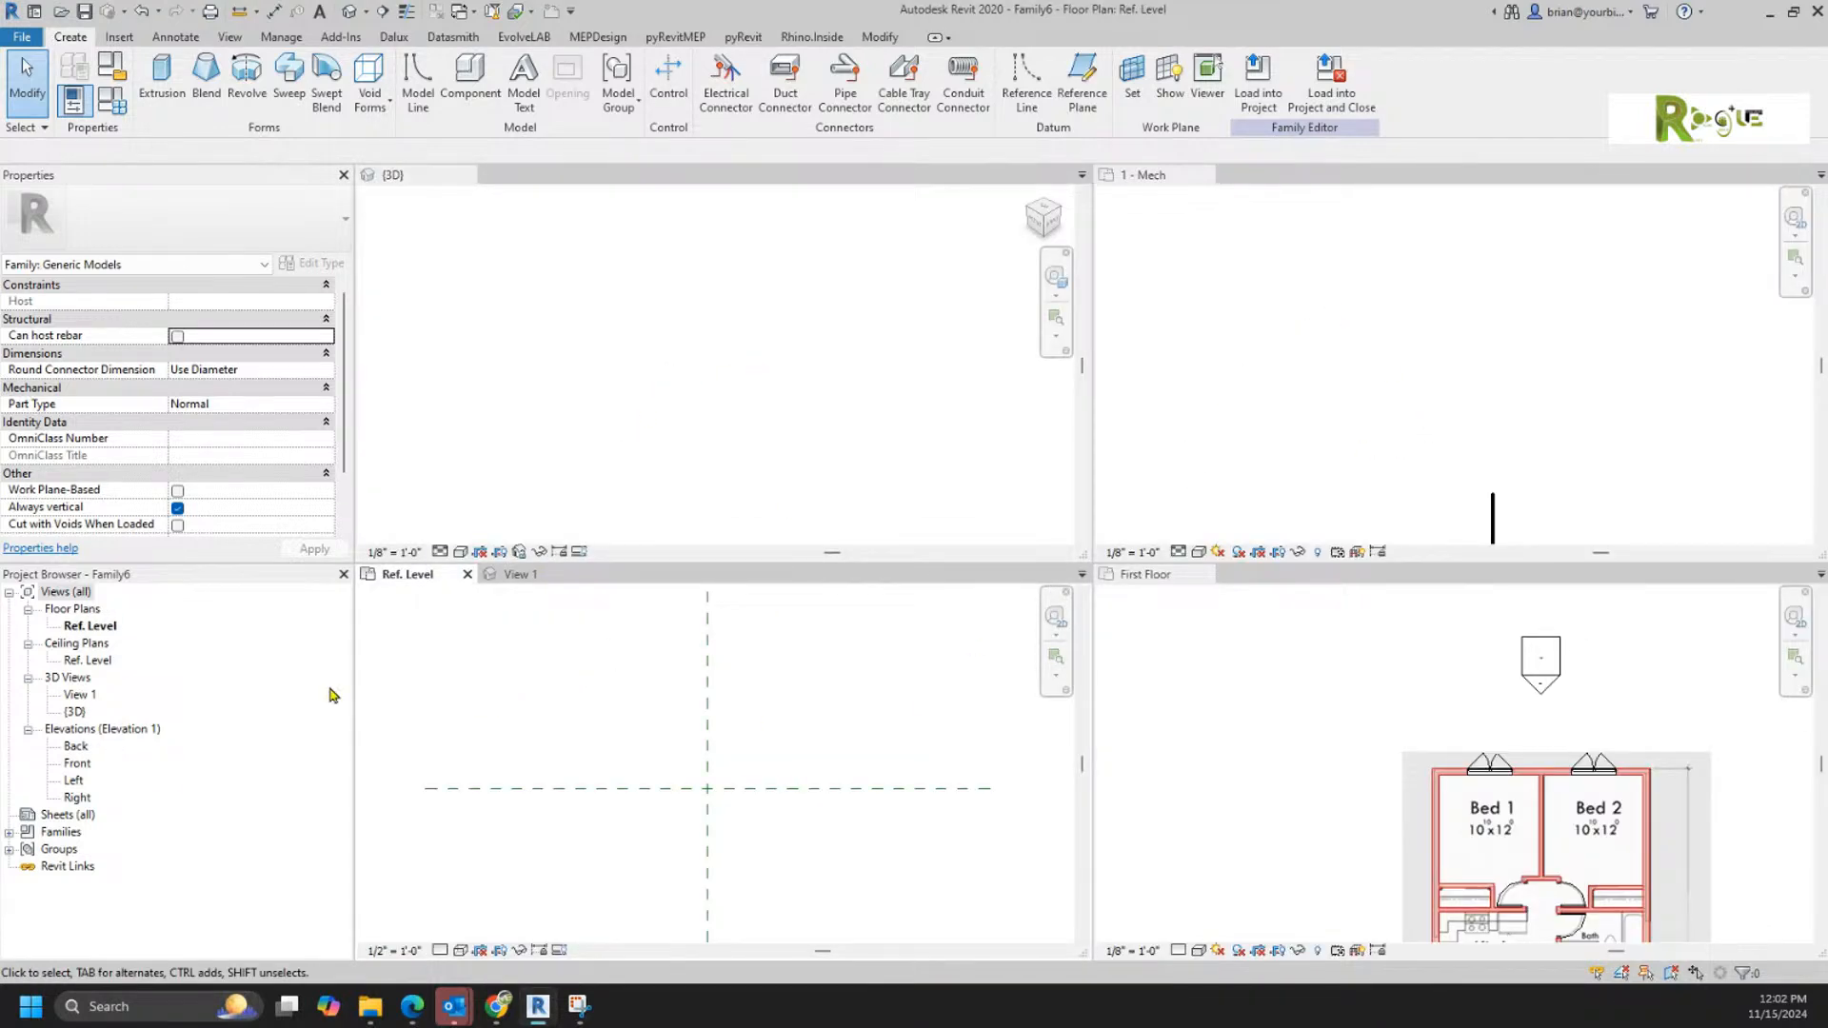
double_click(79, 765)
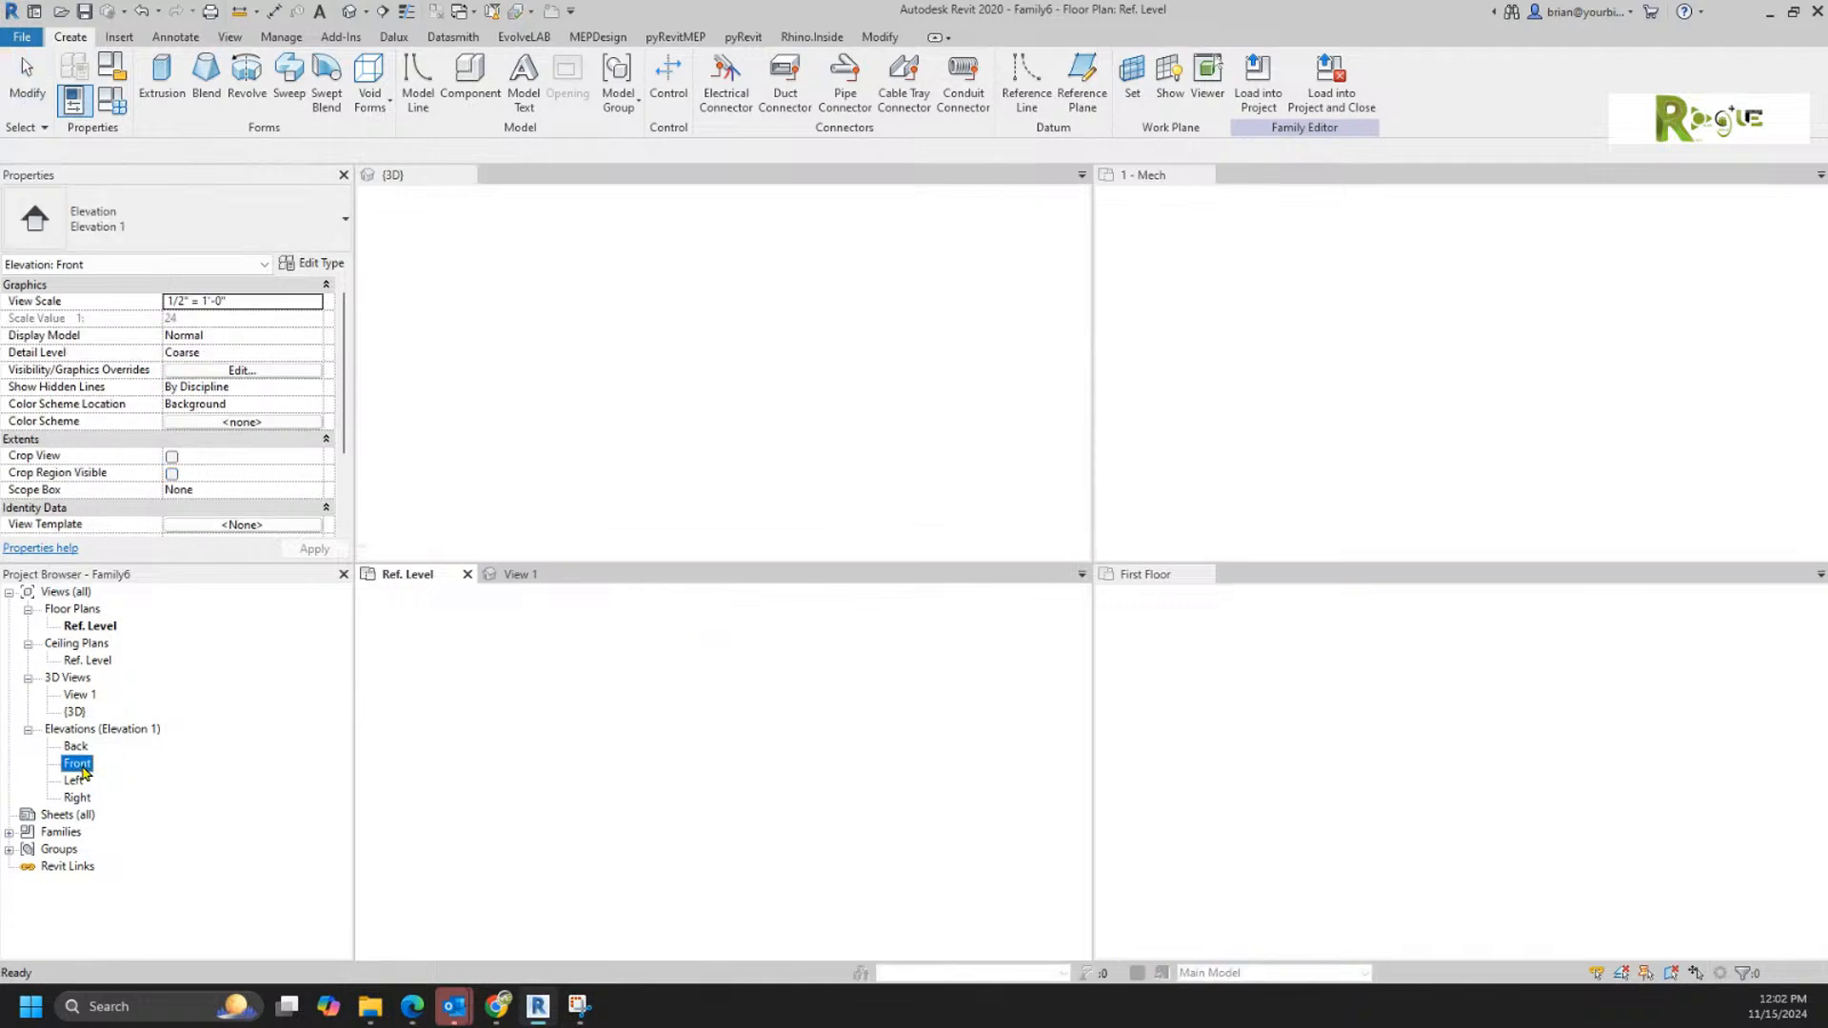
drag(638, 574, 1275, 180)
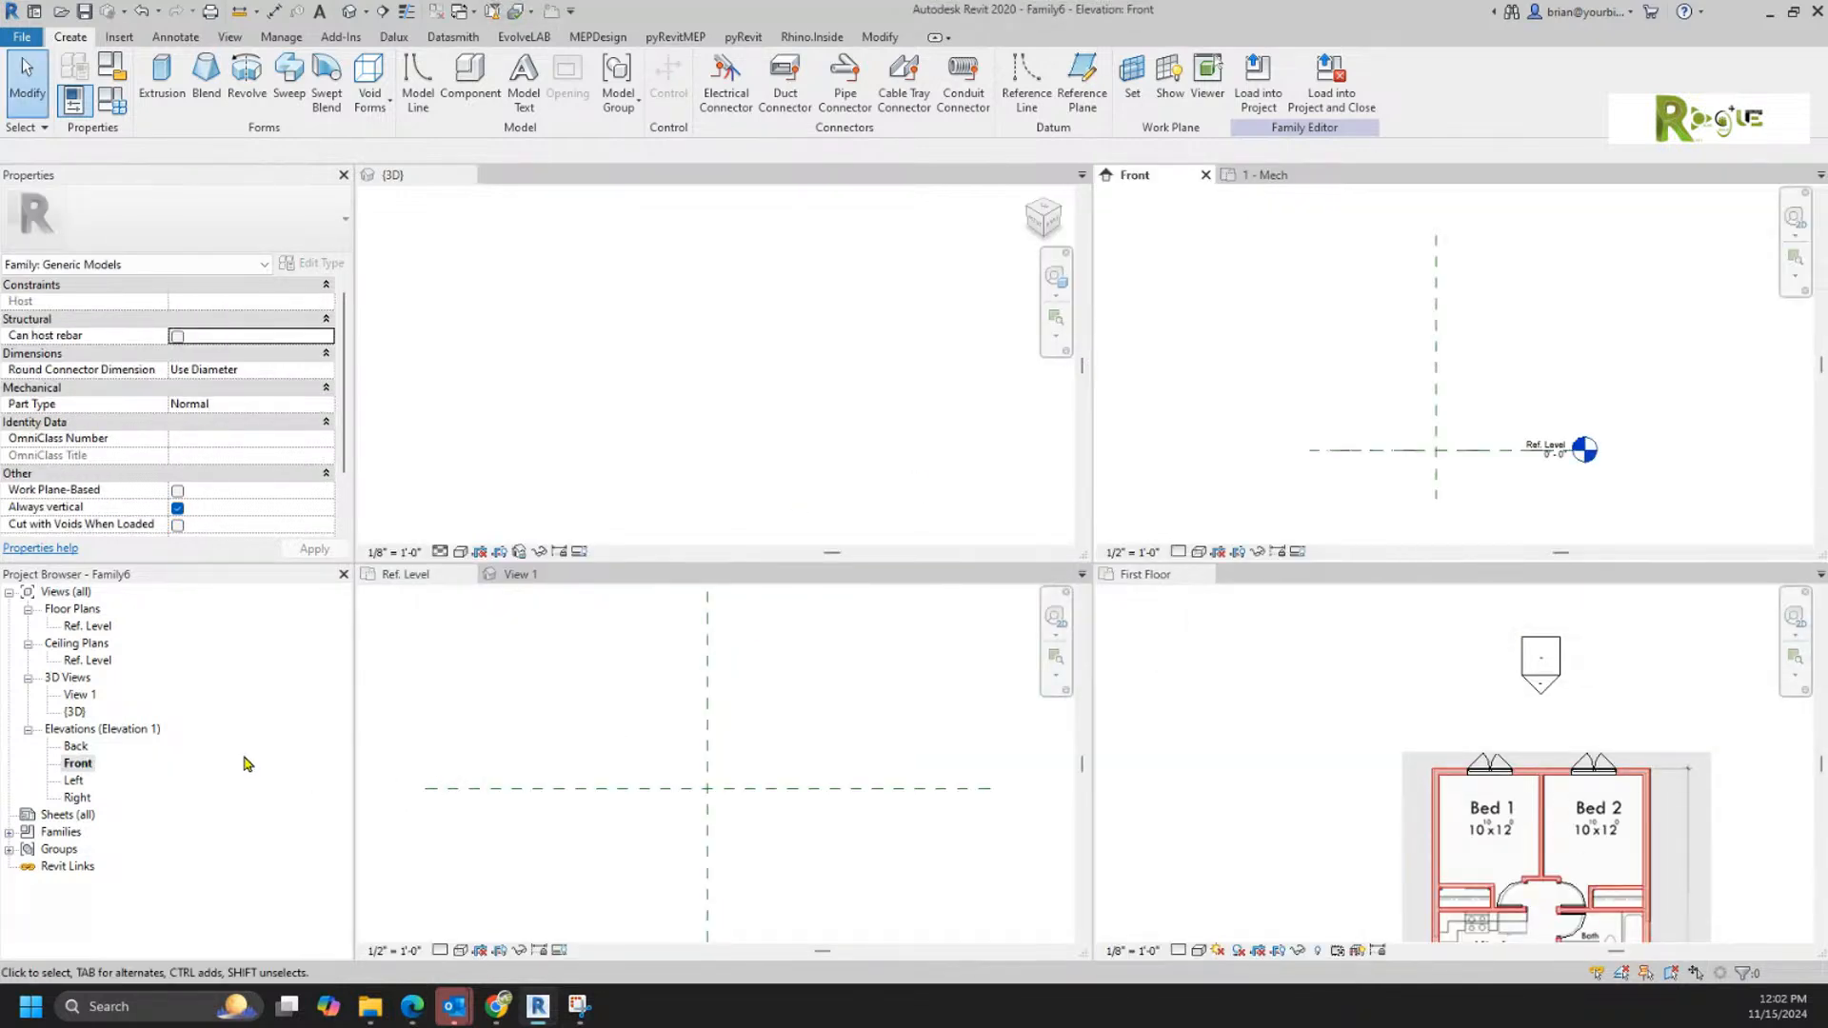
double_click(75, 800)
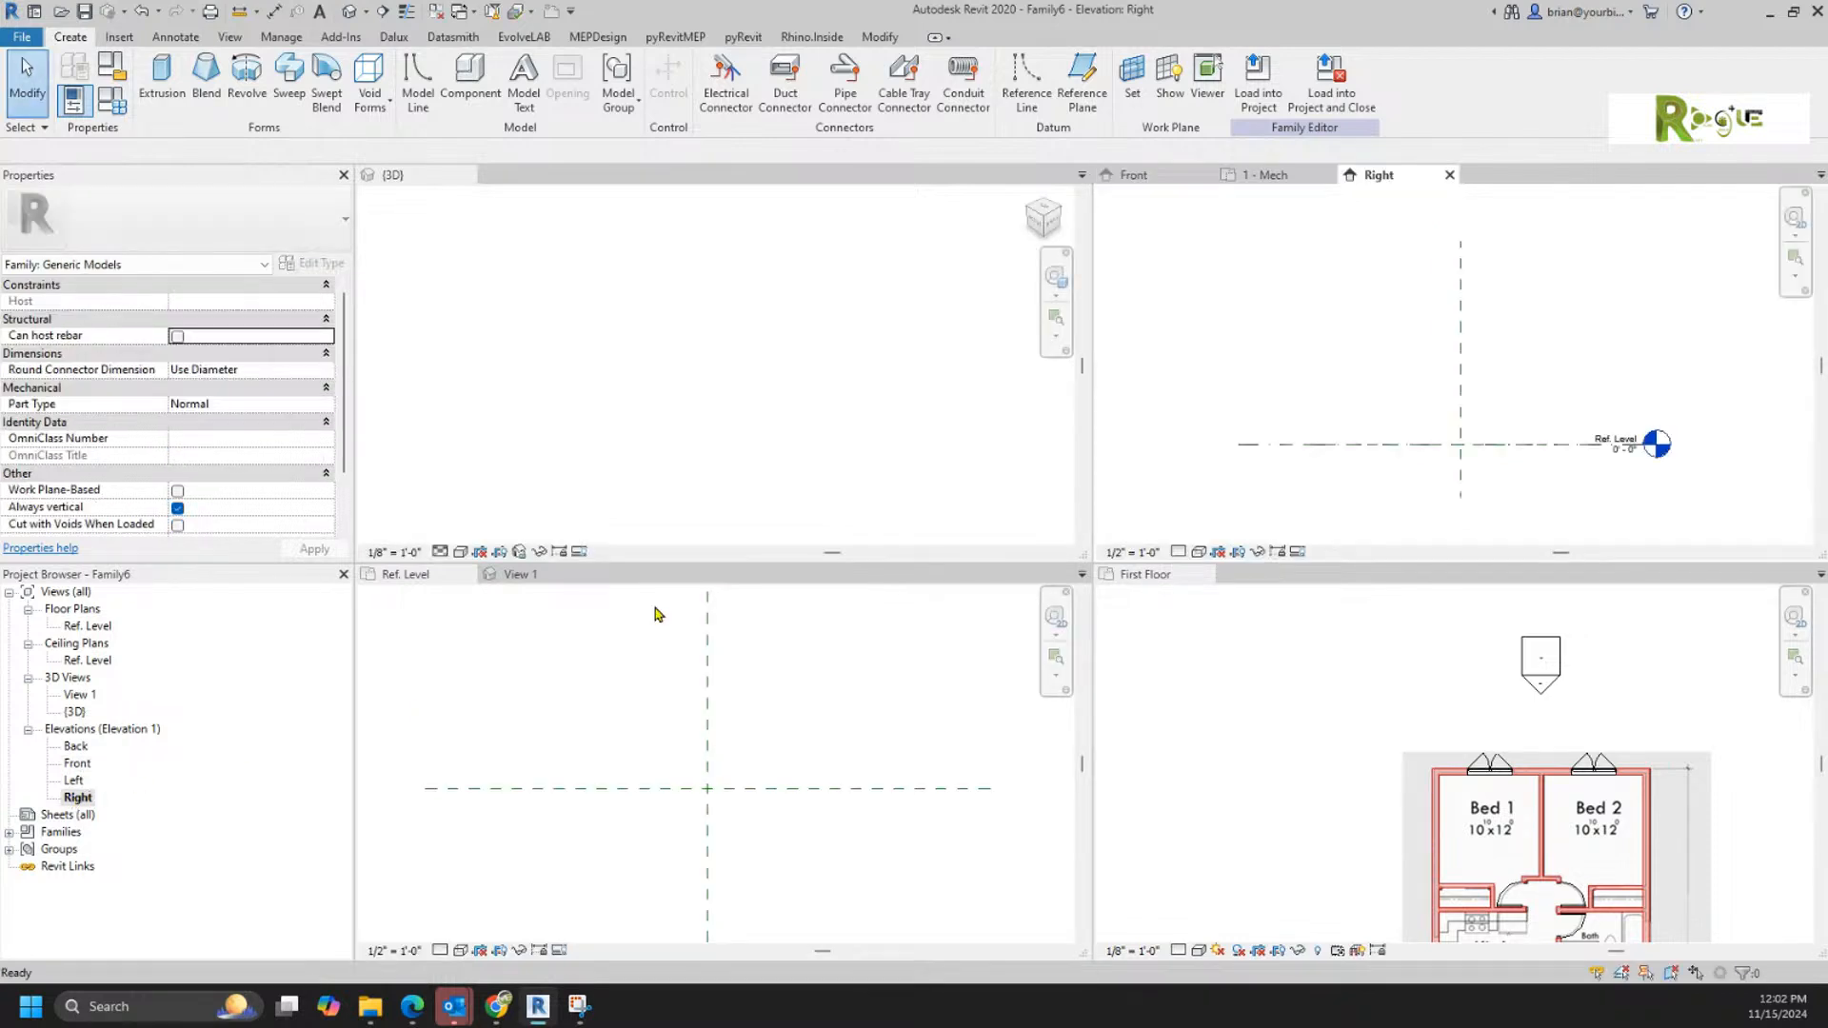
drag(1380, 175, 1273, 583)
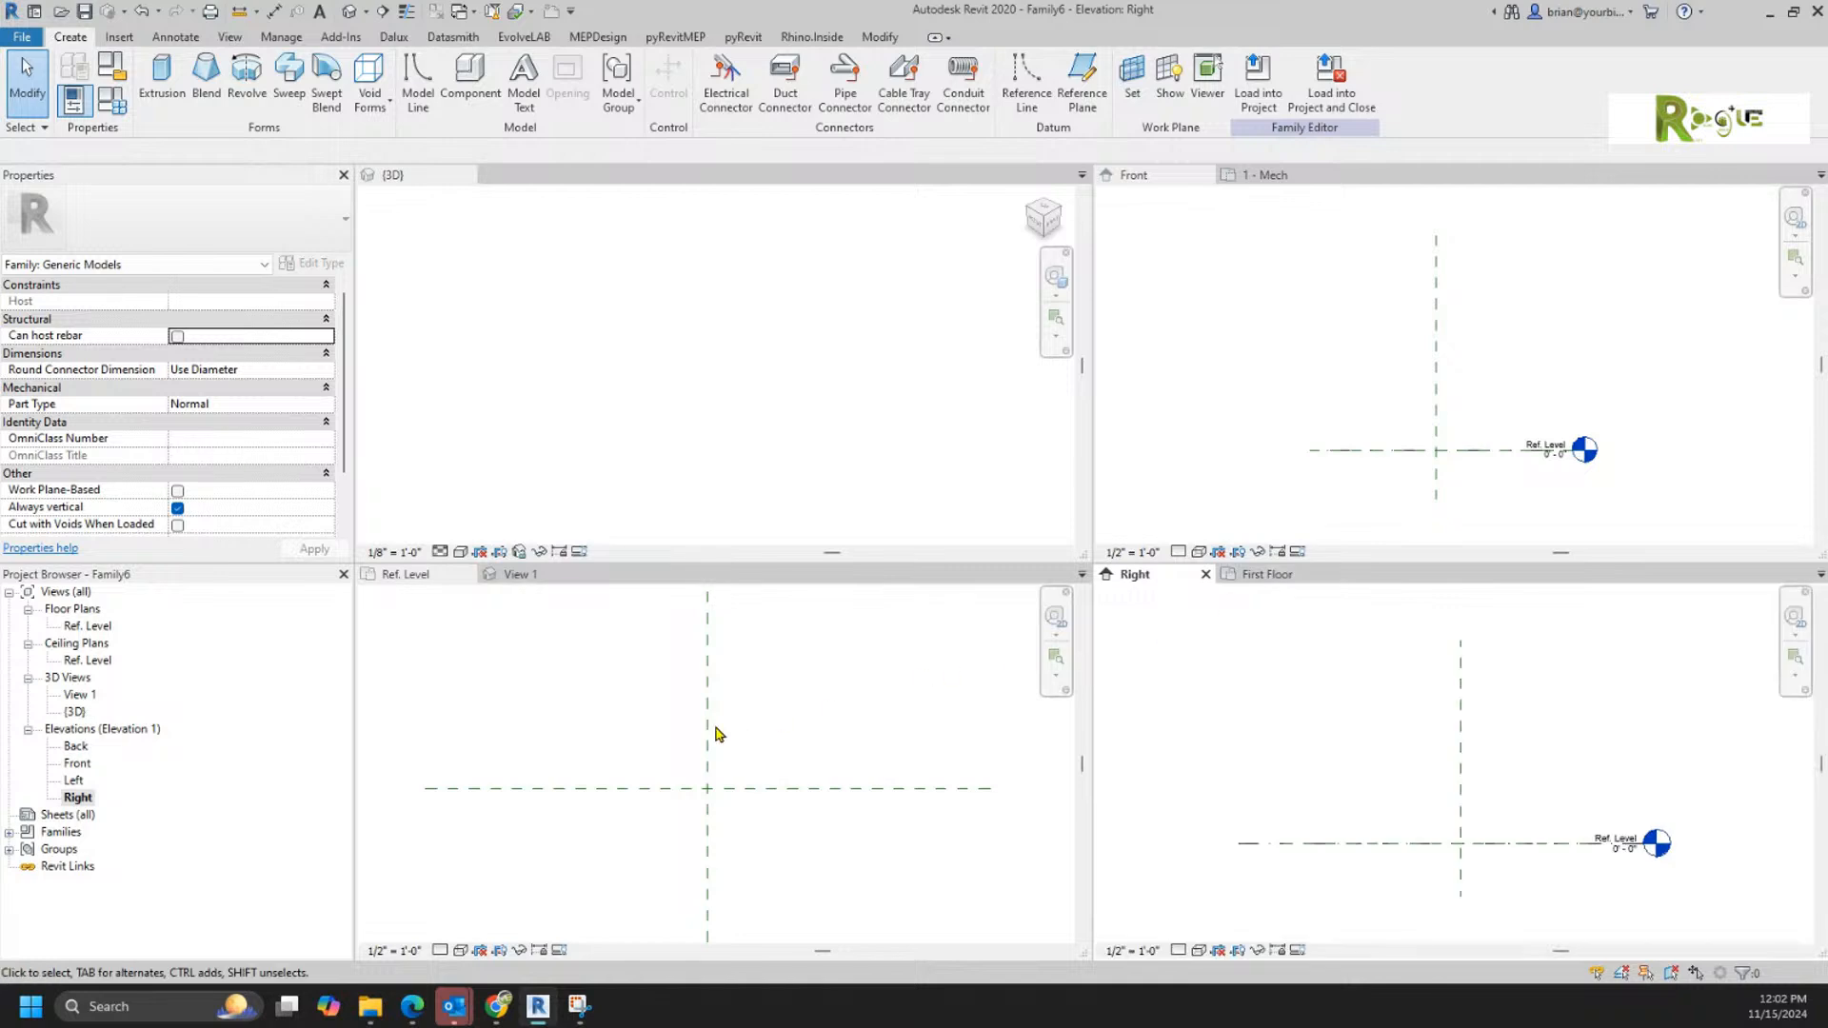
click(837, 716)
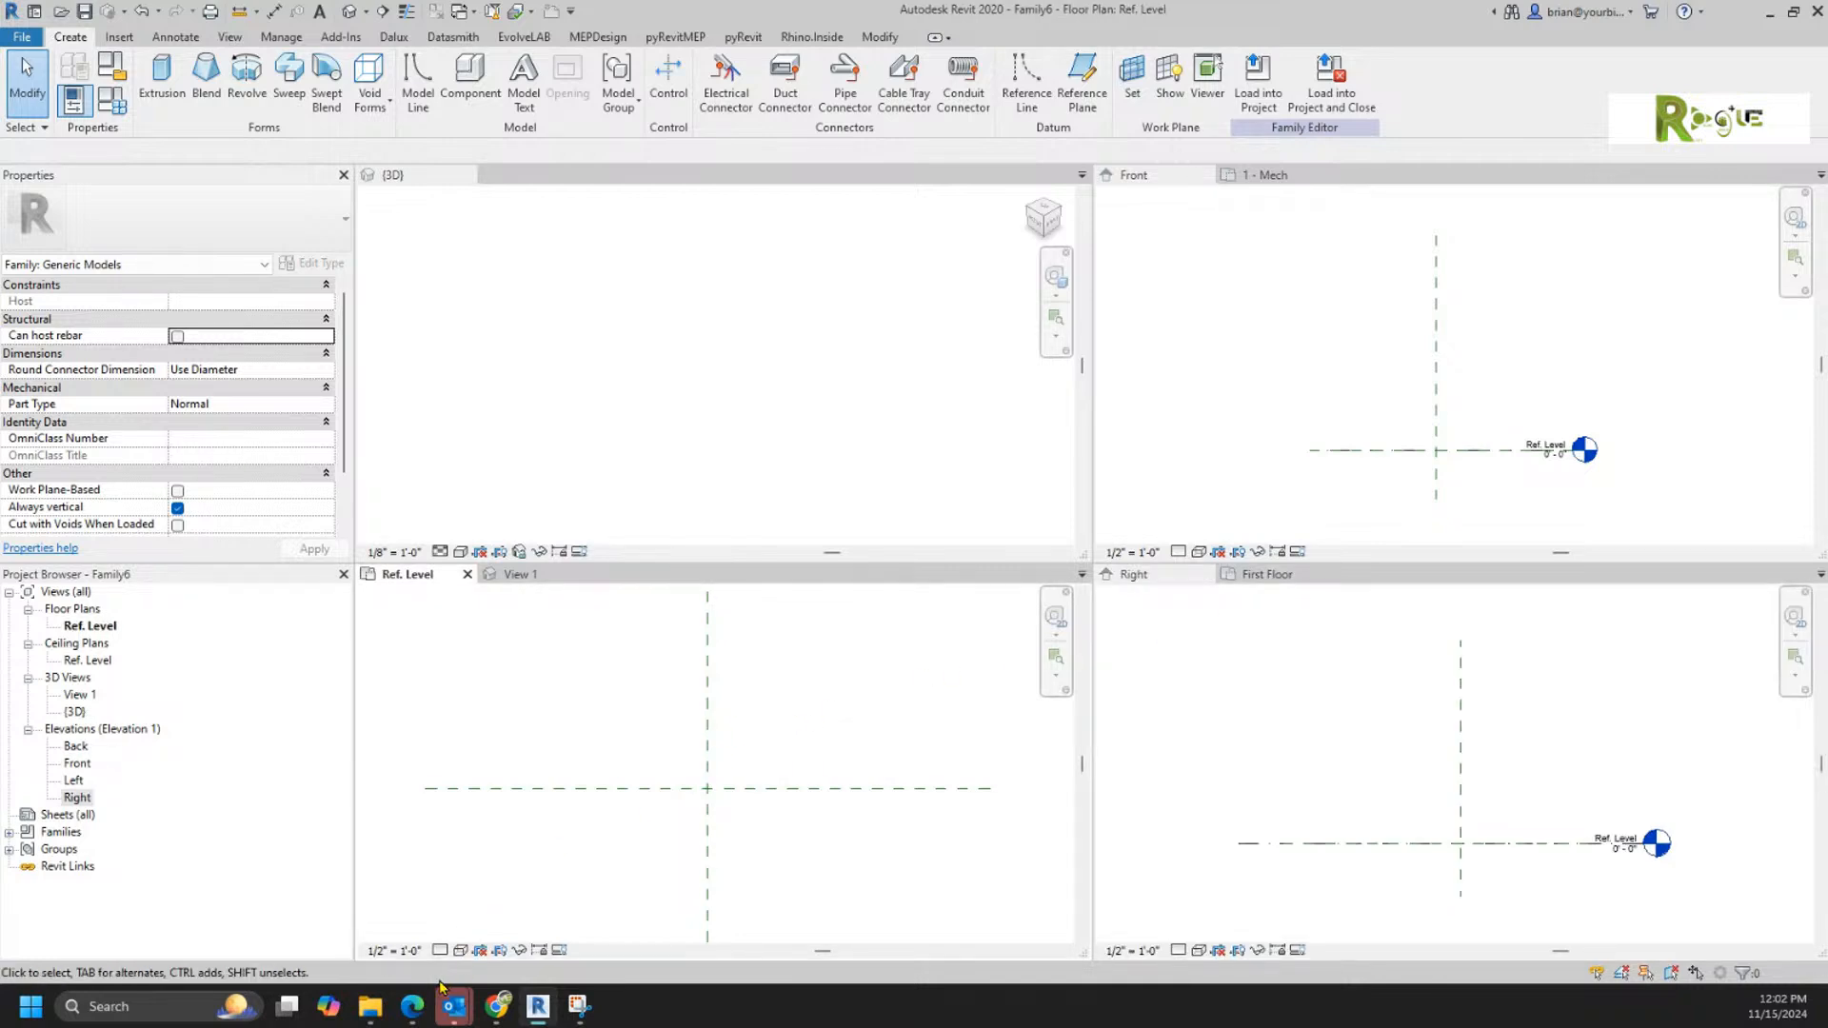
Step: Insert top.jpg from the BIM > Training > Valves folder into the Ref. Level plan near the reference planes
click(370, 1006)
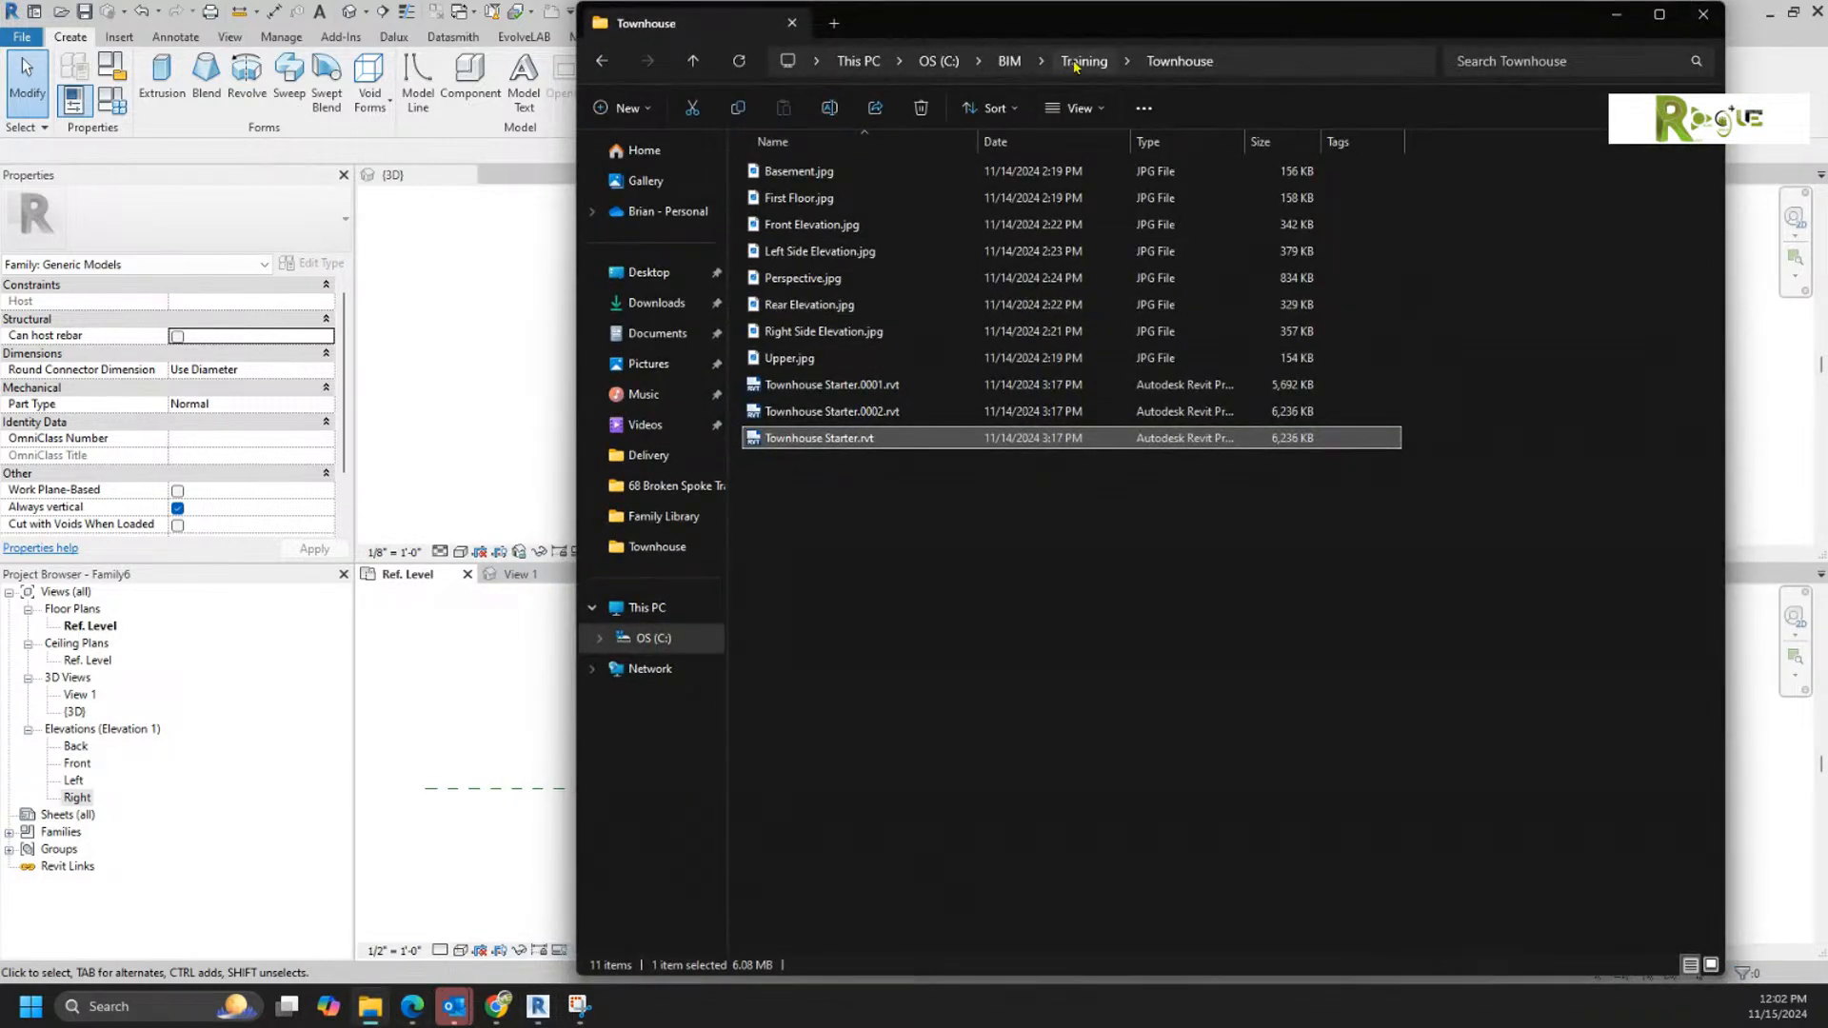
click(1072, 65)
double_click(883, 171)
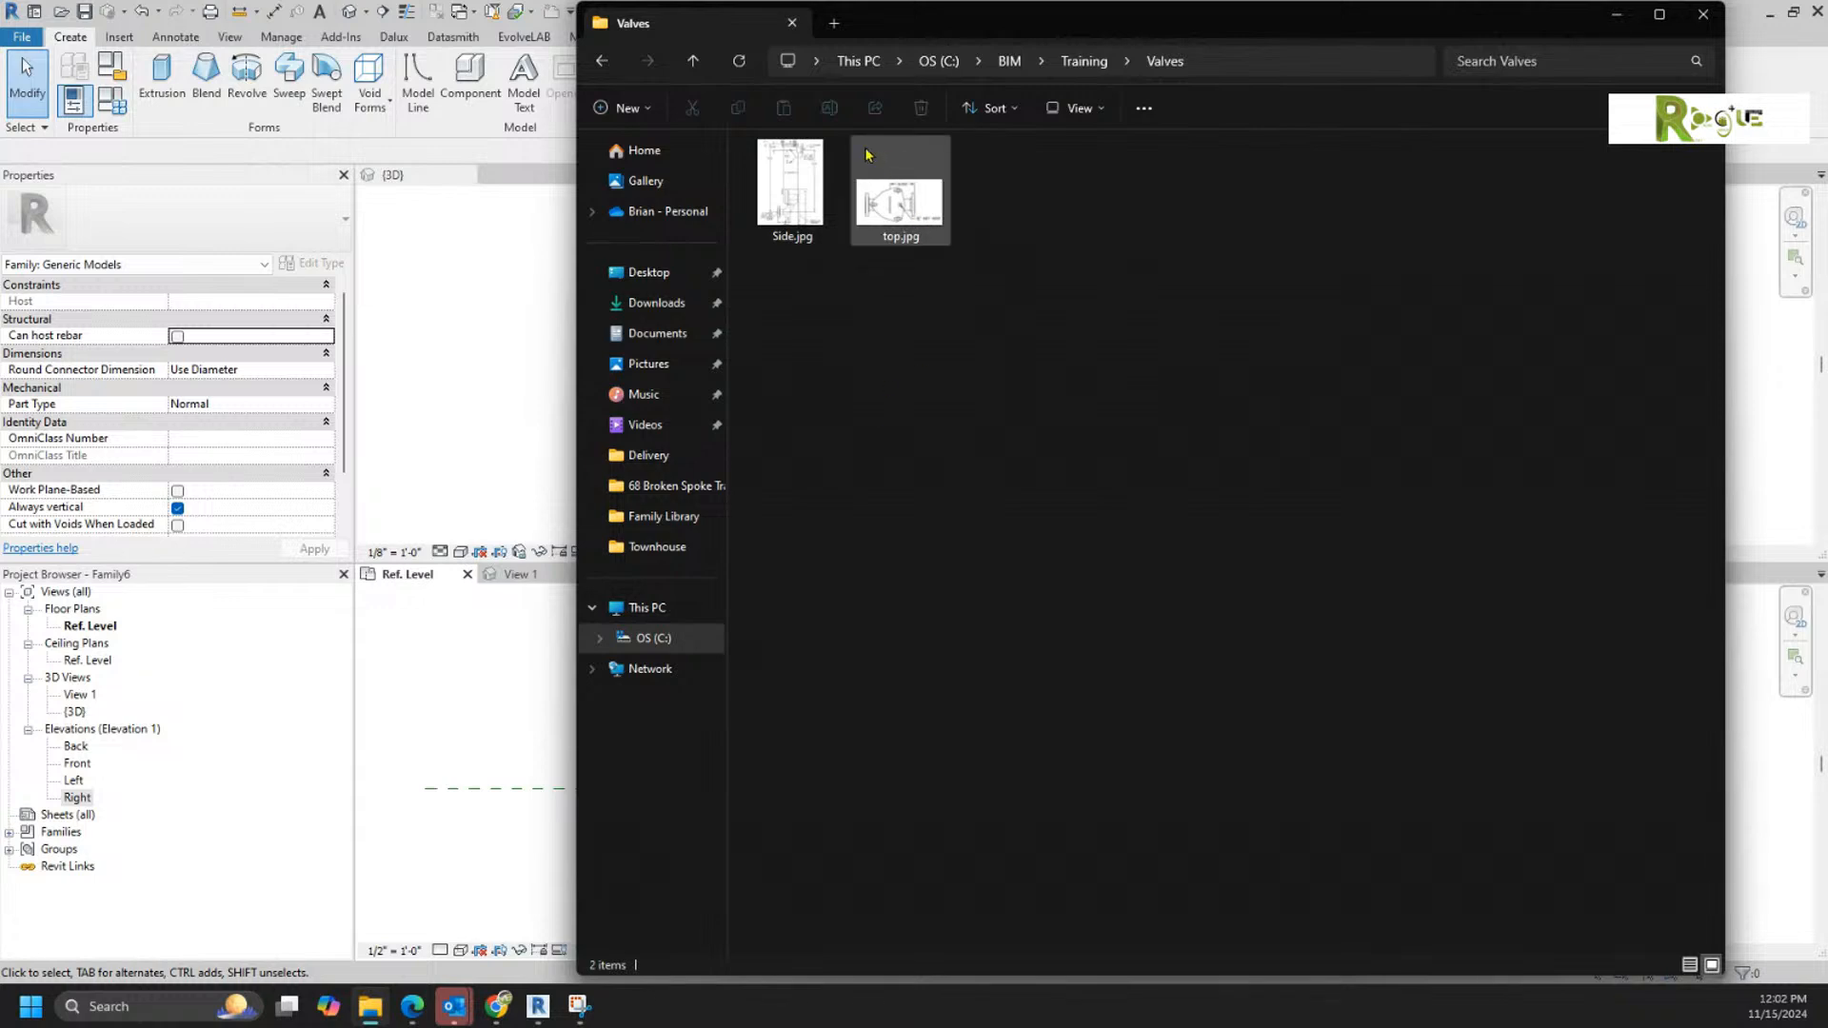
drag(895, 190, 488, 705)
middle_drag(795, 759, 845, 772)
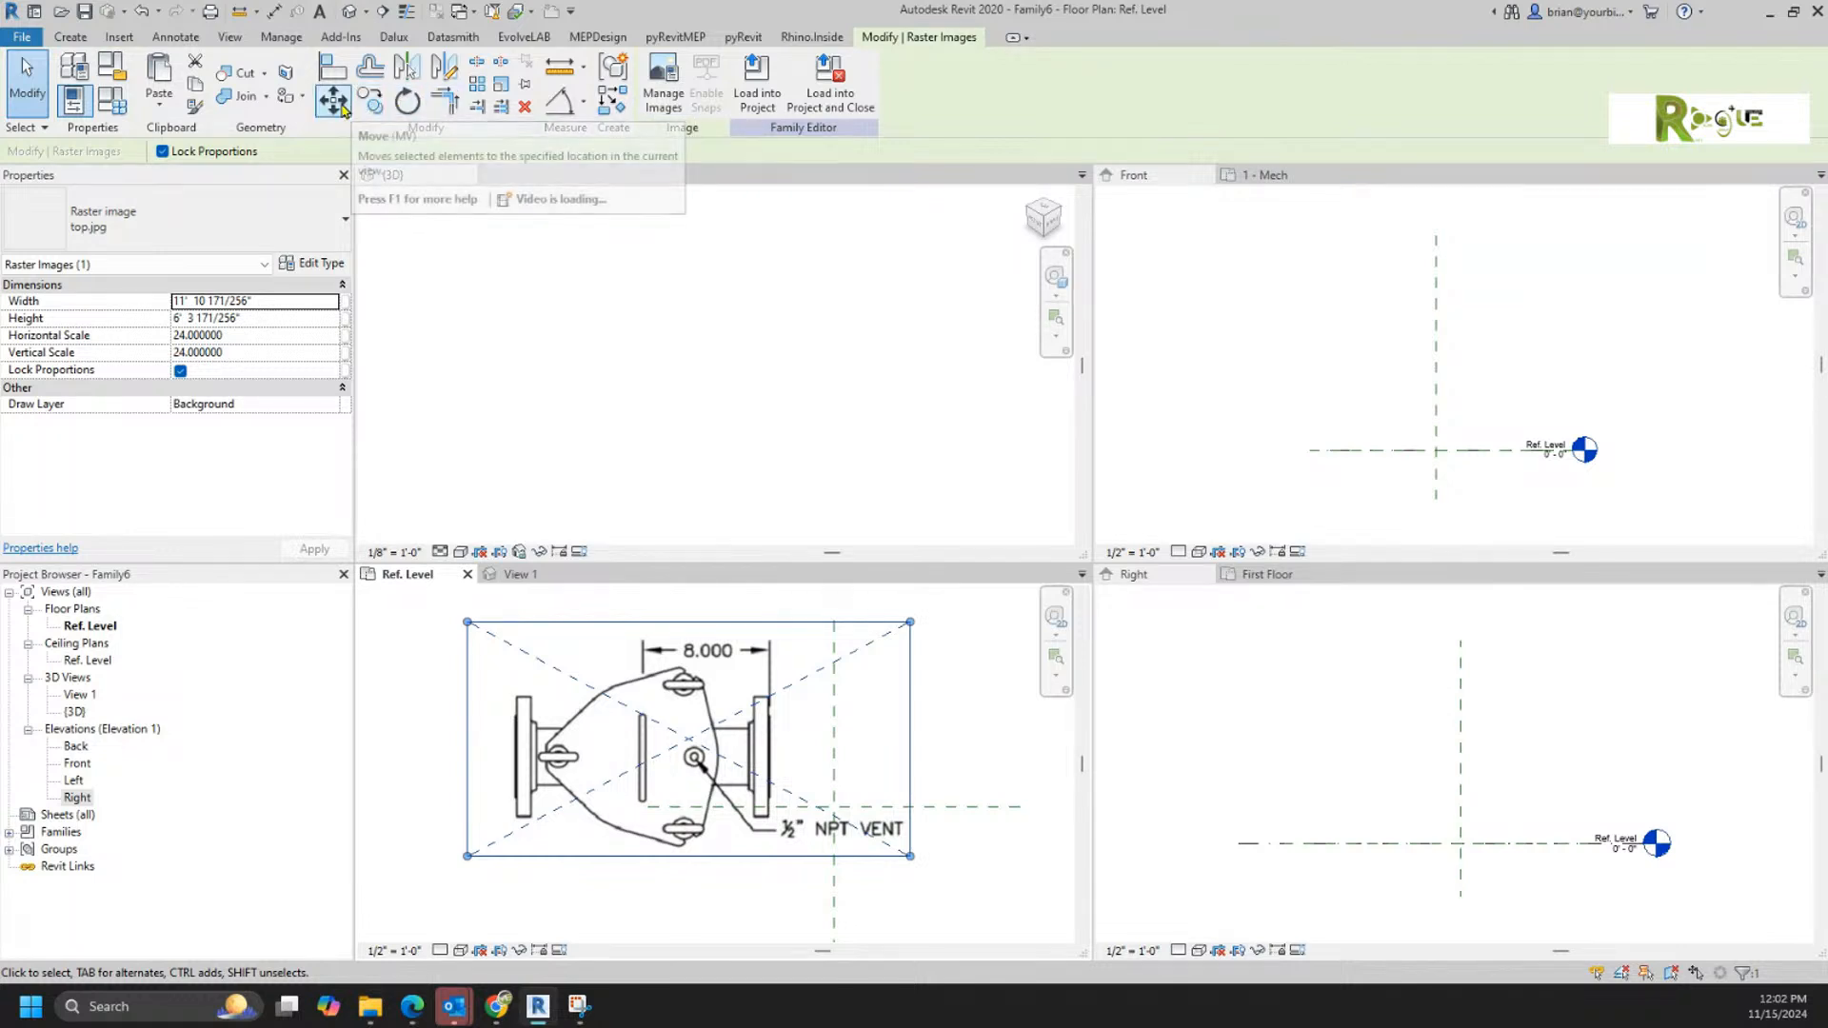
Step: Scale the top.jpg image graphically from its 8.000 dimension line so that length becomes 8 inches
click(496, 91)
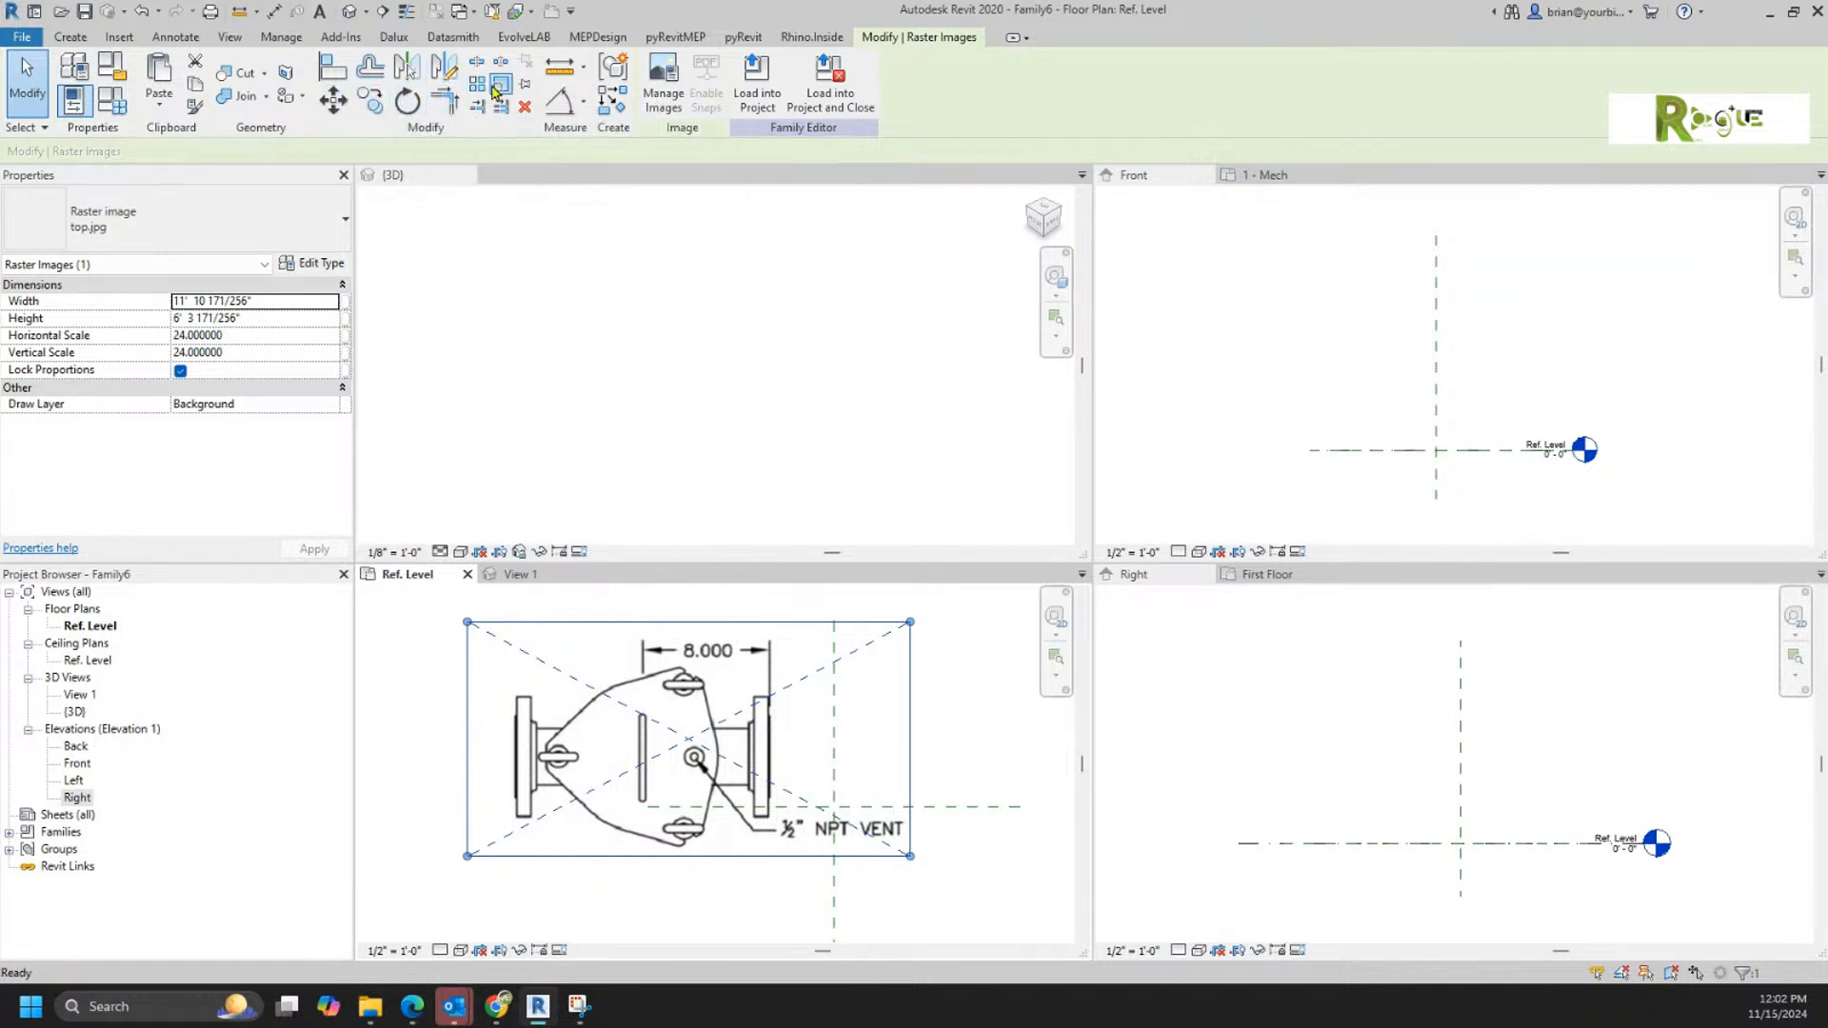
click(768, 663)
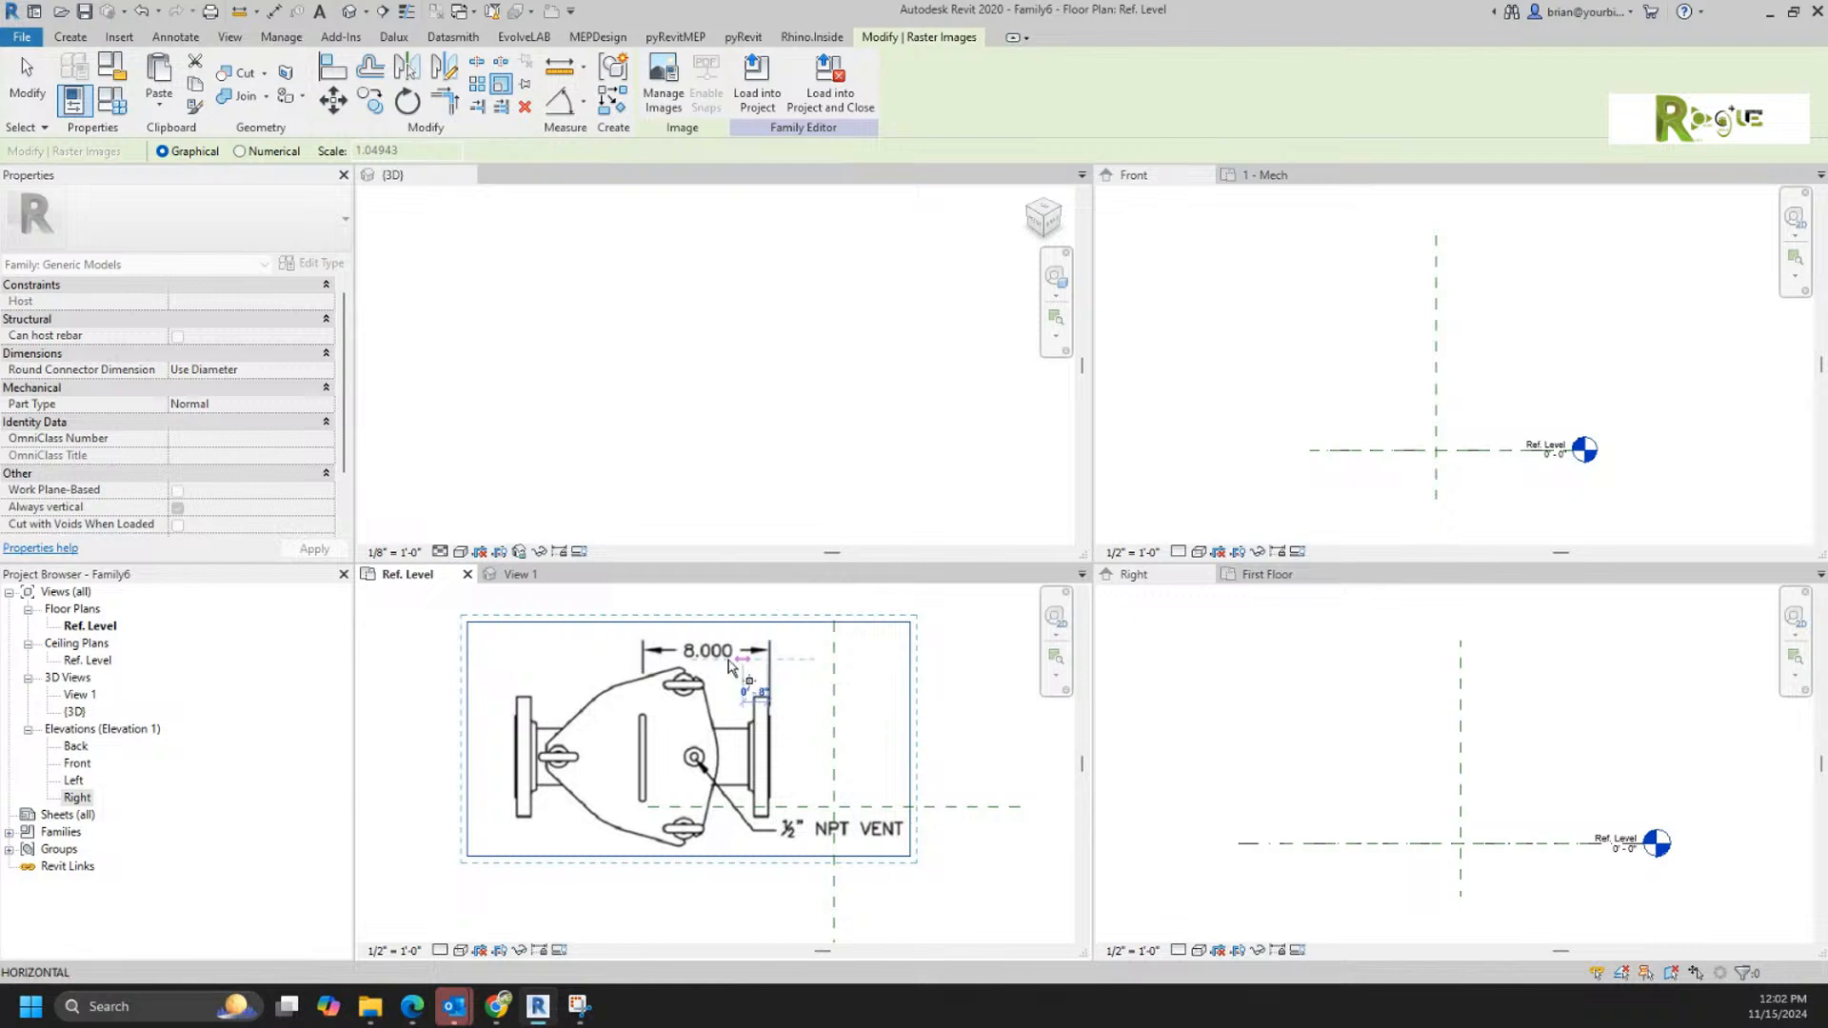
click(643, 661)
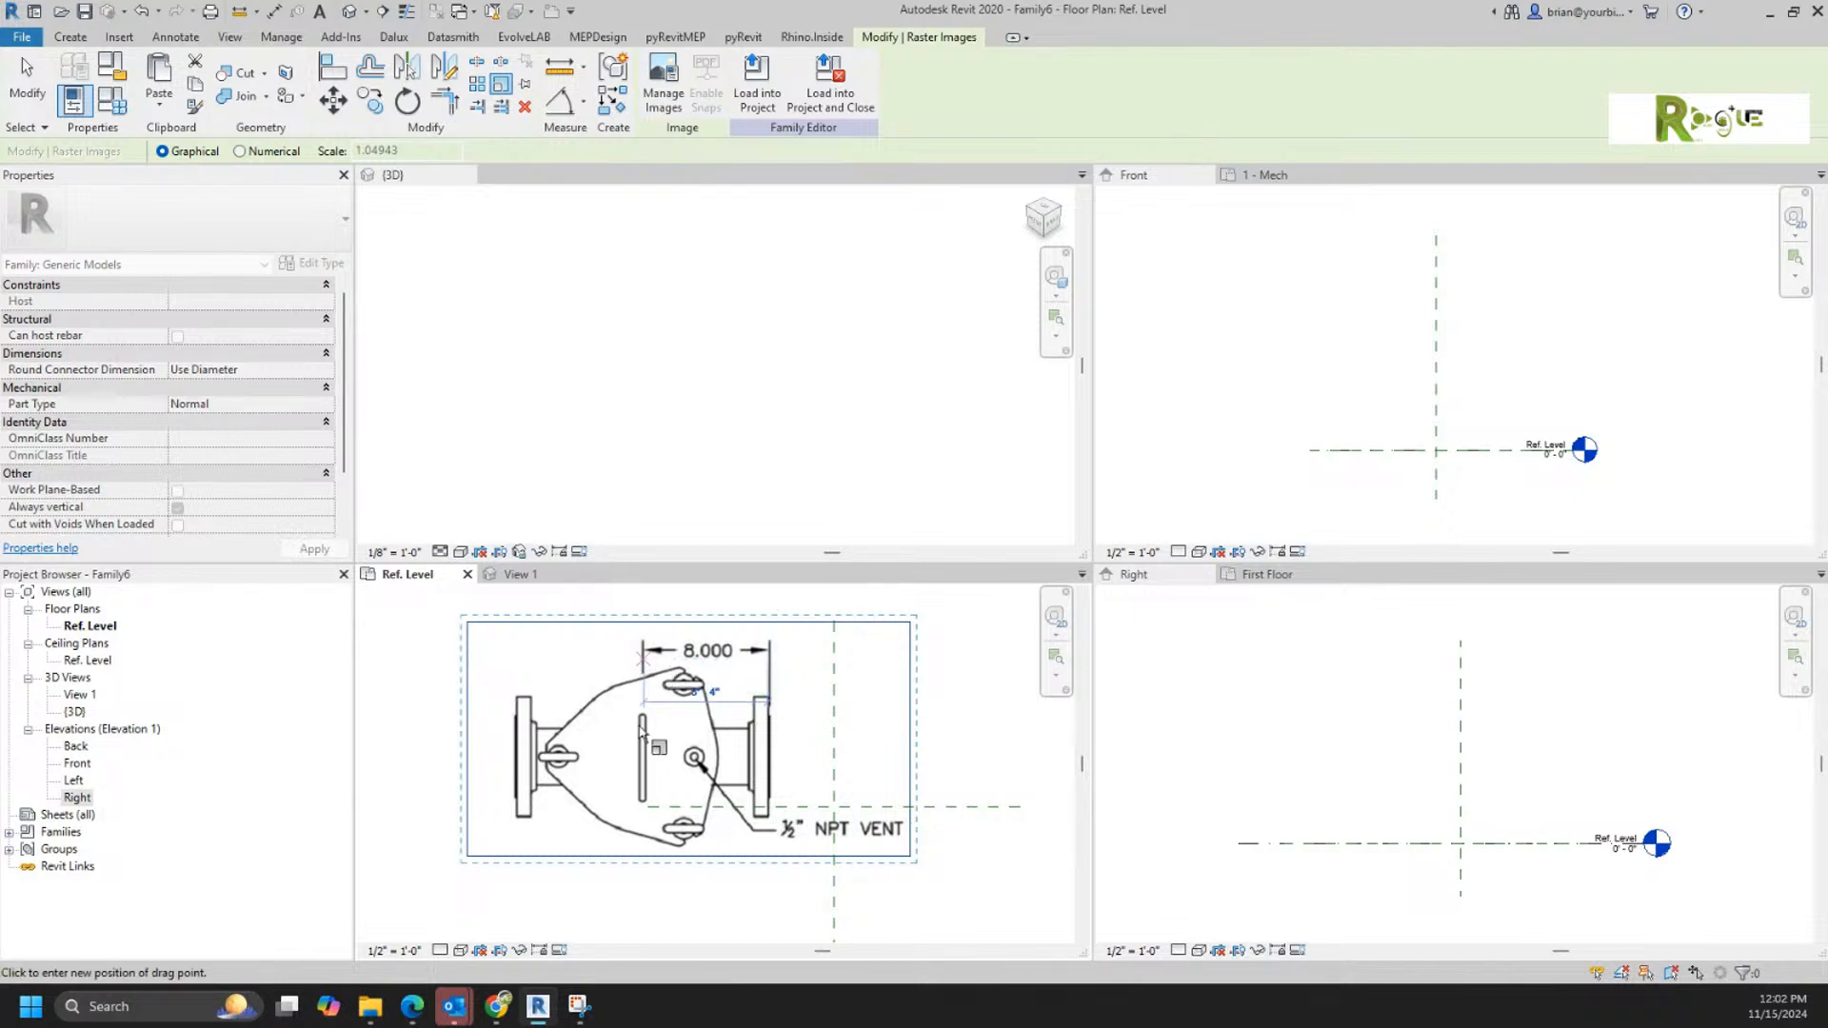
click(558, 705)
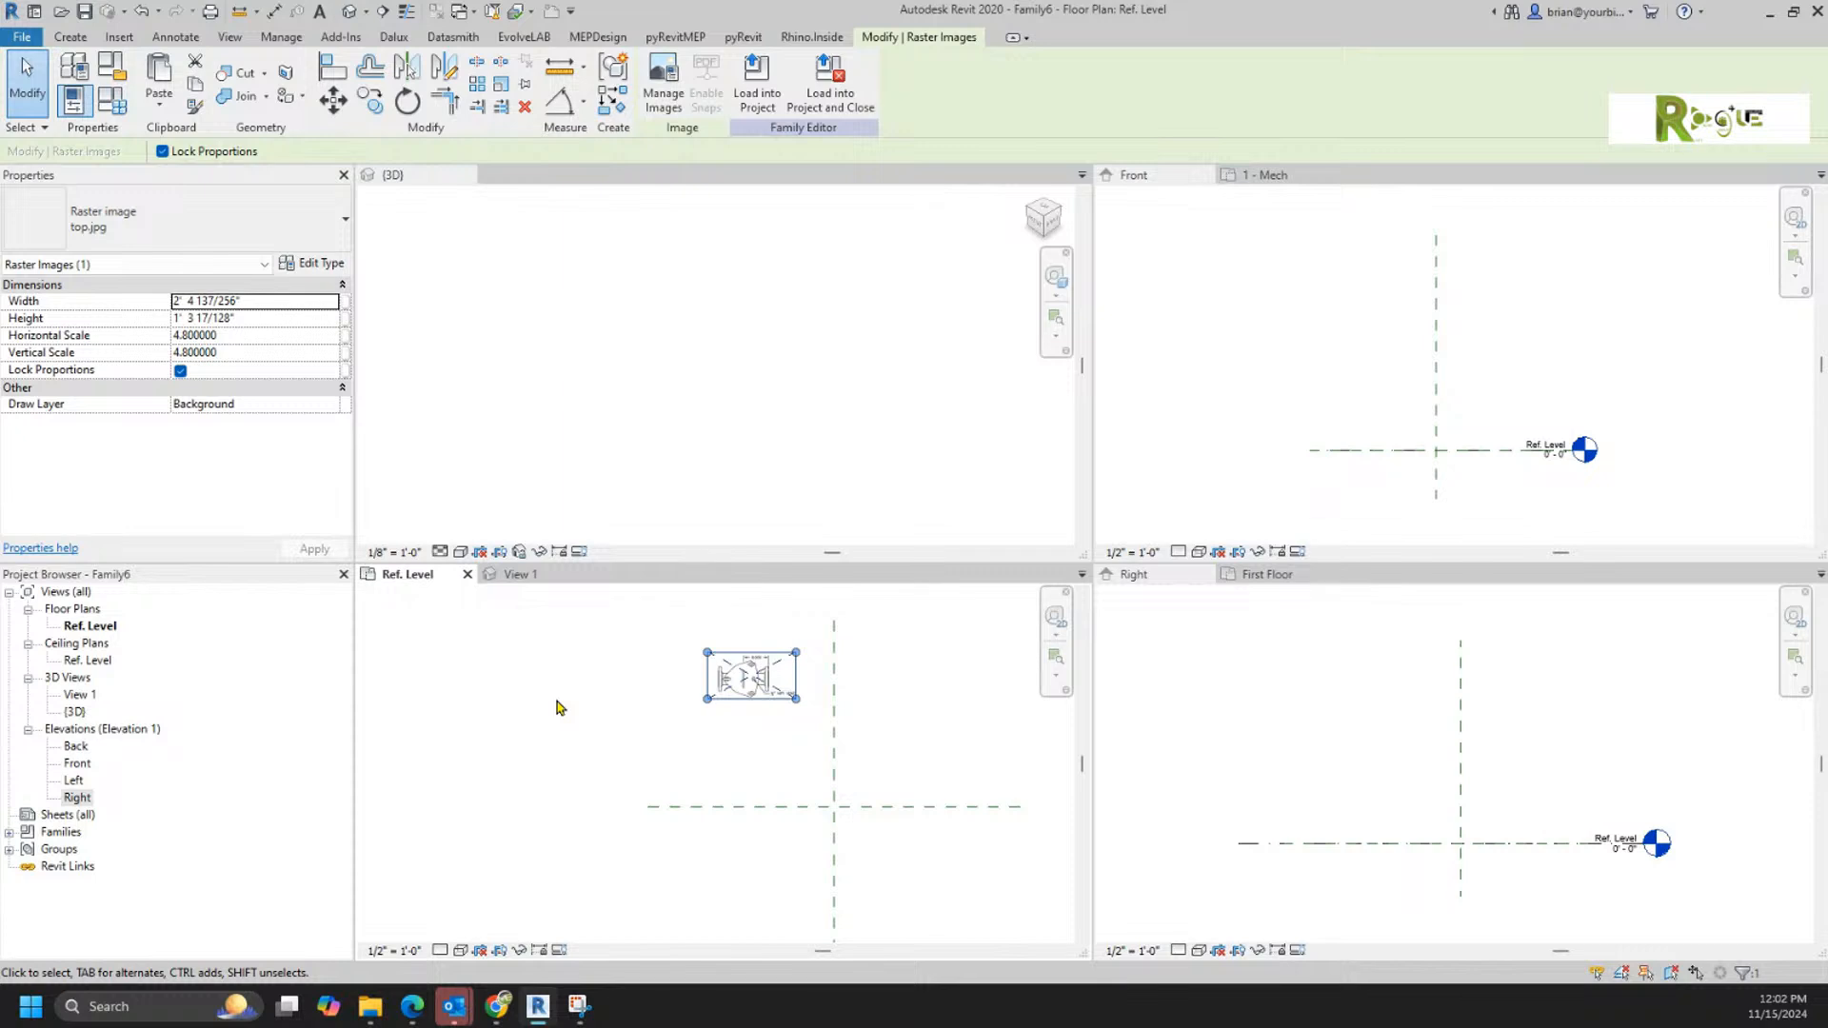
Step: Move the scaled top.jpg image onto the intersection of the reference planes in the Ref. Level plan
click(636, 750)
drag(733, 690, 817, 816)
click(720, 732)
scroll(809, 847, up, 5)
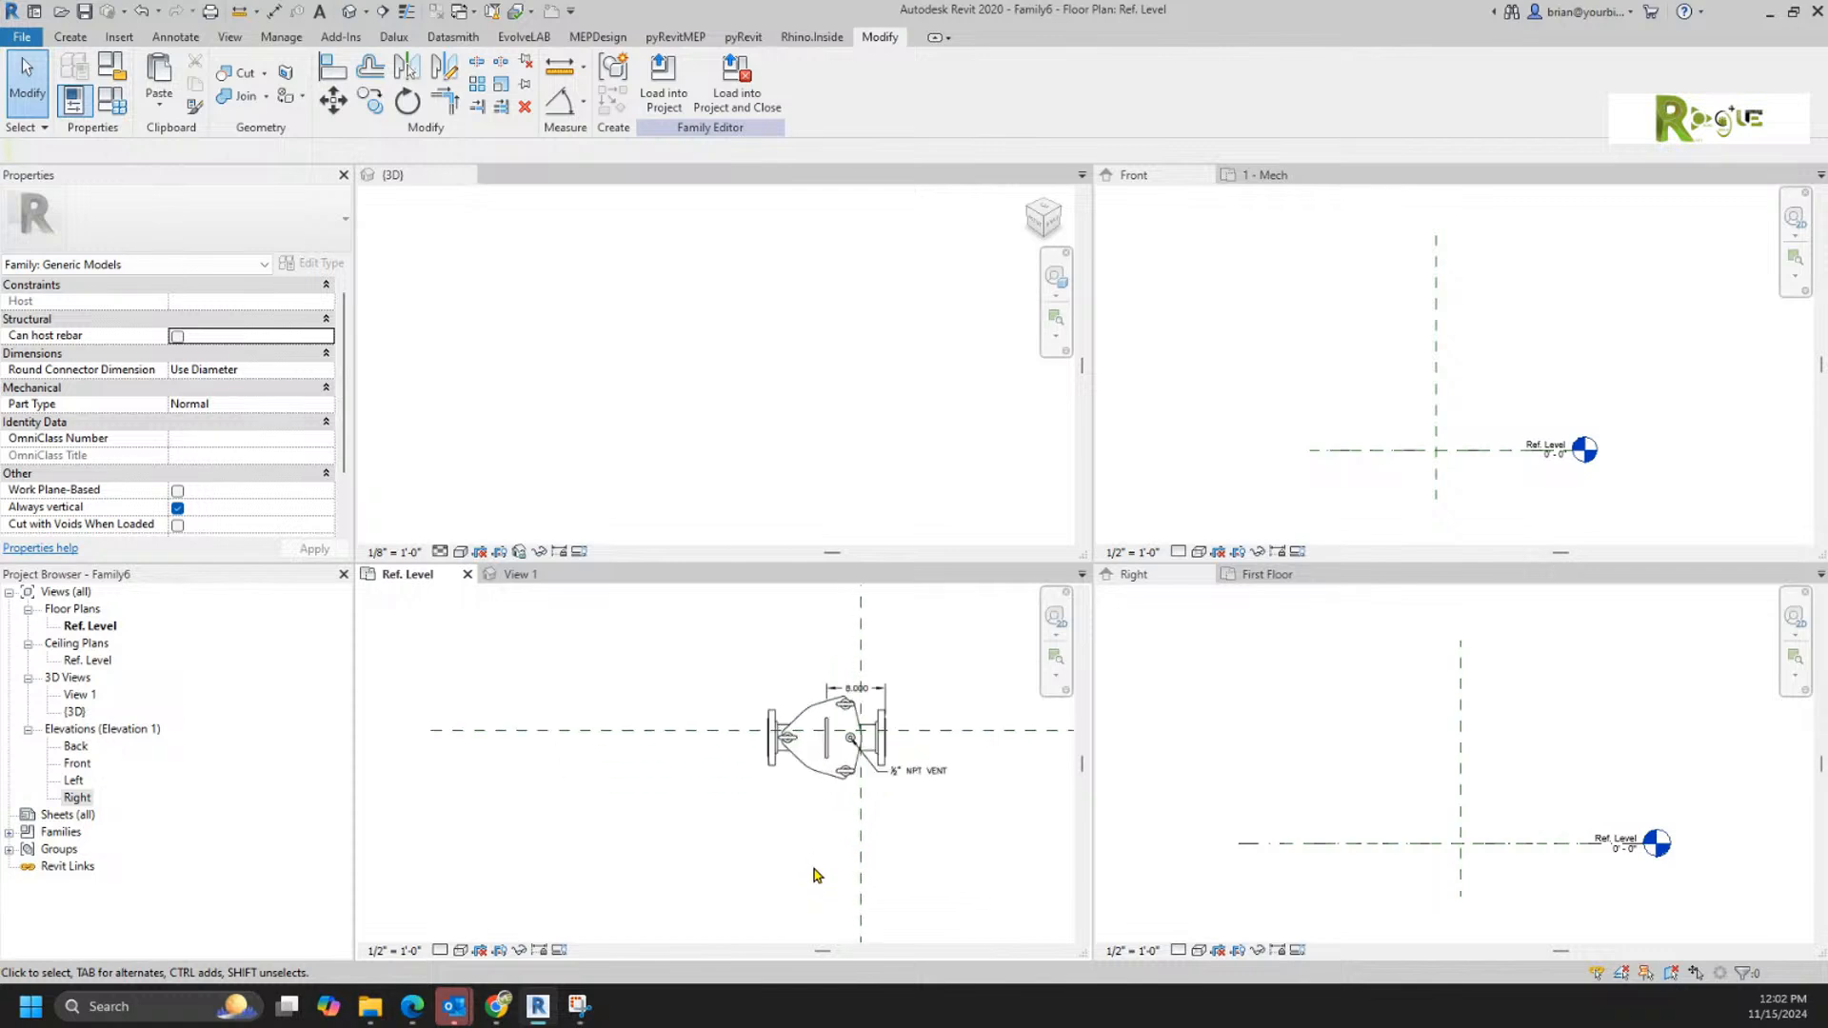
scroll(554, 835, up, 1)
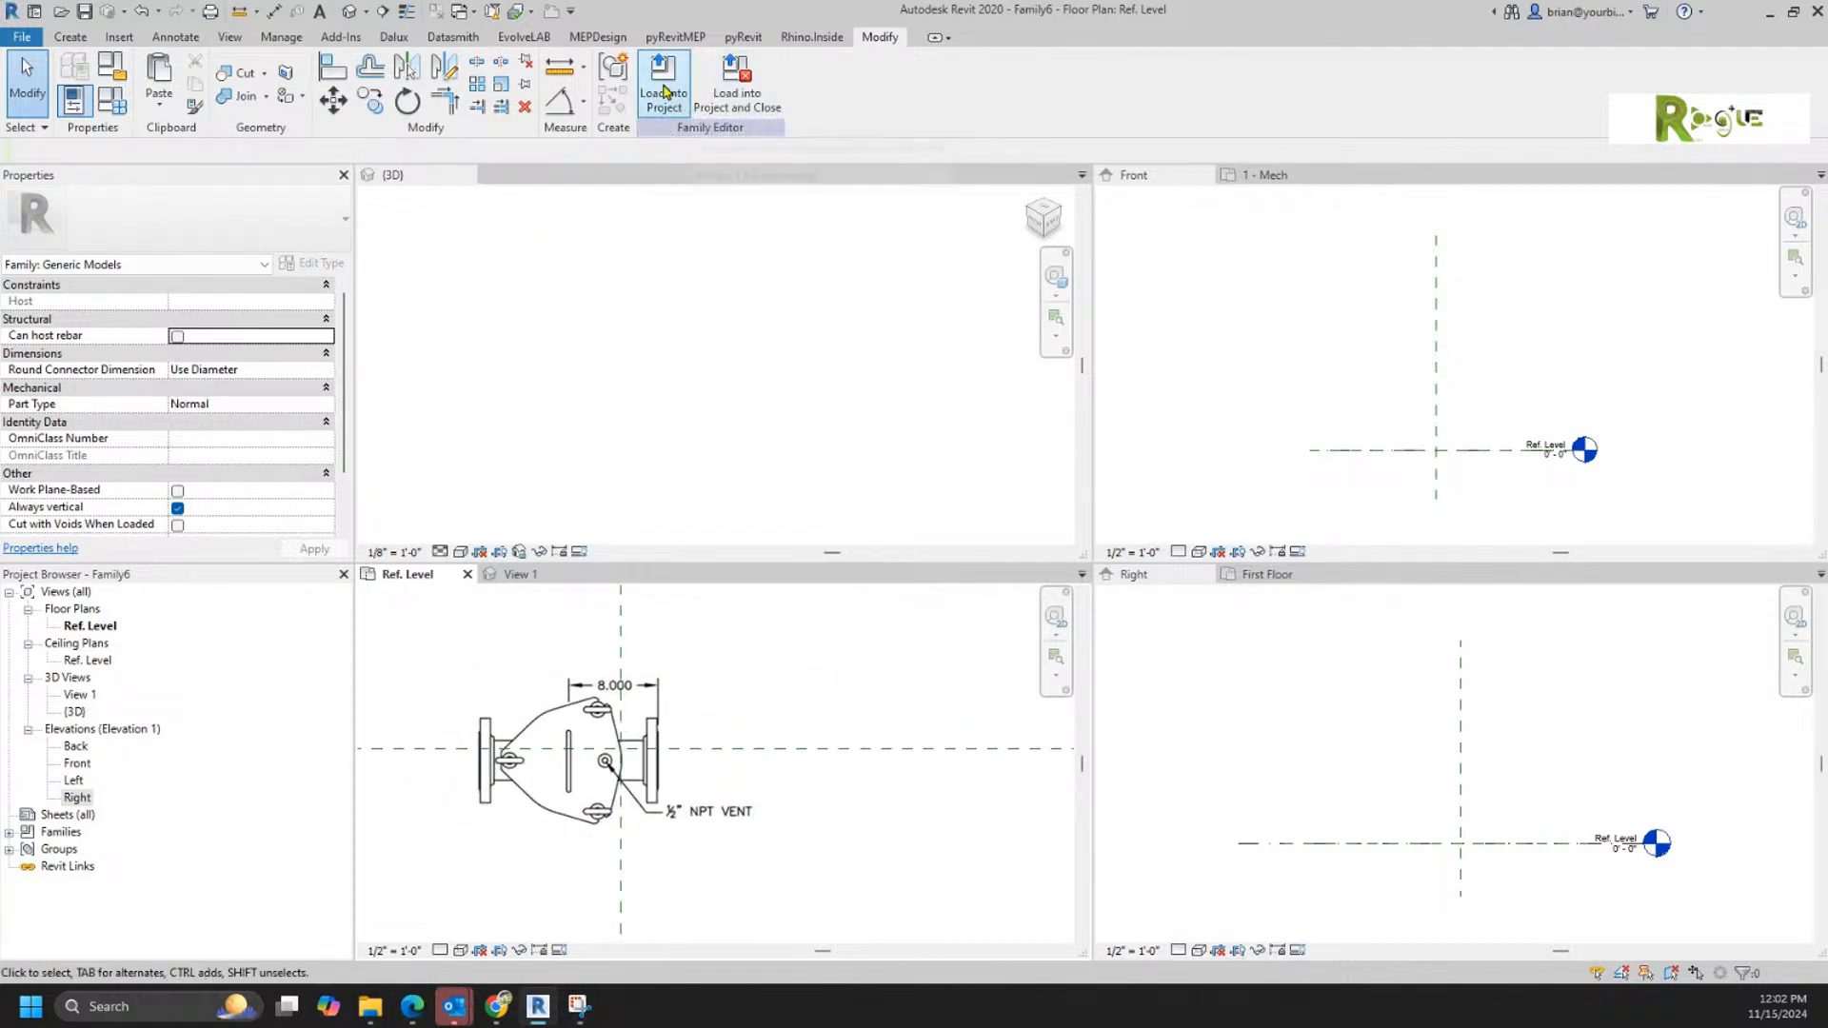
Step: Set the family's length units to decimal inches with rounding to 2 decimal places
click(281, 36)
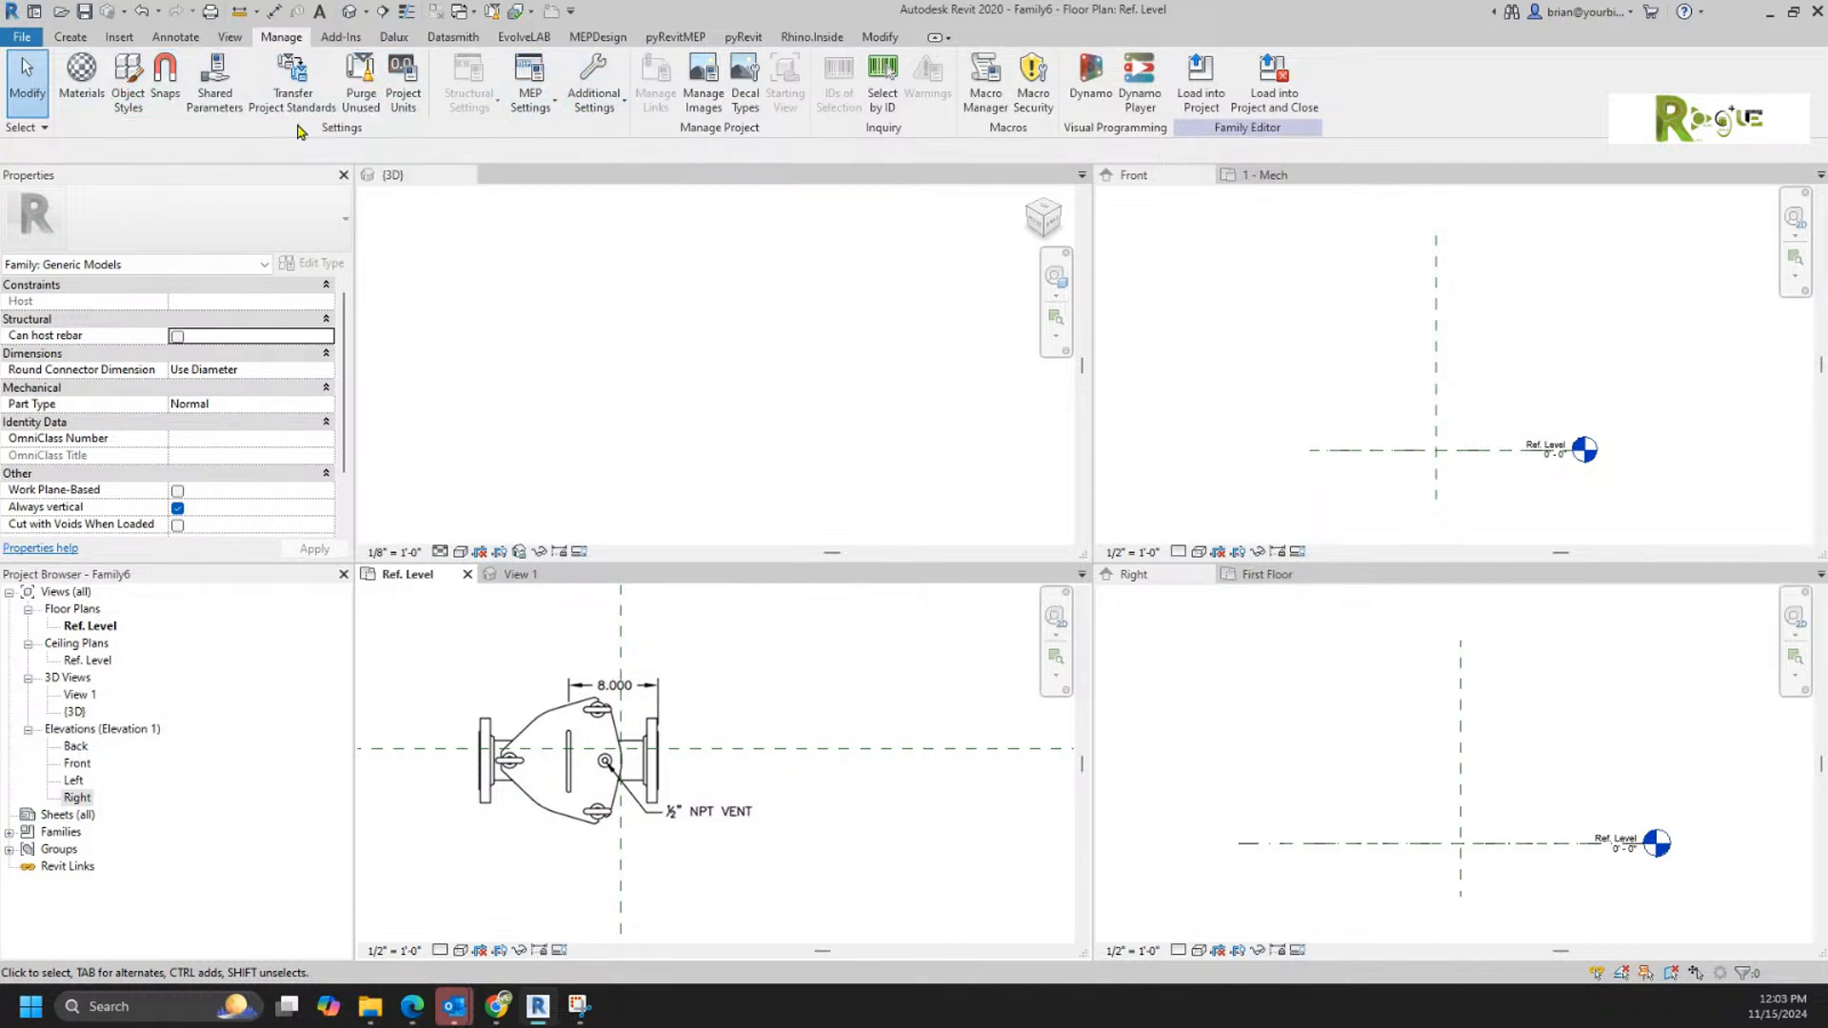
click(403, 83)
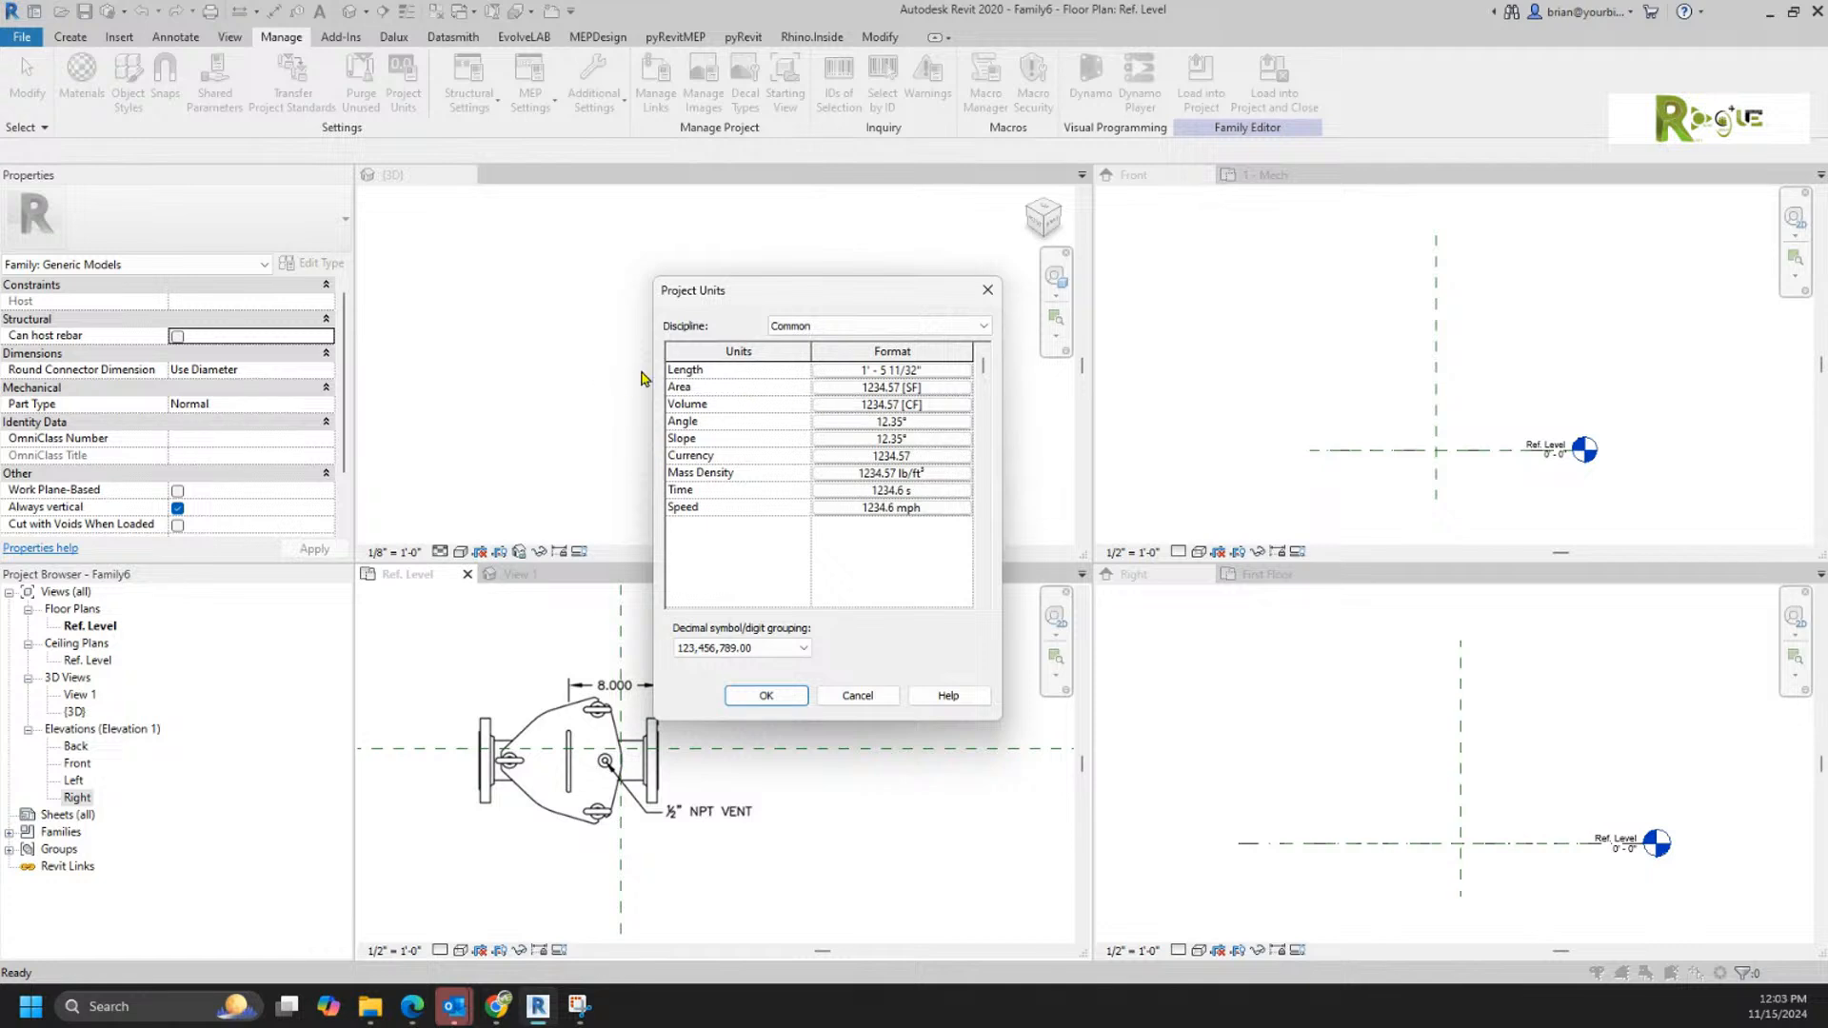
click(854, 378)
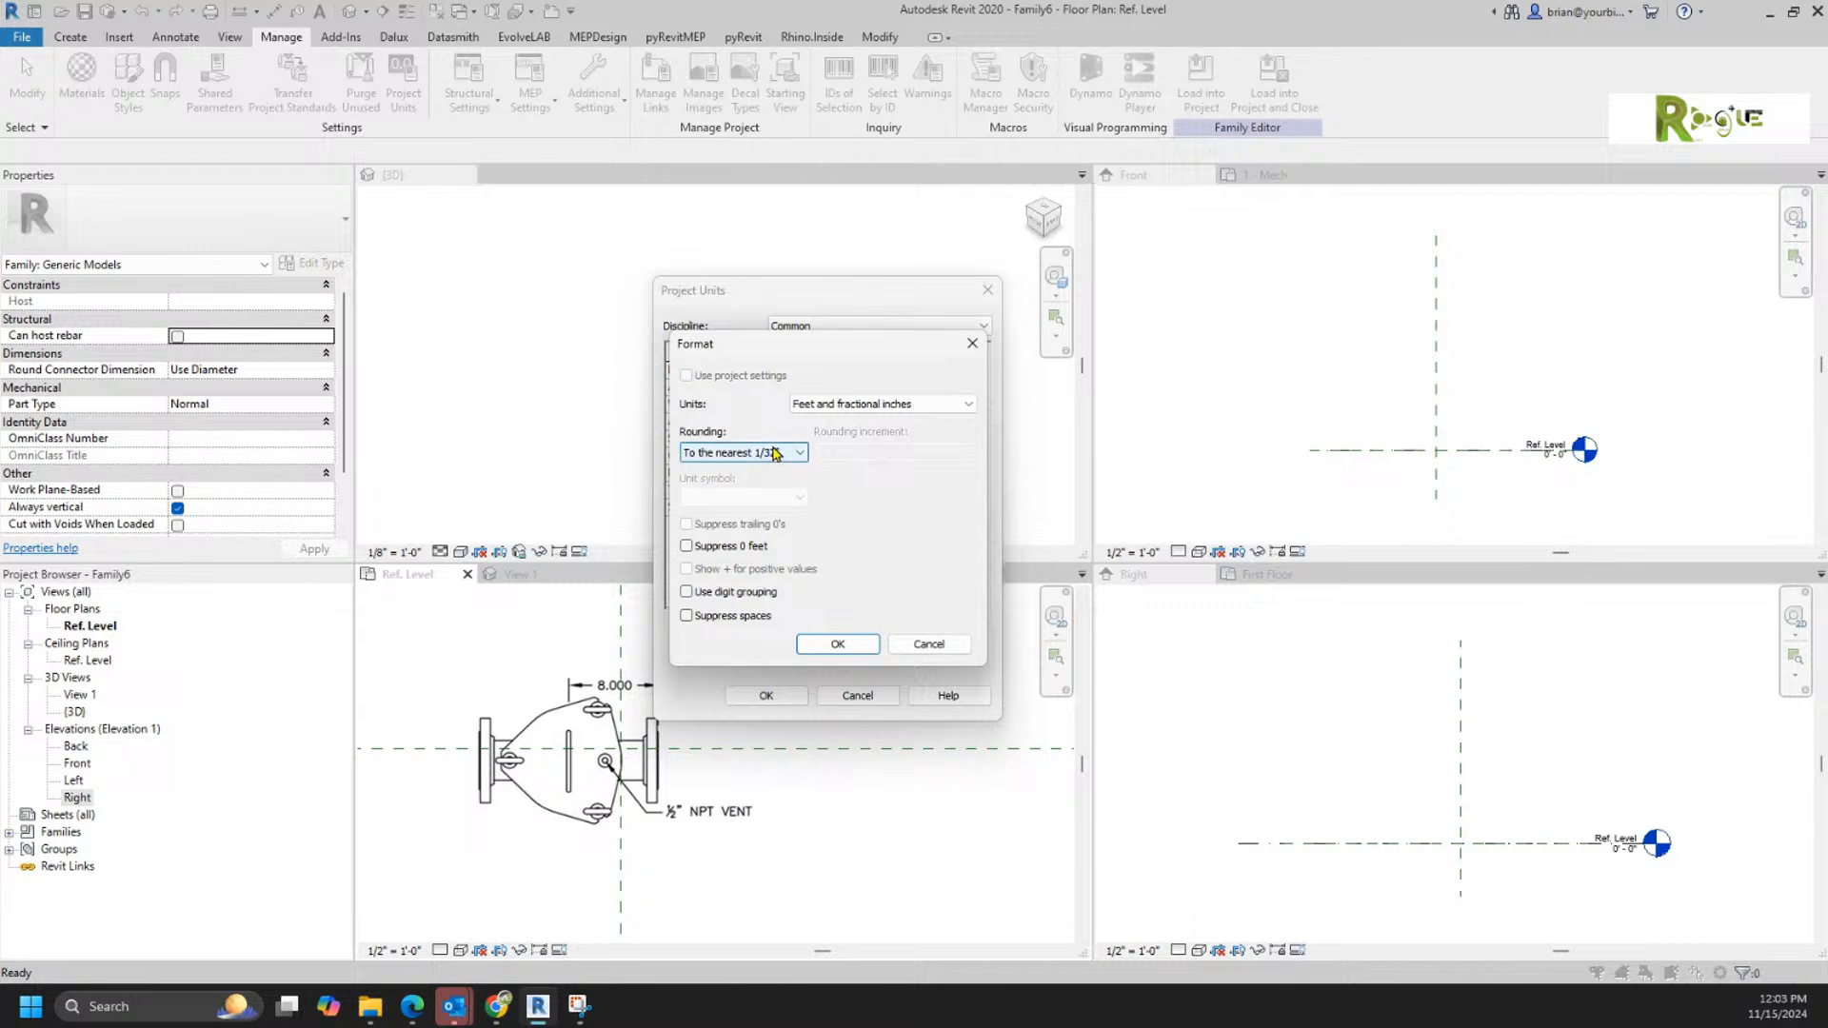
click(878, 404)
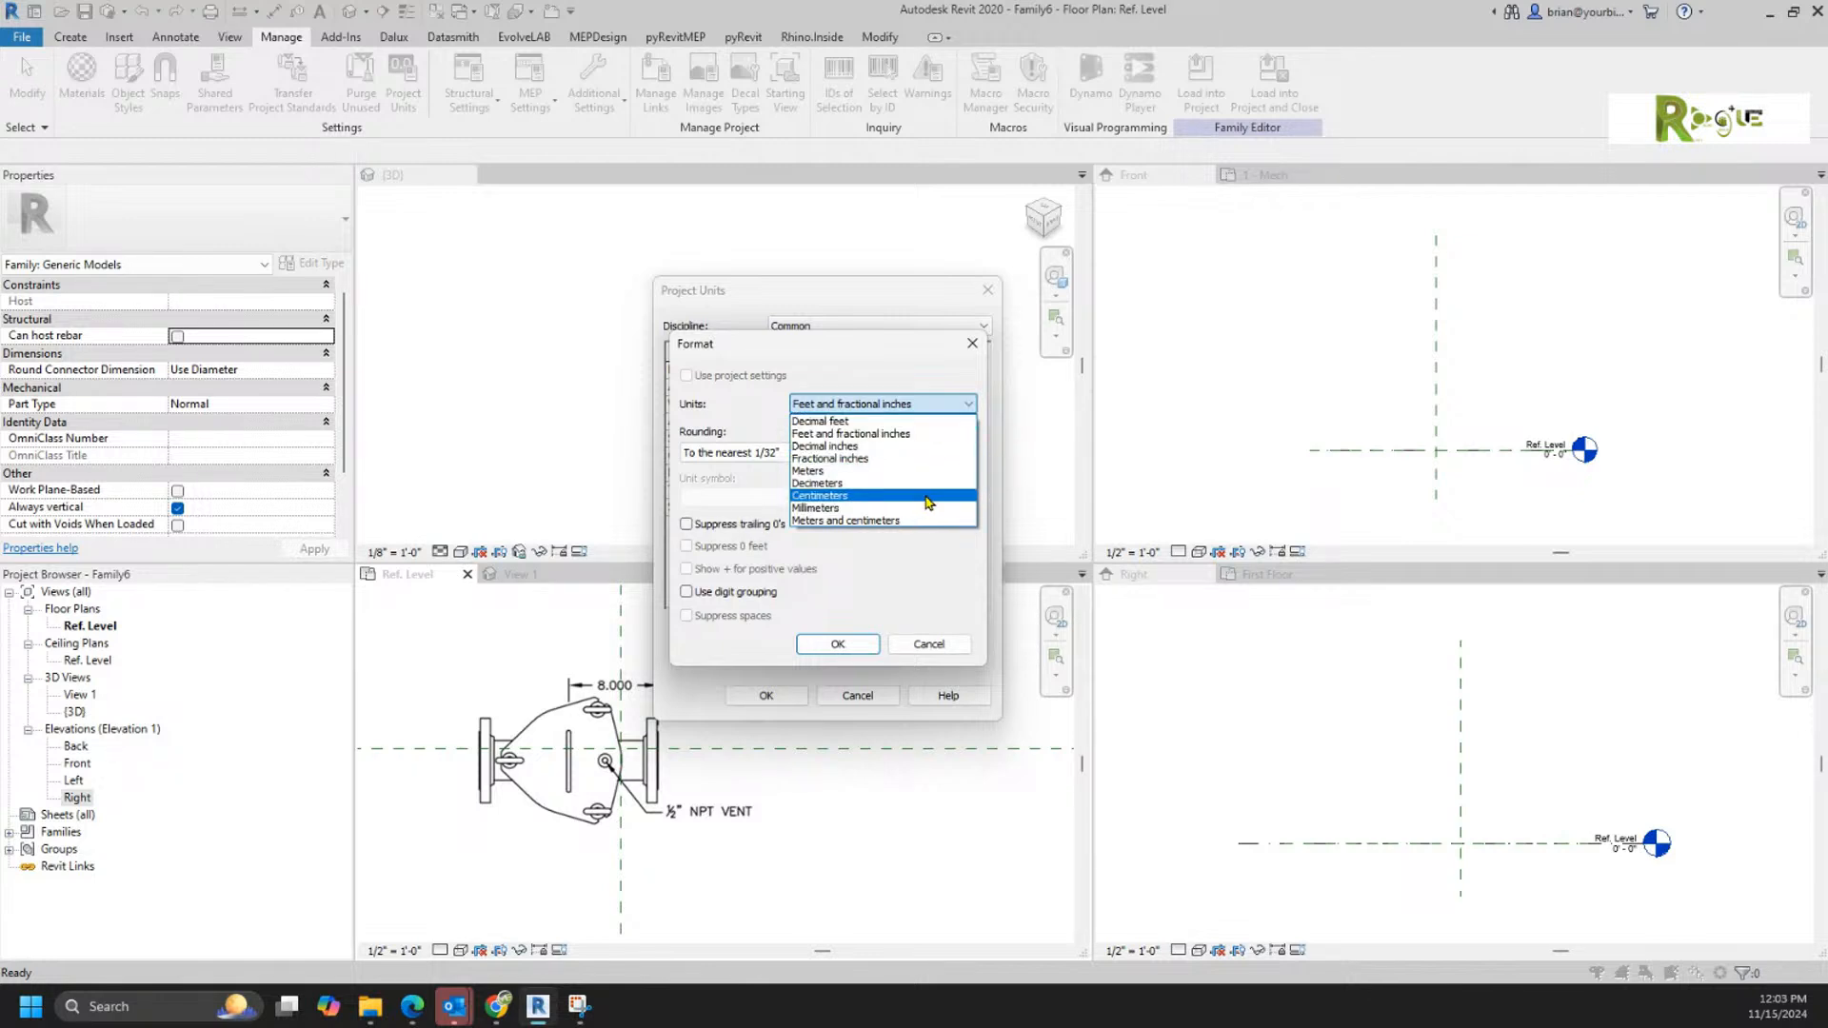
click(926, 446)
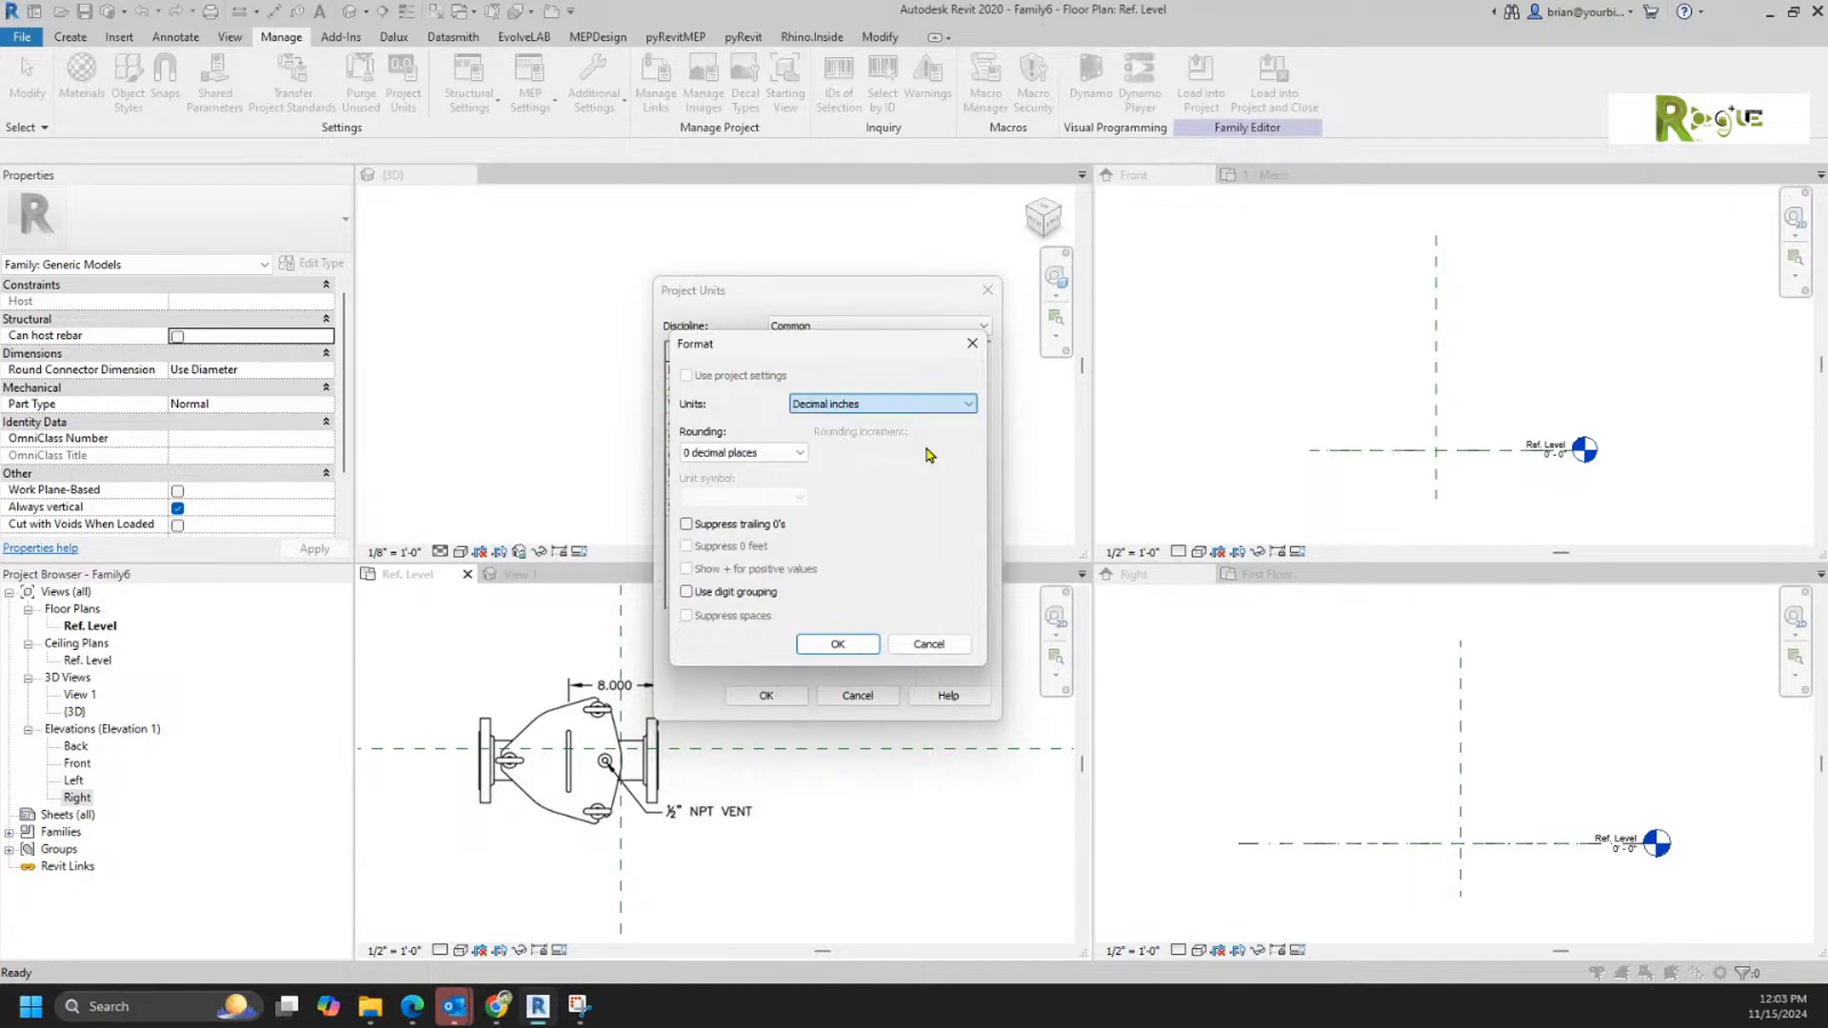
click(781, 453)
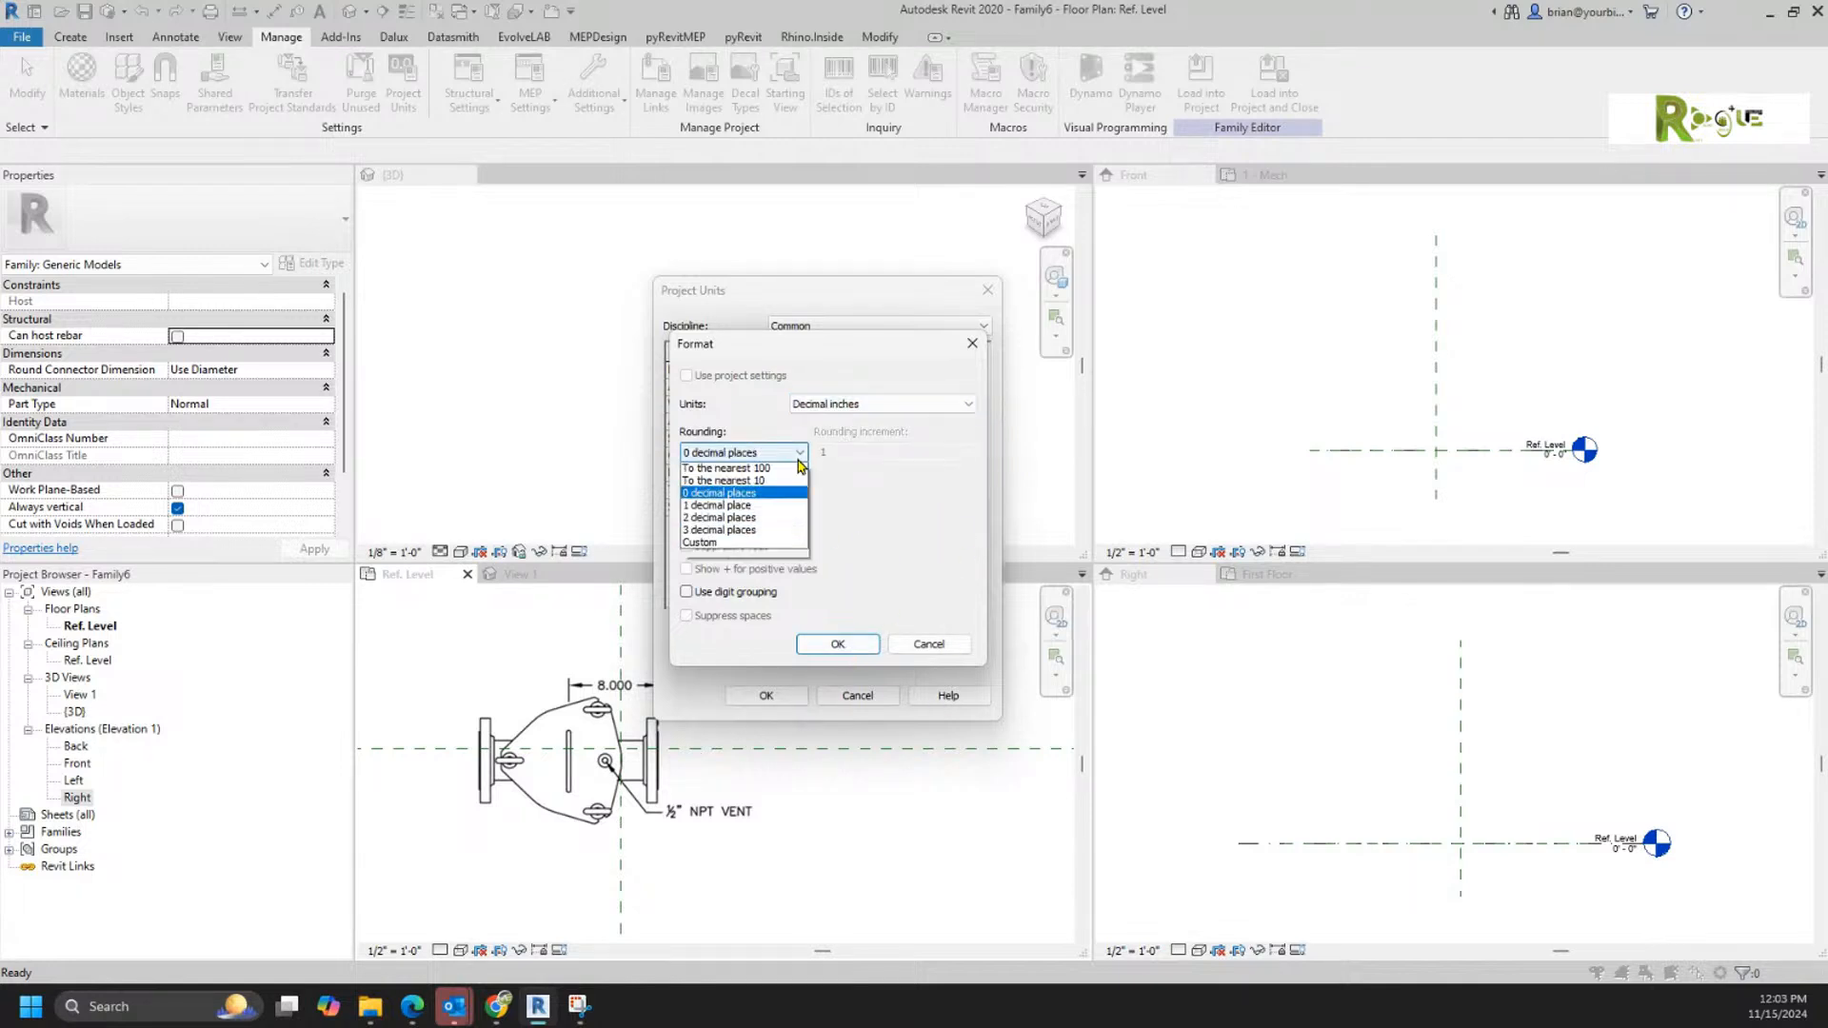
click(766, 521)
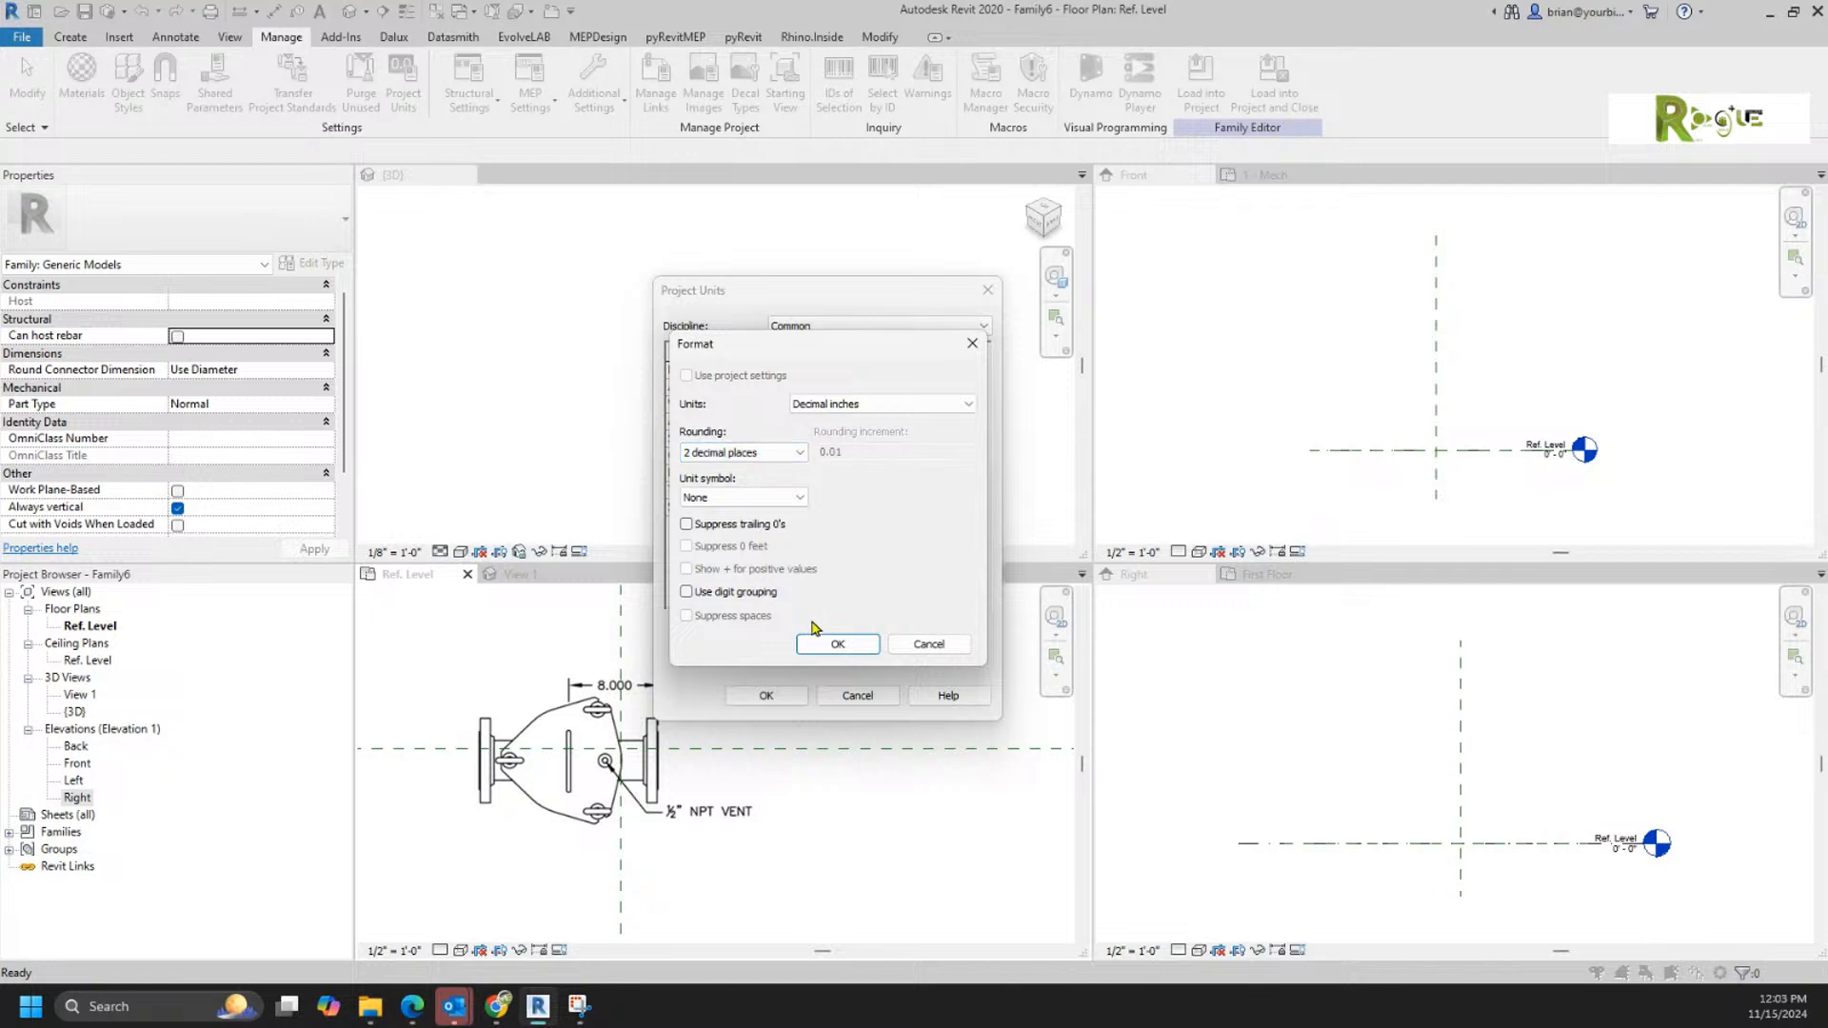
click(851, 646)
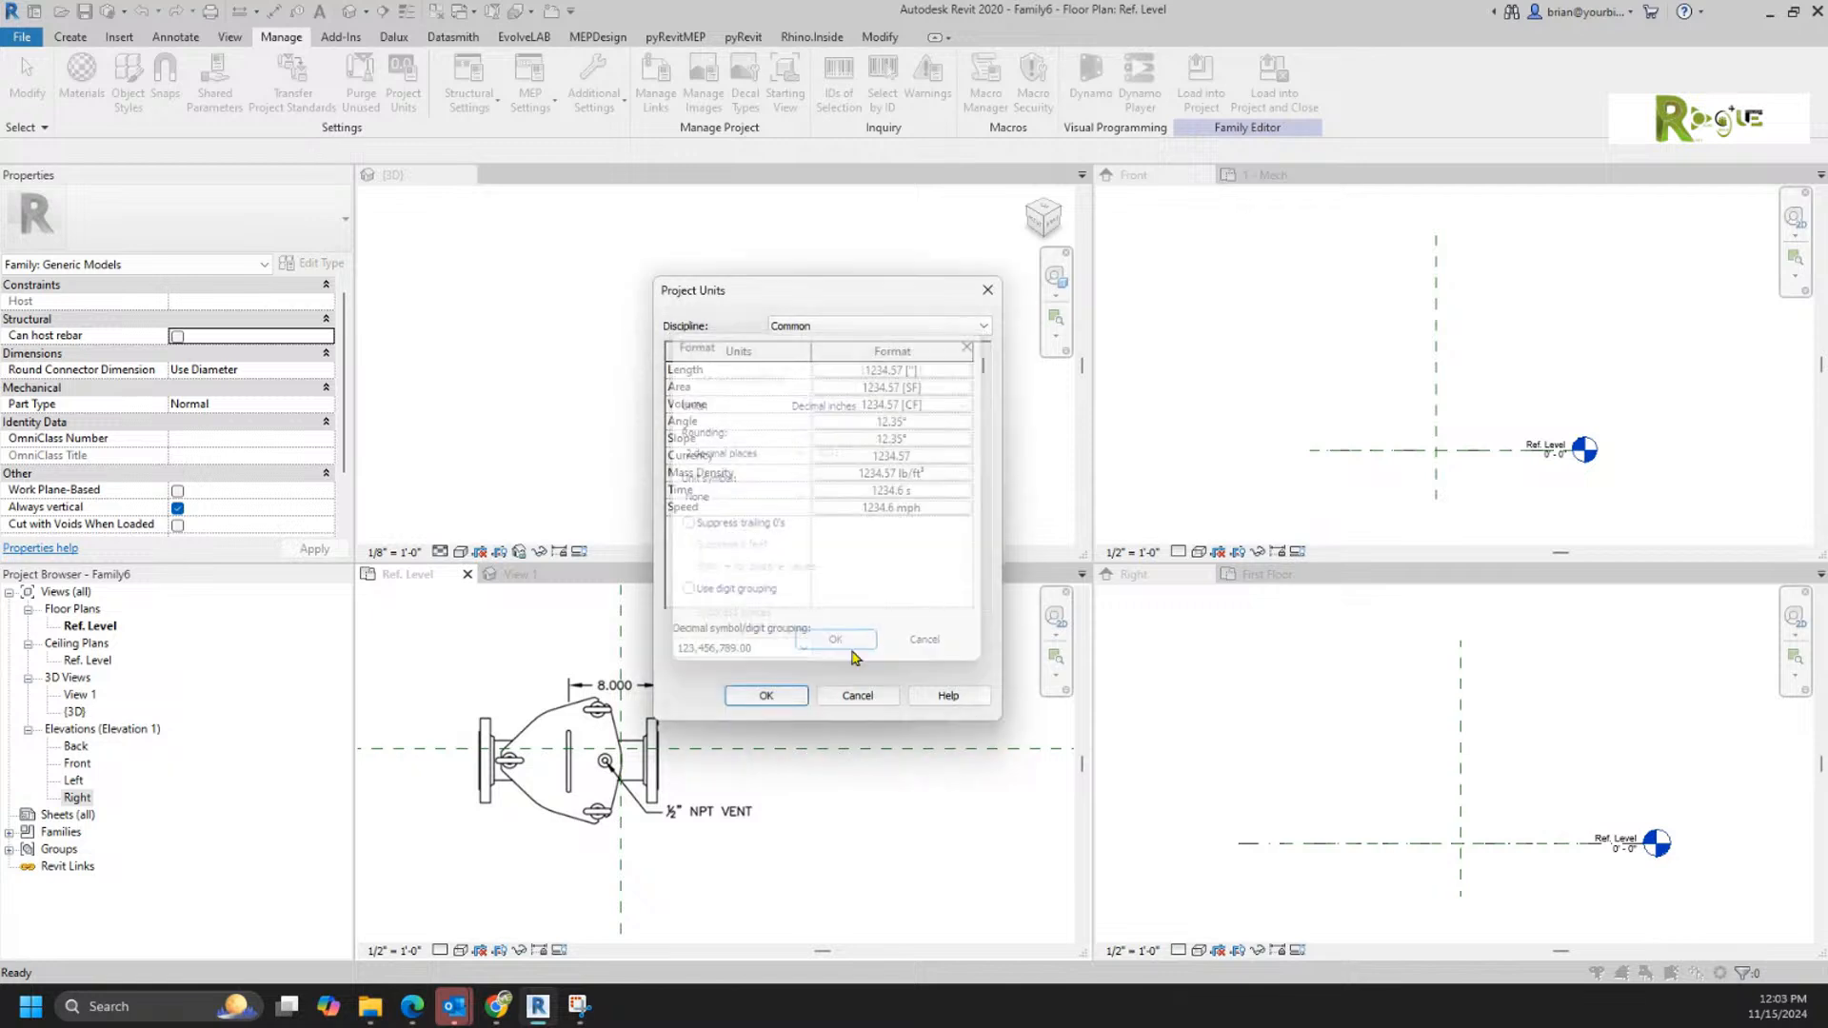
click(766, 695)
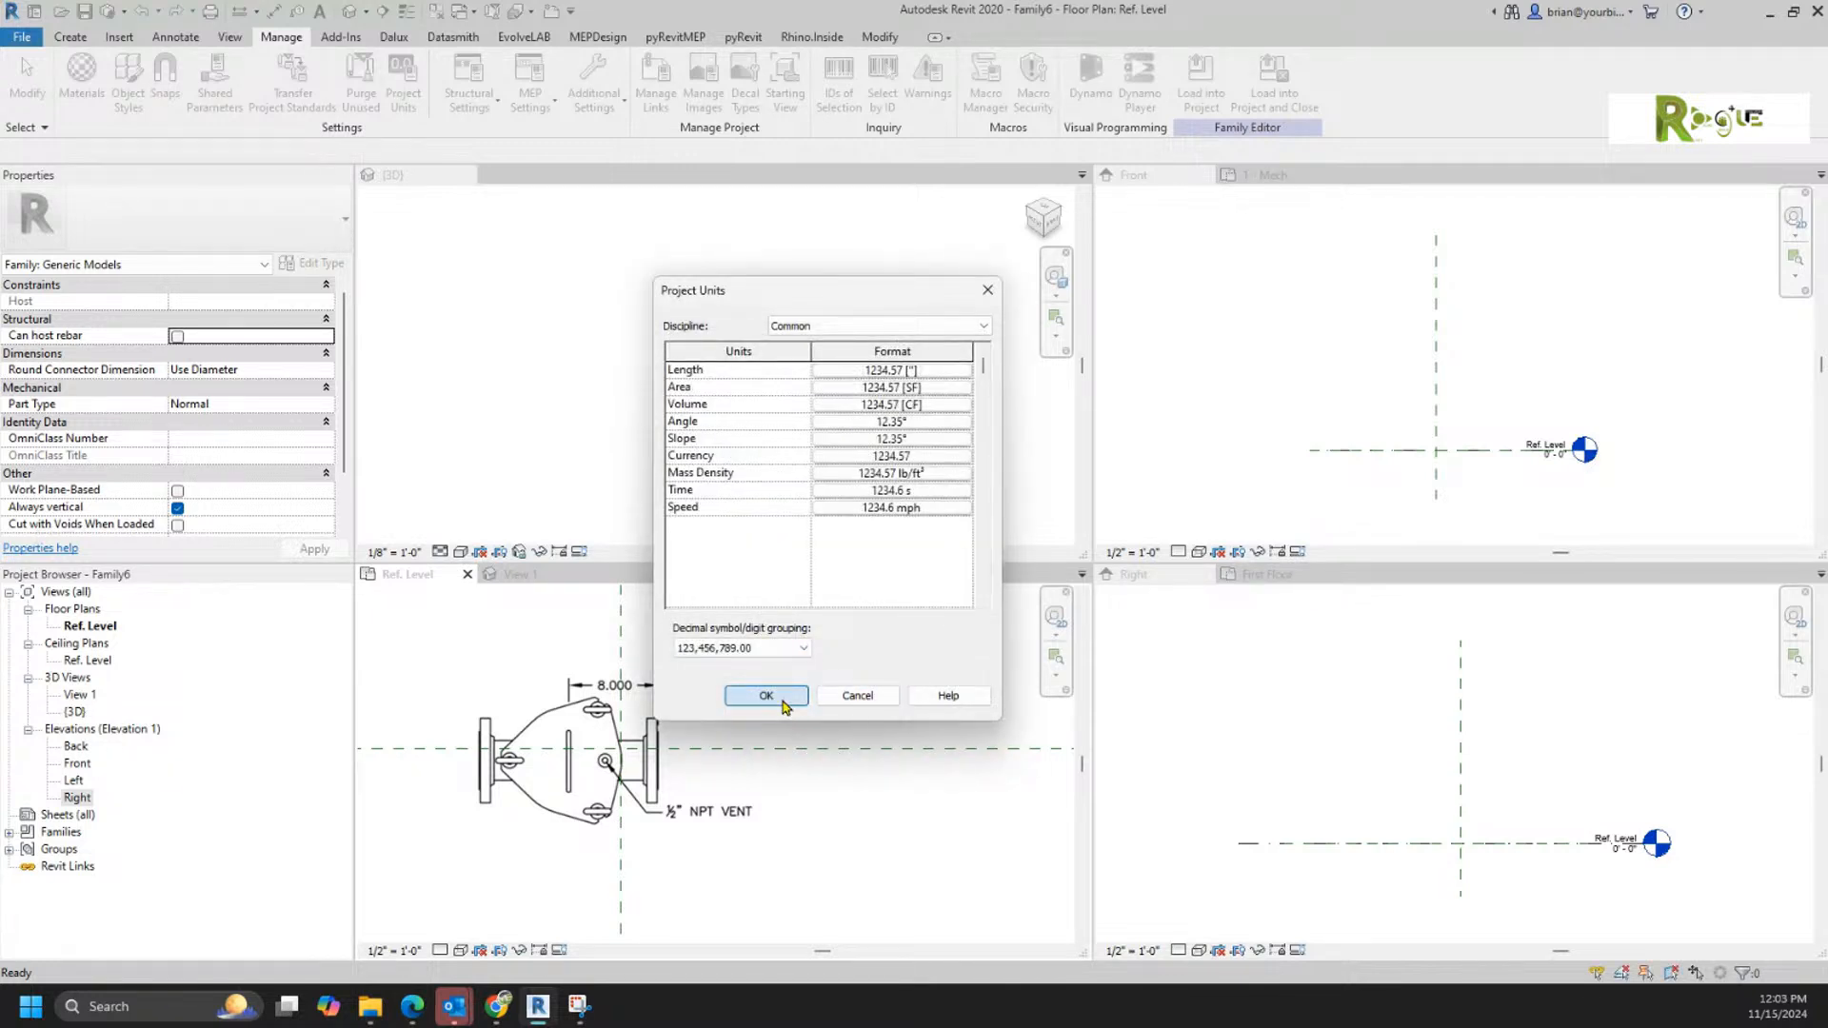
Step: Check the scale of the top.jpg image by measuring its 8.000 dimension with a trial symbolic line, without keeping the line
scroll(524, 862, up, 4)
scroll(557, 870, down, 3)
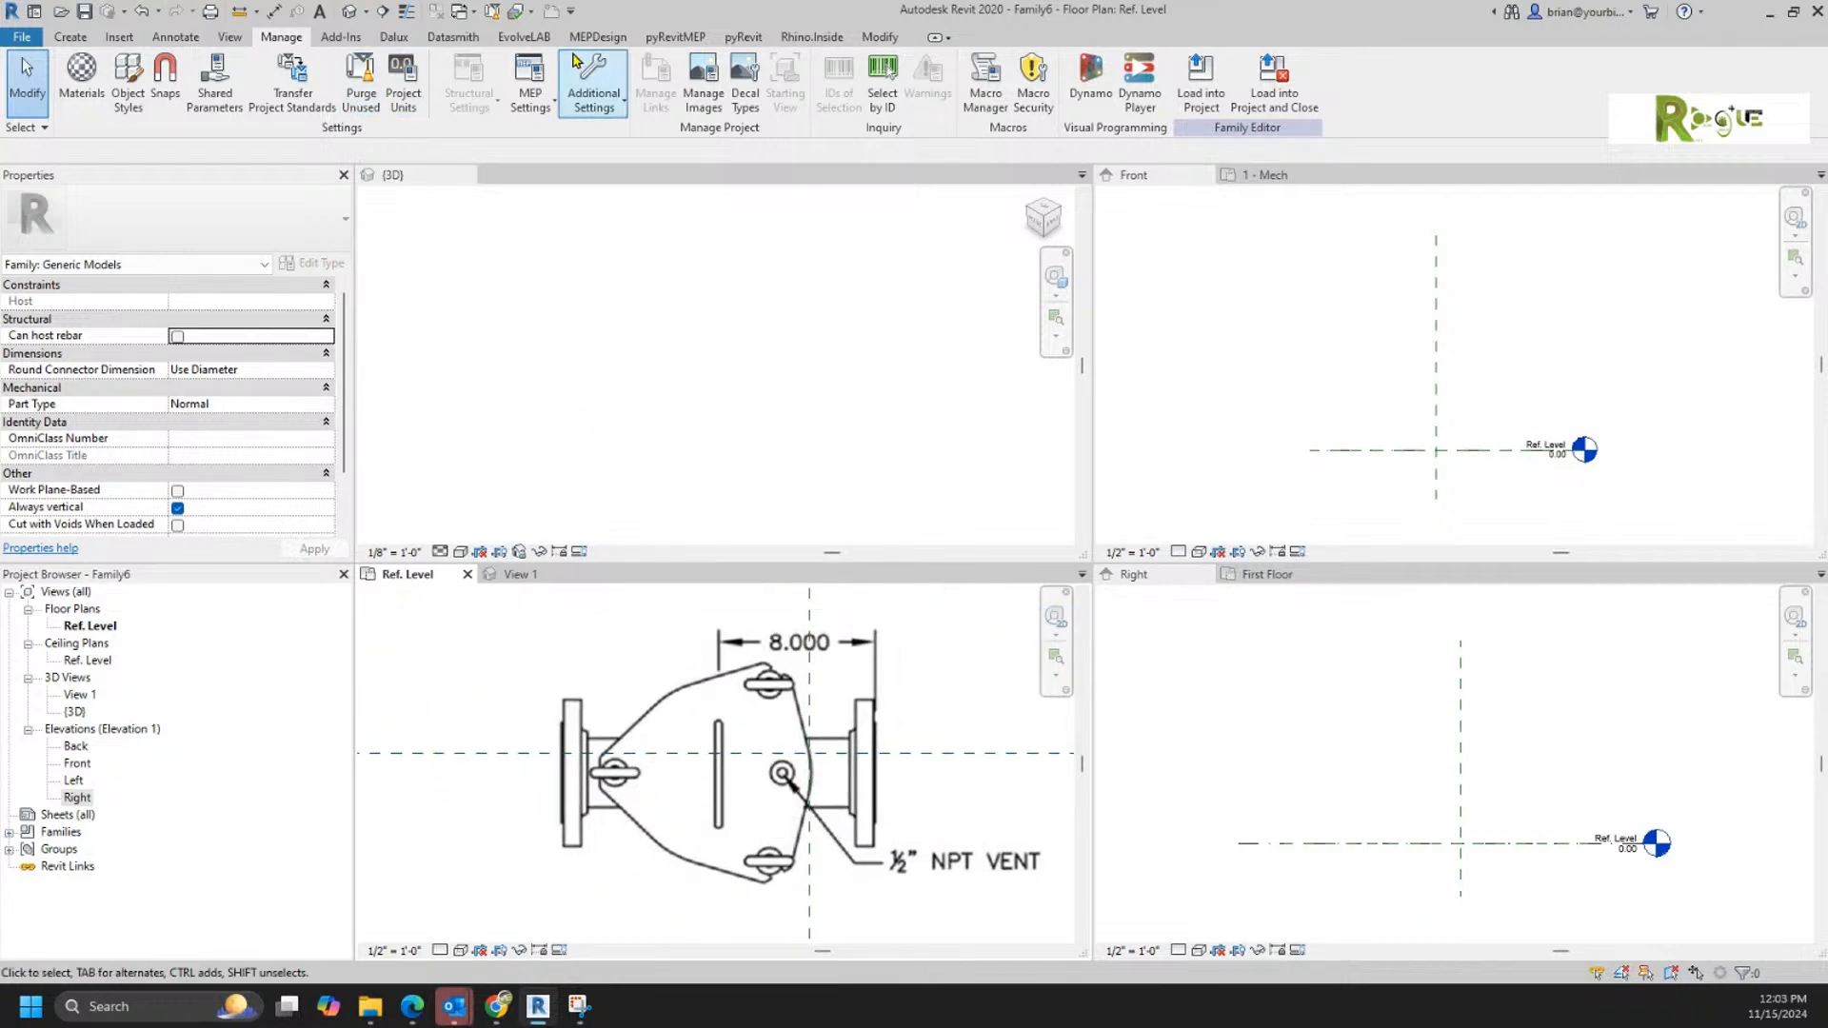
click(176, 37)
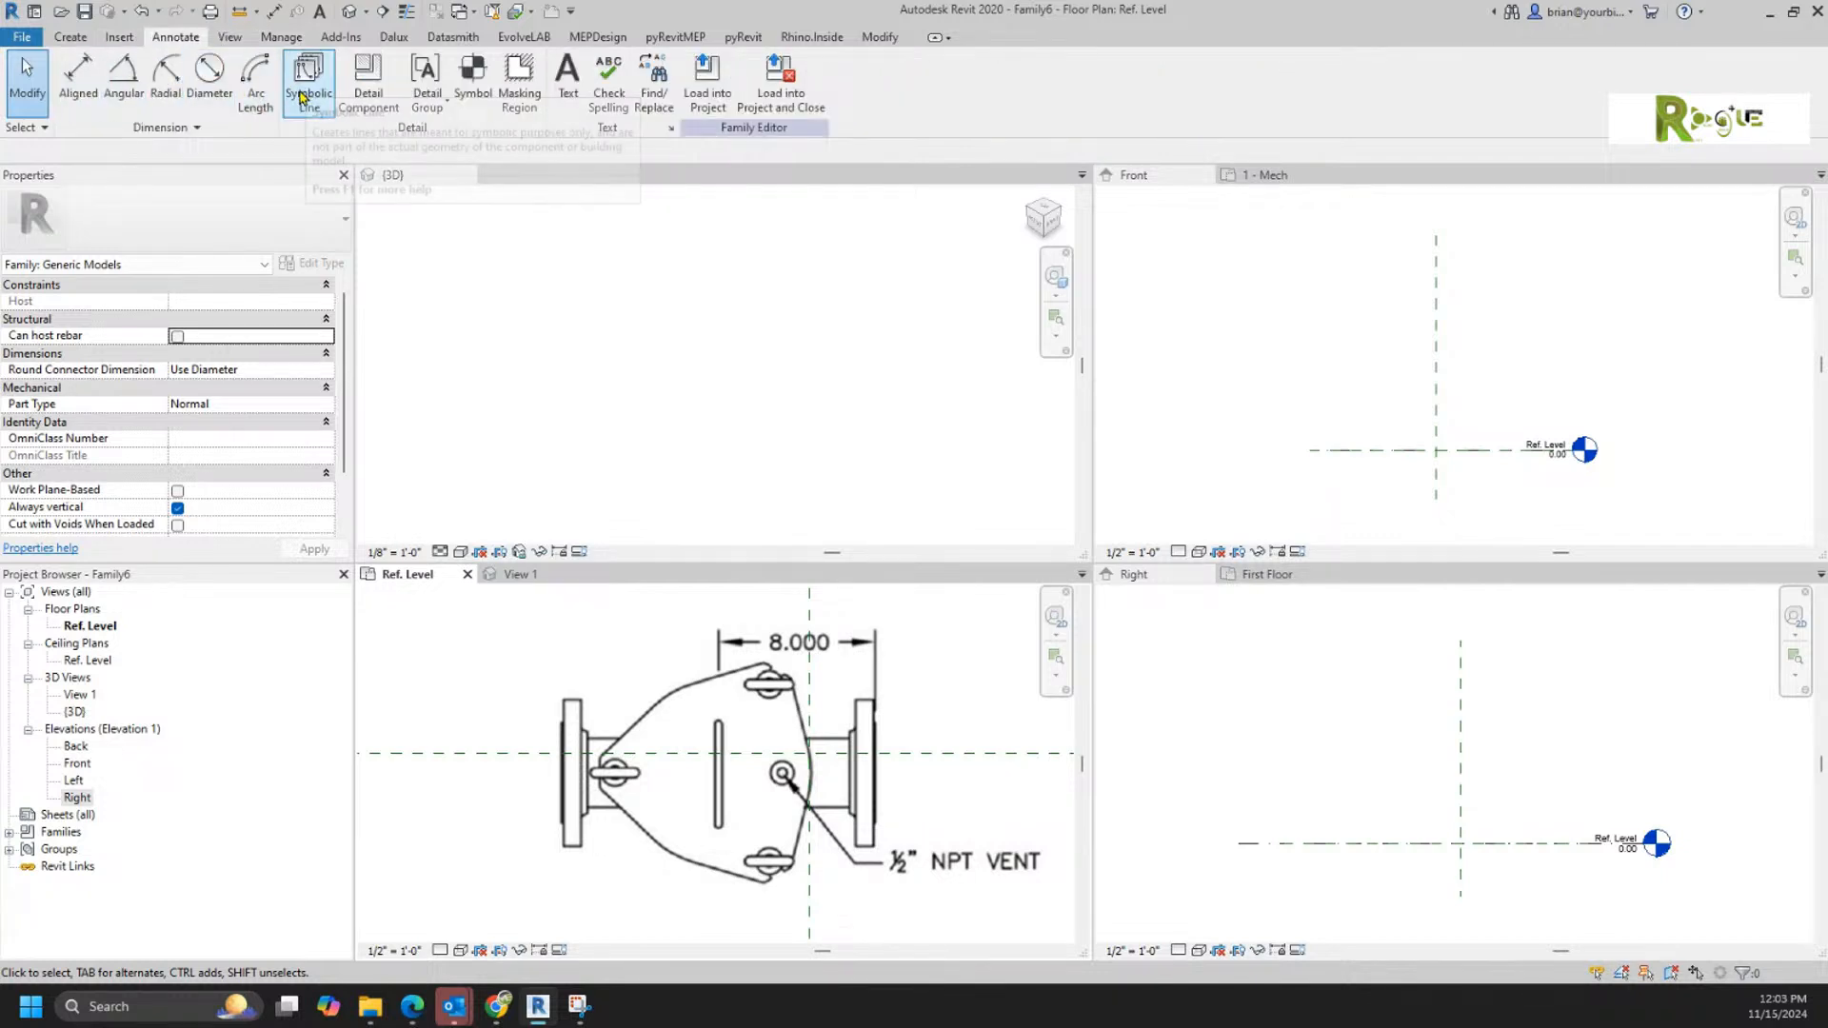
click(300, 92)
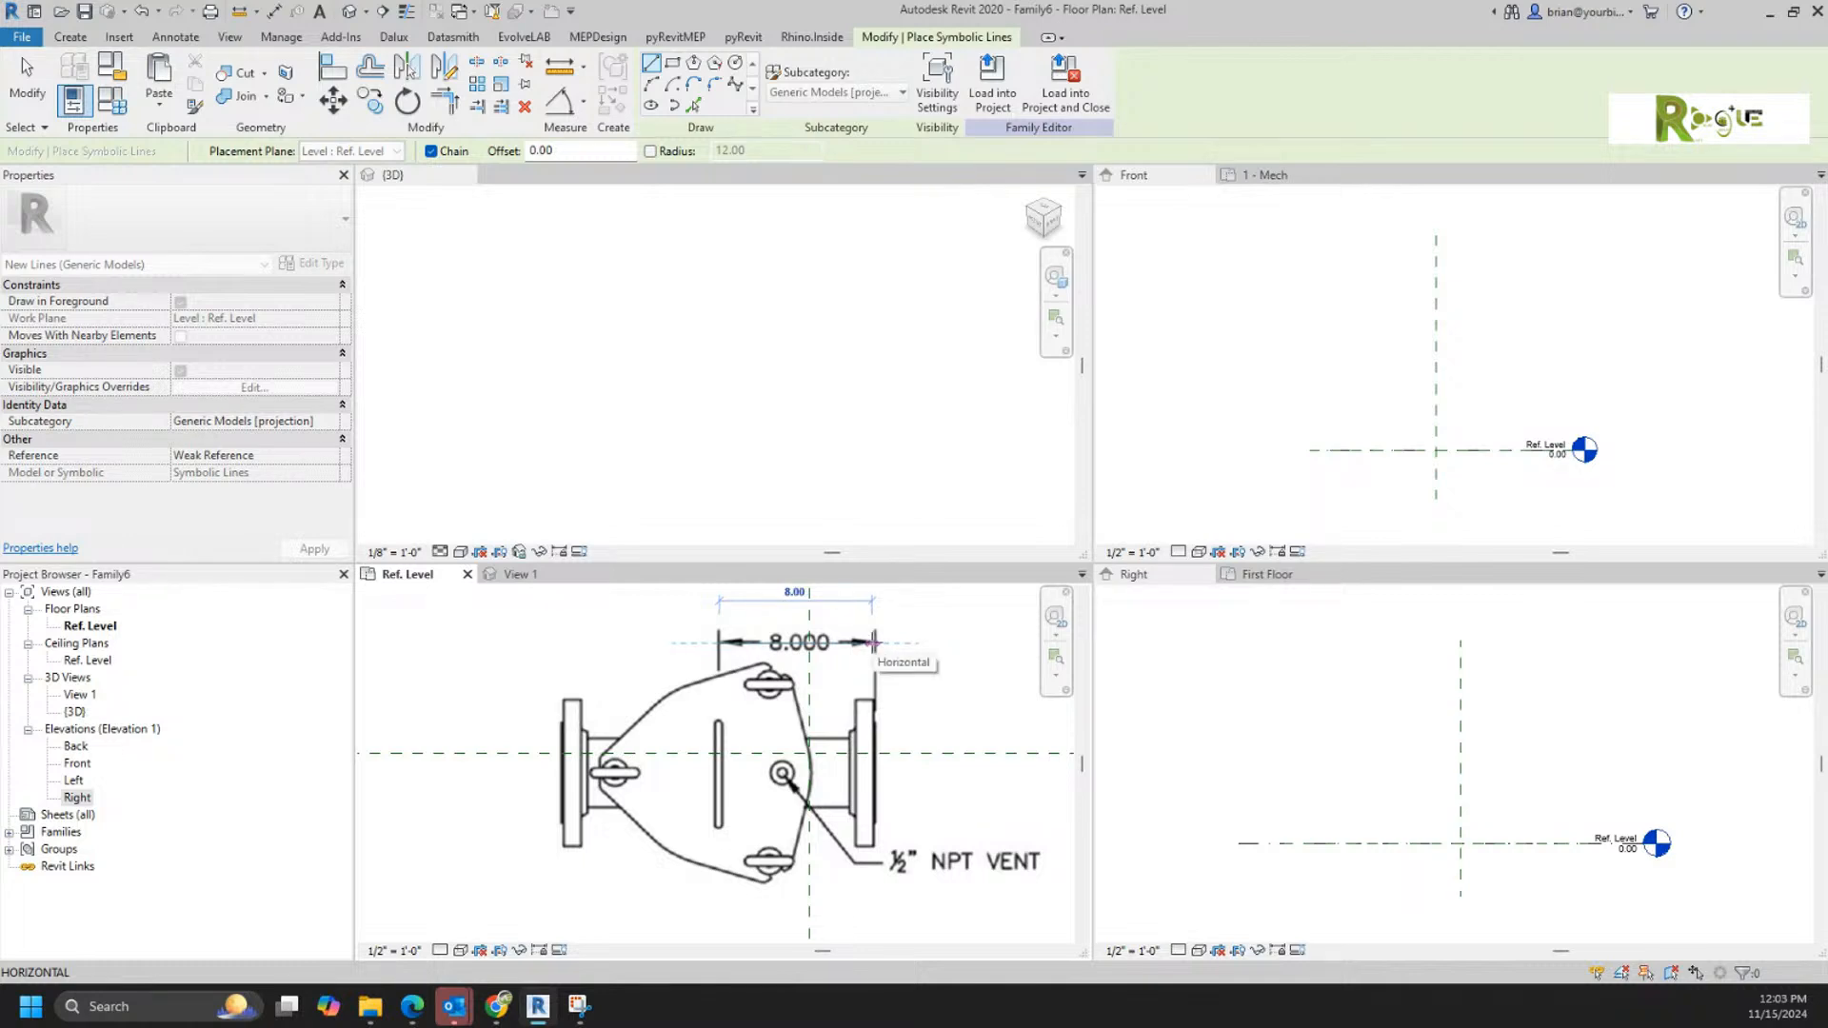
key(Escape)
key(Escape)
Step: Nudge the top.jpg image right and up until the housing's centre sits on the intersection of the reference planes in the Ref. Level plan
click(709, 691)
key(Right)
key(Right)
key(Right)
key(Right)
key(Right)
key(Right)
key(Right)
key(Right)
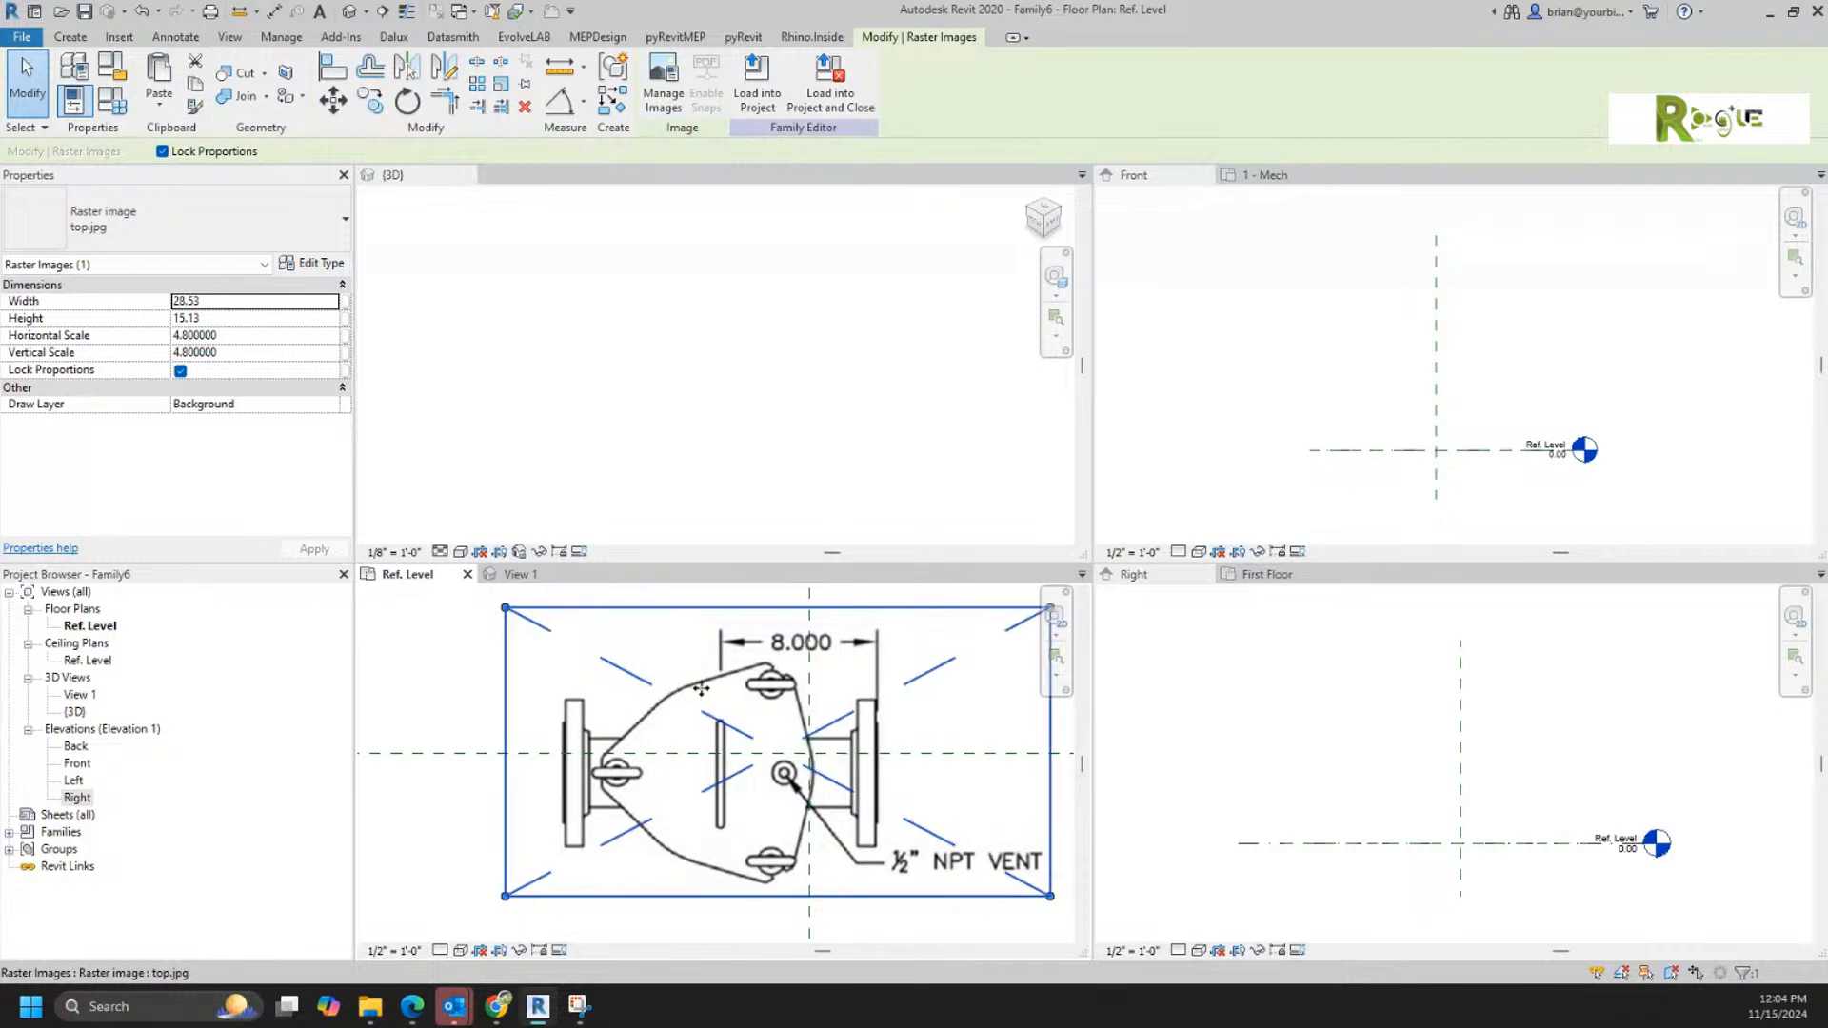
key(Right)
key(Right)
key(Right)
key(Right)
key(Right)
key(Right)
key(Right)
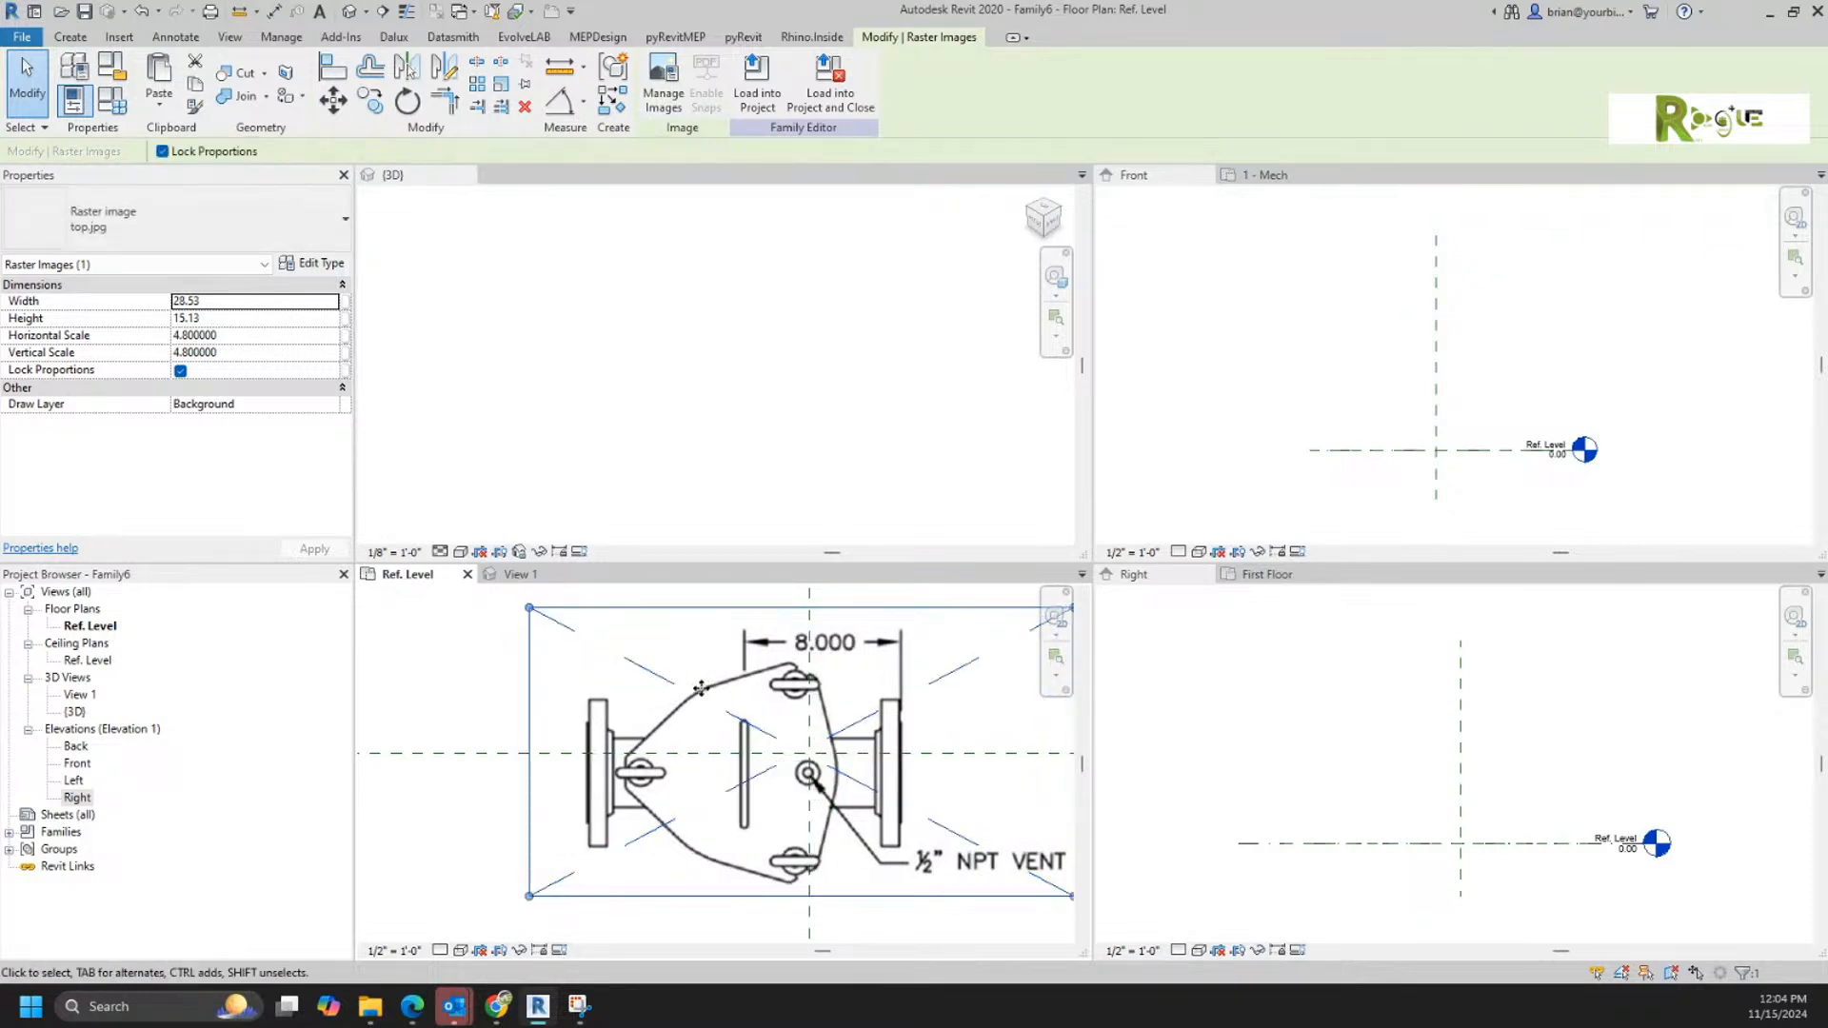
key(Right)
key(Right)
key(Right)
key(Right)
key(Right)
key(Right)
key(Right)
key(Right)
key(Right)
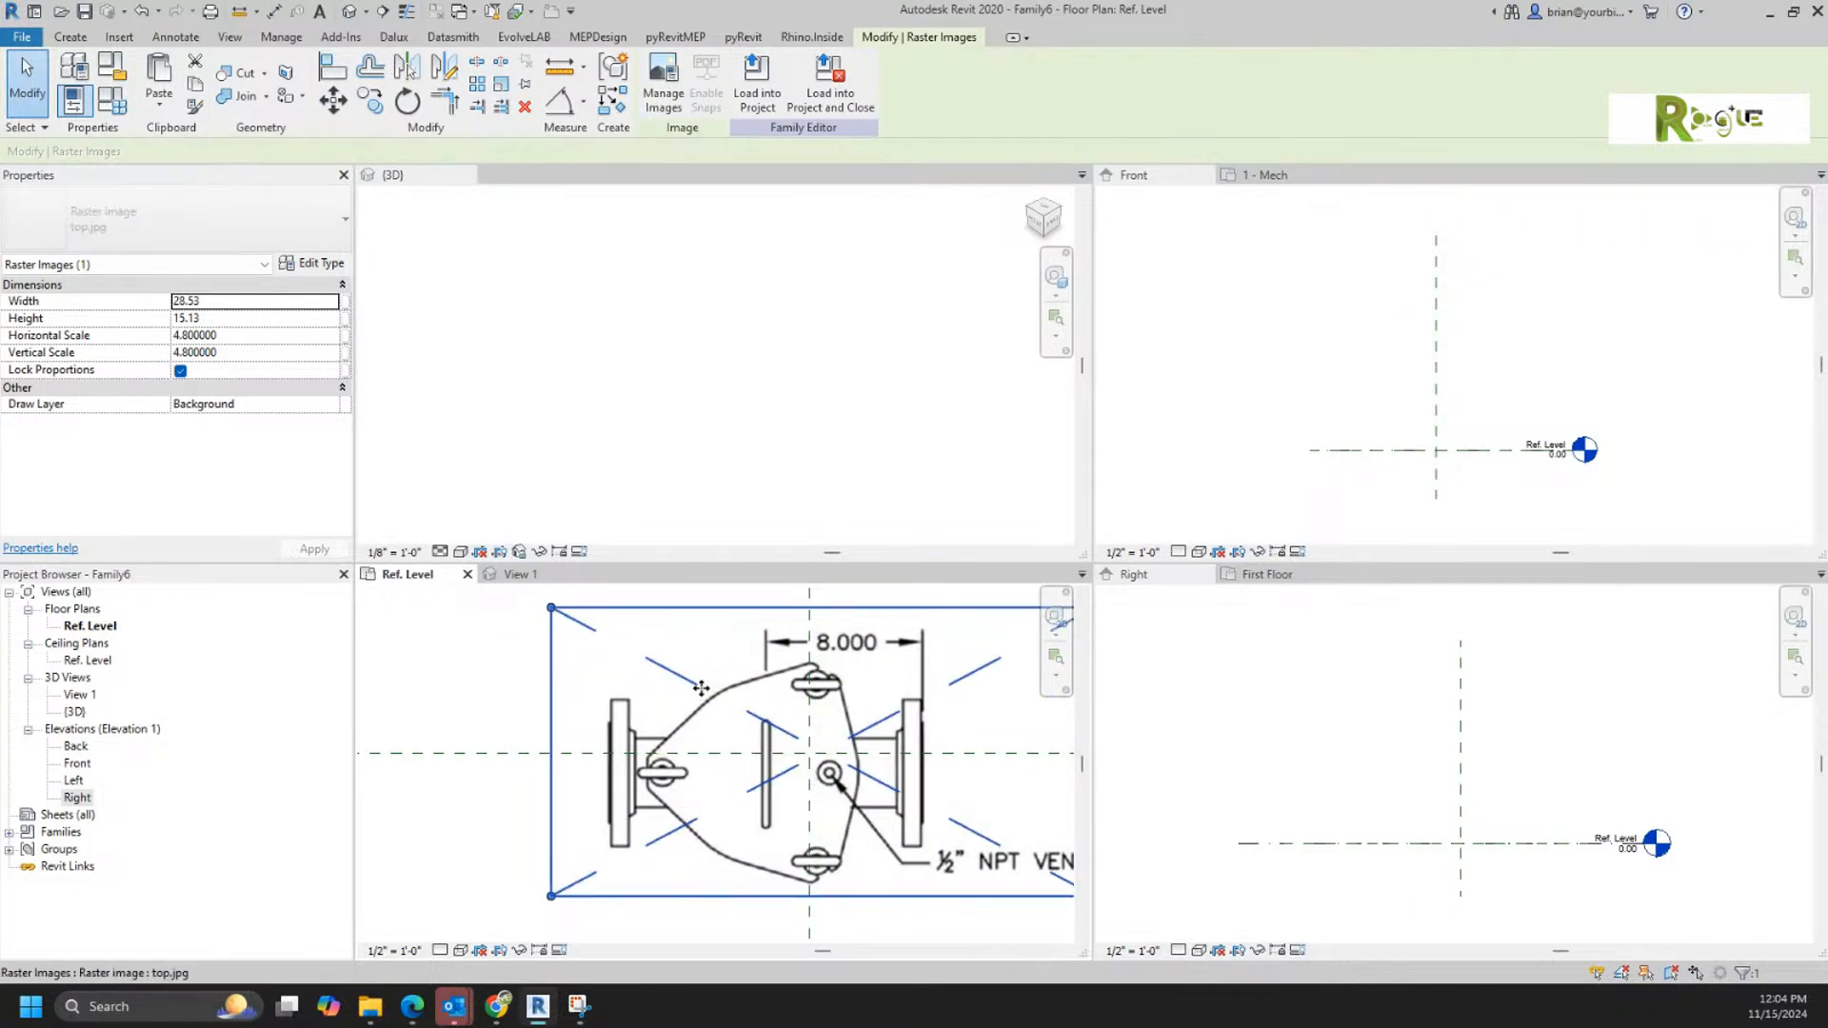
key(Right)
key(Right)
key(Right)
key(Up)
key(Up)
key(Up)
key(Up)
key(Up)
key(Right)
key(Right)
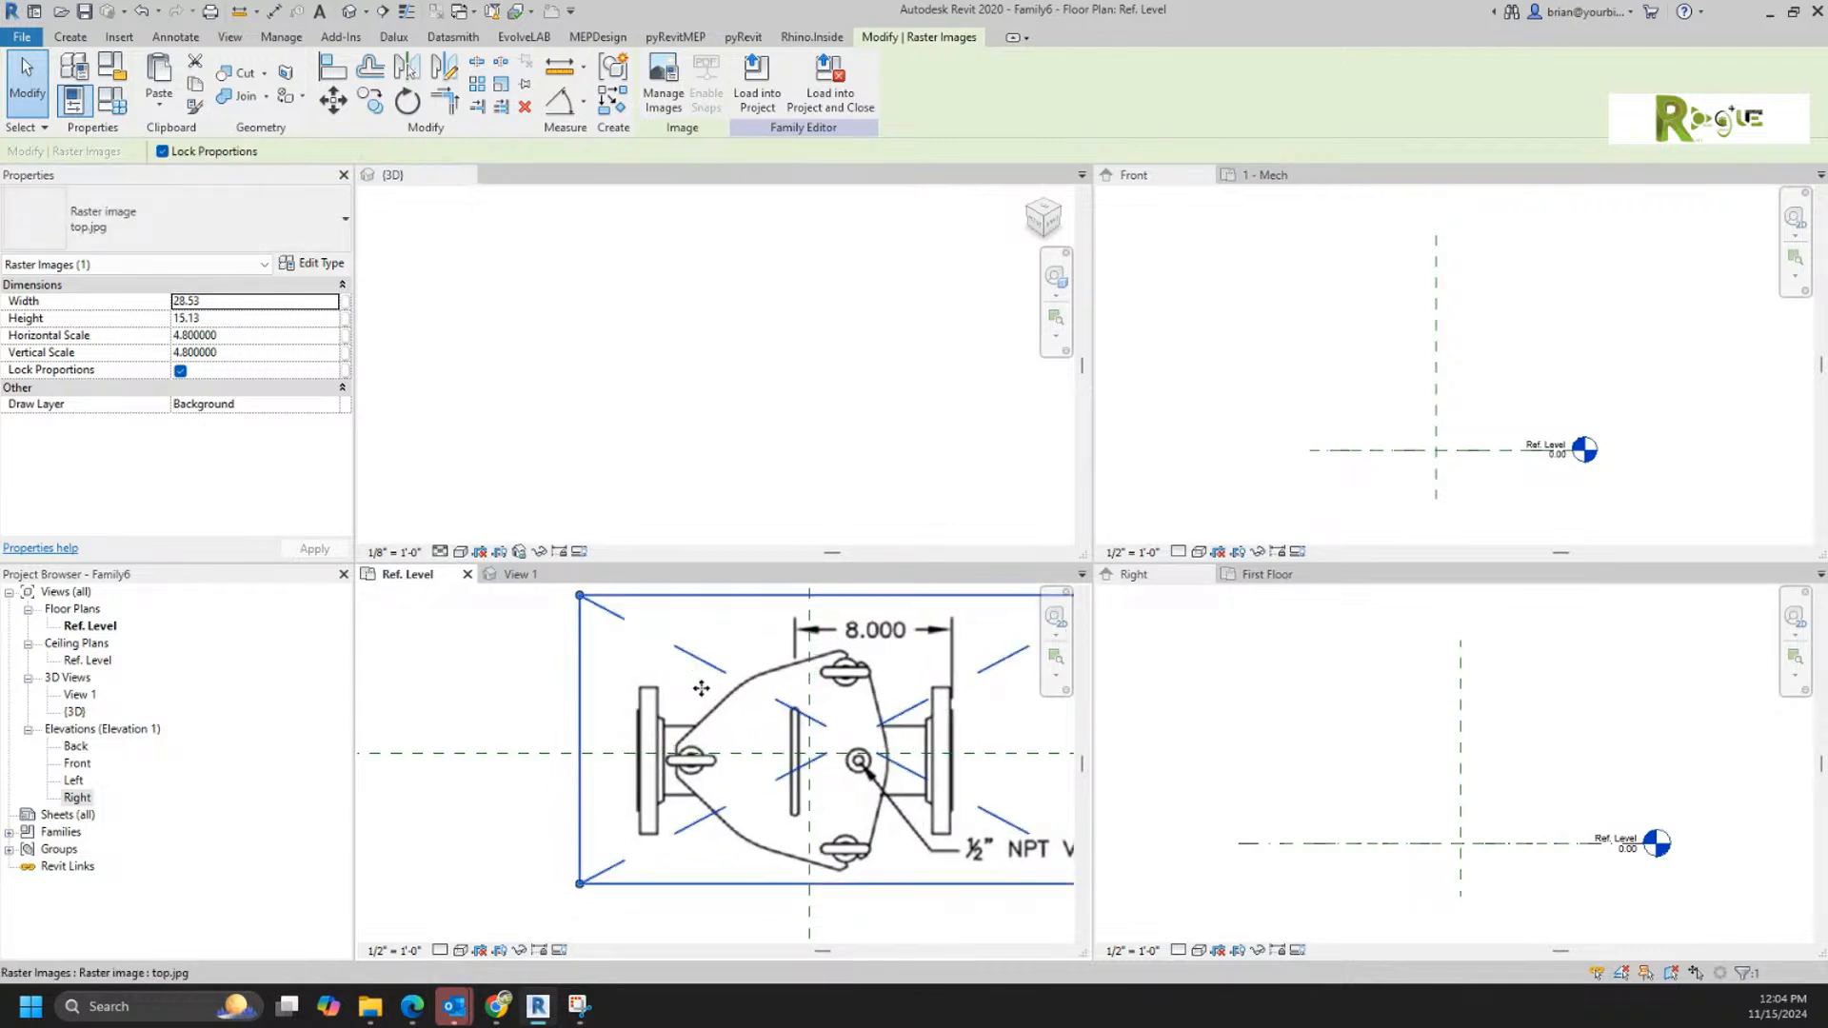
key(Right)
key(Right)
key(Right)
key(Right)
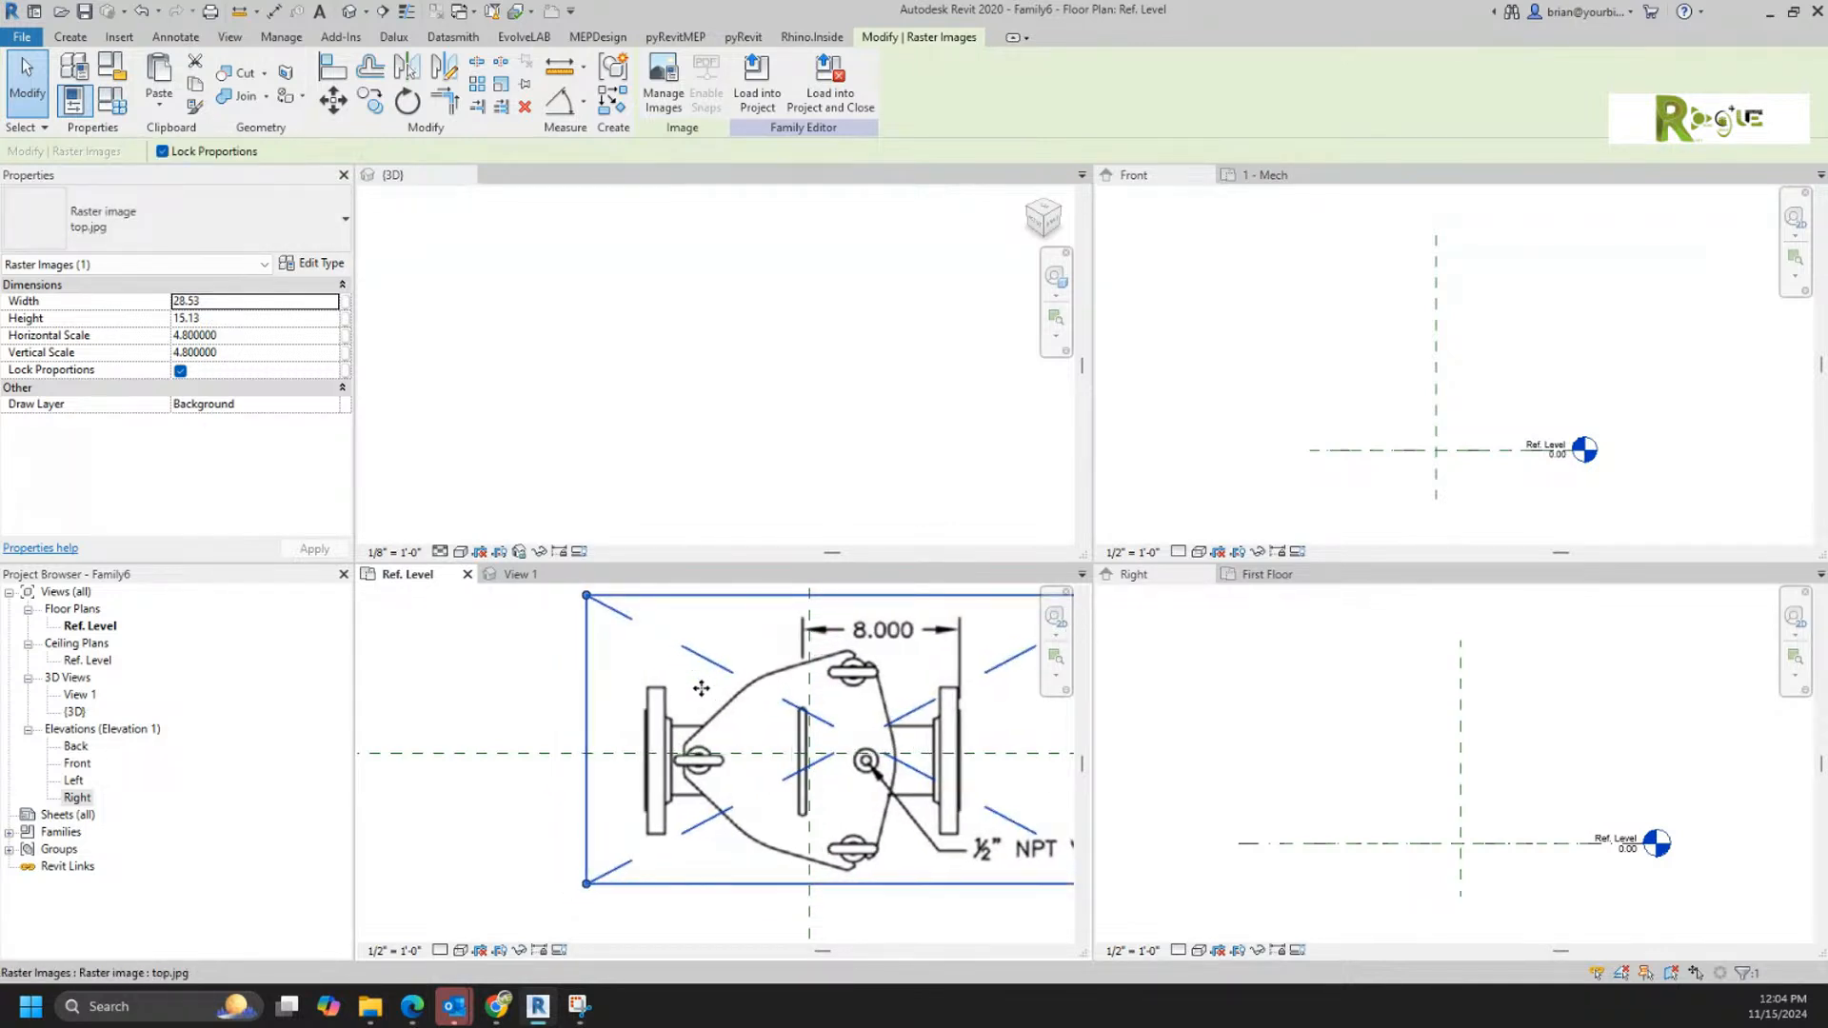
key(Right)
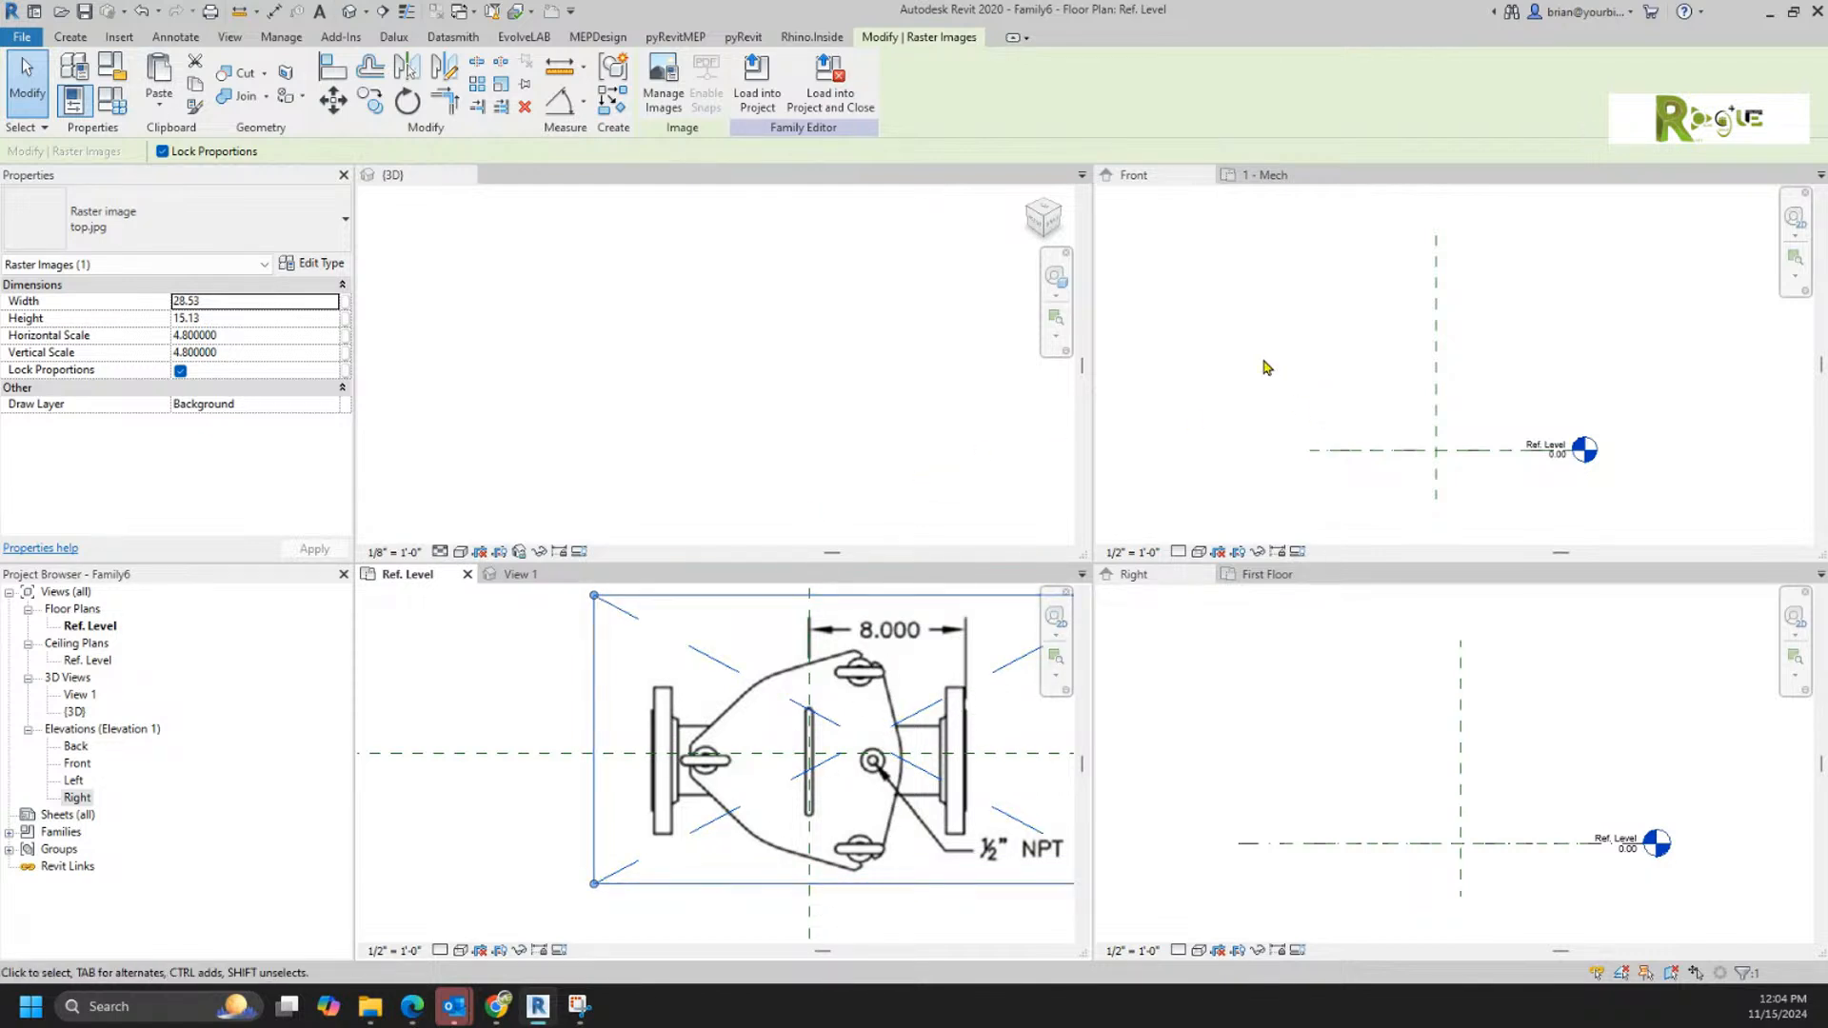
Step: Insert Side.jpg from the BIM > Training > Valves folder into the Front elevation, beside the reference planes
click(1328, 354)
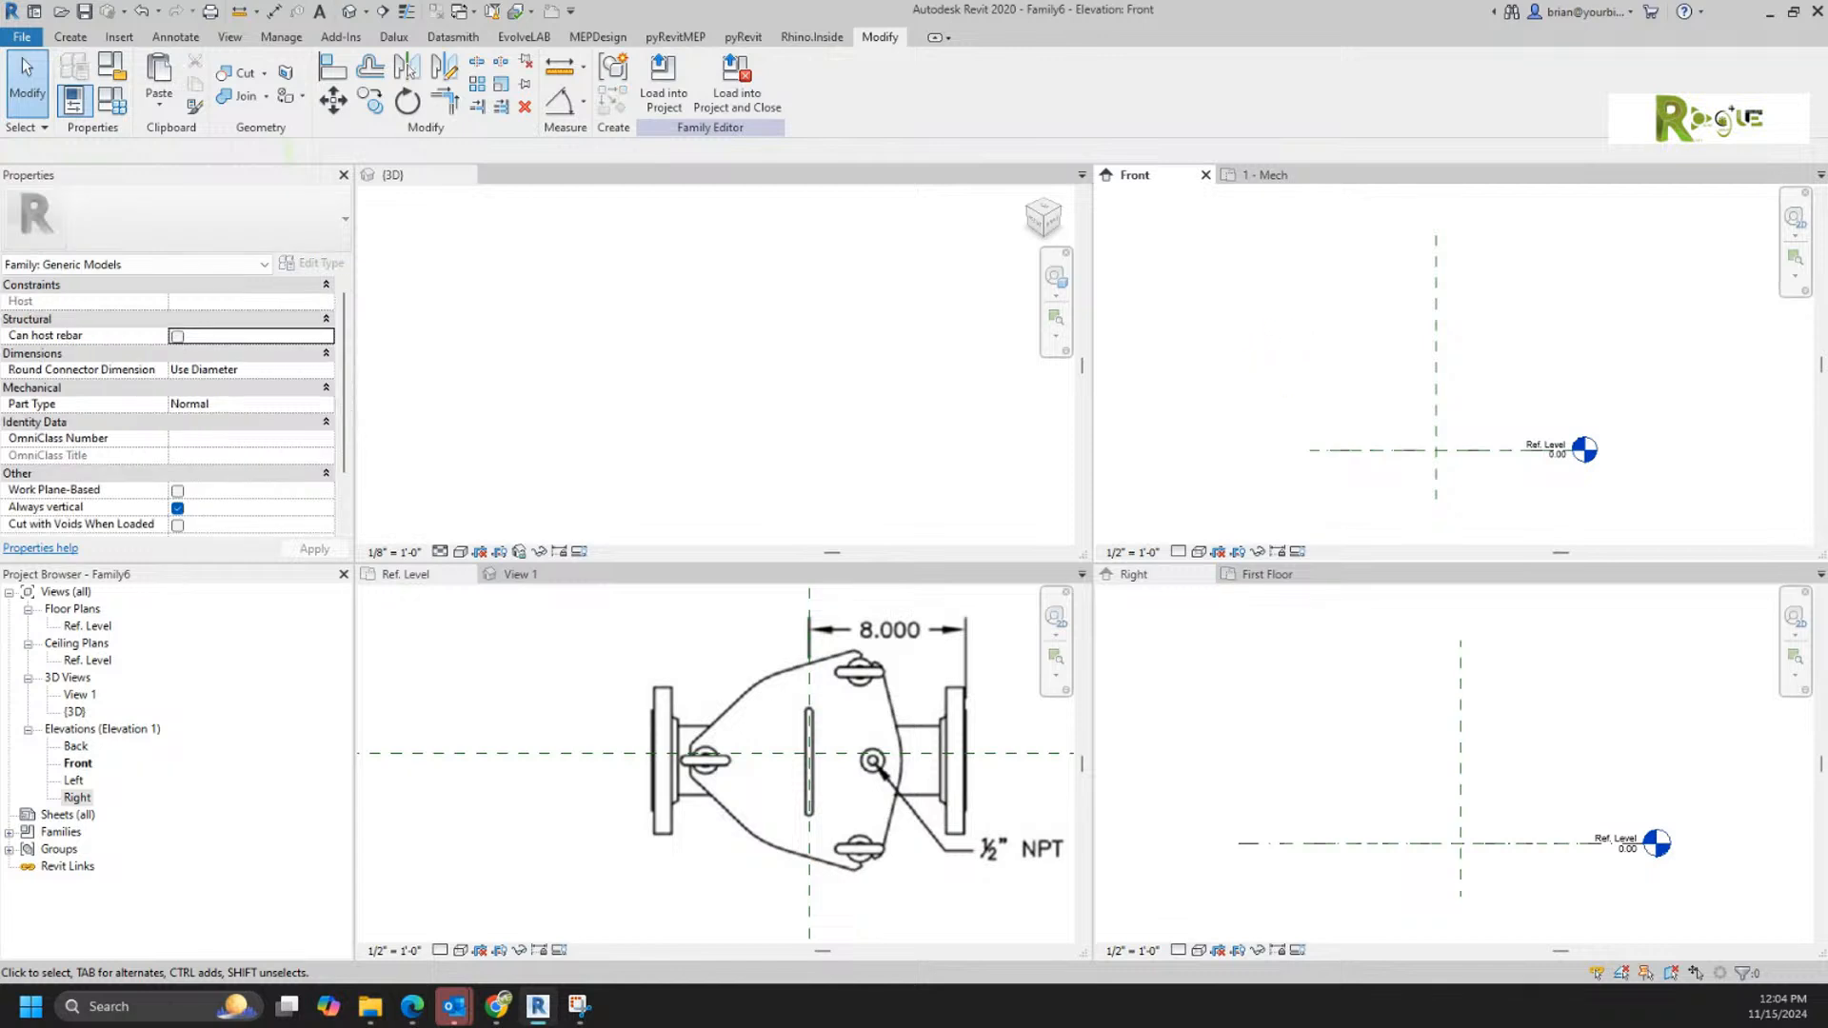
click(370, 1006)
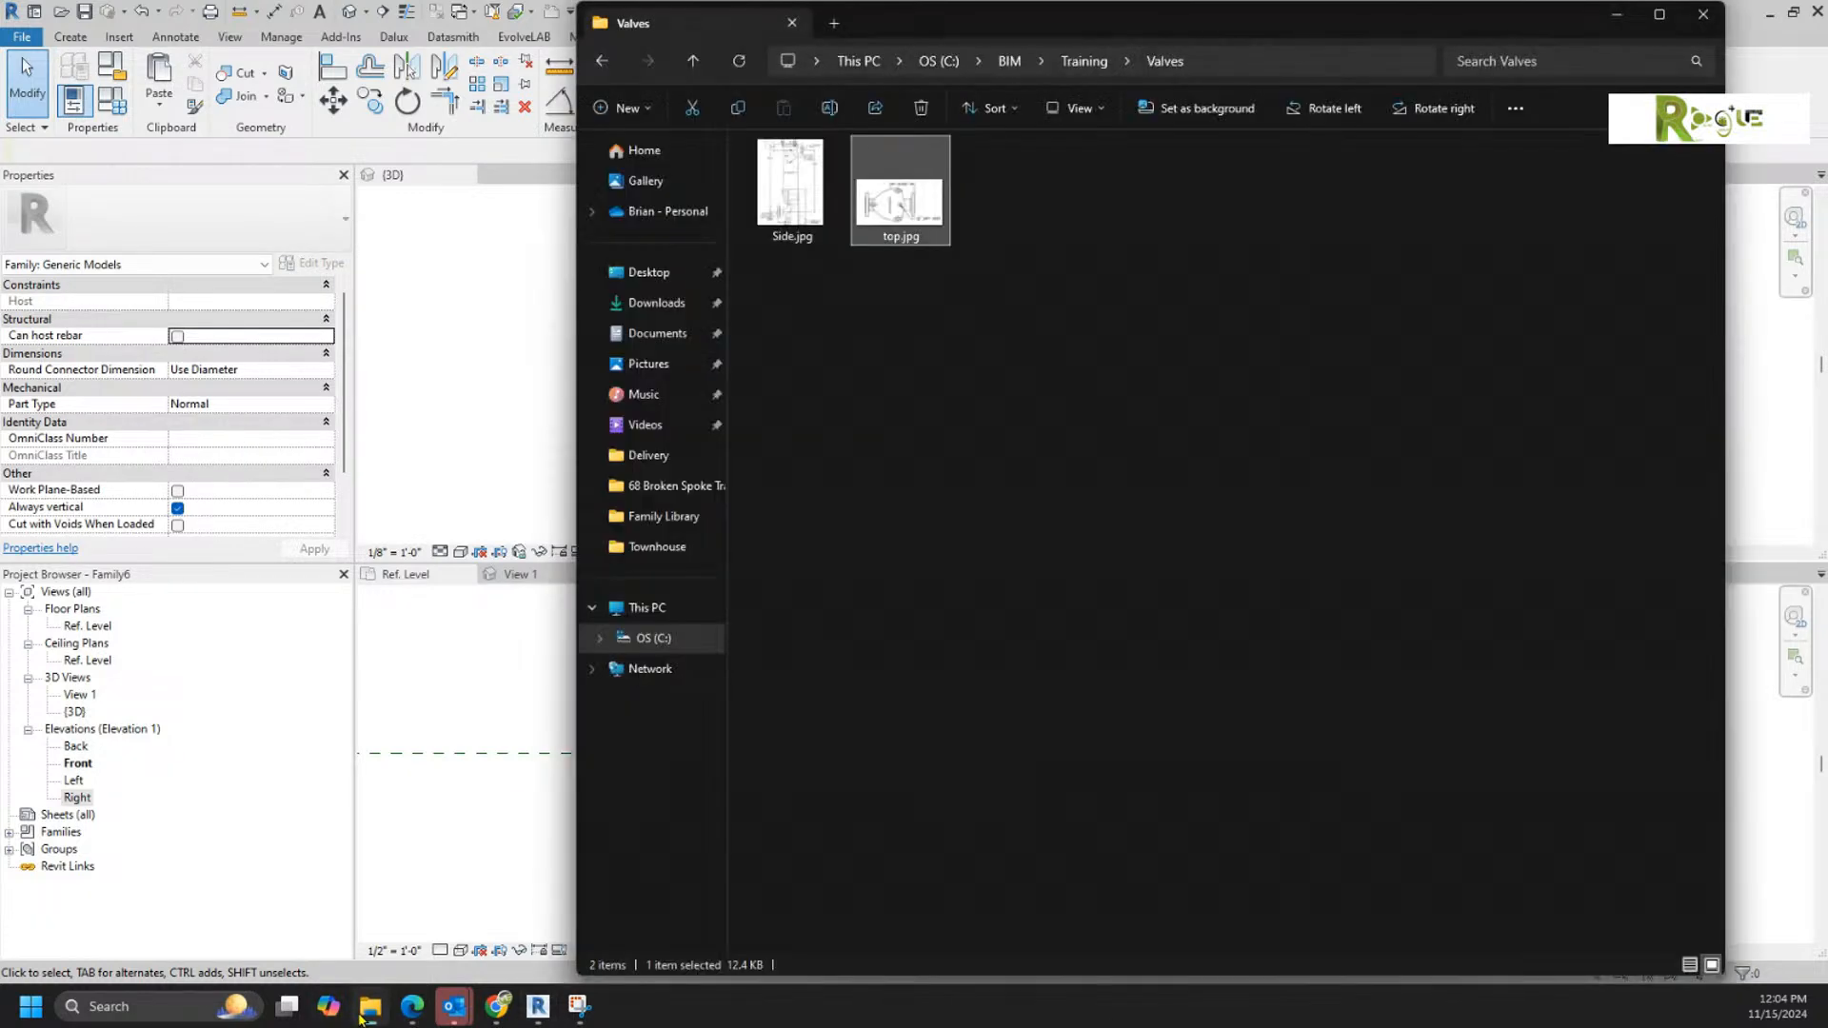
click(827, 186)
drag(805, 197, 1747, 402)
click(1748, 402)
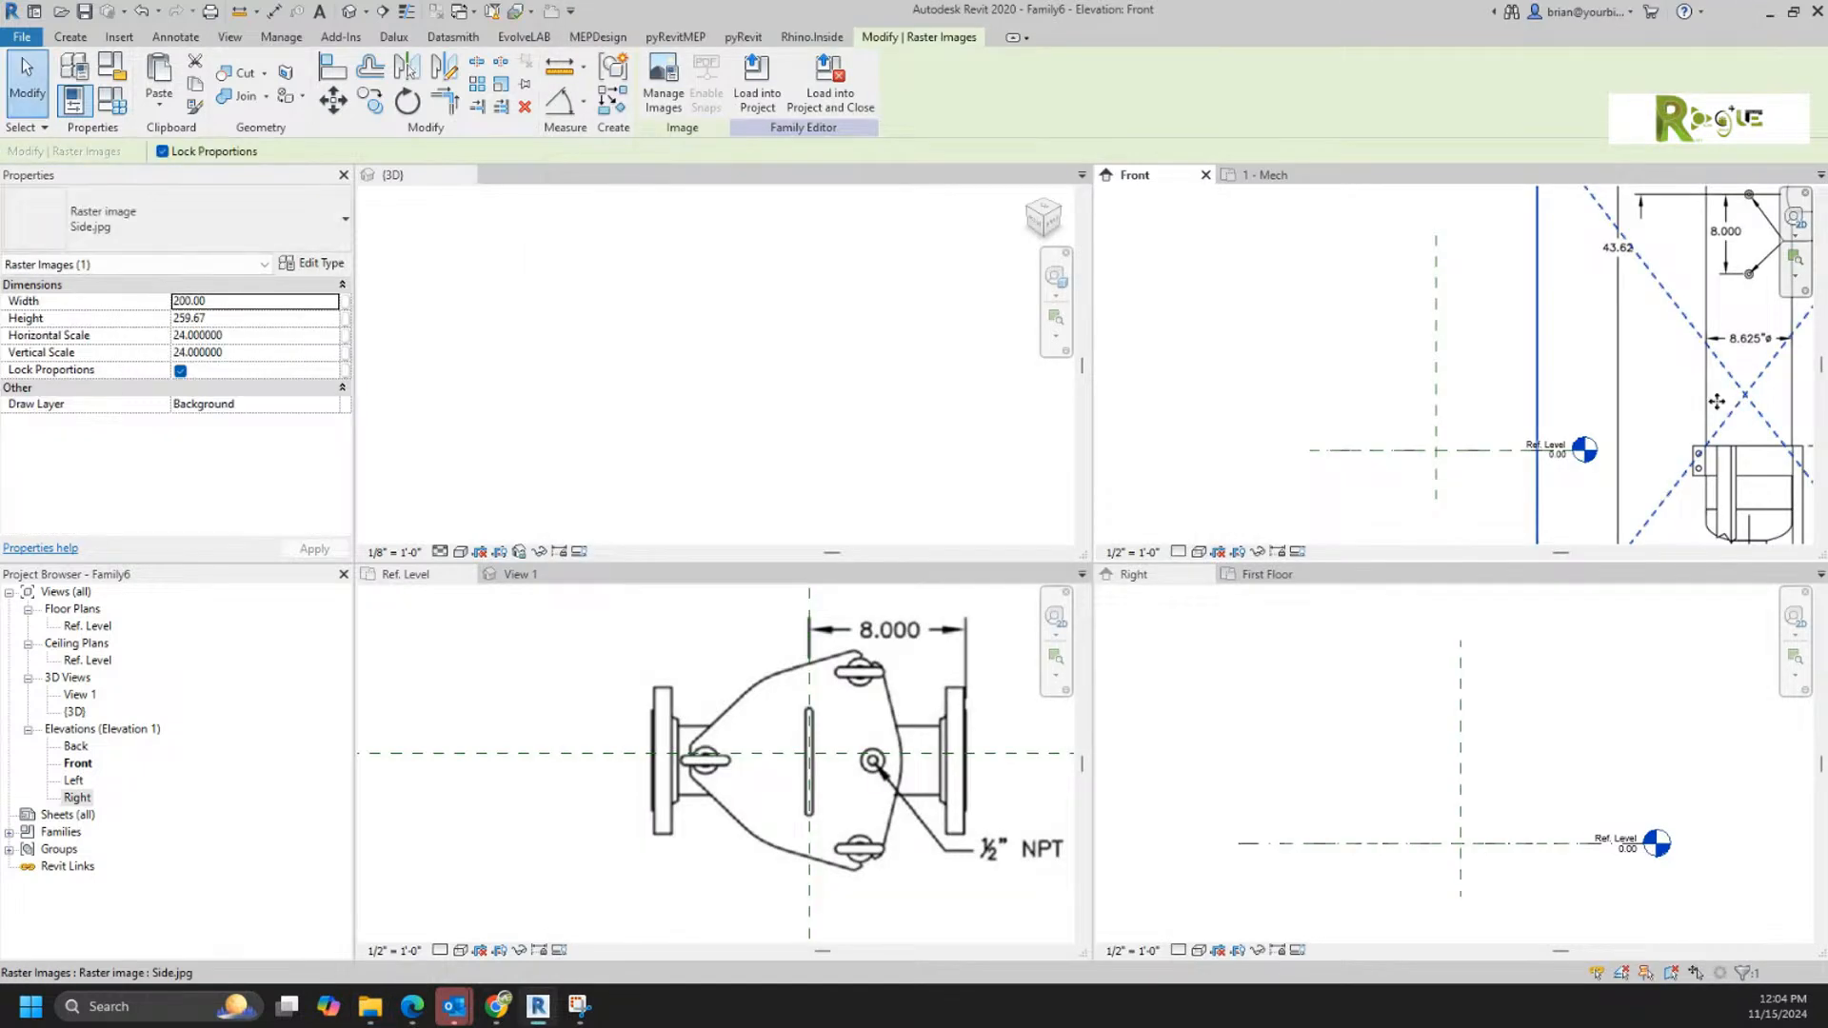
Step: Scale the Side.jpg image graphically from its 40.06 dimension line so that length is true in inches
scroll(1399, 457, up, 3)
middle_drag(1399, 457, 1380, 512)
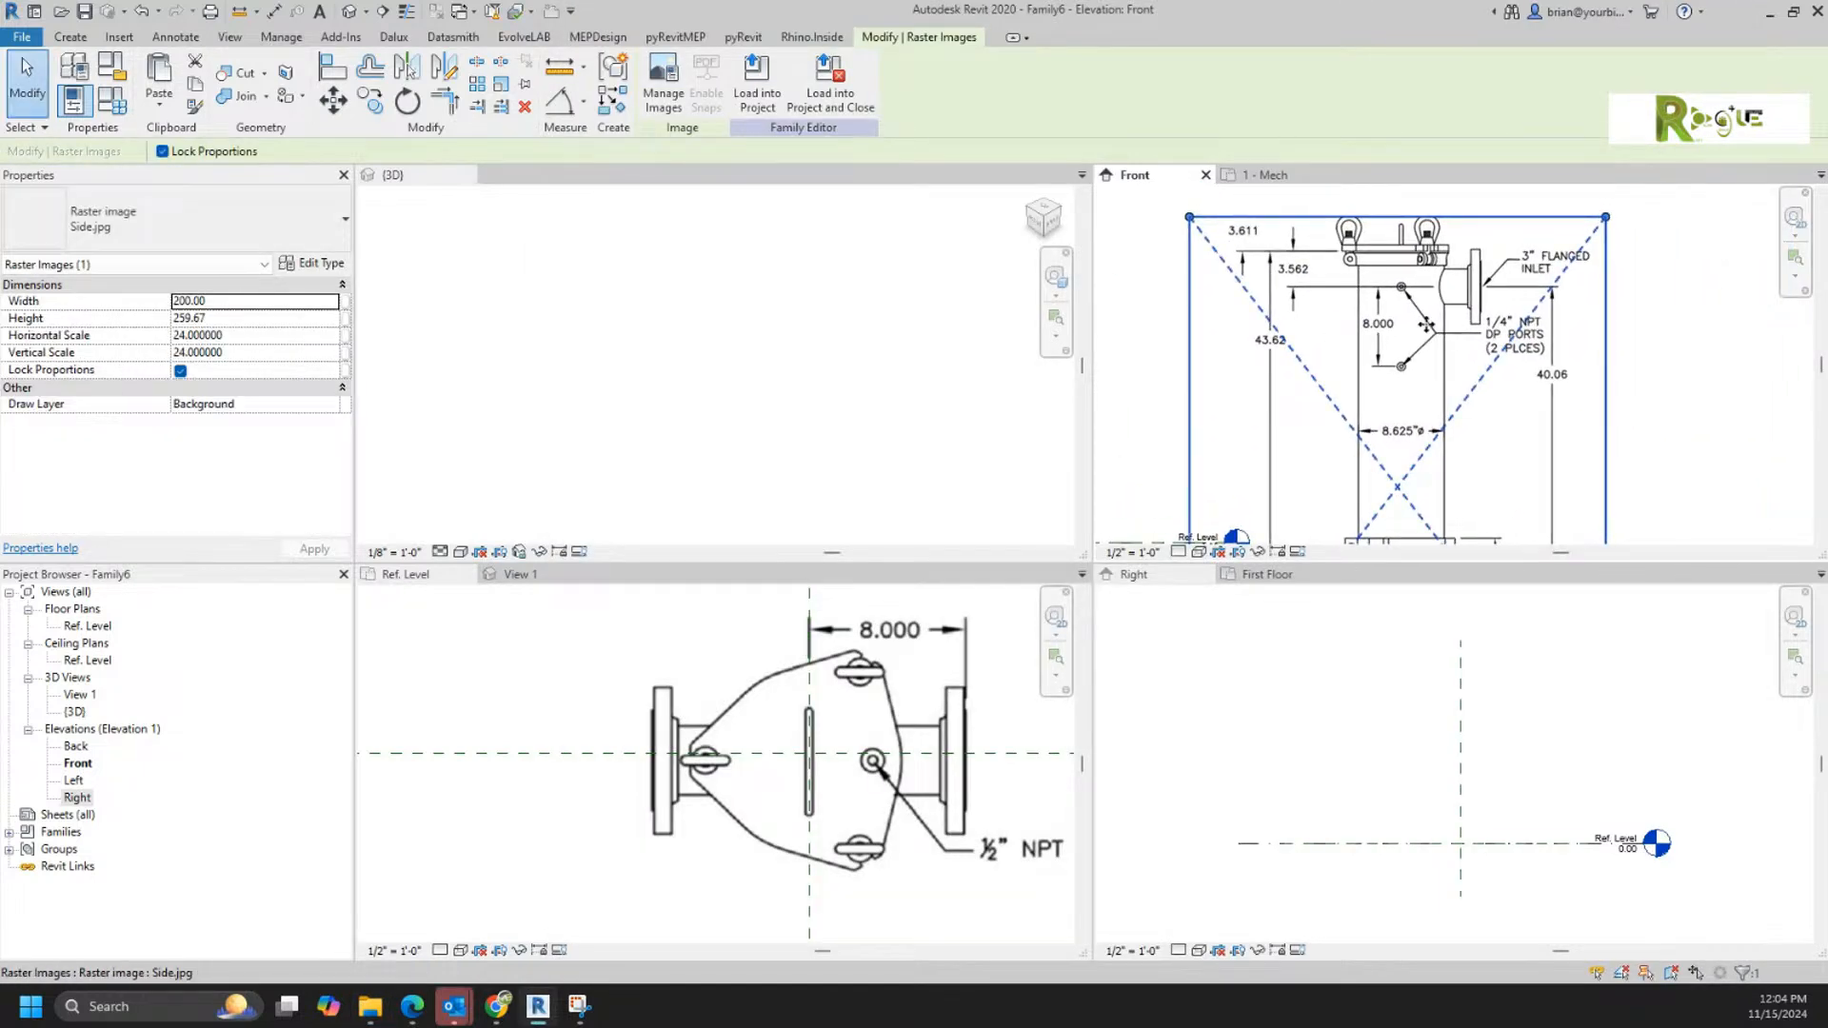
scroll(1434, 340, down, 2)
mouse_move(1470, 387)
middle_down()
mouse_move(1515, 283)
mouse_move(1478, 314)
mouse_move(1482, 294)
middle_up()
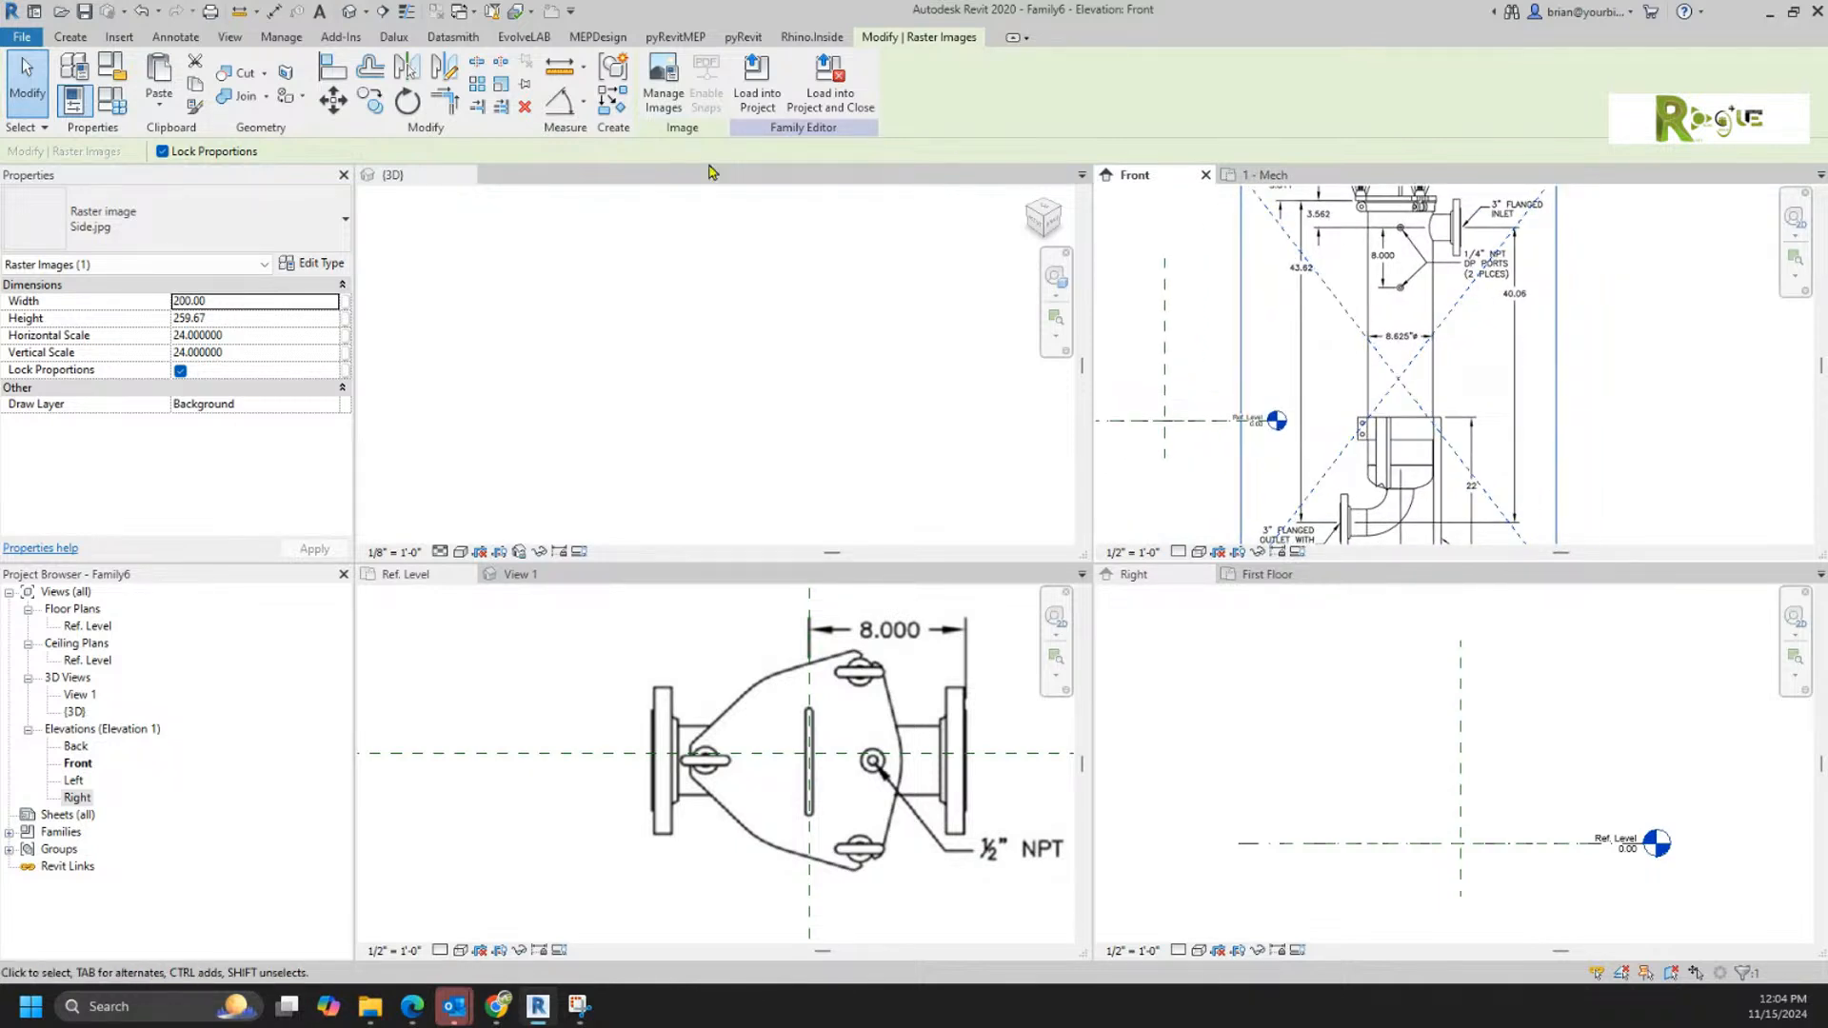
click(499, 85)
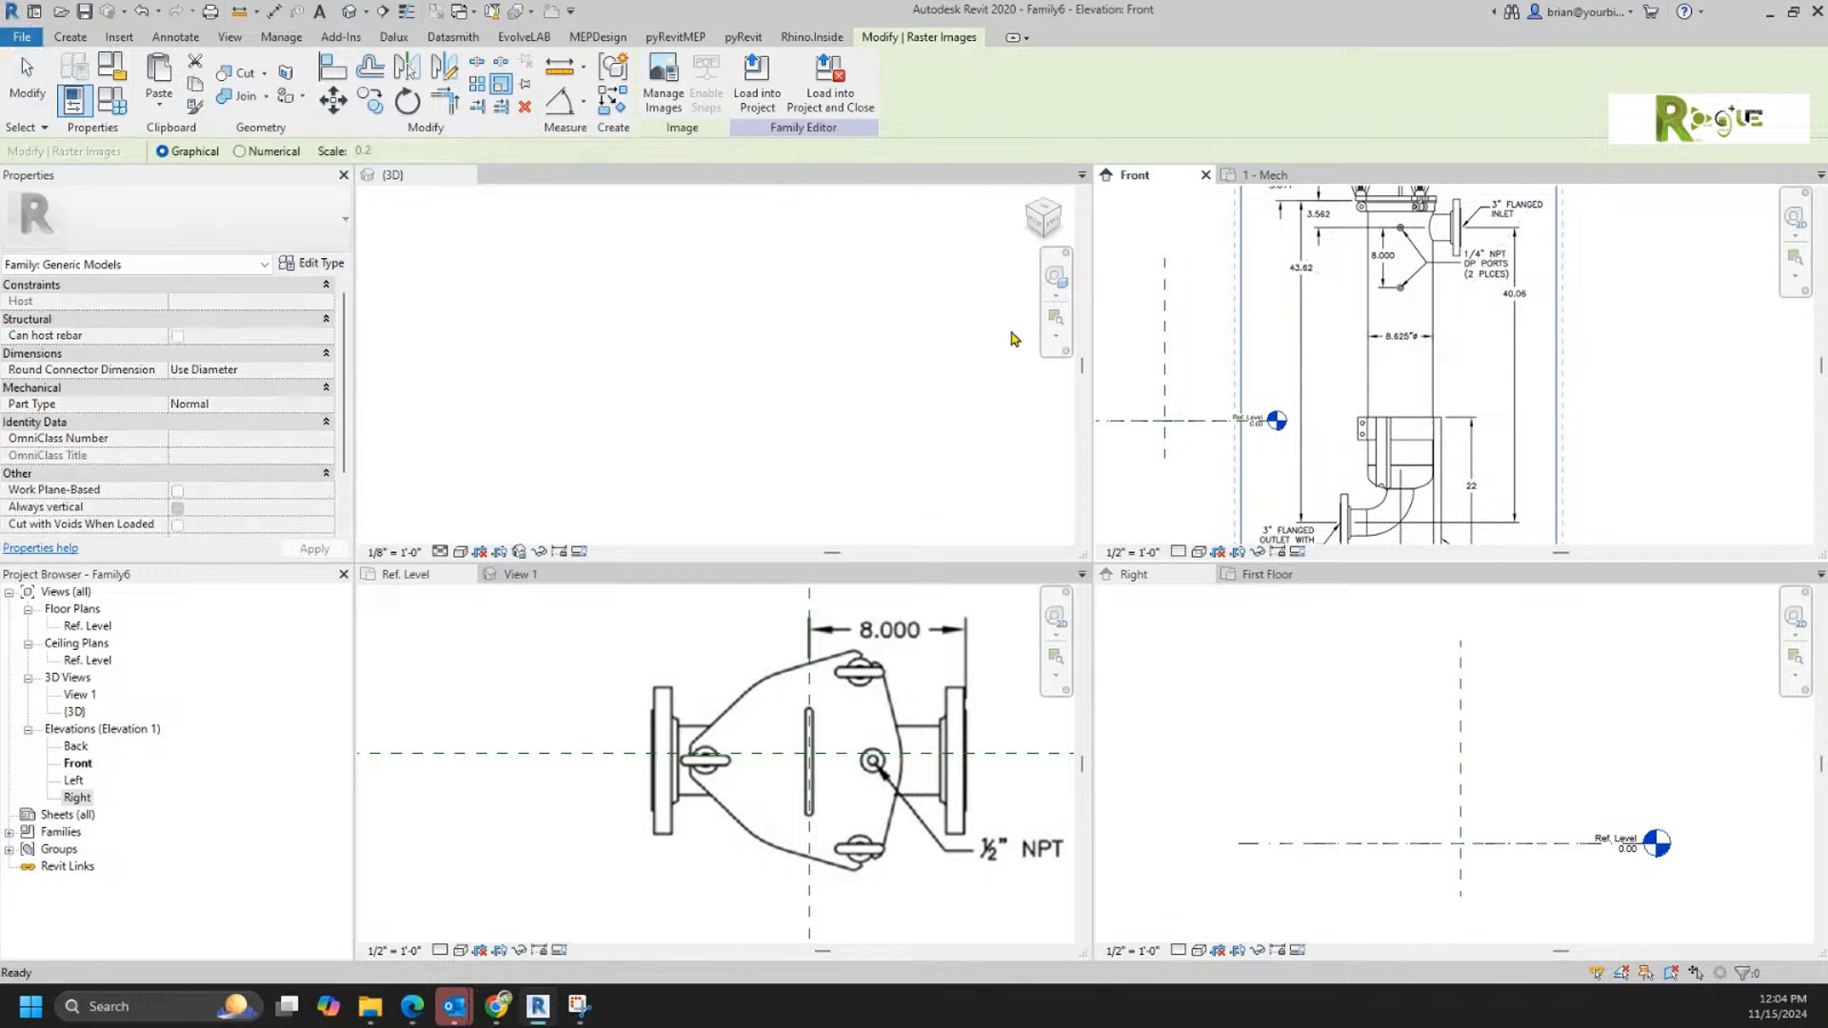
scroll(1523, 531, up, 4)
click(1523, 527)
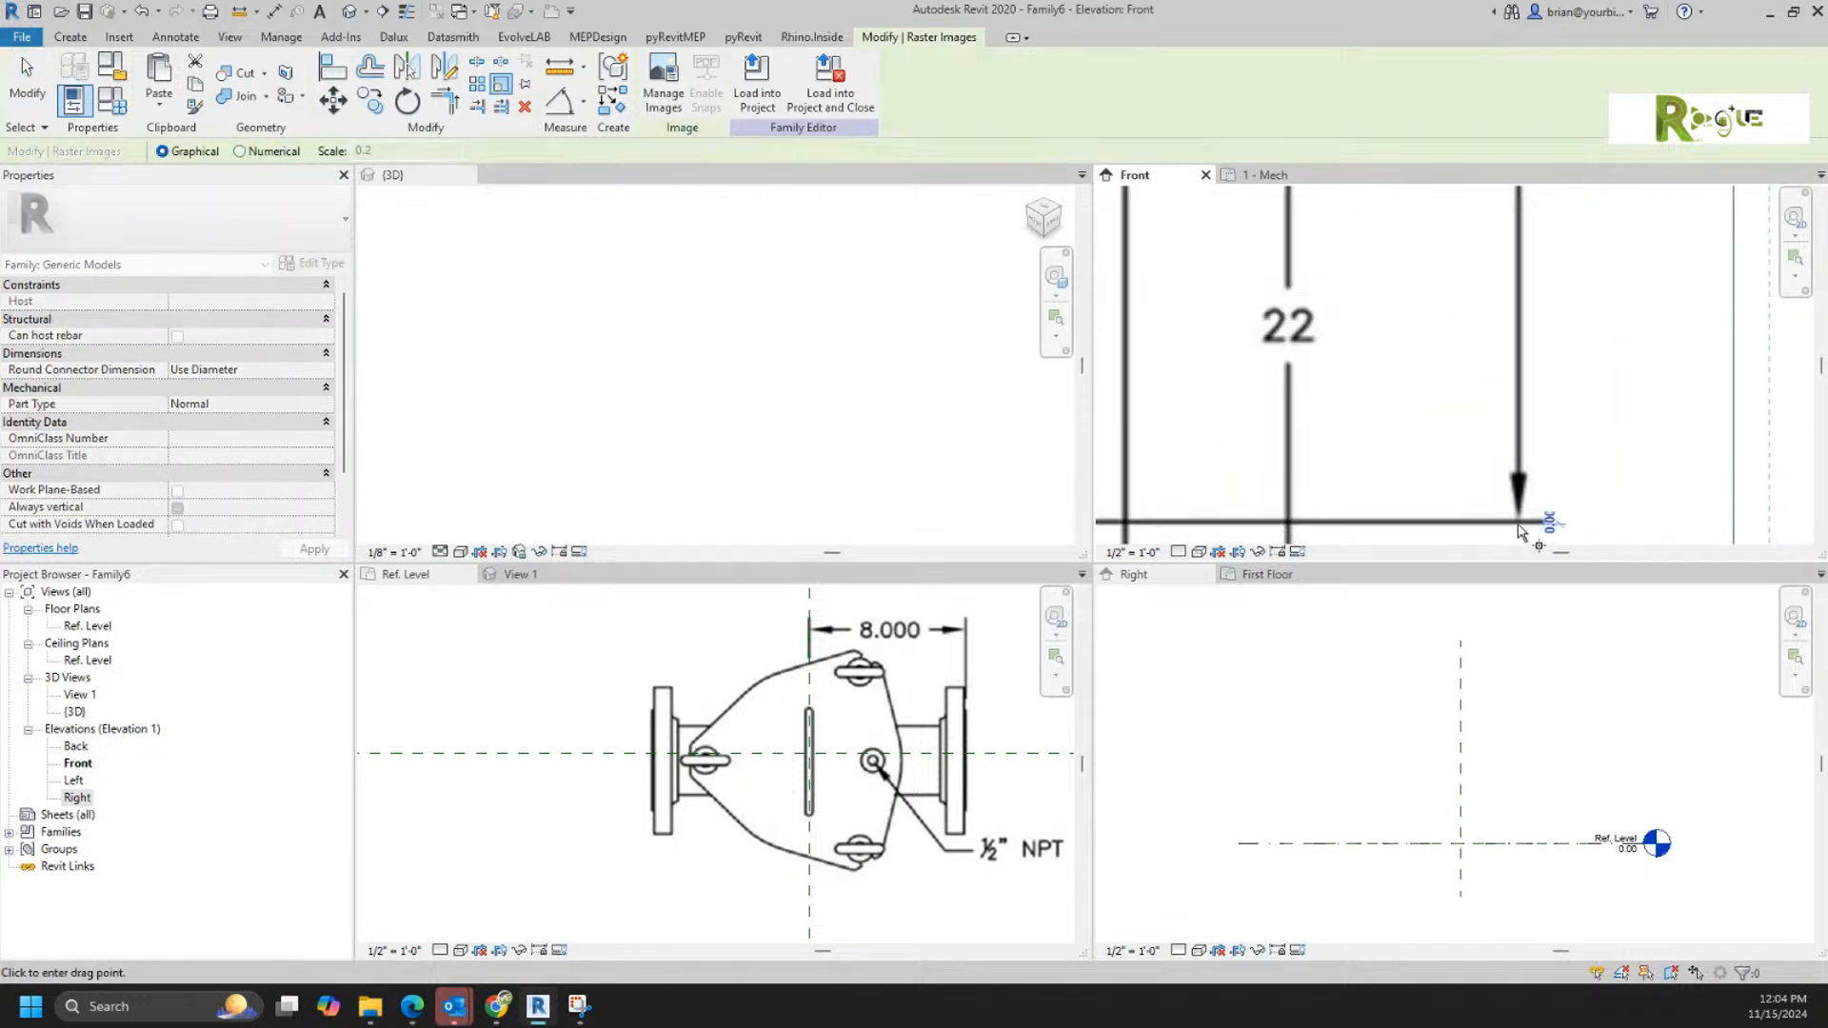
scroll(1537, 428, down, 5)
scroll(1507, 348, up, 2)
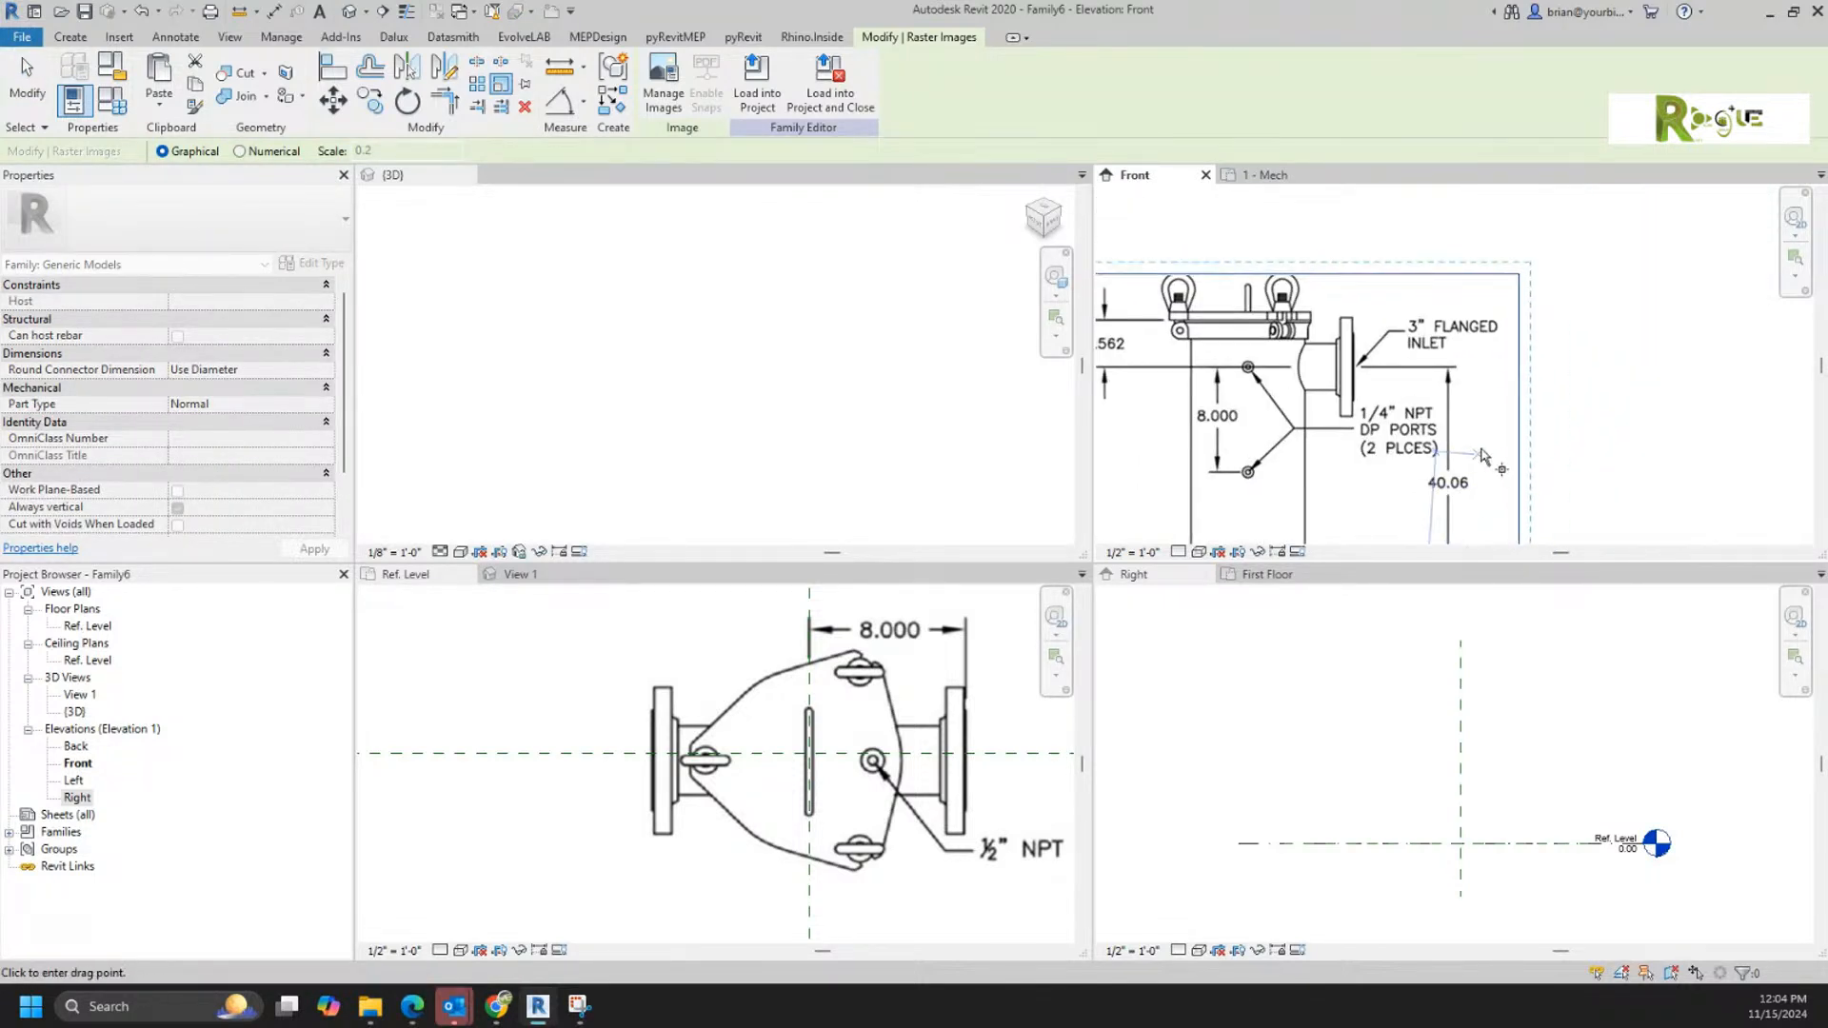
scroll(1466, 361, up, 3)
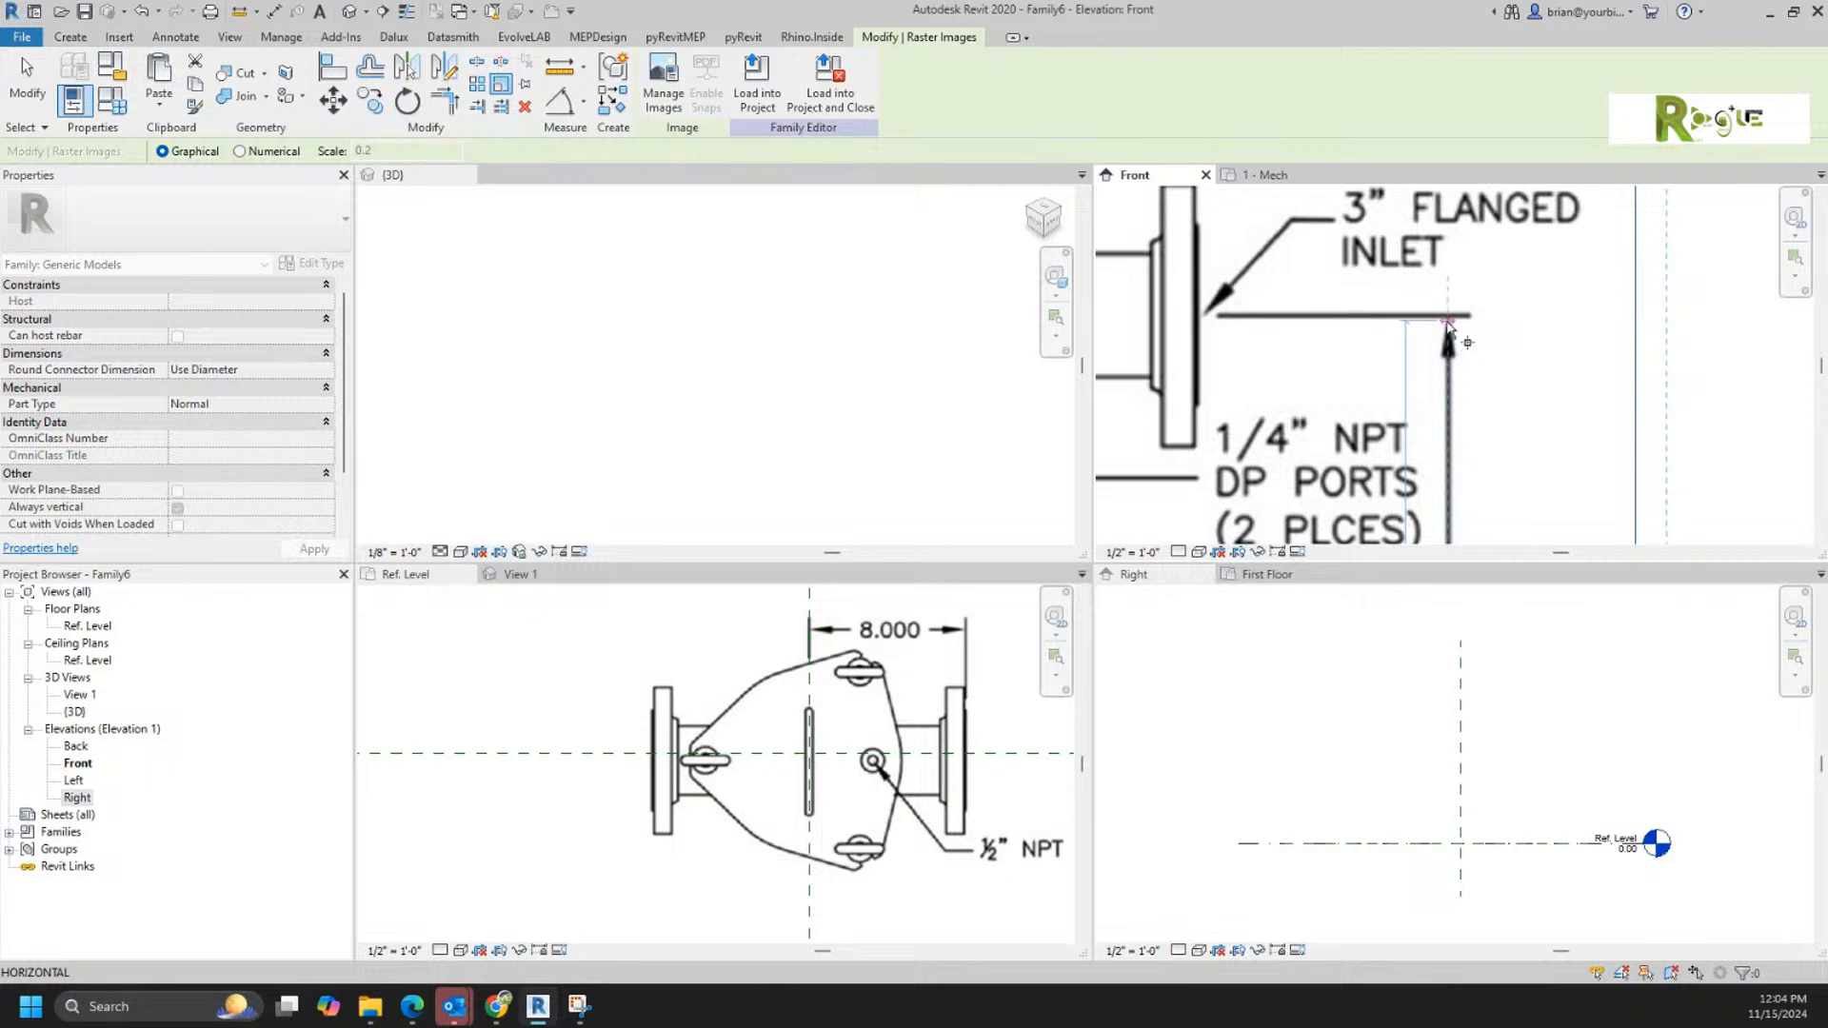
click(1448, 317)
text(1)
key(Return)
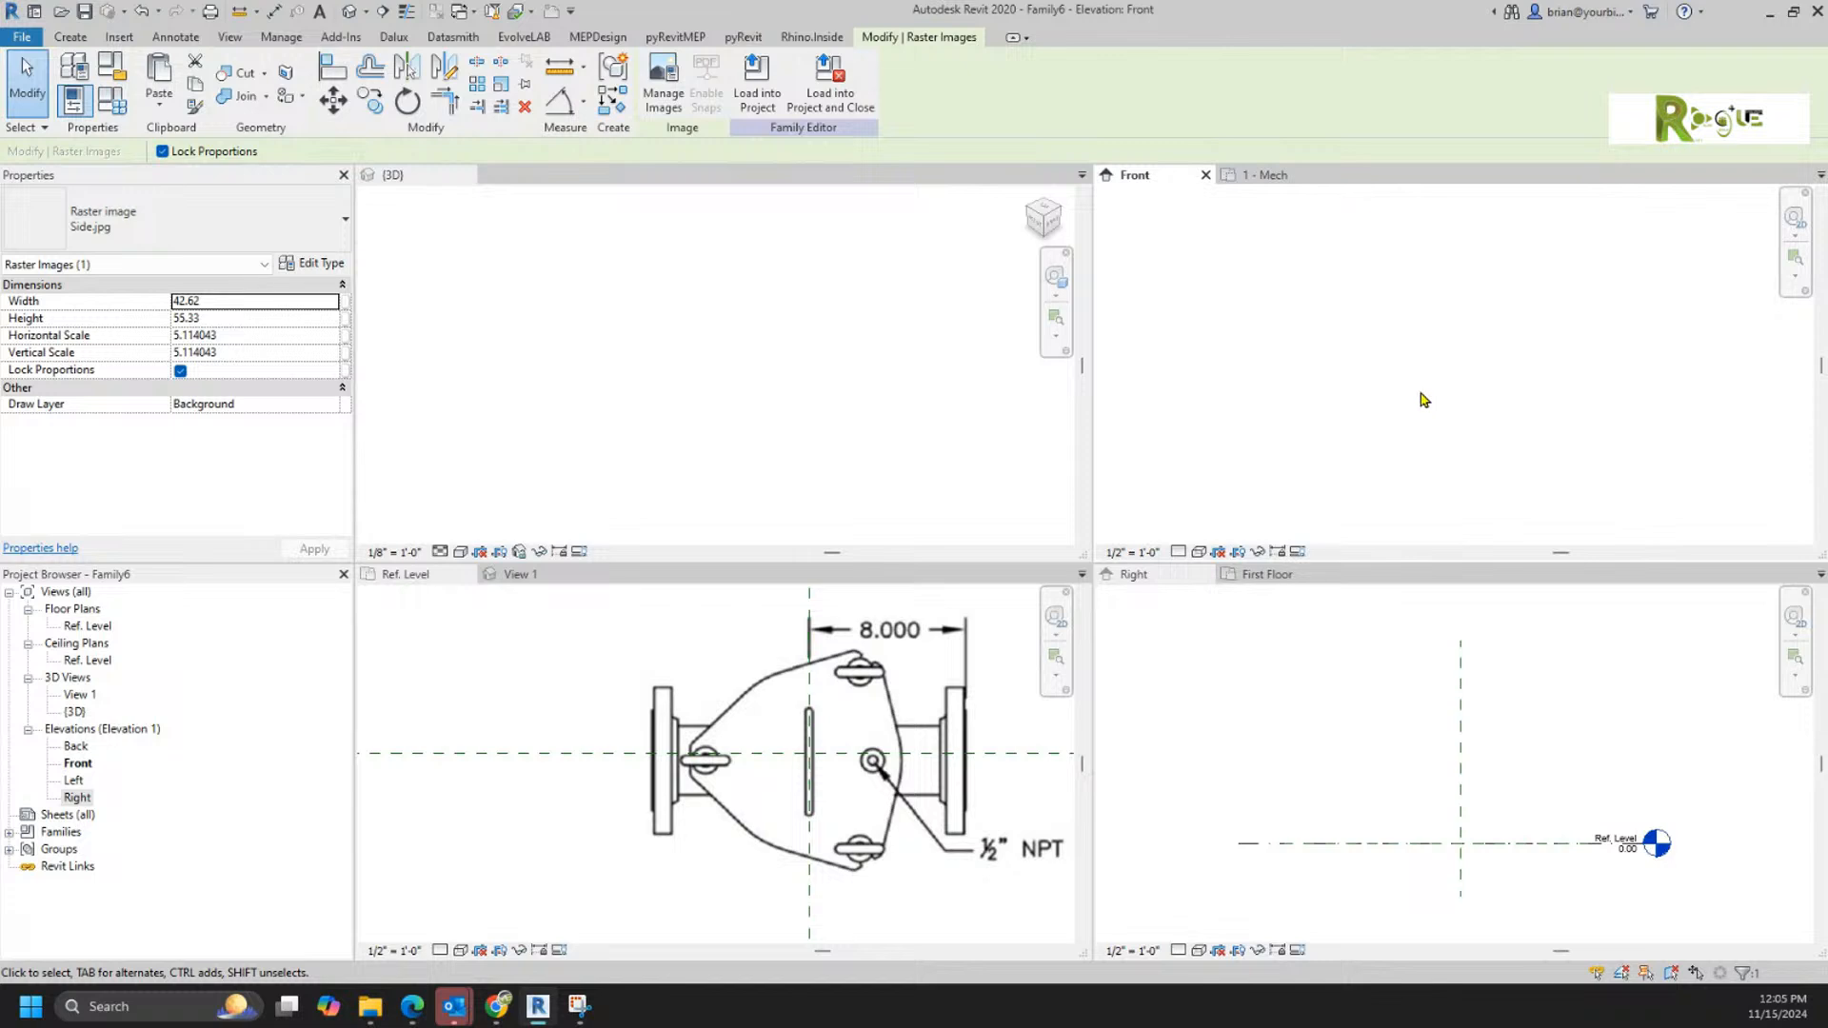
Step: Move the Side.jpg image so the housing centreline lies on the vertical reference plane and the flanged outlet's centreline on Ref. Level
scroll(1423, 403, down, 4)
click(1508, 515)
drag(1415, 530, 1261, 465)
scroll(1238, 491, up, 6)
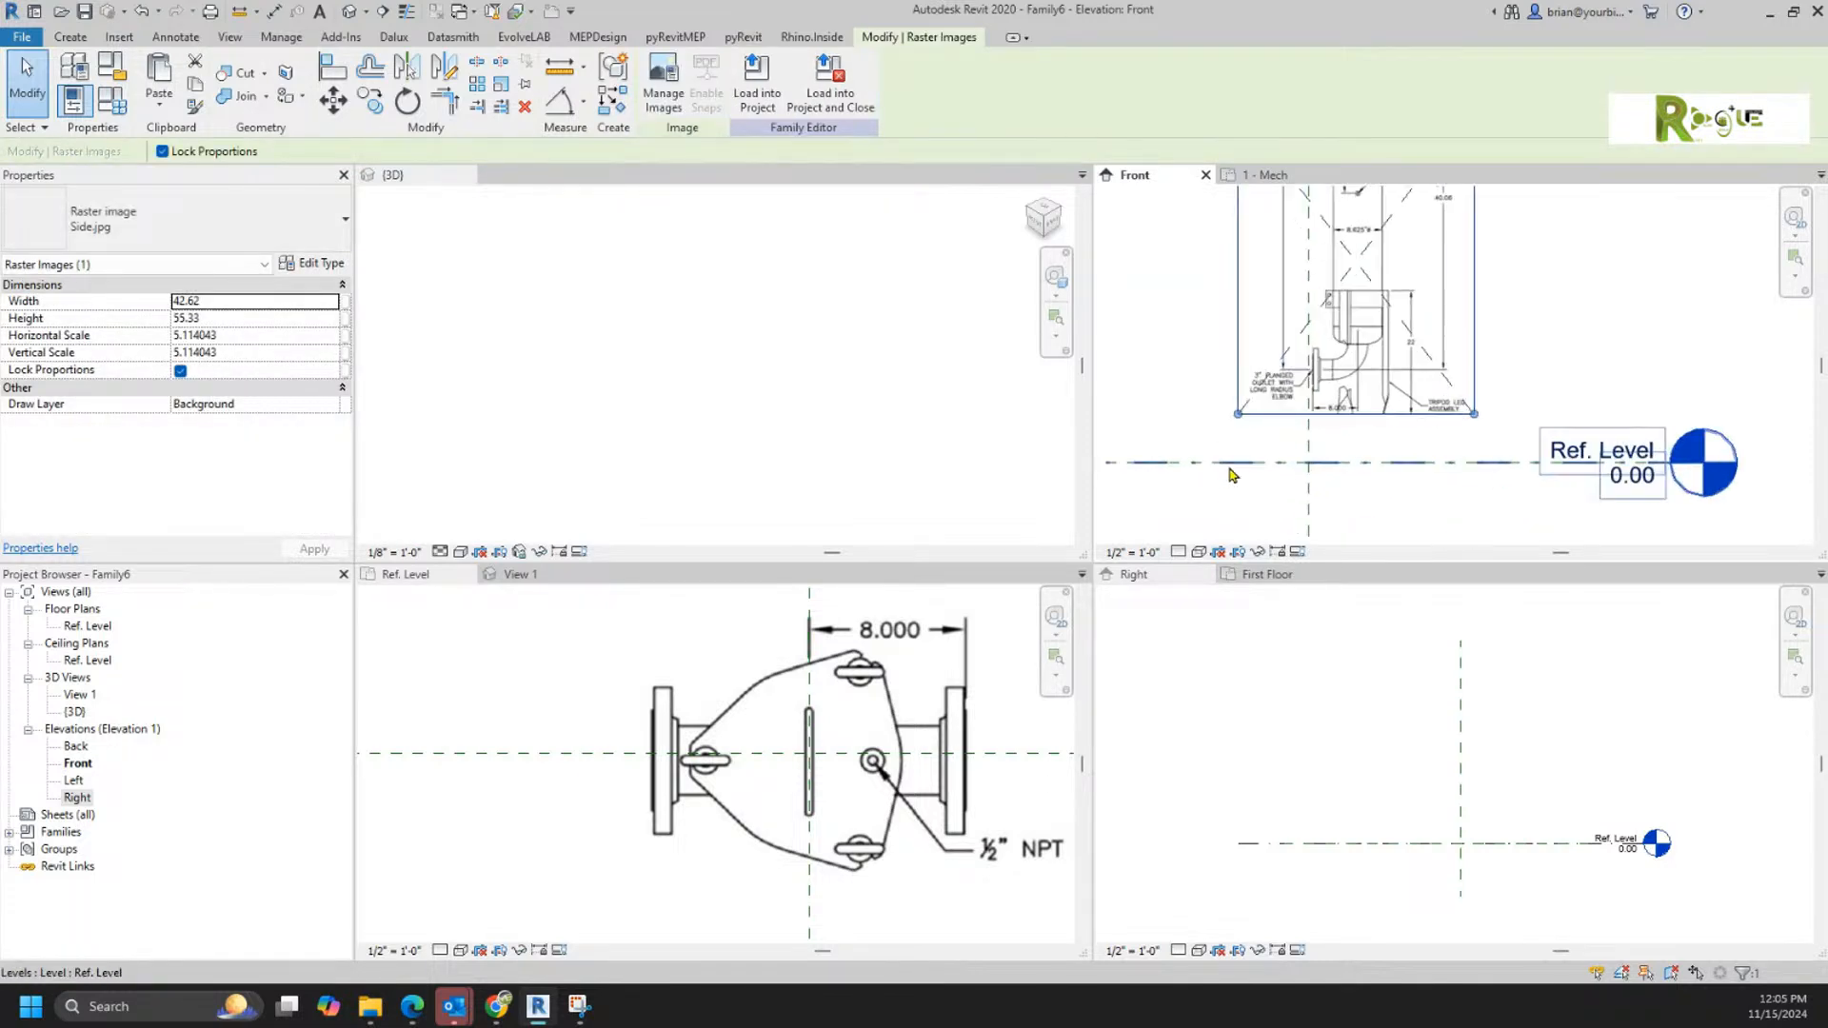
scroll(1238, 430, up, 2)
key(Down)
key(Down)
key(Down)
key(Down)
key(Down)
key(Down)
key(Down)
key(Down)
key(Down)
key(Down)
key(Down)
key(Down)
key(Down)
key(Down)
key(Down)
key(Down)
key(Down)
key(Down)
key(Down)
key(Left)
key(Left)
key(Left)
key(Left)
key(Left)
key(Left)
key(Left)
key(Left)
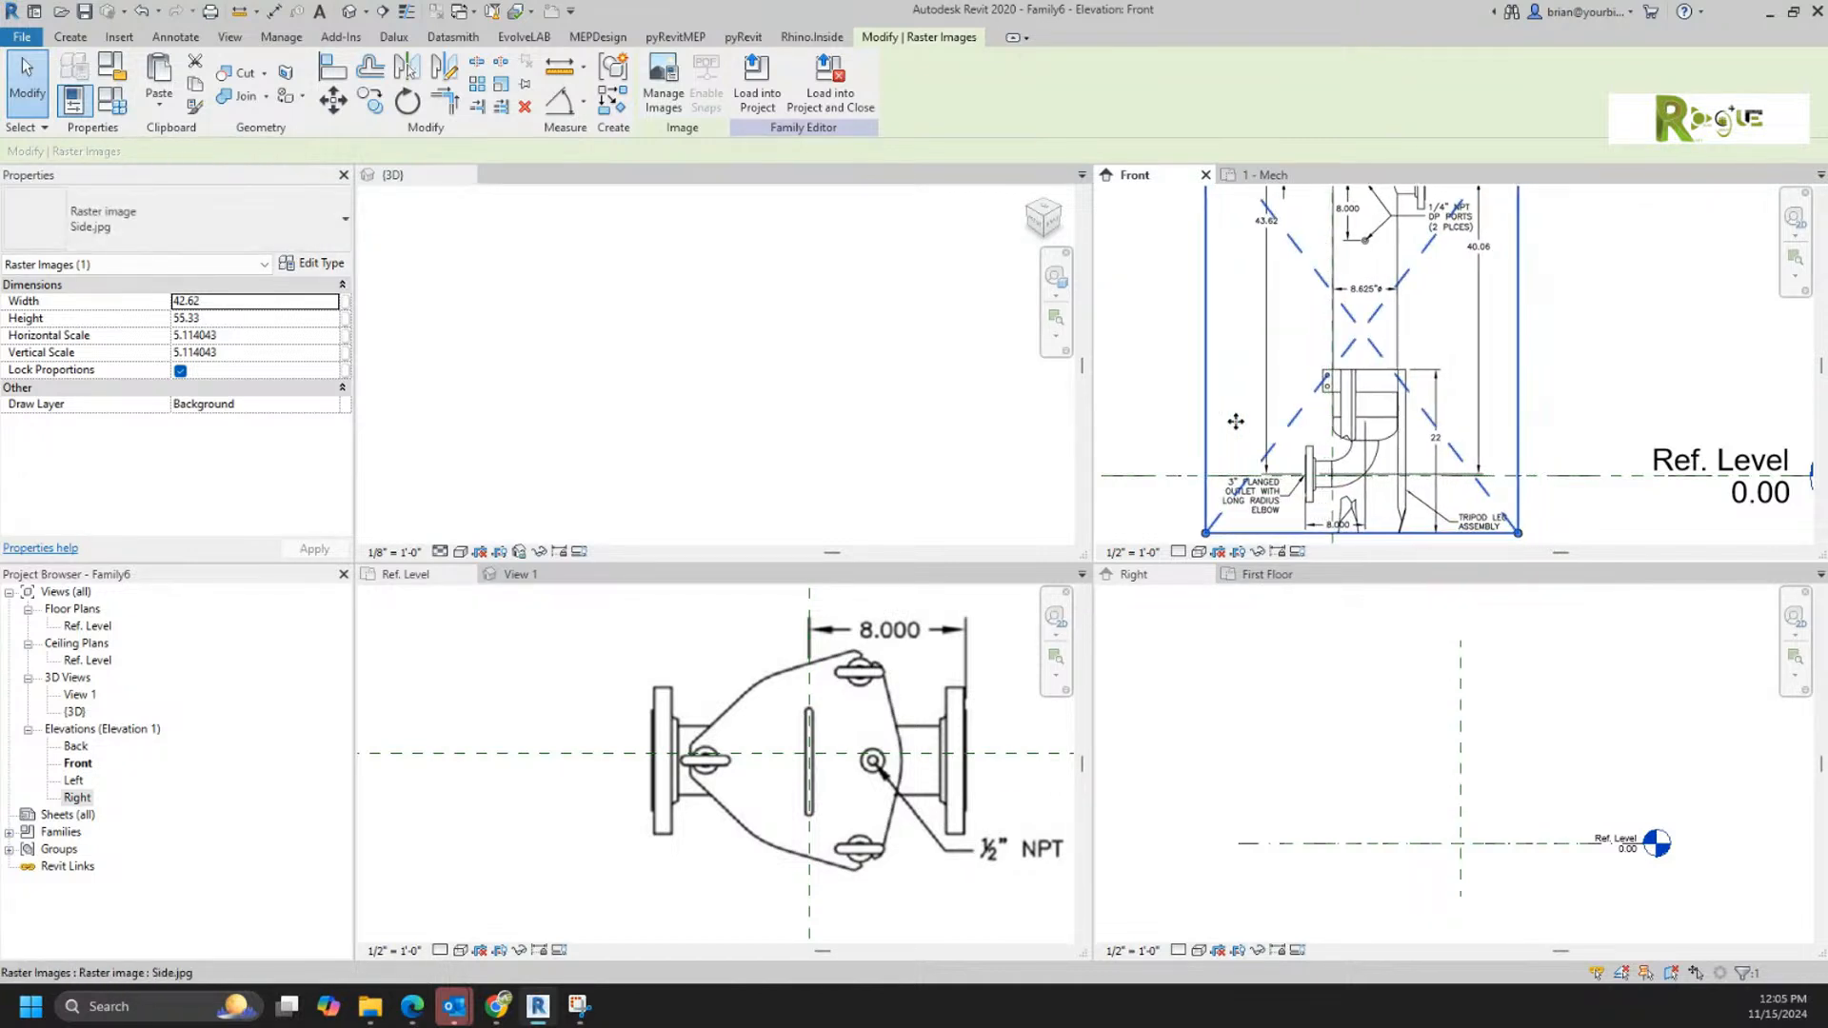
key(Left)
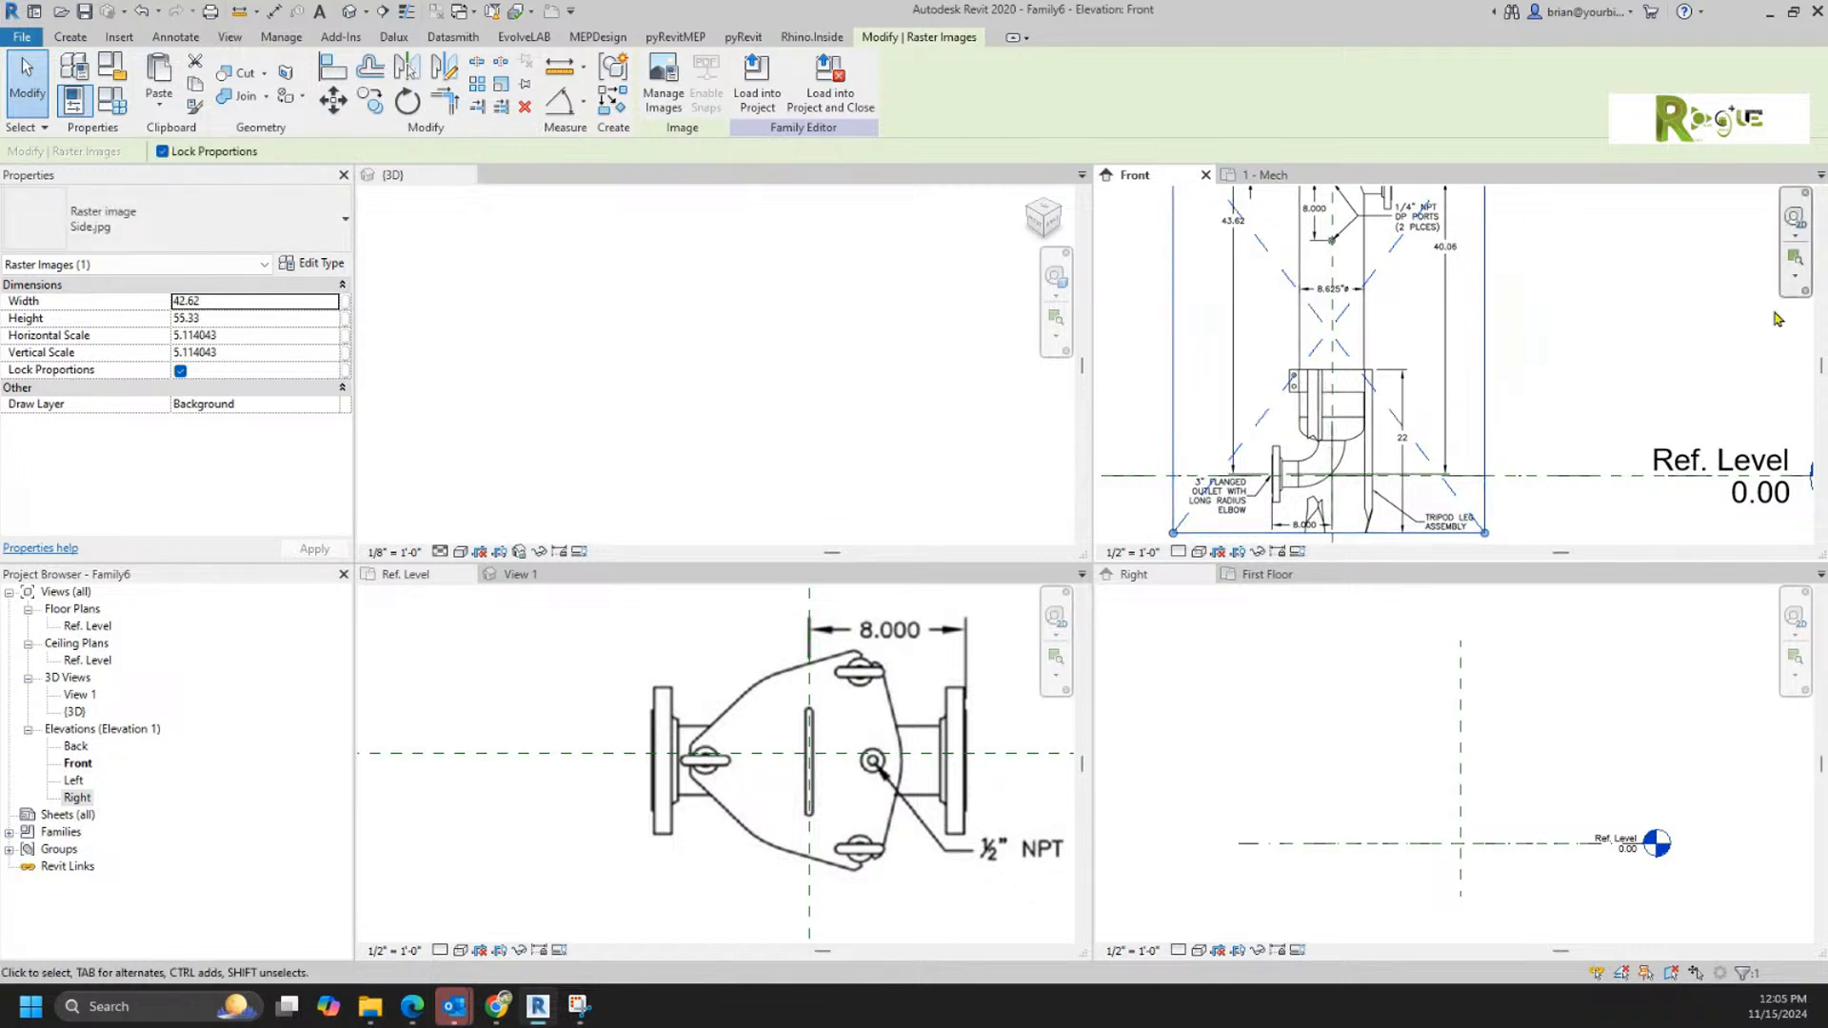
scroll(1501, 371, down, 1)
click(1577, 341)
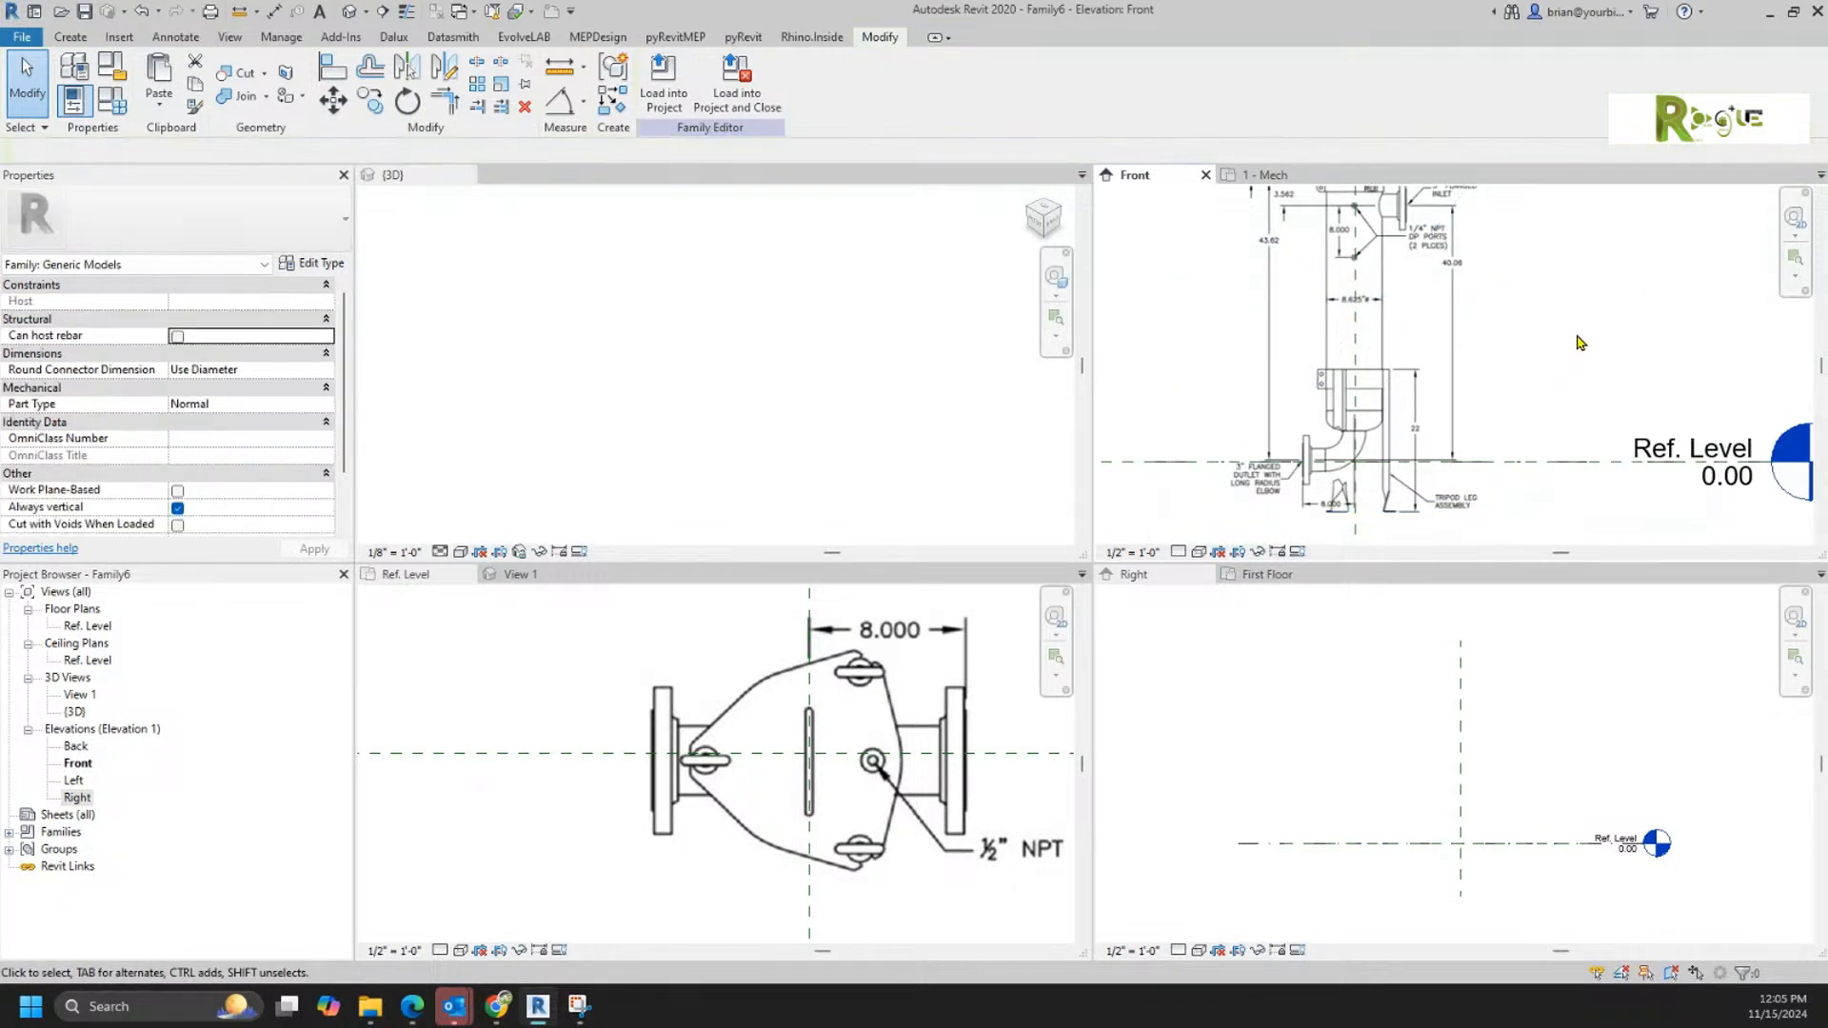
middle_drag(1563, 287, 1567, 327)
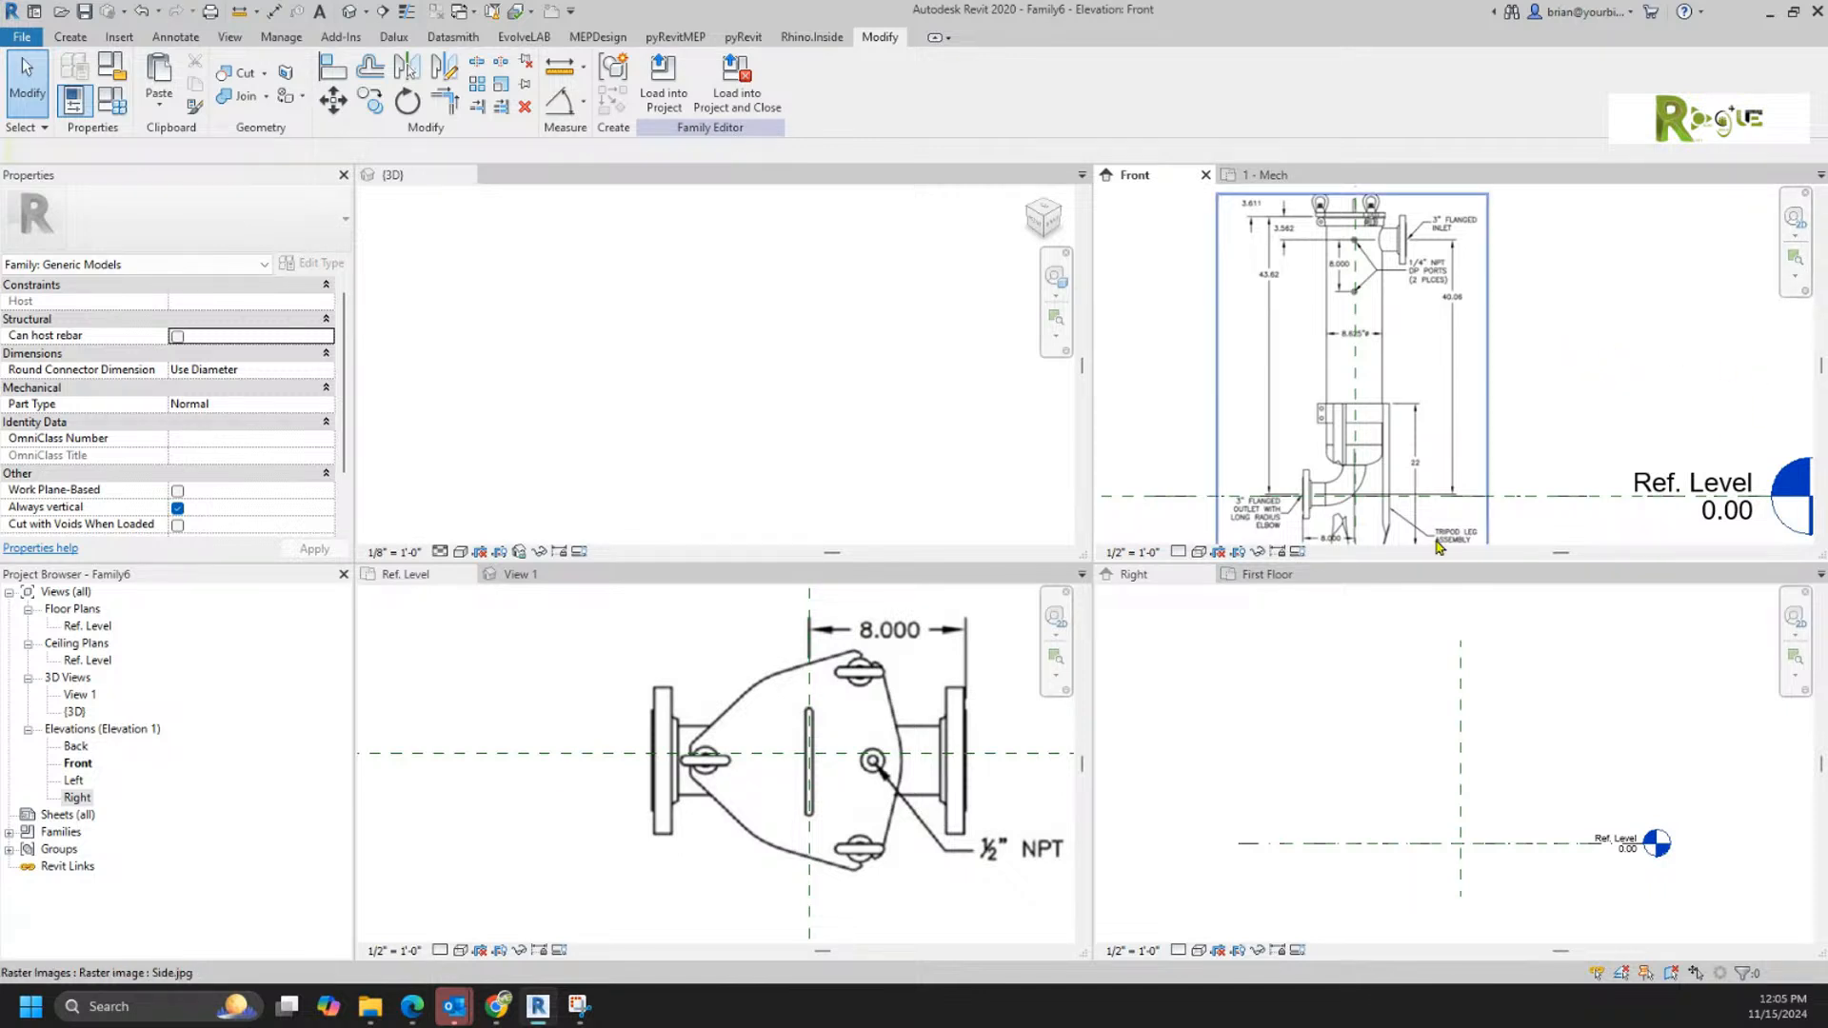
scroll(1394, 487, up, 5)
middle_drag(1395, 487, 1540, 476)
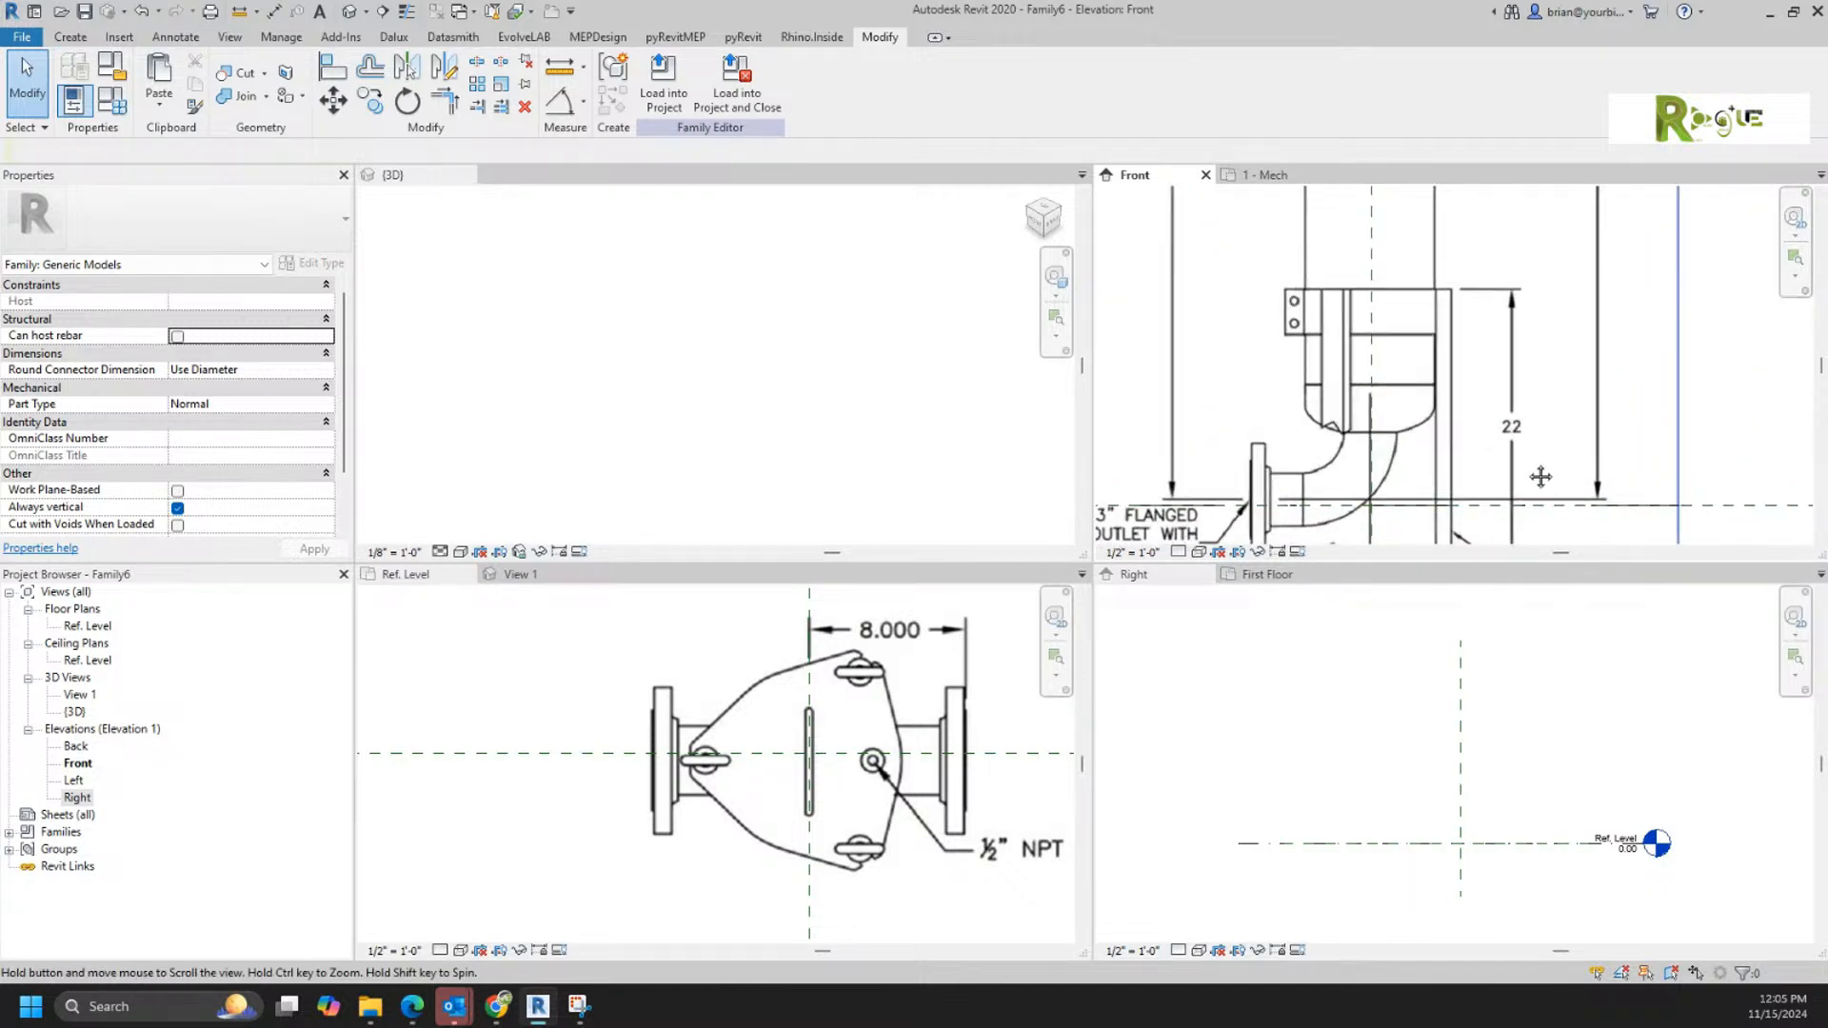
scroll(1439, 512, up, 1)
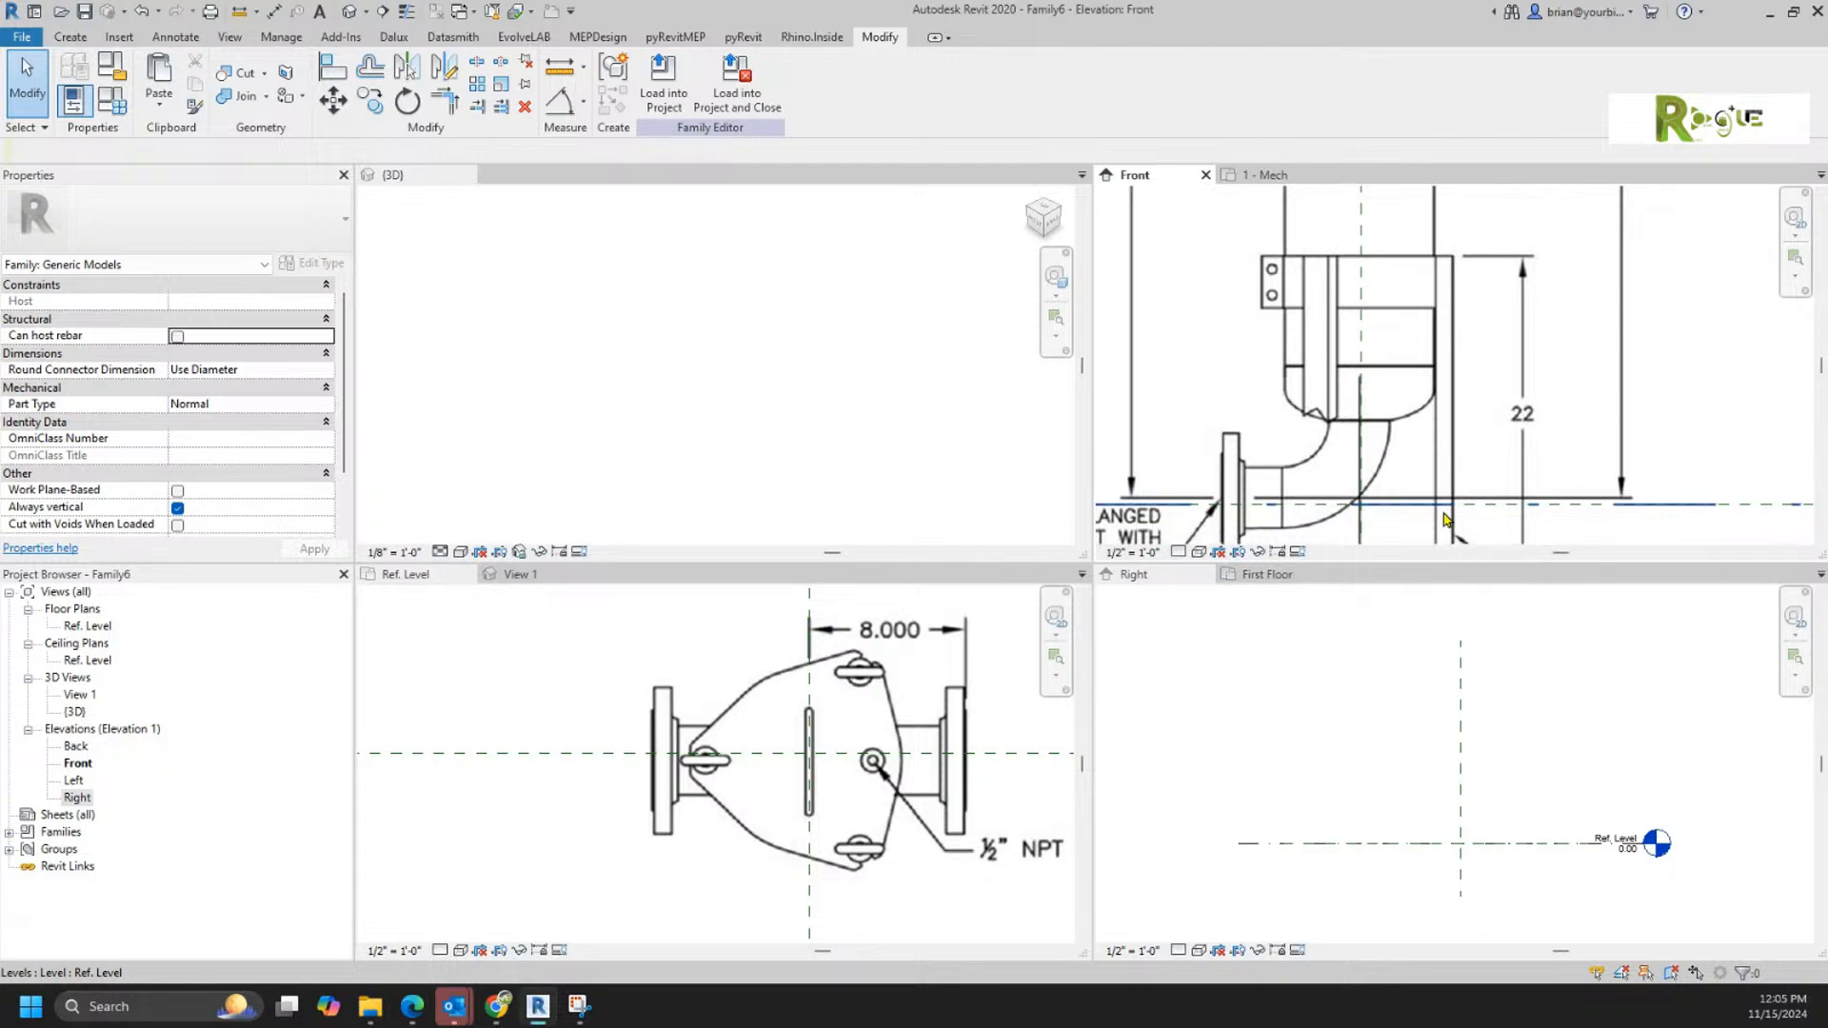
Step: Nudge Side.jpg down onto Ref. Level and begin a Revolve boundary line along the centreline from the housing's bottom to just beneath the lid
click(1557, 352)
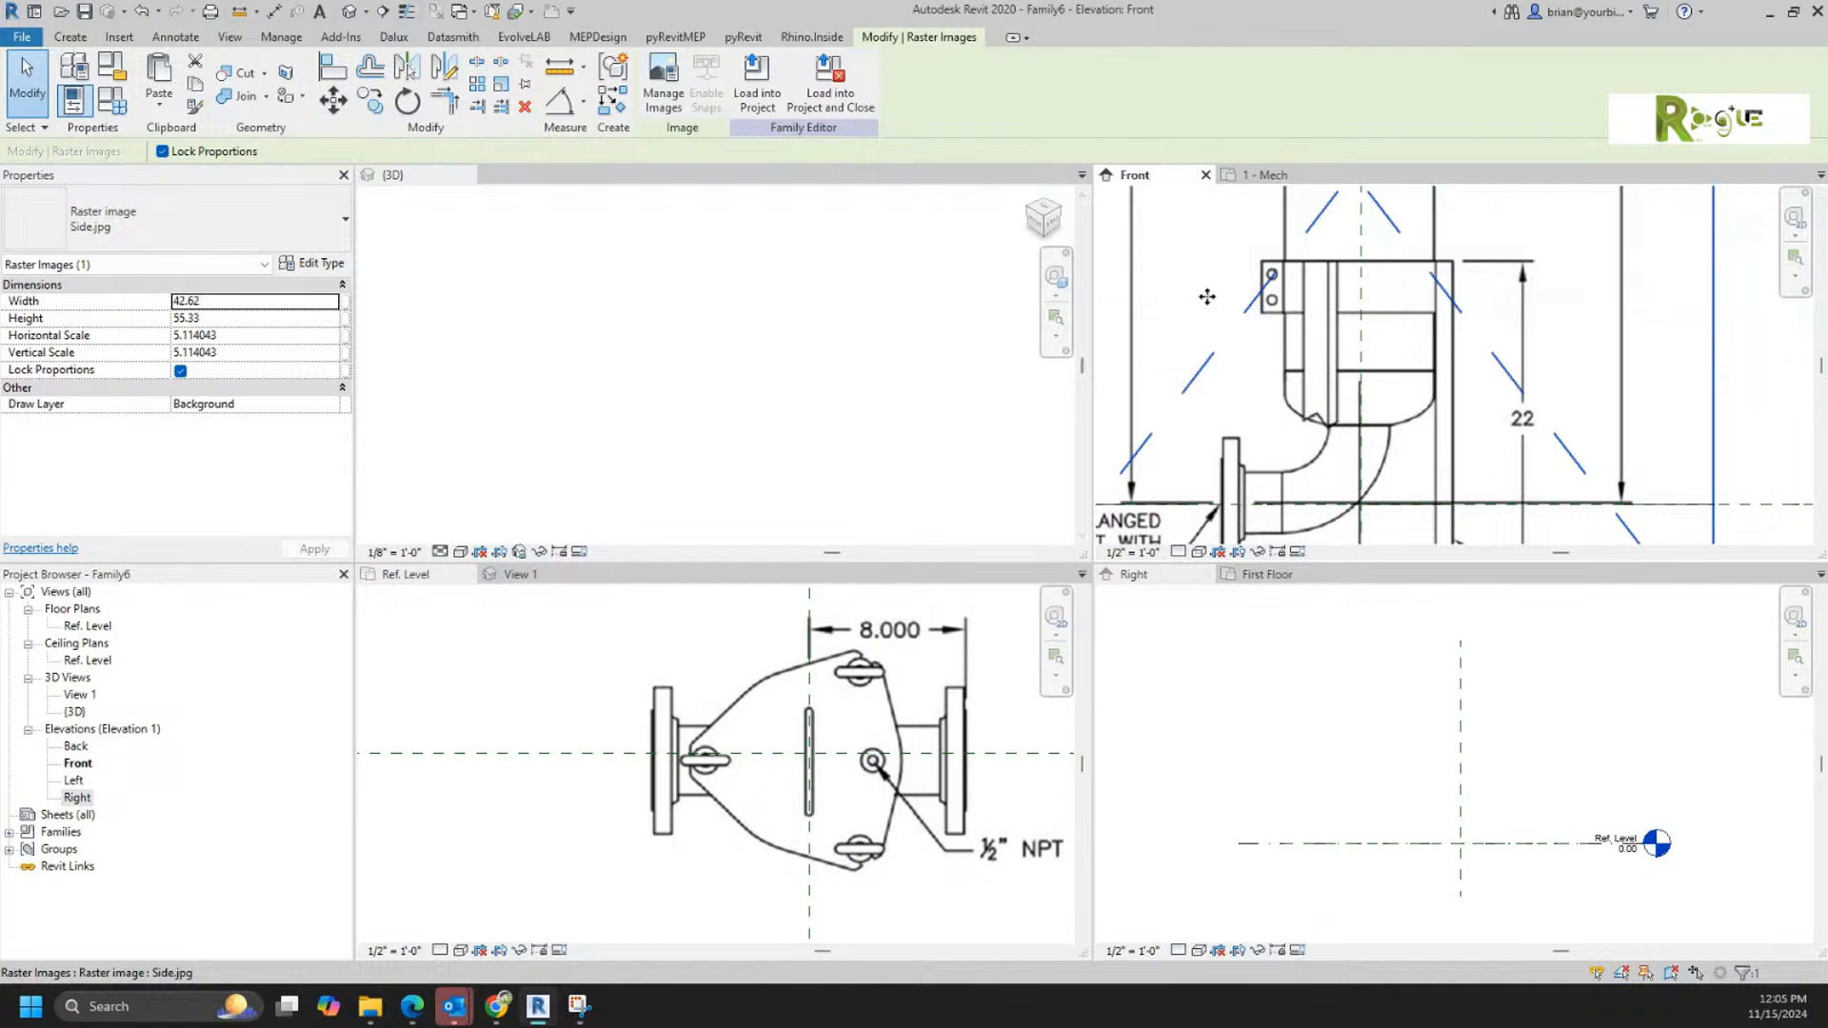
click(72, 38)
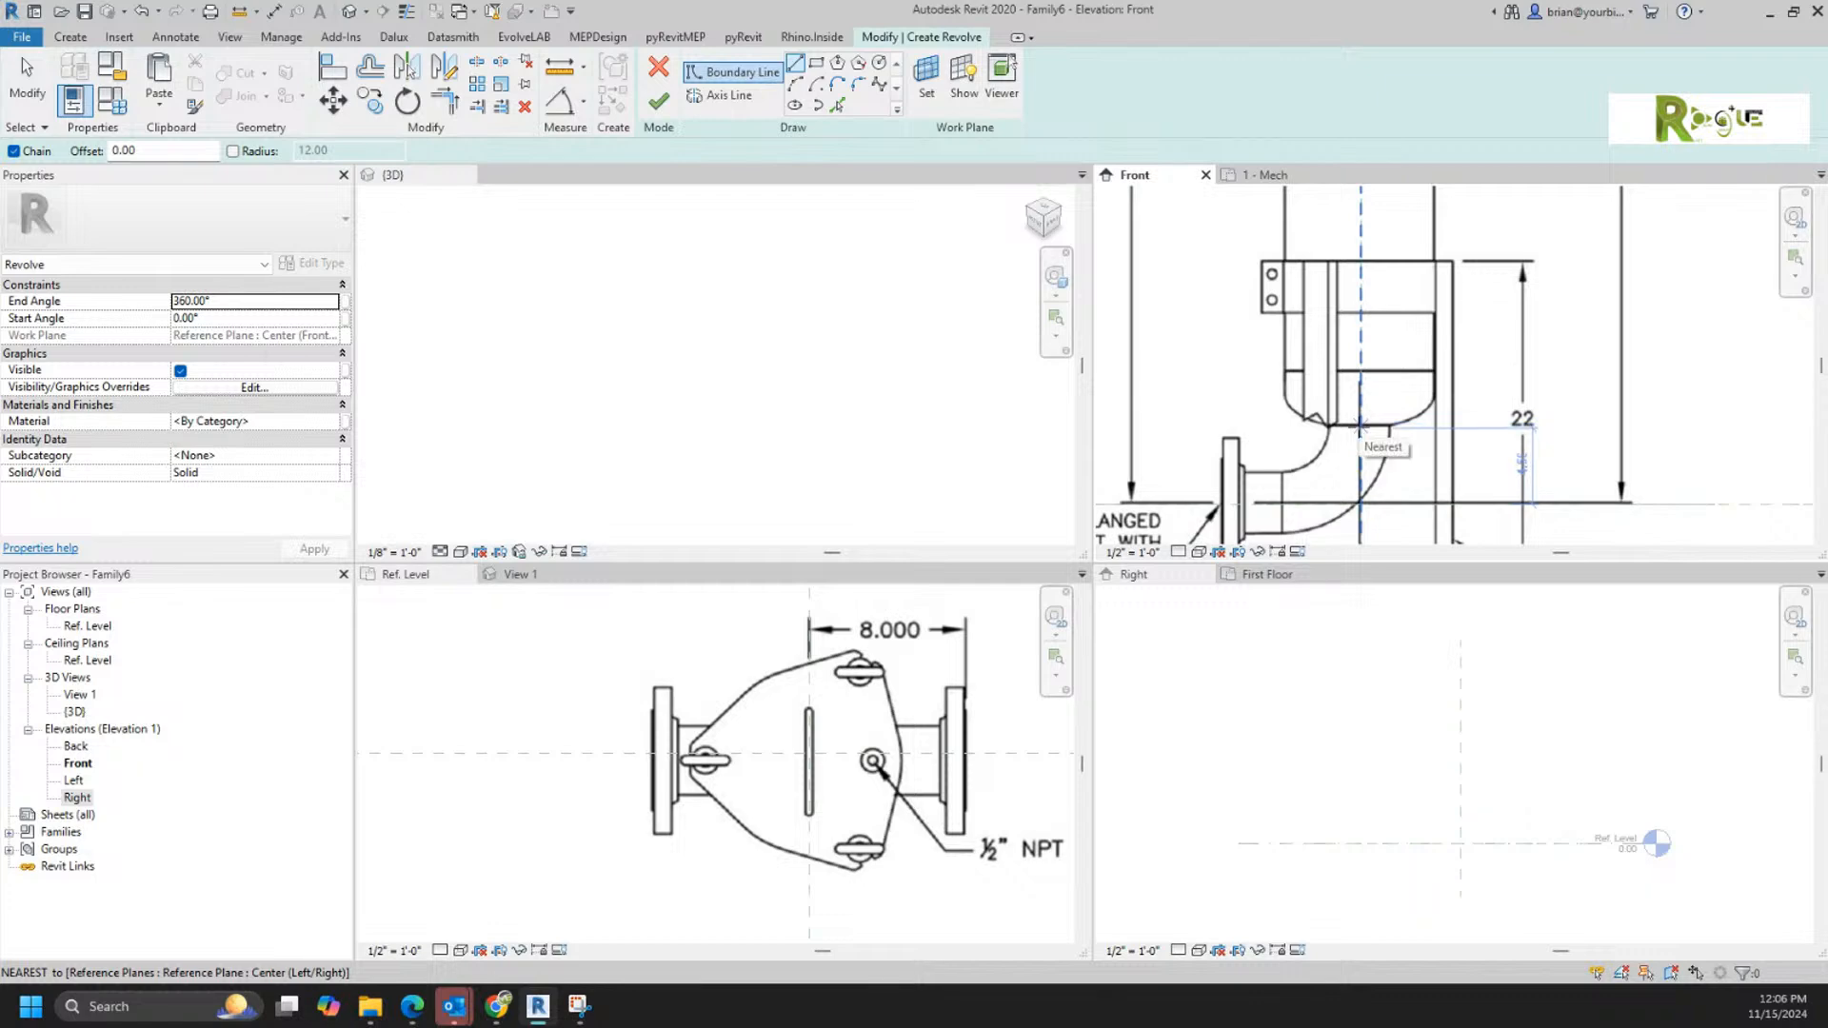
click(1360, 427)
scroll(1399, 383, down, 2)
middle_drag(1414, 381, 1383, 579)
middle_drag(1417, 338, 1435, 466)
scroll(1333, 320, up, 4)
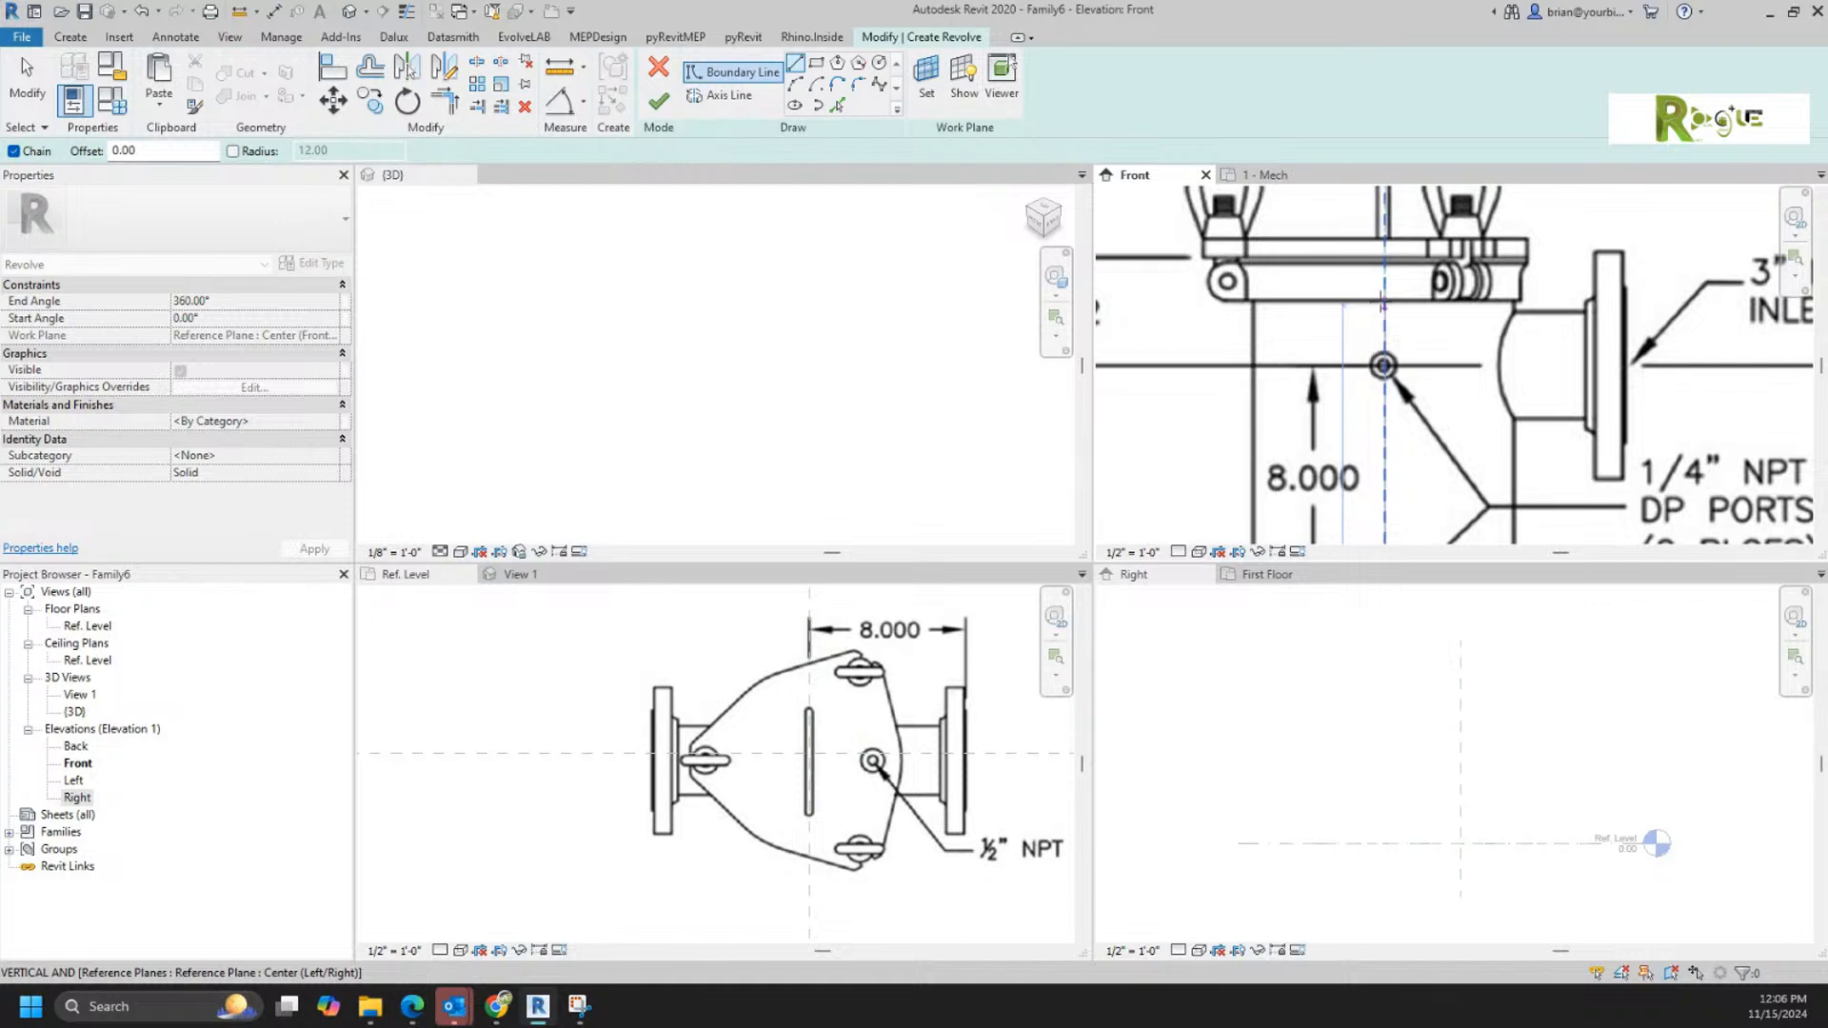
click(1383, 303)
Step: Continue the Revolve boundary across to the housing's left edge and straight down to where the bottom corner starts curving
click(1254, 304)
scroll(1291, 445, down, 4)
middle_drag(1295, 428, 1297, 141)
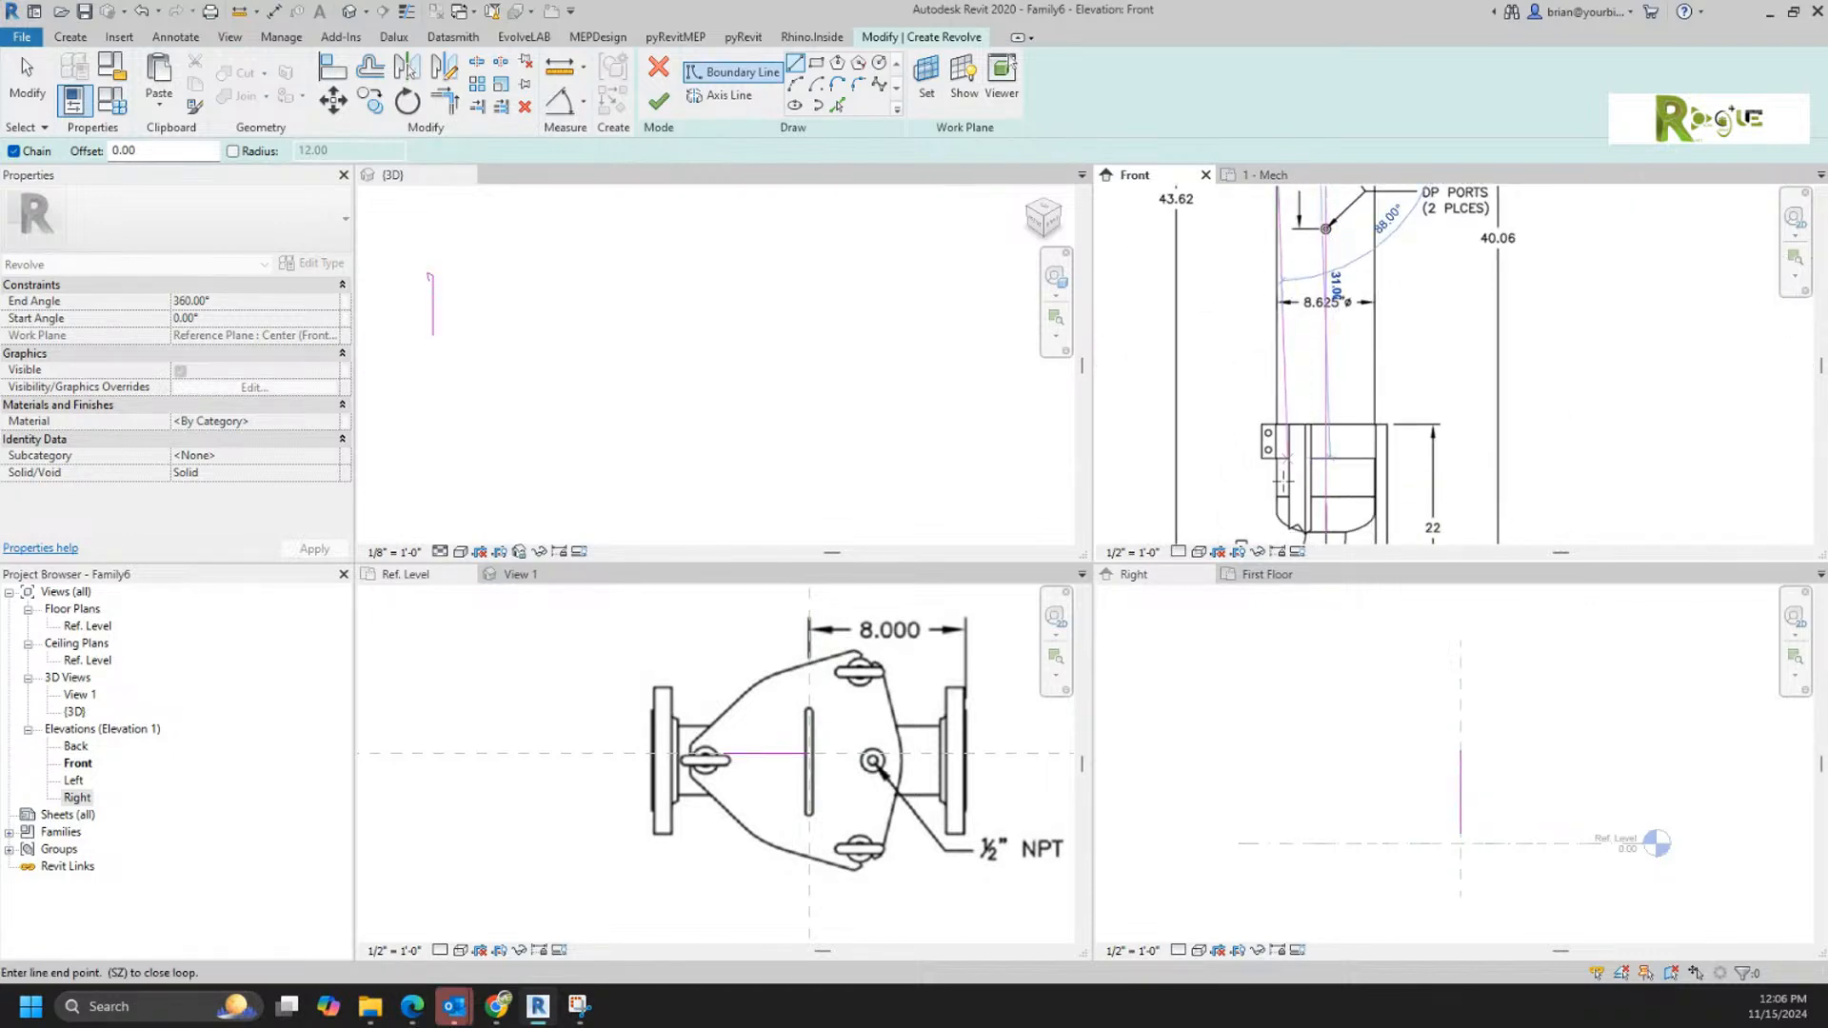
scroll(1261, 494, up, 6)
middle_drag(1260, 417, 1188, 190)
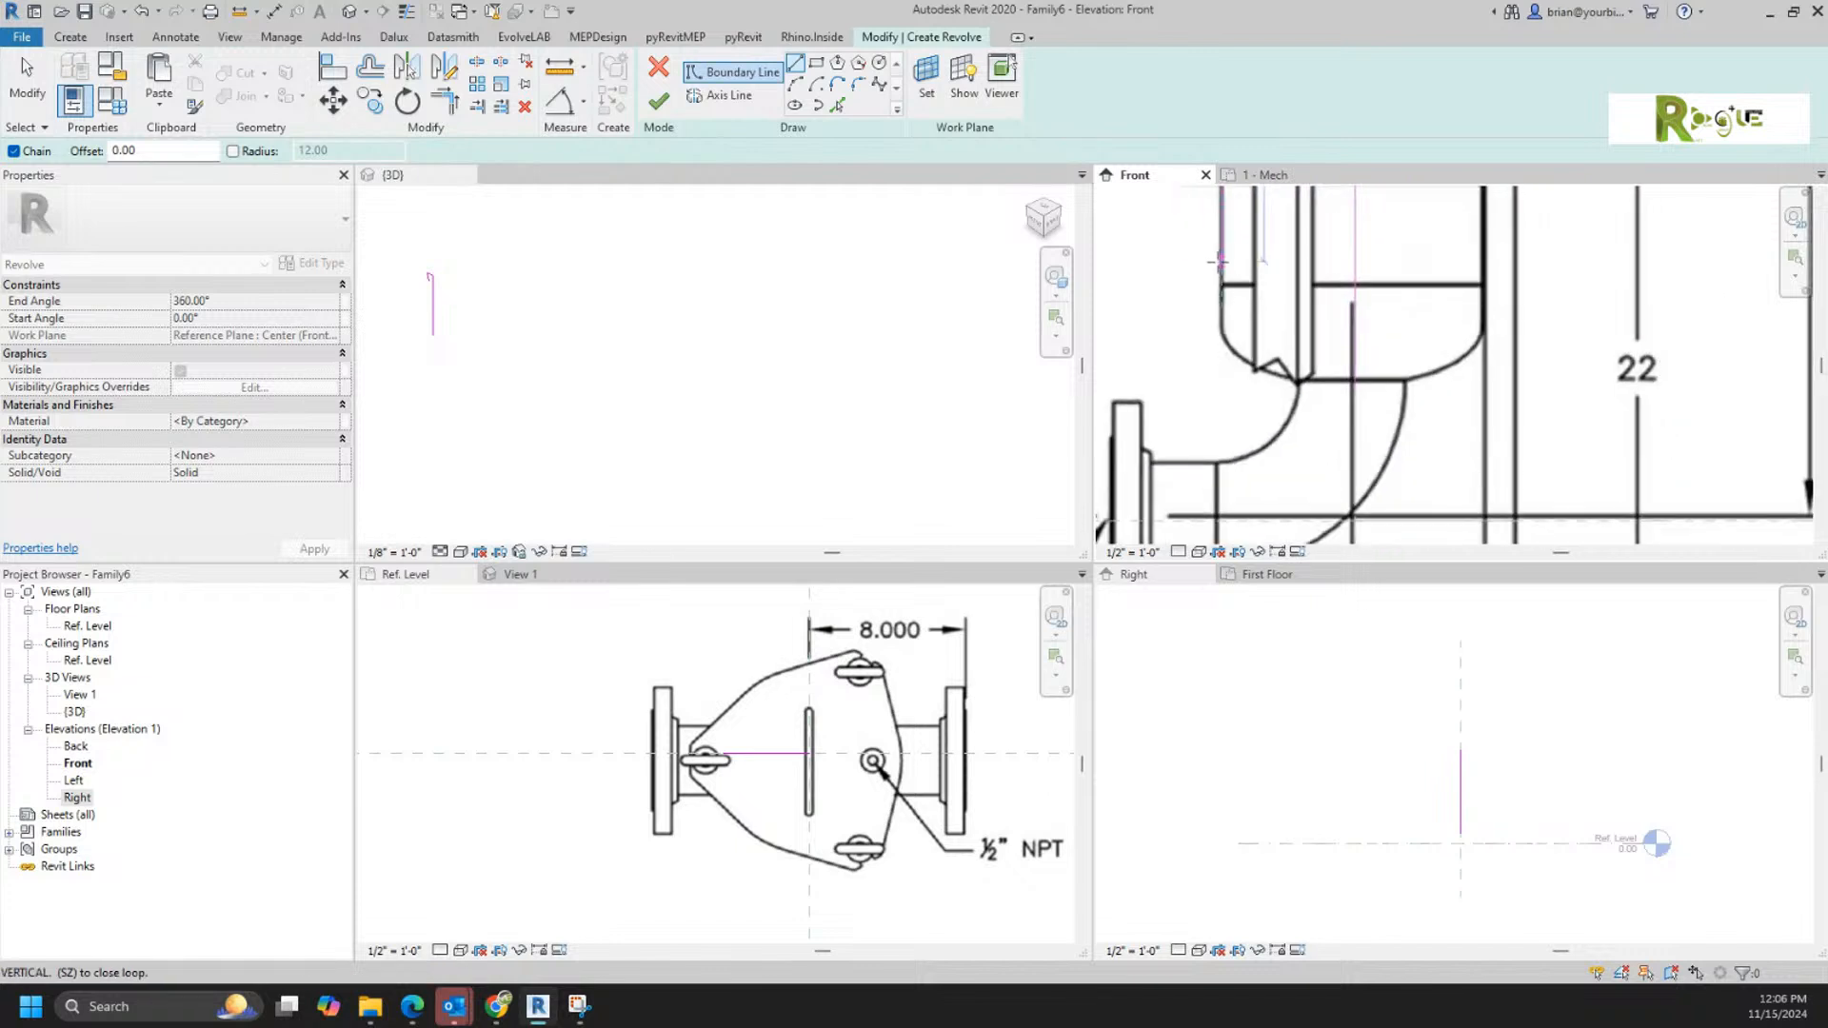
click(1212, 324)
scroll(1266, 392, up, 3)
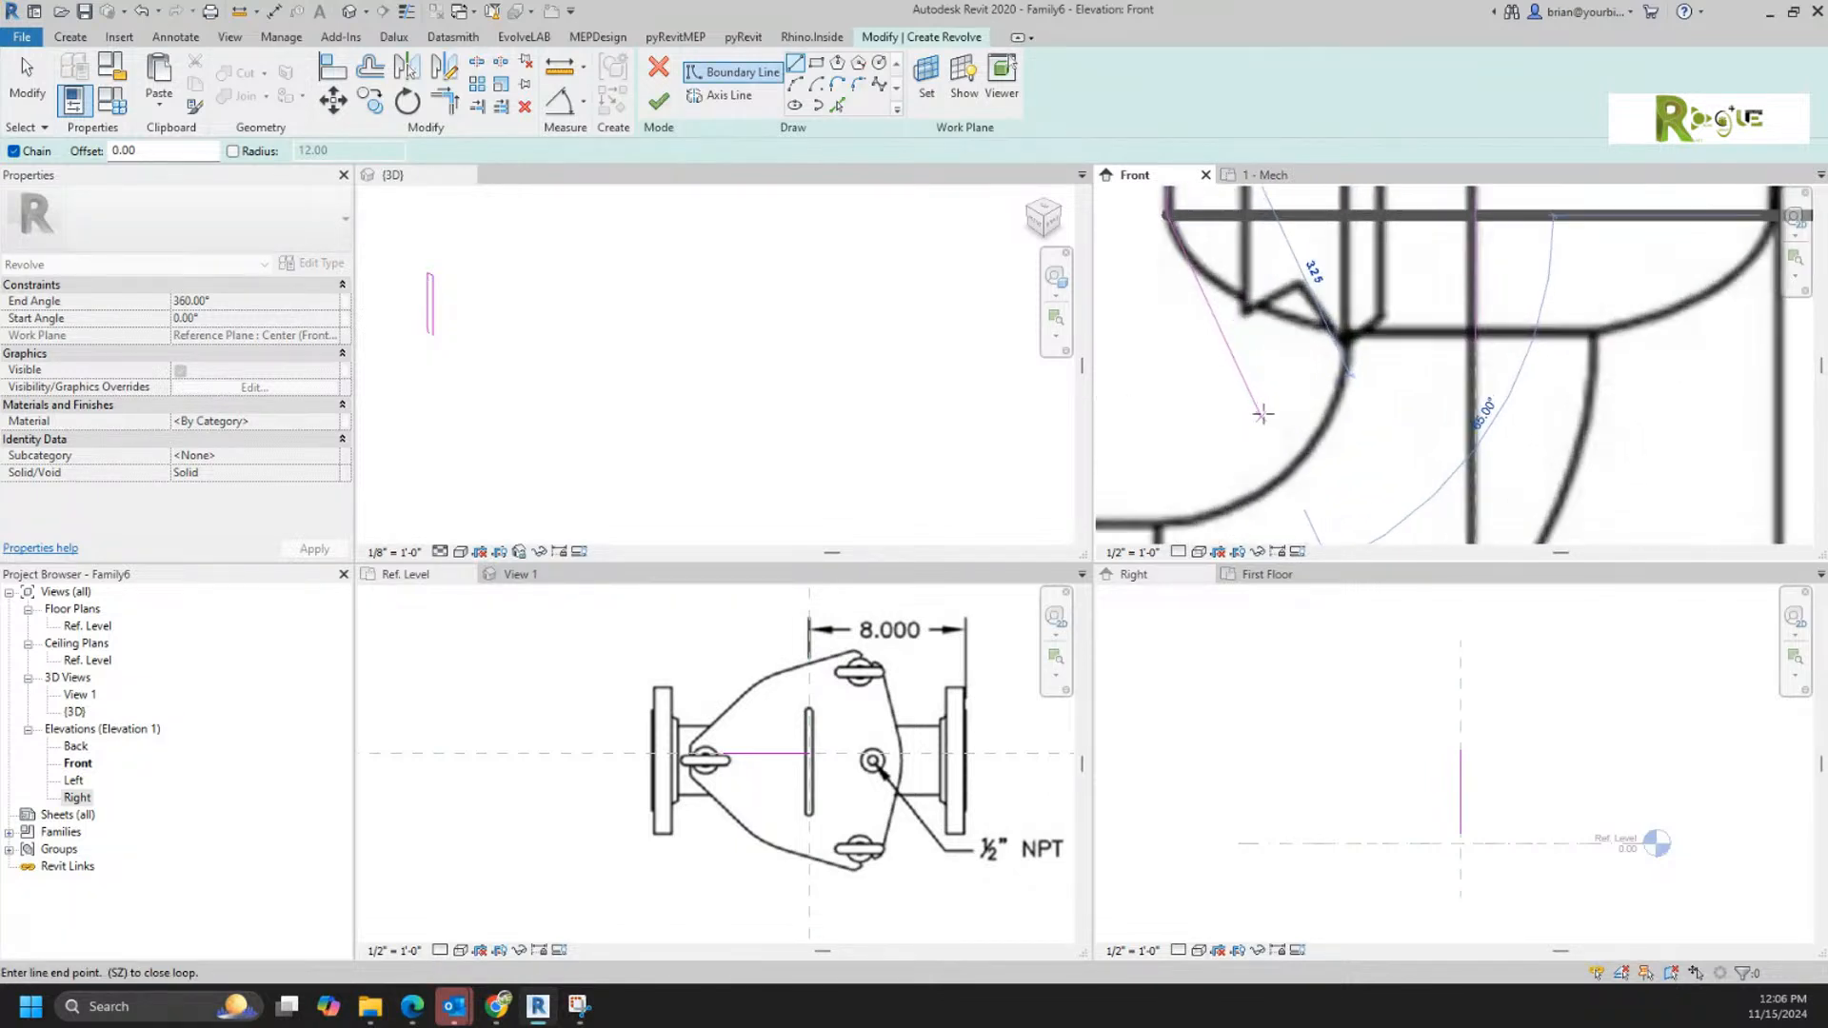
middle_drag(1314, 396, 1332, 445)
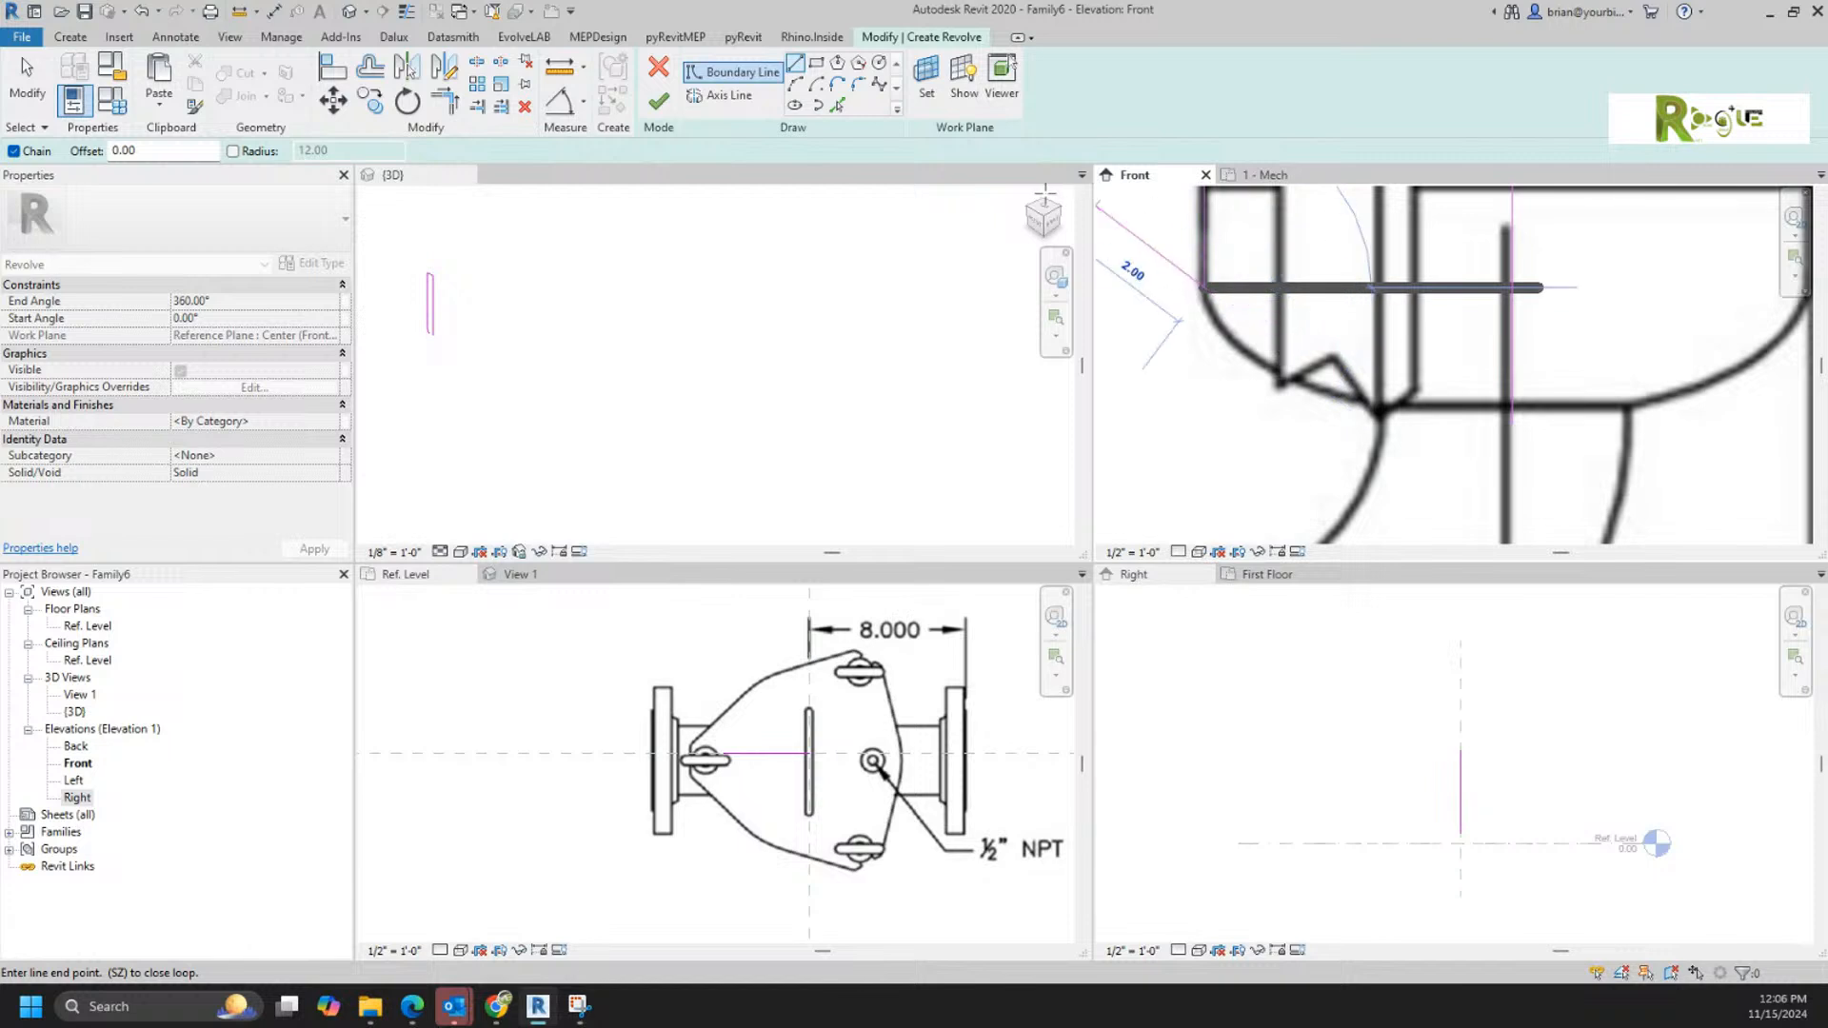
Step: Trace the rounded bottom corner with a start-end-radius arc and close the profile with a bottom line trimmed to the centreline
click(837, 84)
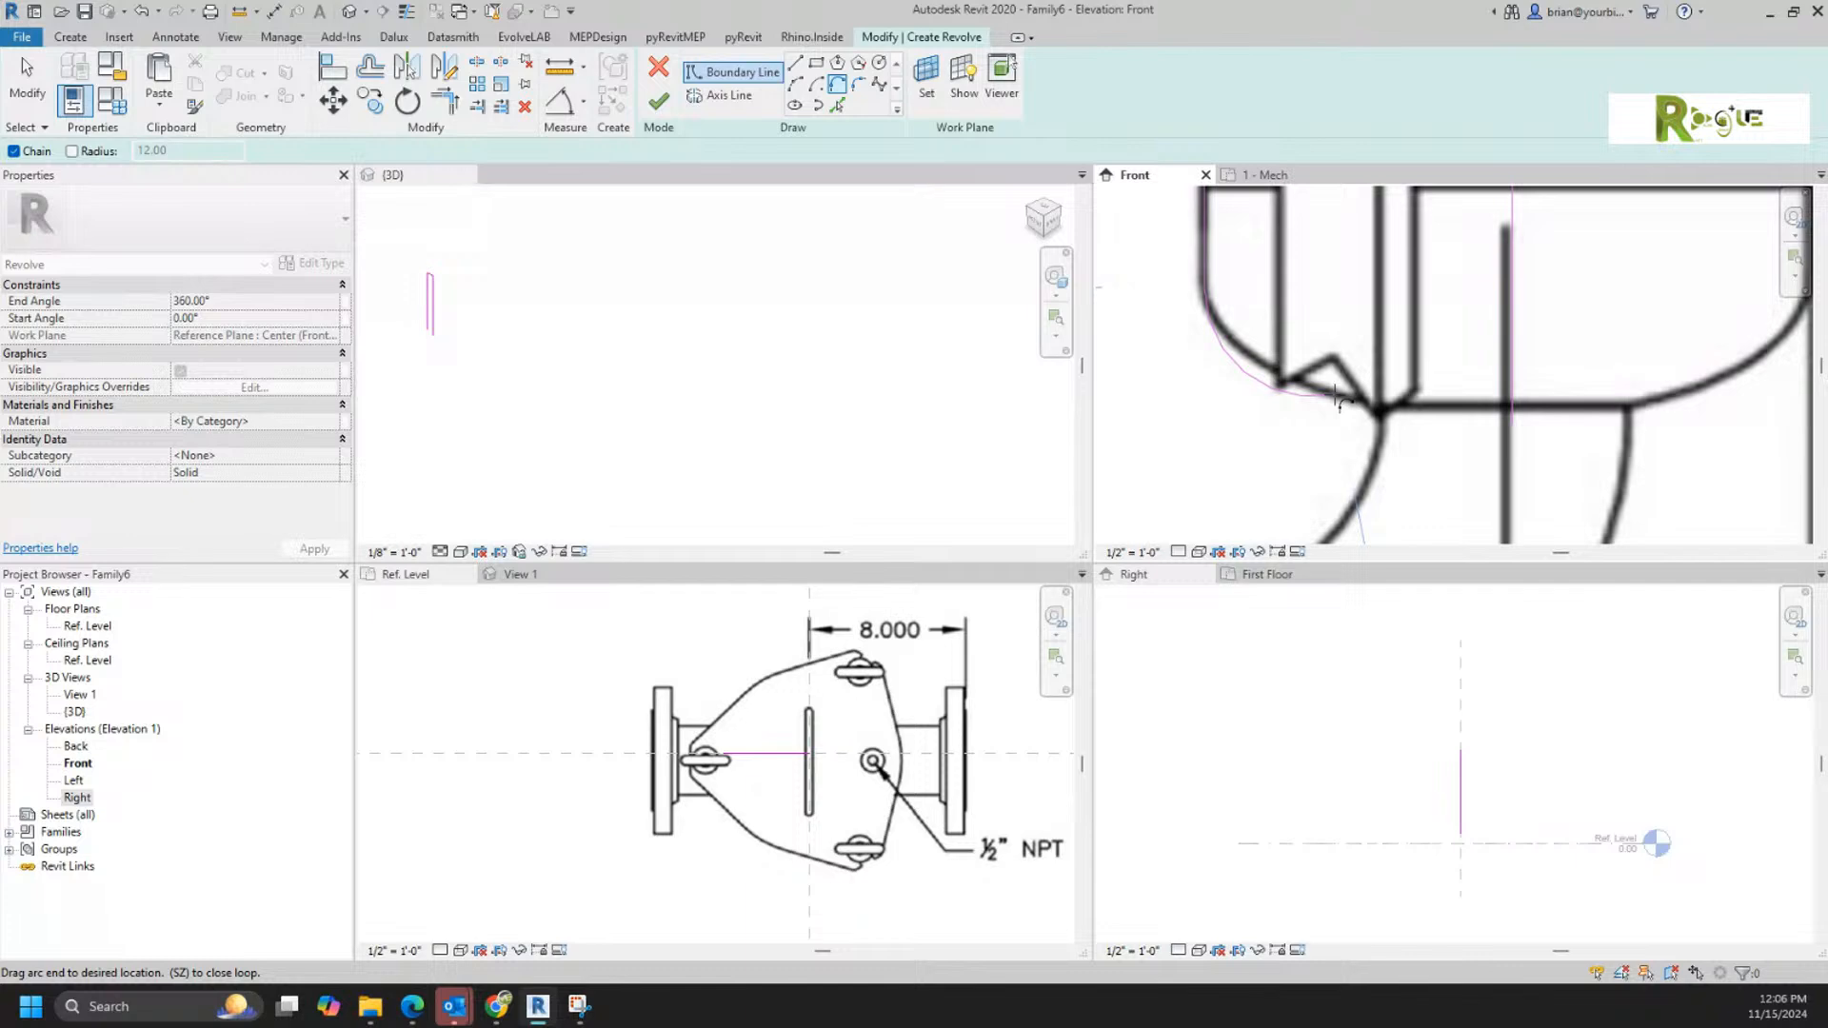
click(796, 85)
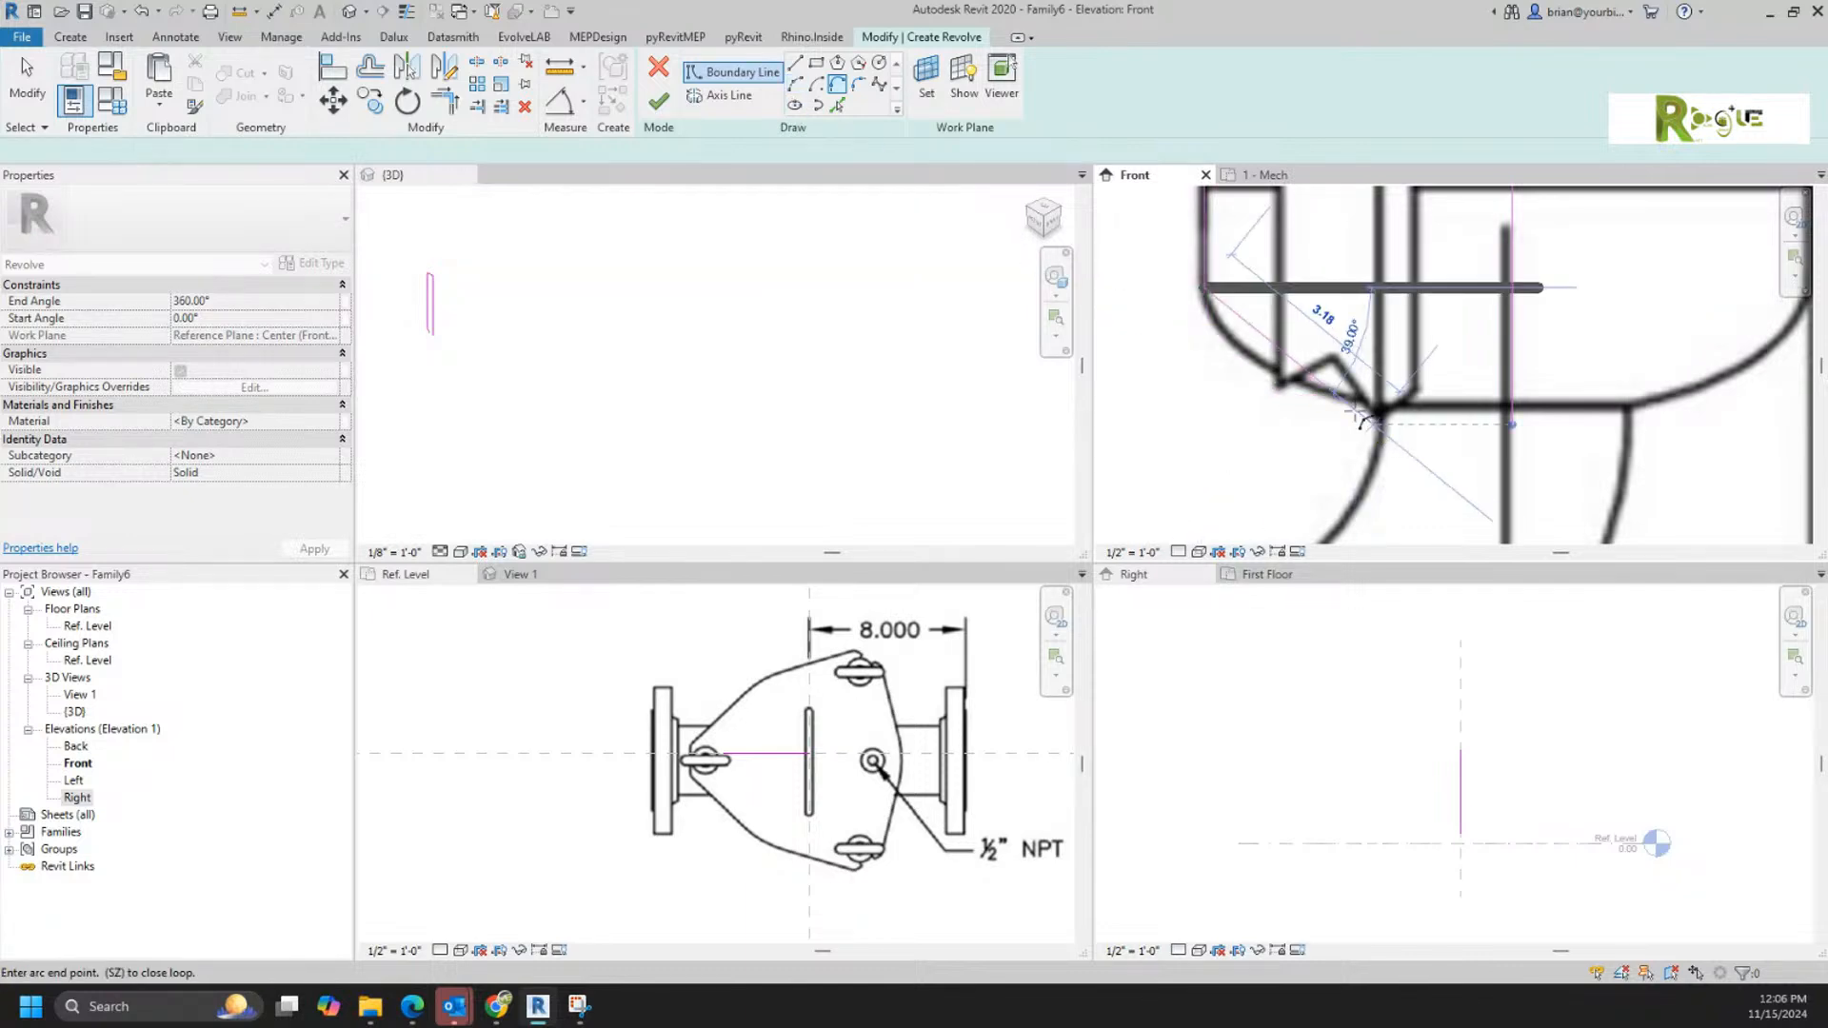
click(1364, 400)
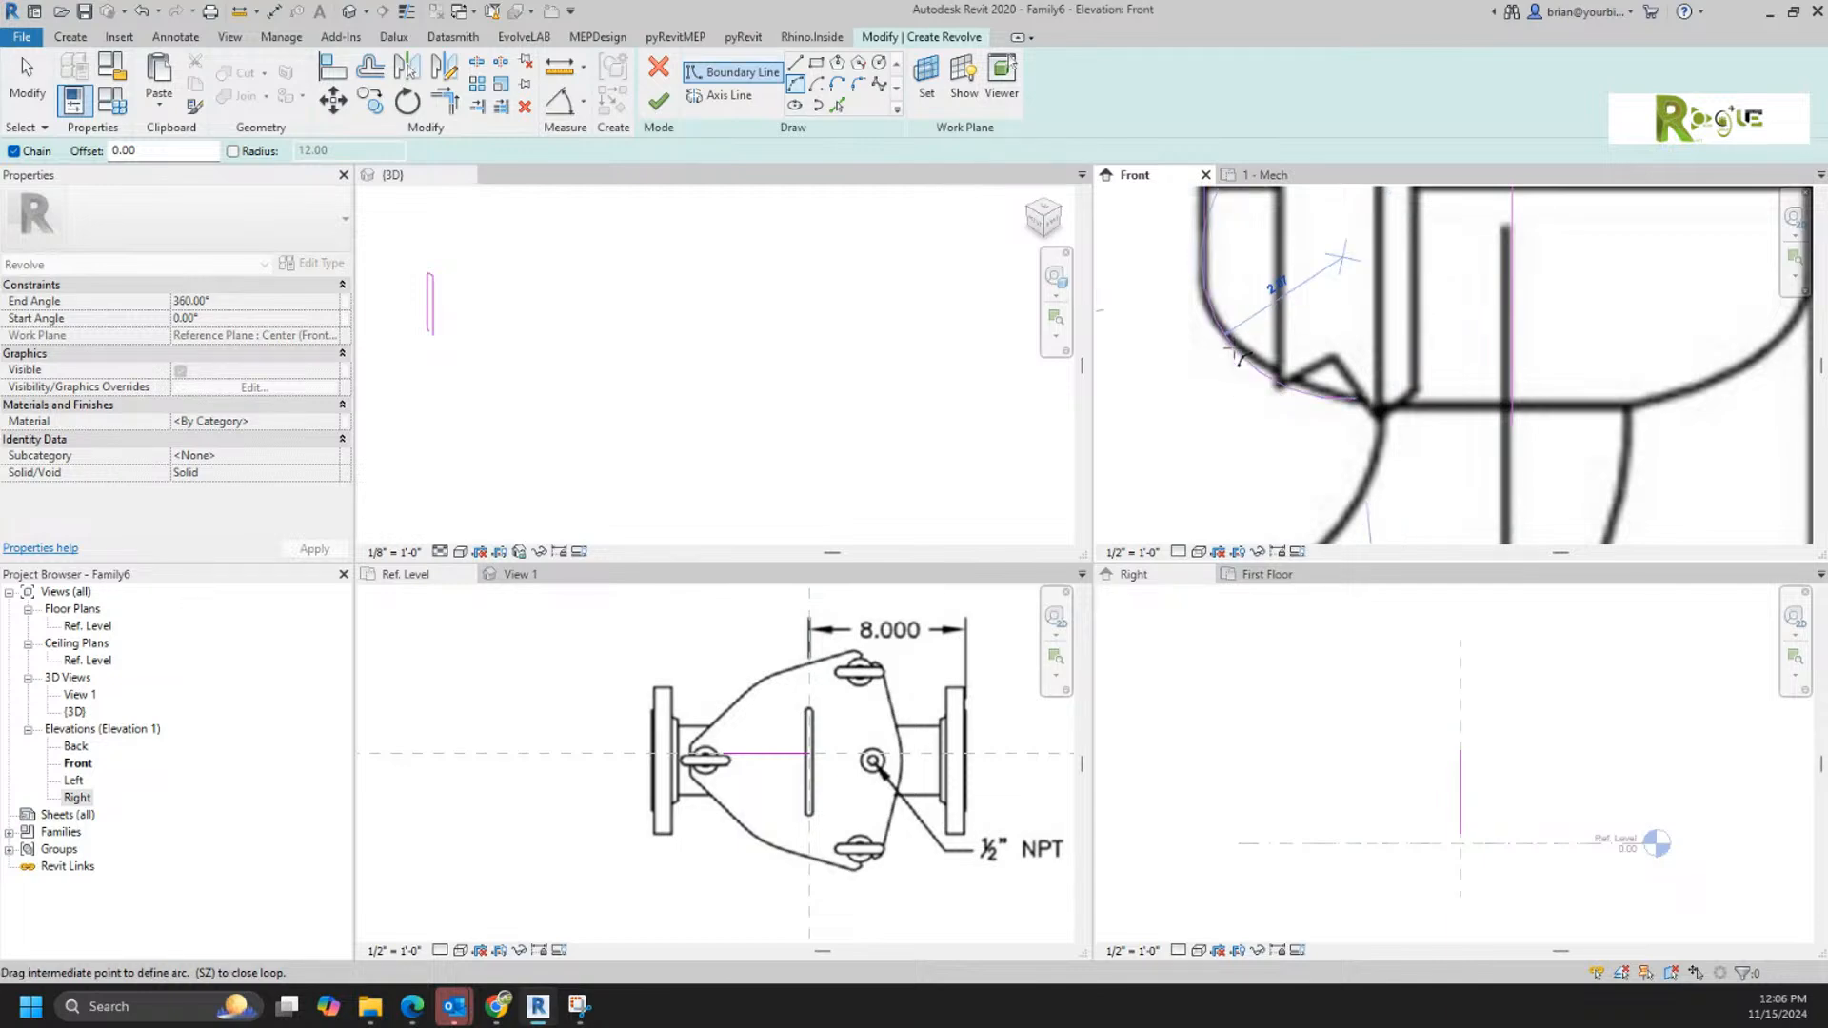
click(1239, 357)
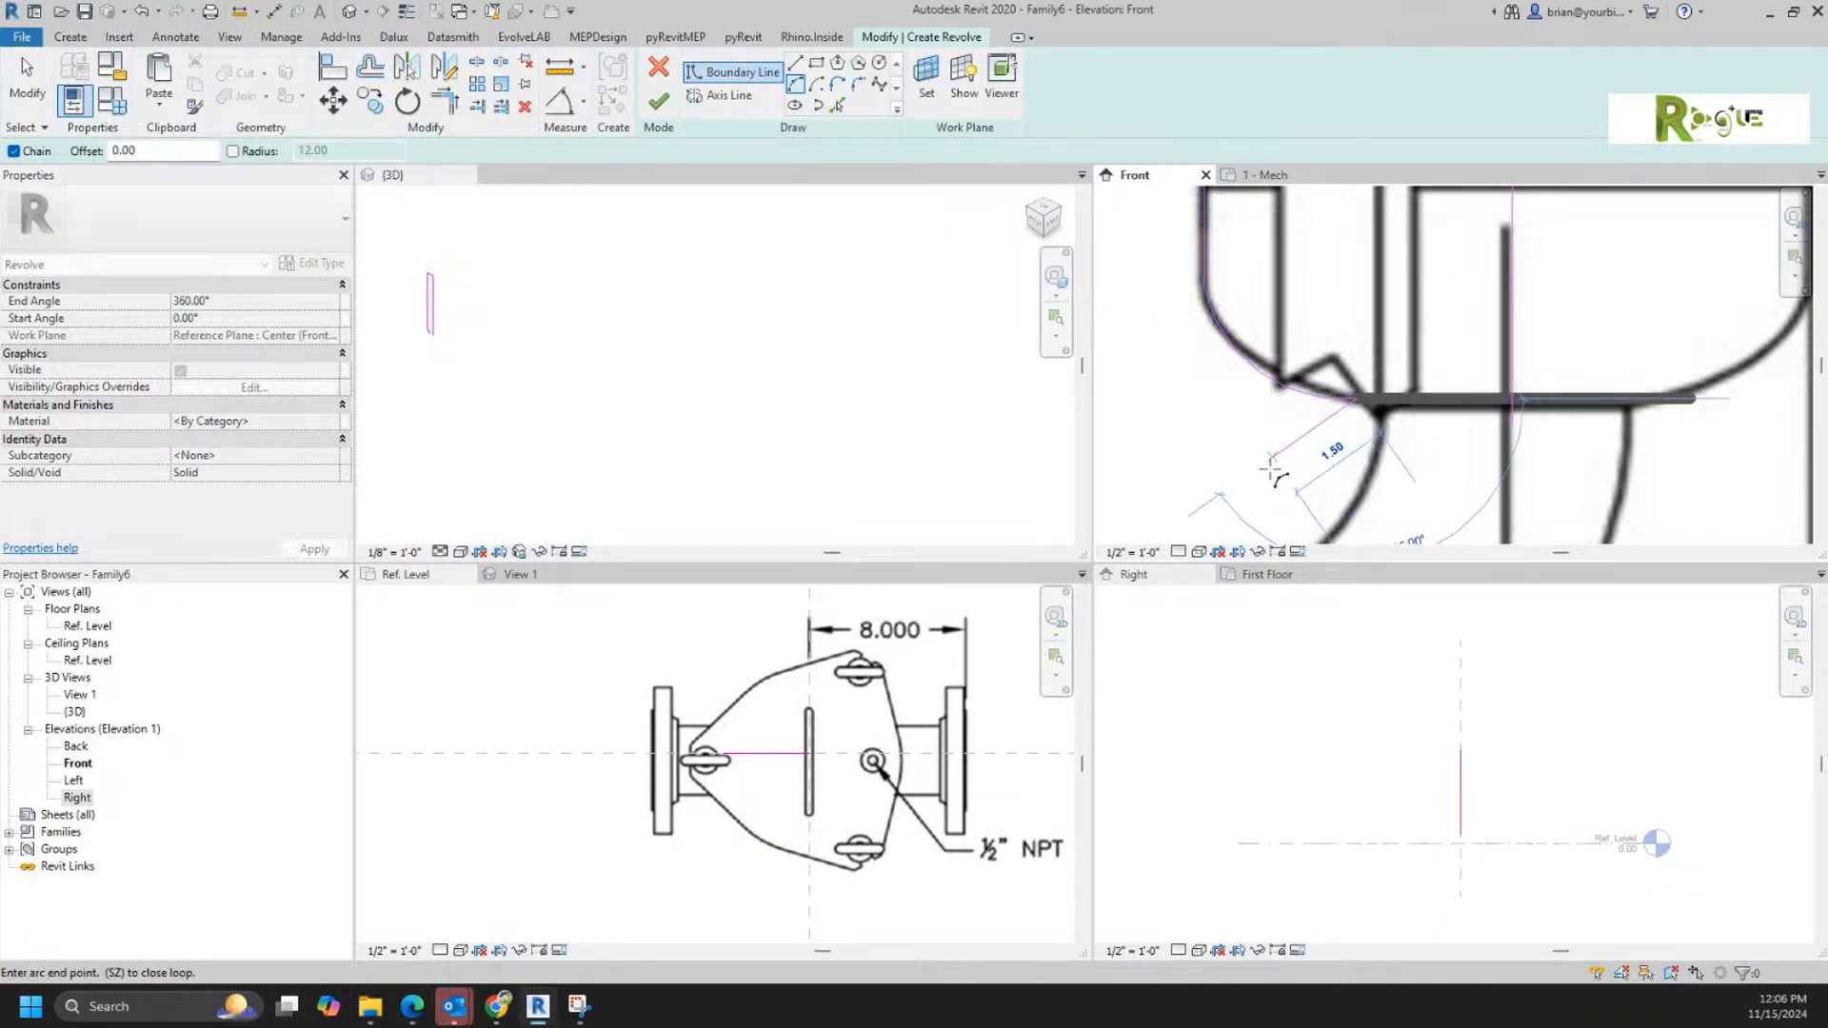
click(794, 67)
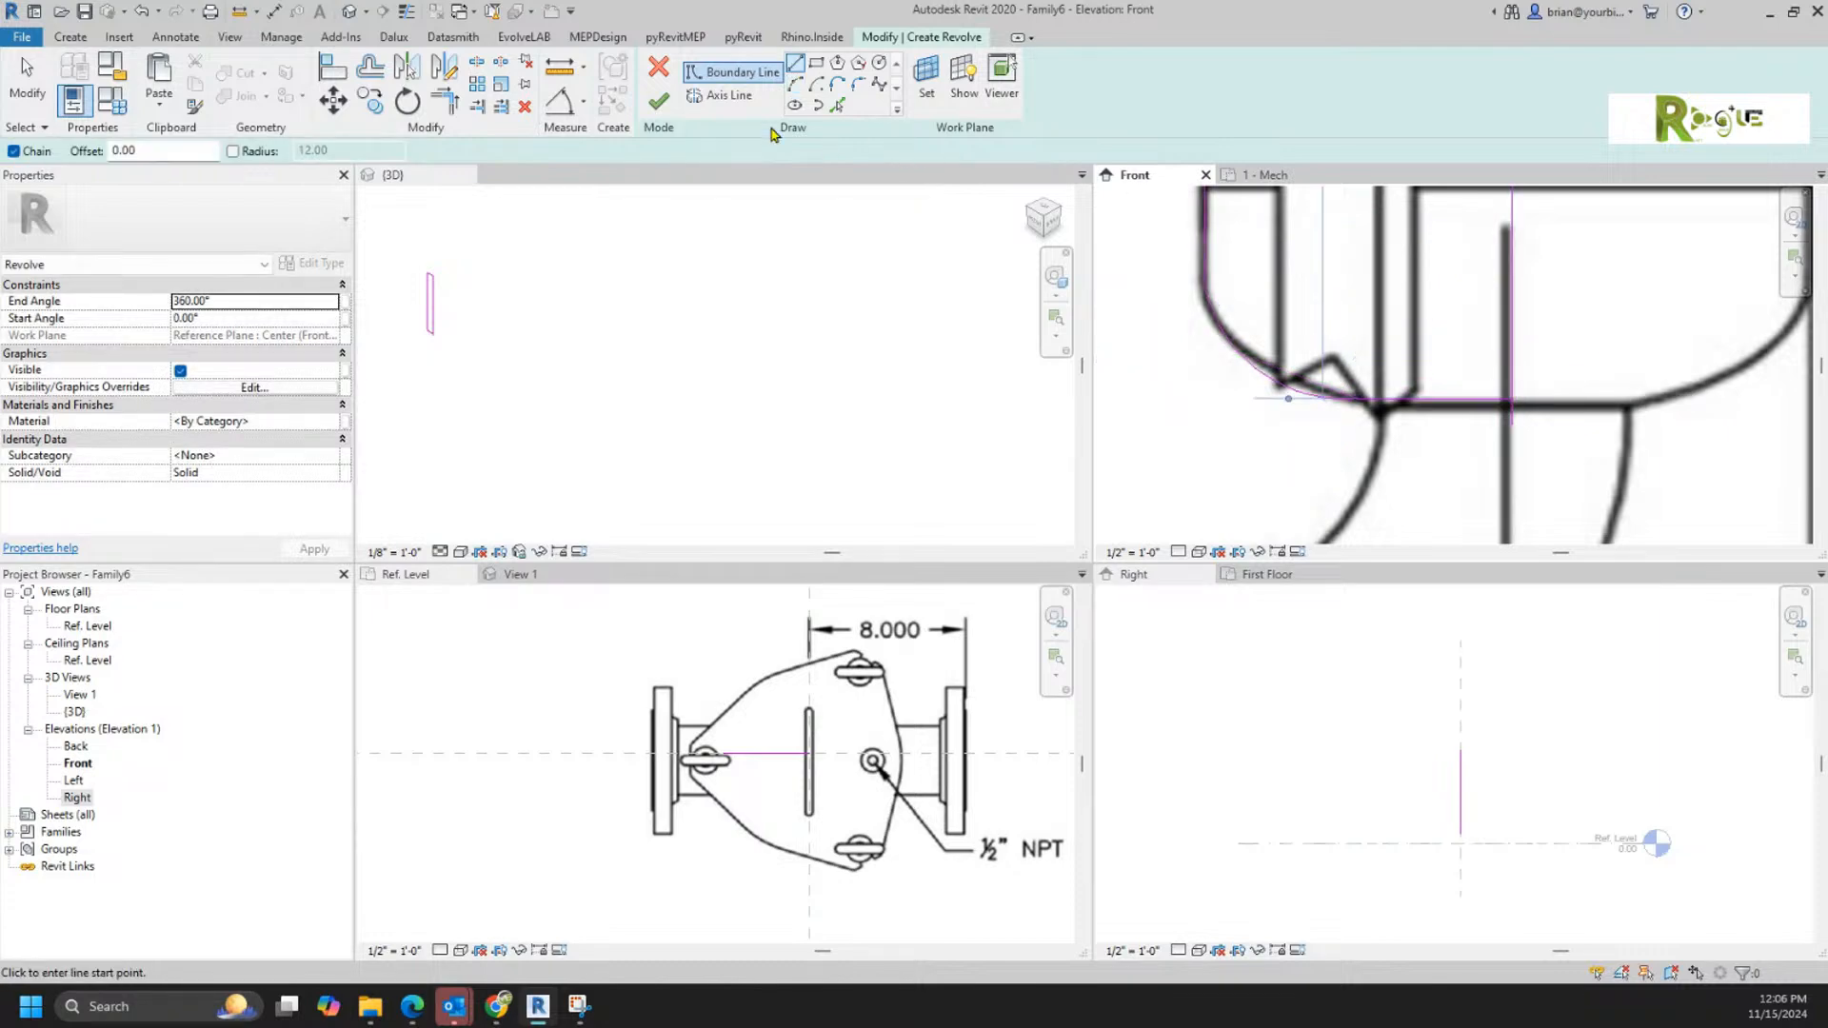
click(448, 101)
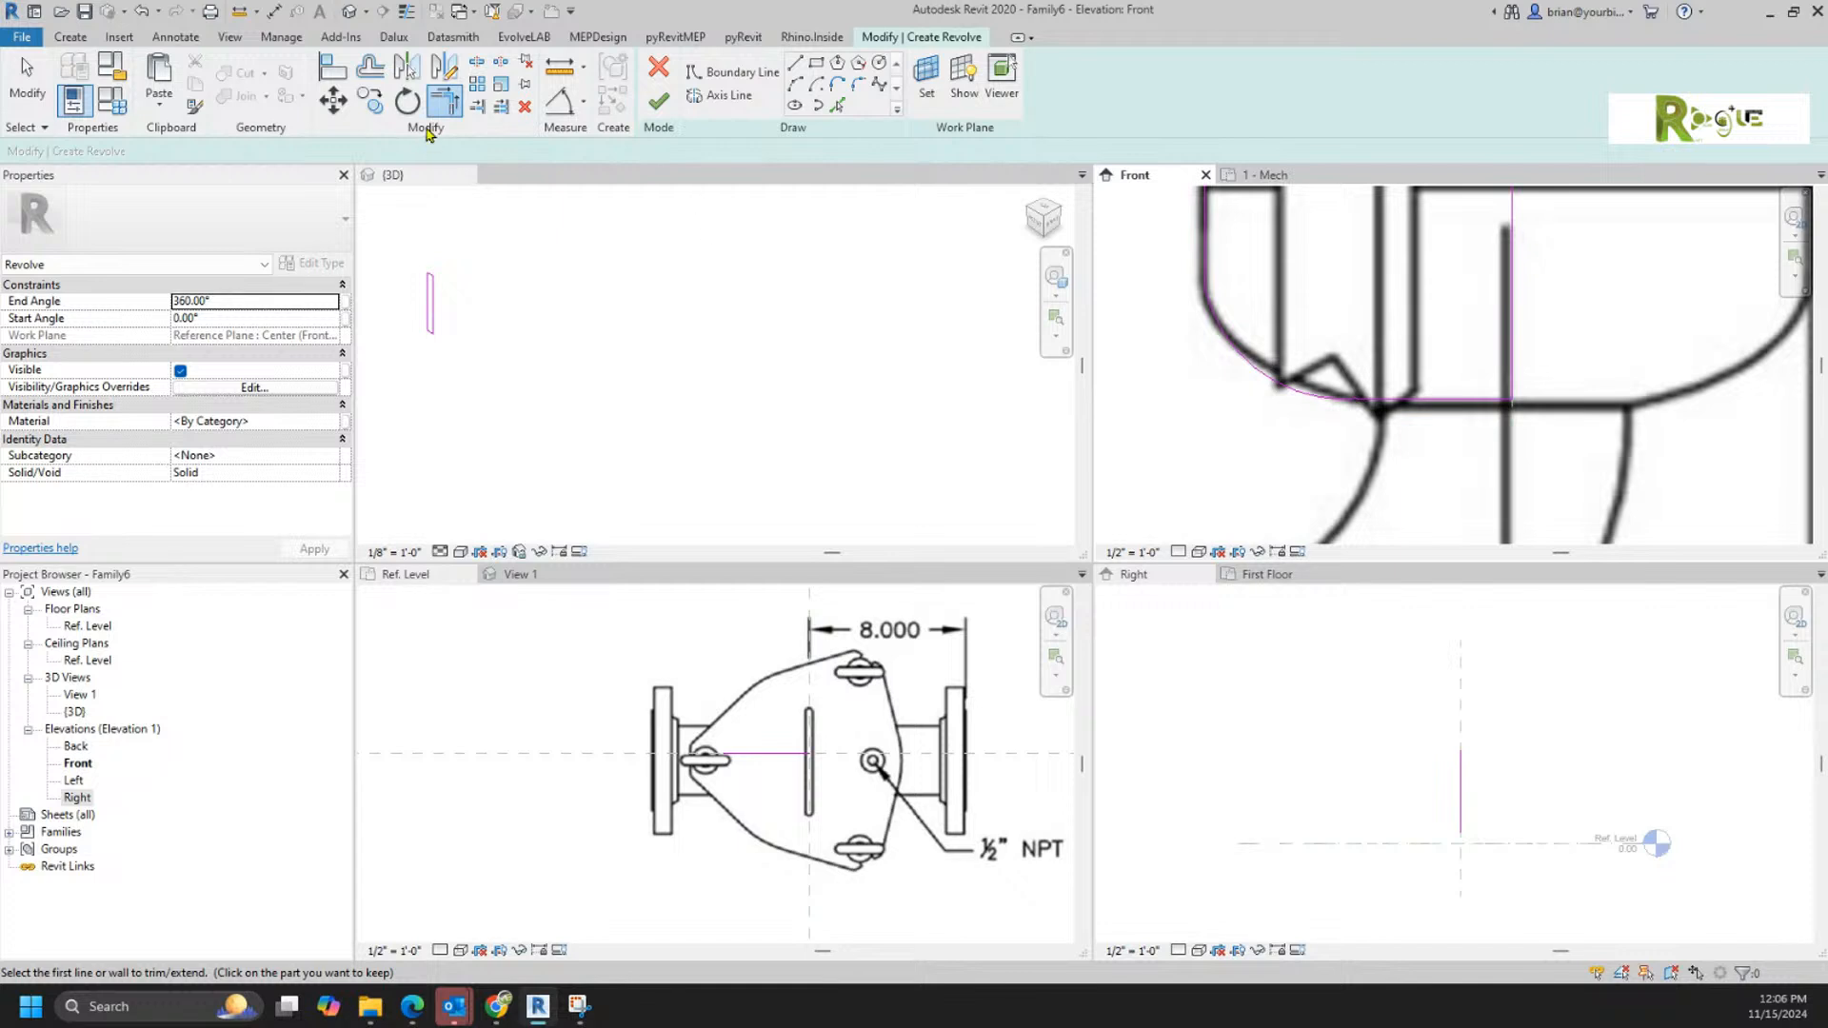
Step: Draw a 3.25 inch axis line down the vertical reference plane from the profile's bottom and finish the Revolve
click(720, 95)
click(1512, 404)
scroll(1527, 409, down, 3)
middle_drag(1525, 409, 1511, 289)
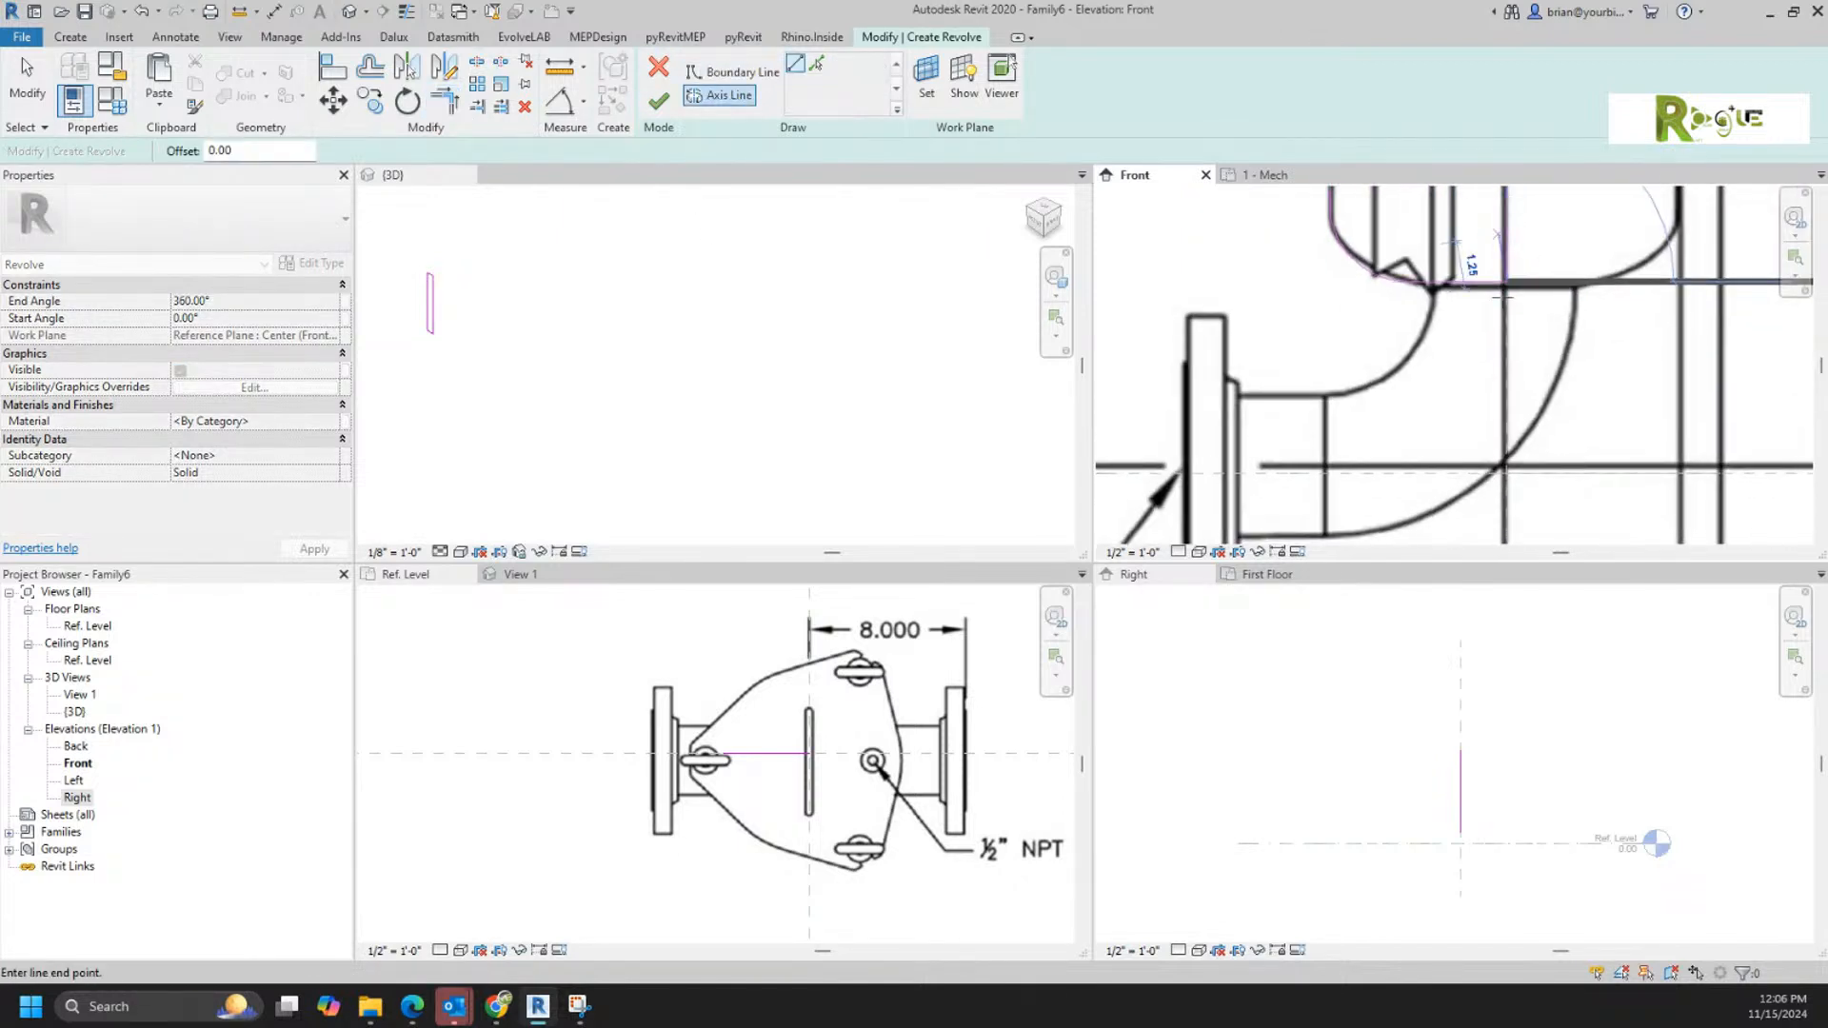
click(1492, 408)
click(659, 101)
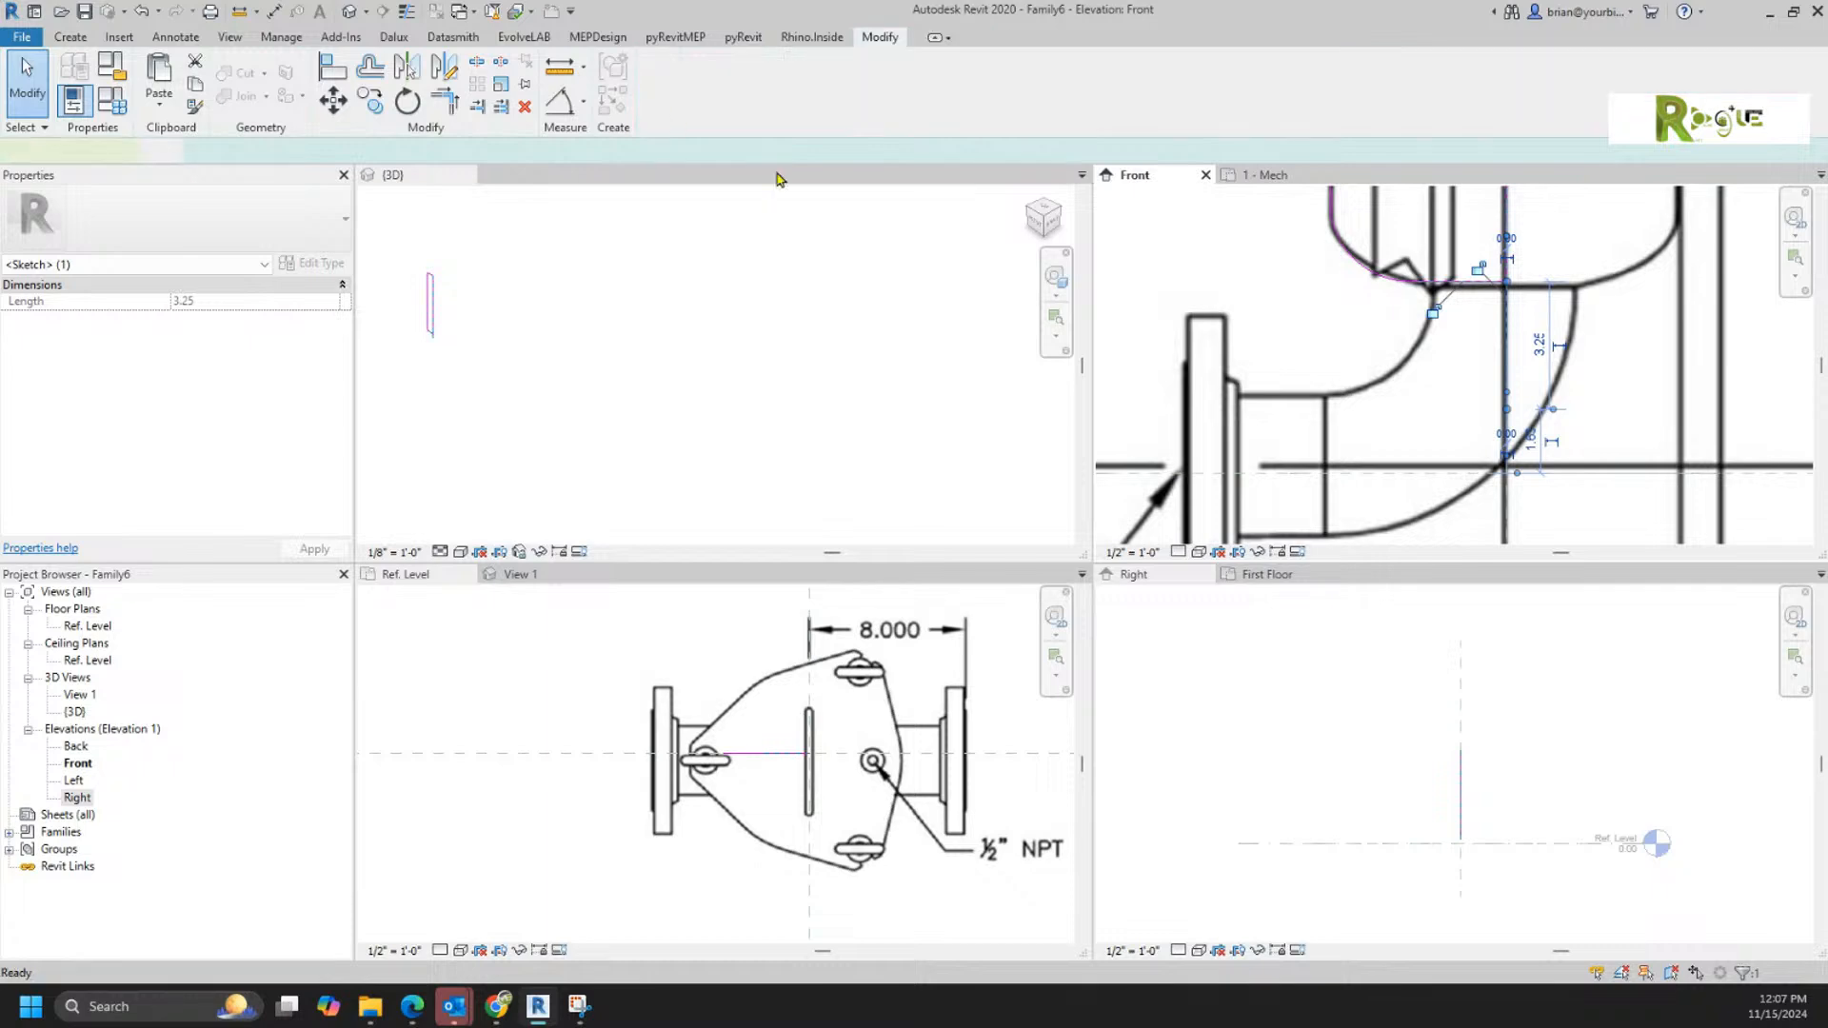
Step: Fit the revolved housing body in the 3D view and display it with the Shaded visual style
click(826, 423)
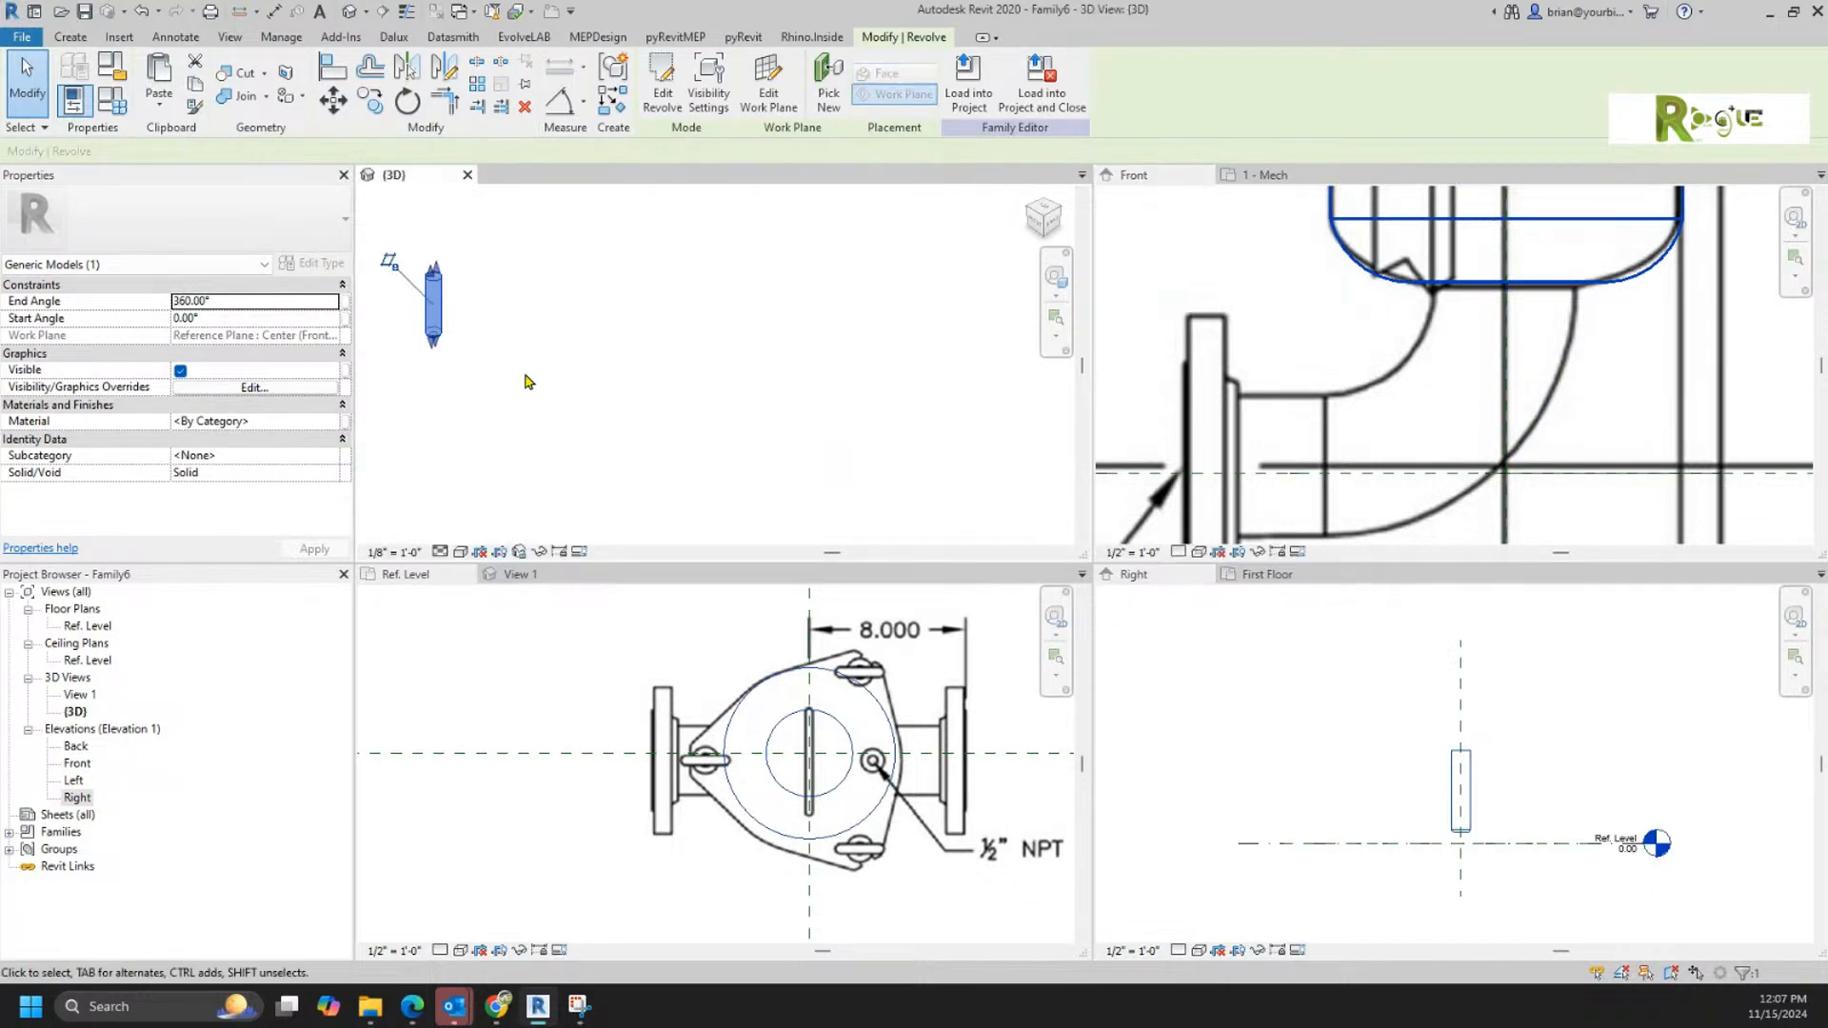
click(523, 373)
middle_click(503, 385)
middle_click(503, 386)
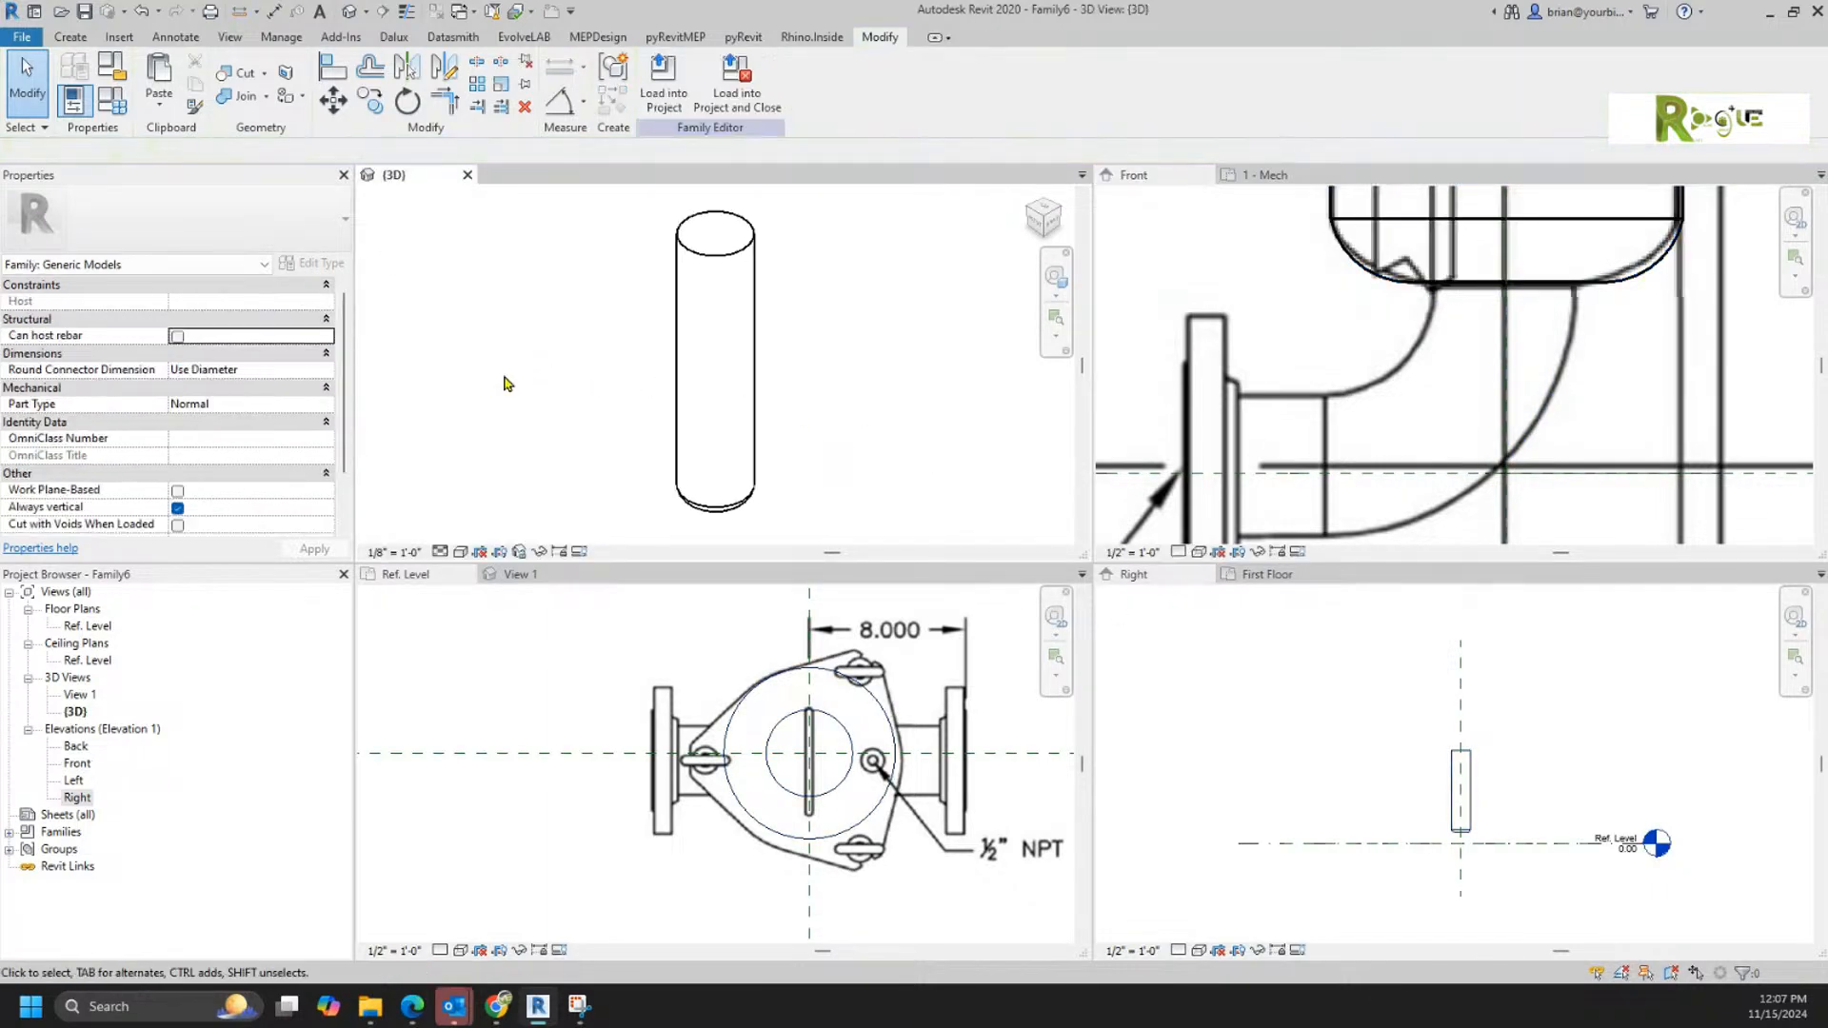
click(460, 553)
click(514, 473)
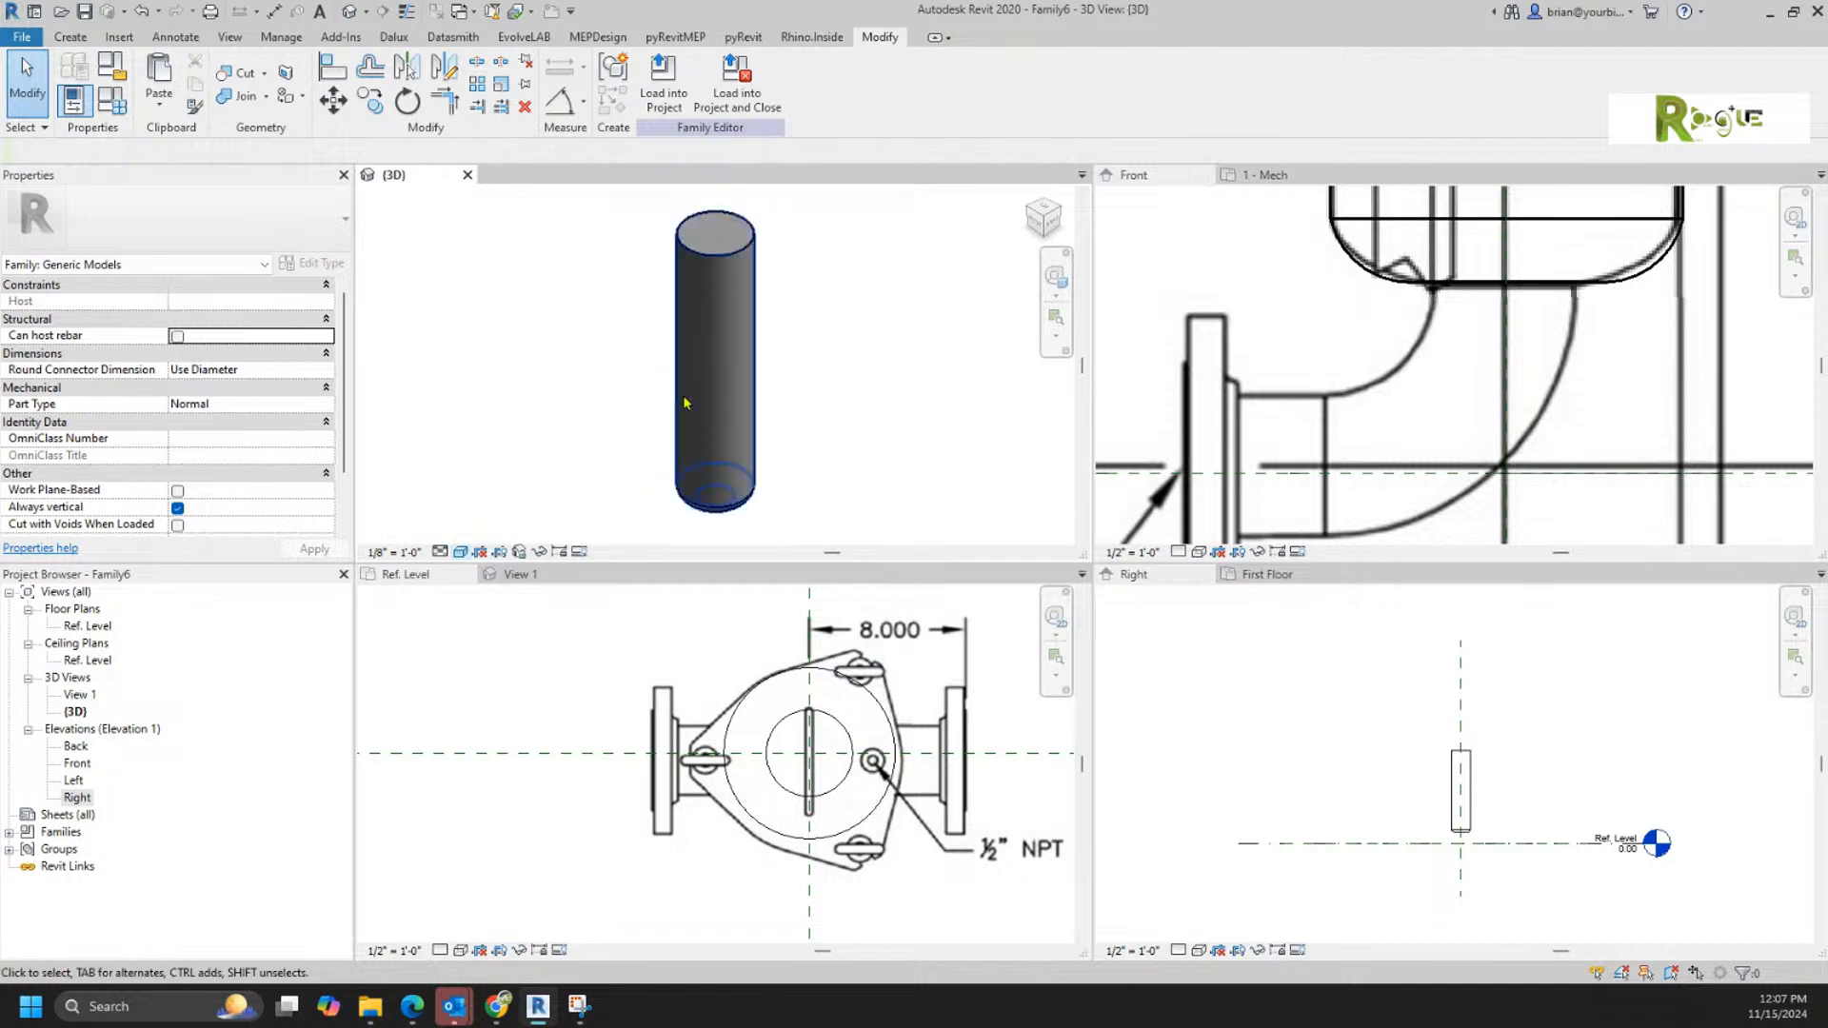
Step: Examine the lid in the Front elevation and its three-lug outline in the Ref. Level plan
click(1264, 329)
scroll(1294, 319, down, 2)
scroll(1523, 381, down, 4)
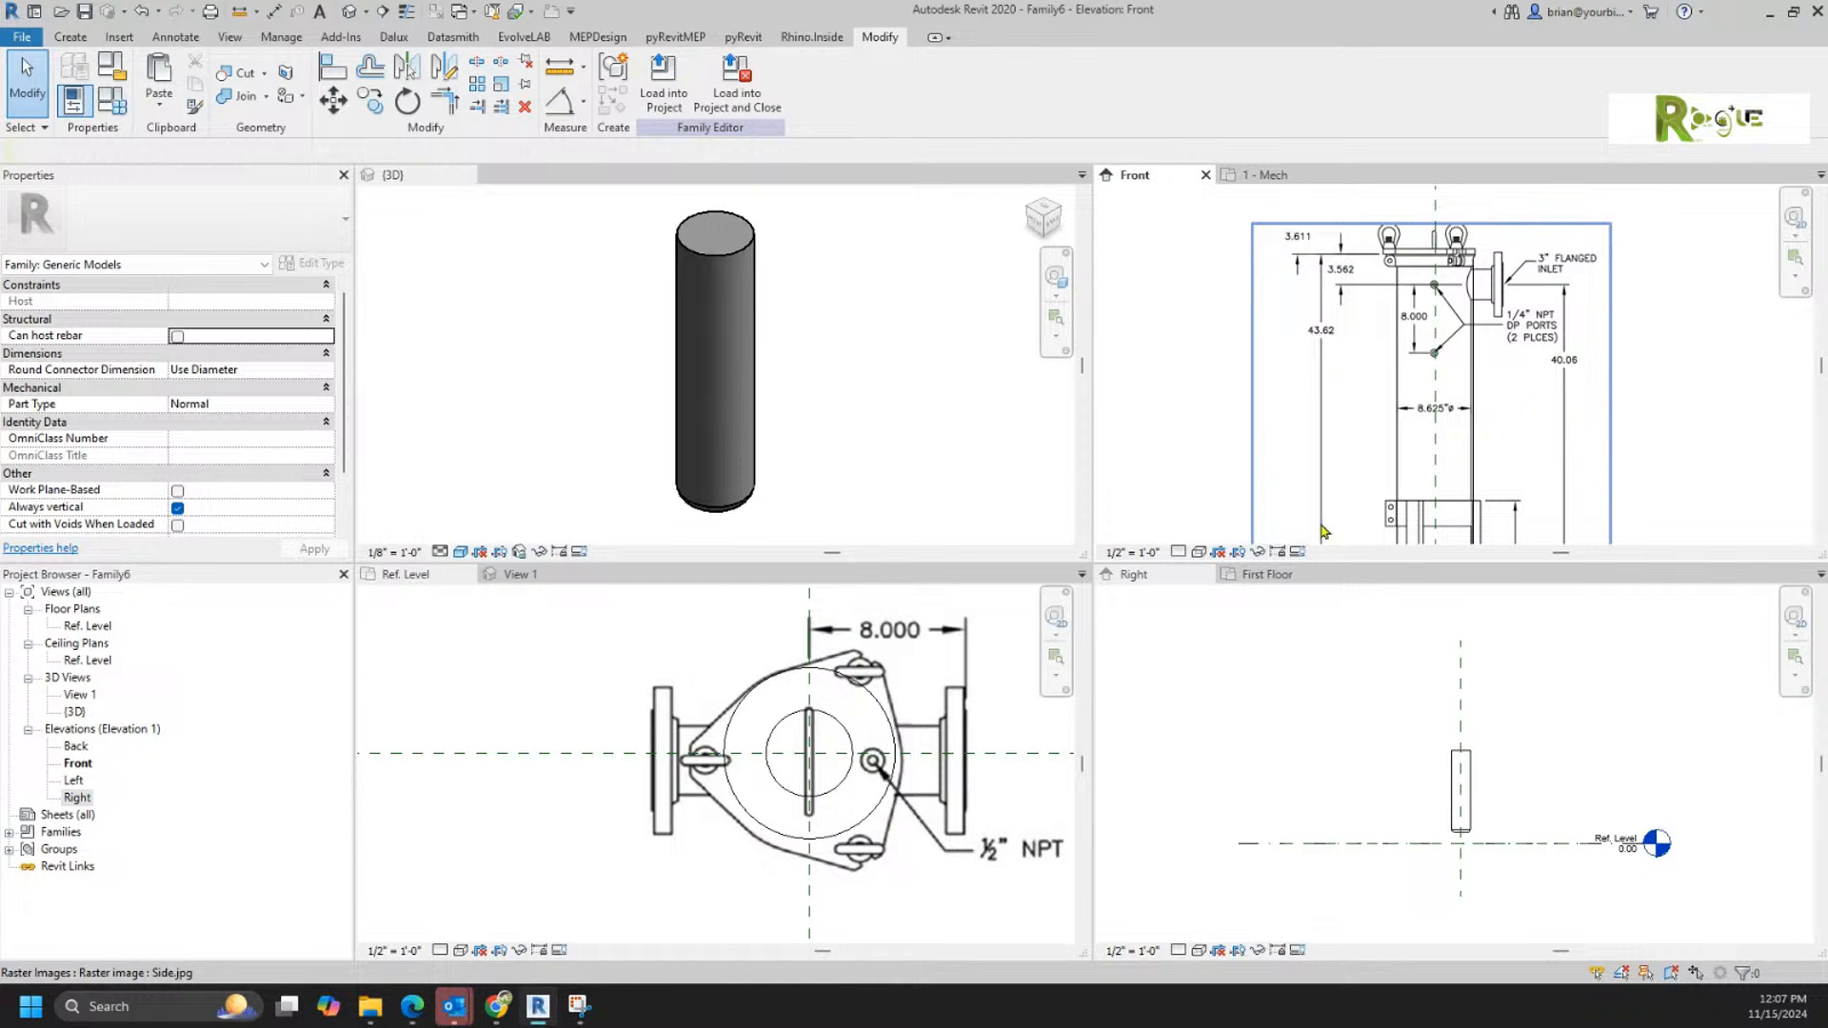
click(733, 893)
scroll(790, 866, up, 5)
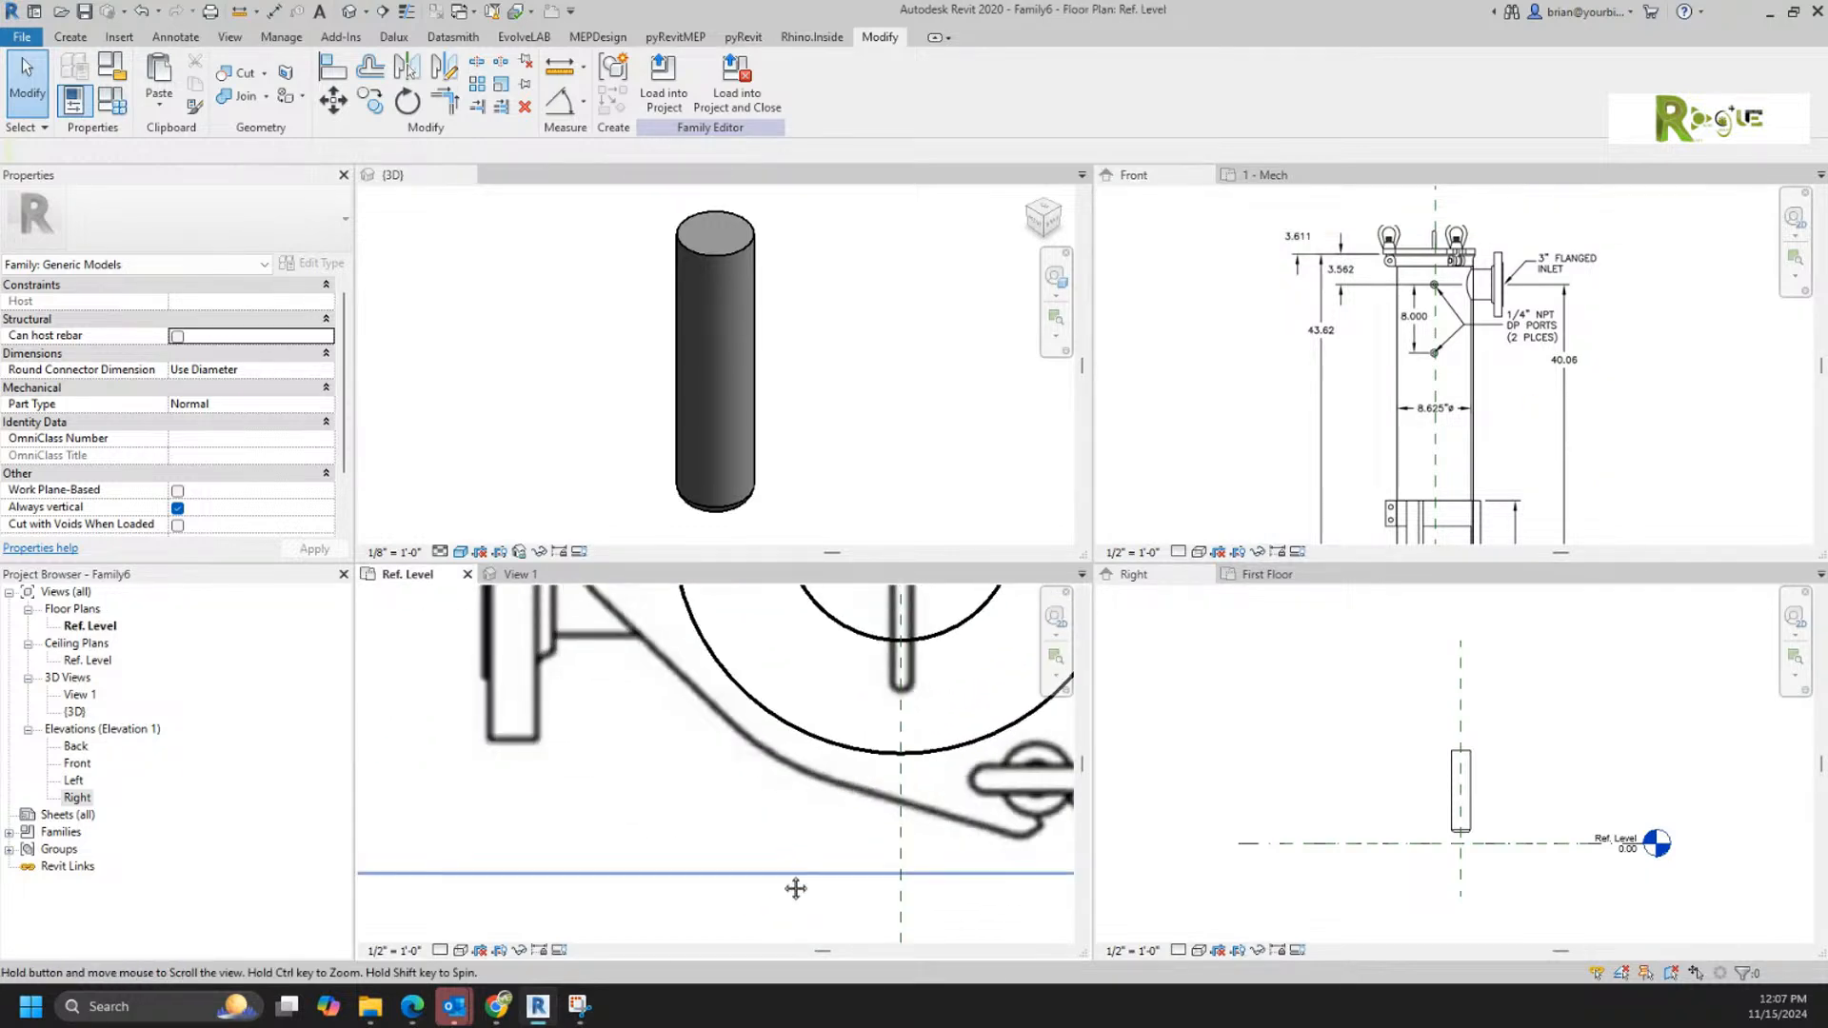
scroll(787, 858, down, 2)
middle_drag(786, 858, 705, 908)
scroll(579, 901, down, 1)
scroll(612, 899, down, 1)
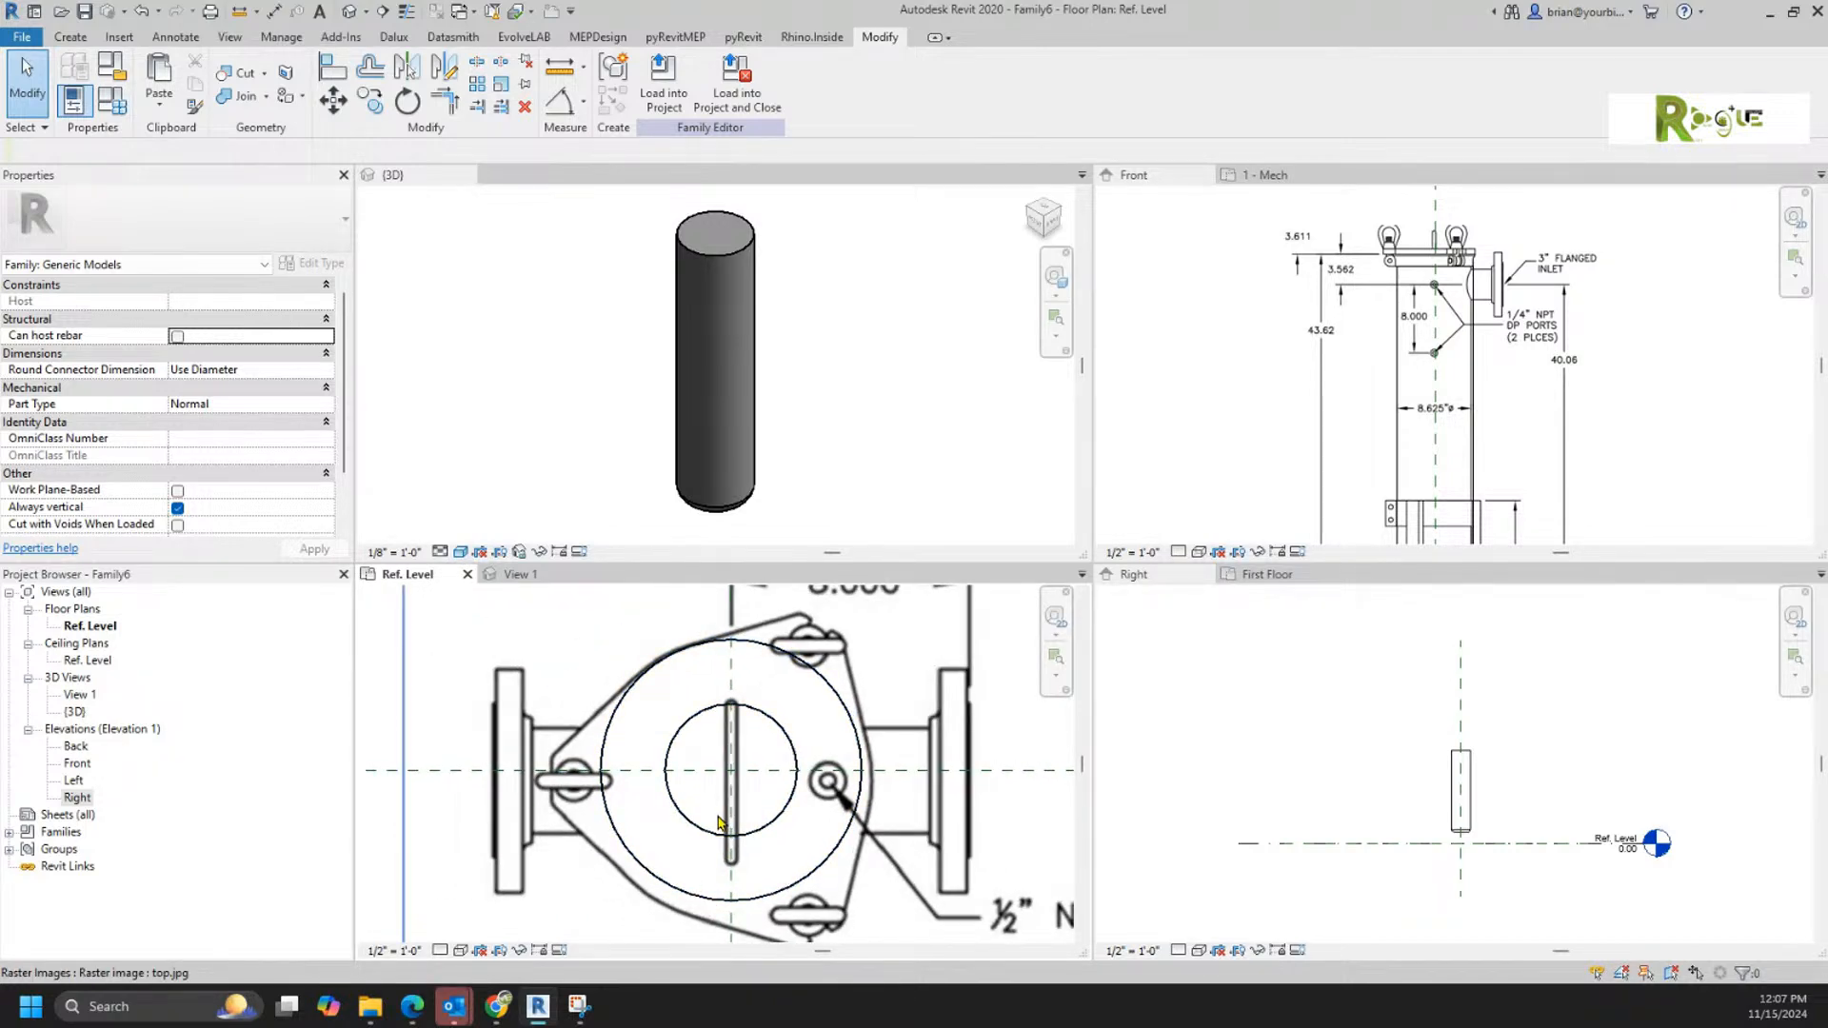
Step: Start an Extrusion in the Ref. Level plan and draw a 6.25 inch line from the reference-plane intersection to the left lug's tip
click(74, 38)
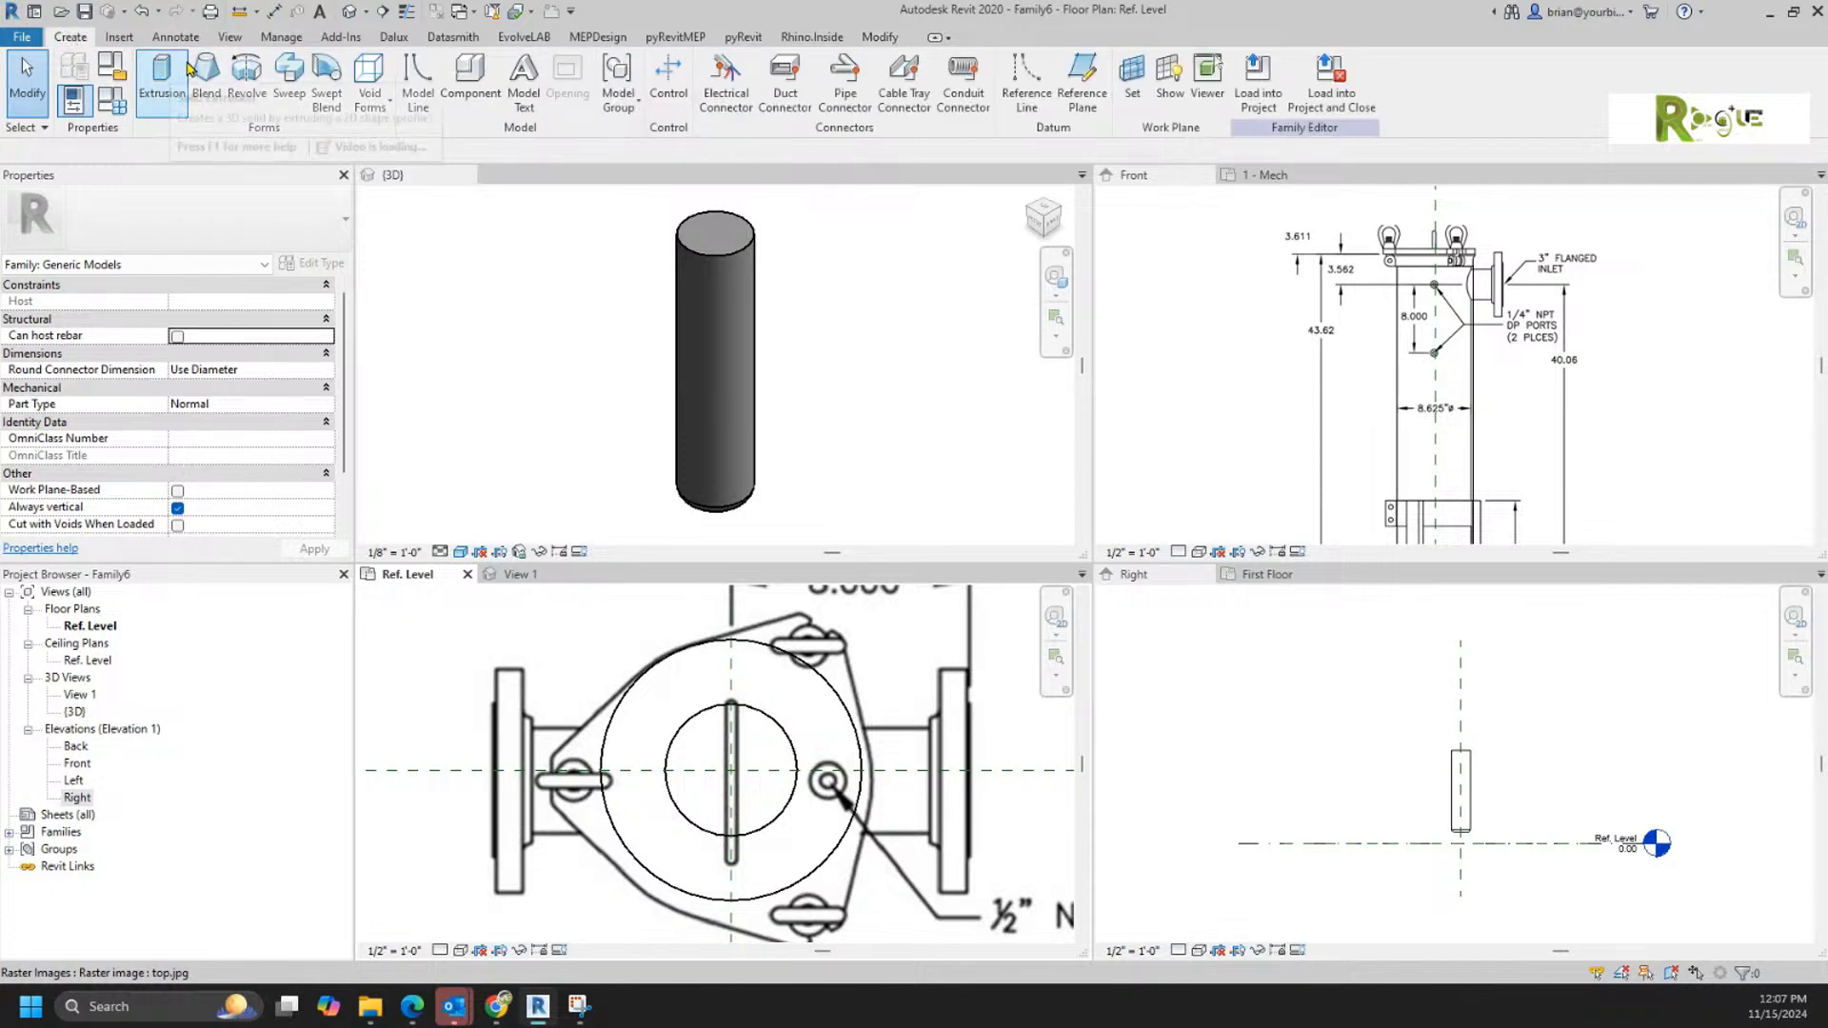
click(163, 82)
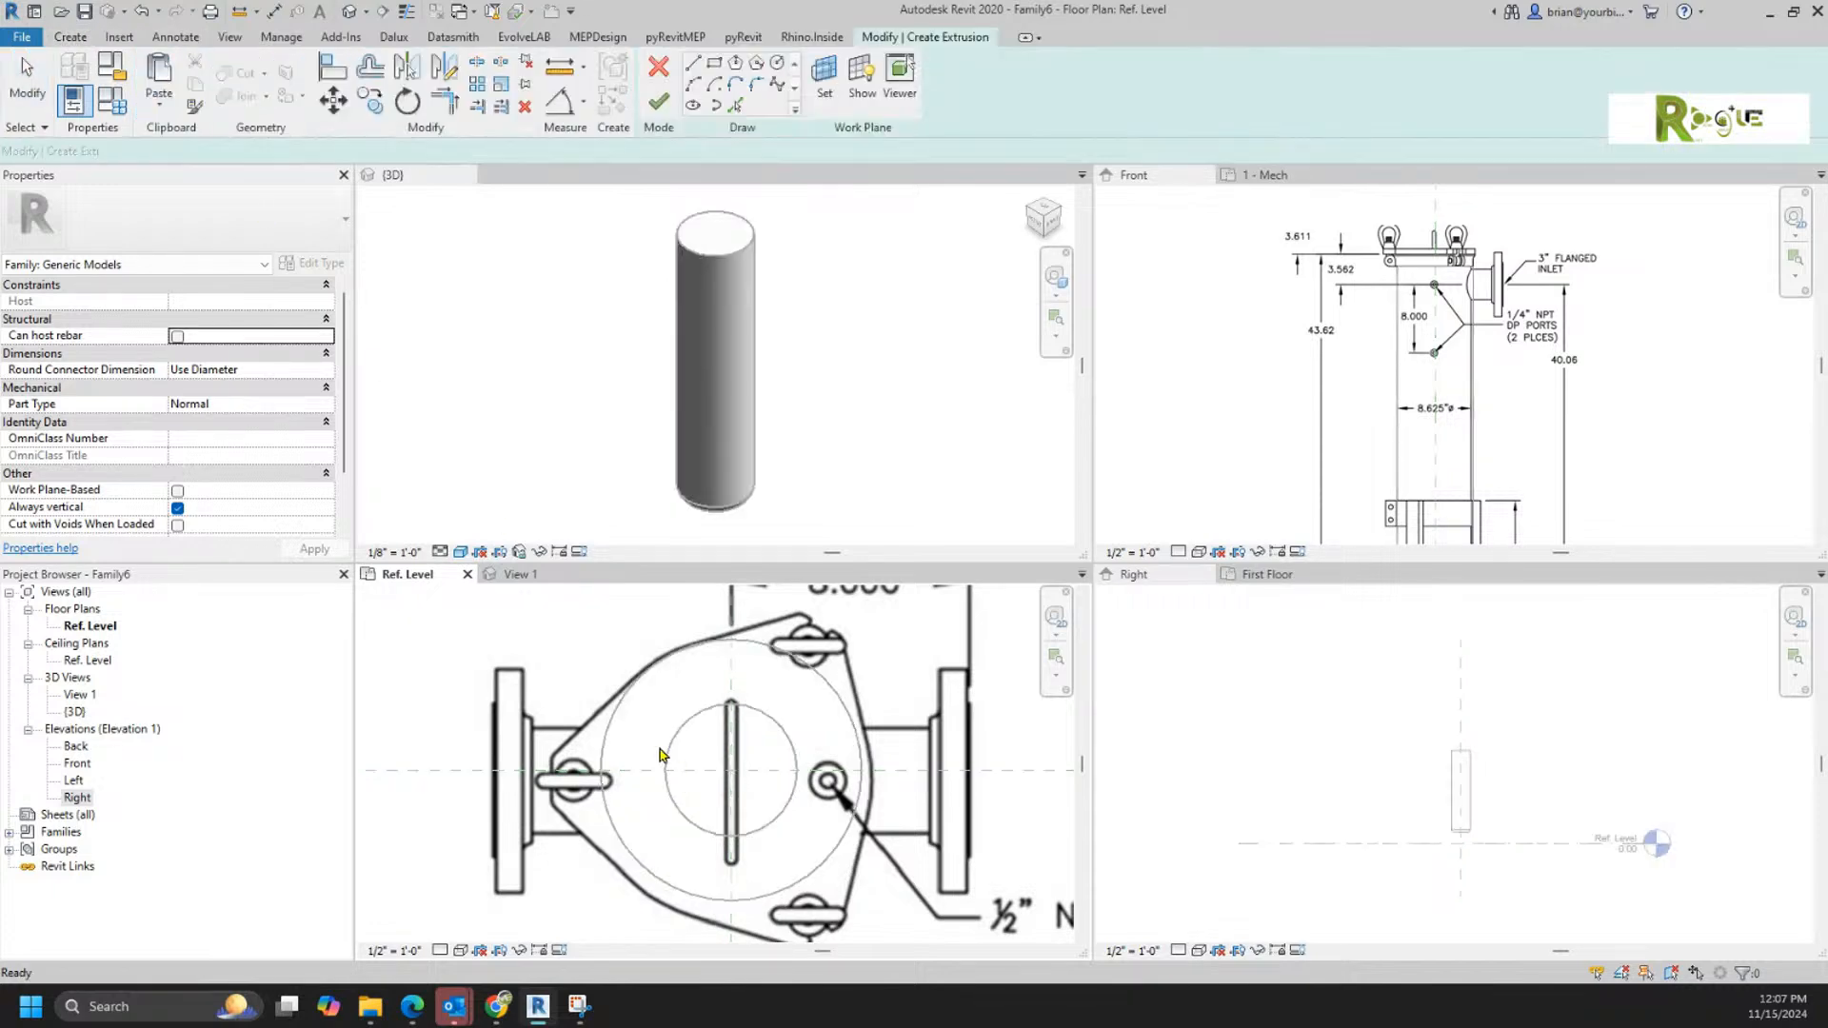
click(731, 769)
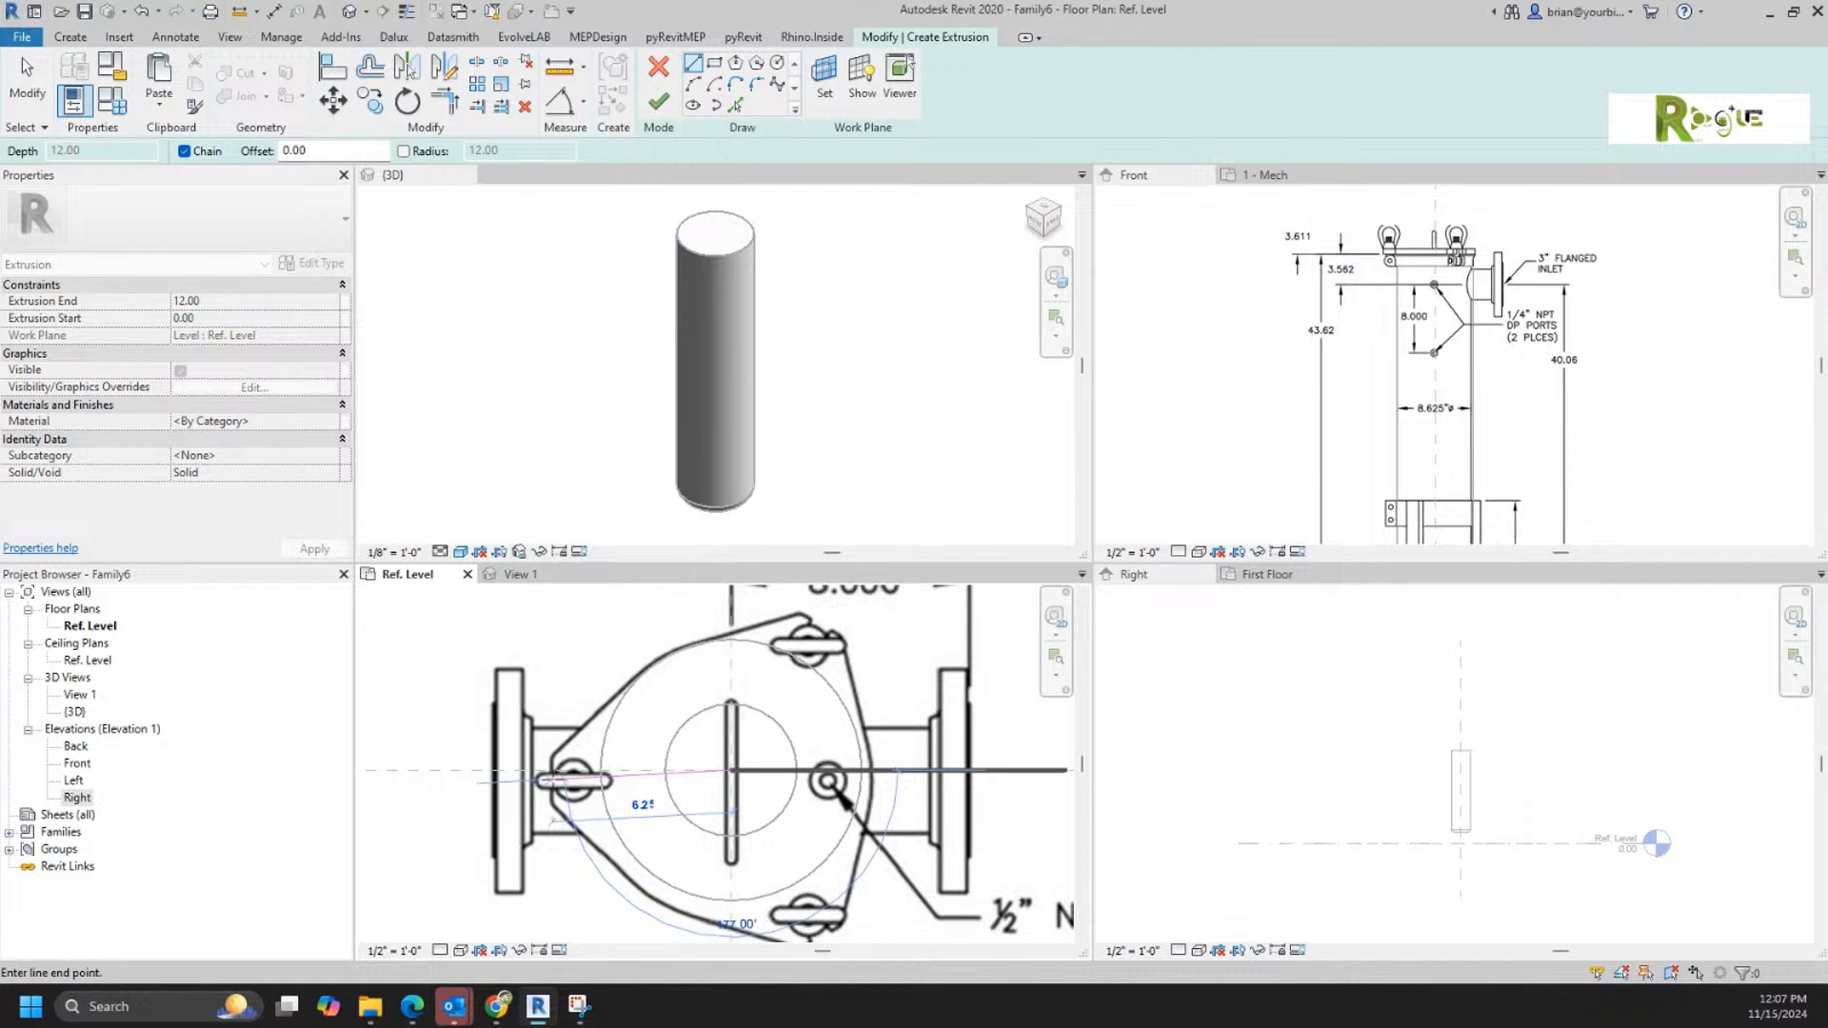
click(550, 769)
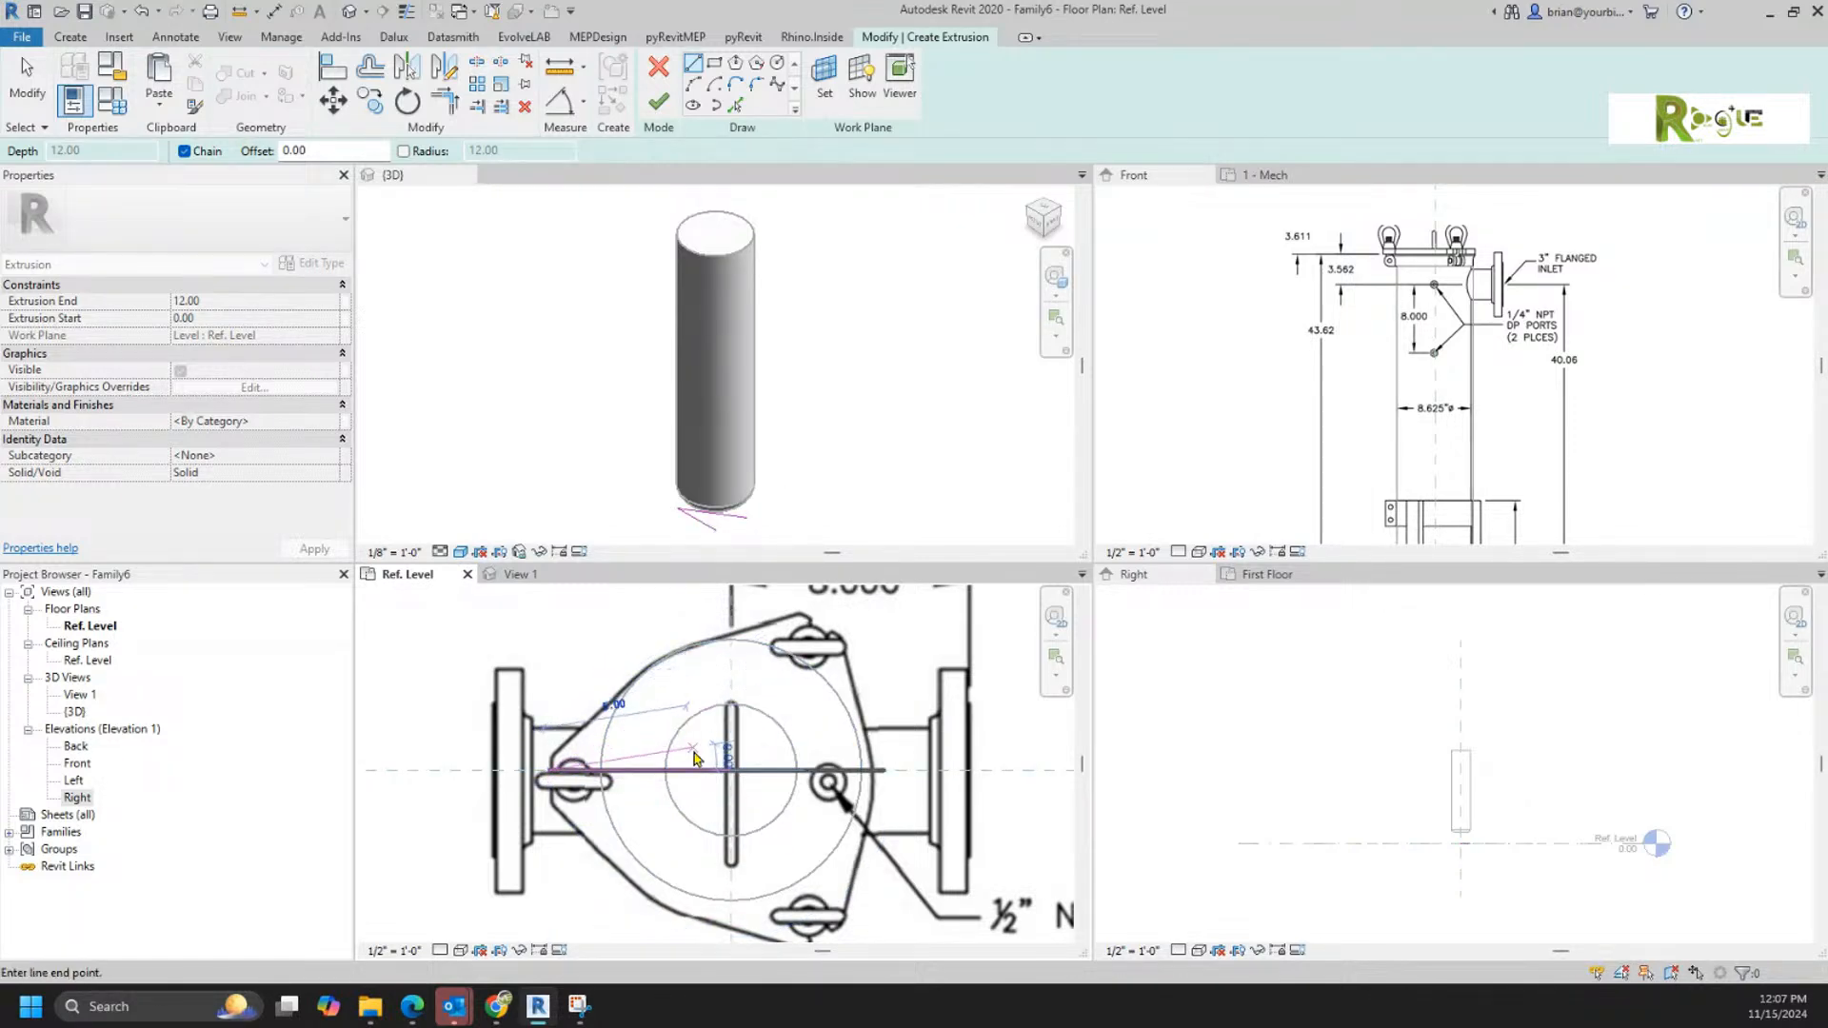
key(Escape)
key(Escape)
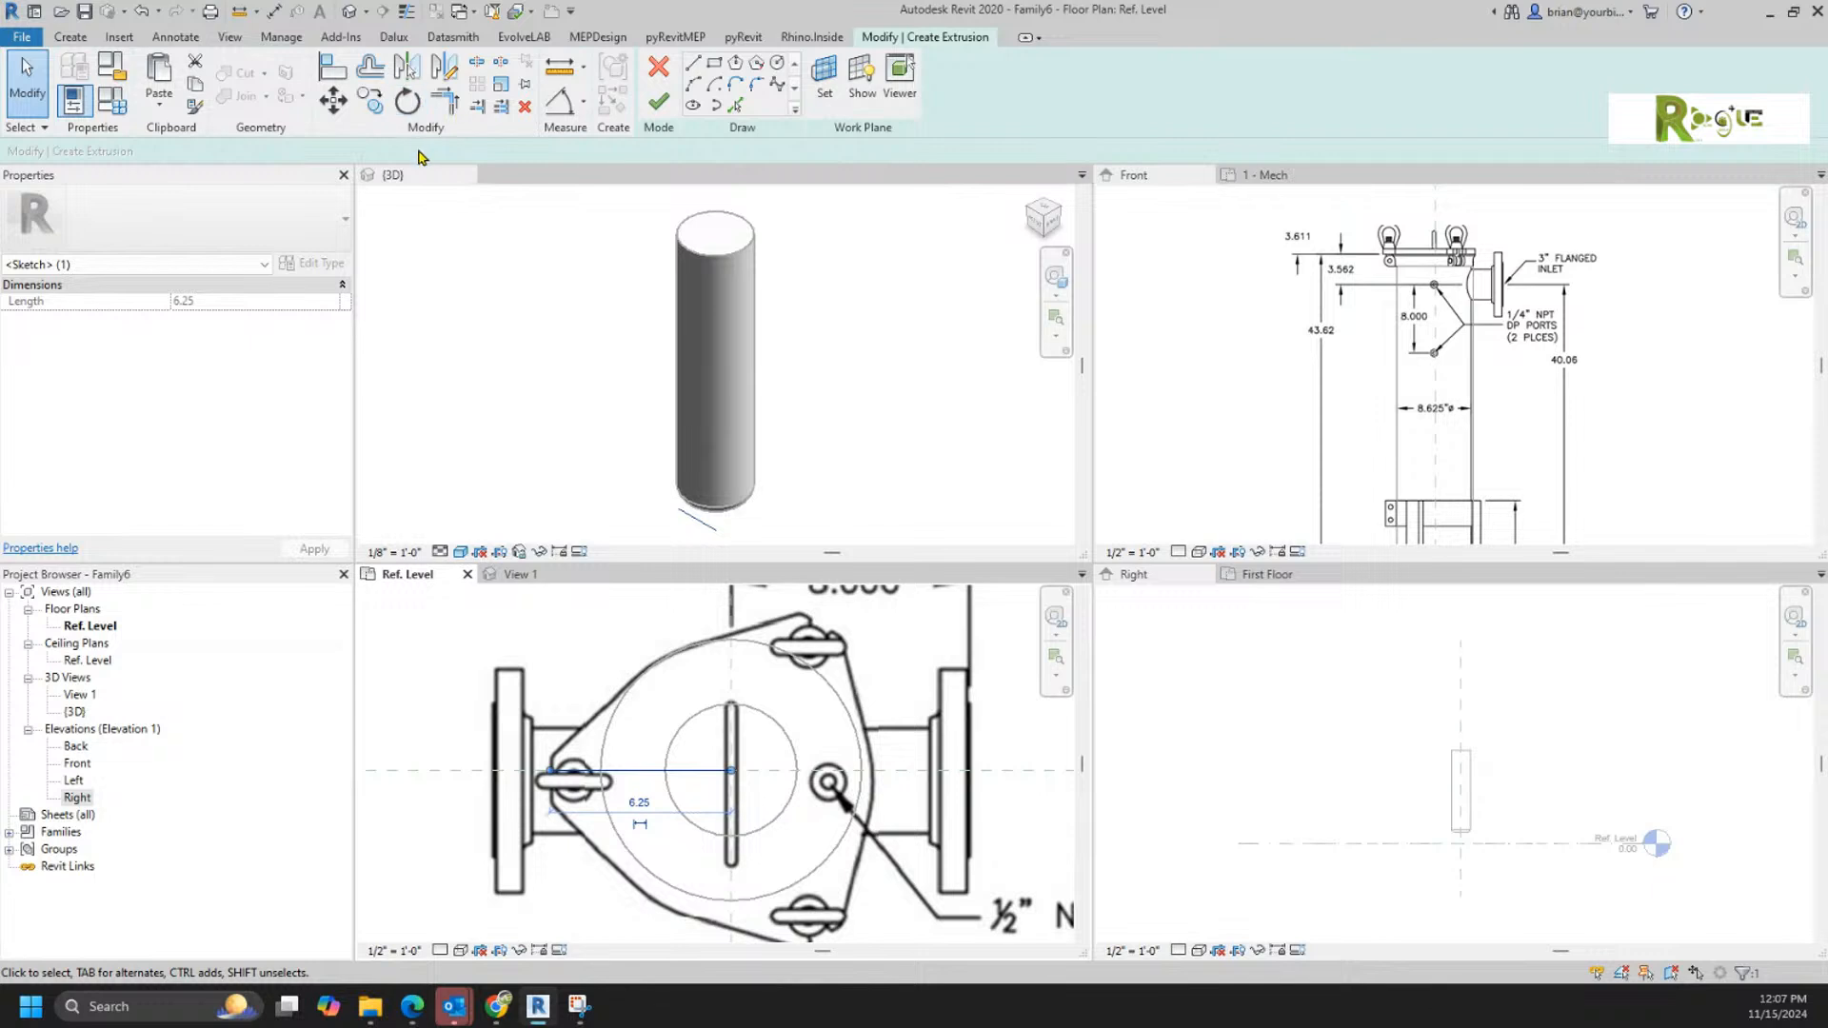
Step: Rotate a copy of the sketch line by 120° about the housing's centre toward the upper-right lug
click(408, 100)
click(241, 151)
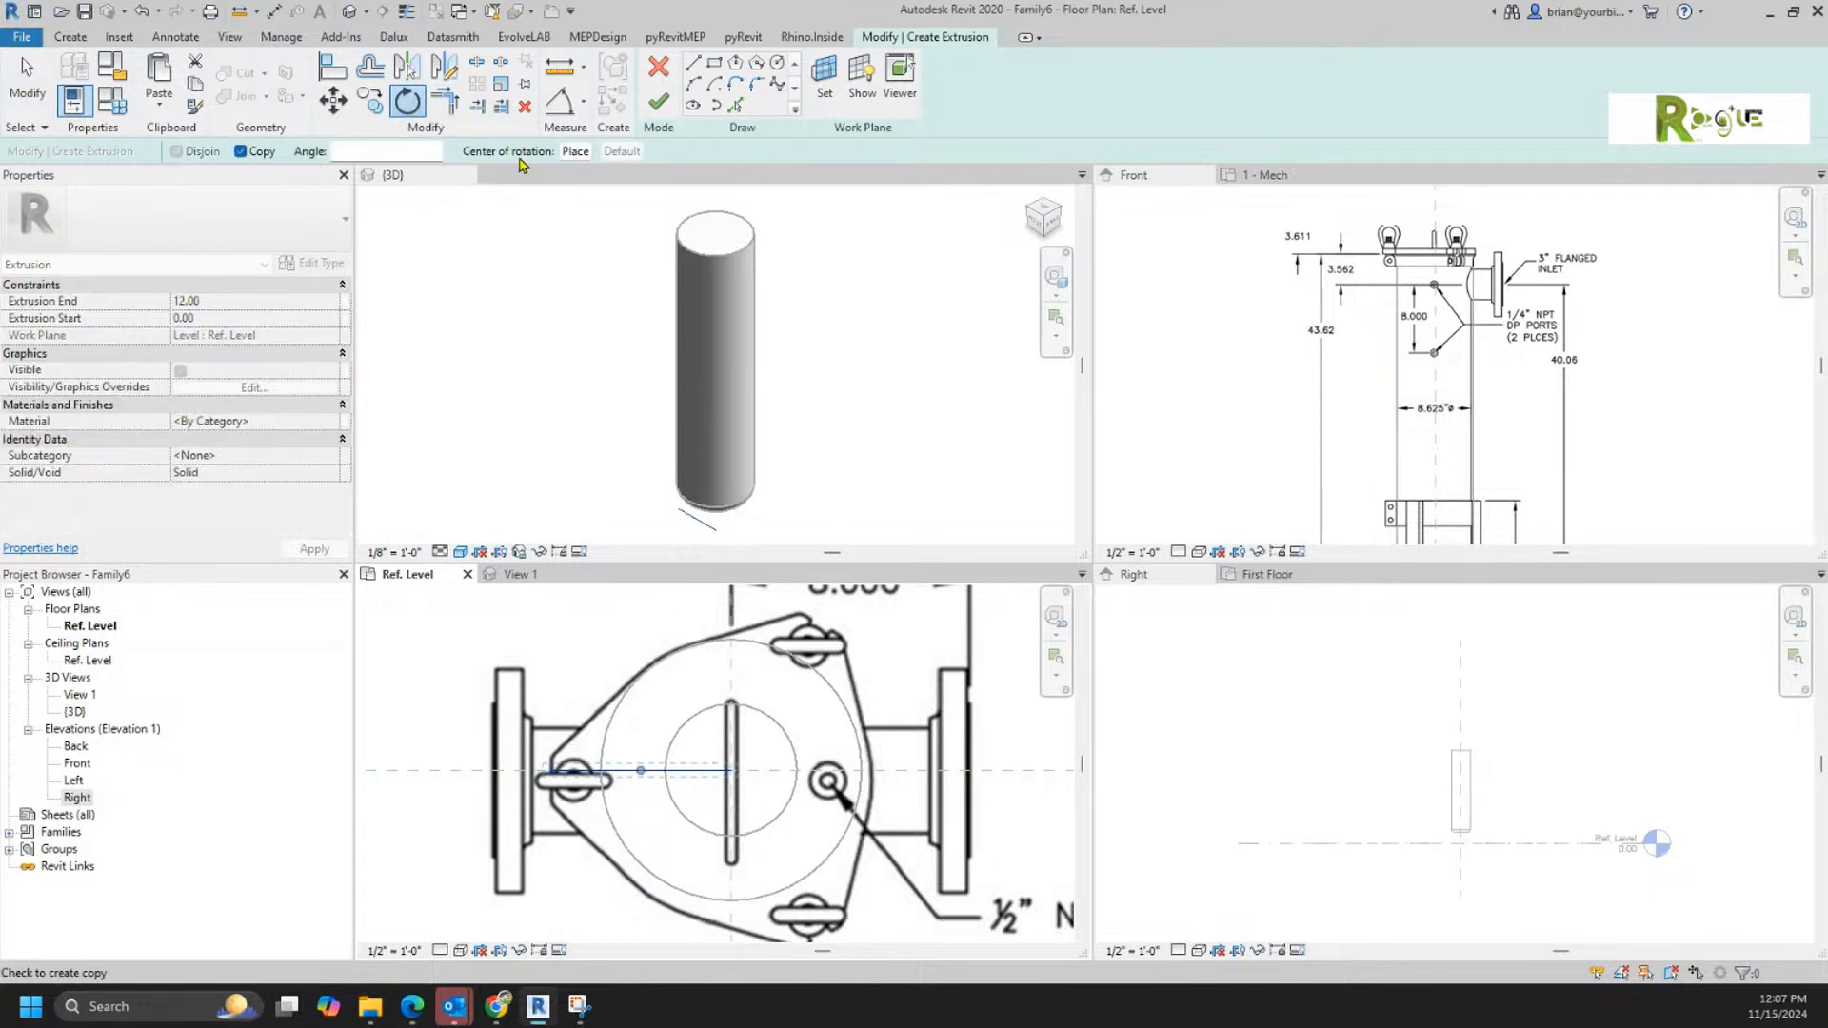
click(575, 151)
click(731, 769)
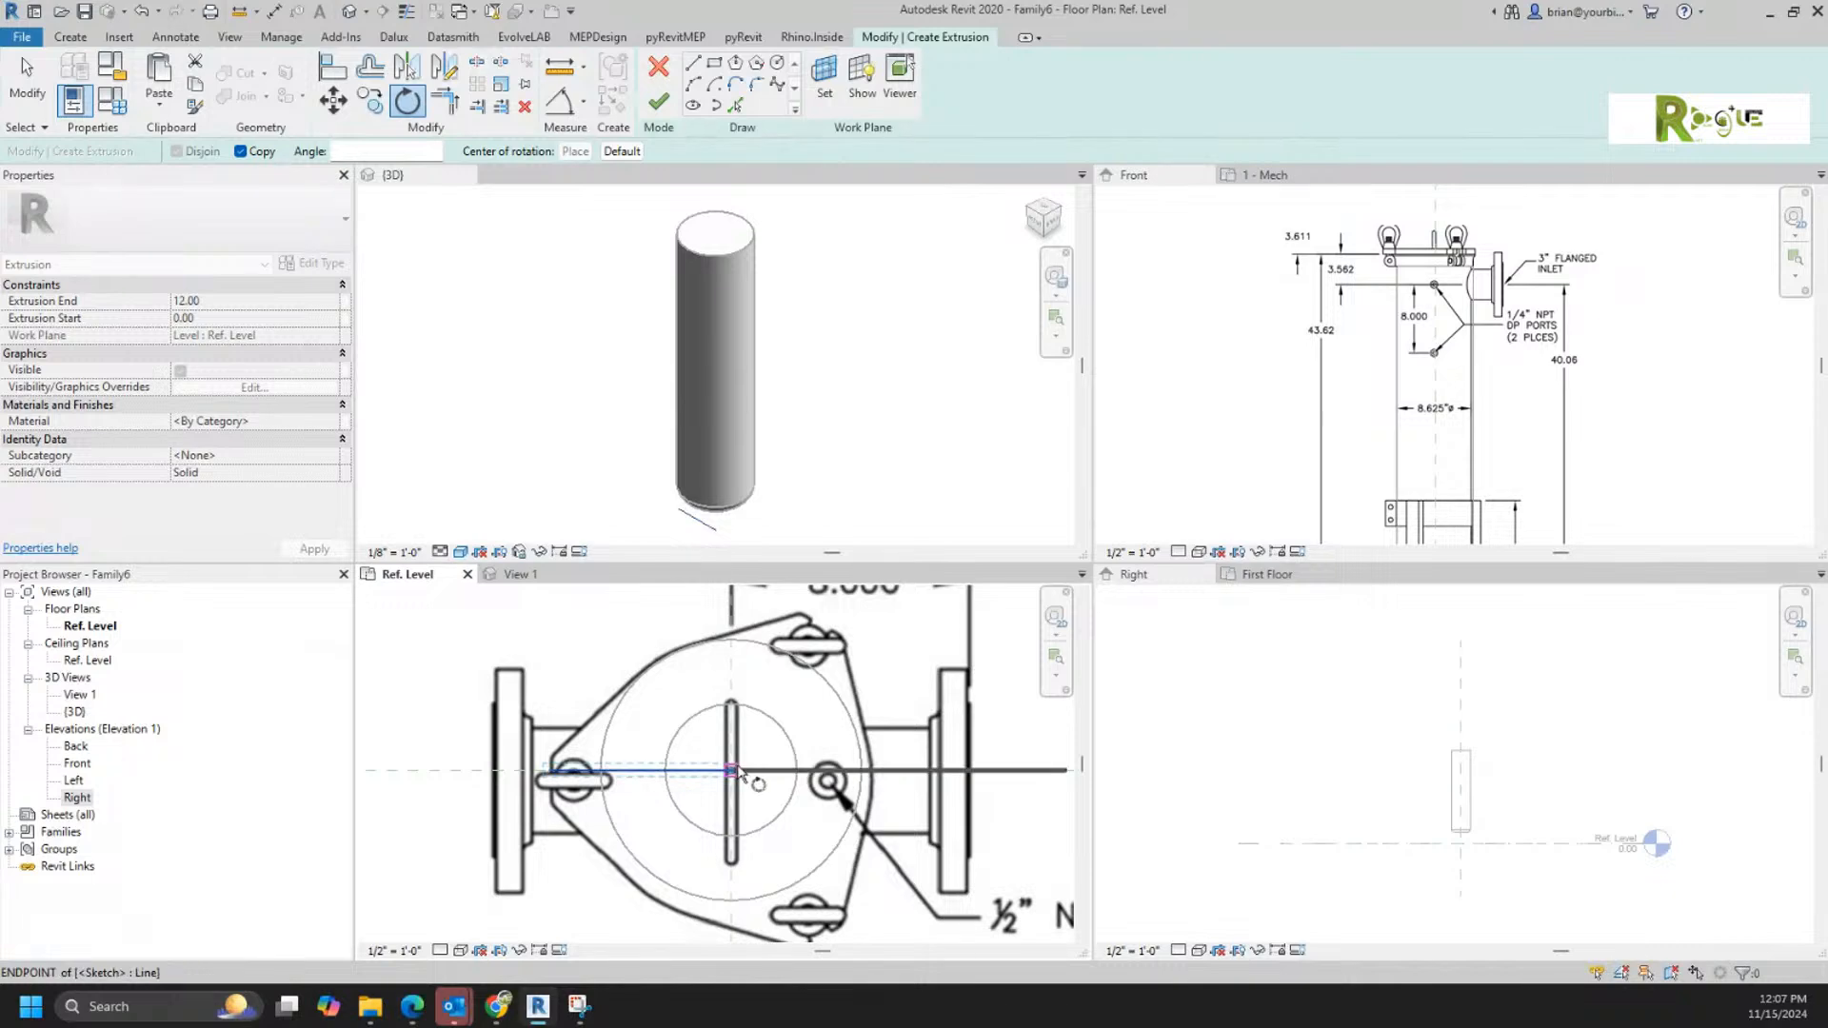
click(590, 769)
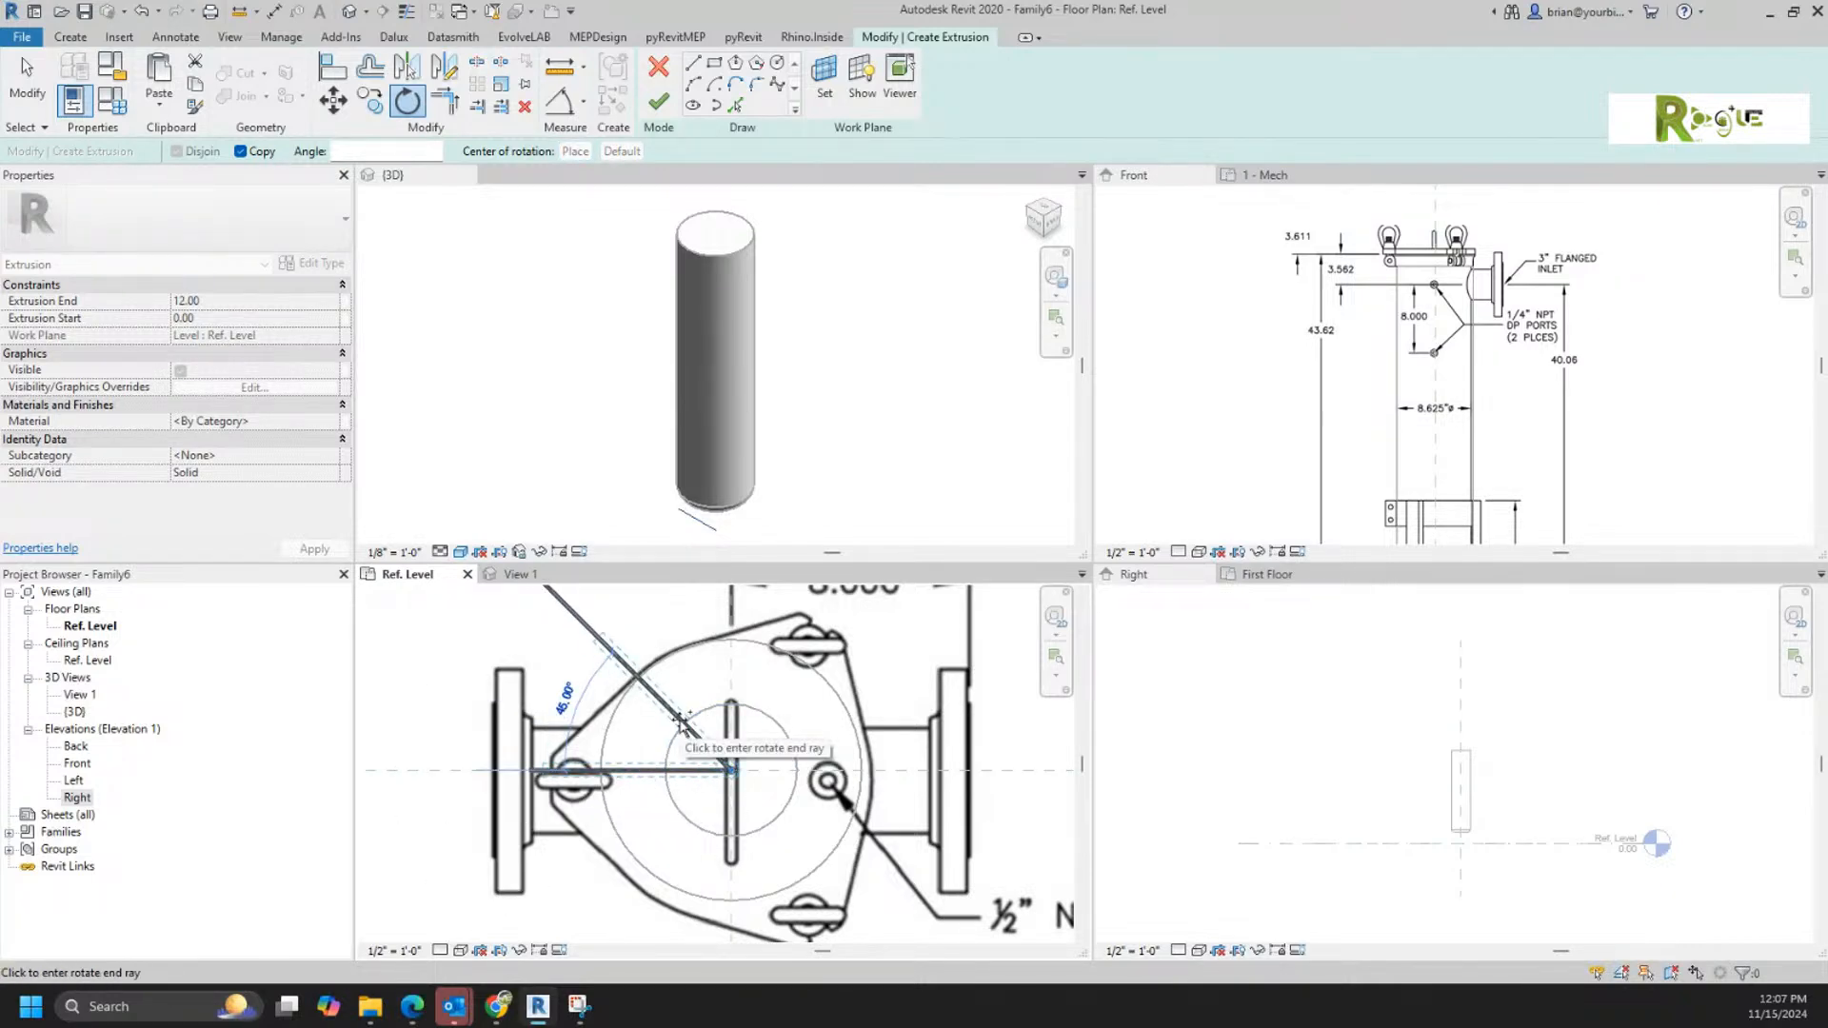
text(120)
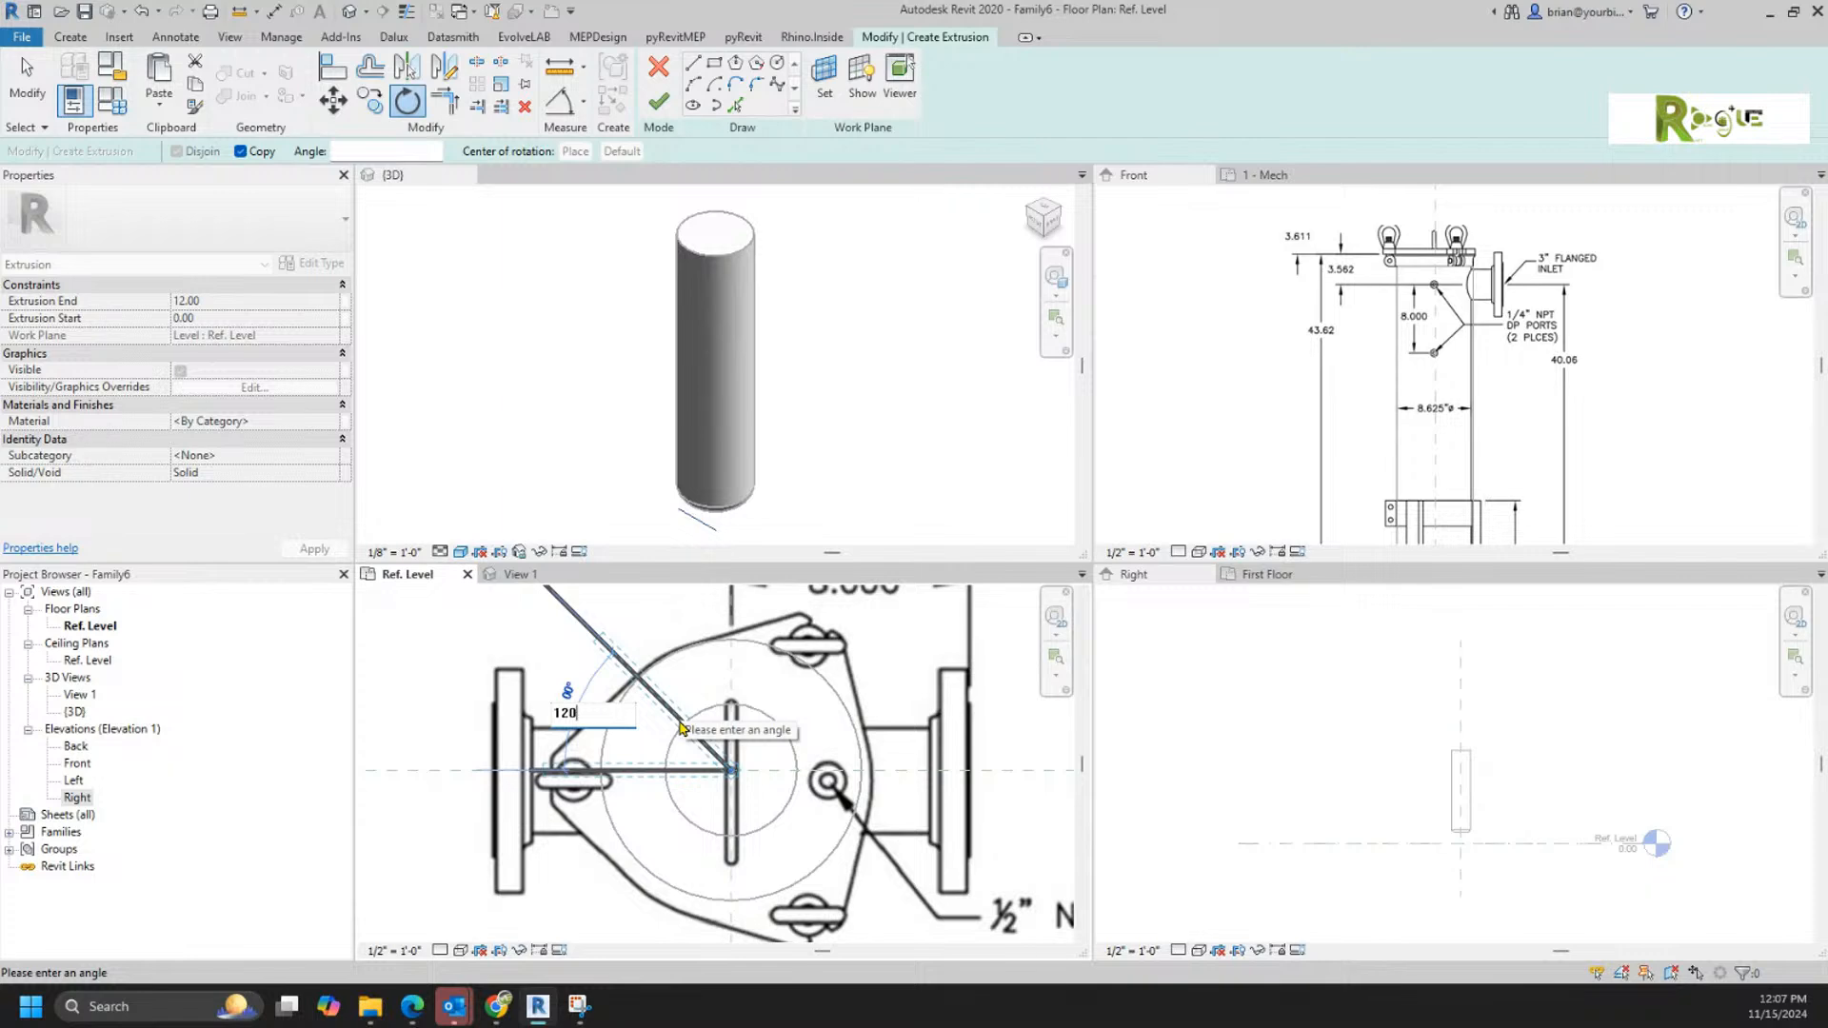
key(Return)
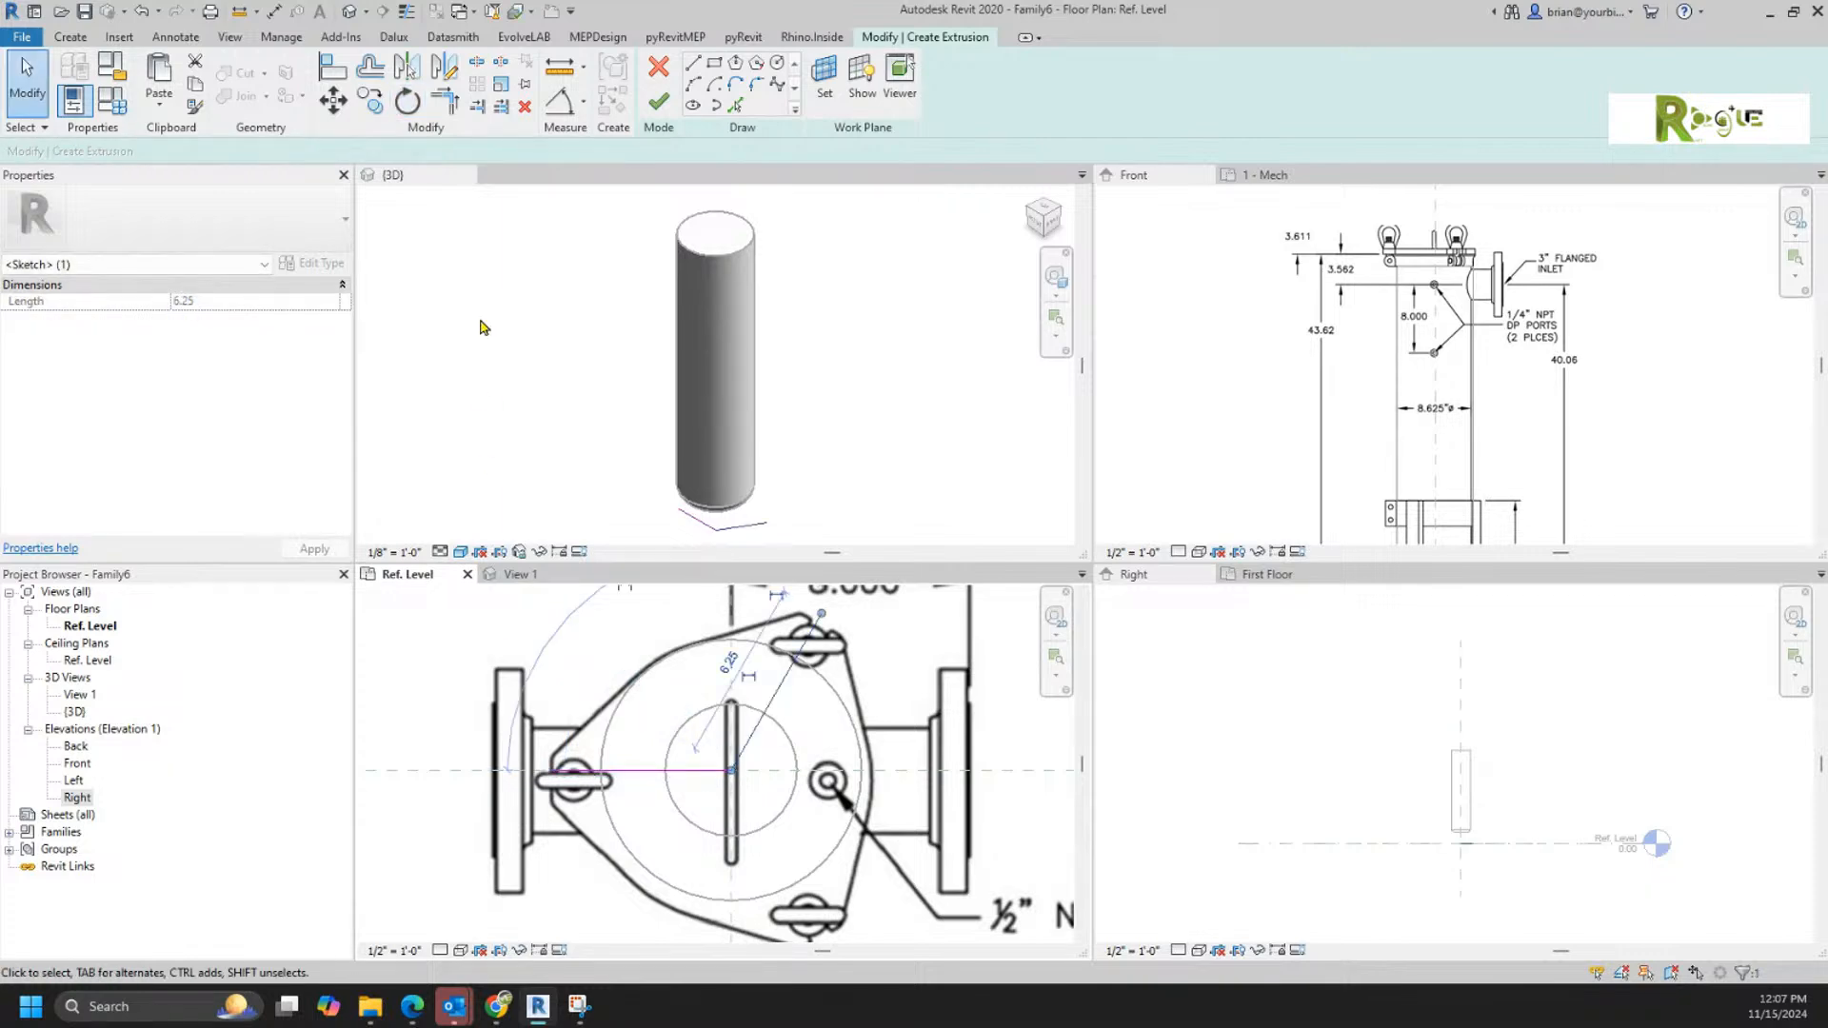
Step: Mirror the angled sketch line across the horizontal reference plane to mark the lower-right lug
click(406, 67)
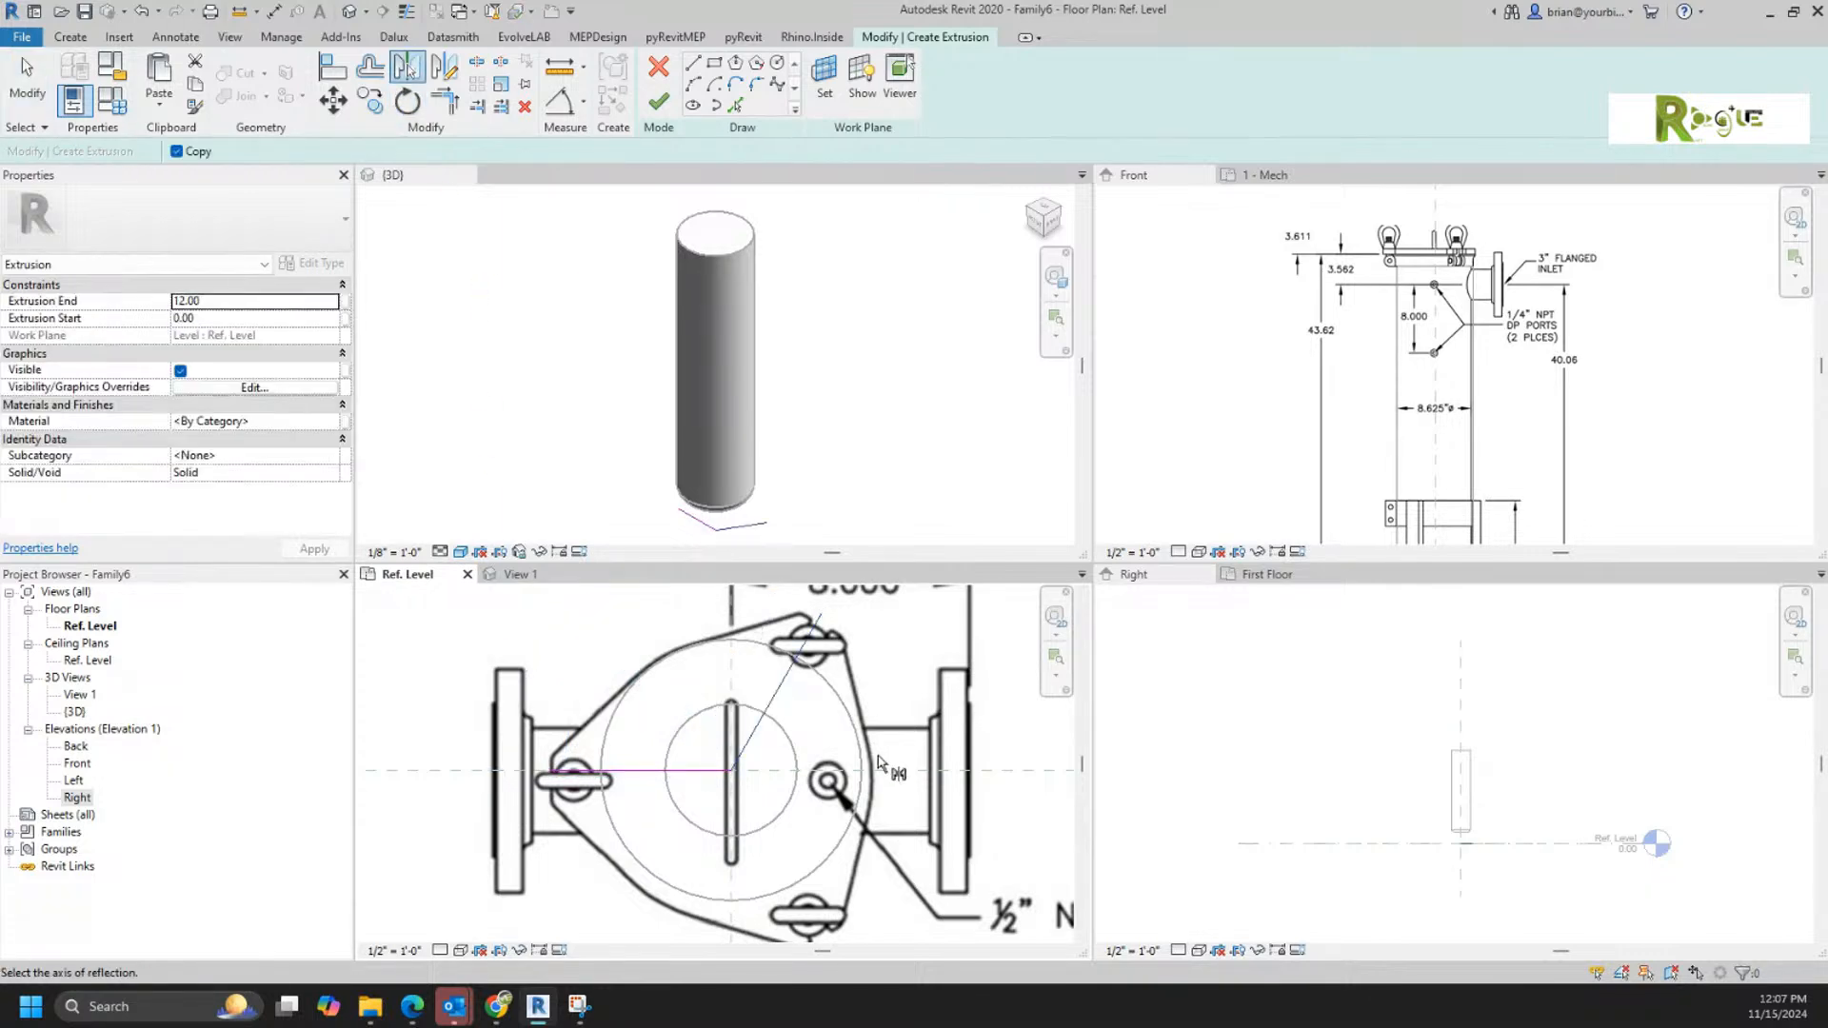
click(896, 773)
scroll(947, 740, down, 1)
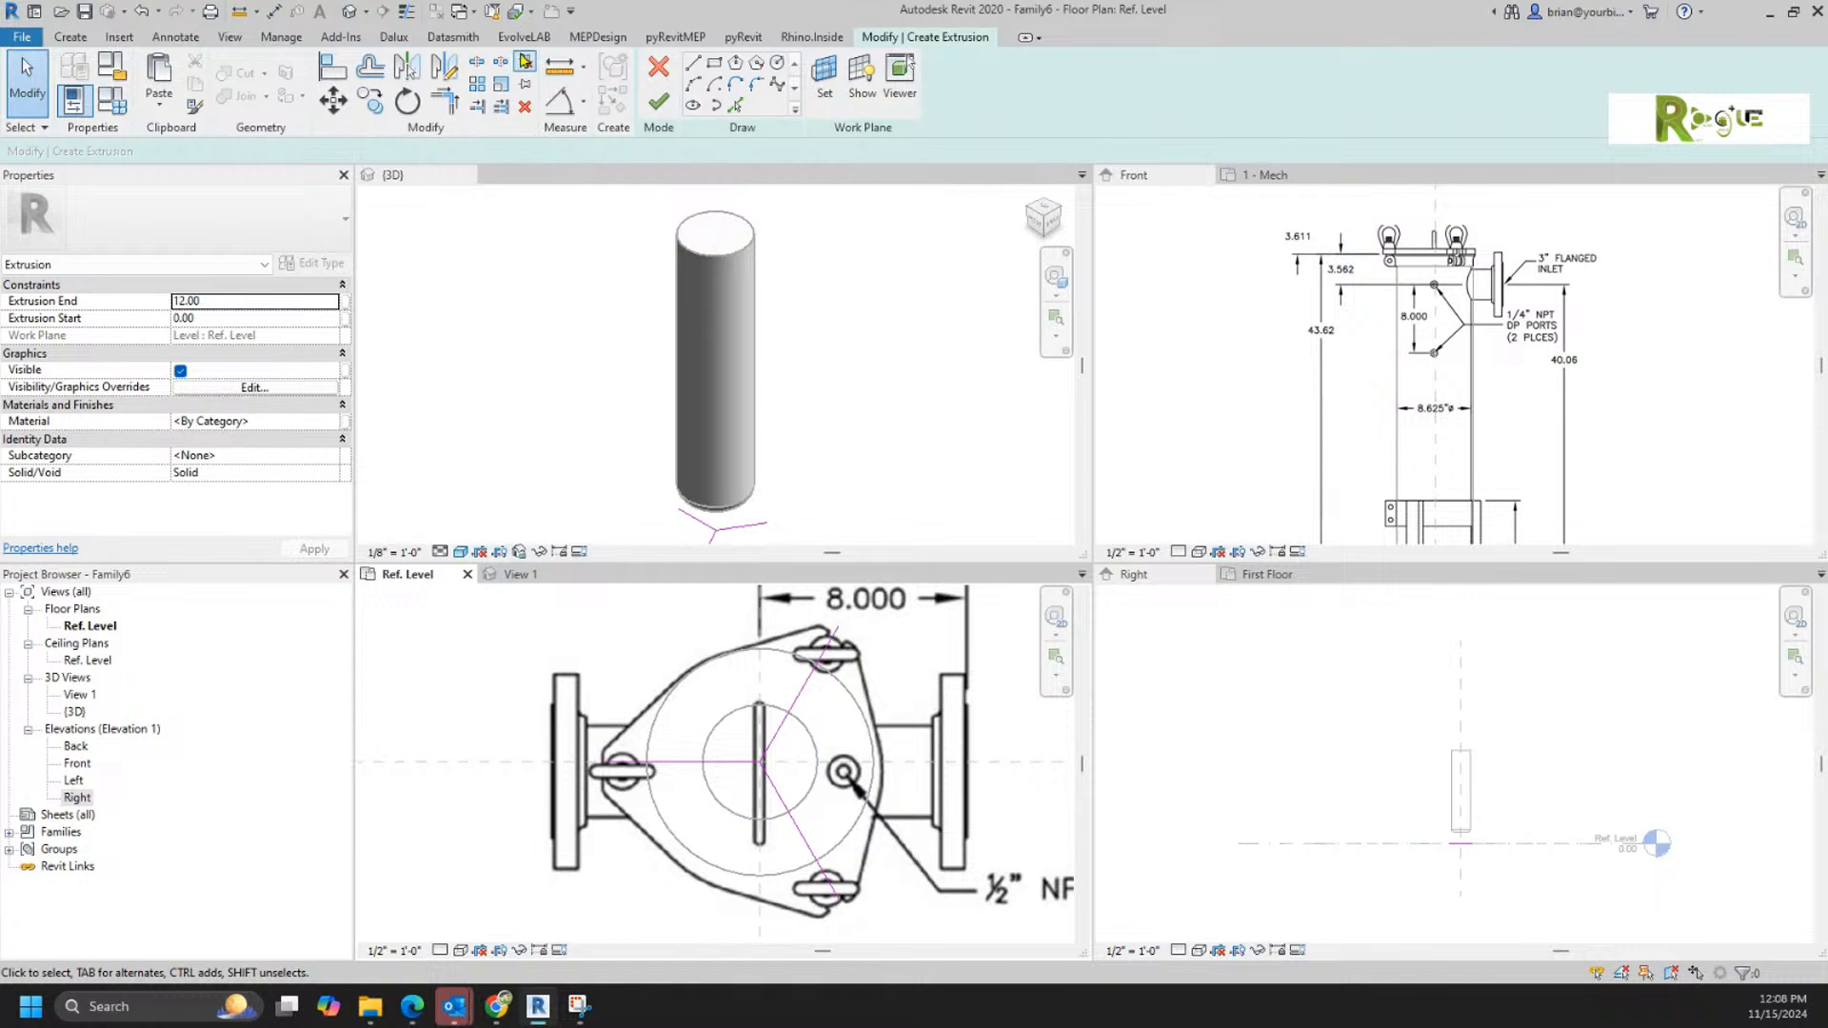
click(75, 38)
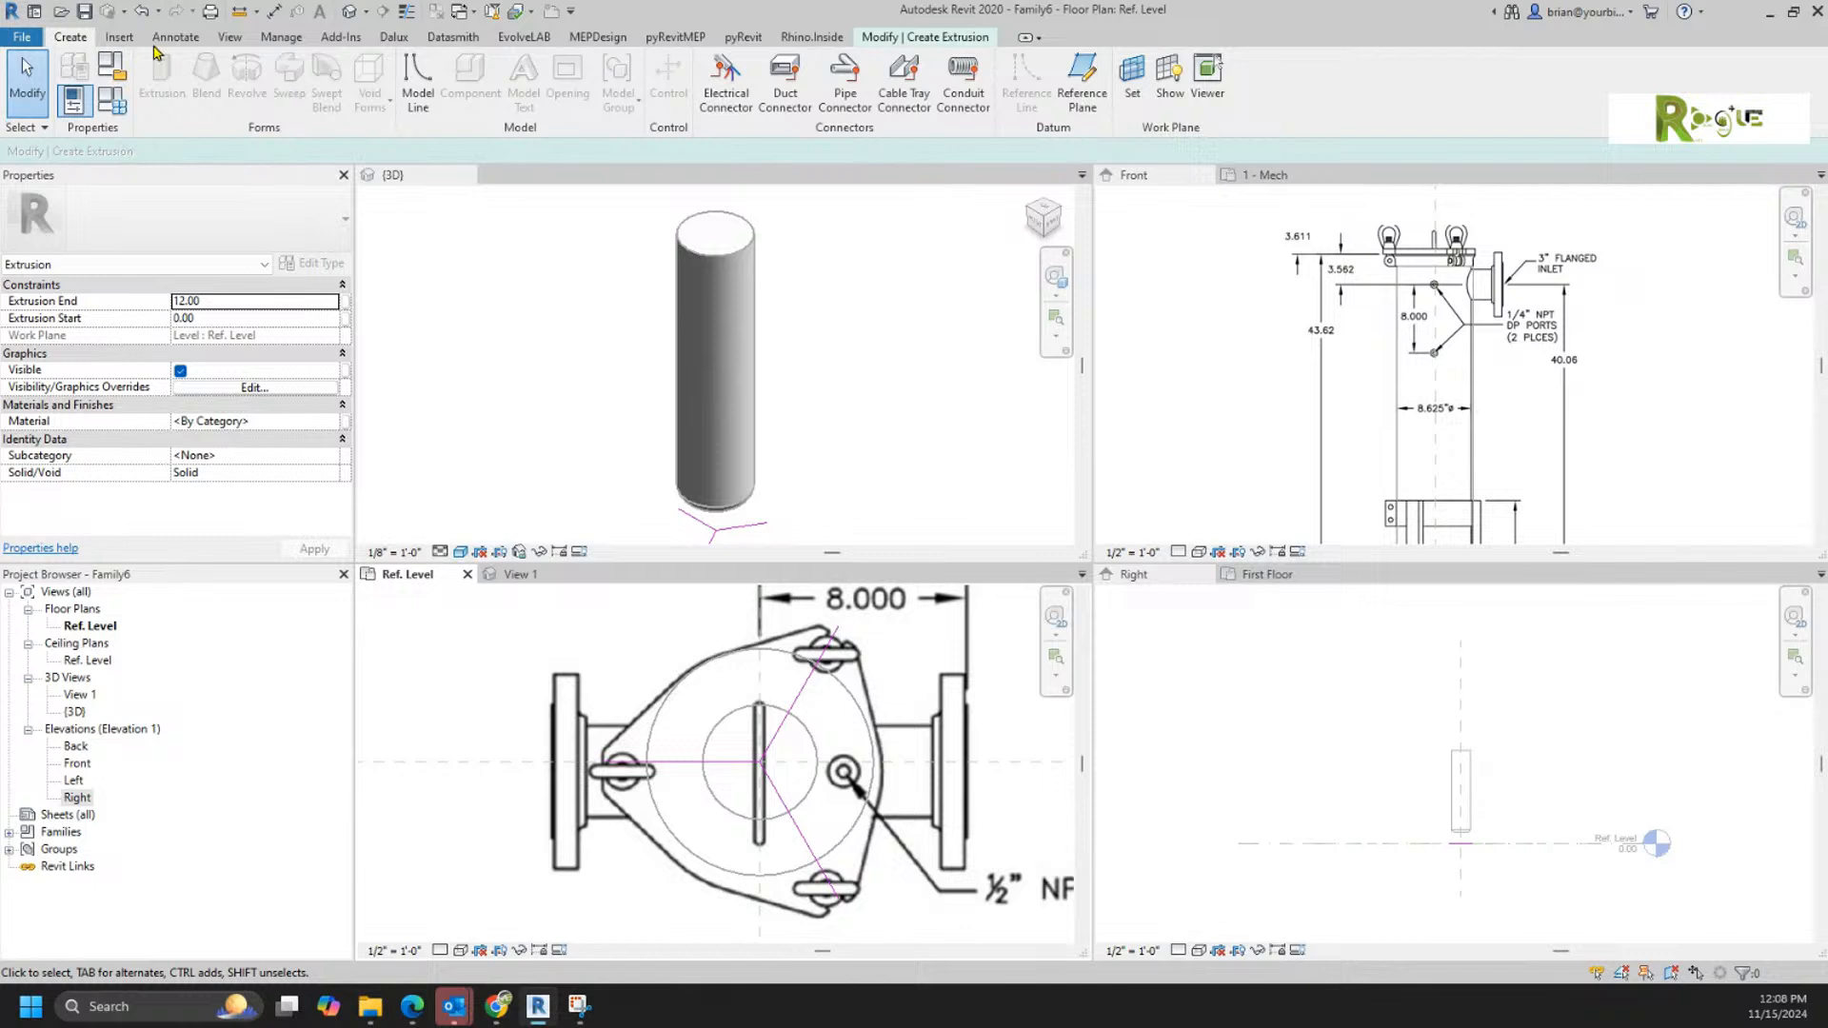
click(935, 38)
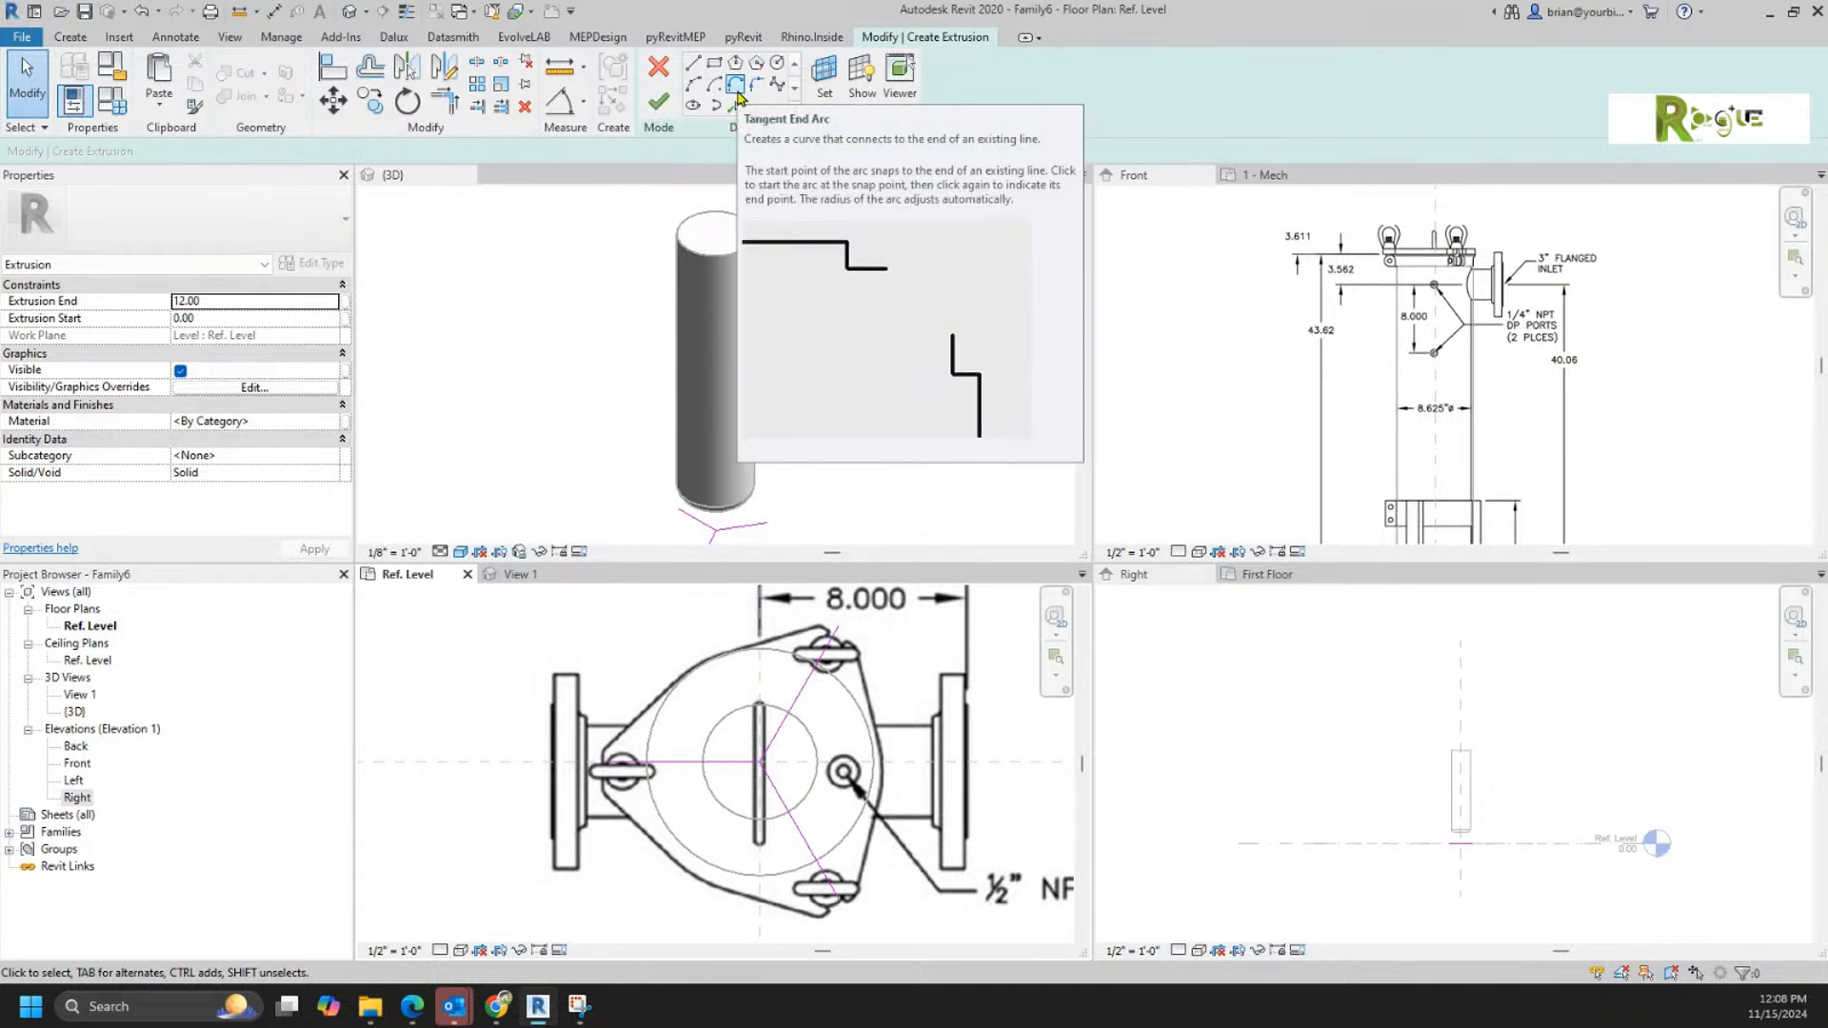
Step: Draw a line about 3.5 inches long at 45° from the left lug's tip up along the traced lid outline
click(692, 63)
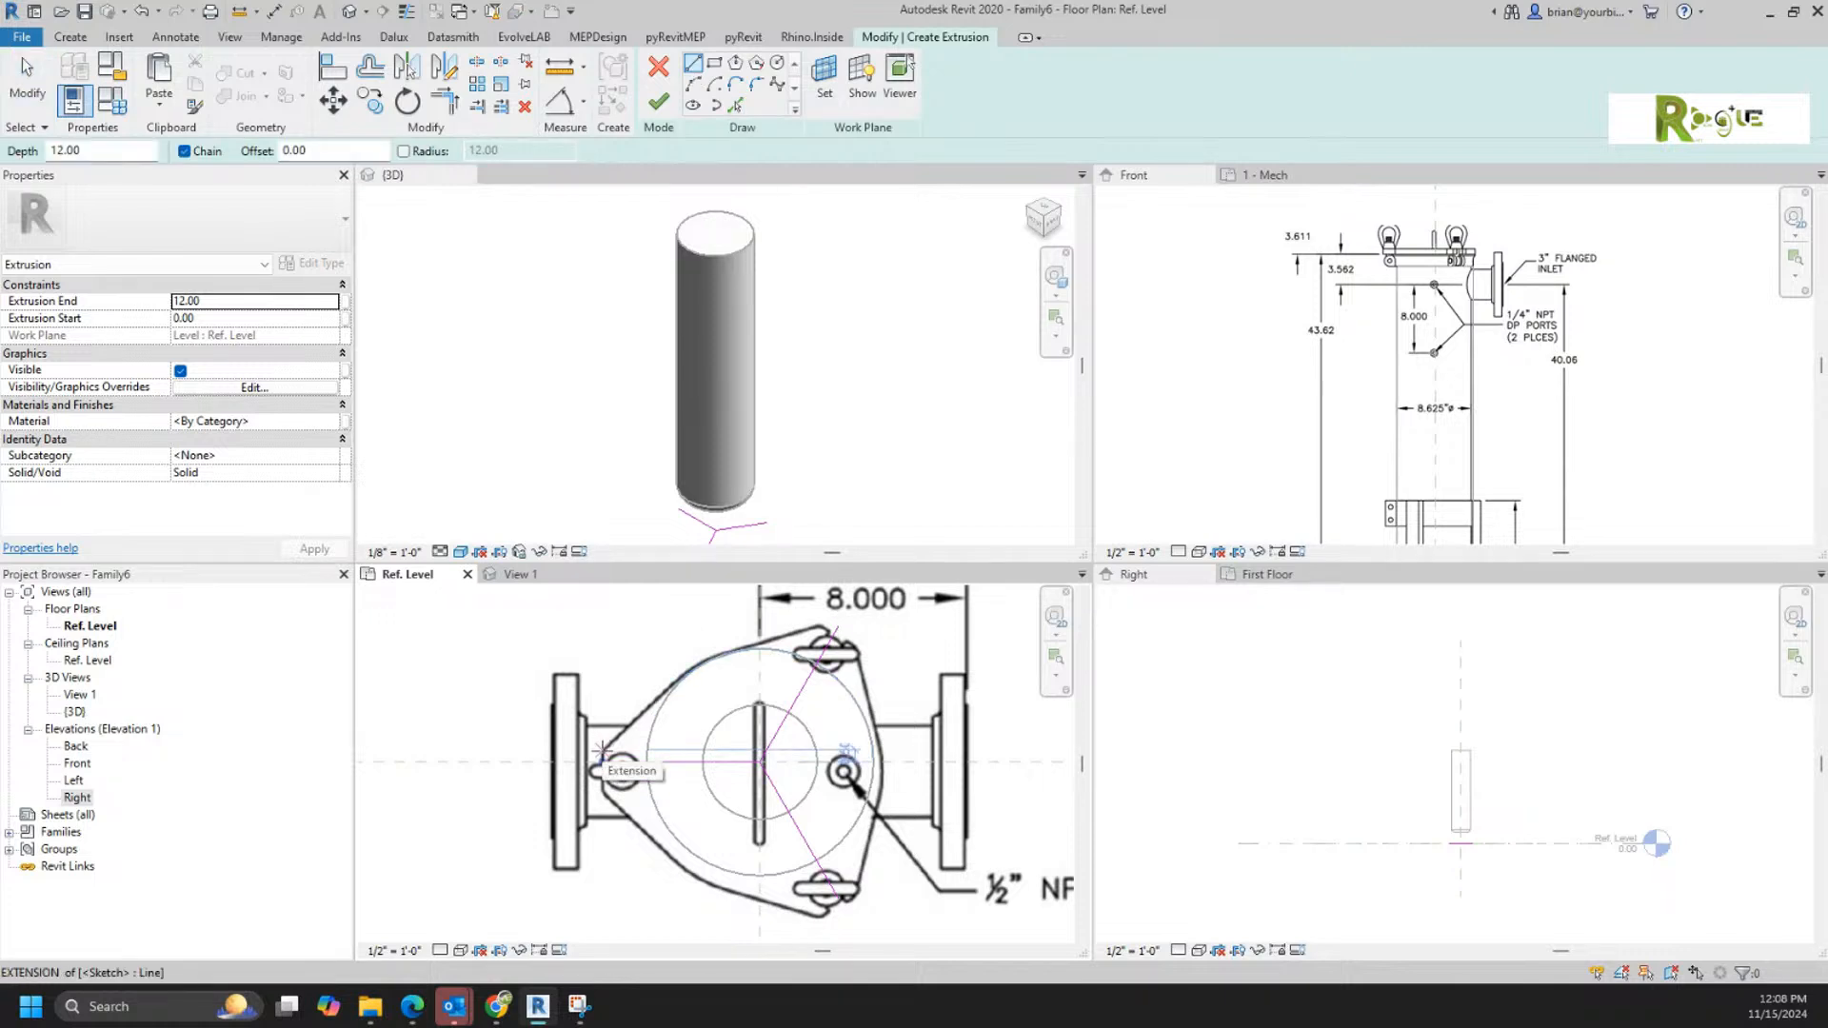
click(600, 762)
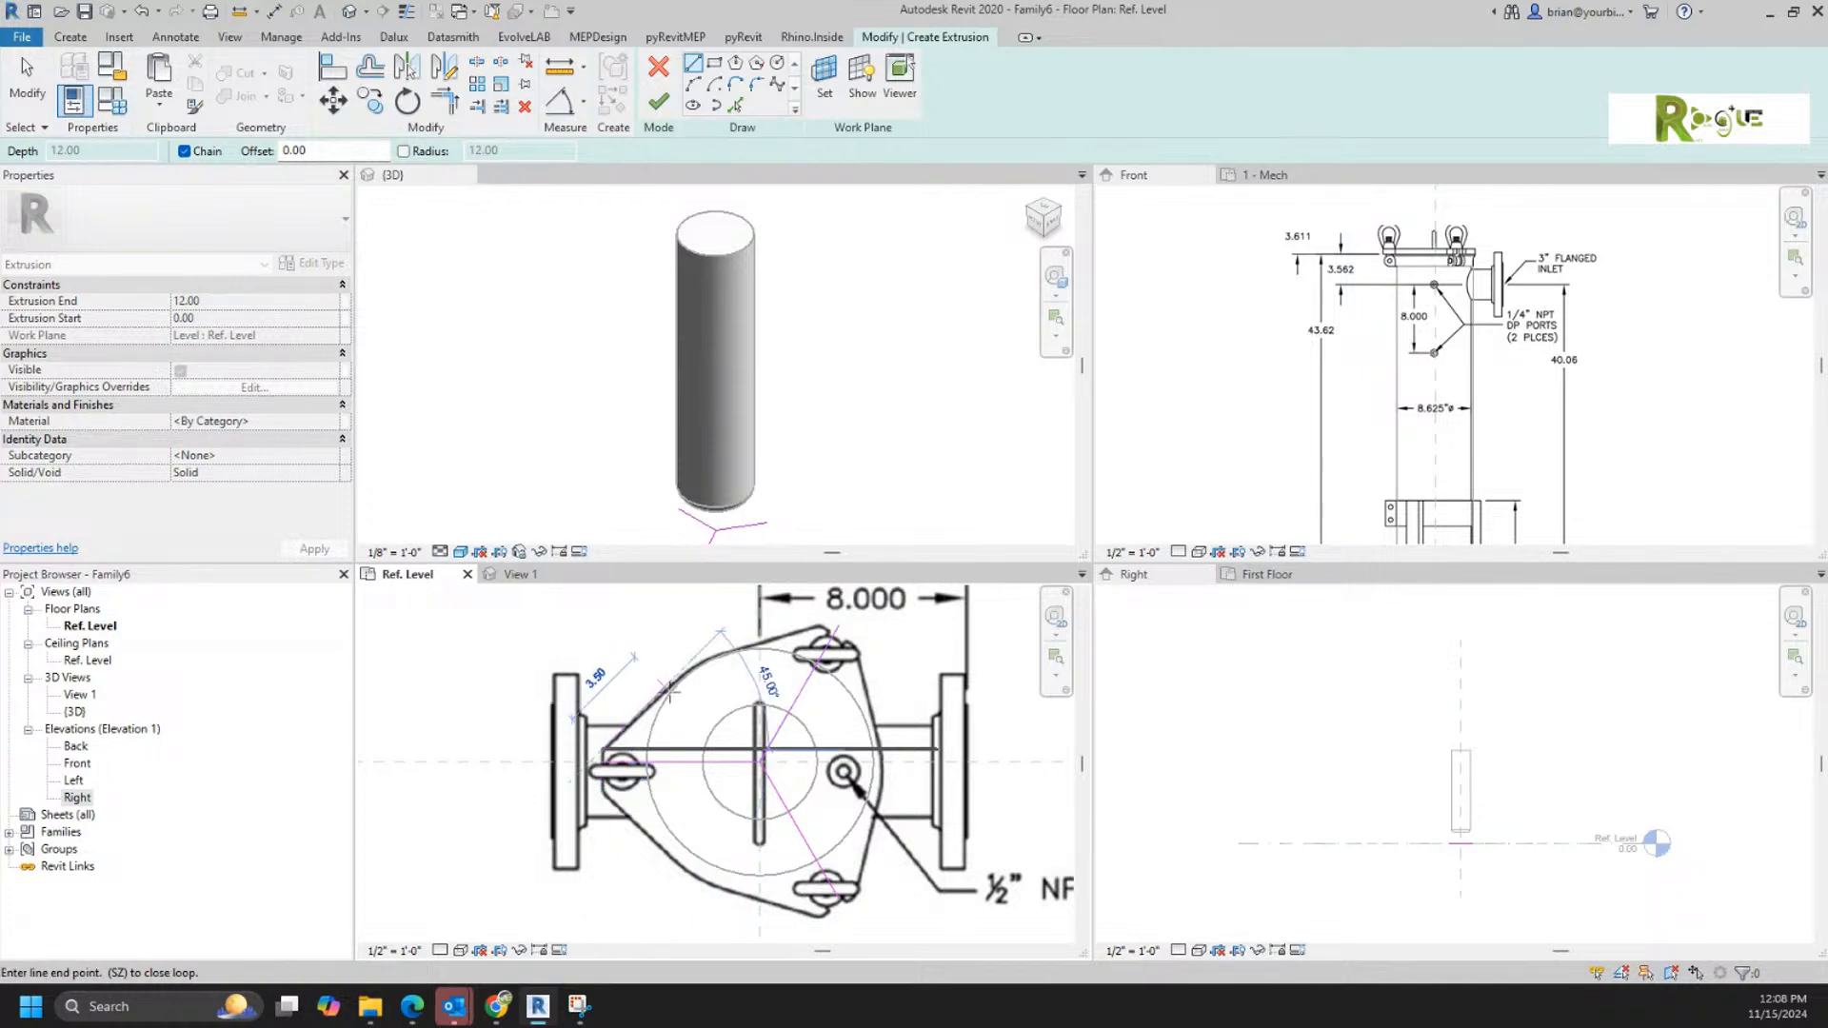
right_click(748, 666)
click(752, 676)
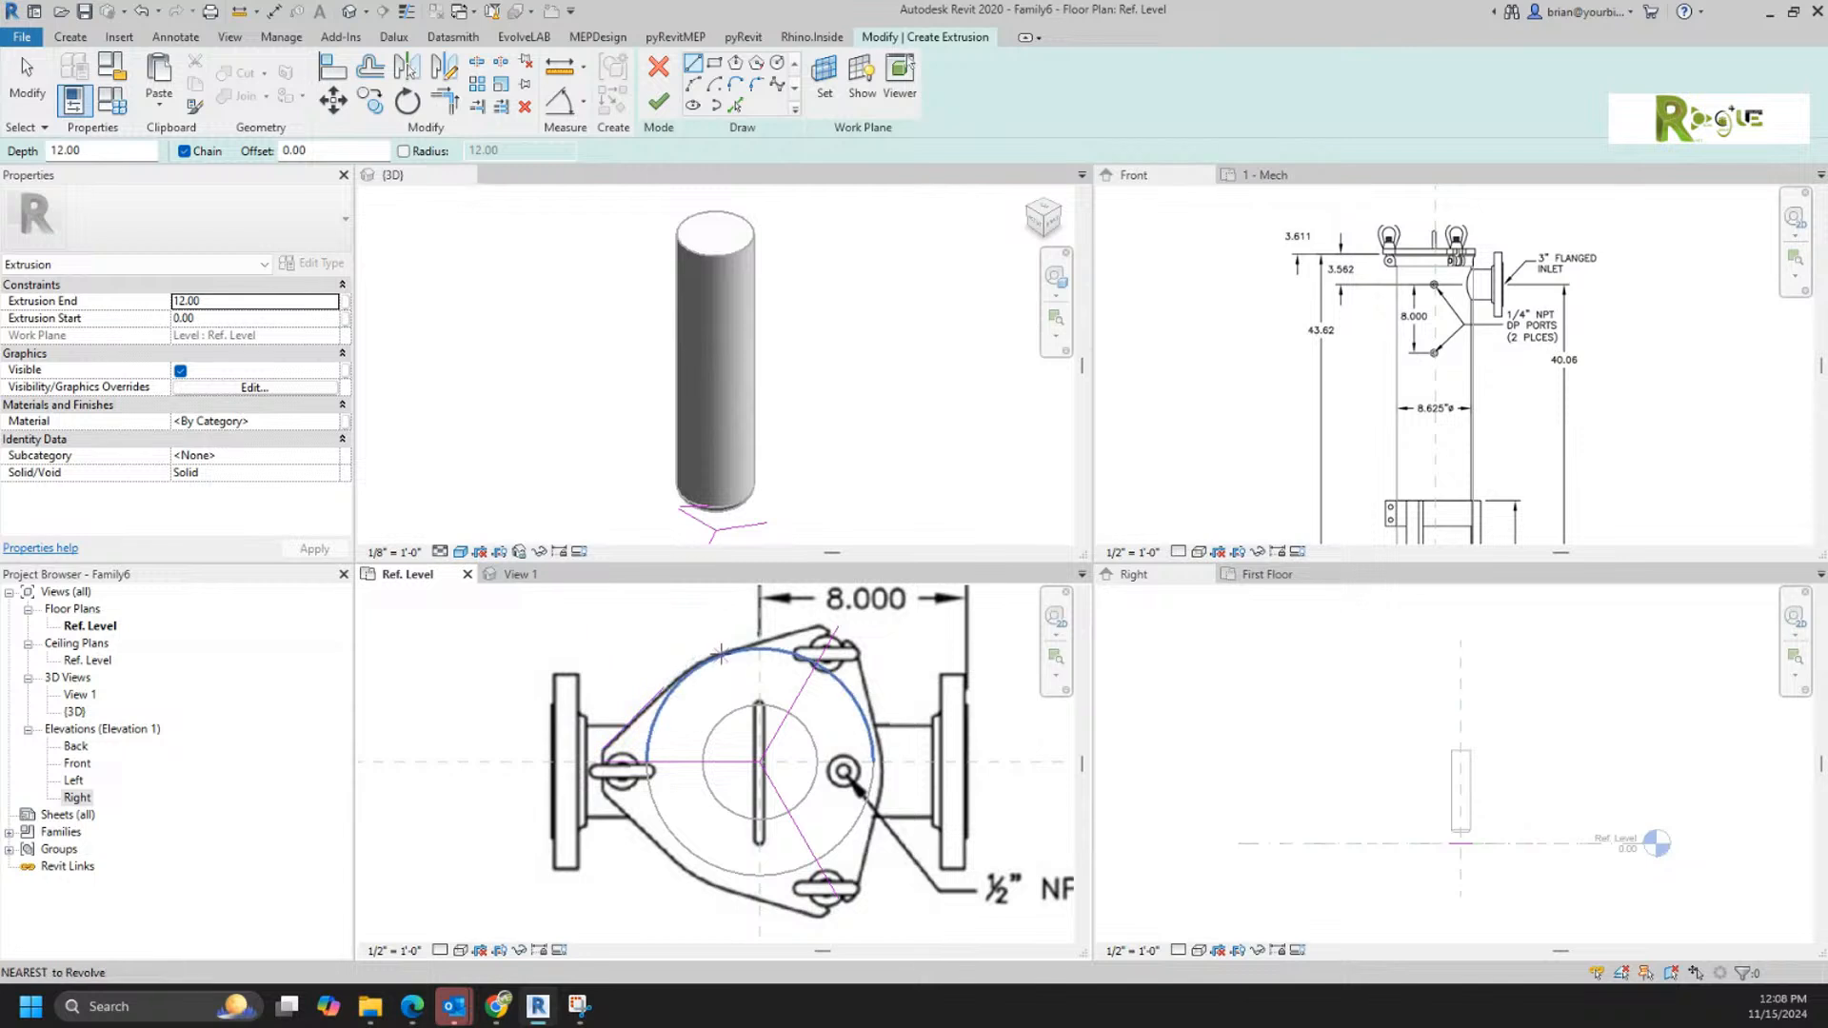
Step: Draw a separate line about 4 inches long from the circle's upper-left edge to the upper-right lug's tip
click(721, 656)
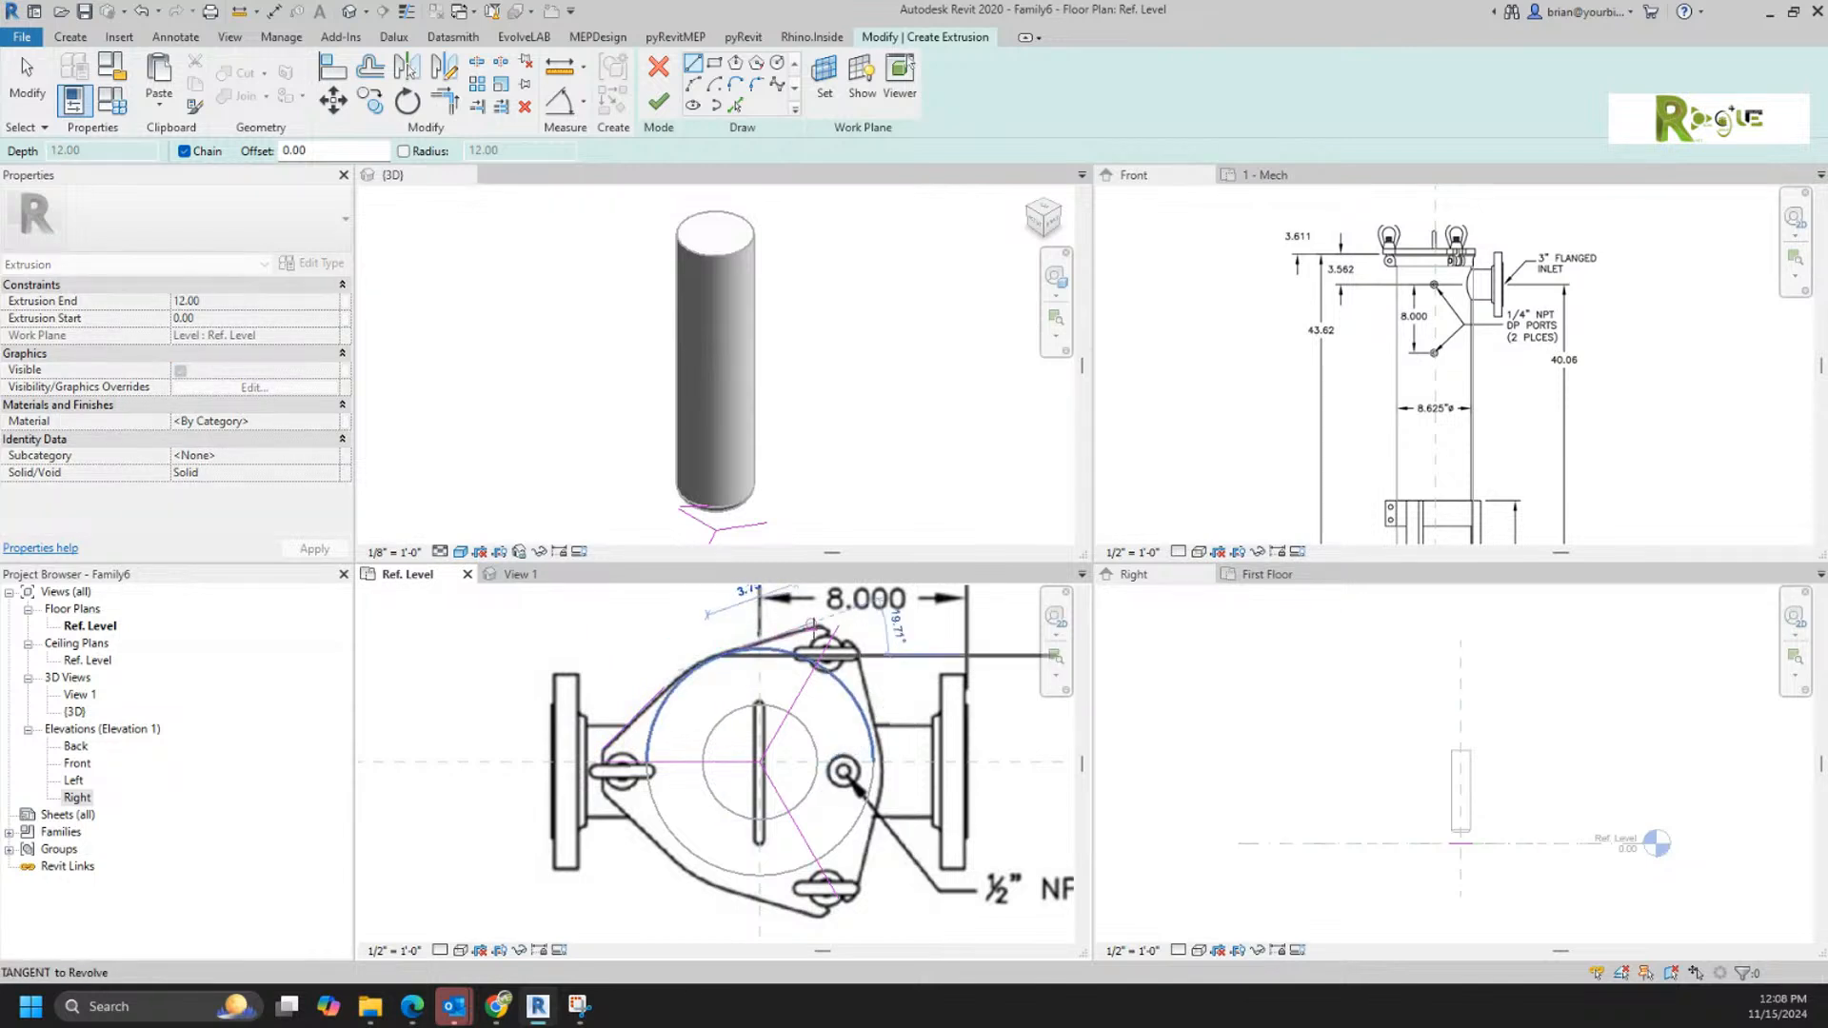
click(811, 624)
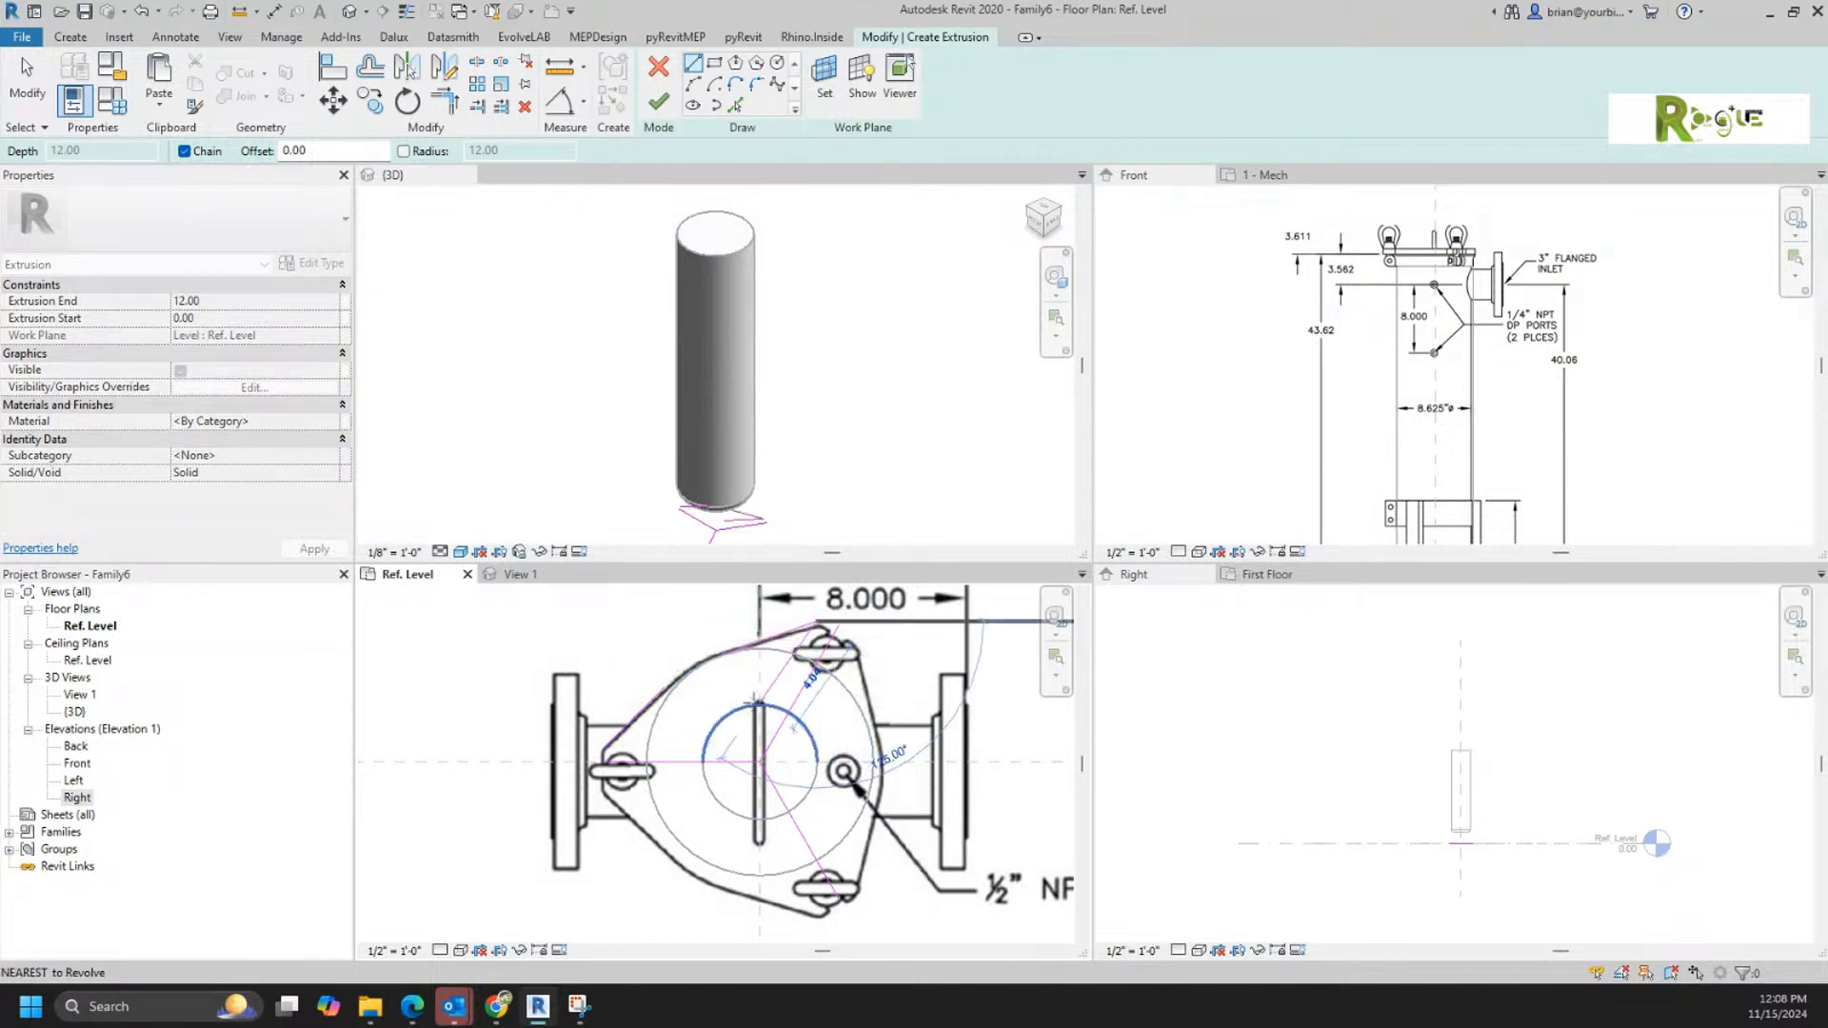
right_click(760, 758)
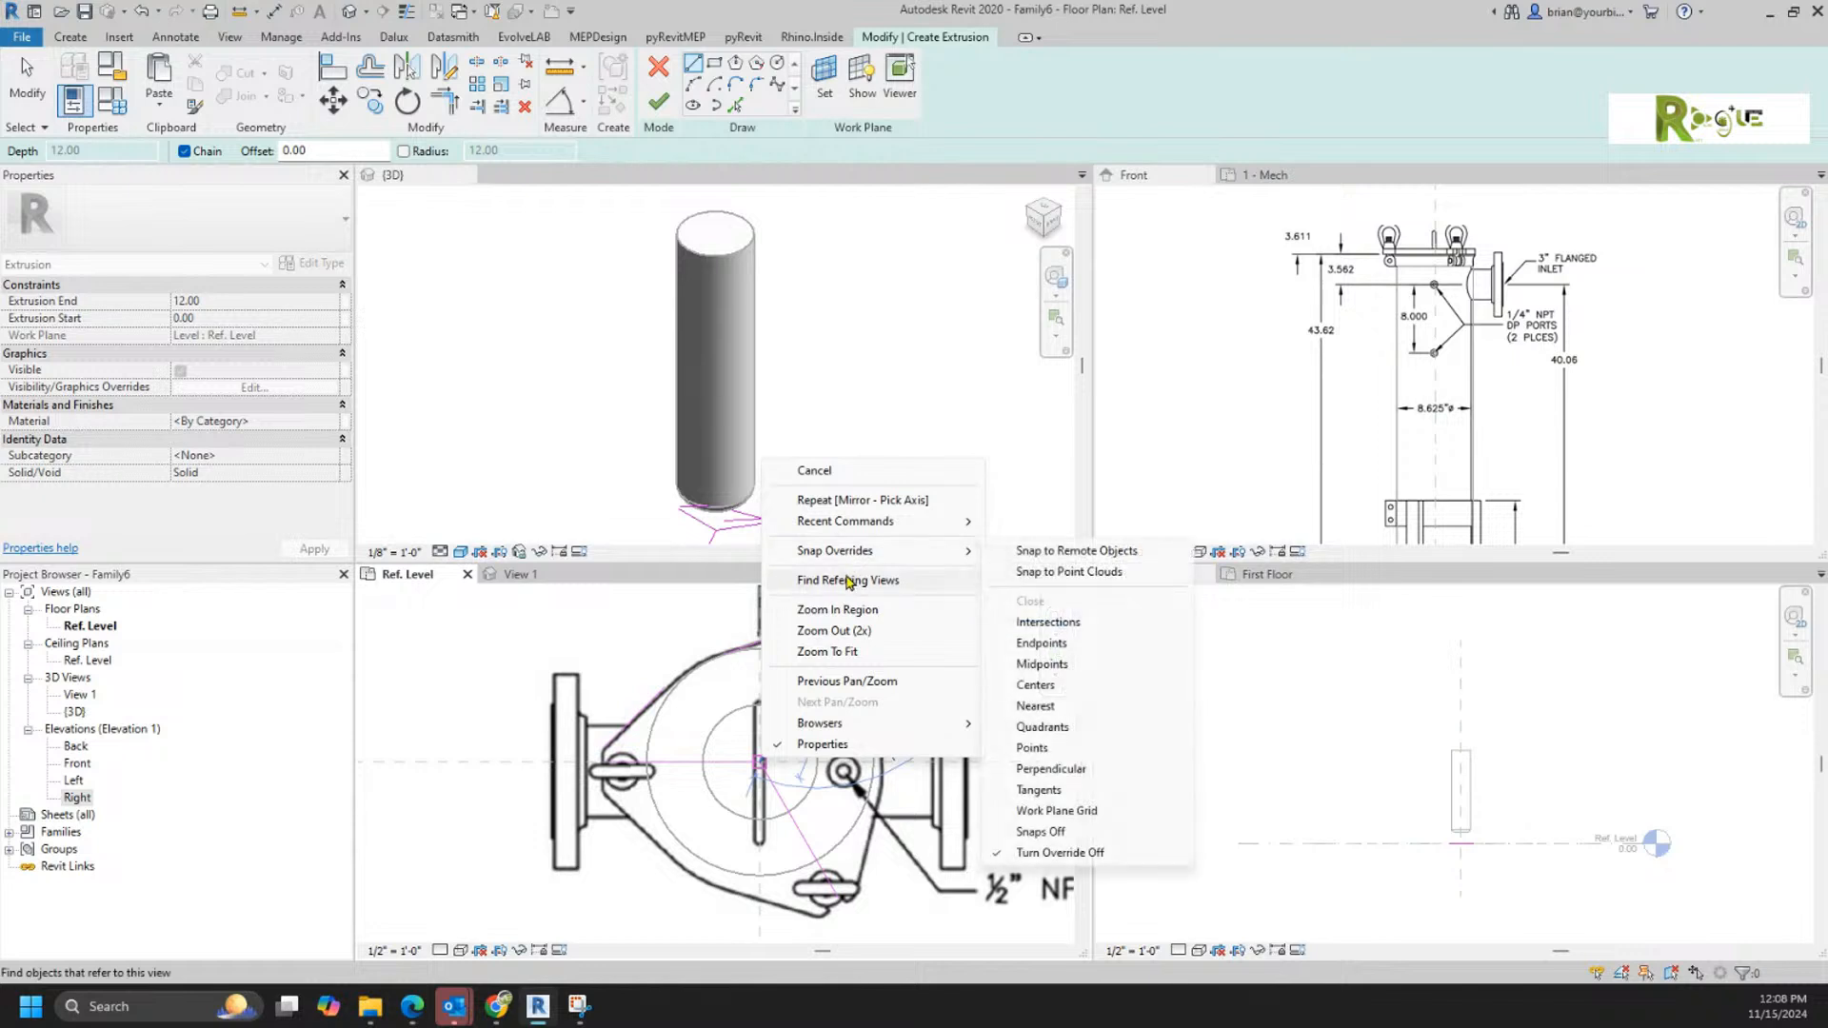
click(855, 385)
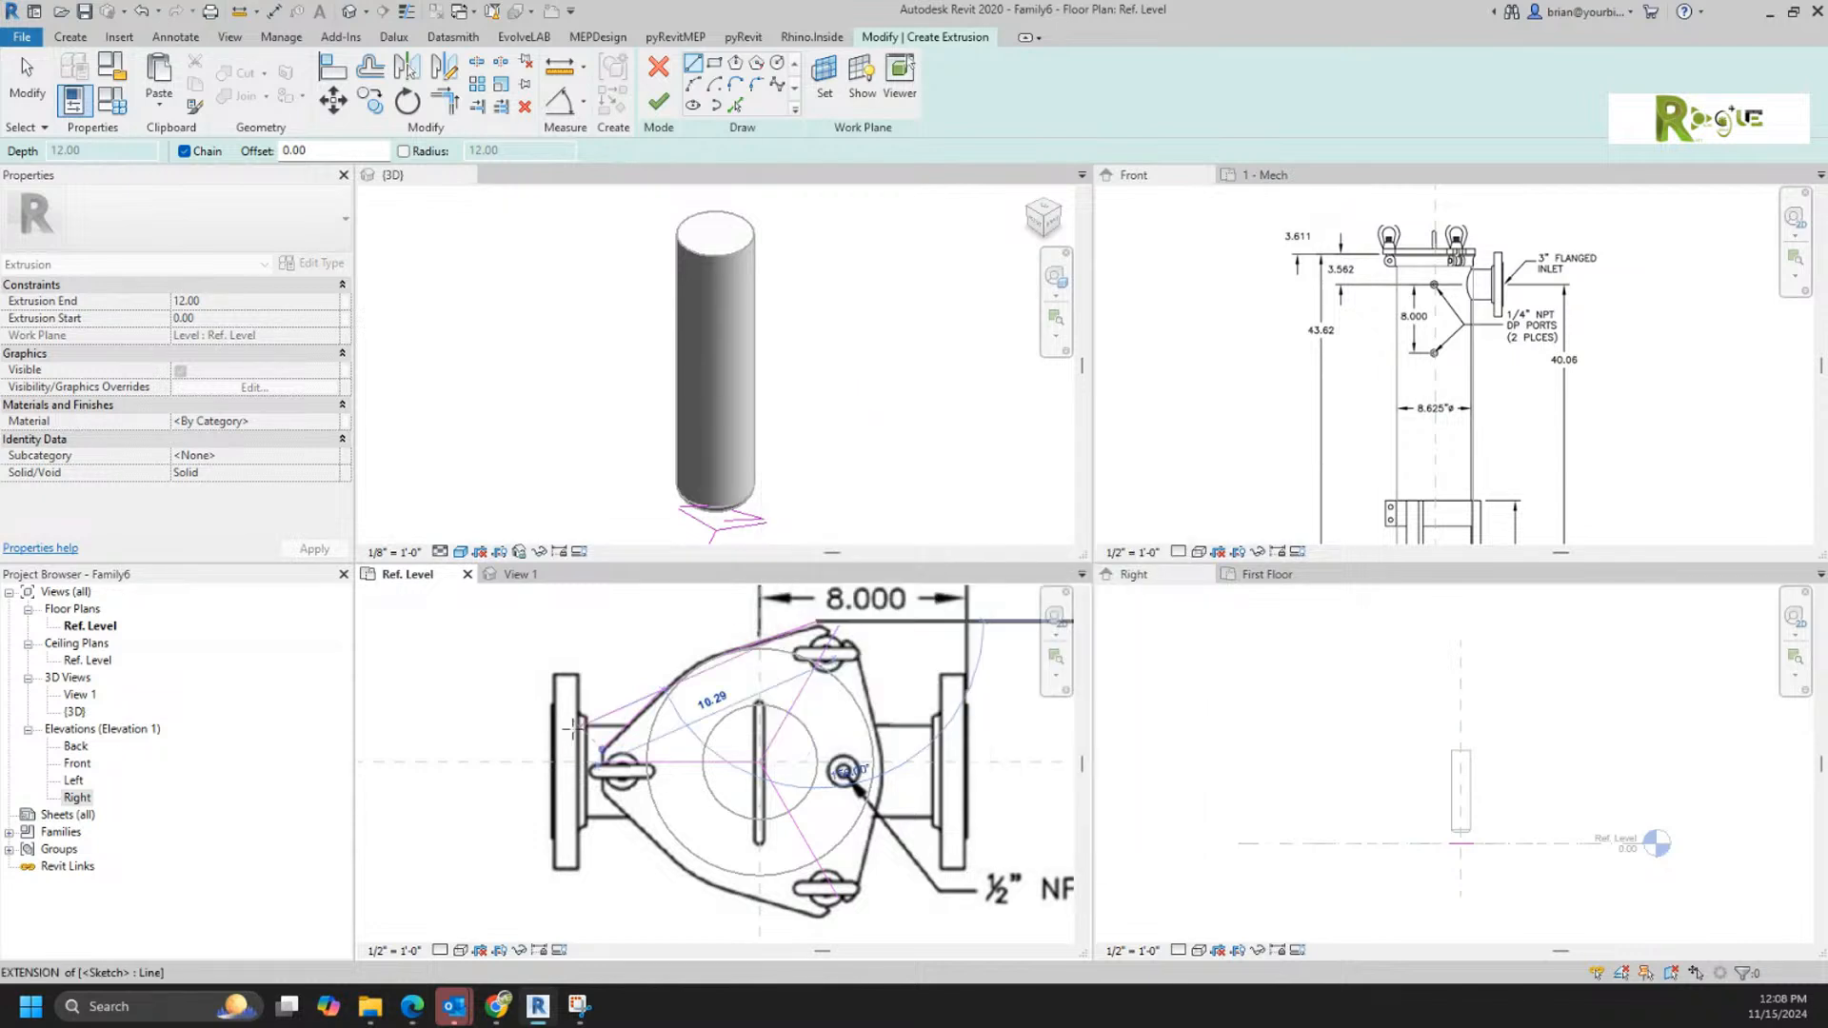
right_click(676, 722)
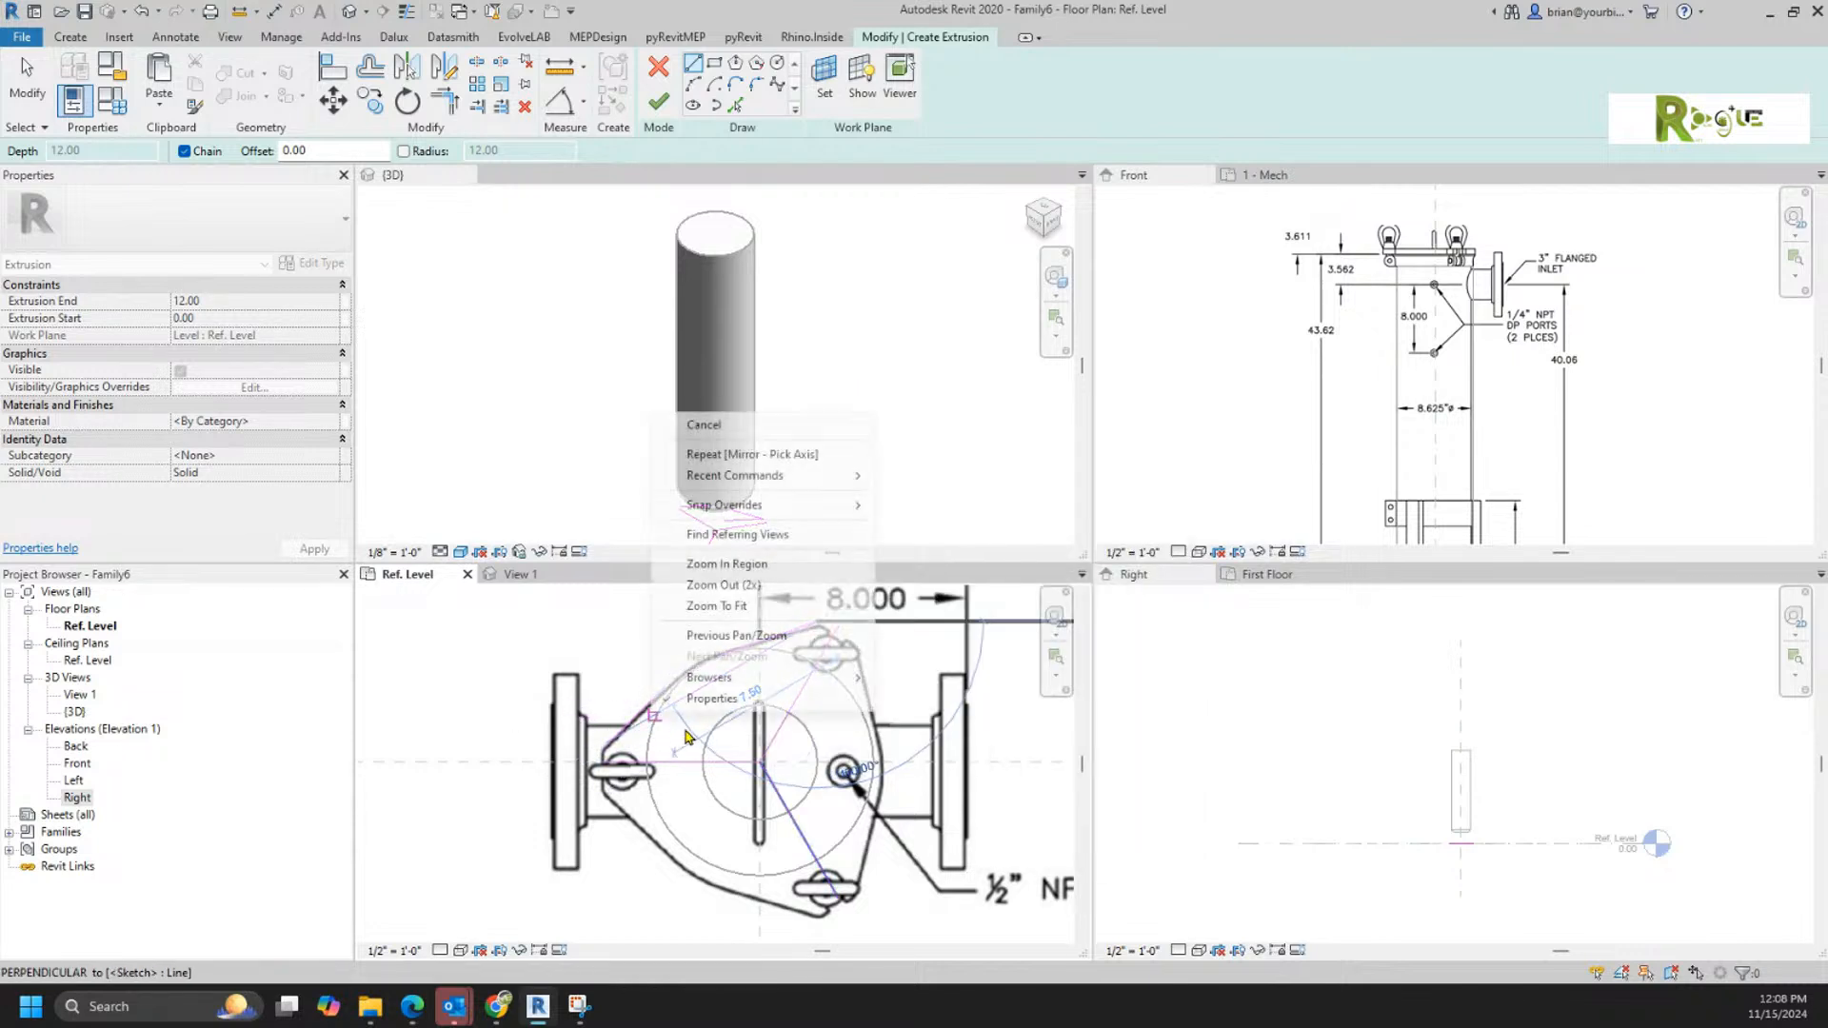
click(716, 427)
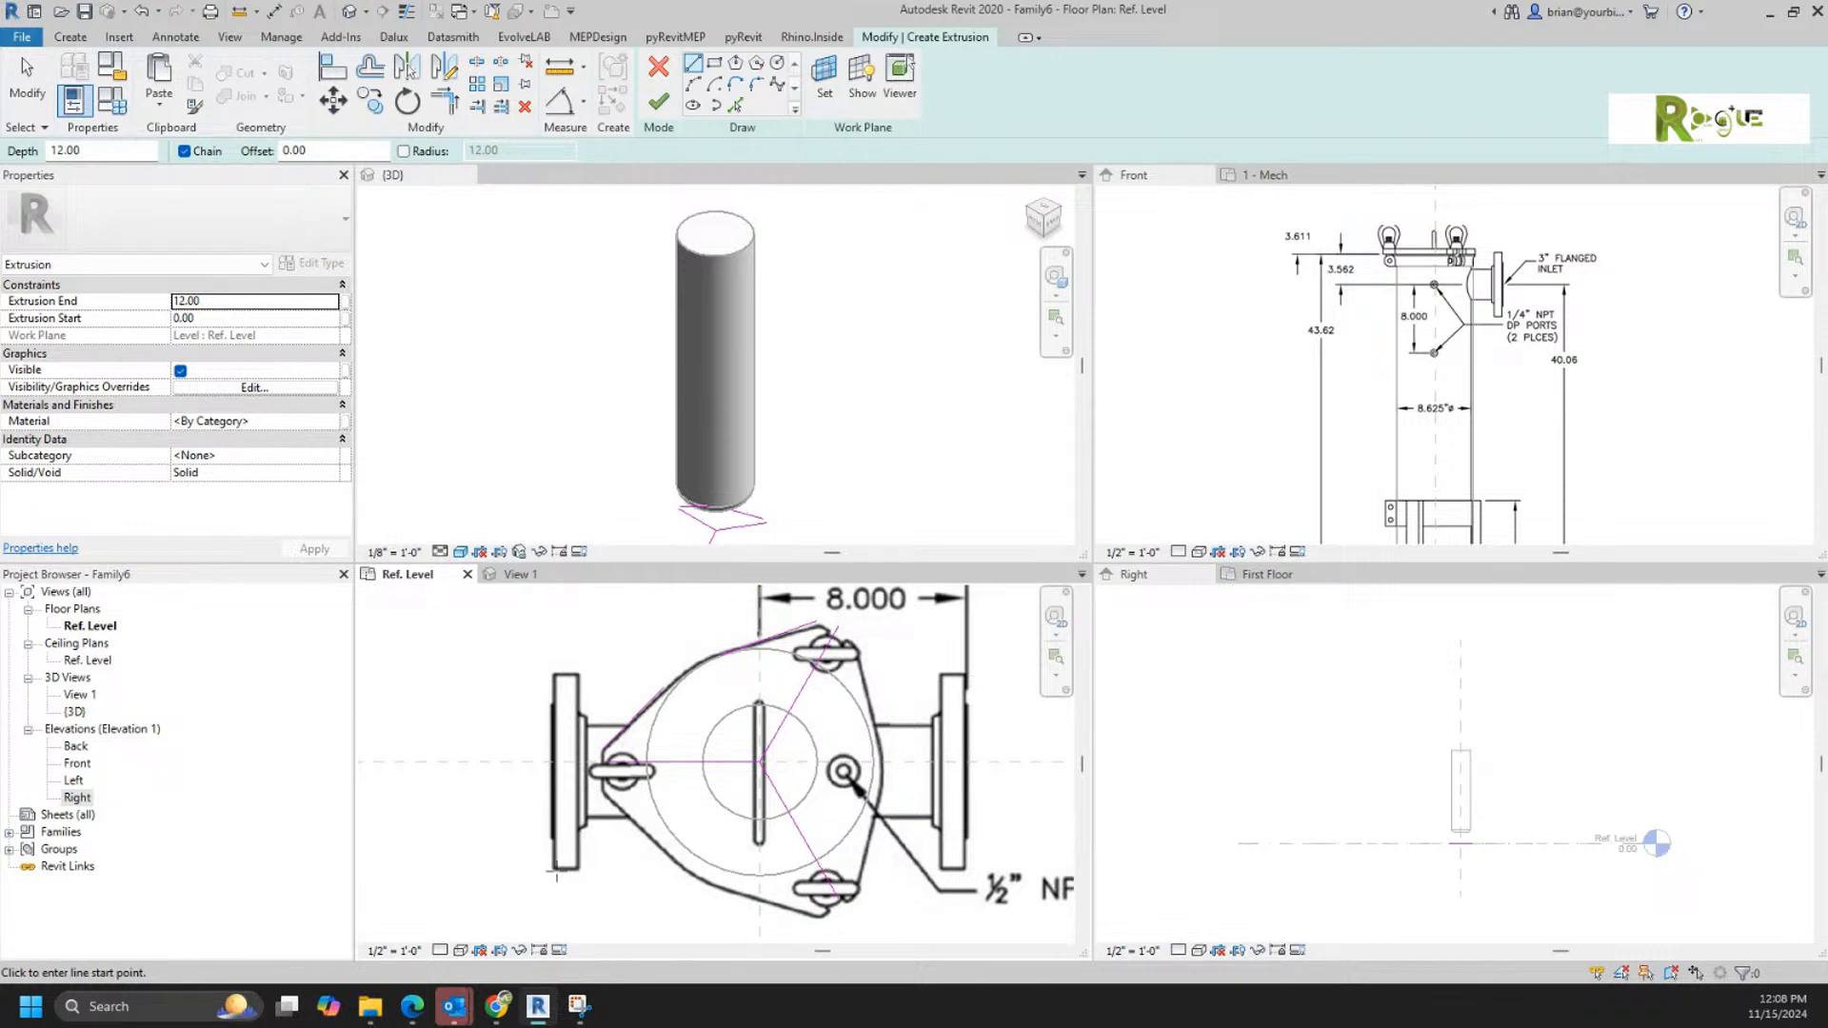
right_click(528, 862)
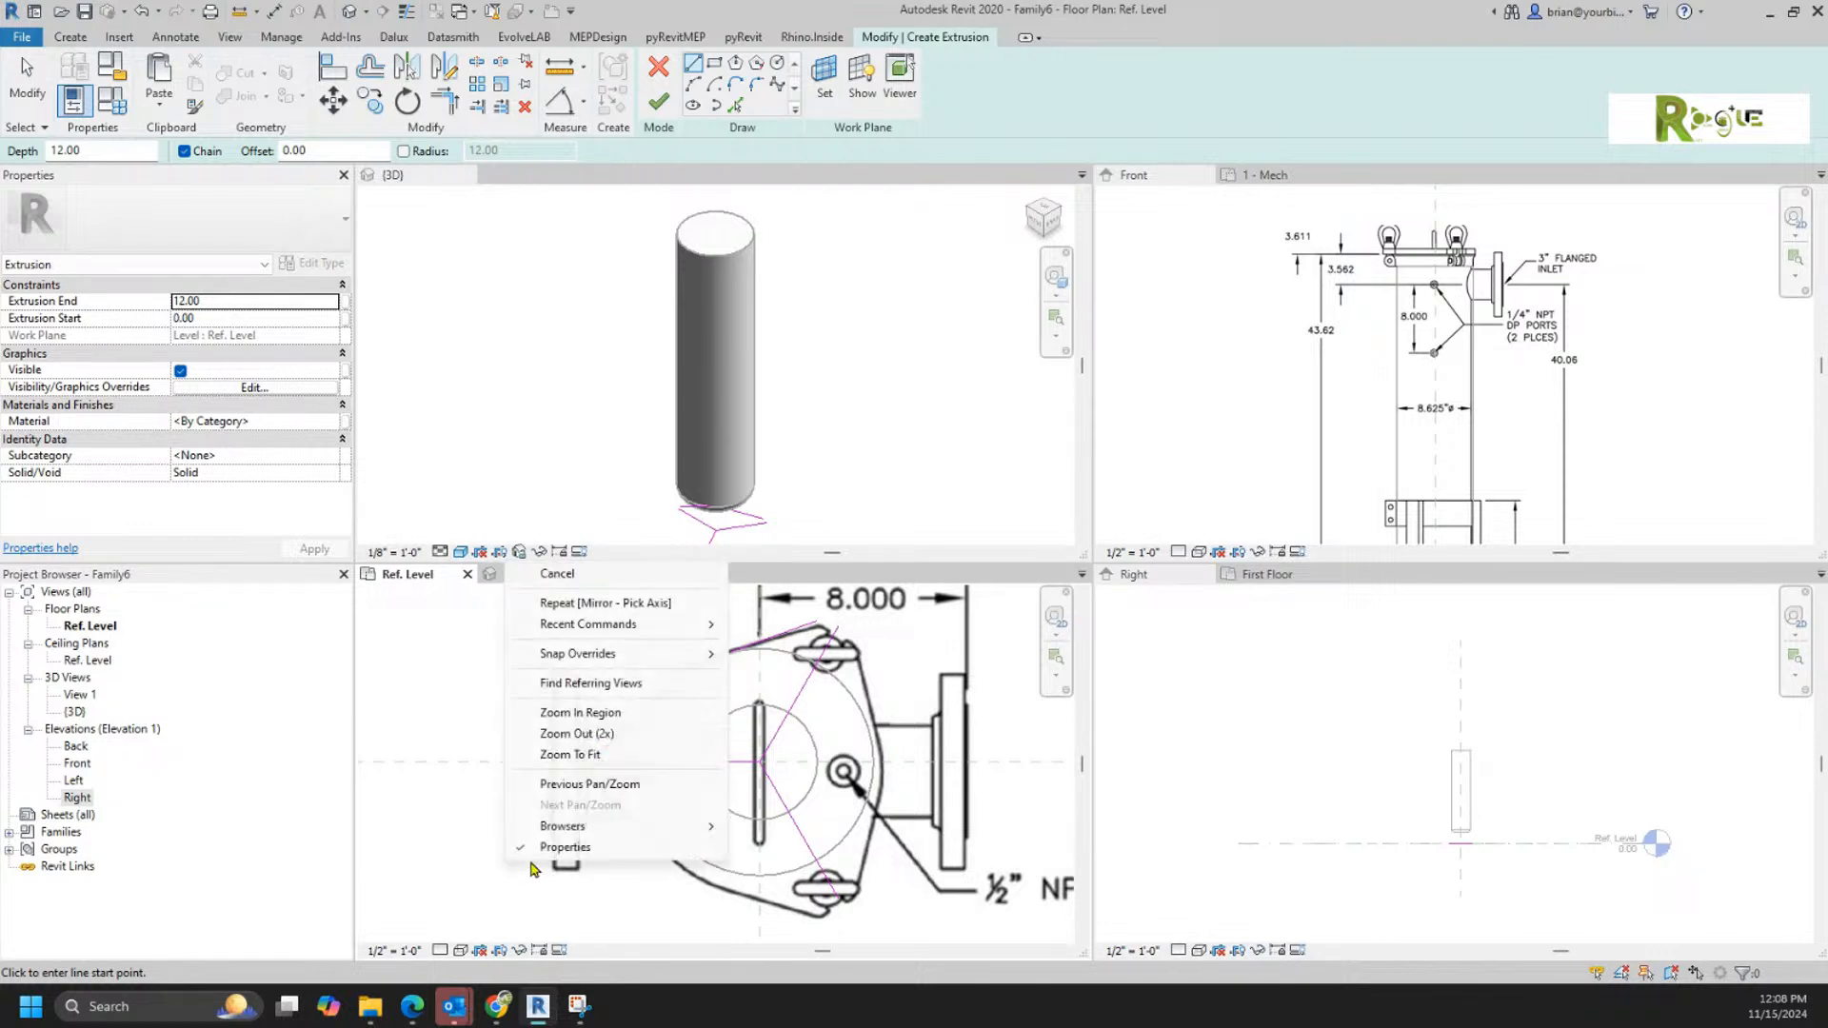
click(533, 573)
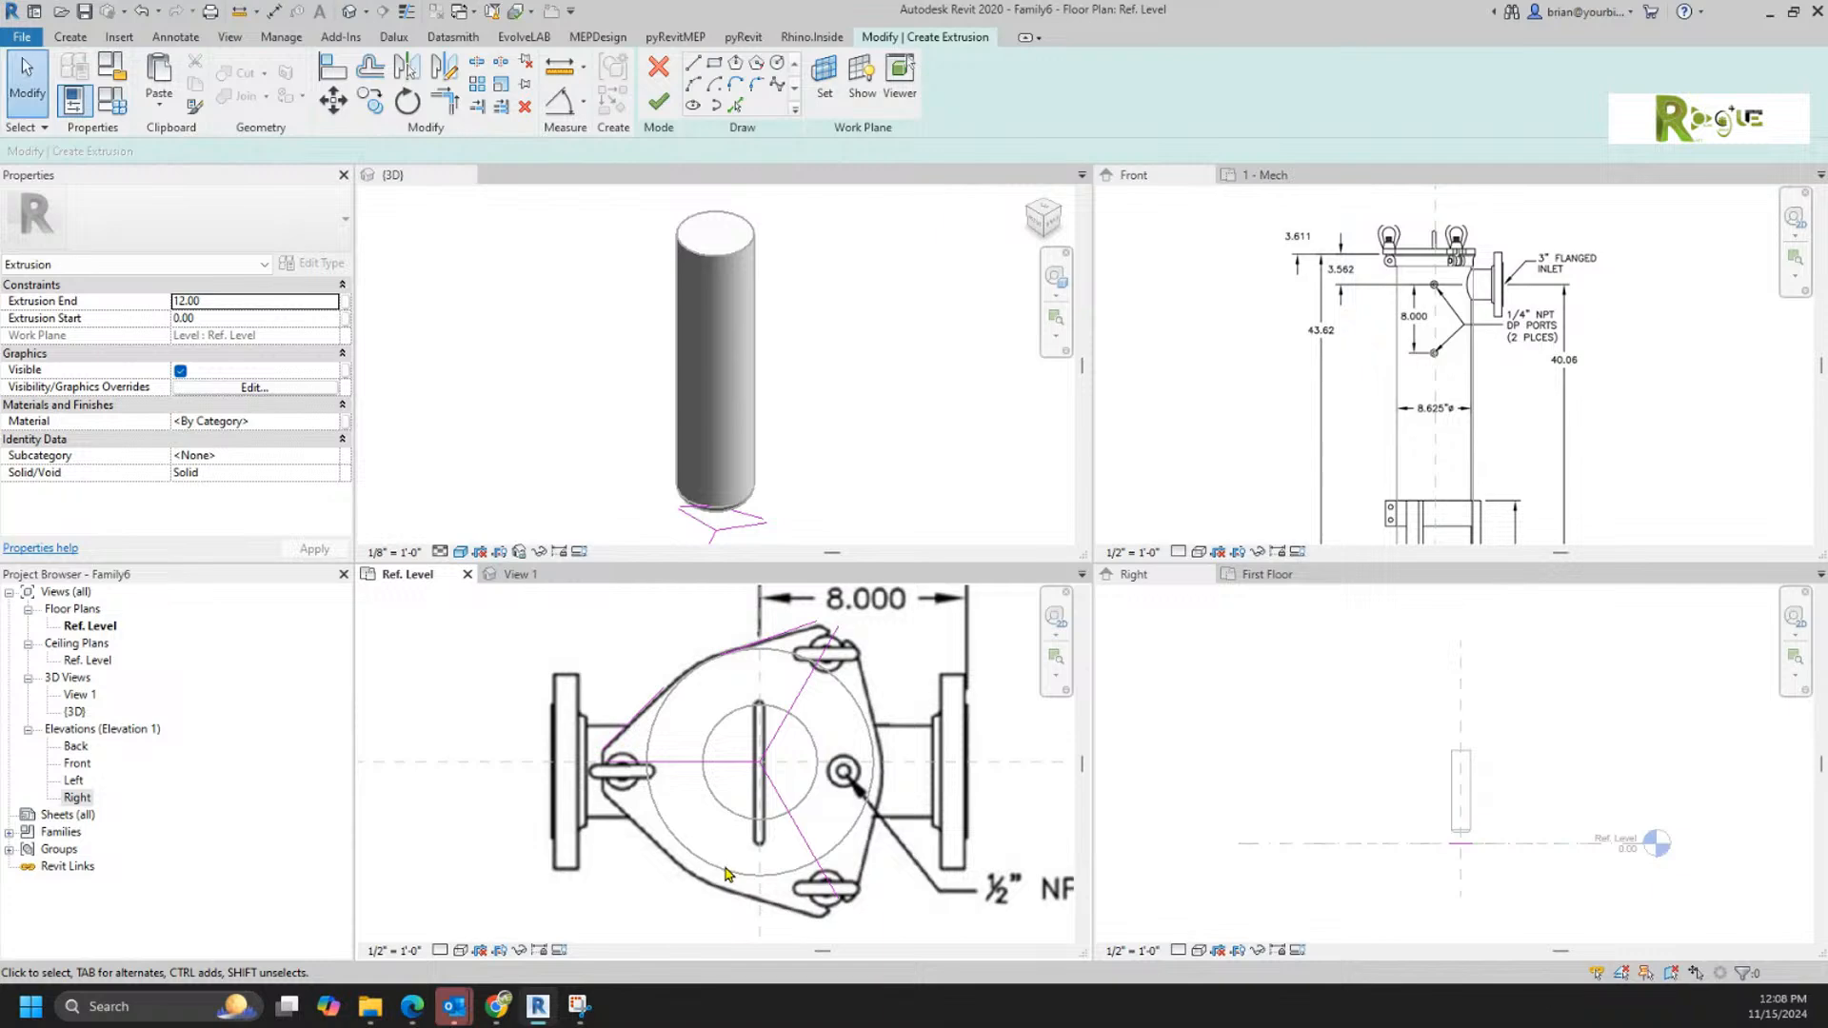
Step: Delete the sketch line running to the upper-right lug's tip
scroll(663, 811, up, 4)
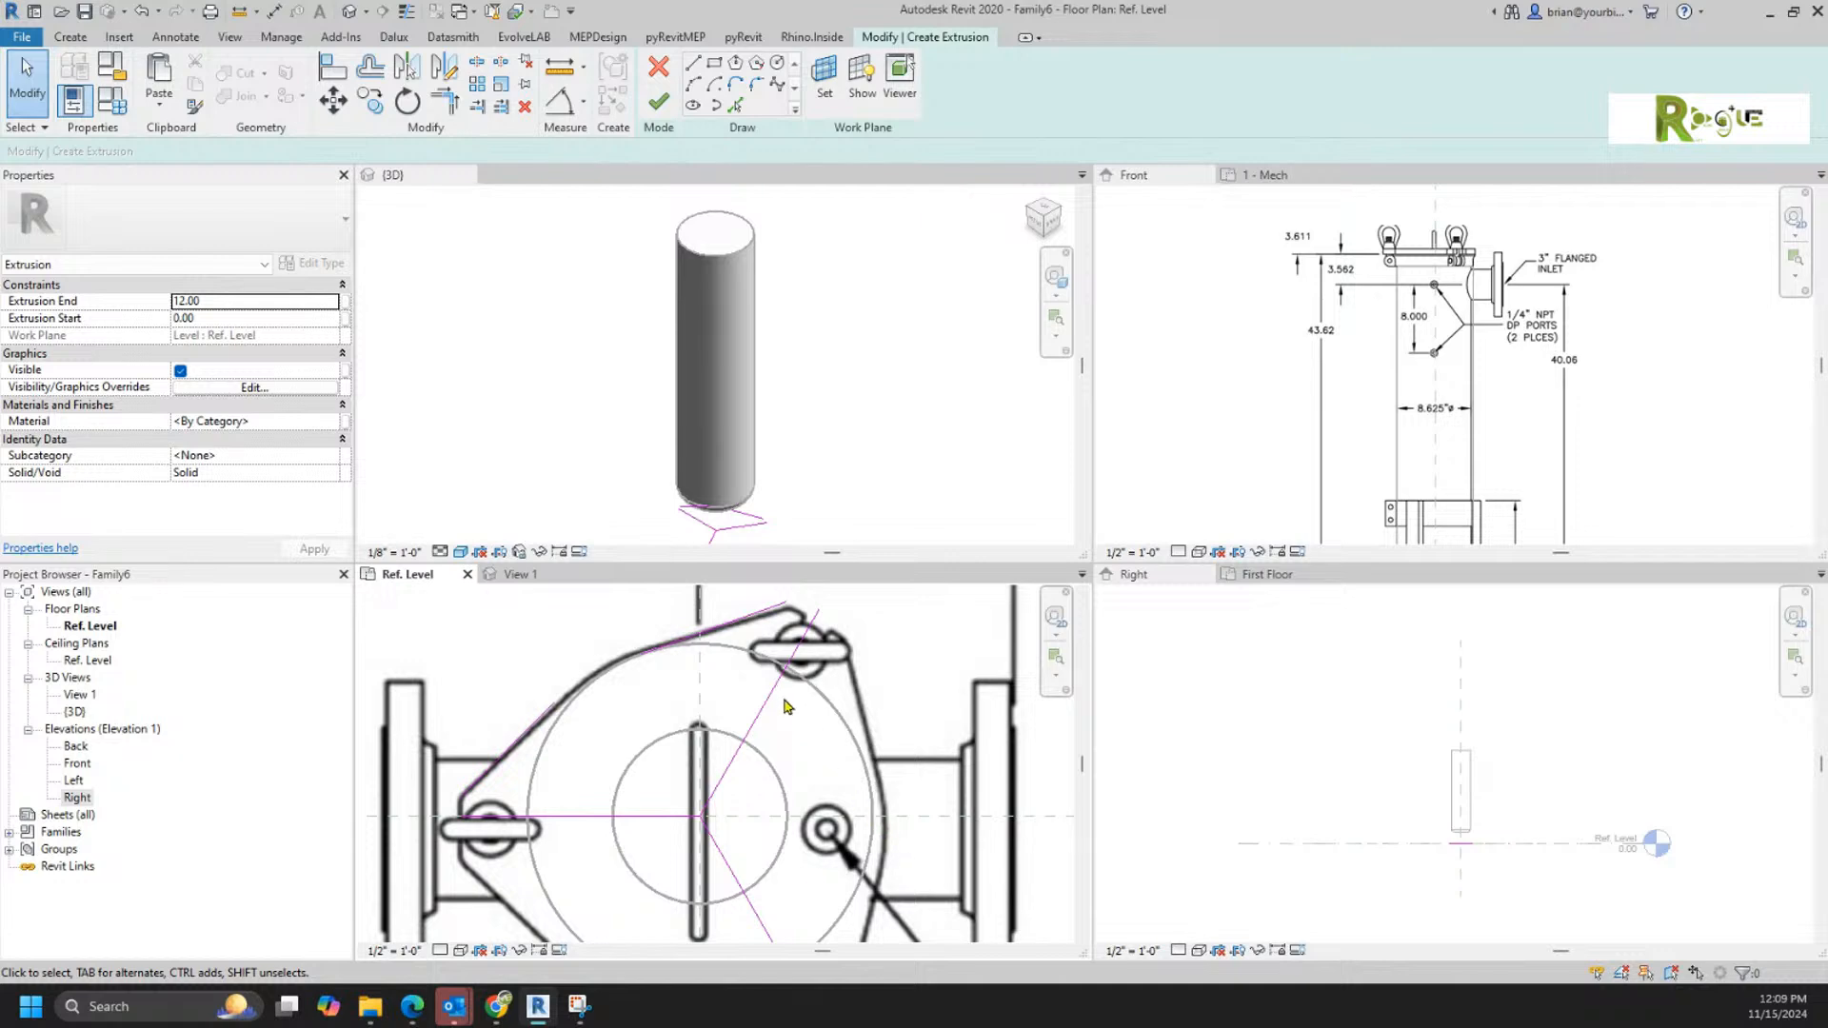
click(720, 633)
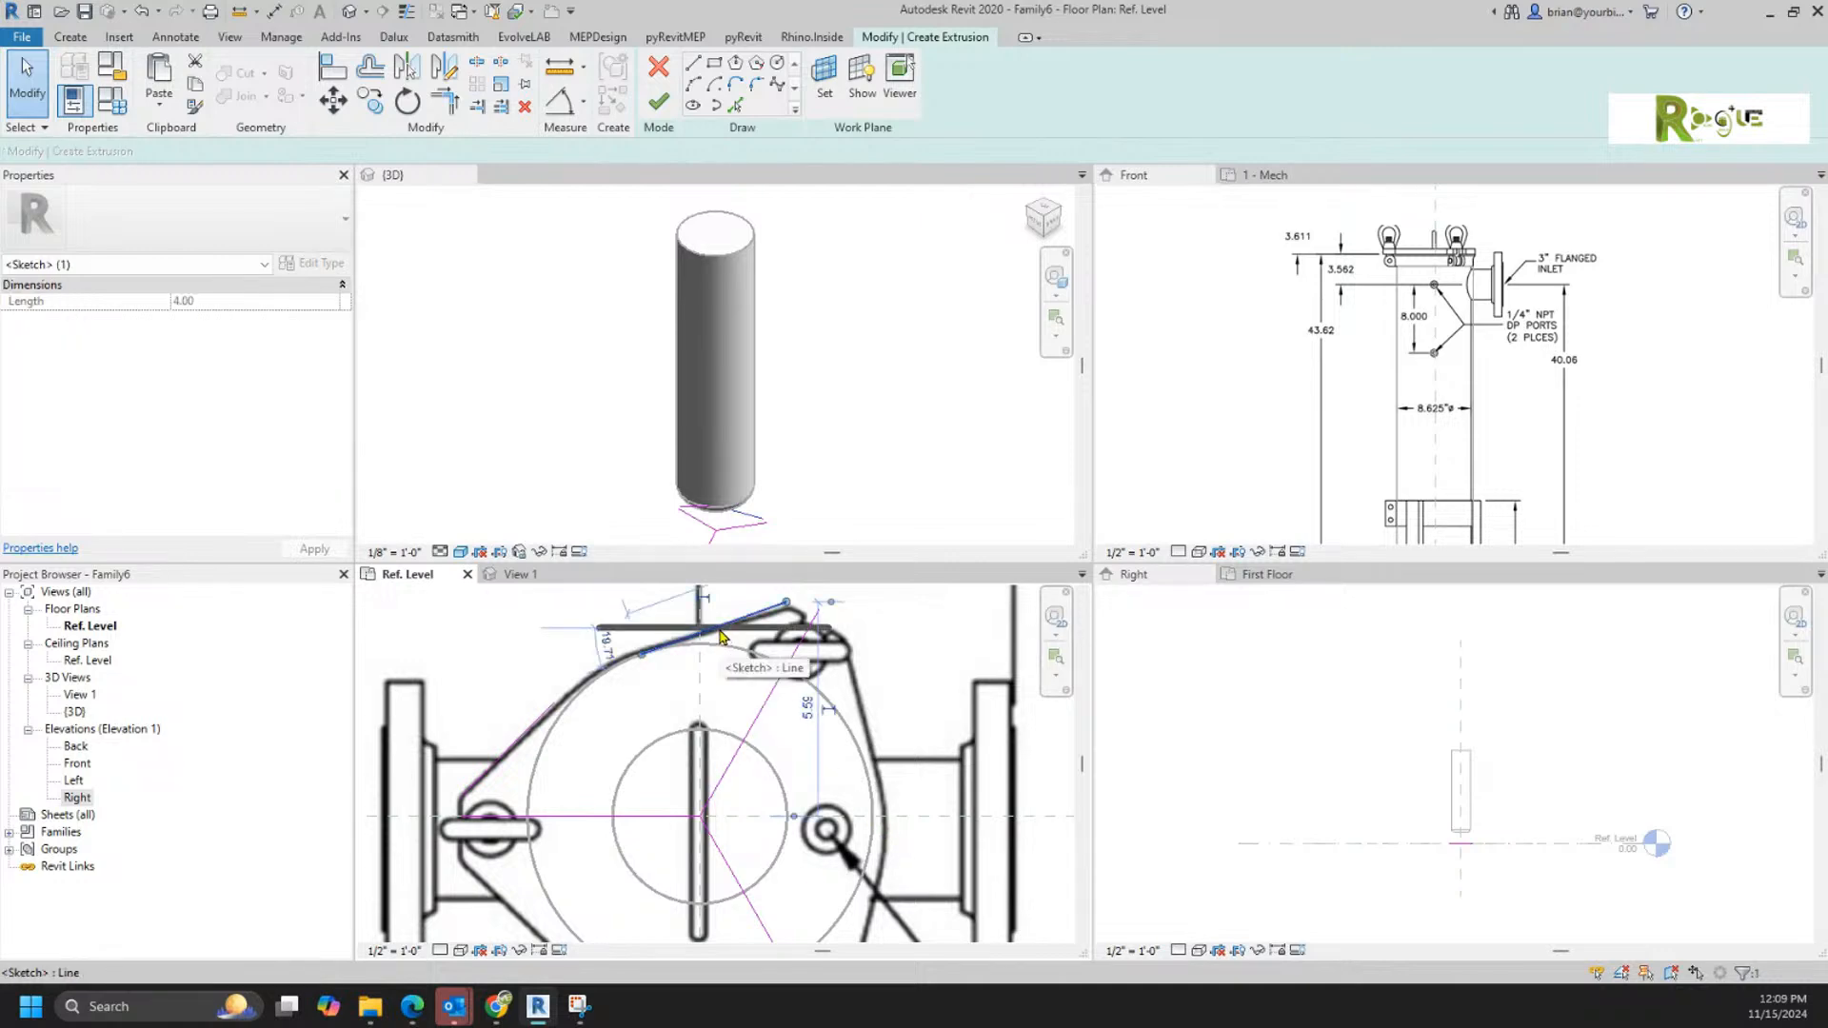
key(Delete)
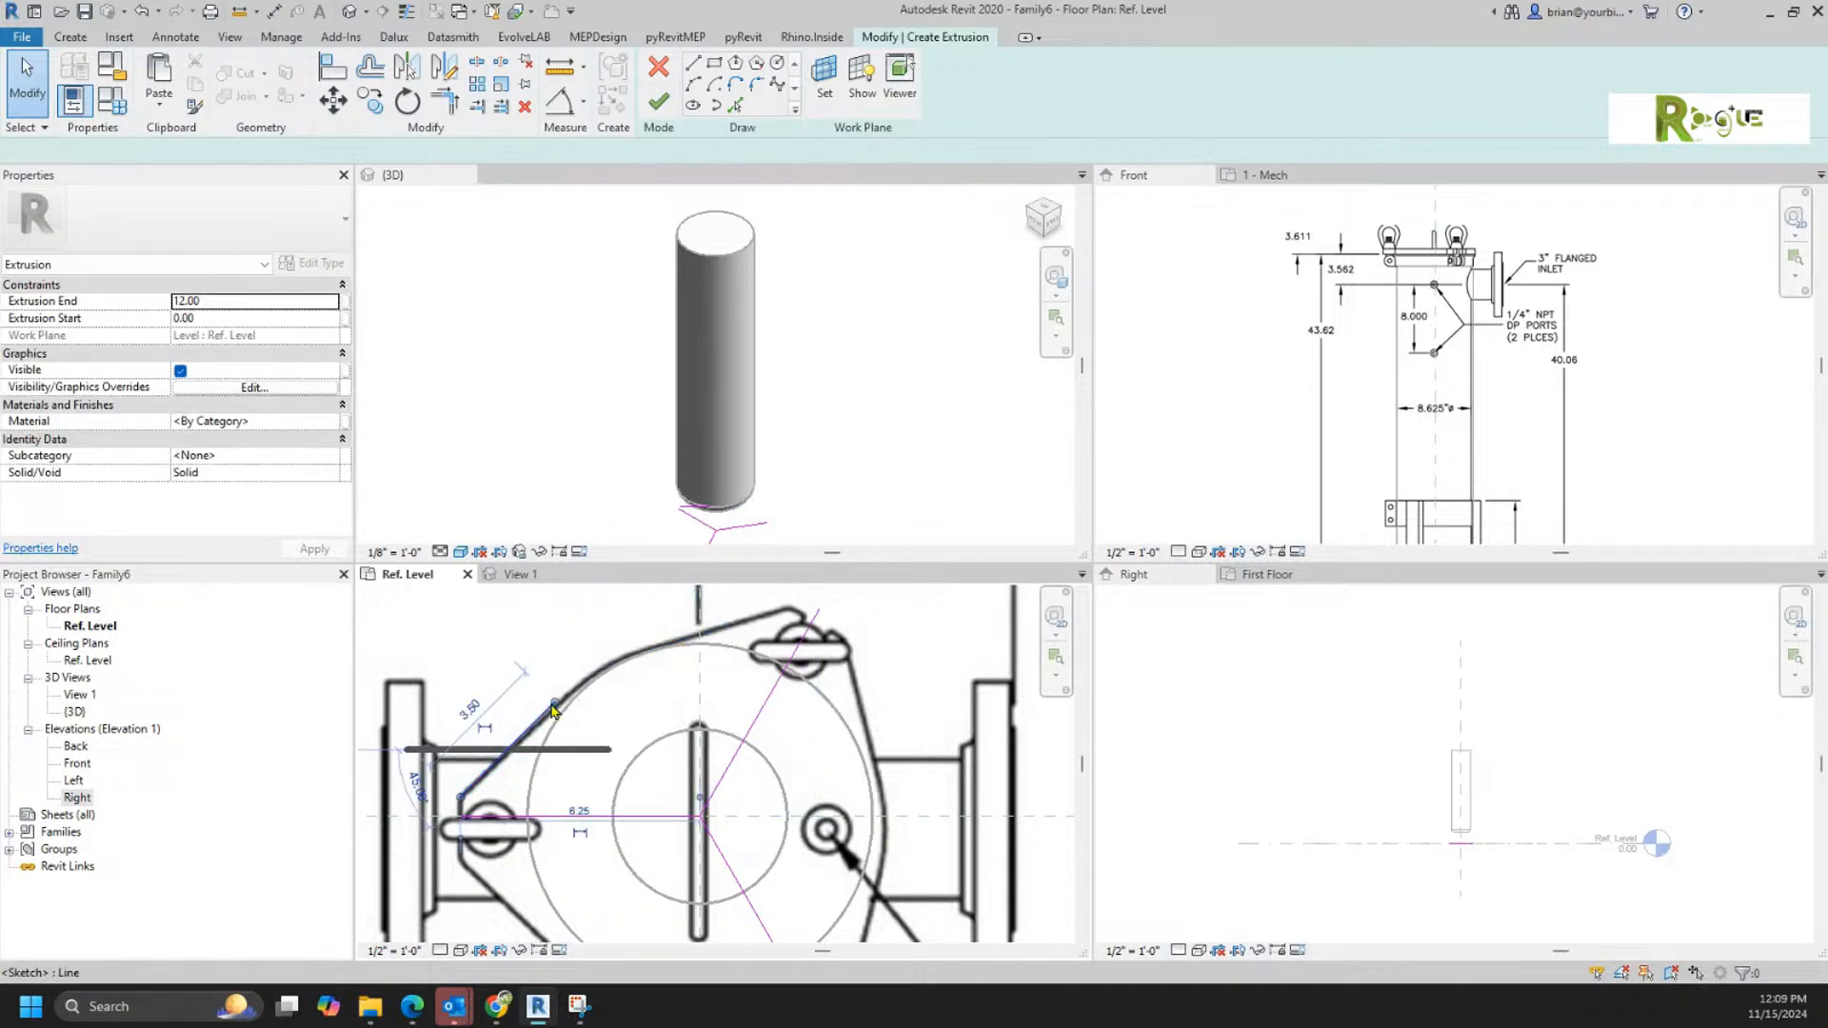
Step: Mirror the left lug's 45° edge line to the upper-right lug about an axis drawn from the housing's centre toward the upper left
click(560, 699)
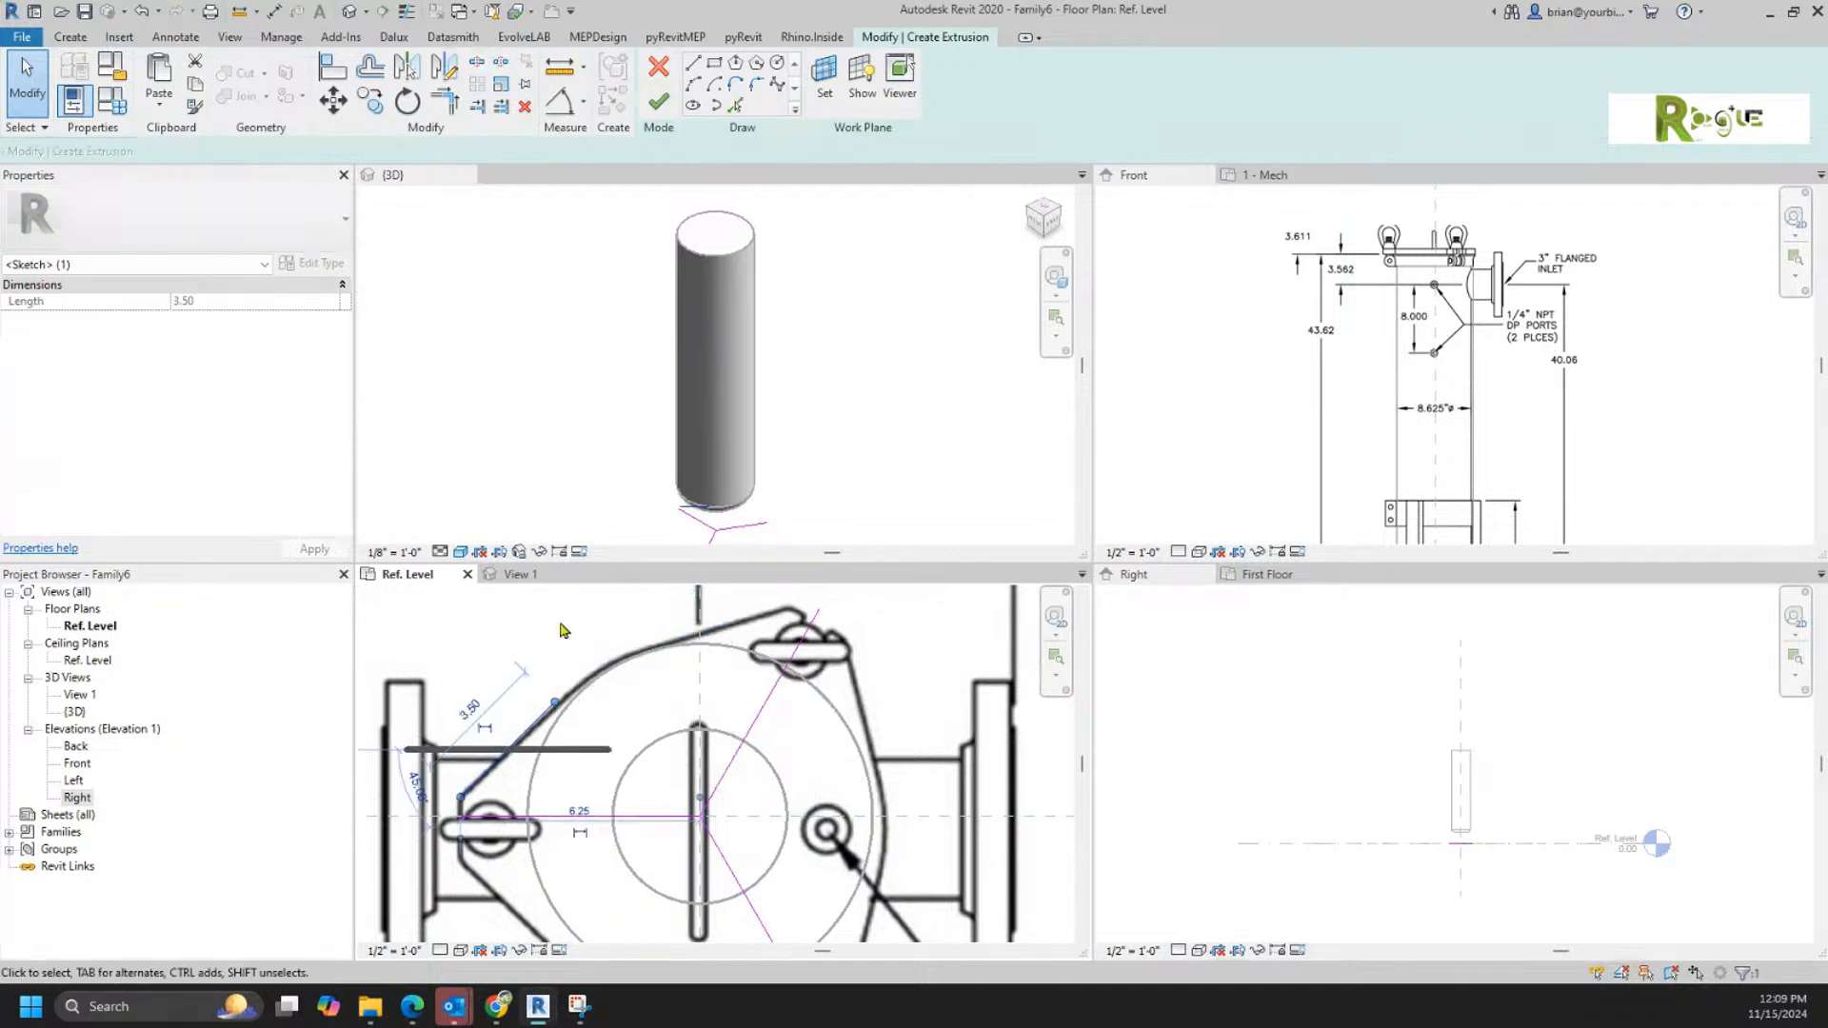
click(445, 99)
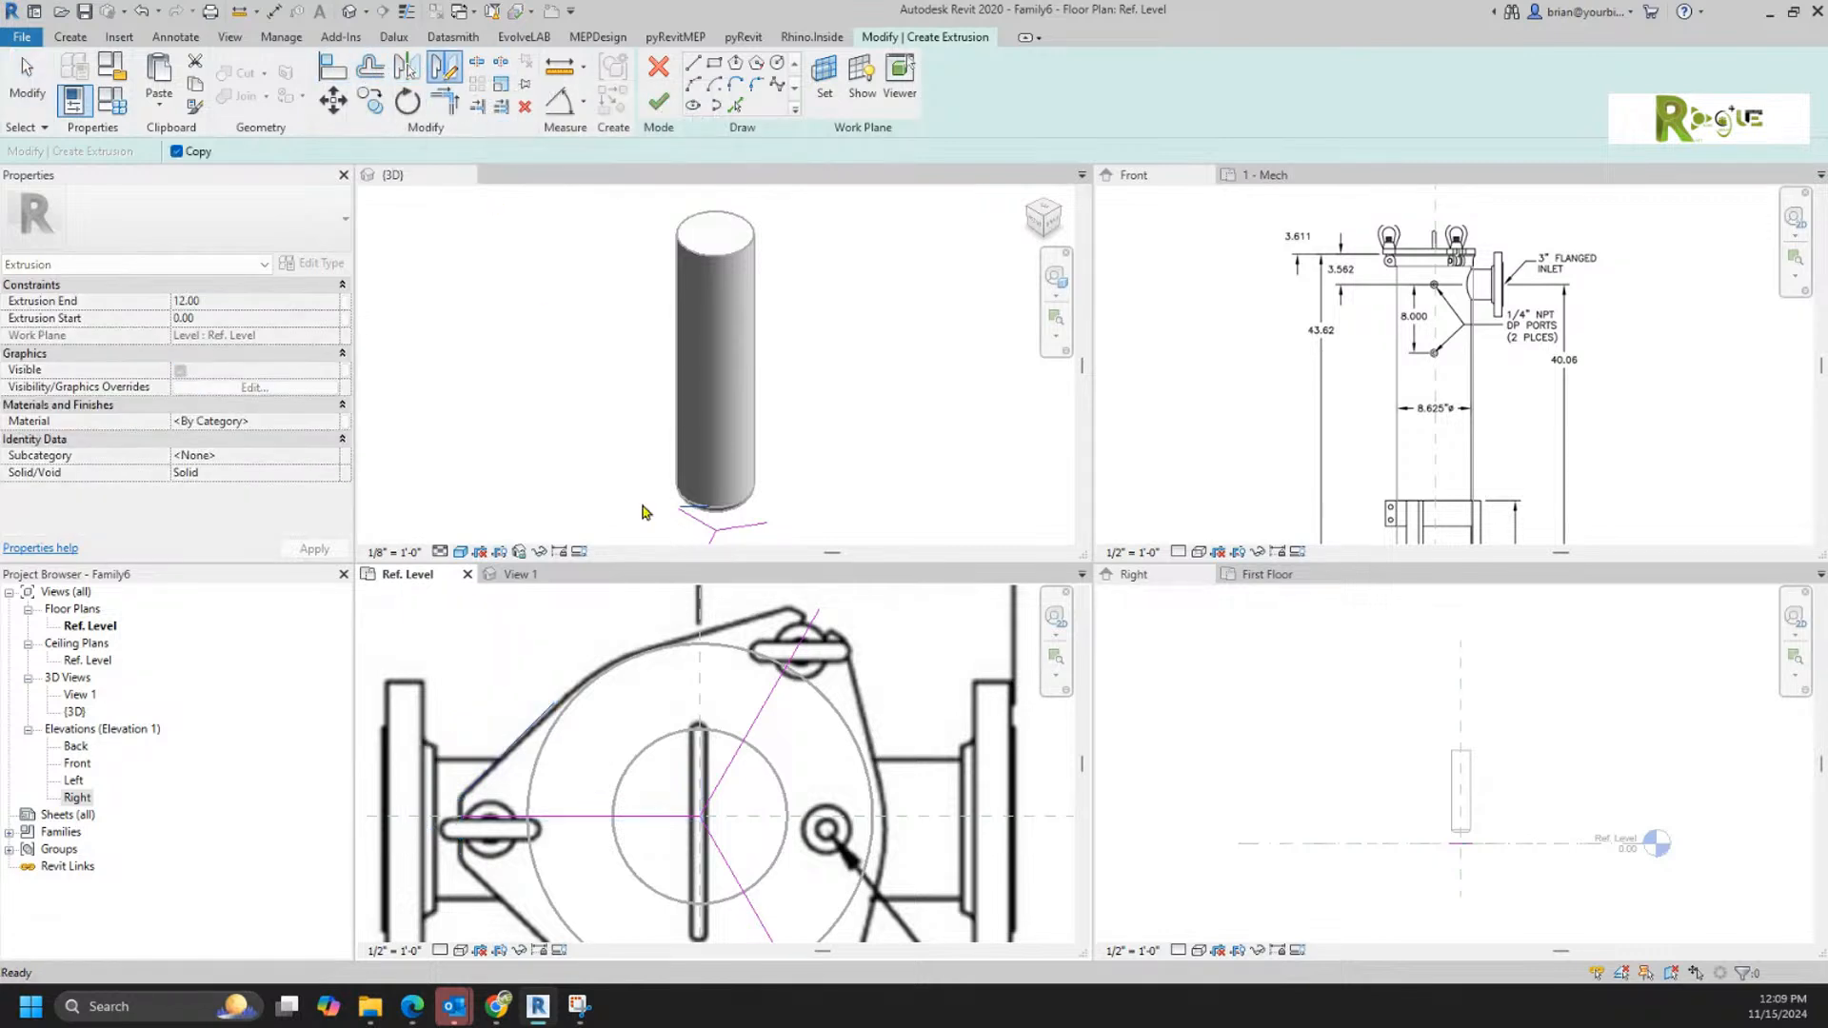
click(702, 817)
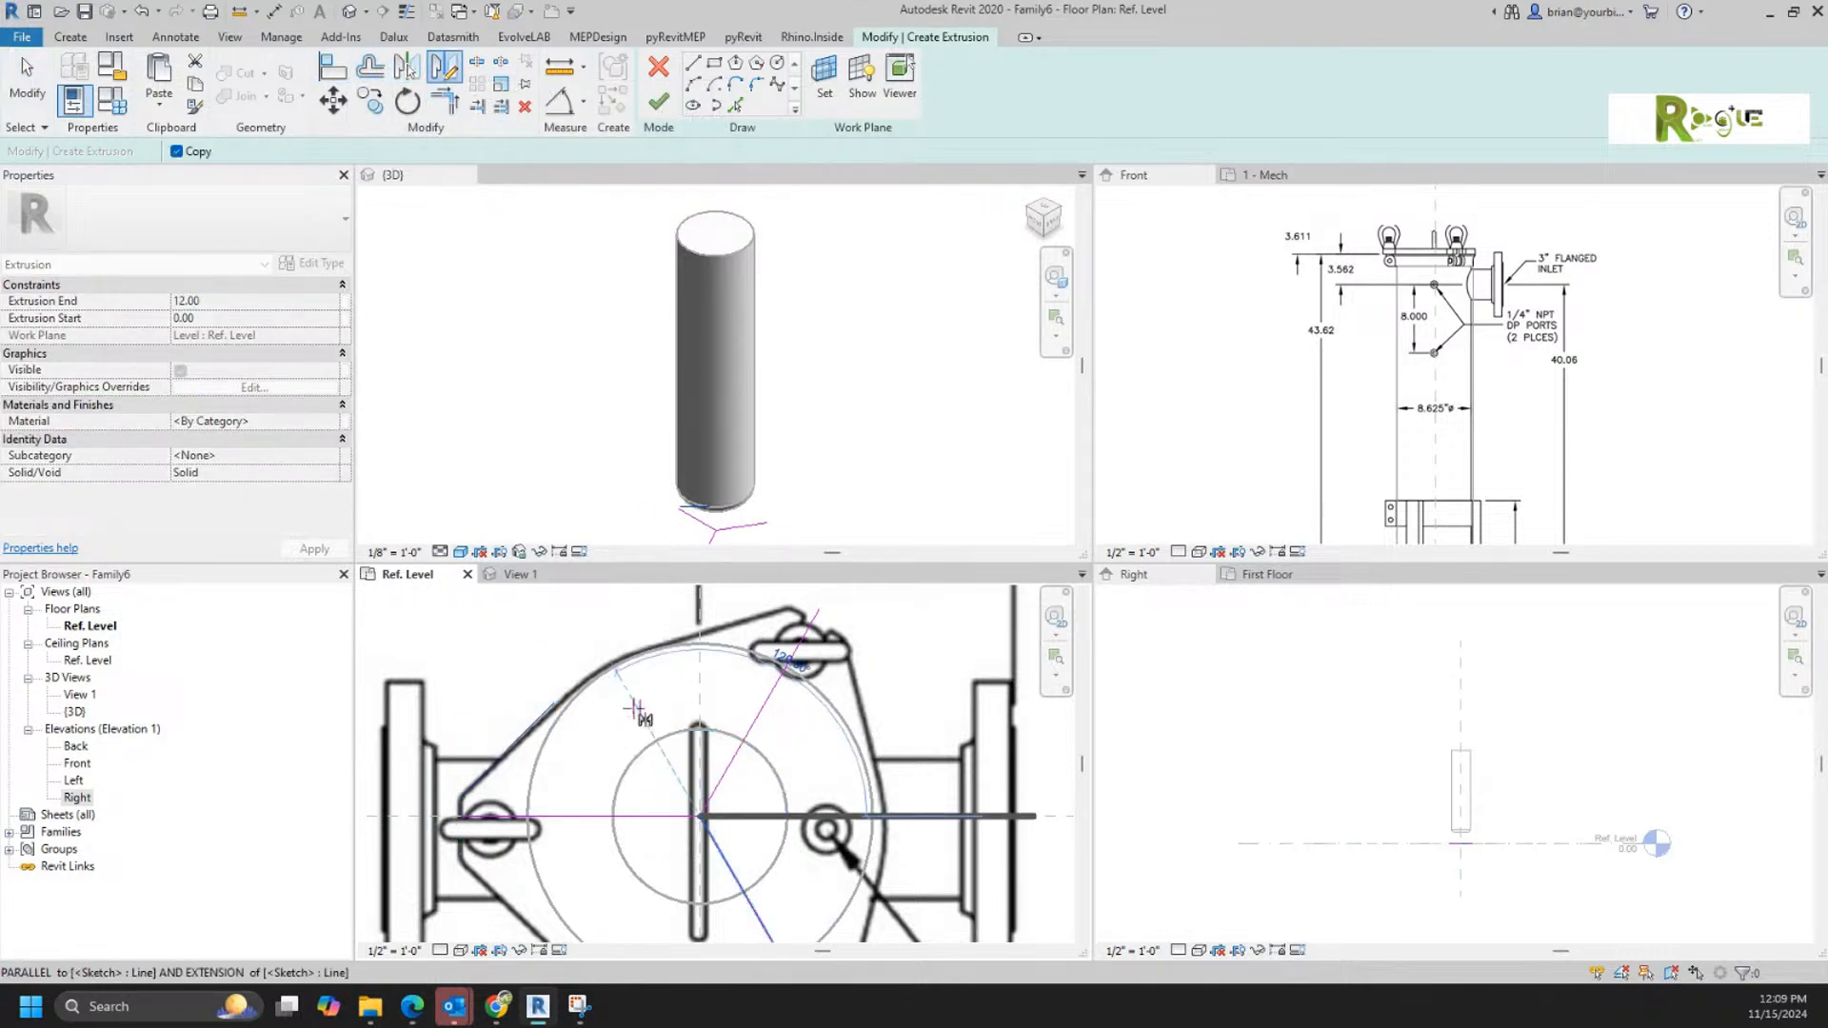
click(603, 655)
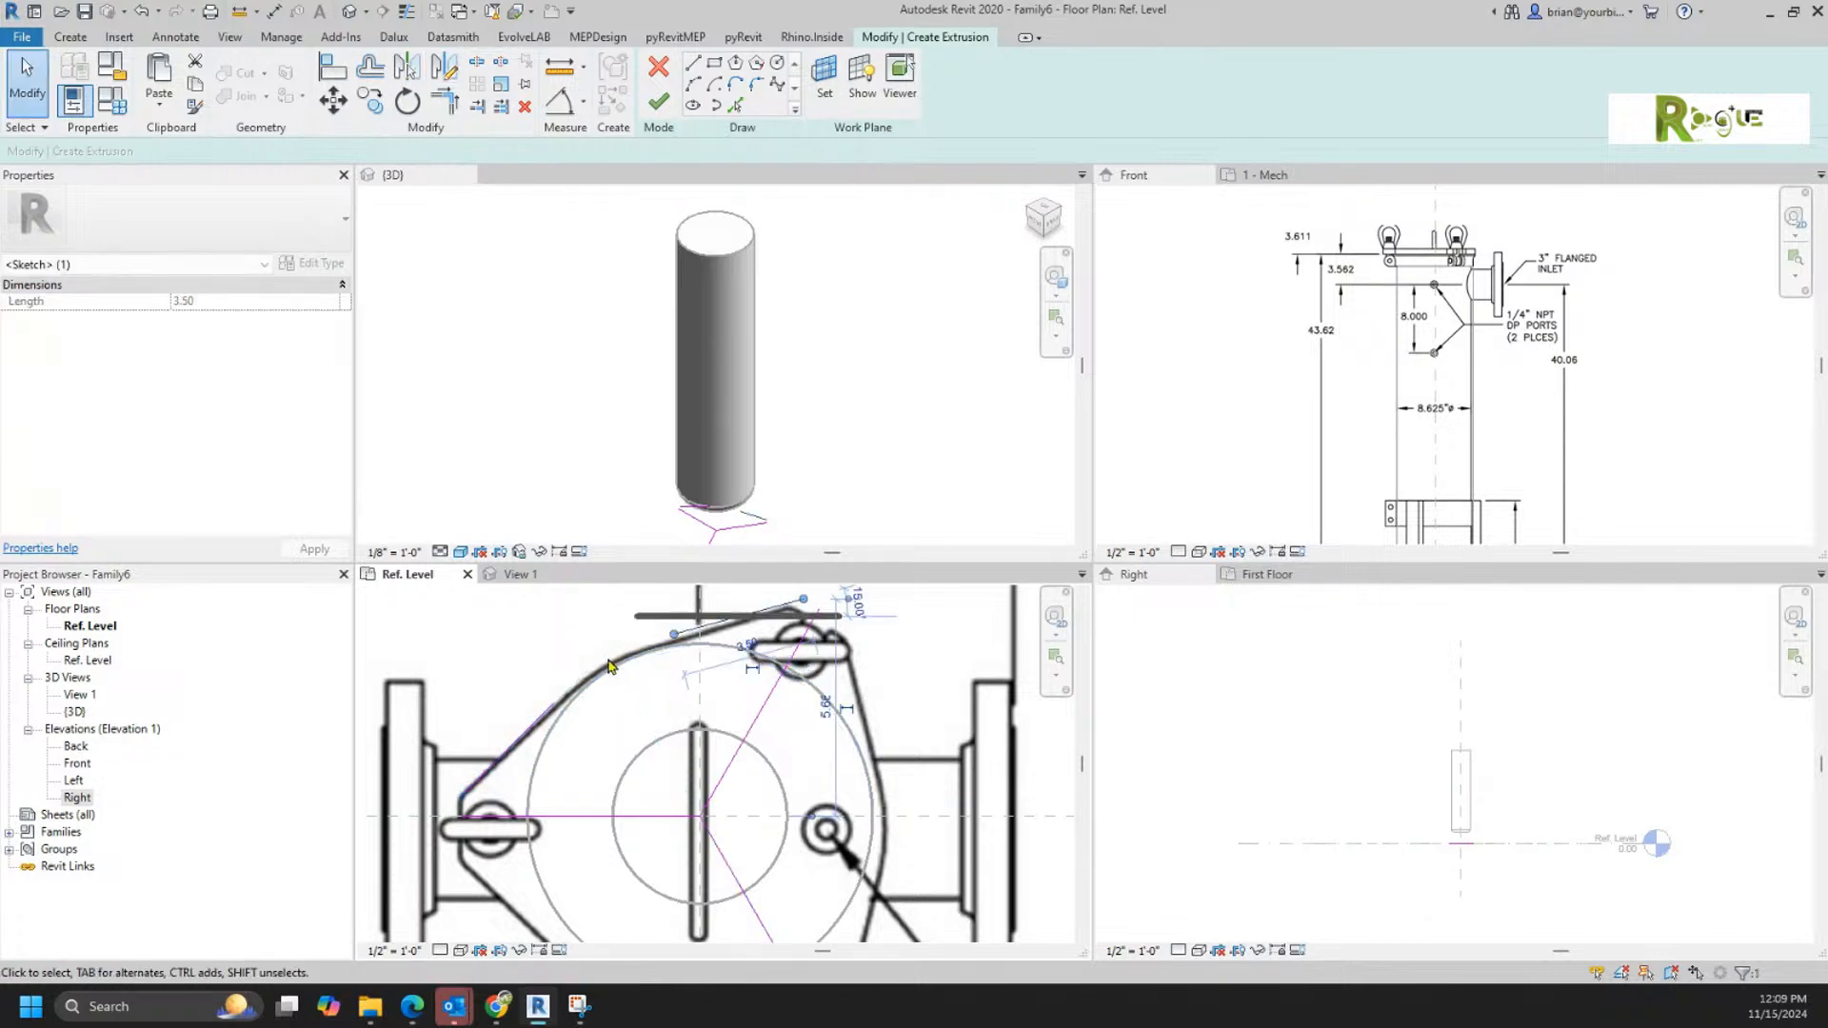
click(551, 635)
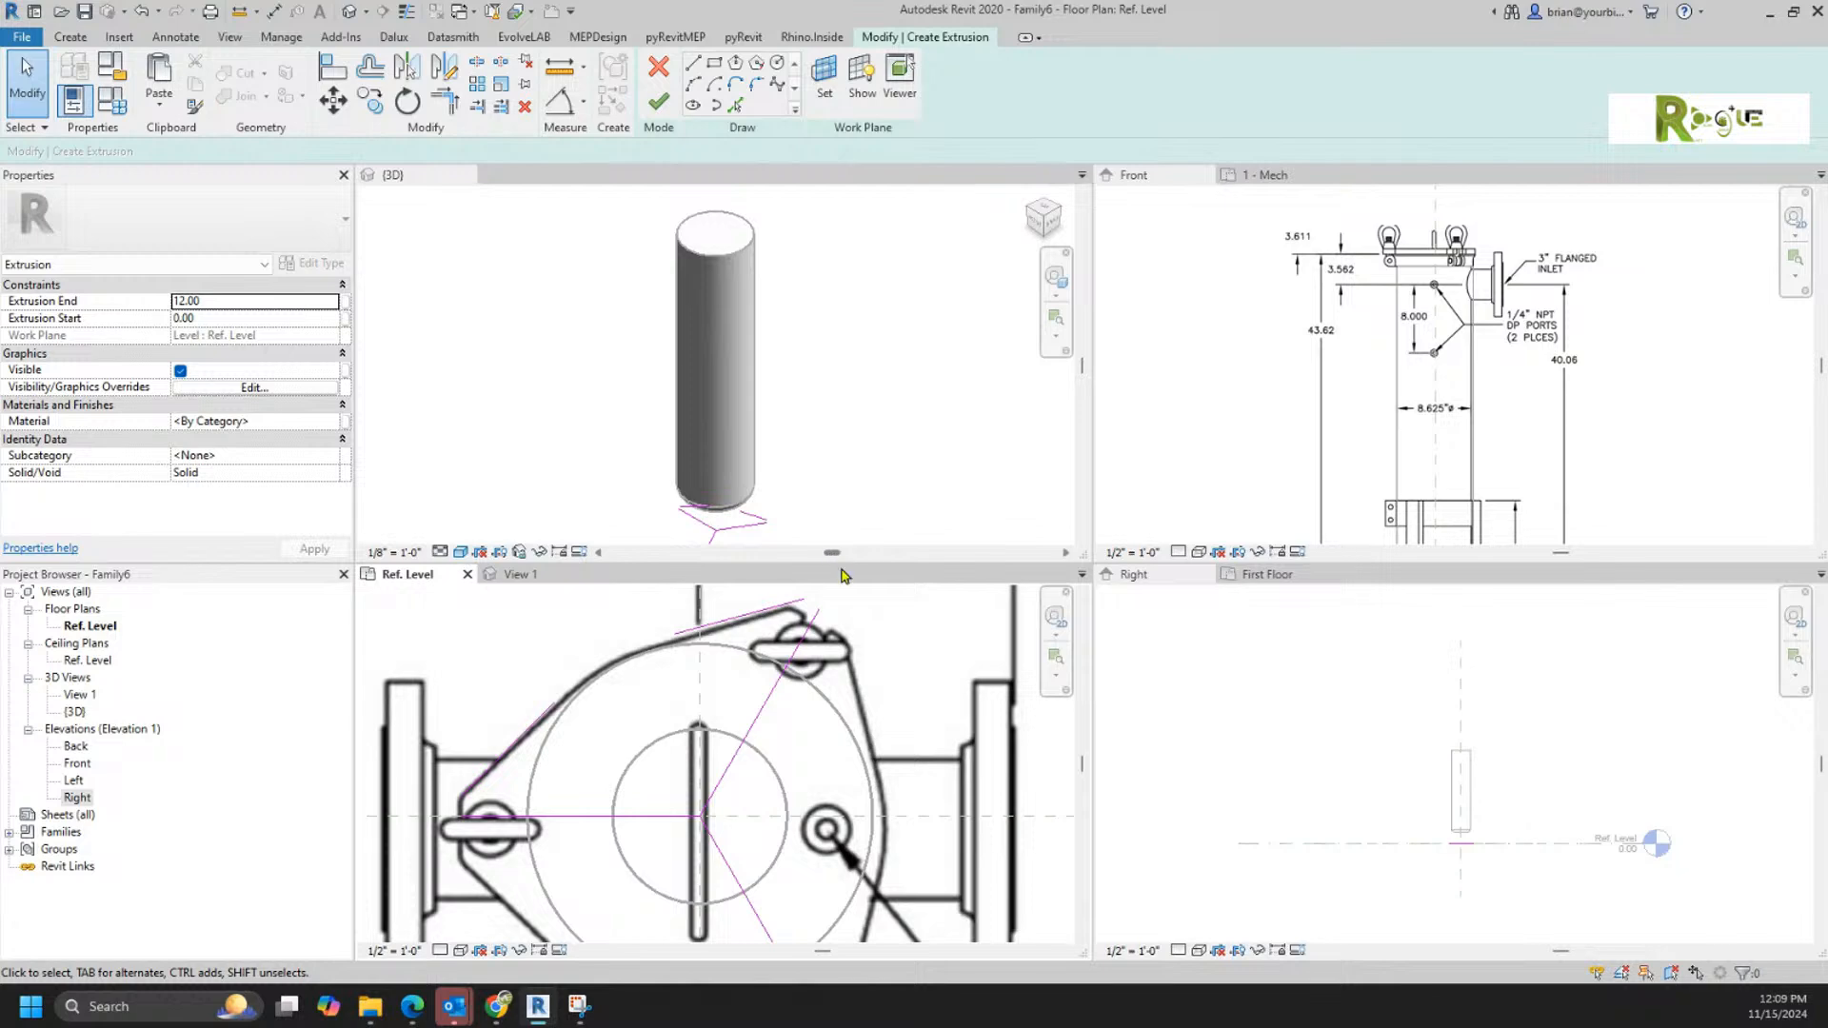
Step: Join the two upper-left edge lines with a fillet arc of about 10.5 inch radius that follows the lid outline
click(756, 86)
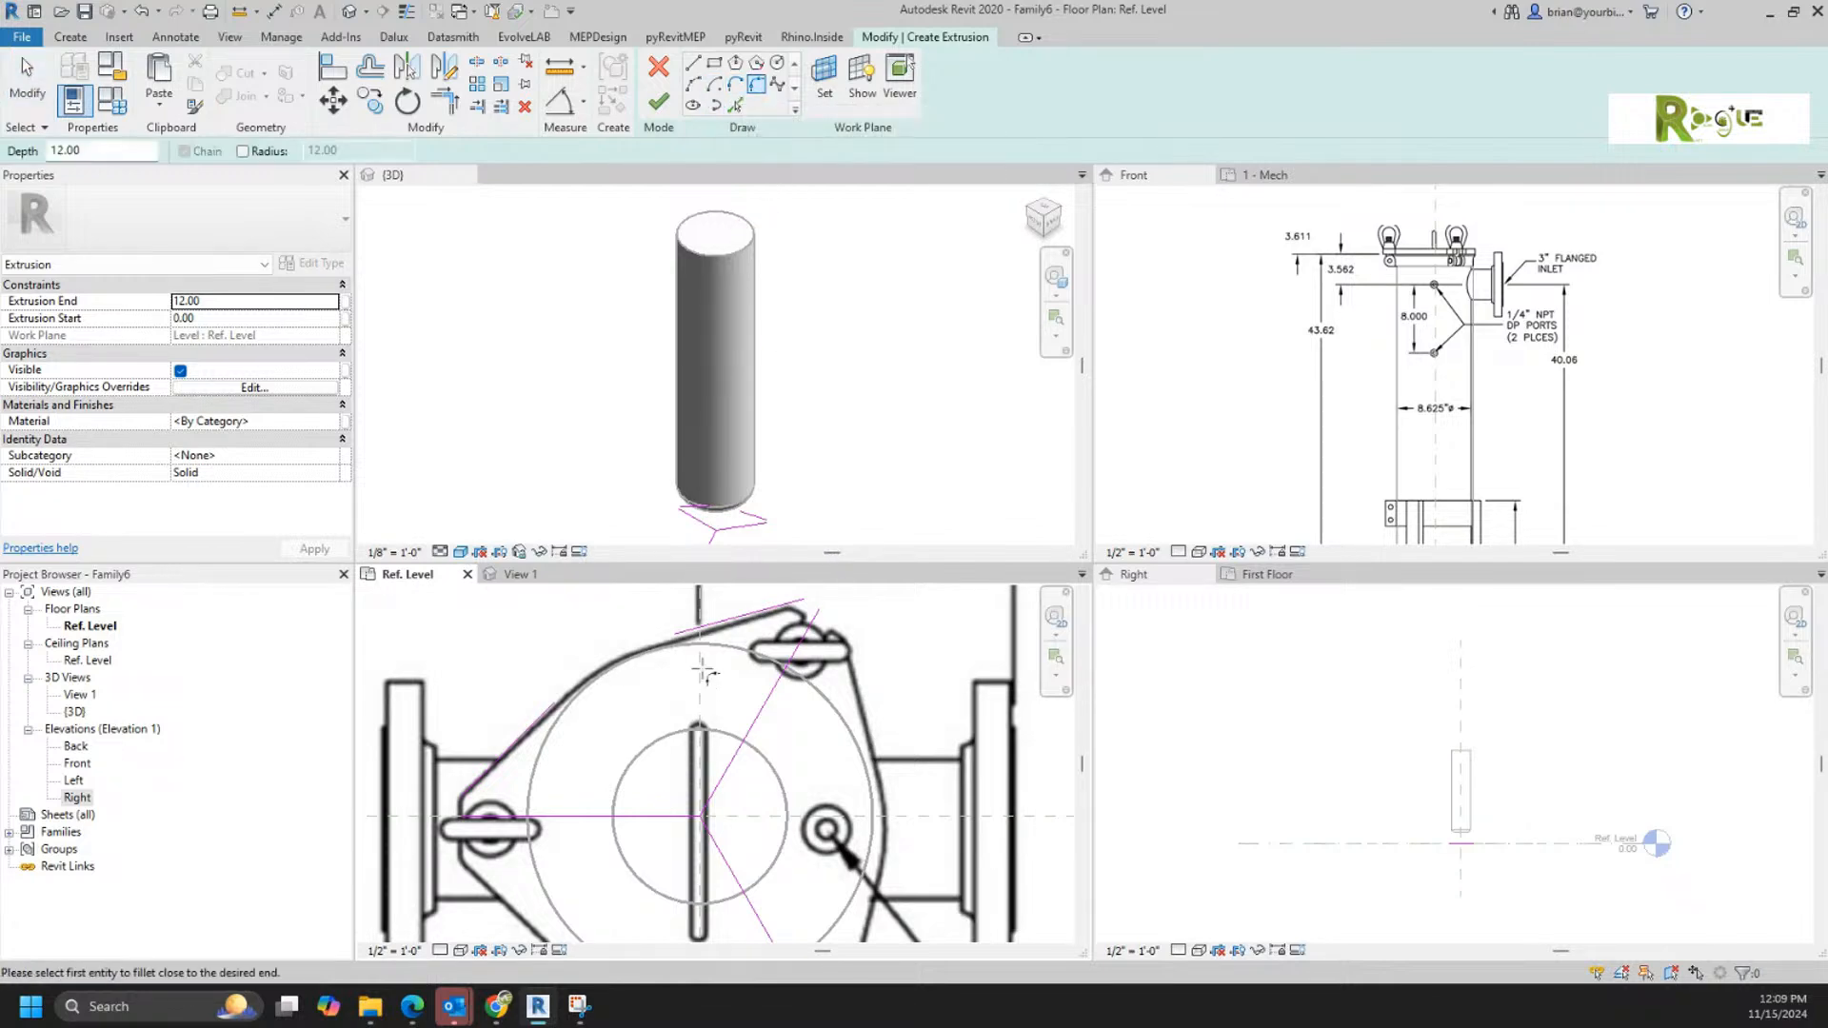
click(550, 706)
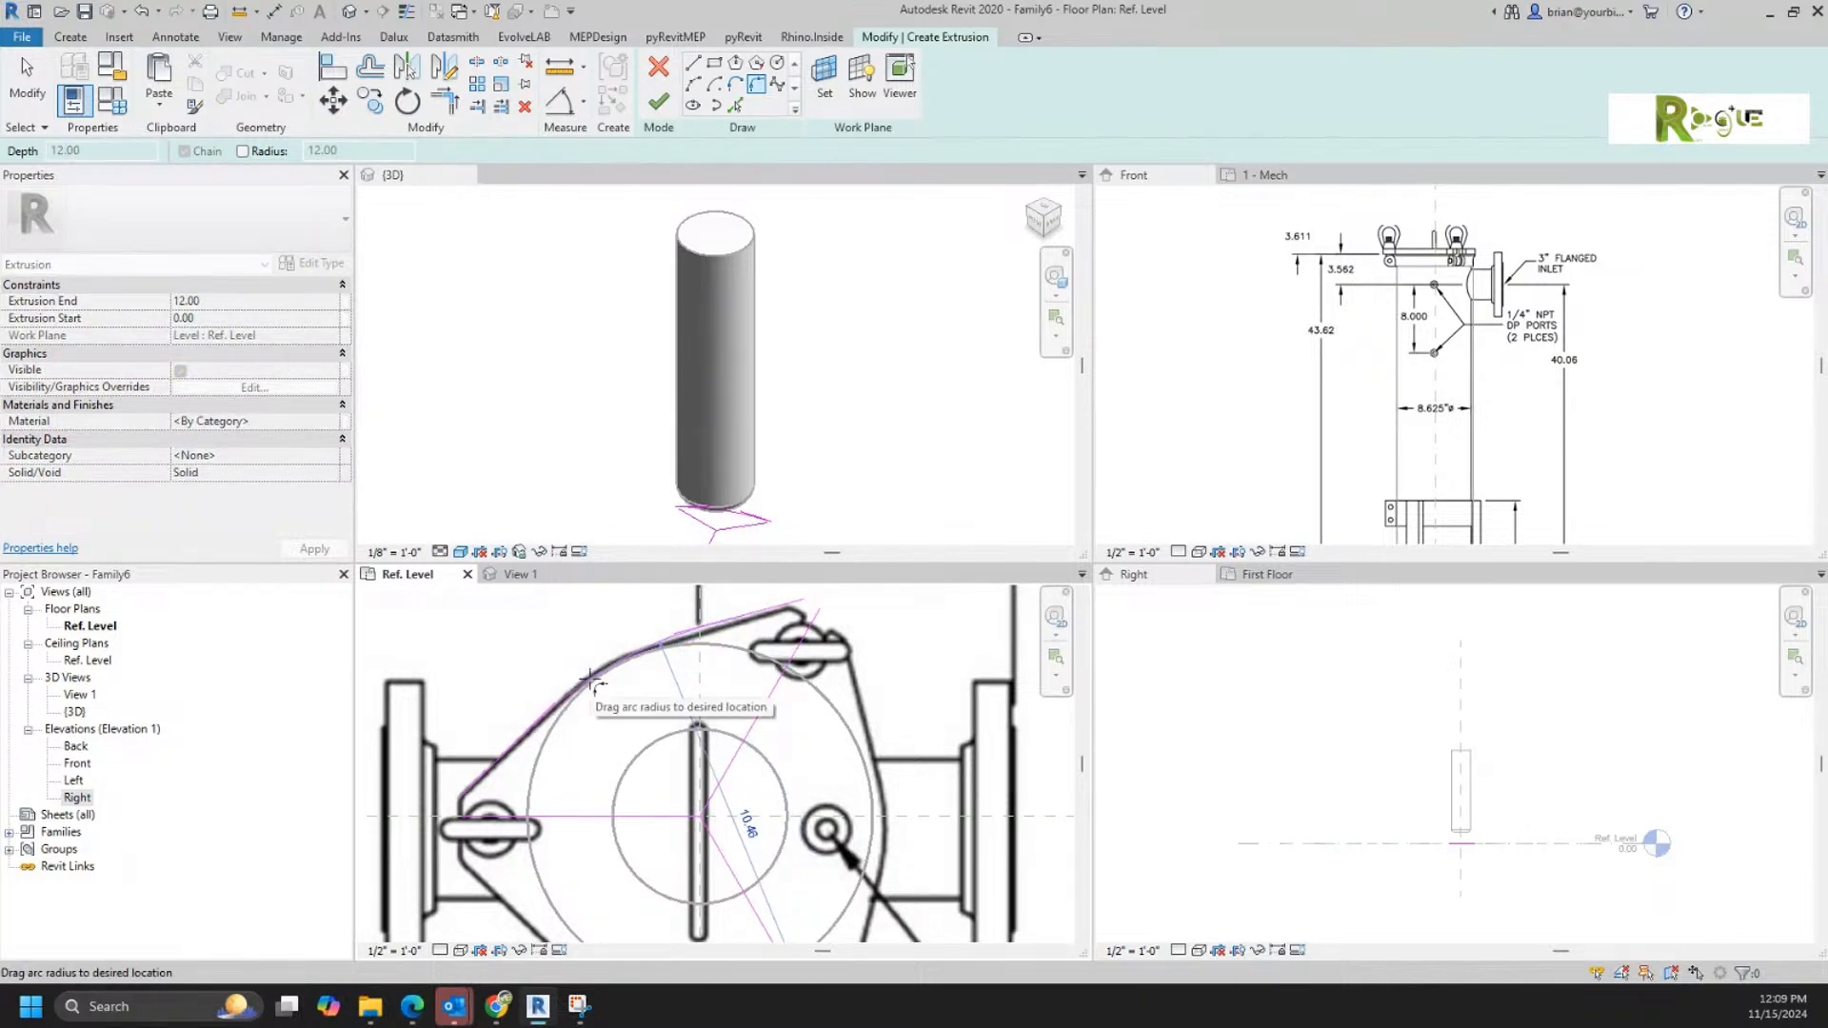
click(591, 678)
right_click(671, 446)
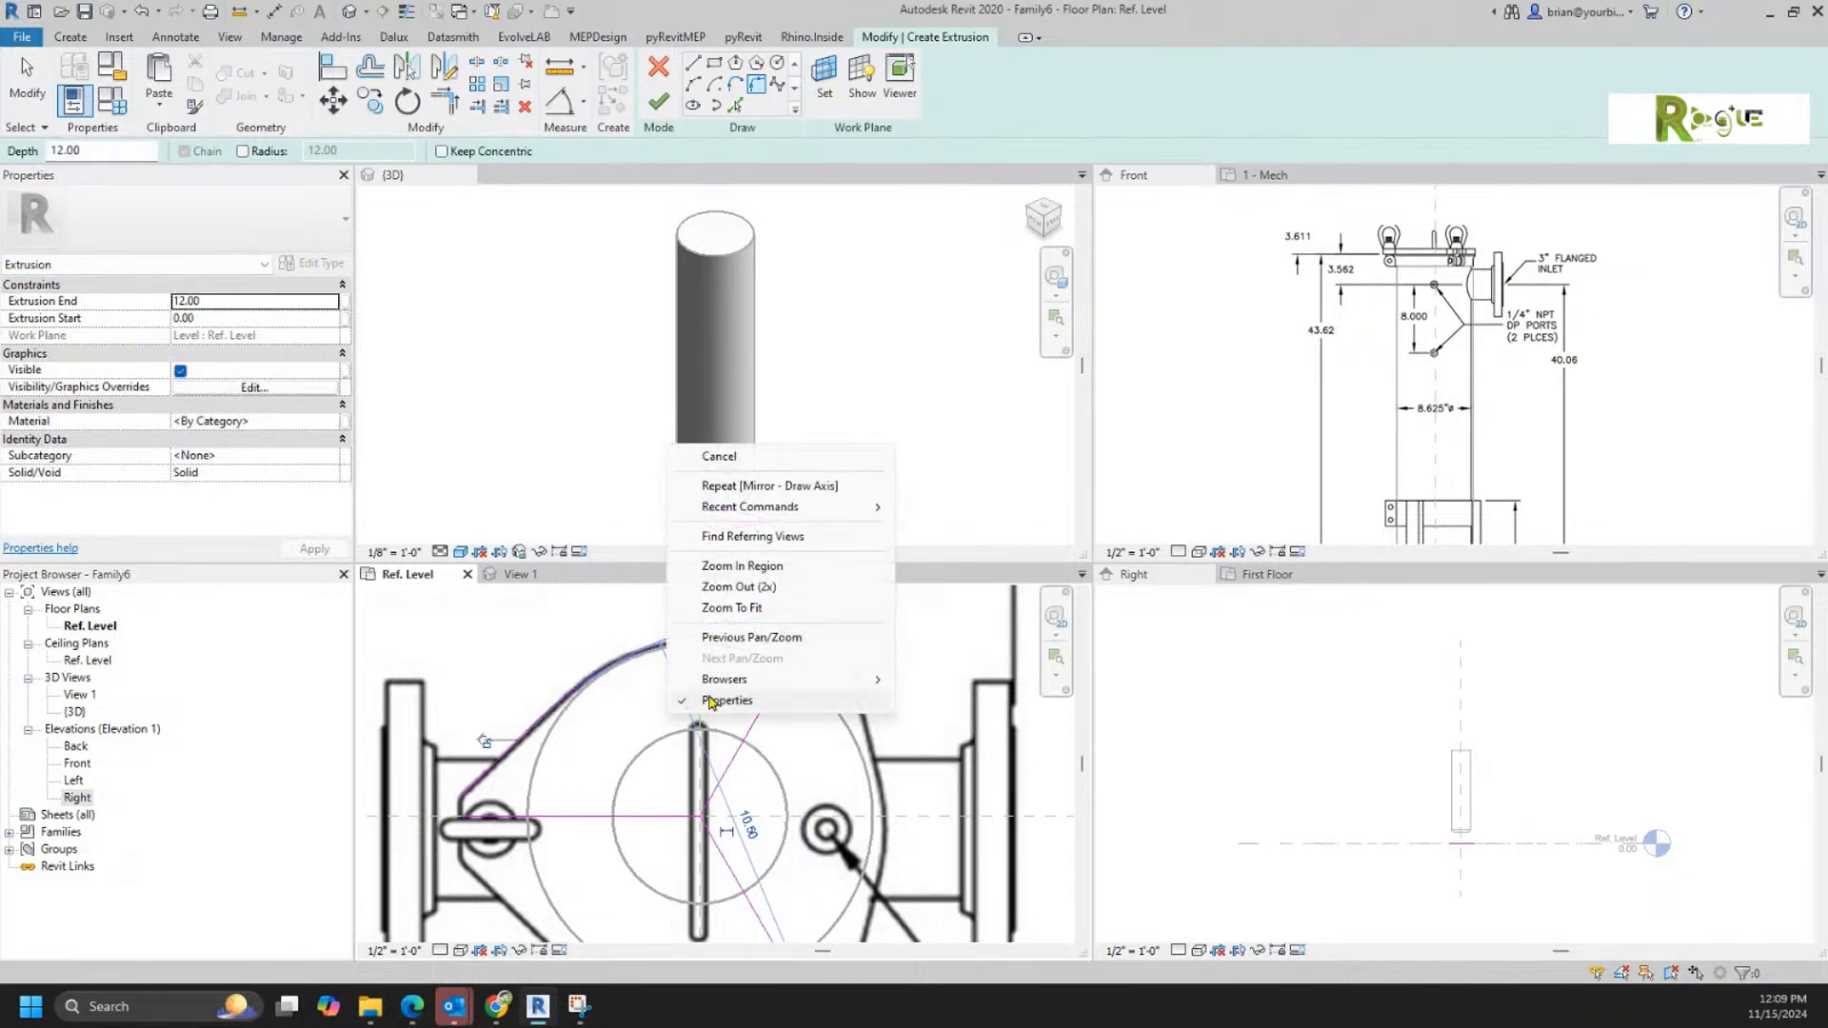
click(743, 472)
scroll(878, 657, down, 1)
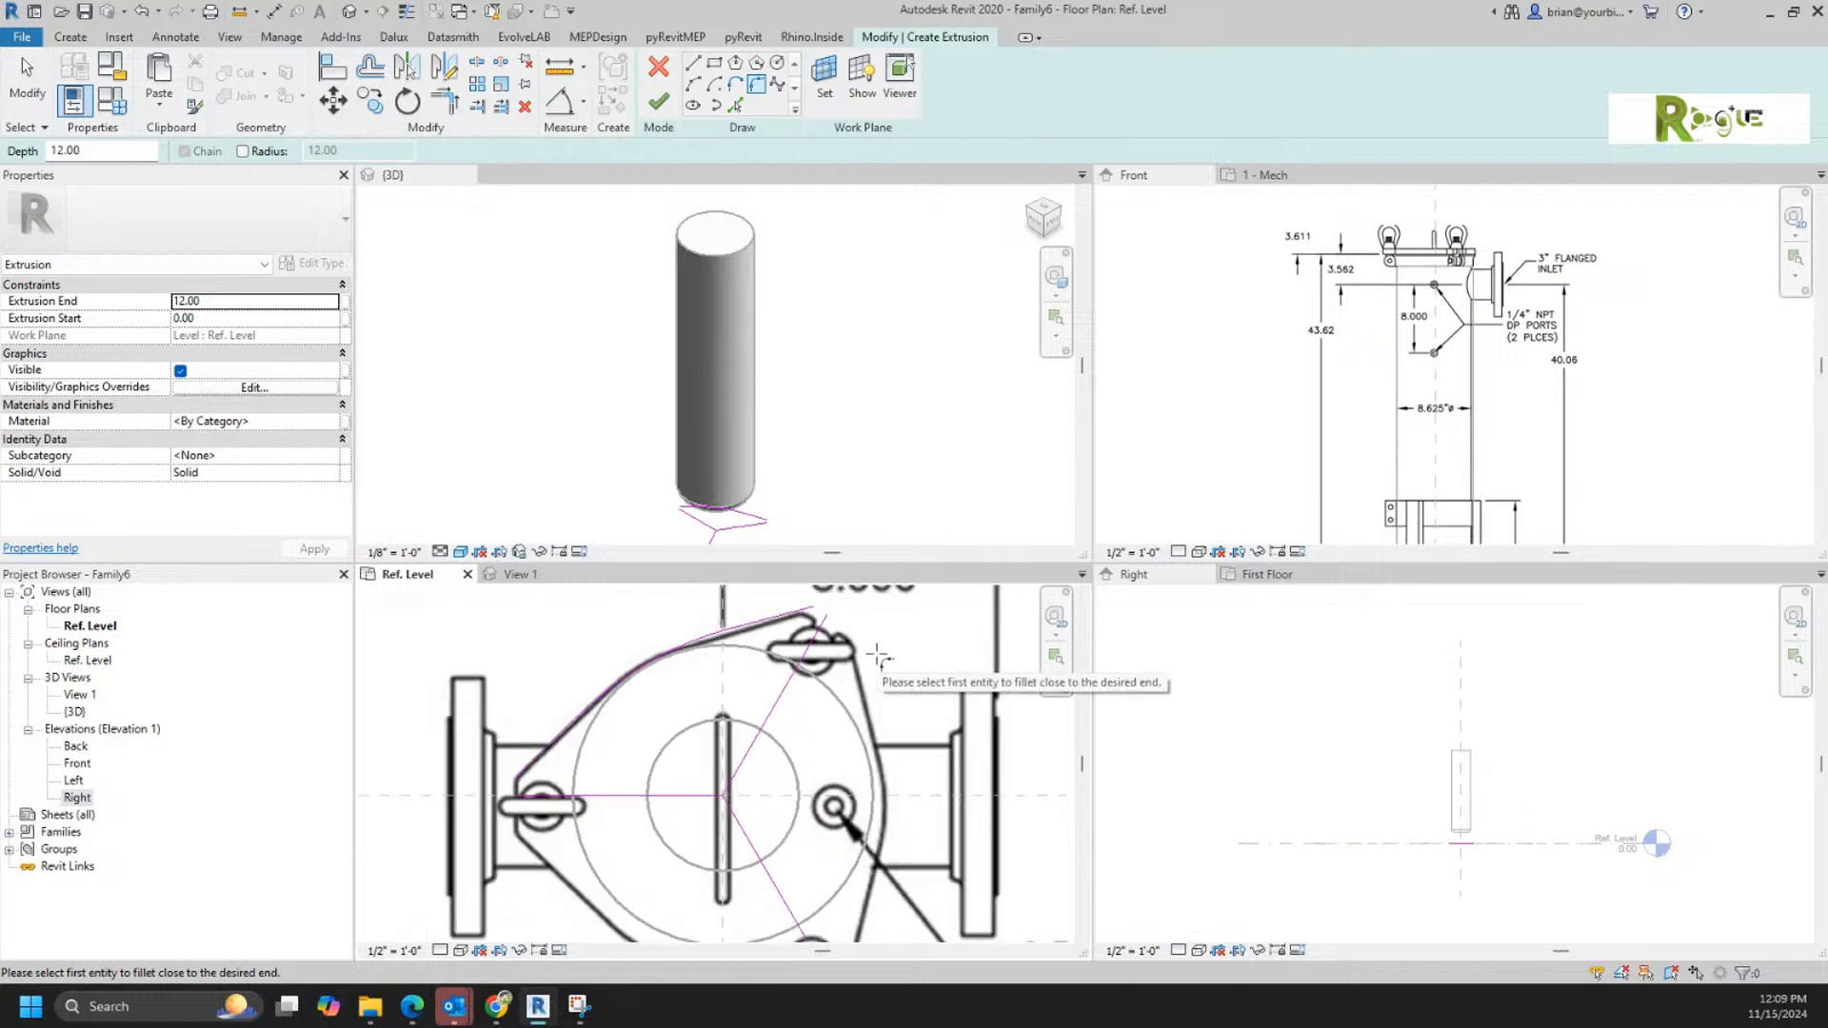
scroll(920, 751, down, 1)
middle_drag(922, 749, 880, 692)
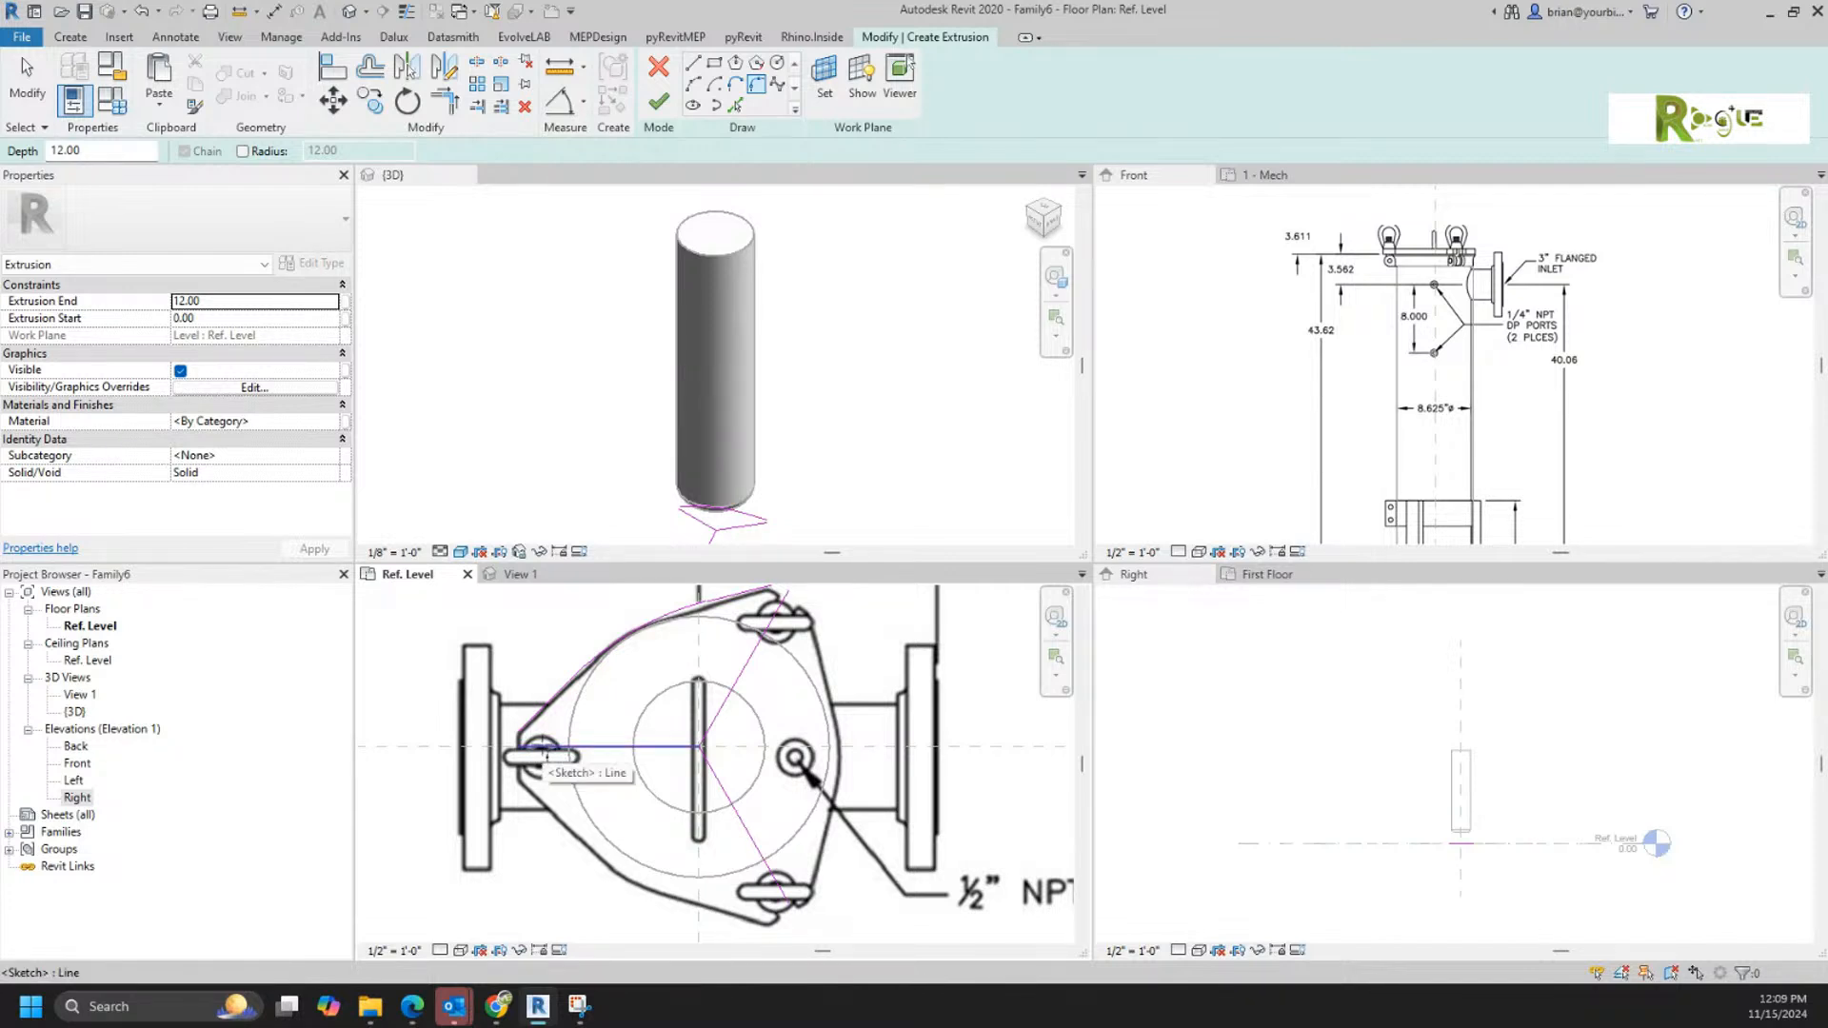
right_click(664, 751)
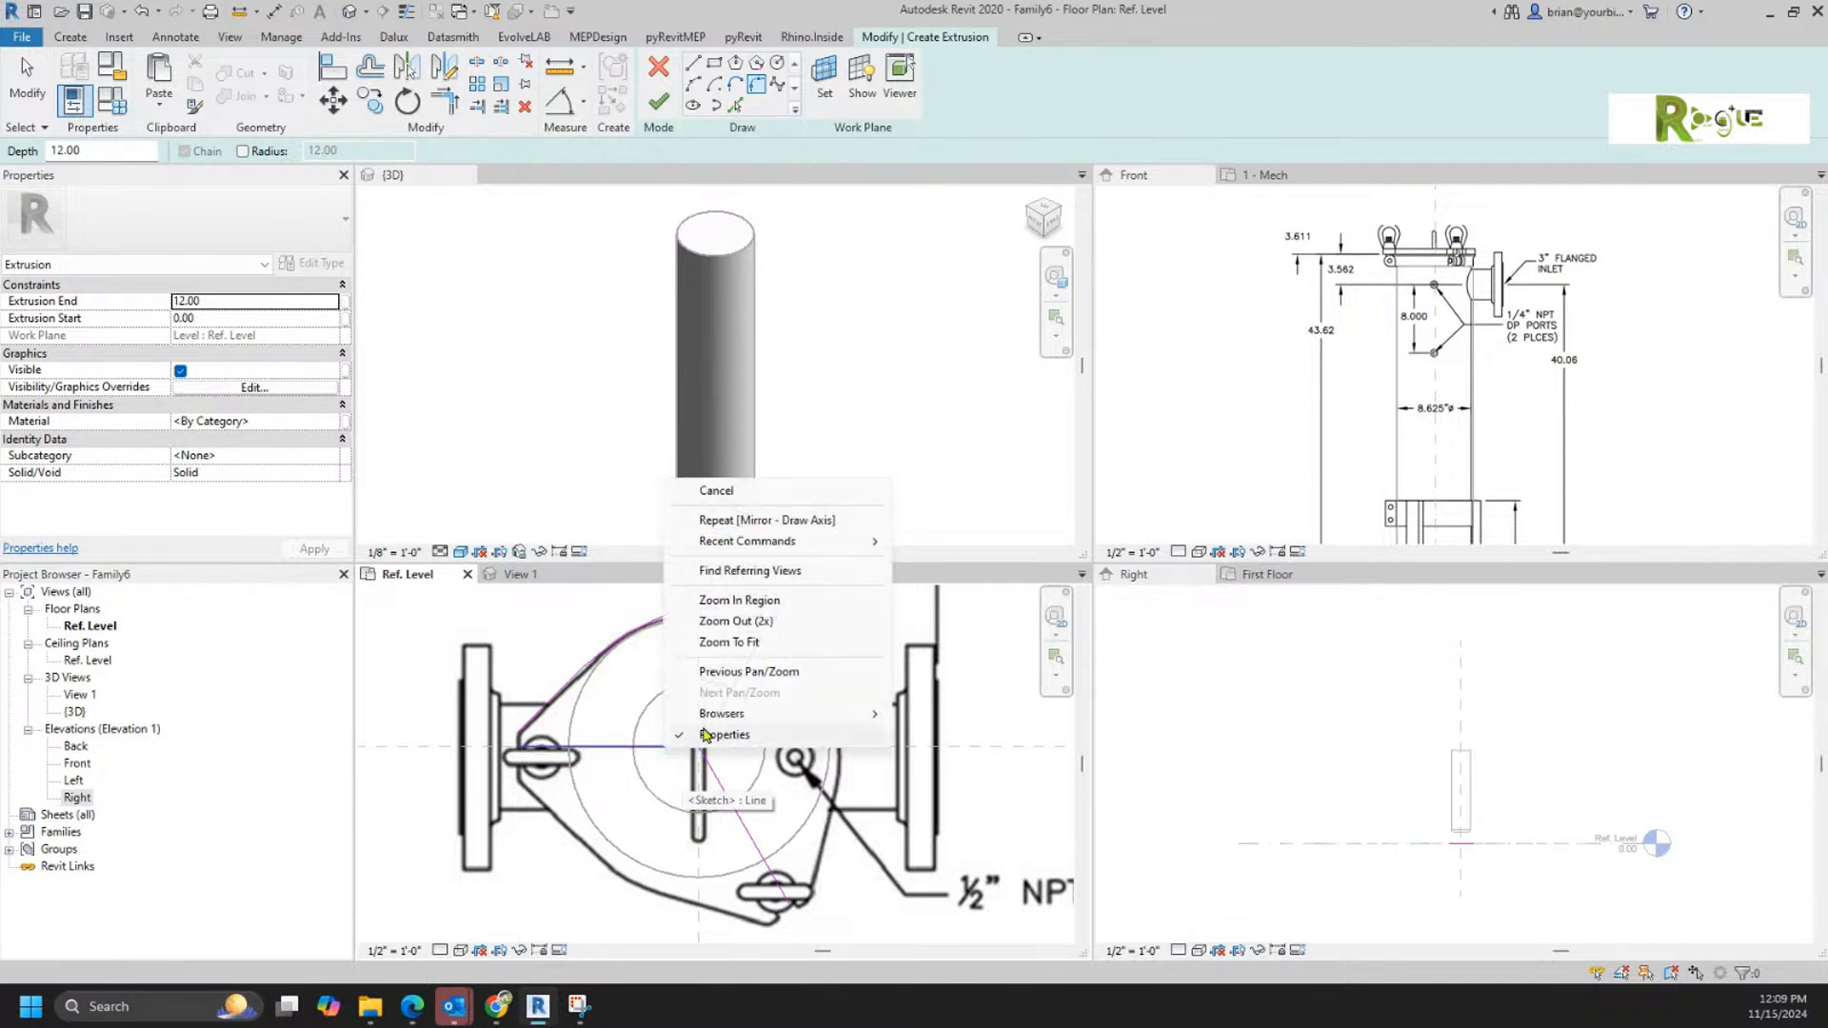
click(751, 504)
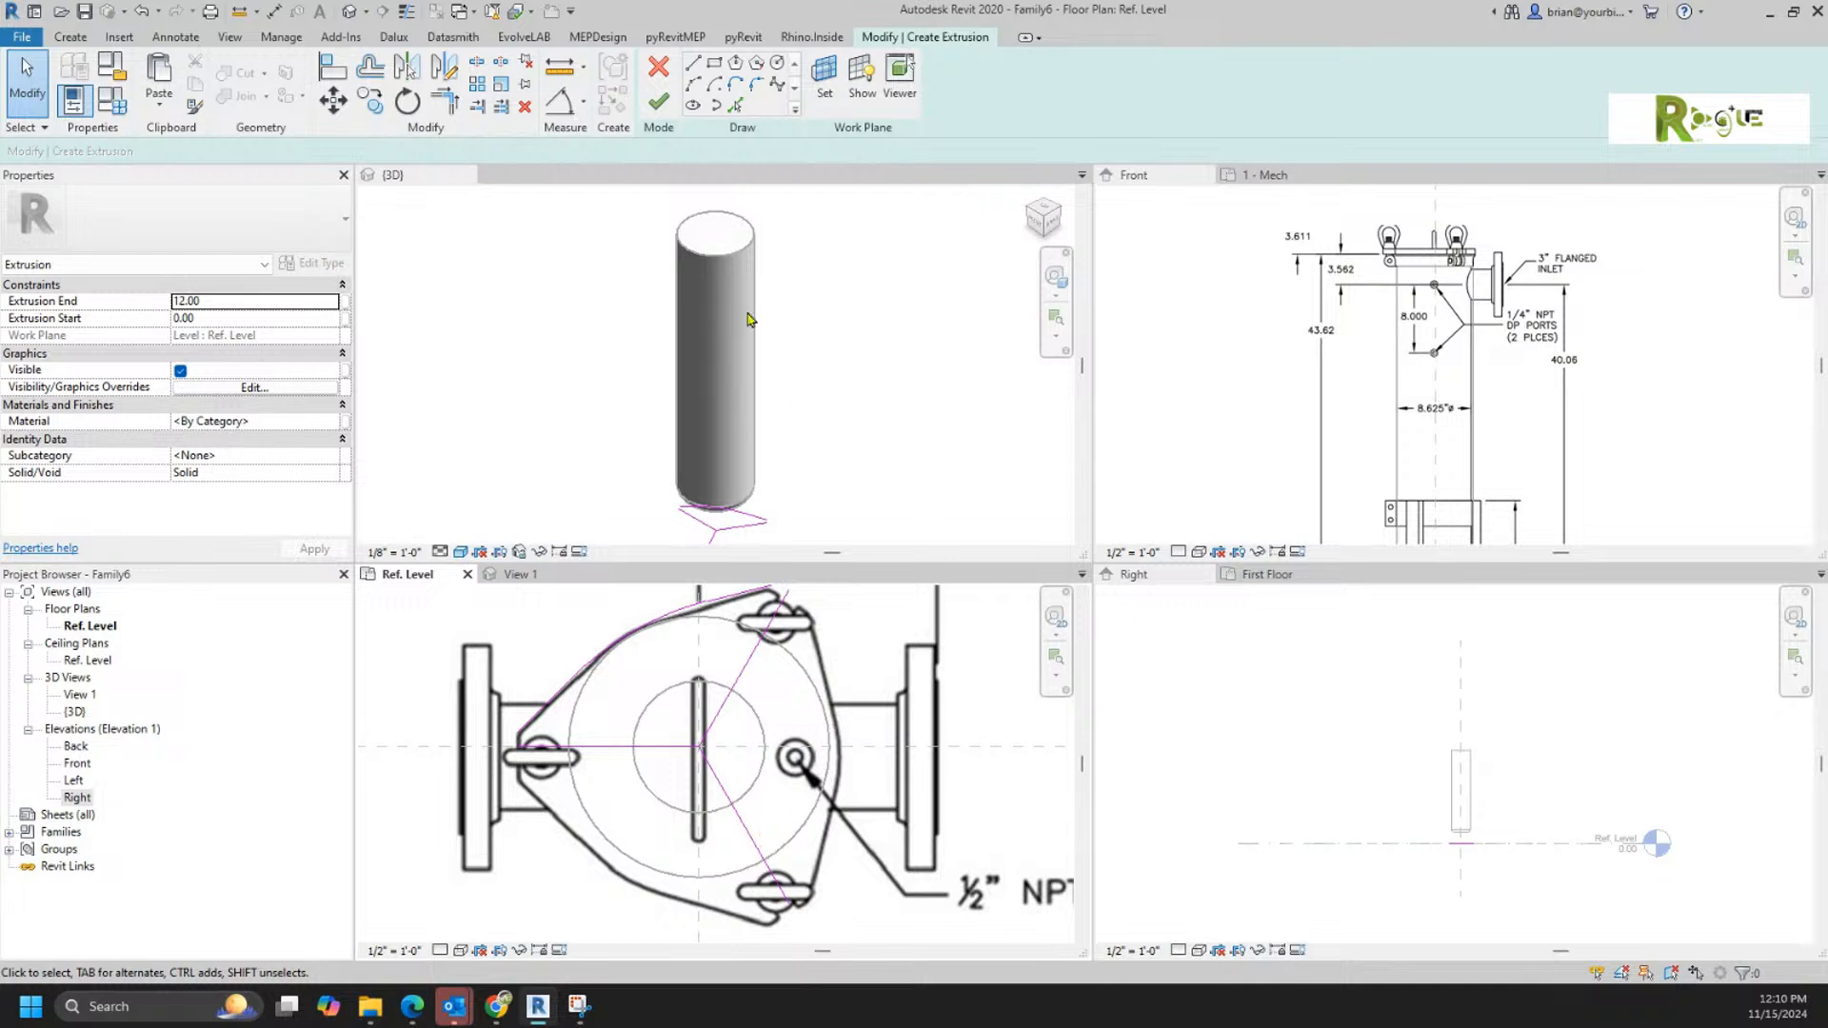
click(757, 63)
click(316, 150)
drag(316, 150, 244, 150)
text(3)
click(699, 746)
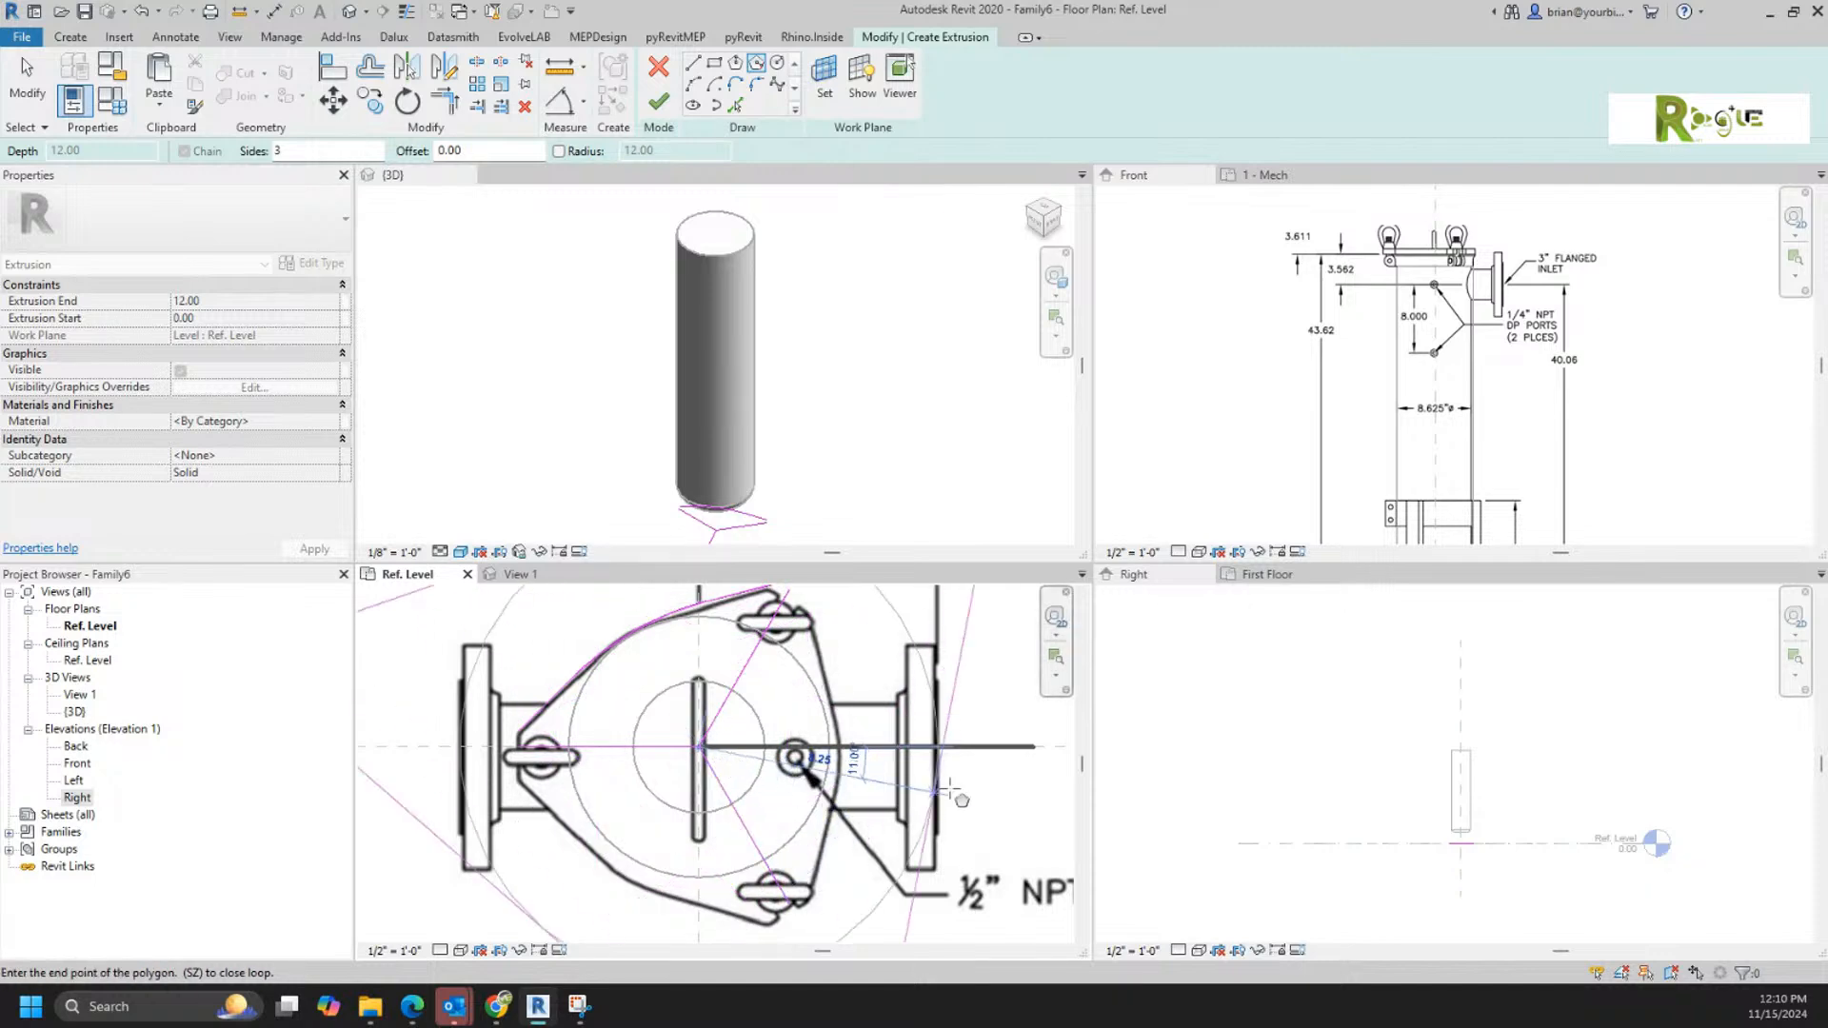
key(Escape)
key(Escape)
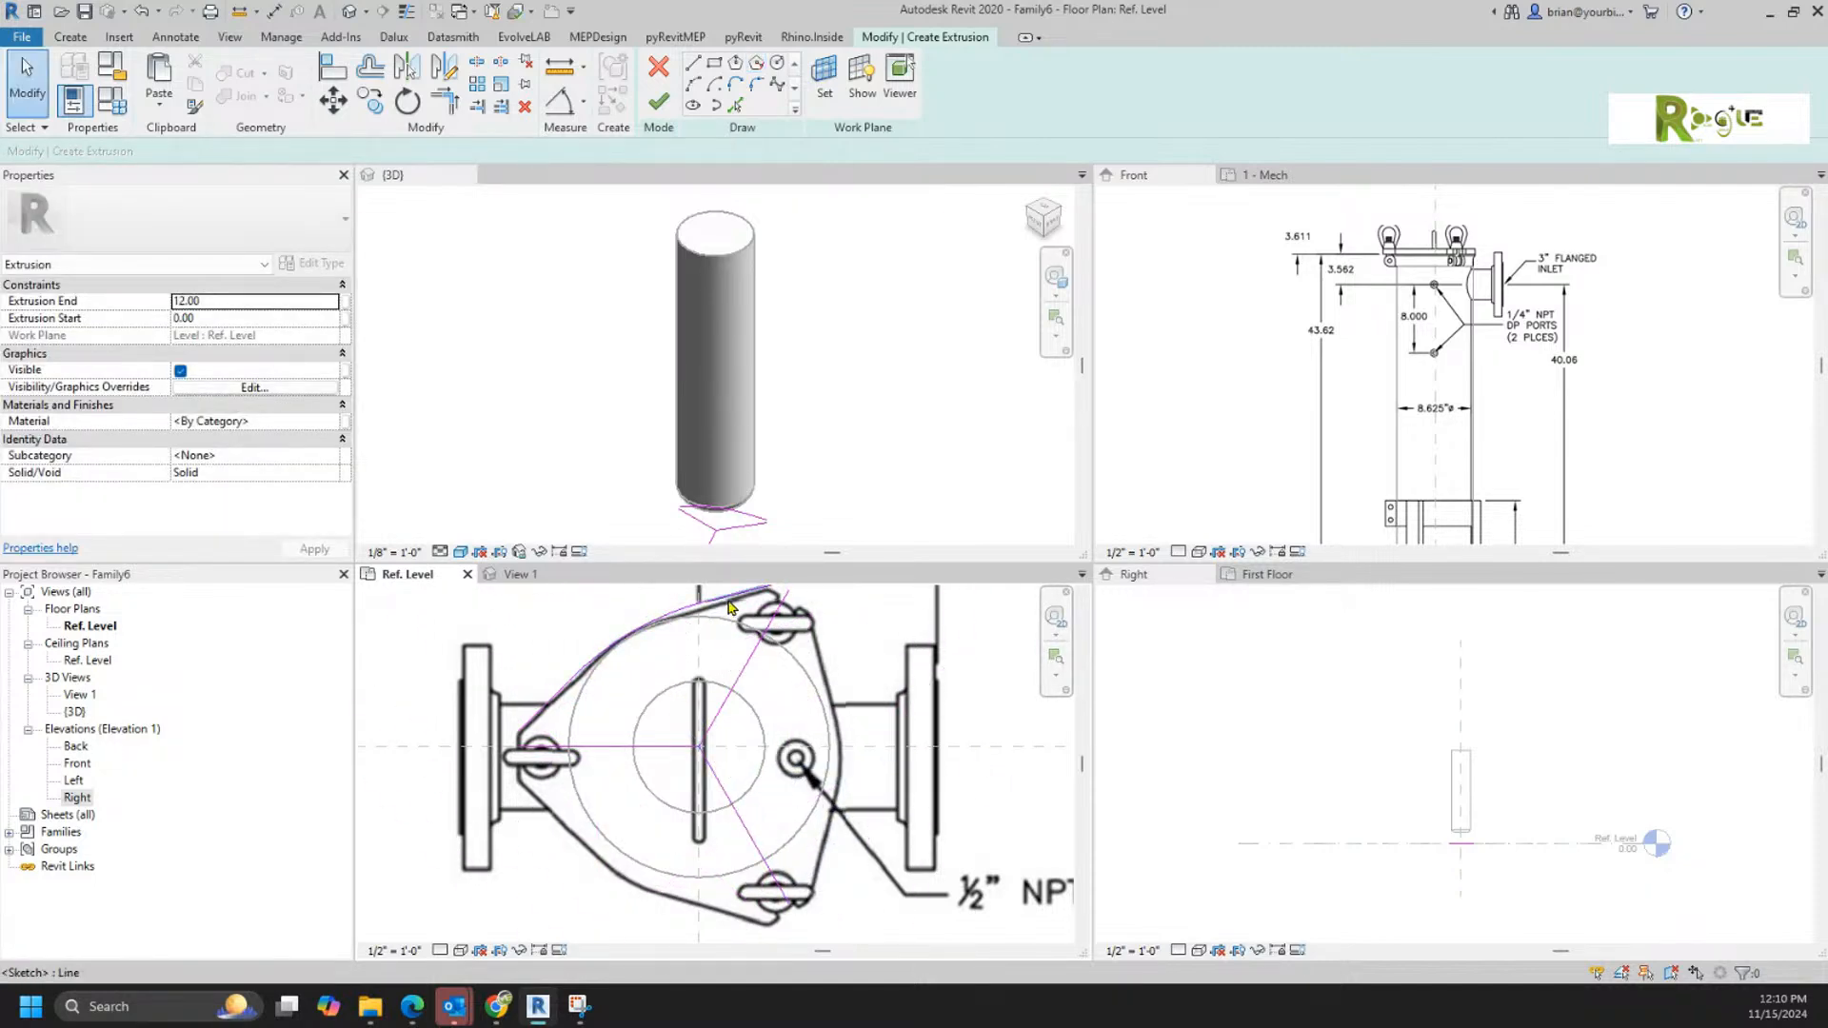
Step: Mirror the connected upper-left chain of two lines and arc about the upper-right lug's centre line to form the right side
key(Tab)
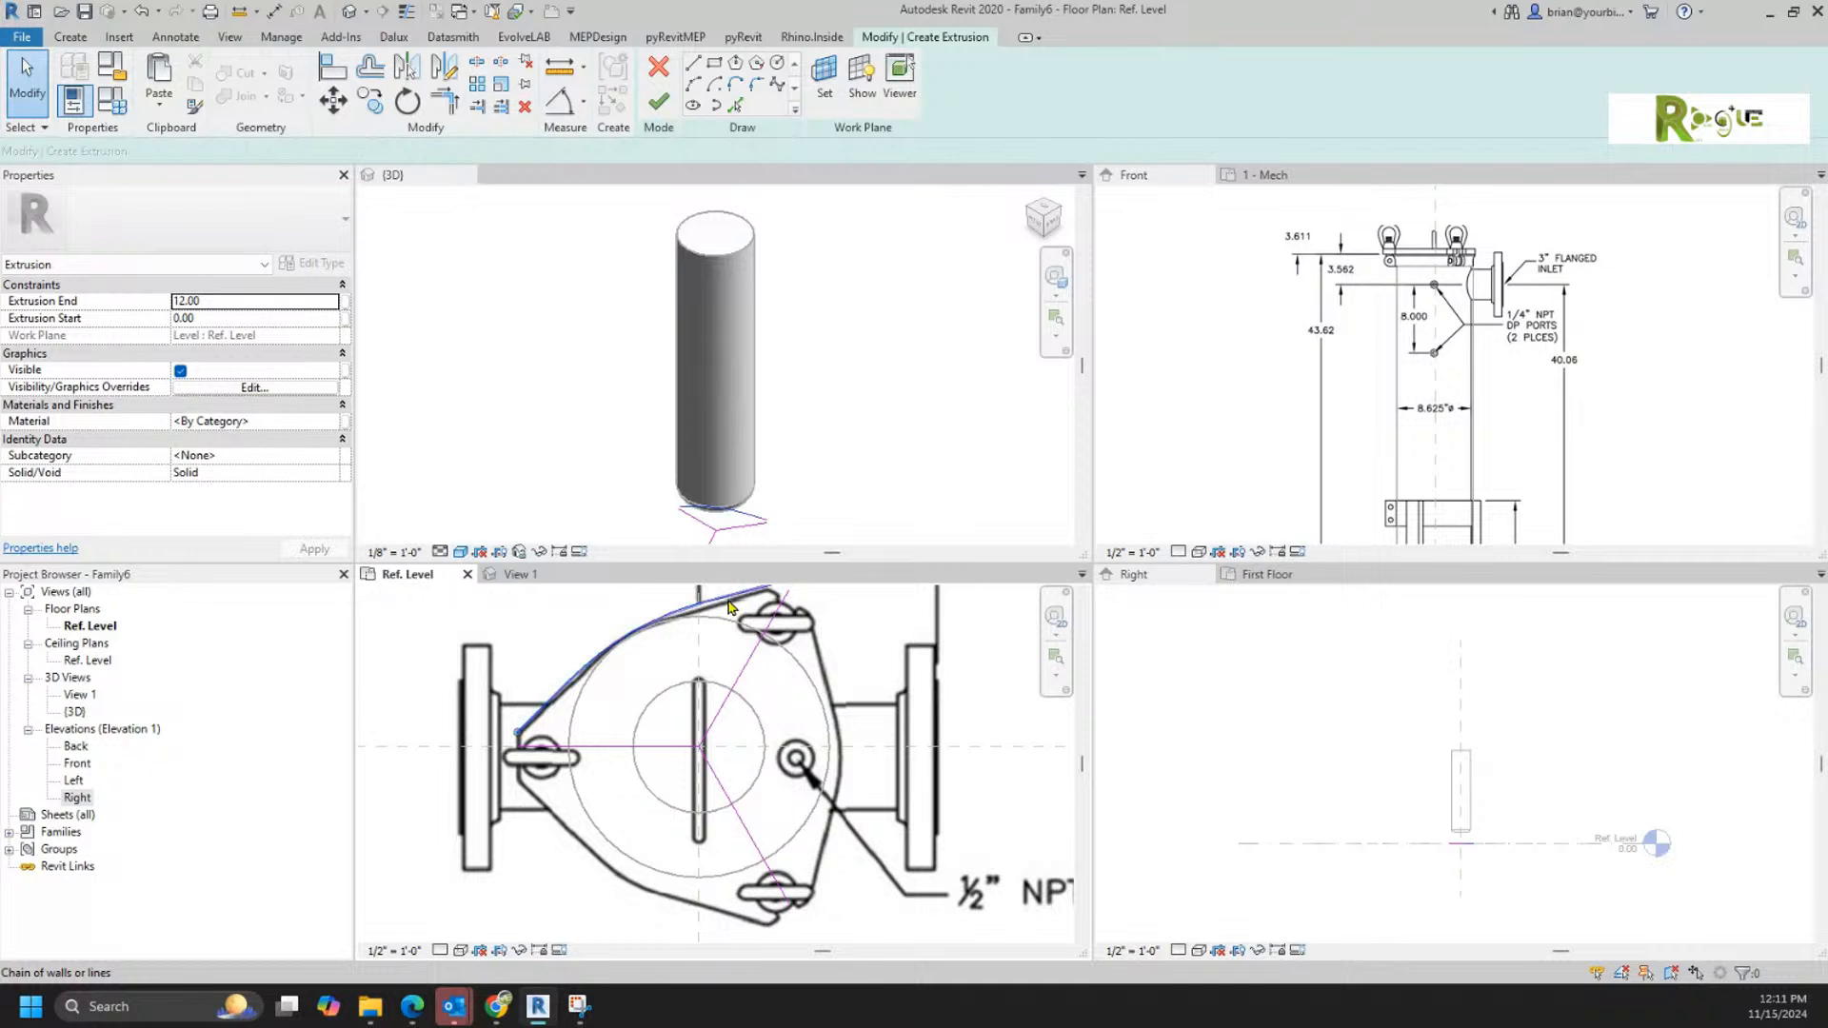
click(729, 608)
click(406, 66)
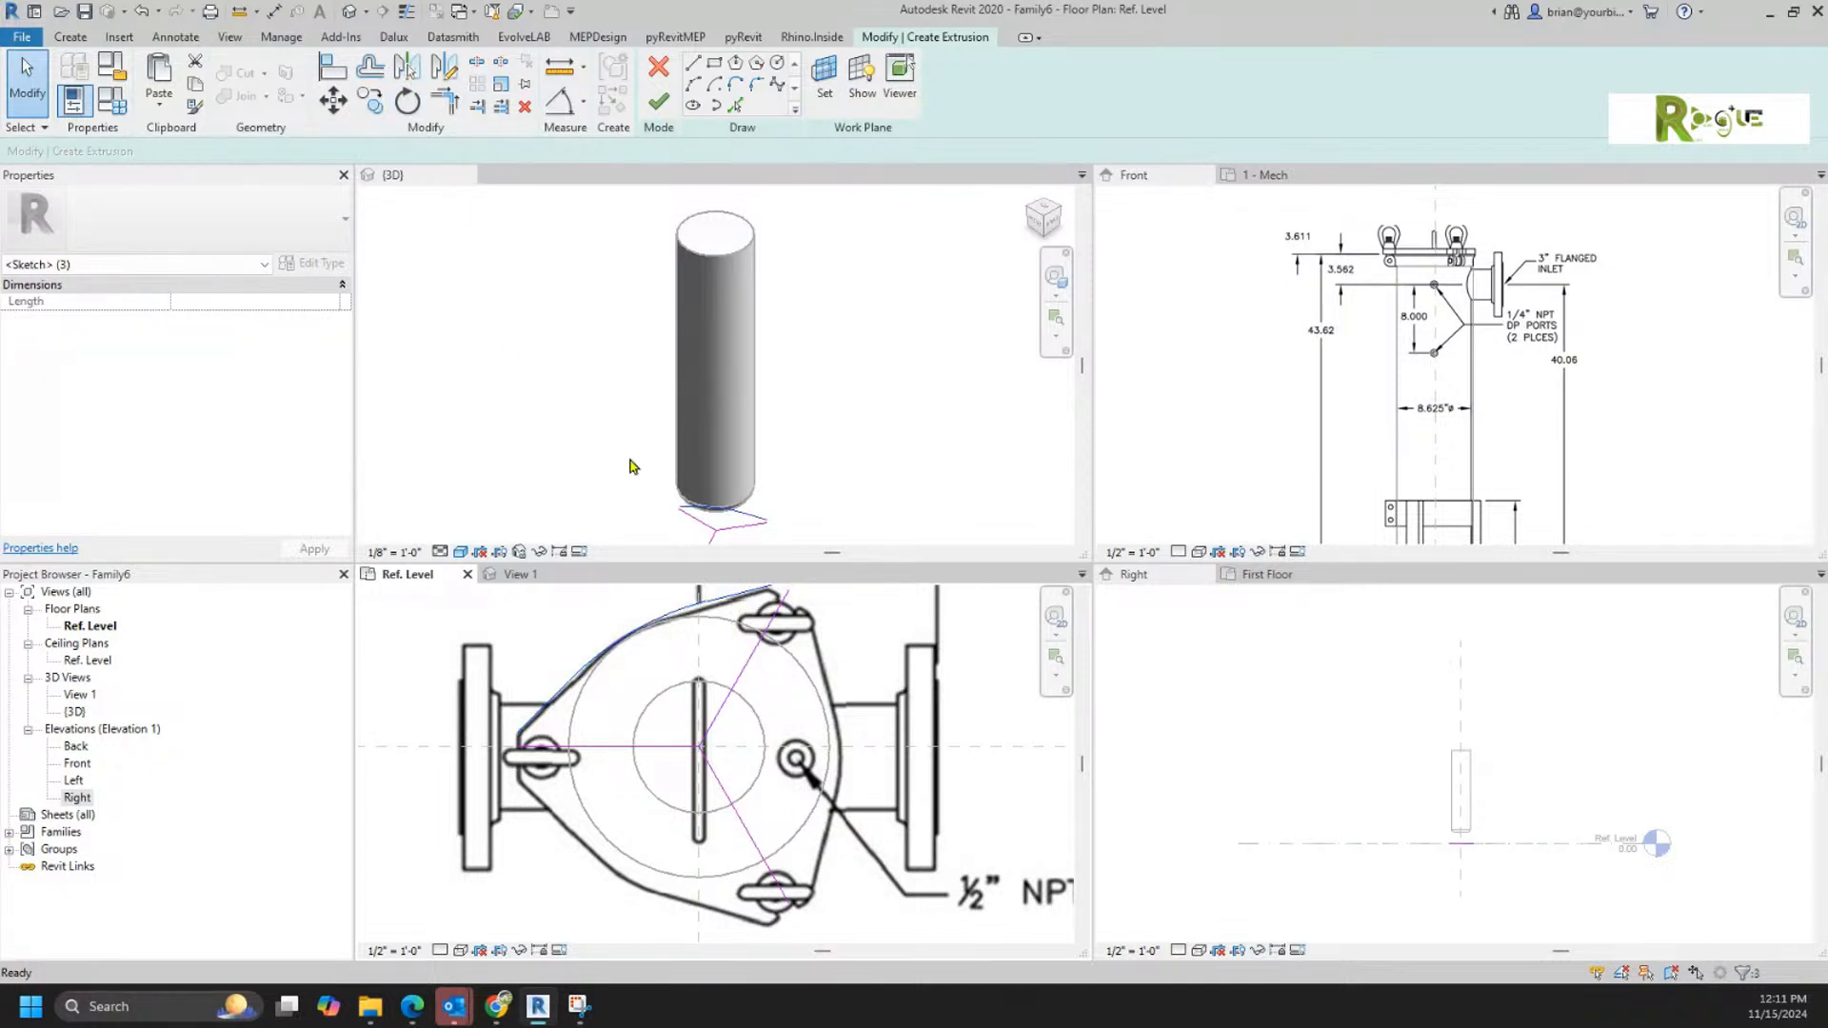
click(739, 683)
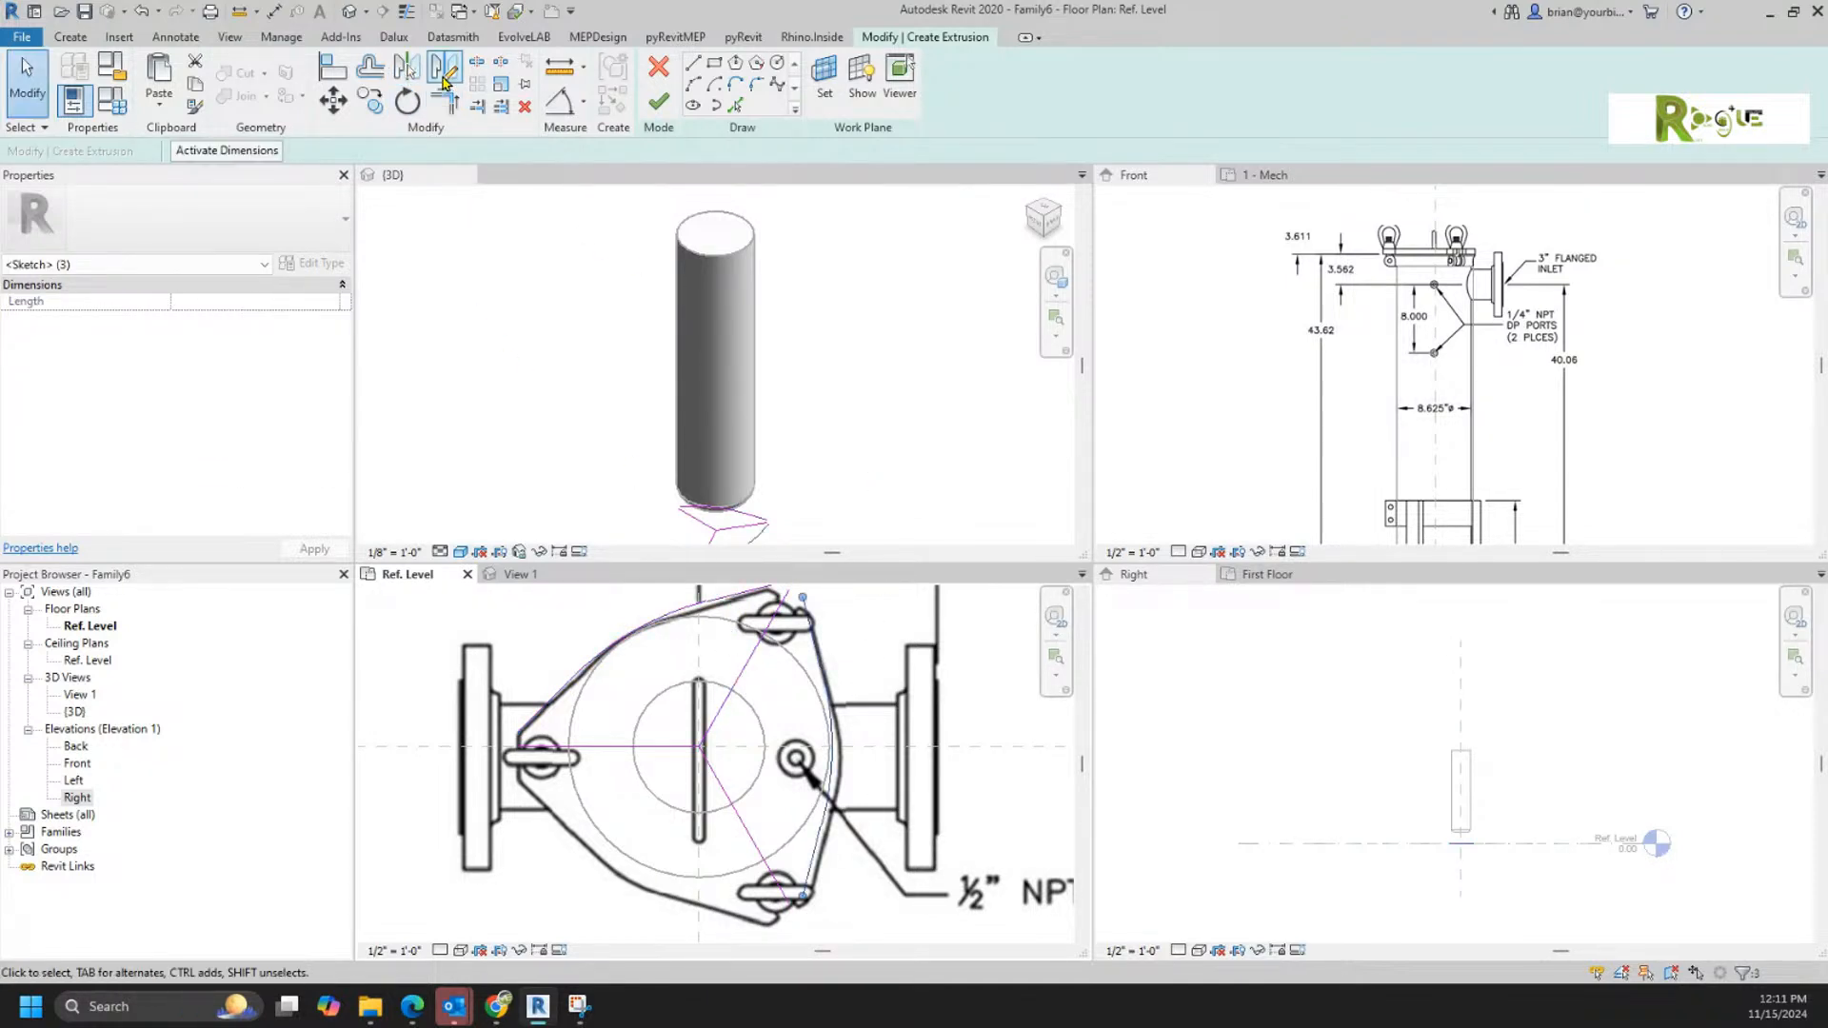
Step: Mirror the right-side chain about the lower-right lug's centre line to form the lower-left side
click(401, 71)
click(741, 809)
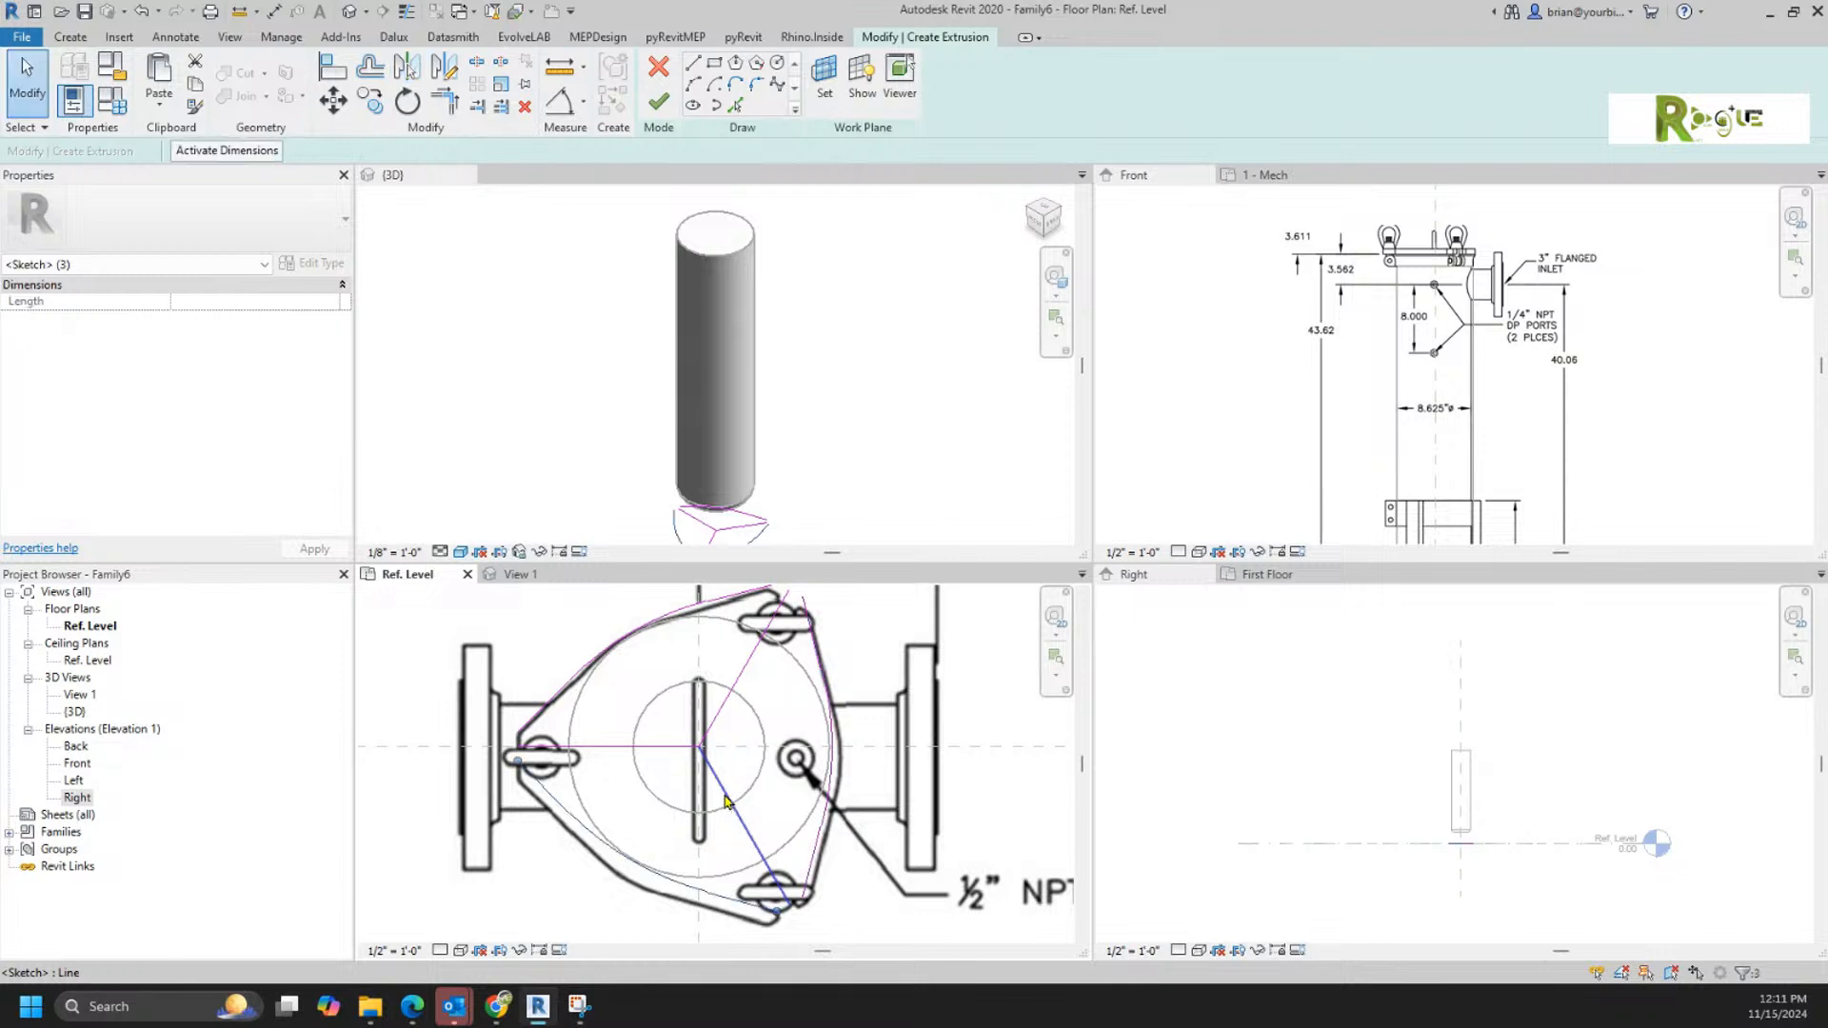
click(430, 785)
scroll(471, 798, up, 6)
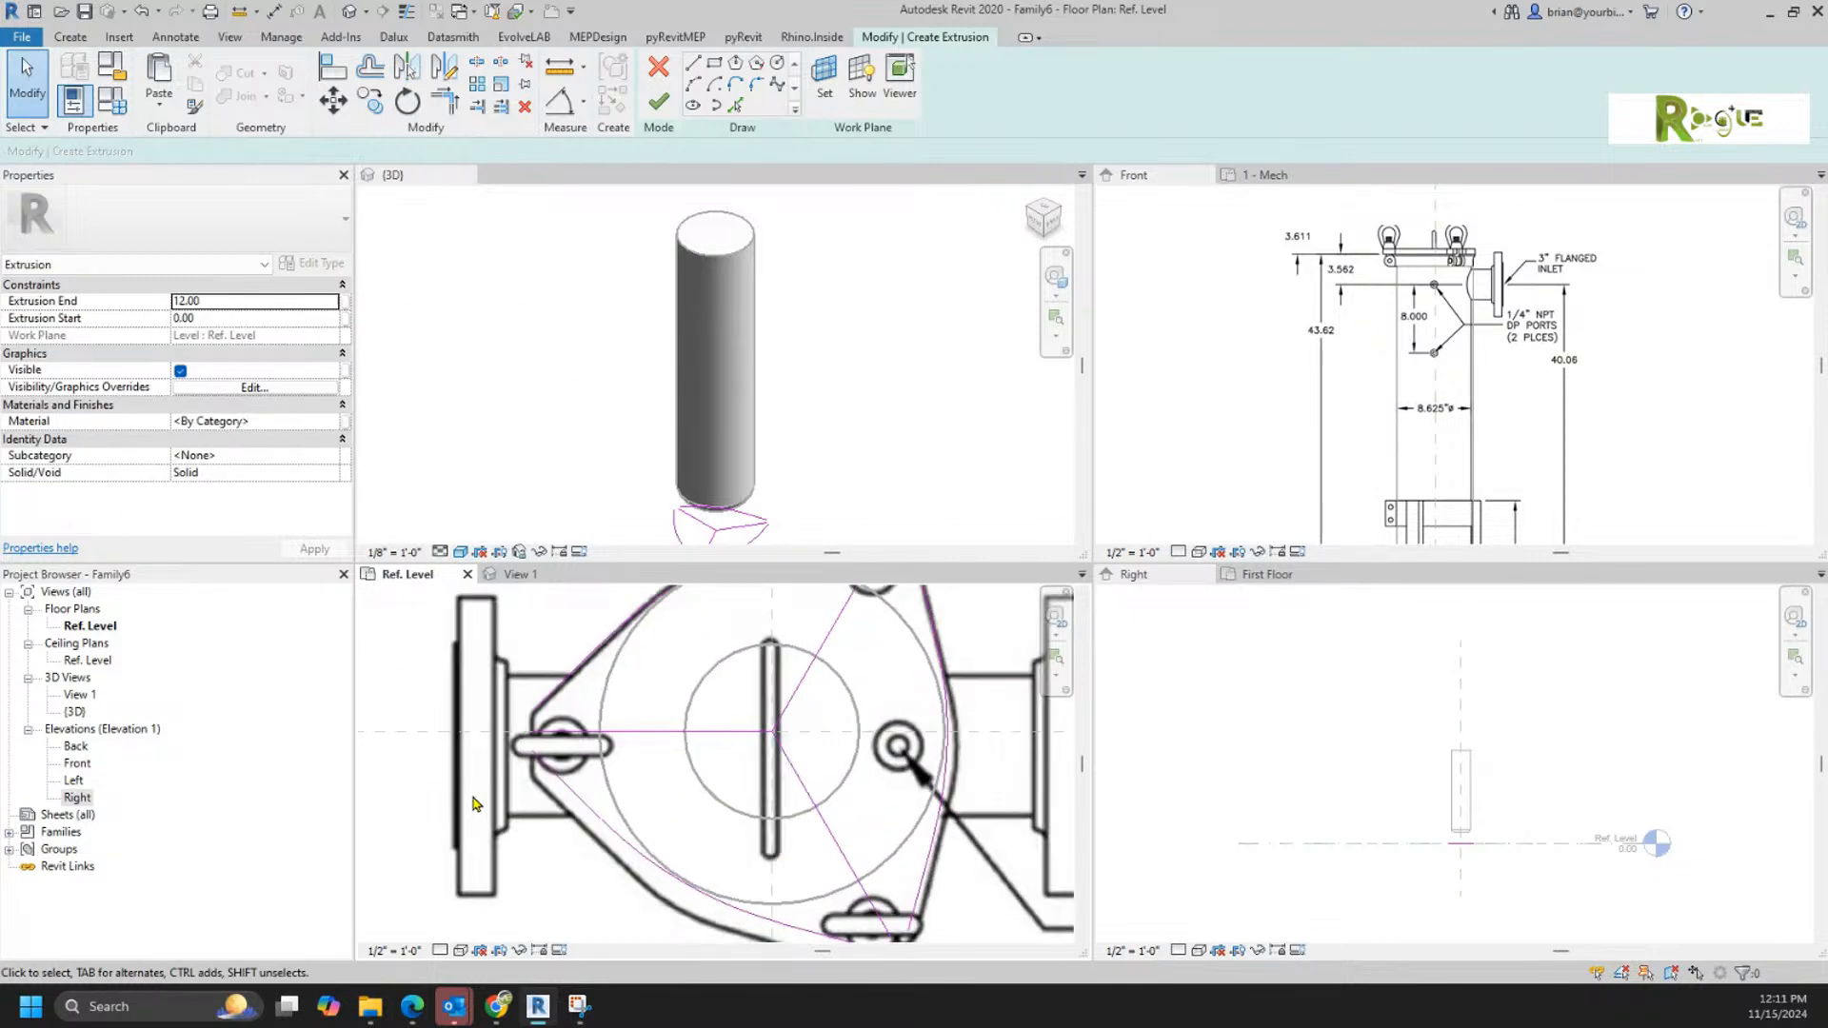
scroll(750, 789, down, 3)
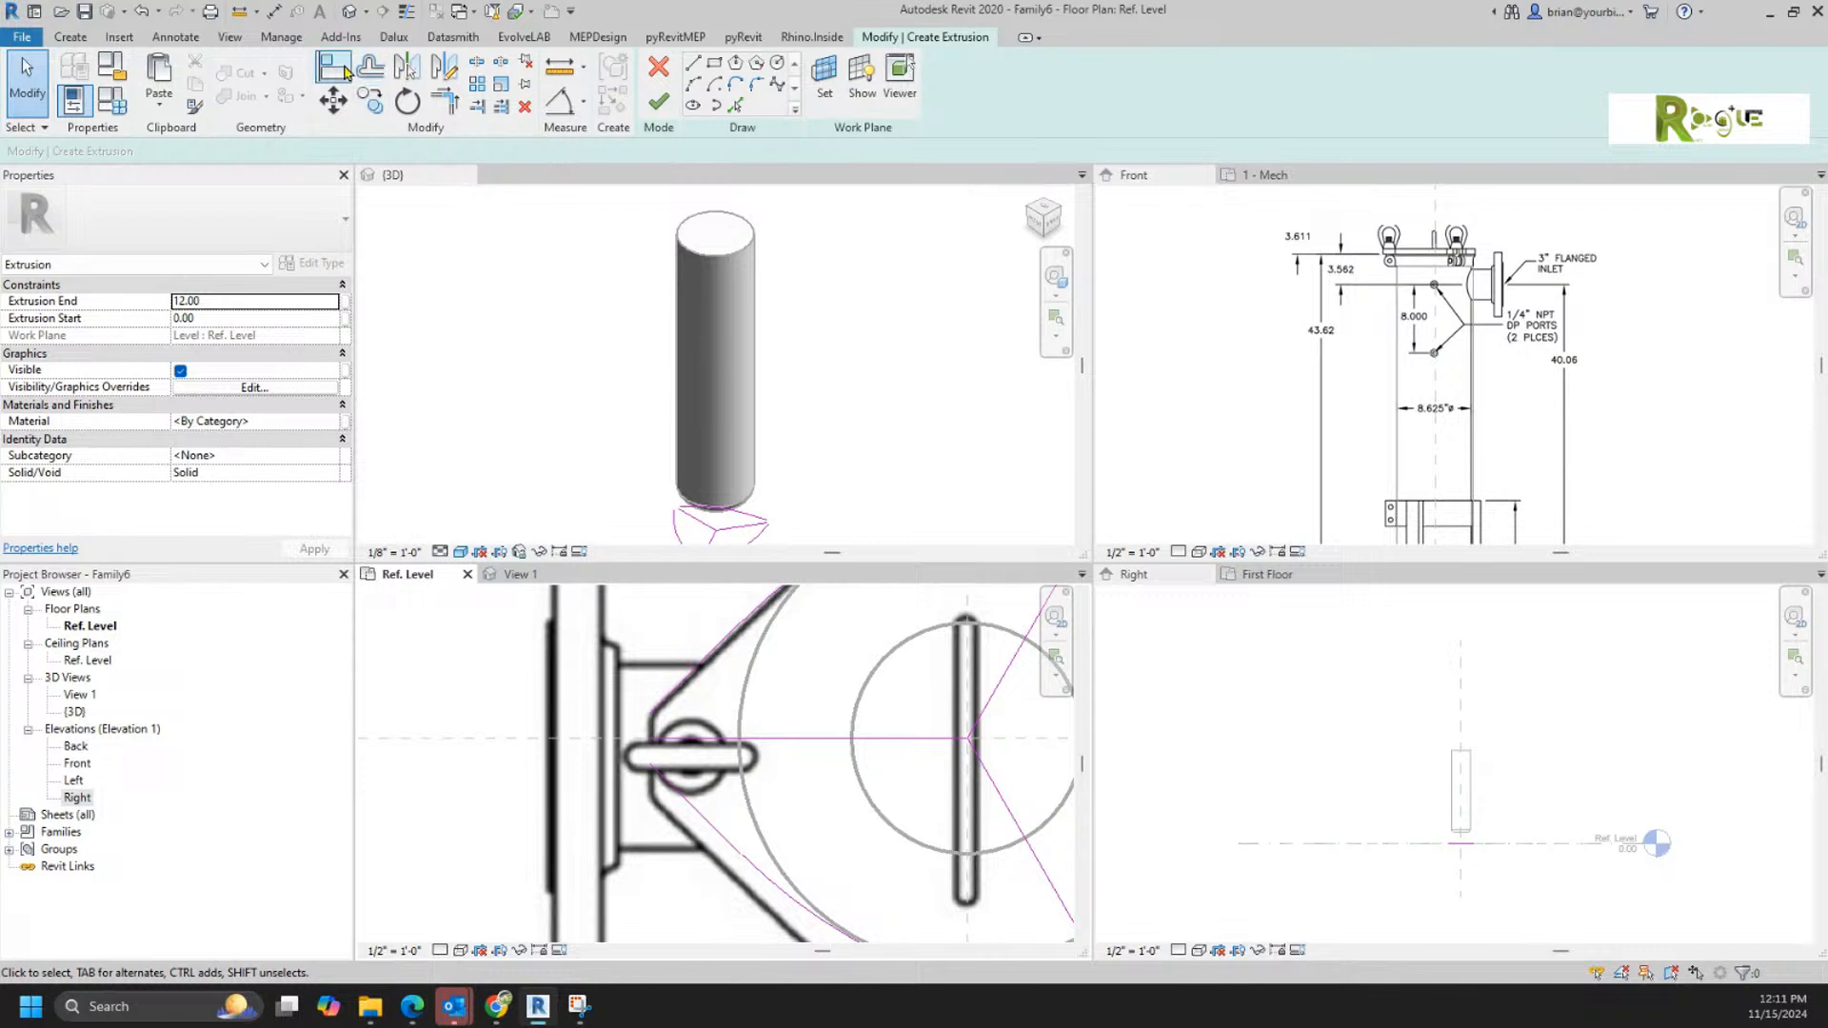
click(407, 952)
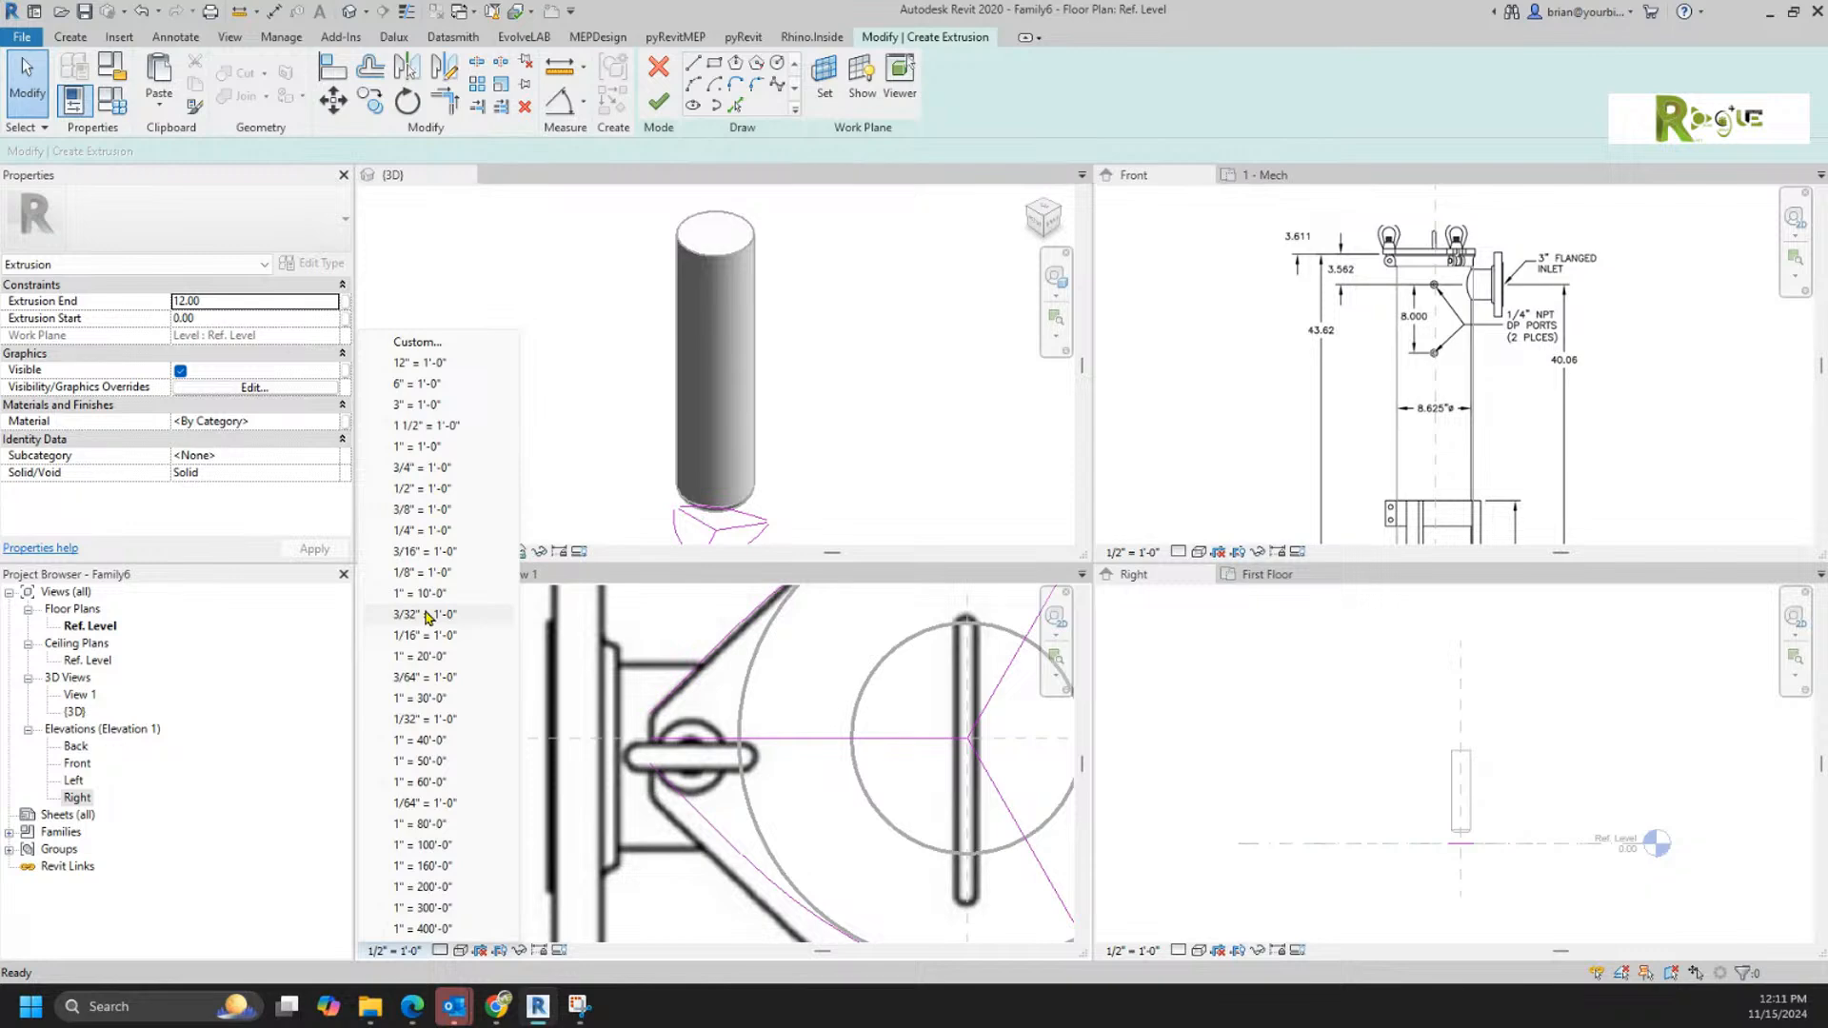
click(809, 800)
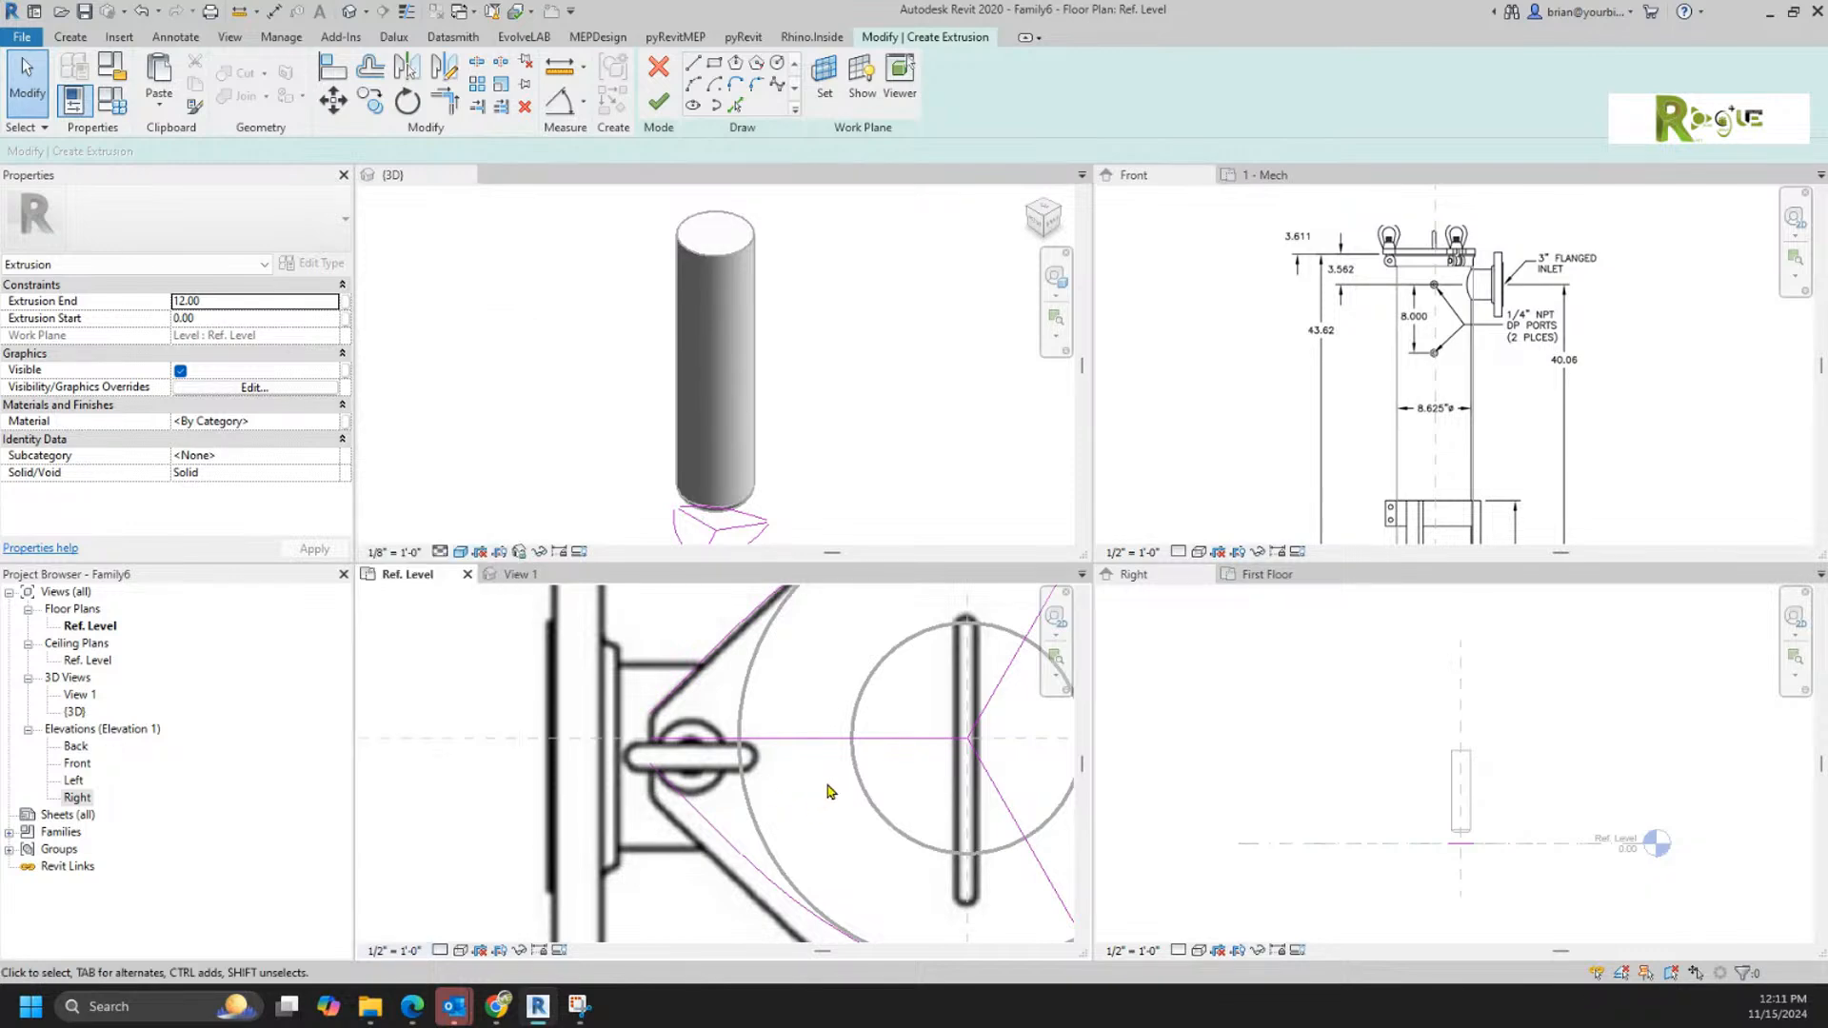
Step: Draw a short vertical line closing the left lug's tip between the ends of its upper and lower edge lines
scroll(829, 789, down, 1)
middle_drag(841, 793, 774, 823)
scroll(719, 822, up, 1)
scroll(720, 827, up, 1)
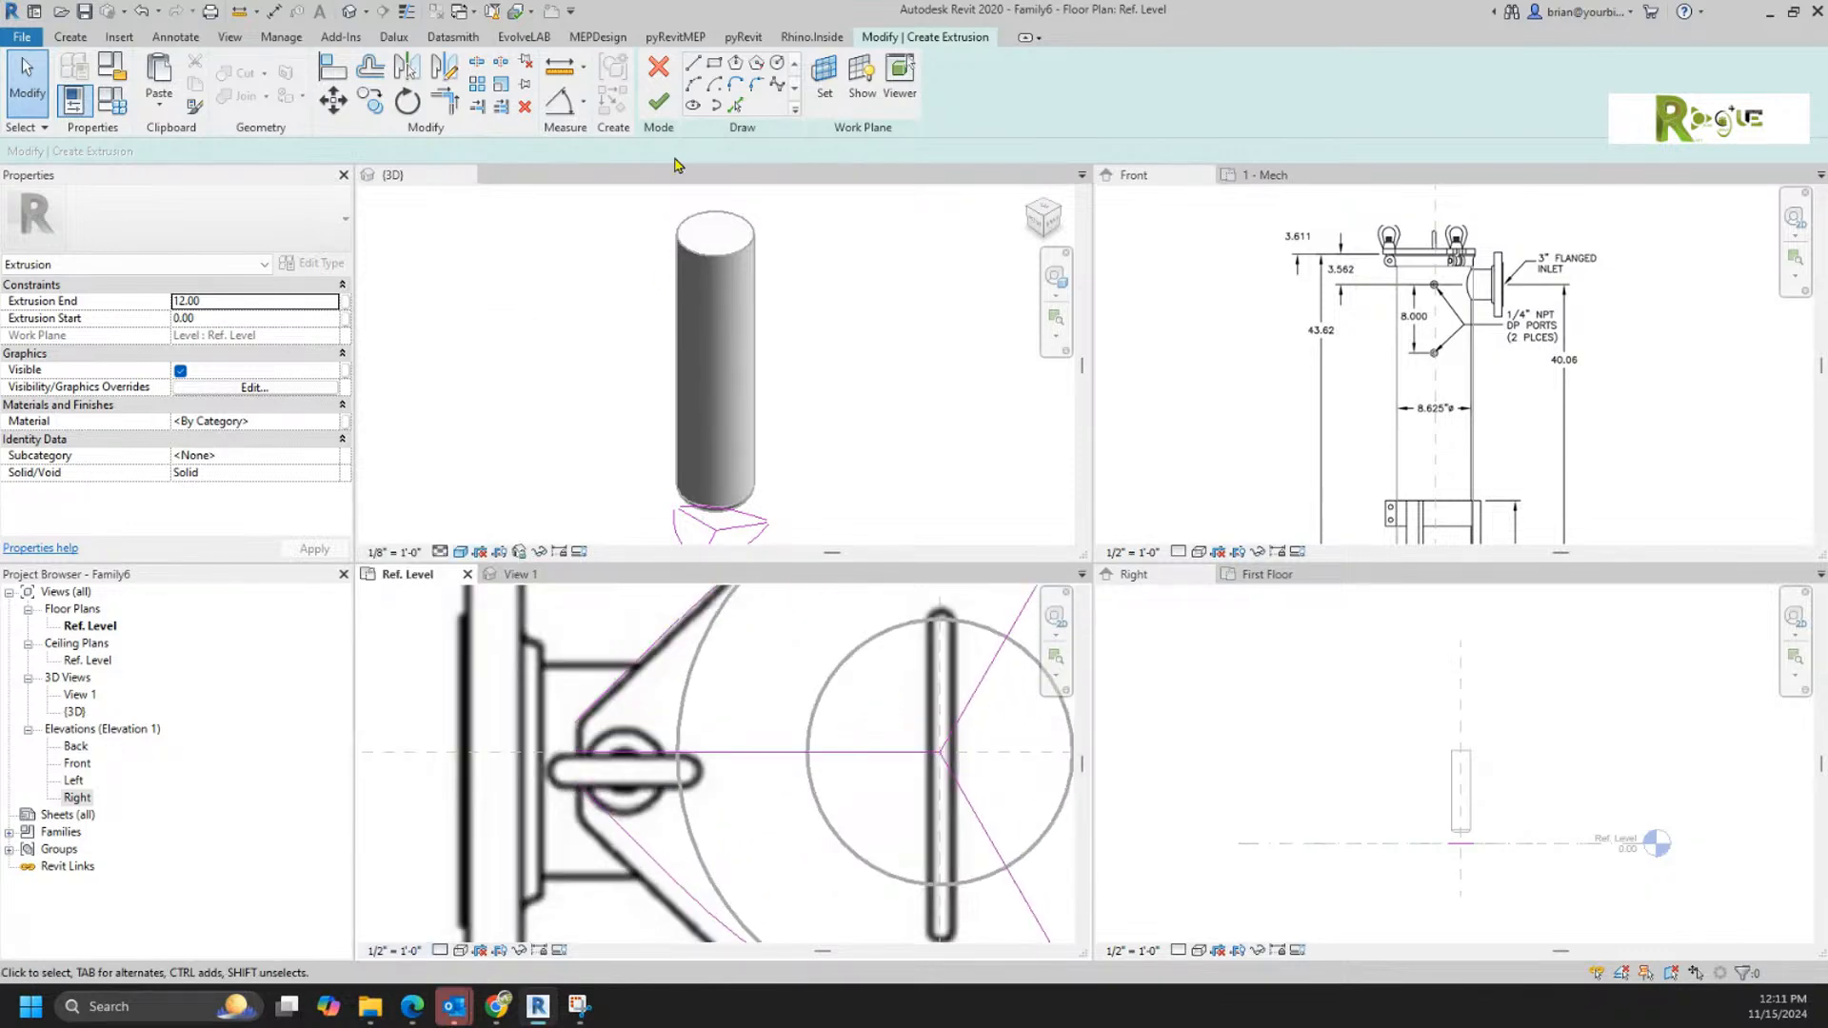
click(693, 63)
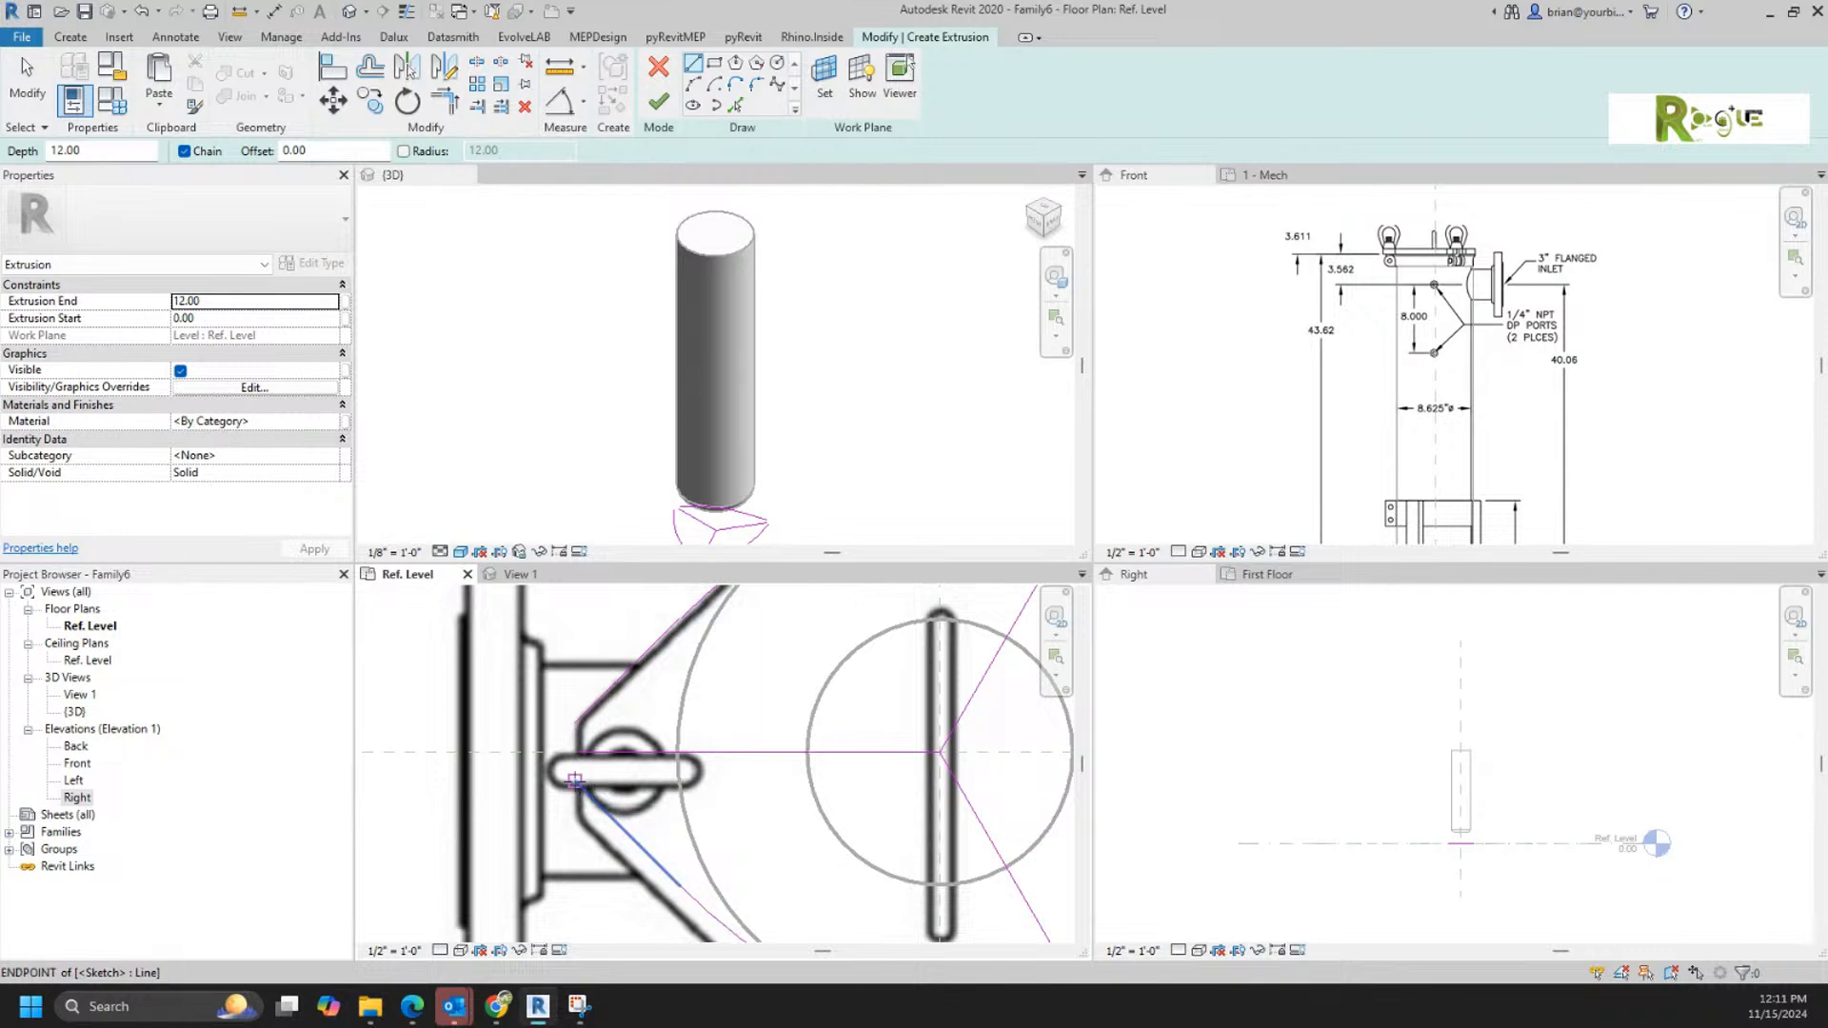
click(576, 783)
click(575, 724)
Step: Sketch one side of the upper-right lug's notch with a short corner line and an inward line parallel to the lug's centre line
scroll(742, 812, down, 2)
middle_drag(714, 800, 614, 846)
scroll(830, 648, up, 3)
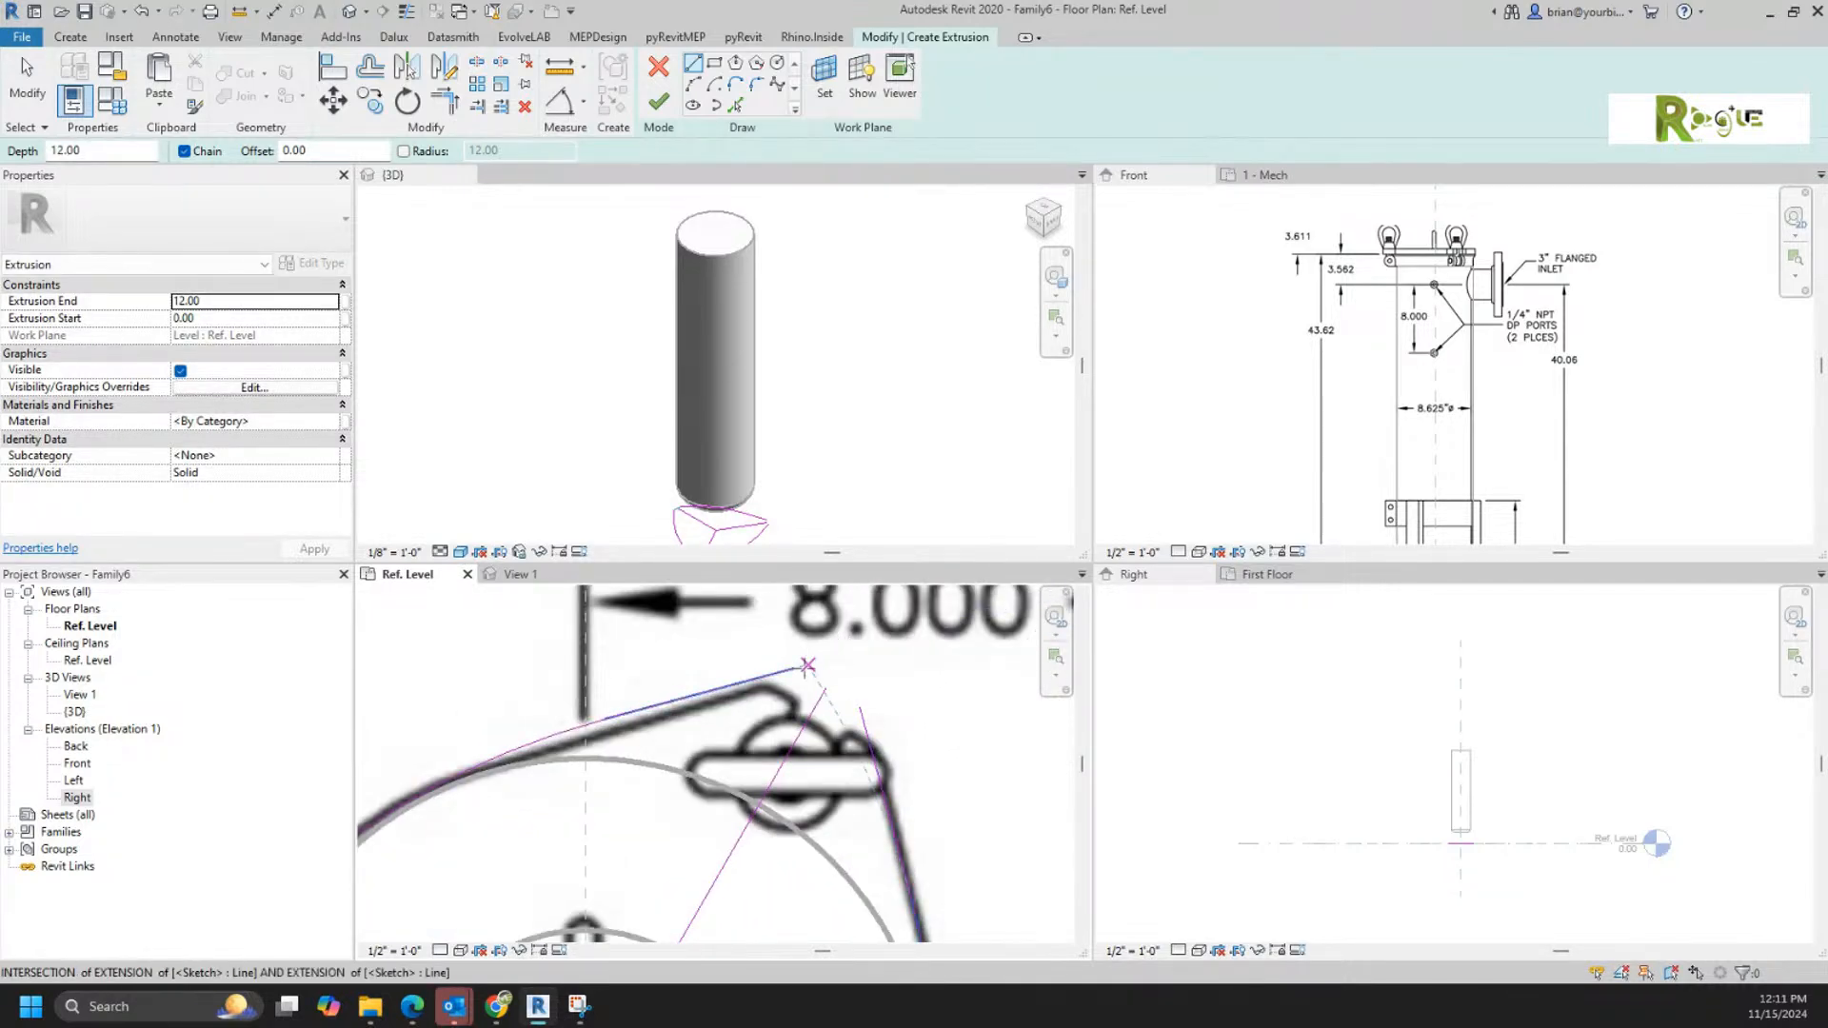
click(793, 670)
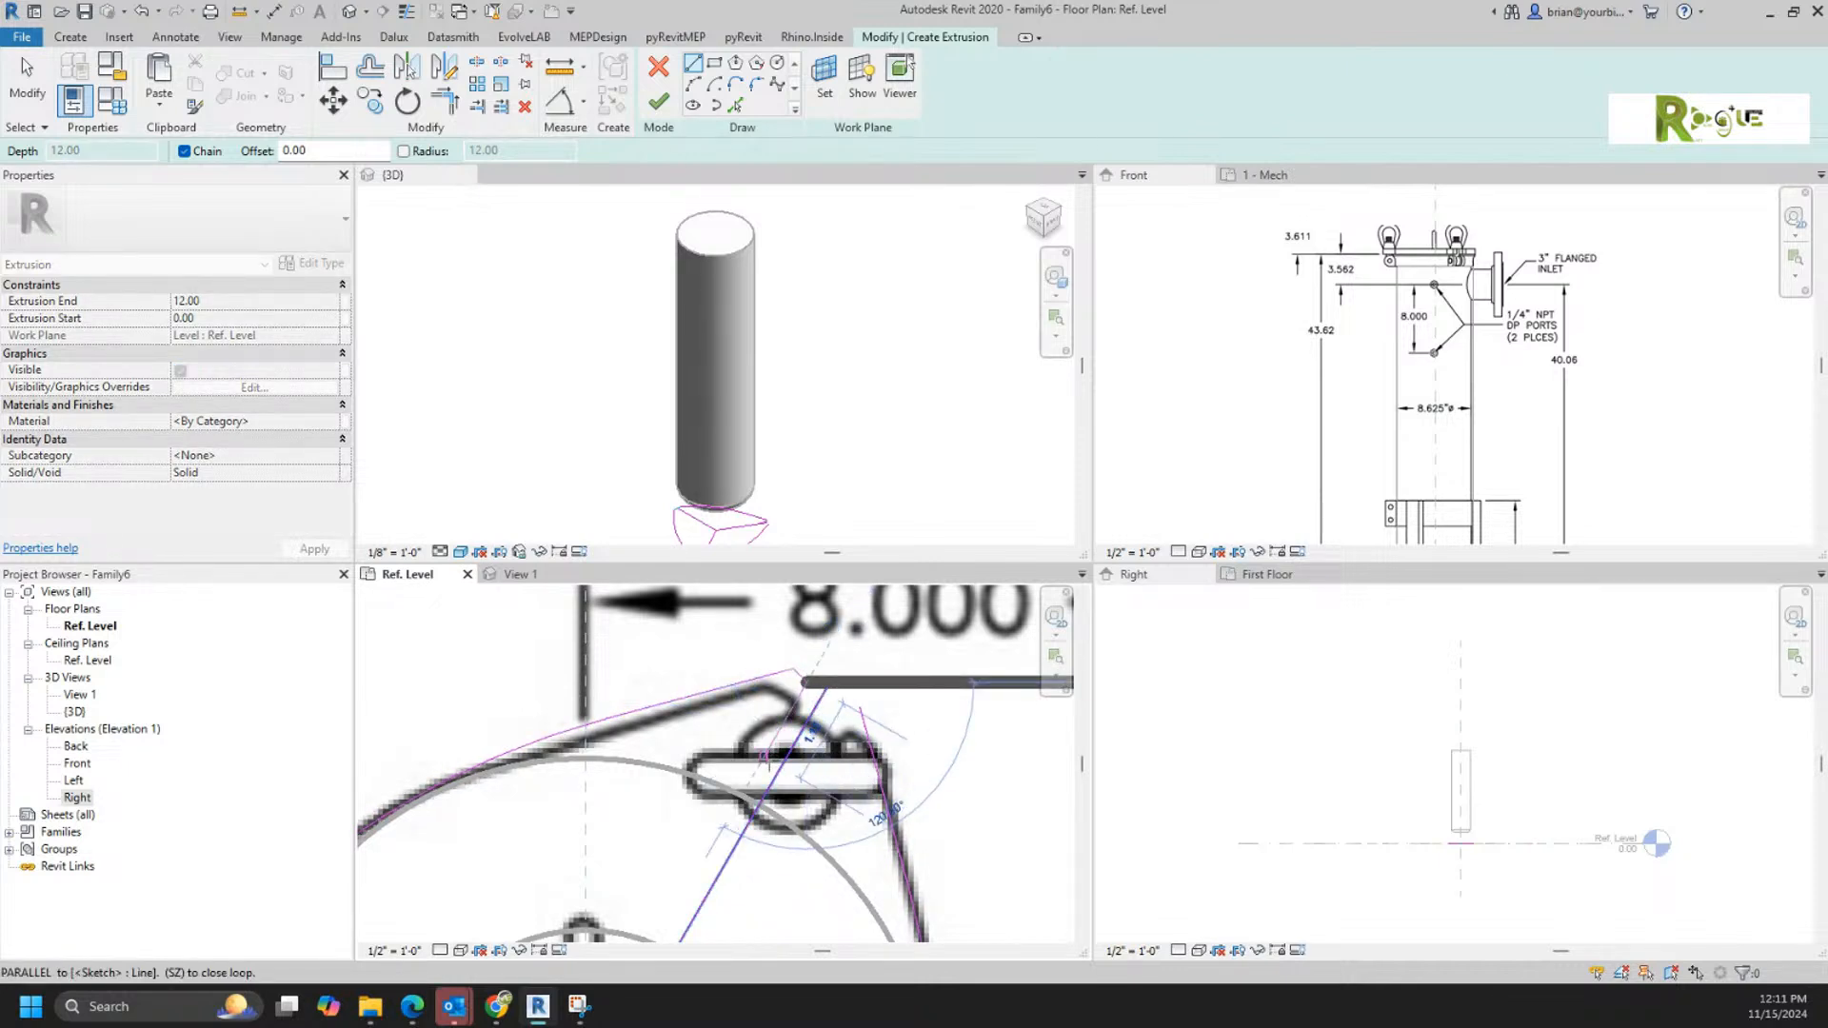
click(762, 767)
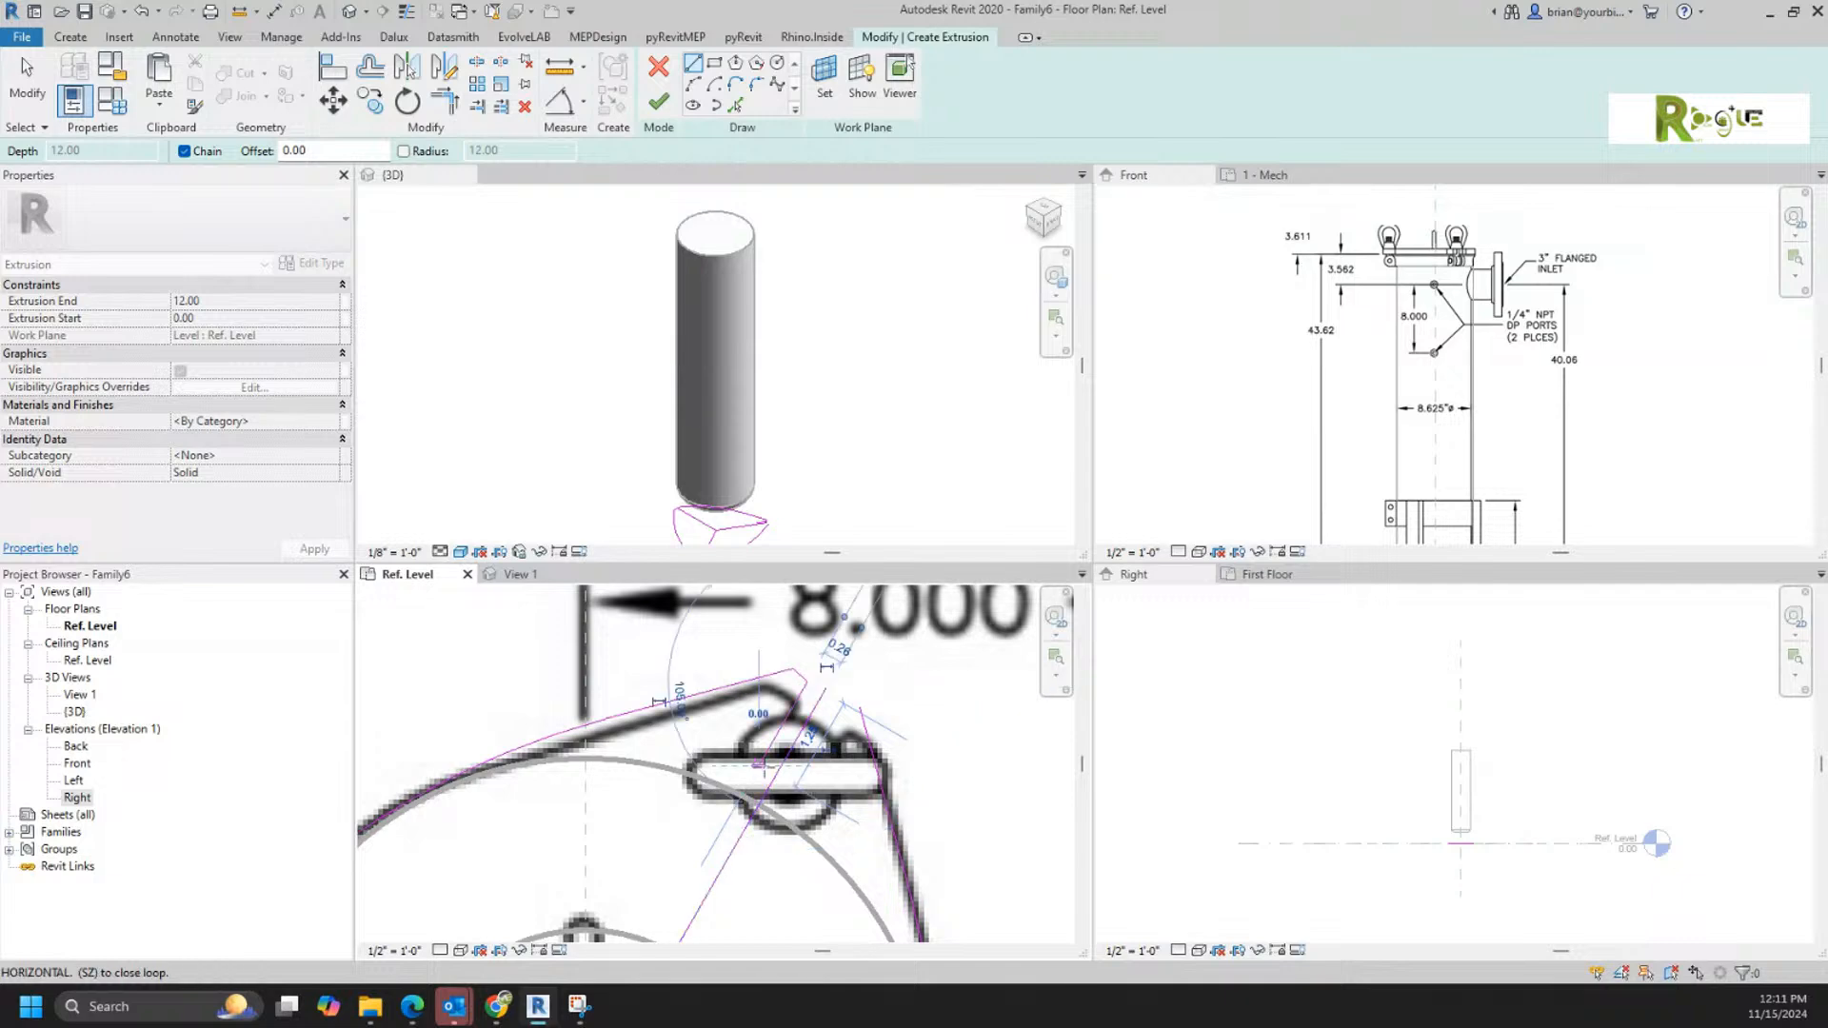
key(Escape)
key(Escape)
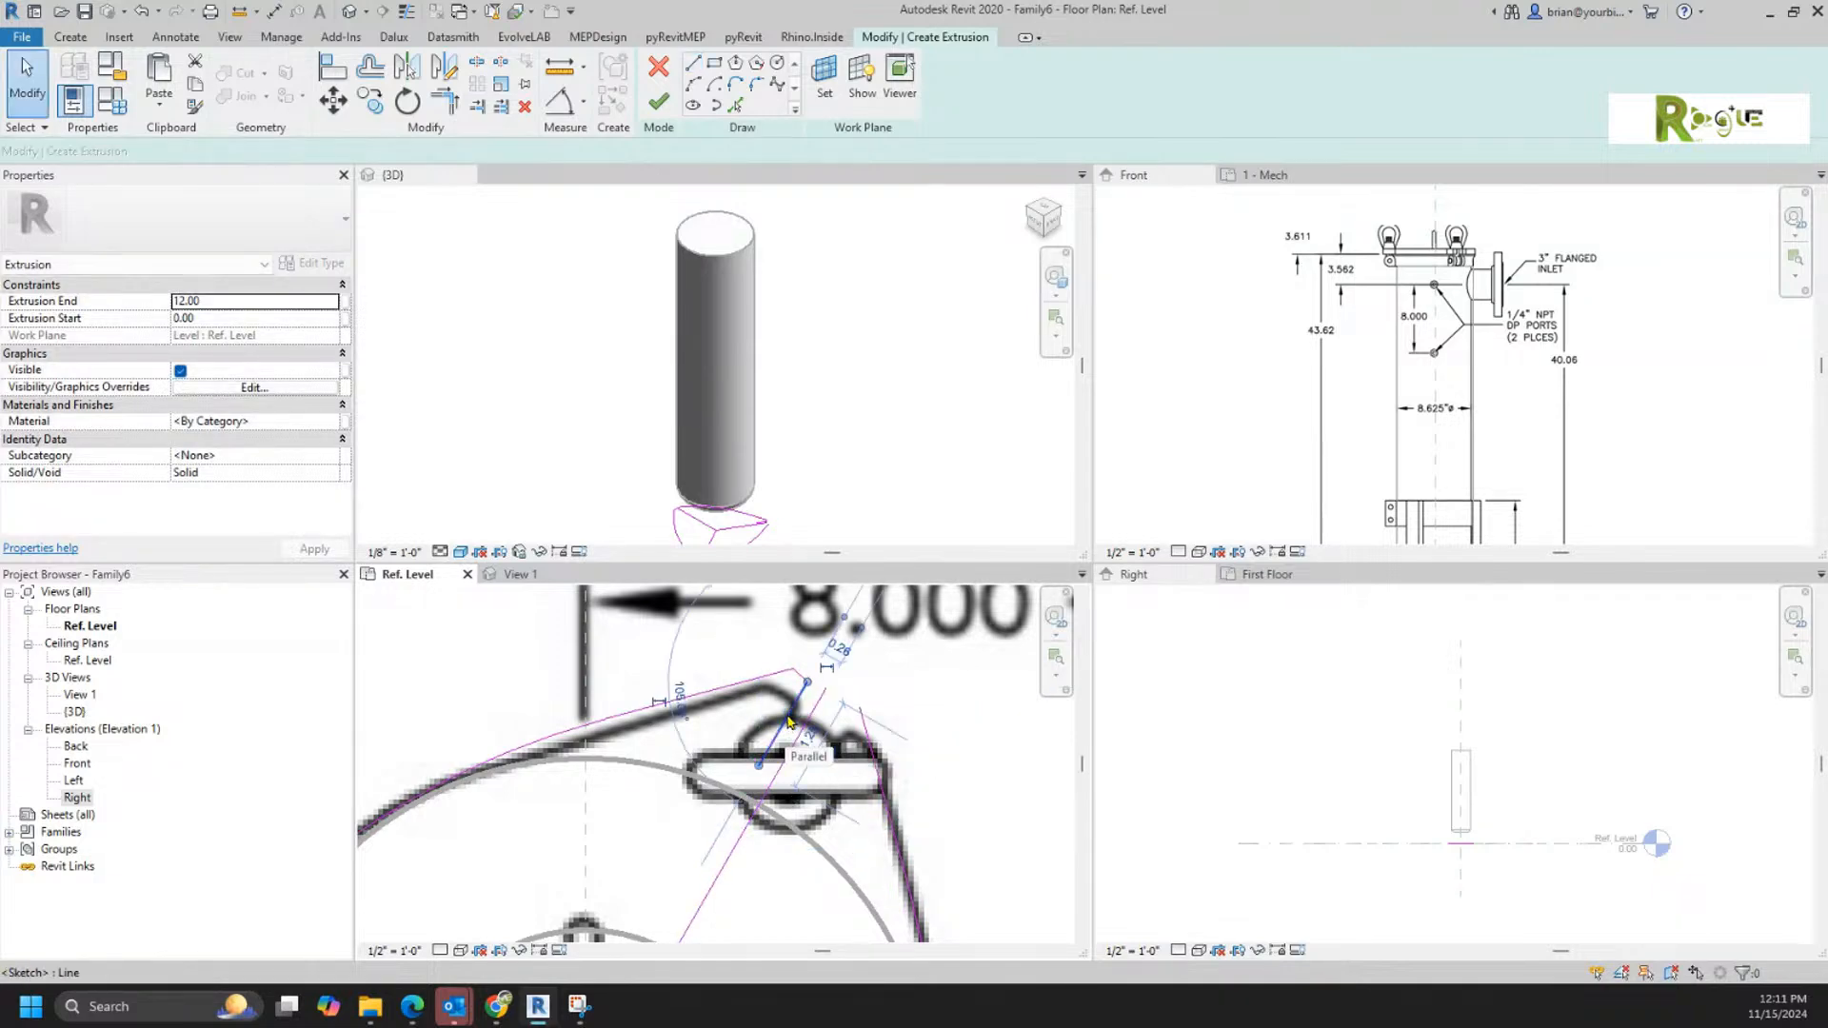
Step: Mirror the two notch lines about the upper-right lug's centre line and close the notch with a line across its inner ends
click(787, 724)
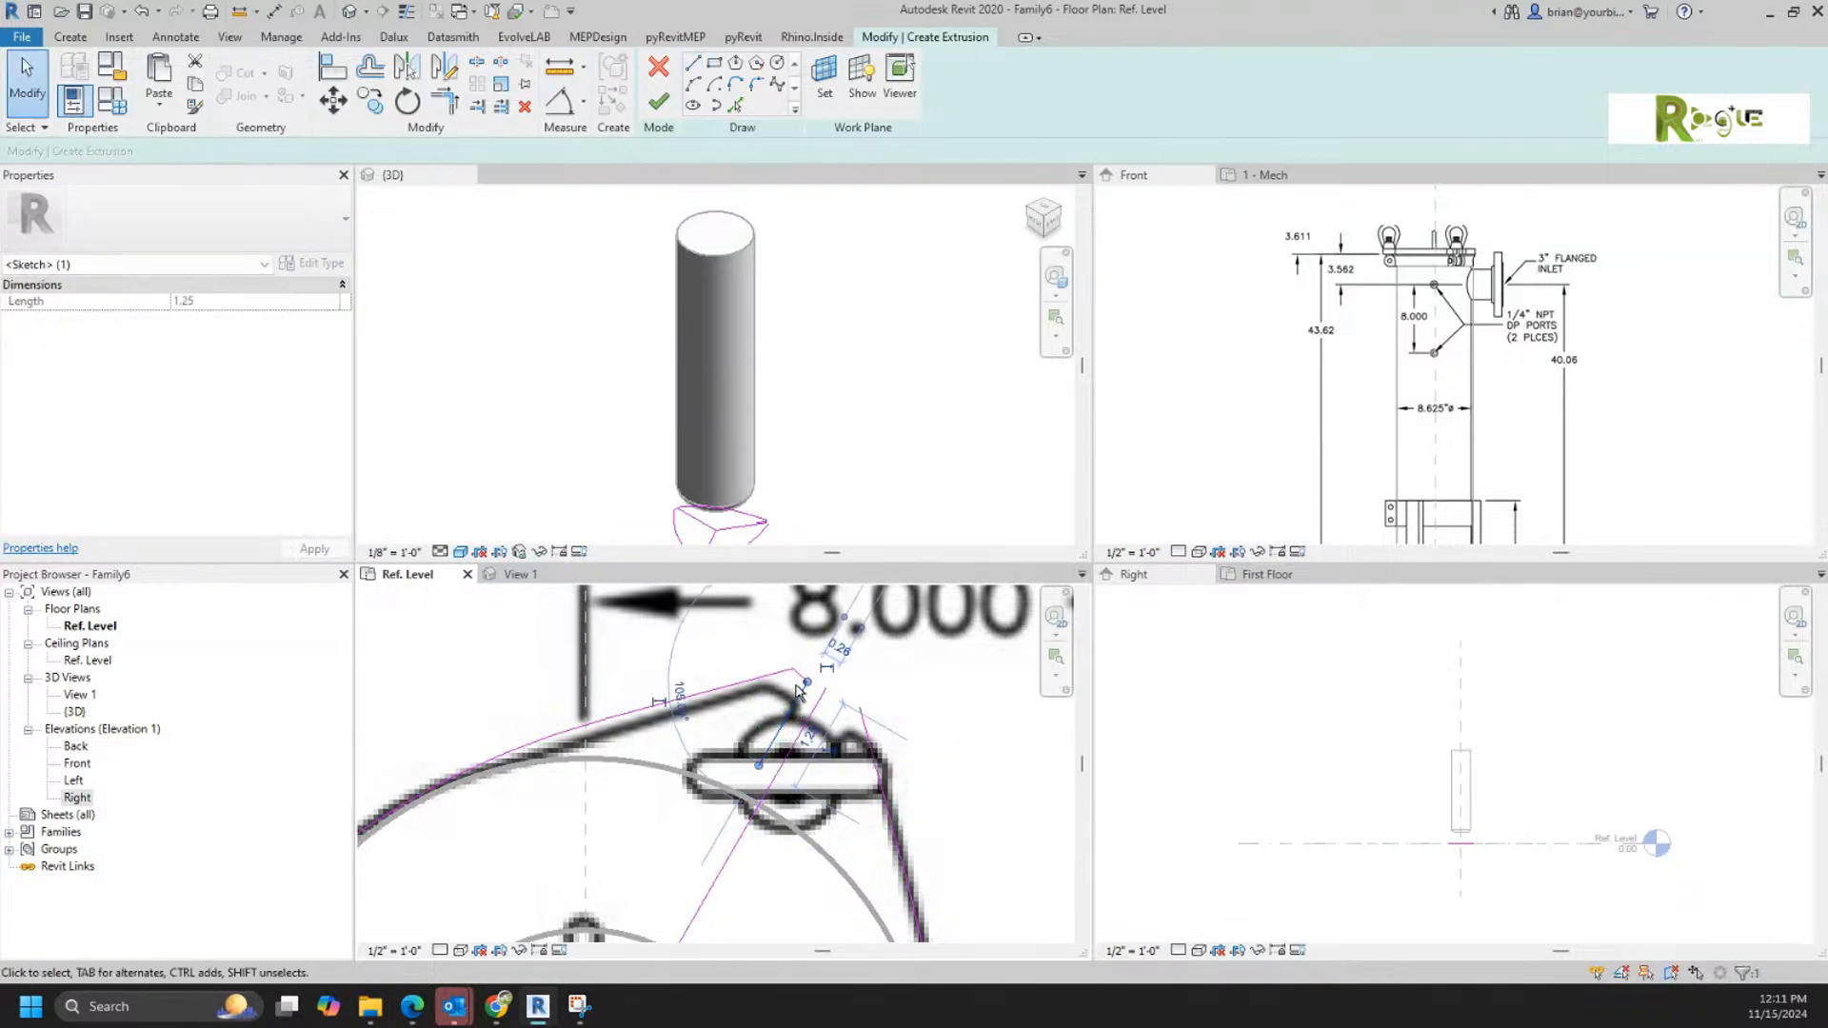
click(407, 68)
click(778, 744)
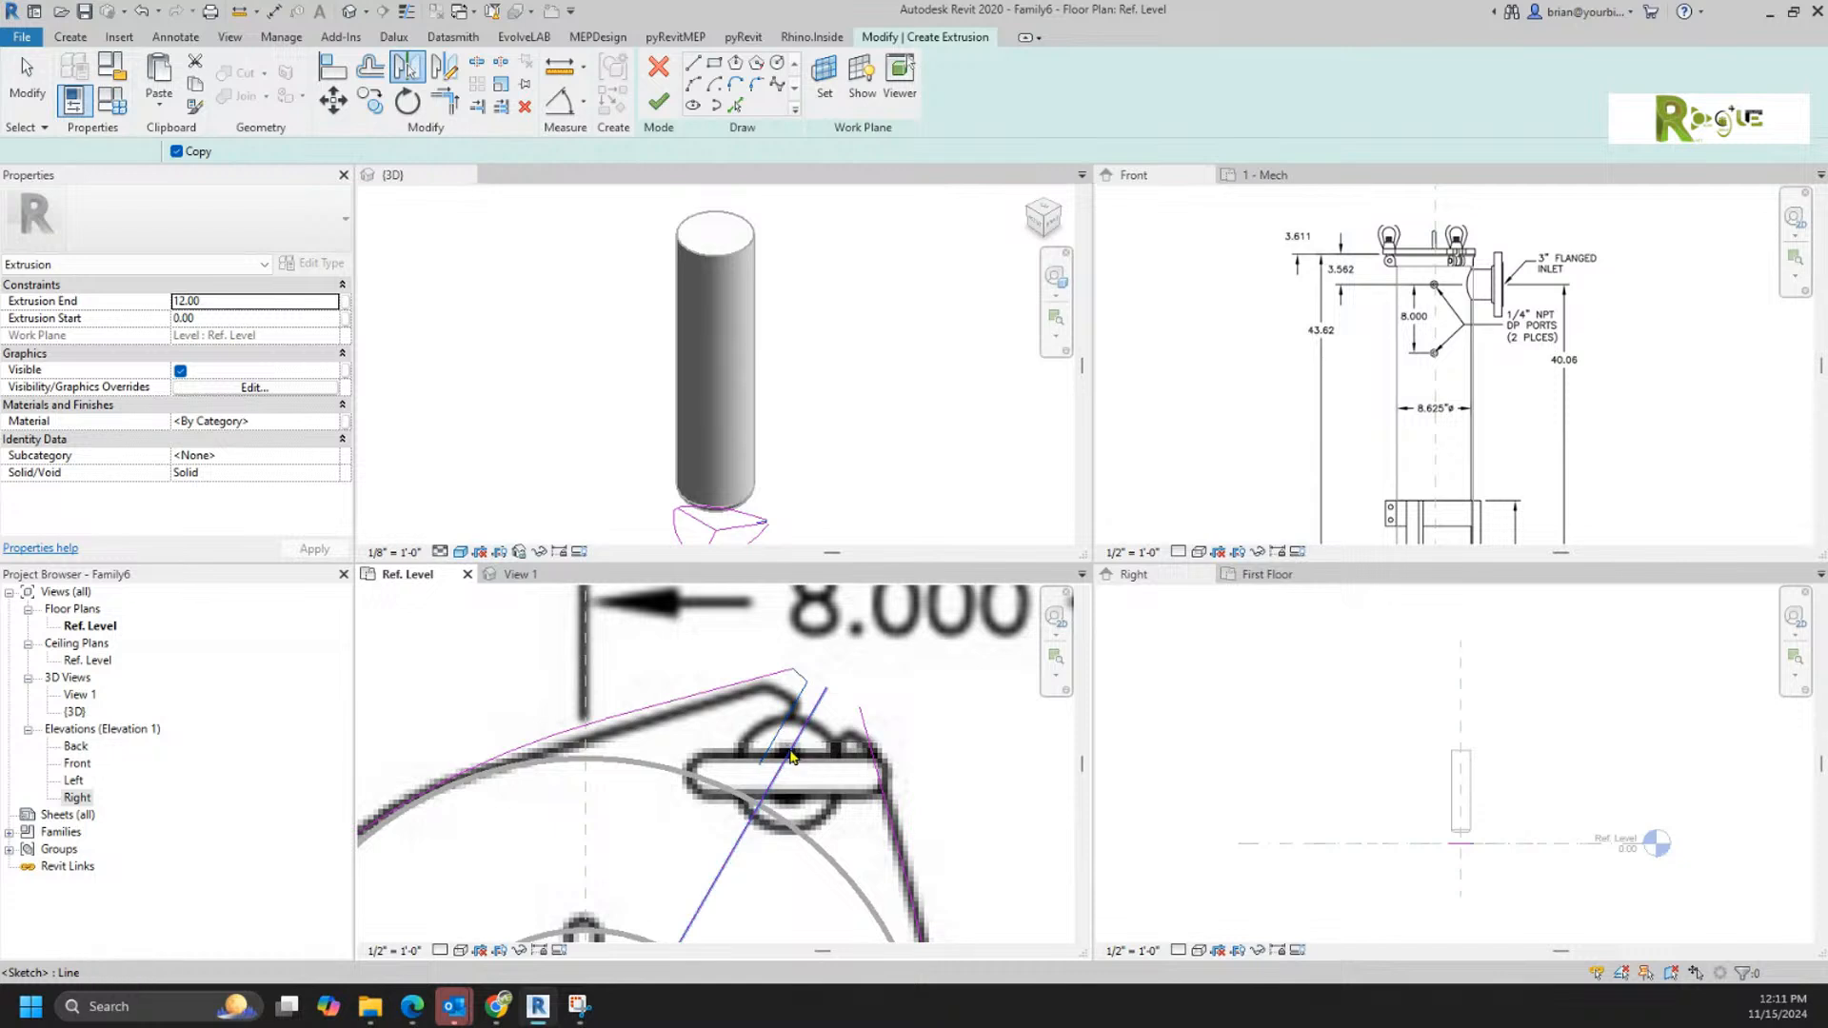
click(692, 64)
click(758, 765)
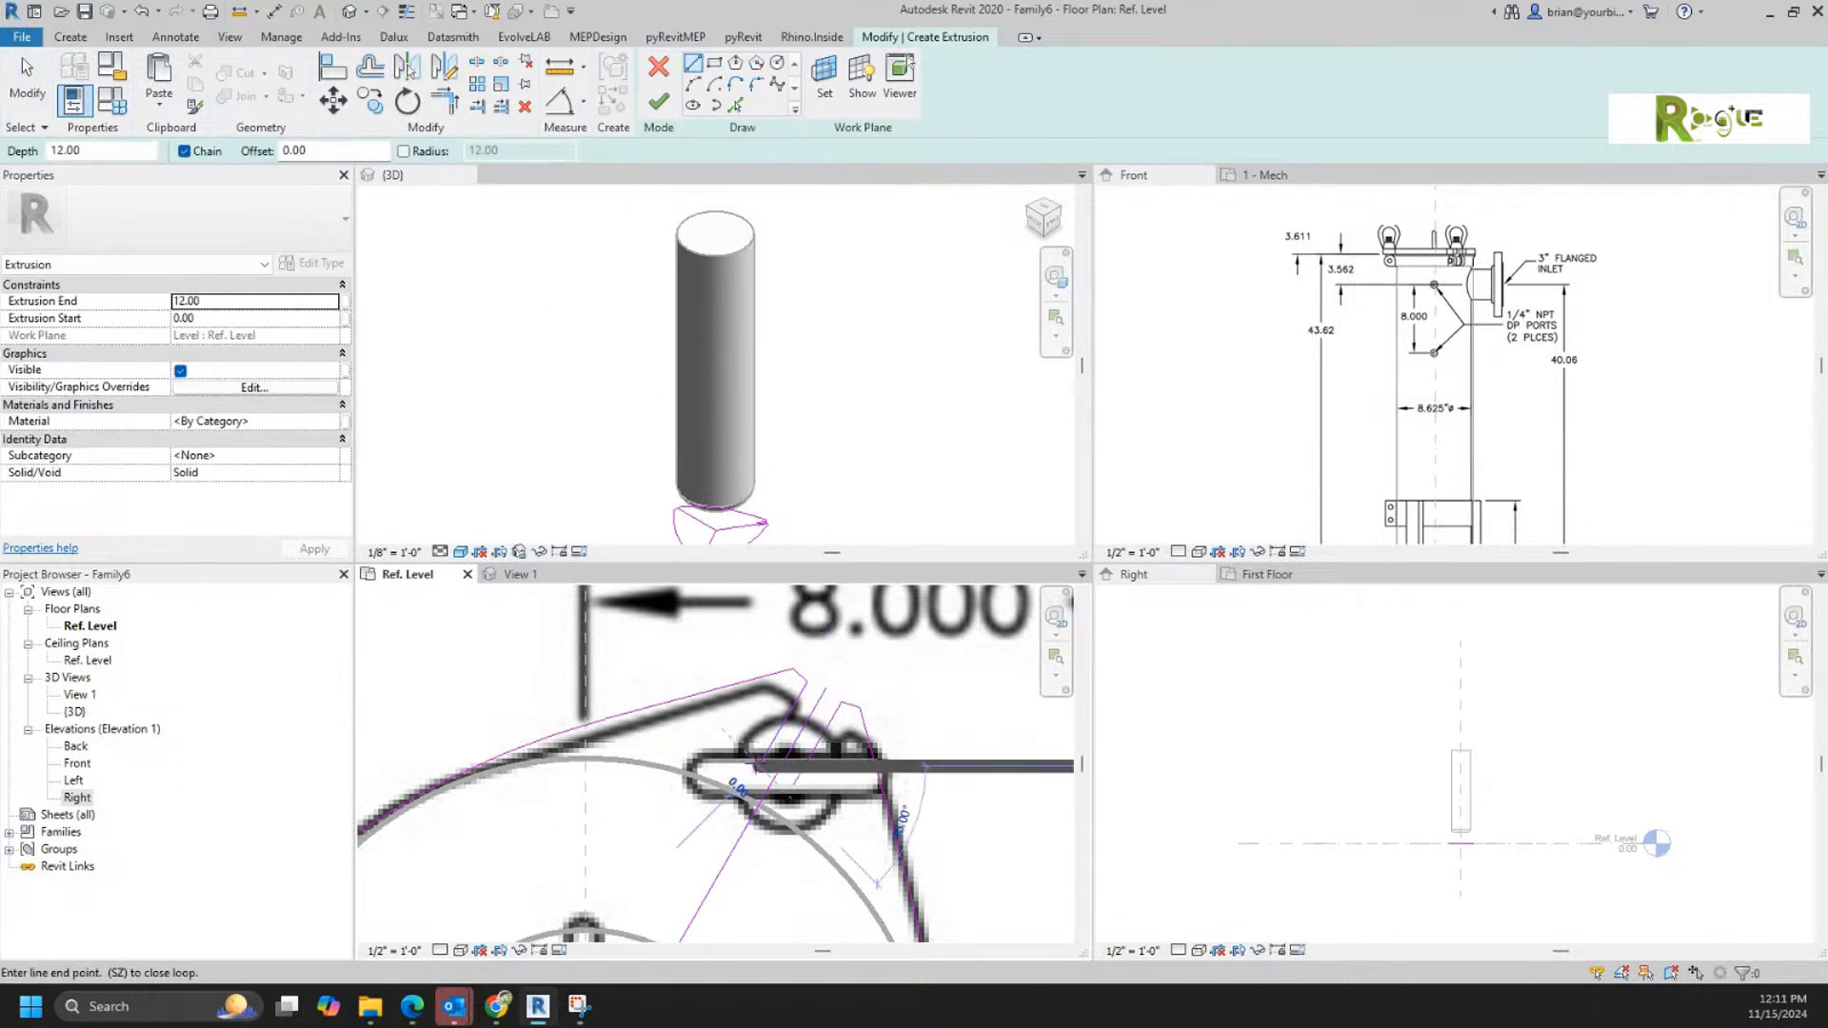
click(793, 785)
key(Escape)
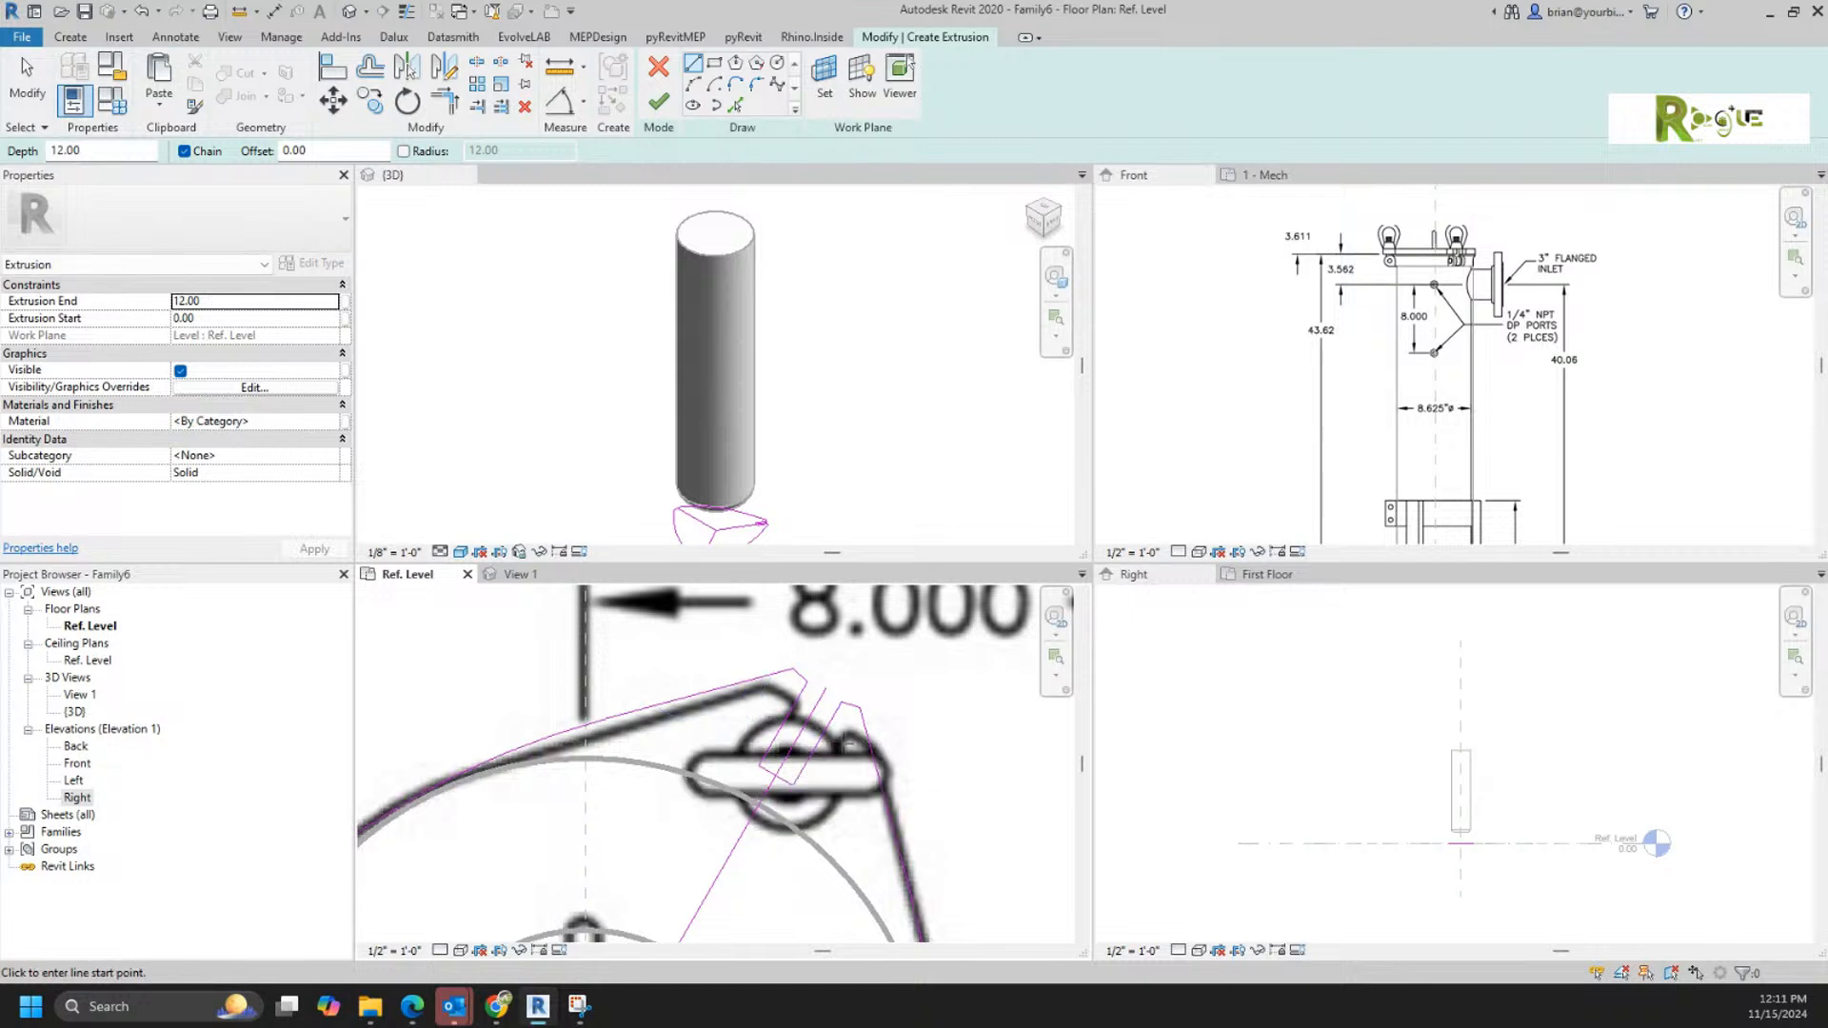
Step: Mirror the upper-right lug's notch lines about the housing's horizontal centre line to the lower-right lug
scroll(880, 606, down, 5)
middle_drag(879, 605, 911, 658)
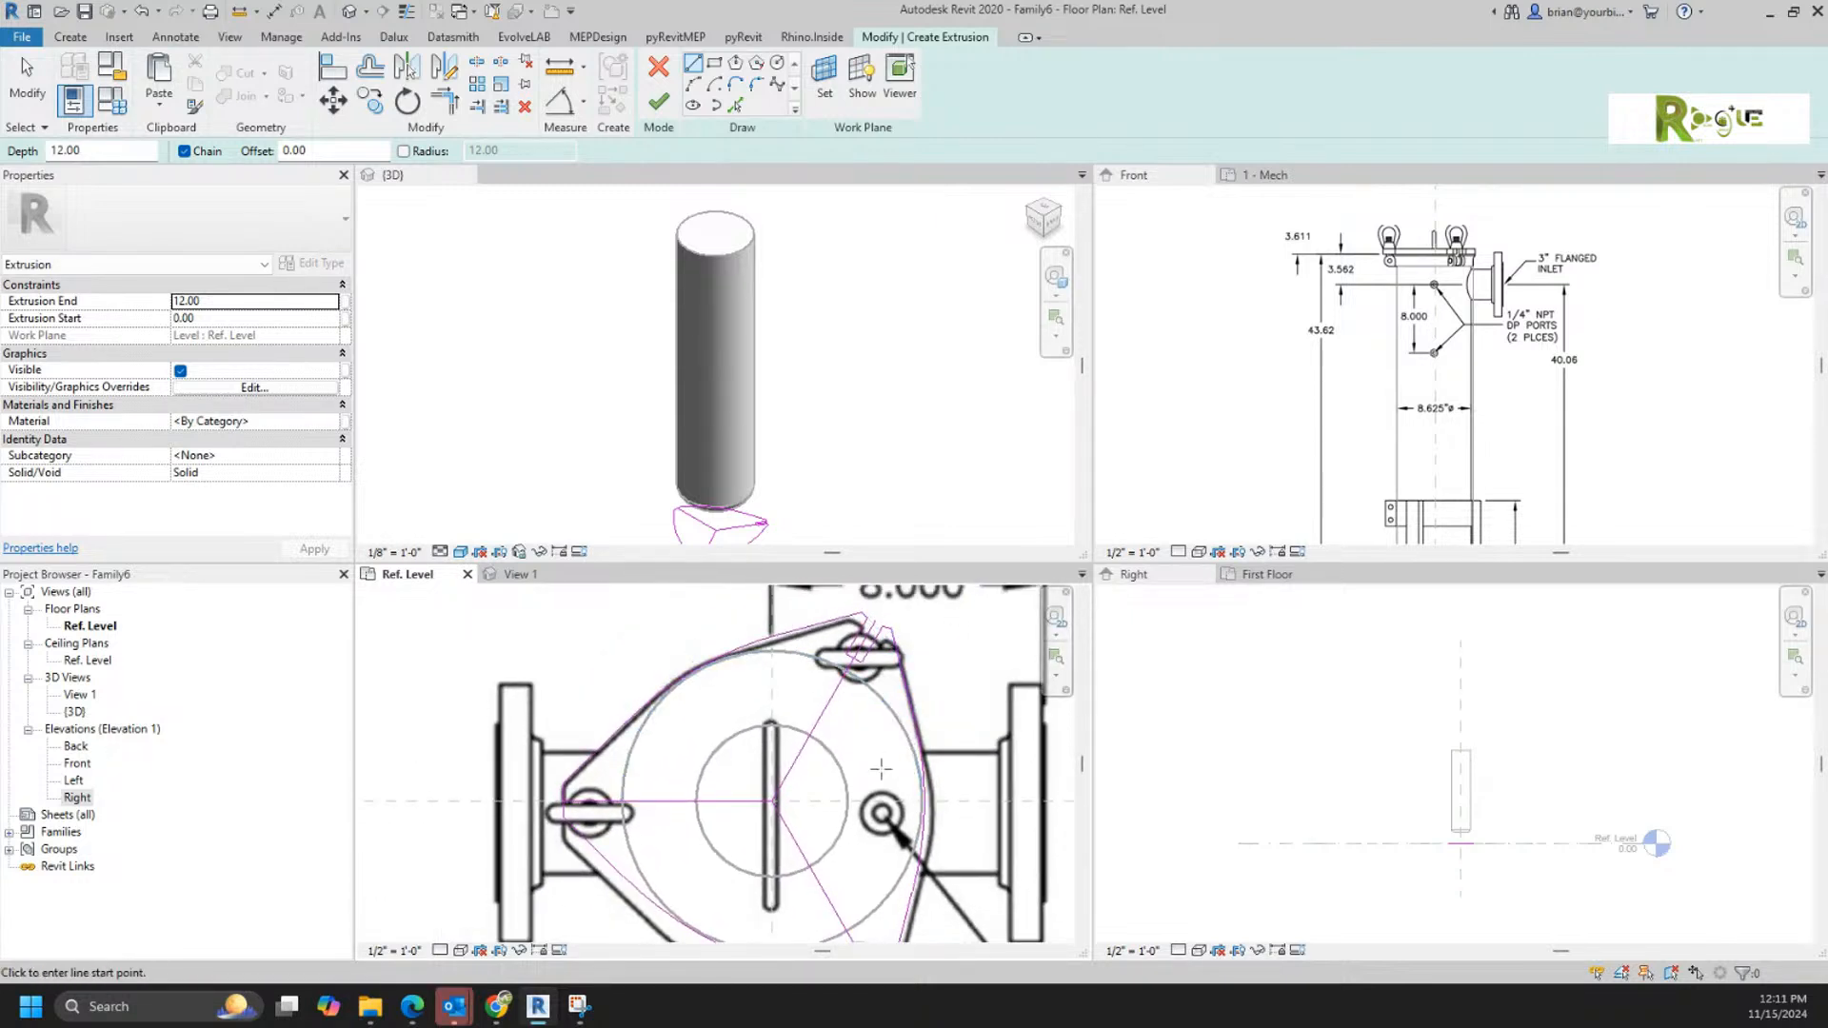
scroll(860, 826, down, 1)
middle_drag(859, 827, 798, 742)
scroll(821, 880, up, 4)
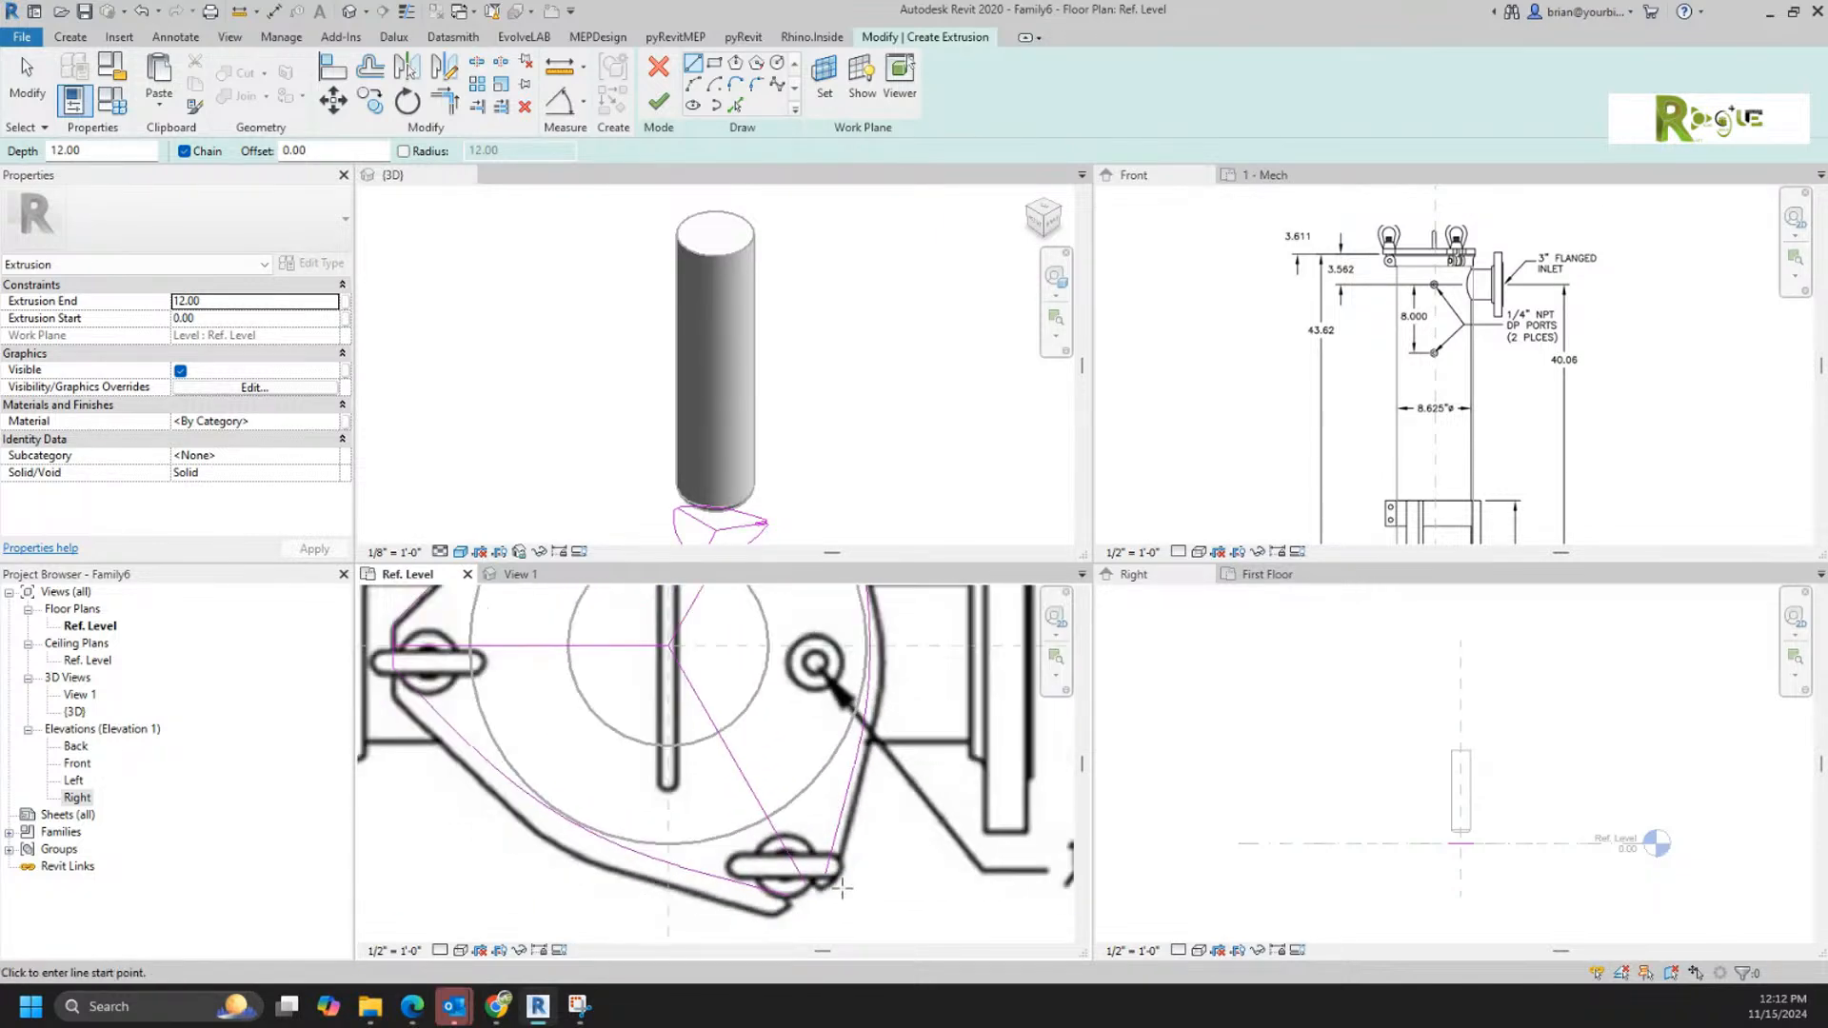
scroll(838, 843, down, 6)
key(Escape)
drag(736, 606, 837, 657)
click(407, 66)
click(752, 740)
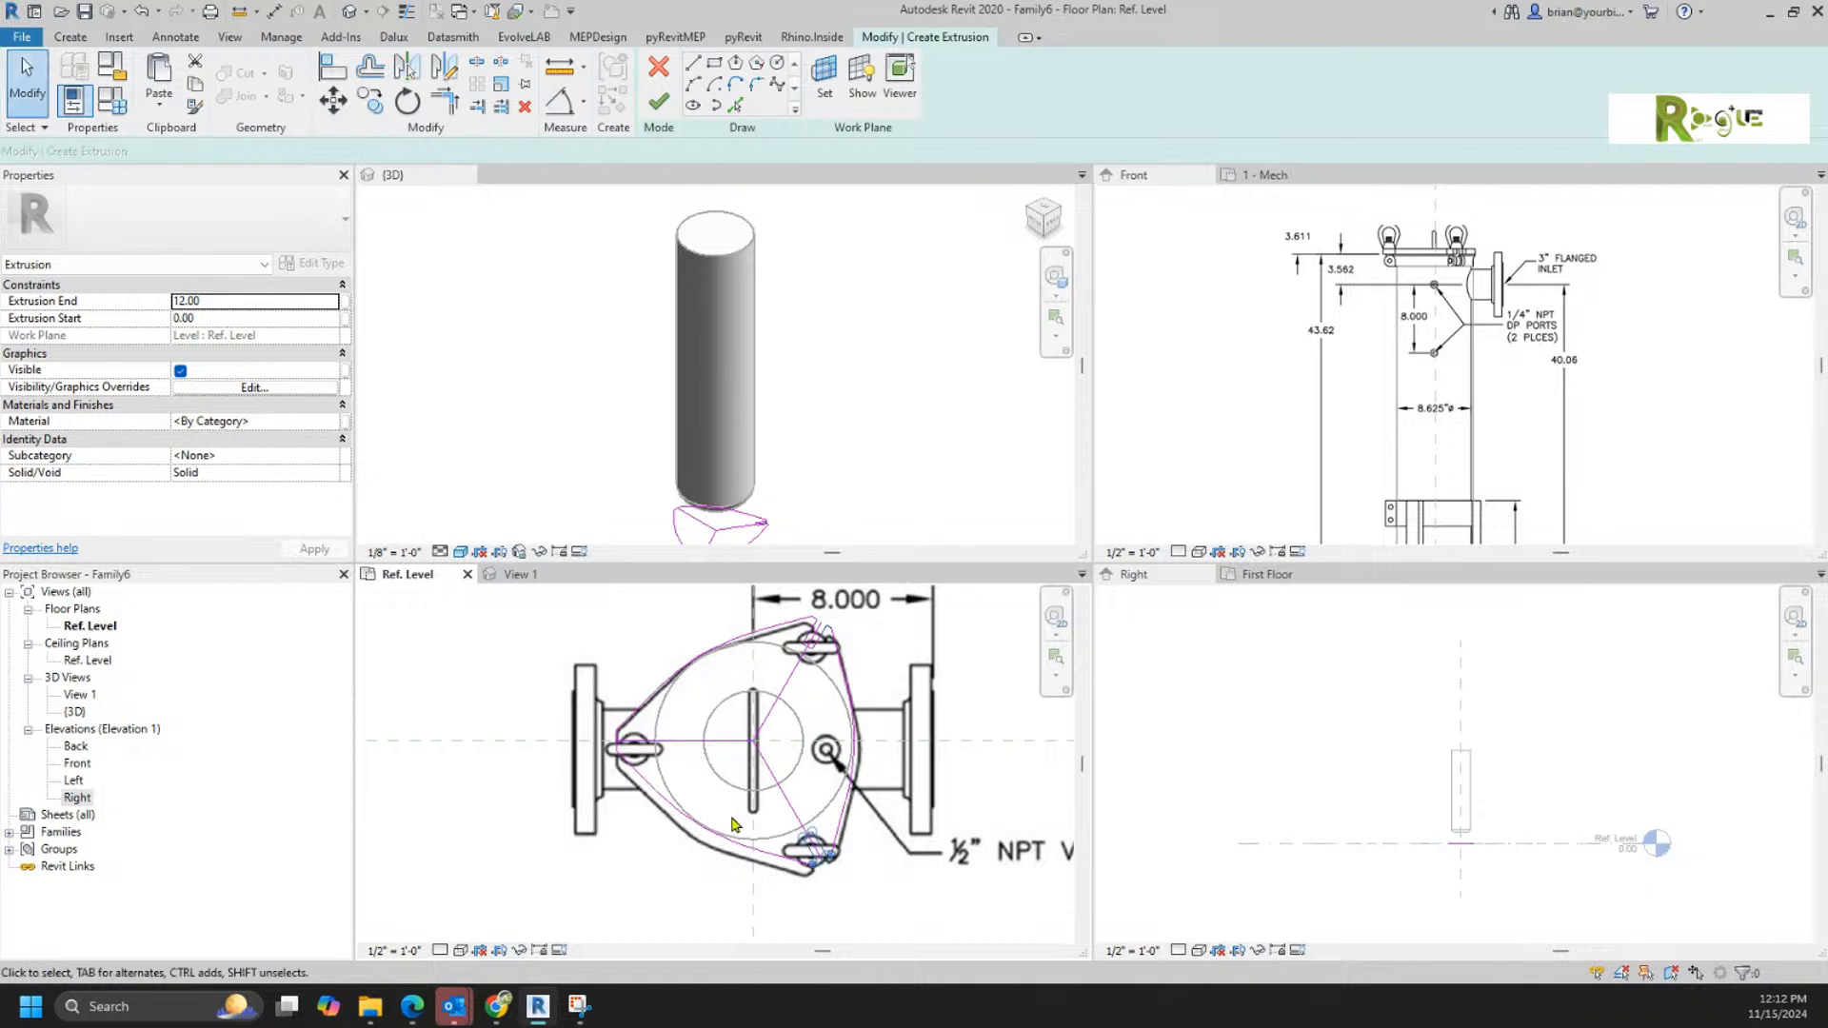
Step: Delete the three lug centre lines and finish the lid's extrusion sketch
click(790, 805)
ctrl+click(718, 741)
ctrl+click(781, 686)
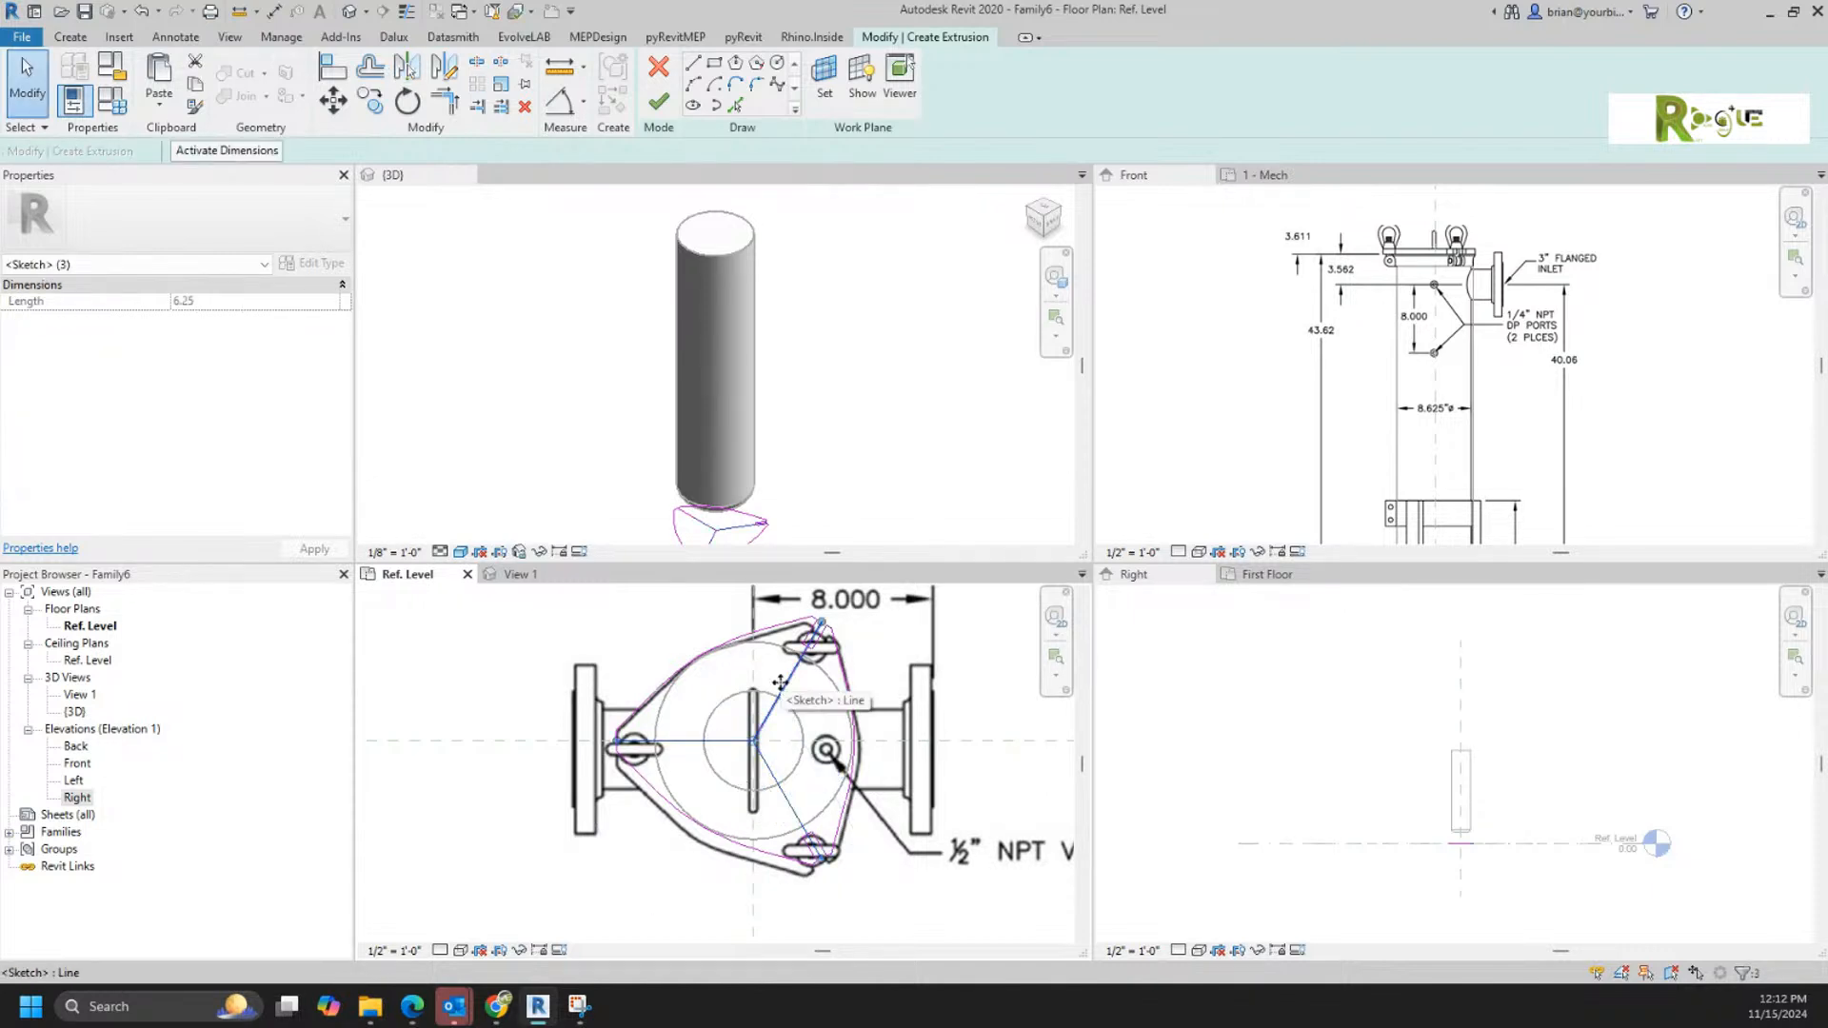
key(Delete)
click(657, 102)
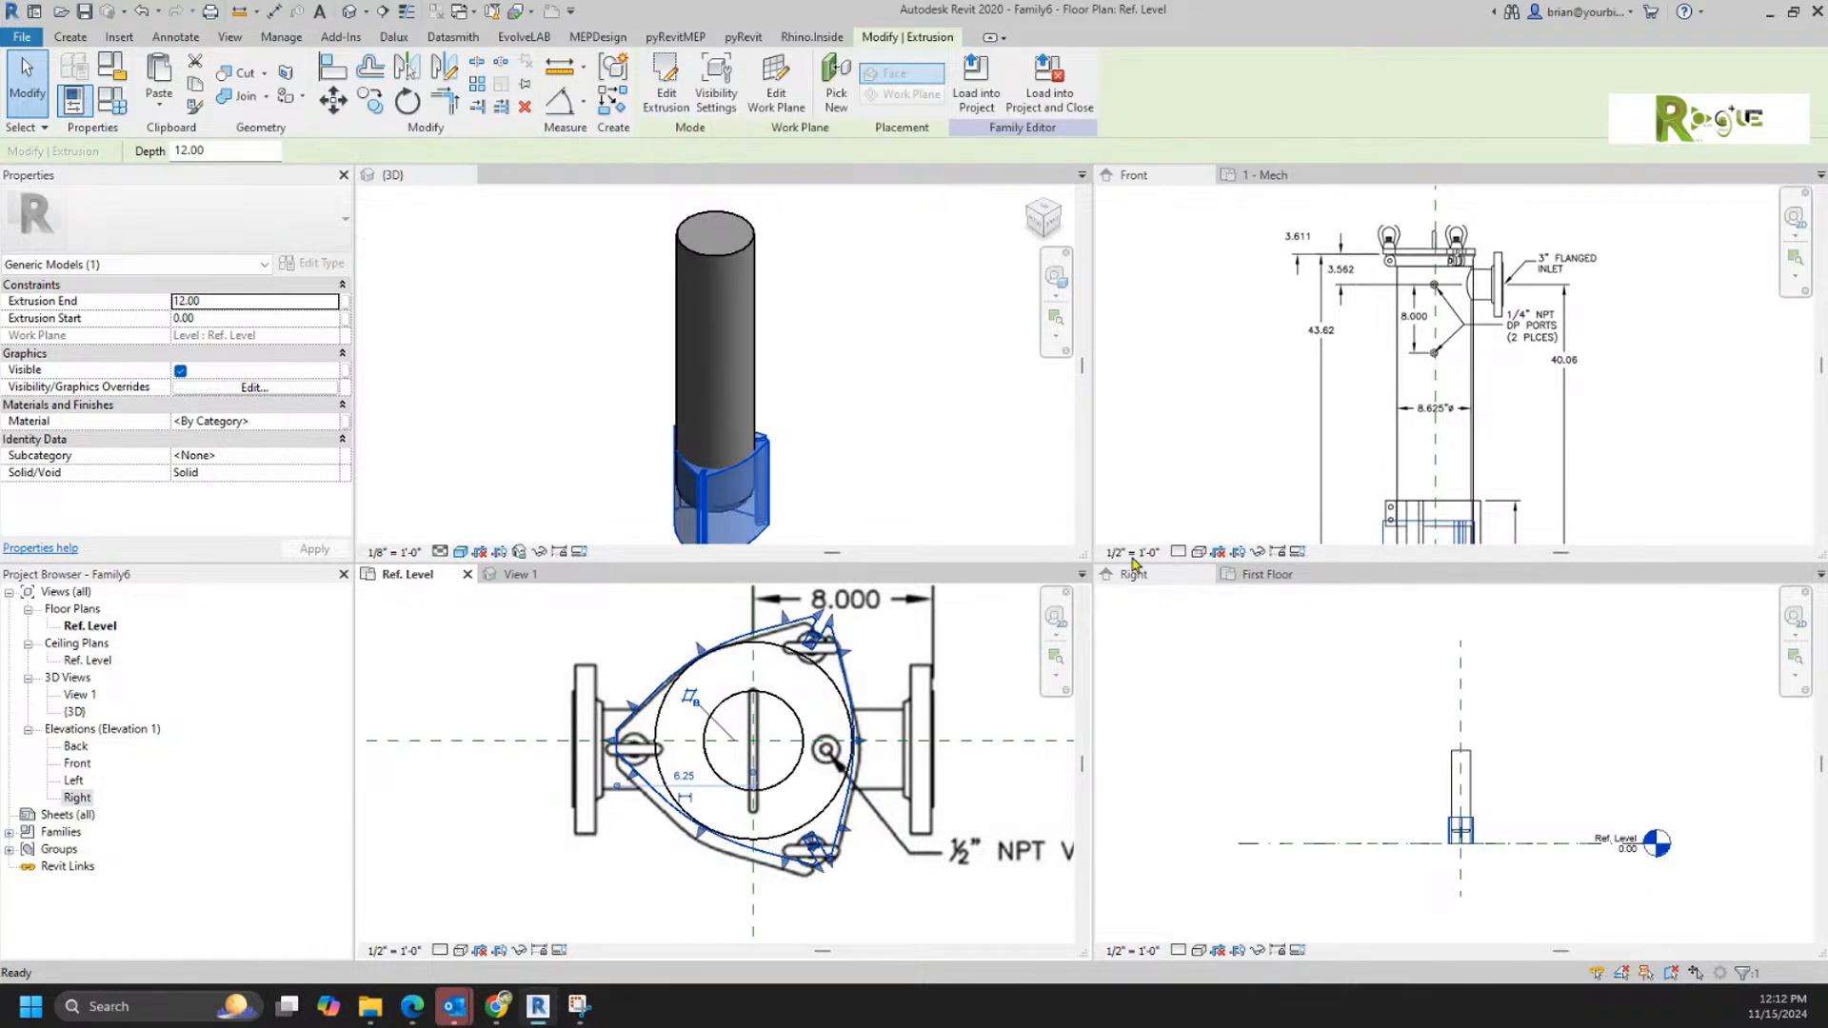
Step: Place a horizontal reference plane along the housing body's top edge in the Right elevation and name it Top
click(1506, 883)
click(1507, 874)
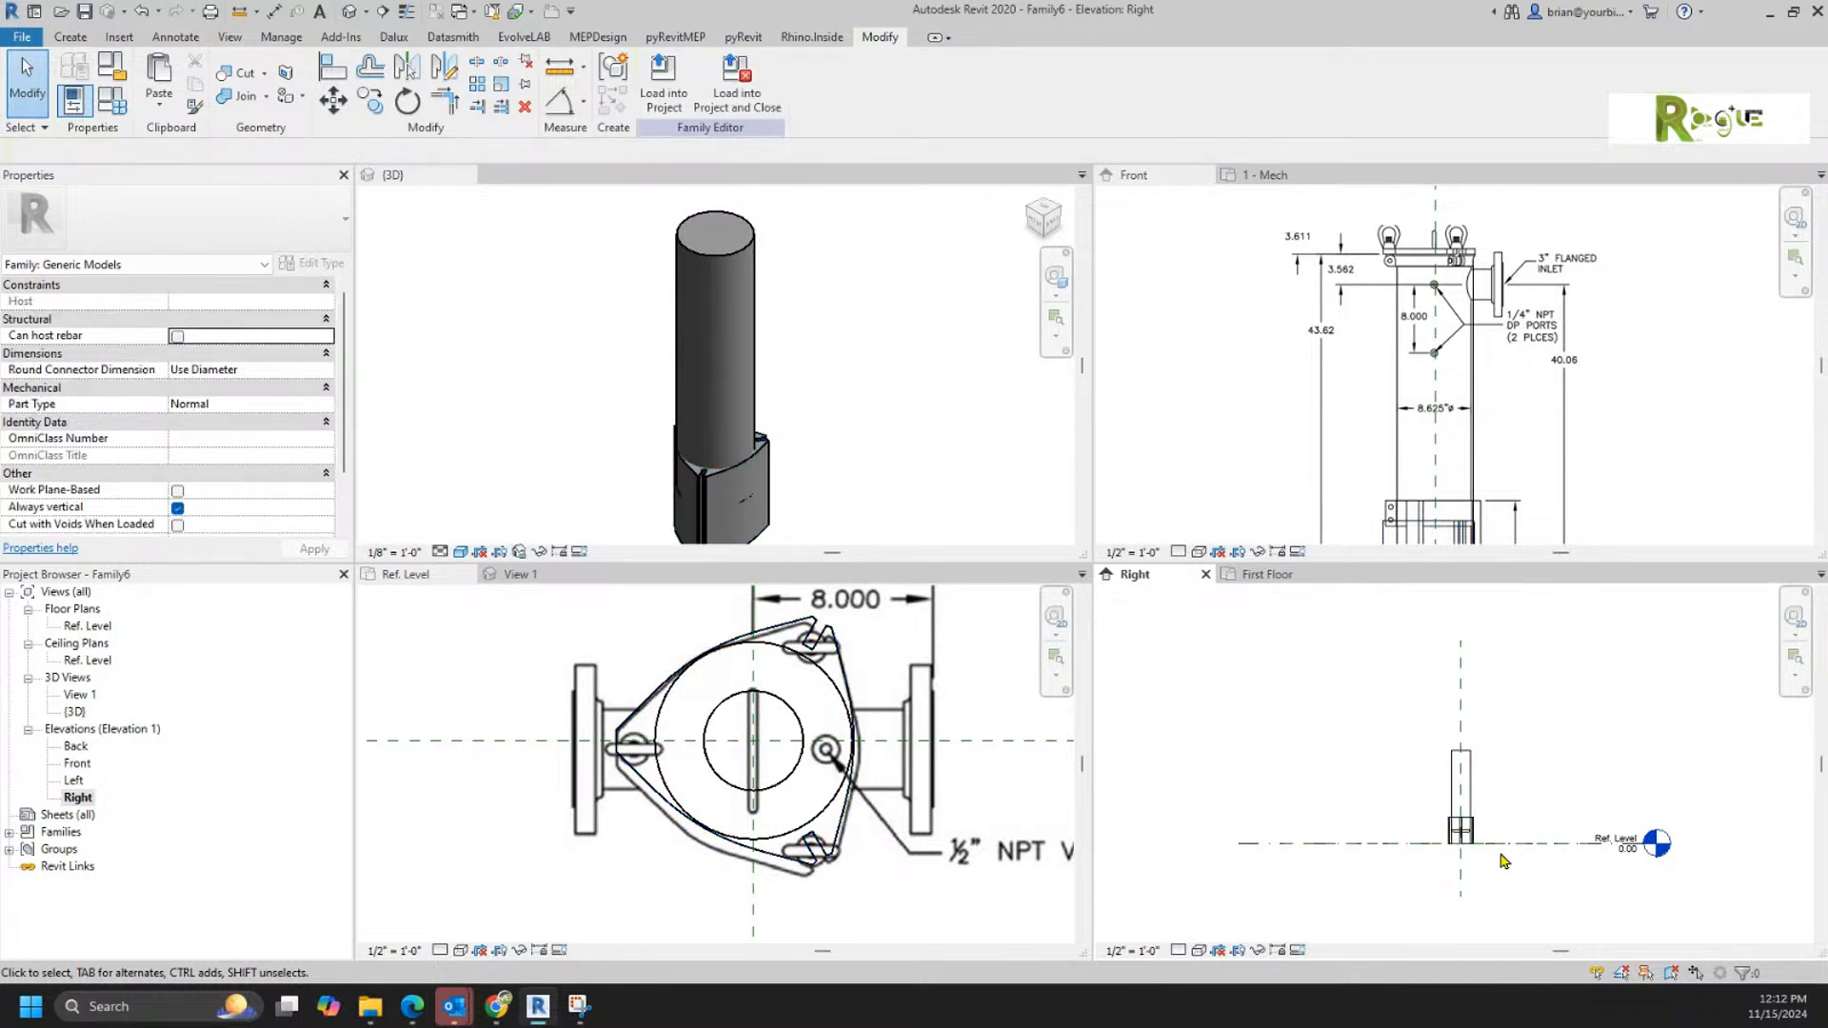
scroll(1500, 860, up, 4)
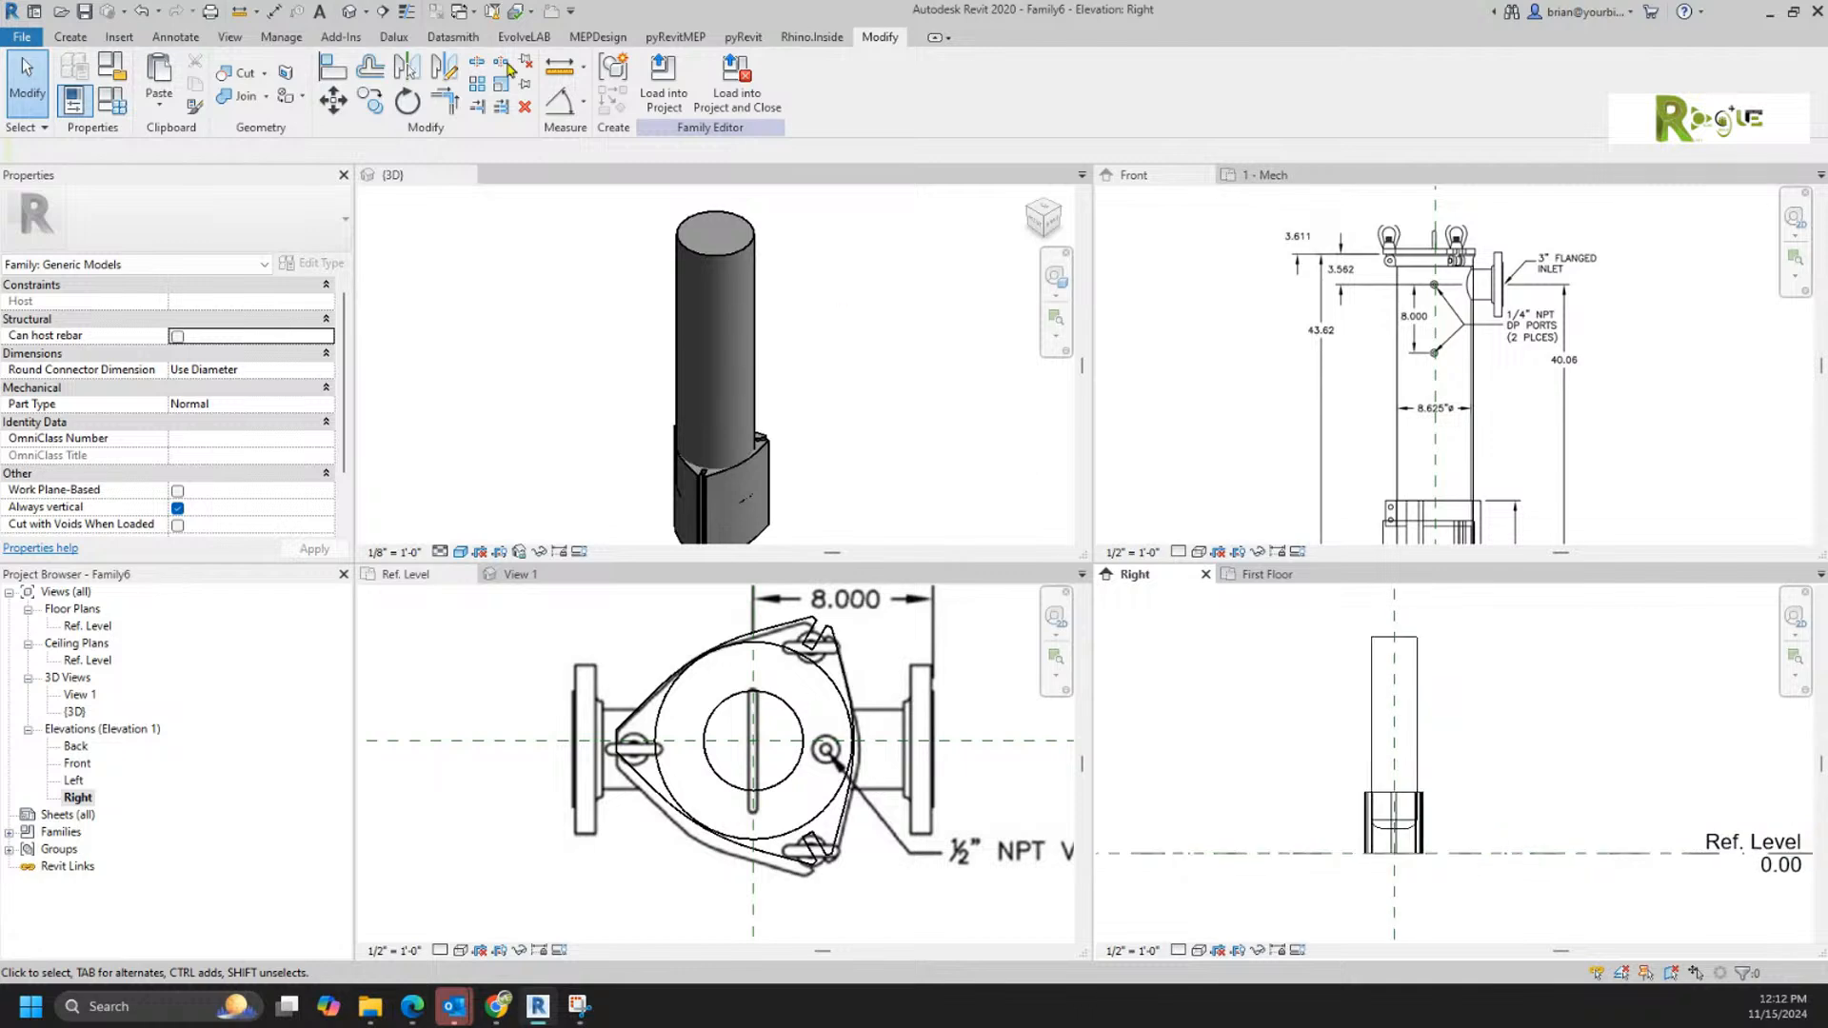
click(70, 36)
click(1082, 83)
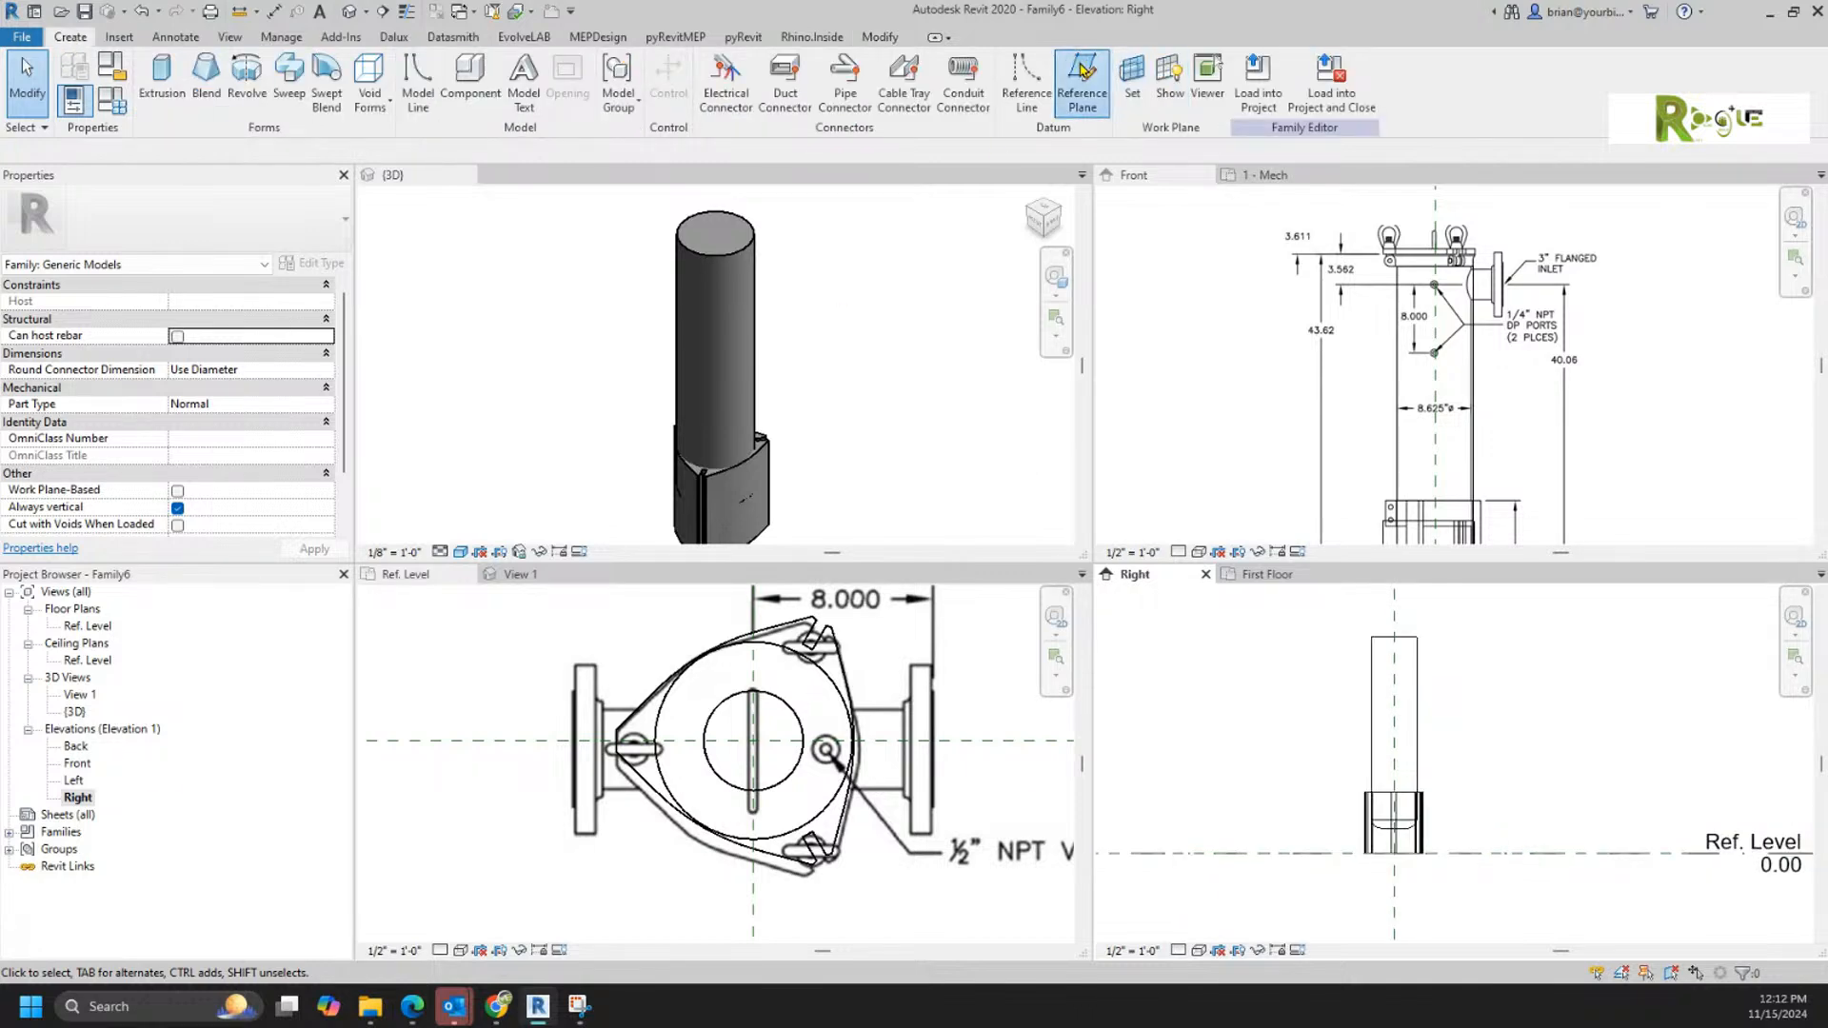
click(1371, 637)
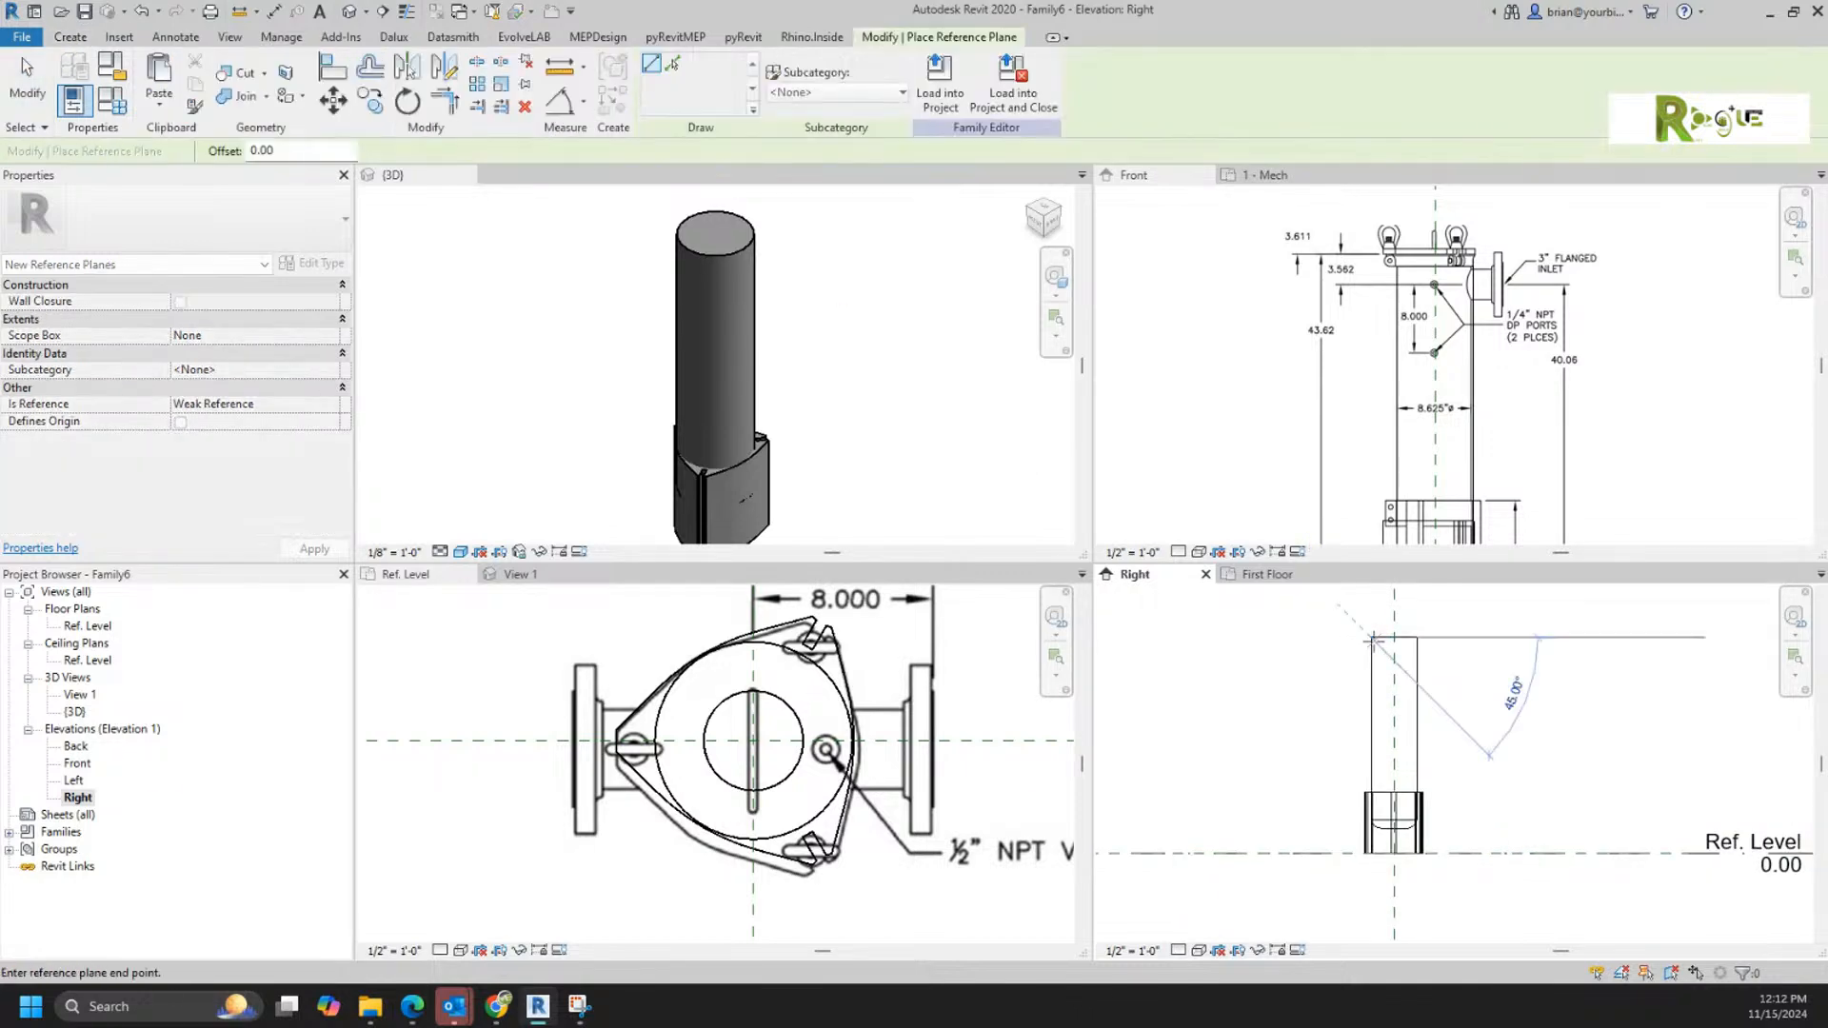
click(1468, 637)
click(1444, 647)
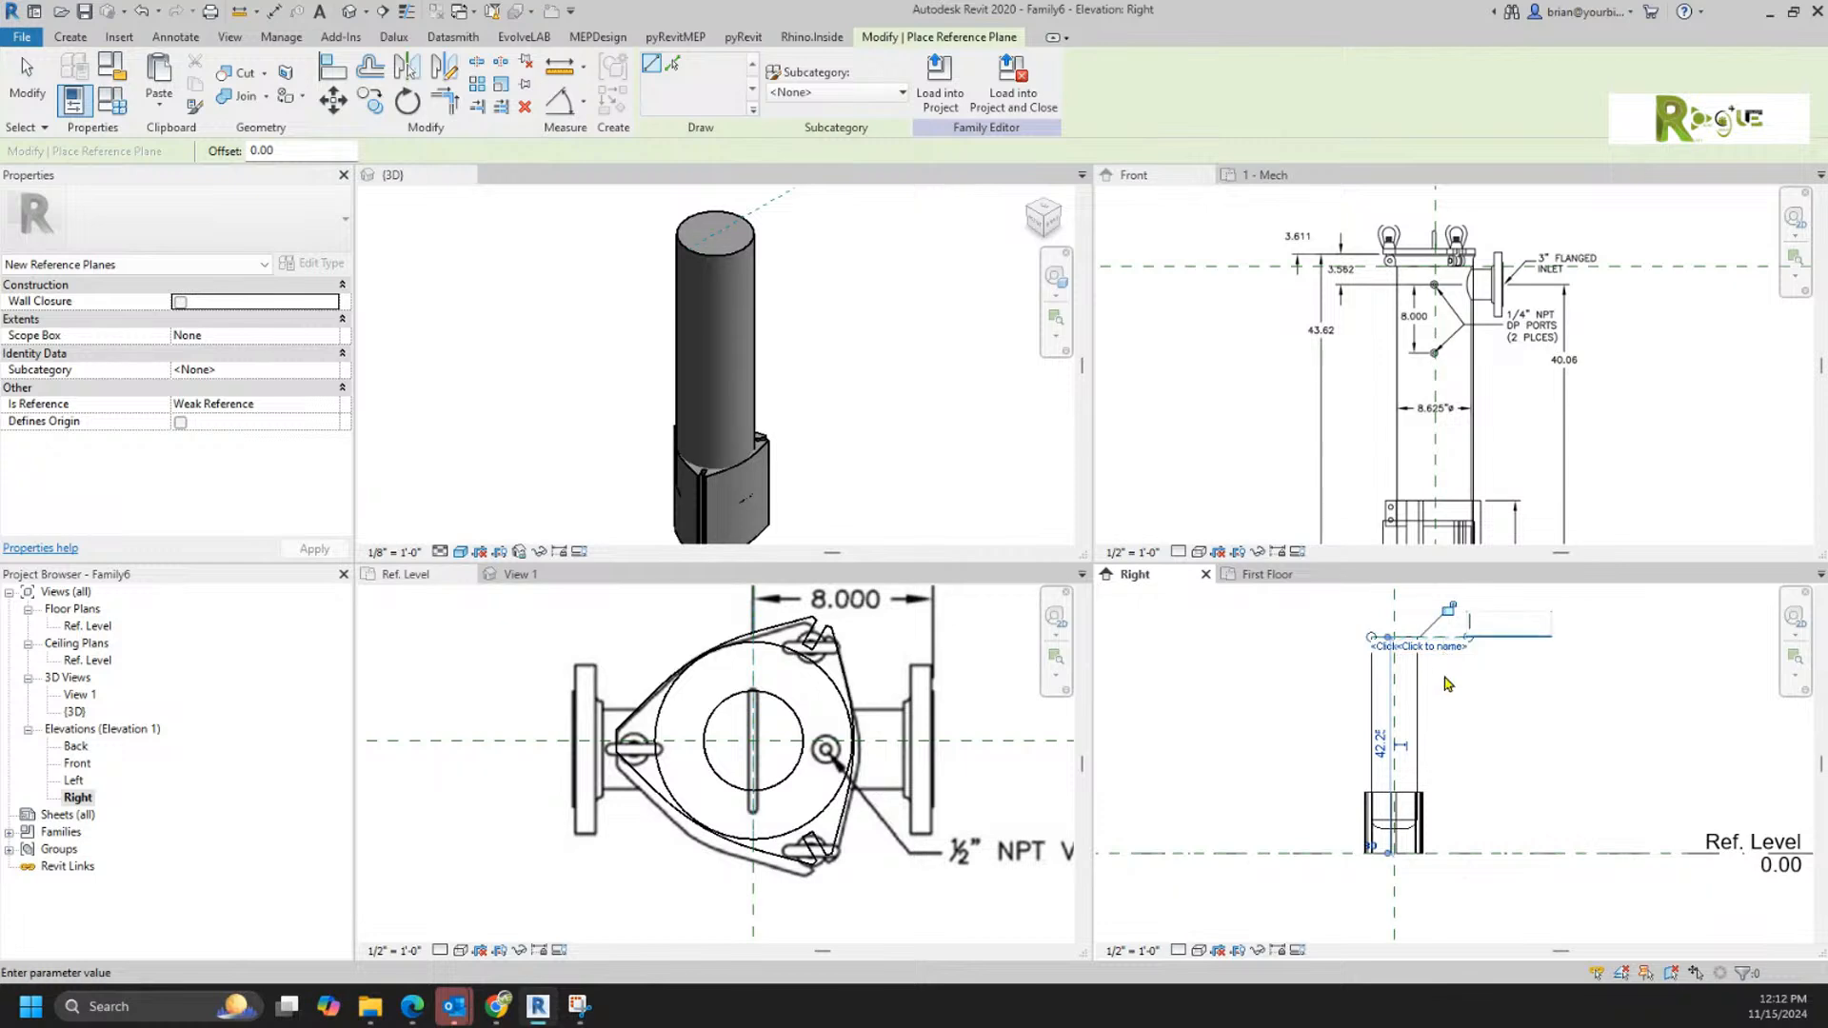
text(Top)
key(Return)
key(Escape)
key(Escape)
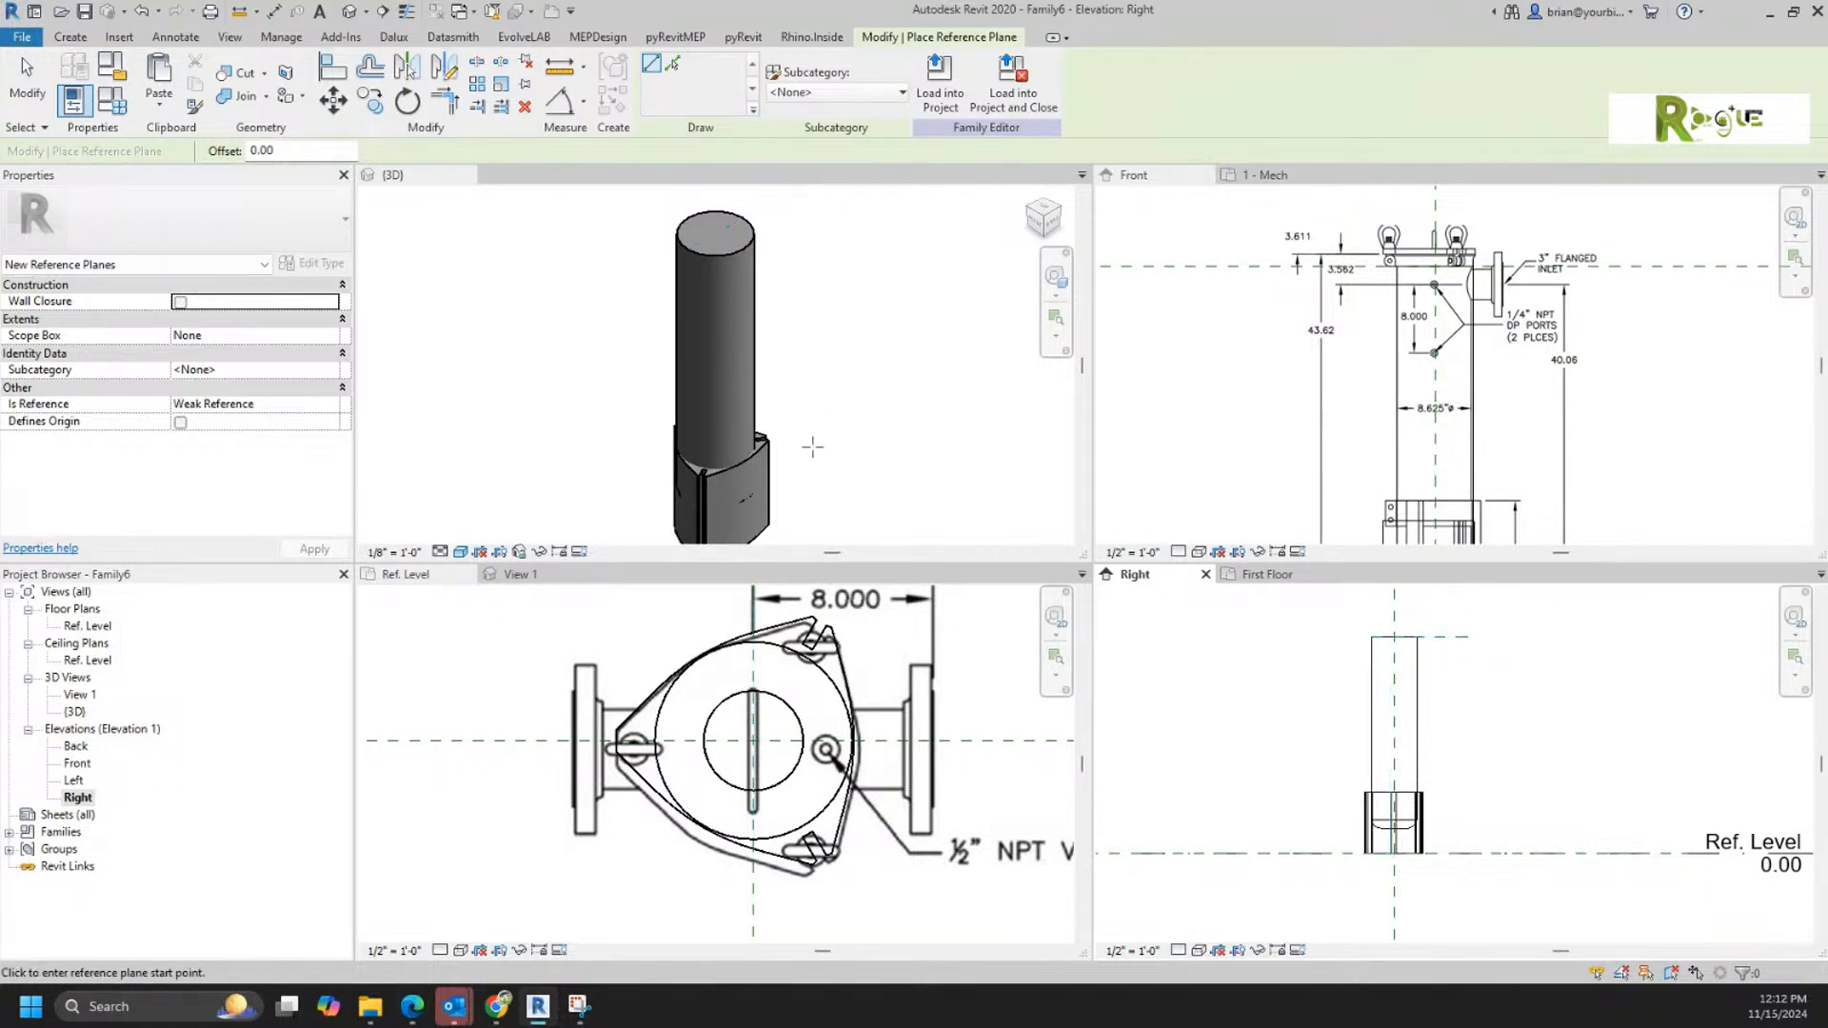
Step: Change the lid extrusion's work plane to Reference Plane : Top
click(768, 468)
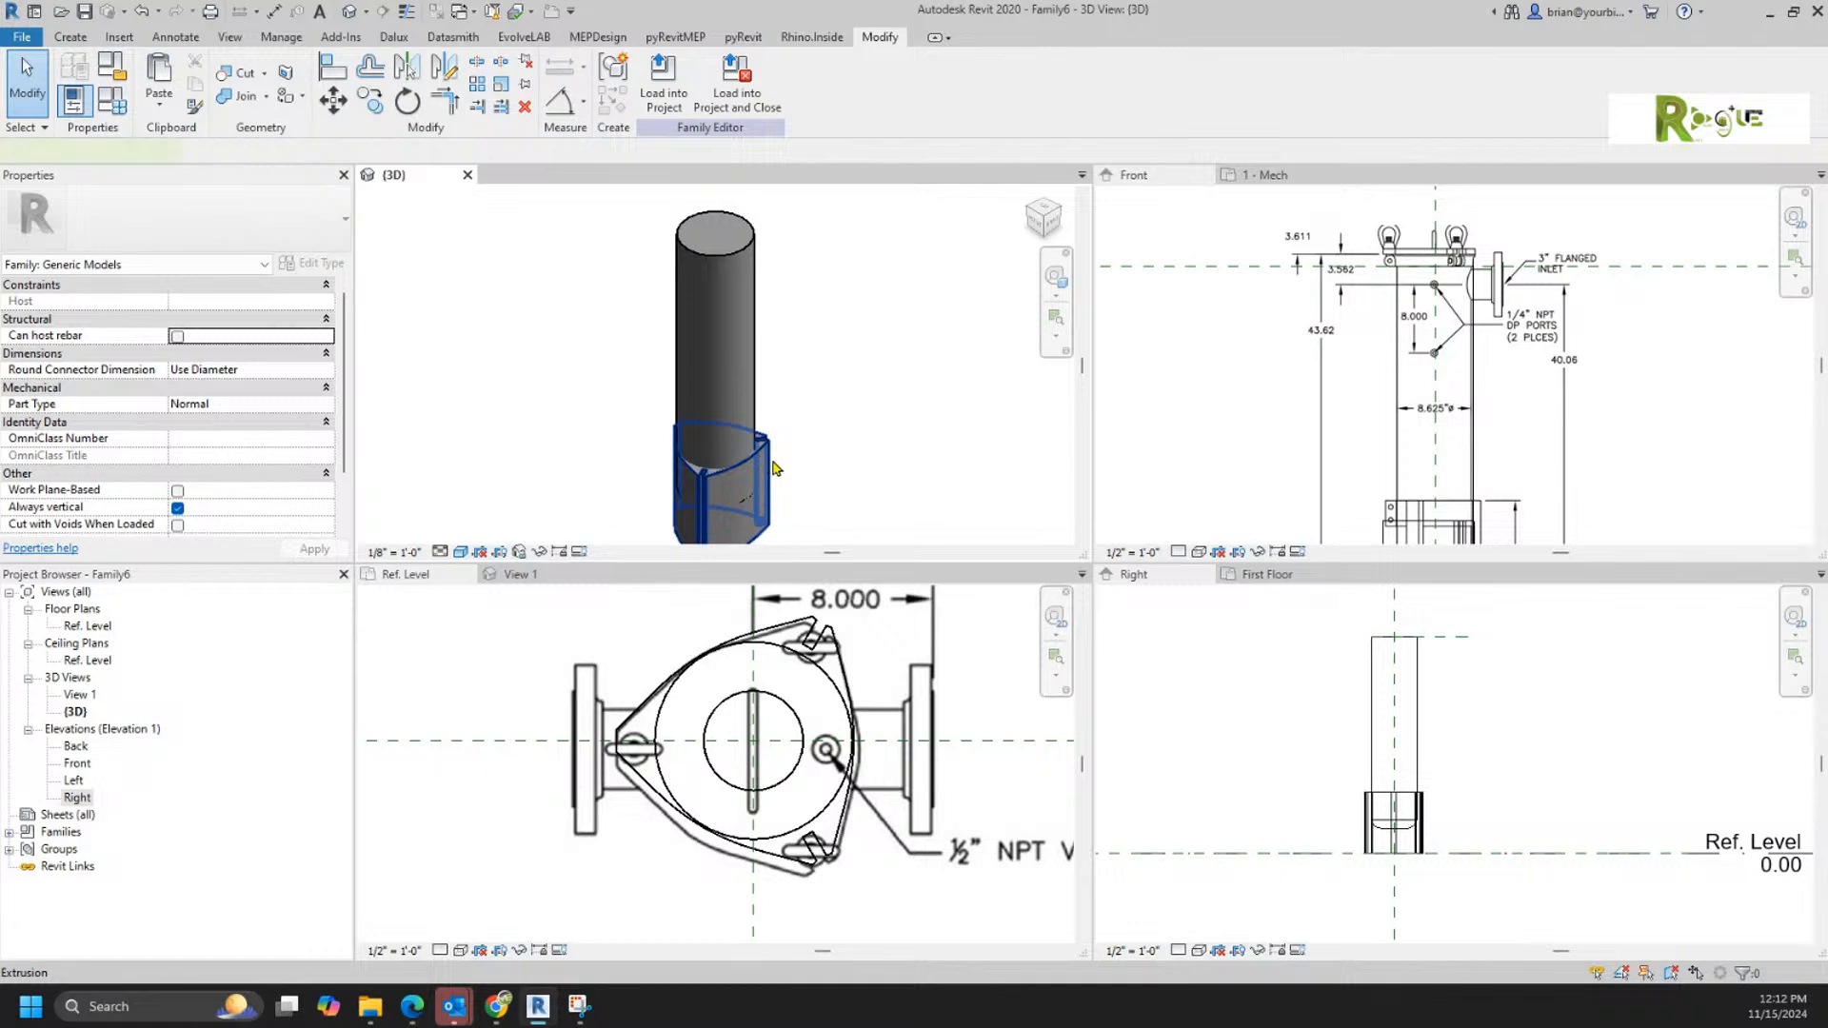
click(771, 468)
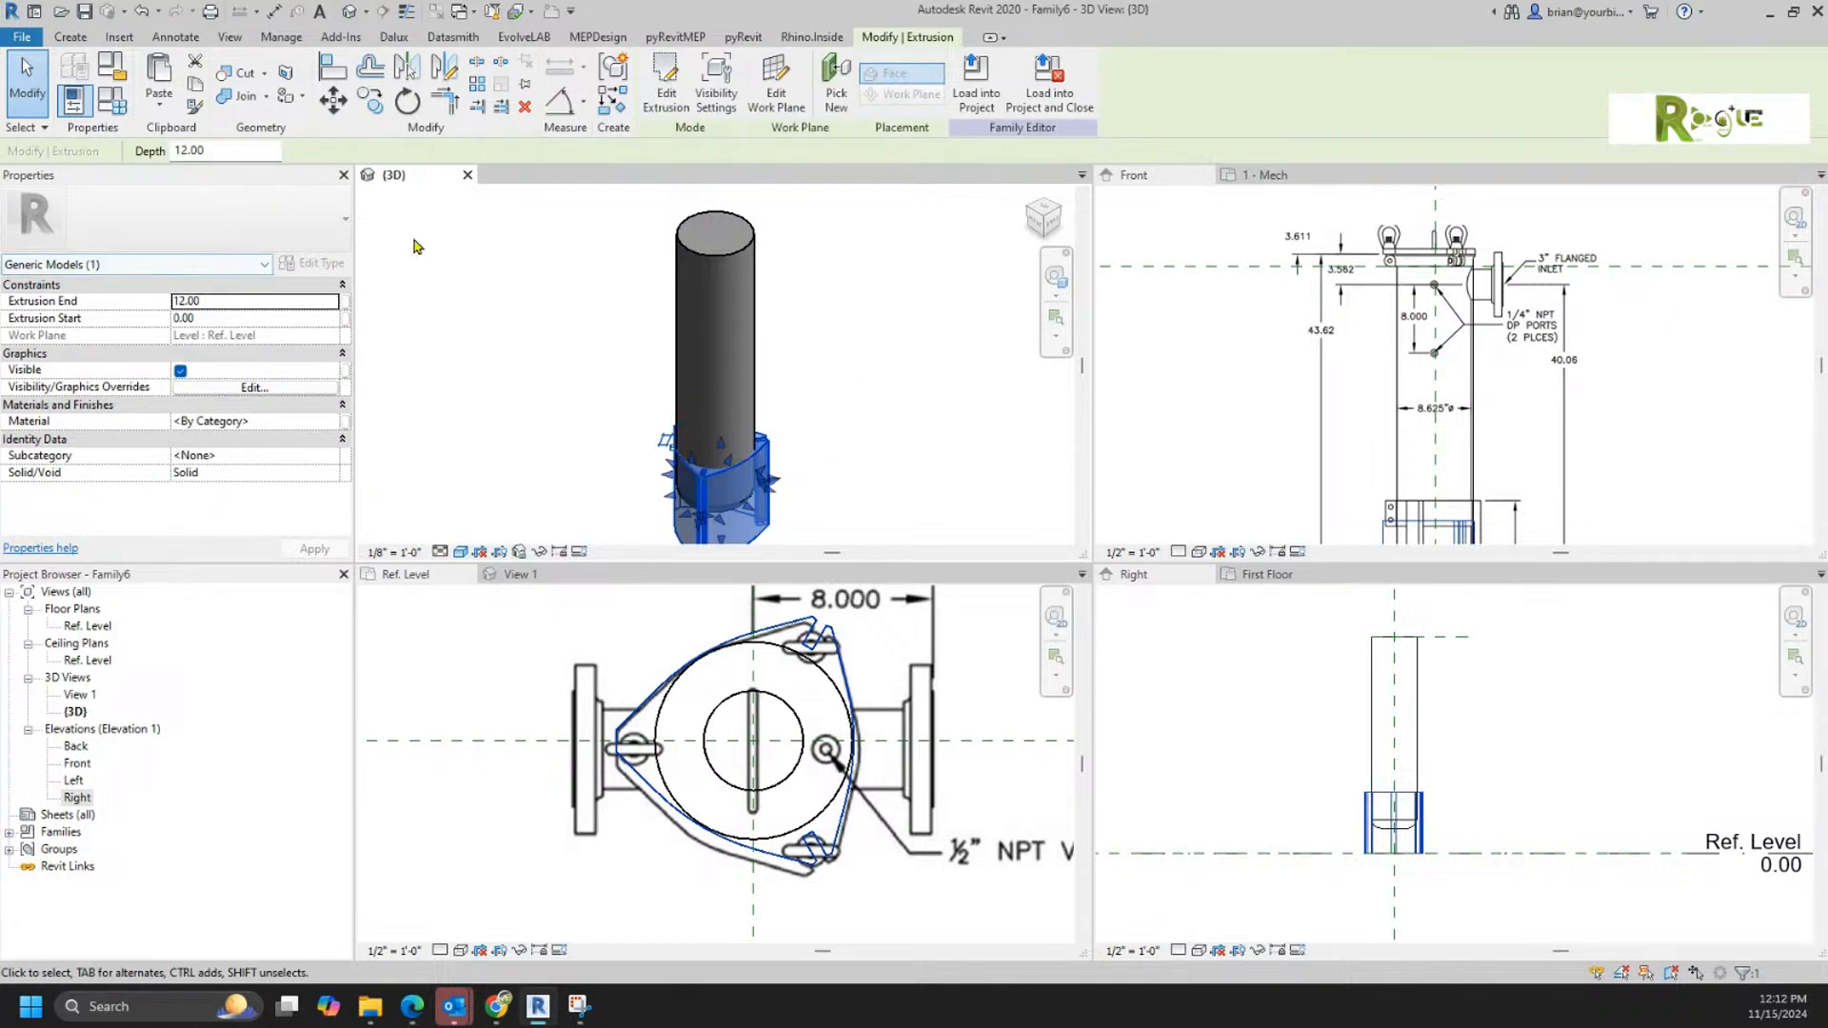
click(786, 85)
click(895, 506)
click(890, 526)
click(881, 610)
middle_drag(819, 335, 842, 426)
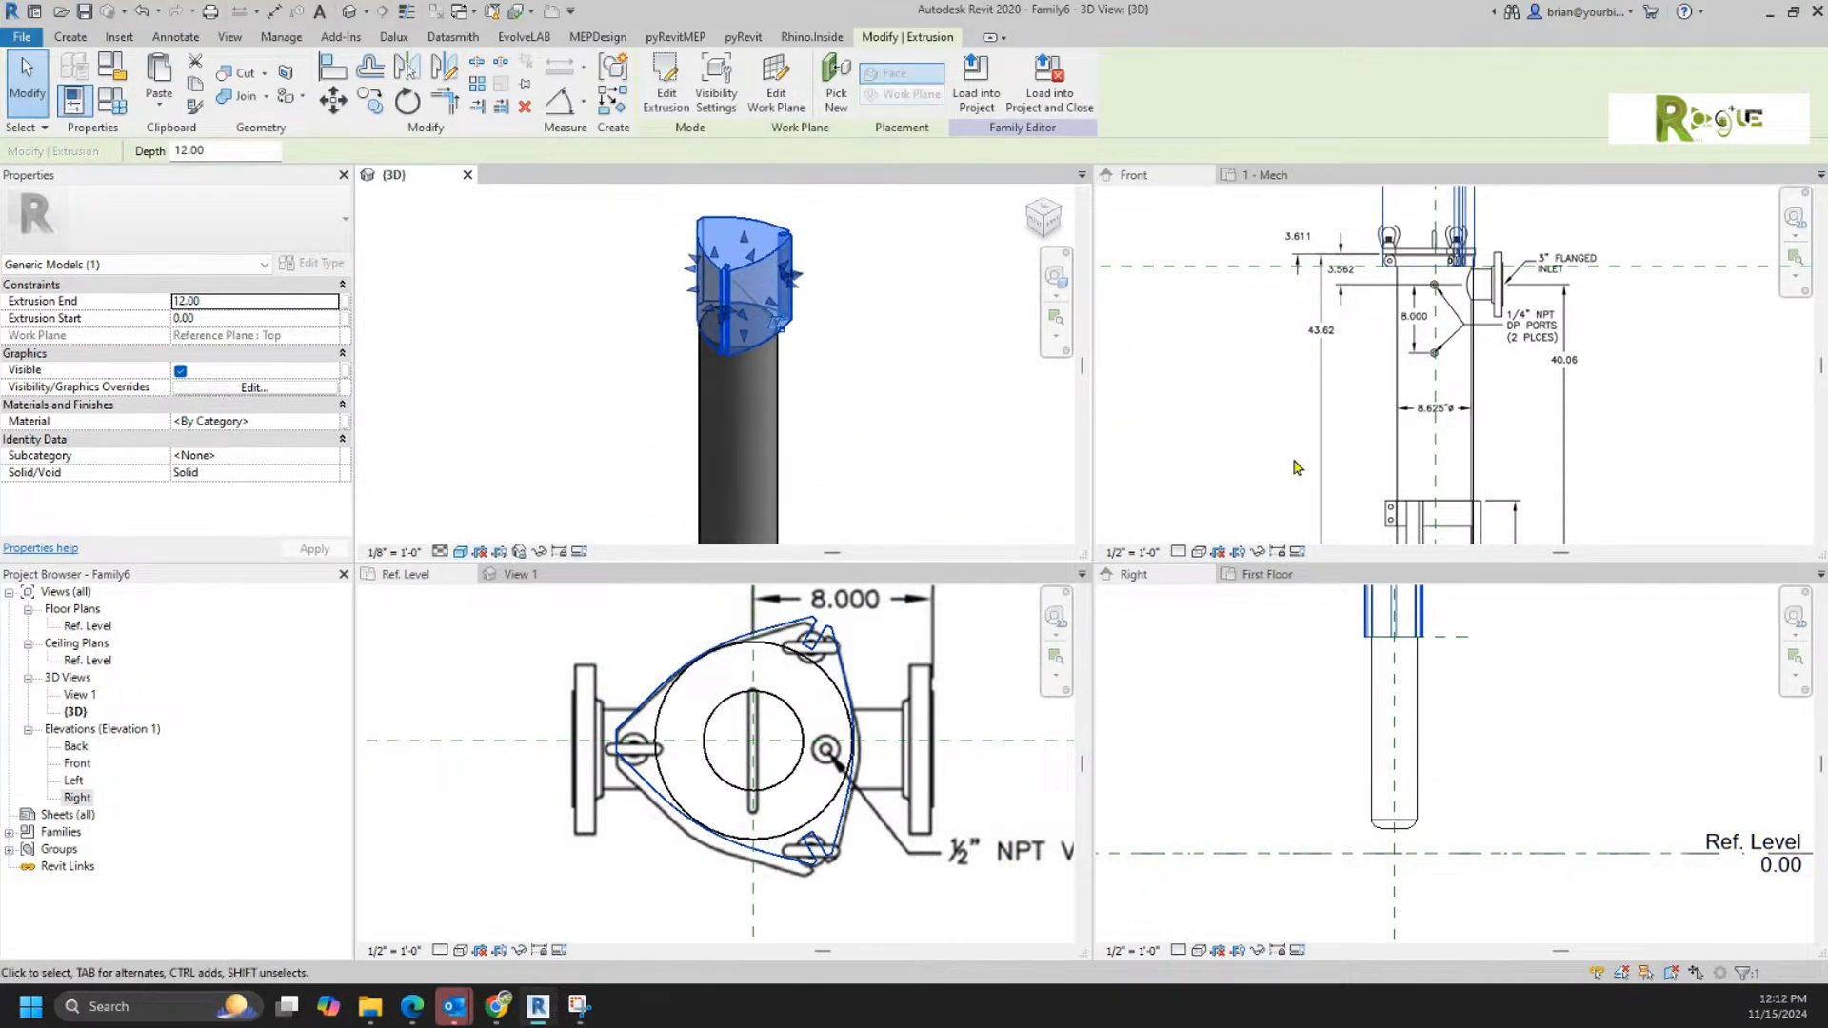
Step: Lower the lid extrusion's upper face to the lid line on the front reference image and set its Extrusion End to 2
click(1507, 307)
middle_drag(1509, 304, 1506, 429)
scroll(1406, 428, up, 3)
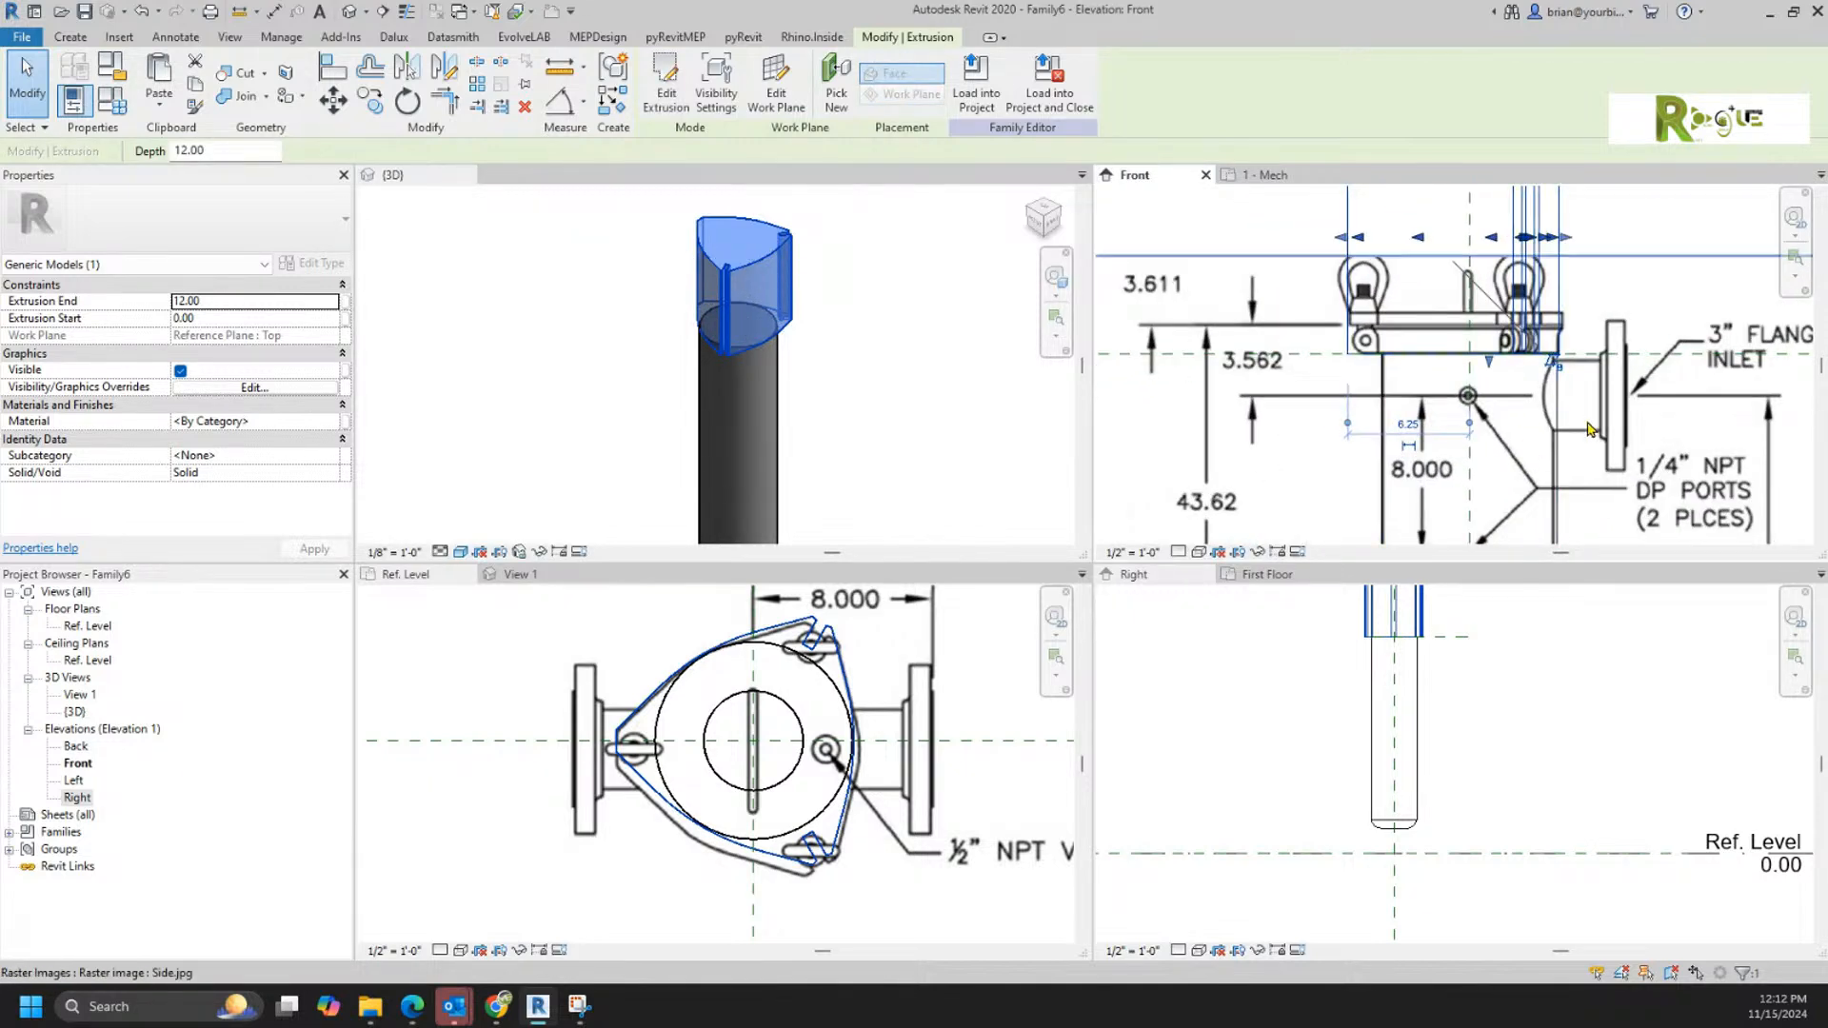
scroll(1551, 352, down, 1)
scroll(1552, 351, down, 1)
middle_drag(1552, 352, 1543, 372)
drag(1507, 230, 1486, 355)
click(234, 301)
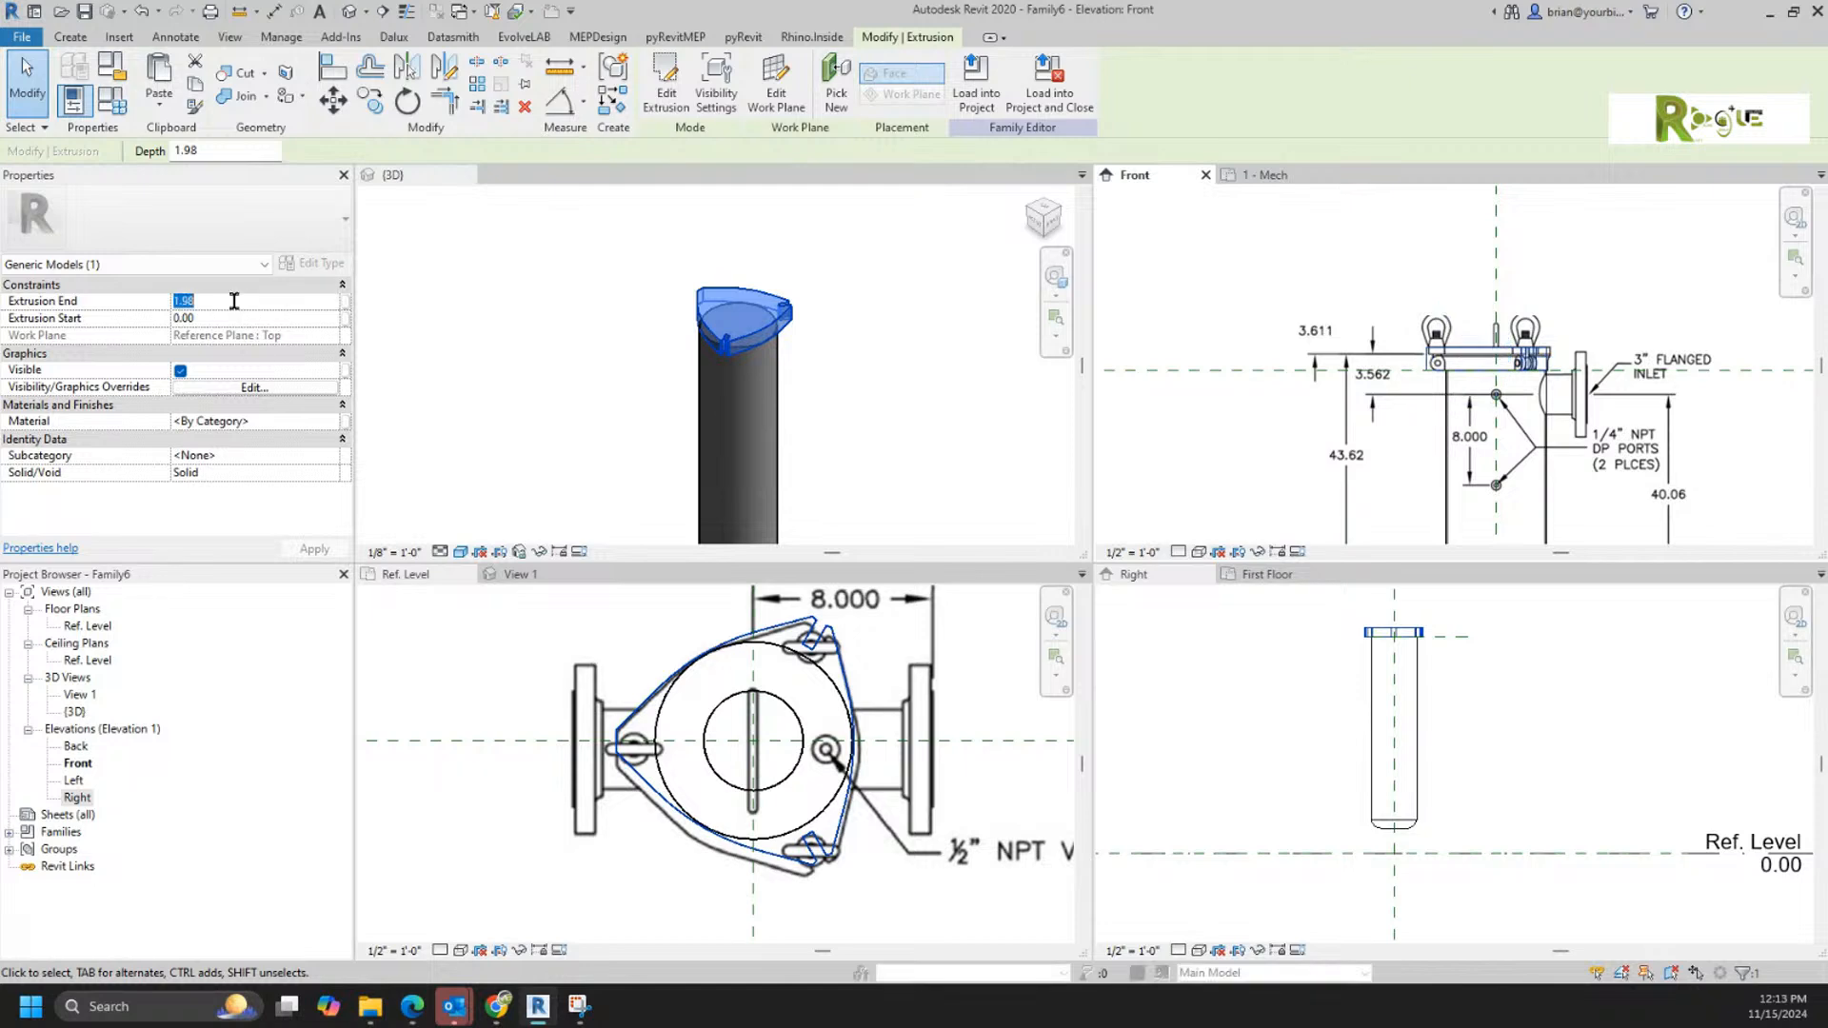
text(2)
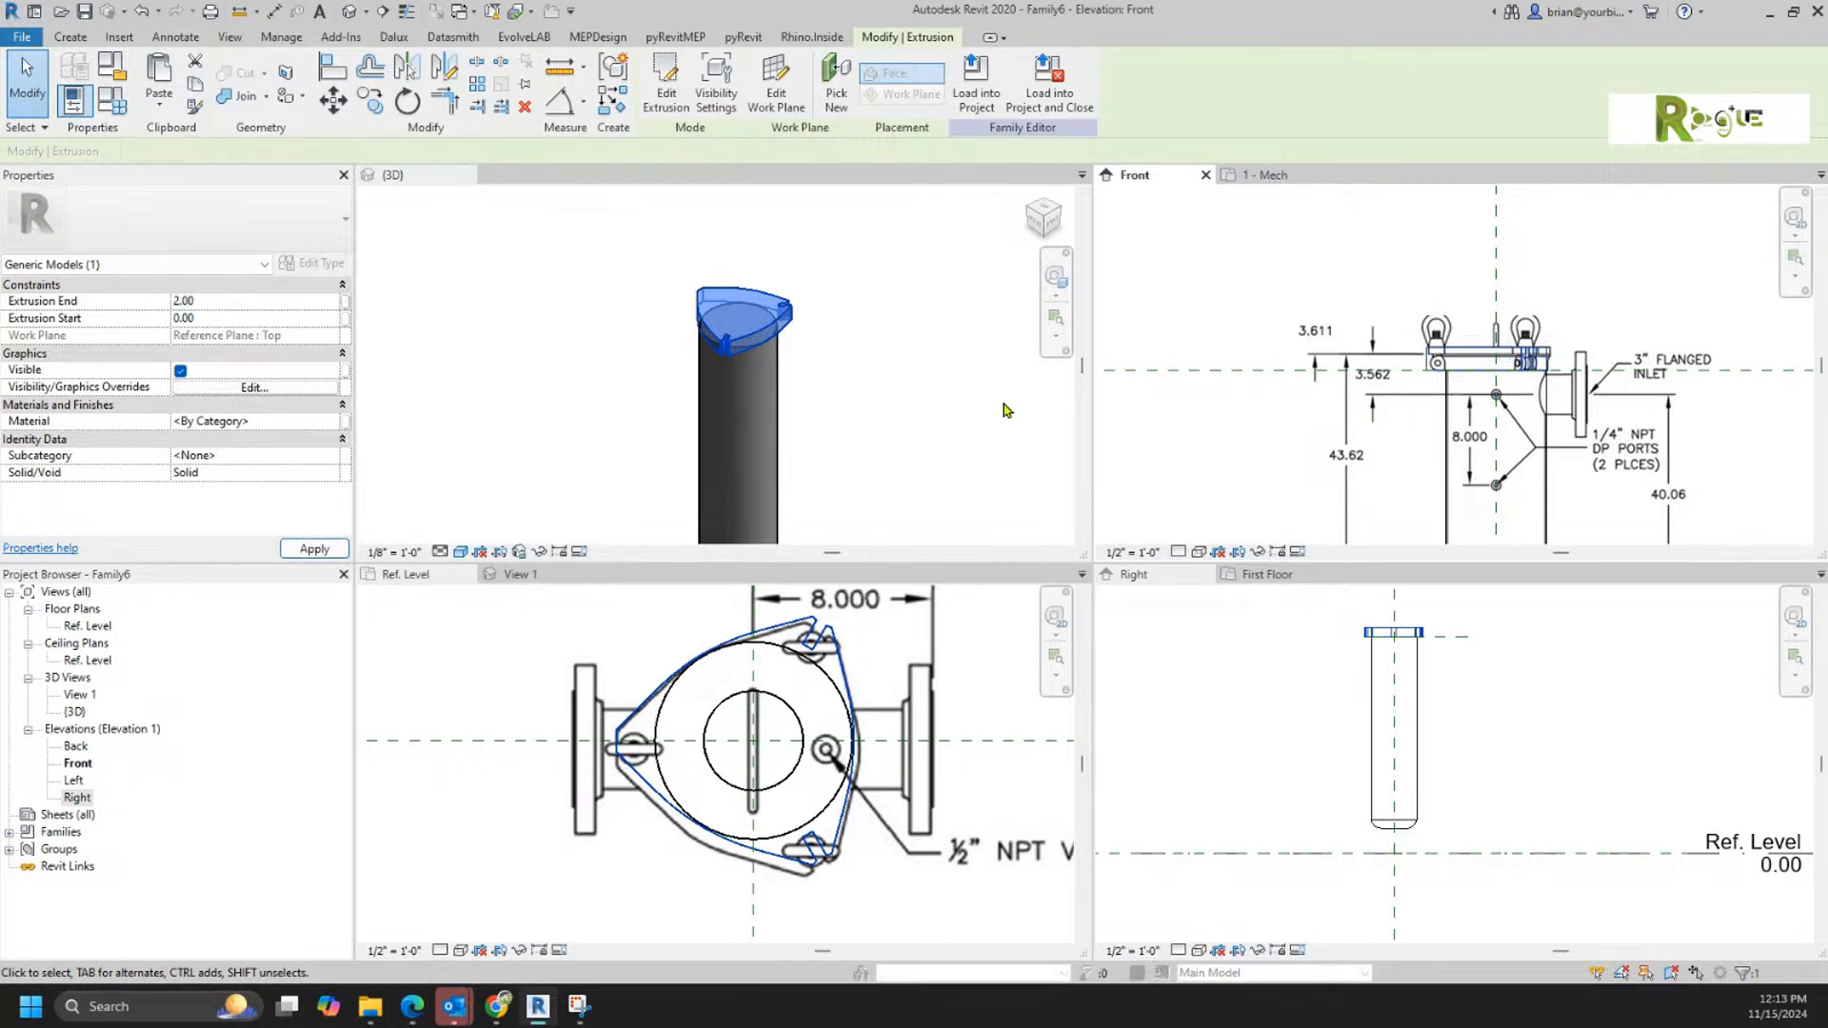
Step: Examine how the lid extrusion matches the Side.jpg reference image in the Front elevation
scroll(1491, 327, up, 4)
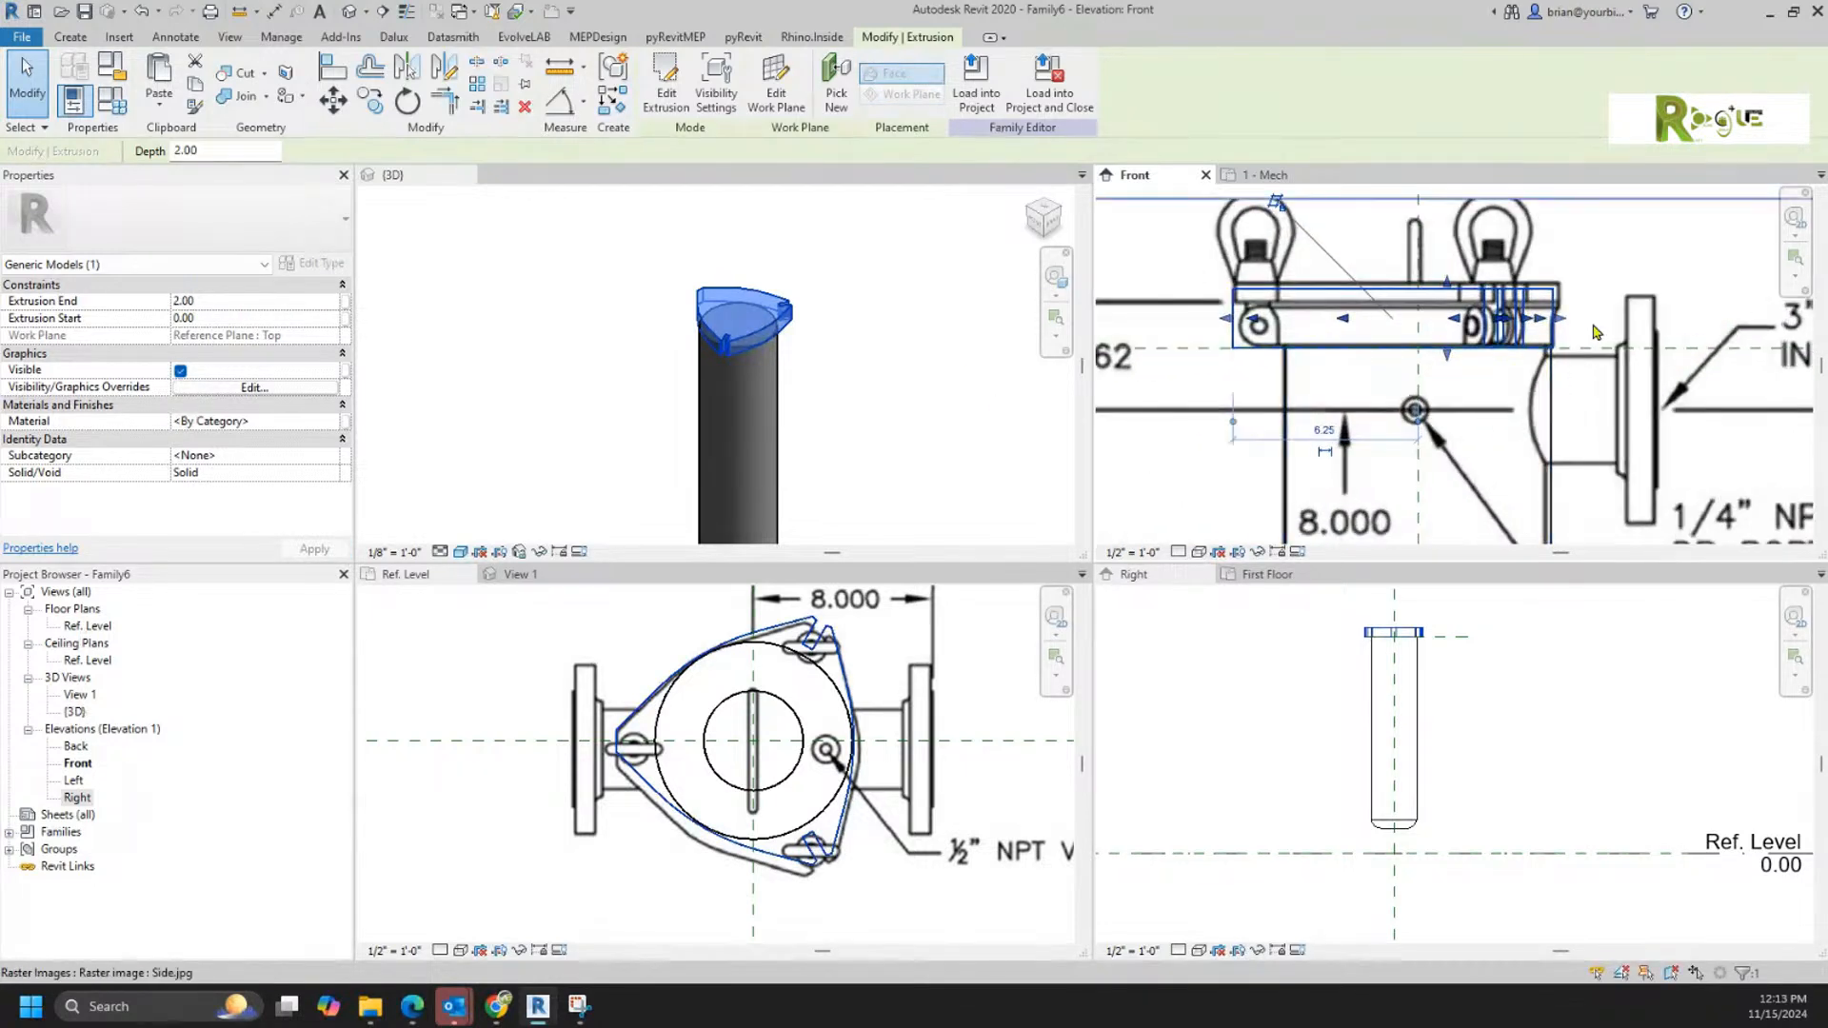
click(1491, 327)
scroll(834, 390, down, 4)
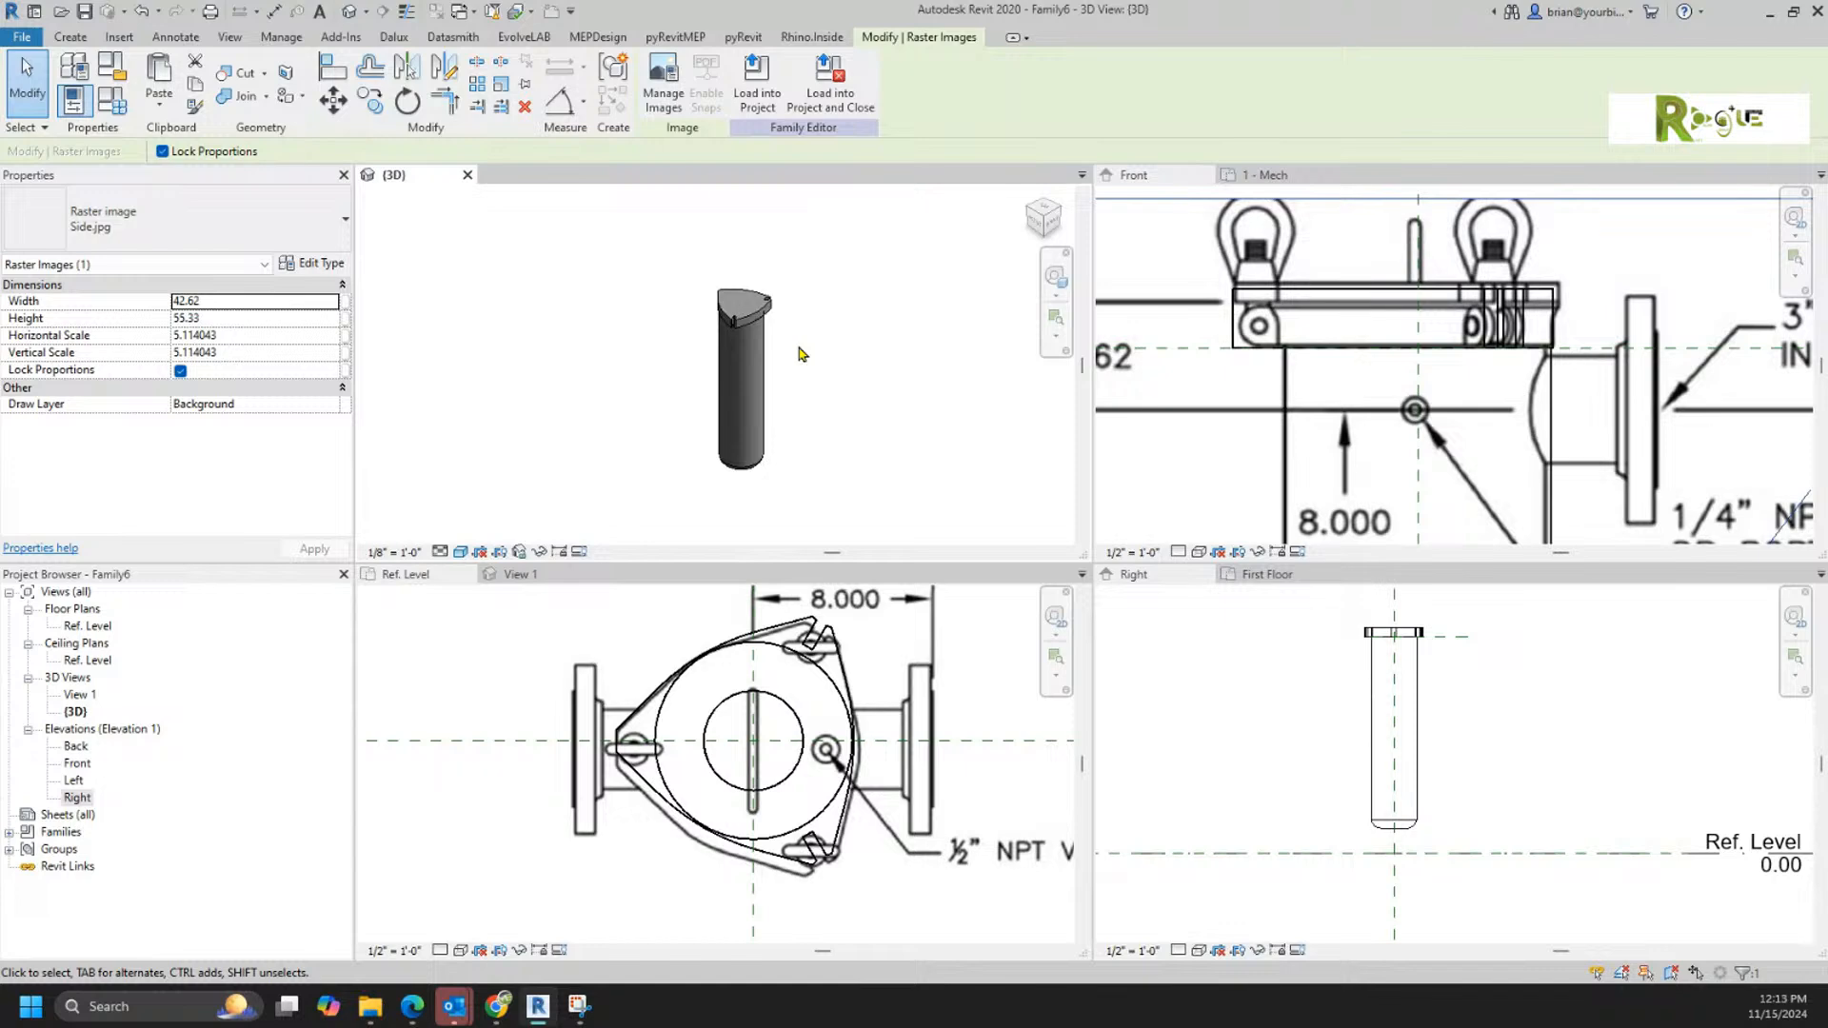
scroll(1418, 386, down, 5)
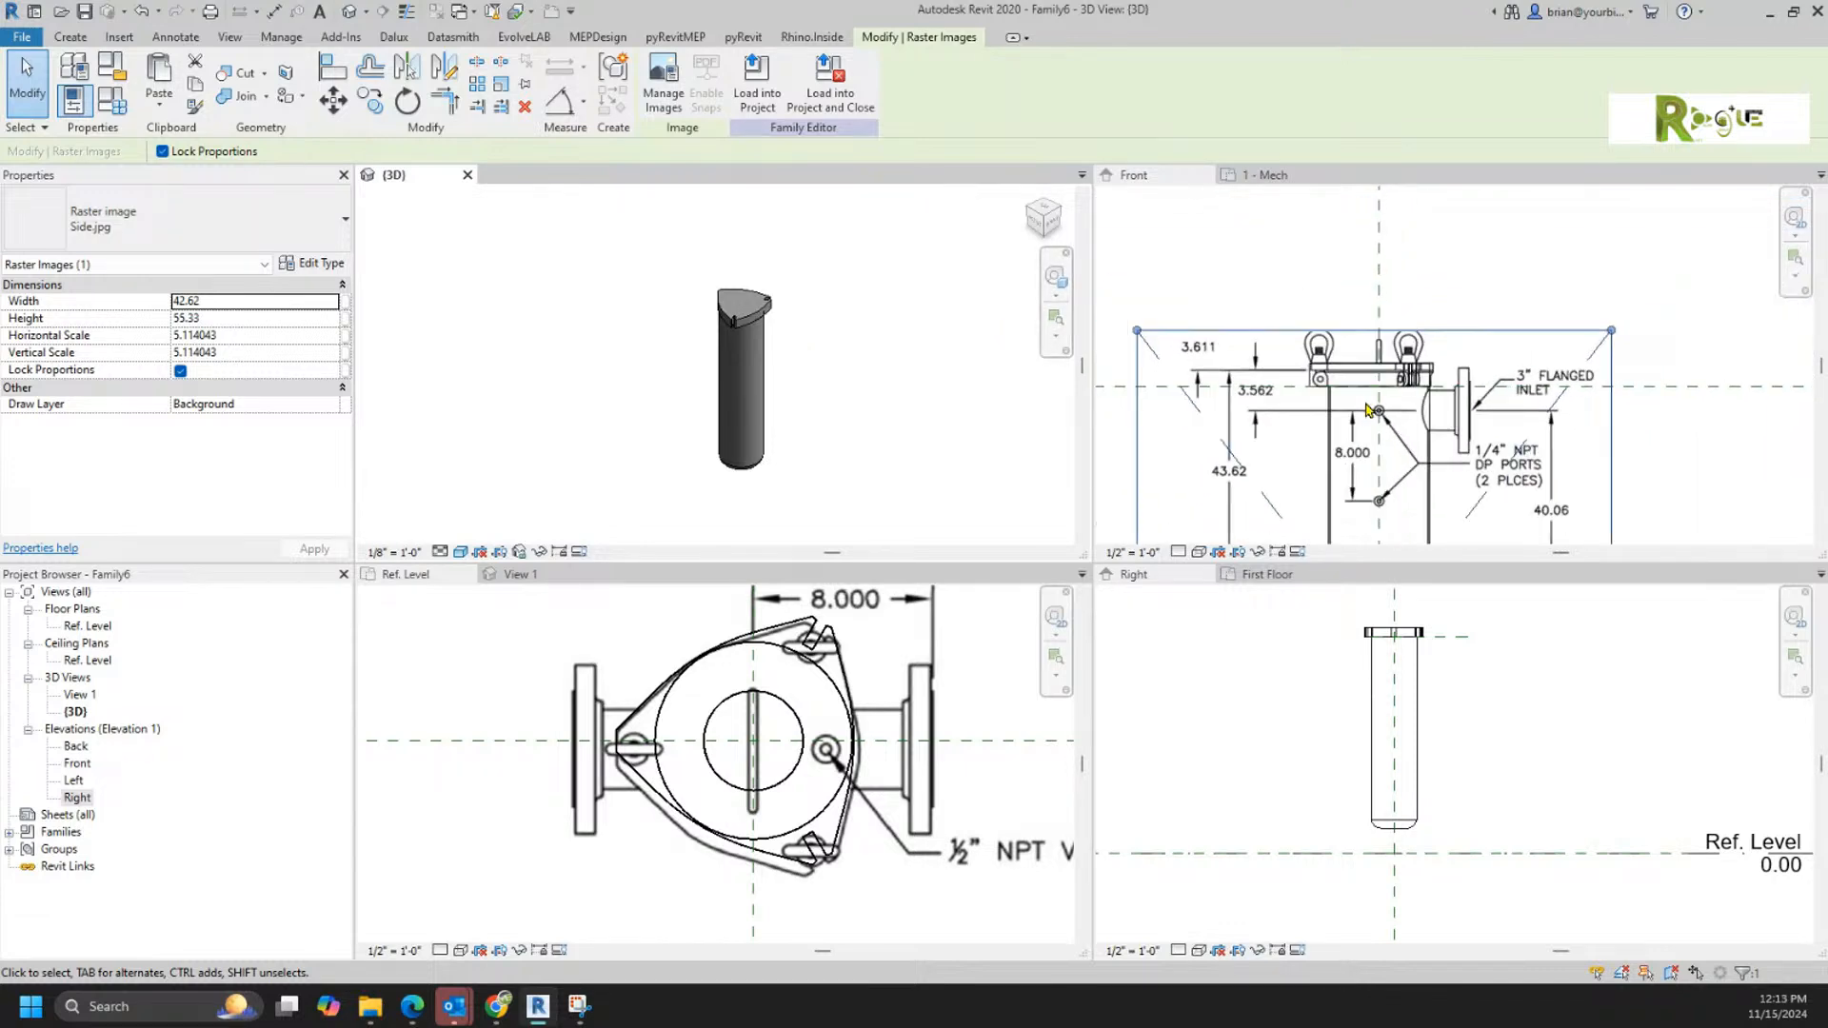
scroll(1418, 385, up, 5)
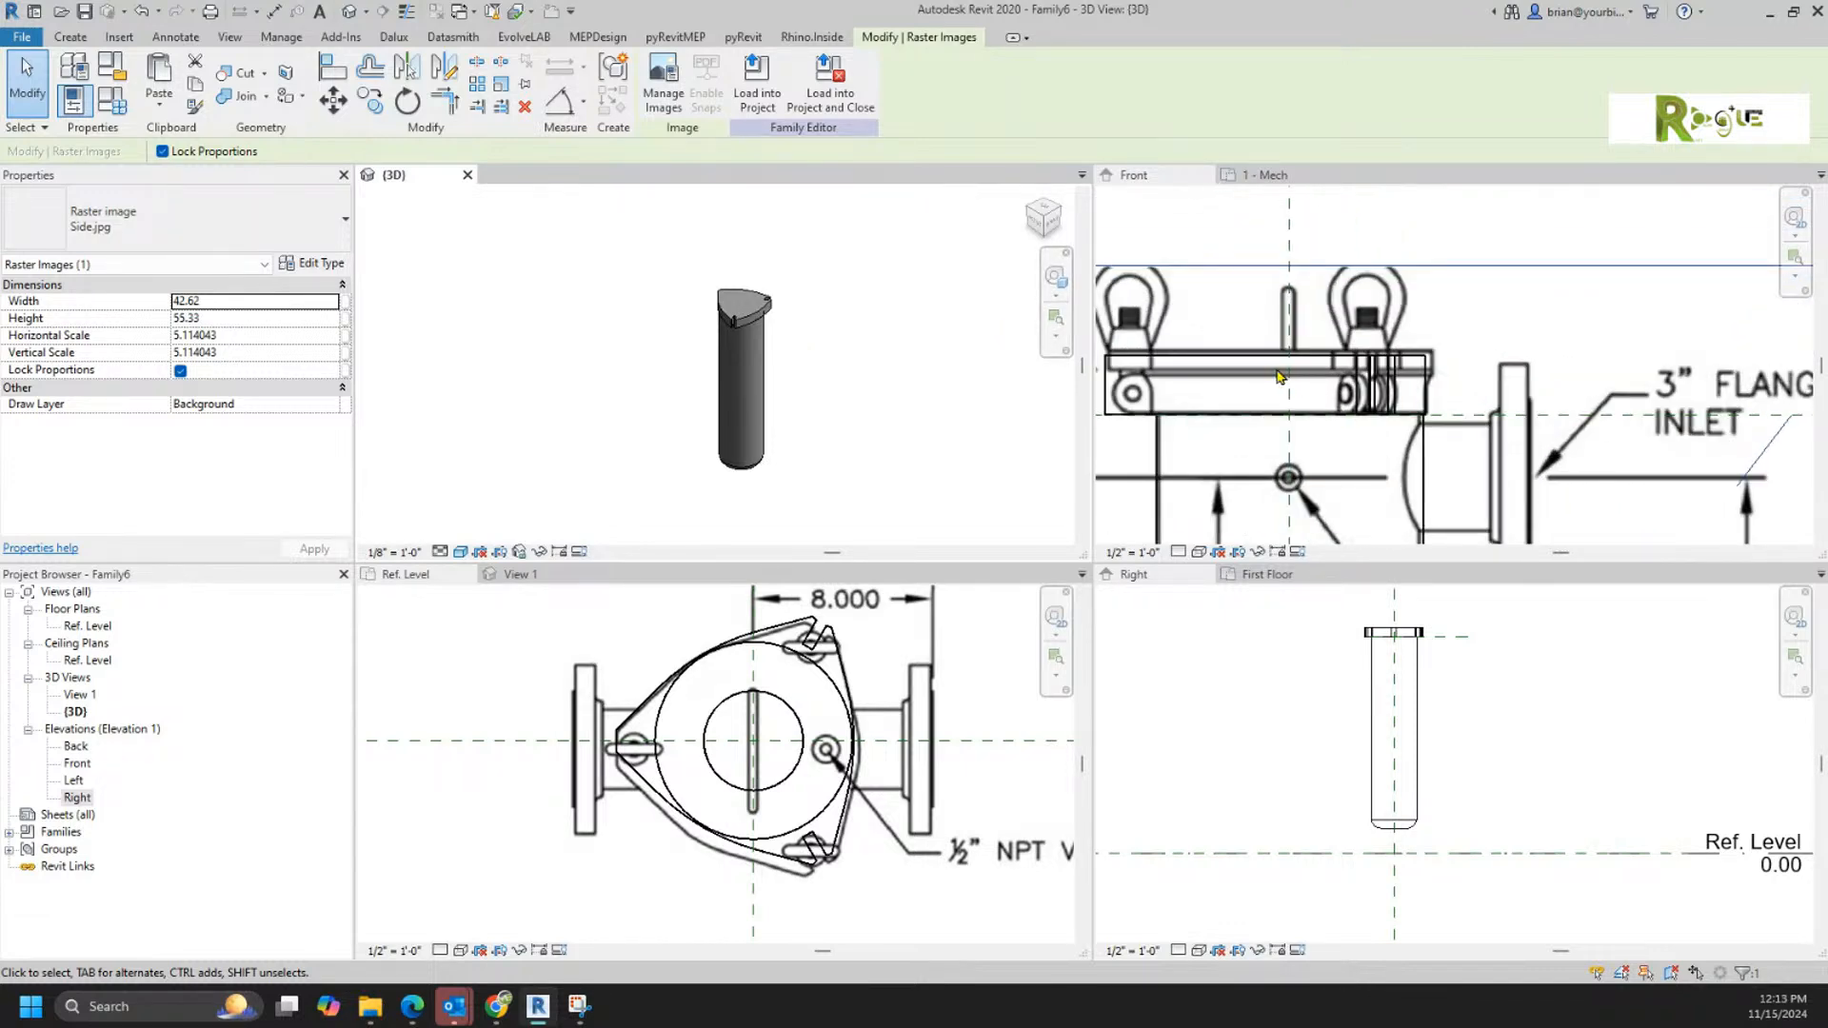
click(1435, 394)
middle_drag(1340, 356, 1448, 406)
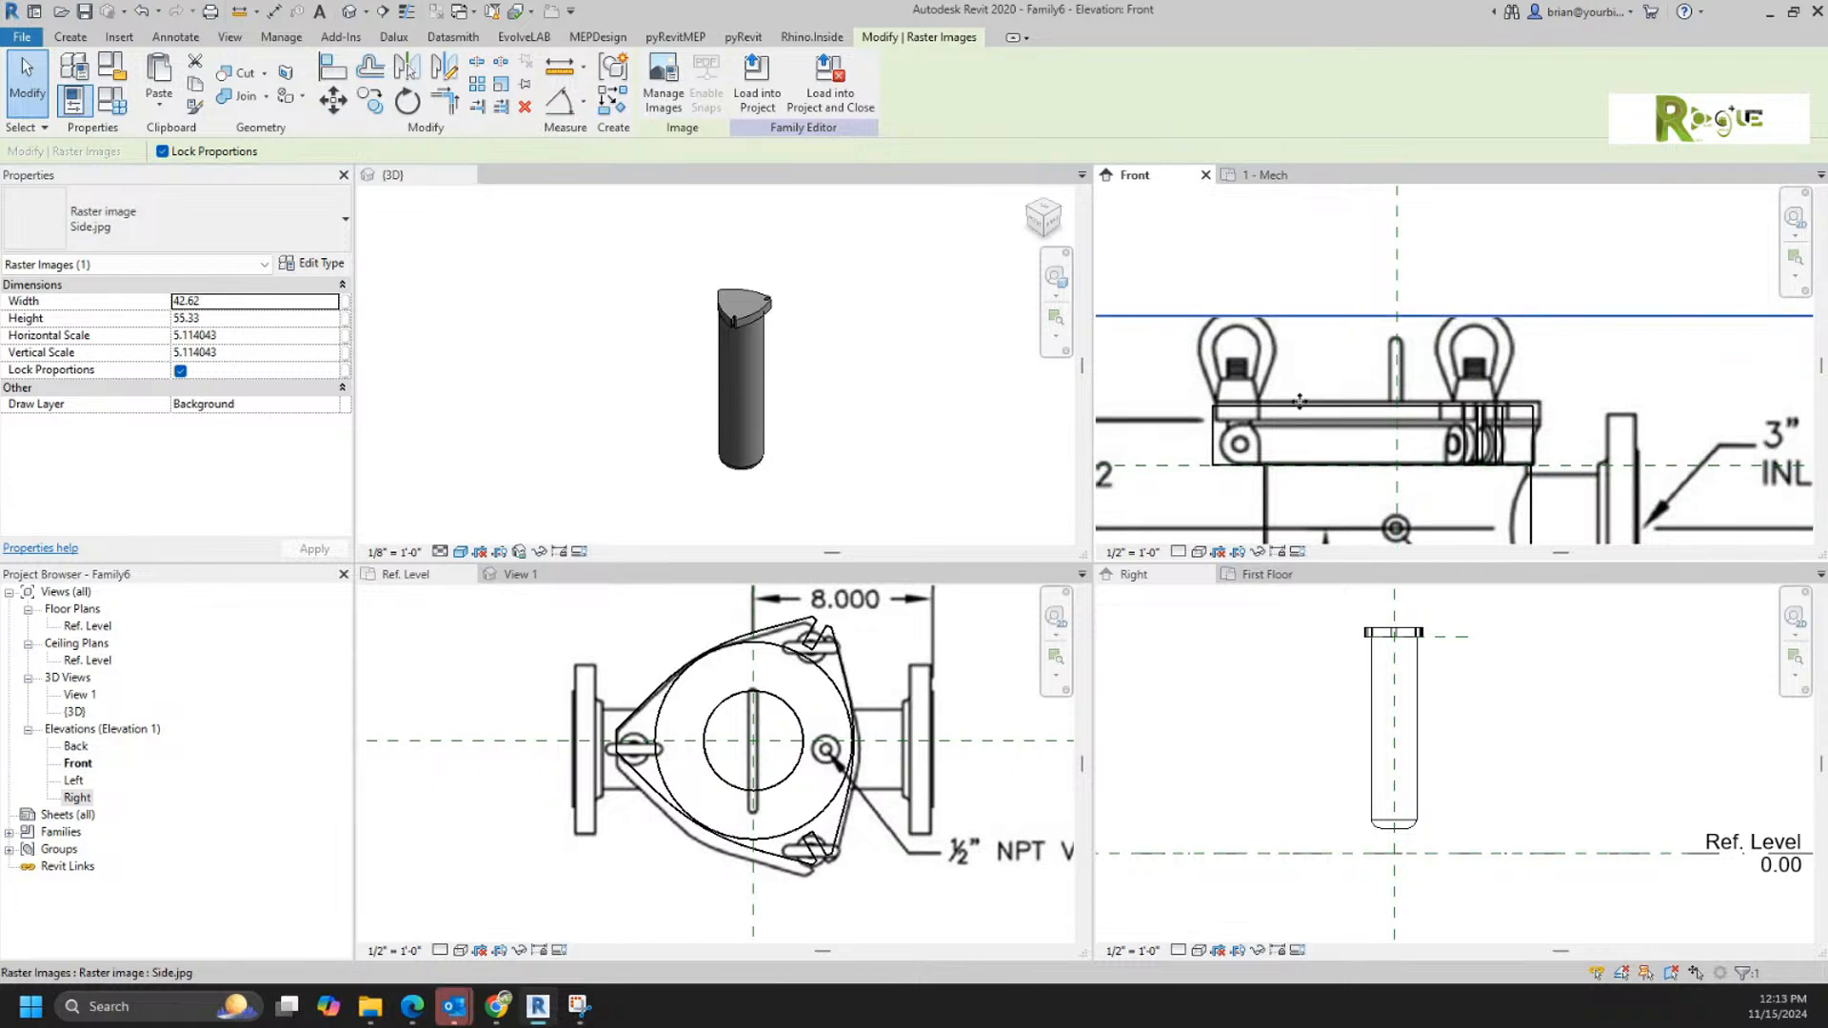
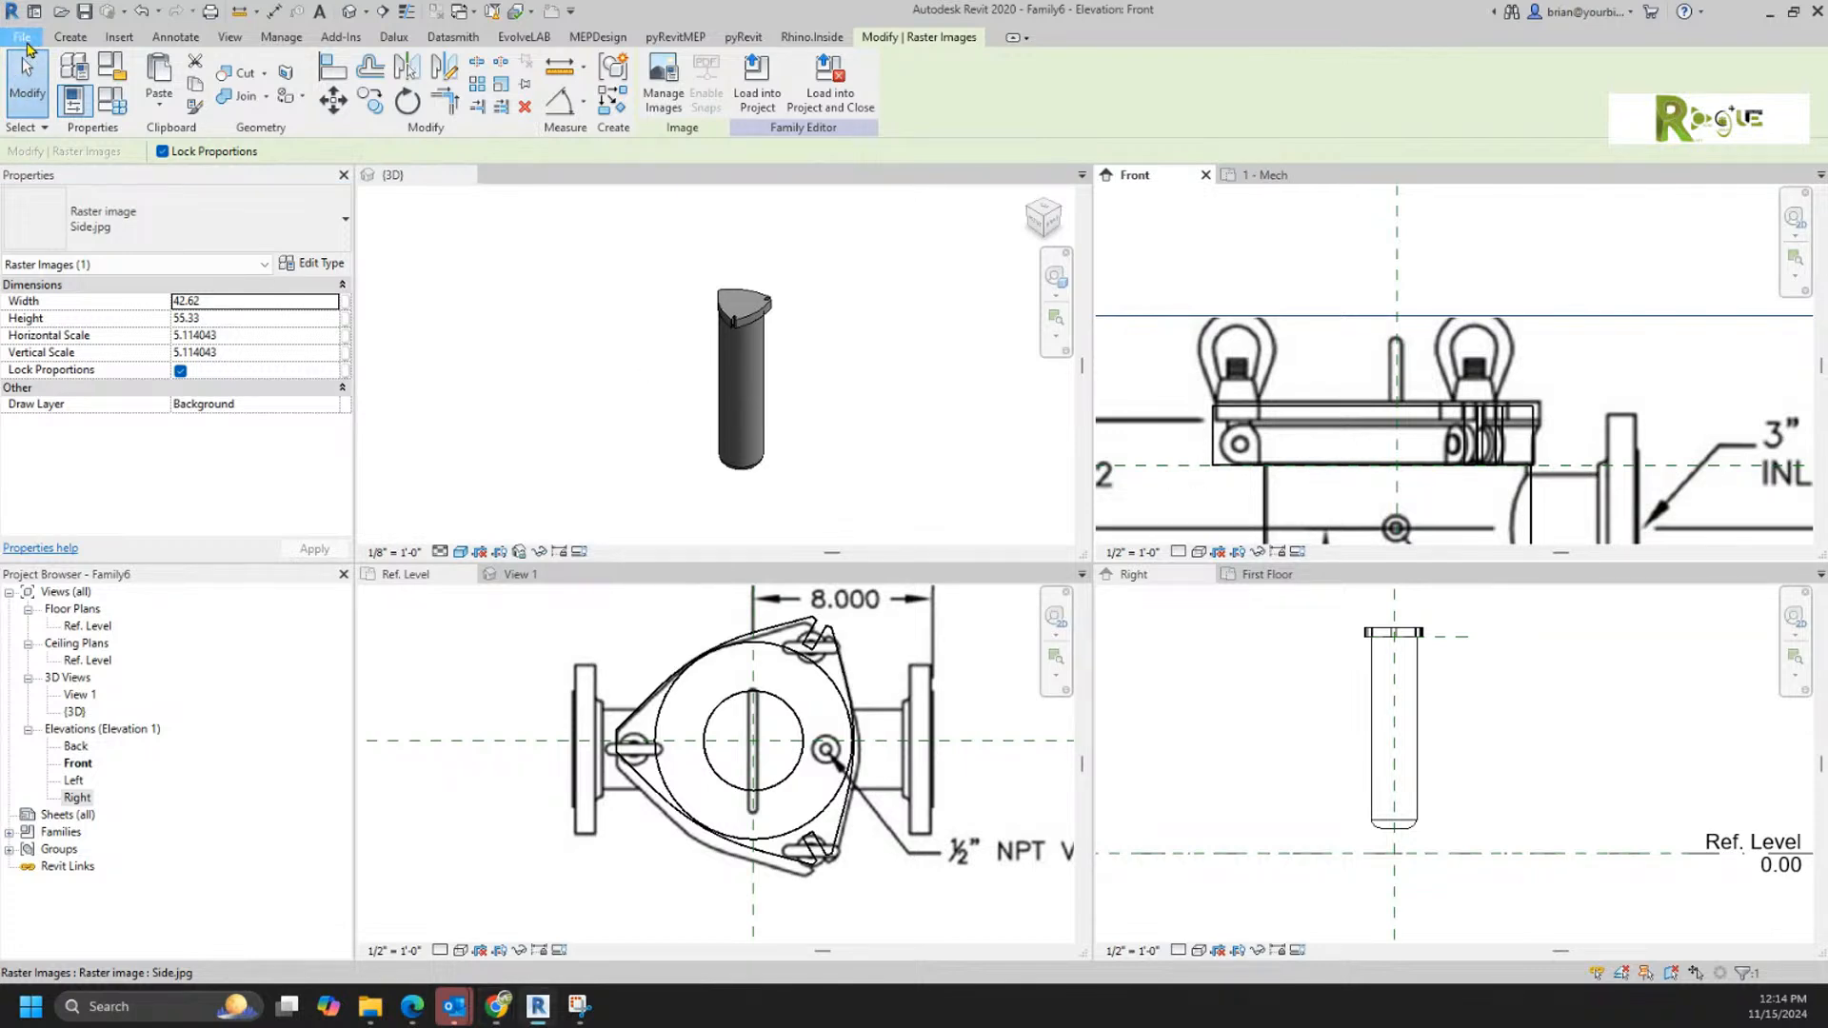
Step: Save the family as Filter in the Valves folder
click(26, 43)
mouse_move(79, 269)
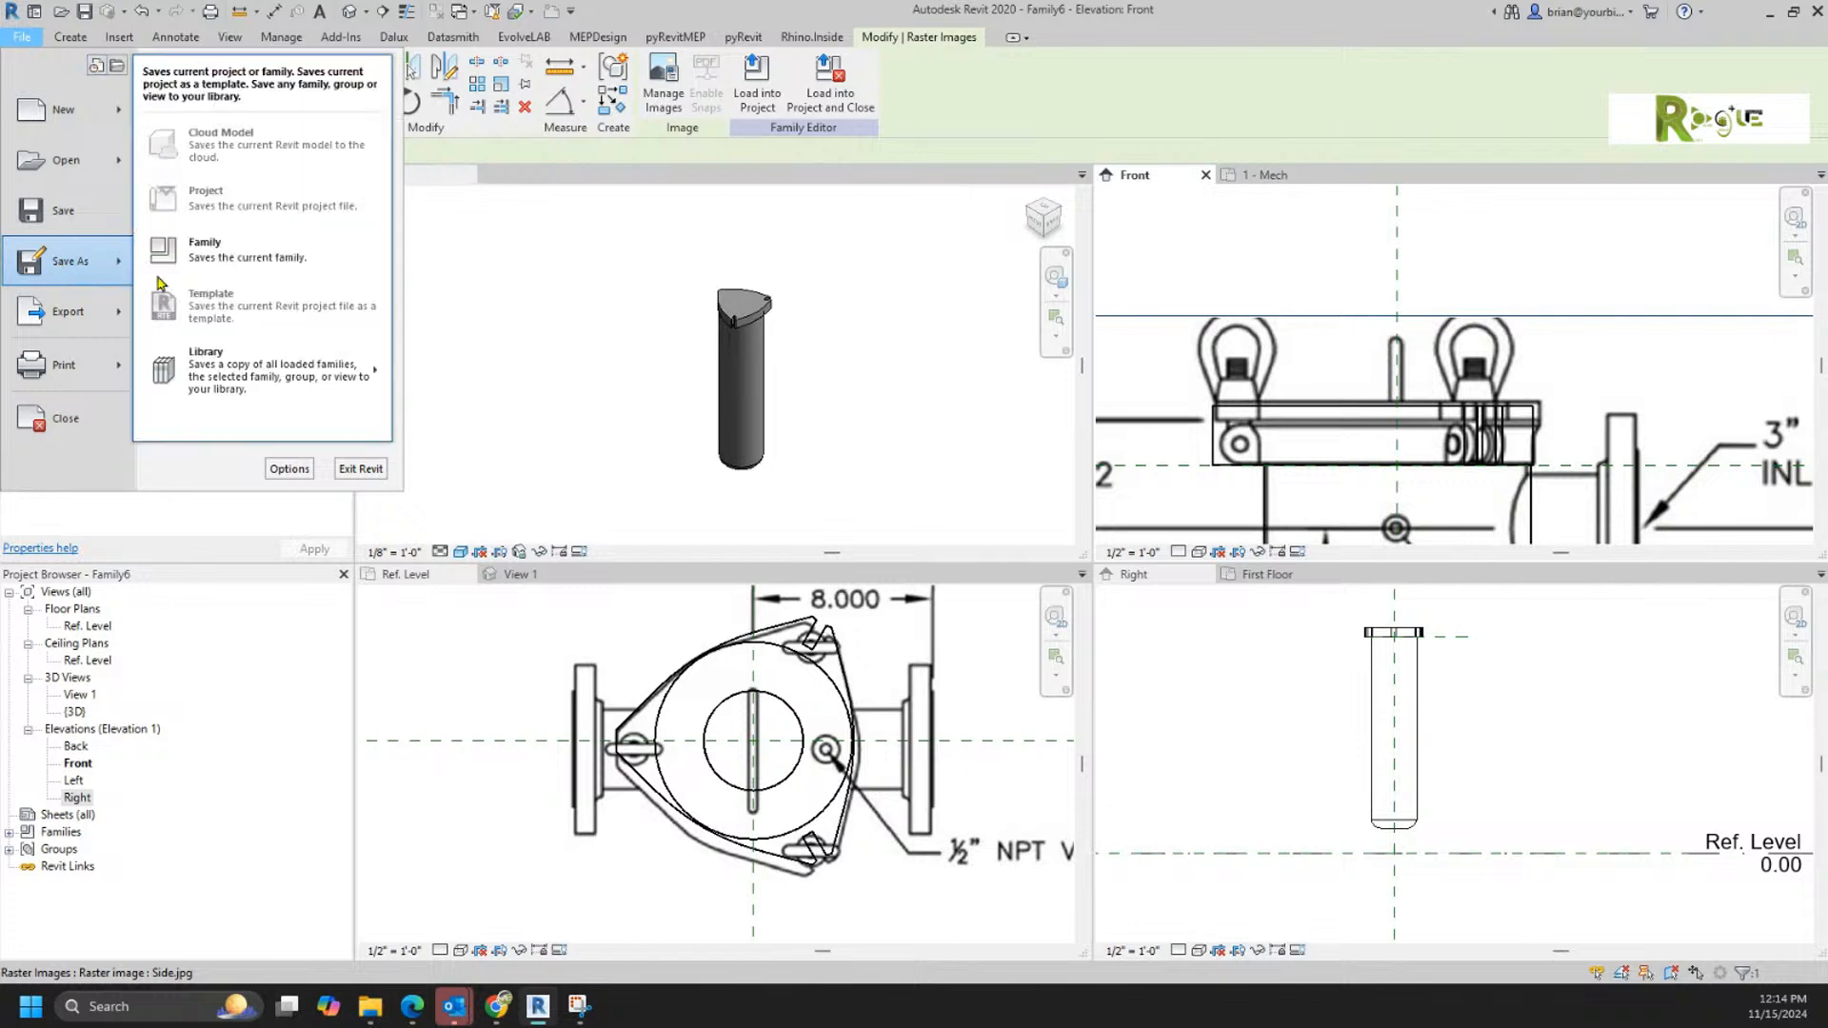
click(255, 259)
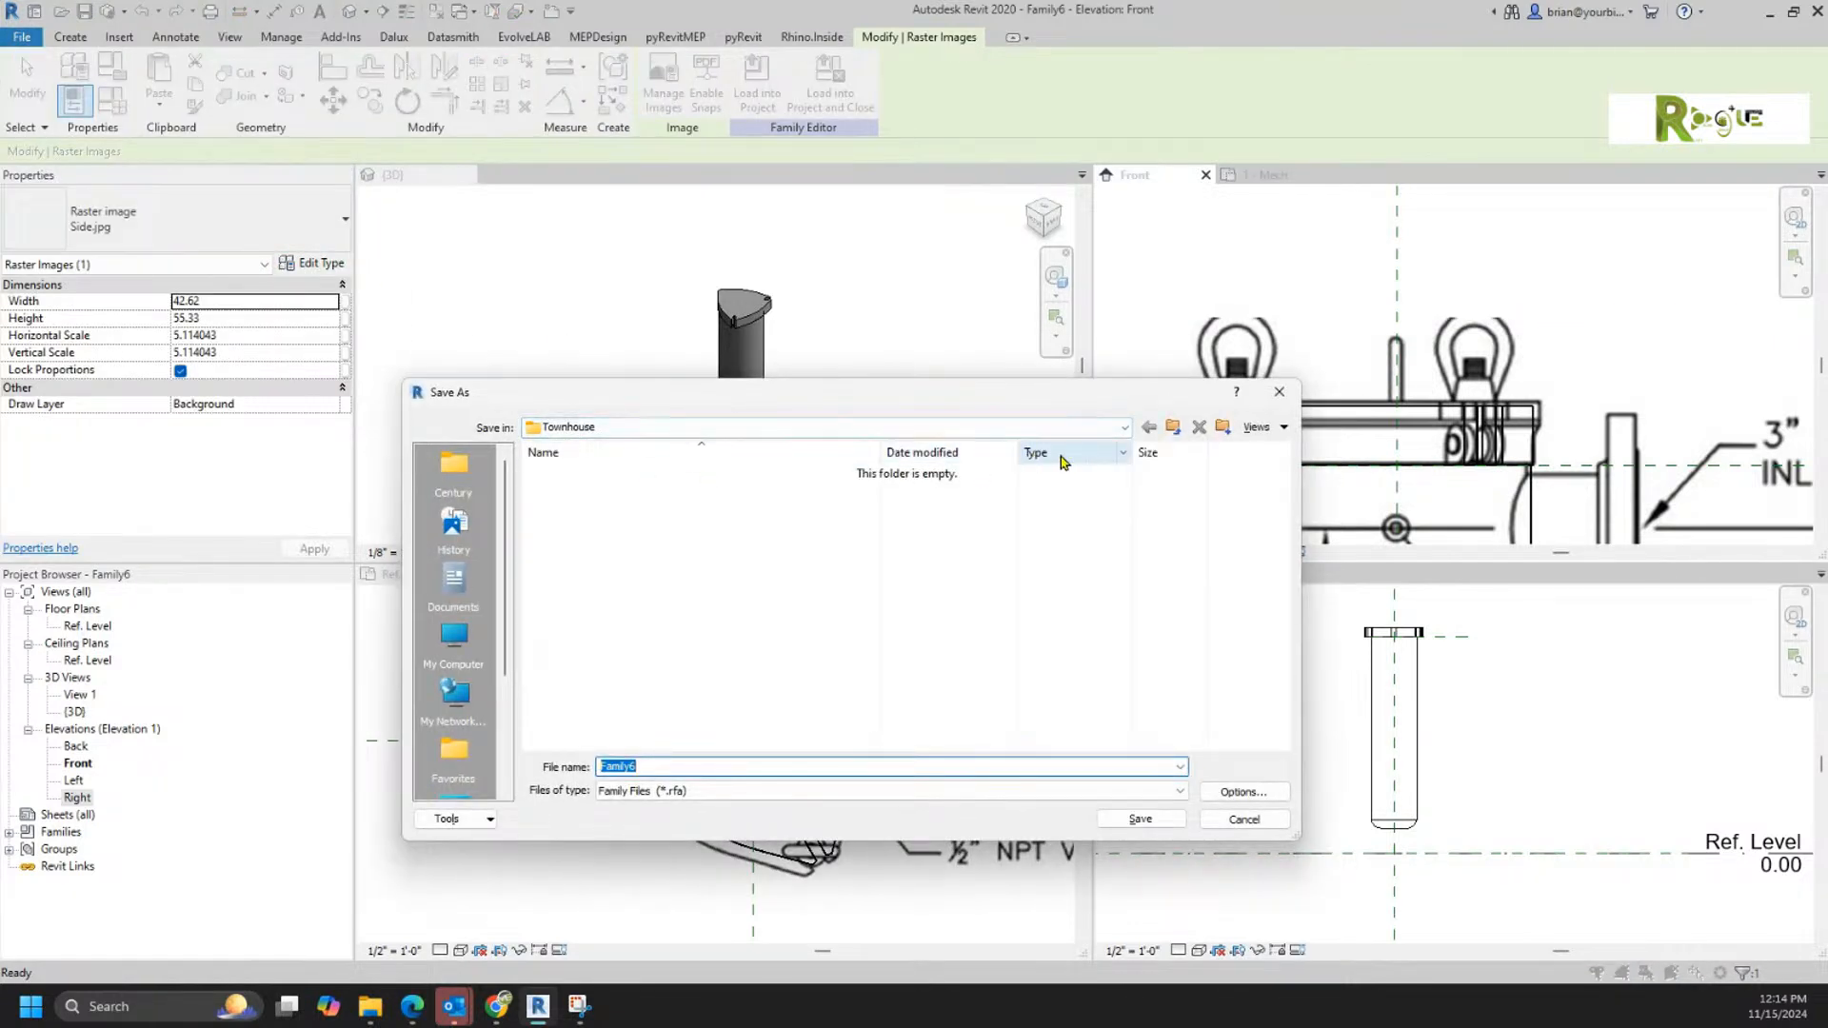
click(1173, 426)
double_click(572, 492)
click(686, 768)
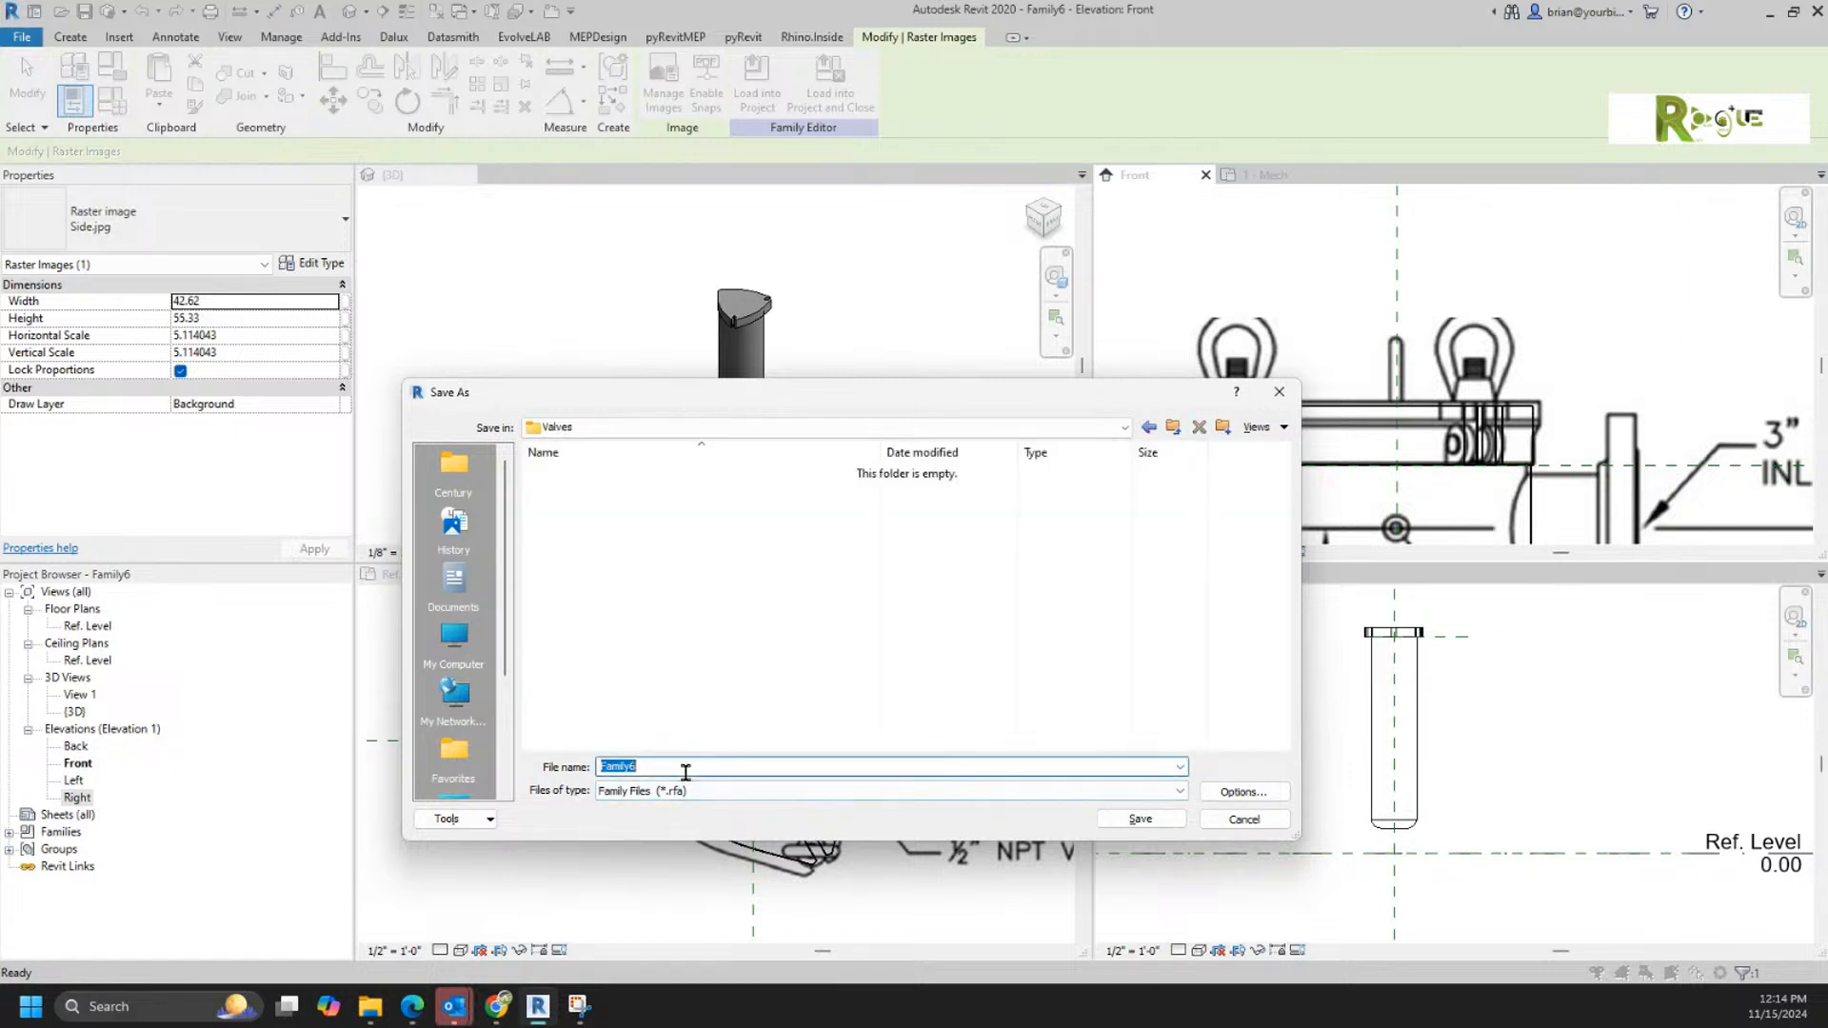
text(V)
text(Fil)
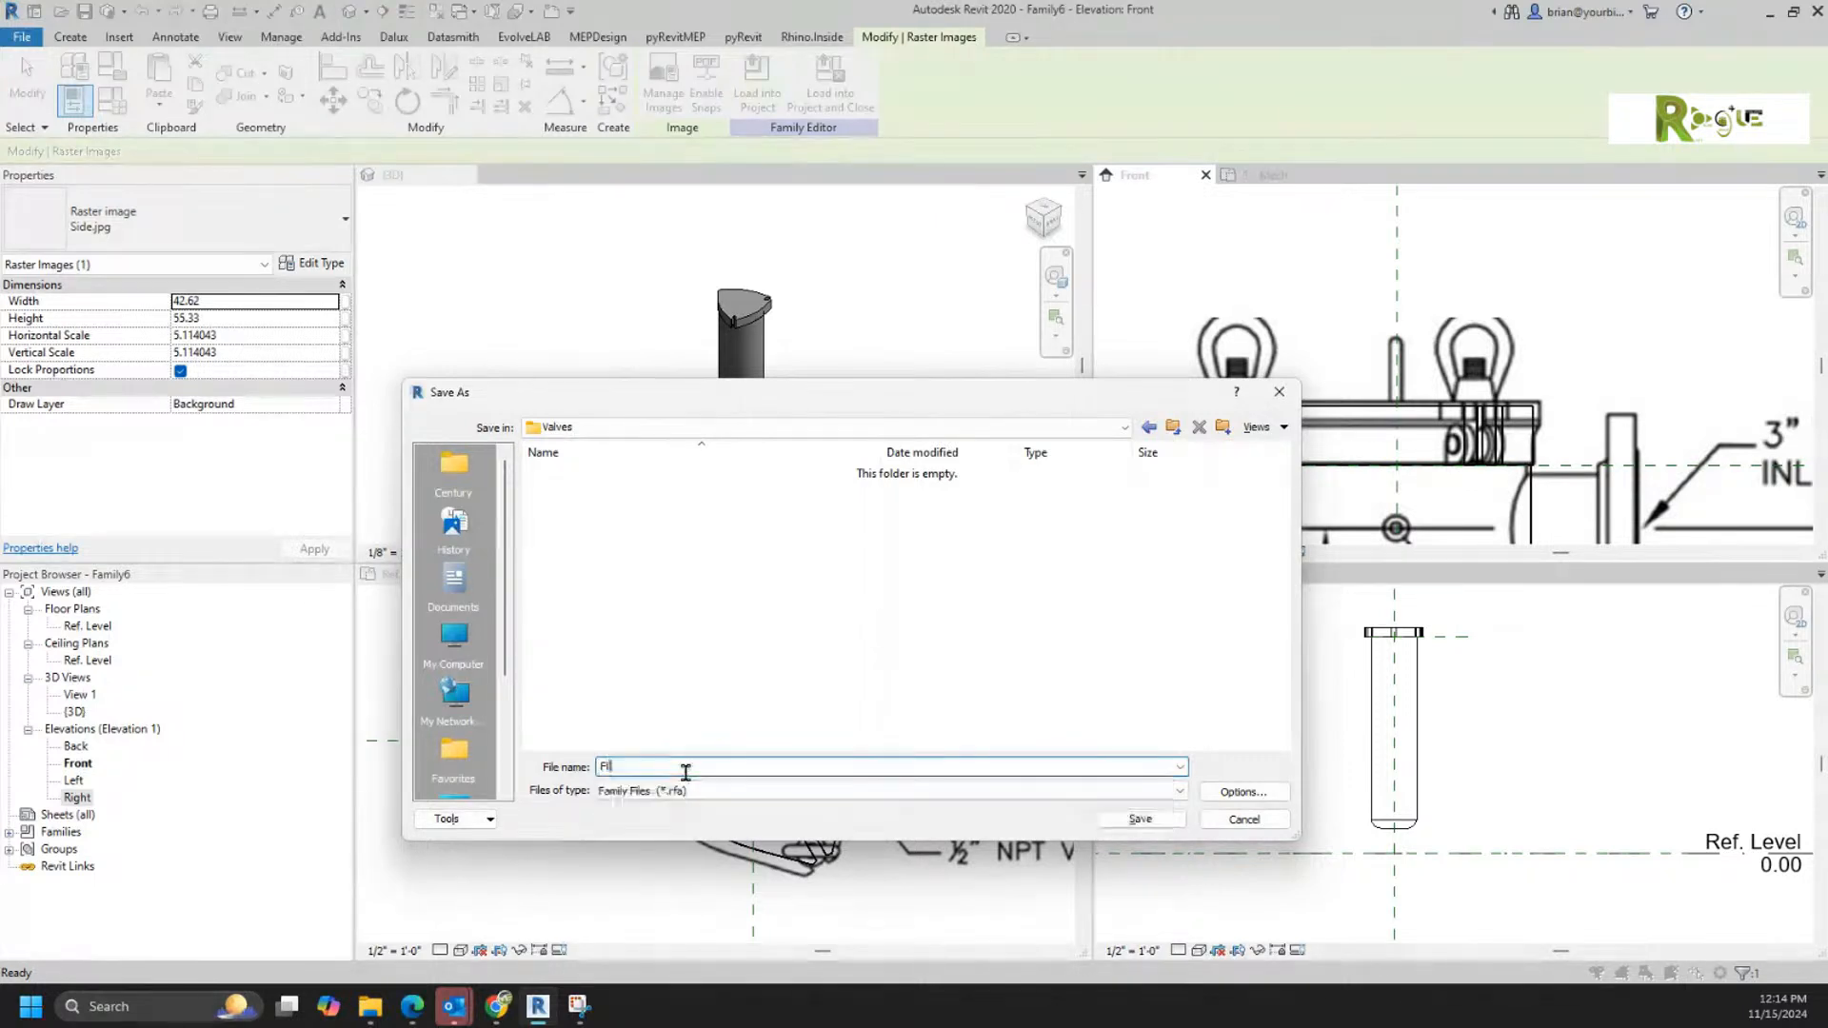
text(ter)
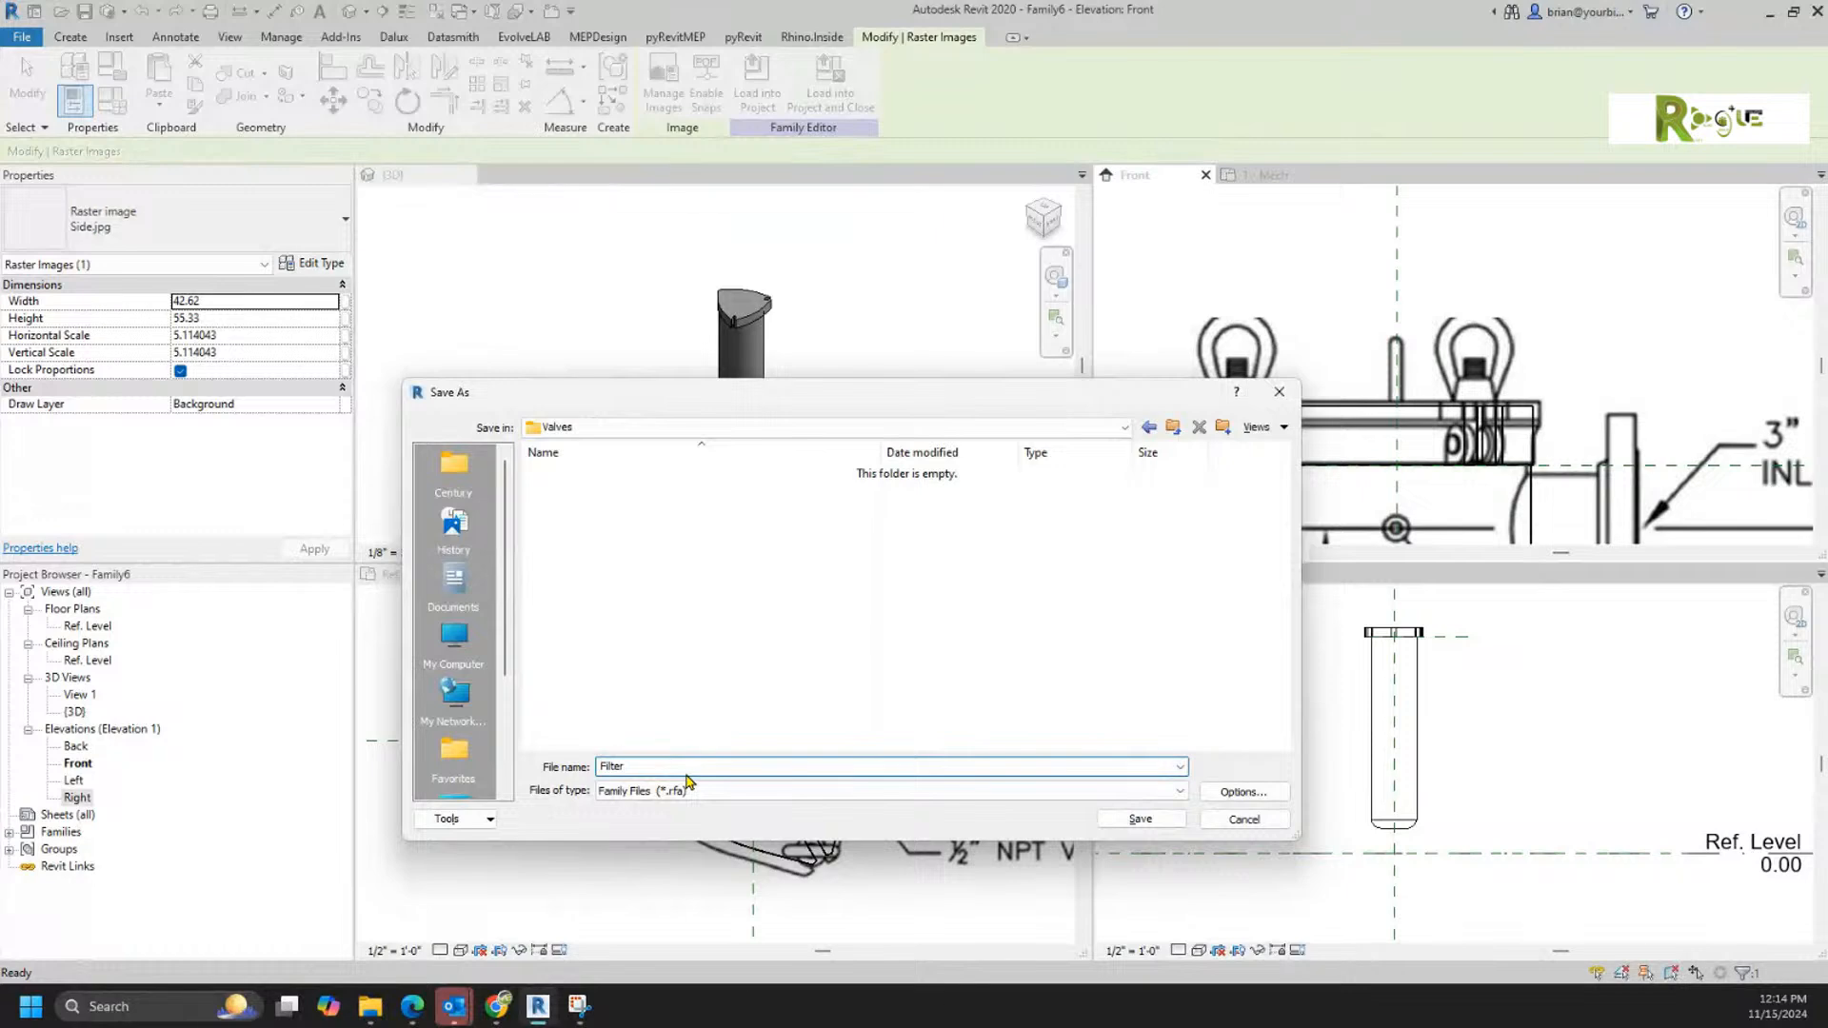
key(Return)
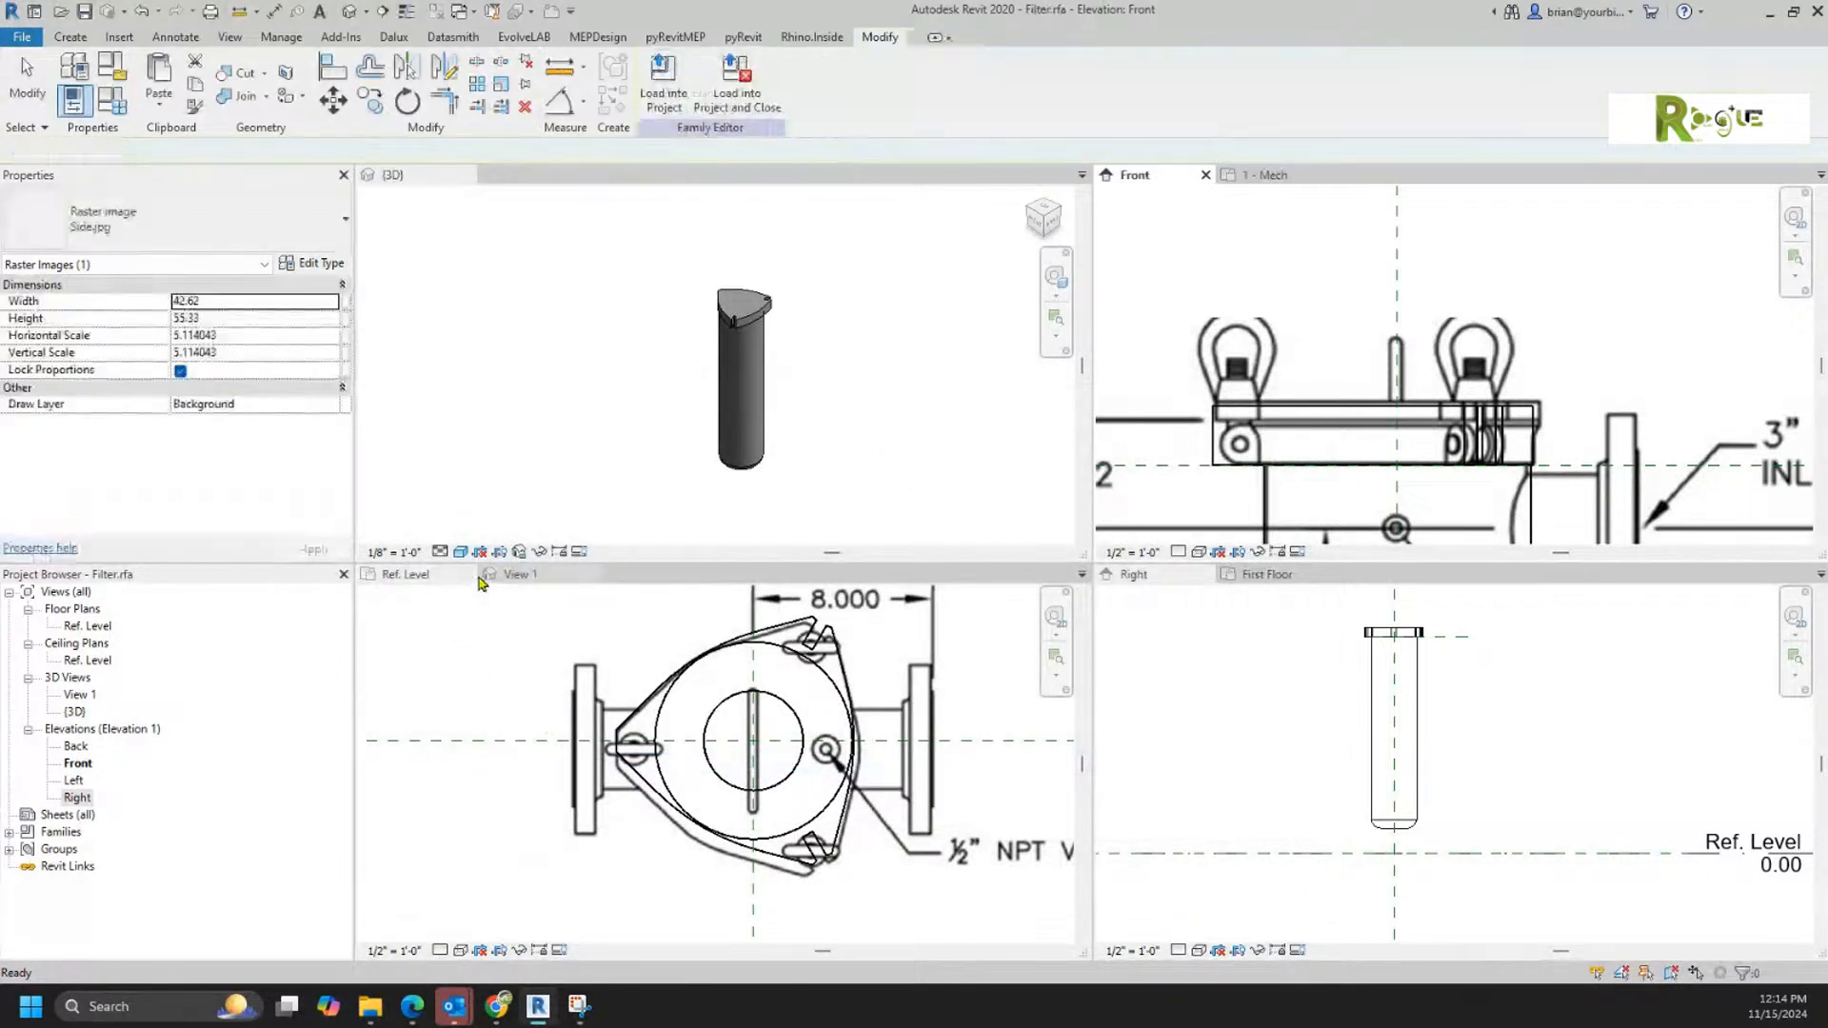
Step: Switch to File Explorer and check the saved Filter.rfa file in the Valves folder
click(230, 38)
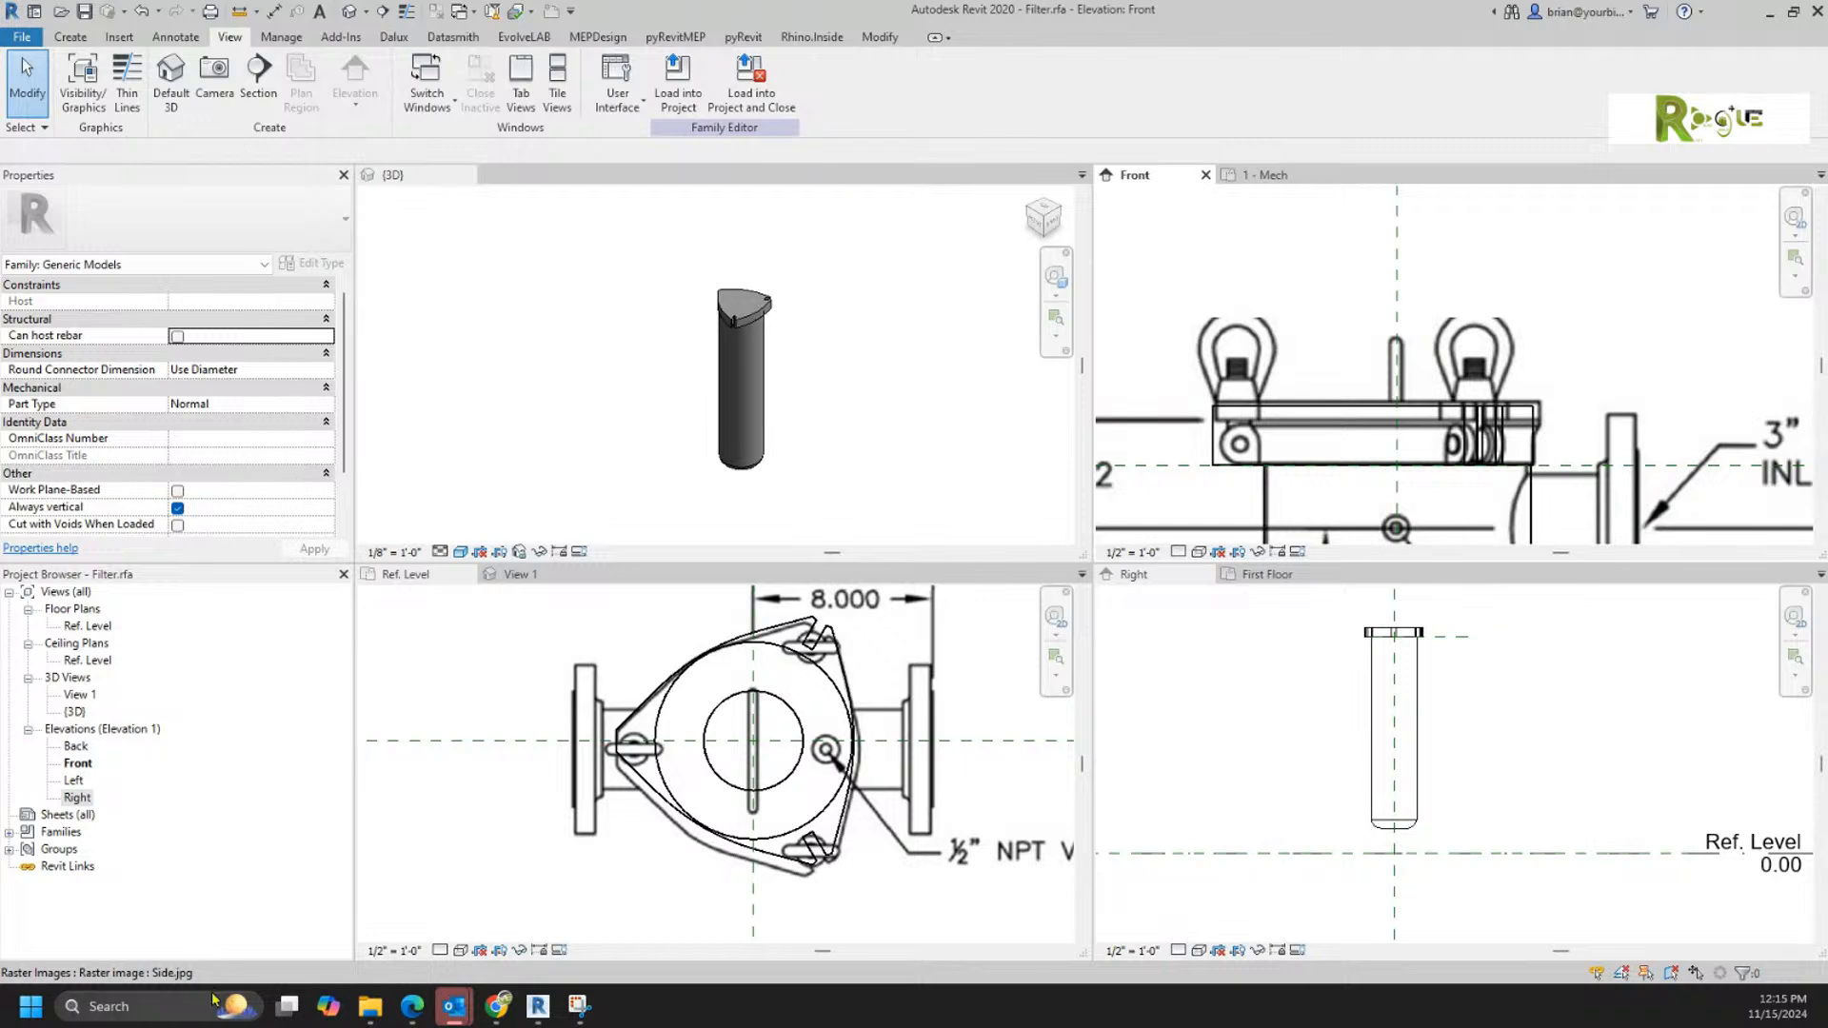
mouse_move(481, 1006)
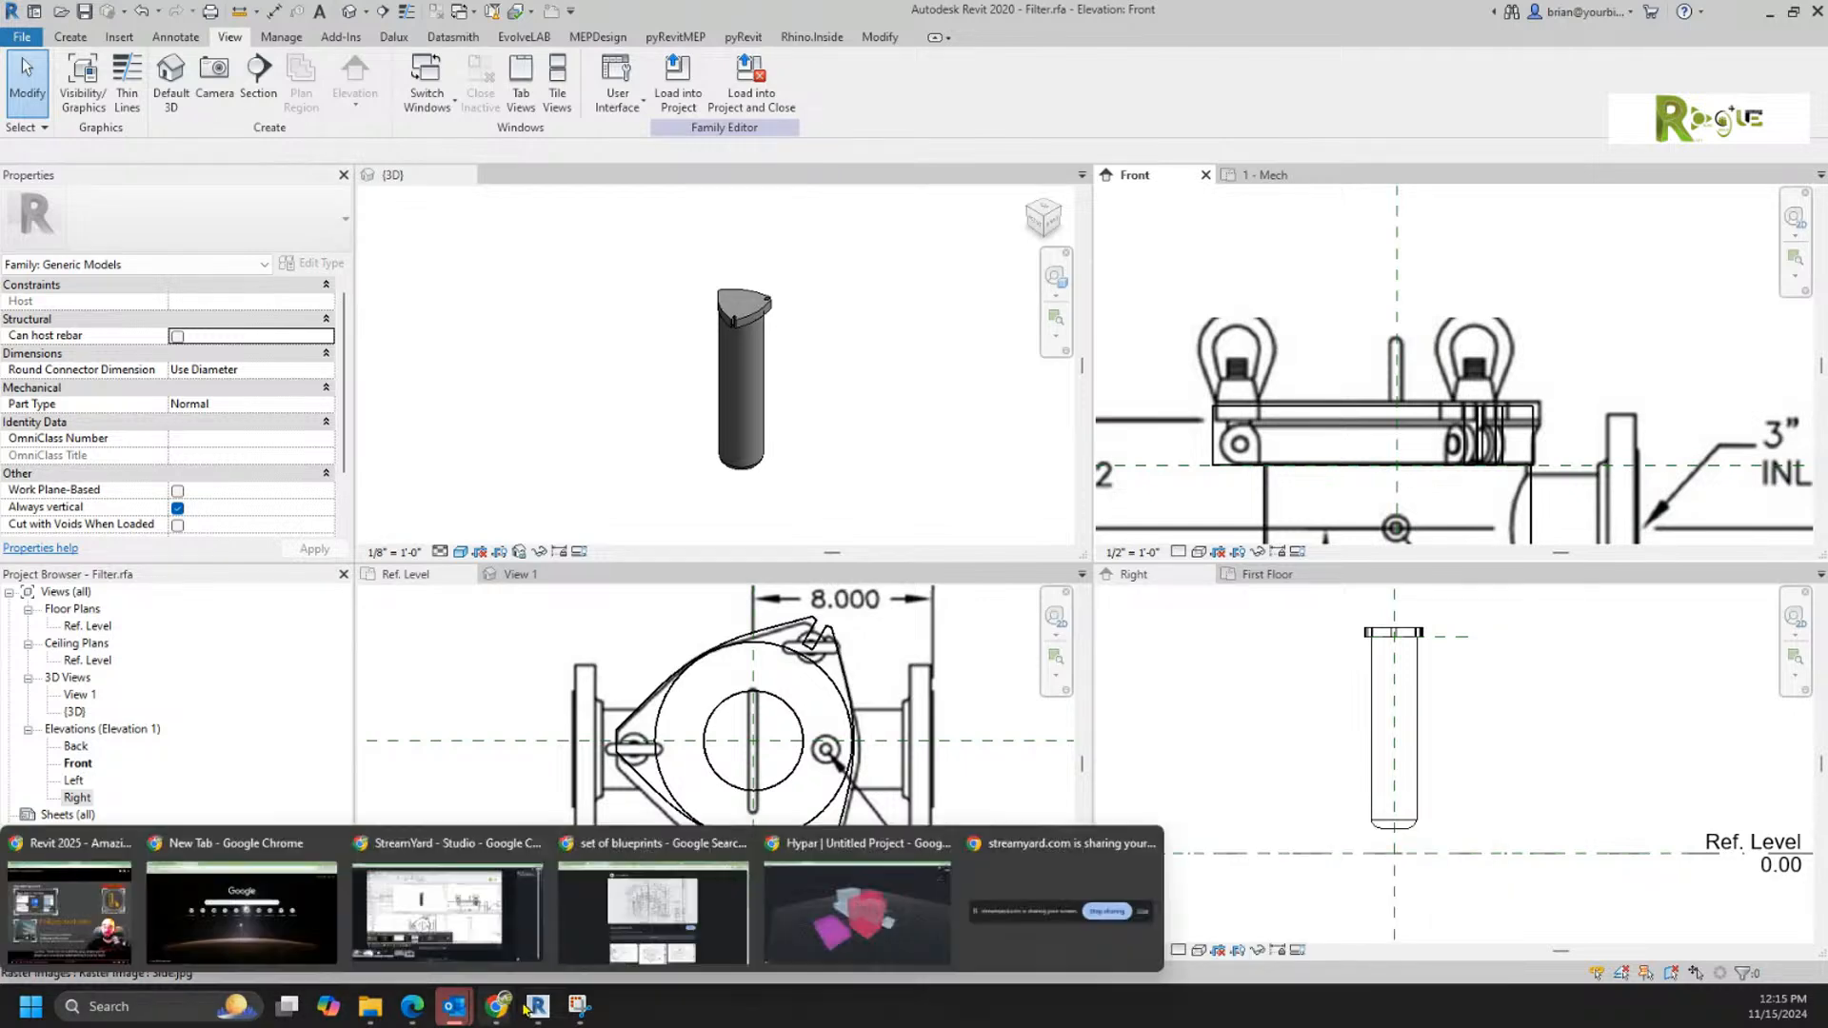
mouse_move(369, 1009)
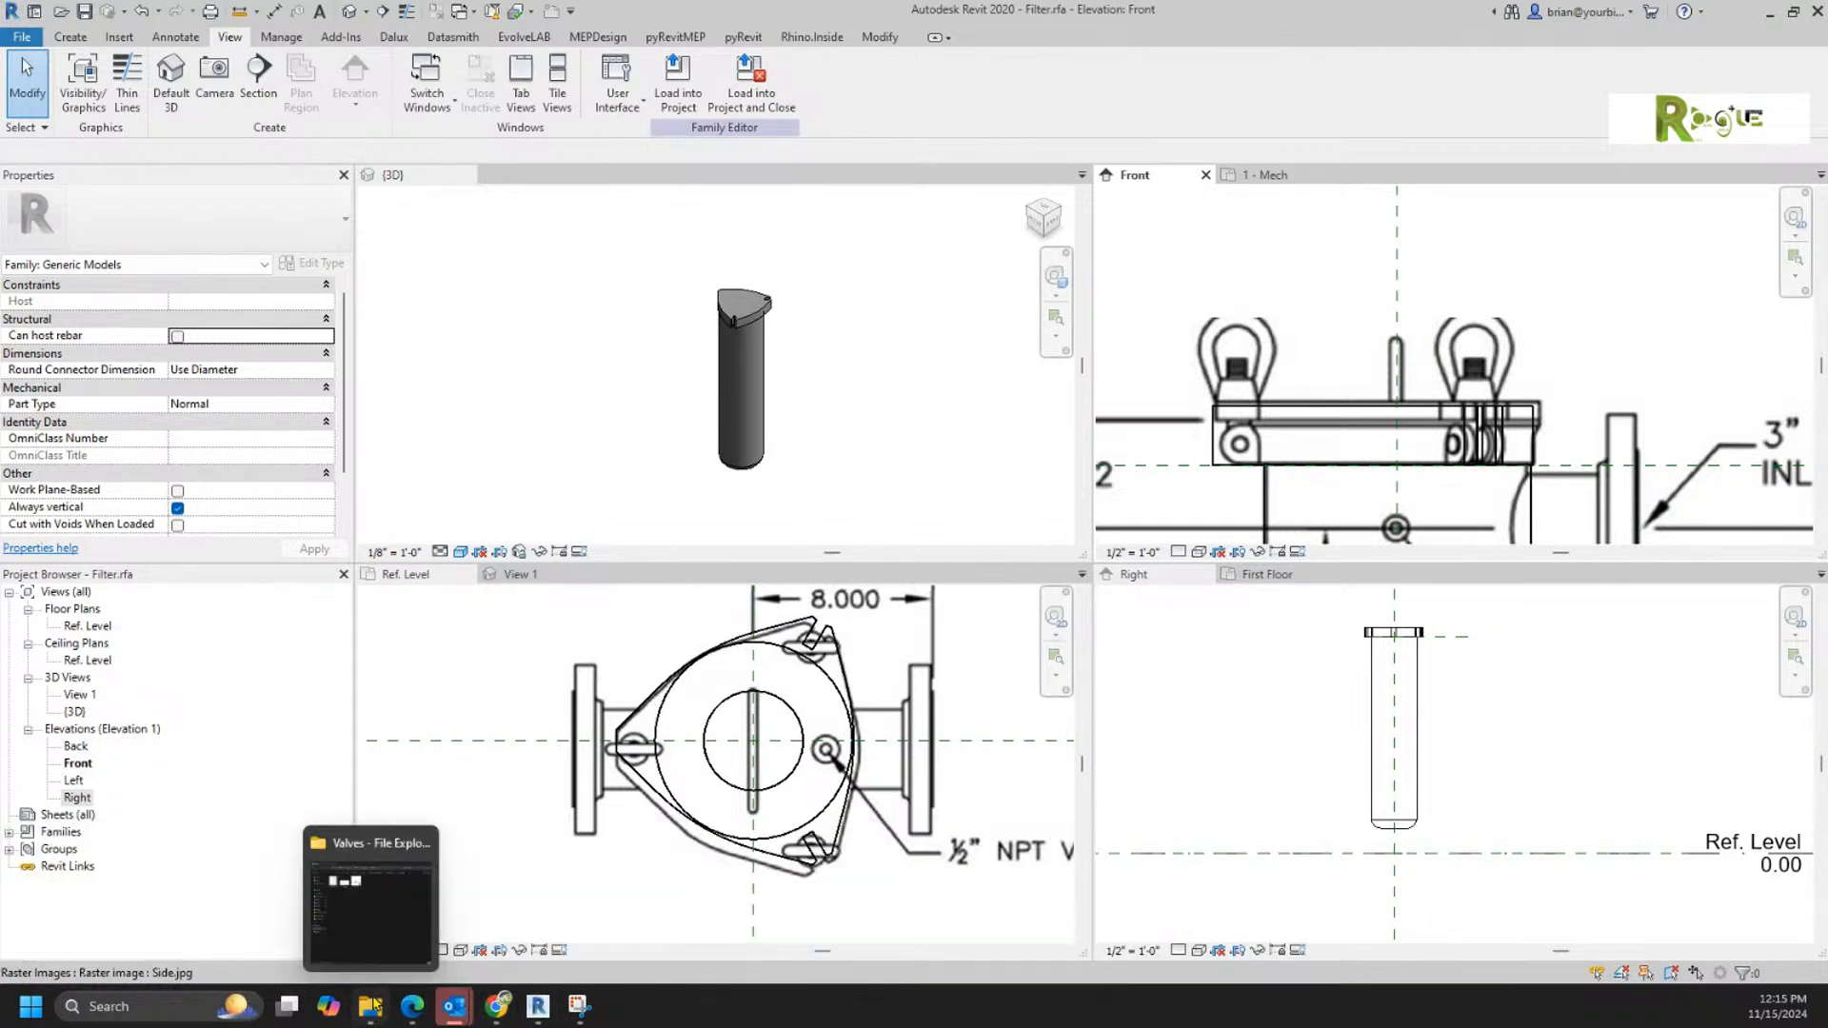
click(376, 875)
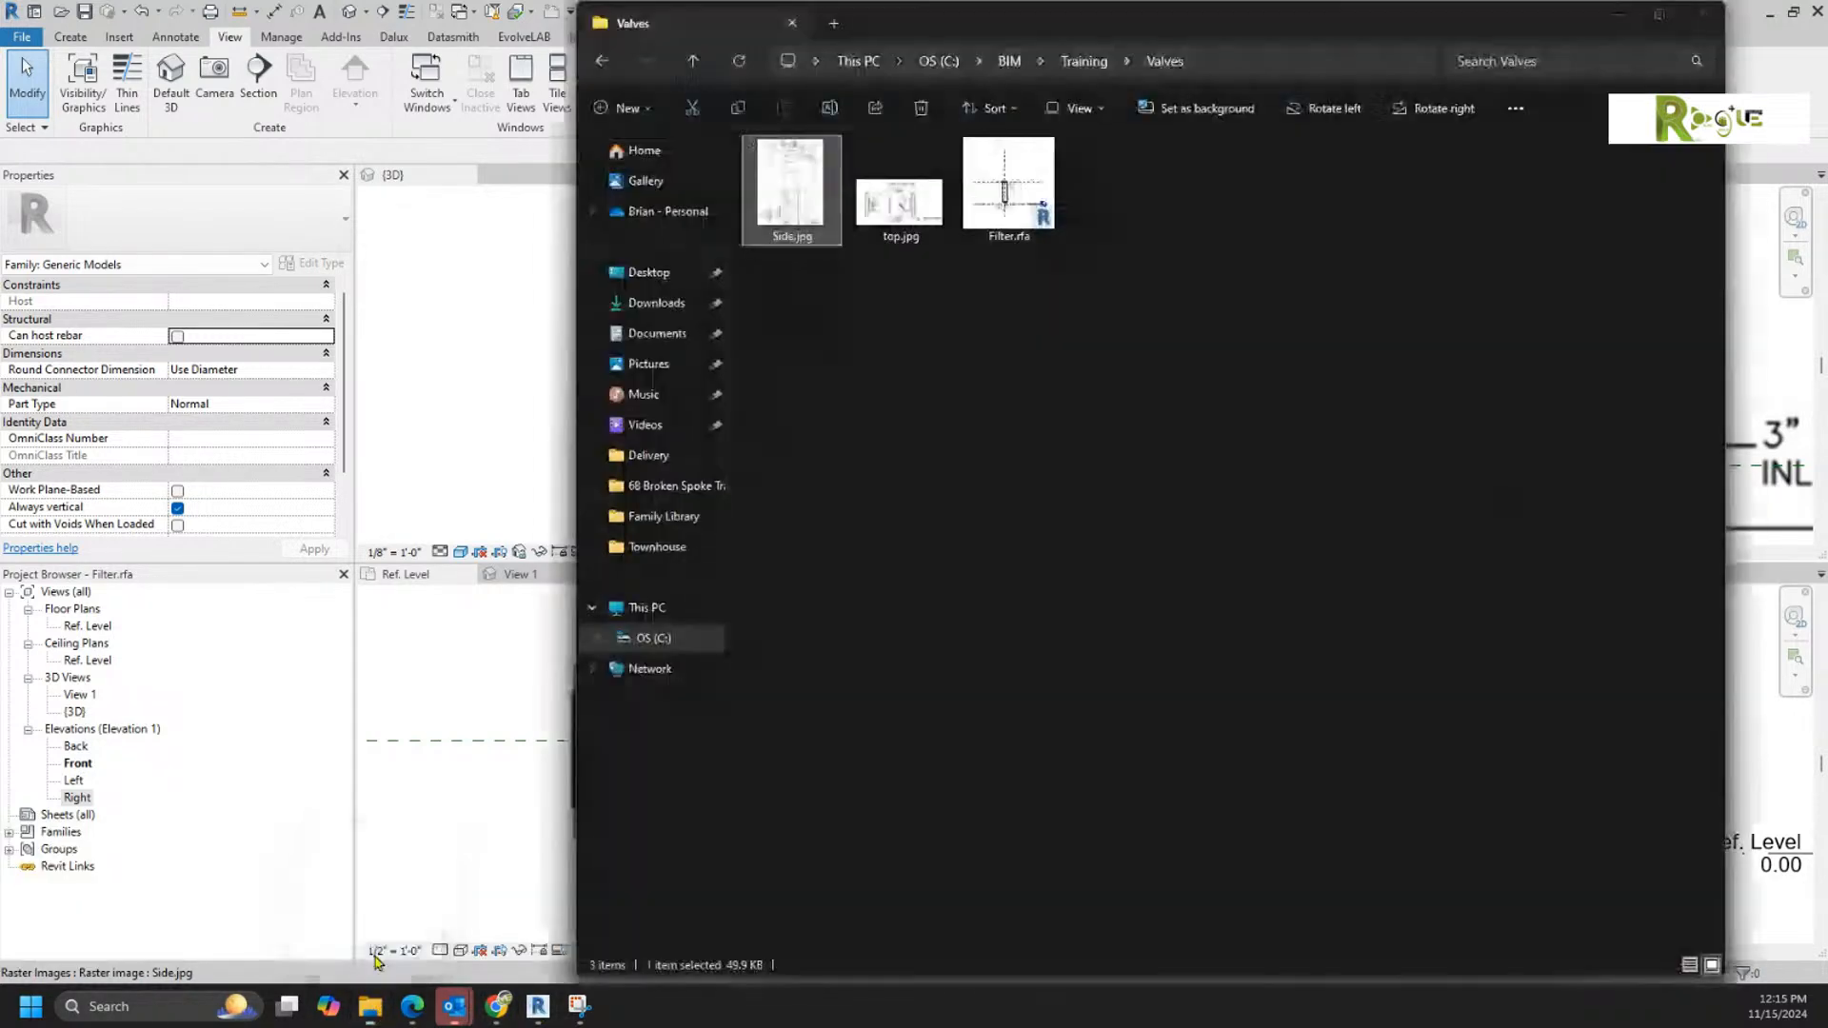
click(1073, 473)
click(1026, 203)
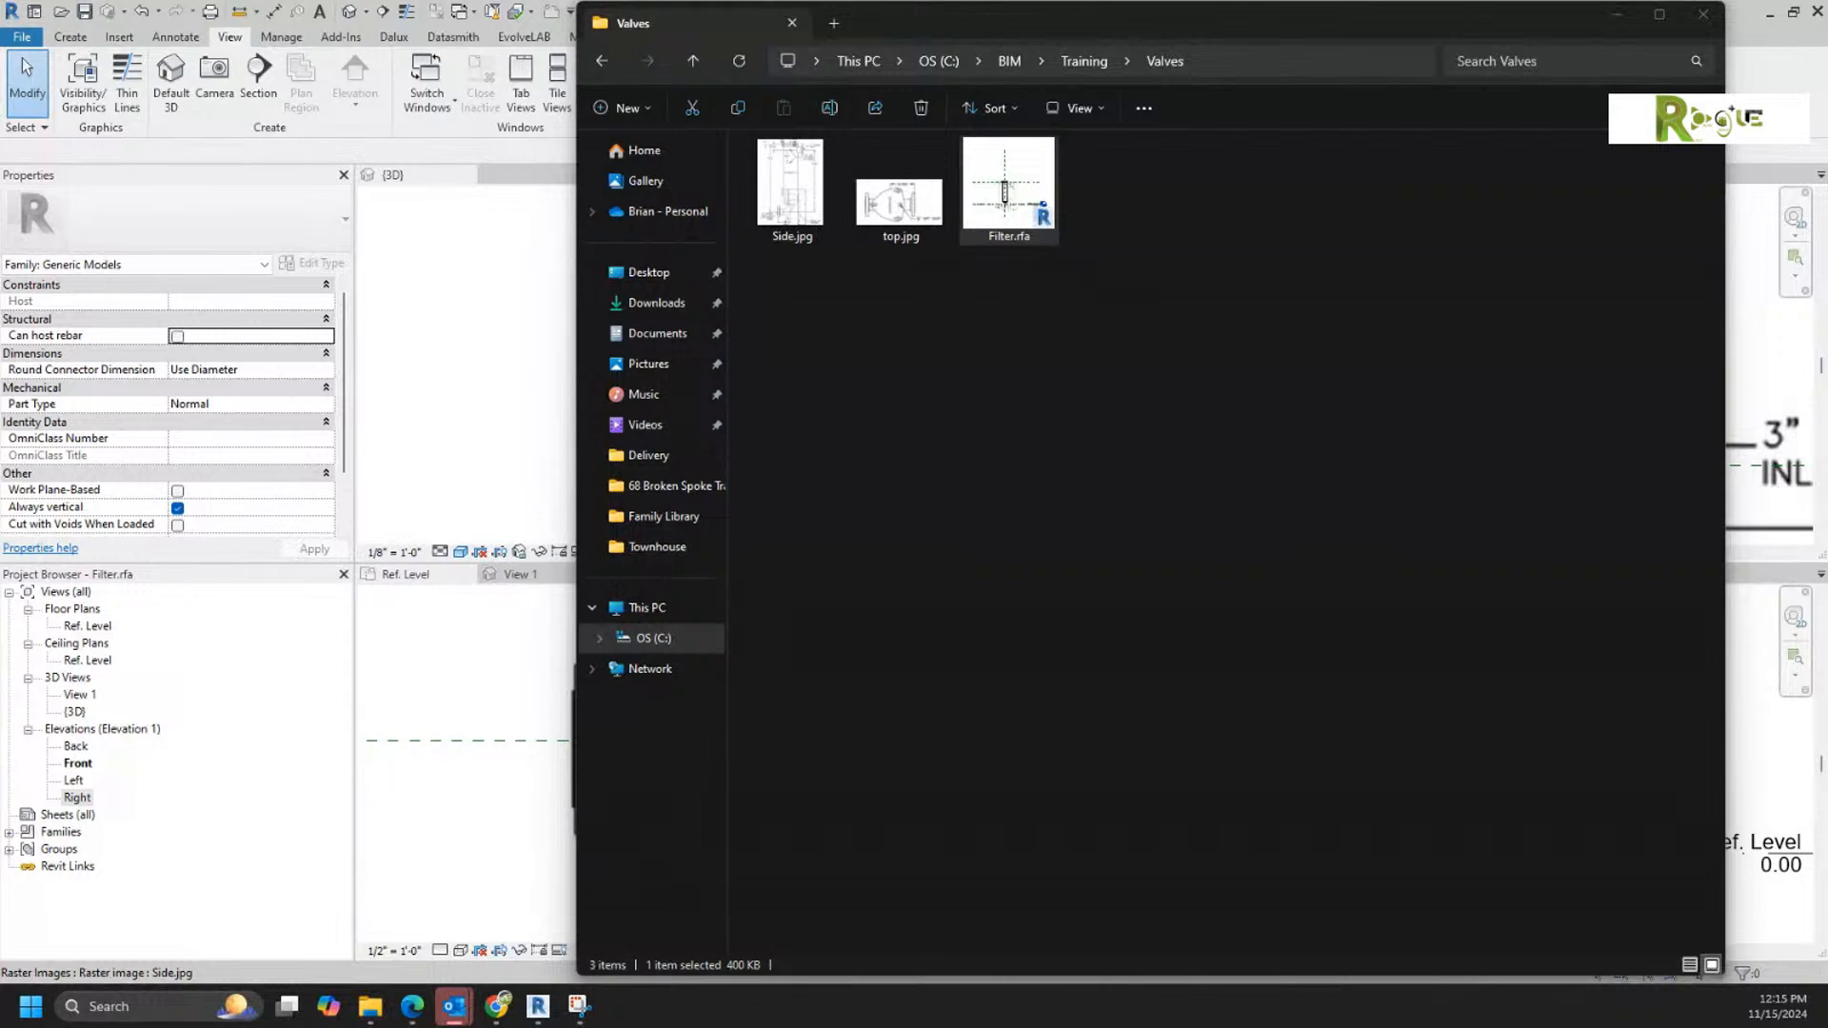
Step: Switch to Outlook and examine the enlarged photo of the installed filter, its piping and support legs in the SWS - Filters message
click(452, 416)
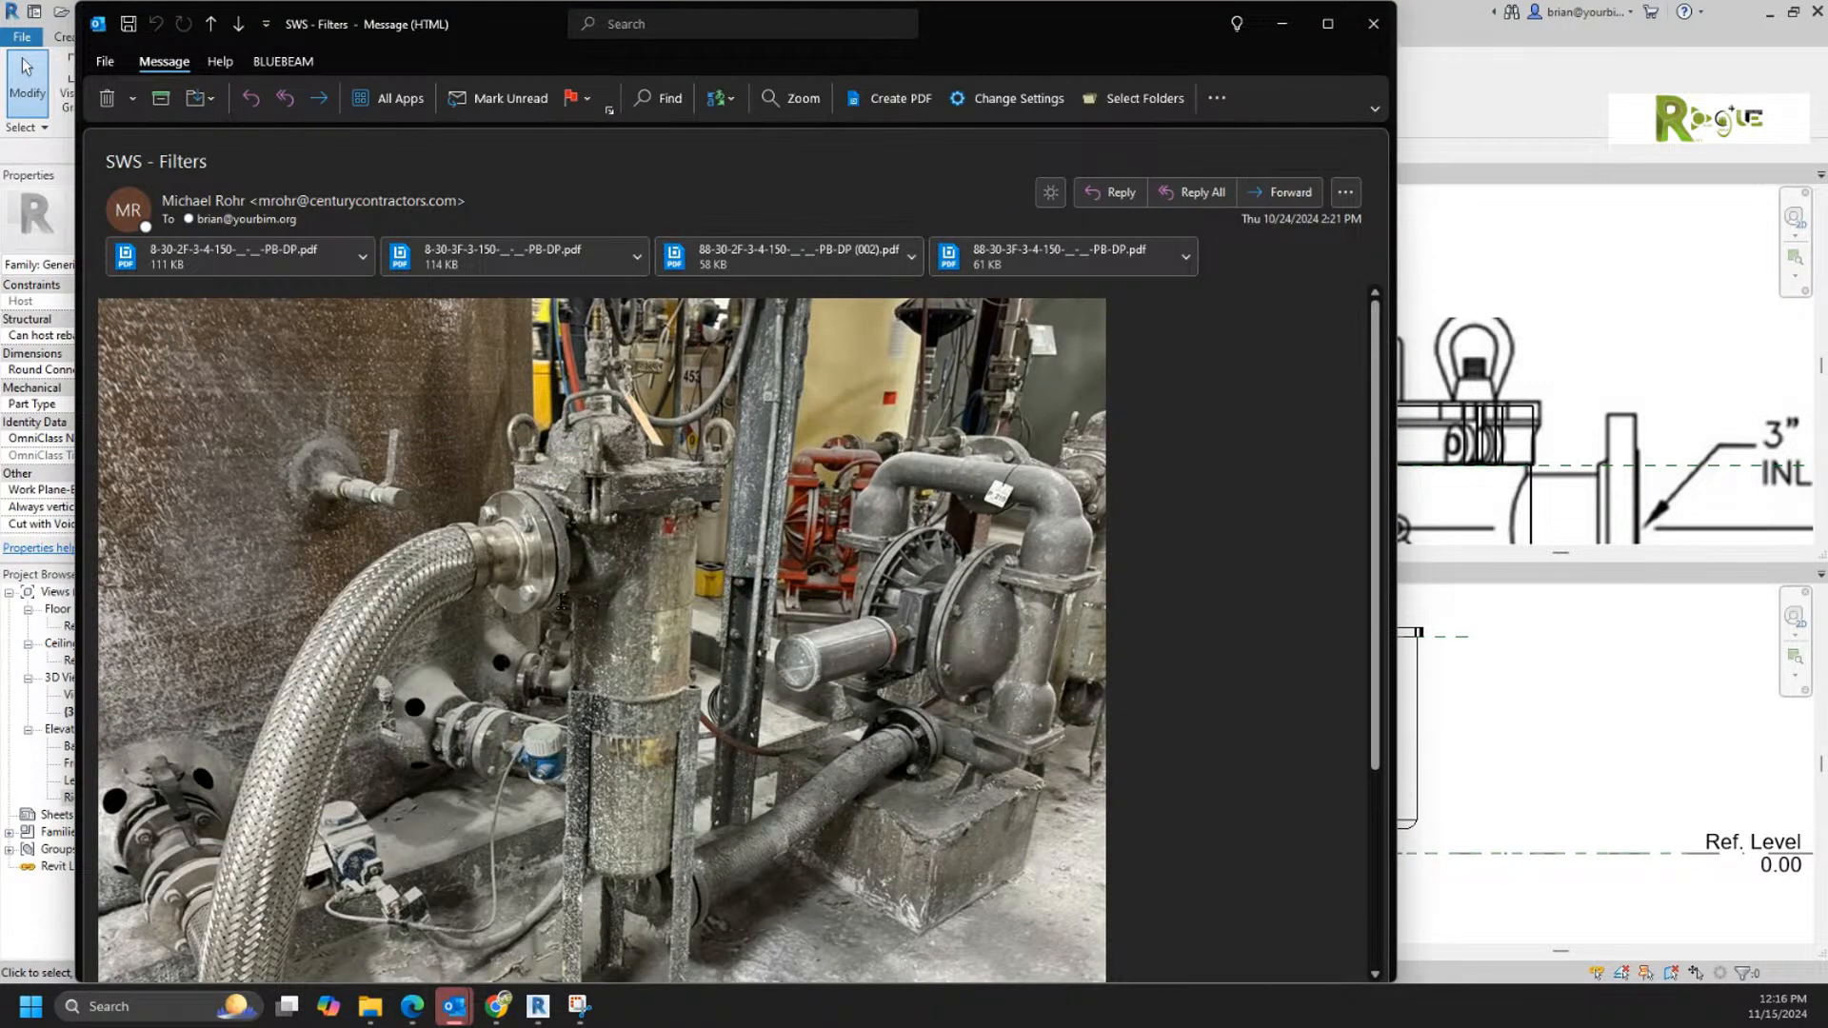
ctrl+scroll(588, 523, up, 2)
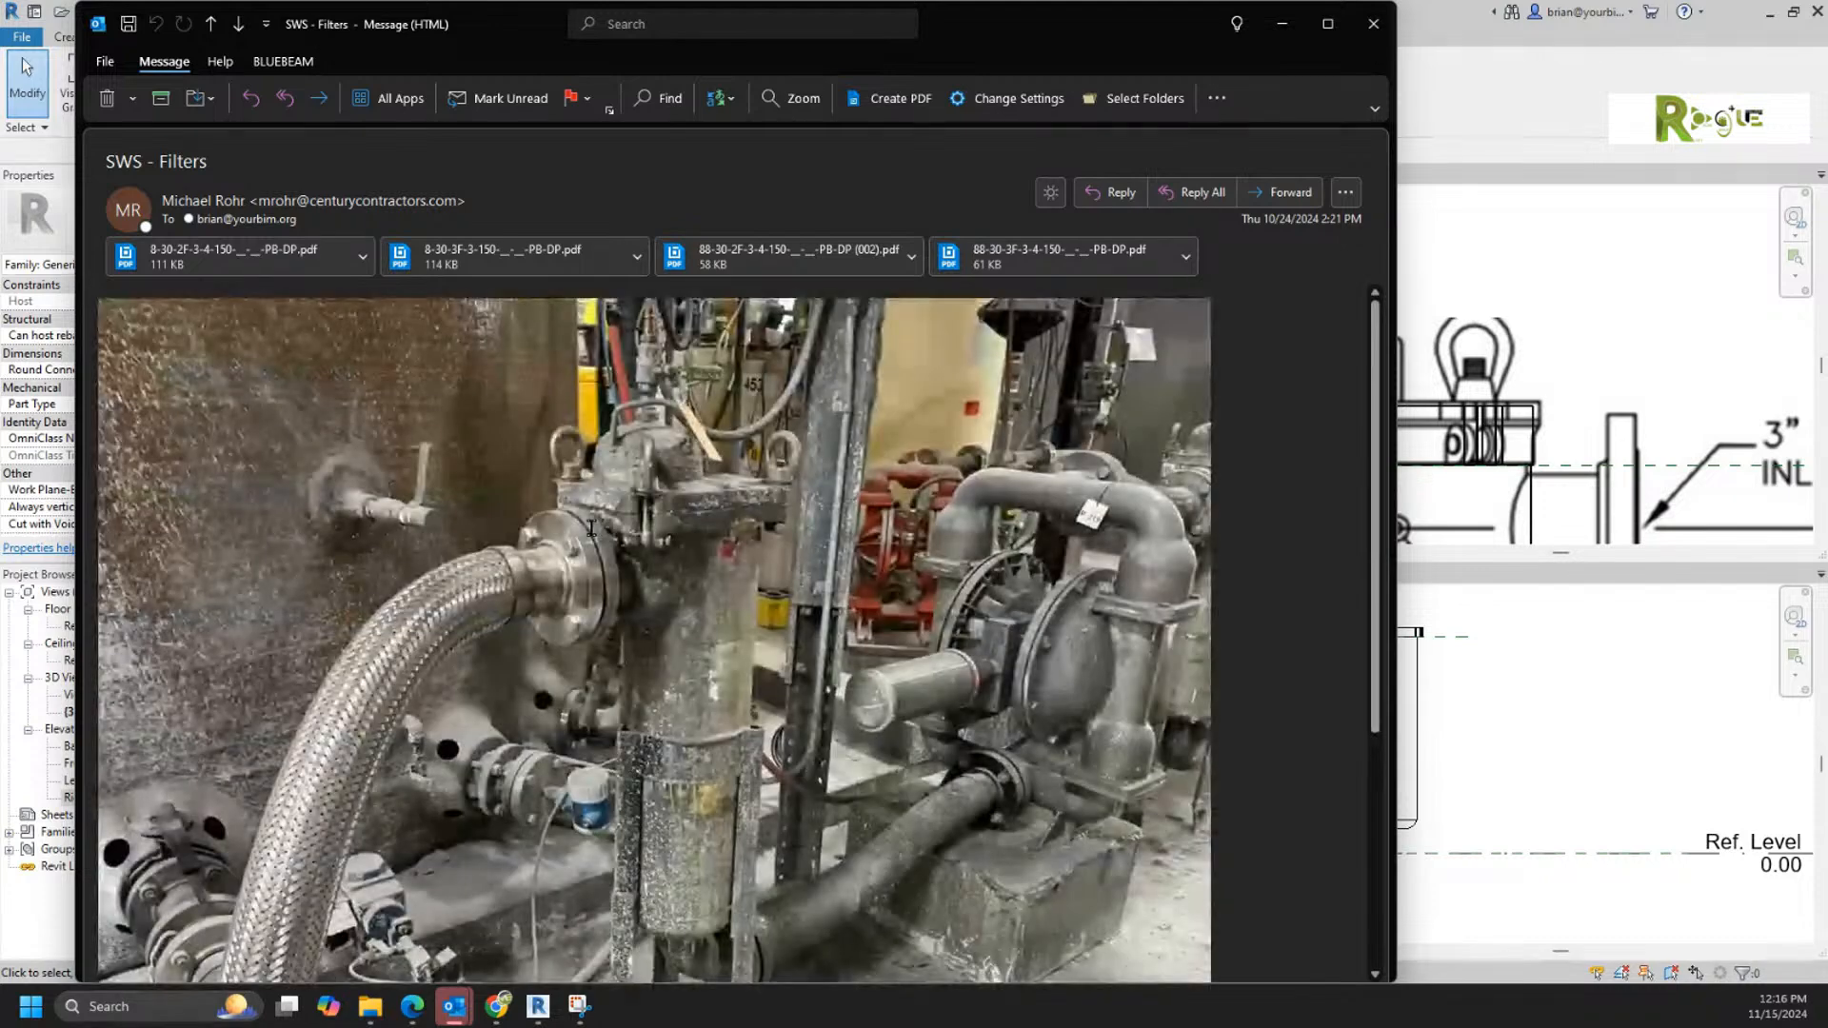
ctrl+scroll(709, 639, up, 2)
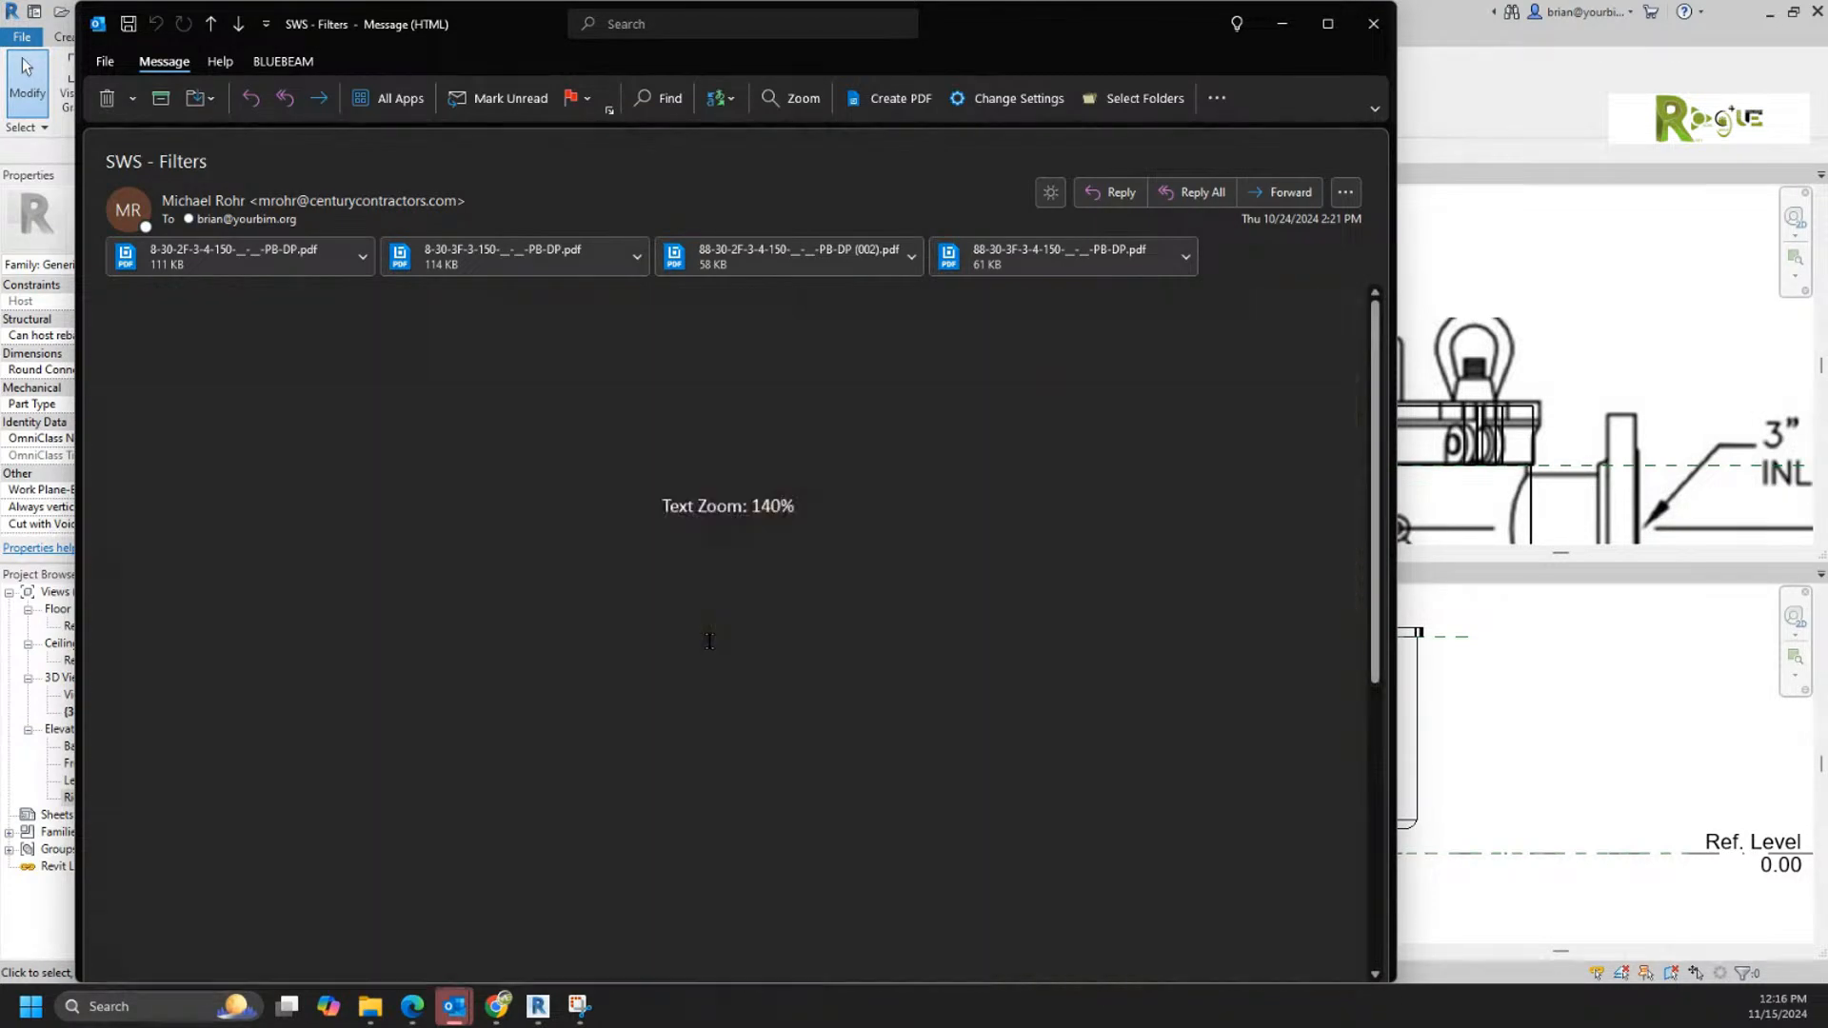
ctrl+scroll(714, 640, up, 1)
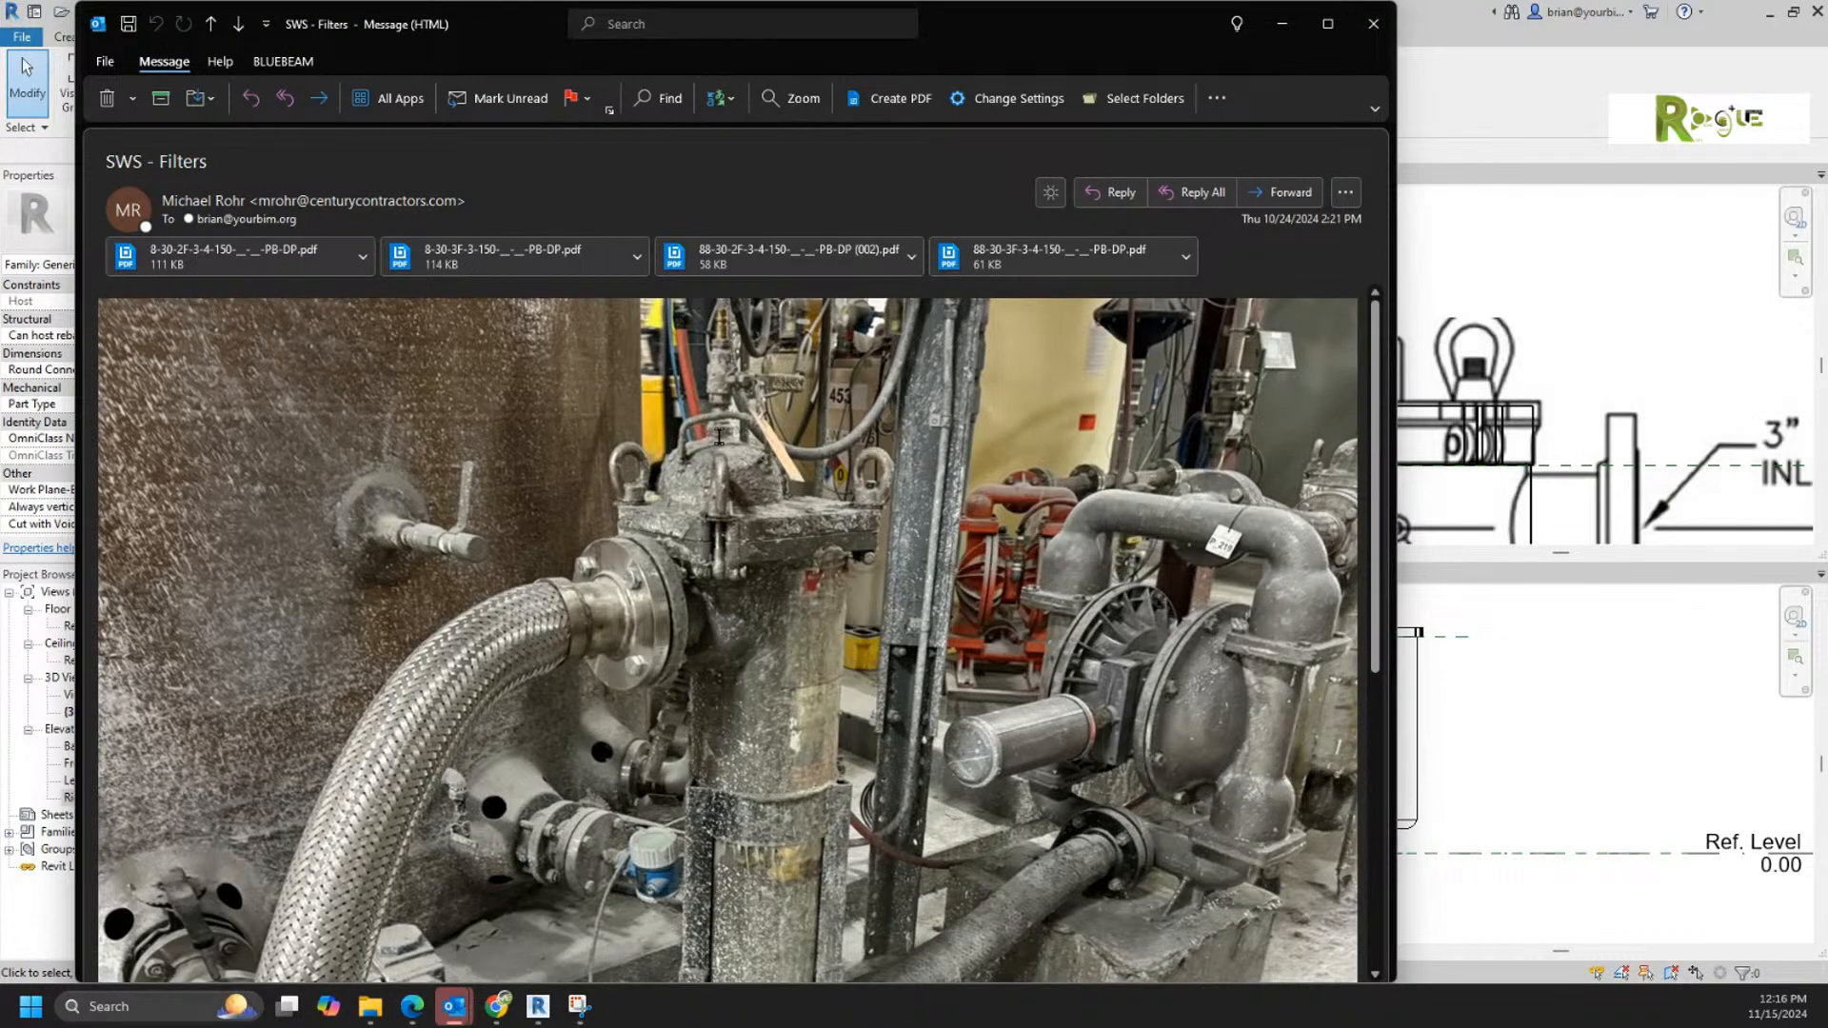
key(ctrl)
key(ctrl)
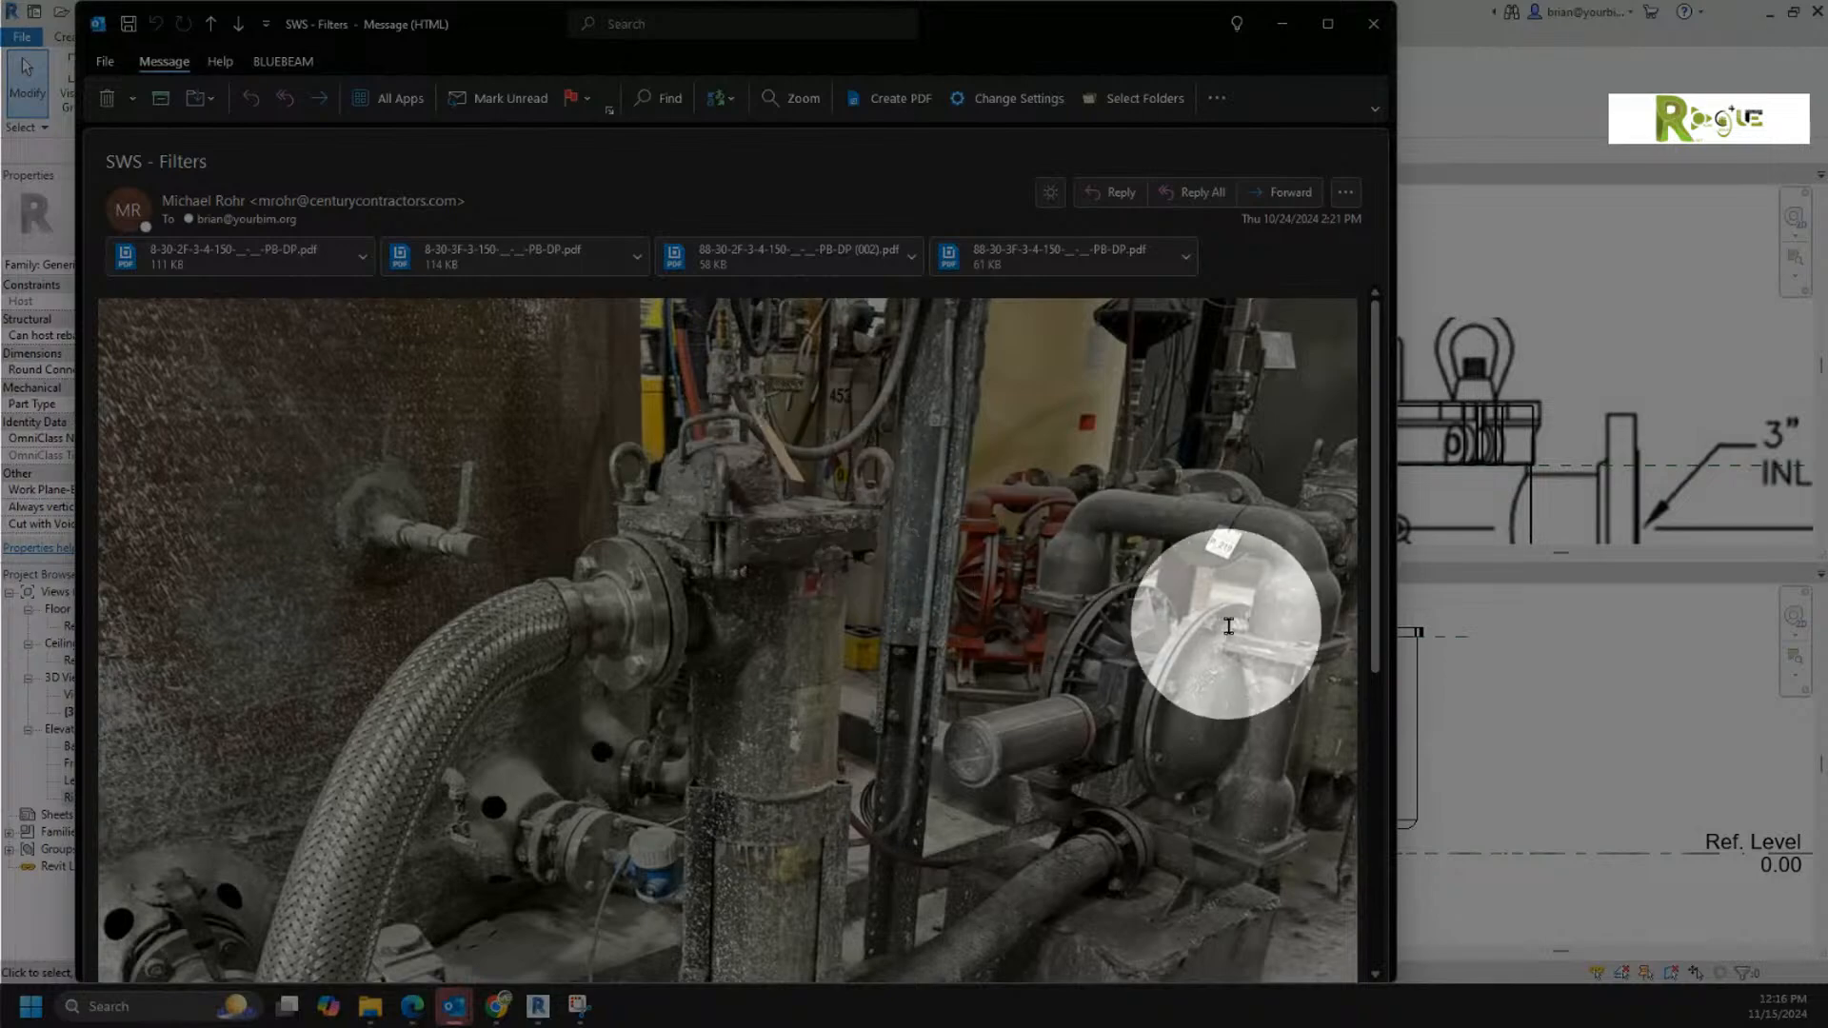
scroll(1177, 592, down, 5)
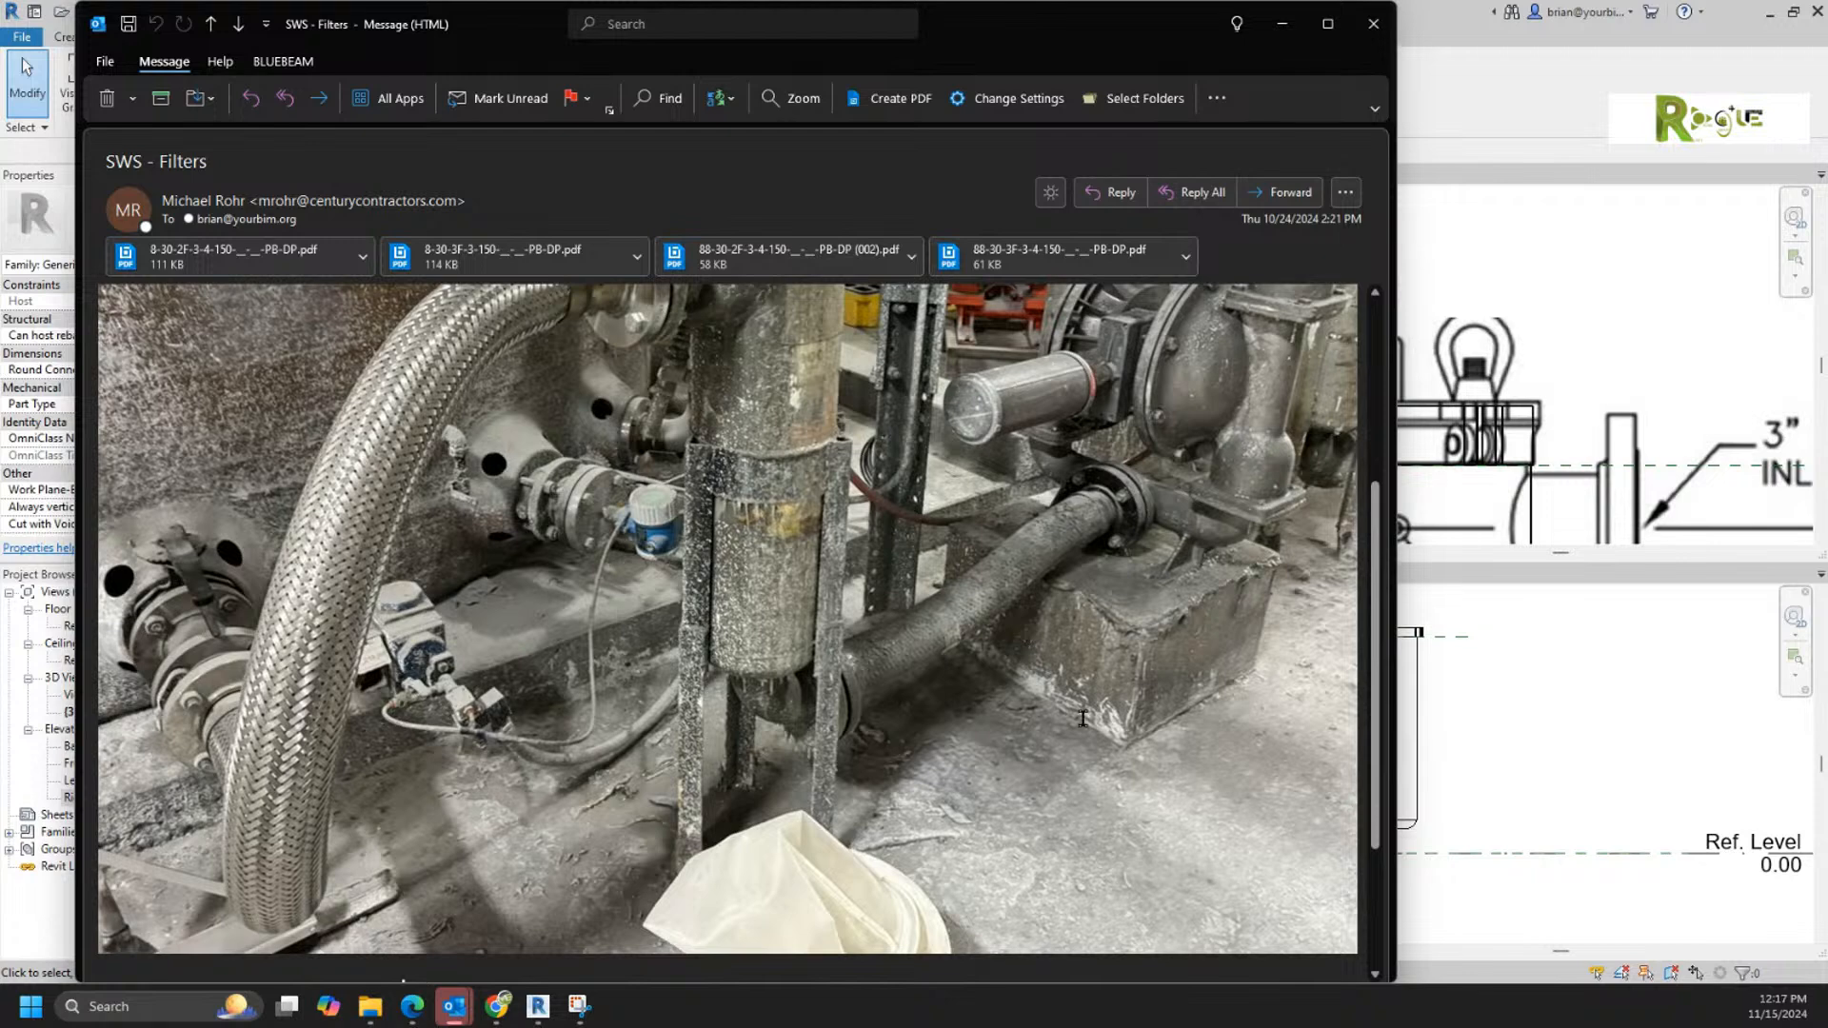
scroll(1082, 718, down, 1)
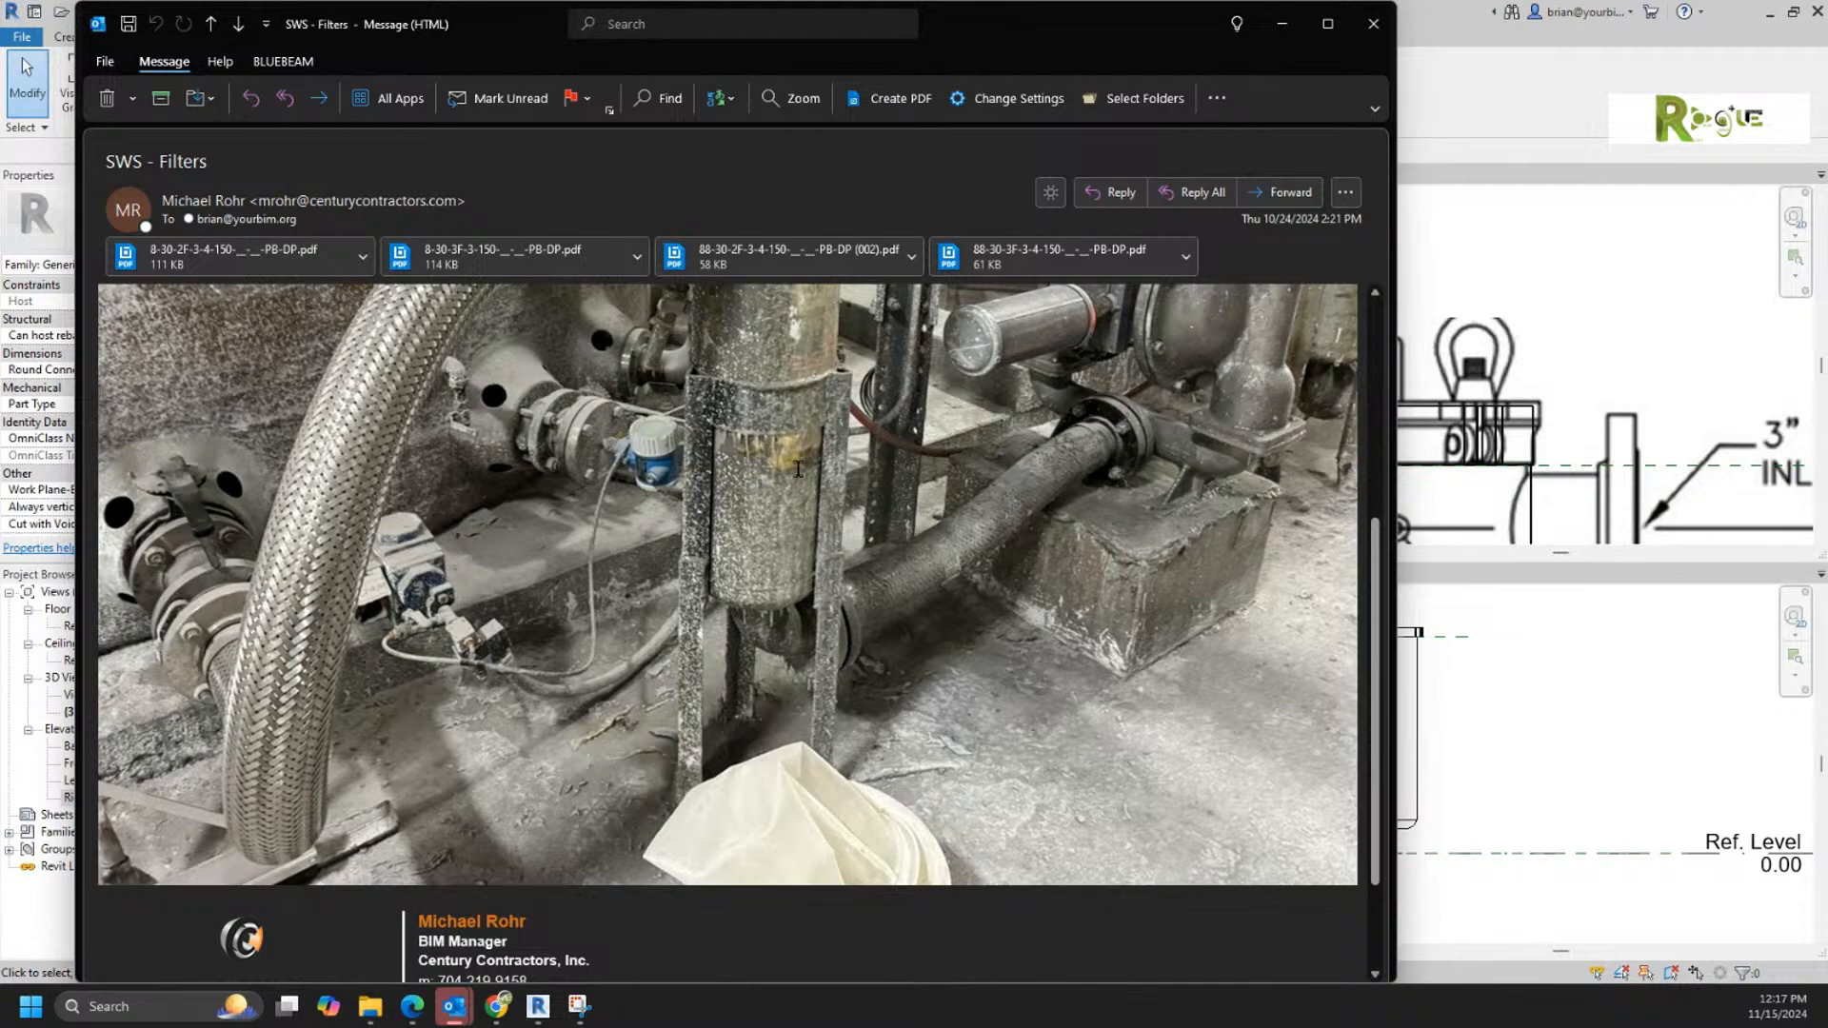
scroll(759, 580, up, 4)
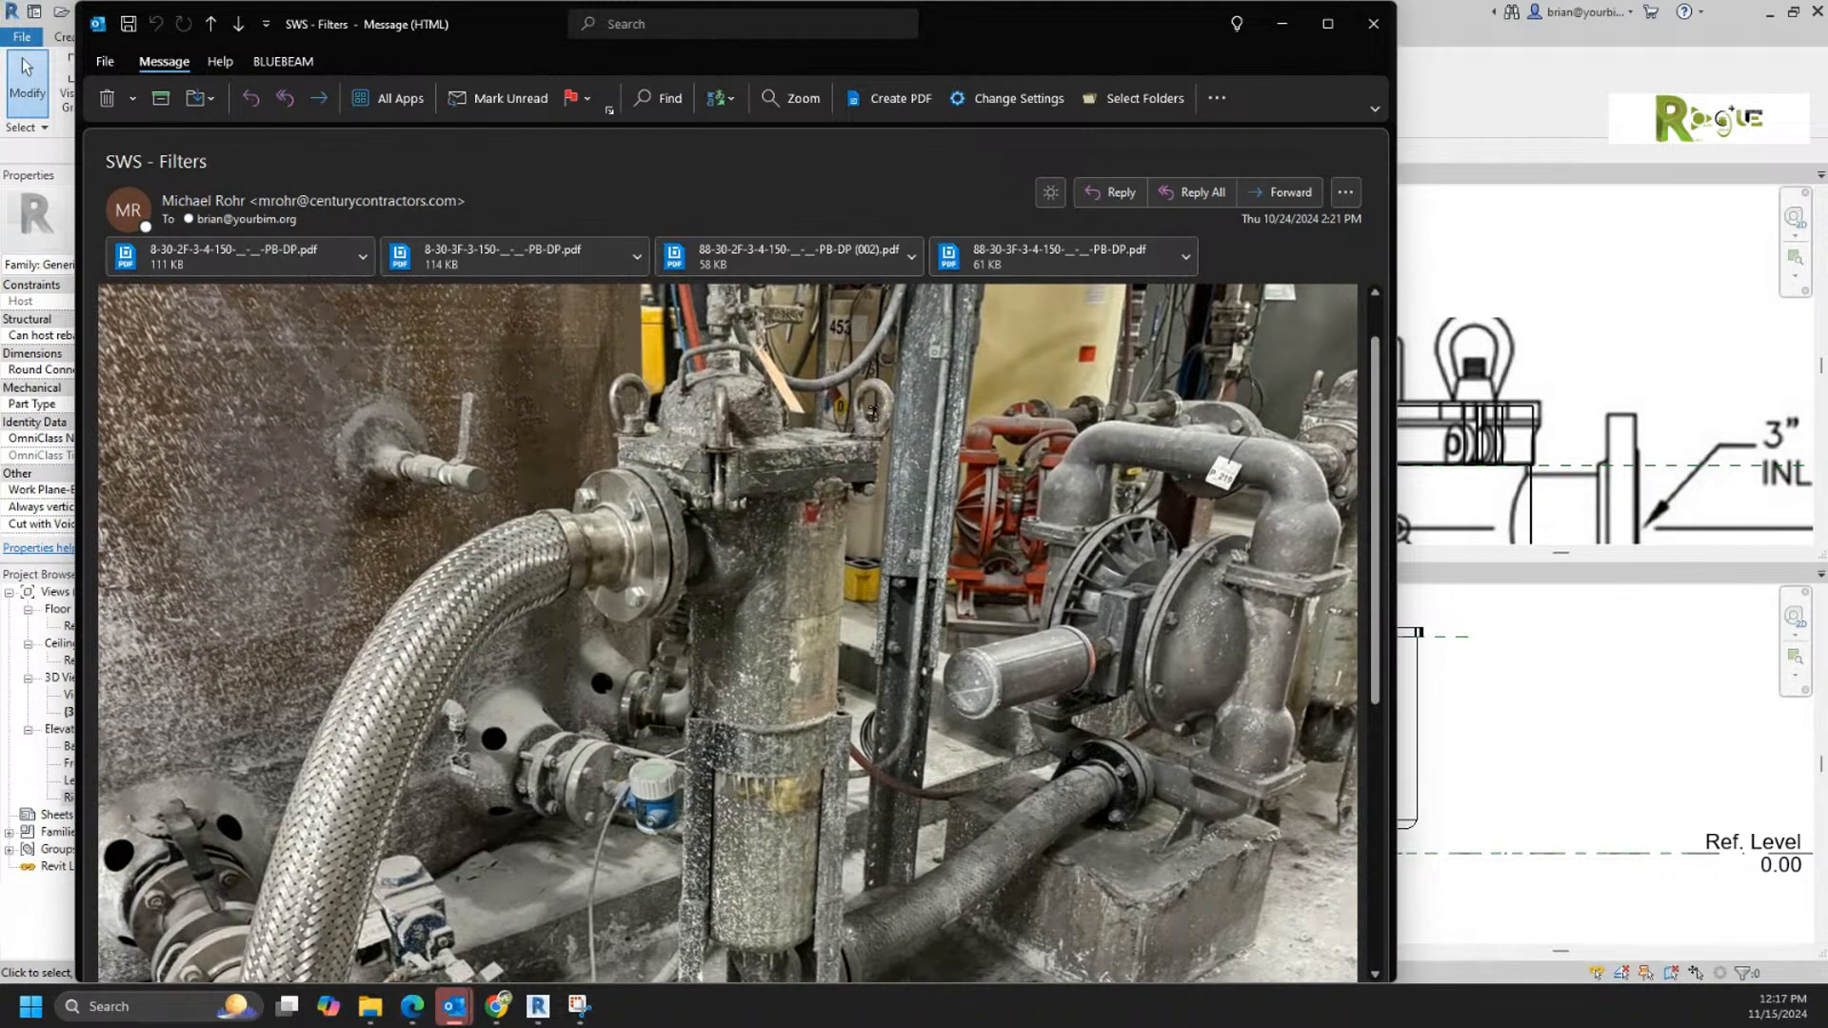
scroll(870, 409, up, 1)
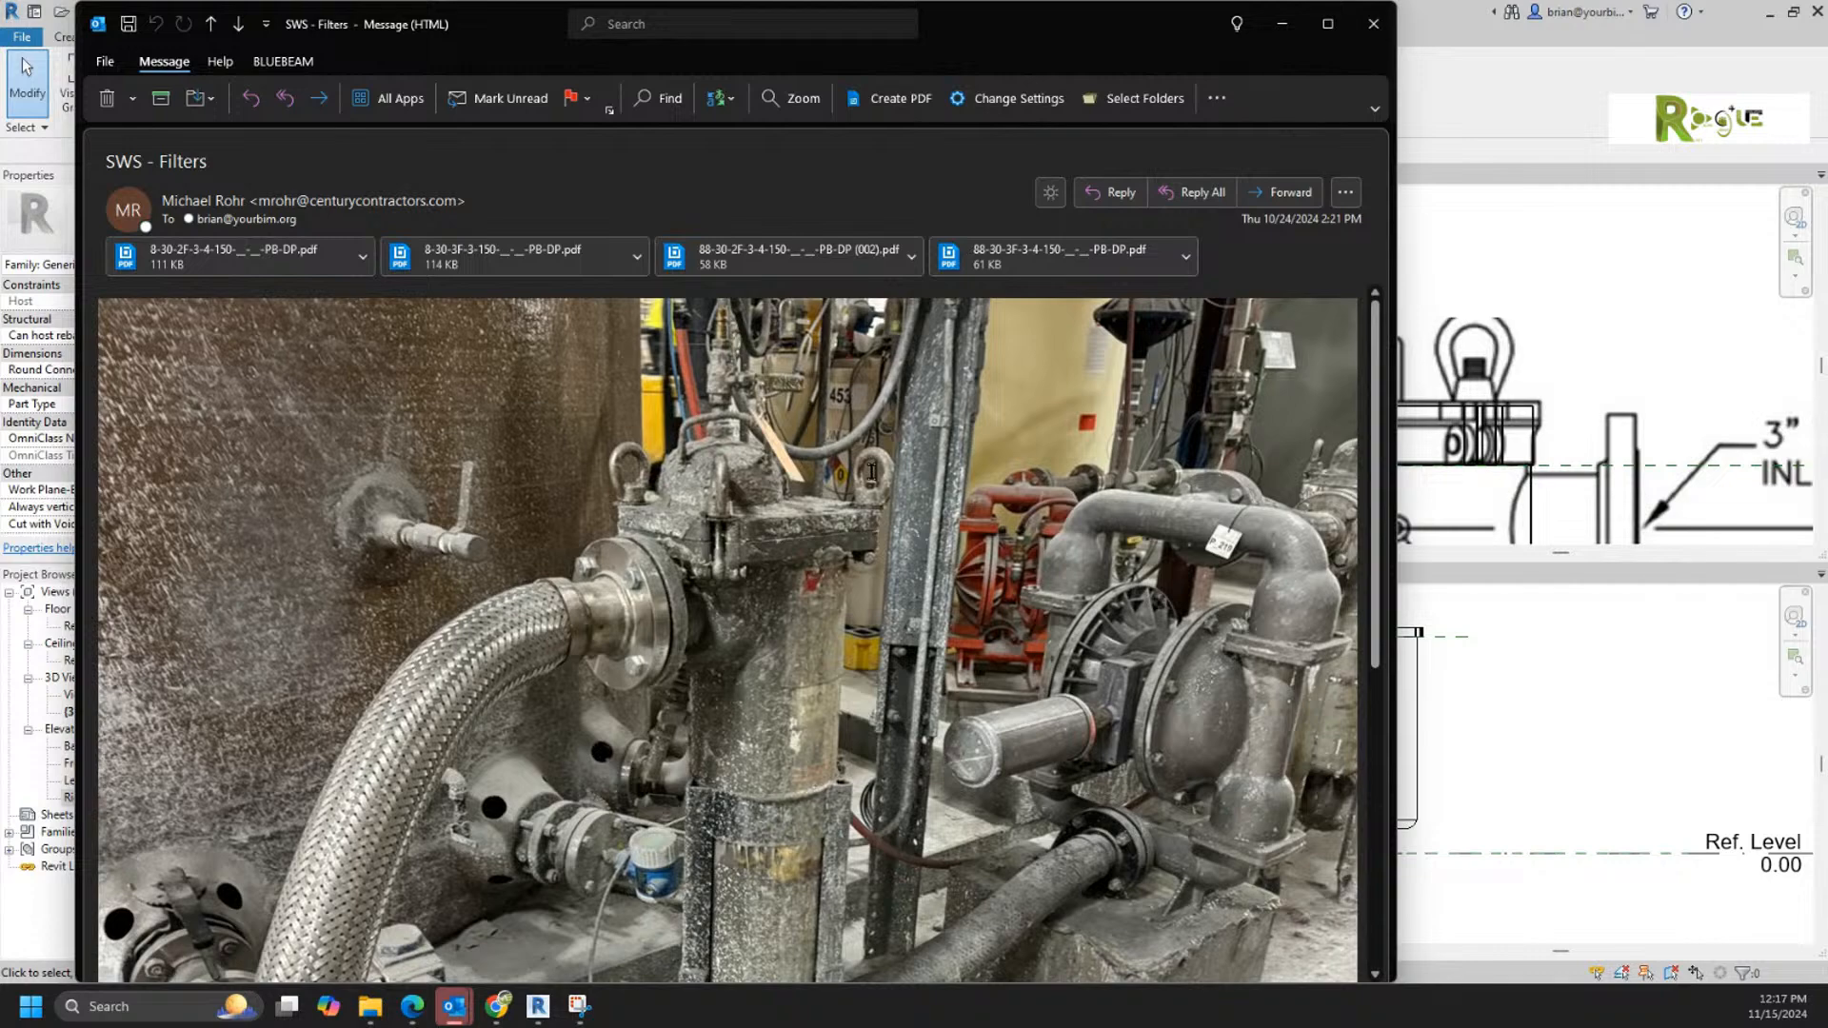
scroll(766, 650, down, 2)
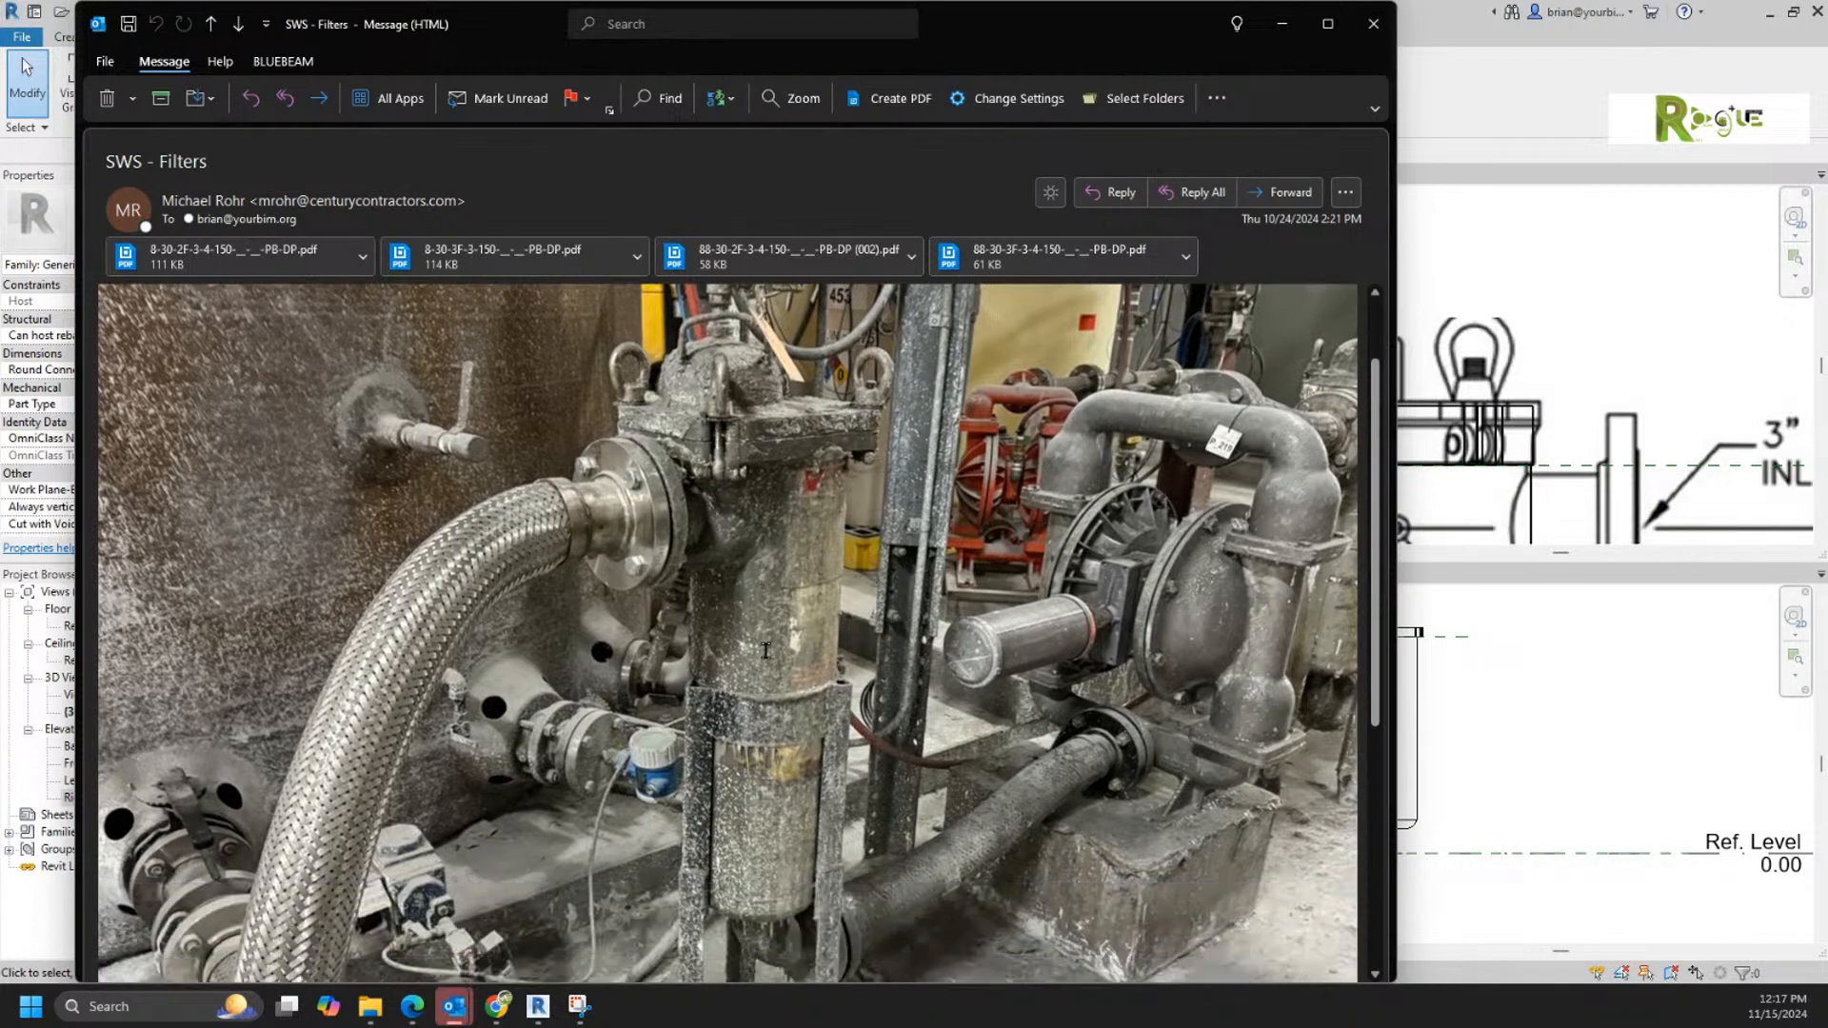
scroll(766, 650, down, 4)
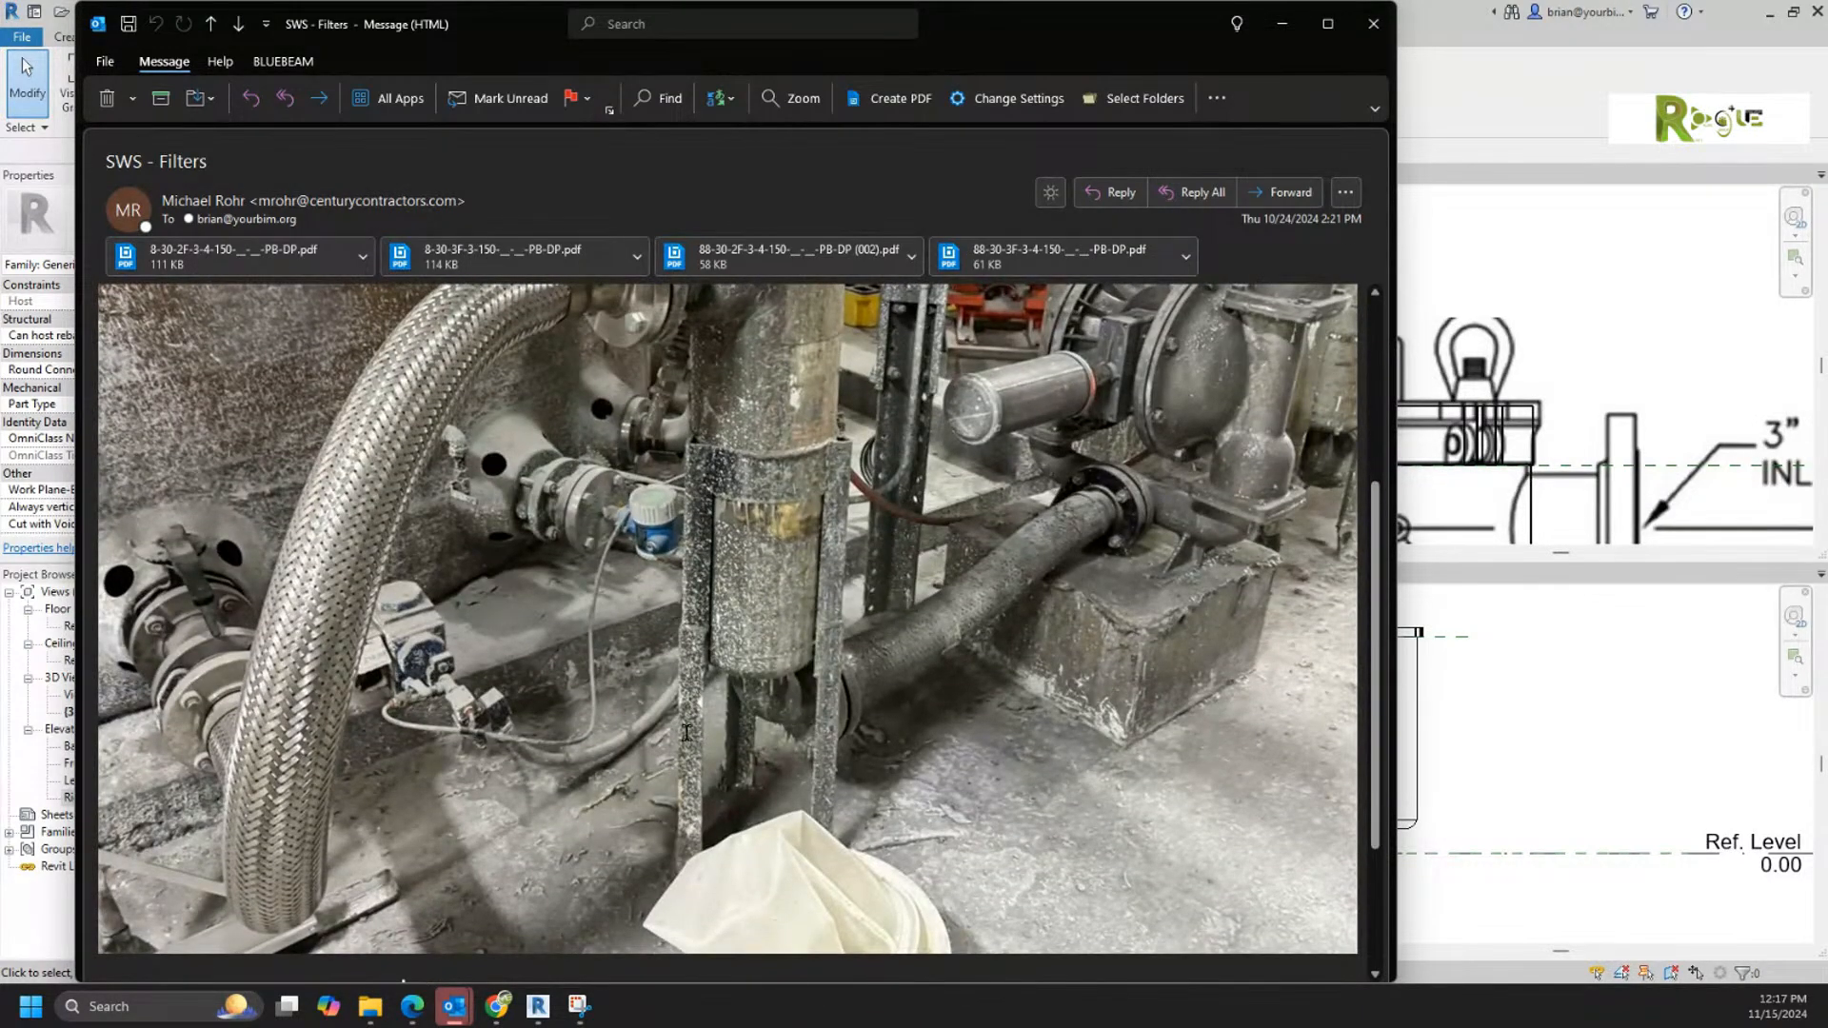
scroll(773, 598, up, 5)
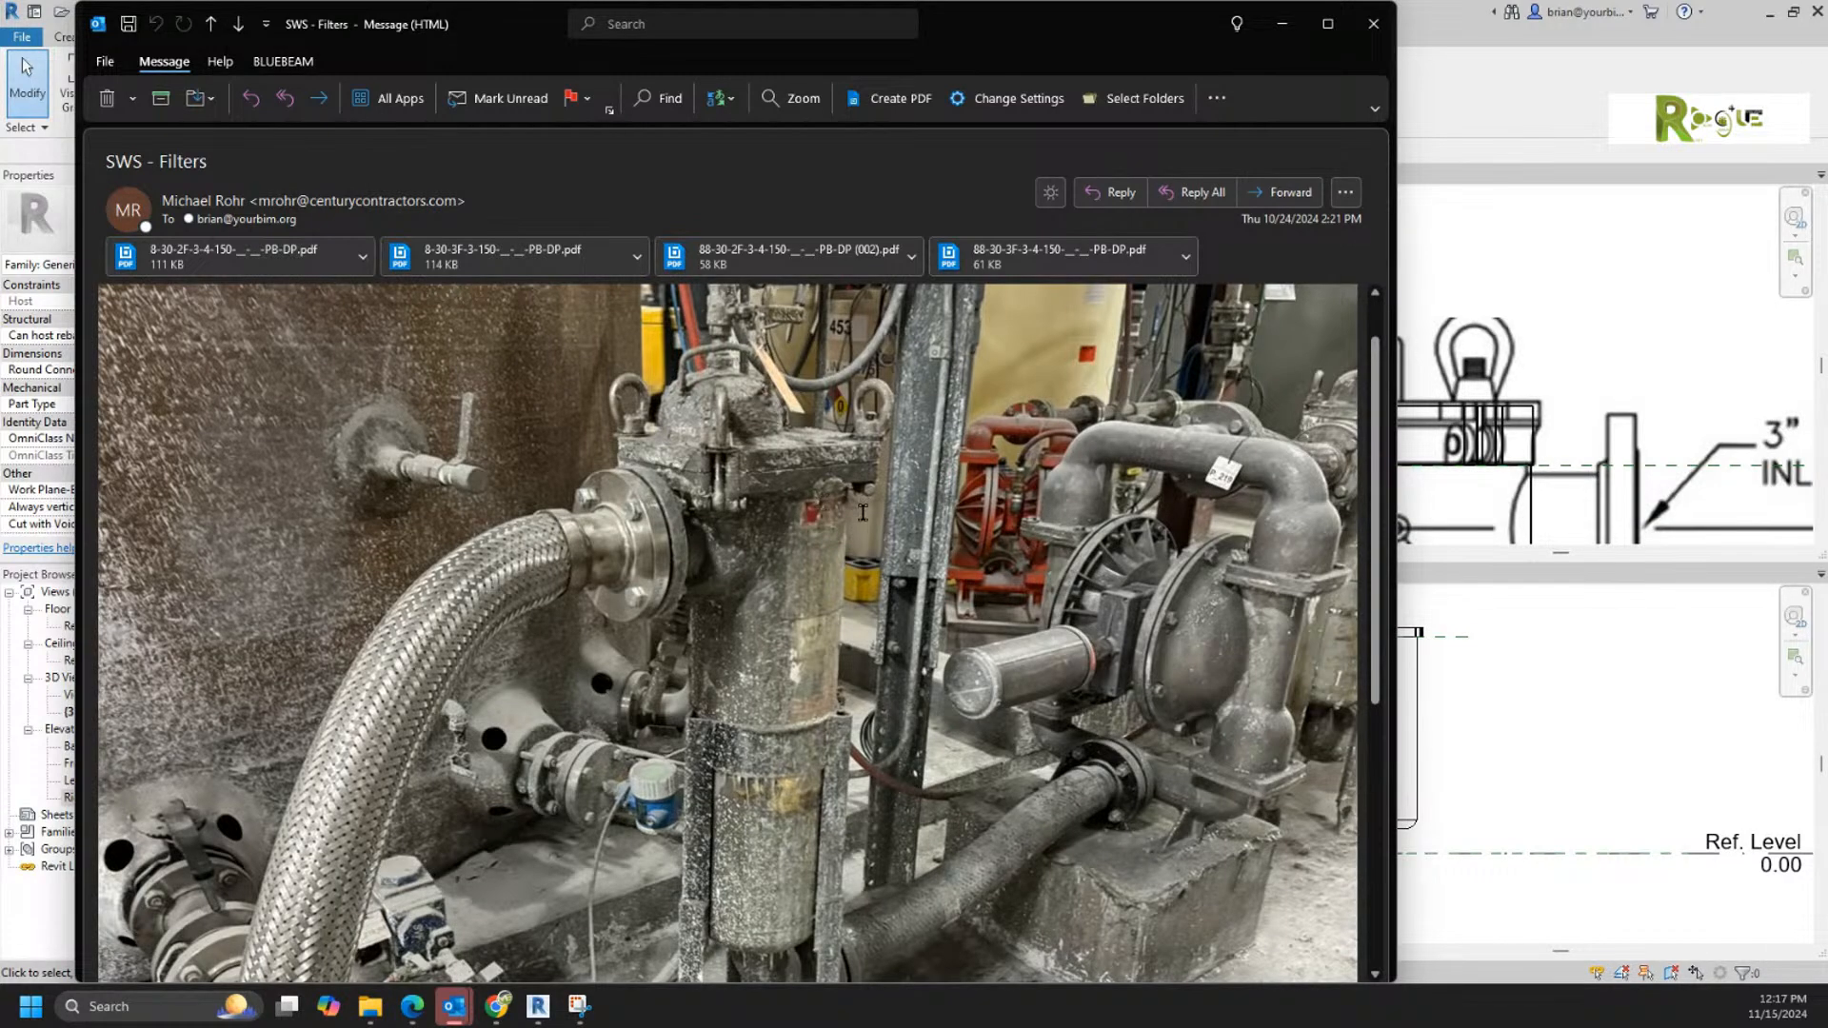
scroll(860, 522, down, 1)
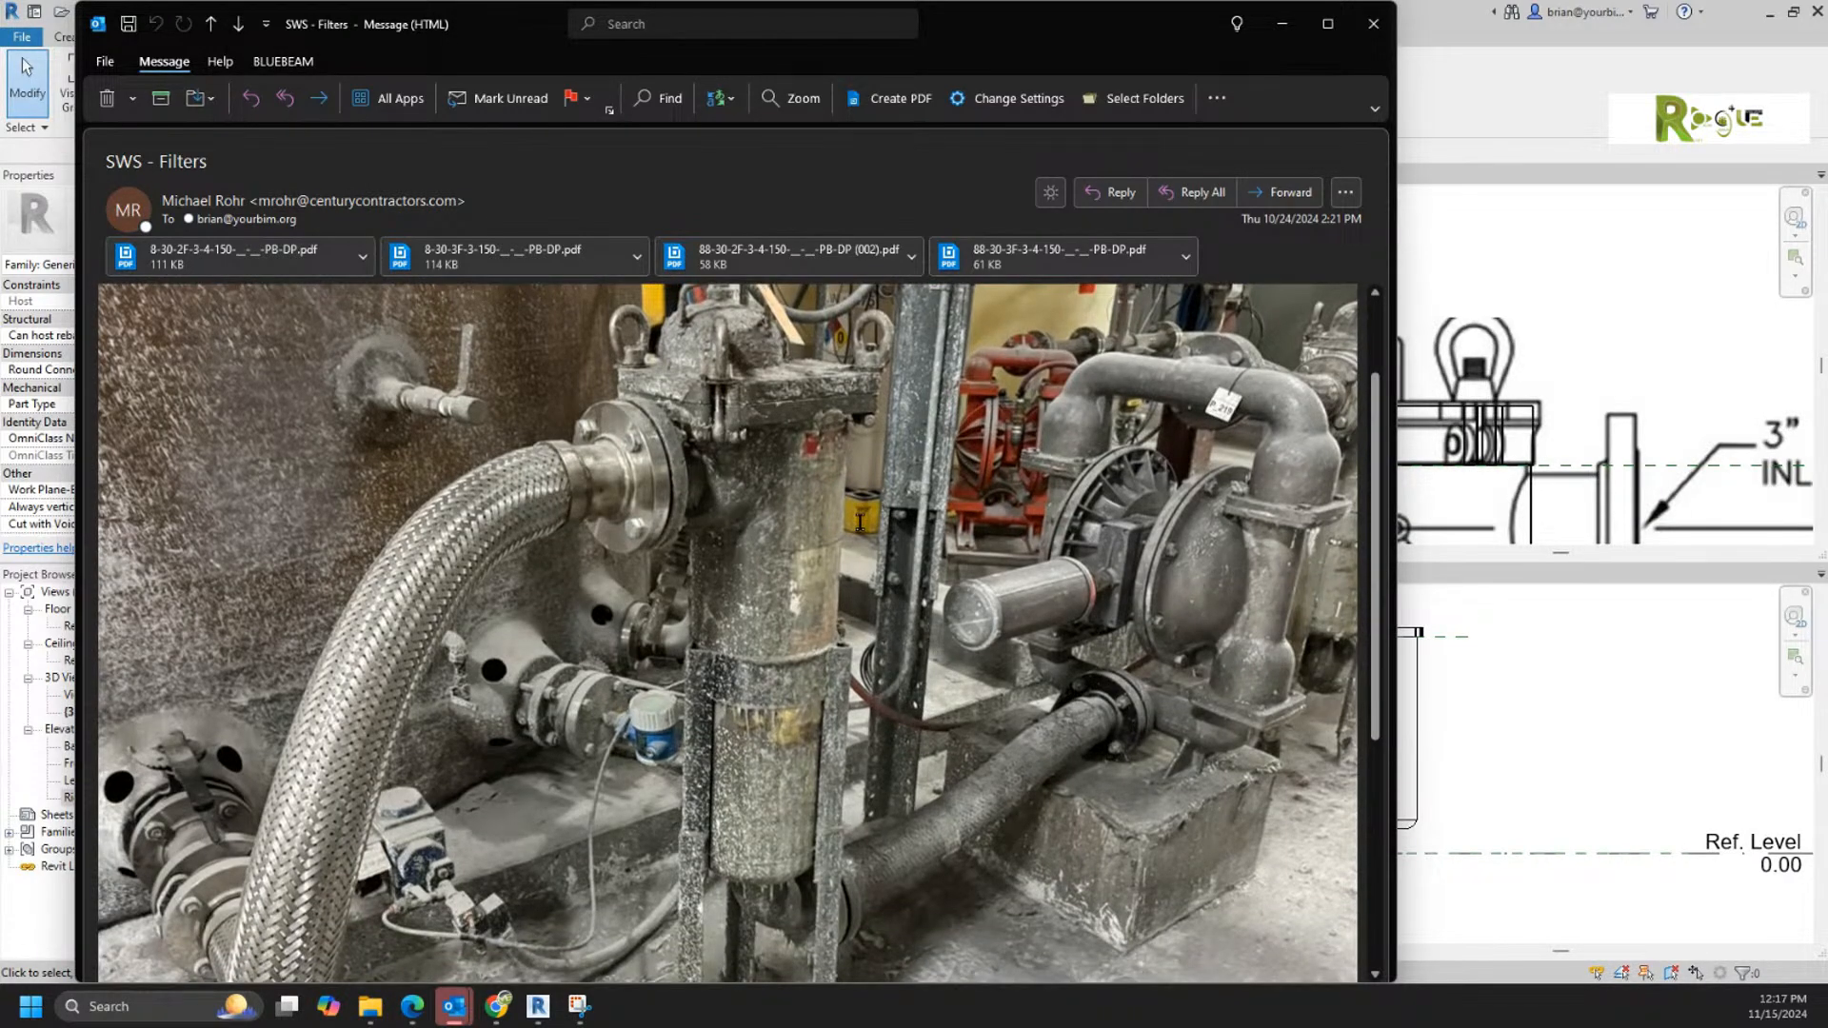
scroll(860, 523, down, 5)
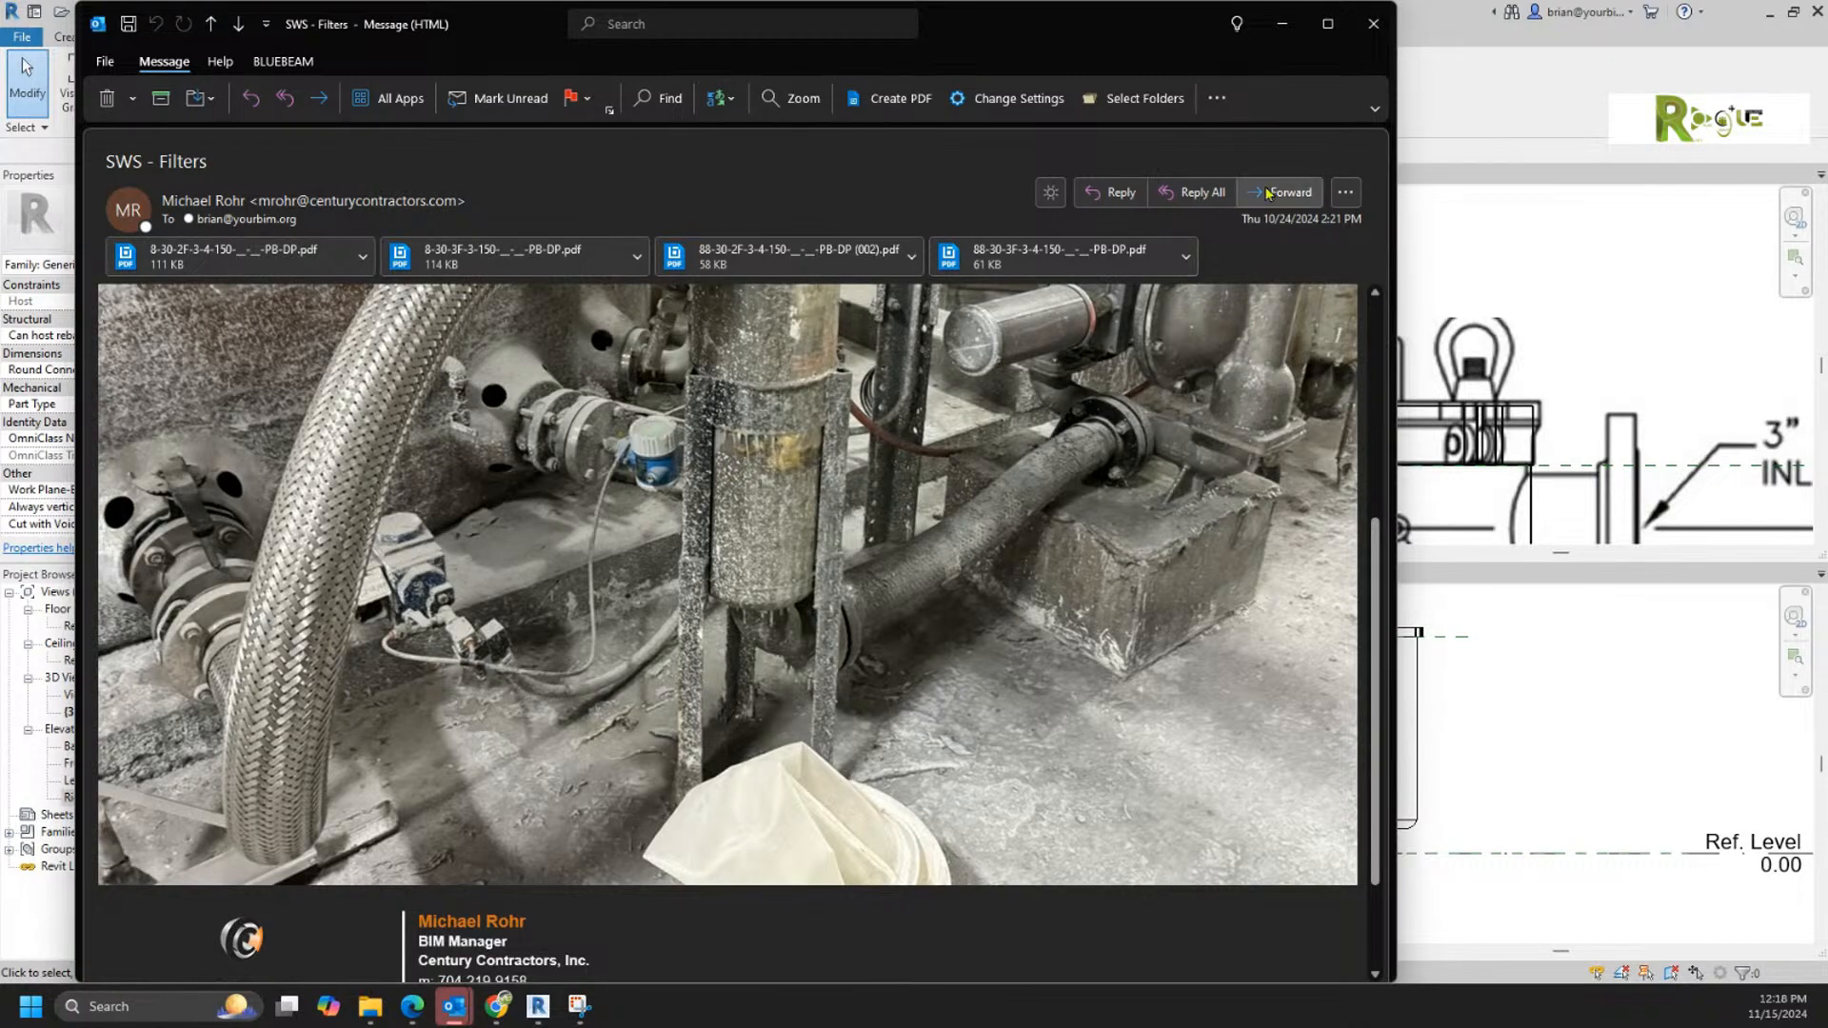
Step: Return to Revit and examine the flanged outlet elbow and tripod legs on the Front elevation's Side.jpg image, plus the housing body's underside in 3D
click(1428, 29)
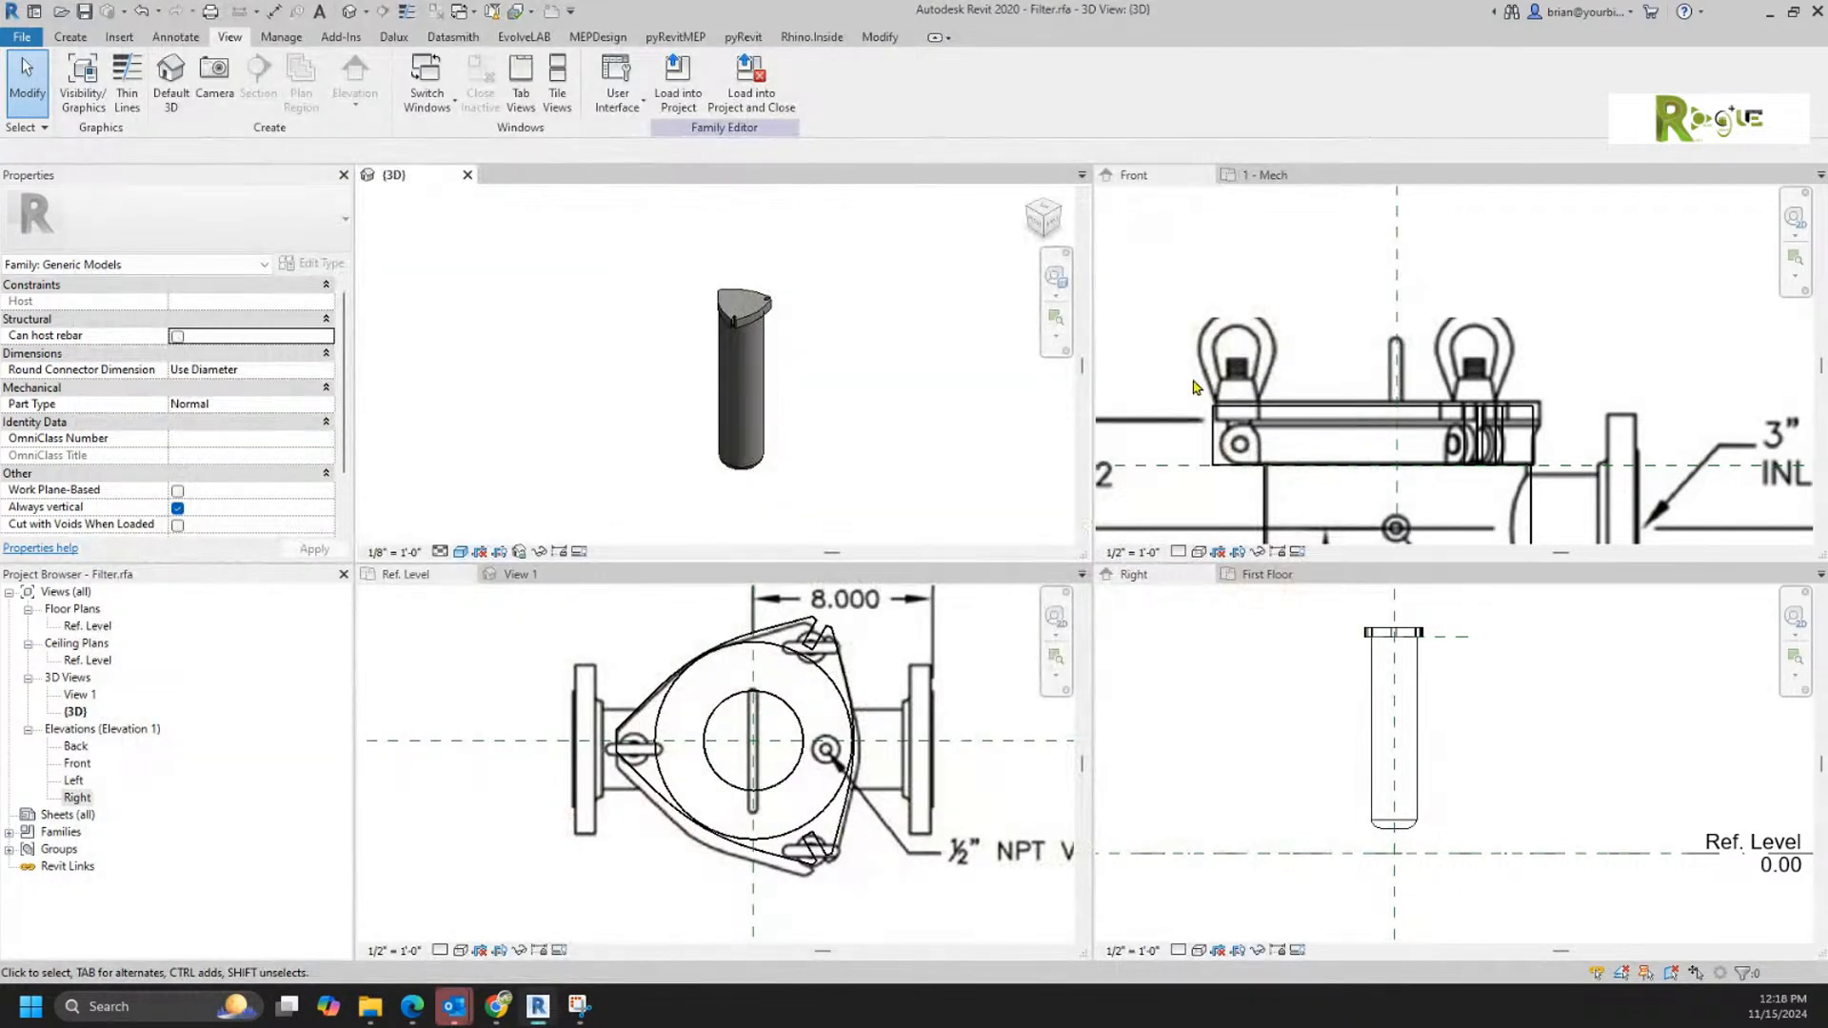
click(1533, 267)
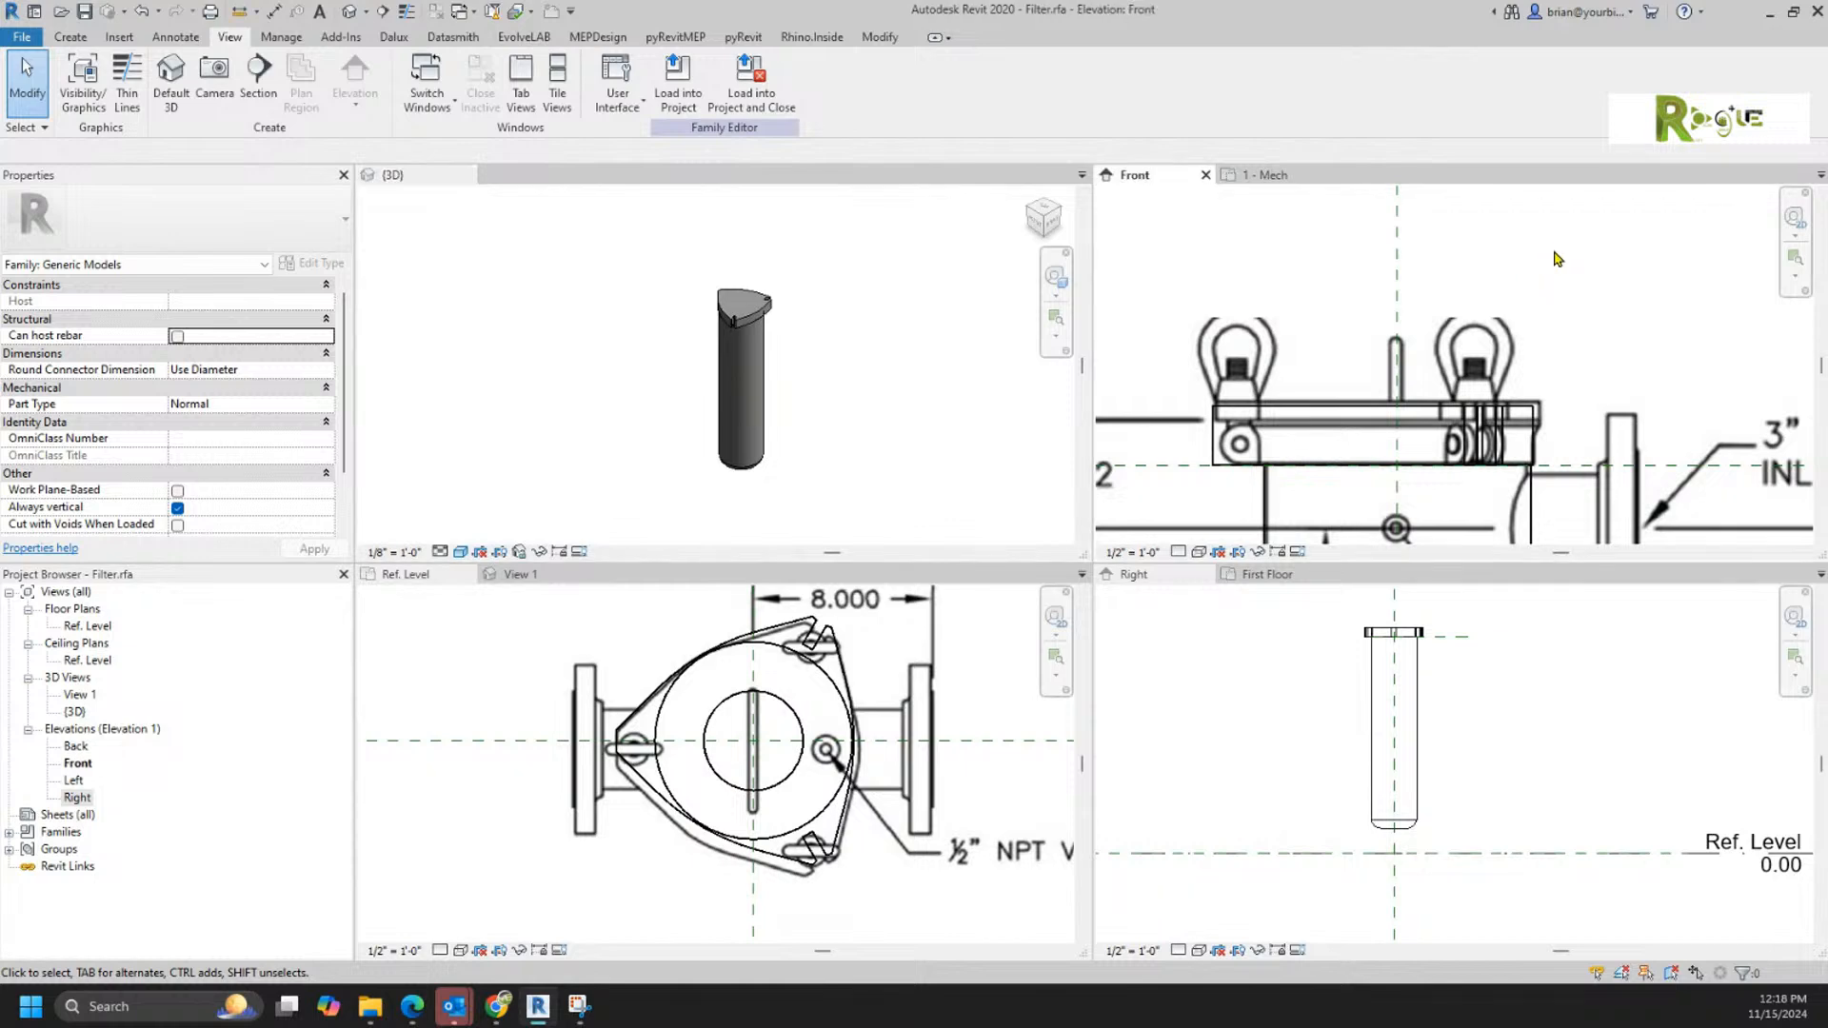
scroll(1557, 267, down, 3)
scroll(1559, 274, down, 3)
scroll(1495, 467, up, 4)
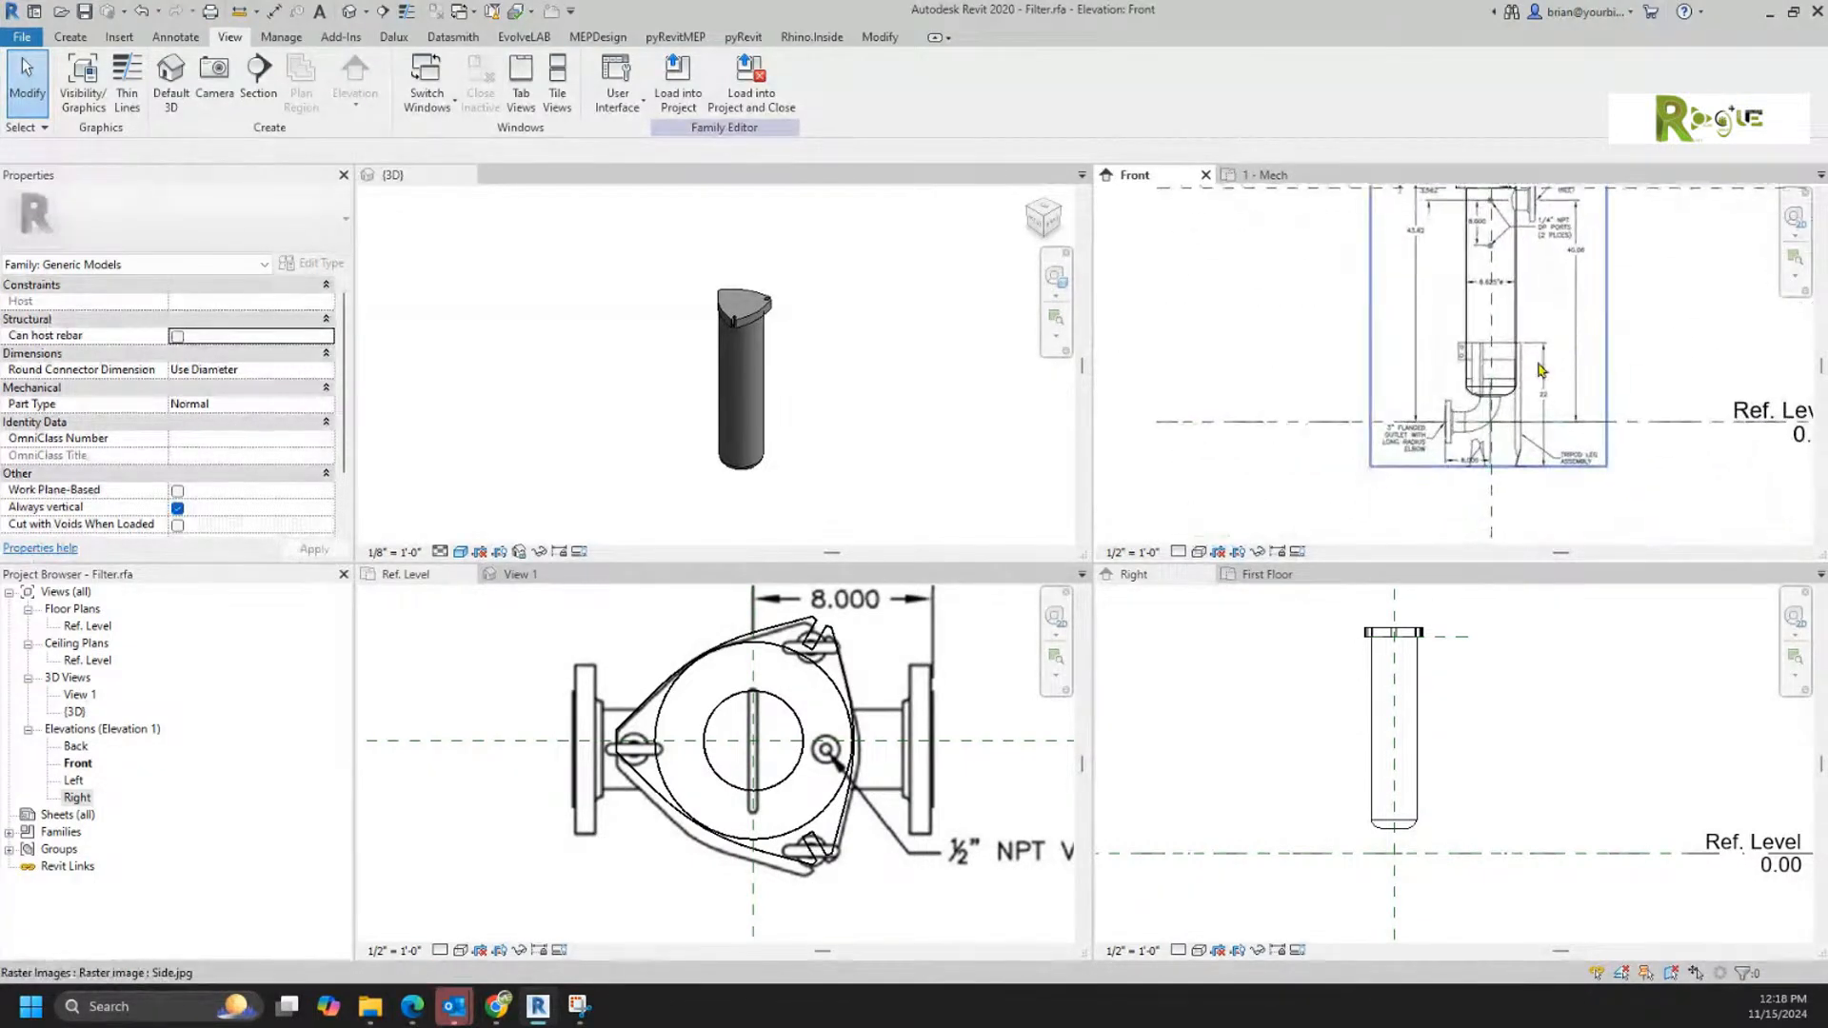
scroll(1494, 466, up, 1)
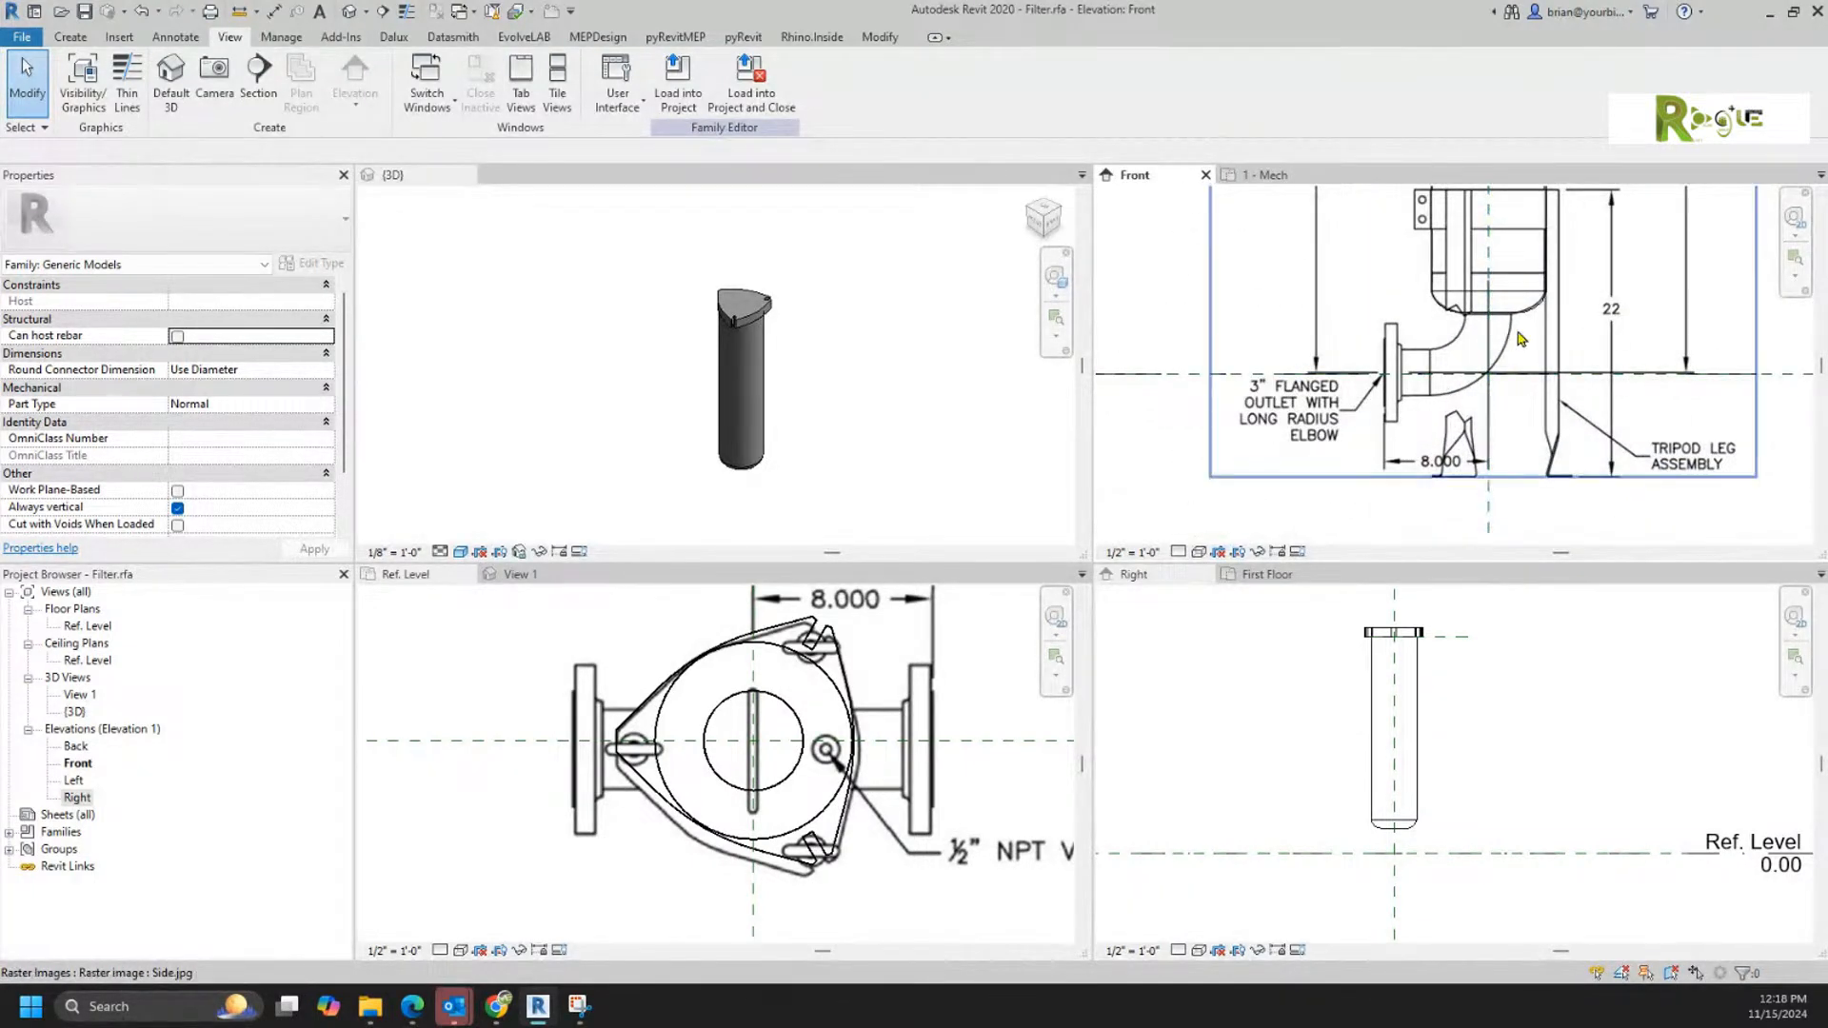
scroll(1530, 340, up, 4)
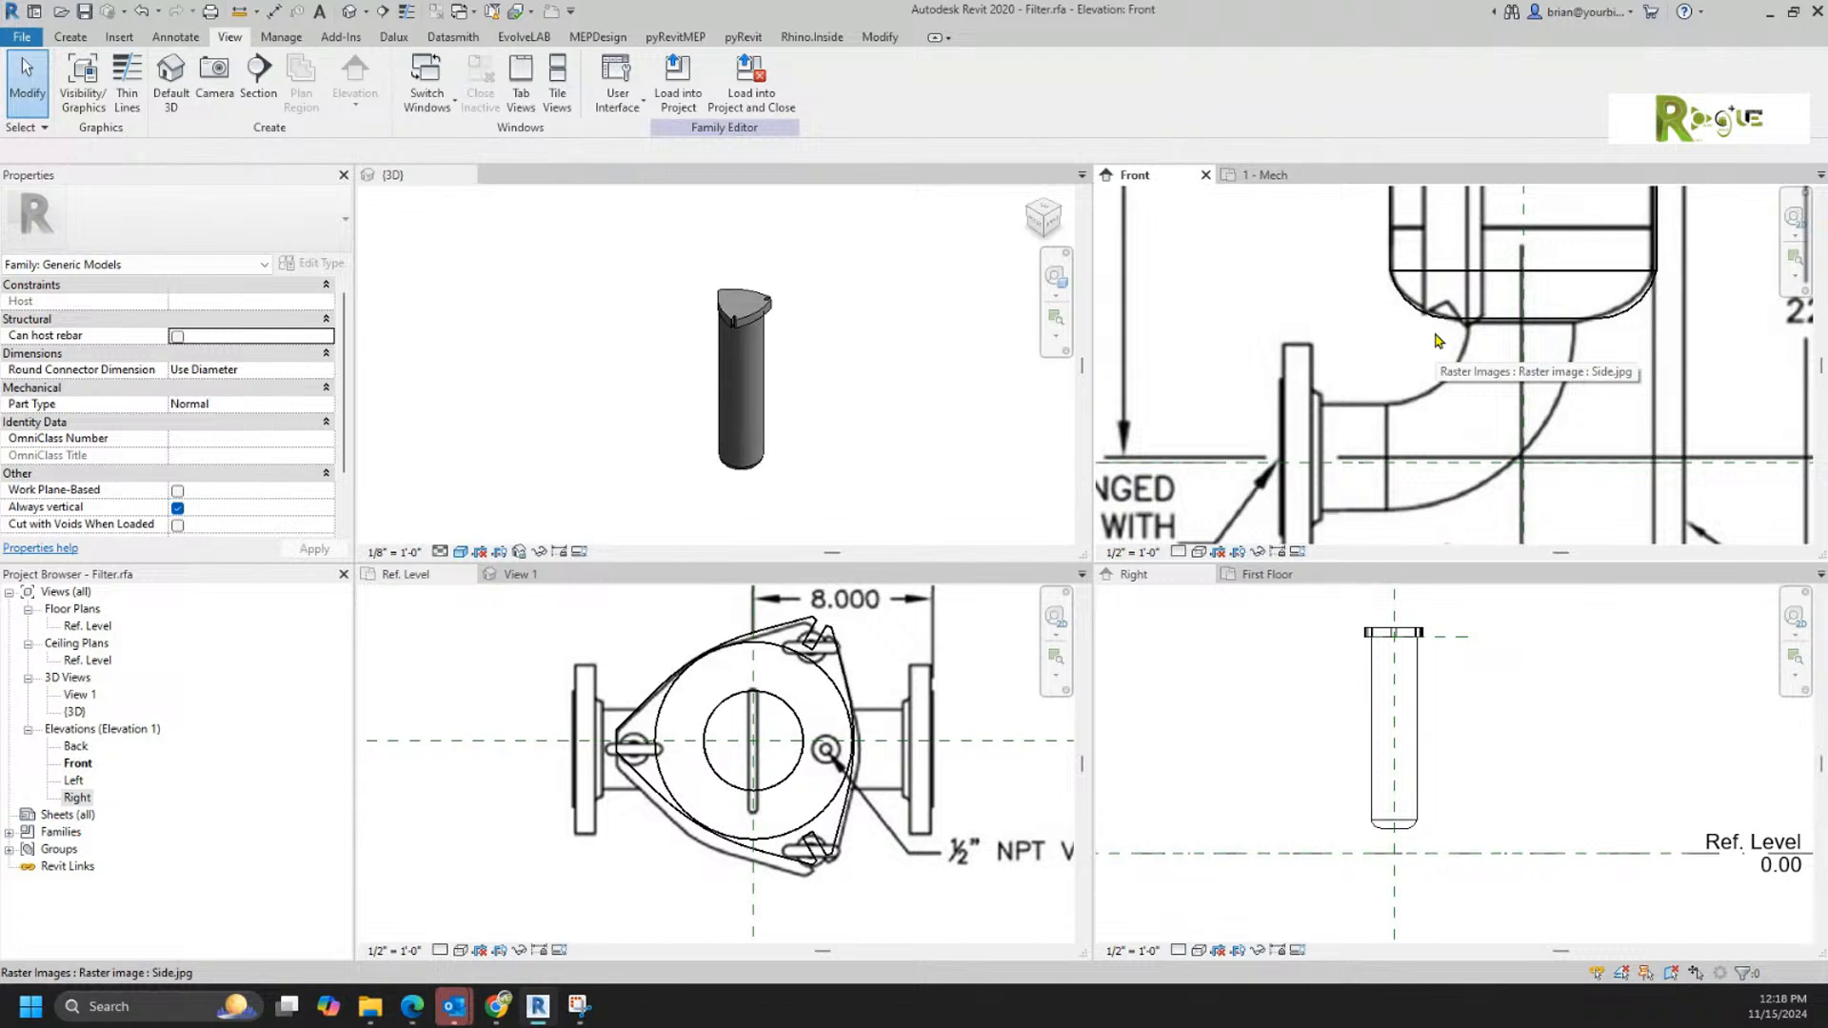
scroll(1437, 409, down, 3)
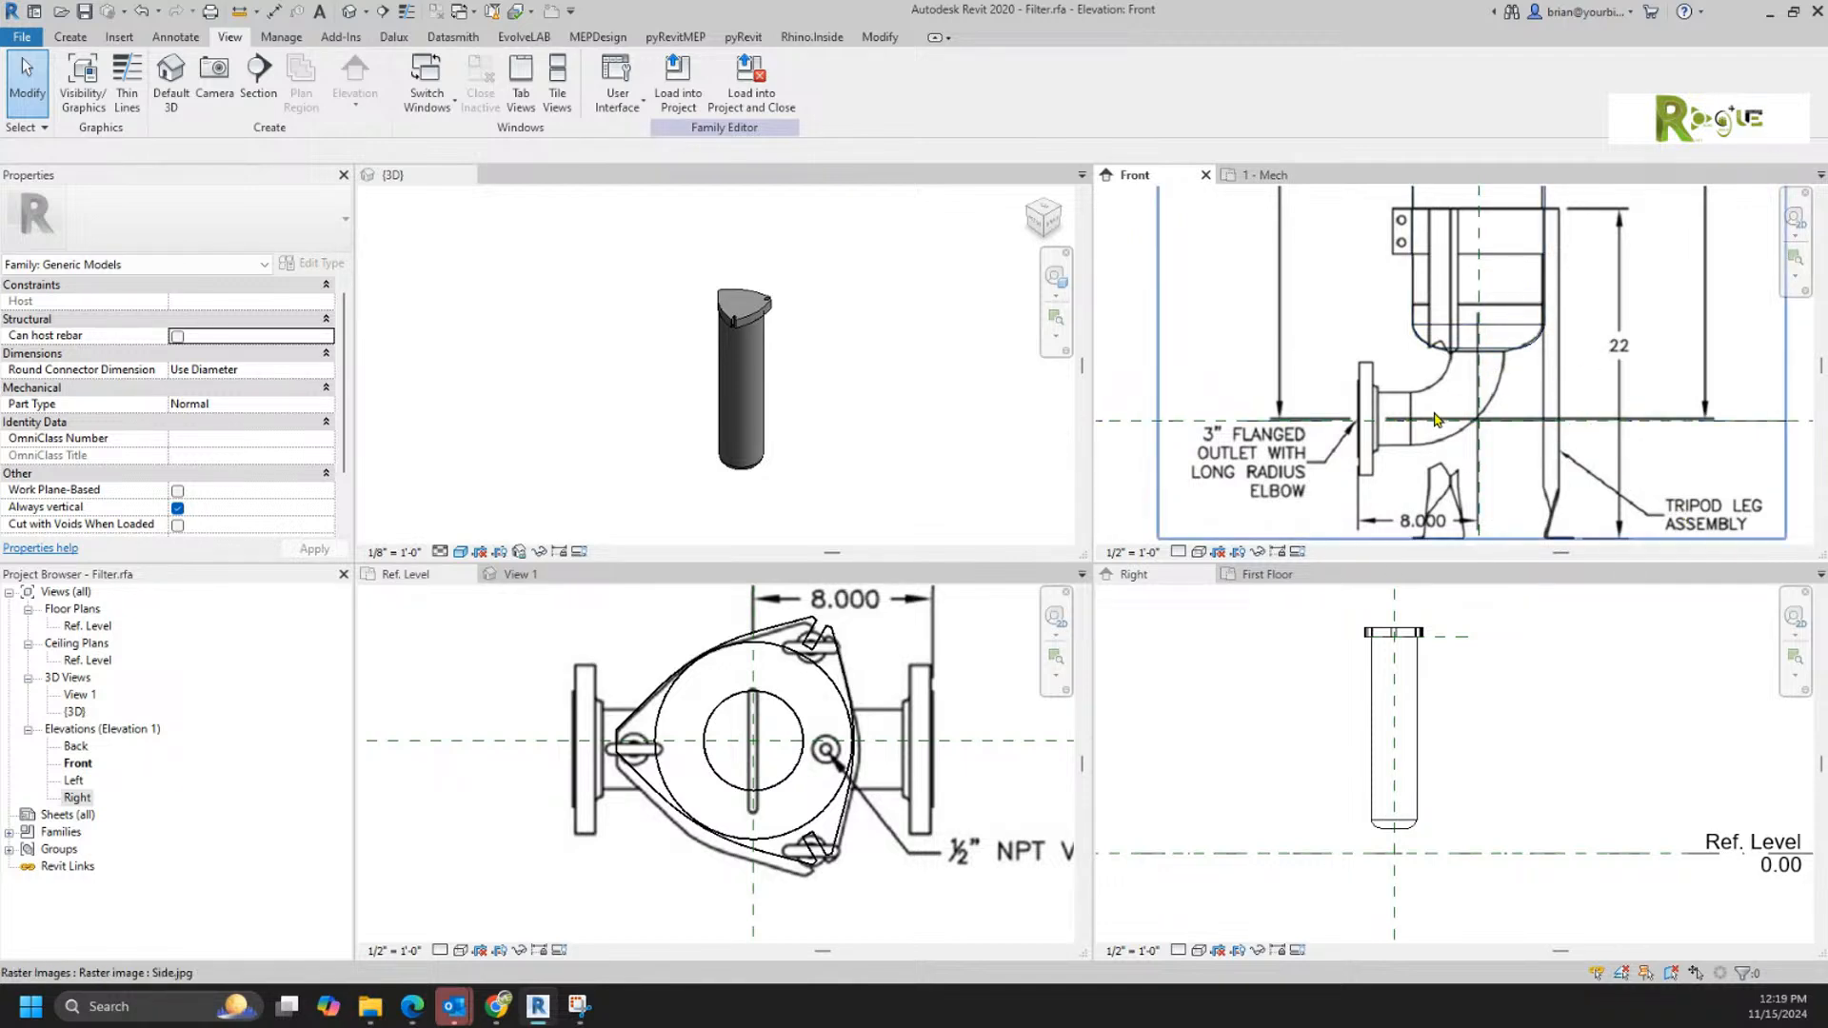
scroll(1438, 418, down, 2)
middle_drag(1475, 319, 1444, 434)
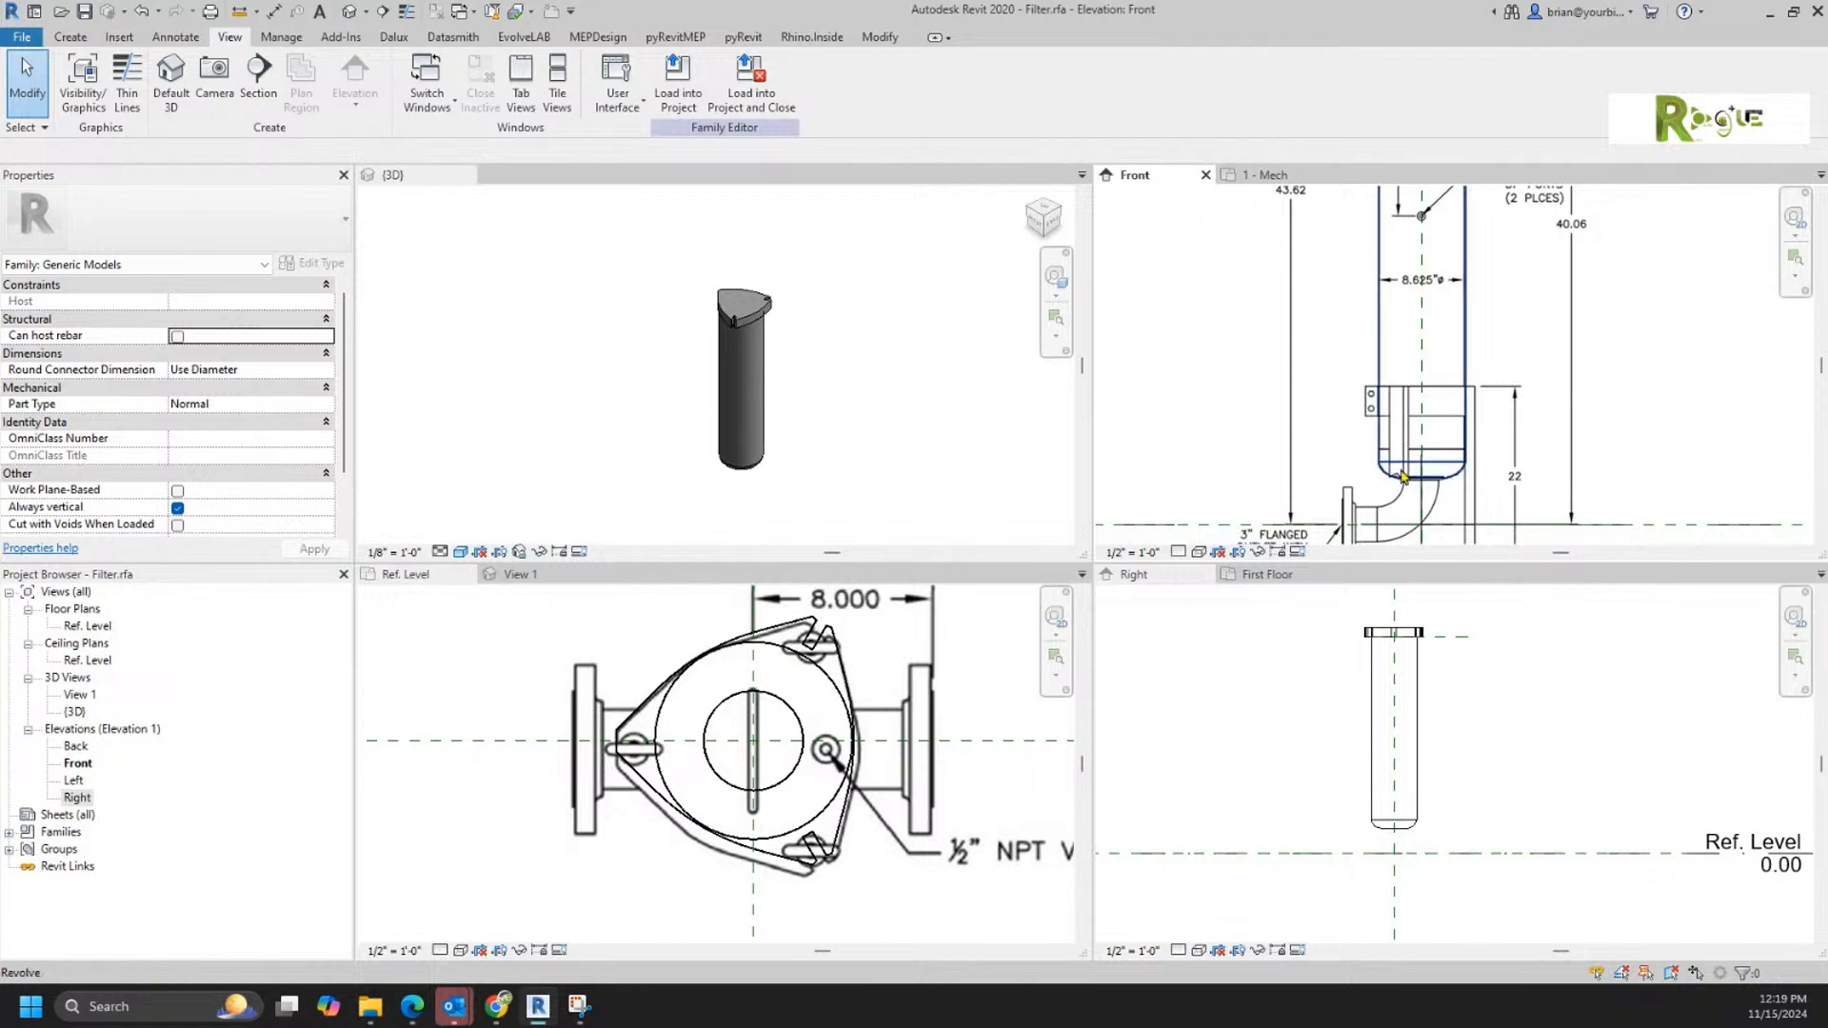
middle_drag(1454, 499, 1457, 391)
scroll(1438, 400, up, 1)
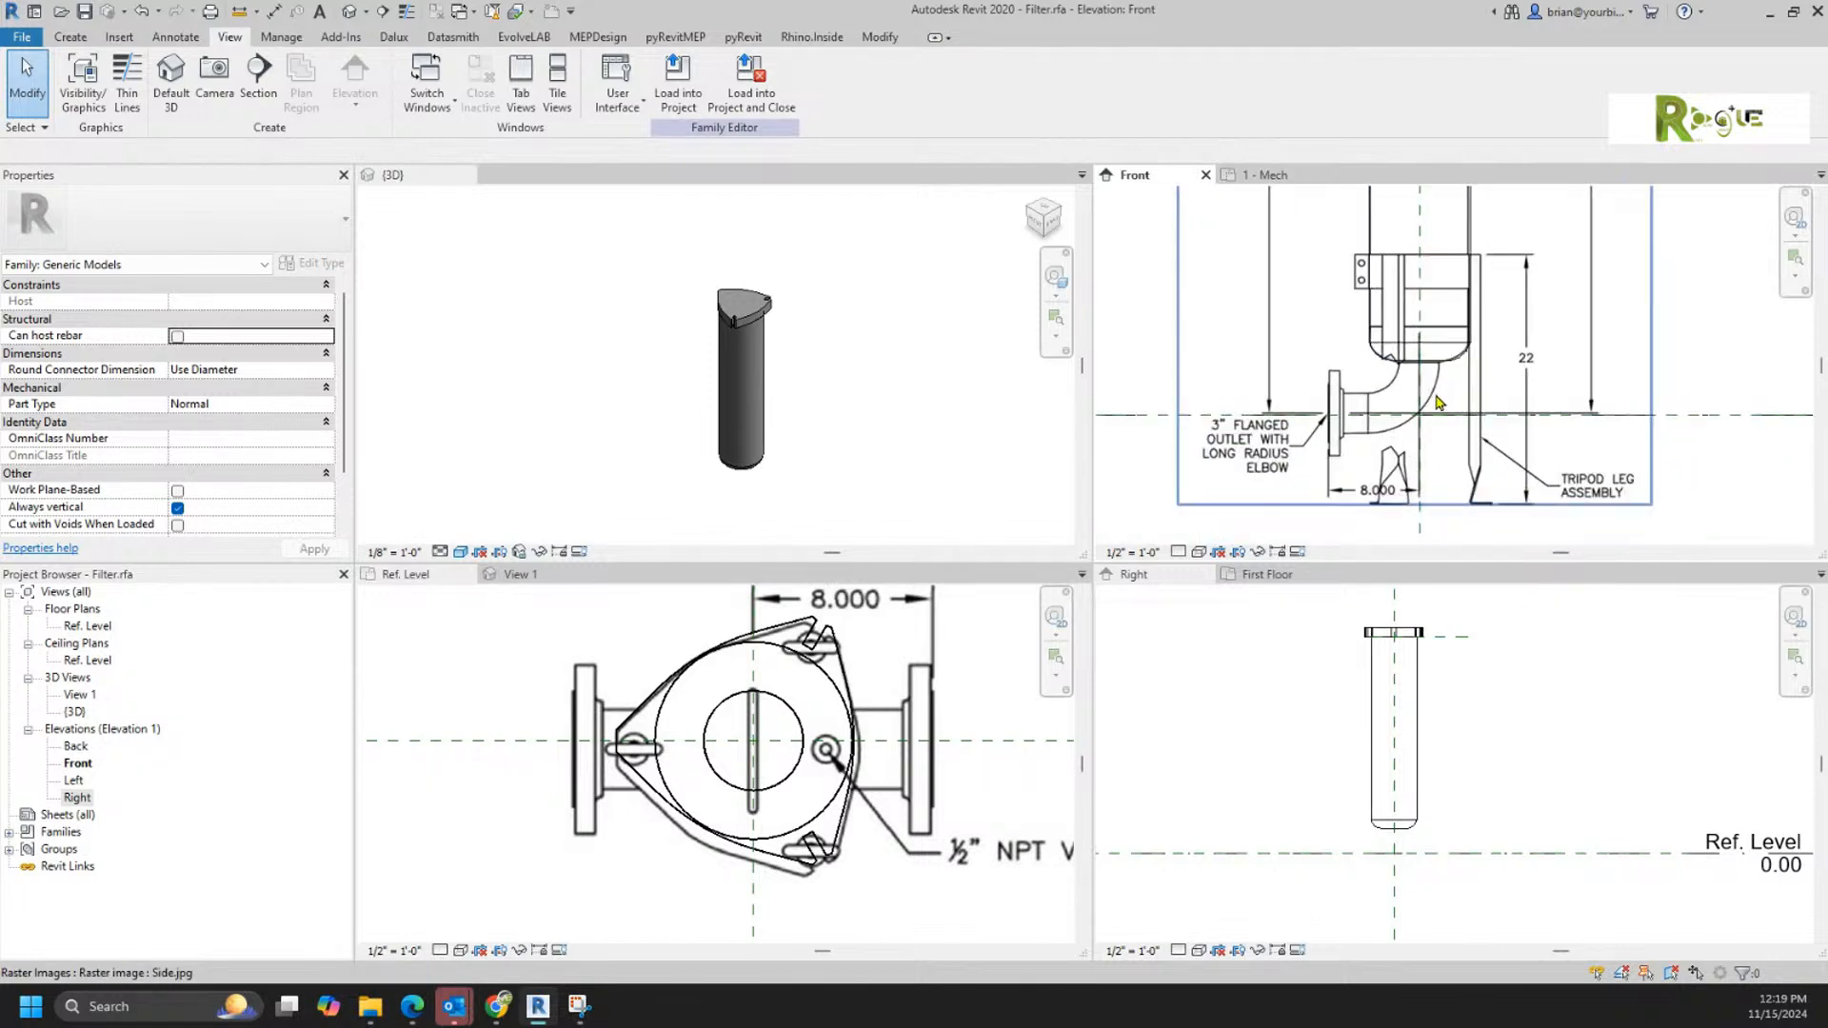
scroll(1438, 401, up, 2)
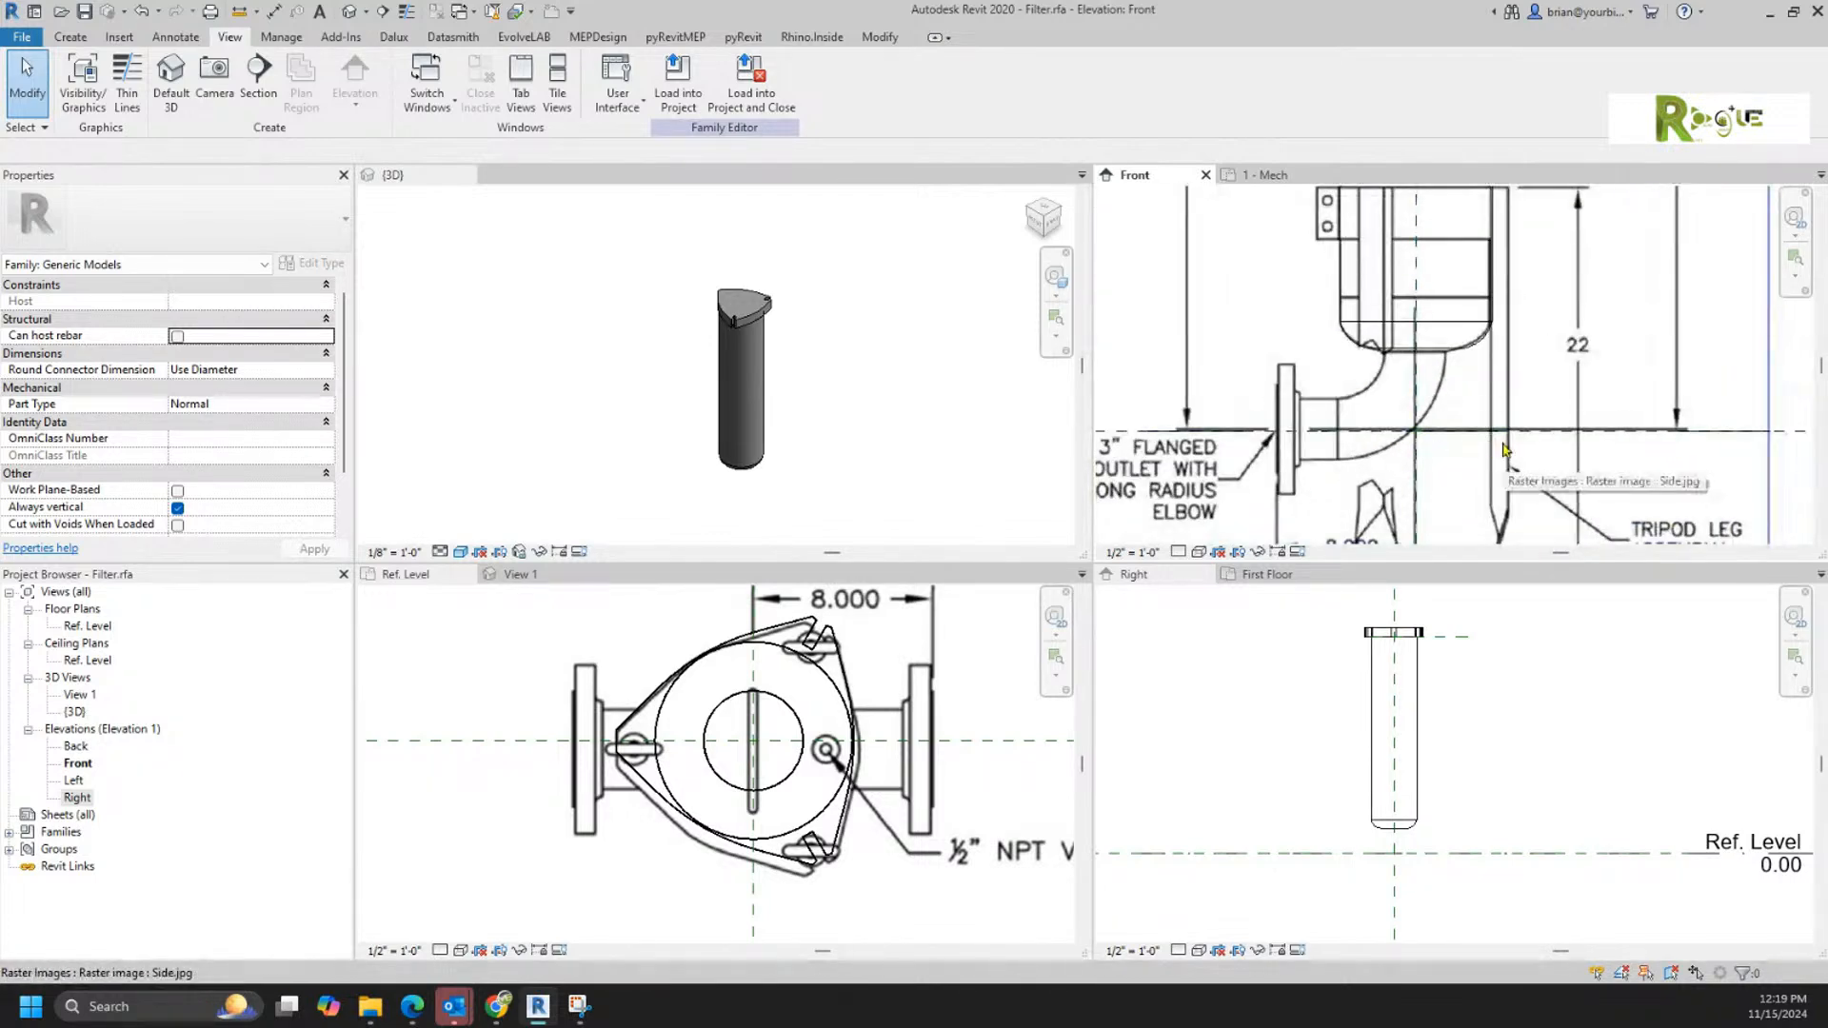
shift+middle_drag(828, 482, 854, 286)
scroll(727, 498, up, 5)
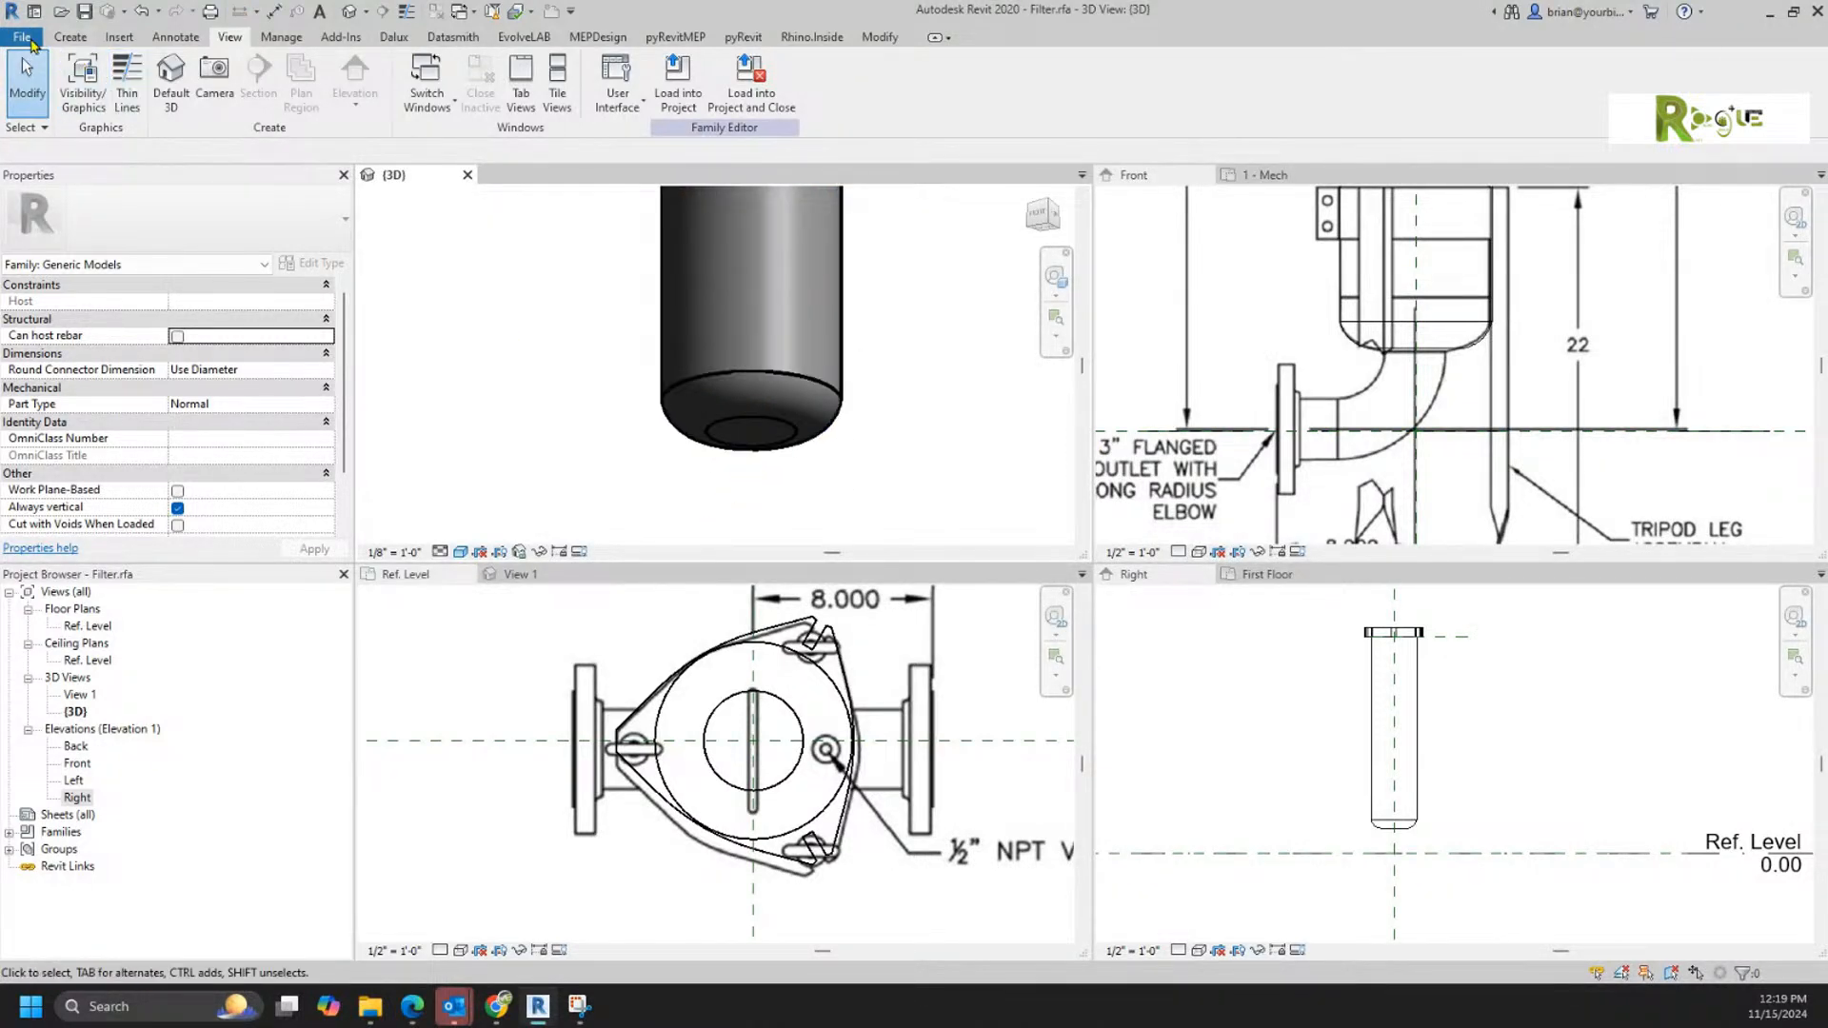
Step: Create a new family from the Generic Model face based template
click(32, 40)
mouse_move(63, 115)
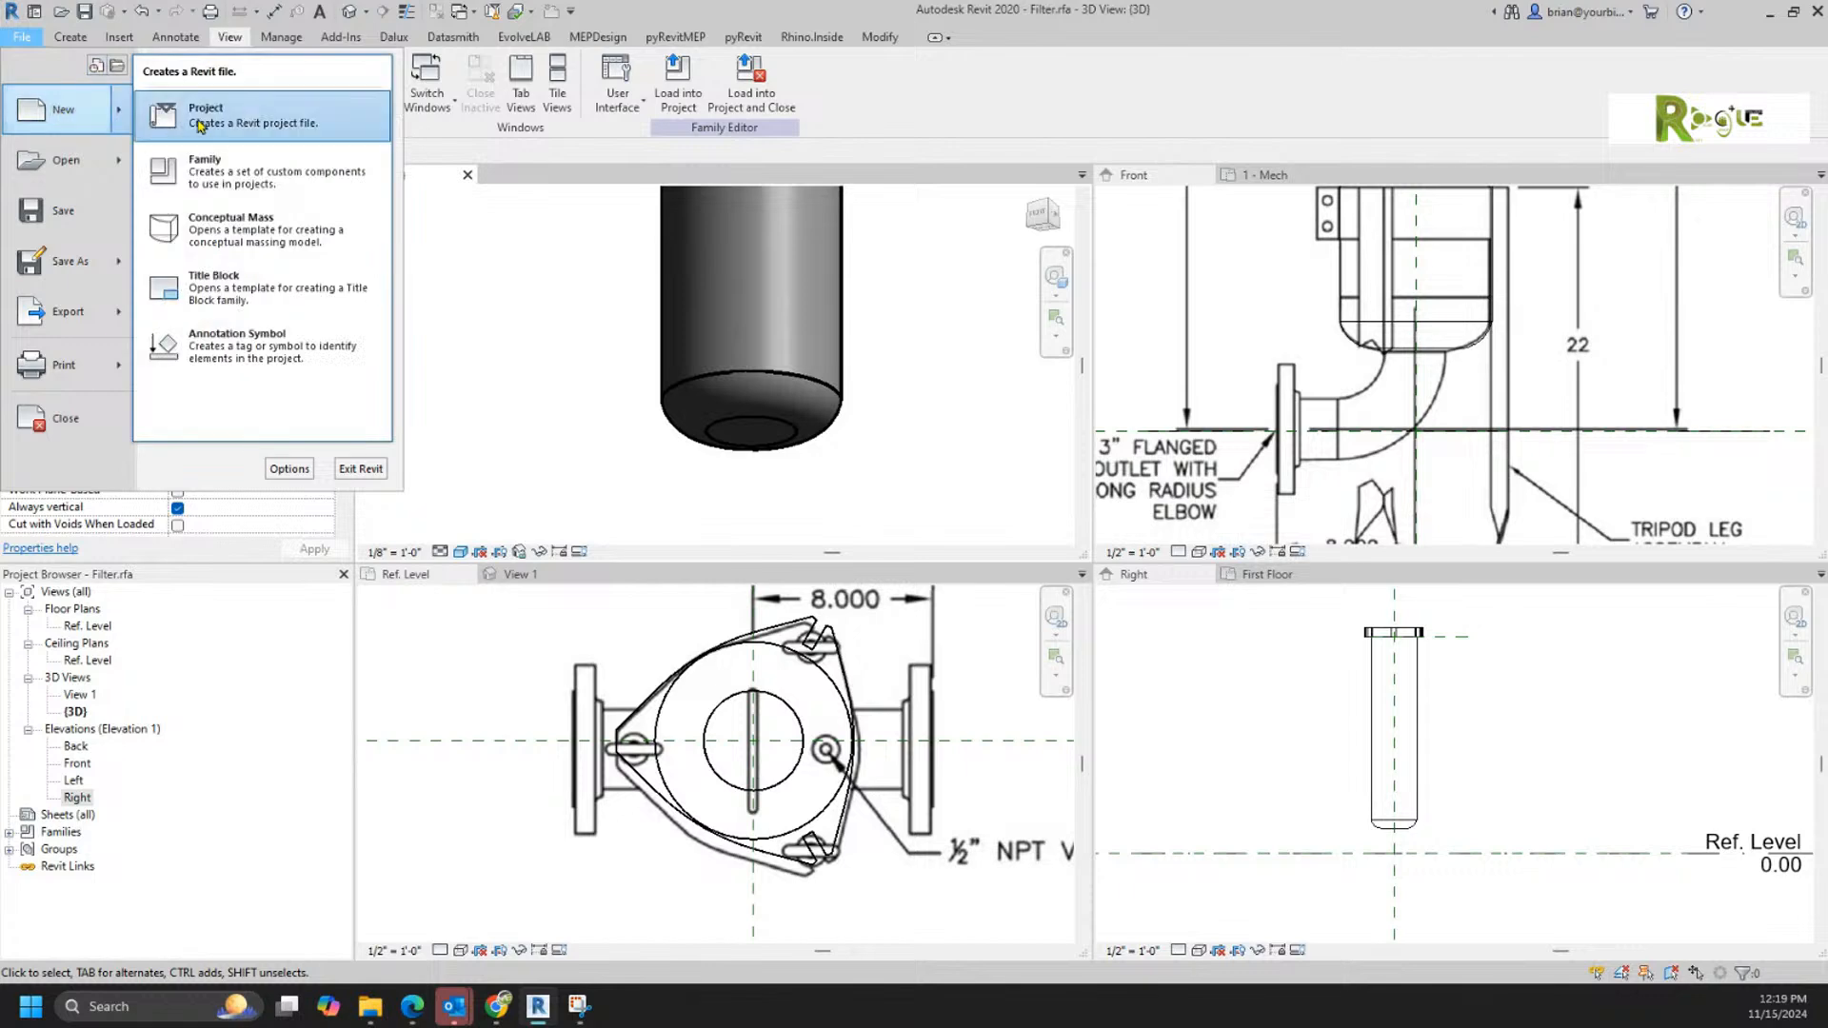
click(206, 168)
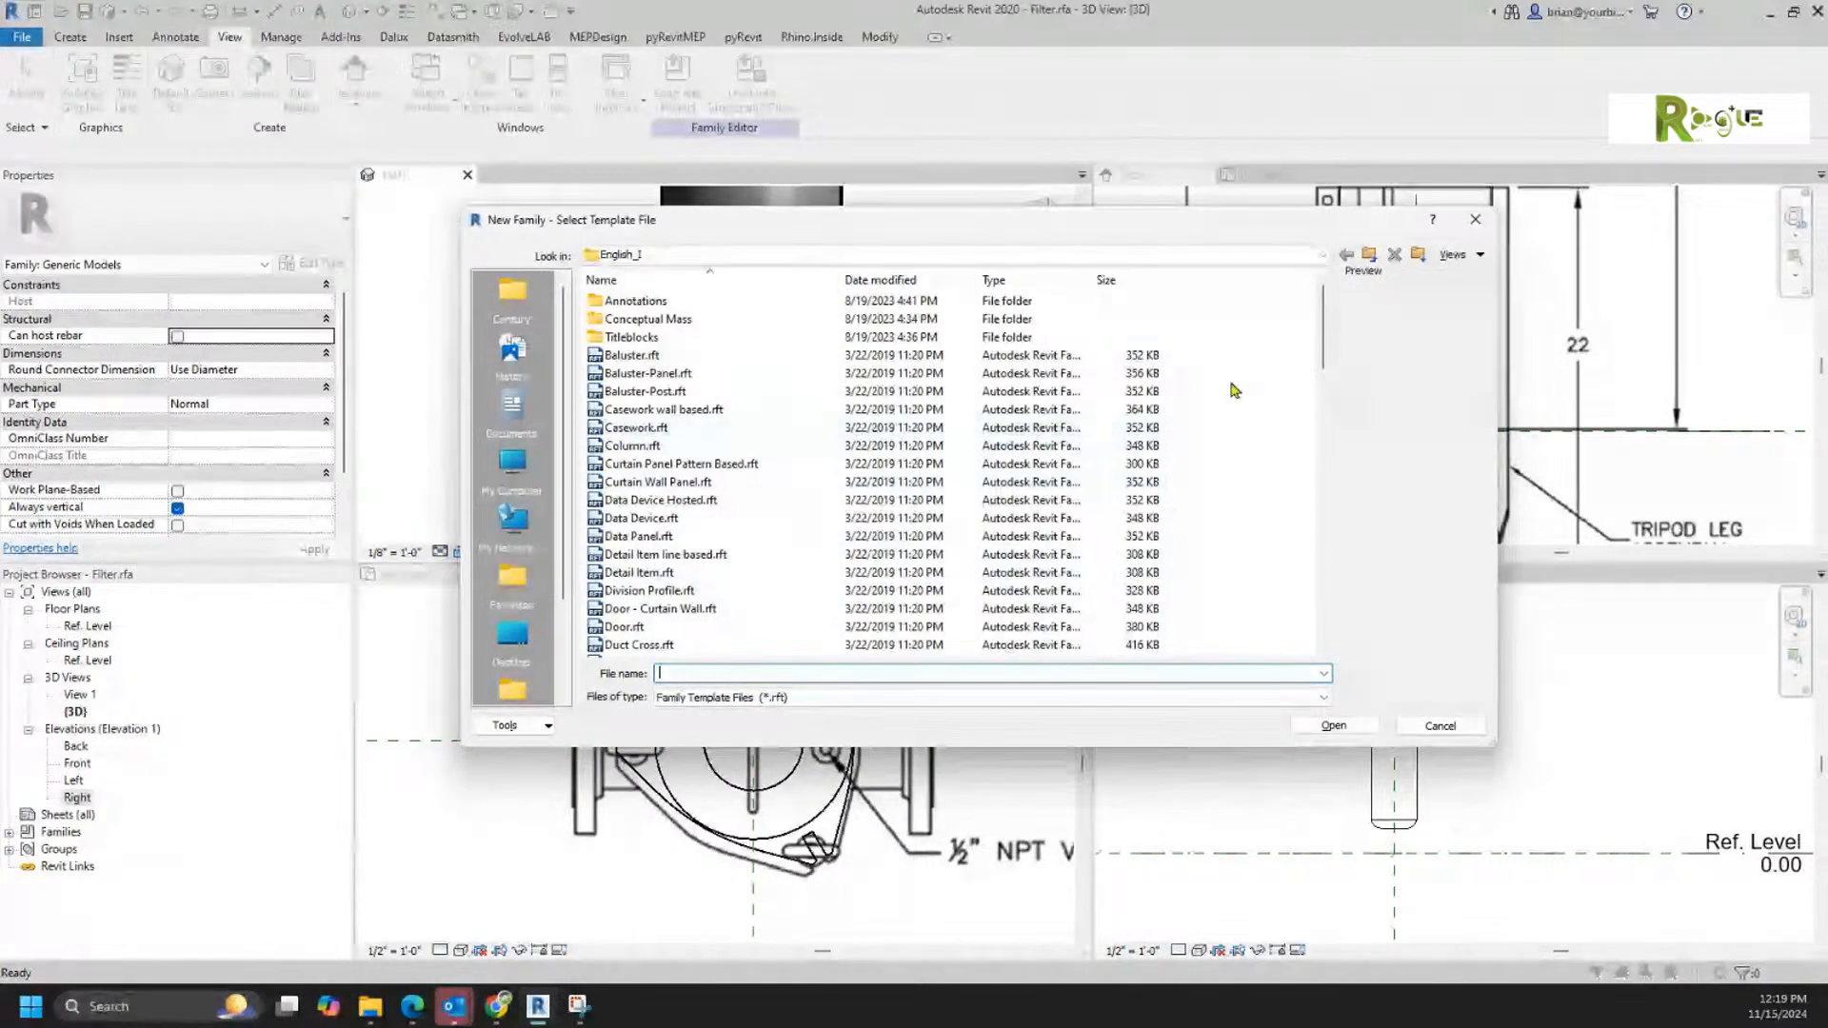
scroll(1298, 396, down, 4)
scroll(1104, 524, down, 3)
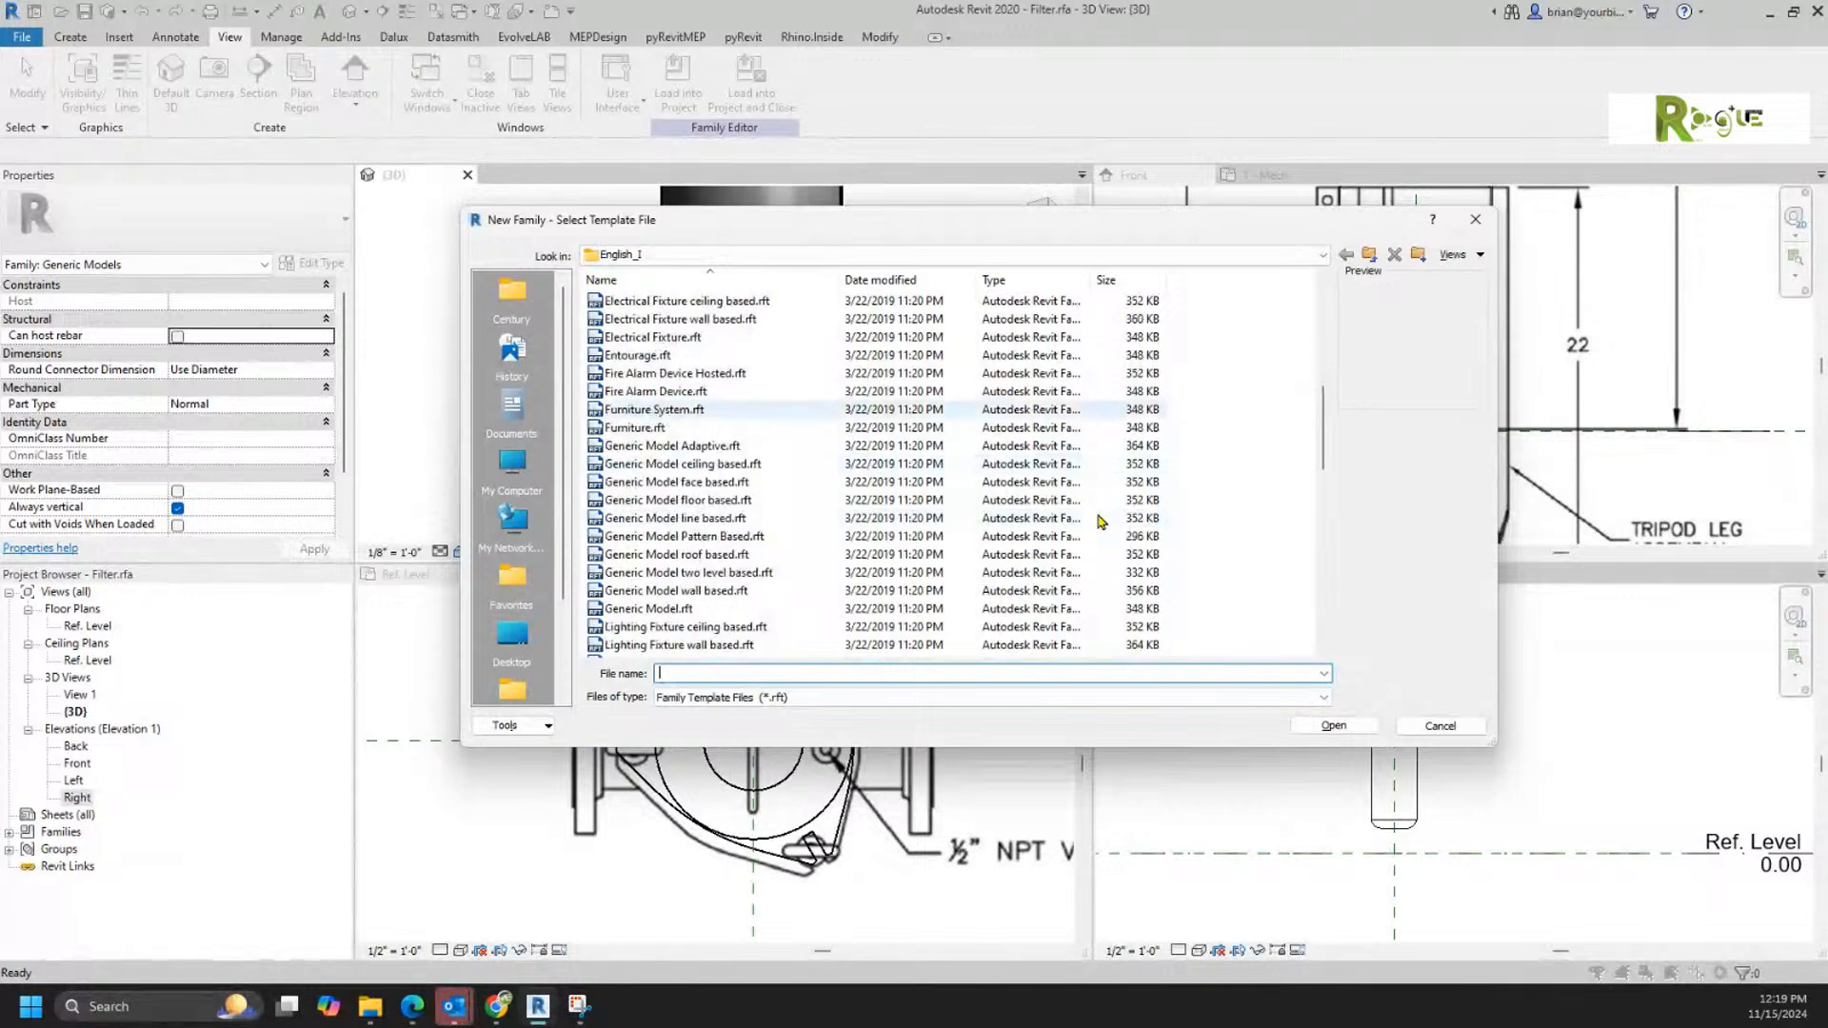
click(657, 609)
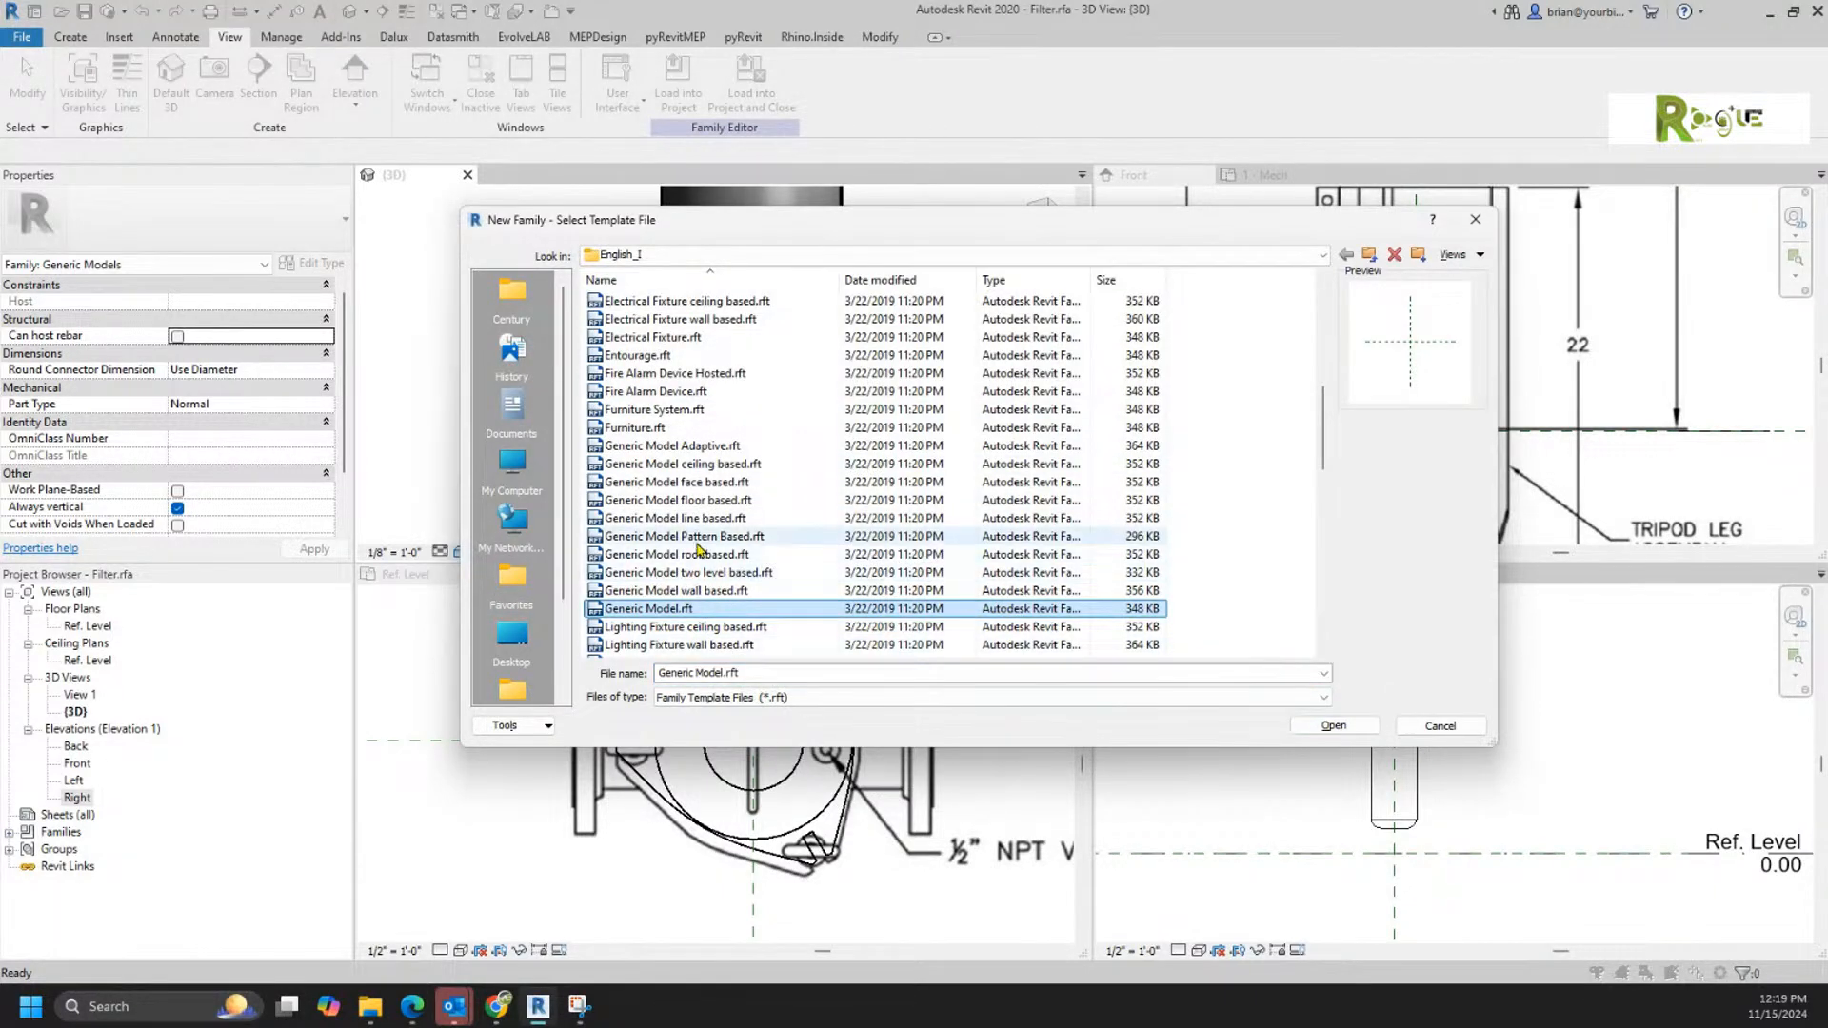
click(704, 500)
click(1333, 725)
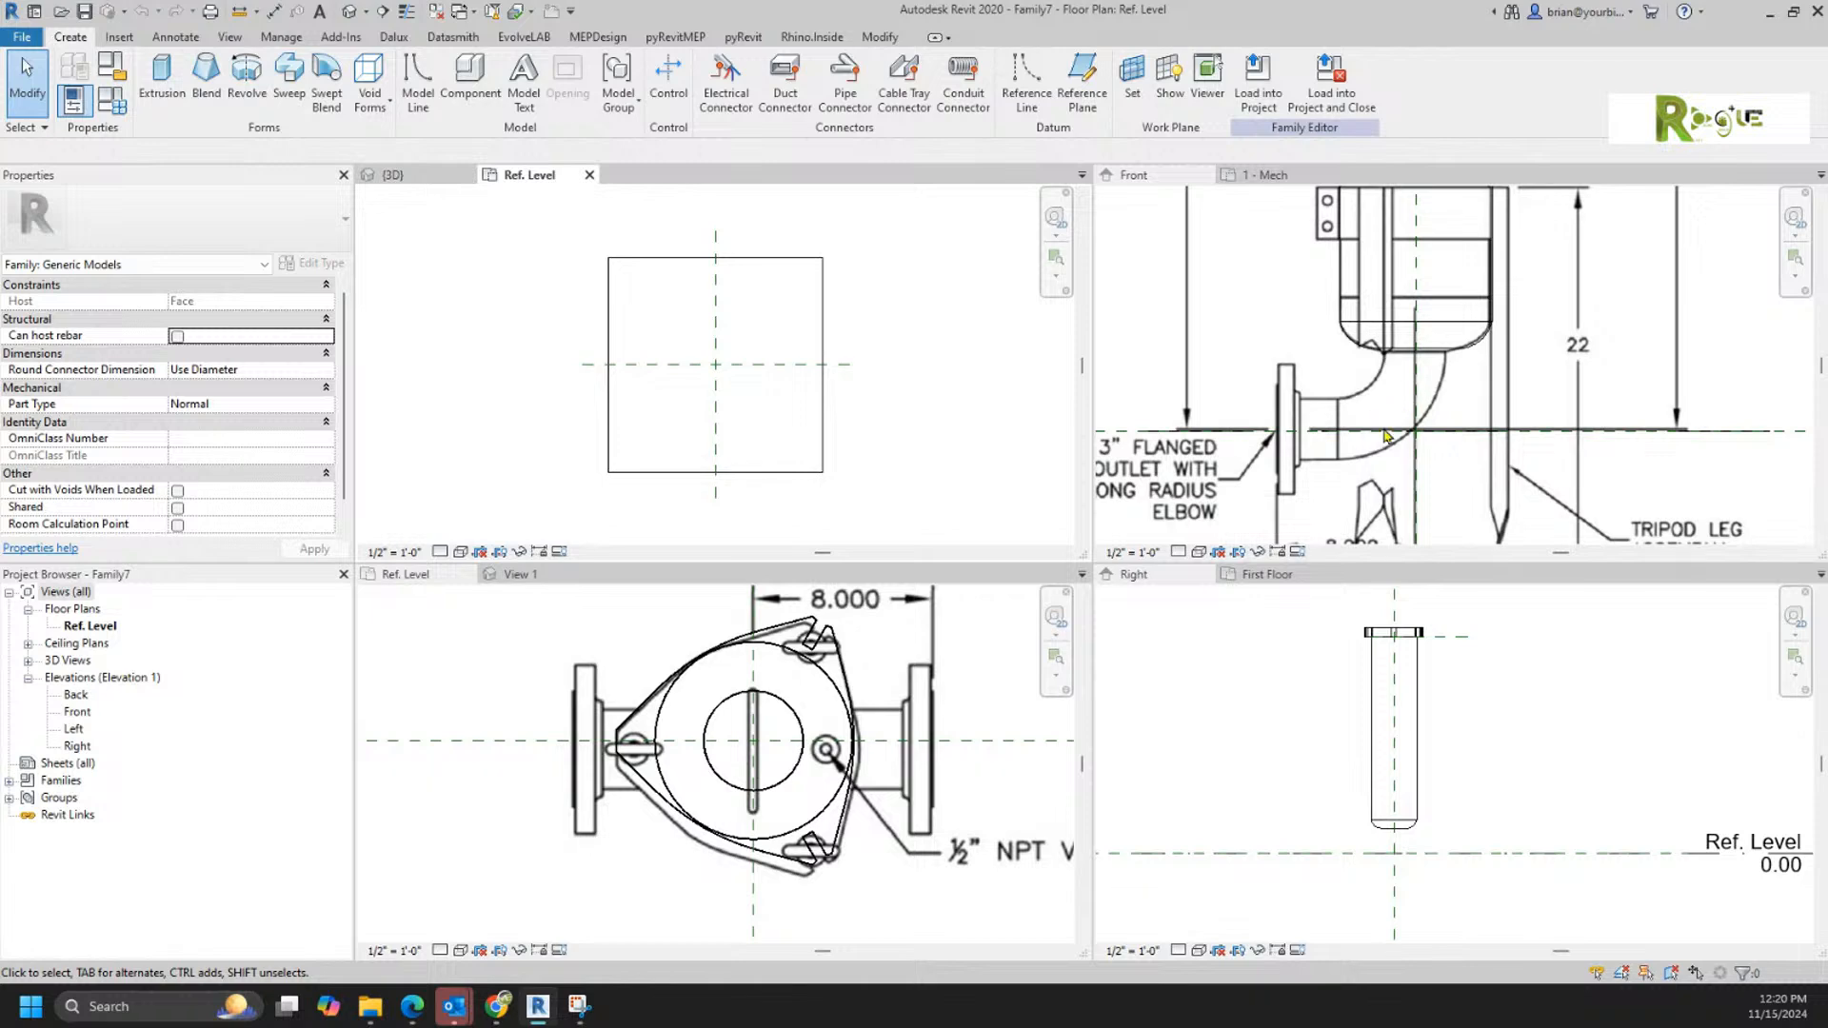
Step: Draw a horizontal symbolic line about 3.75 long across the outlet elbow's opening under the housing on the Filter family's Front elevation
scroll(1385, 436, up, 3)
scroll(1376, 312, up, 1)
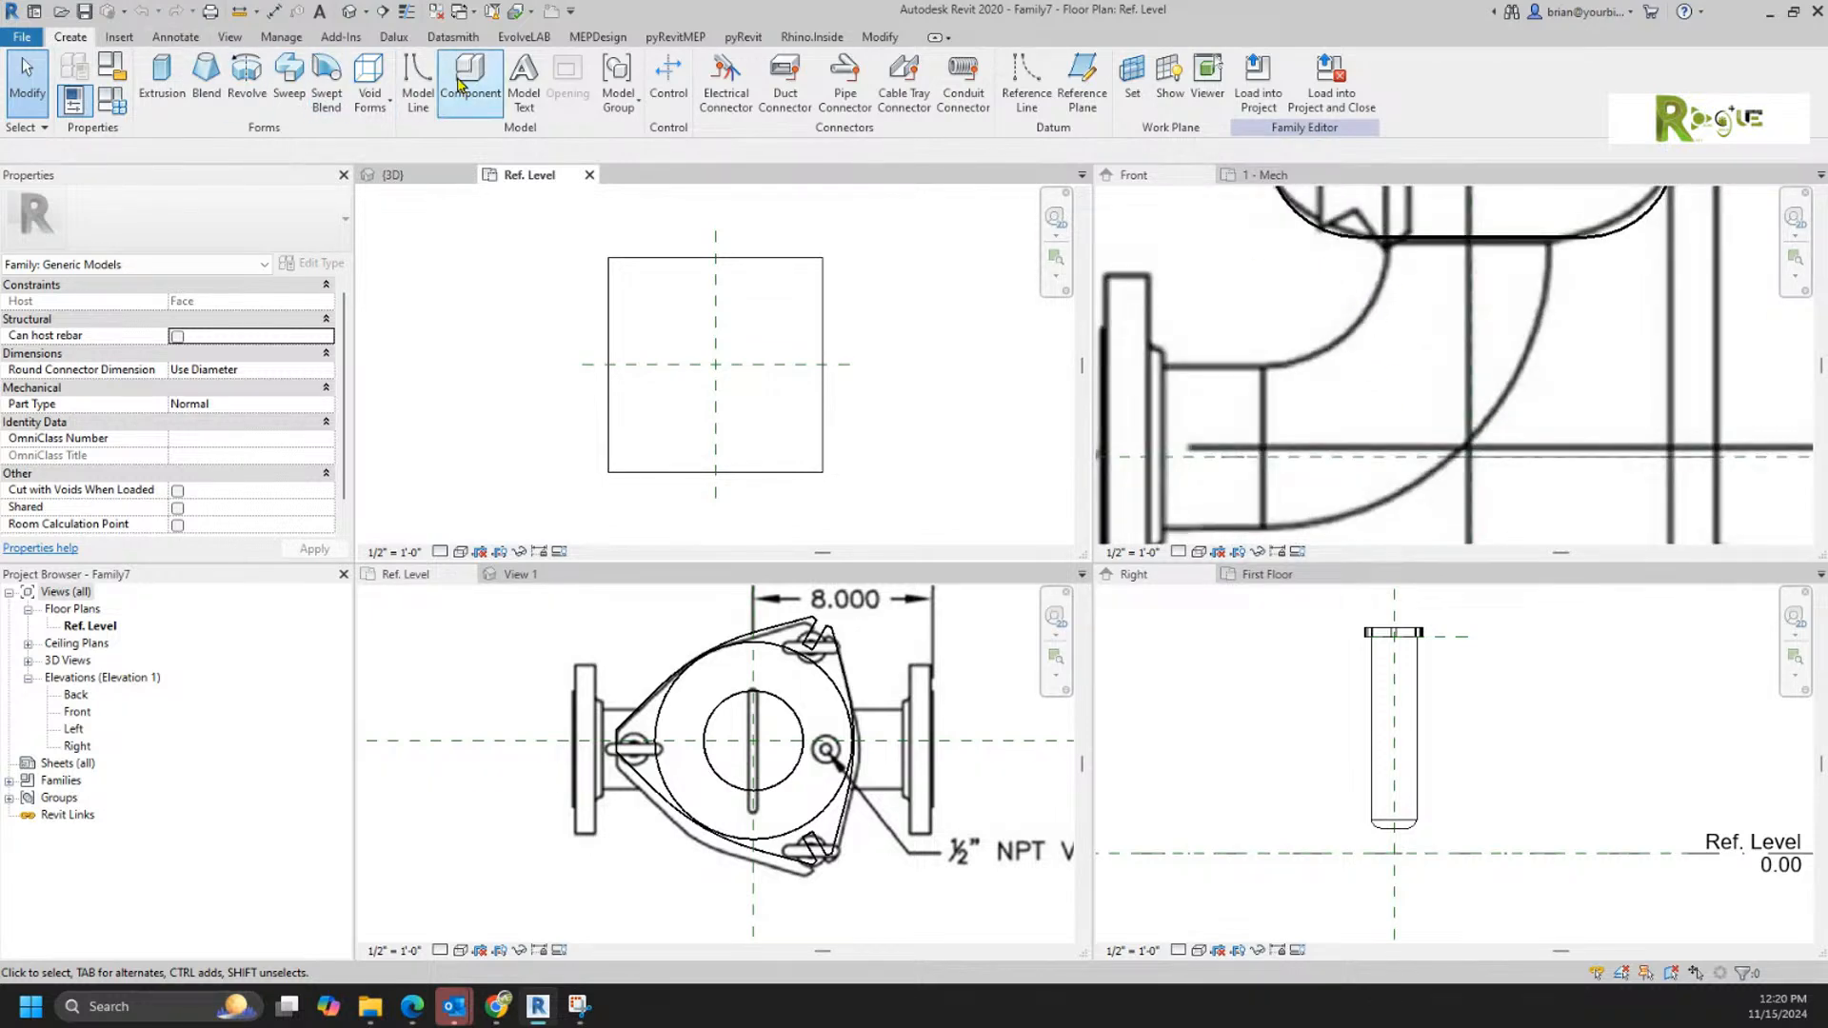
click(175, 36)
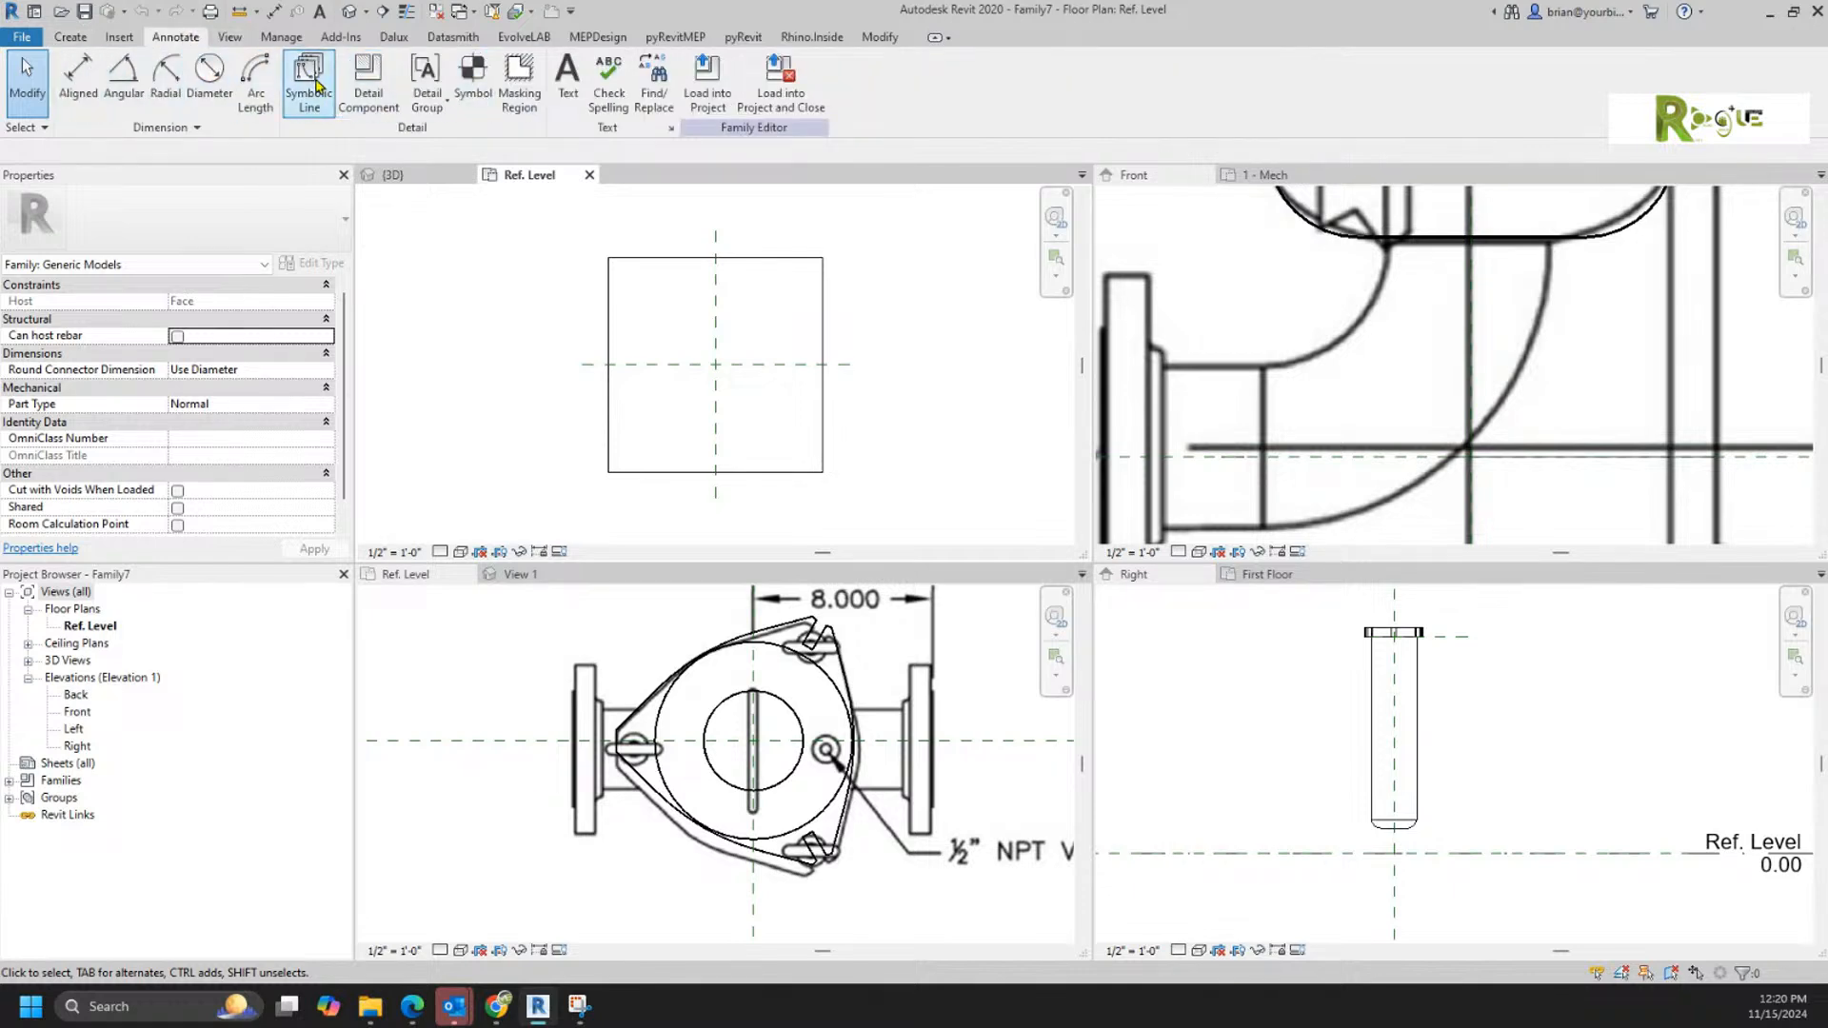
click(1392, 259)
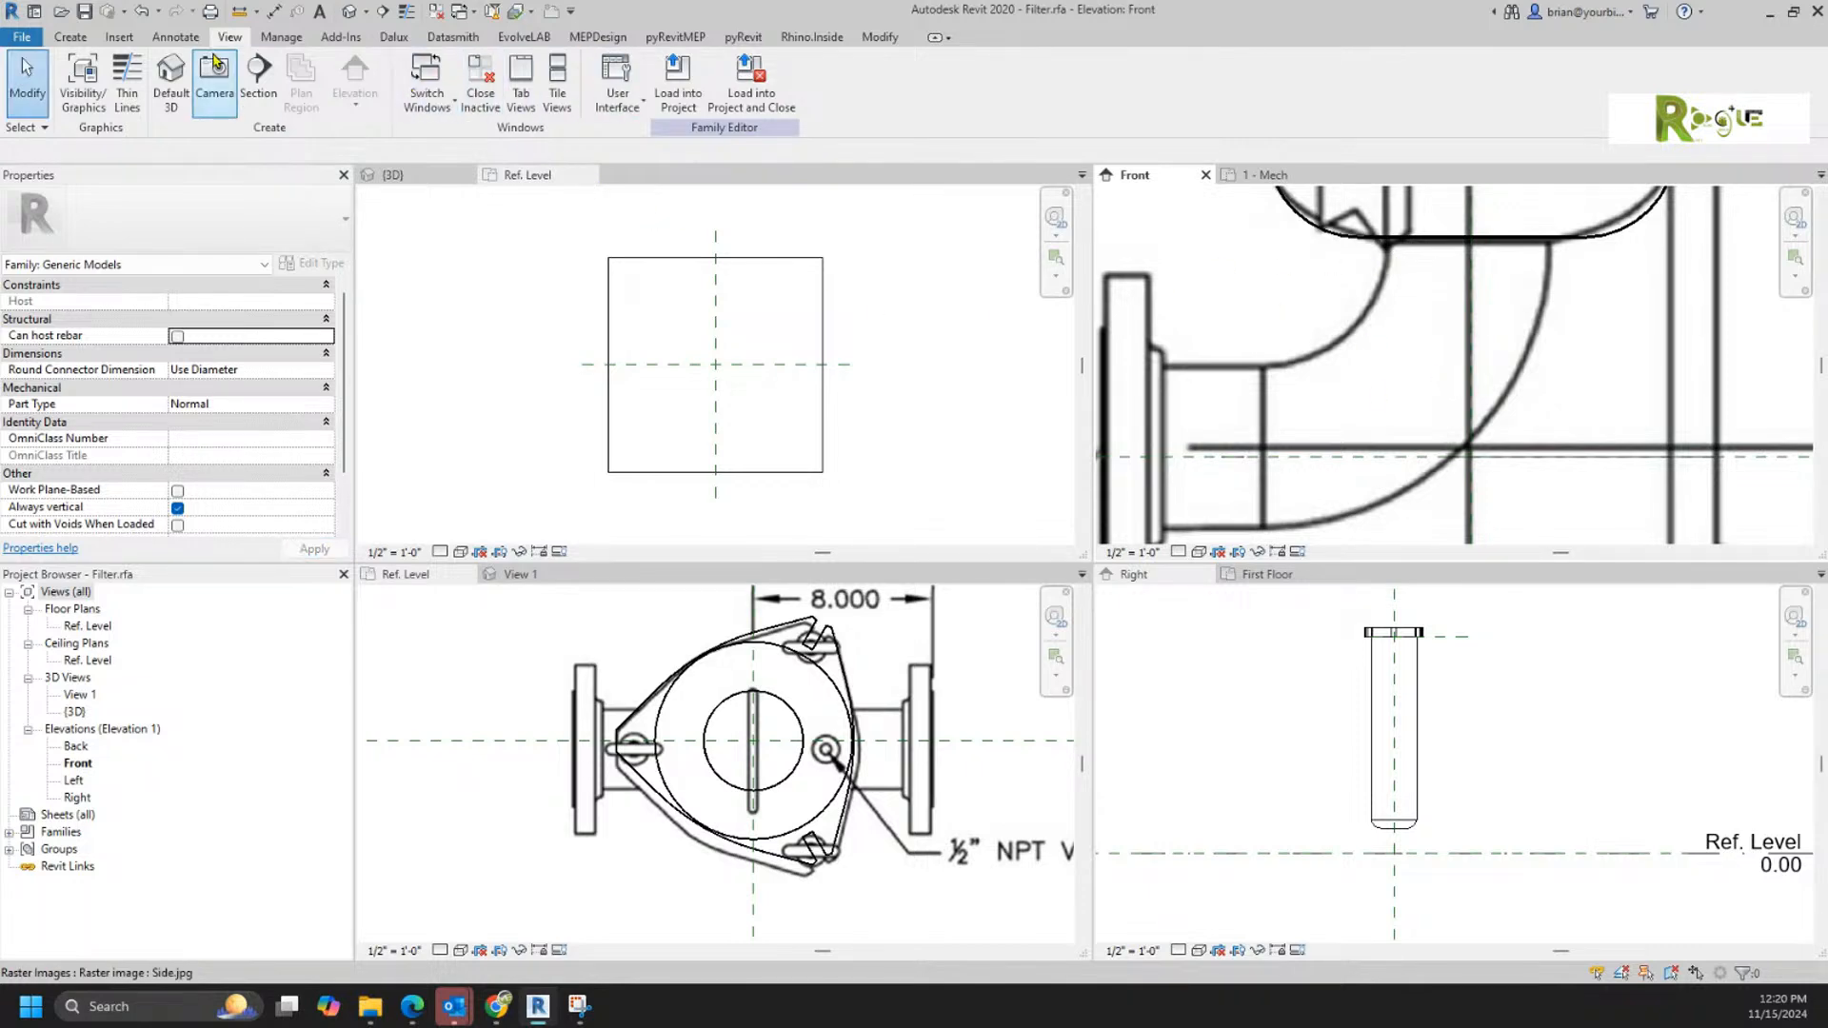
click(176, 36)
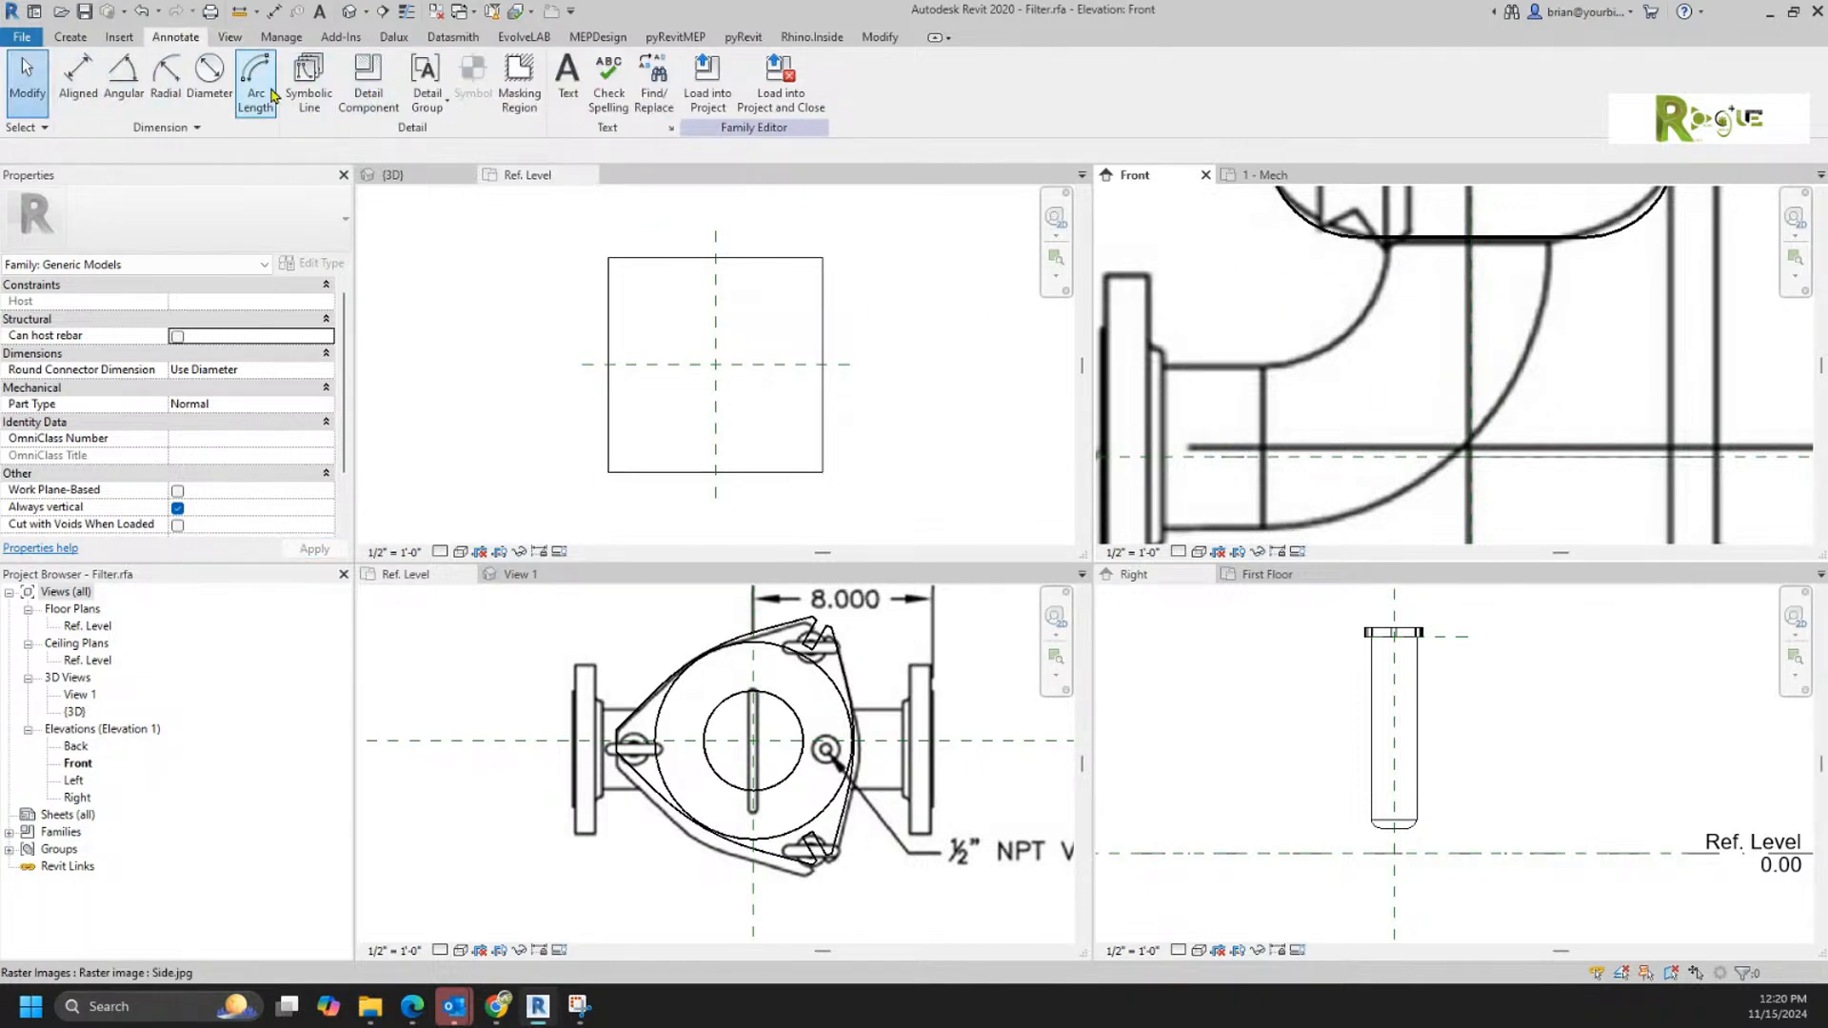
click(308, 76)
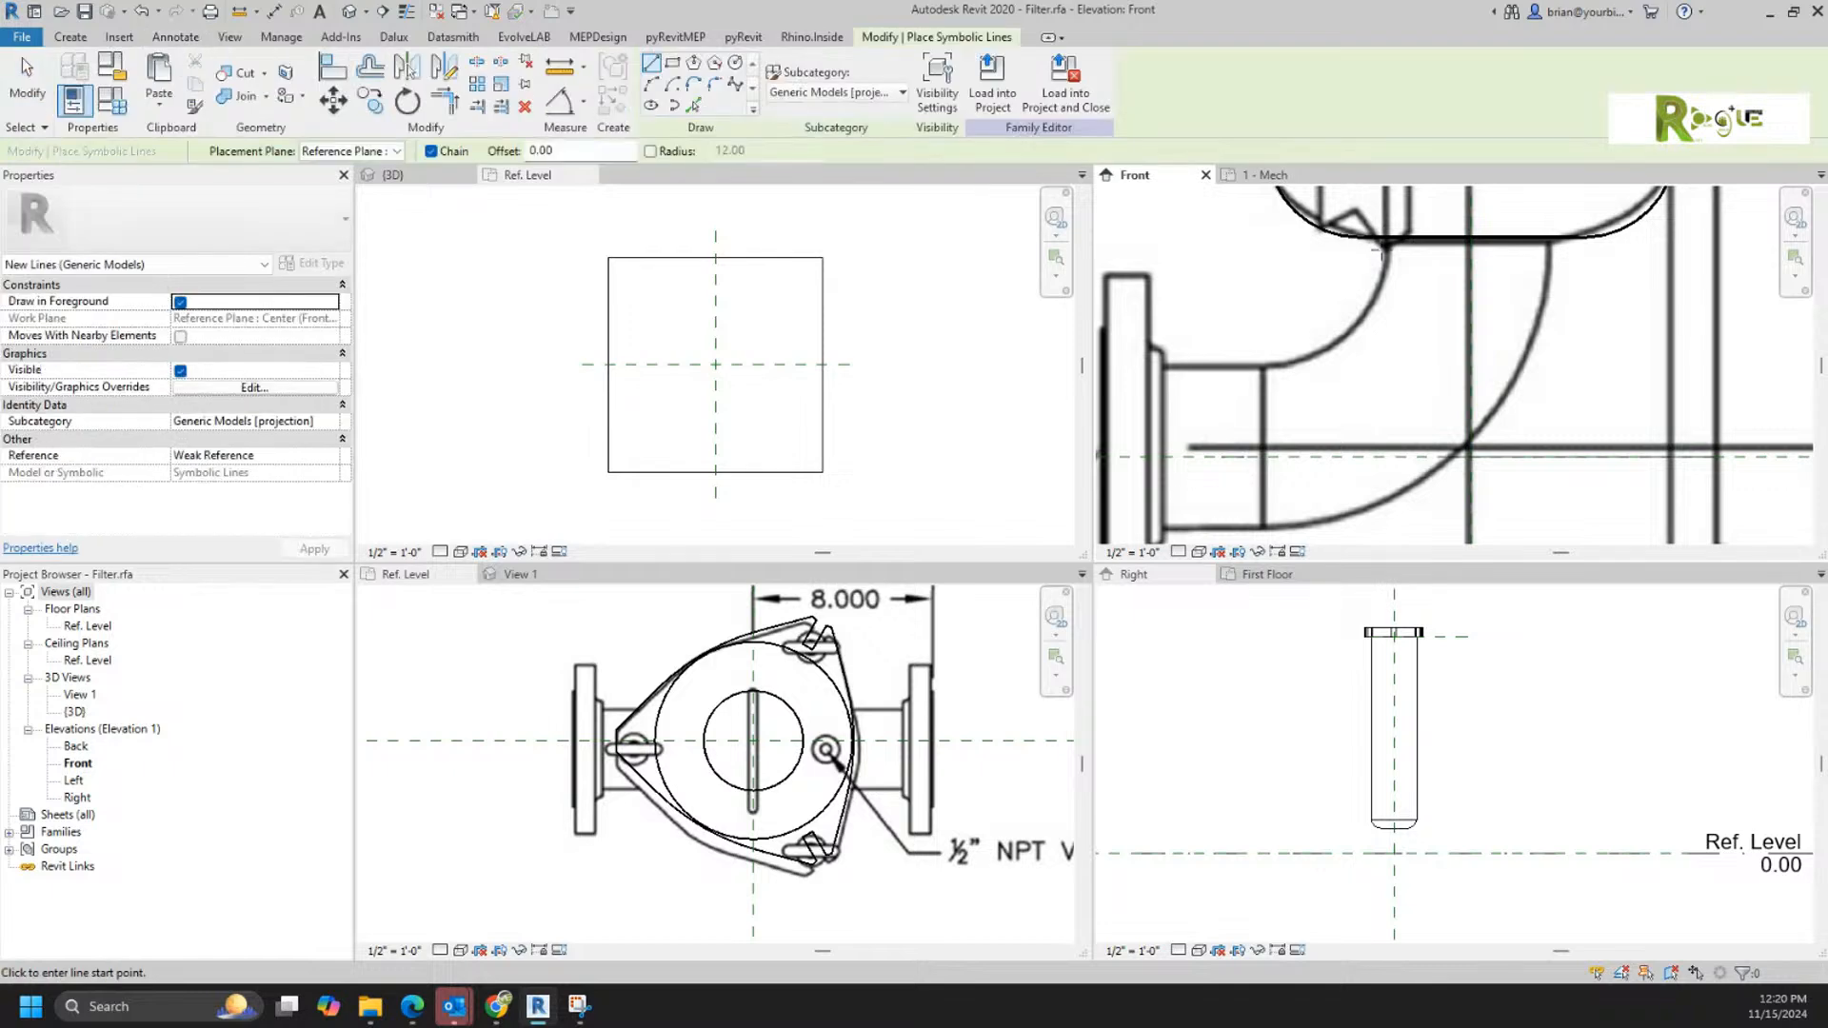
click(1551, 248)
click(1385, 247)
key(Escape)
key(Escape)
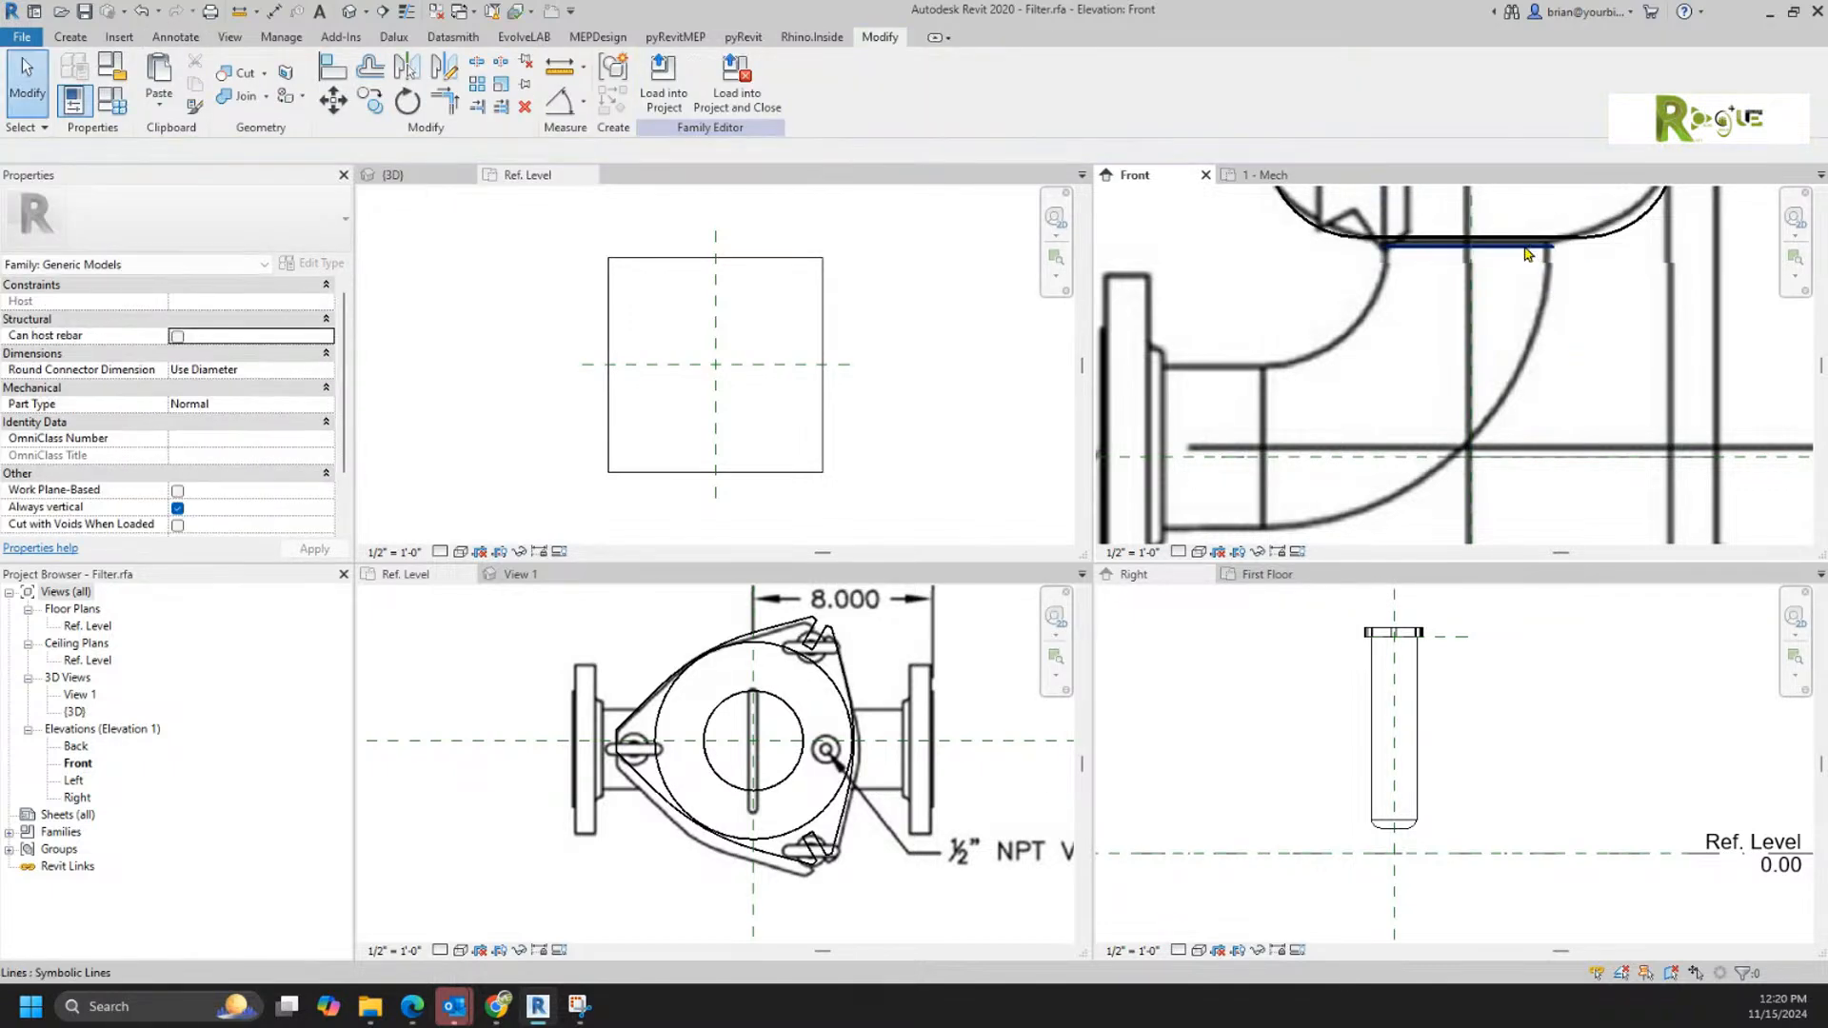
Step: Check the length of the symbolic line across the elbow's opening against the reference image
click(1468, 196)
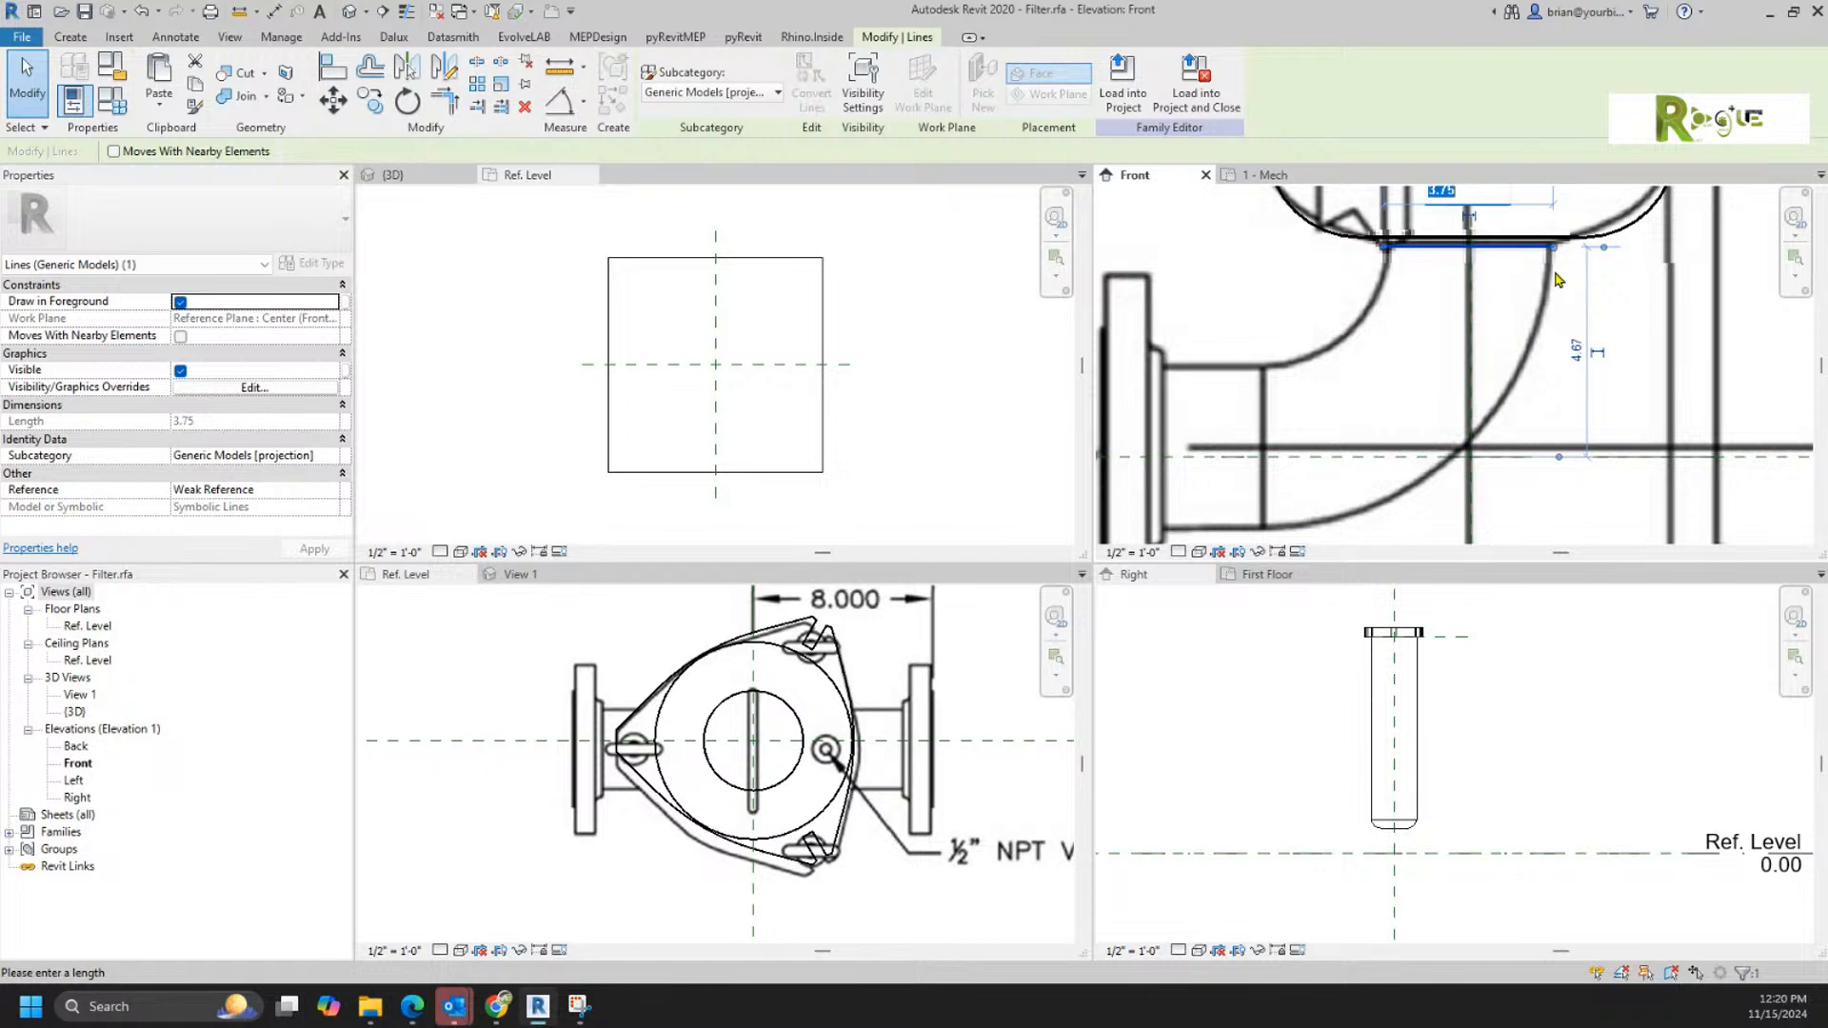
scroll(1487, 243, up, 1)
middle_drag(1477, 276, 1556, 291)
scroll(1485, 416, down, 1)
scroll(1602, 348, down, 1)
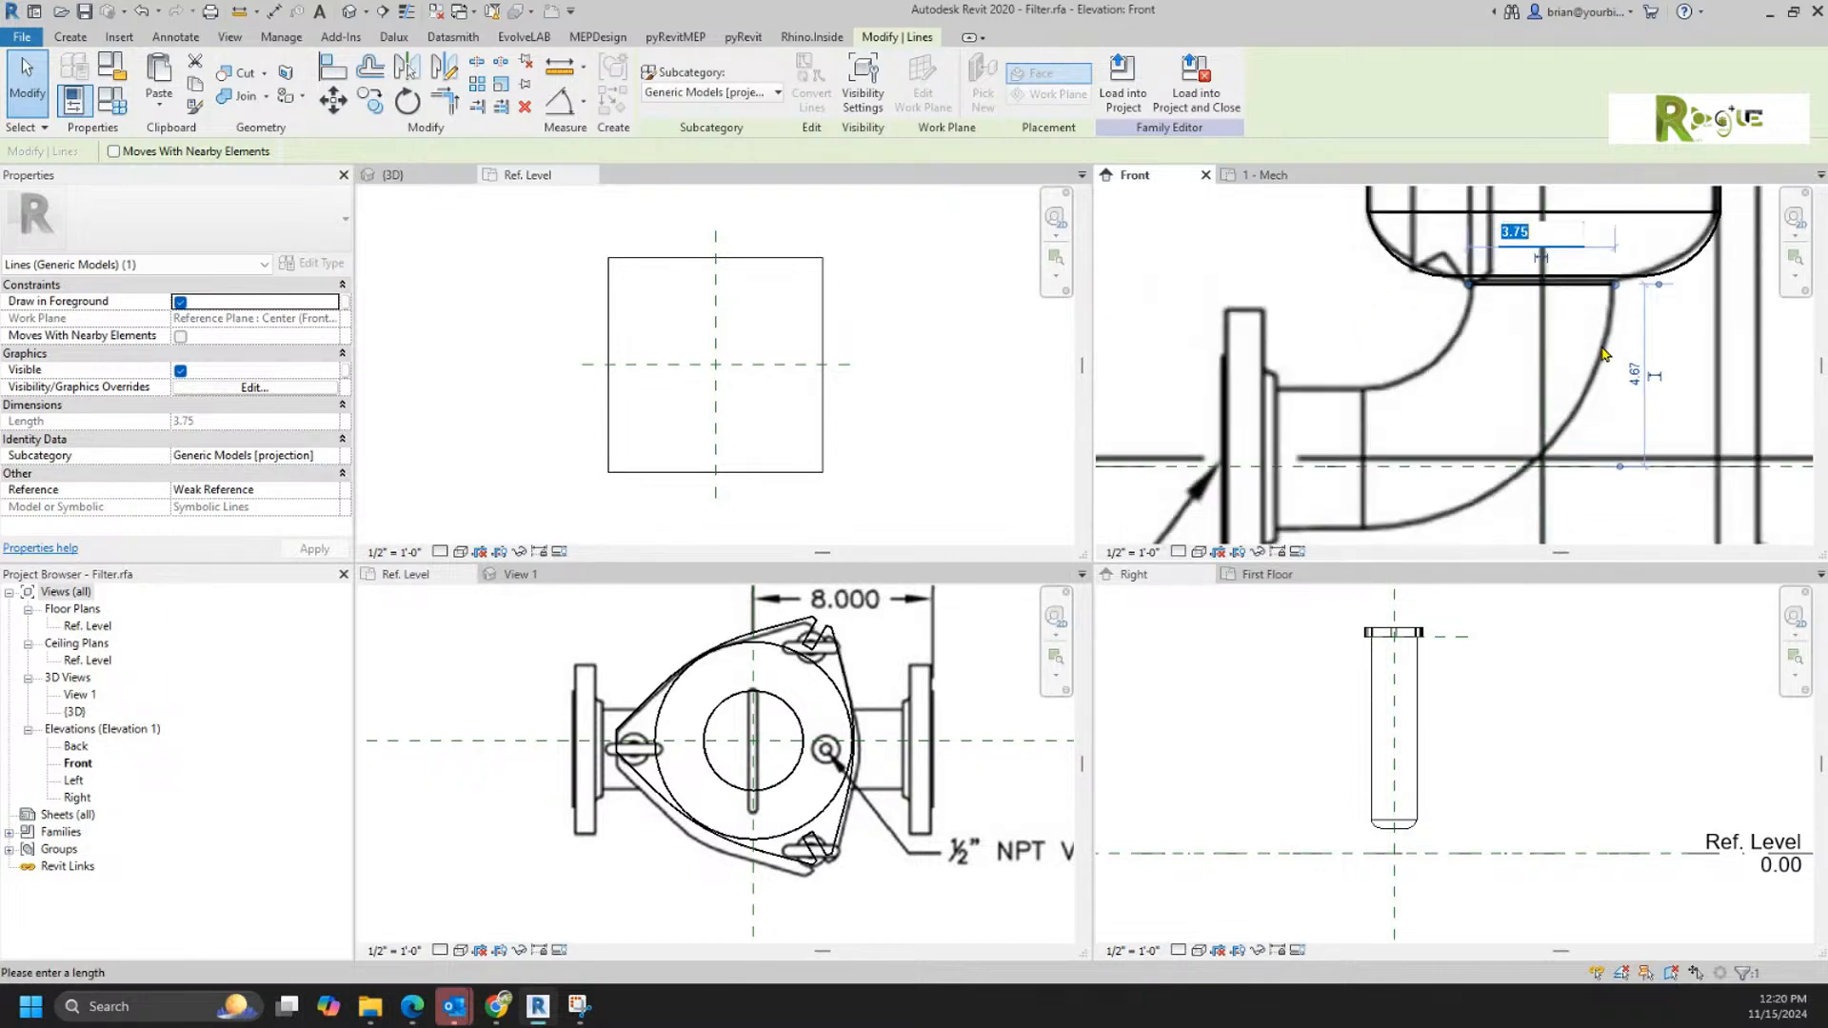
key(Escape)
key(Escape)
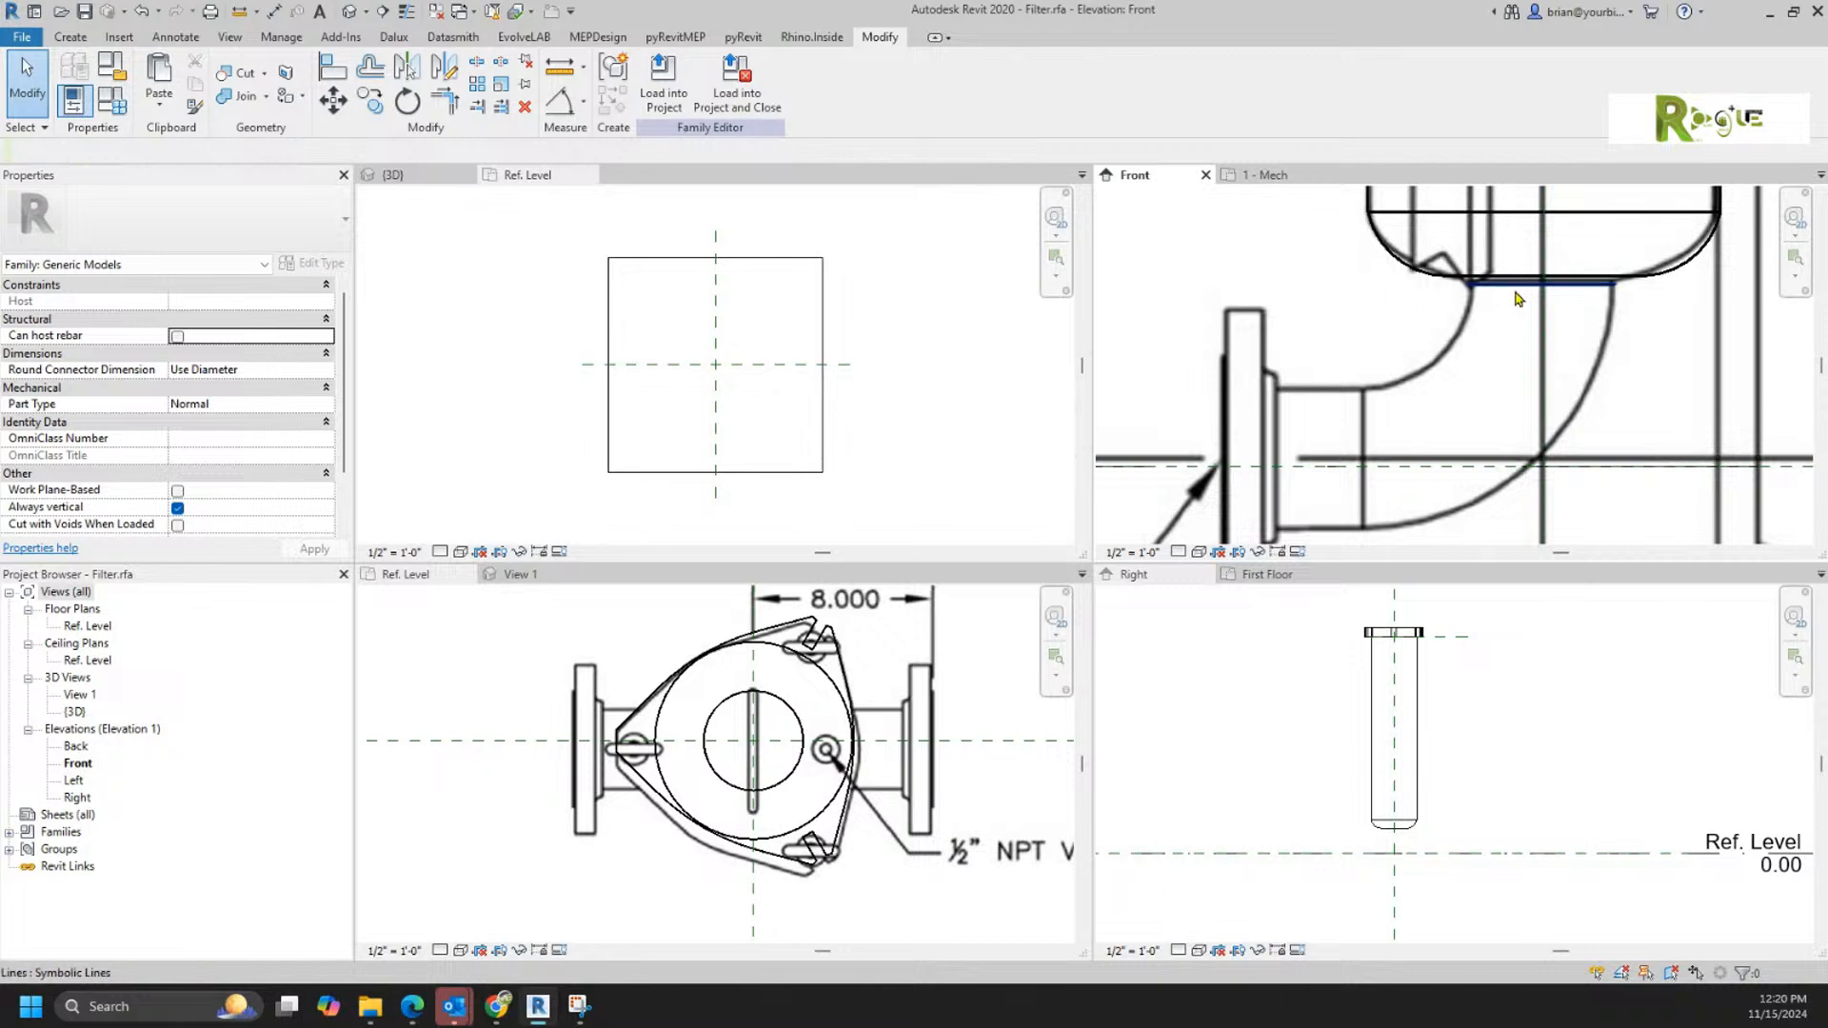
Step: Draw a horizontal symbolic line about 6.50 long from the elbow's outer edge to above the joint where the bend meets the straight pipe
key(l)
key(i)
click(1615, 283)
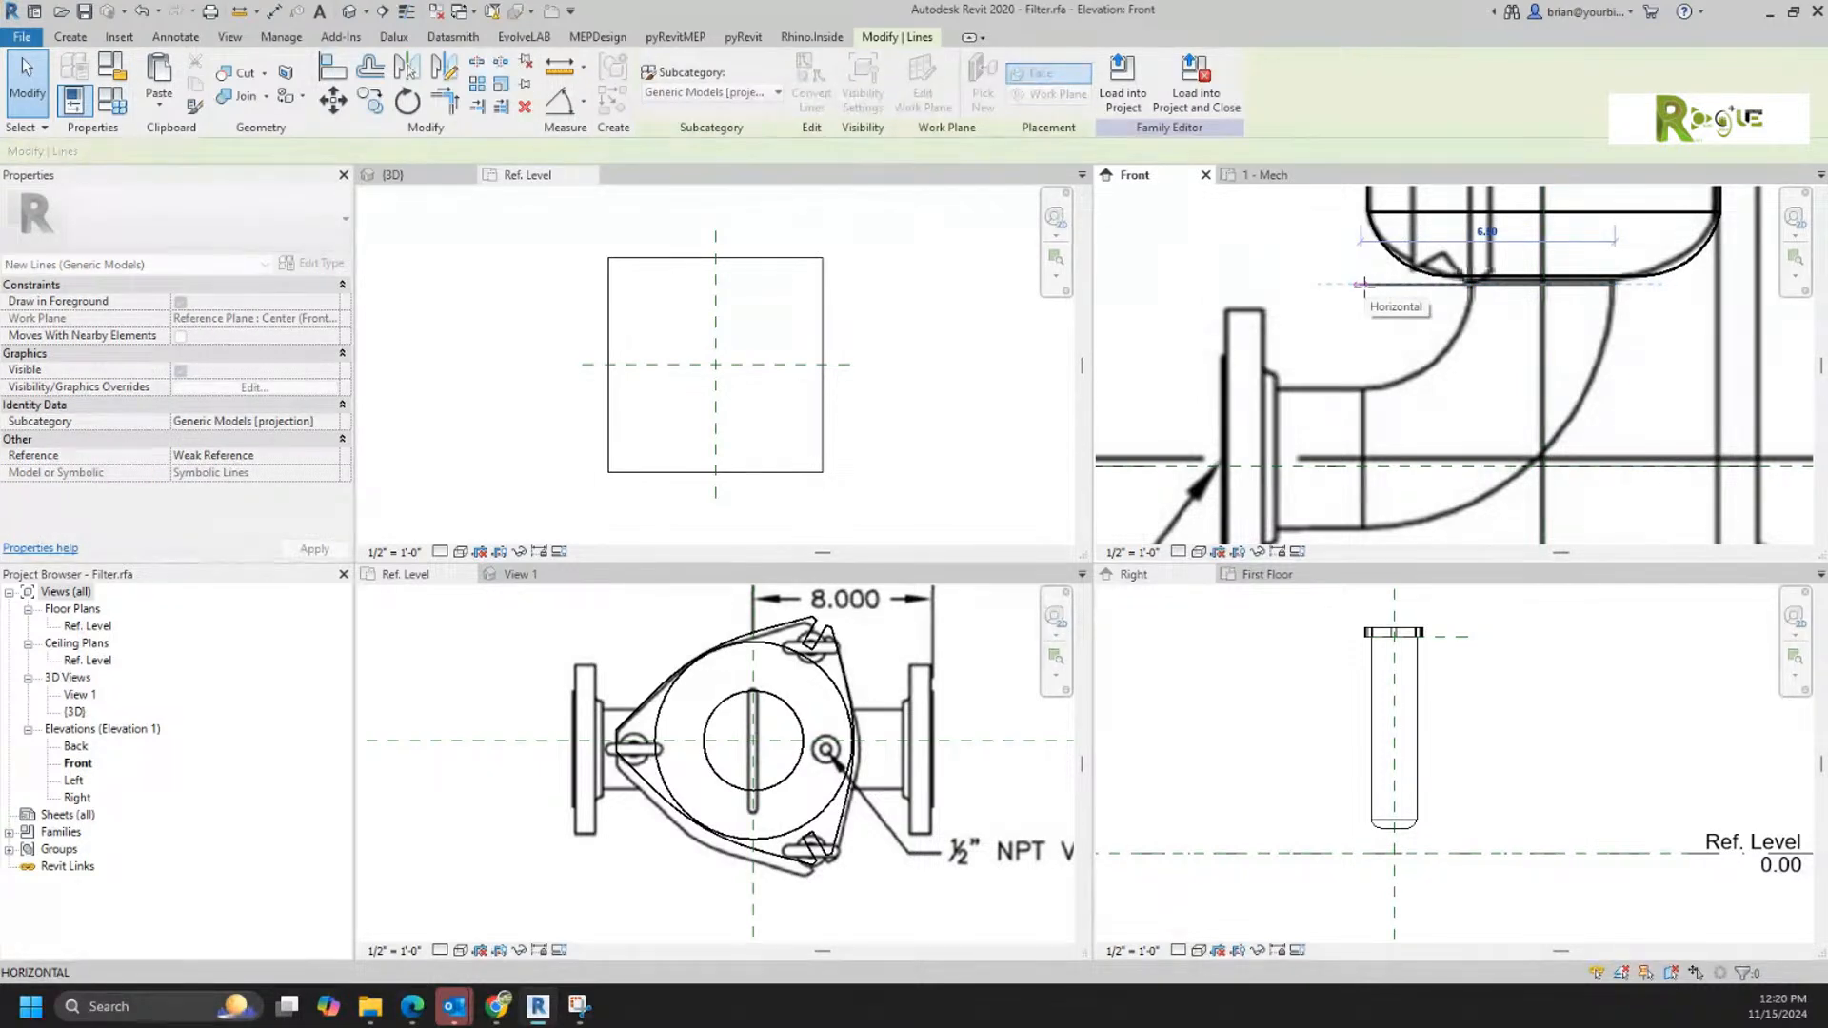
drag(1364, 285, 1361, 285)
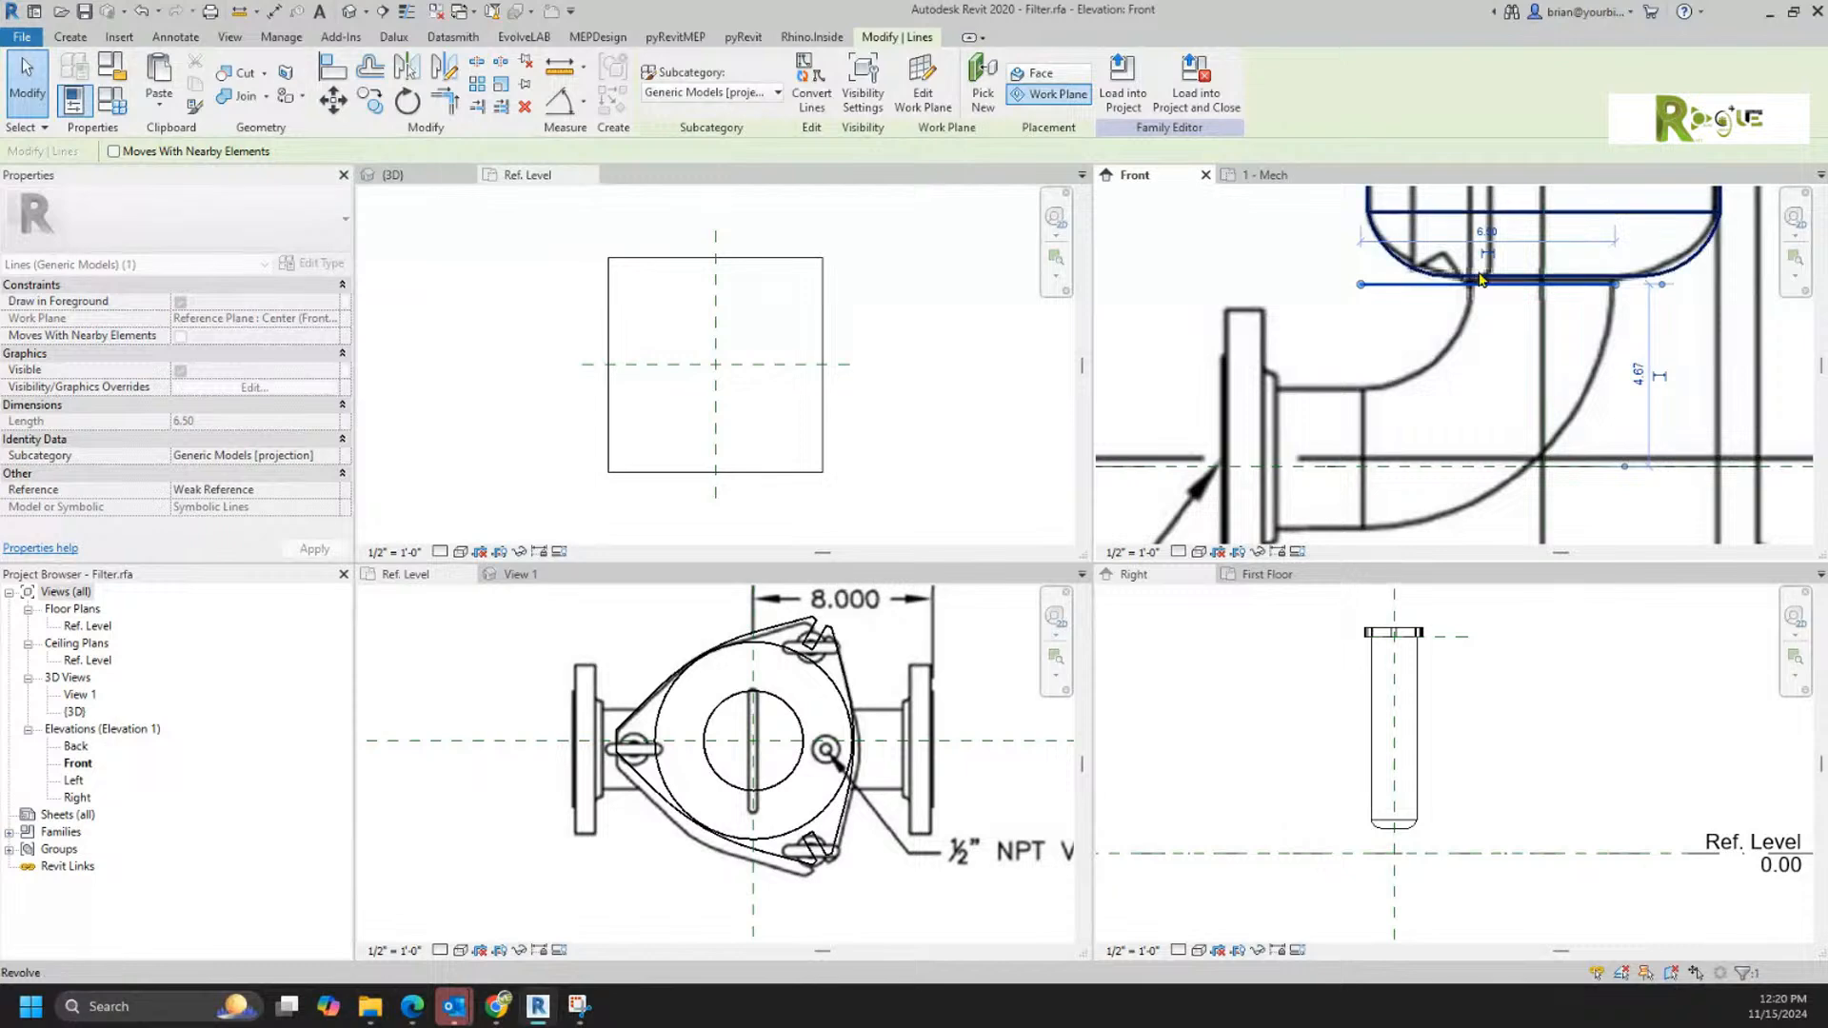
click(1487, 233)
key(Escape)
key(Escape)
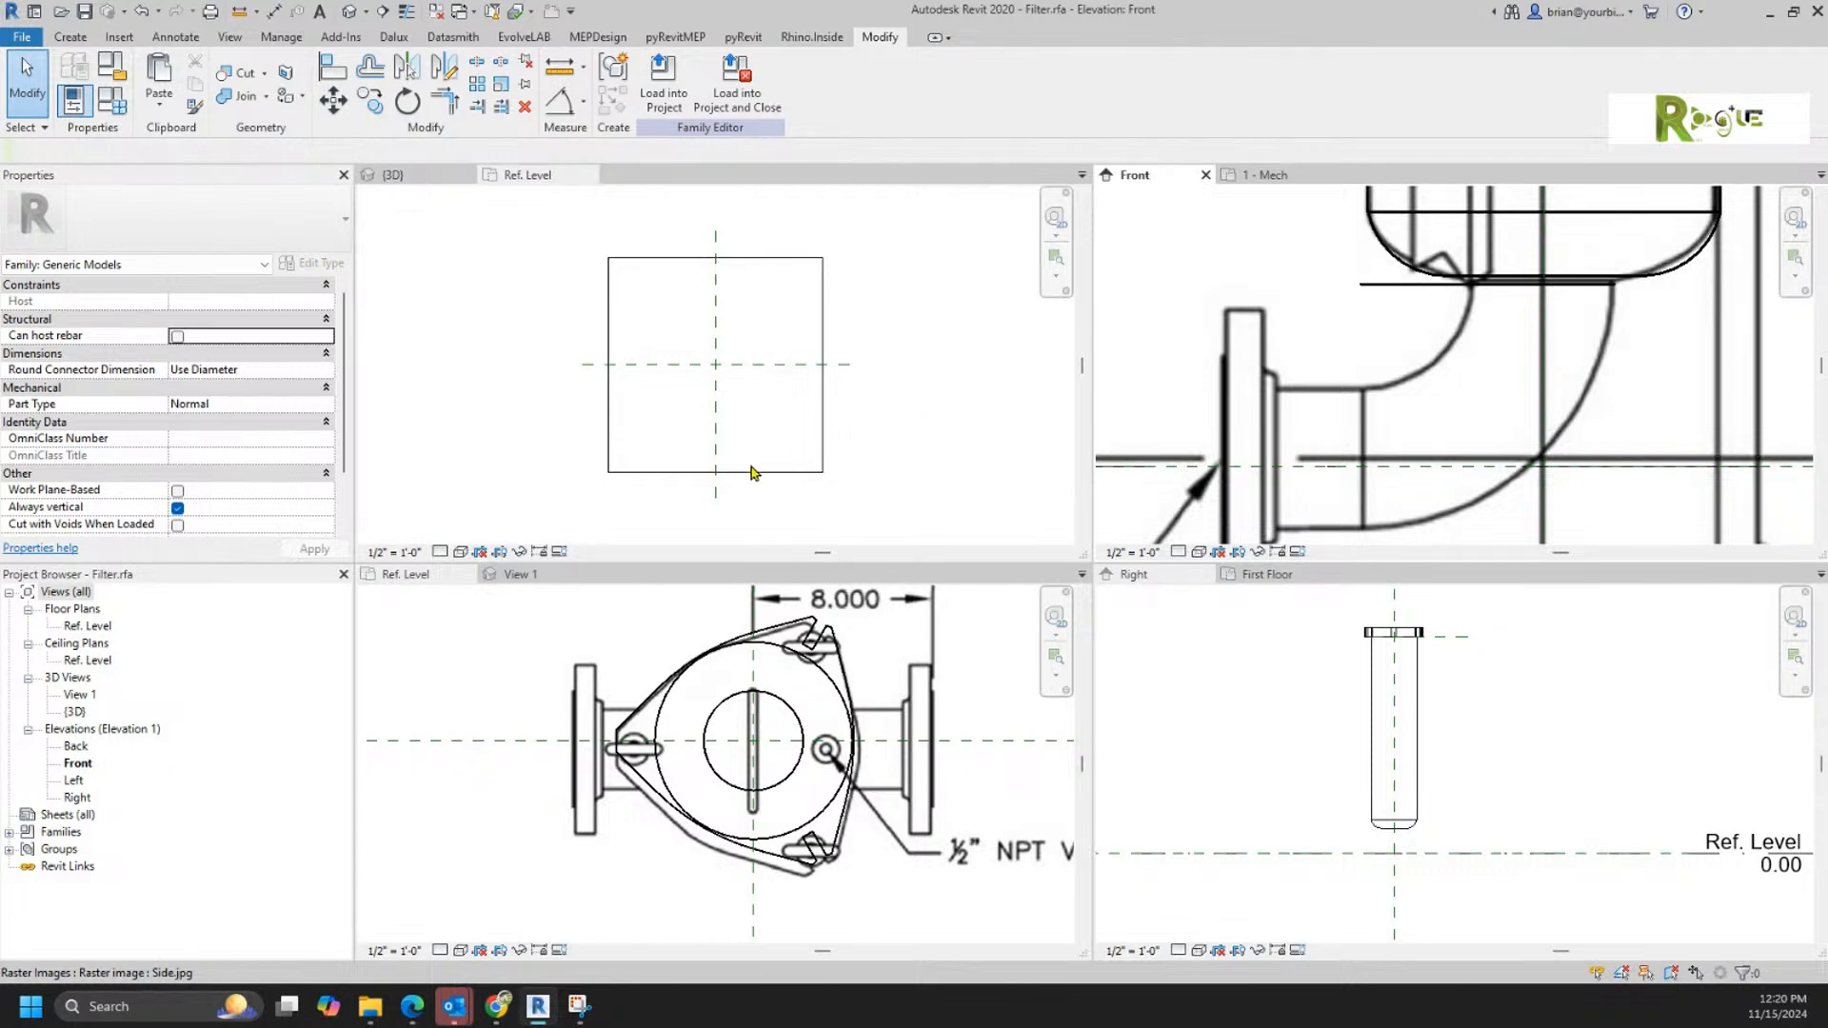
Step: On the new family's Front elevation, start a sweep path with guide lines up from the origin and about 6 1/2" horizontally to the left
click(881, 338)
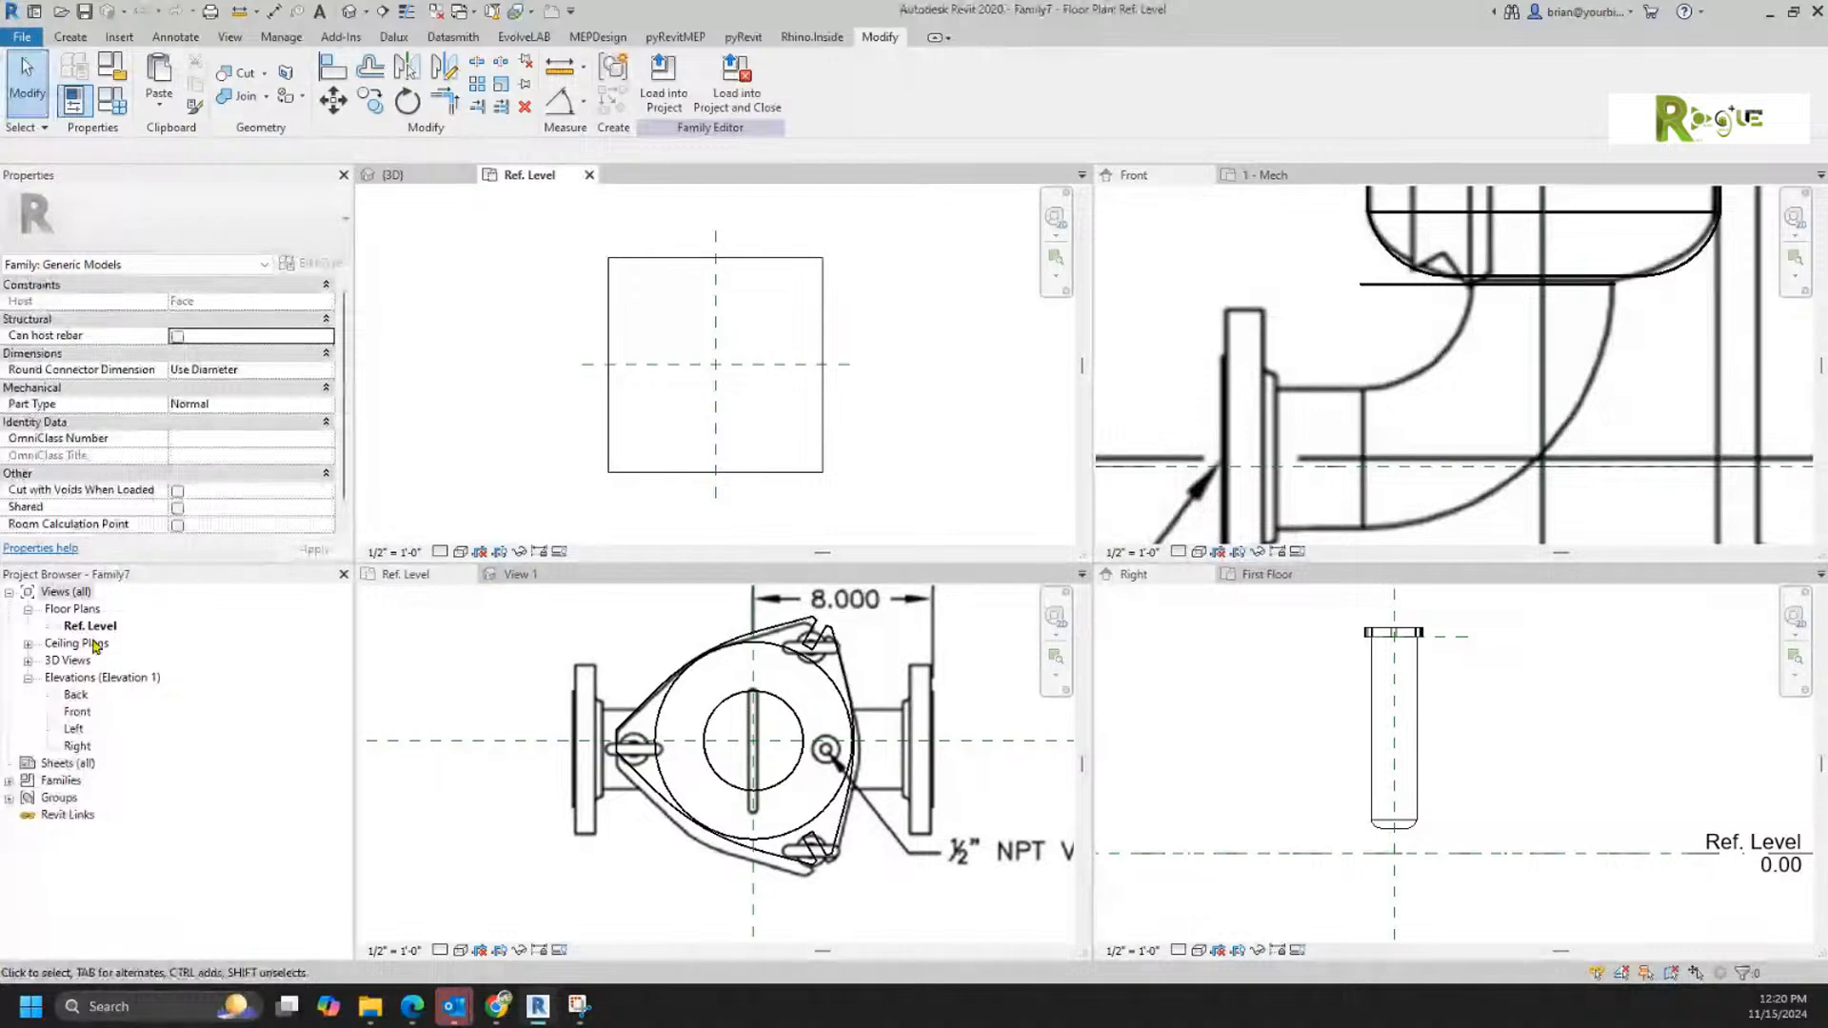
double_click(76, 711)
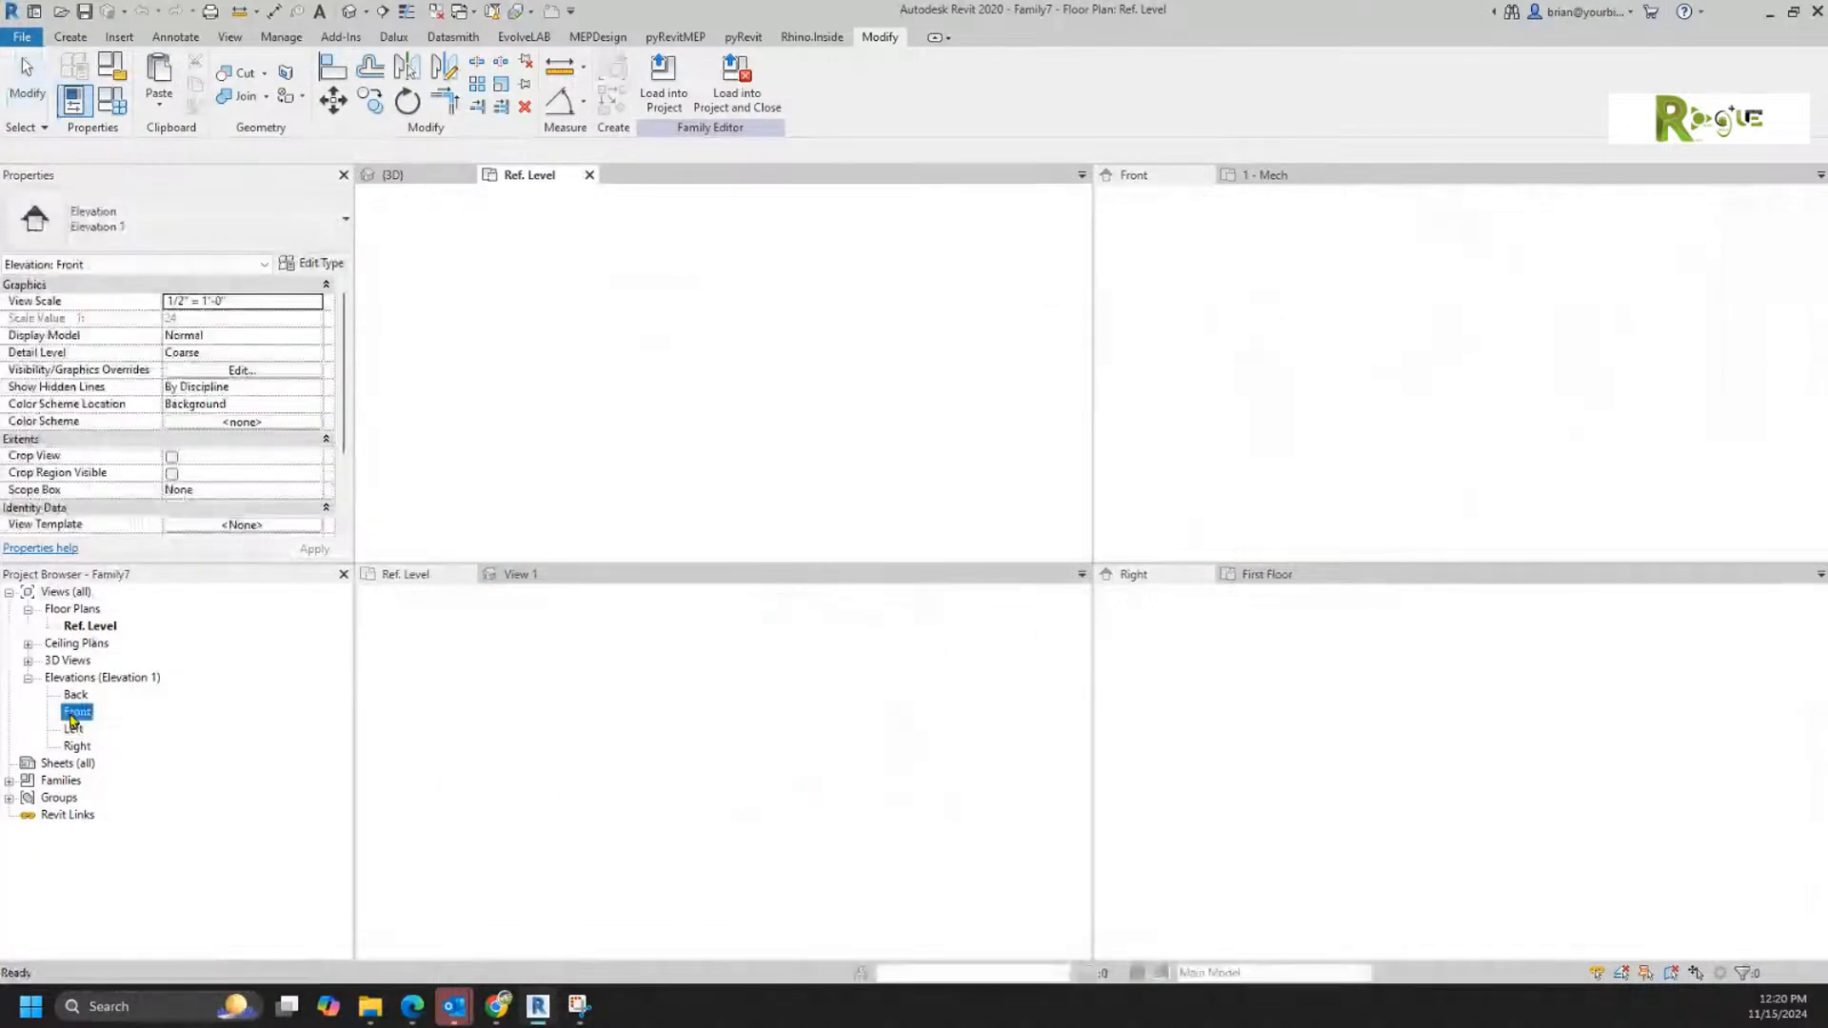
middle_drag(739, 413, 910, 442)
click(70, 37)
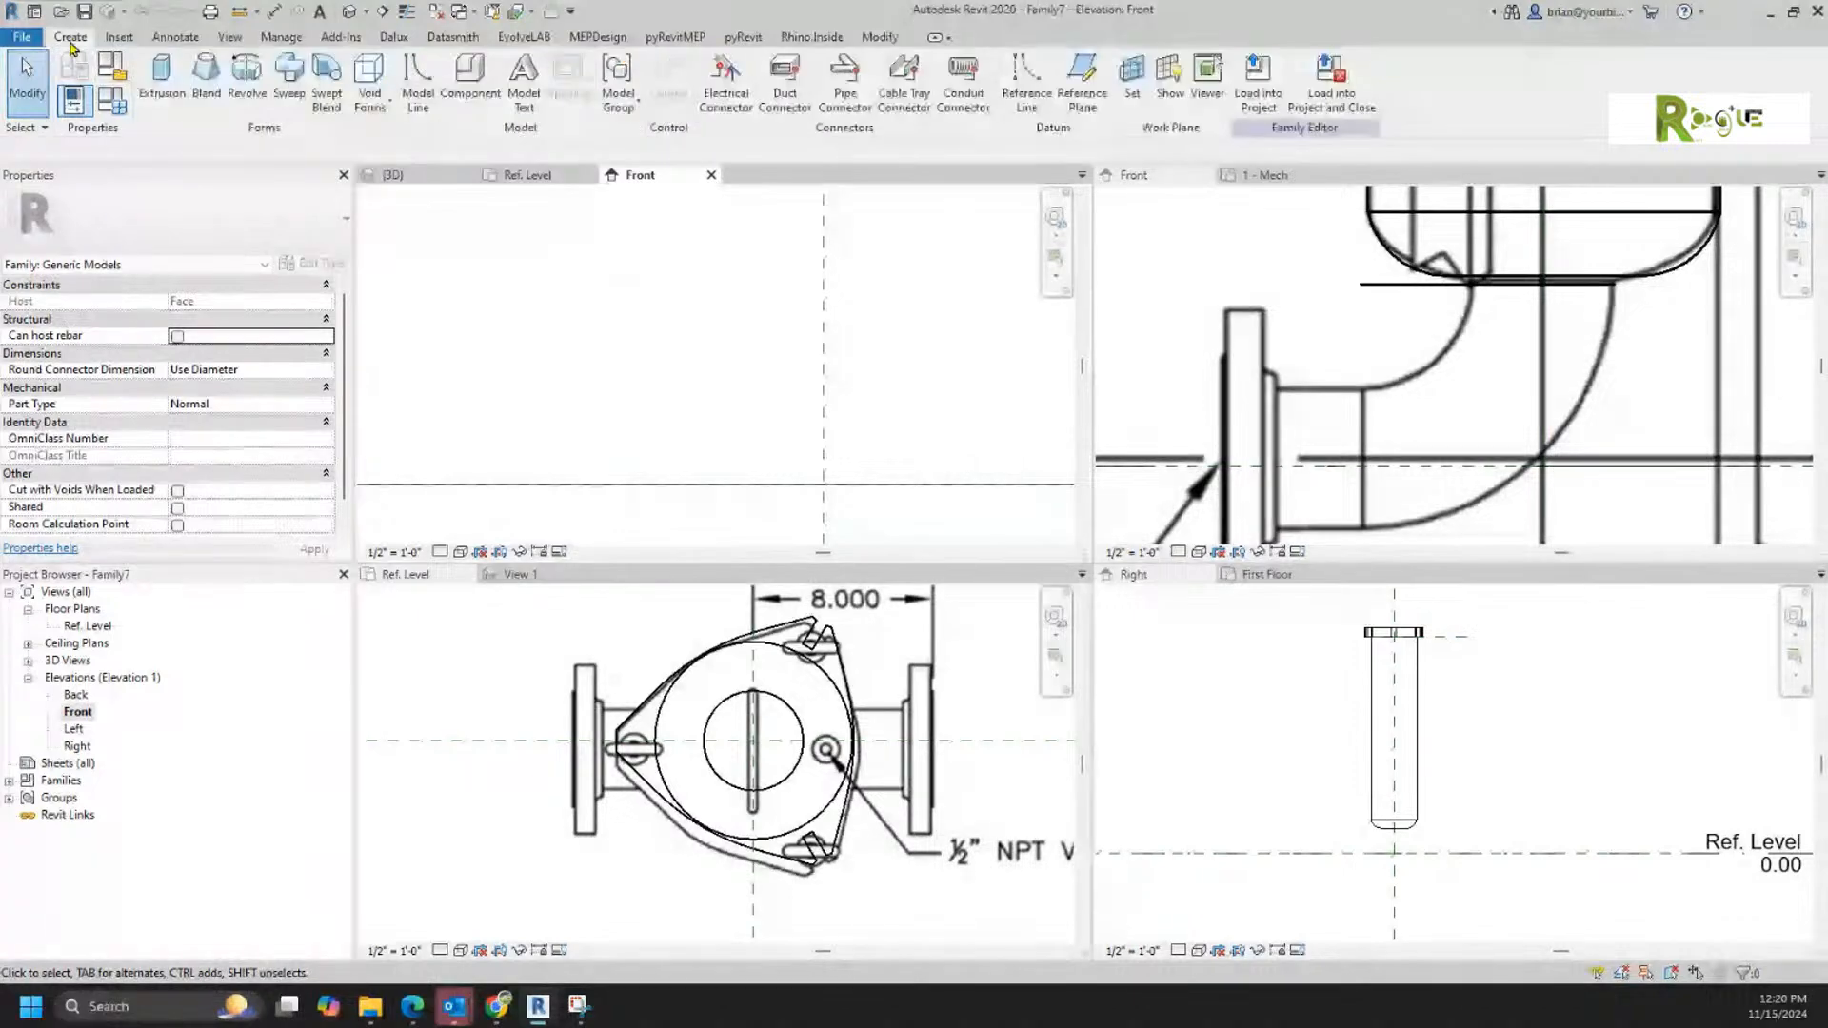
click(288, 76)
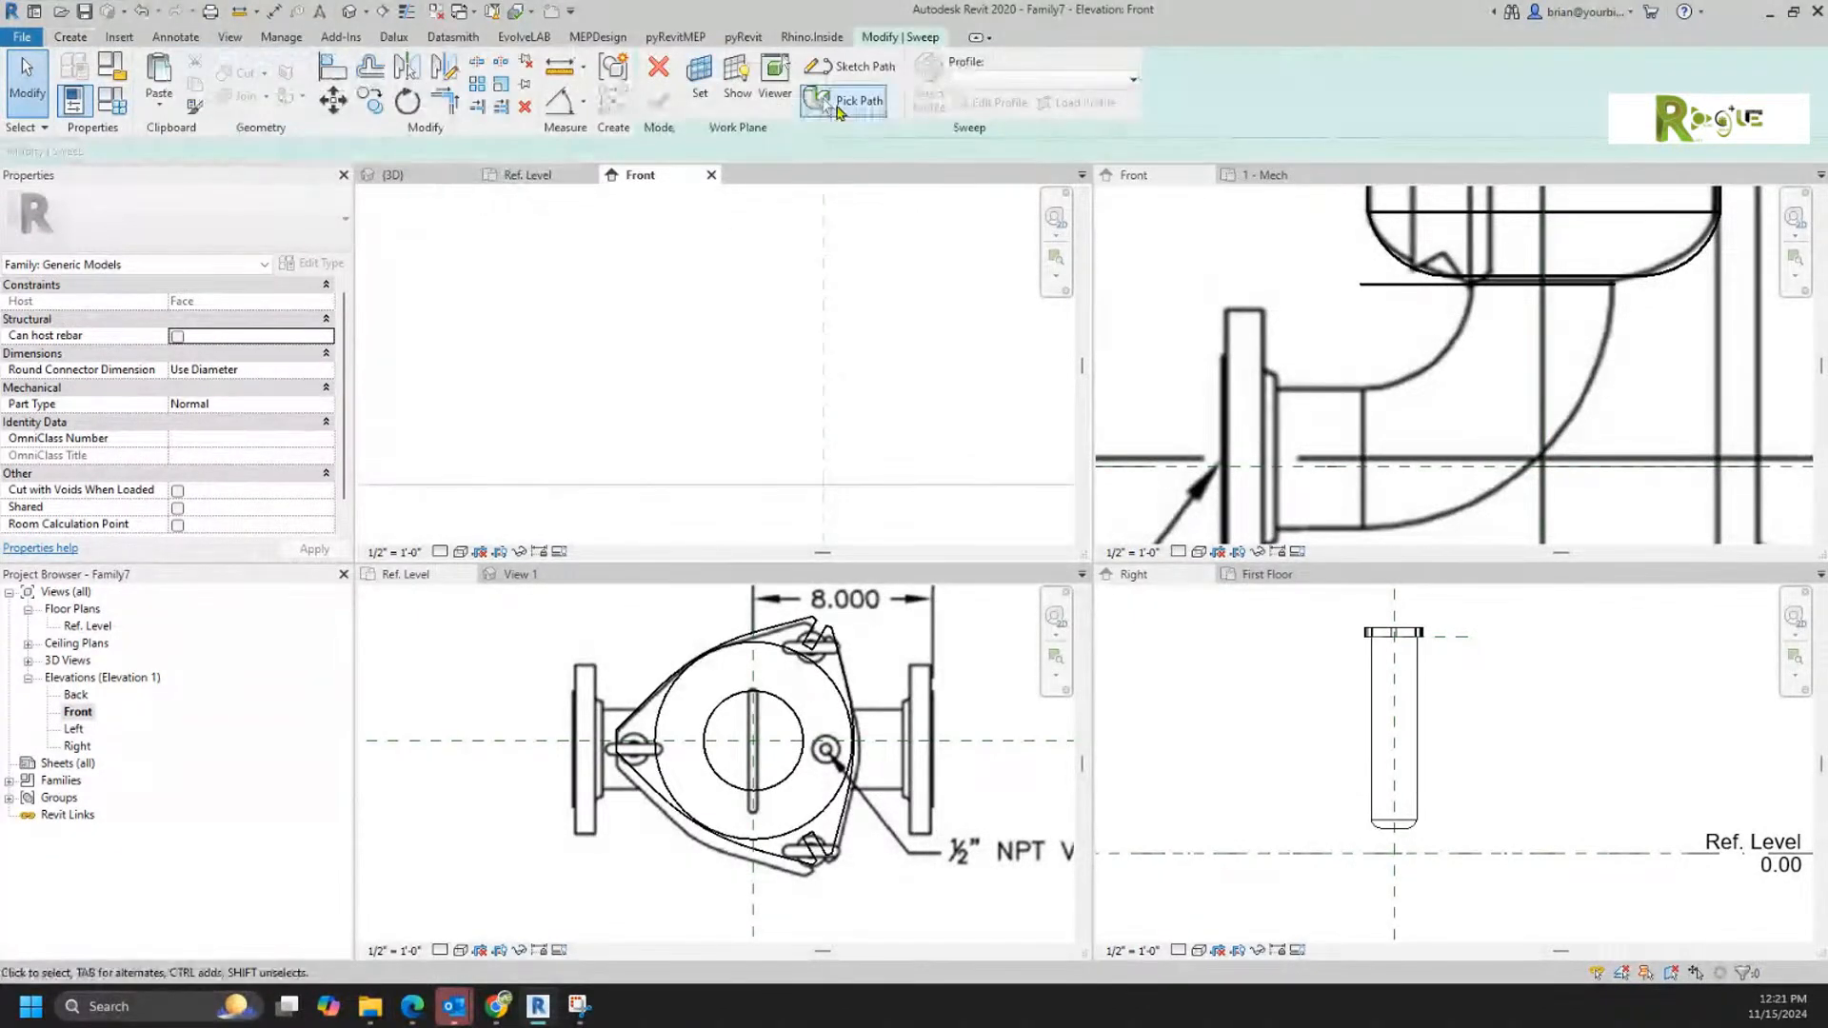
click(850, 67)
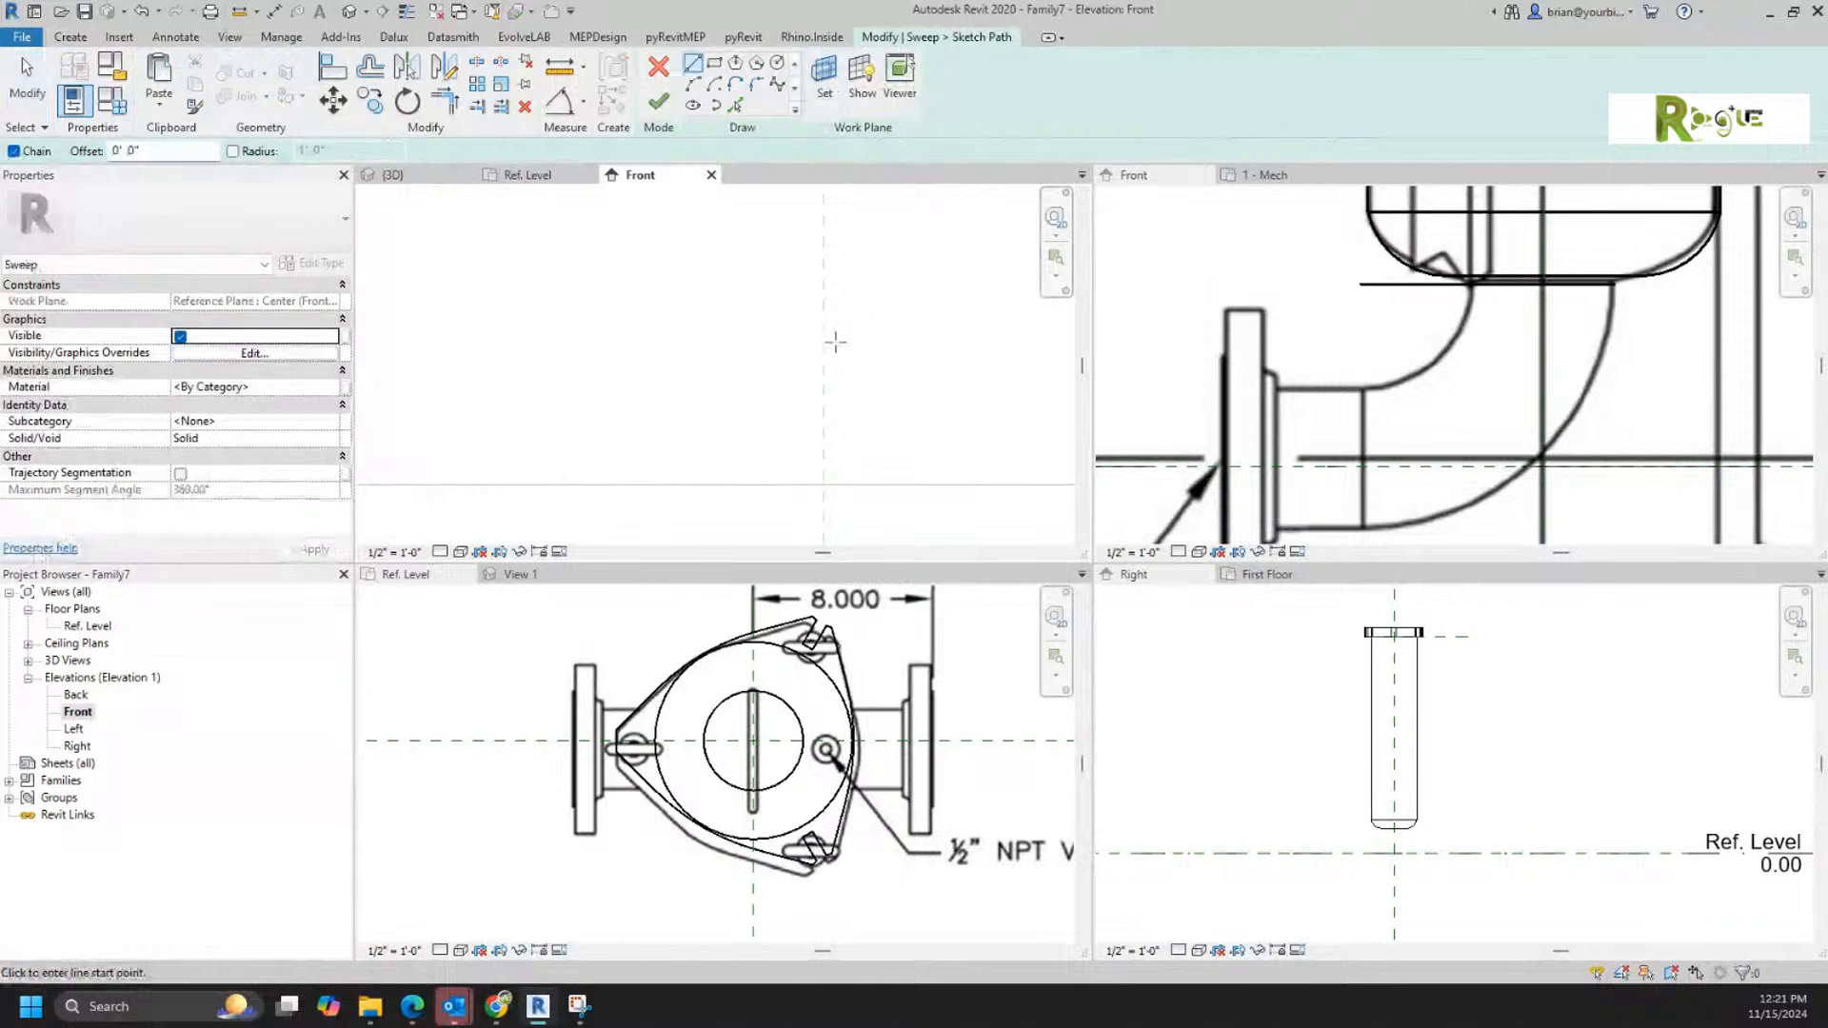
click(822, 481)
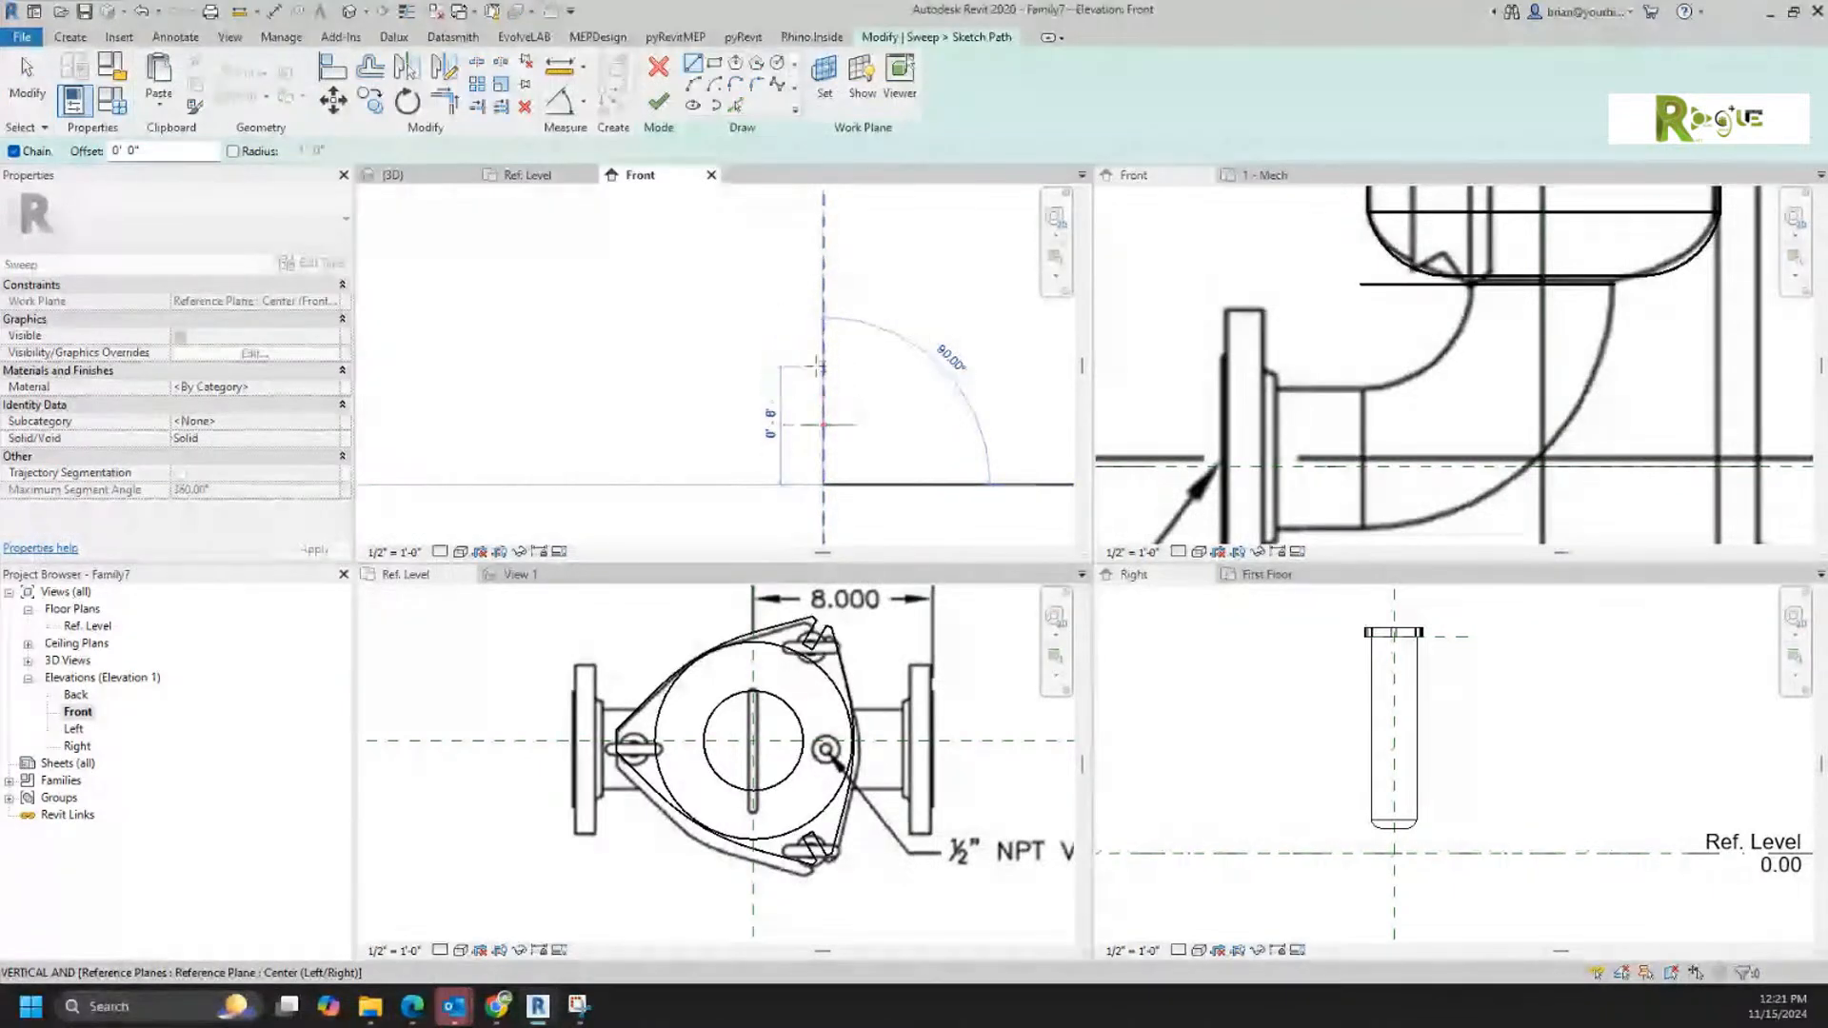
click(821, 386)
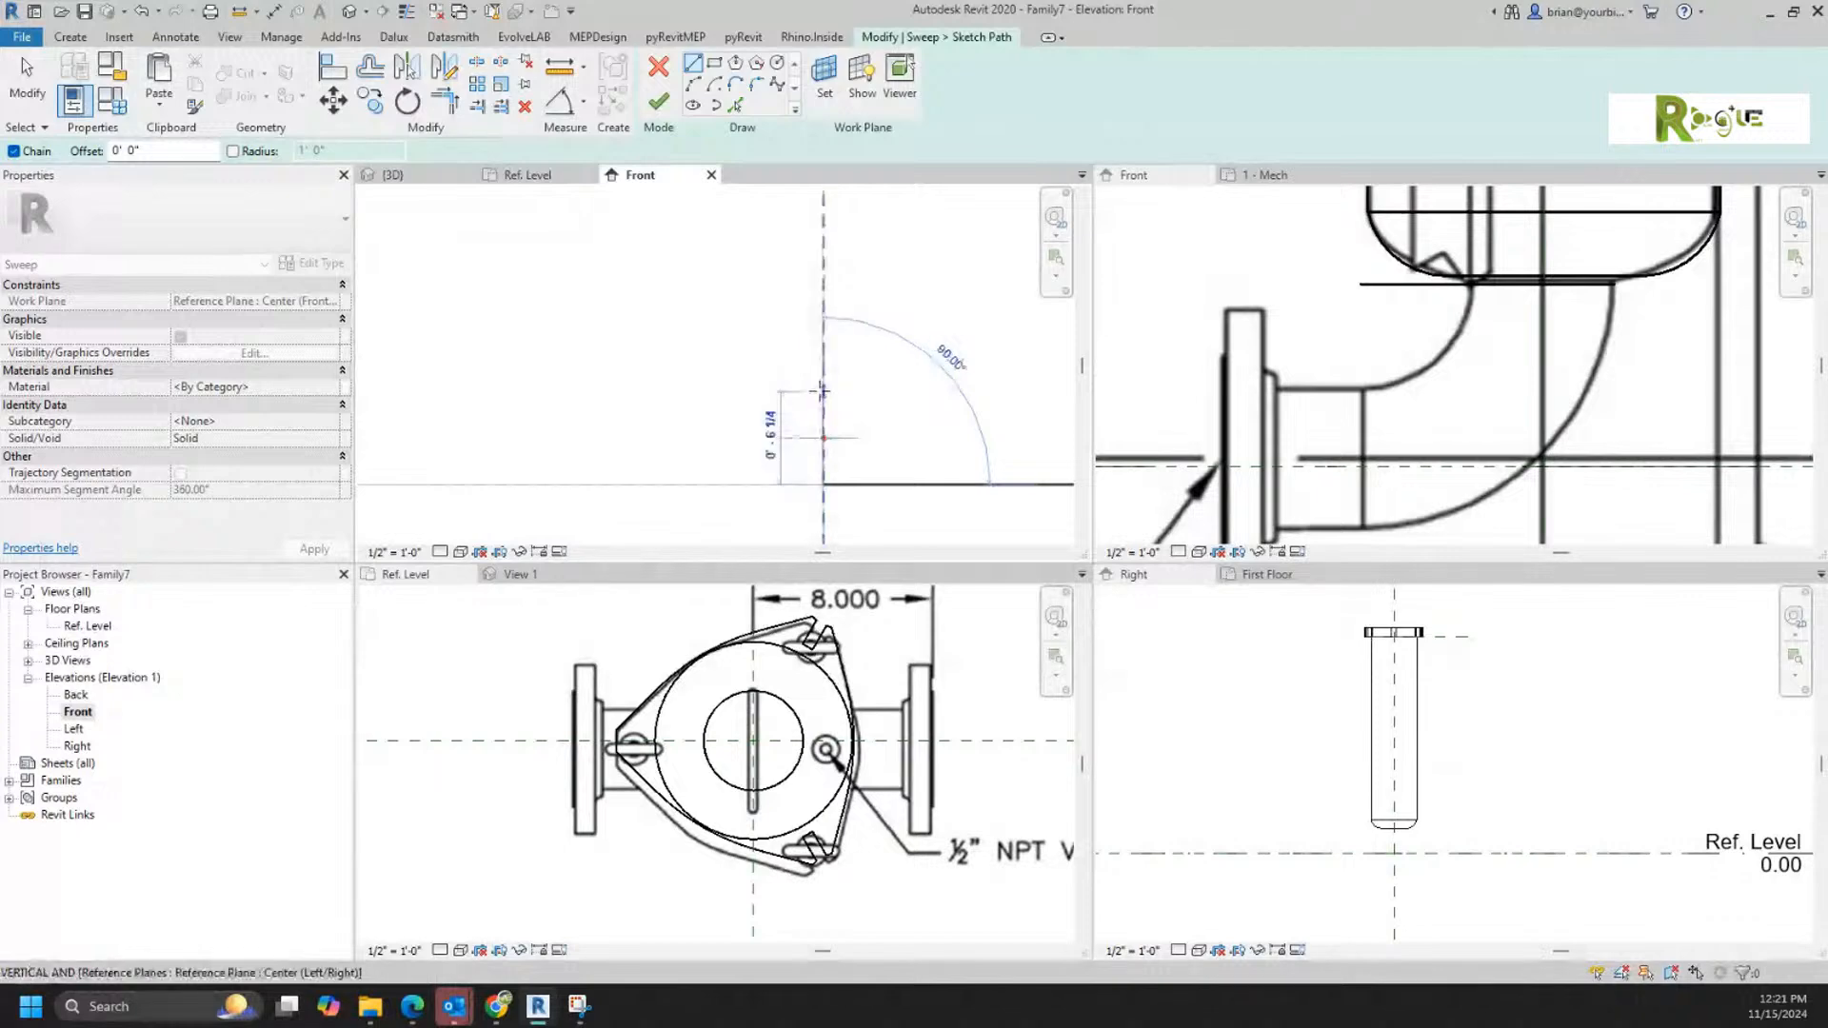
click(728, 387)
right_click(844, 300)
click(897, 320)
Step: Draw a quarter arc between the free ends of the two guide lines in the sweep path and delete the guide lines
scroll(814, 455, up, 4)
middle_drag(809, 428, 840, 406)
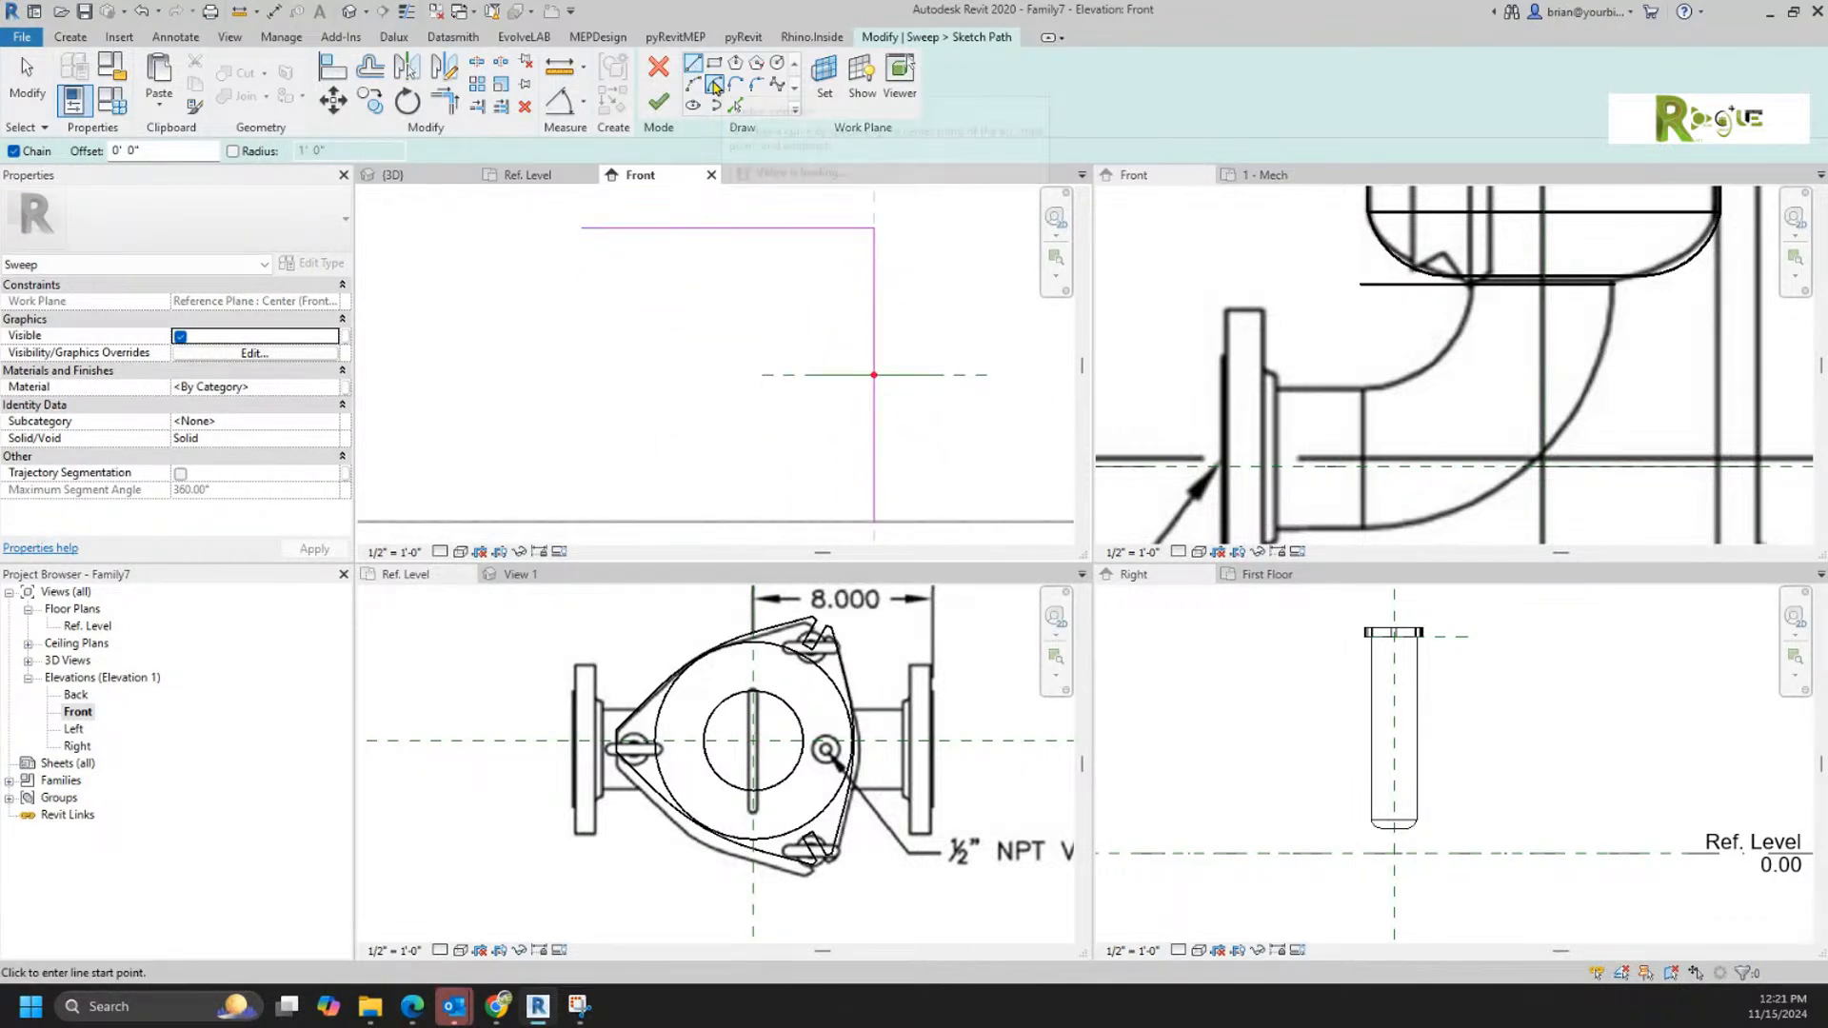
click(873, 521)
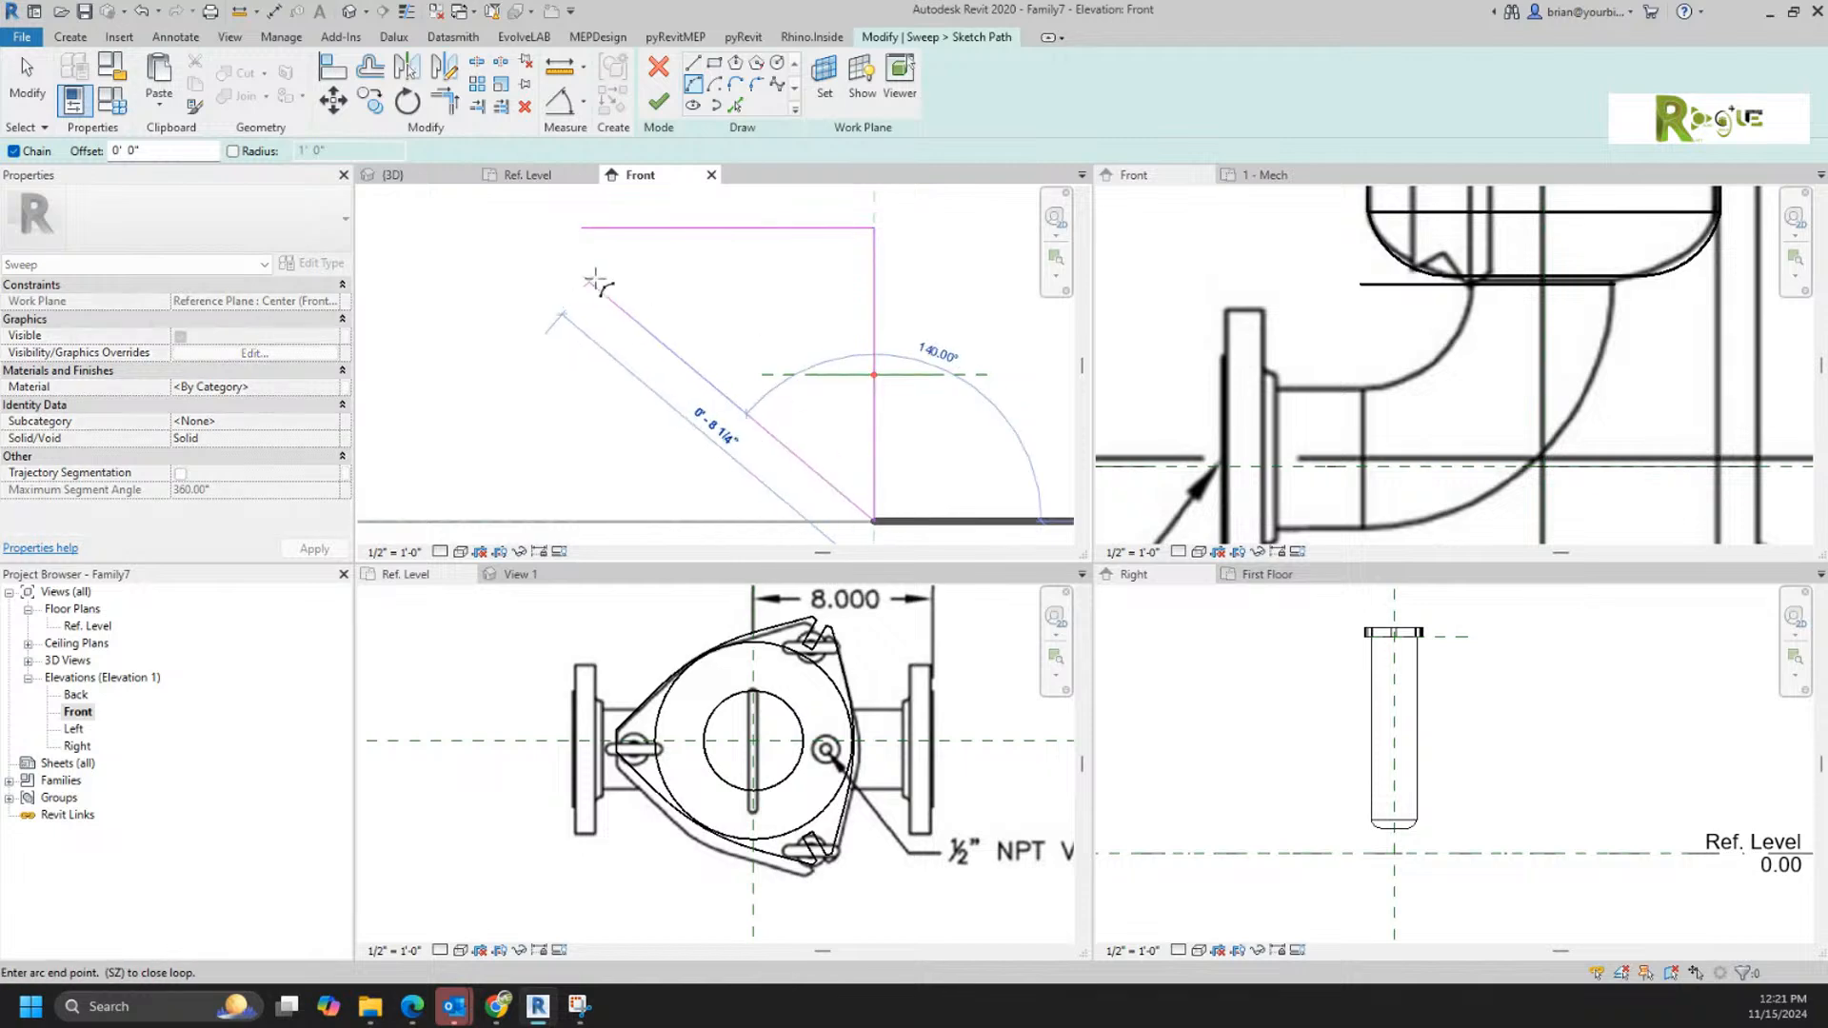
click(581, 229)
click(709, 292)
key(Escape)
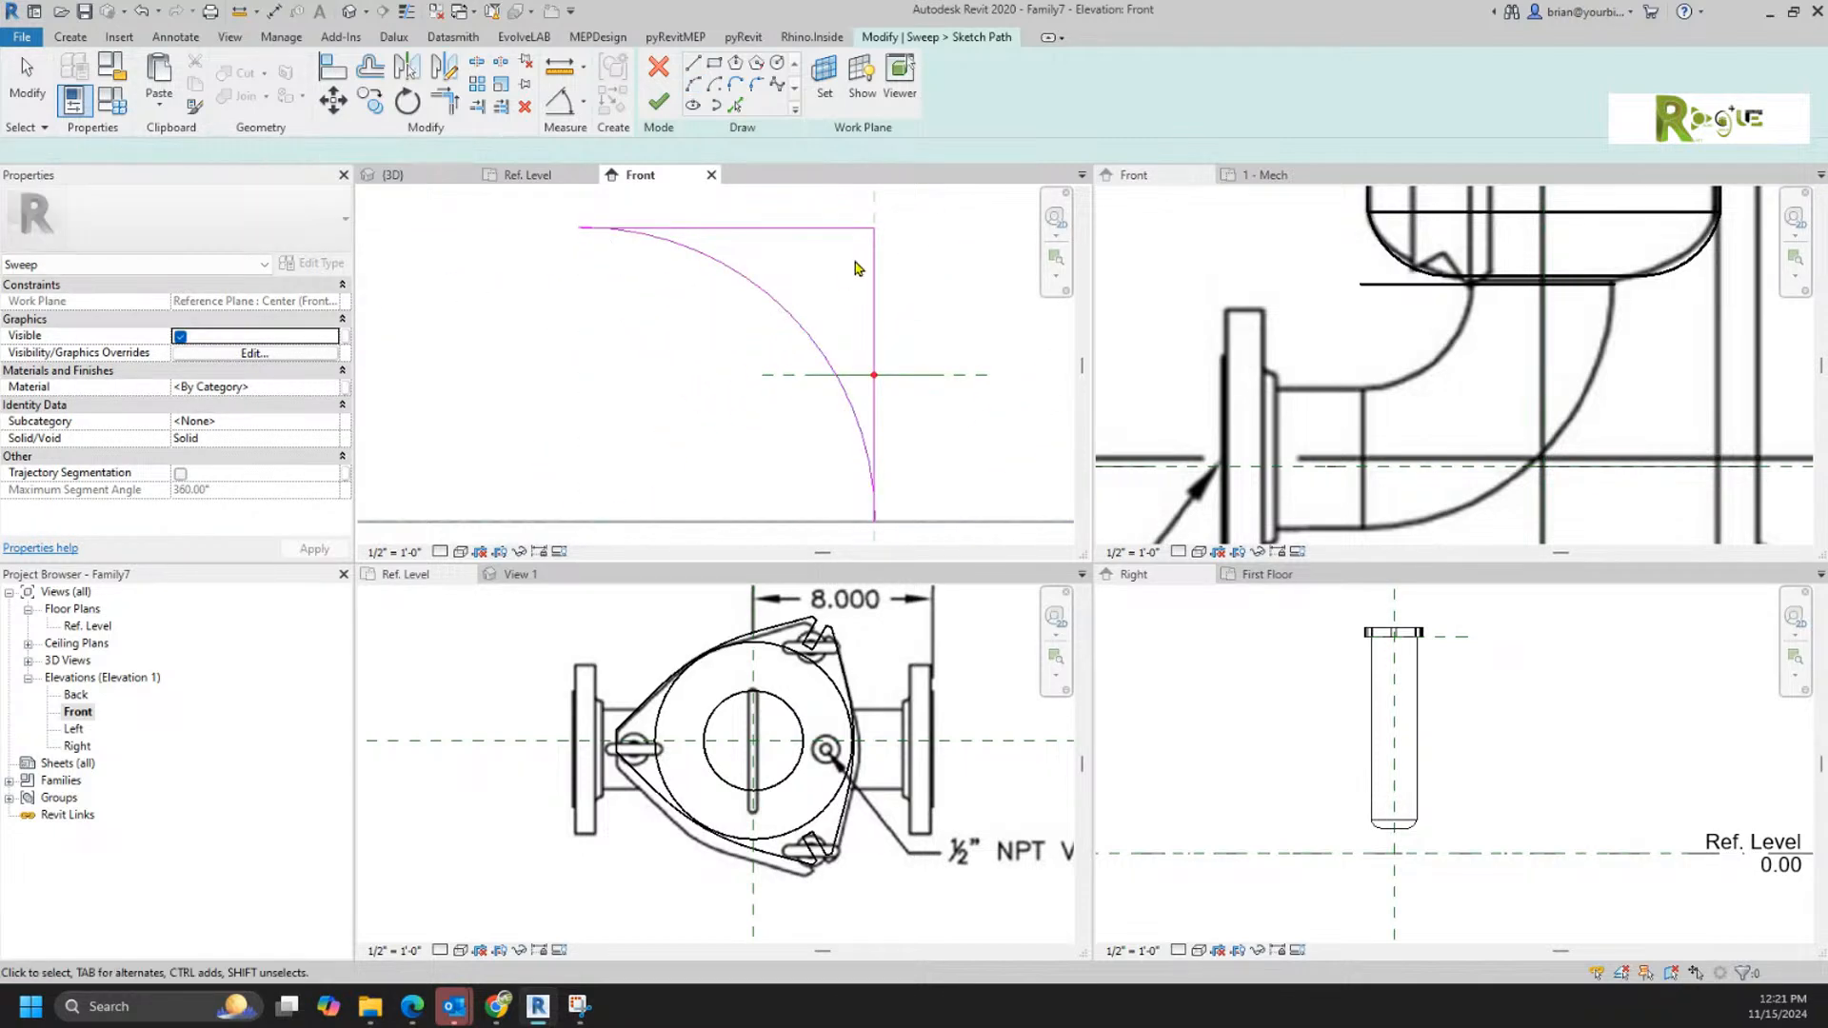
drag(907, 215, 846, 245)
key(Delete)
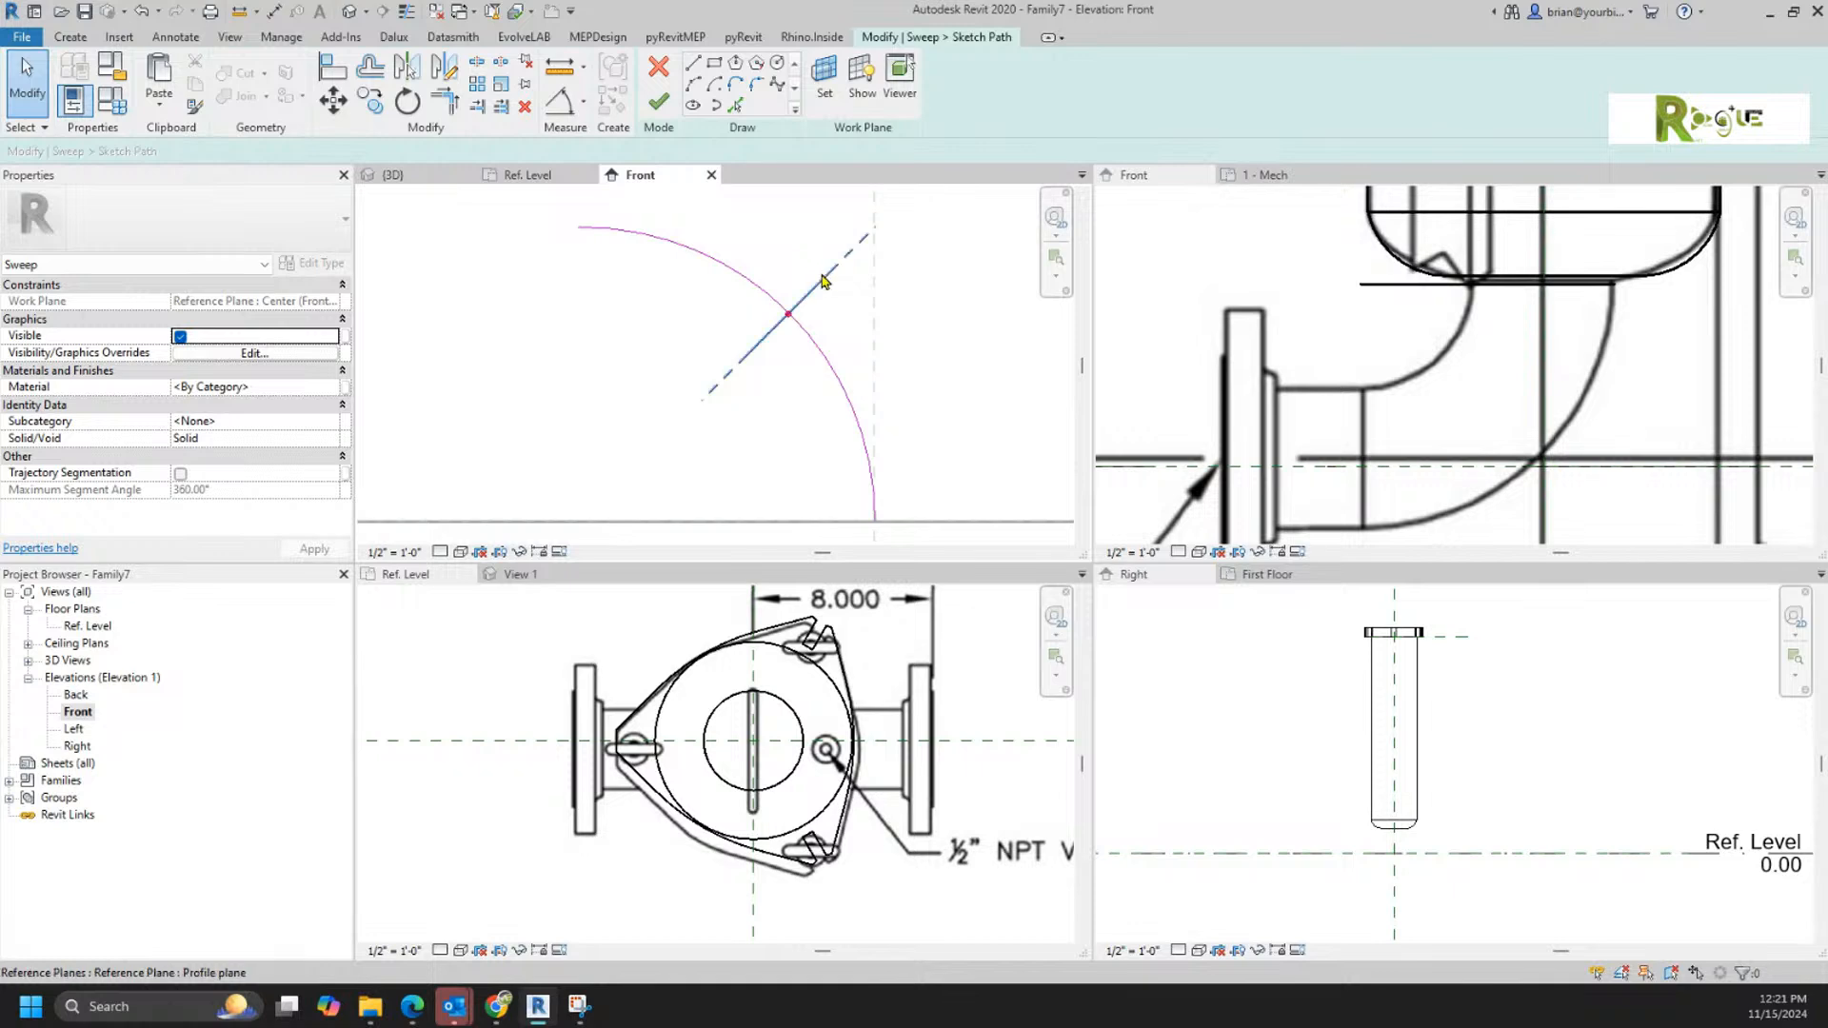
Step: Move the sweep's profile plane from the middle of the arc to its lower end at the origin
click(823, 281)
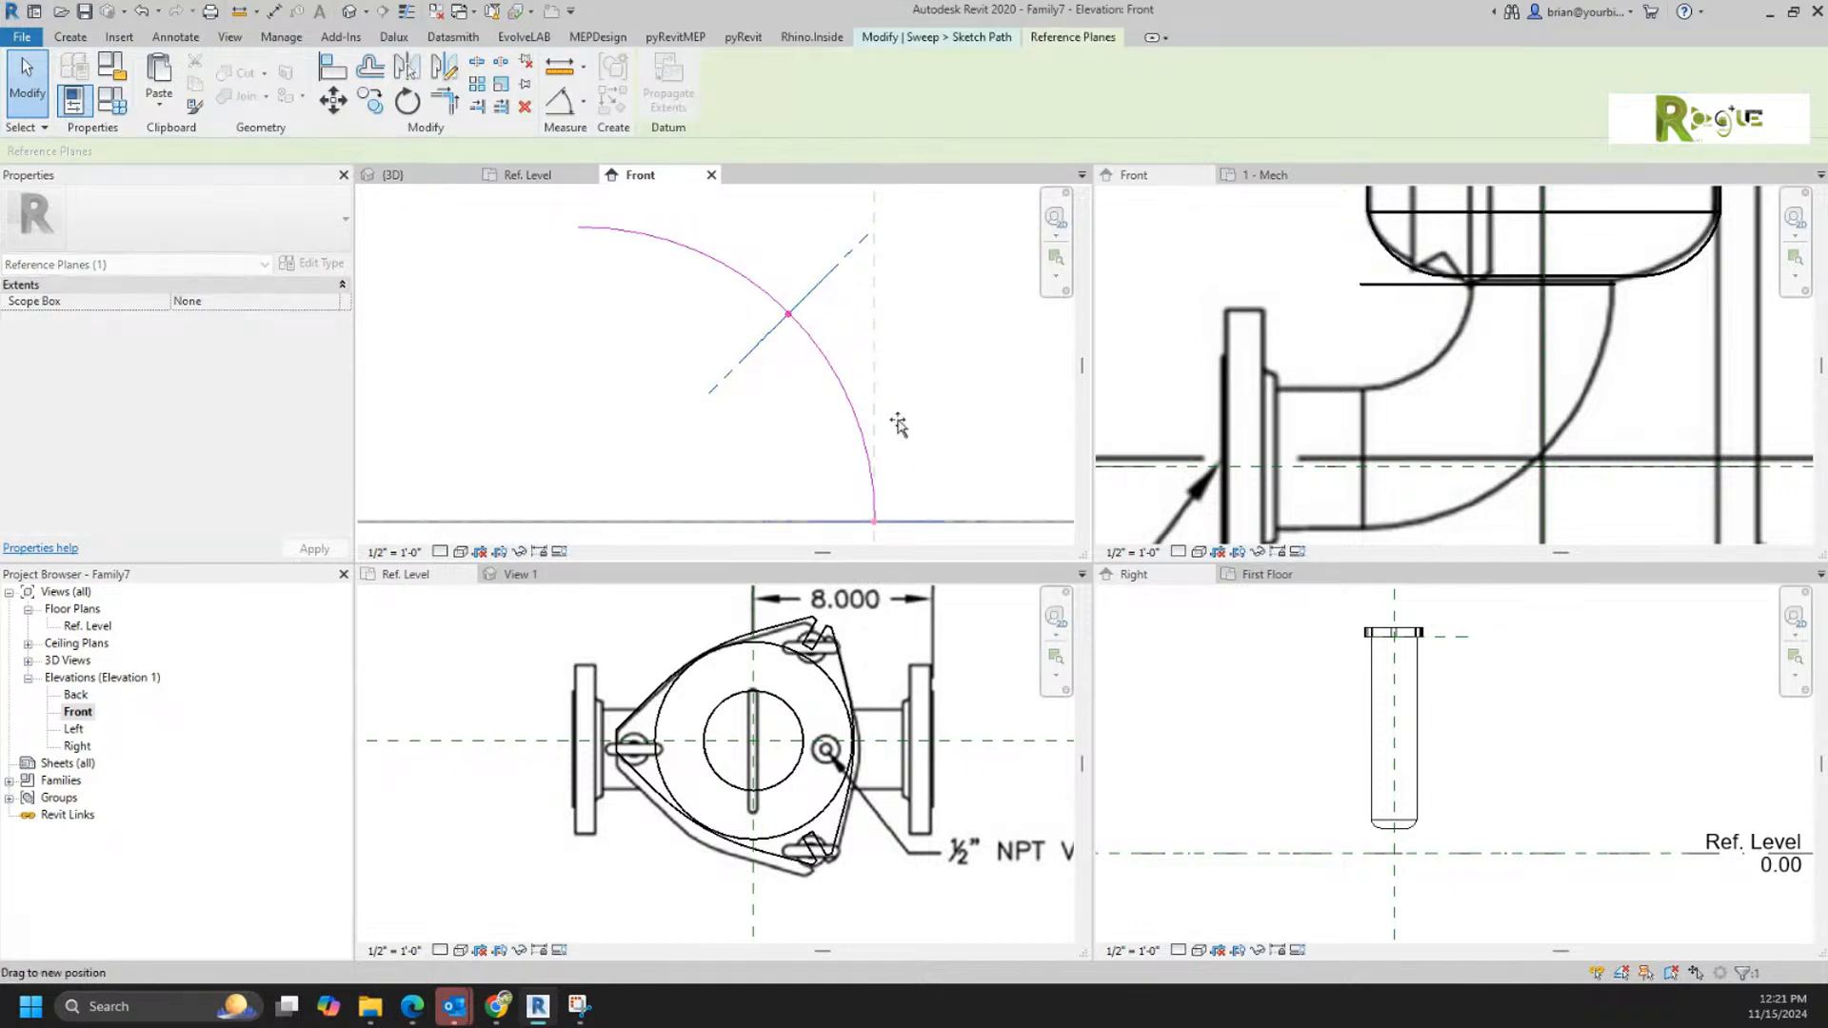
drag(893, 536, 893, 536)
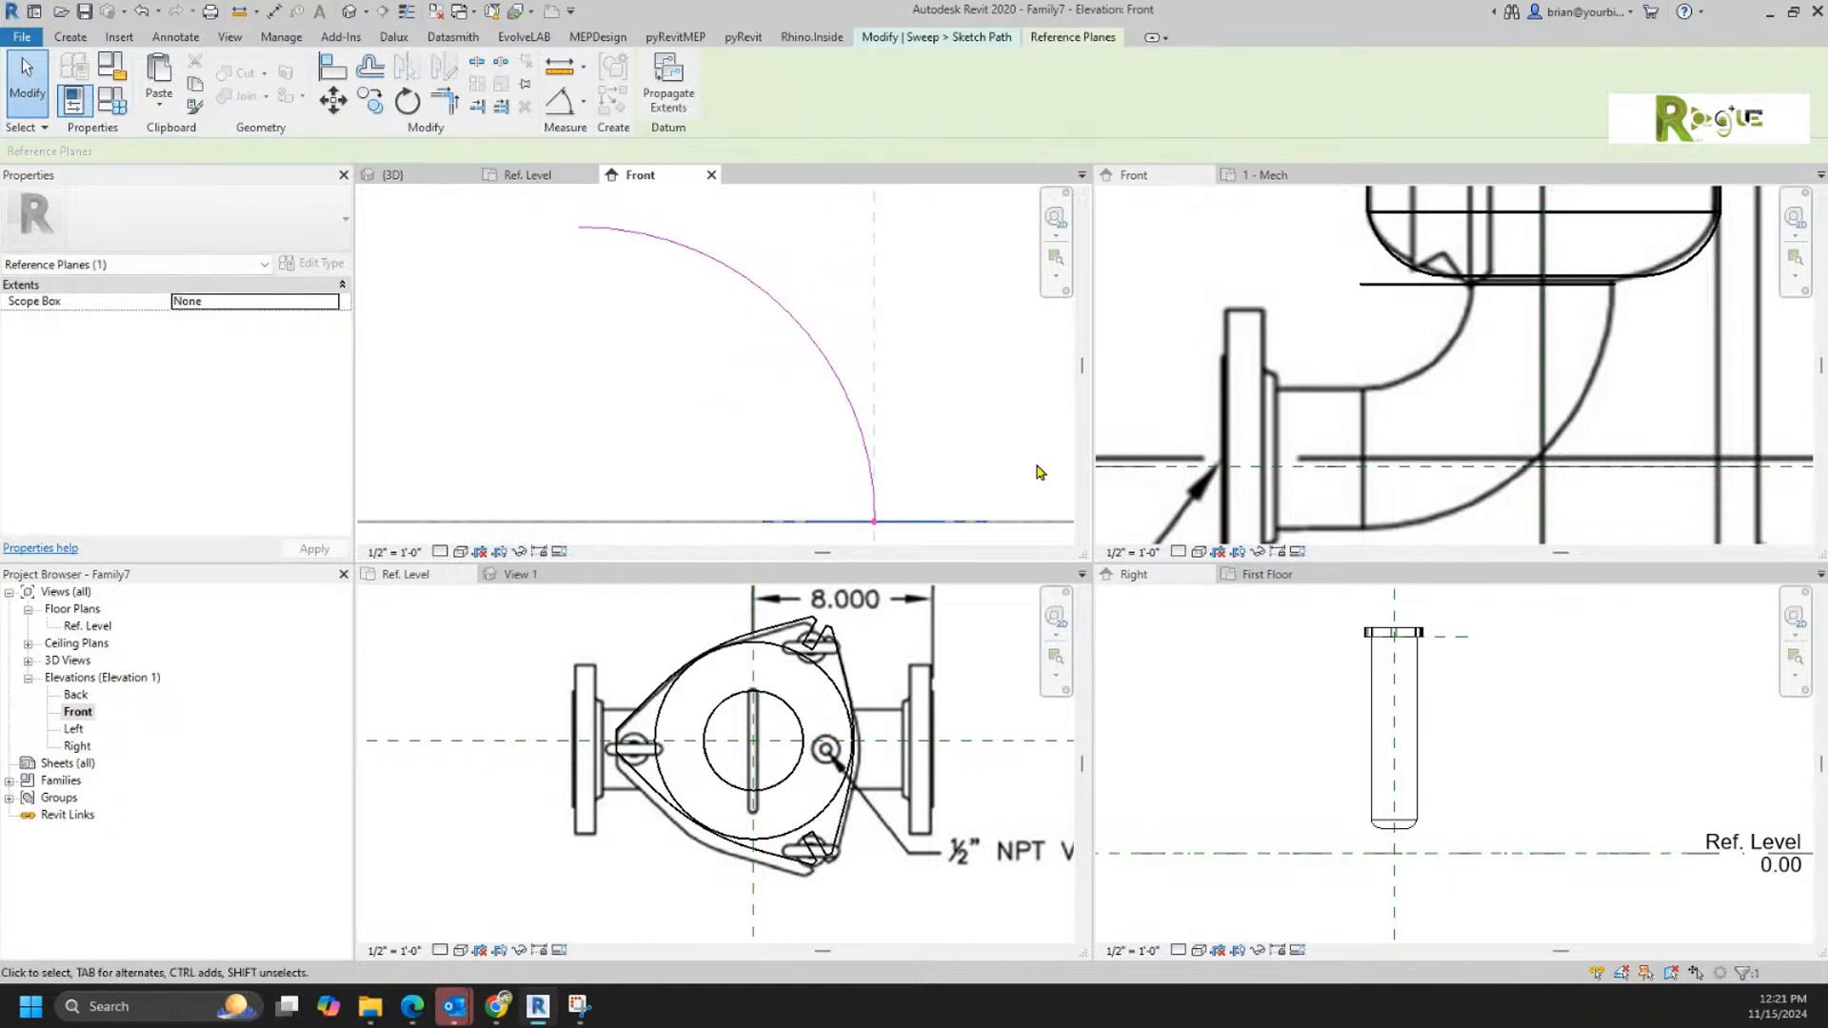
scroll(963, 404, down, 2)
click(952, 397)
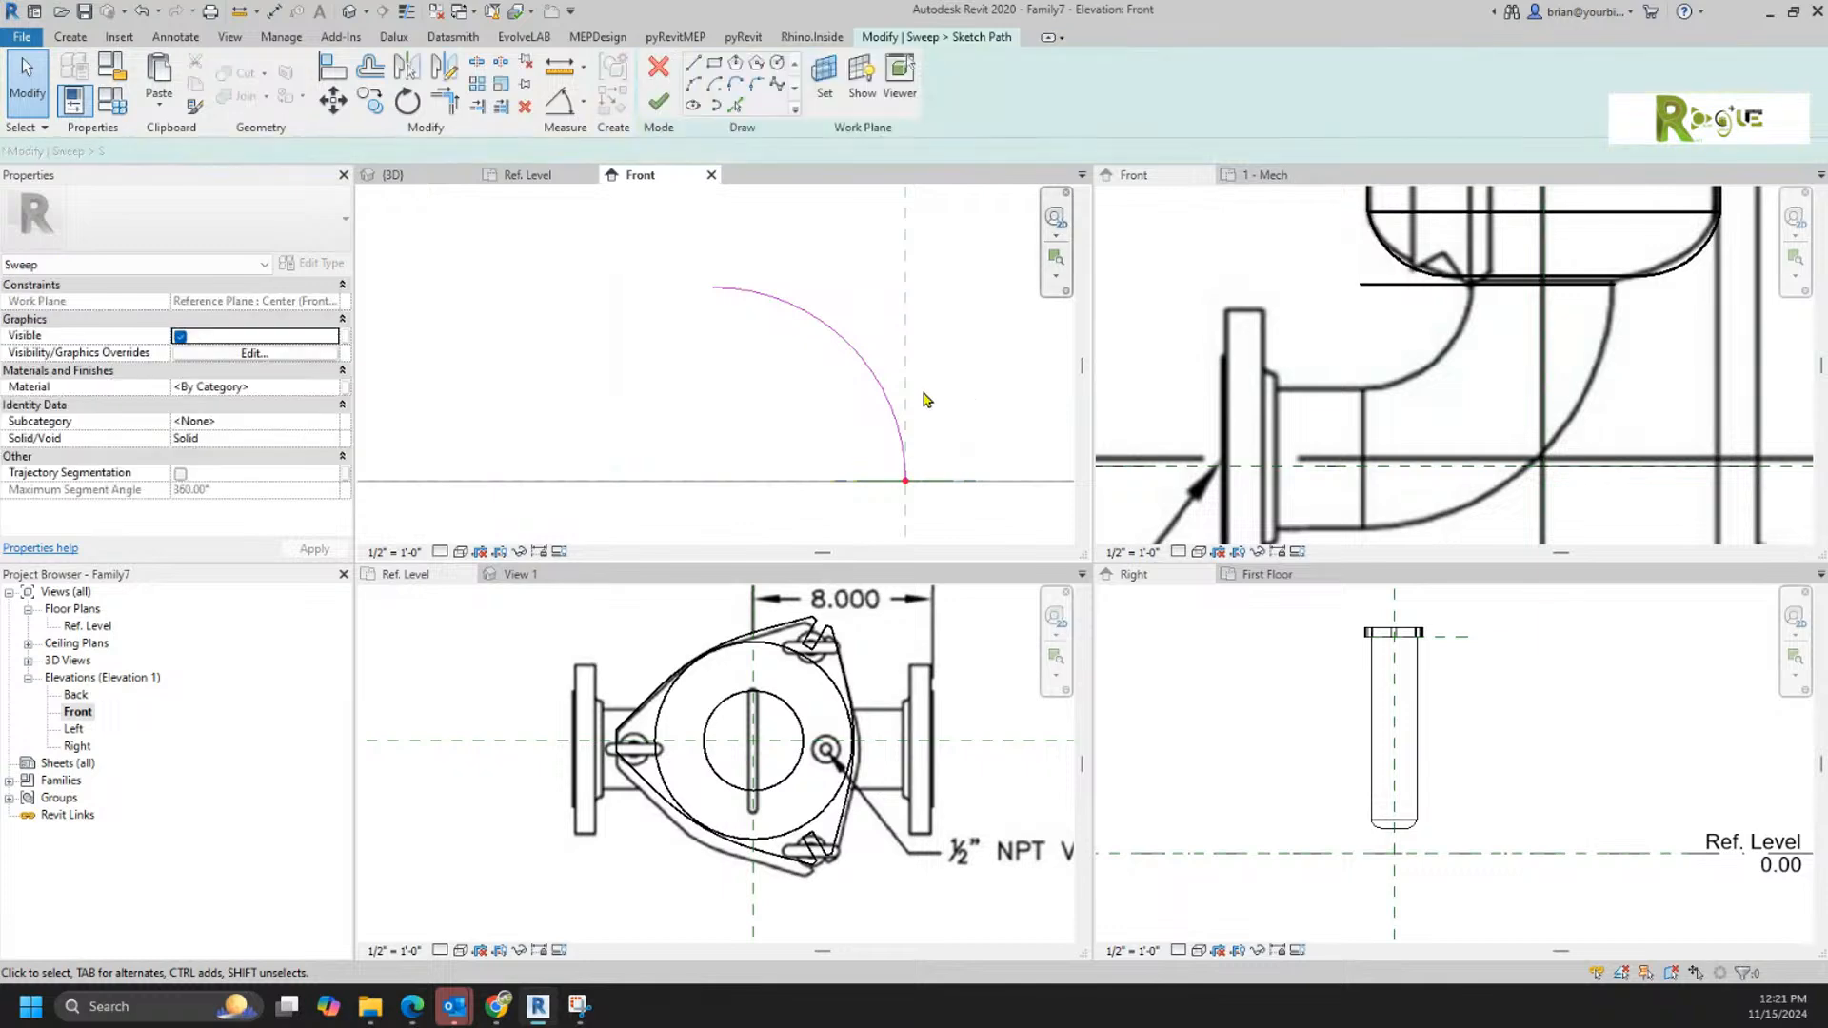
Step: Finish the sweep path and, on the Ref. Level plan, sketch a circular profile about 2" in radius centred on the origin
double_click(102, 627)
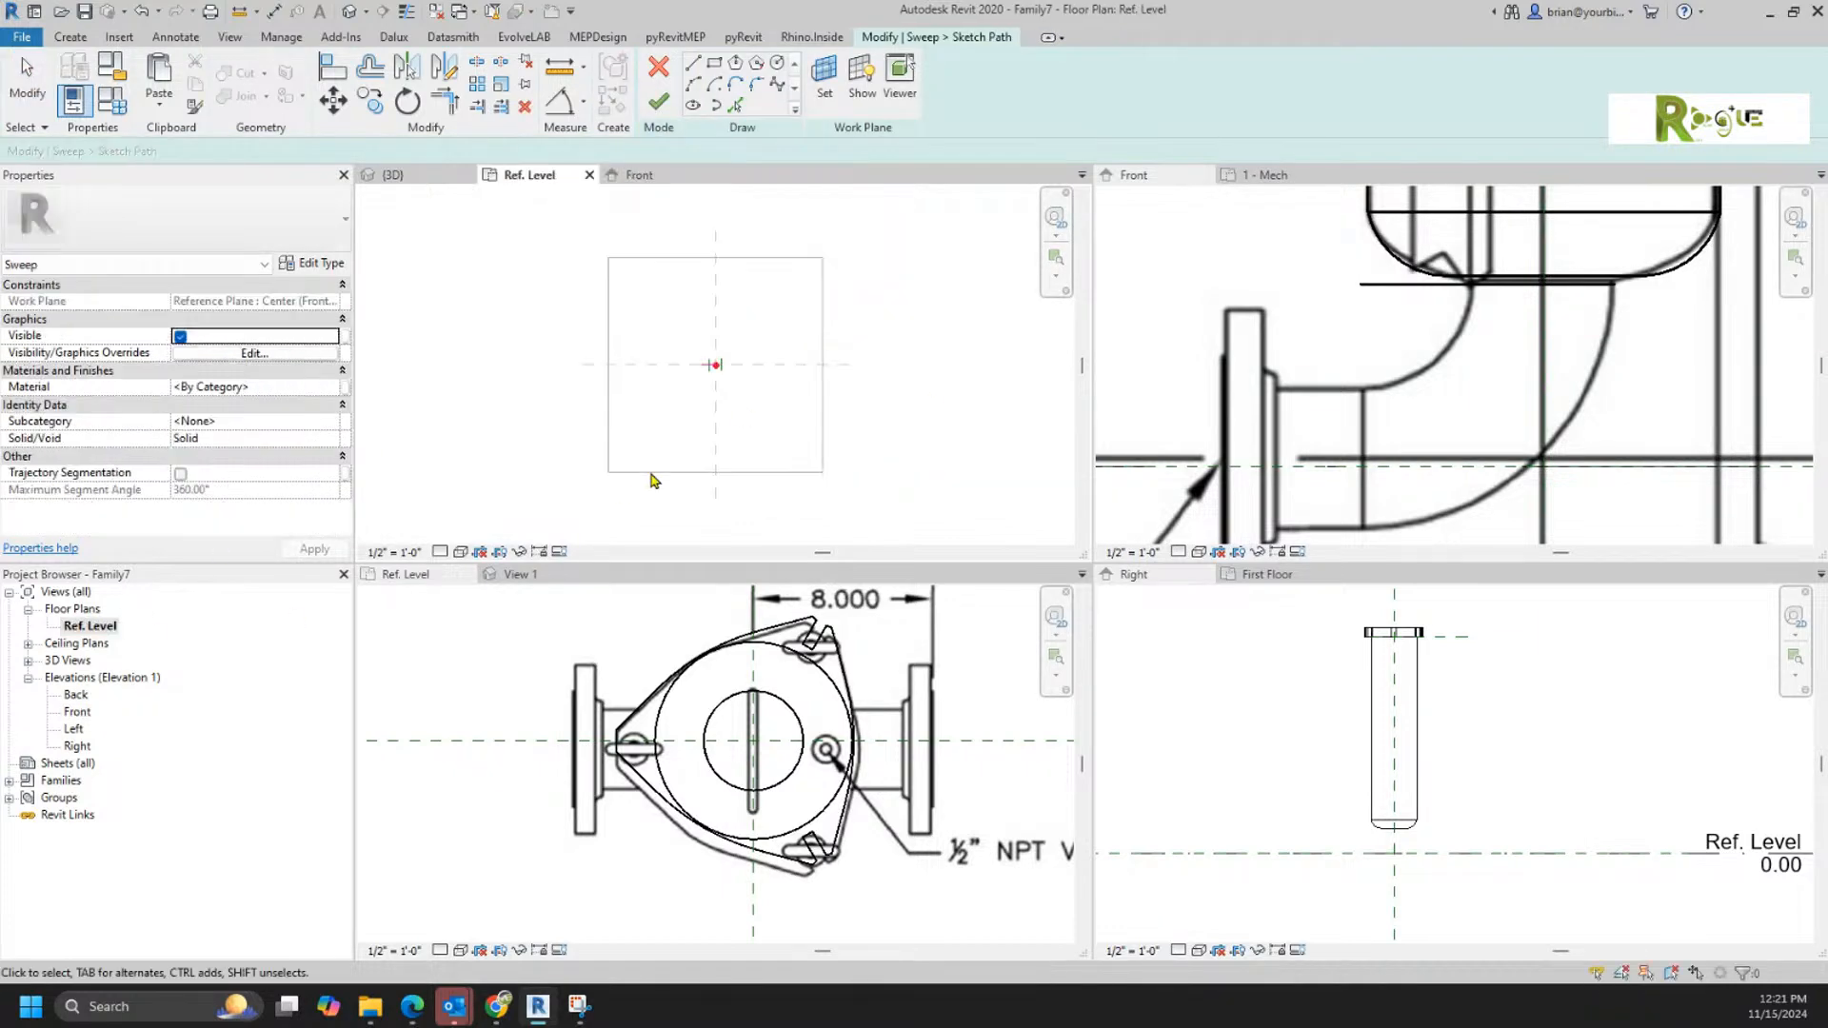
scroll(699, 391, up, 3)
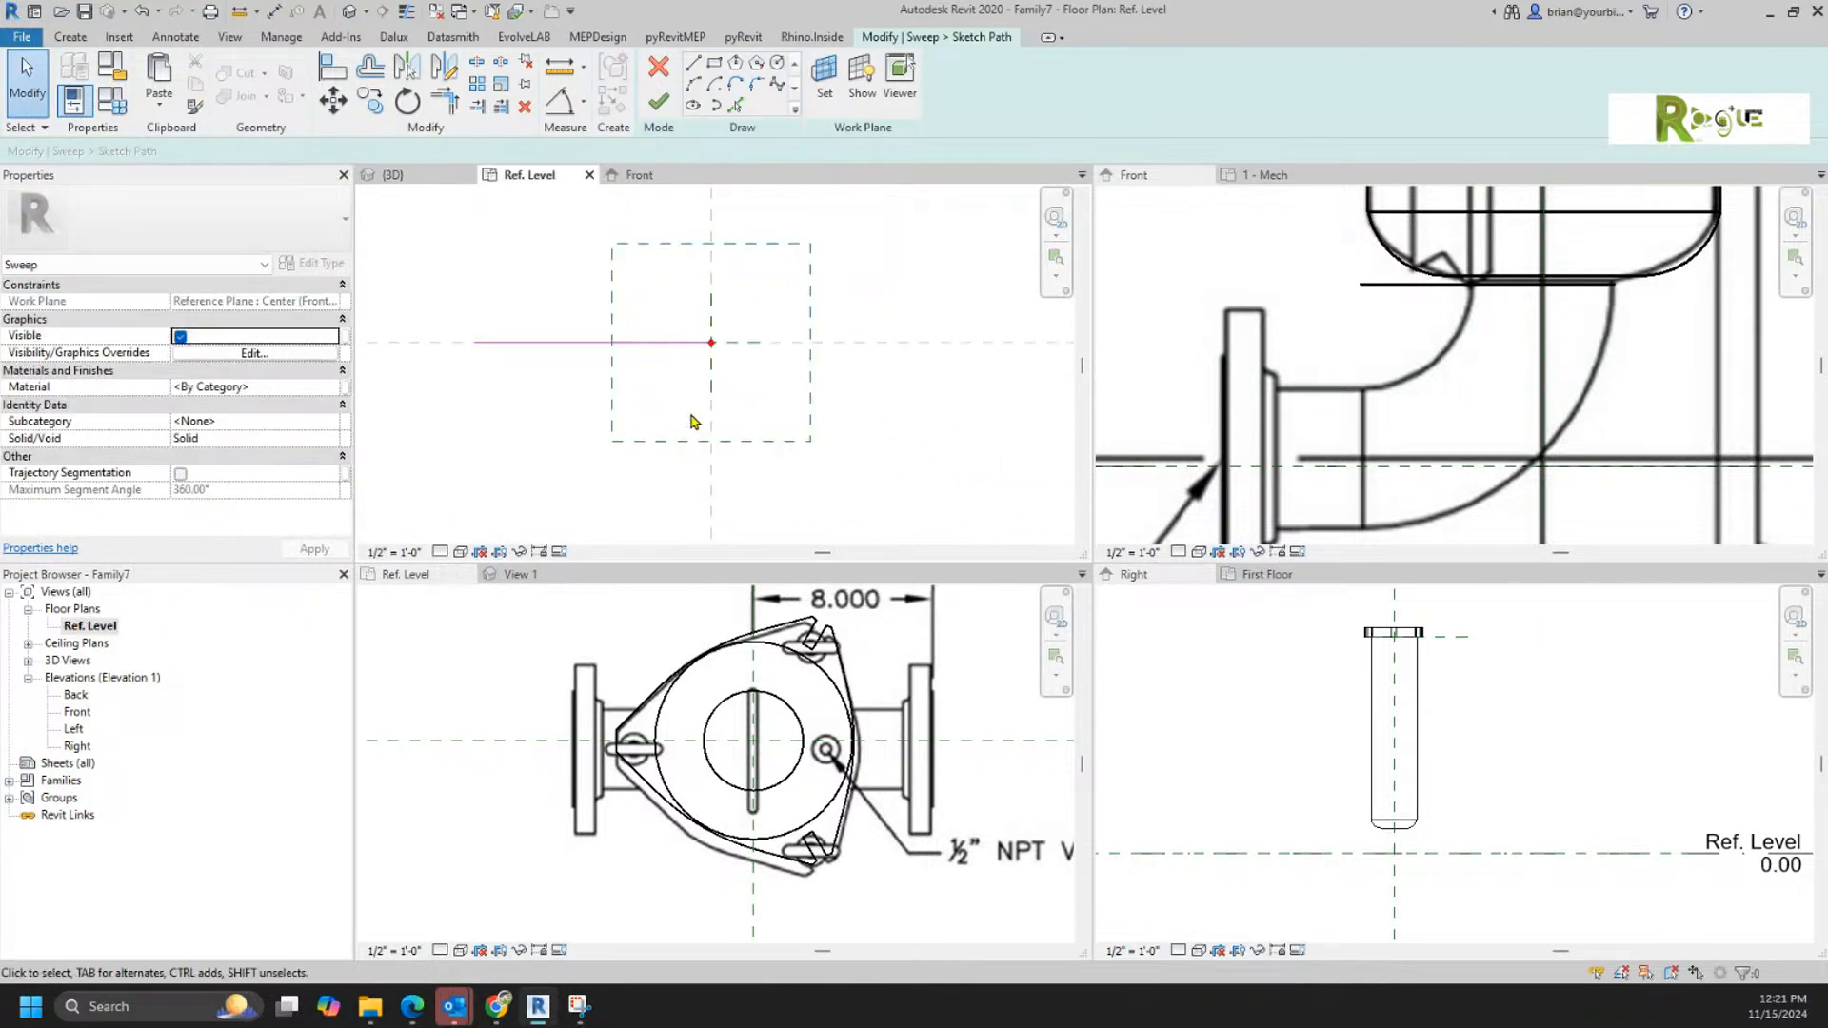
click(658, 102)
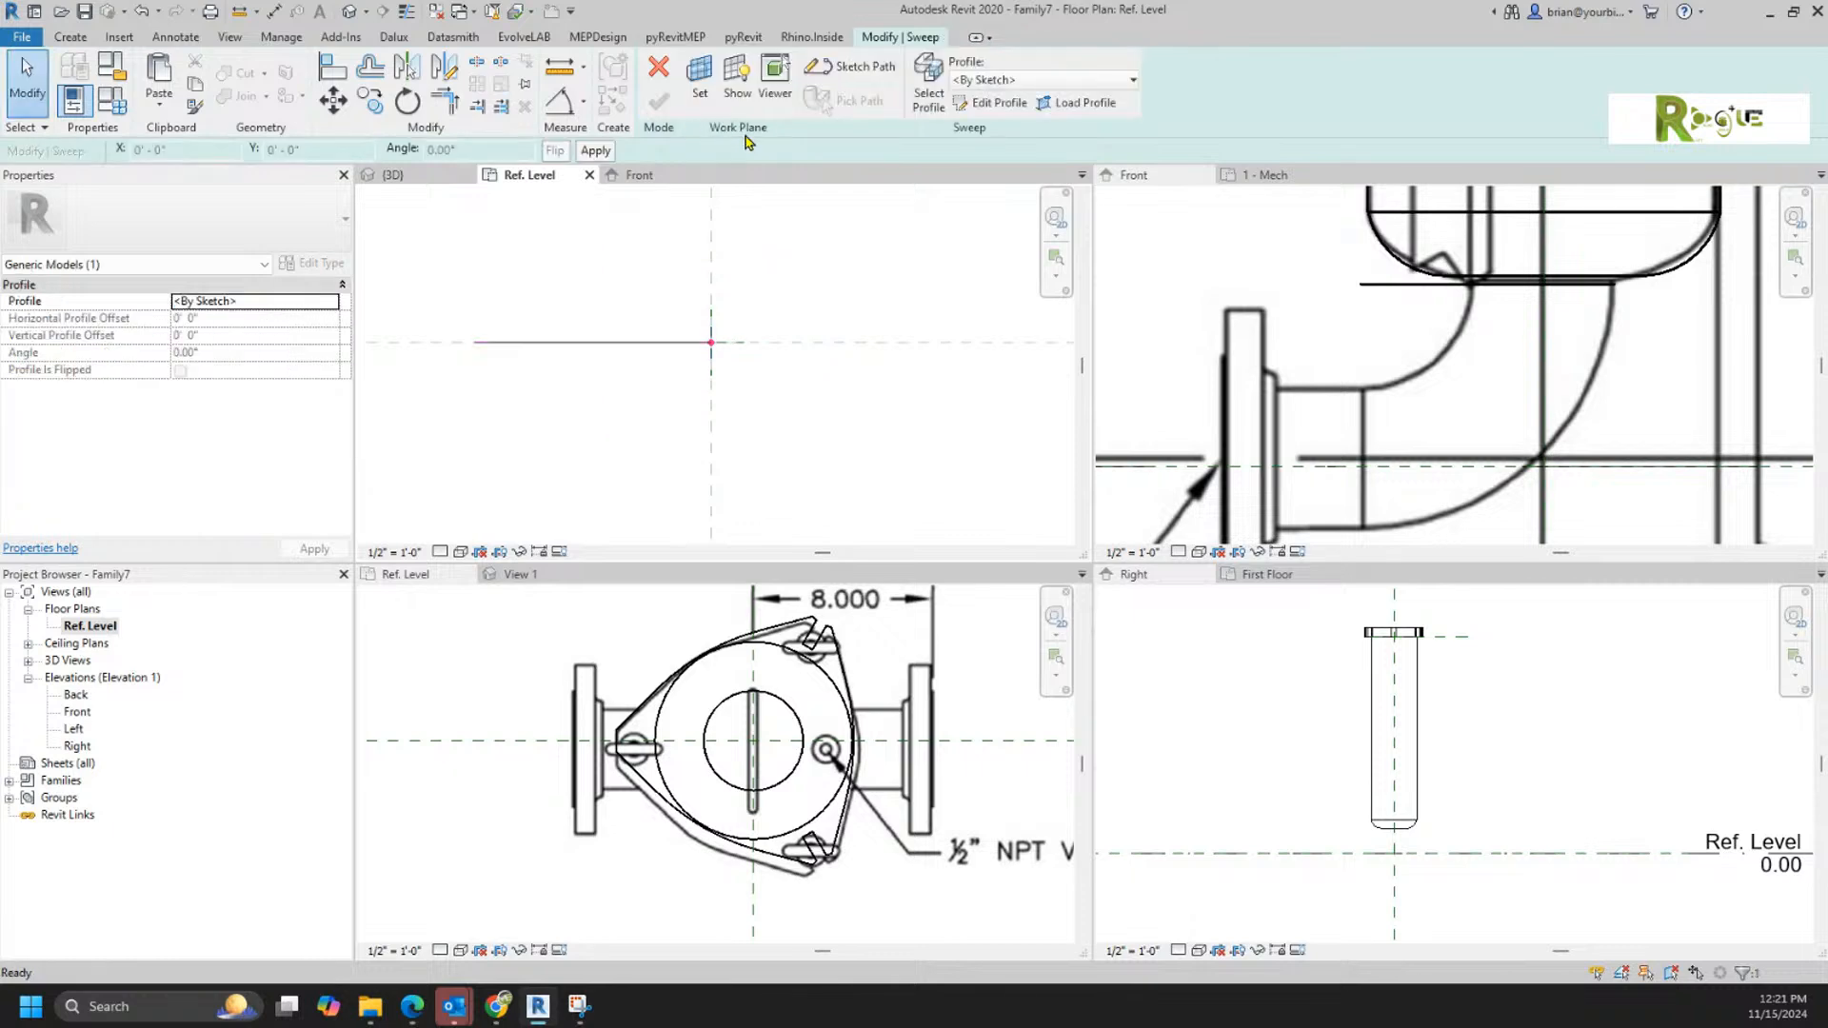
click(963, 102)
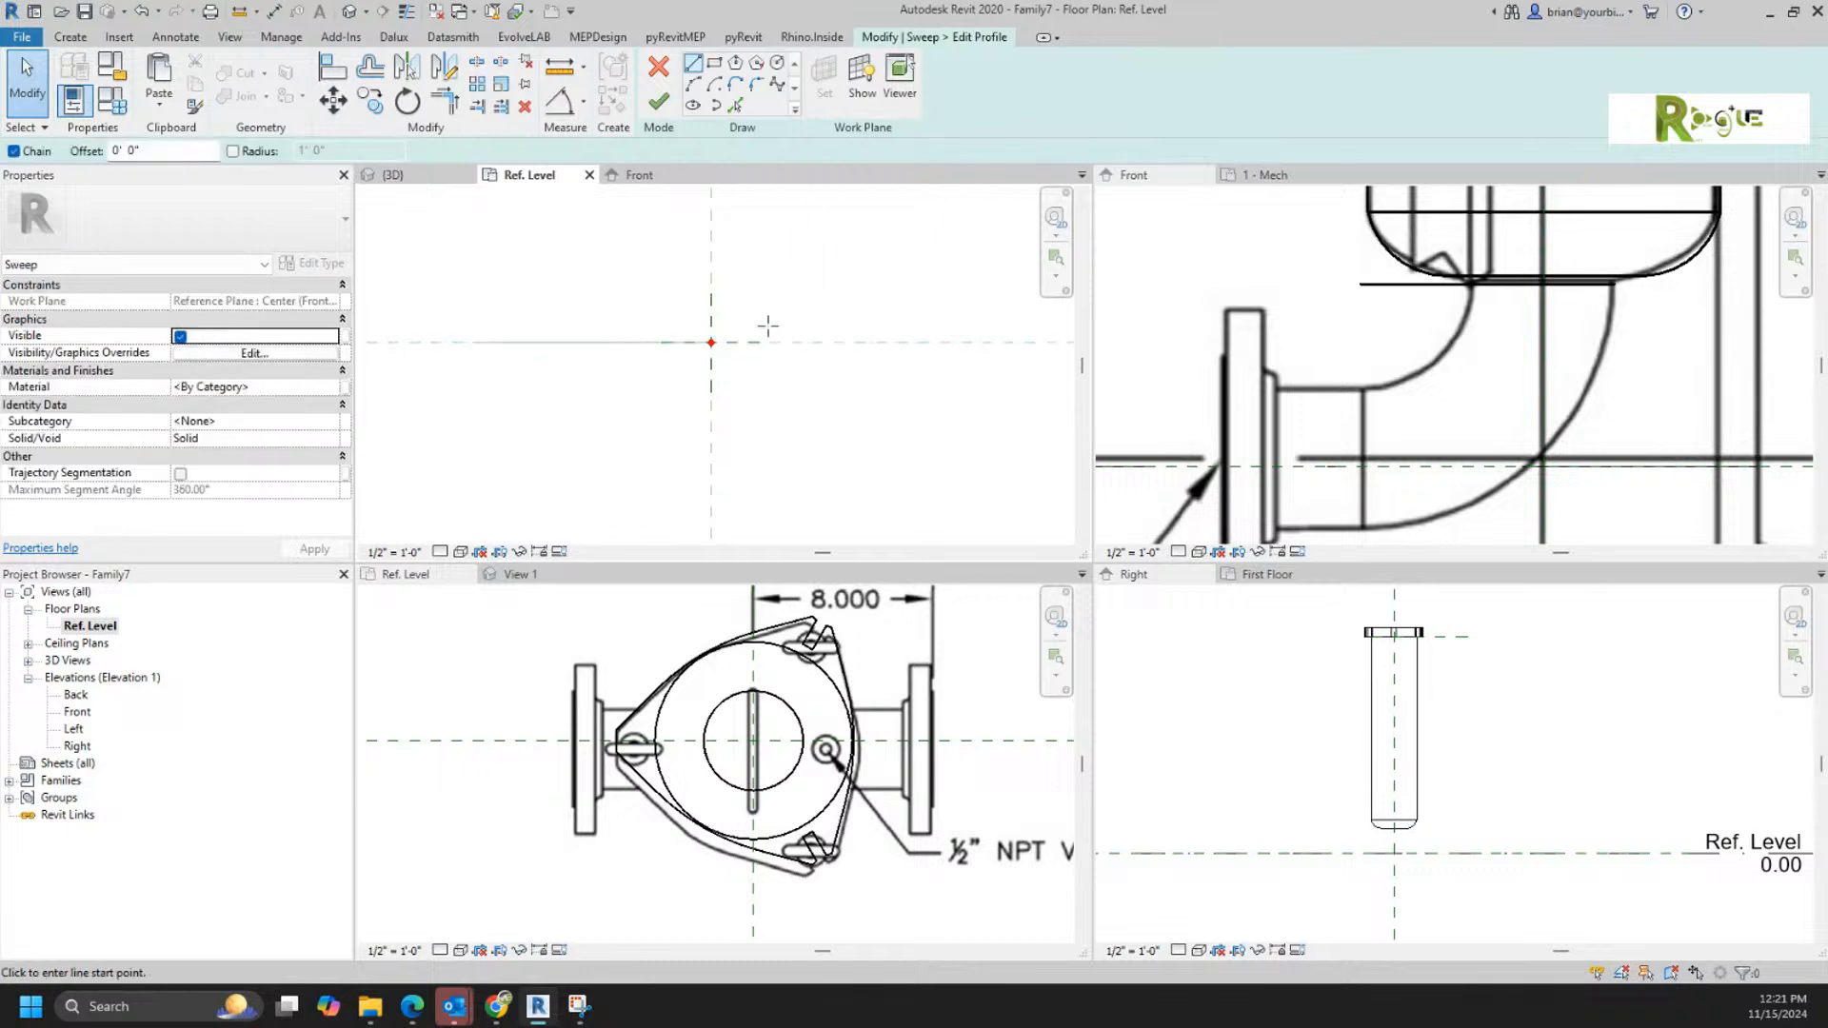
click(777, 63)
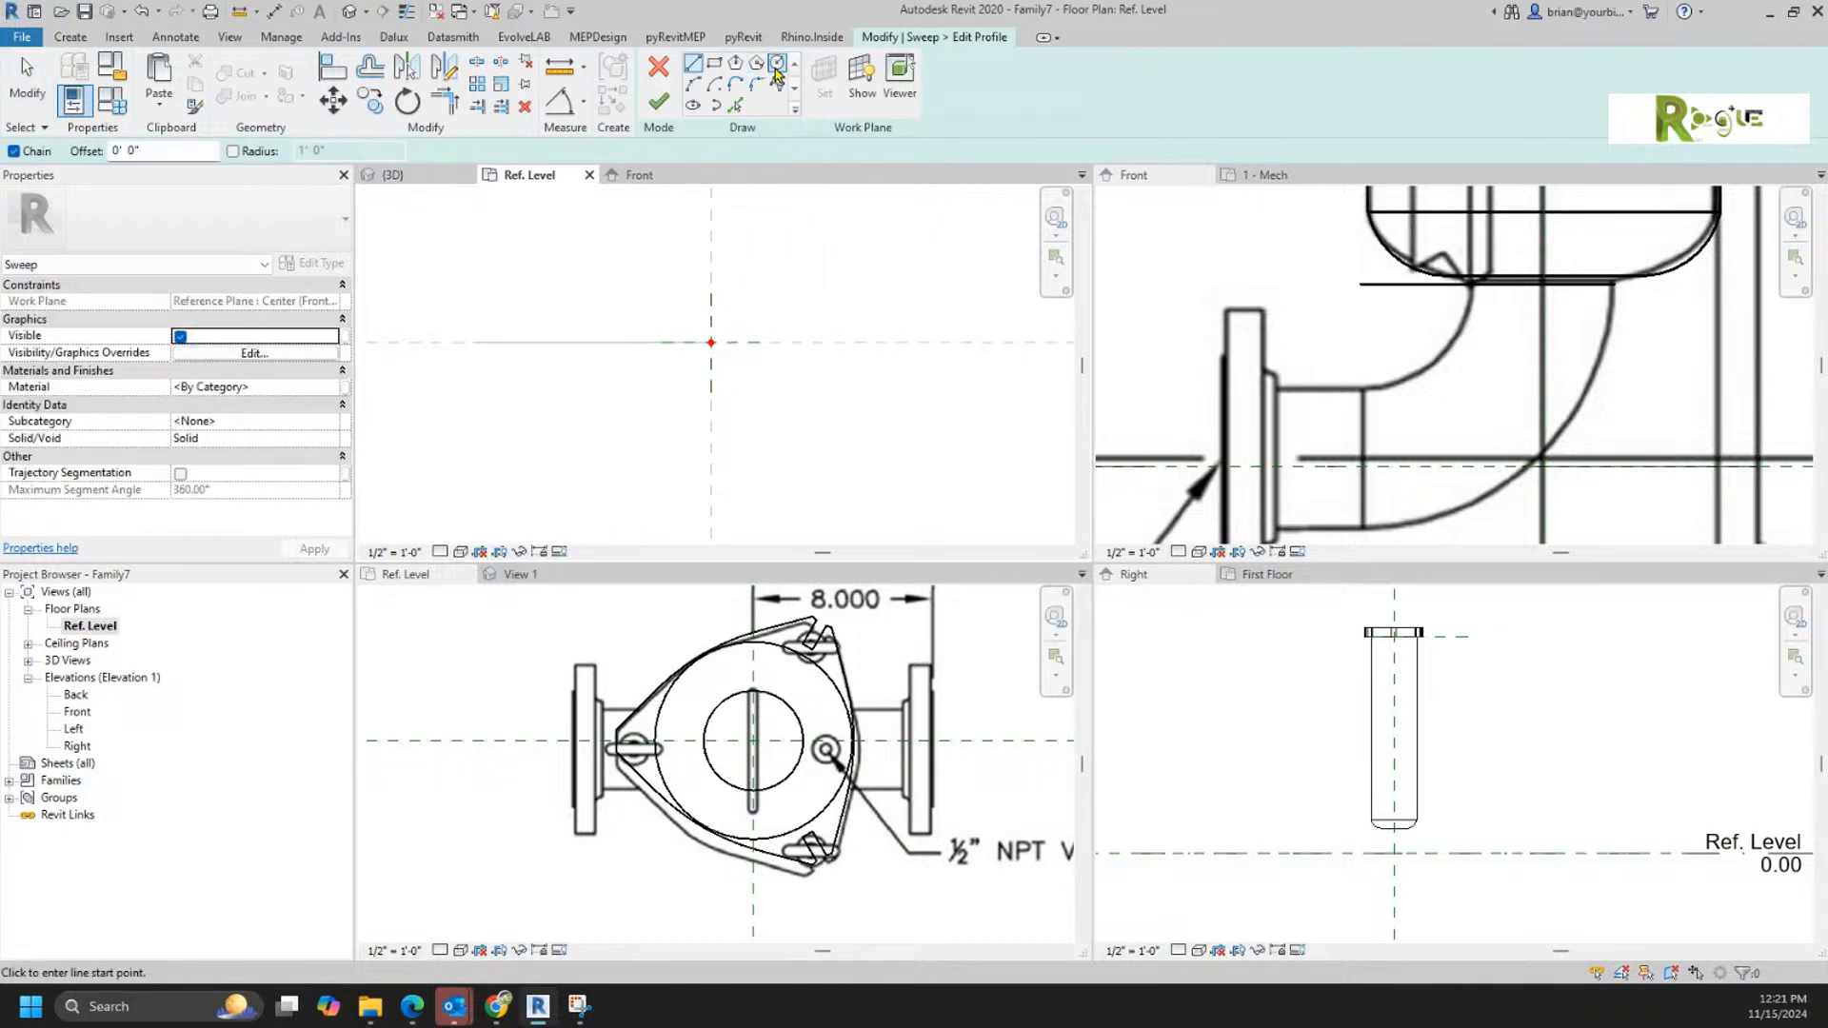
click(711, 343)
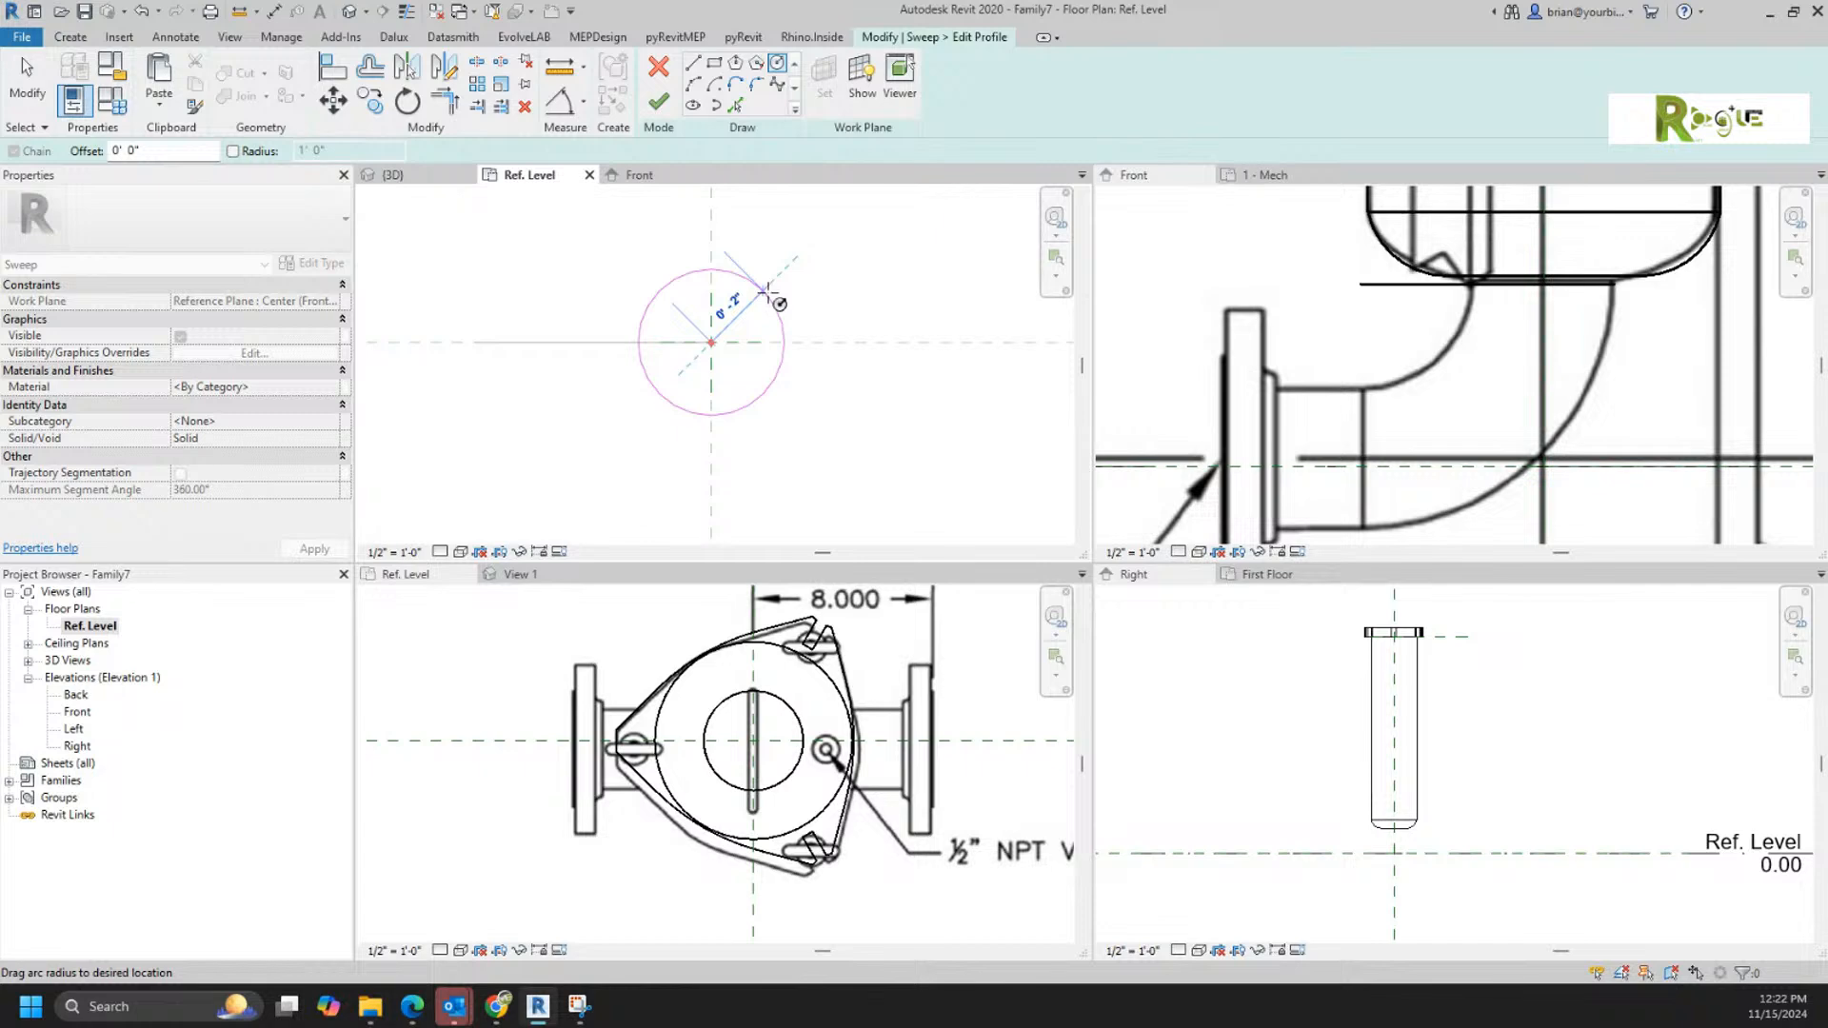
click(767, 288)
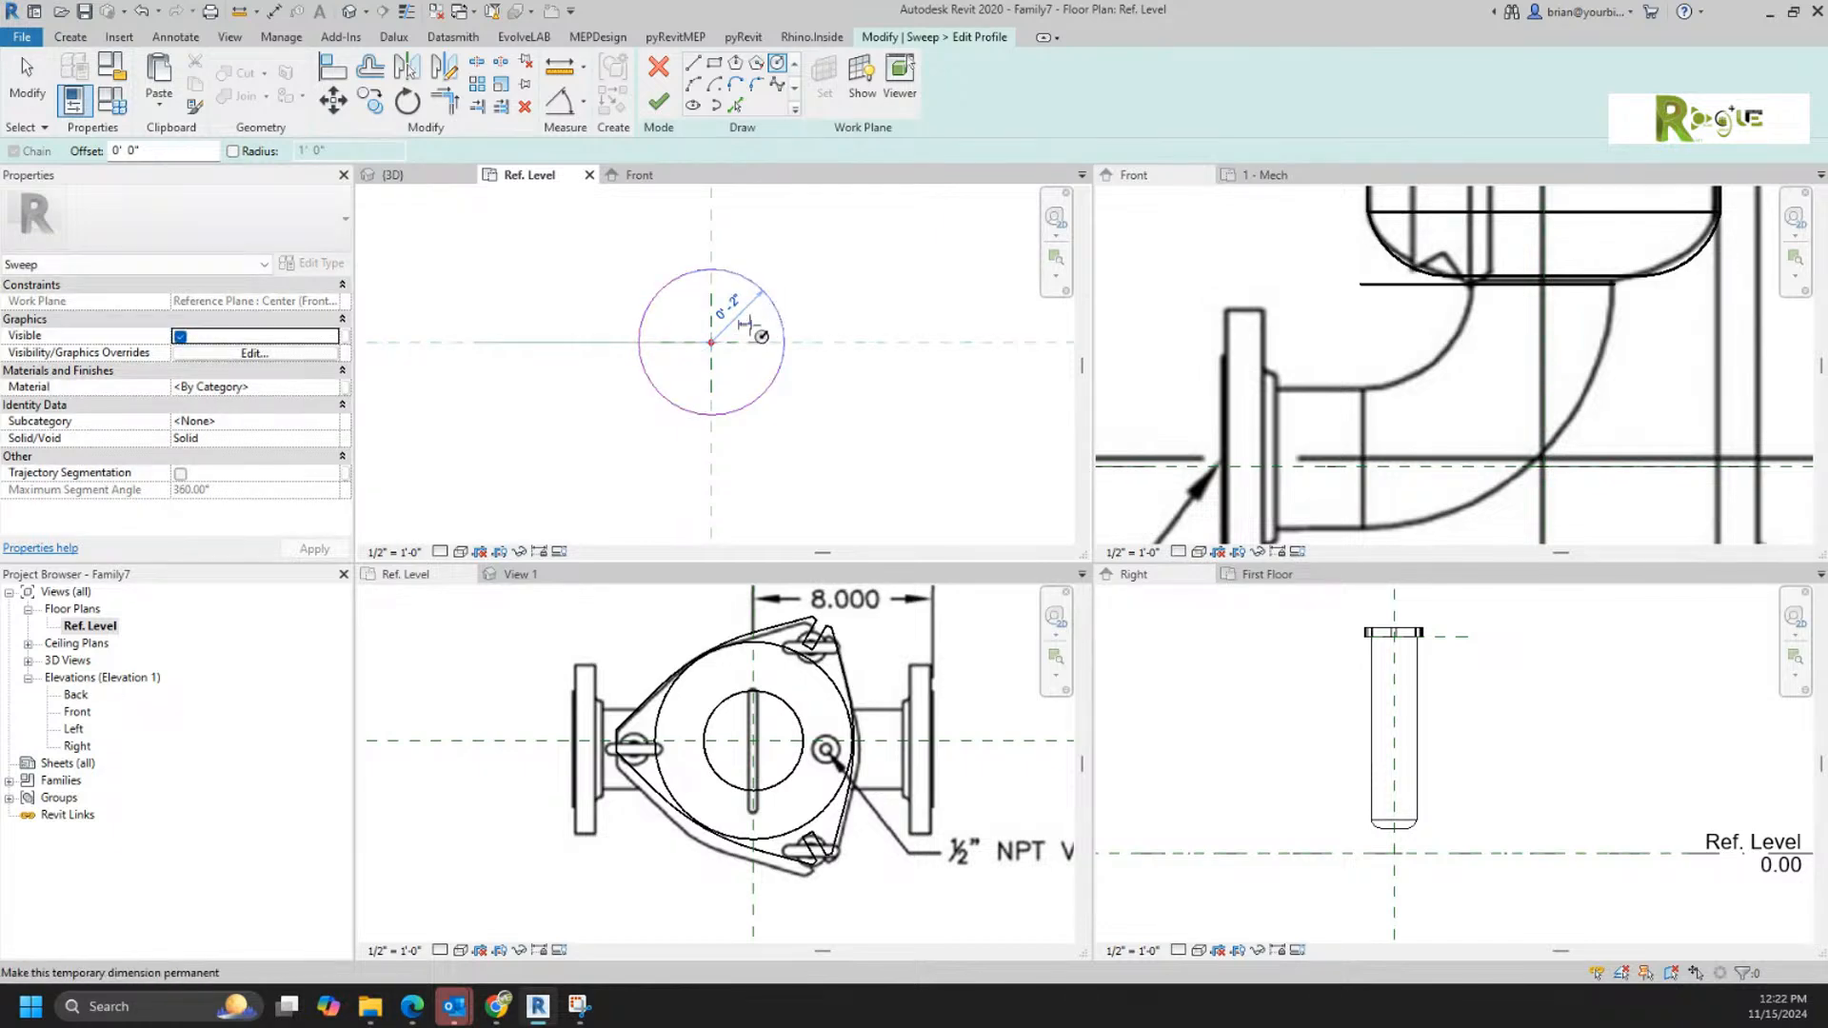
Step: Make the profile circle's radius dimension permanent and label it with a new family type parameter named Pipe Diameter
key(Escape)
key(Escape)
click(732, 276)
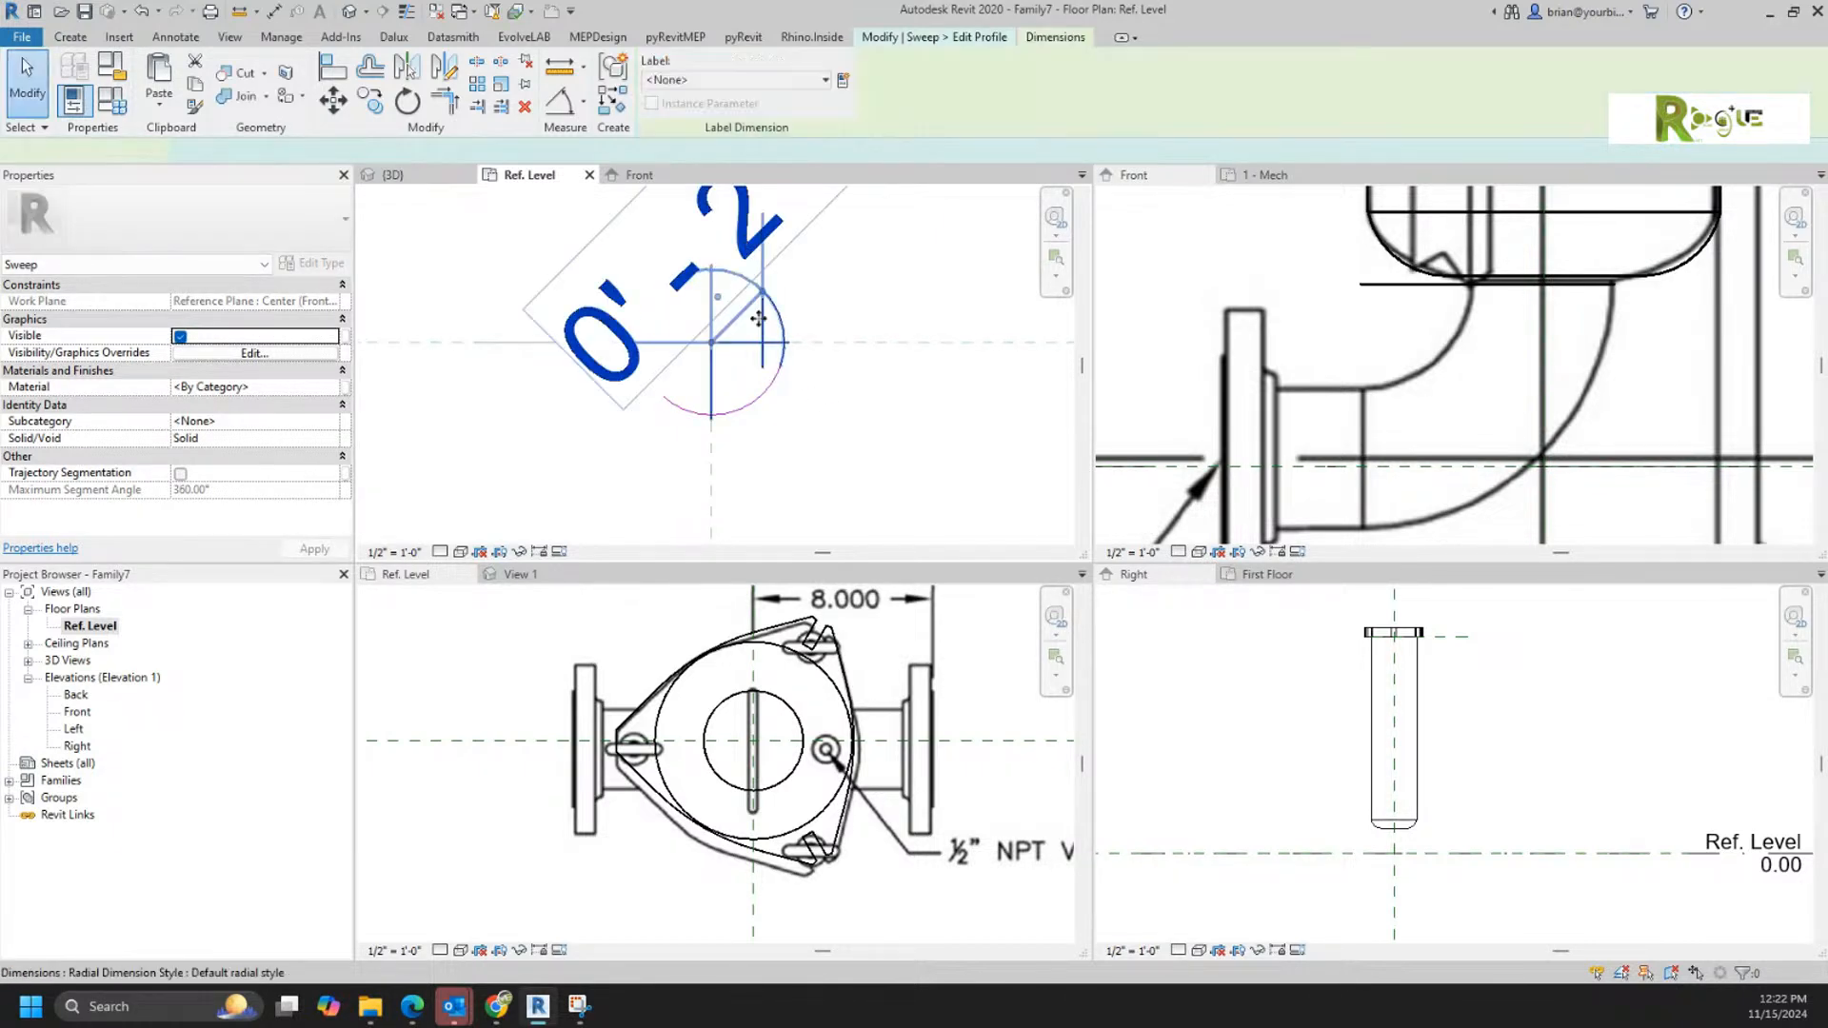
click(841, 84)
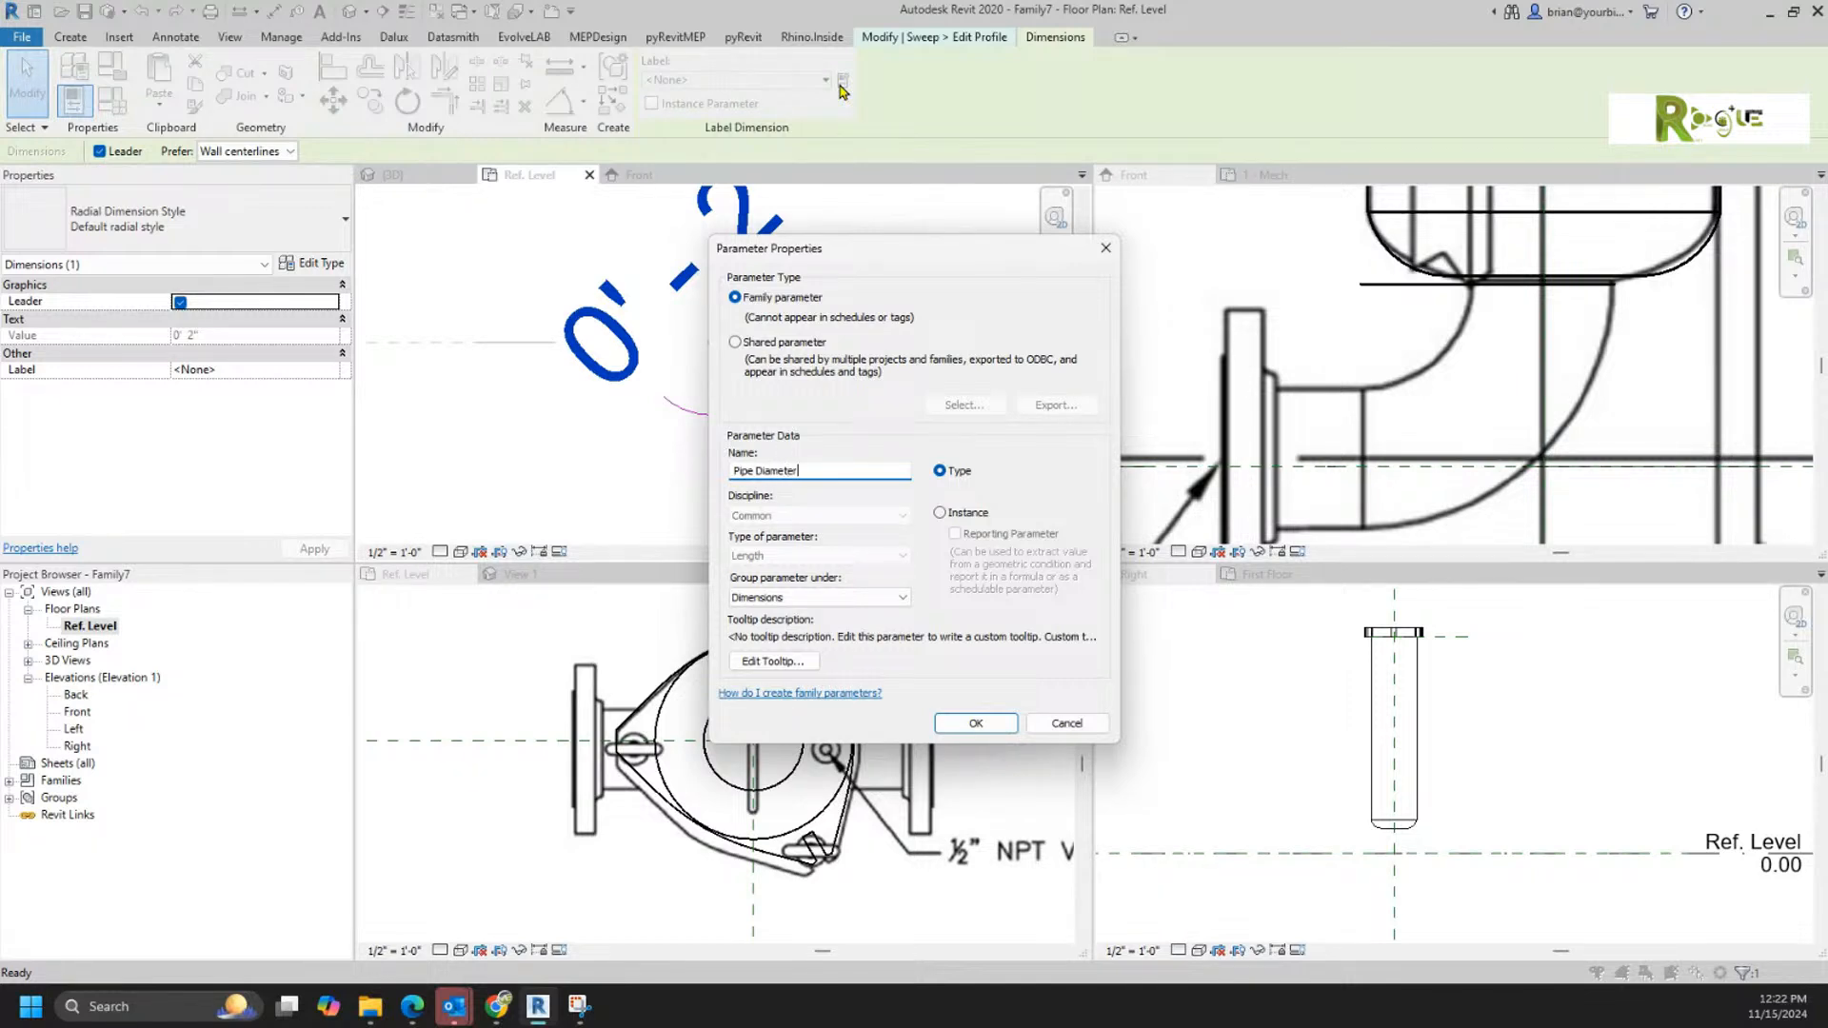
key(Return)
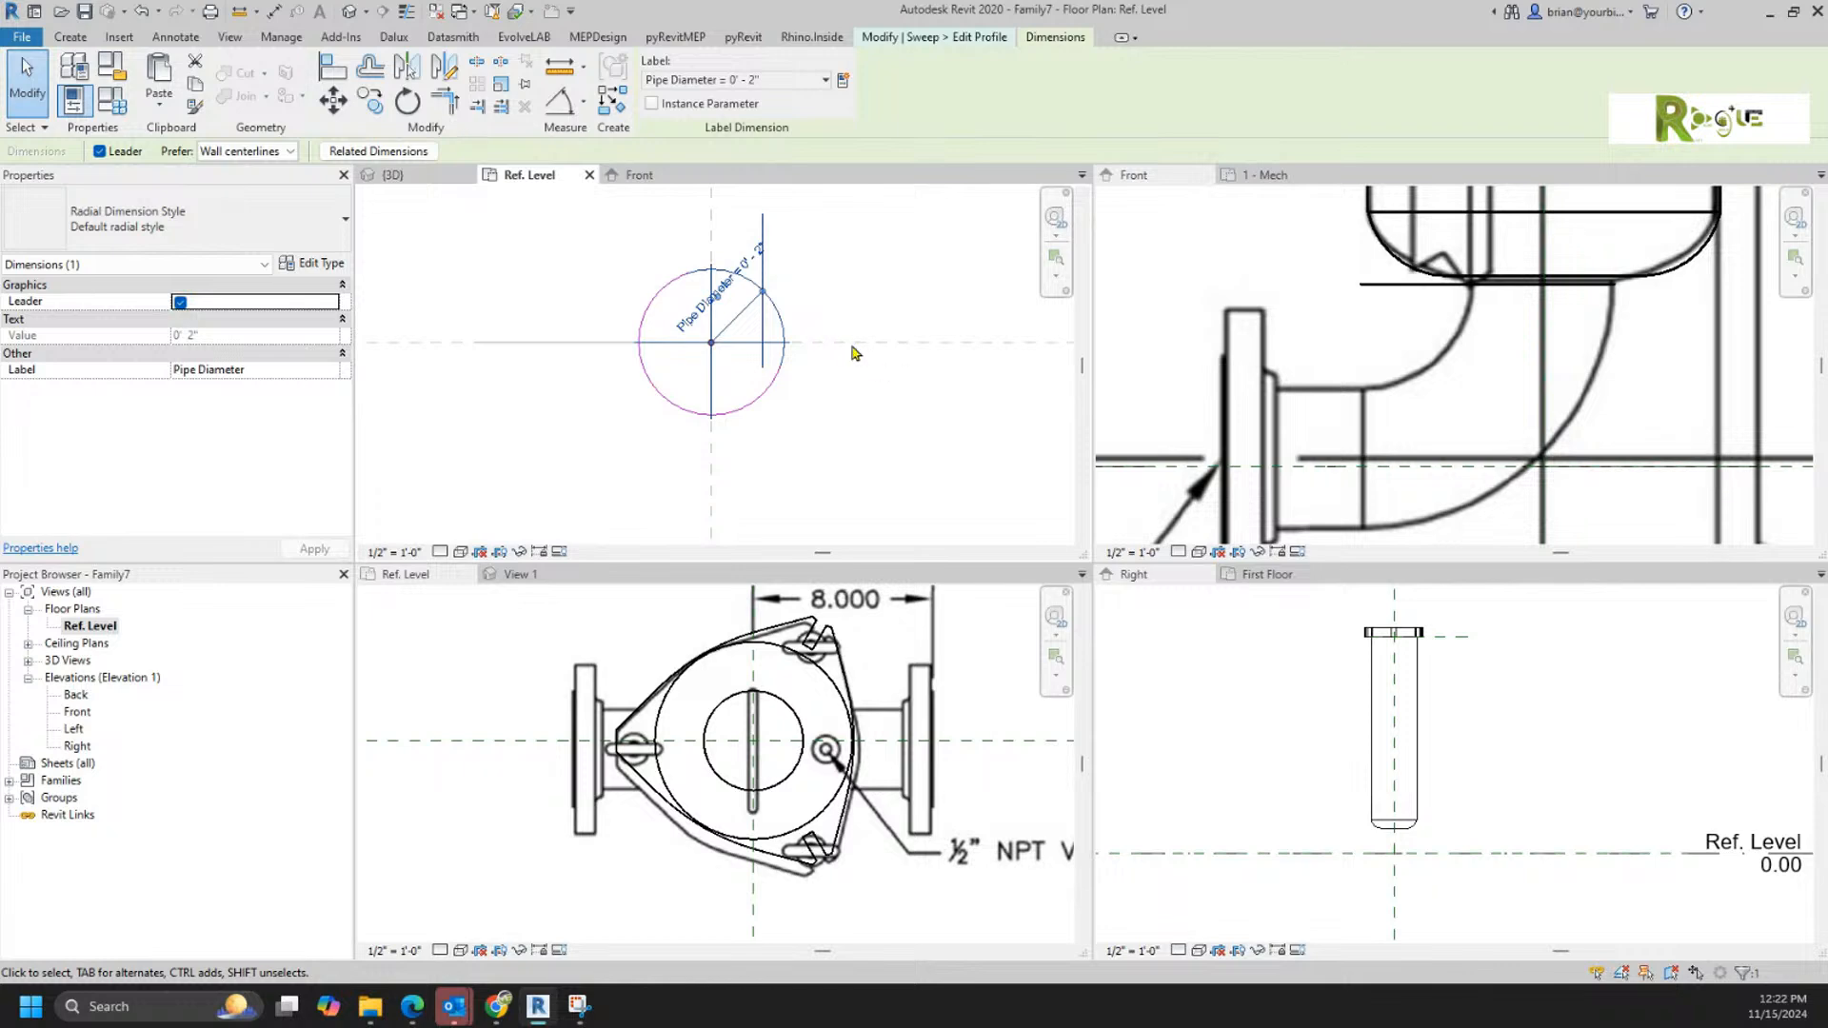
click(855, 450)
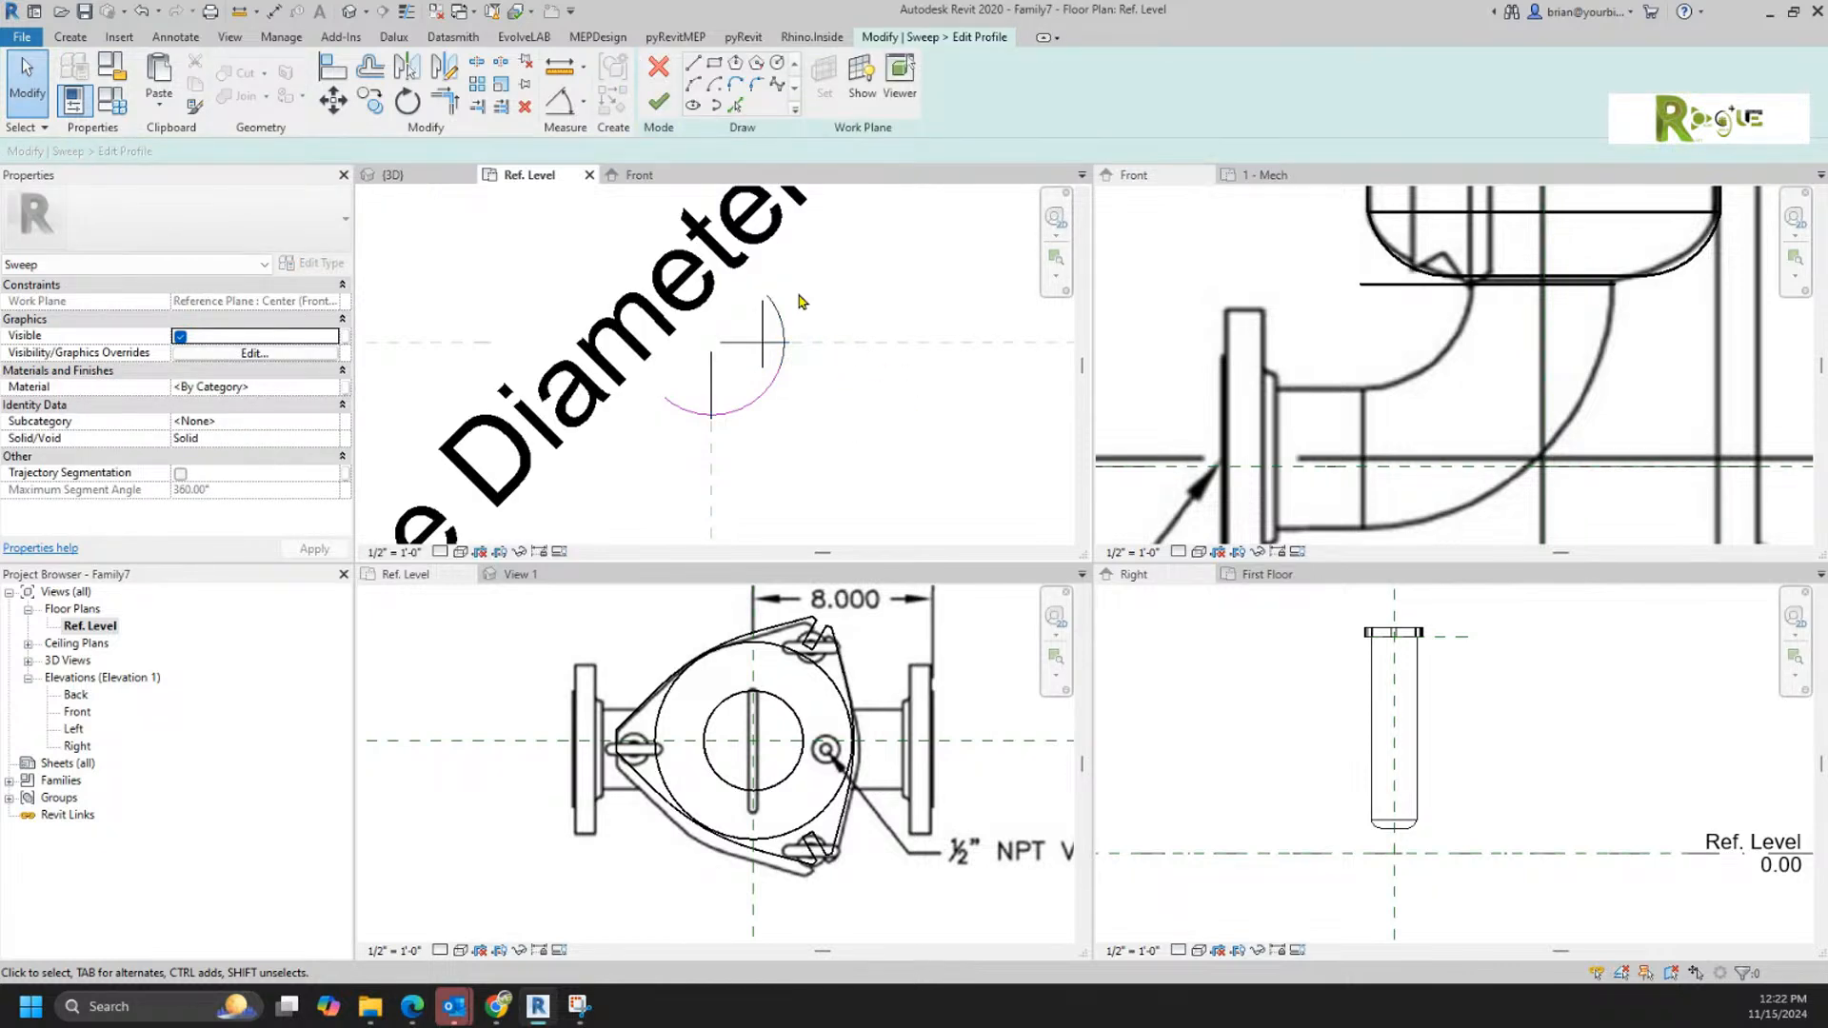
Step: Finish the profile and the sweep to create the solid elbow, and show it in the Front elevation
click(660, 103)
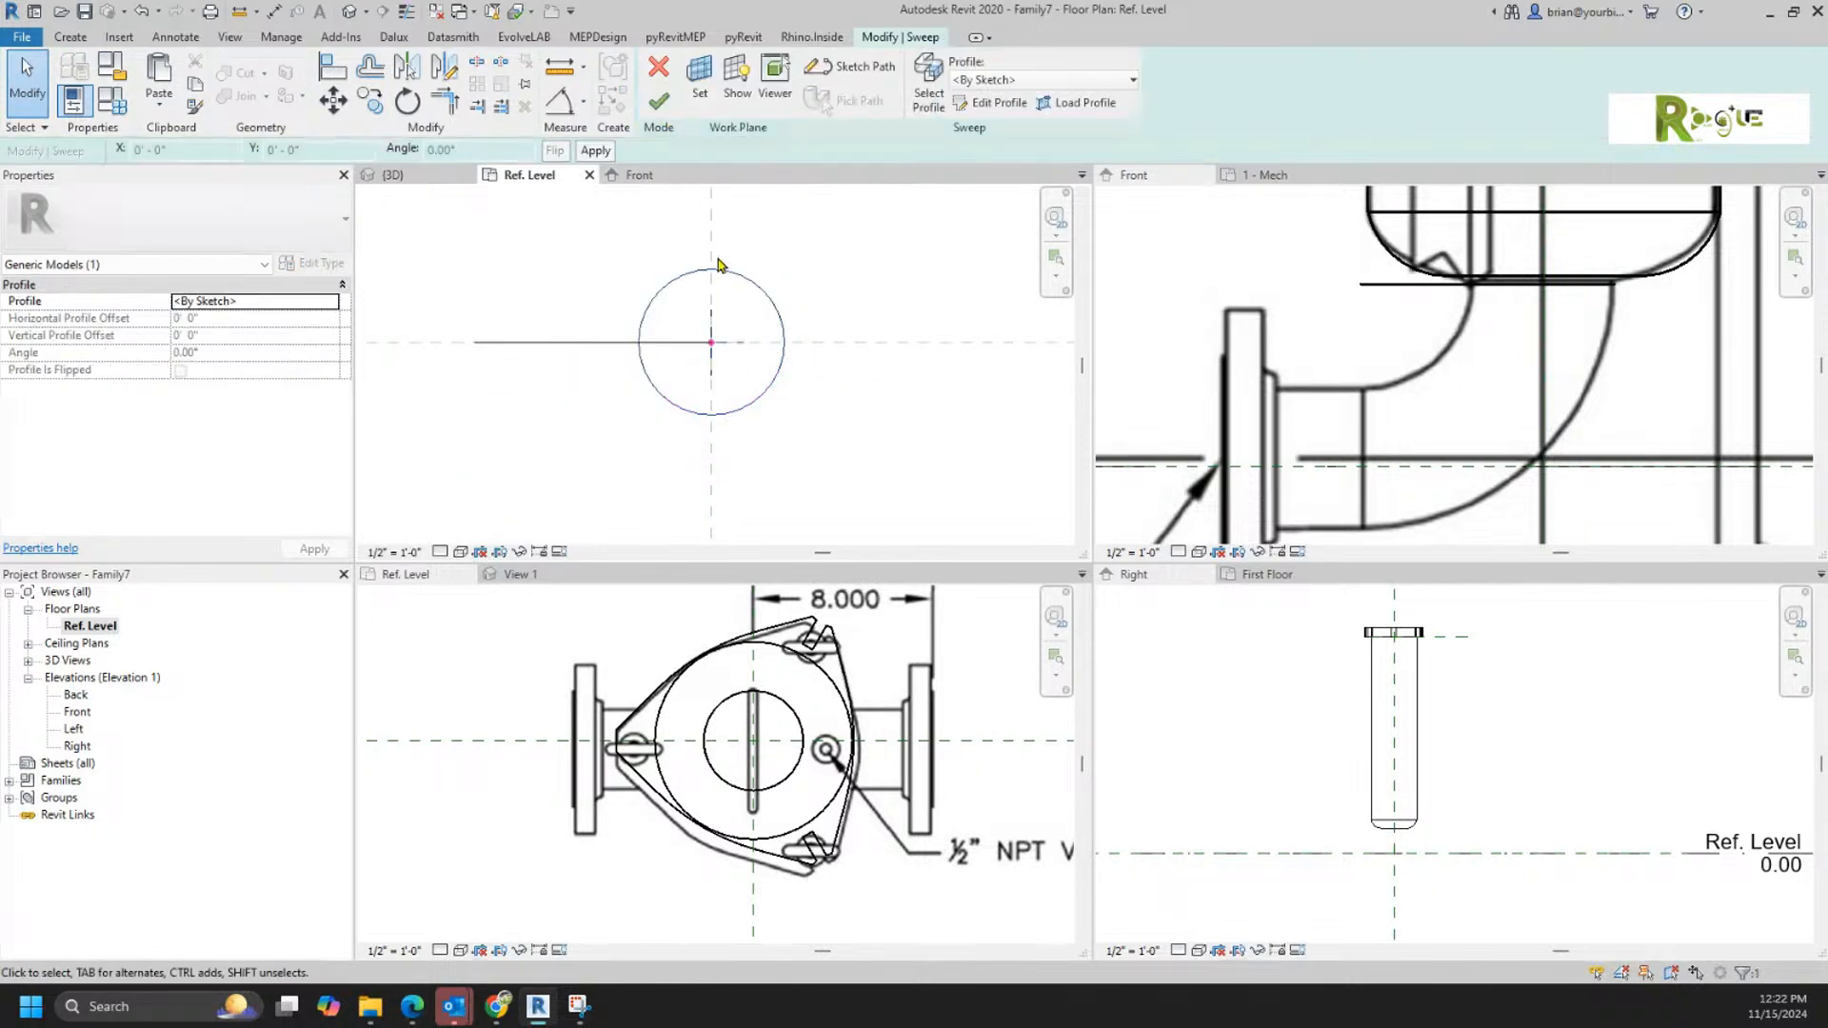
click(660, 103)
click(645, 179)
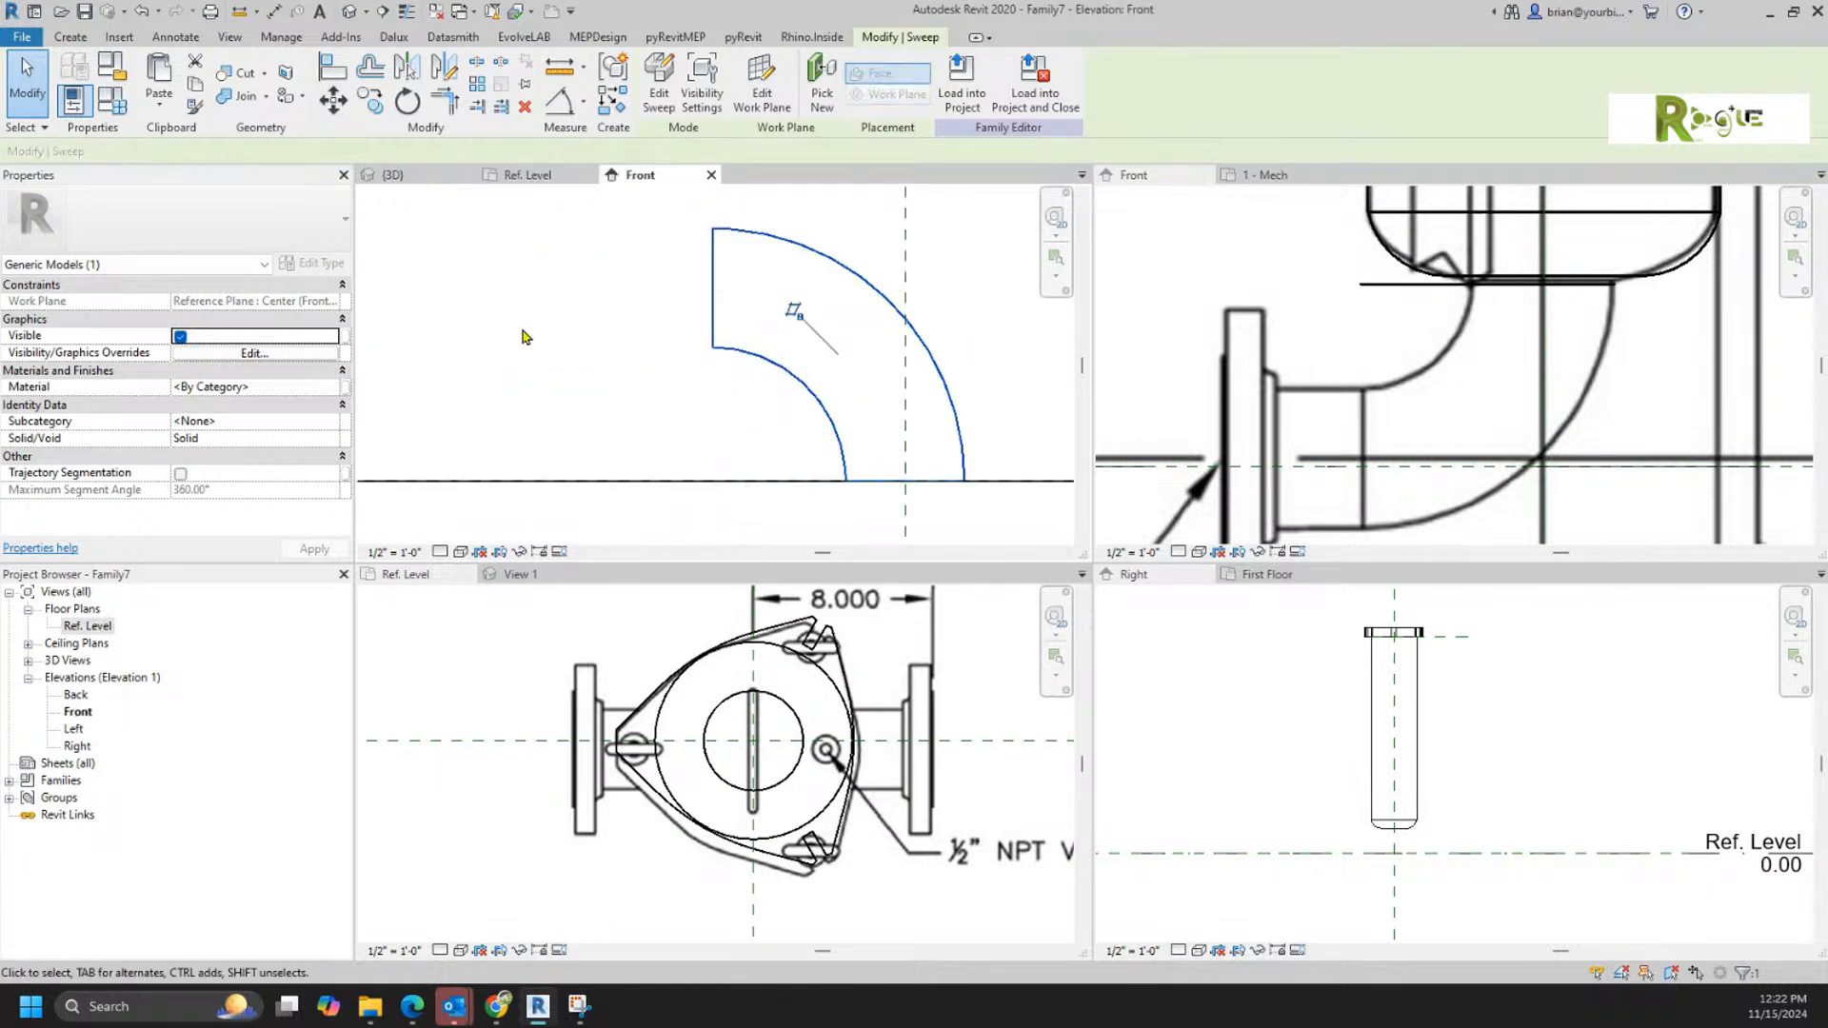
Step: Set the Pipe Diameter parameter to 3 1/4" in the family types and apply it to the elbow
click(111, 100)
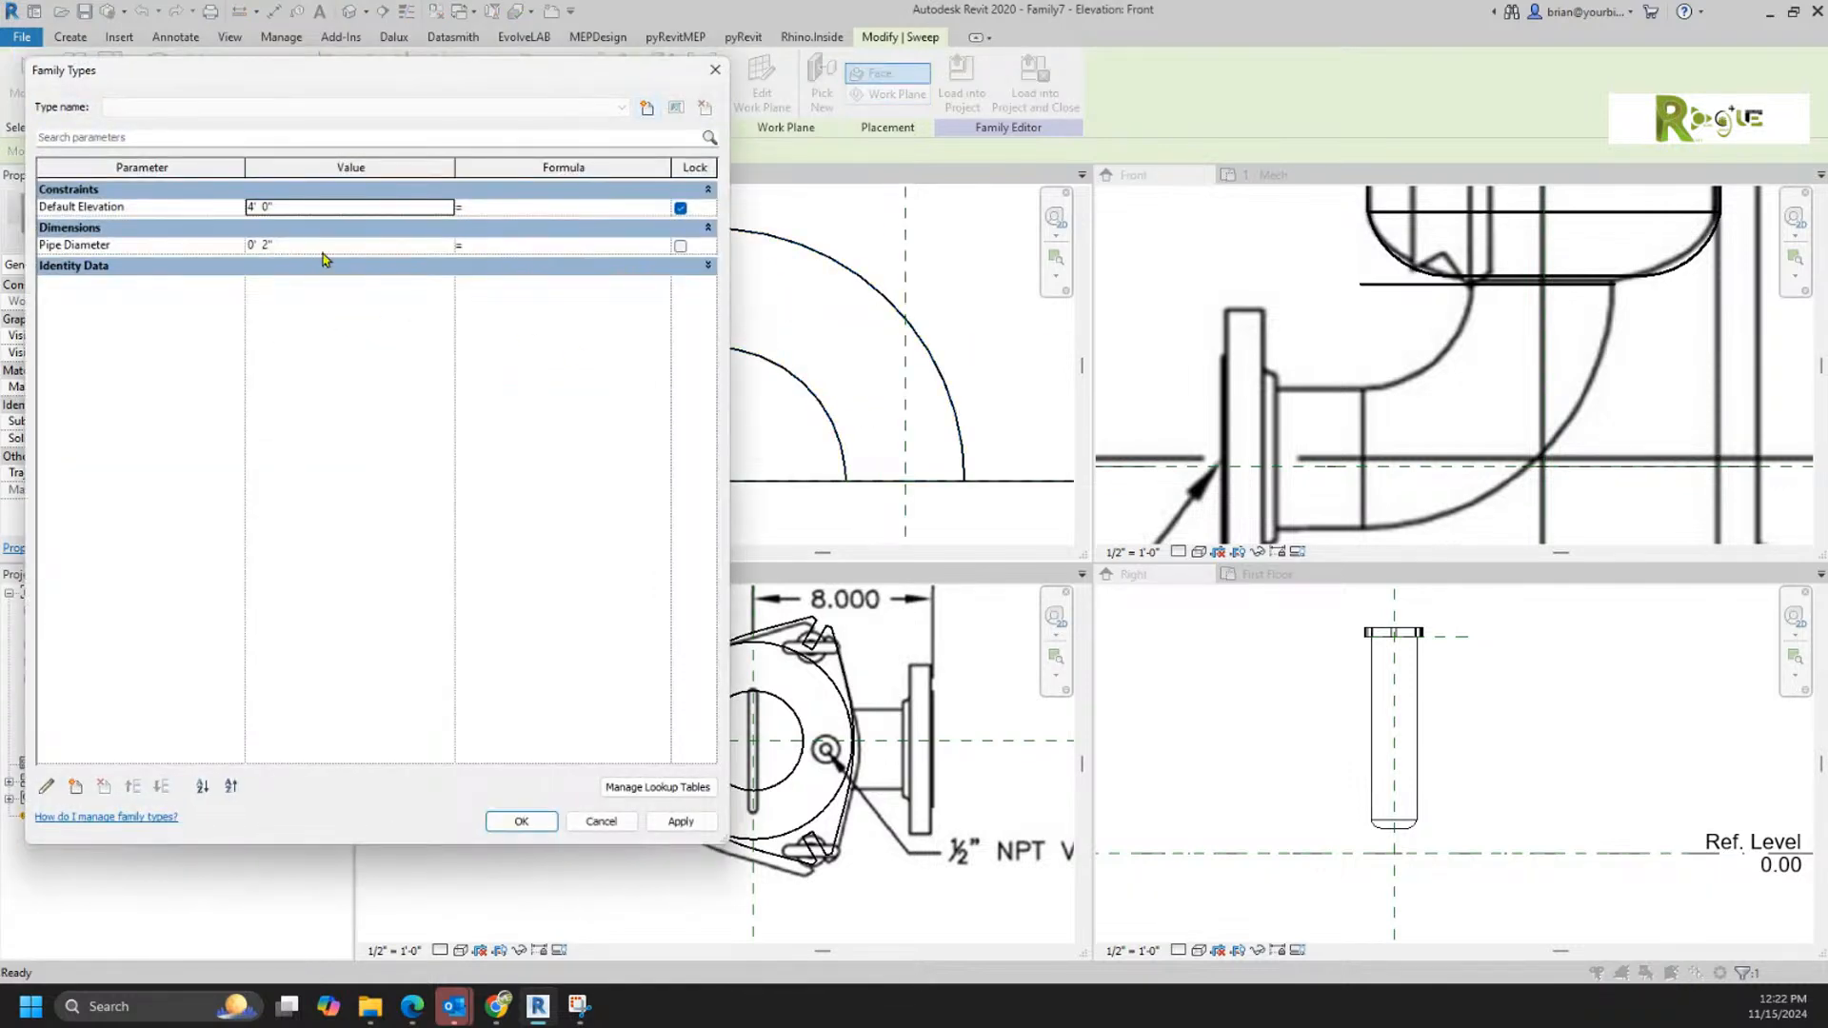
click(258, 248)
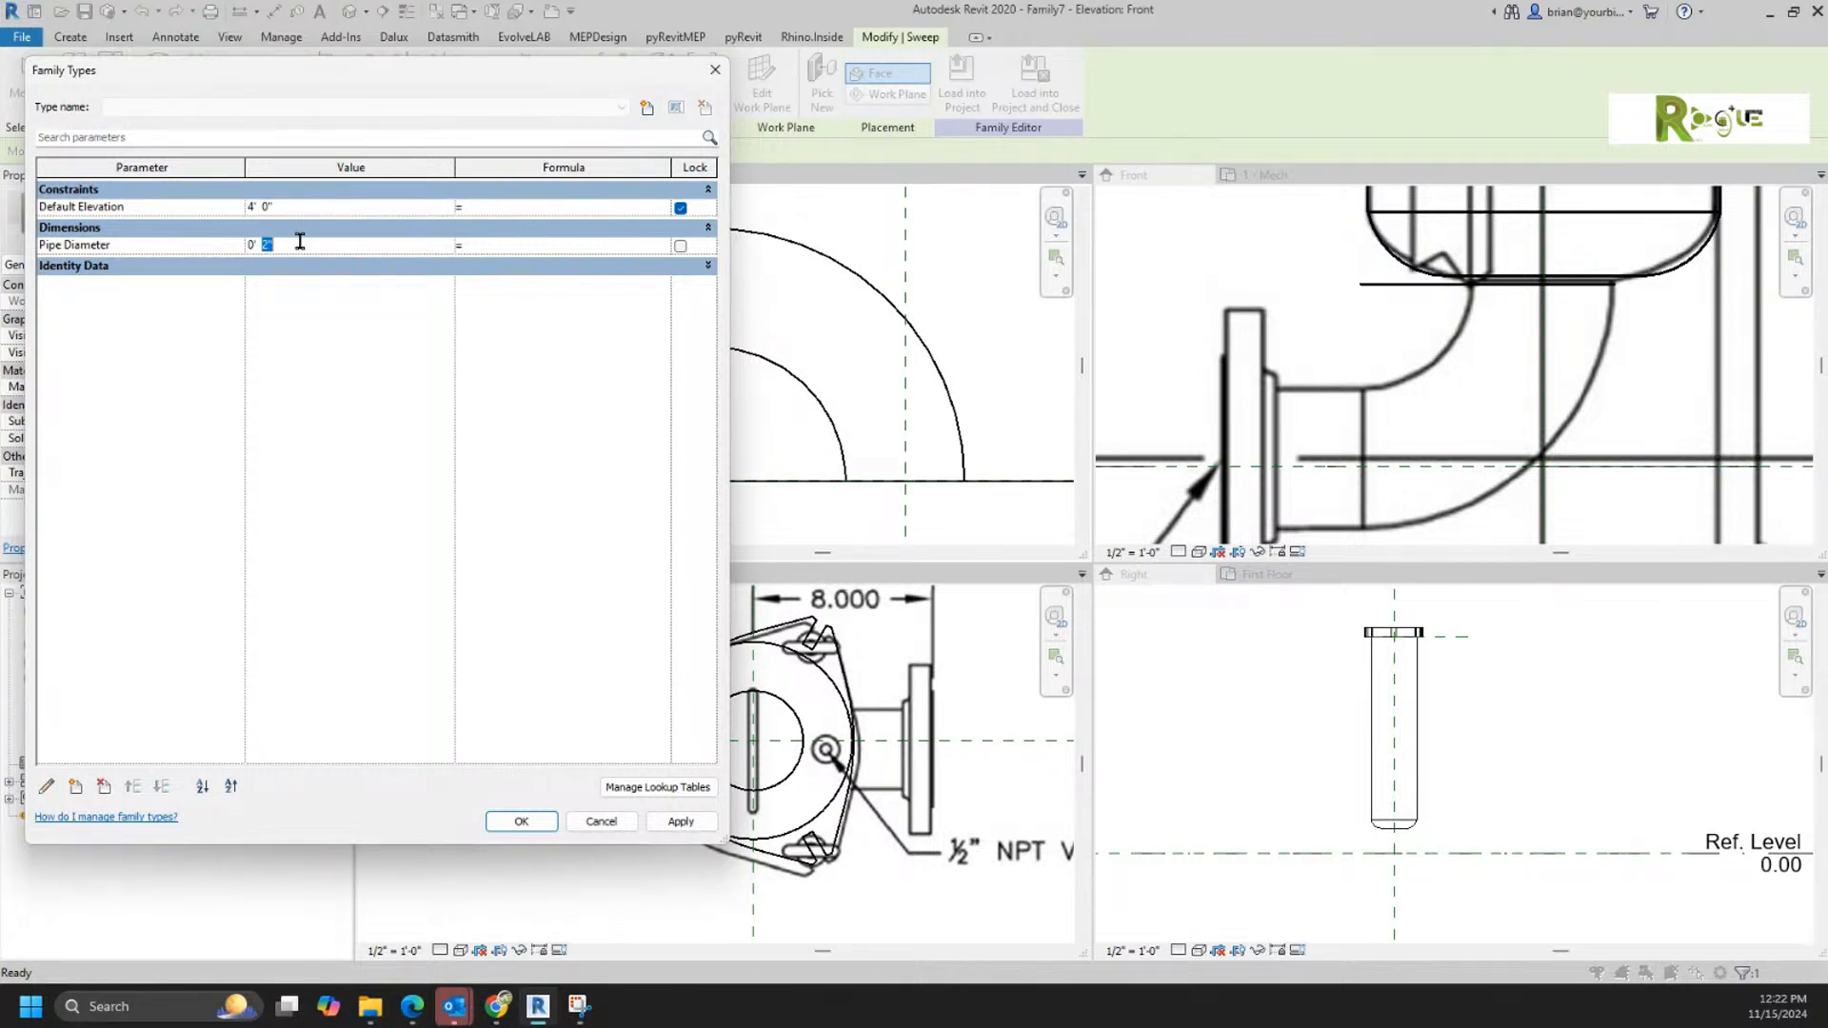
text(5)
key(Tab)
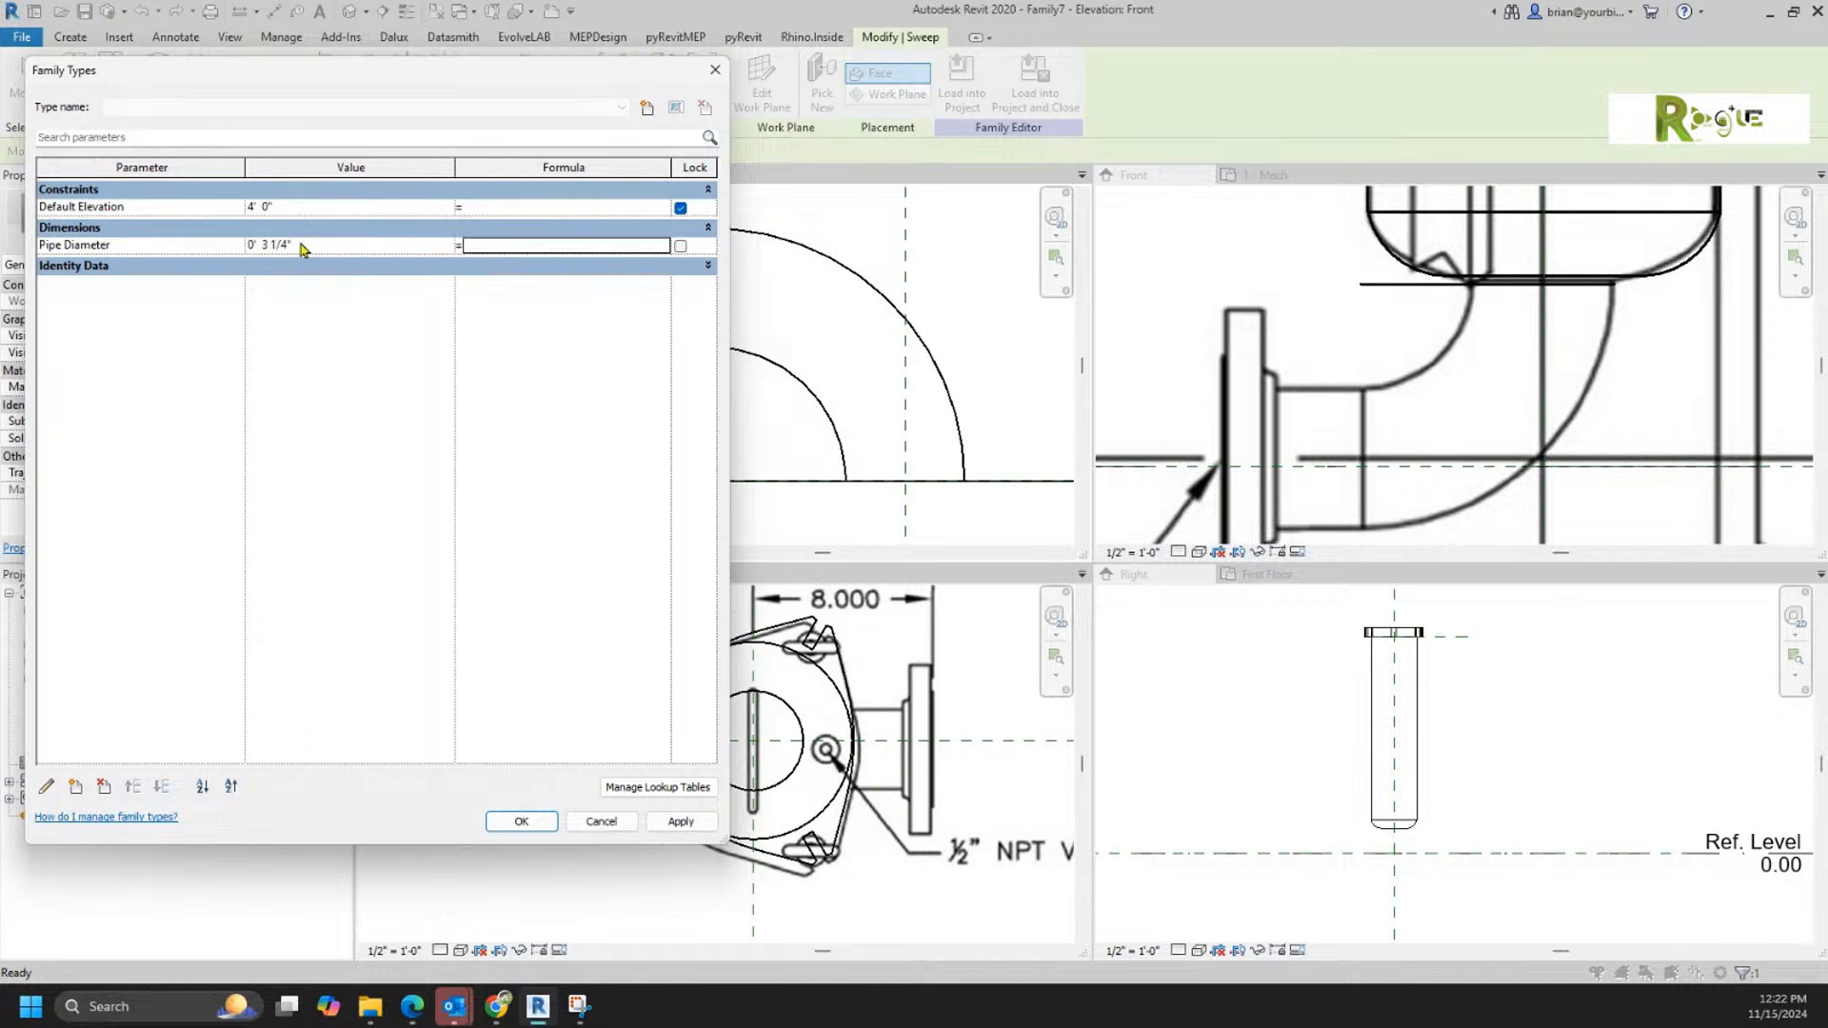
click(523, 821)
click(533, 809)
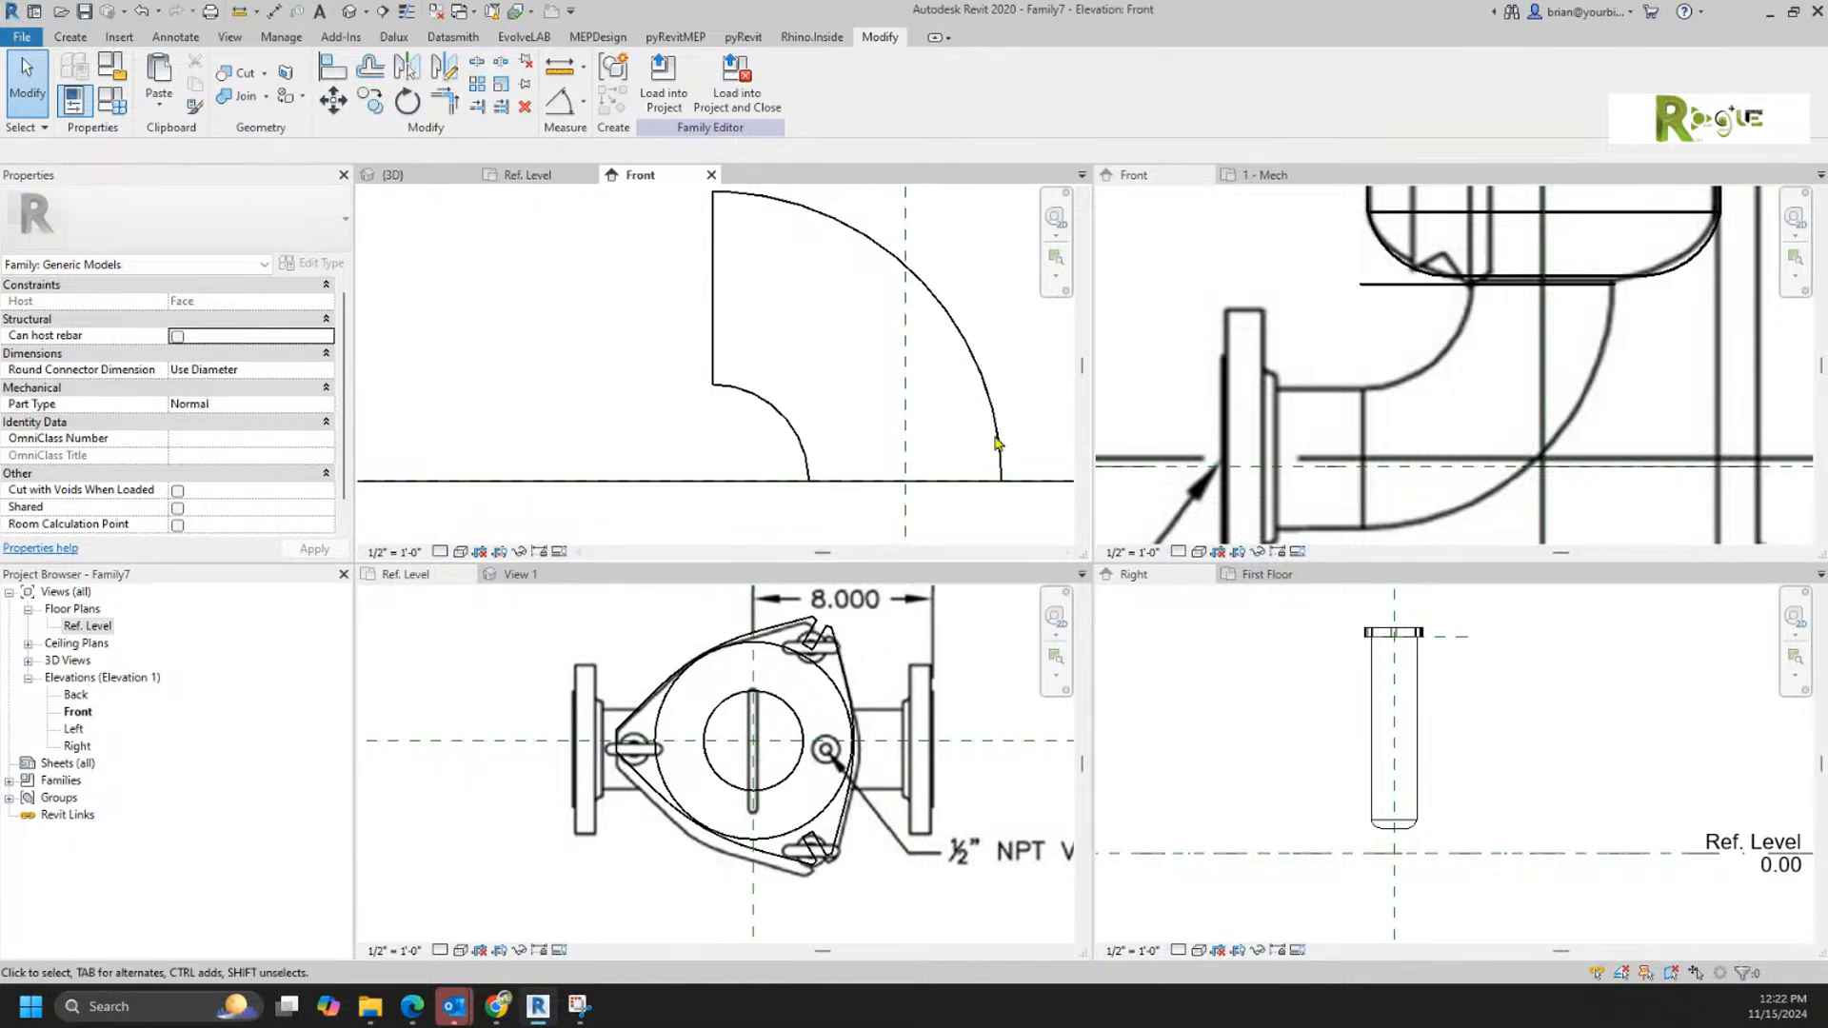
Step: Reopen the elbow's sweep path and add a vertical aligned dimension from the base reference to the arc's upper end
double_click(983, 390)
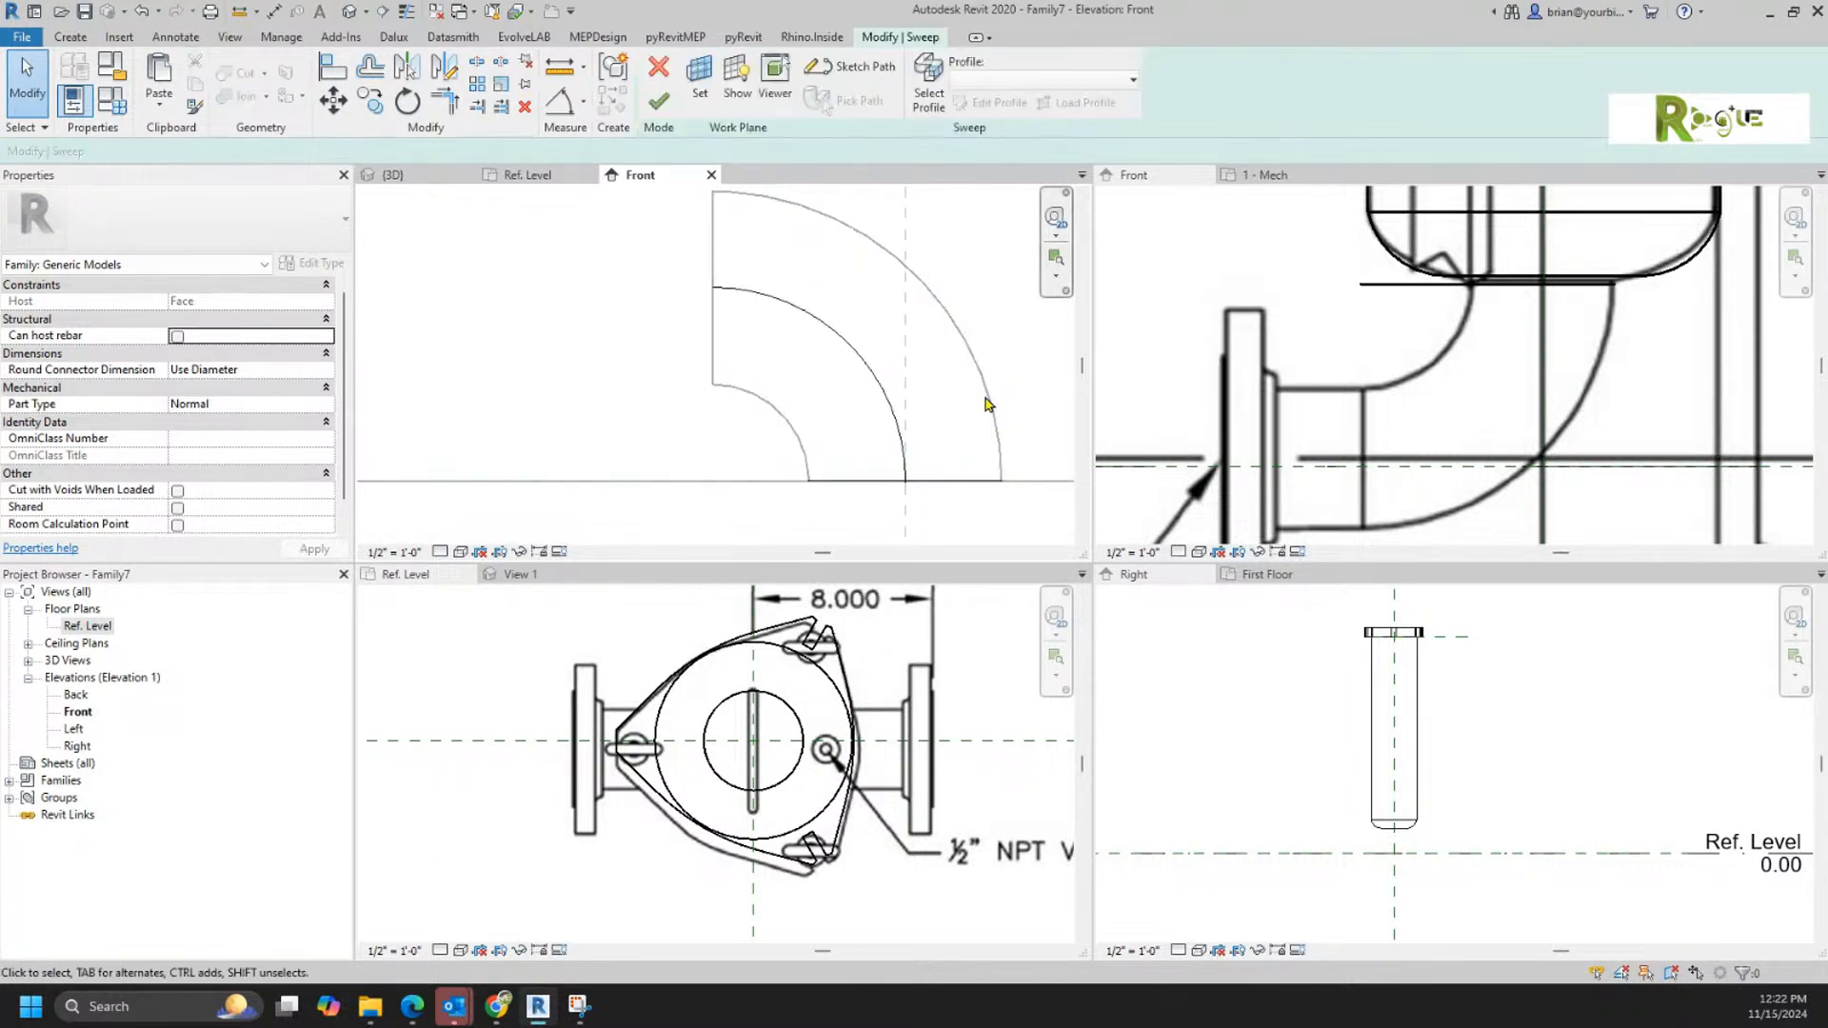
double_click(841, 339)
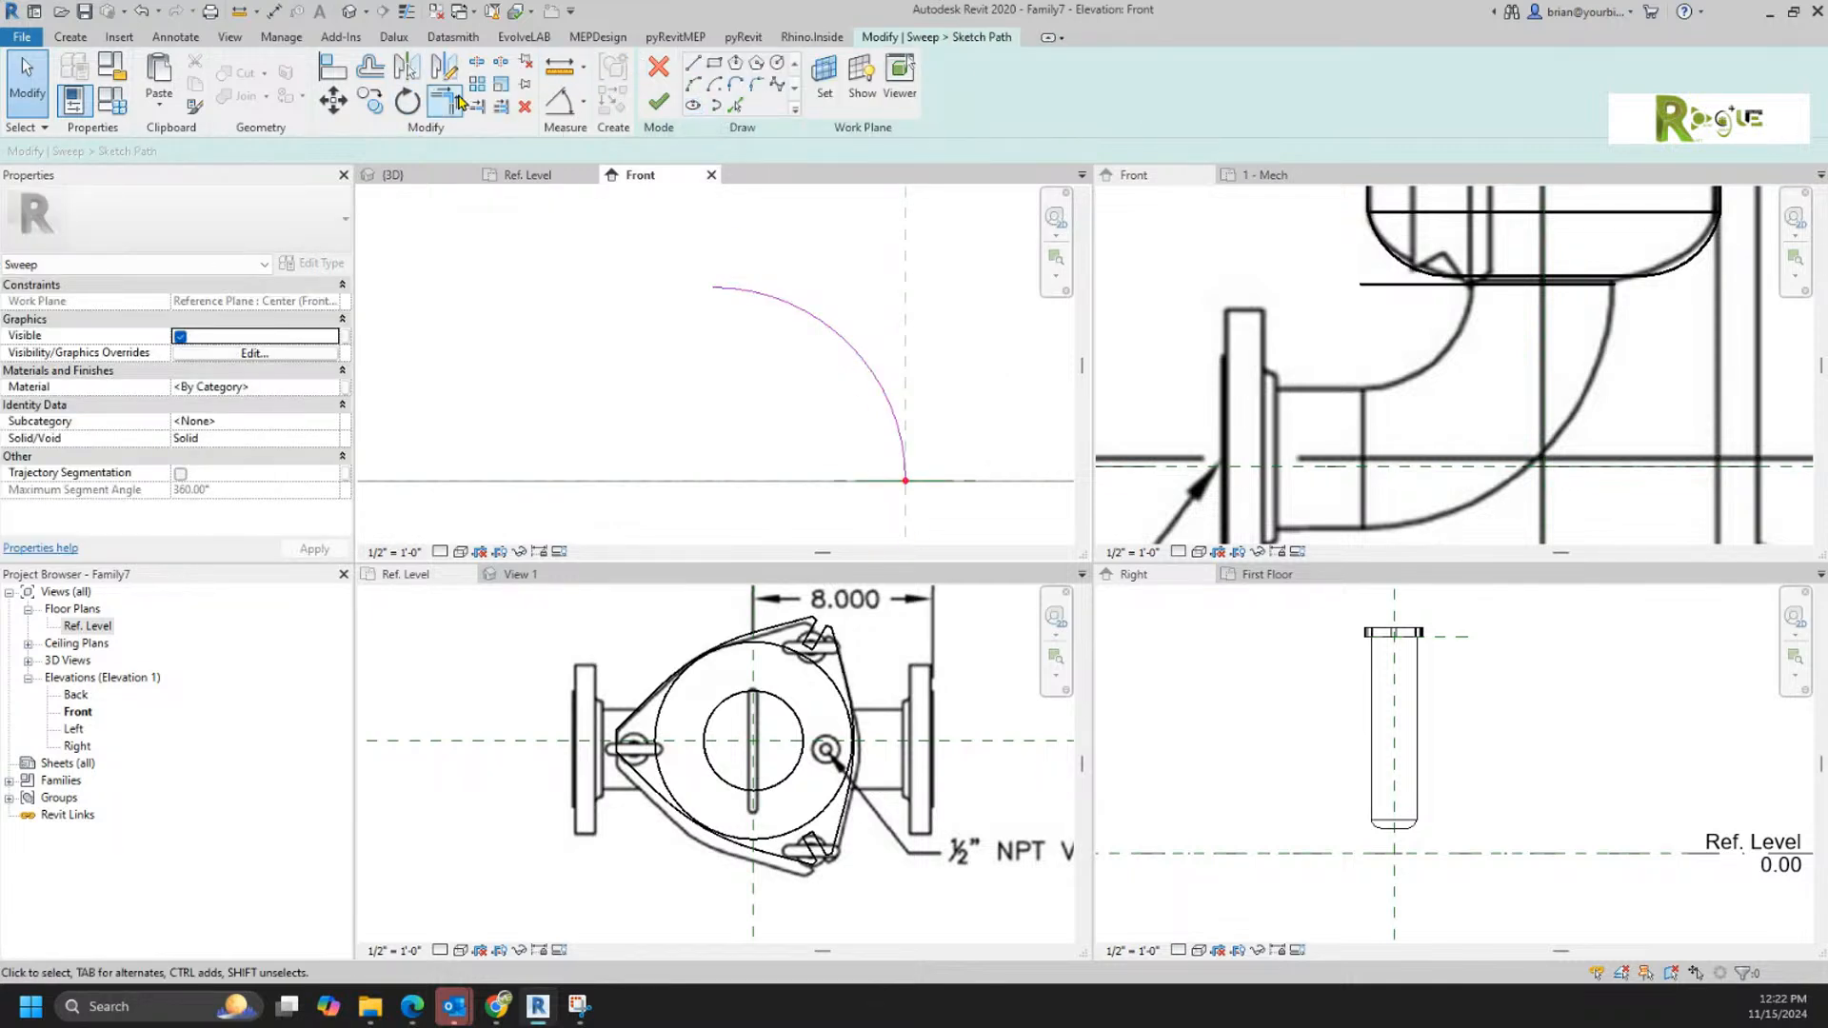
click(273, 10)
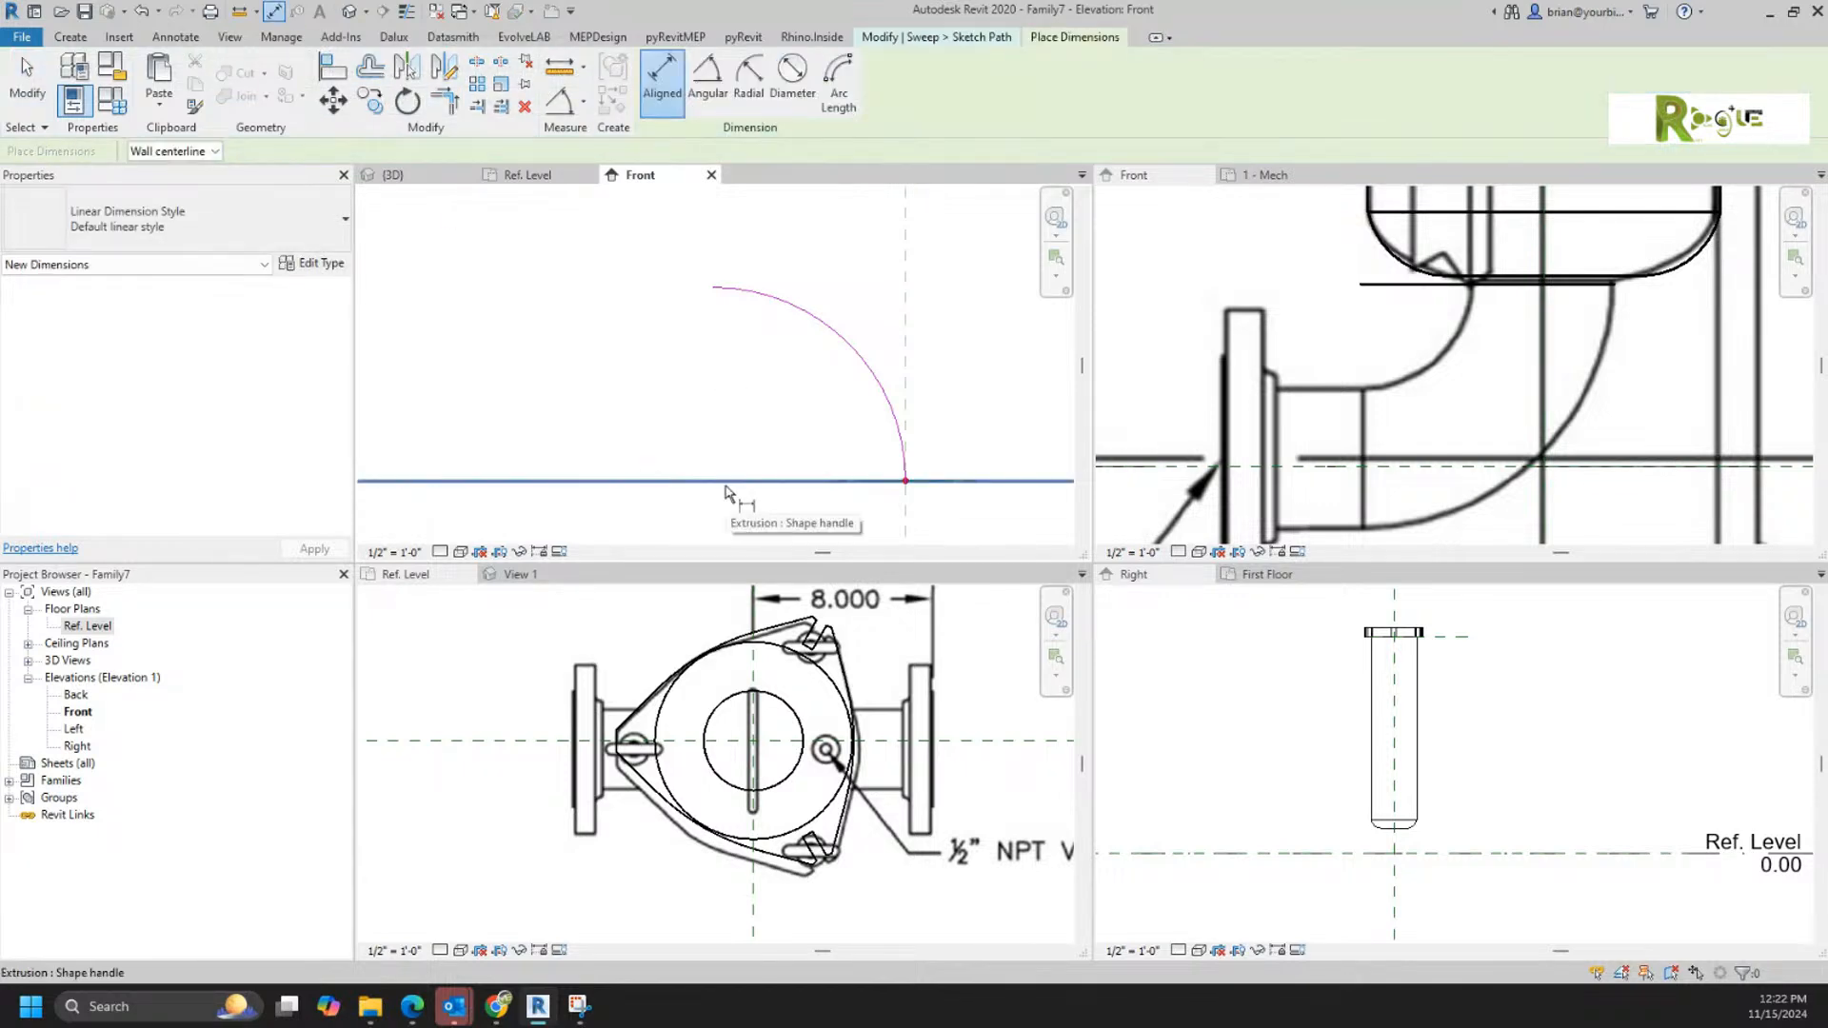
key(Tab)
key(Tab)
click(721, 489)
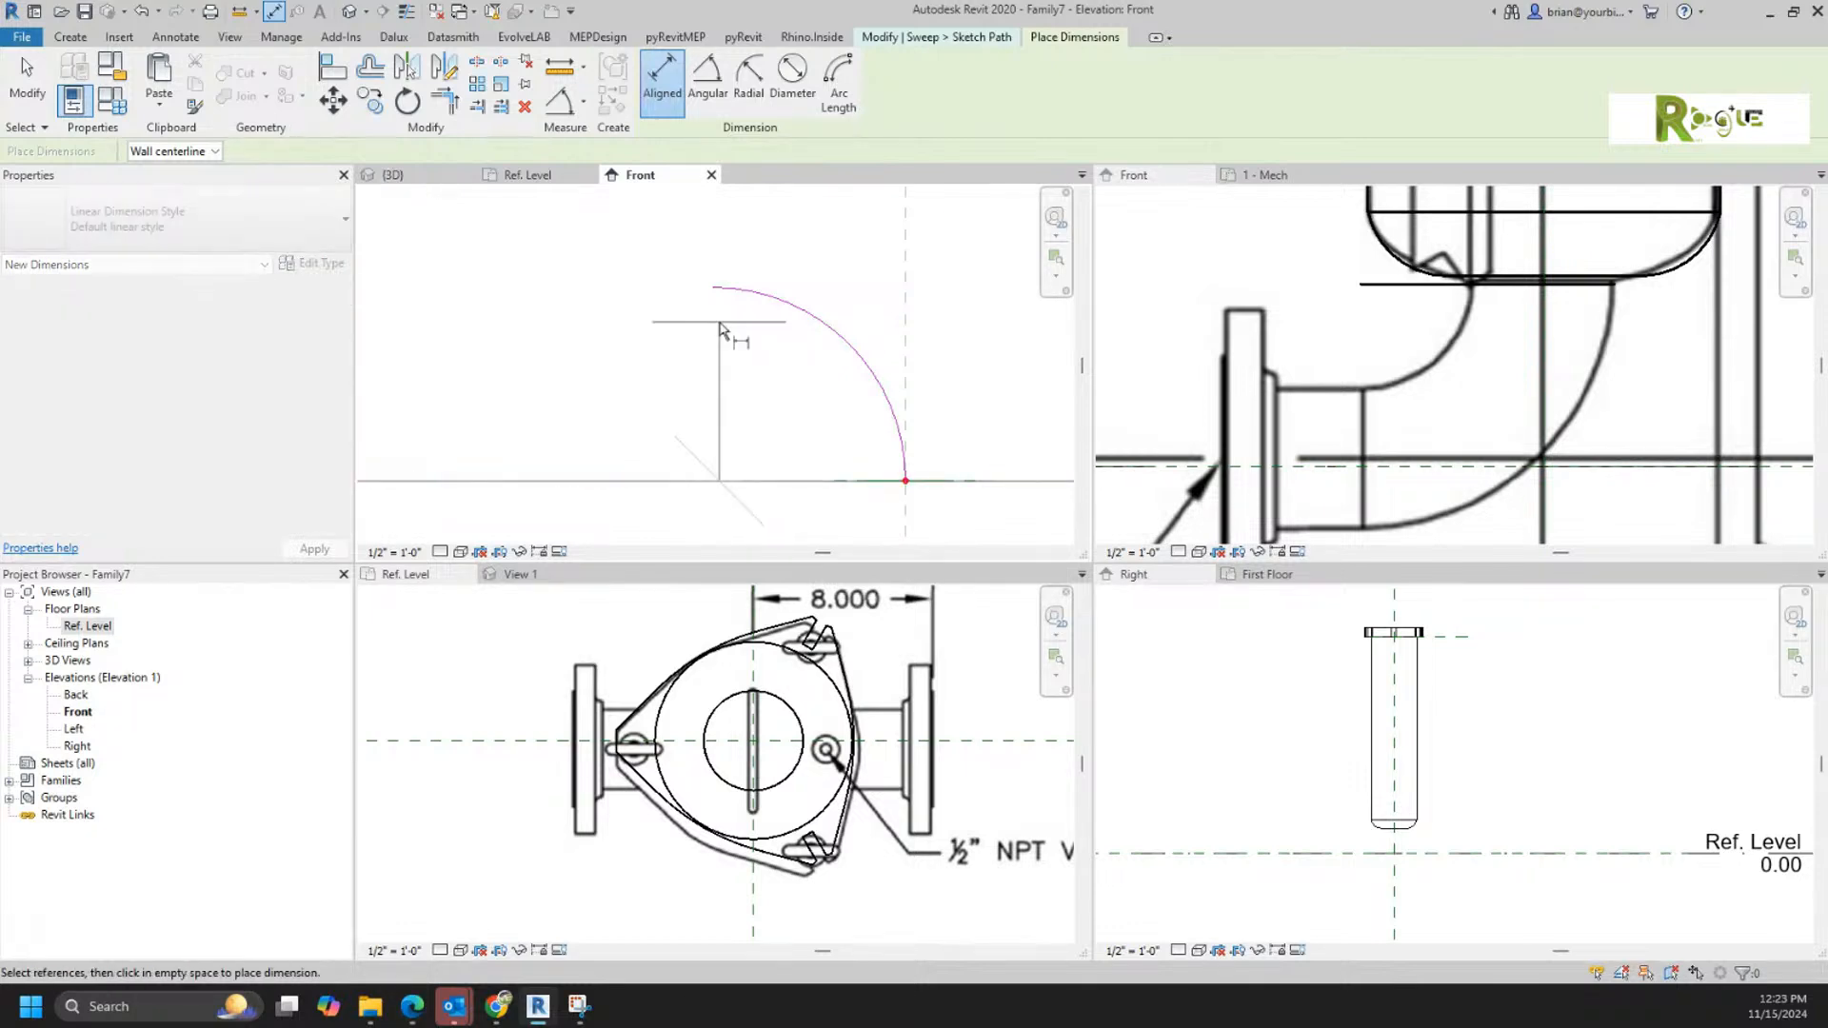
click(712, 293)
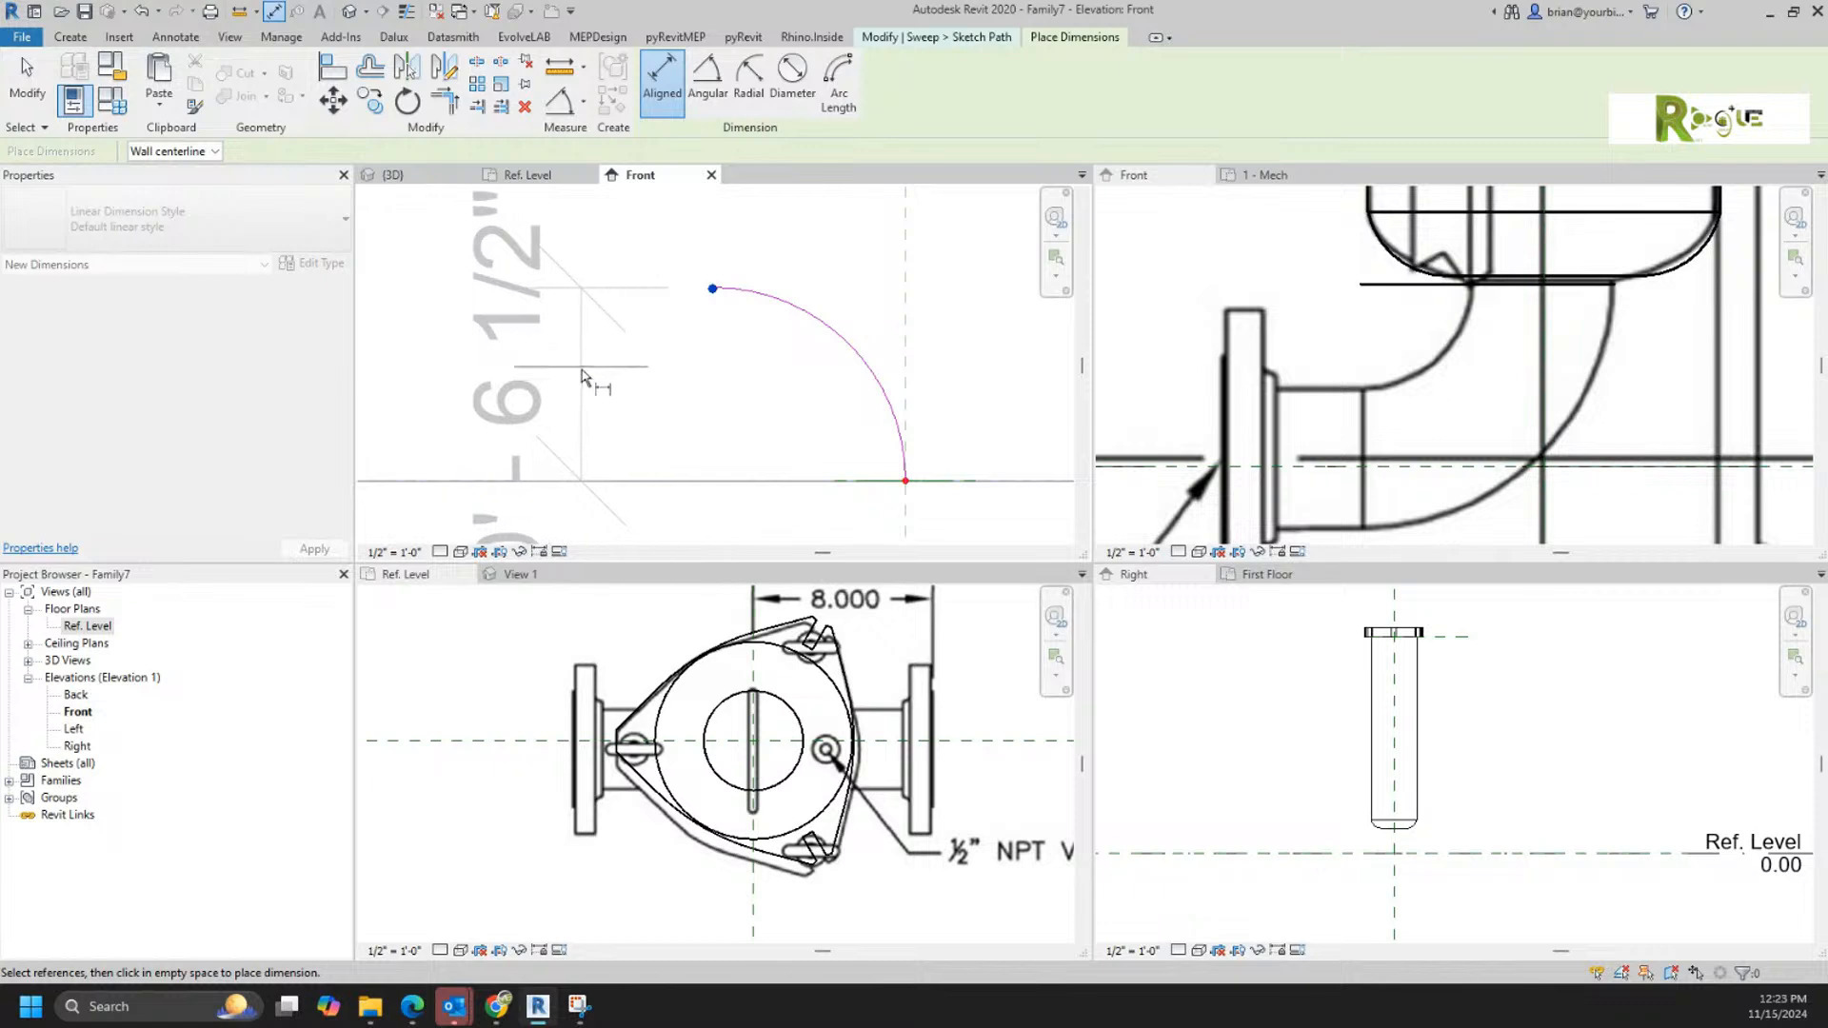
click(601, 381)
scroll(640, 348, down, 2)
key(Escape)
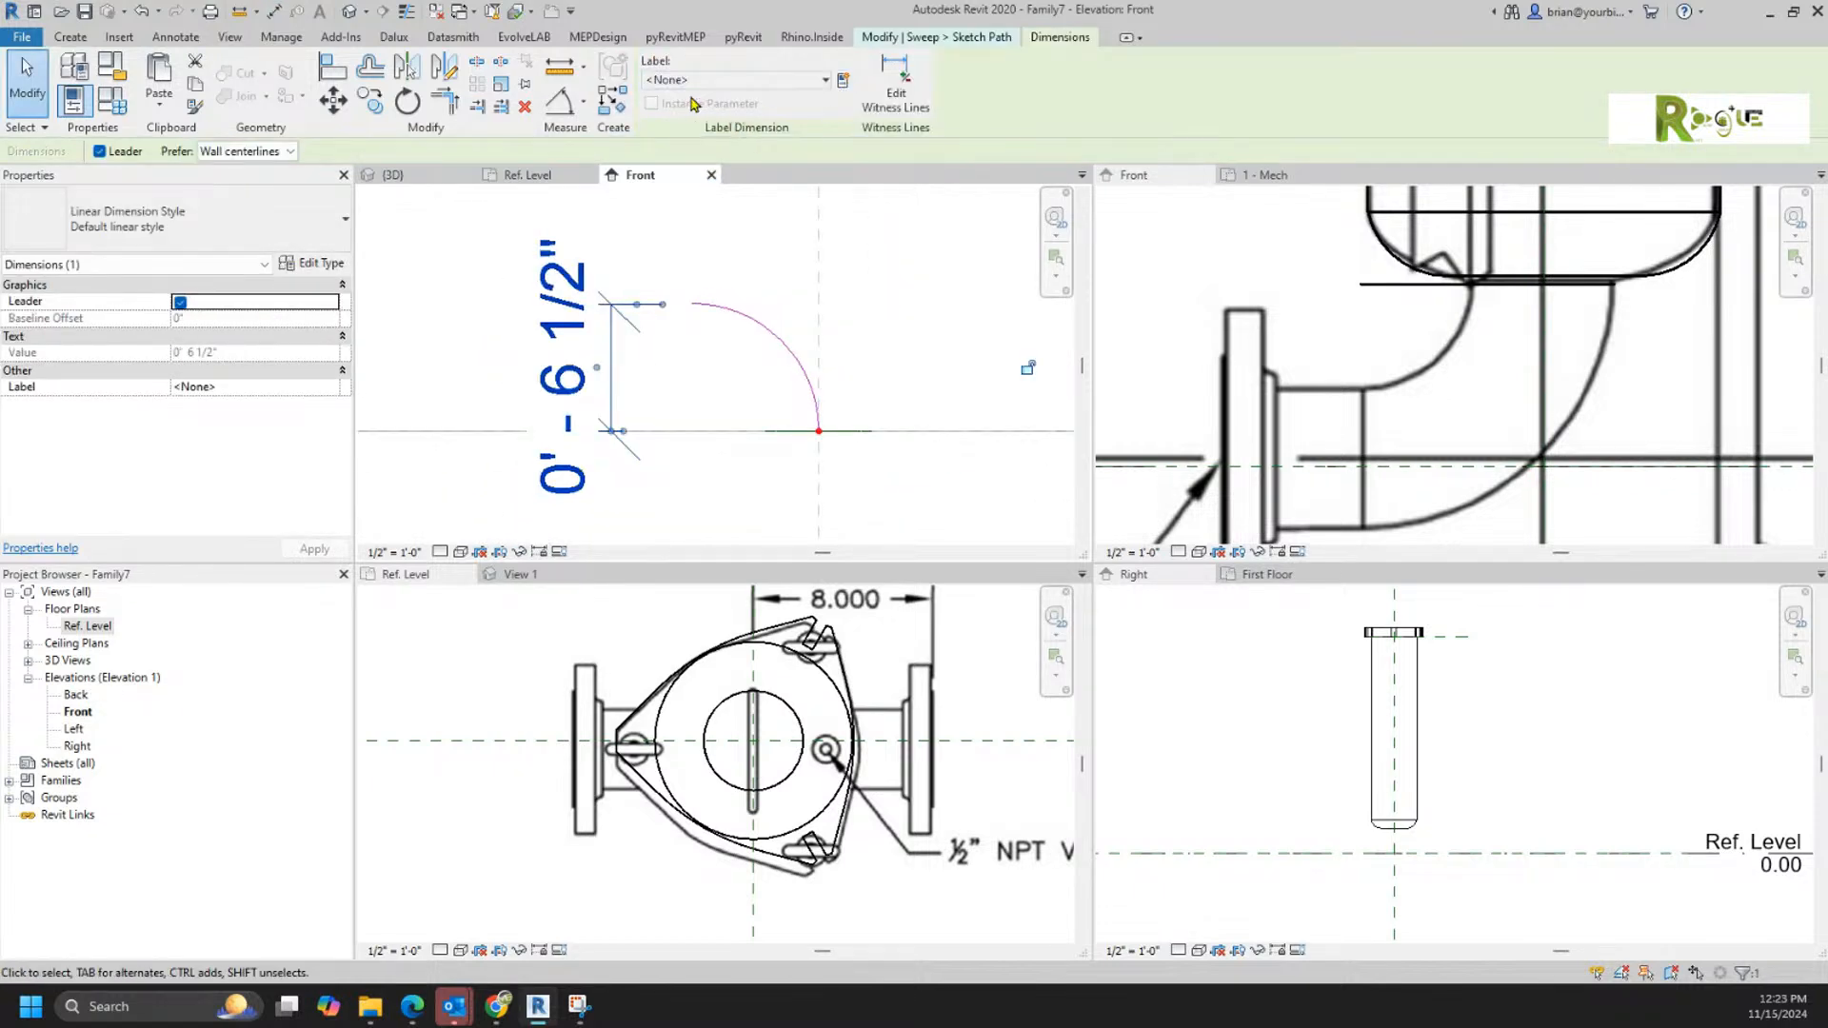
Step: Label the path's vertical dimension with a new family type parameter named Sweep Radius
click(843, 80)
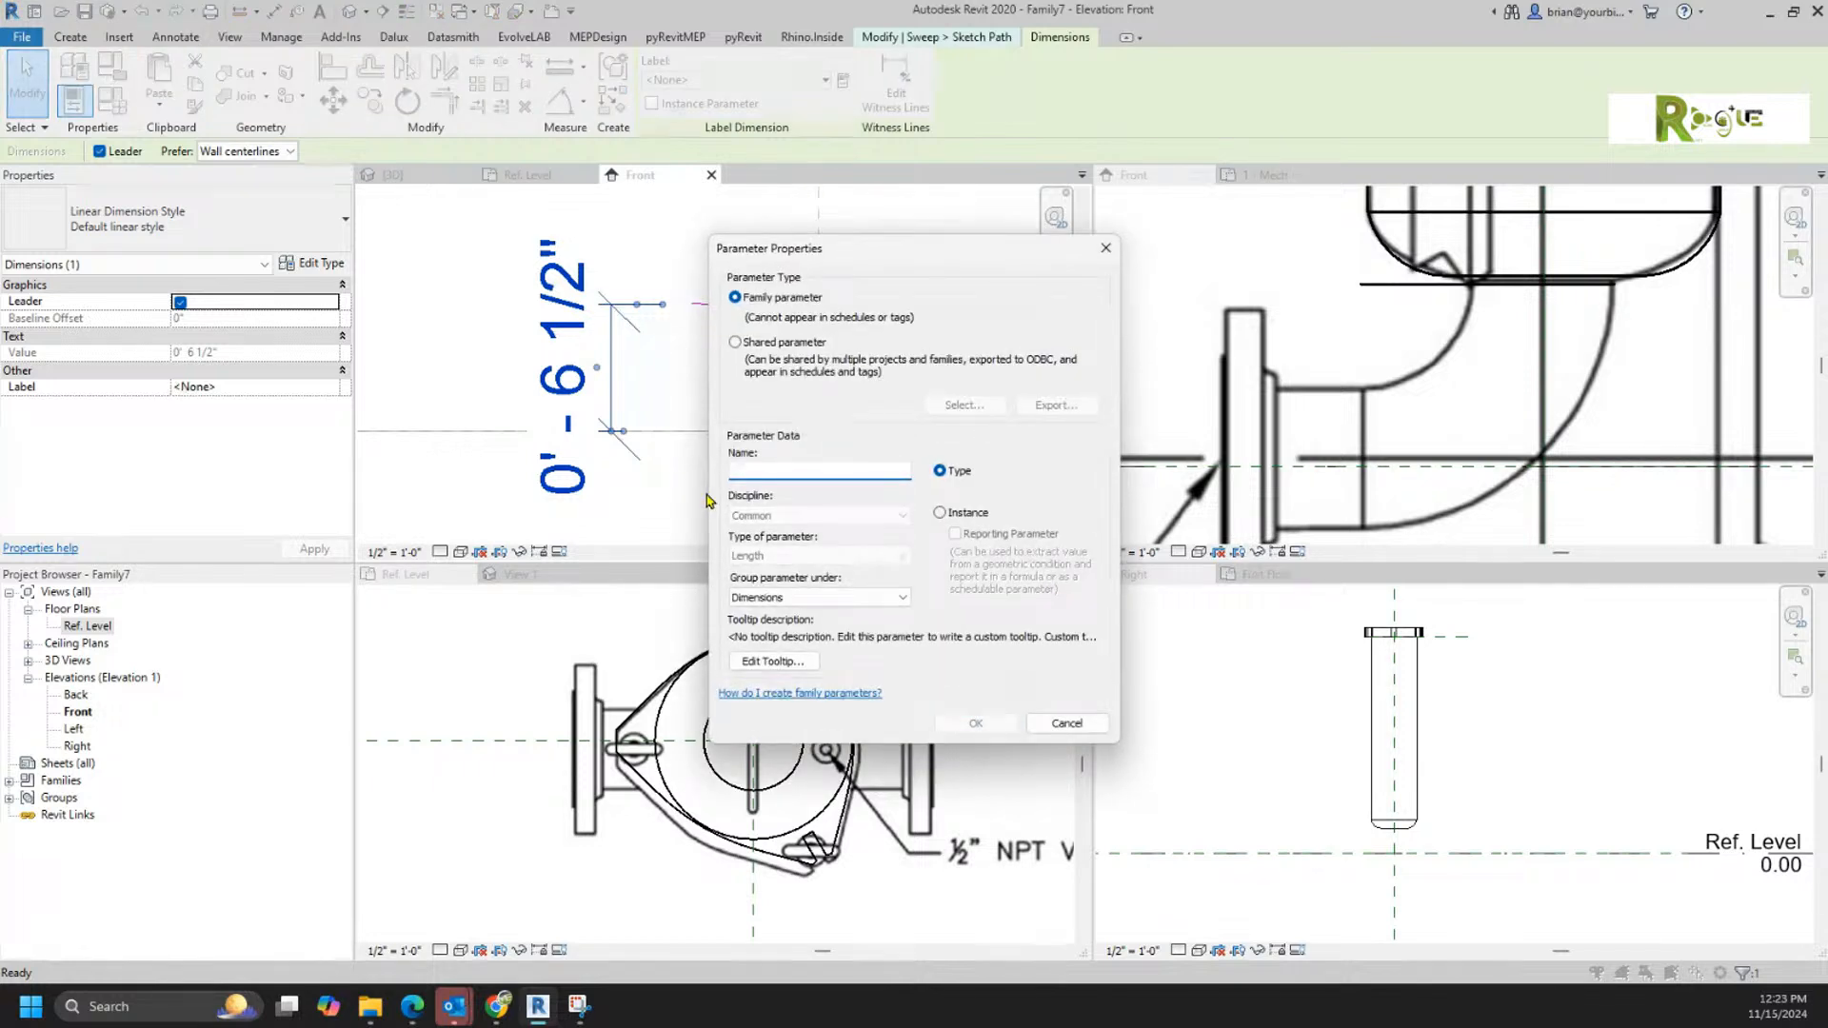
text(Sweep Radius)
key(Return)
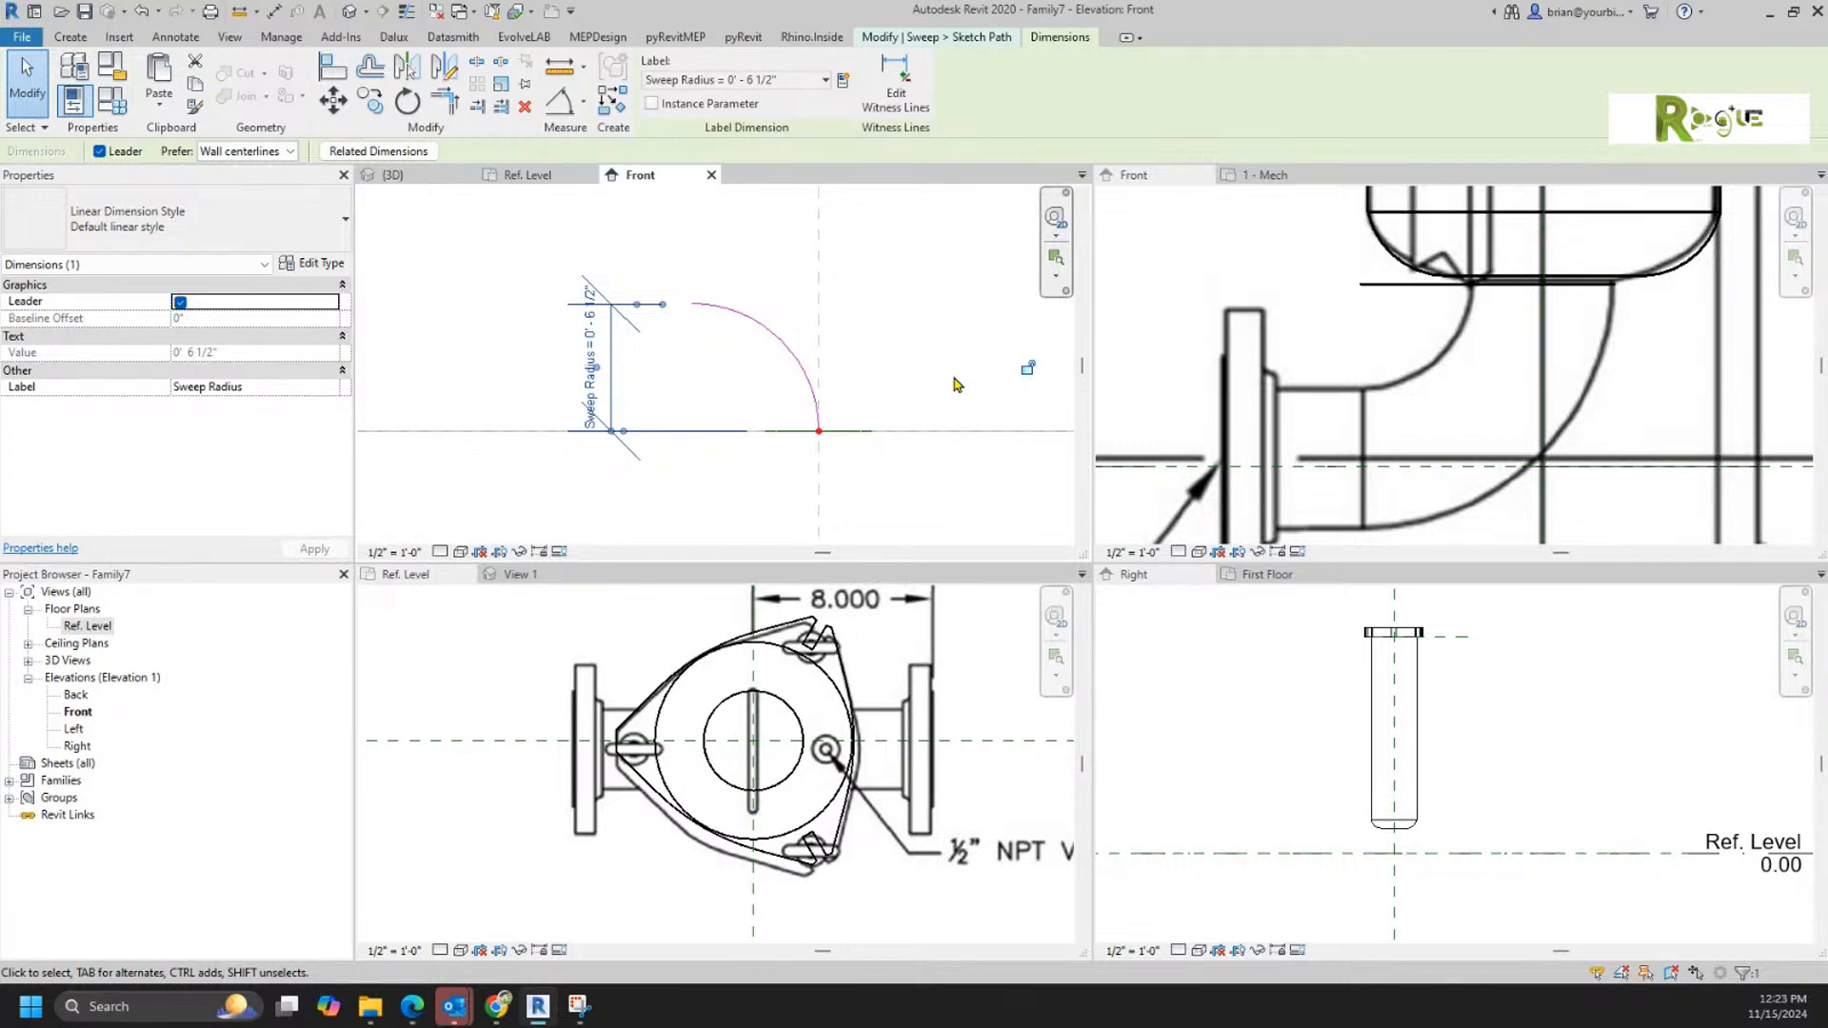
click(900, 343)
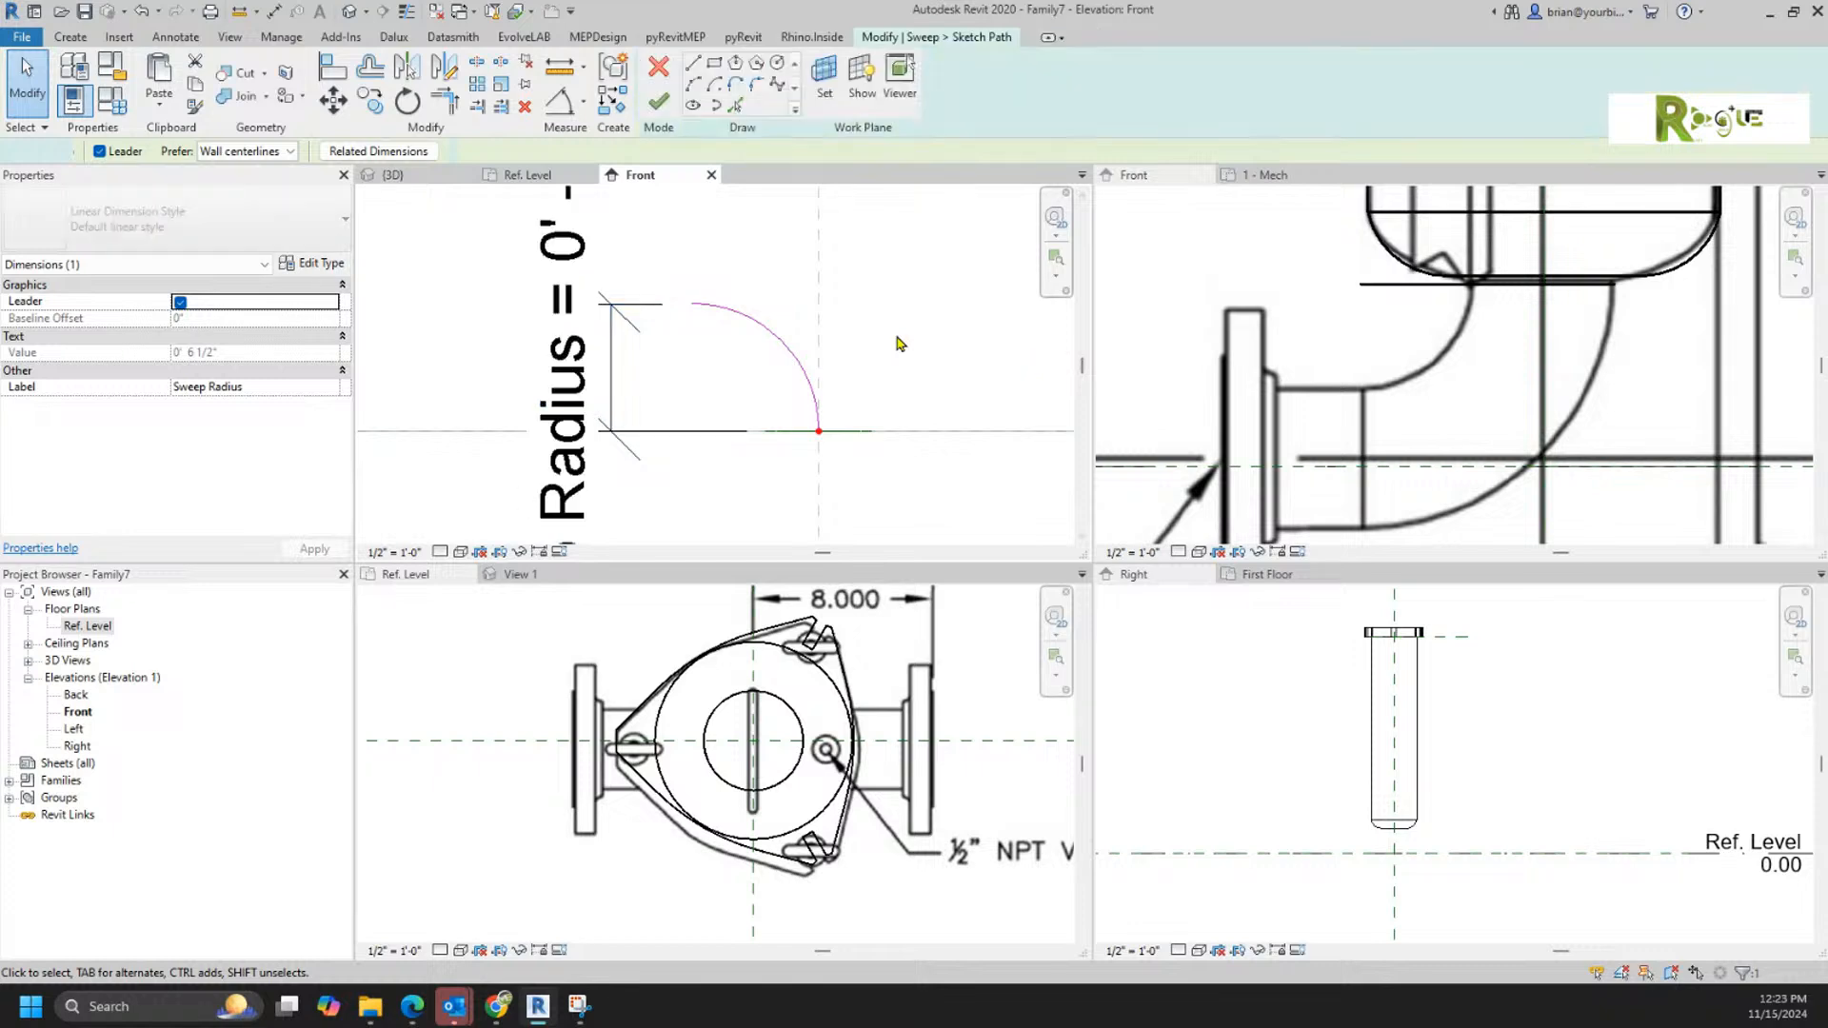
Step: Open the family category settings and choose Pipe Accessories as the elbow family's category
click(111, 69)
scroll(859, 471, down, 4)
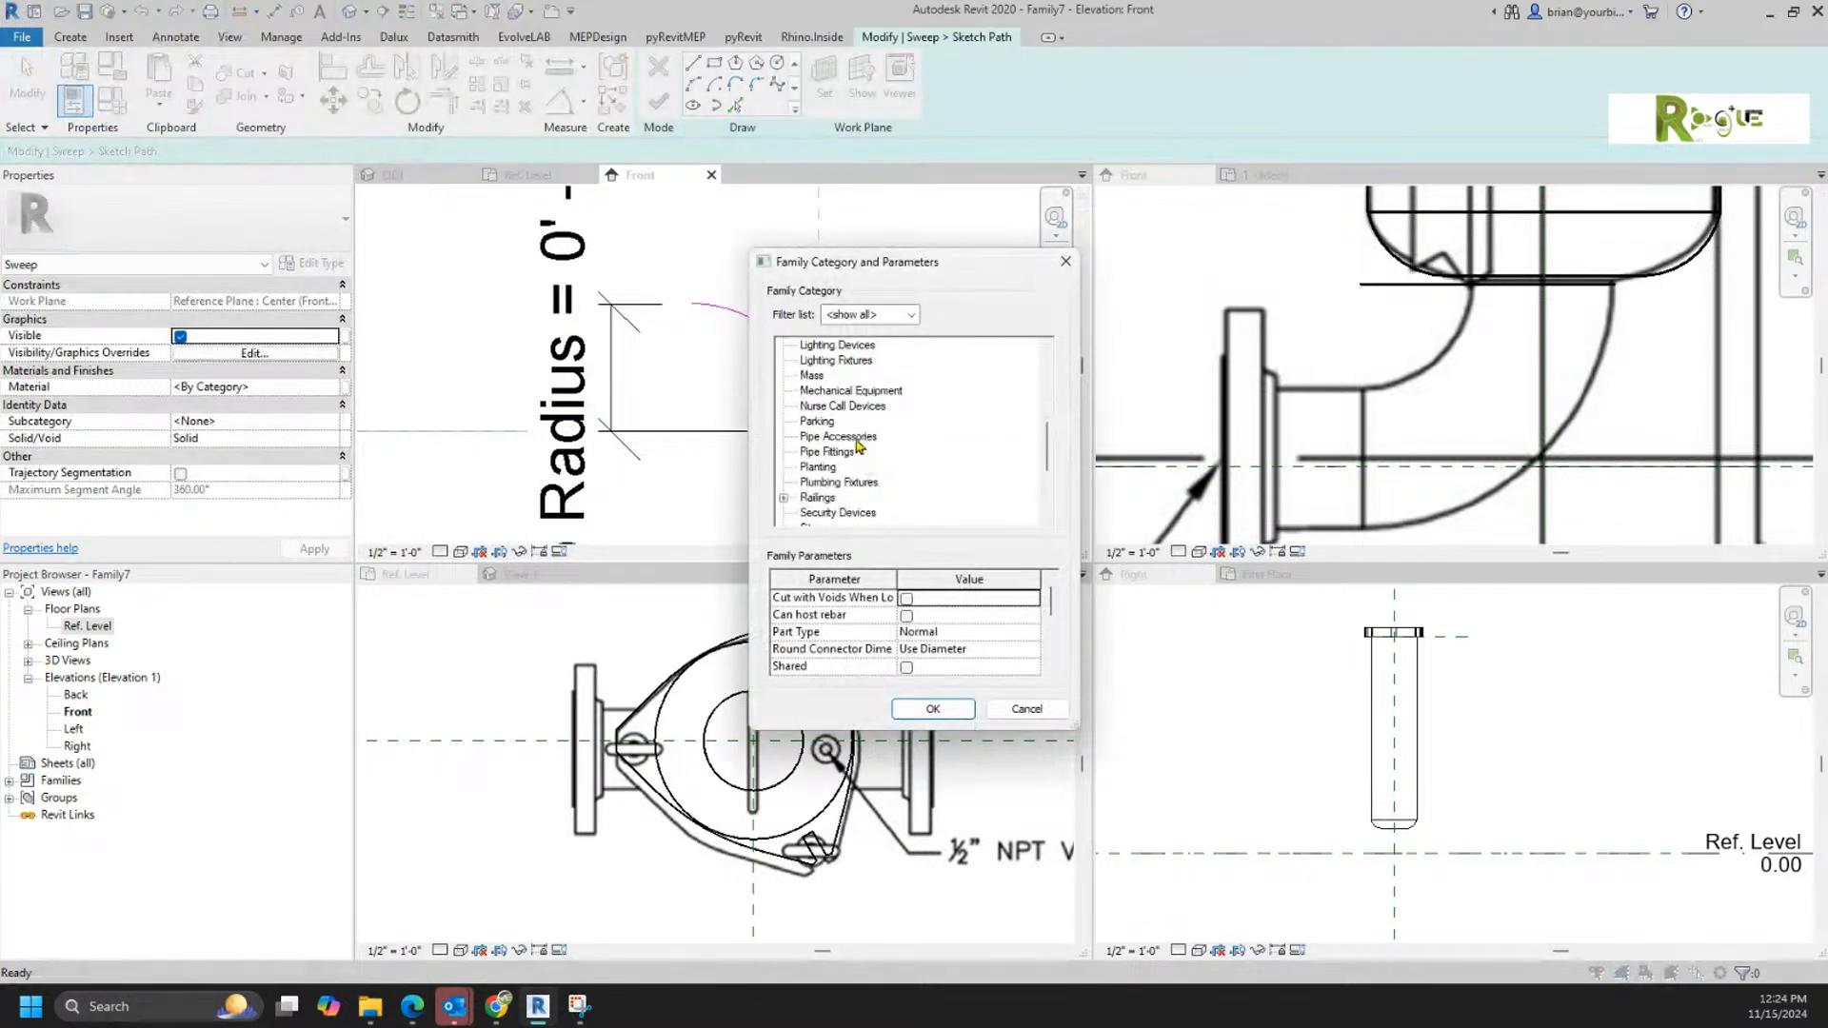
click(855, 438)
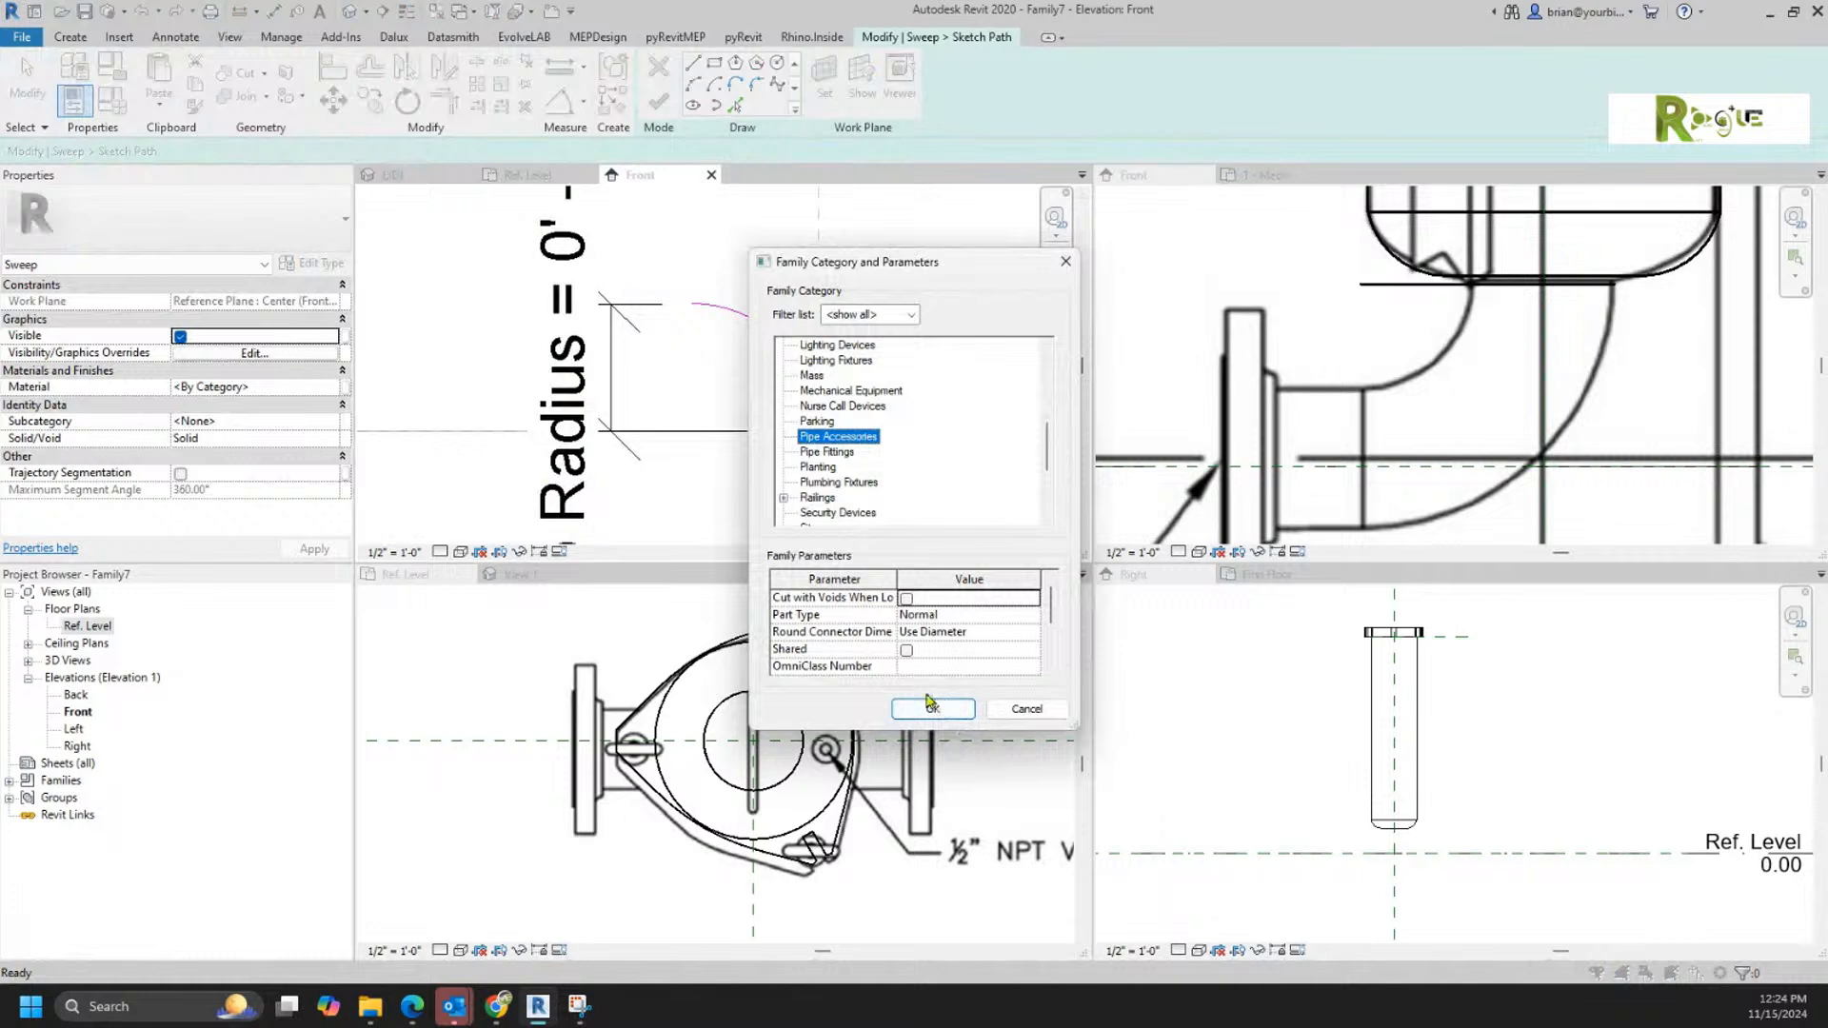
Step: Enlarge the family category dialog and examine the Part Type options available for Pipe Accessories
click(1036, 622)
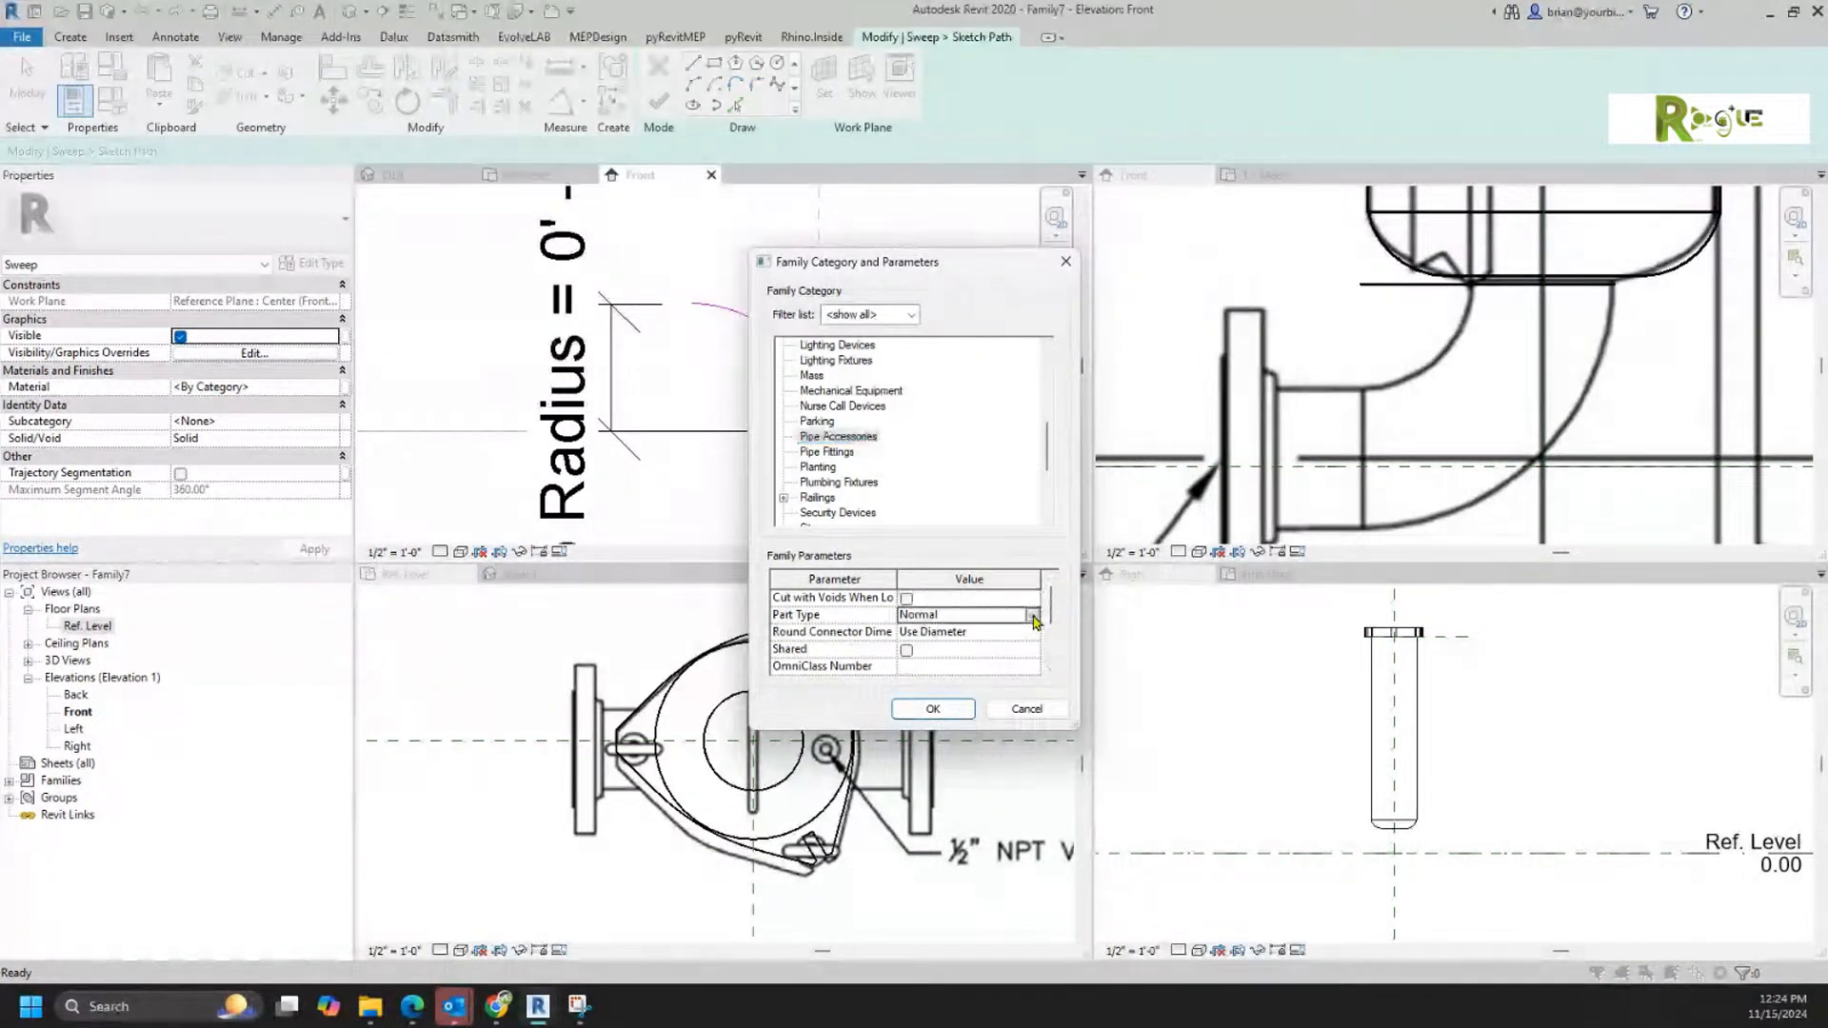
click(1035, 621)
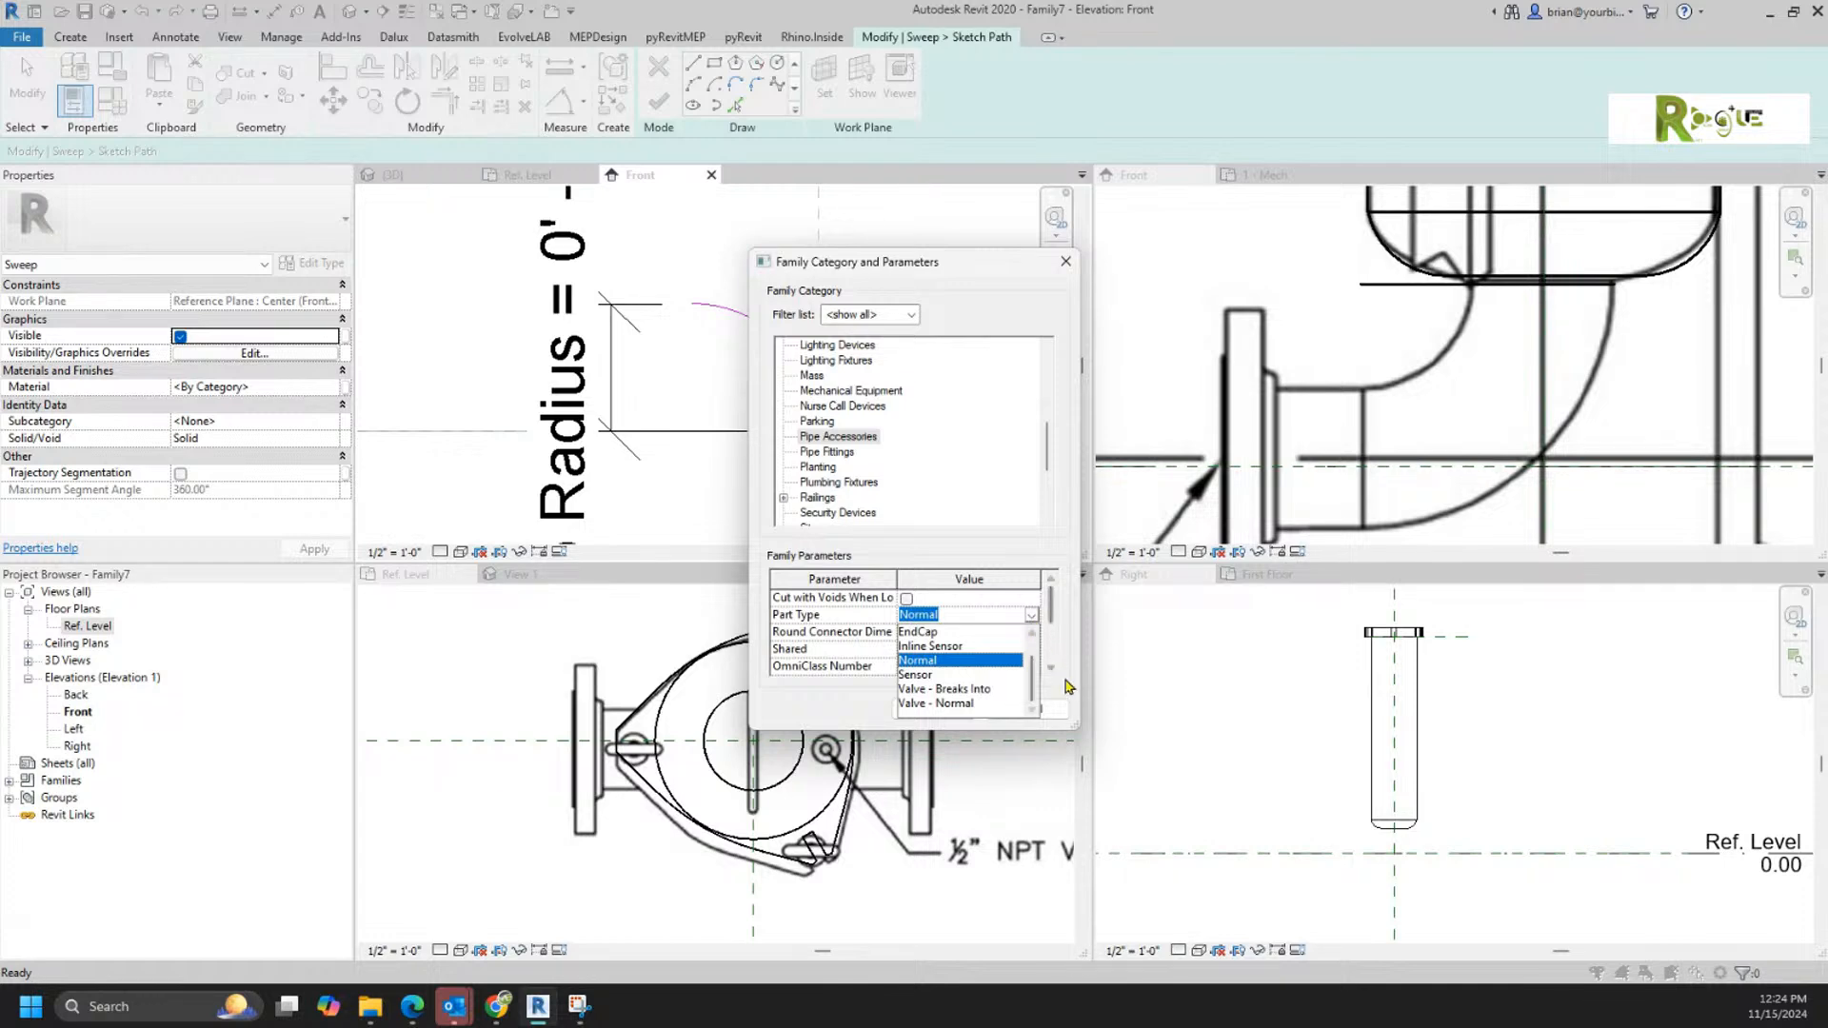
drag(1074, 726, 1395, 933)
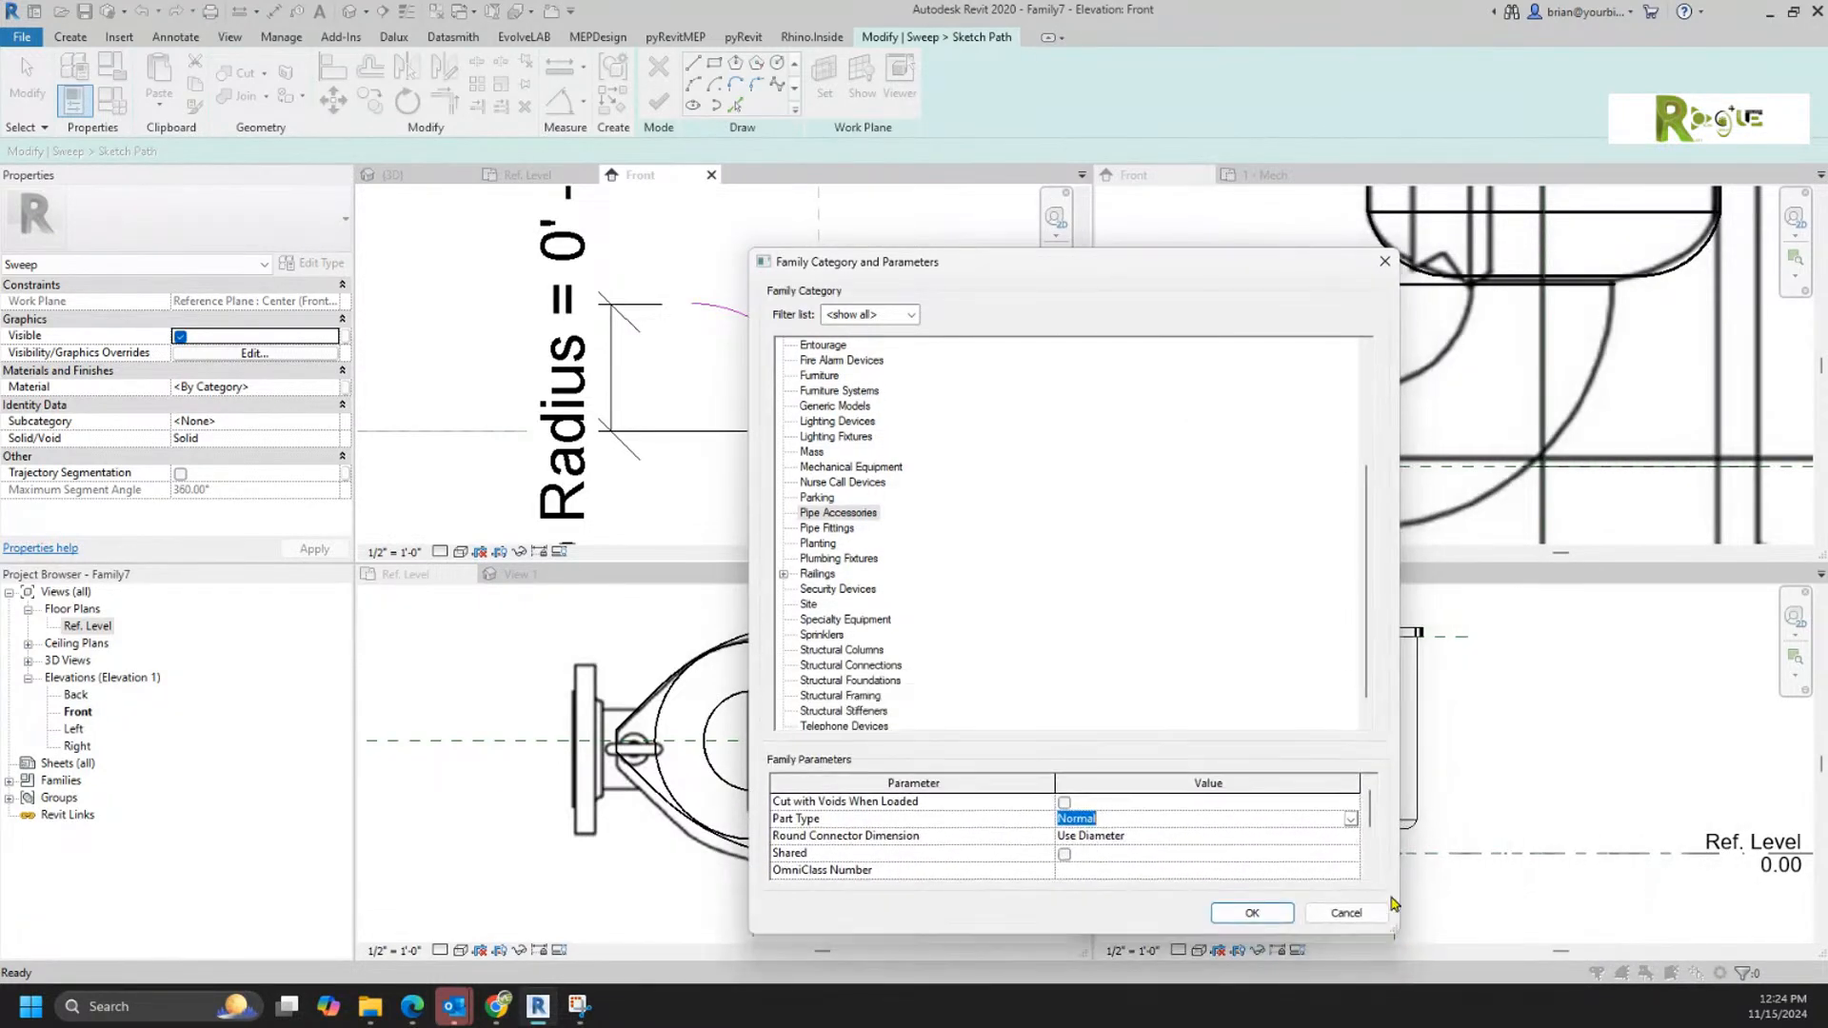
click(1350, 819)
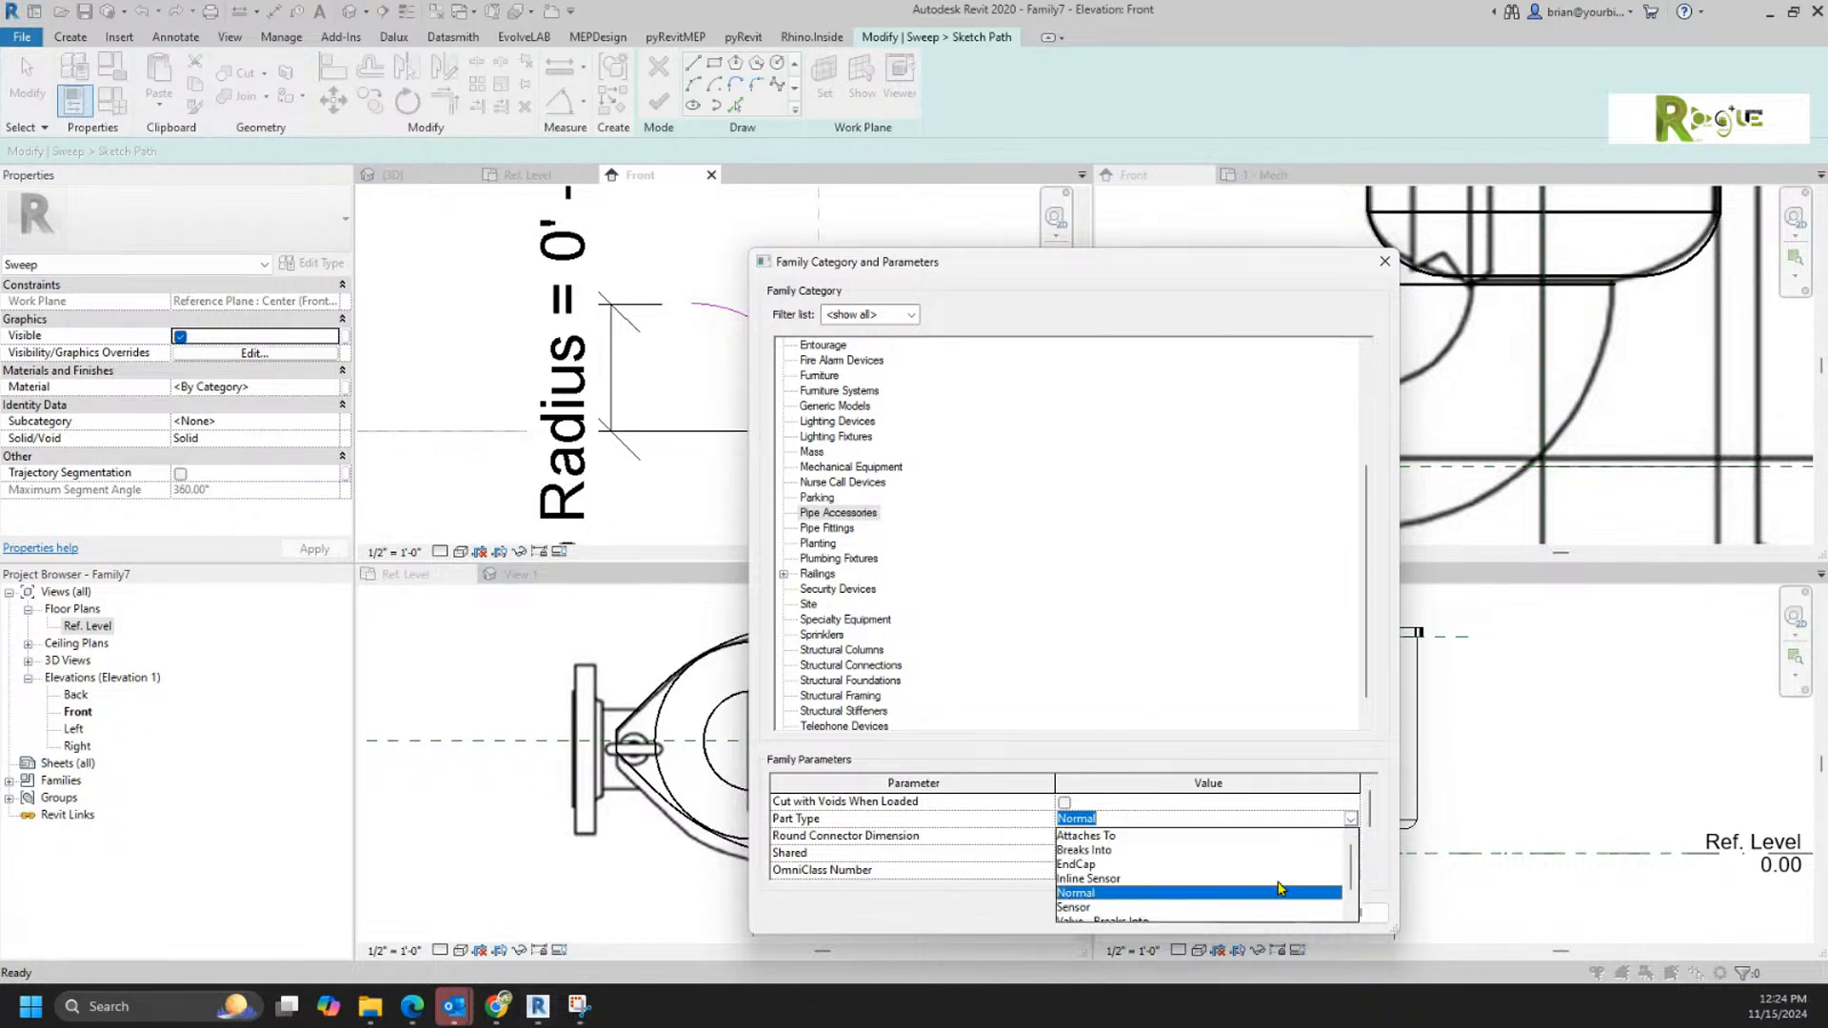
scroll(1285, 878, down, 2)
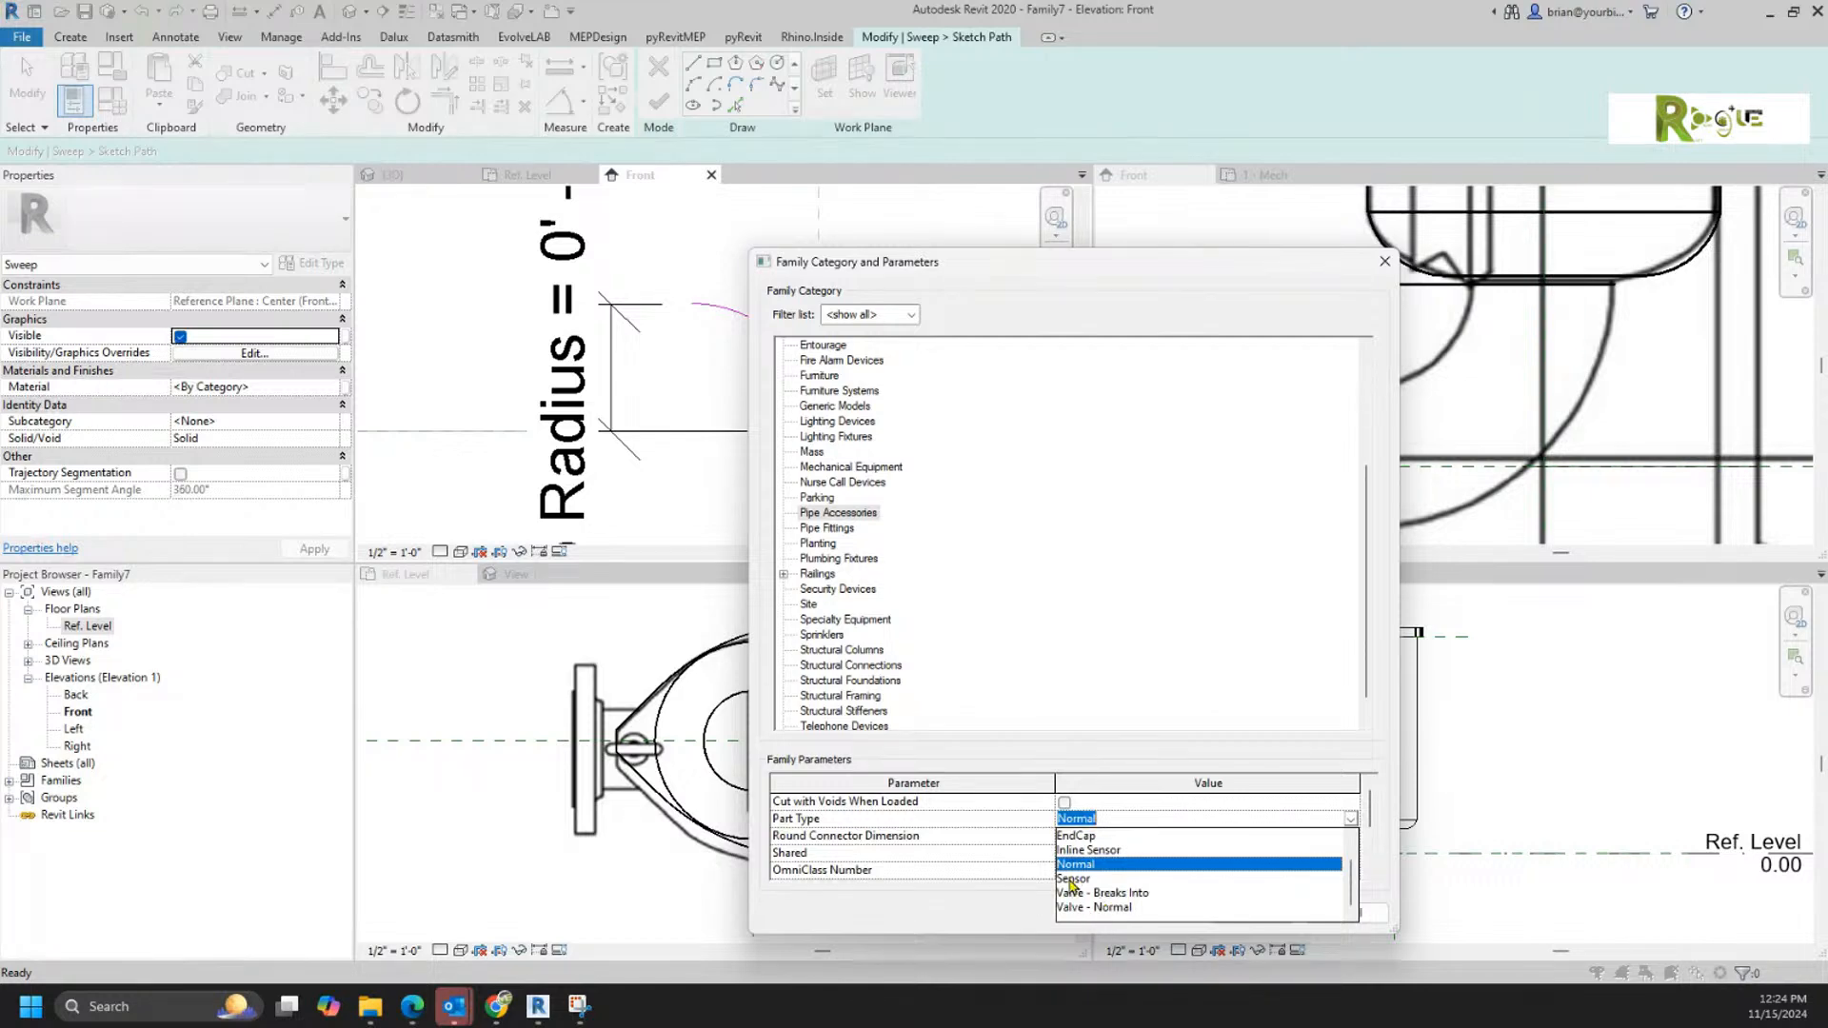
scroll(1078, 860, up, 2)
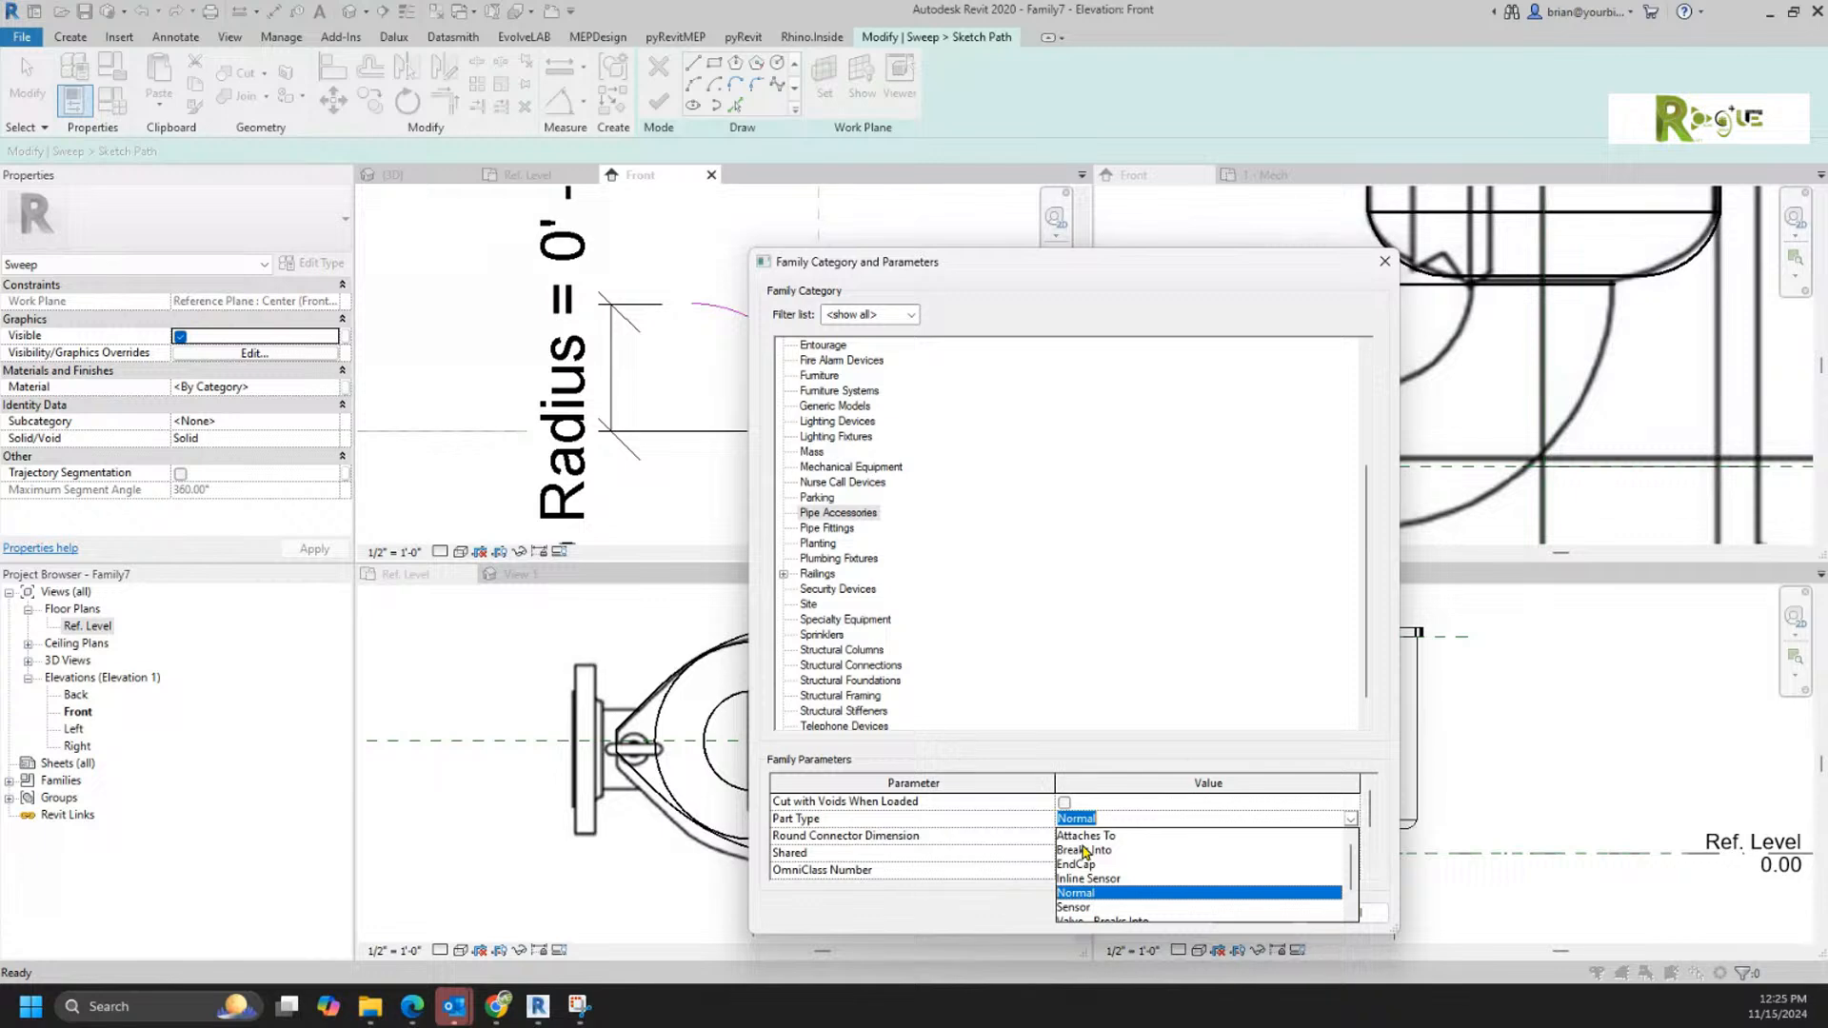
click(1383, 754)
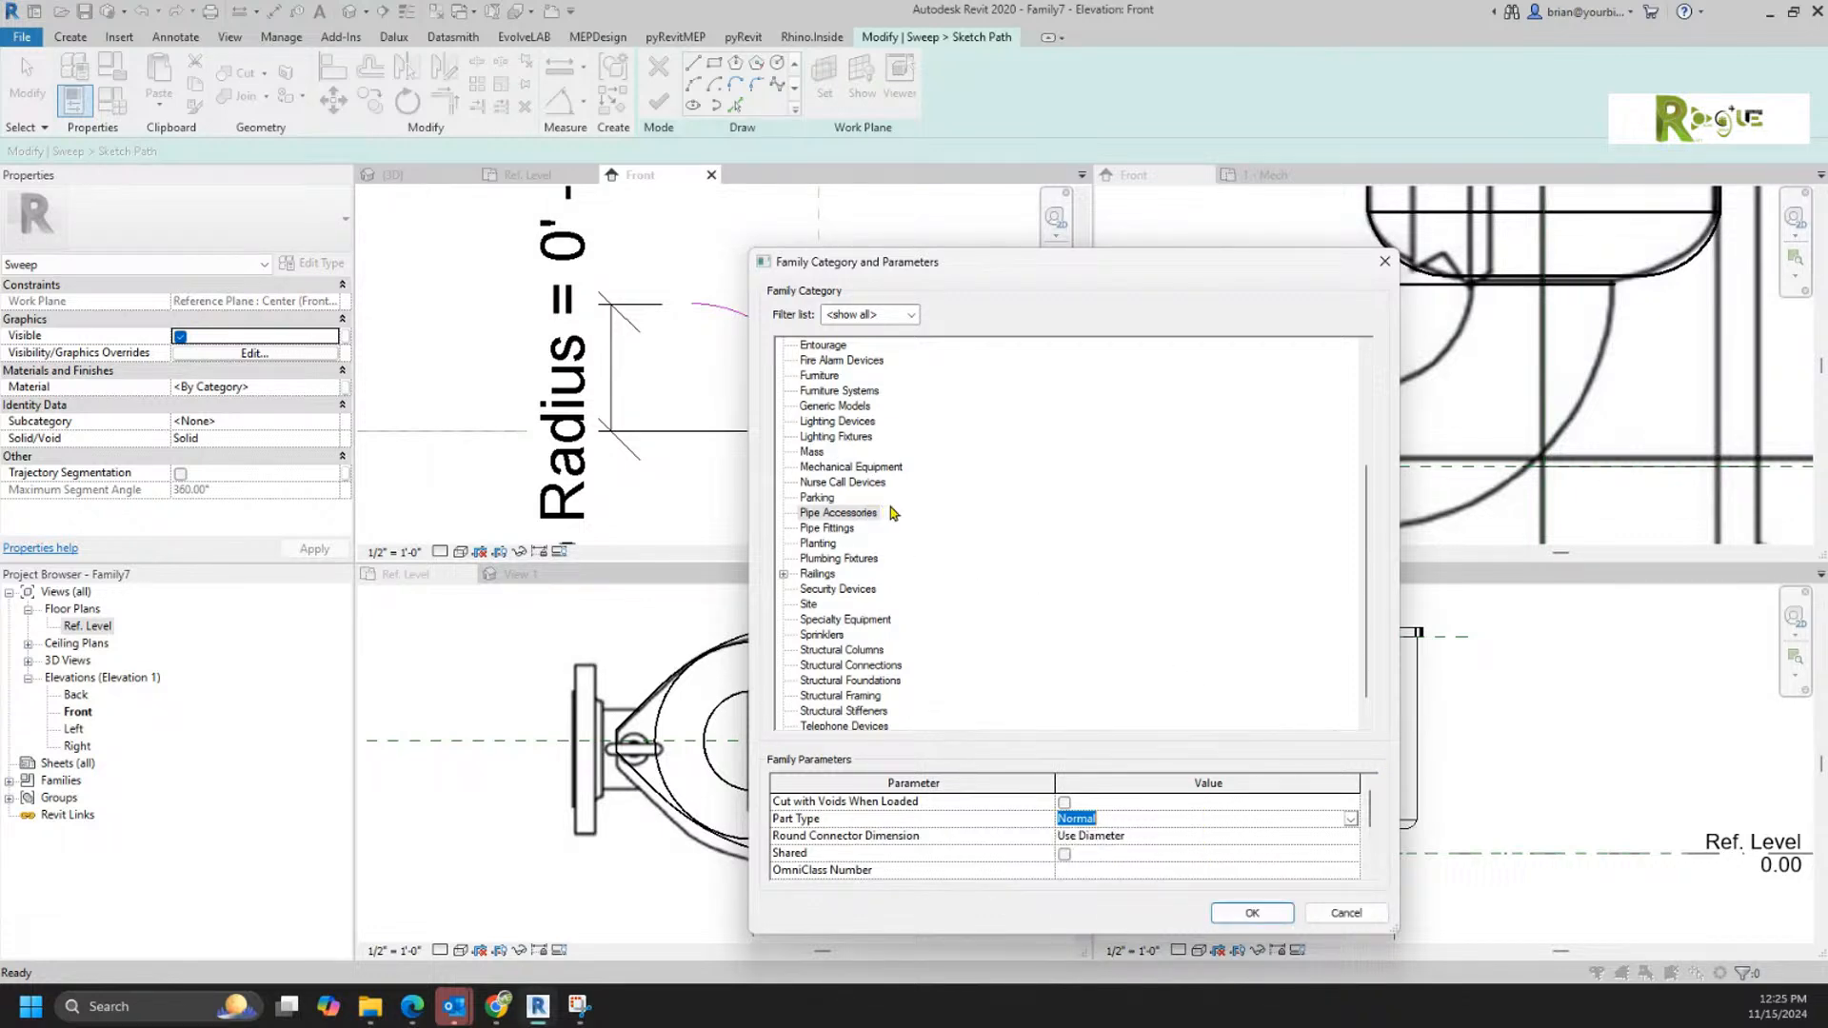
Step: Accept the family category settings and set the family's length units to decimal inches with 3 decimal places
click(1253, 913)
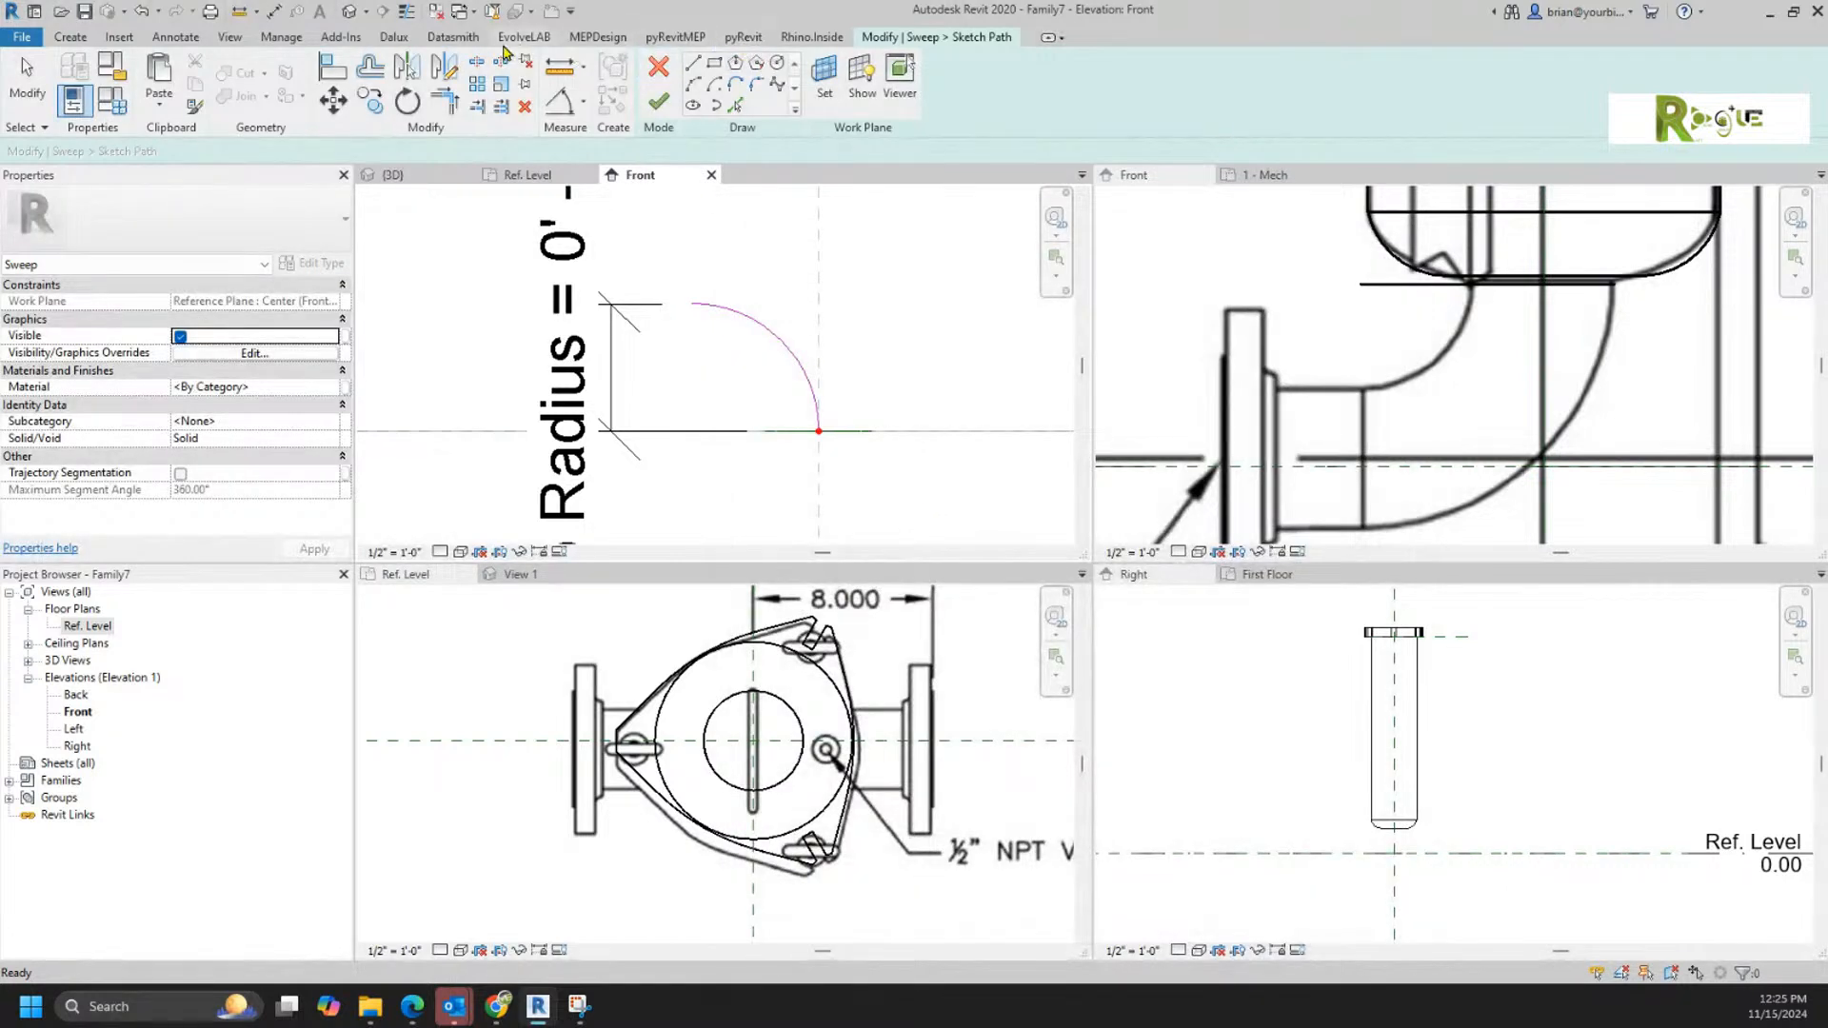
click(280, 36)
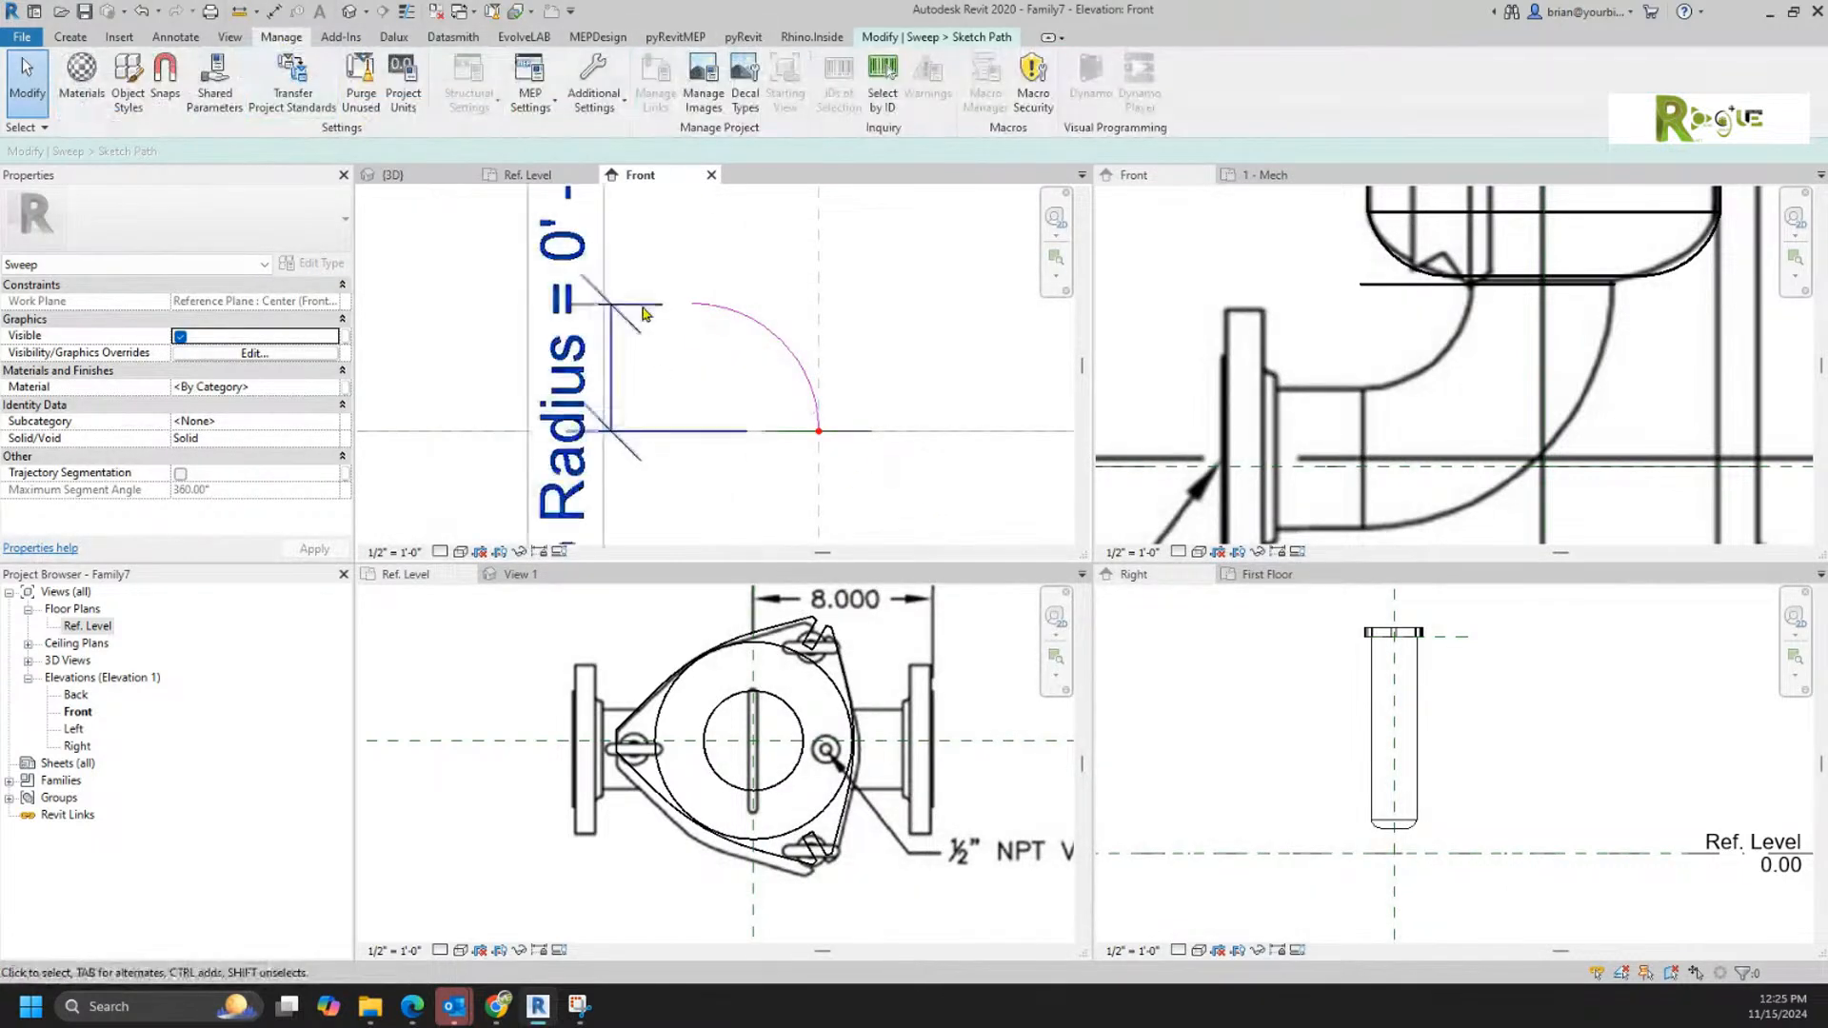
click(402, 81)
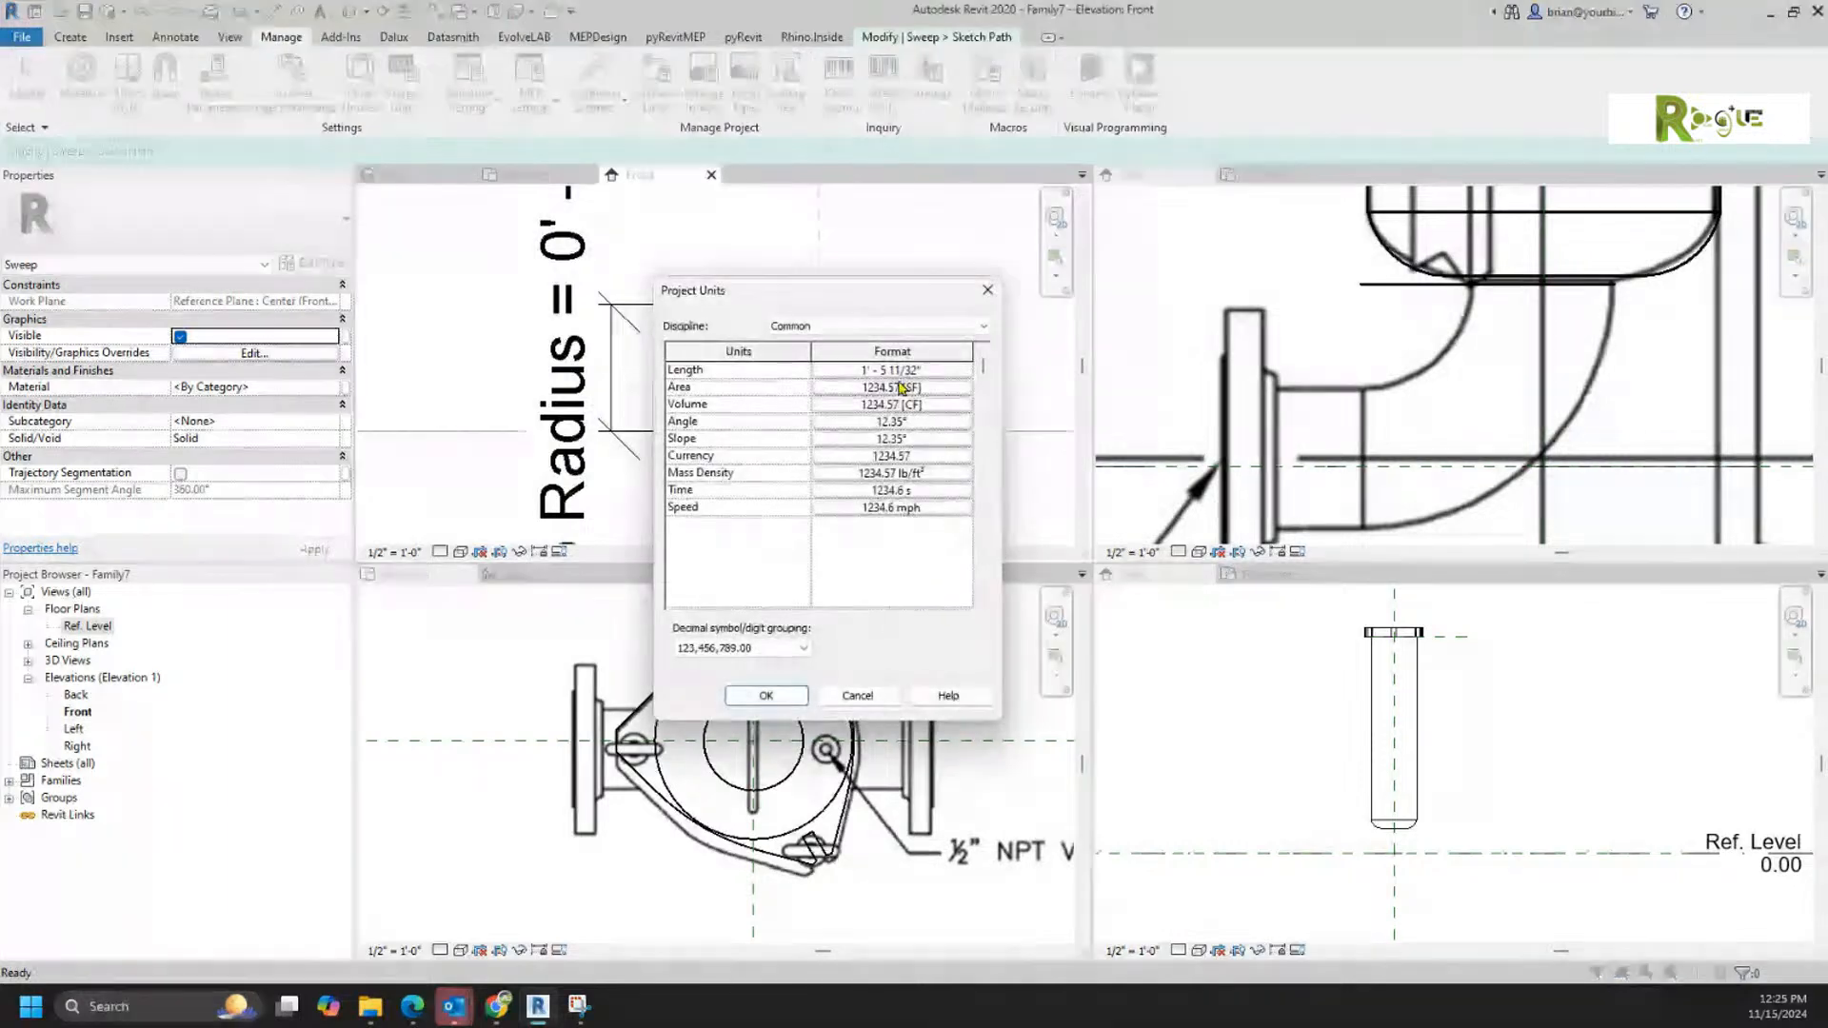
click(895, 369)
click(881, 403)
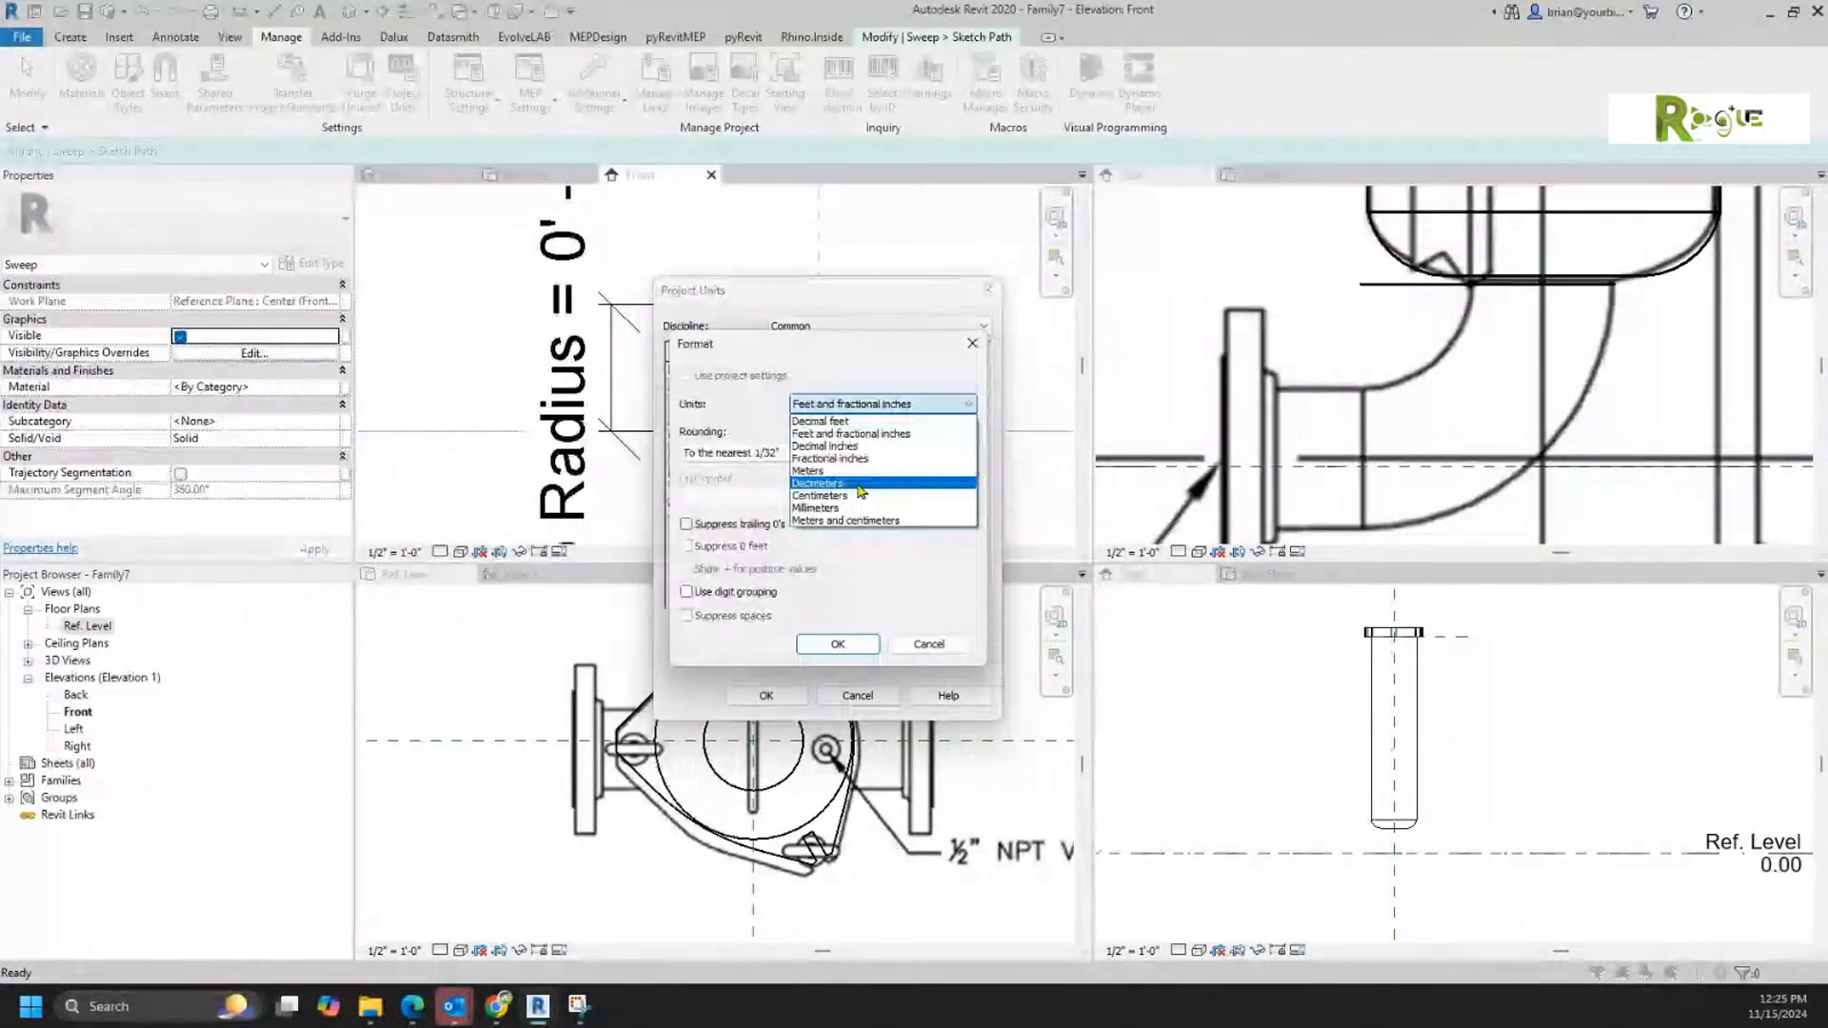
click(871, 451)
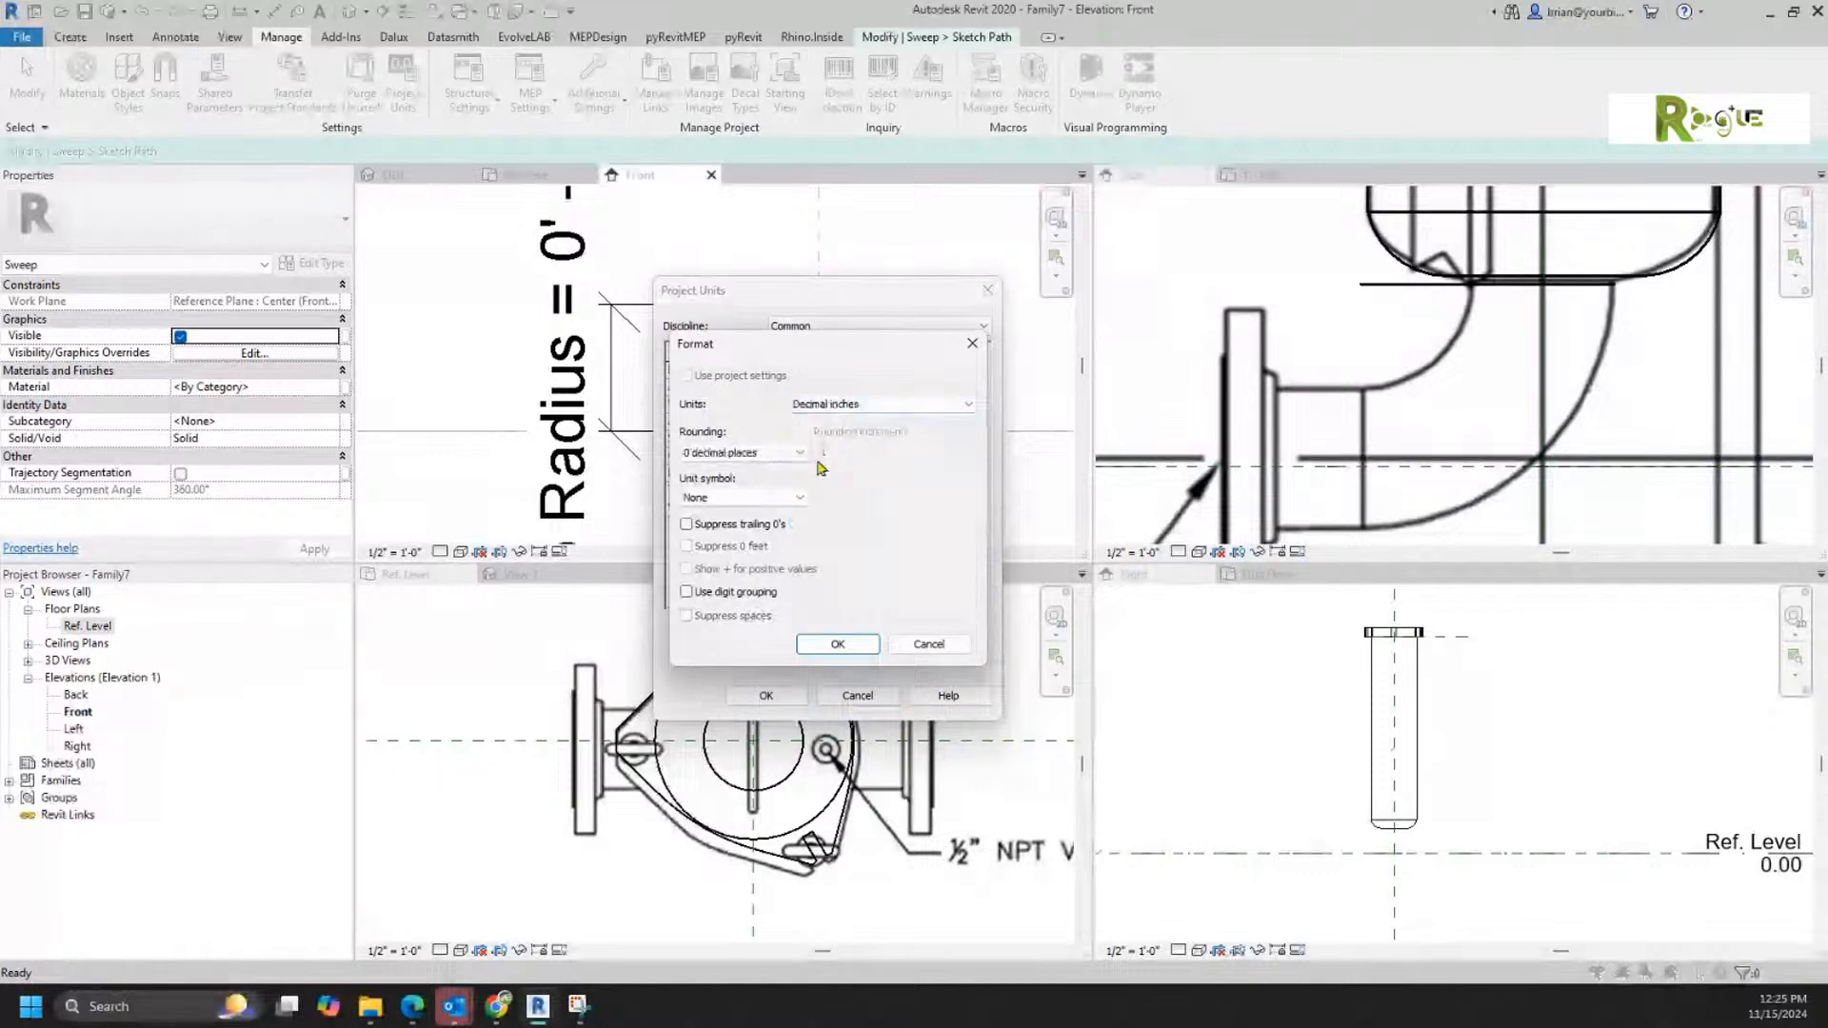
click(798, 454)
click(722, 543)
click(837, 643)
click(766, 695)
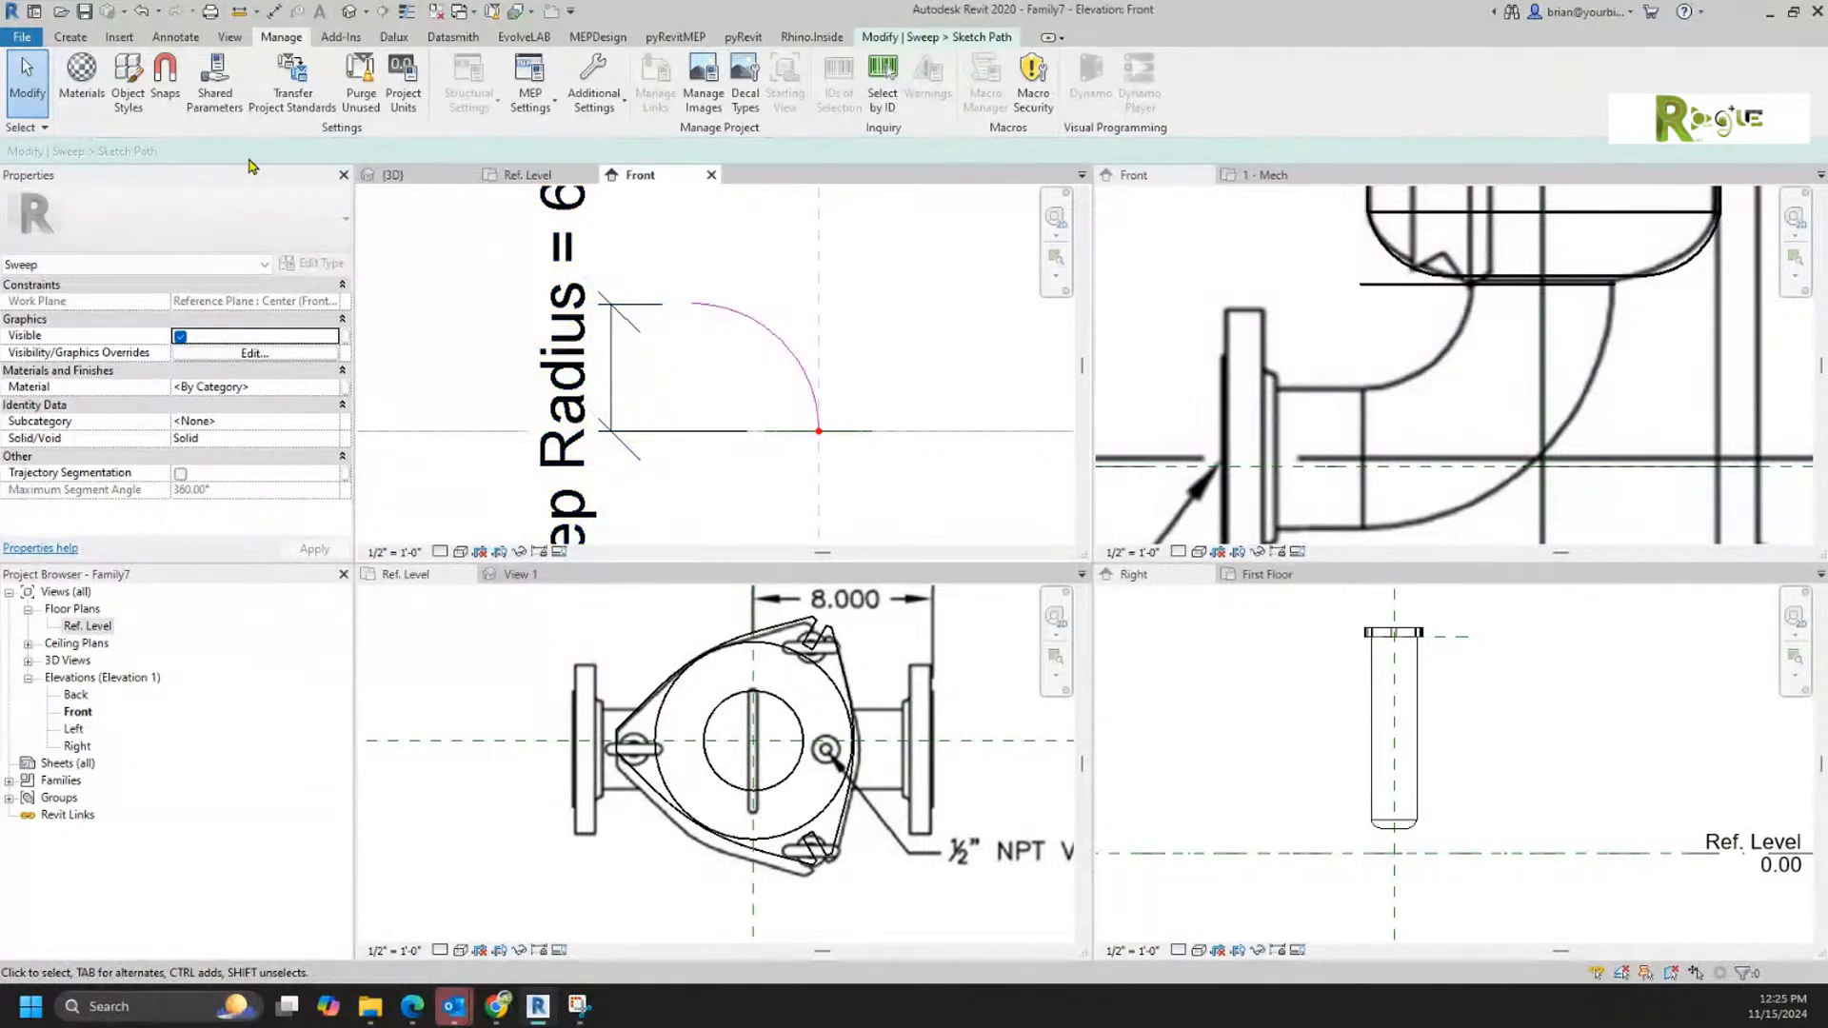
Step: Finish the path sketch and complete the elbow sweep edit
click(888, 39)
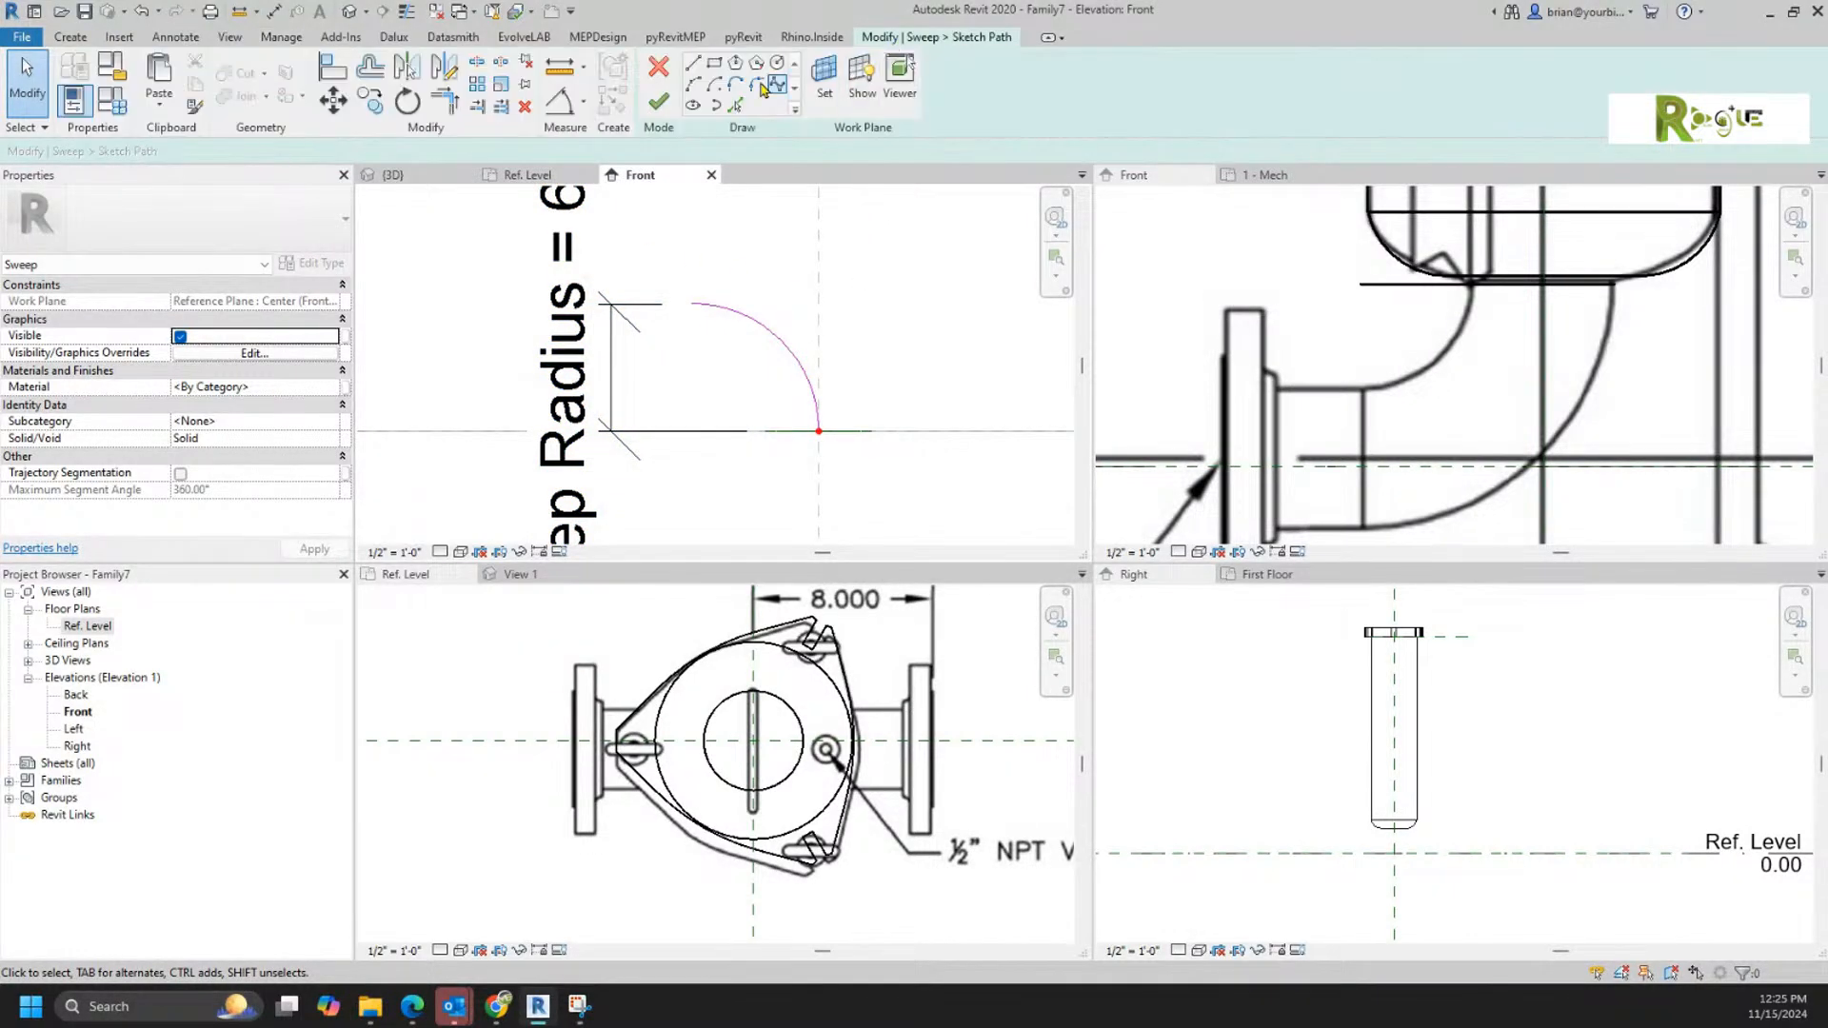
click(659, 99)
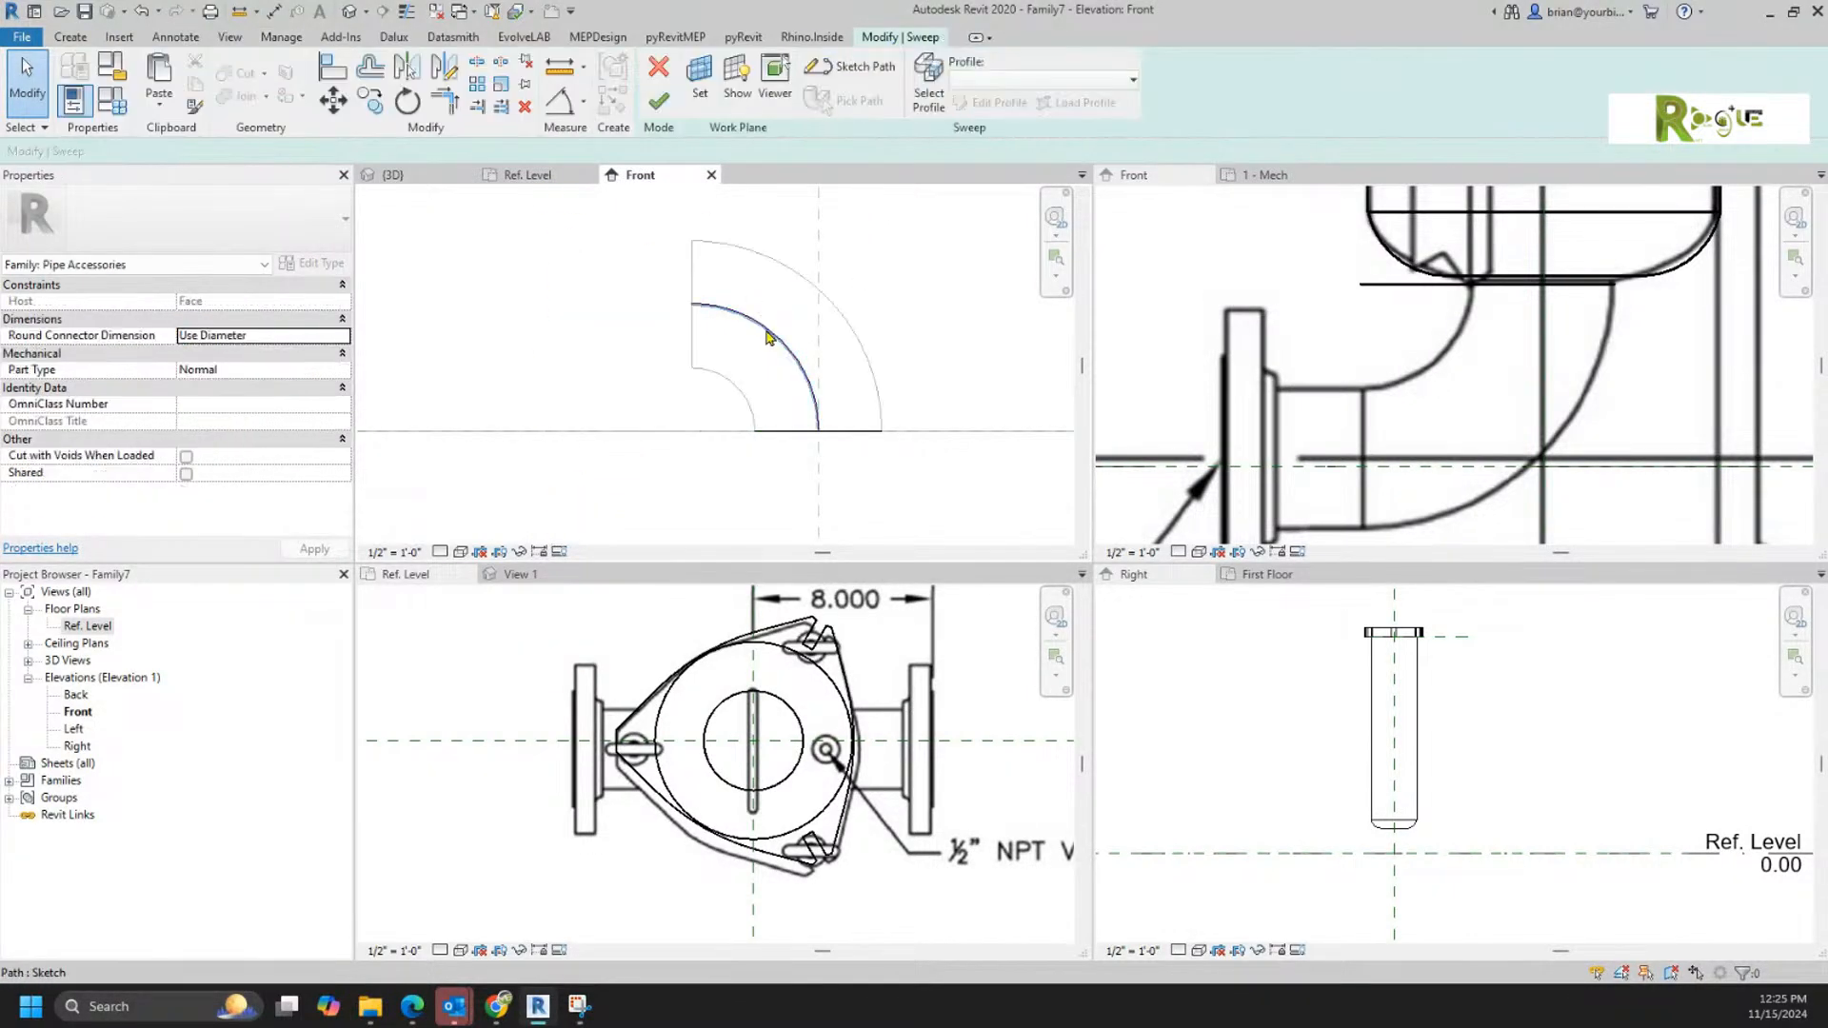
click(658, 99)
Step: Check the Pipe Diameter and Sweep Radius values in the family types without changing them
click(118, 108)
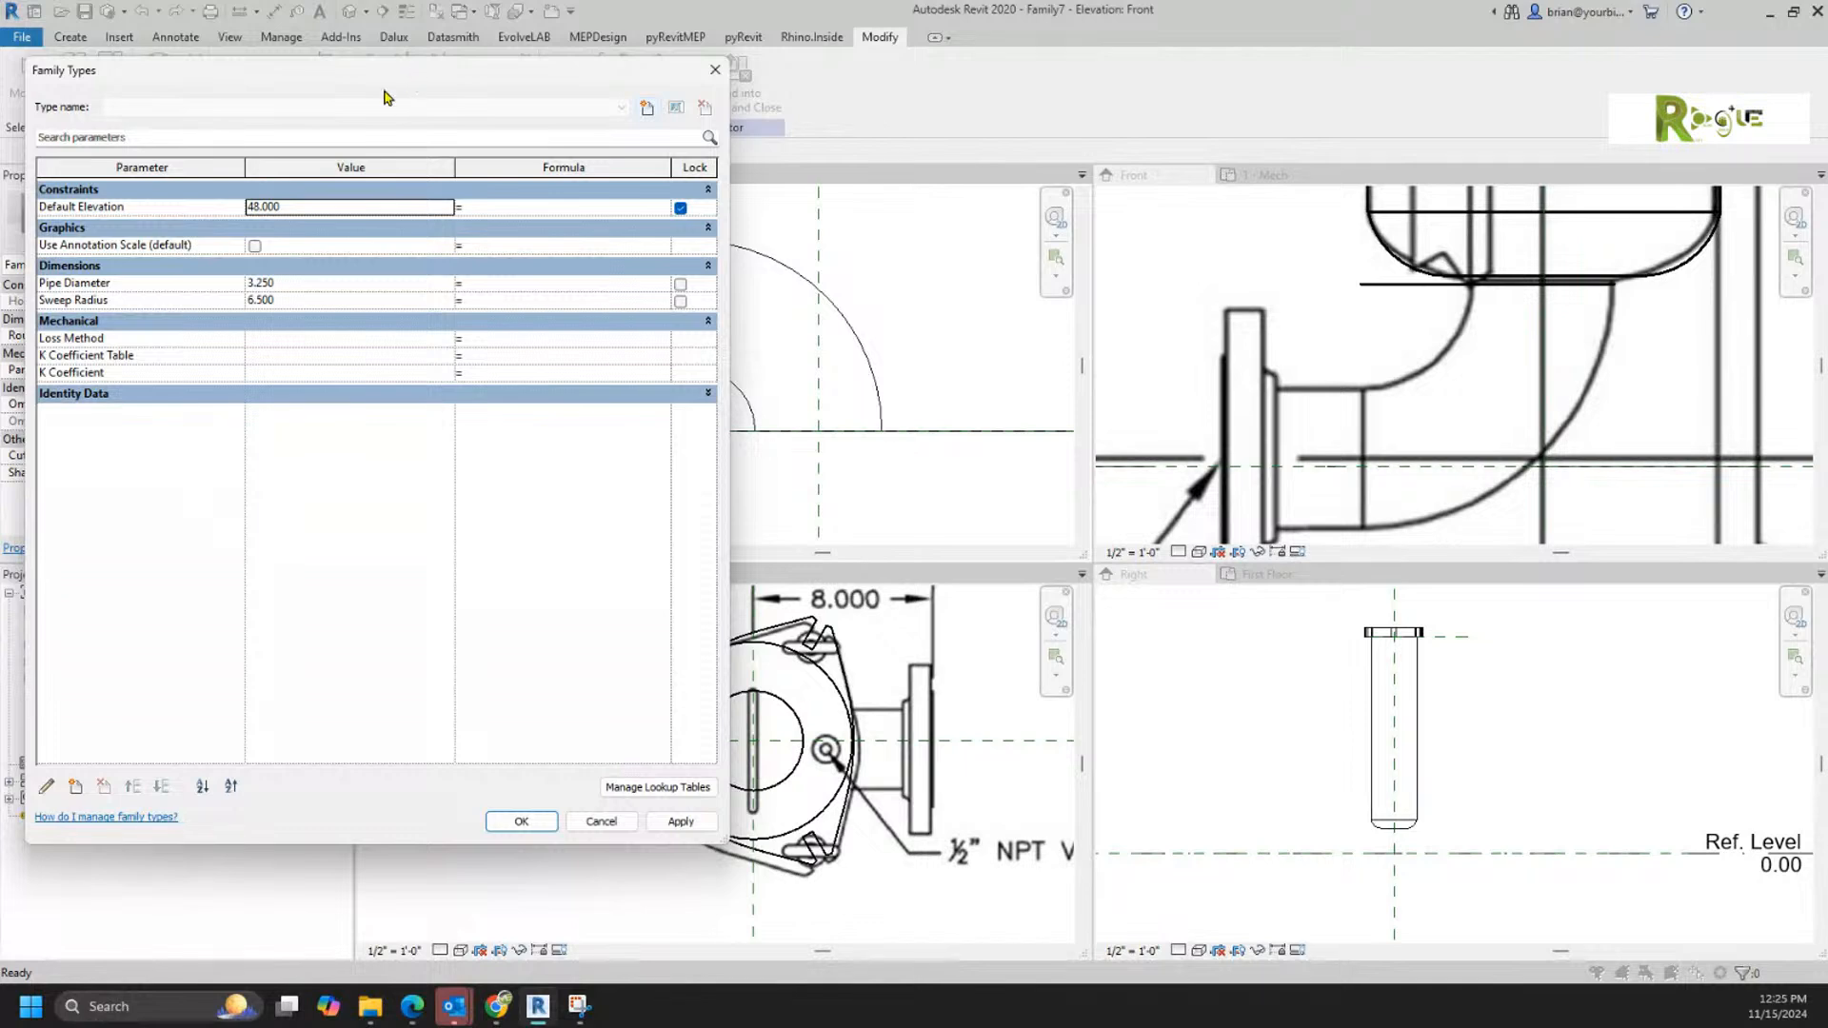
click(315, 285)
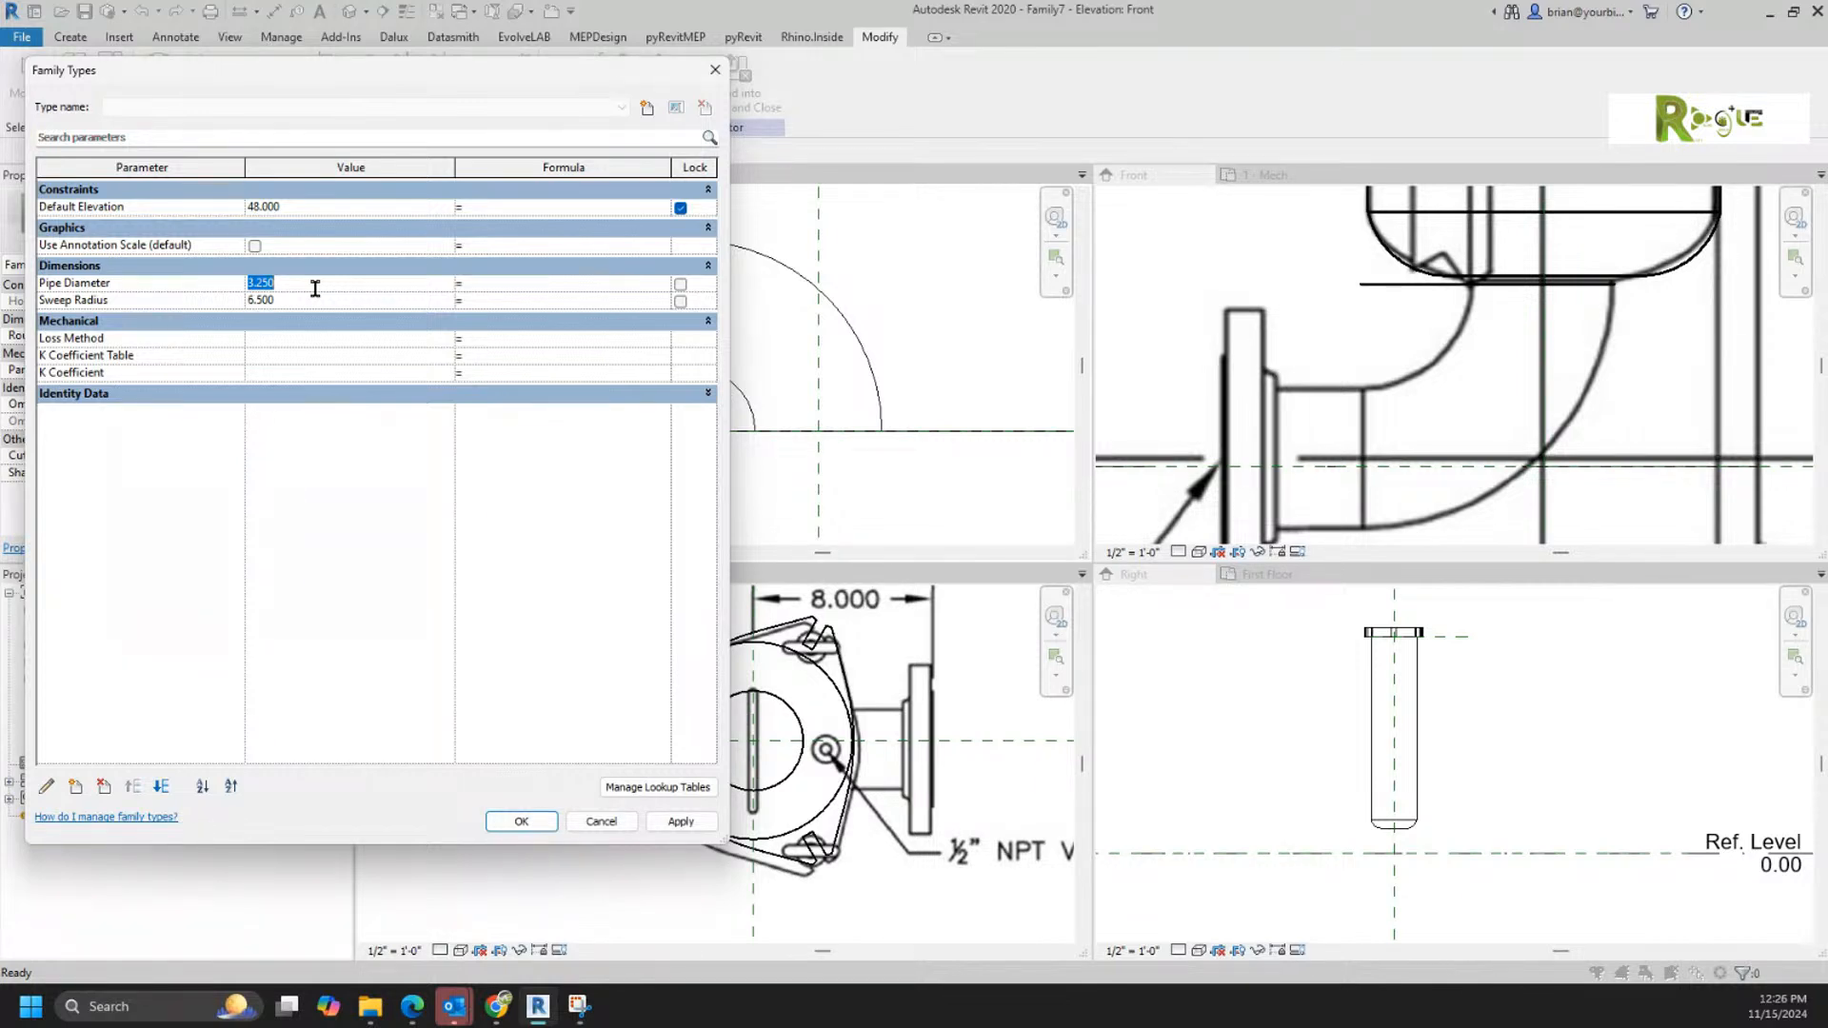
click(595, 820)
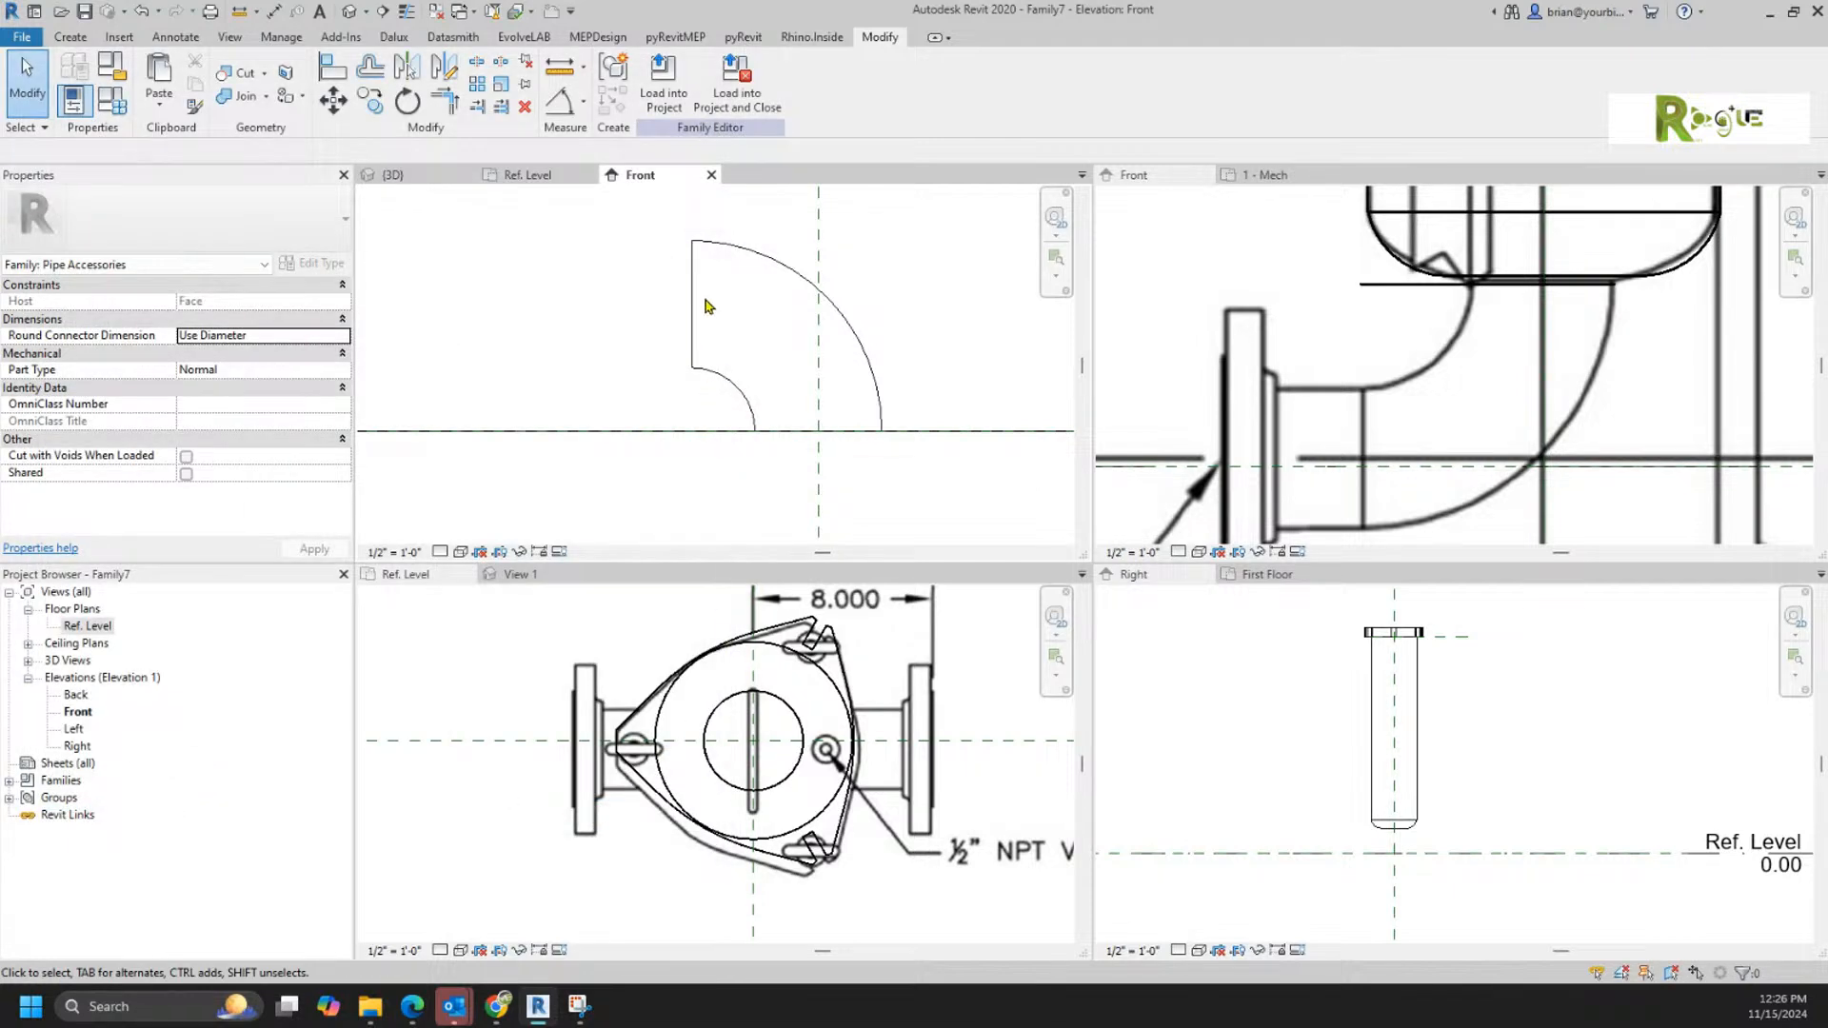
Step: Open the elbow's circular sweep profile in the Ref. Level plan and delete its radial dimension labelled Pipe Diameter
click(529, 175)
click(642, 247)
double_click(643, 245)
double_click(652, 245)
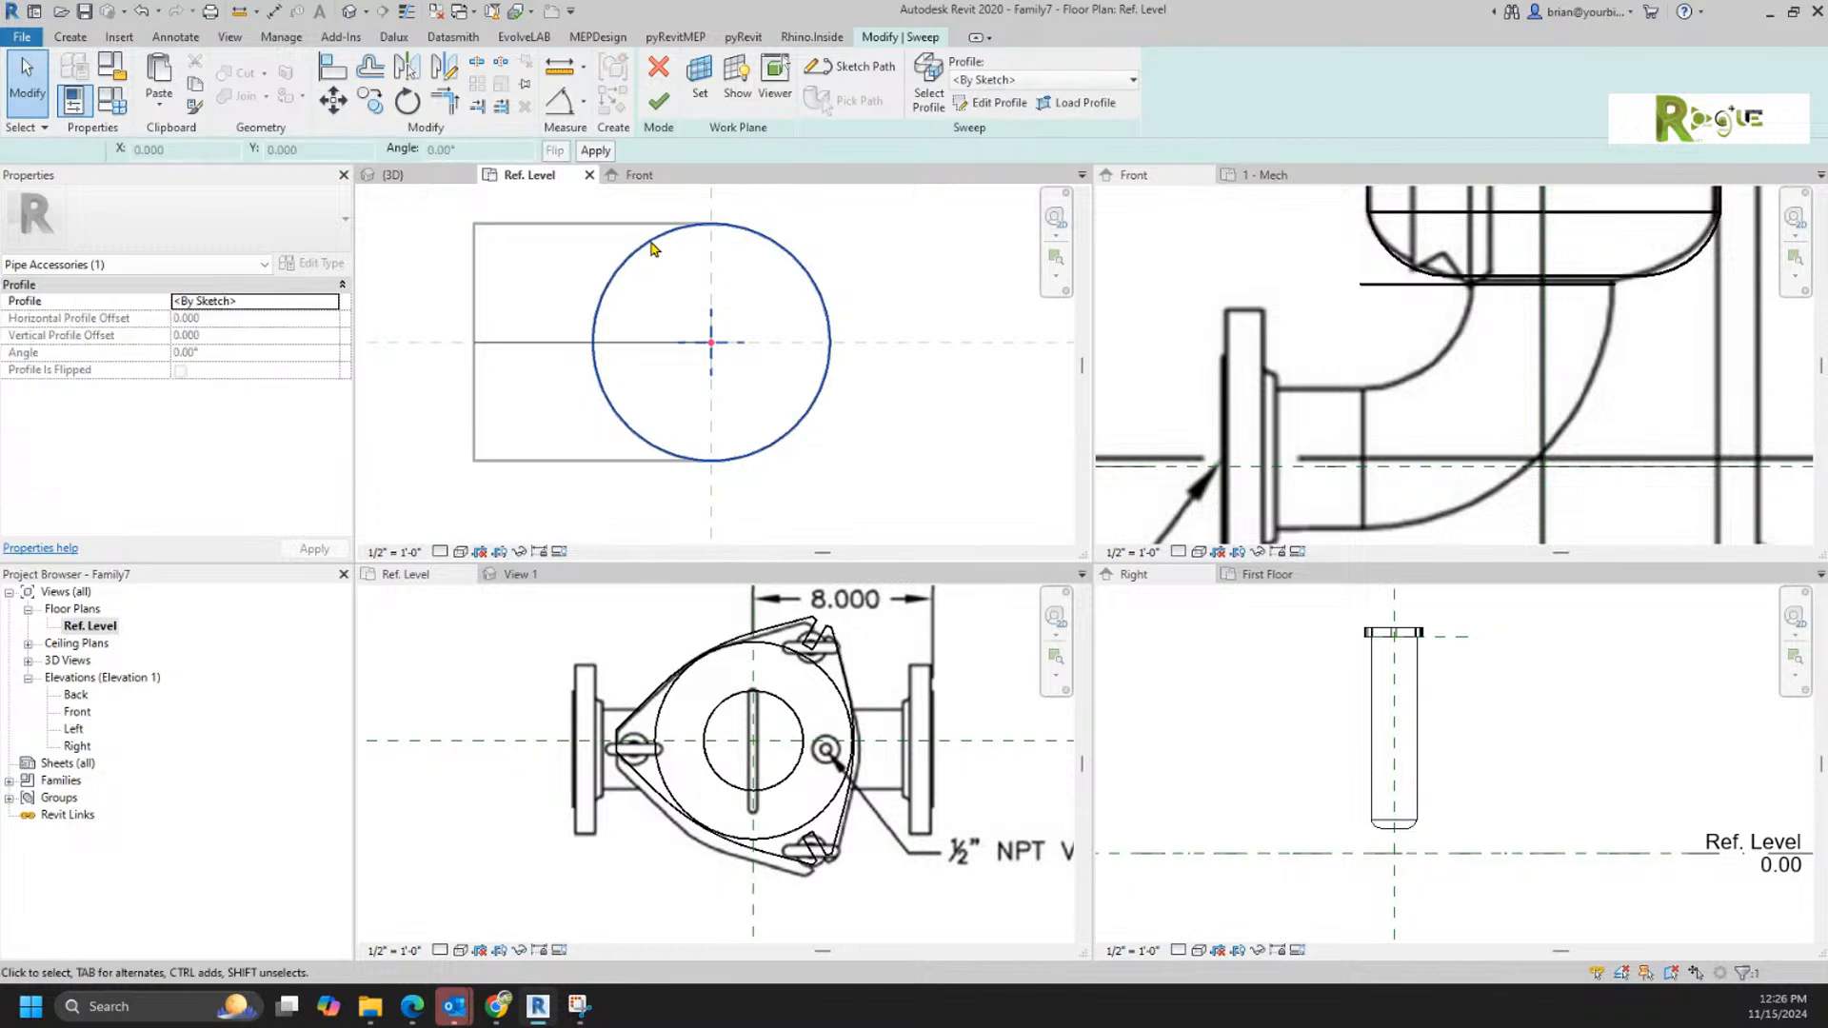
click(727, 280)
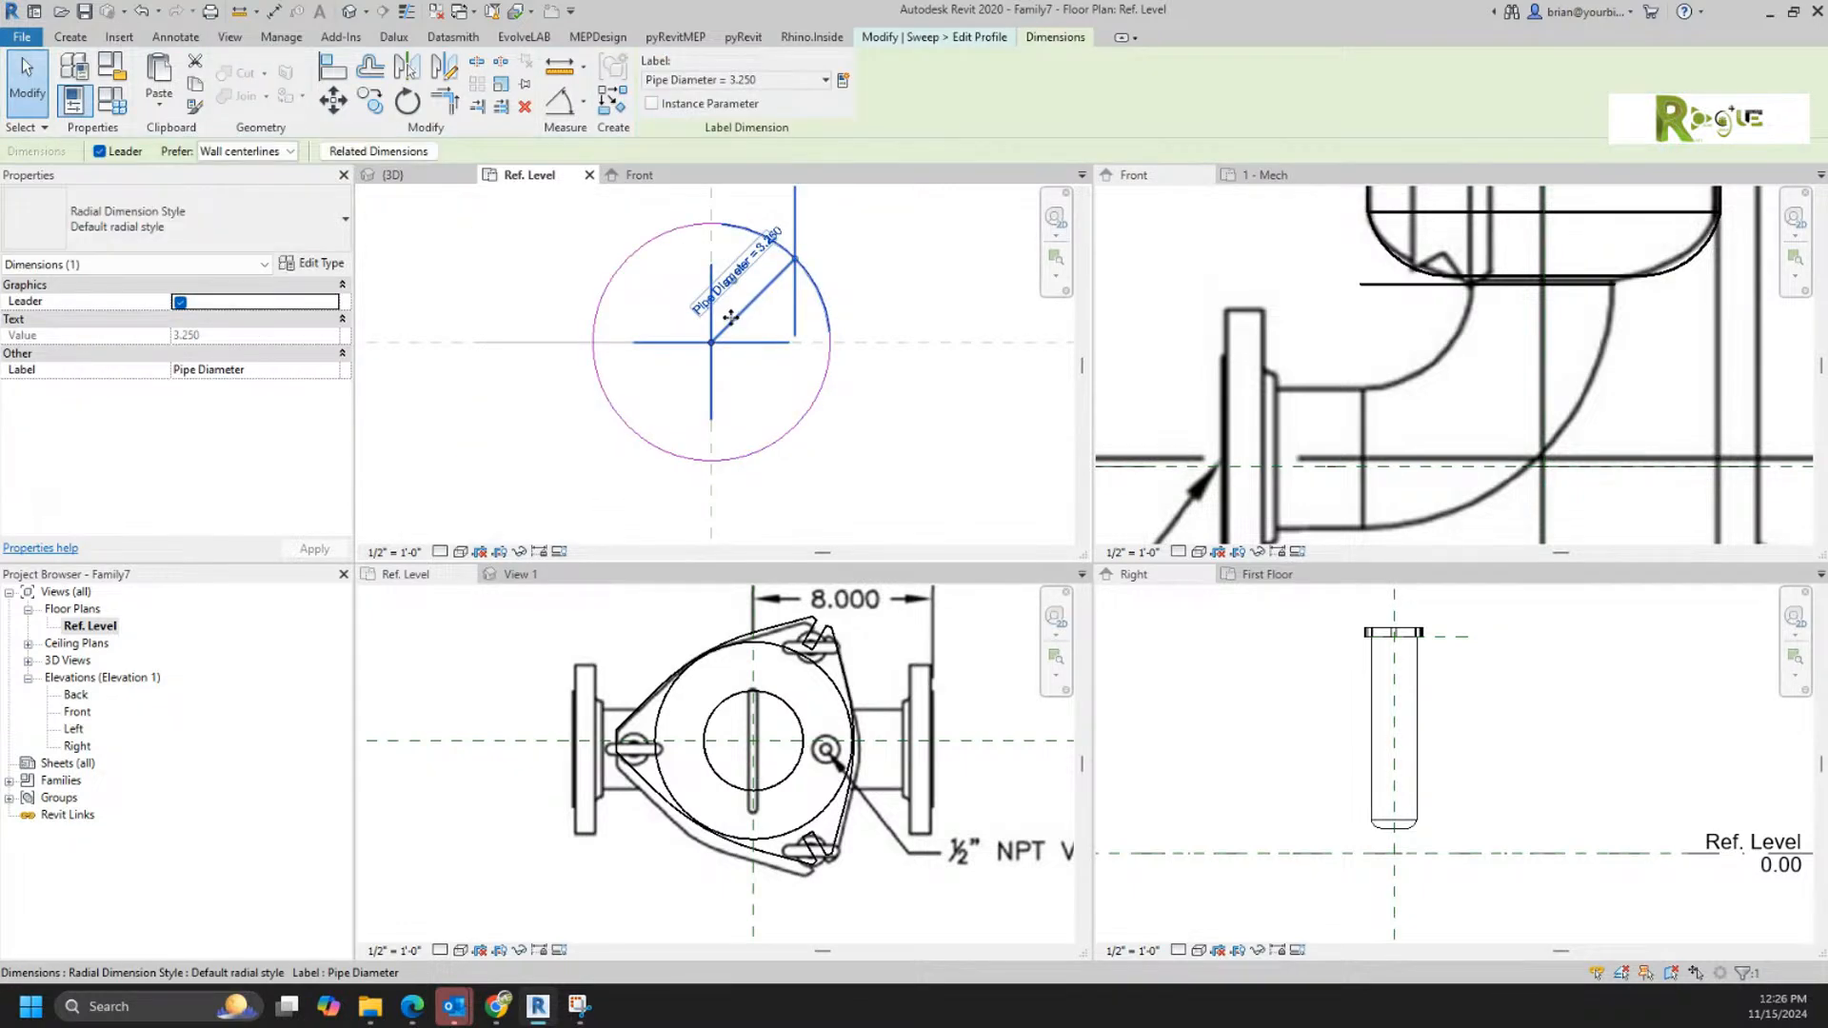
key(Delete)
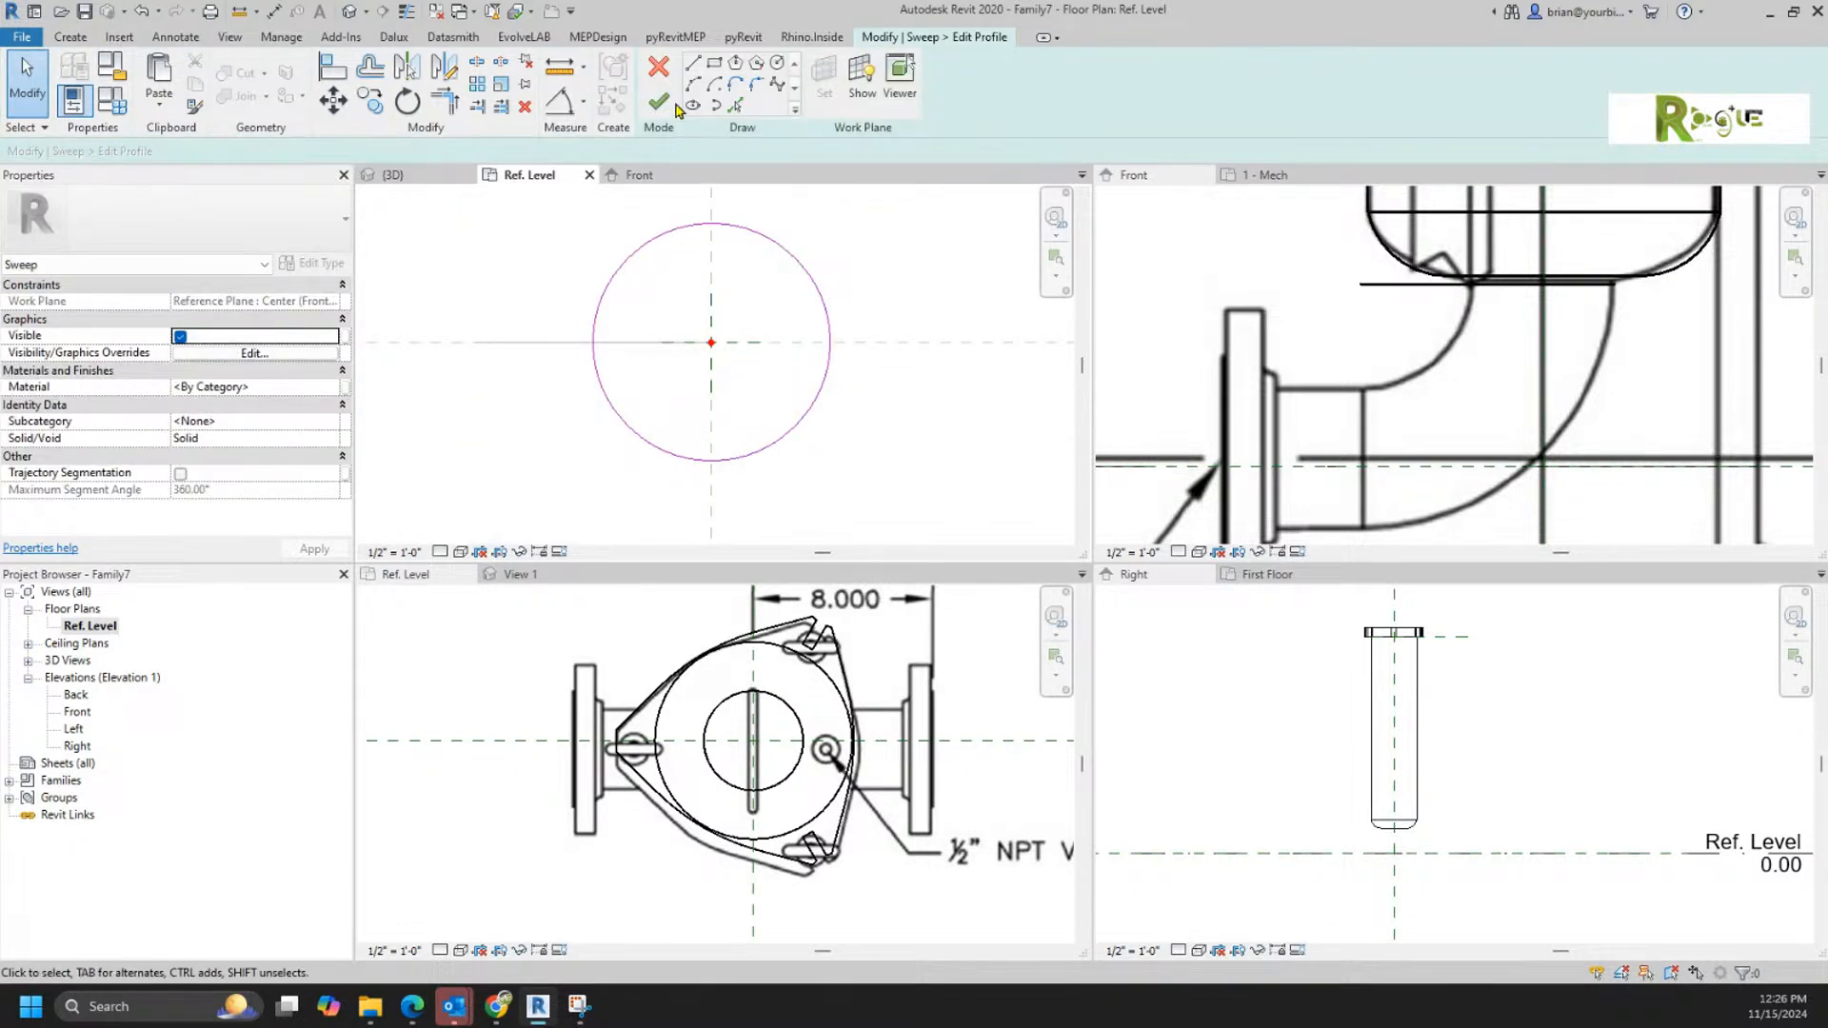
Step: Add a diameter dimension to the profile circle, label it with the Pipe Diameter parameter, and finish the profile and sweep
click(561, 100)
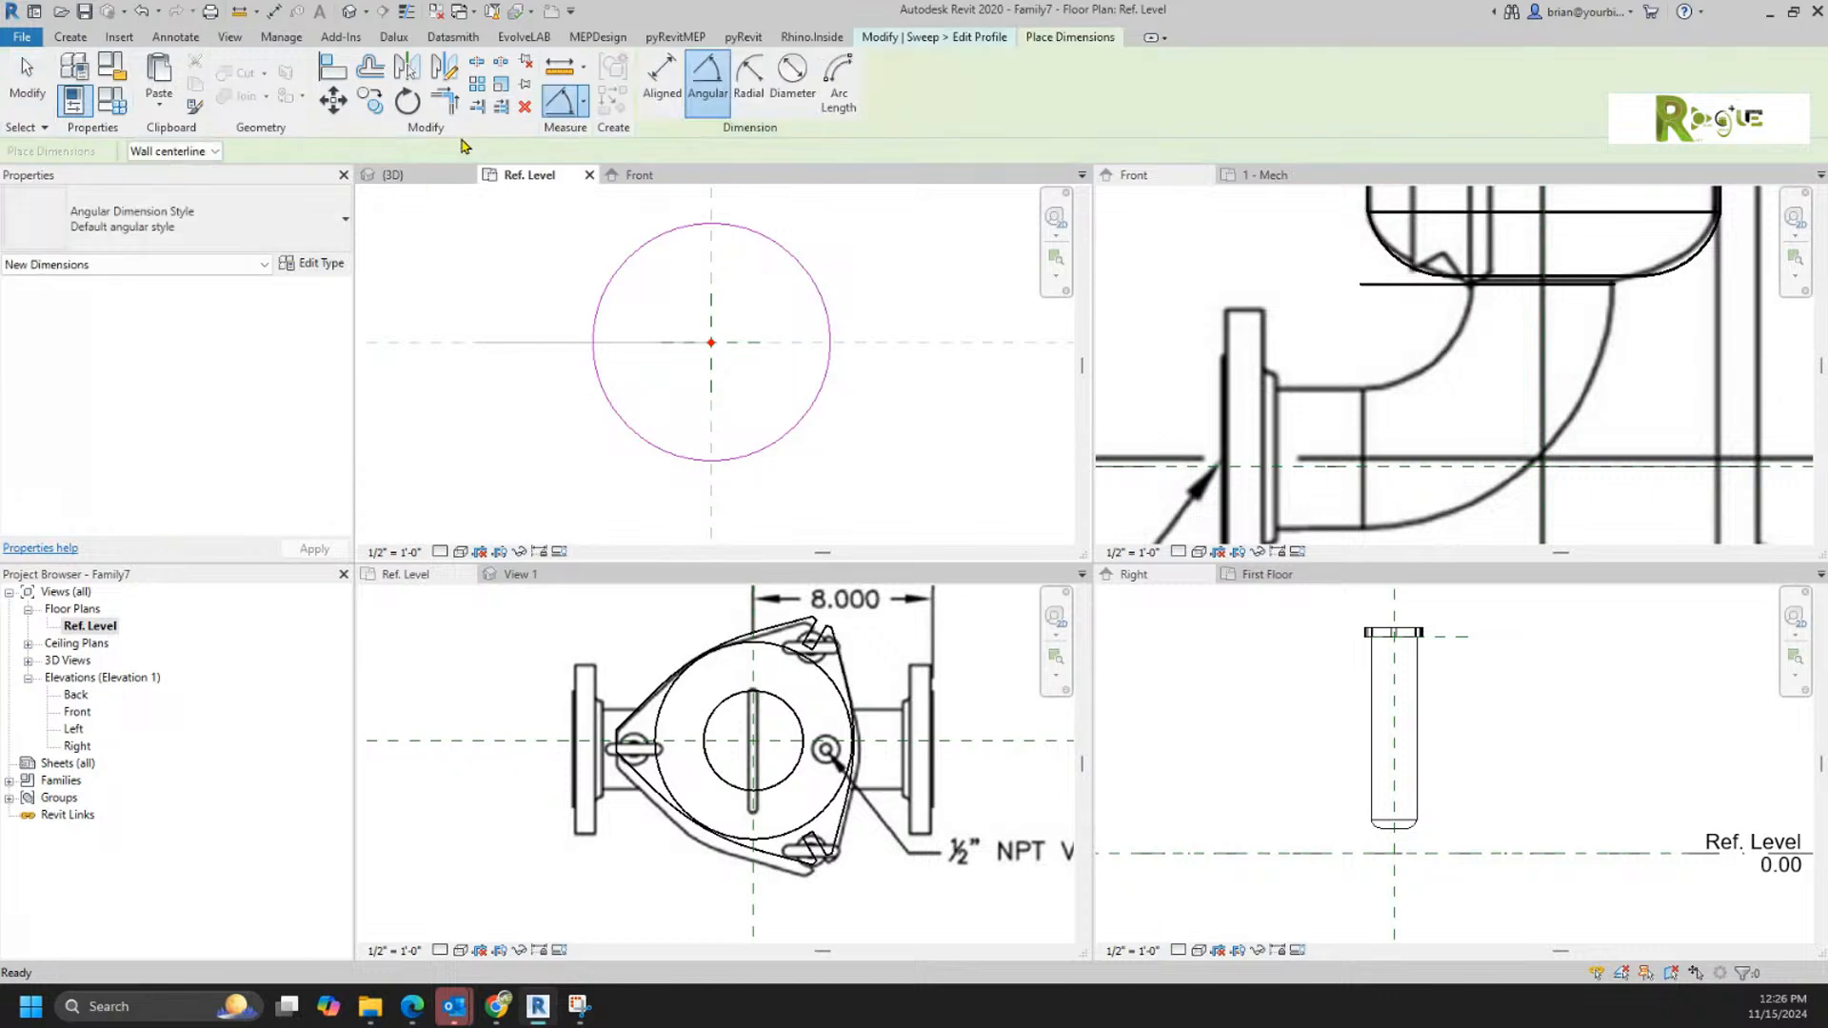
click(792, 80)
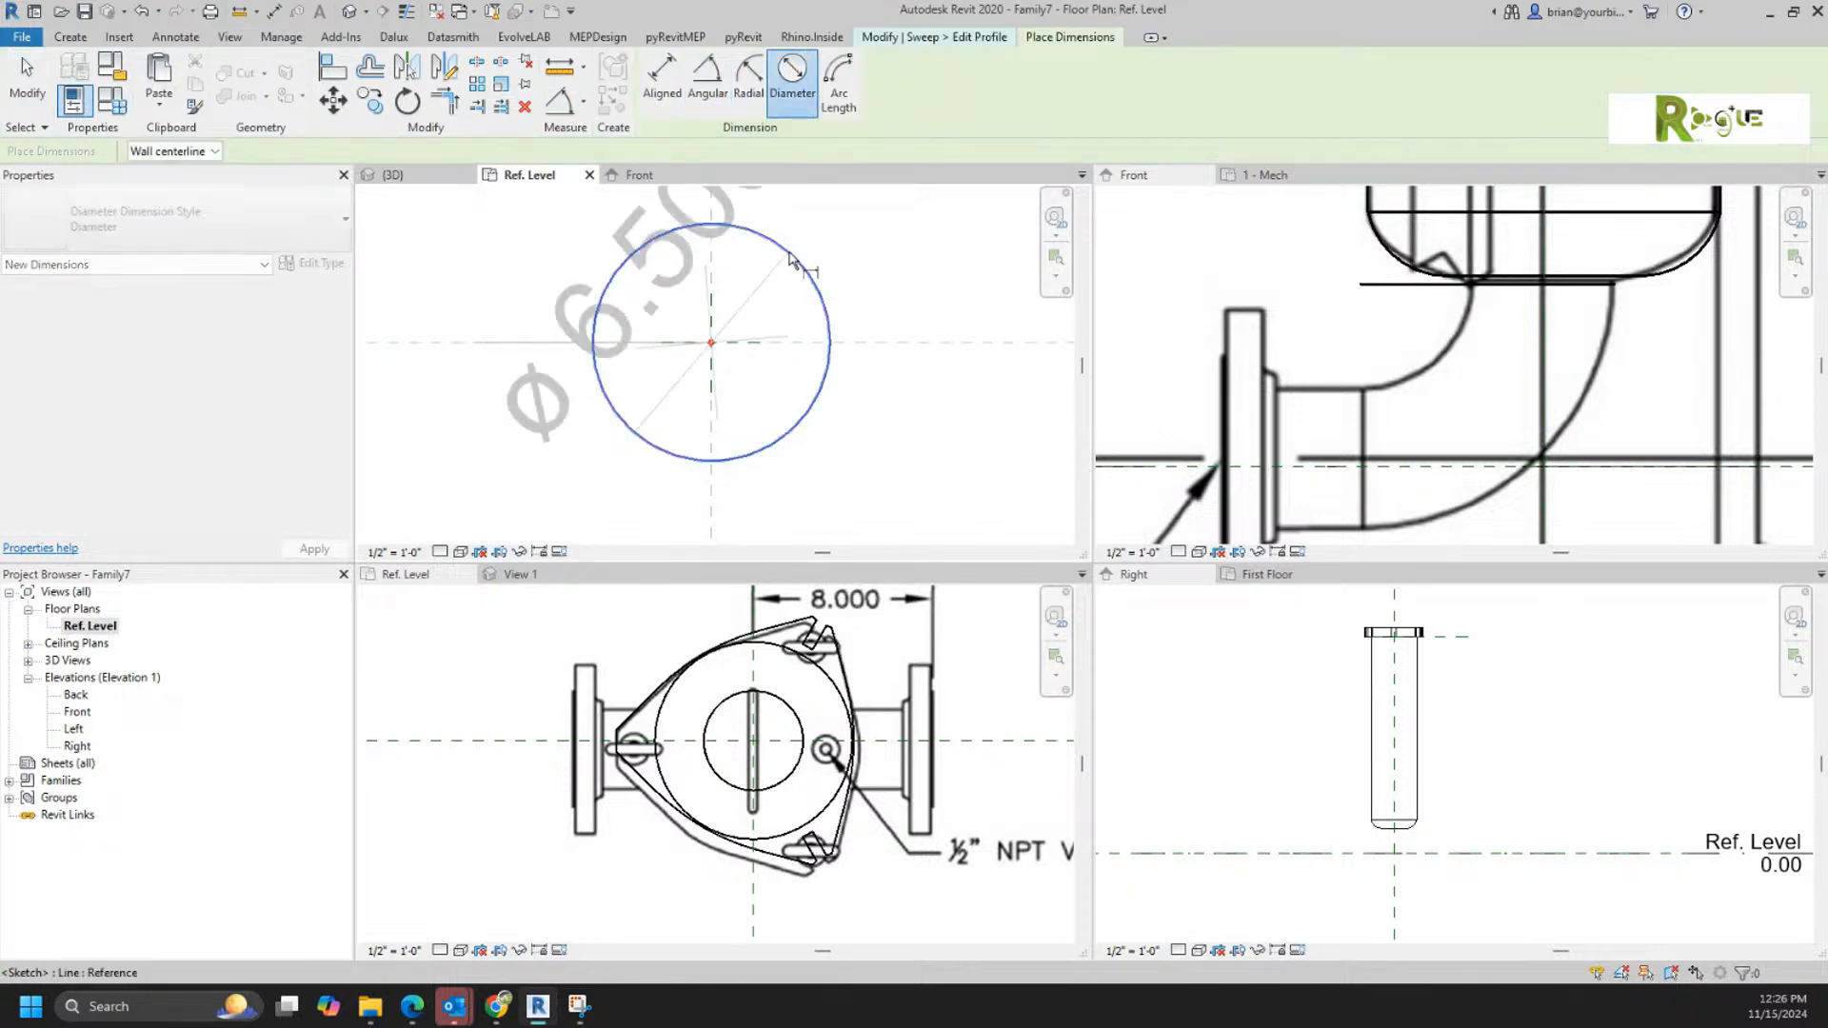
click(766, 281)
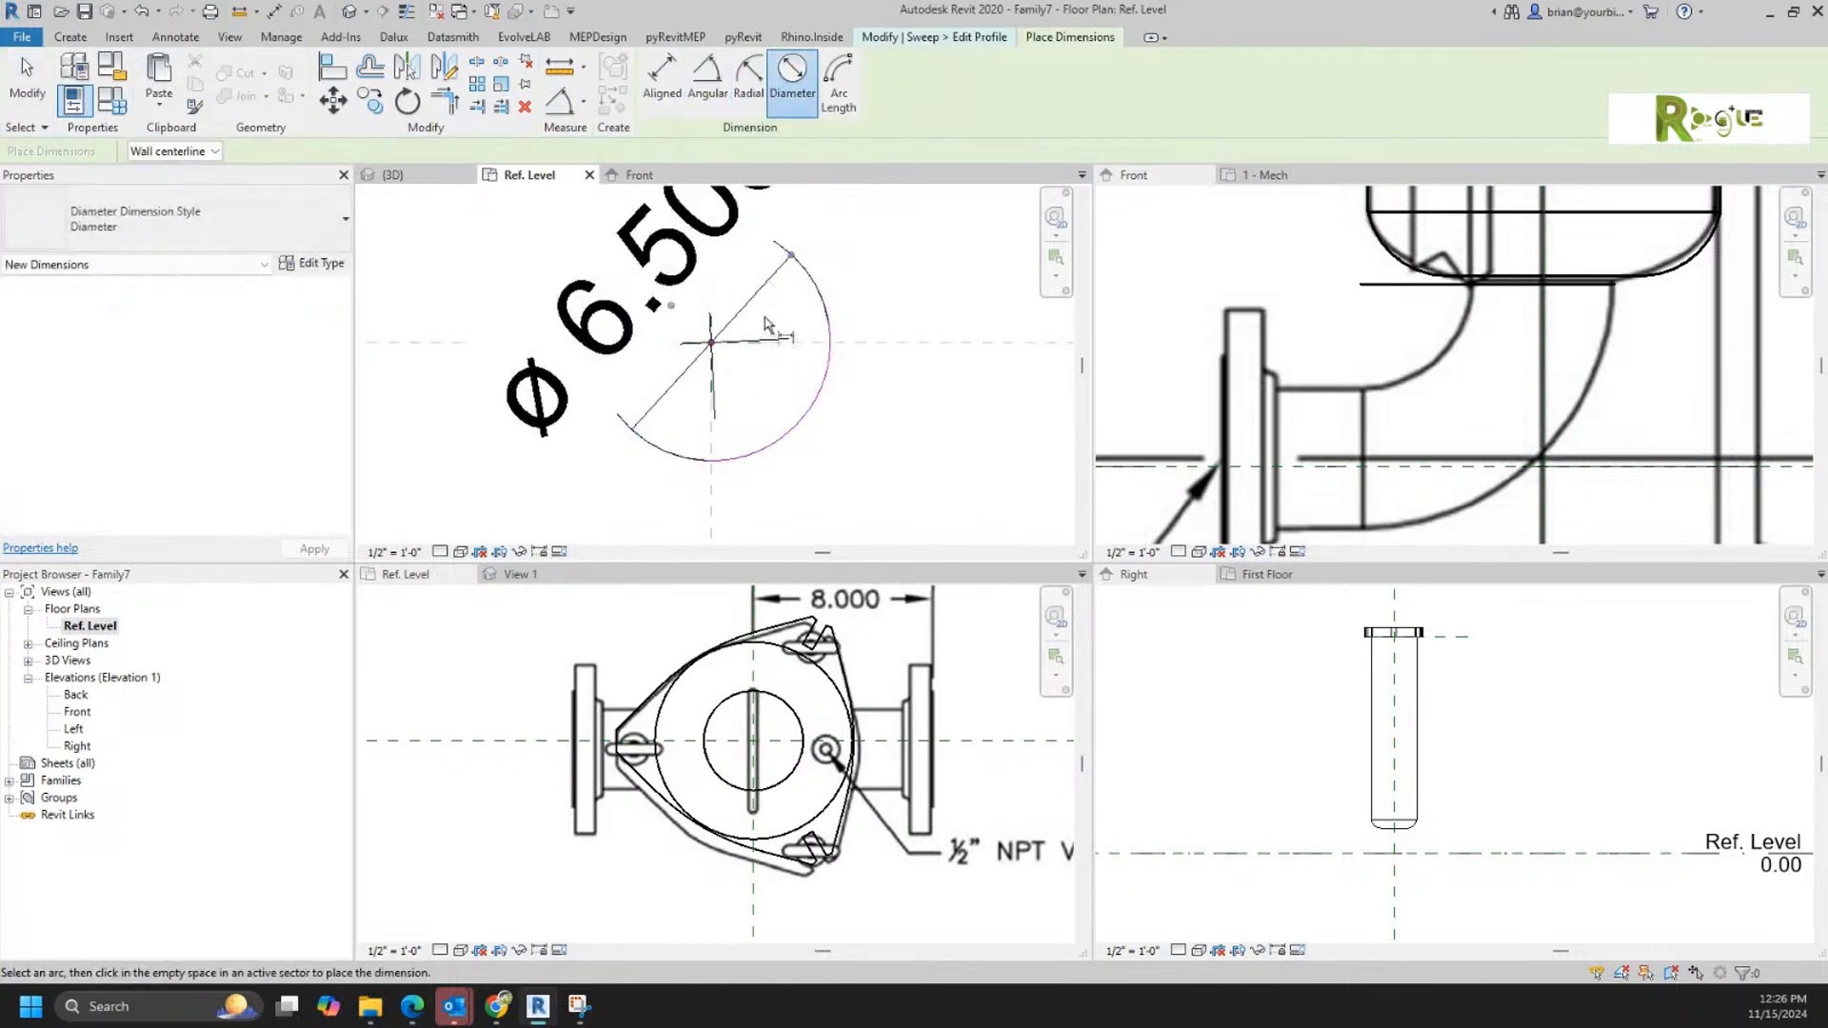
key(Escape)
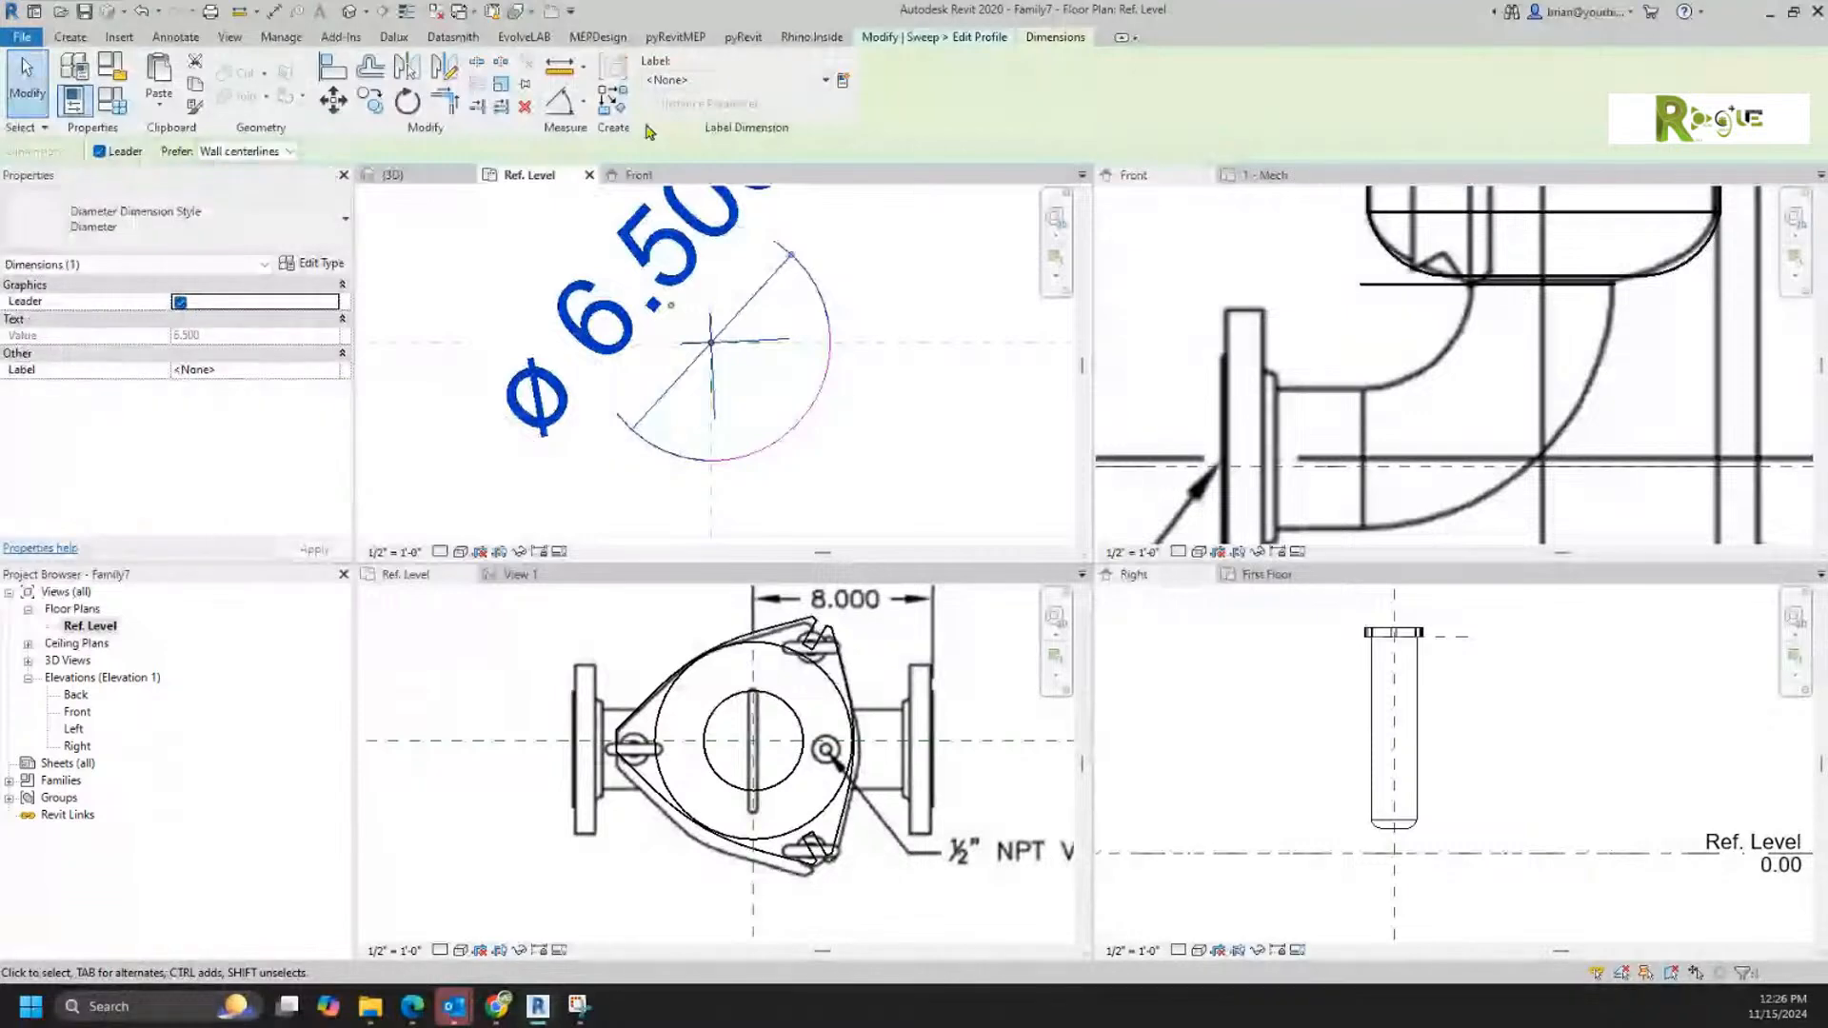
click(684, 81)
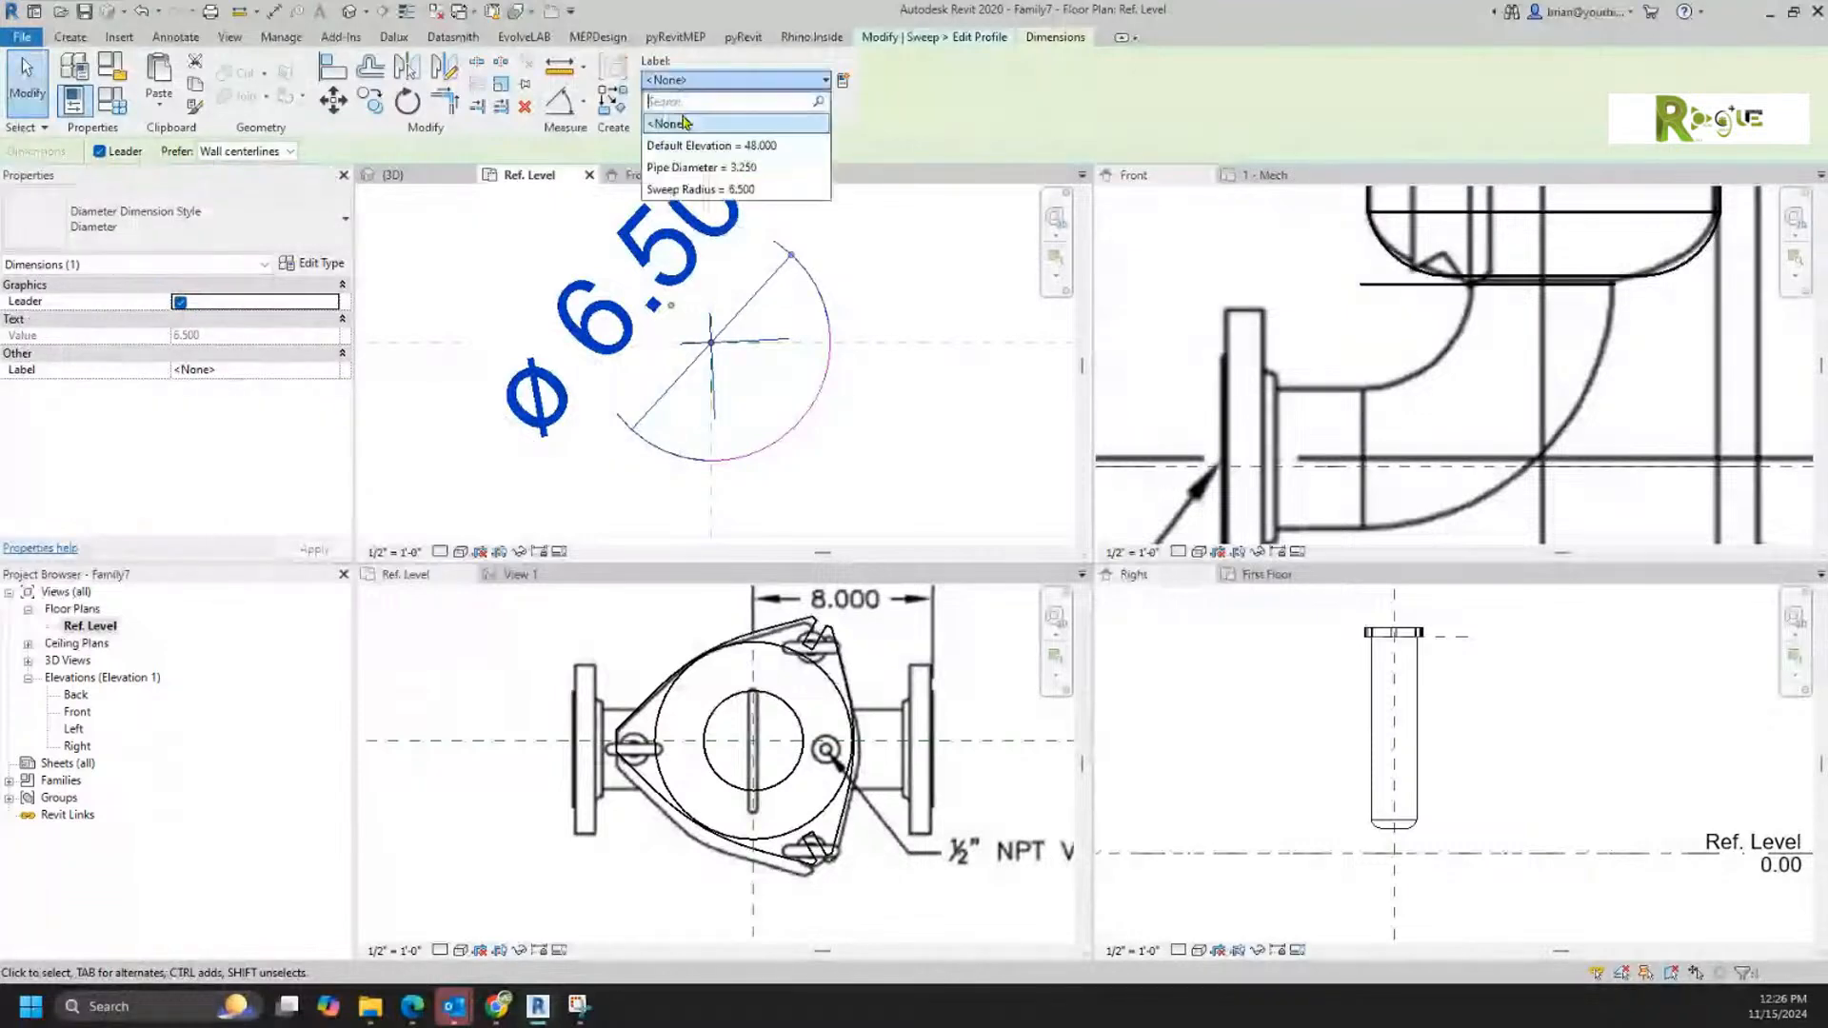
click(686, 169)
click(850, 418)
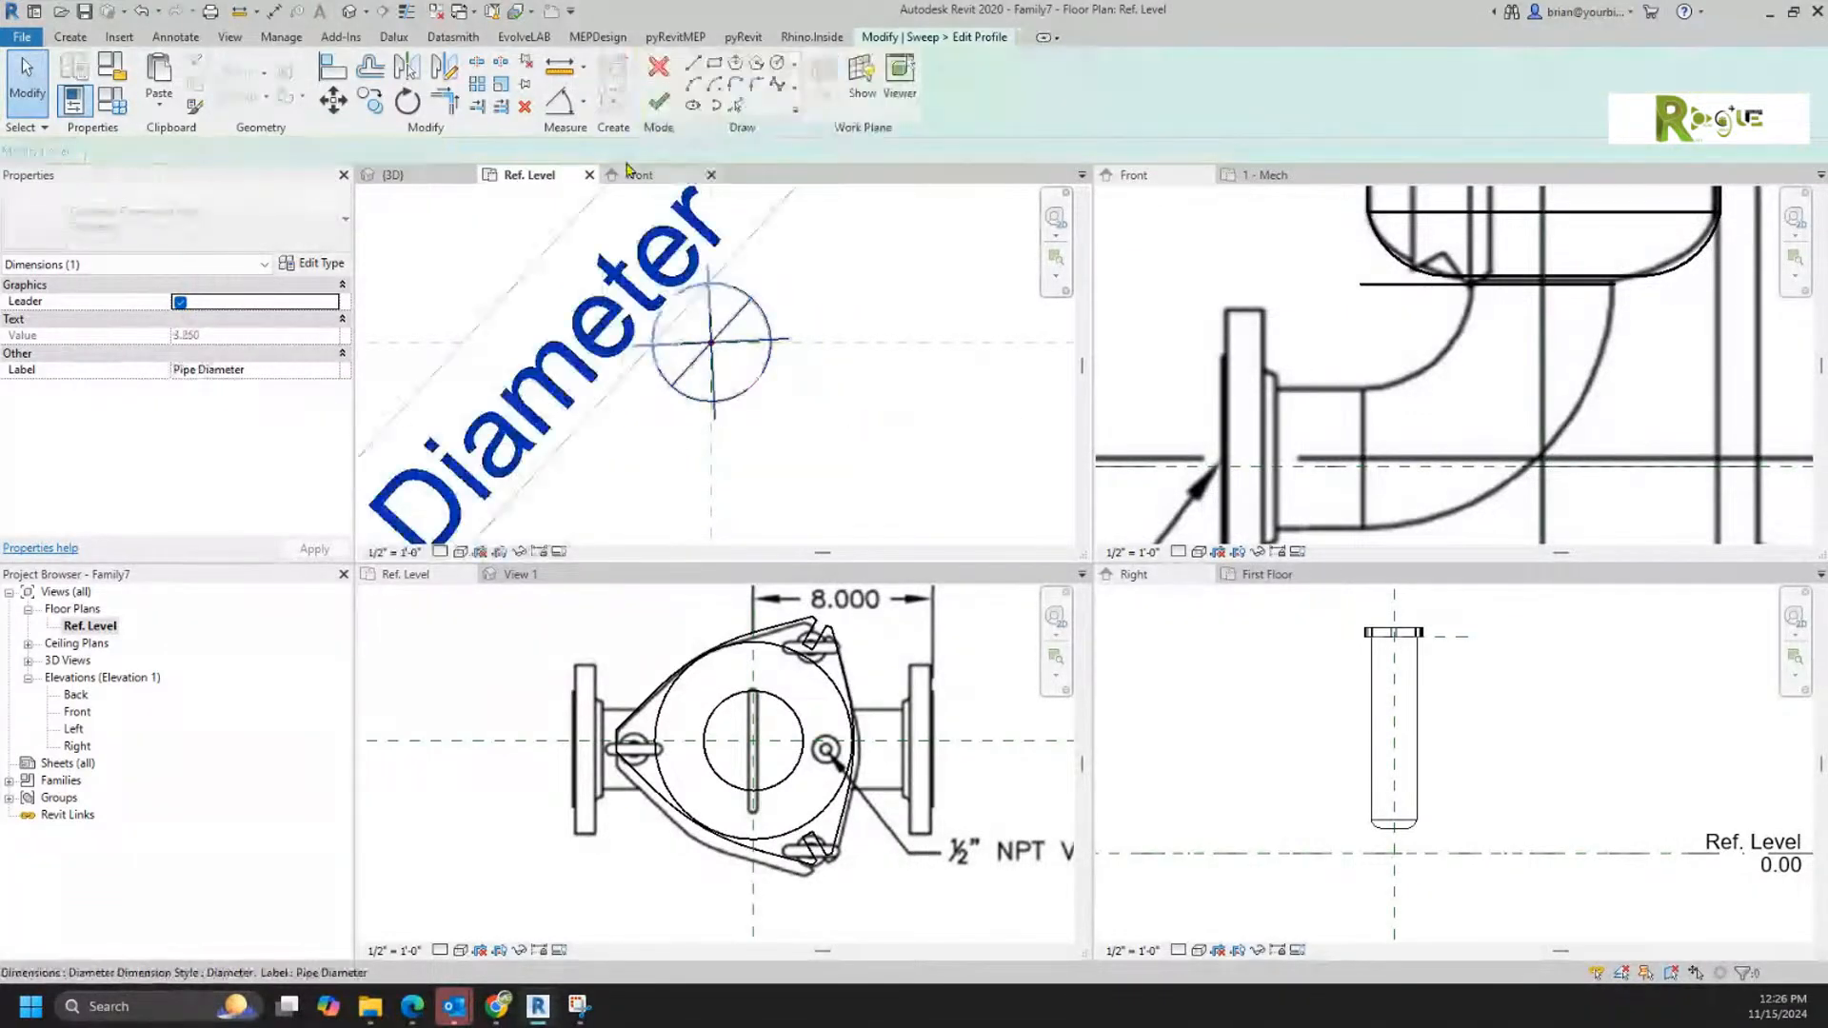
click(657, 101)
click(658, 99)
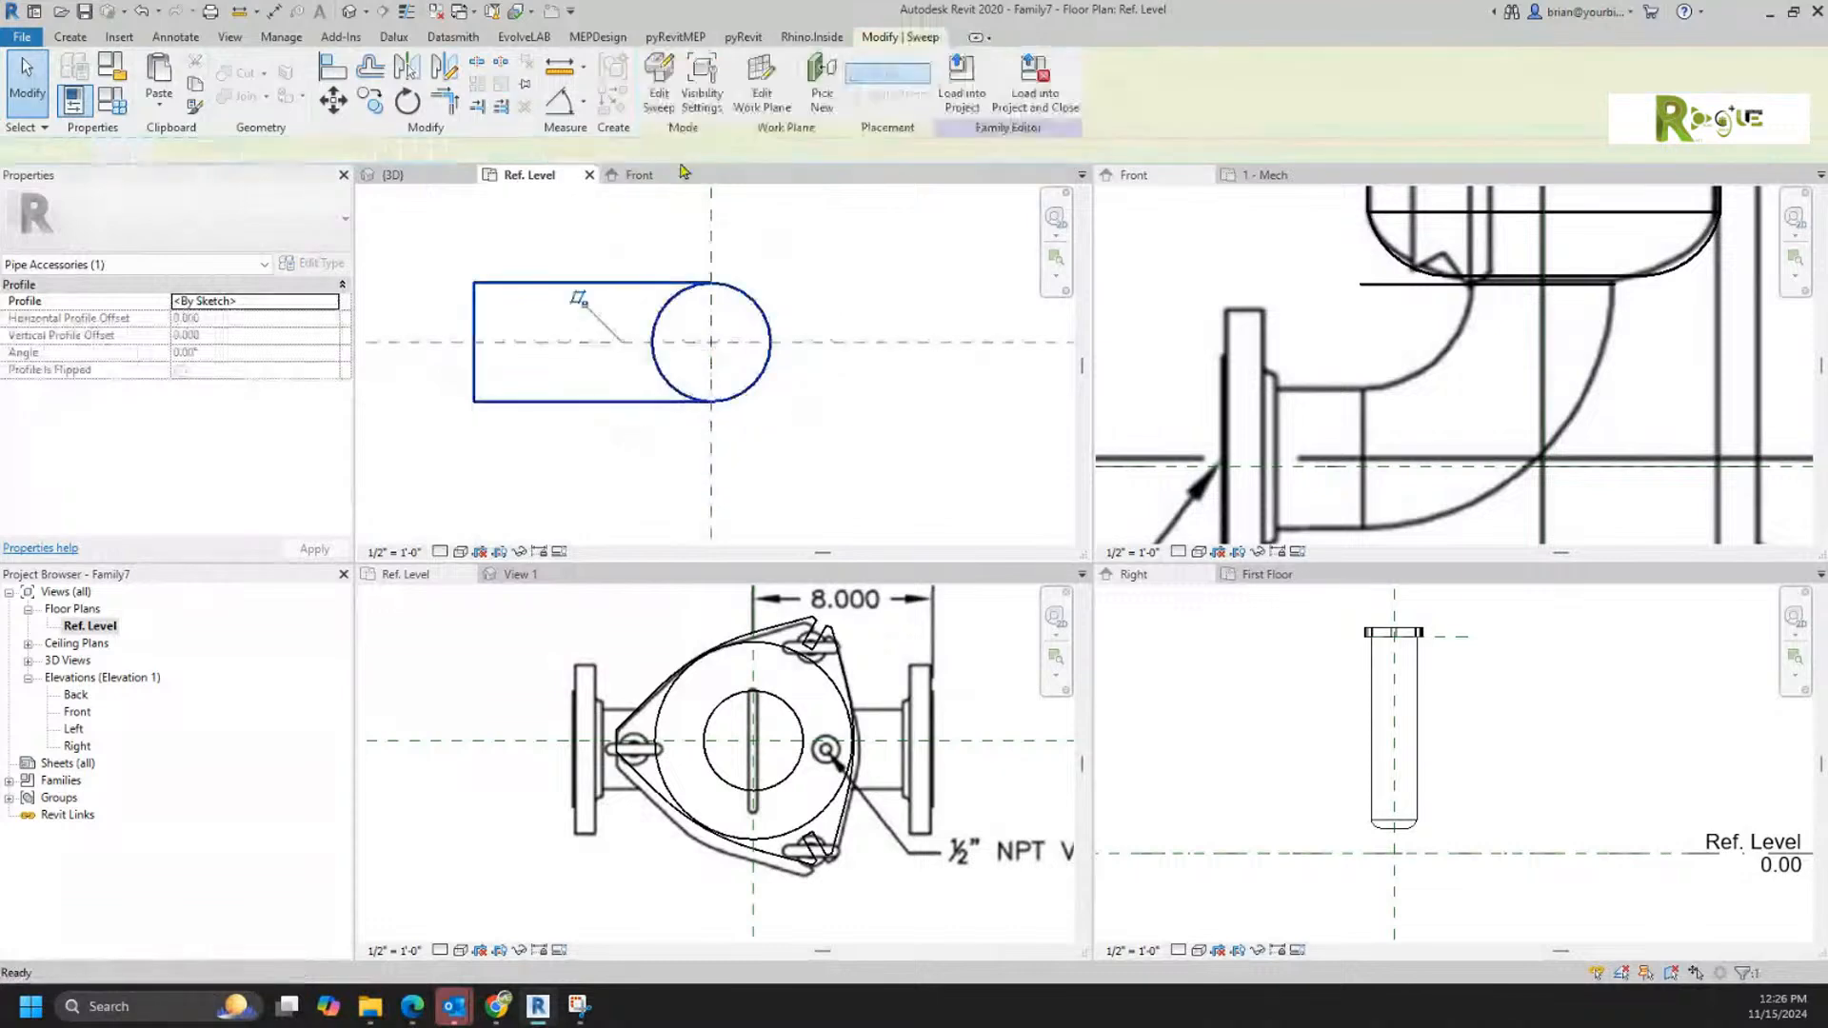
click(847, 433)
Step: Load the elbow family into Filter.rfa and place one instance on the bottom face of the filter housing
scroll(853, 434, down, 1)
scroll(853, 434, down, 3)
middle_drag(853, 434, 755, 428)
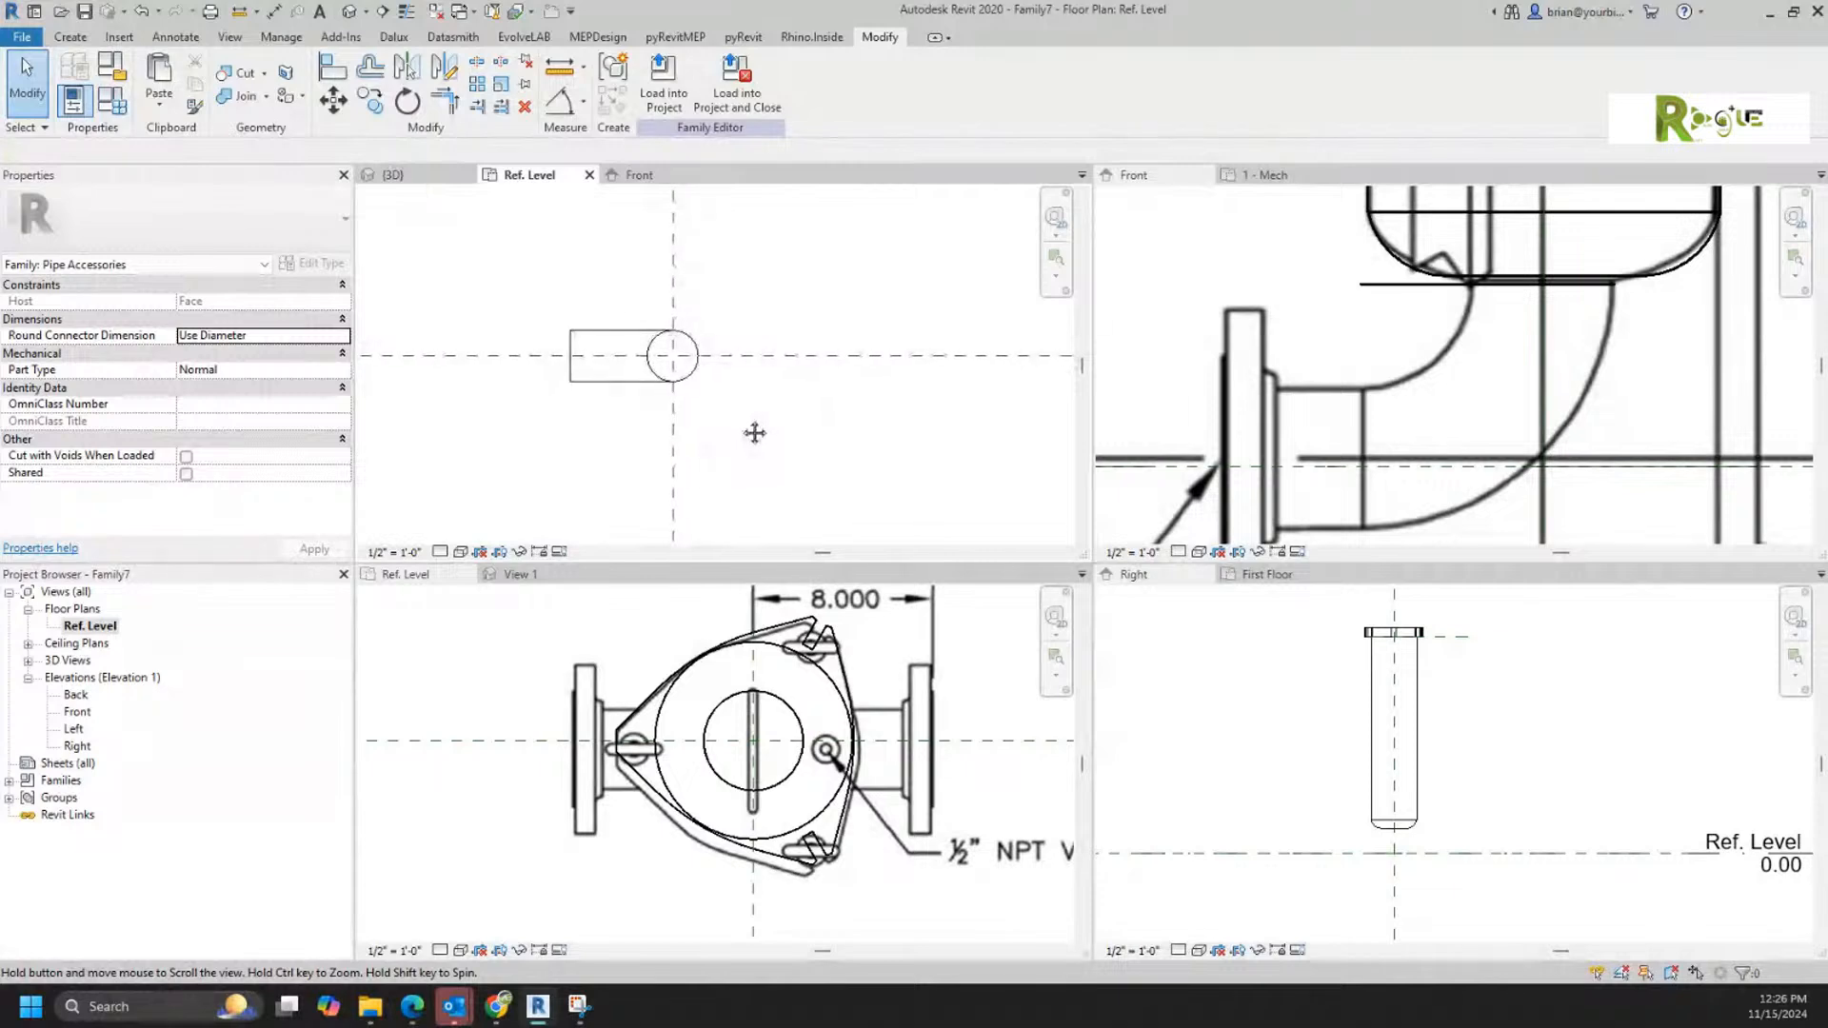
scroll(749, 400, down, 3)
scroll(752, 399, up, 3)
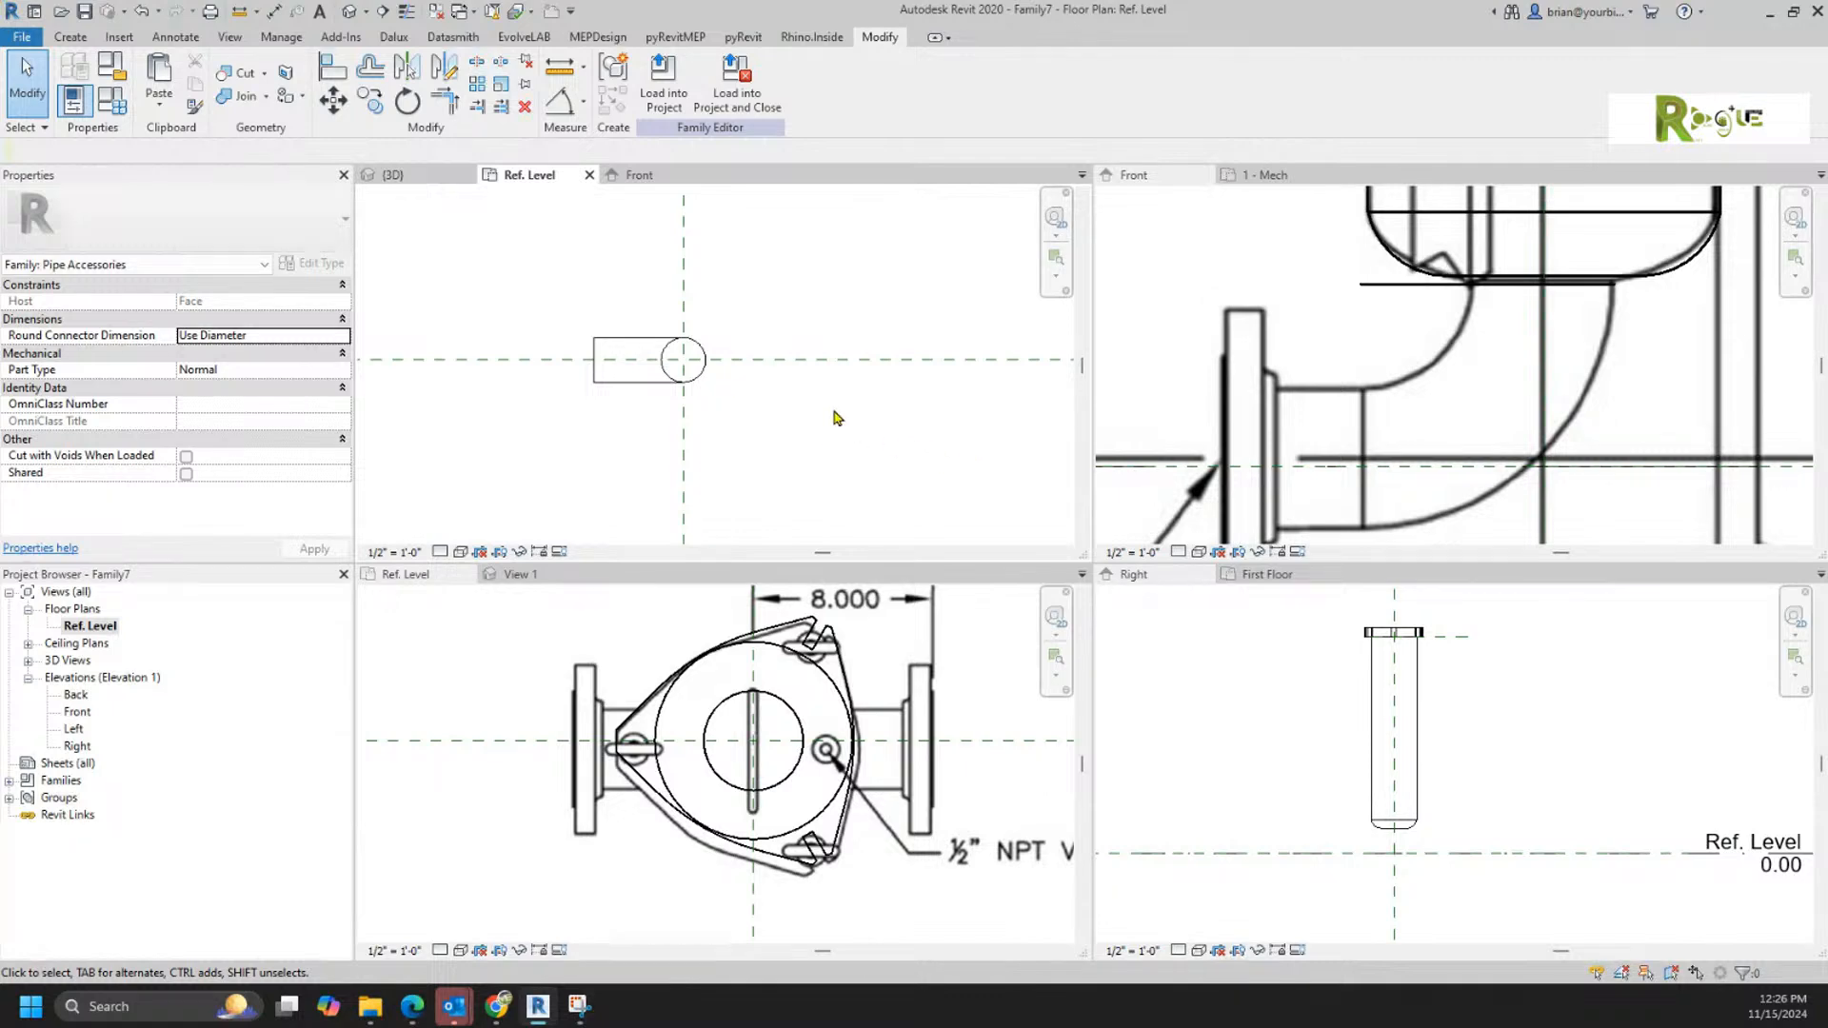
click(659, 90)
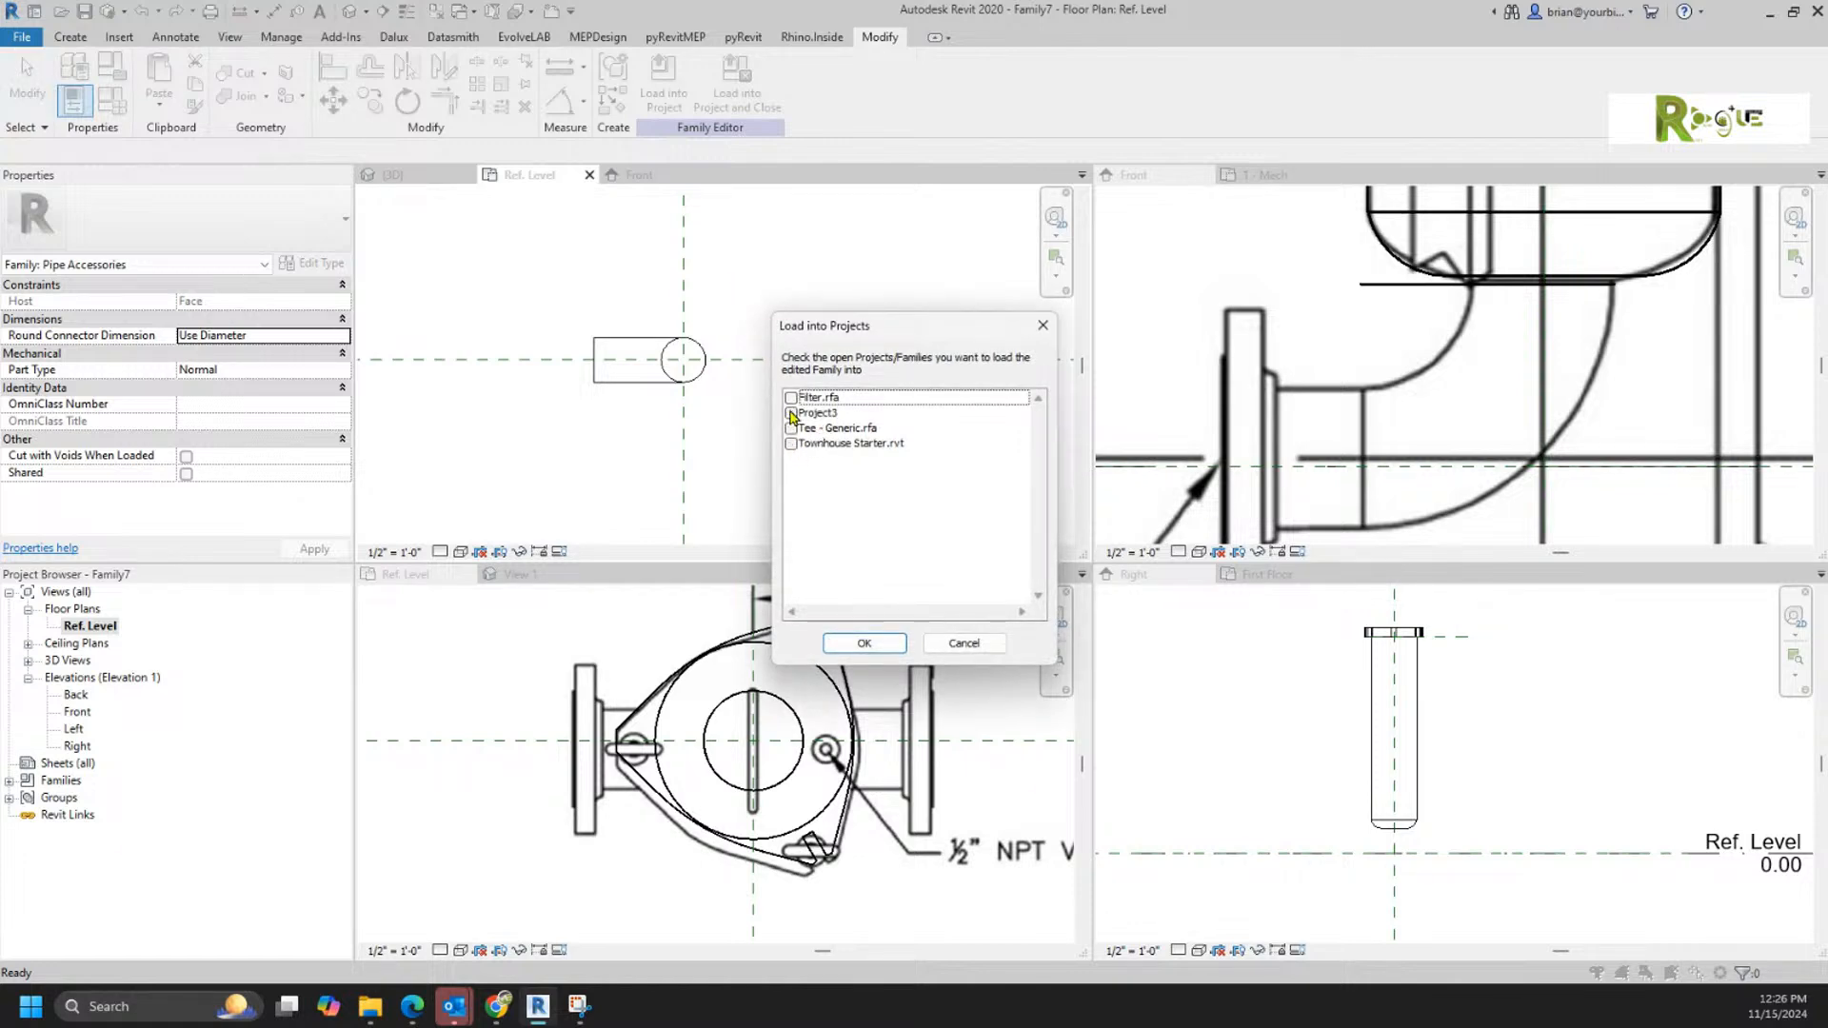
click(792, 399)
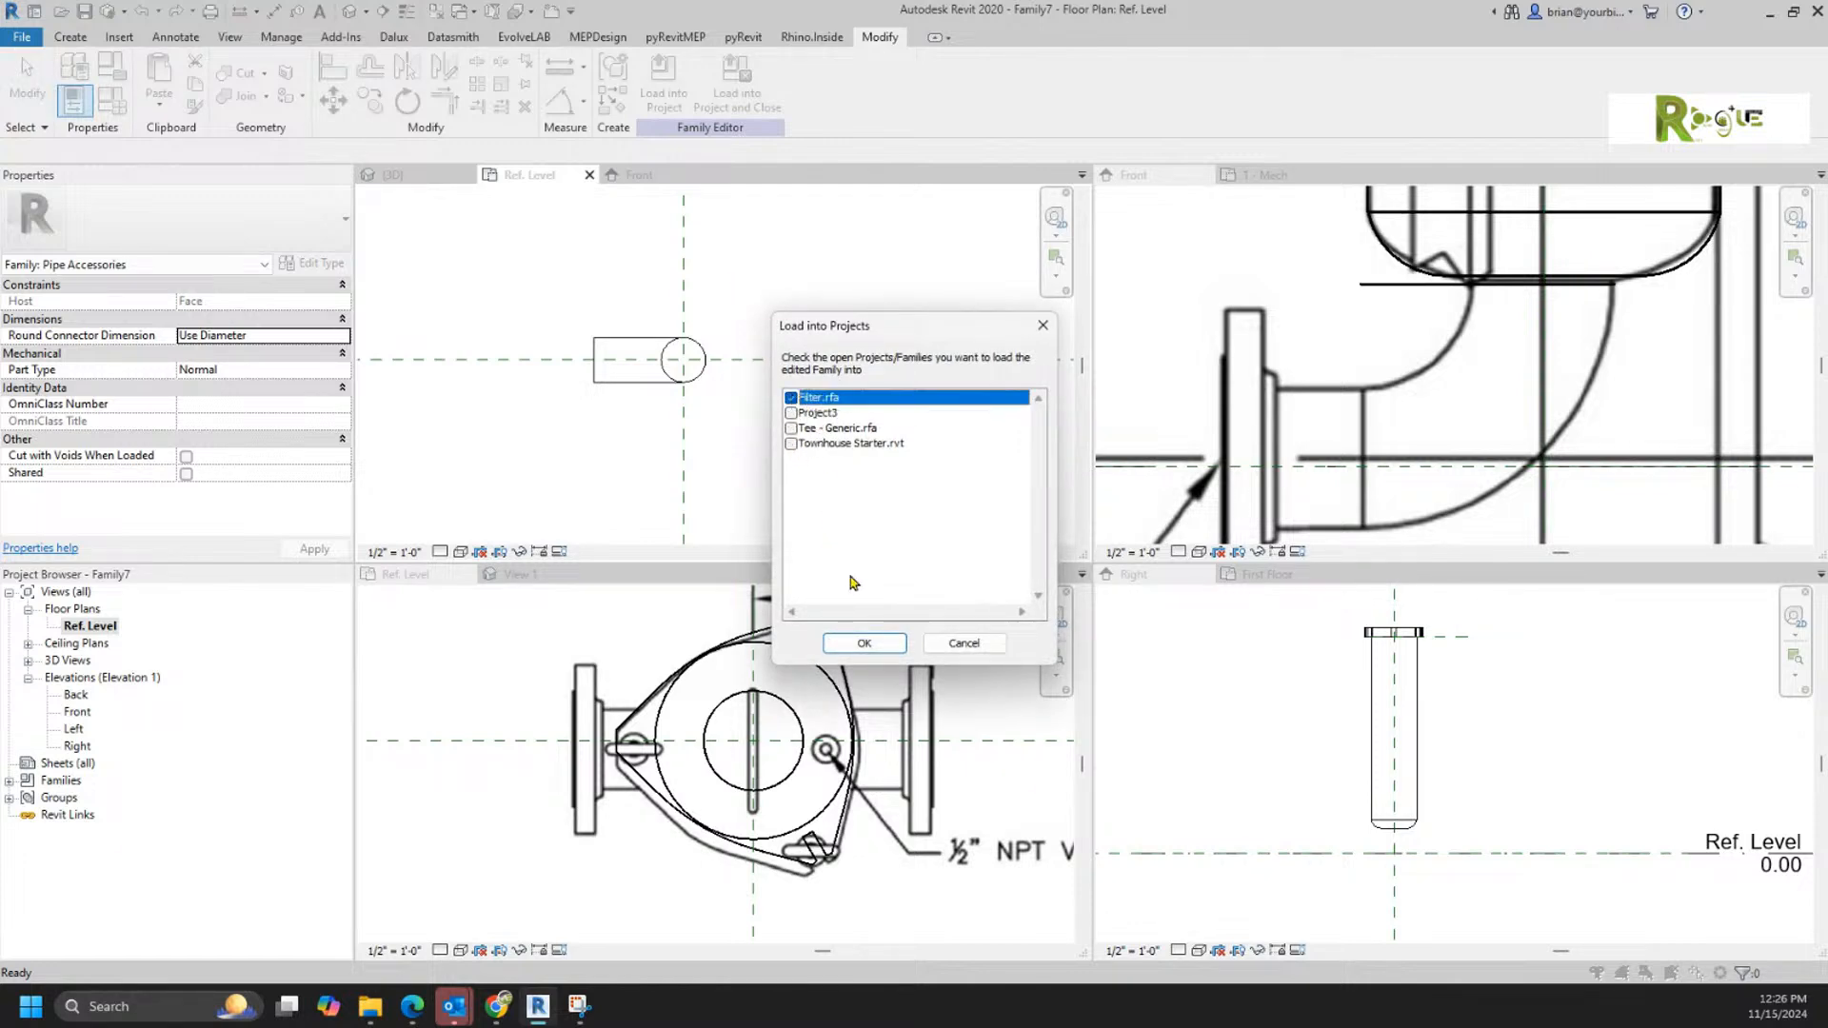
click(857, 643)
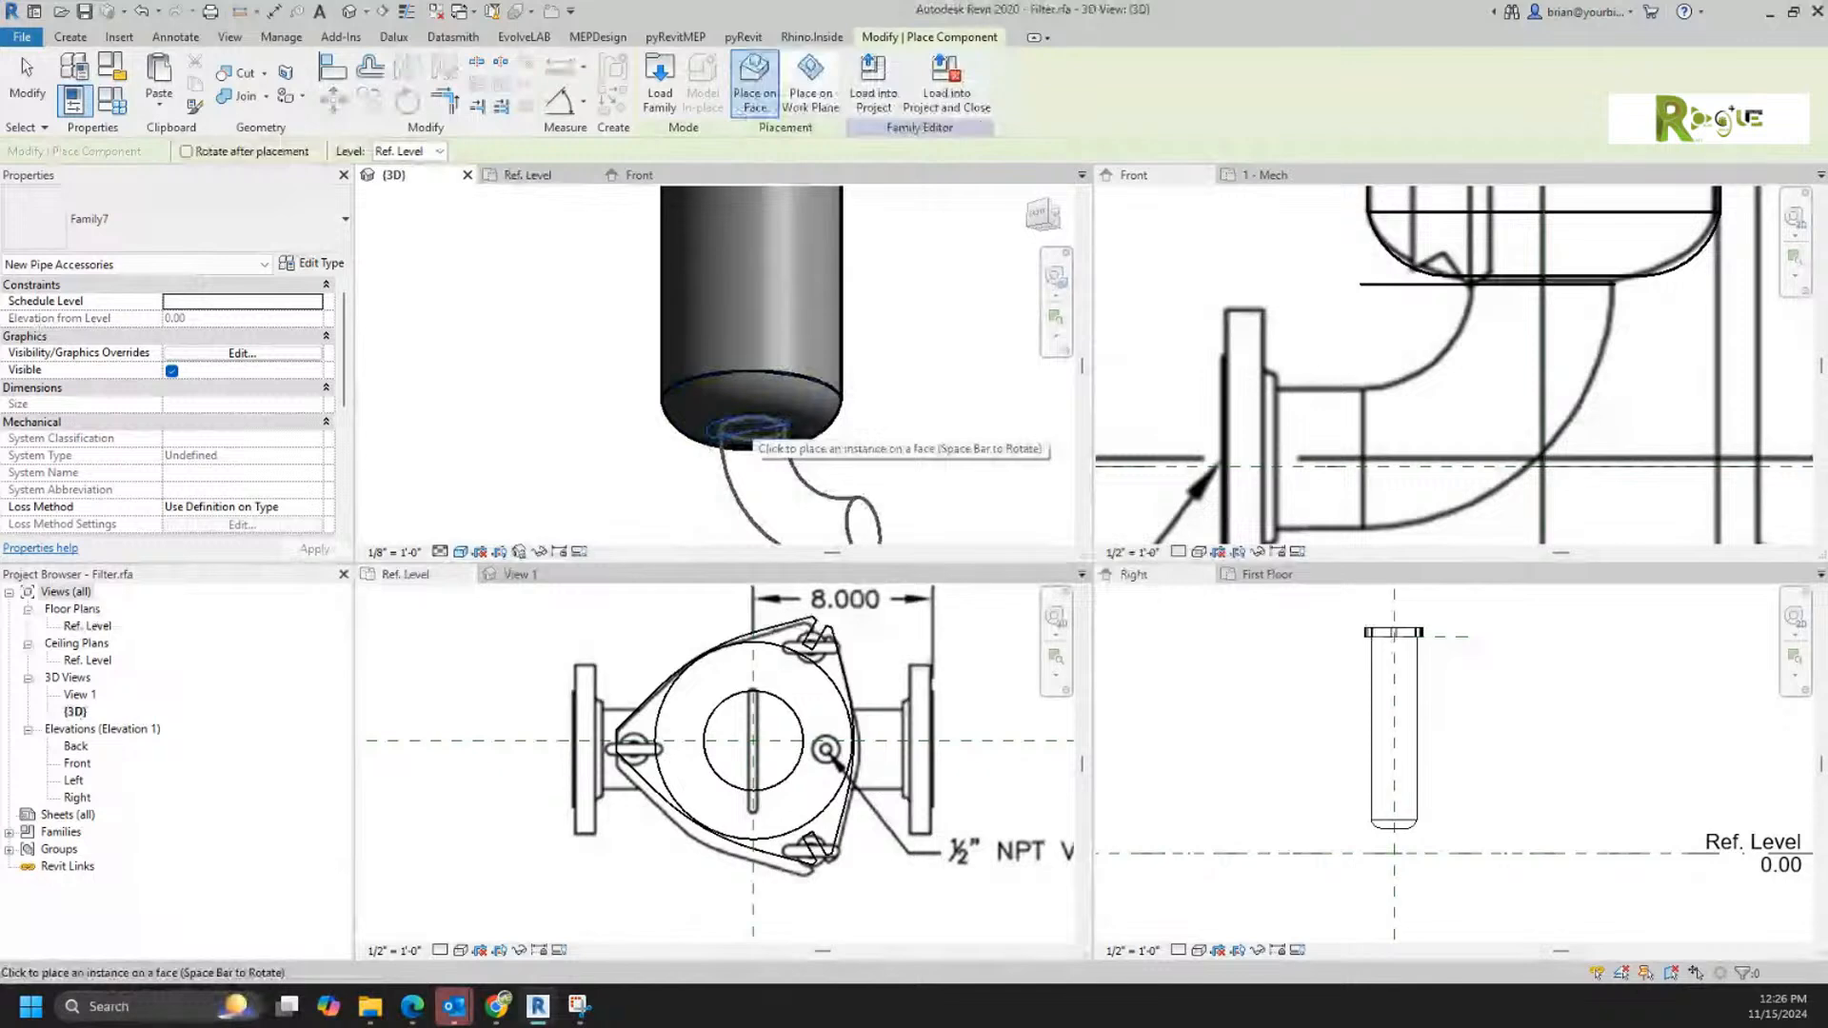
click(747, 430)
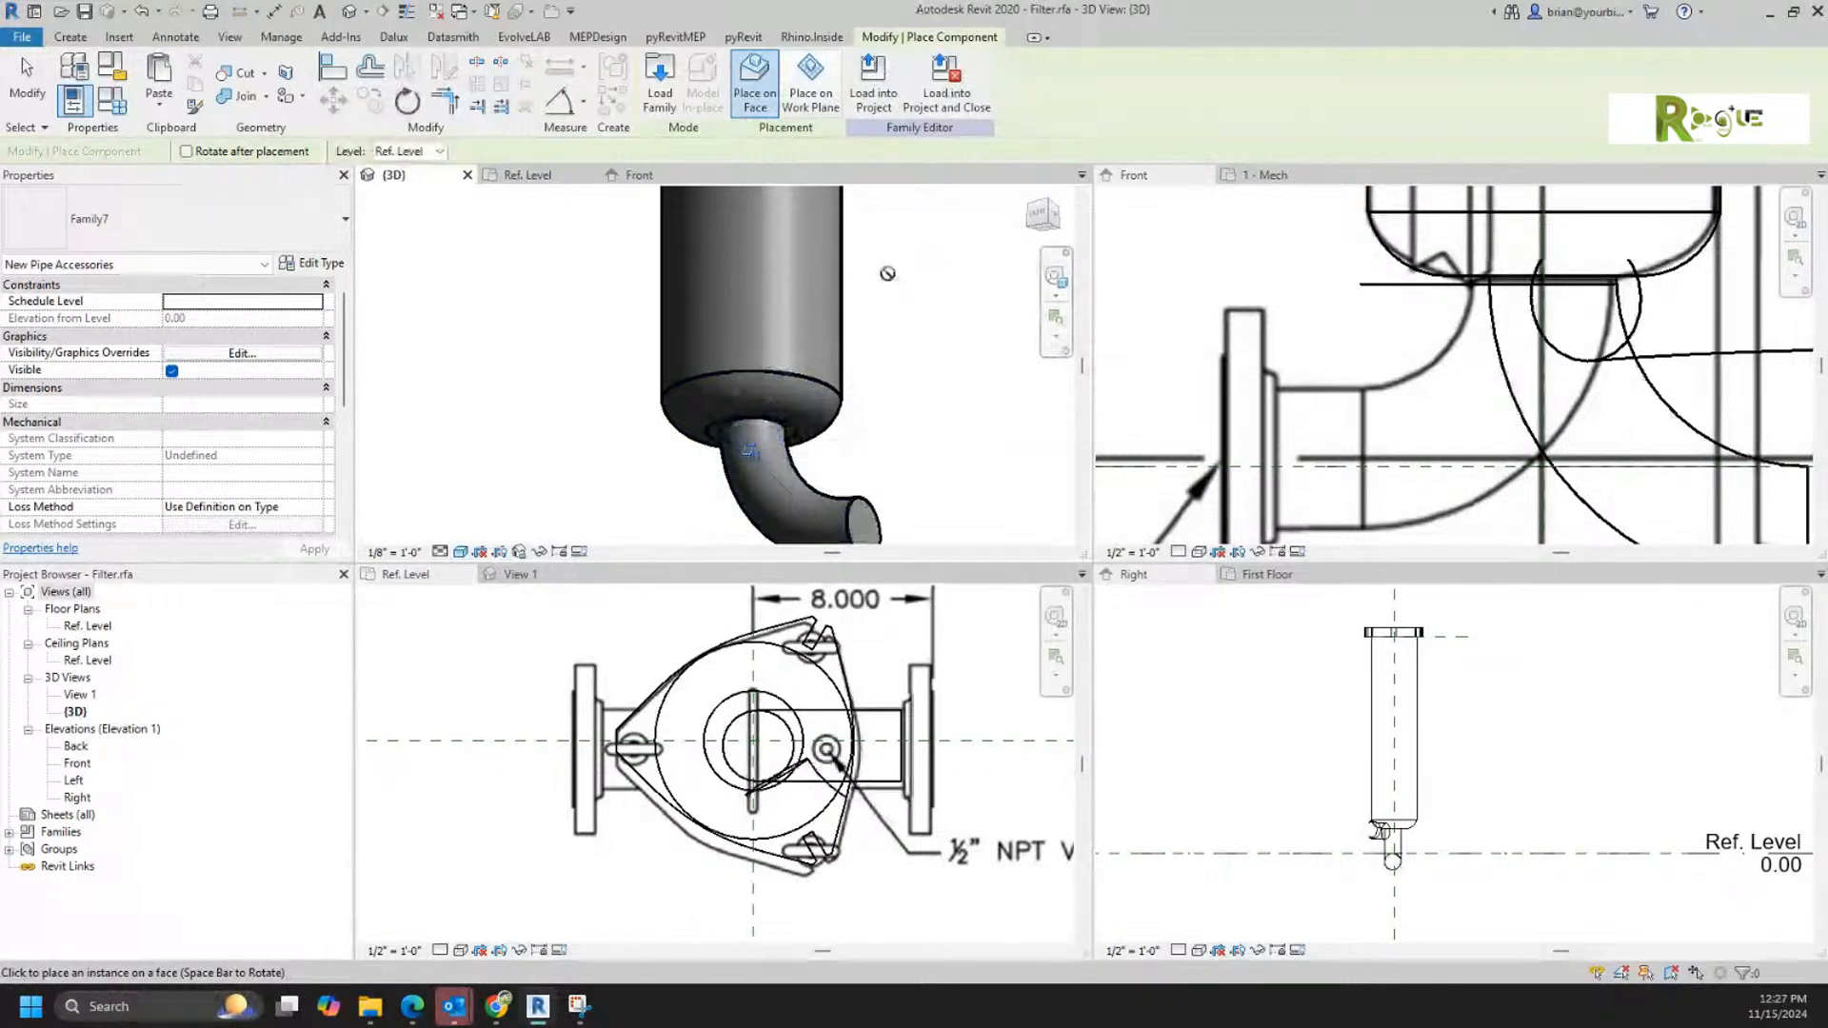
key(Escape)
key(Escape)
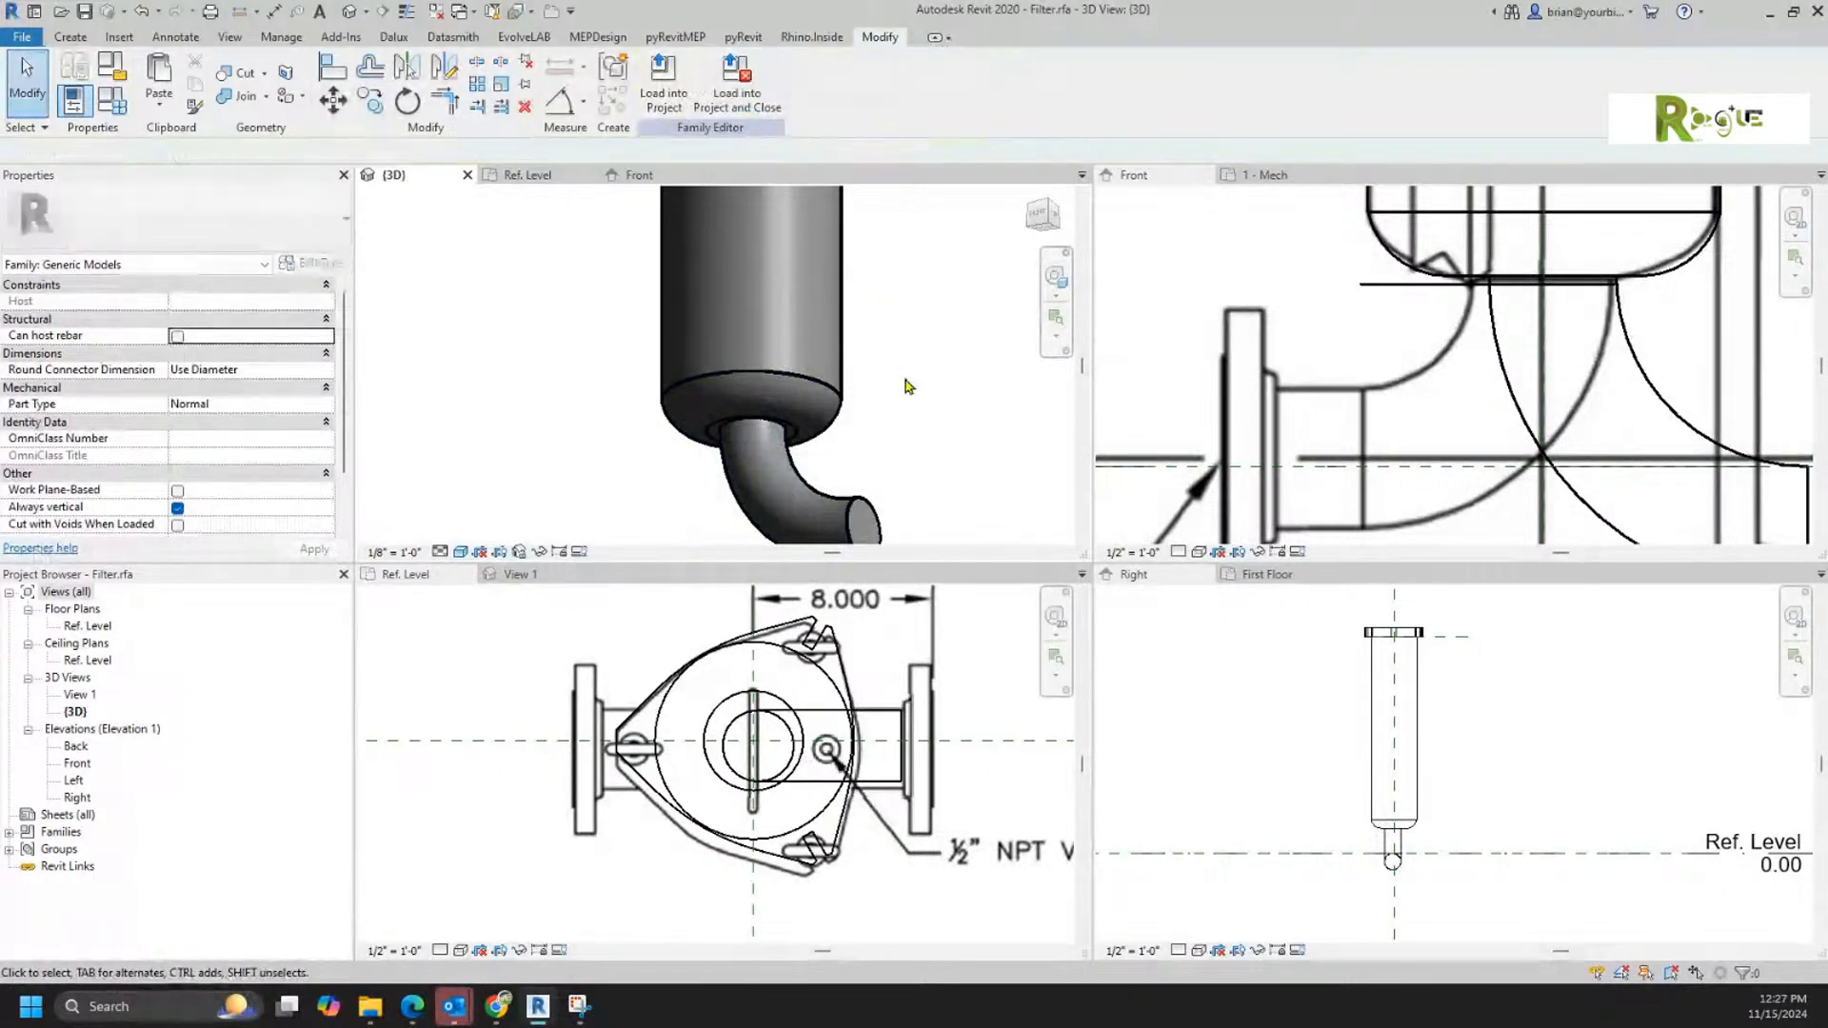
Step: Rotate the placed elbow in 90-degree turns so its free end points toward the flanged outlet in the front reference image
shift+middle_drag(912, 386, 789, 448)
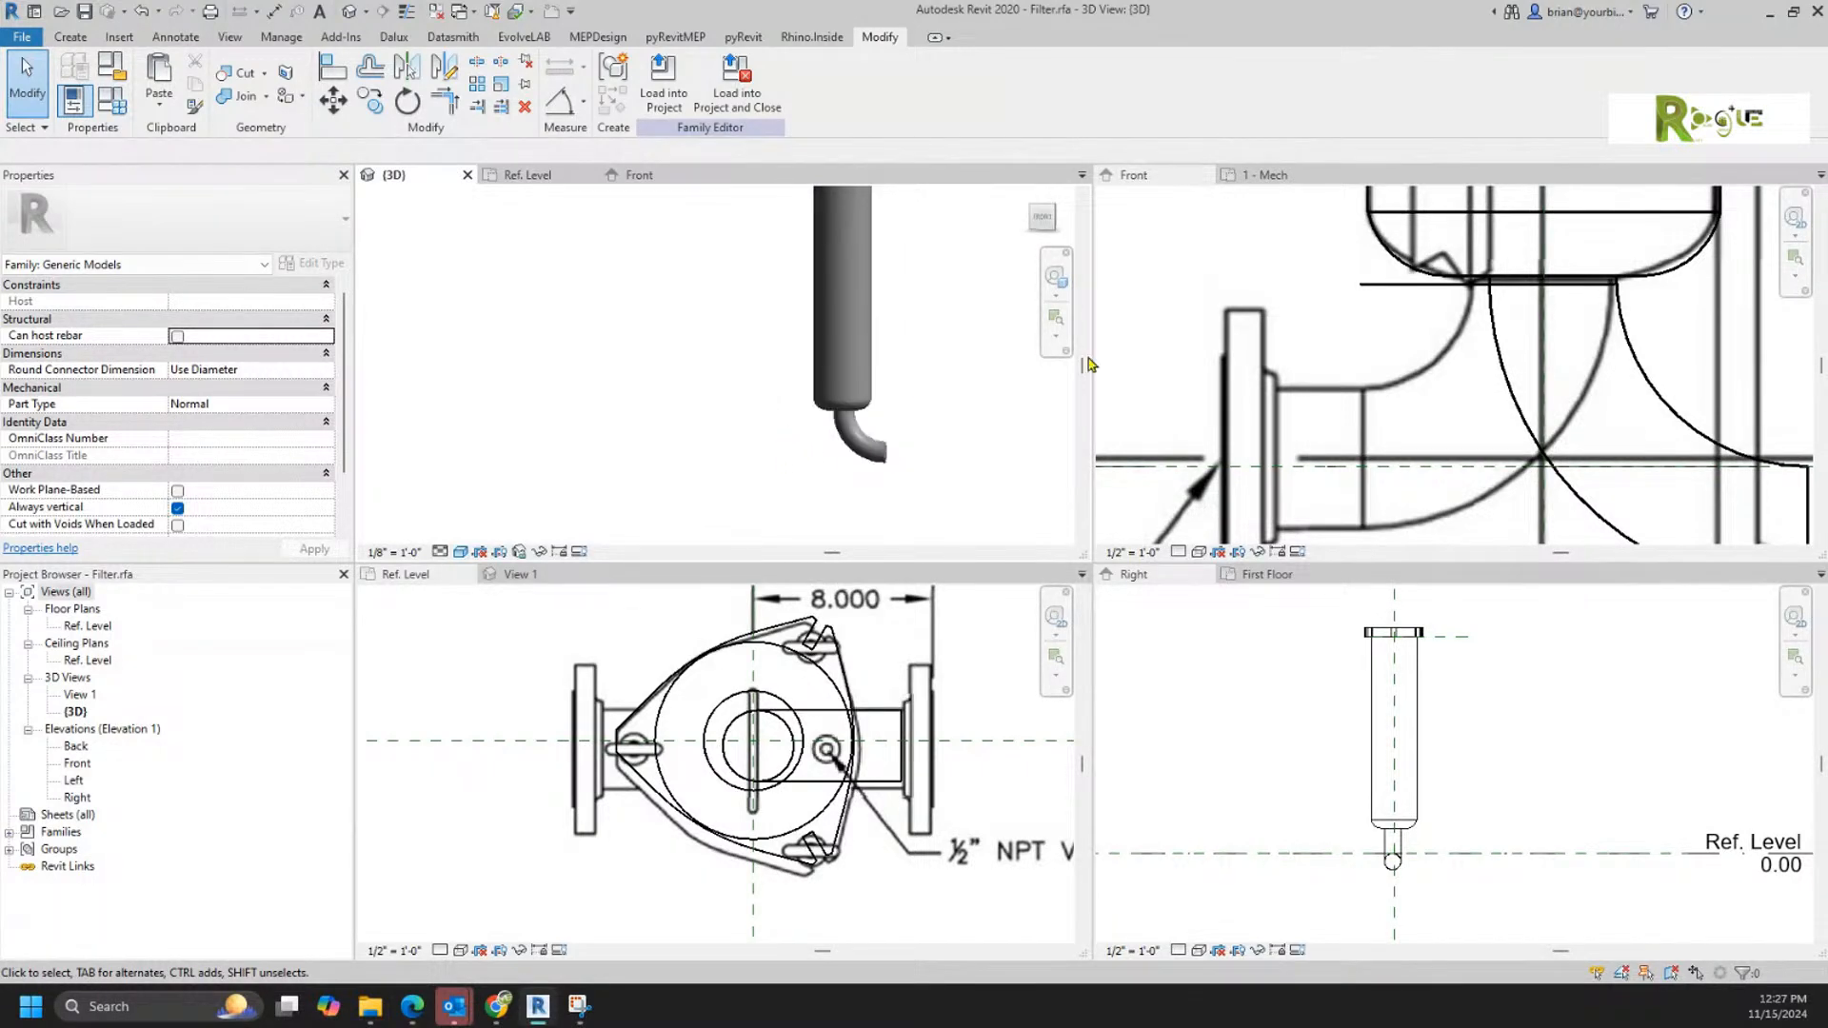
click(1316, 388)
scroll(1371, 402, down, 2)
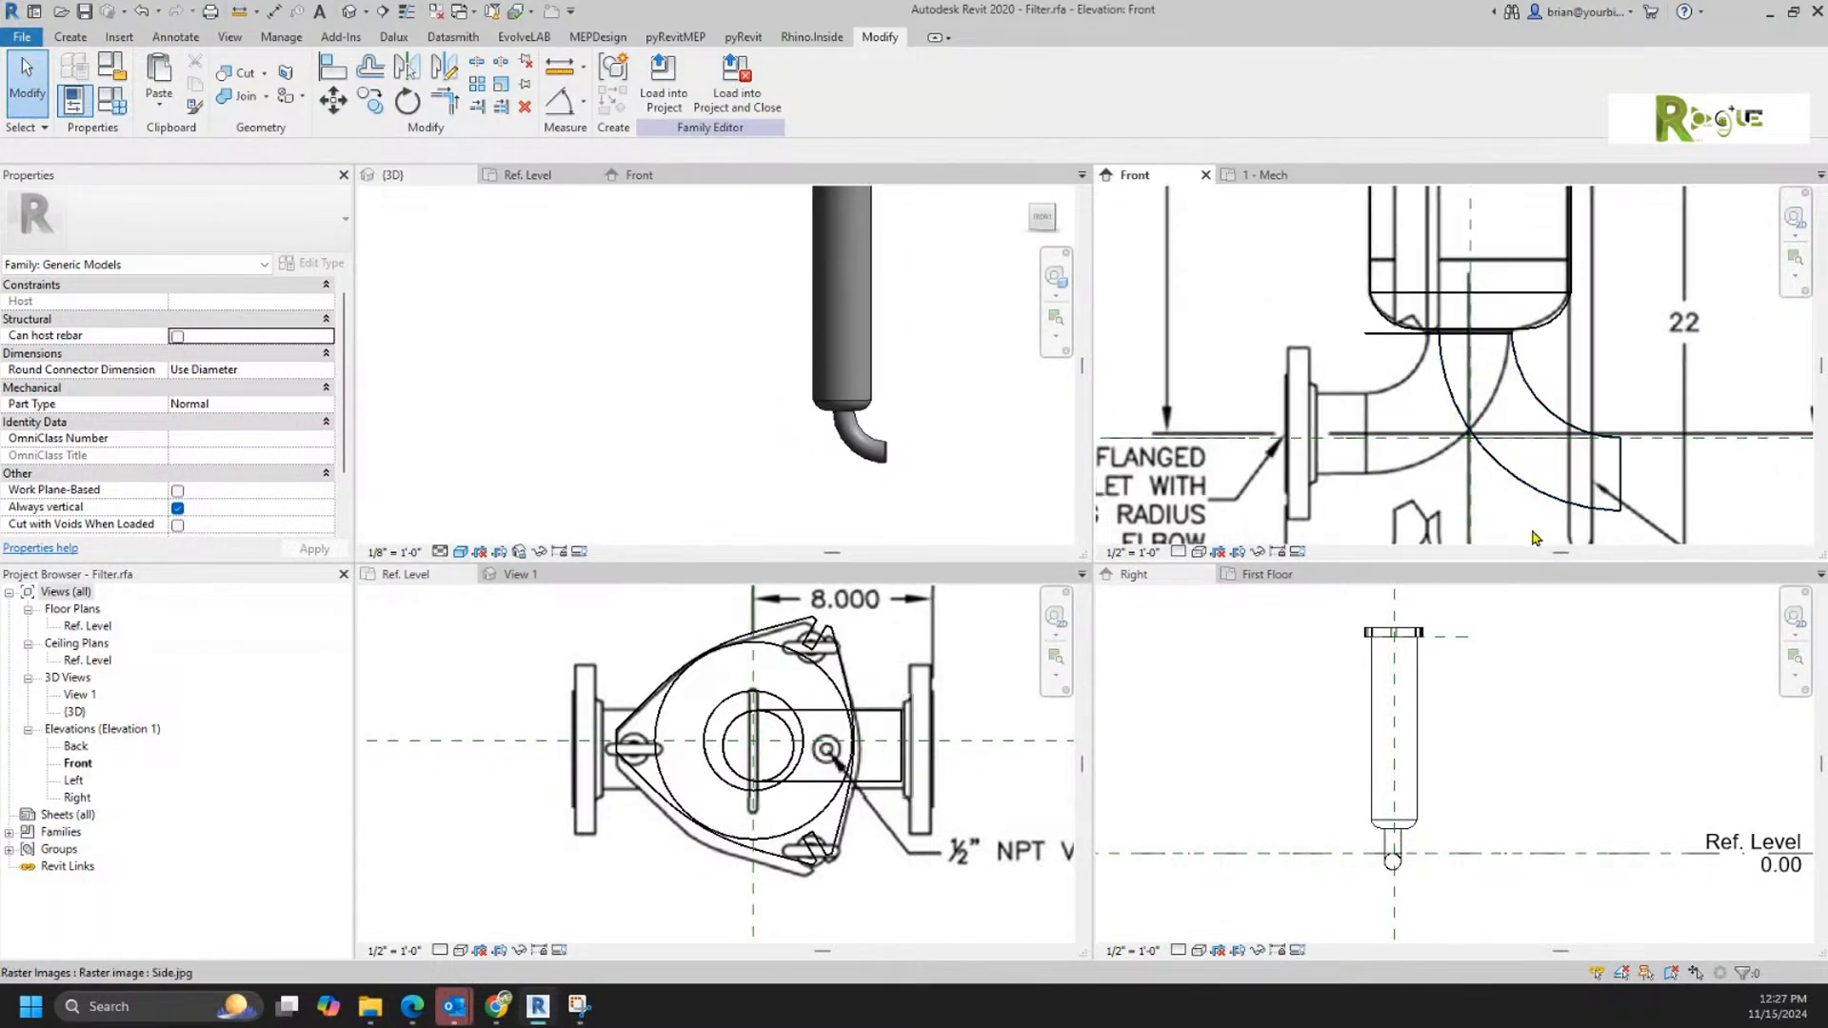
click(1526, 487)
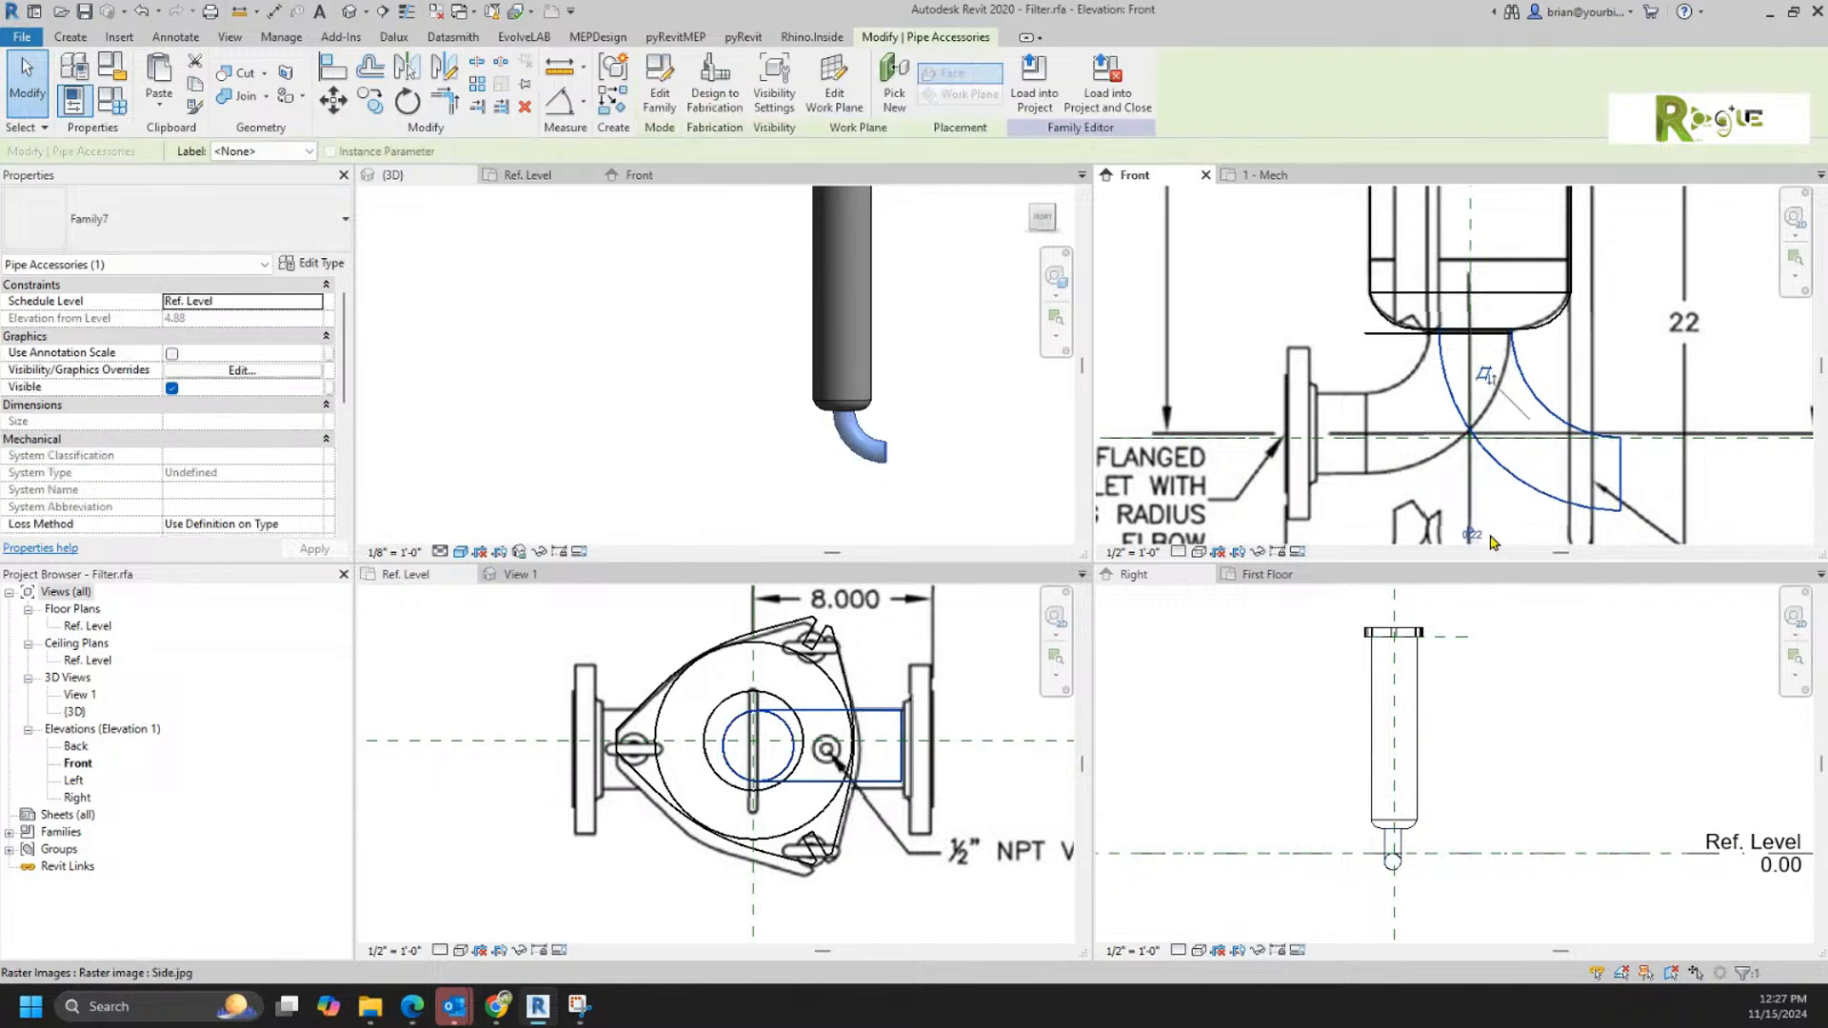
key(space)
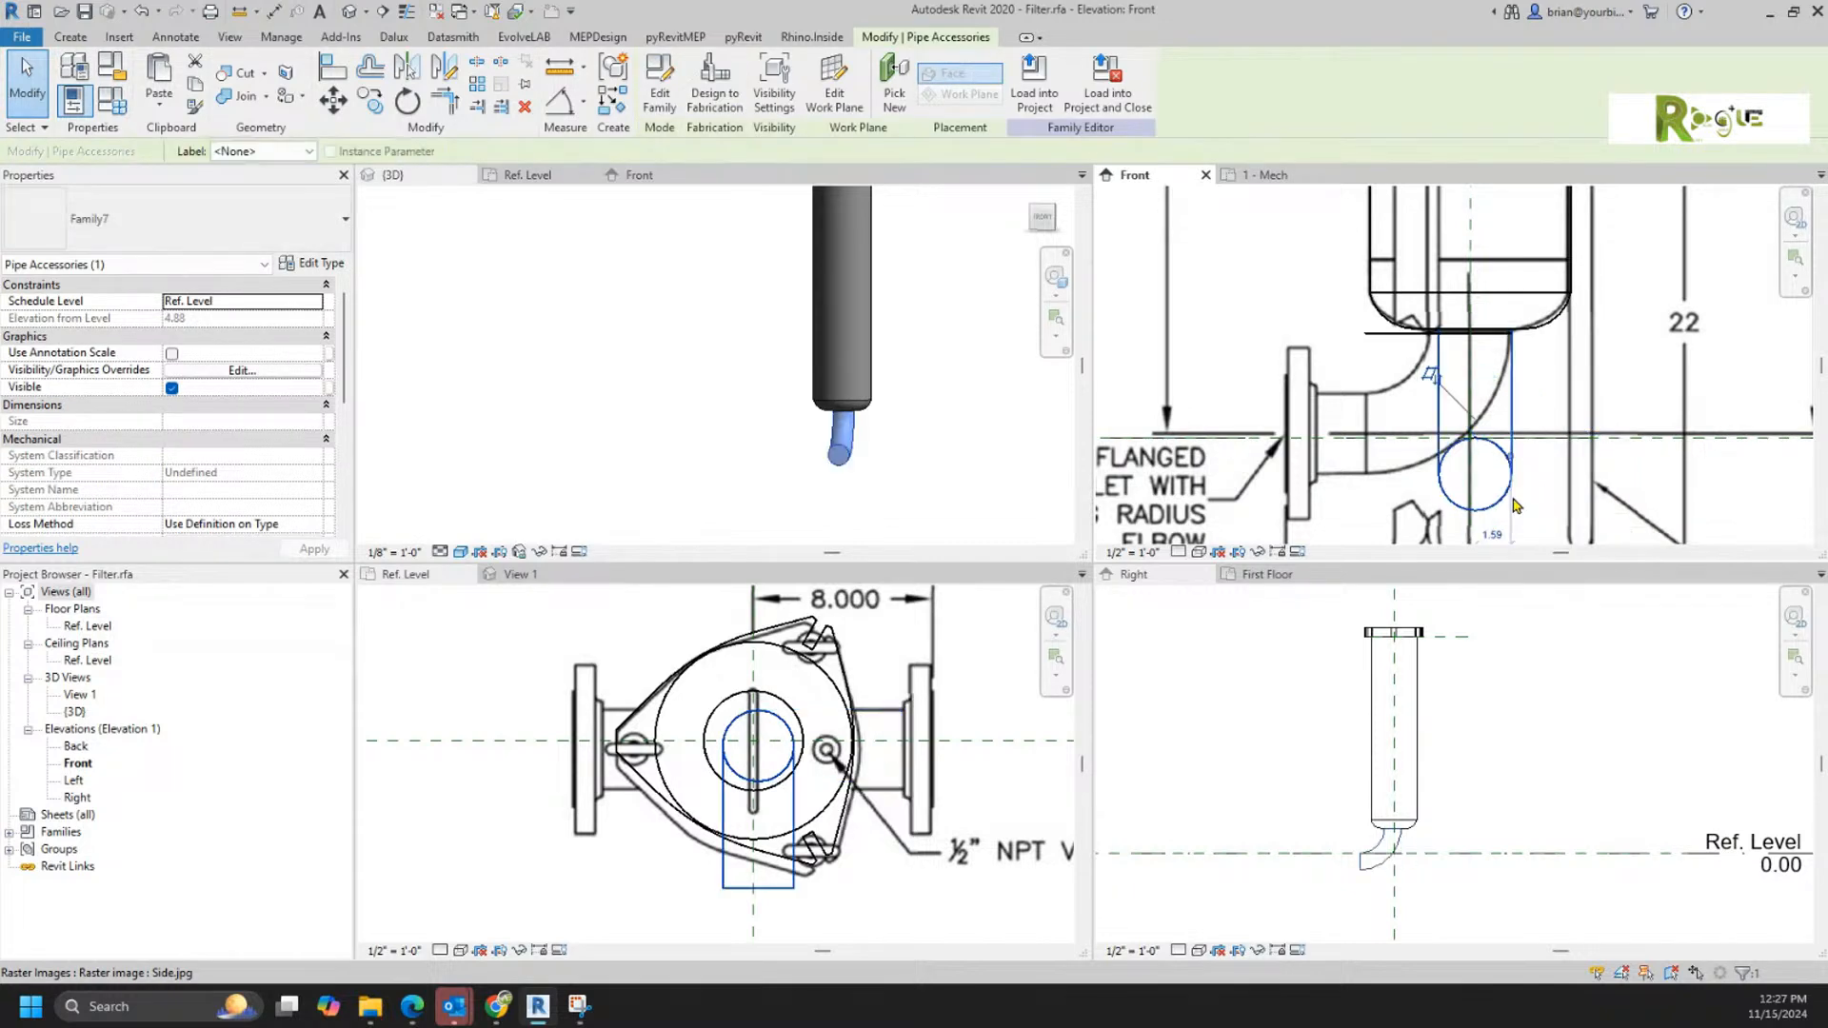
key(space)
key(space)
key(space)
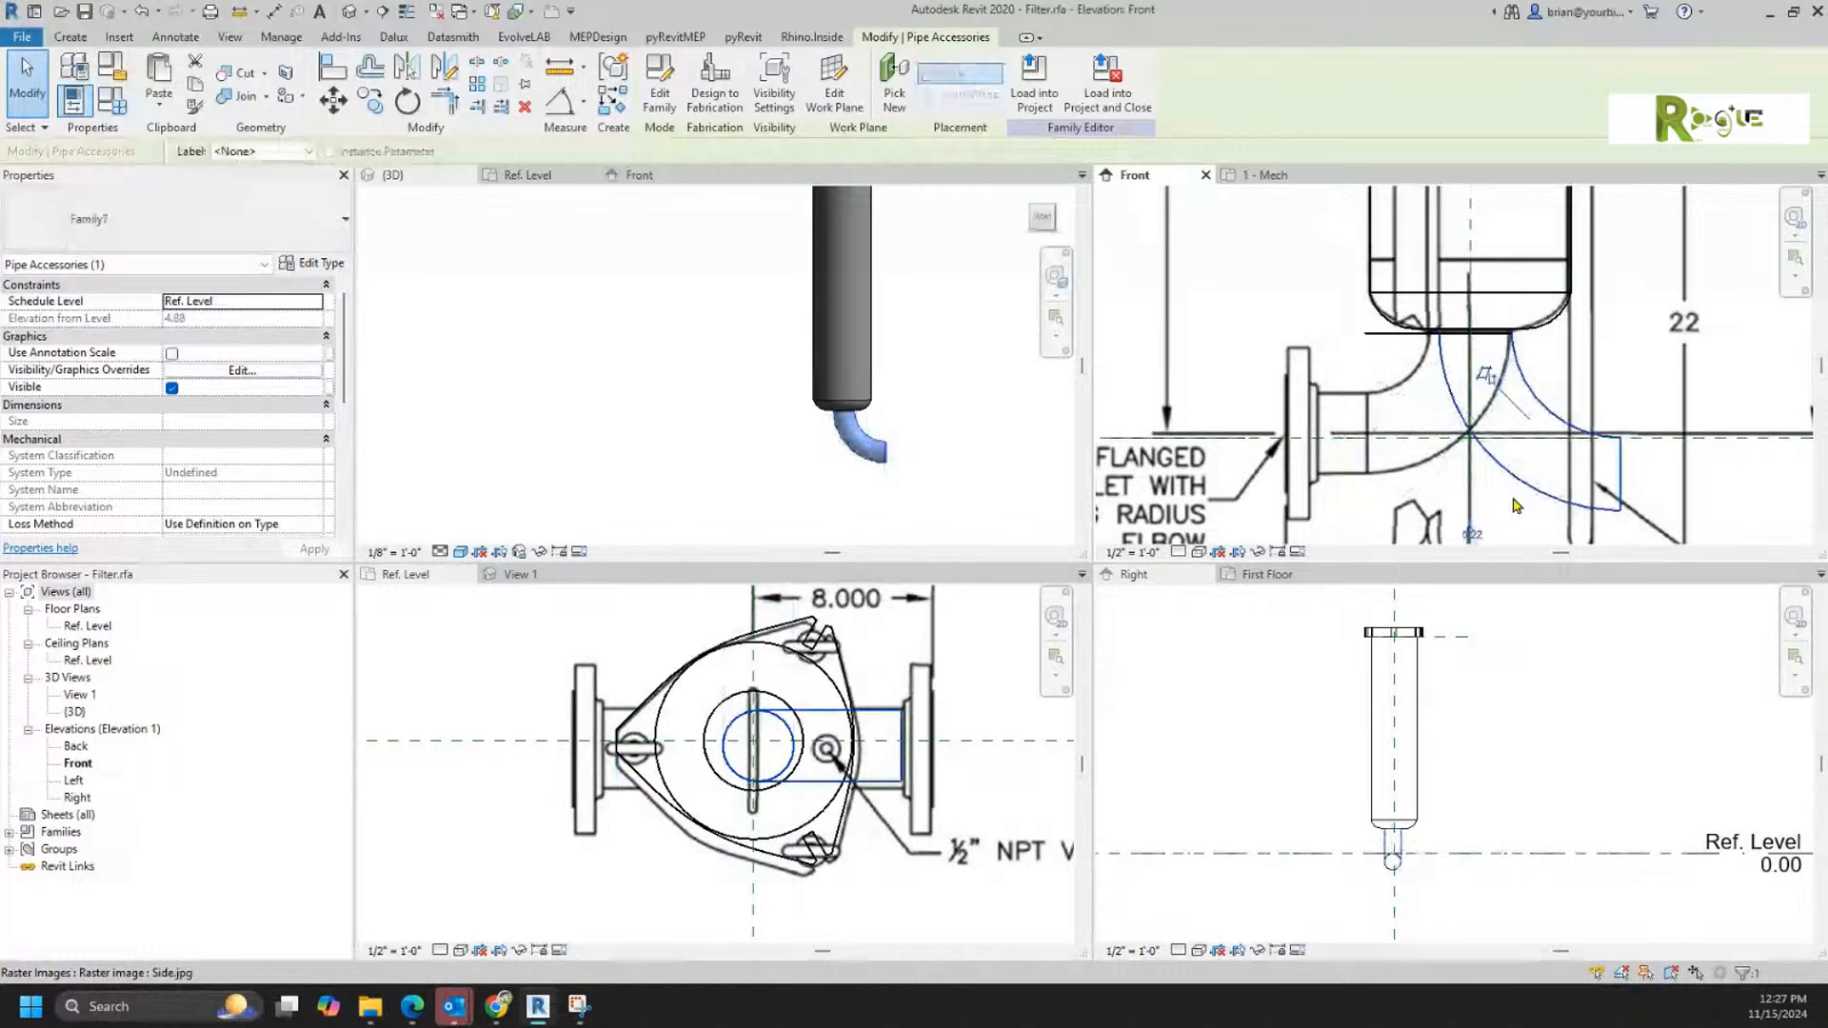
key(space)
key(space)
key(space)
key(space)
key(space)
key(space)
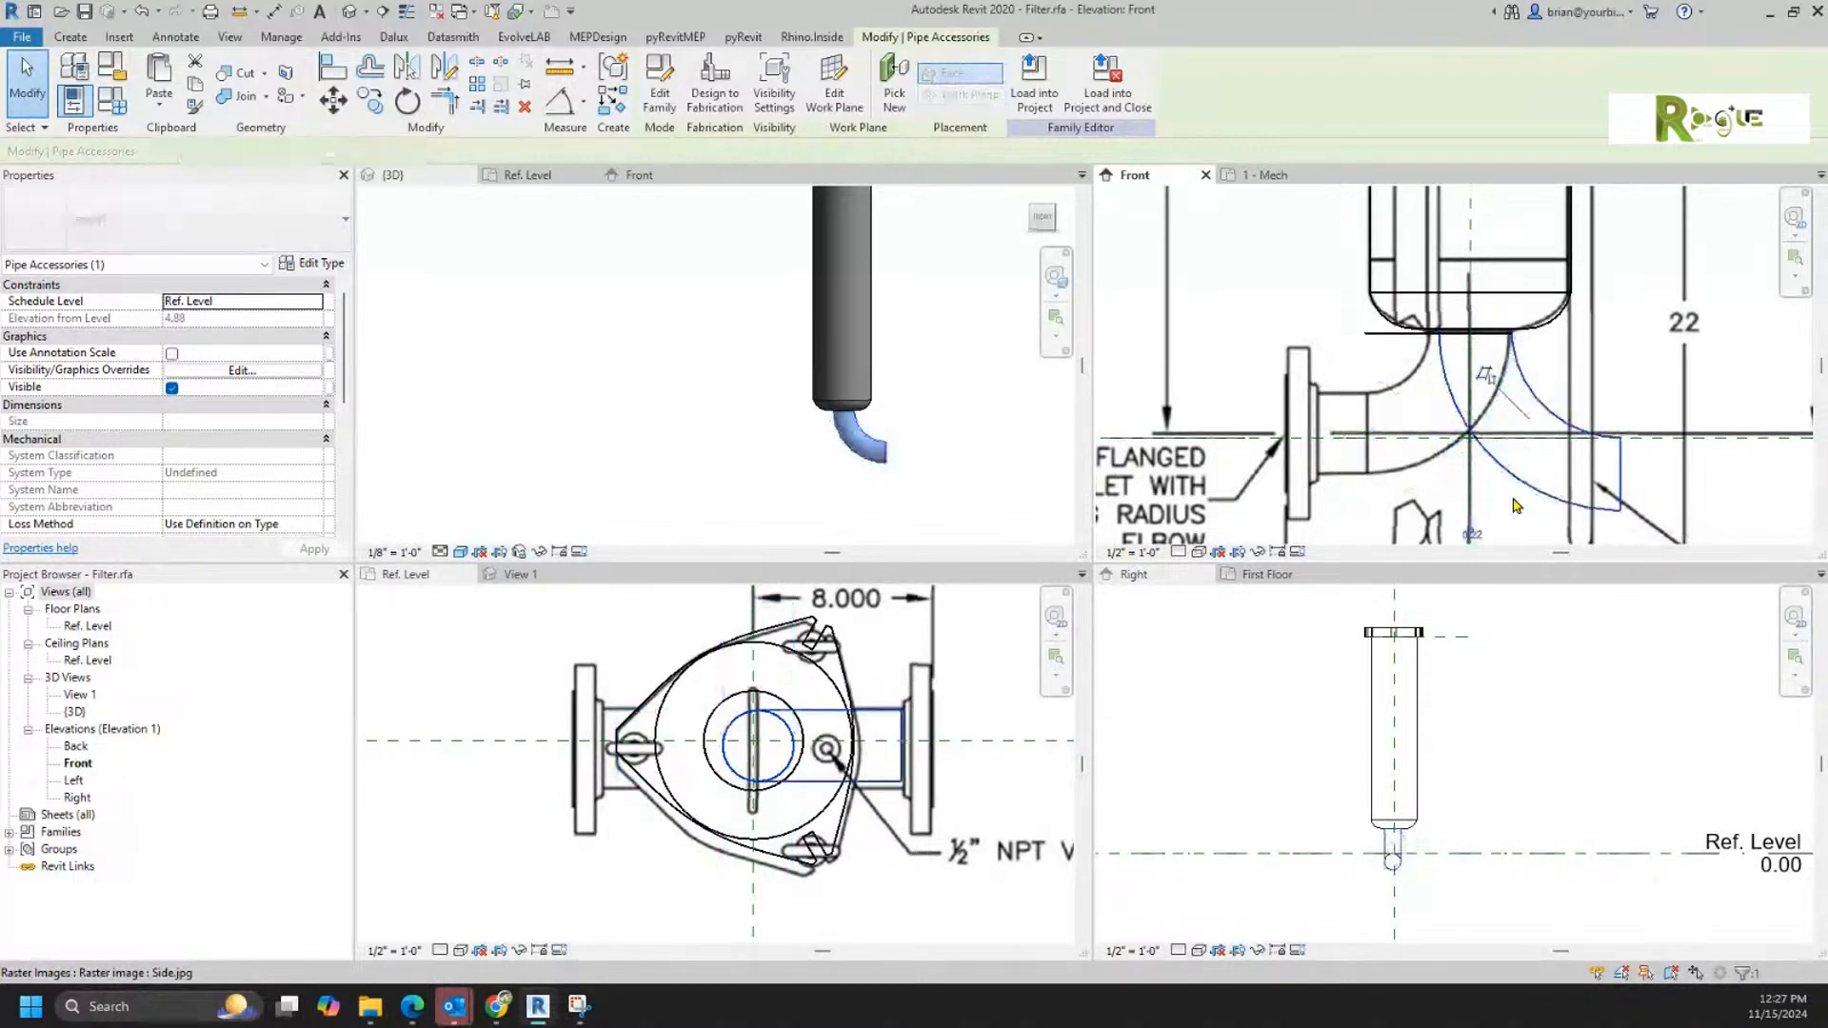
Step: Move the elbow in the Ref. Level plan so its inlet centres on the housing's two centre reference planes
click(683, 869)
scroll(687, 857, up, 4)
drag(695, 705, 685, 696)
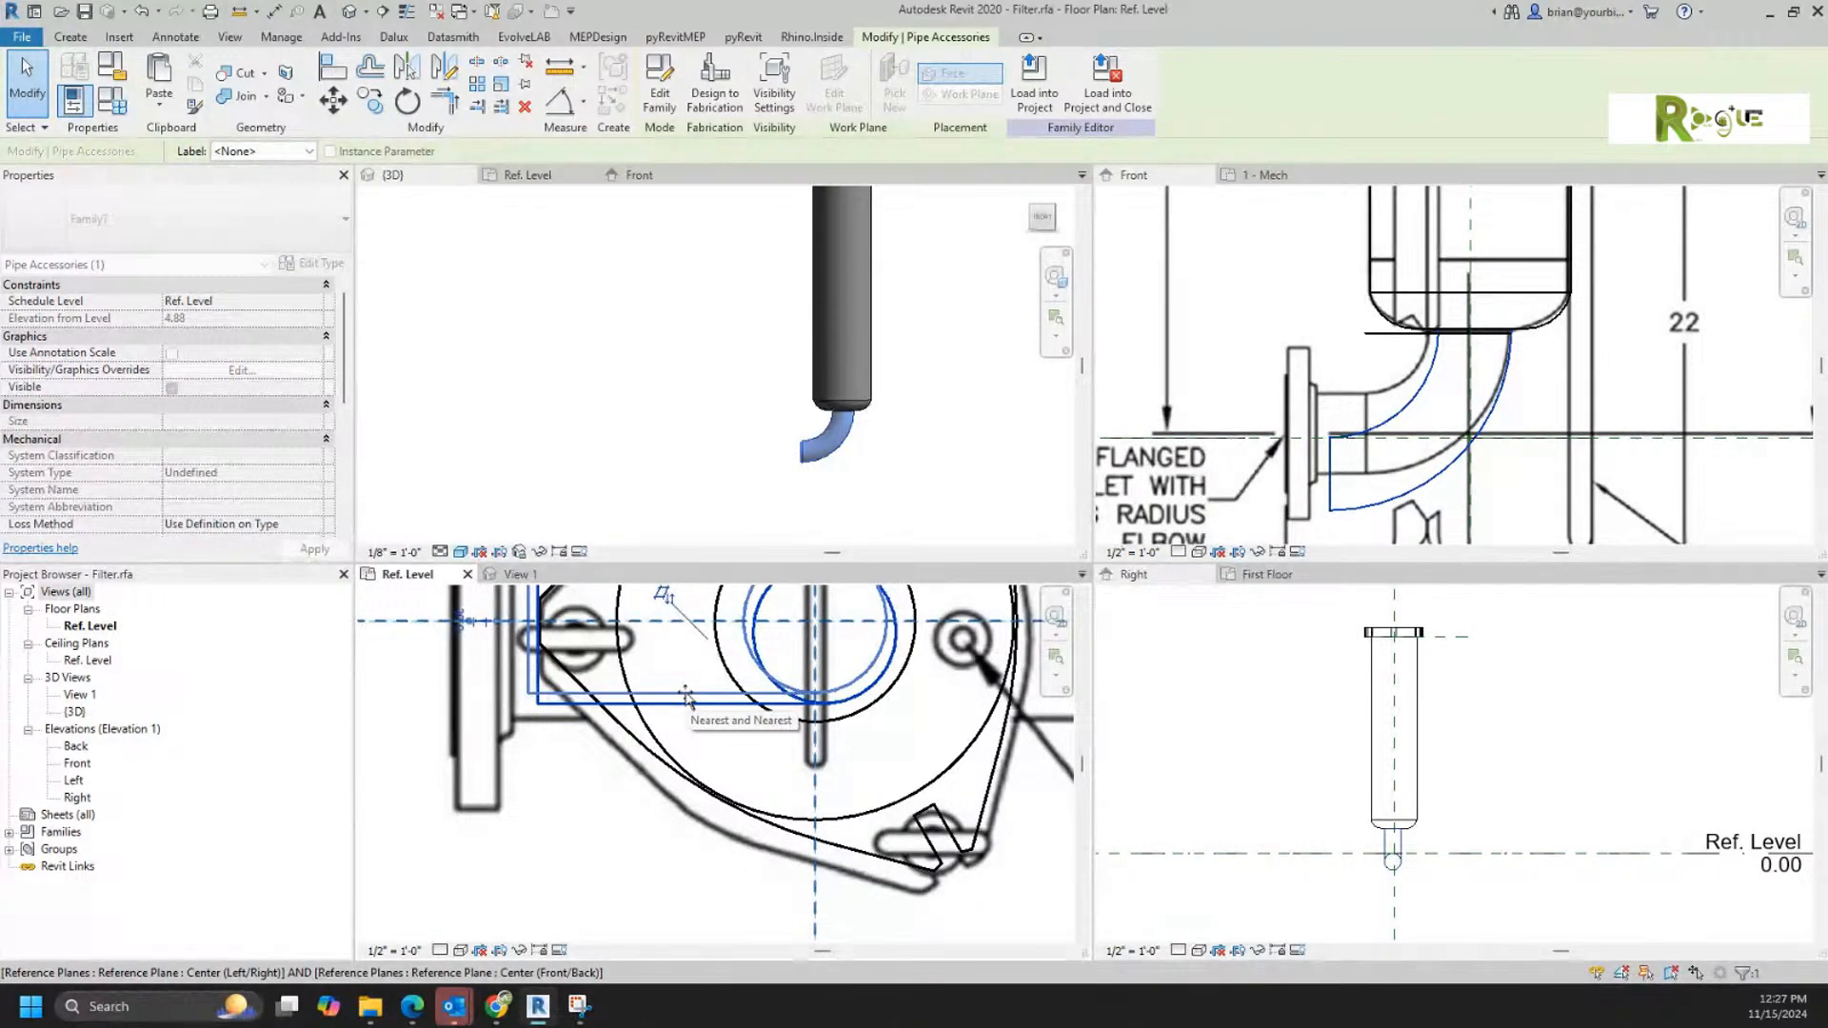
drag(686, 696, 685, 696)
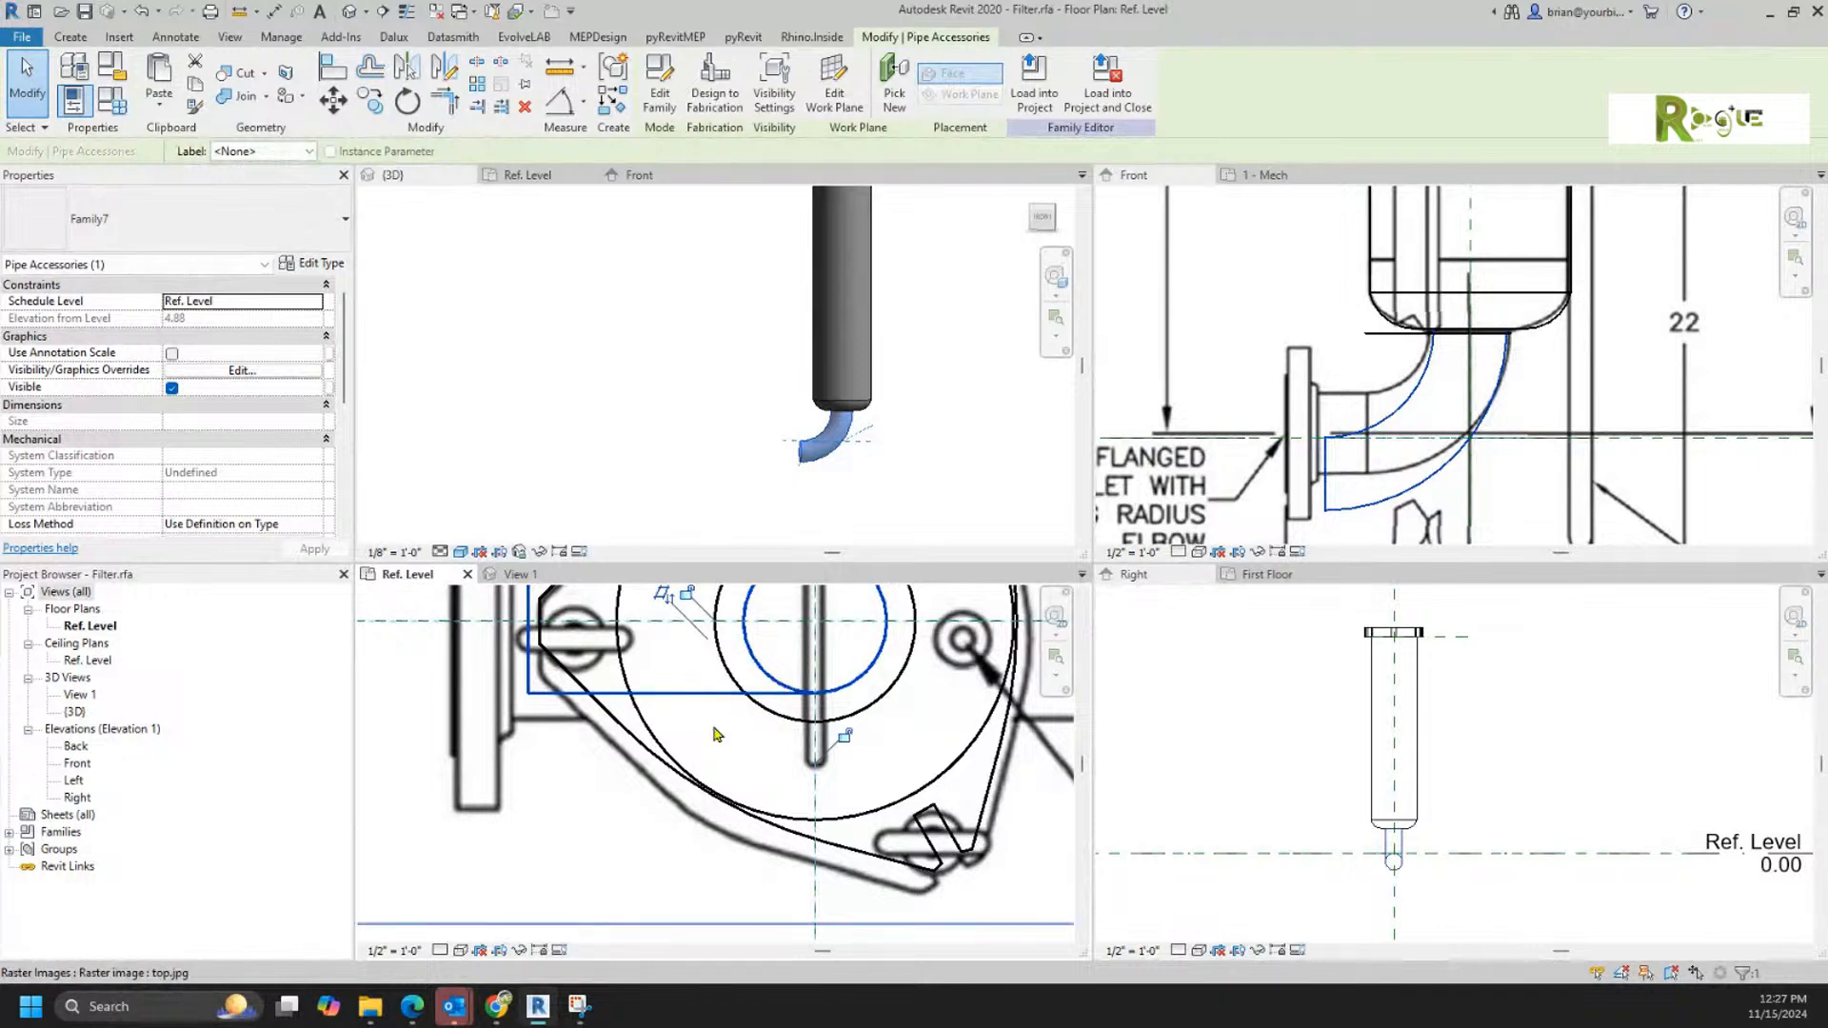
scroll(776, 774, down, 2)
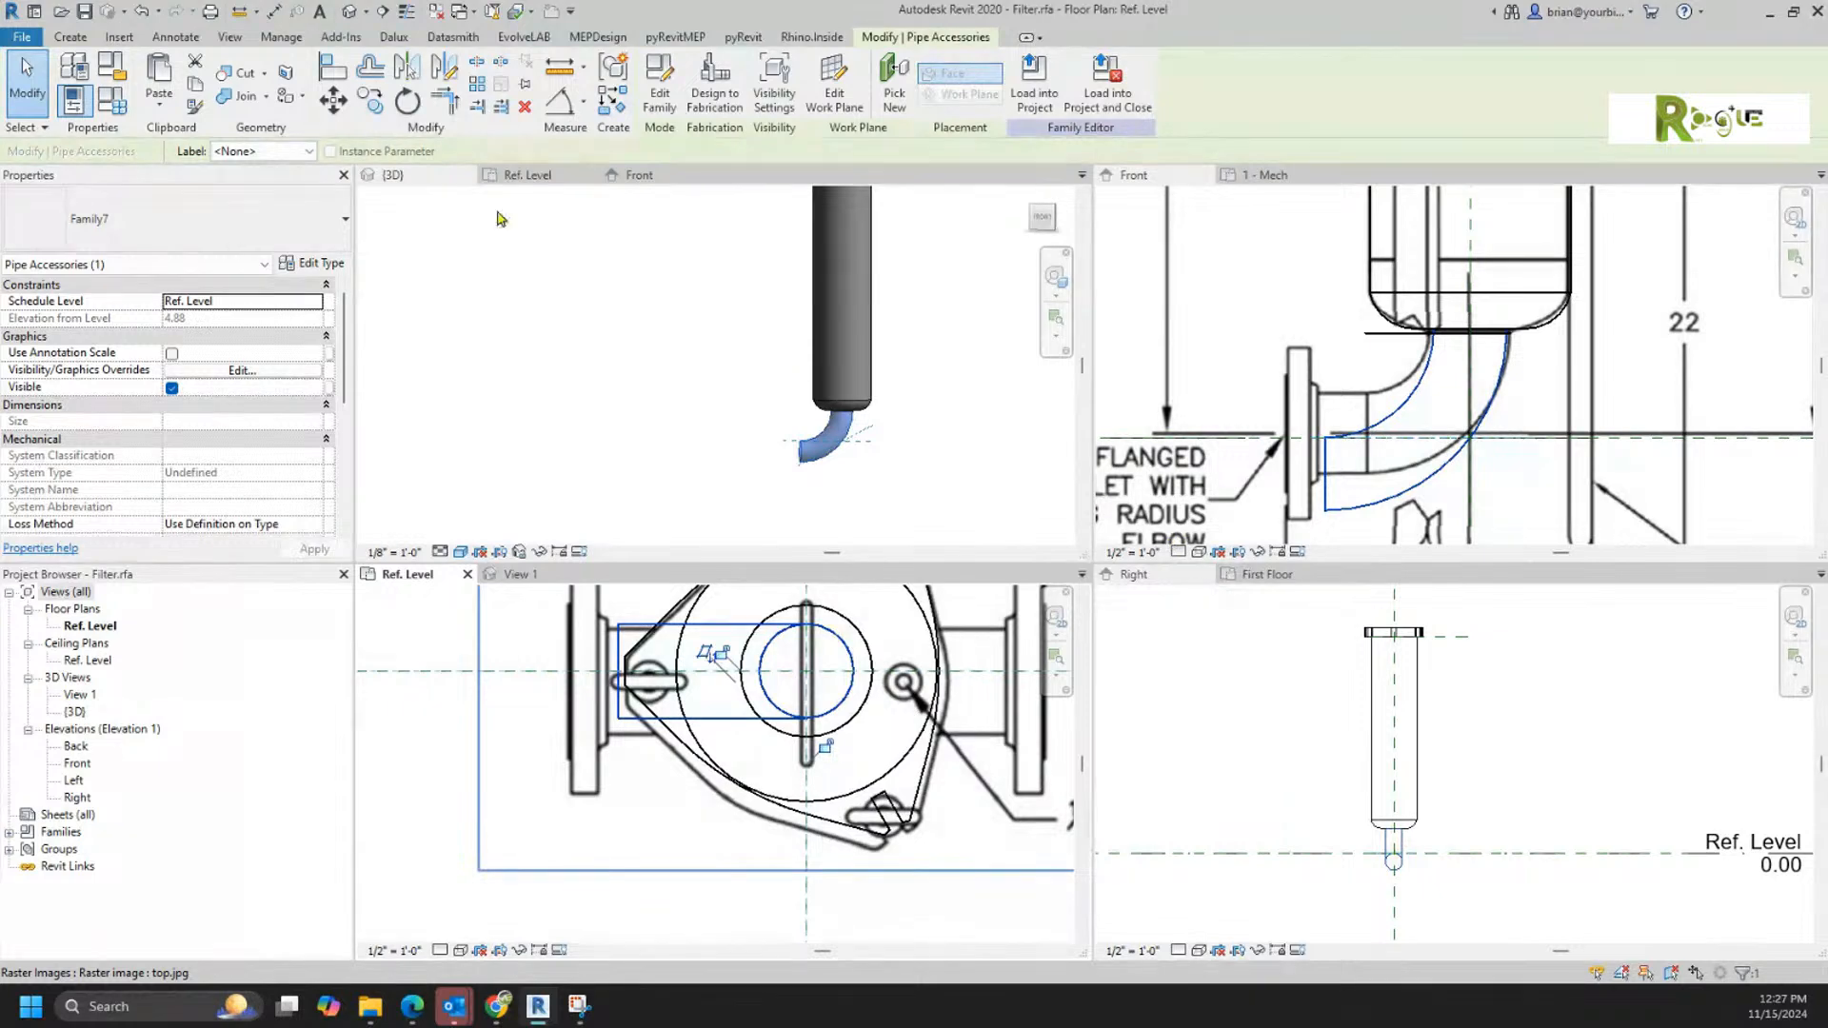
Step: Set the elbow type's Sweep Radius to 6.00
click(319, 269)
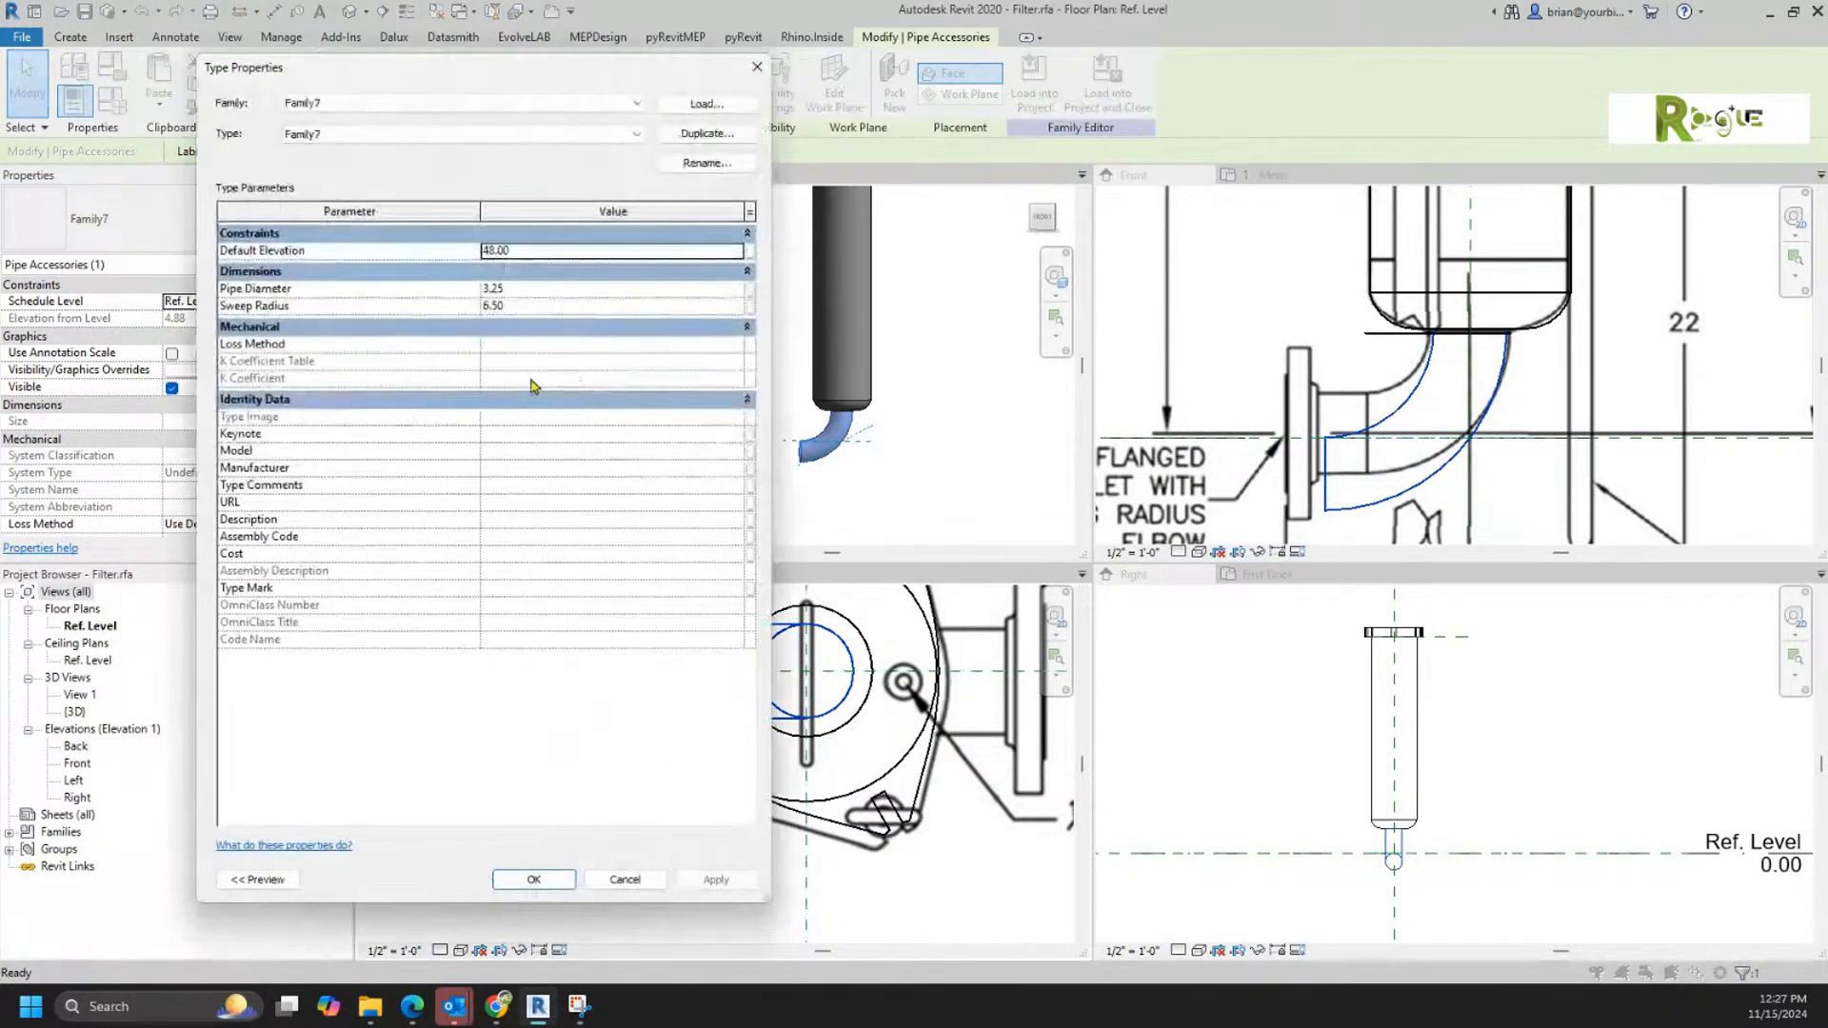
click(545, 308)
double_click(543, 312)
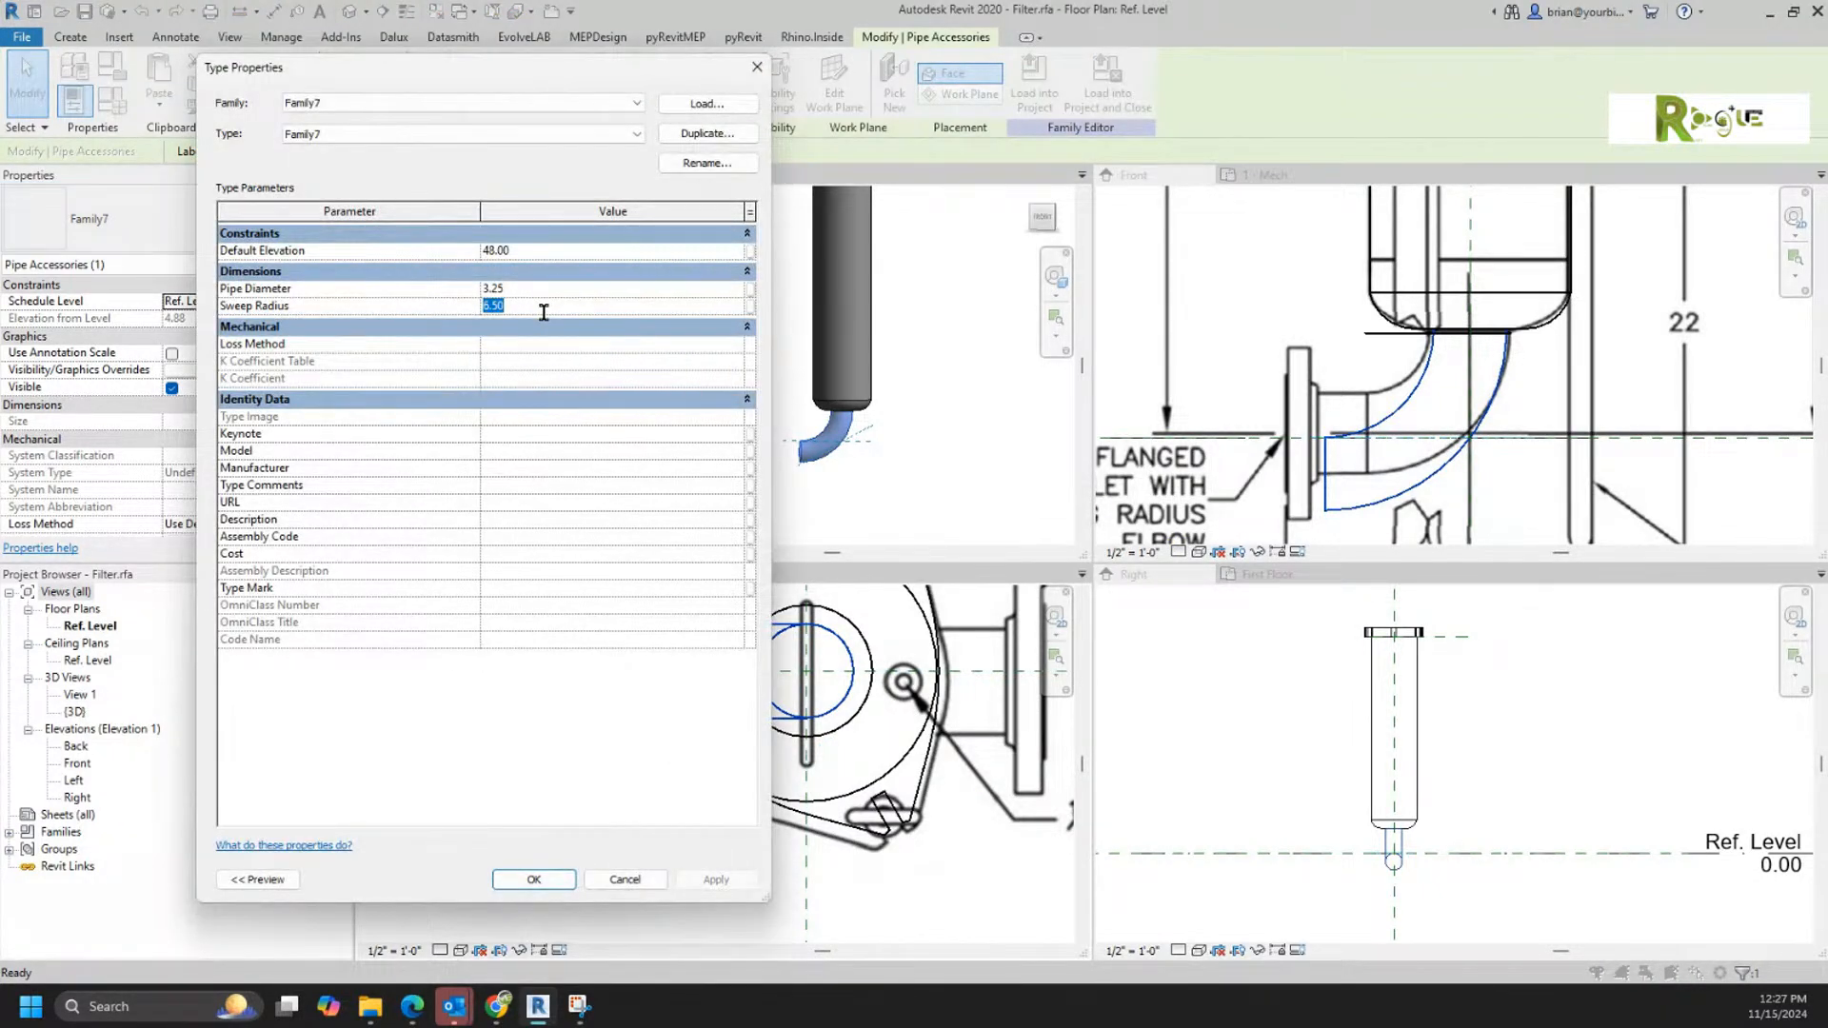
click(535, 877)
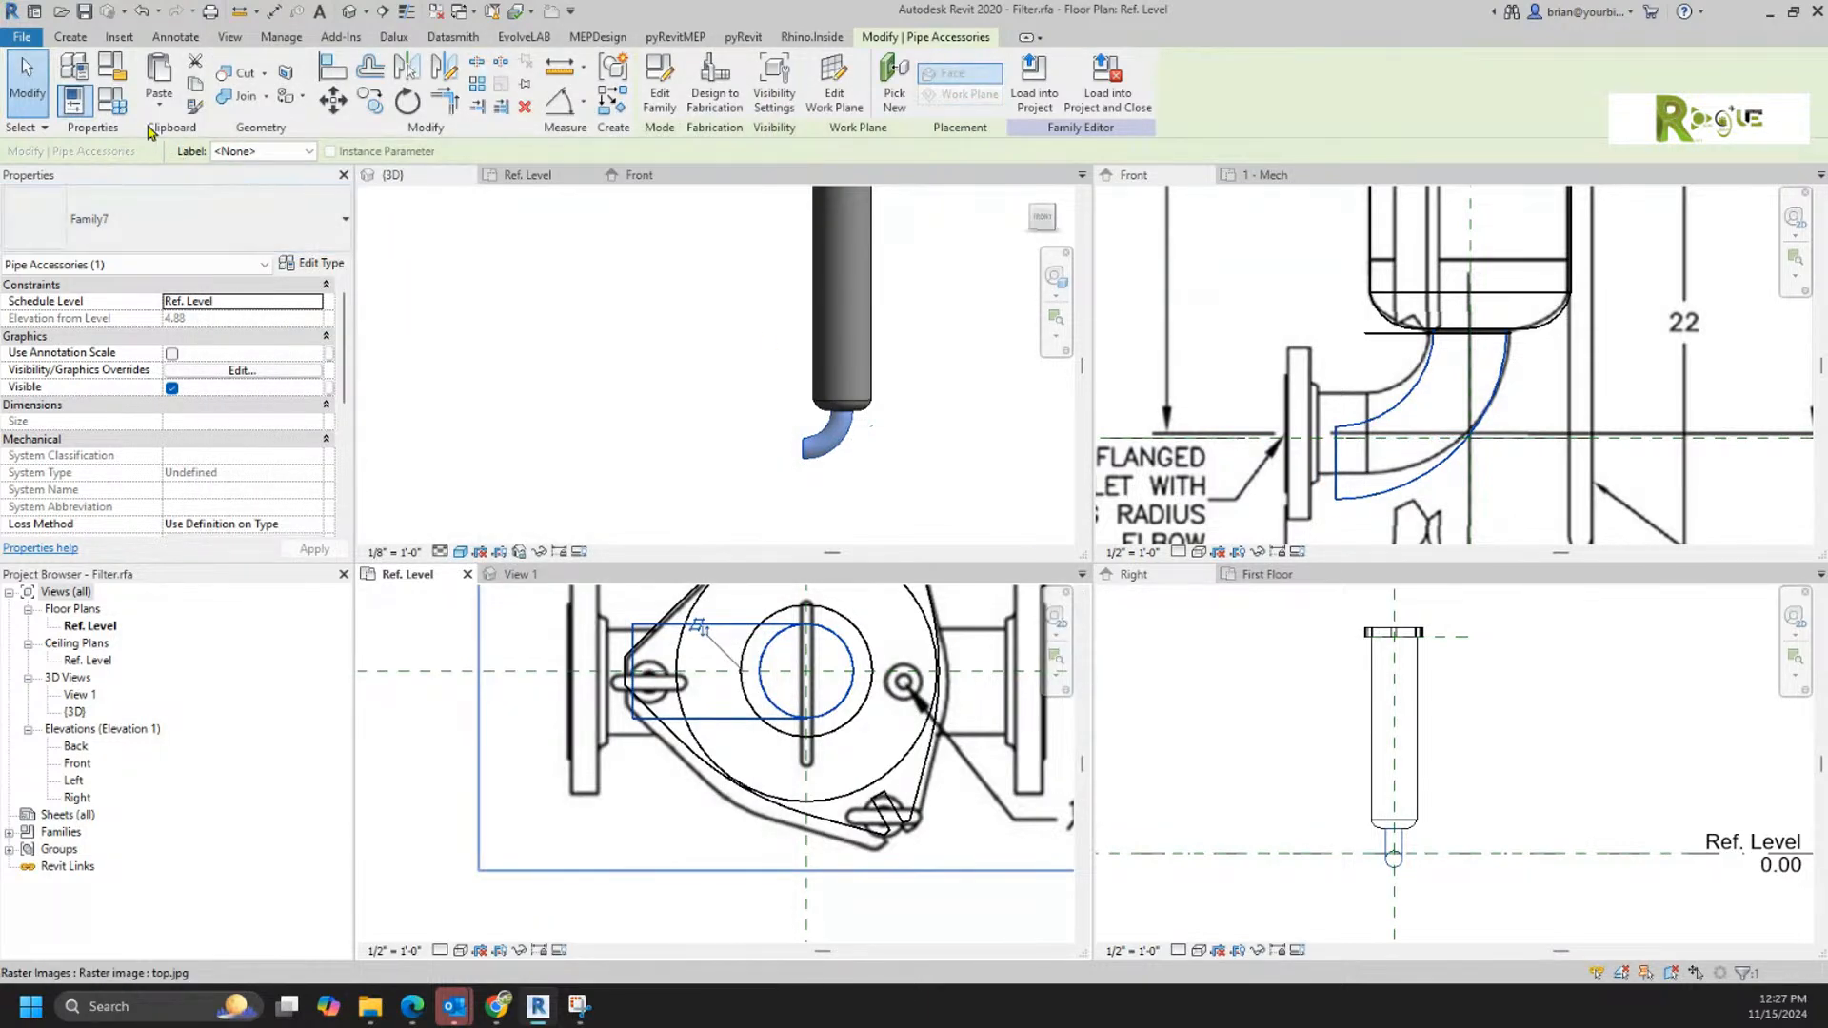
Step: Set the elbow type's Sweep Radius to 5 to match the outlet bend in the front reference image
click(311, 263)
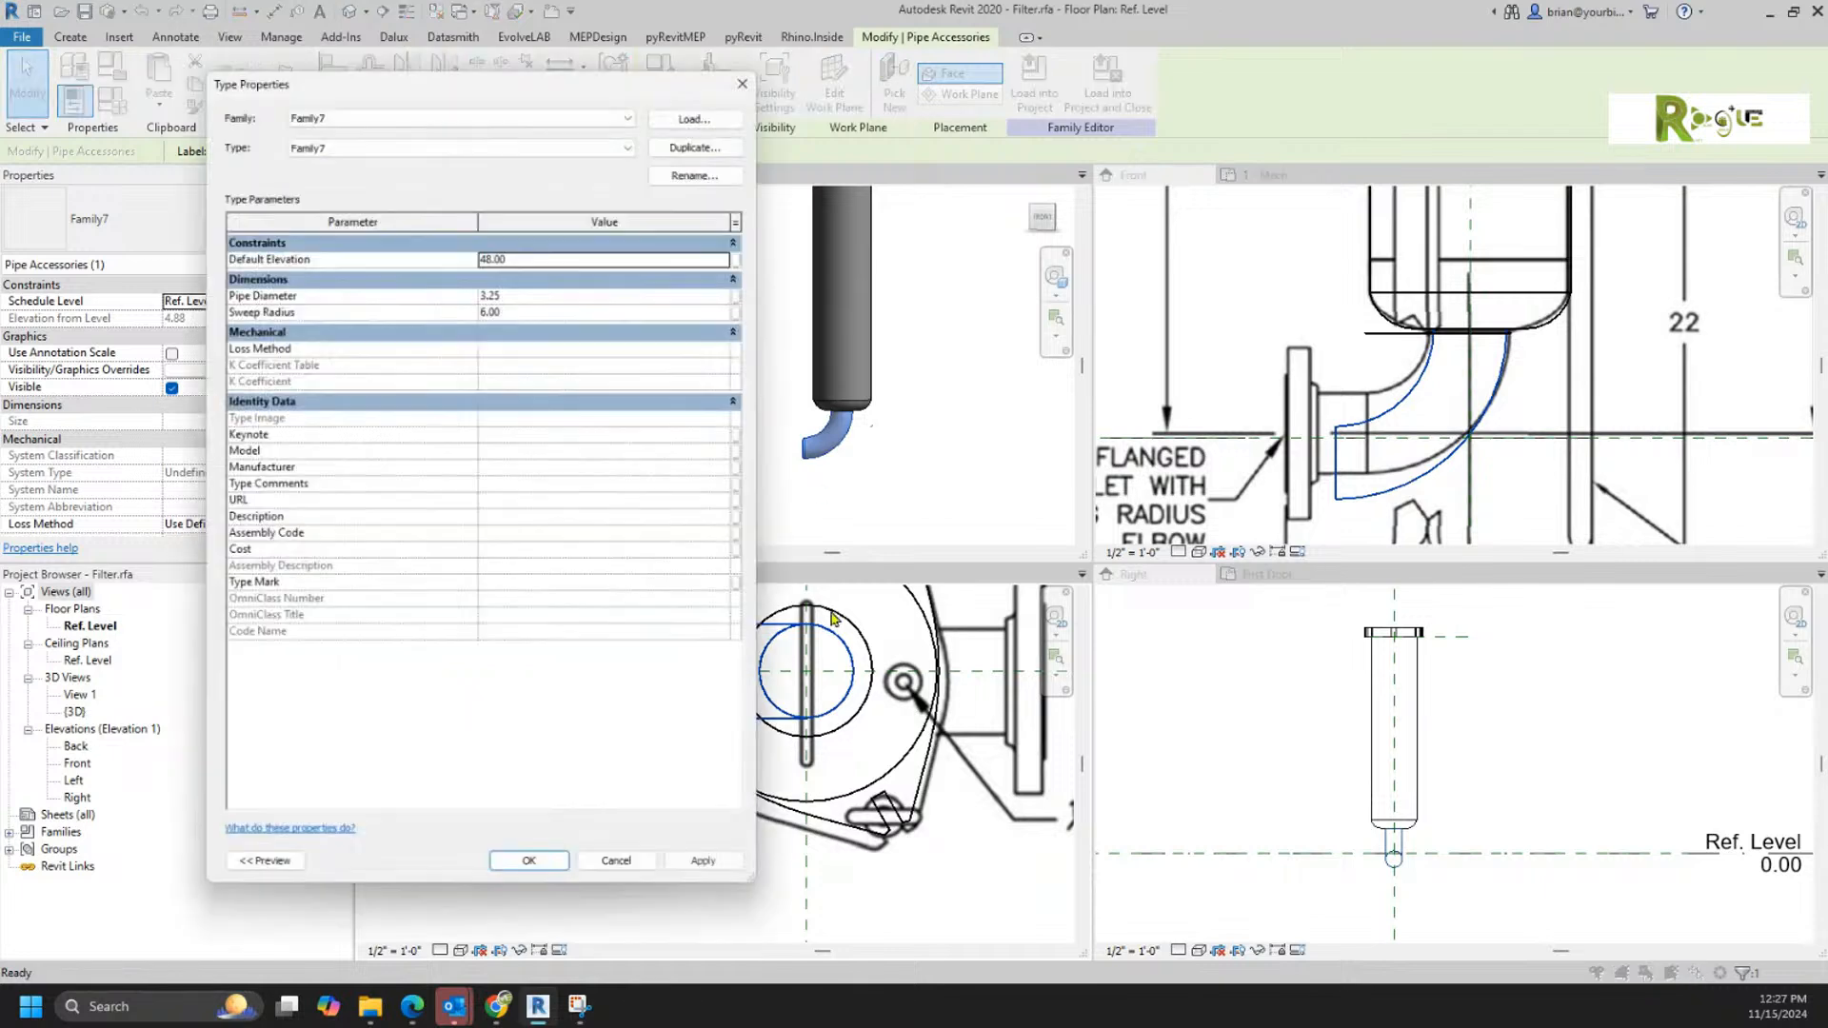
click(540, 305)
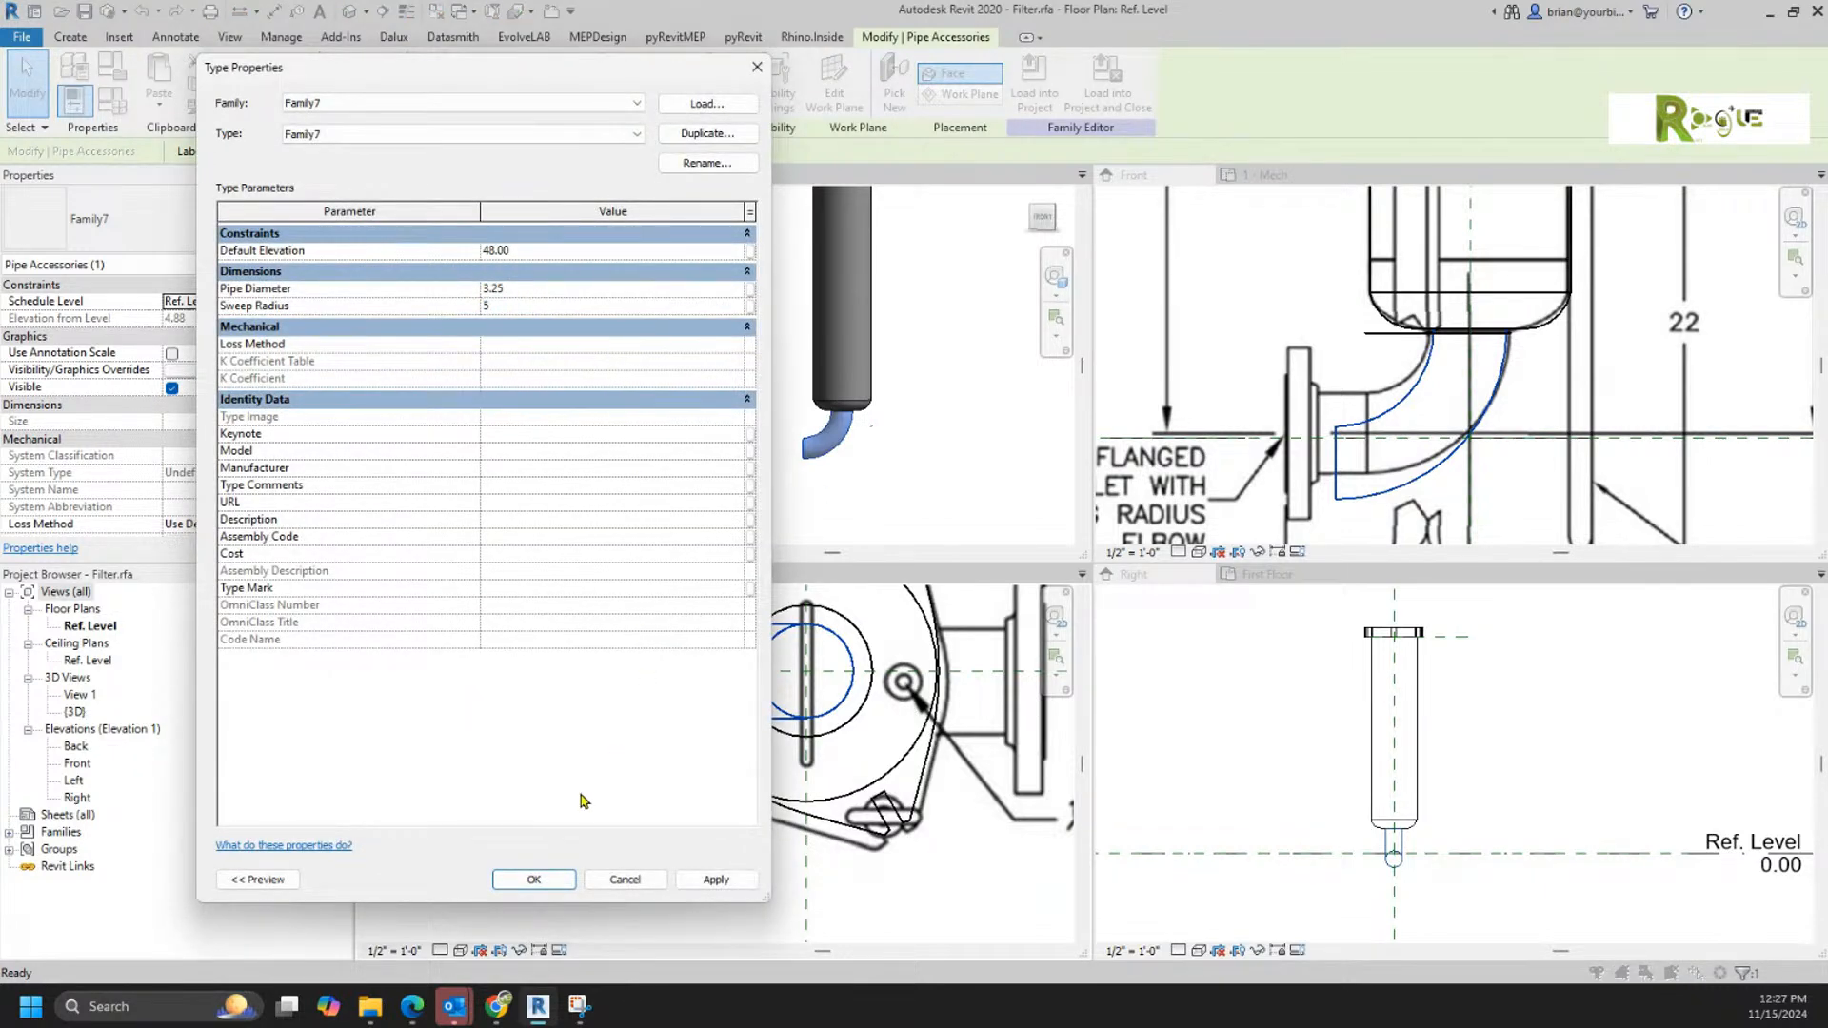
click(525, 877)
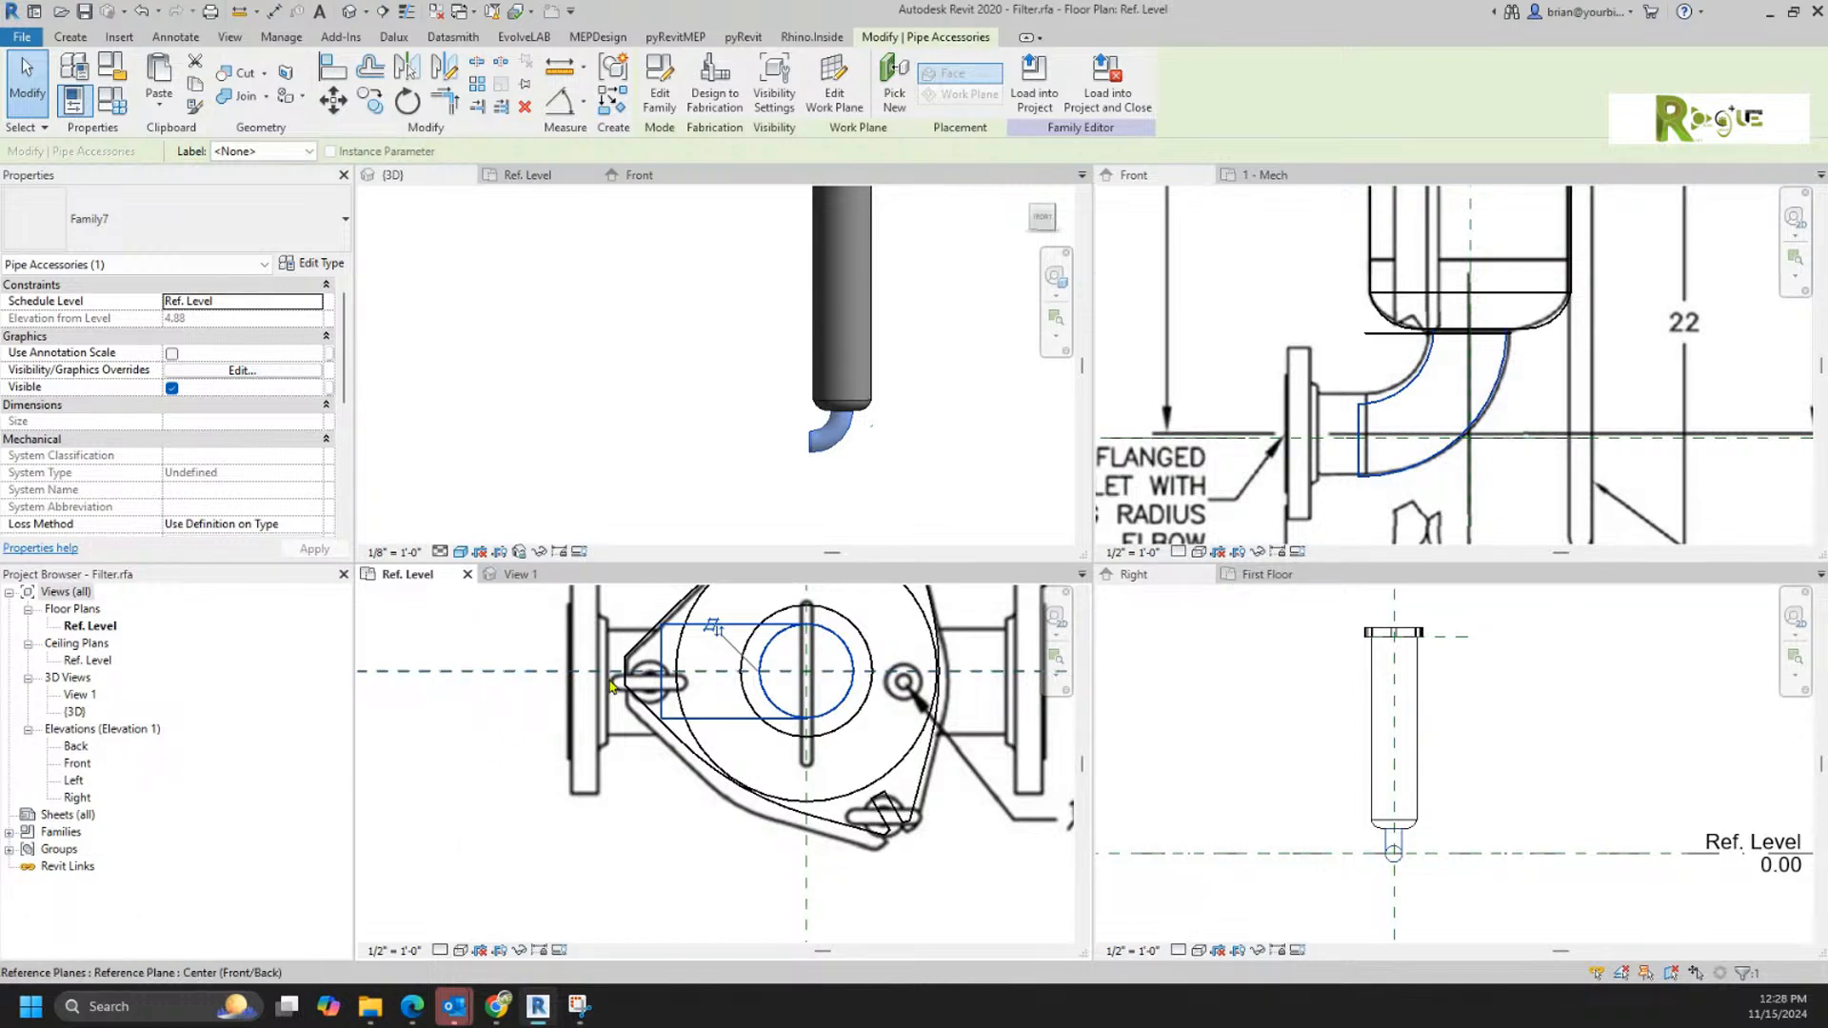
Step: Find the loaded Family7 under Pipe Accessories and rename the family as Elbow
click(9, 833)
click(28, 867)
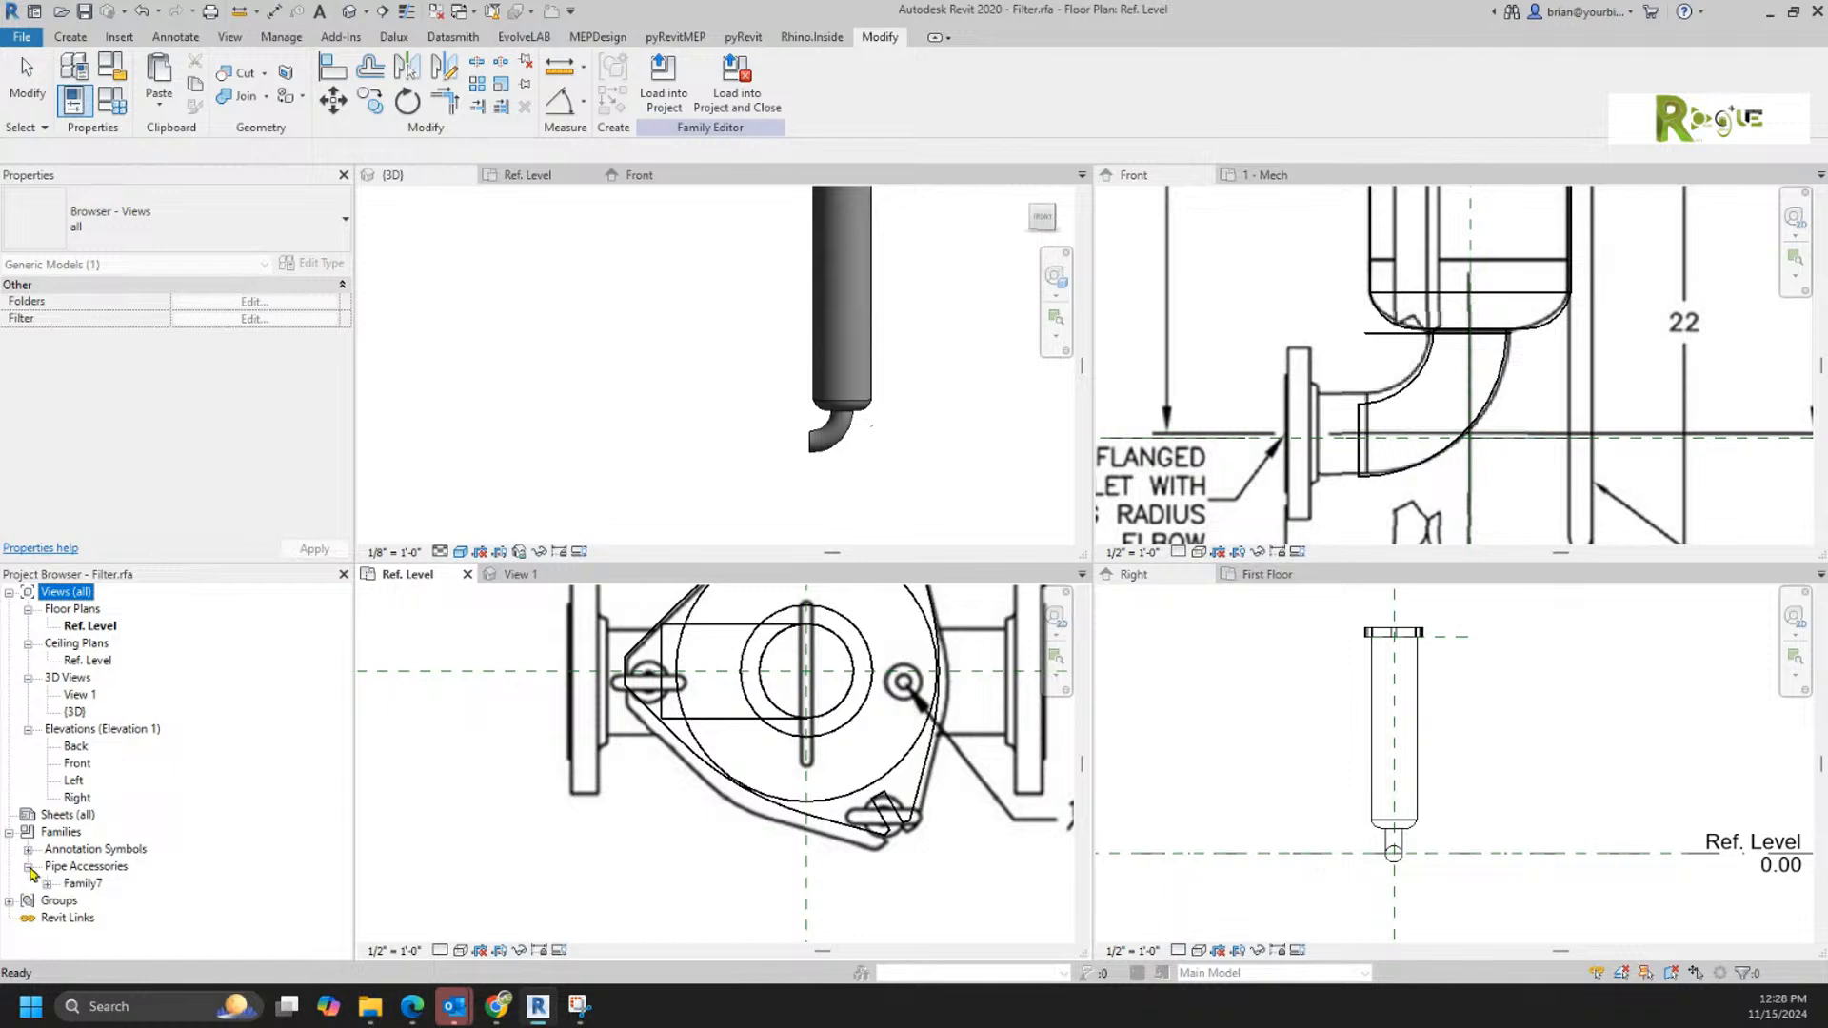
click(47, 884)
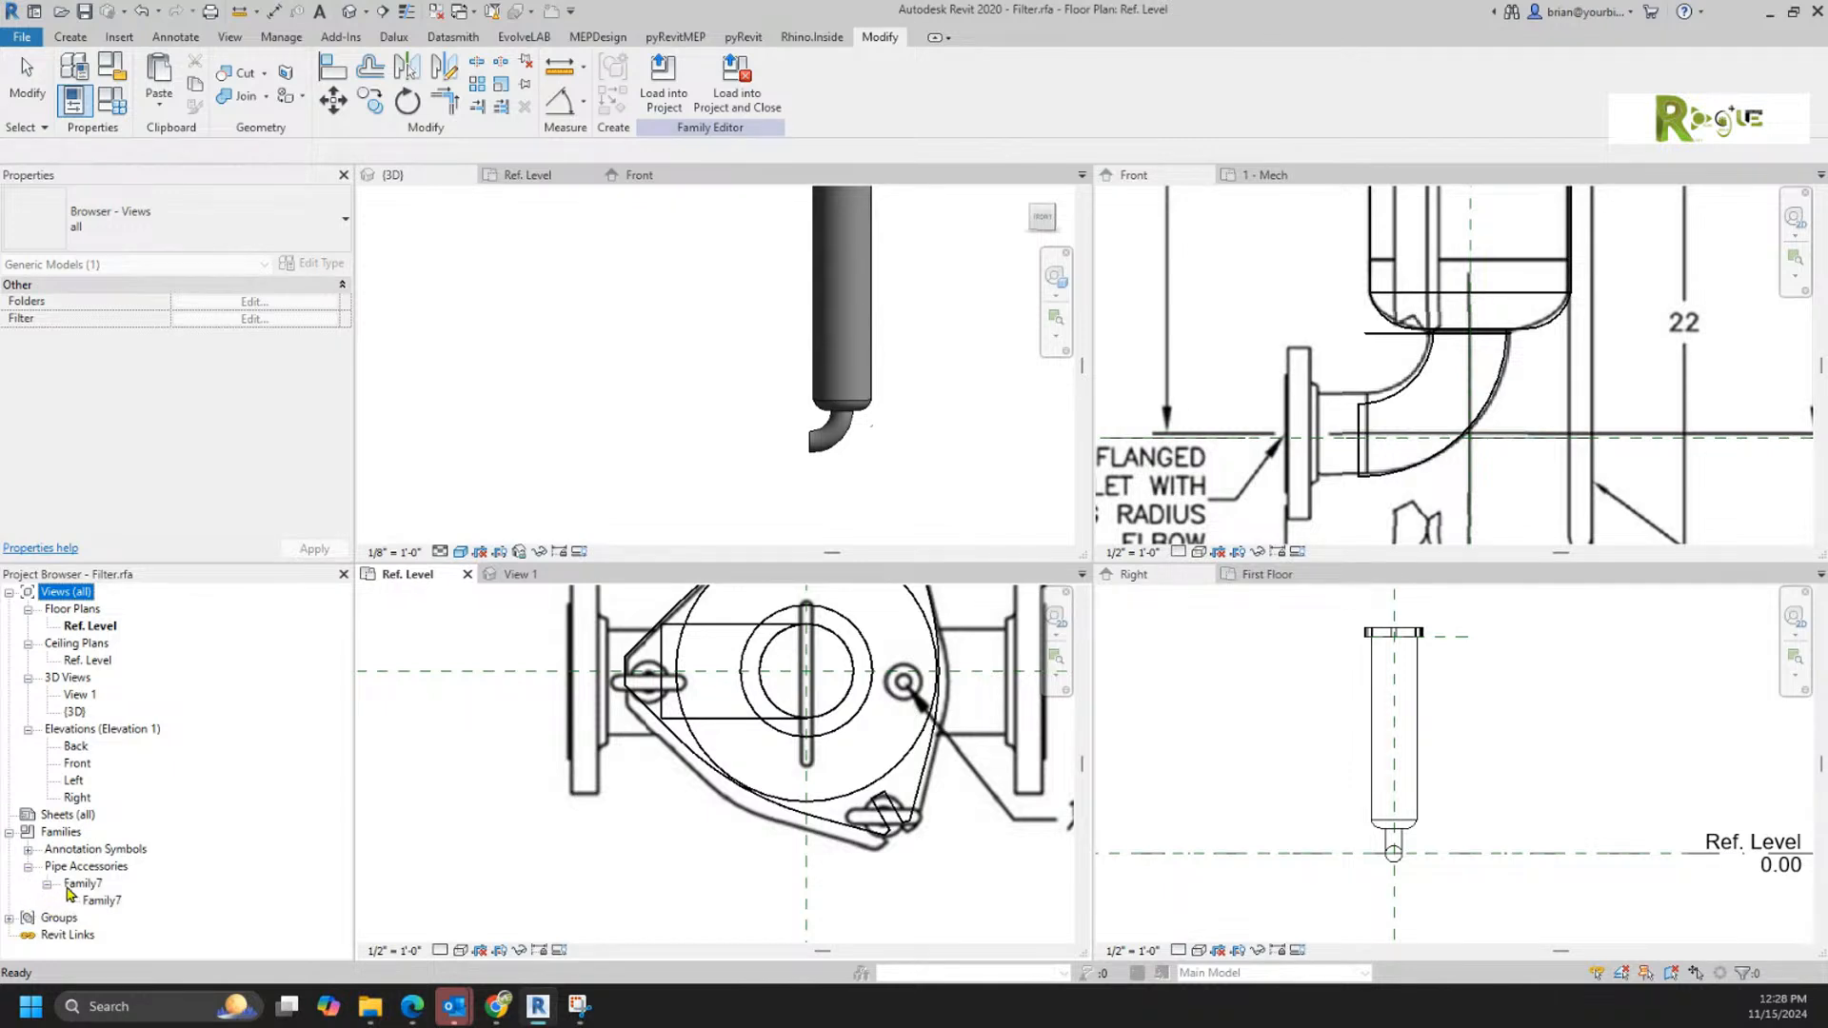
click(85, 884)
click(85, 884)
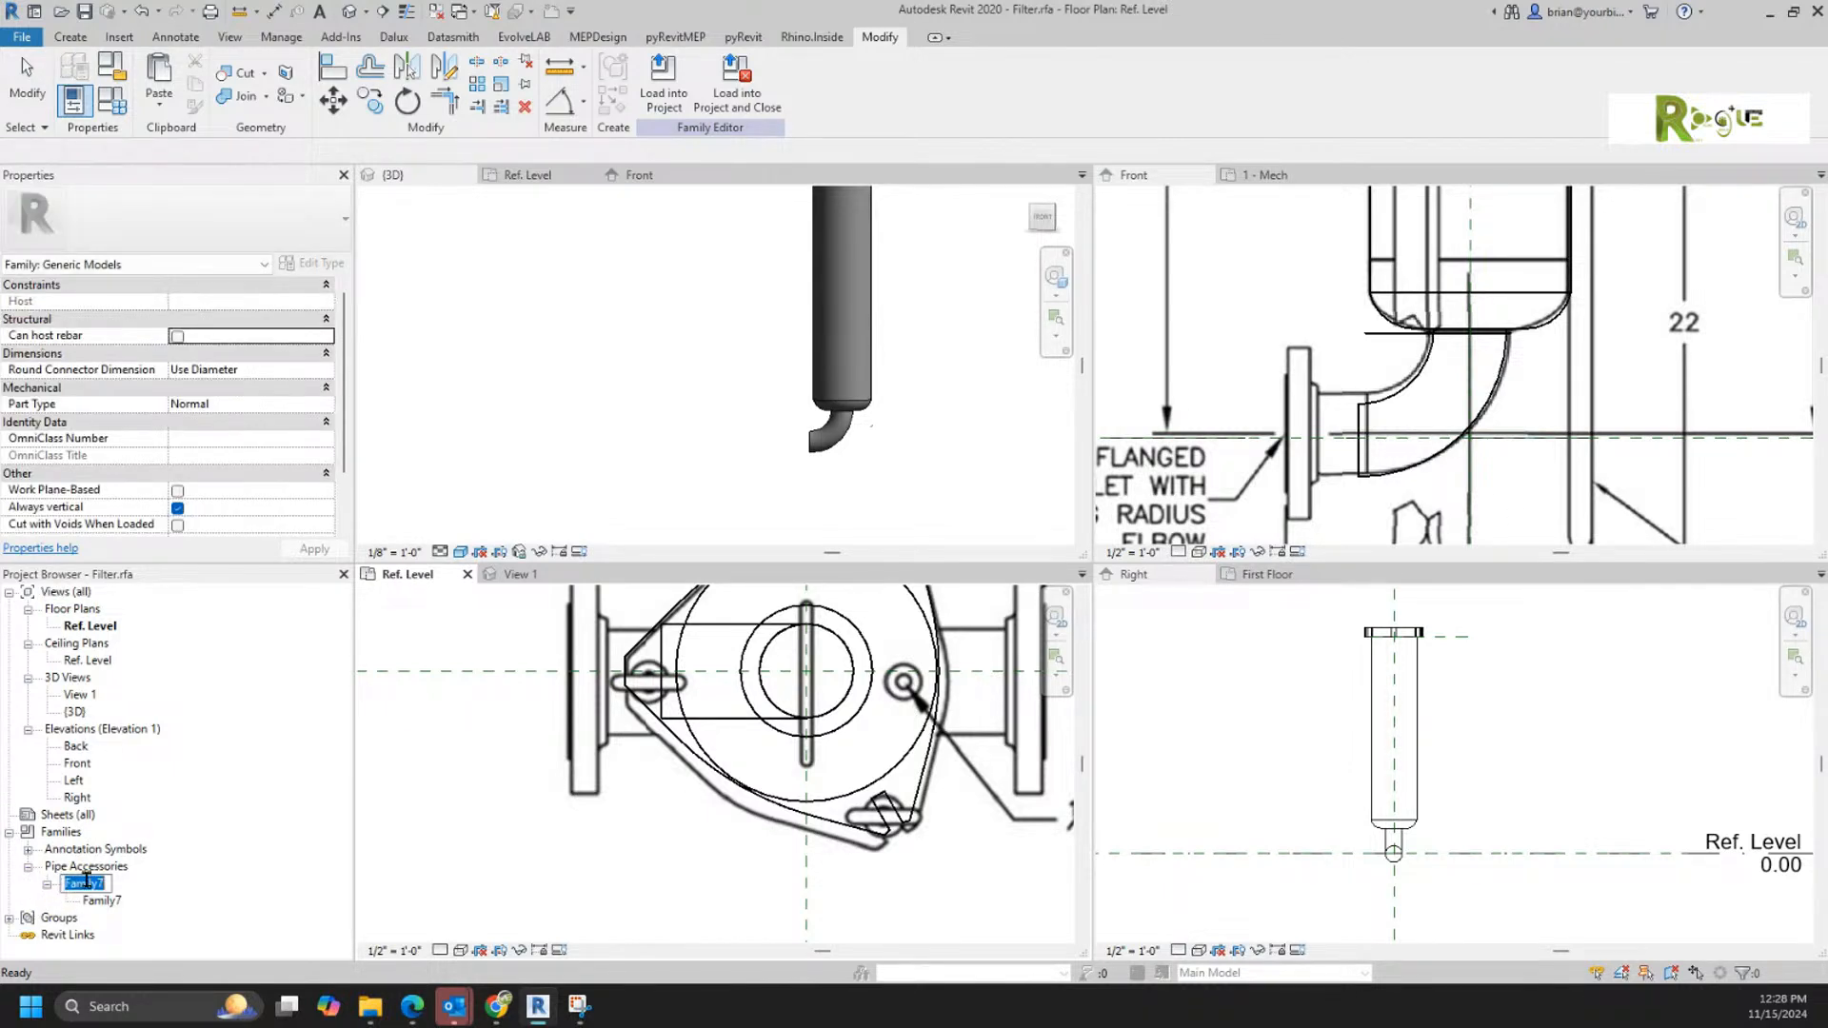
text(Elbow)
key(Return)
Step: Rename the Elbow family's Family7 type as Parametric
click(103, 900)
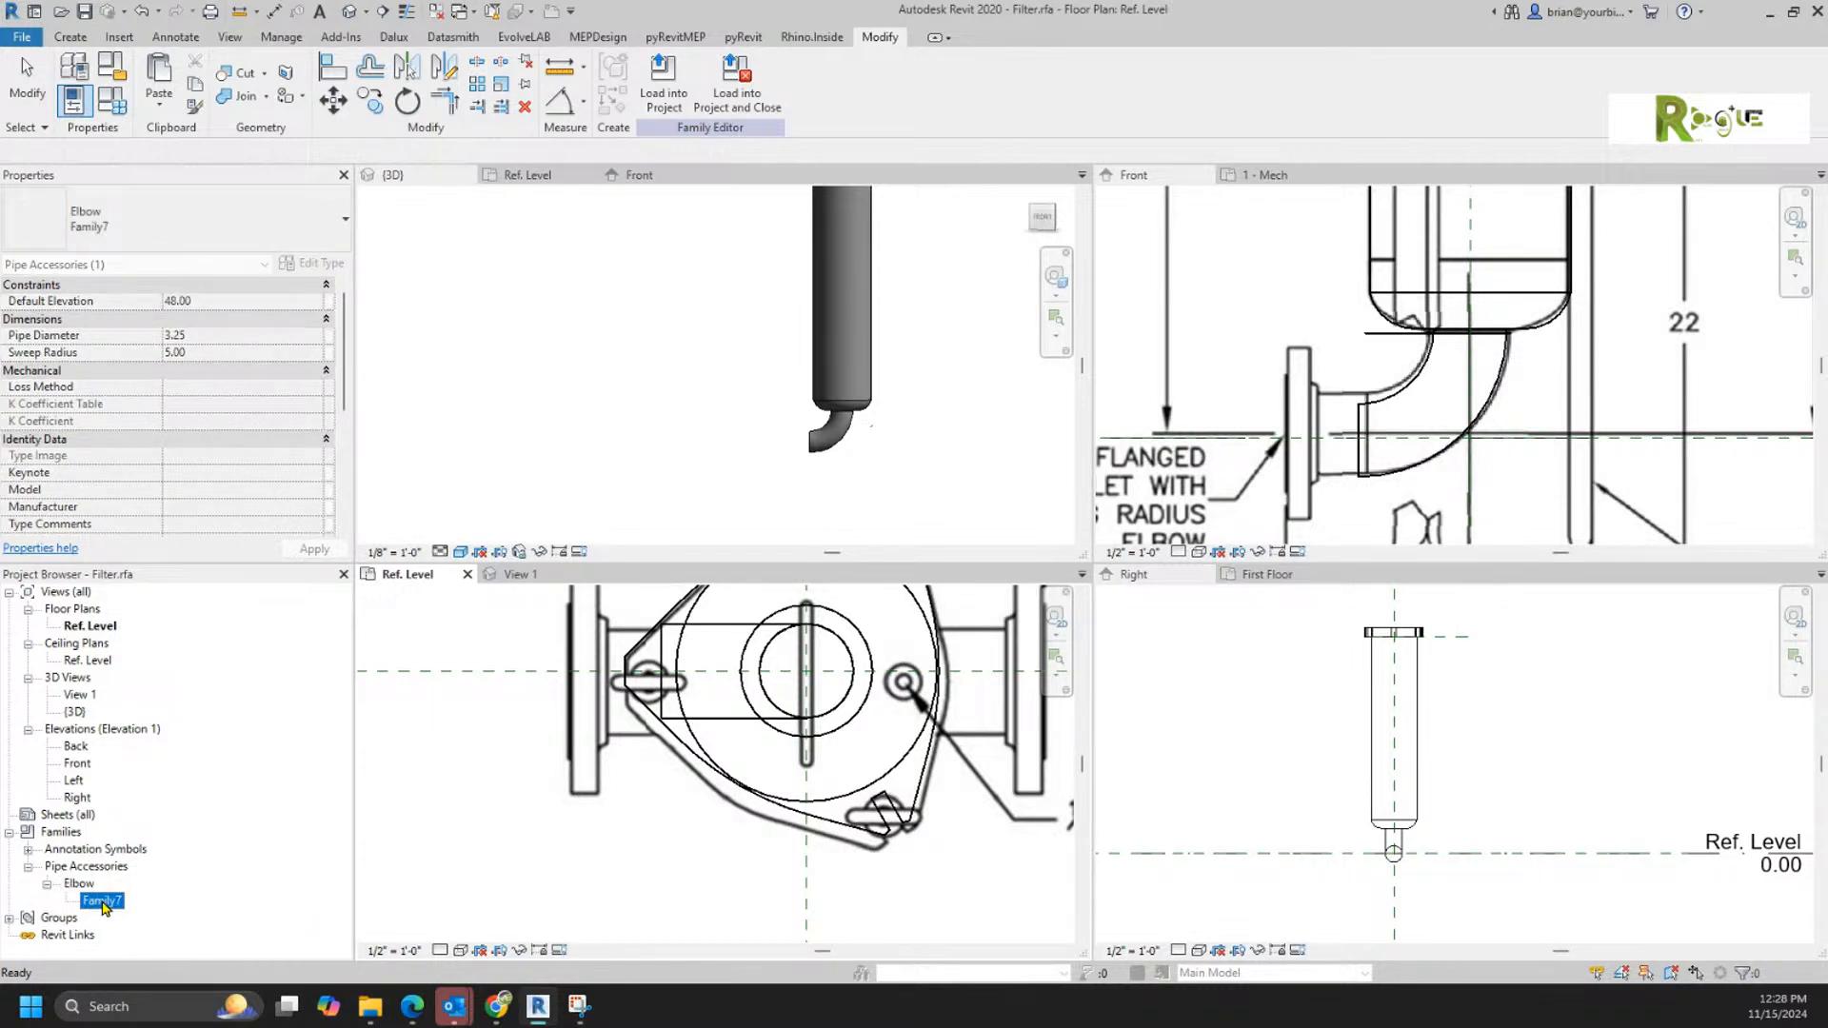
click(103, 900)
text(F)
key(Return)
click(676, 838)
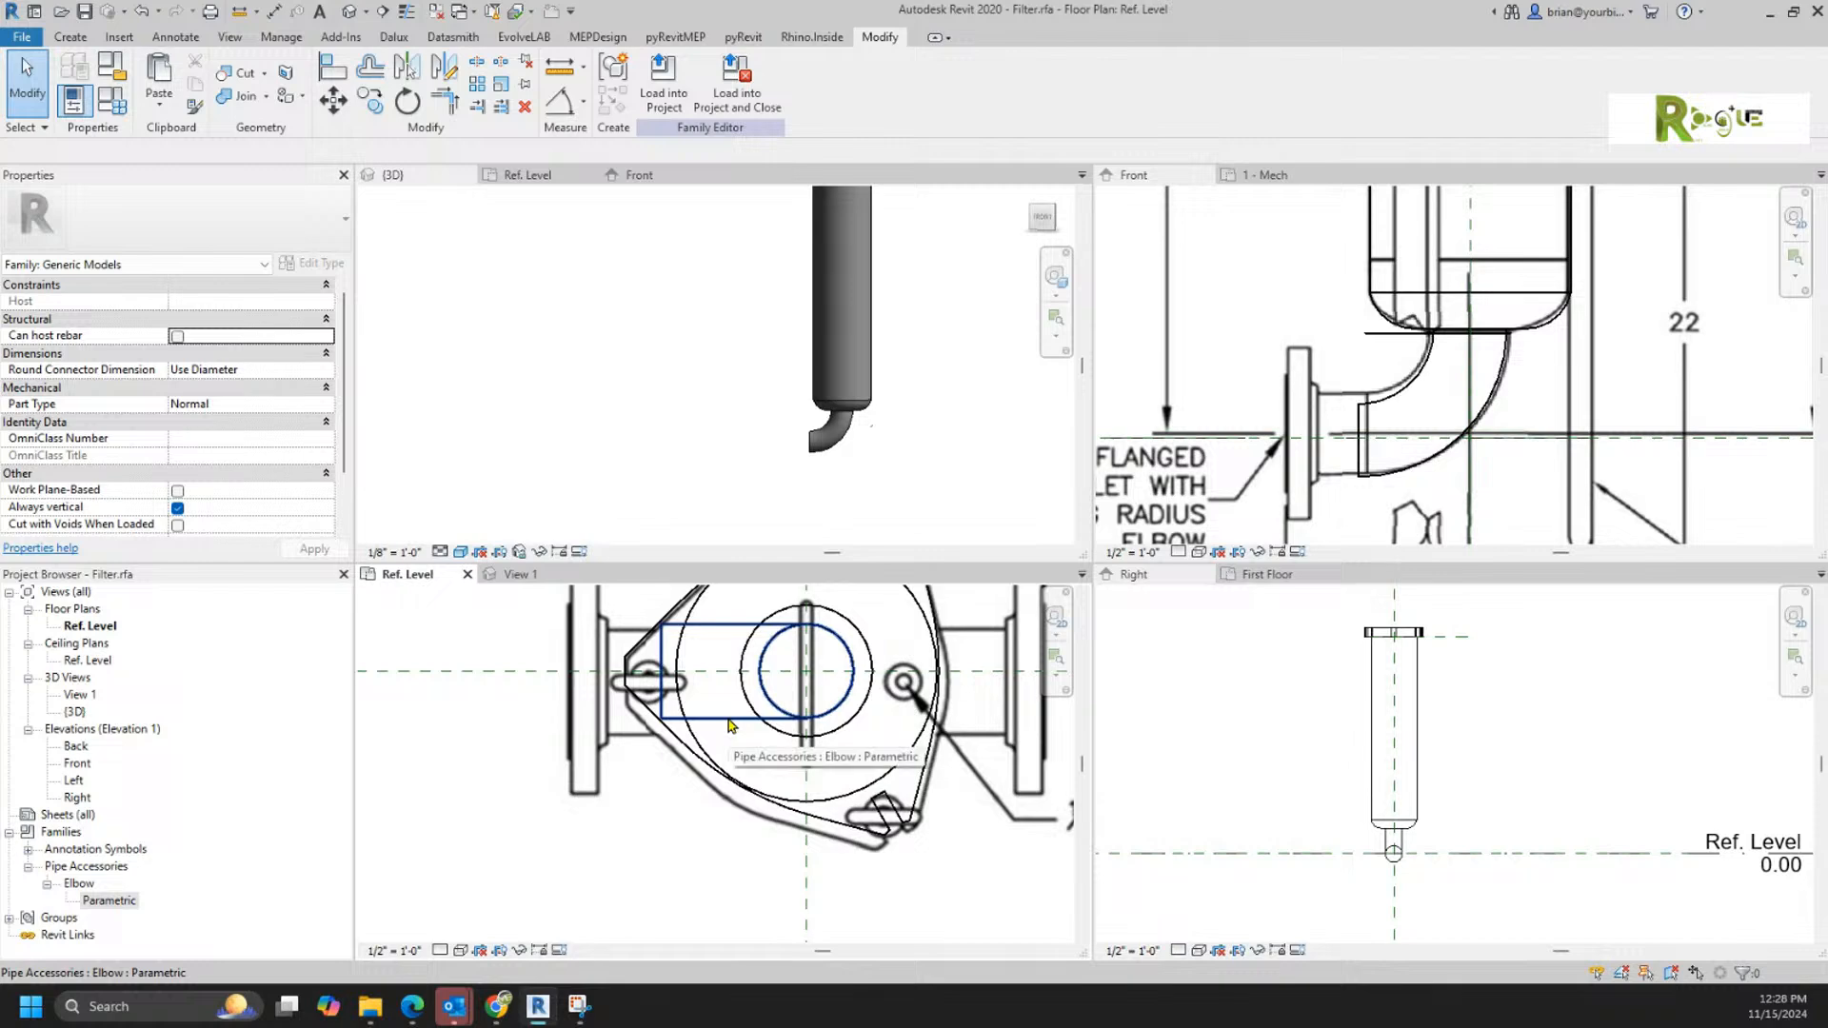
Step: Add an angular dimension between the housing's vertical centre reference plane and the elbow's Center (Front/Back) plane in the Ref. Level plan
middle_drag(738, 724, 633, 827)
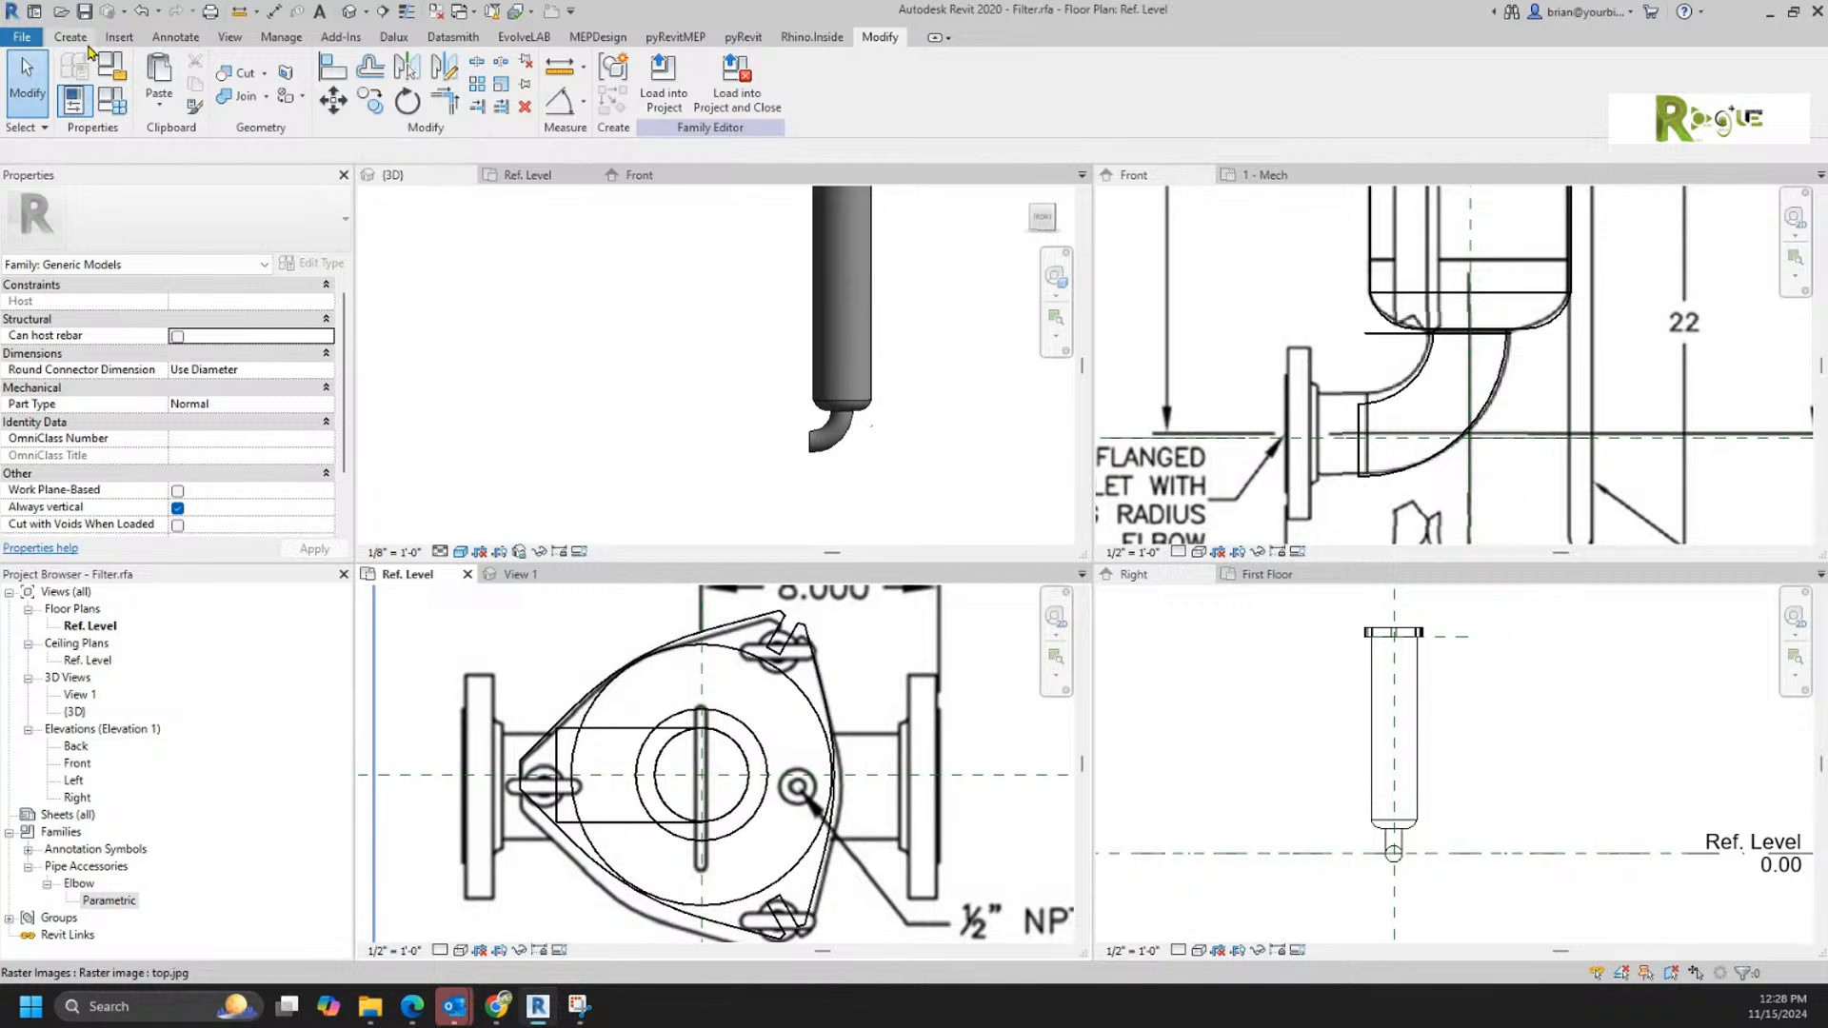
click(562, 107)
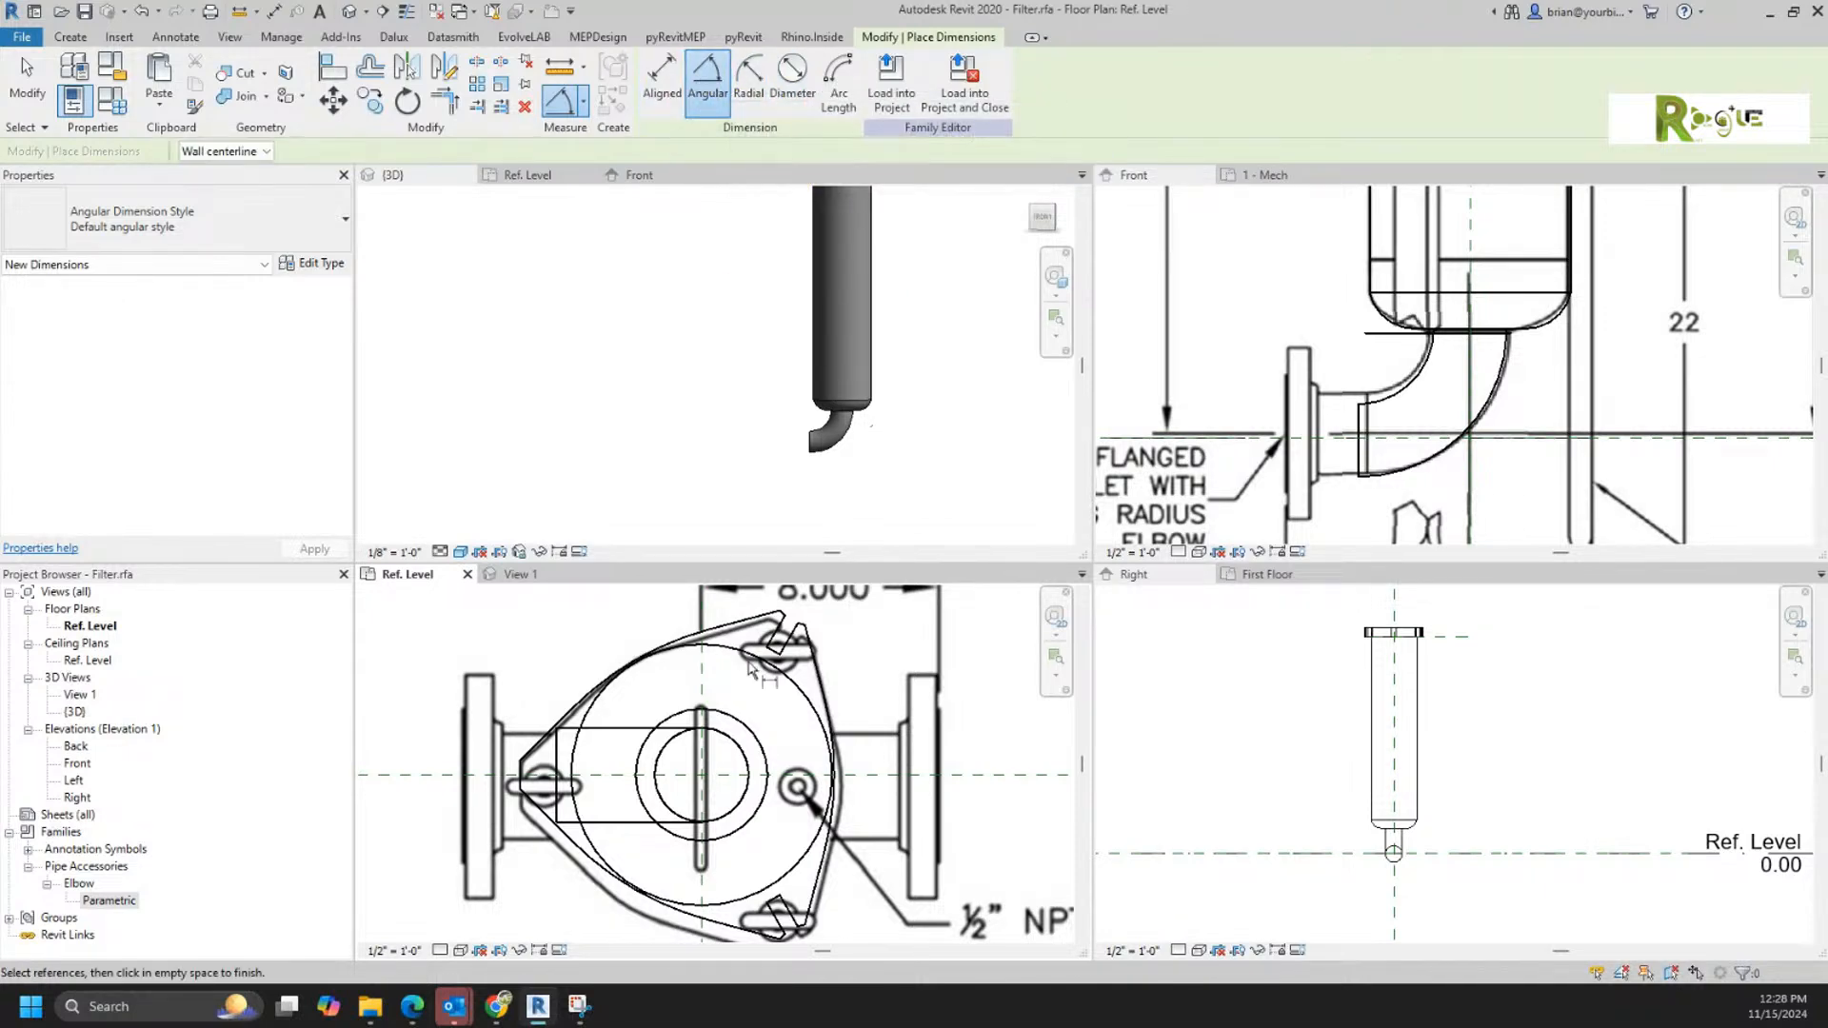
click(701, 685)
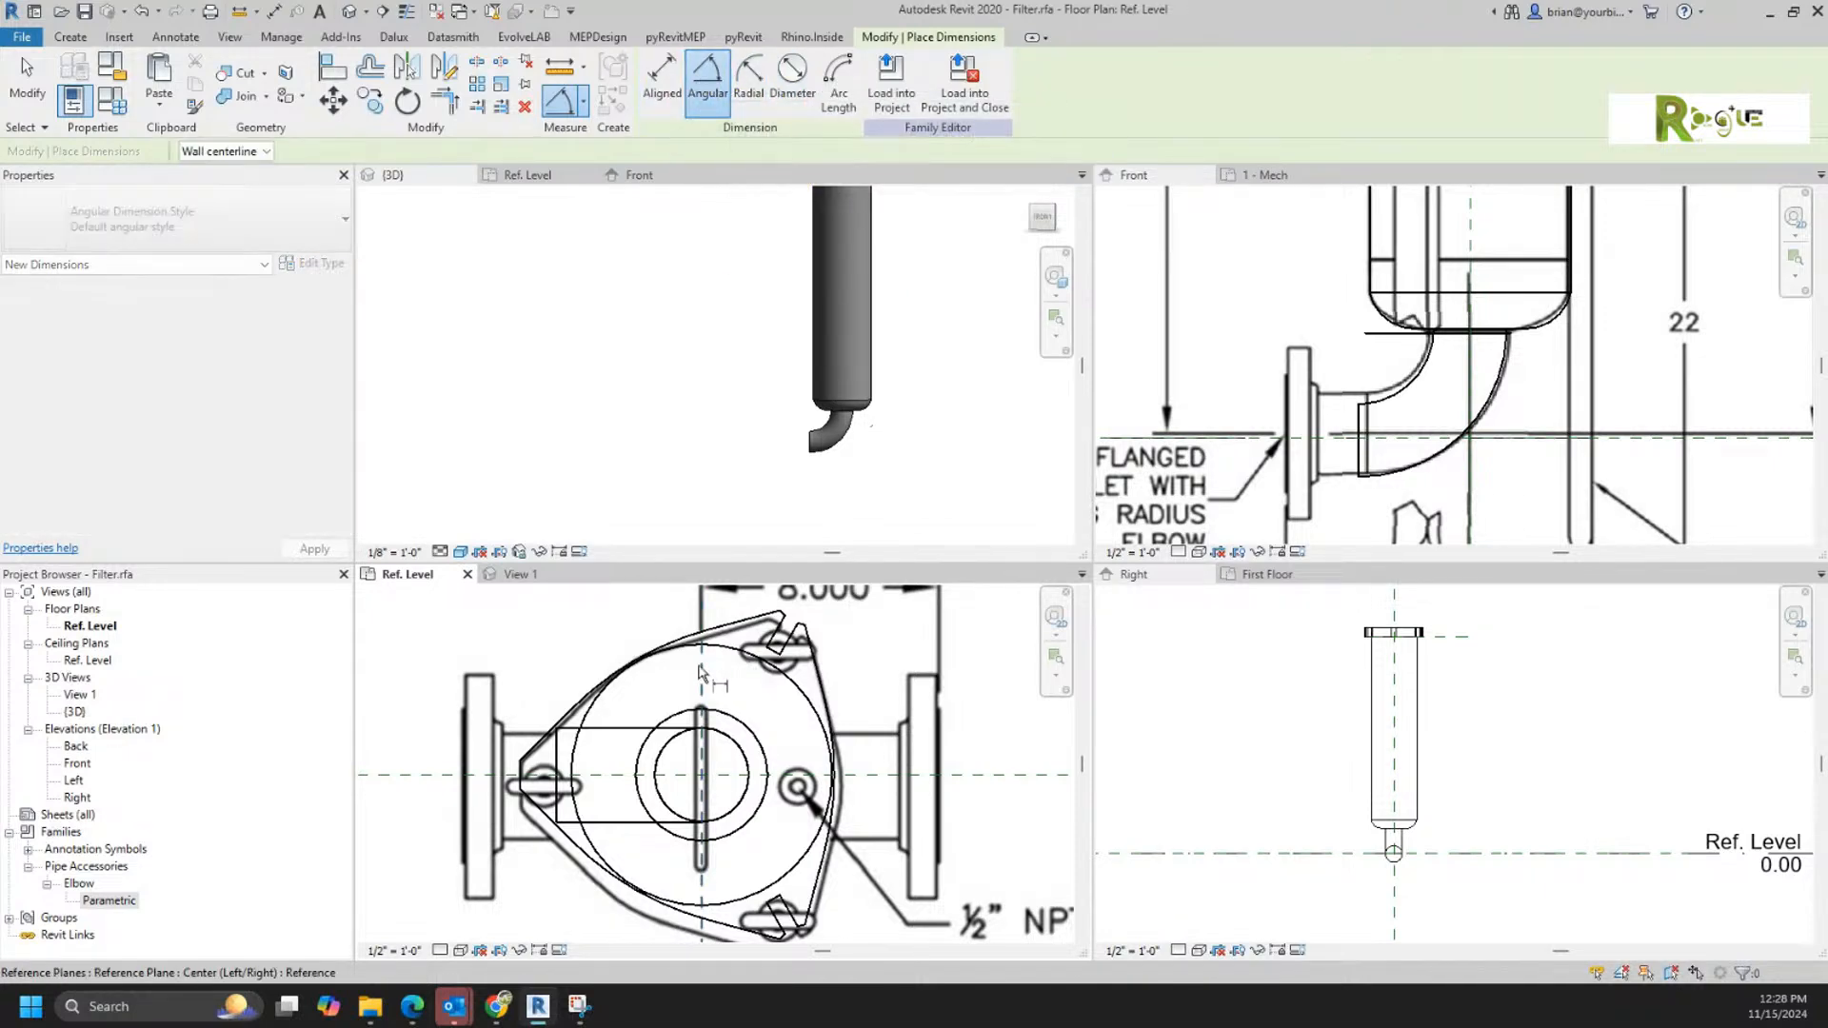
click(614, 775)
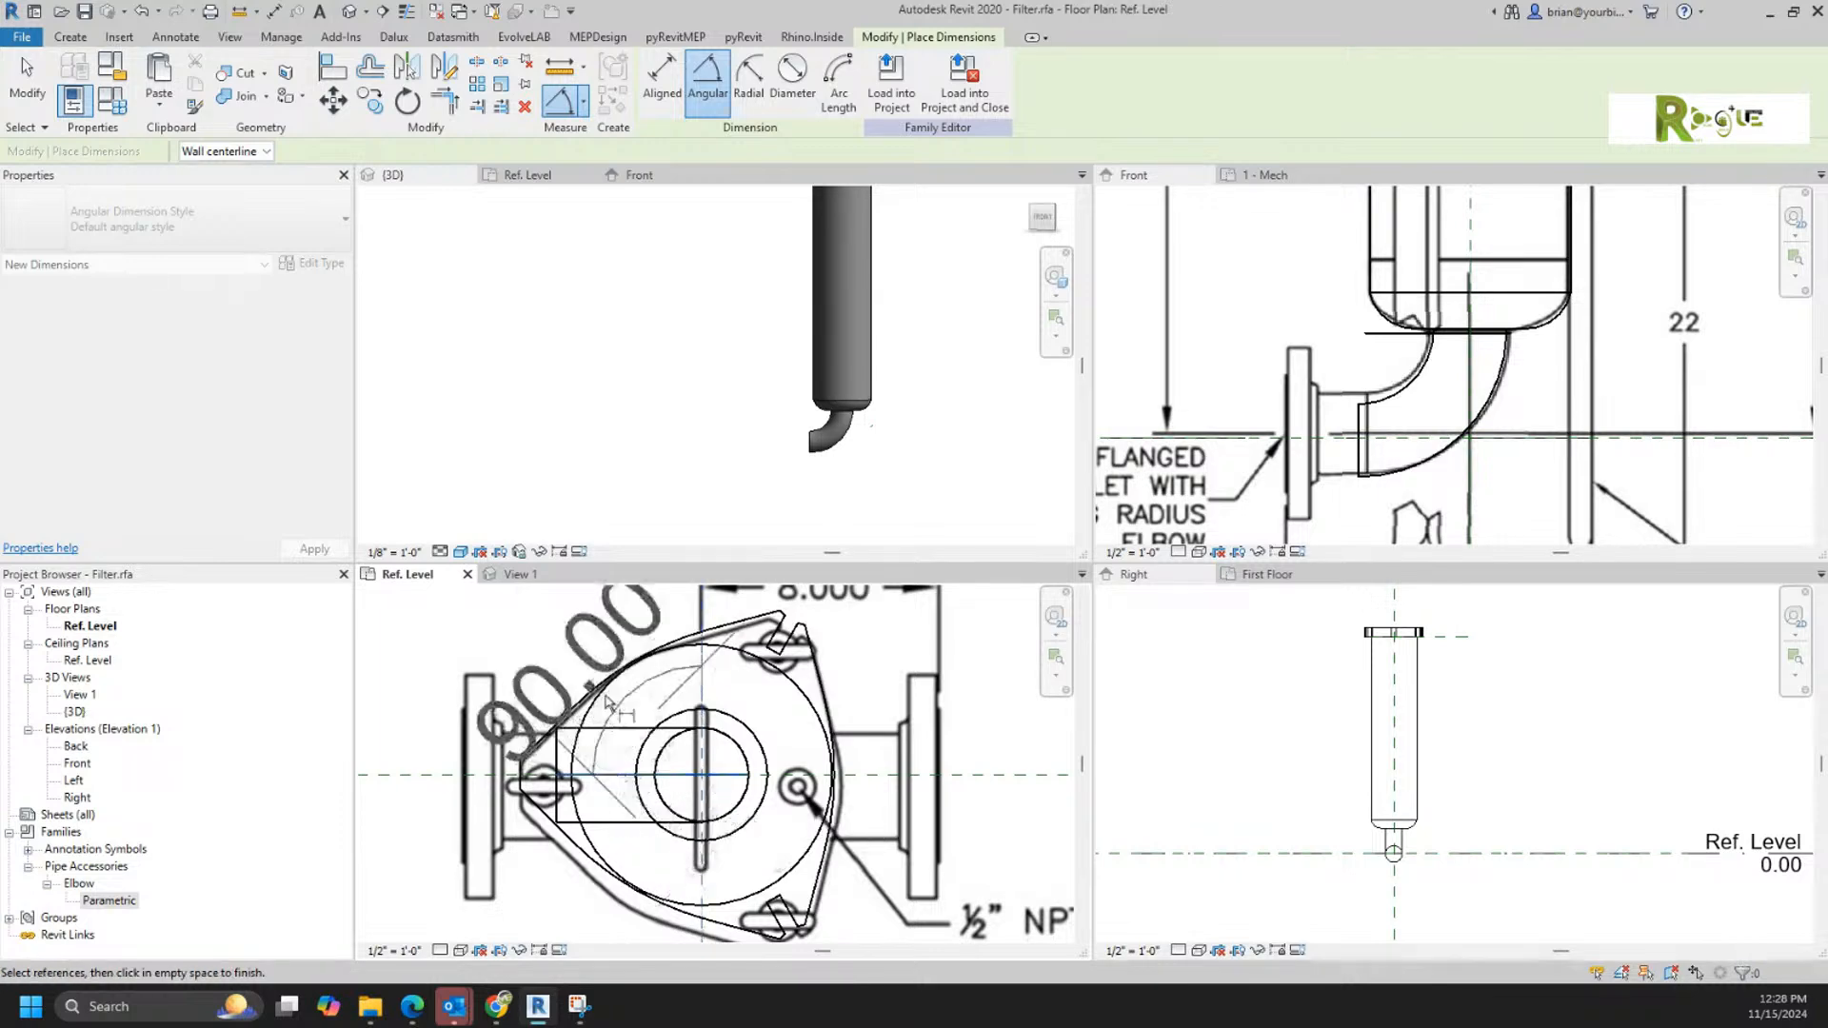
click(581, 661)
key(Escape)
Step: Label the angular dimension with a new type parameter named Outlet Angle
click(560, 649)
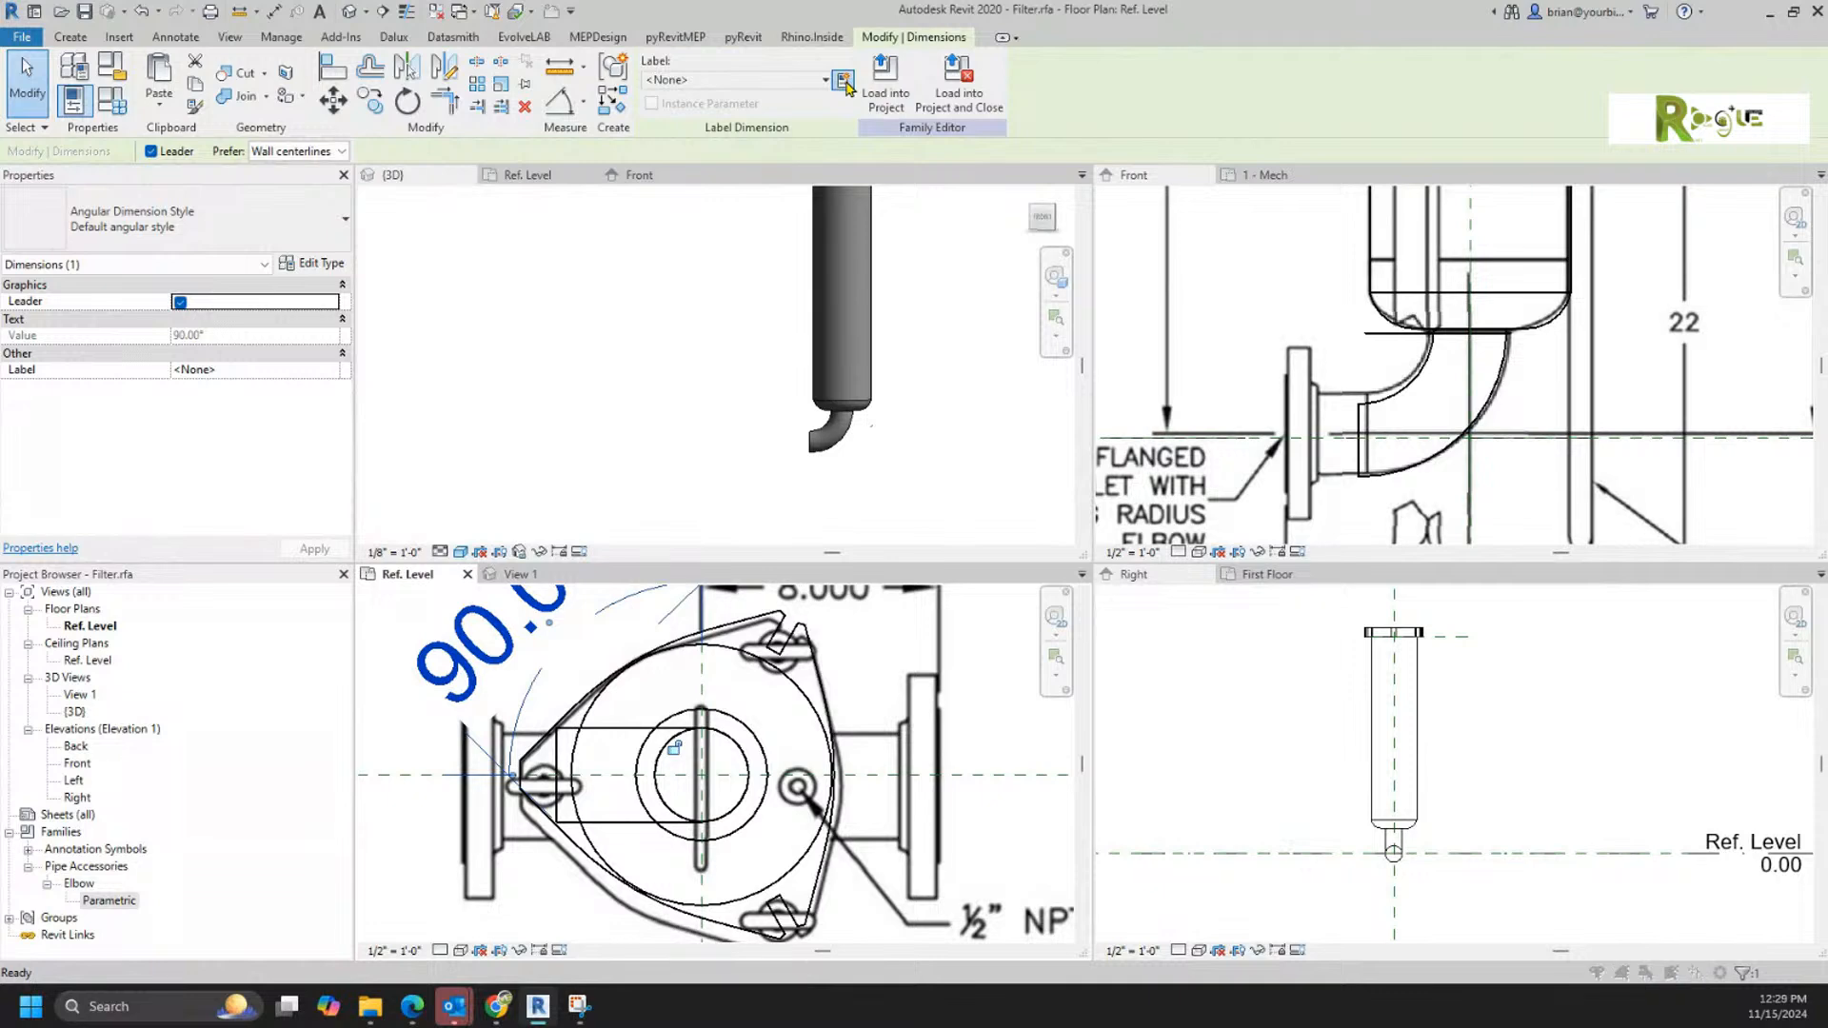
click(843, 82)
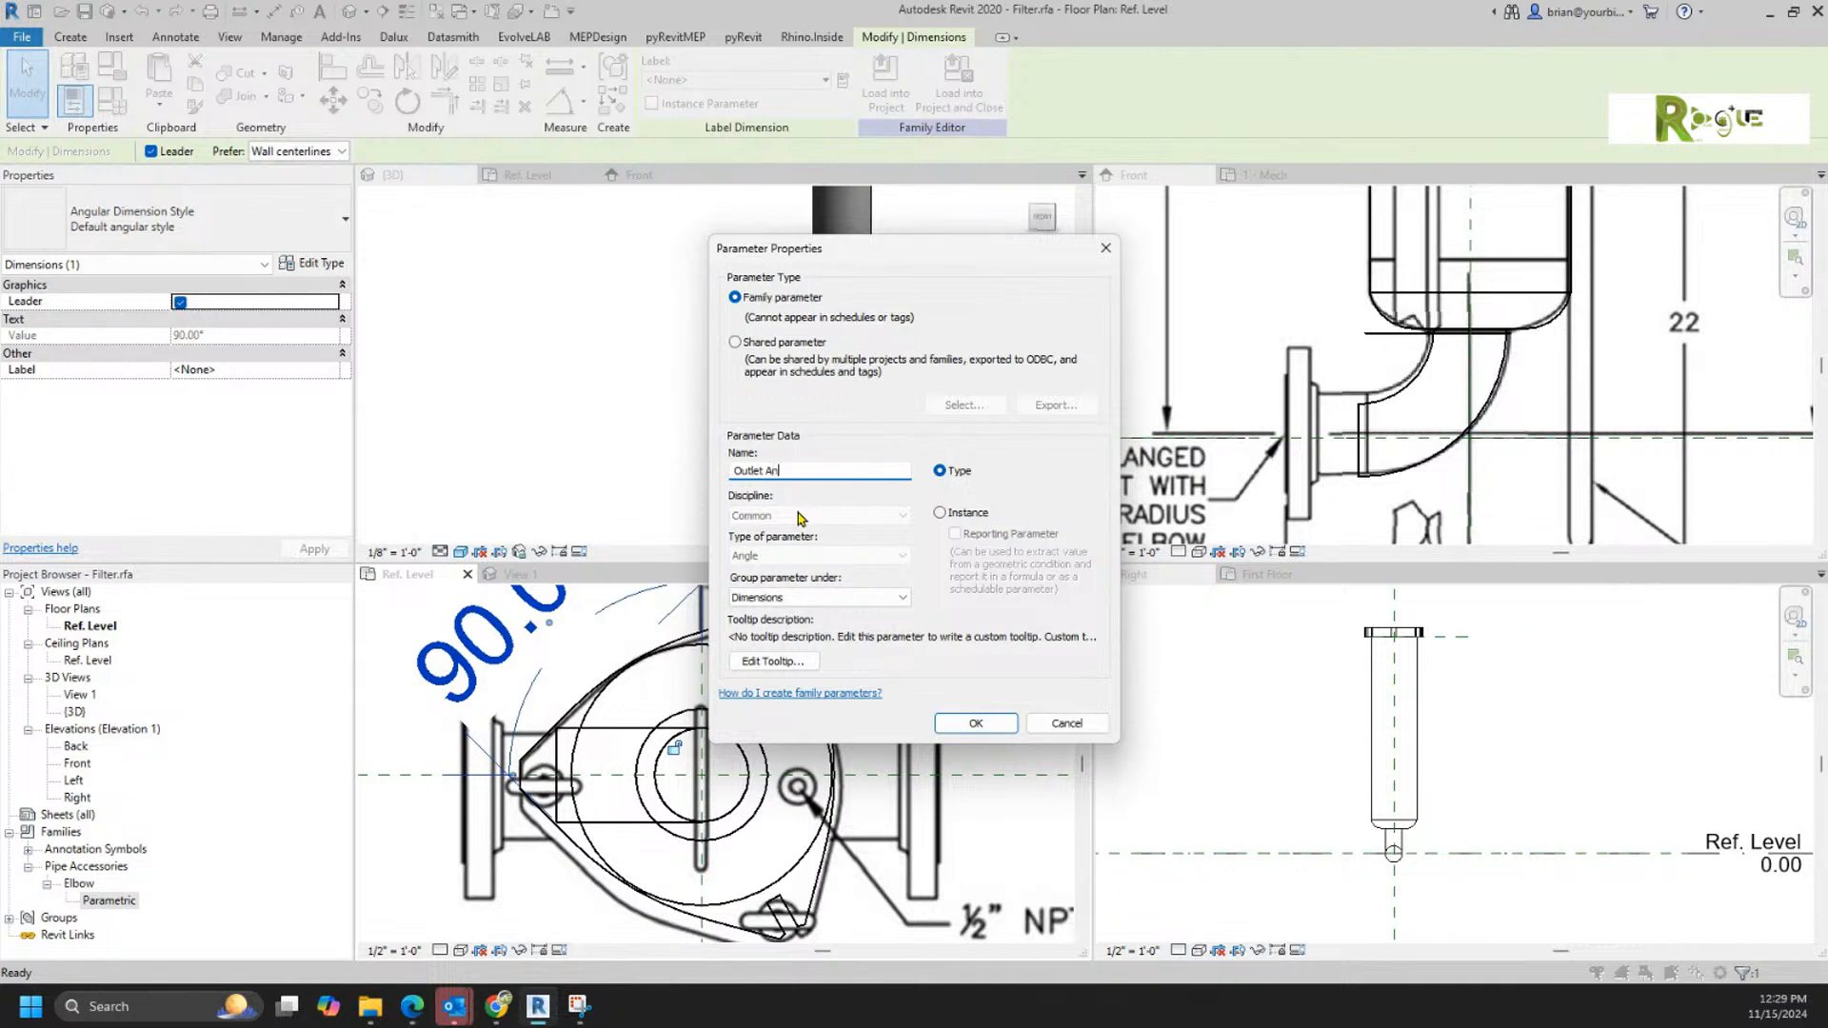
key(Return)
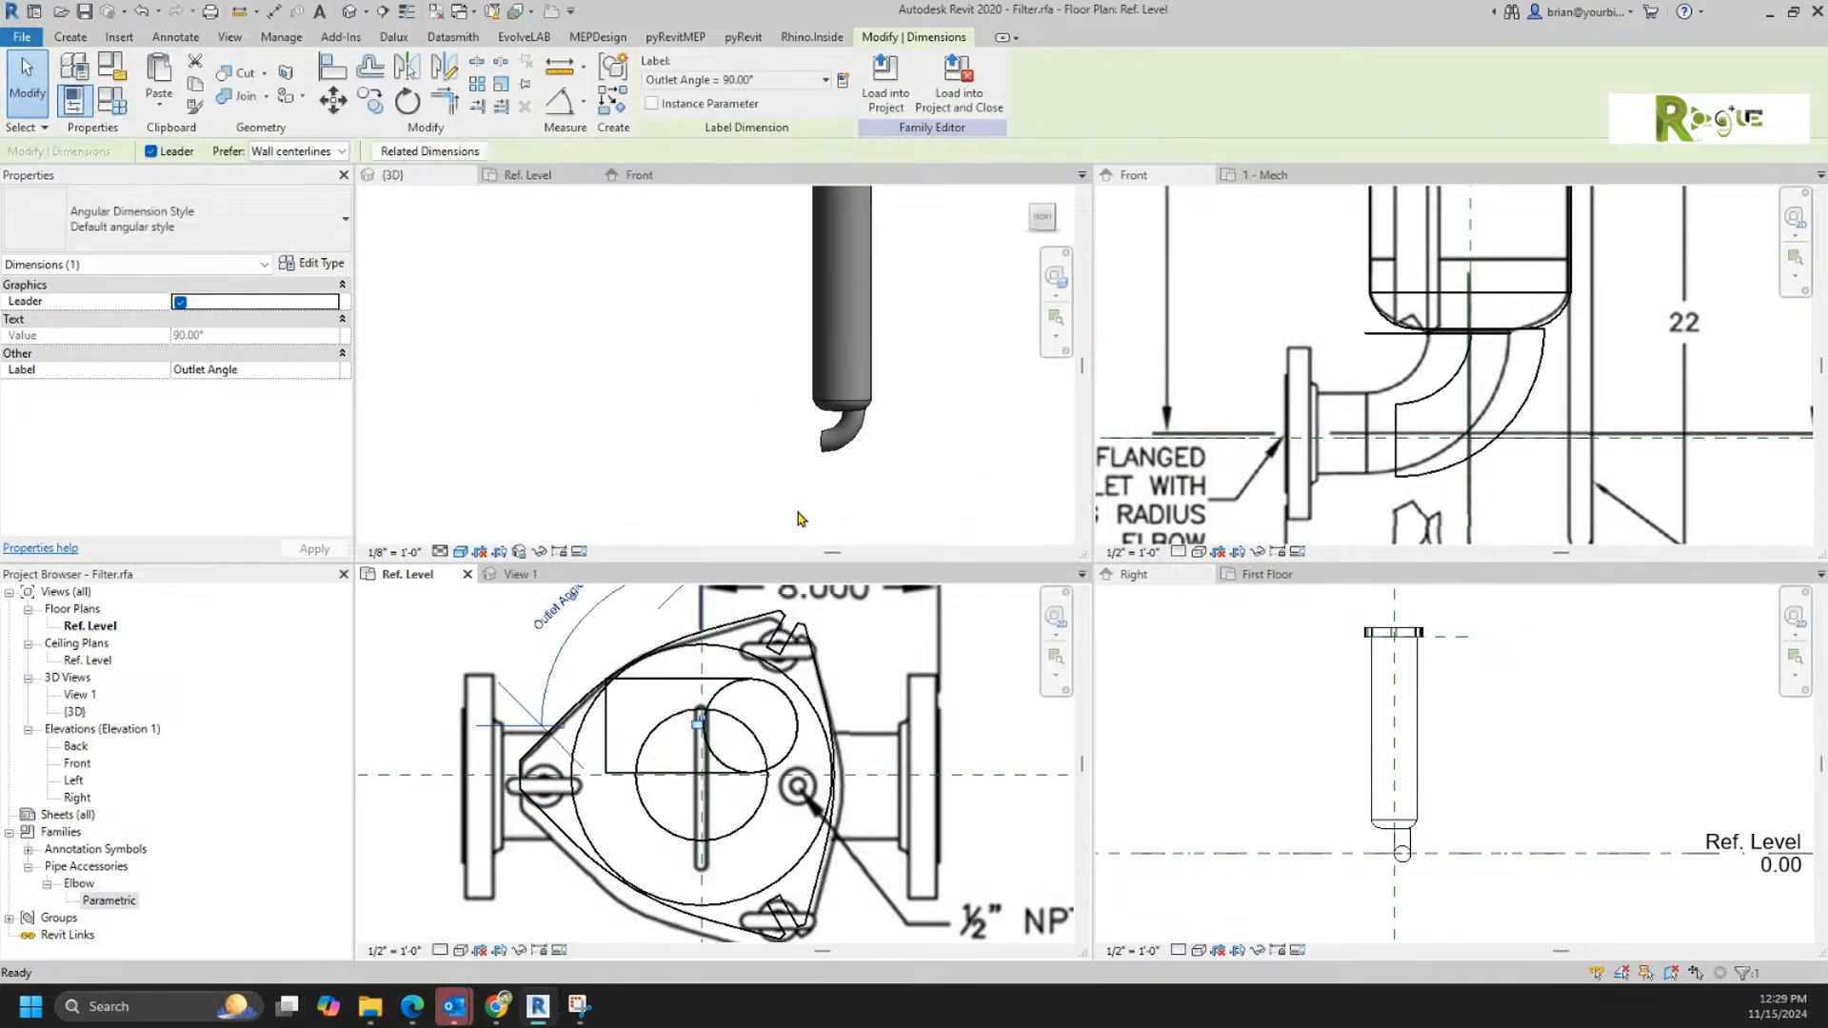
Step: Temporarily hide the top.jpg reference image in the Ref. Level plan
scroll(819, 747, down, 2)
middle_drag(819, 746, 855, 796)
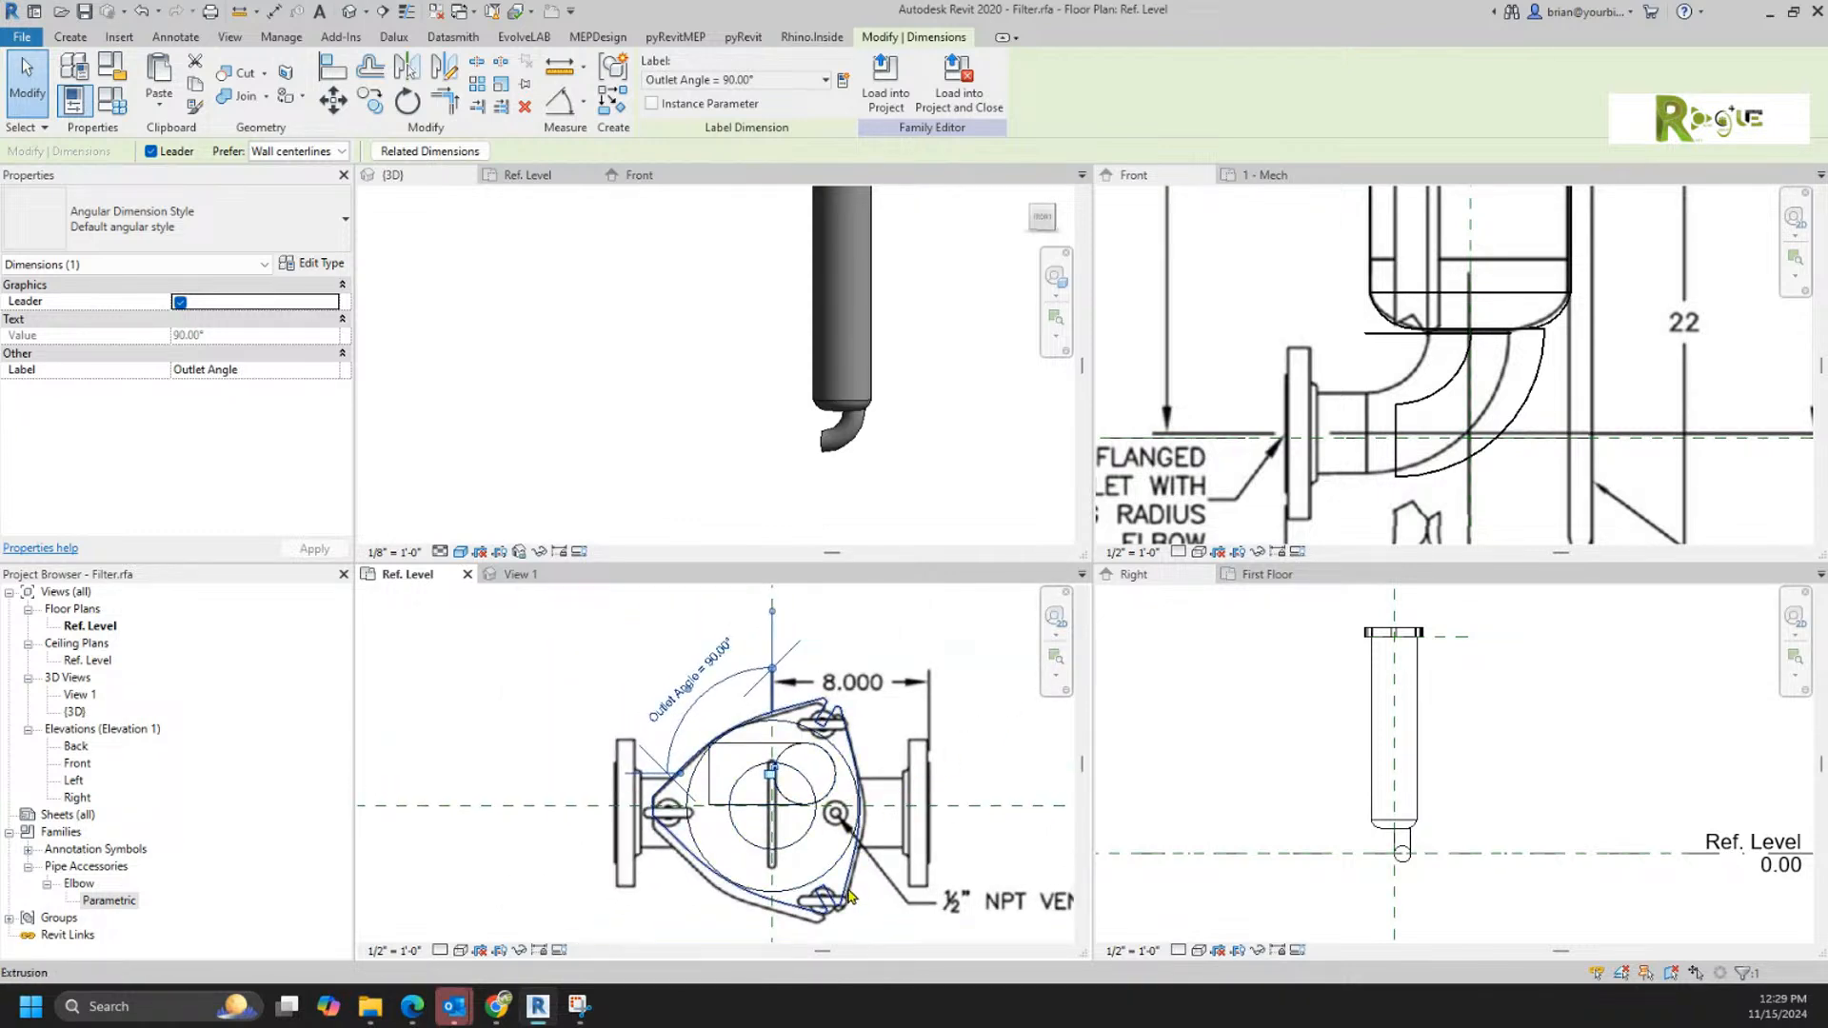
click(911, 897)
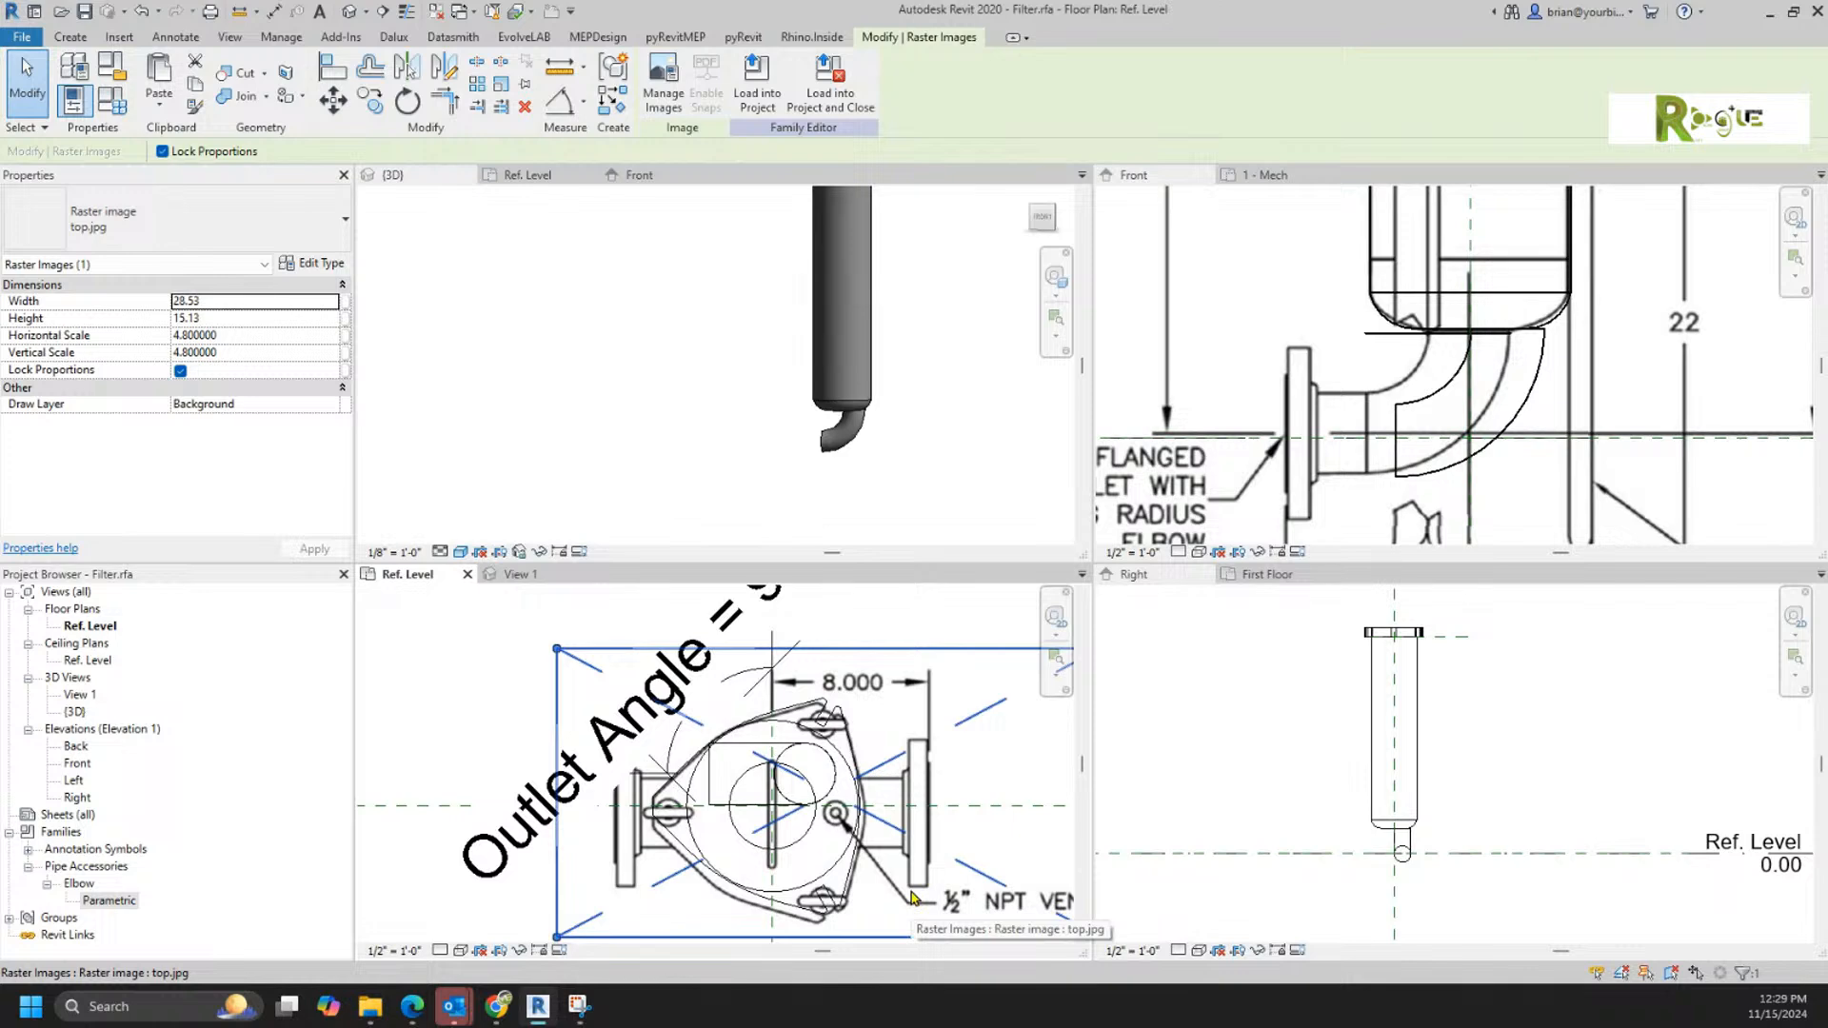
key(h)
key(h)
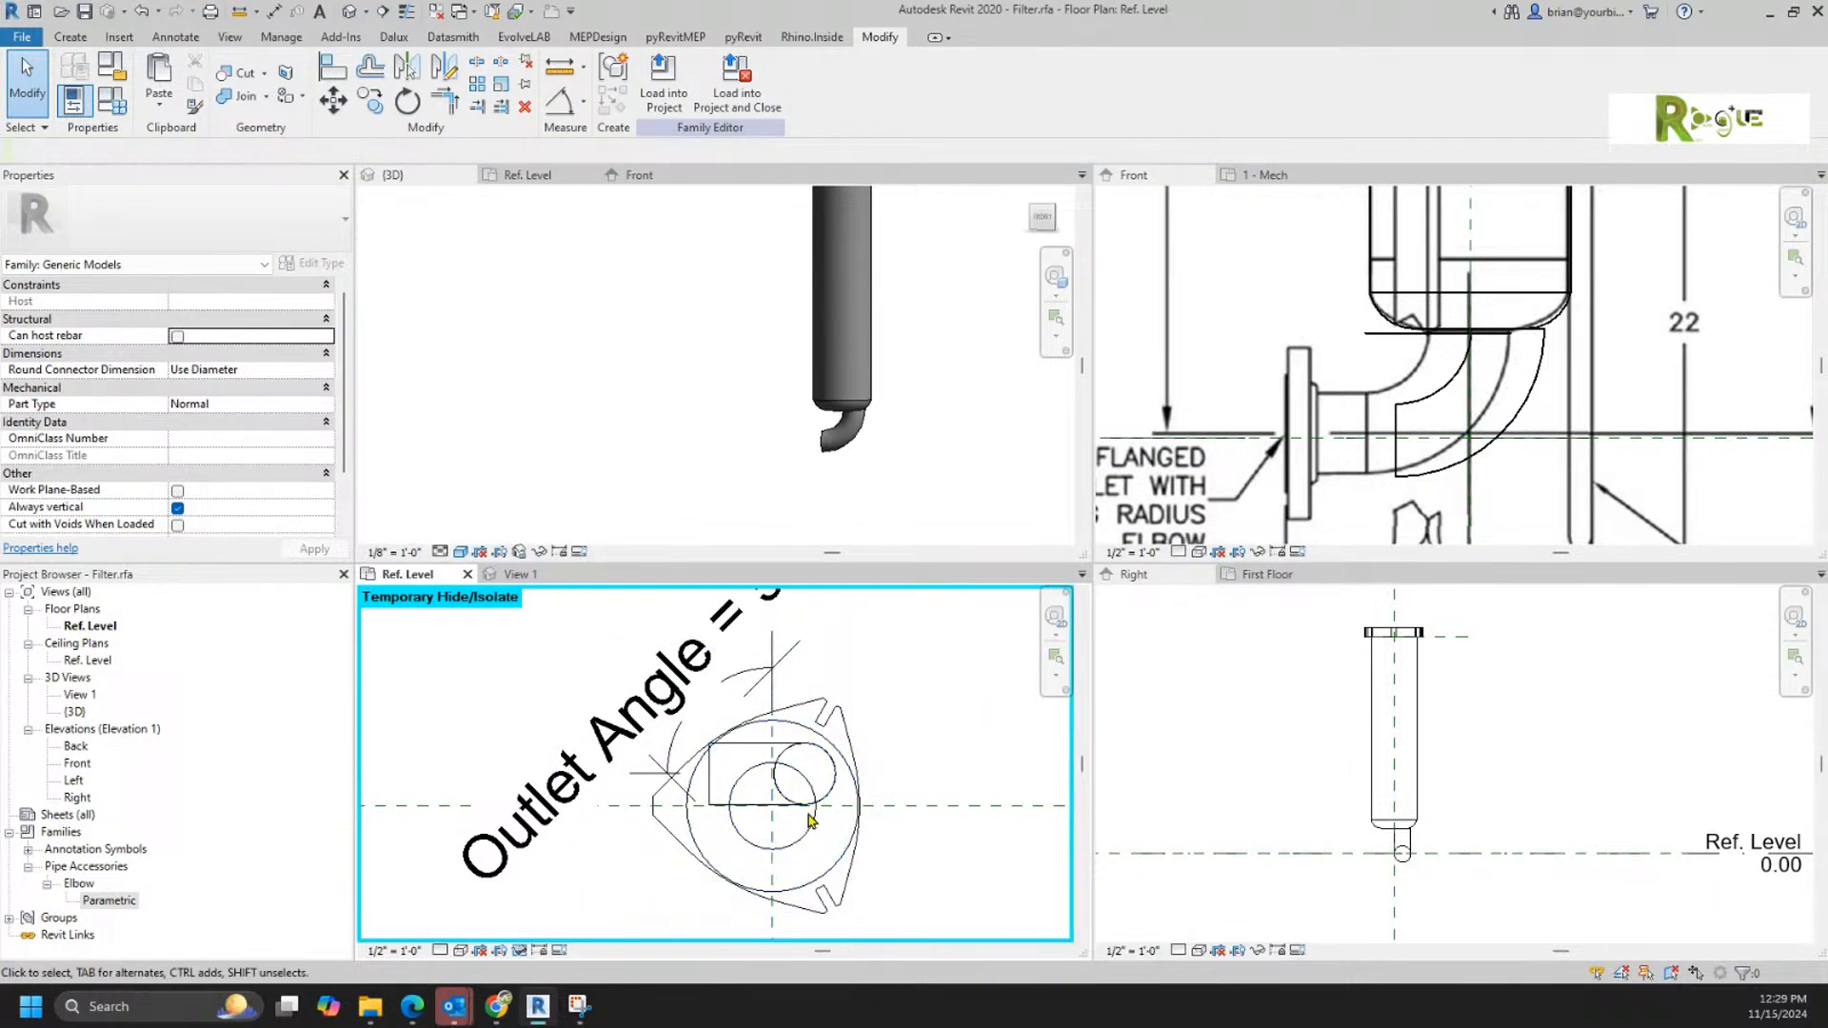
Step: Align the displaced elbow with the housing's centre reference planes in both directions in the Ref. Level plan
key(a)
key(l)
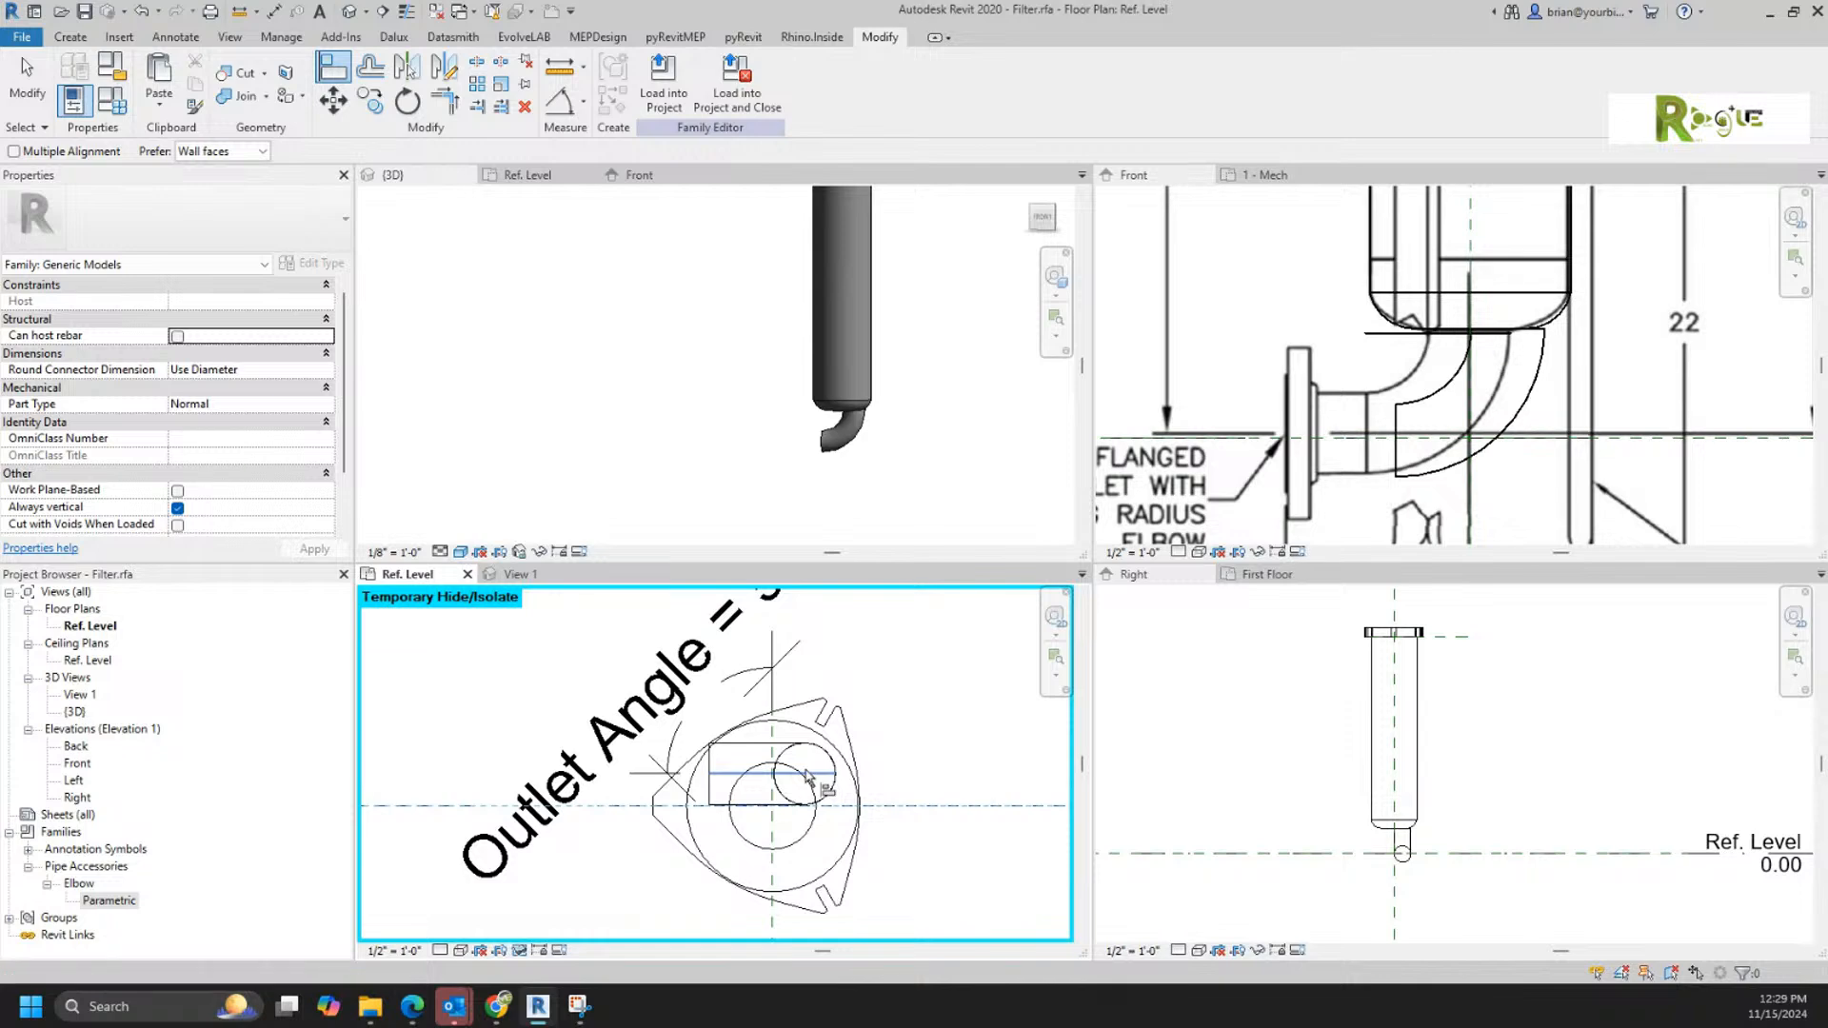
click(827, 778)
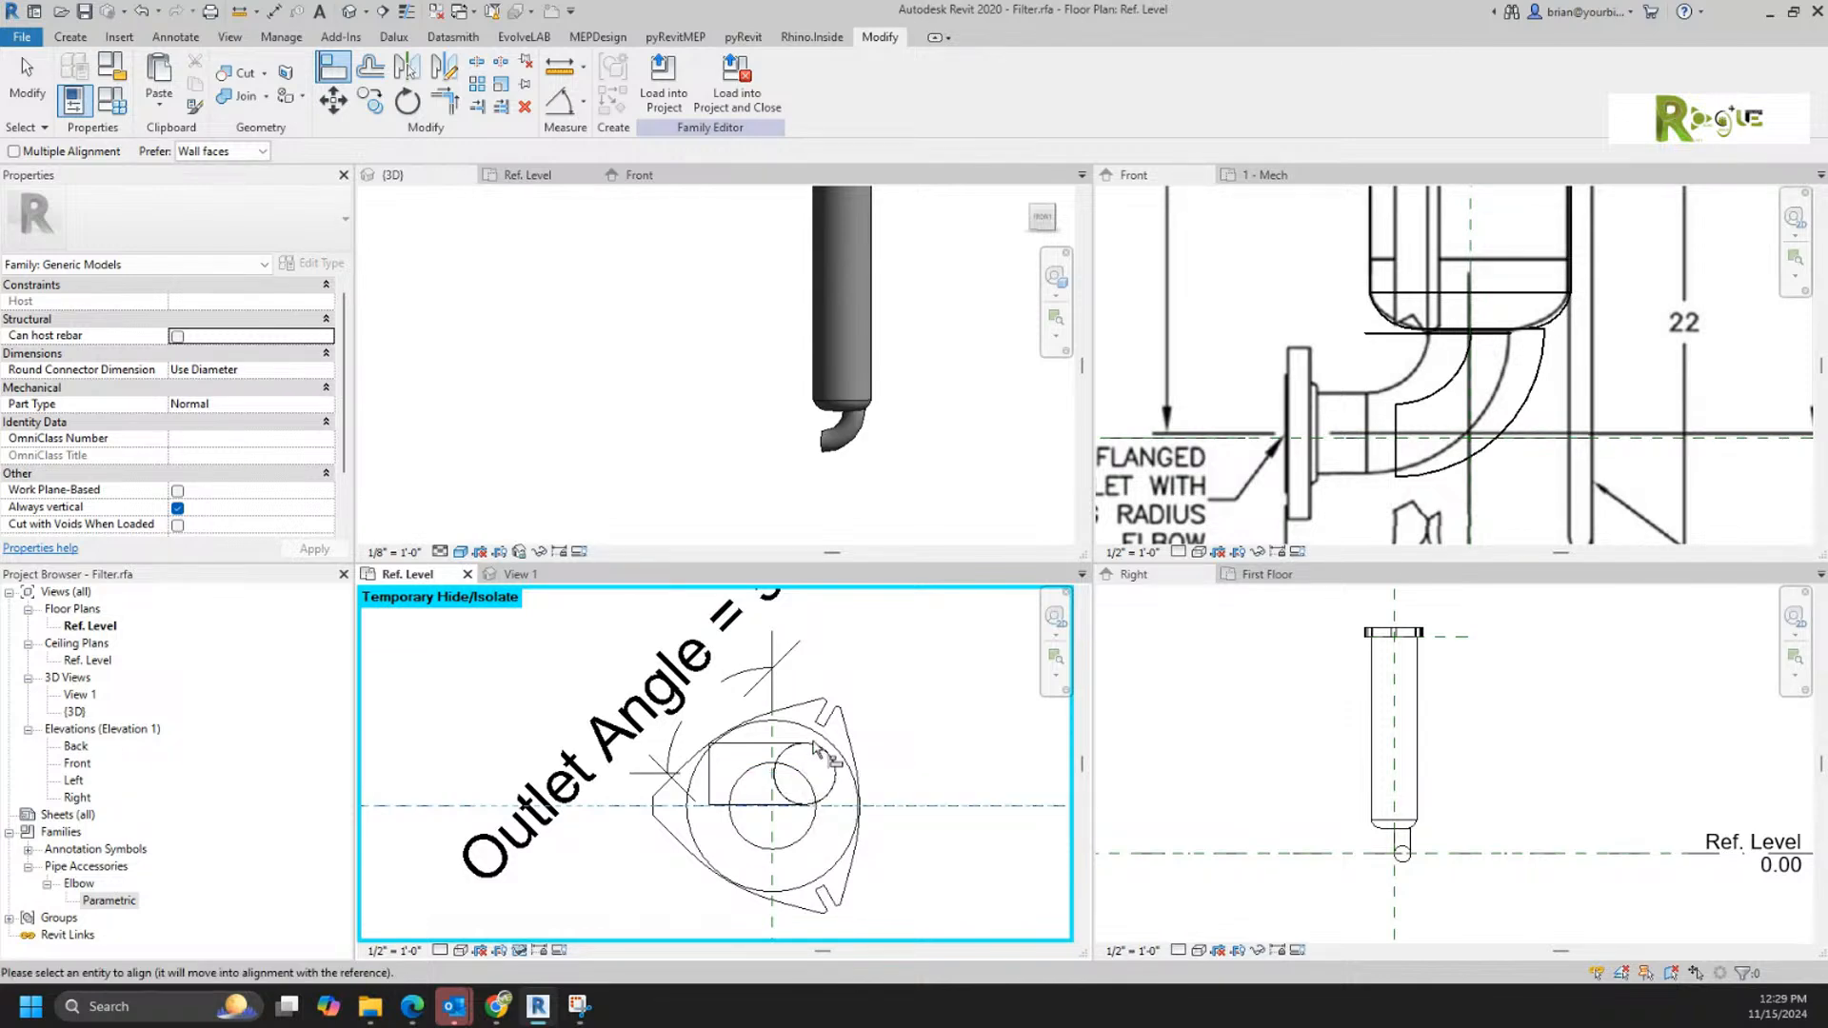
click(843, 787)
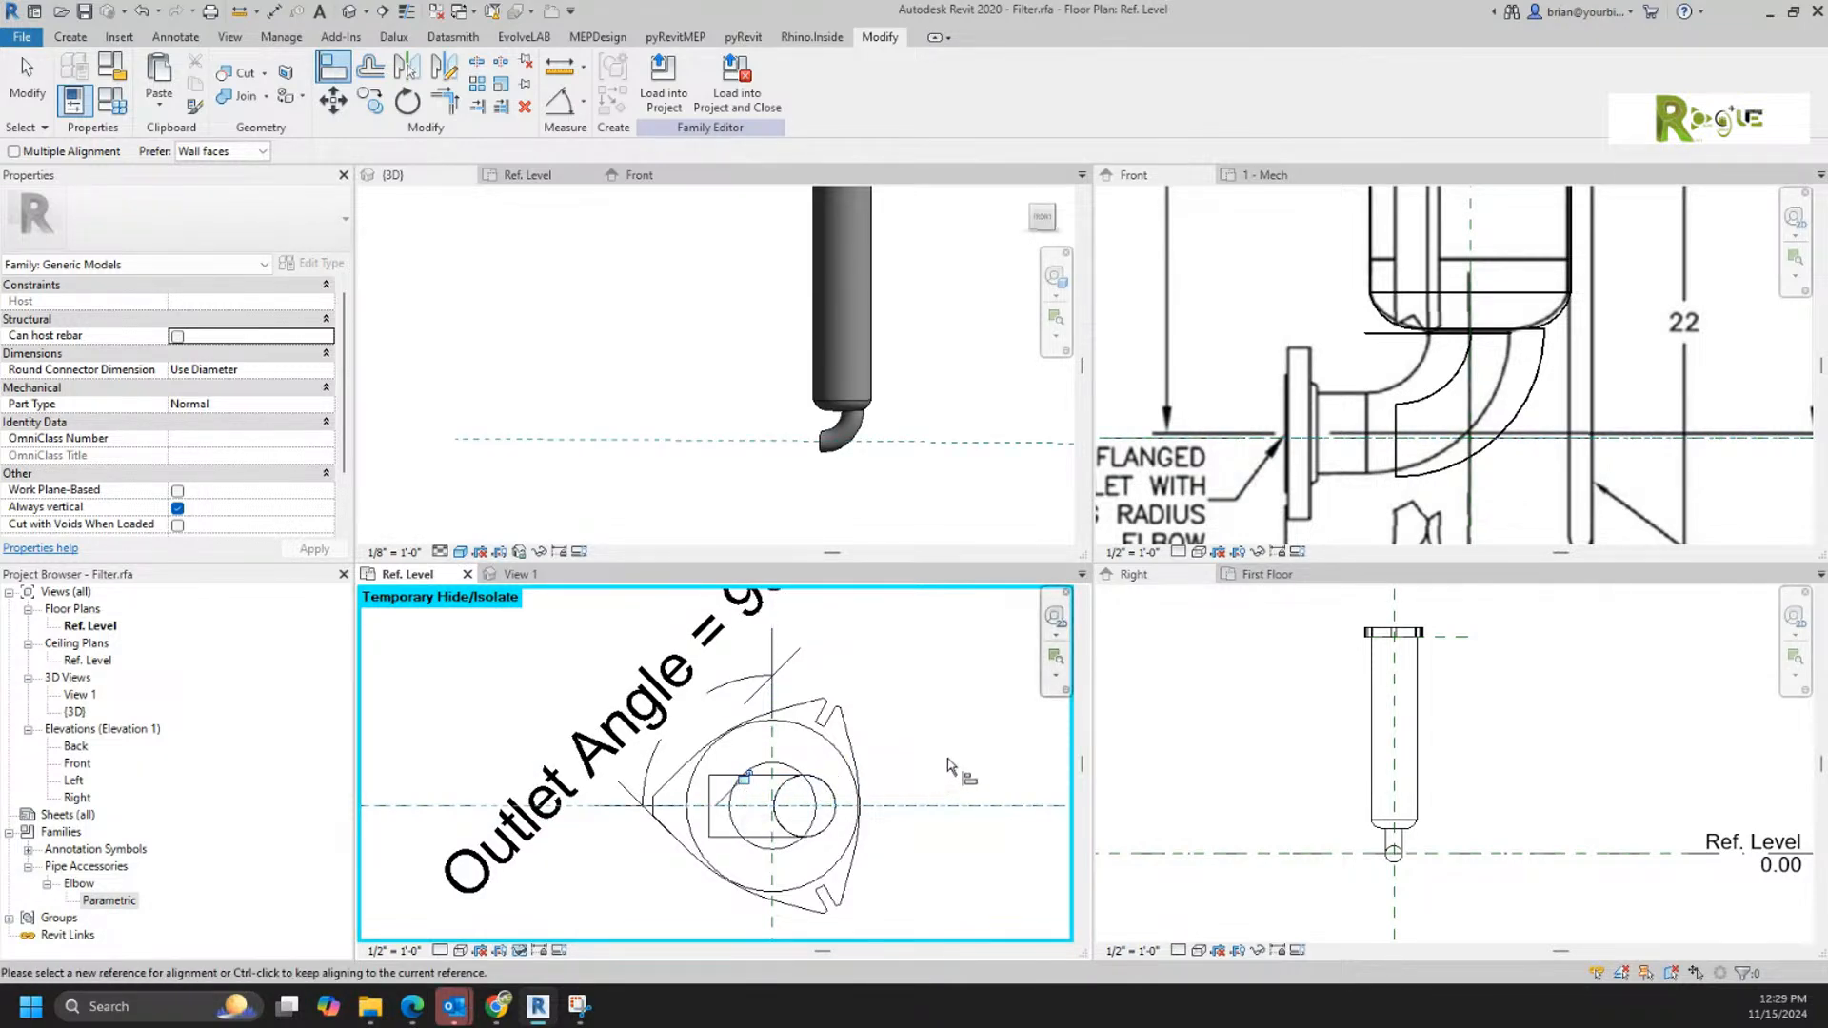
click(699, 844)
key(Escape)
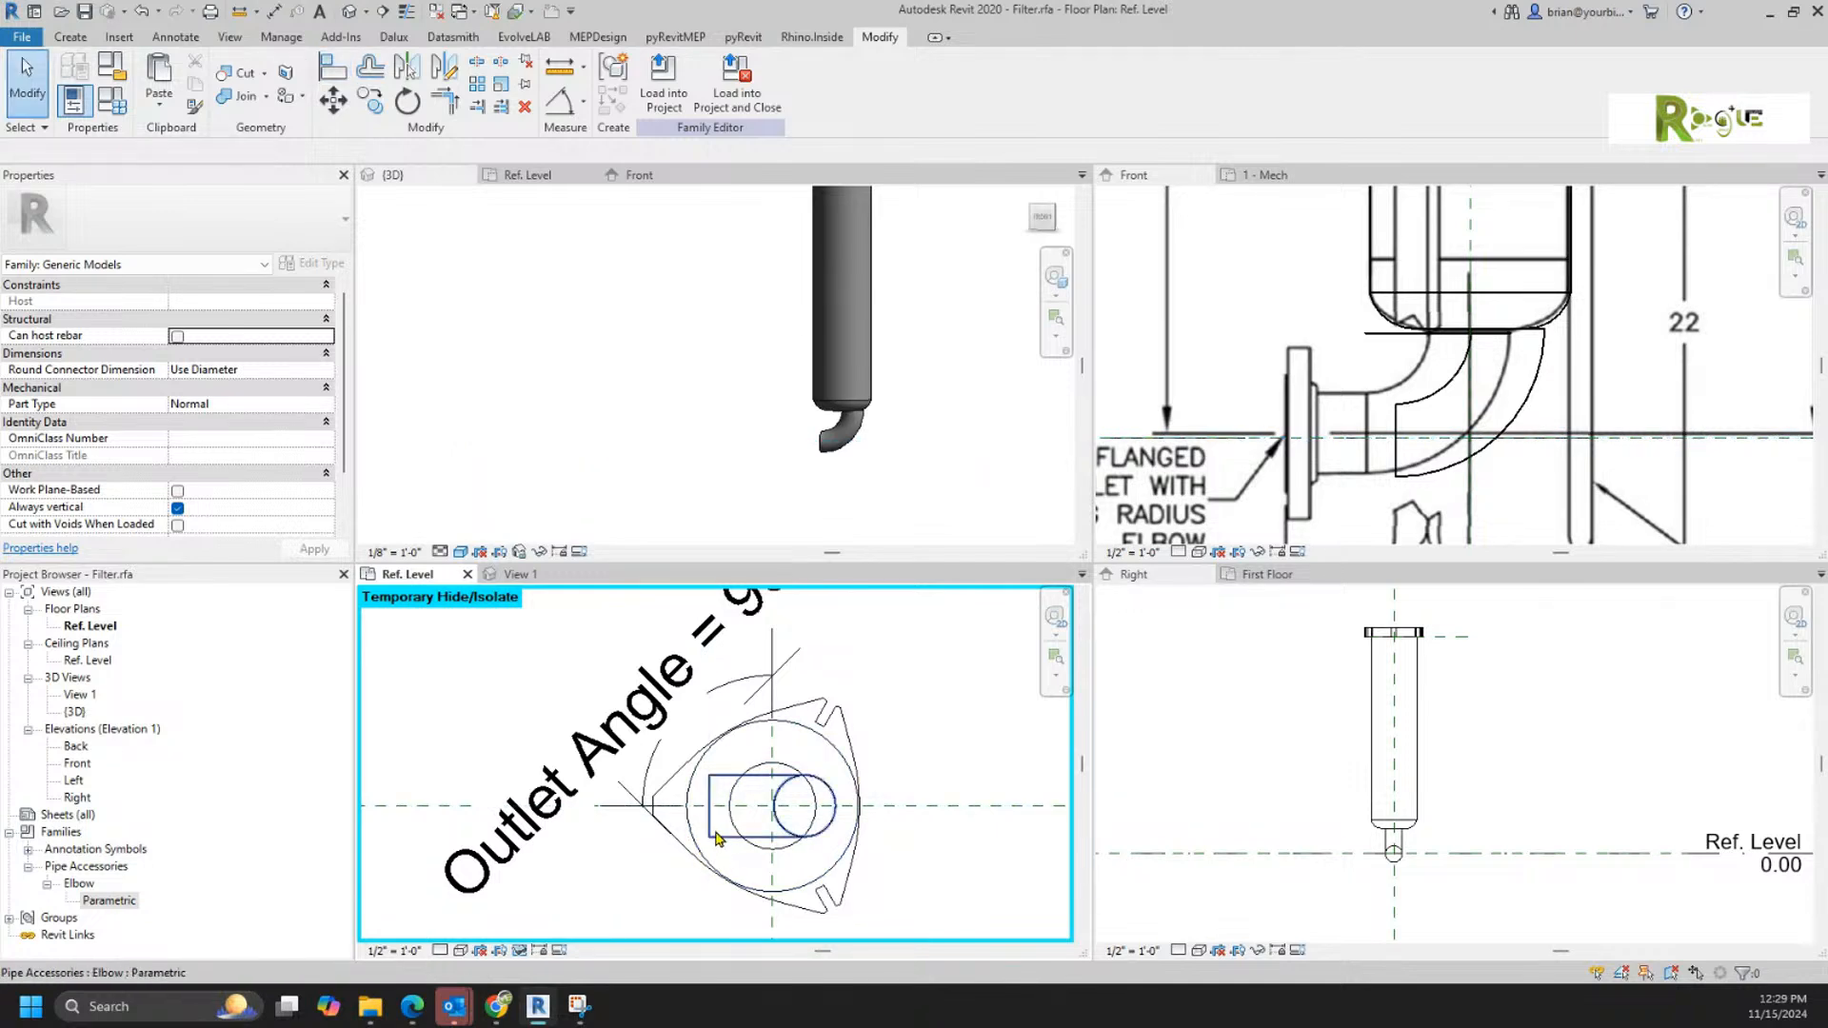
click(705, 839)
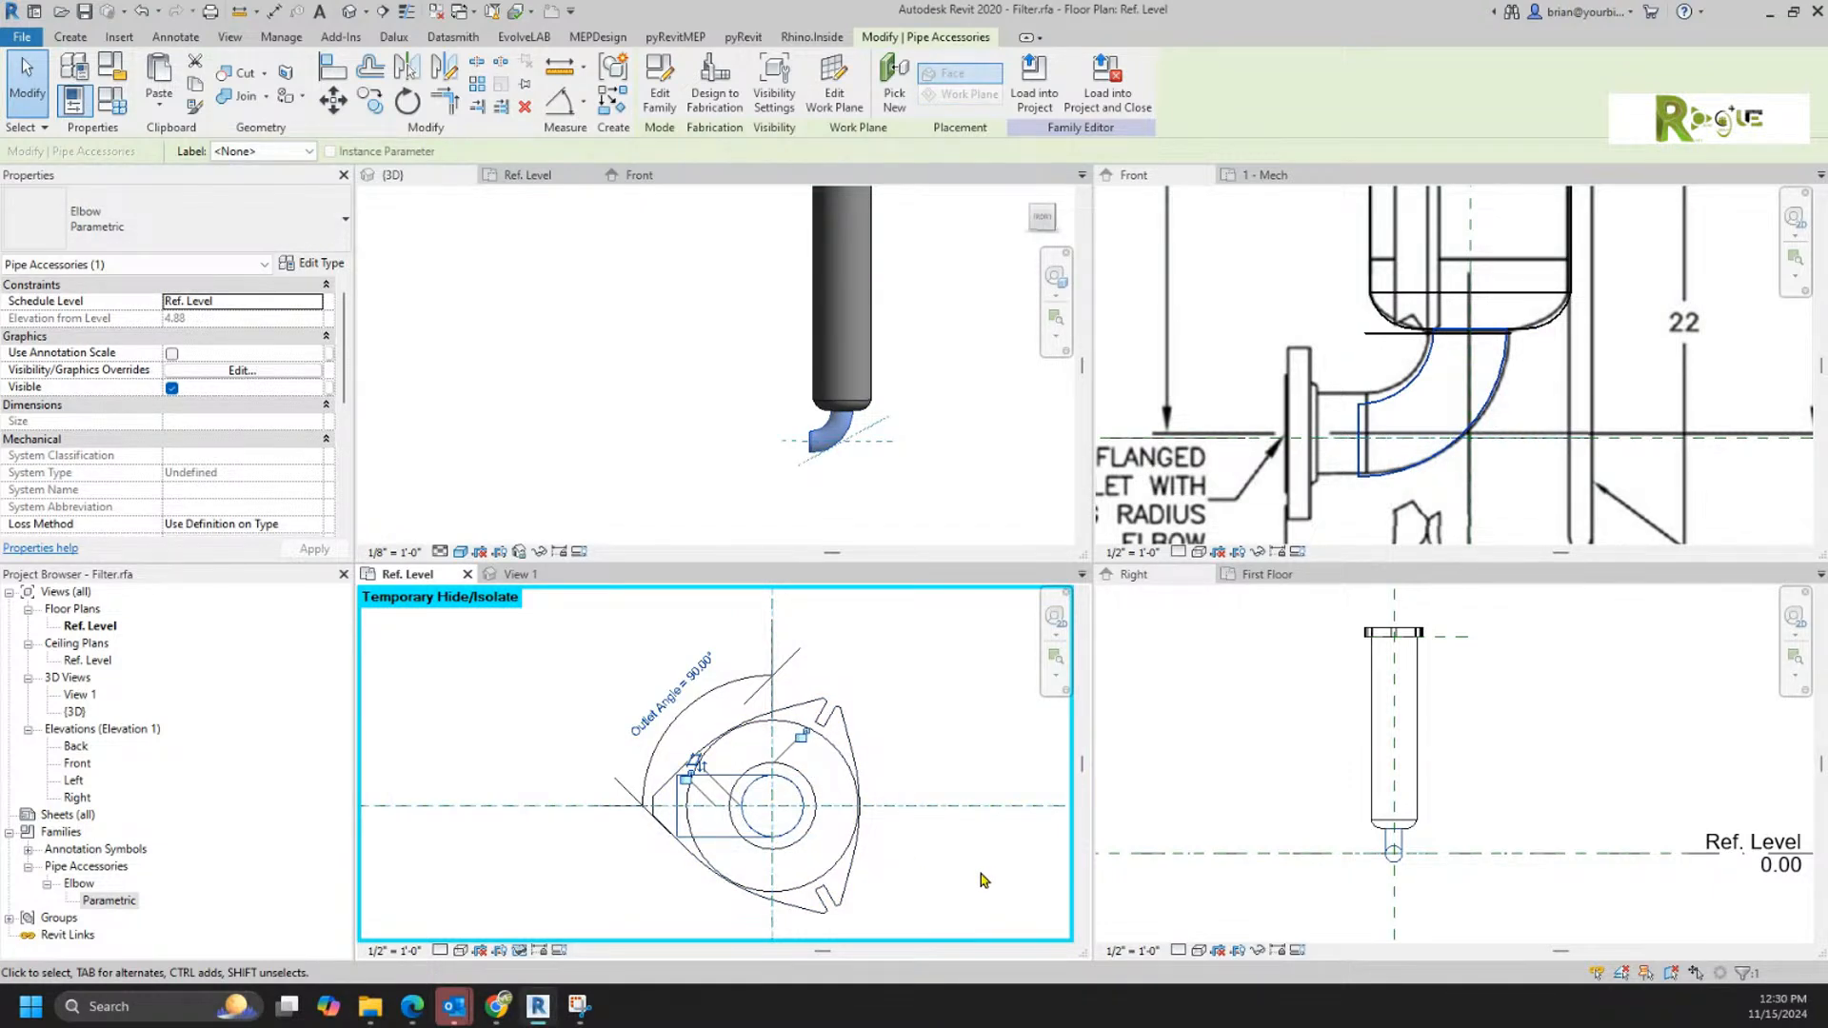
key(Escape)
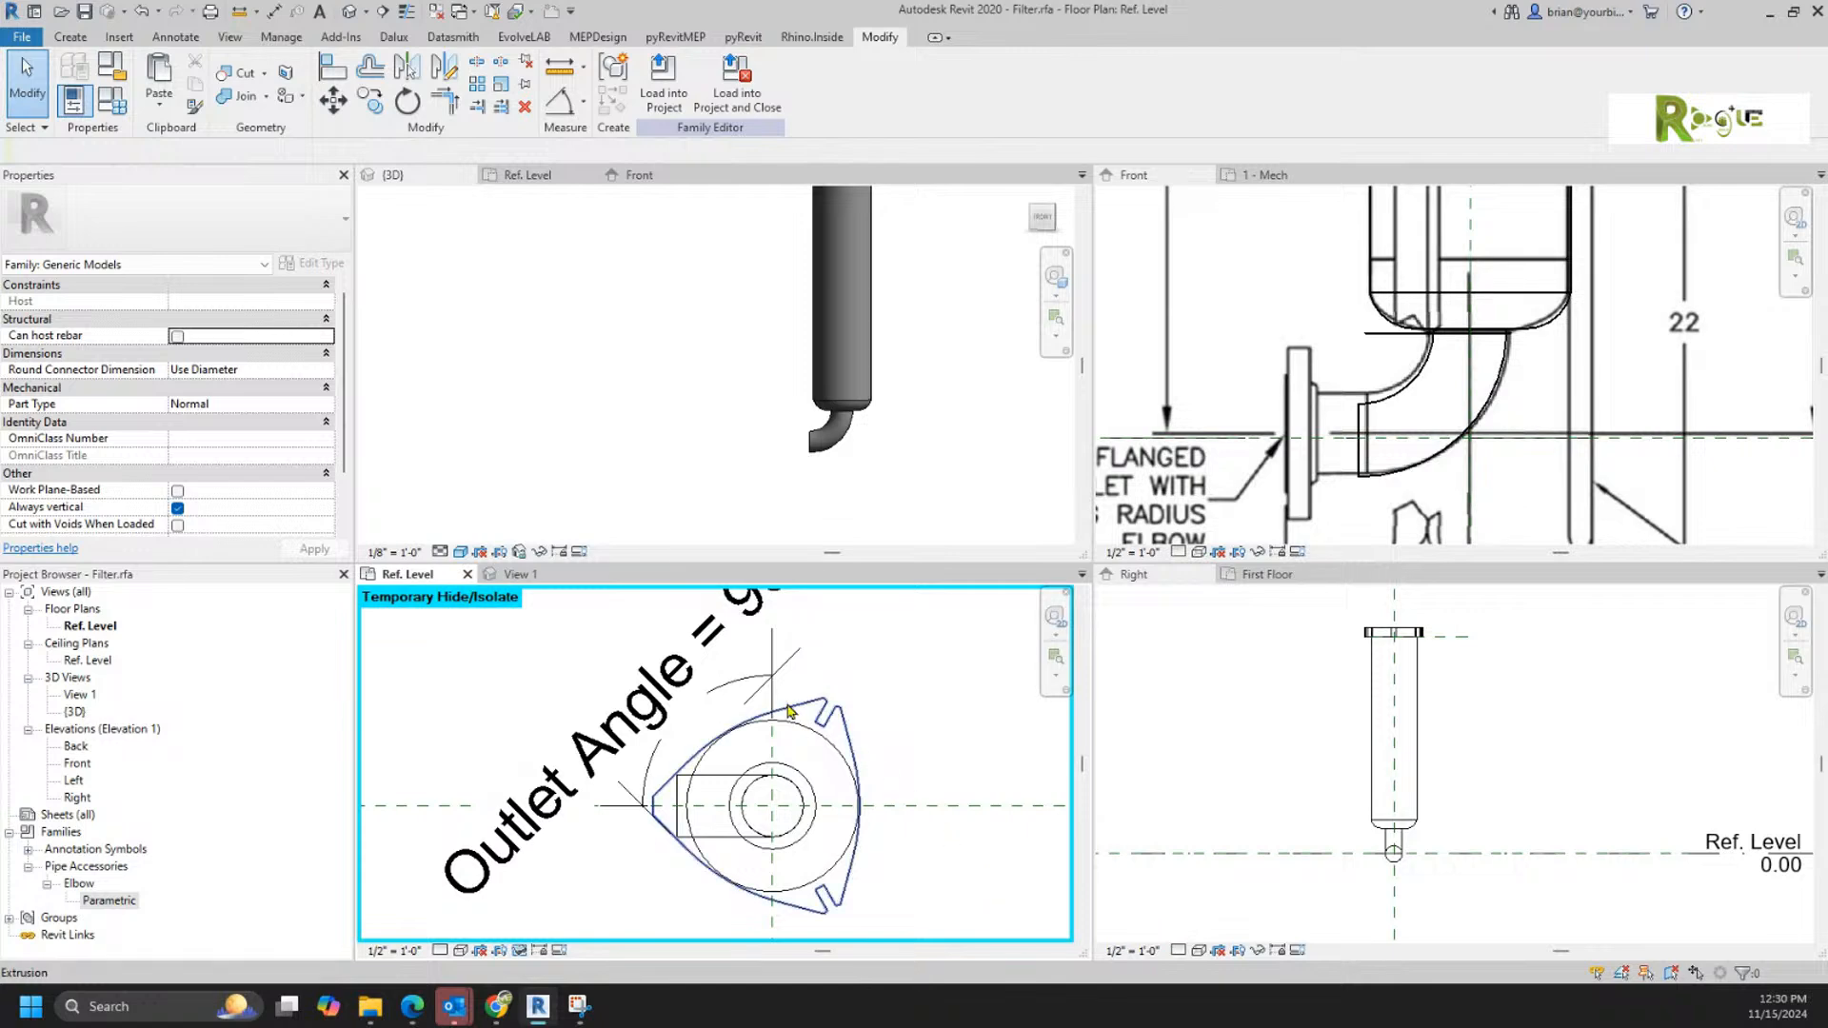
Step: Flex the elbow by setting the Outlet Angle parameter to 30° in Family Types and applying it
click(771, 686)
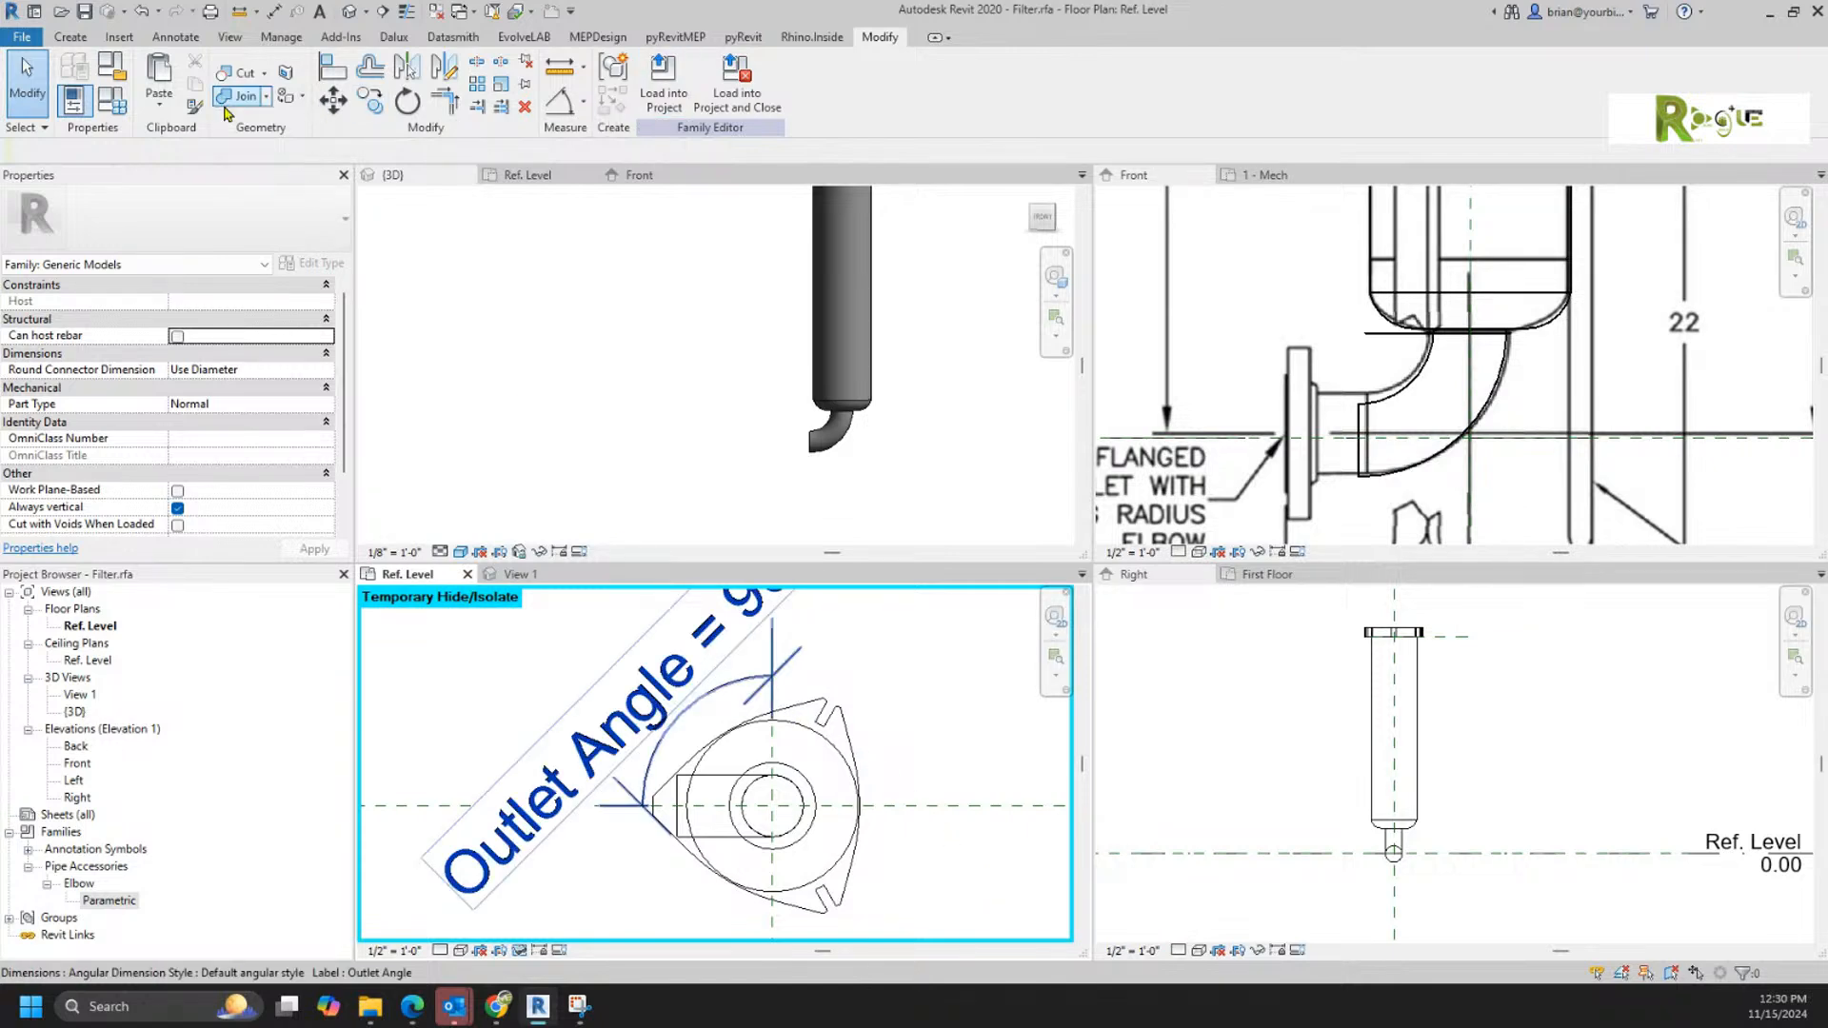
click(112, 100)
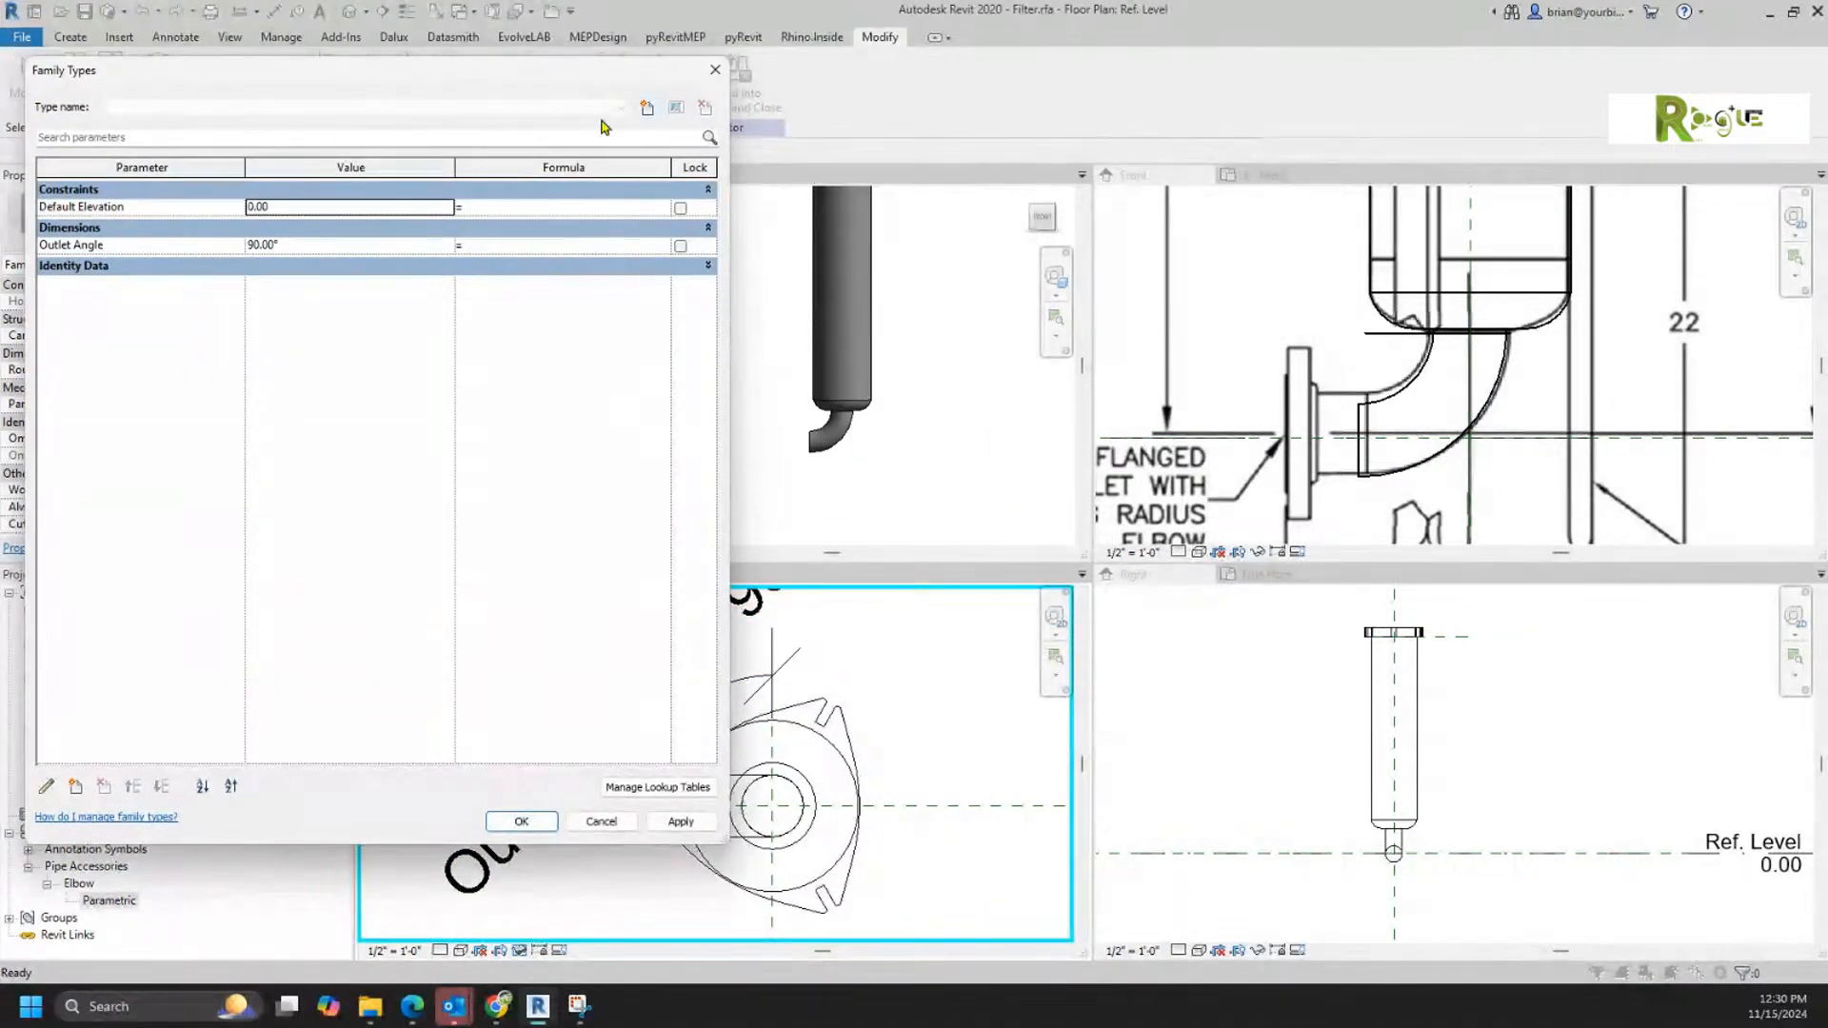
drag(535, 75, 1575, 156)
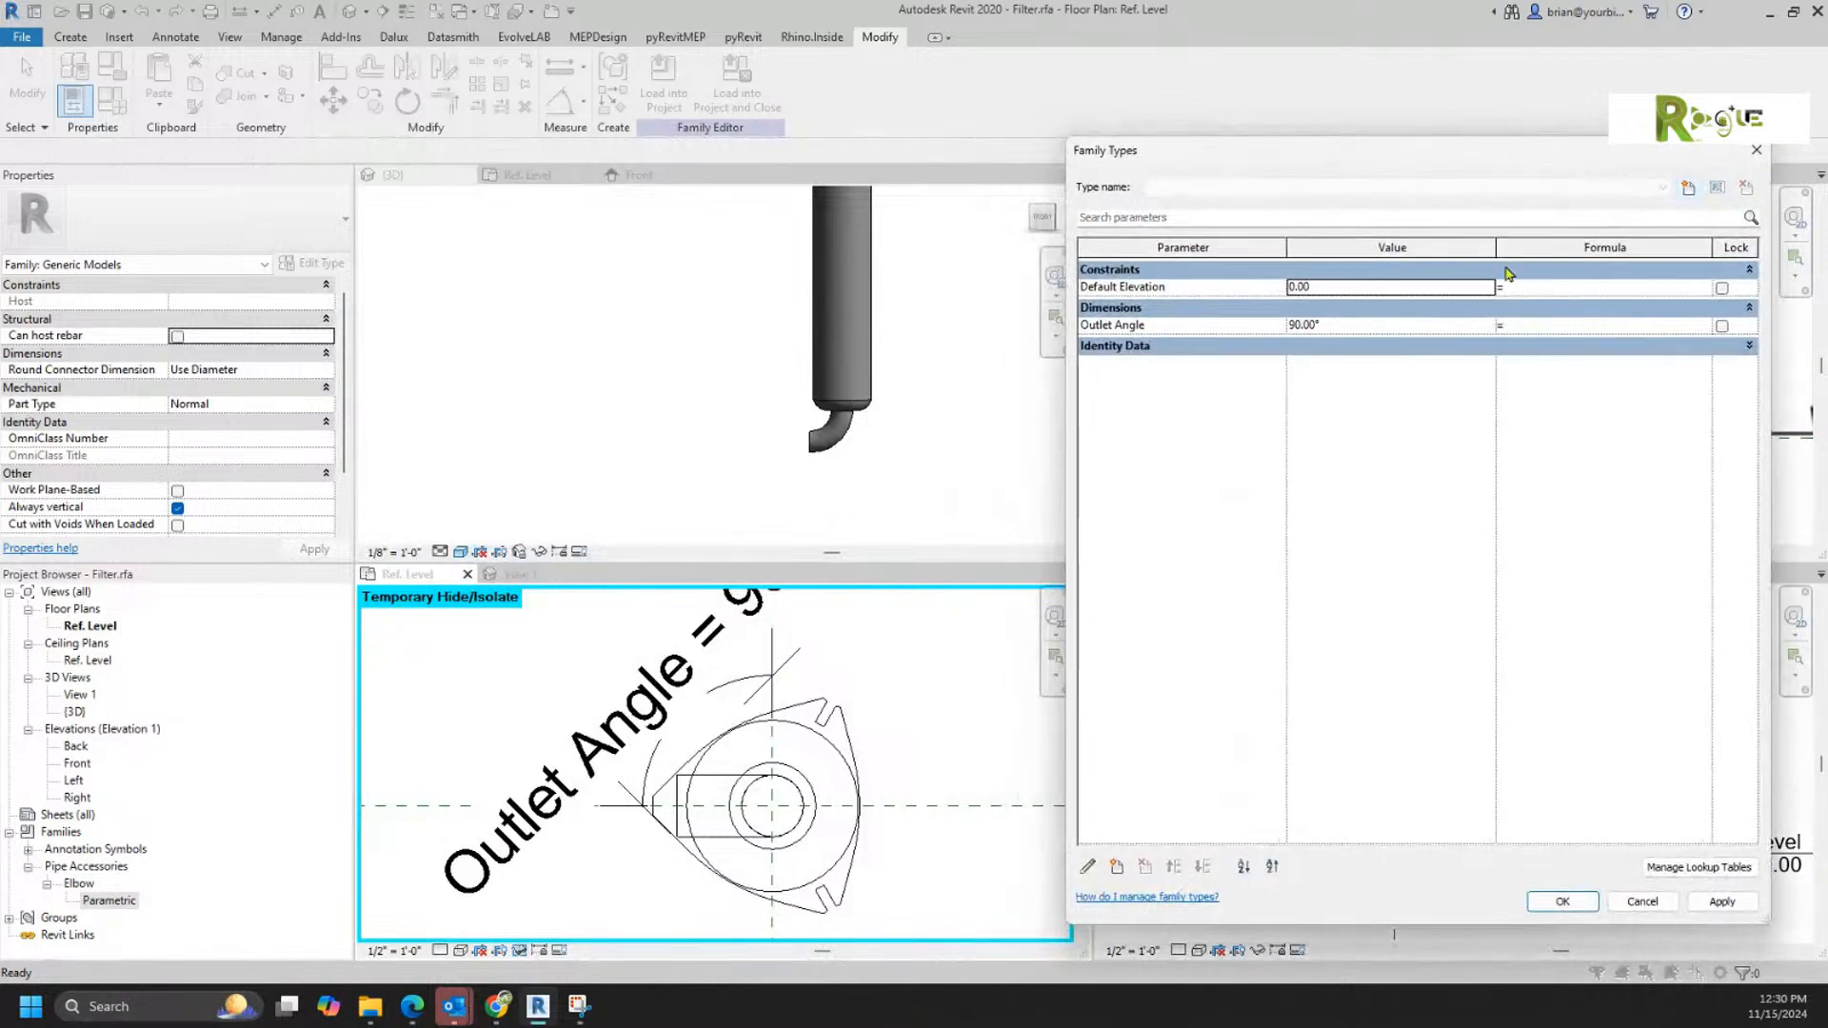
click(1361, 328)
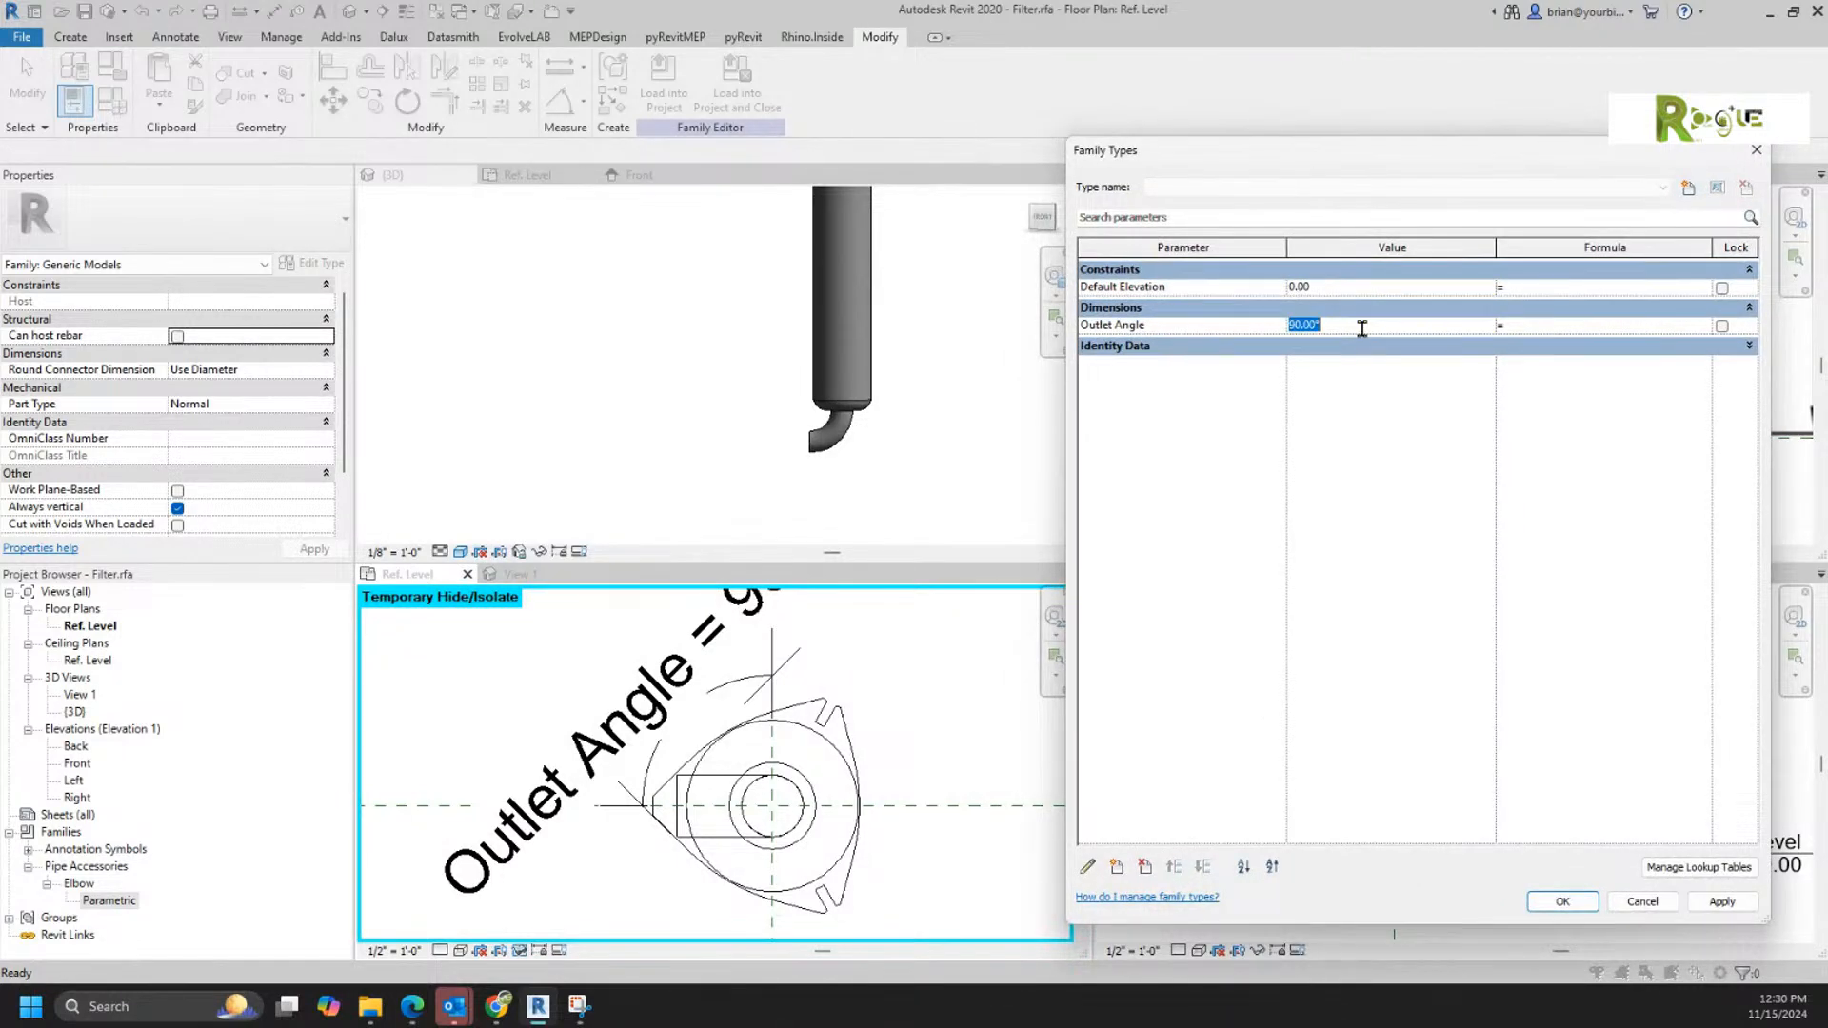
text(30)
key(Tab)
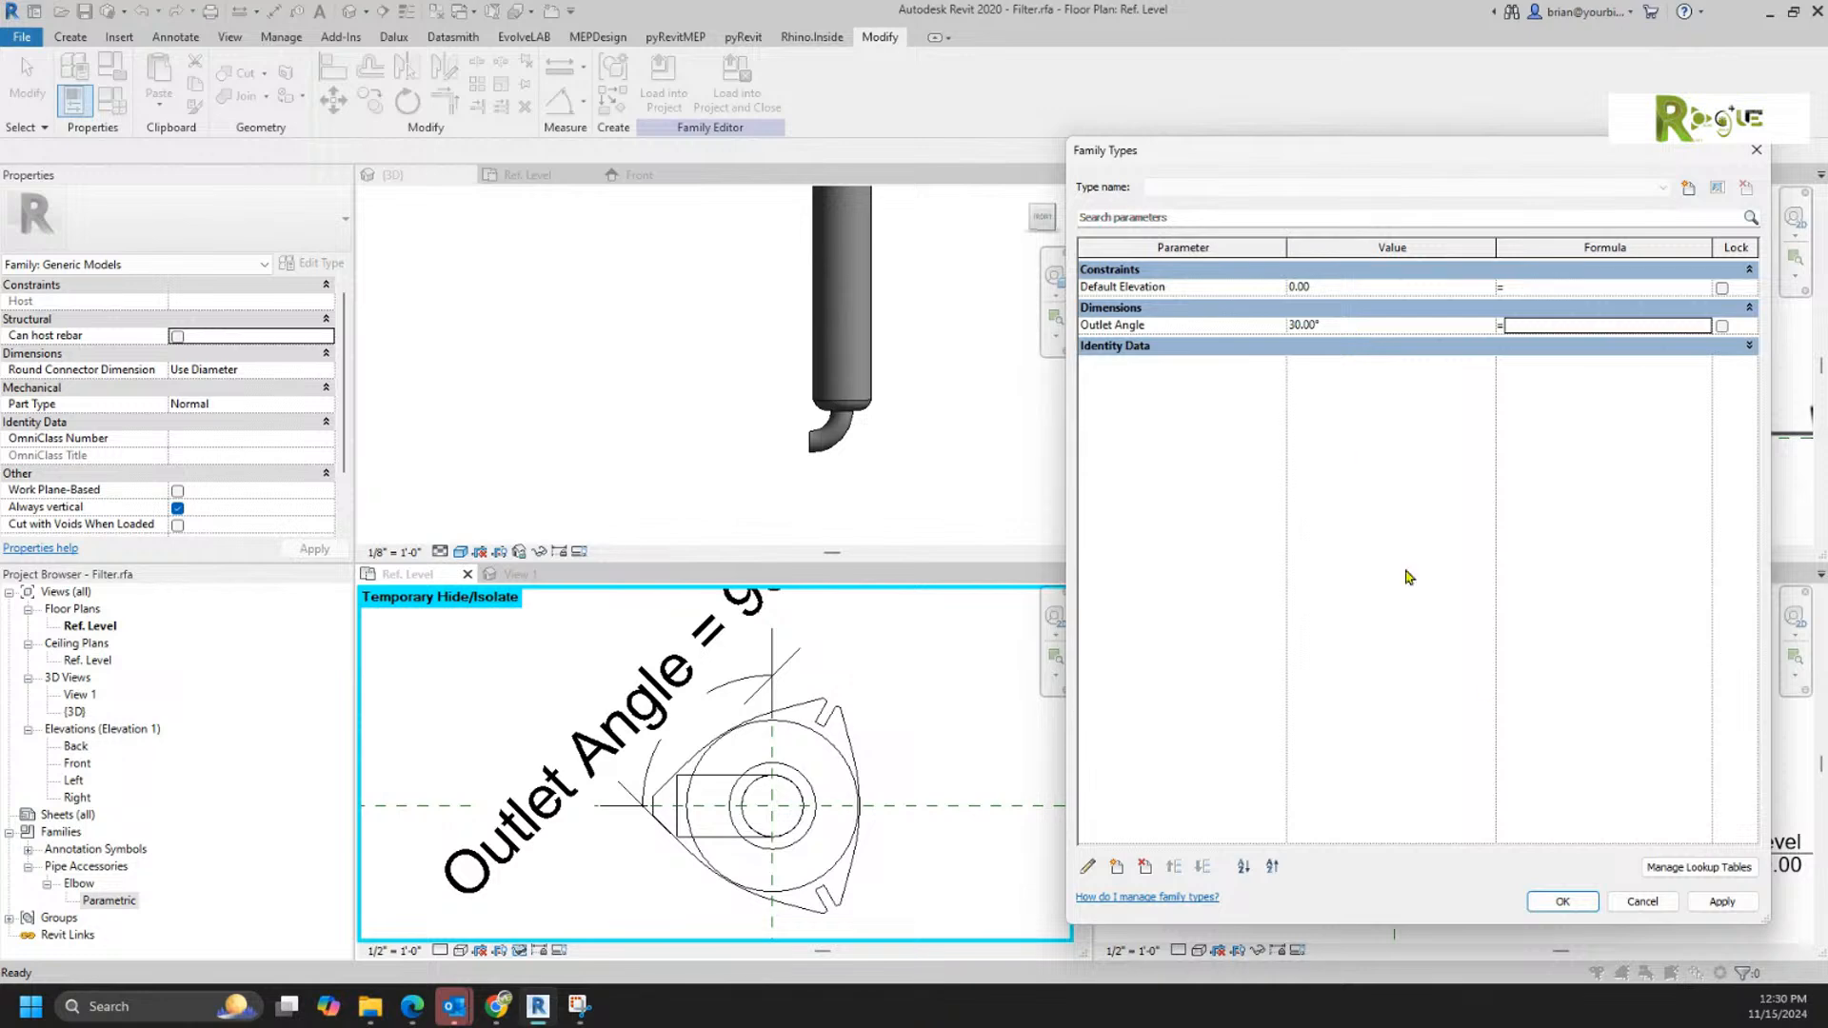
click(1735, 904)
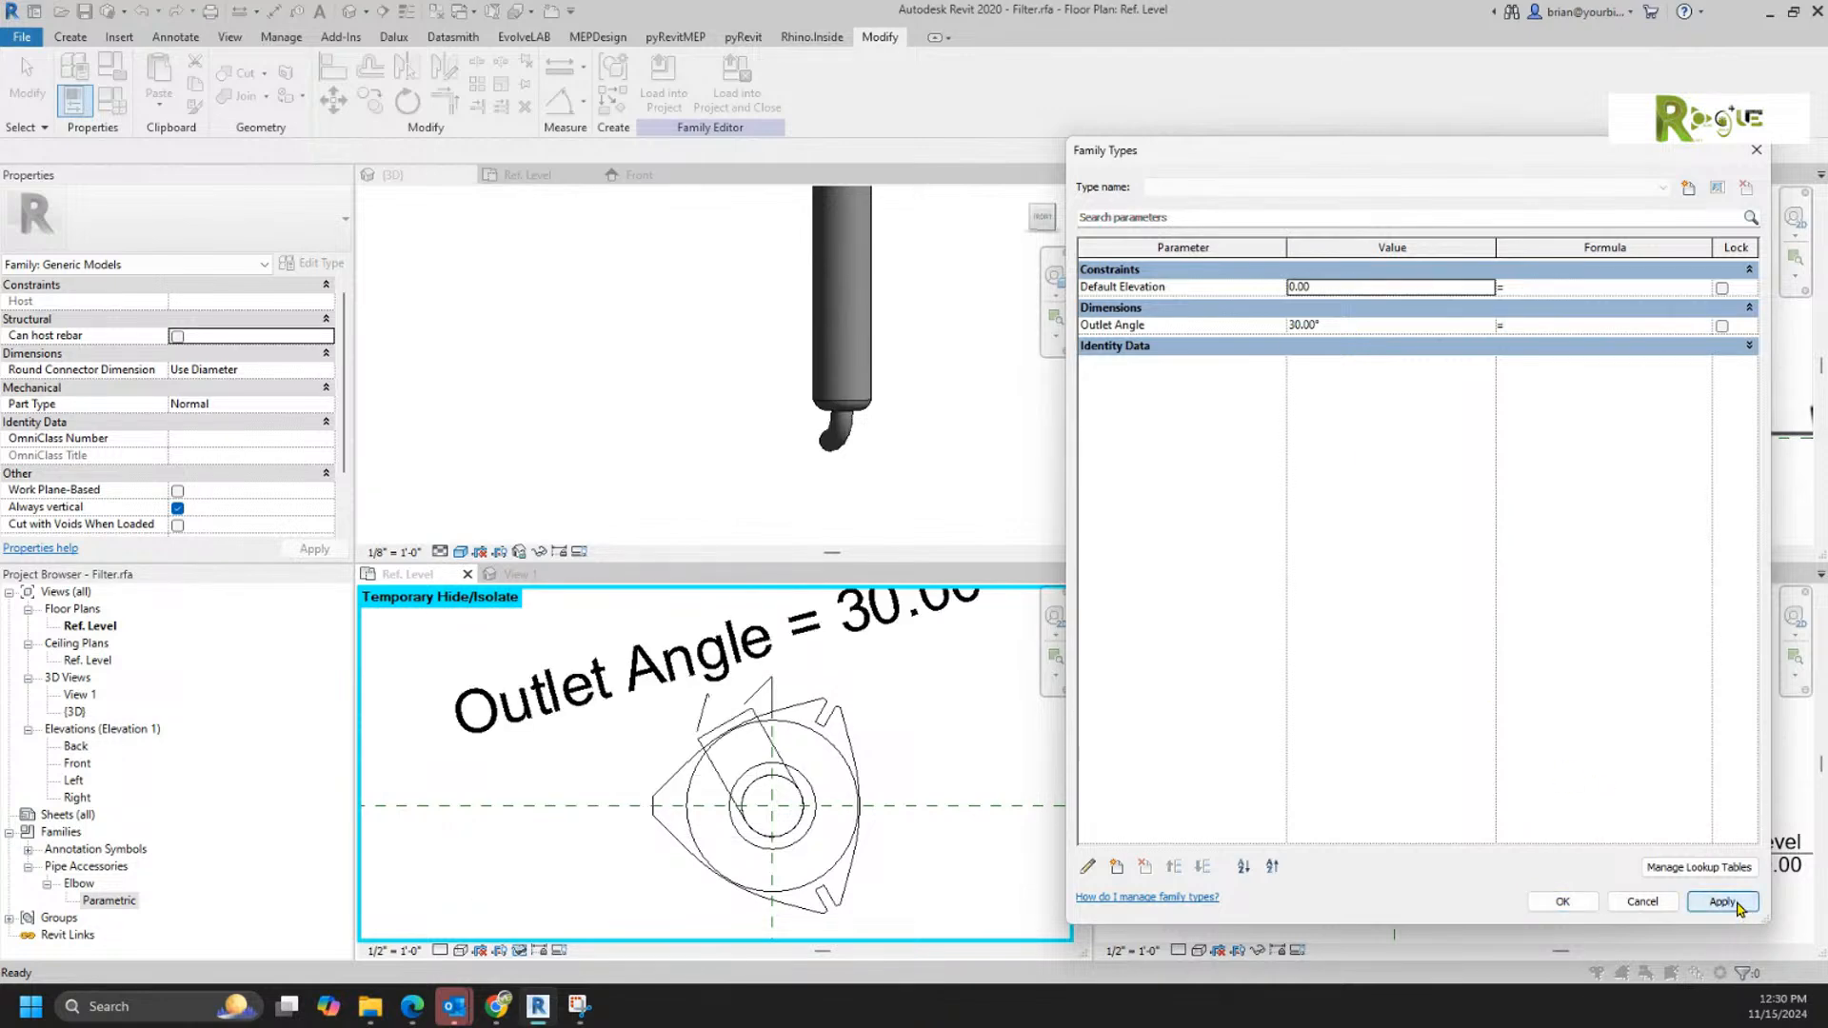
Step: Set Outlet Angle to -90° and apply it to test rotation to the opposite side
click(1377, 326)
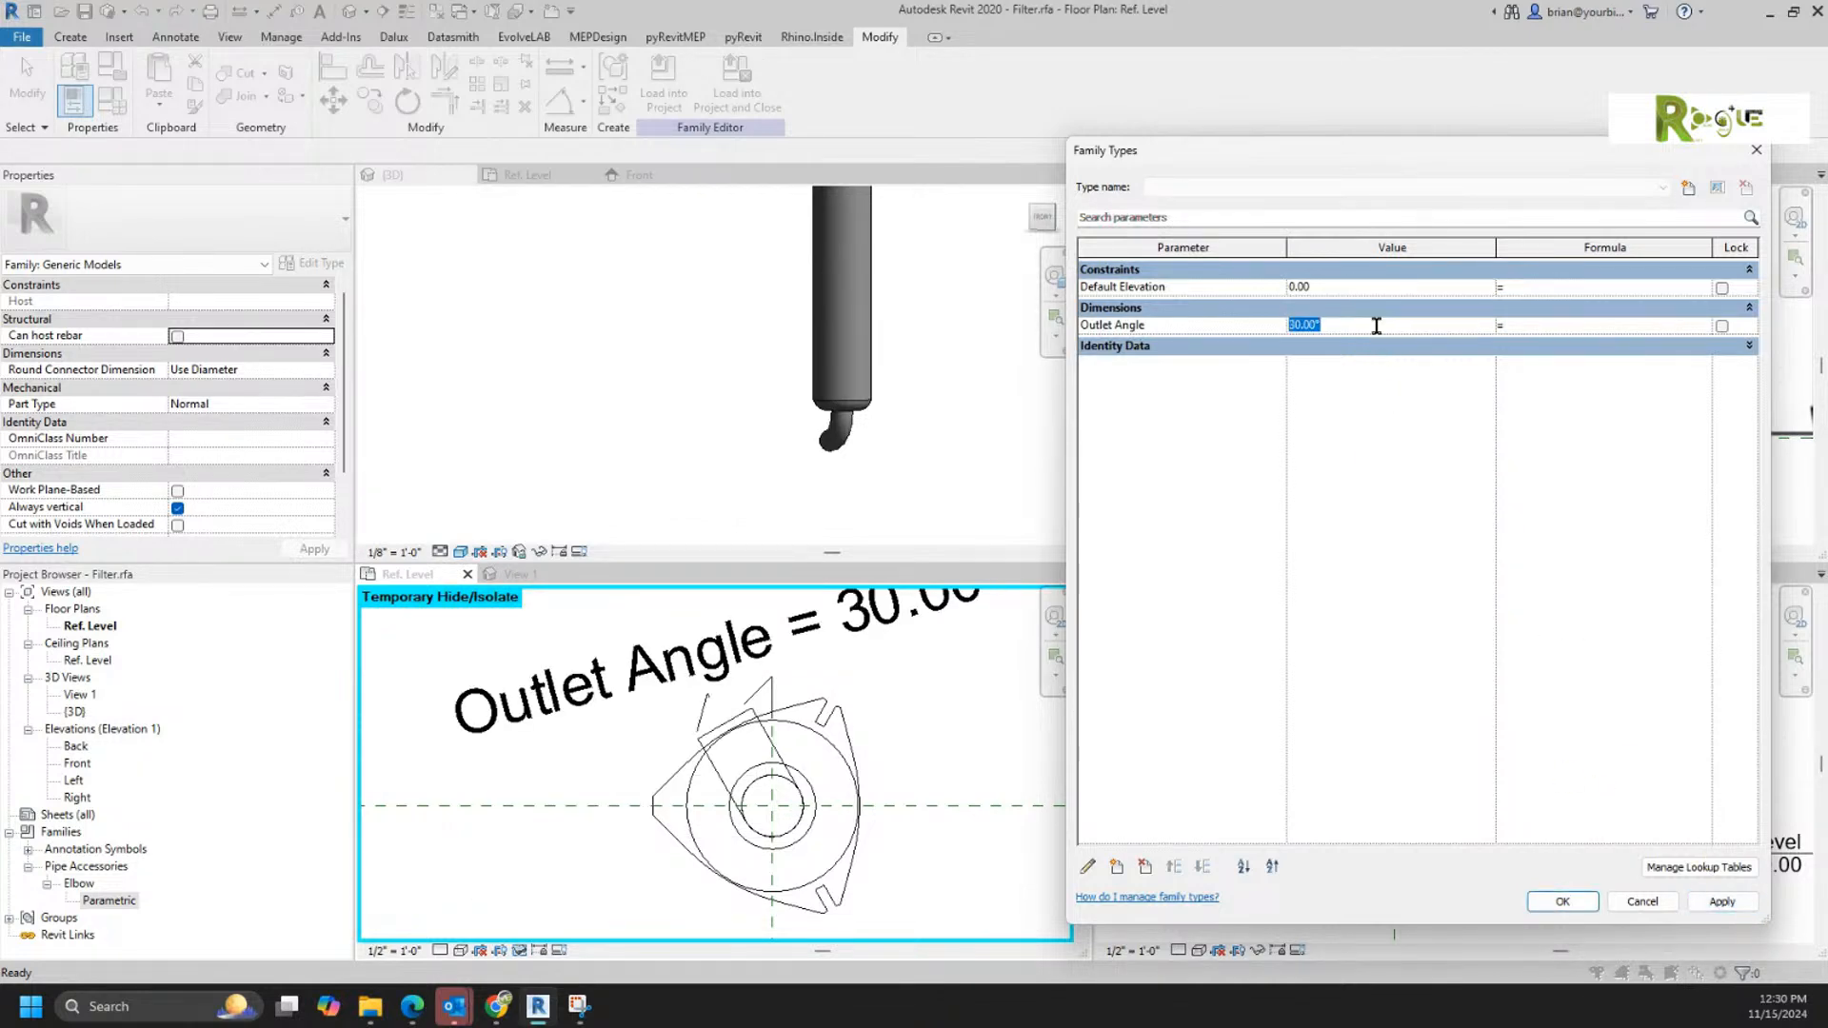
text(-90)
key(Tab)
click(1742, 909)
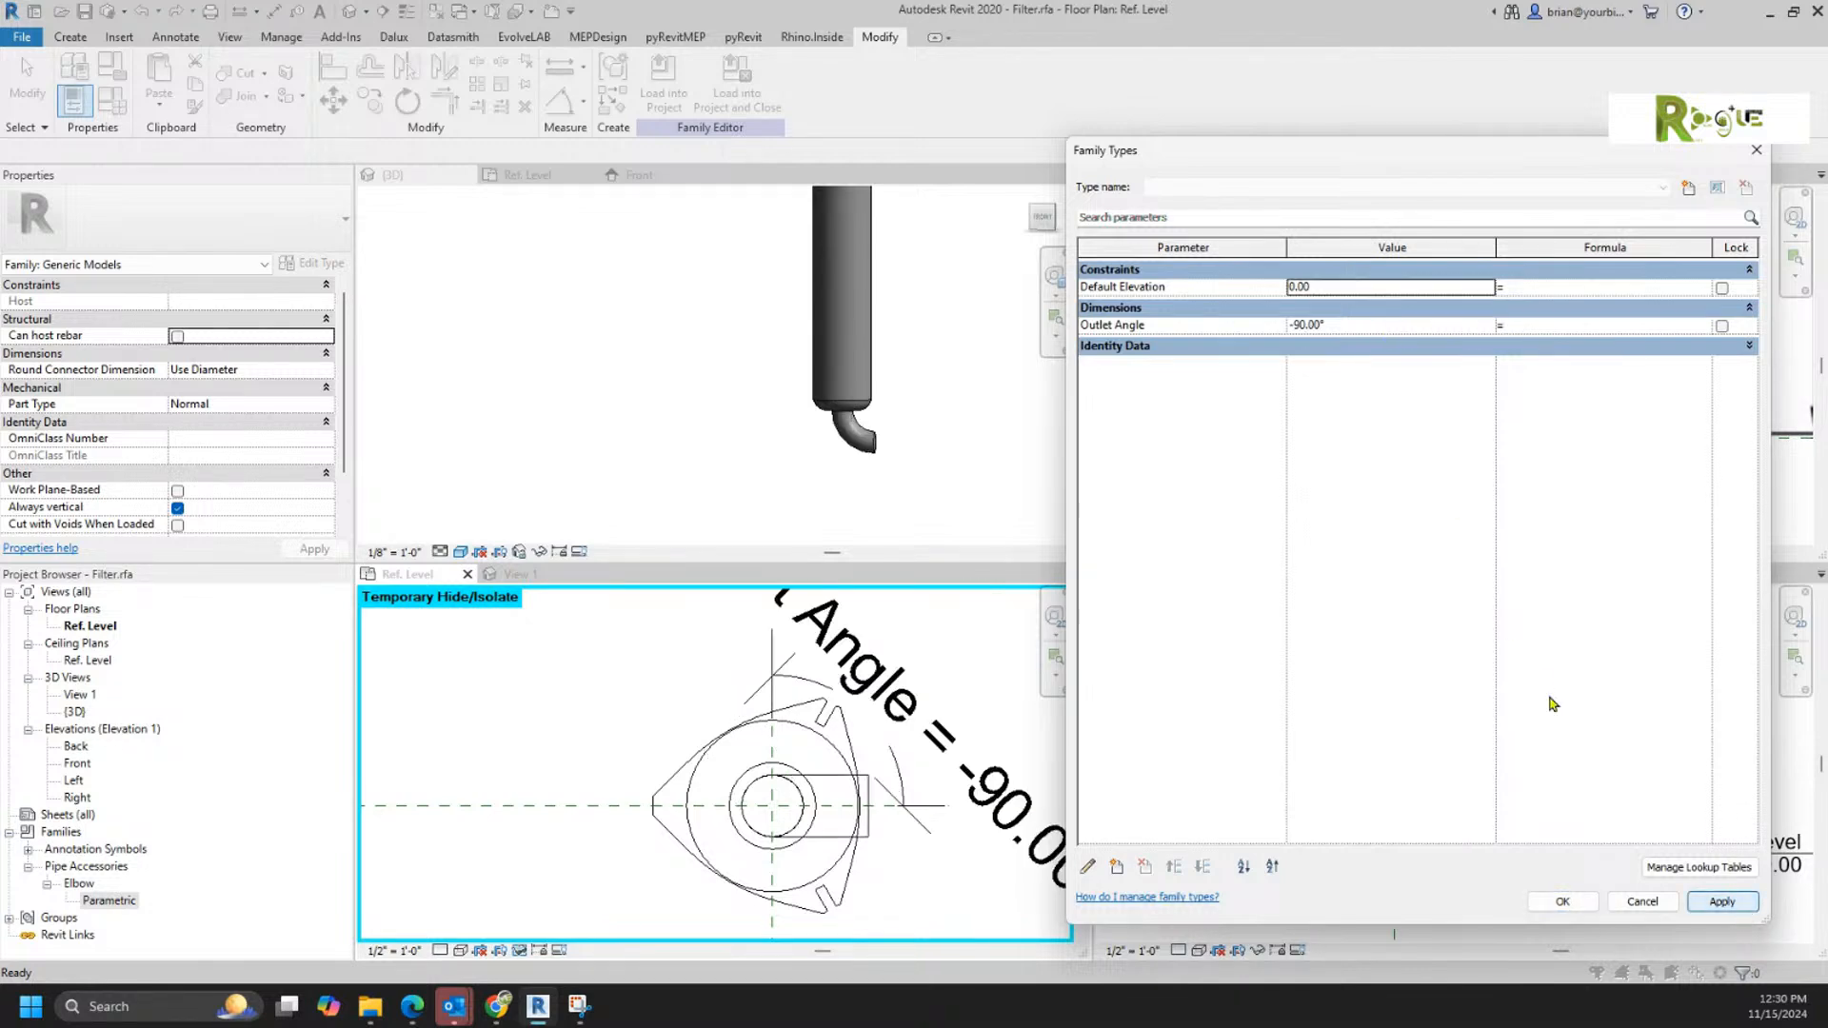
Step: Set Outlet Angle back to 90° and apply it
click(1365, 326)
double_click(1362, 324)
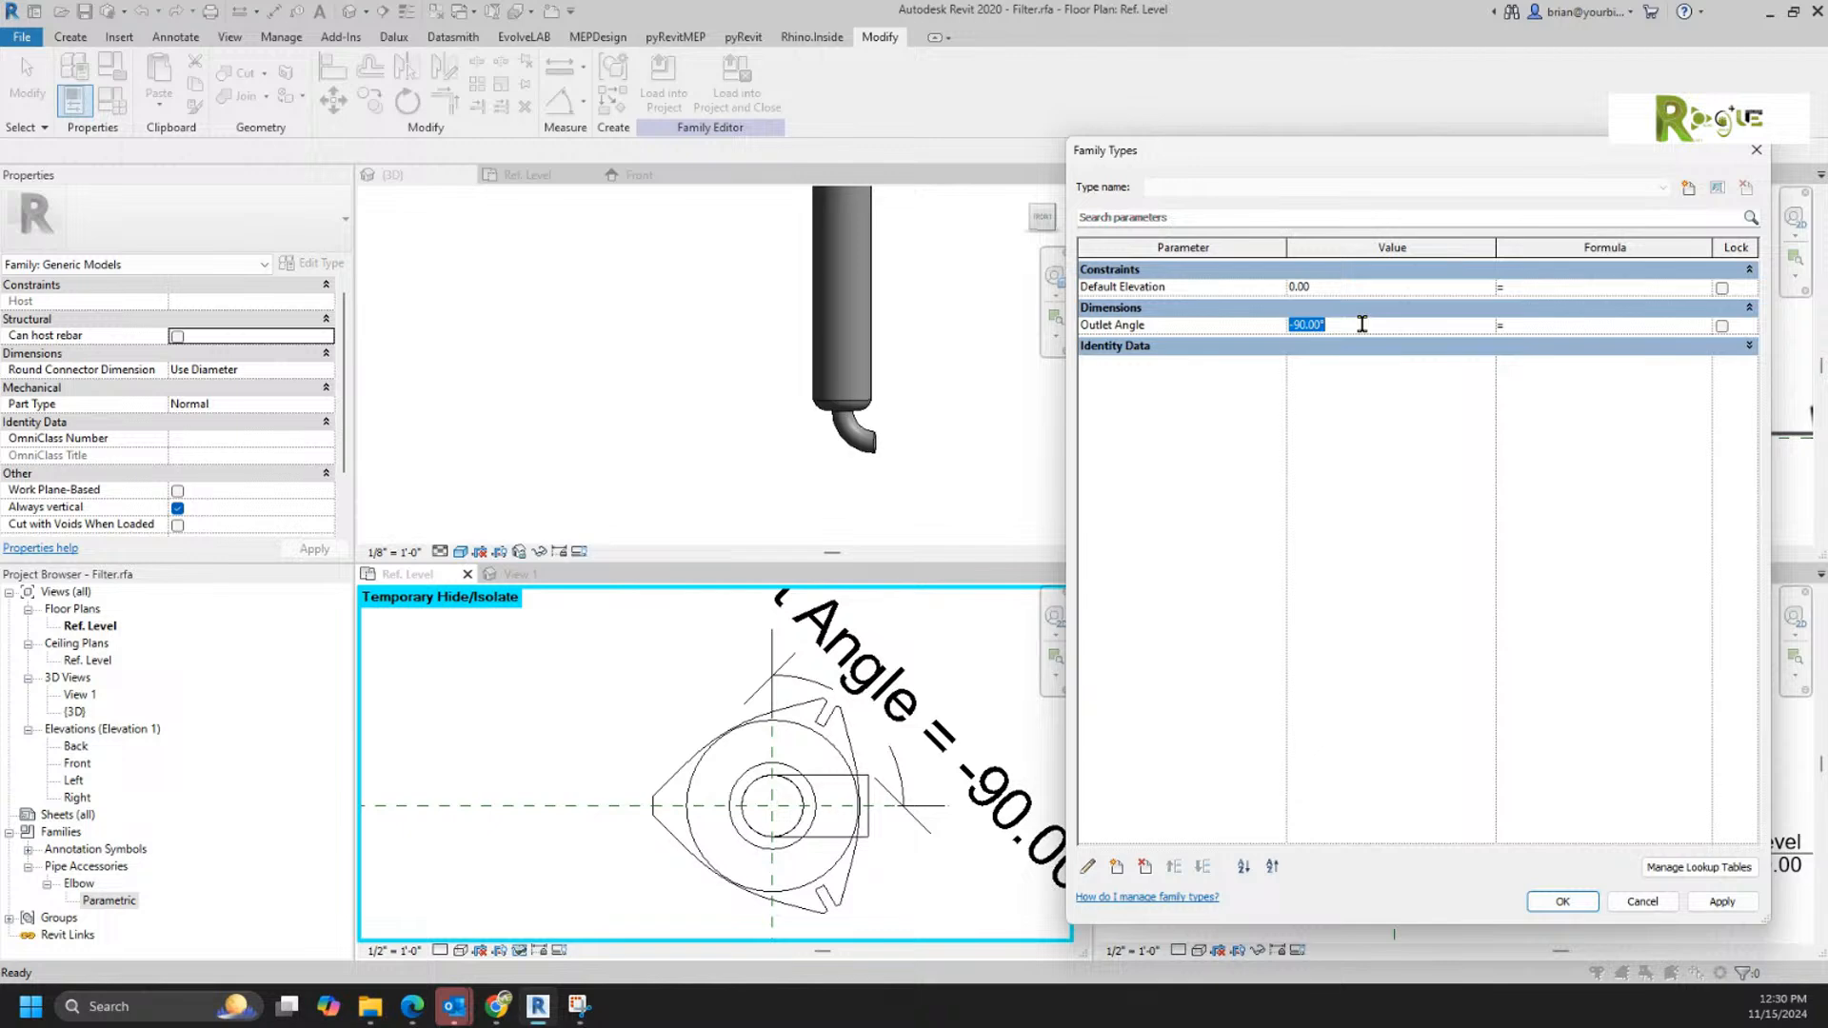
text(90)
key(Tab)
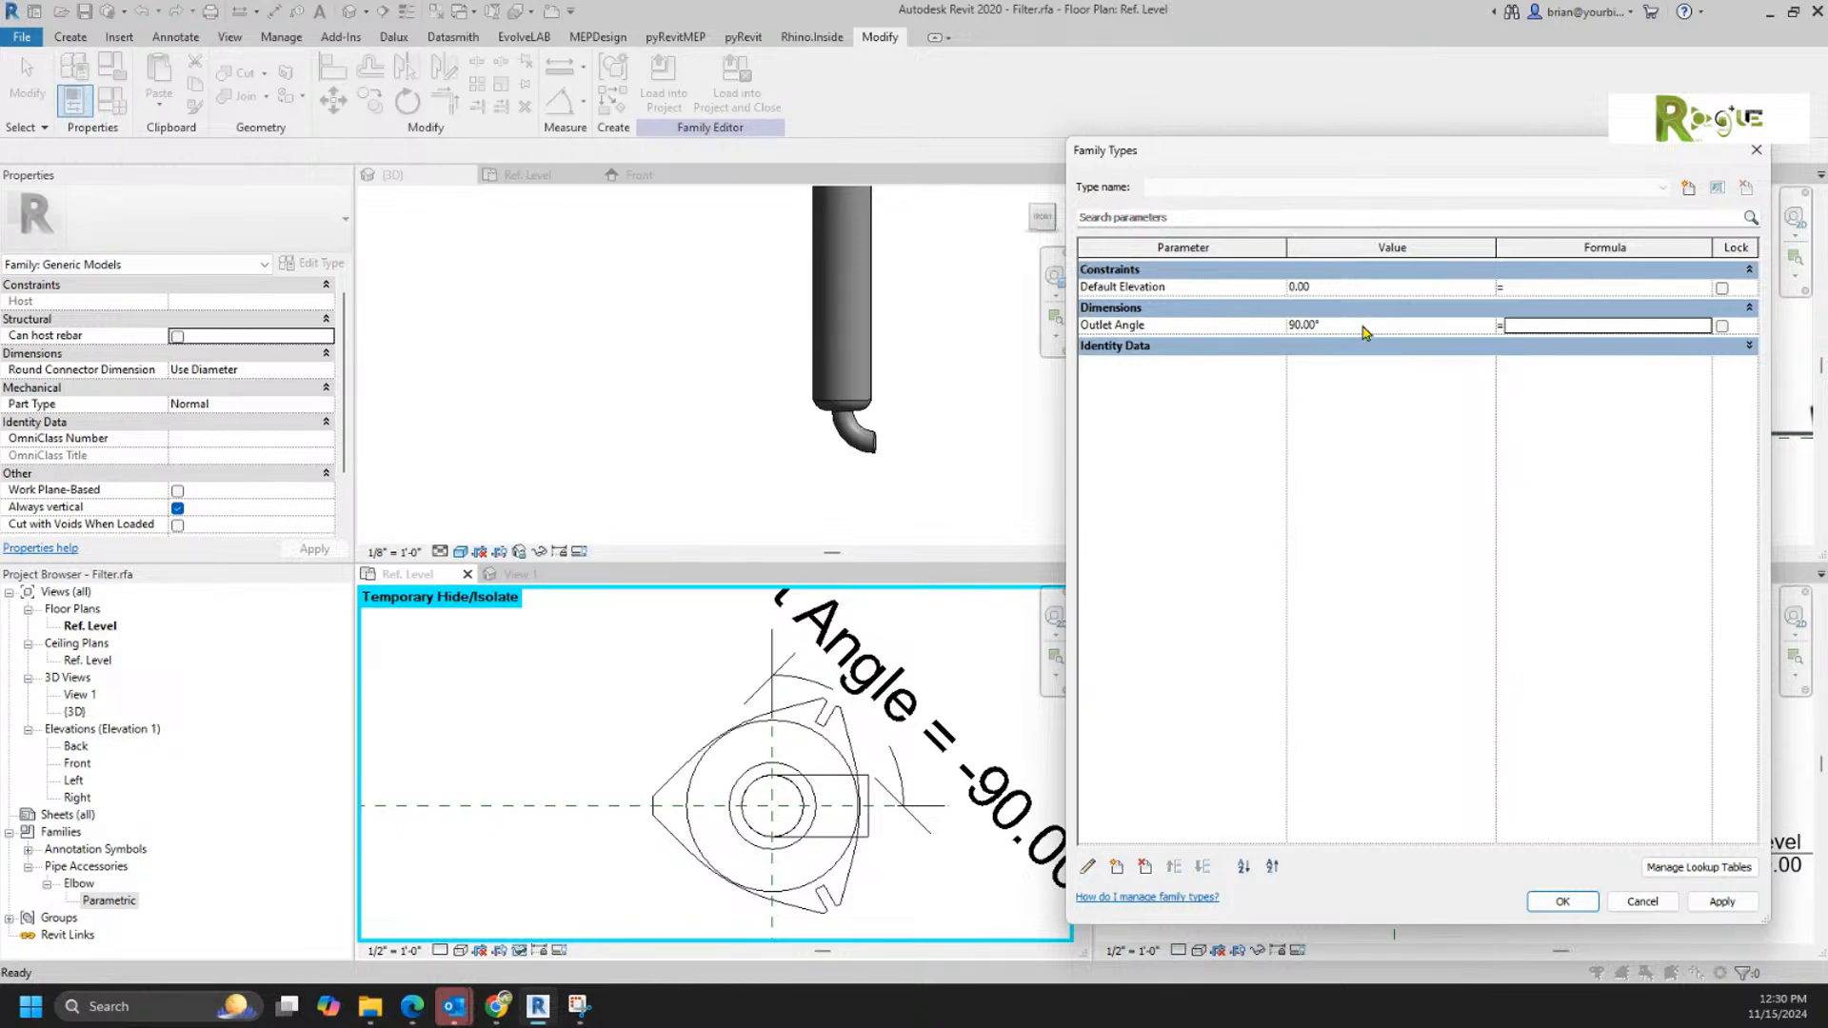
click(1704, 902)
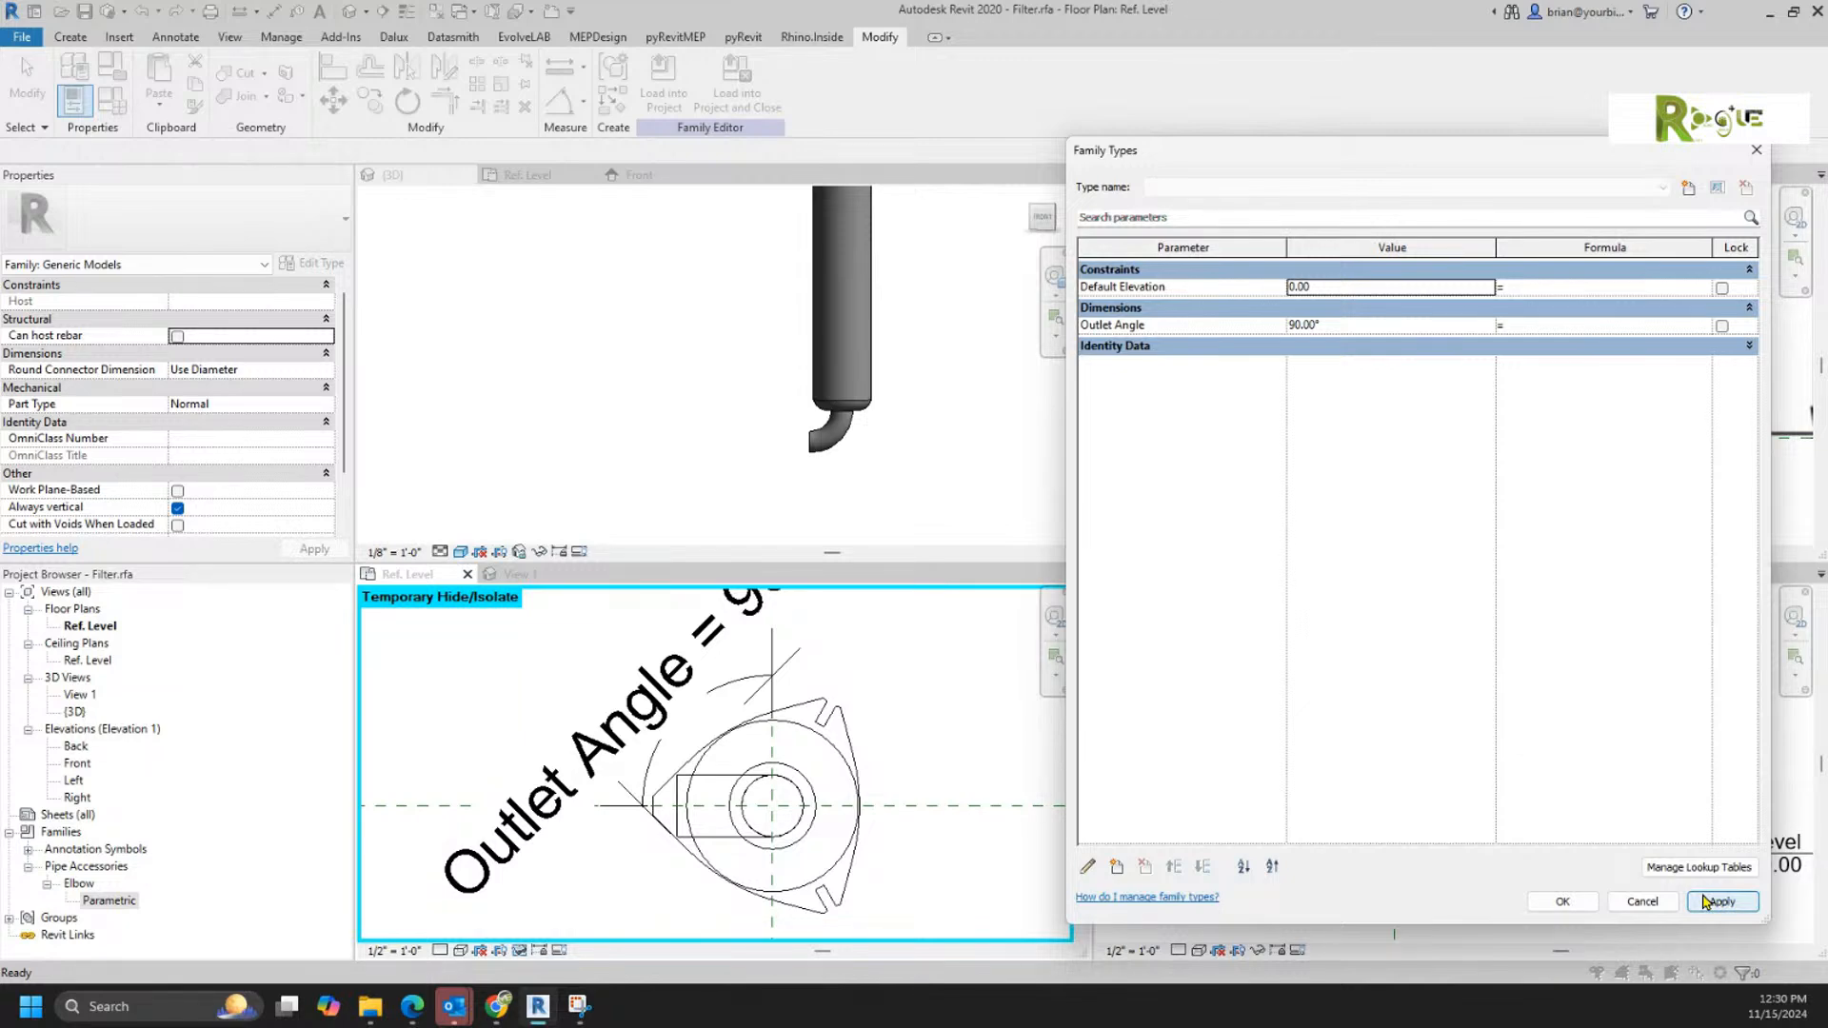
Step: Edit the Outlet Angle parameter so that it is grouped under Other
click(1218, 326)
click(1216, 325)
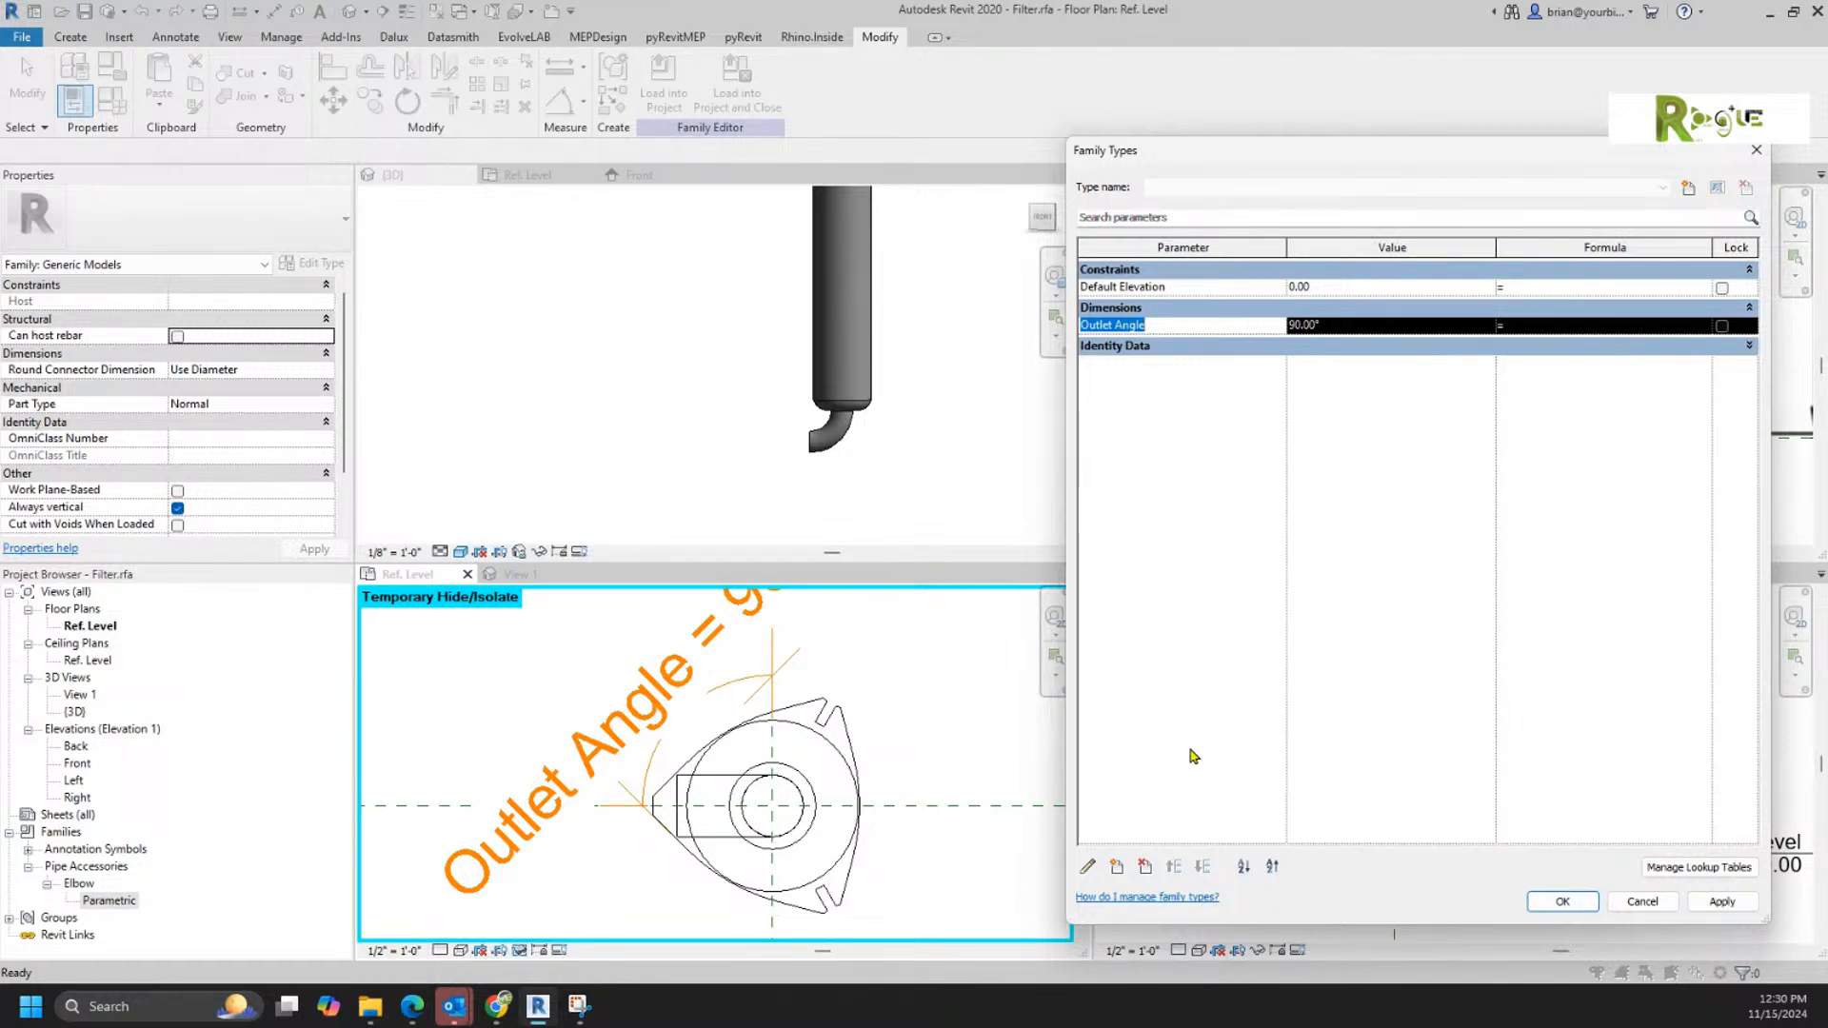
click(1088, 867)
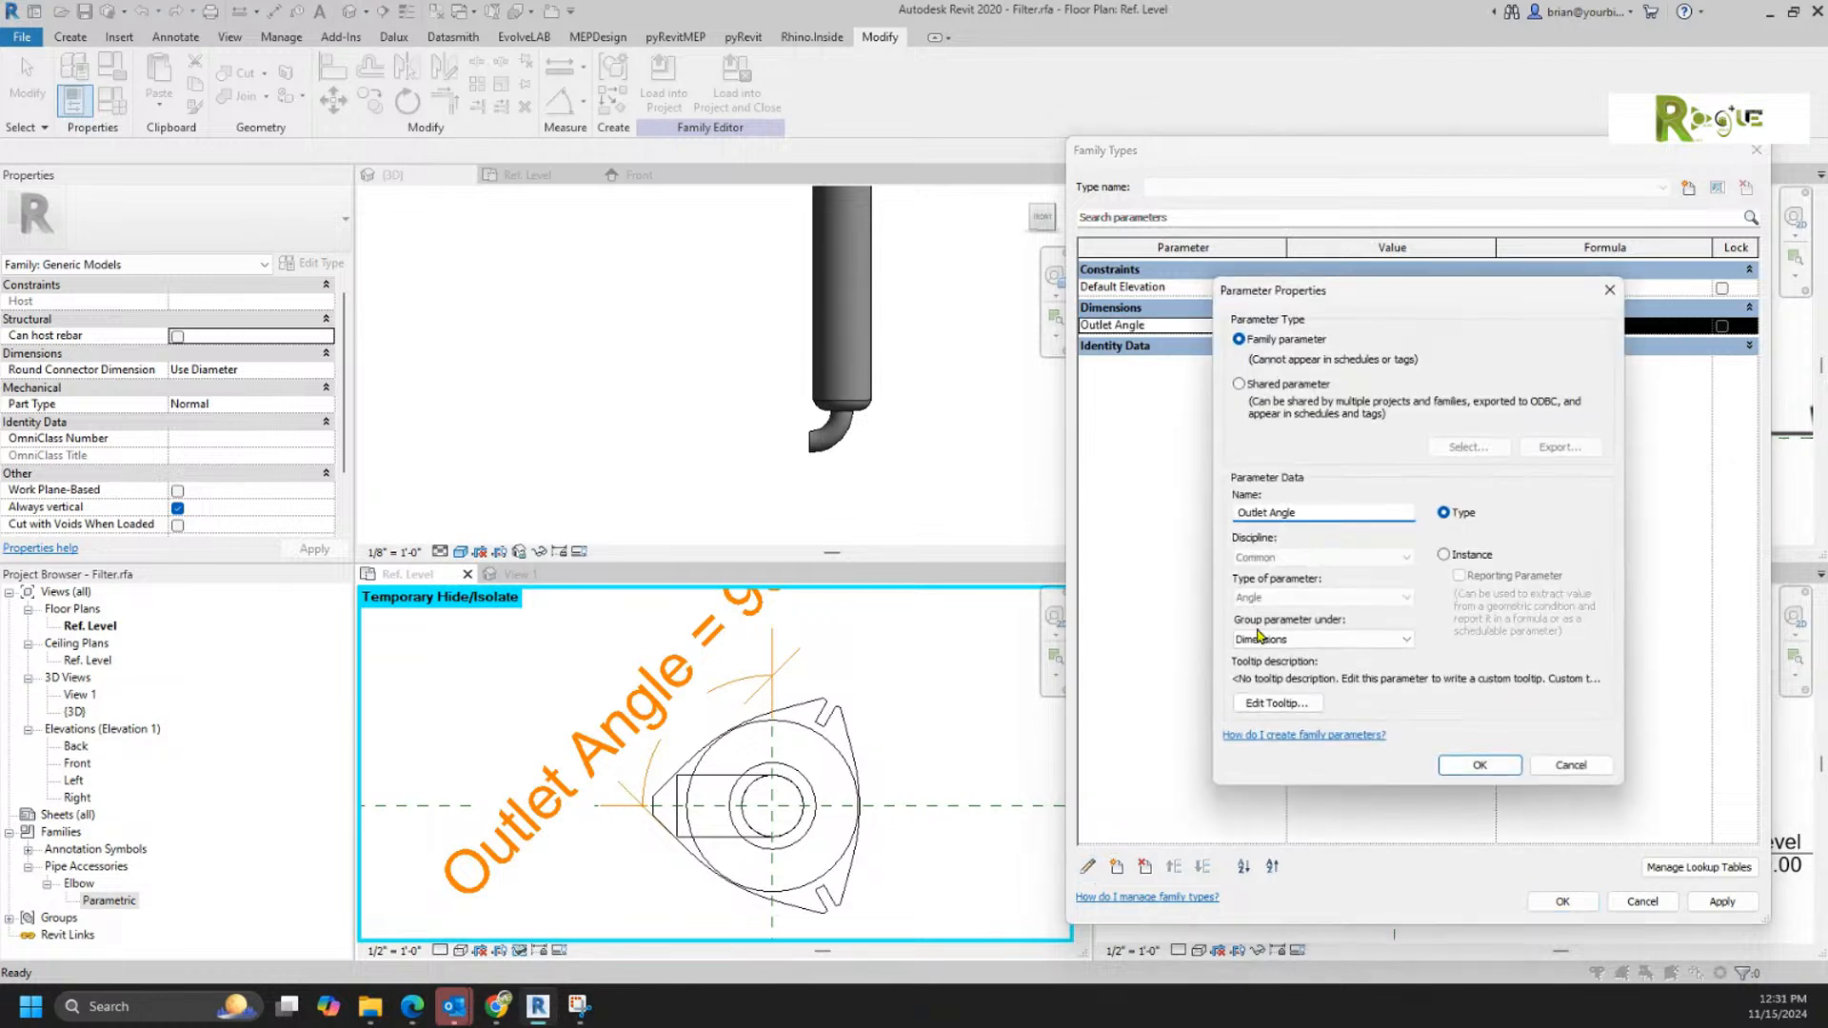
click(1317, 647)
click(1289, 930)
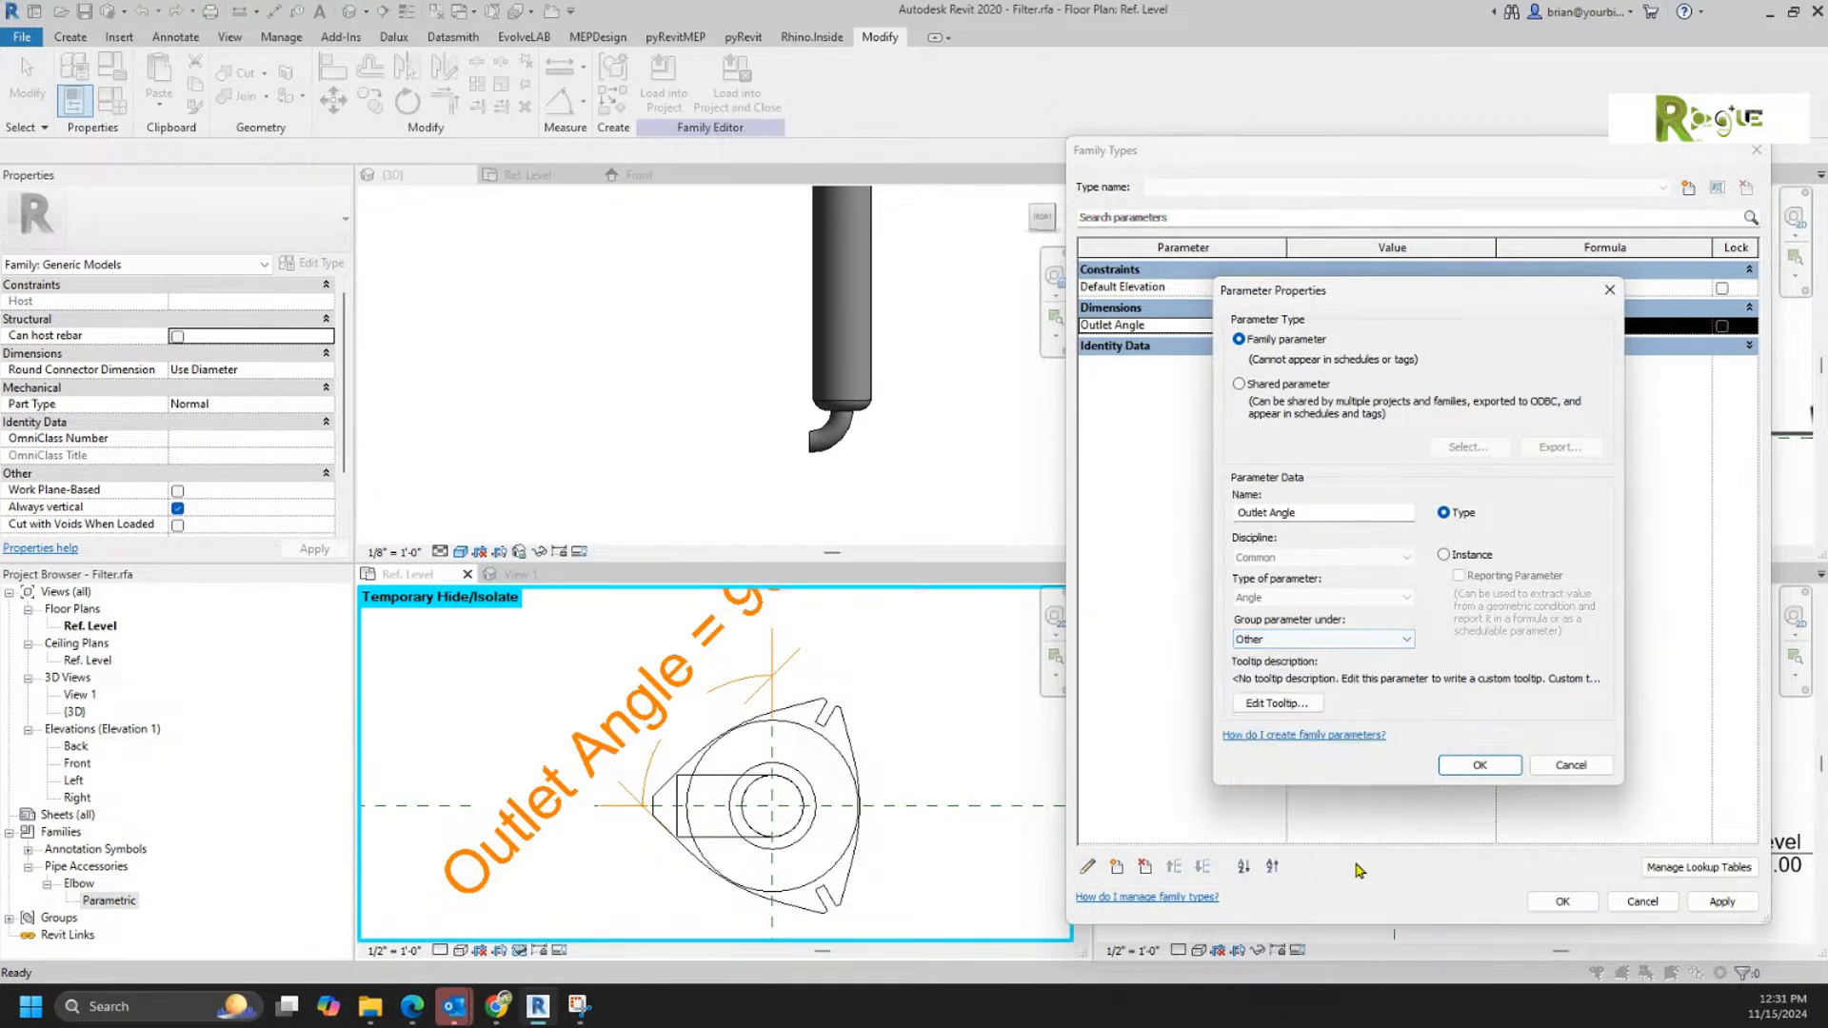
click(1481, 768)
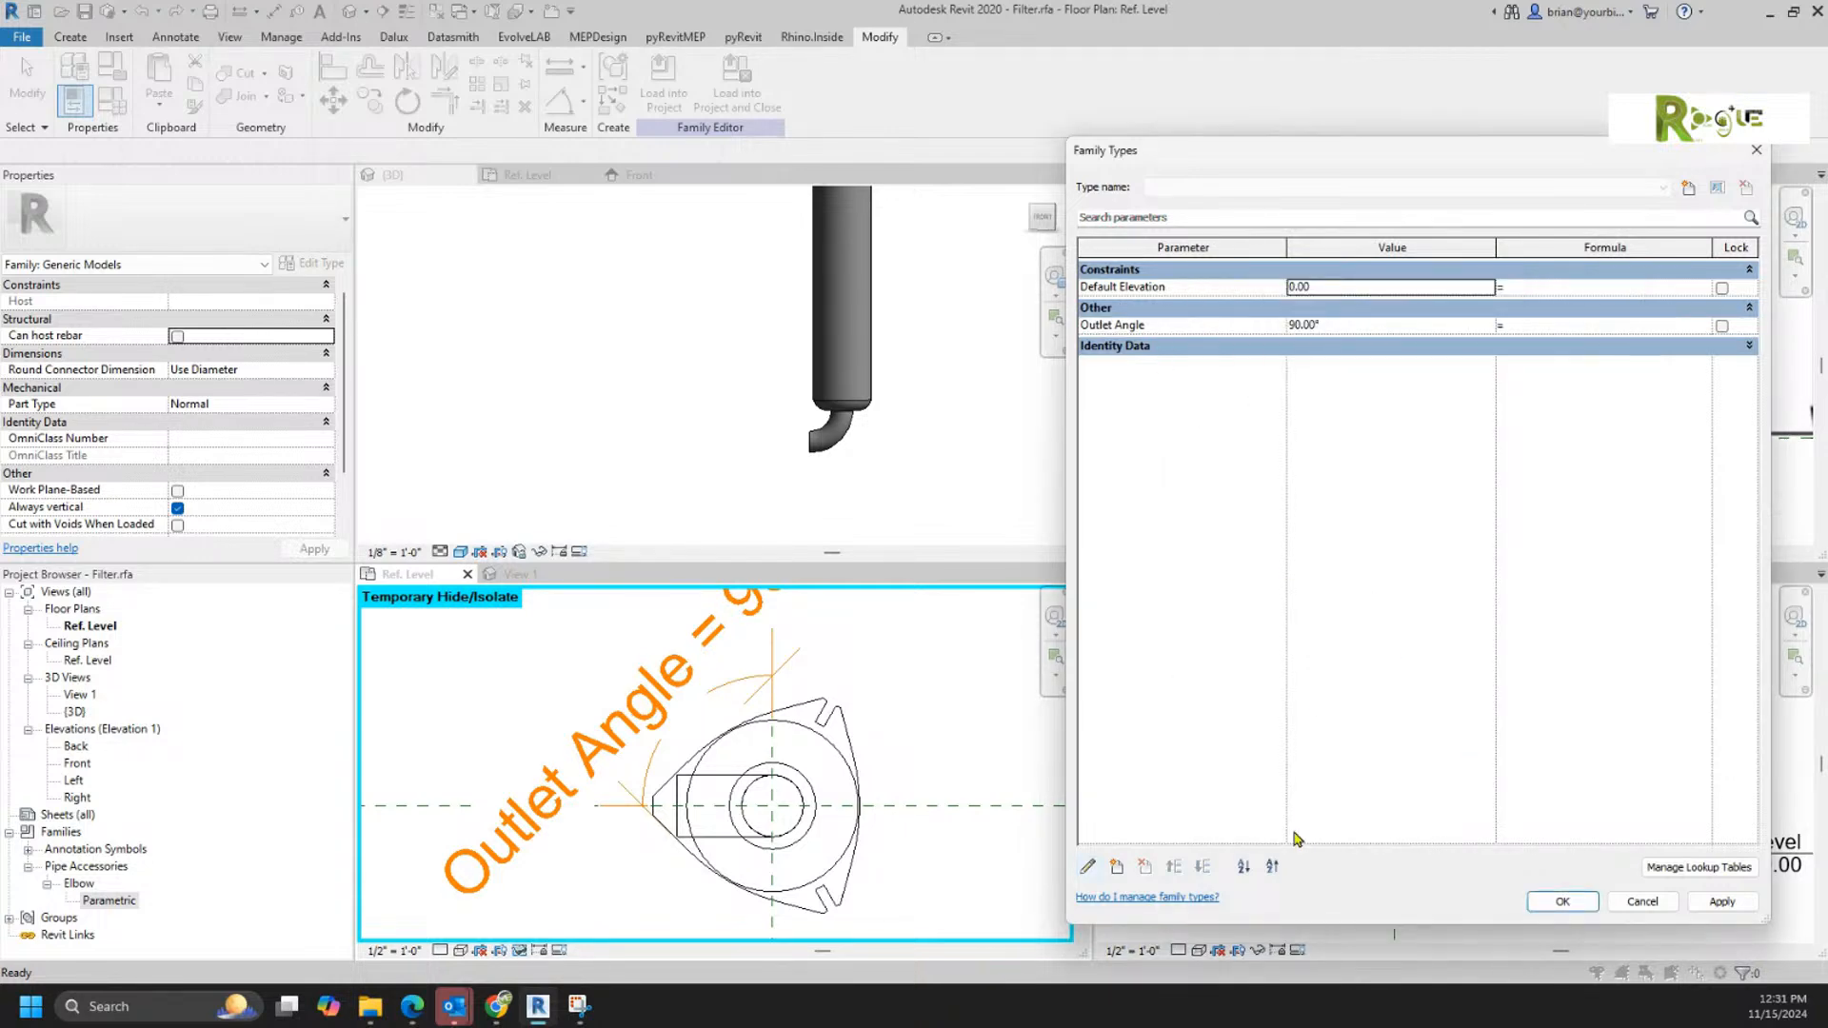
Step: Create a Yes/No instance family parameter named Flip Outlet, grouped under Construction
click(1117, 866)
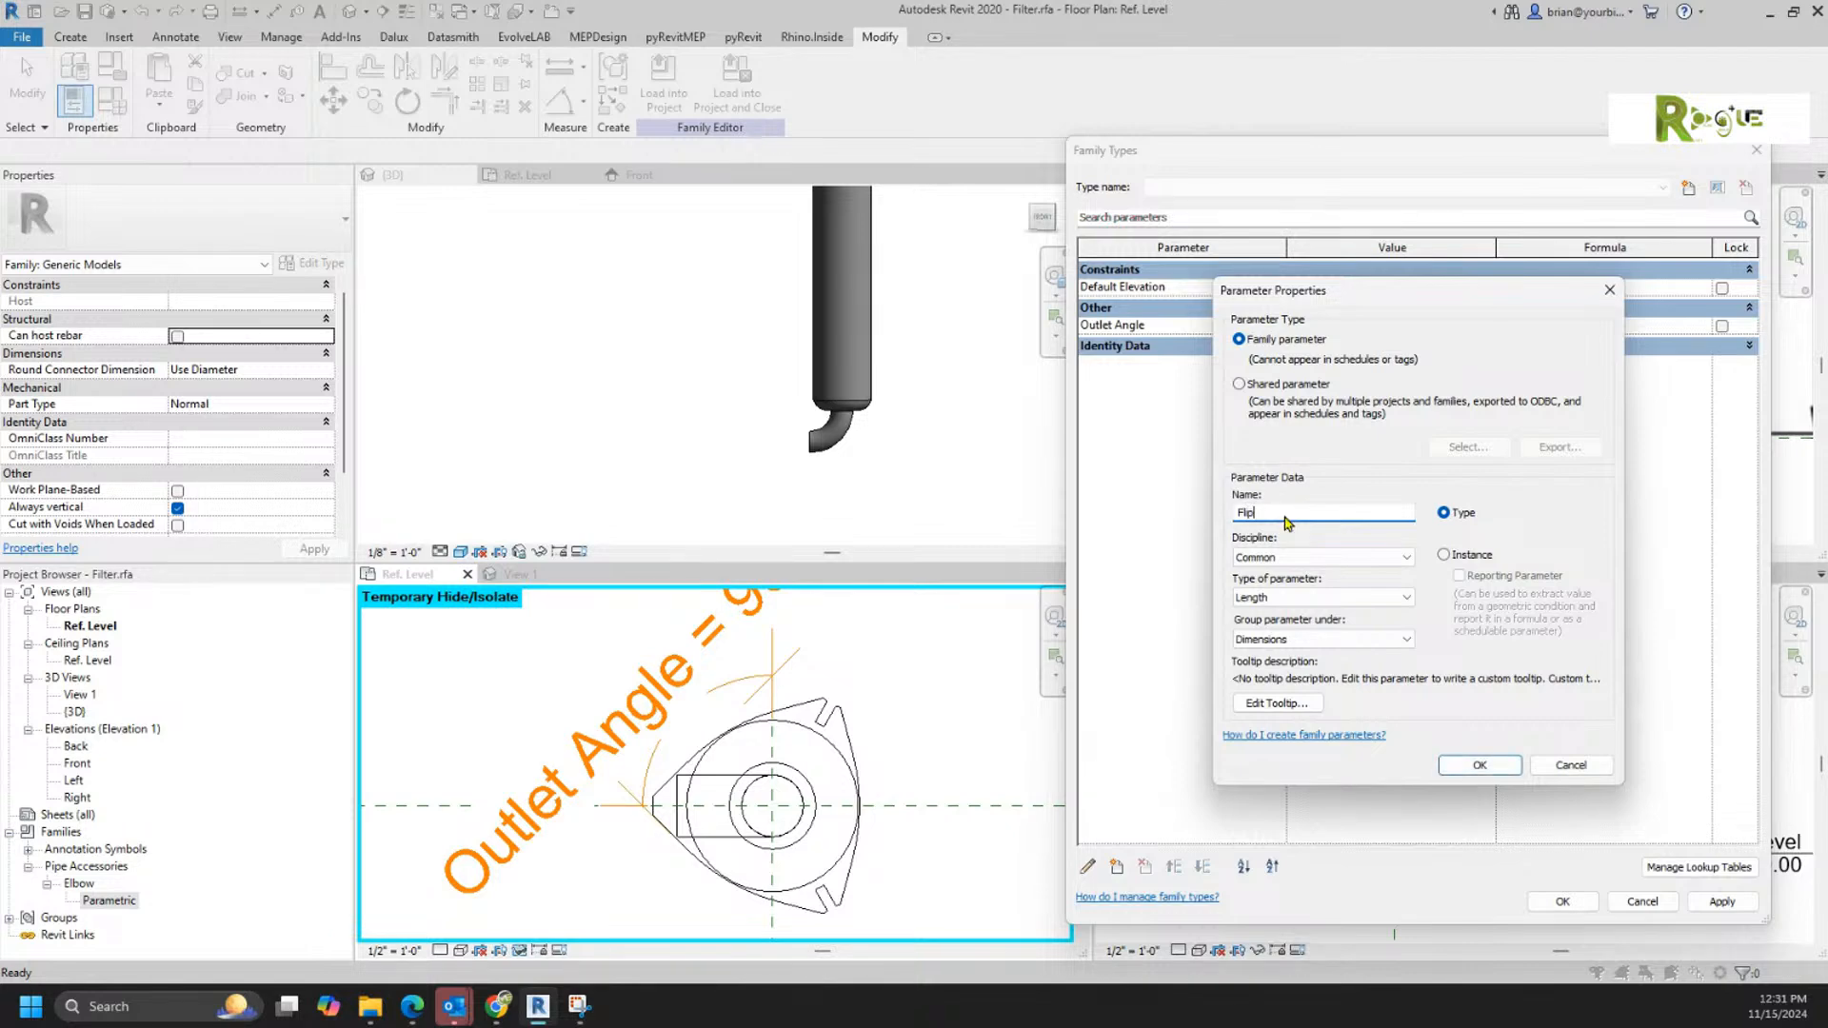
text(utlet)
click(1444, 555)
click(1306, 598)
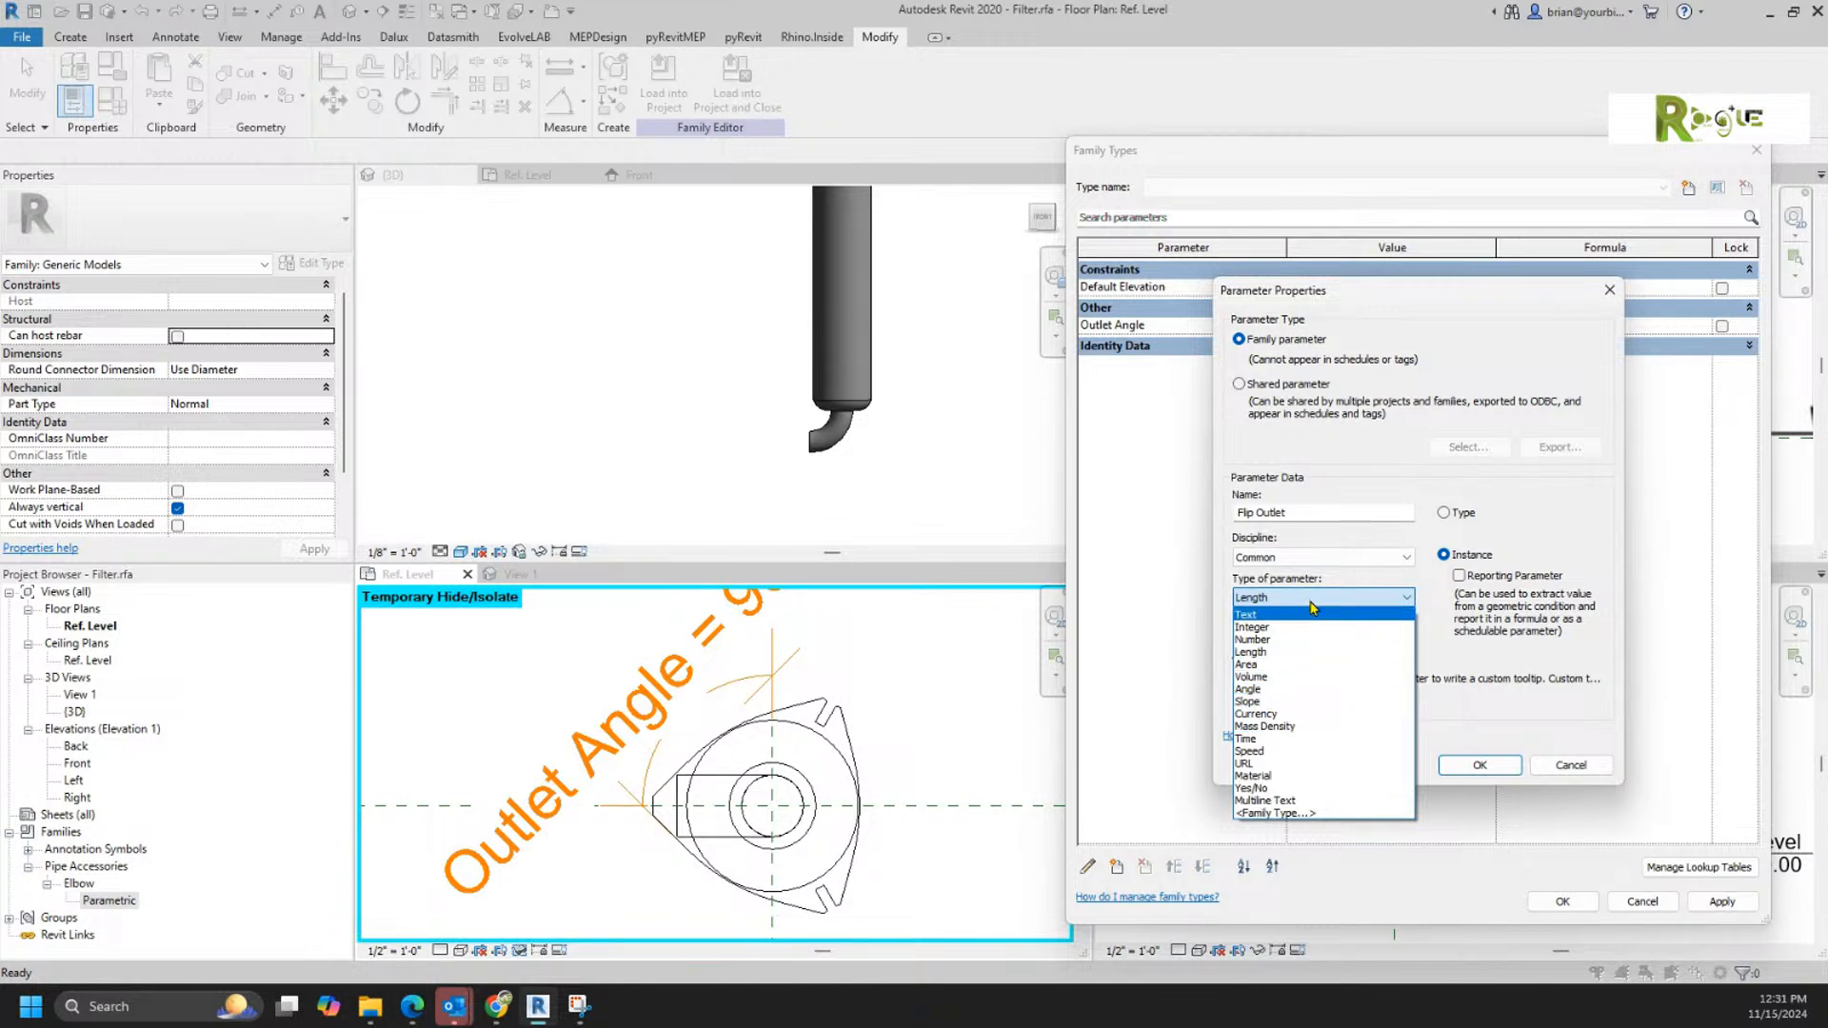
click(1285, 788)
click(1280, 640)
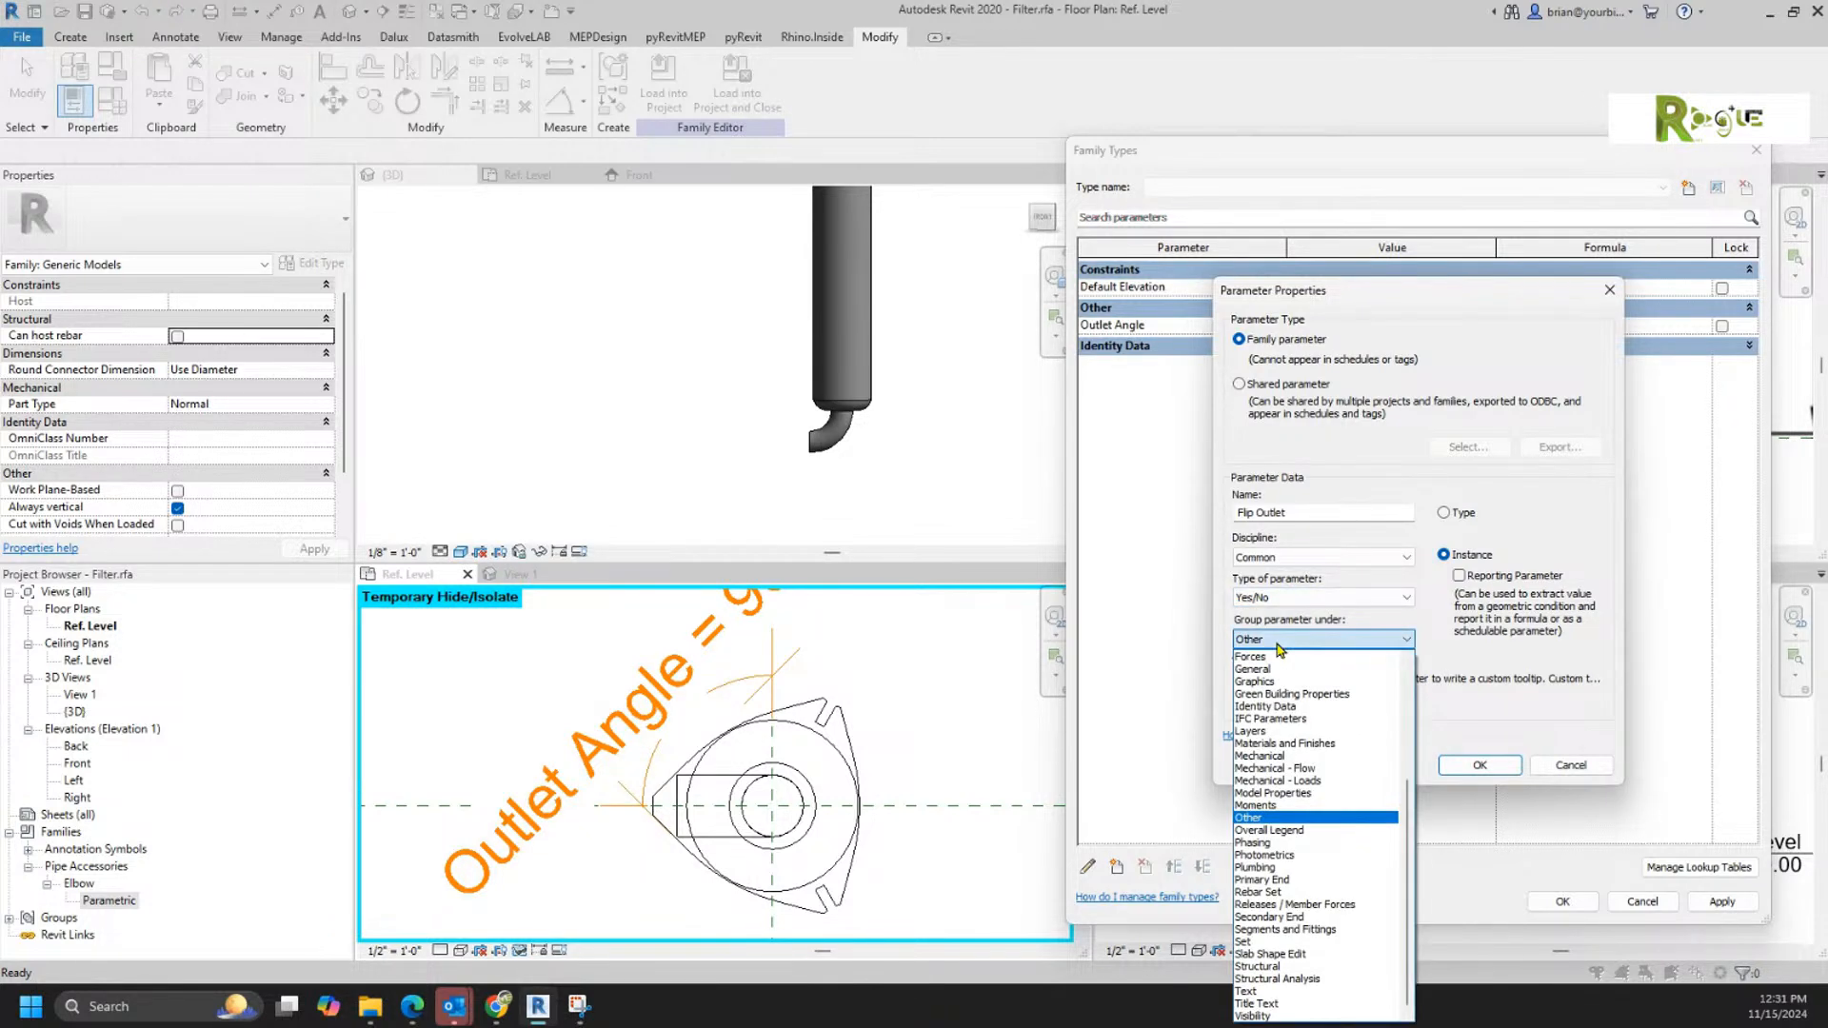
scroll(1301, 749, up, 5)
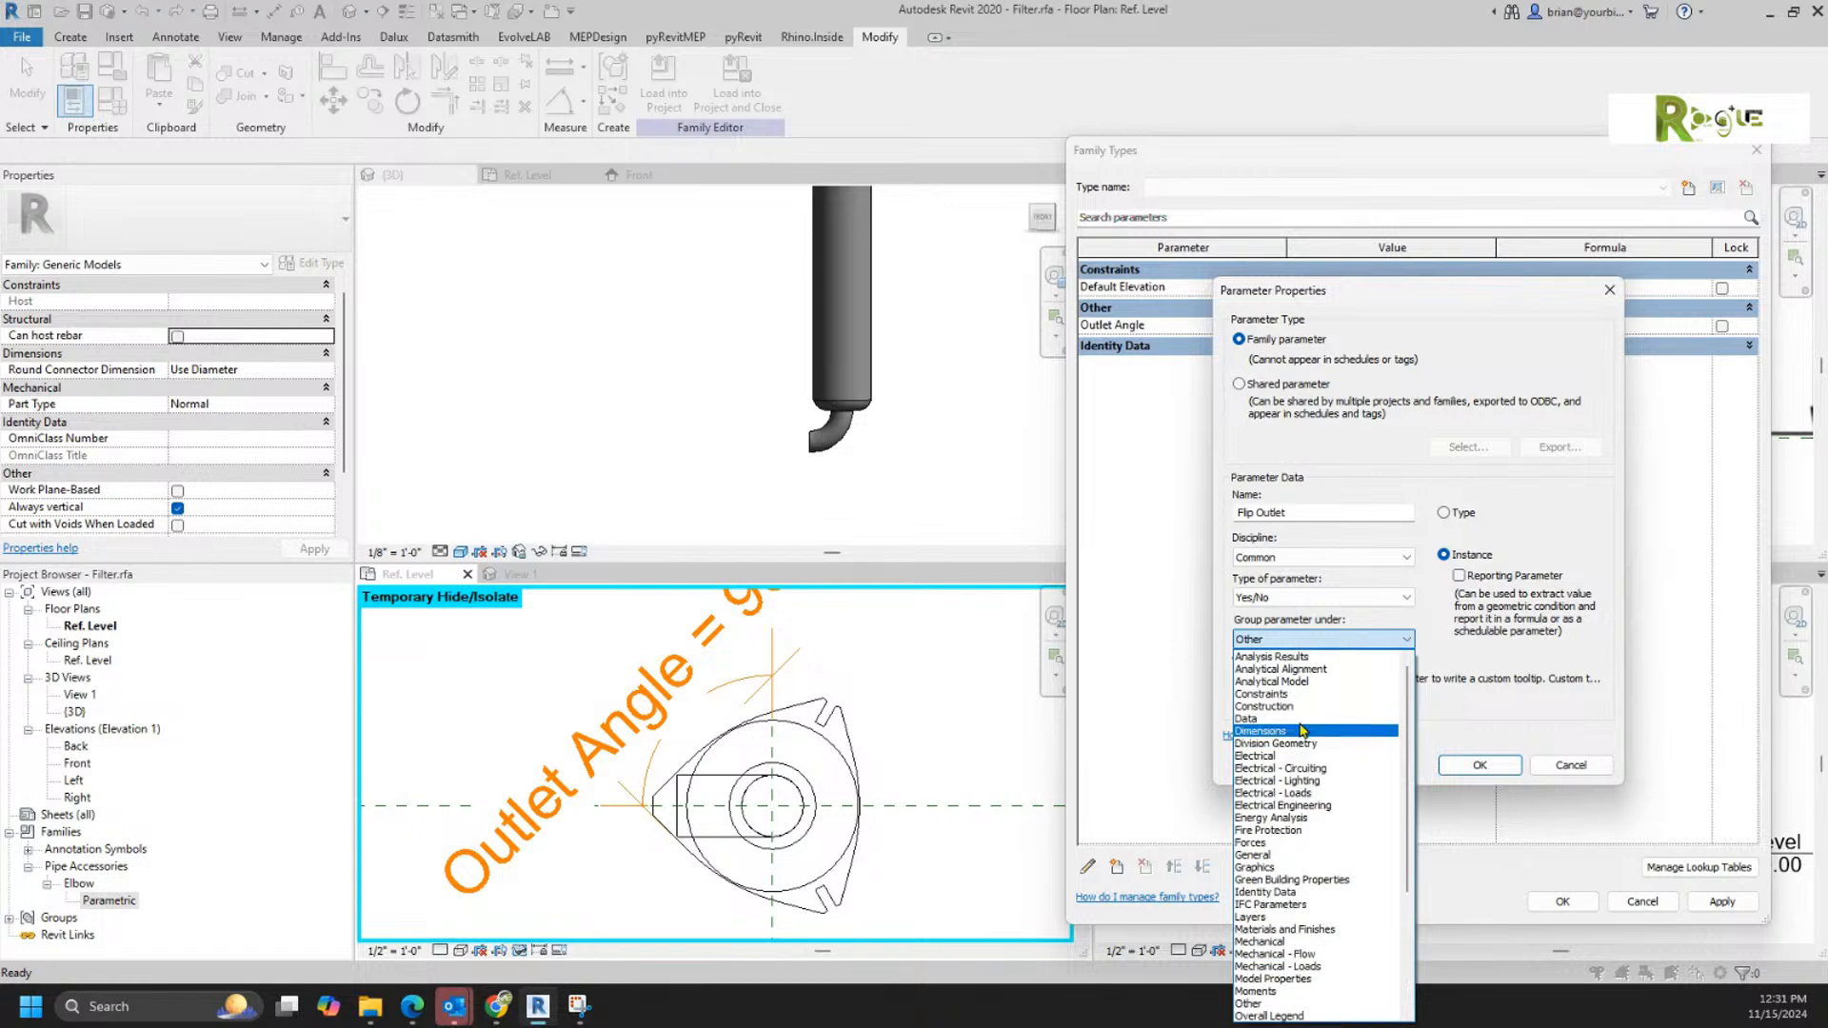
click(1281, 709)
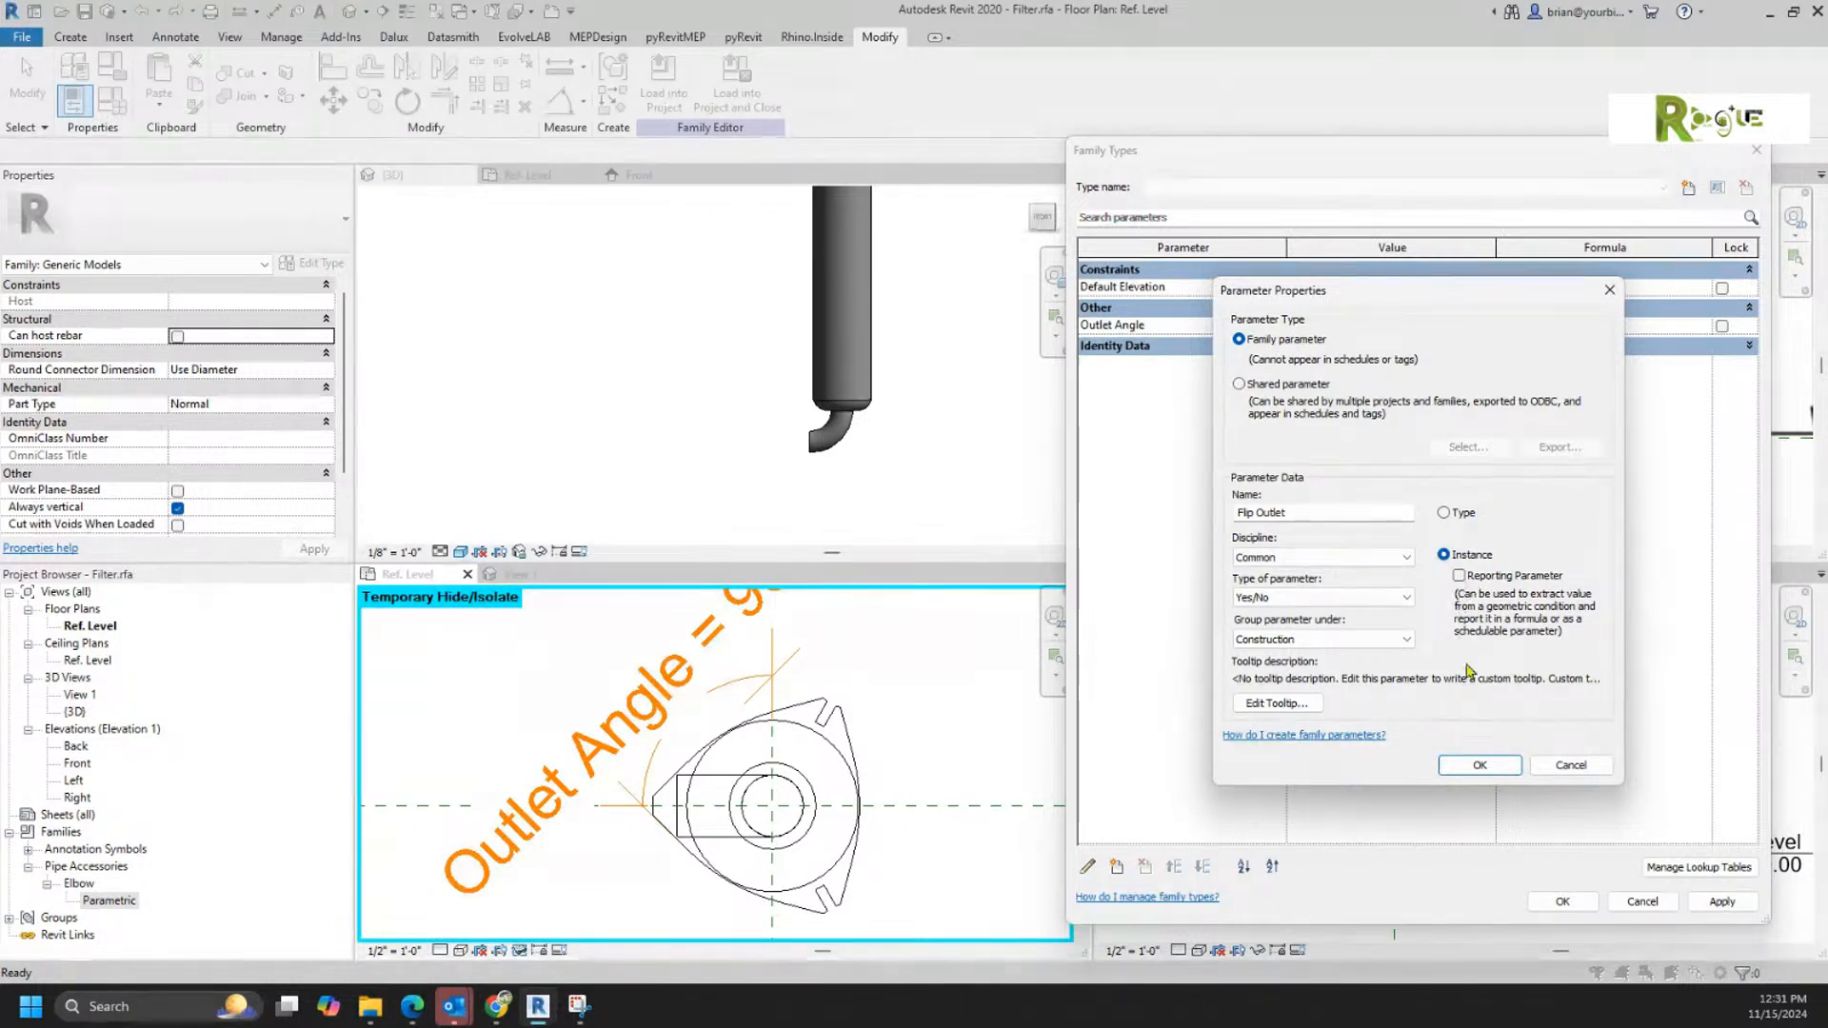
click(1479, 764)
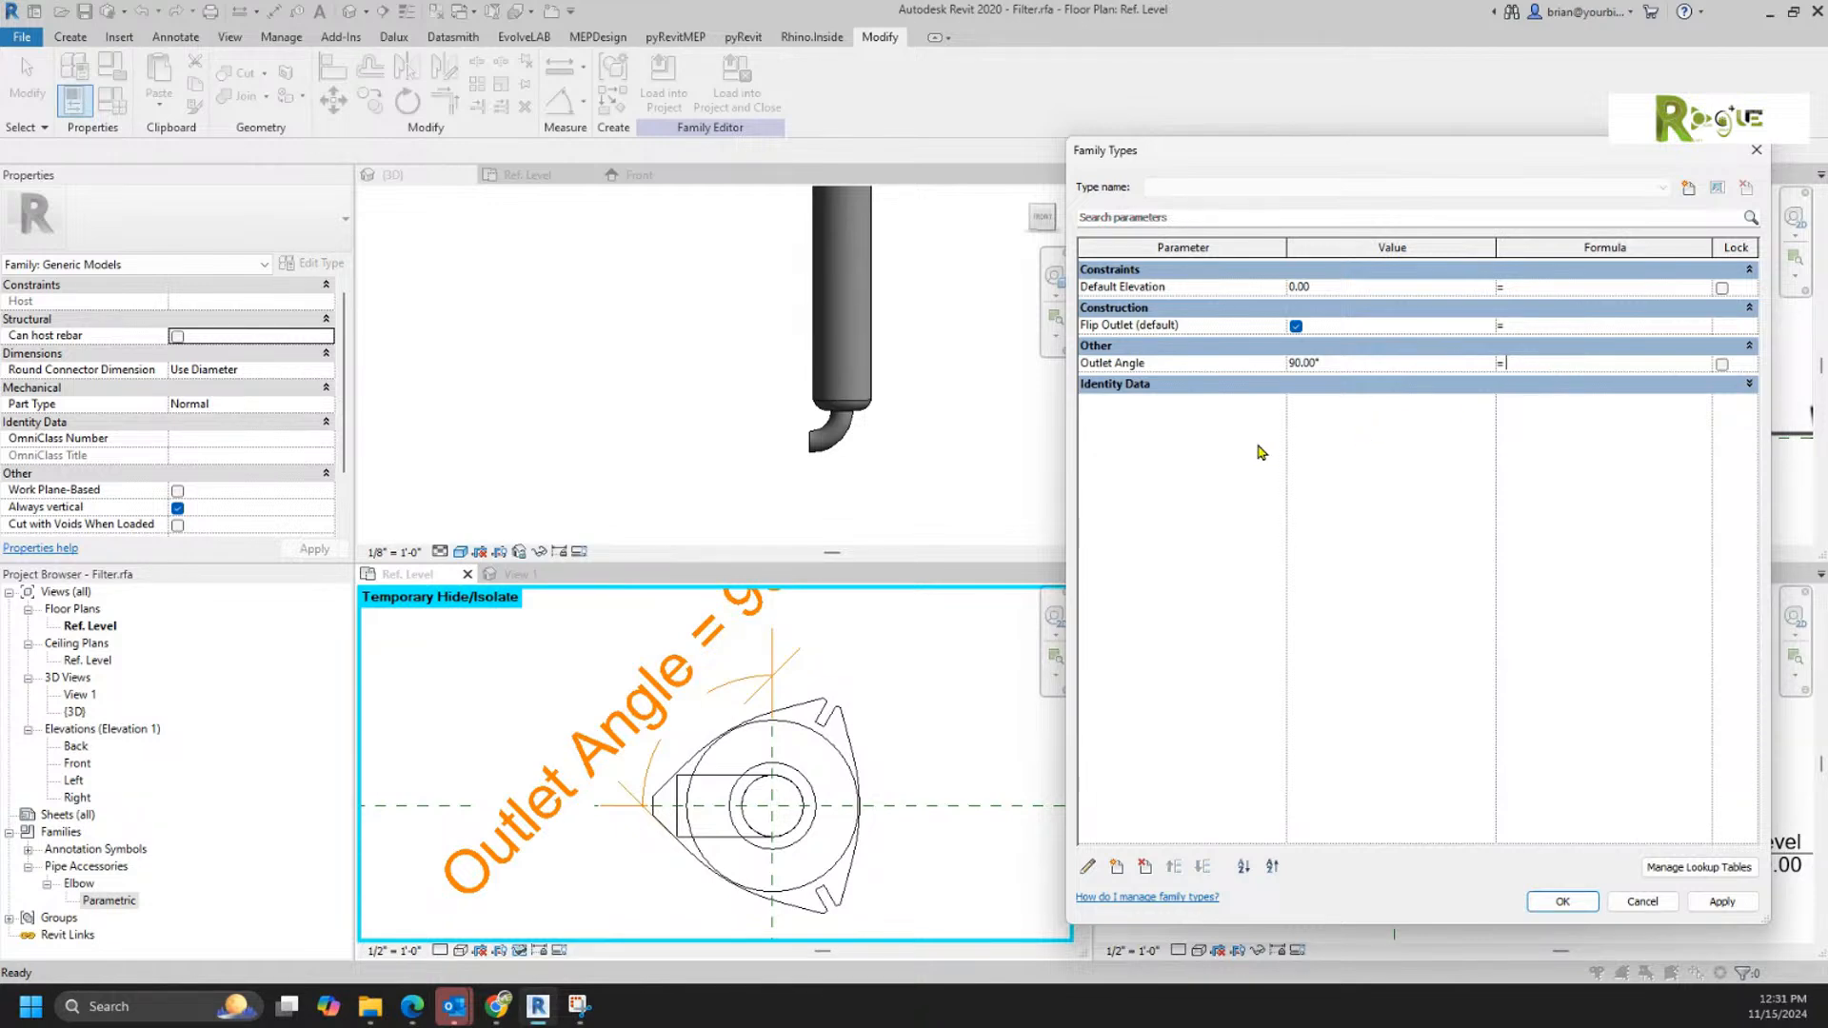
Step: Try to use the Flip Outlet parameter name alone as the Outlet Angle formula, then clear the formula
click(1121, 326)
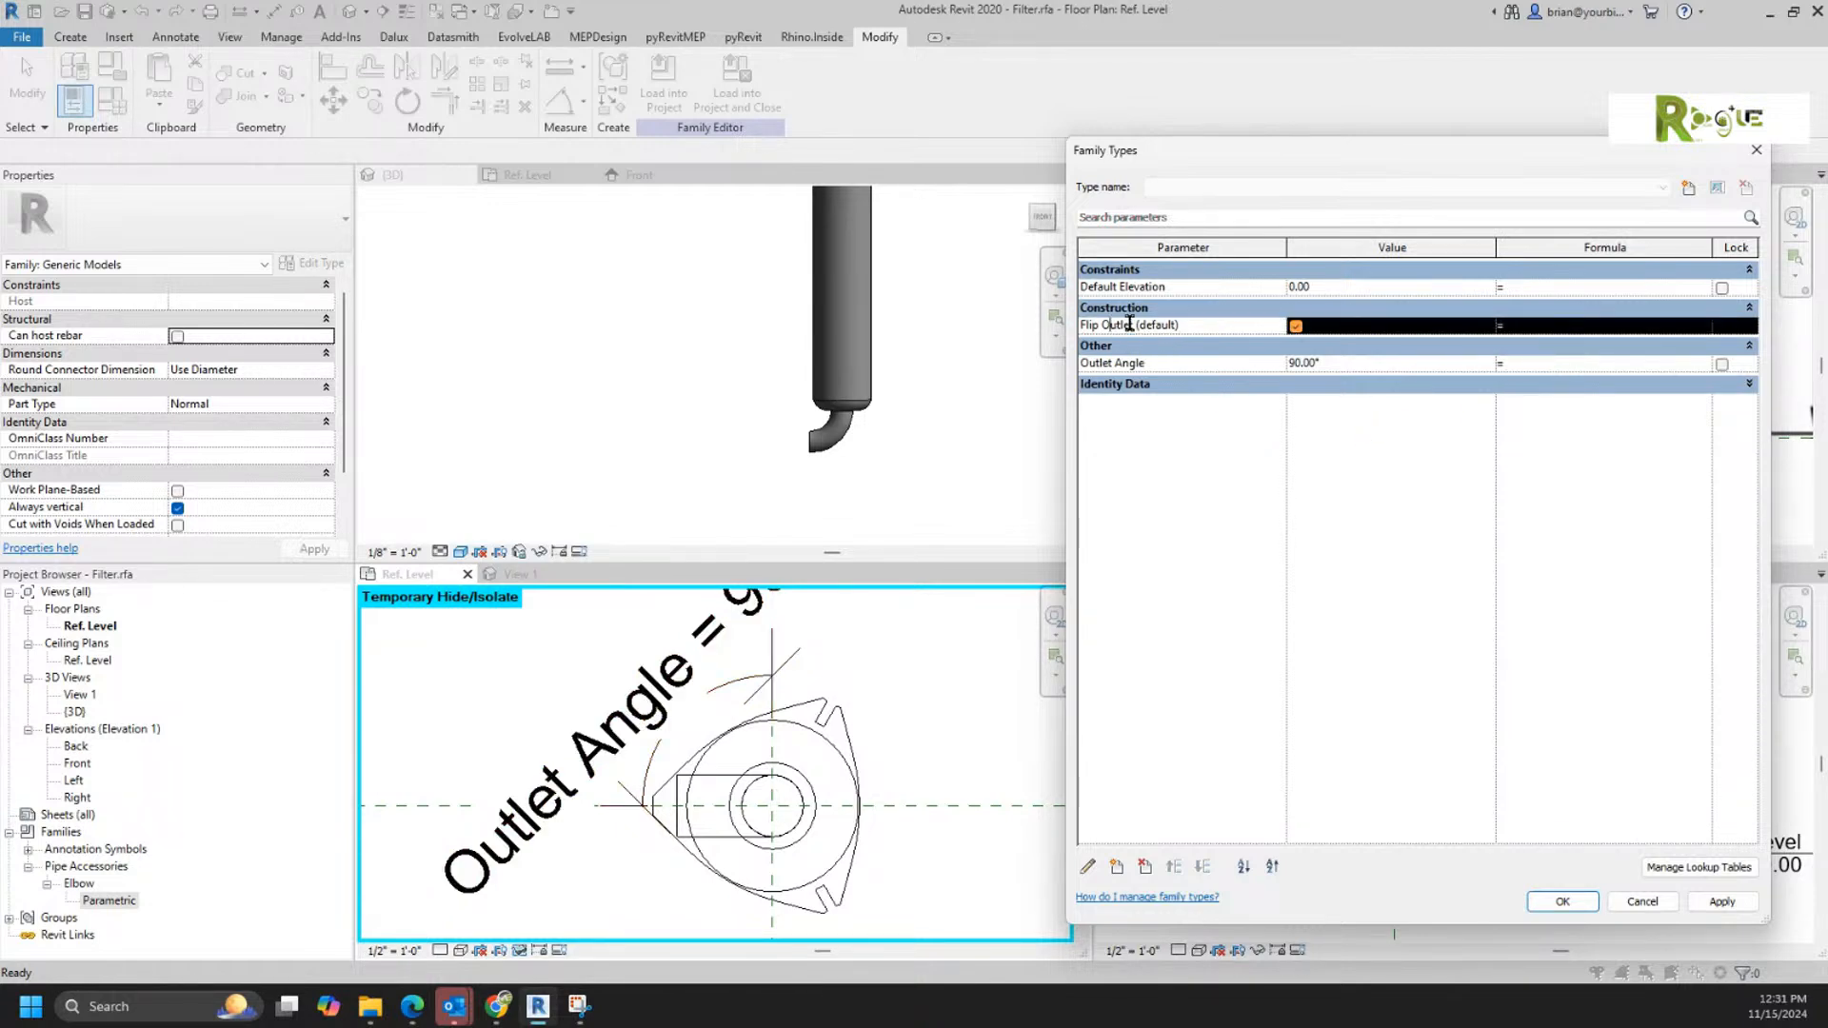
drag(1133, 324, 1070, 326)
key(ctrl+c)
click(1564, 363)
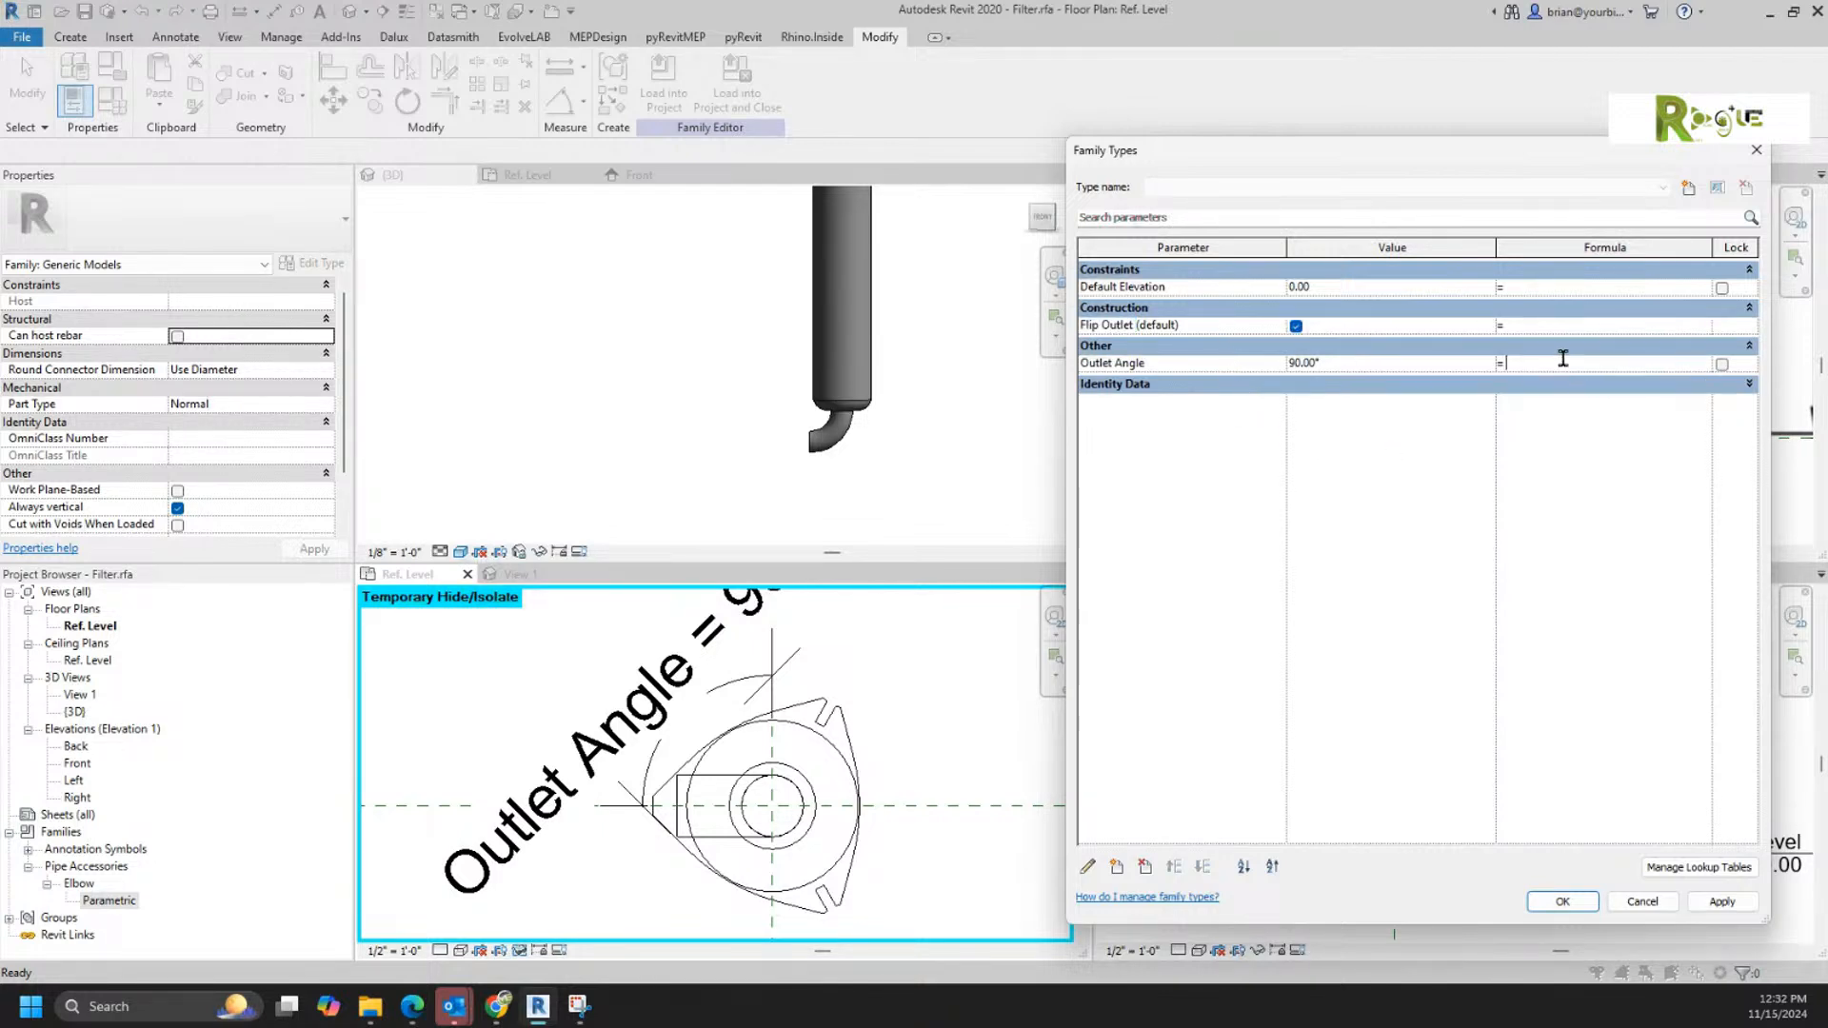
key(ctrl+v)
key(Return)
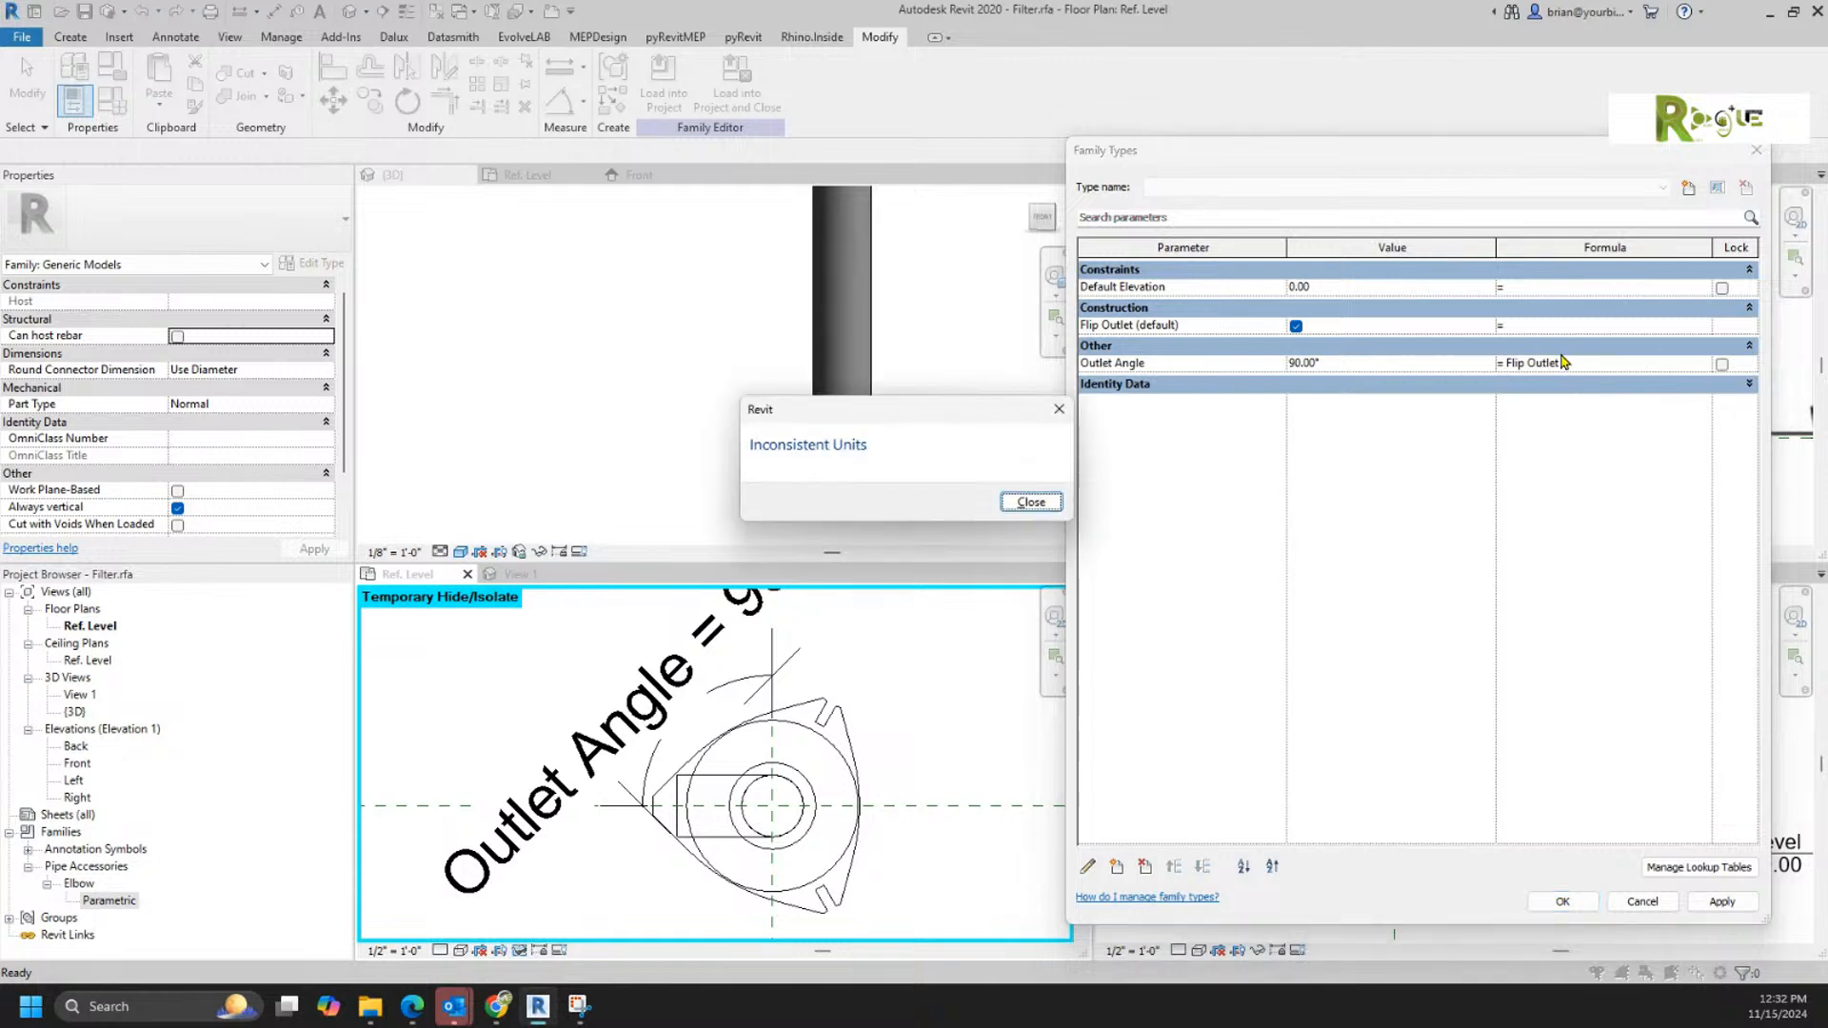
click(1031, 503)
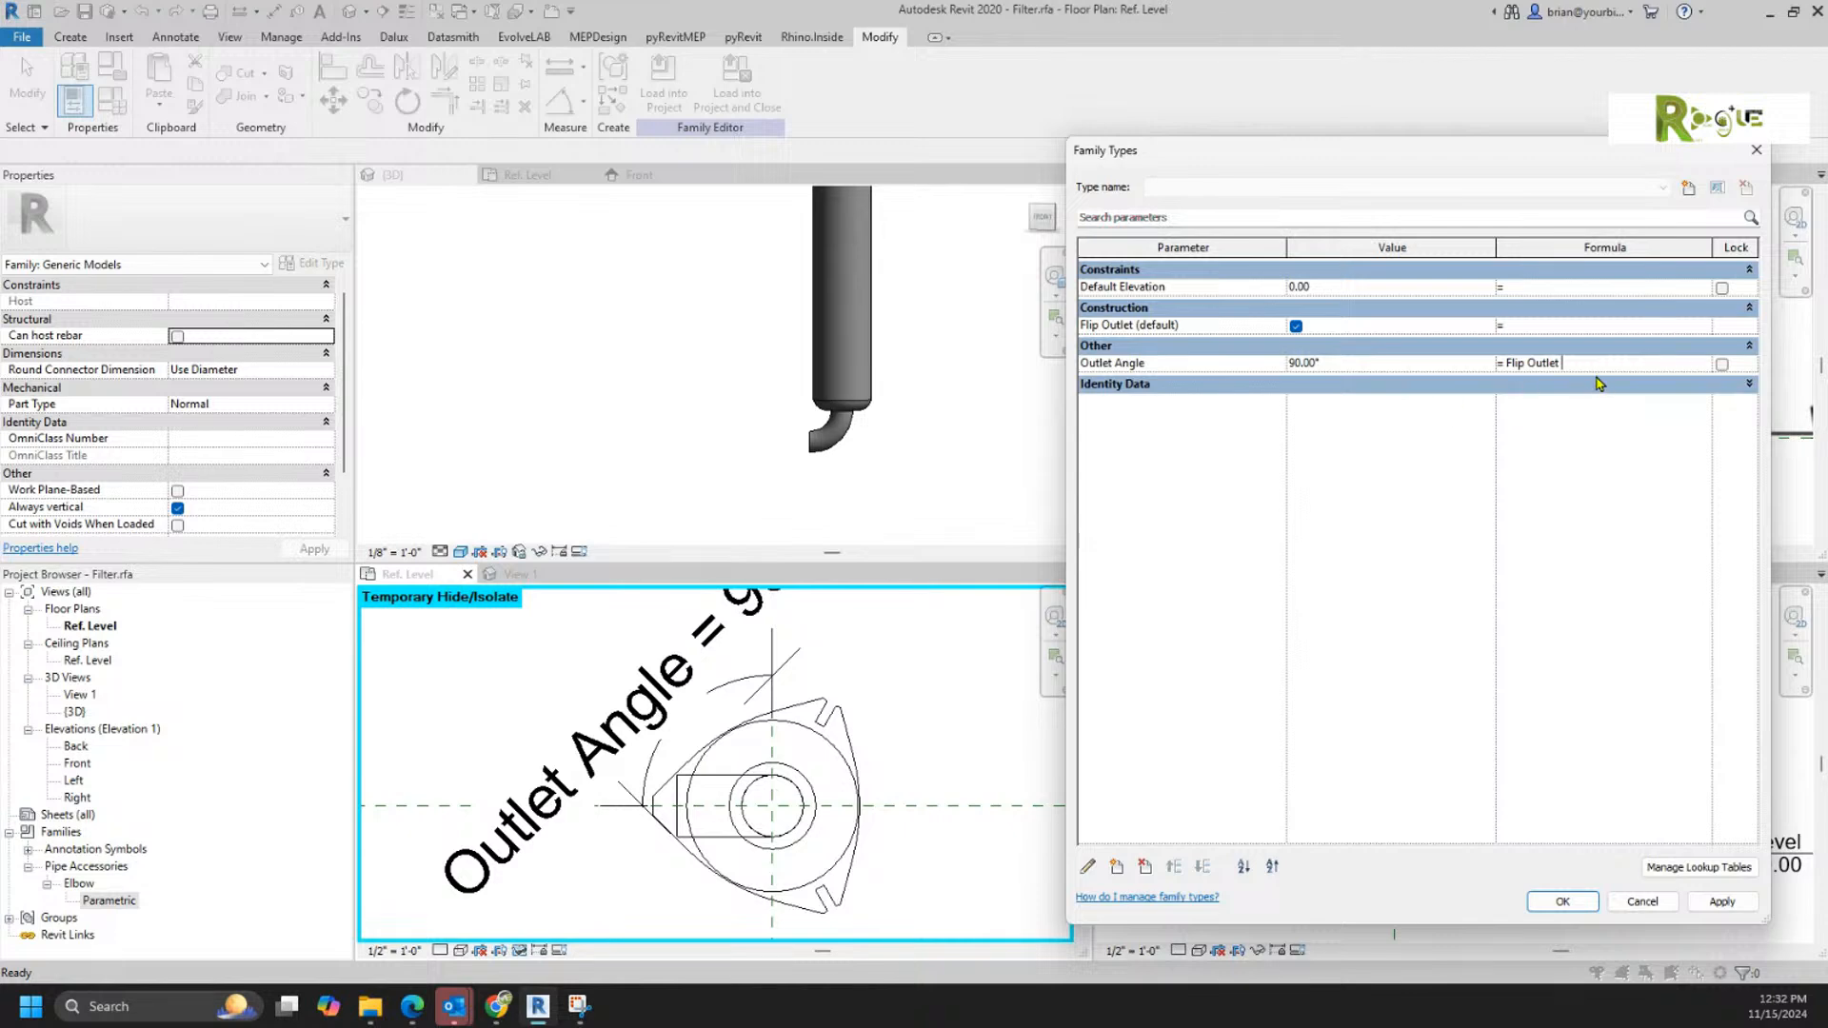
drag(1569, 361, 1456, 353)
click(1088, 869)
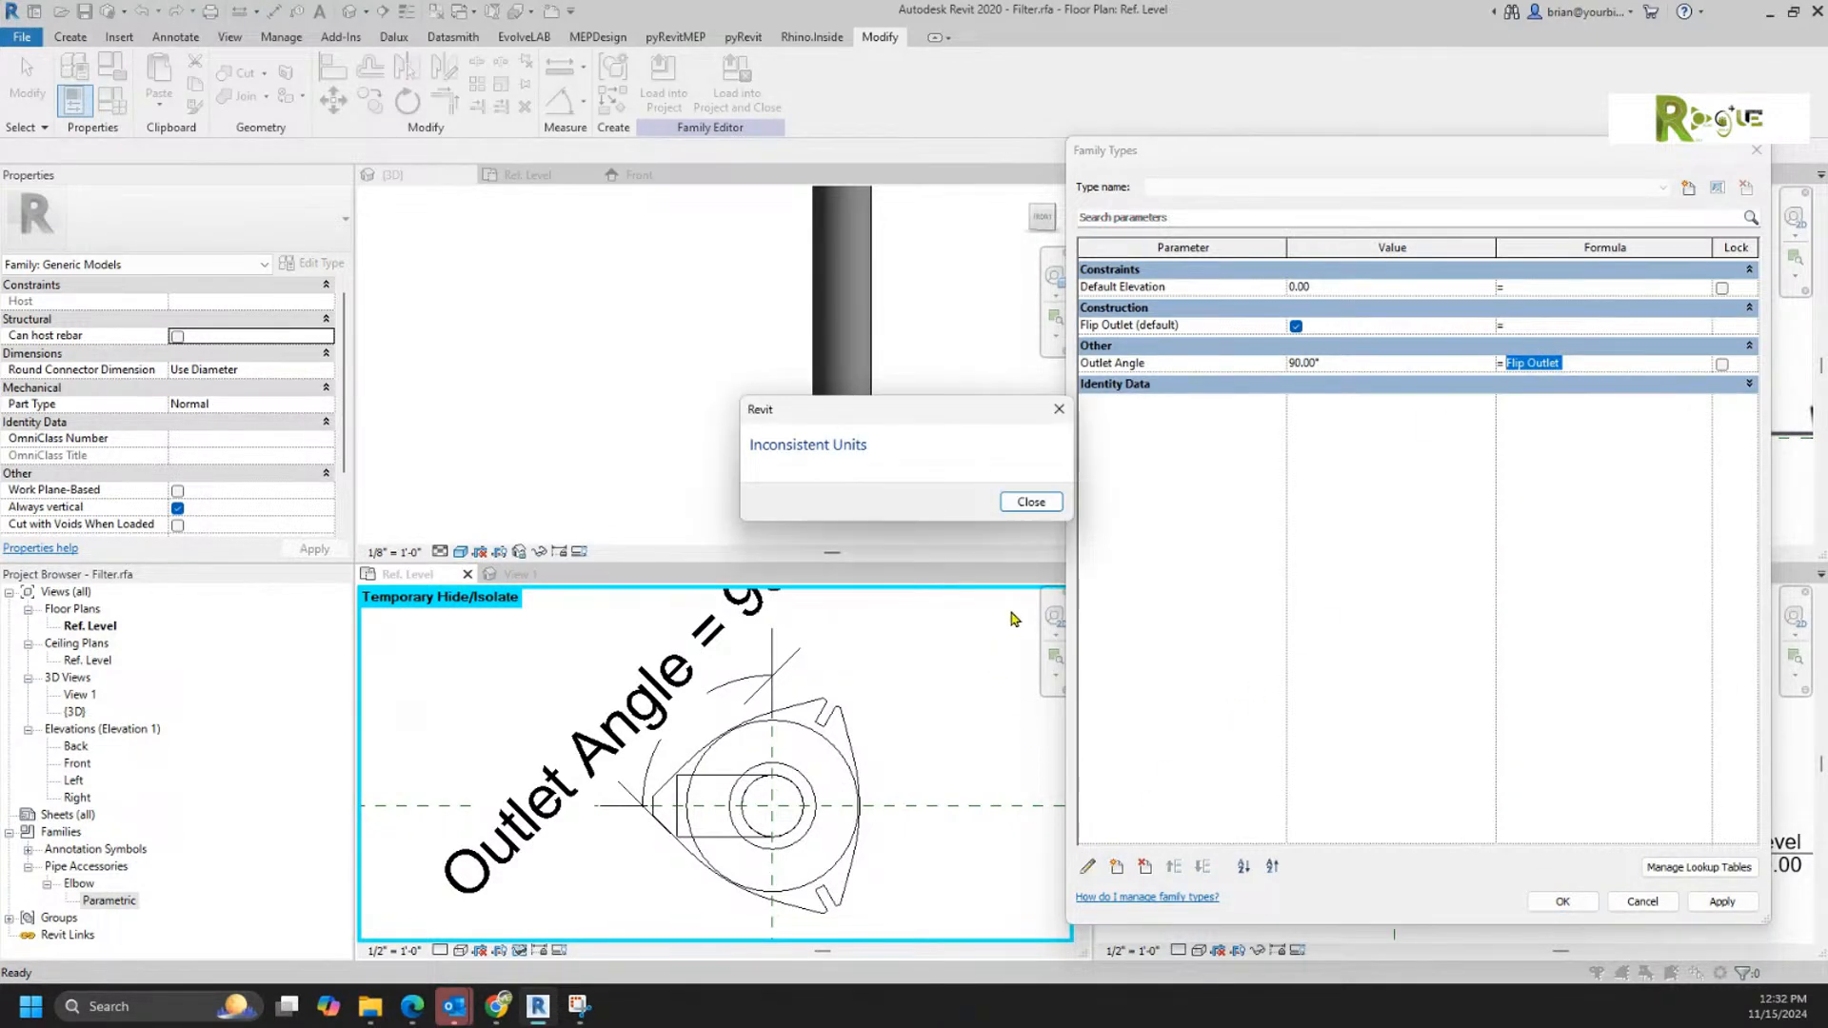
click(1590, 367)
click(1031, 503)
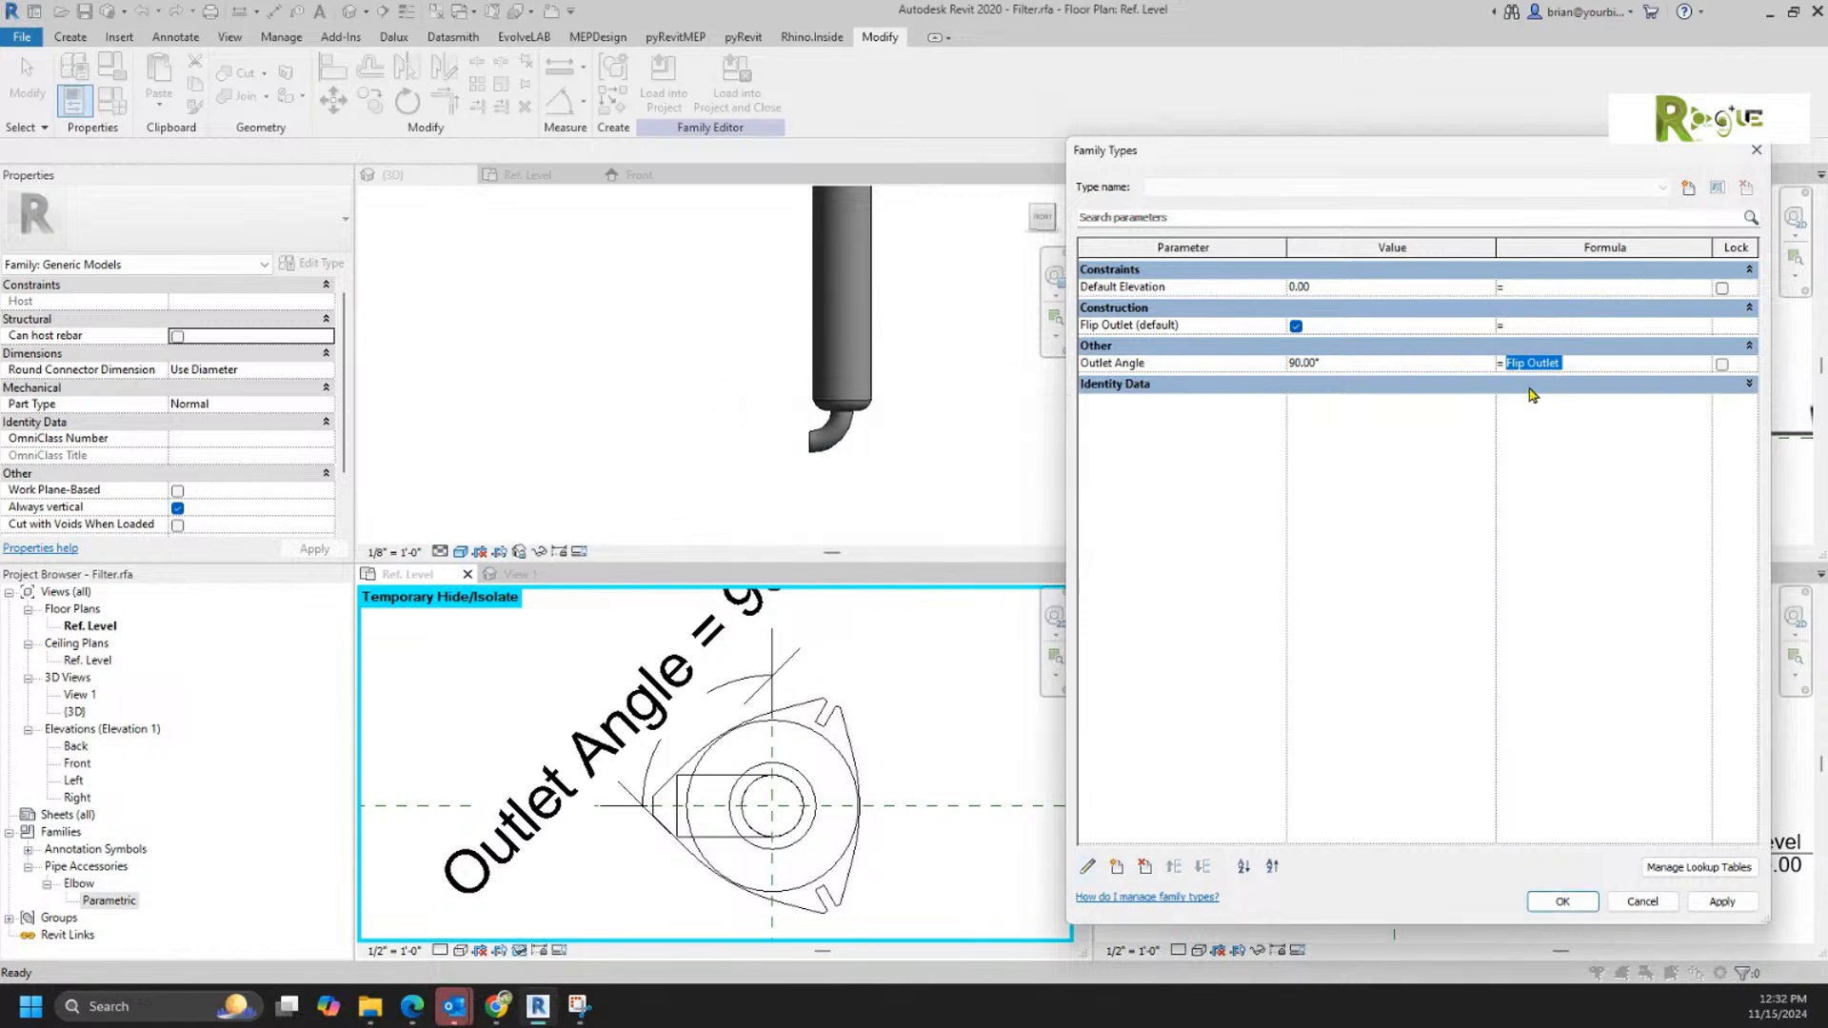
key(Delete)
Step: Change Outlet Angle from a type parameter to an instance parameter
click(1088, 868)
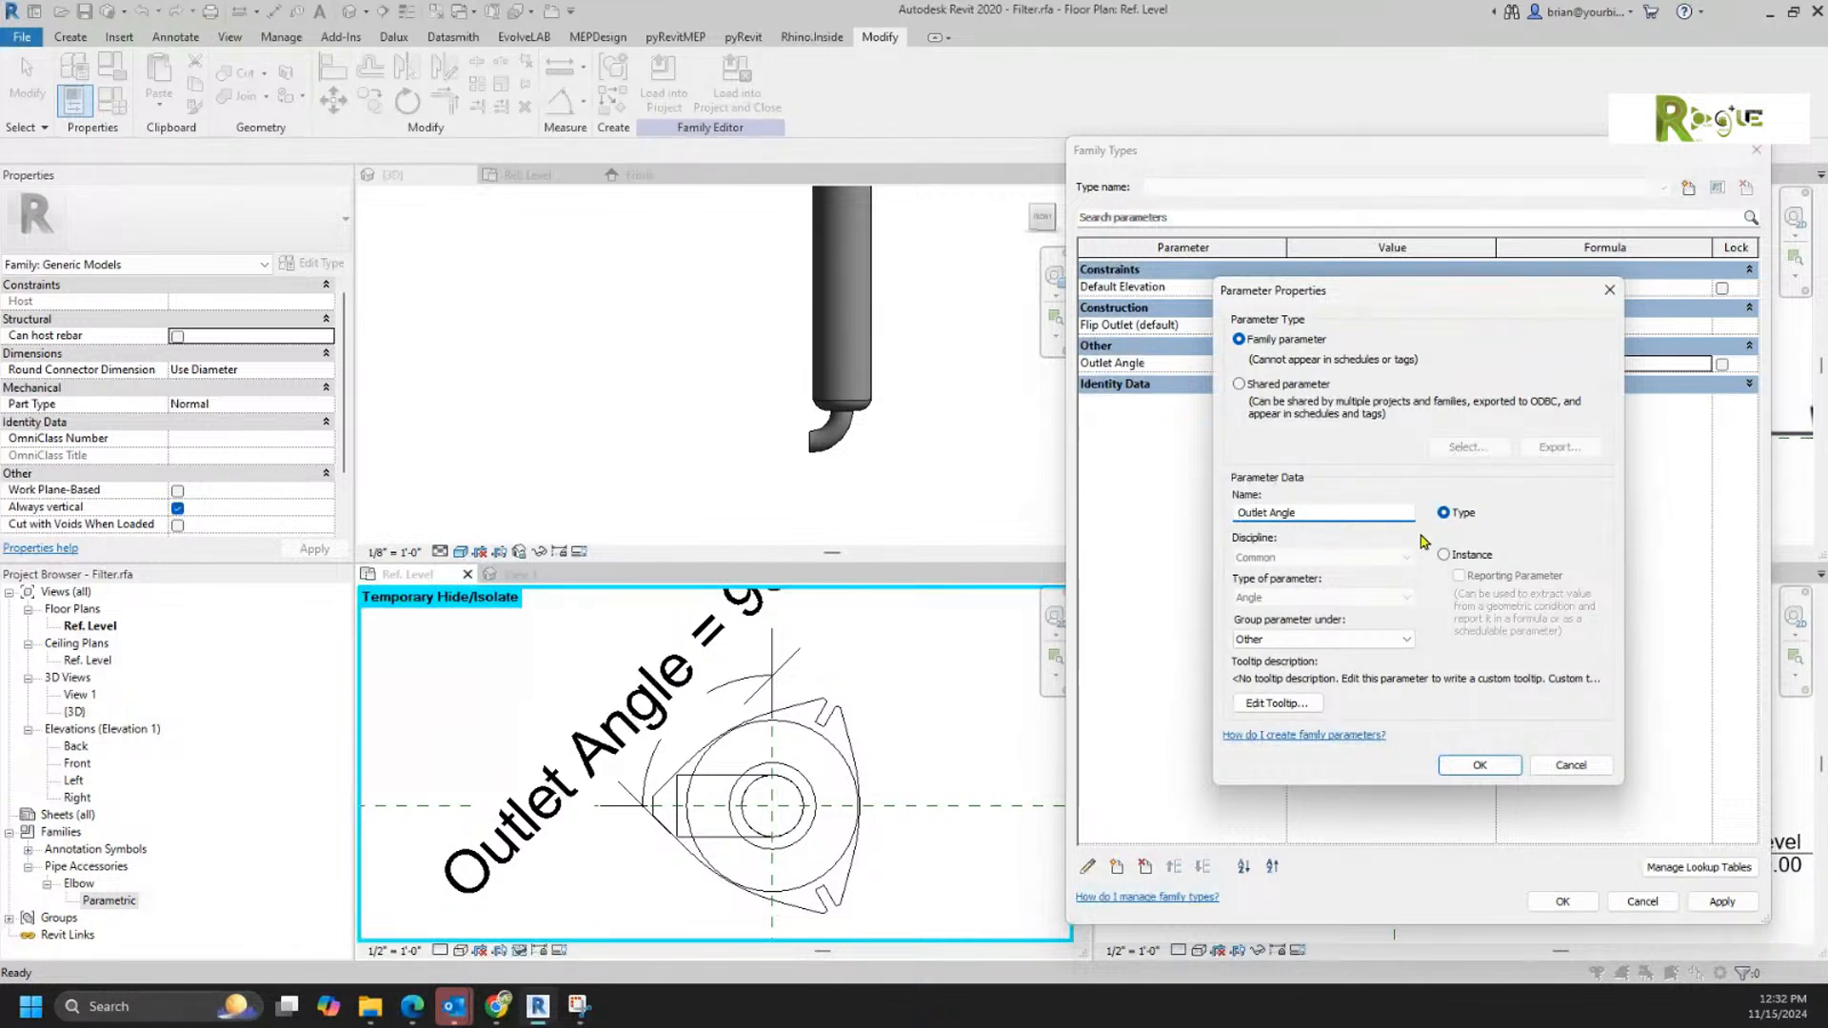
click(1444, 554)
click(1479, 764)
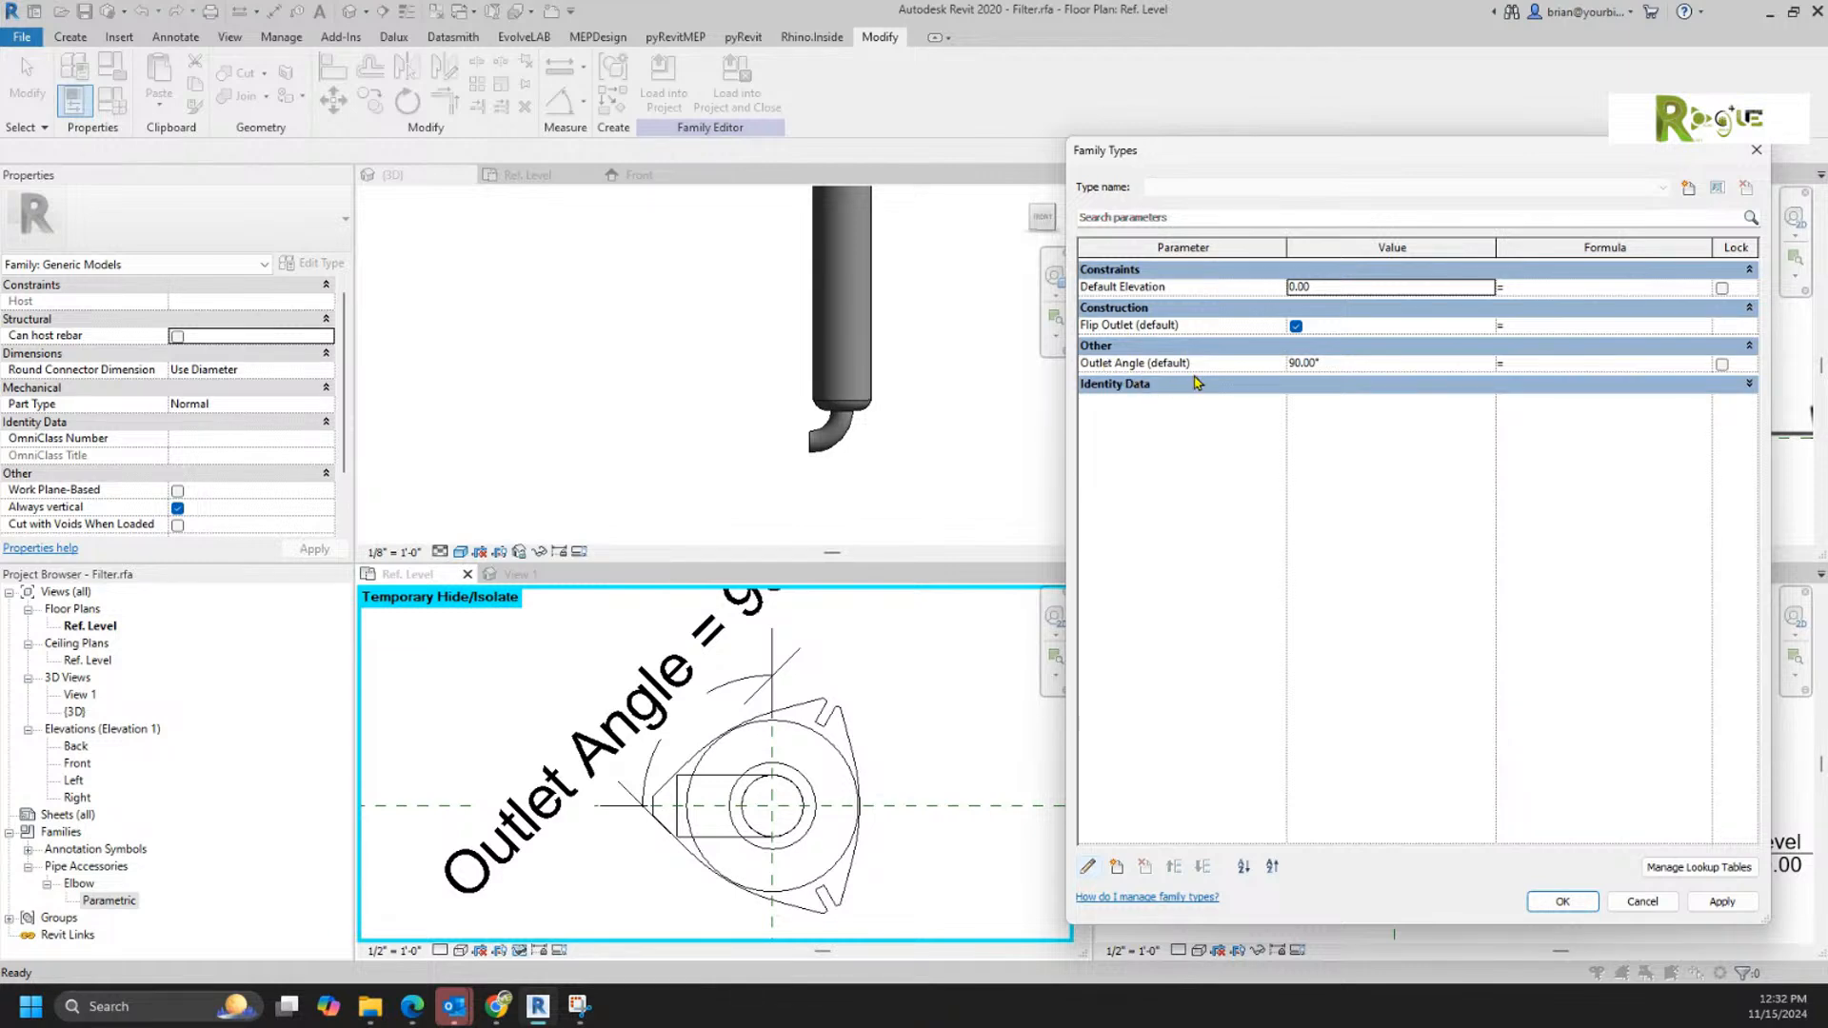
Step: Enter the formula if(Flip Outlet, 90°, -90°) for the Outlet Angle parameter
click(1538, 364)
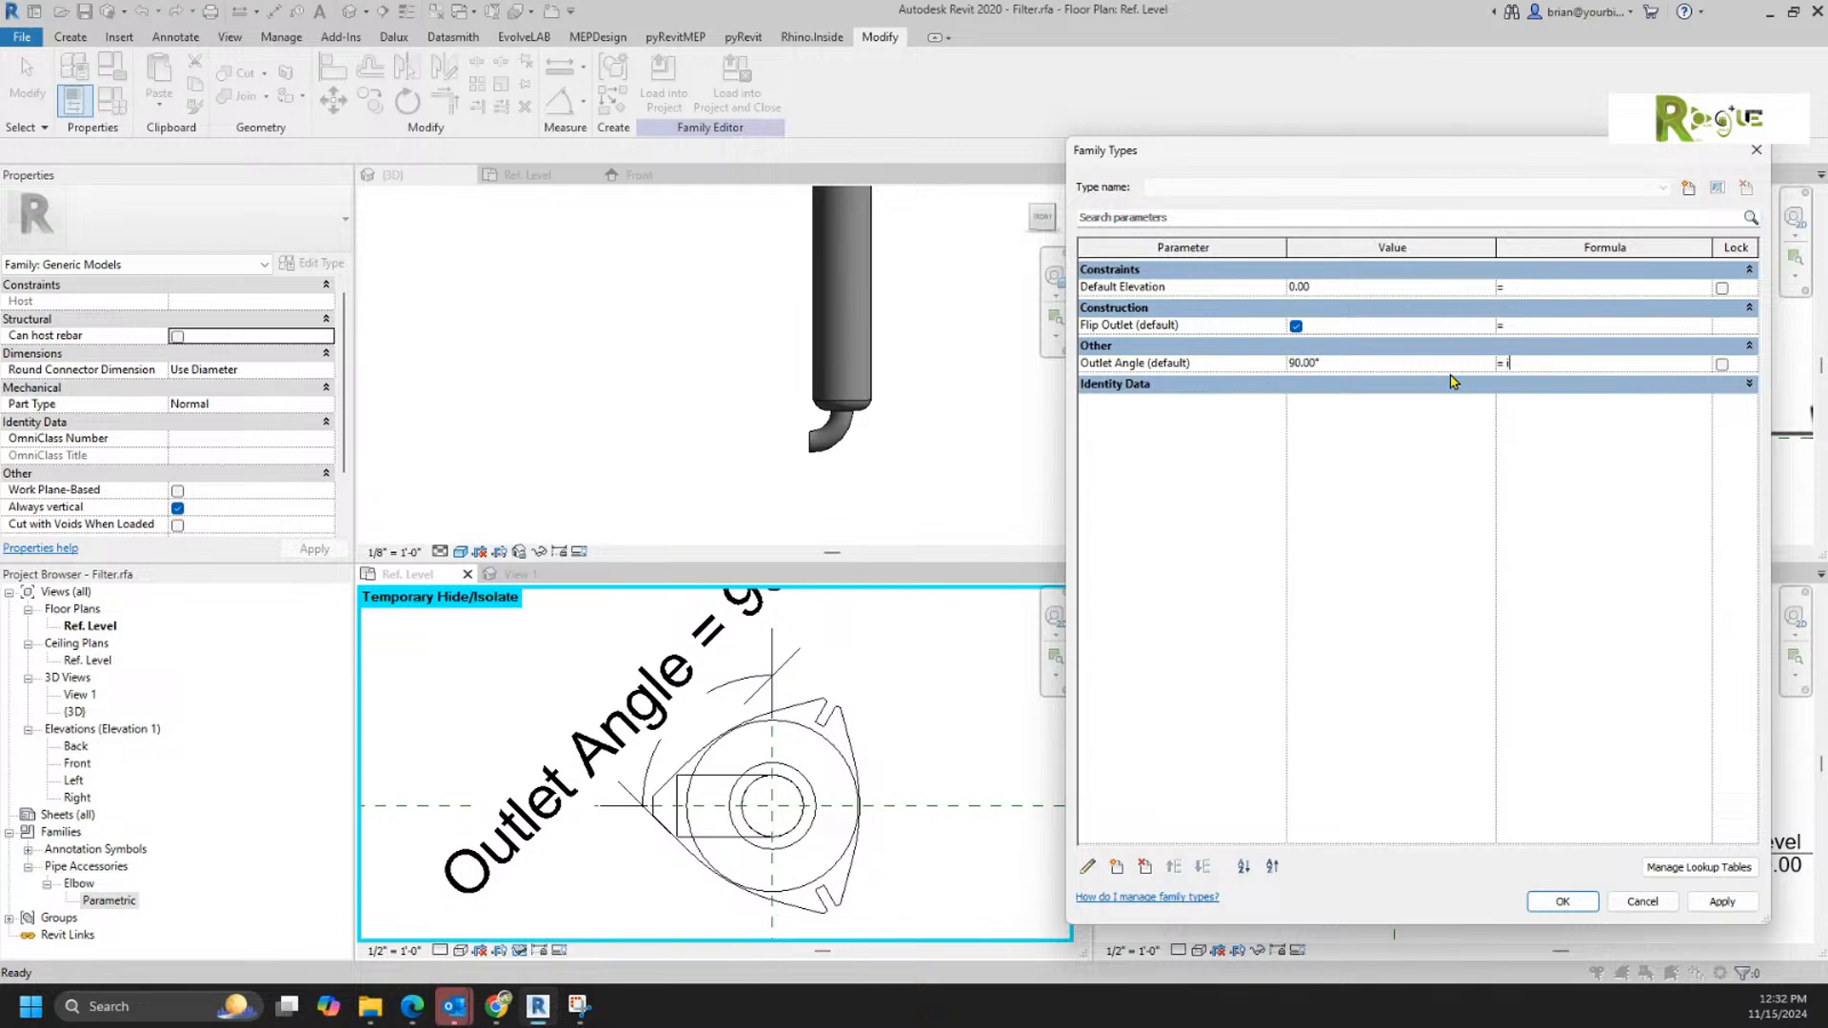
text(if(Flip Outlet, 90°, -90°)
key(Return)
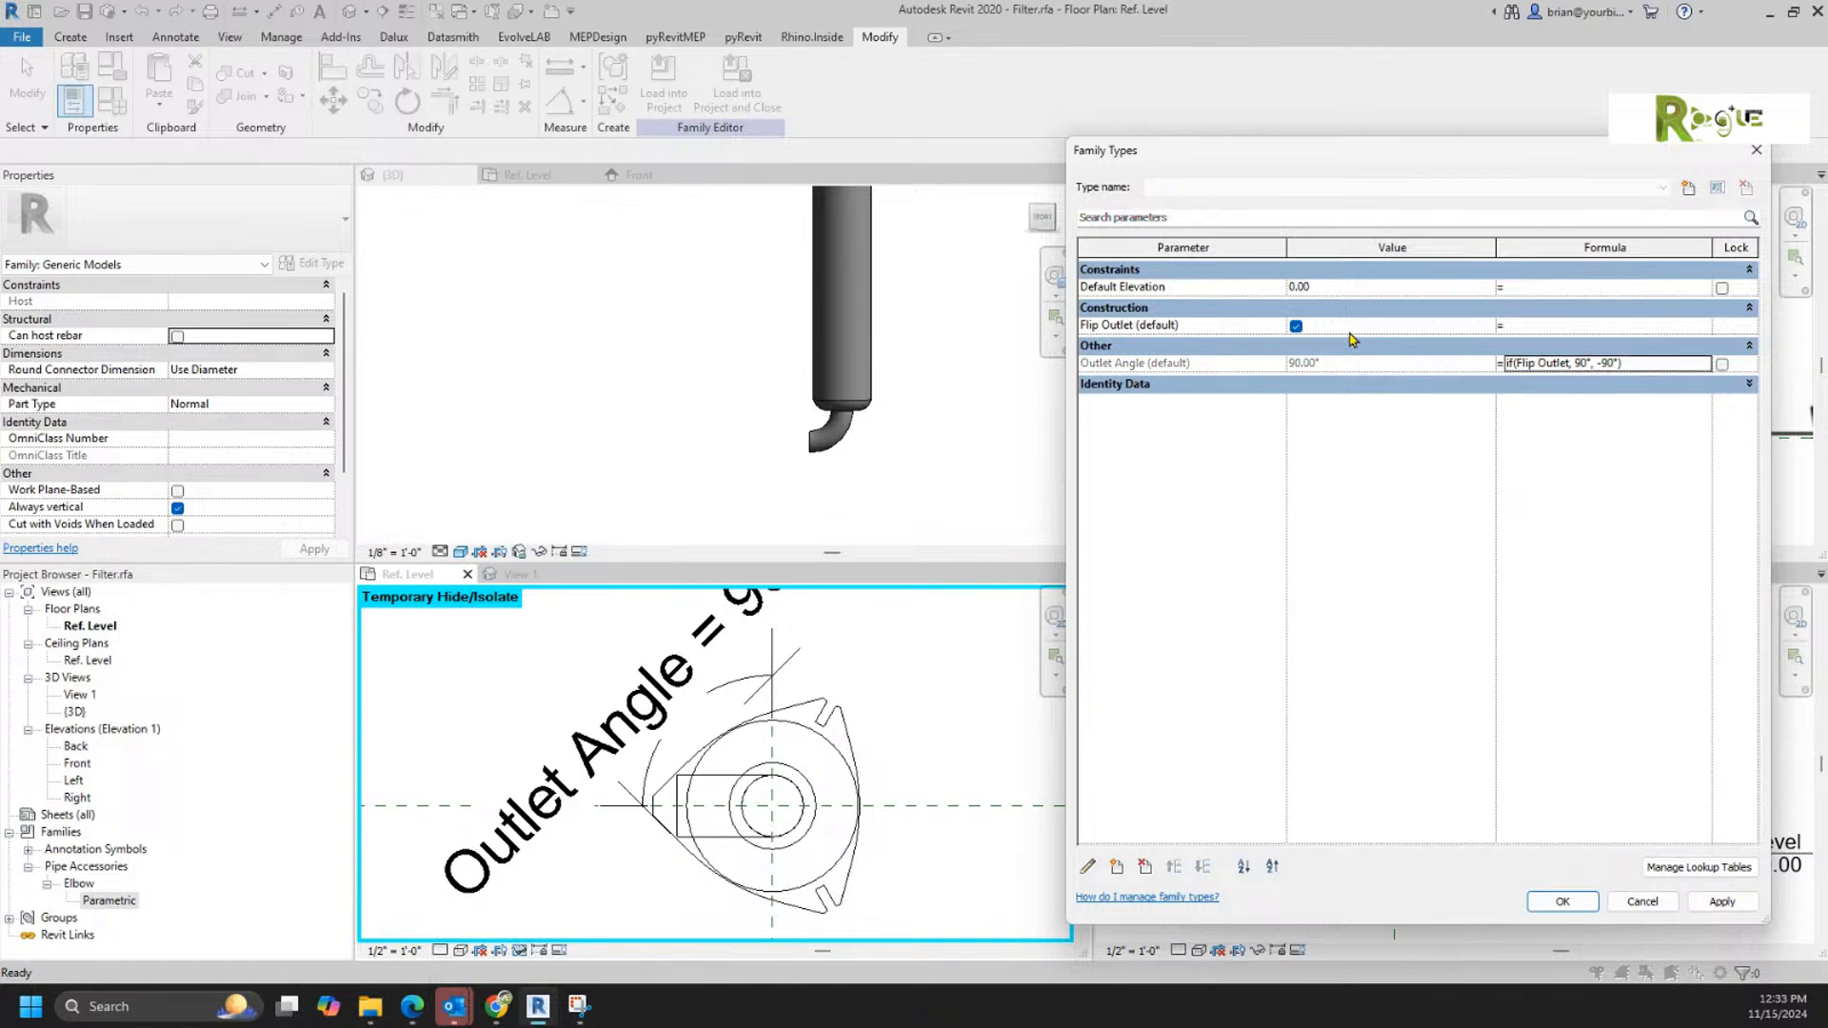
Step: Test the elbow flip by applying the family with Flip Outlet switched off and again with it switched on
click(1294, 330)
click(1295, 329)
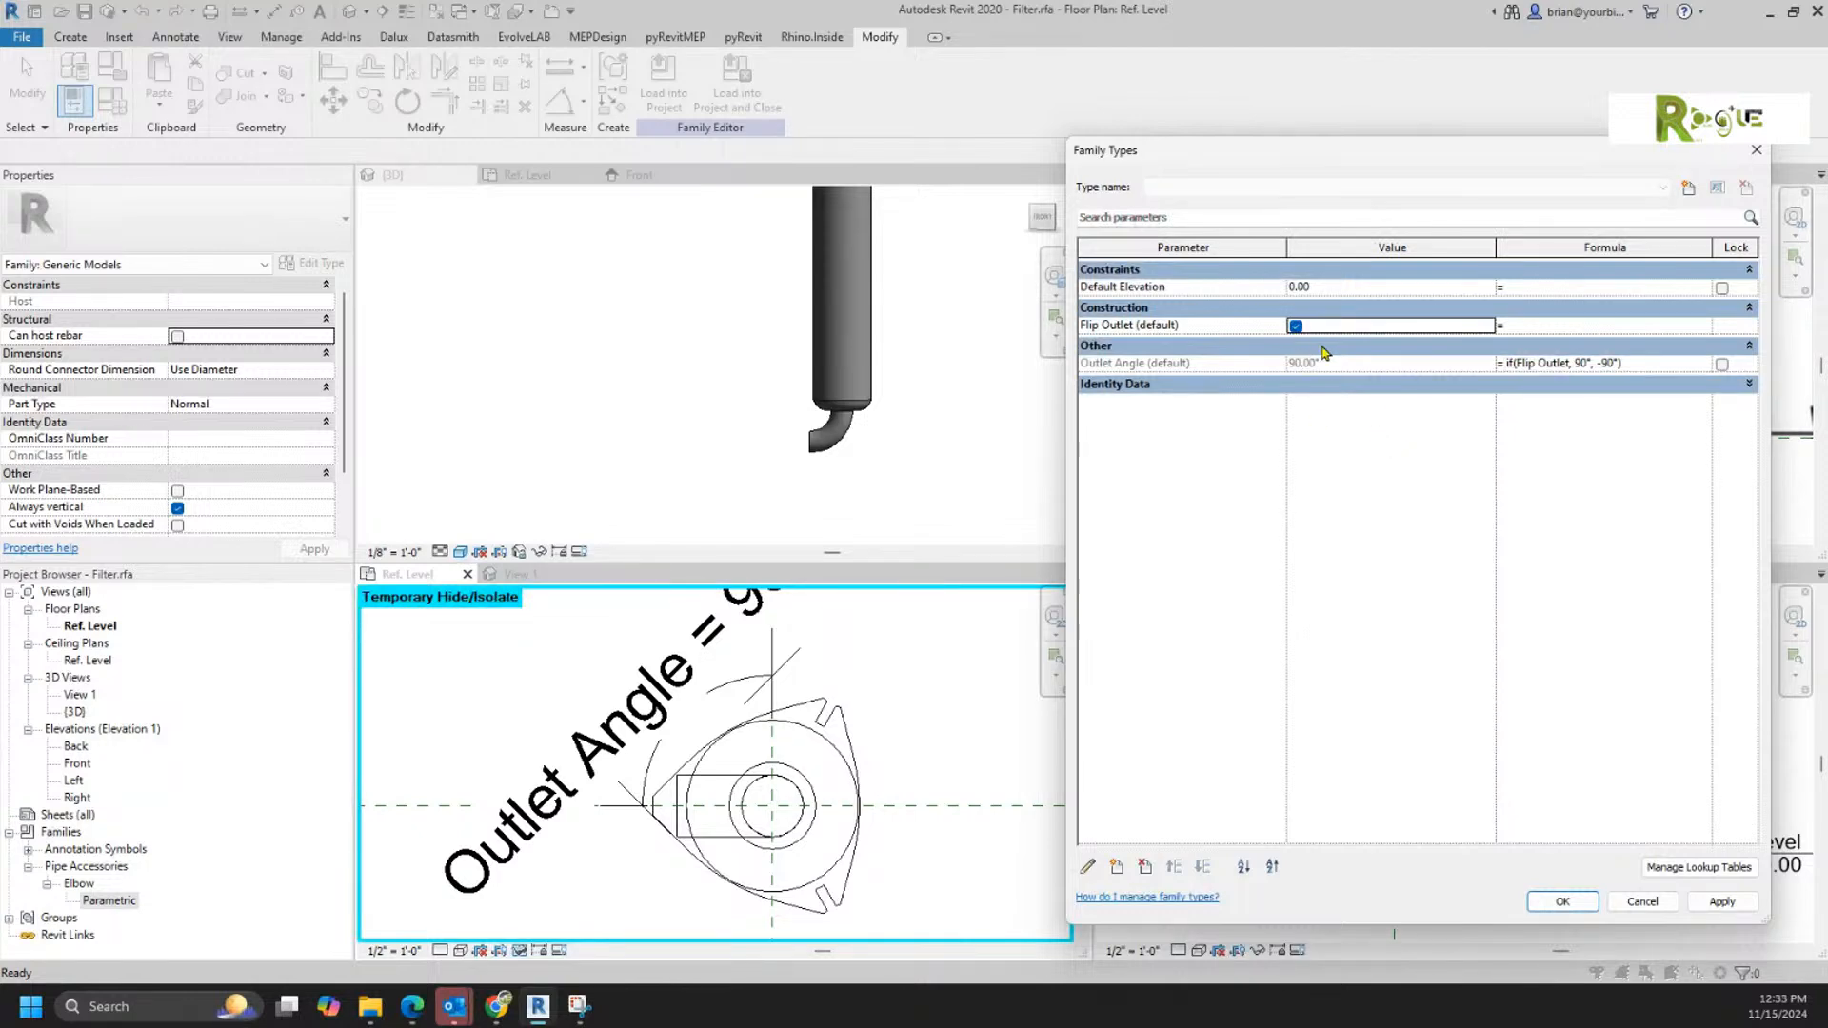
click(1296, 326)
click(1721, 902)
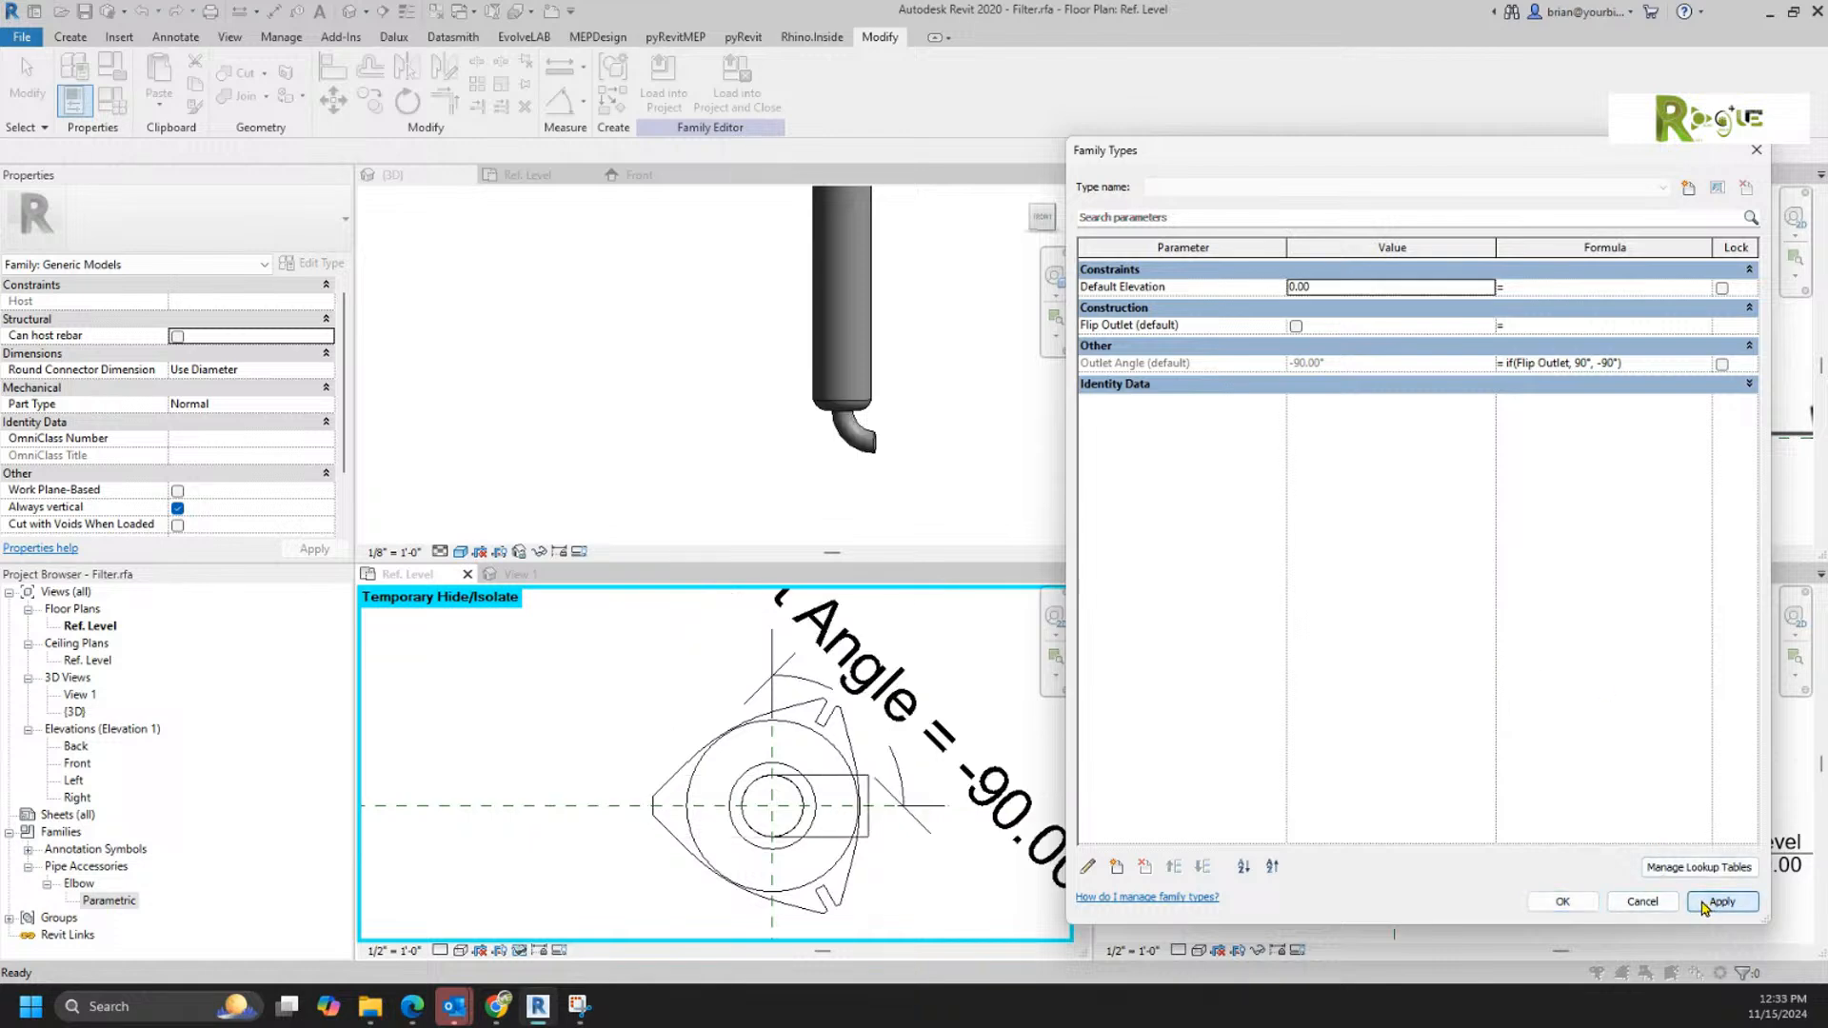
click(1296, 327)
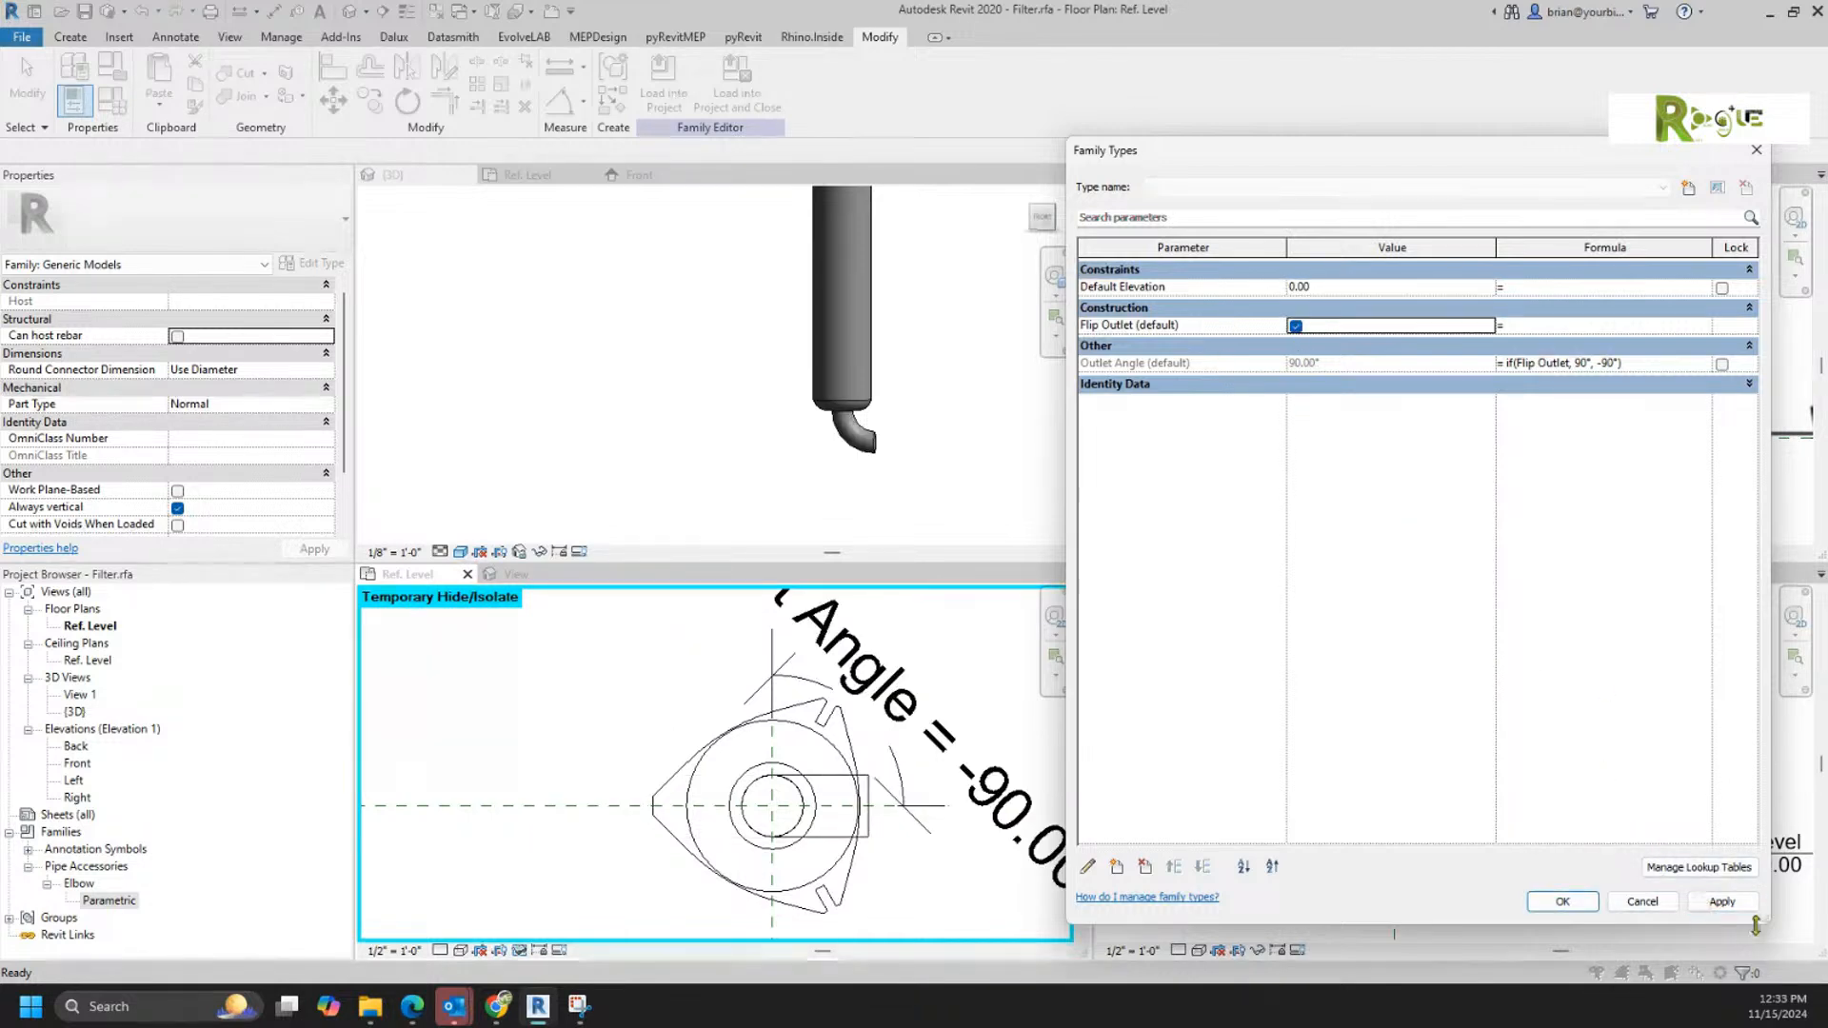
click(1721, 902)
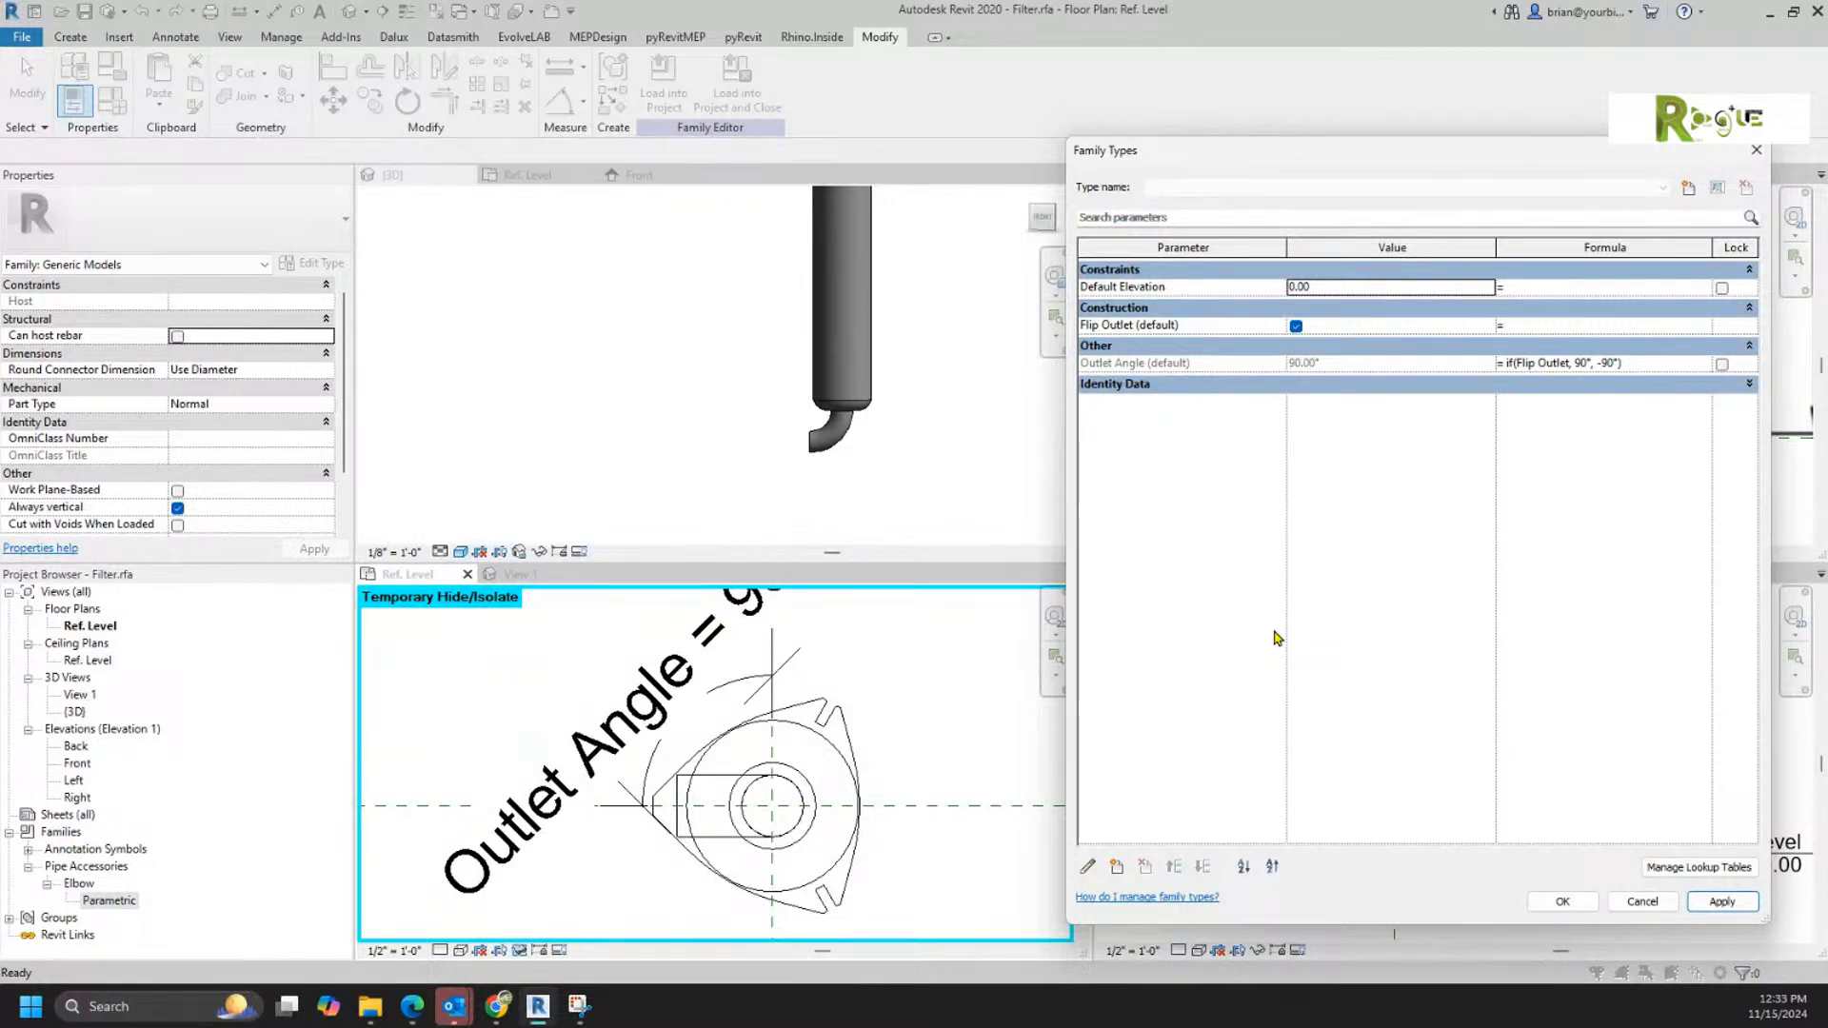
Step: Accept the family type settings and delete the elbow sweep in the front elevation of the separate Family7 family
click(1562, 902)
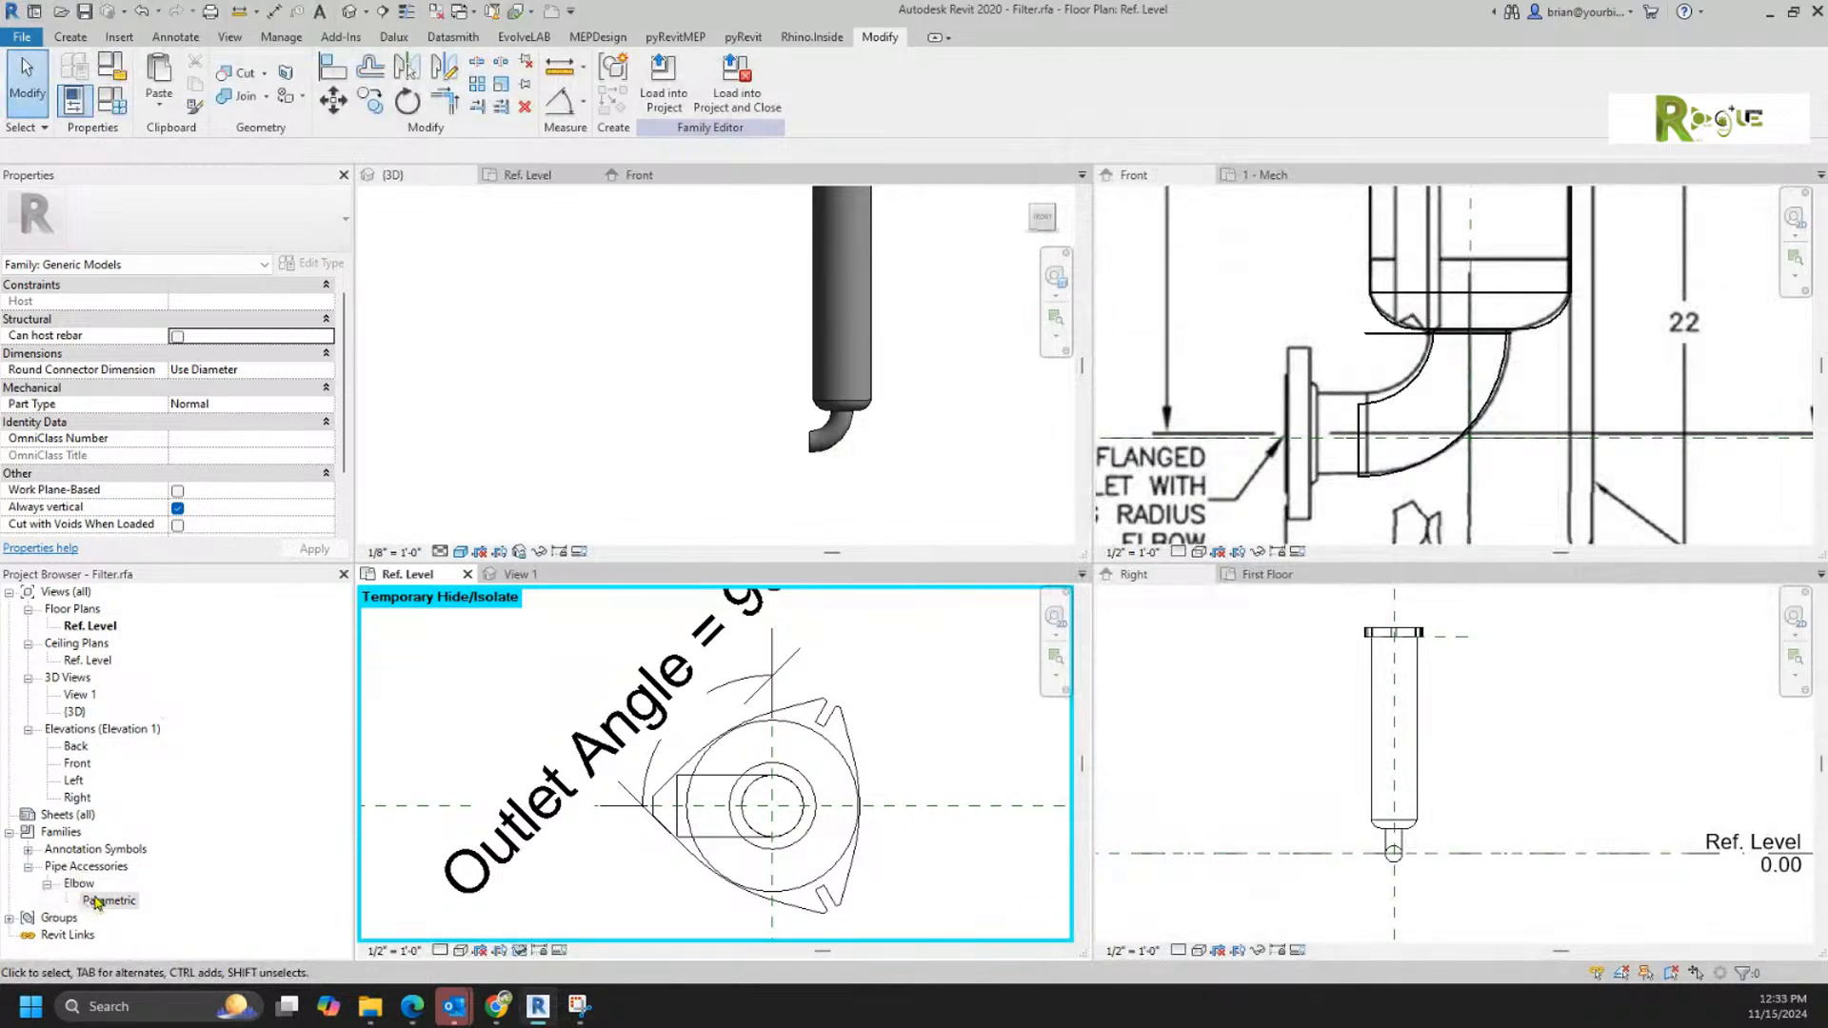
click(549, 178)
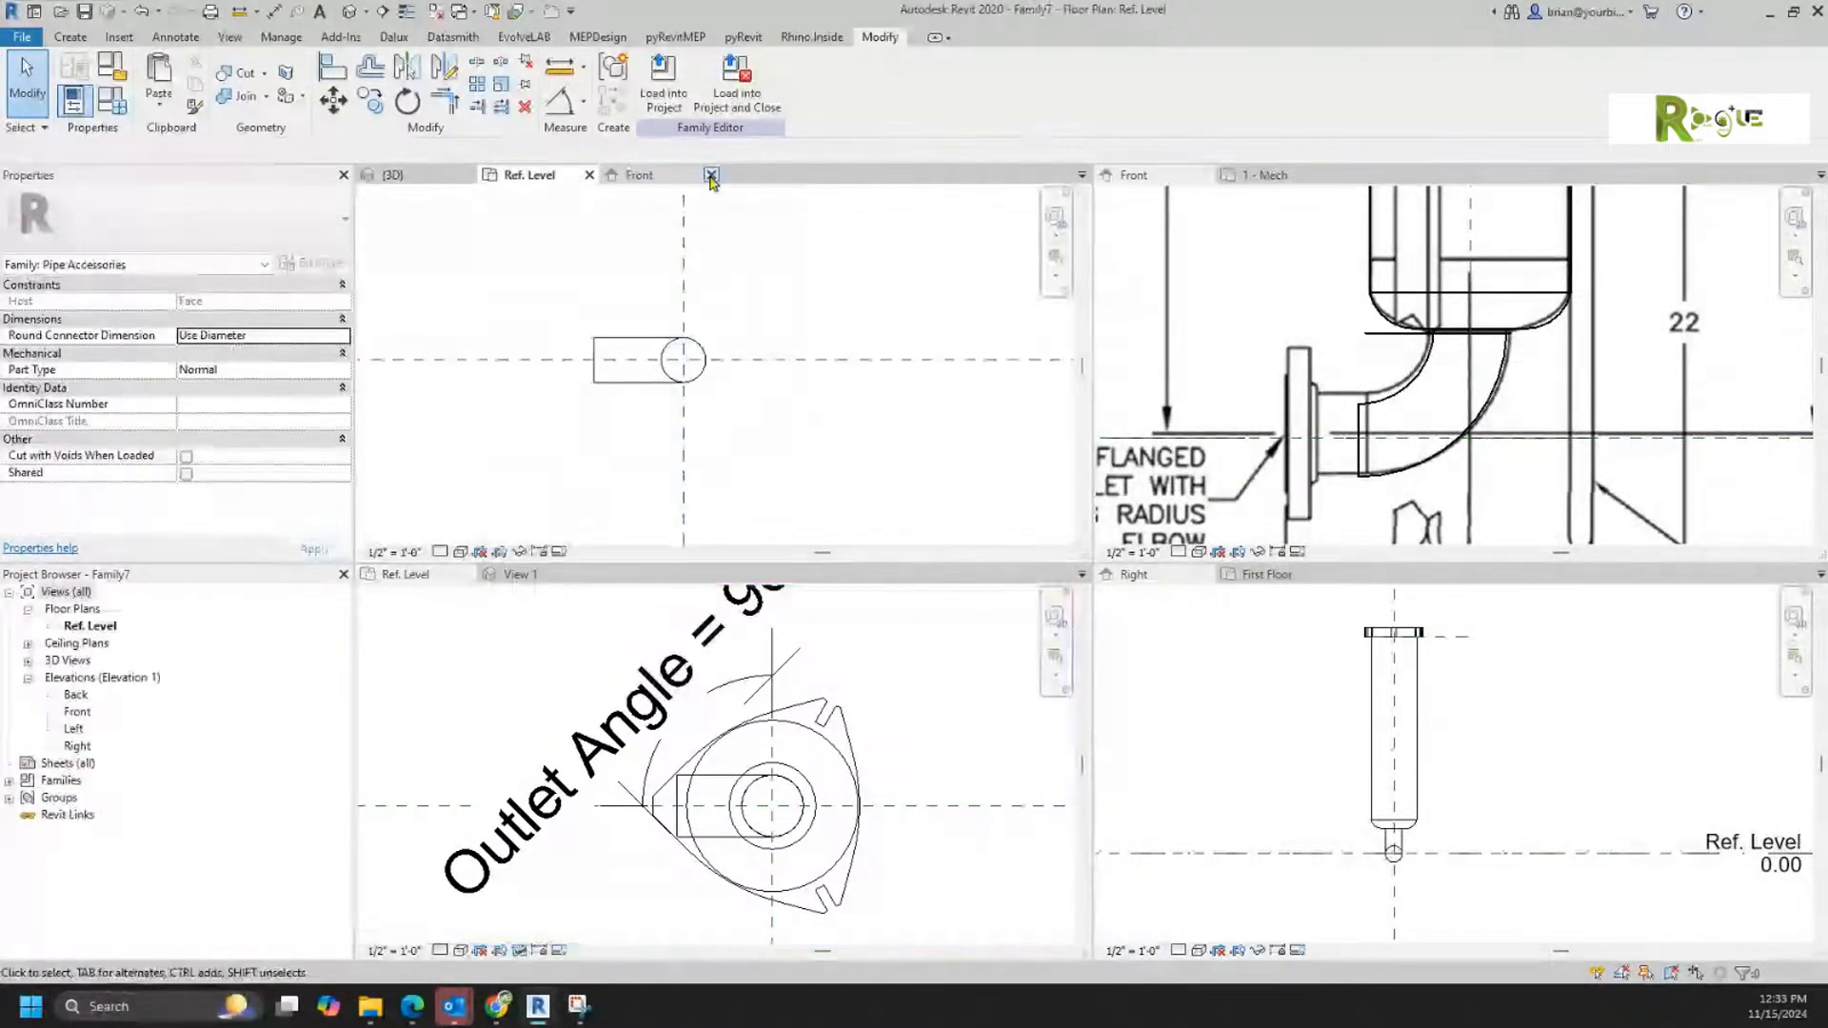
click(638, 176)
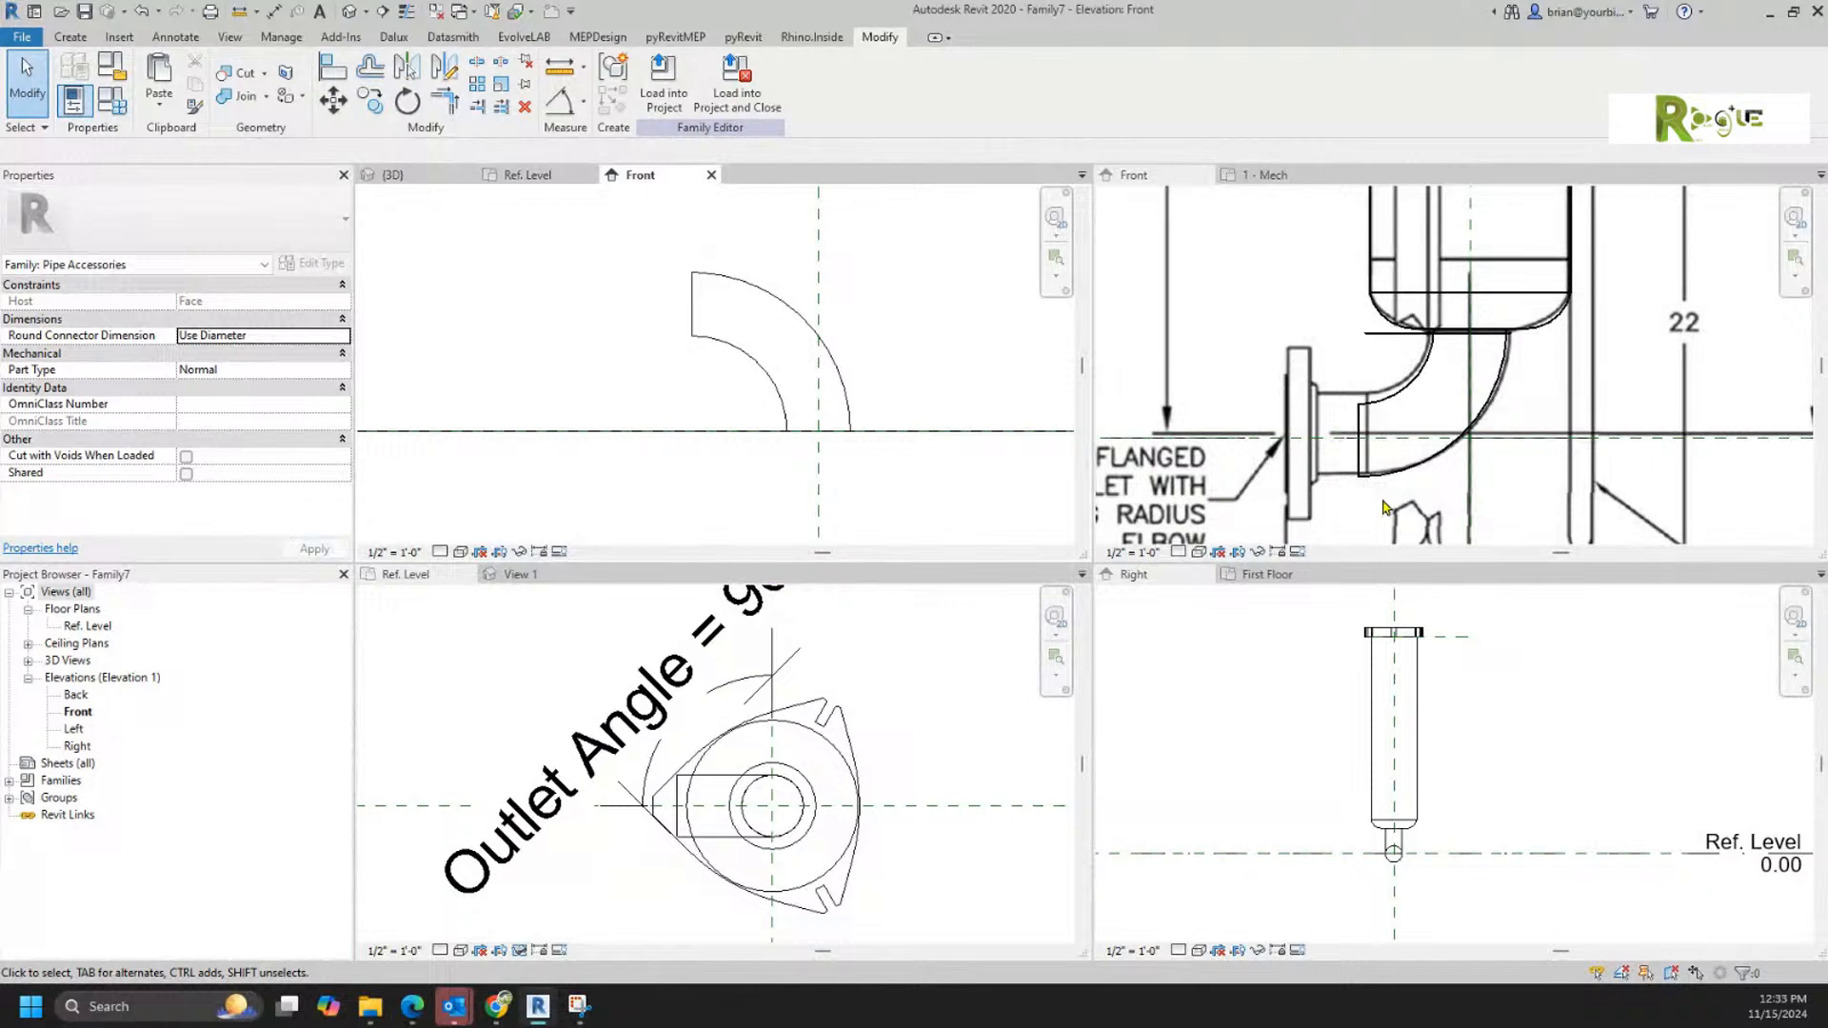
click(804, 354)
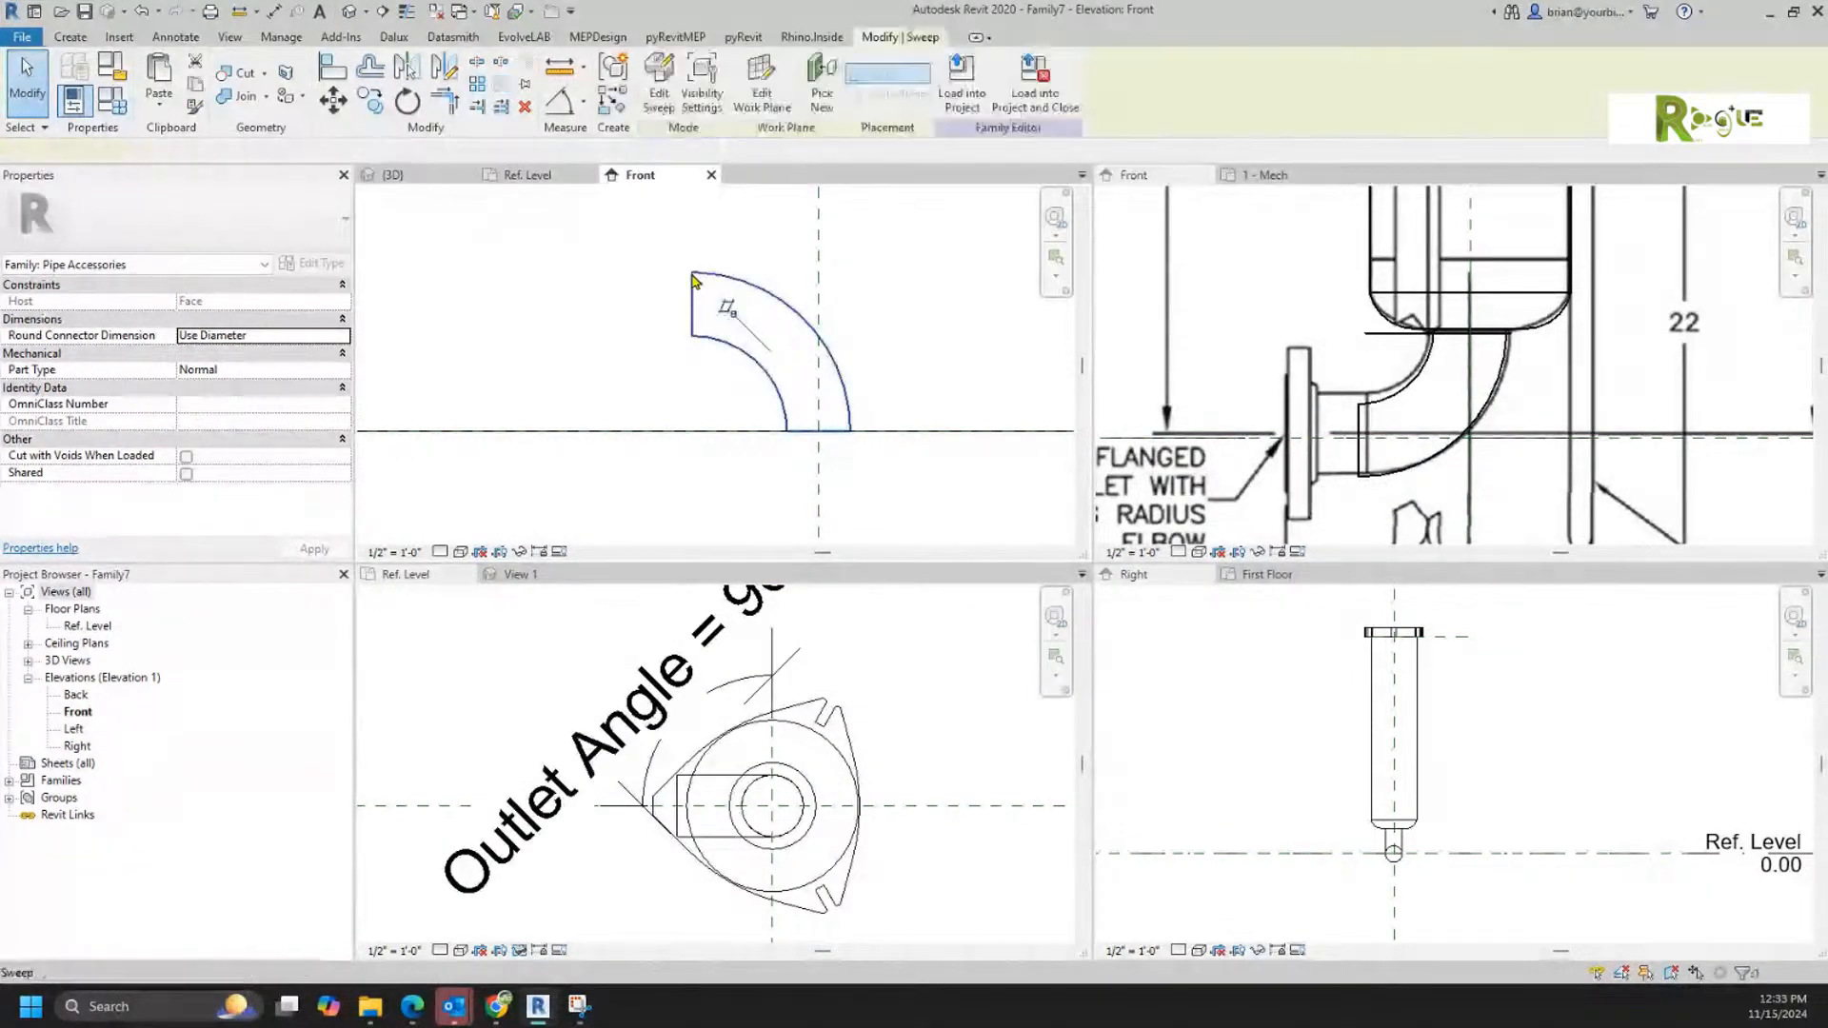
key(Delete)
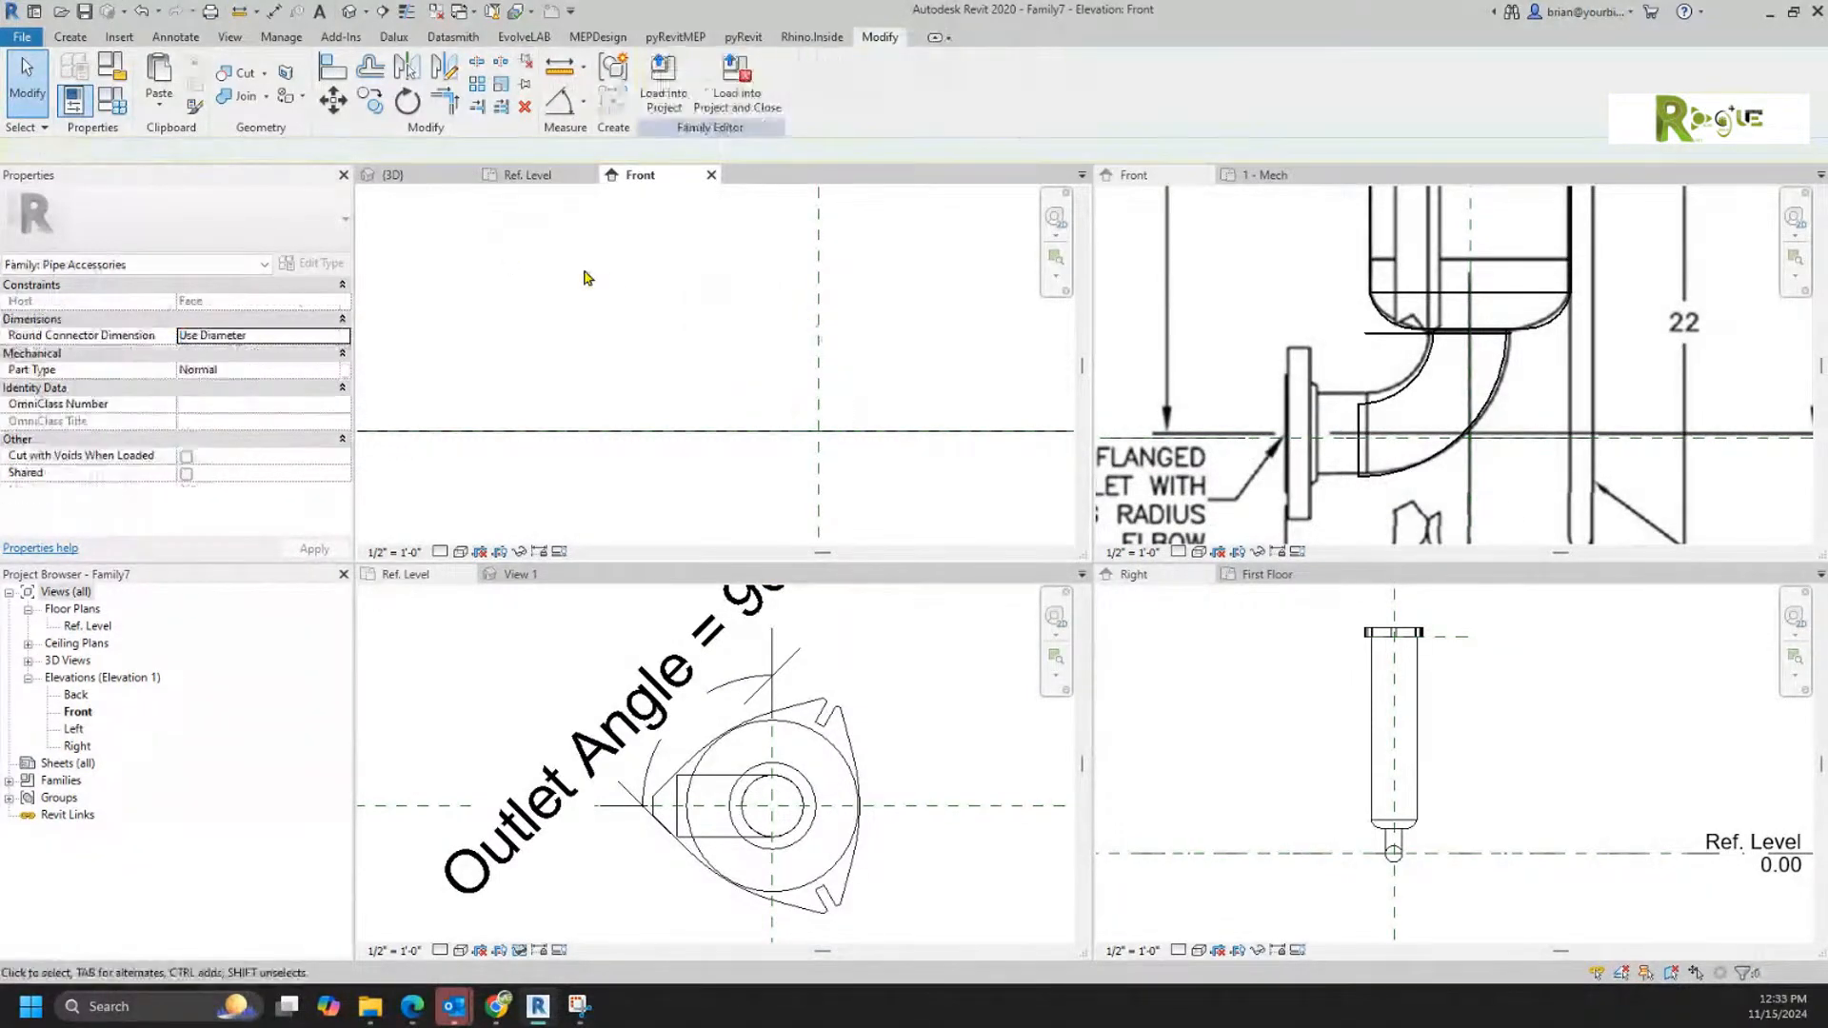
middle_drag(620, 351, 534, 408)
Step: Start a revolve and sketch a boundary line about 1.5 inches left from the reference intersection, followed by a short vertical line upward
click(70, 36)
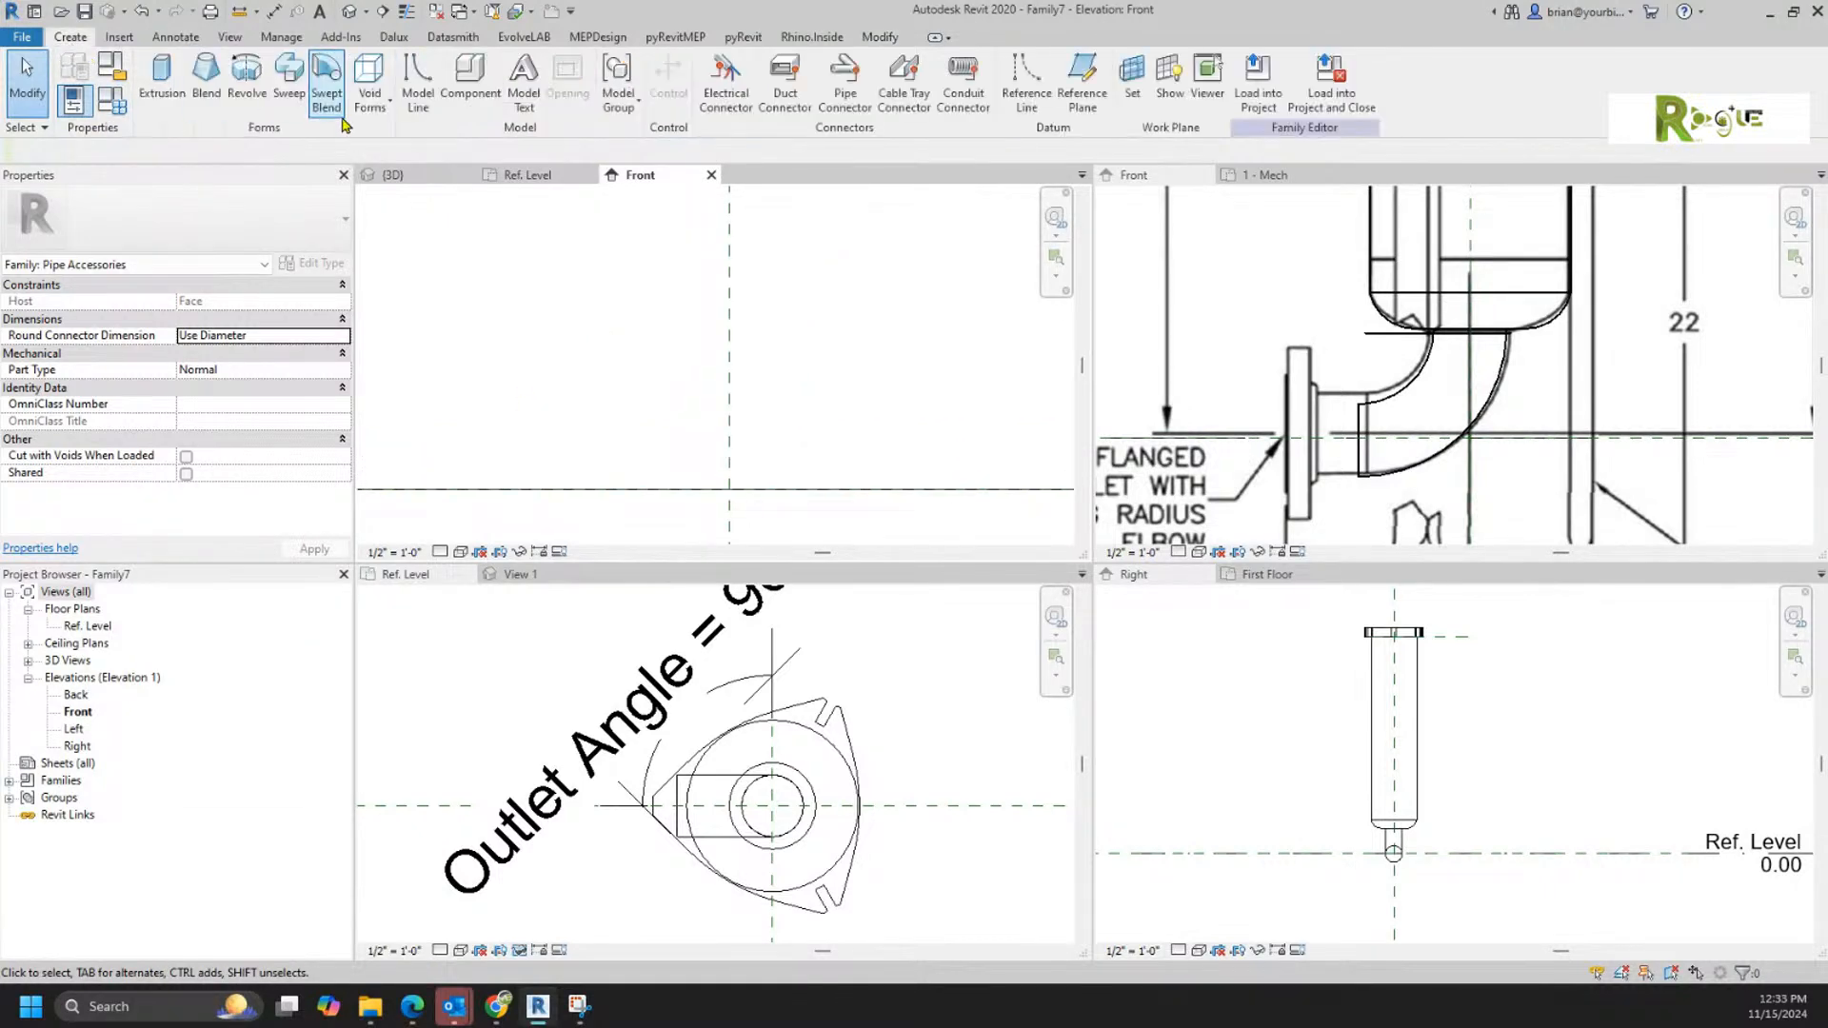
click(253, 110)
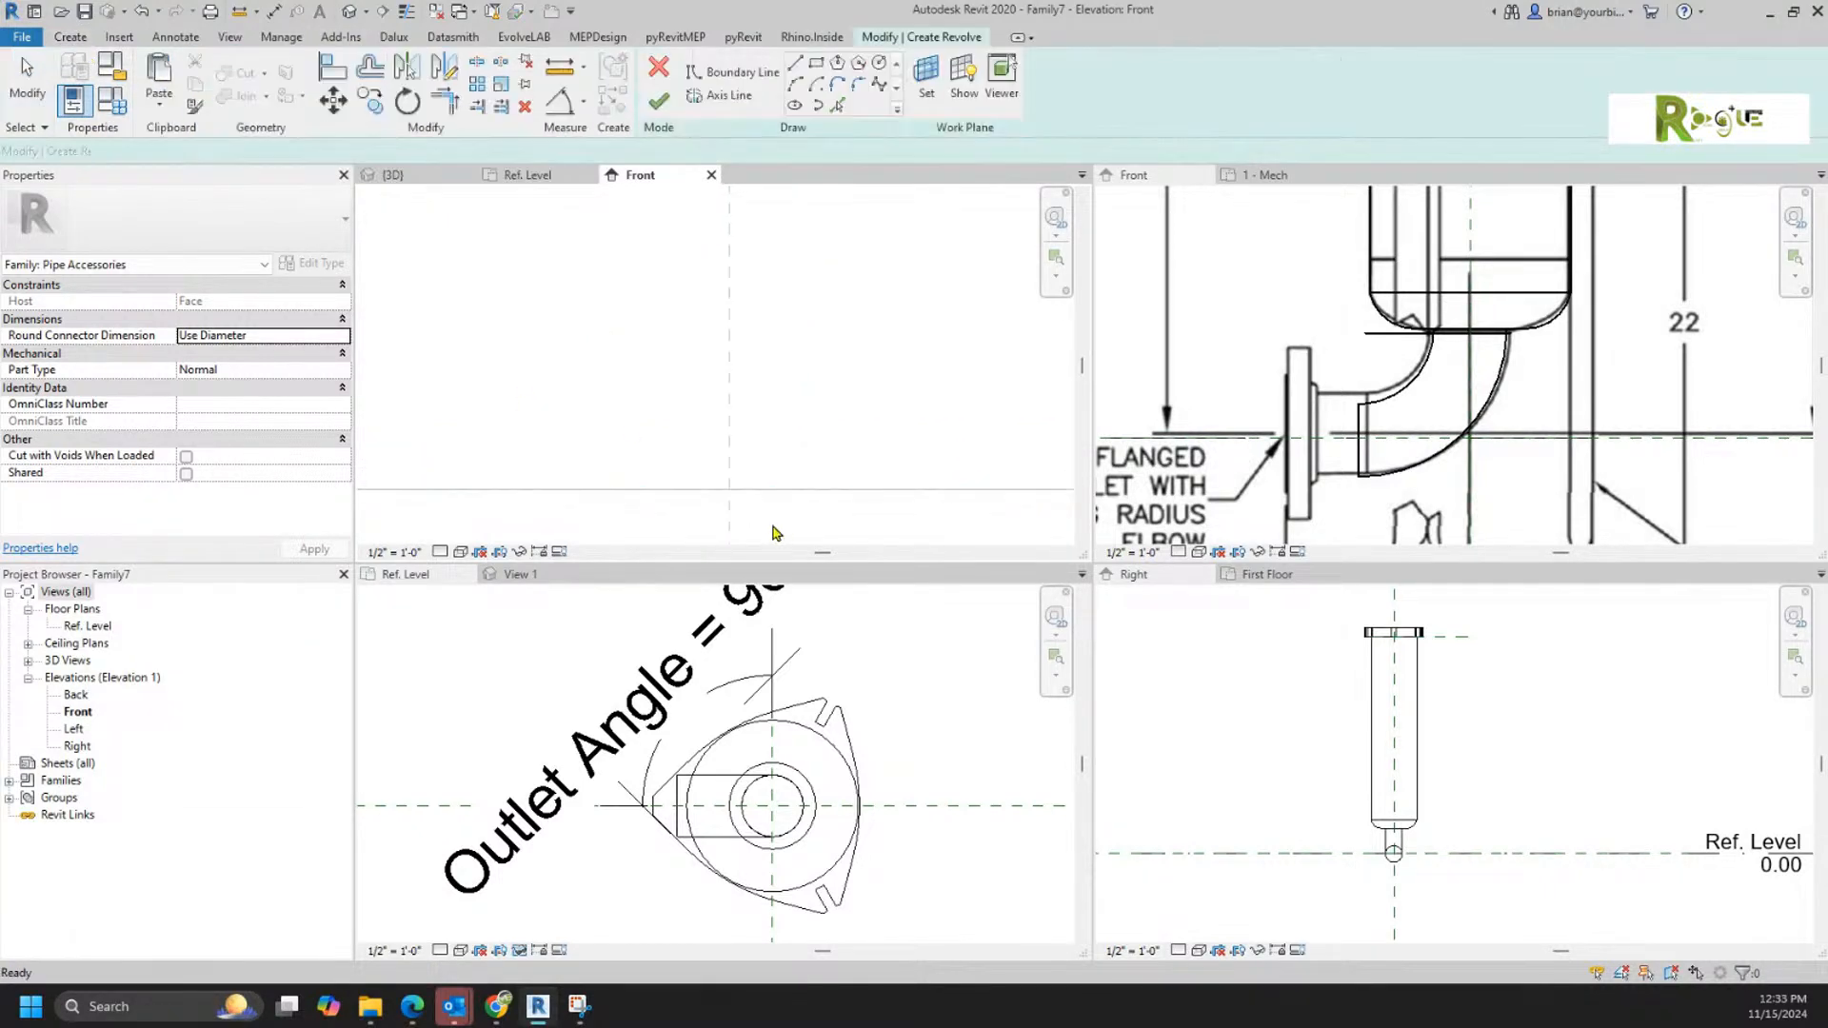
click(729, 490)
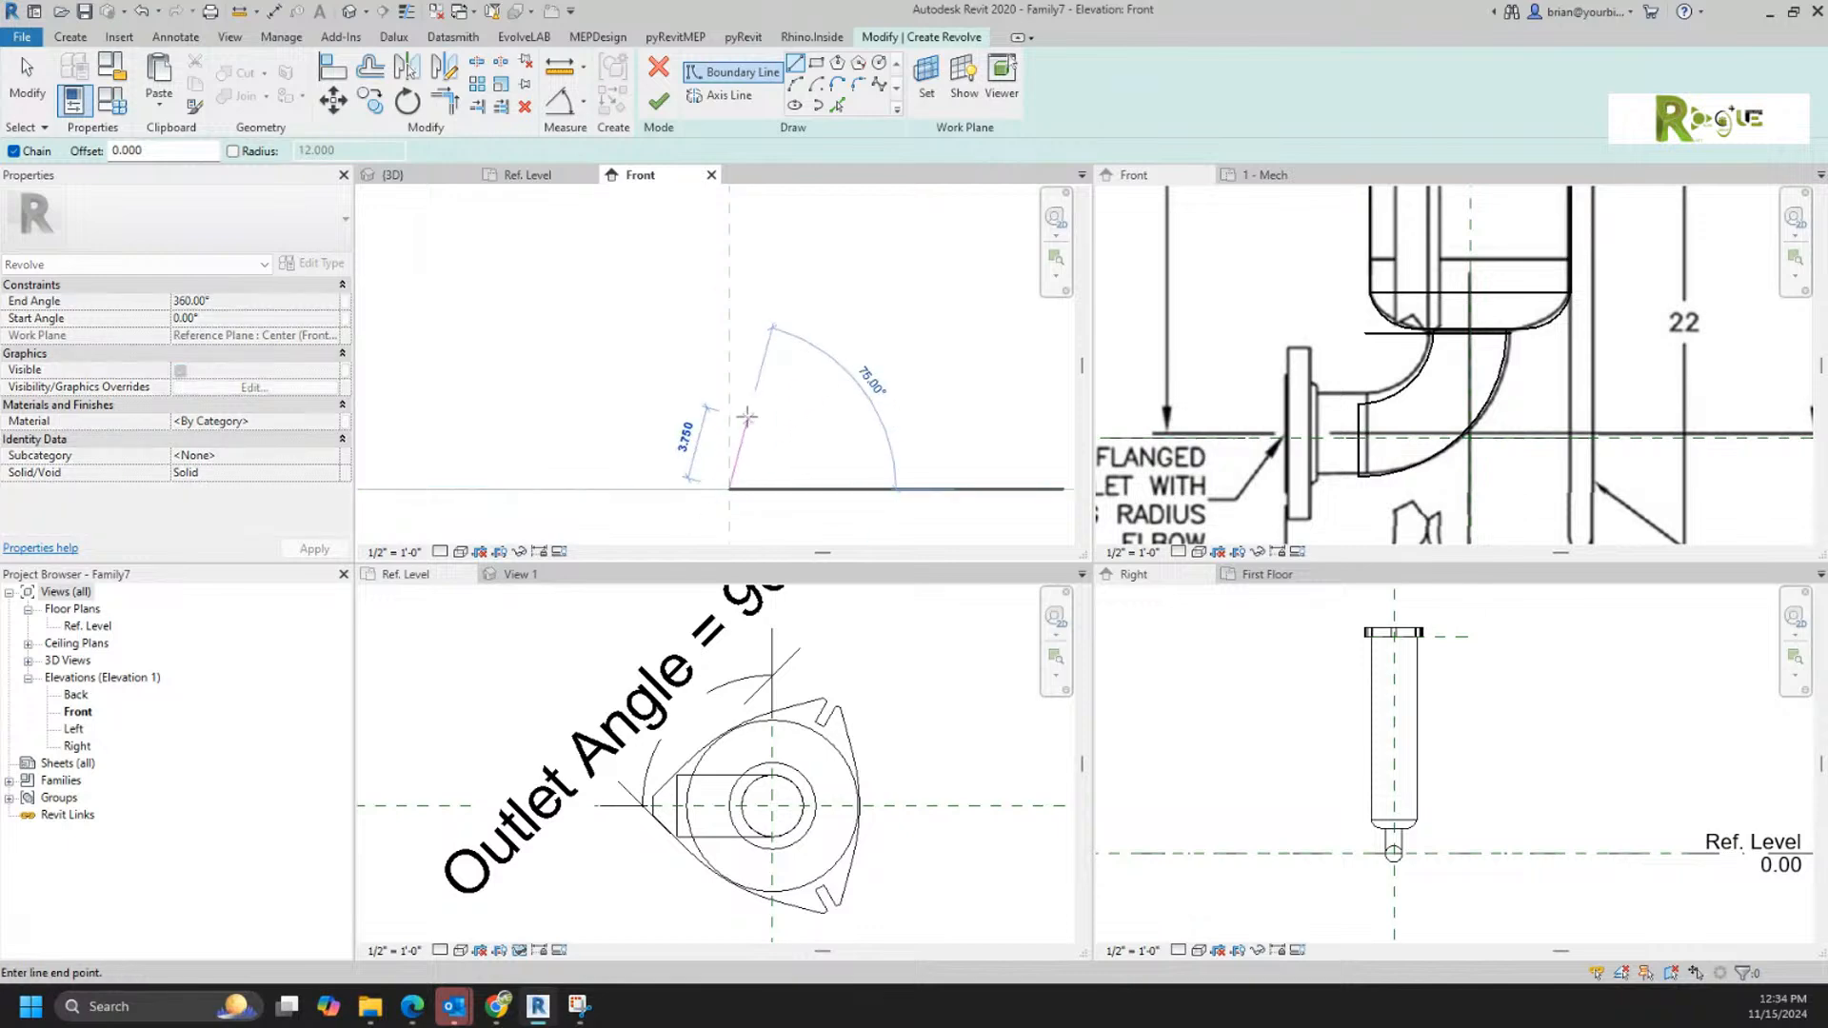
click(698, 490)
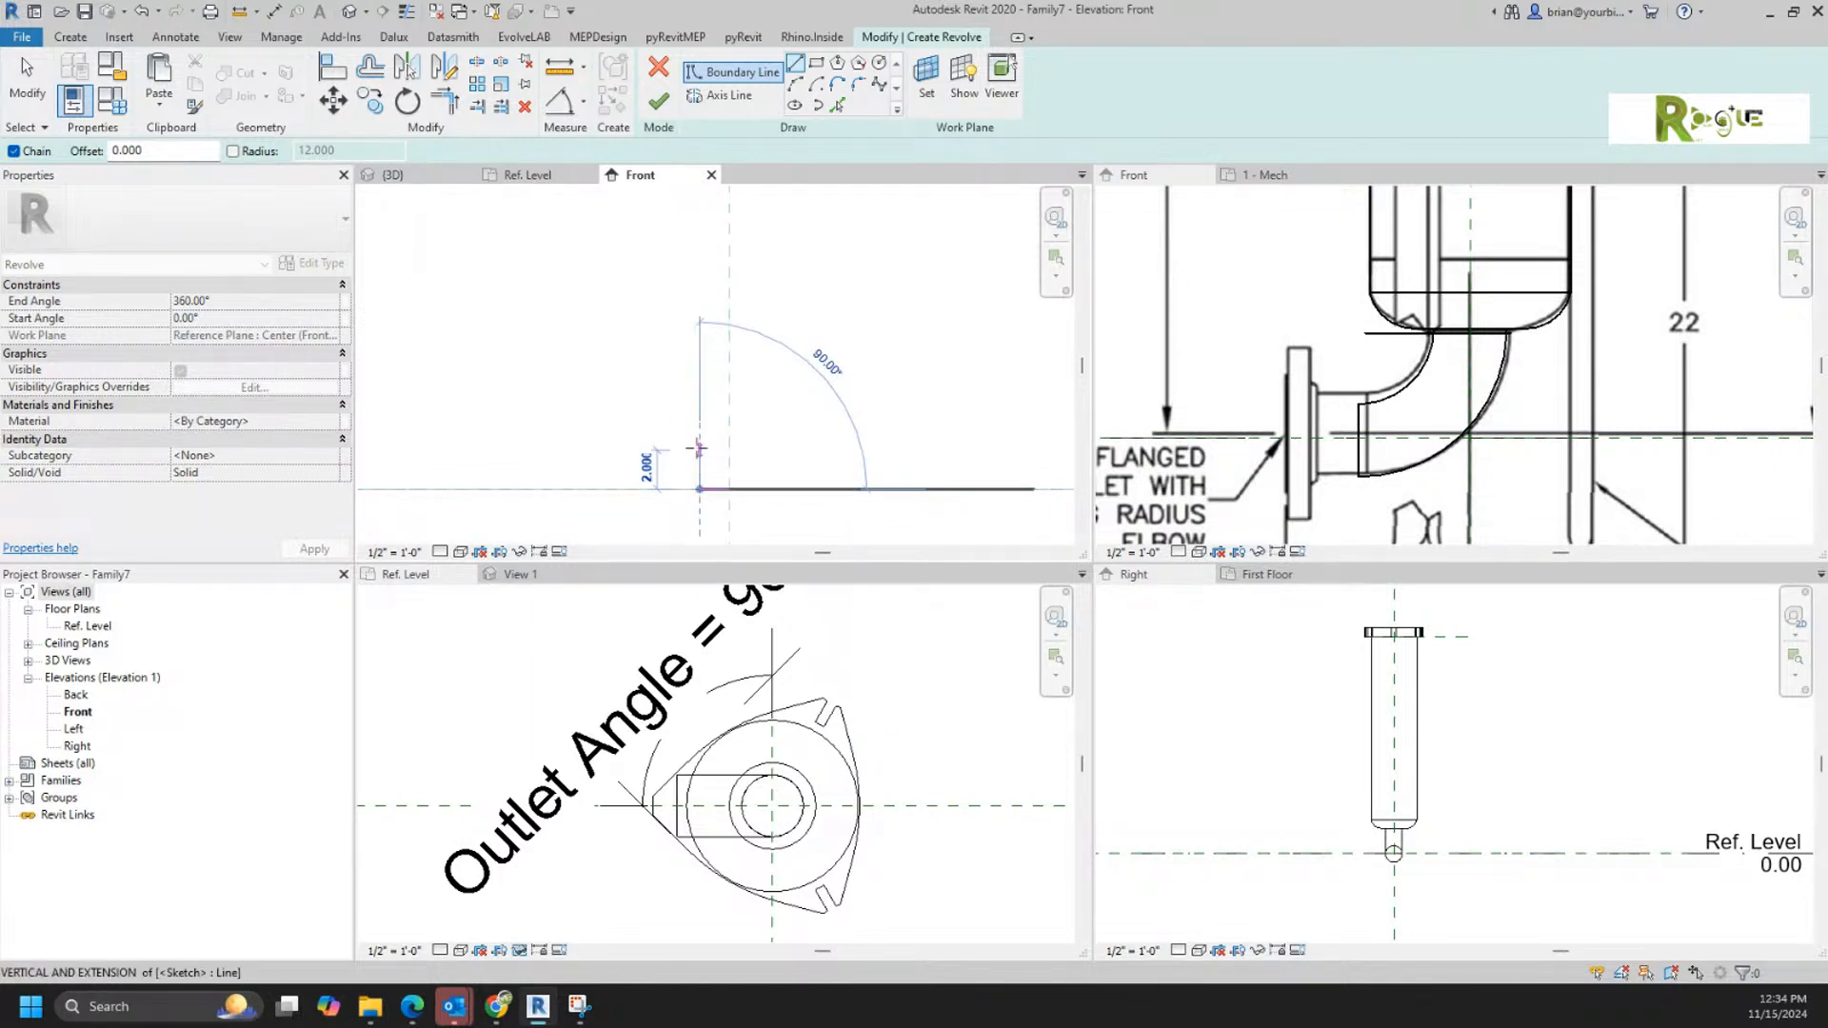
click(699, 455)
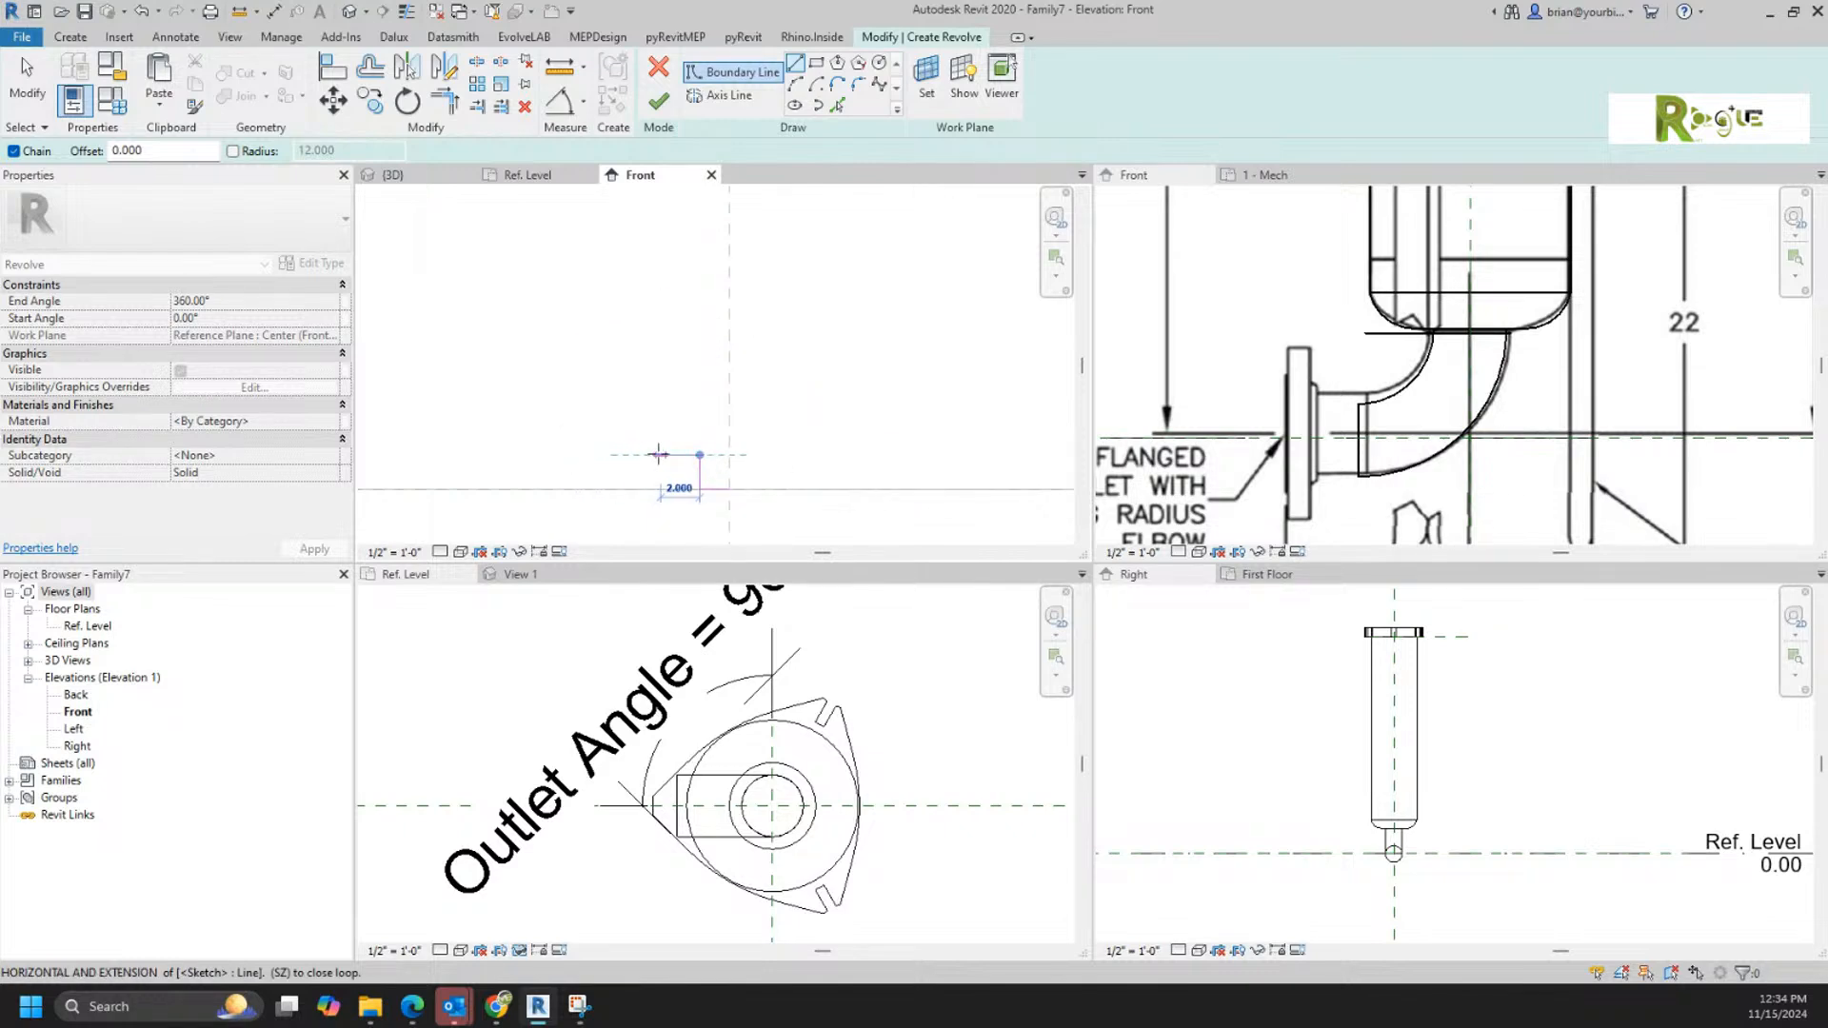
key(Escape)
key(Escape)
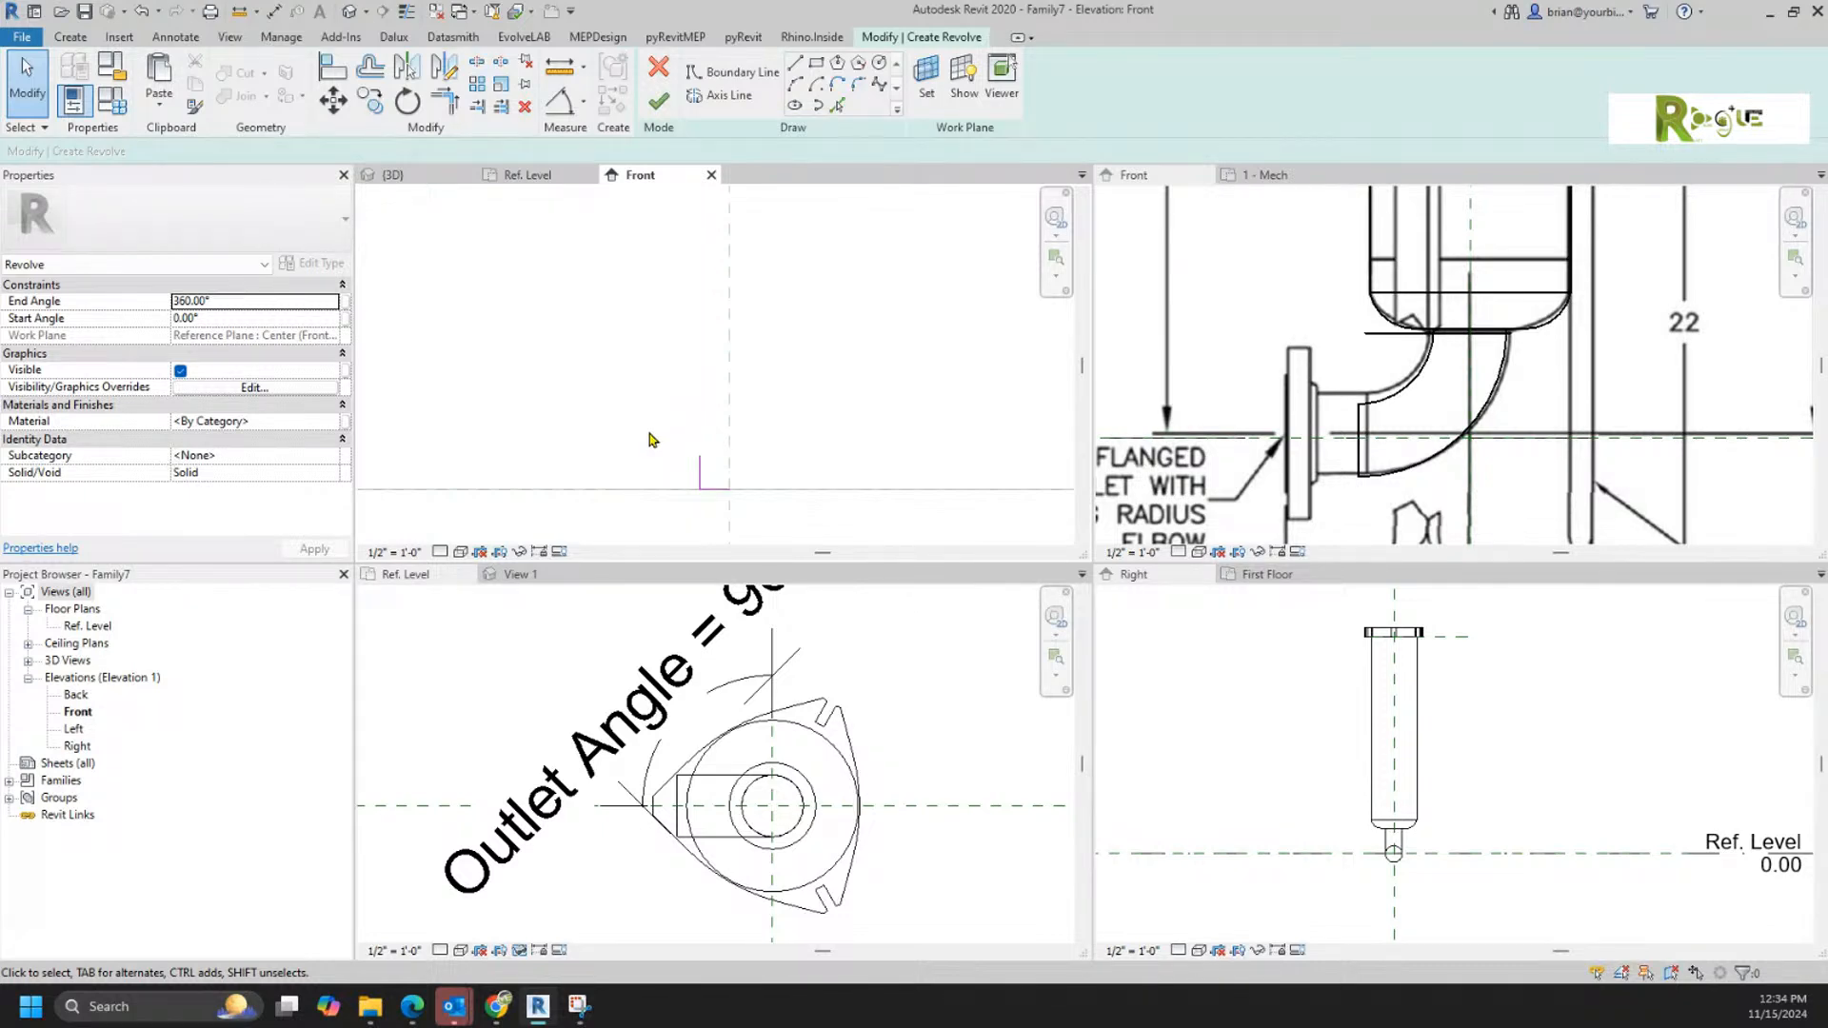
Step: In the Filter family's front elevation, start an extrusion sketch with a horizontal line about 3.6 inches long from the elbow end to the flange face
click(1334, 391)
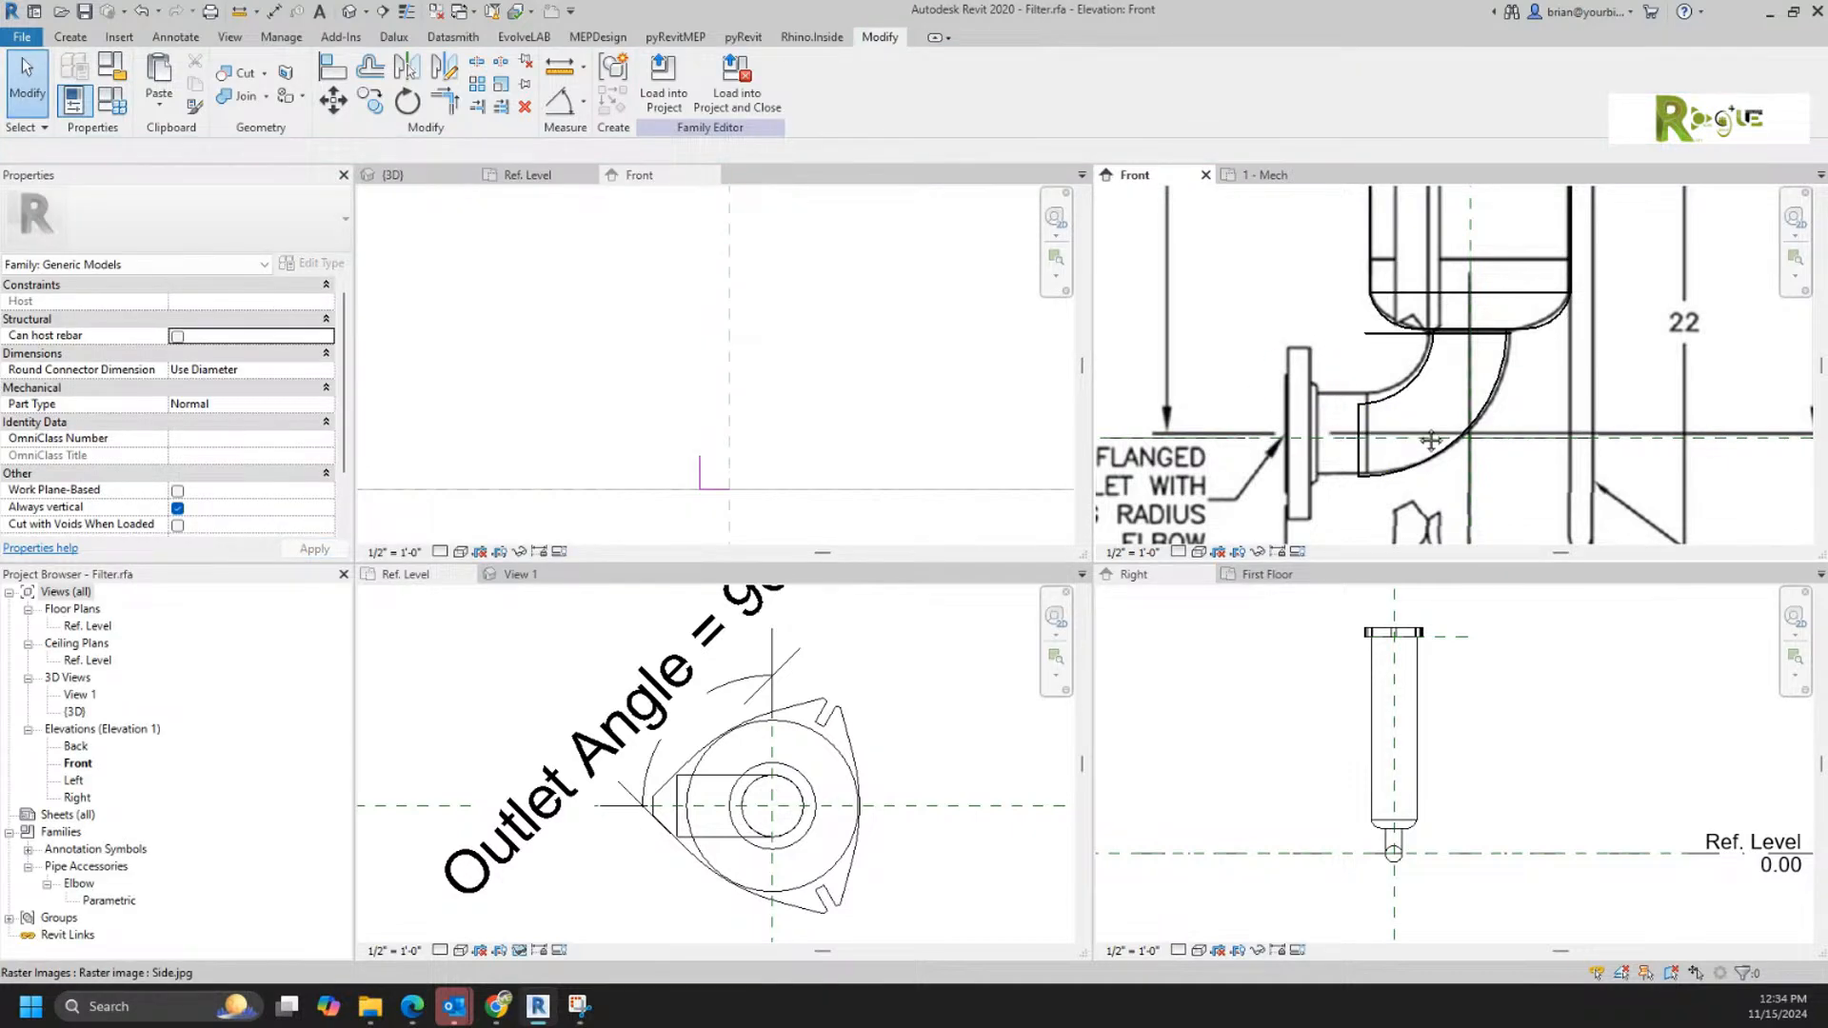
scroll(1433, 440, down, 1)
scroll(1390, 476, up, 2)
scroll(1383, 490, up, 1)
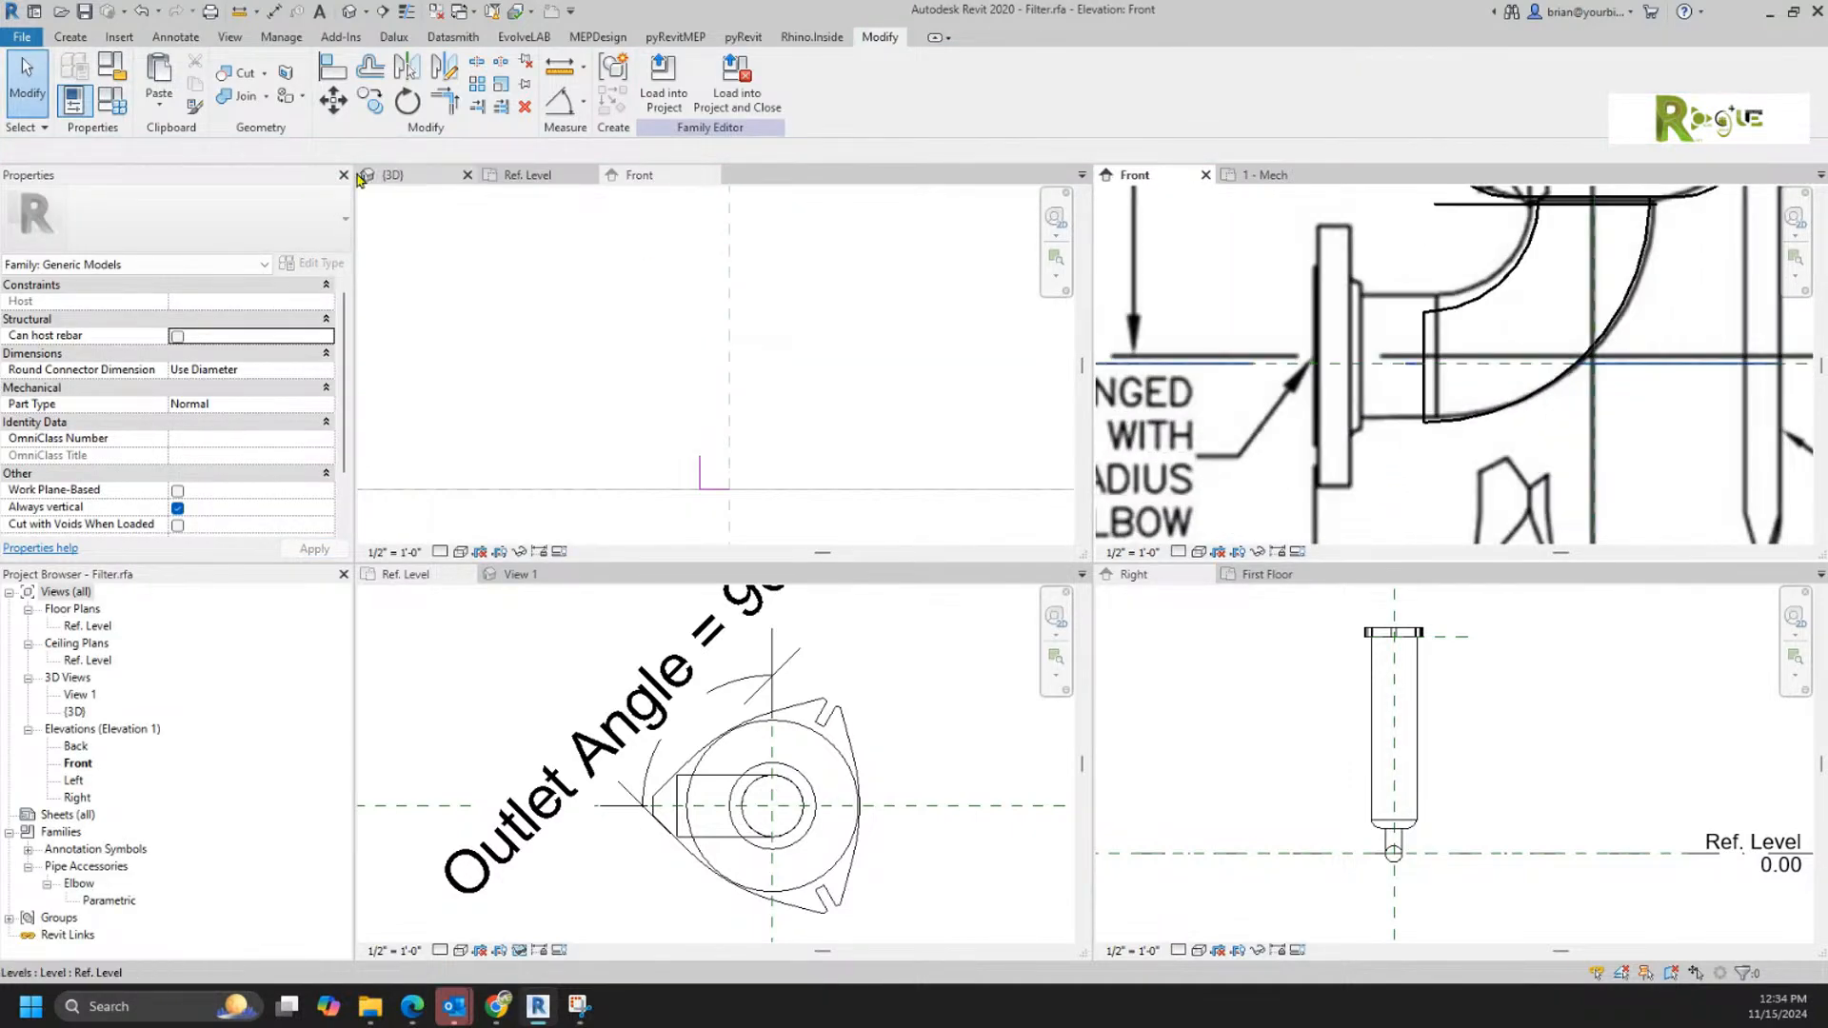
click(72, 40)
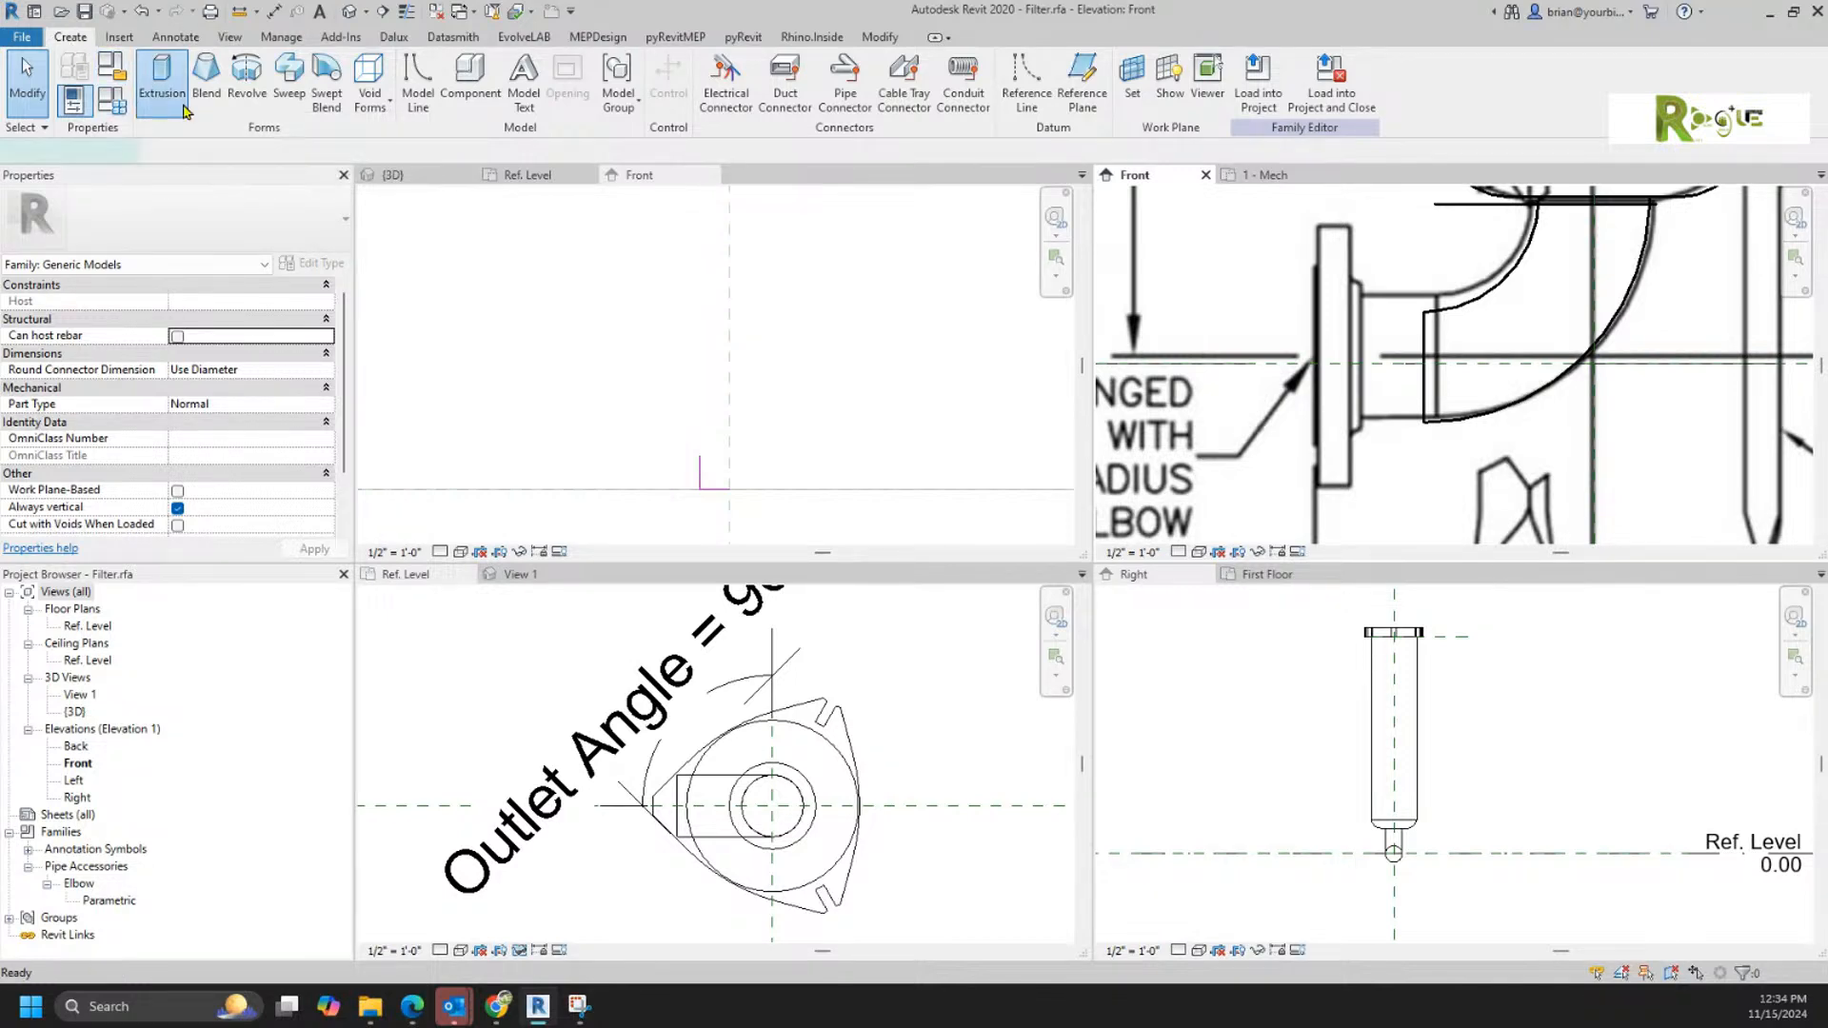
click(161, 81)
scroll(1425, 363, up, 2)
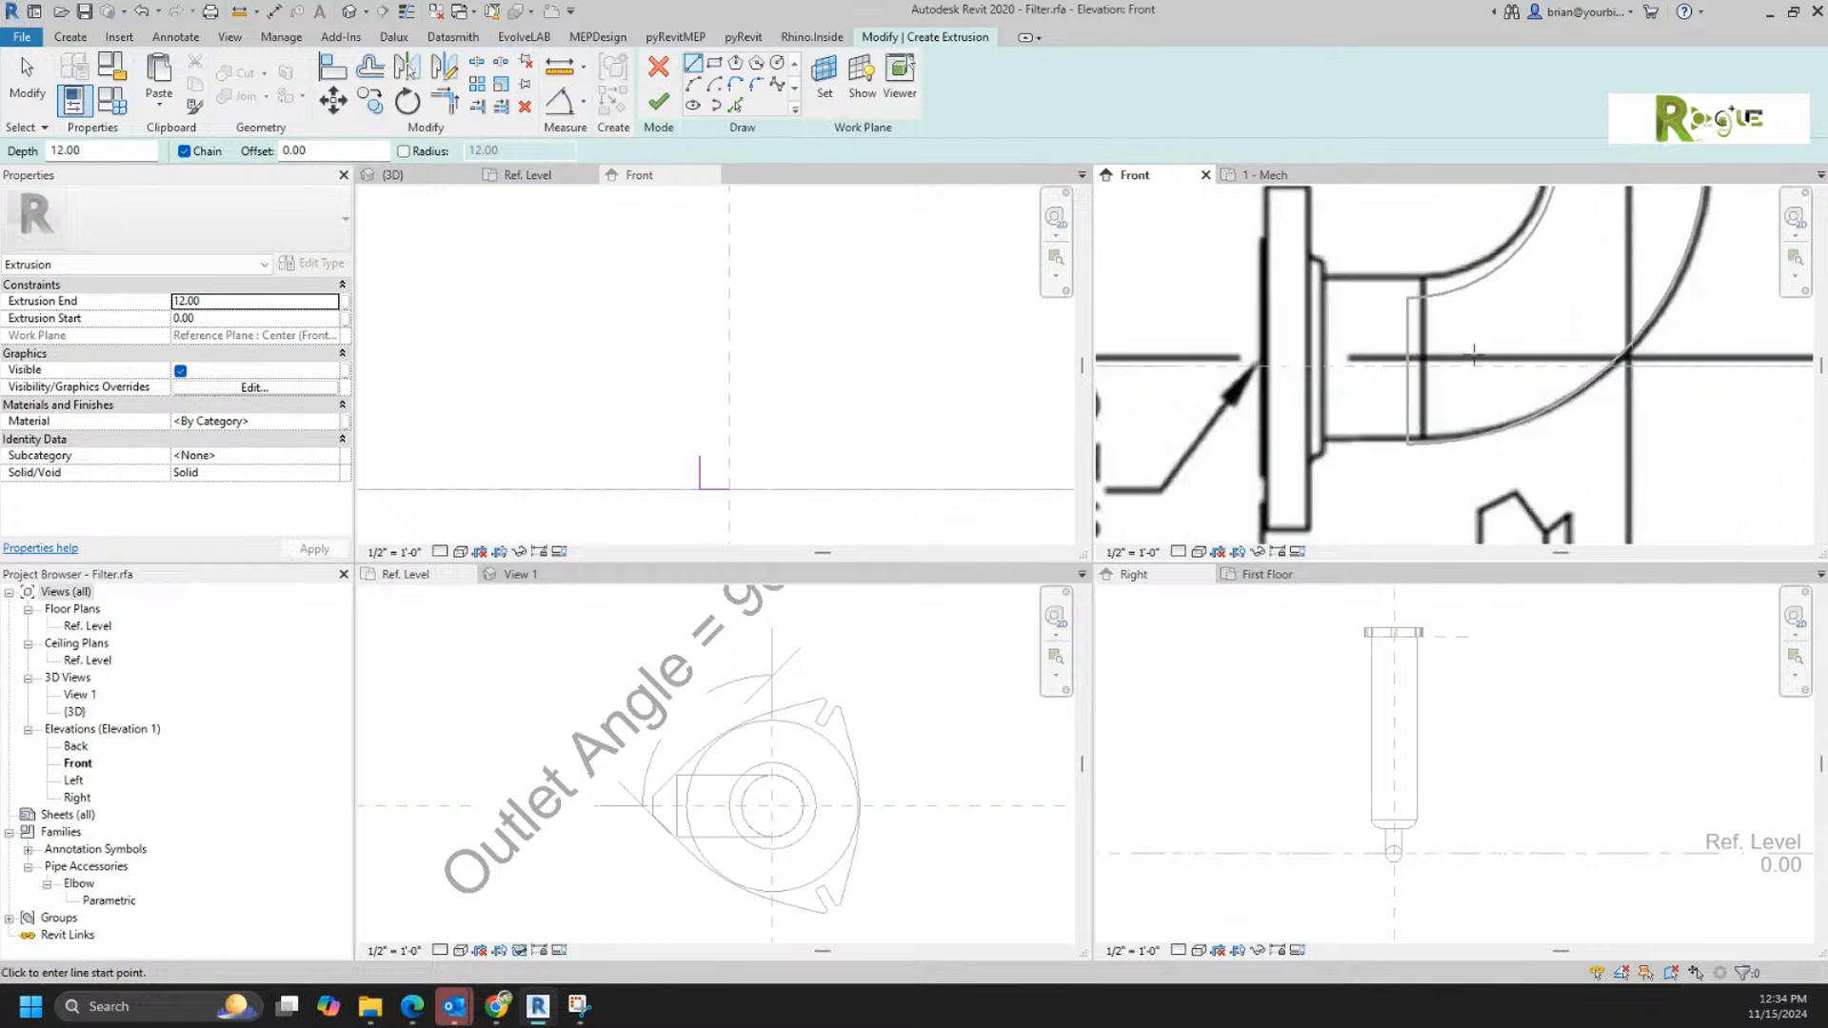
click(1412, 349)
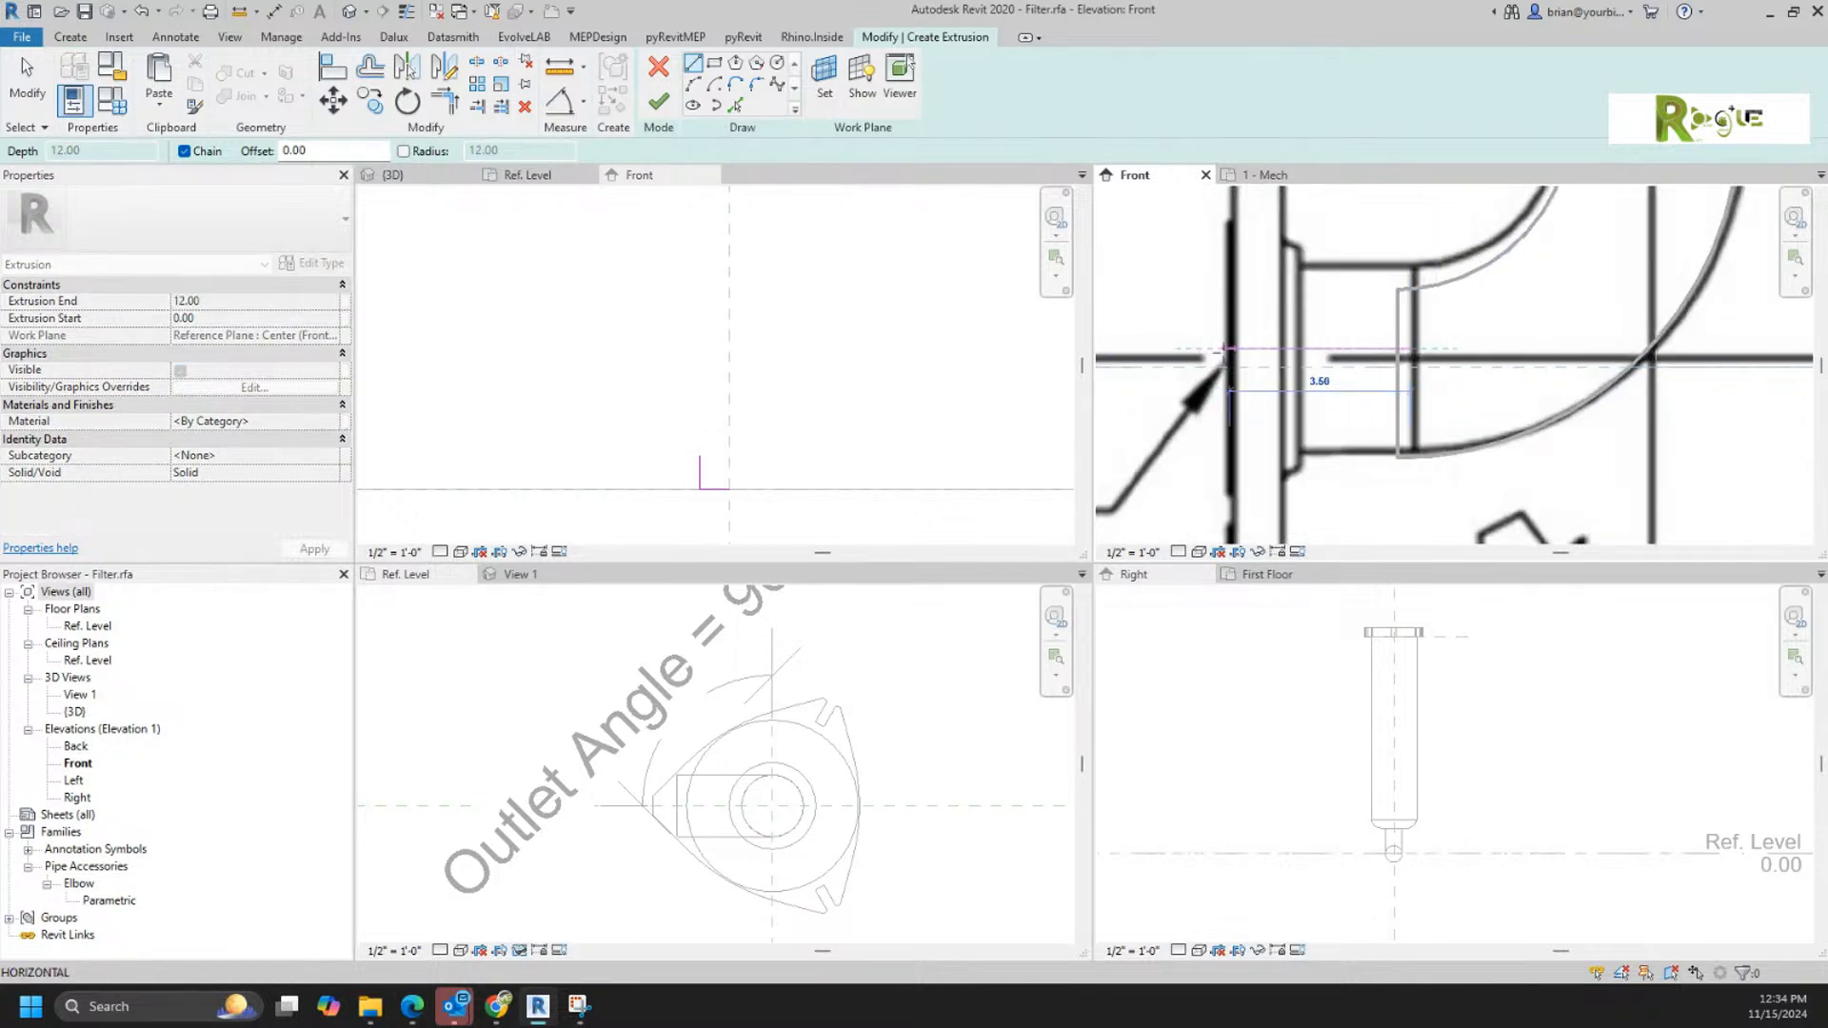
click(1226, 349)
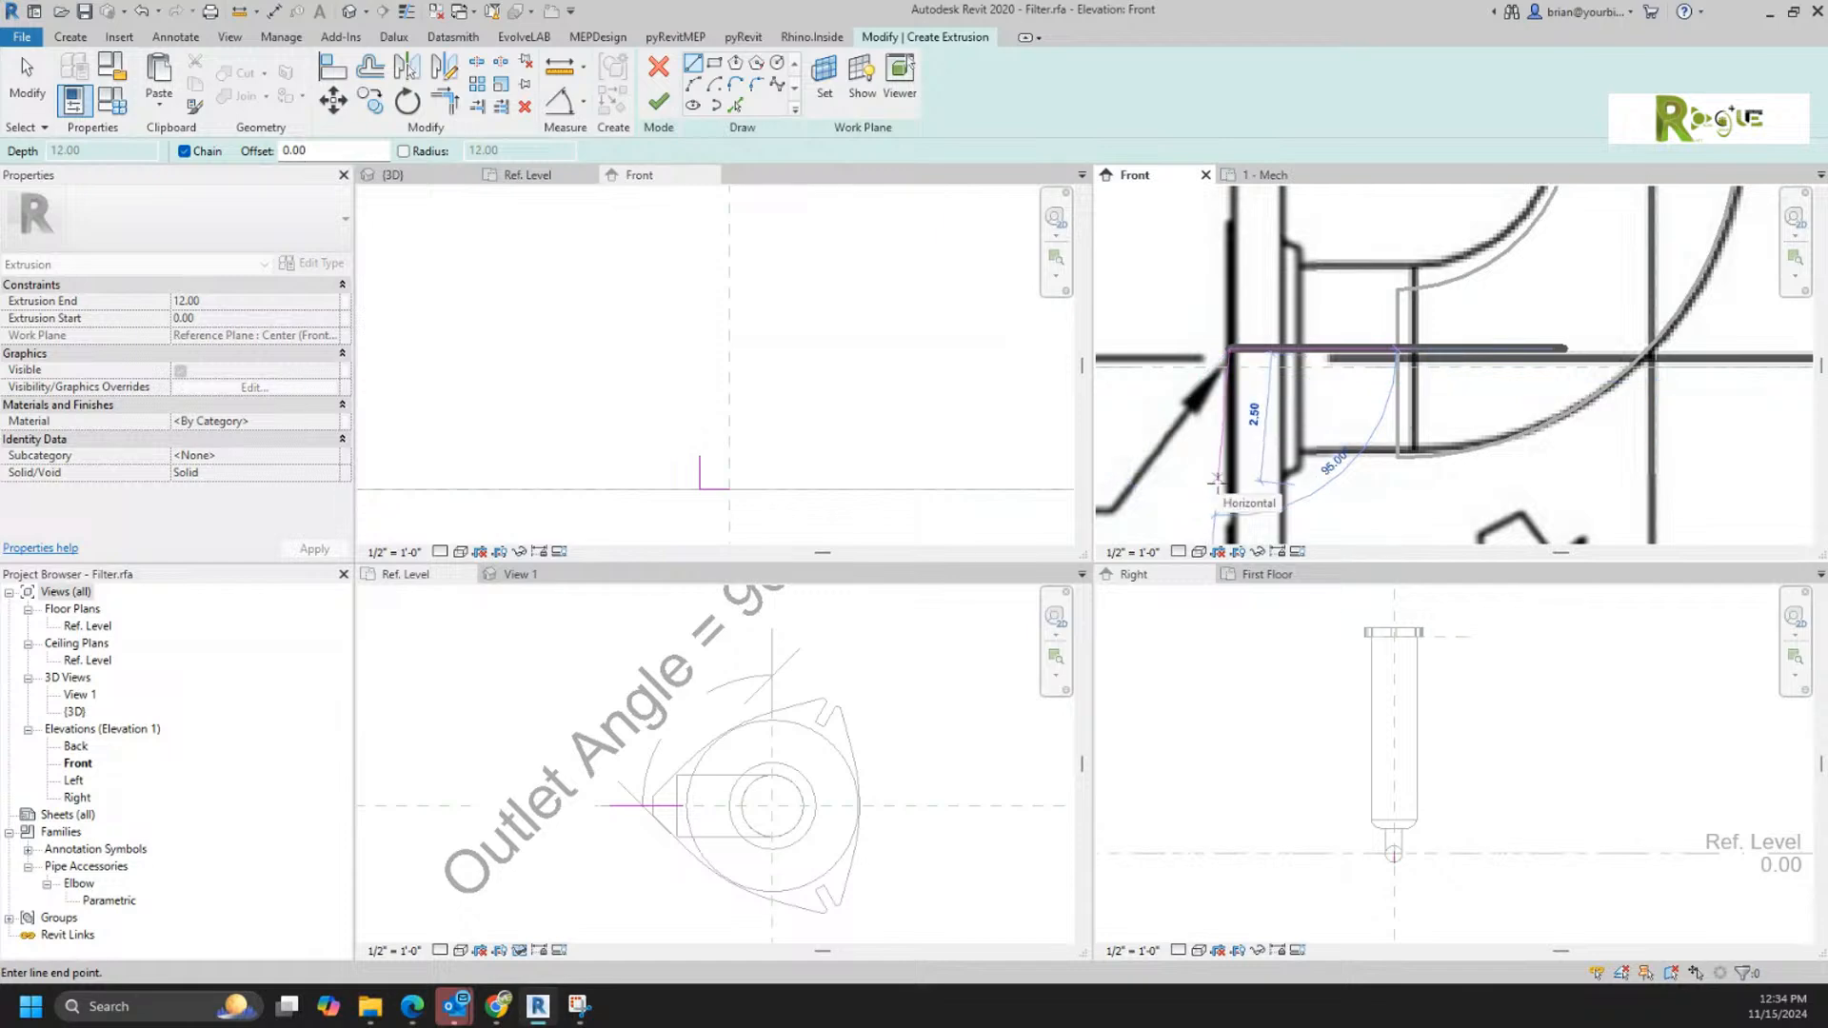
middle_drag(1213, 463, 1207, 314)
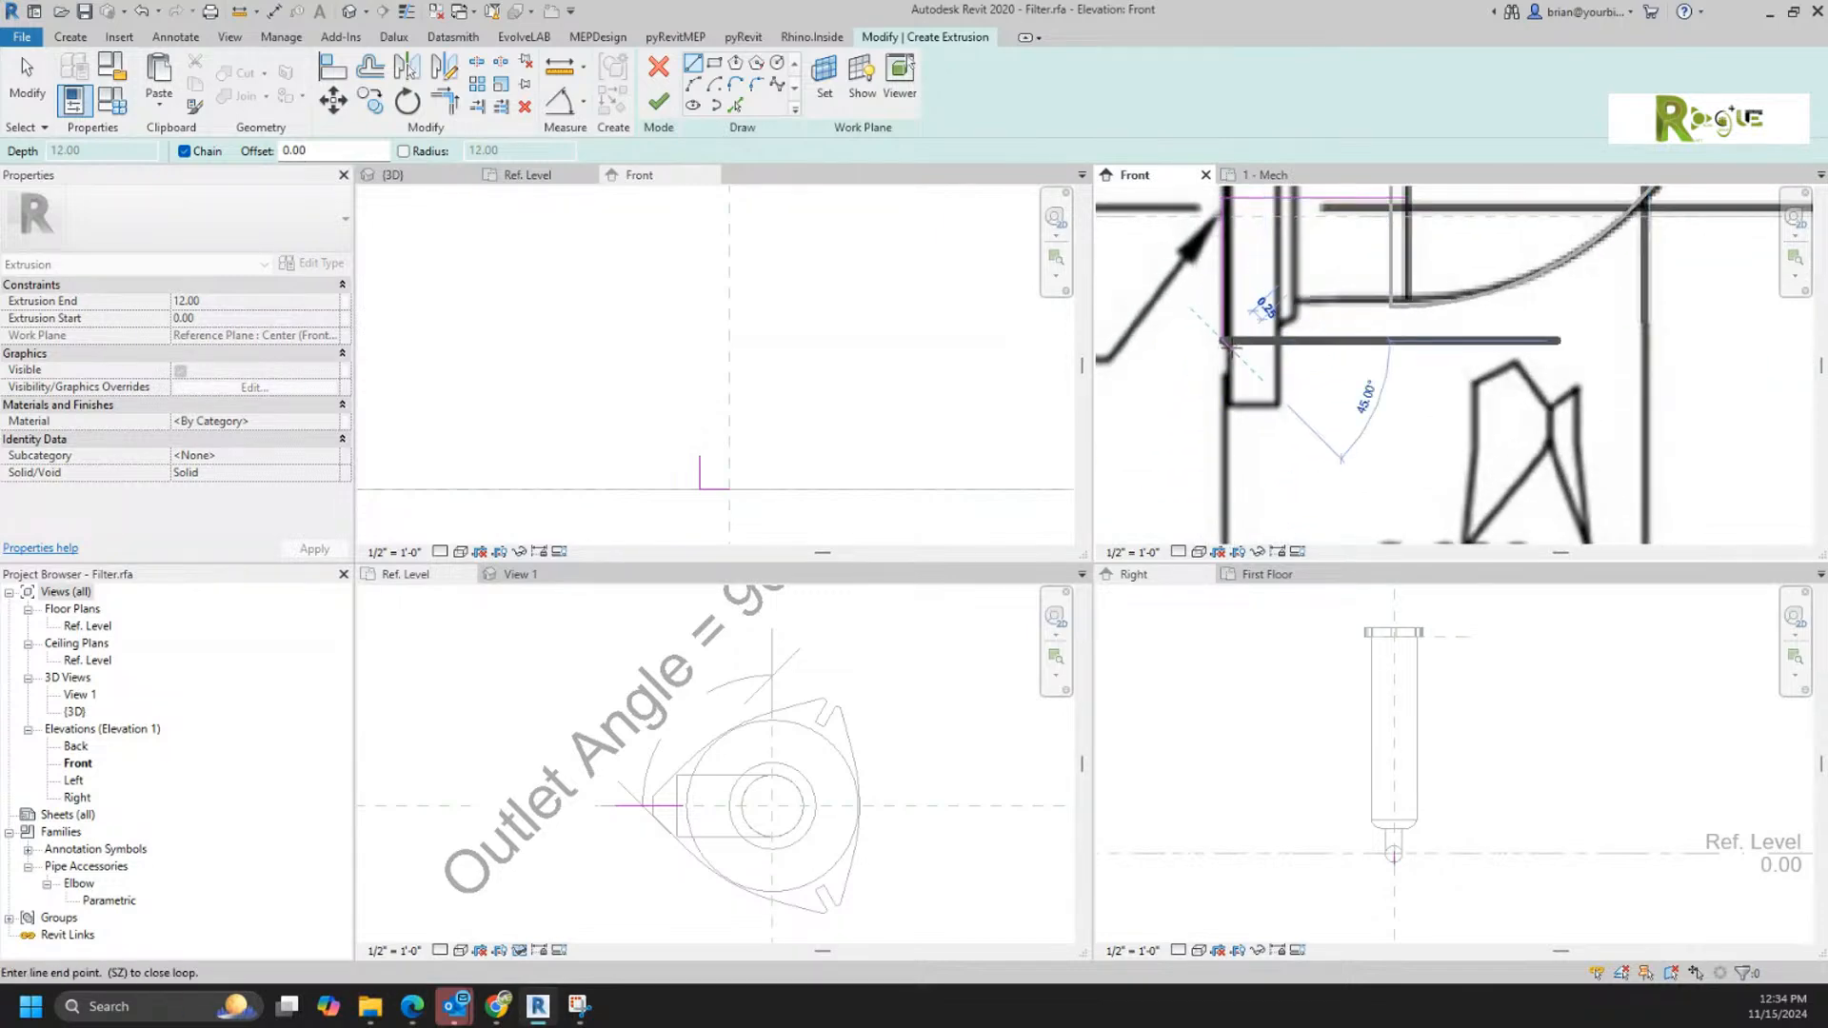
Step: Trace the lower half of the outlet flange, its raised hub and neck over the reference image back to the elbow end, closing the profile
click(1228, 404)
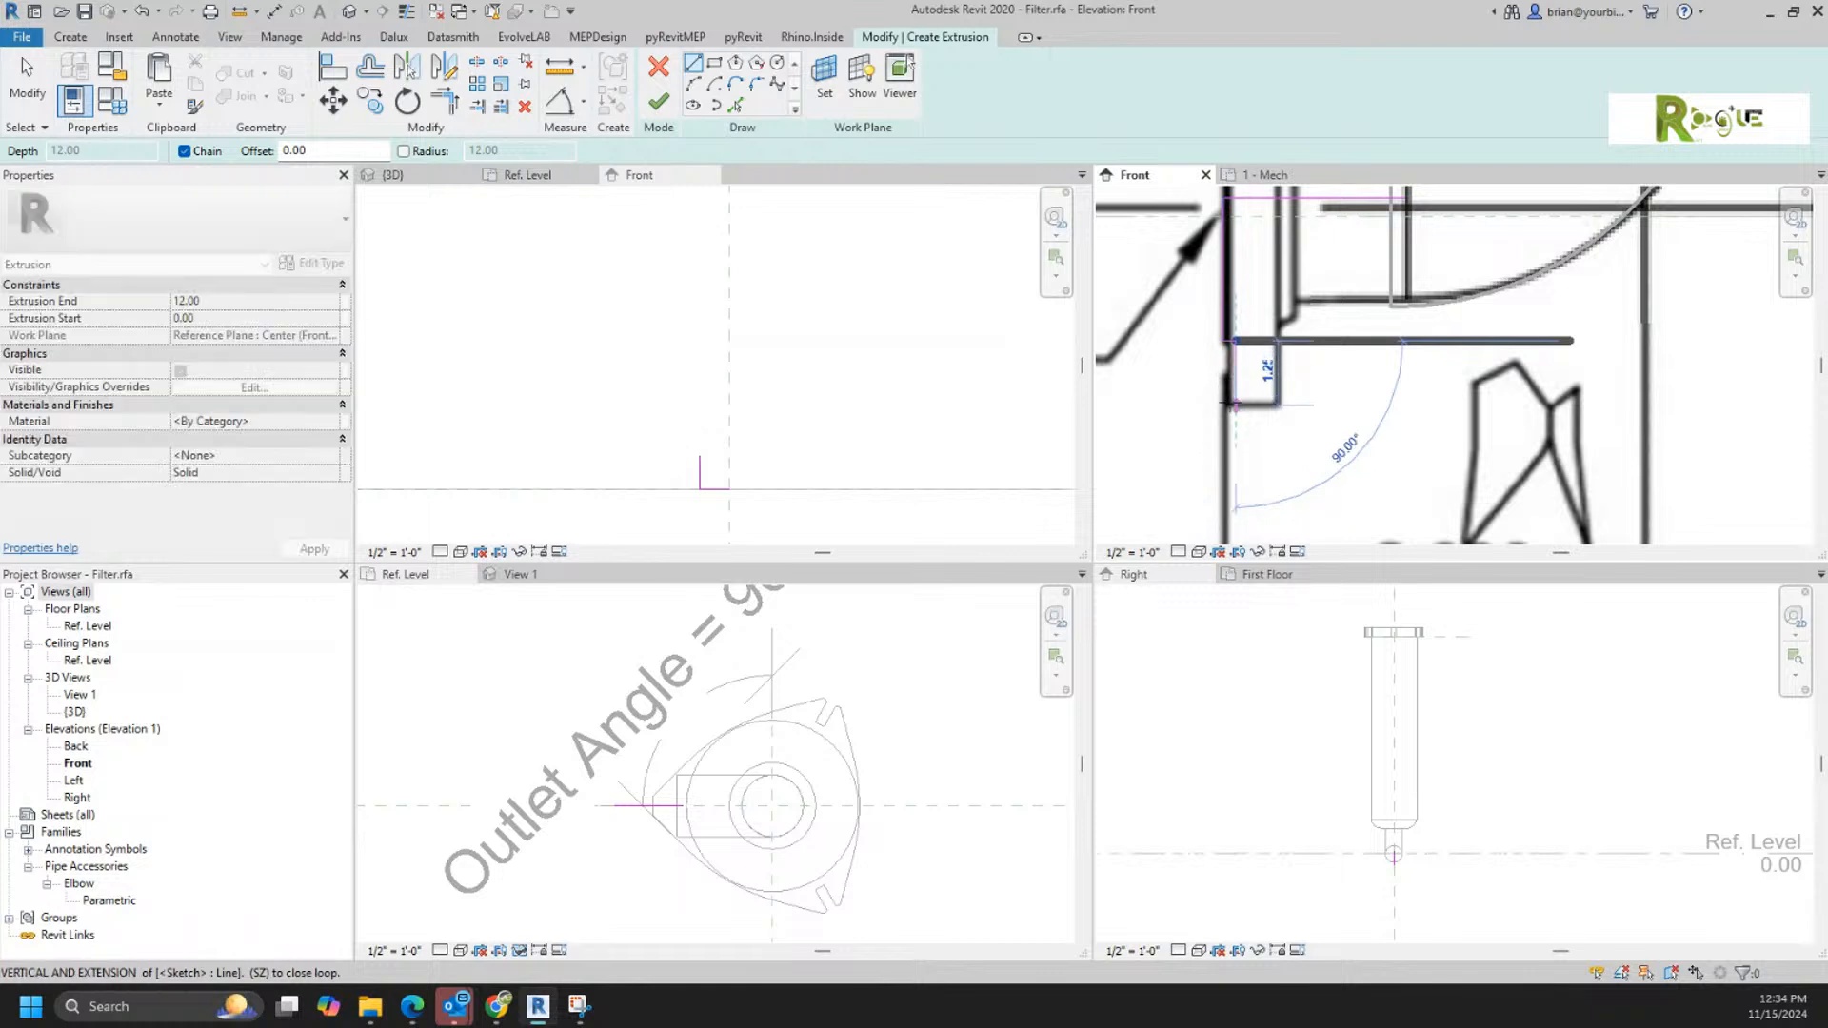
click(1275, 405)
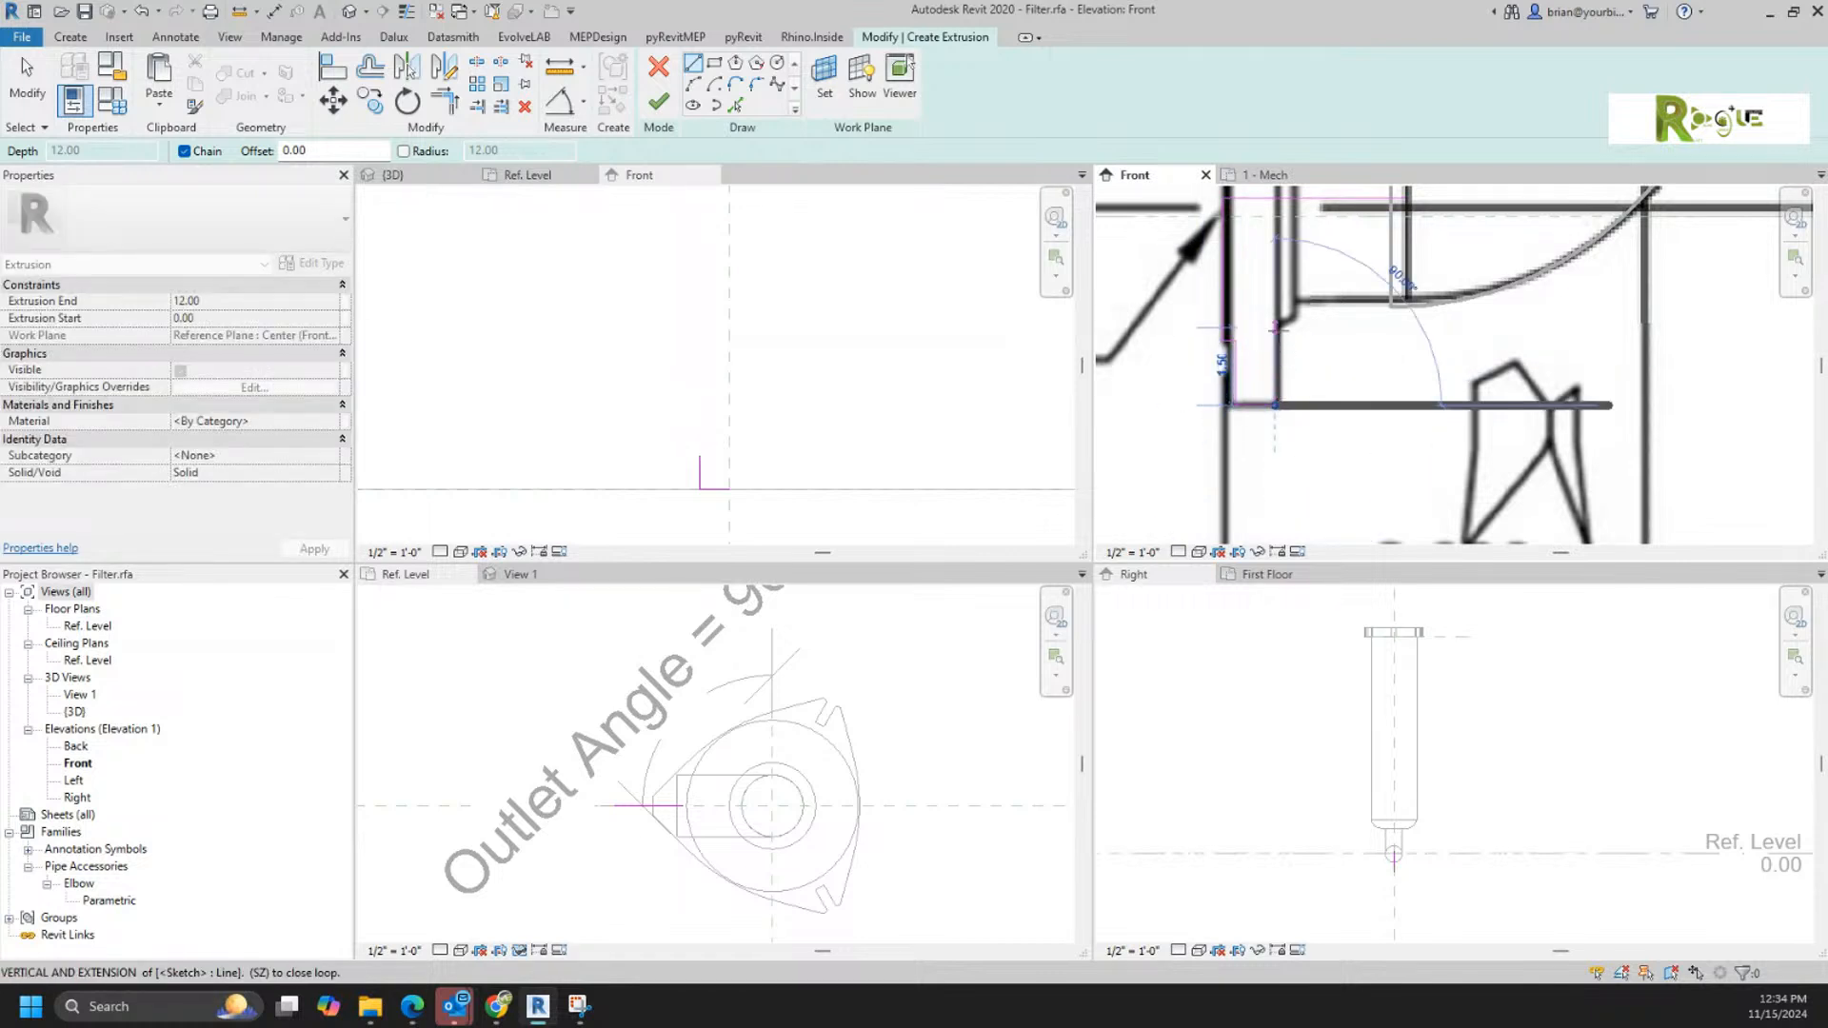
click(1276, 326)
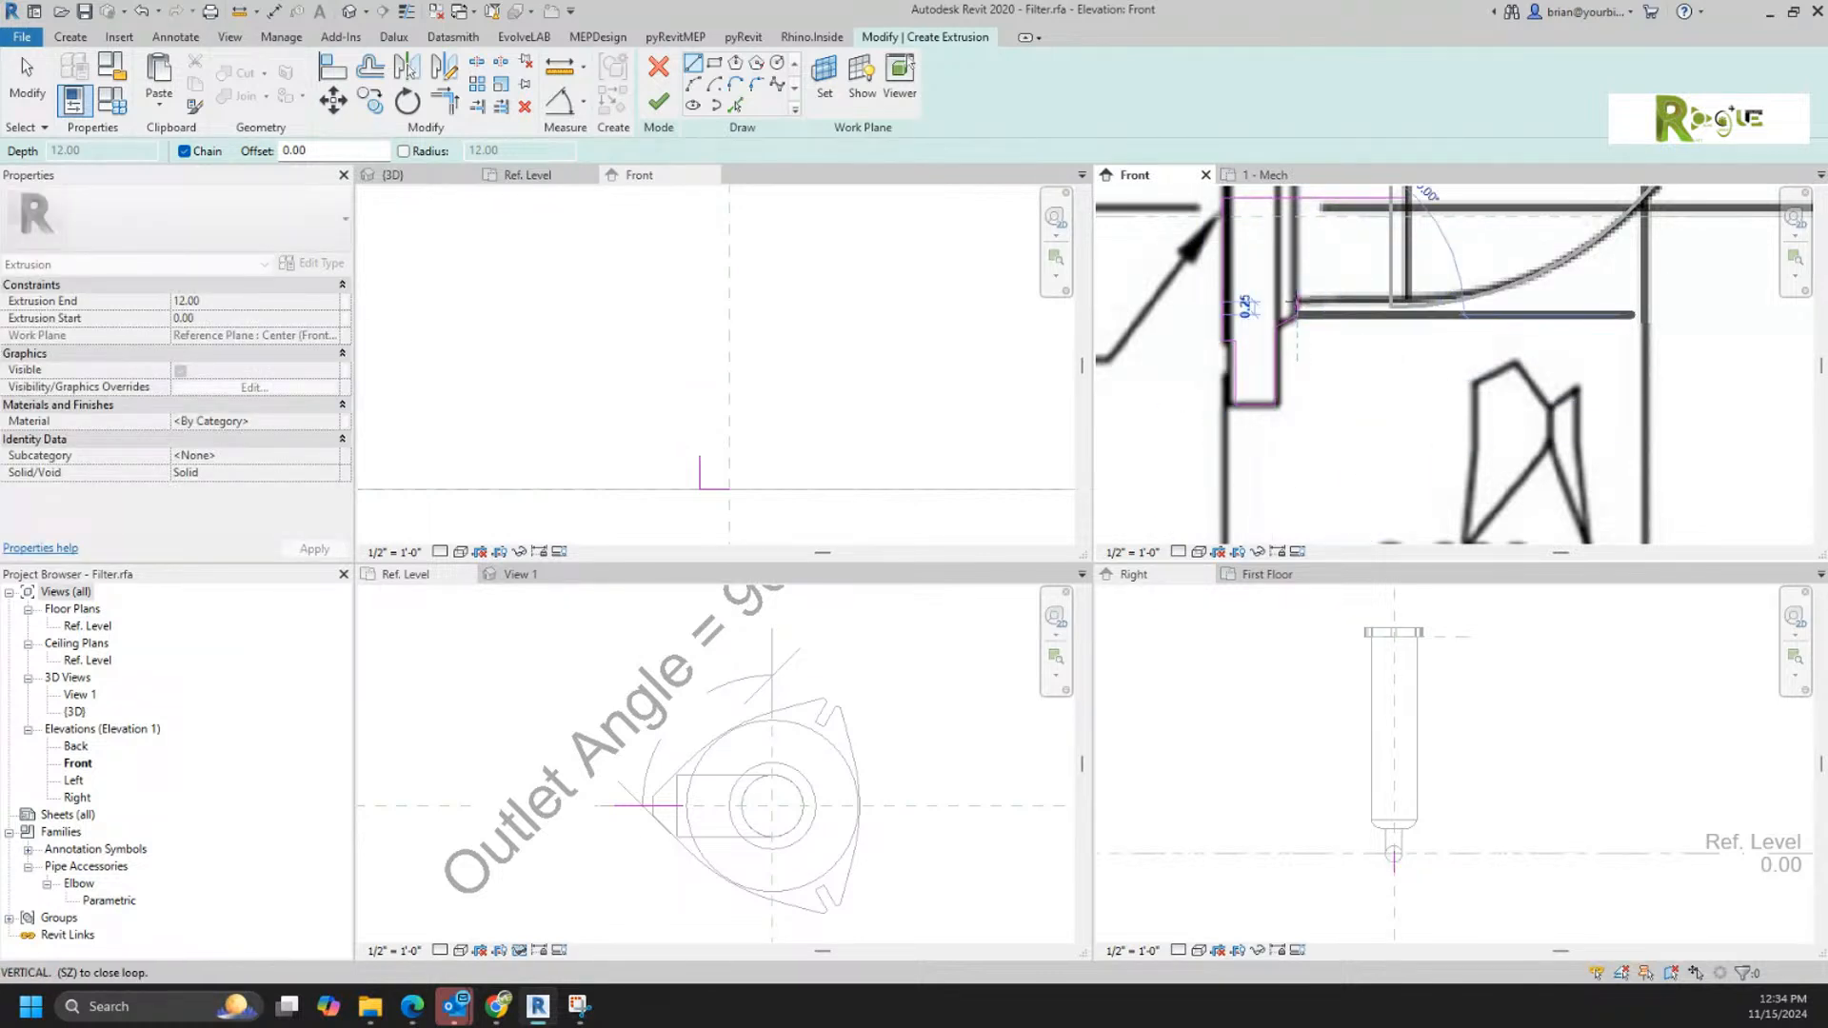
click(1297, 302)
click(1400, 303)
key(Escape)
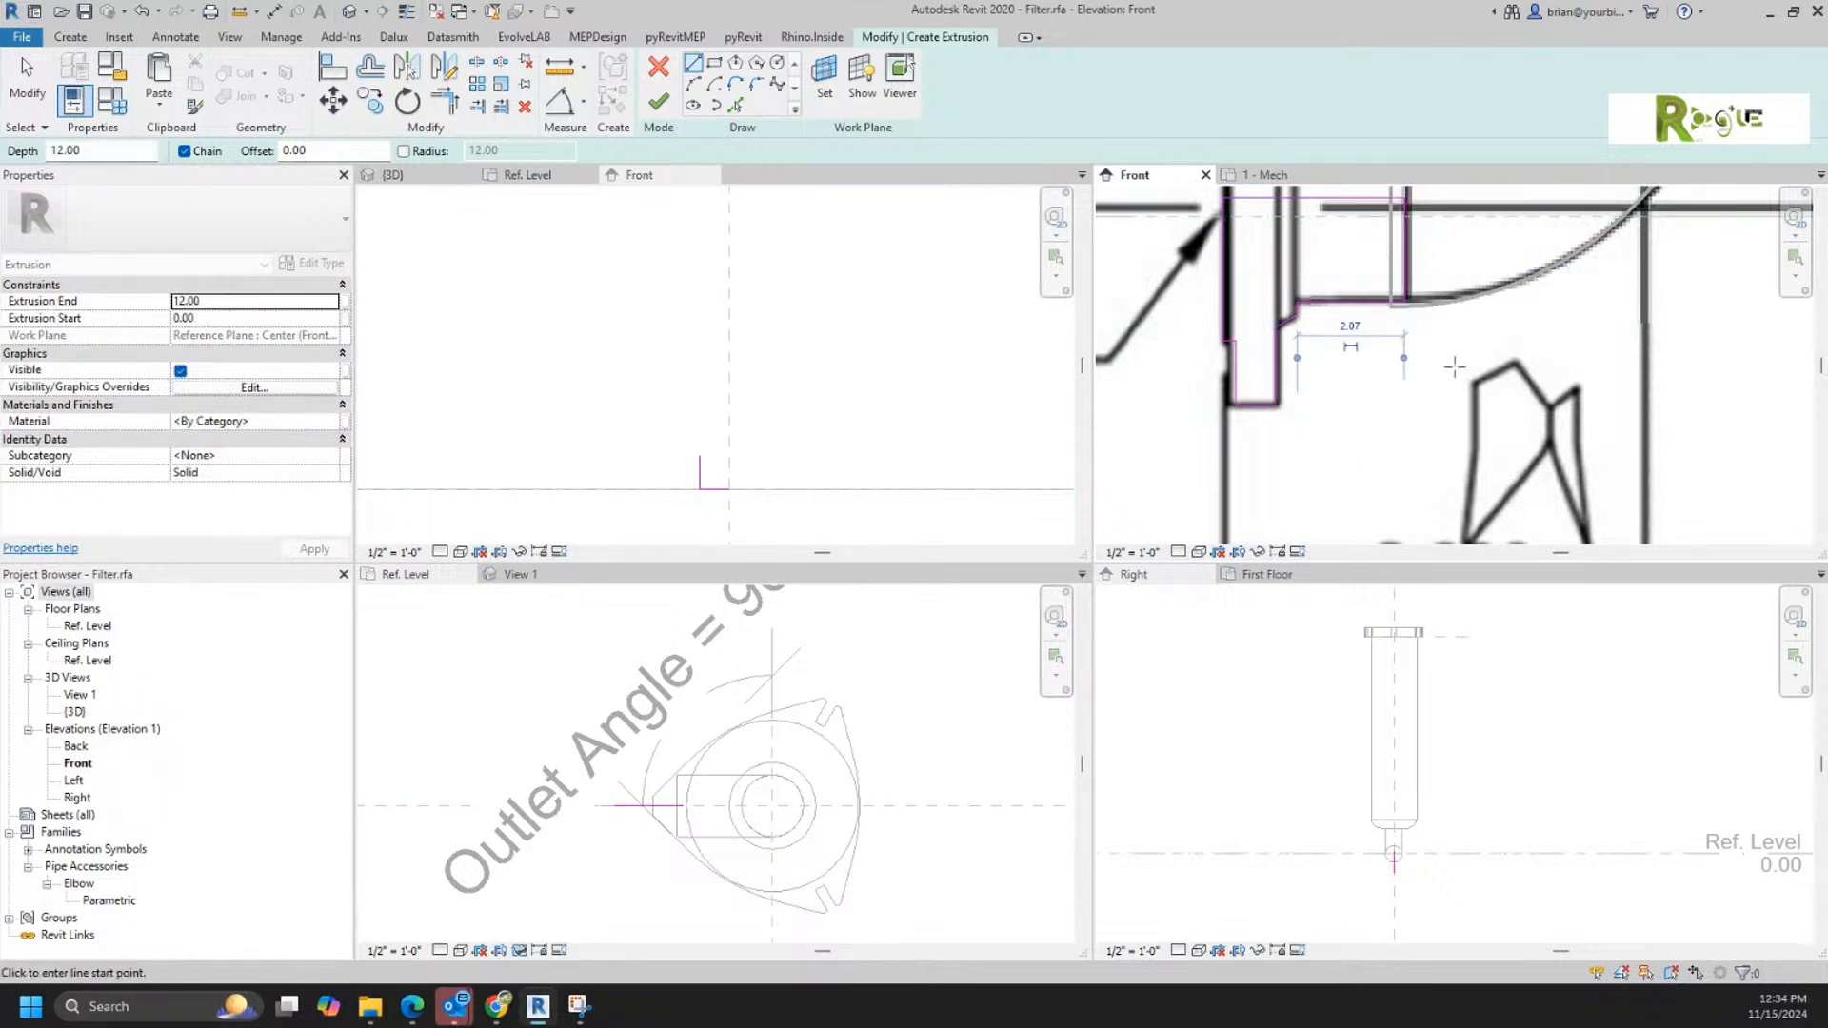
scroll(1462, 376, down, 3)
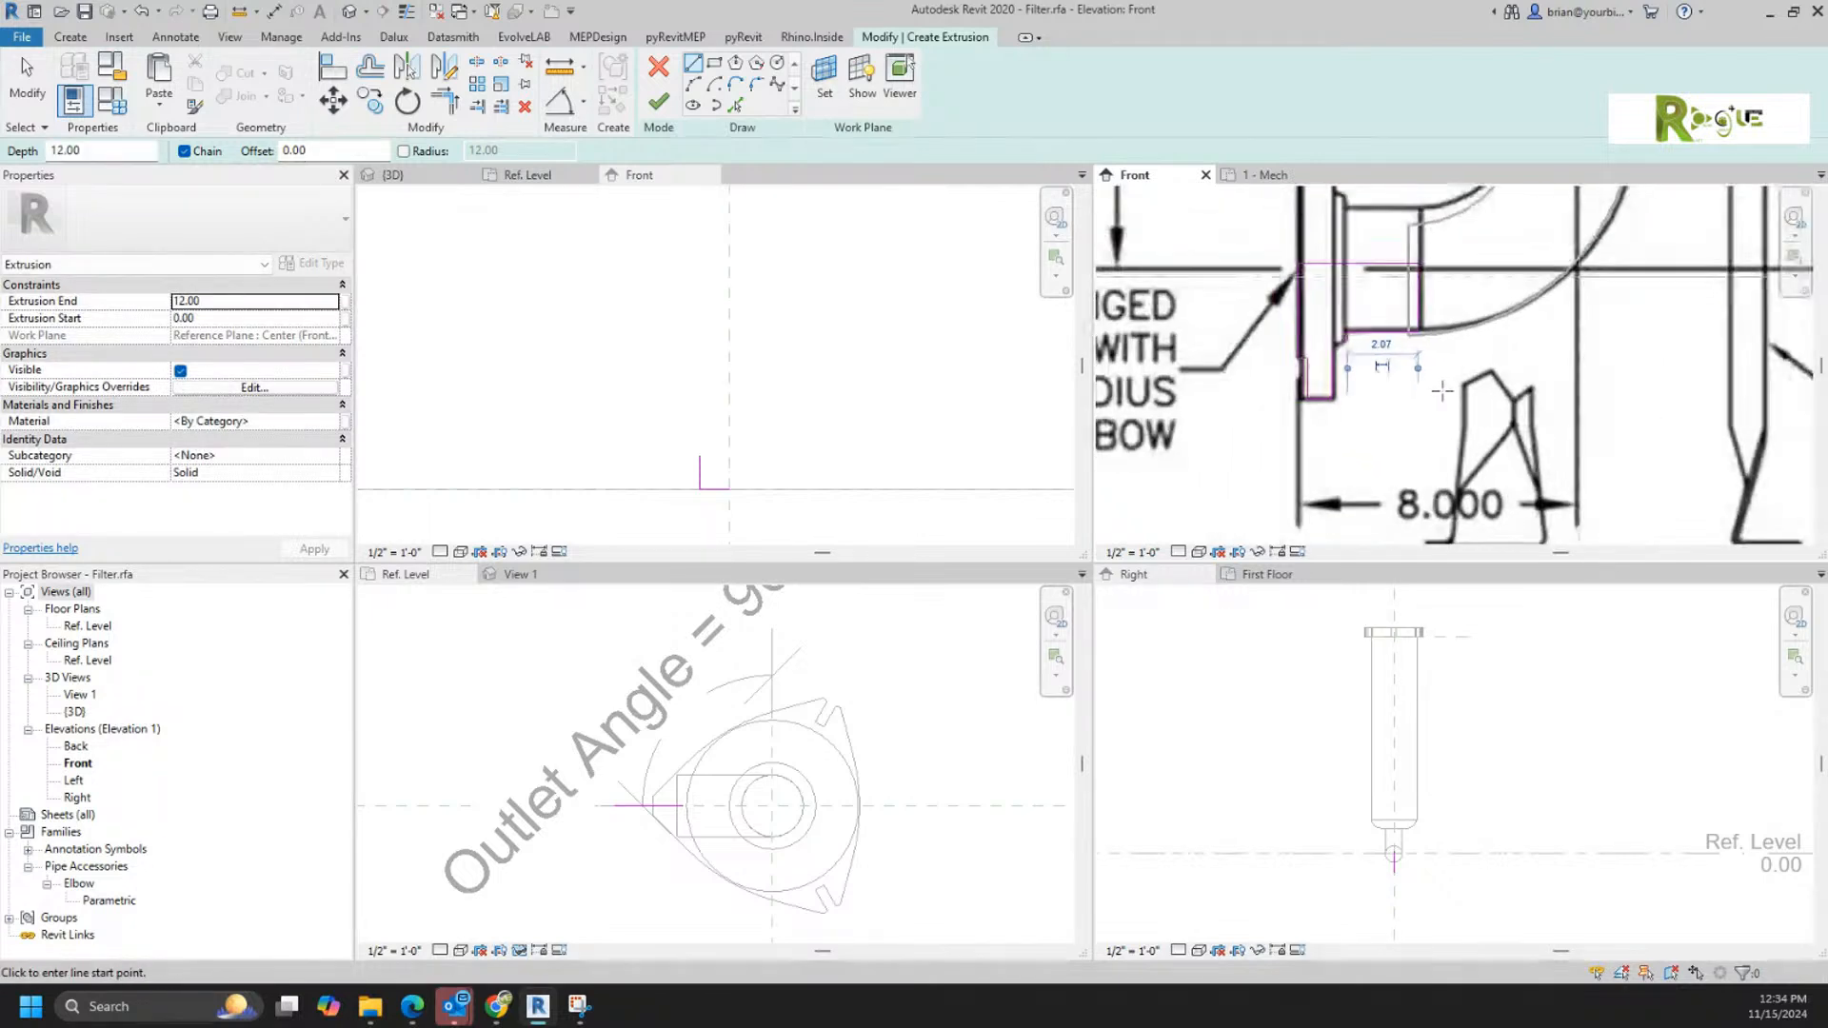
key(Escape)
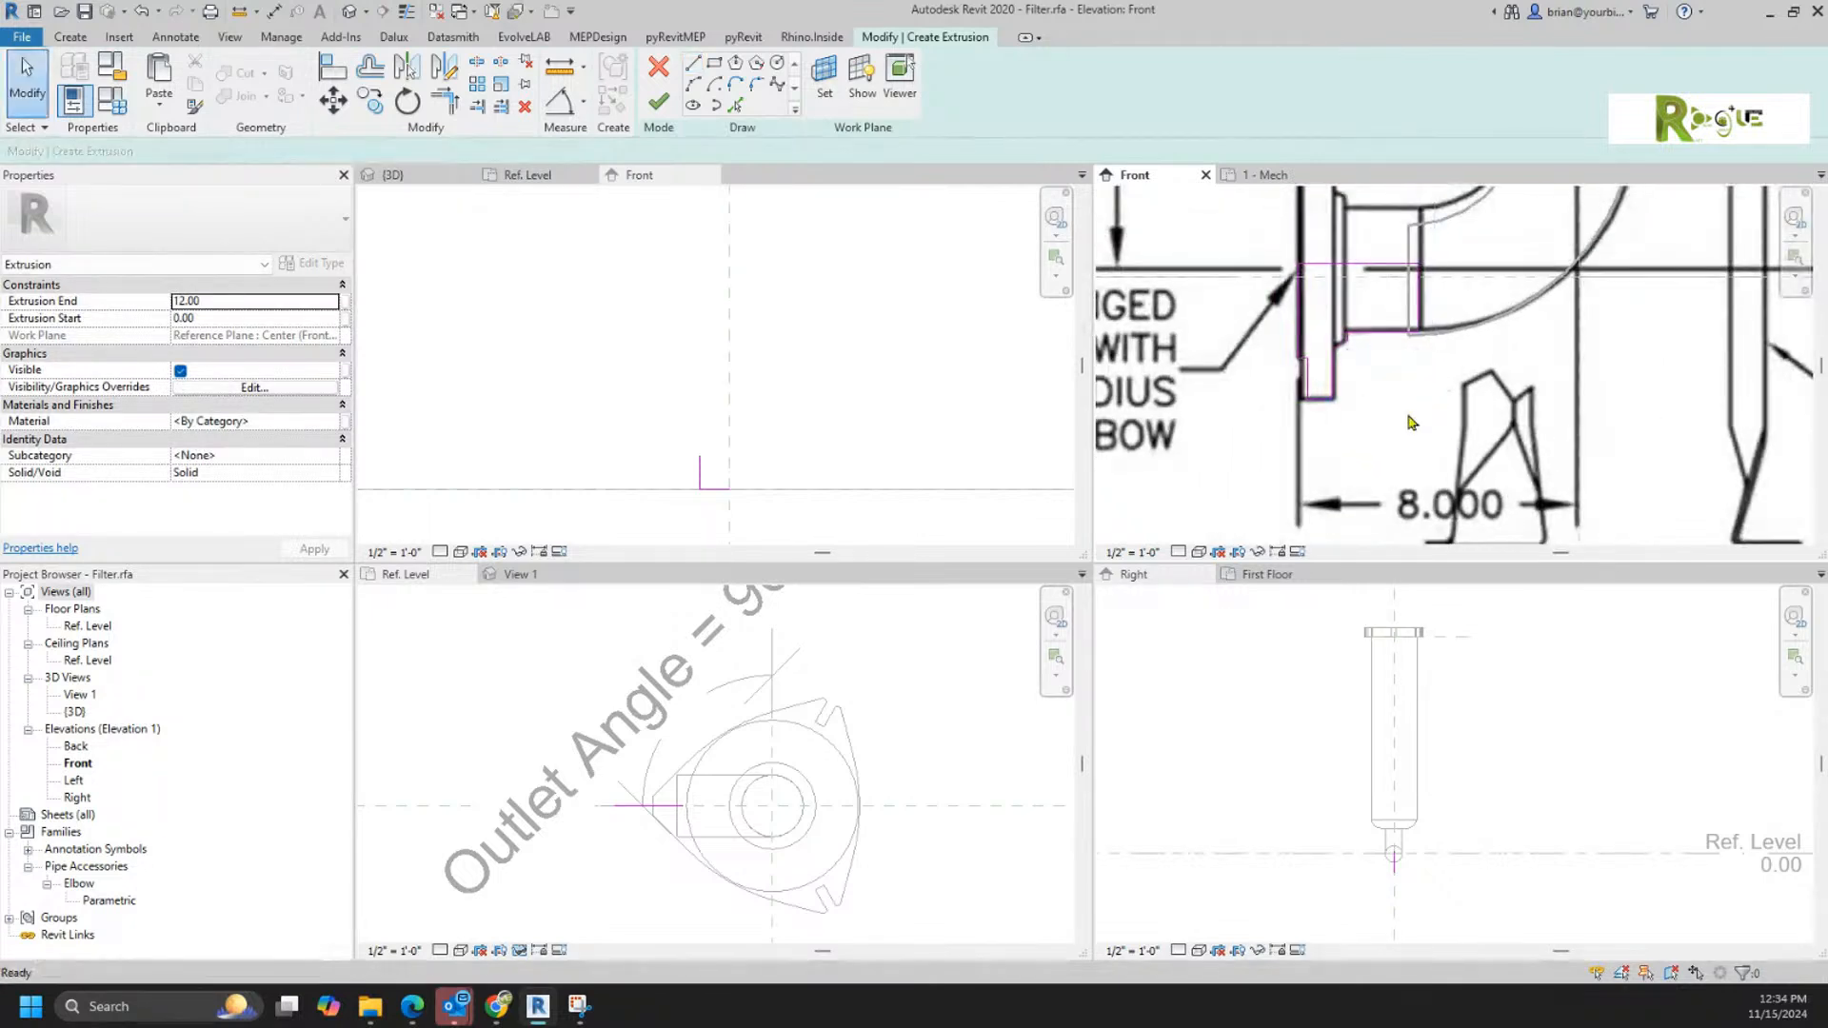
Step: Copy the closed flange profile into Family7's open revolve sketch and delete the two boundary lines drawn there before
key(Tab)
click(1320, 401)
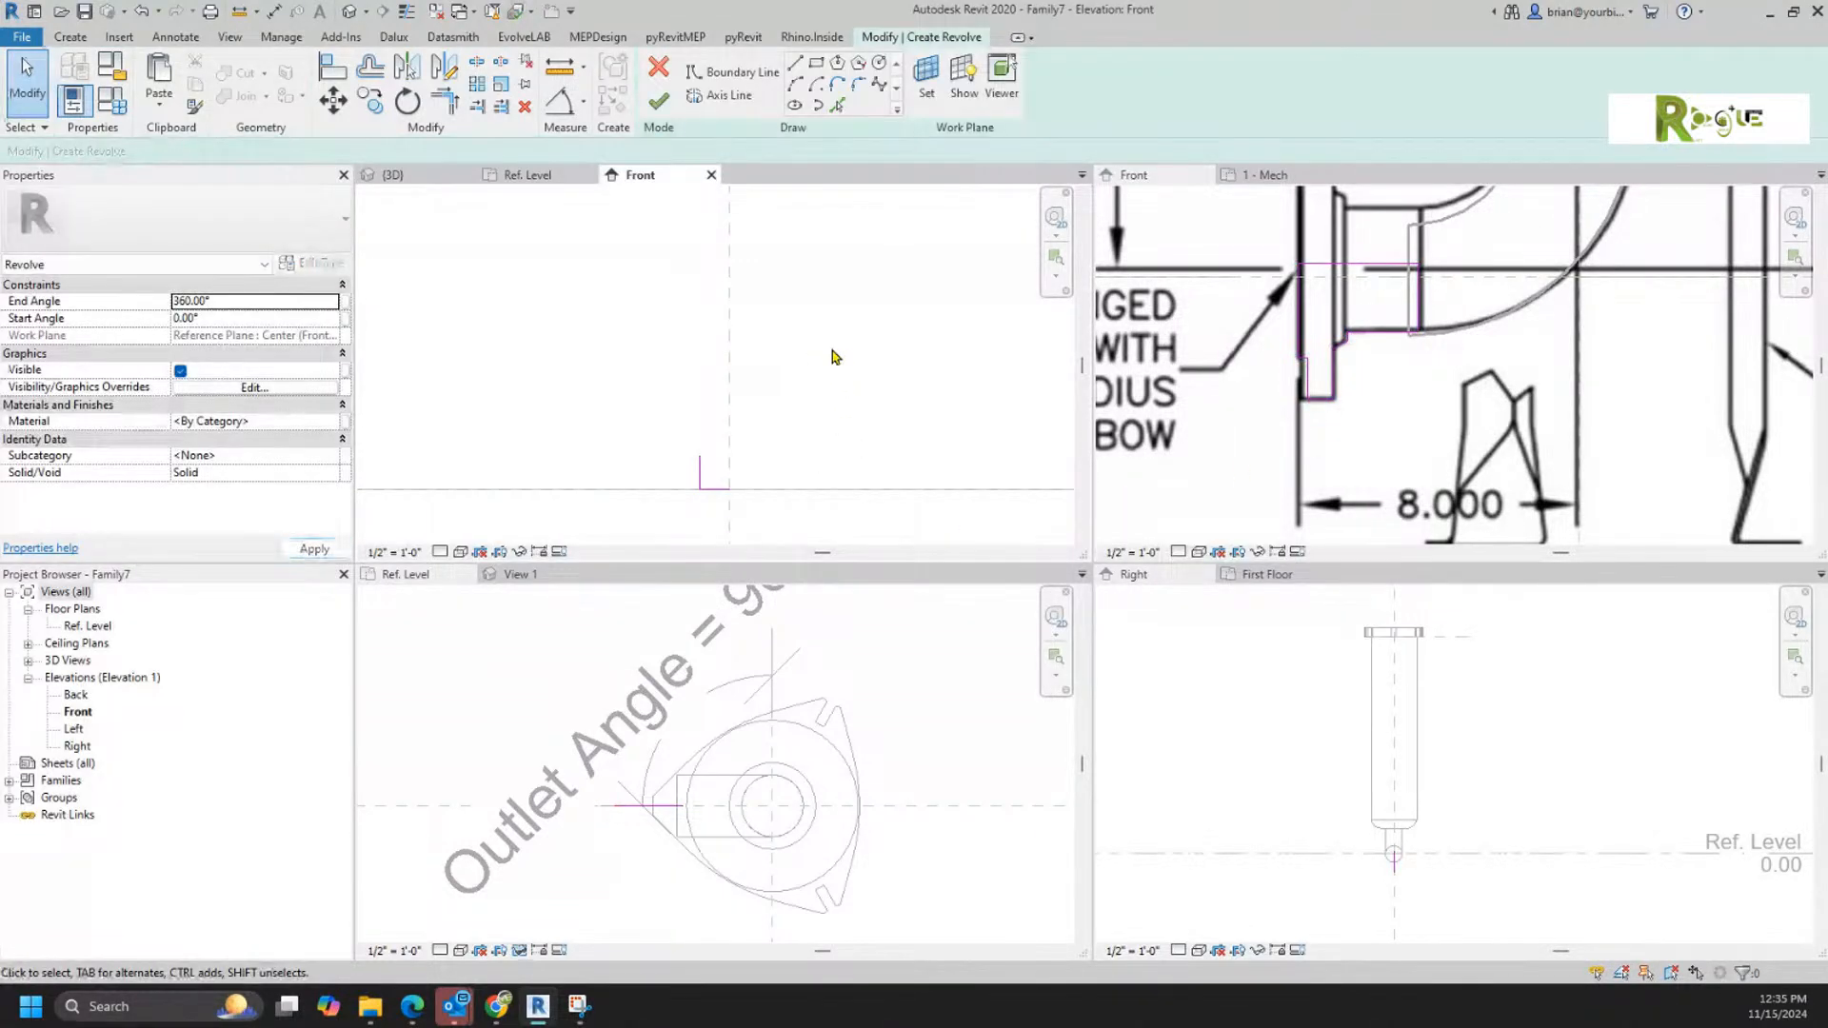
key(ctrl+v)
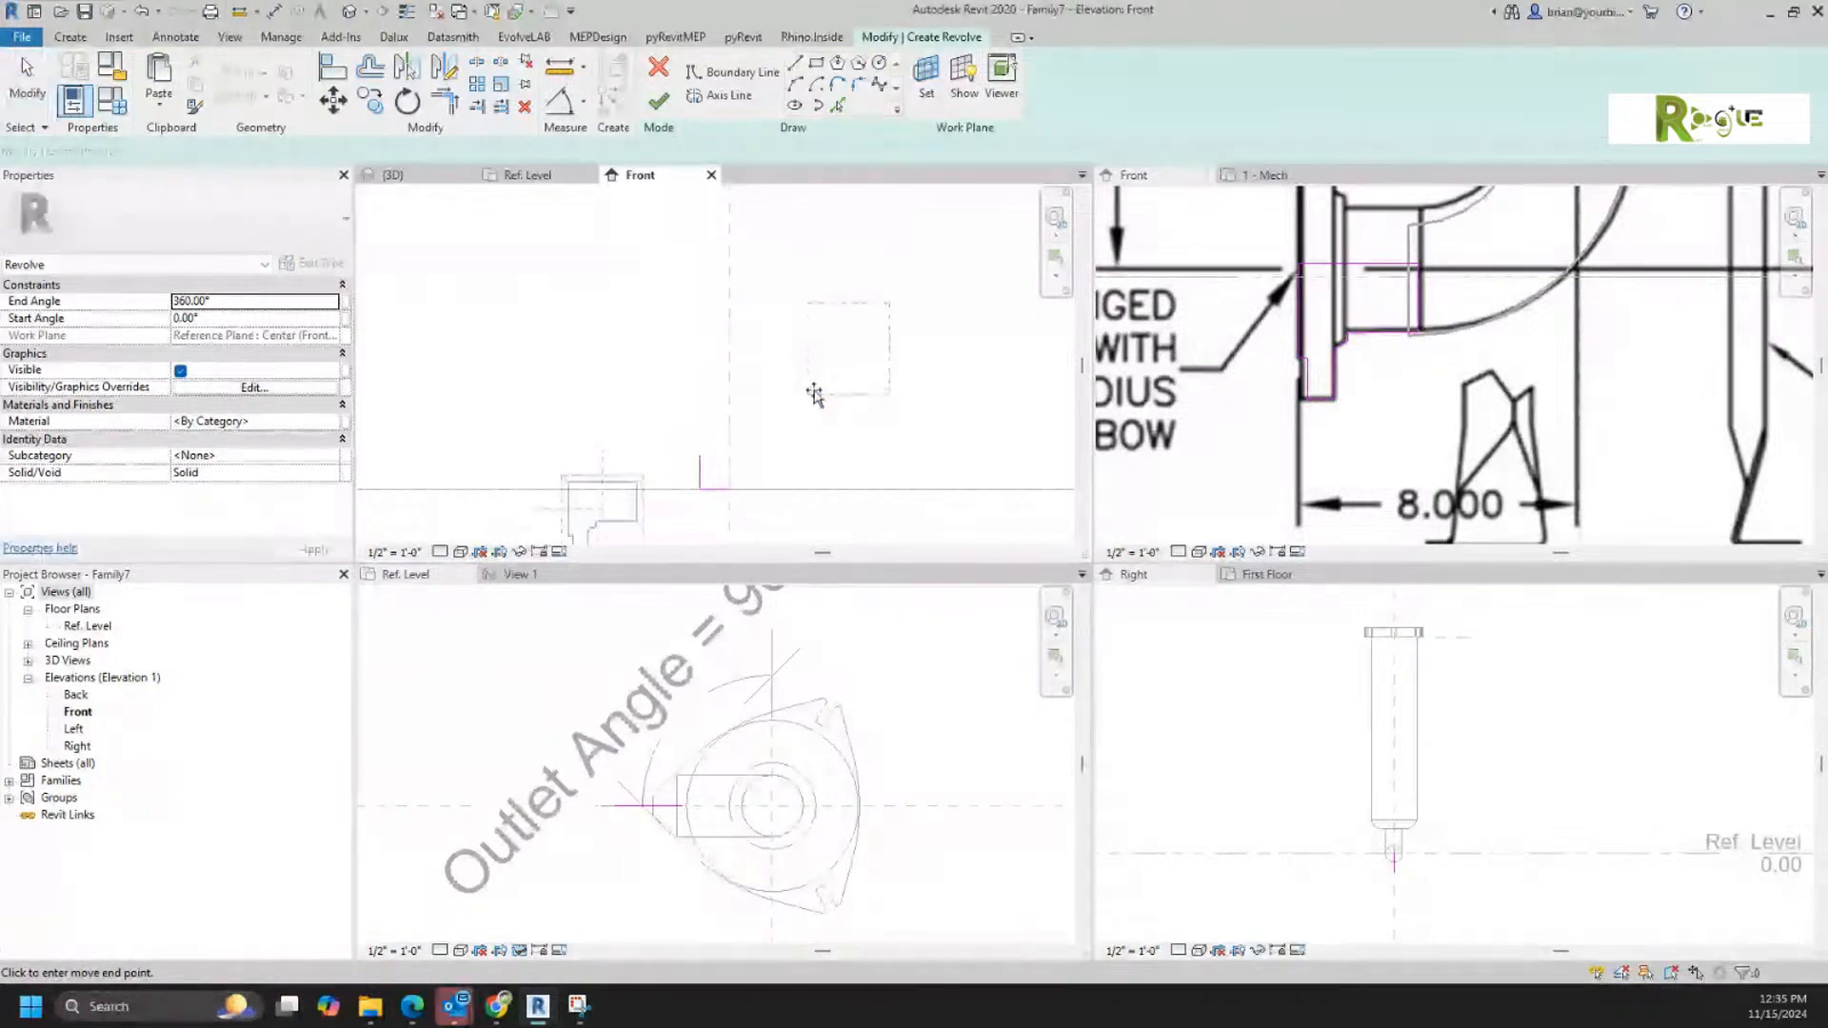
click(778, 444)
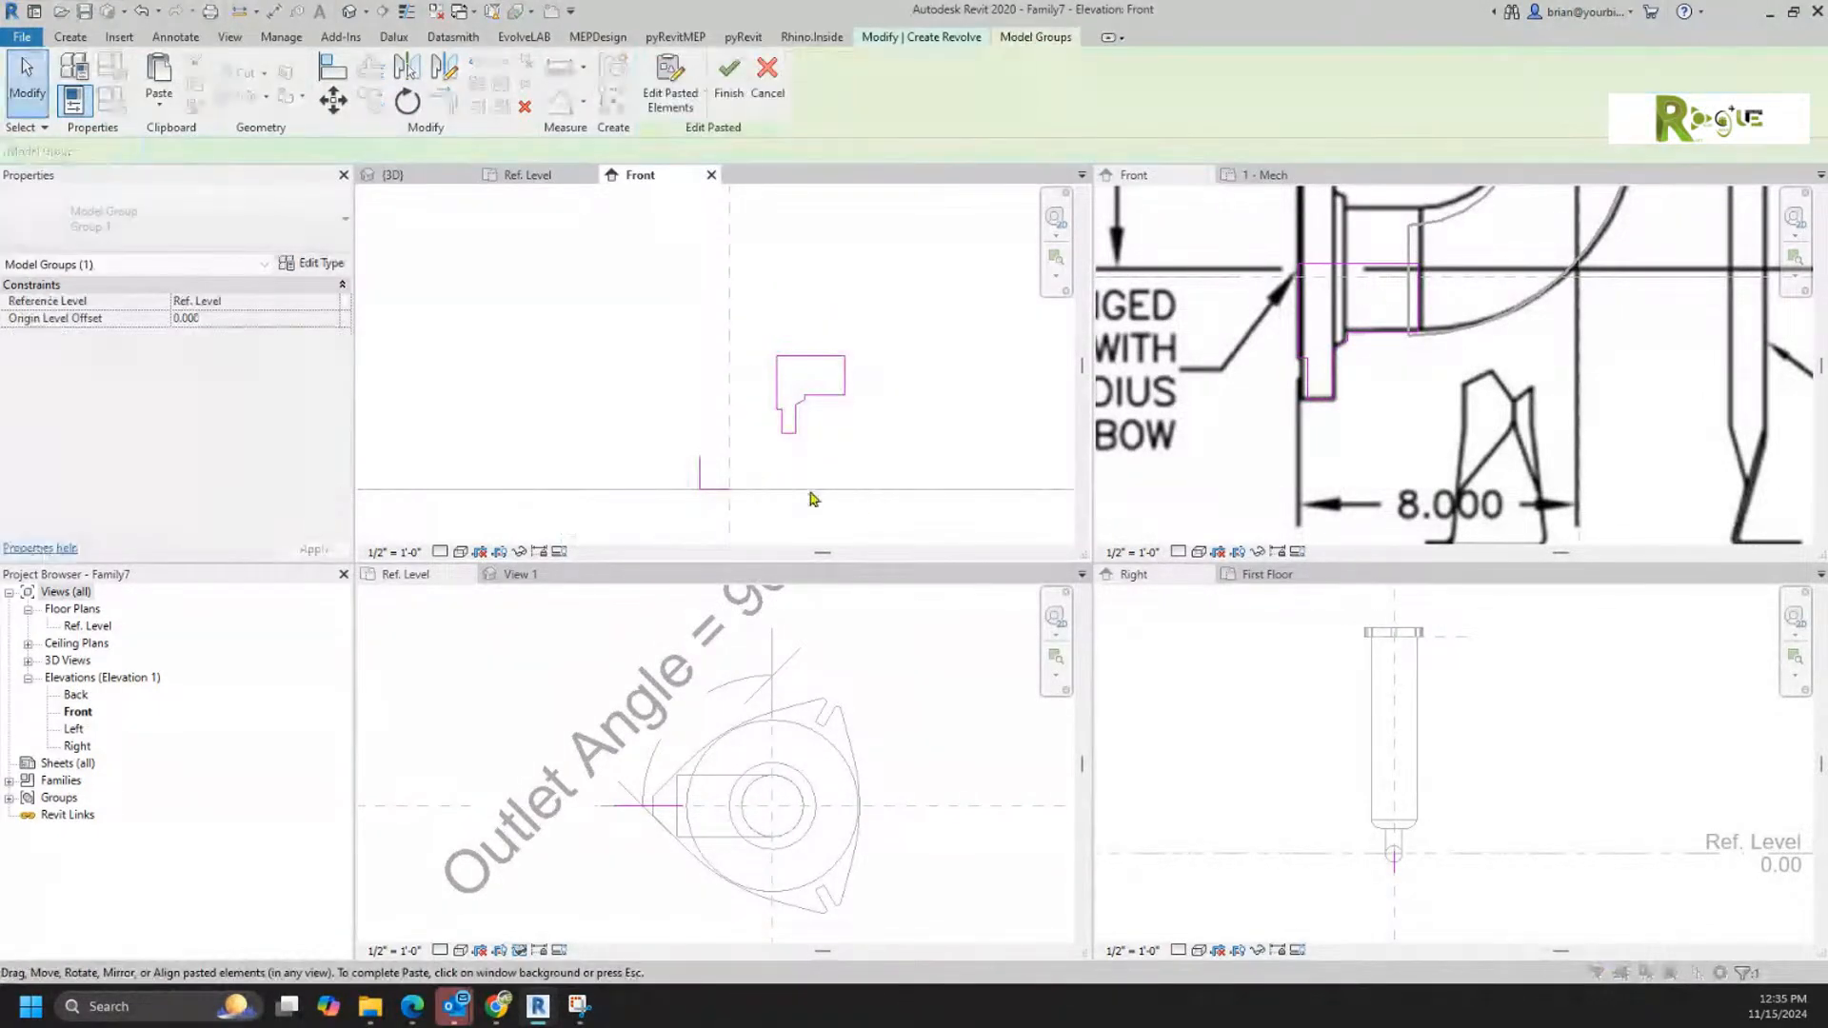
drag(659, 423, 749, 502)
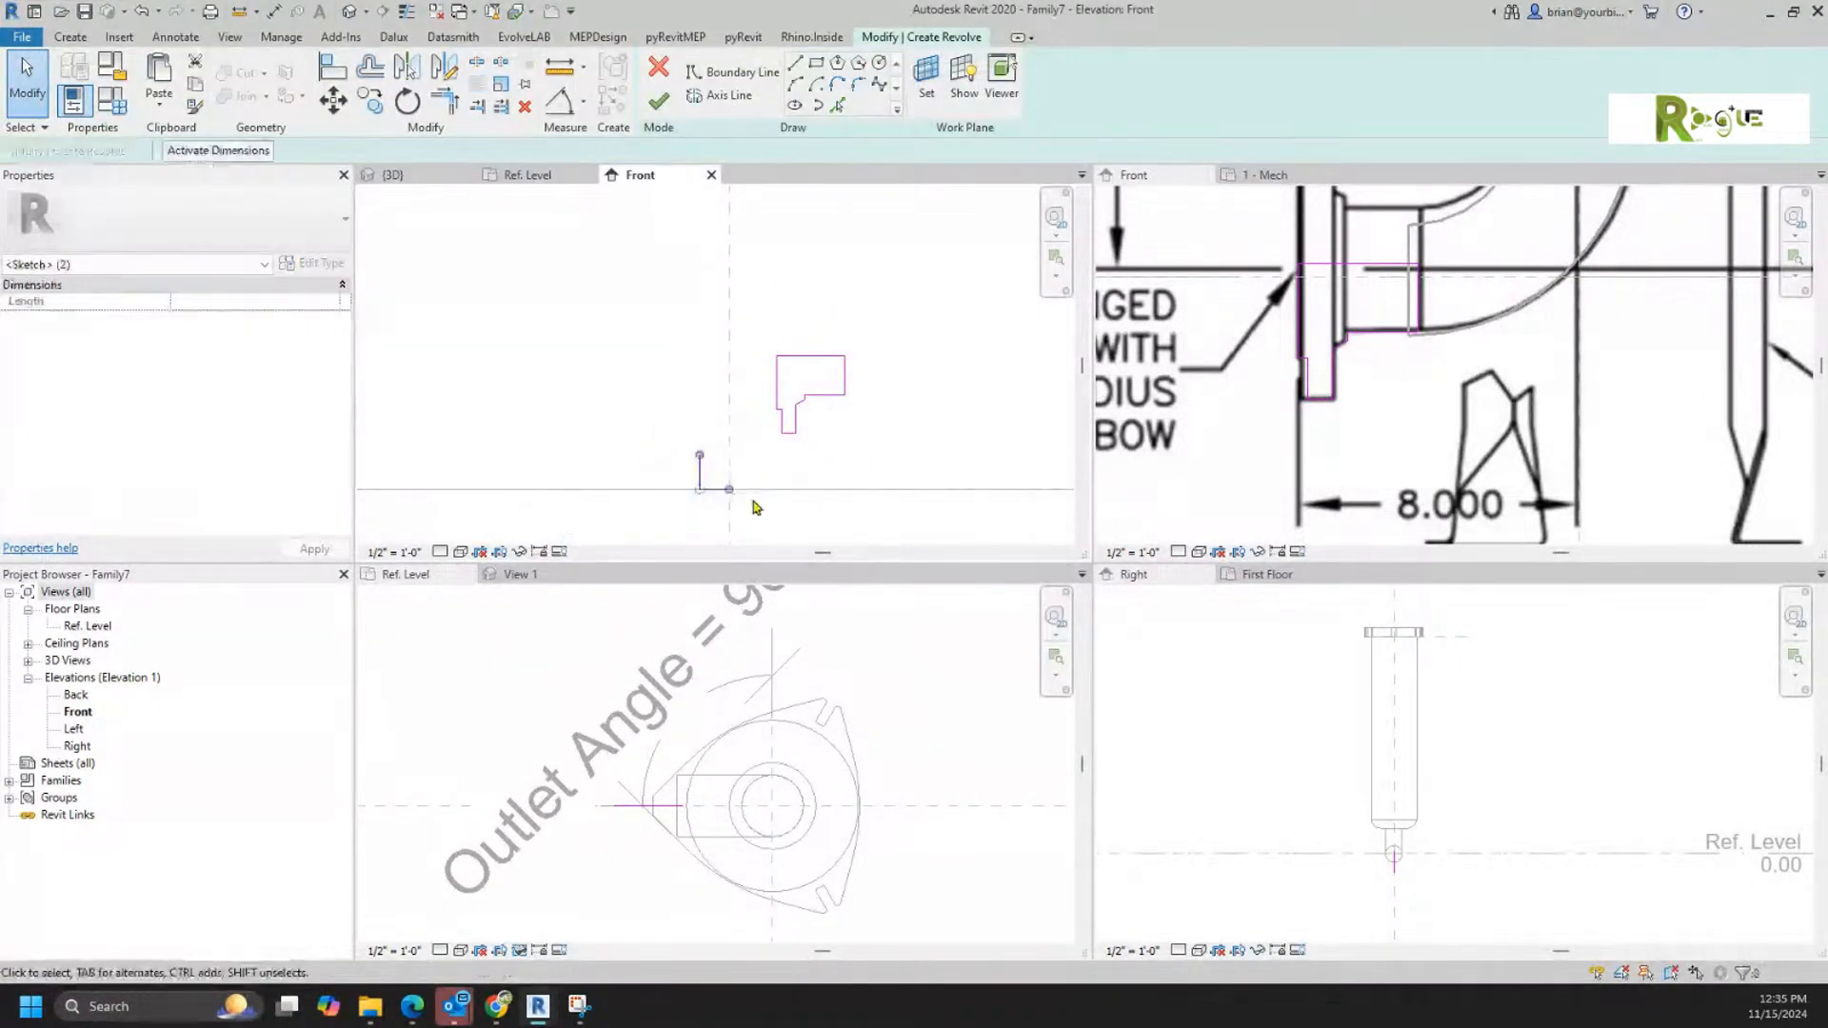
key(Delete)
Step: Rotate the pasted flange profile 90° clockwise and move its lower inner corner onto the intersection of the reference plane and level
drag(703, 296, 924, 477)
click(419, 112)
click(804, 276)
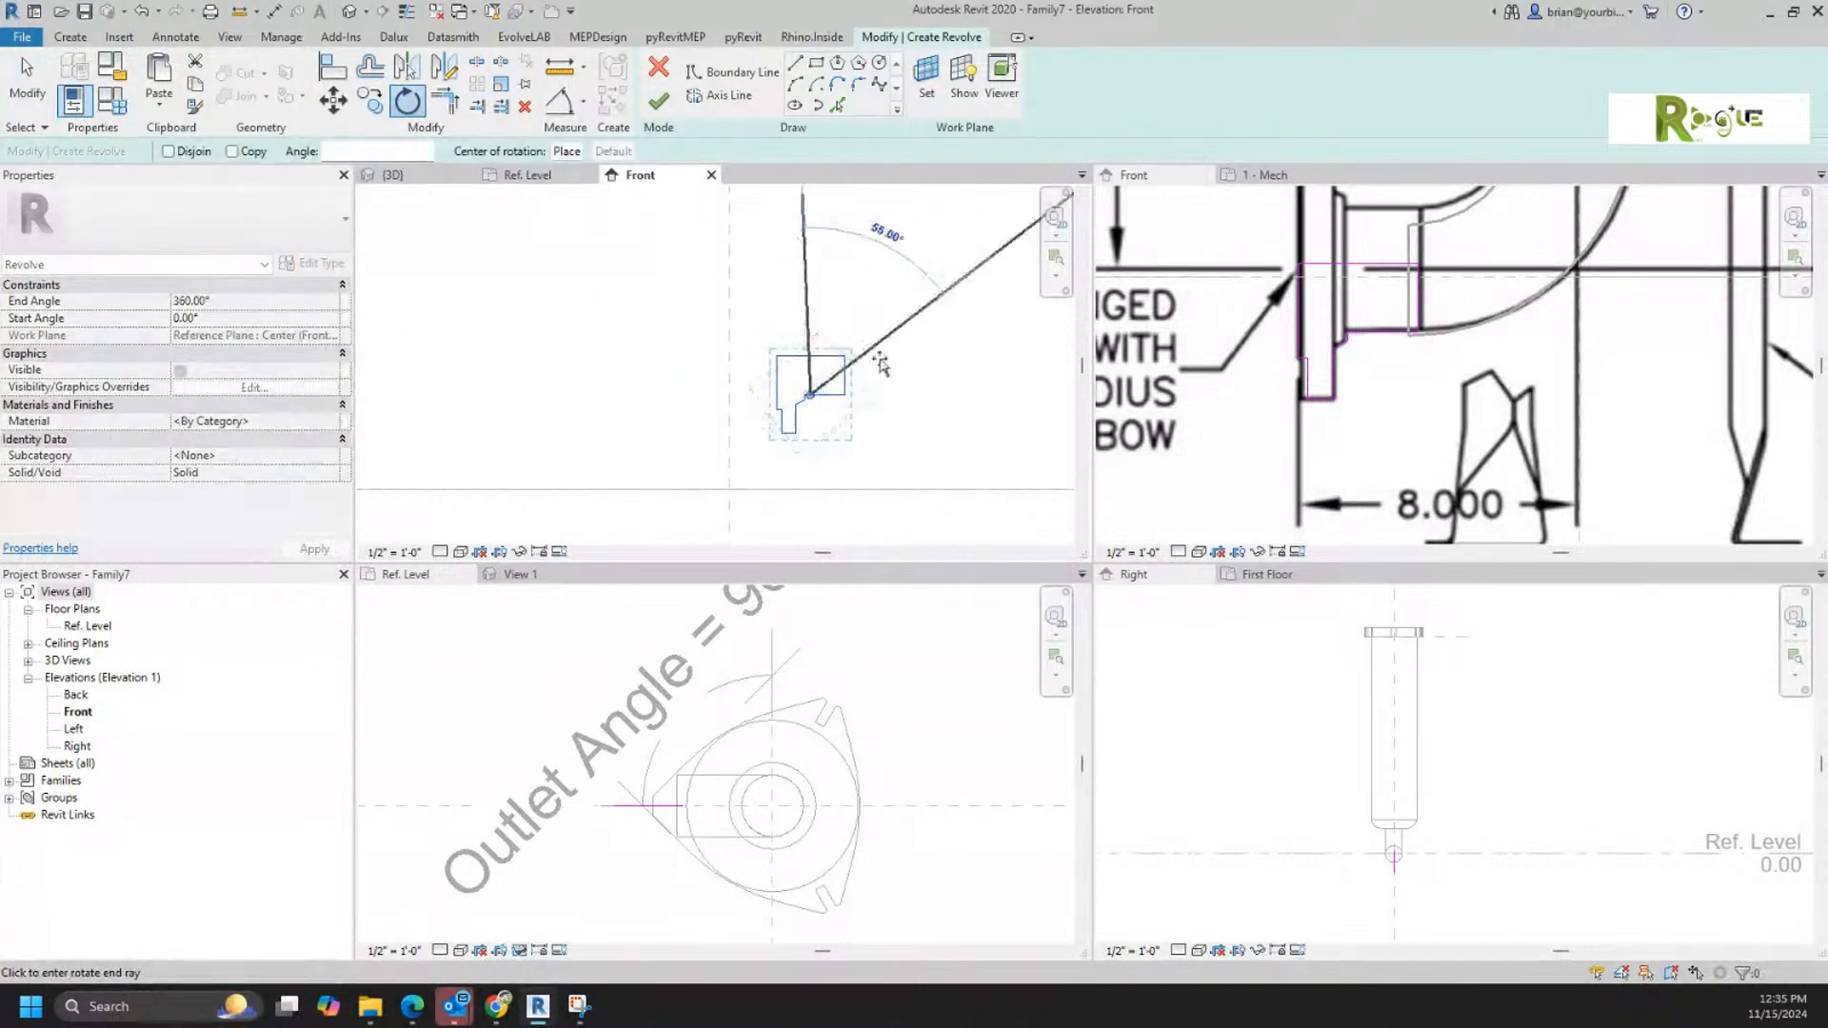
click(917, 390)
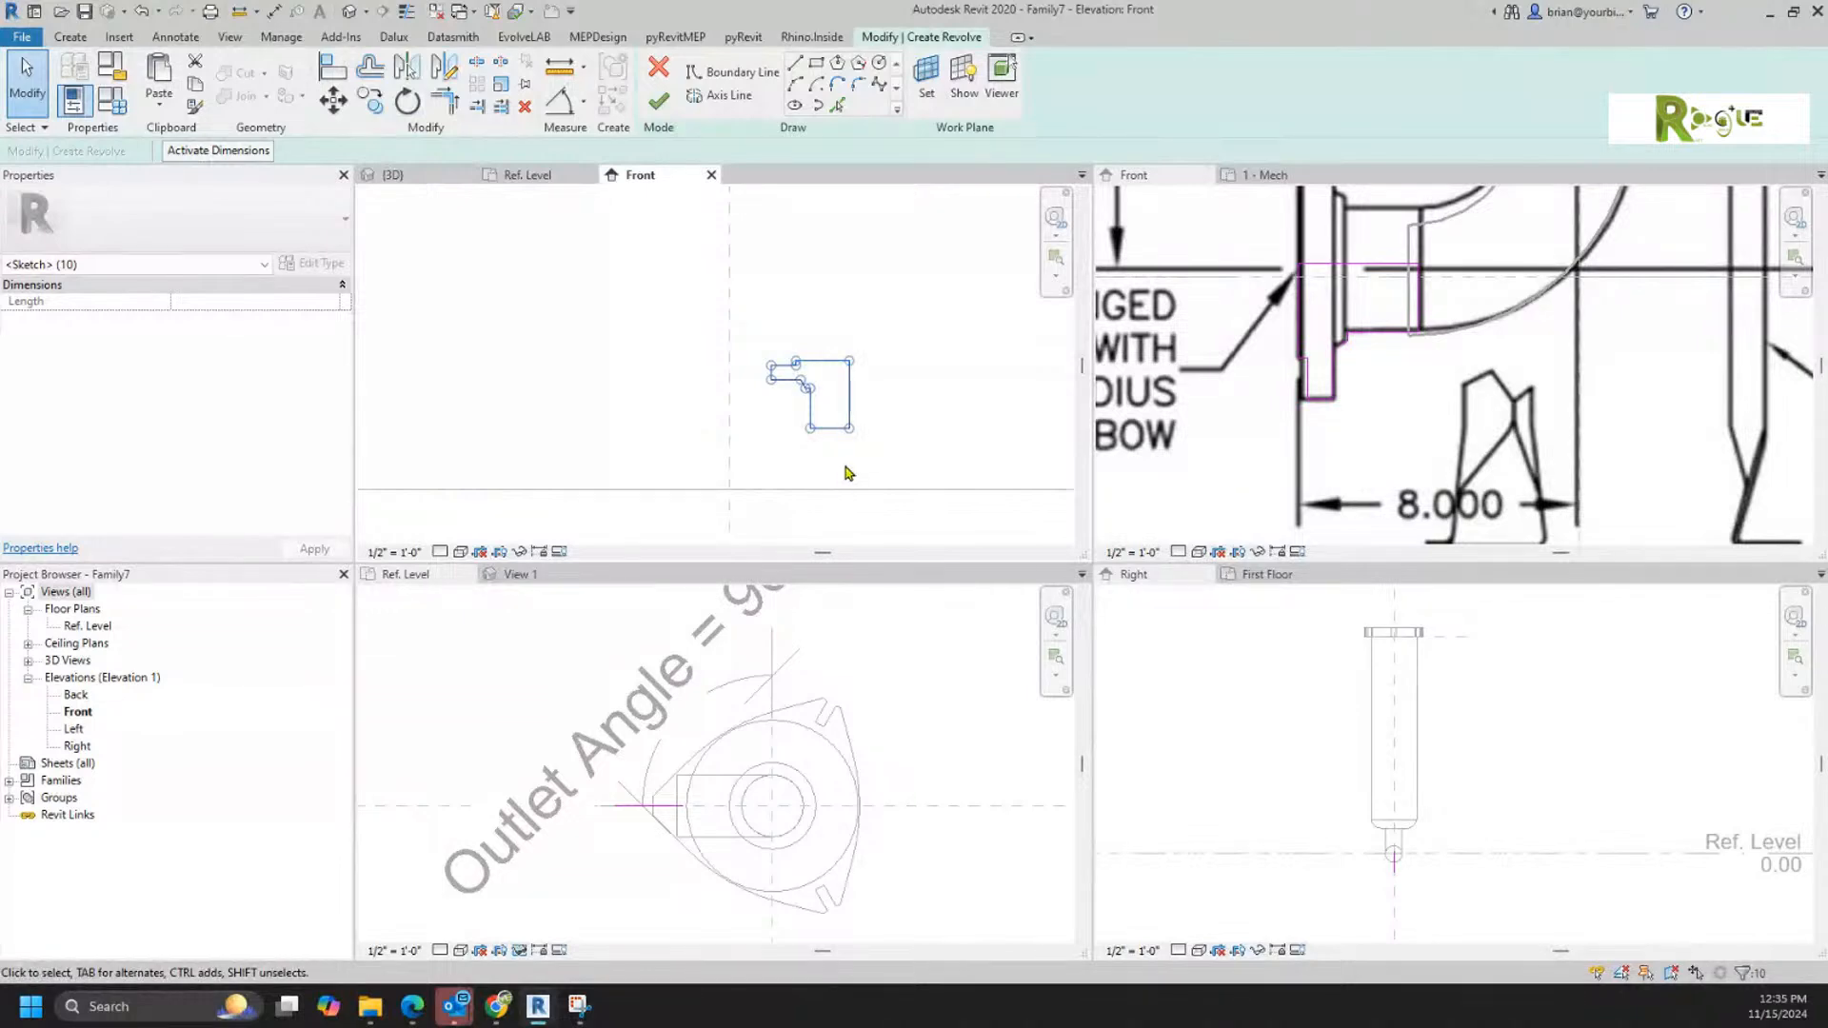
scroll(835, 476, up, 3)
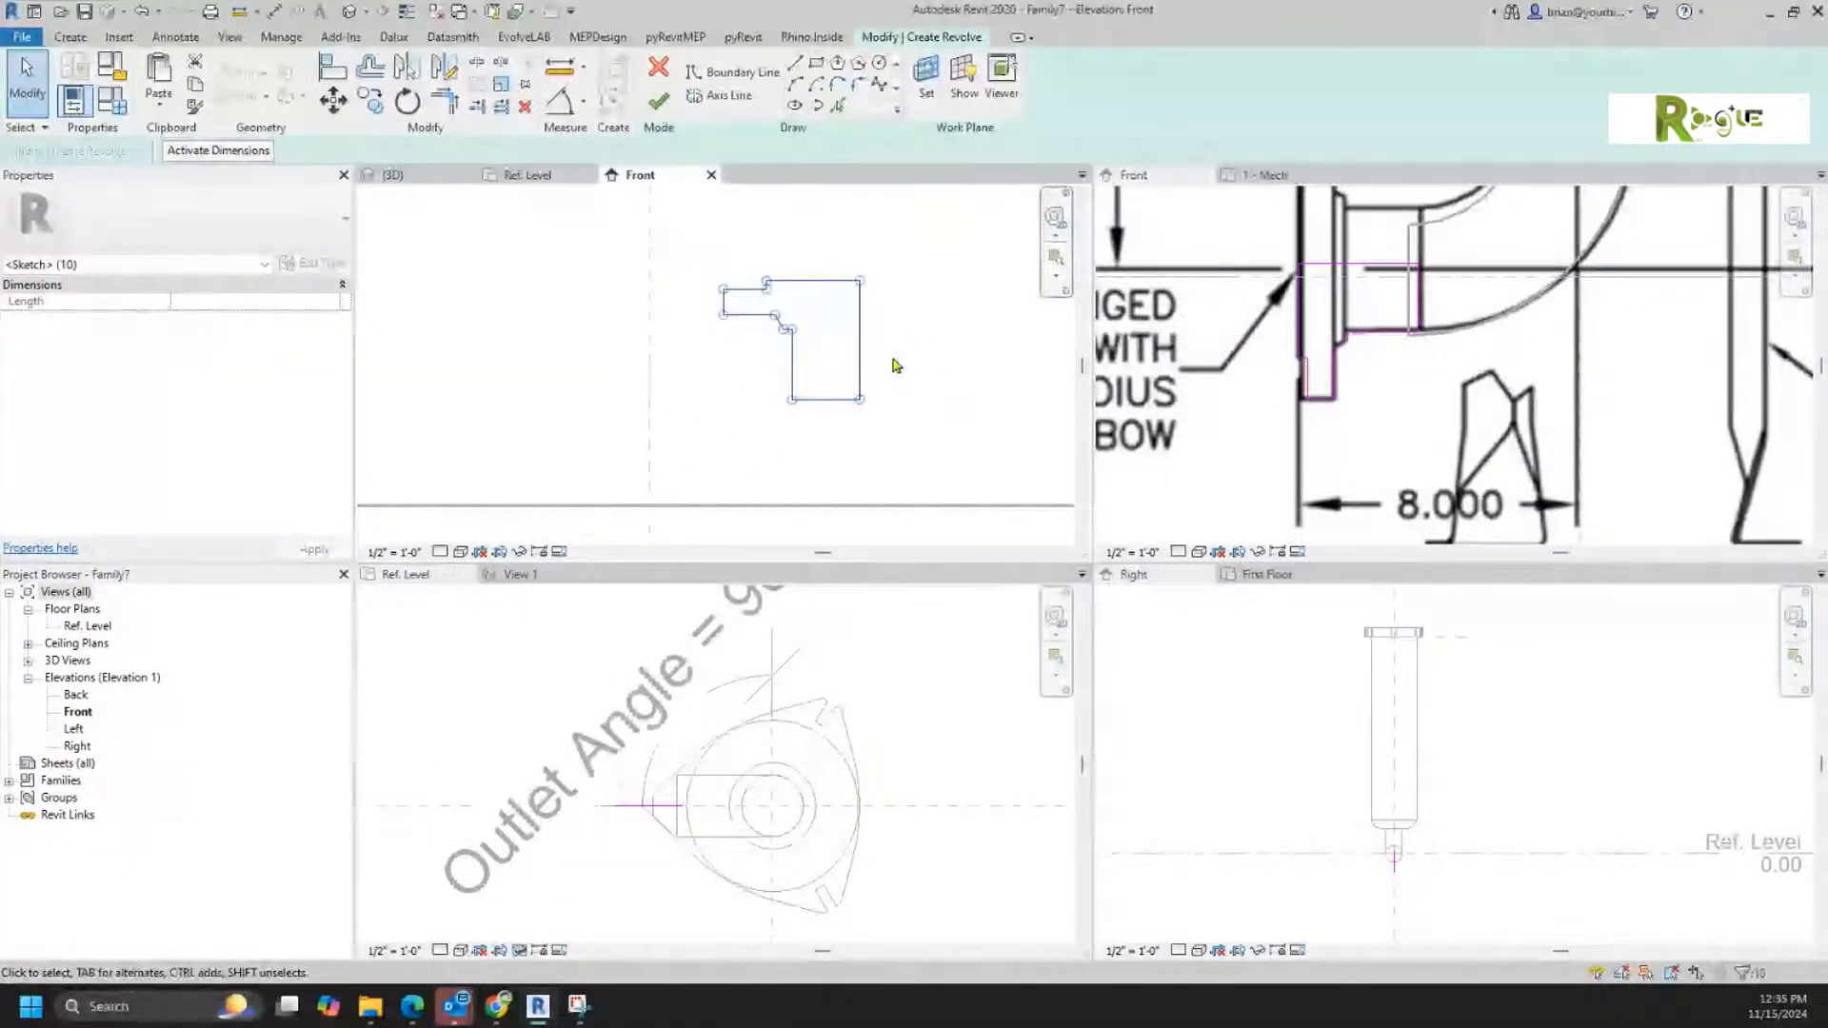
mouse_move(859, 368)
mouse_down()
mouse_move(642, 374)
mouse_move(619, 509)
mouse_up()
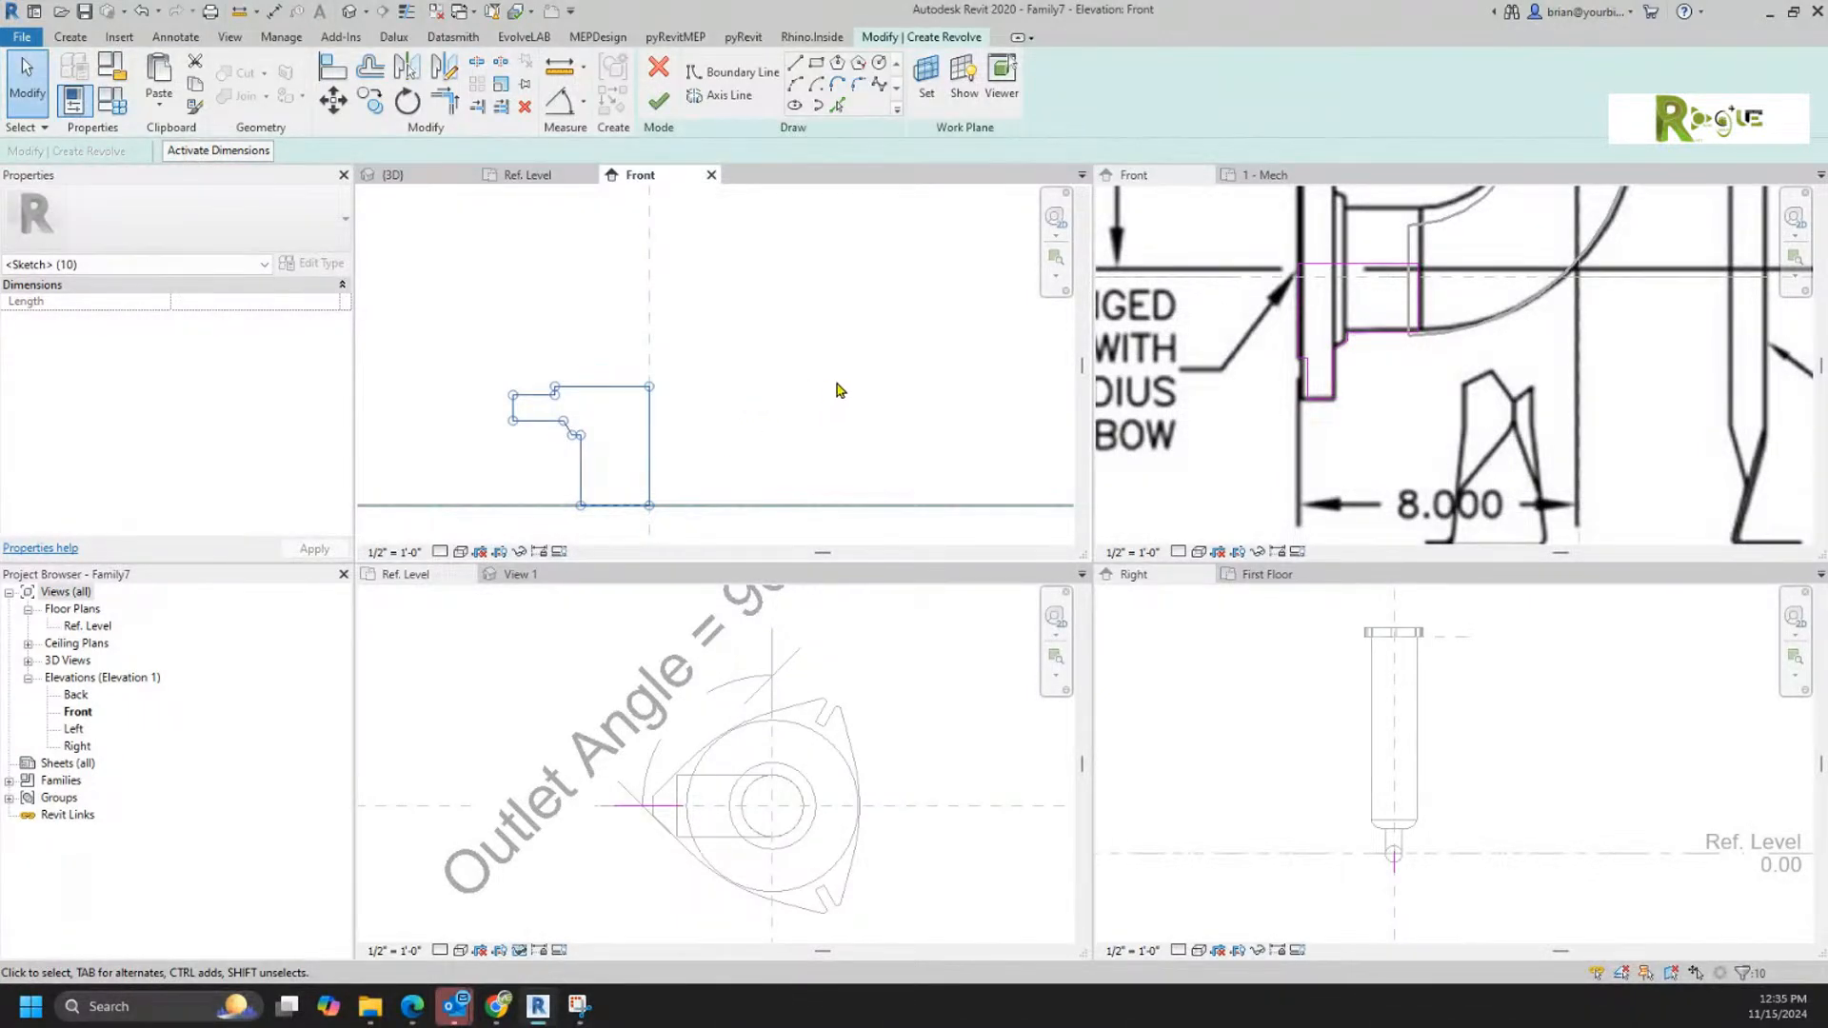
Step: Draw a vertical axis line down from the reference intersection and finish the flange as a 360° revolve
click(729, 95)
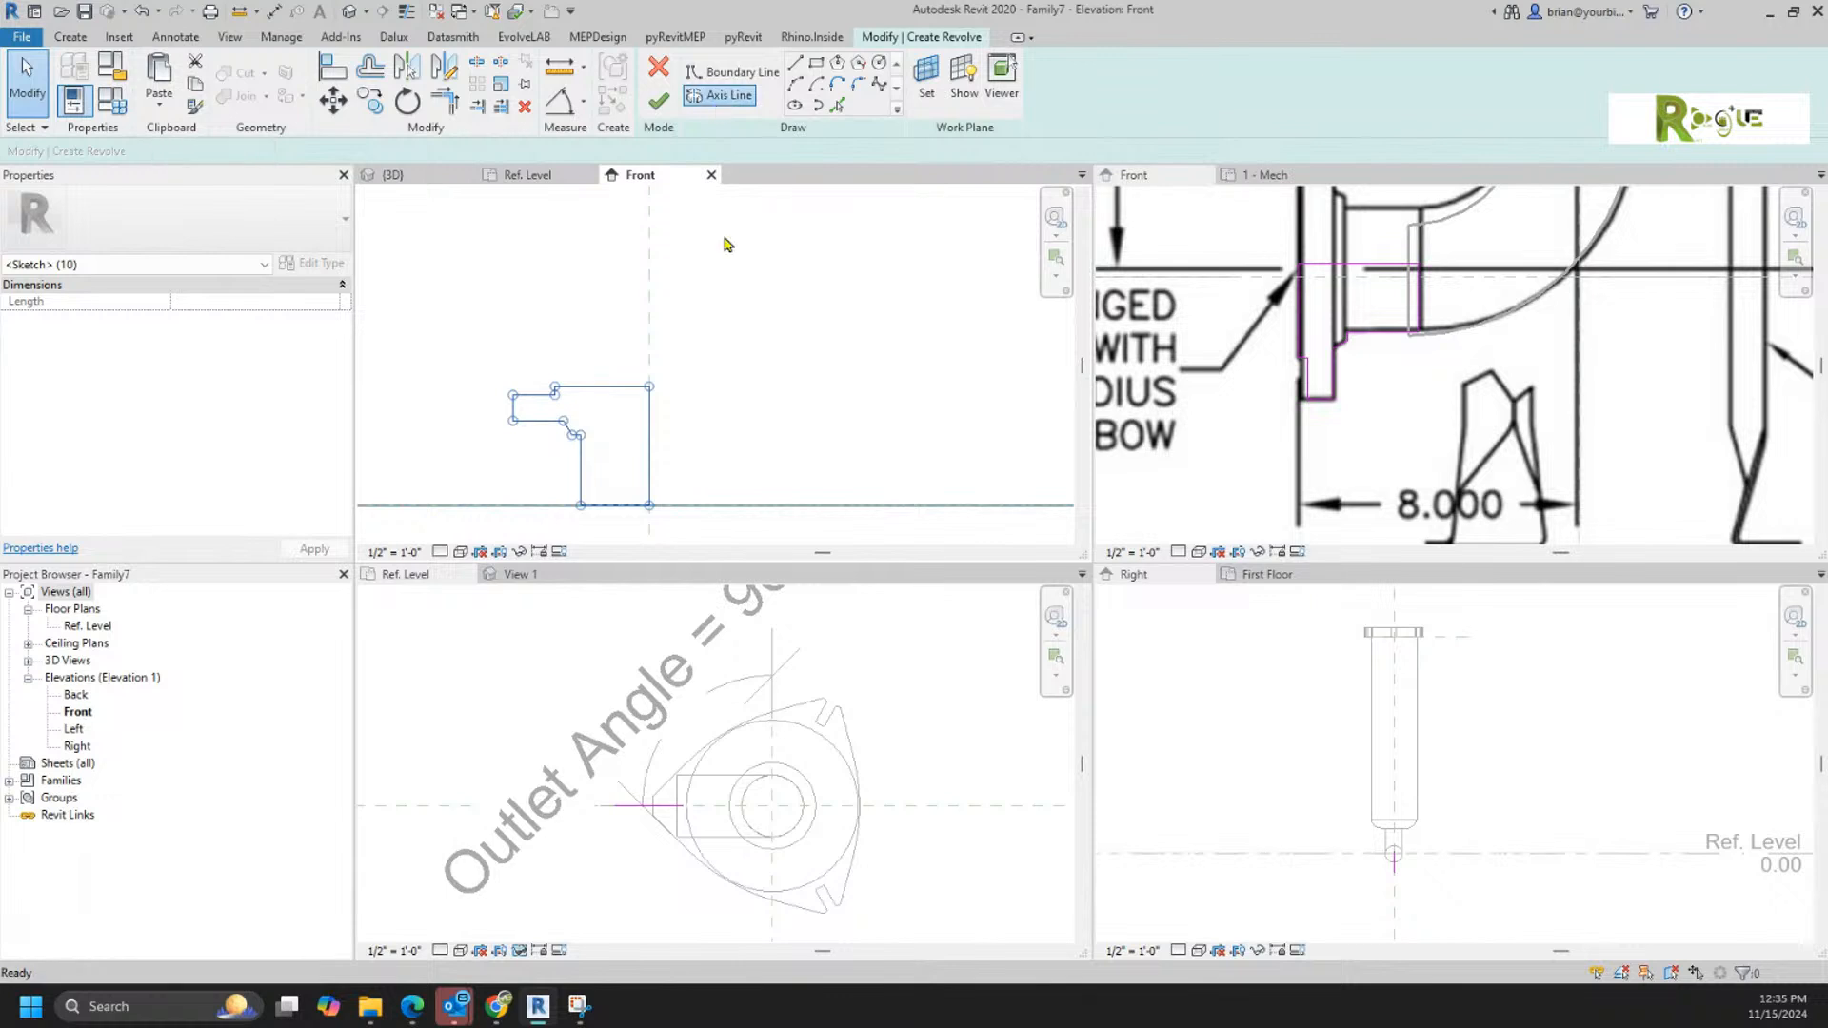
click(648, 504)
middle_drag(596, 424, 608, 254)
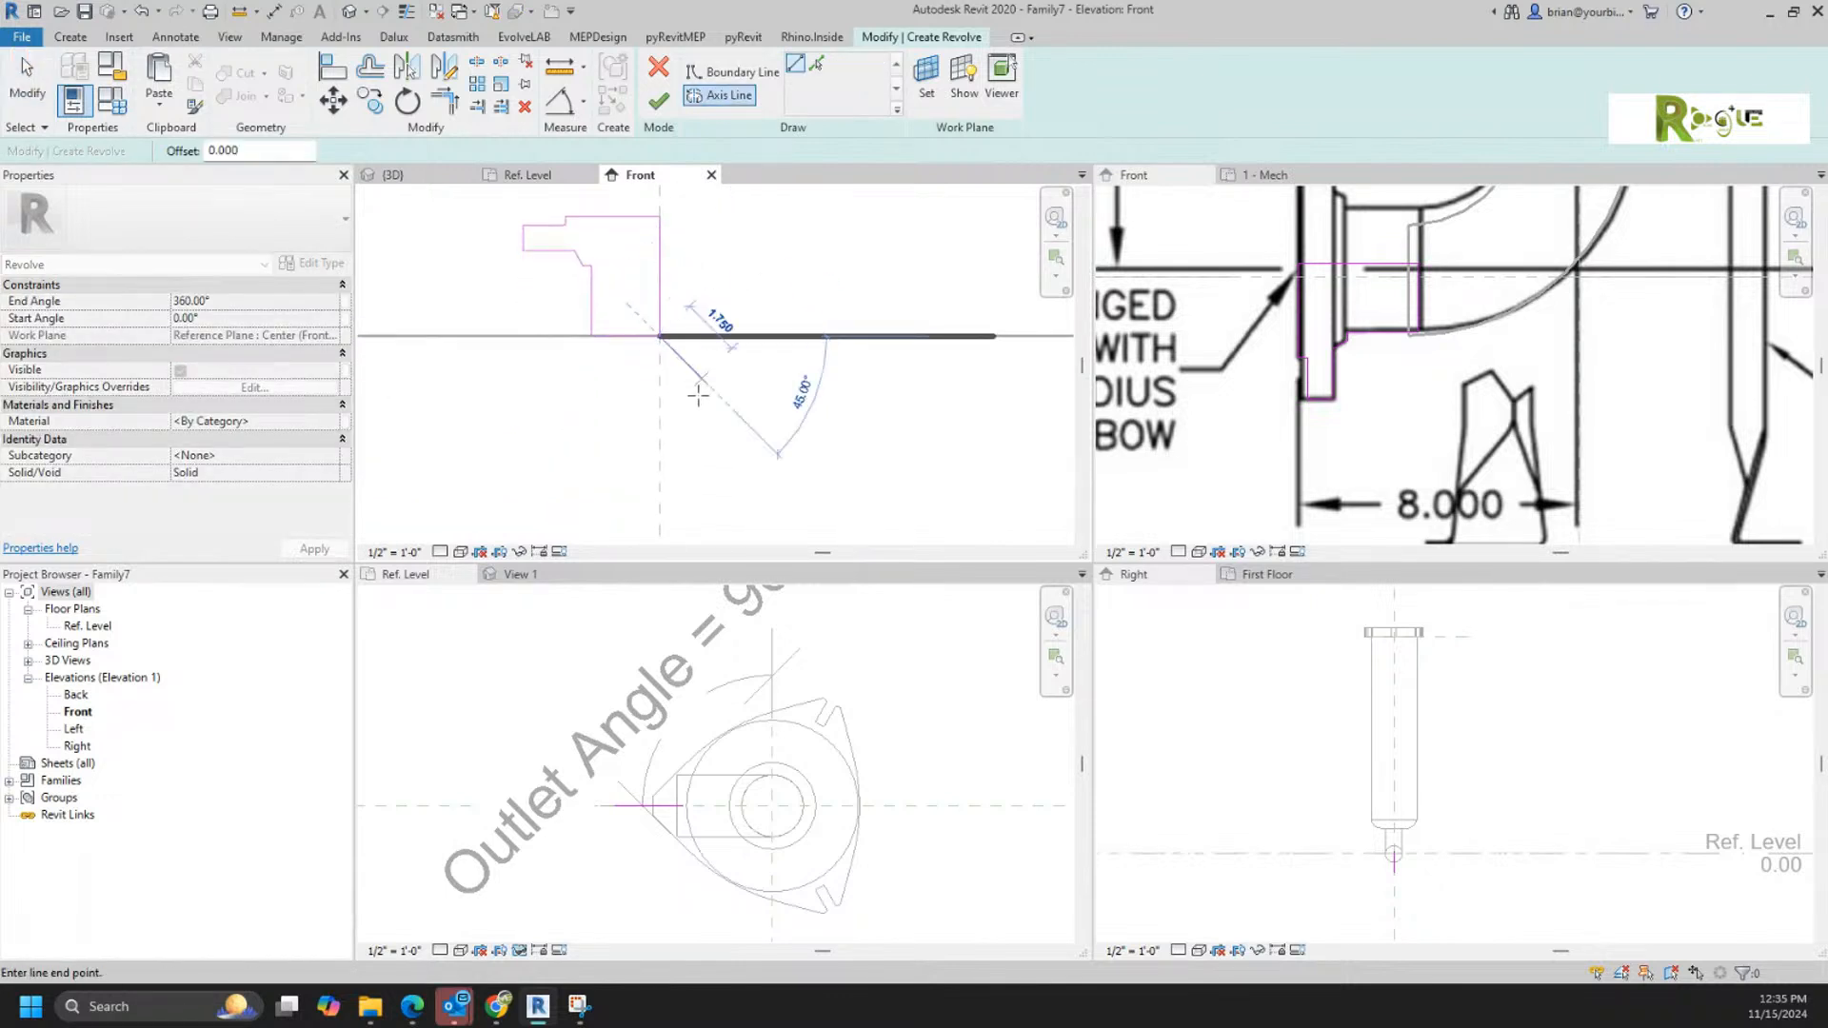
click(660, 430)
click(659, 101)
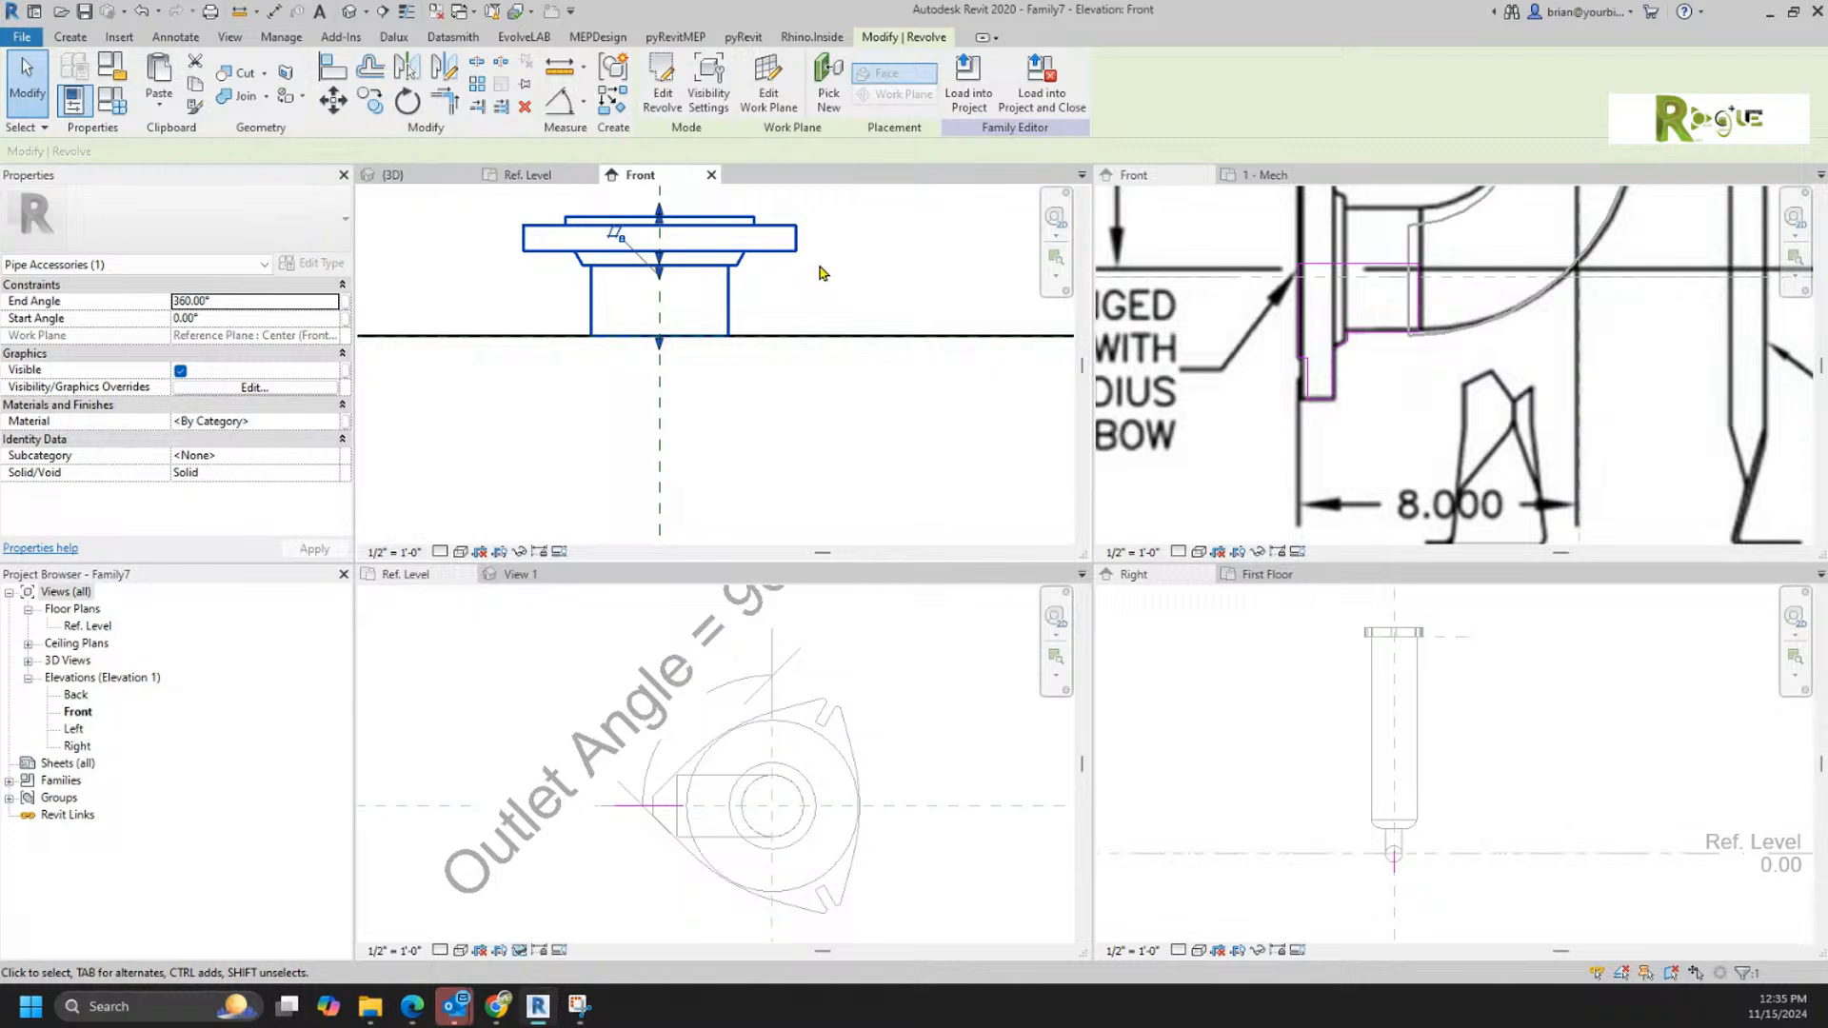
Step: Draw a horizontal reference plane along the top face of the revolved flange
click(813, 289)
middle_drag(844, 297, 849, 412)
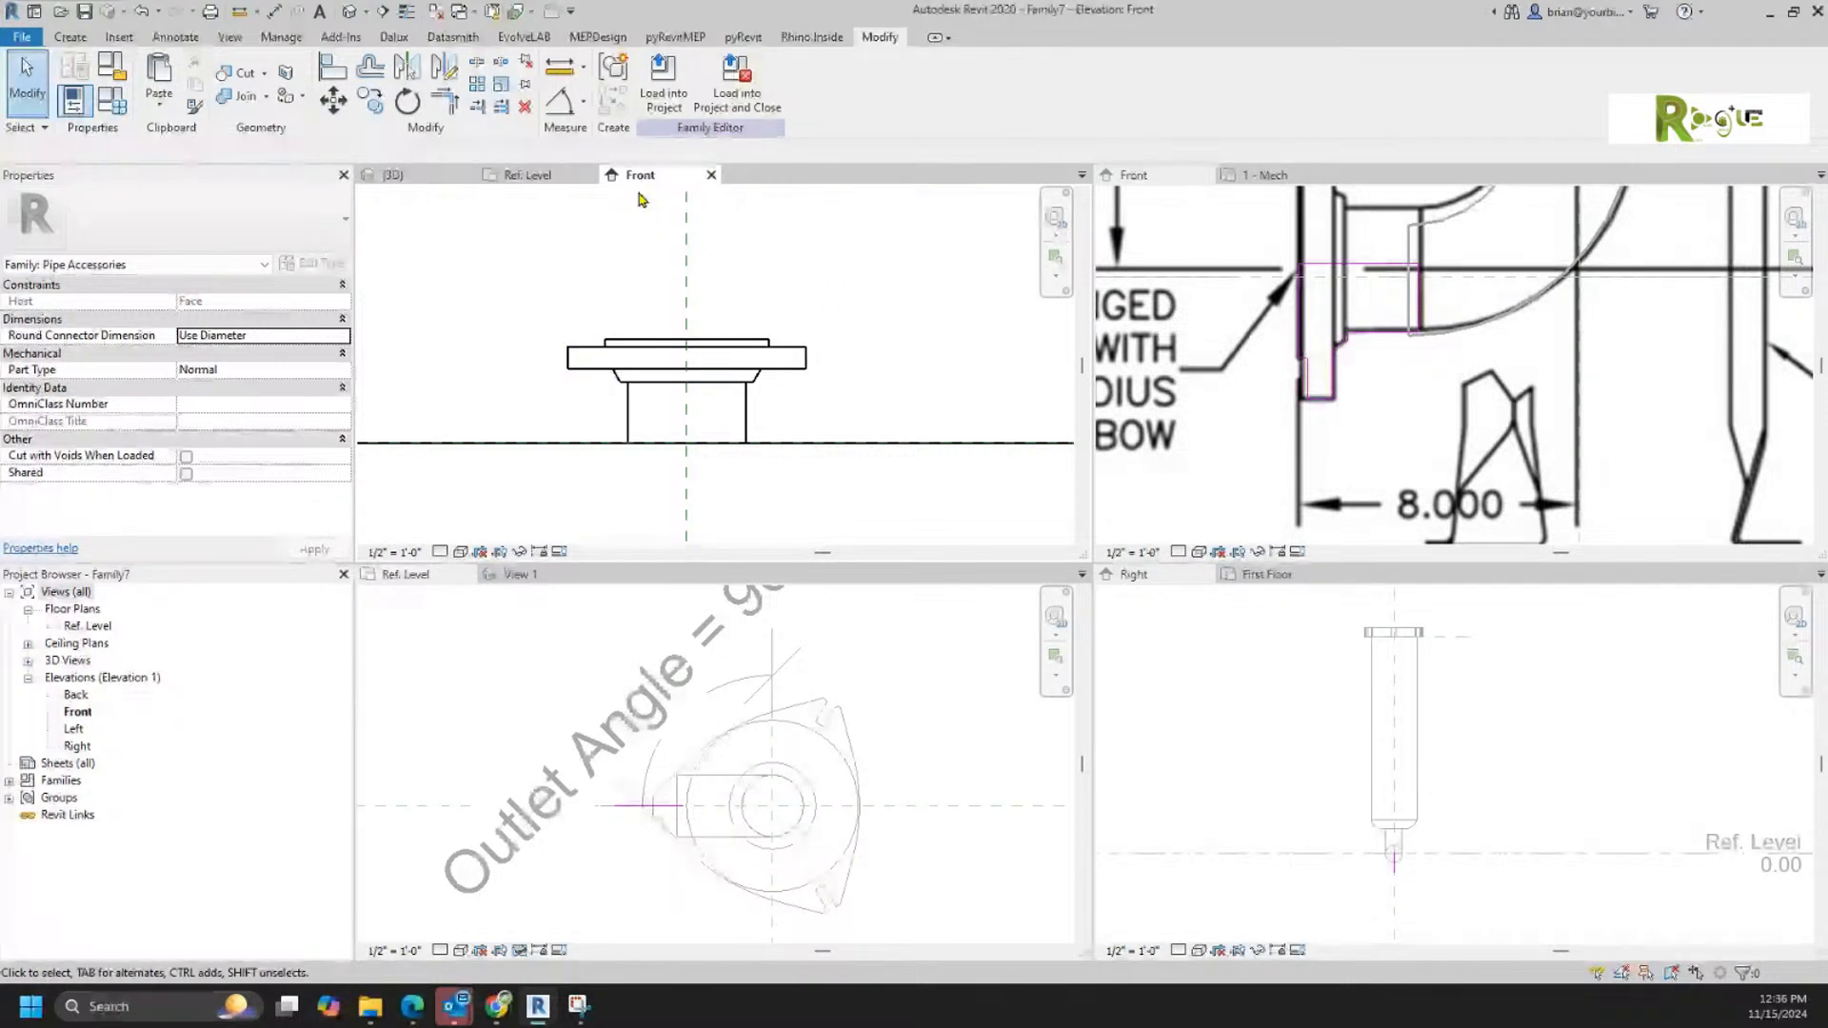
click(68, 38)
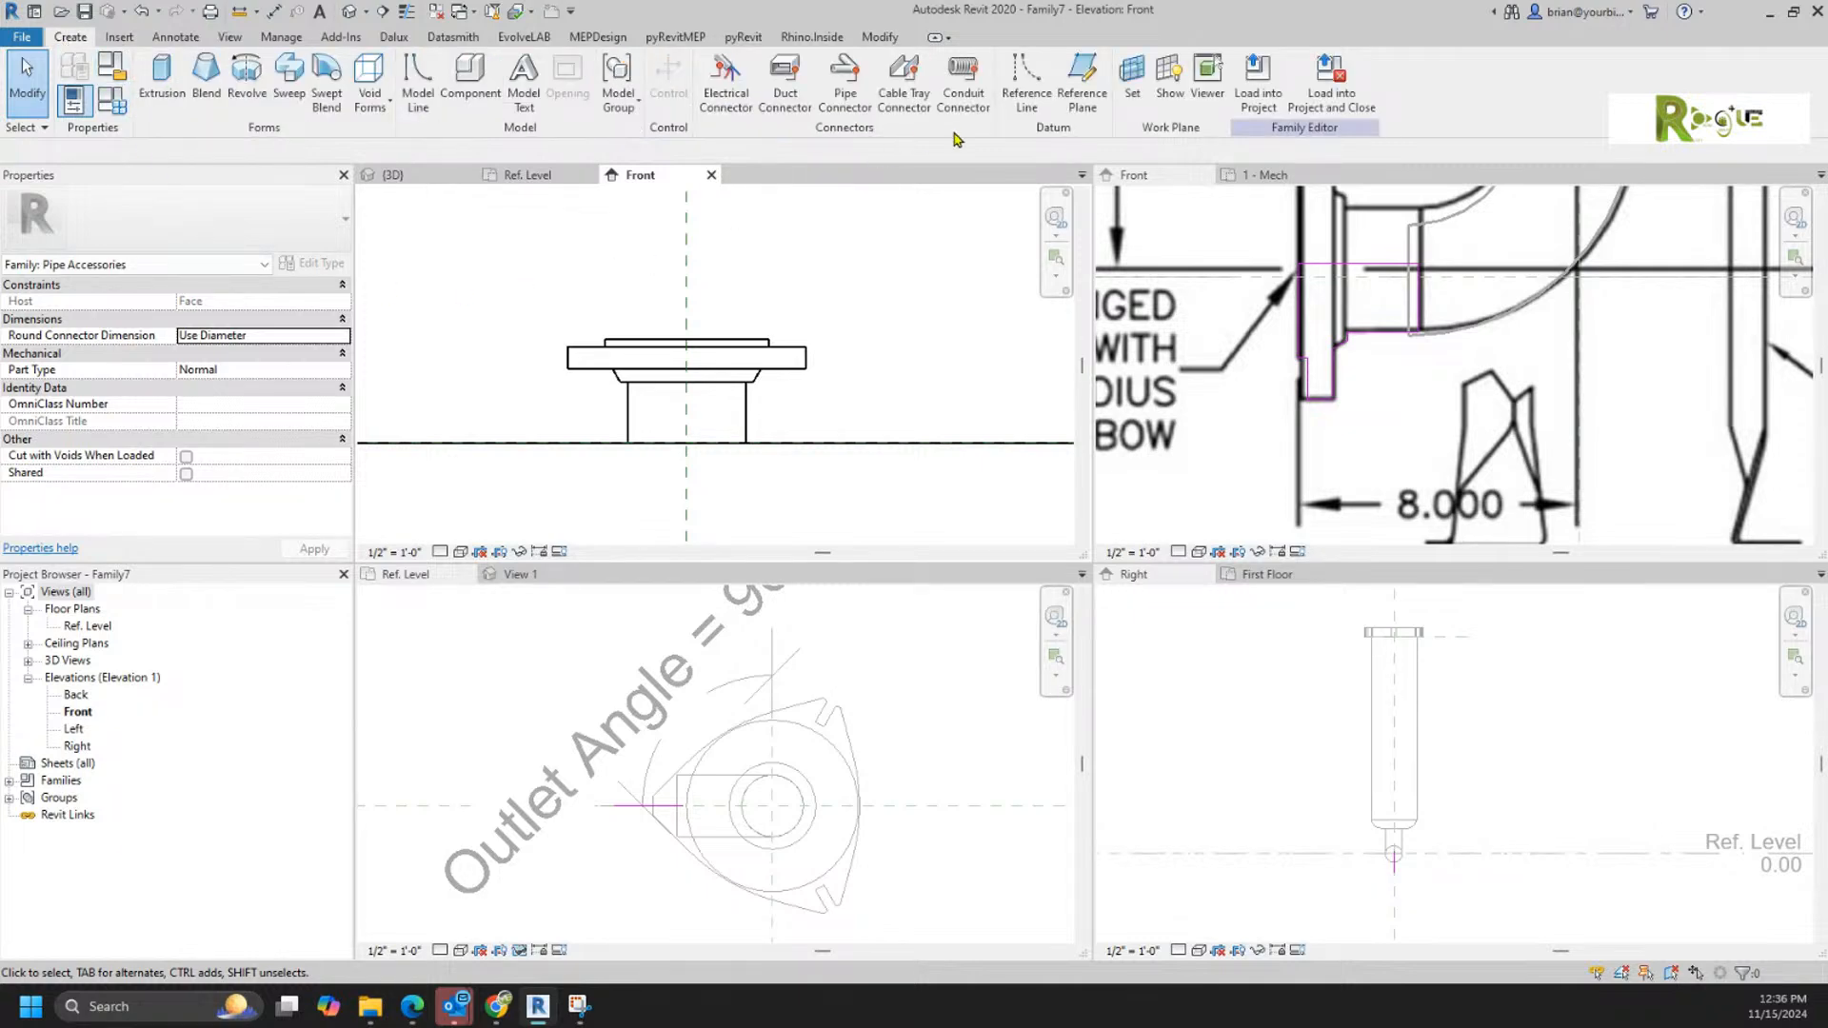
click(1083, 84)
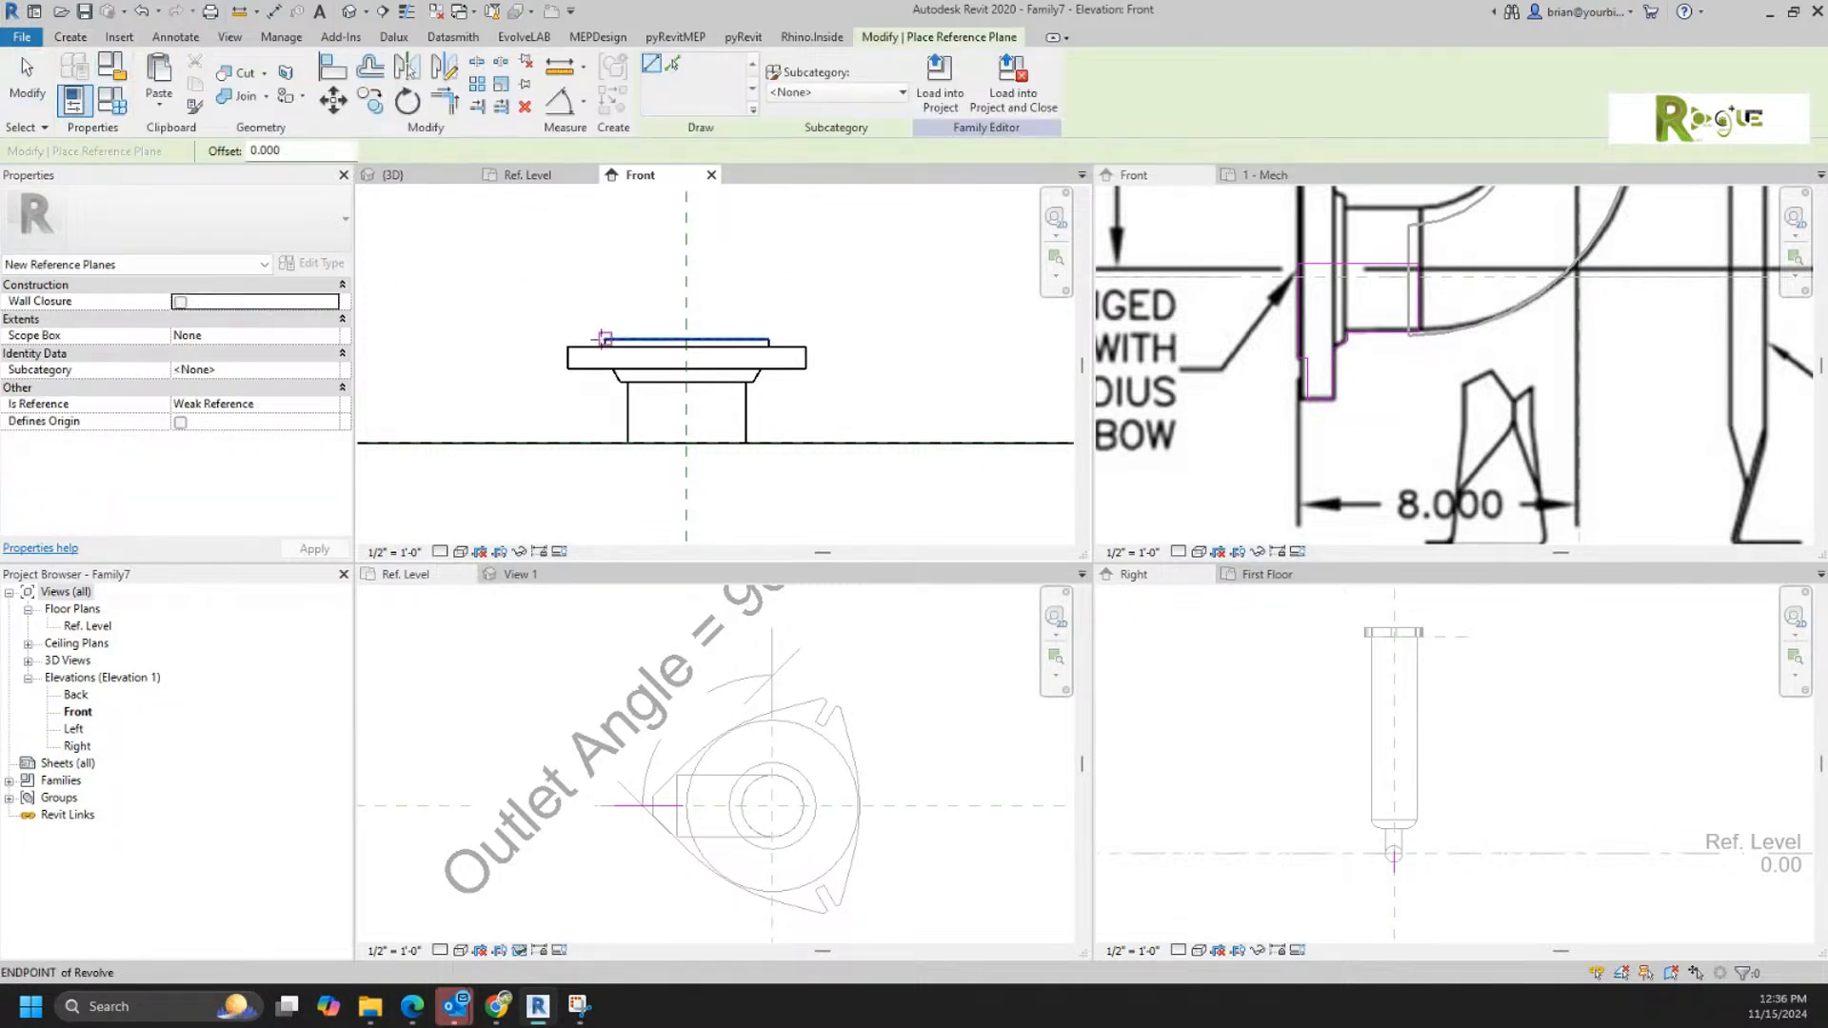
click(603, 338)
click(965, 338)
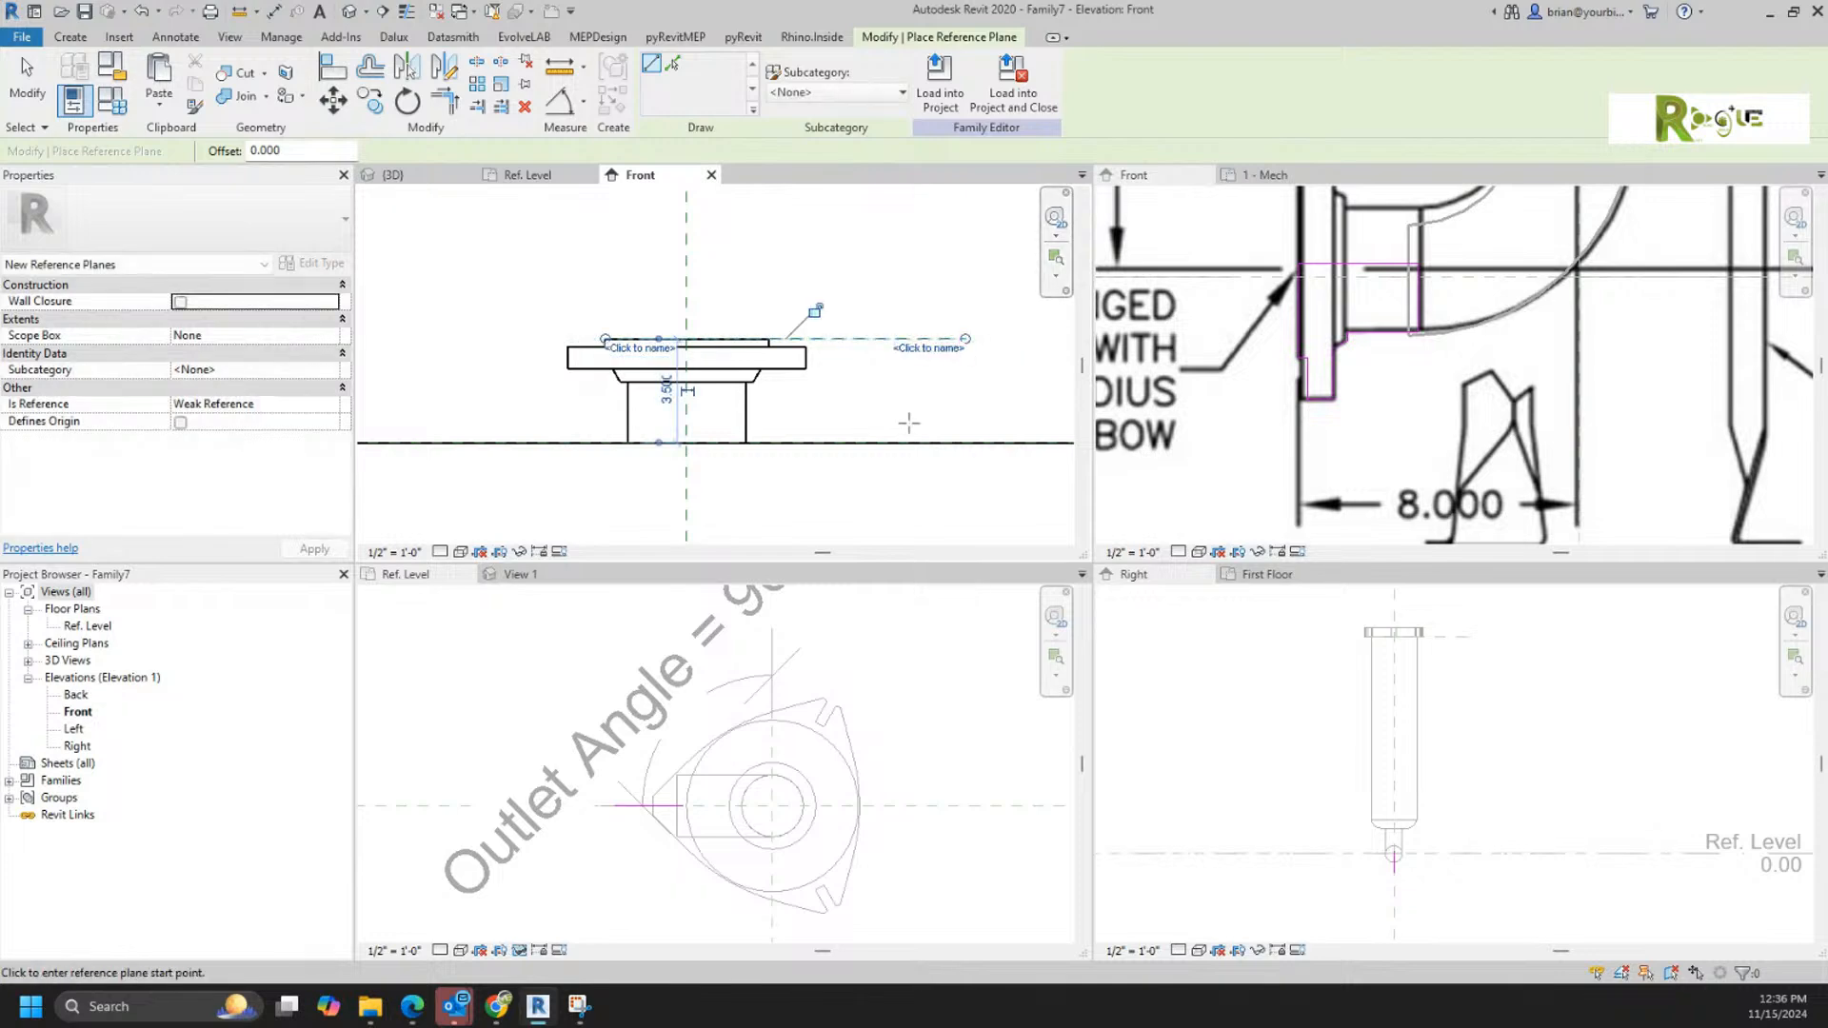
key(Escape)
Step: Draw two vertical reference planes upward from the level, one along each outer edge of the flange neck
click(636, 443)
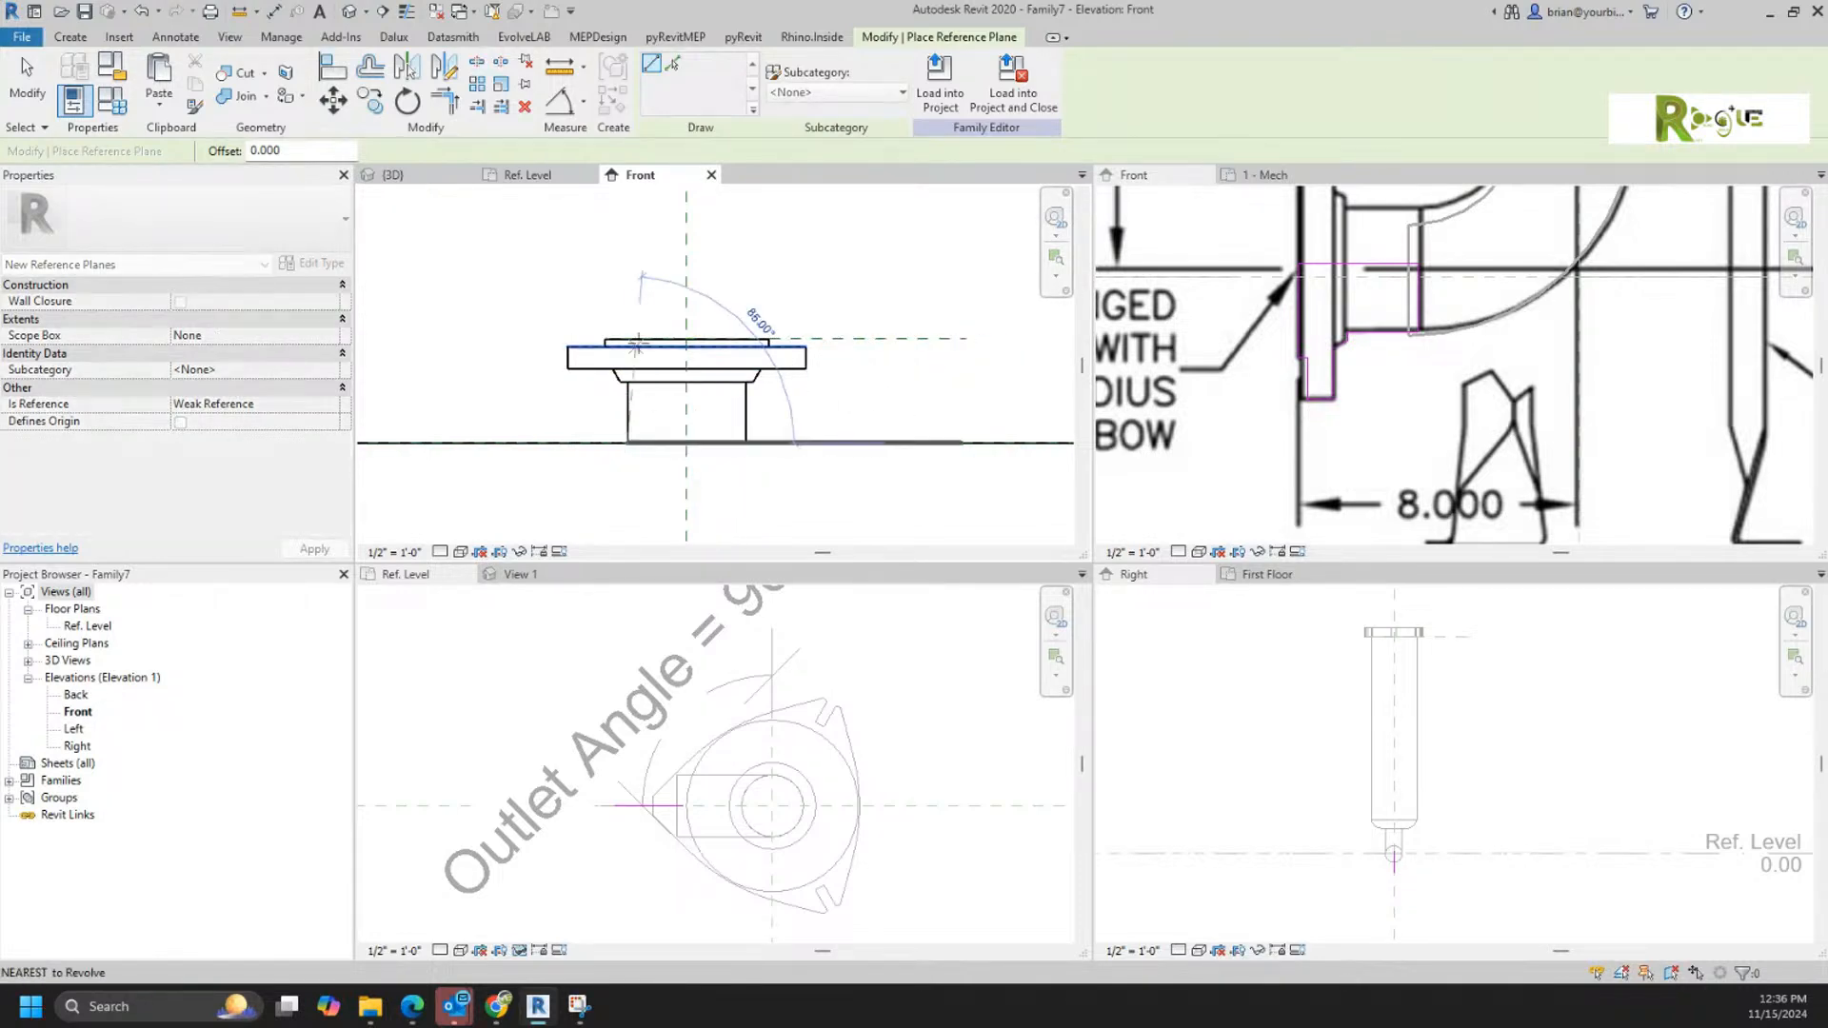
click(636, 241)
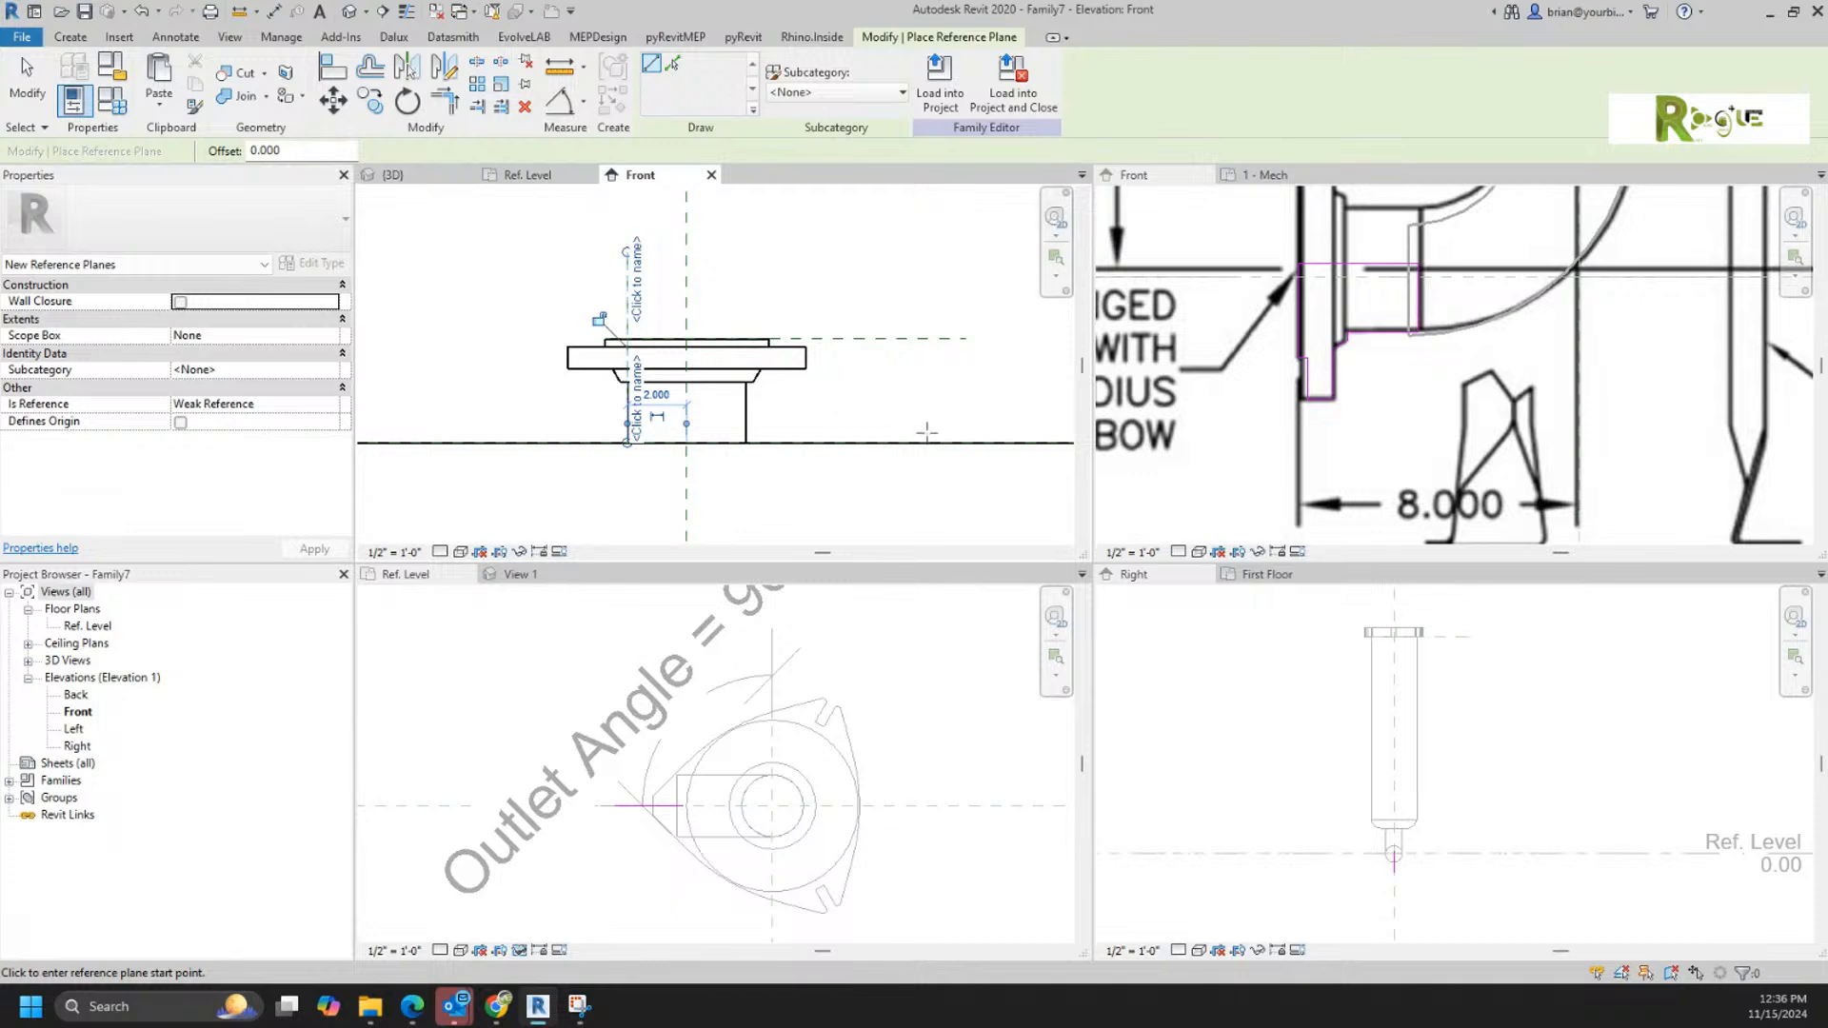
key(Escape)
key(Escape)
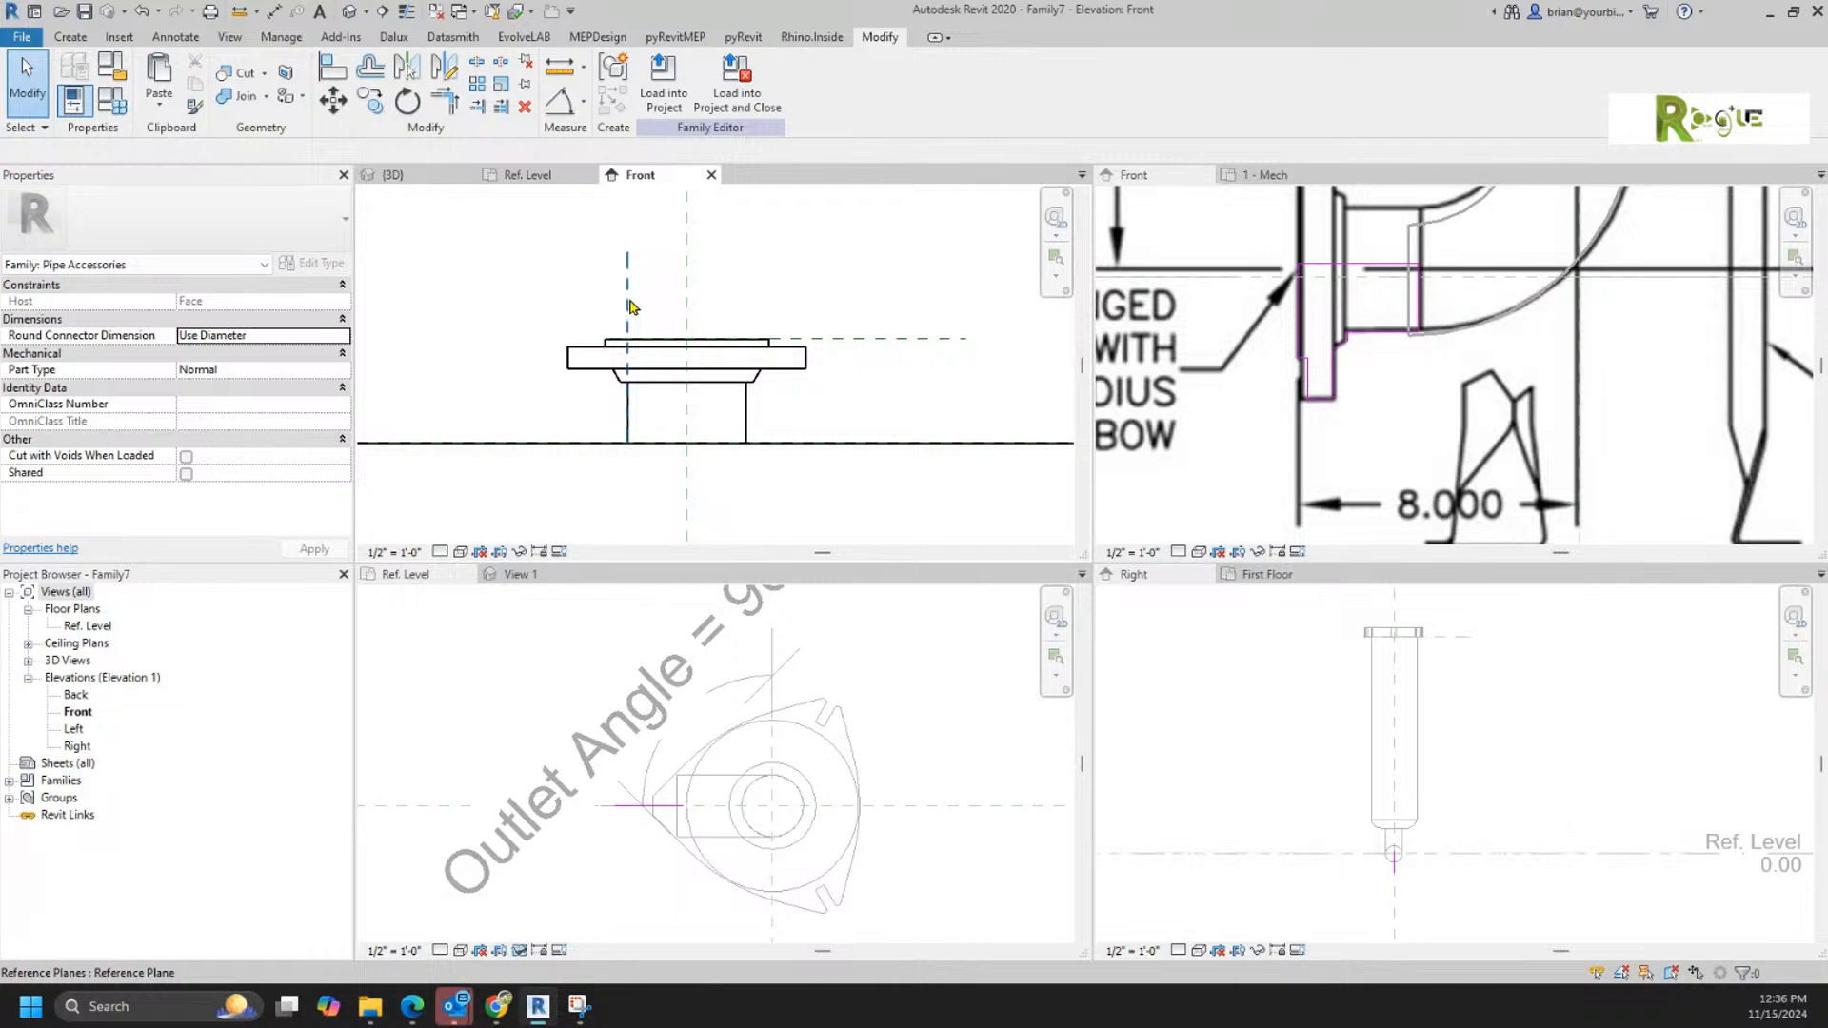
click(70, 36)
click(1088, 94)
click(746, 442)
click(747, 253)
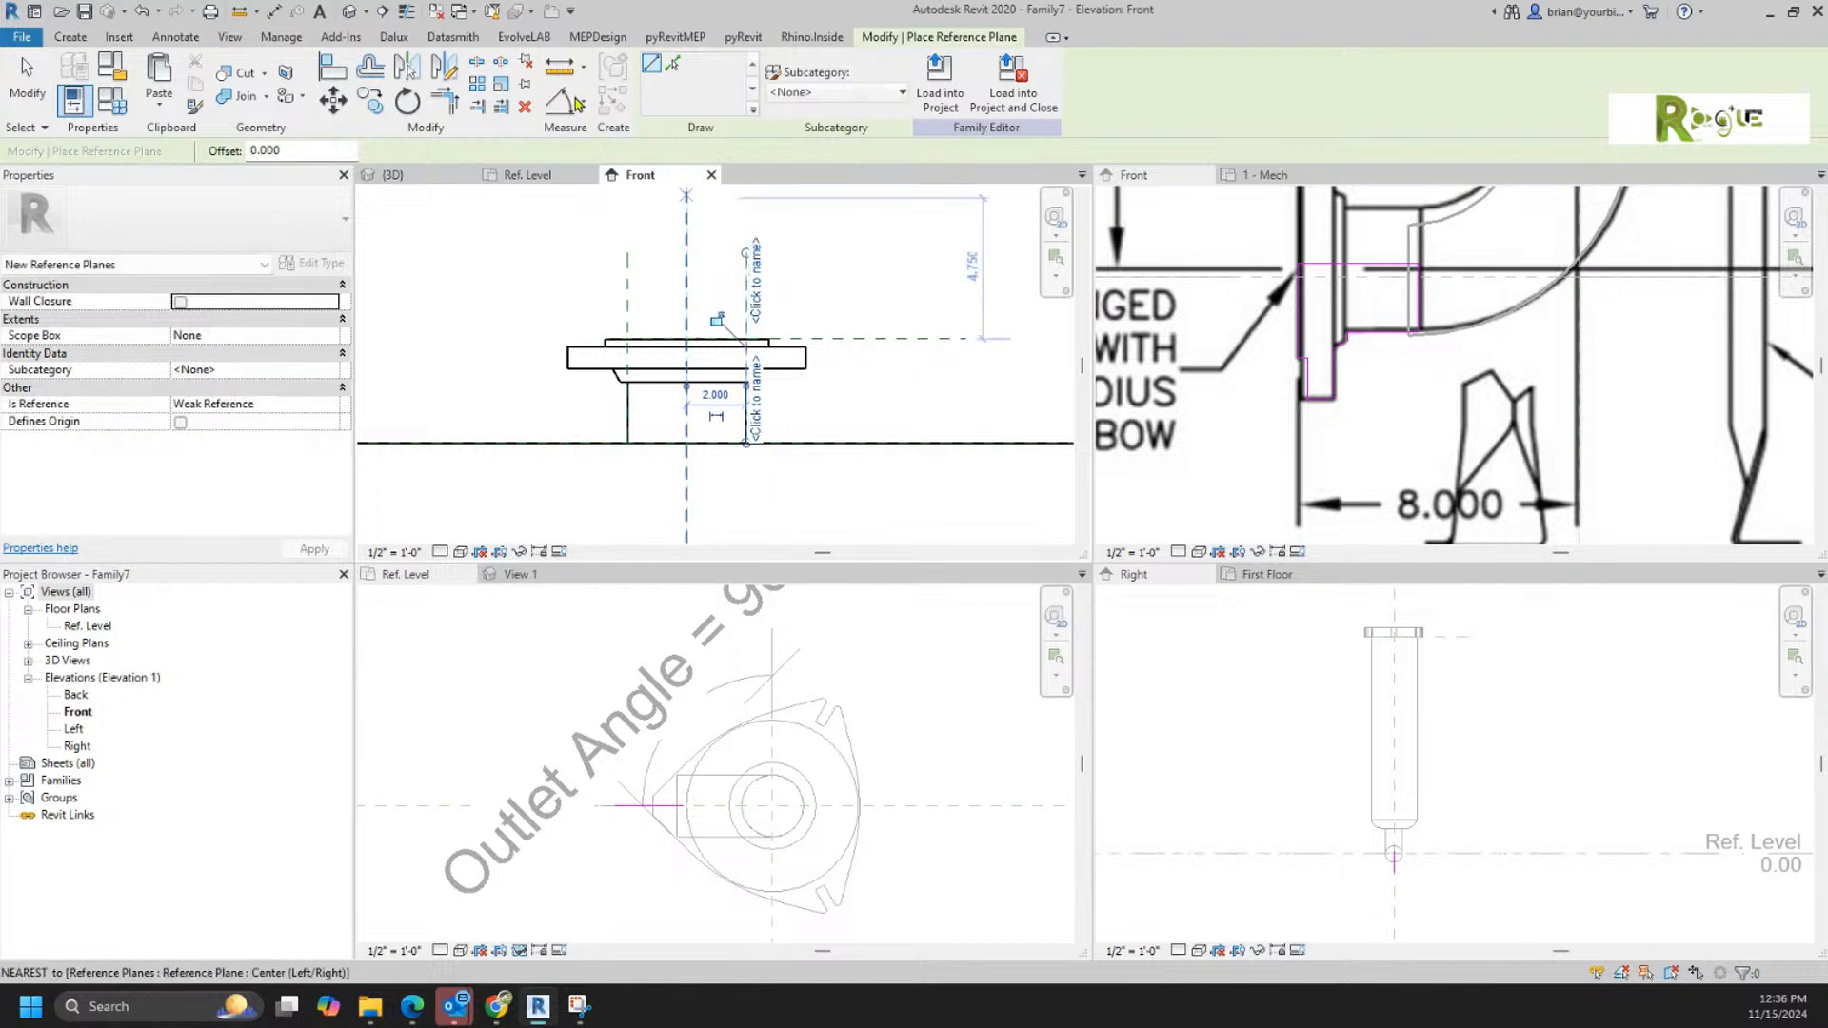
key(Escape)
key(Escape)
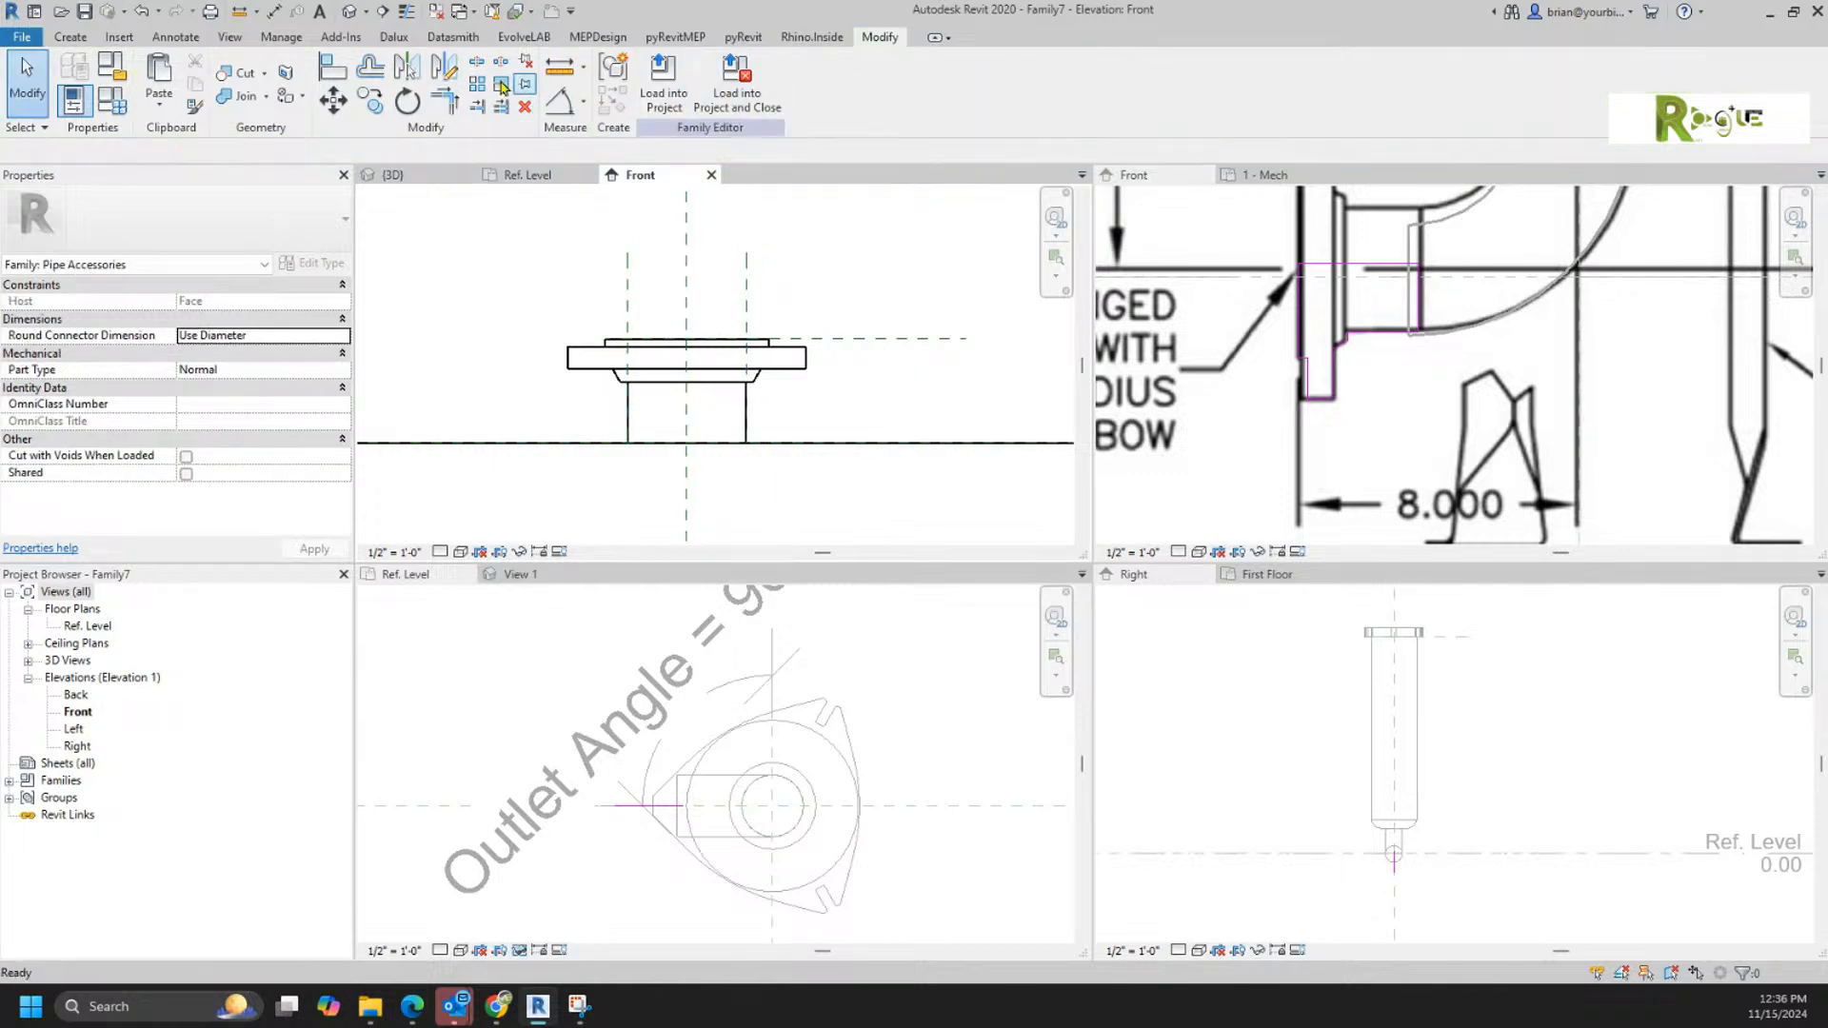
Step: Dimension across the two neck reference planes and the centre plane, and constrain the segments as equal
click(558, 109)
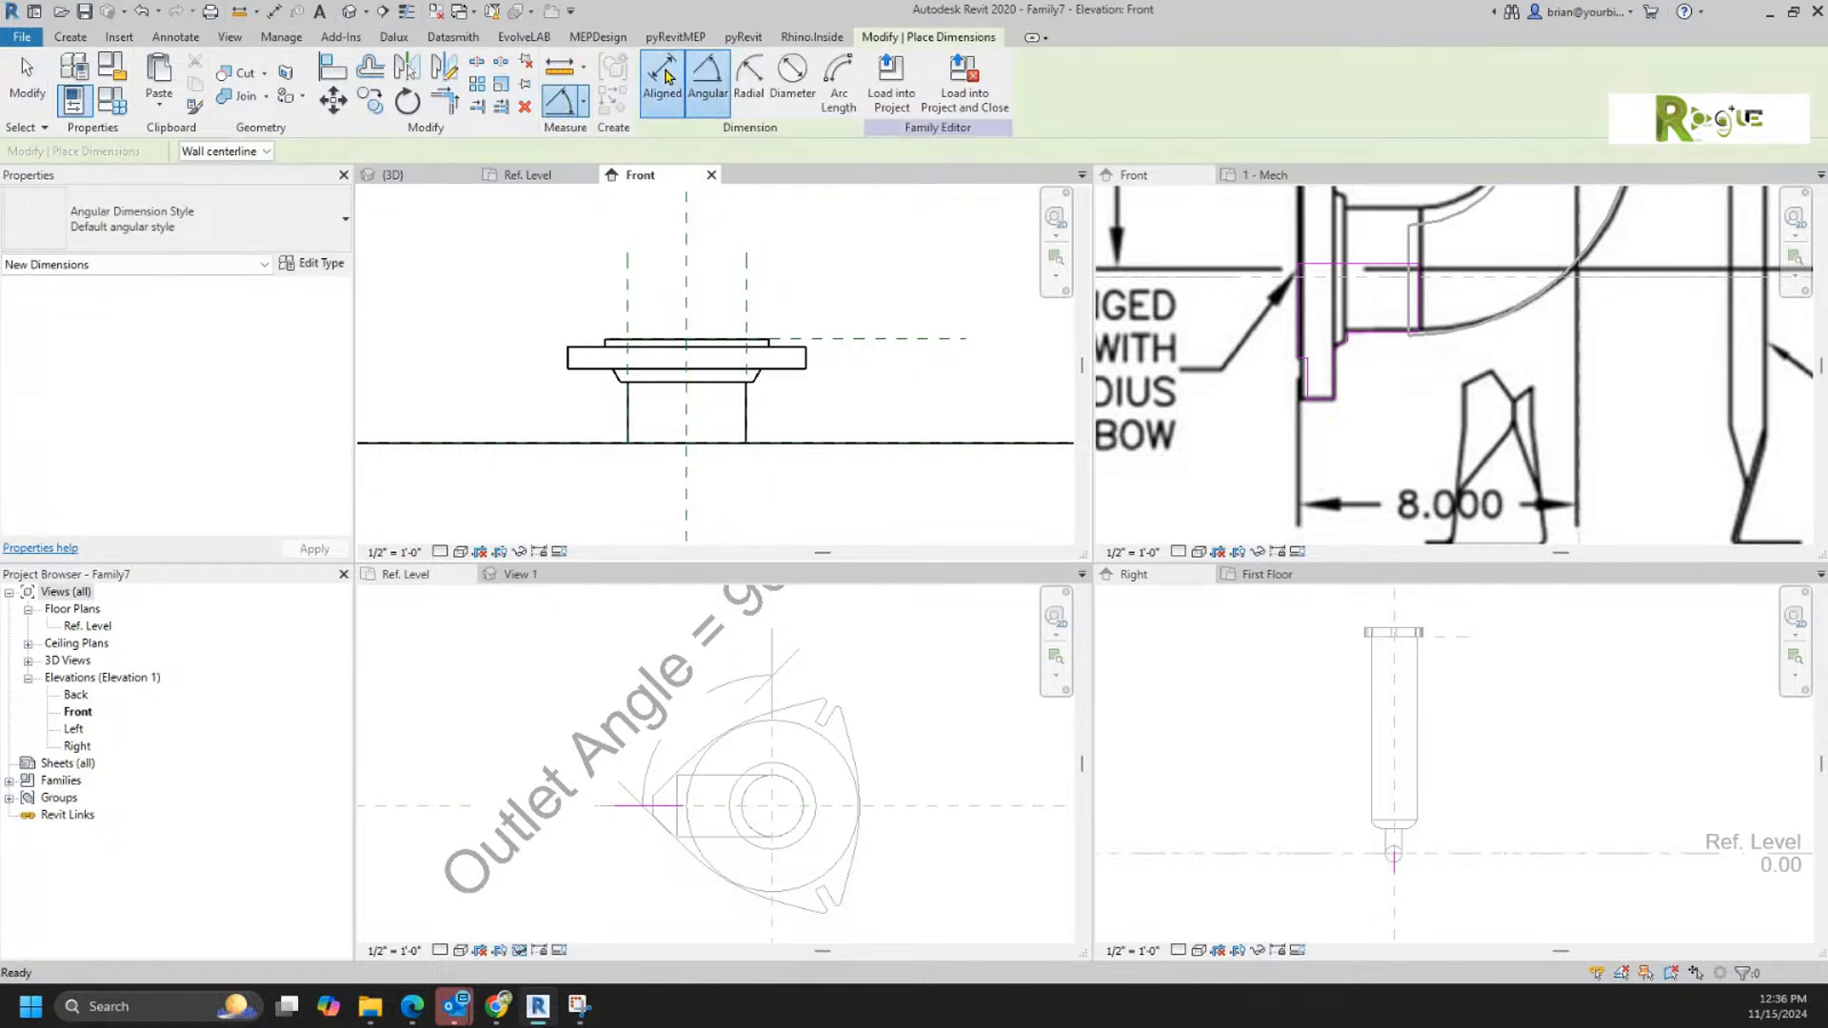
click(627, 291)
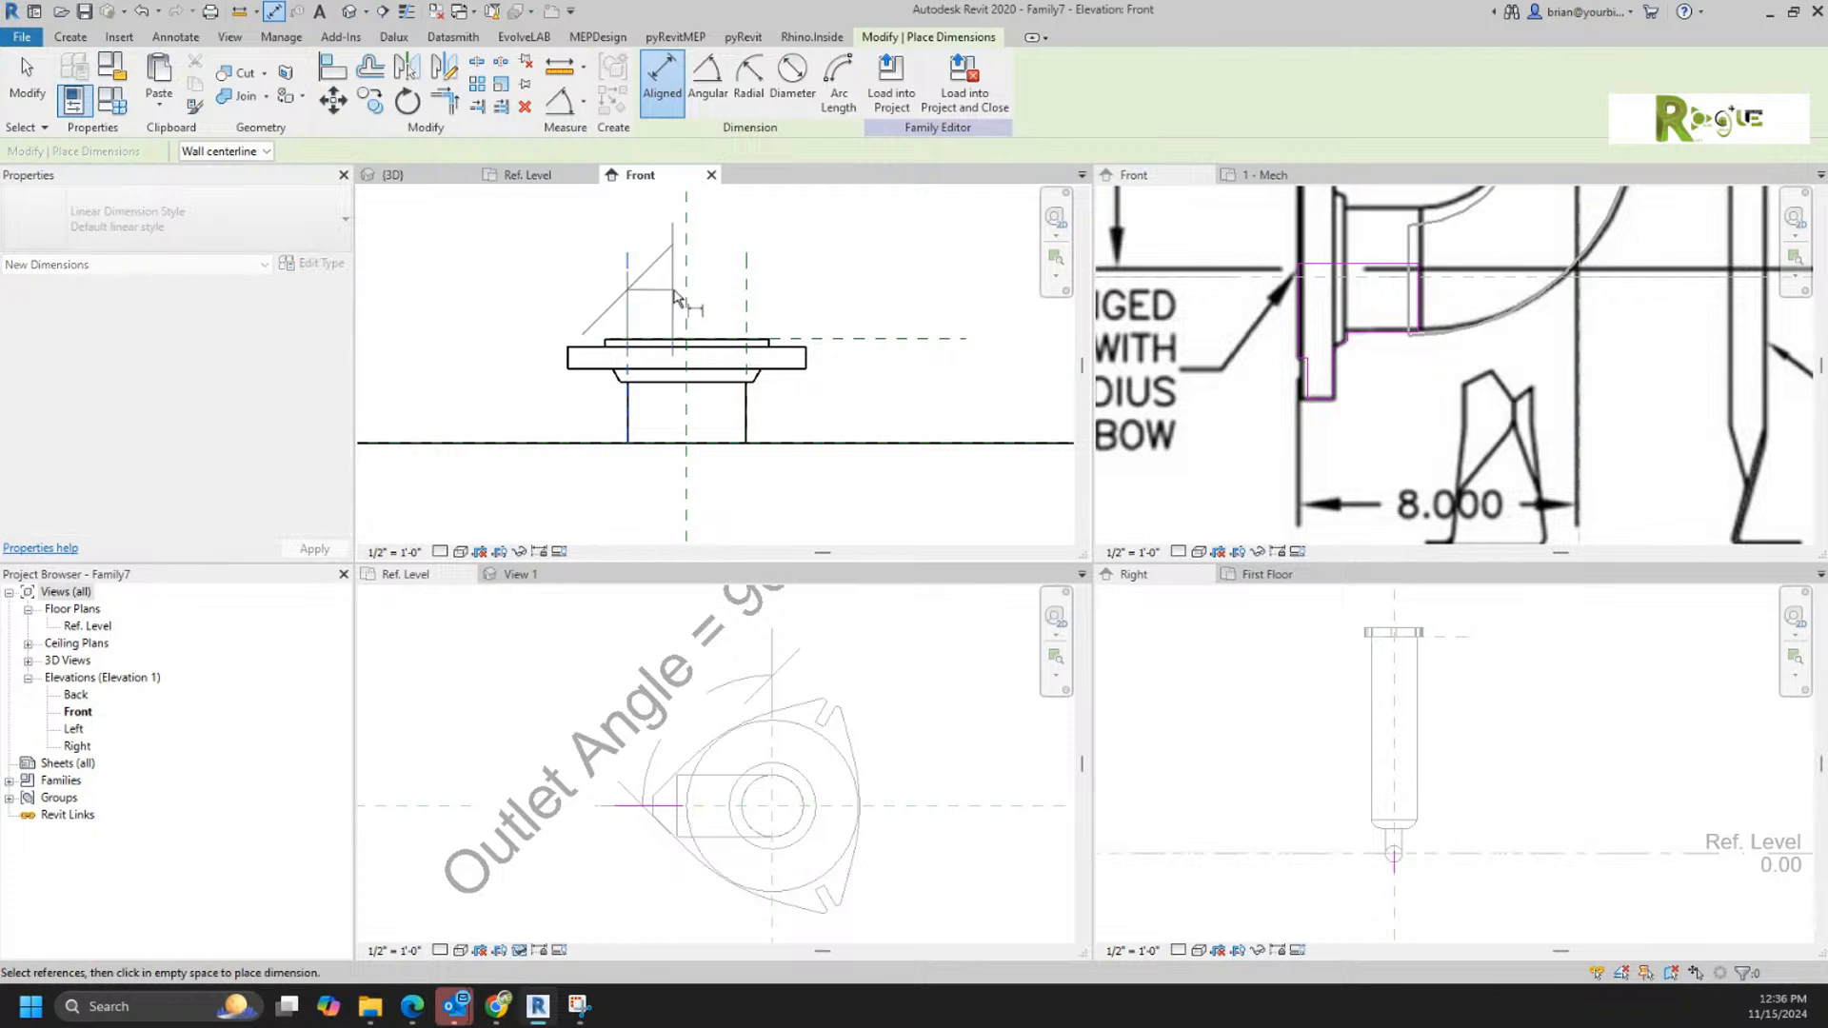
click(743, 305)
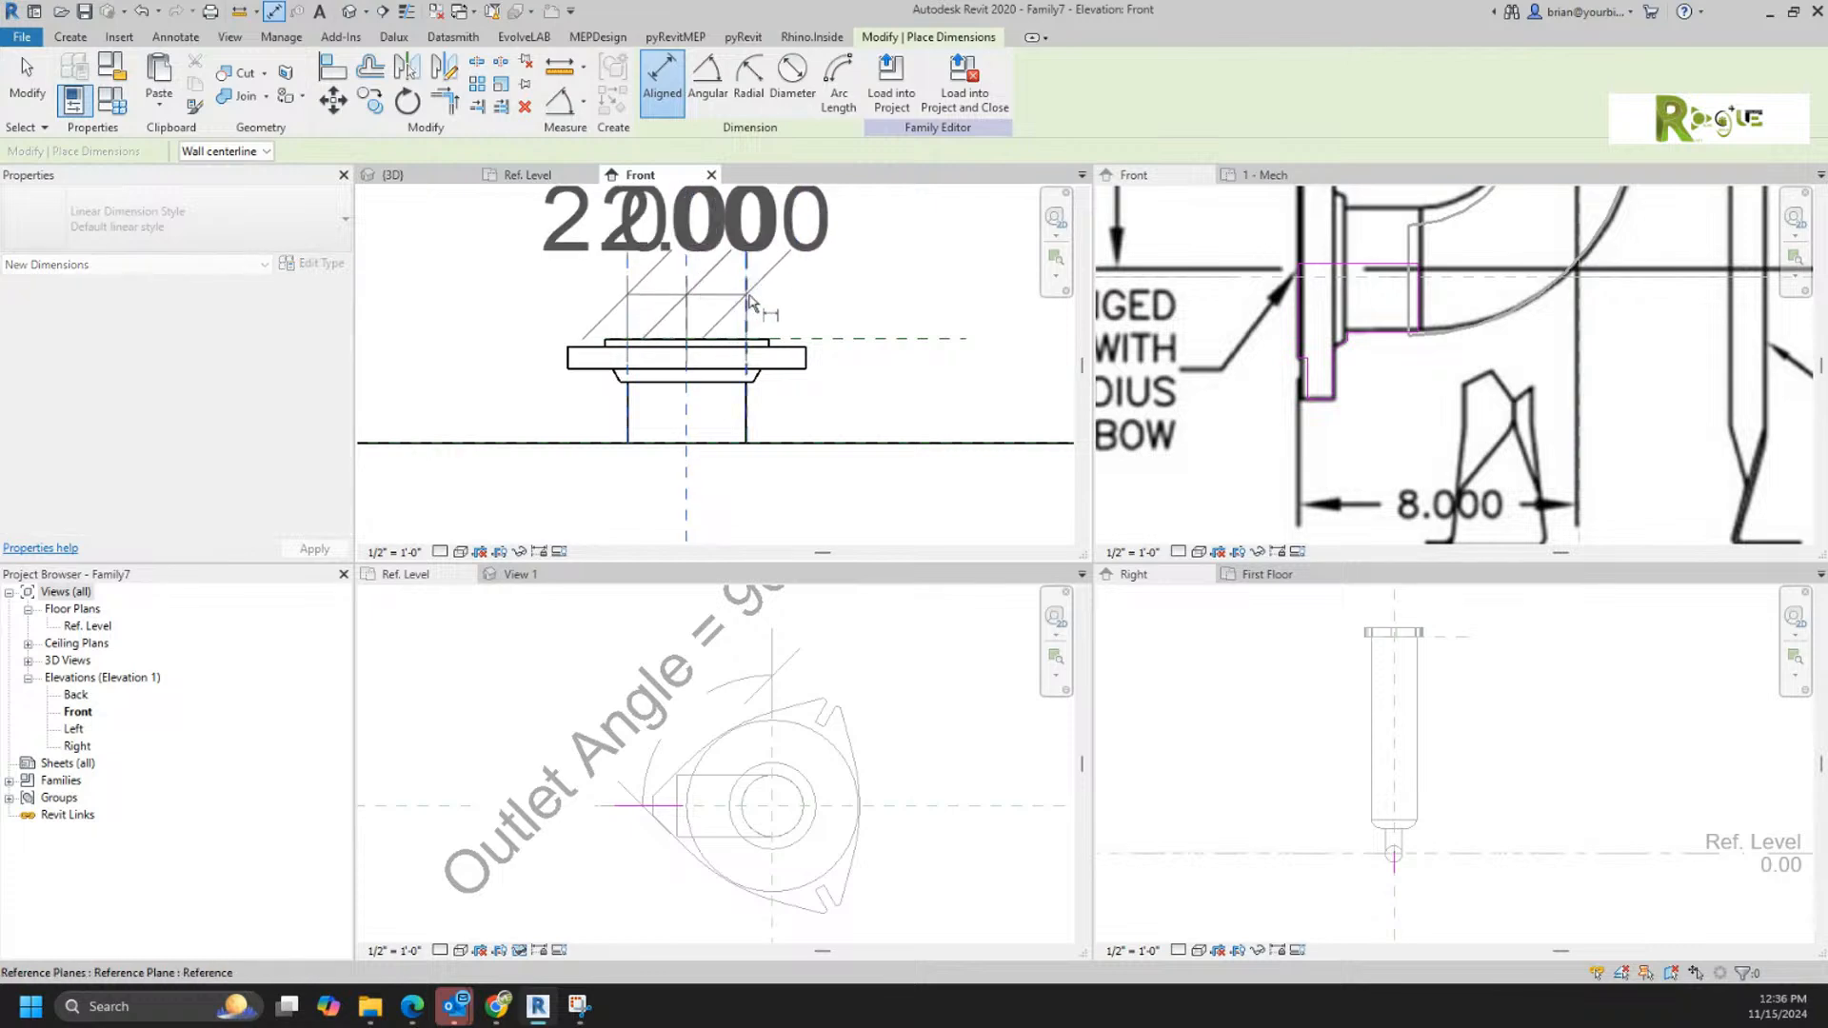
click(848, 274)
scroll(848, 273, down, 4)
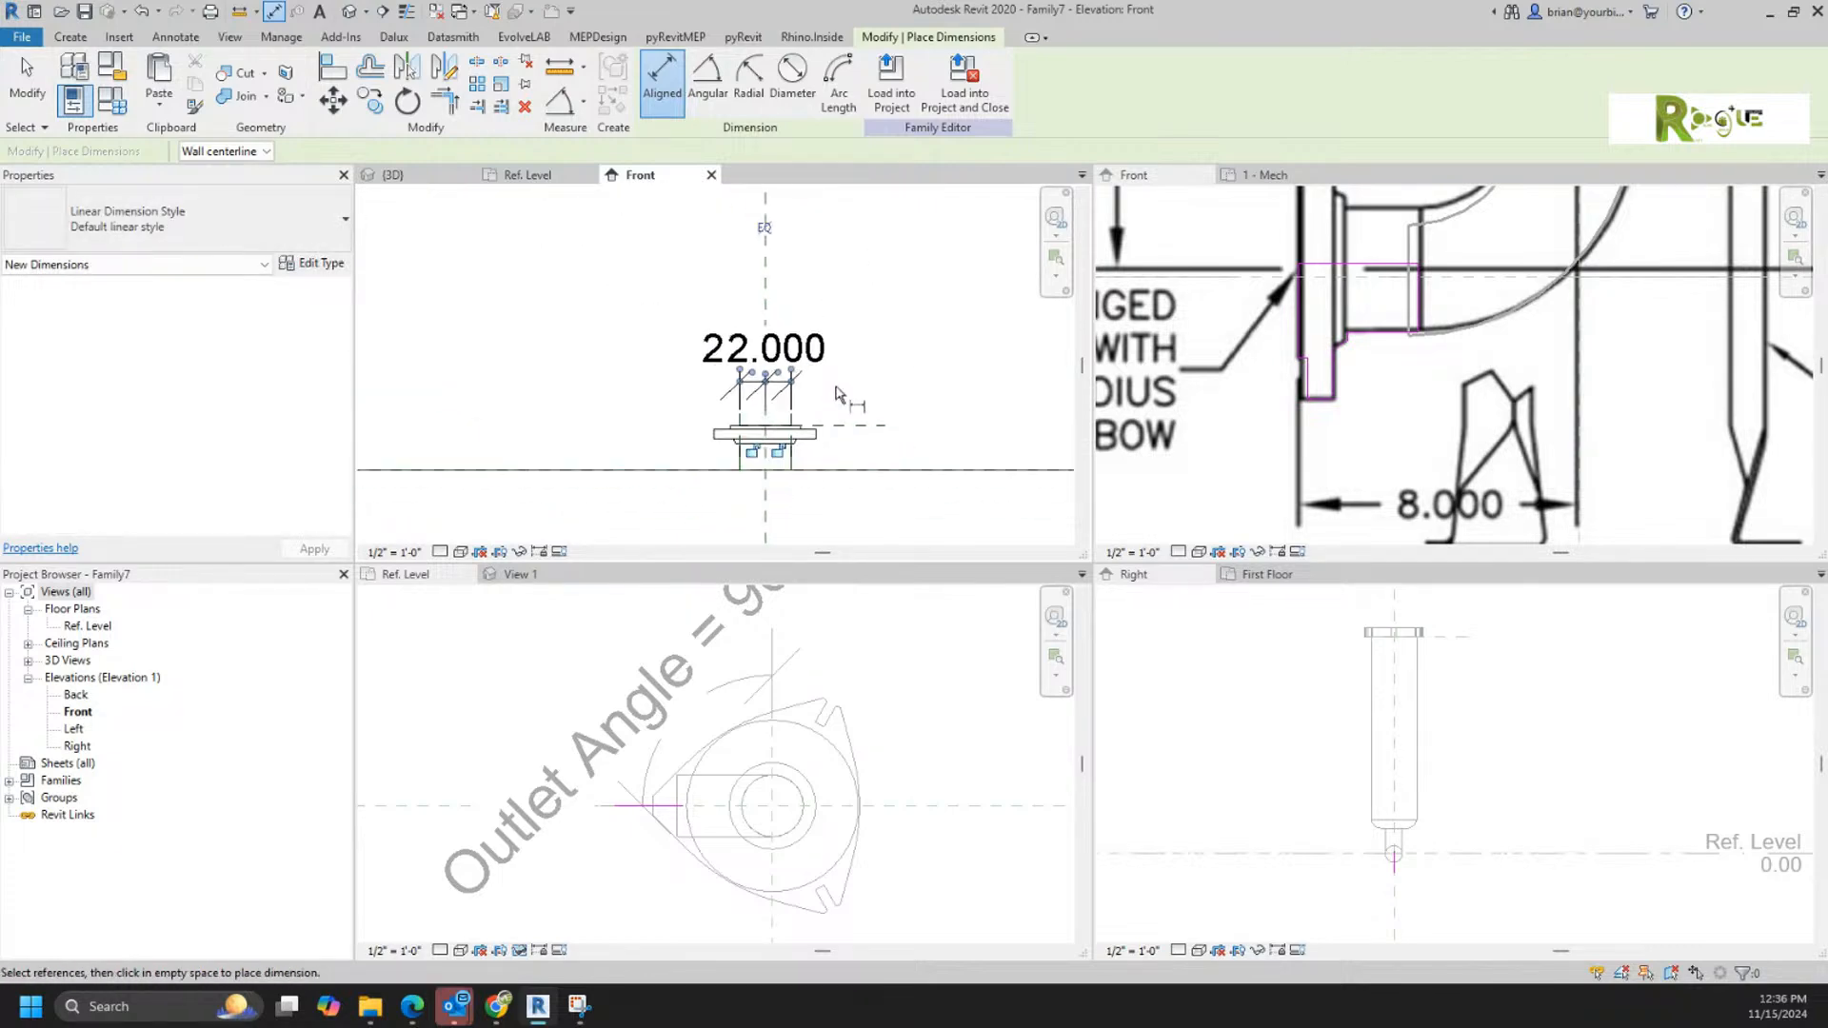
click(765, 231)
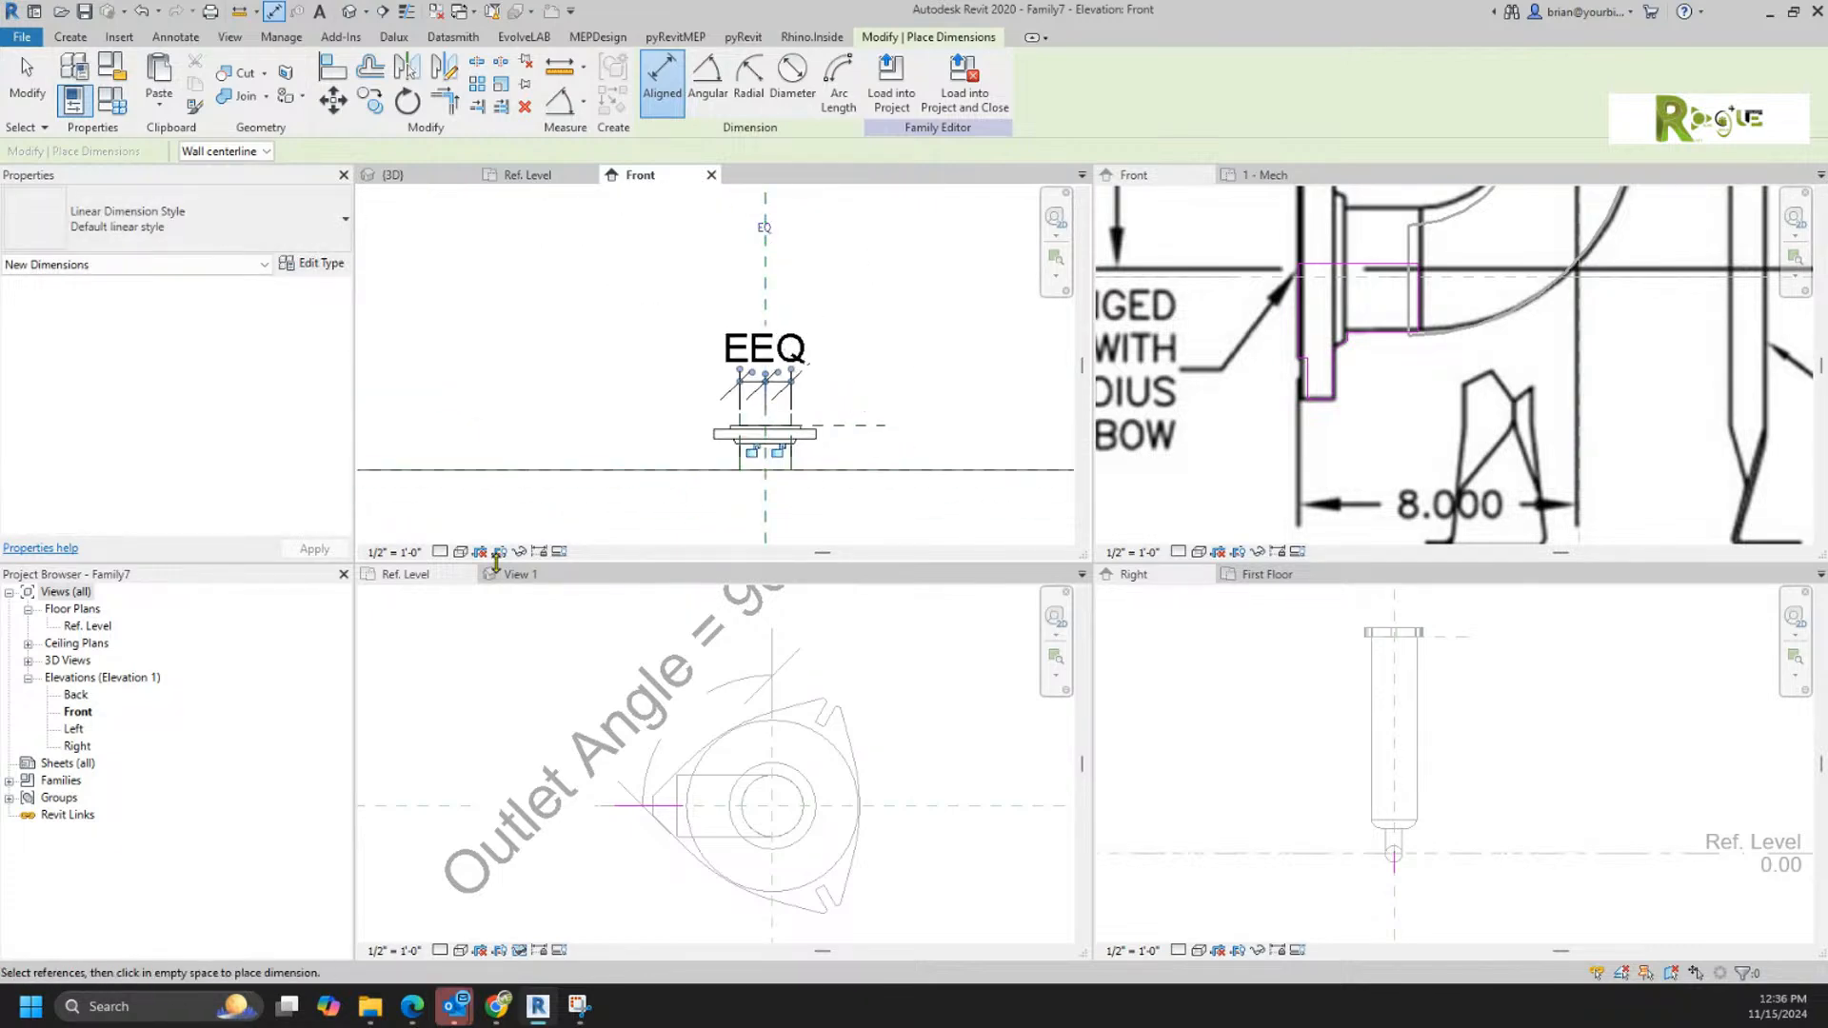
Step: Set the view scale to 1 1/2" = 1'-0" and add an overall dimension between the two outer neck planes
click(408, 558)
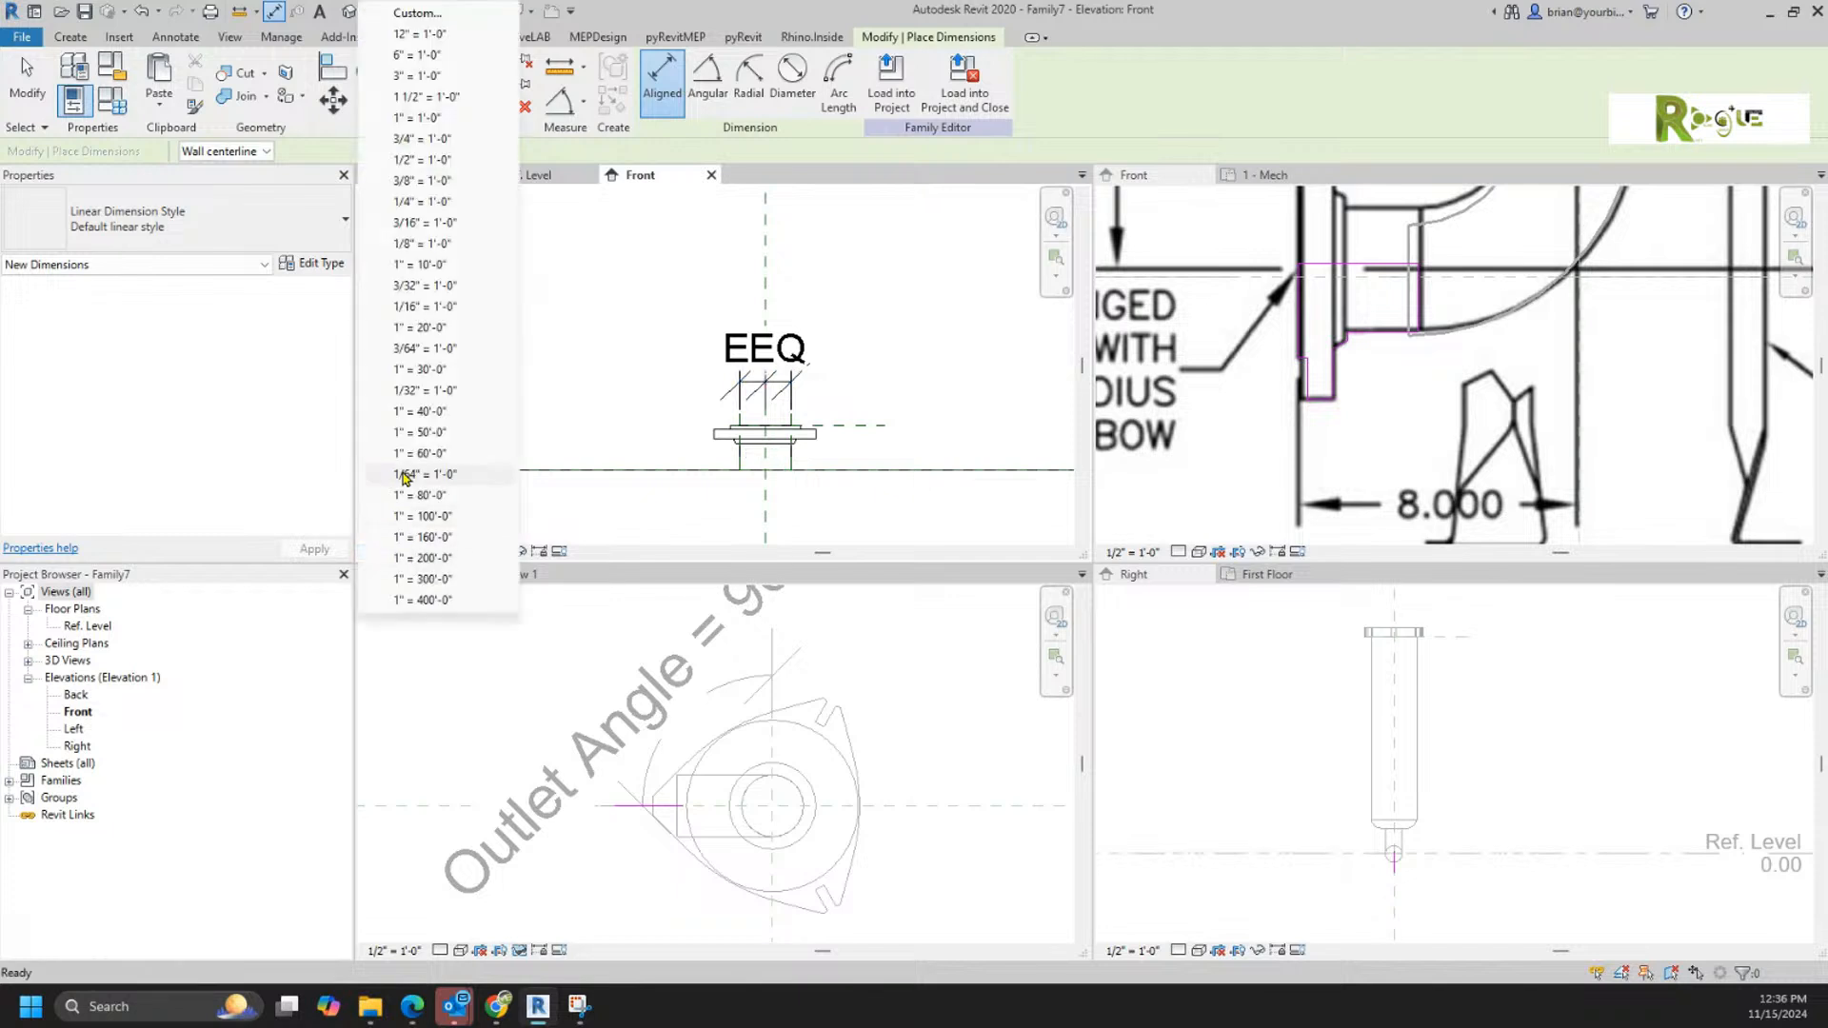
click(419, 138)
scroll(740, 449, up, 2)
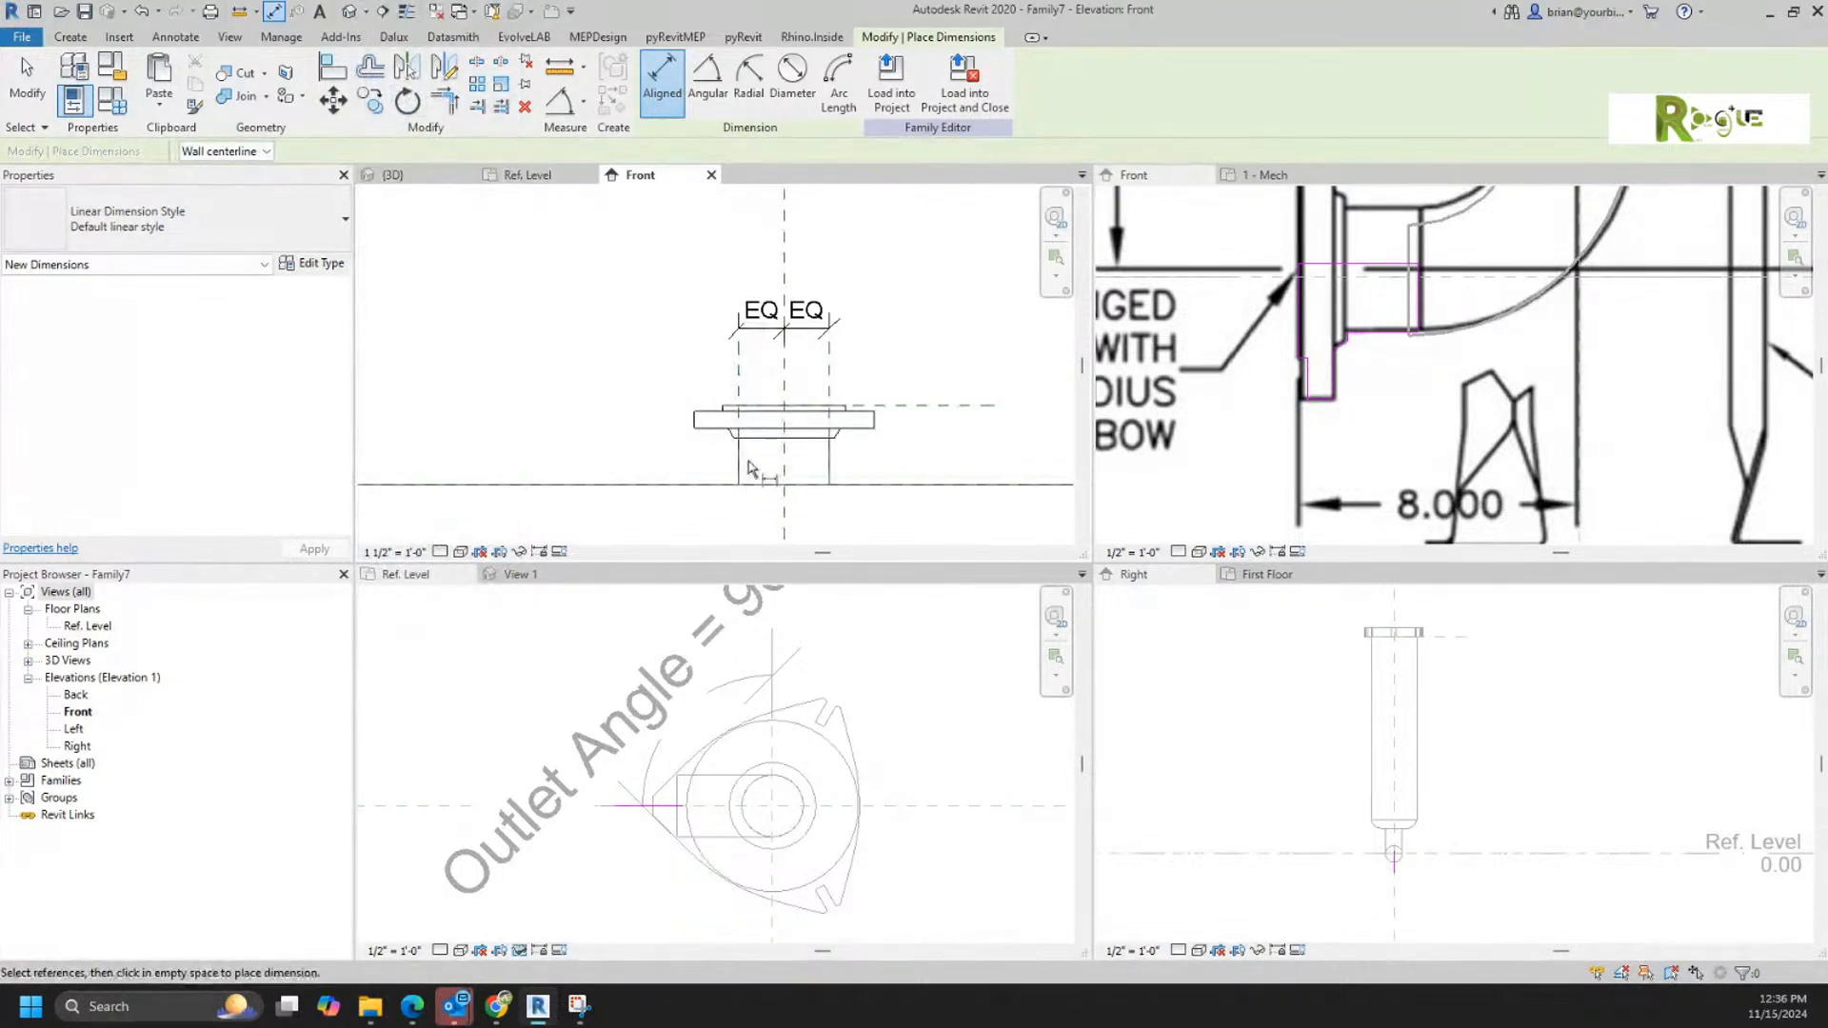
click(738, 373)
click(831, 374)
click(840, 277)
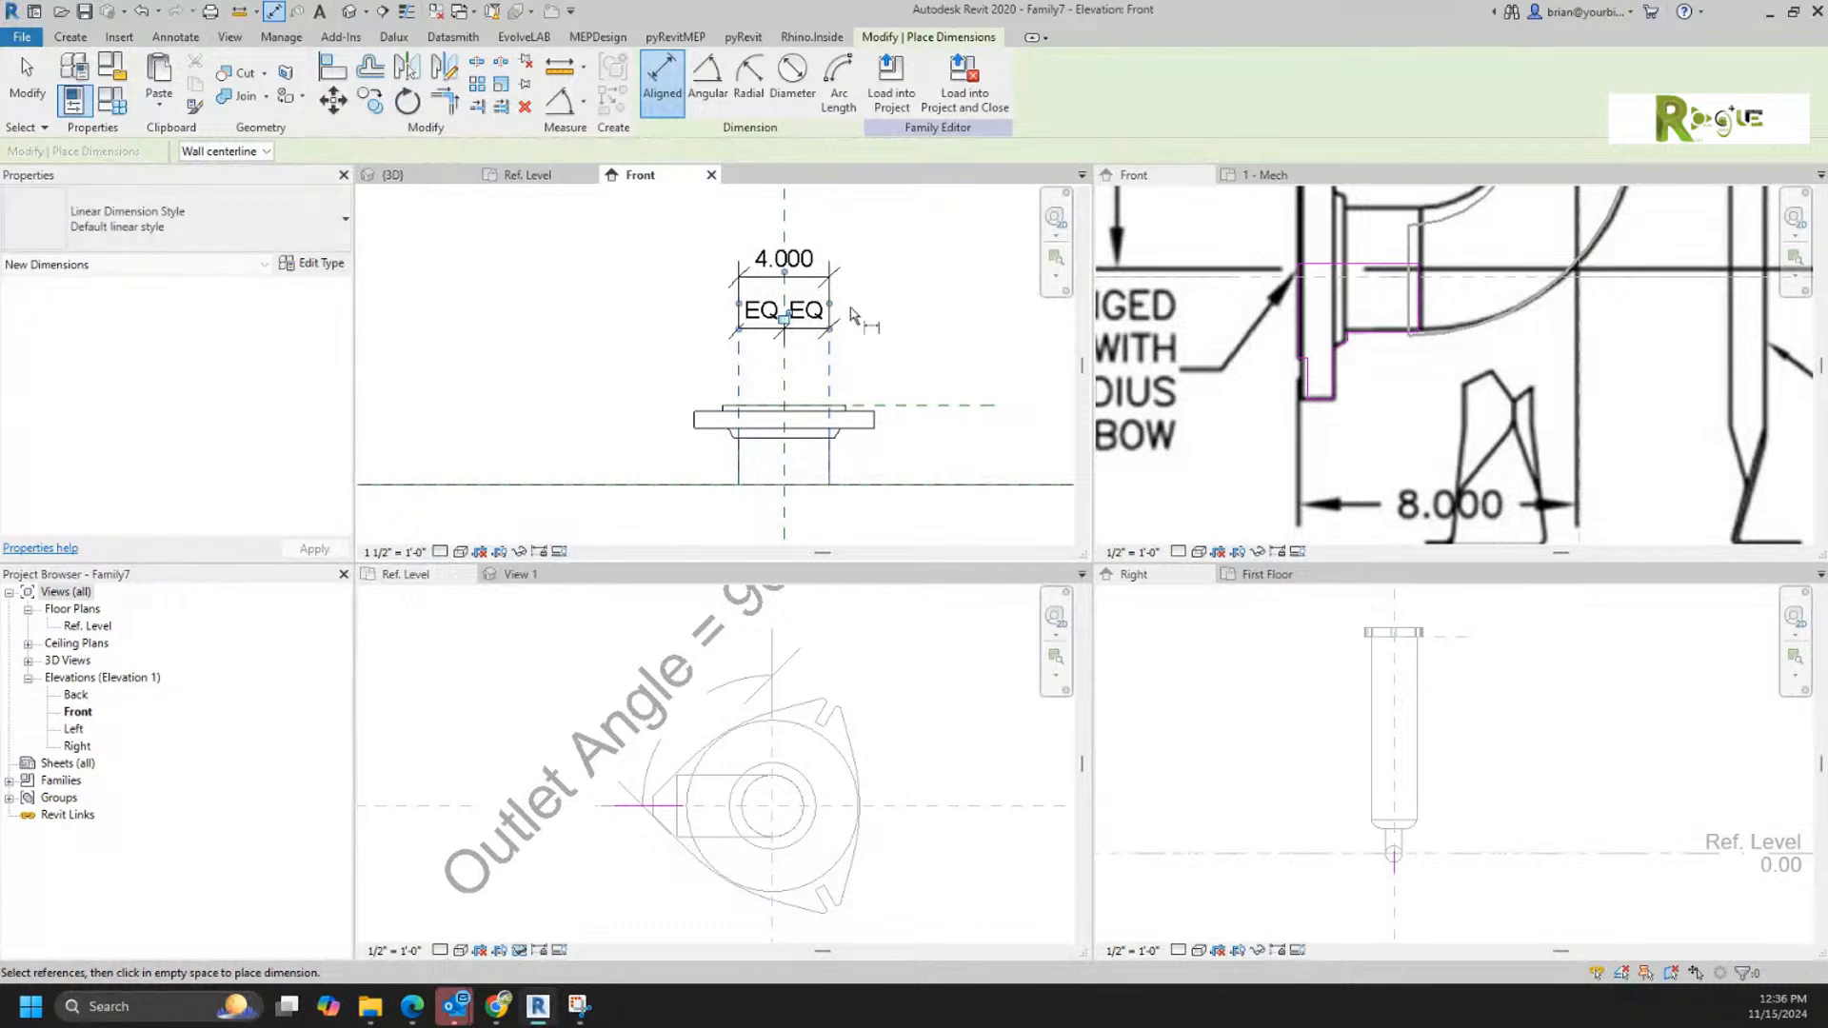
click(740, 378)
middle_drag(790, 428, 784, 316)
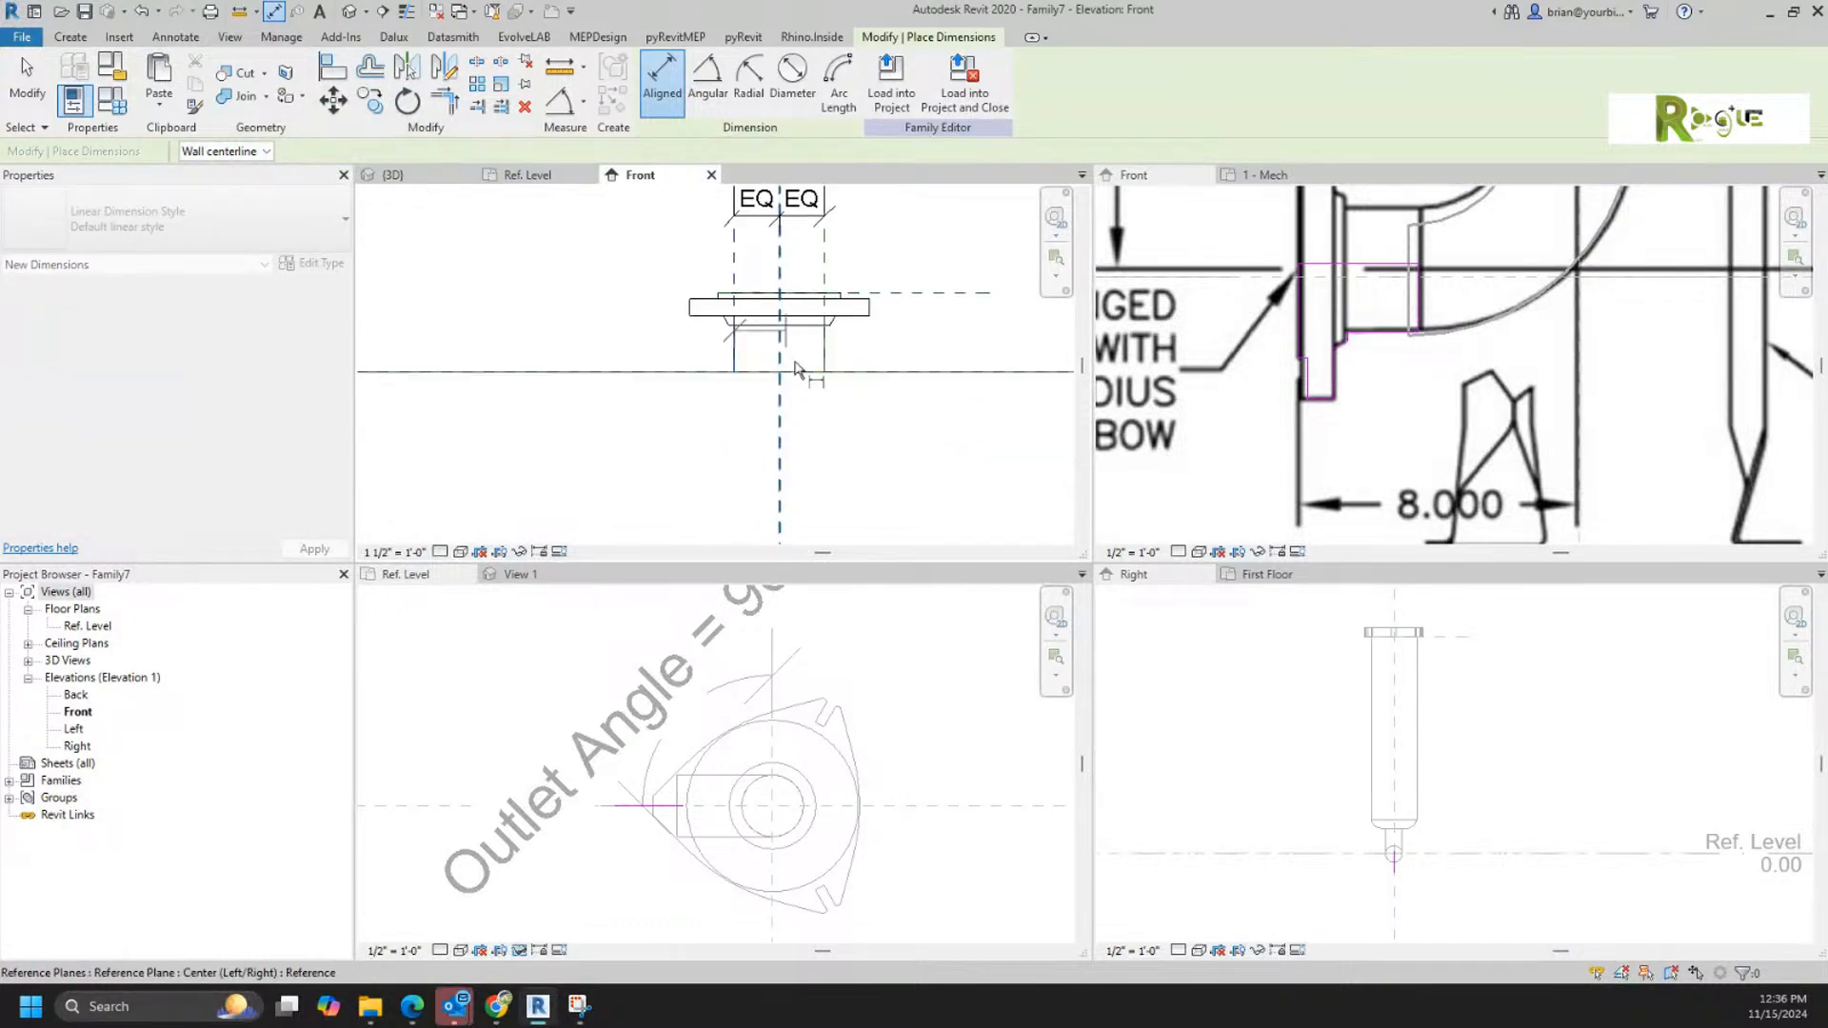
key(Escape)
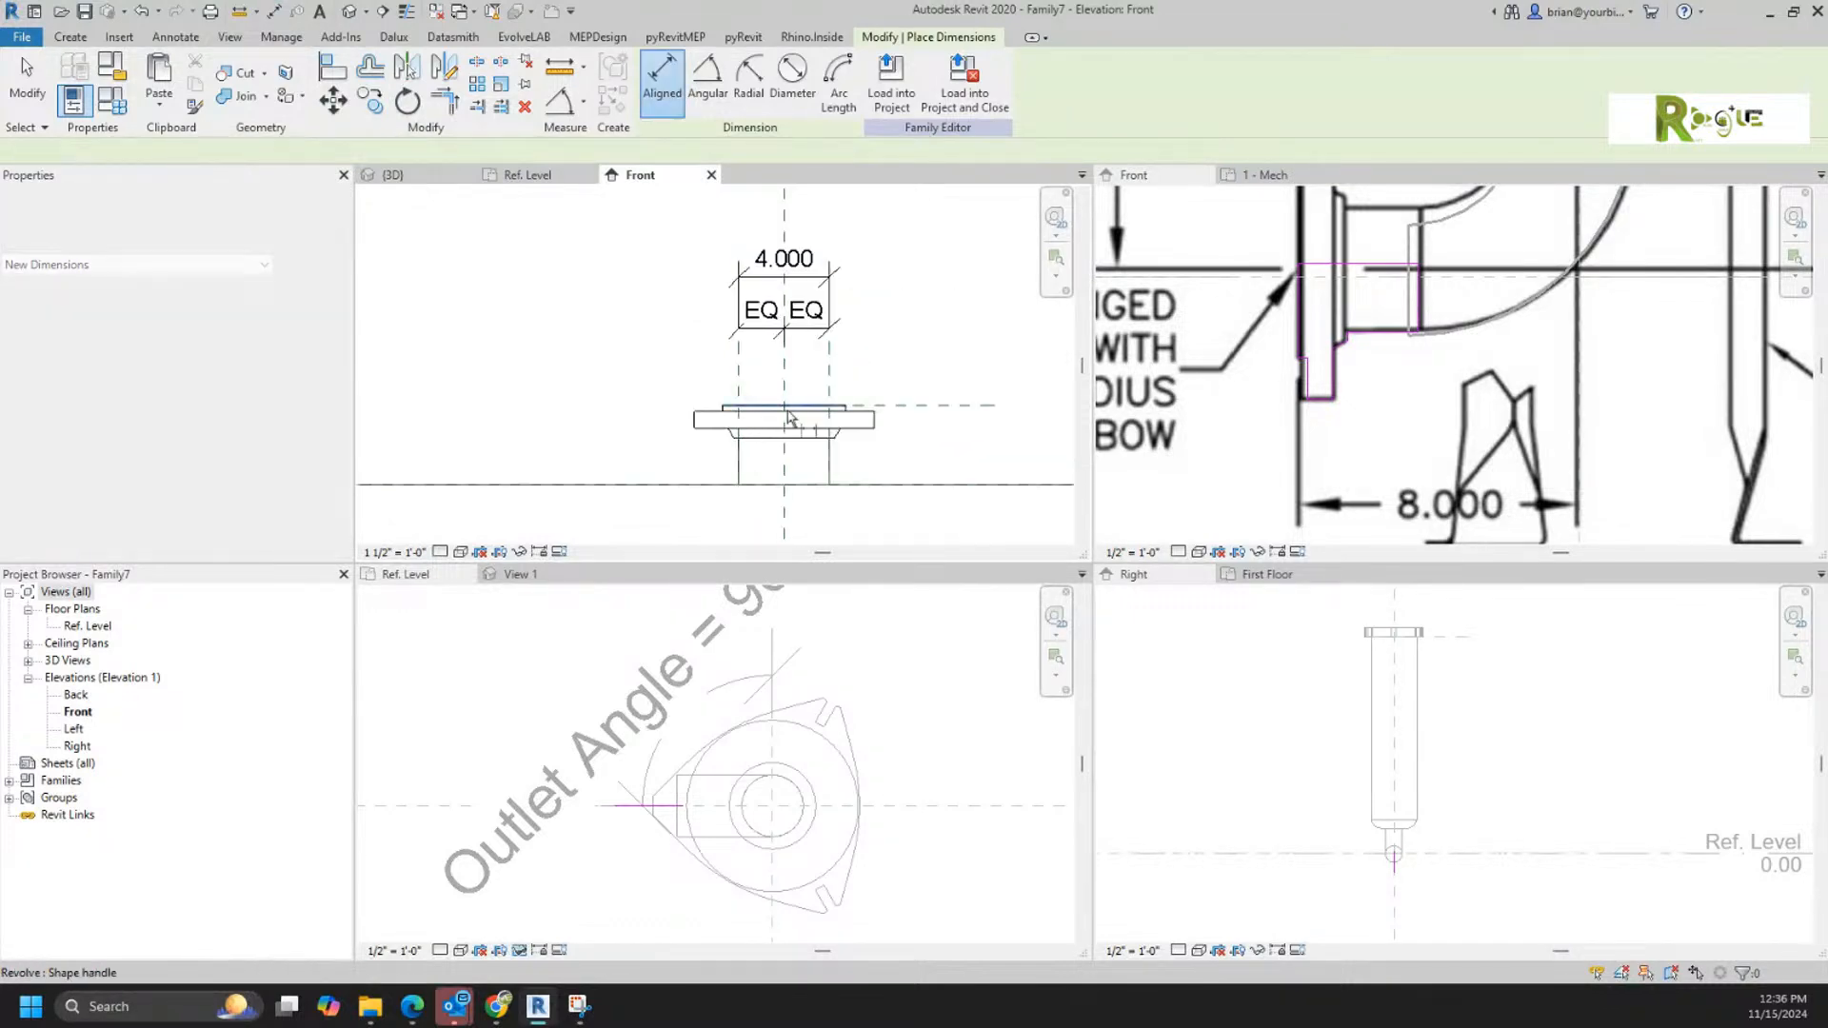
Step: Dimension the flange height from the top-face reference plane down to the level
click(921, 405)
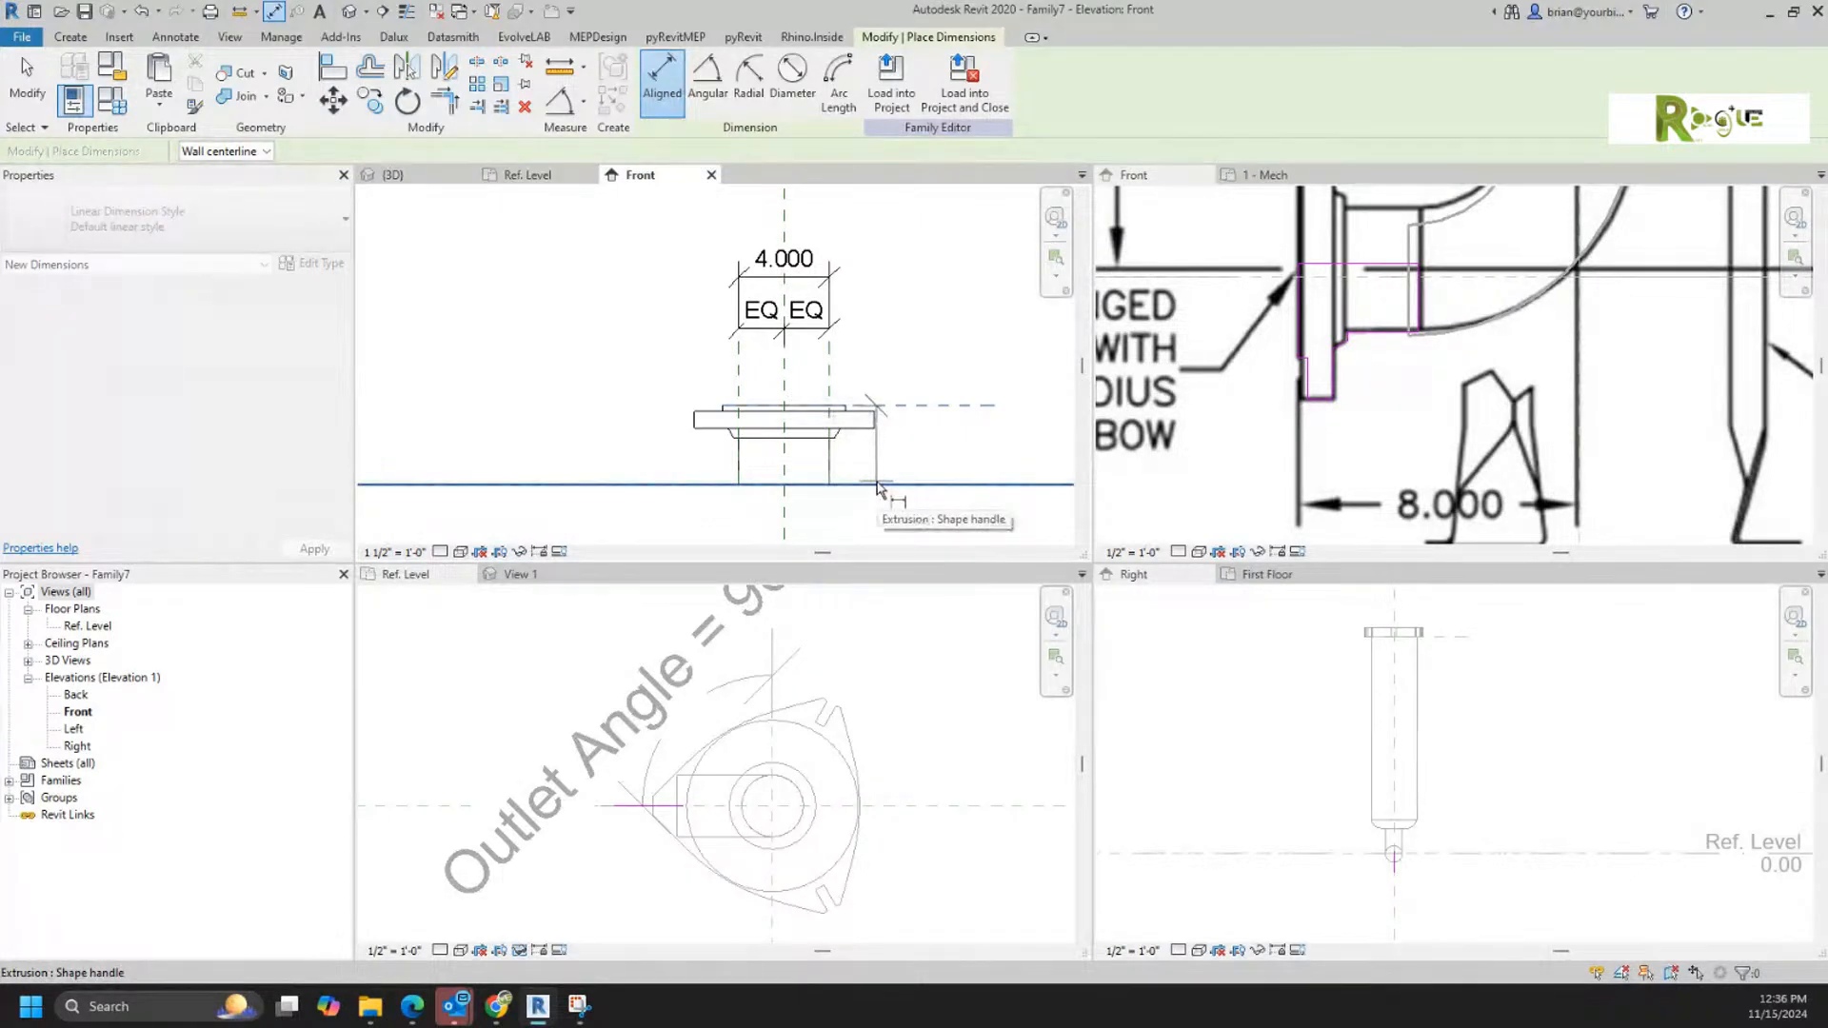
key(Tab)
key(Tab)
click(877, 488)
click(954, 485)
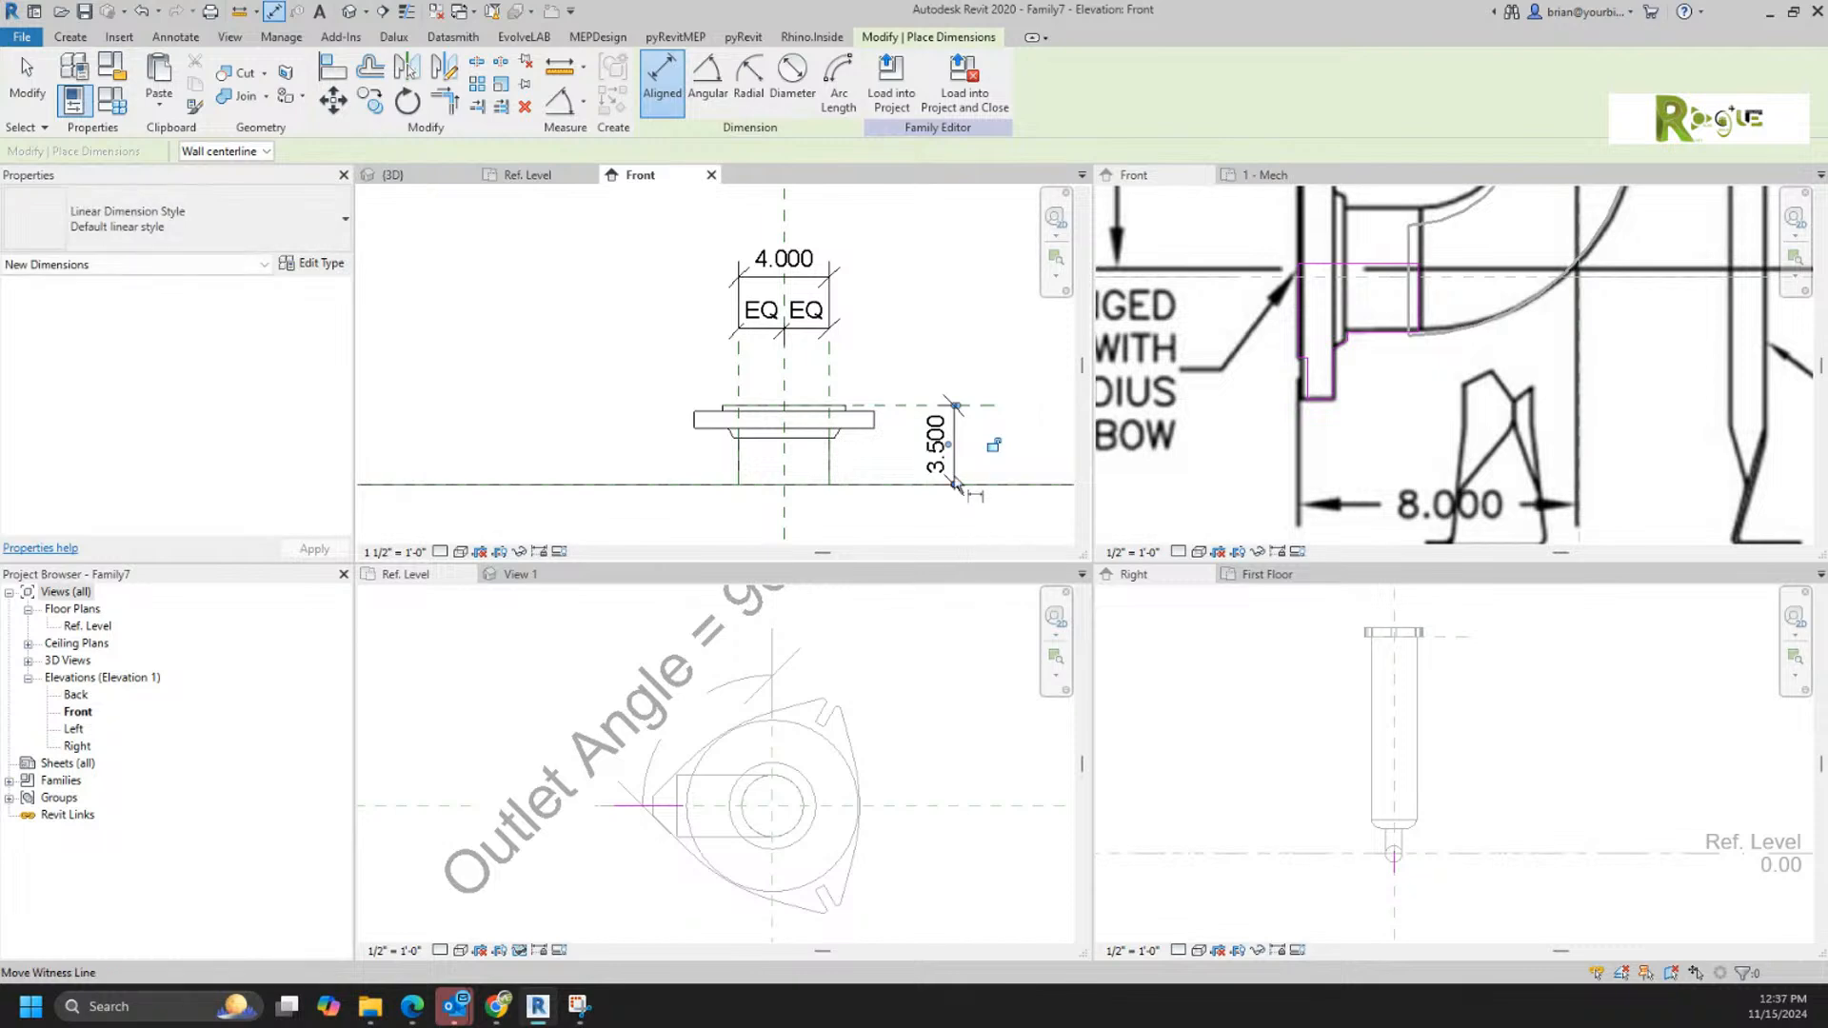
key(Escape)
key(Escape)
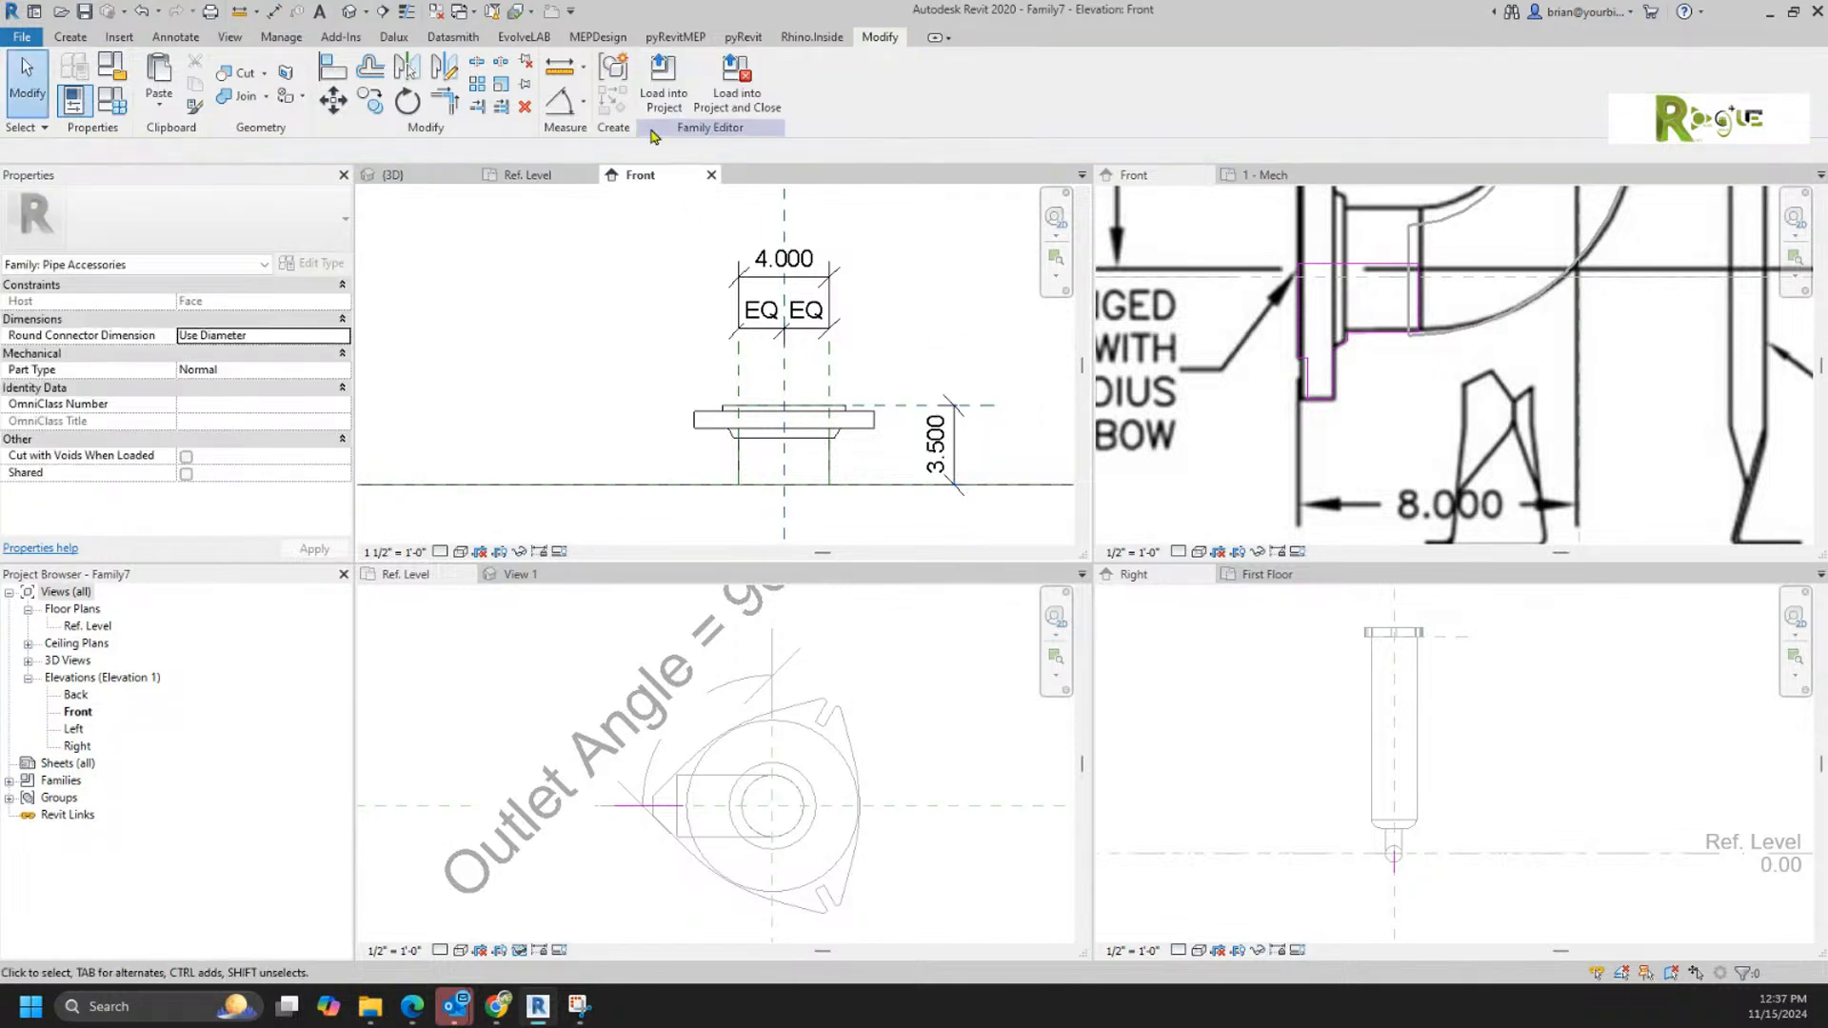
Step: Label the flange height dimension with a new type parameter named Stub Length
click(947, 445)
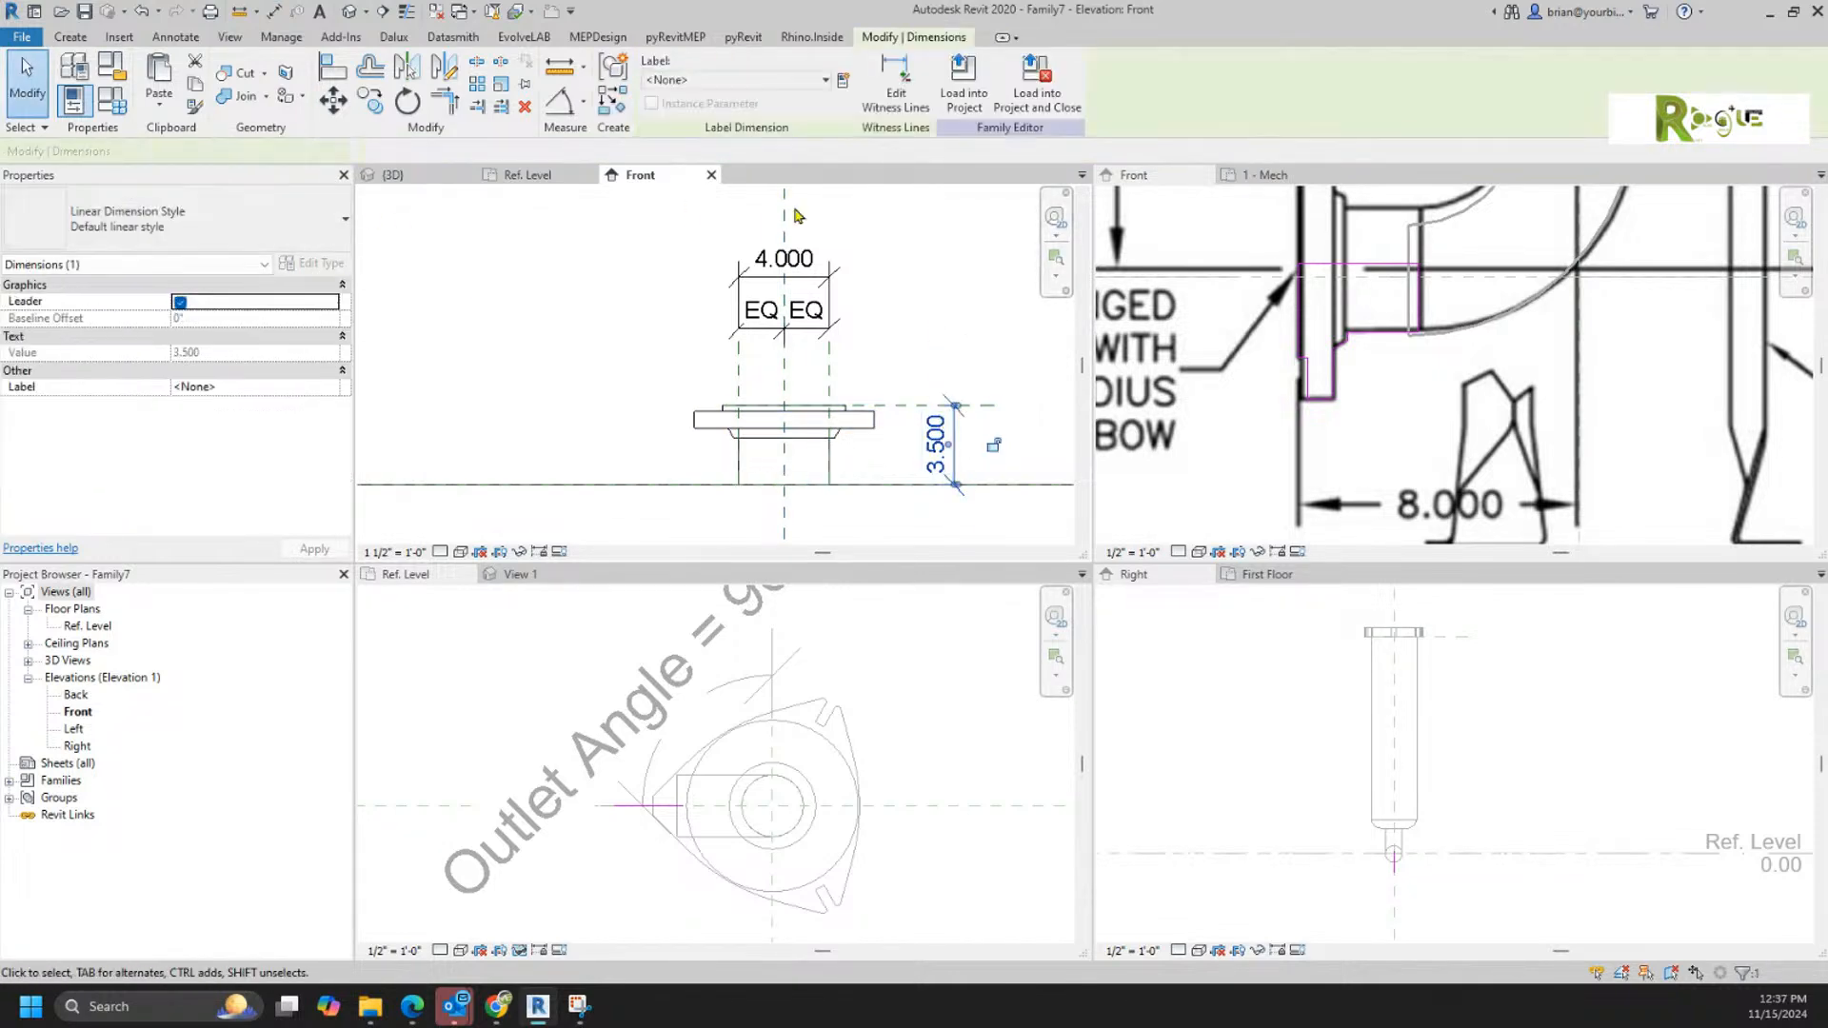
click(844, 82)
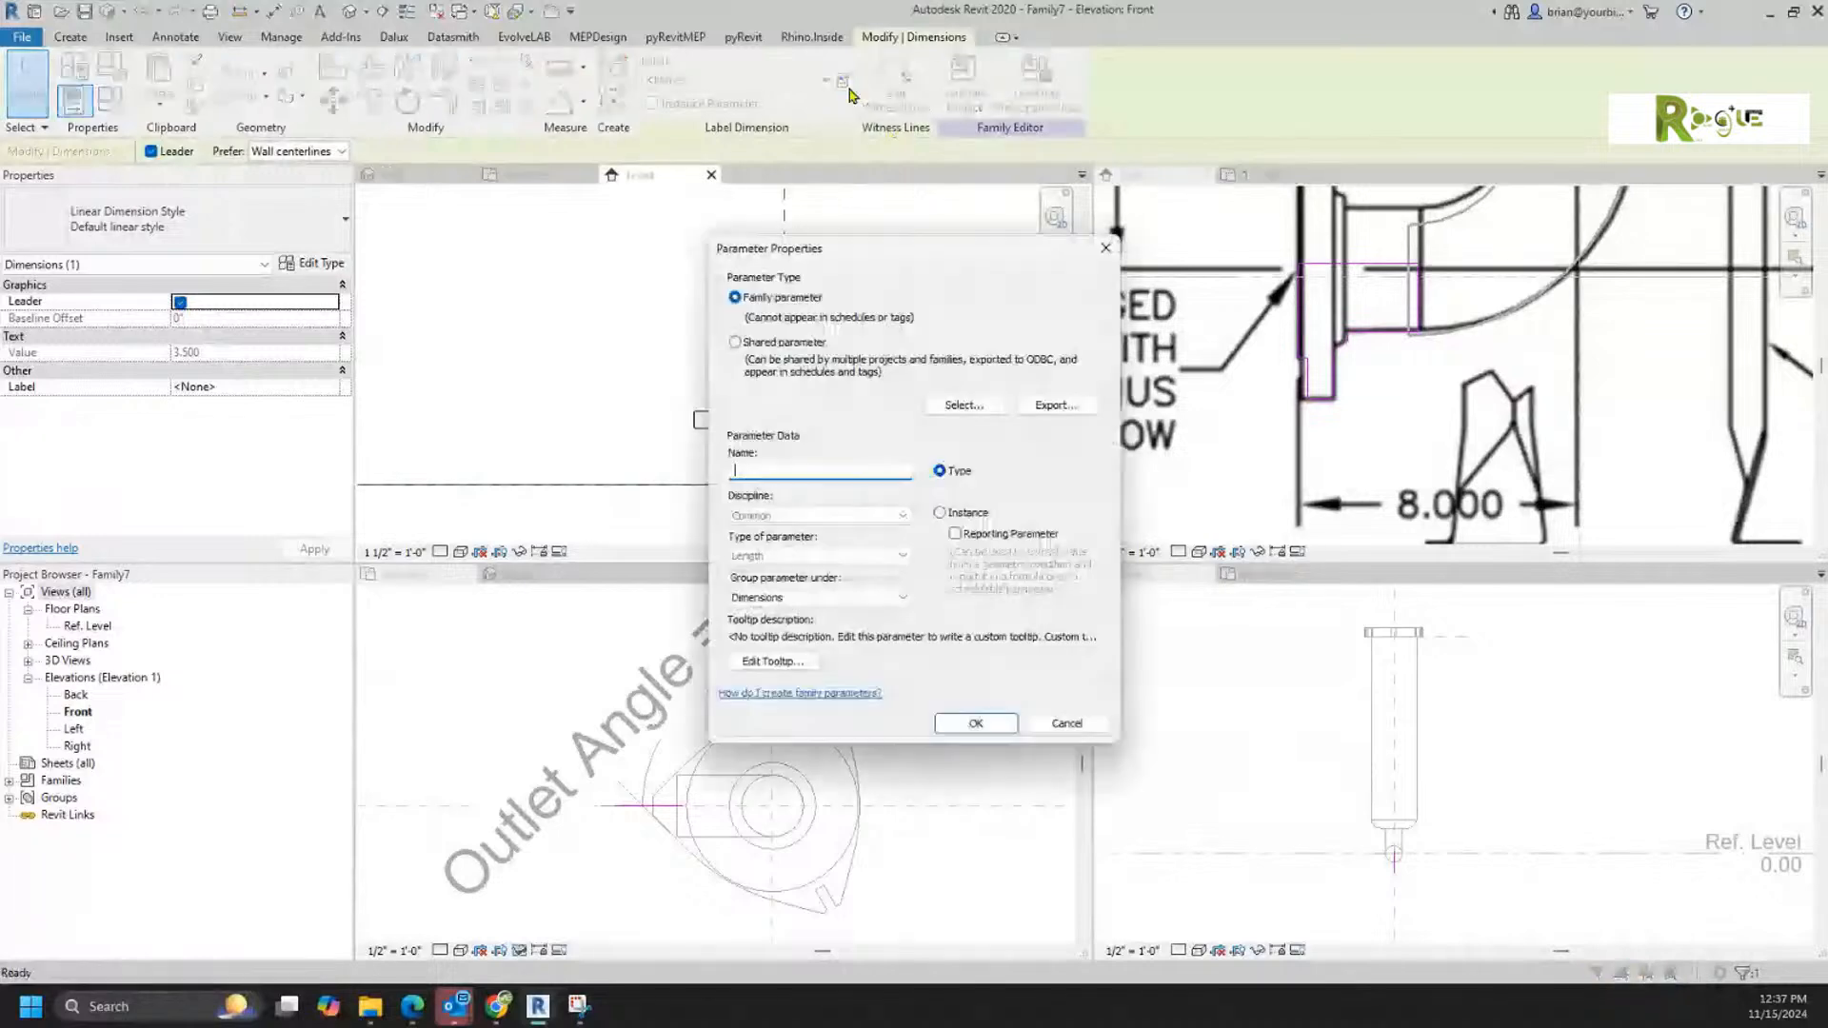
text(St)
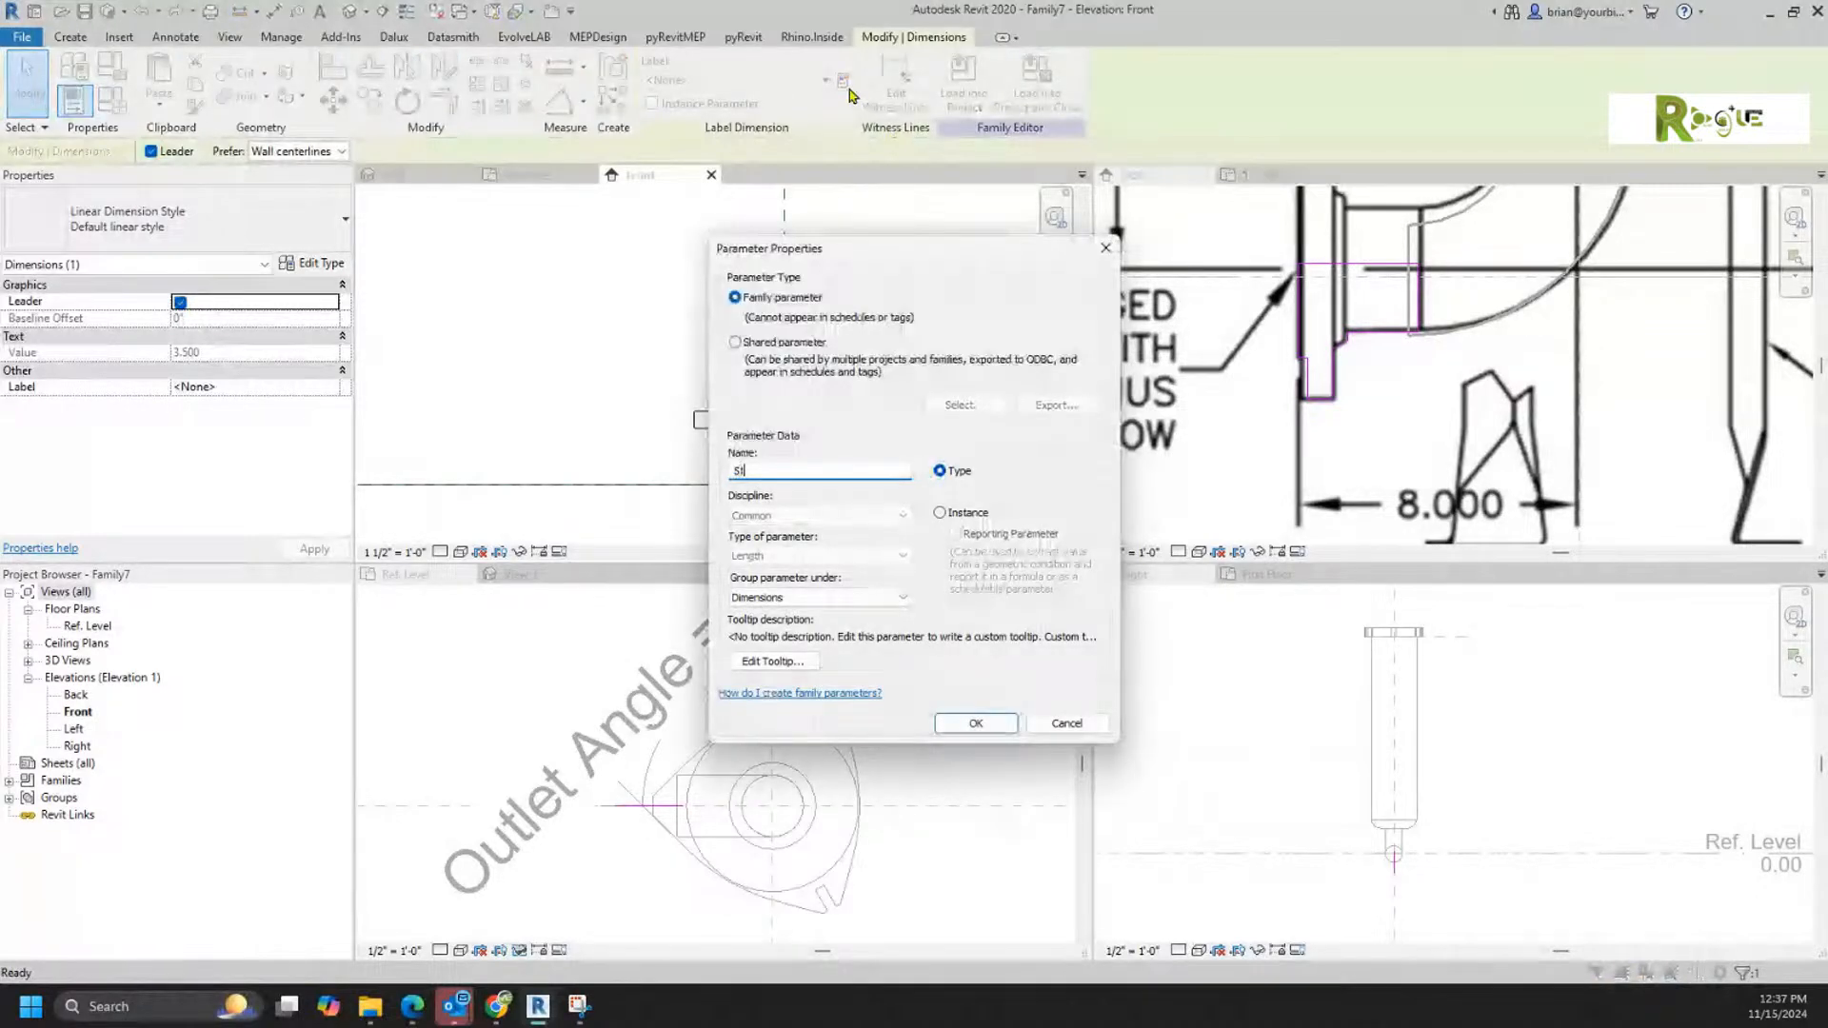
text(ub)
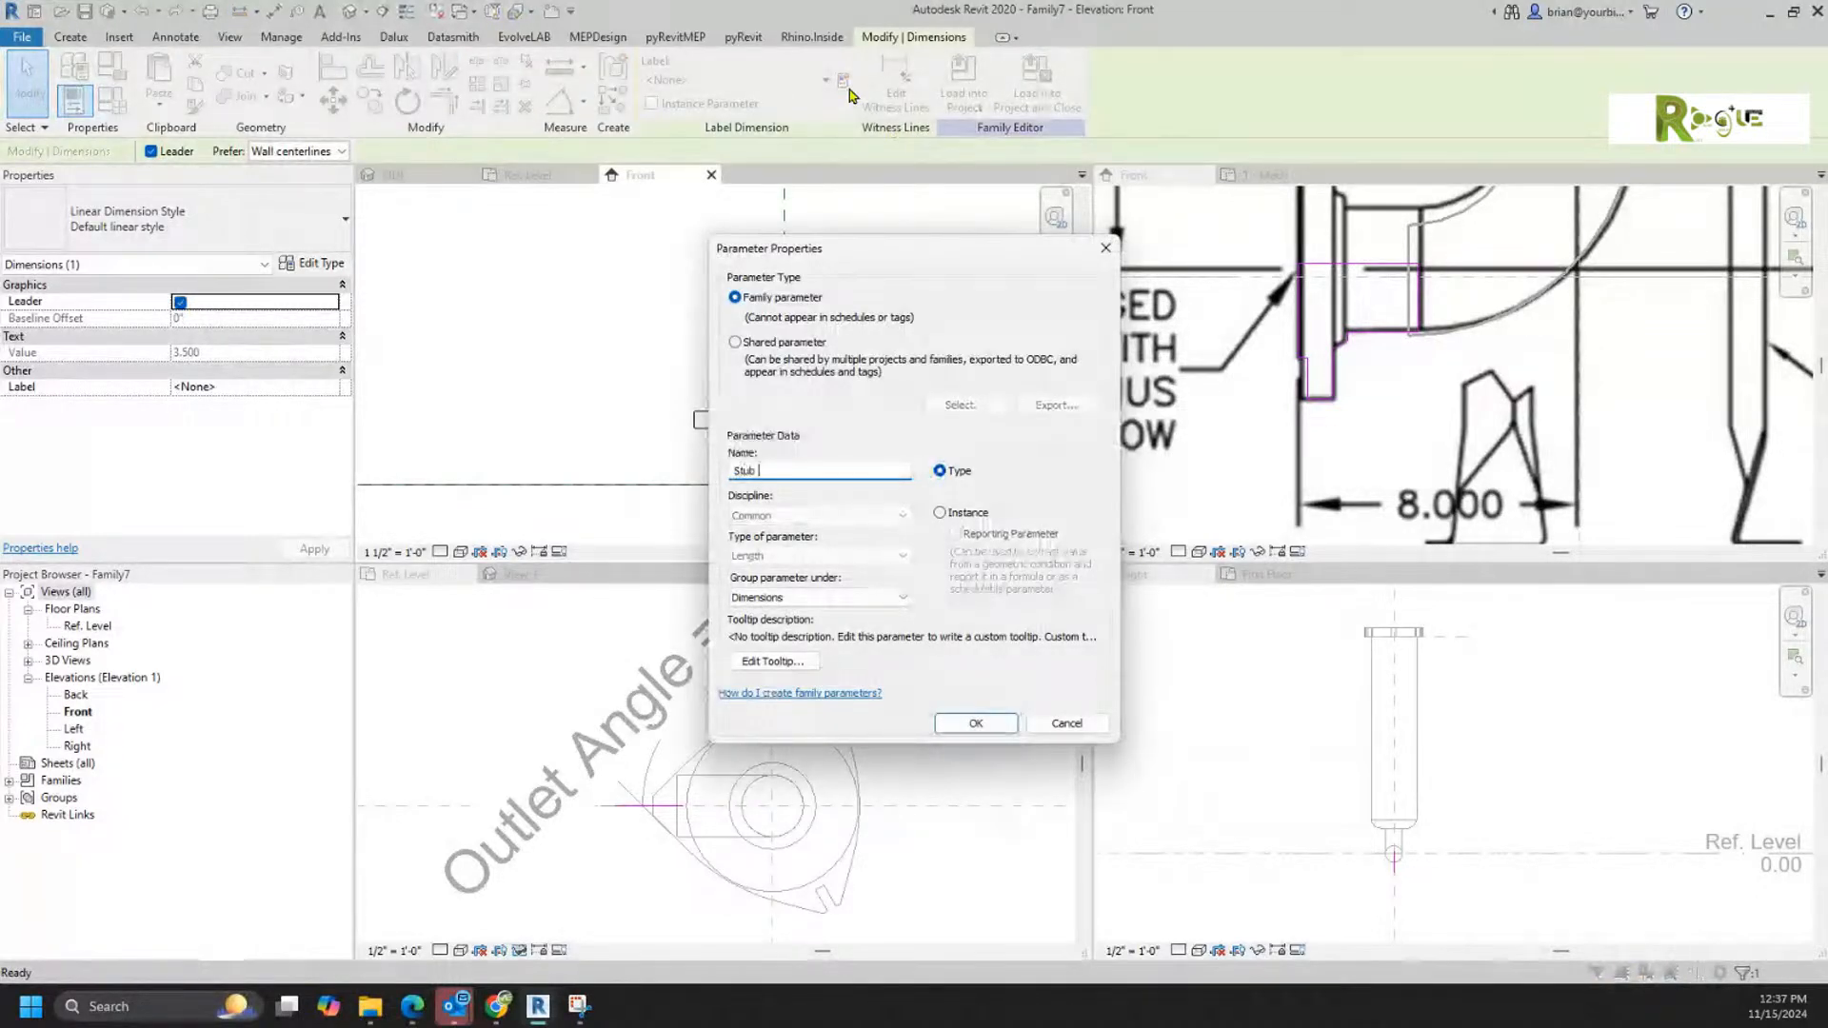
text( Length)
click(971, 723)
Step: Try to create a new Pipe Diameter parameter for the overall dimension across the neck planes
click(794, 267)
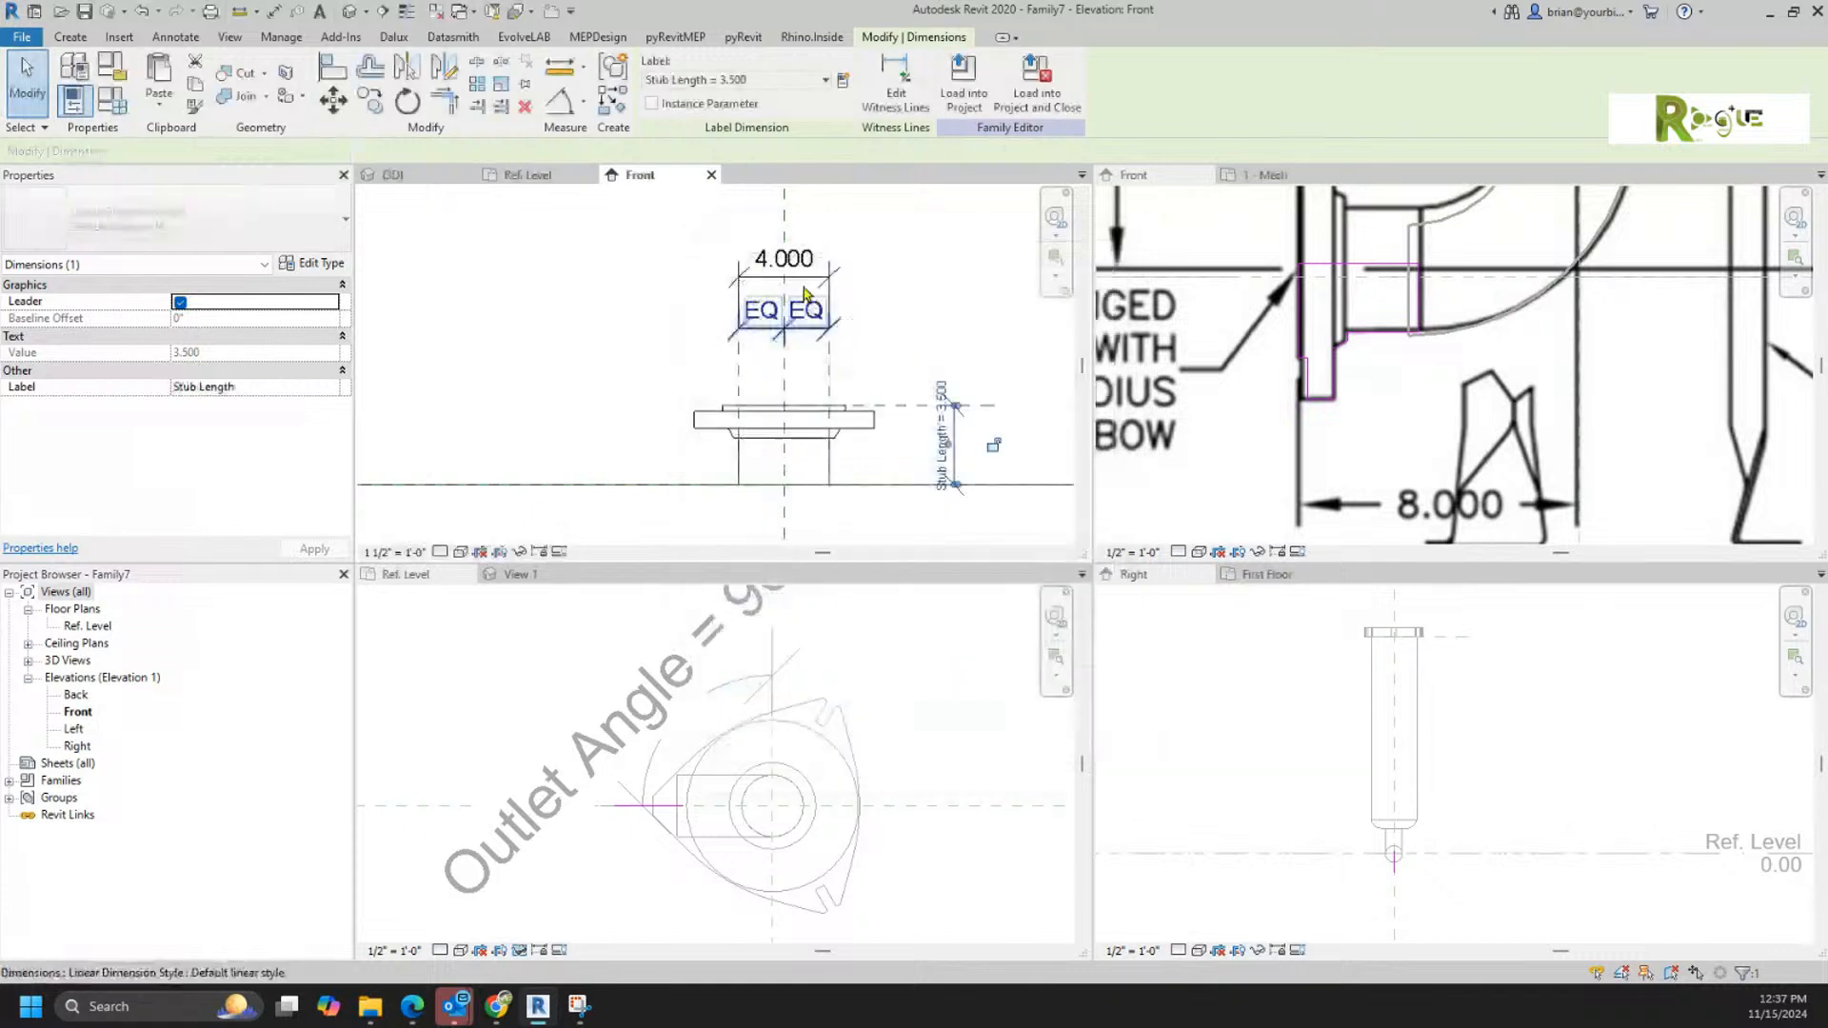
click(850, 86)
text(Pipe)
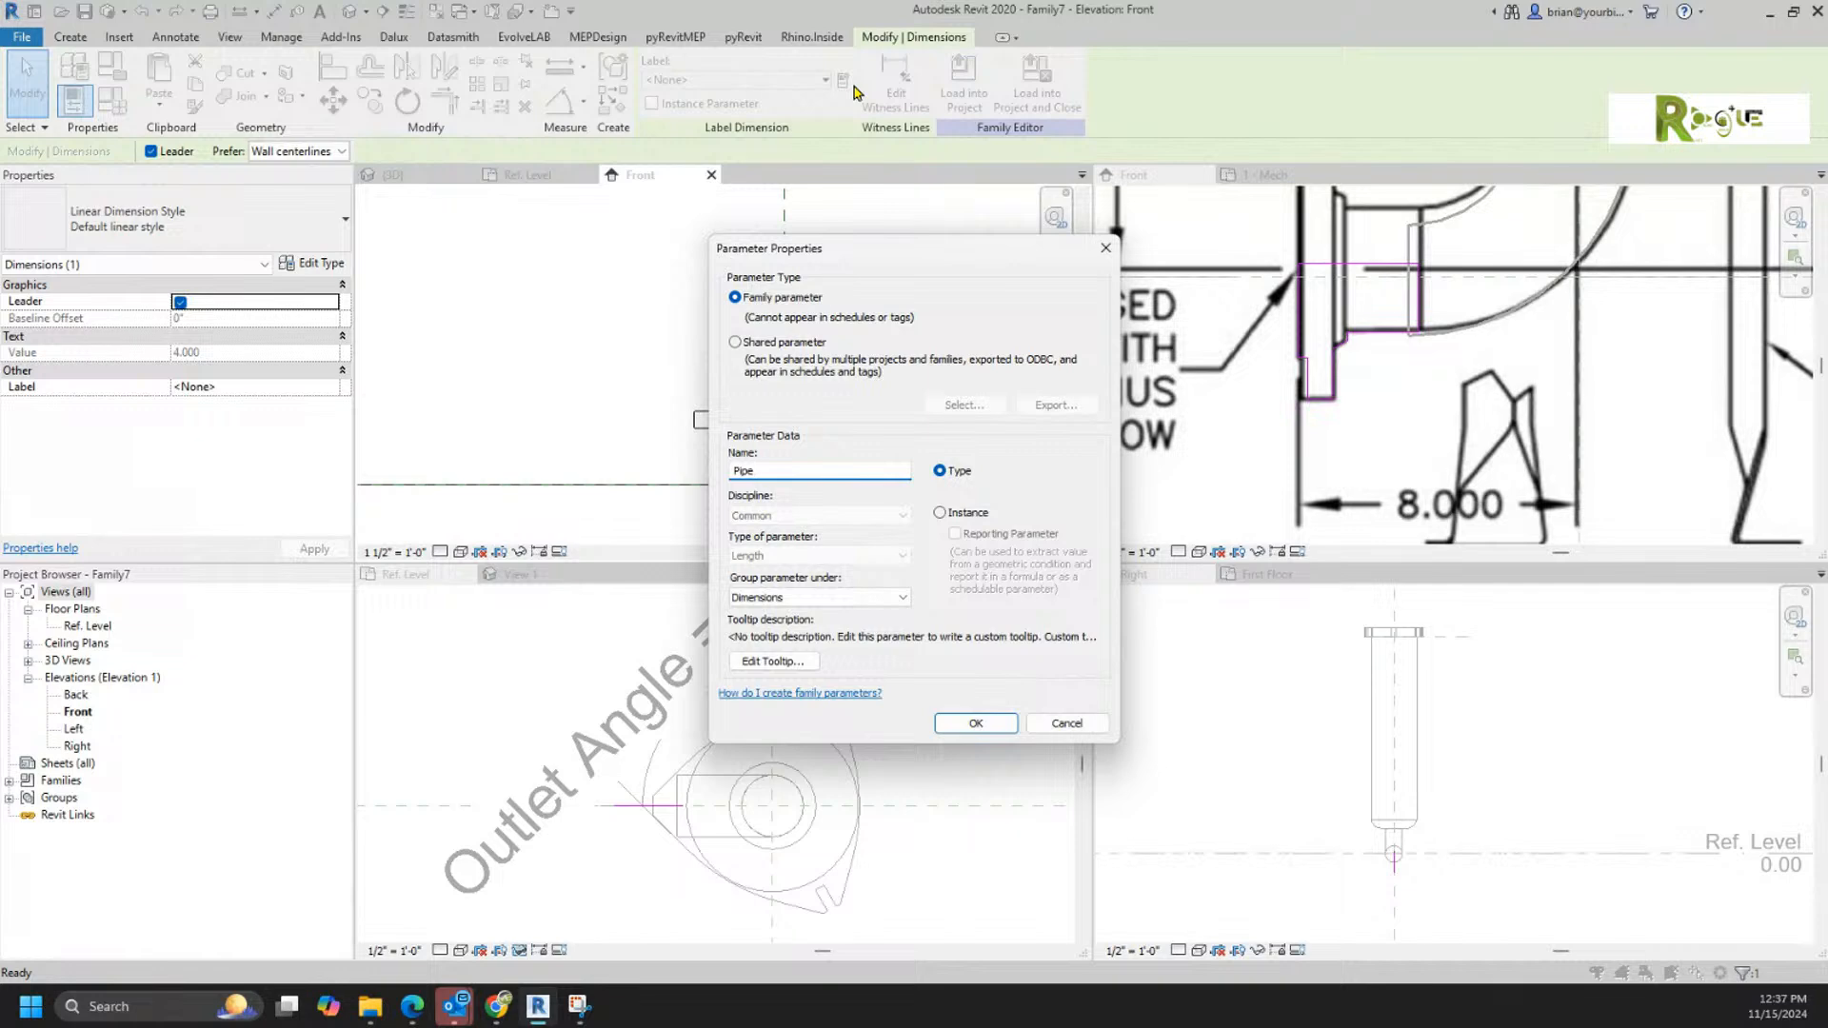
text( Diameter)
key(Return)
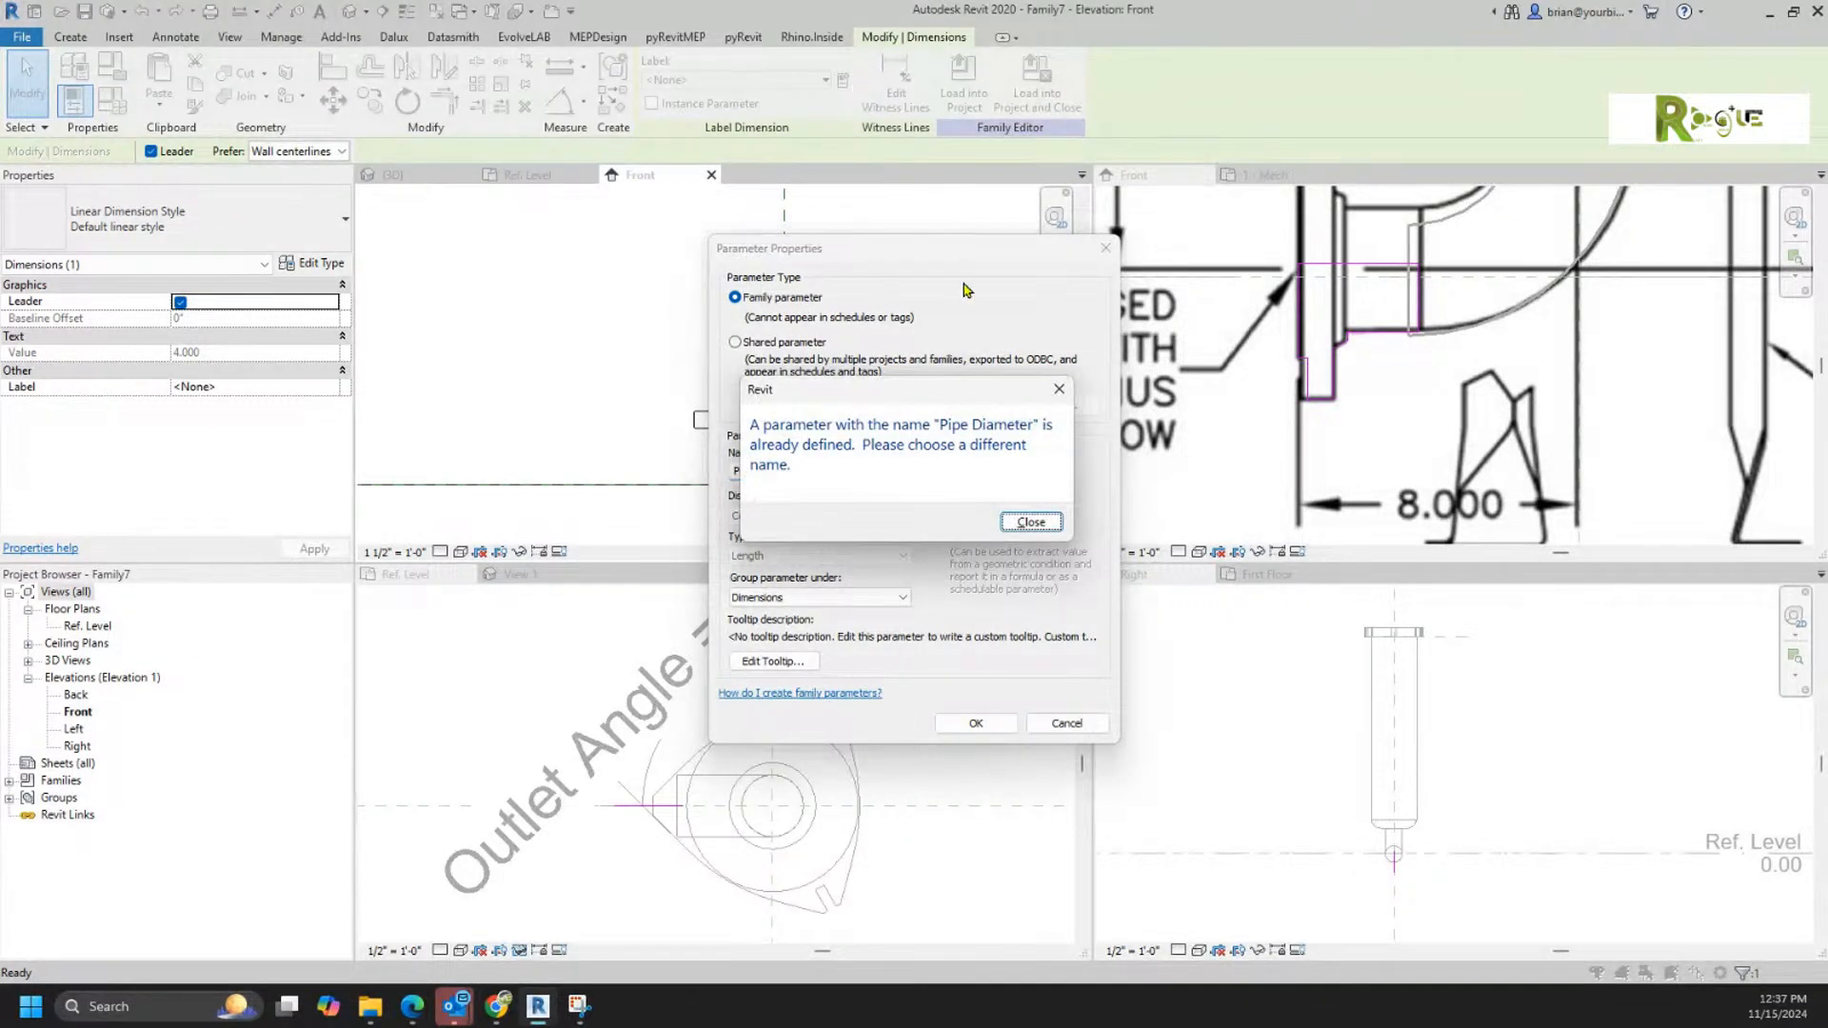
click(1030, 523)
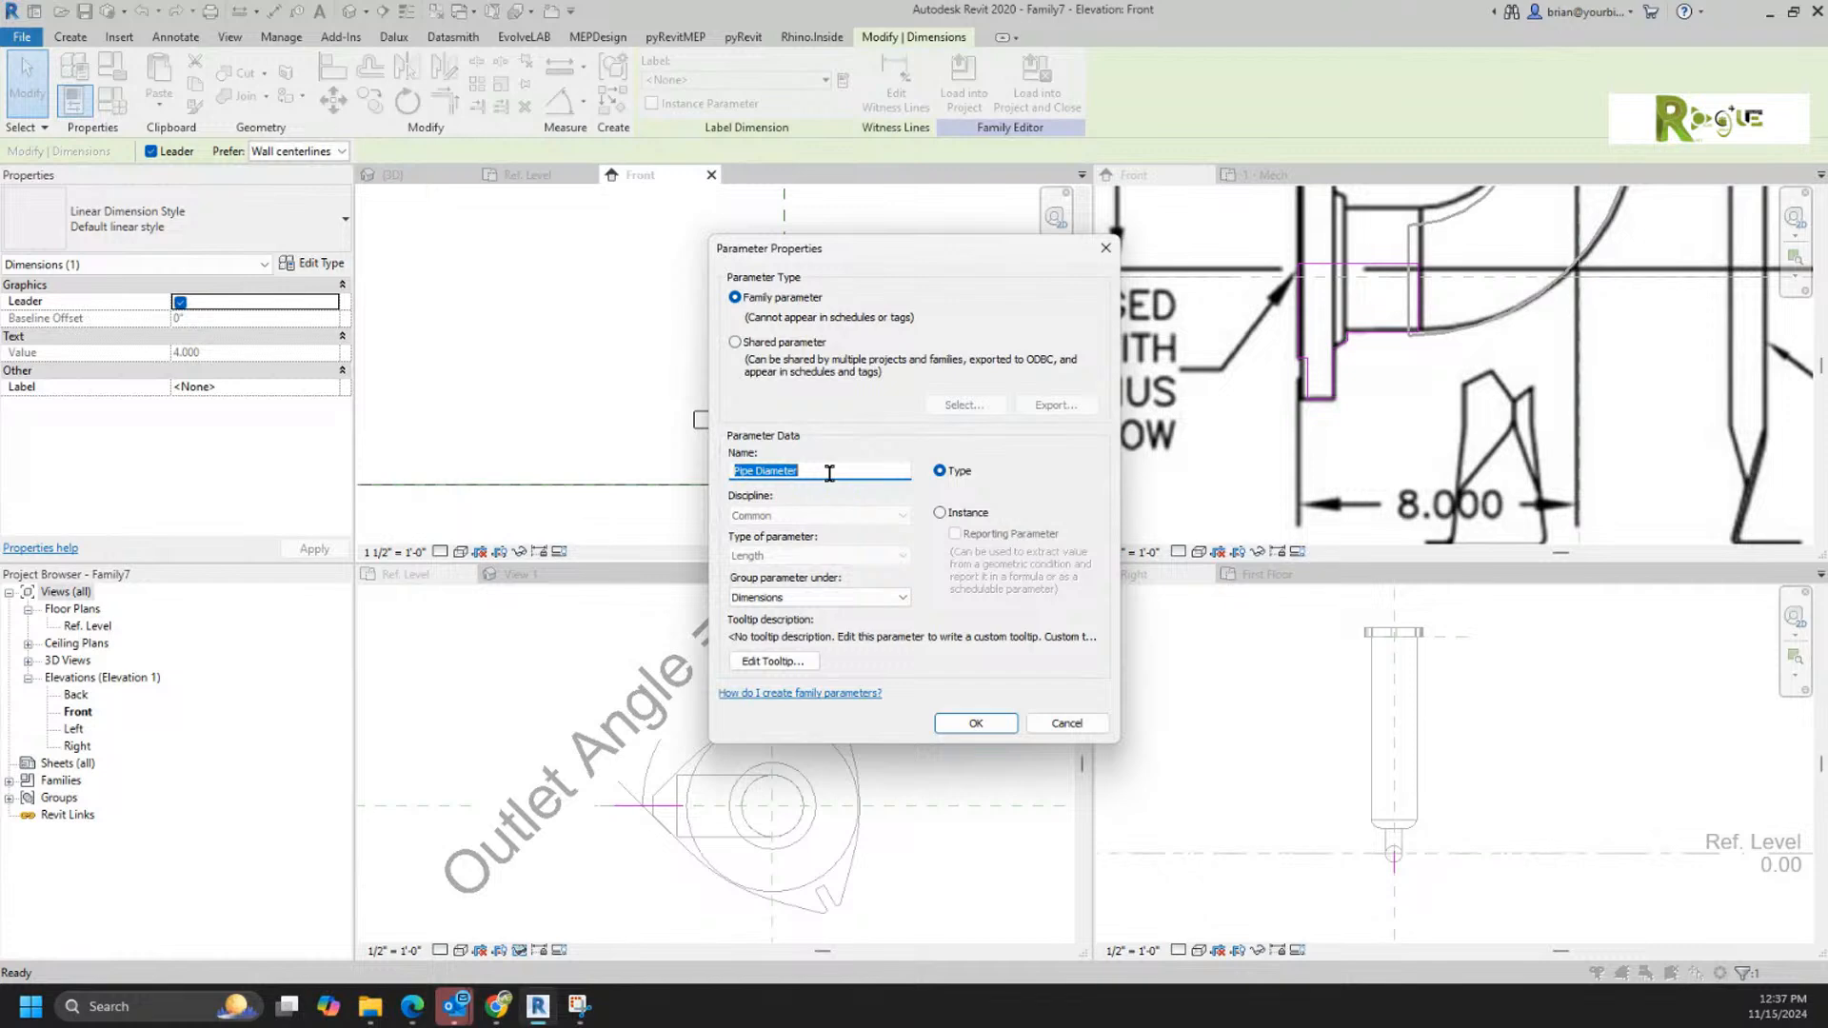
click(1059, 725)
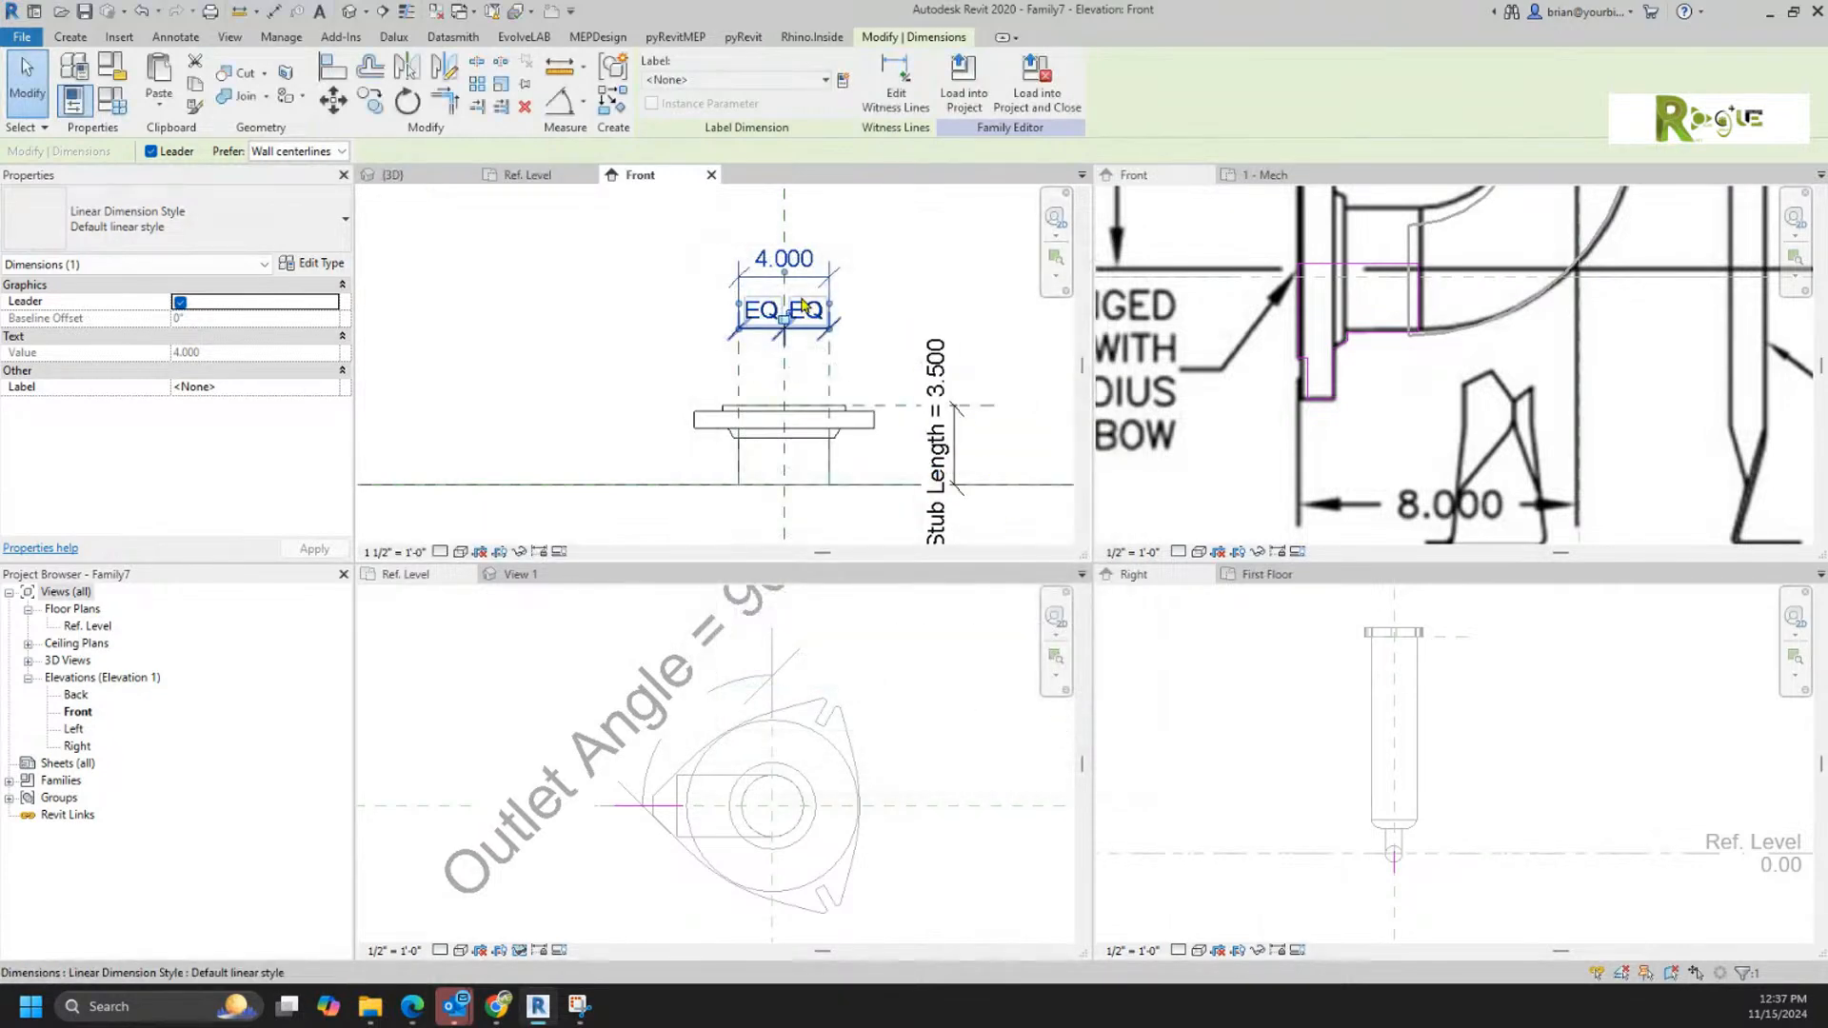
Step: Label the overall neck dimension with the existing Pipe Diameter parameter
click(706, 81)
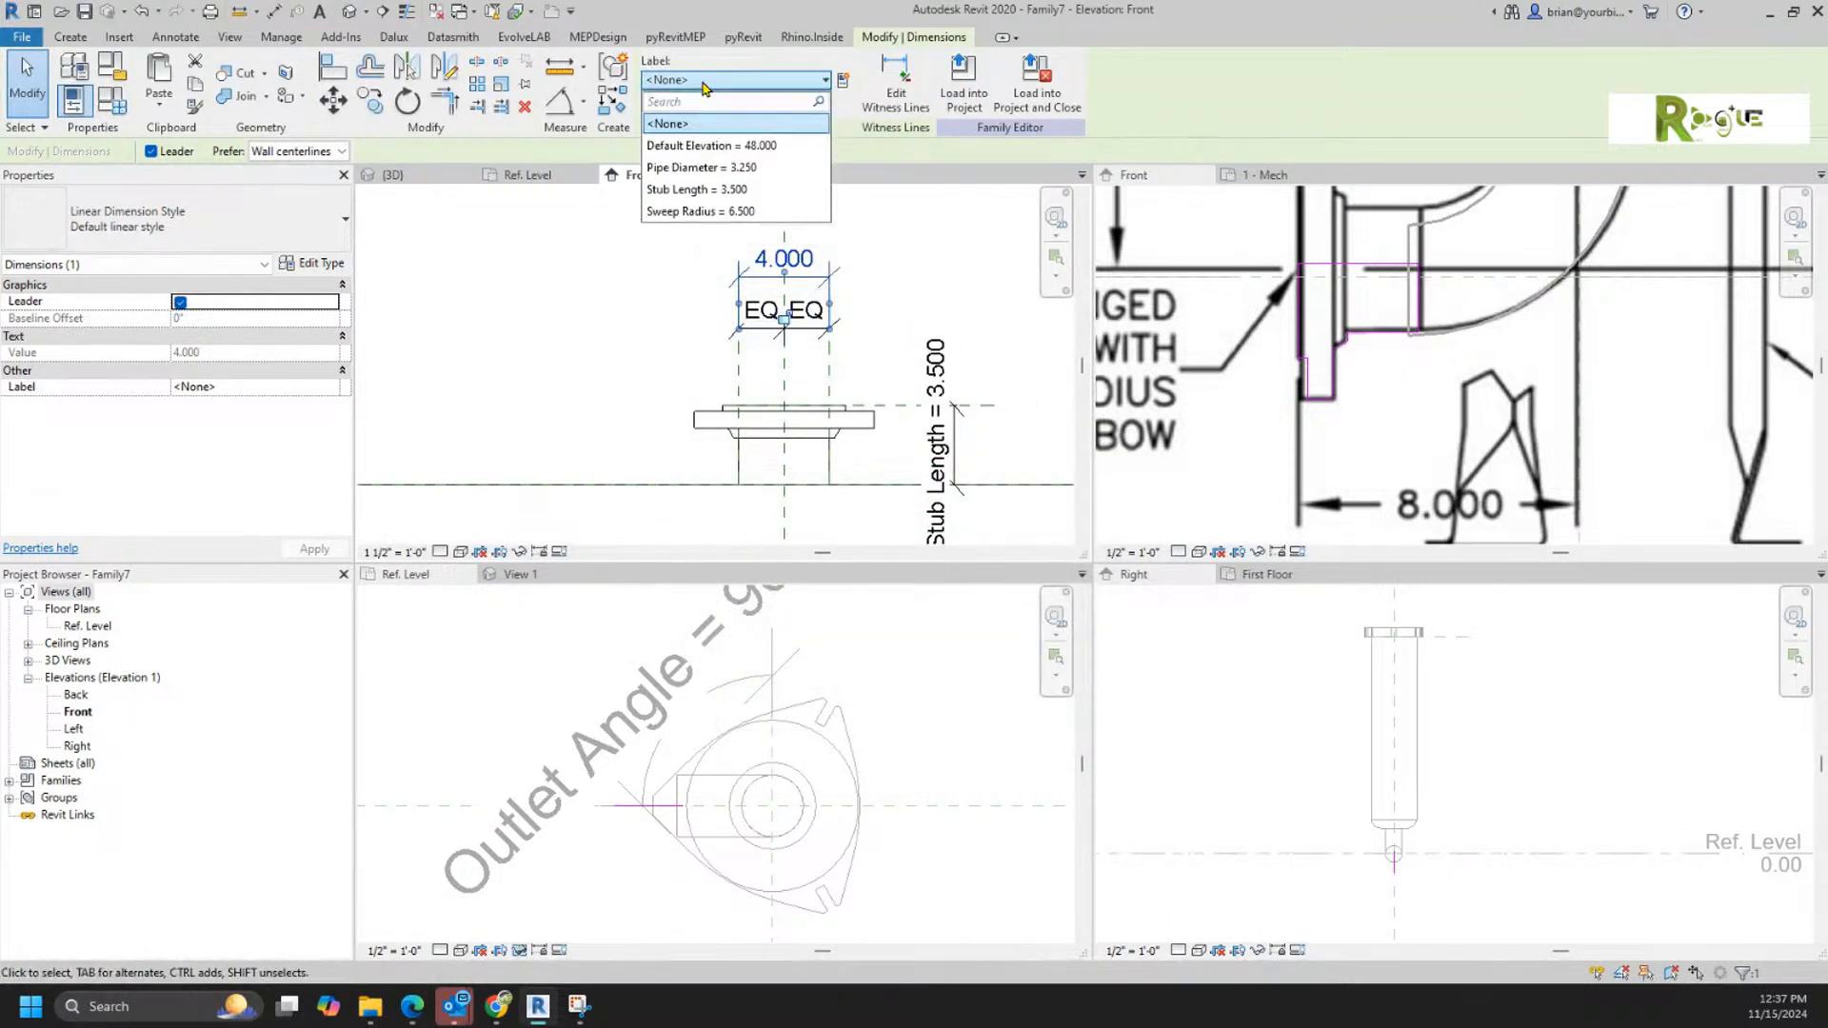
click(700, 168)
click(905, 266)
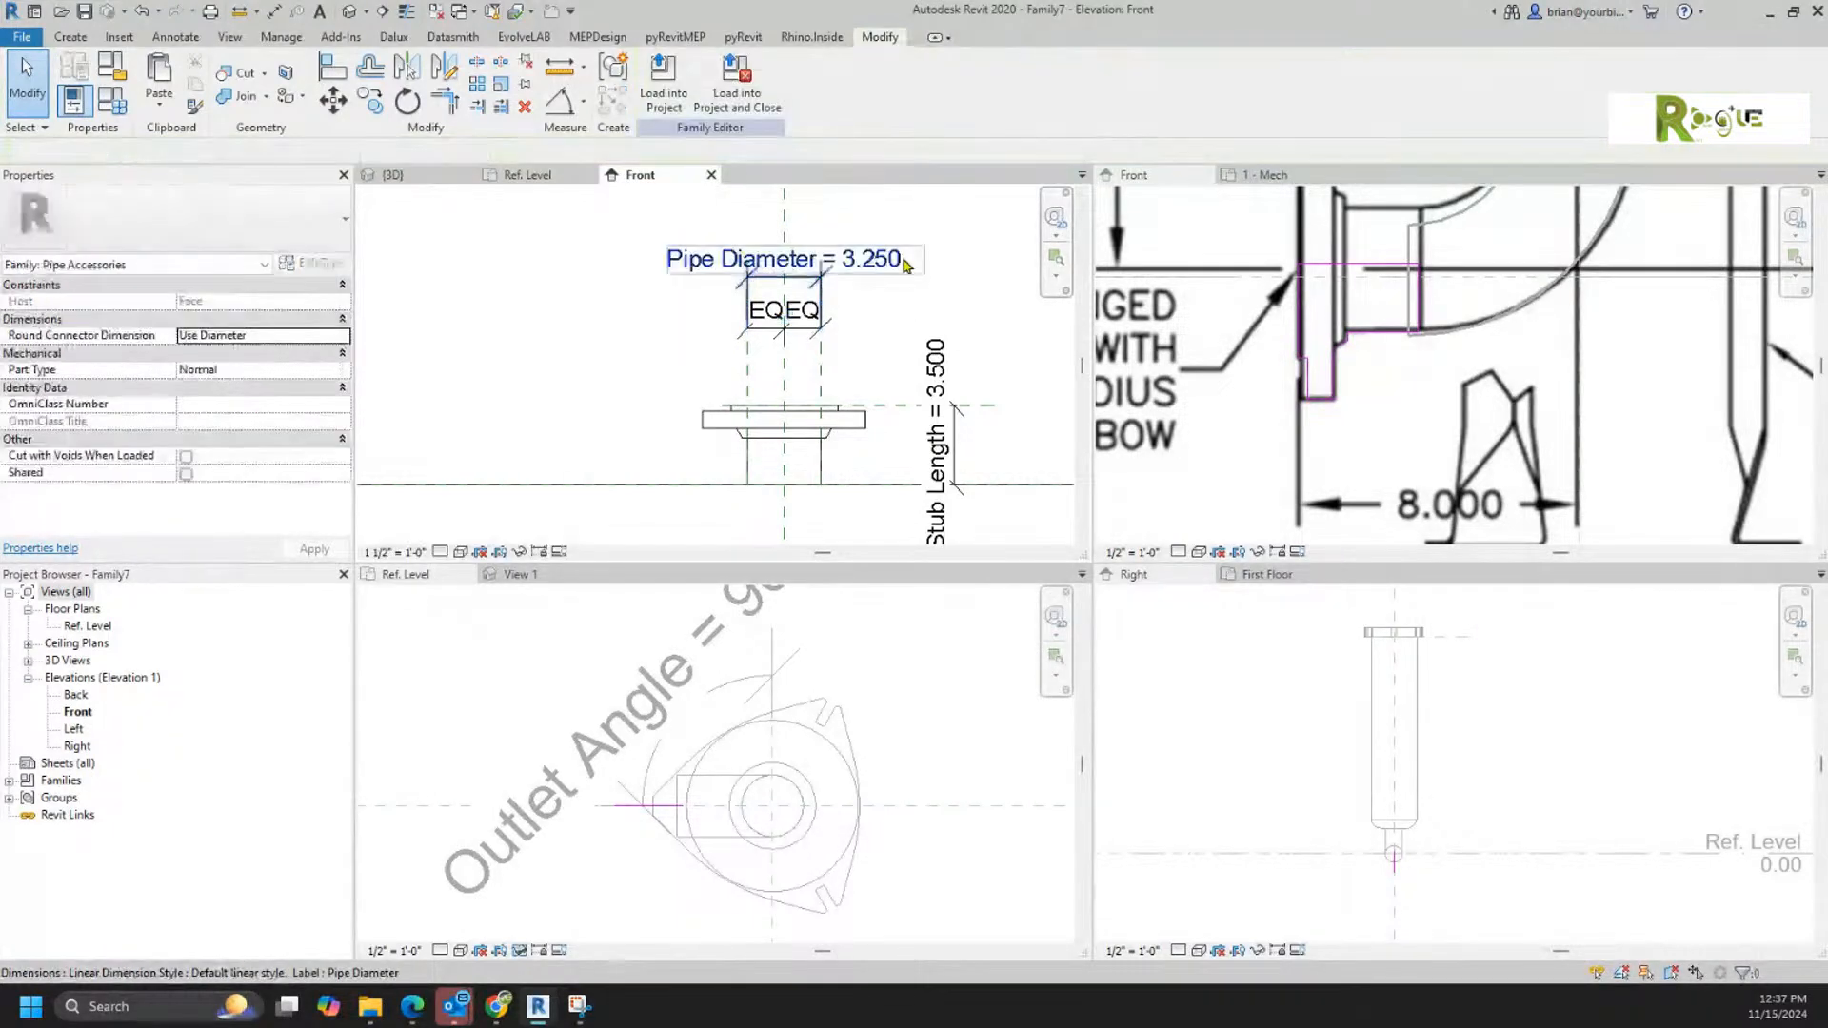
Step: Delete the unused Sweep Radius parameter from the flange family's types
click(111, 98)
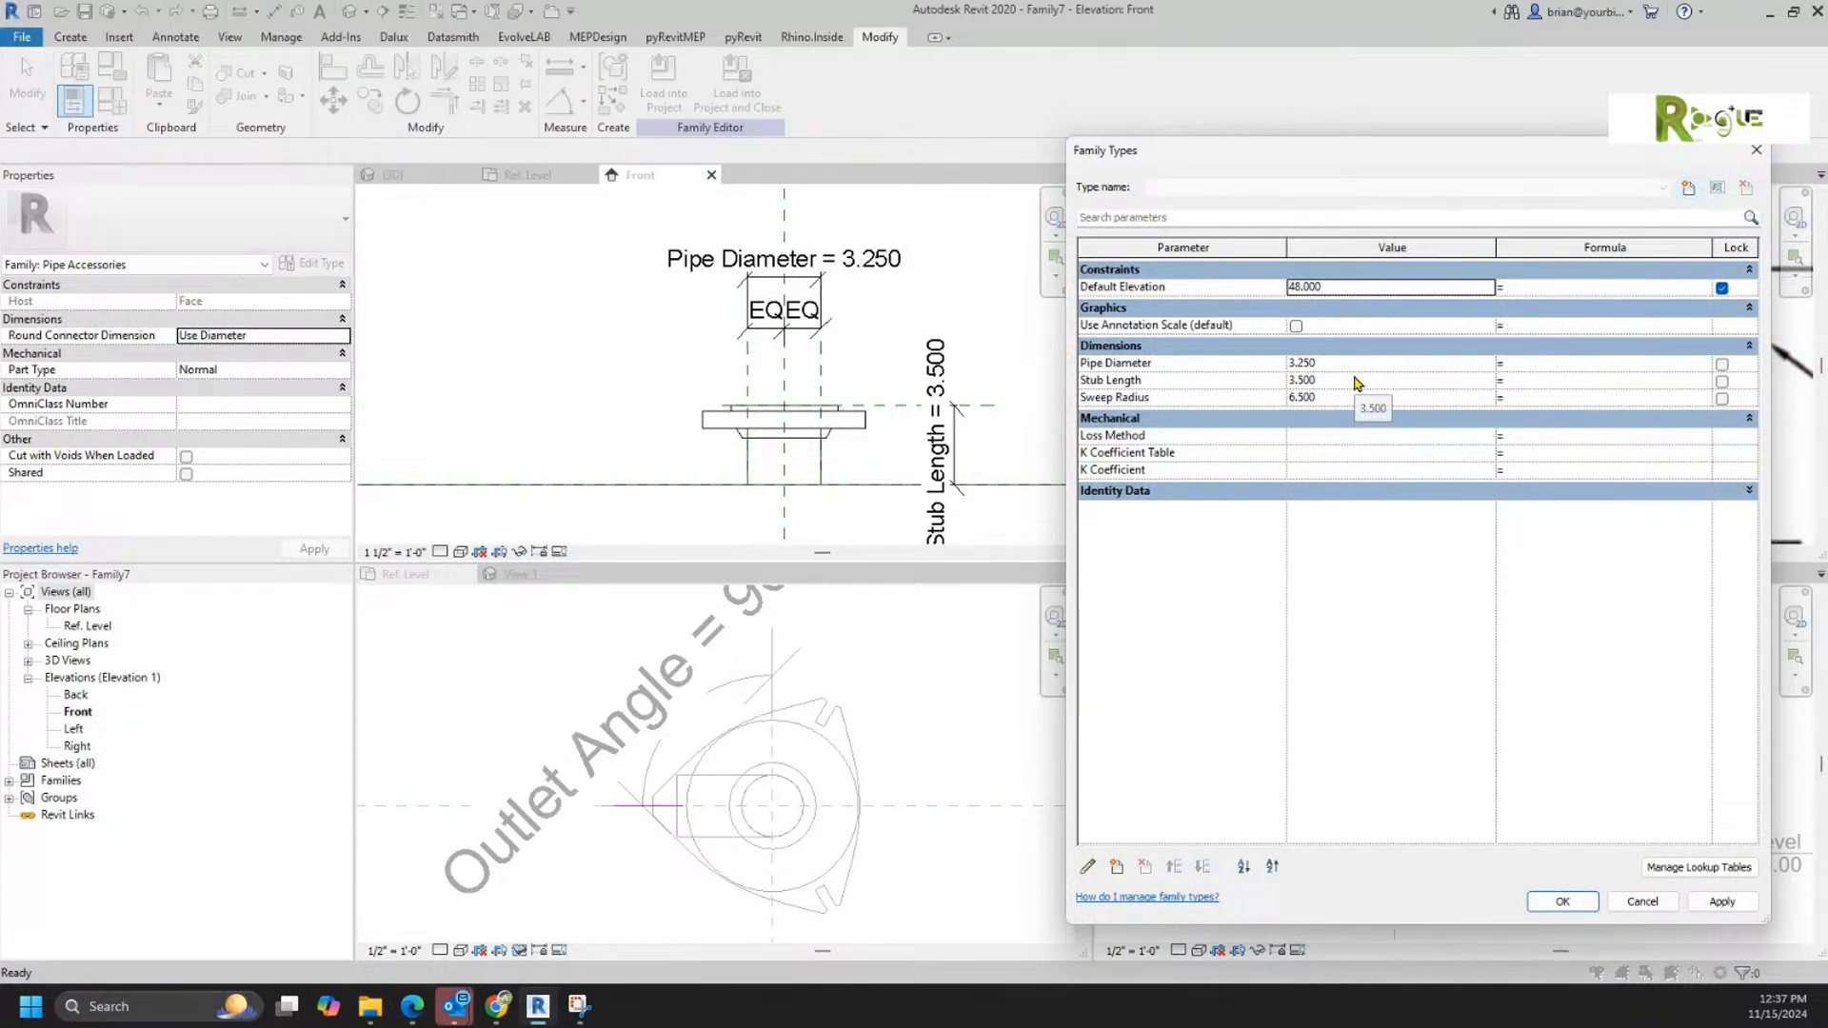
click(1357, 381)
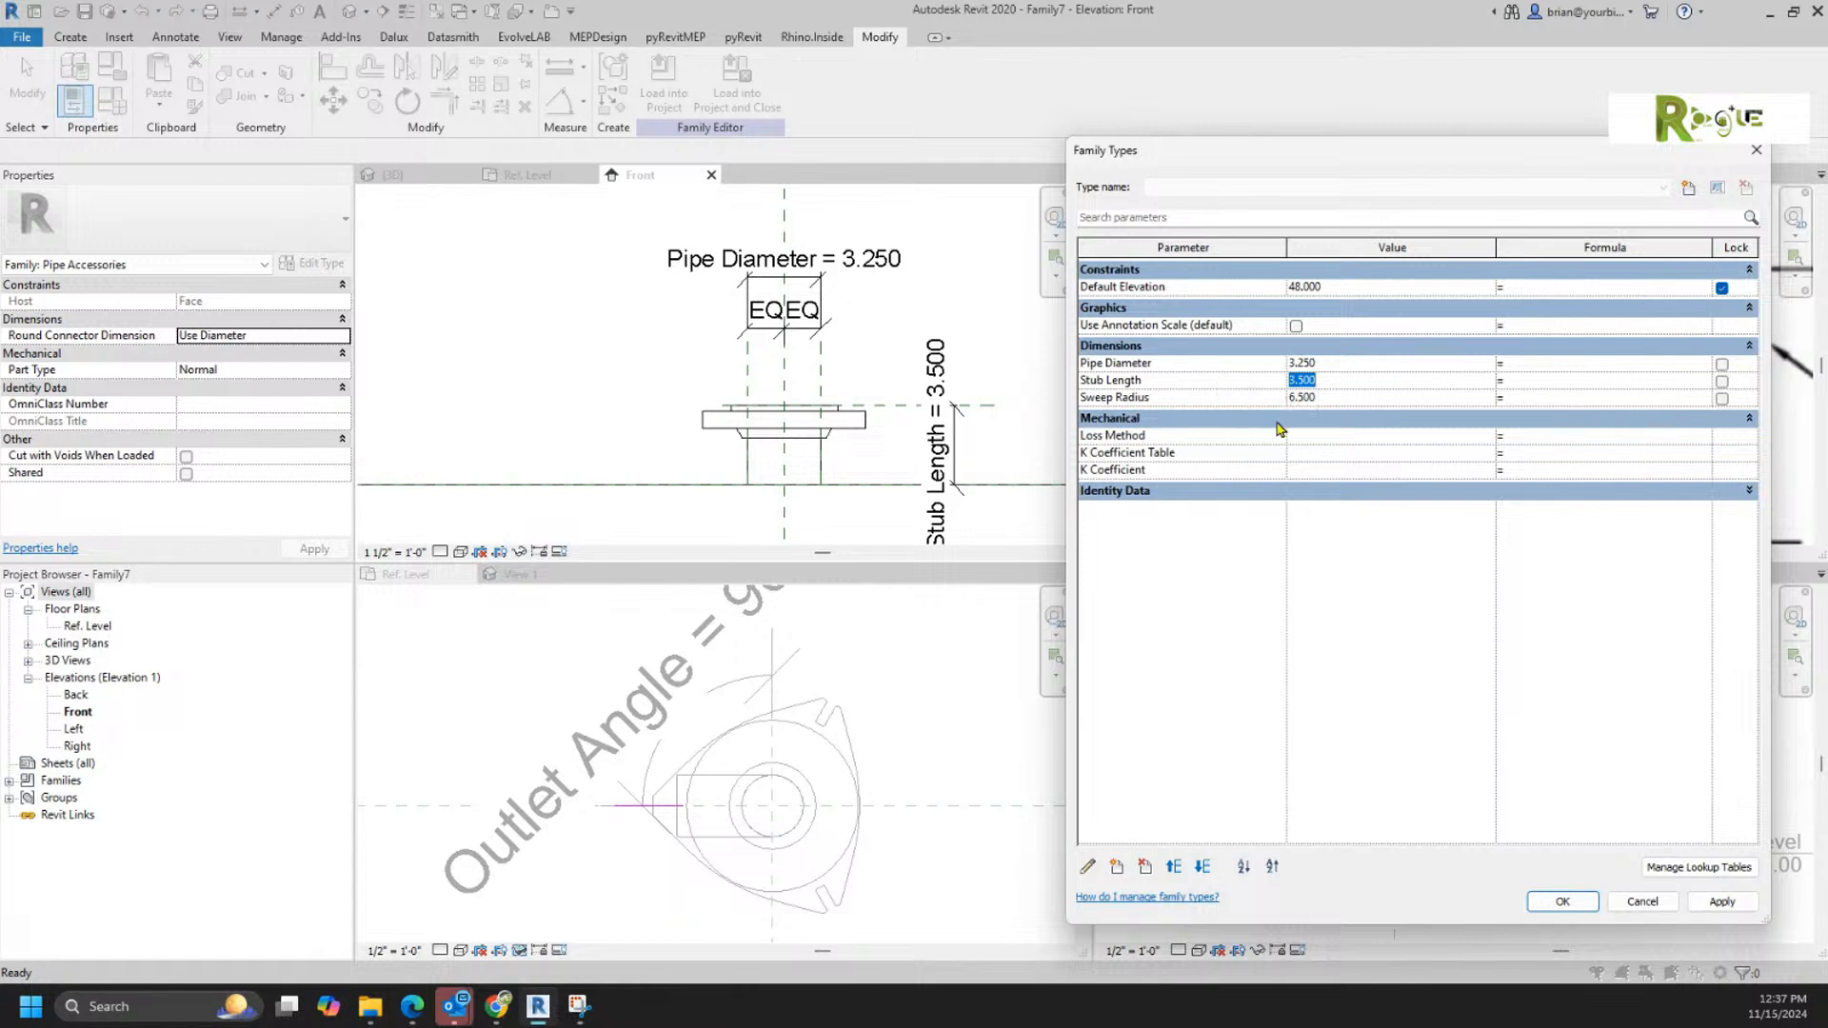
click(1161, 401)
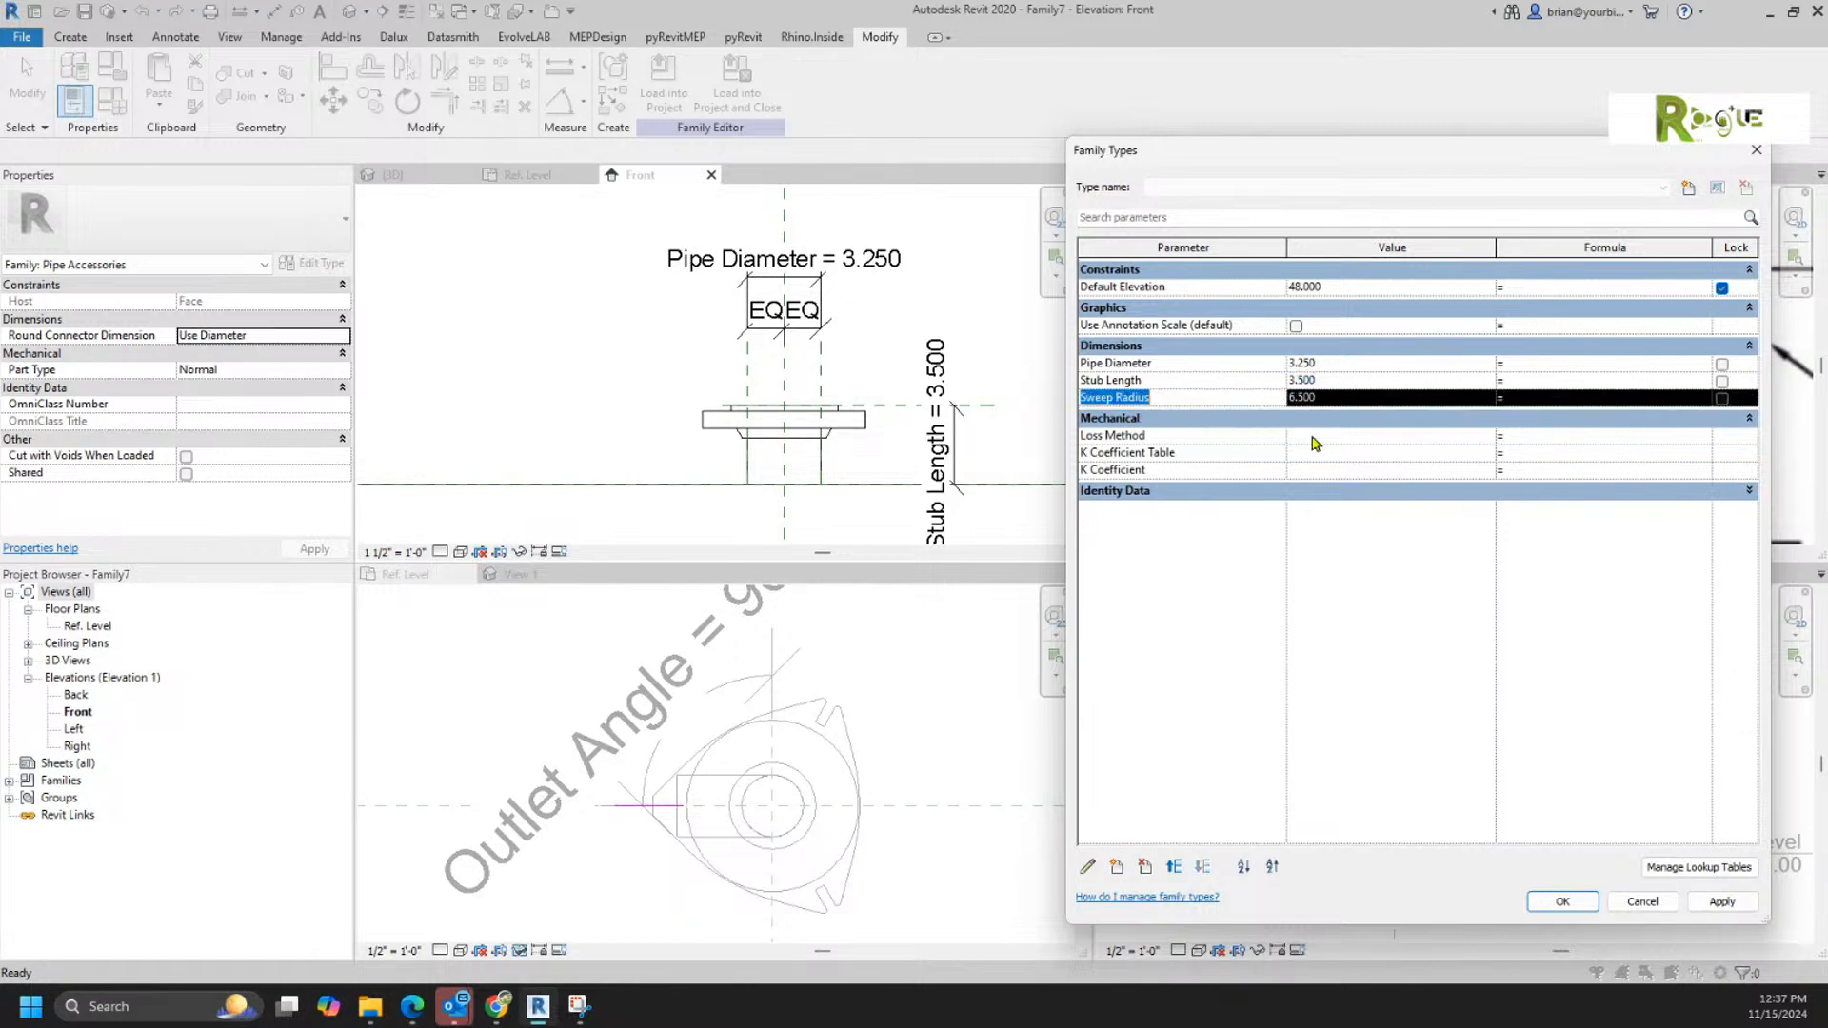
click(1145, 867)
click(953, 504)
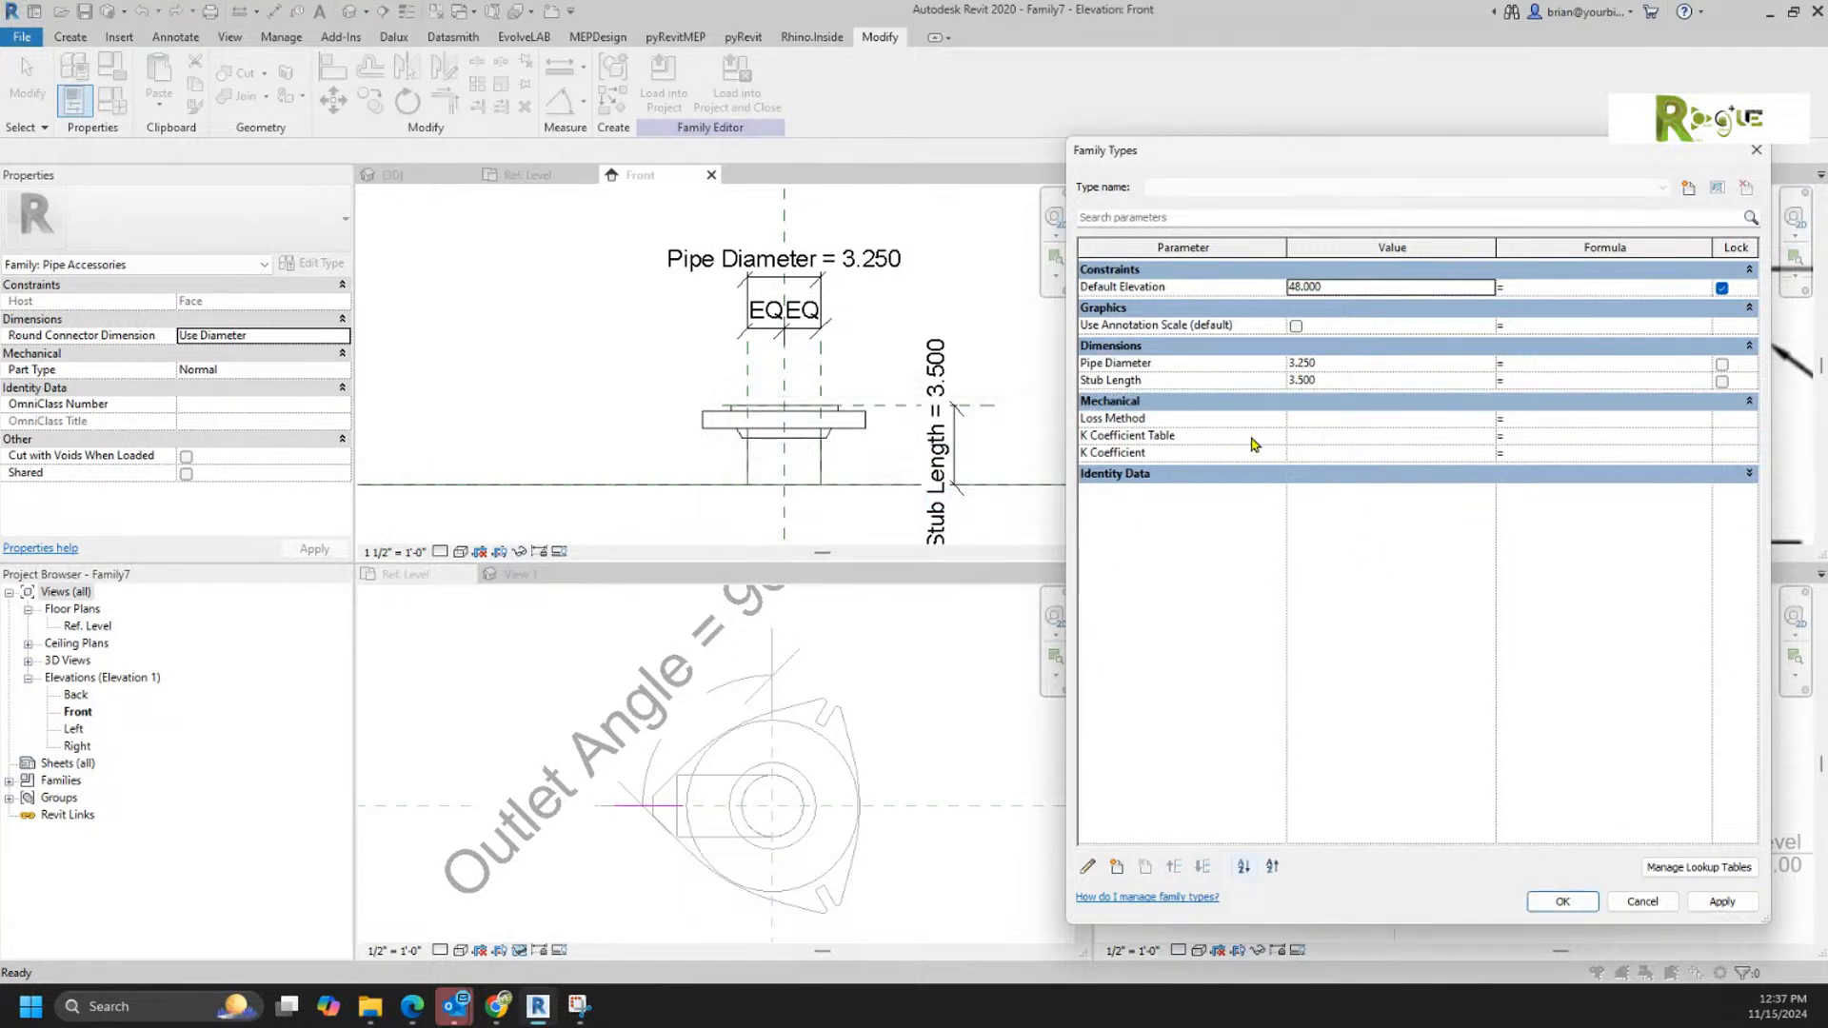
Step: Set the Stub Length parameter to 6 and apply it to the flange family
click(1345, 381)
text(6)
click(1554, 902)
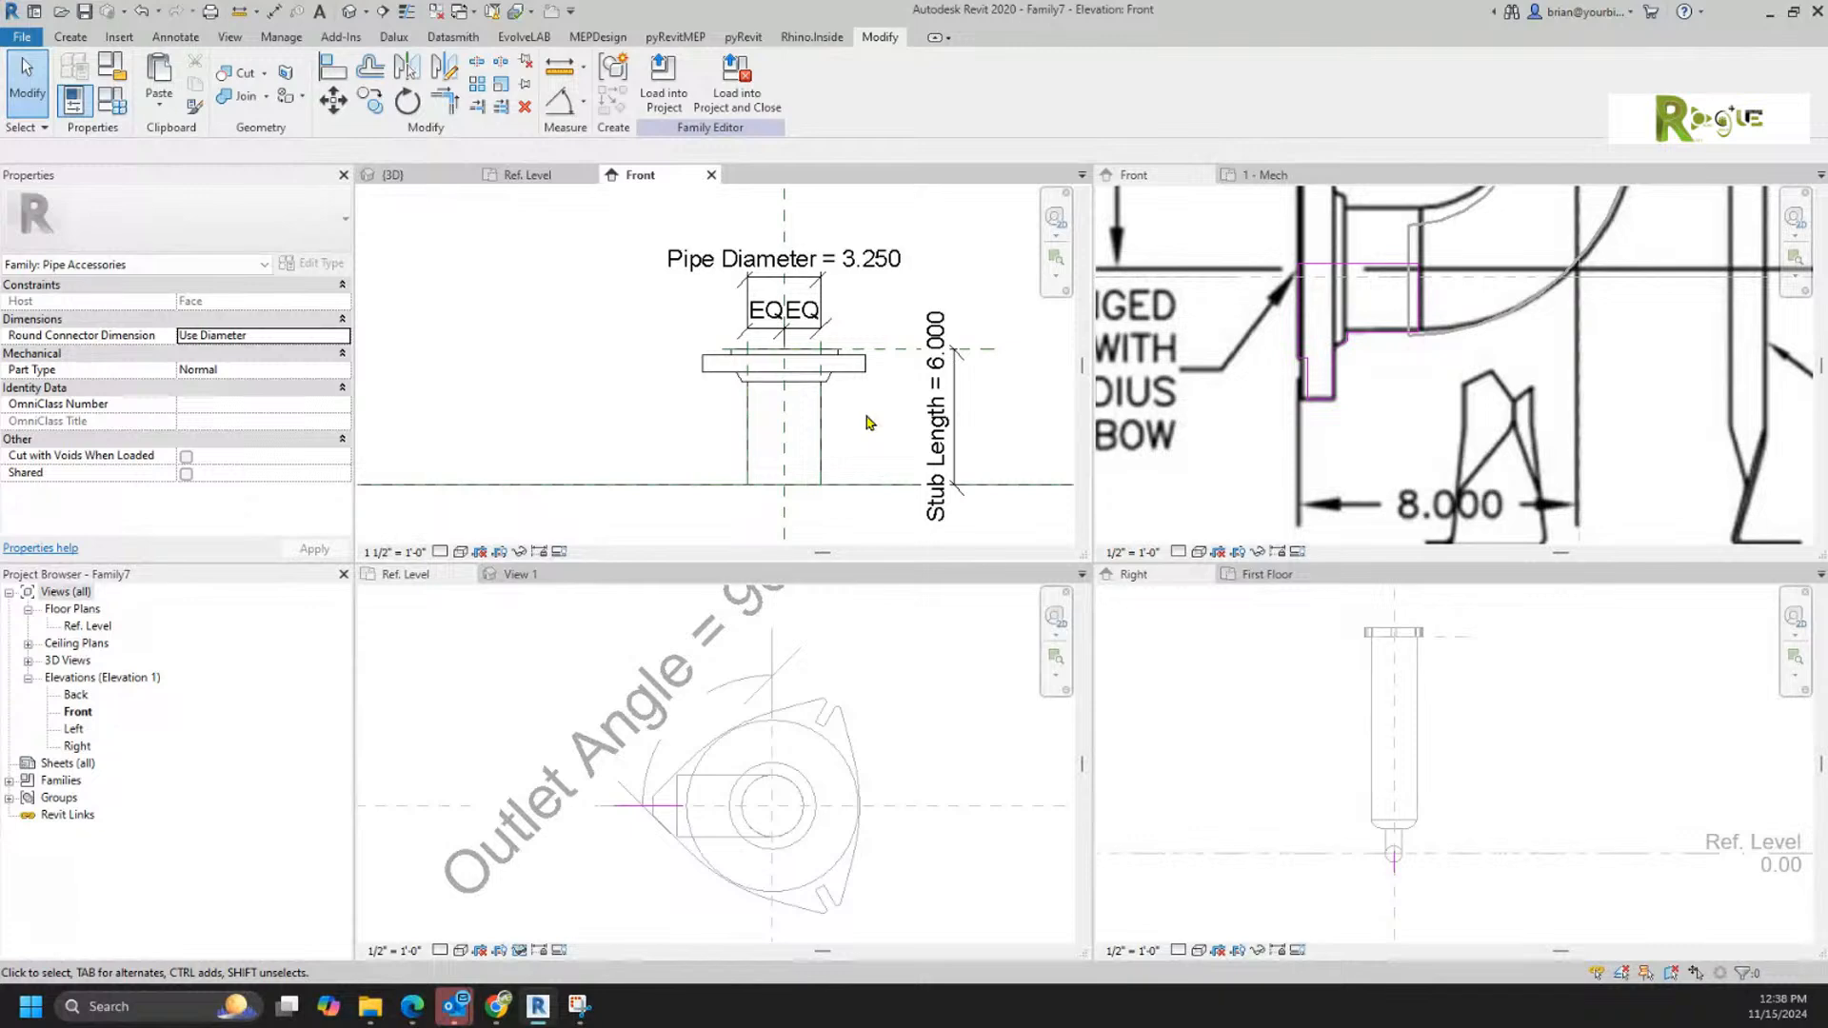
Step: Edit the flange revolve's sketch, cut the whole profile with its axis line, and paste it back in its original position
double_click(810, 435)
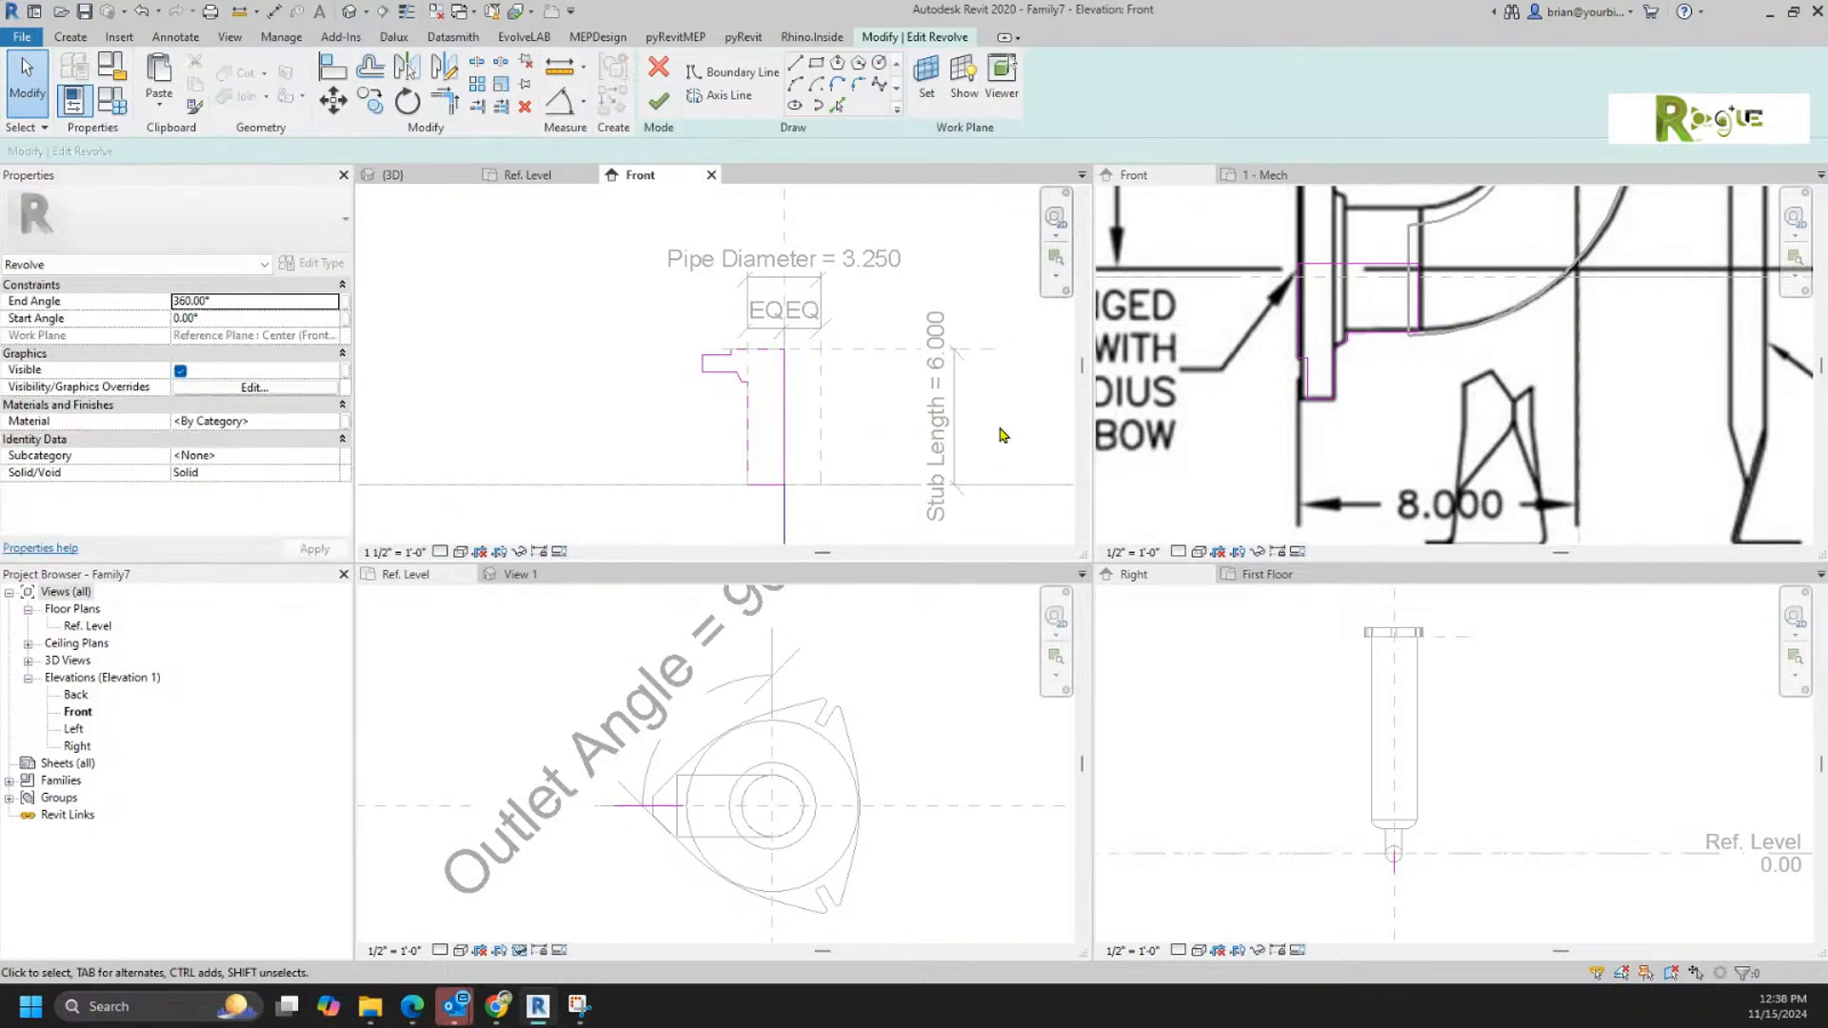
scroll(612, 367, down, 2)
middle_drag(612, 367, 632, 277)
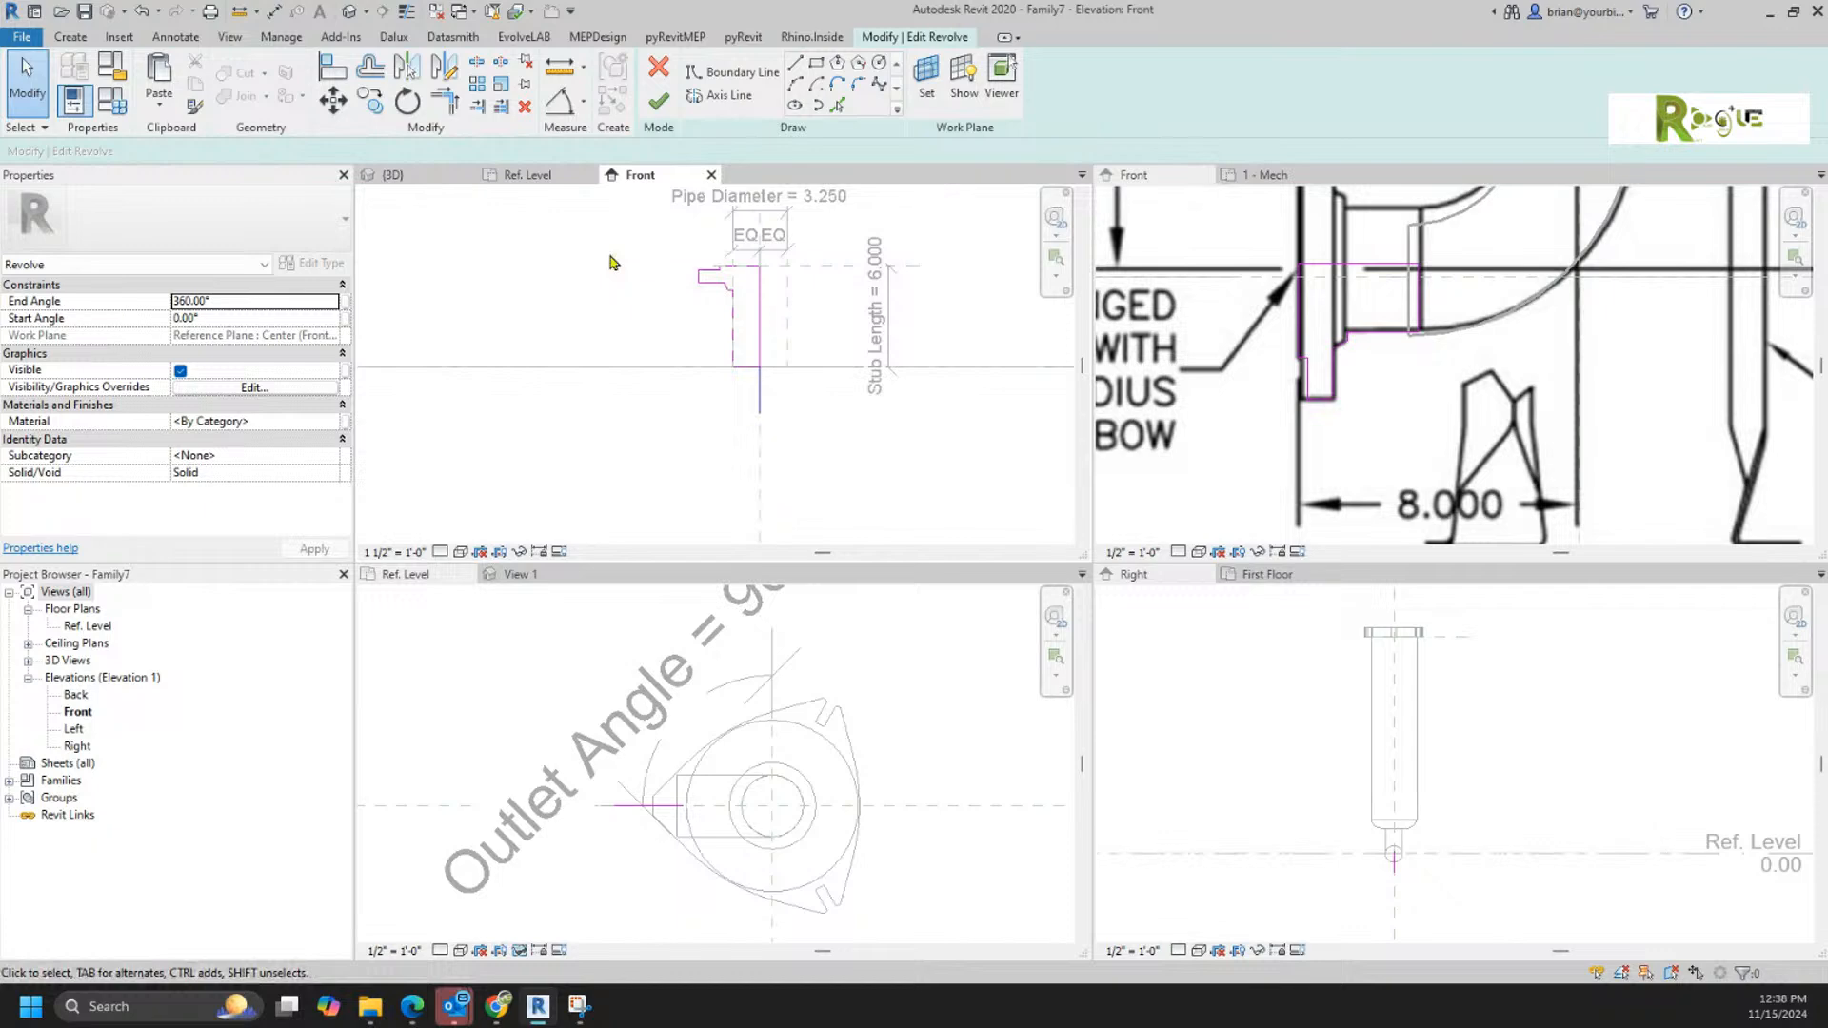
drag(607, 222, 786, 484)
key(Delete)
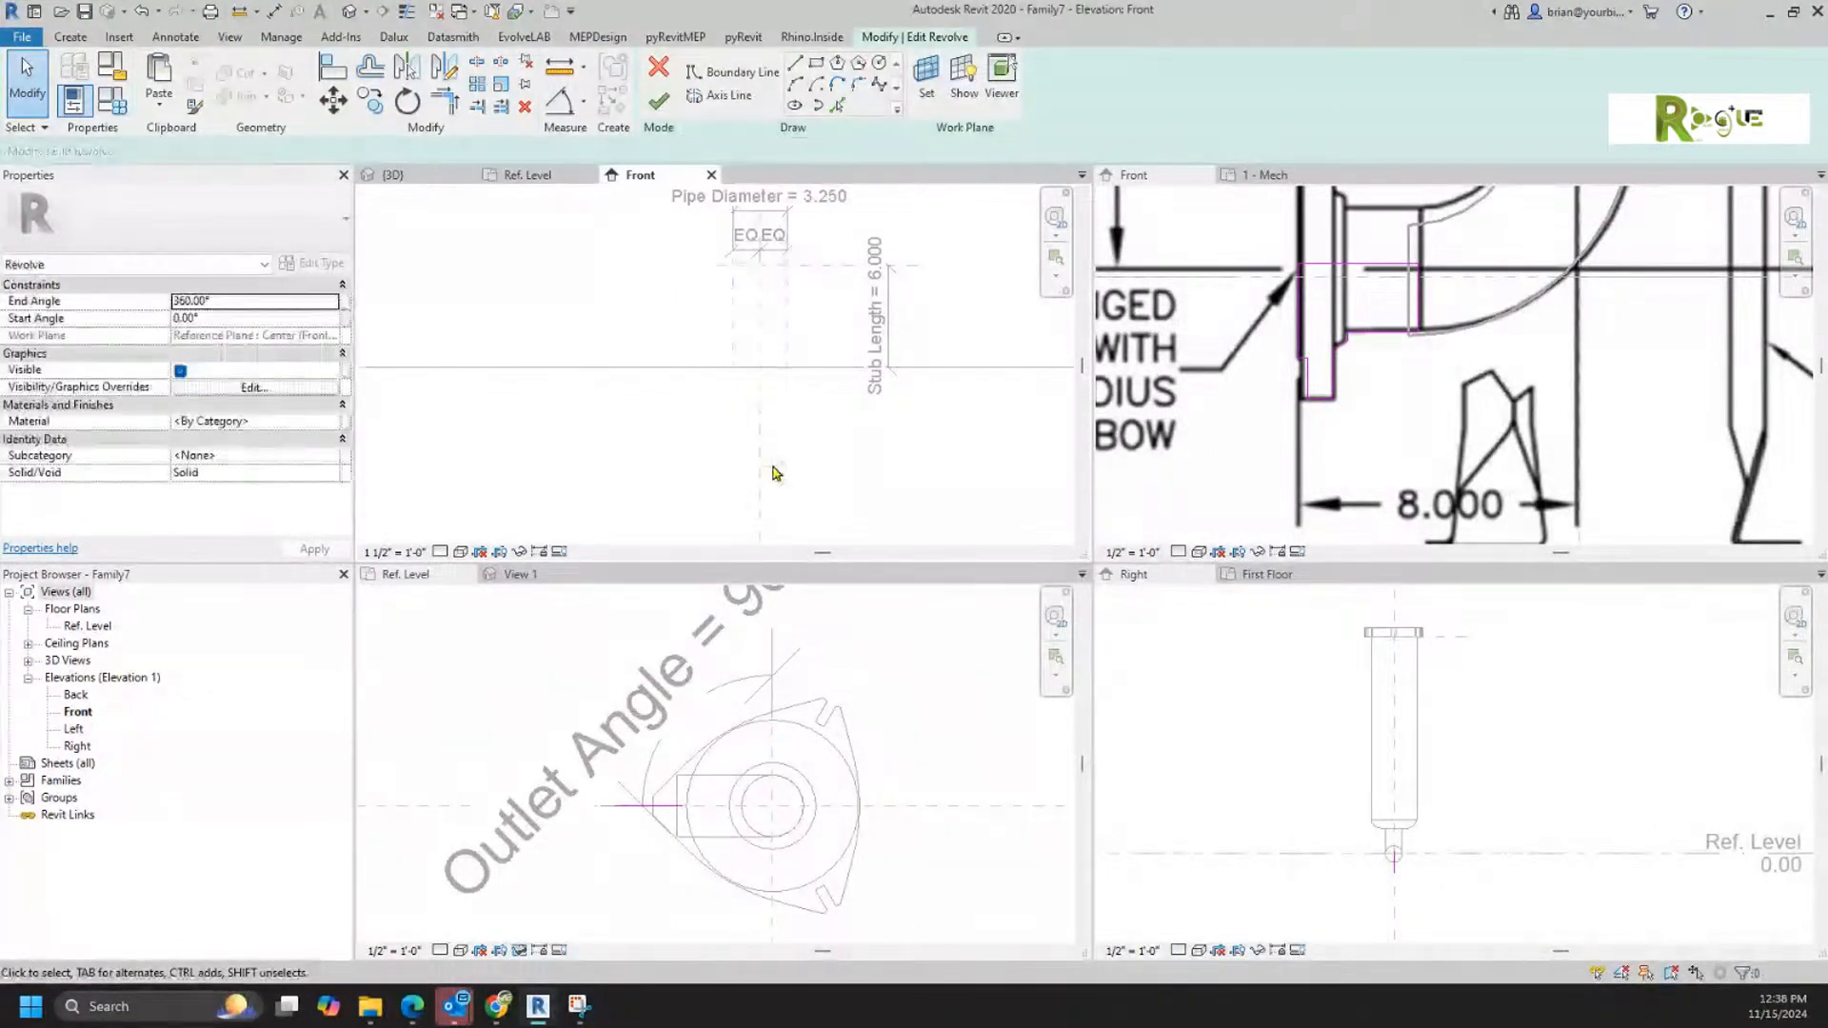
key(ctrl+v)
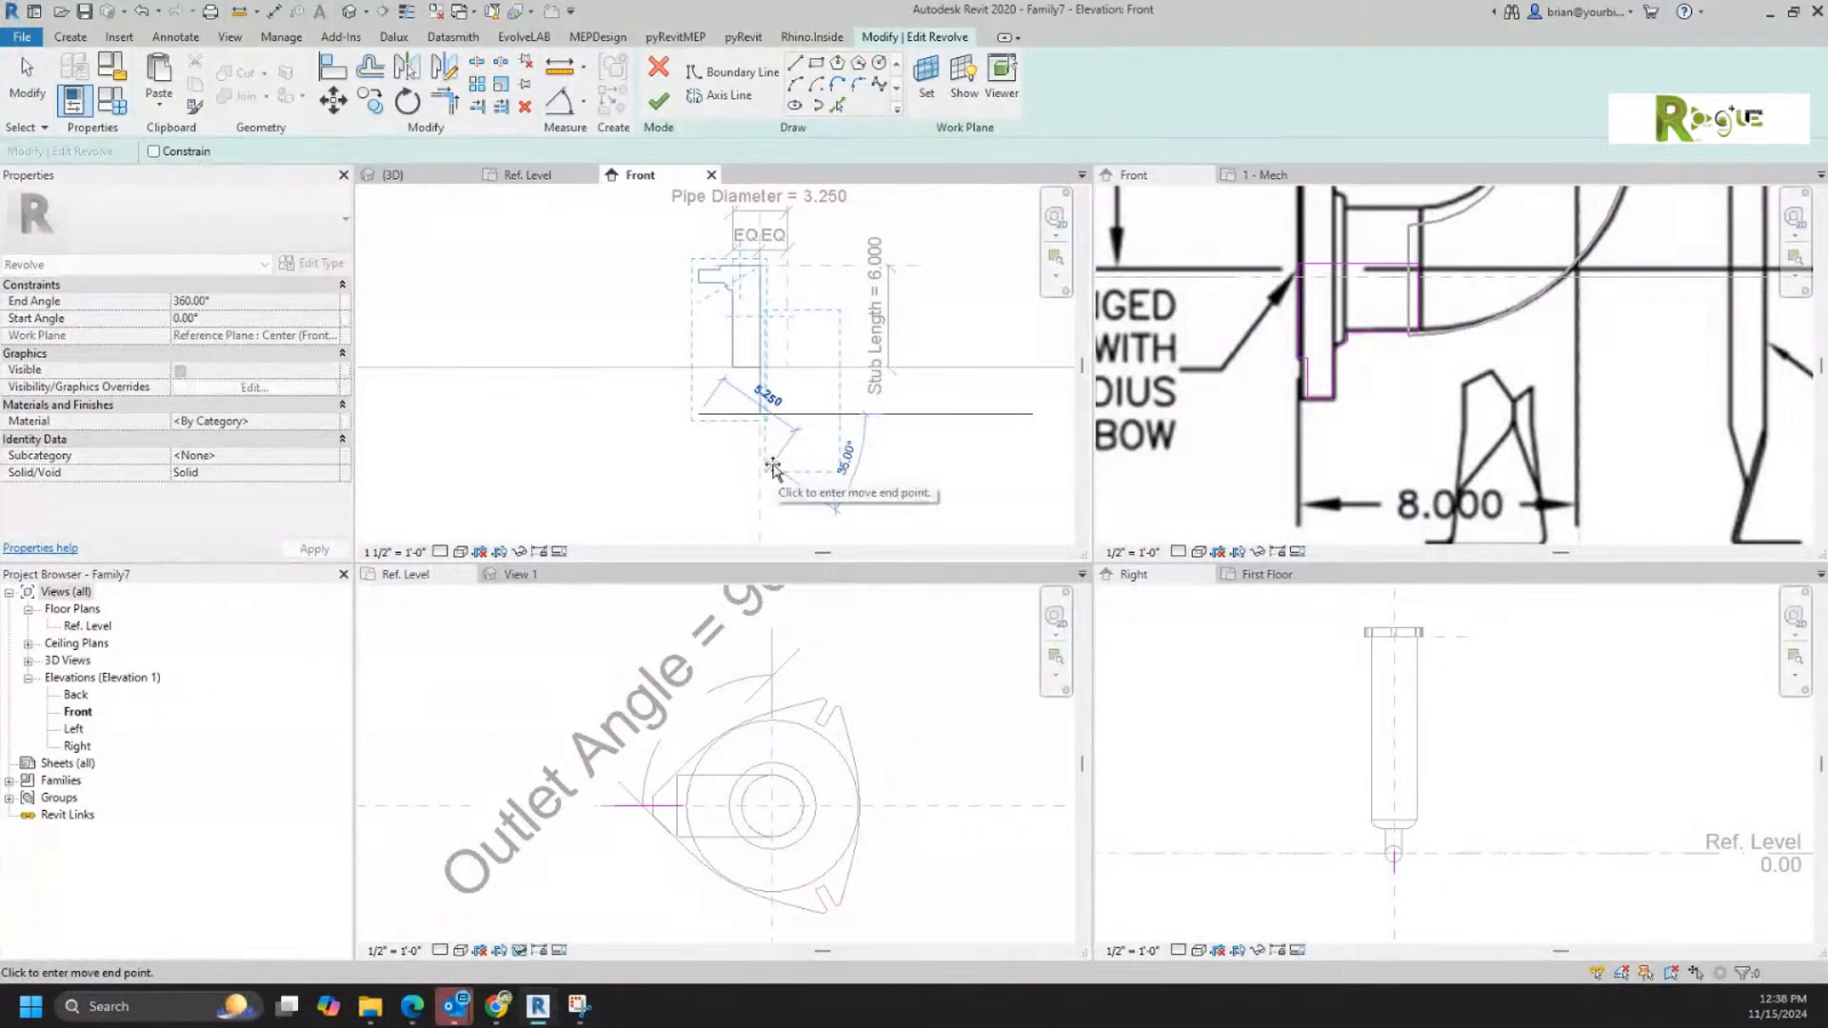
click(774, 471)
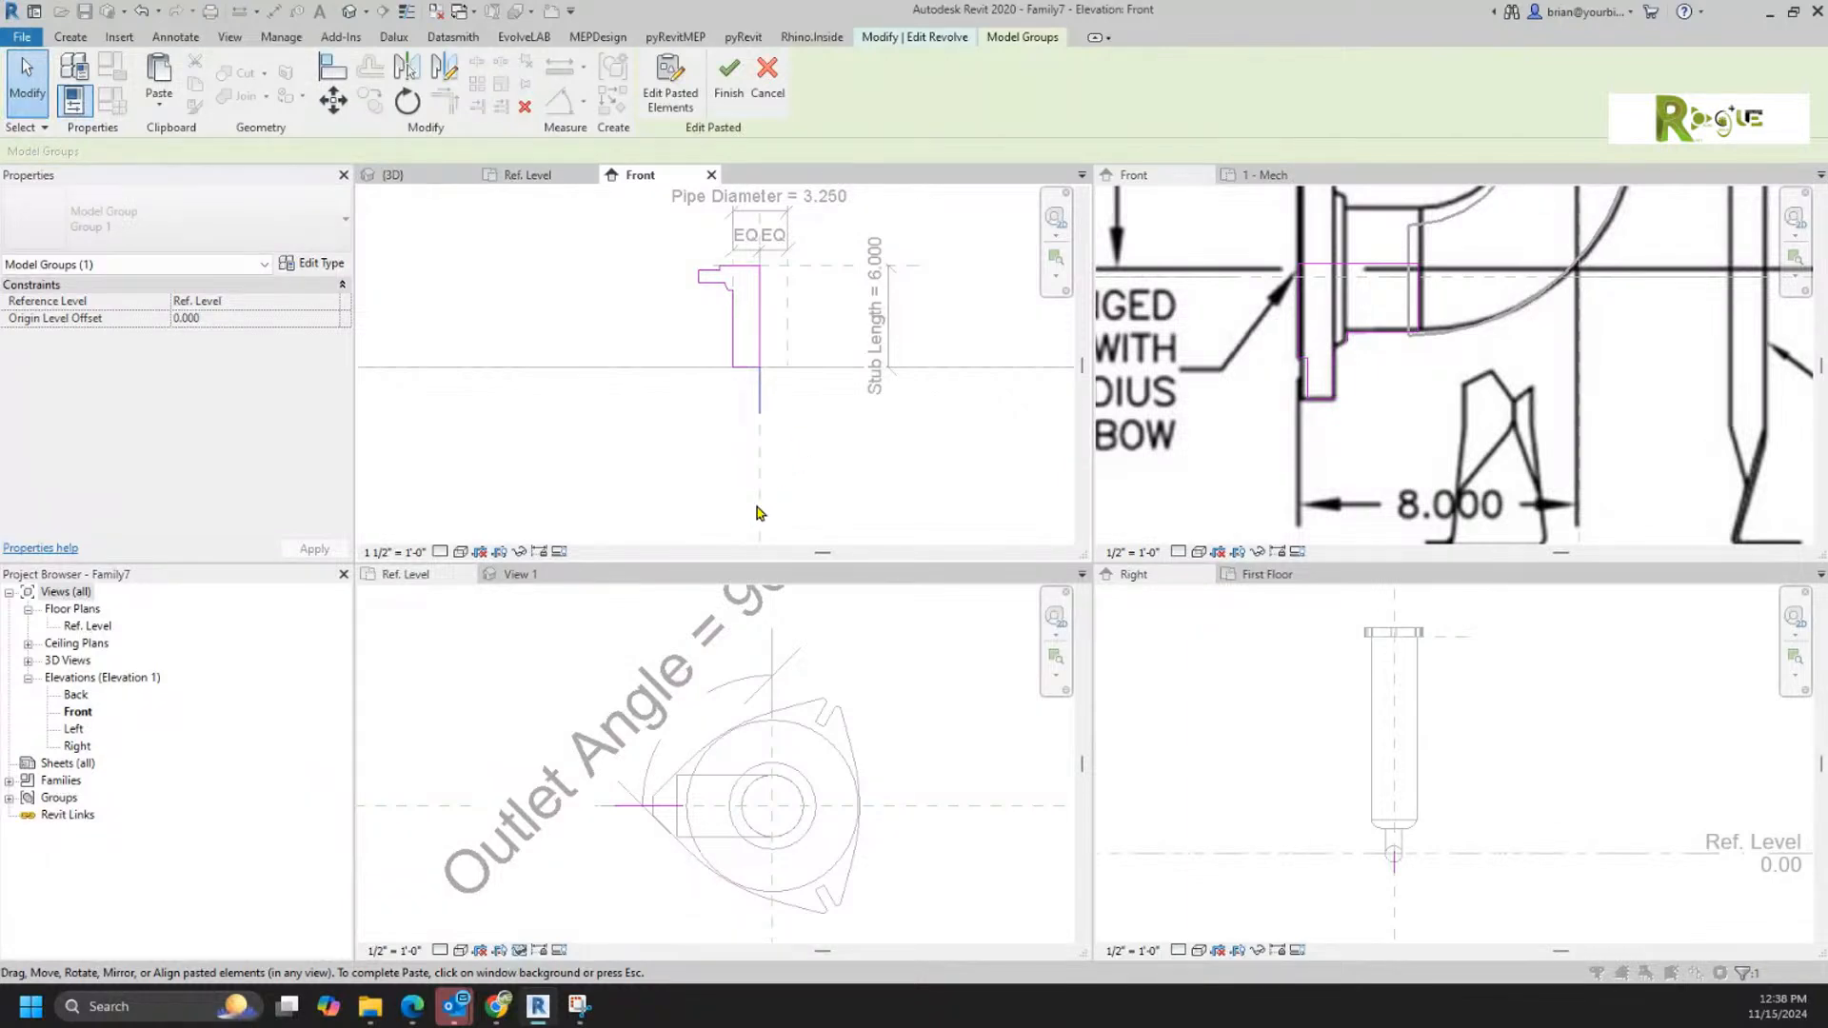
click(641, 465)
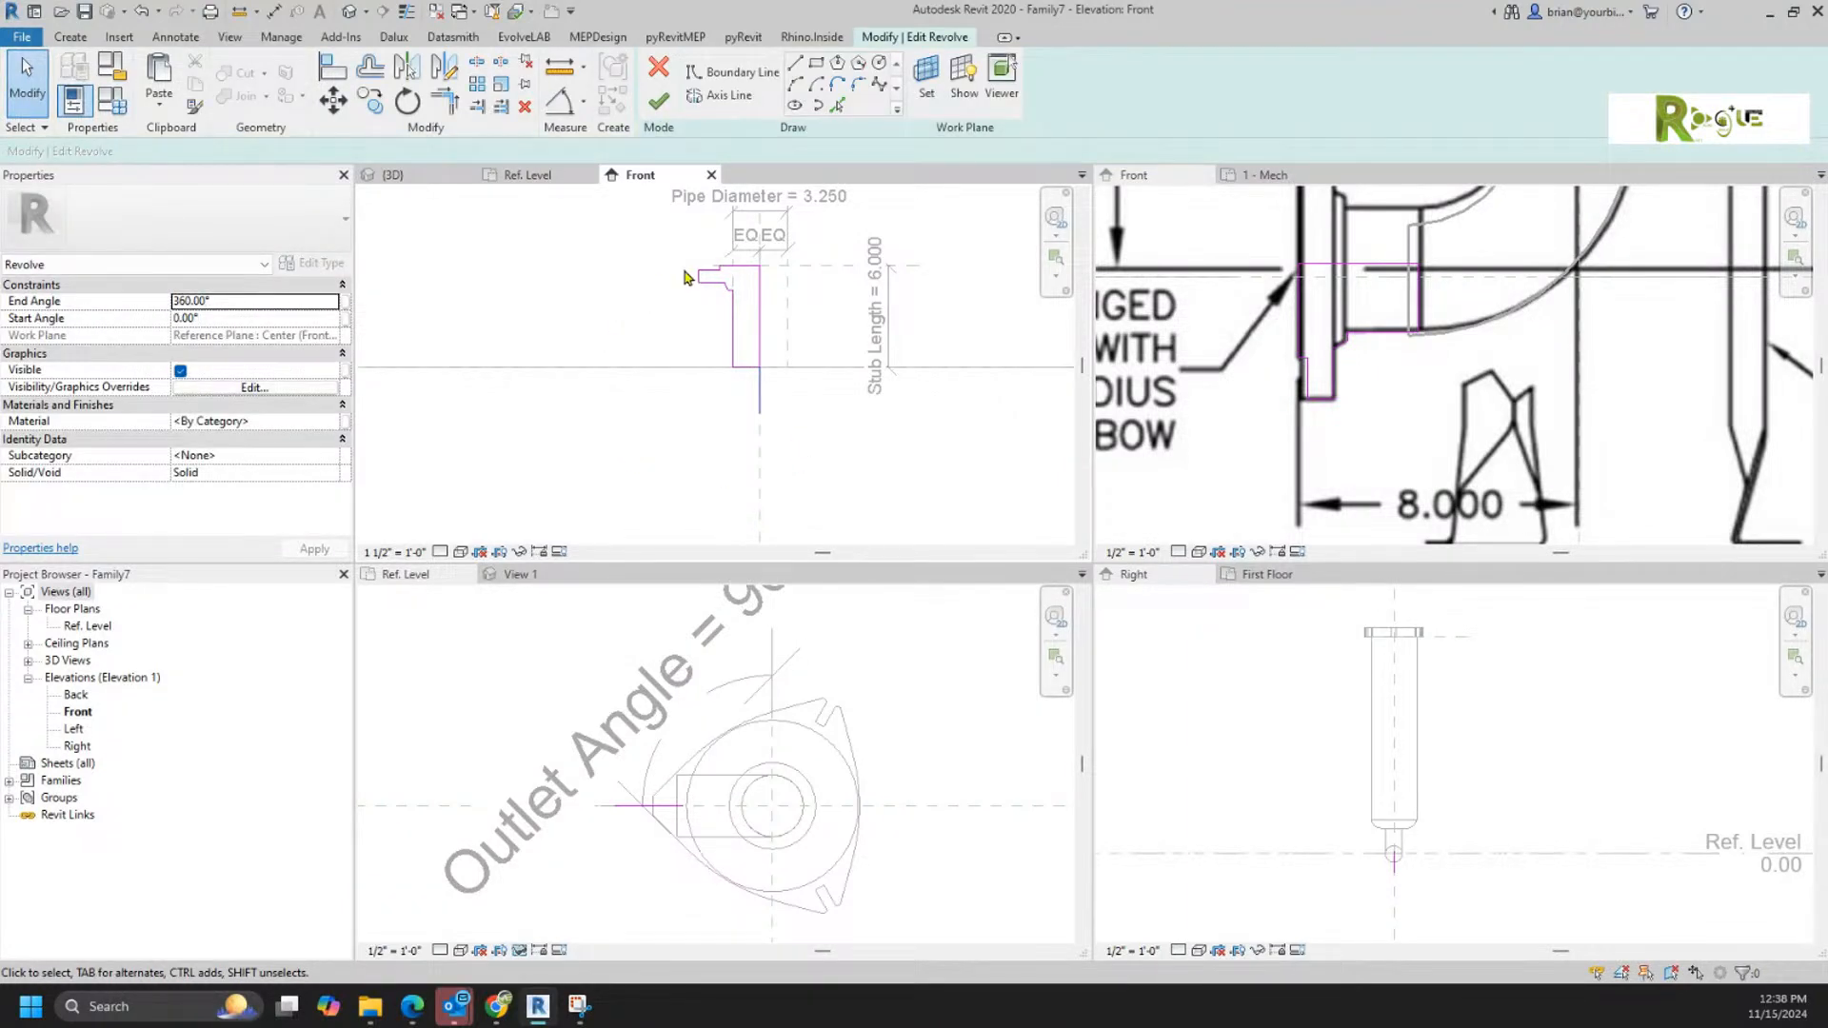
scroll(684, 277, up, 5)
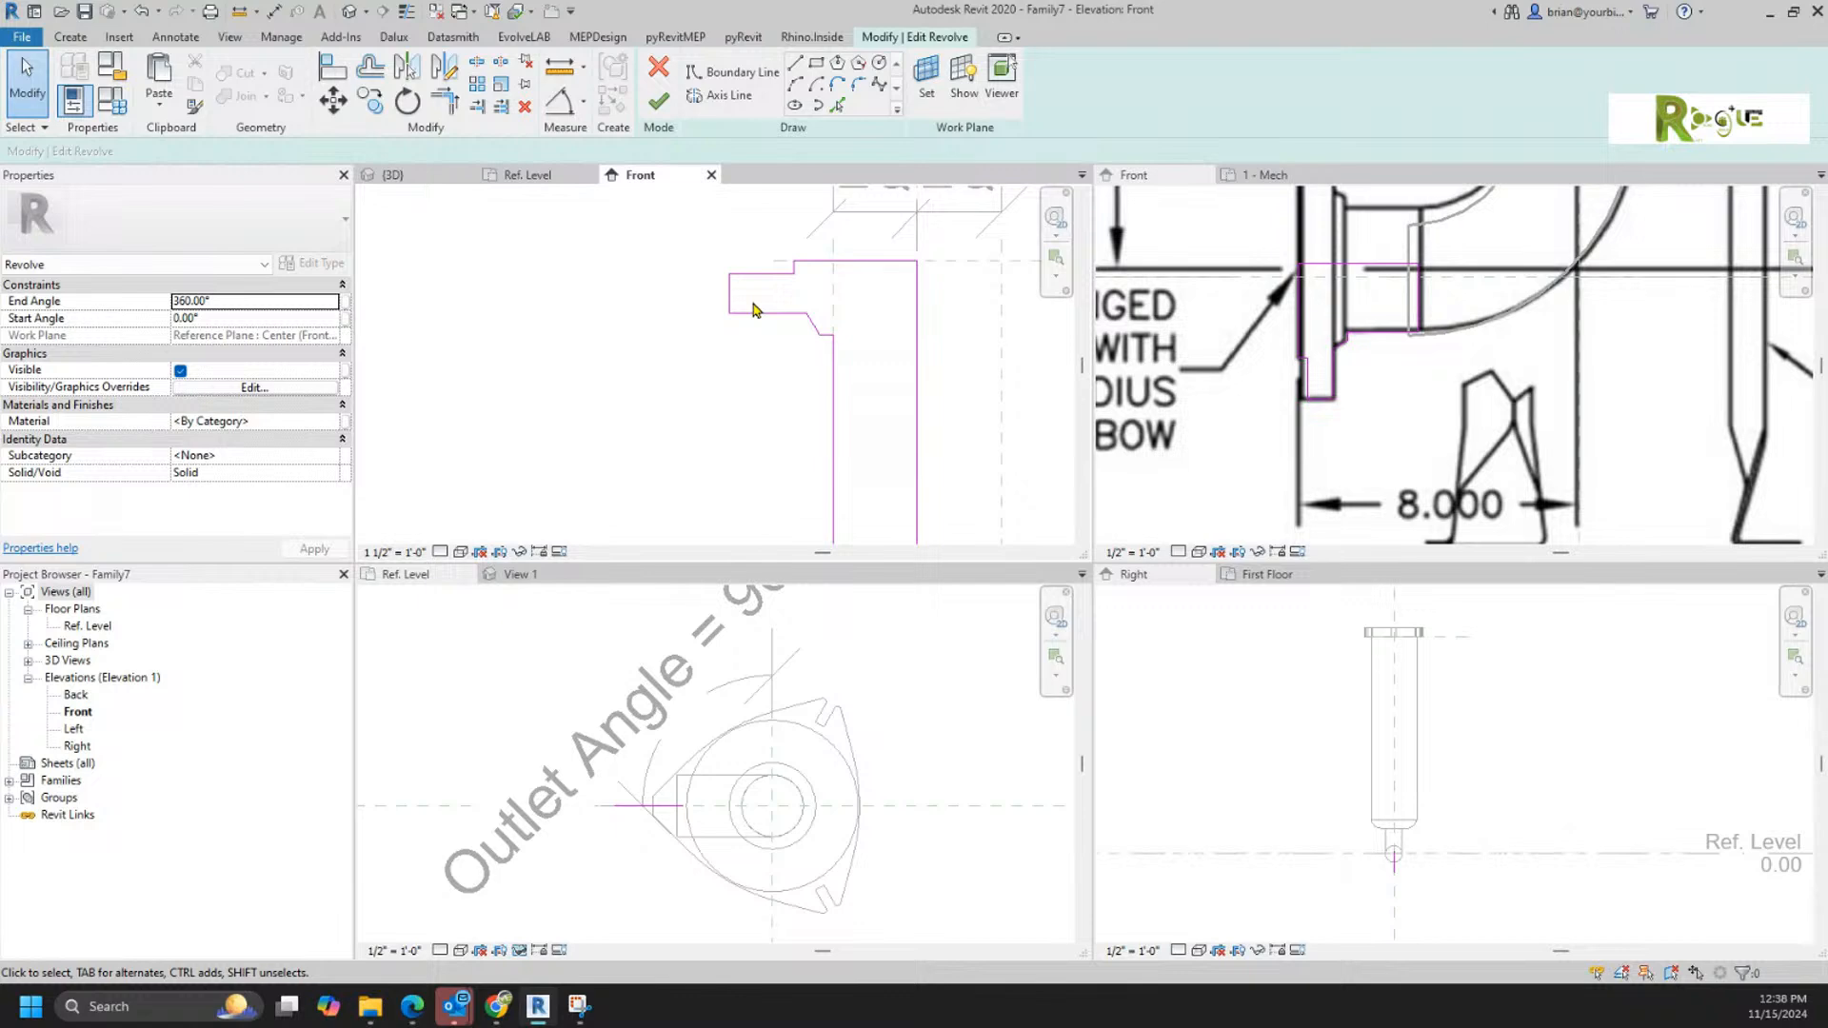
Step: Finish the edited revolve sketch of the stub's flange
click(658, 101)
click(647, 369)
scroll(650, 369, down, 2)
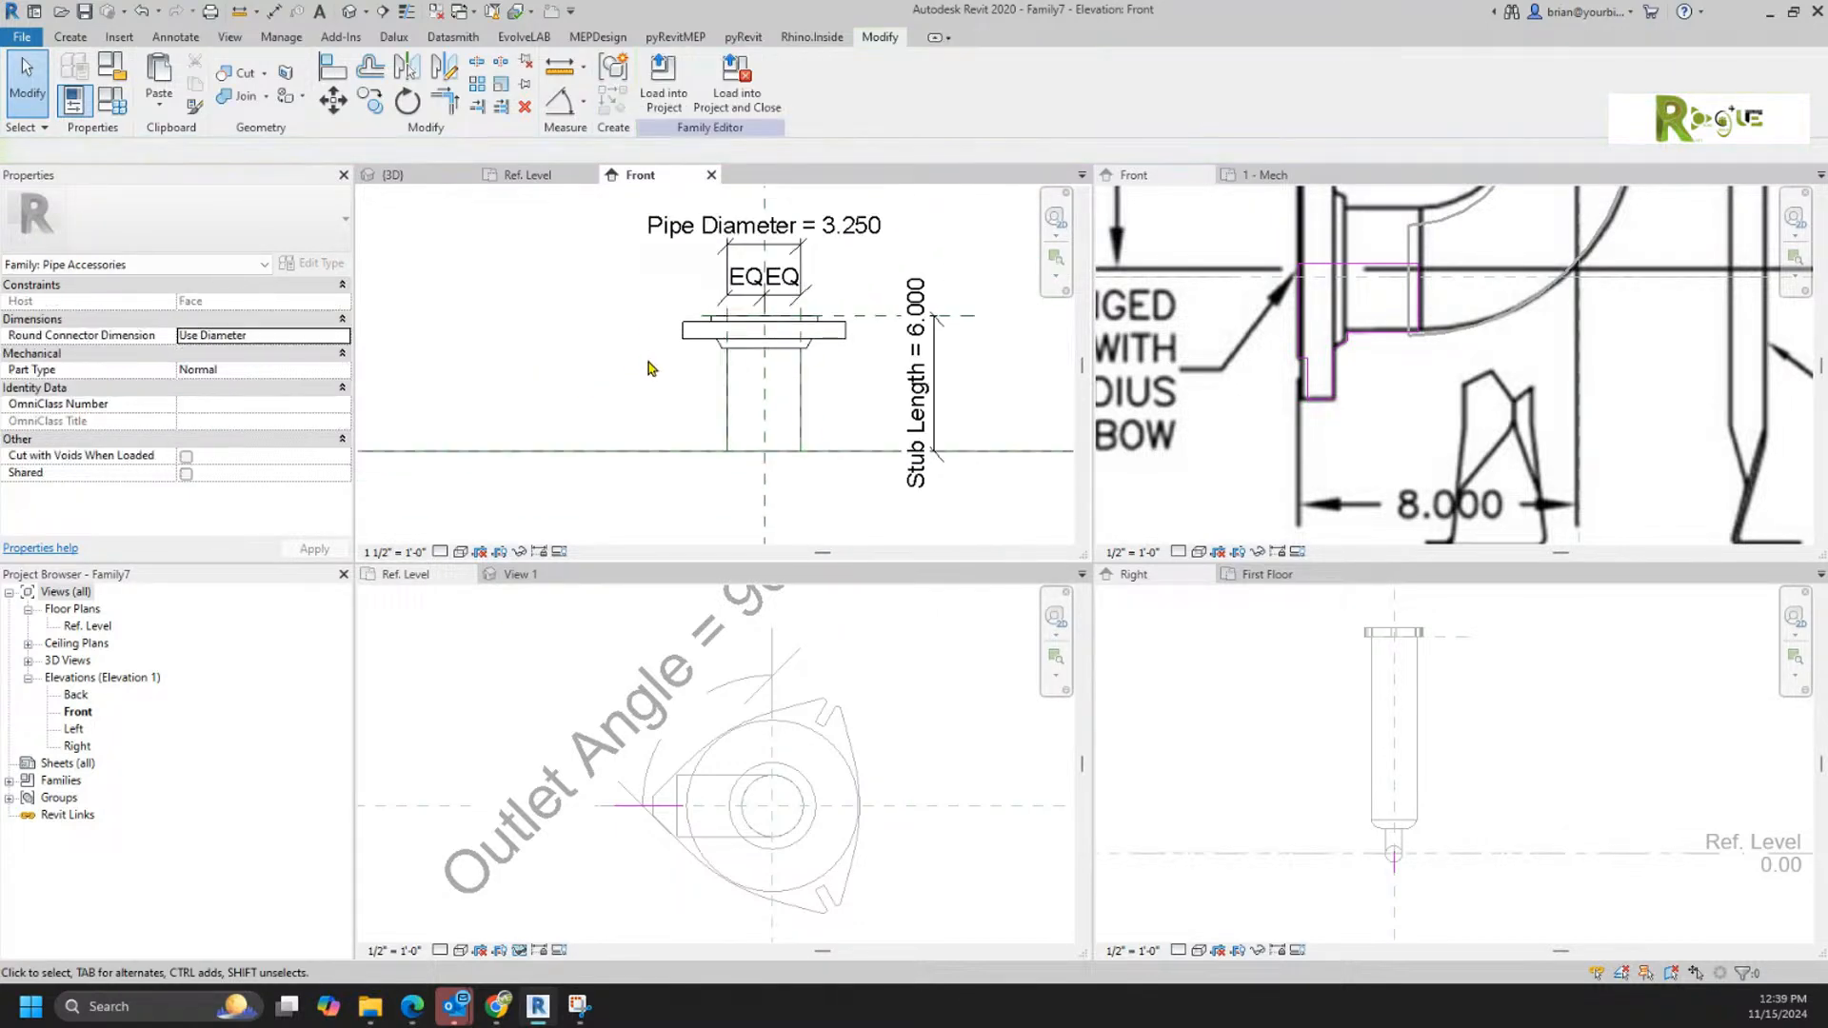
Step: Try to load Family7 into Filter.rfa and discard the pending extrusion sketch in that family
click(663, 78)
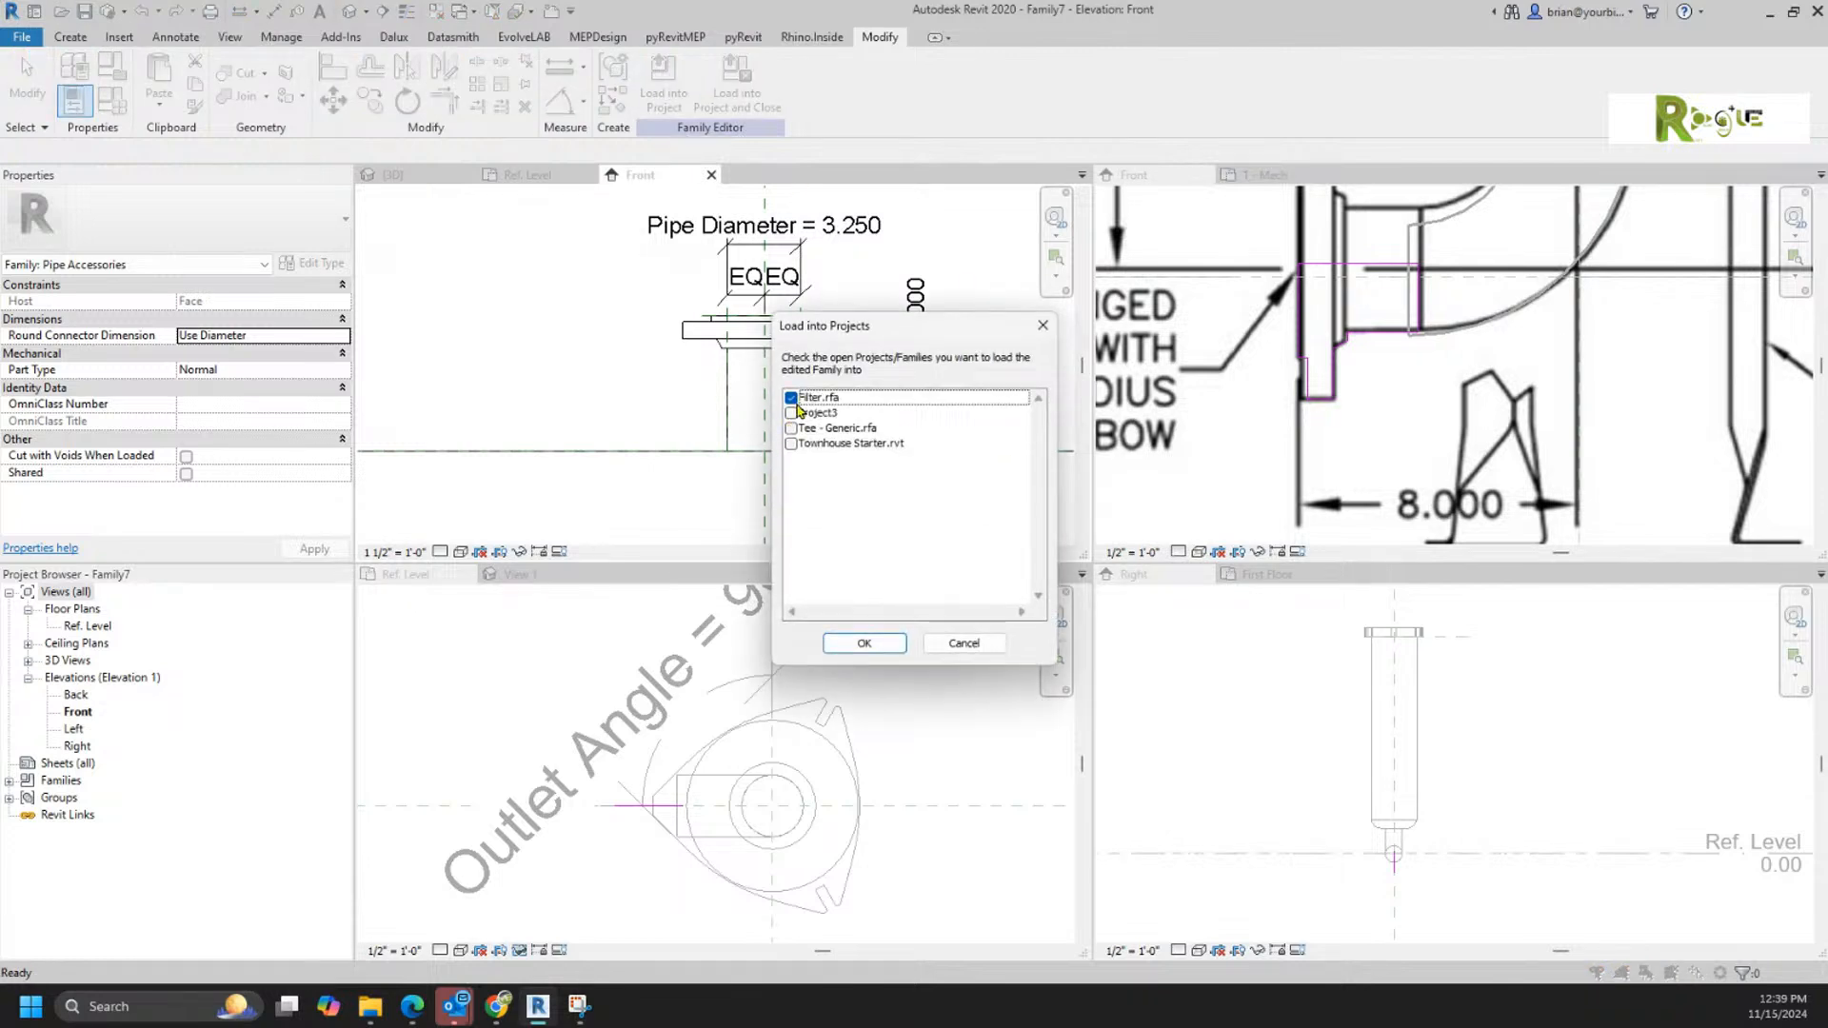
click(864, 643)
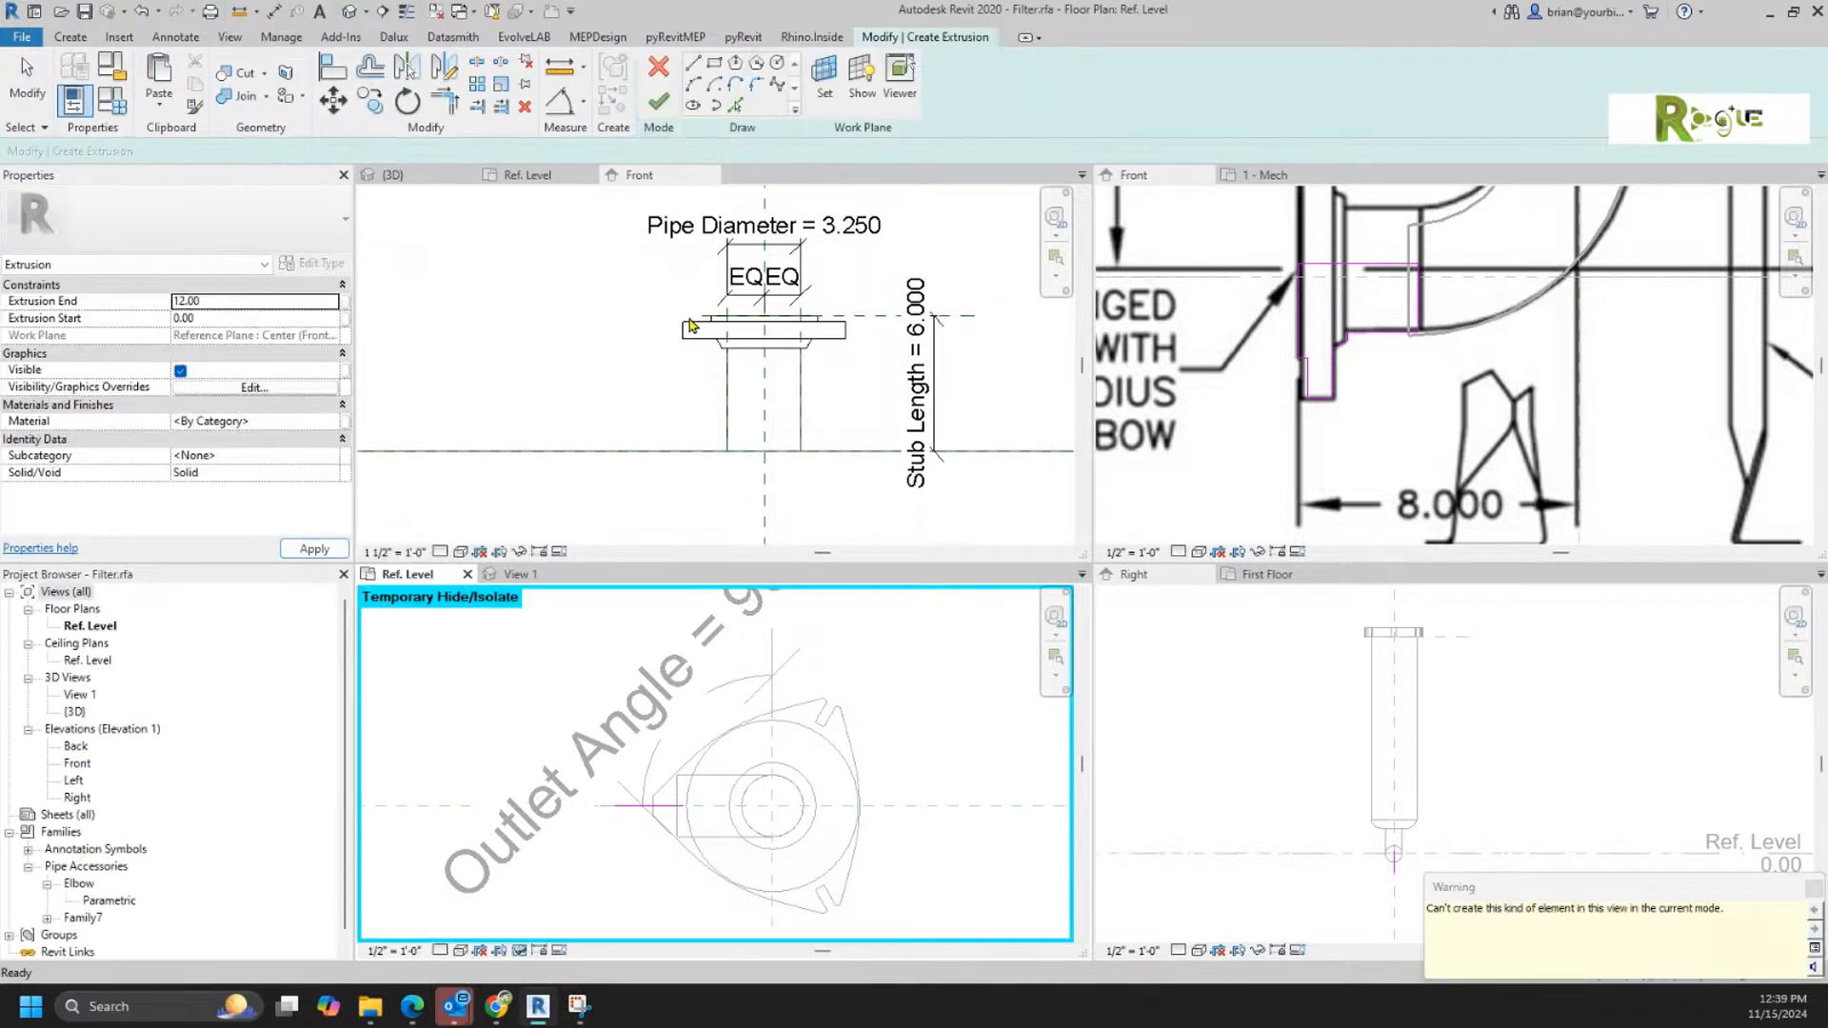
click(429, 176)
click(658, 66)
click(963, 514)
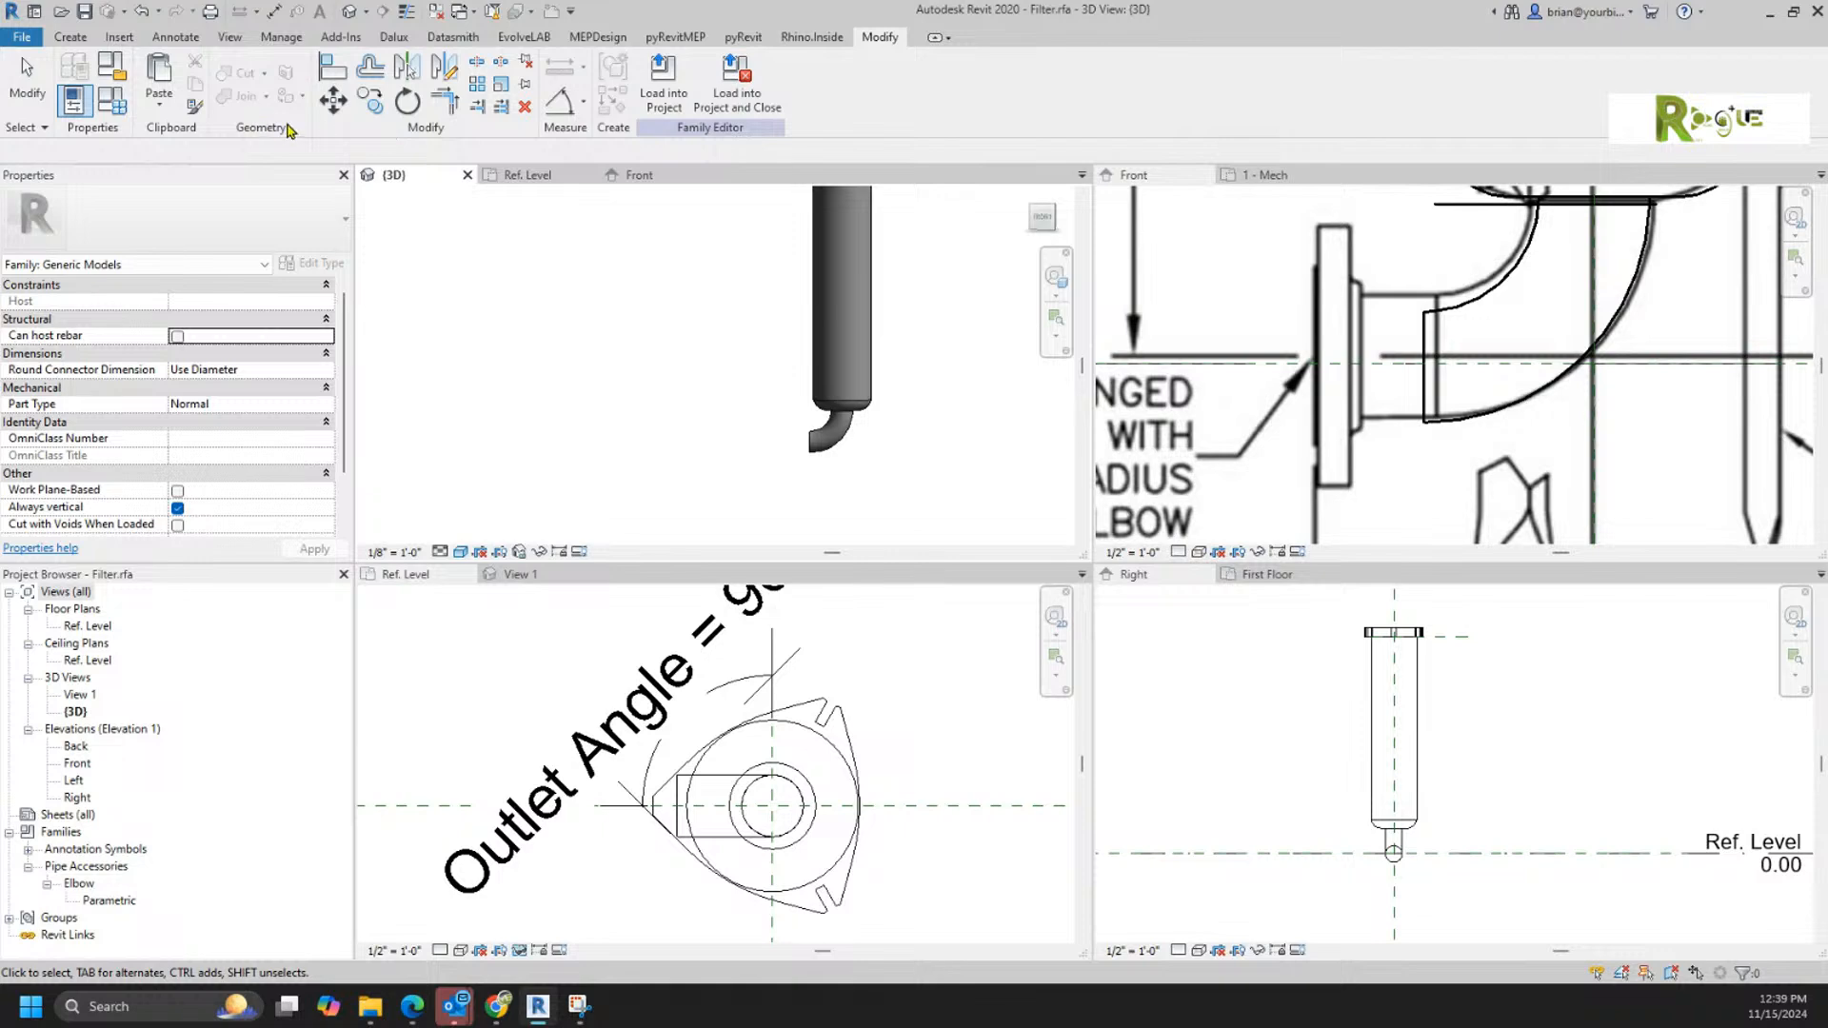
Step: Load Family7 into Filter.rfa and place one instance on the open end face of the outlet elbow
click(635, 174)
click(663, 100)
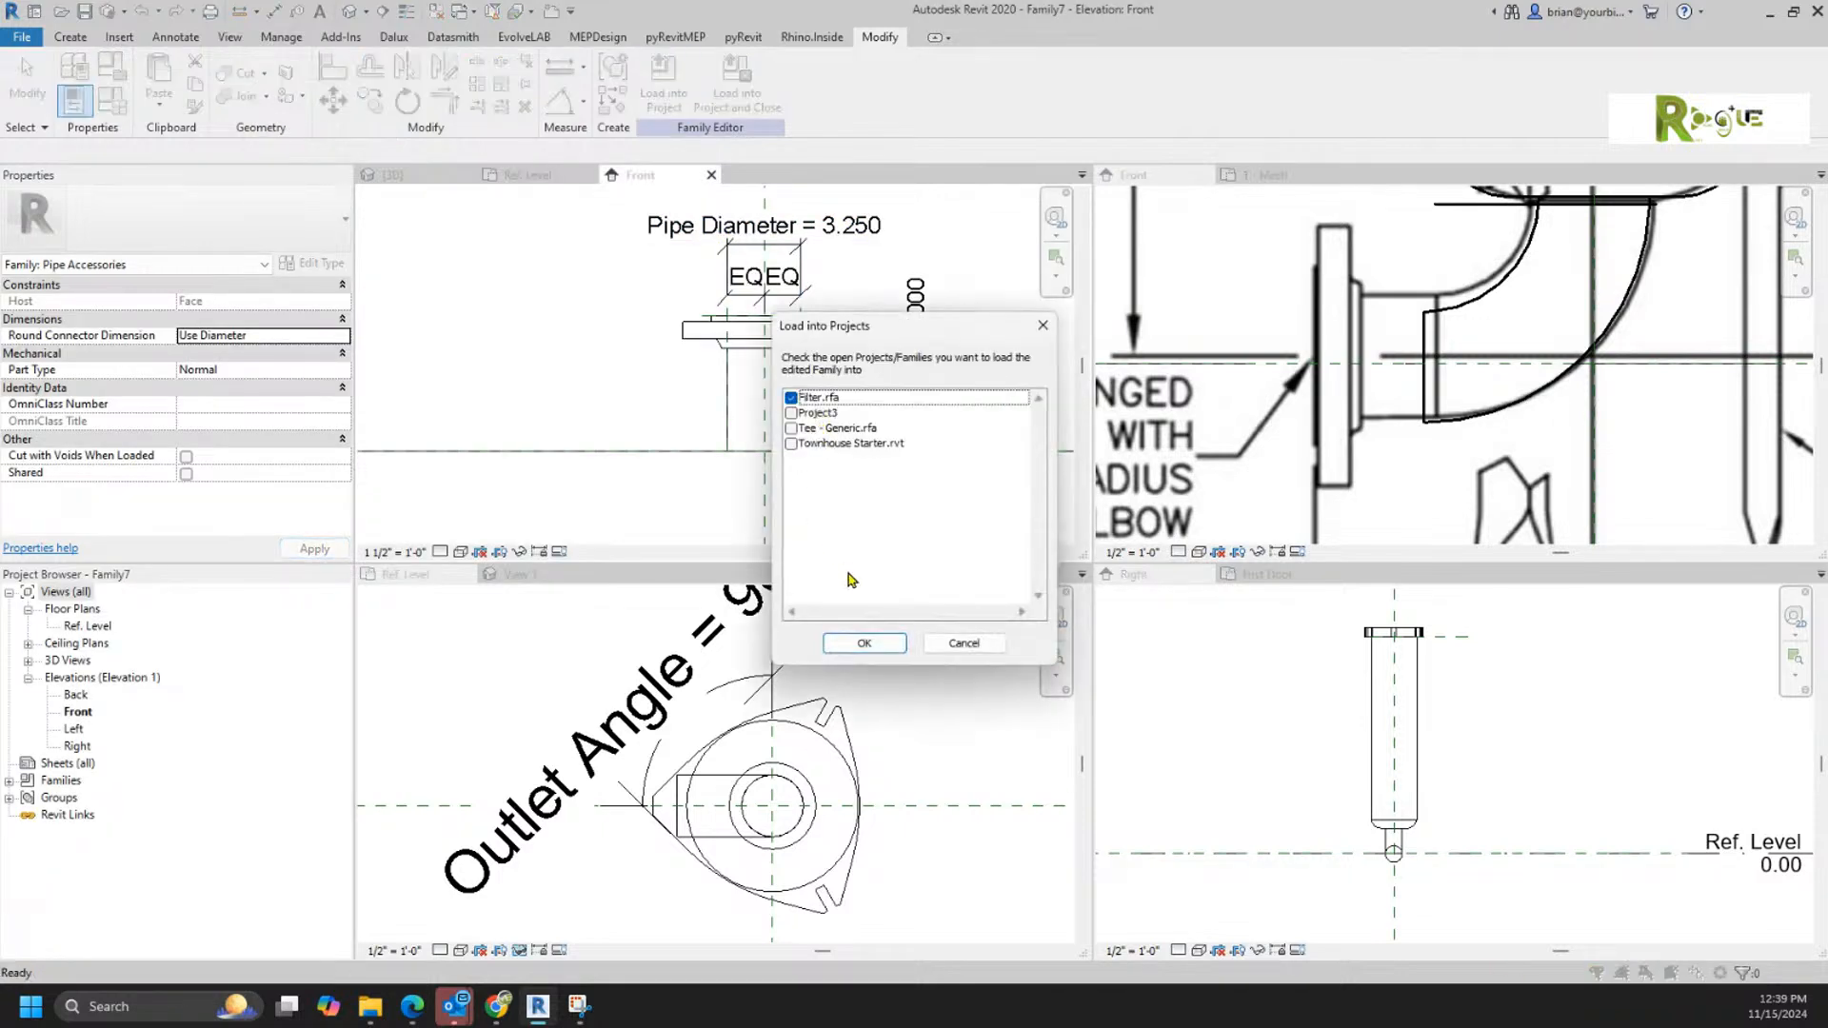
click(863, 642)
click(392, 174)
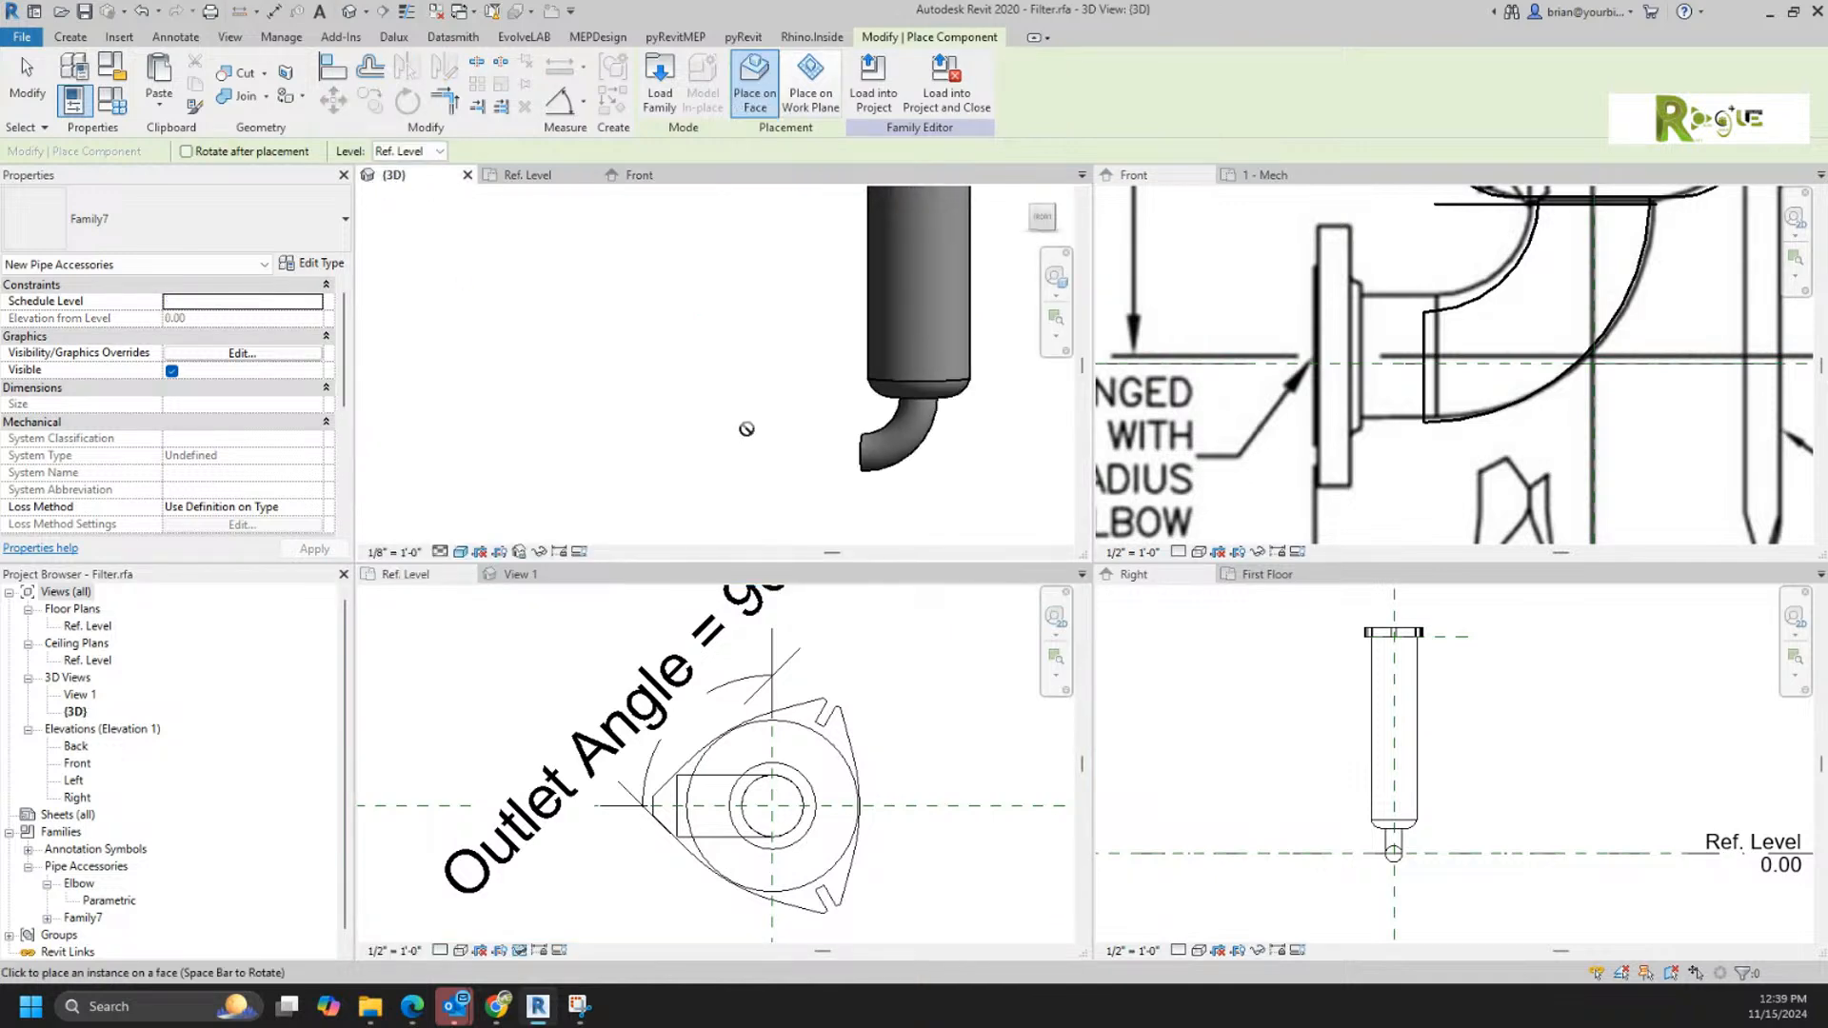
scroll(893, 459, up, 4)
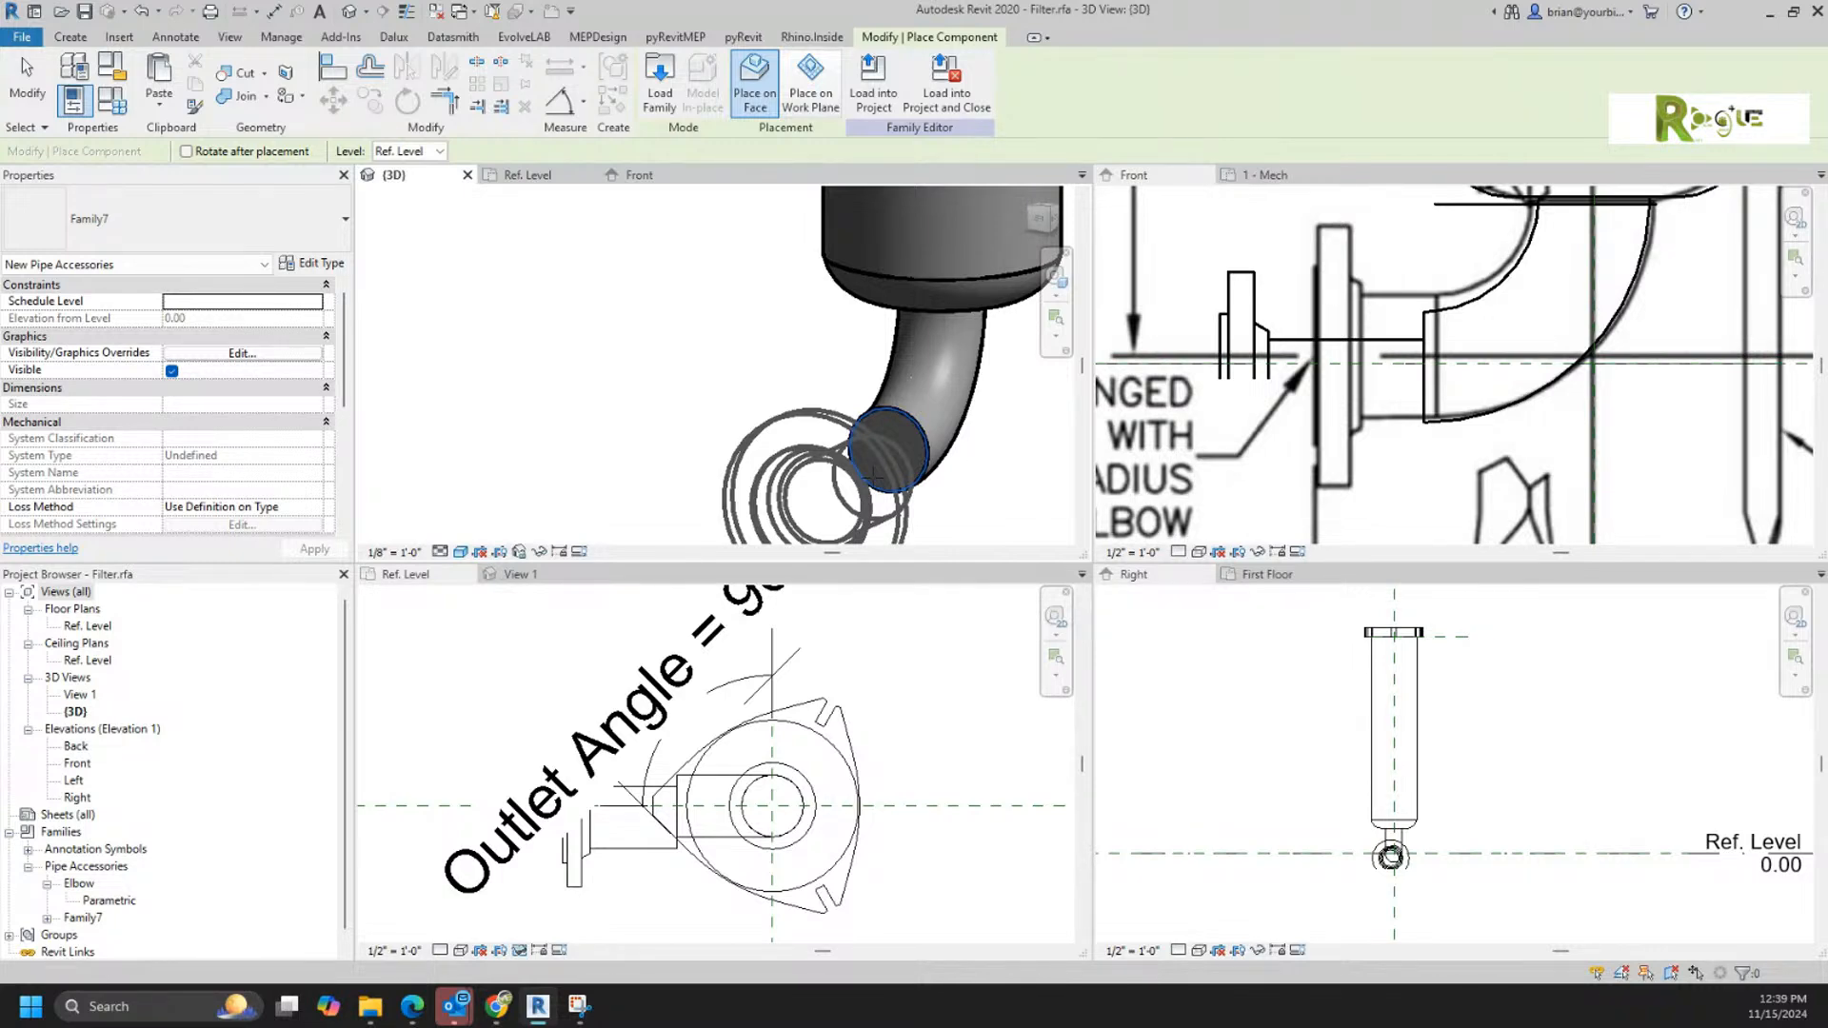
click(874, 473)
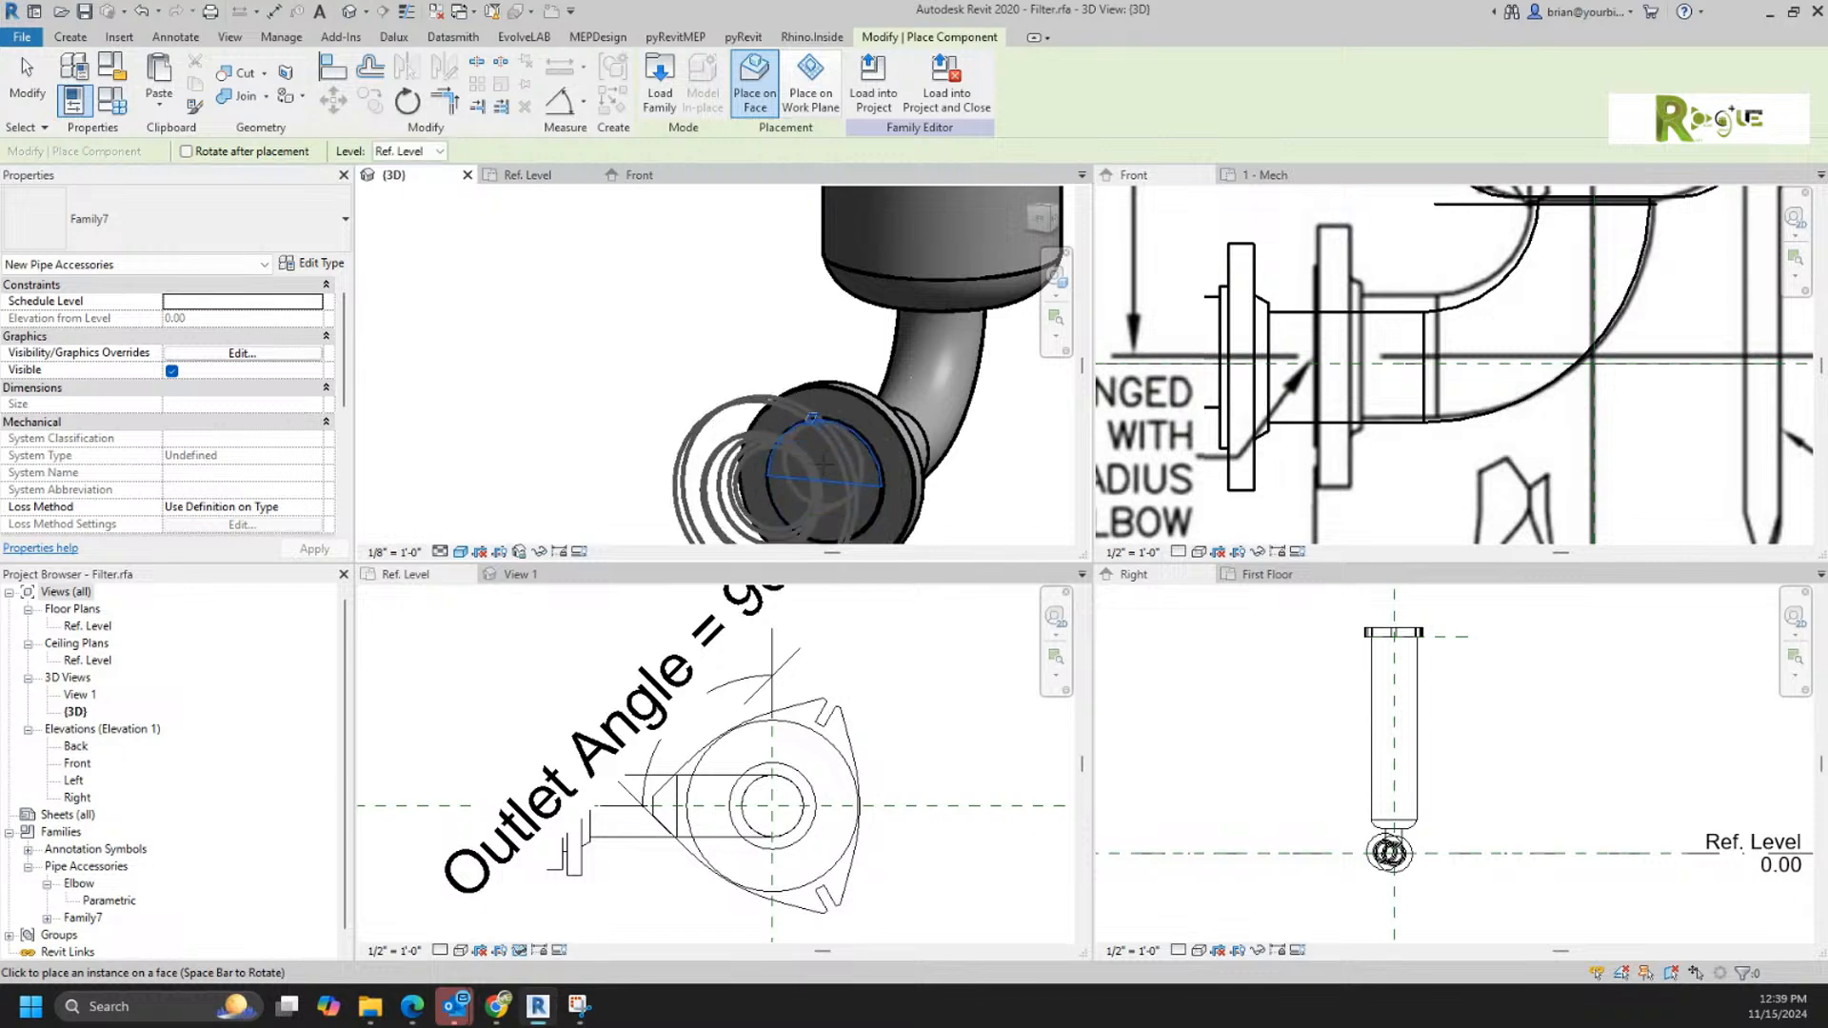
key(Escape)
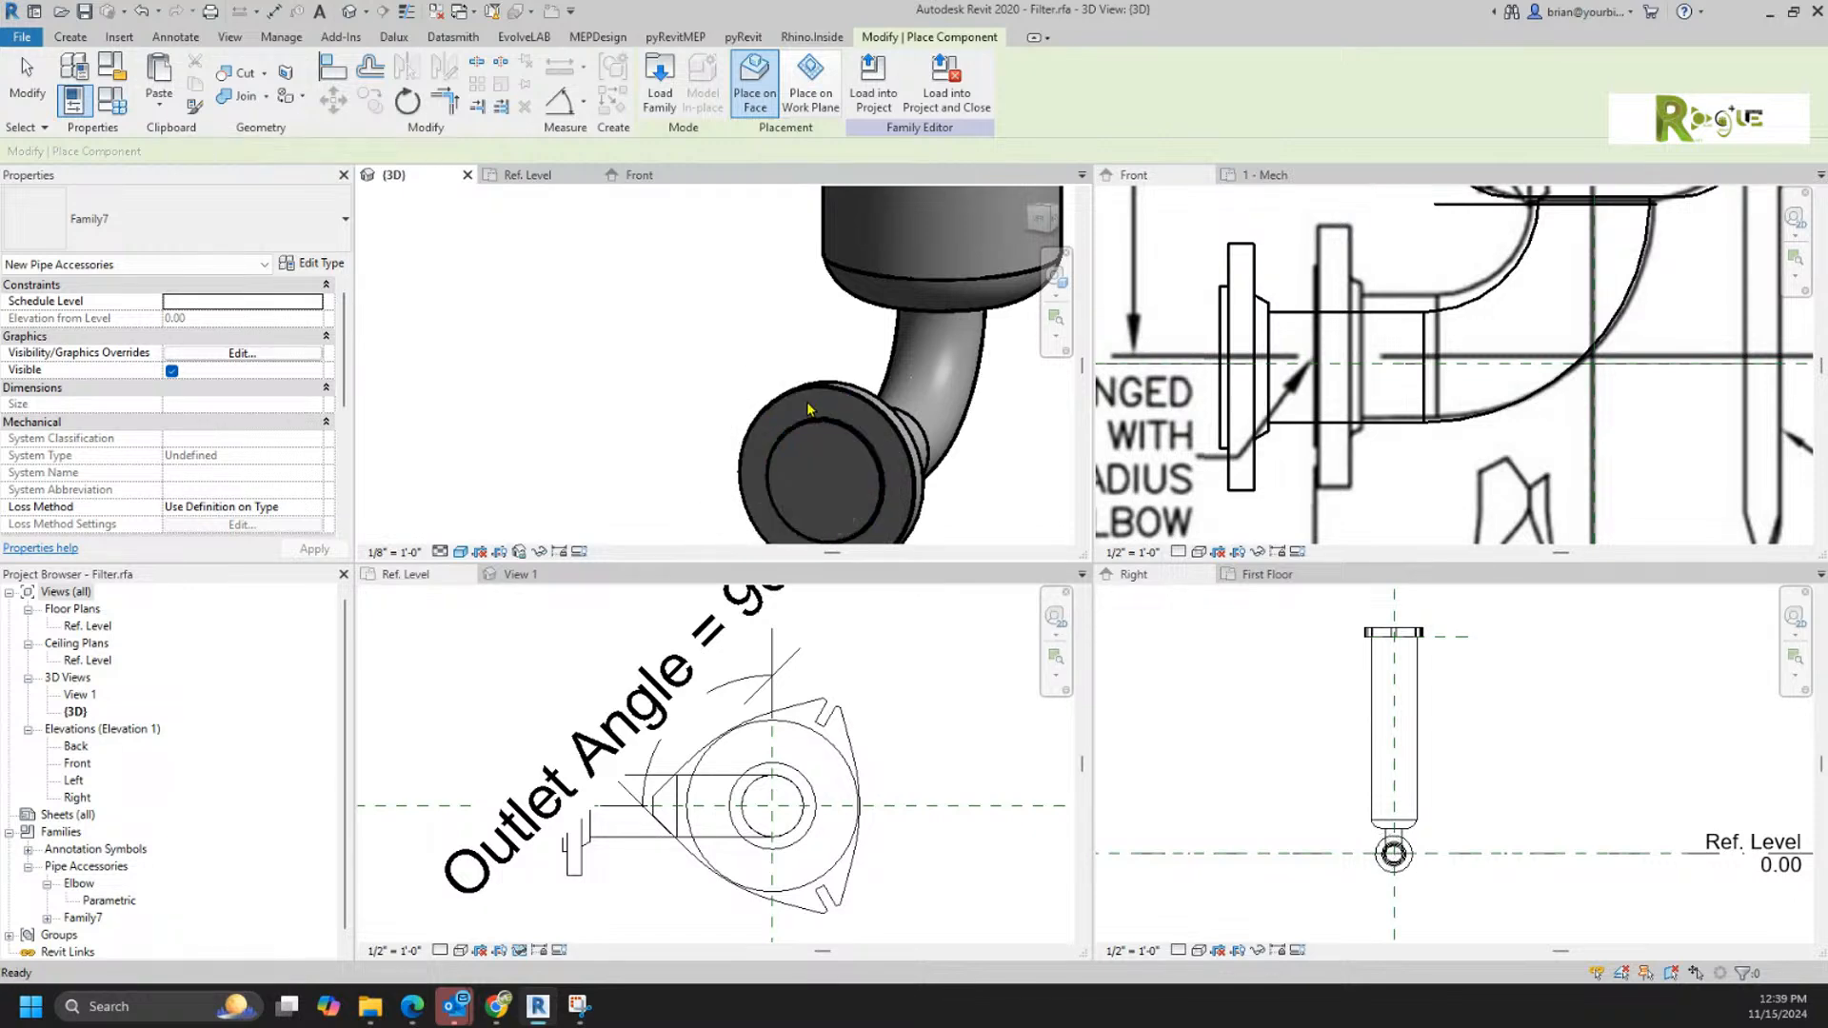
Step: Flex the Flip Outlet parameter by switching it off, applying it, and switching it back on
scroll(812, 405, down, 2)
shift+middle_drag(967, 495, 885, 500)
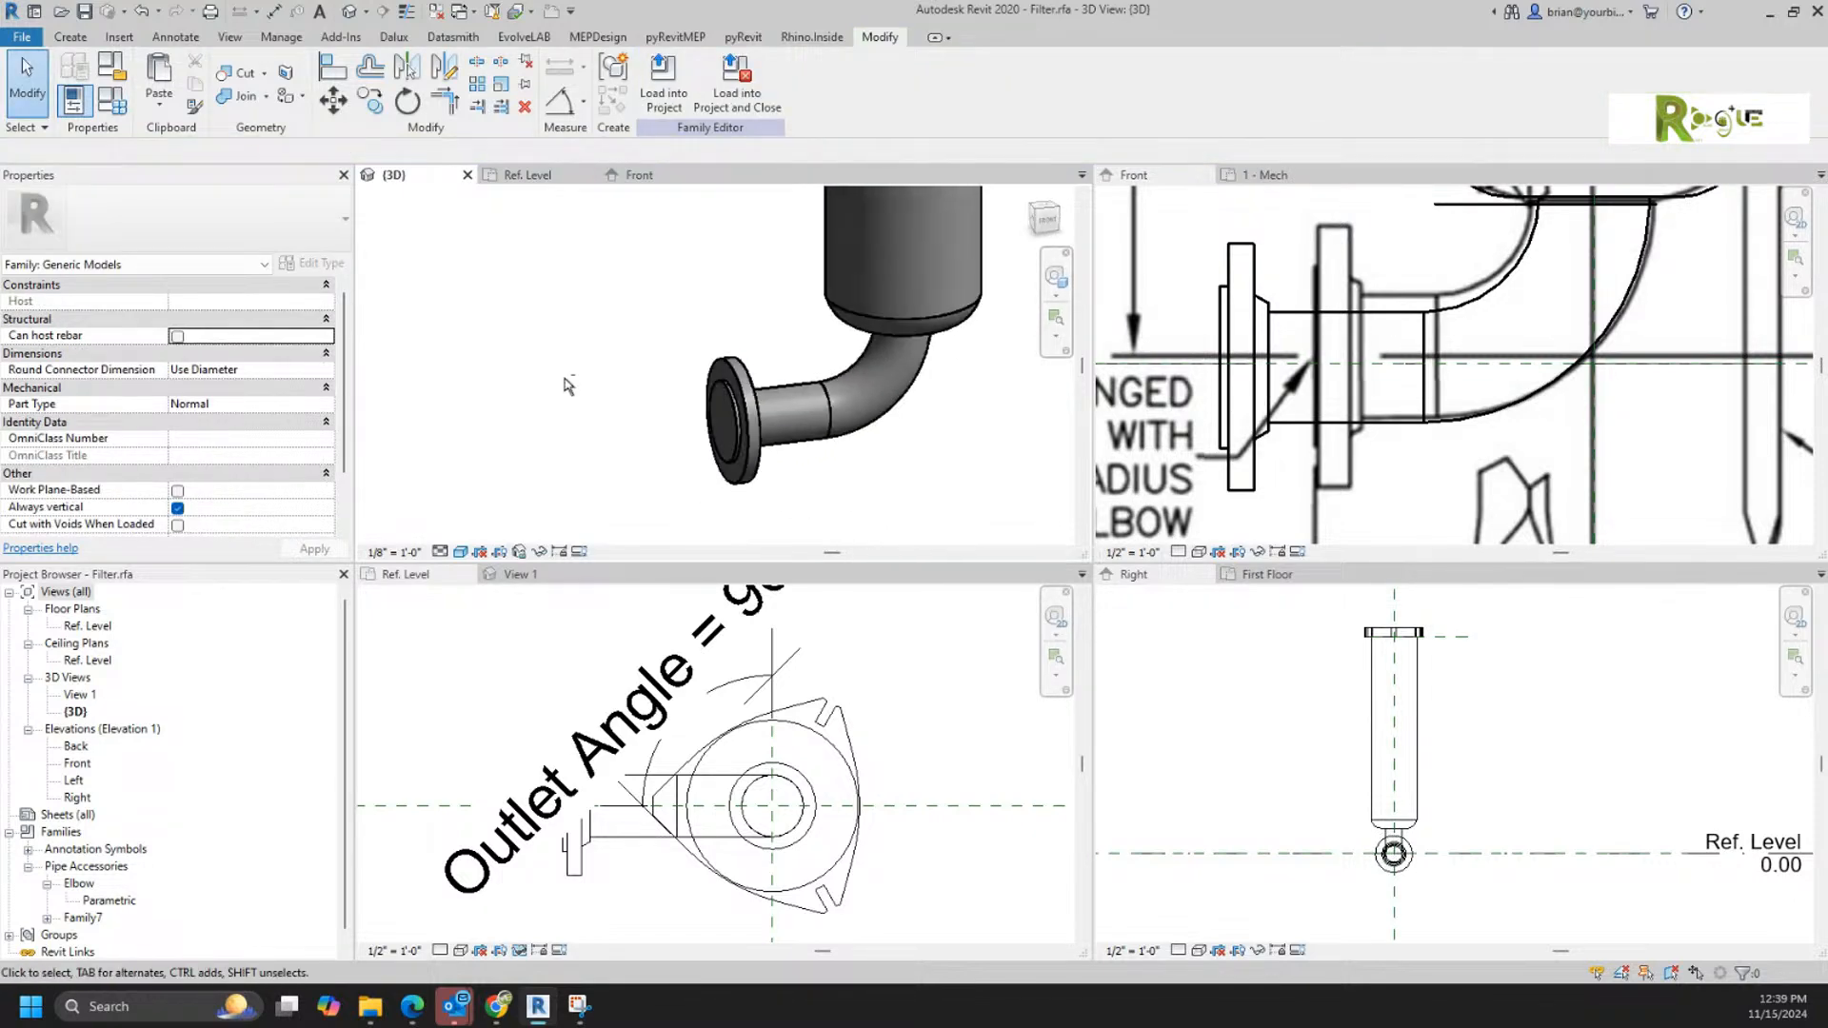
click(112, 100)
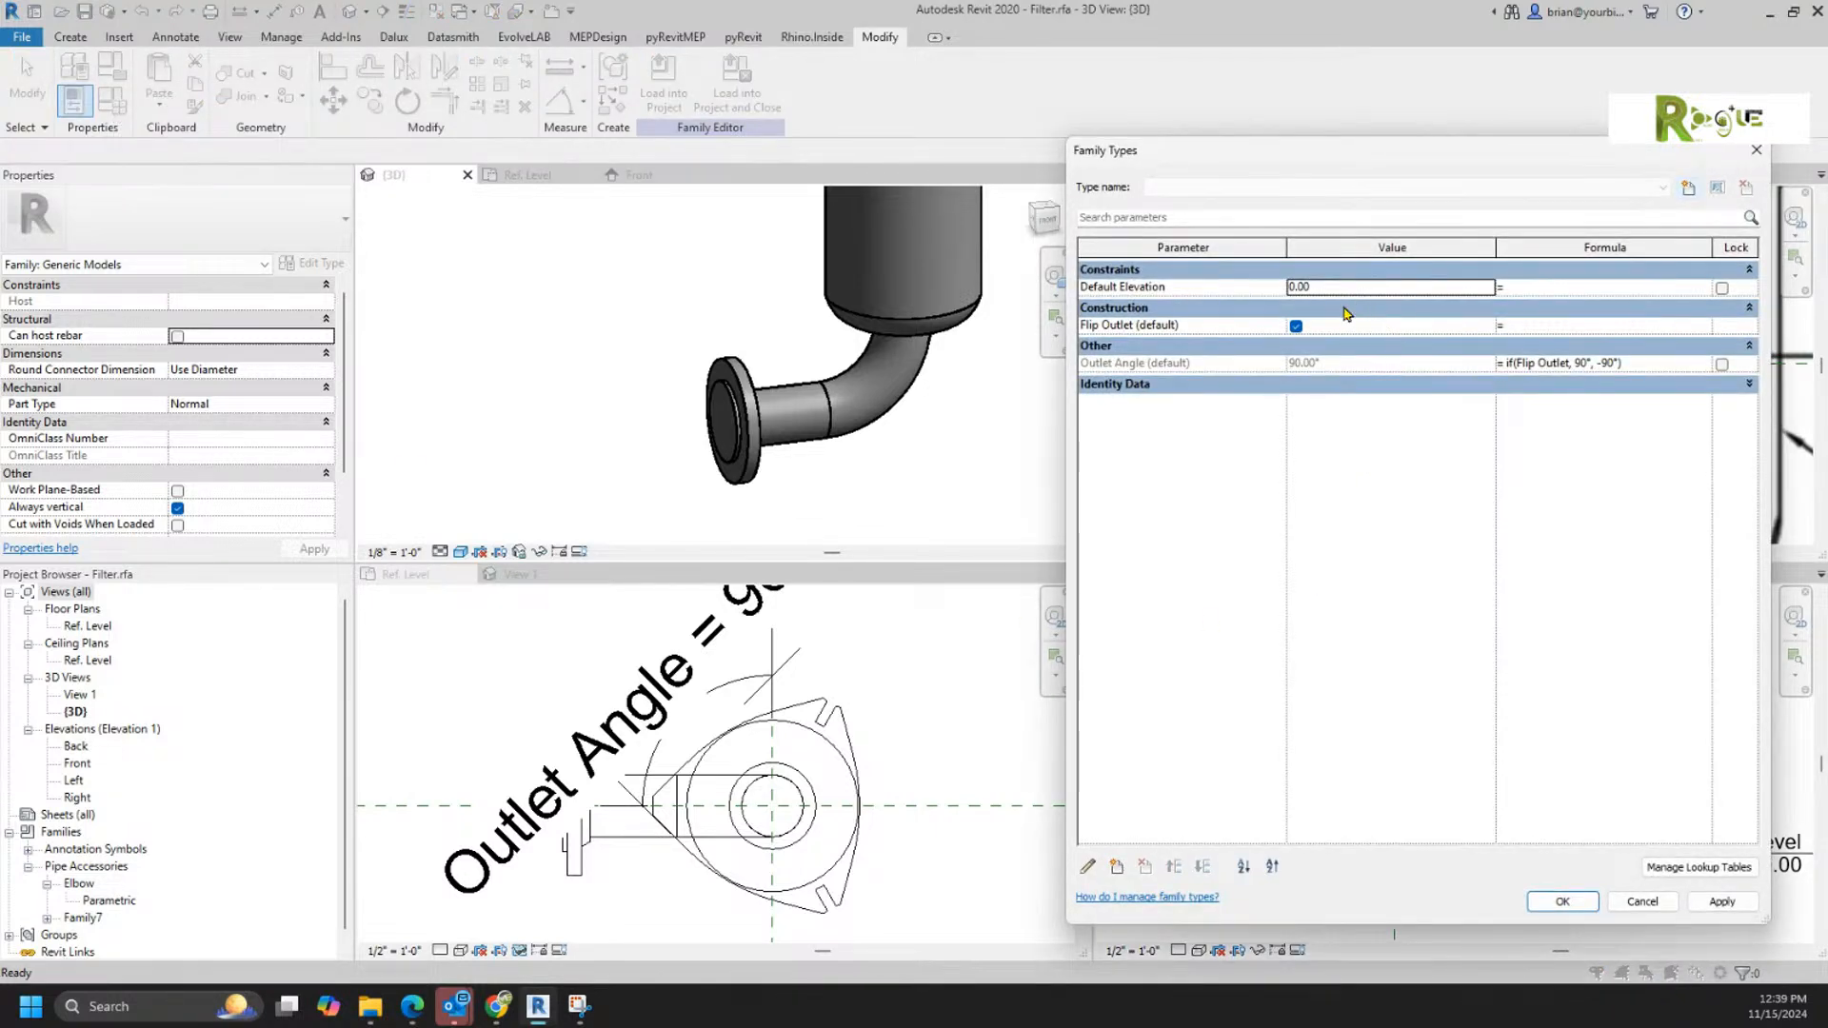
click(1295, 326)
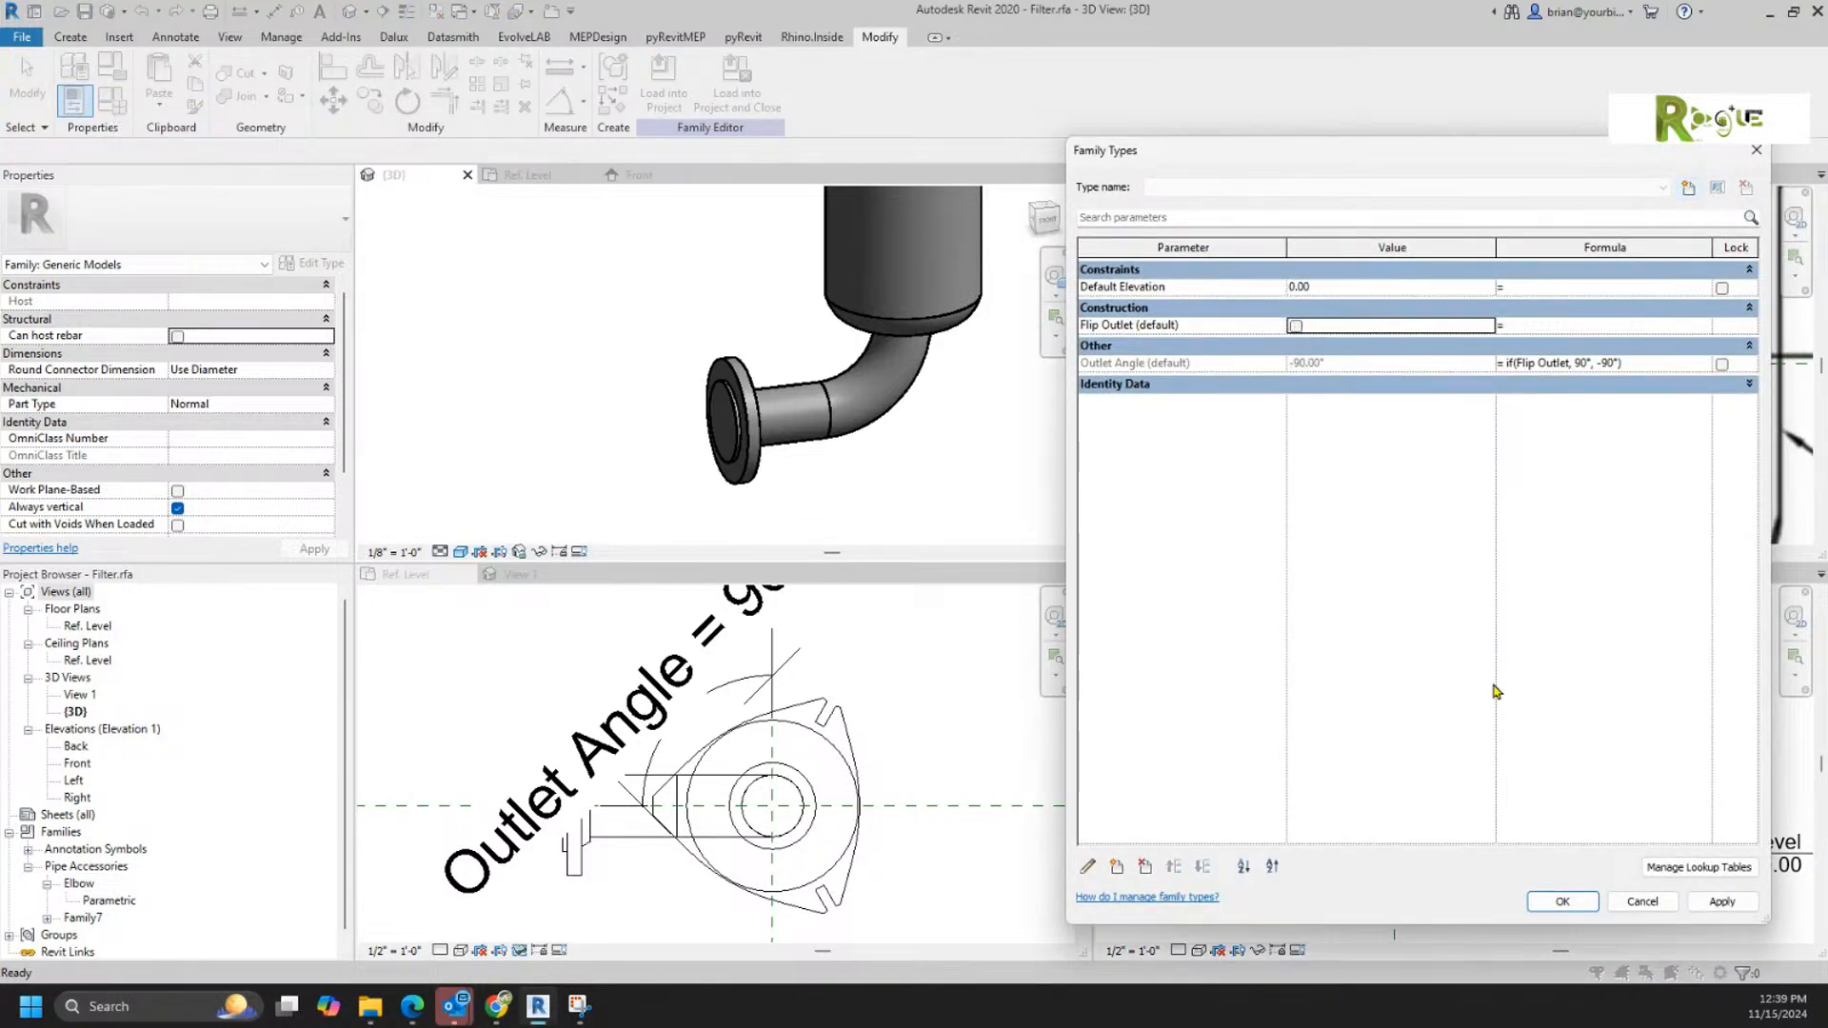
click(1562, 901)
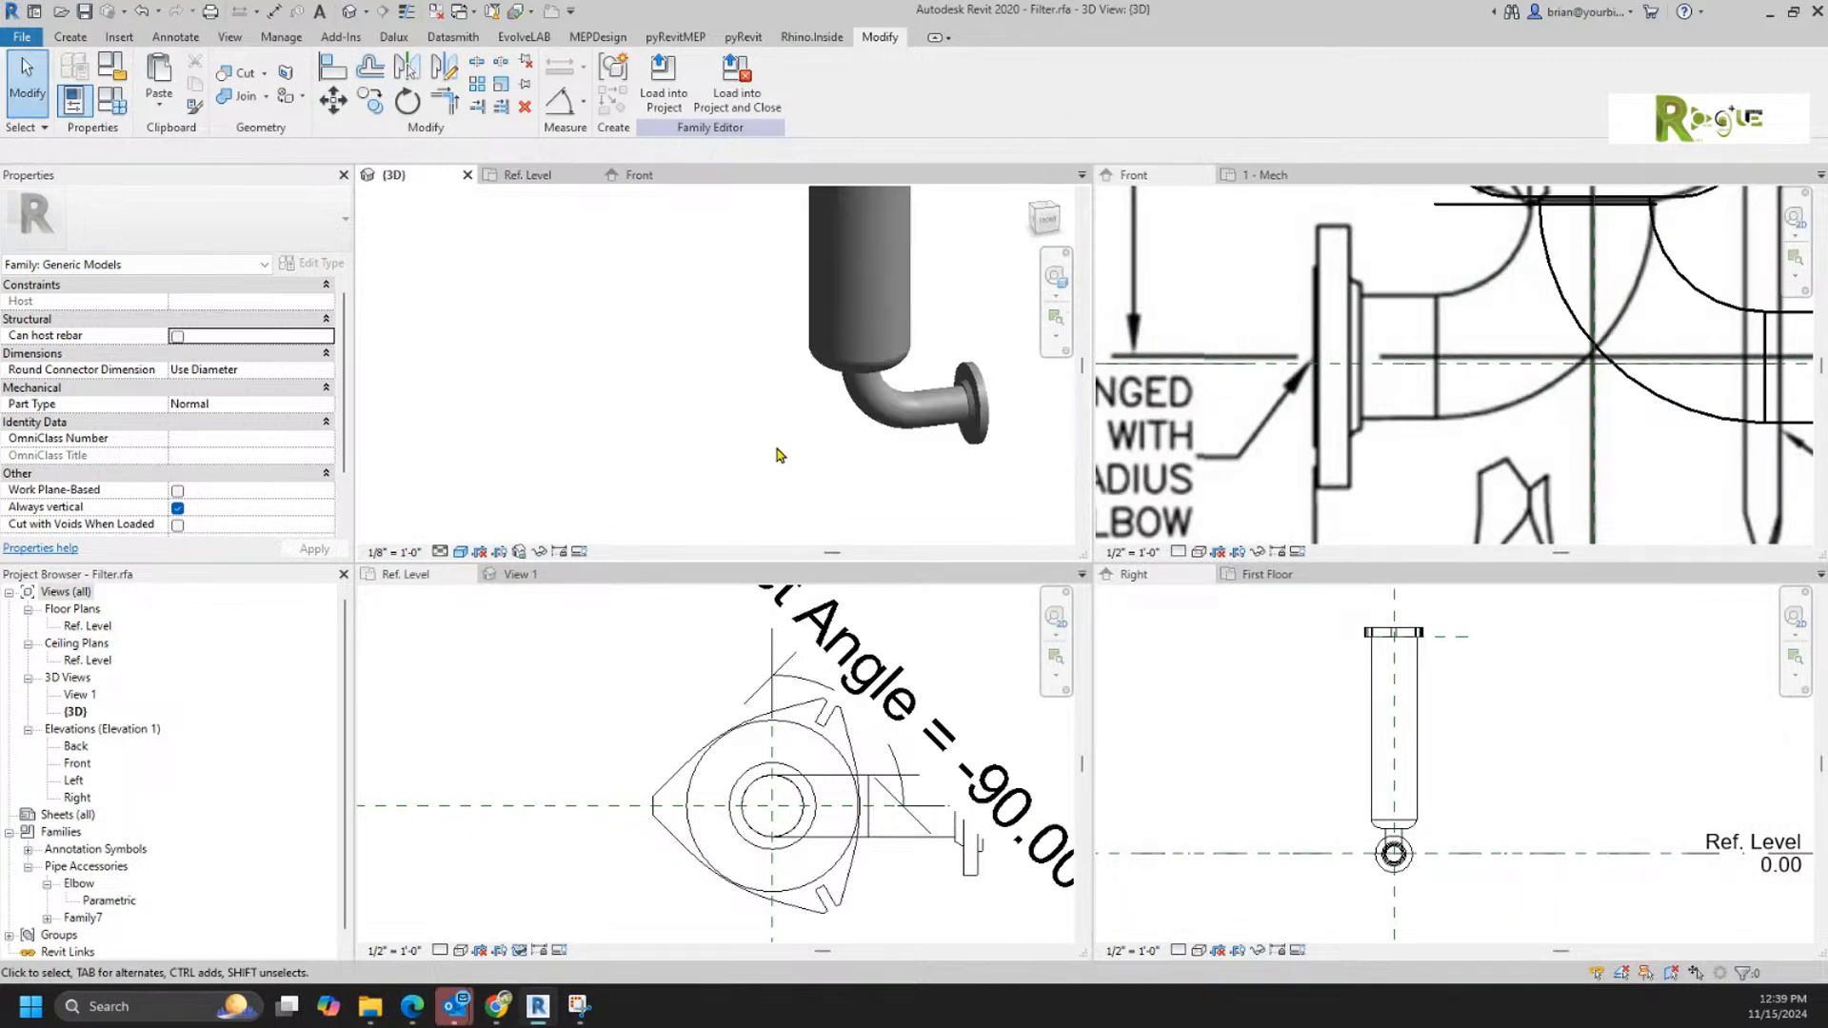
scroll(778, 454, down, 1)
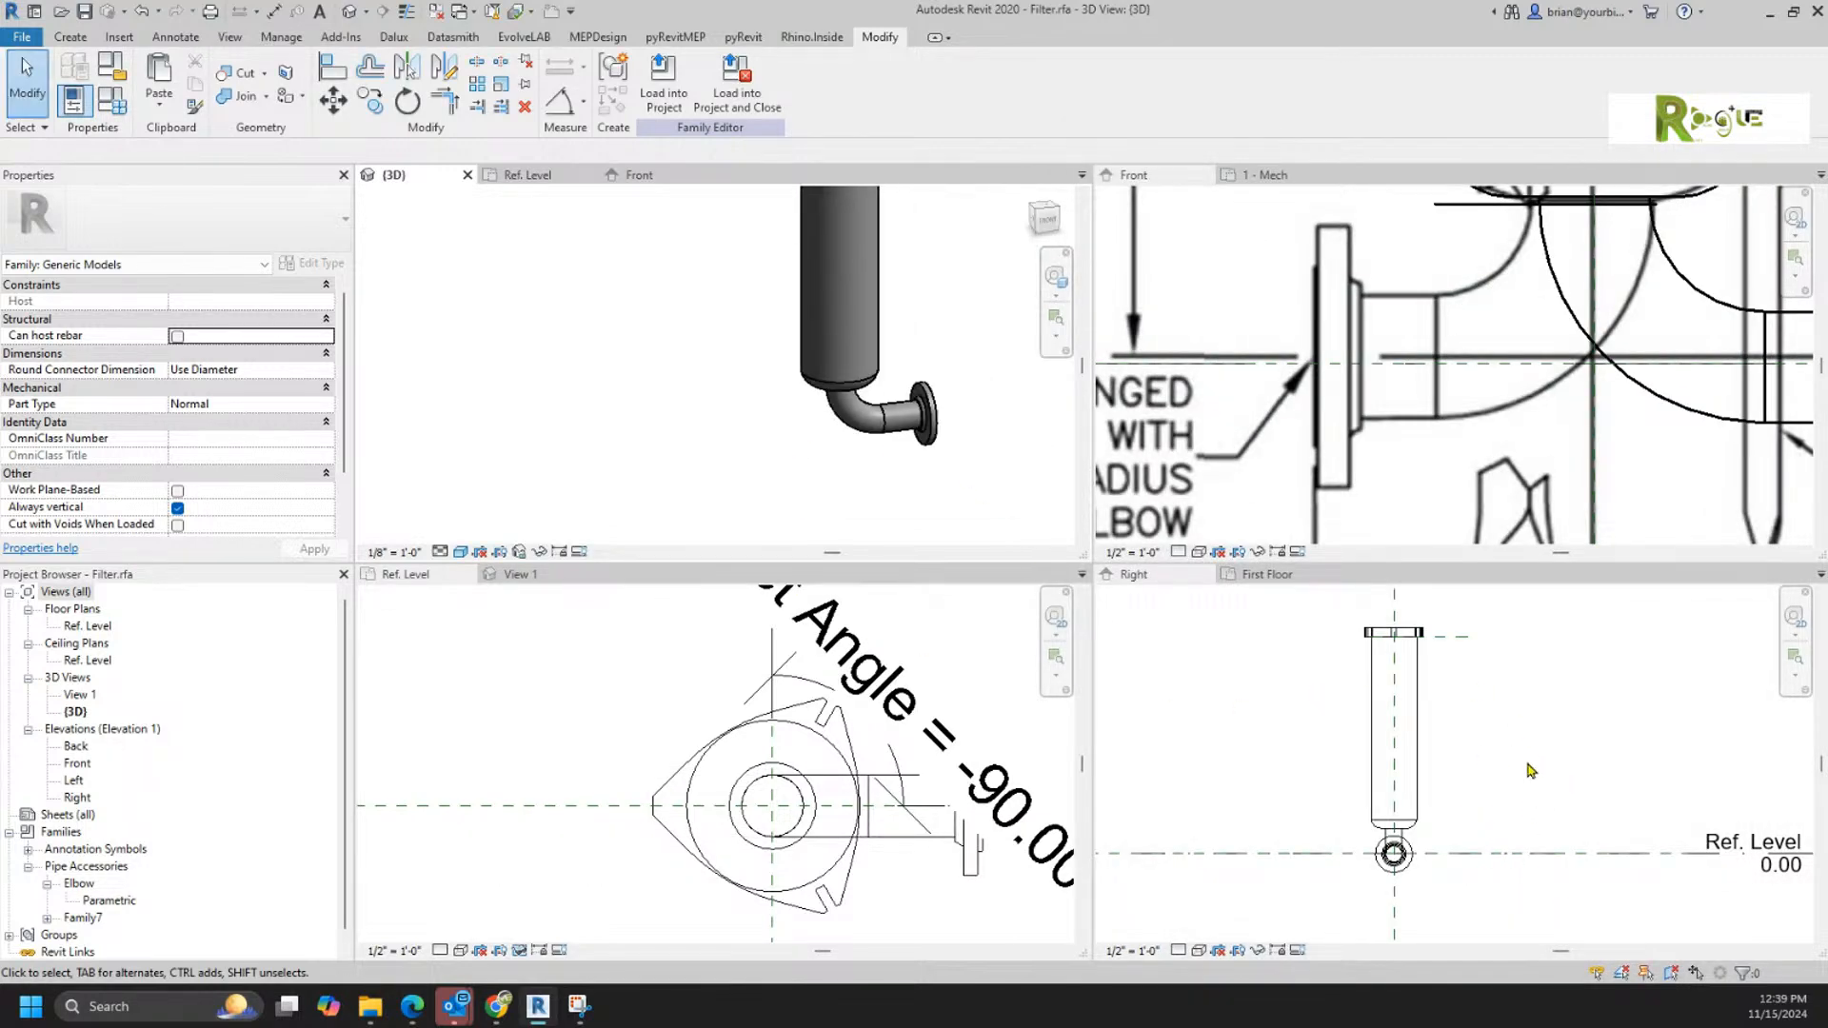
scroll(1550, 660, down, 1)
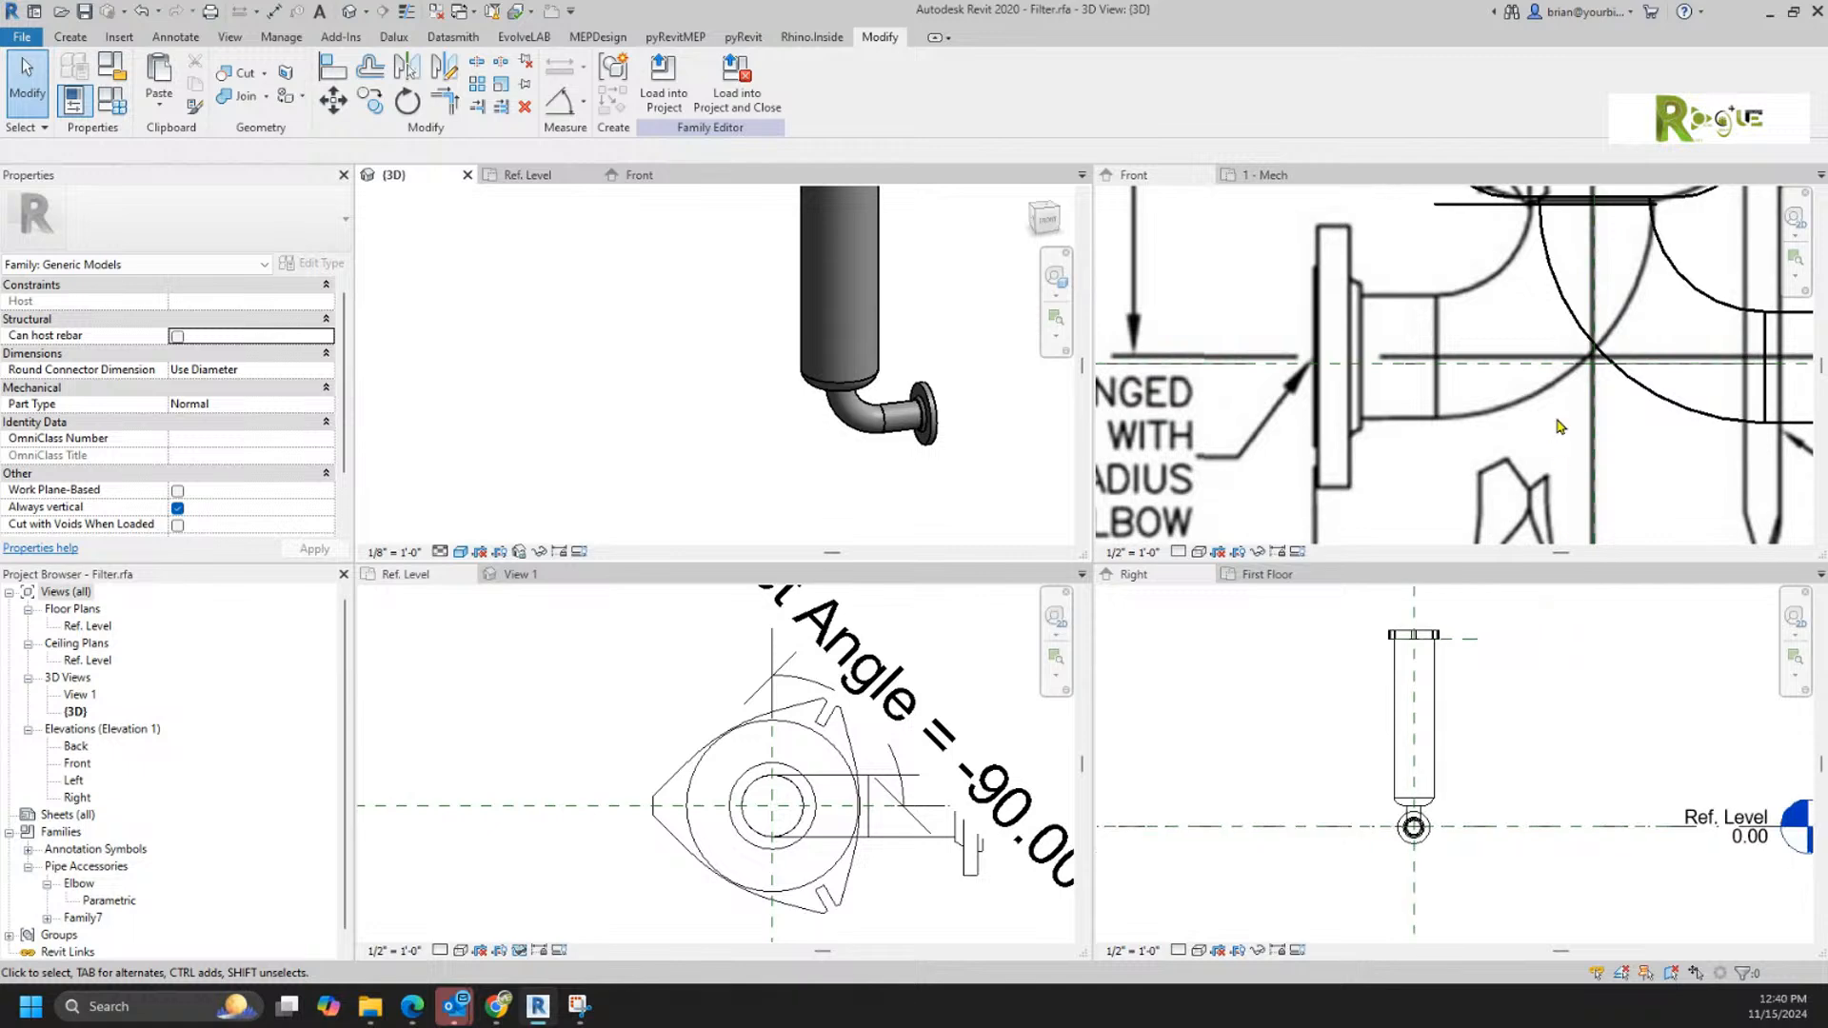
click(1685, 381)
scroll(1694, 377, down, 3)
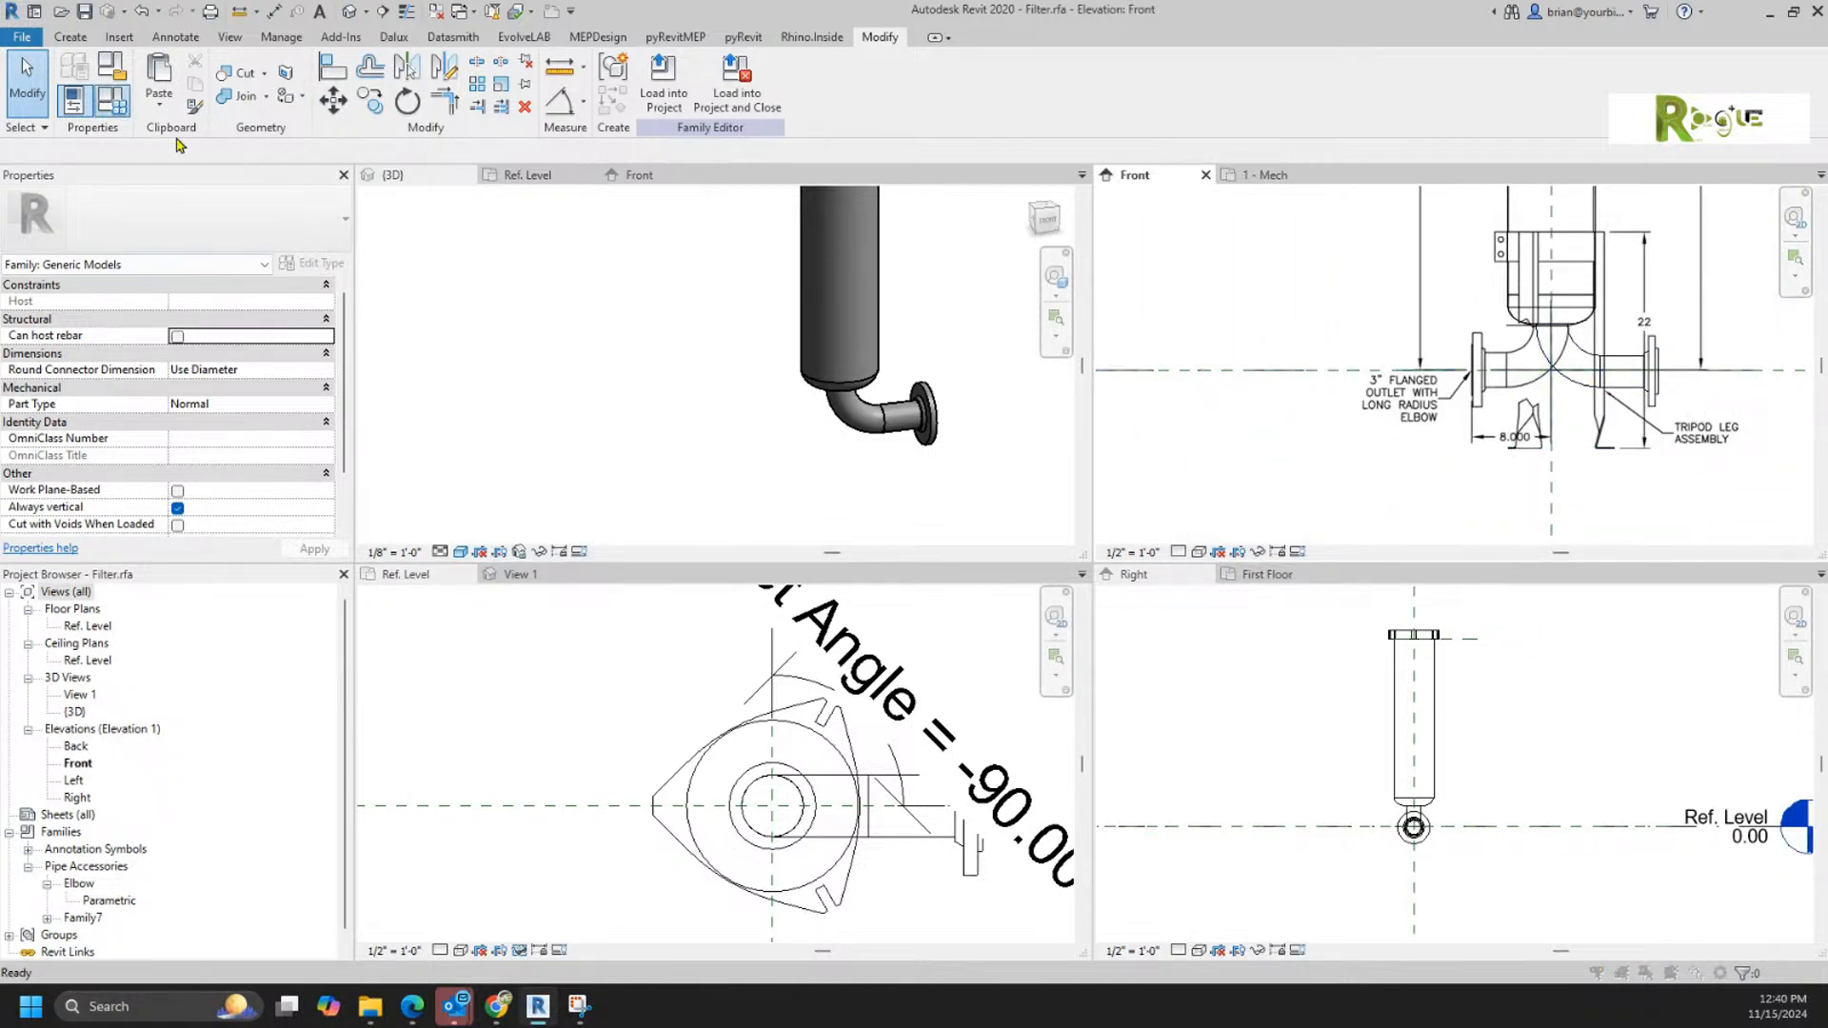
click(112, 99)
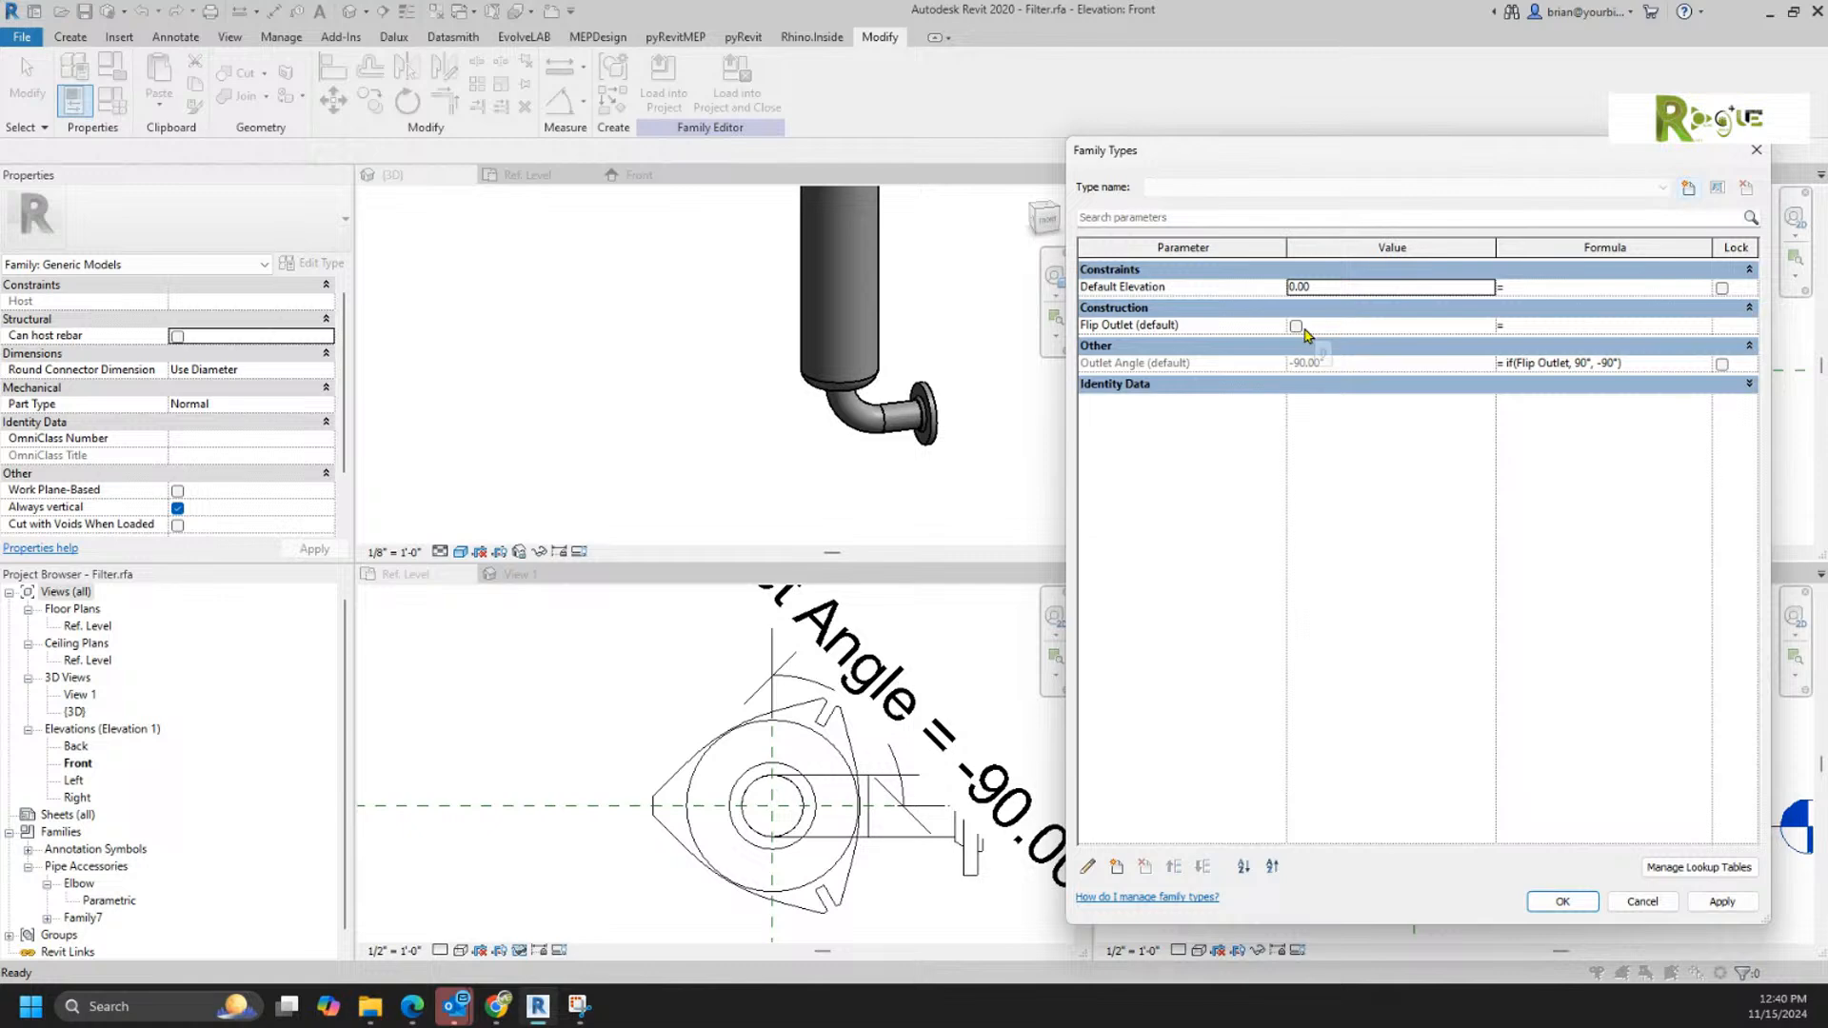
click(1296, 326)
click(1563, 902)
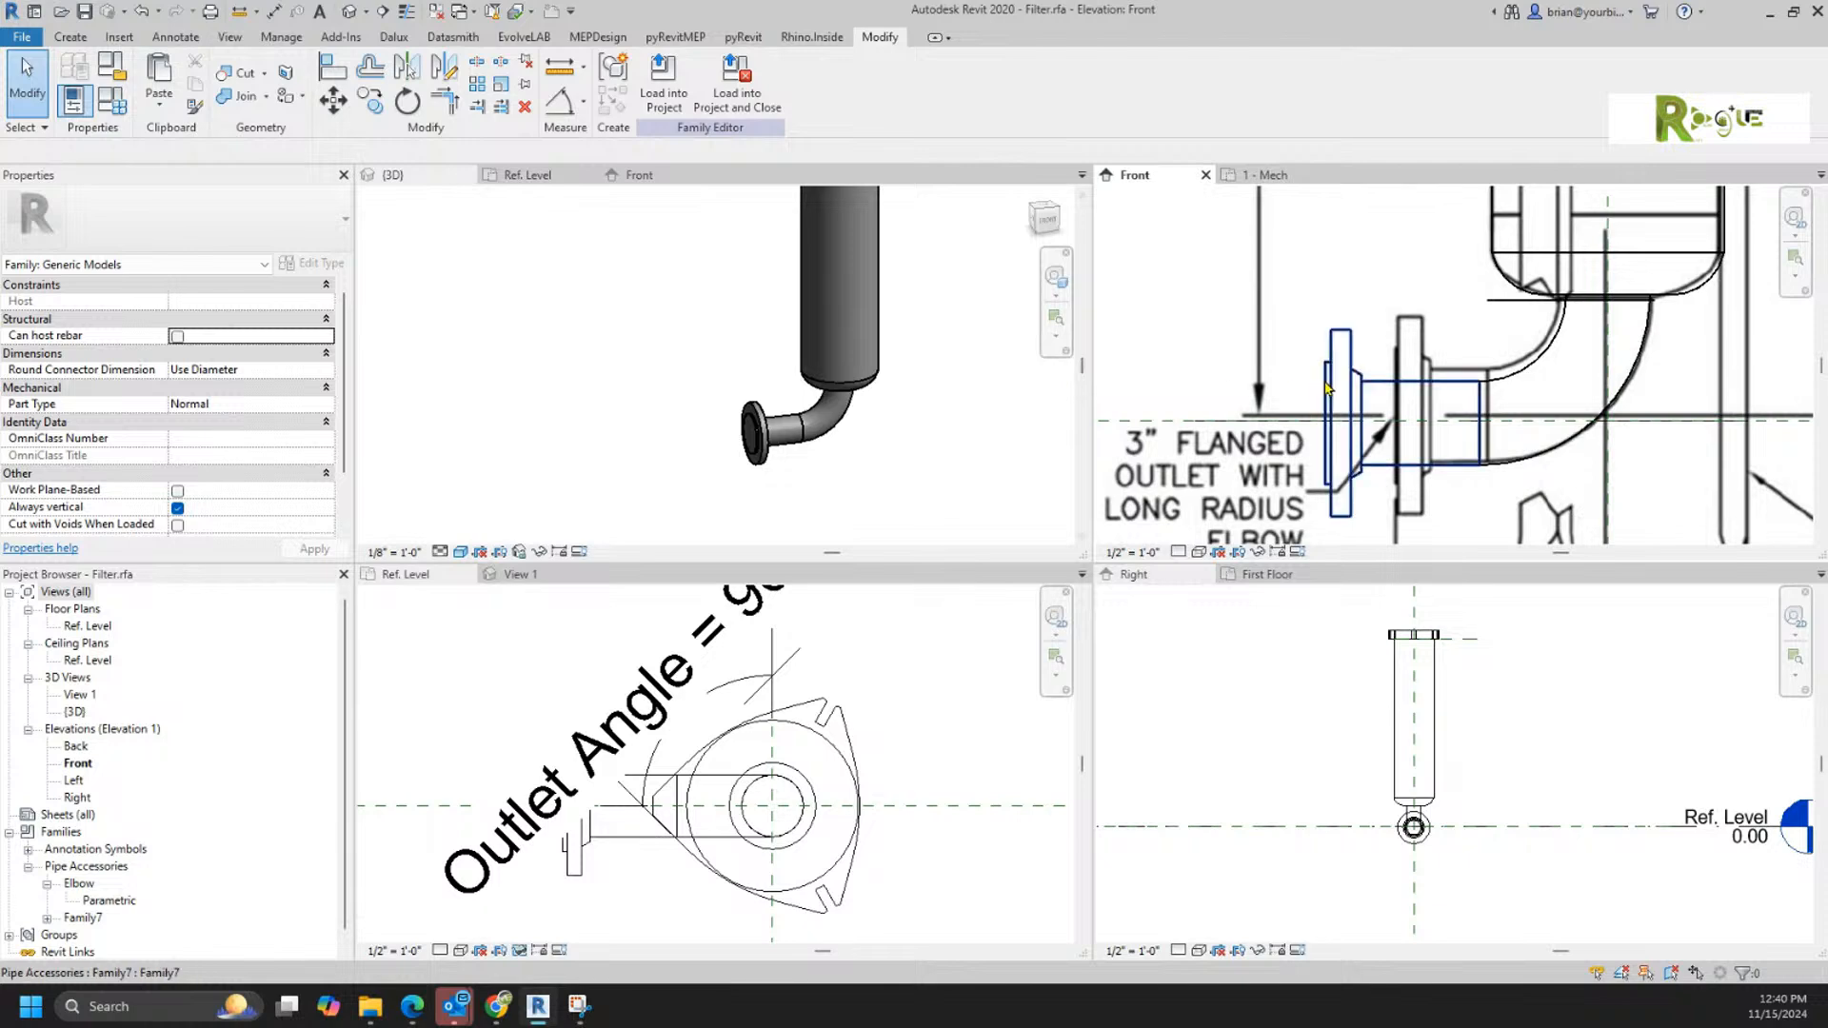
Step: Set the Stub Length type parameter of the placed outlet flange to 3.5
click(1313, 390)
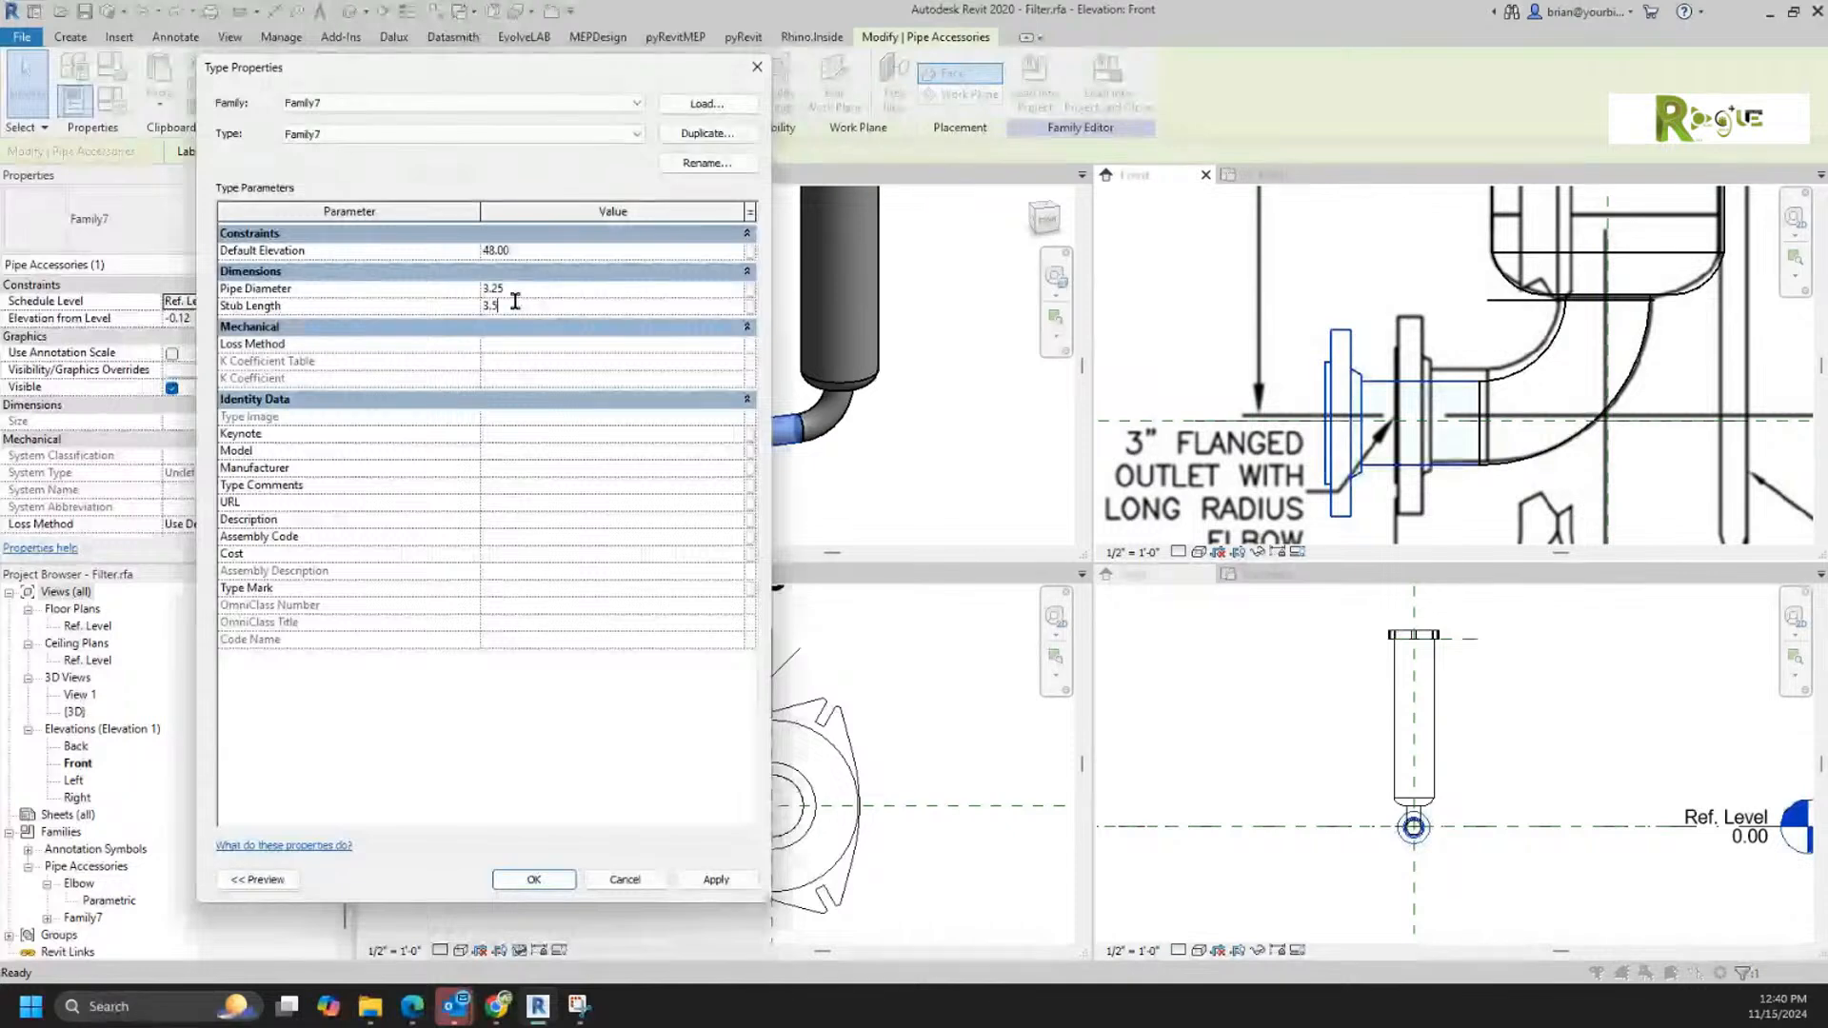
click(704, 880)
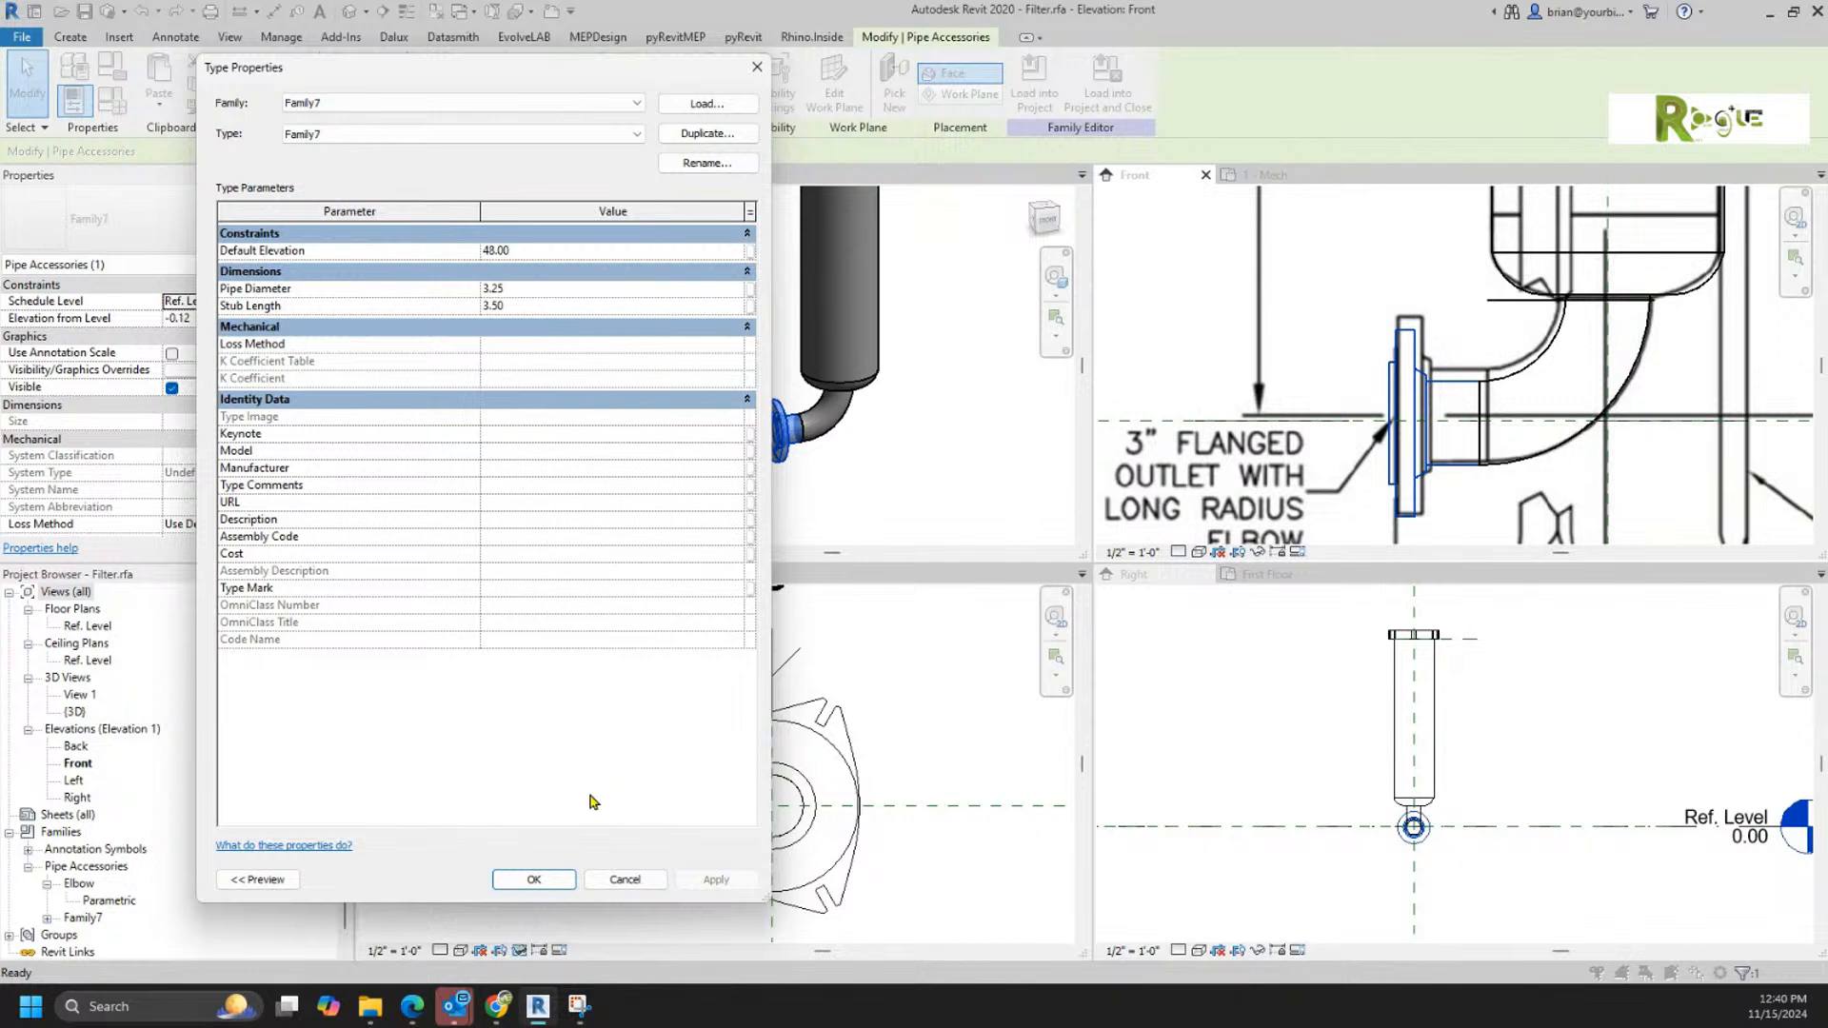
click(538, 877)
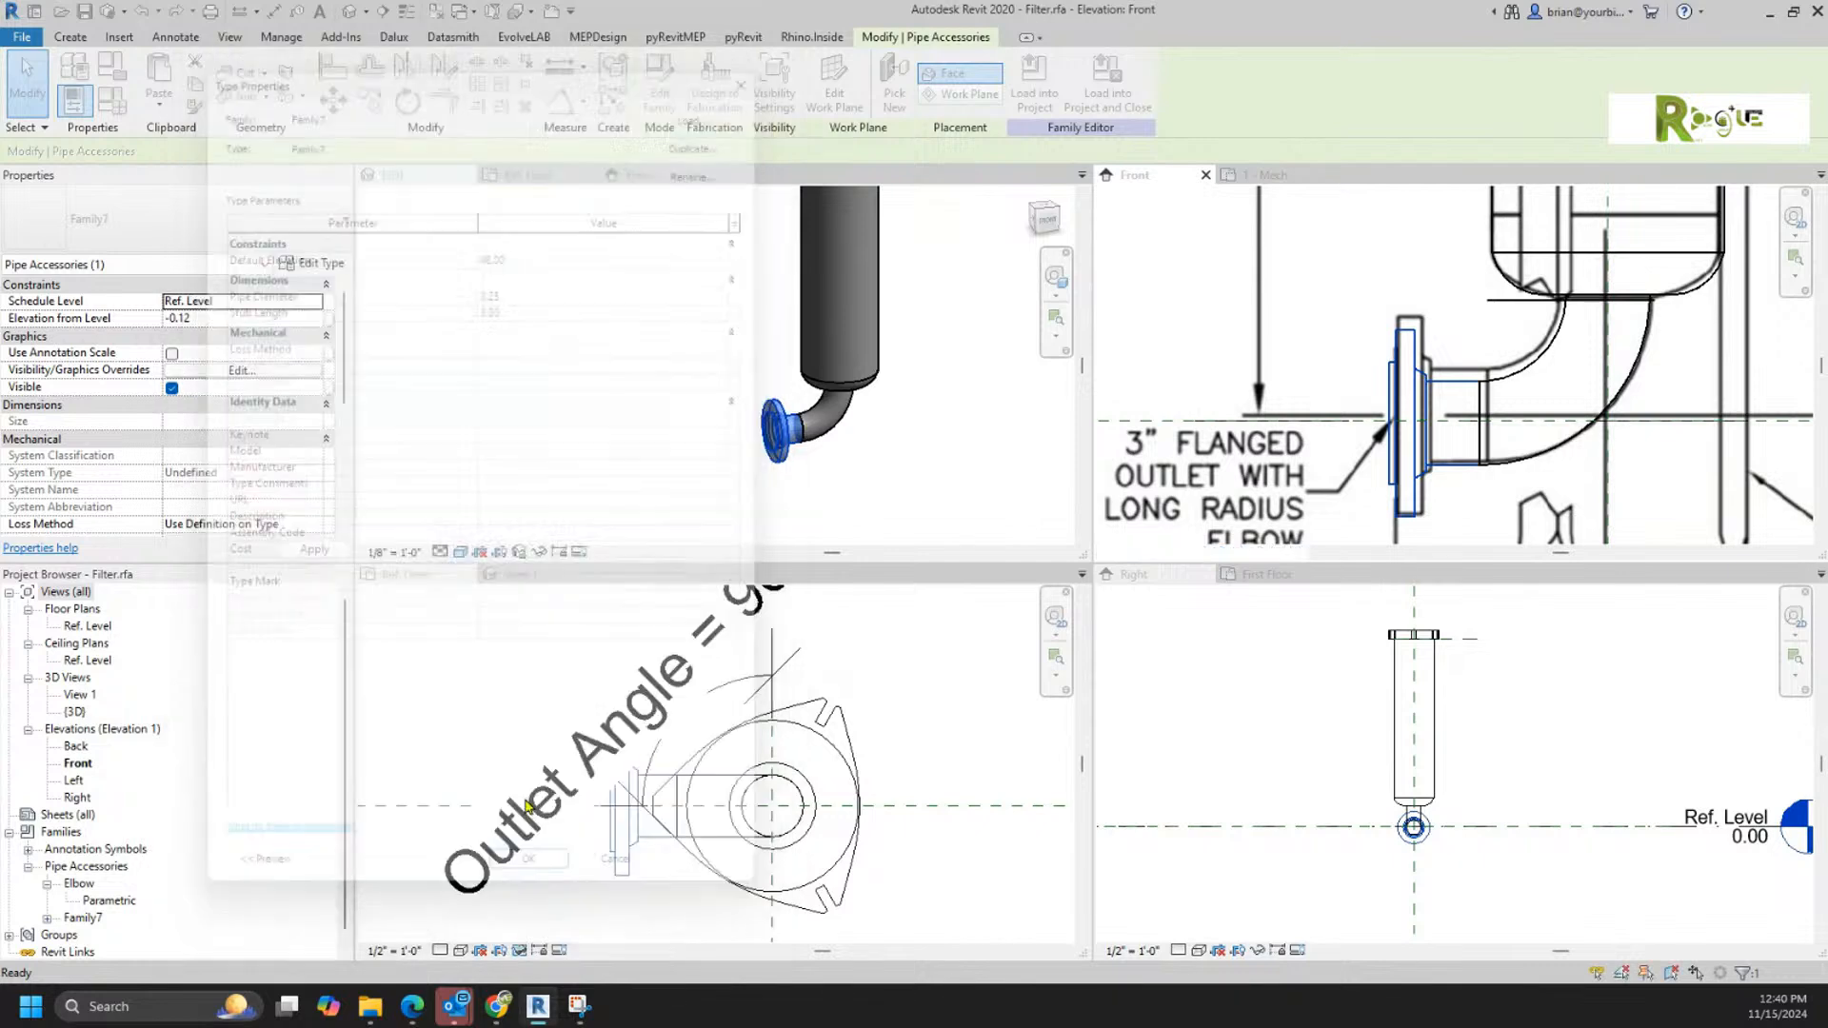
Step: Rename the loaded Family7 pipe accessory family to Stub
click(1319, 272)
scroll(1312, 283, down, 4)
middle_drag(1328, 259, 1278, 457)
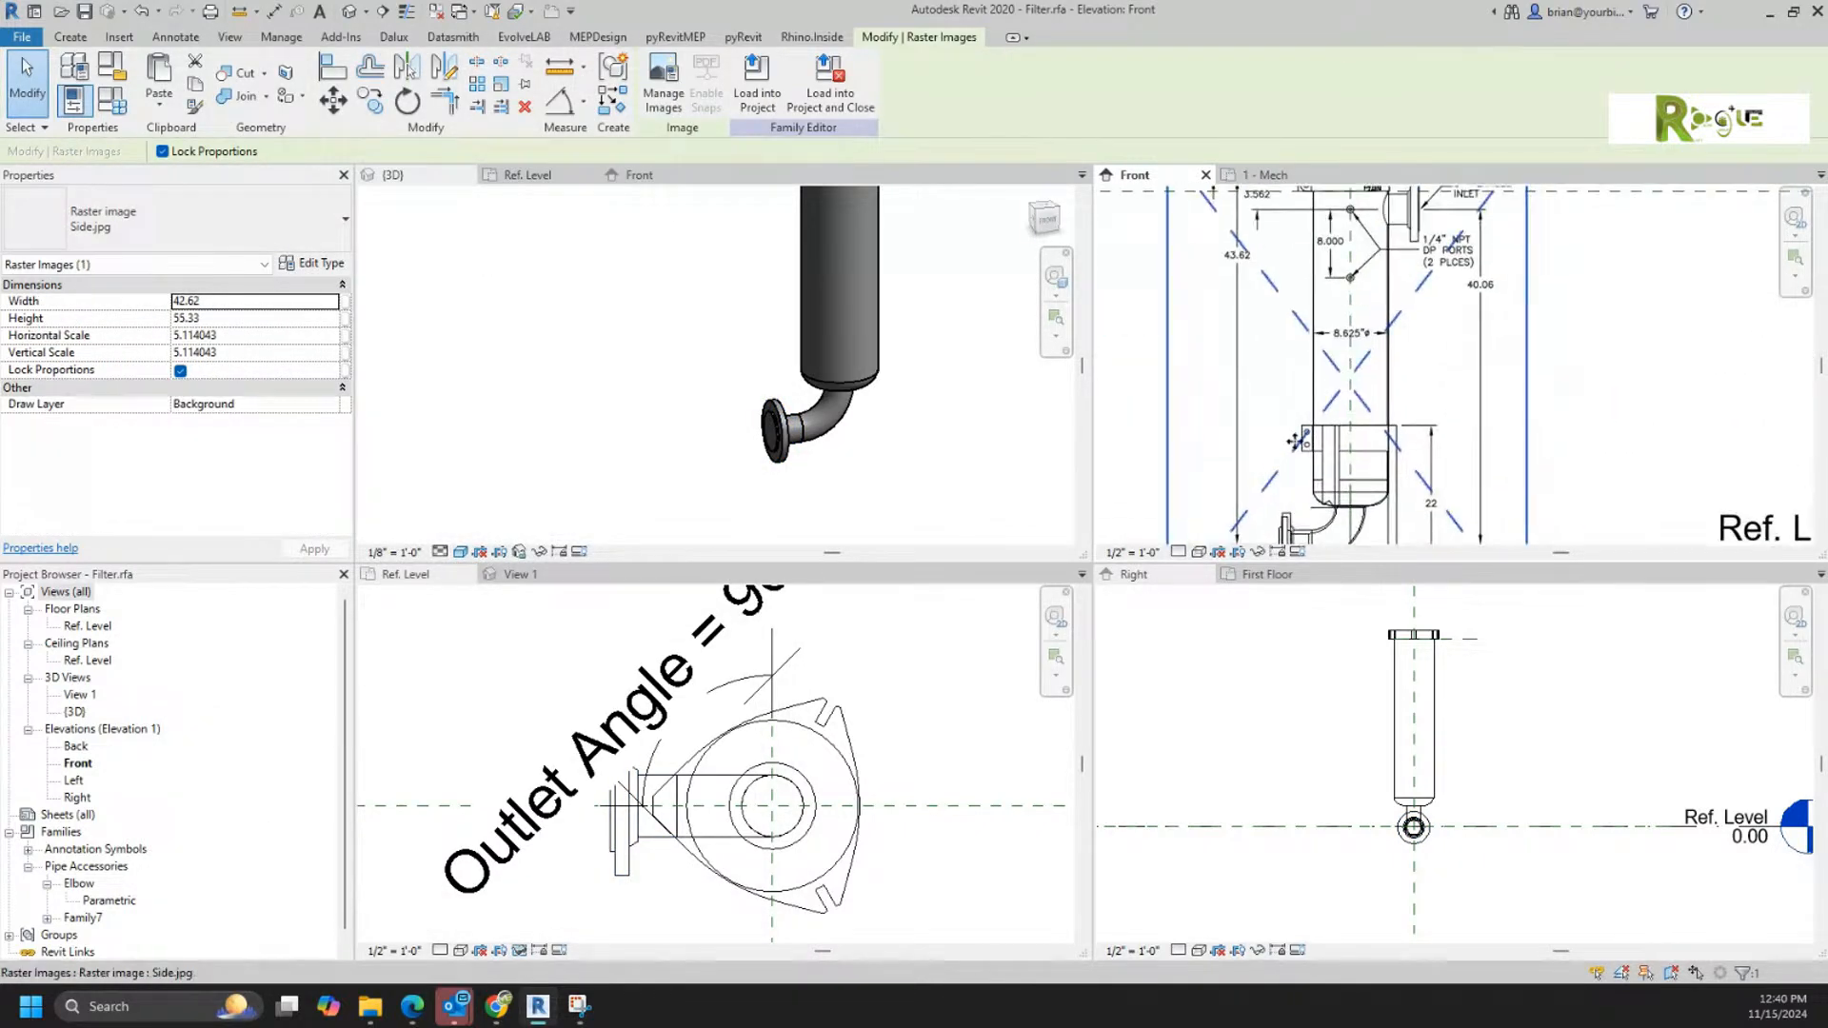
middle_drag(1457, 338, 1406, 463)
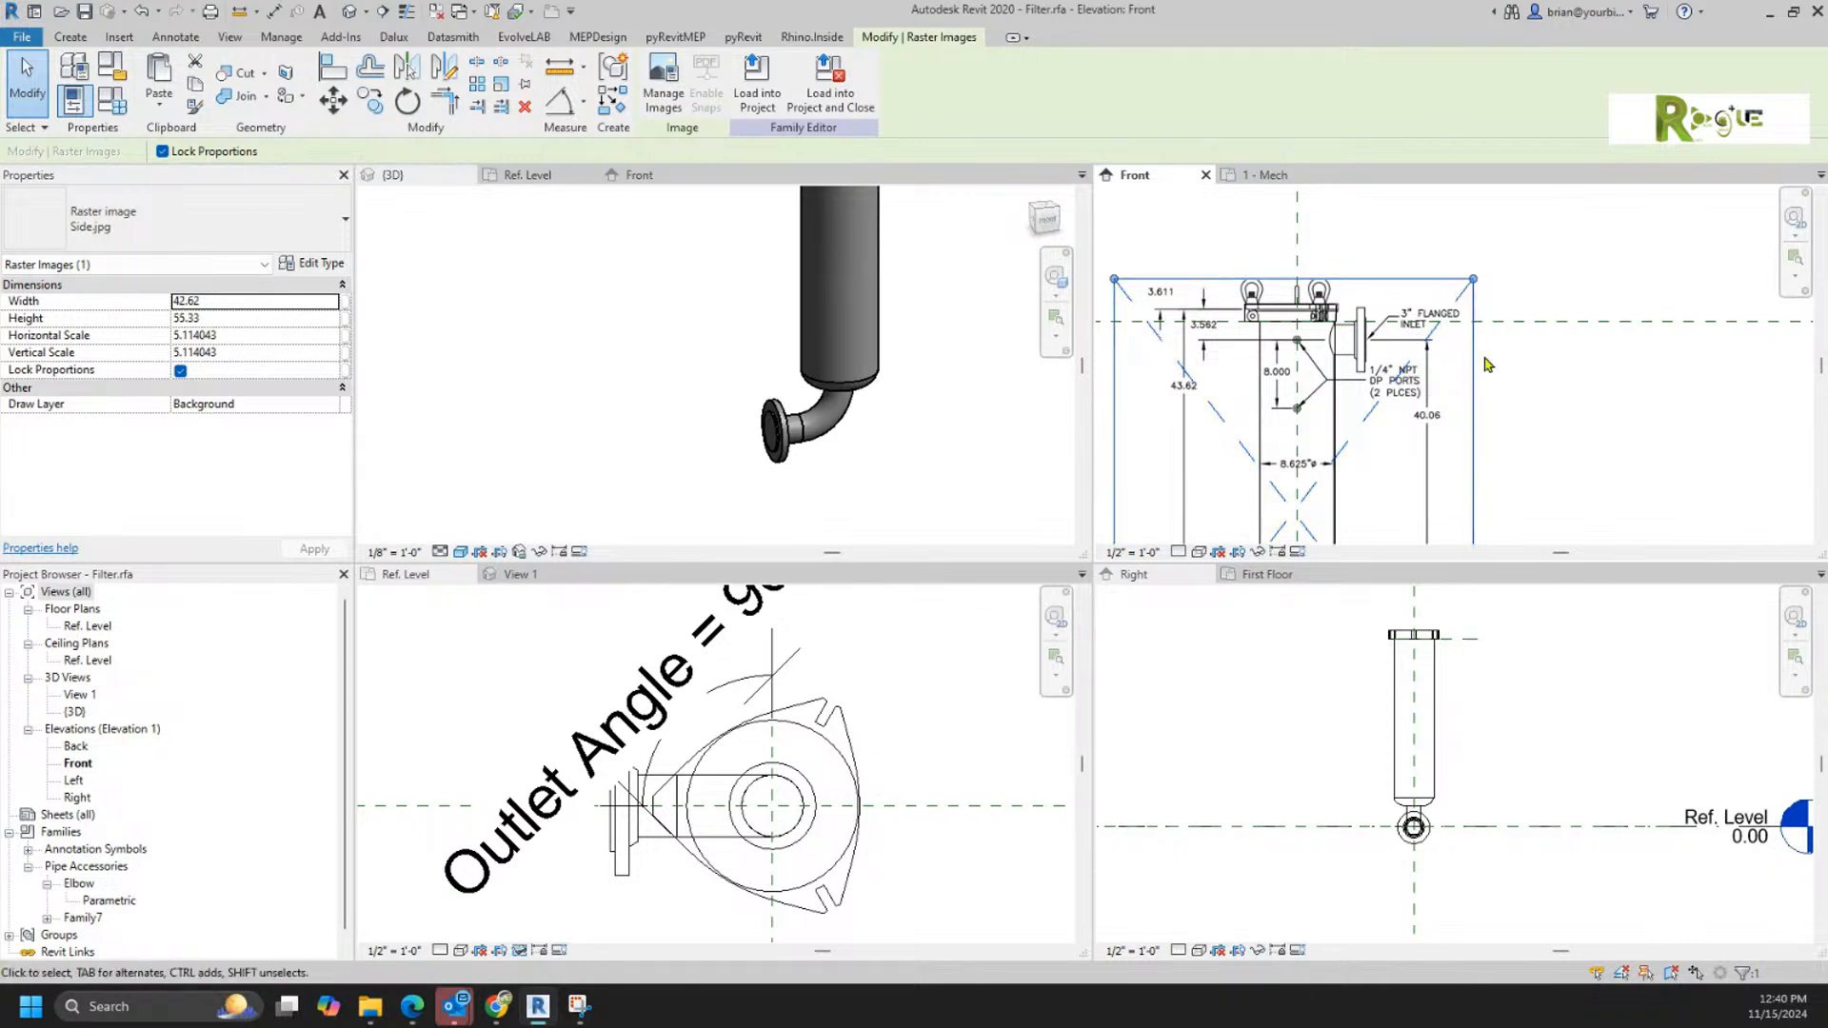
scroll(1442, 303, up, 4)
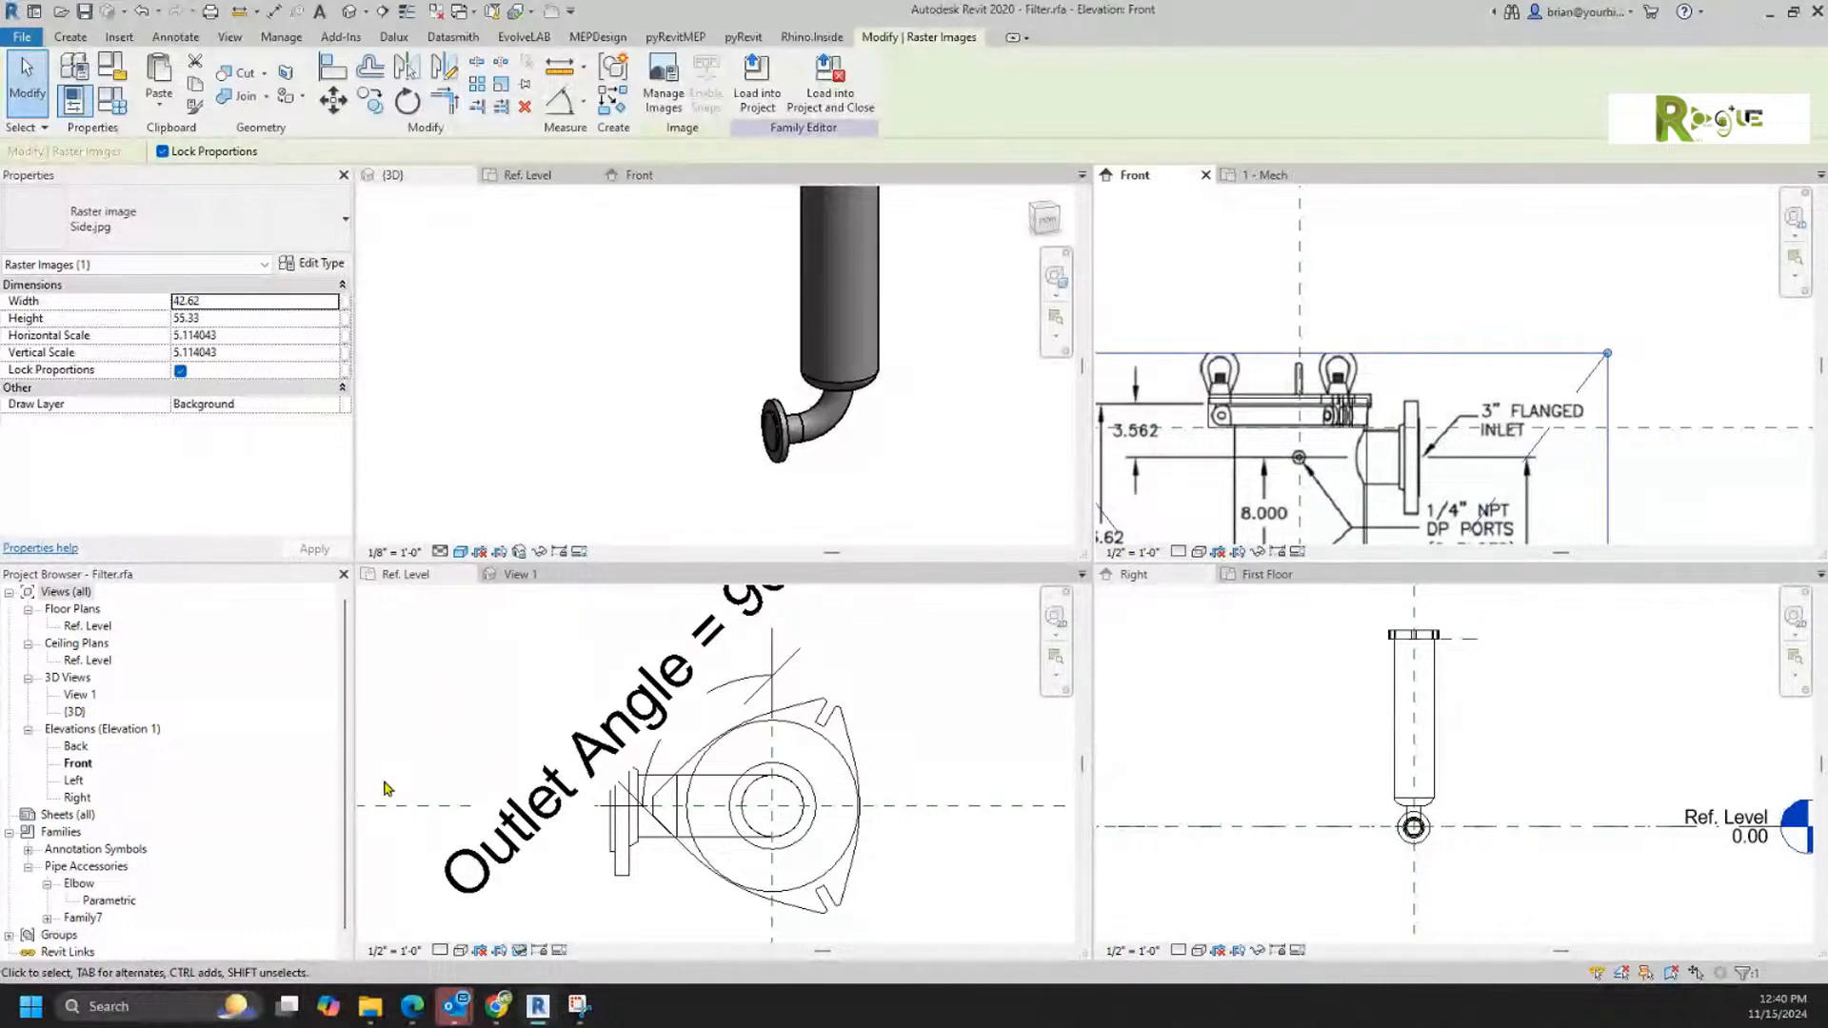
click(46, 919)
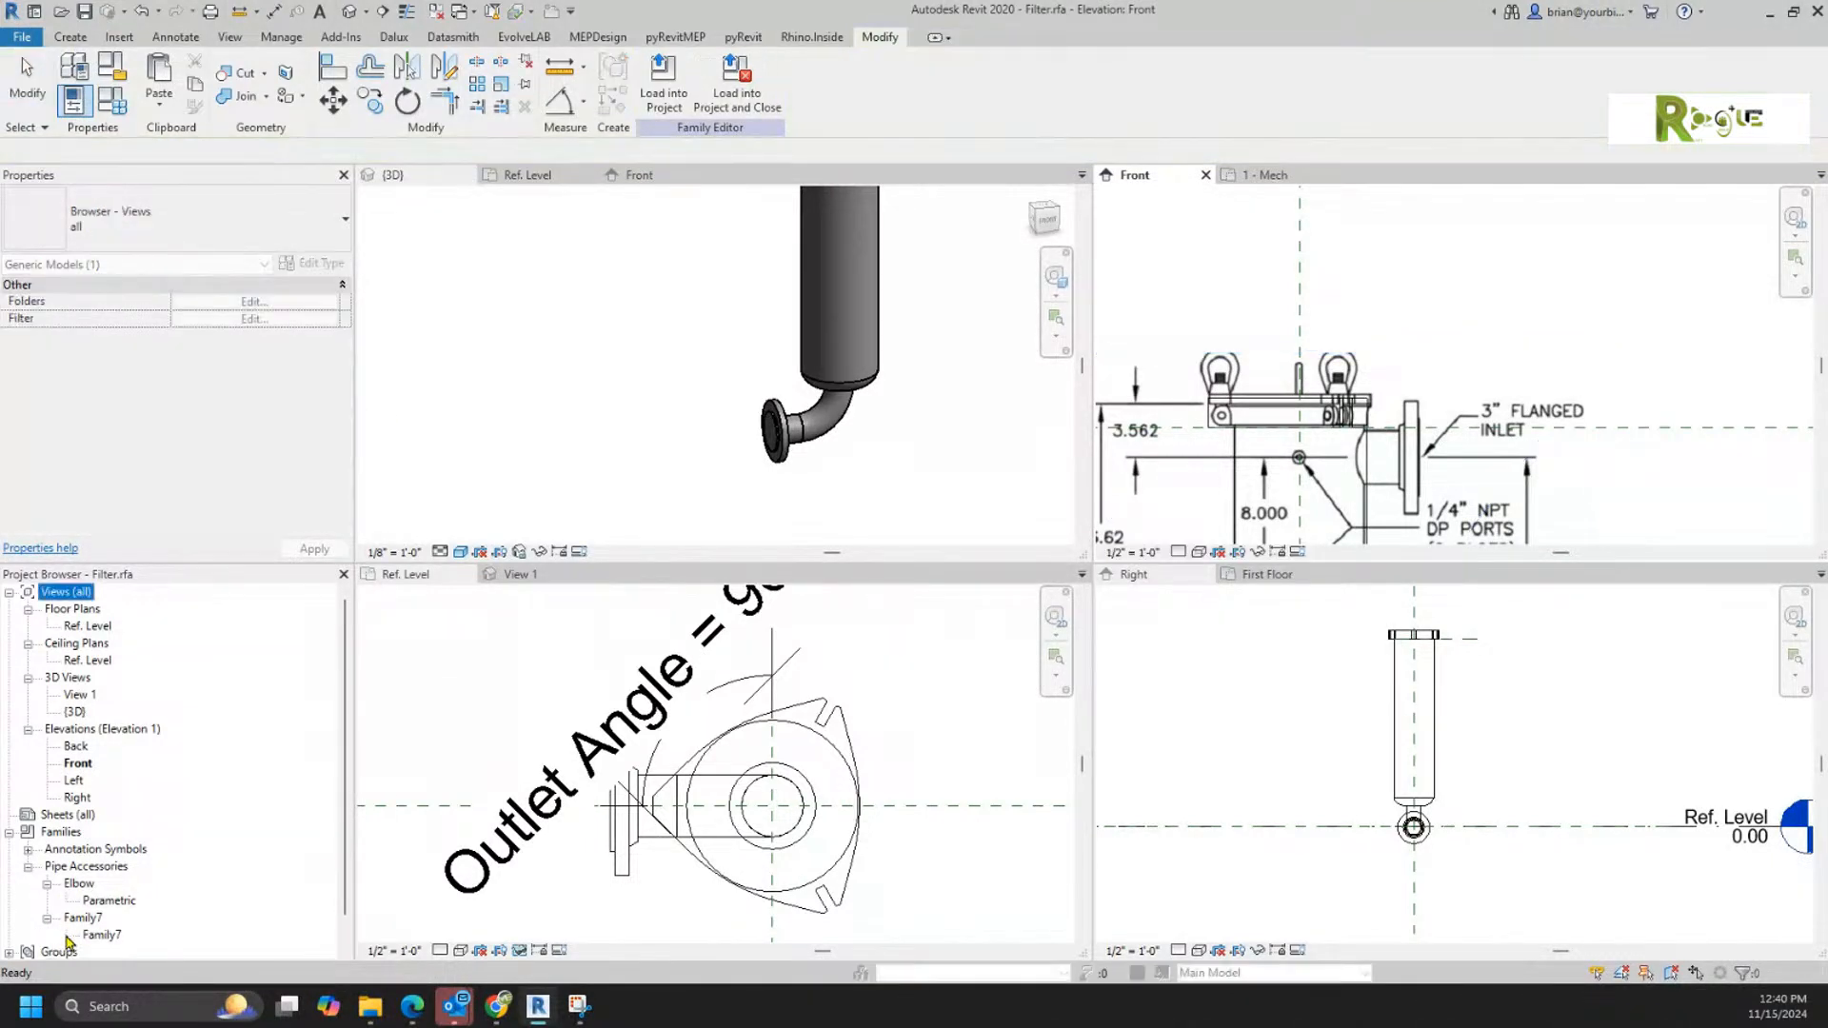
click(84, 919)
click(83, 919)
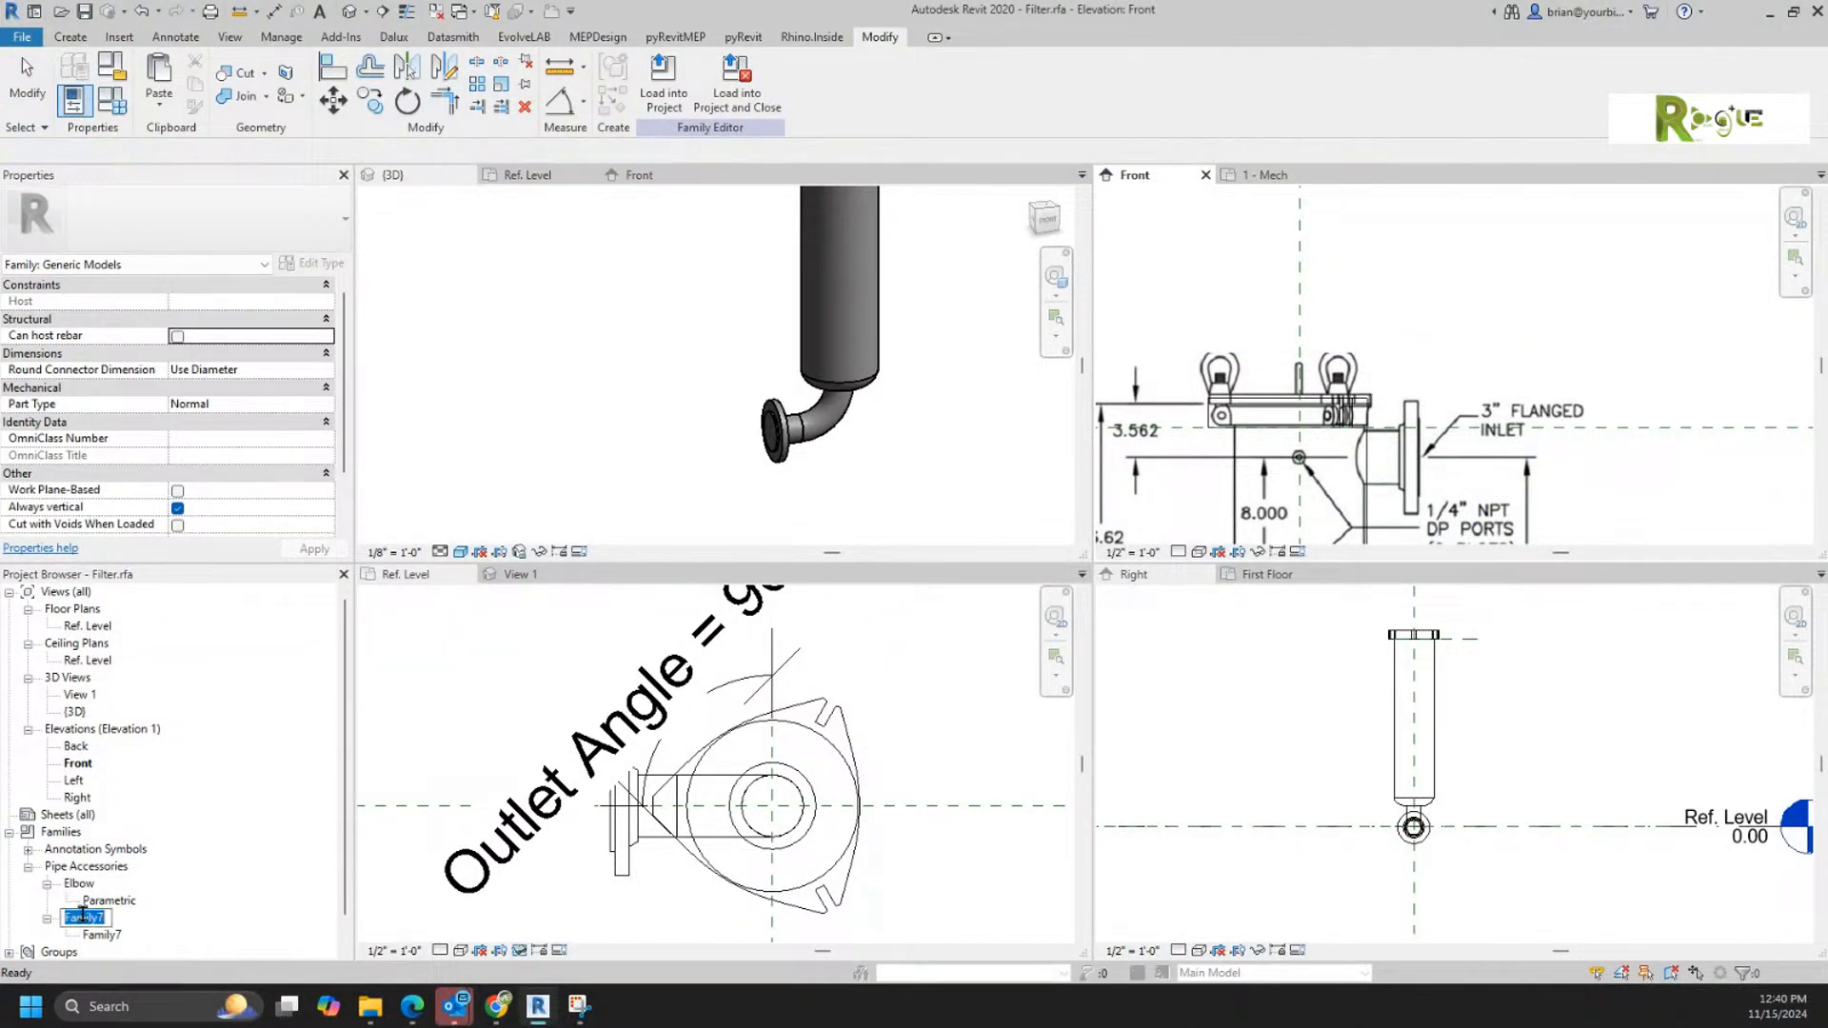
text(Stub)
Step: Rename the Stub family's type to Parametric
click(111, 939)
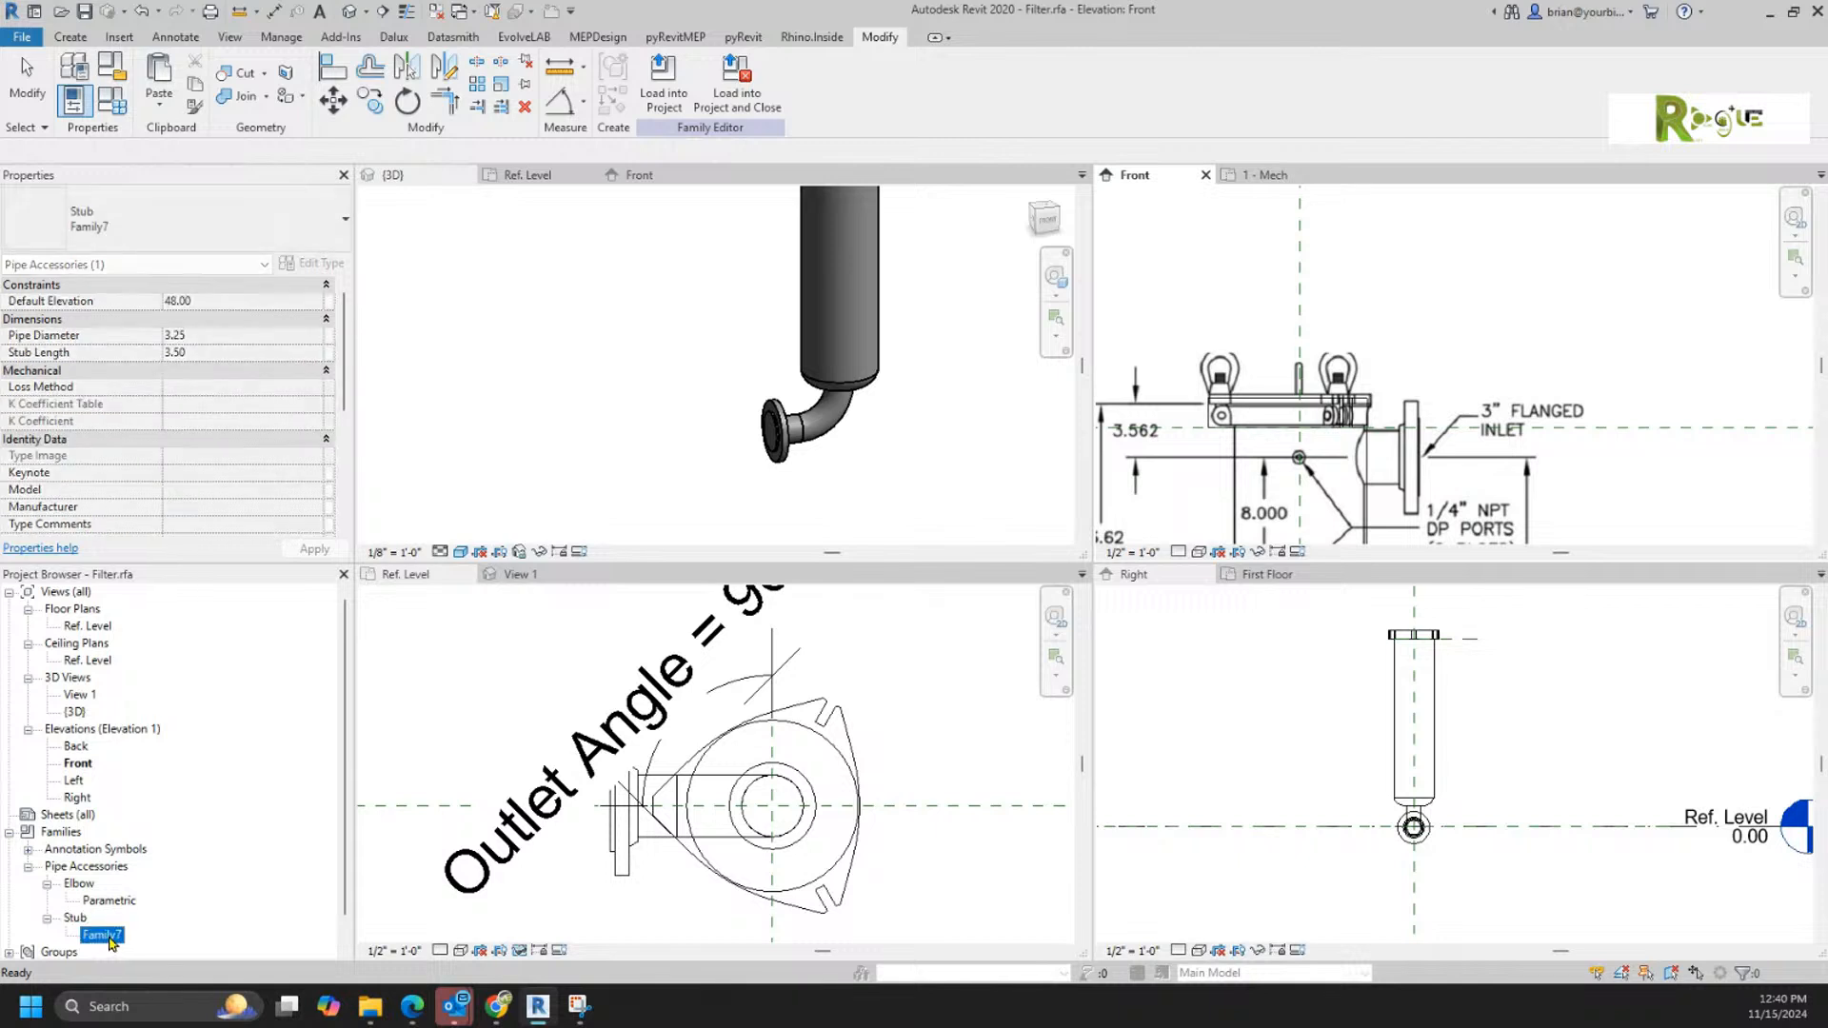
click(109, 937)
text(Parametric)
key(Return)
Step: Create a similar Stub instance and place it on the filter cylinder's side face just below the lid as the inlet
click(918, 347)
shift+middle_drag(926, 355, 868, 461)
middle_drag(936, 321, 863, 383)
scroll(846, 347, up, 4)
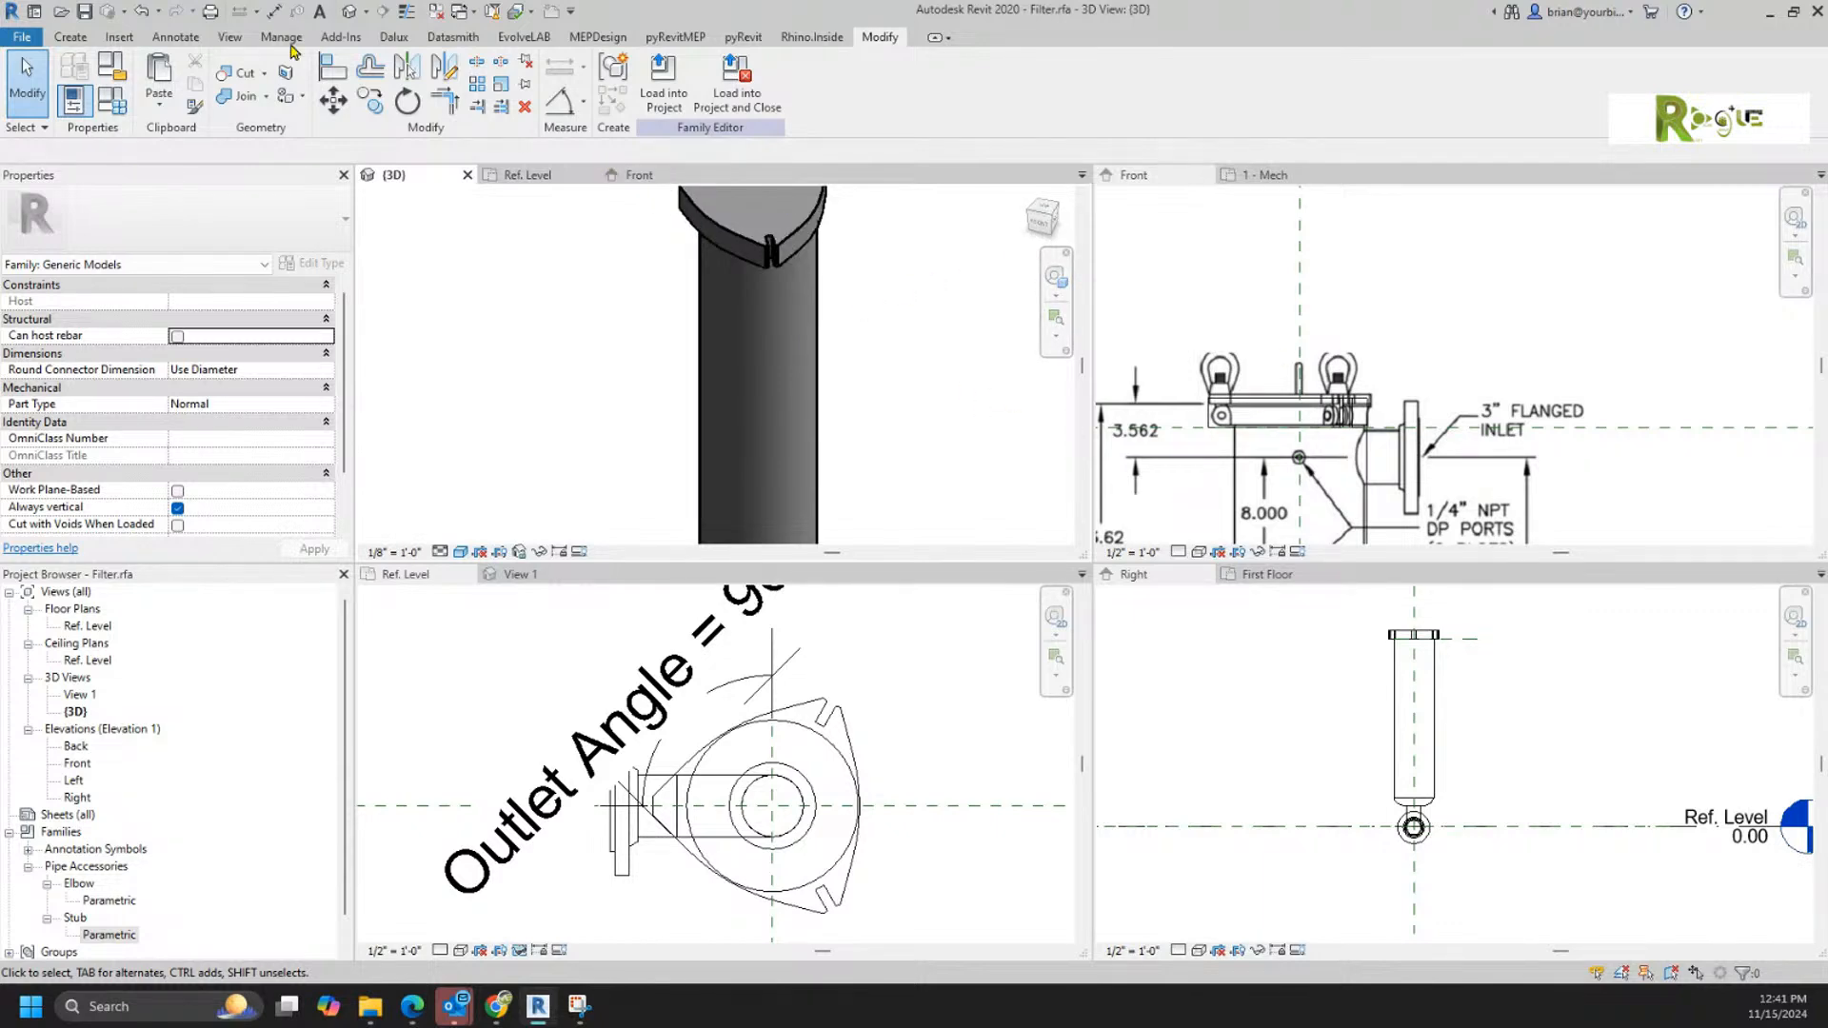
scroll(548, 404, down, 5)
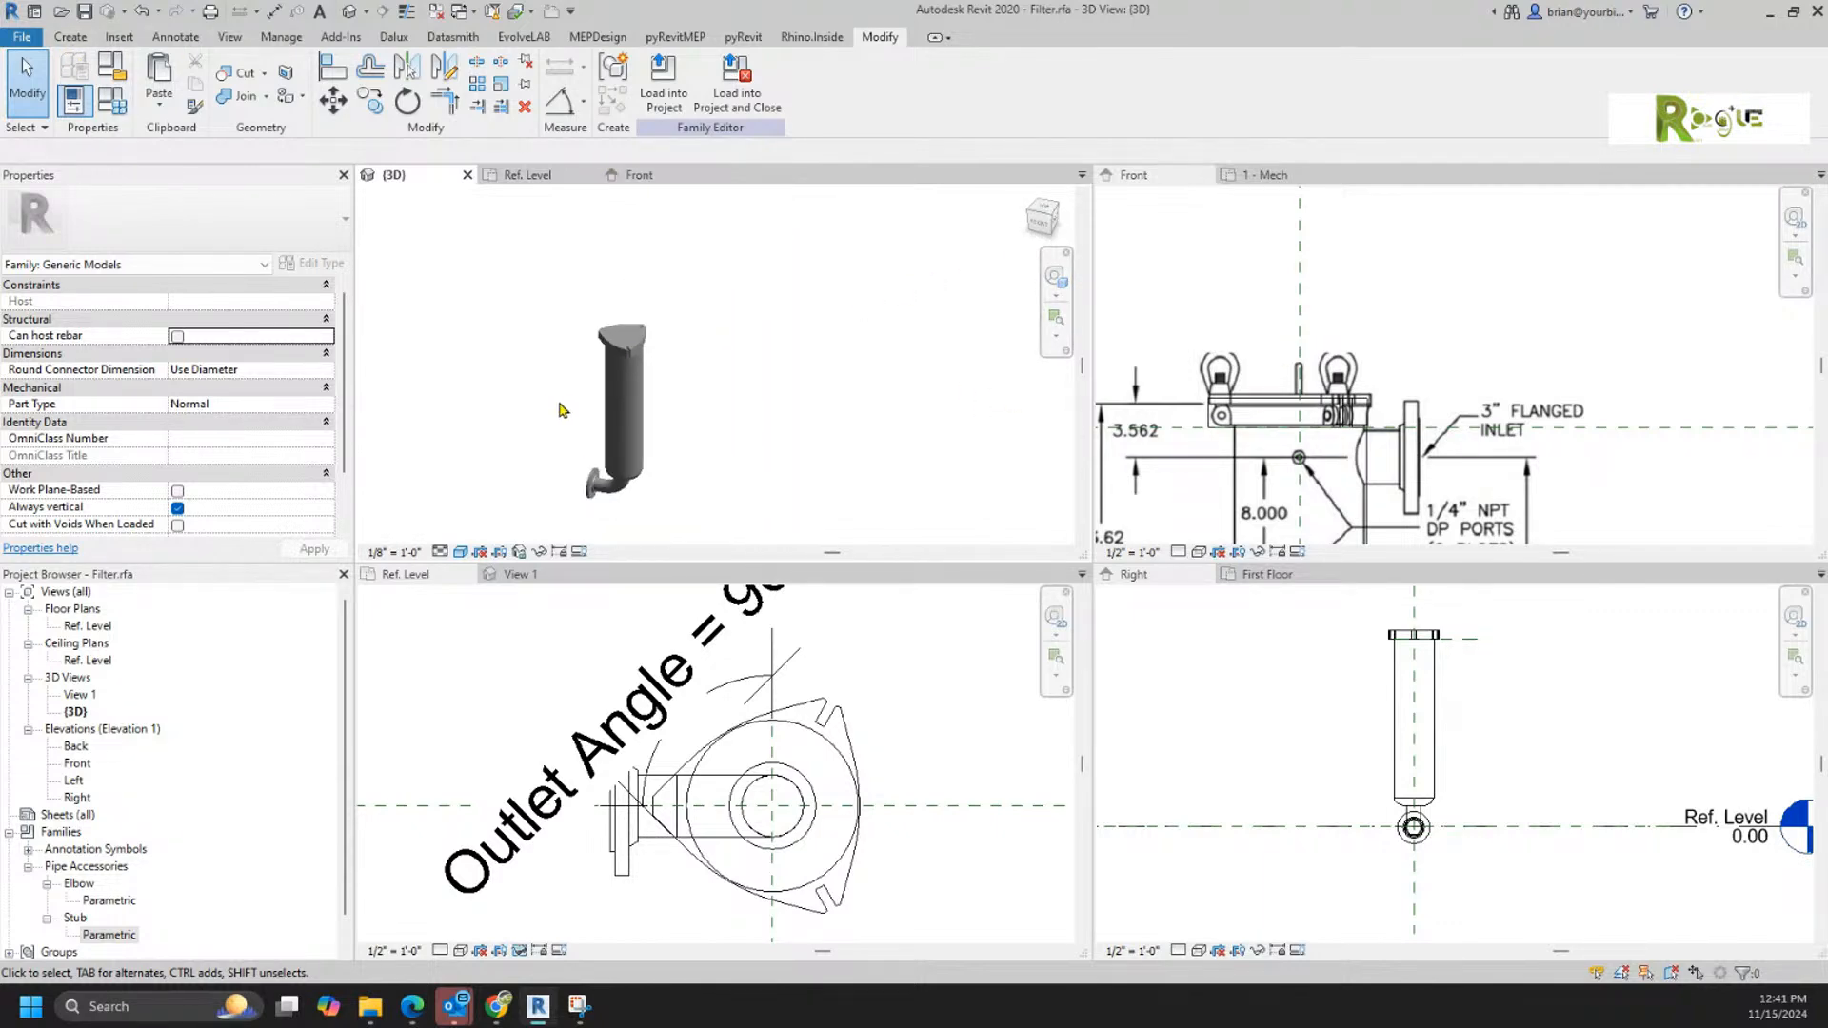
click(594, 487)
right_click(594, 489)
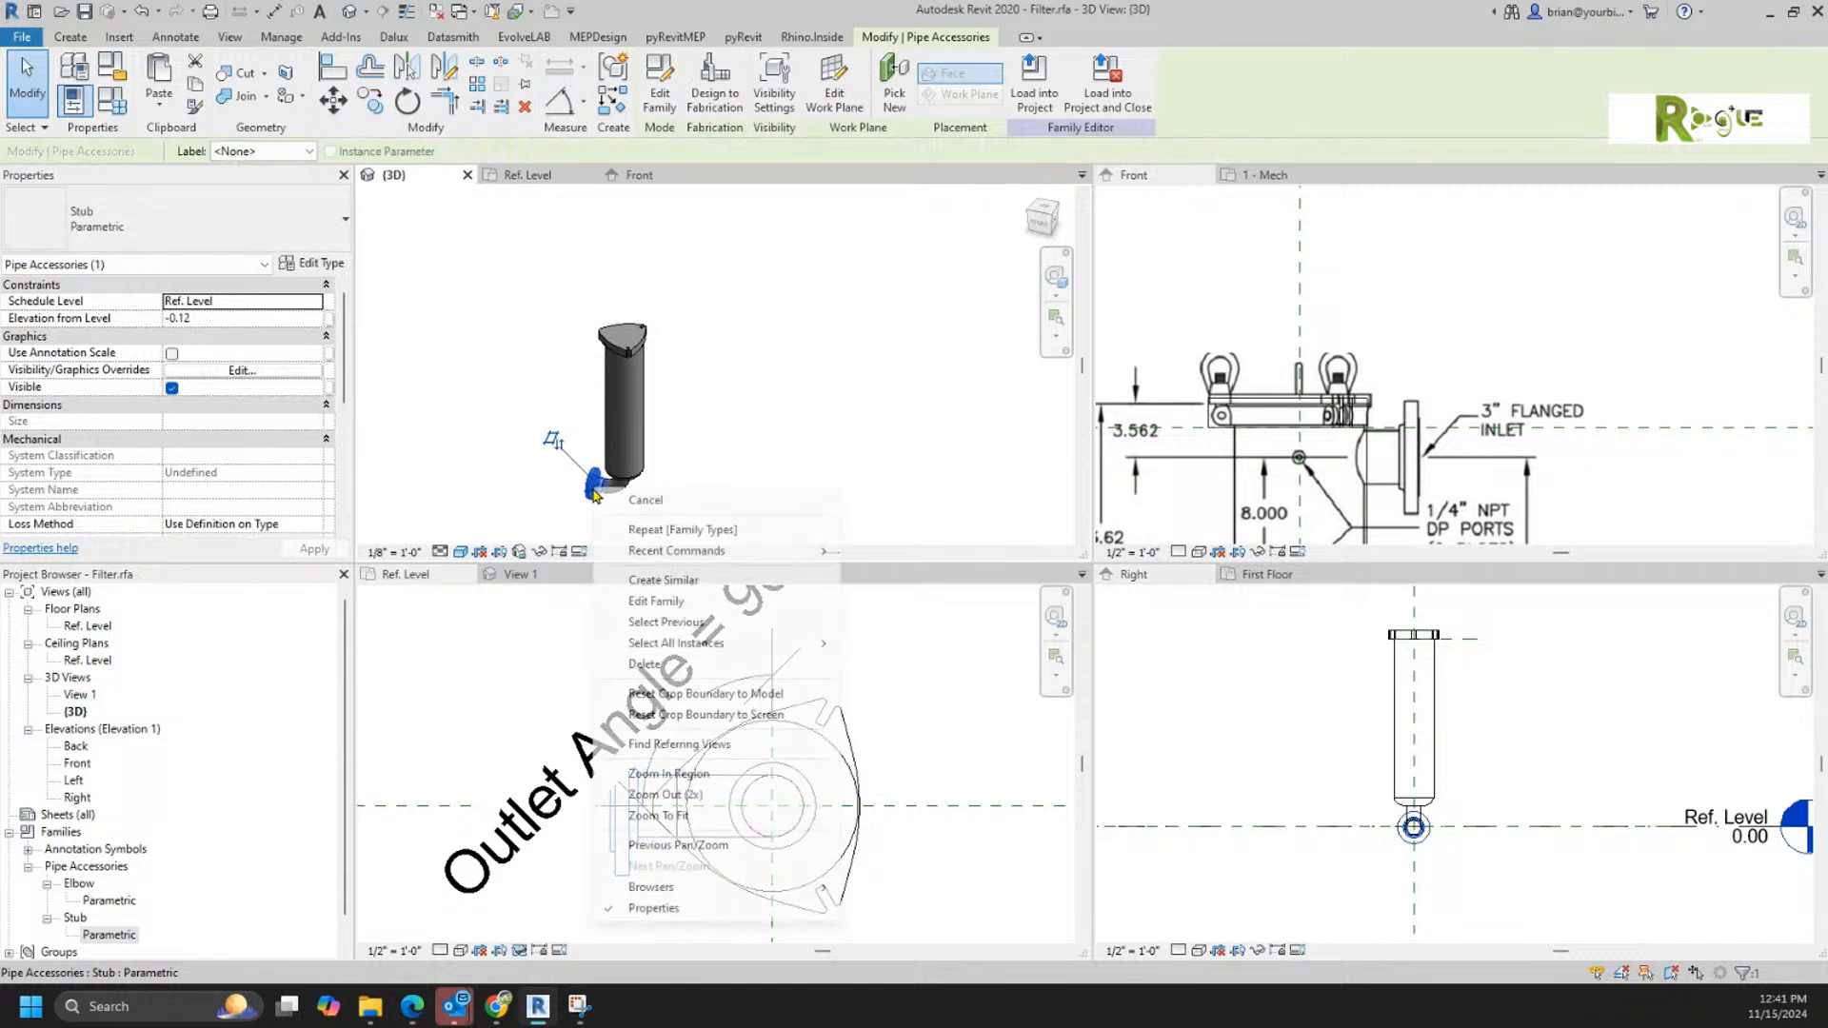
click(659, 583)
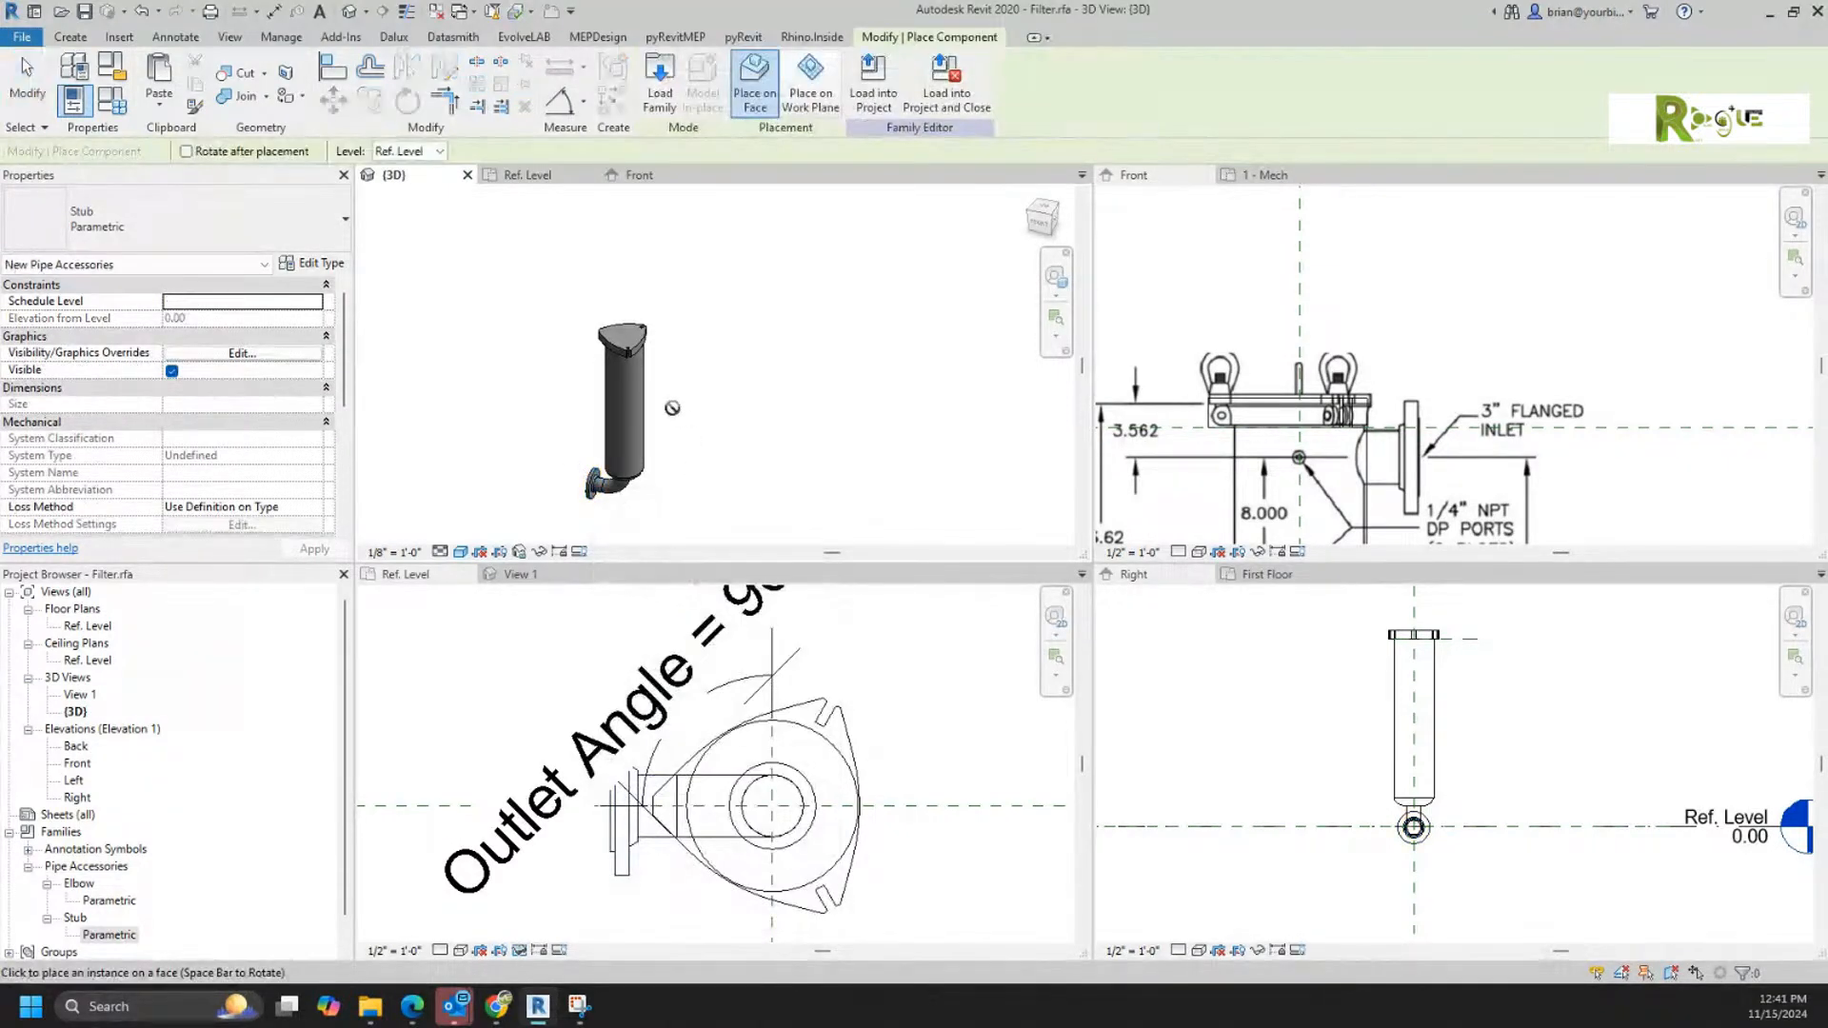
scroll(636, 381, up, 5)
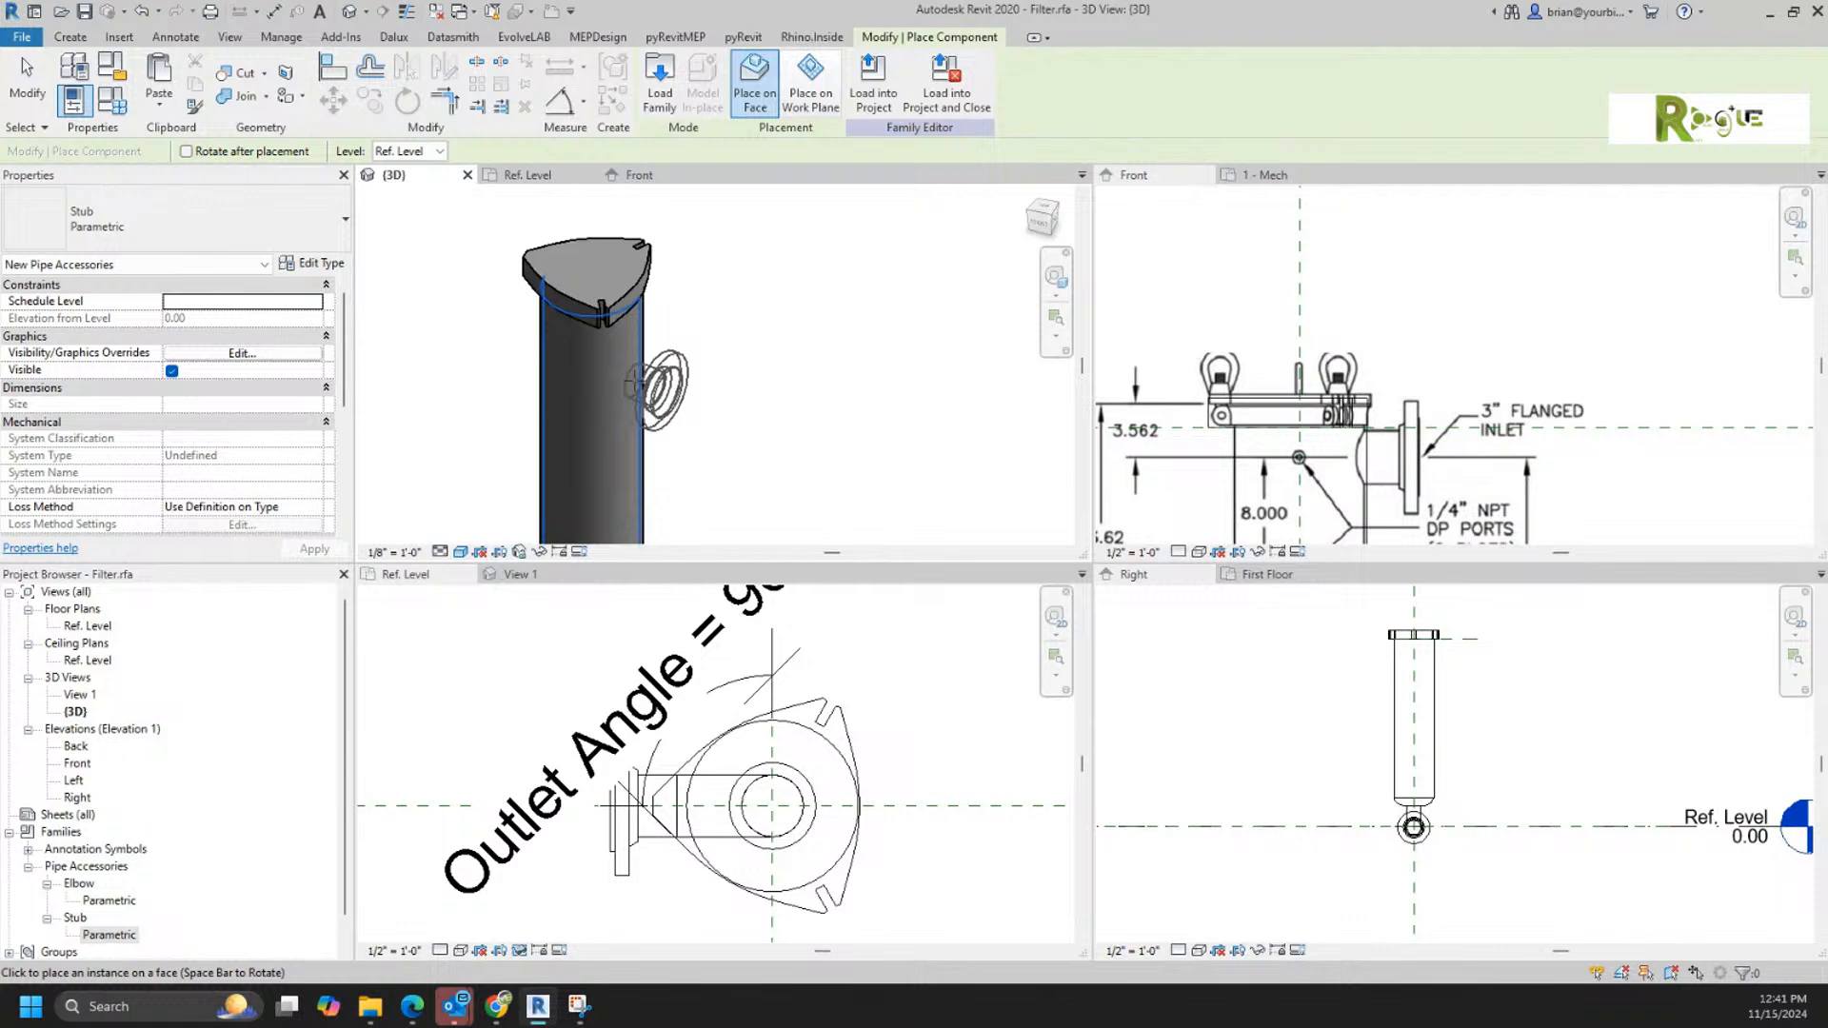
click(636, 385)
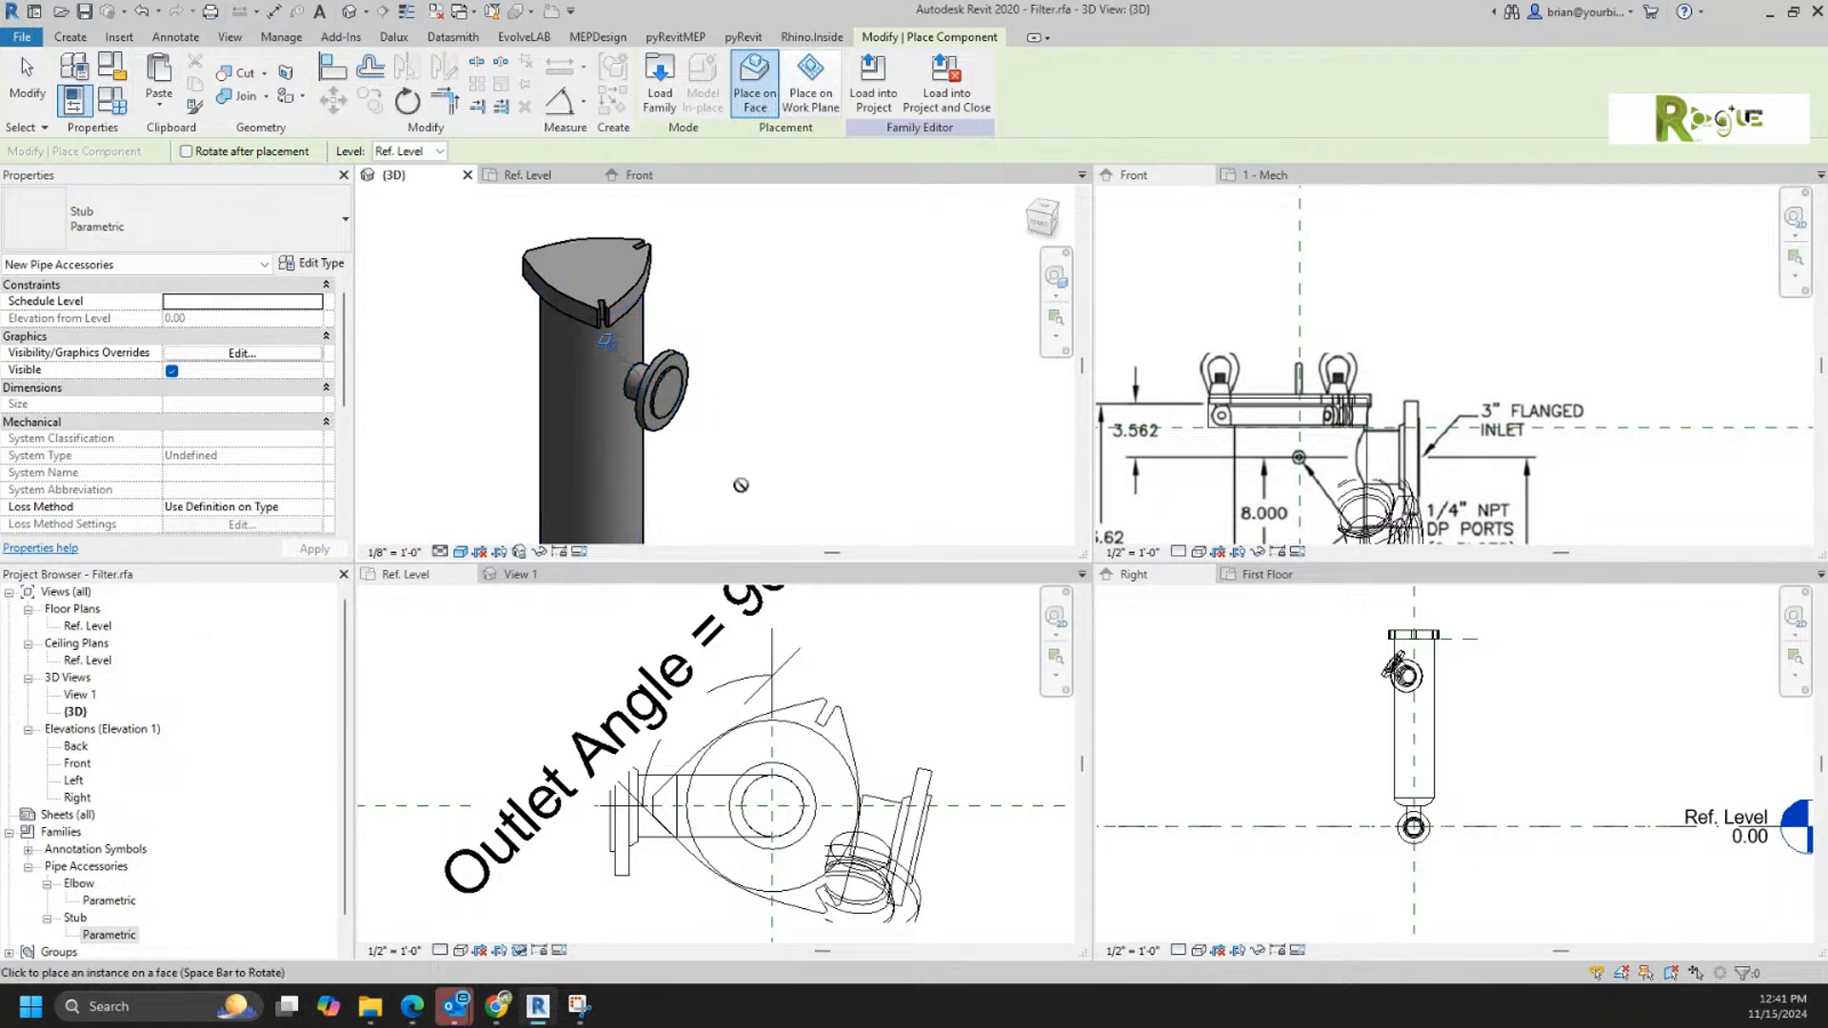
key(Escape)
key(Escape)
key(a)
key(l)
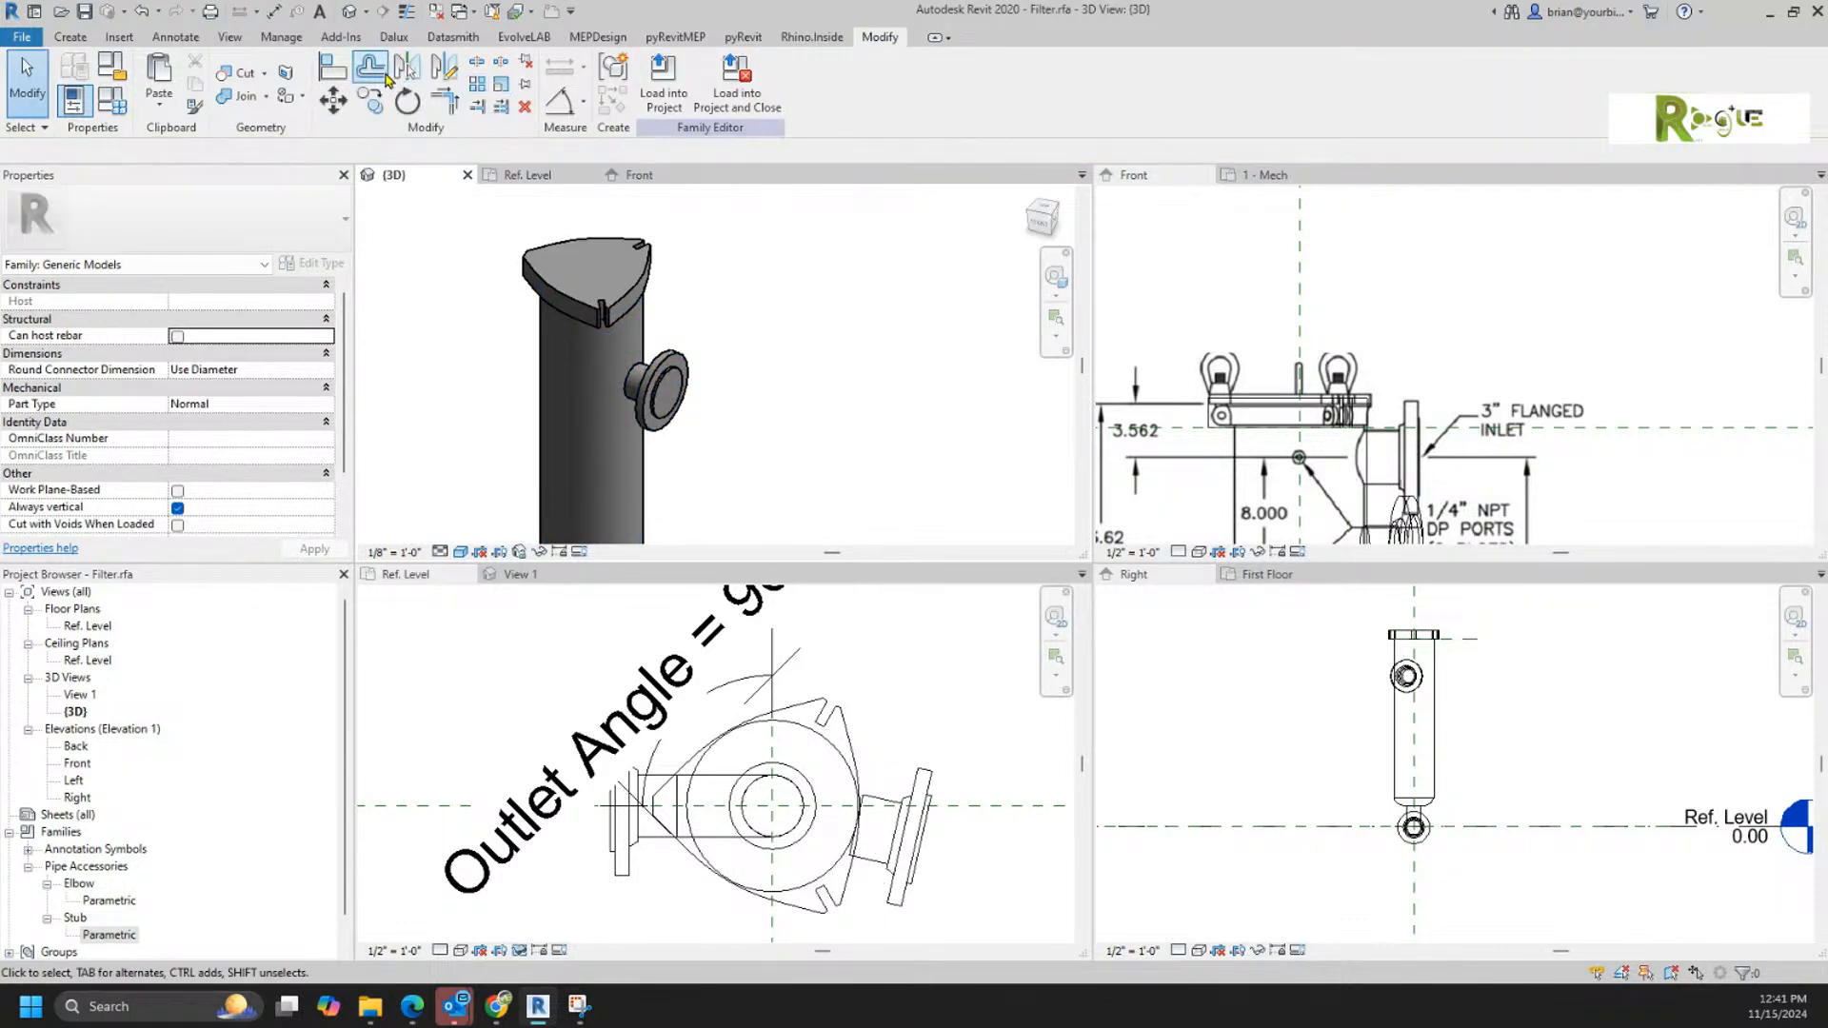
click(980, 809)
click(980, 810)
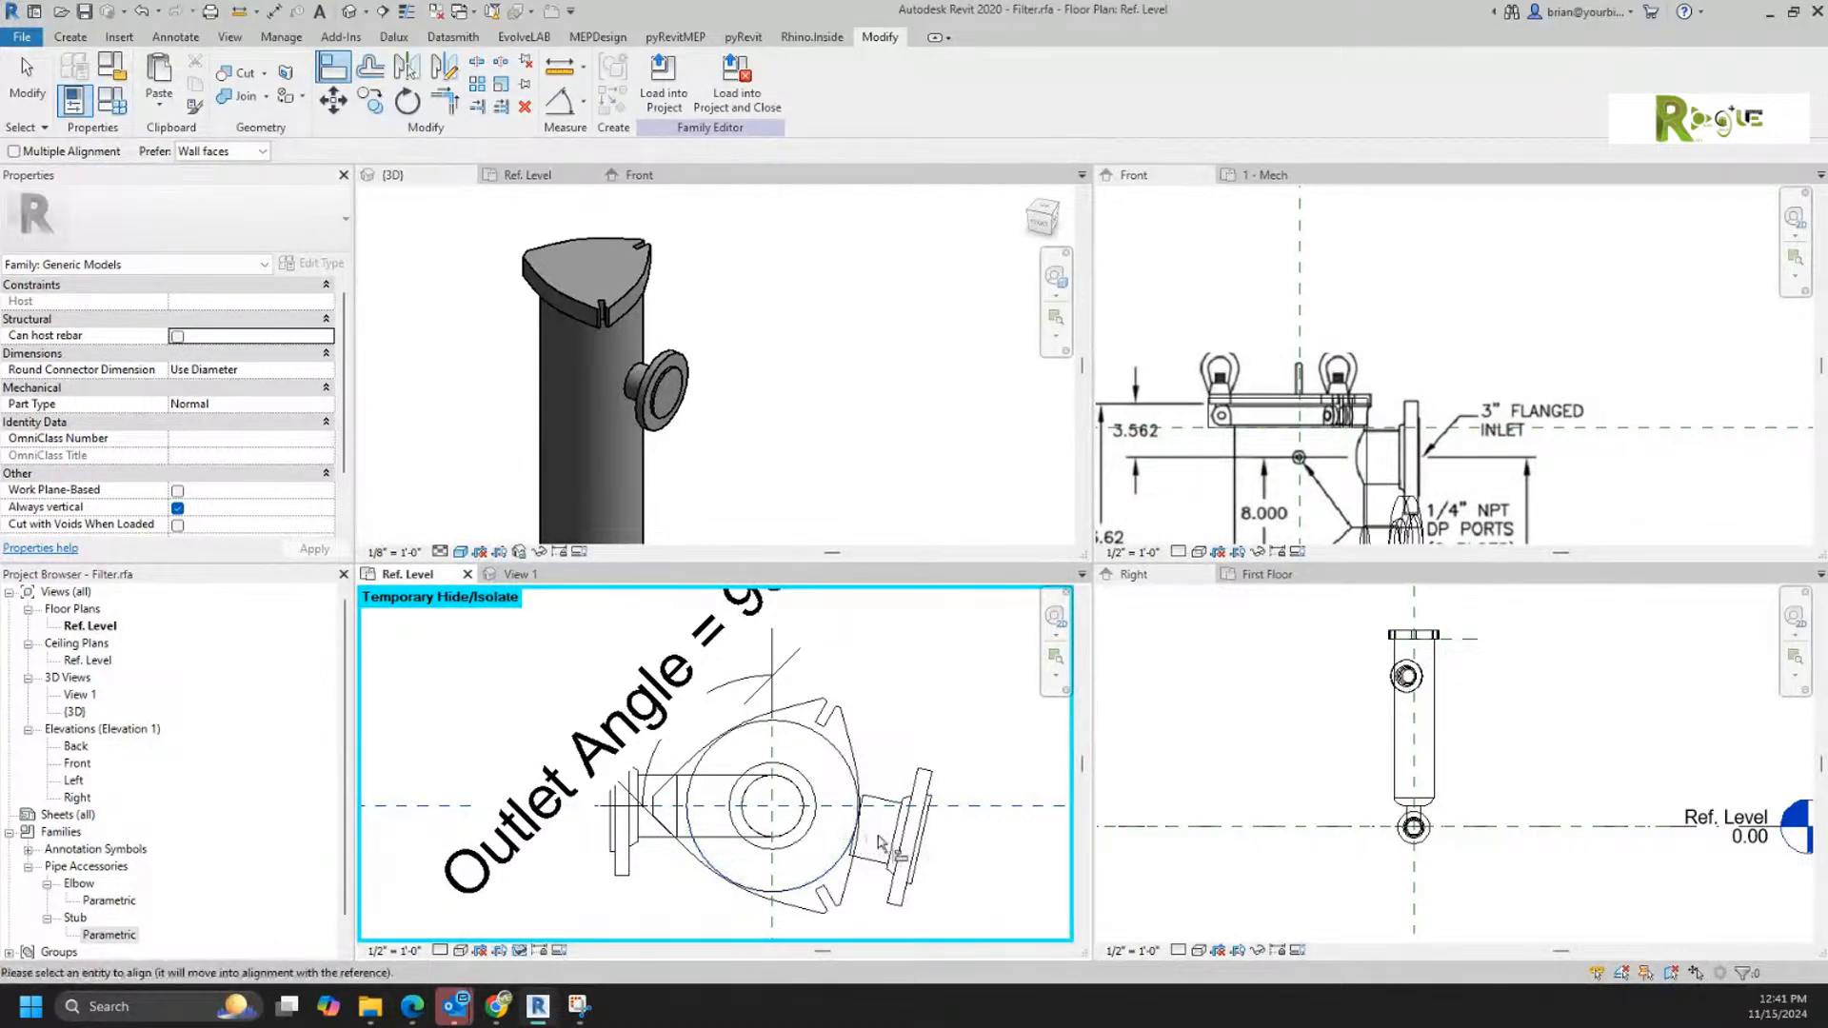
key(Escape)
key(Escape)
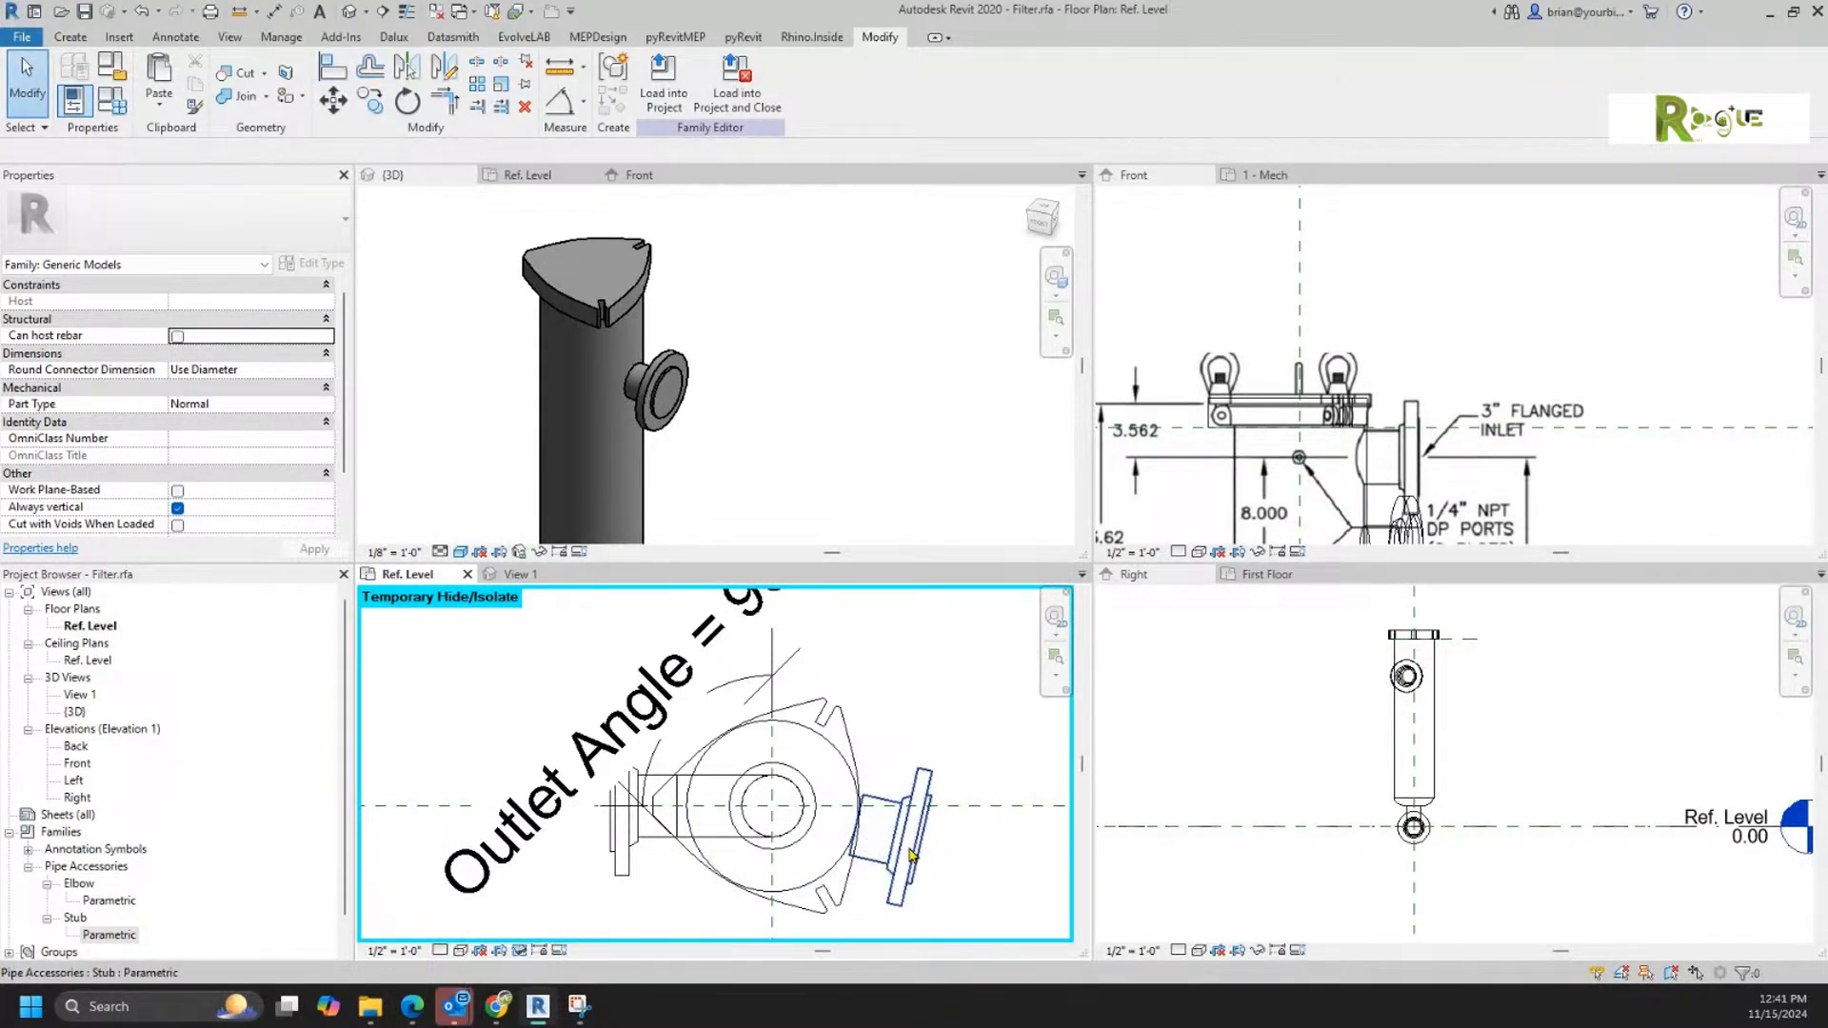
Step: Slide the face-hosted inlet stub around the cylinder toward the horizontal center reference plane, and delete it
click(920, 849)
drag(920, 849, 927, 842)
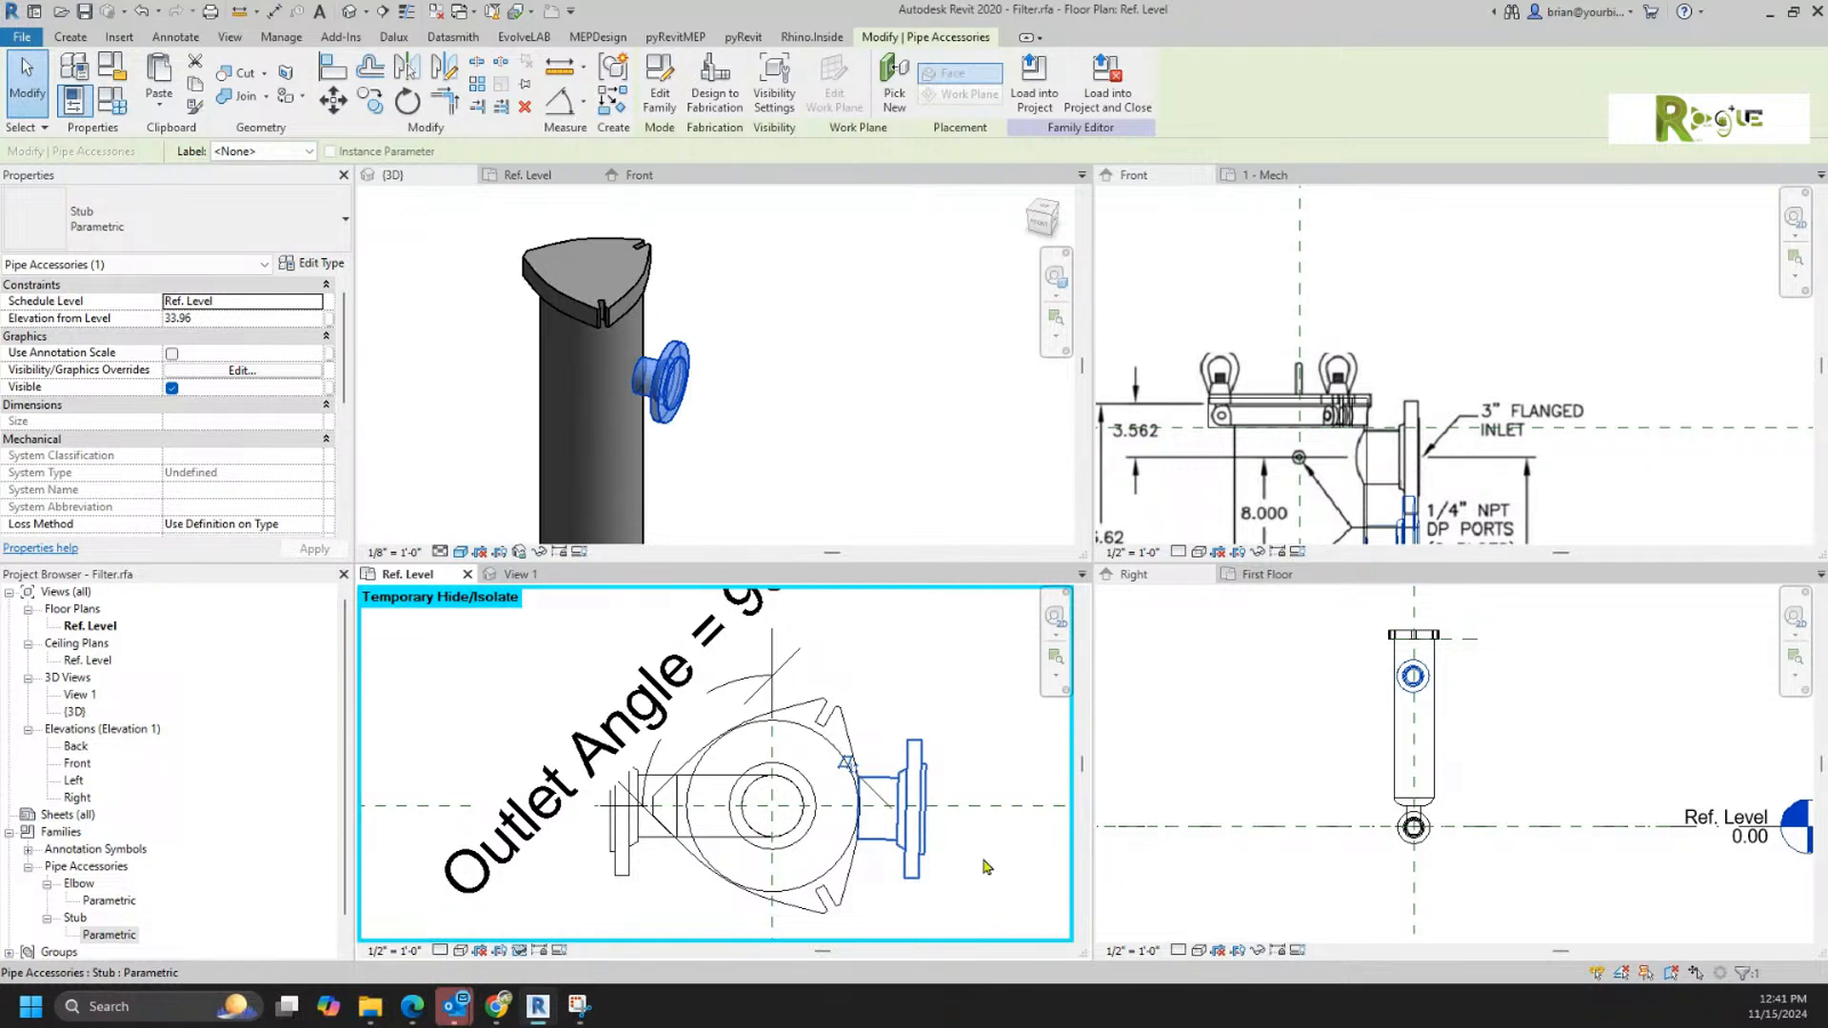
click(962, 779)
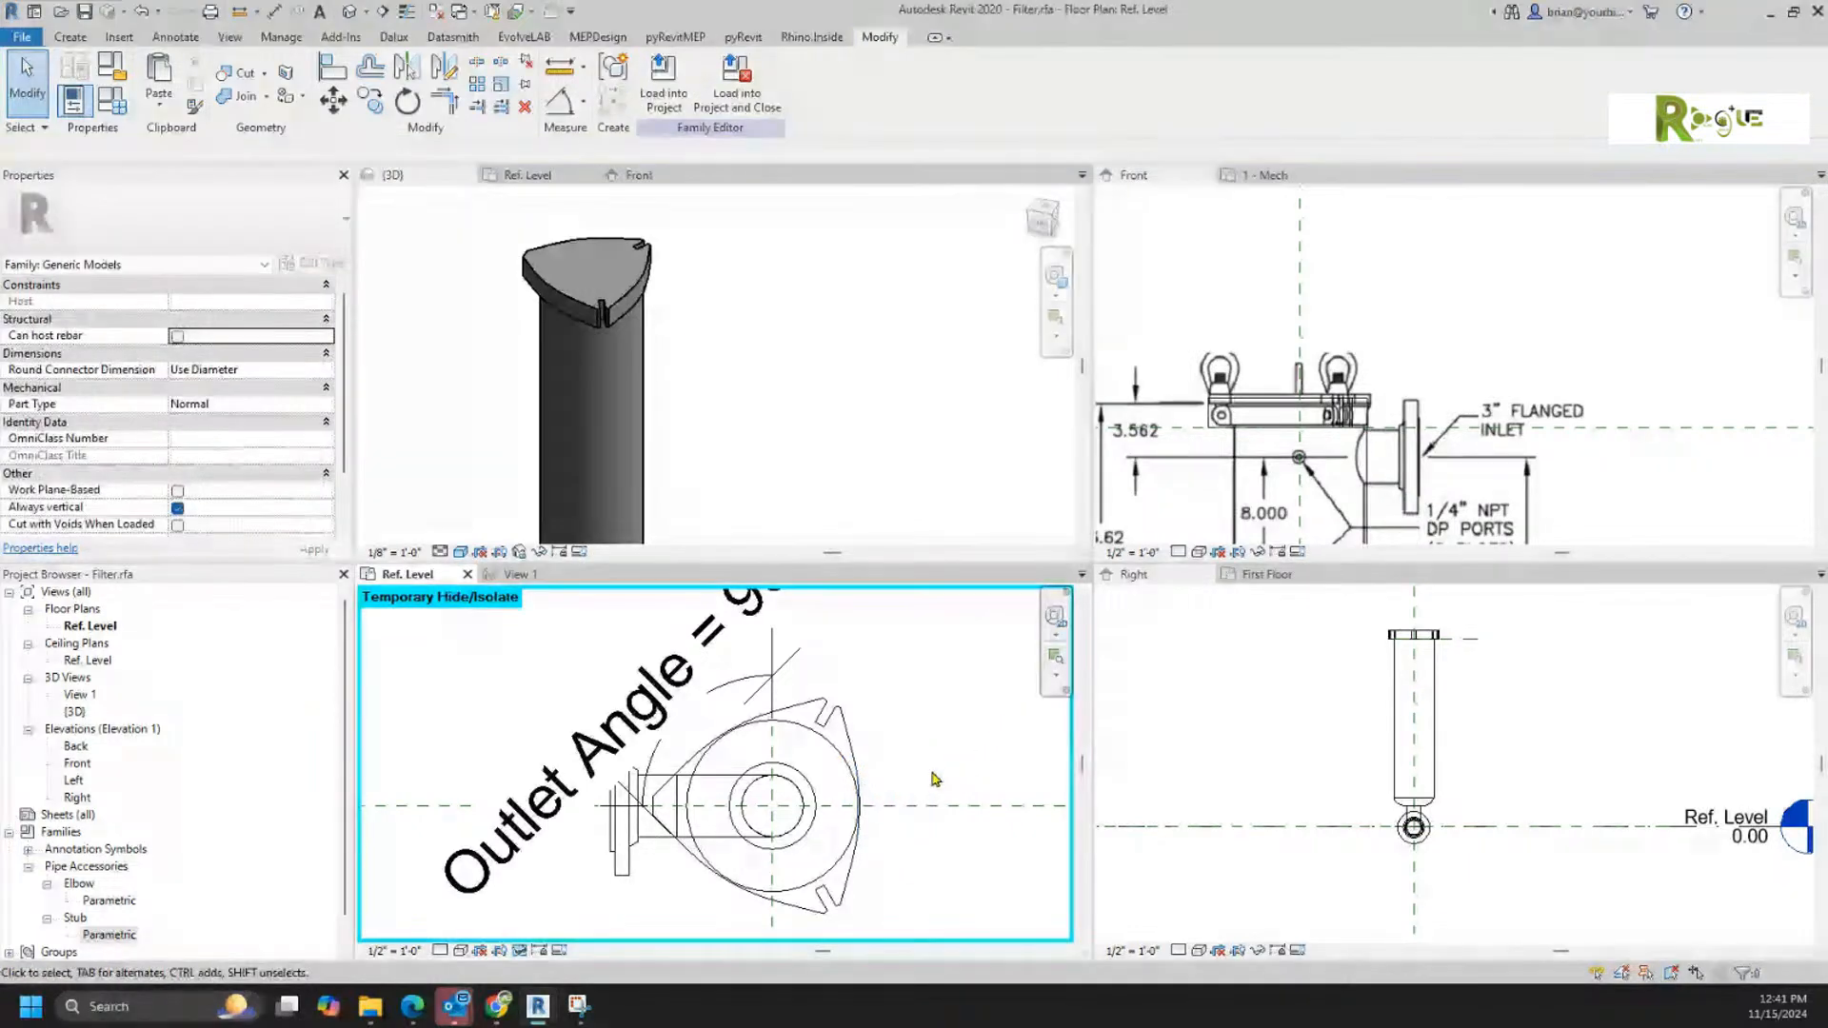
Step: Place a new Stub instance on the filter's vertical center reference plane in the Ref. Level plan, about 10 below the filter's center
click(836, 817)
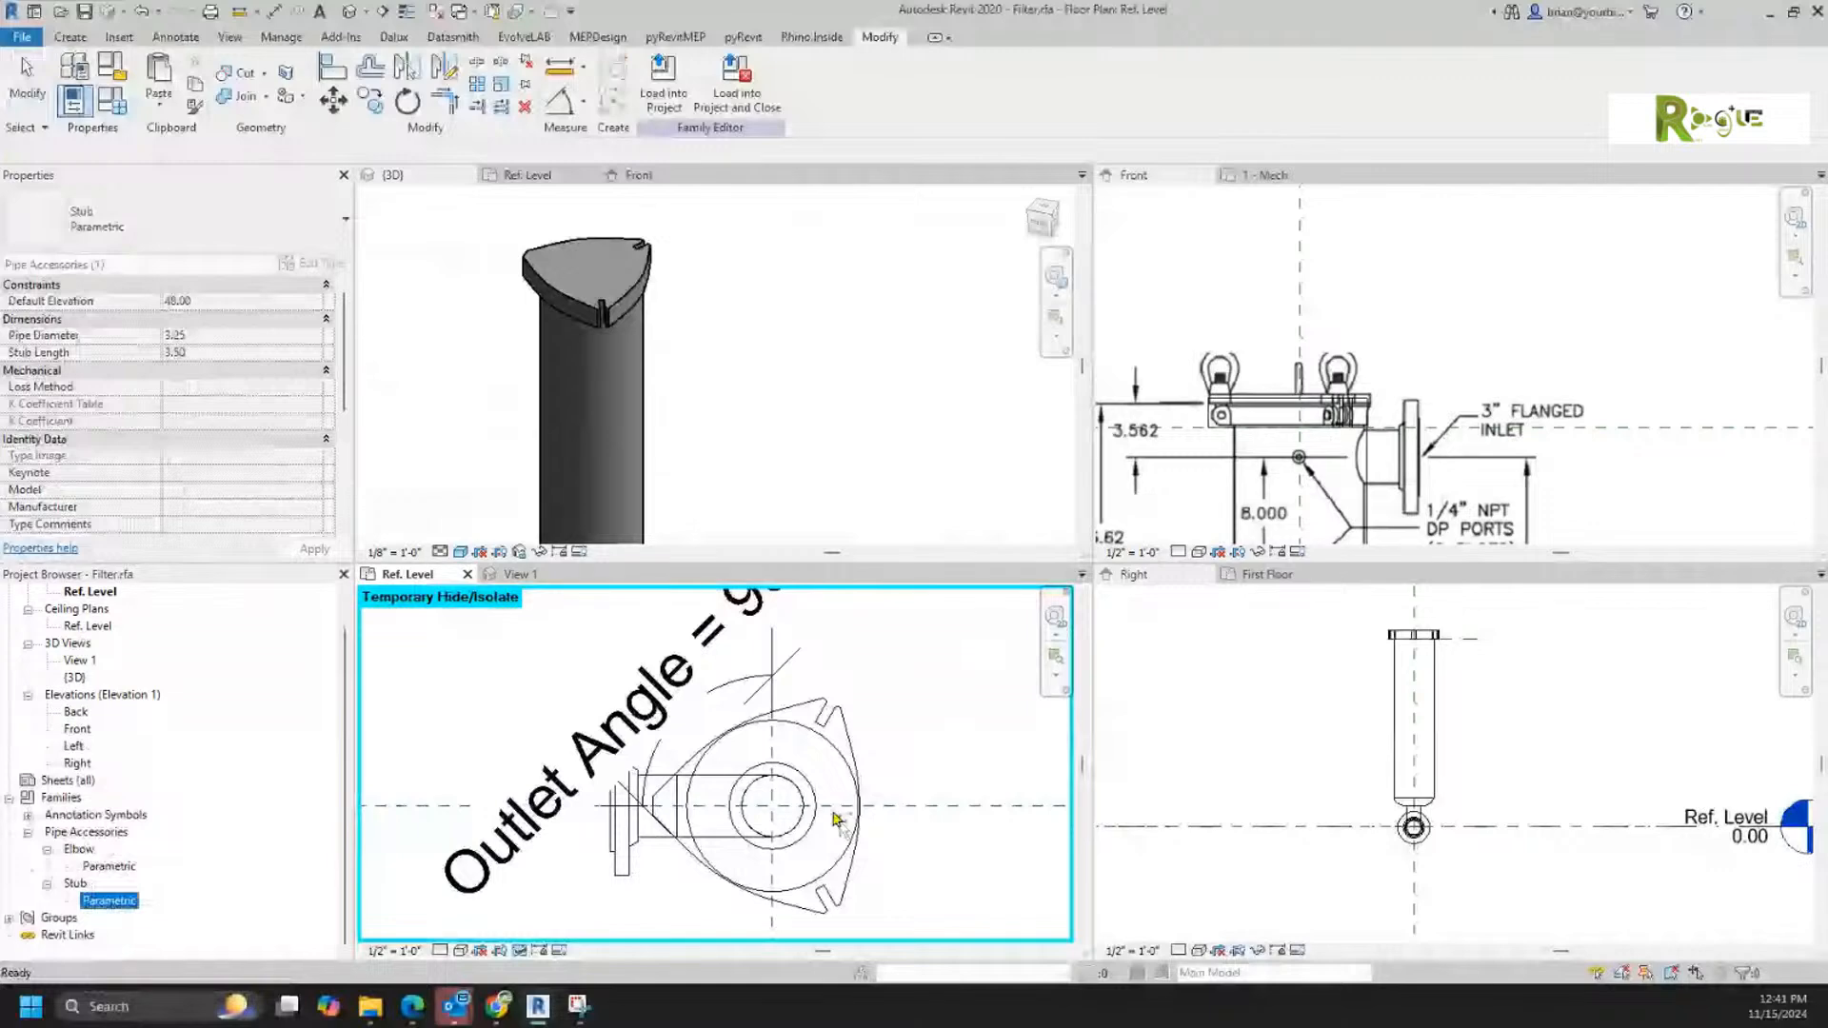
key(c)
key(s)
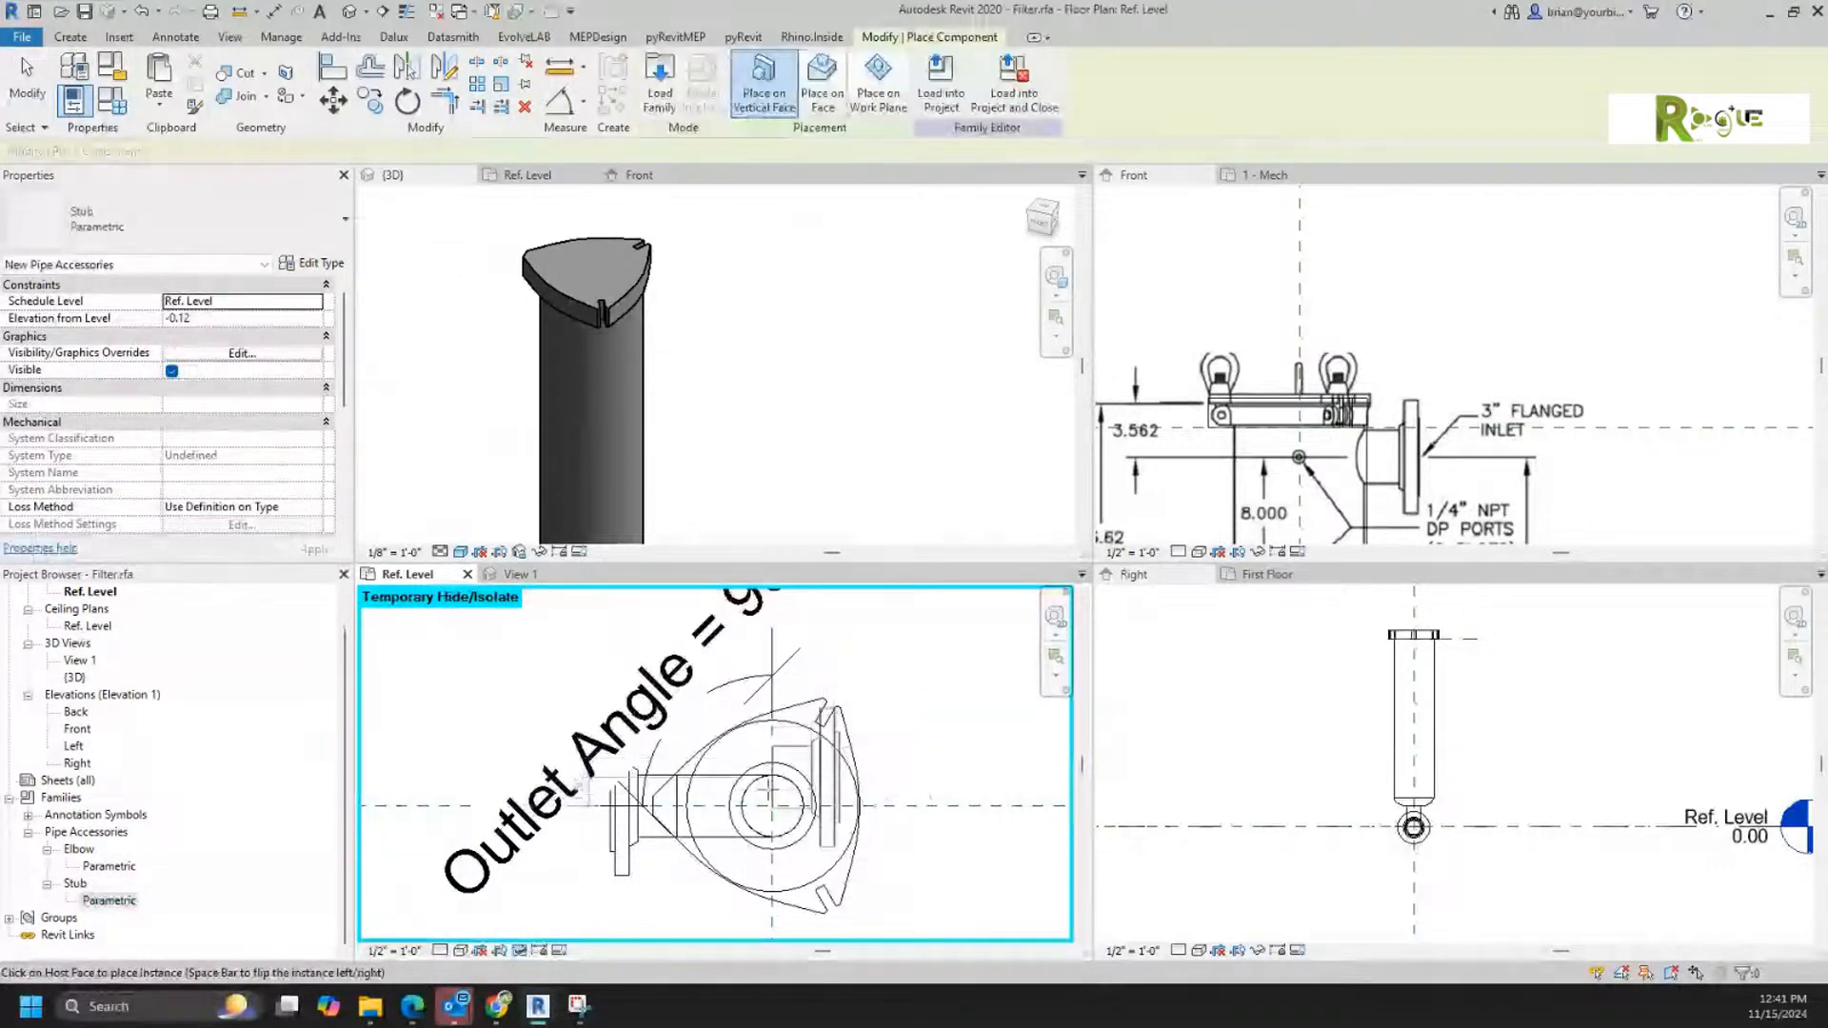
middle_drag(817, 879, 828, 710)
click(791, 829)
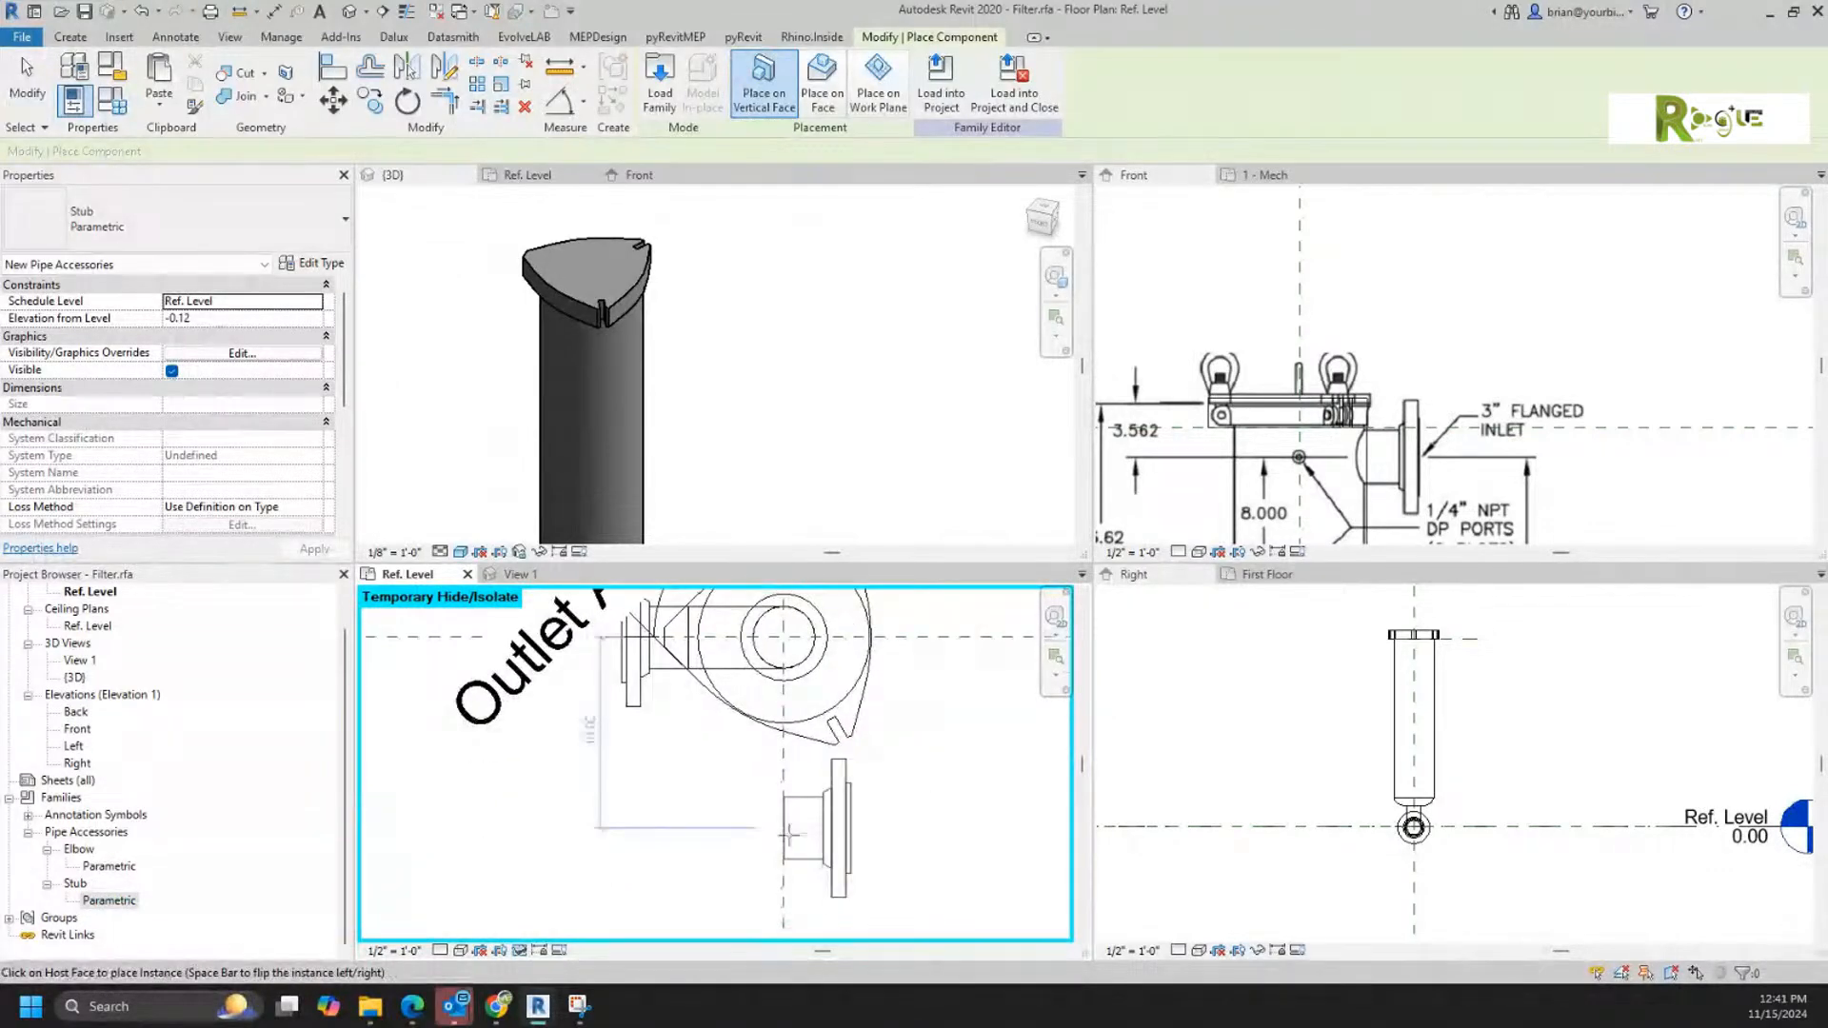
key(Escape)
key(Escape)
scroll(1000, 728, down, 1)
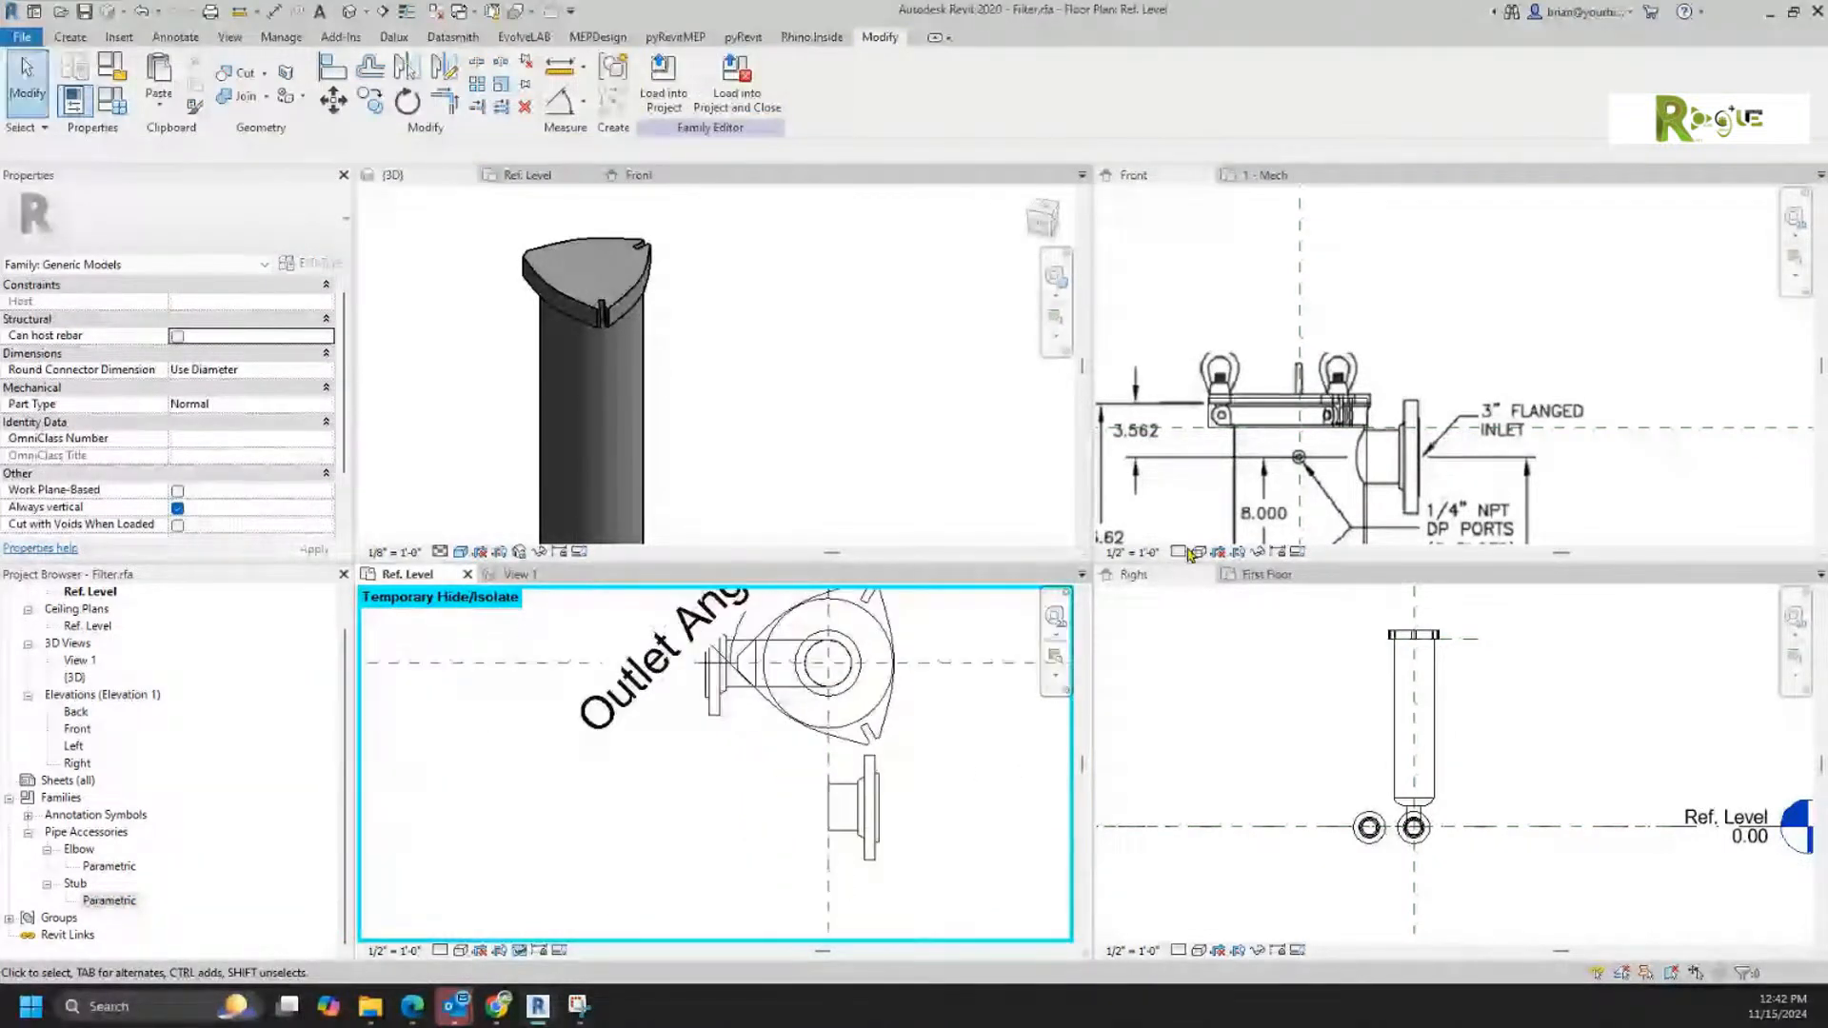
Step: Move the new stub in the Ref. Level plan so it is centered on the filter's horizontal reference plane
click(1454, 347)
scroll(1463, 336, down, 3)
scroll(1463, 336, down, 2)
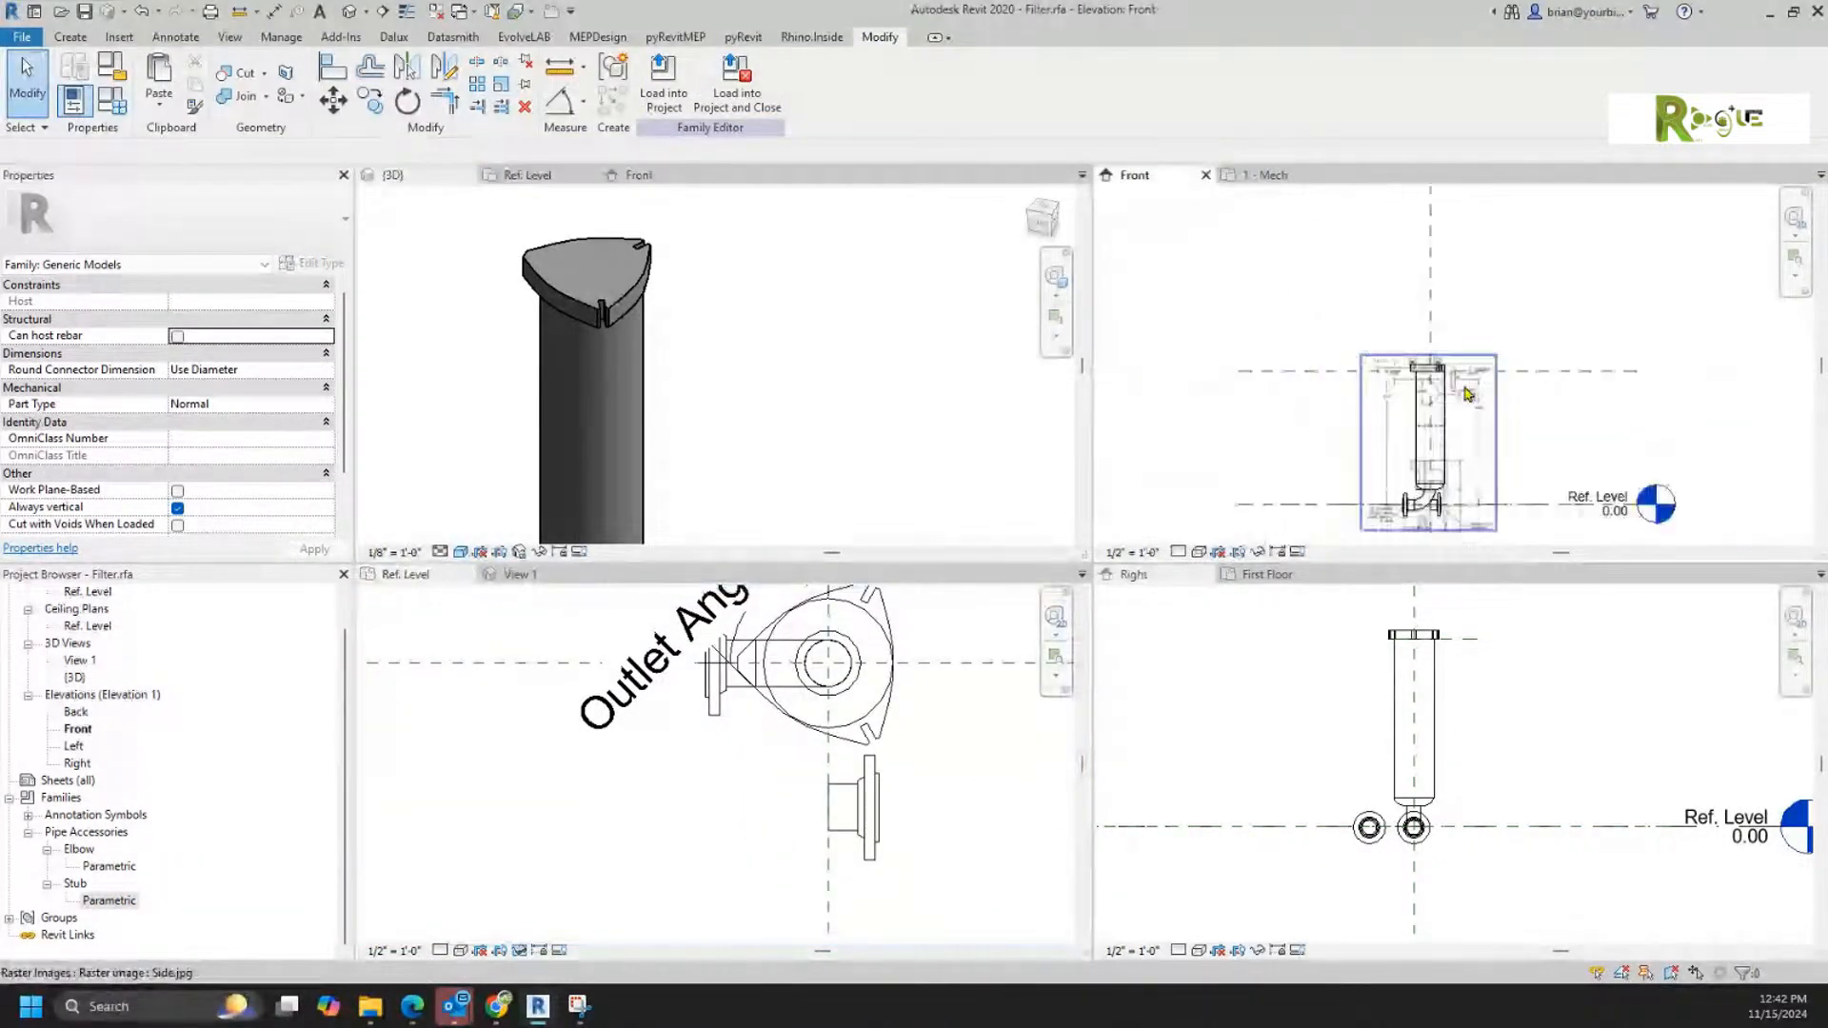
click(911, 777)
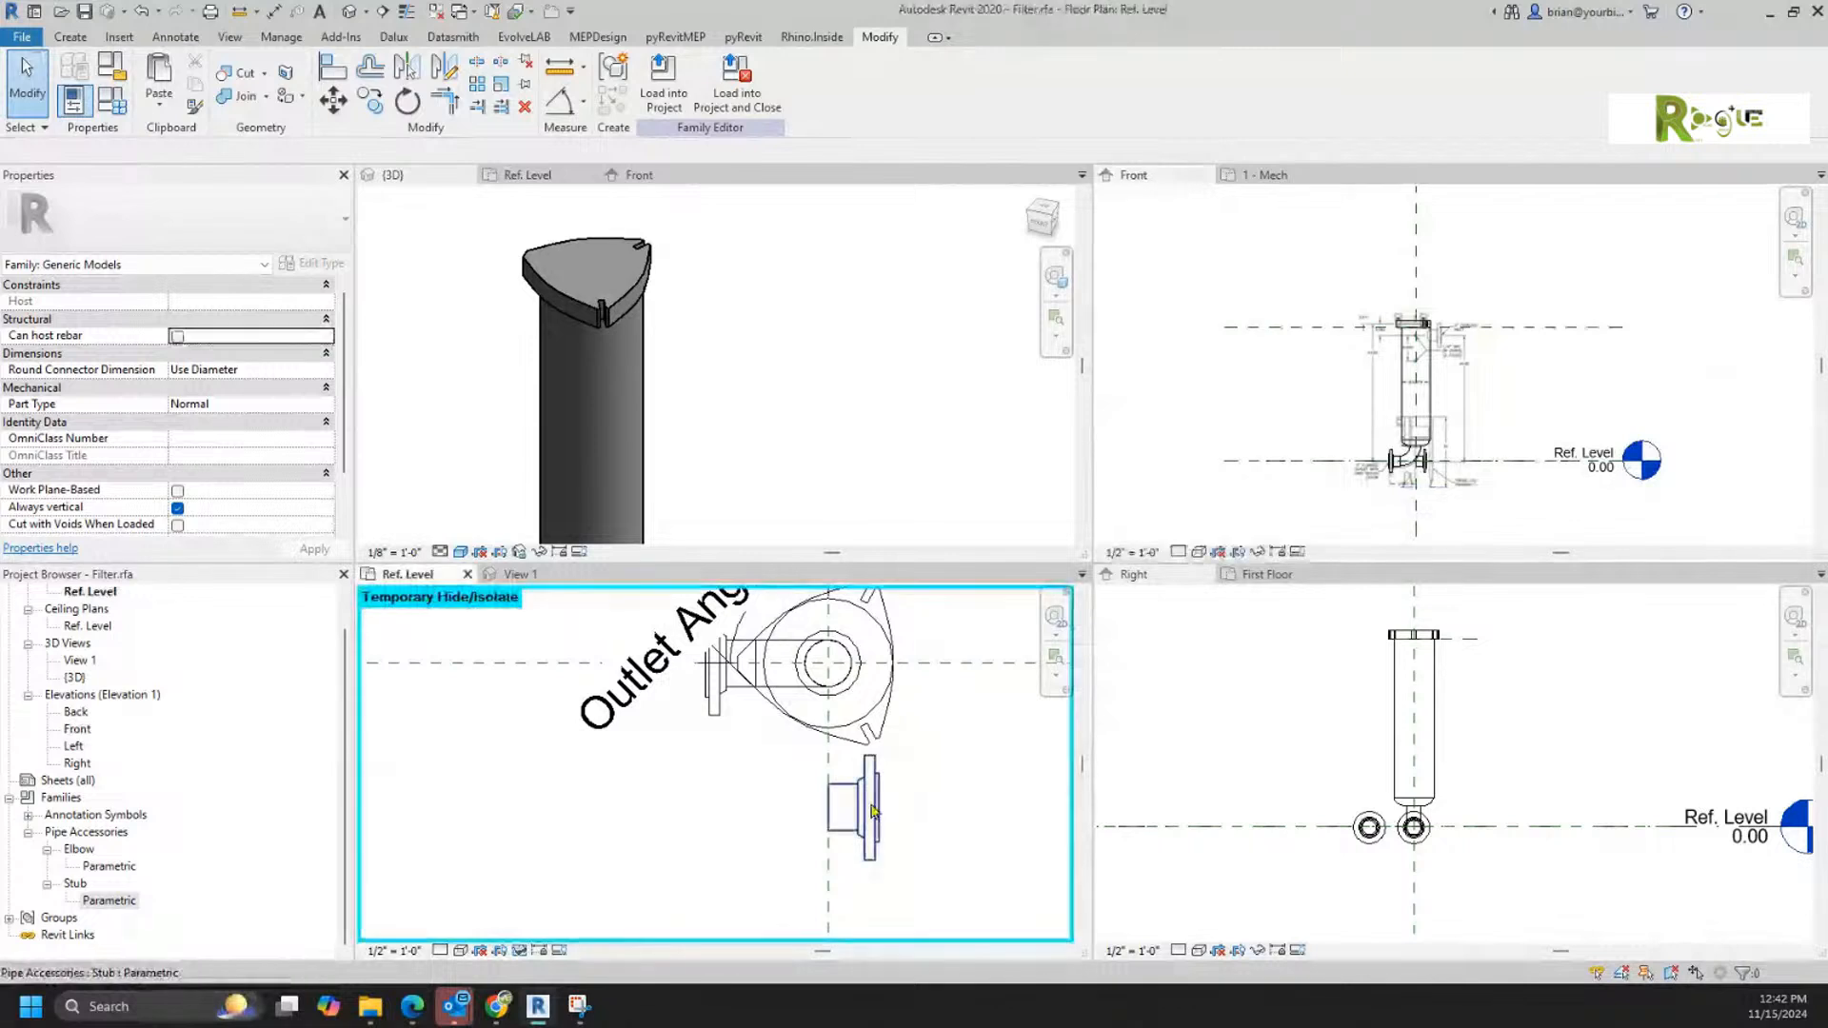
click(877, 792)
scroll(1449, 481, up, 3)
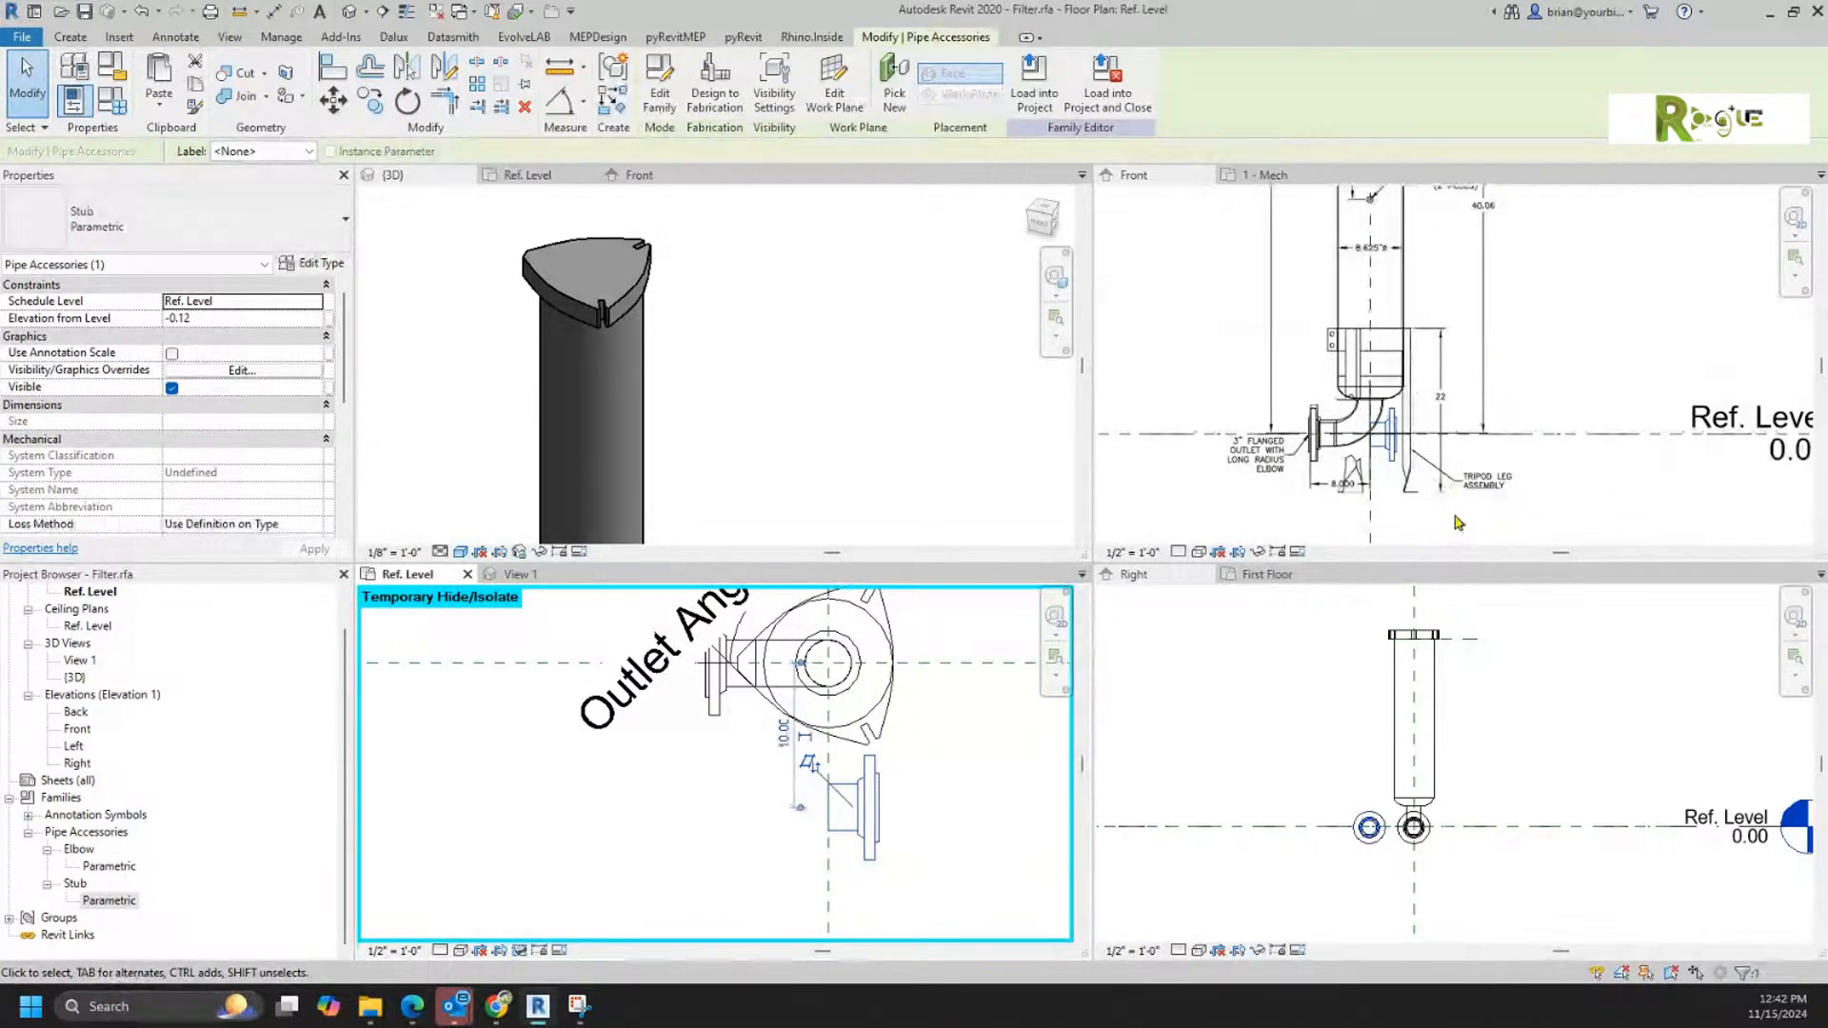
key(shift+Up)
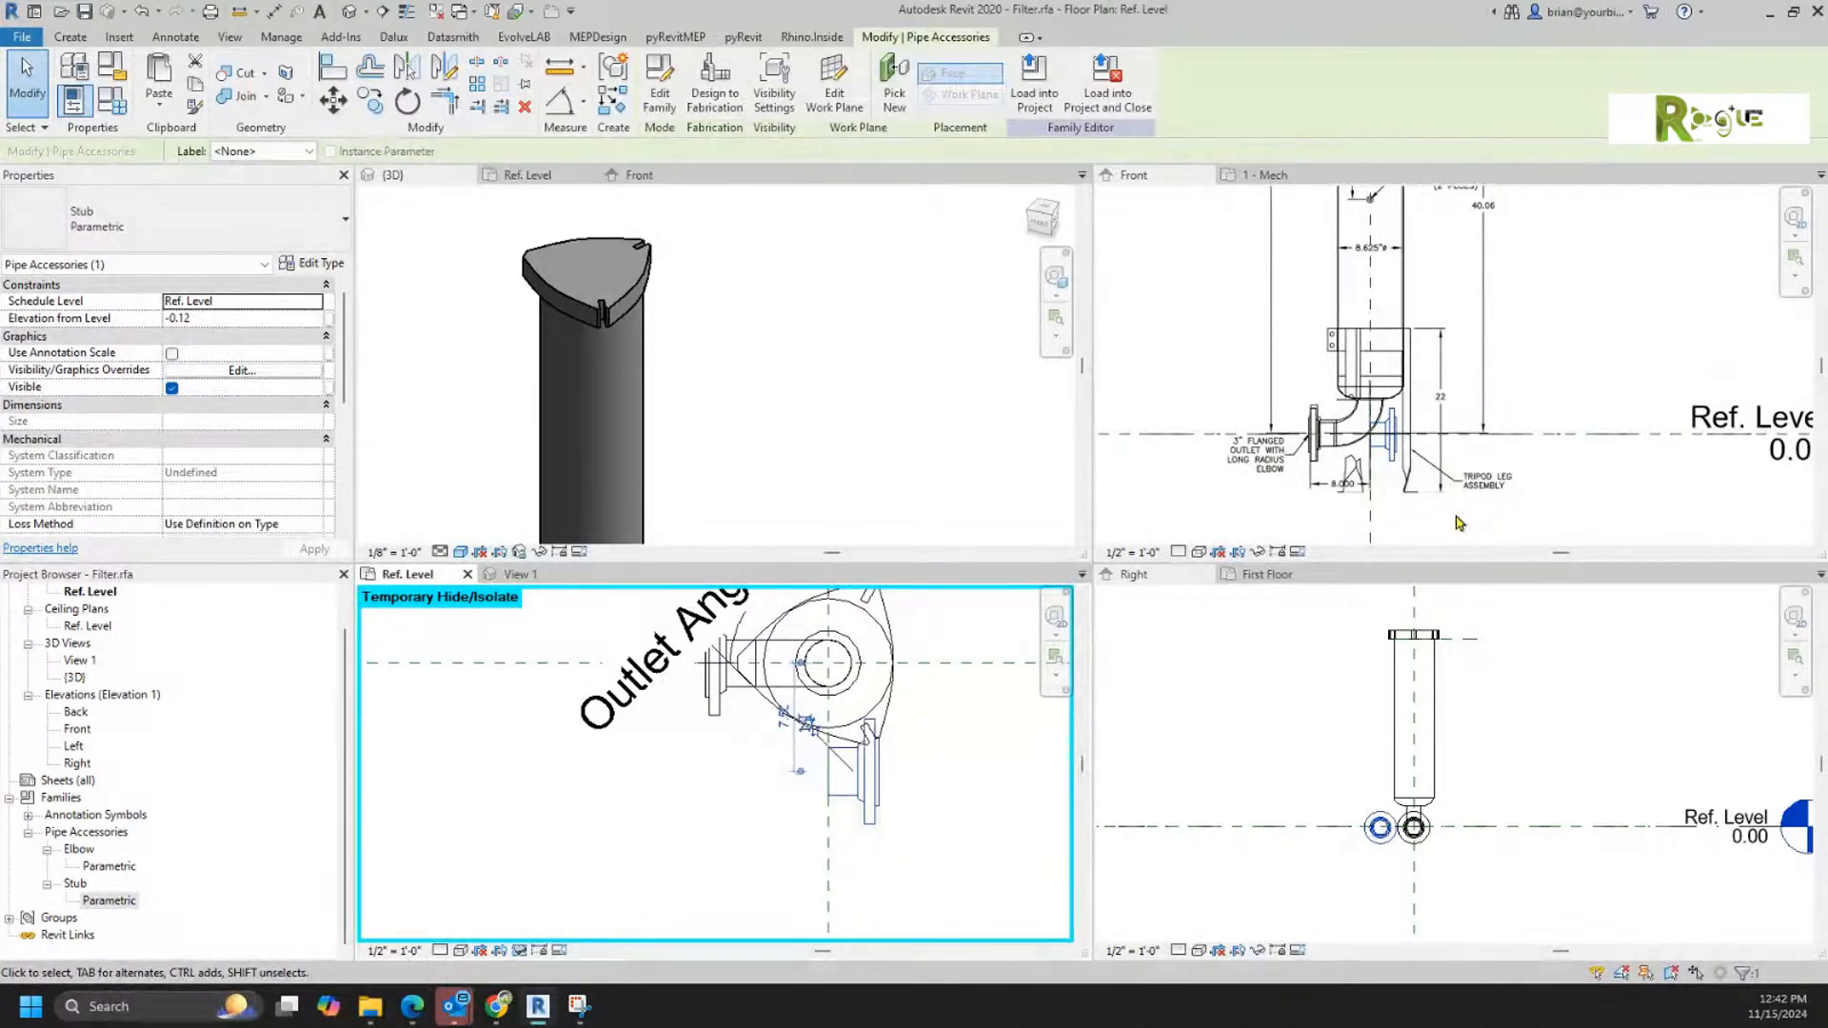
key(shift+Down)
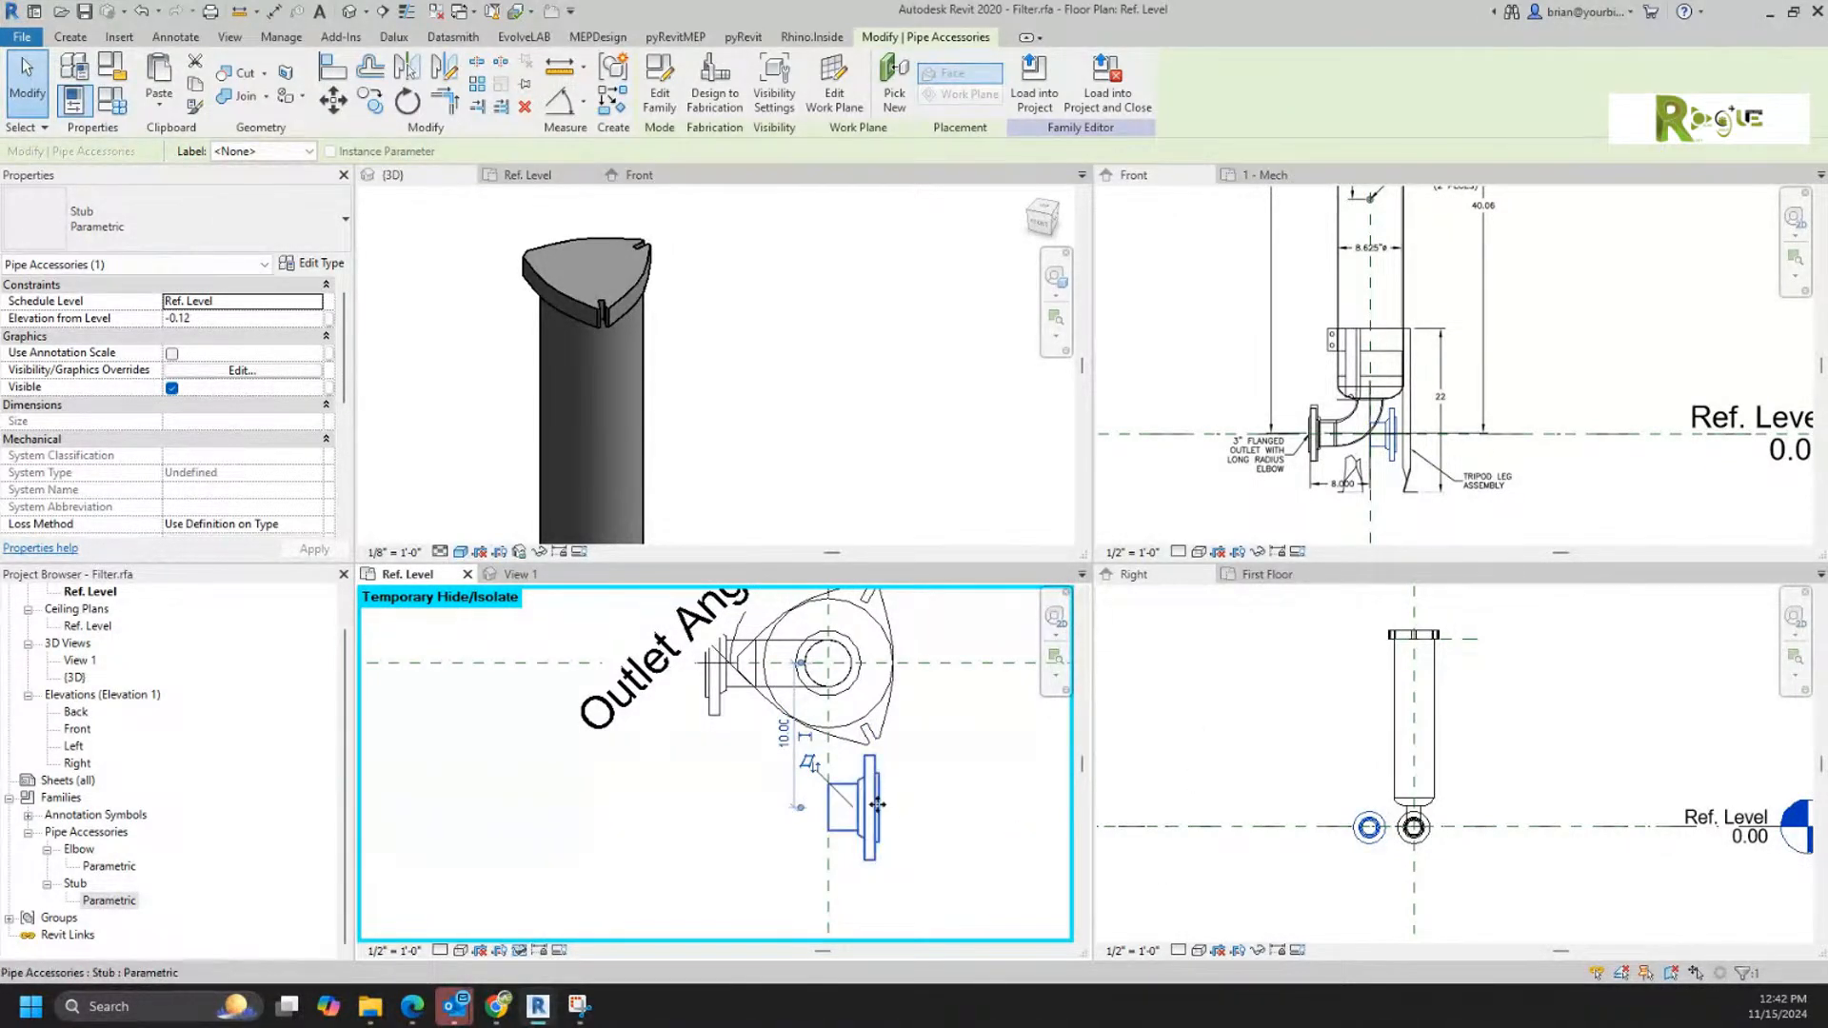
drag(877, 804, 860, 671)
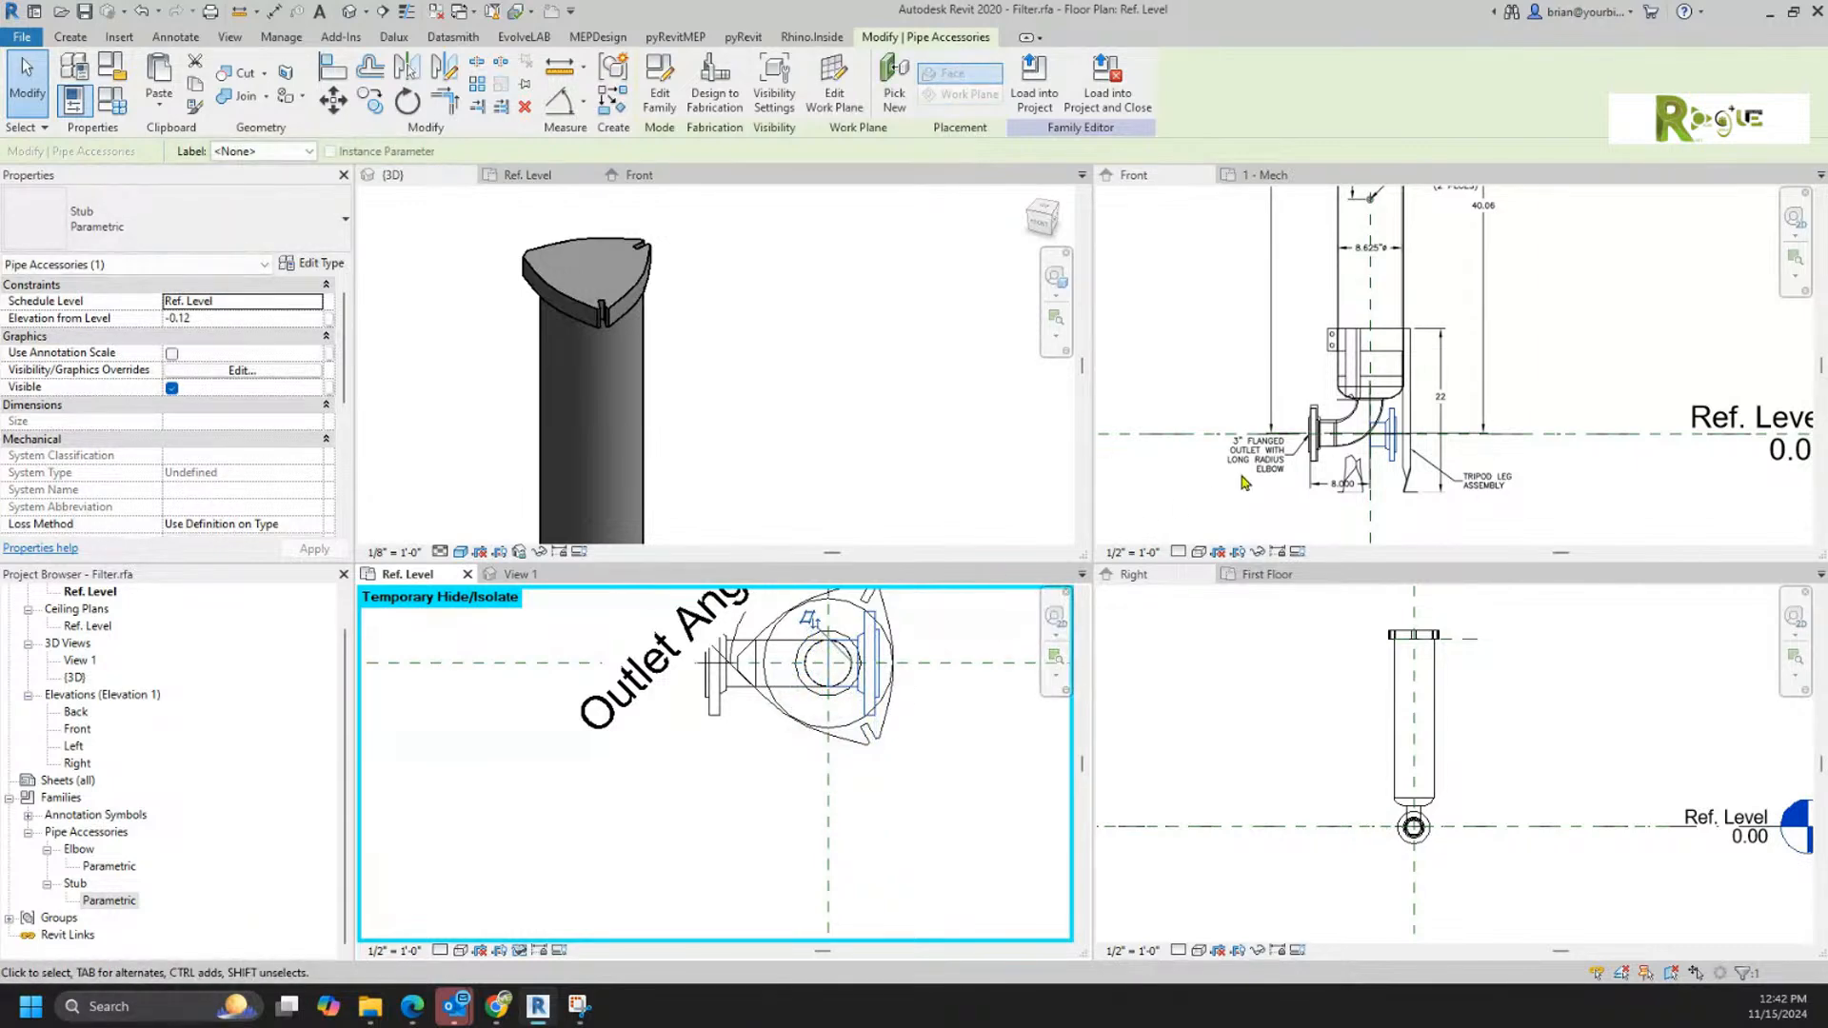
Step: Raise the stub in the Front elevation to about 24.88 above Ref. Level
click(1342, 497)
middle_drag(1343, 497, 1239, 533)
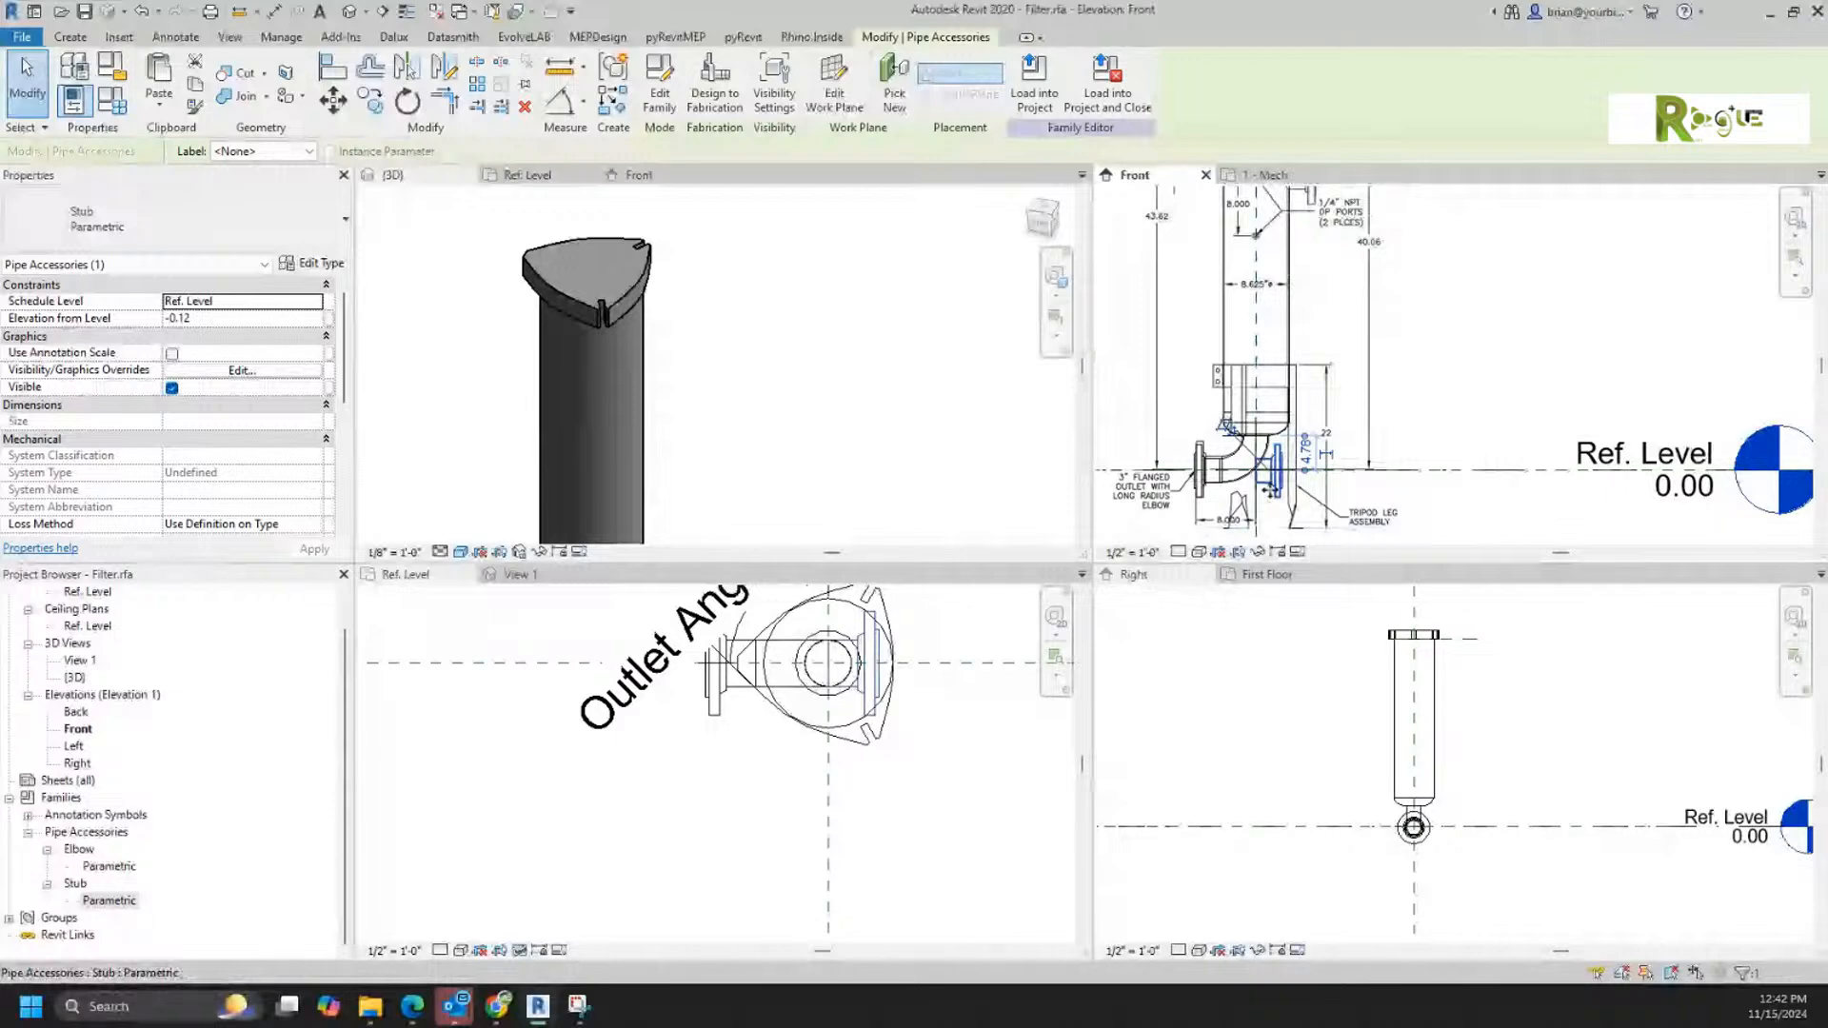
key(shift+Up)
key(shift+Up)
key(shift+Up)
key(shift+Up)
key(shift+Up)
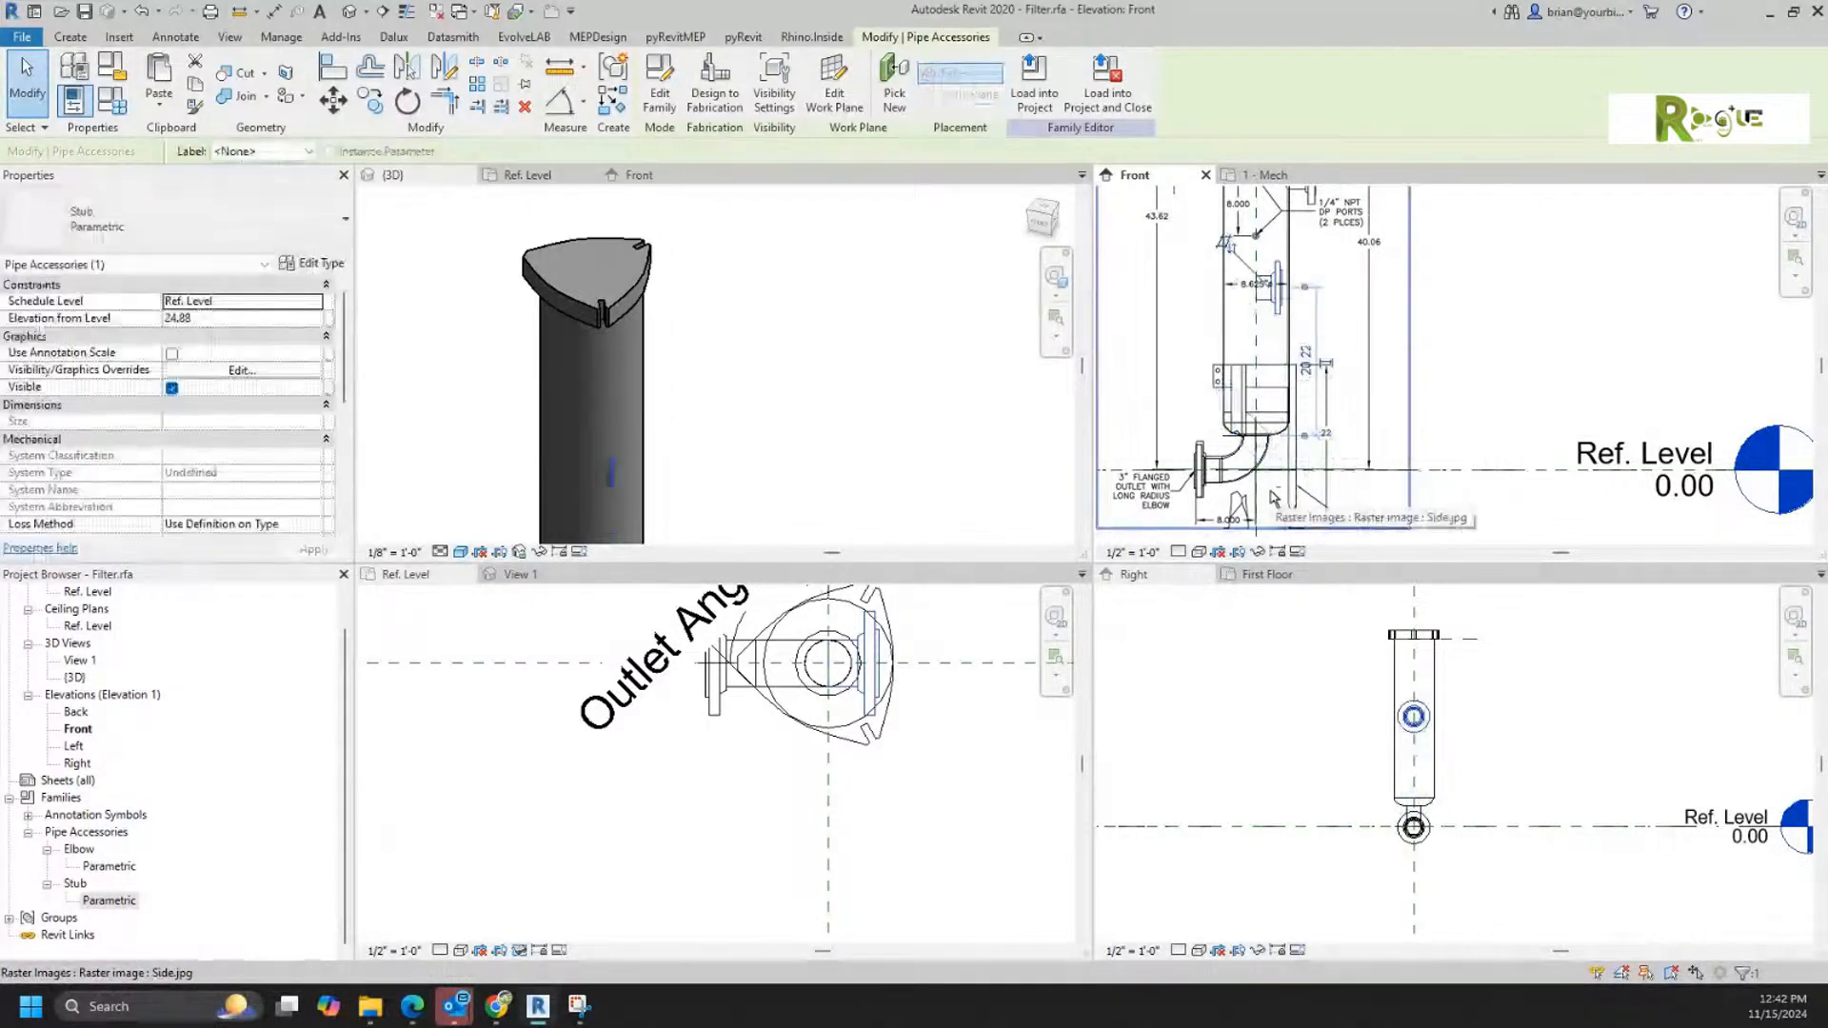
Step: Add an aligned dimension in the Front elevation from Ref. Level to the stub's centerline
middle_drag(1397, 377, 1448, 388)
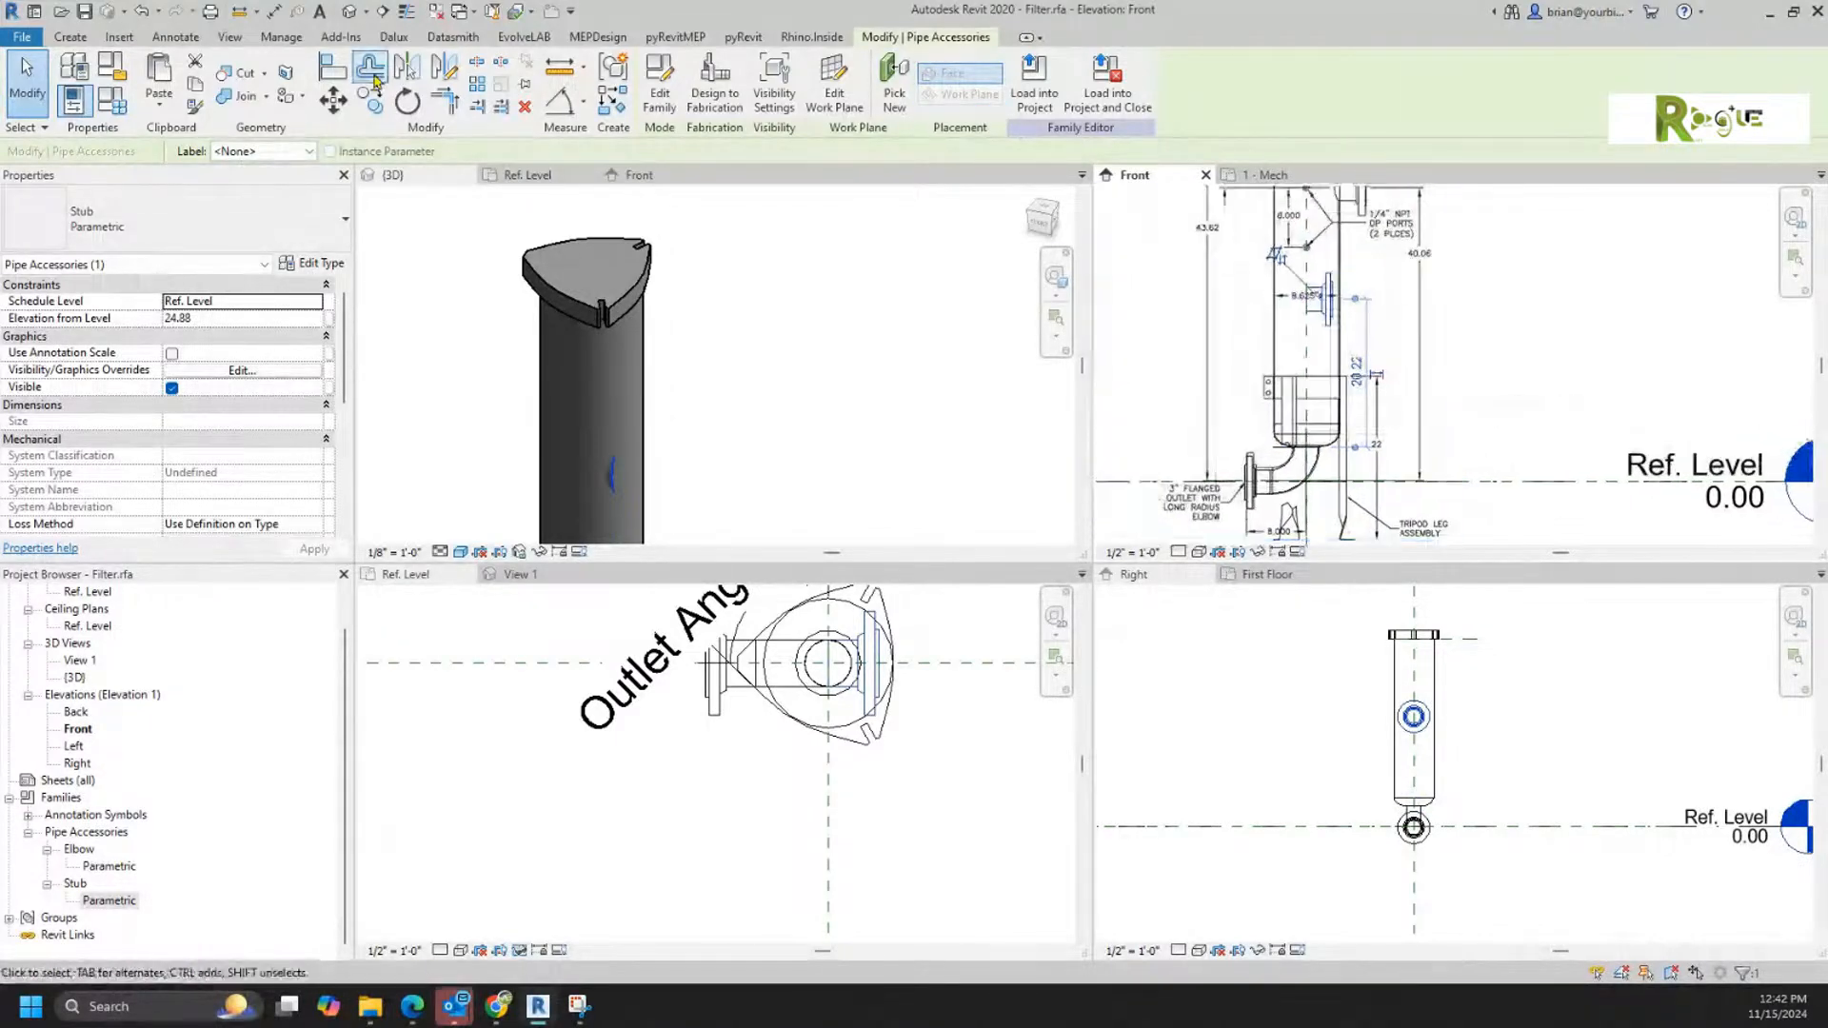
click(273, 11)
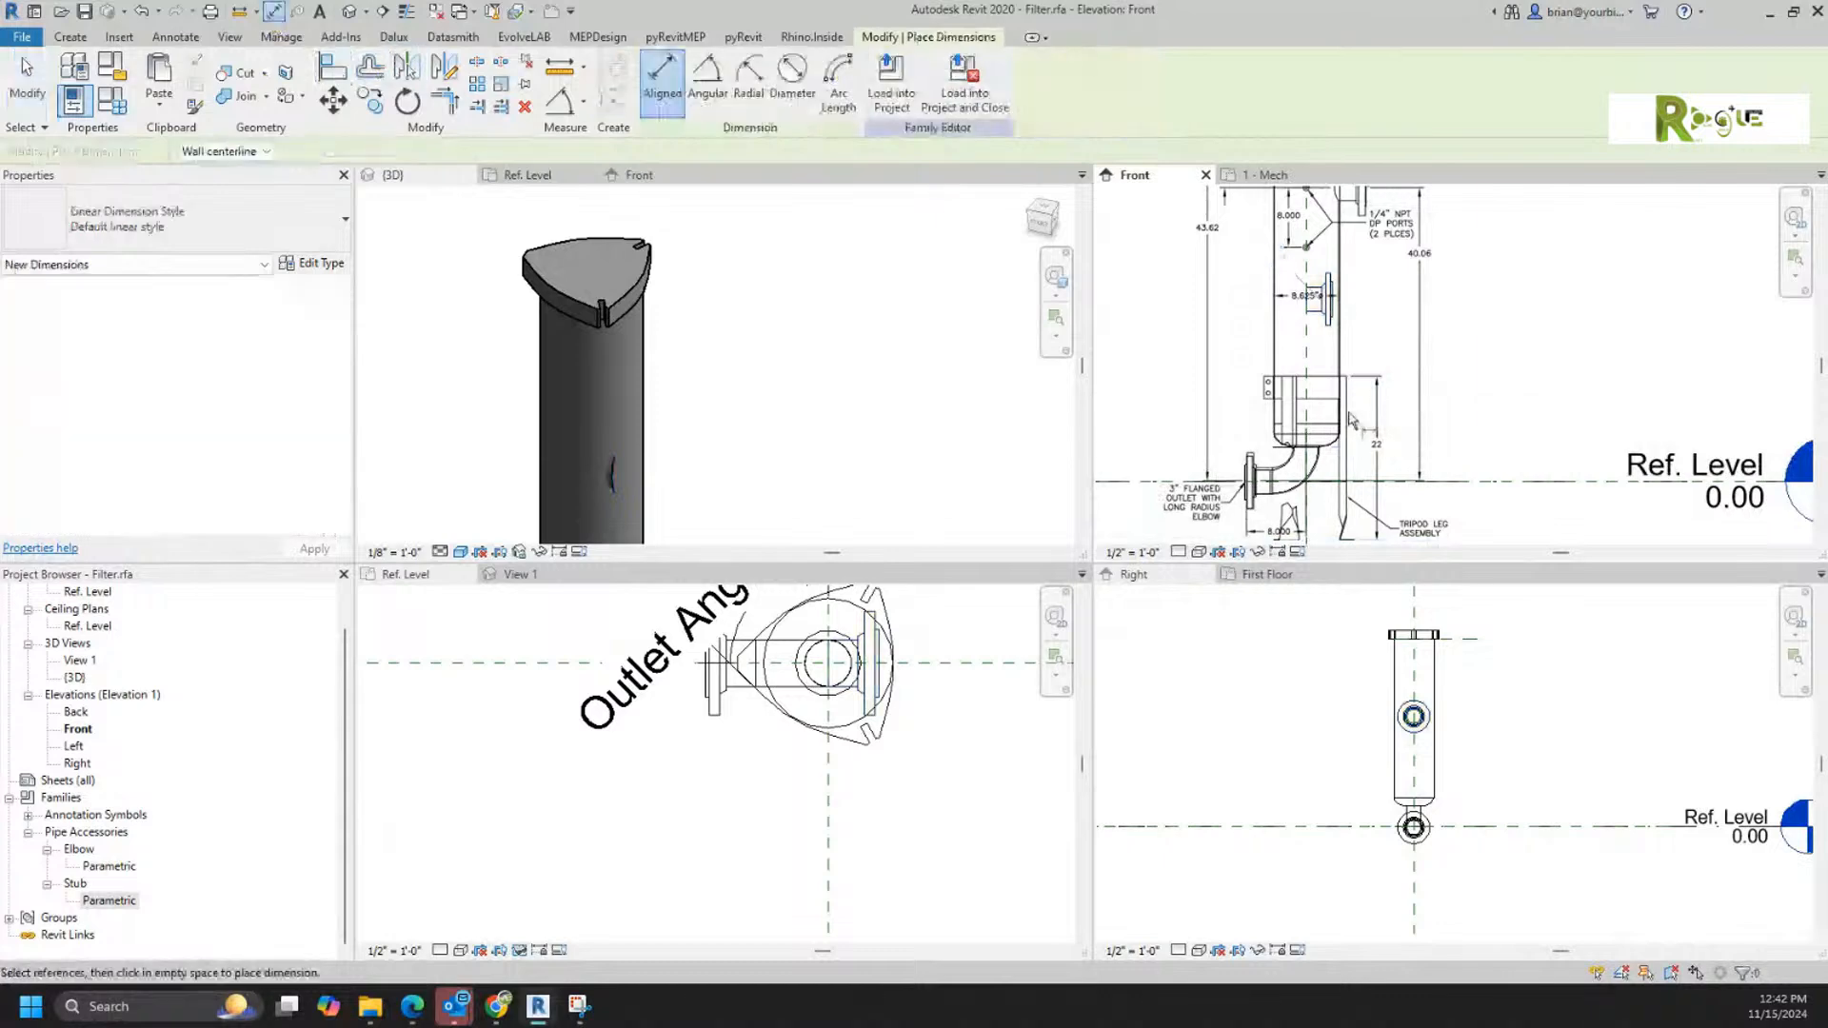
click(1489, 490)
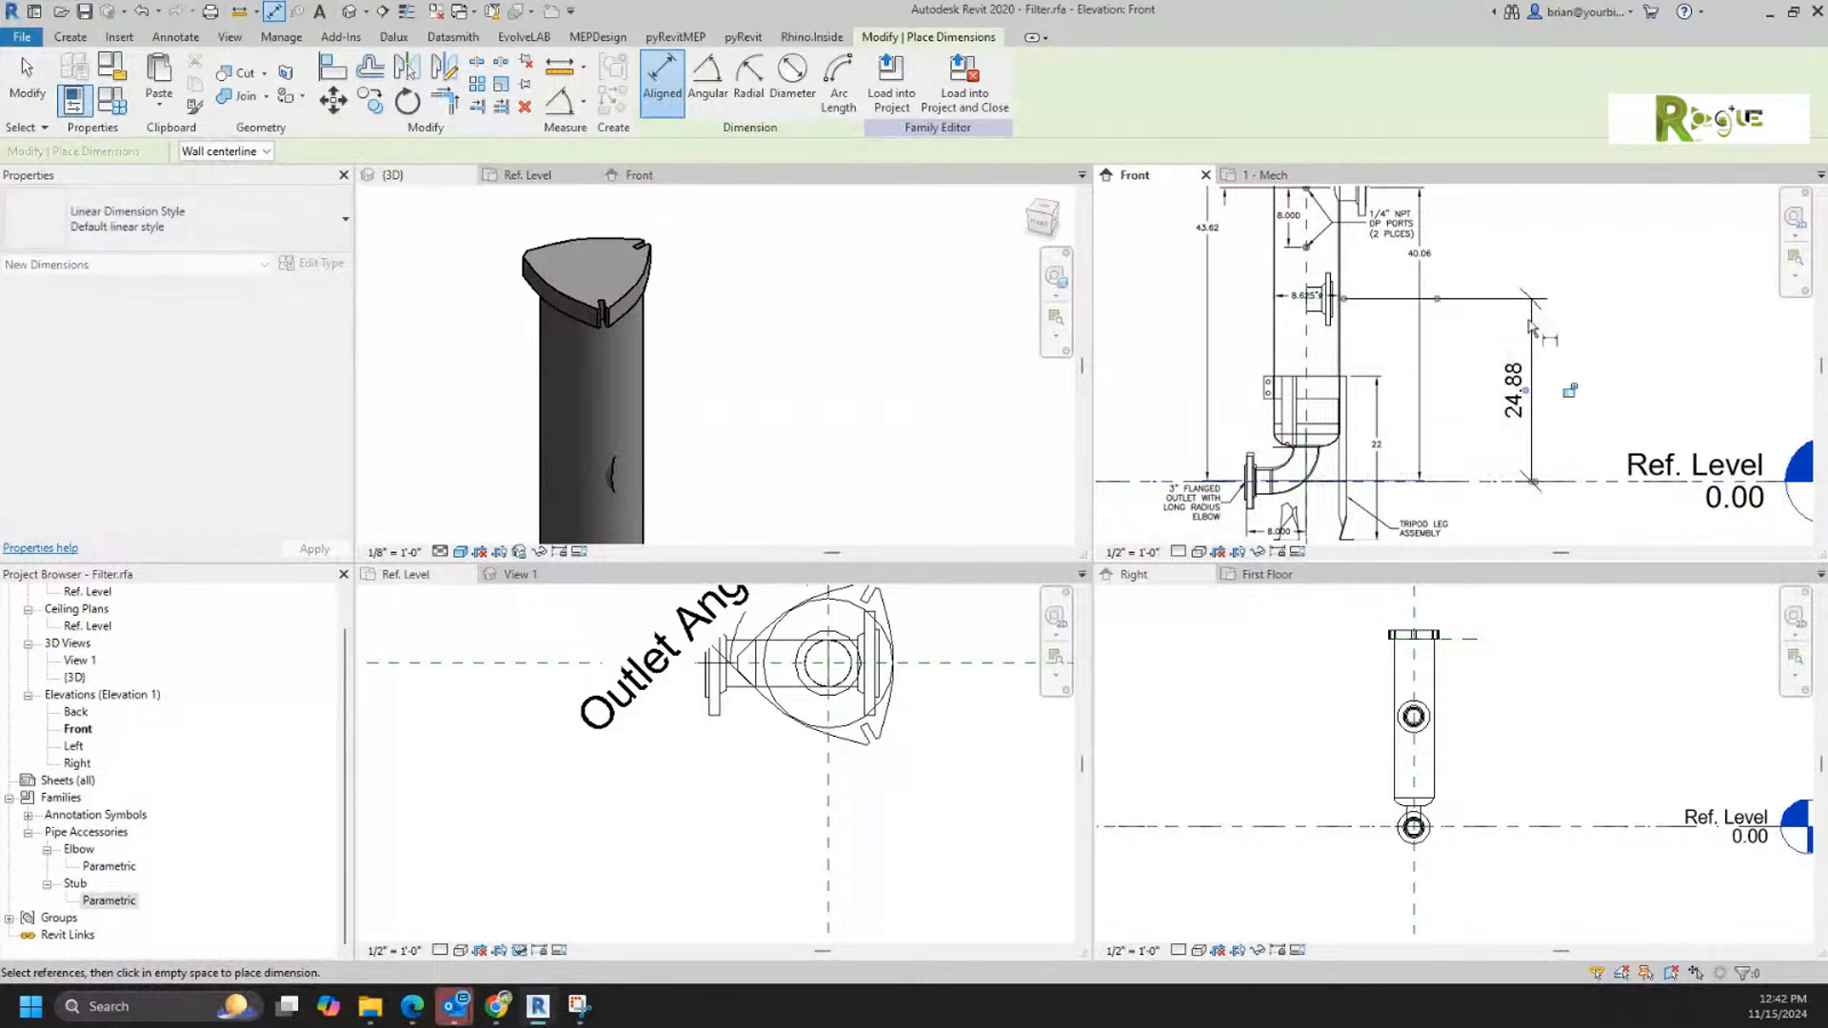
scroll(1442, 274, up, 2)
key(Escape)
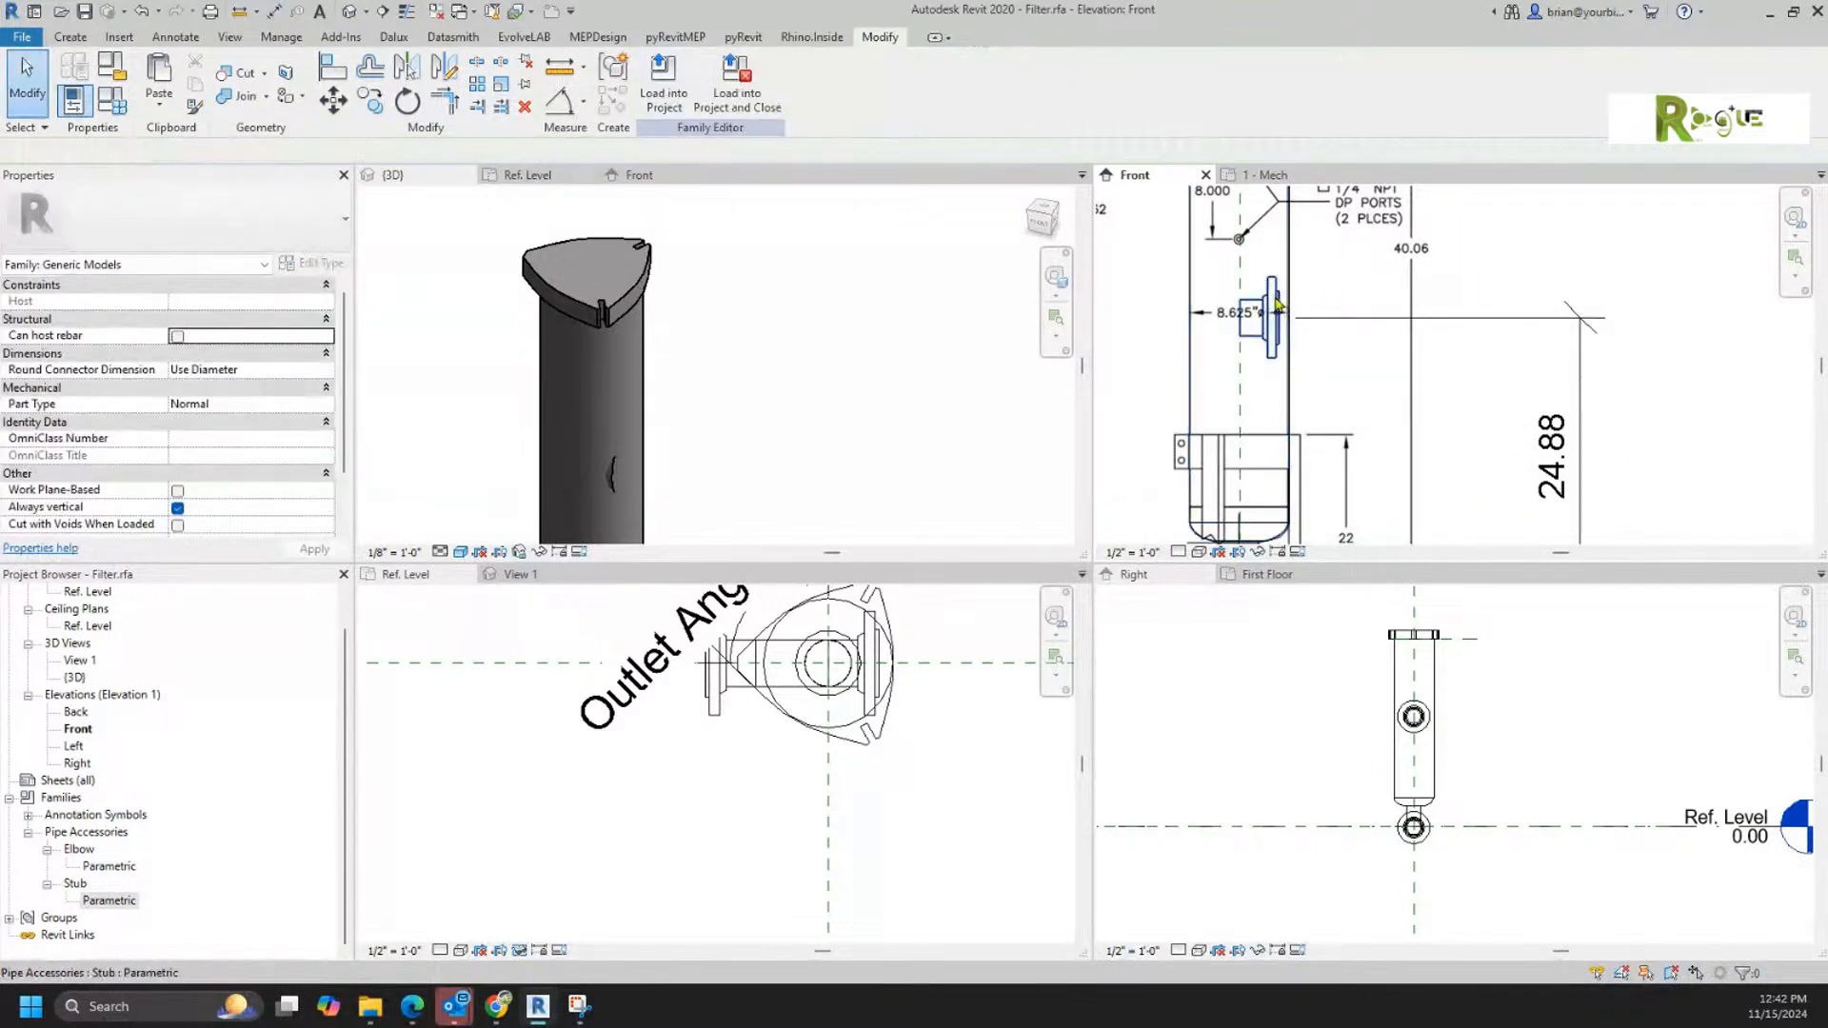
Step: Set the dimension from Ref. Level to the inlet stub's centerline to 40.06
click(1276, 301)
click(1559, 449)
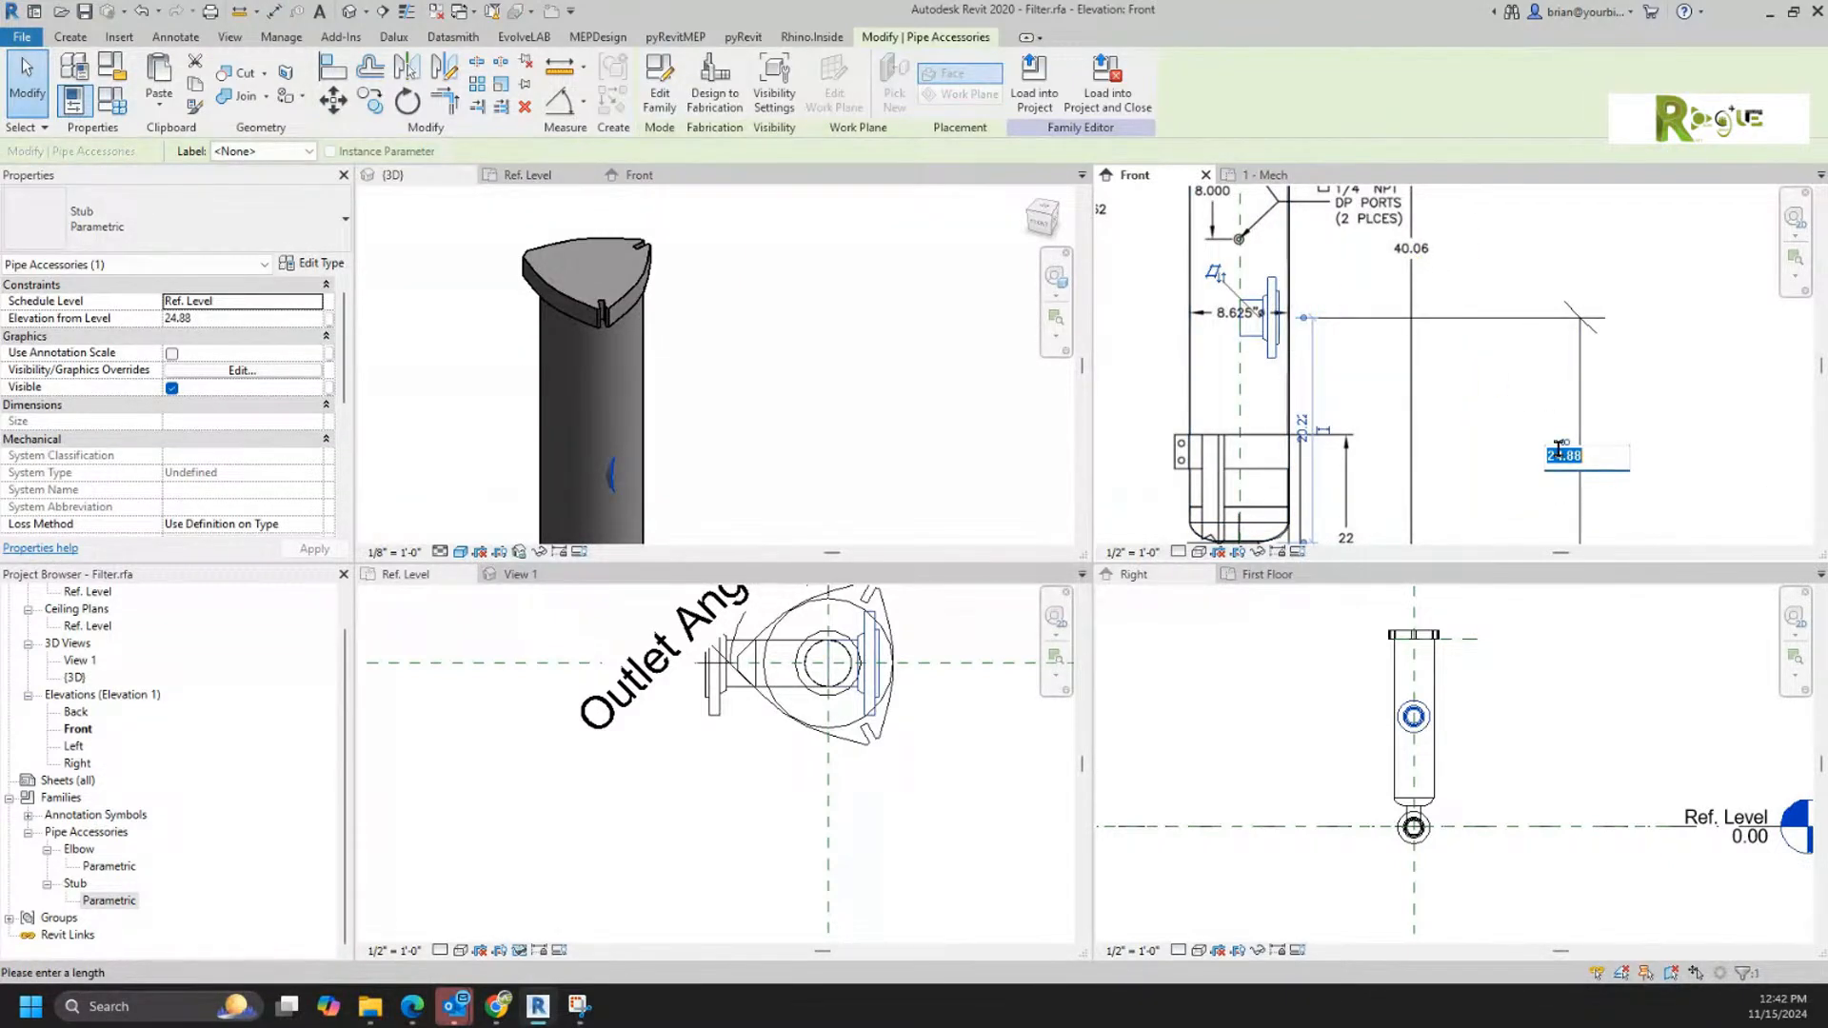
text(40.06)
key(Return)
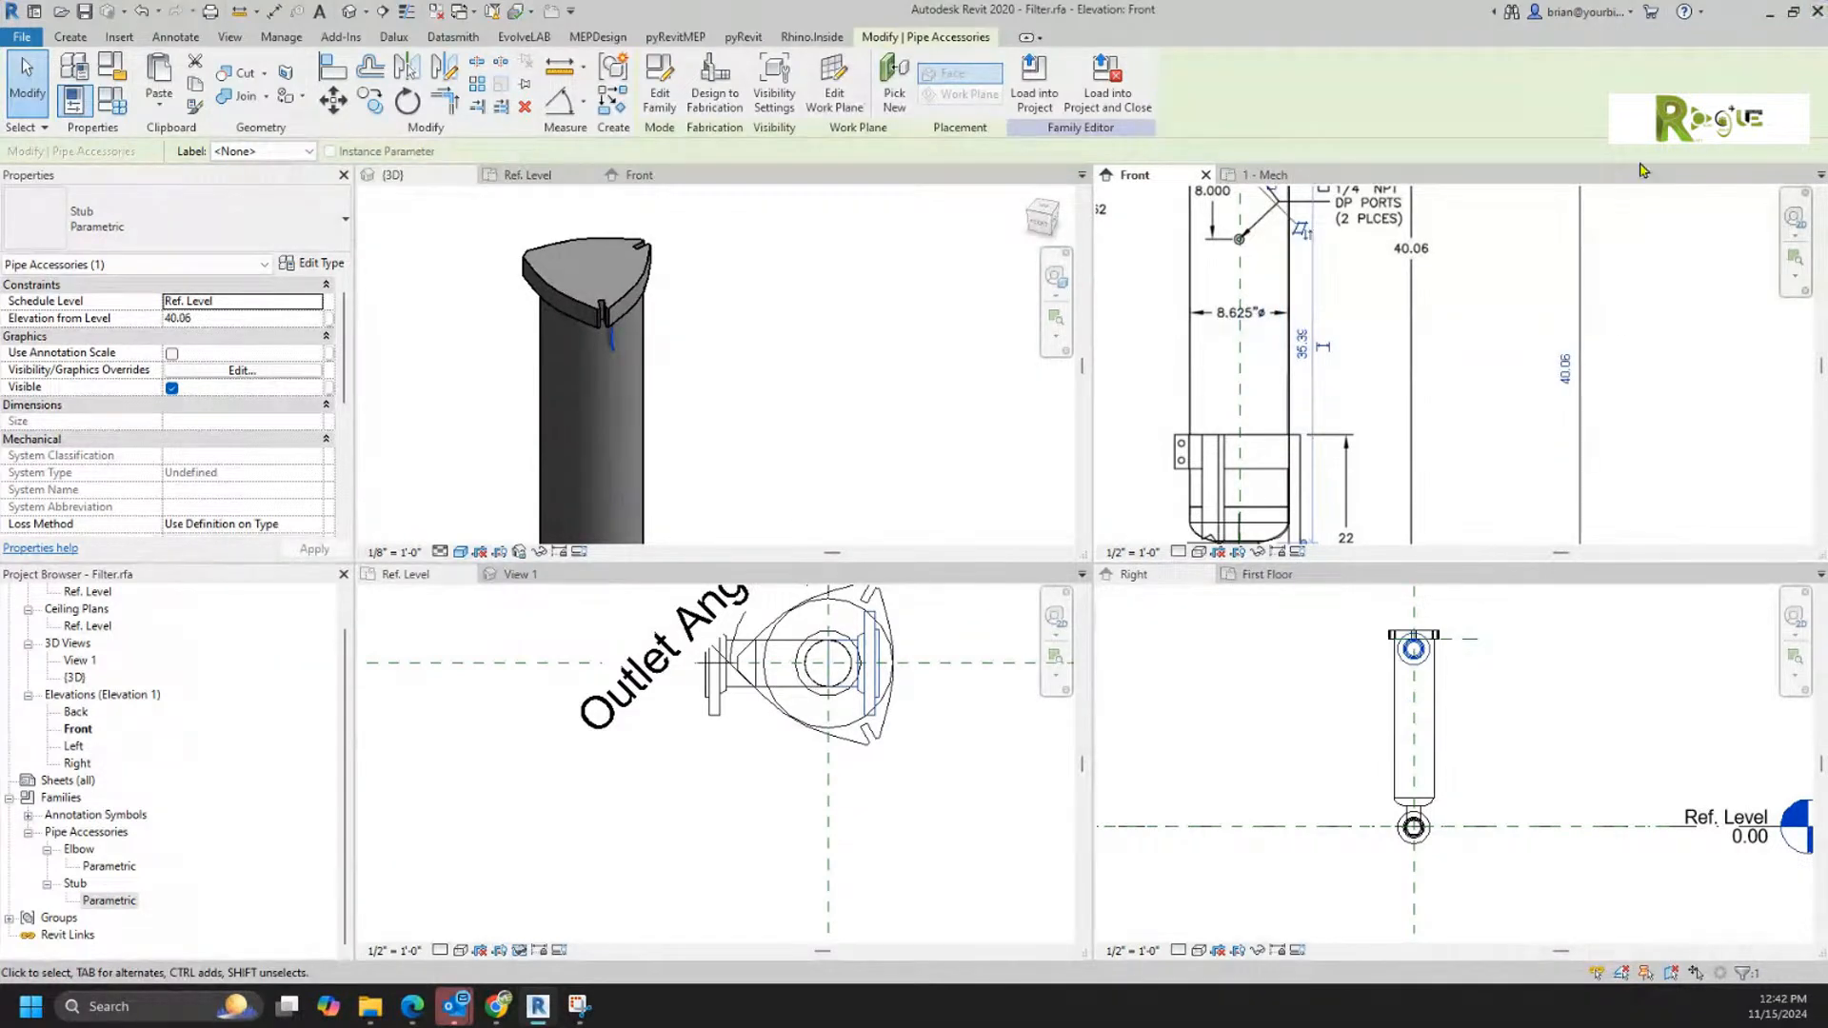
click(1440, 392)
Step: Compare the inlet stub's position with the reference drawing and review the filter family's existing parameters
scroll(1626, 386, down, 5)
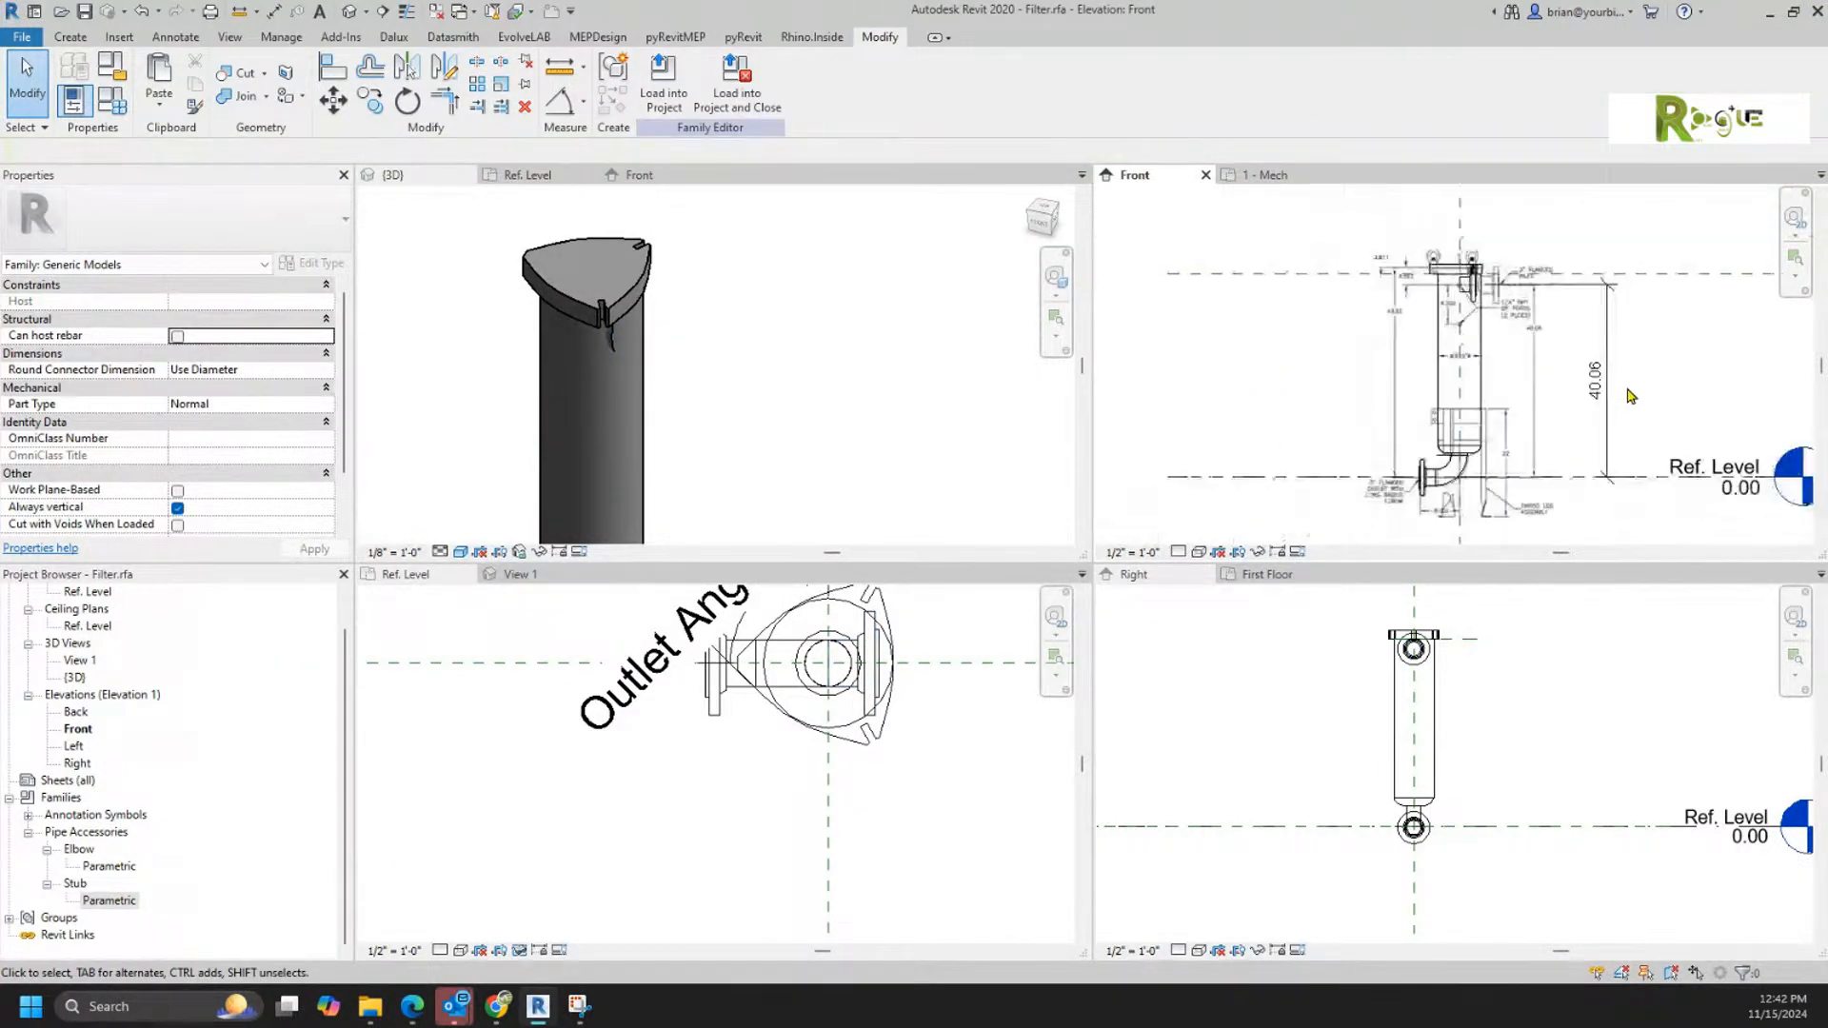
scroll(1628, 343, up, 1)
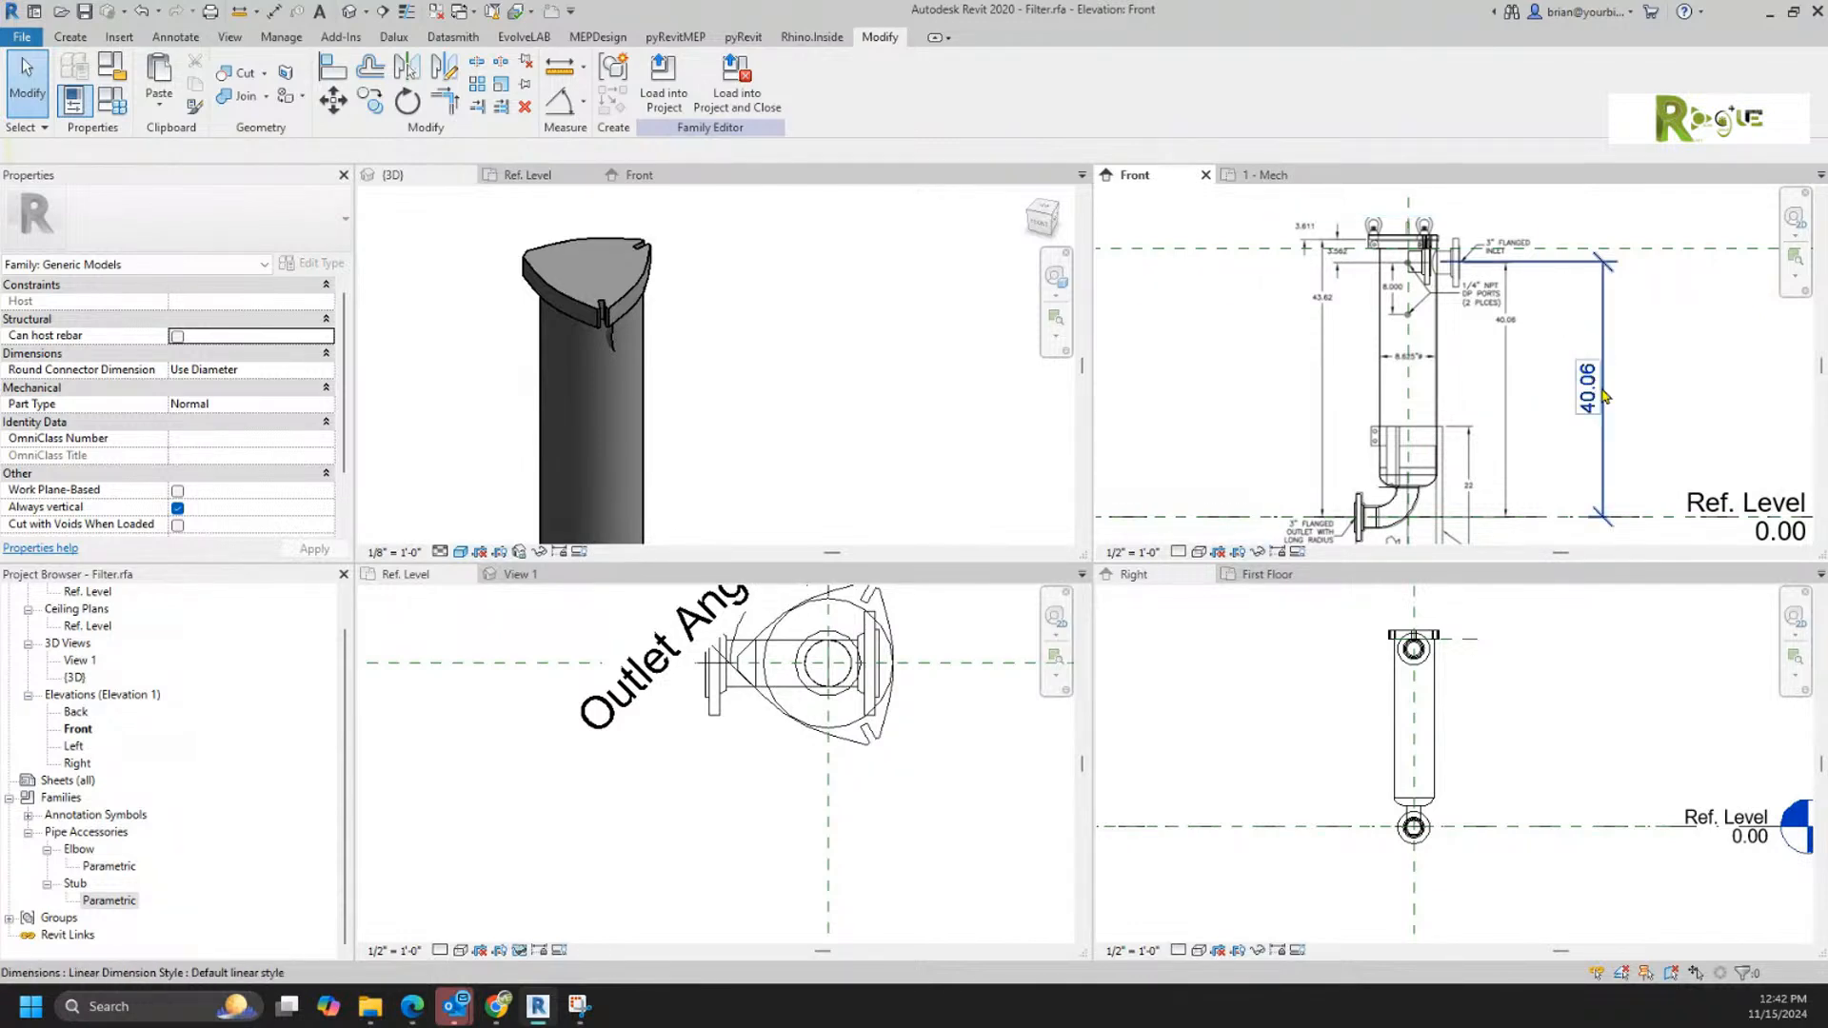
scroll(1561, 370, up, 3)
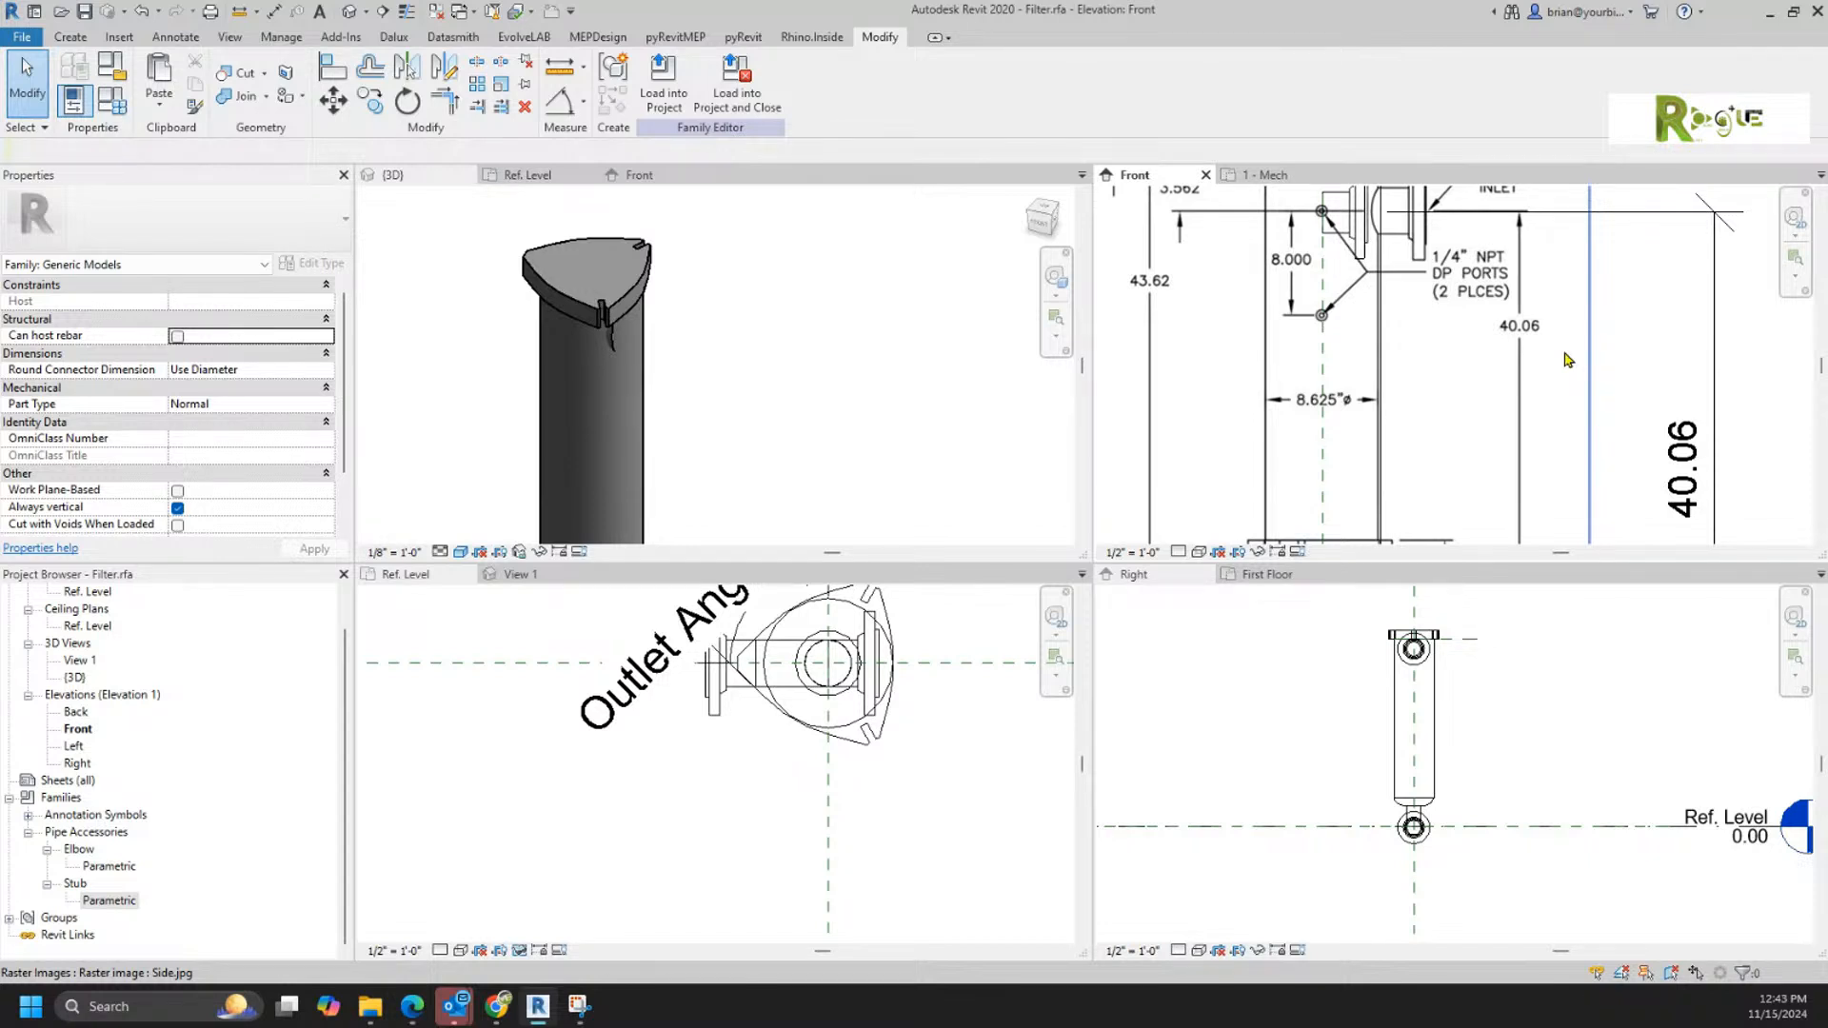
scroll(1420, 338, down, 5)
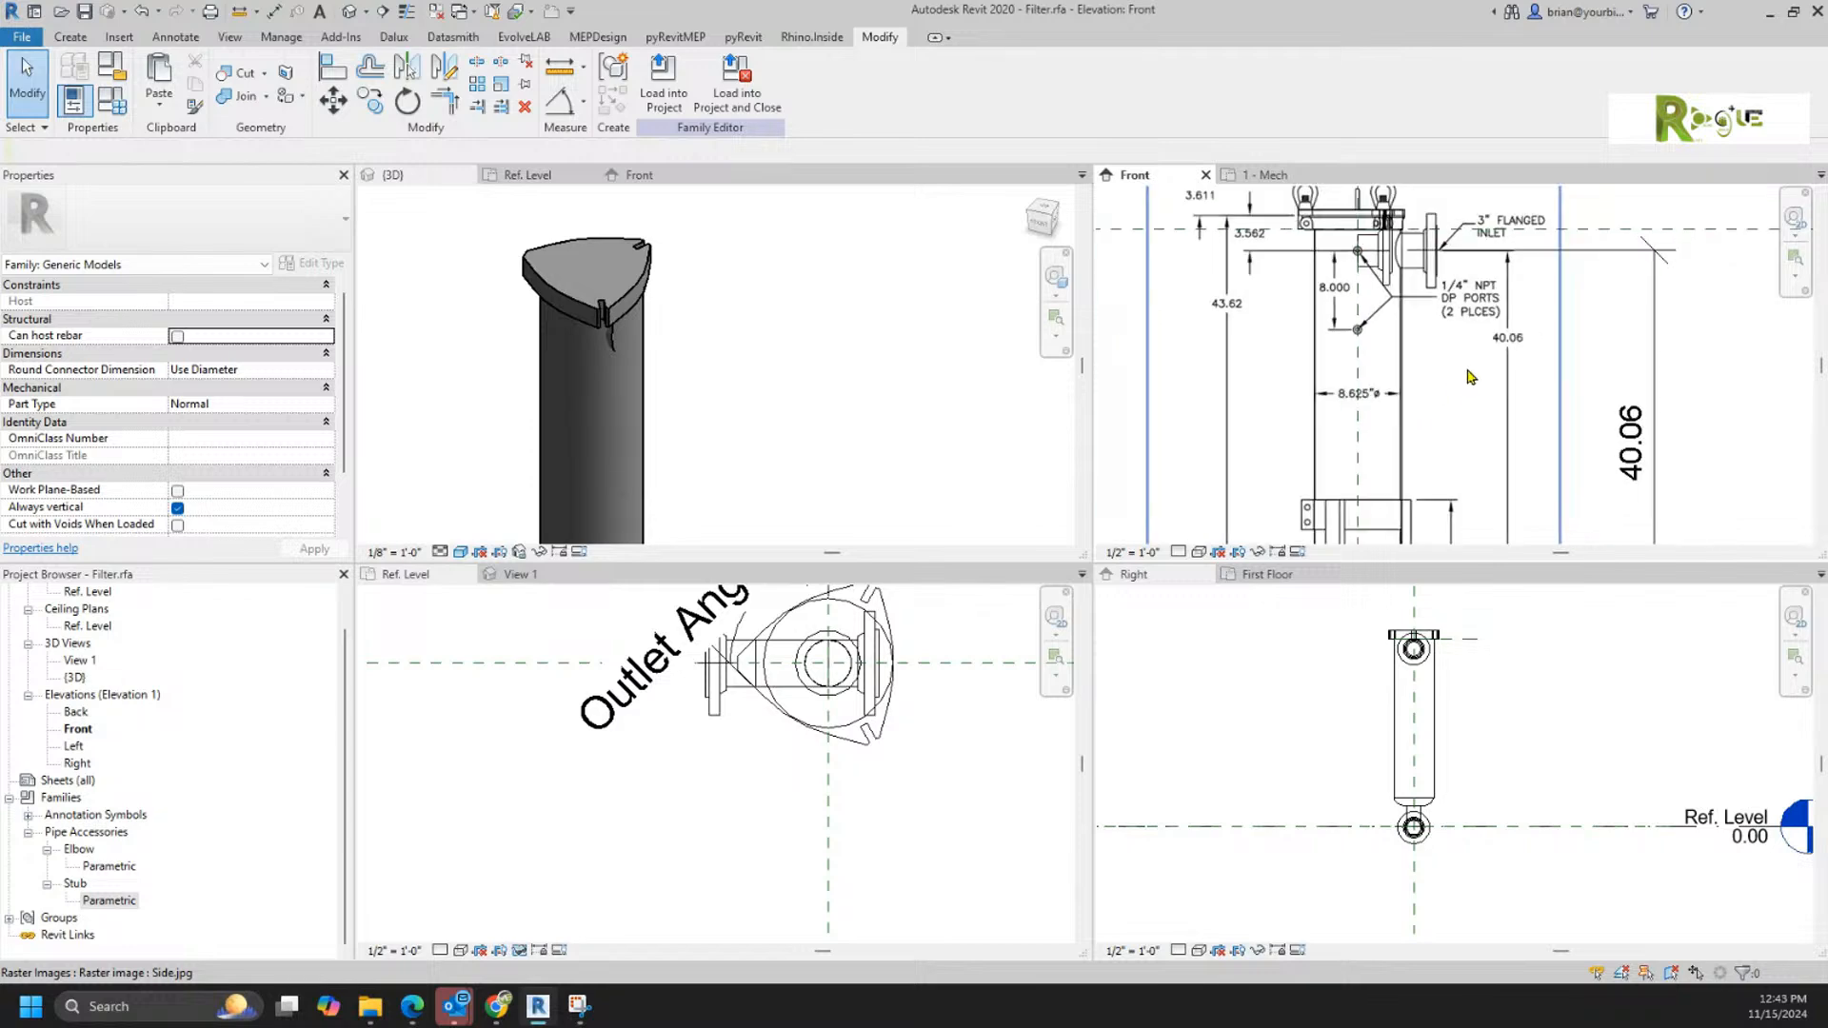
click(111, 99)
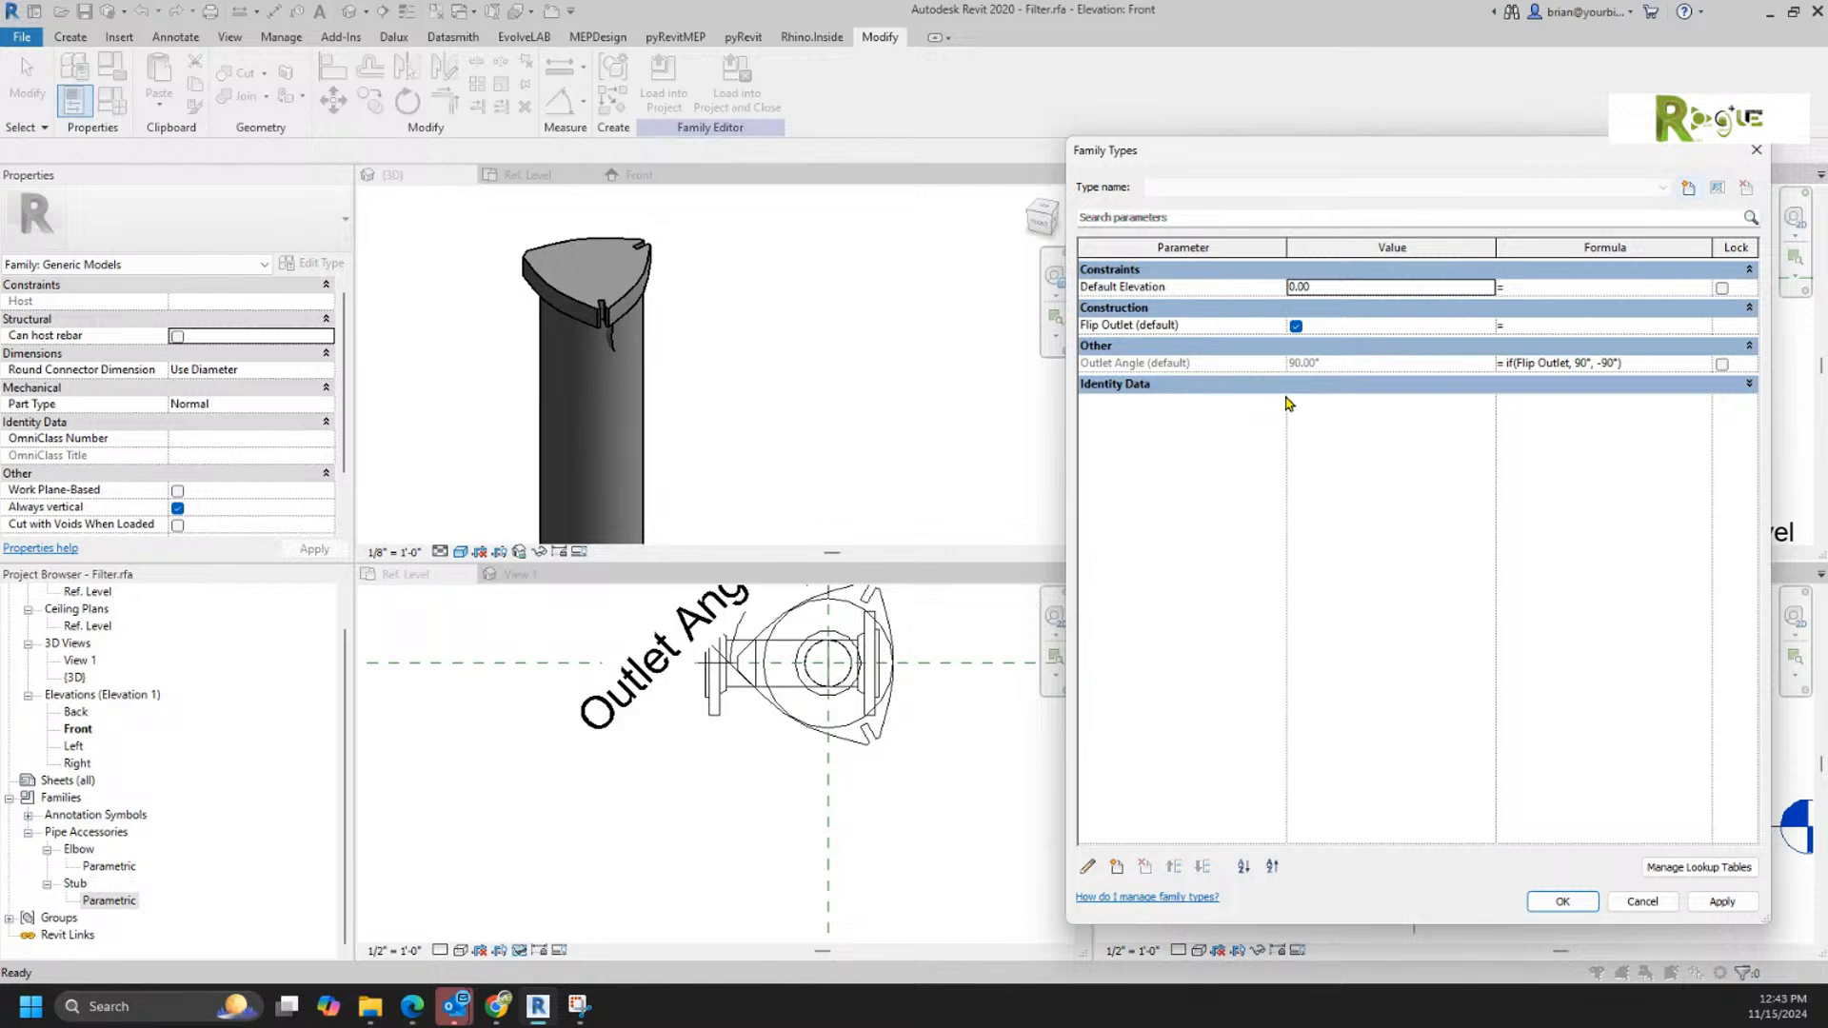
click(1642, 901)
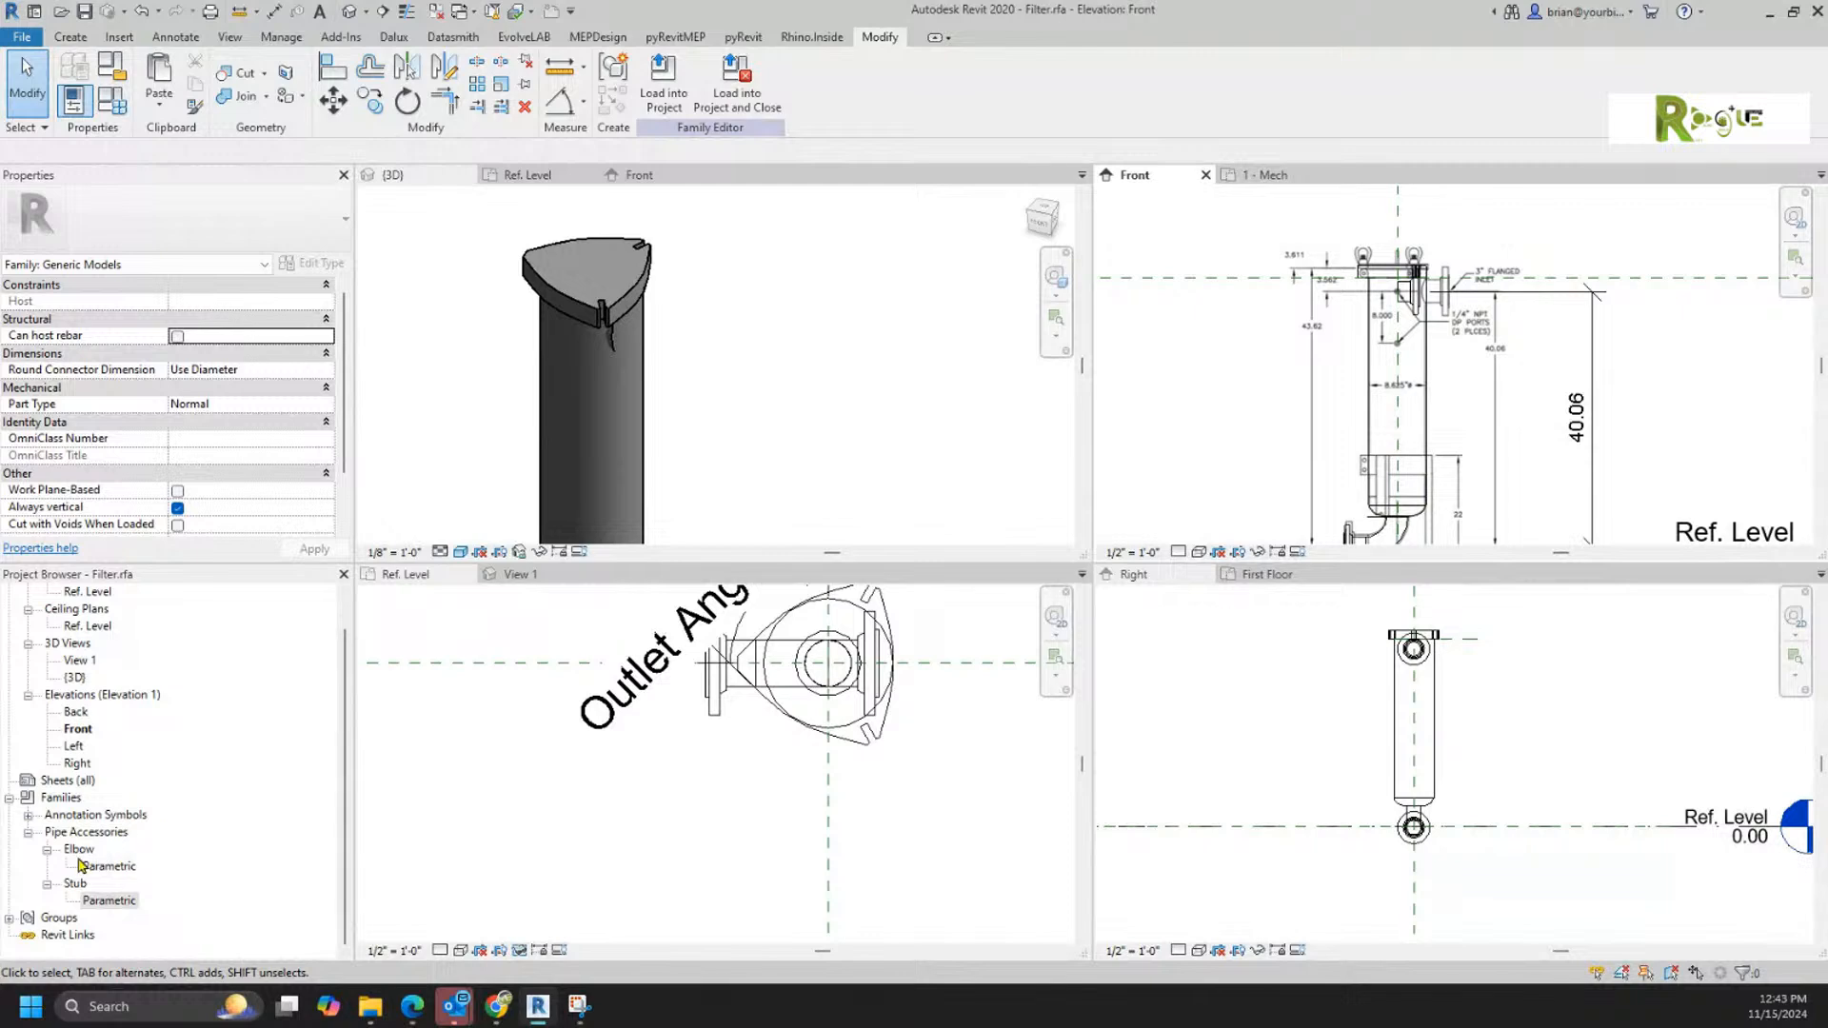
Step: Create a type-based family parameter named Pipe Diameter and associate the Elbow type's Pipe Diameter with it
drag(81, 864, 335, 864)
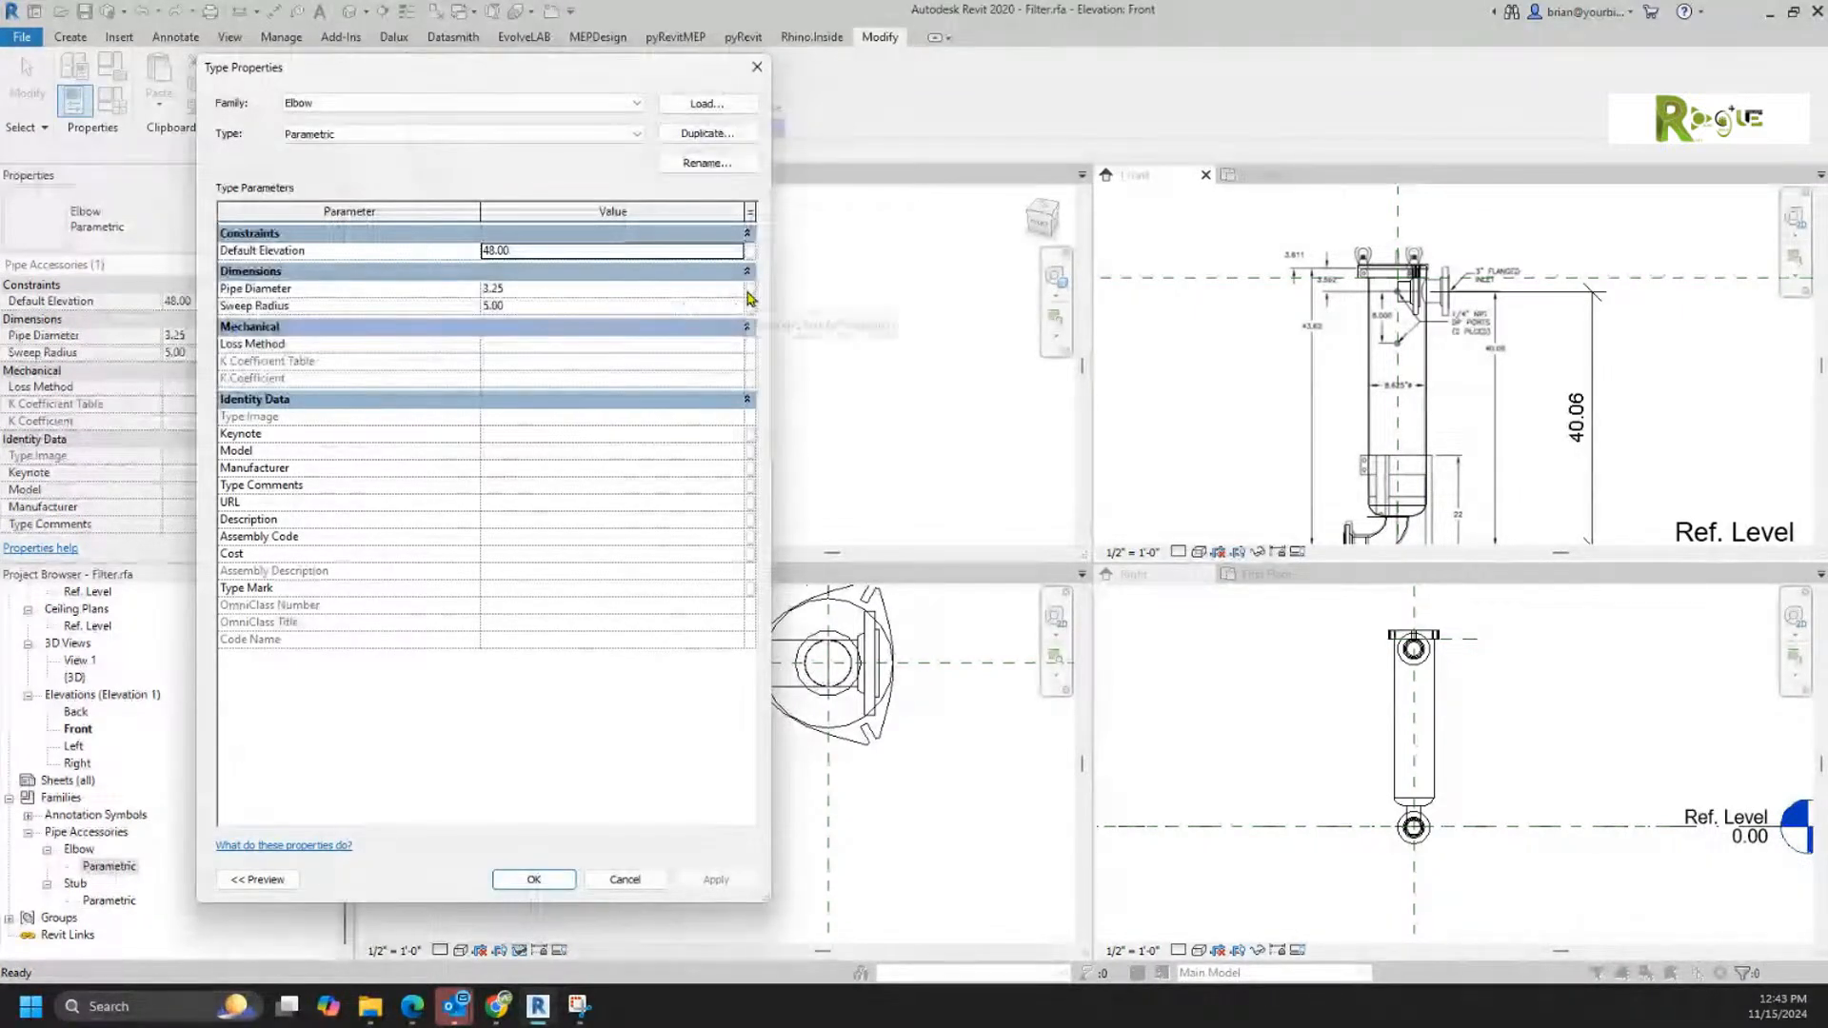
click(750, 289)
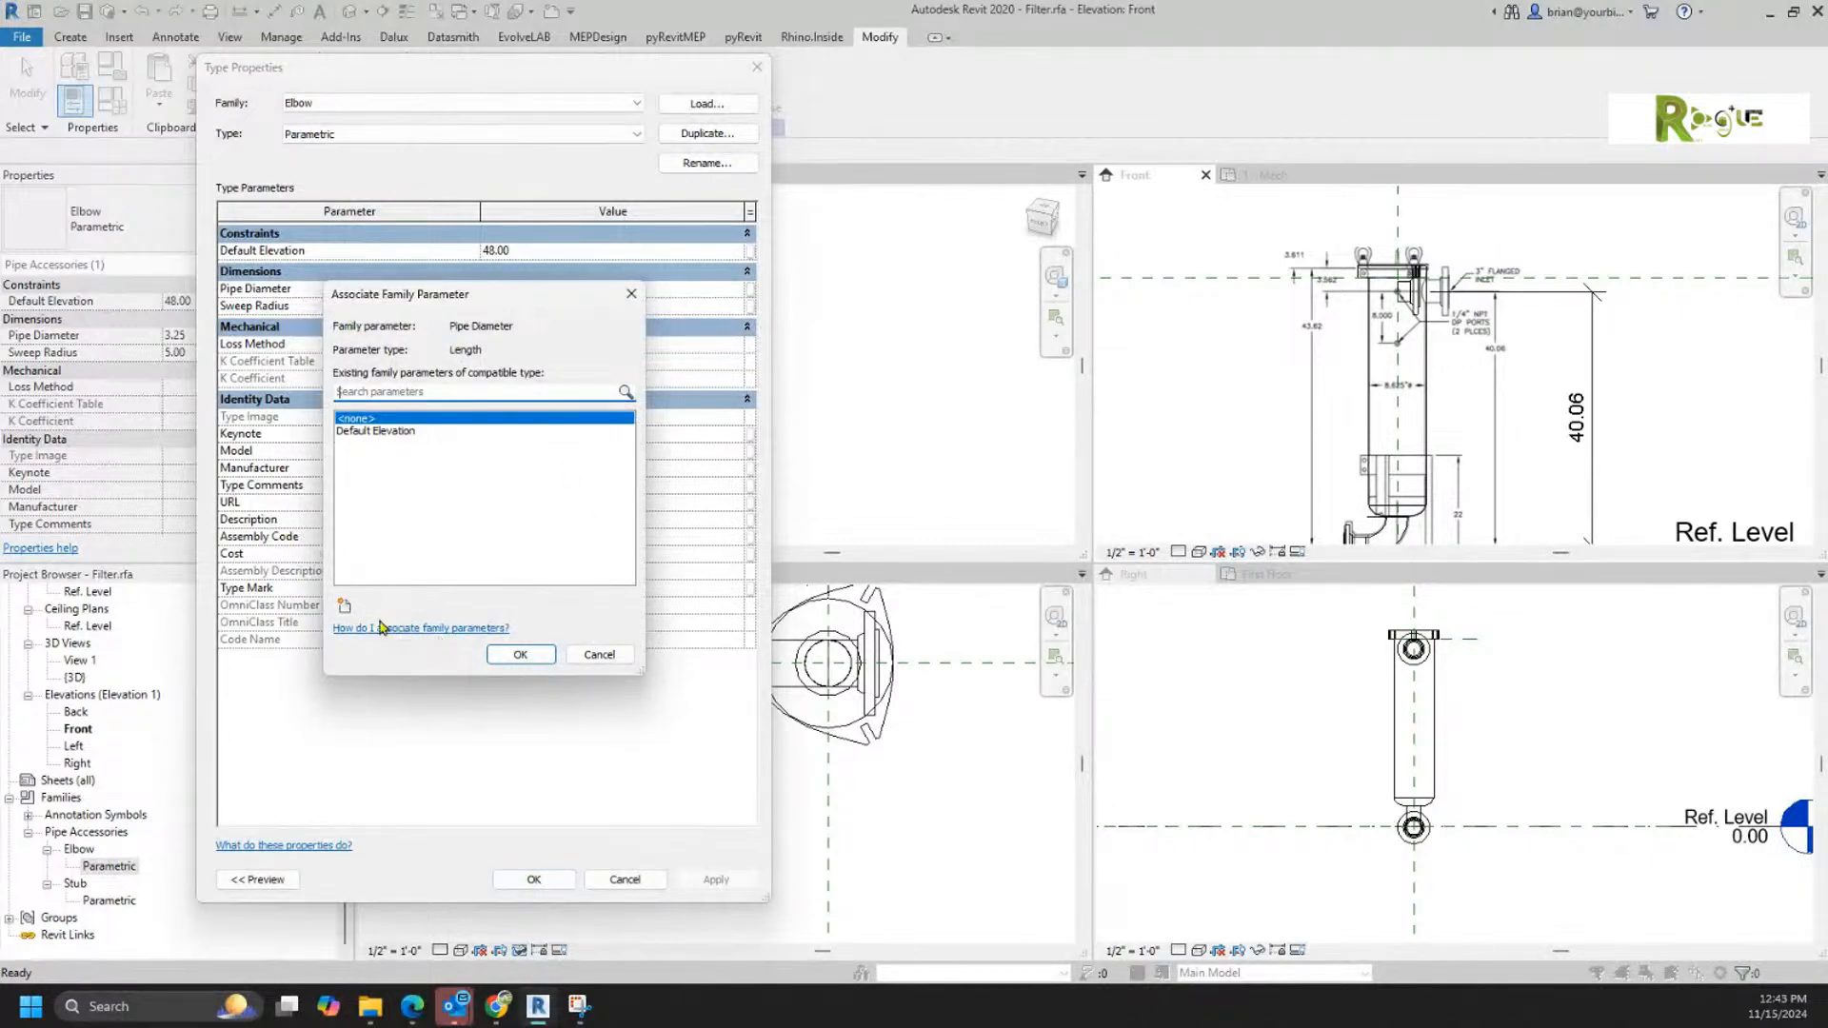
click(344, 608)
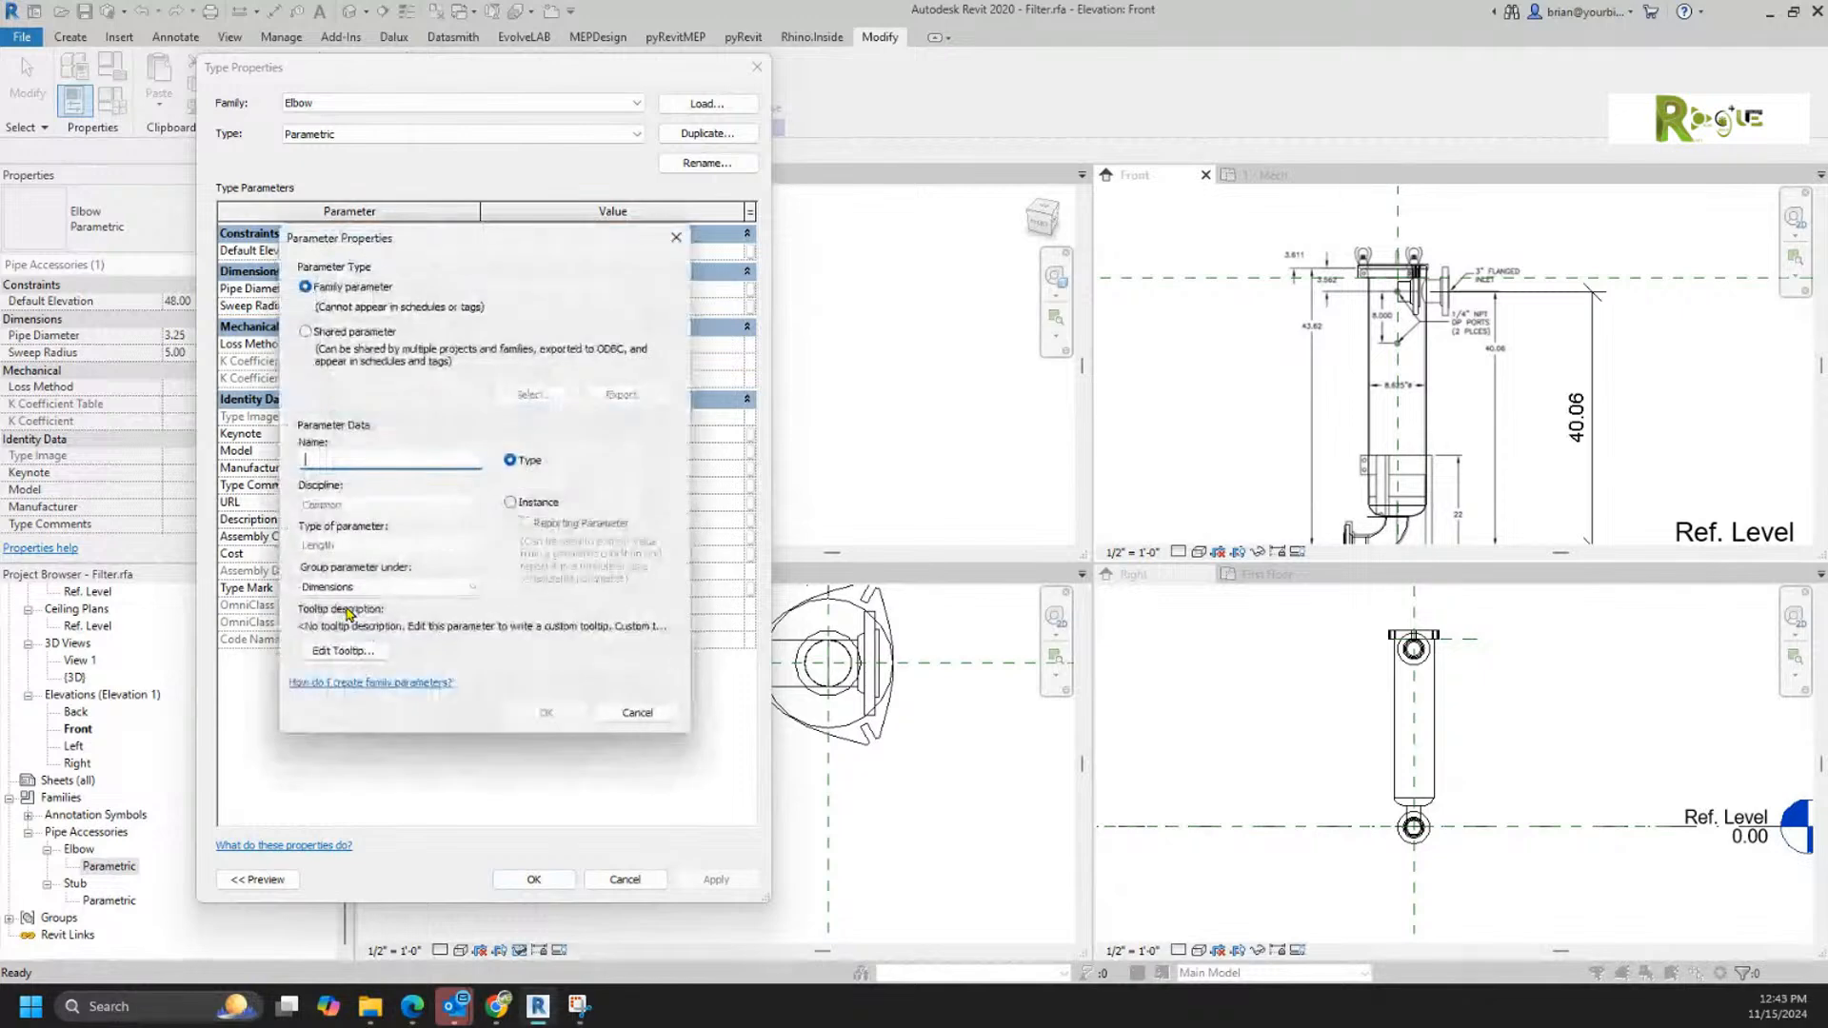
text(Pipe Di)
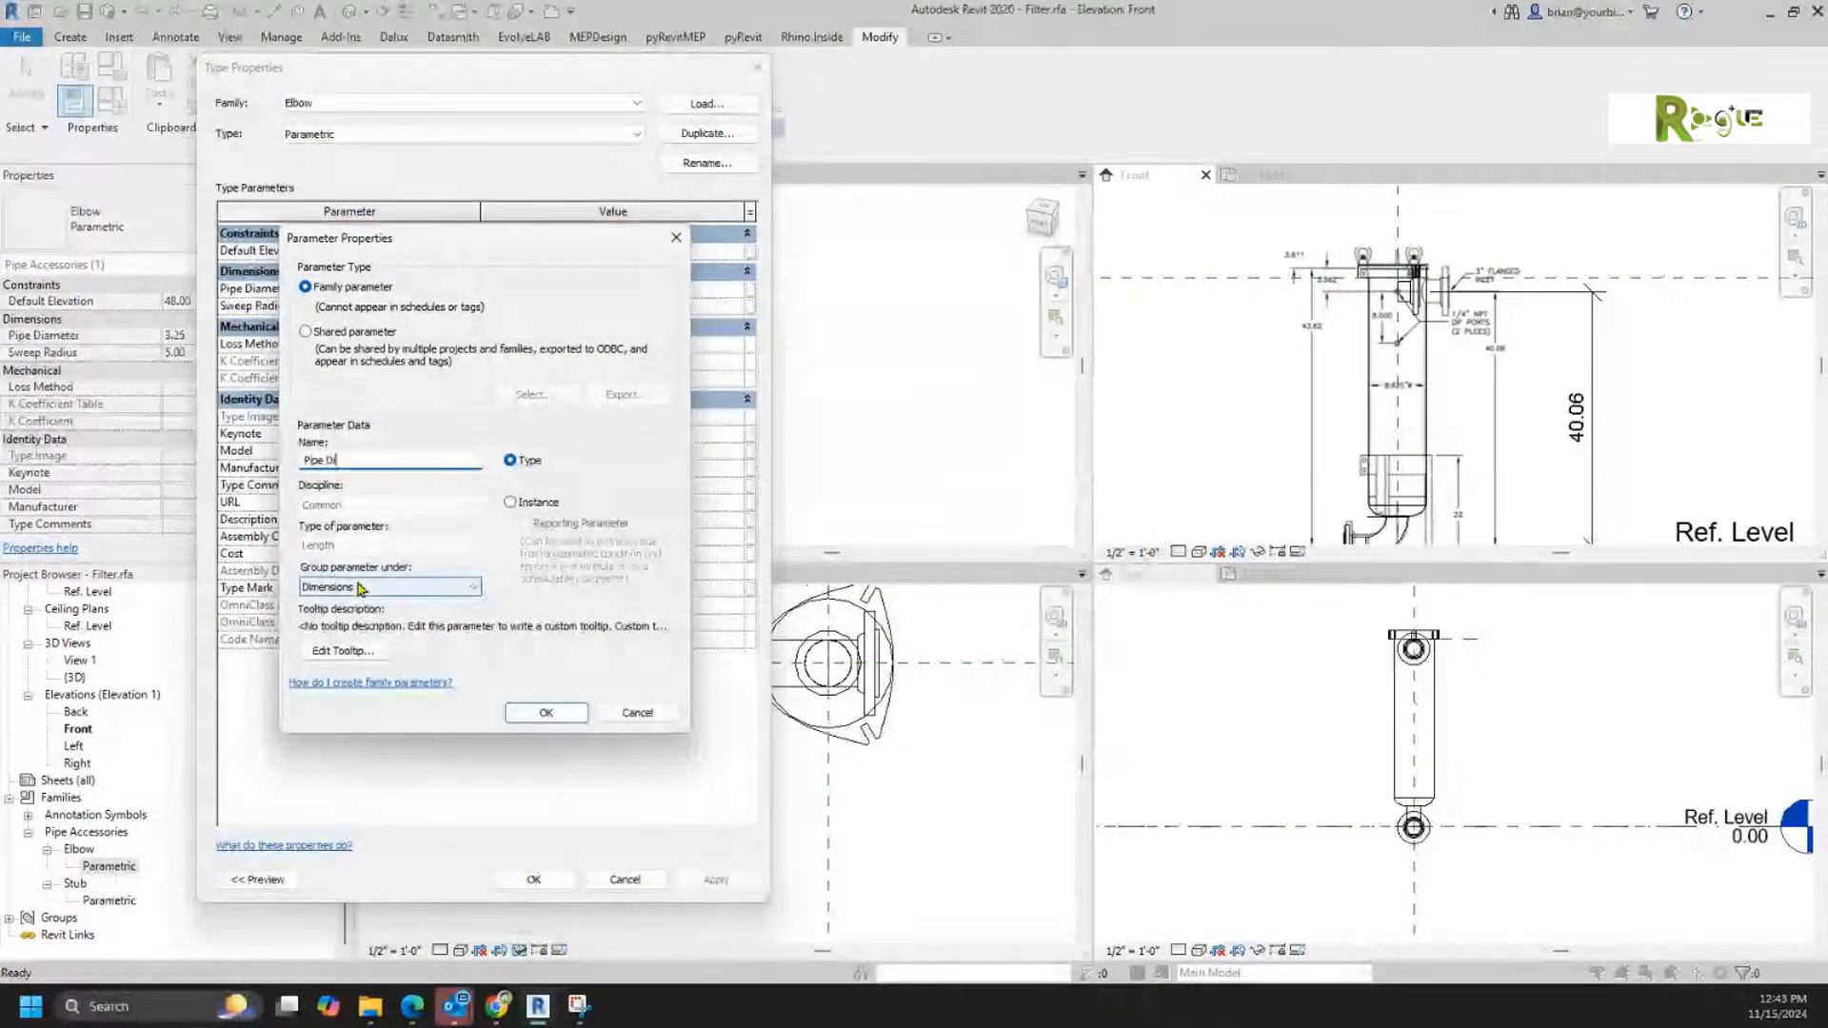
text(amet)
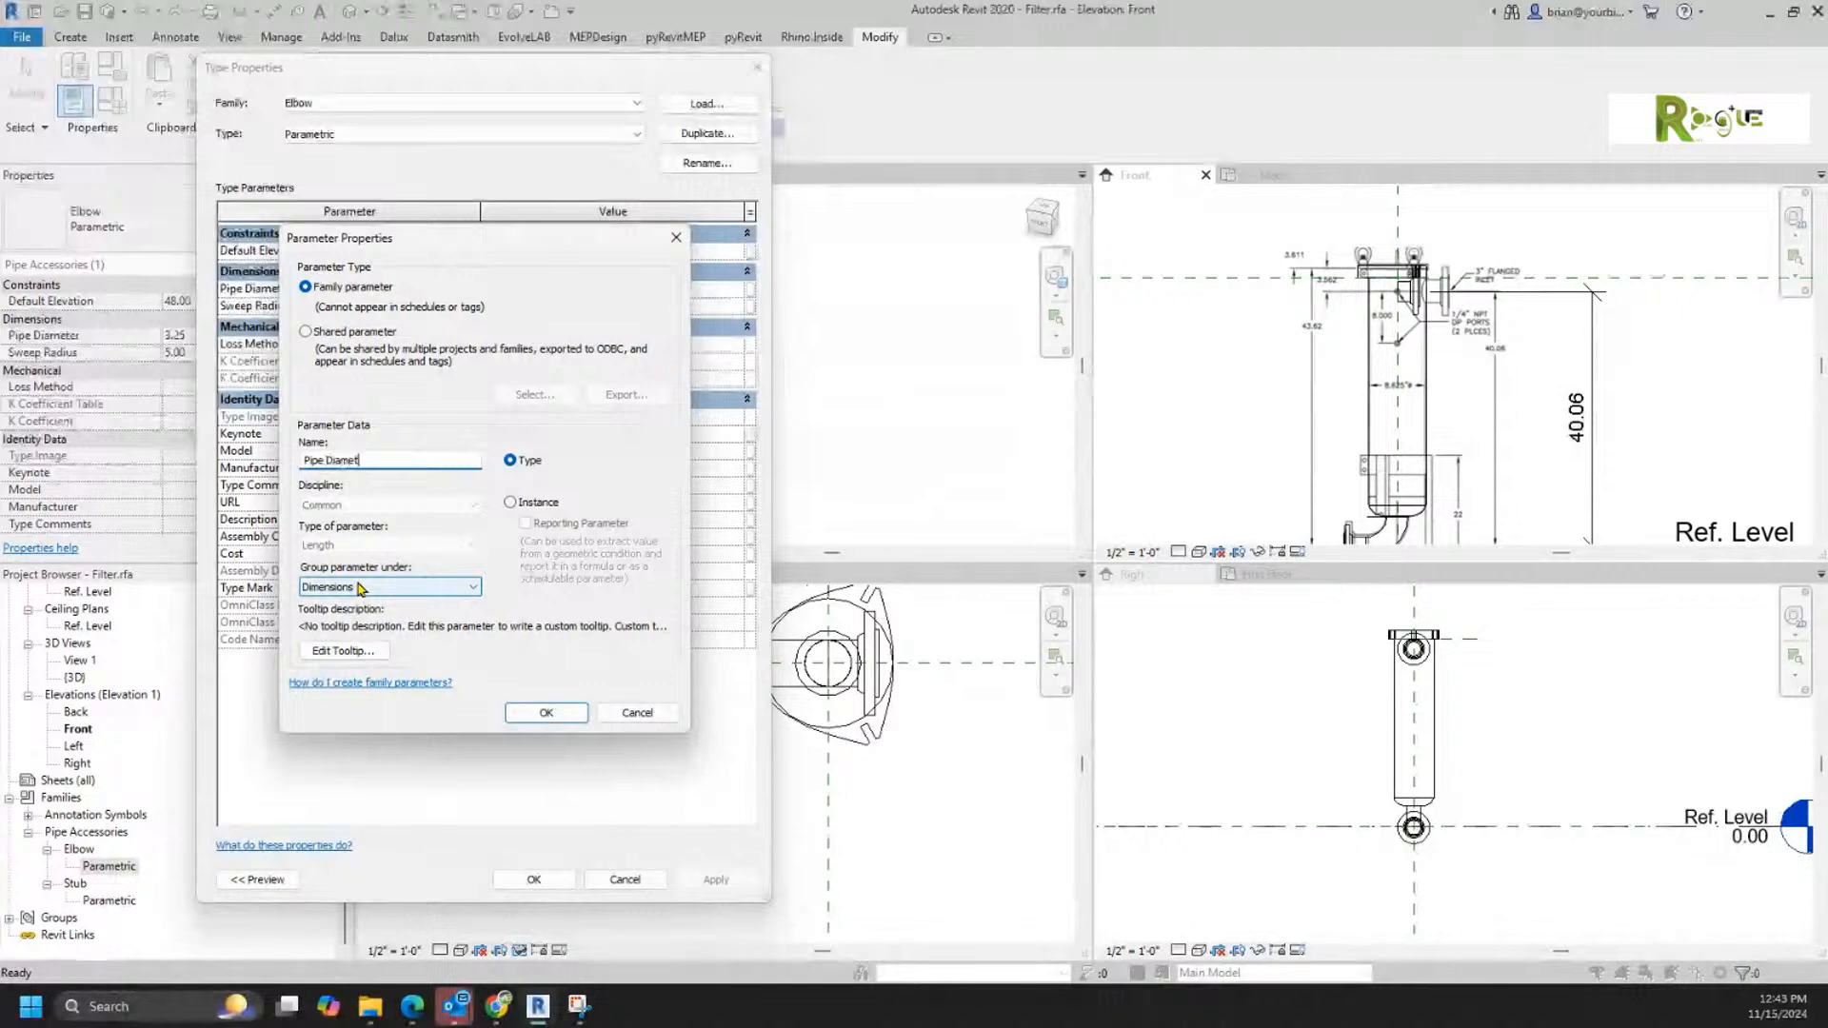
text(er)
key(Return)
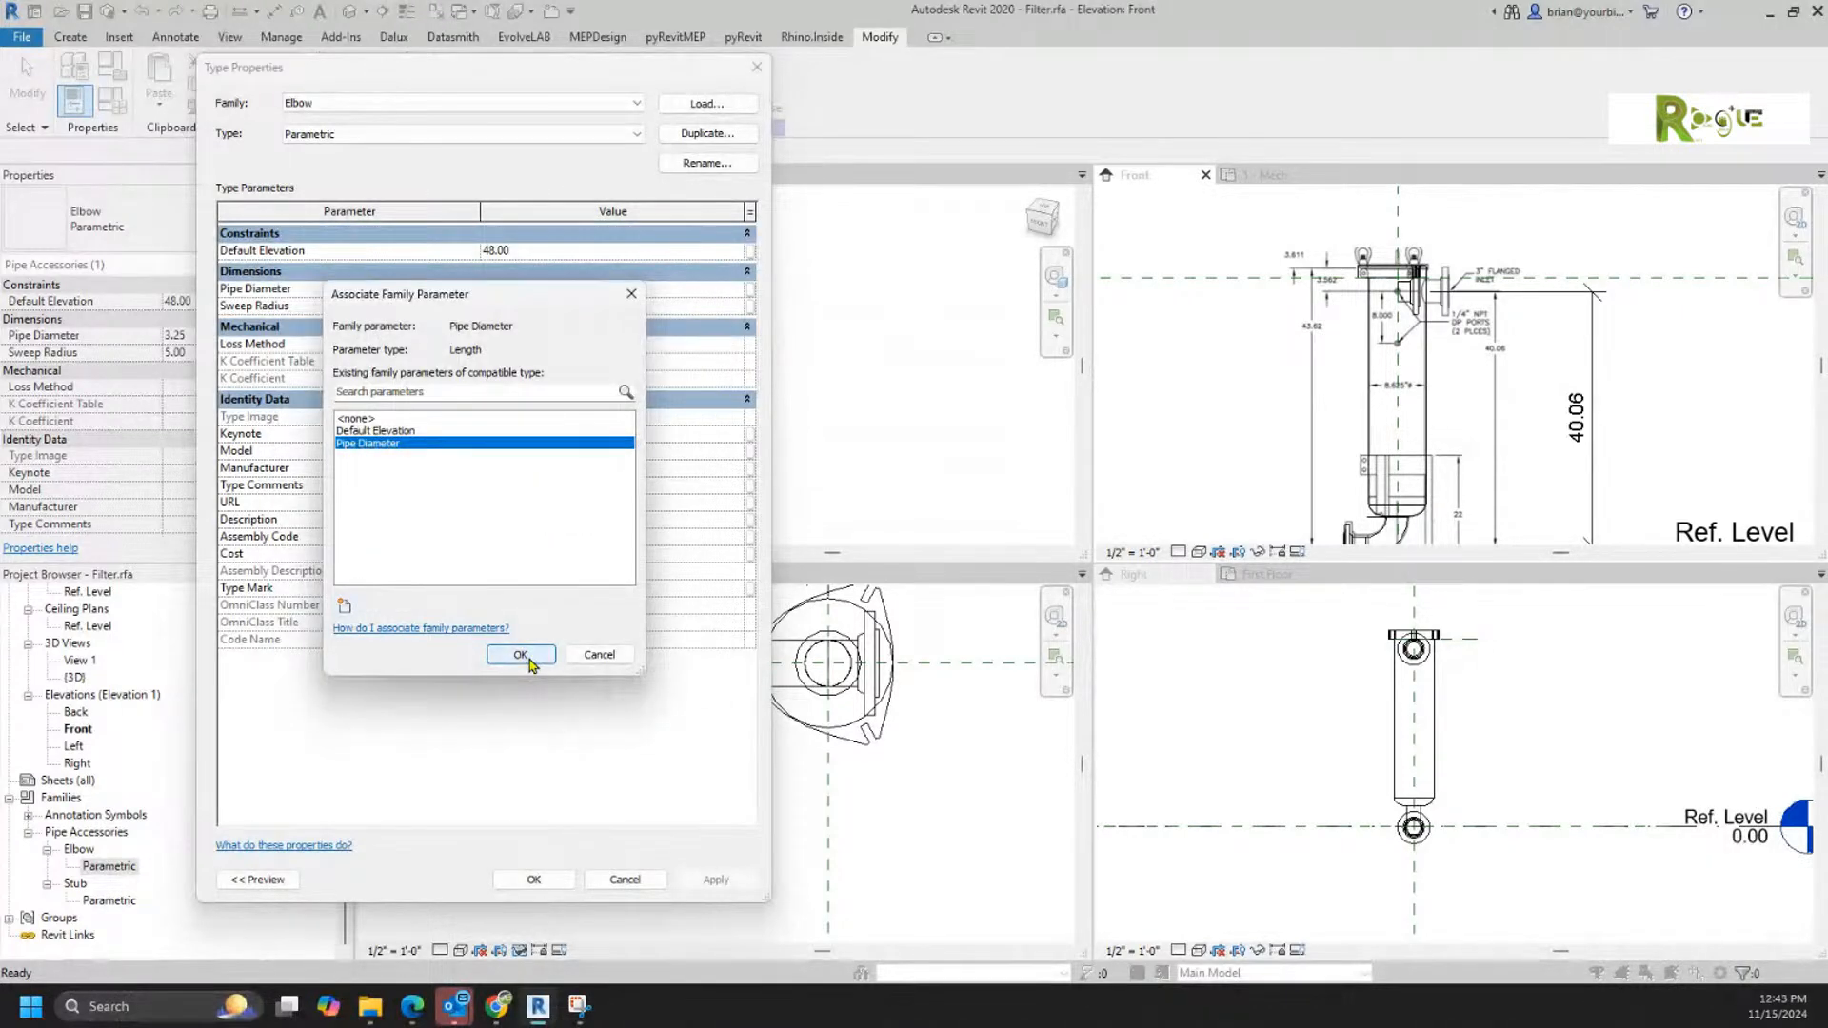
click(530, 659)
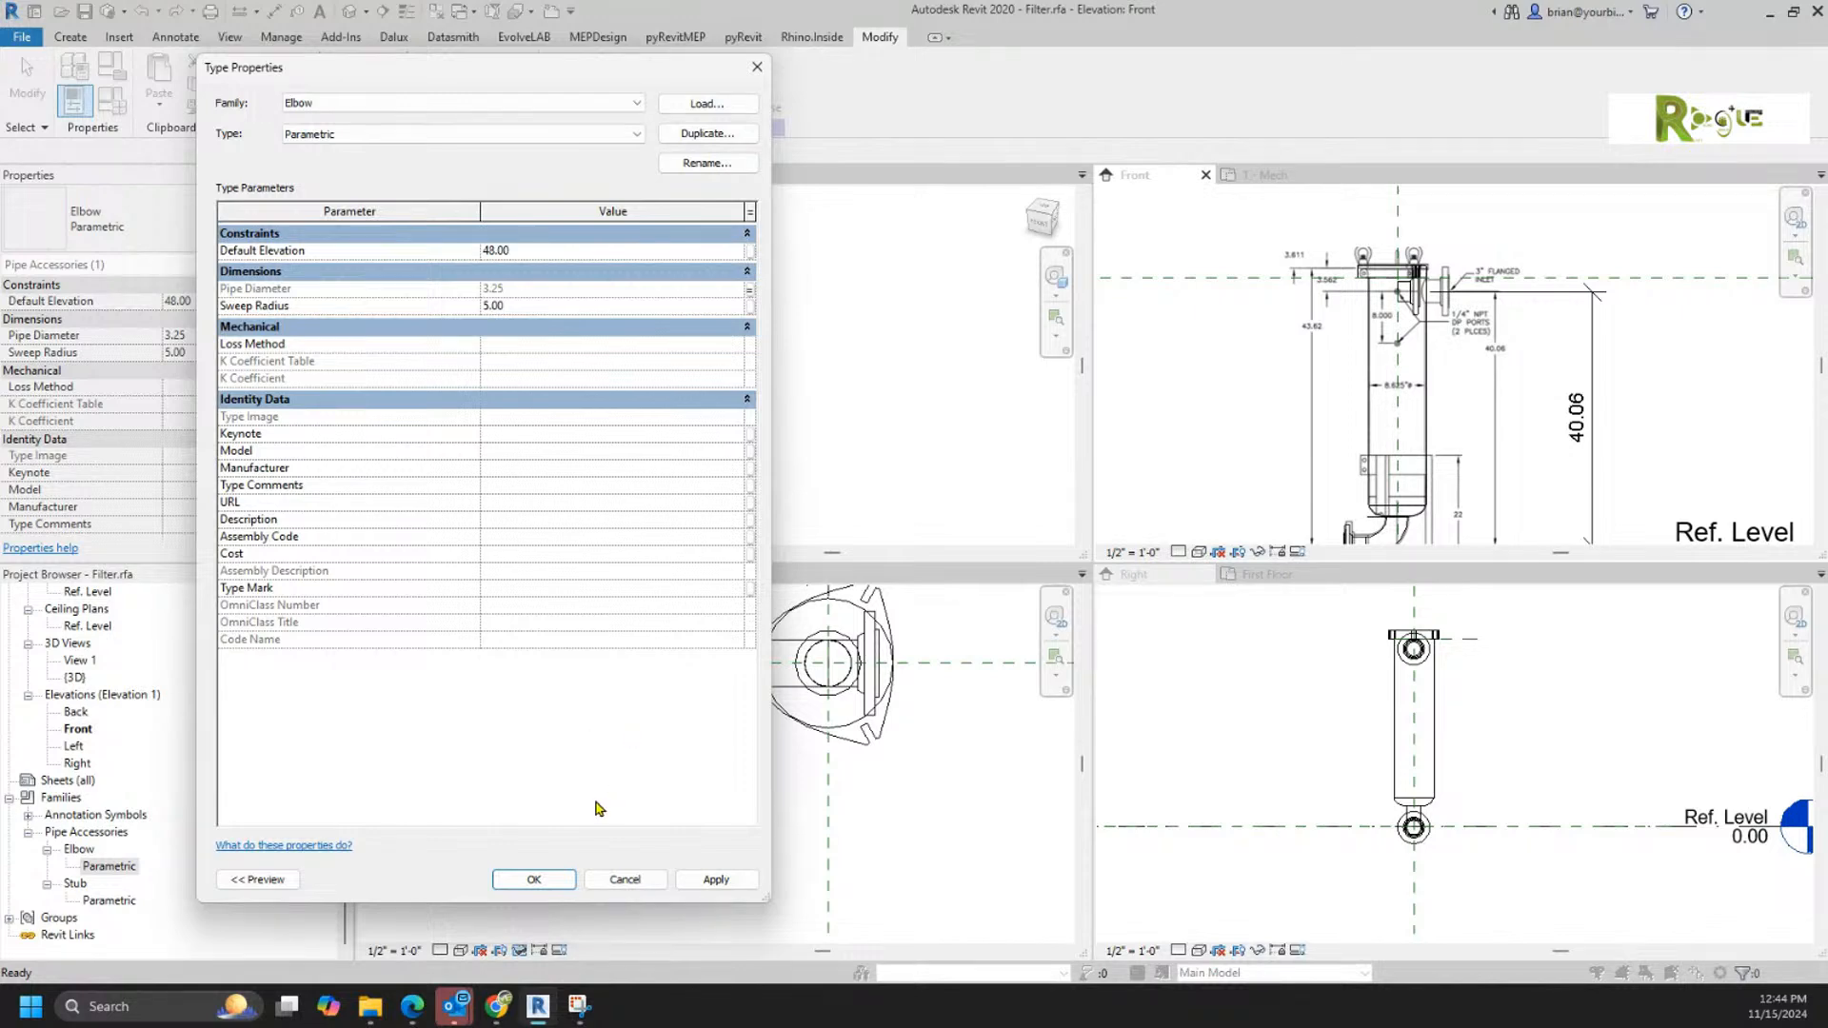
click(535, 880)
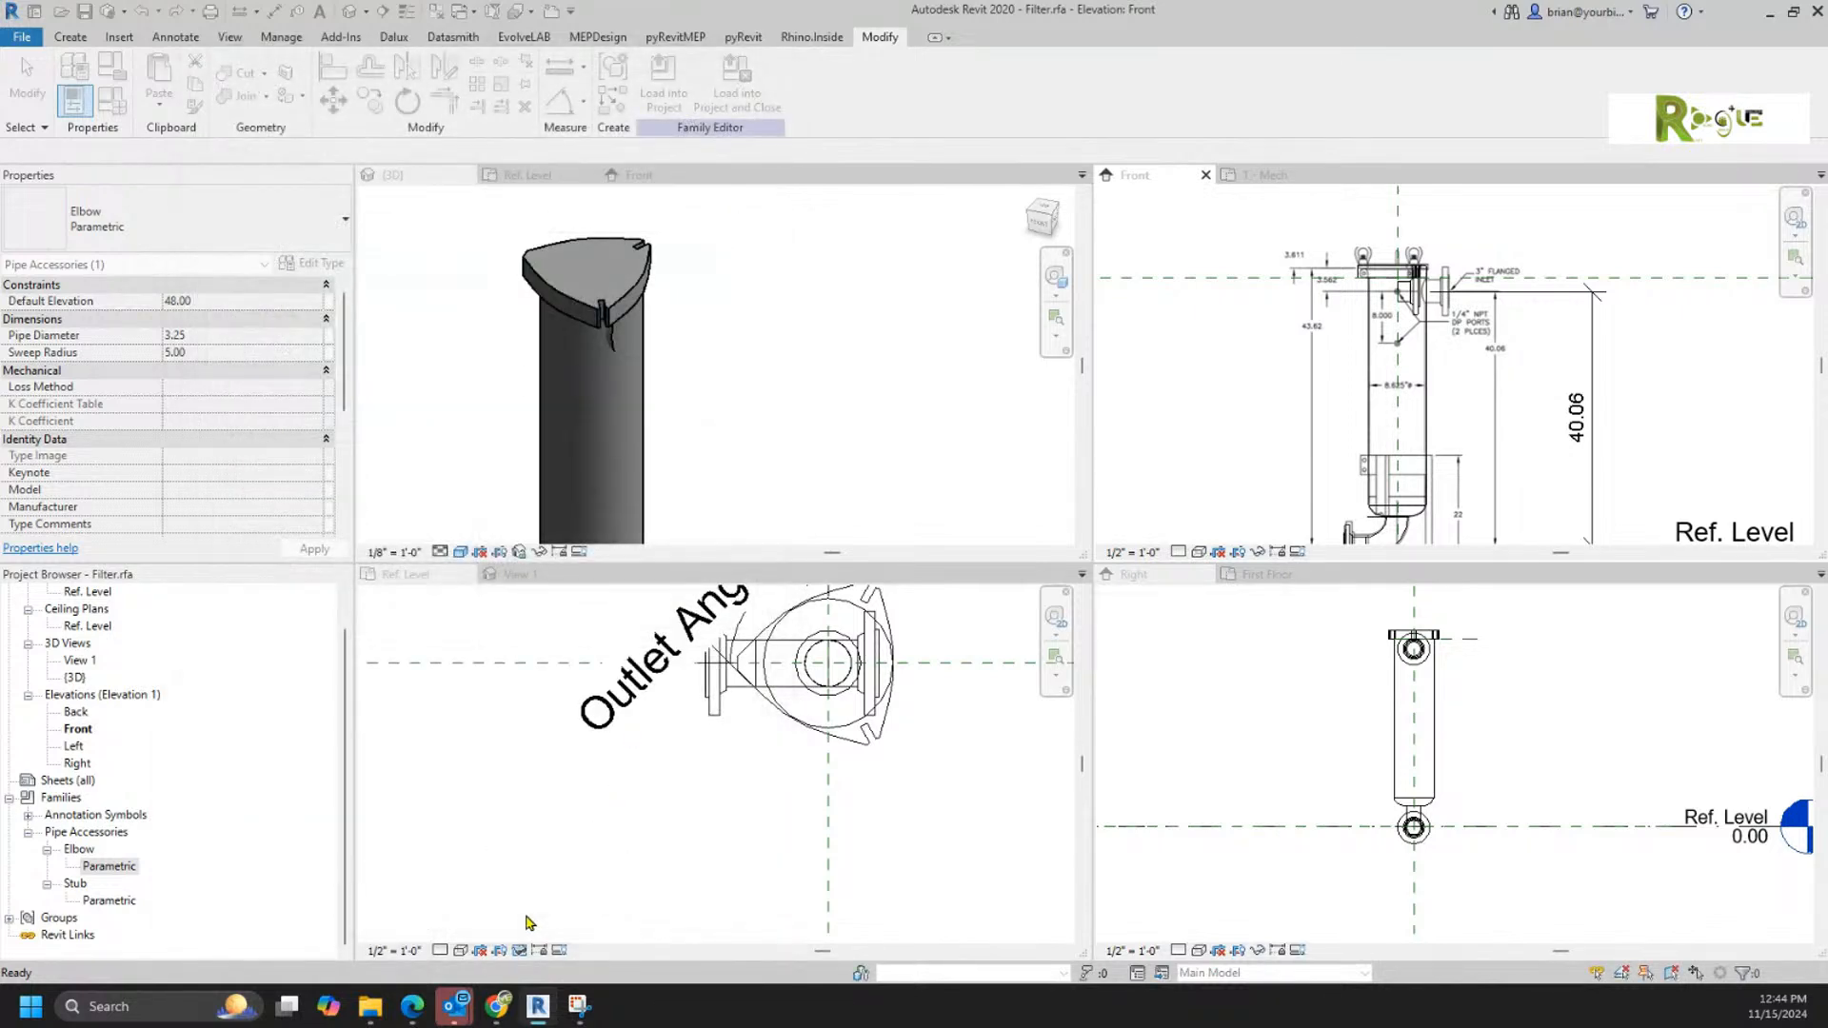
Step: Associate the Pipe Diameter of the Stub family's Parametric type with the Pipe Diameter family parameter
double_click(109, 900)
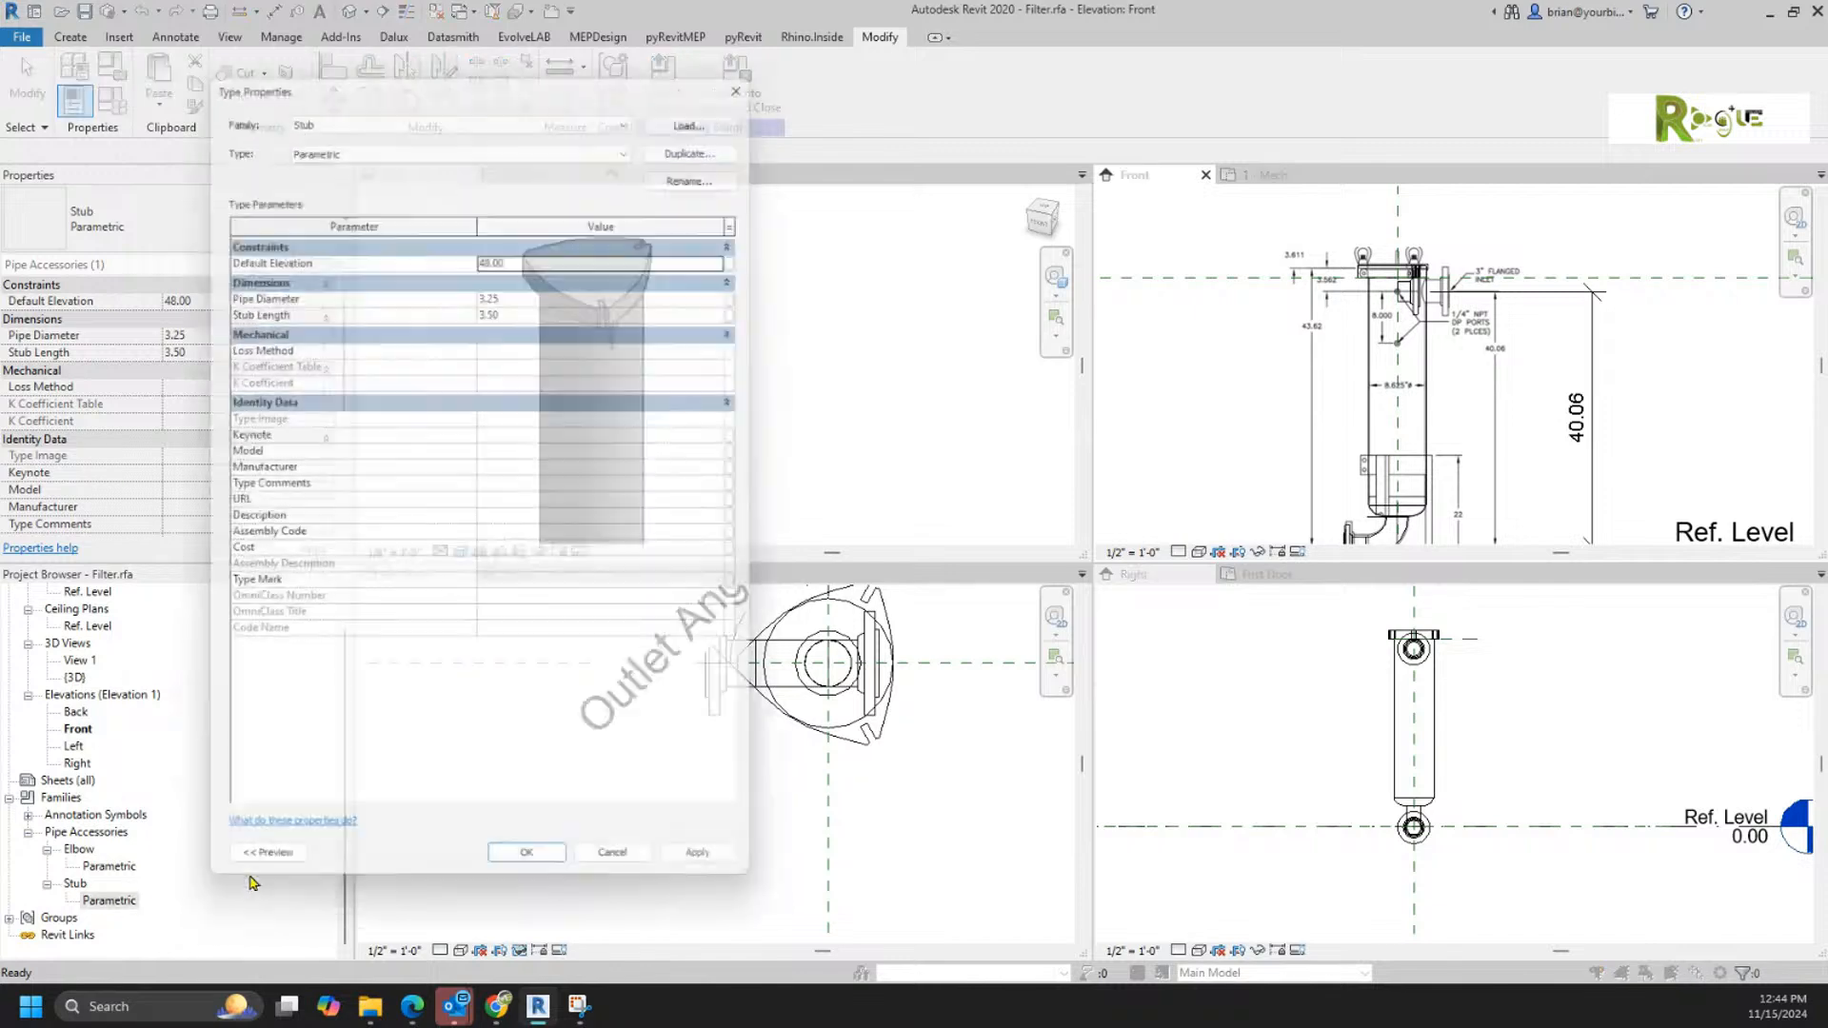
click(750, 289)
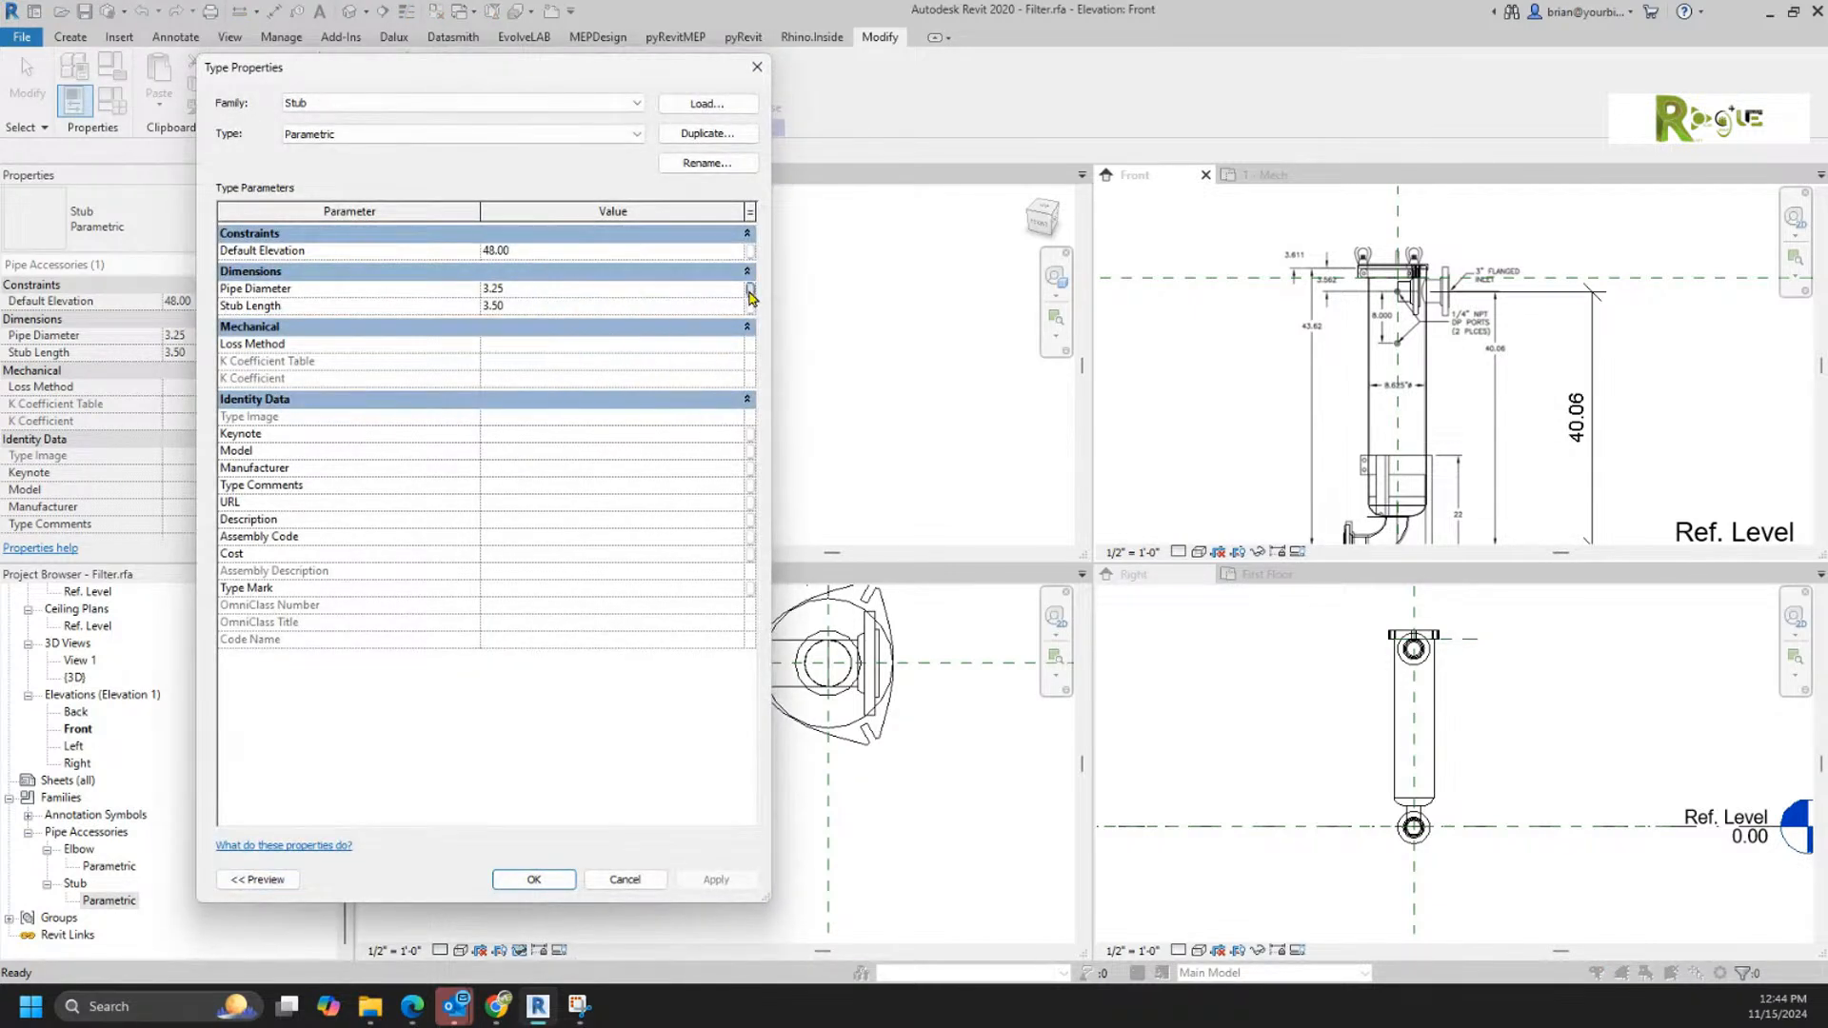
click(366, 444)
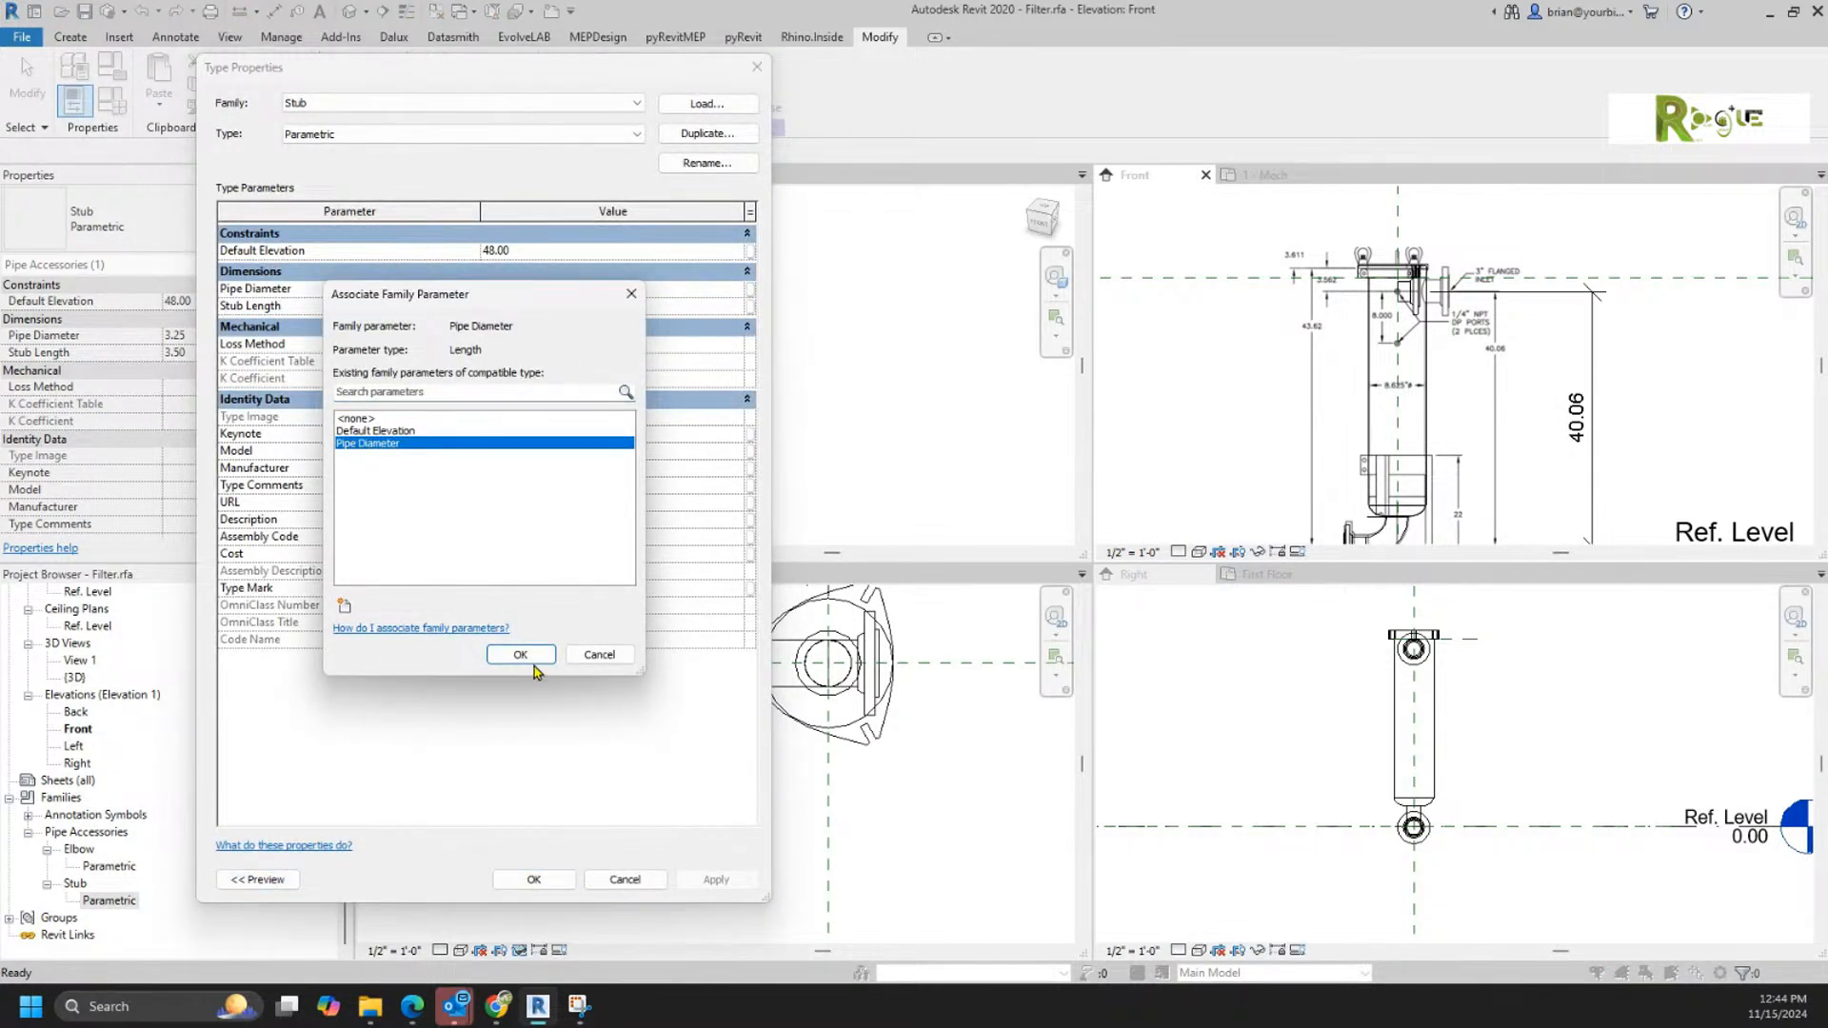
click(519, 655)
click(552, 880)
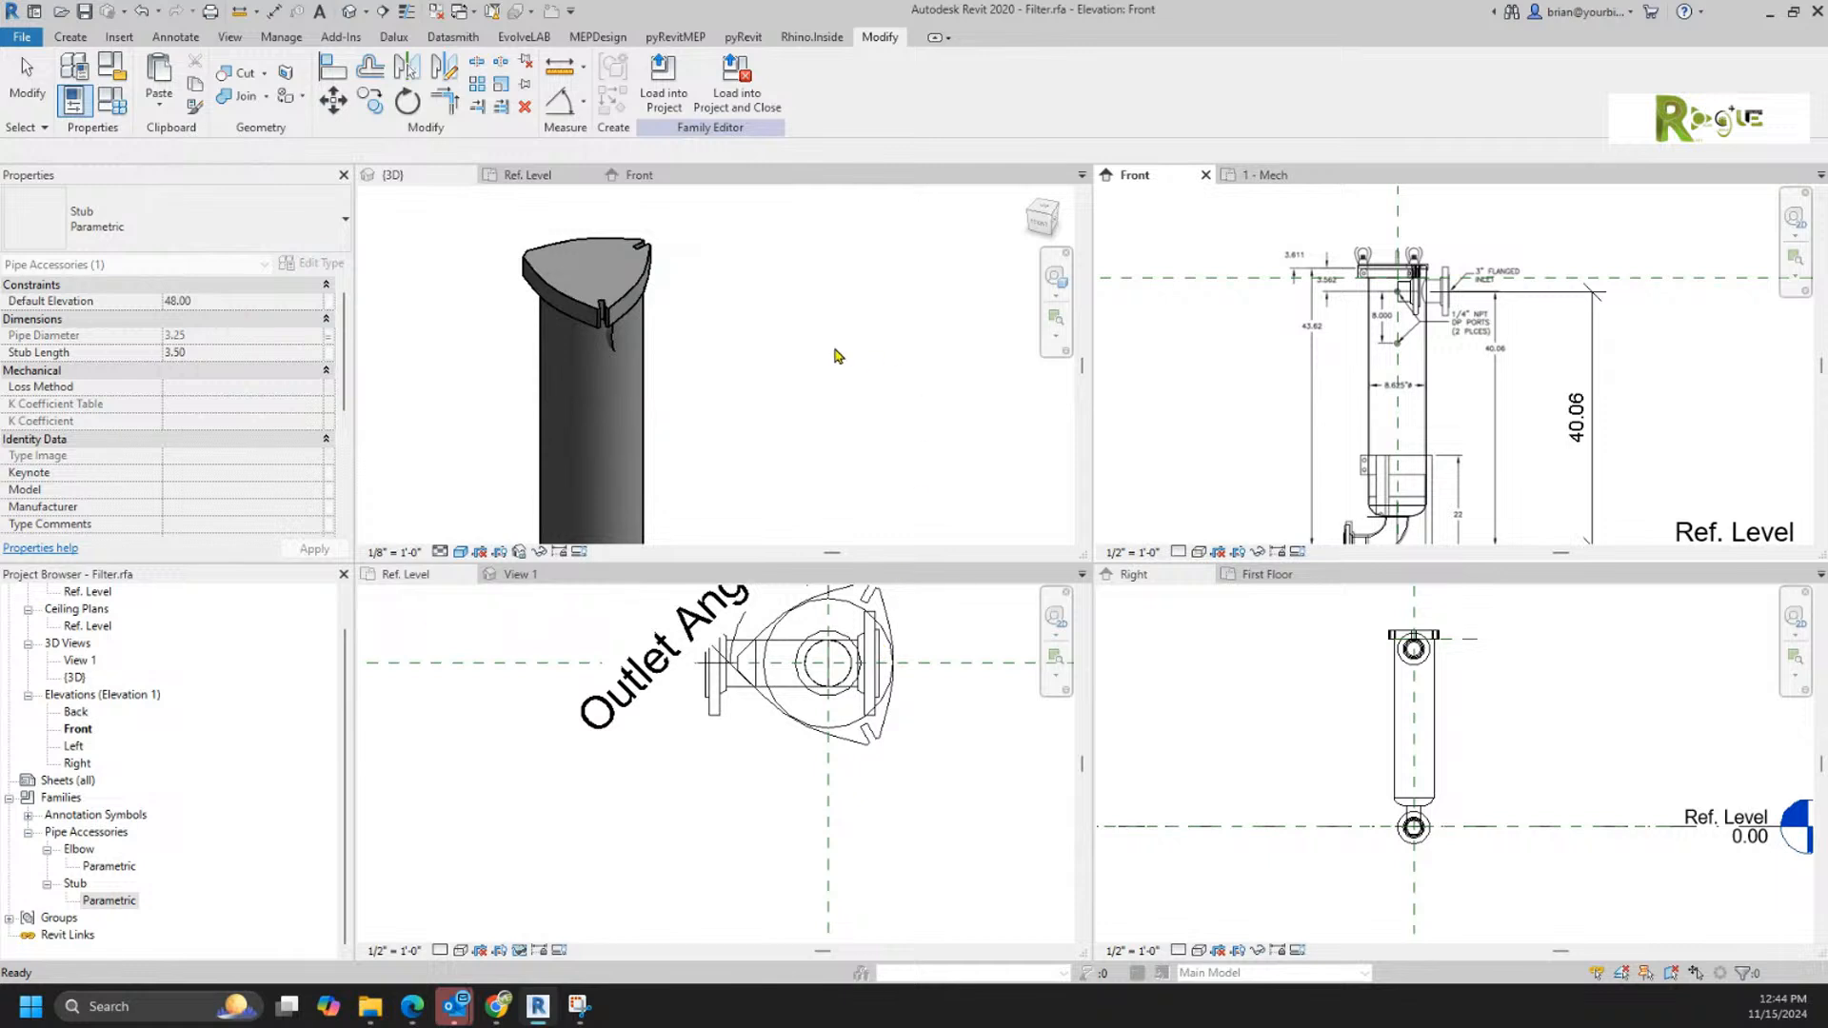
Step: Duplicate the inlet stub's type in the Front elevation as a new type named 6"
scroll(731, 413, down, 2)
middle_drag(739, 411, 704, 298)
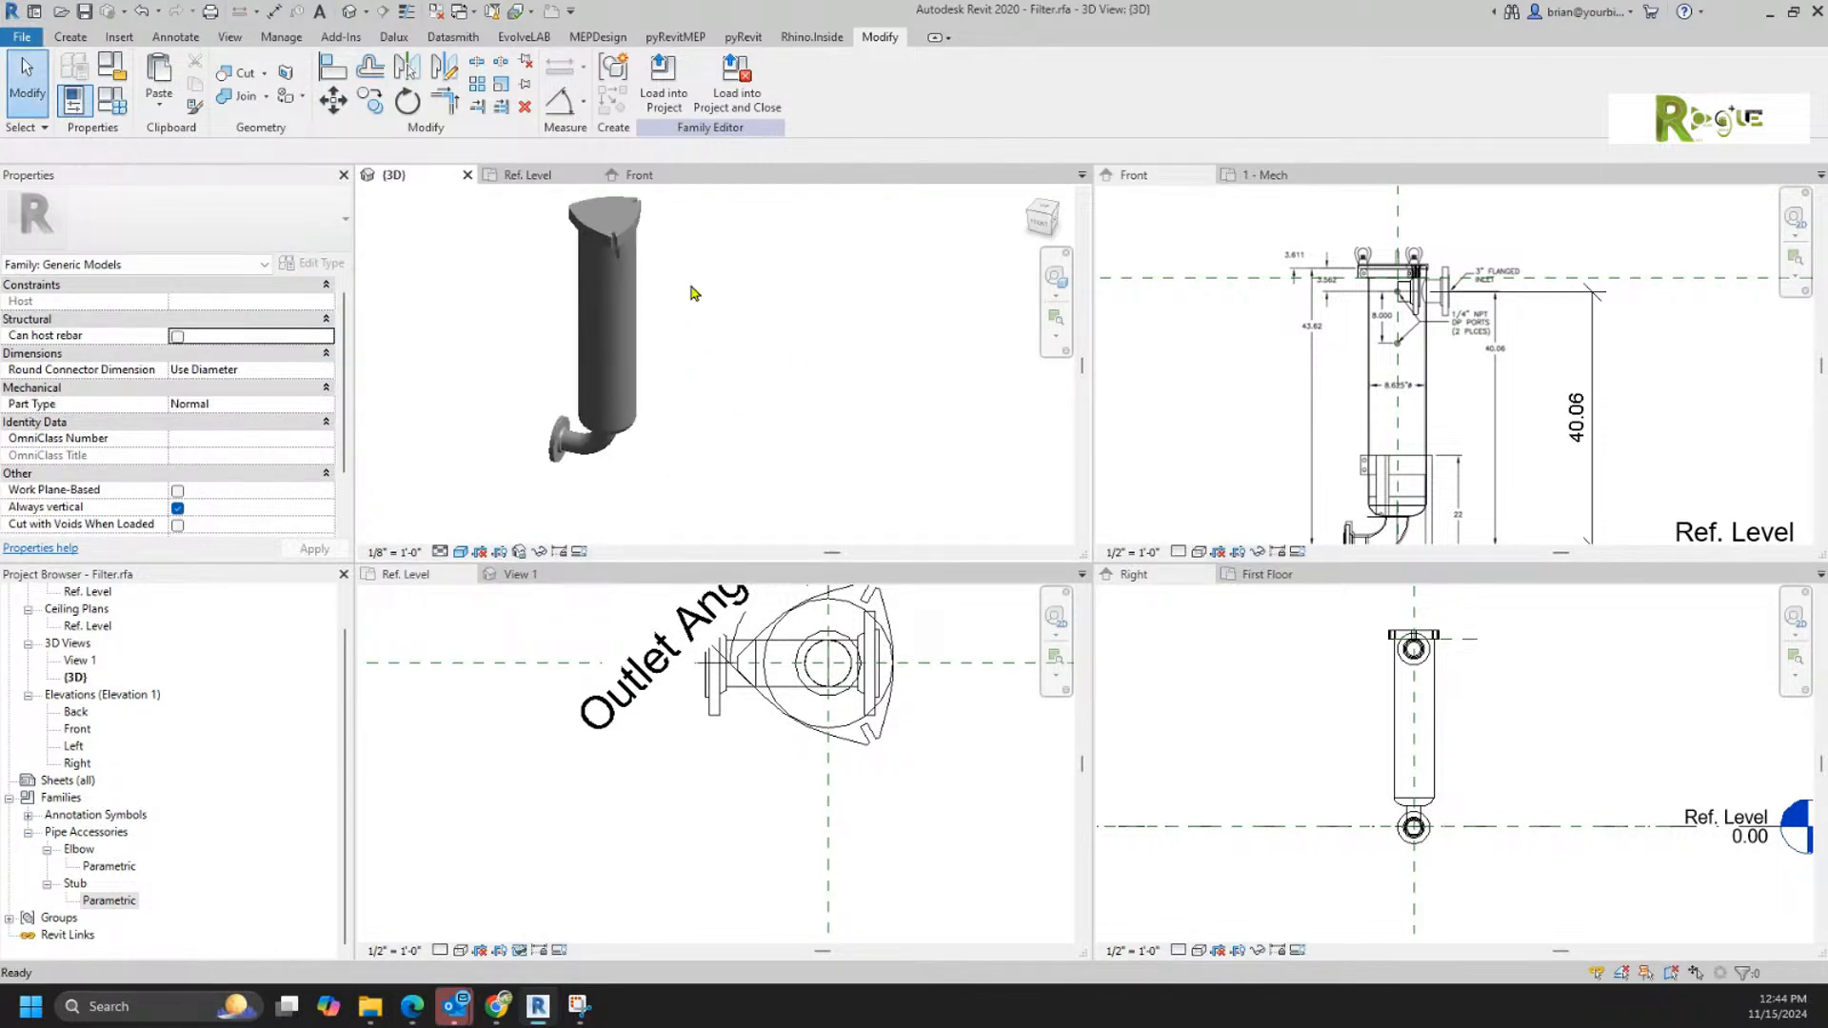
scroll(1438, 303, up, 4)
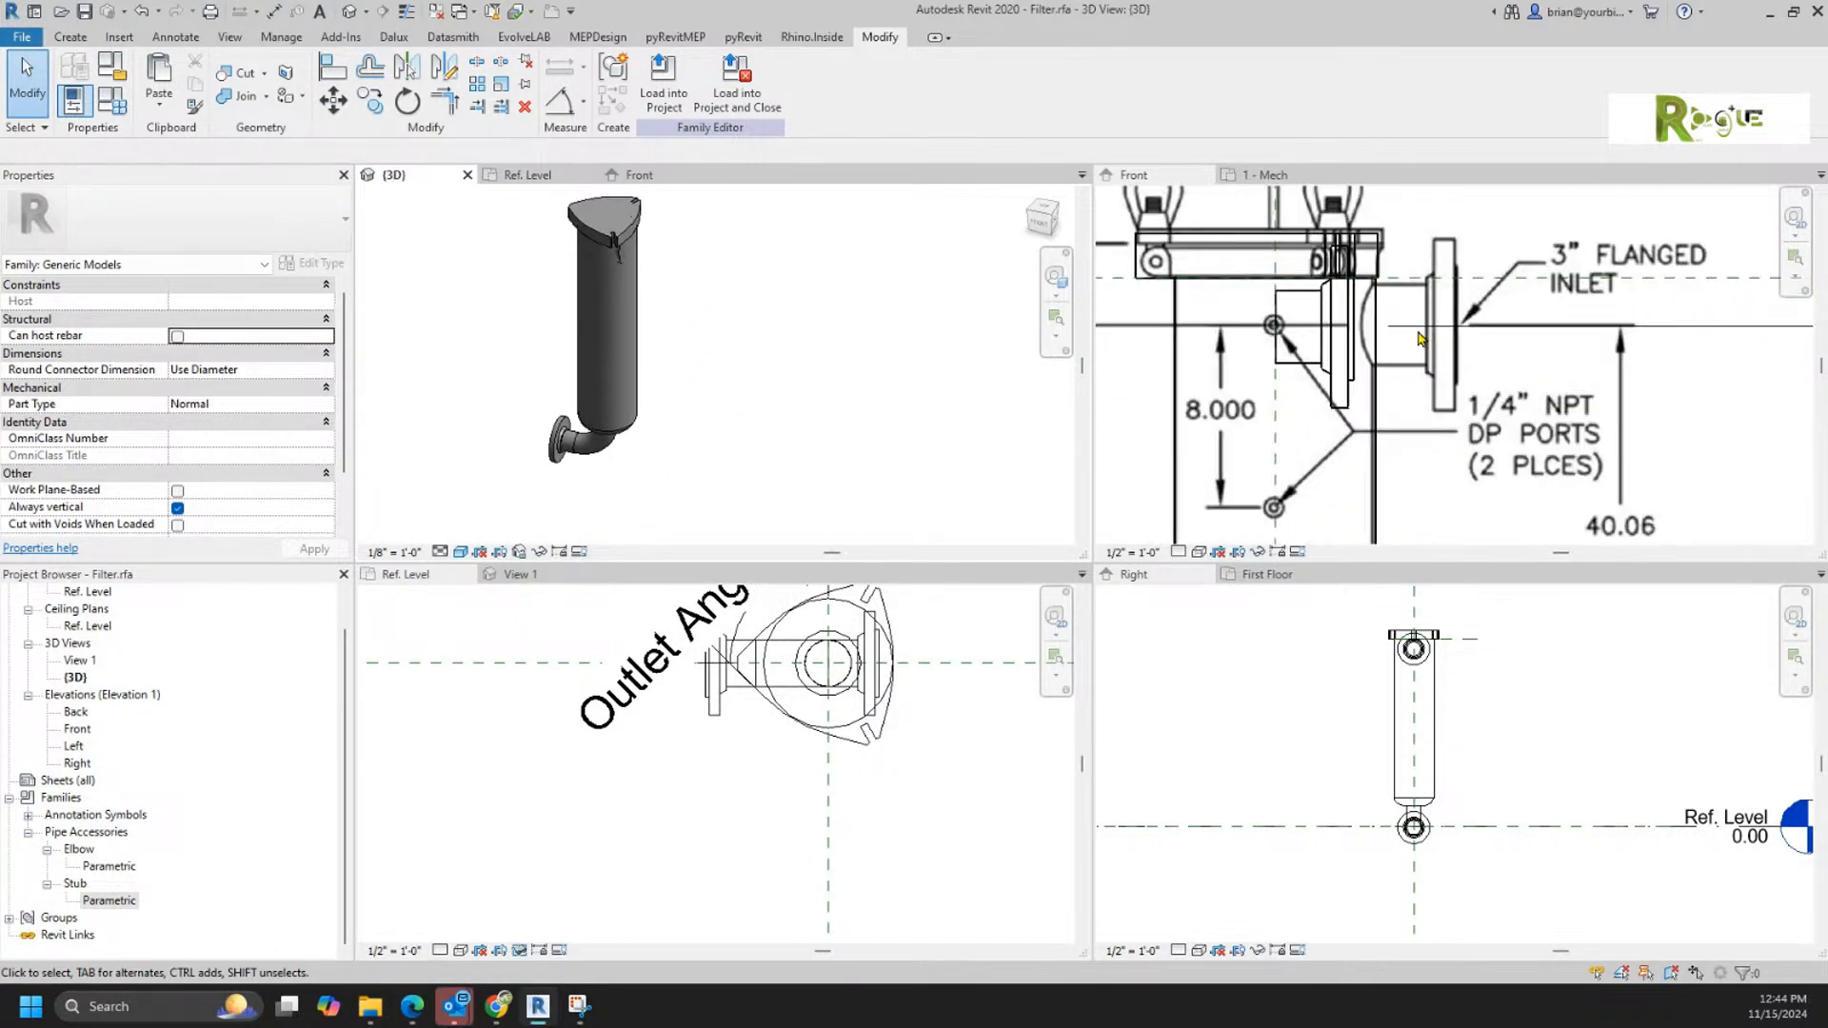
click(1338, 394)
middle_drag(1409, 425, 1378, 504)
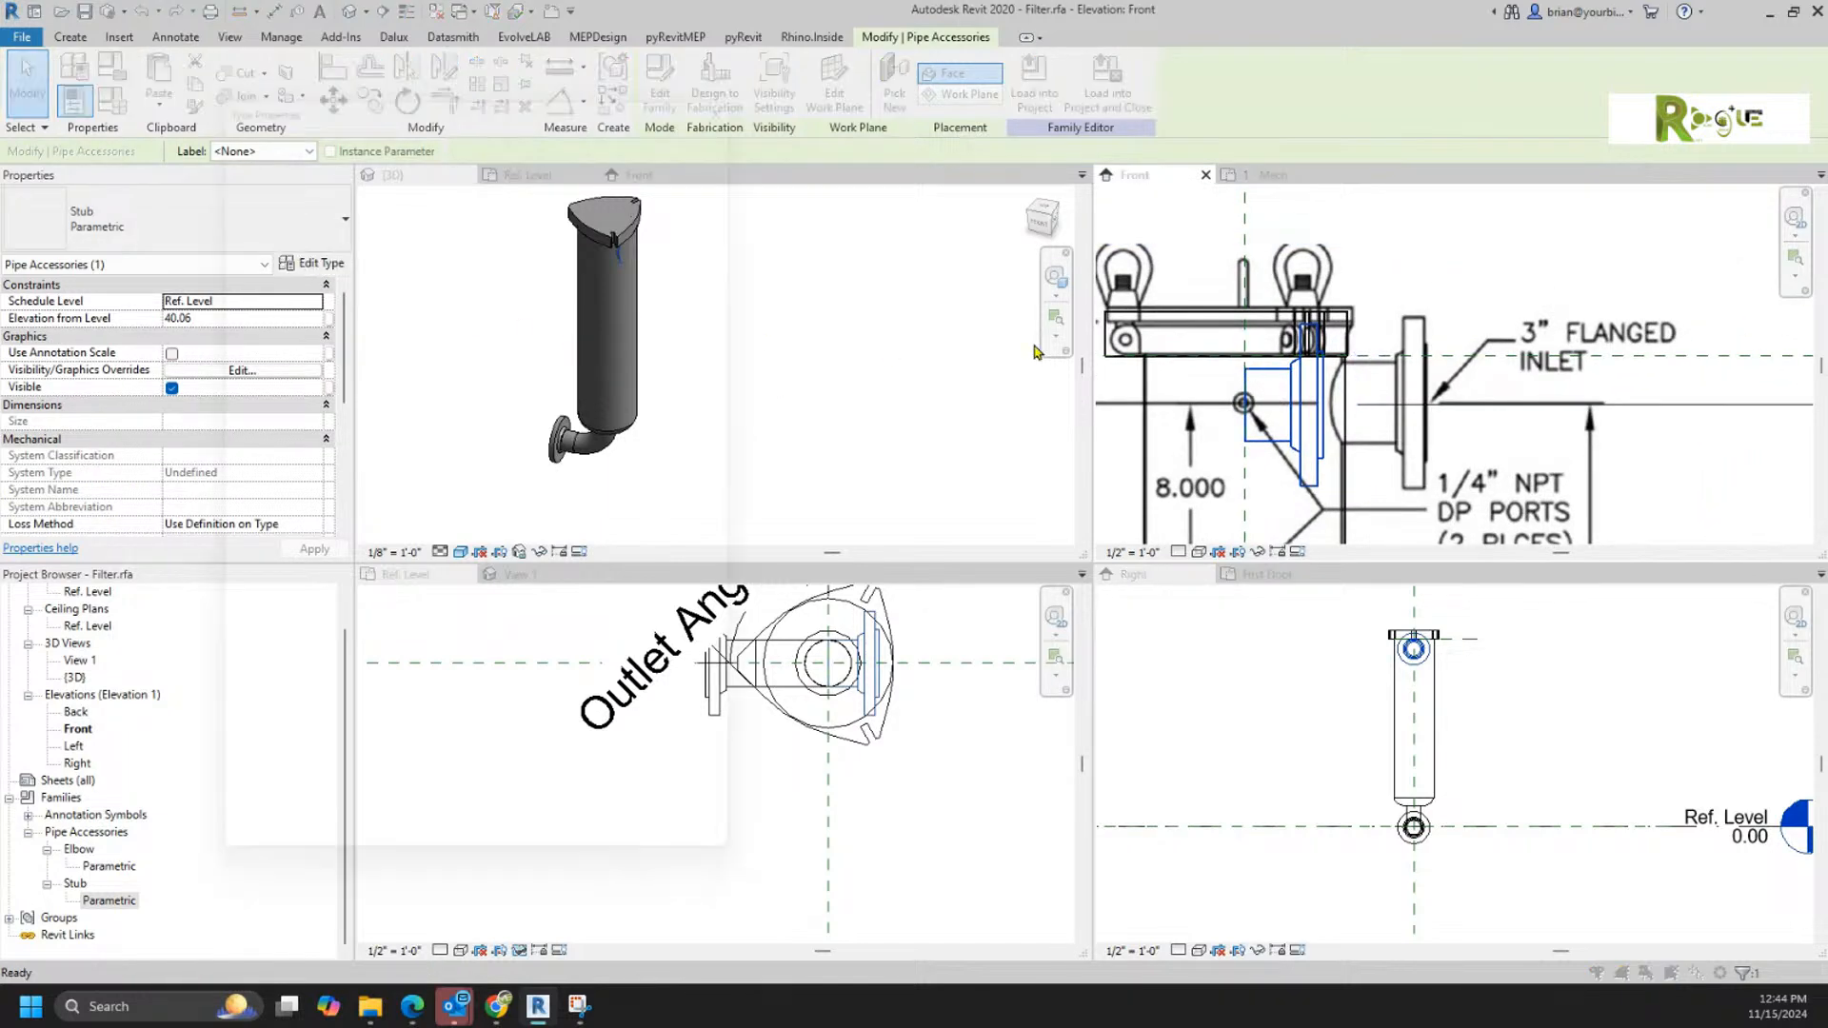
click(314, 264)
click(706, 134)
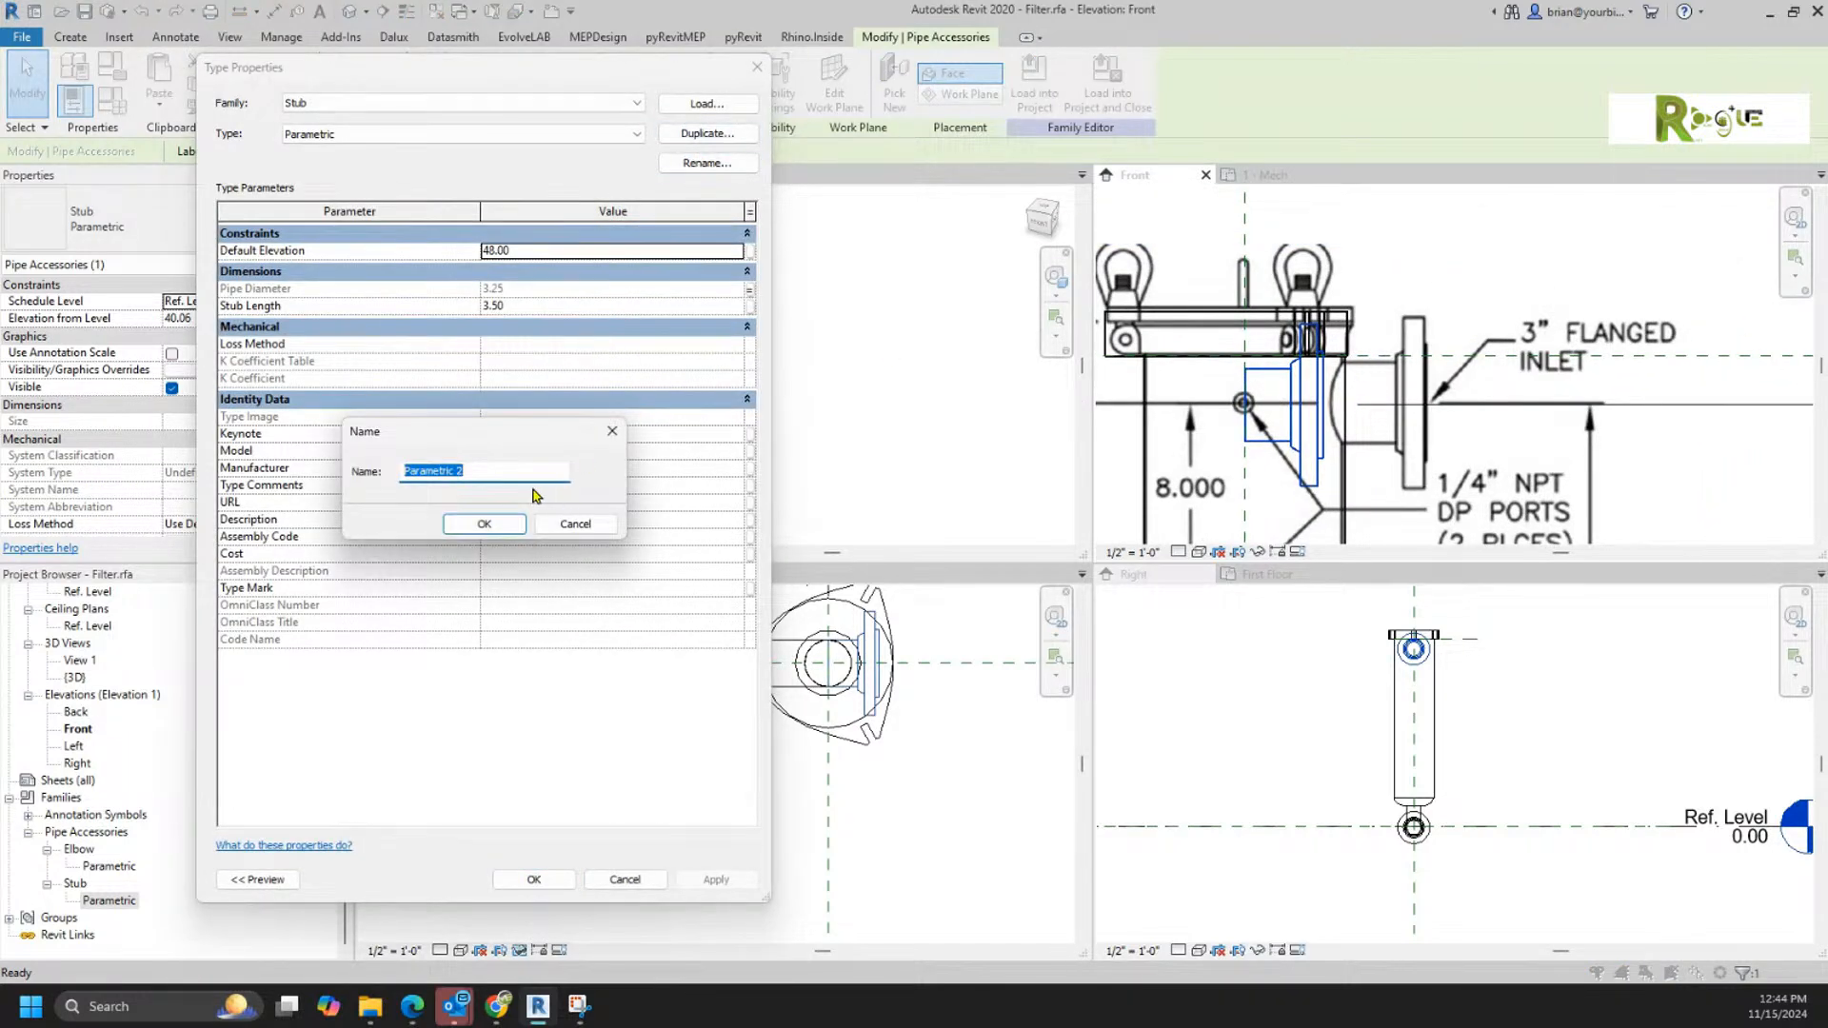
text(6")
key(Return)
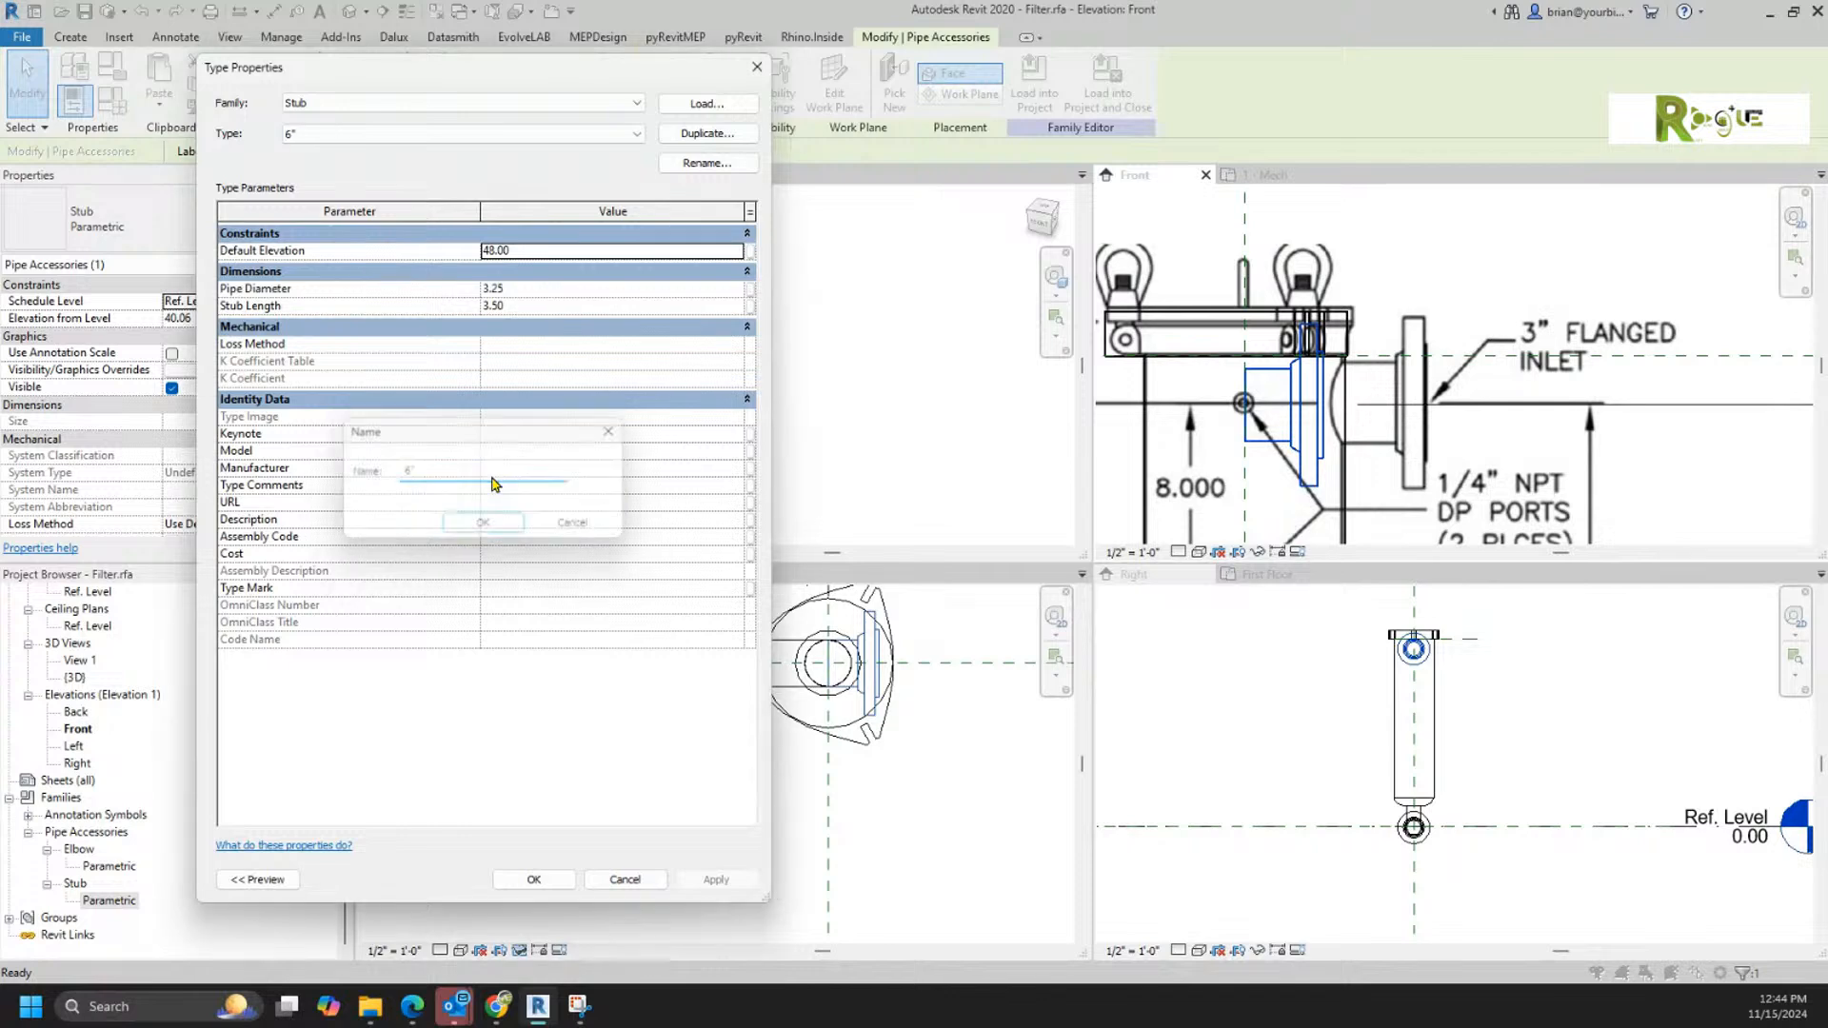
Step: Set the 6" stub type's Stub Length to 6 and associate its Pipe Diameter with the Pipe Diameter family parameter
click(539, 306)
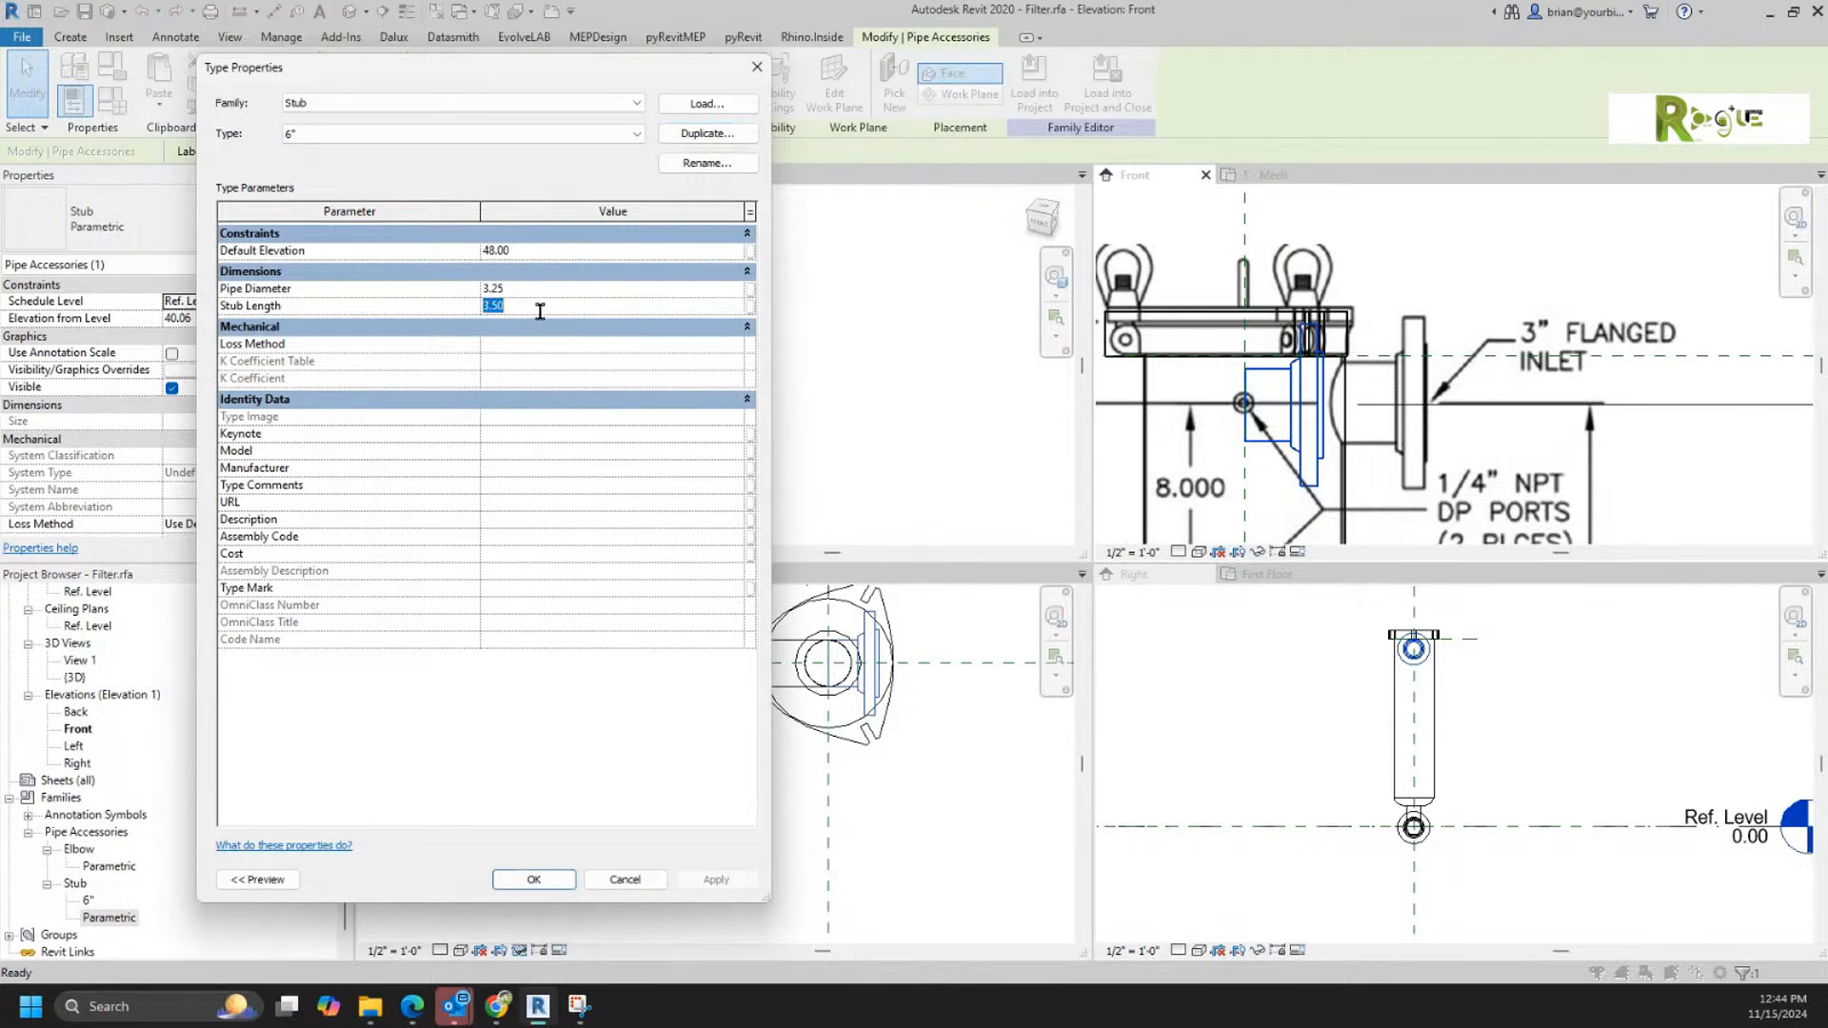
text(6)
click(750, 288)
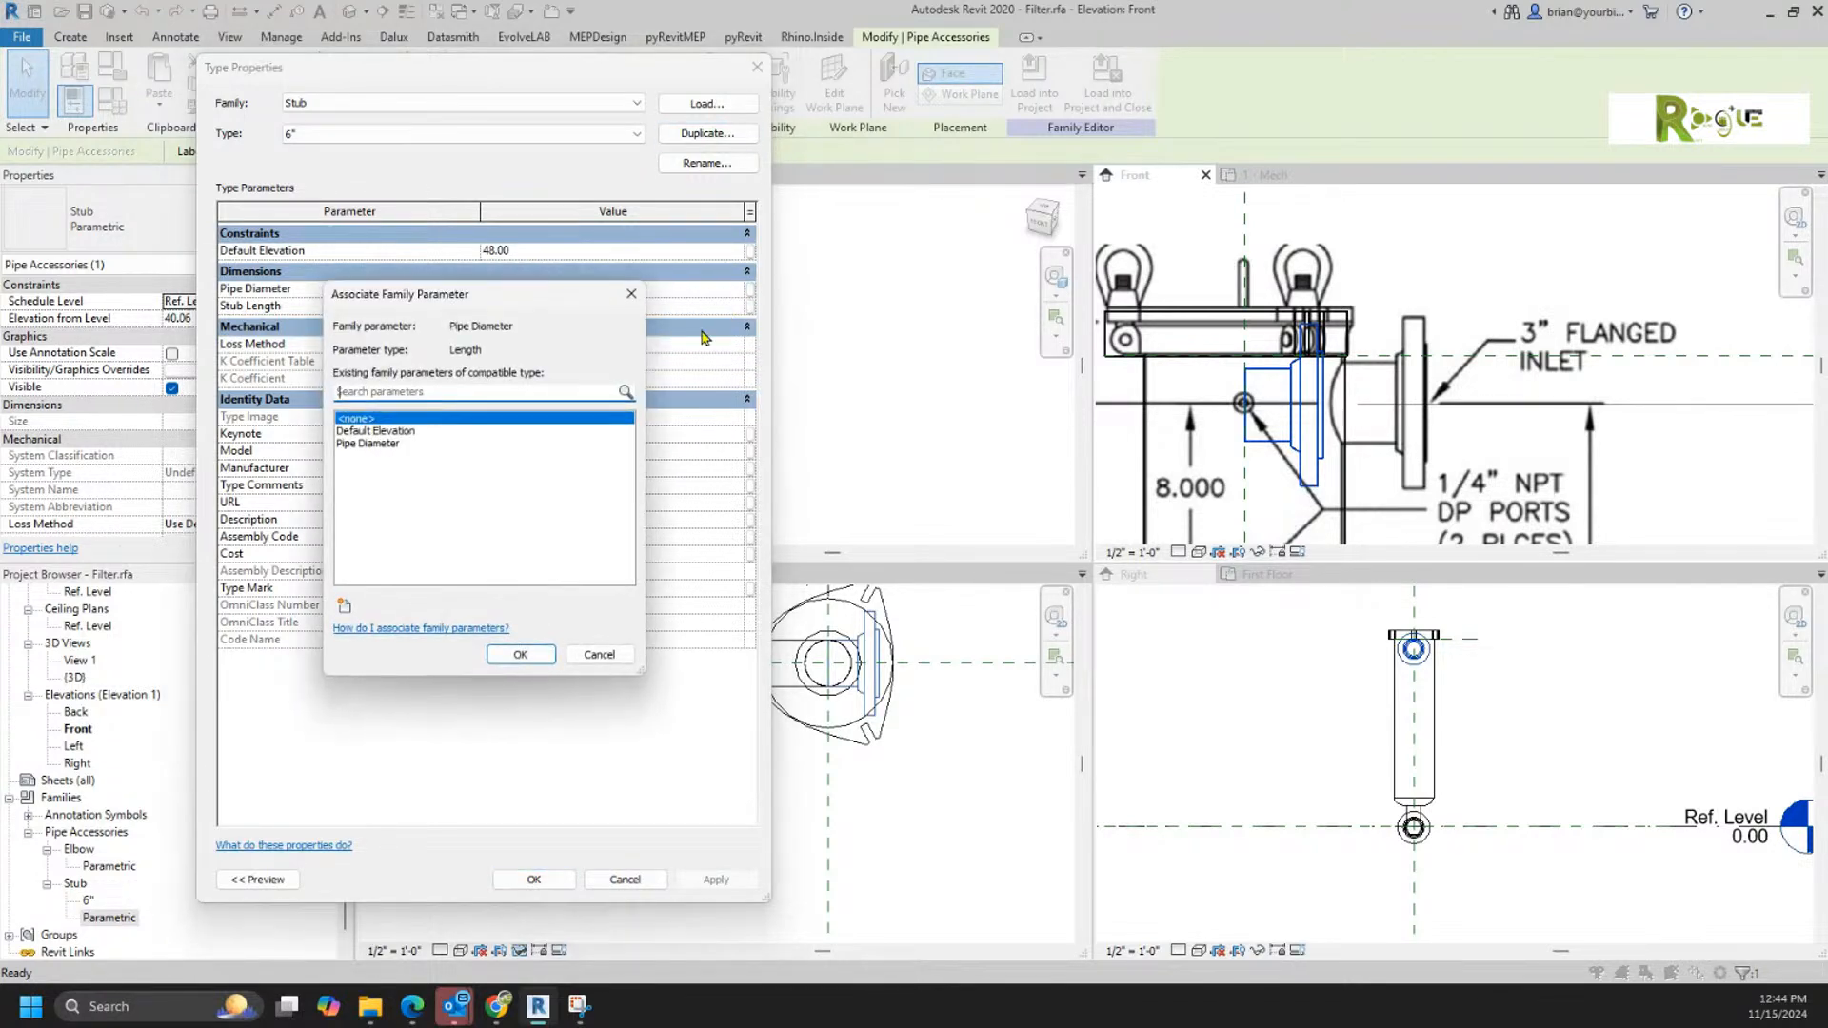
click(399, 443)
click(520, 654)
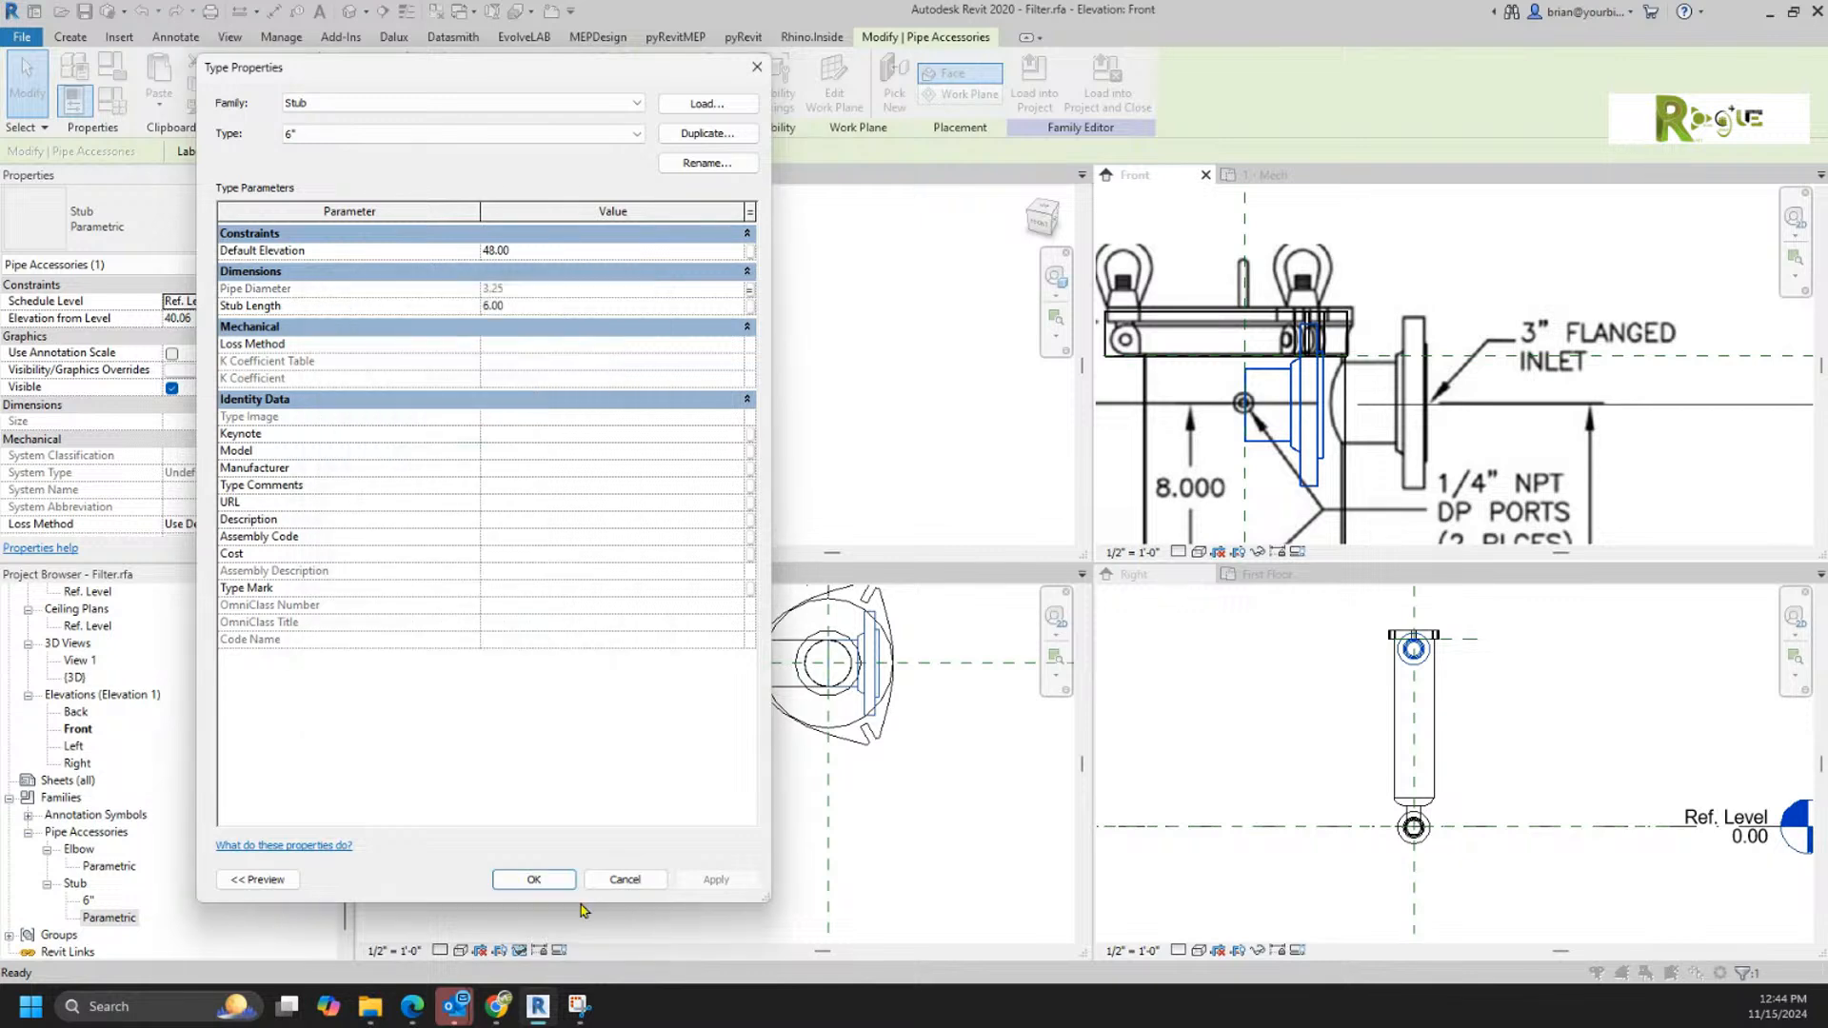
click(533, 879)
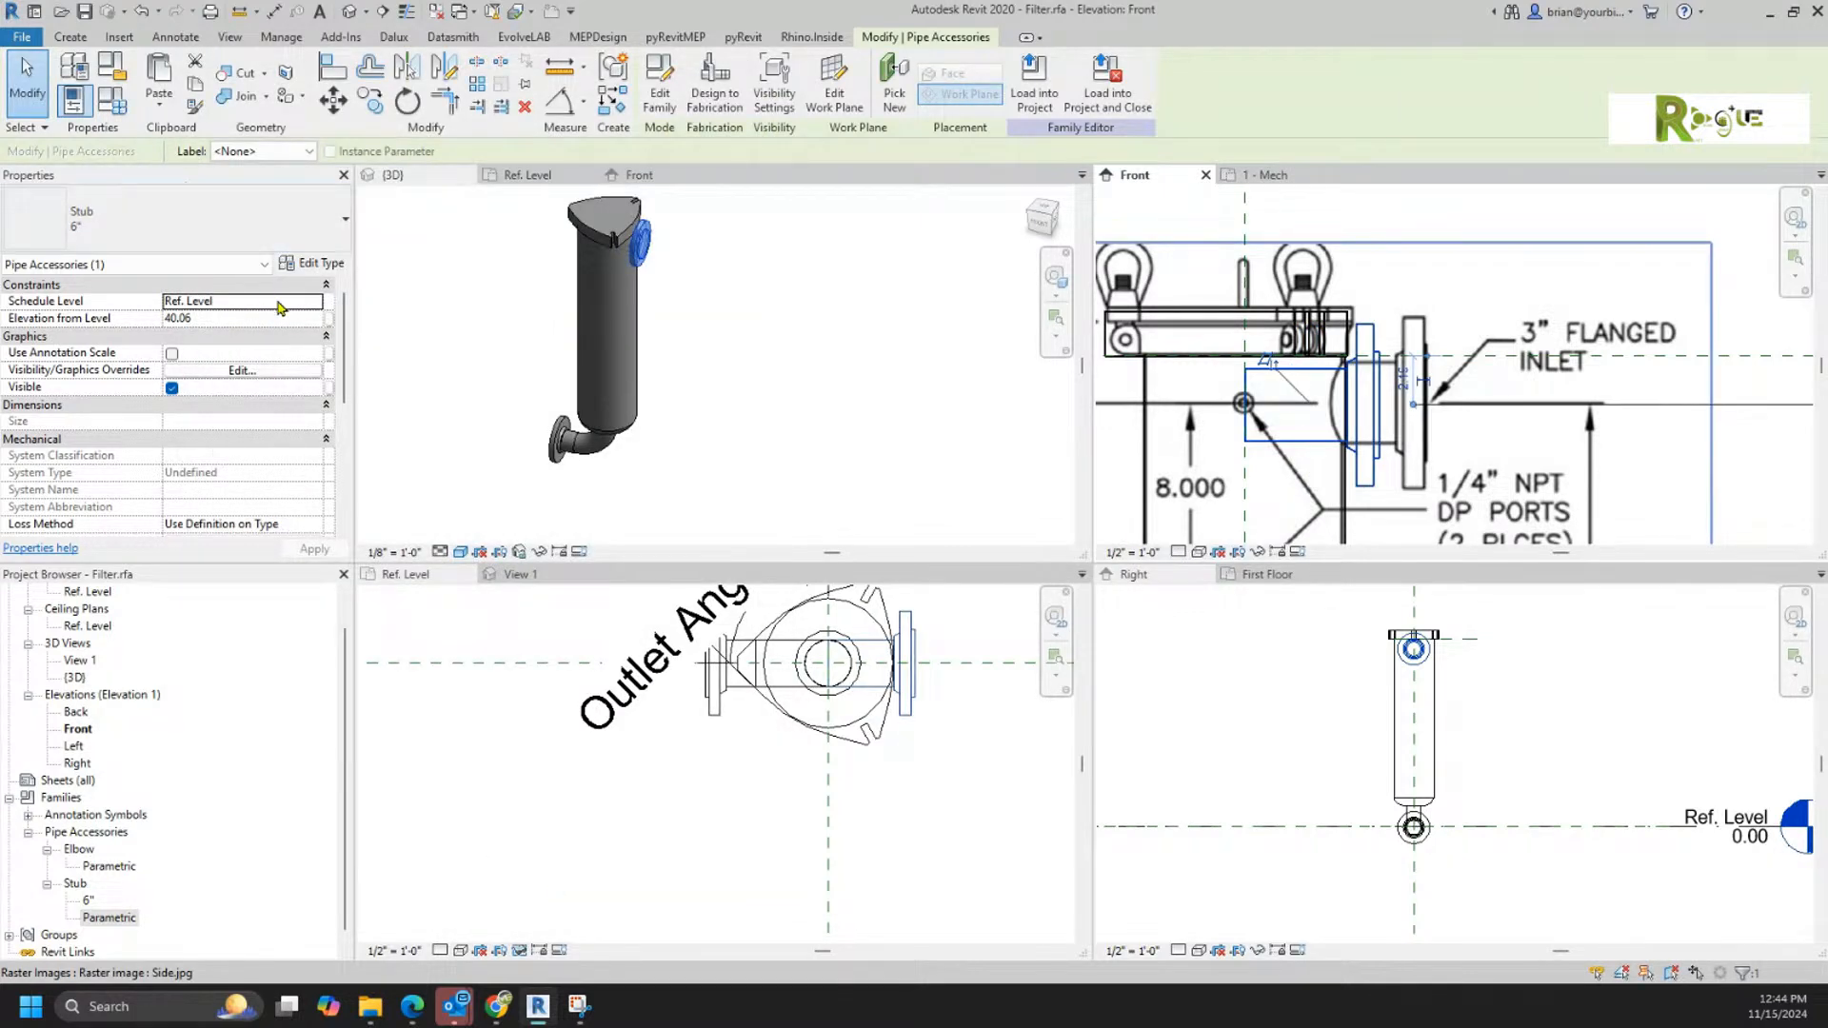
Step: Try Stub Length values of 7, 8 and 8.25 on the 6" stub type to match the flange in the reference drawing
click(323, 267)
click(539, 307)
text(7)
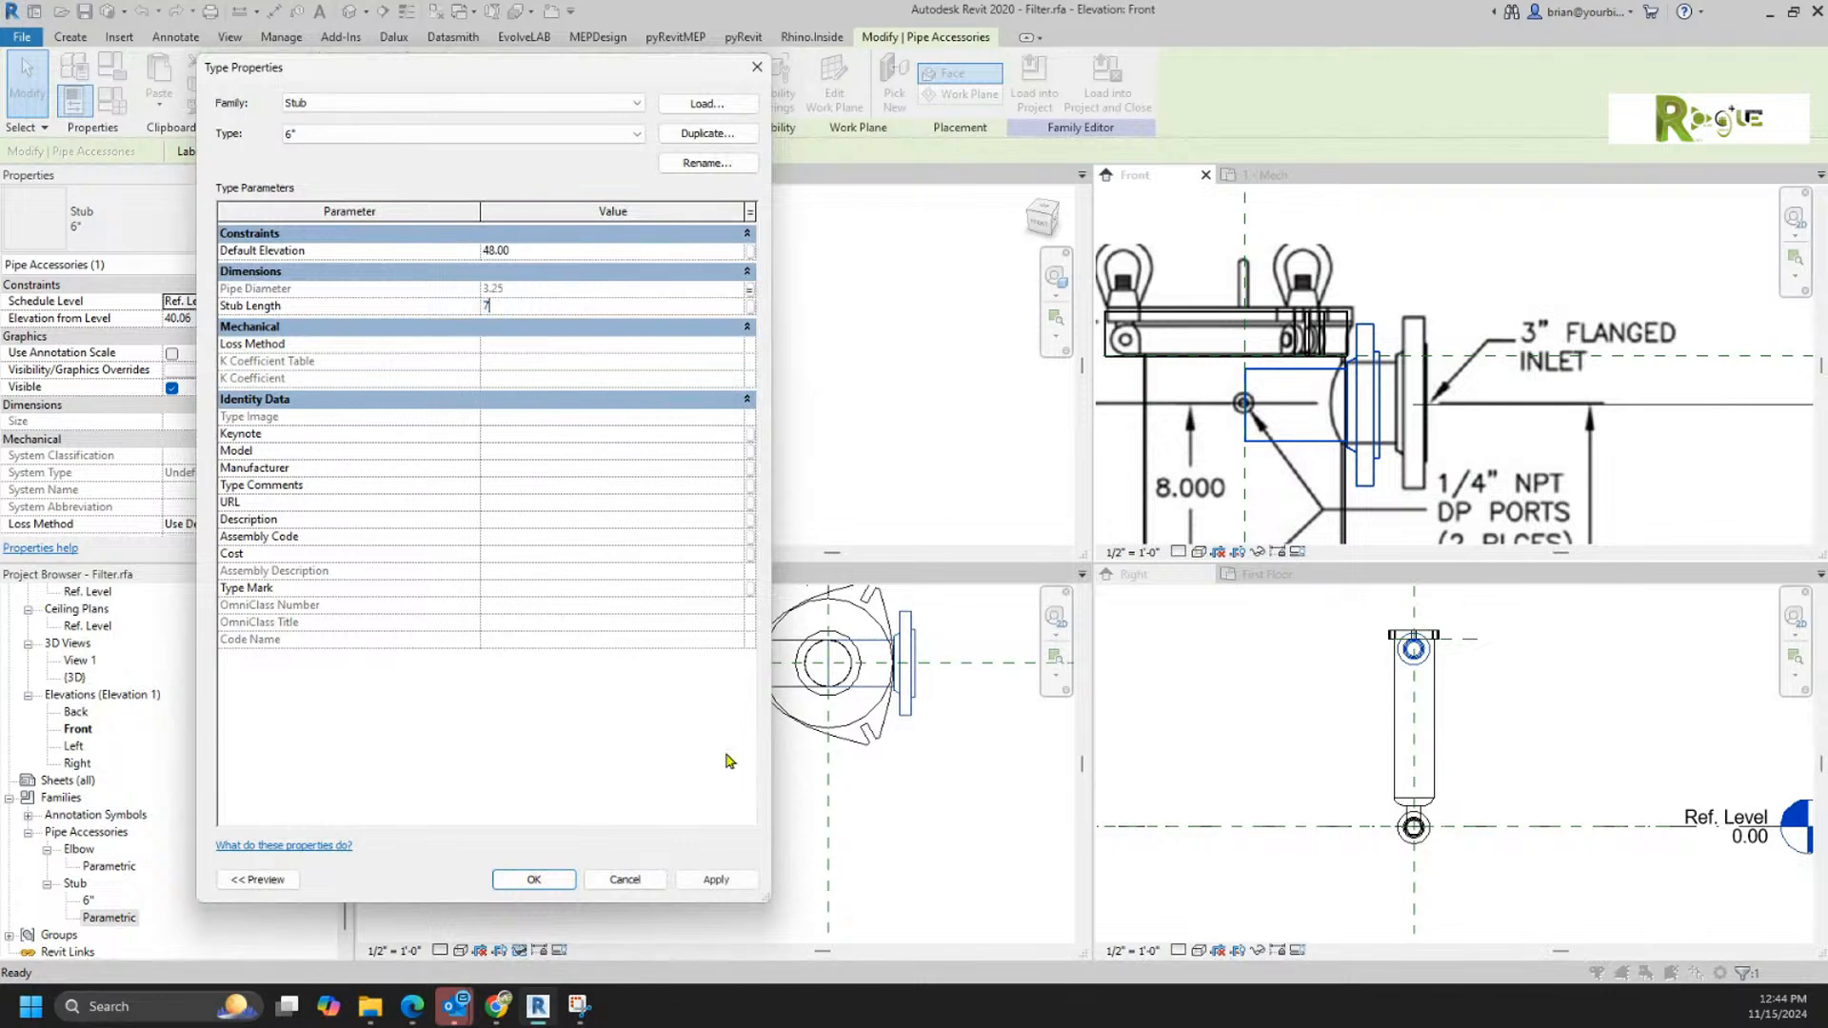
click(720, 880)
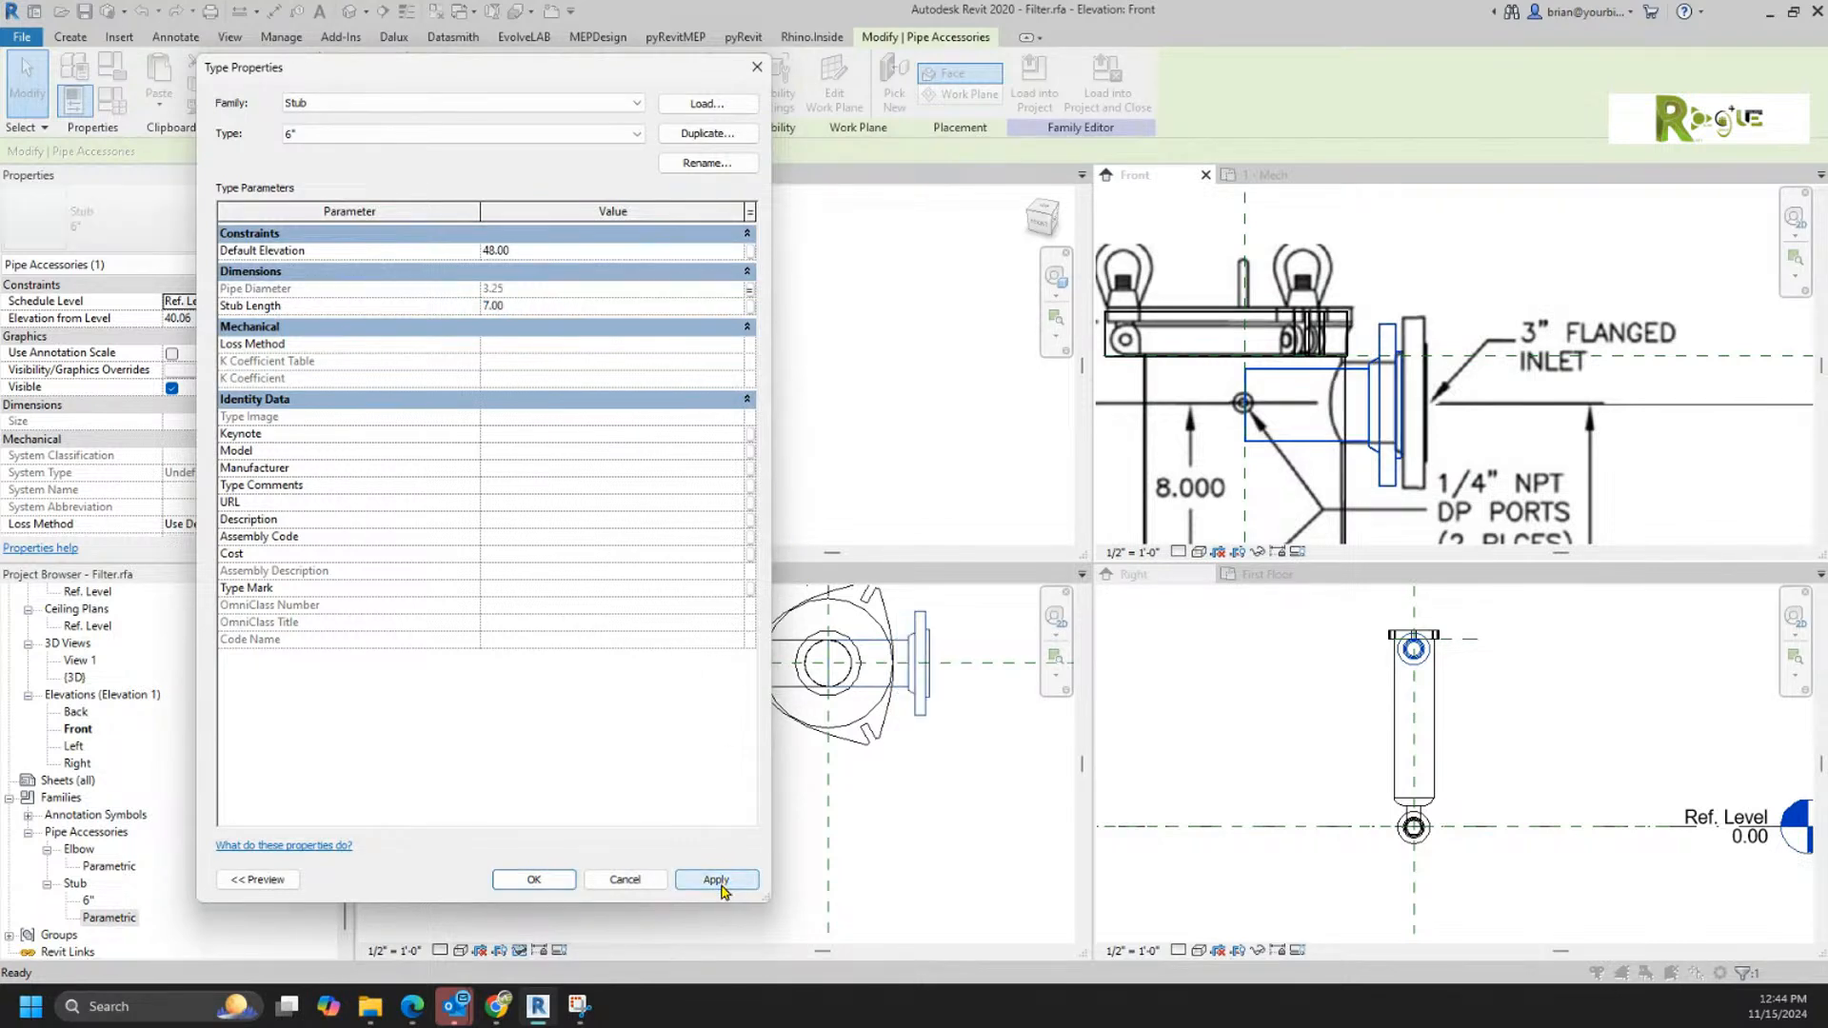
click(539, 306)
text(8)
click(713, 880)
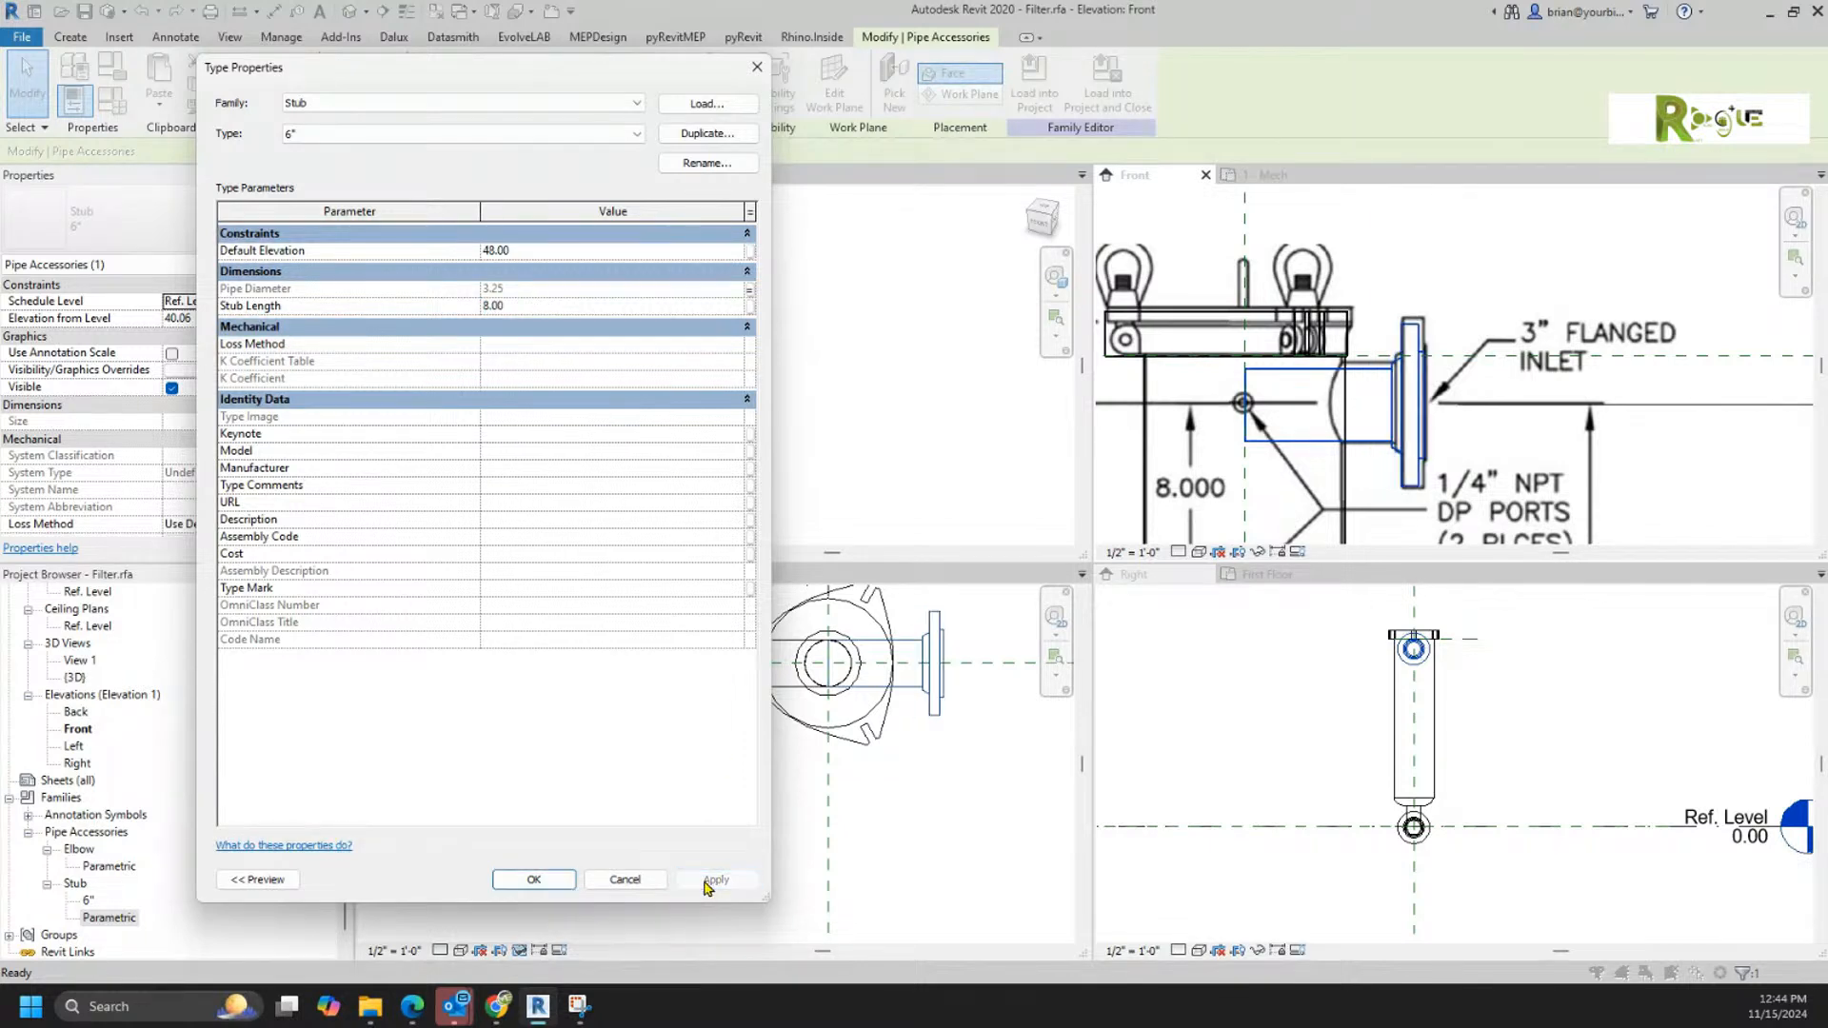
drag(506, 307, 494, 306)
key(Return)
click(699, 878)
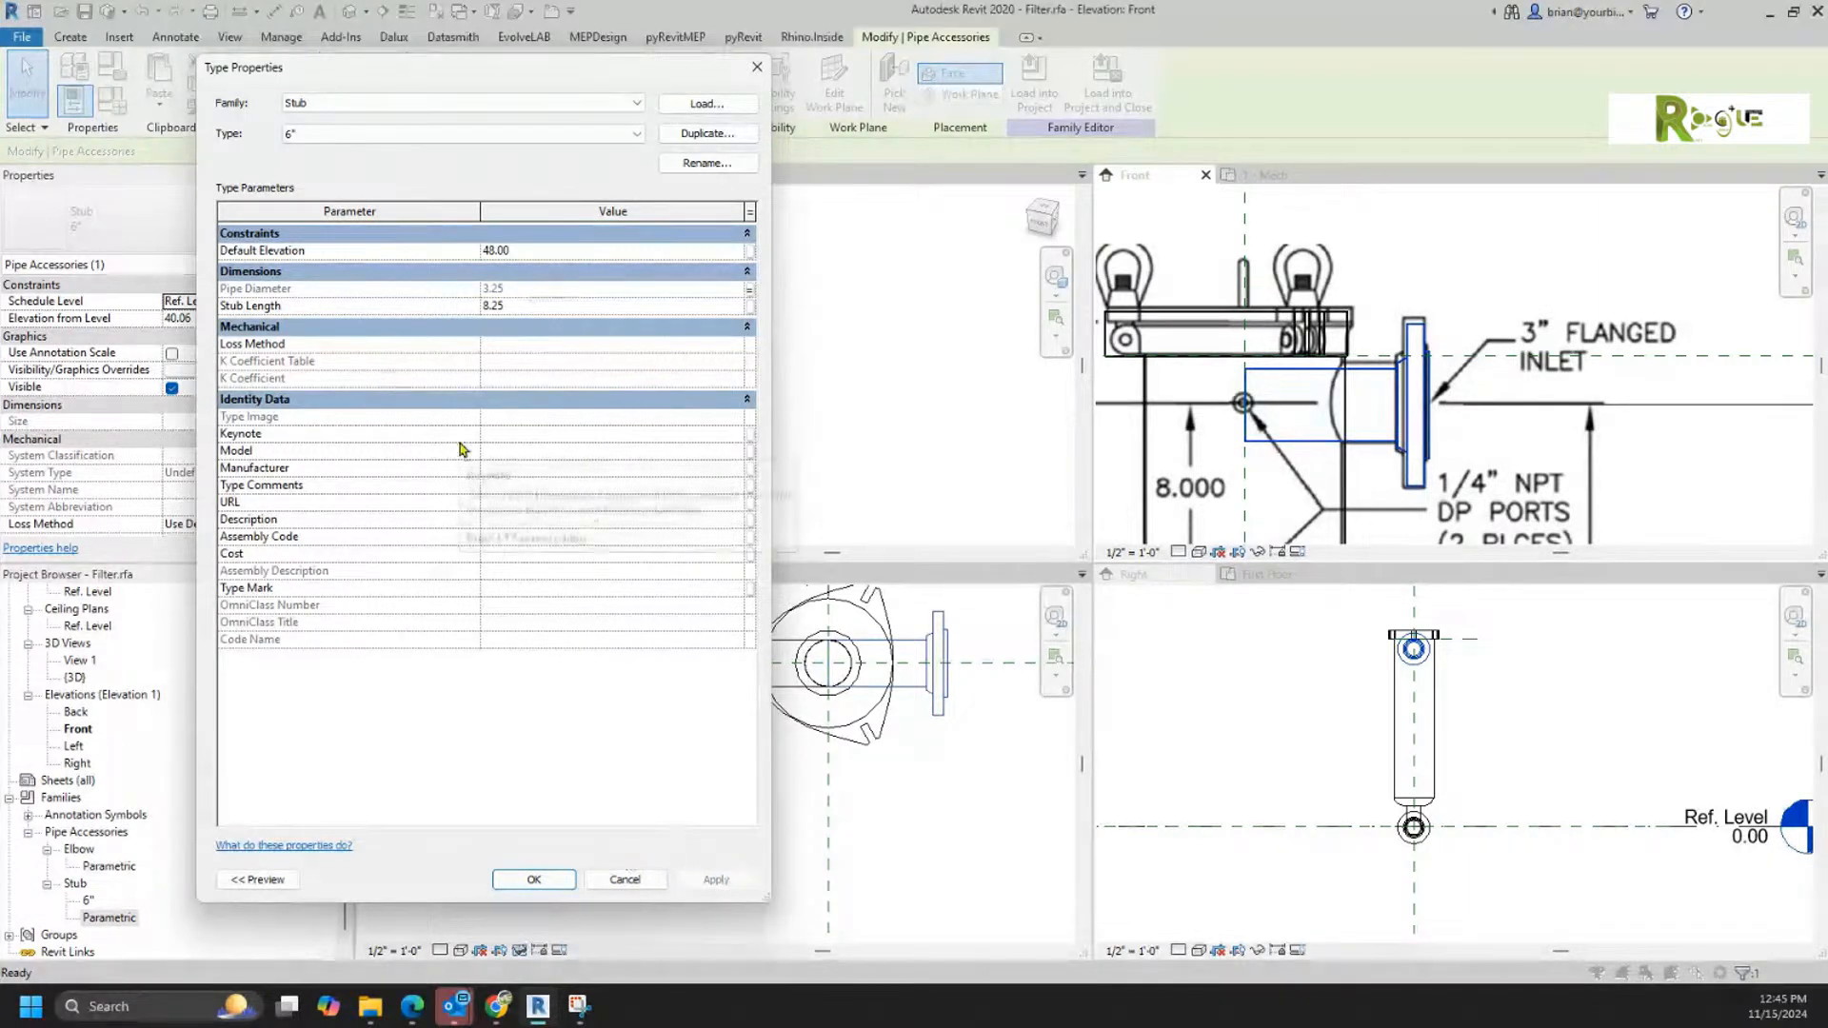
click(533, 878)
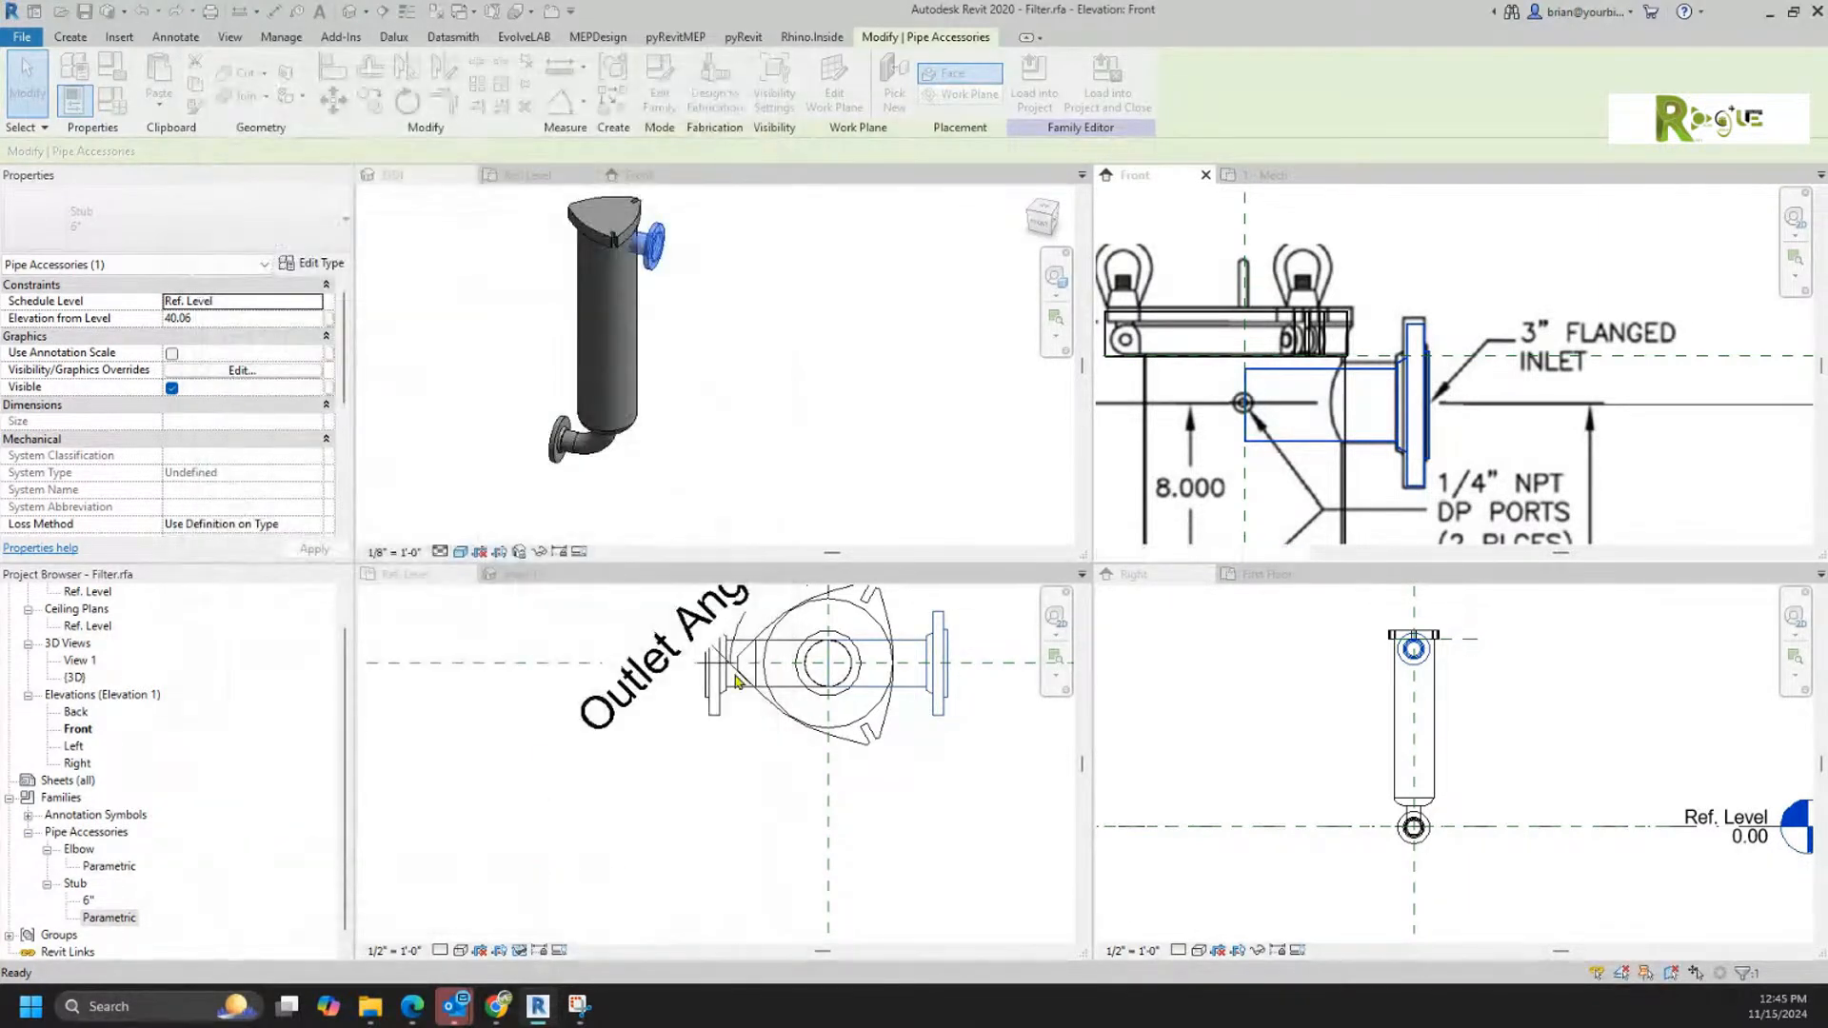
Step: Turn off preview visibility in the Ref. Level plan to show the reference drawing's inlet dimension beside the filter
click(730, 419)
shift+middle_drag(745, 490, 788, 467)
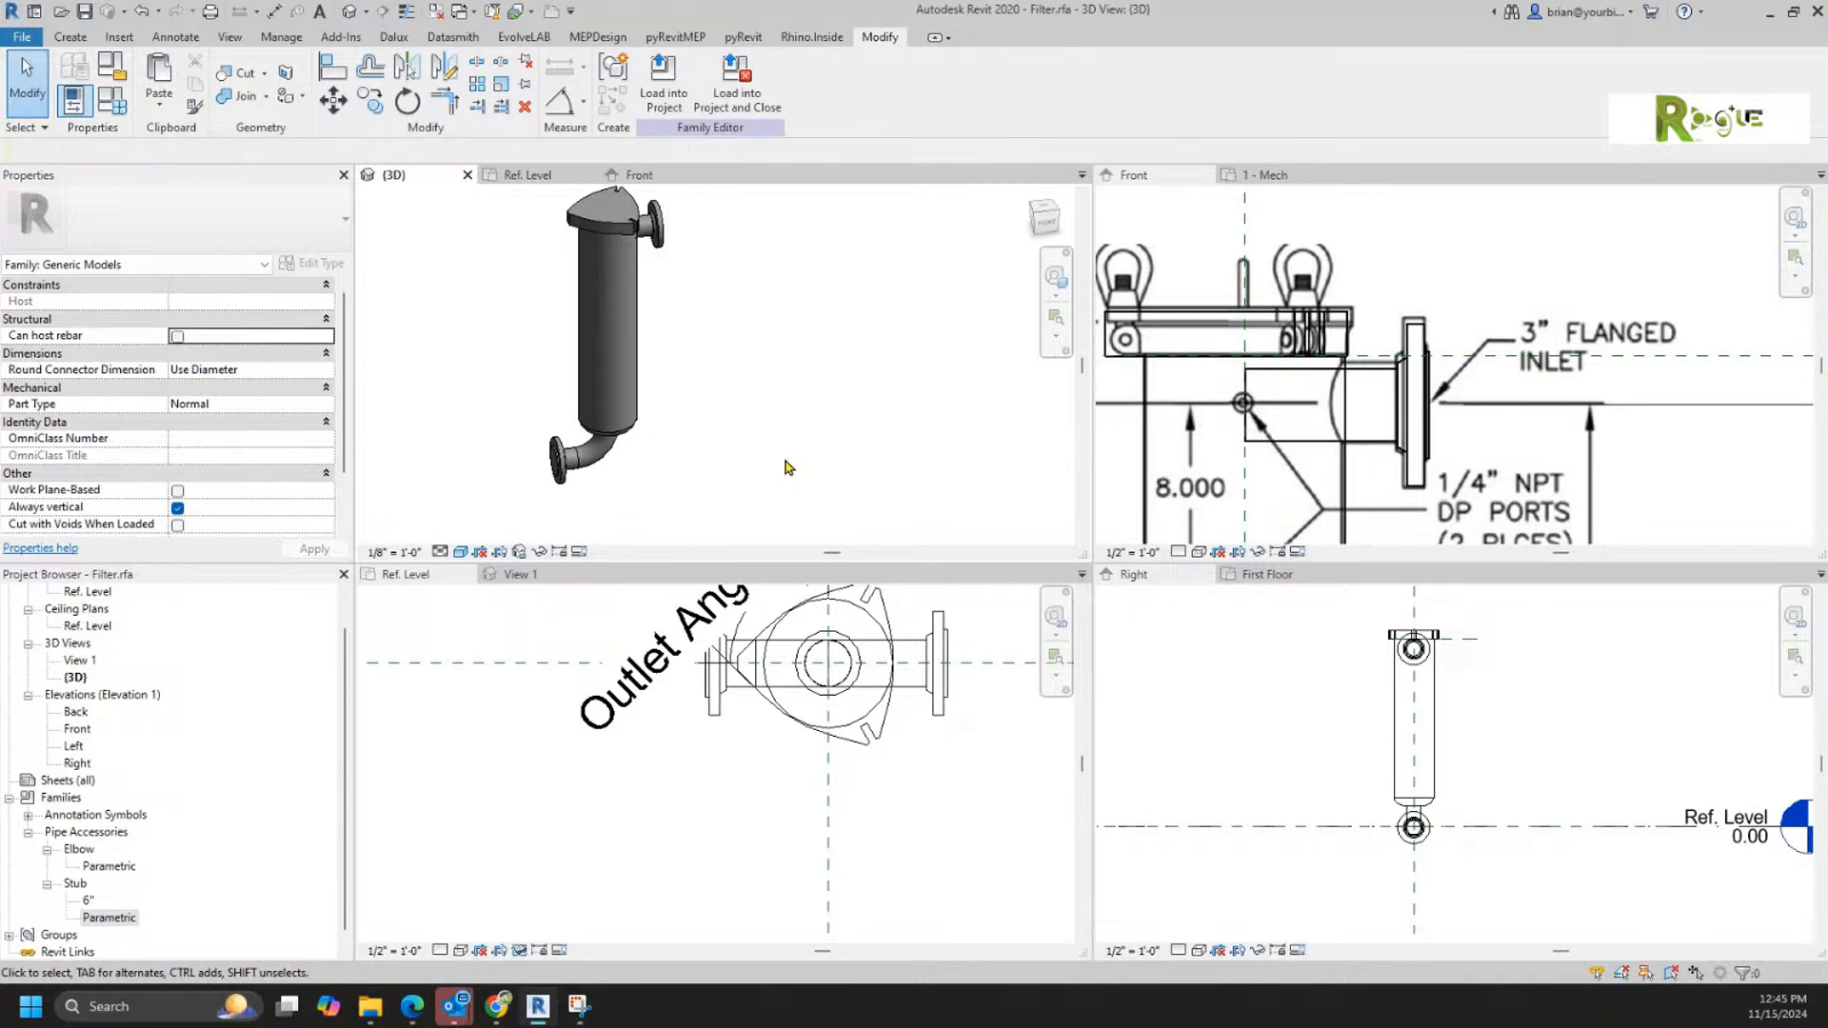
scroll(1454, 435, down, 3)
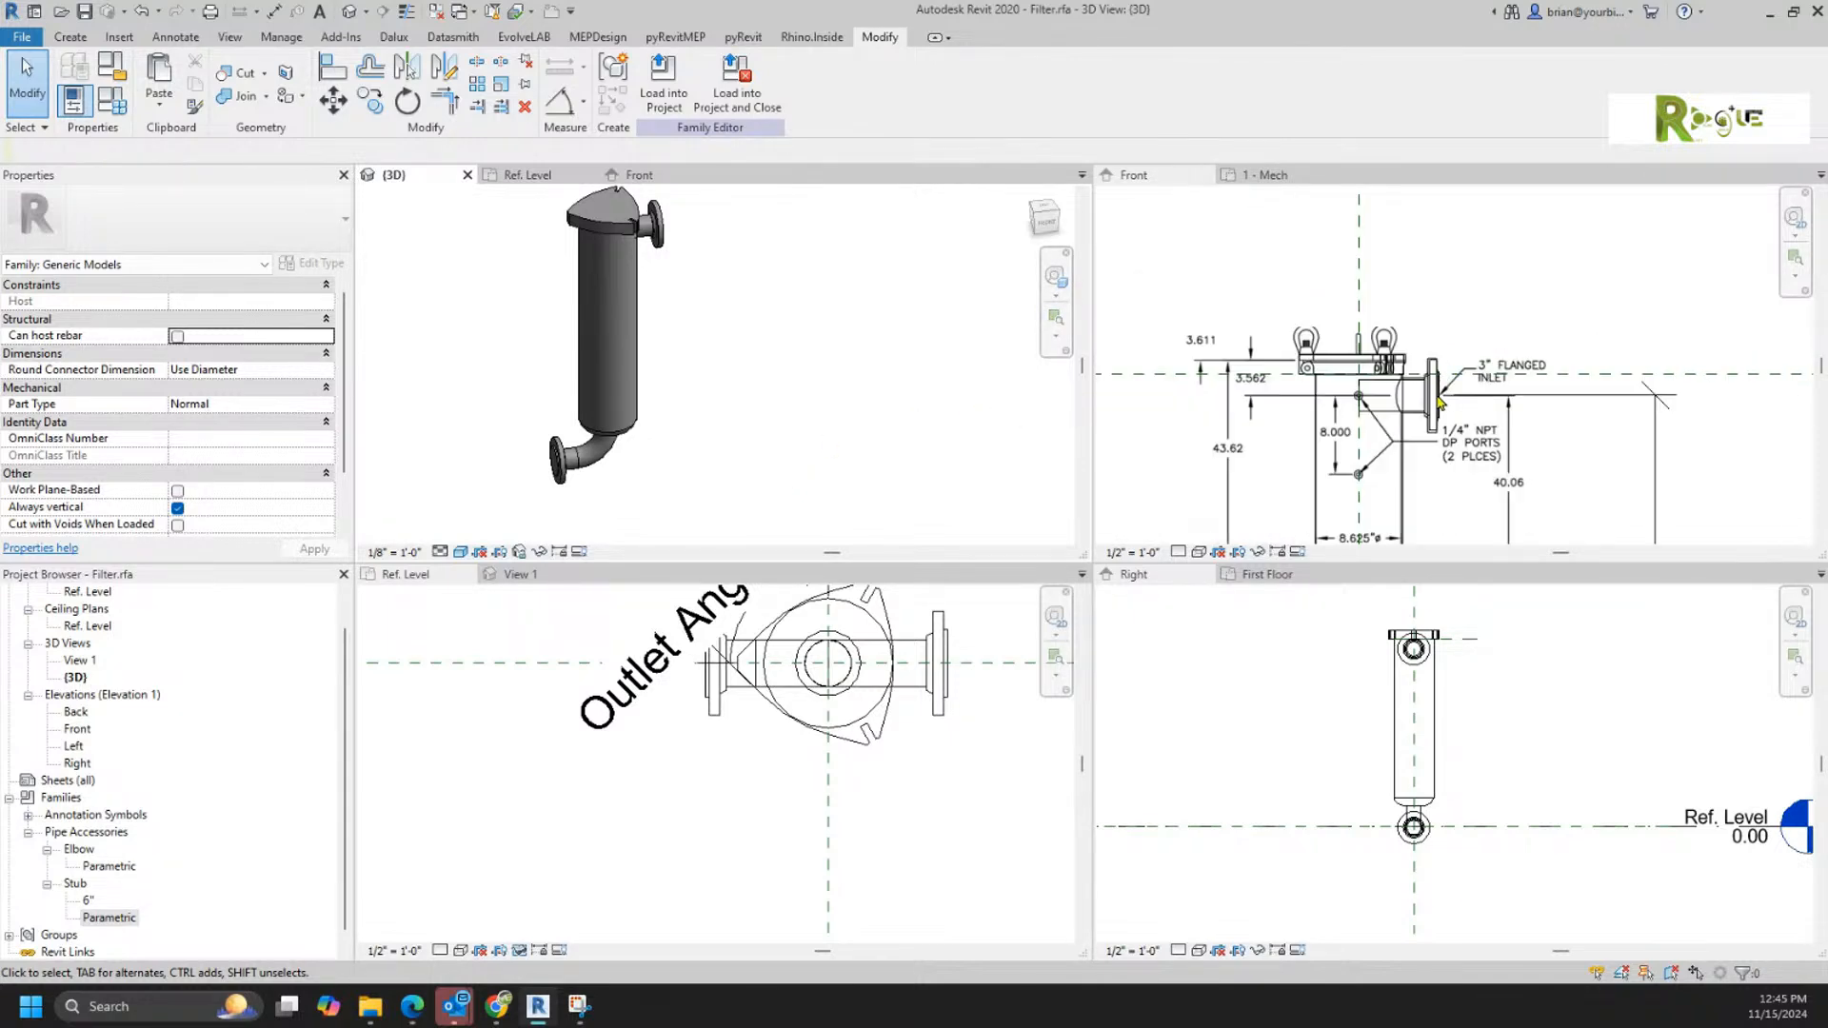
middle_drag(1454, 433, 1447, 396)
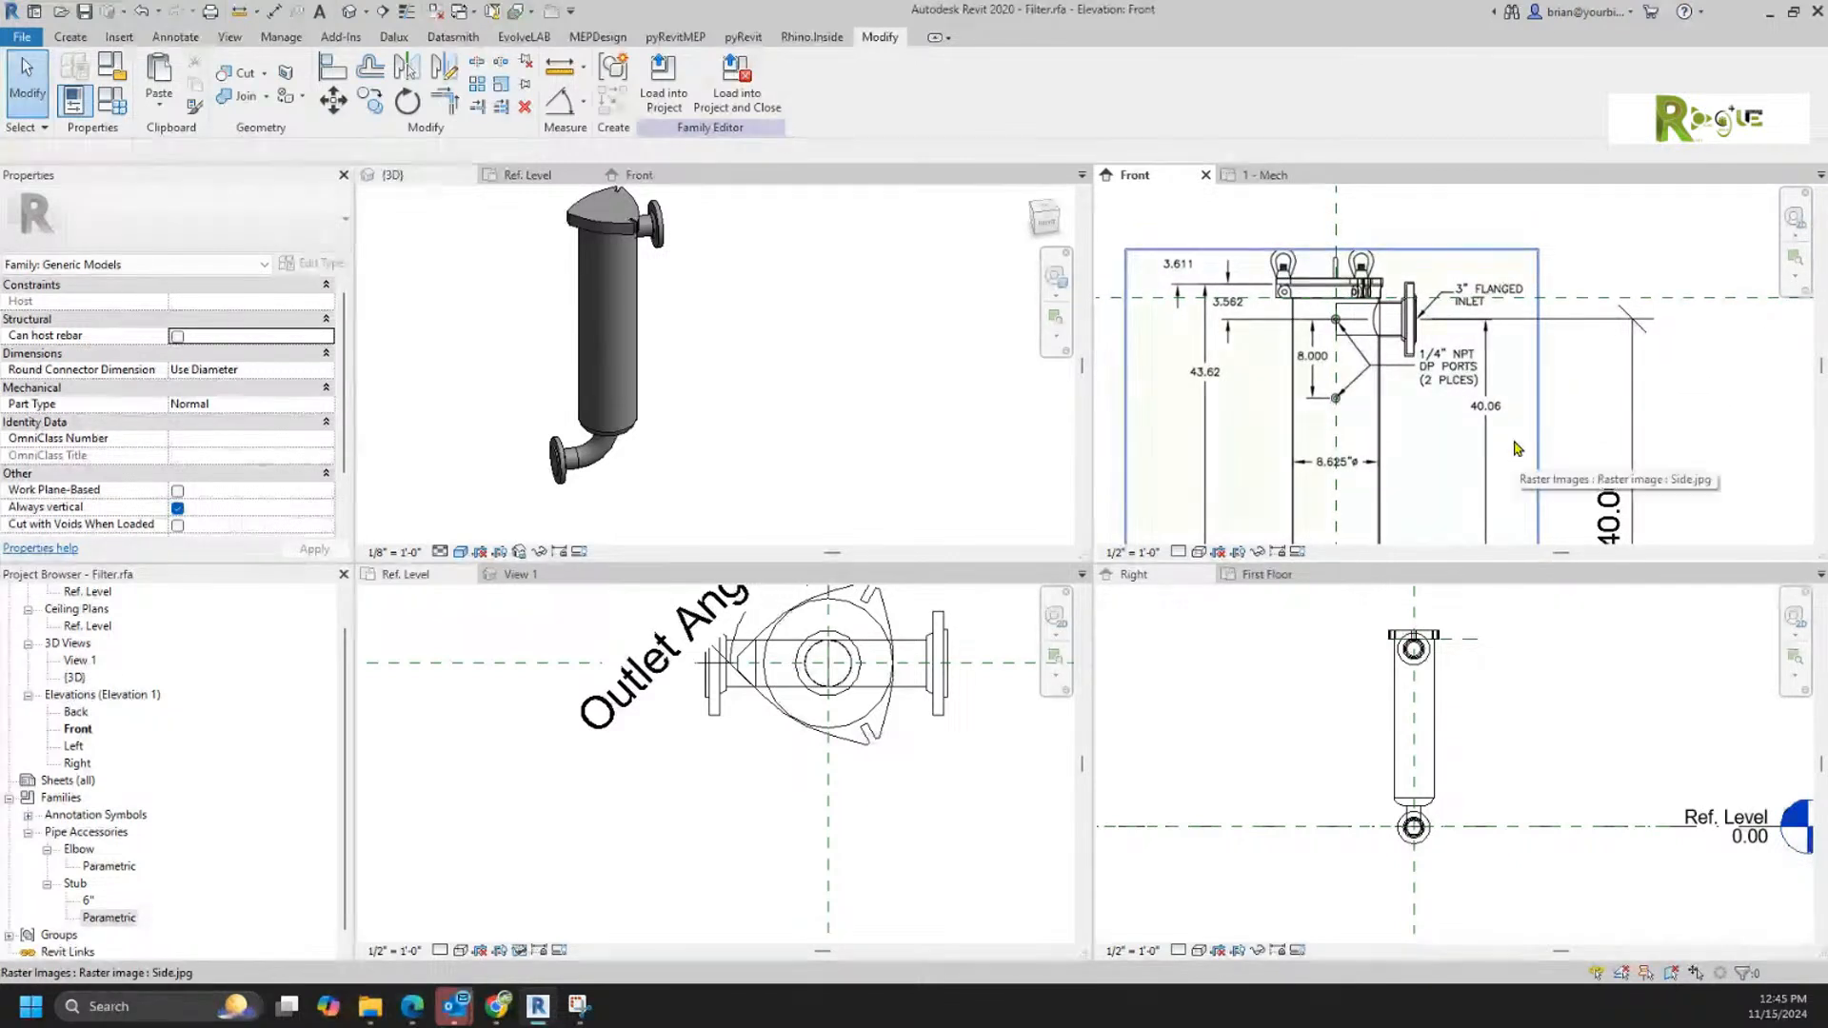
click(804, 752)
click(521, 950)
click(610, 930)
scroll(940, 791, down, 1)
middle_drag(942, 790, 807, 888)
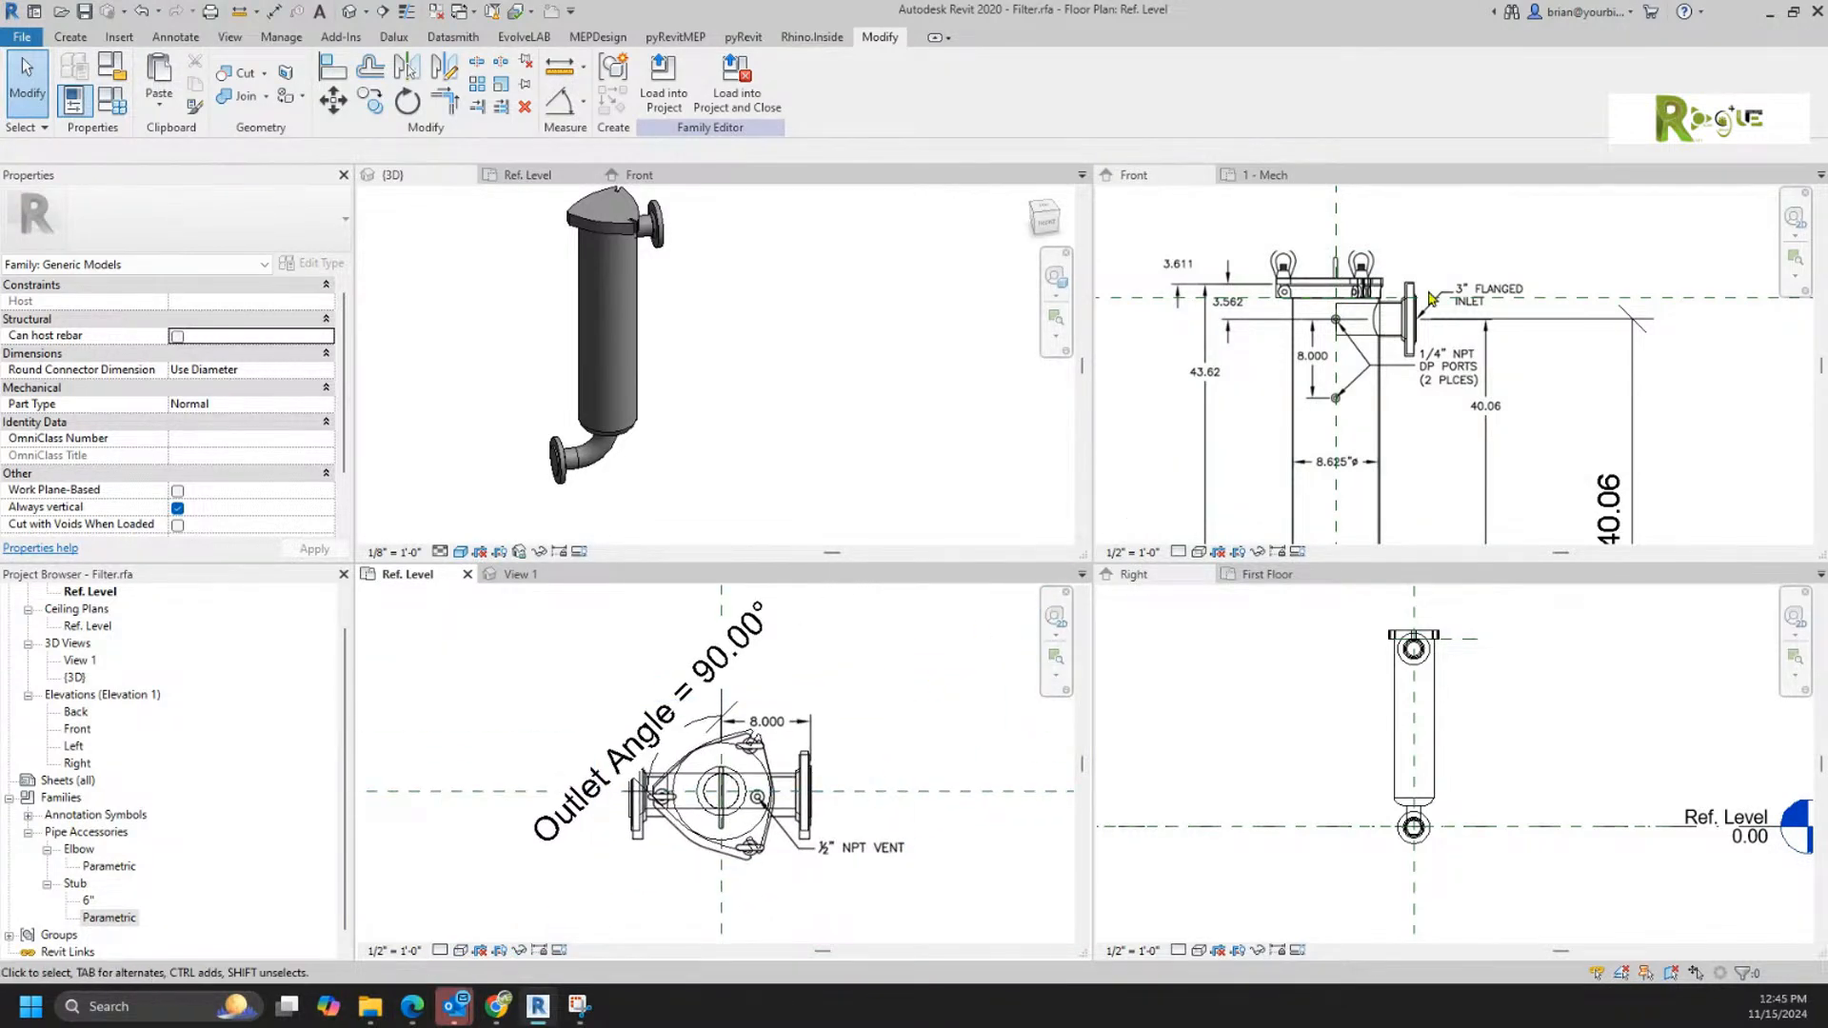
Step: Set the inlet stub's Stub Length to 8 in the 6" type
scroll(1435, 303, up, 3)
scroll(1434, 303, up, 1)
click(1402, 319)
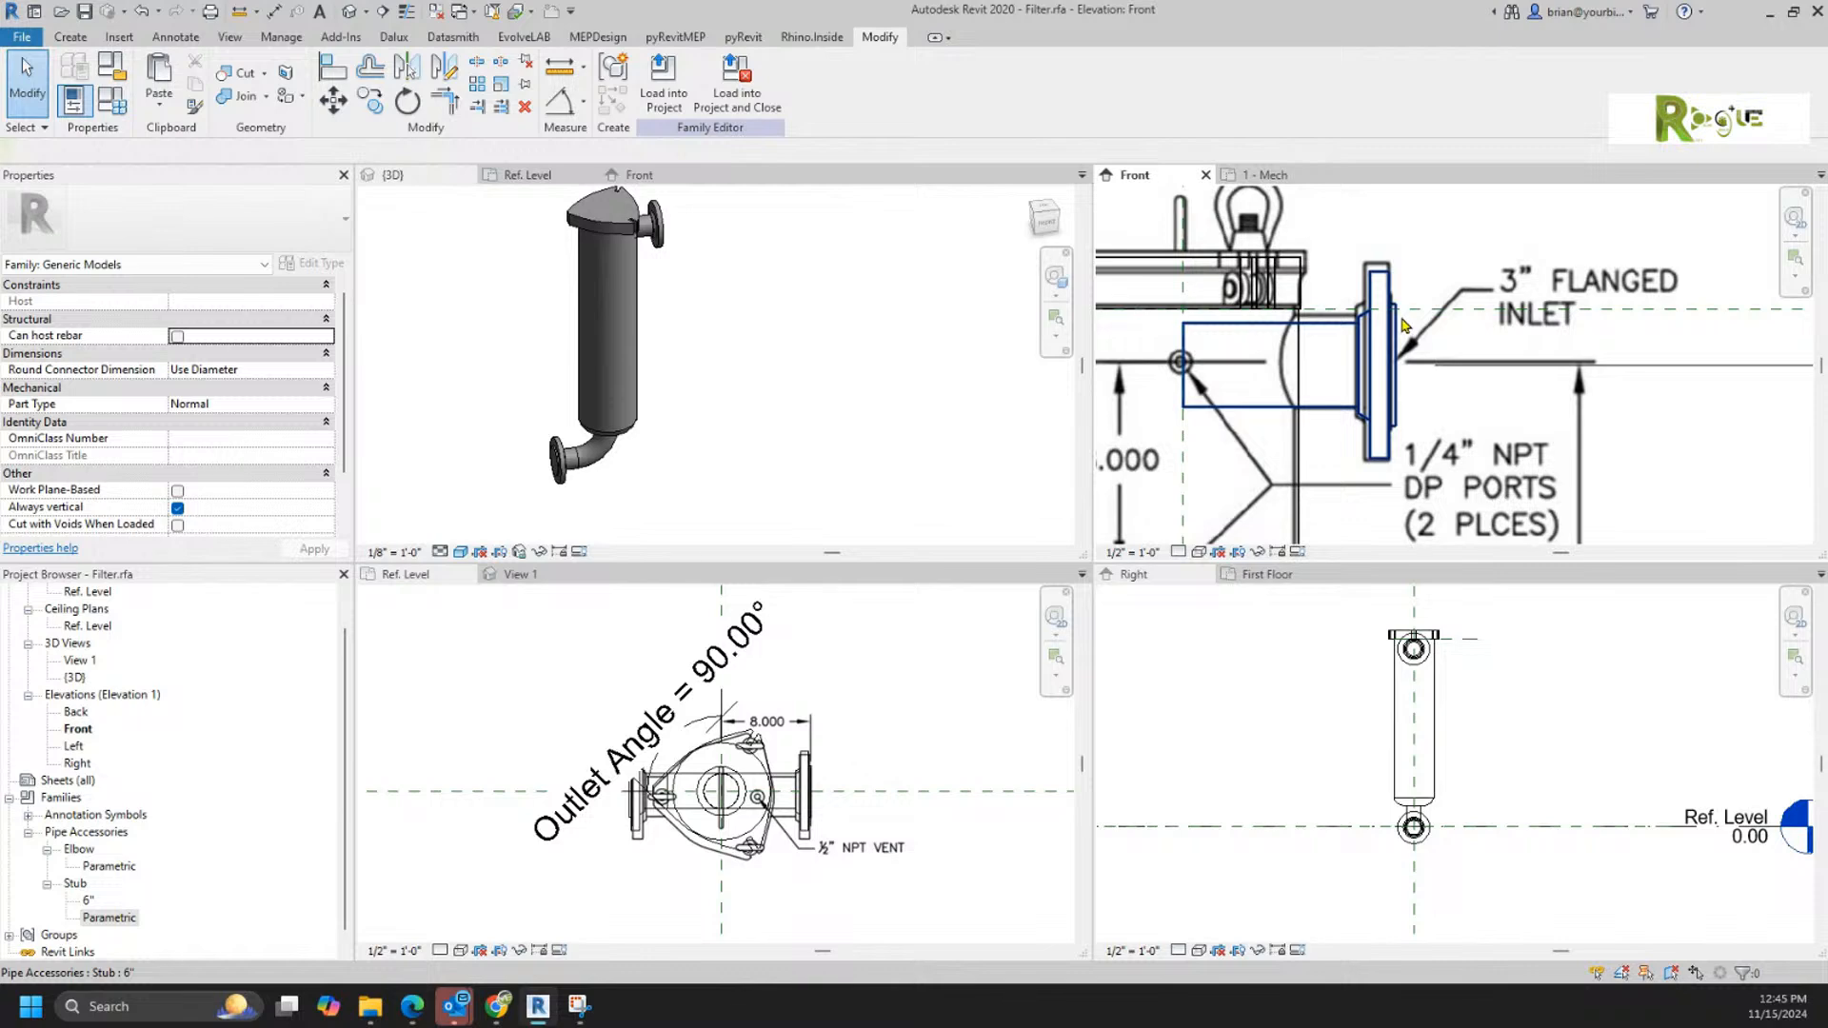
click(1404, 325)
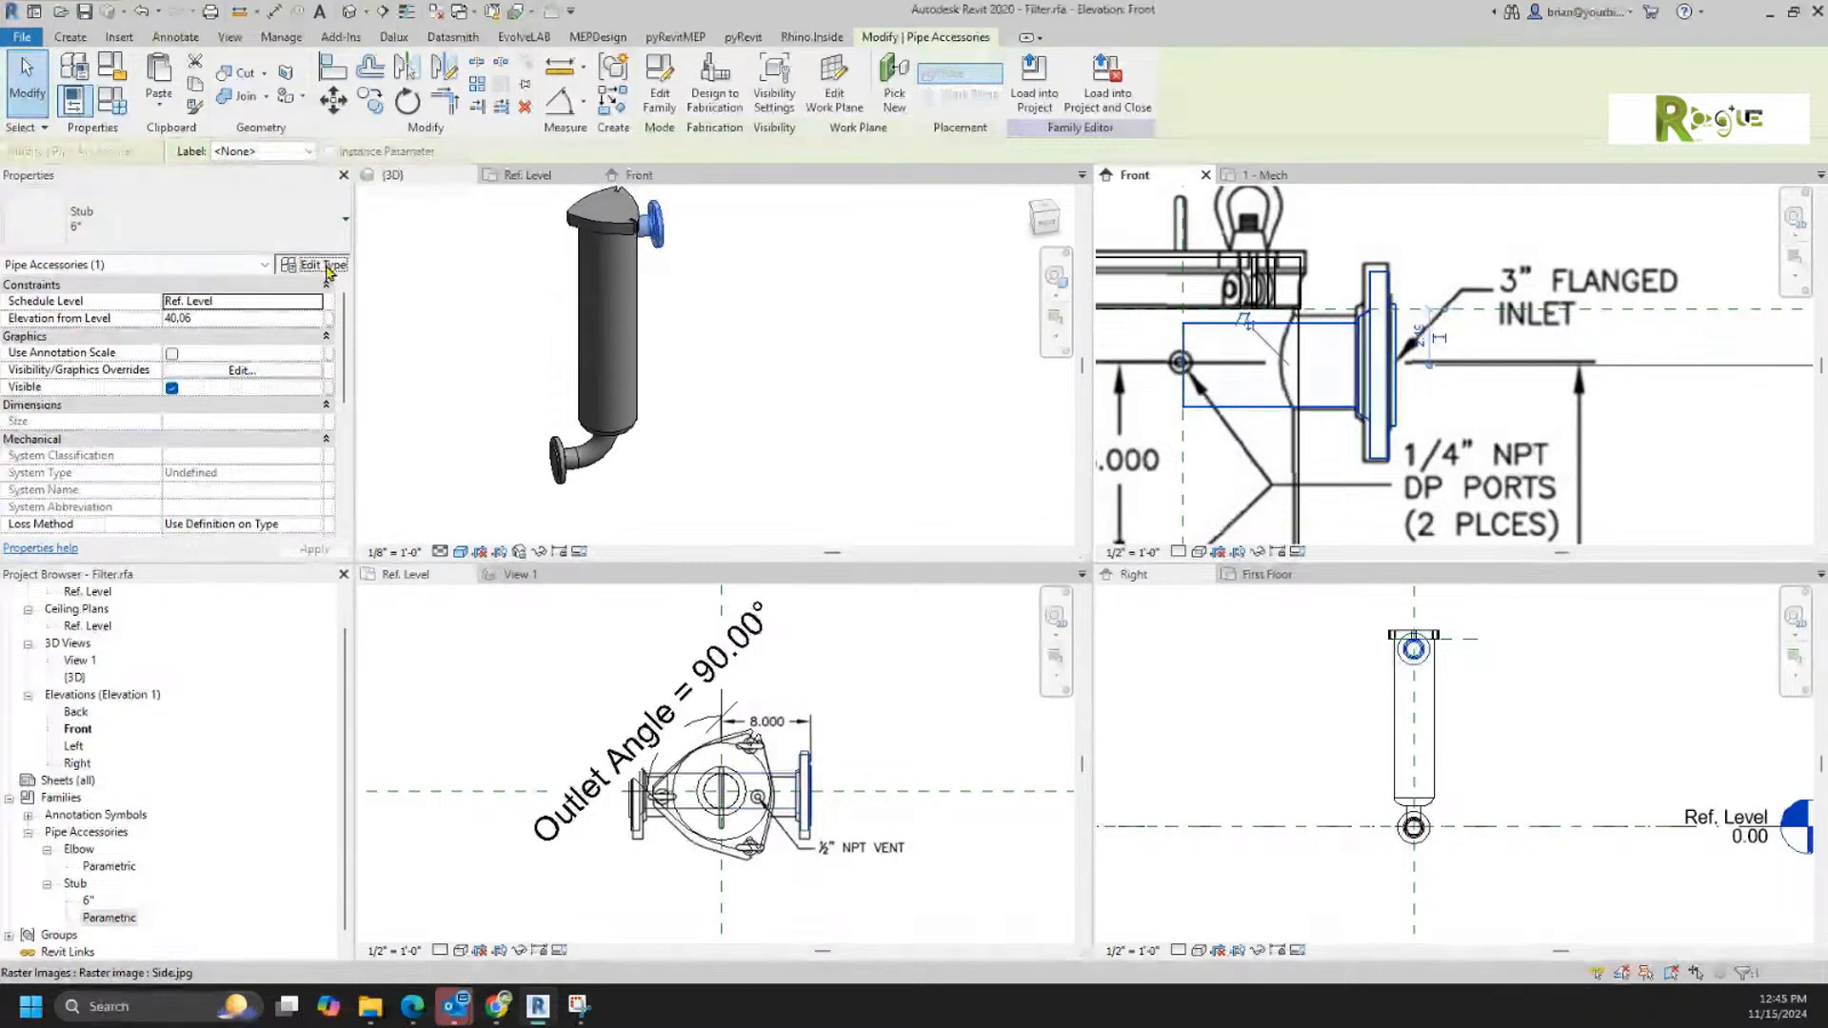
click(323, 265)
click(591, 305)
text(8)
key(Return)
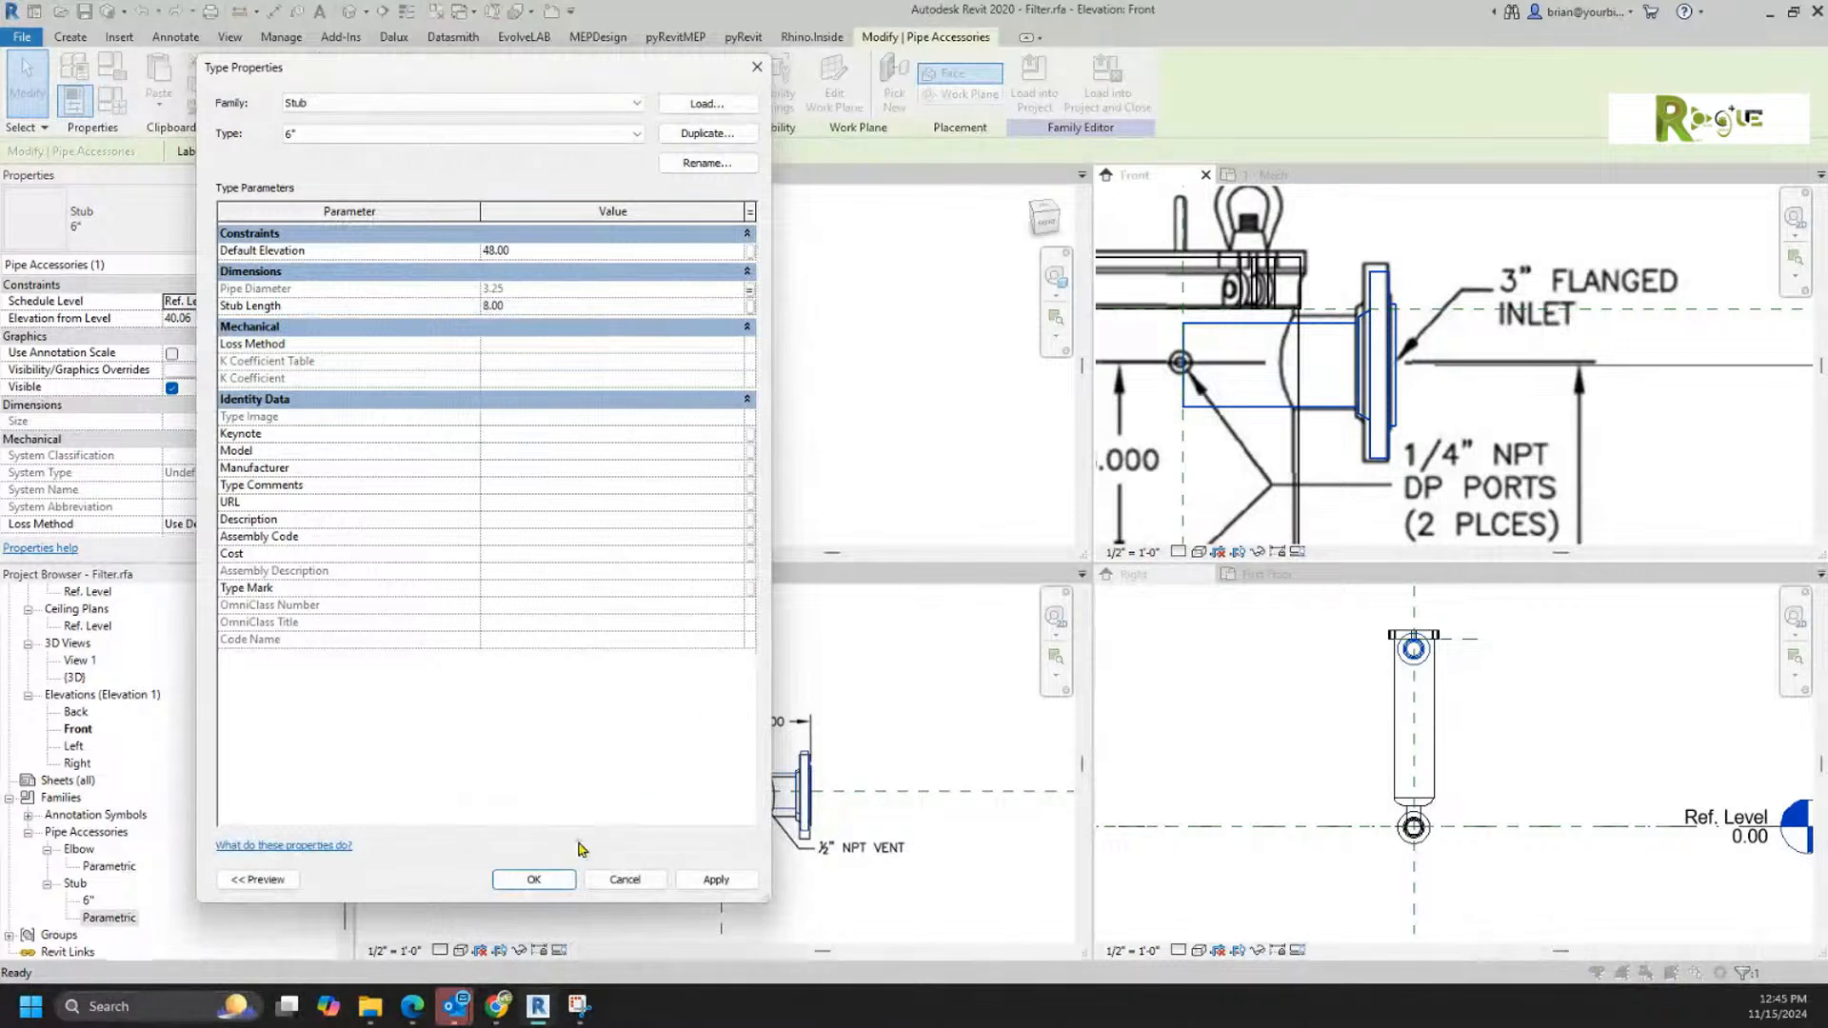
click(534, 878)
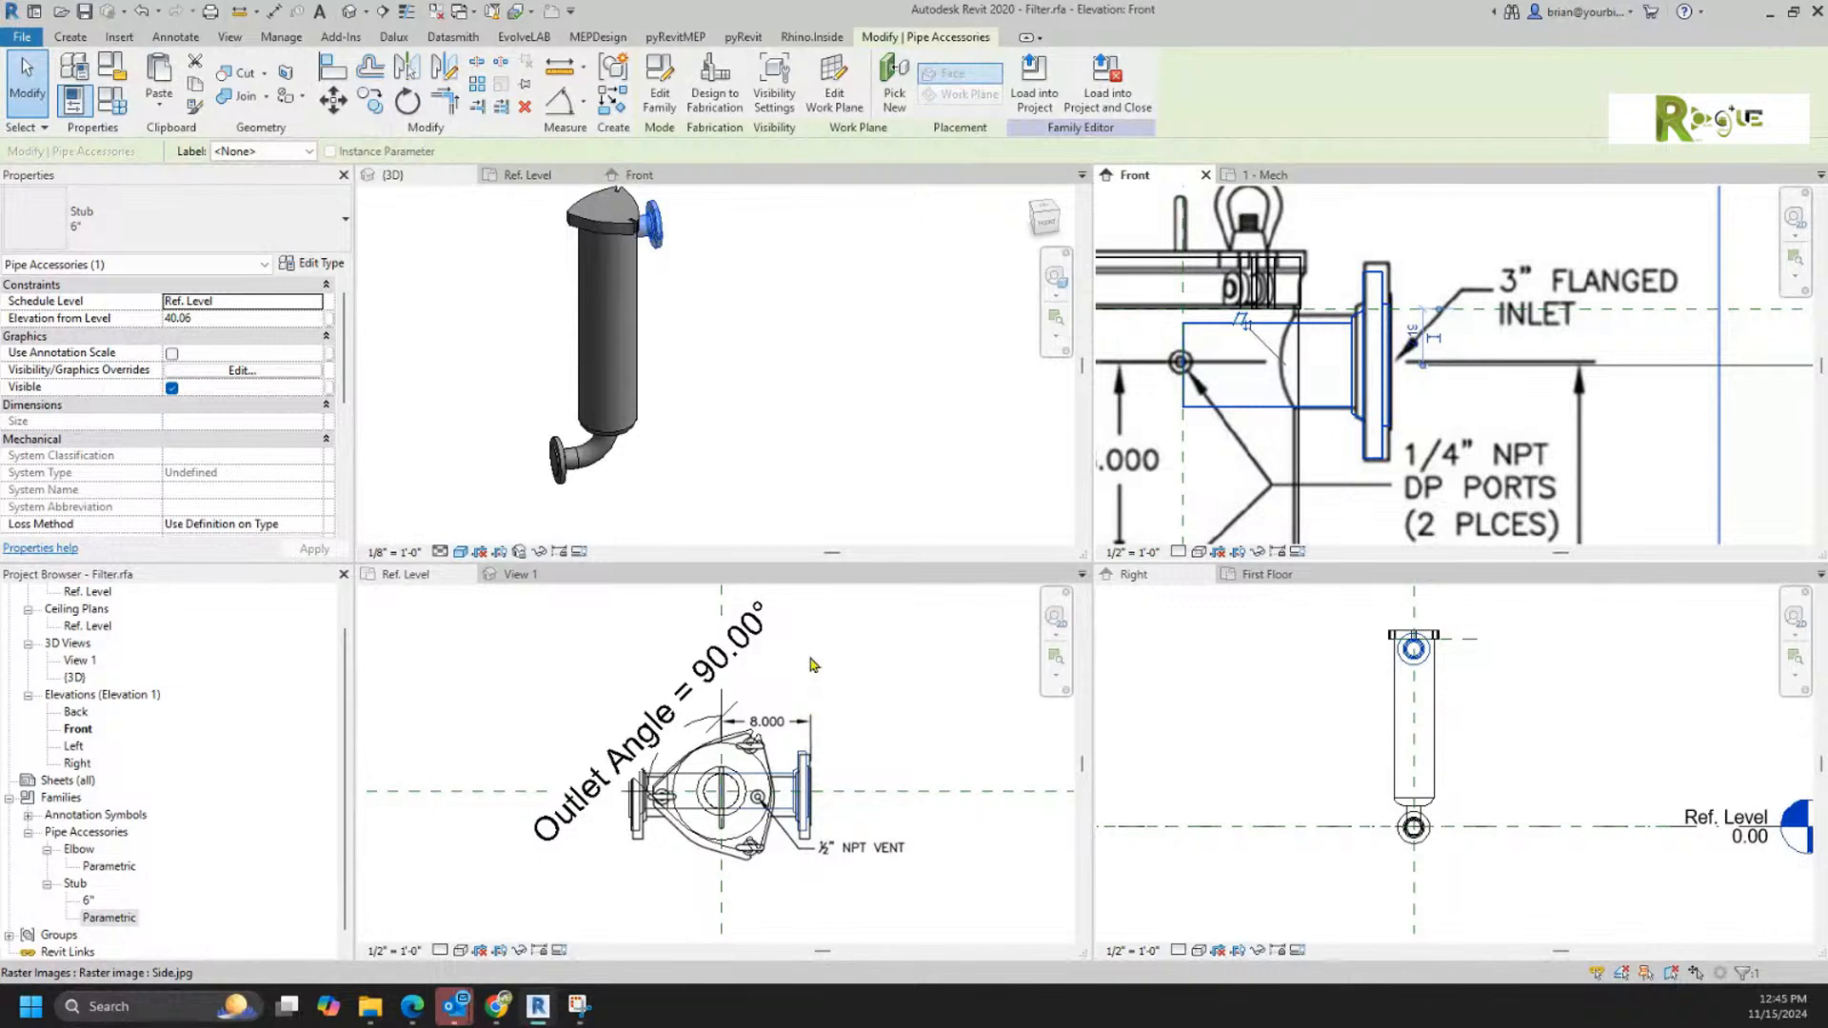
click(800, 435)
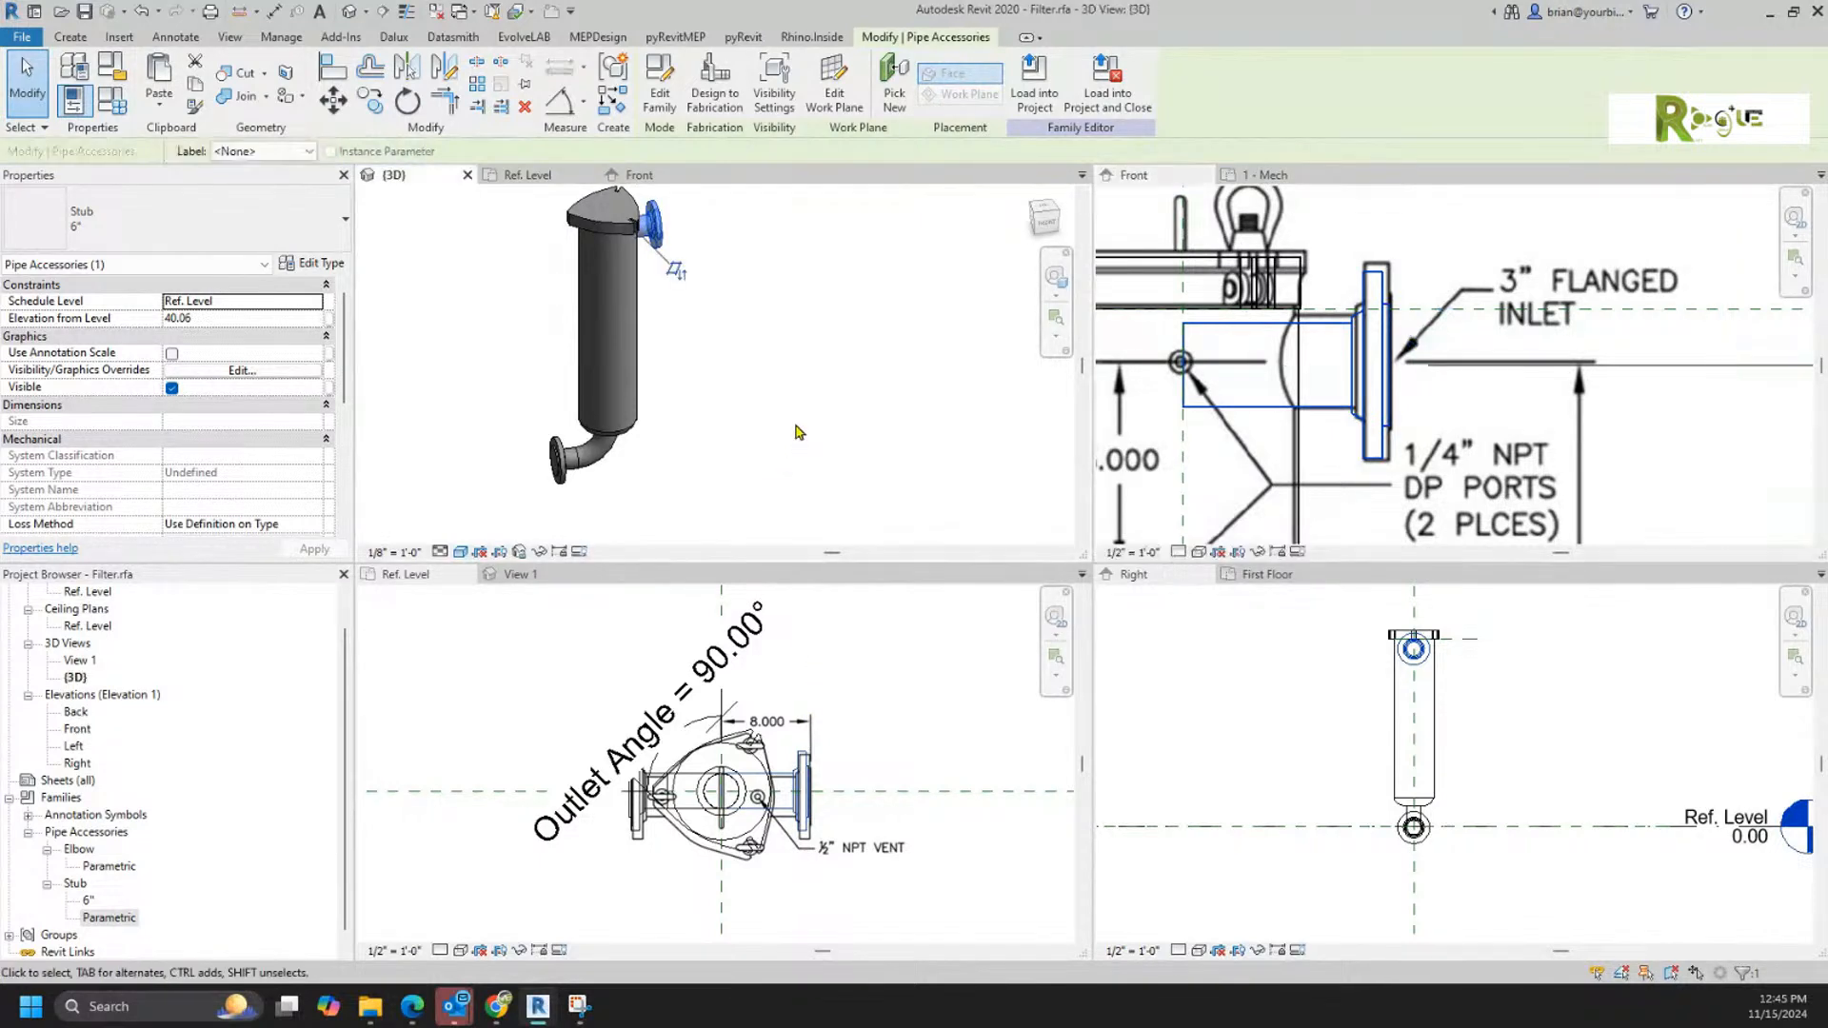
Step: Join the filter body with the flanged inlet stub
scroll(641, 208, up, 5)
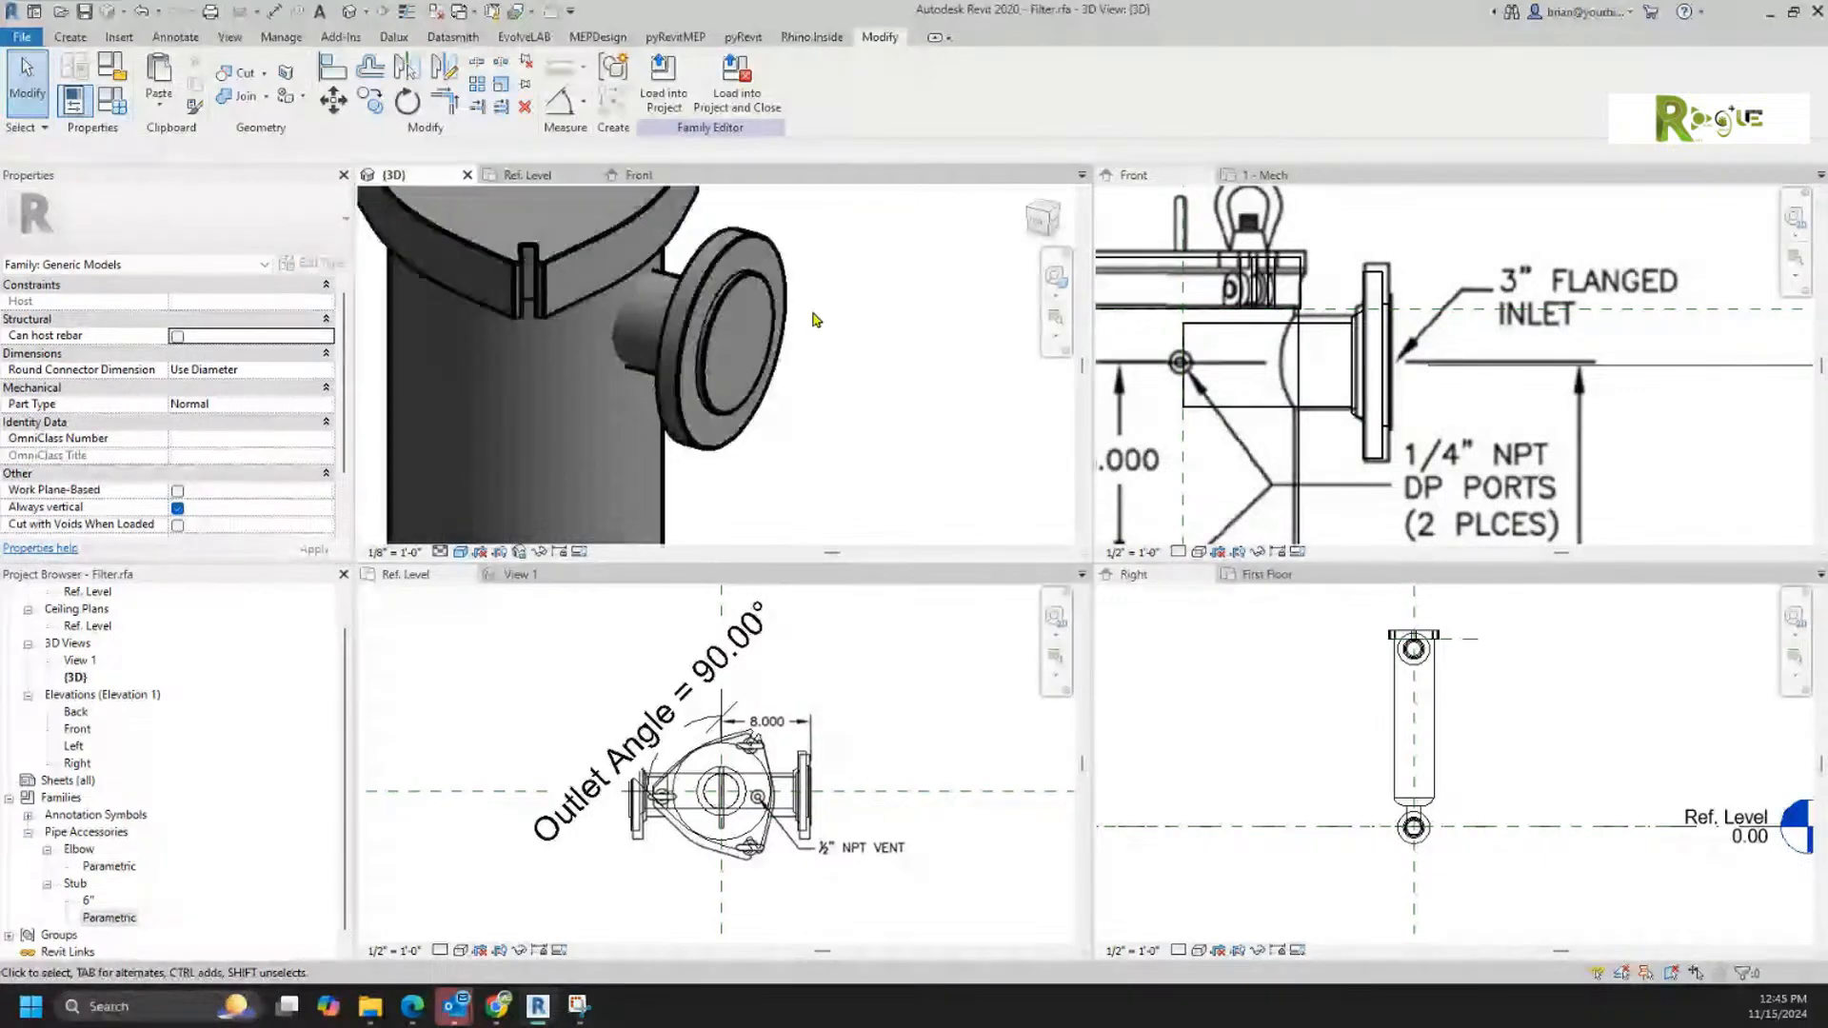
scroll(616, 363, up, 3)
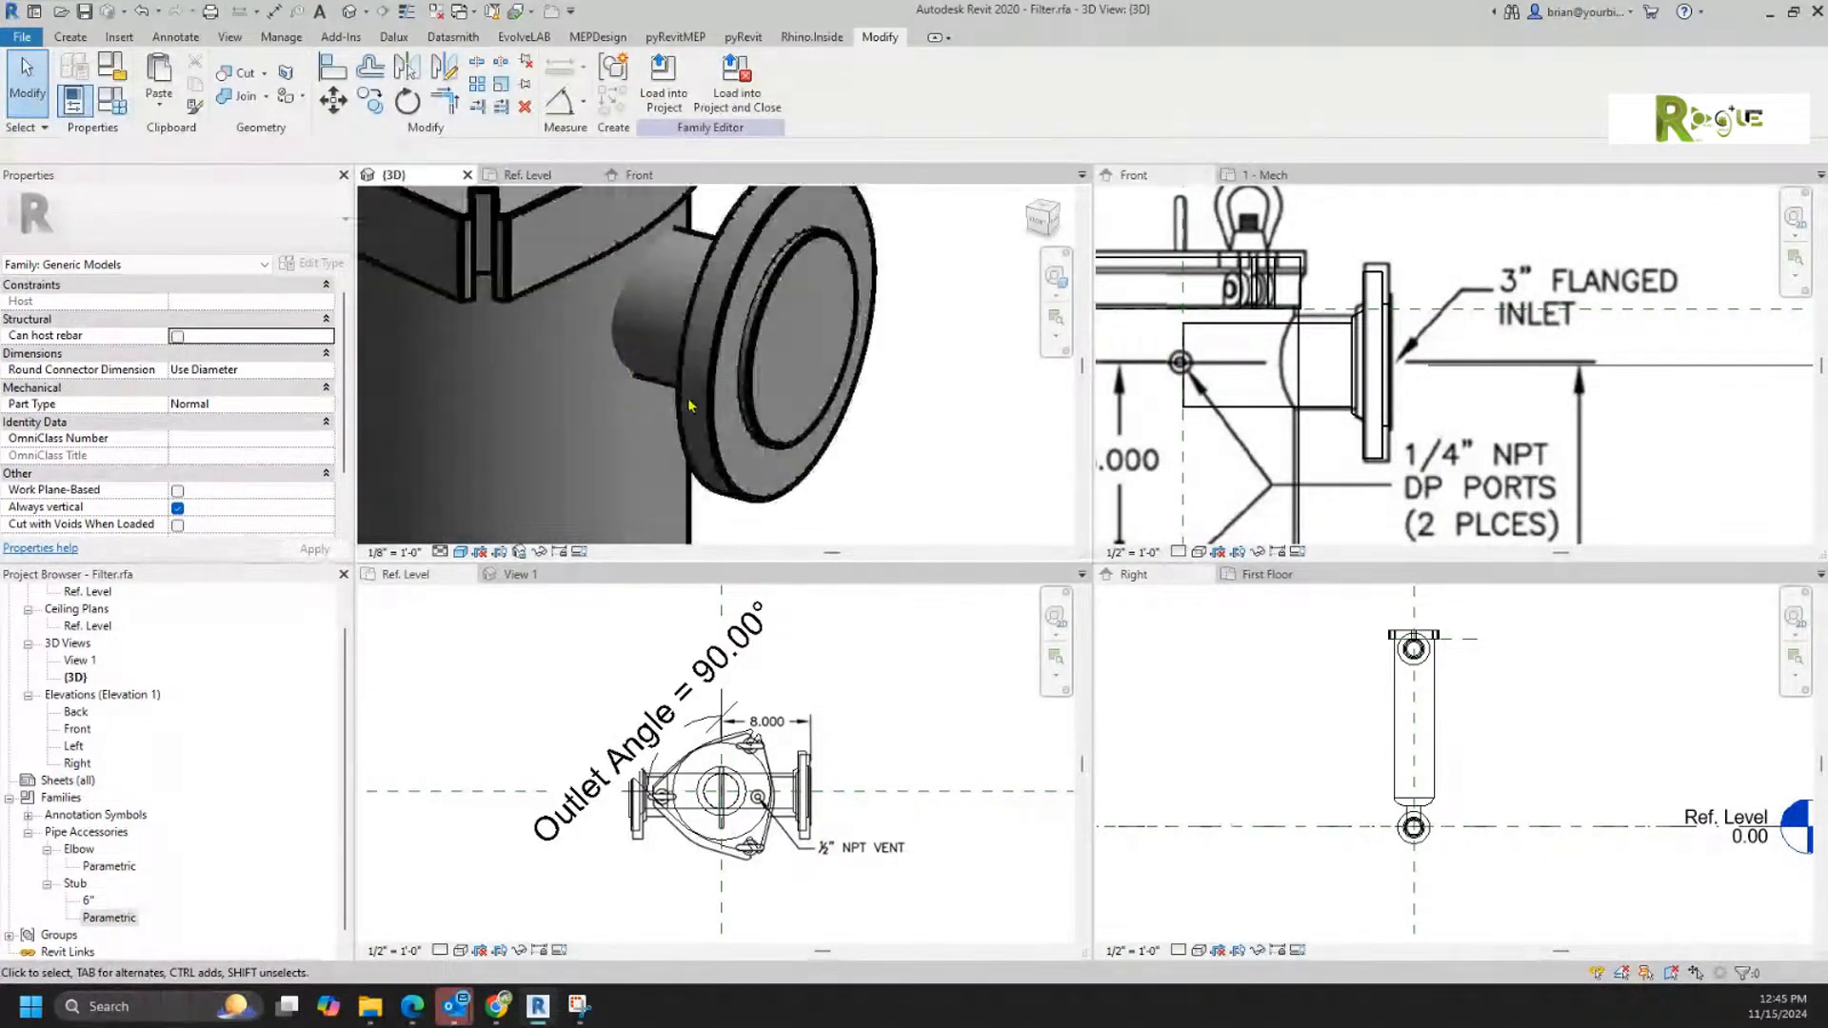
click(238, 95)
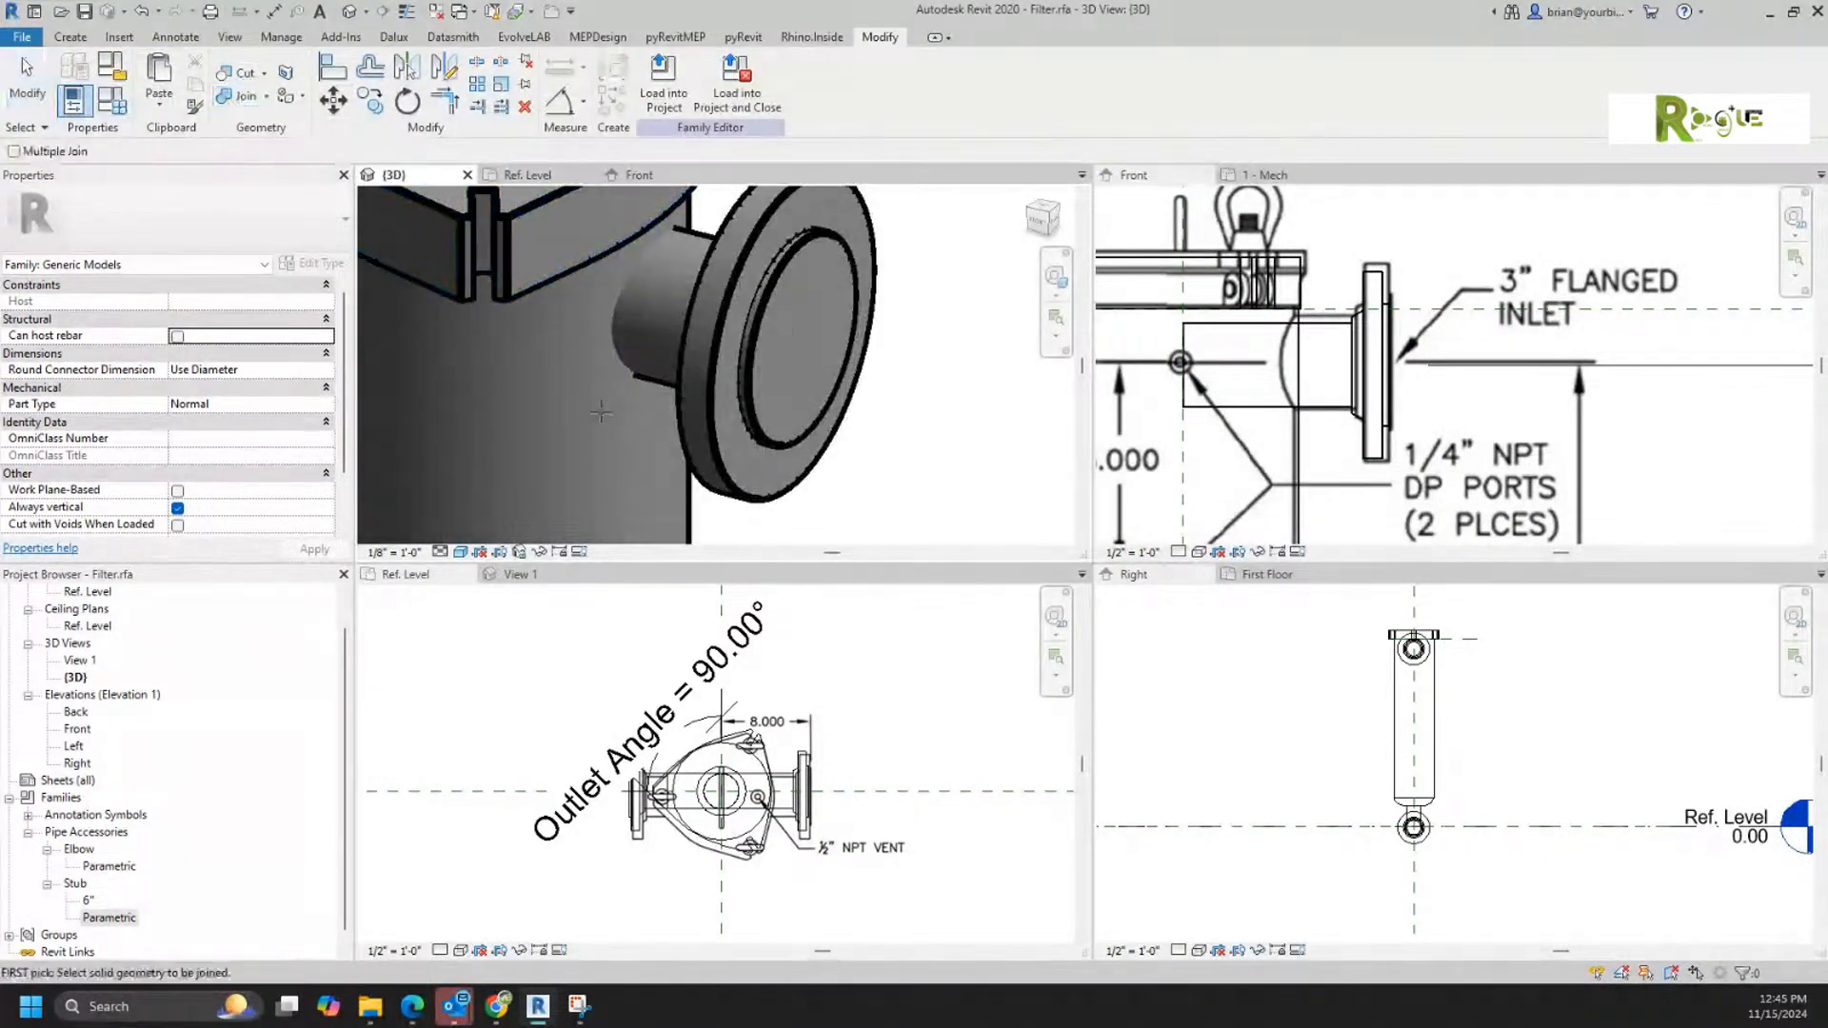
click(694, 514)
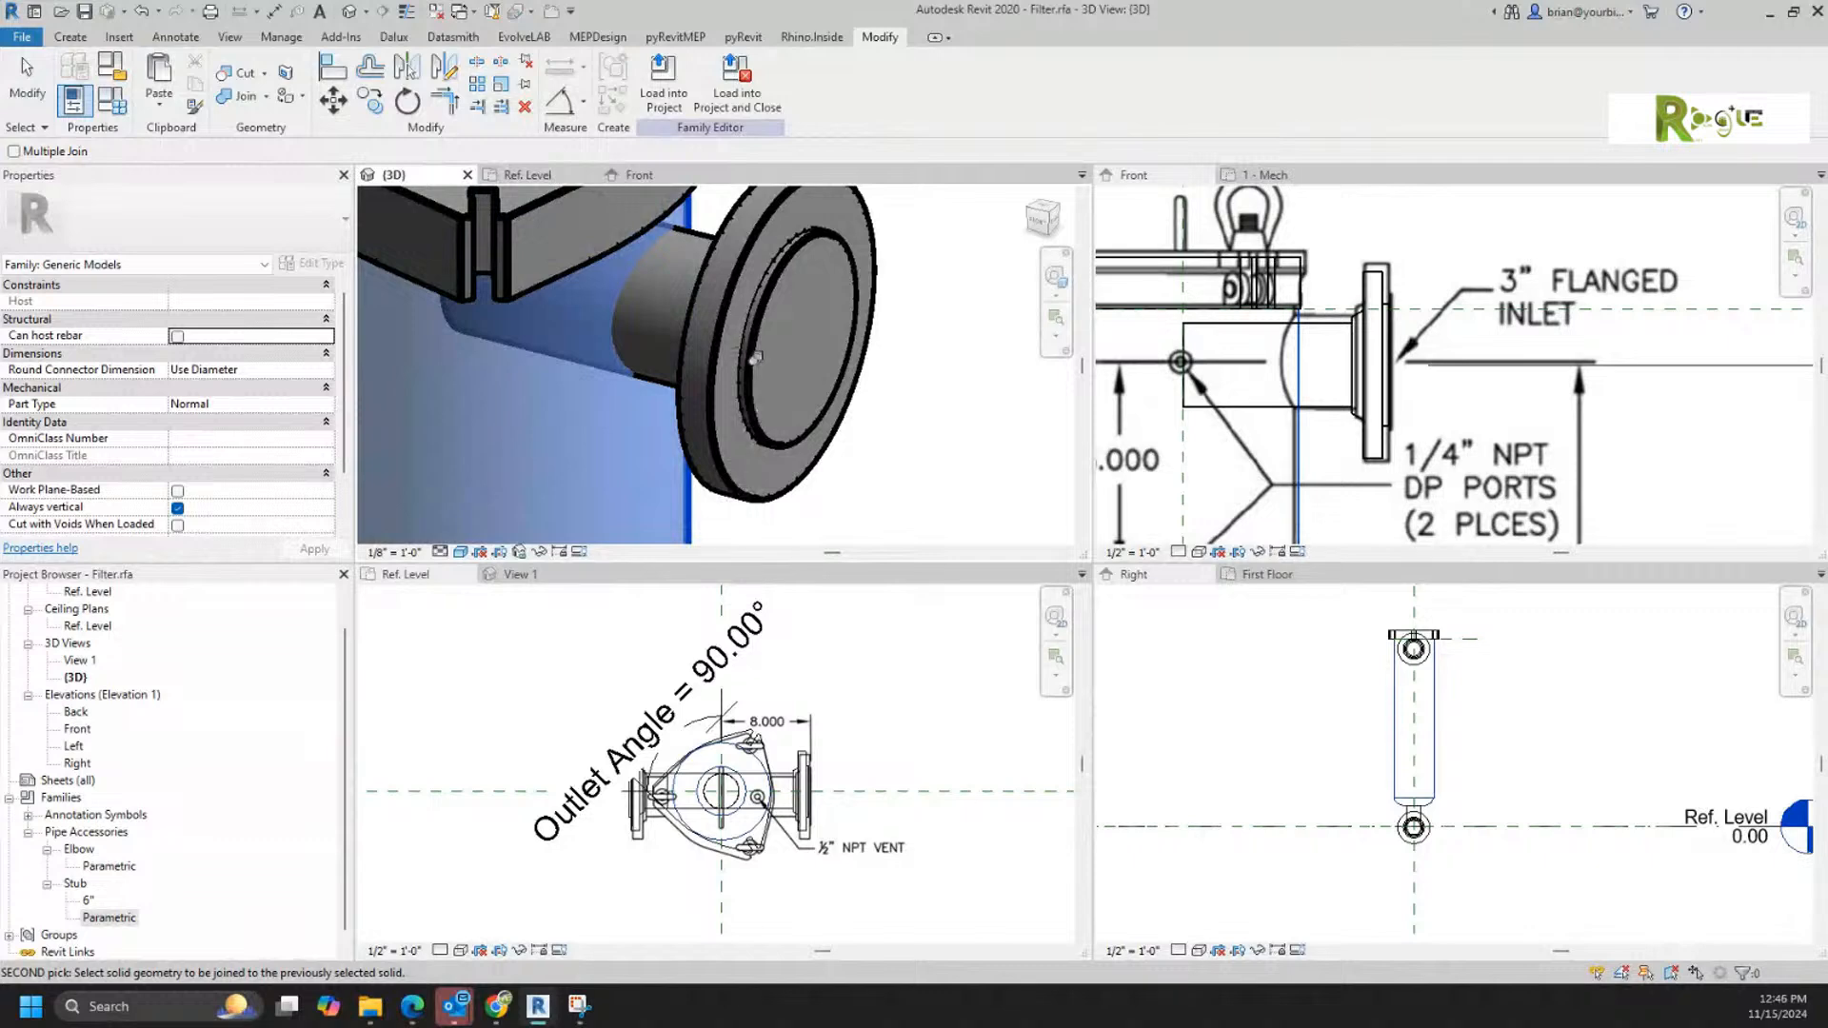
click(758, 338)
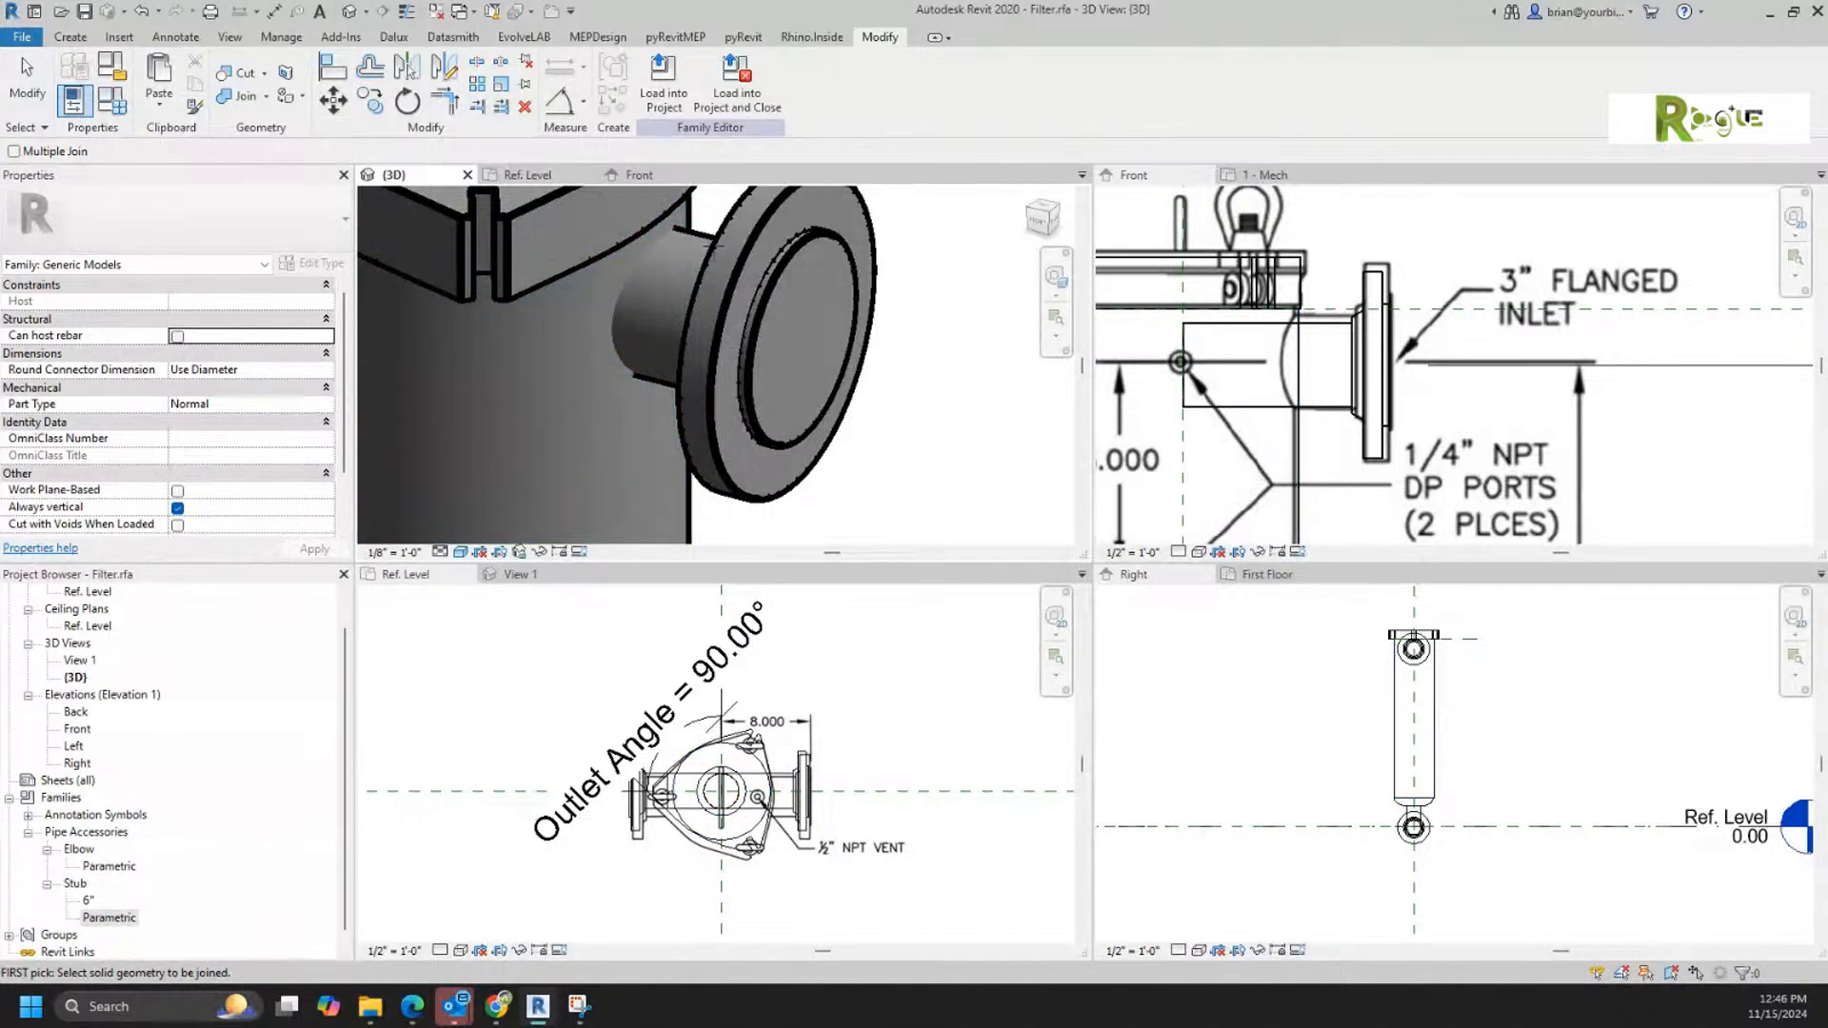
key(Escape)
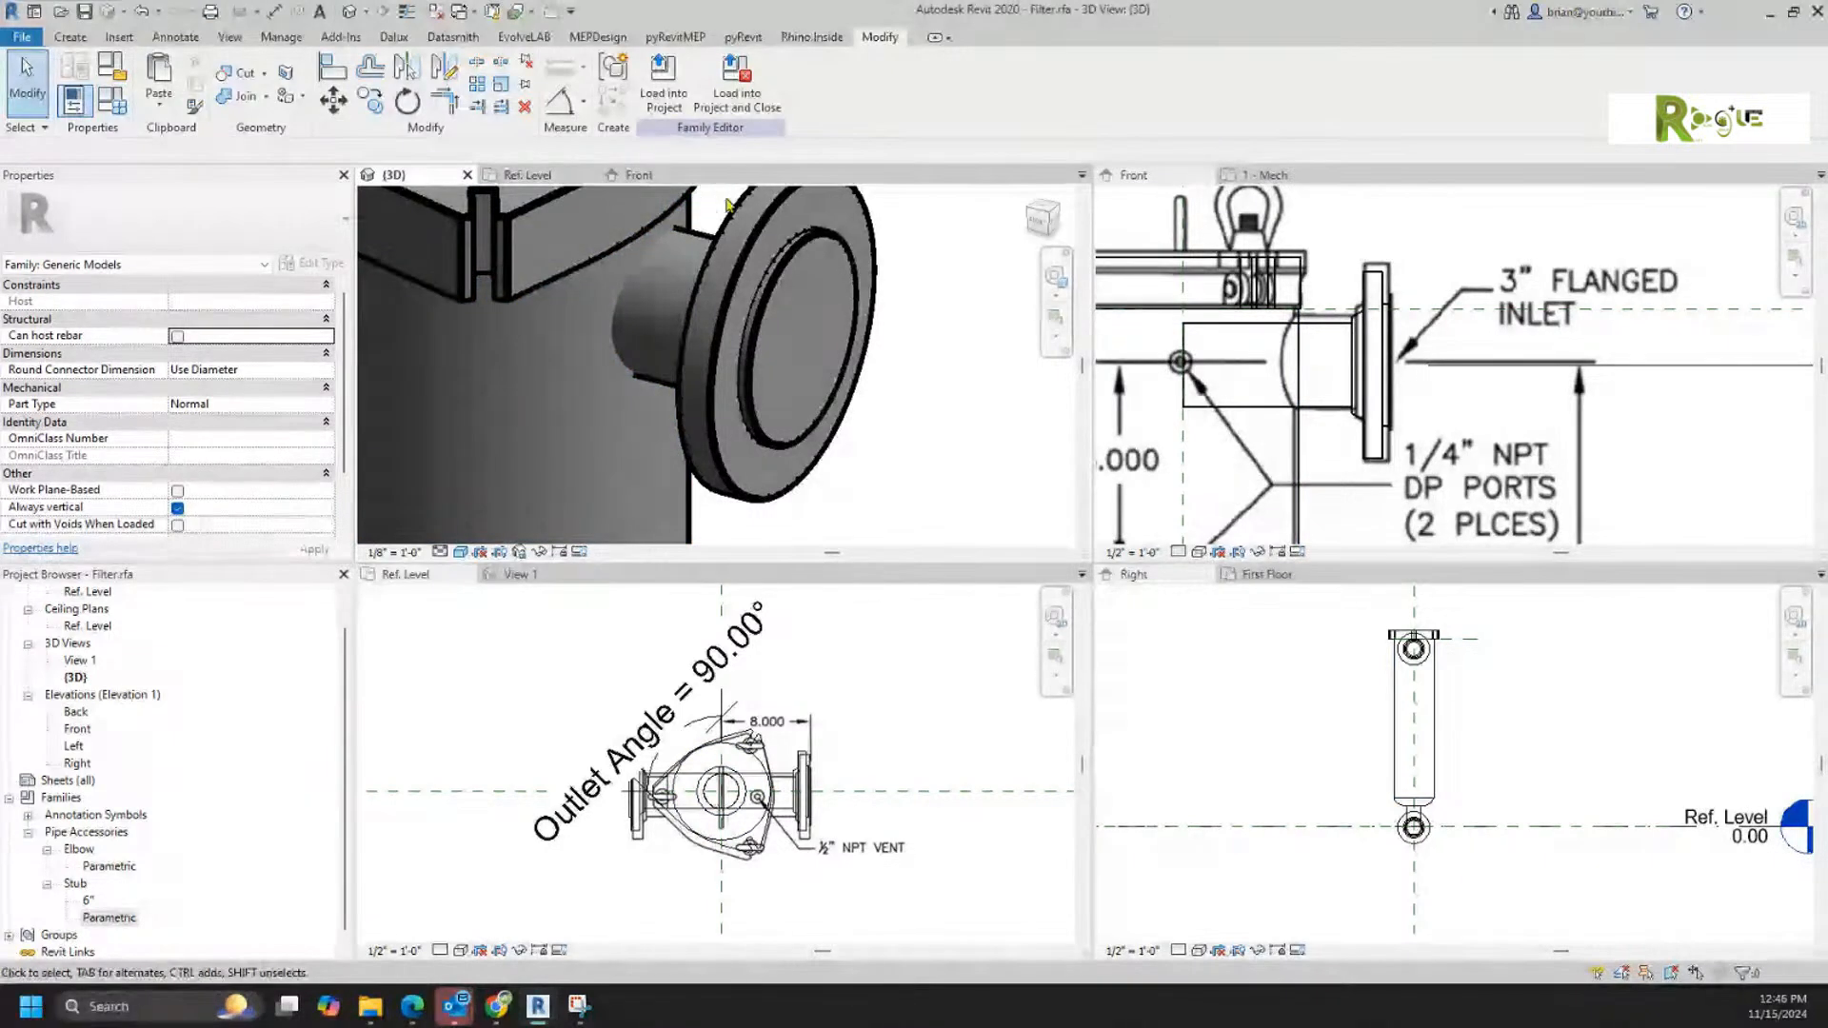
Step: Open the inlet stub family for editing and examine its family category and parameters, including the cut-with-voids and shared options
double_click(823, 303)
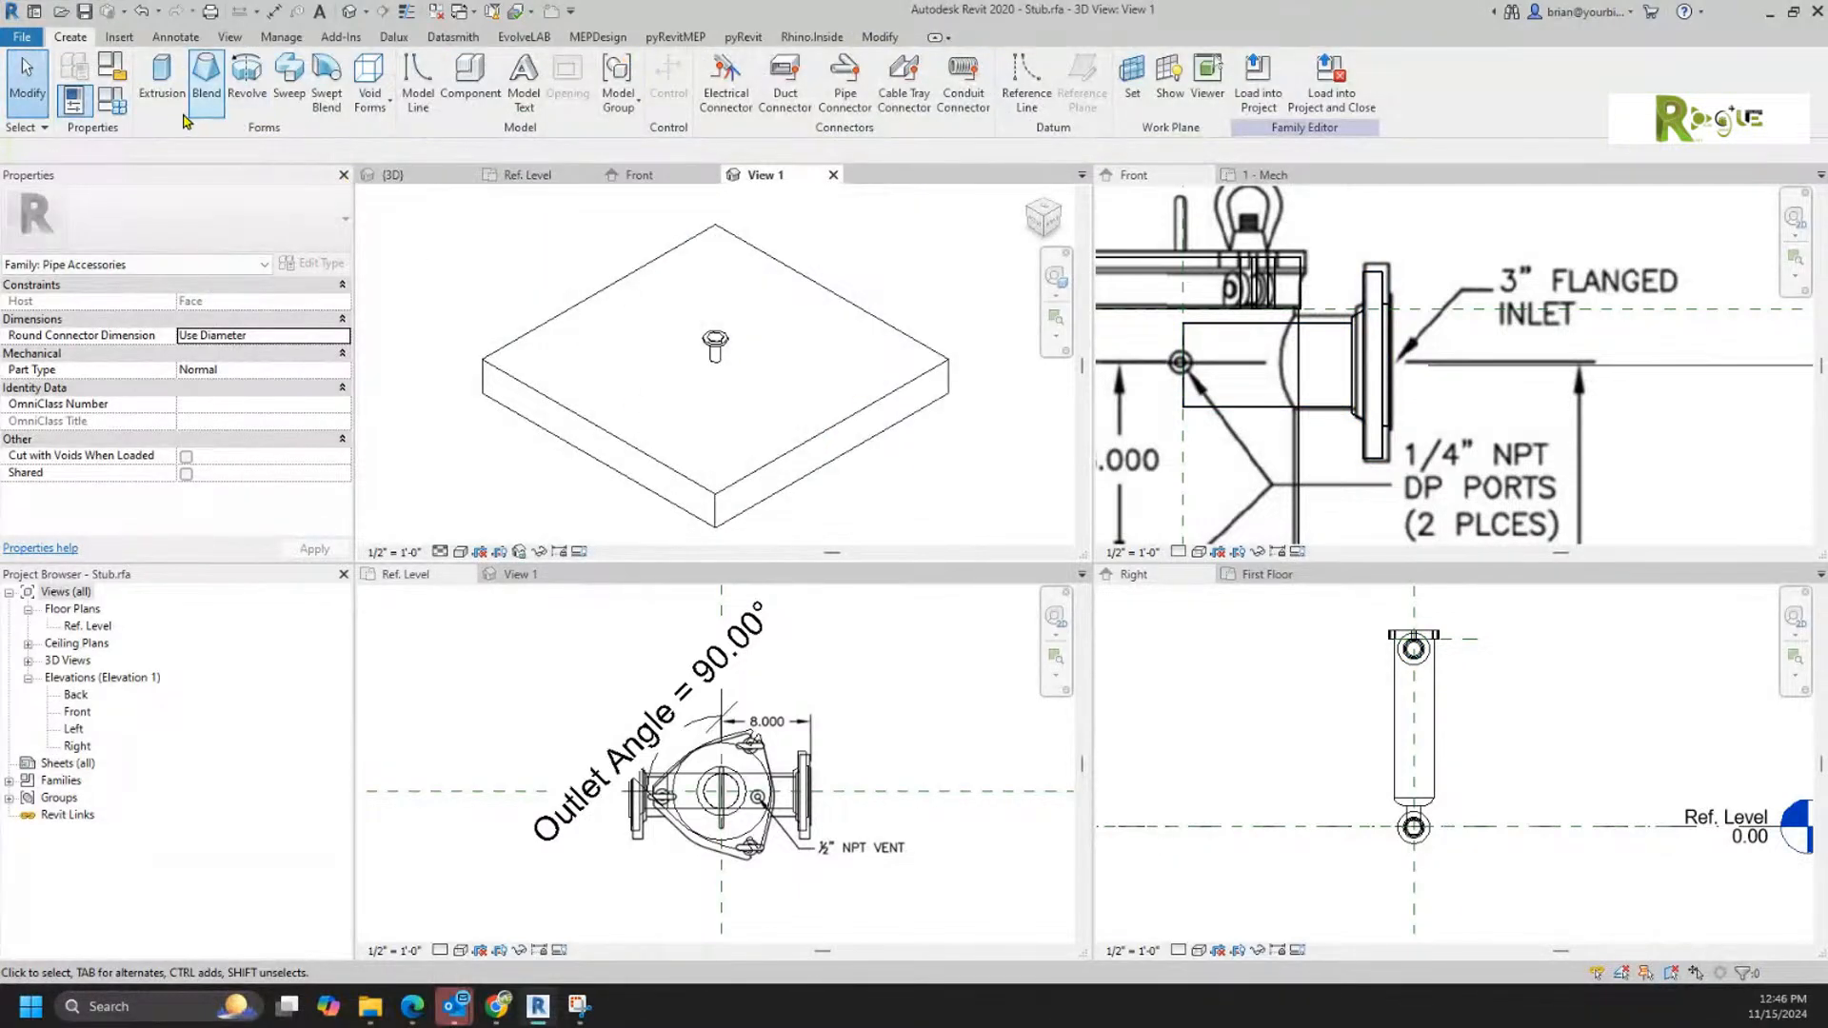
click(126, 70)
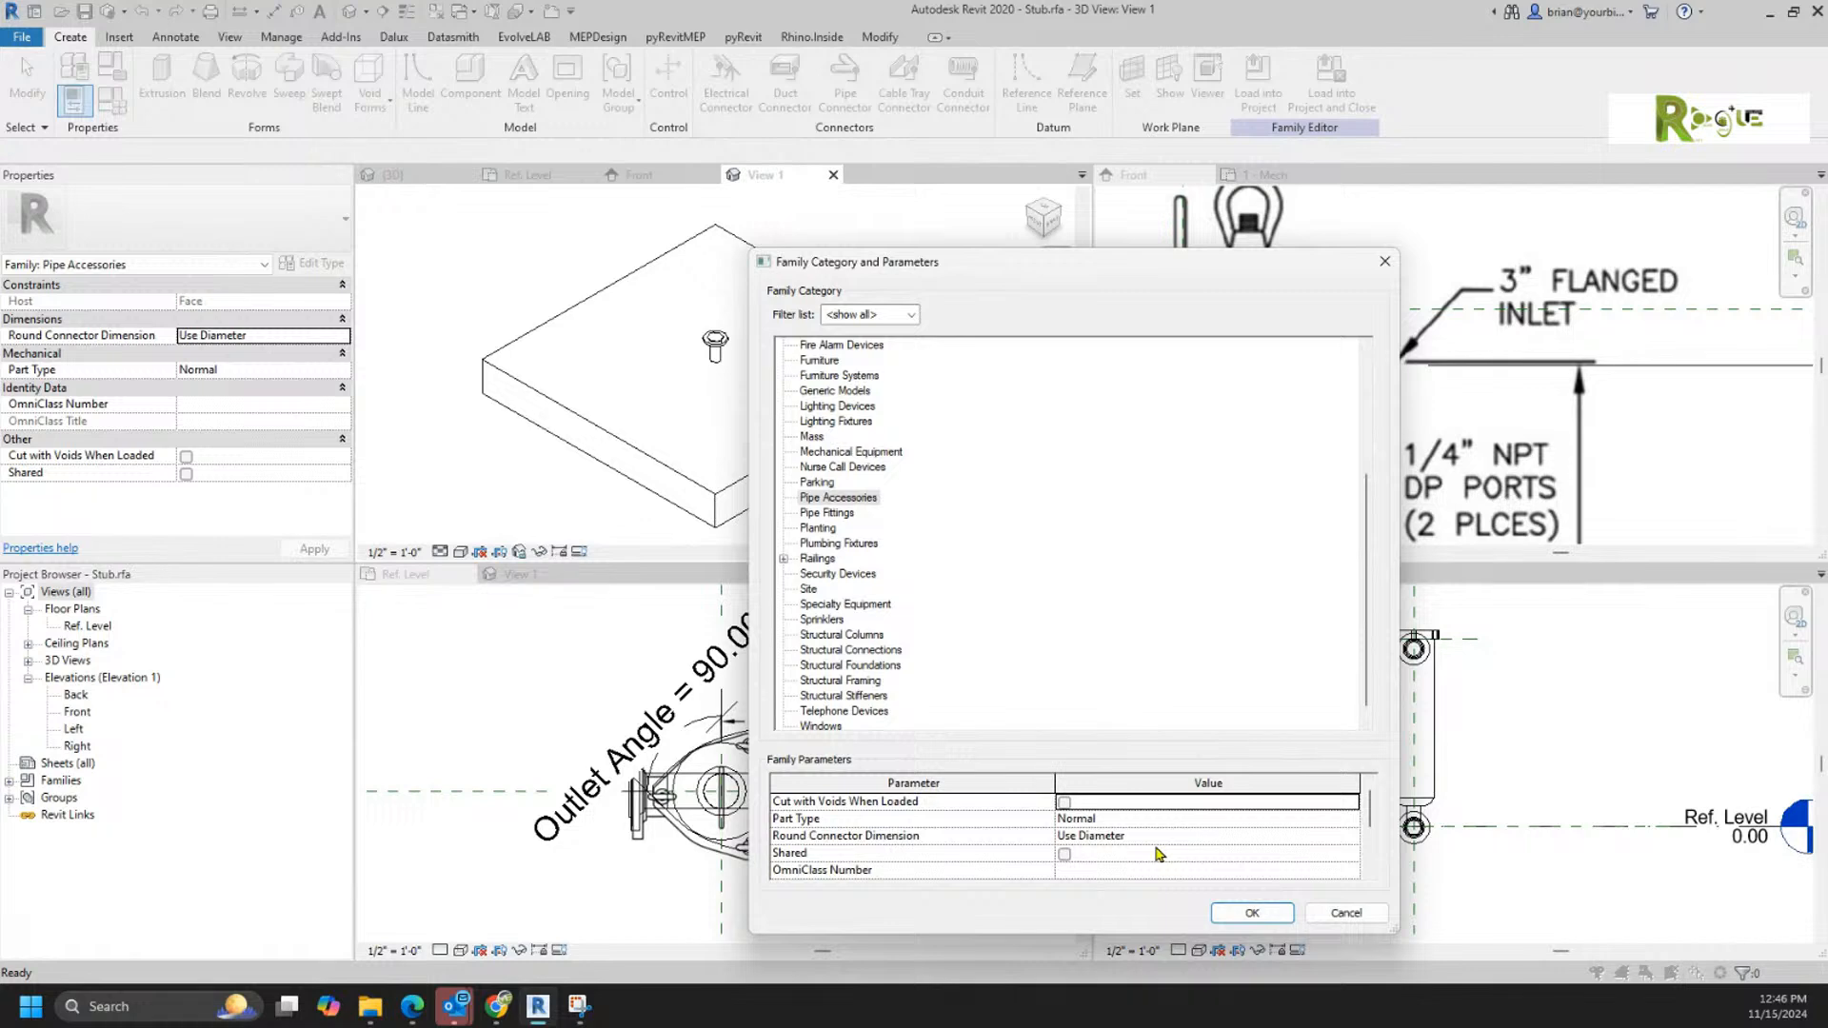
scroll(1158, 853, down, 2)
scroll(1159, 853, up, 2)
scroll(1160, 825, down, 2)
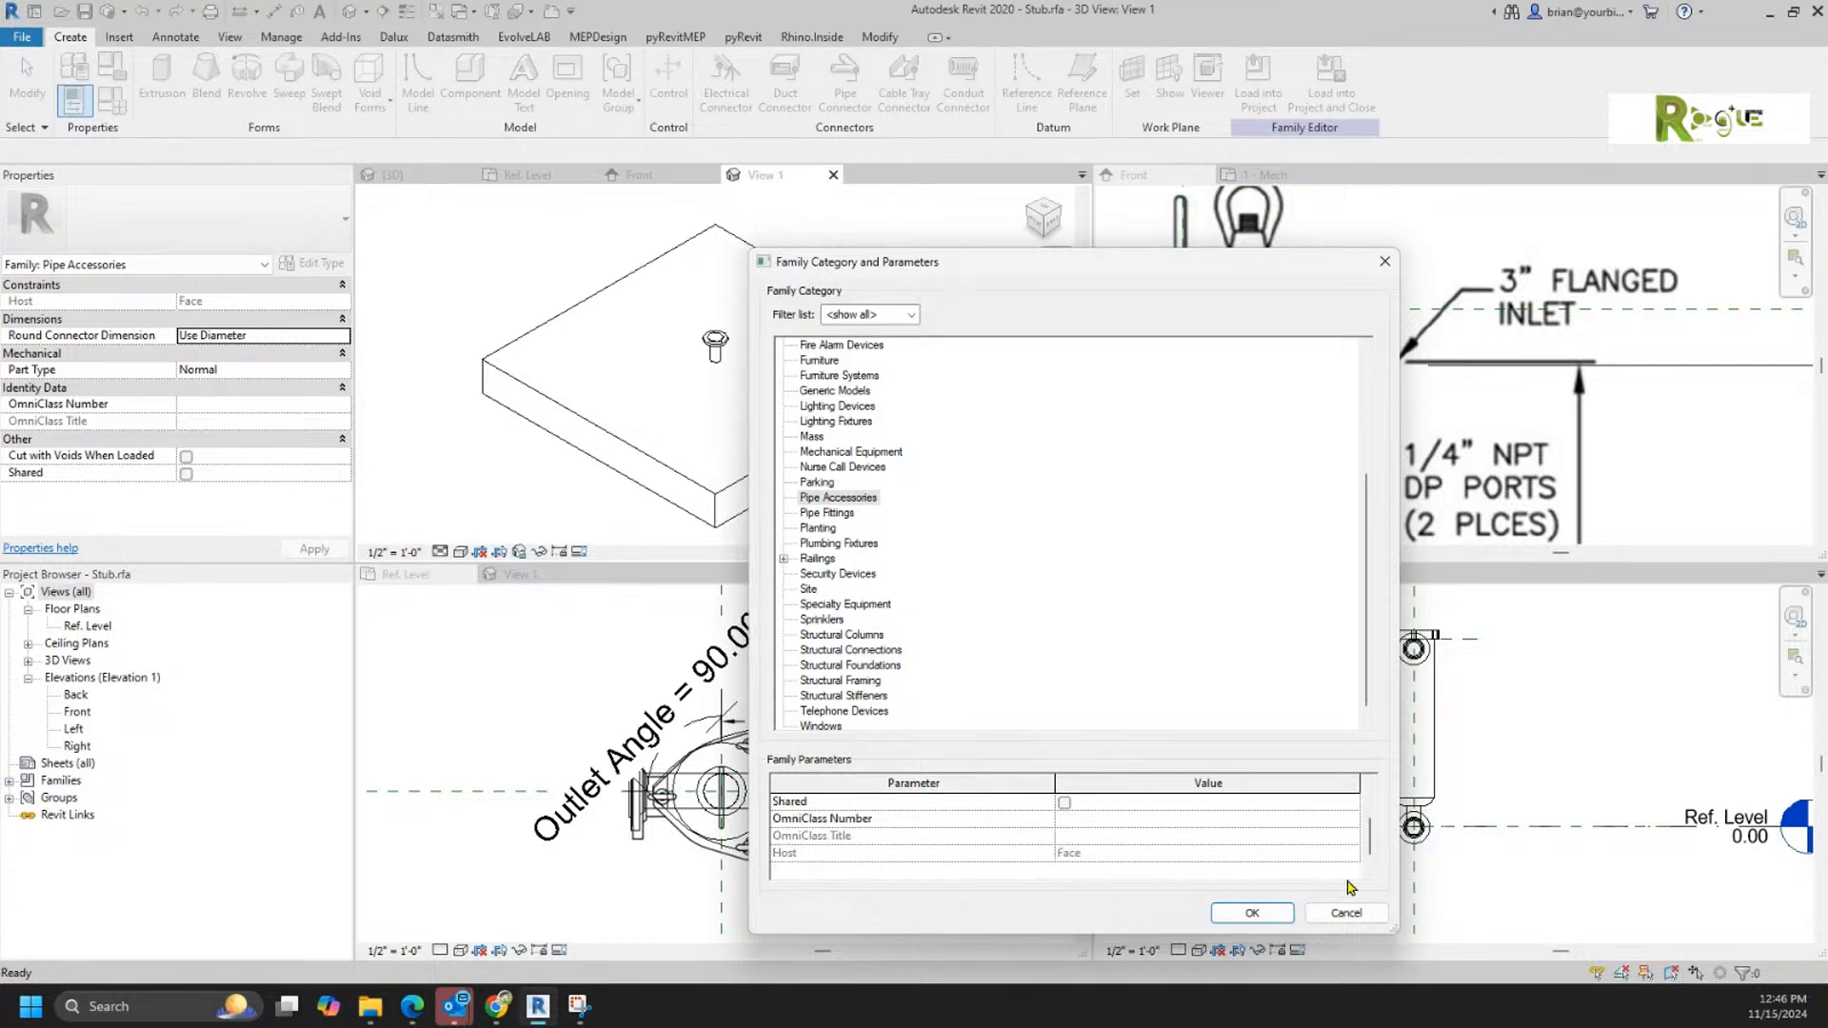
click(1366, 912)
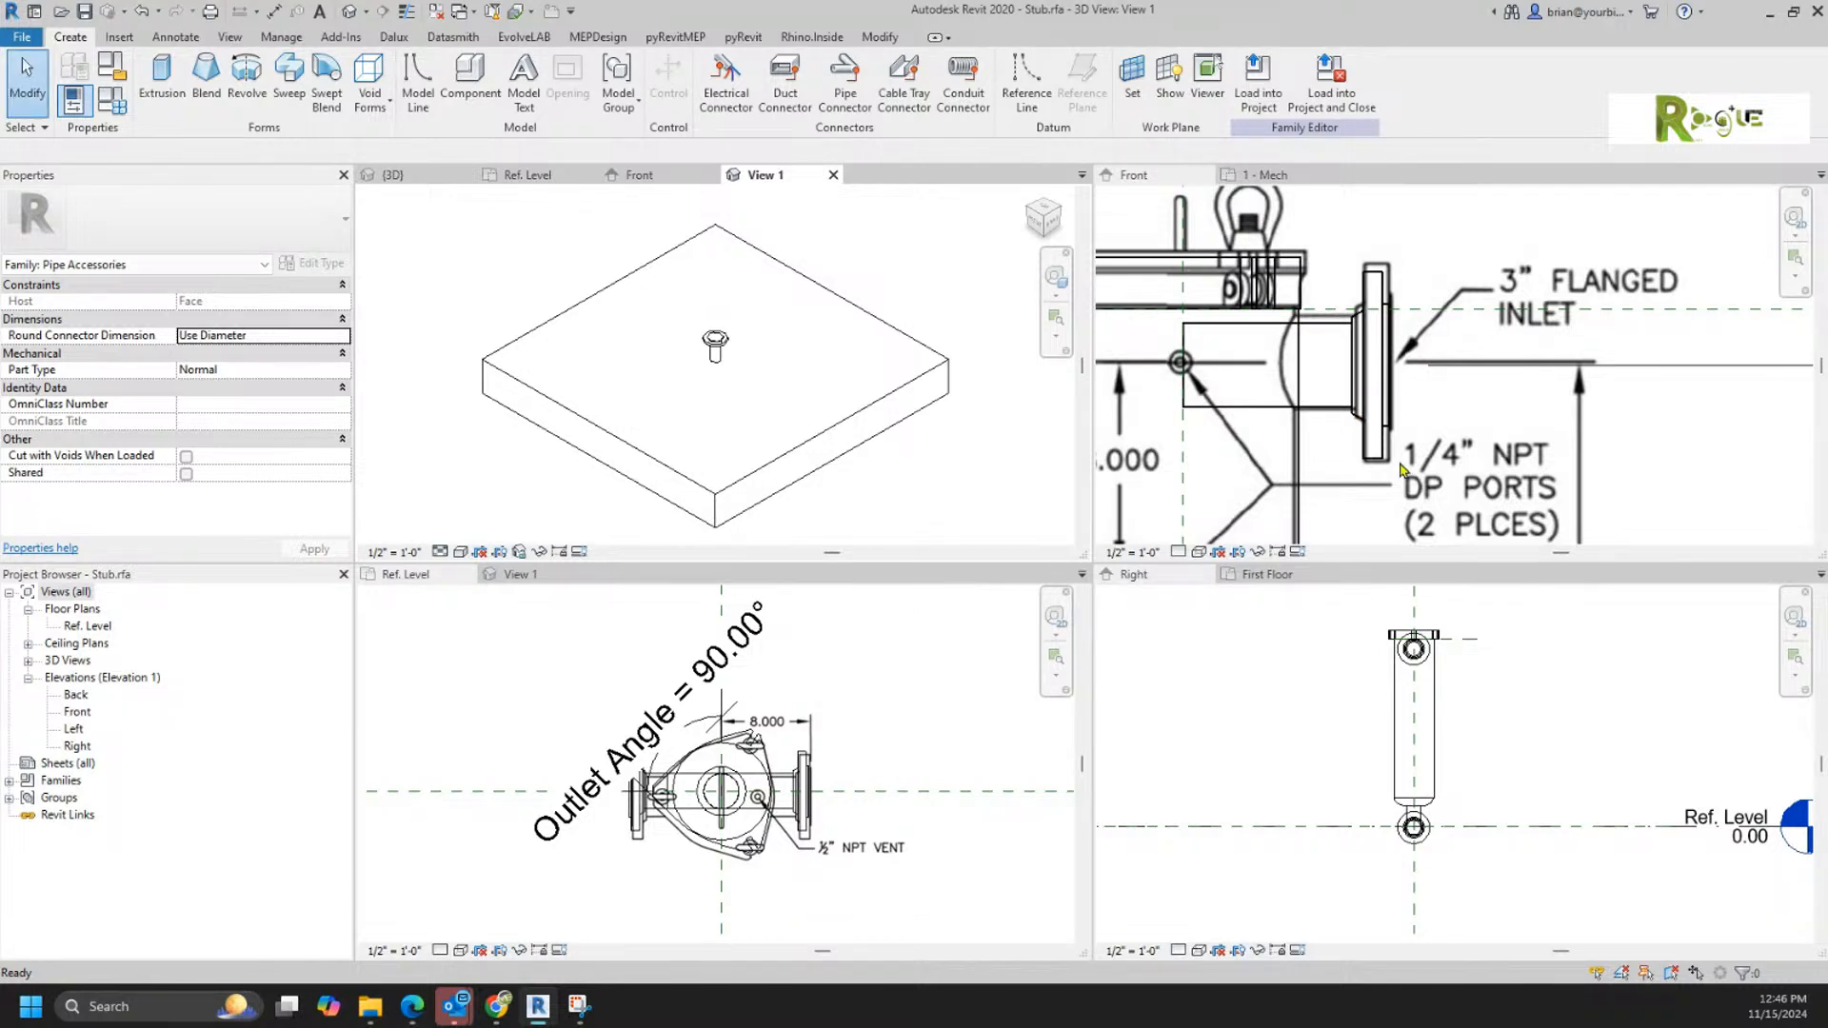
Step: Start a solid extrusion in the Filter family's front elevation and sketch a circle over the upper 1/4" NPT DP port
scroll(1426, 442, down, 3)
click(1435, 450)
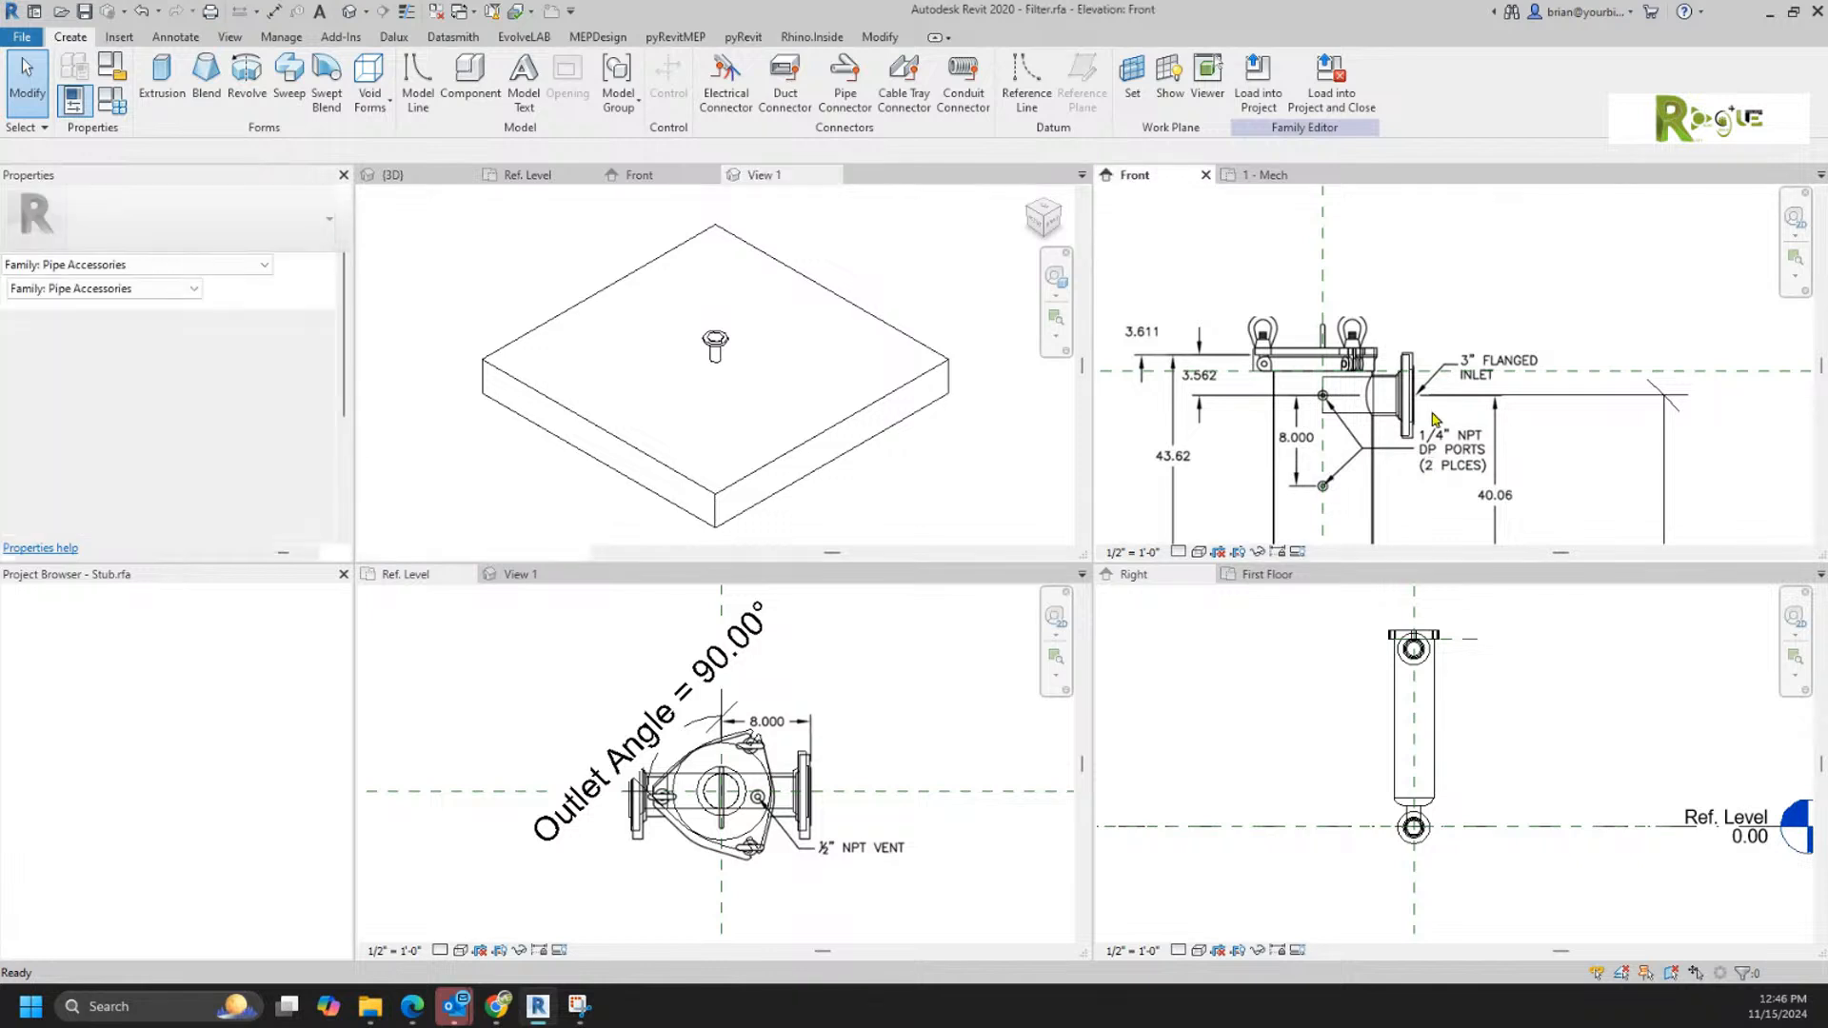
scroll(1374, 506, up, 5)
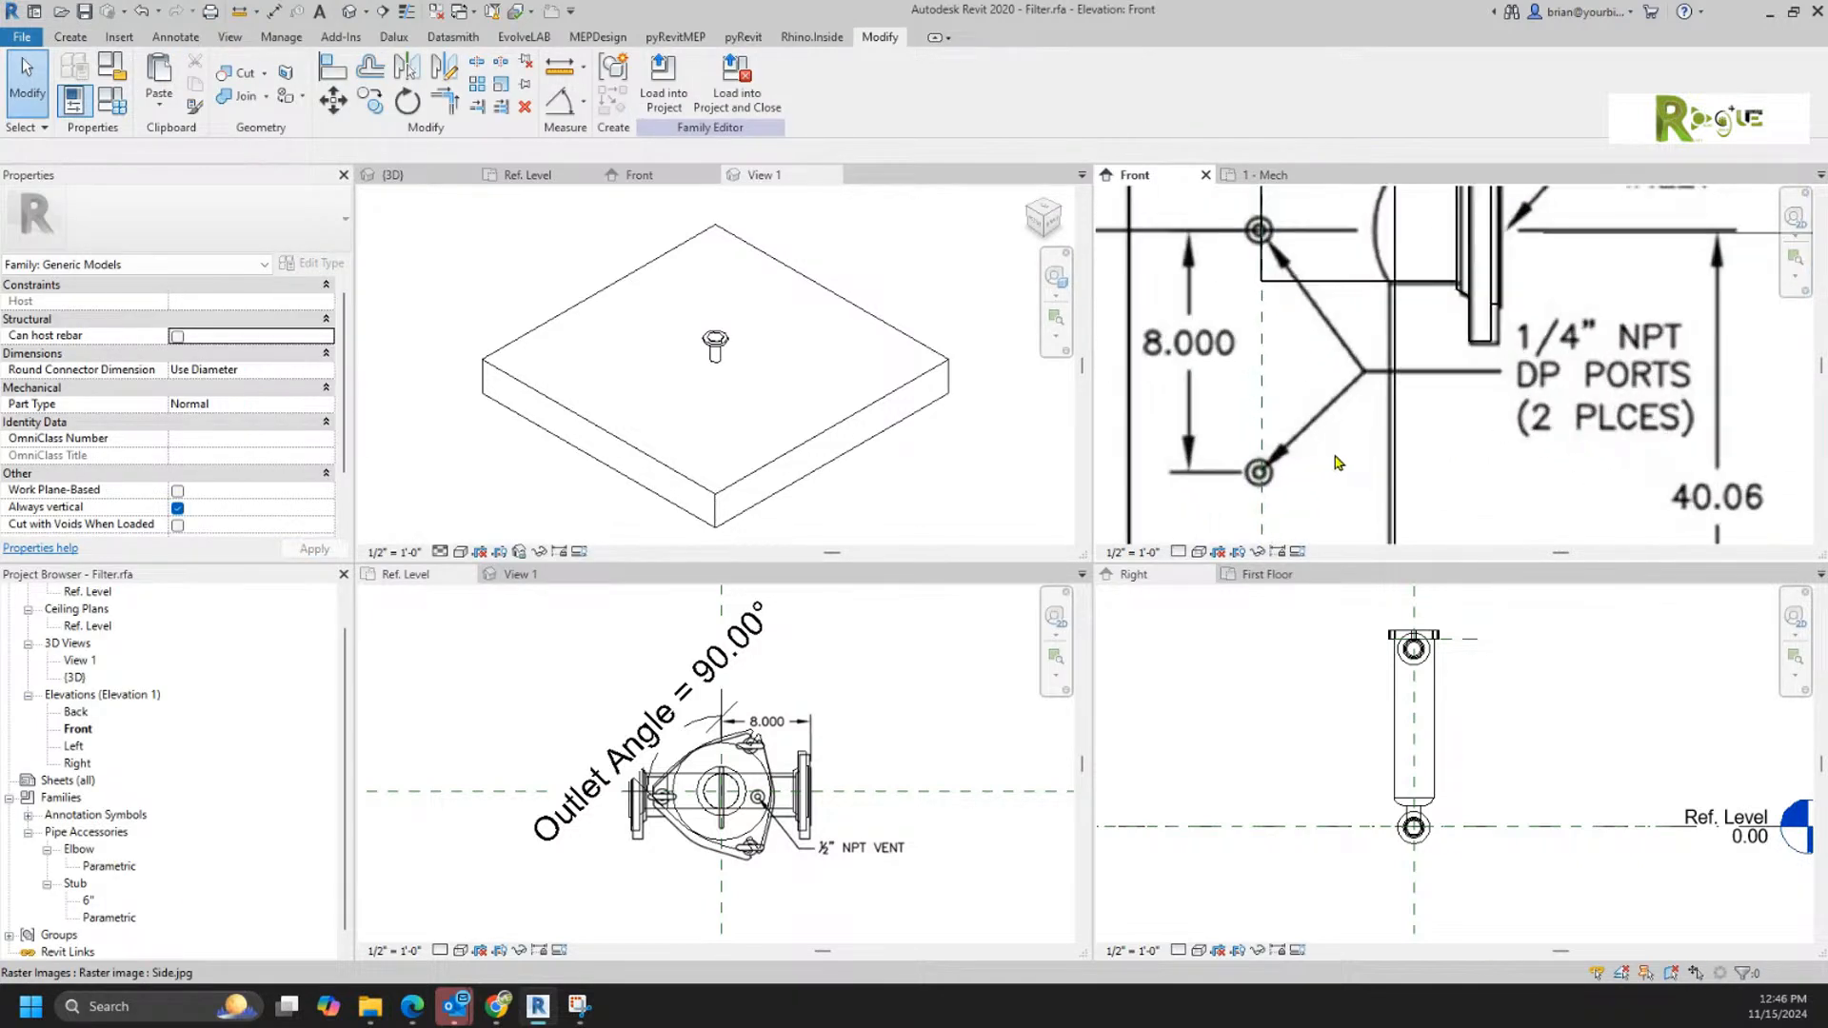
middle_drag(1355, 442, 1479, 472)
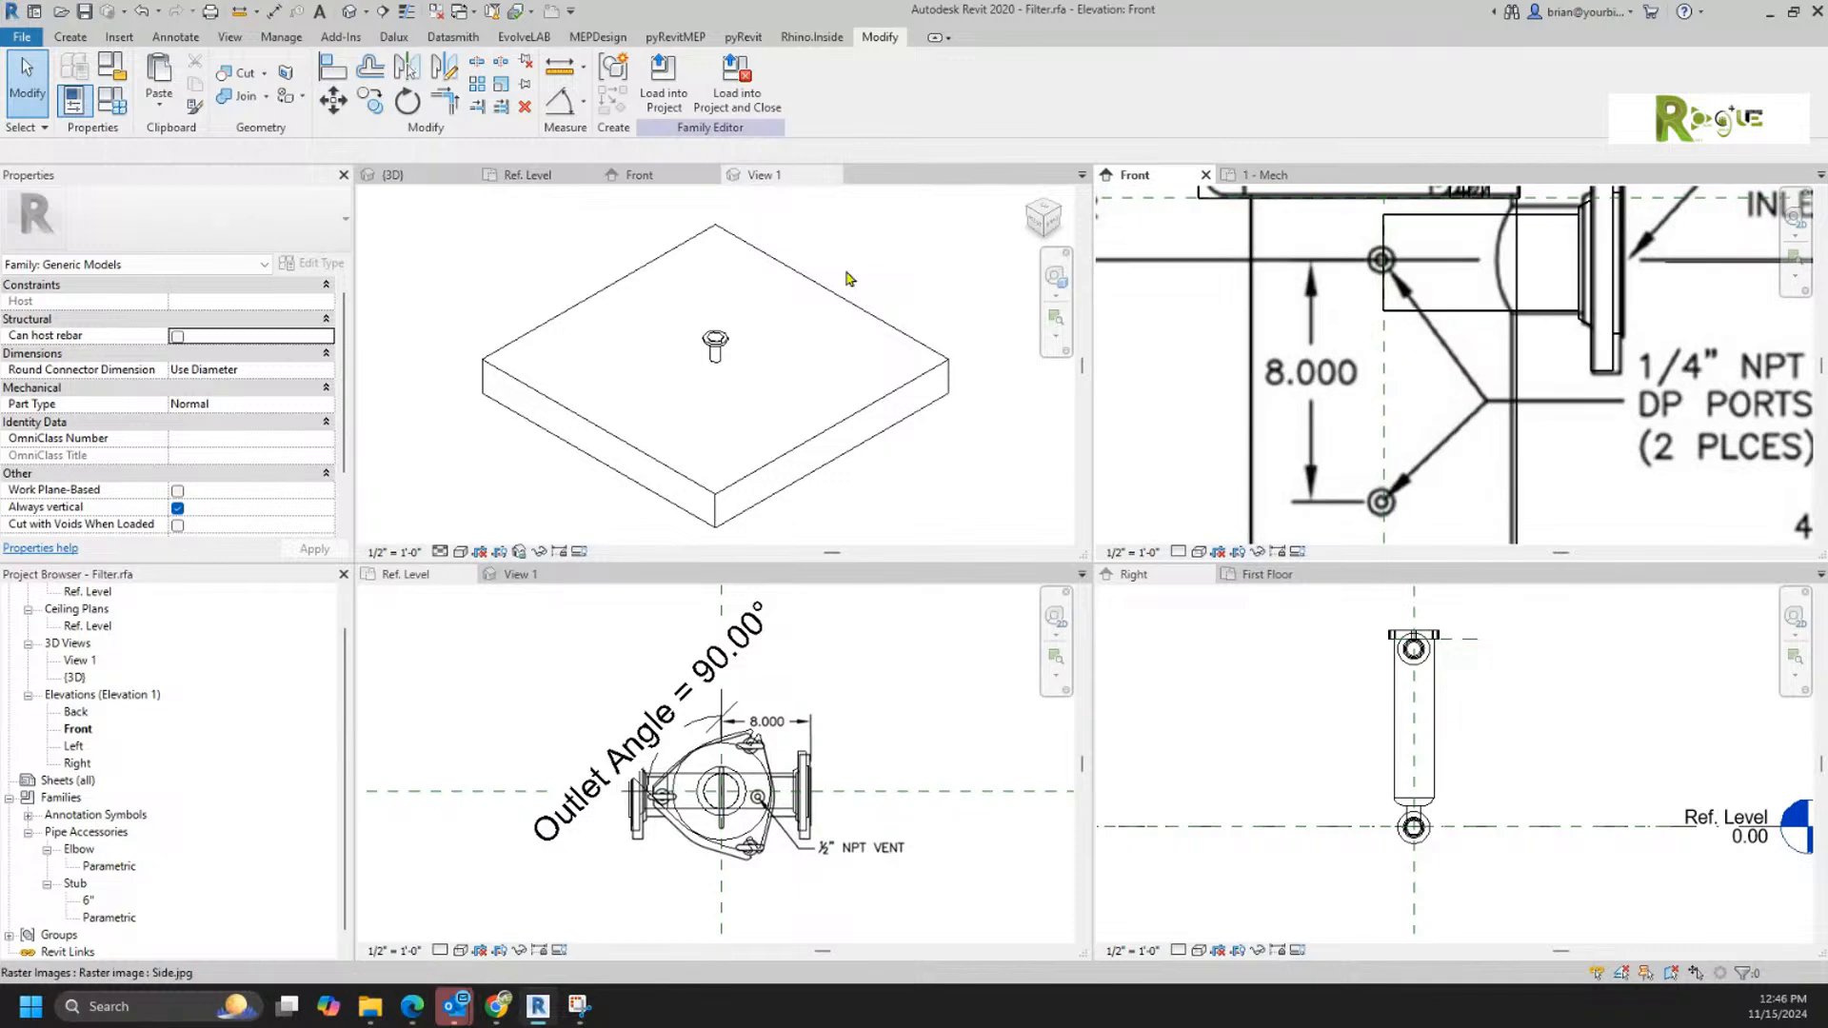
click(21, 36)
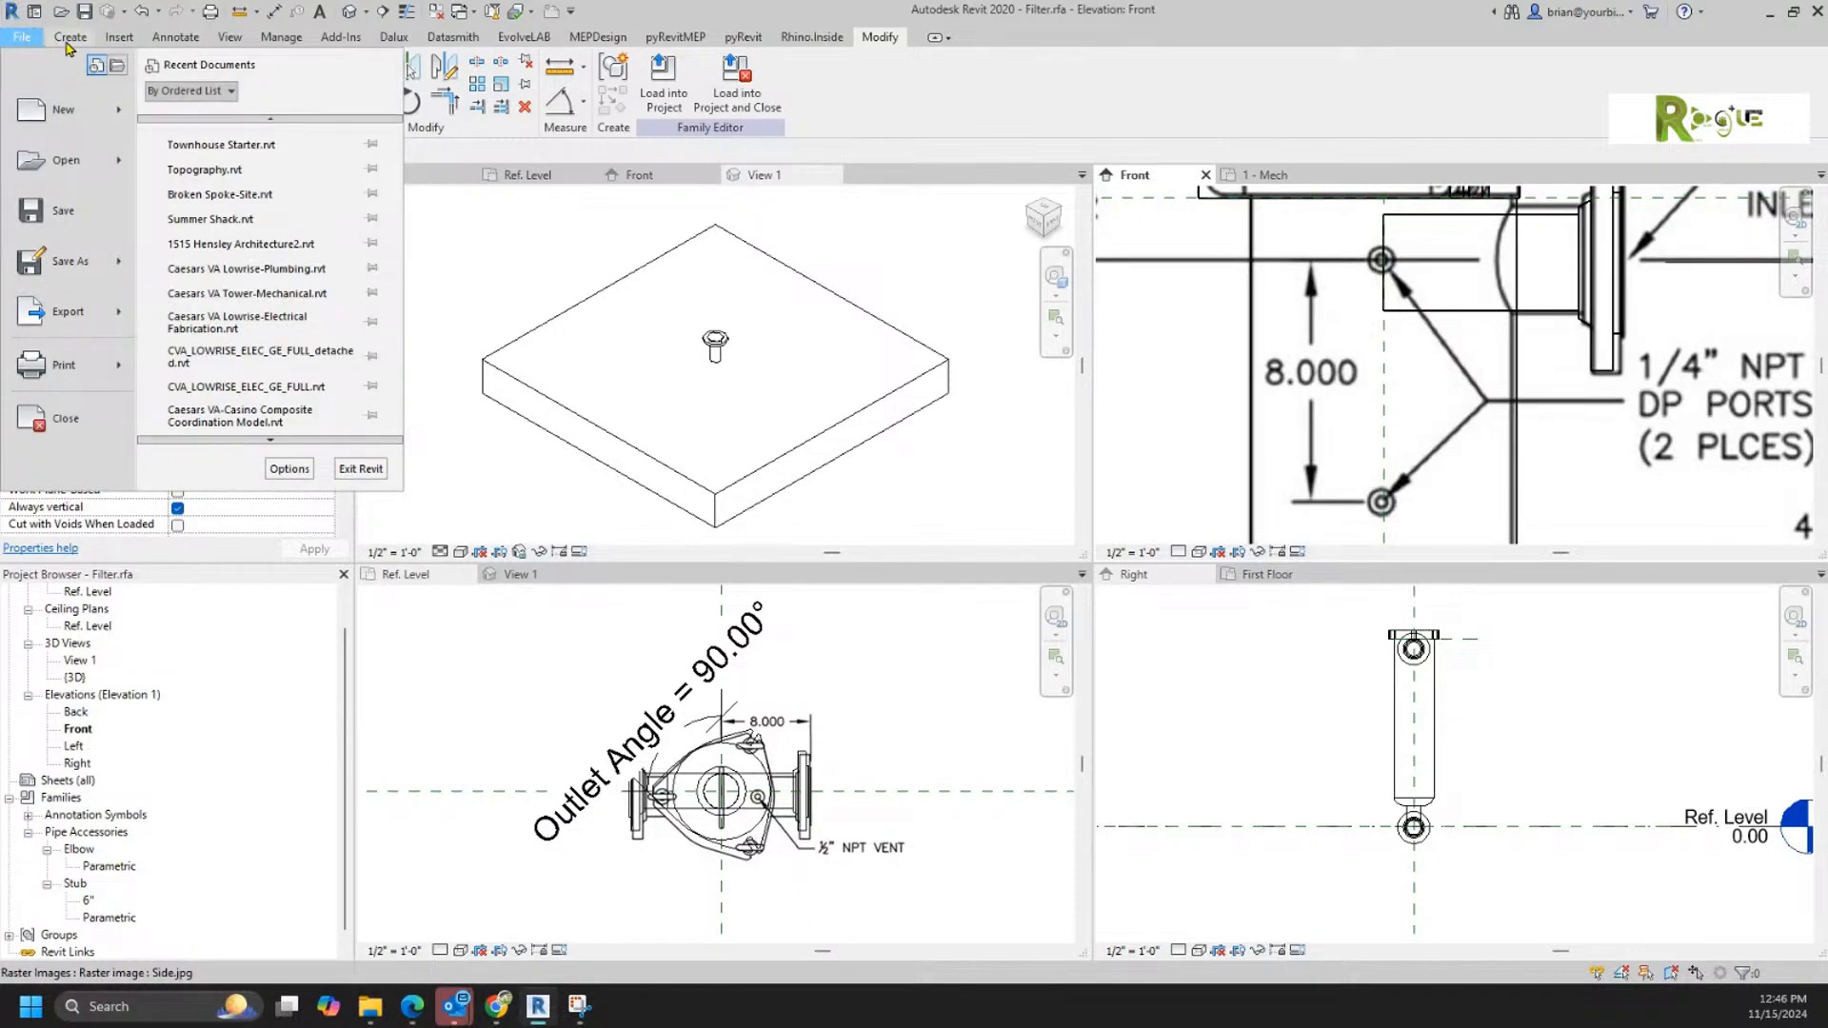
click(70, 38)
click(162, 74)
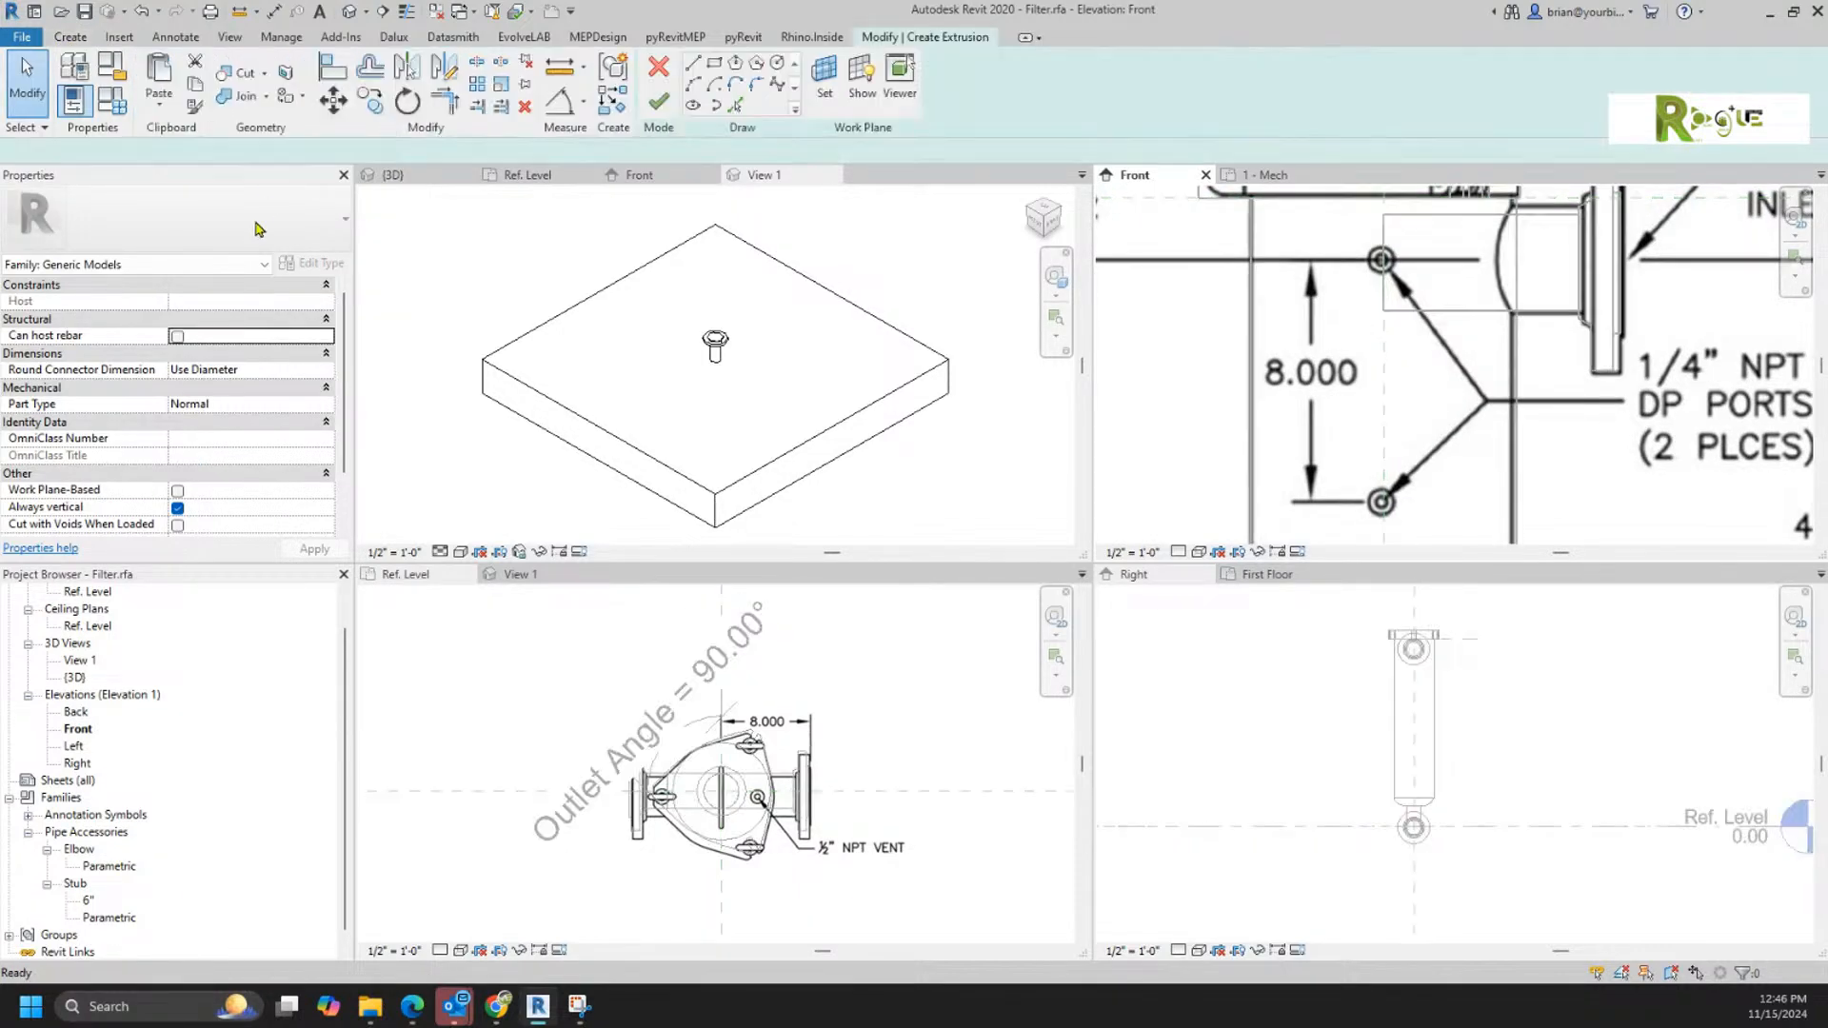
click(776, 63)
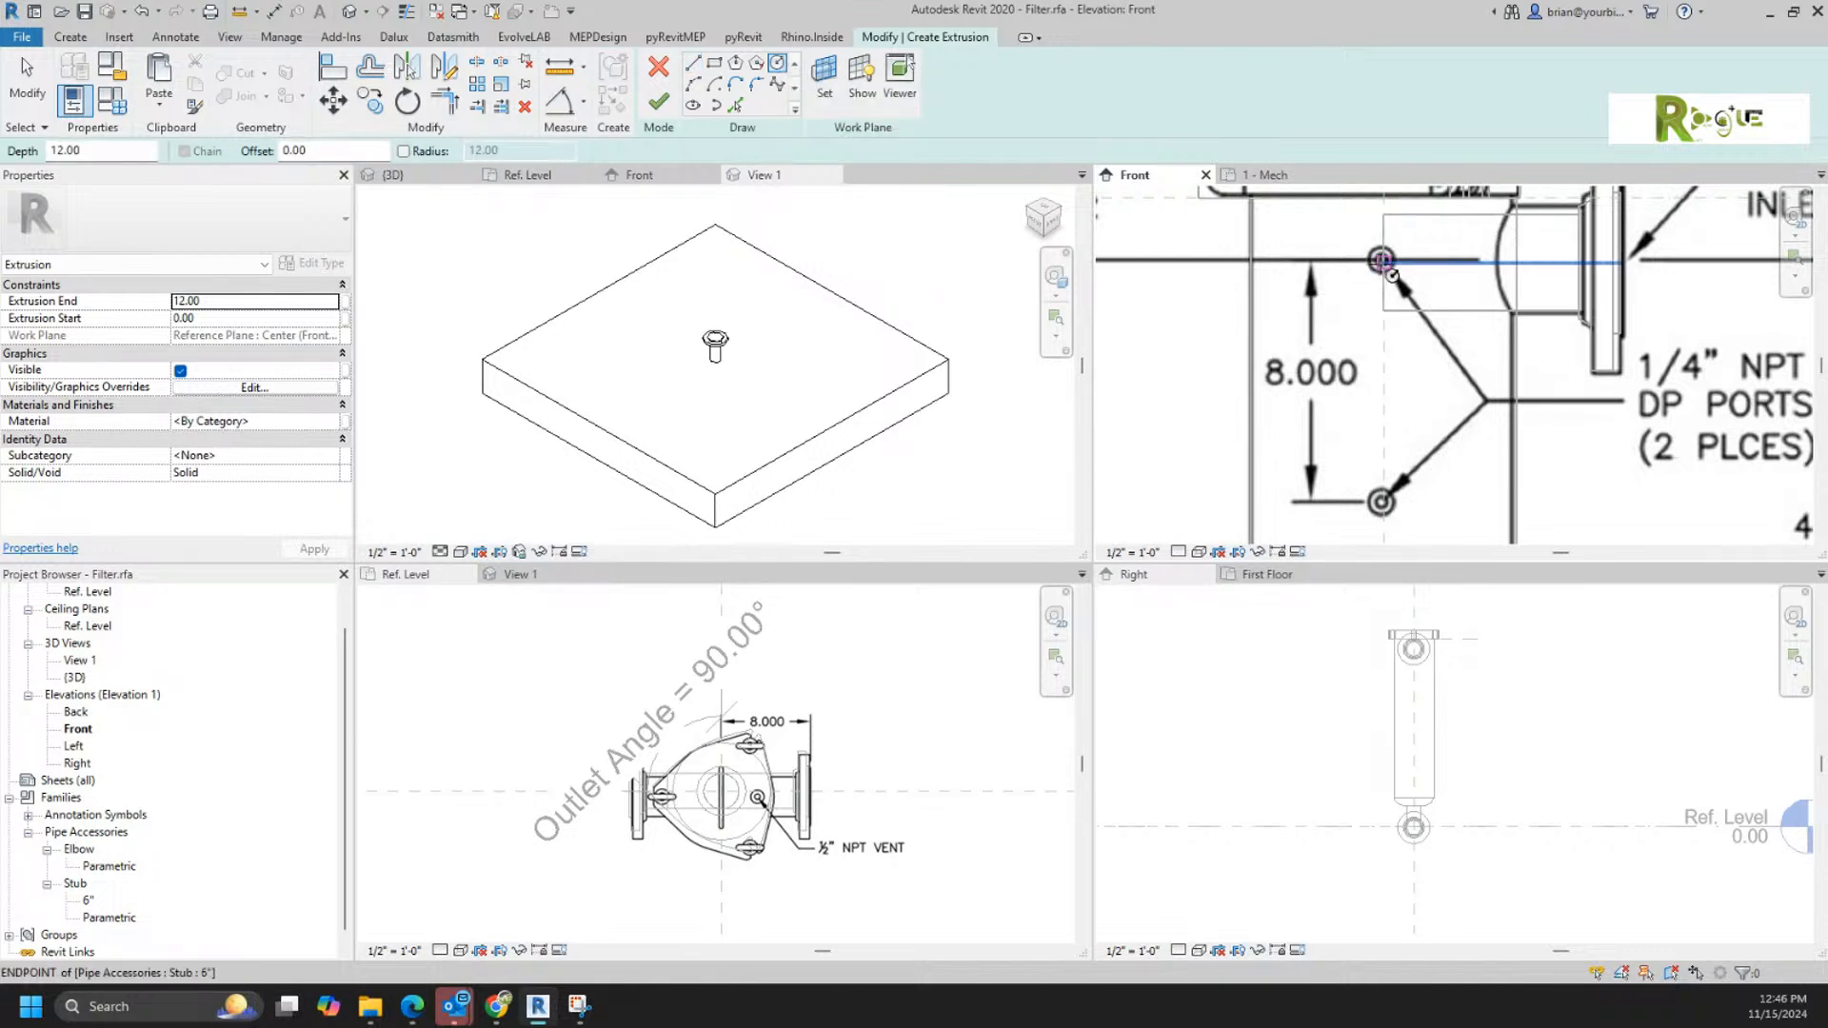
click(1382, 261)
scroll(1394, 268, up, 3)
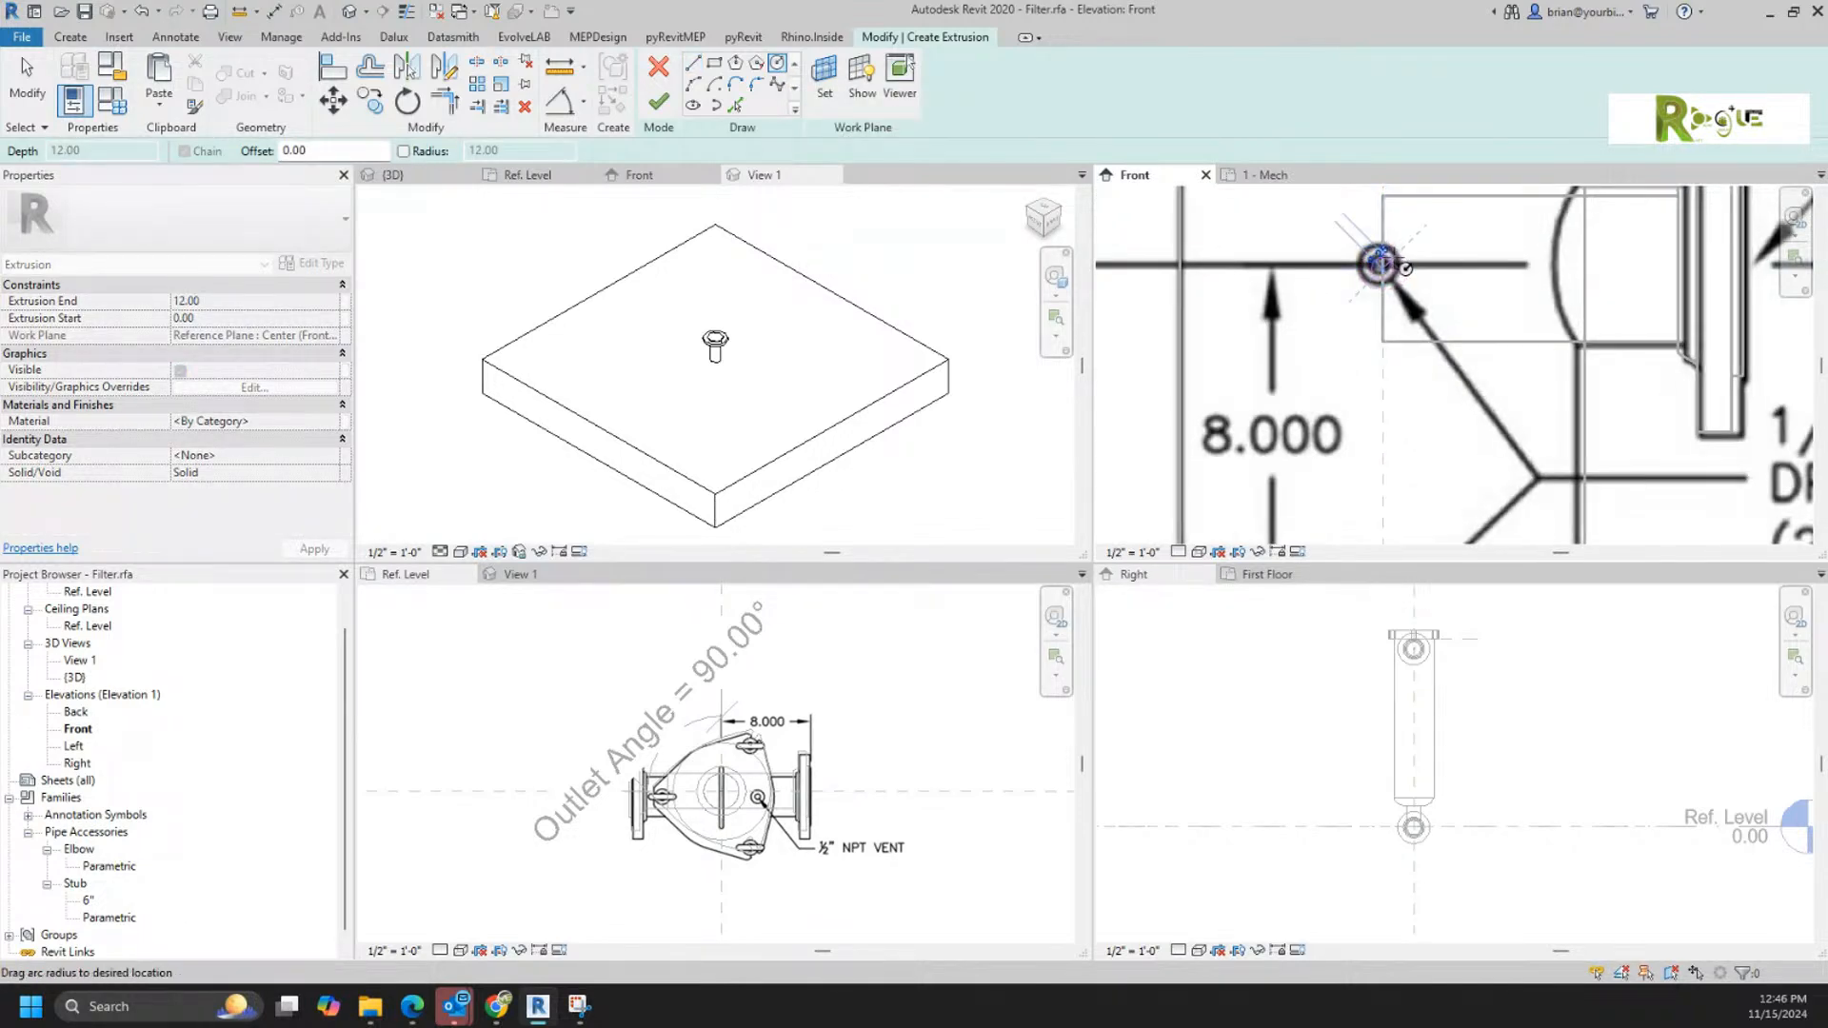
click(1395, 259)
Step: Sketch a second circle, about 3.14 in circumference, over the lower 1/4" NPT DP port of the reference drawing
scroll(1398, 261, down, 2)
middle_drag(1407, 467, 1401, 348)
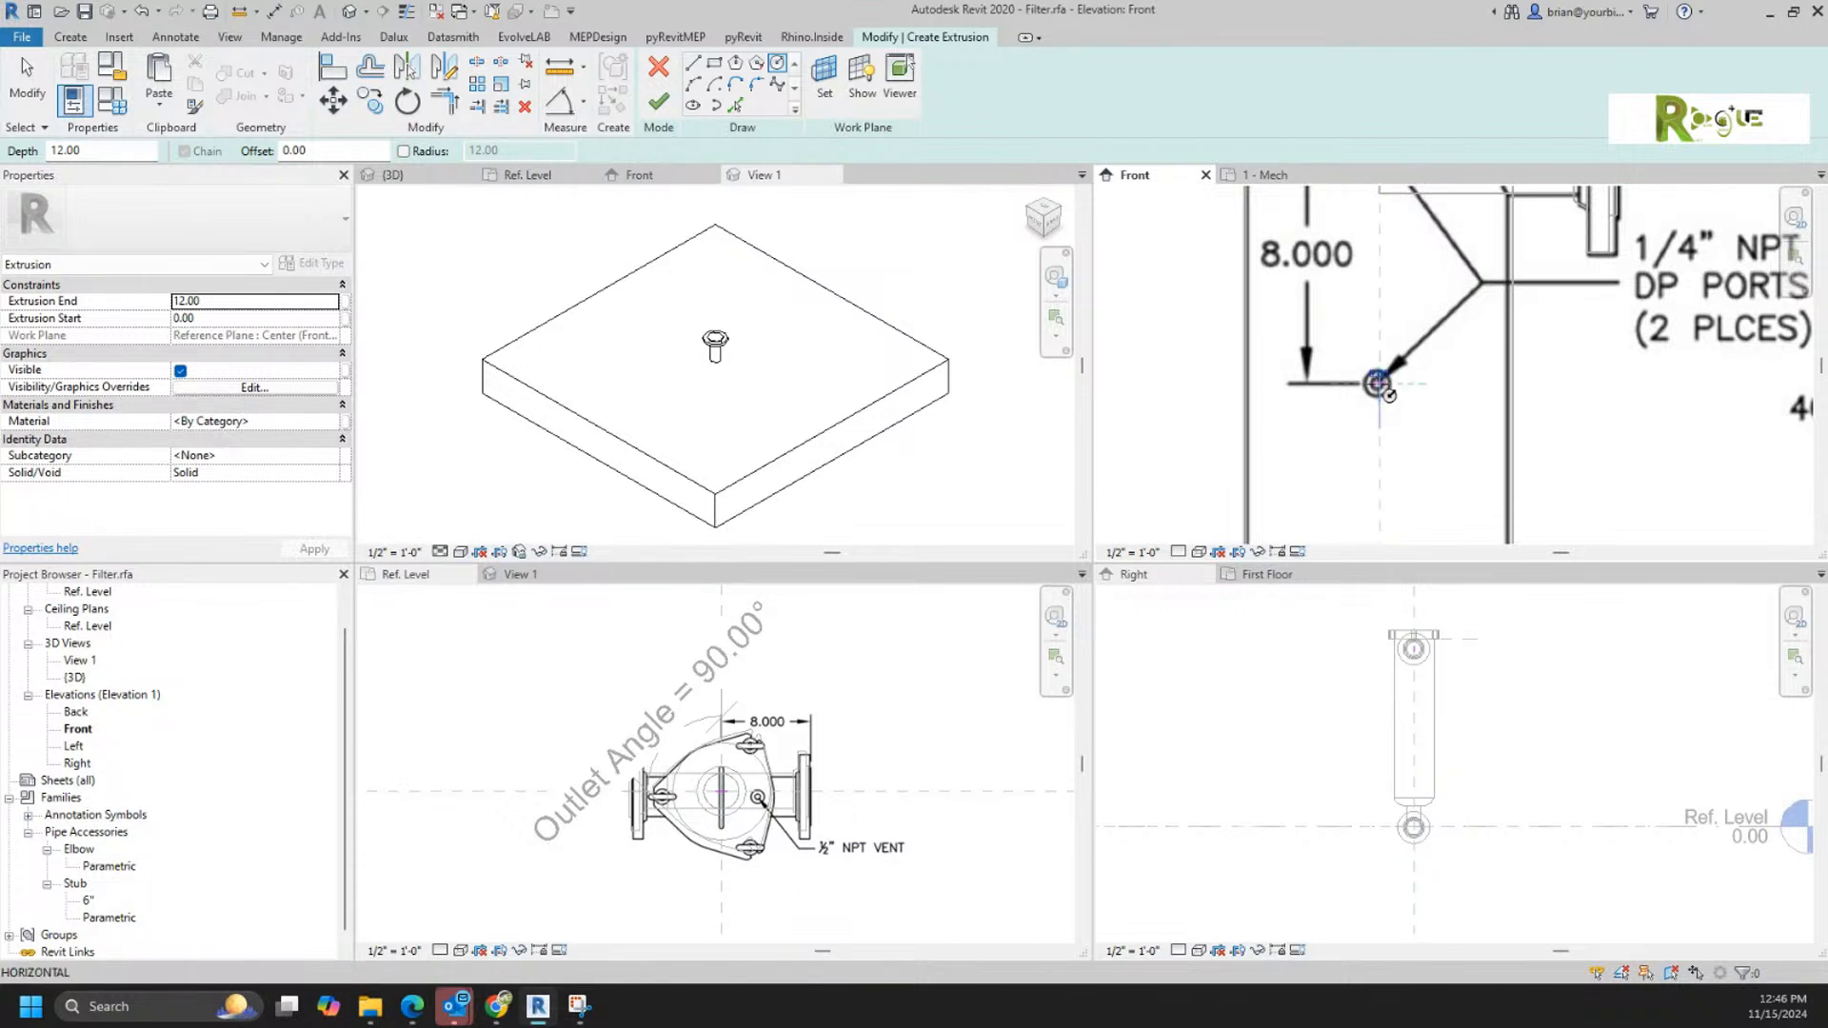
click(1382, 386)
click(1392, 377)
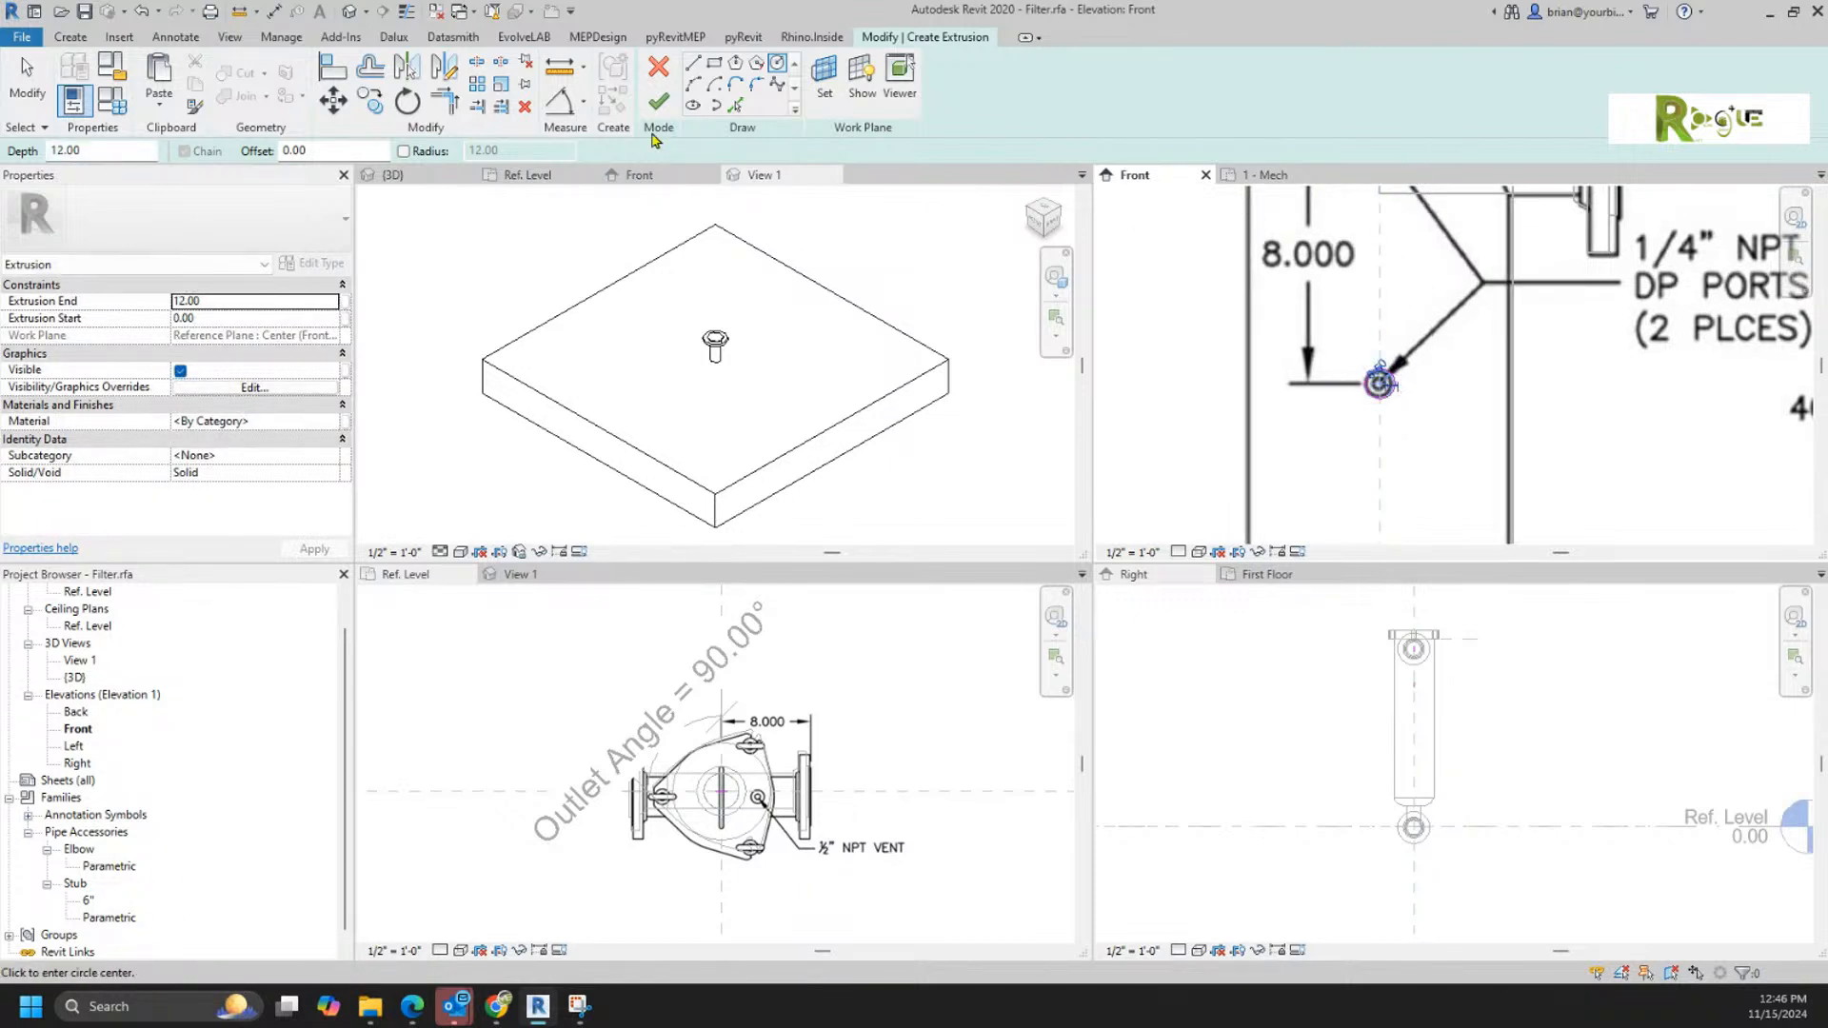
Step: Add an aligned dimension from the inlet stub's centerline to the center of the lower port circle
click(559, 103)
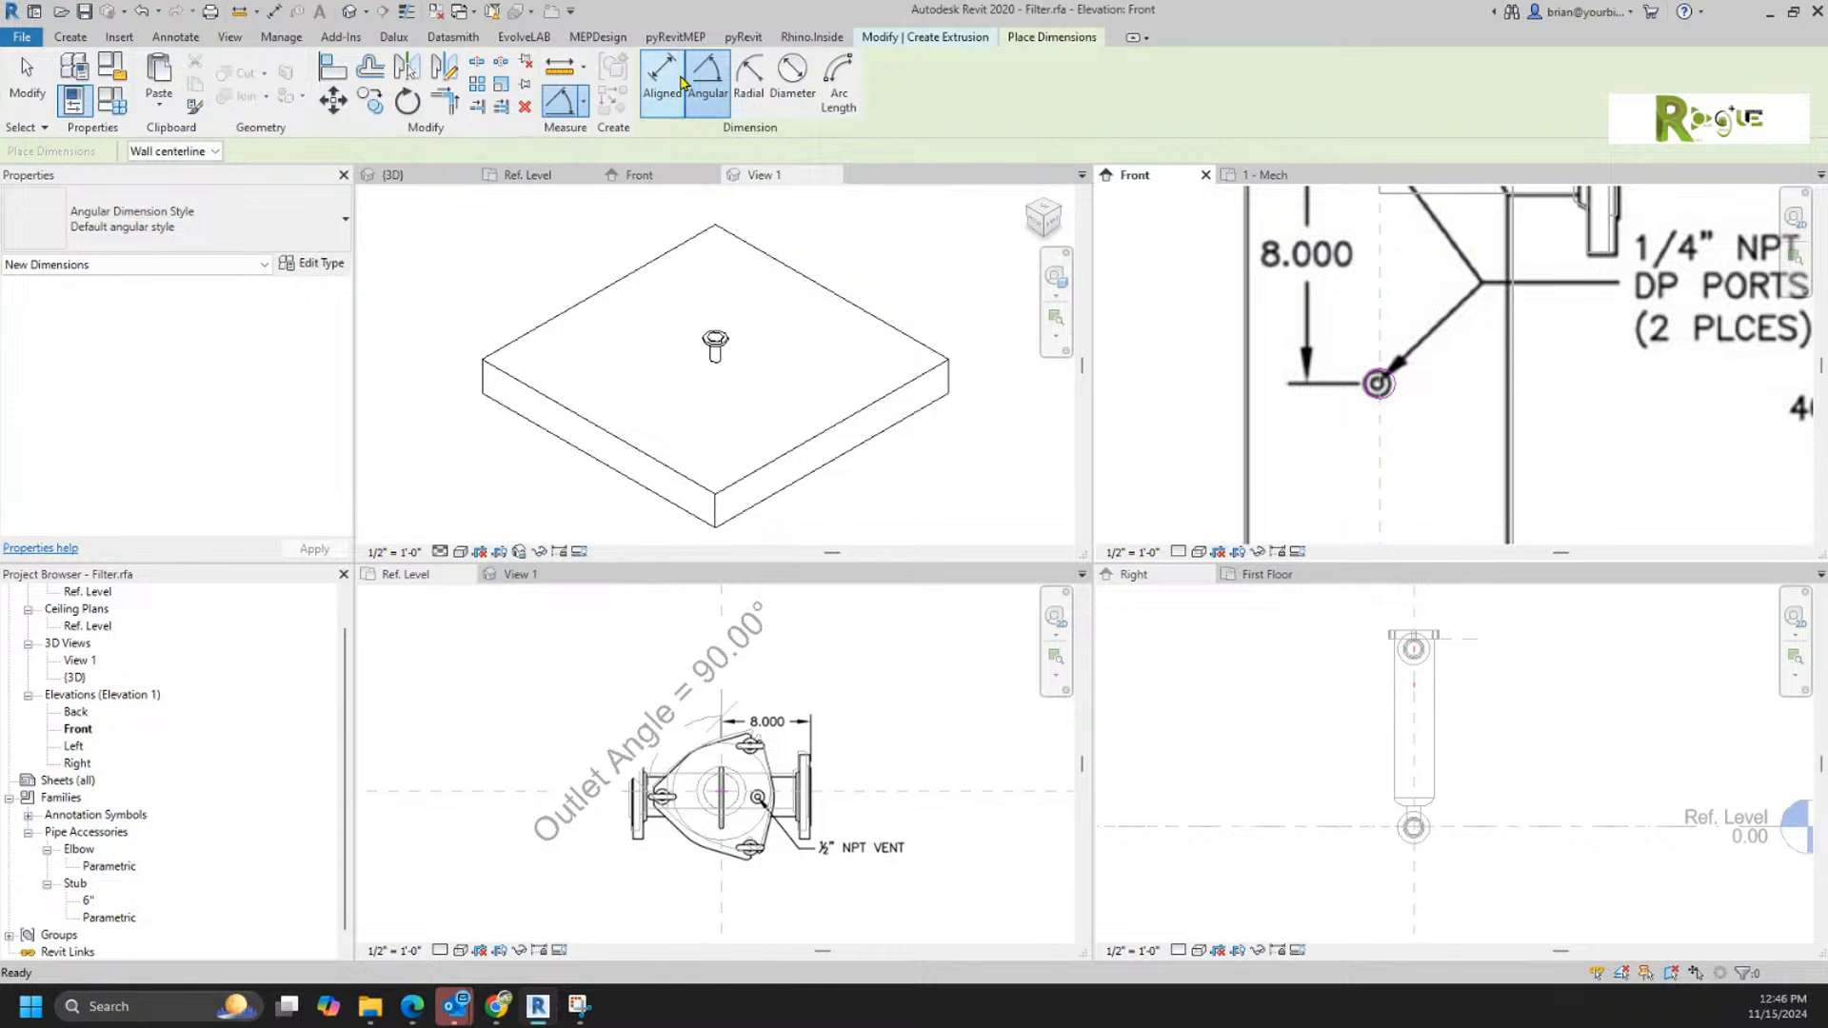
scroll(1415, 403, down, 1)
middle_drag(1413, 395, 1402, 426)
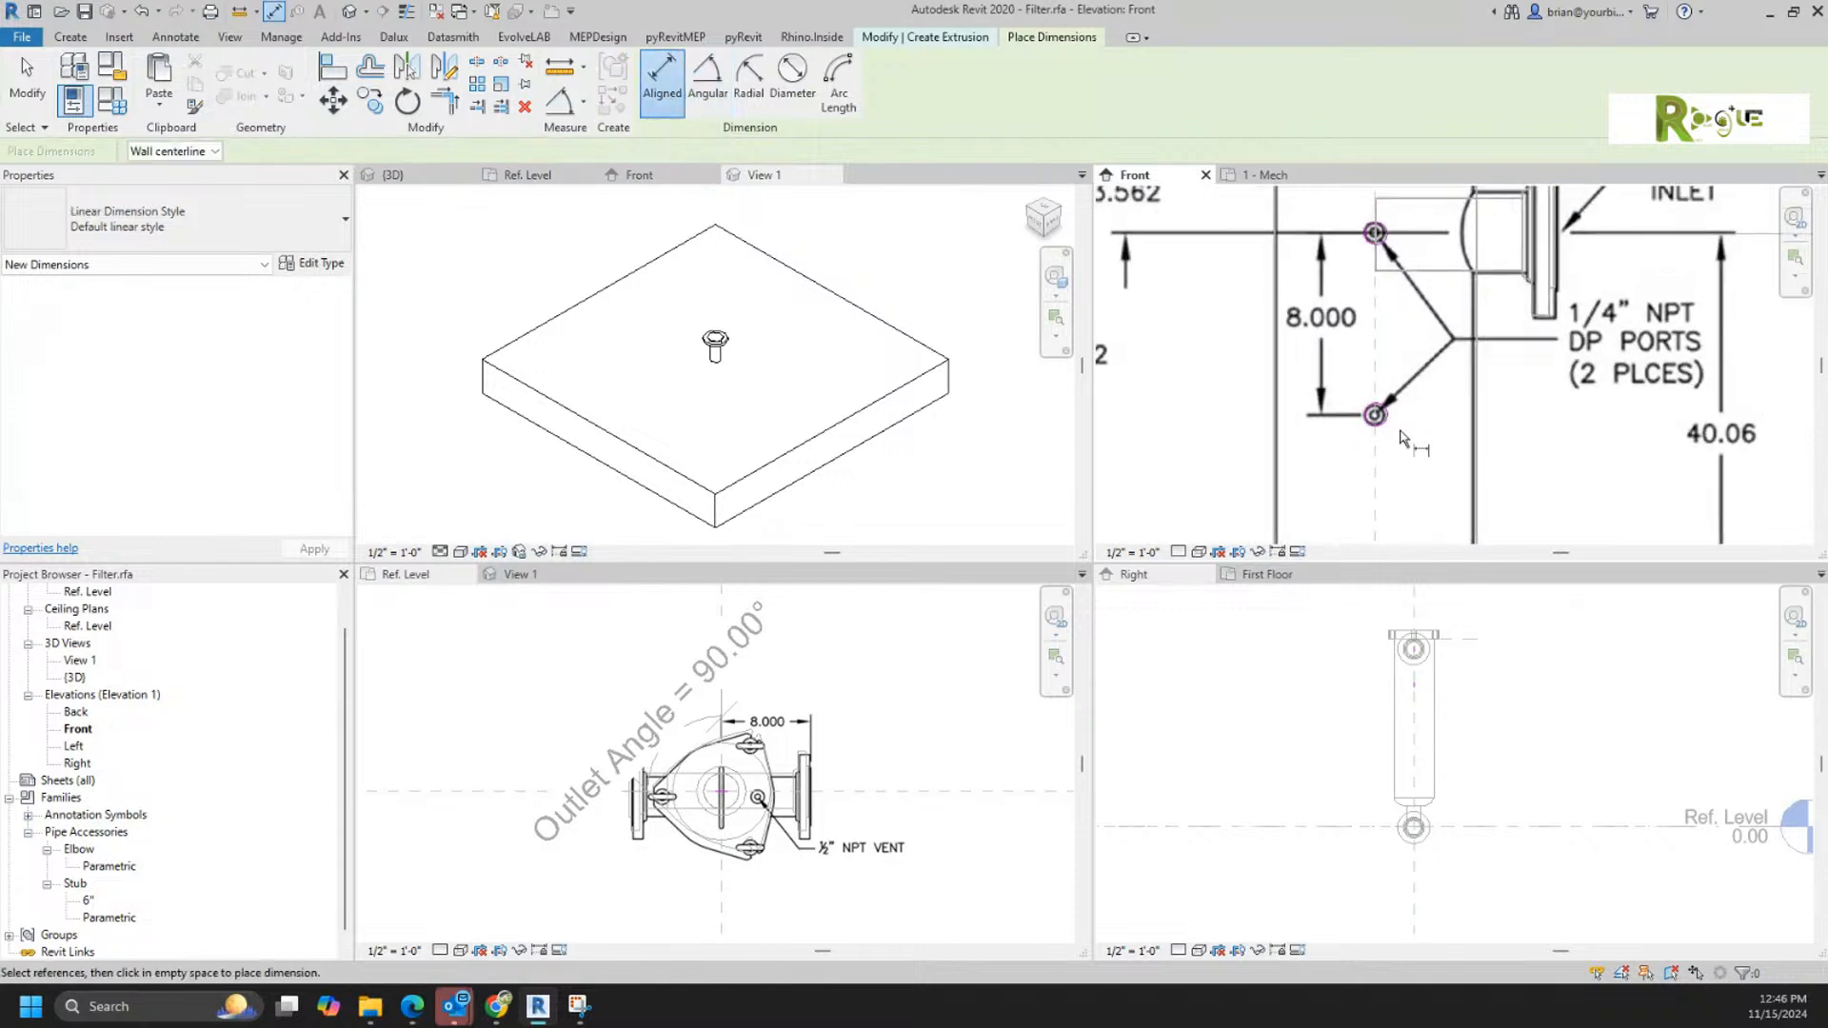
click(1415, 240)
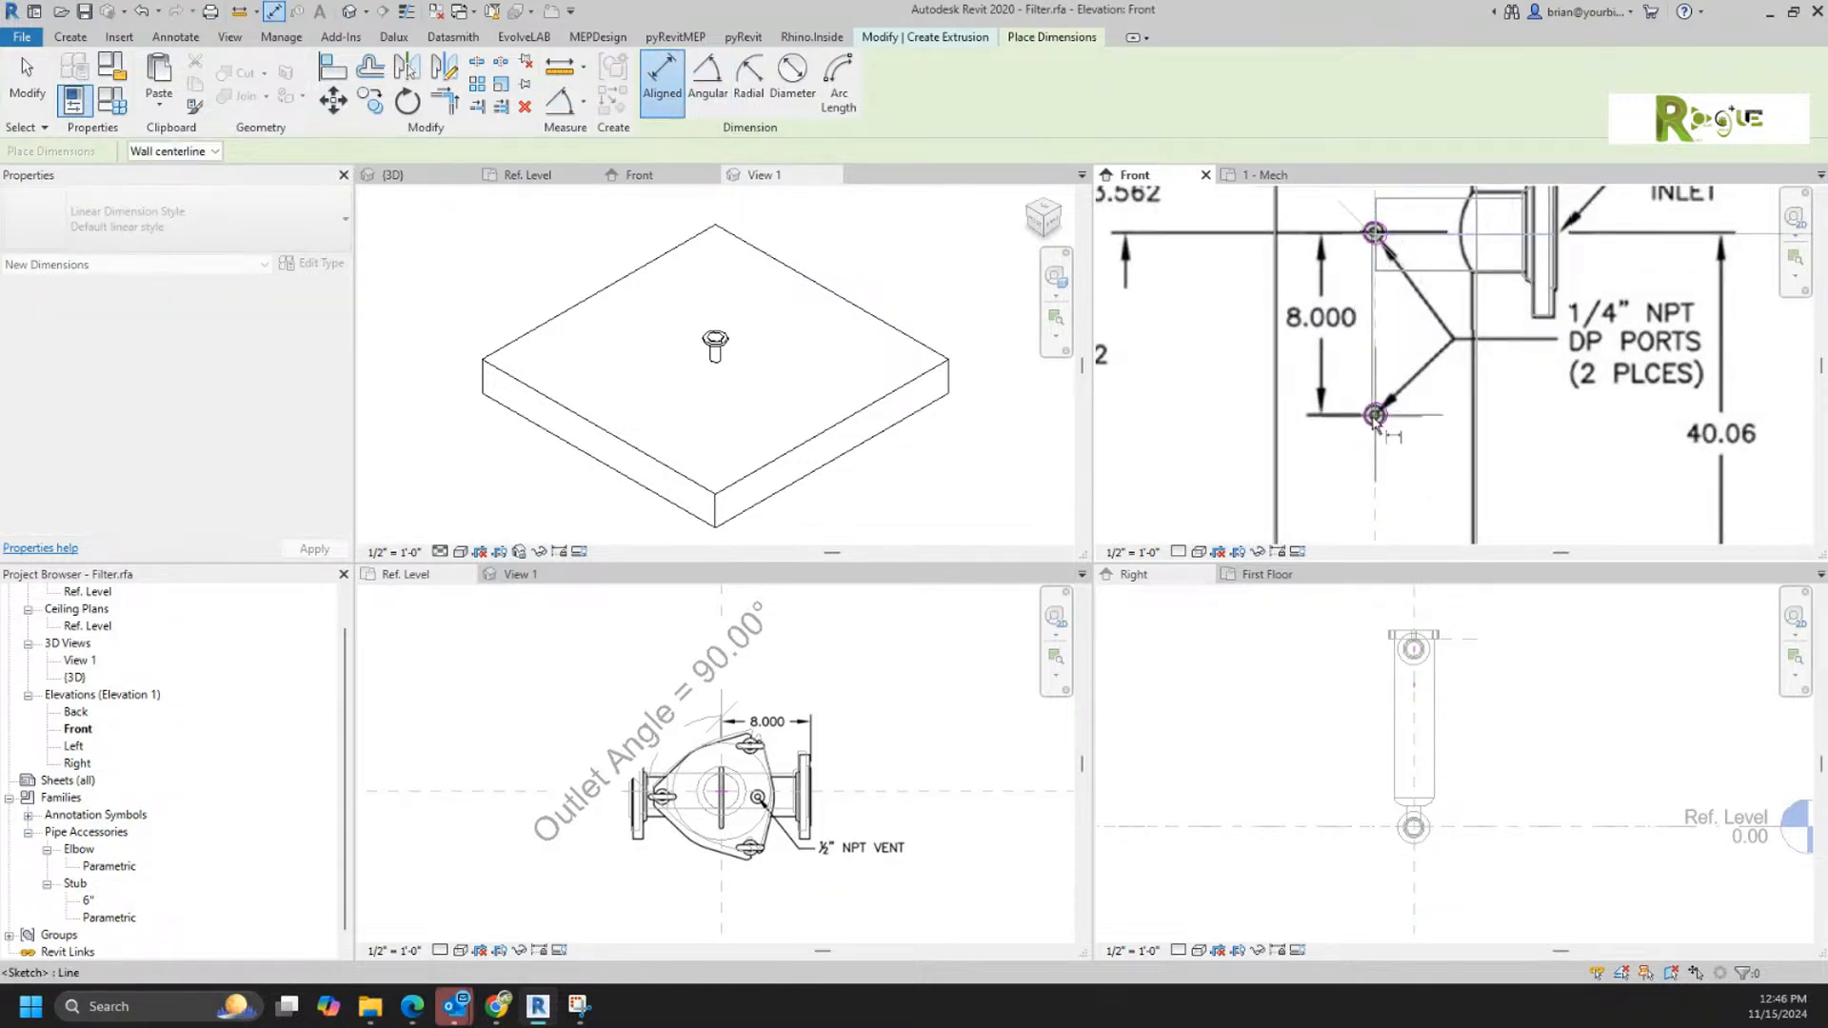
click(1371, 418)
click(1221, 433)
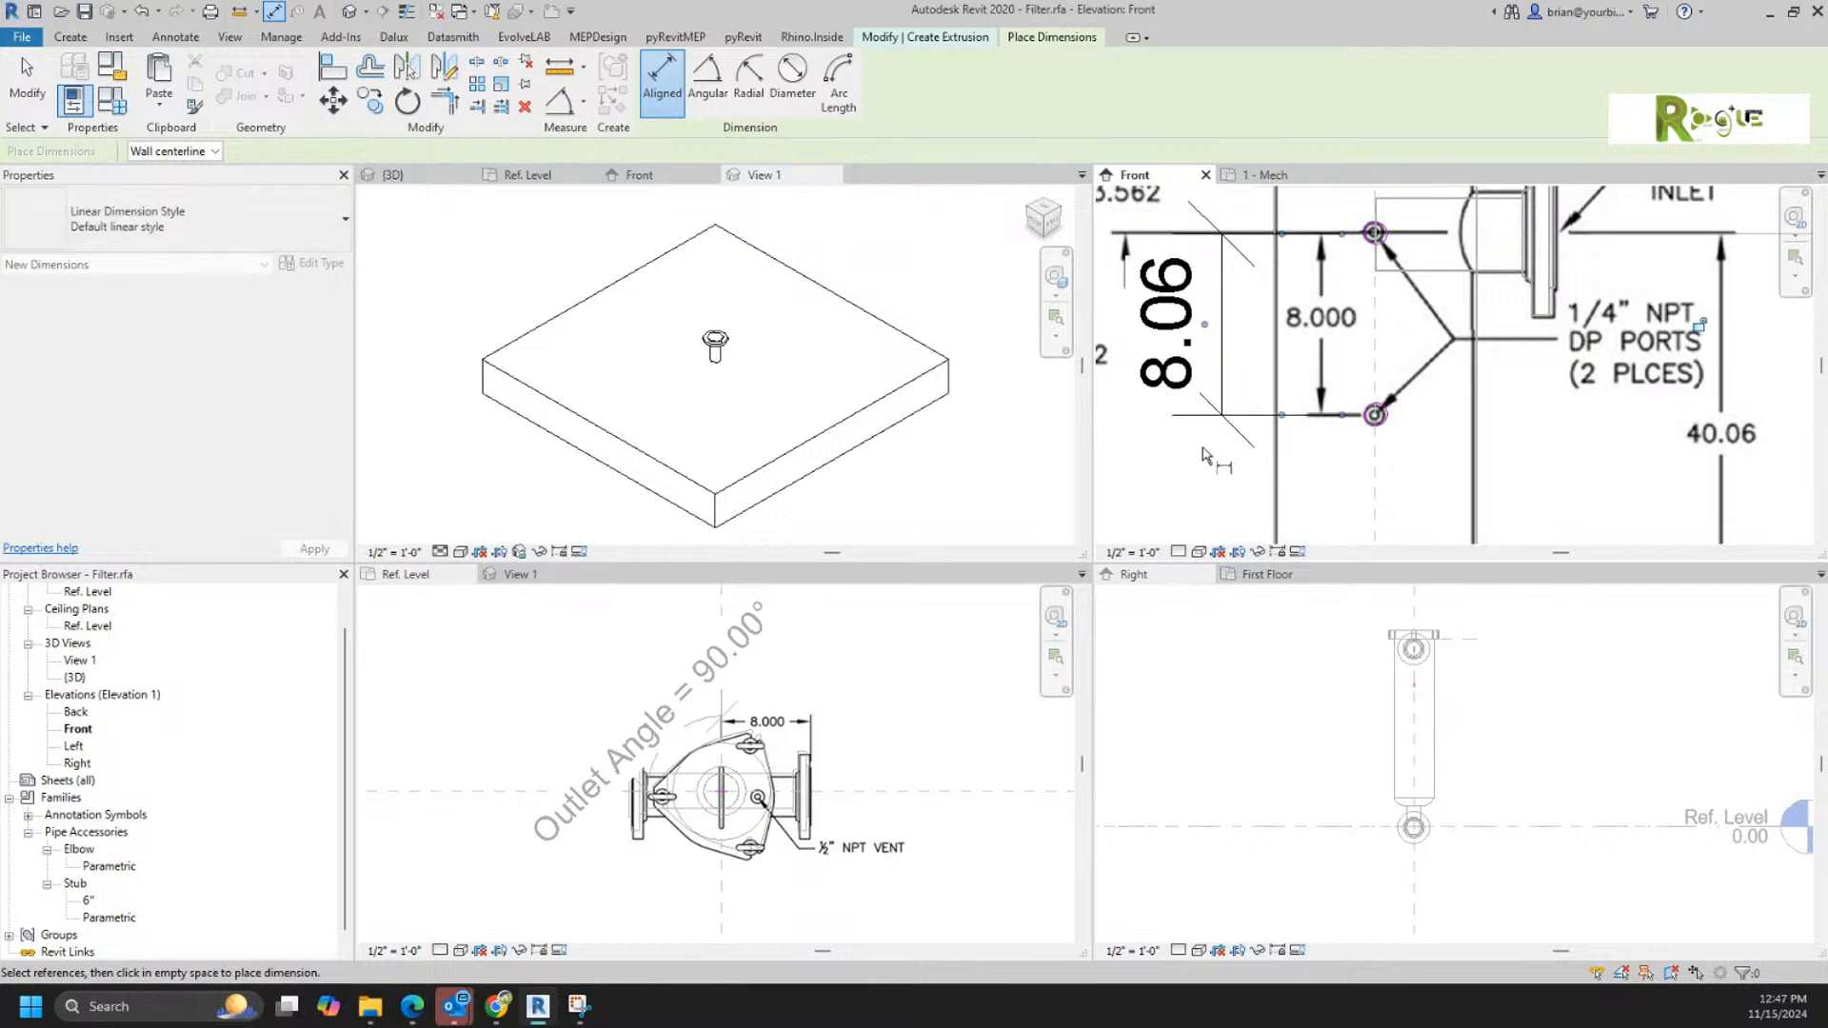
key(Escape)
key(Escape)
Step: Move the lower port circle by setting its distance from the inlet centerline to 8
click(1375, 414)
click(1193, 325)
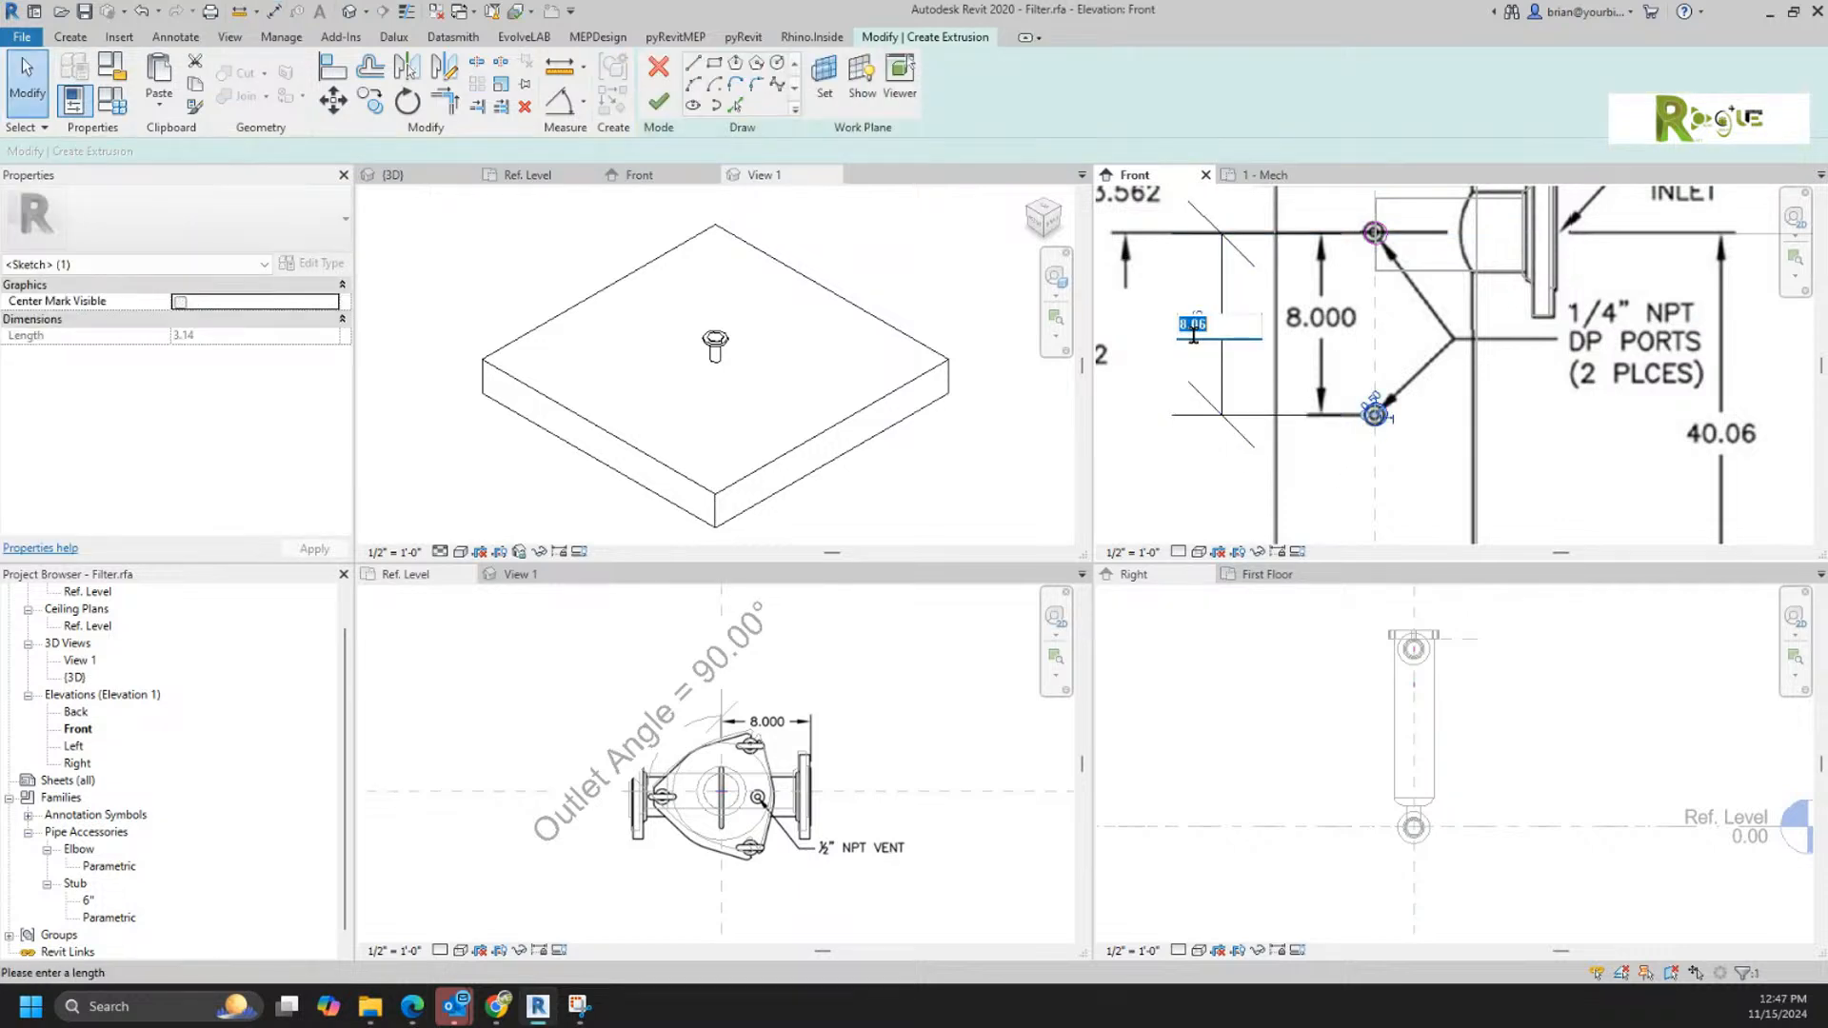
text(8)
key(Return)
key(Escape)
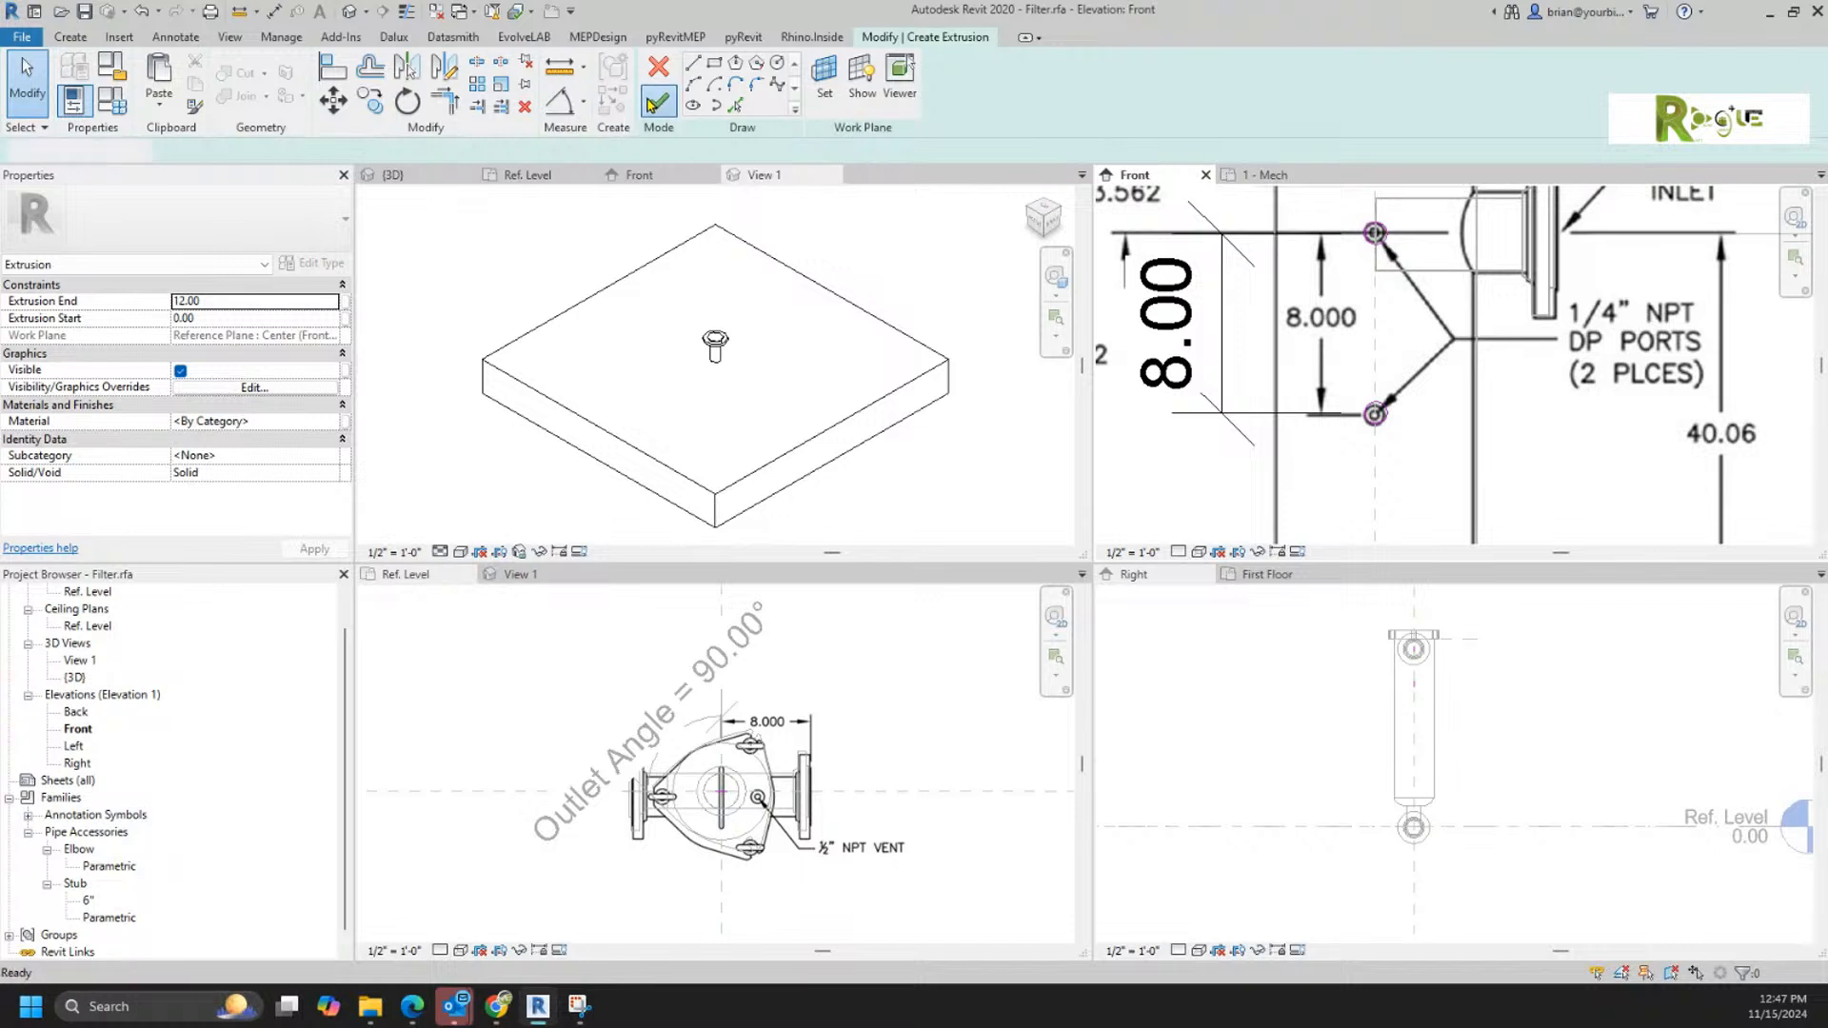
Step: Finish the DP port extrusion and shorten it in the right elevation to a depth of about 5.66
click(657, 102)
click(1389, 663)
scroll(1328, 733, up, 7)
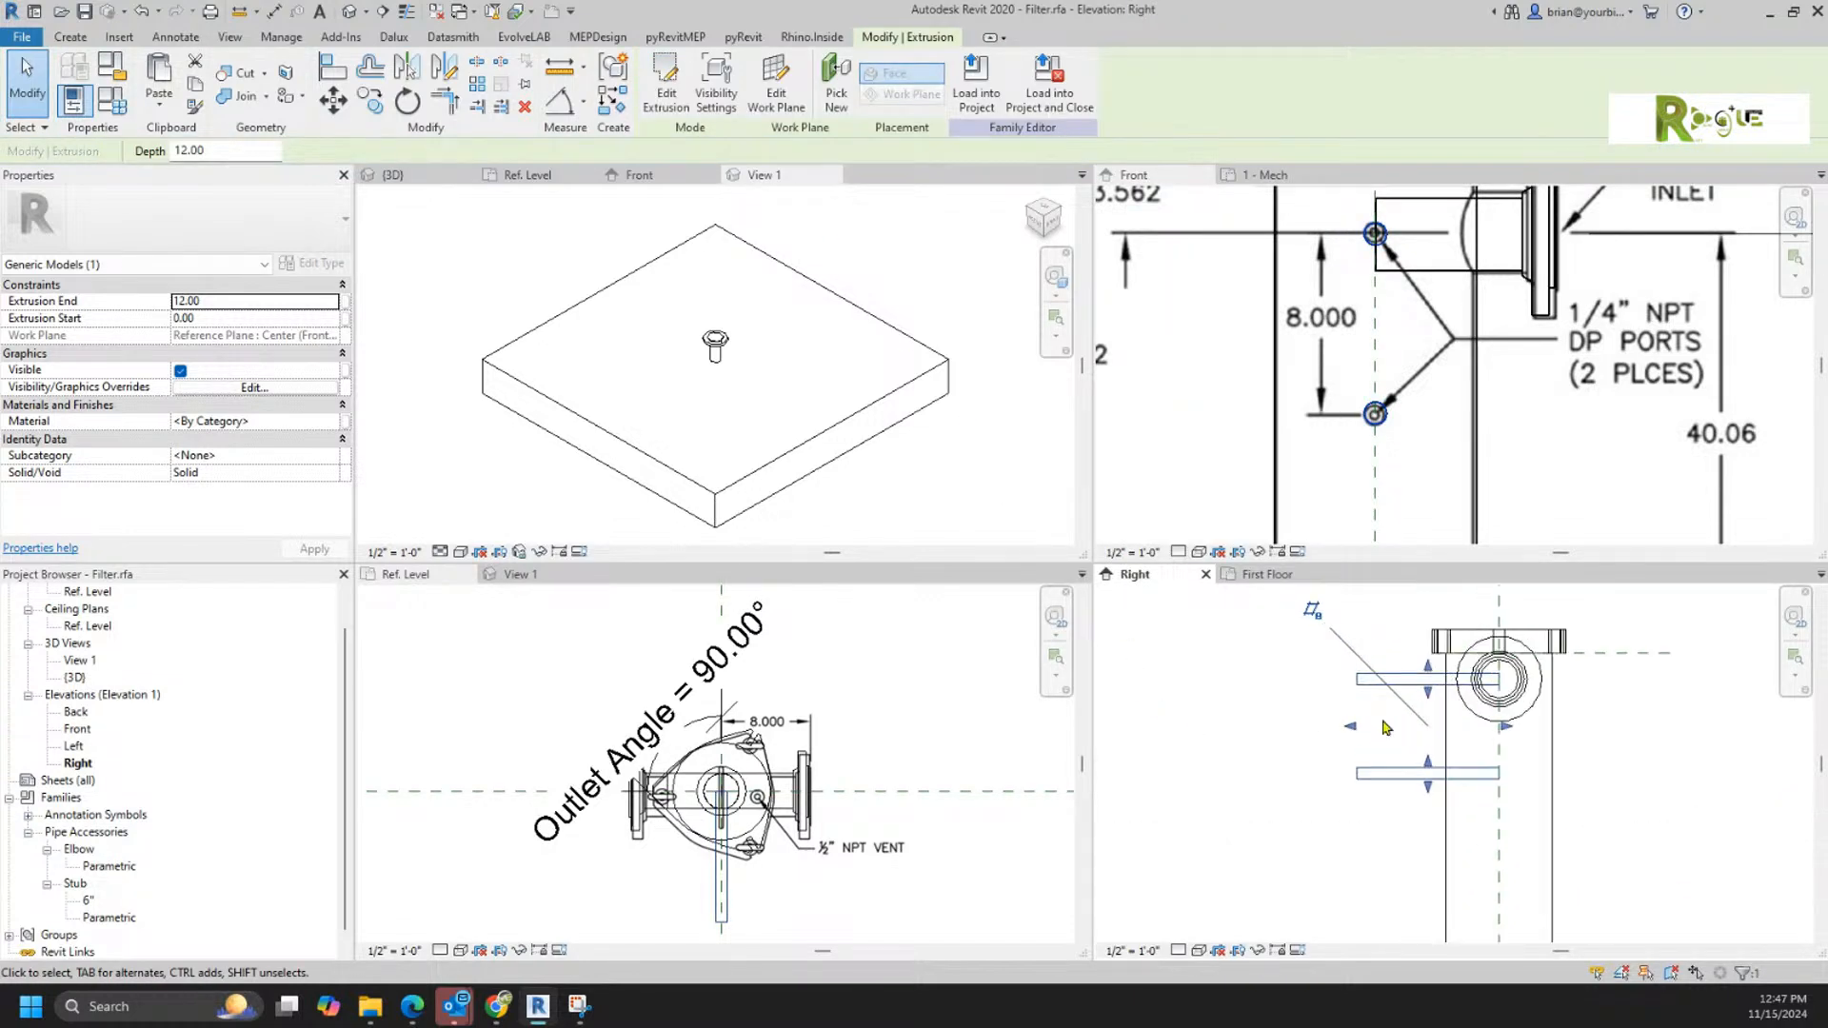
drag(1324, 736, 1482, 732)
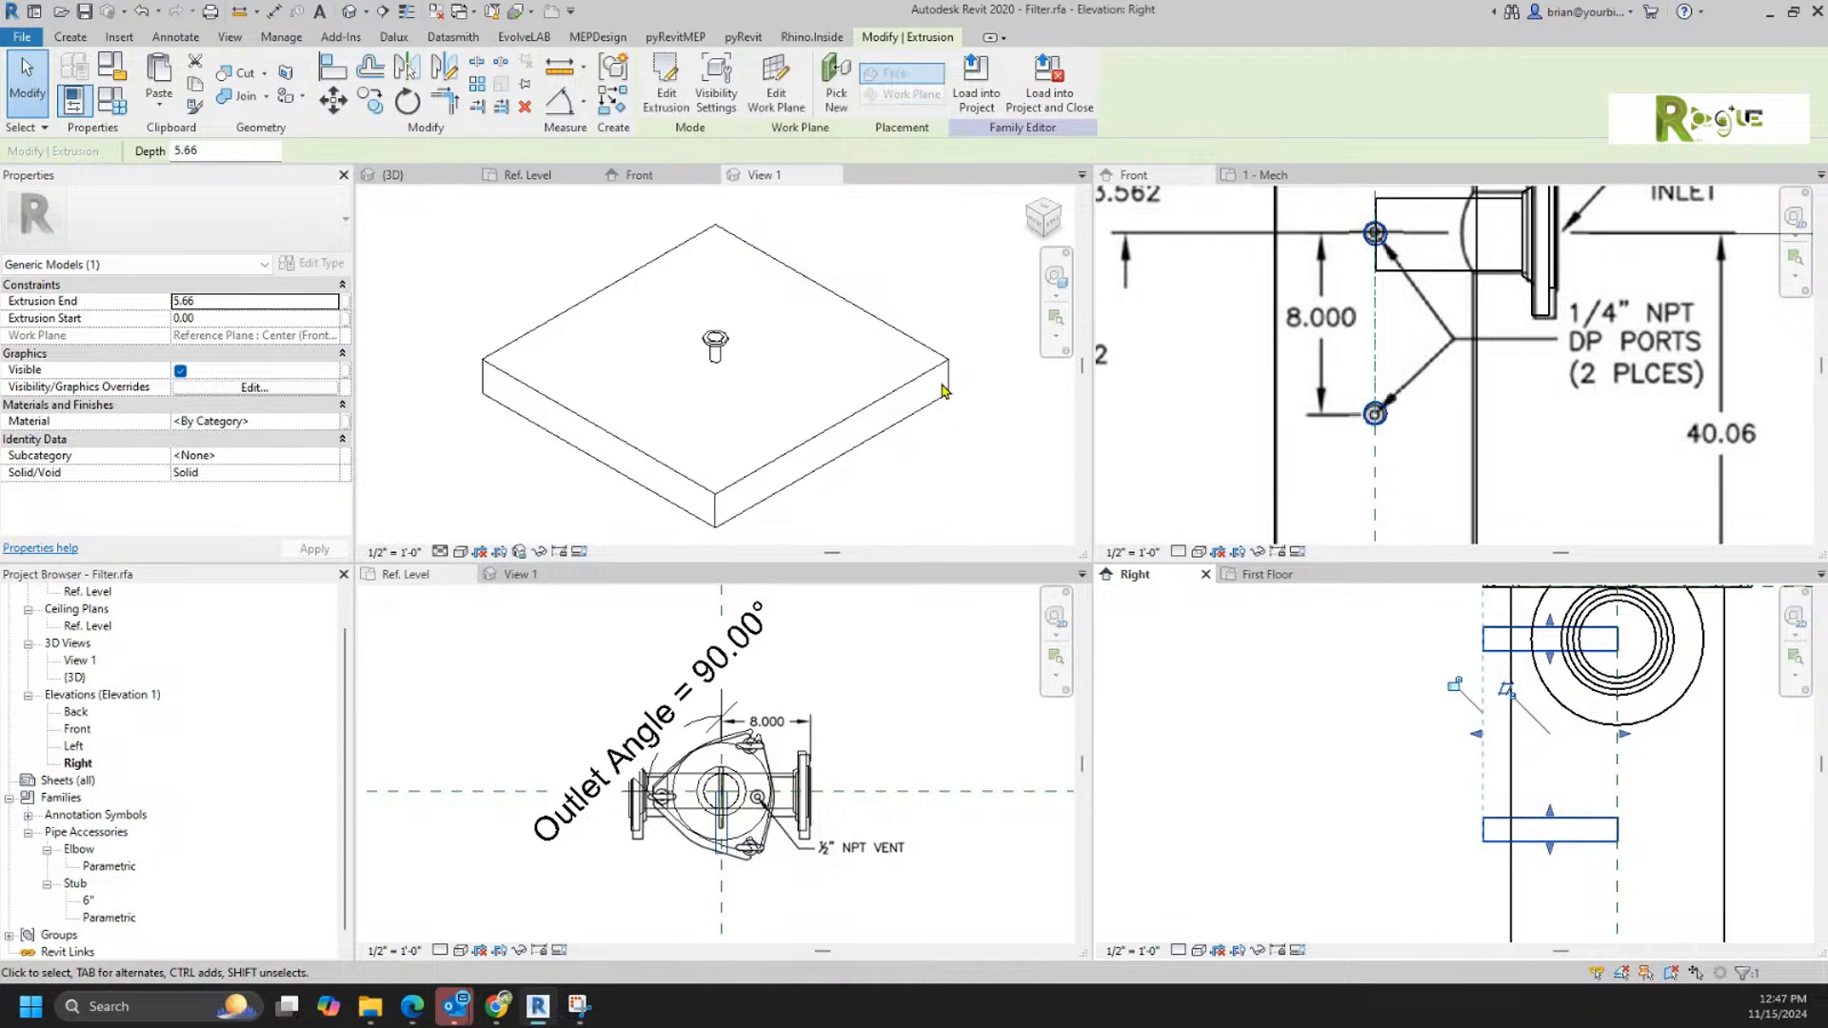
Step: Join the two DP port cylinders with the filter body in the 3D view
click(392, 174)
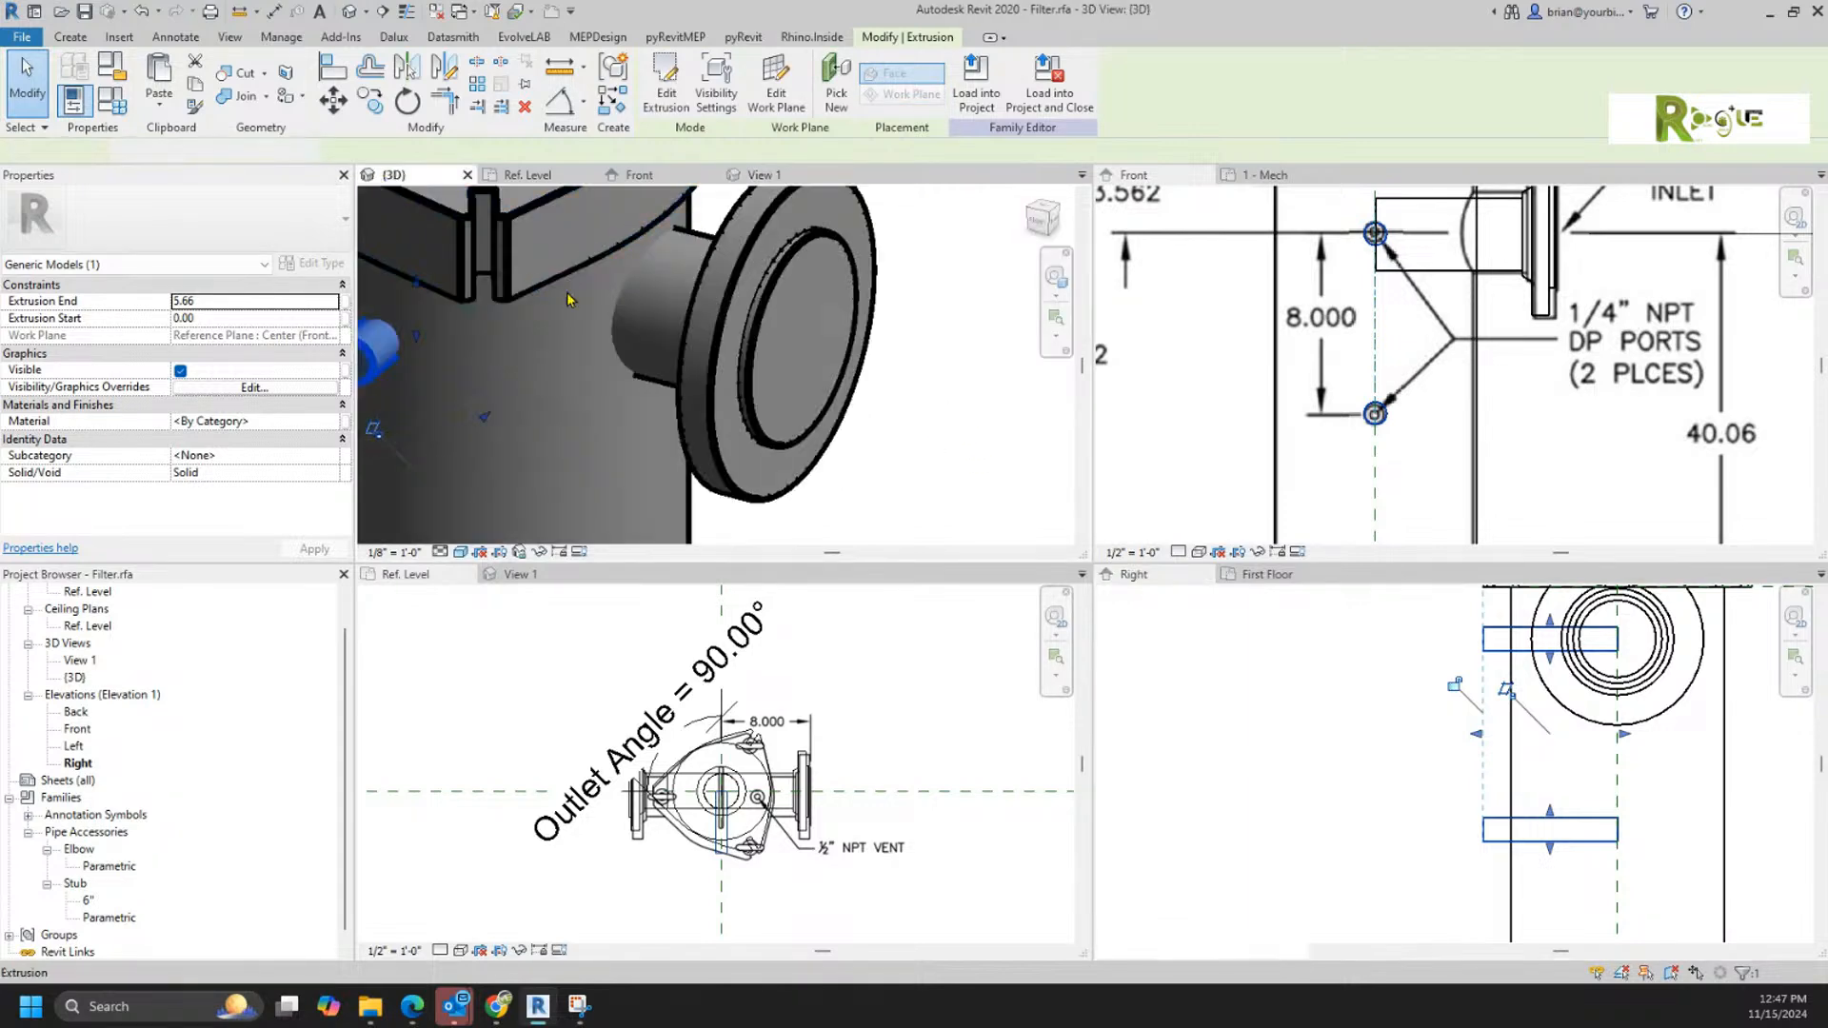
click(945, 448)
scroll(945, 448, down, 4)
middle_drag(917, 407, 890, 293)
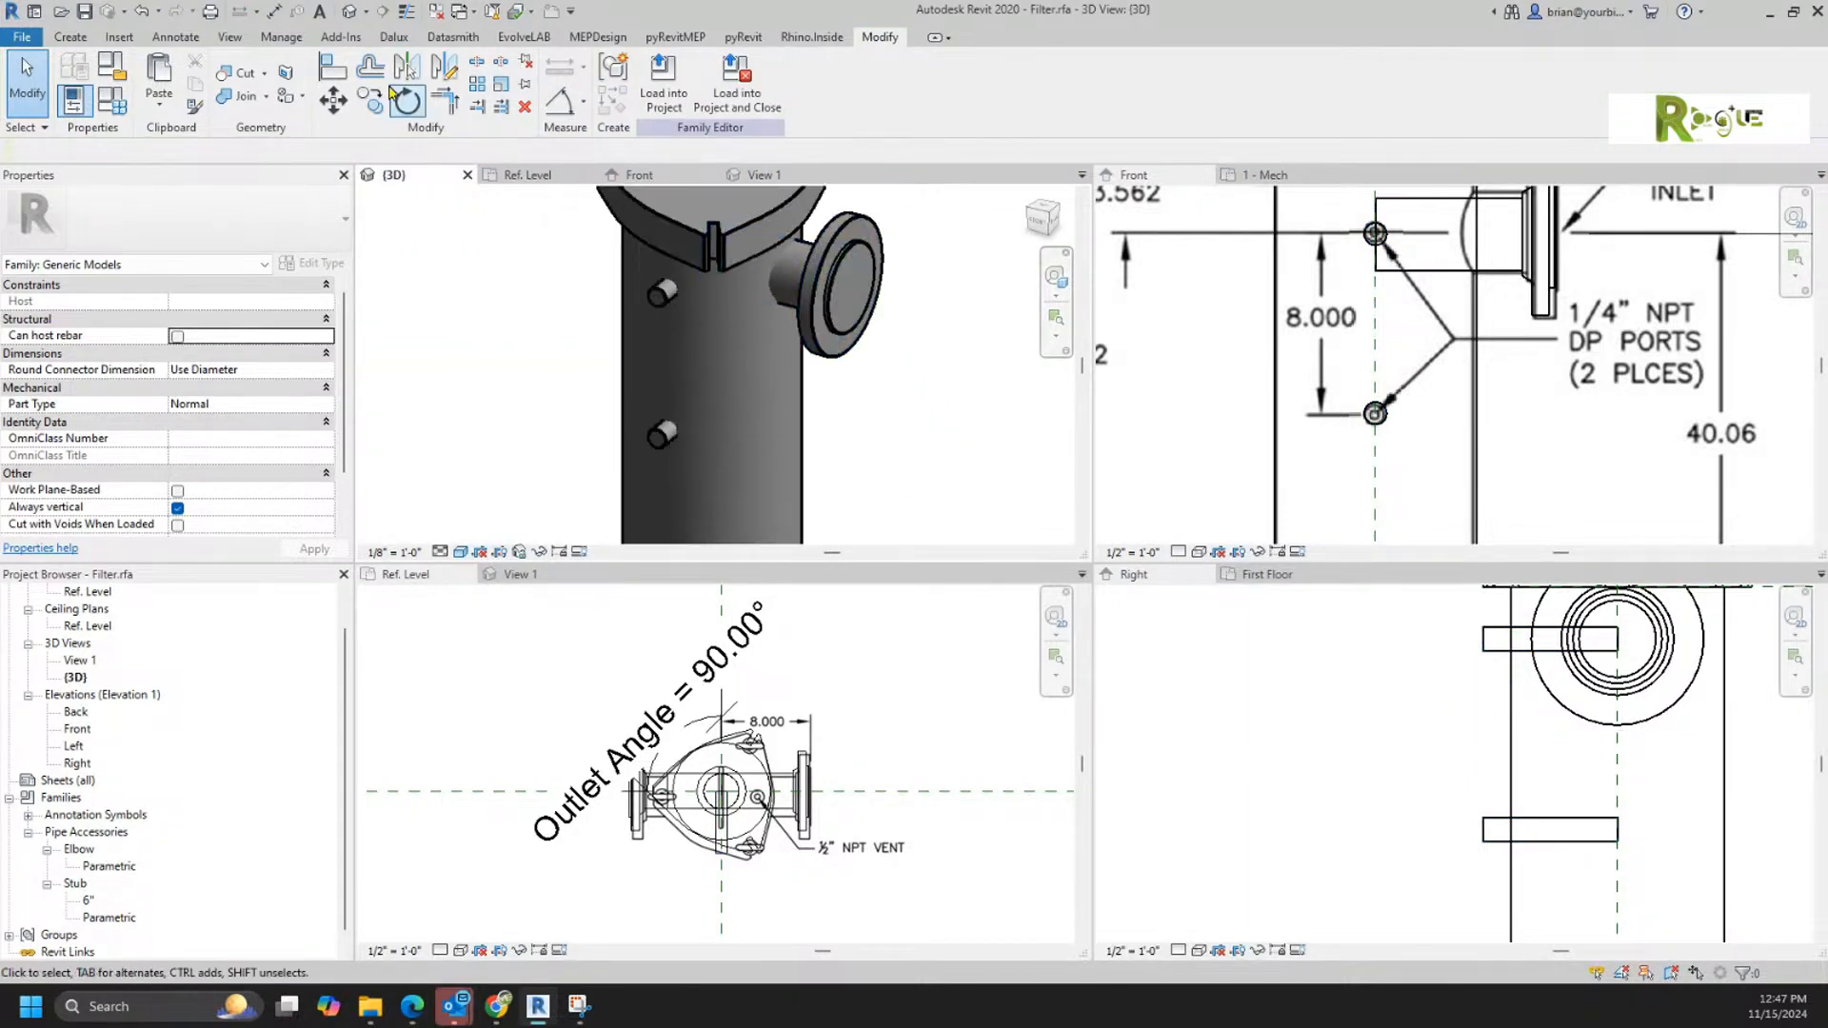
click(240, 97)
click(800, 398)
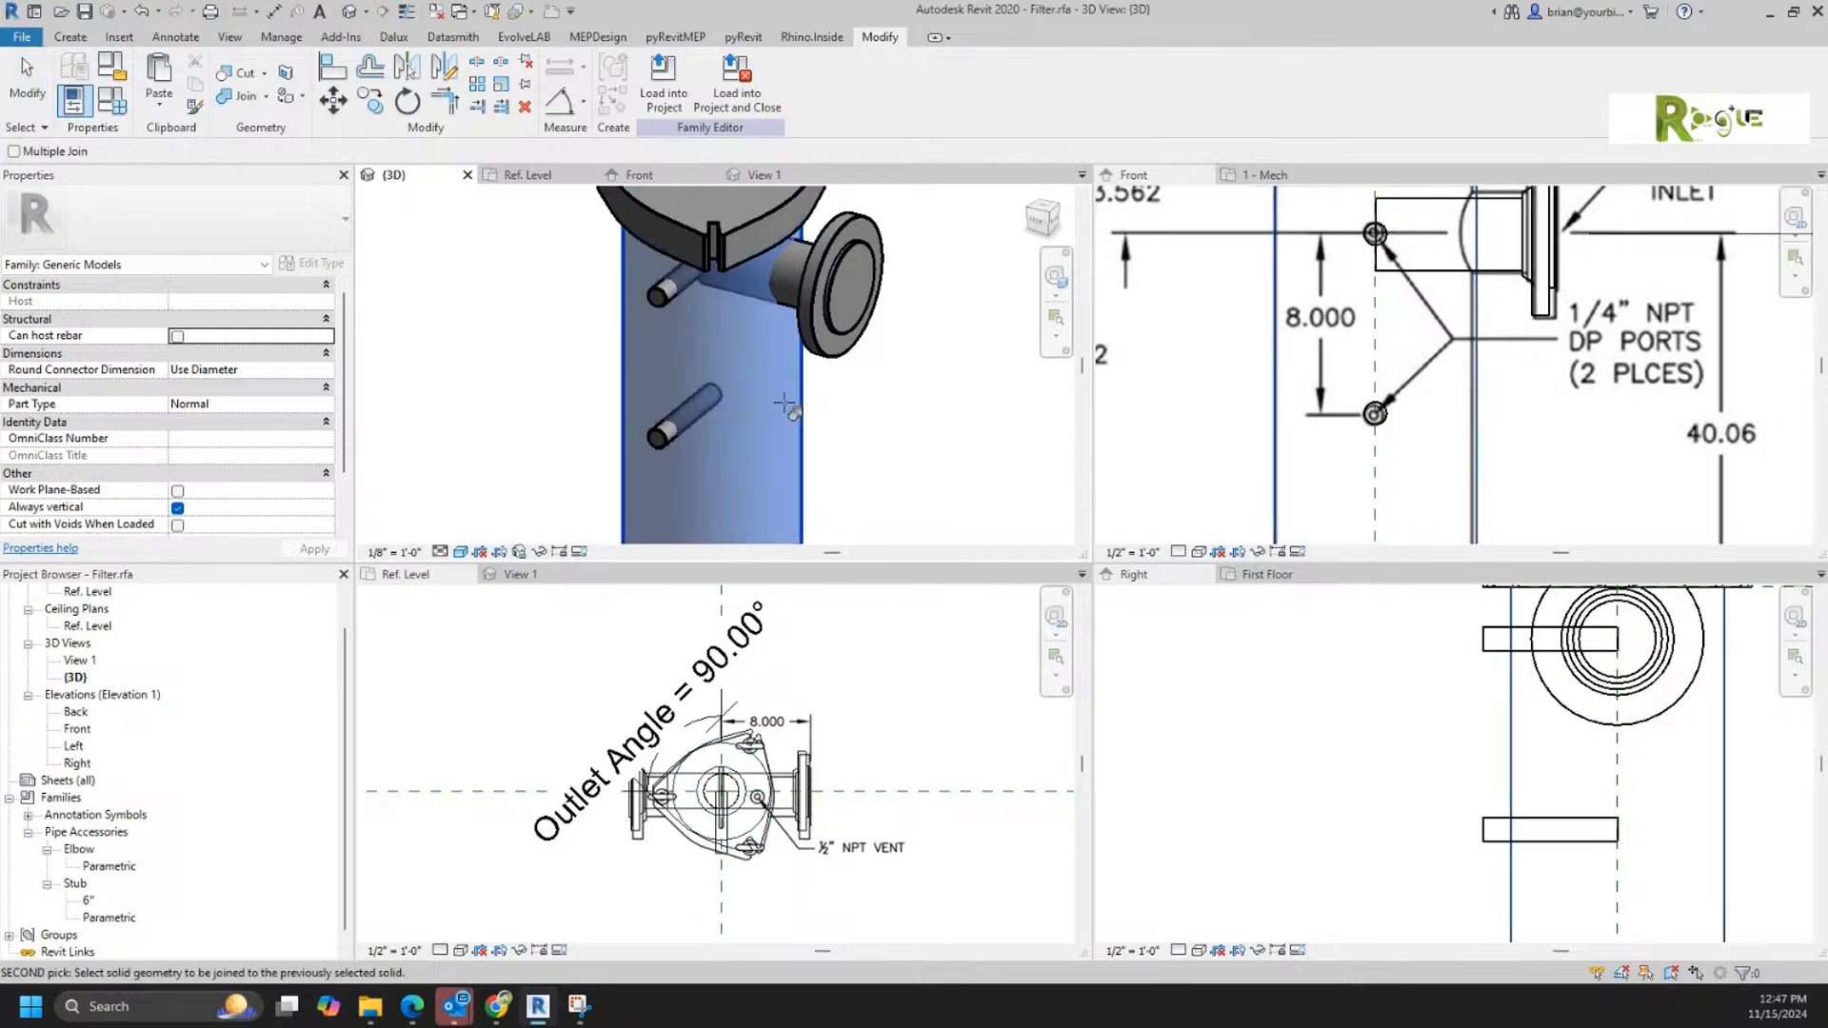
click(663, 433)
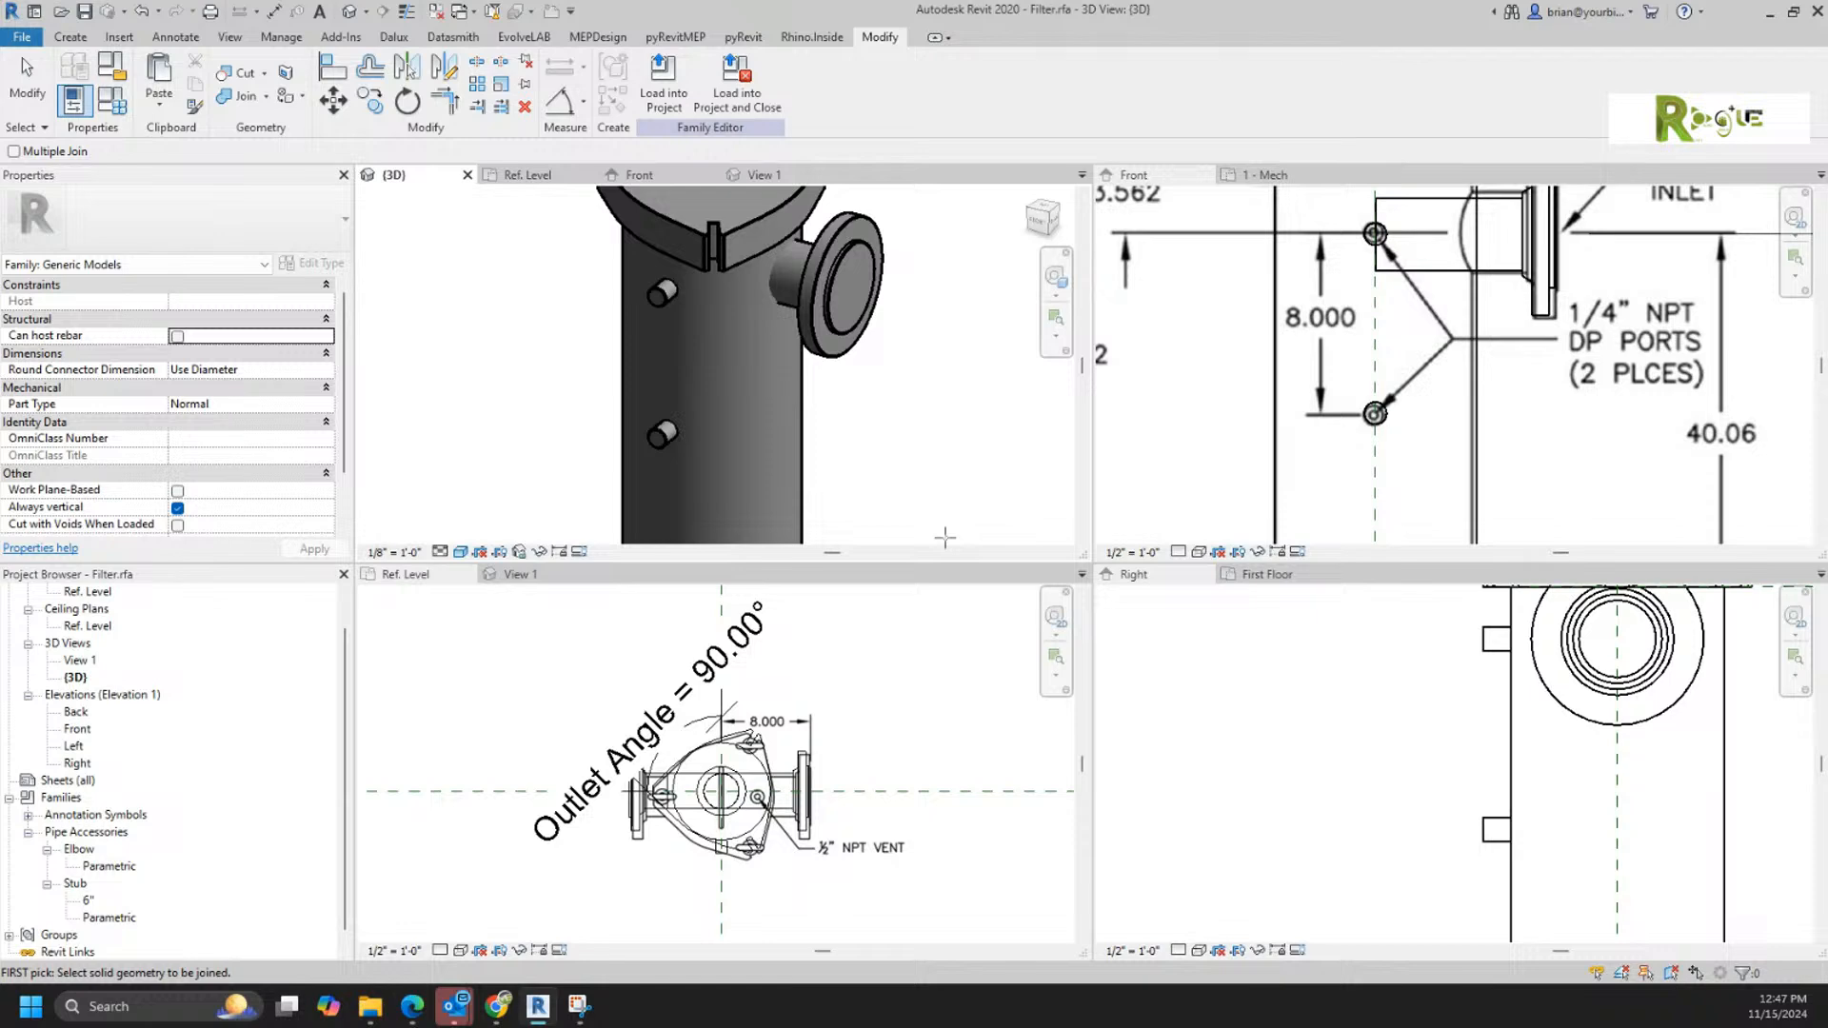
Step: Place a Hydronic Supply pipe connector on the face of the inlet flange
click(70, 36)
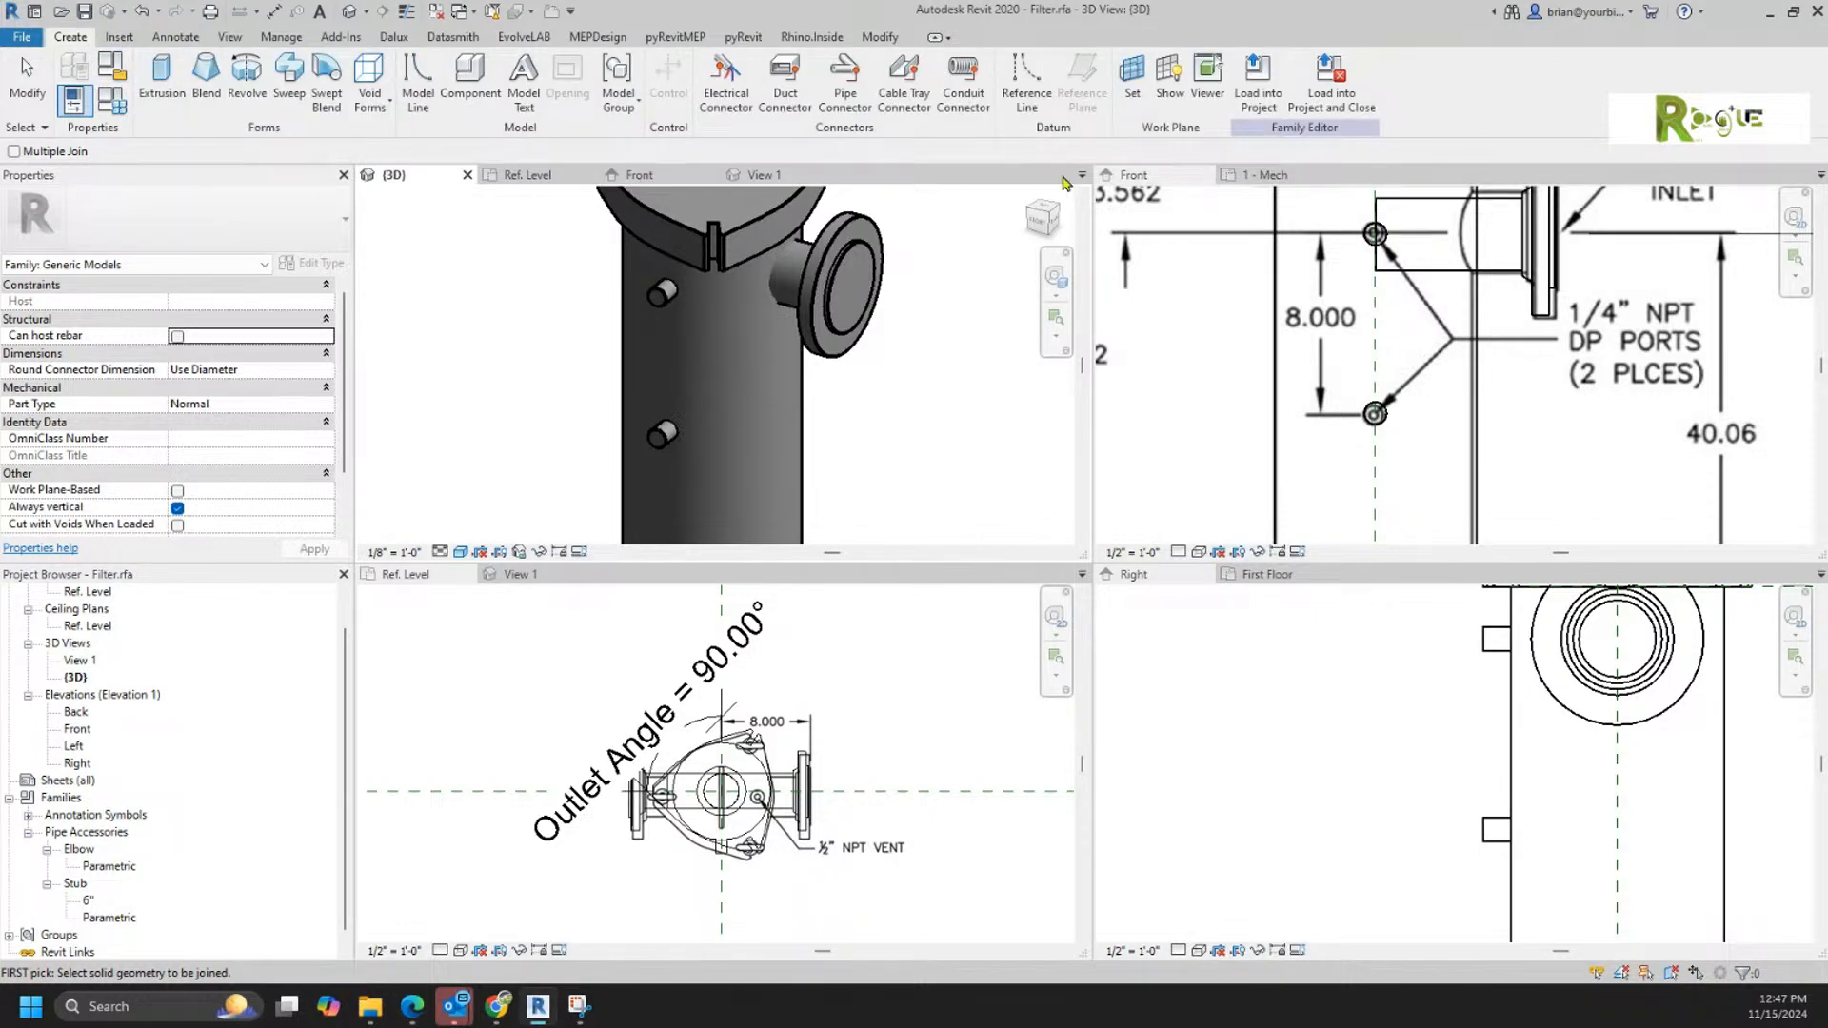
click(844, 84)
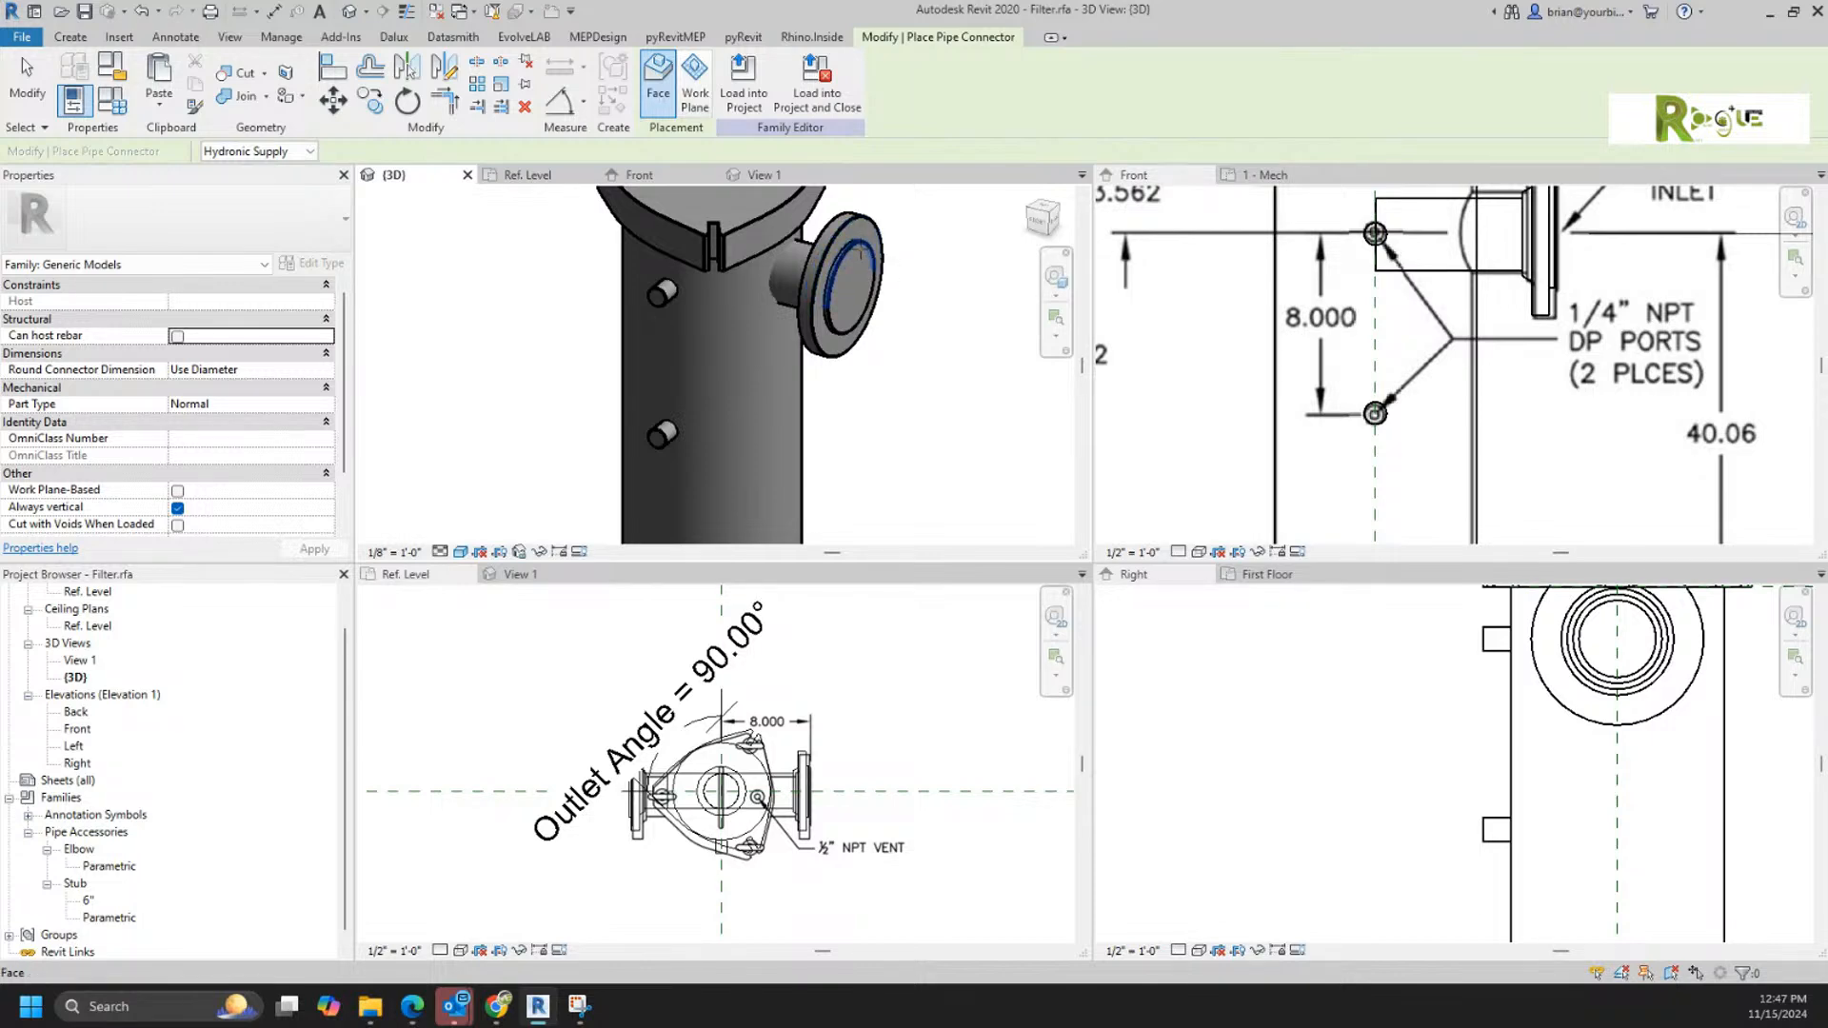
click(860, 253)
Step: Place a second Hydronic Supply pipe connector on the face of the outlet elbow's flange
shift+middle_drag(985, 329, 899, 344)
scroll(899, 345, down, 3)
shift+middle_drag(716, 473, 925, 465)
middle_drag(926, 464, 937, 381)
scroll(795, 477, up, 5)
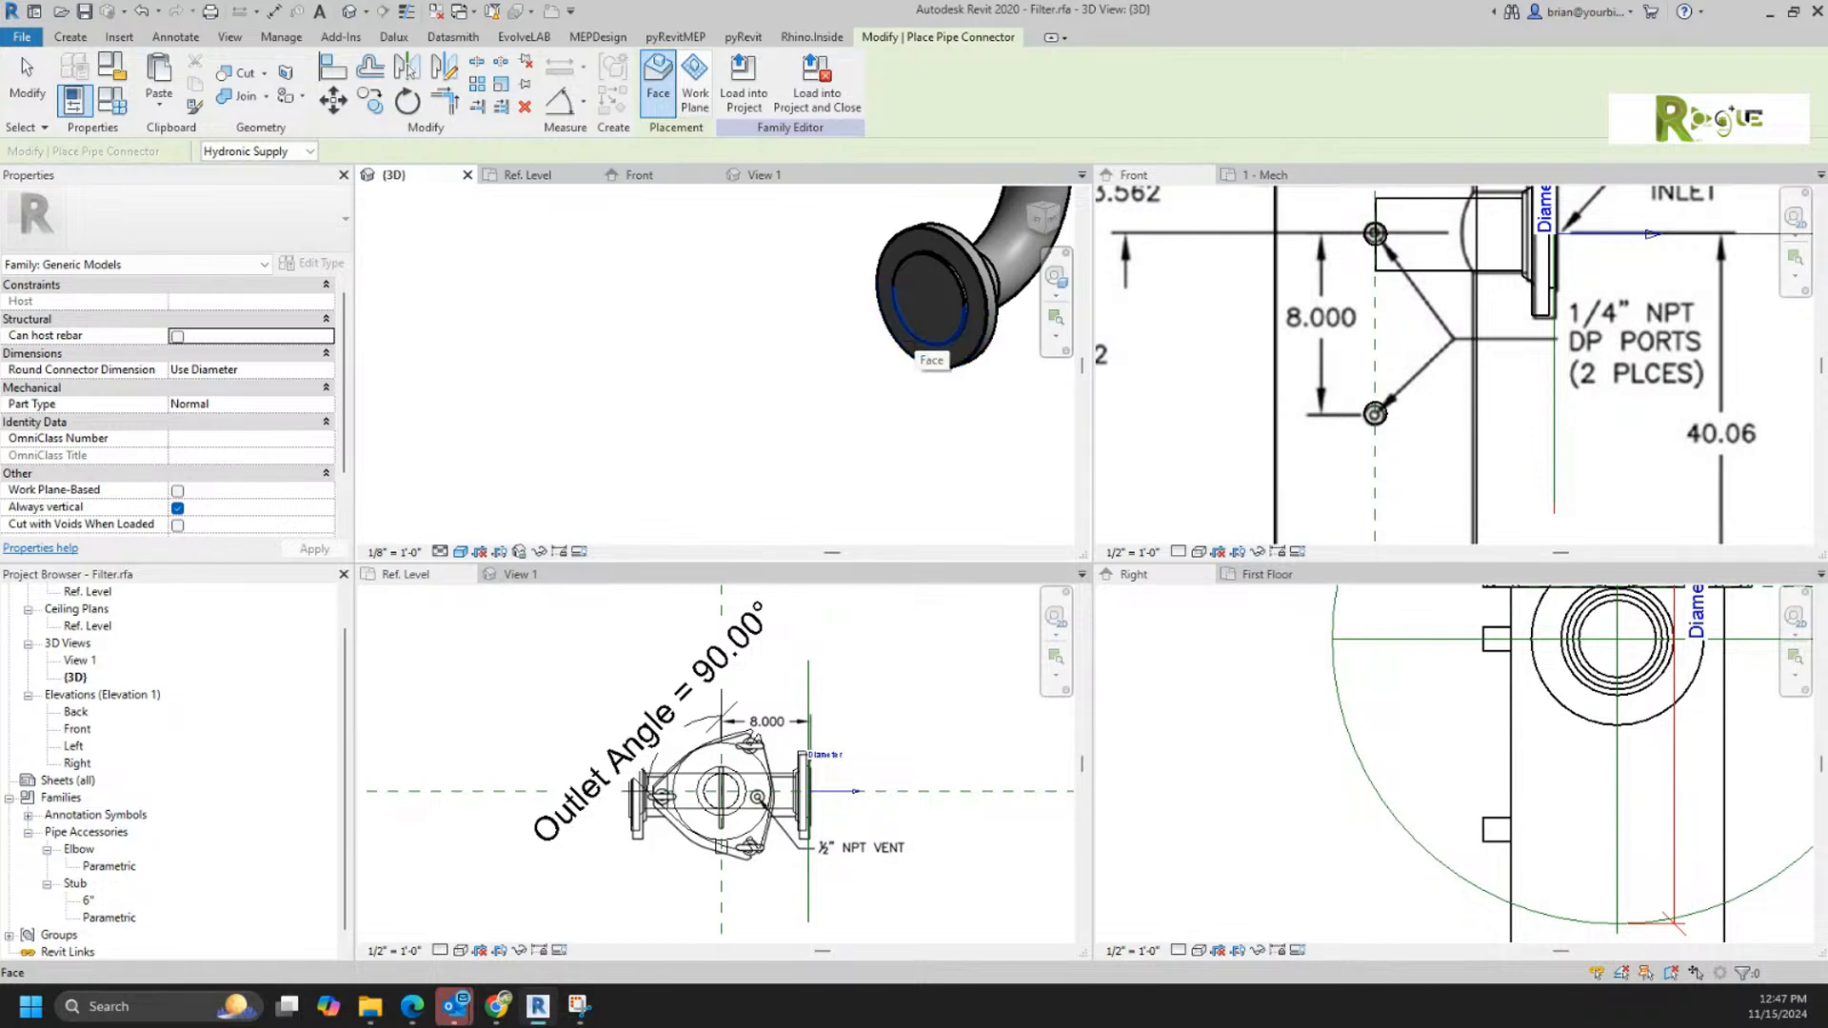
scroll(929, 335, up, 3)
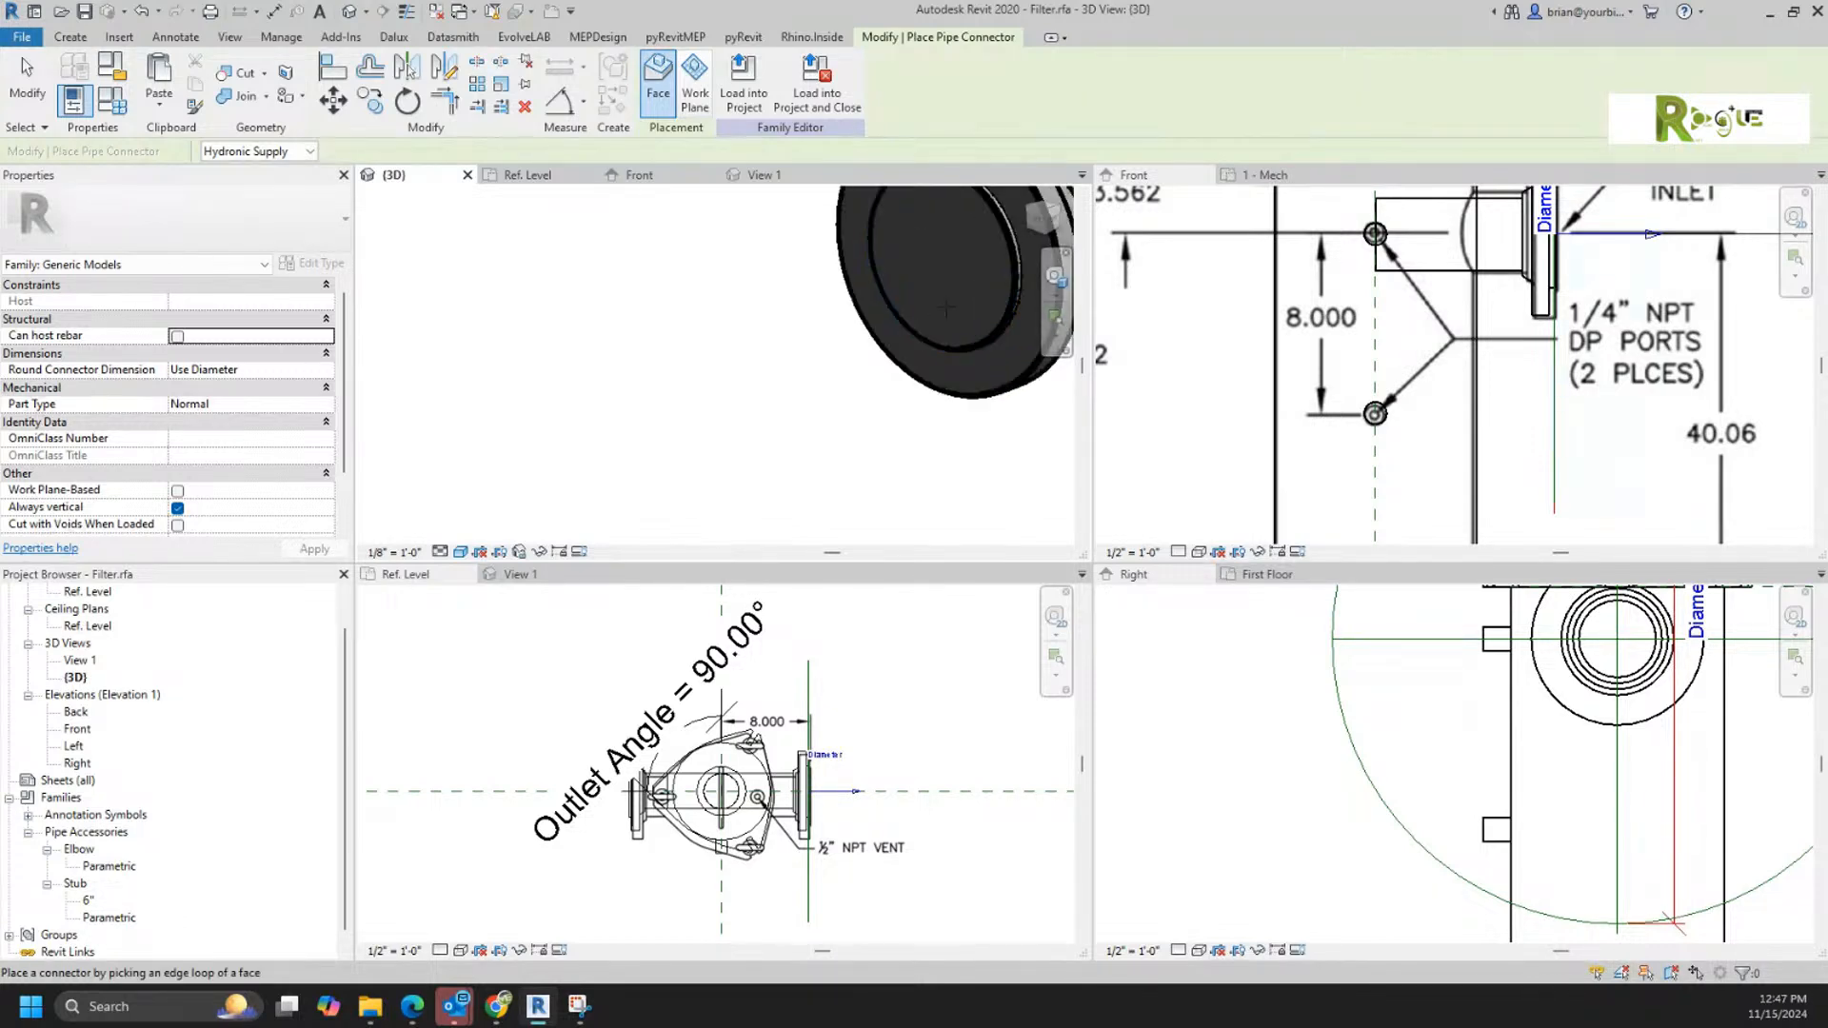
click(929, 327)
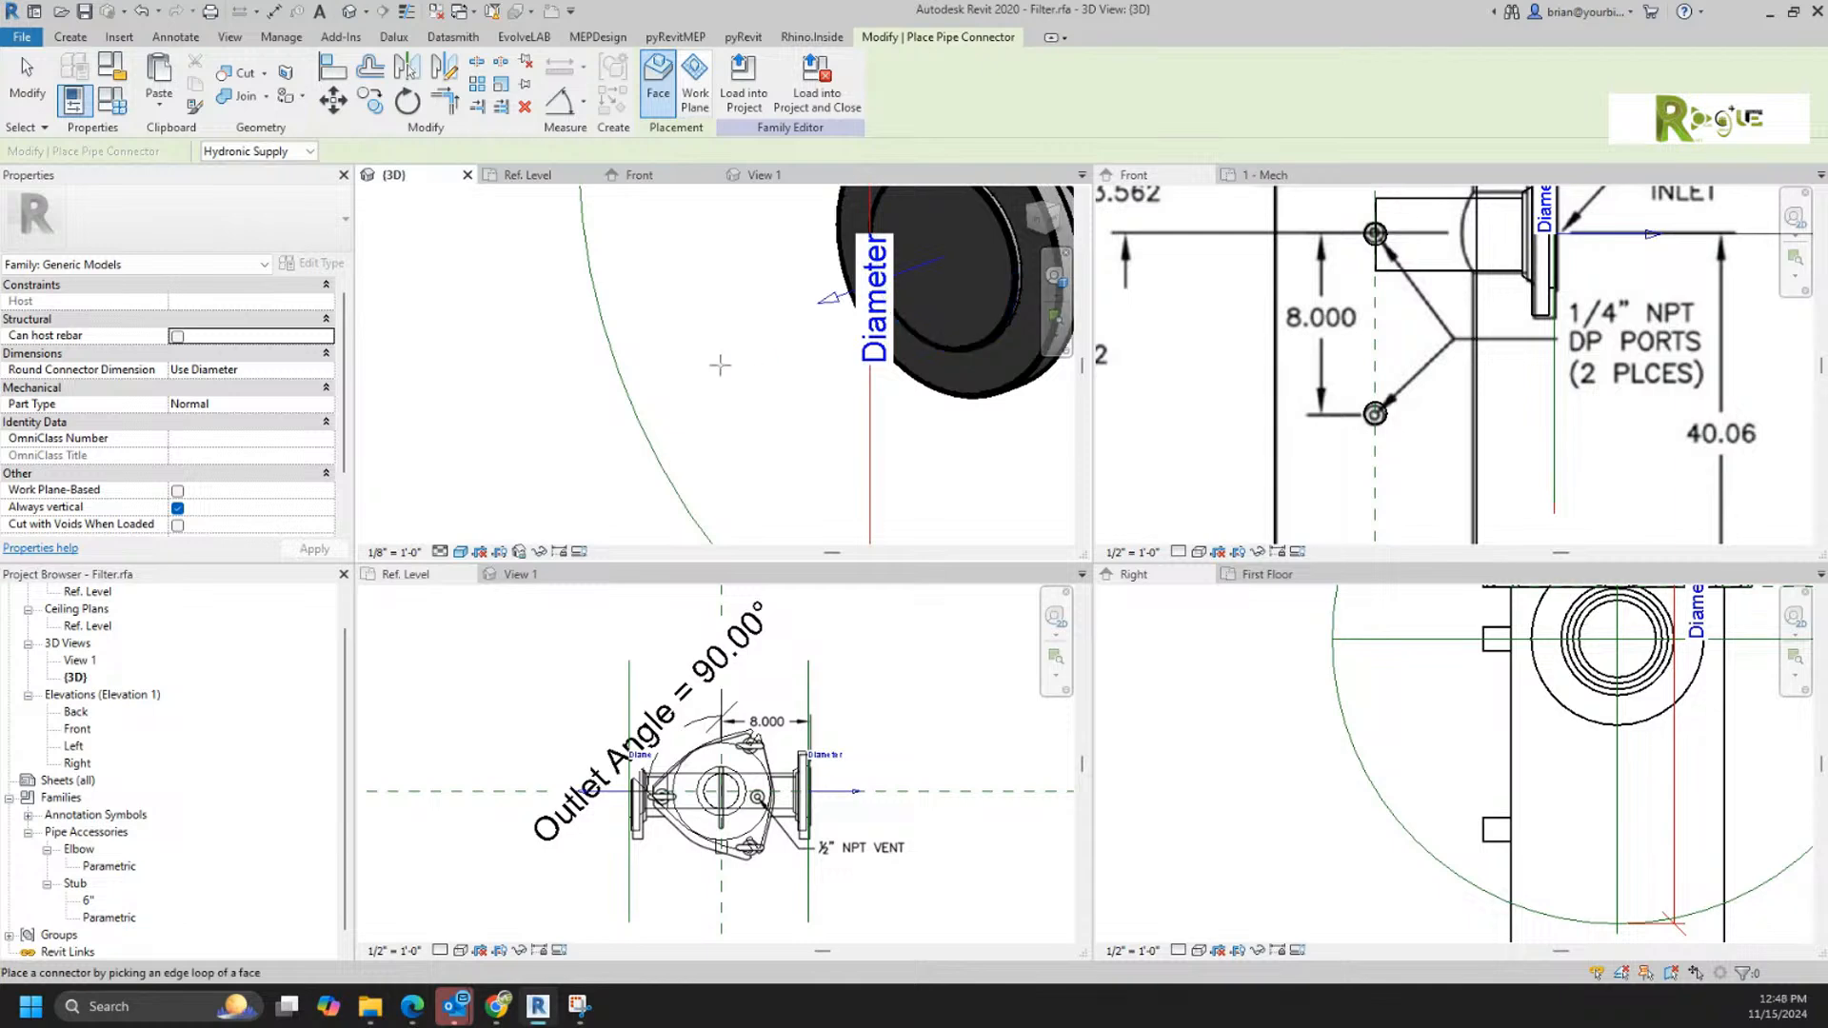
scroll(929, 328, down, 5)
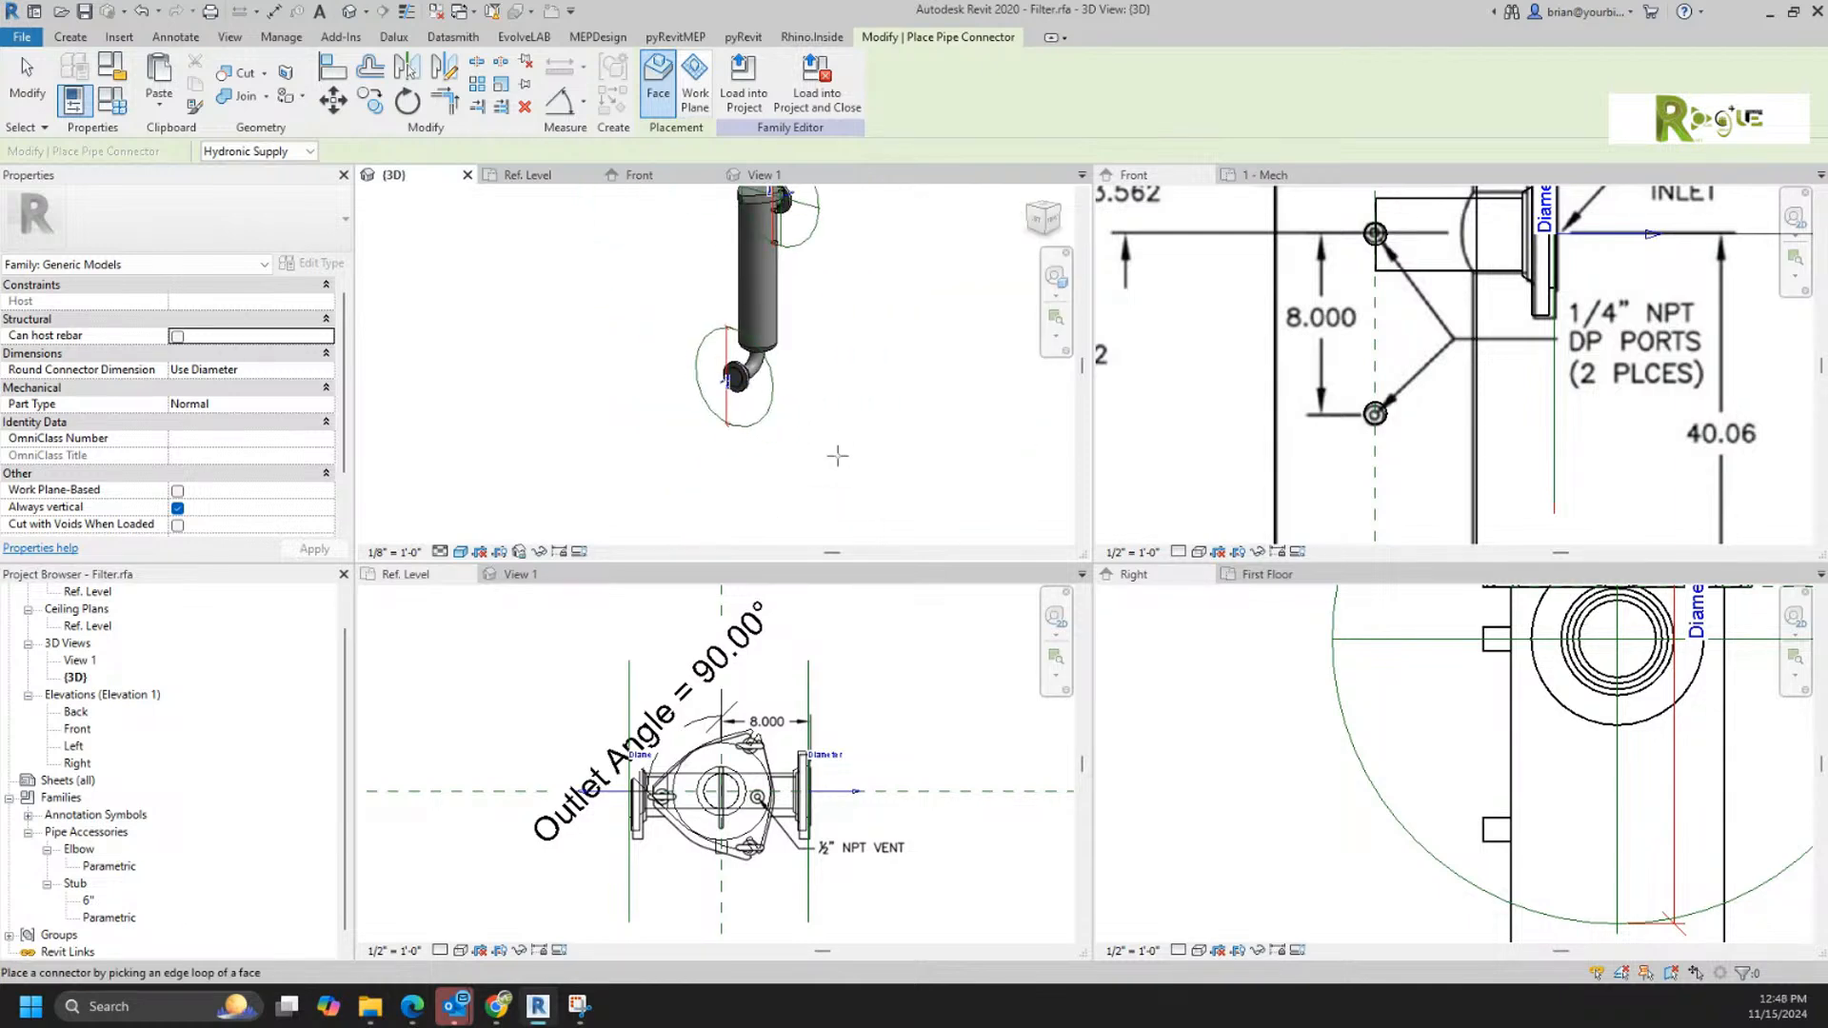
key(Escape)
Step: Associate the diameter of both the inlet and outlet connectors with the Pipe Diameter family parameter
middle_drag(902, 398, 861, 453)
click(706, 471)
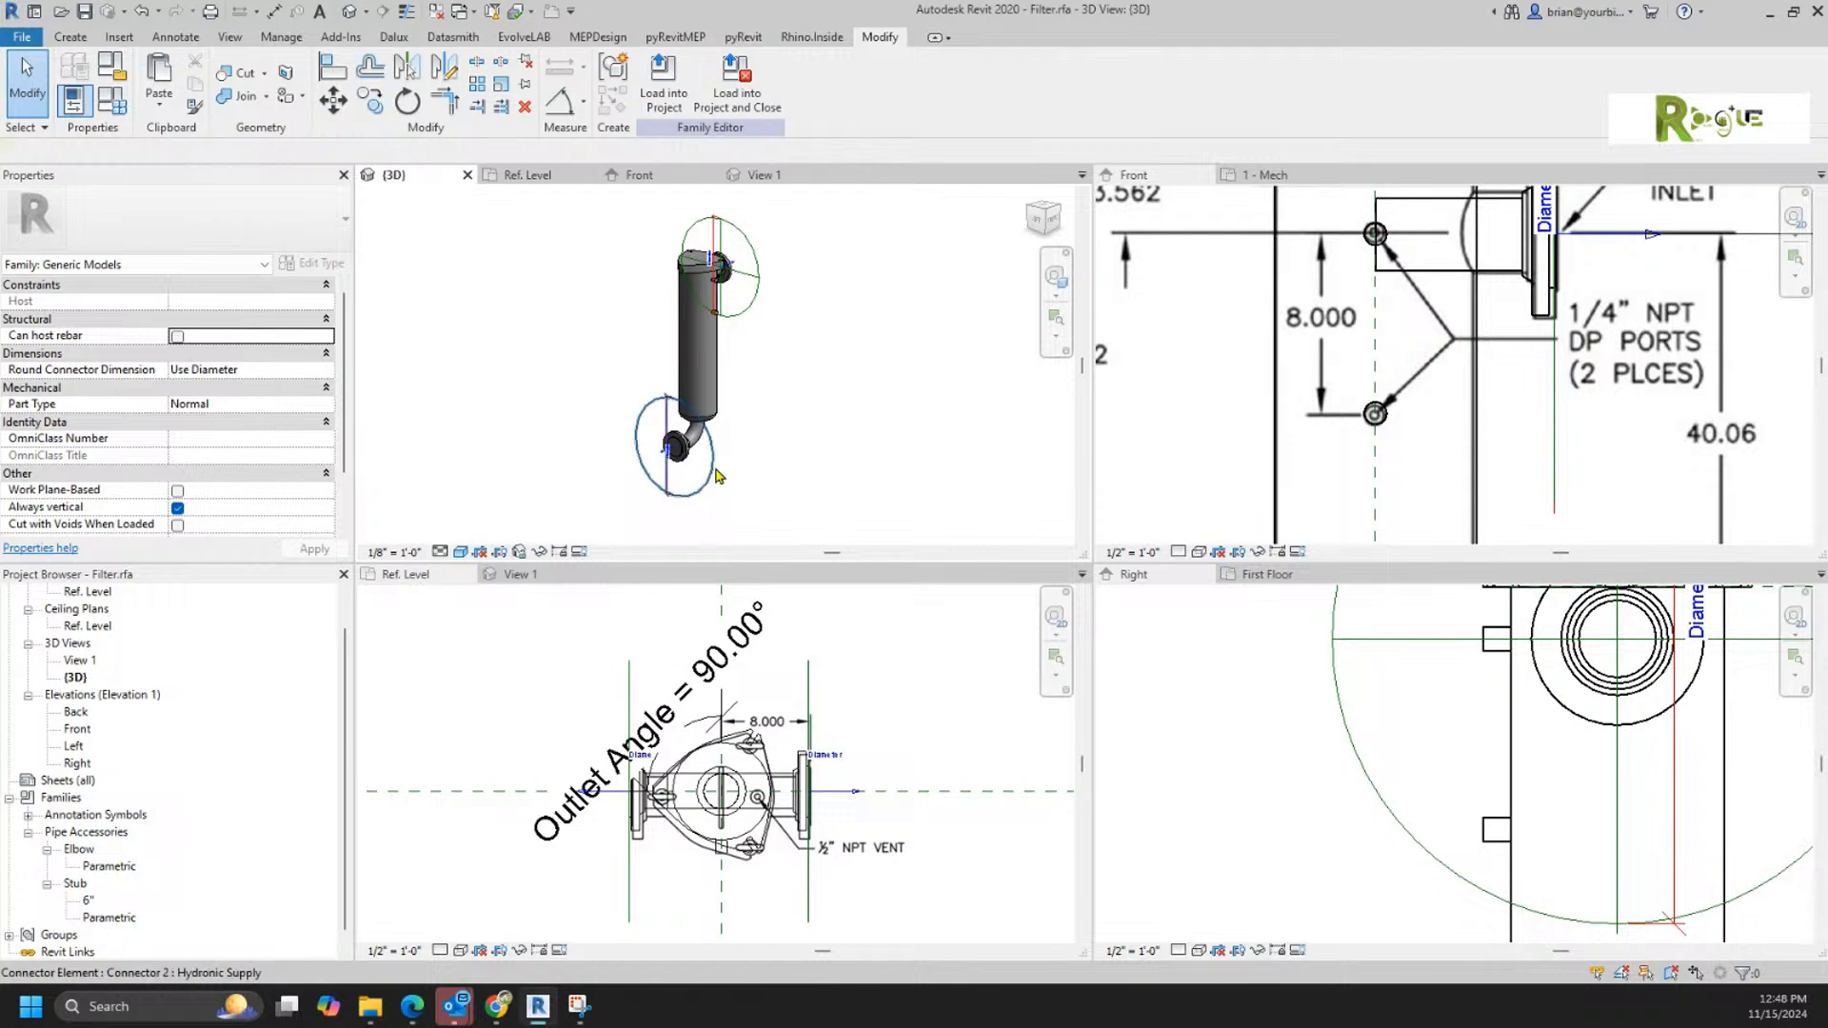
ctrl+click(767, 292)
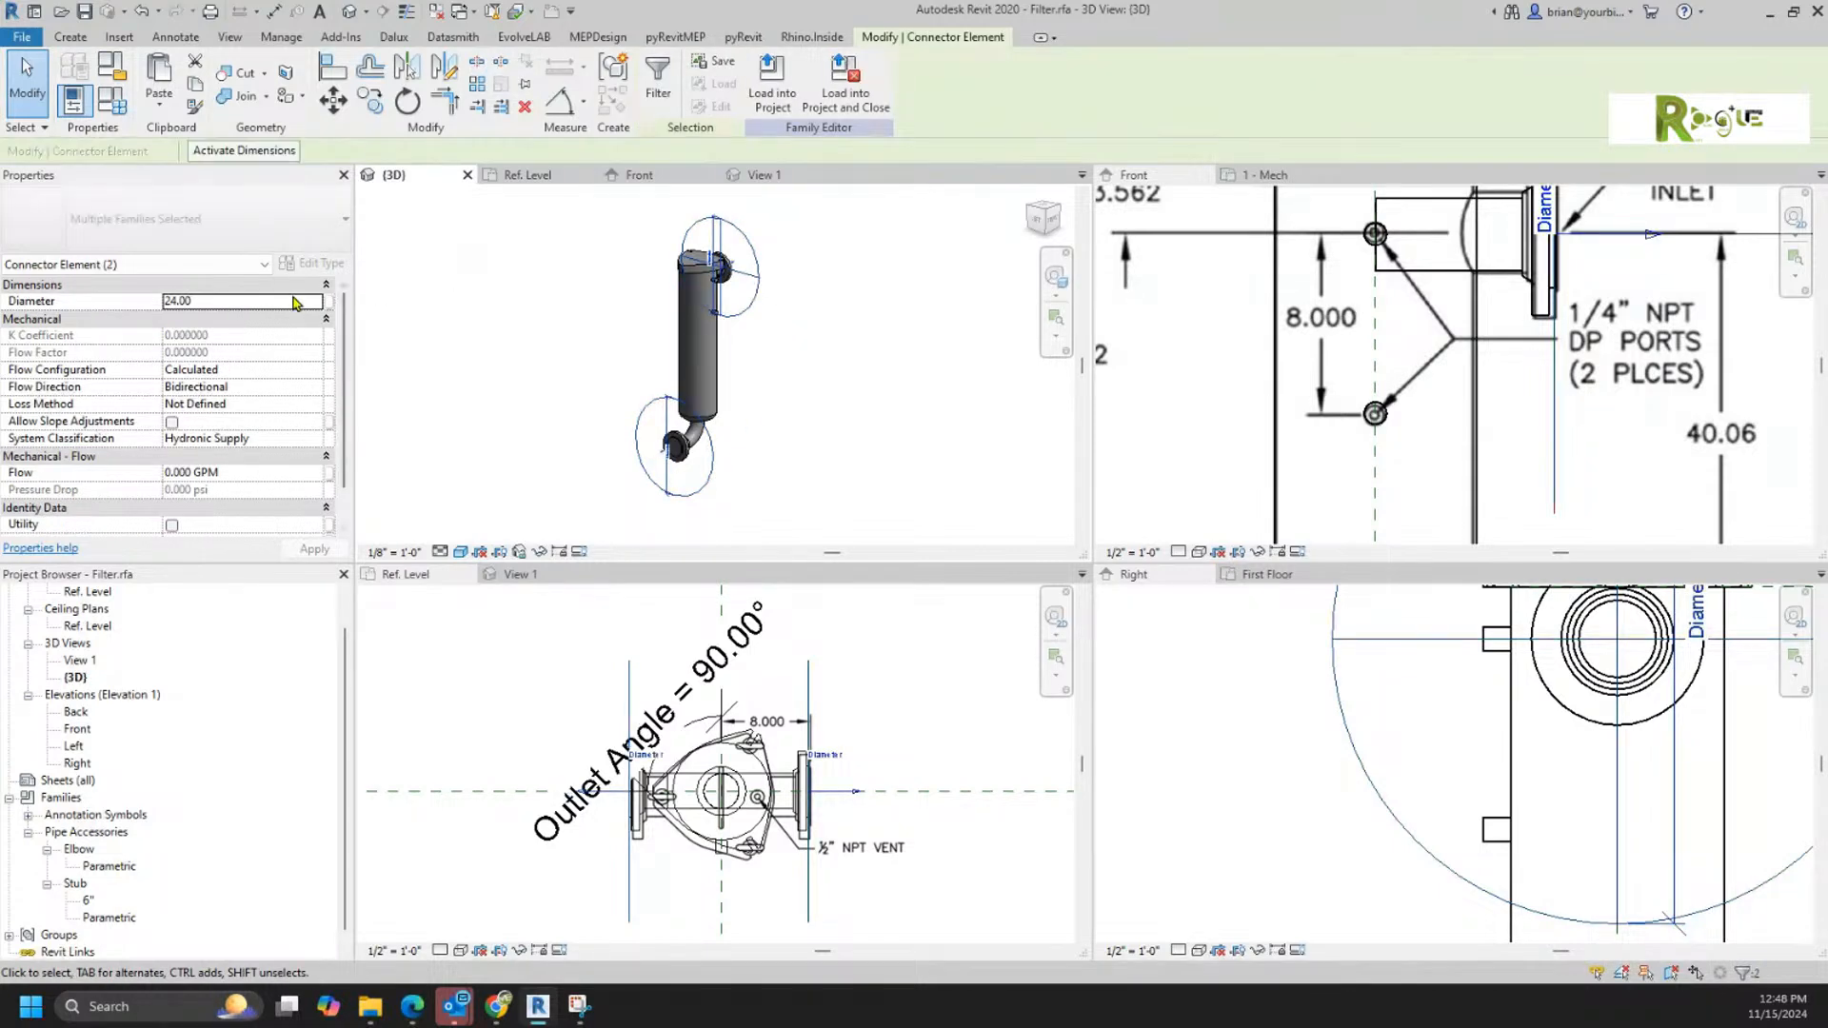
click(878, 368)
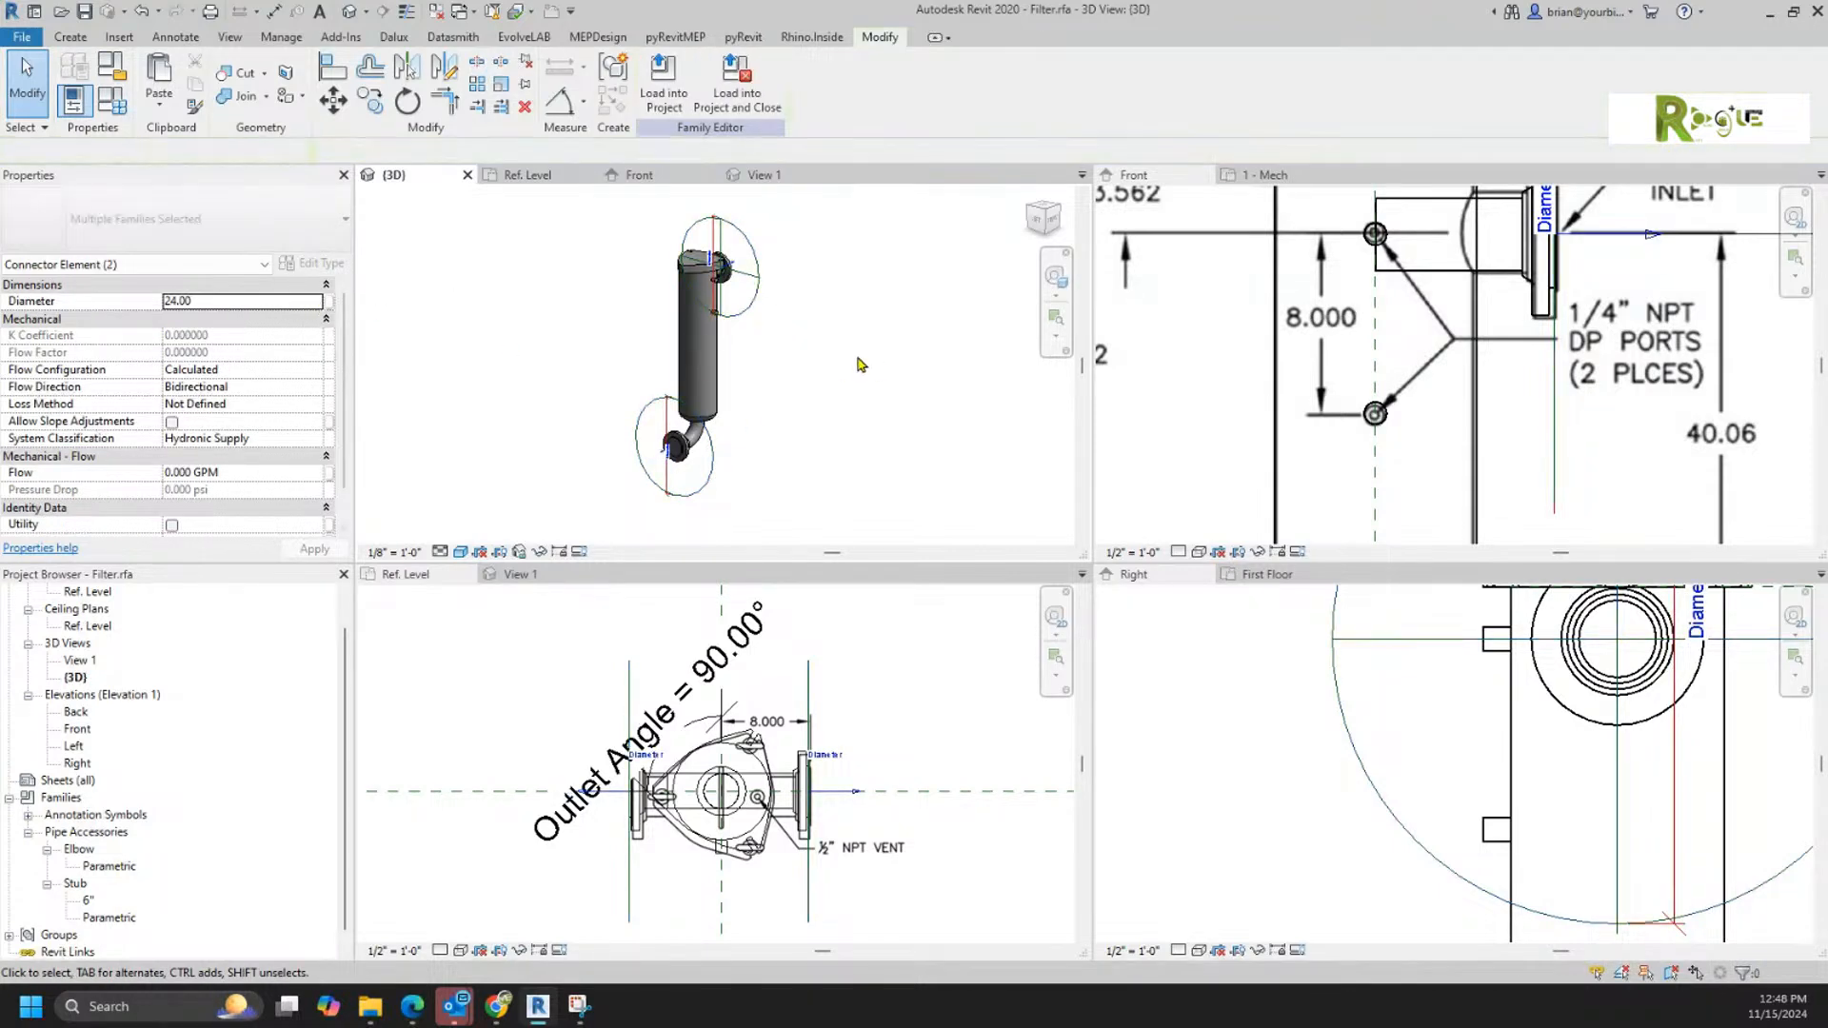
click(752, 307)
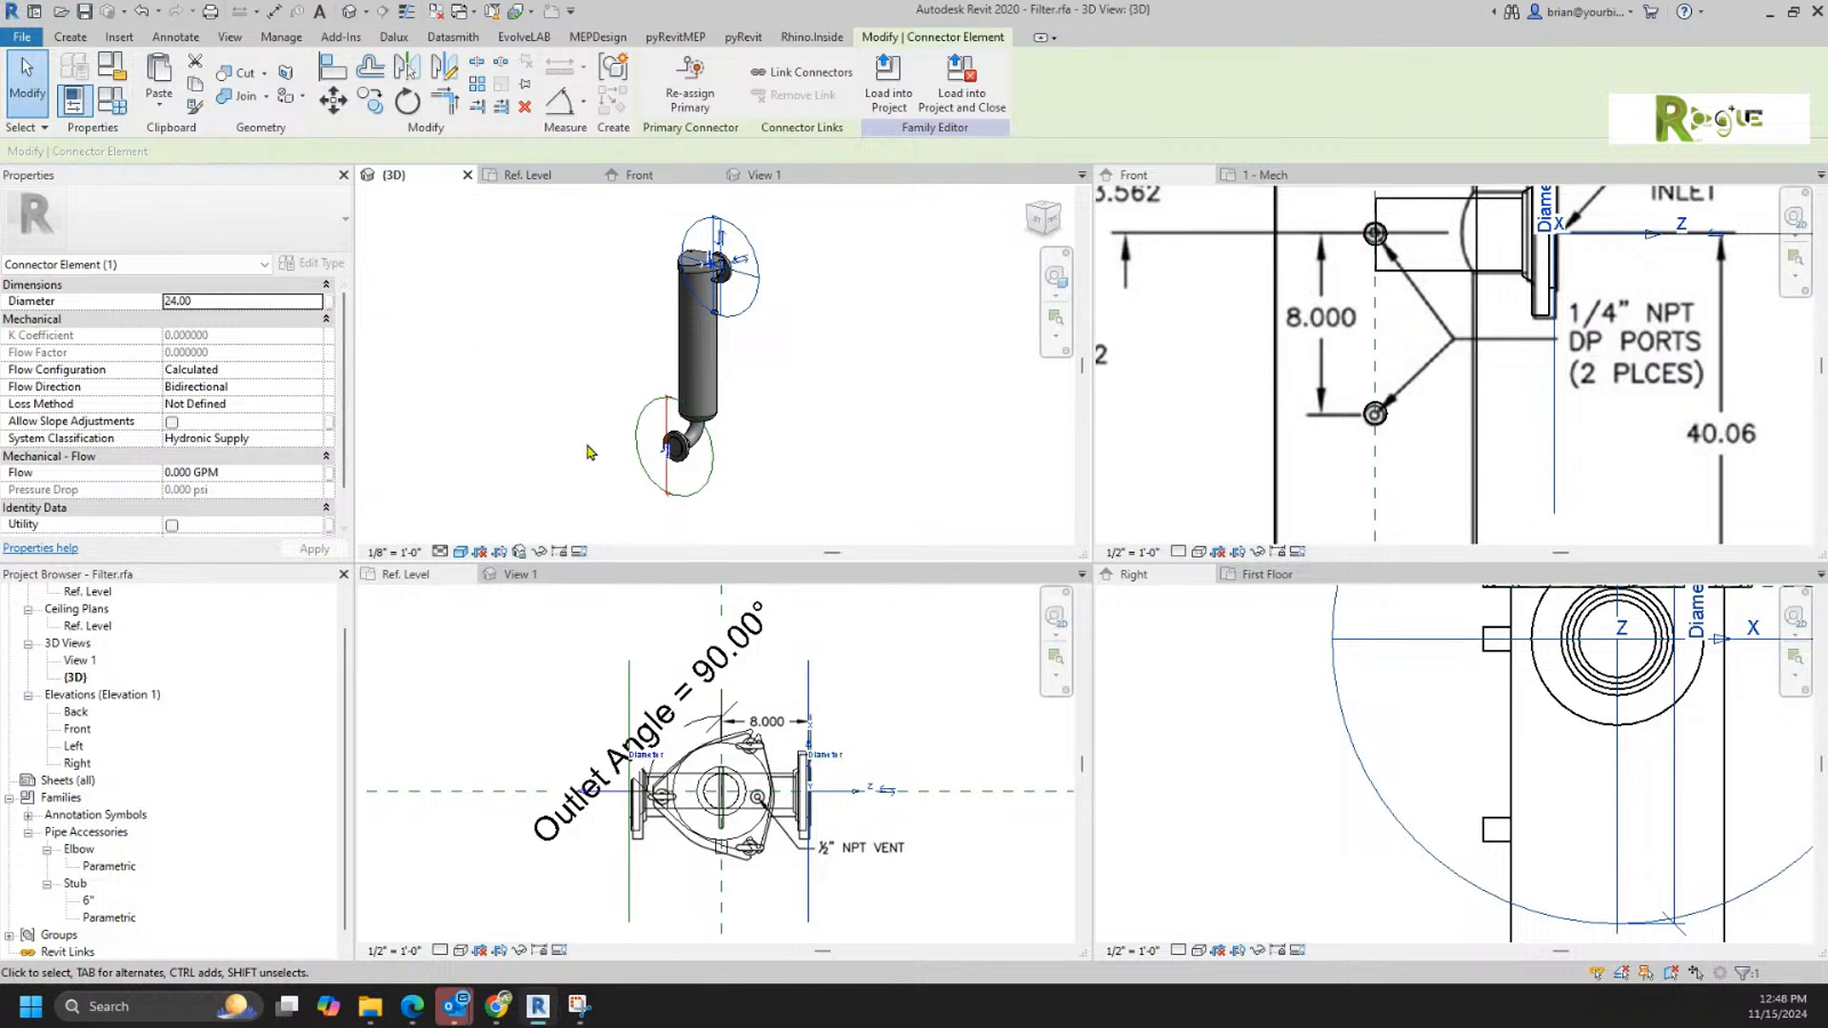
ctrl+click(699, 486)
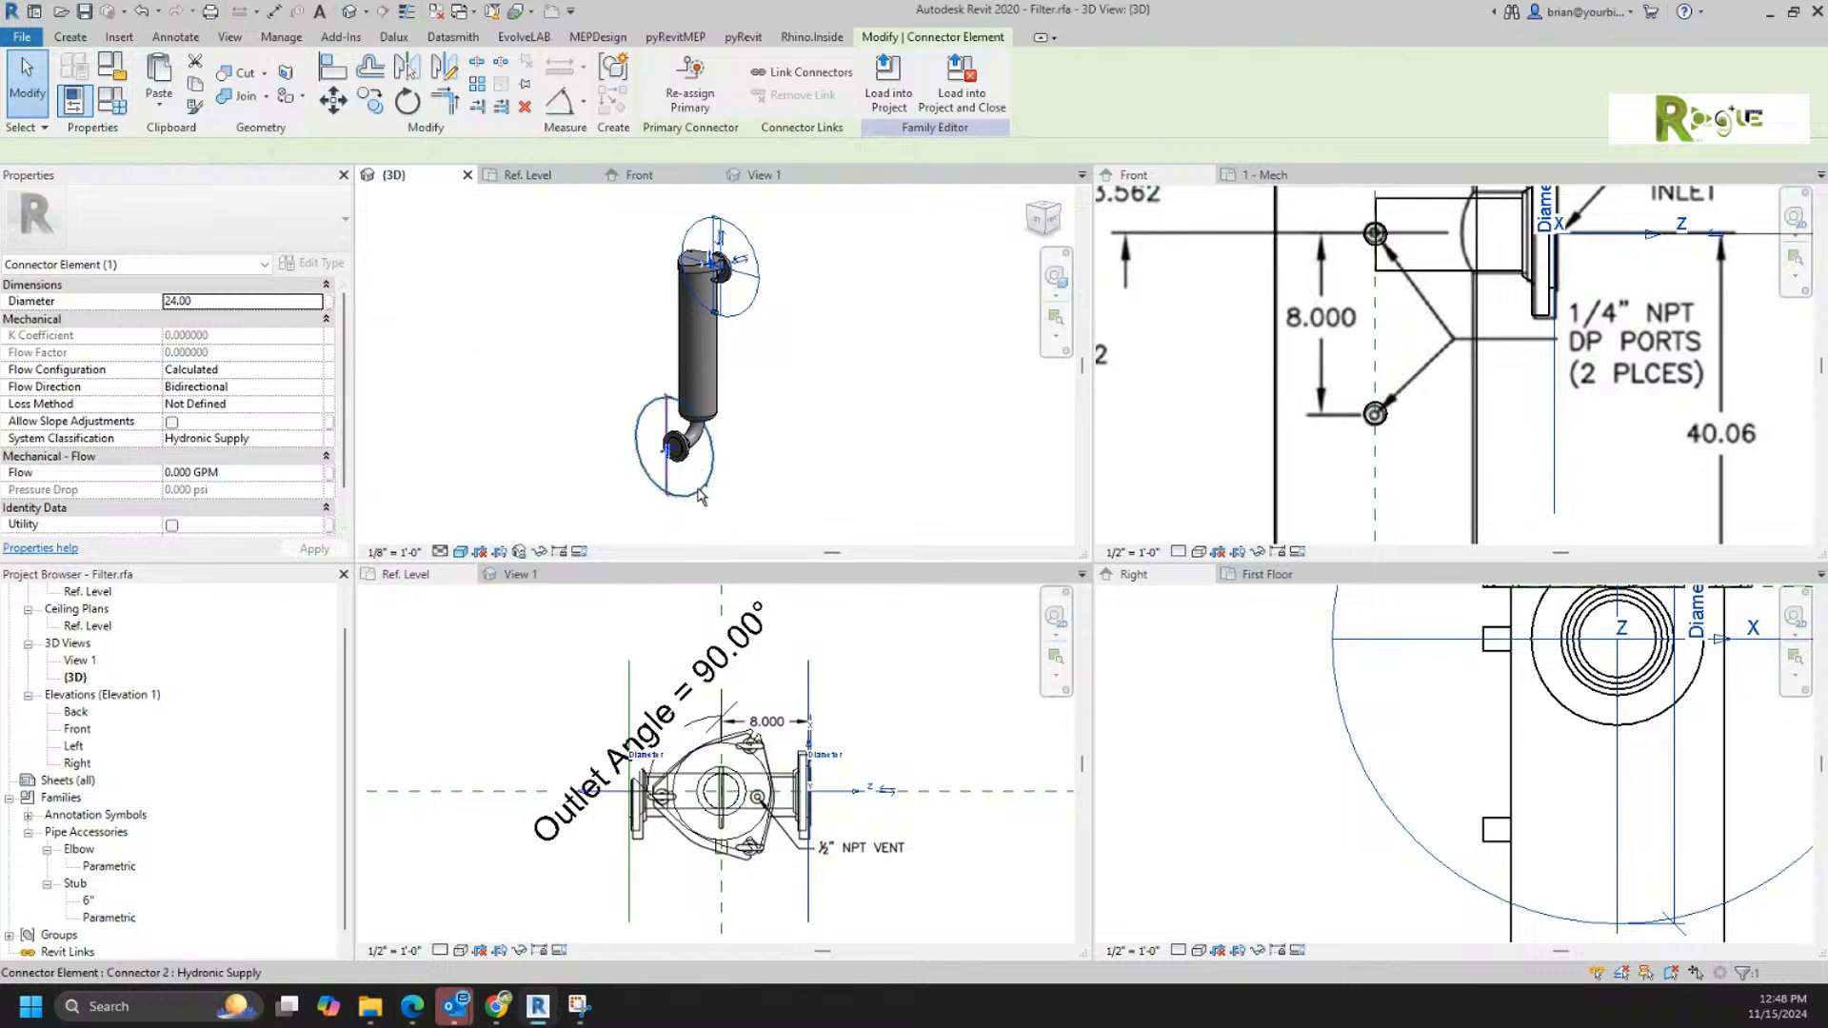
click(329, 302)
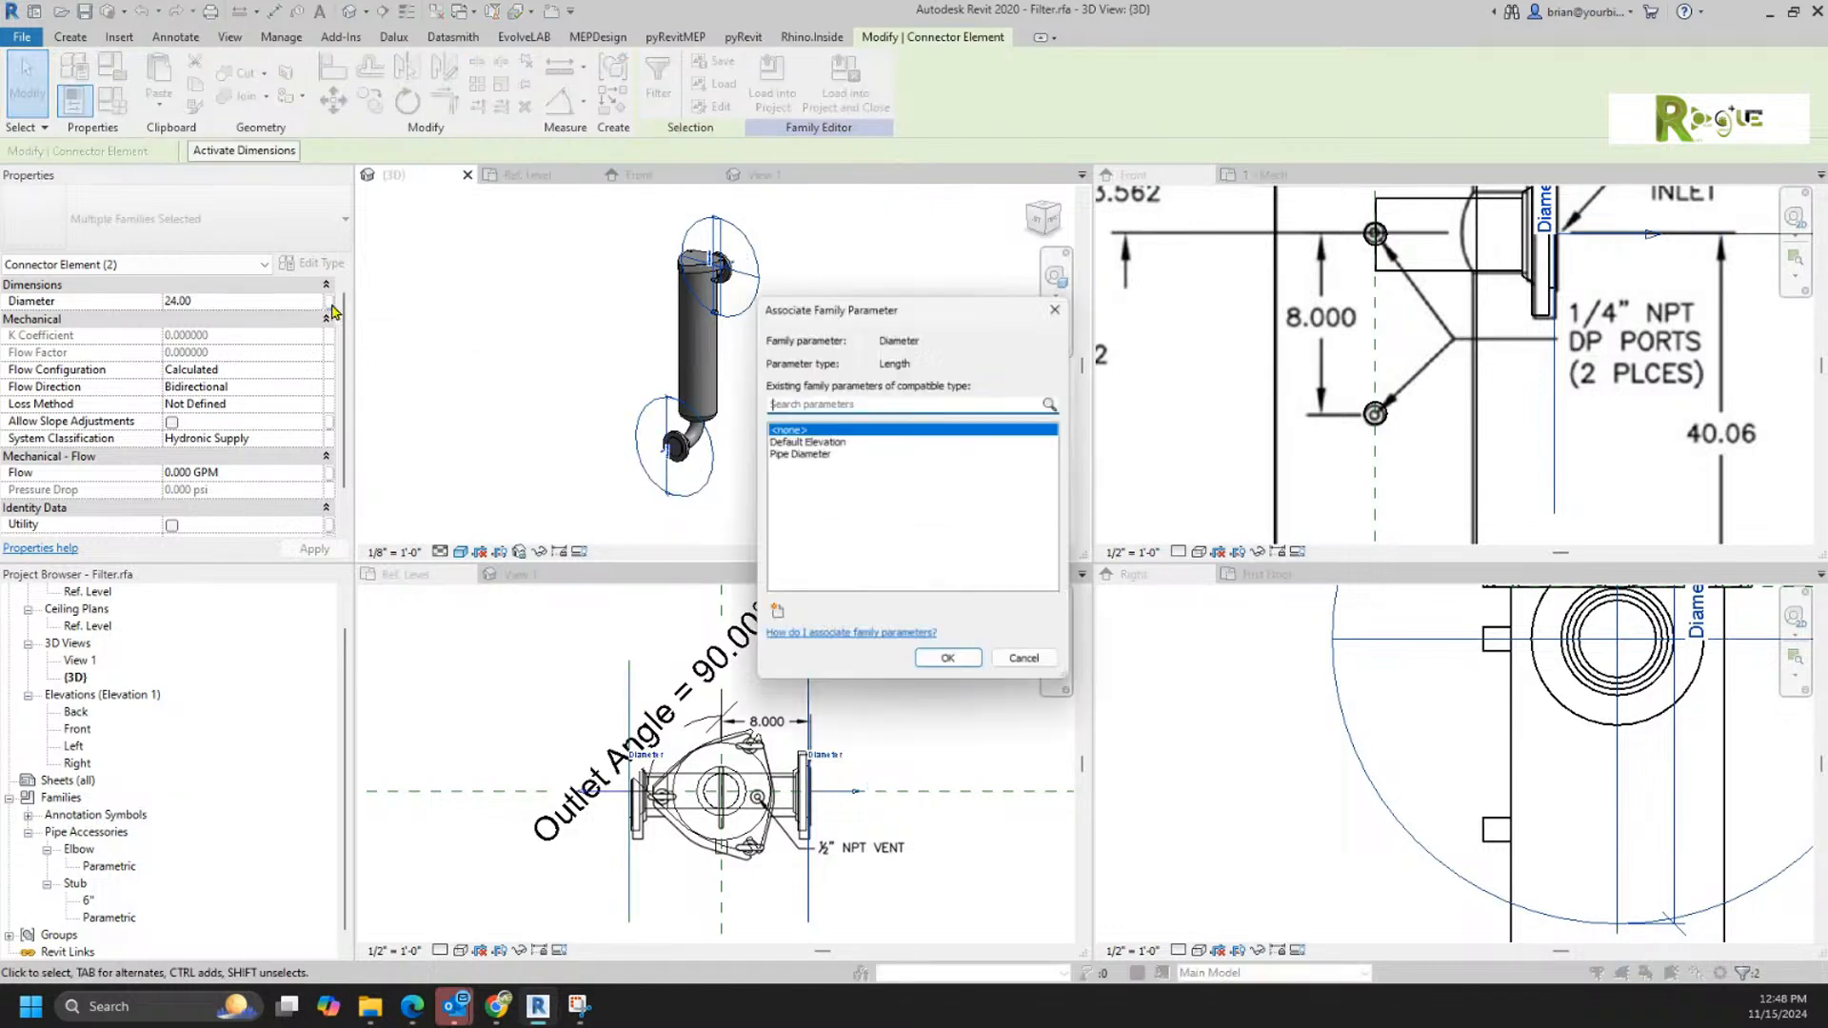
click(808, 454)
click(948, 665)
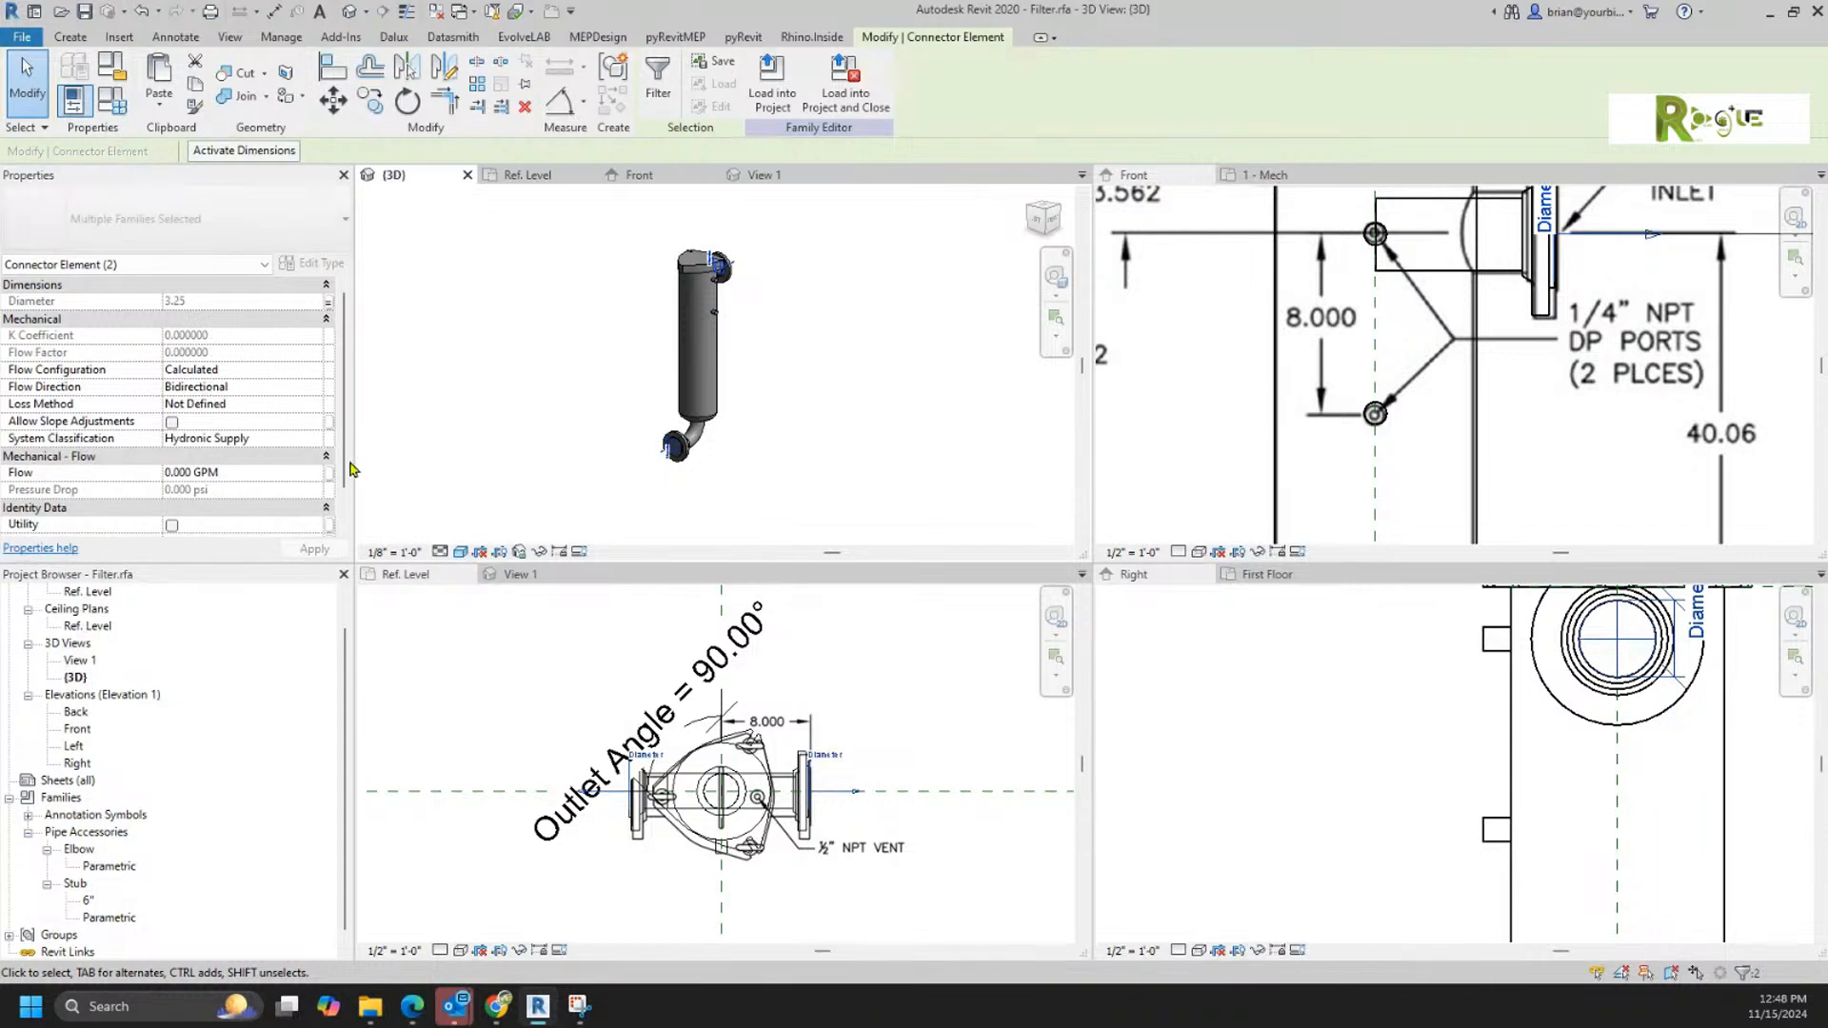
Step: Set the system classification of both pipe connectors to Global
scroll(262, 481, down, 1)
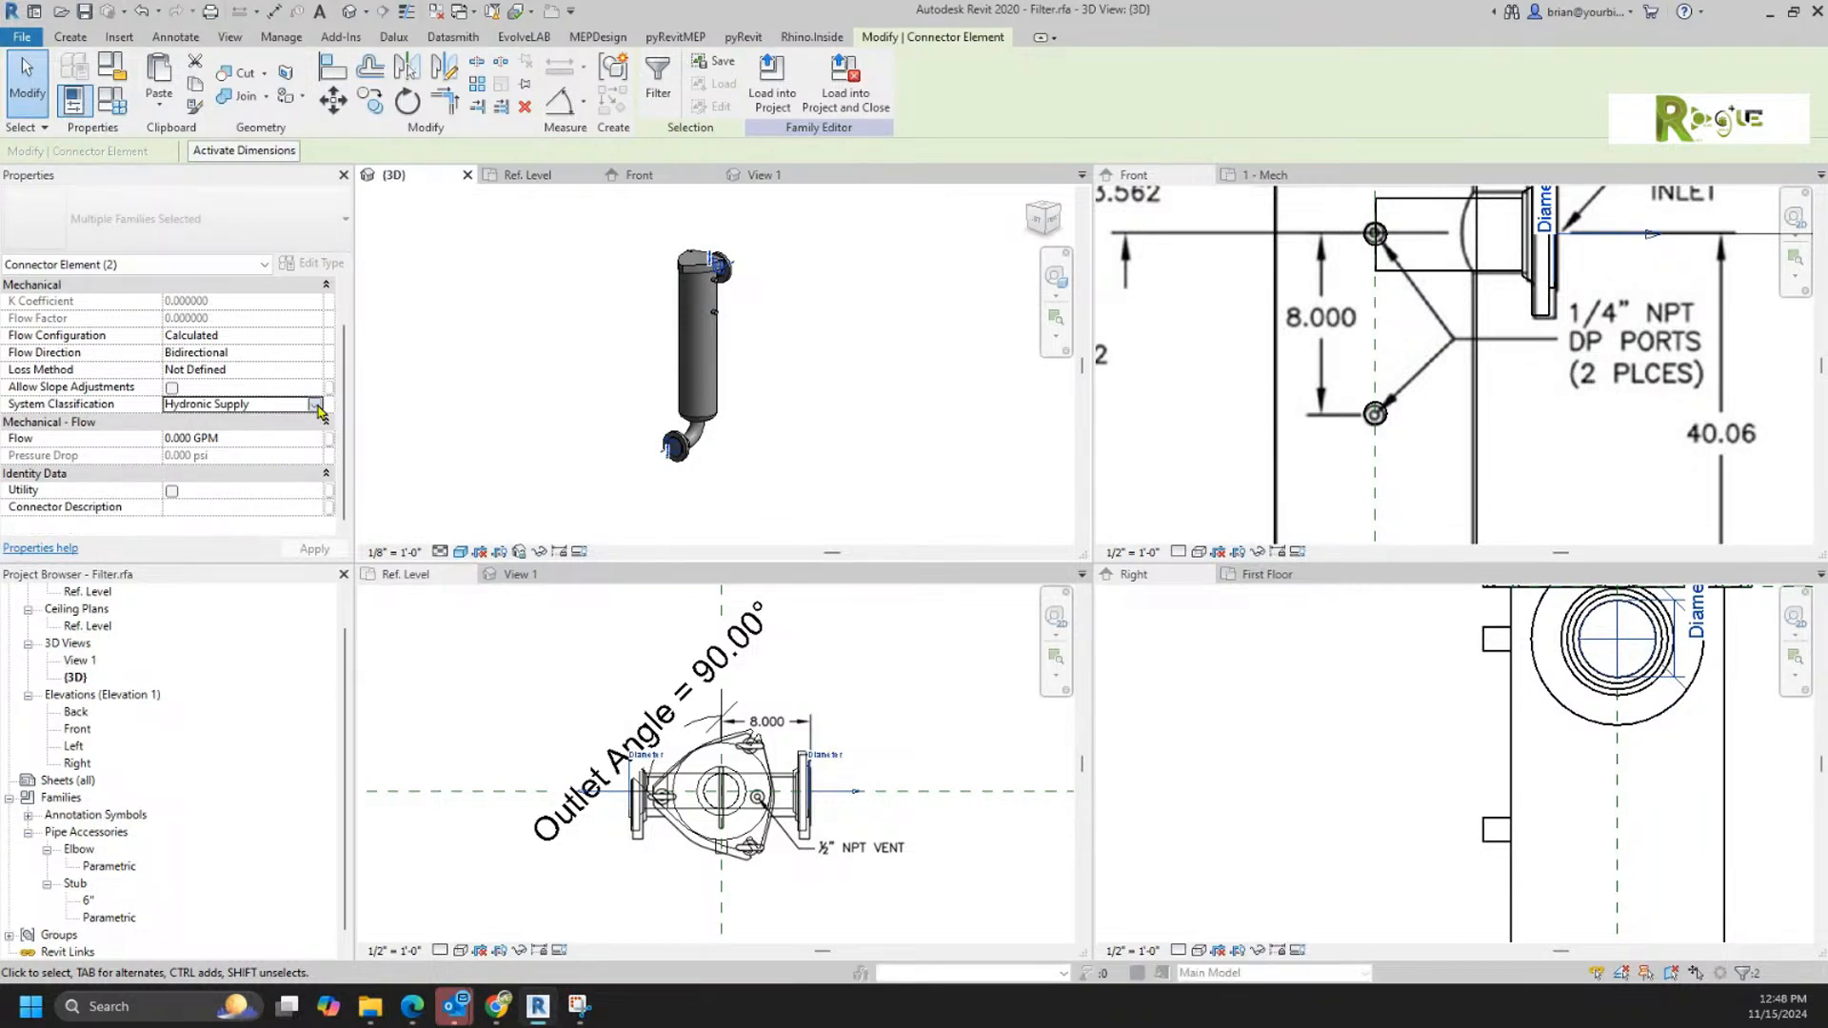
click(317, 405)
scroll(253, 450, down, 3)
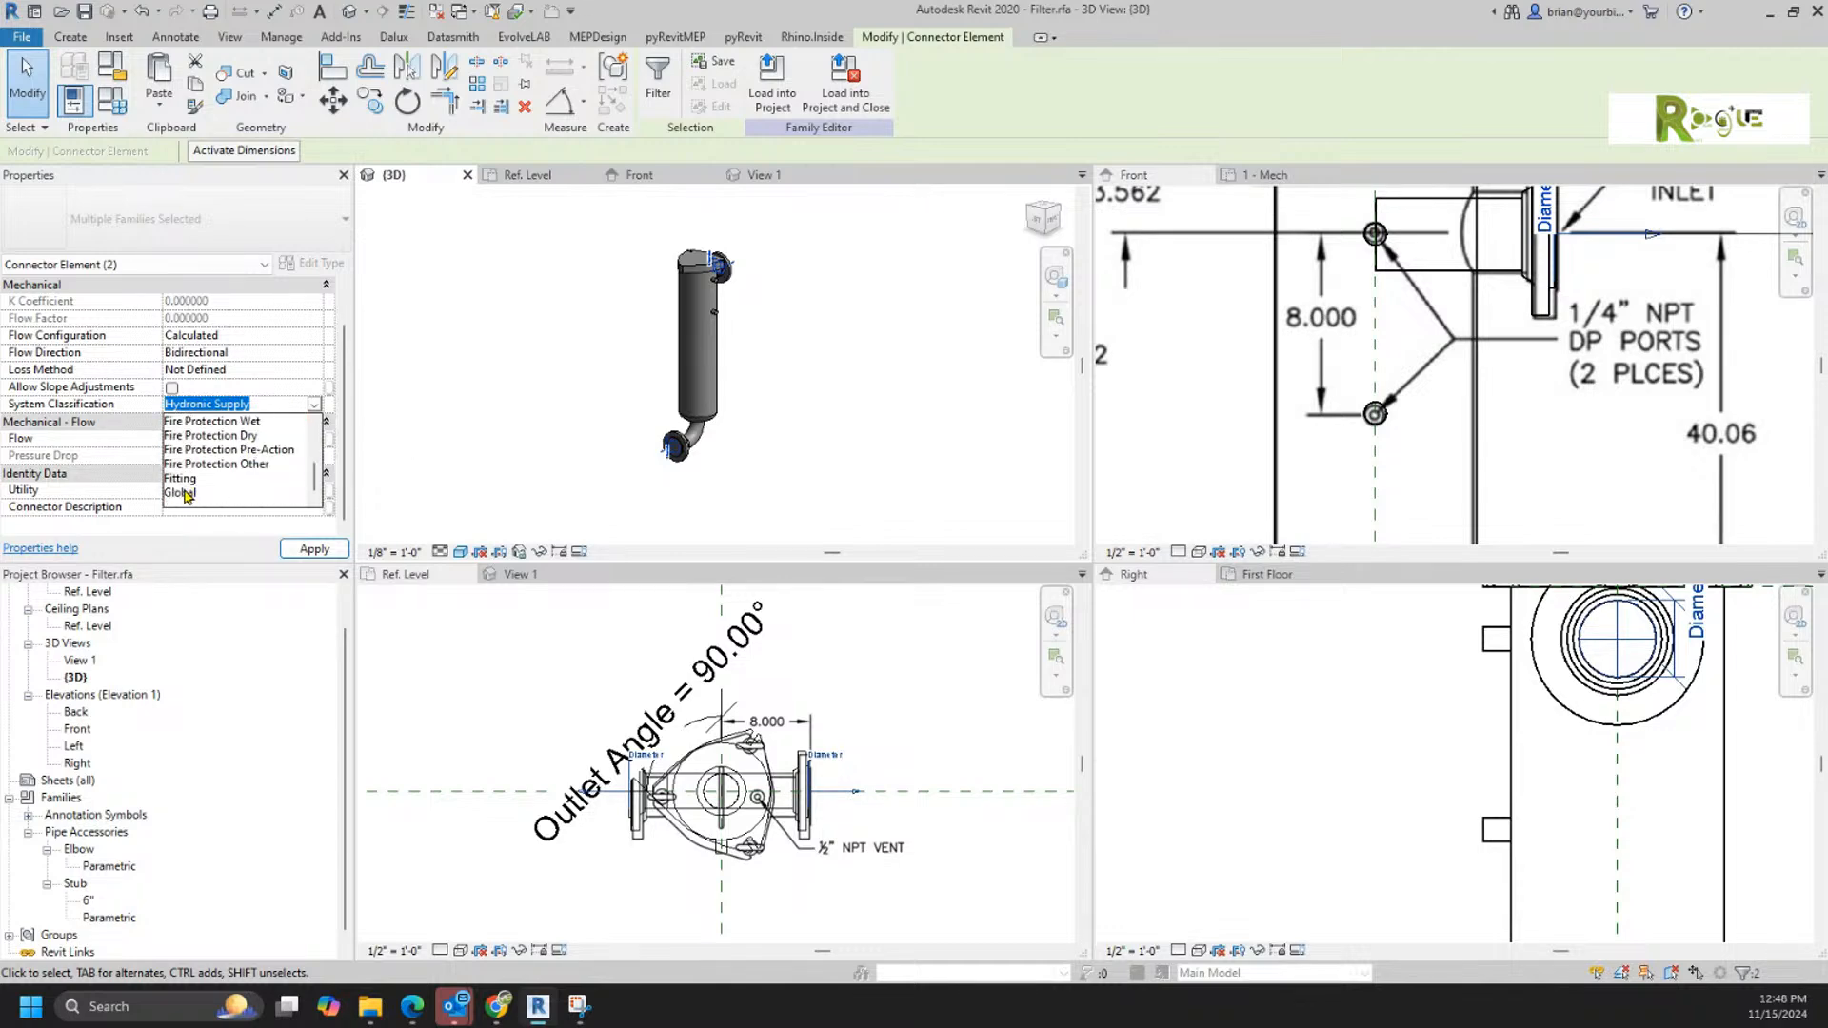
click(187, 493)
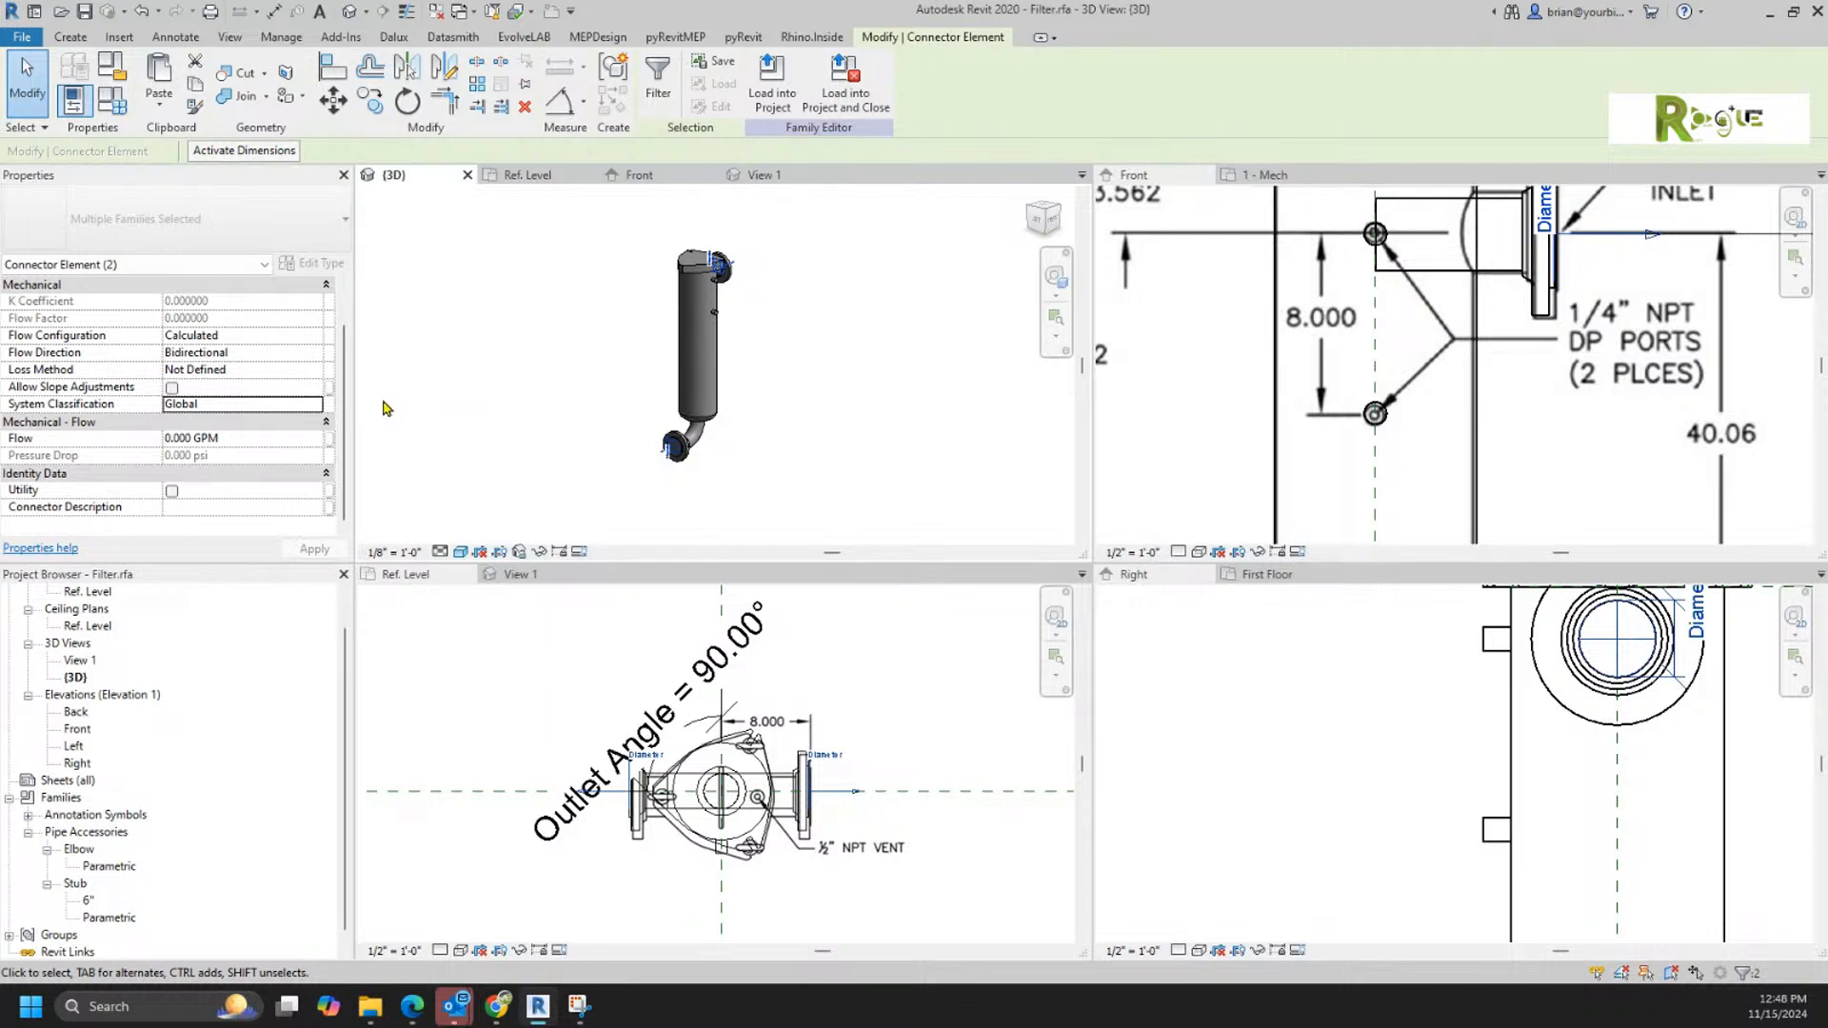
scroll(340, 416, up, 2)
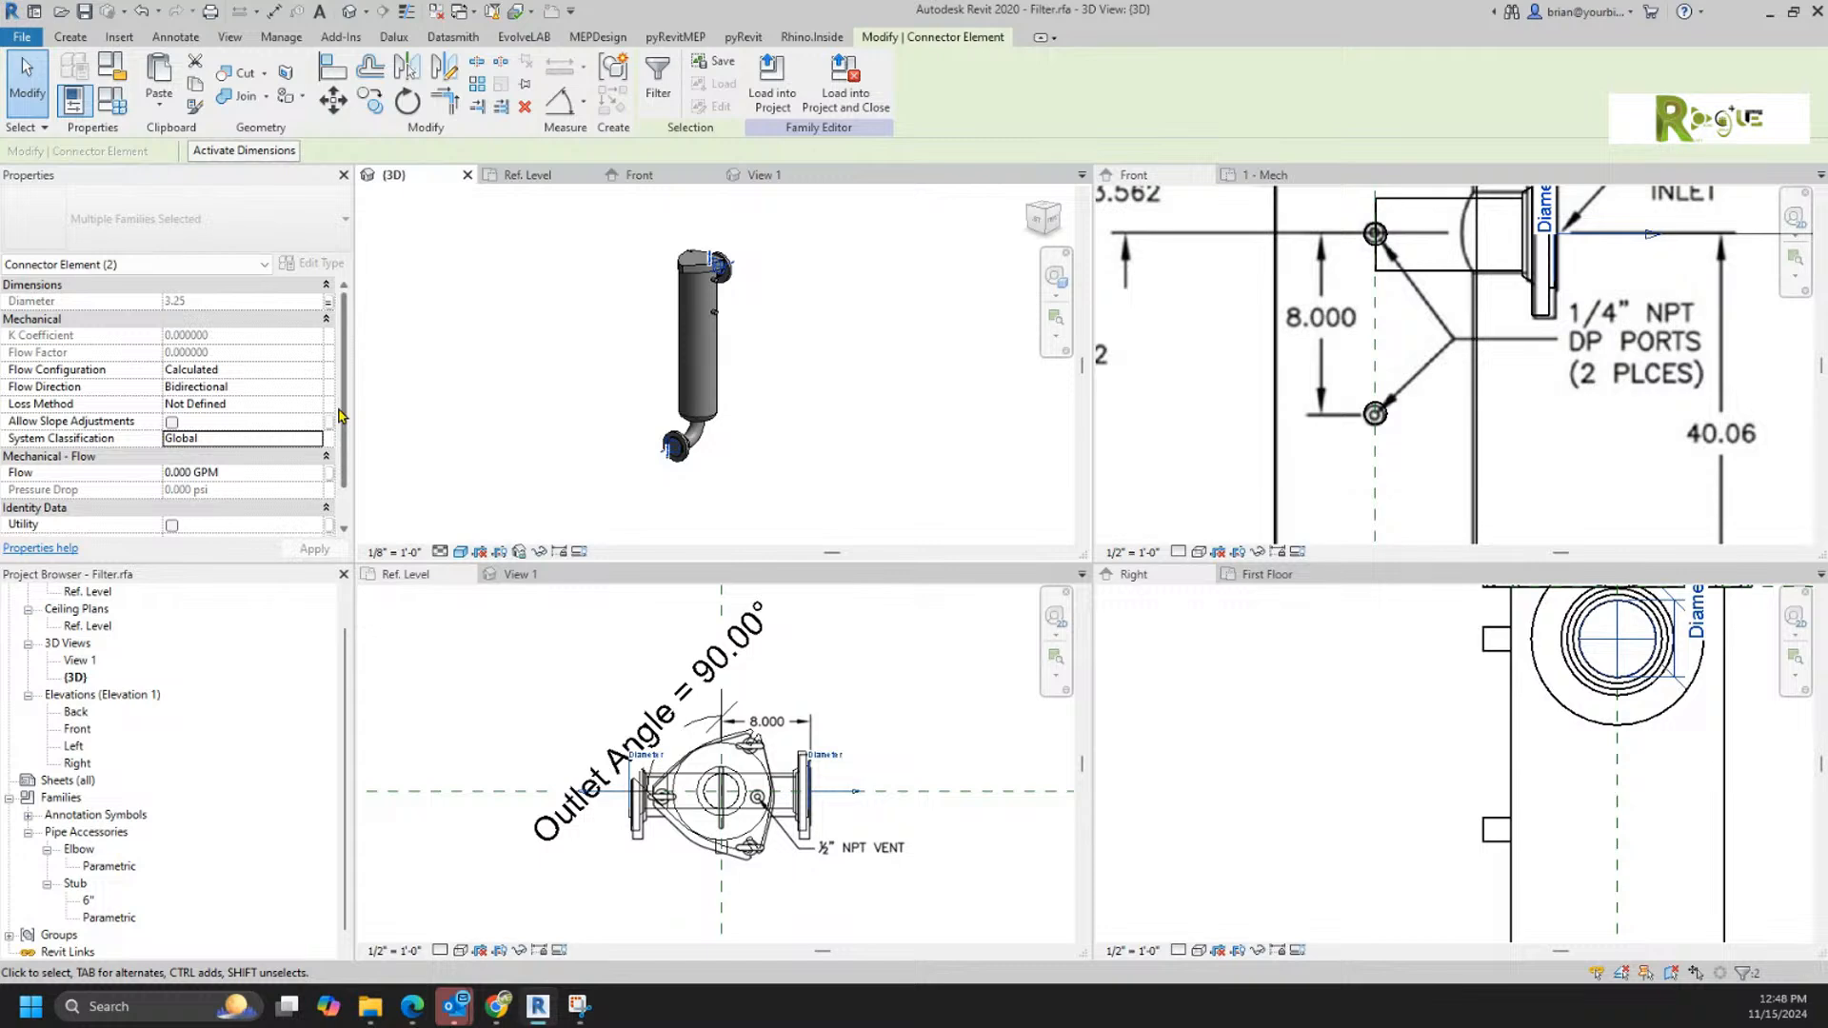
scroll(340, 416, down, 2)
scroll(340, 416, up, 2)
click(906, 417)
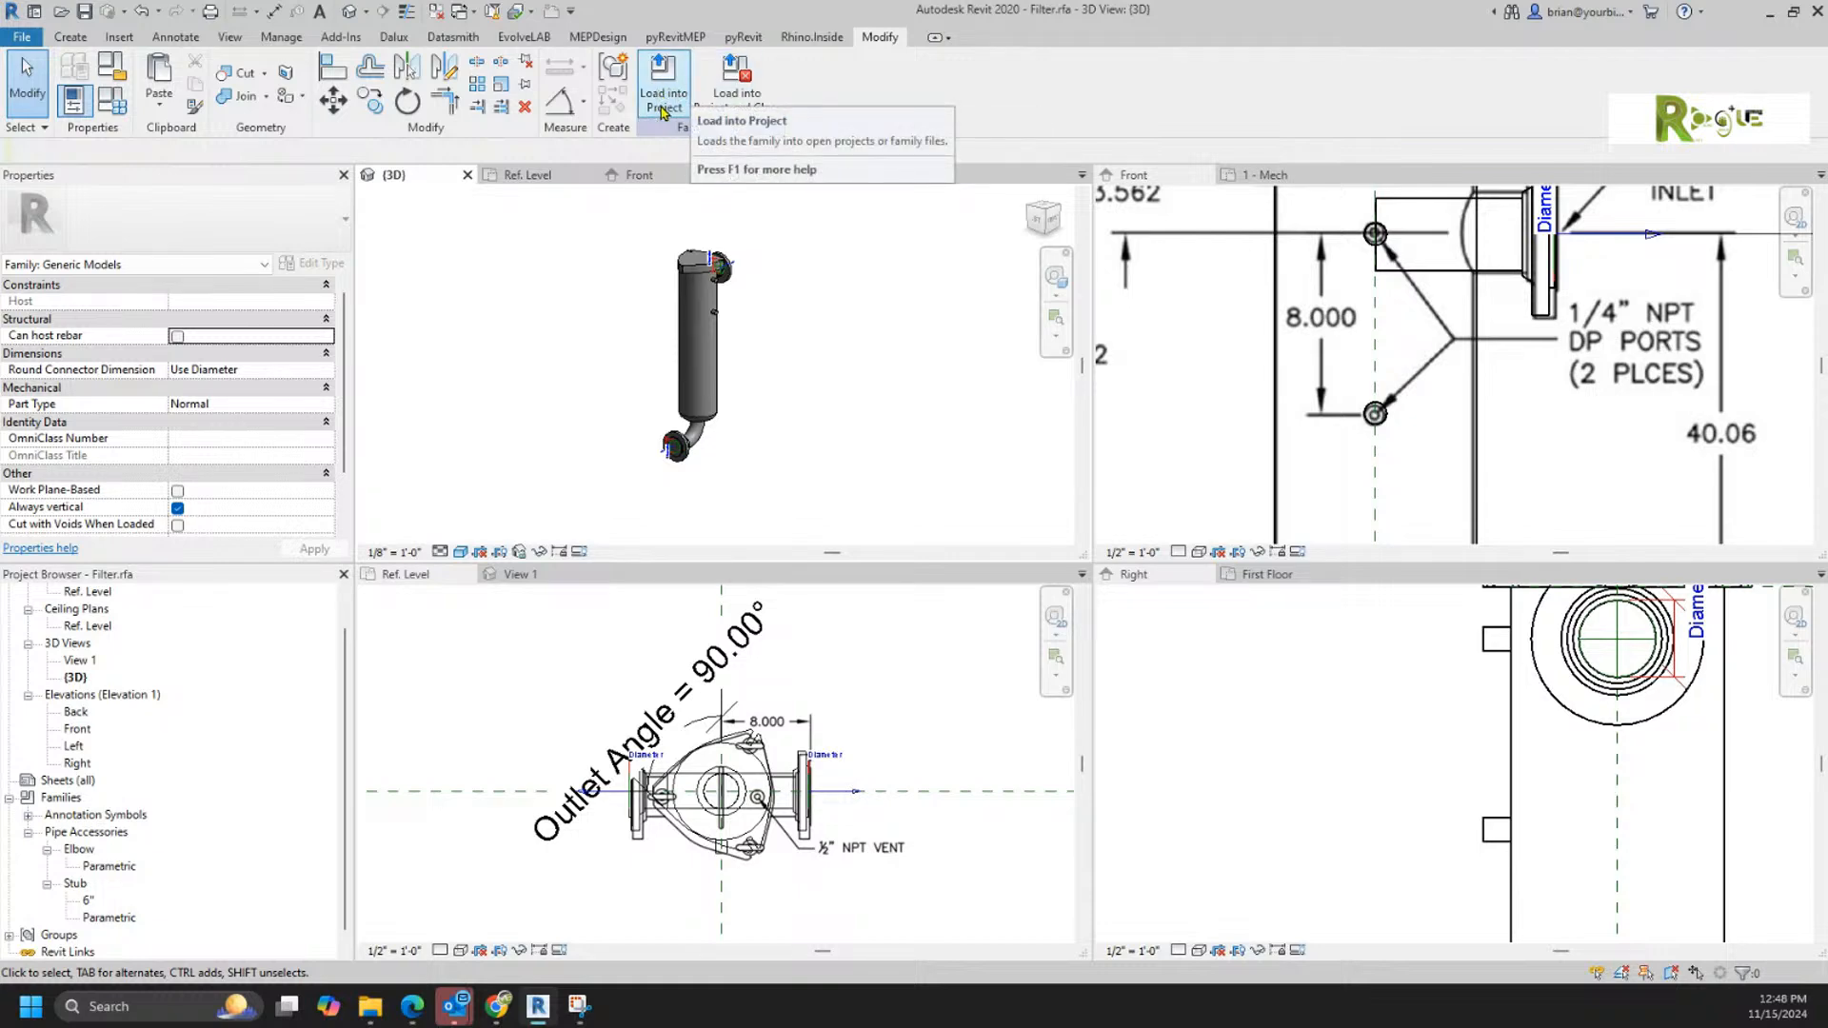
Step: Create a 12-deep circular extrusion for the ½" NPT vent in the Ref. Level plan, centered on the front/back reference plane
scroll(772, 880, up, 5)
scroll(791, 667, up, 4)
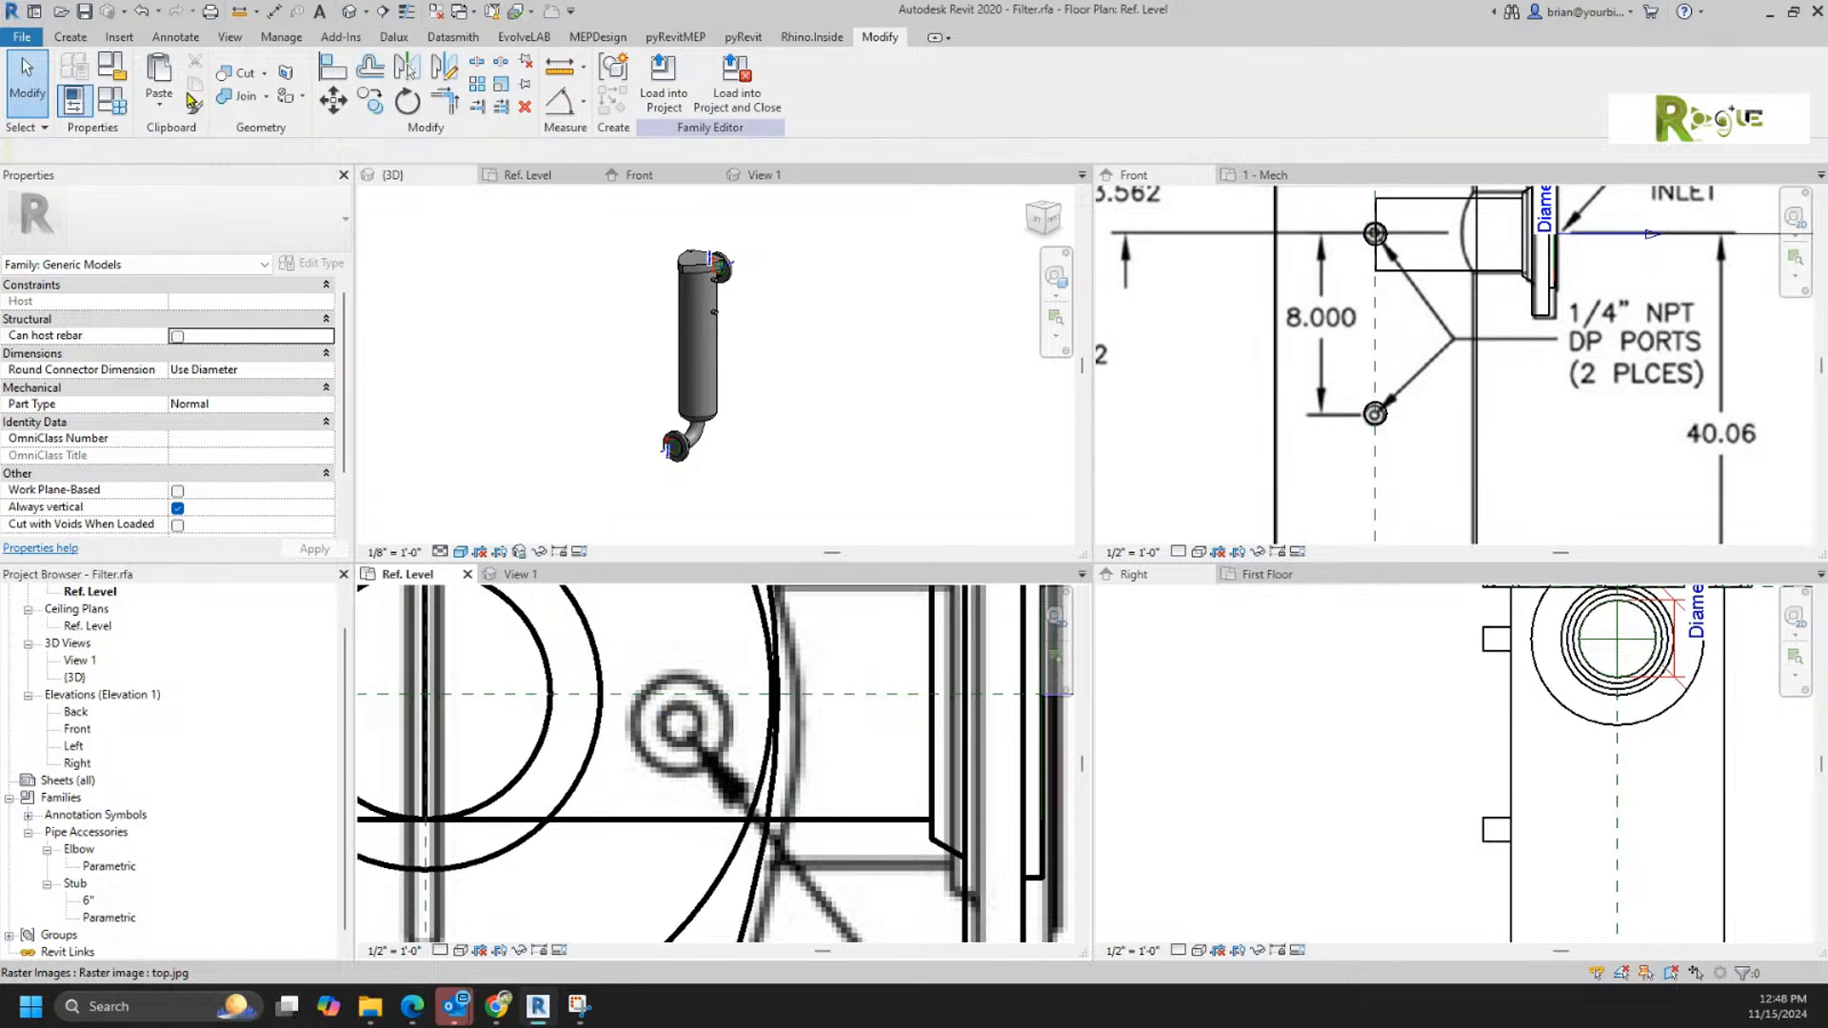
click(70, 36)
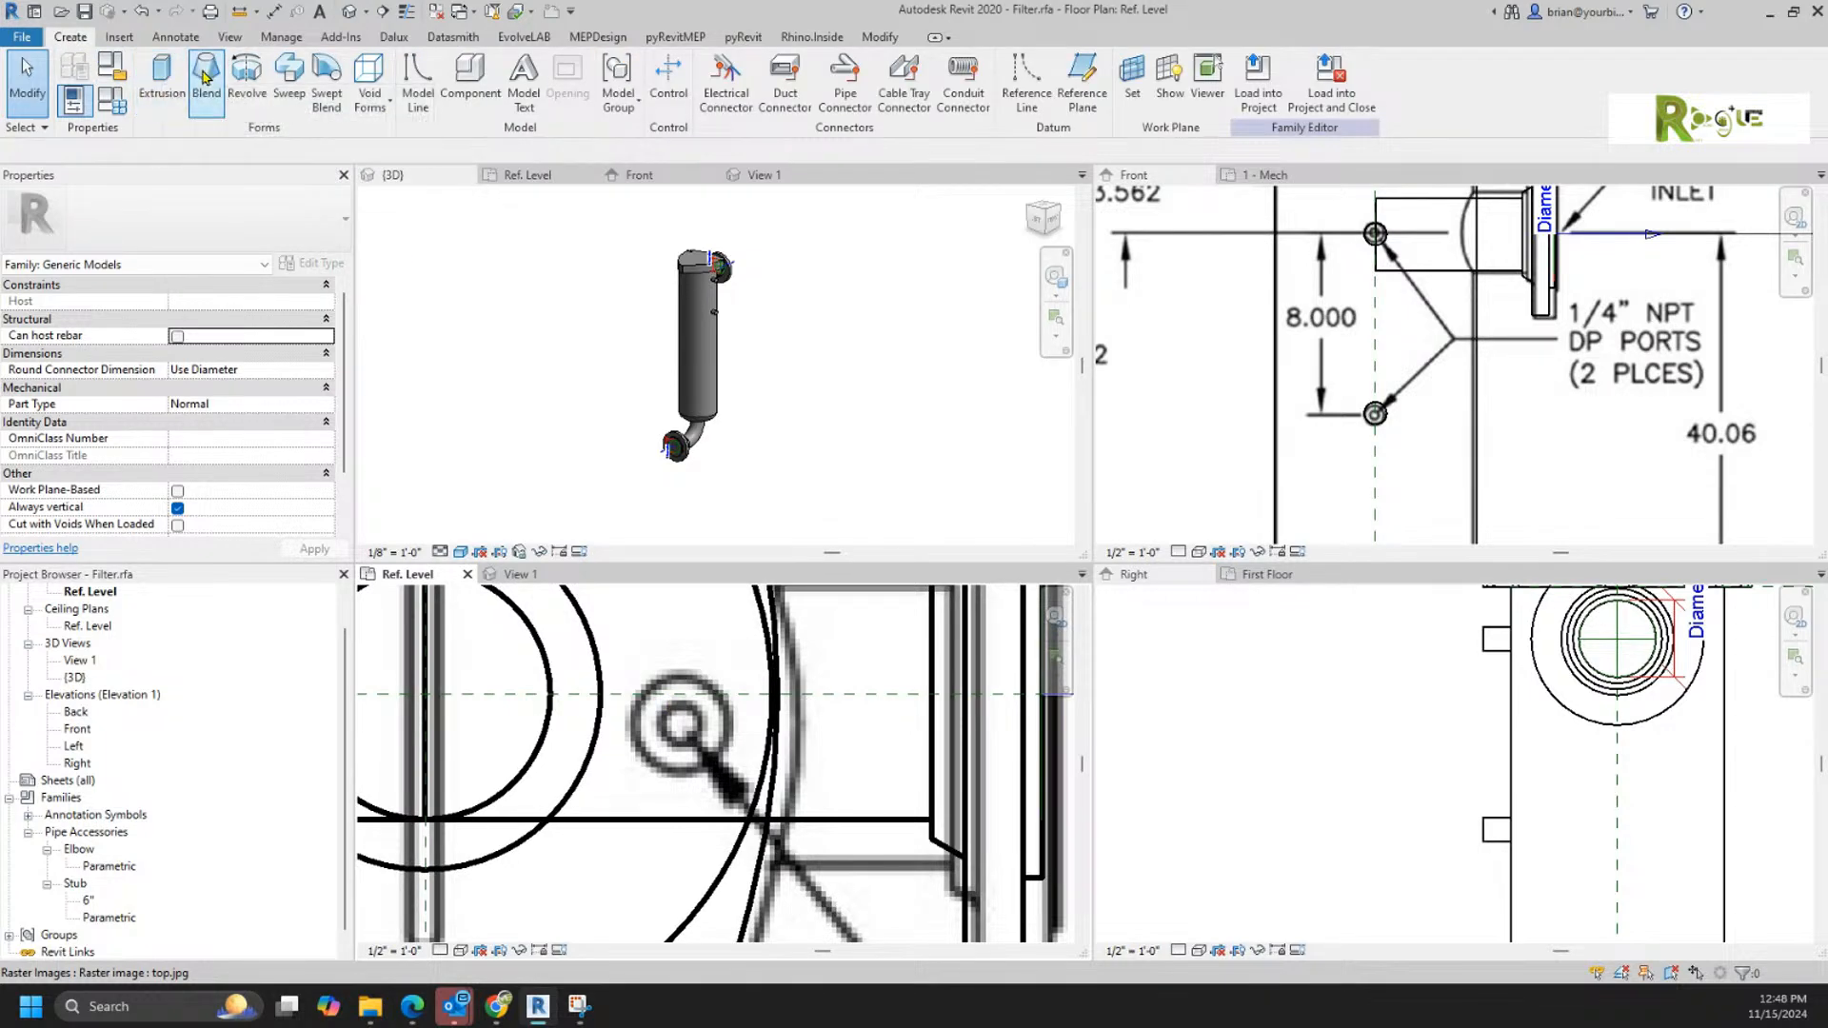
click(162, 85)
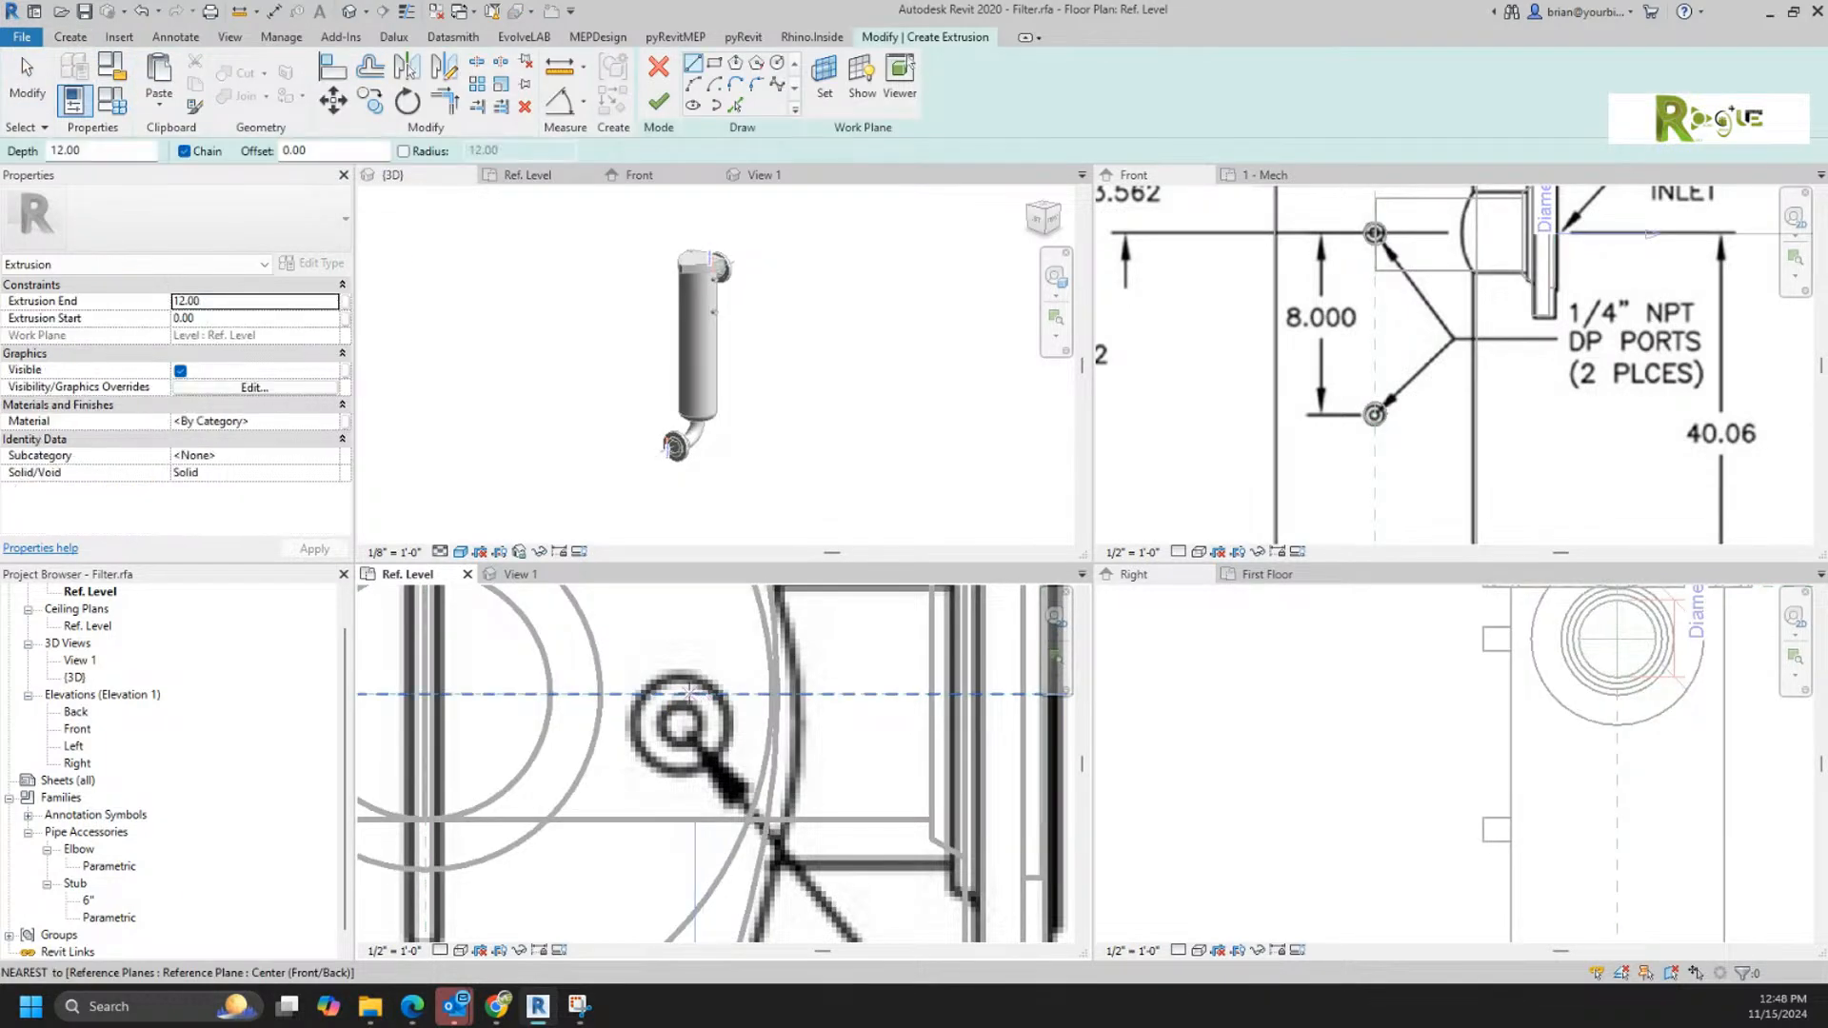
click(679, 692)
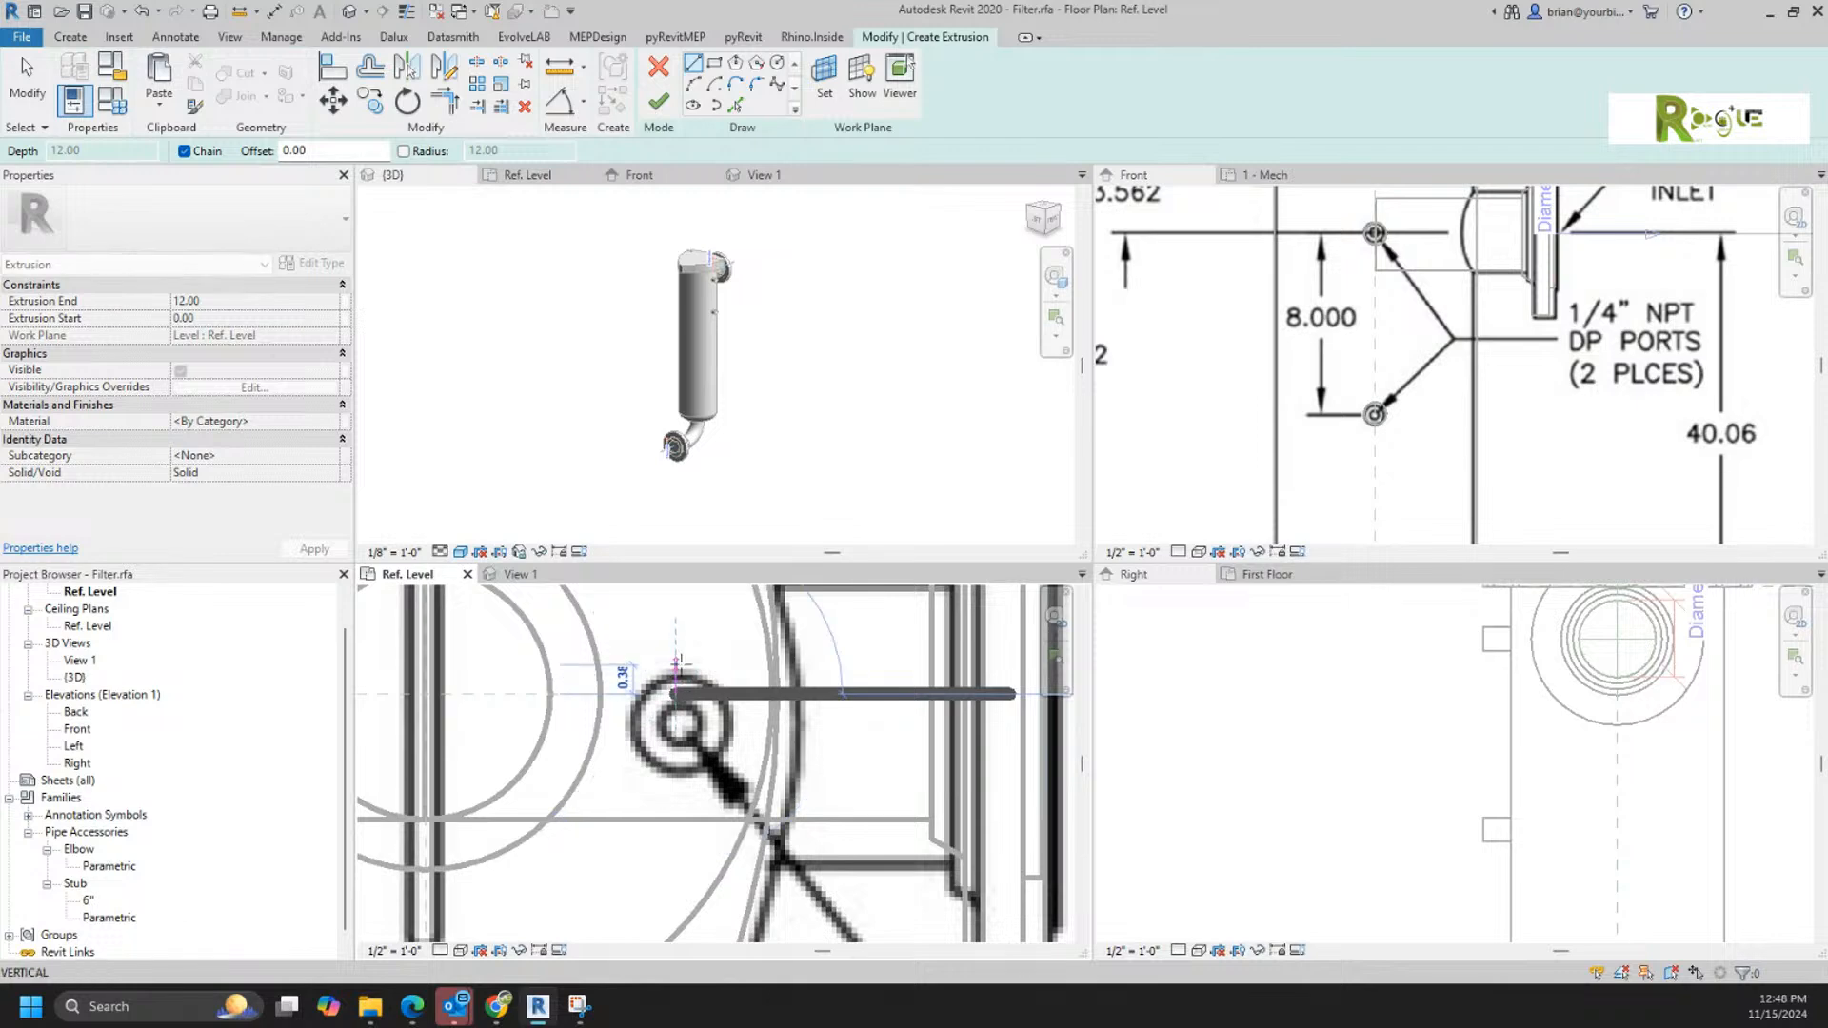
click(777, 63)
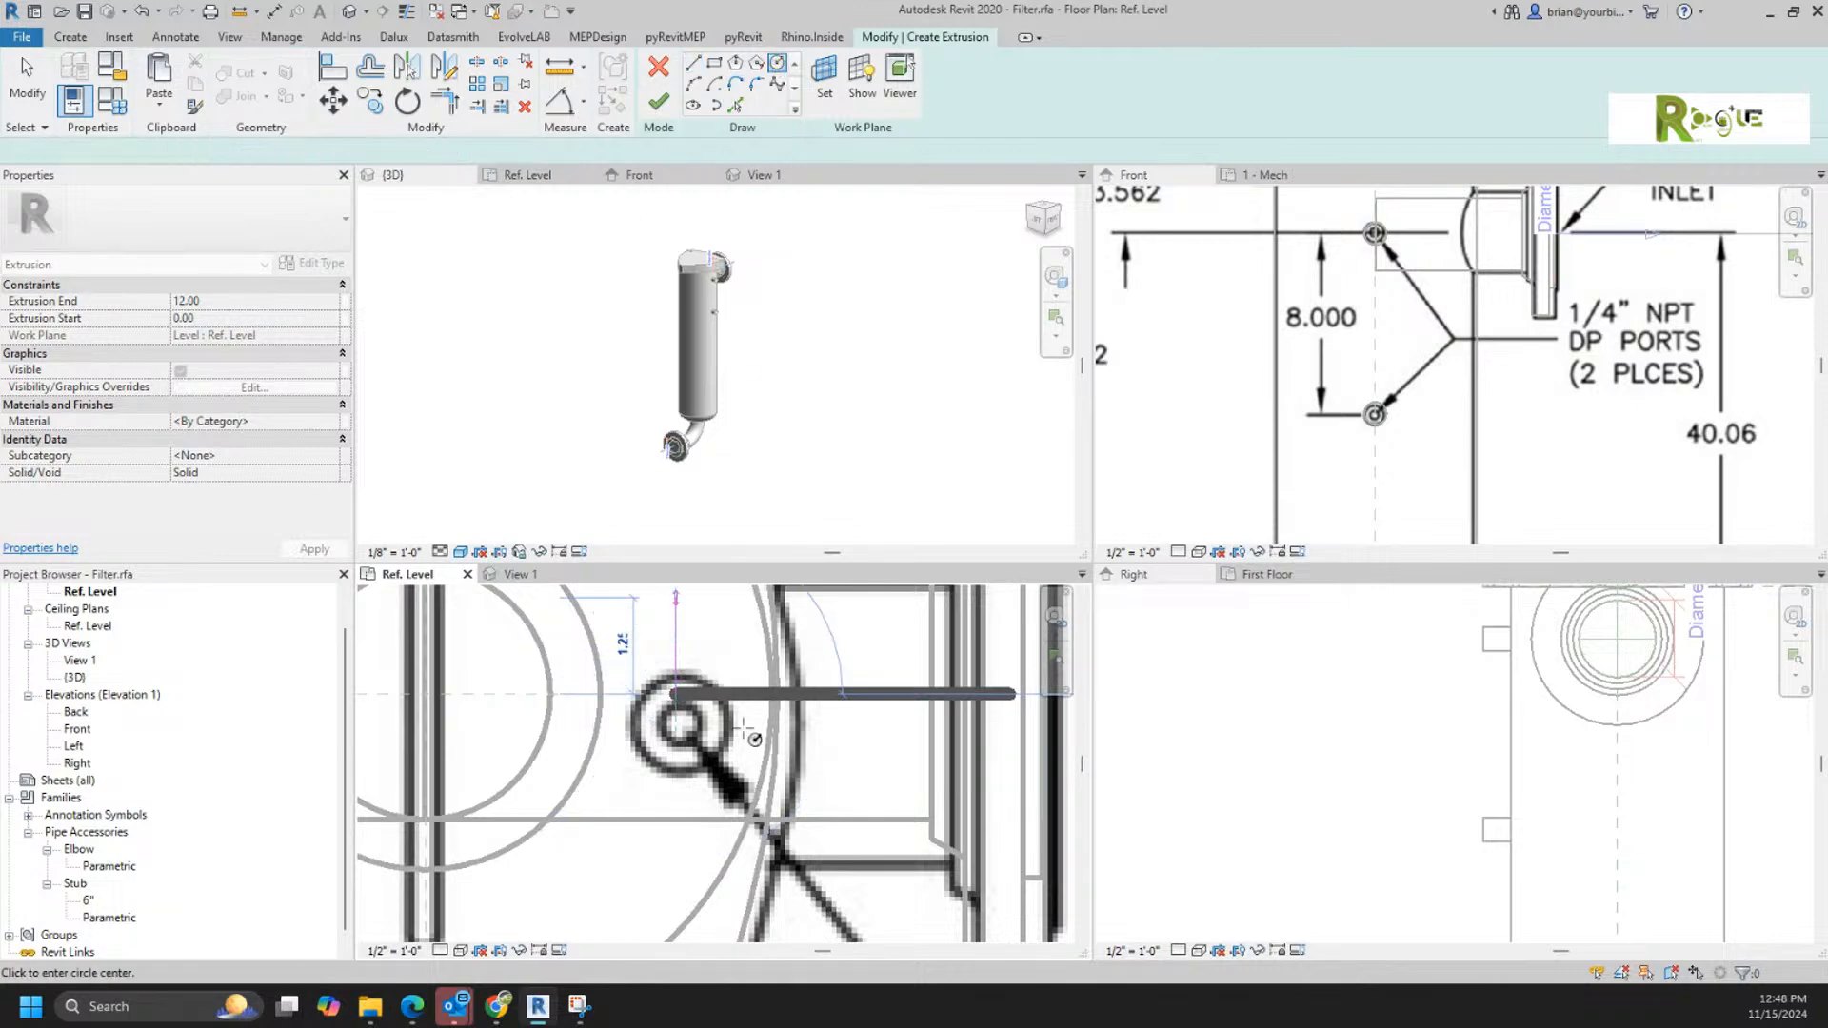
click(679, 693)
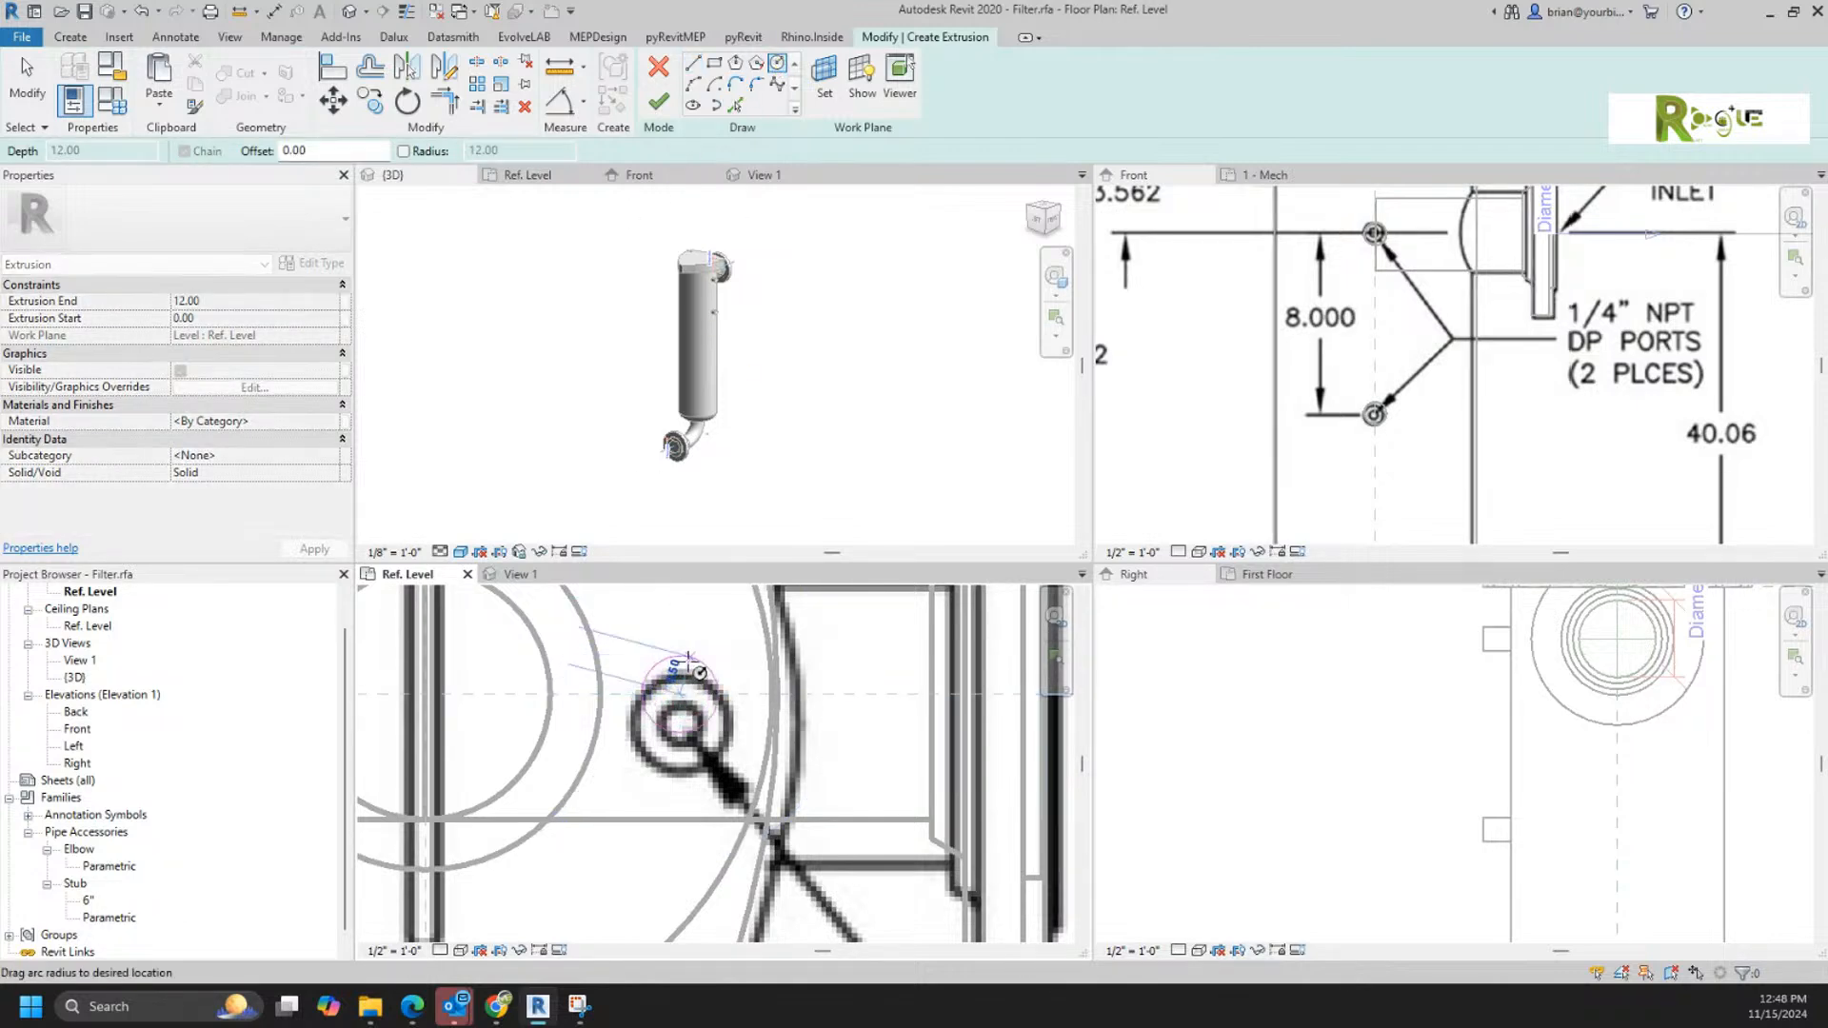
click(687, 665)
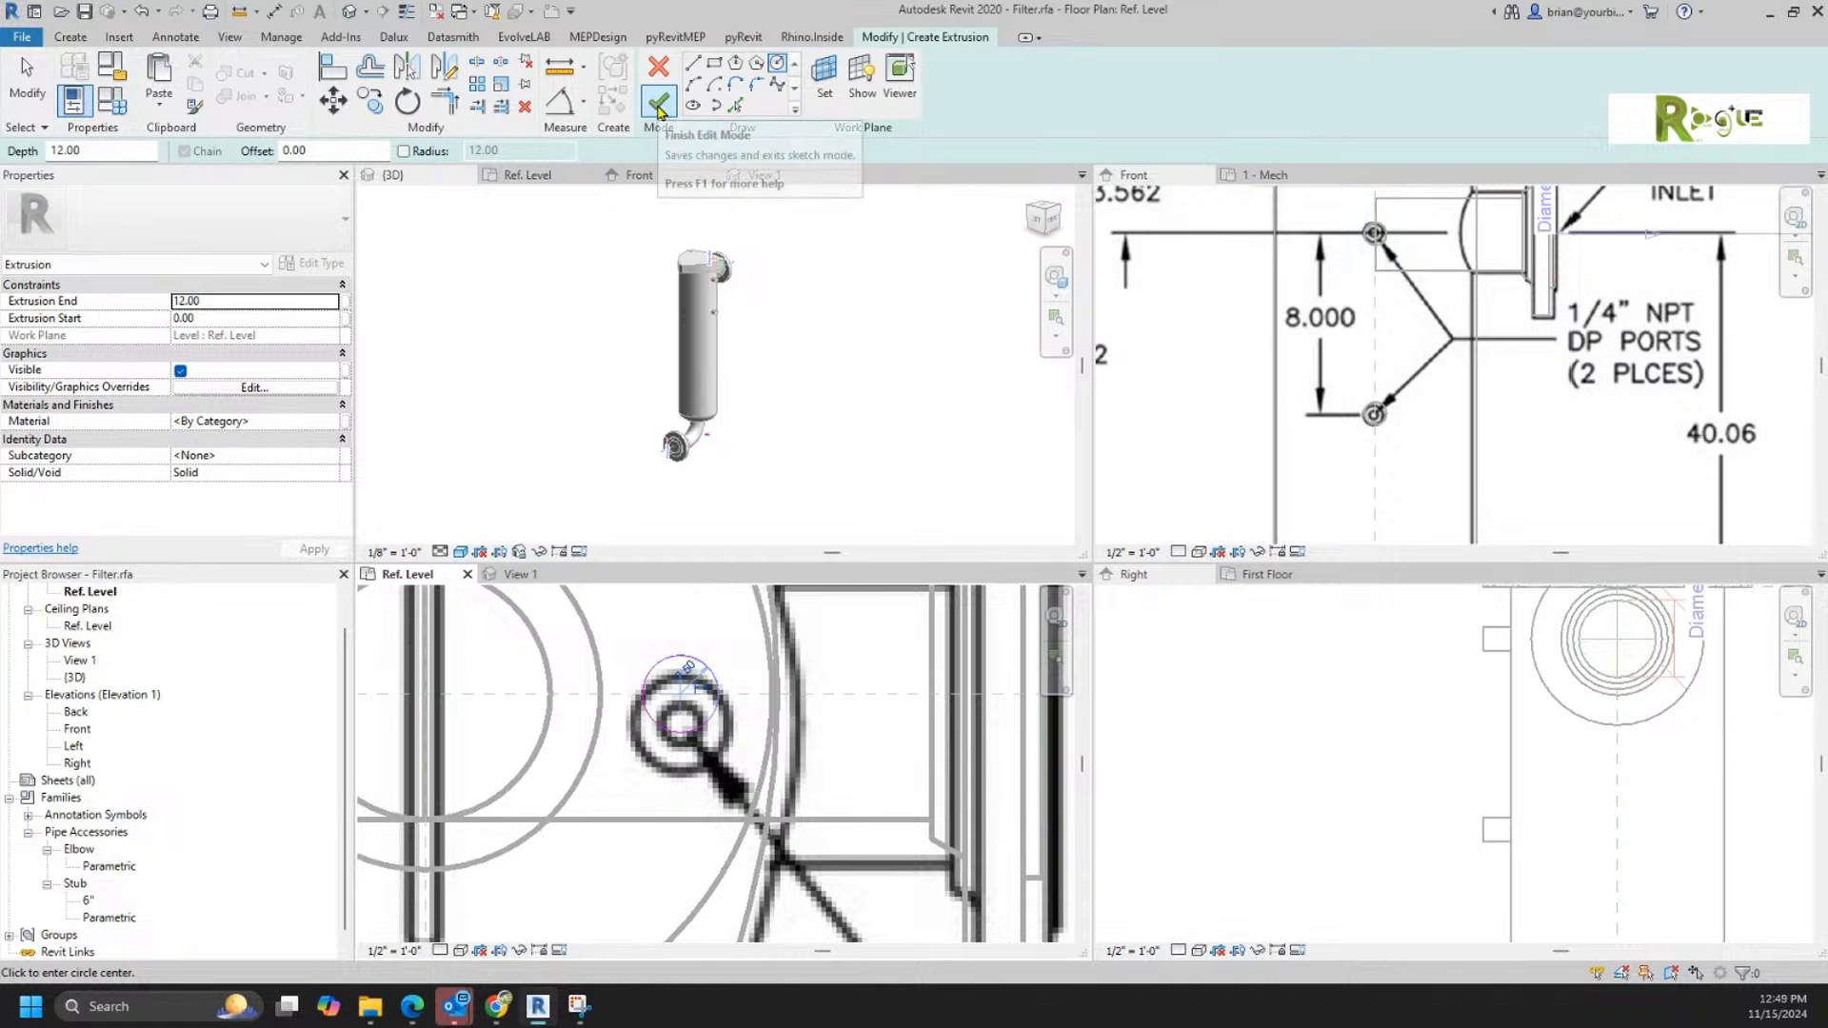
click(658, 101)
click(1447, 386)
scroll(1457, 343, down, 5)
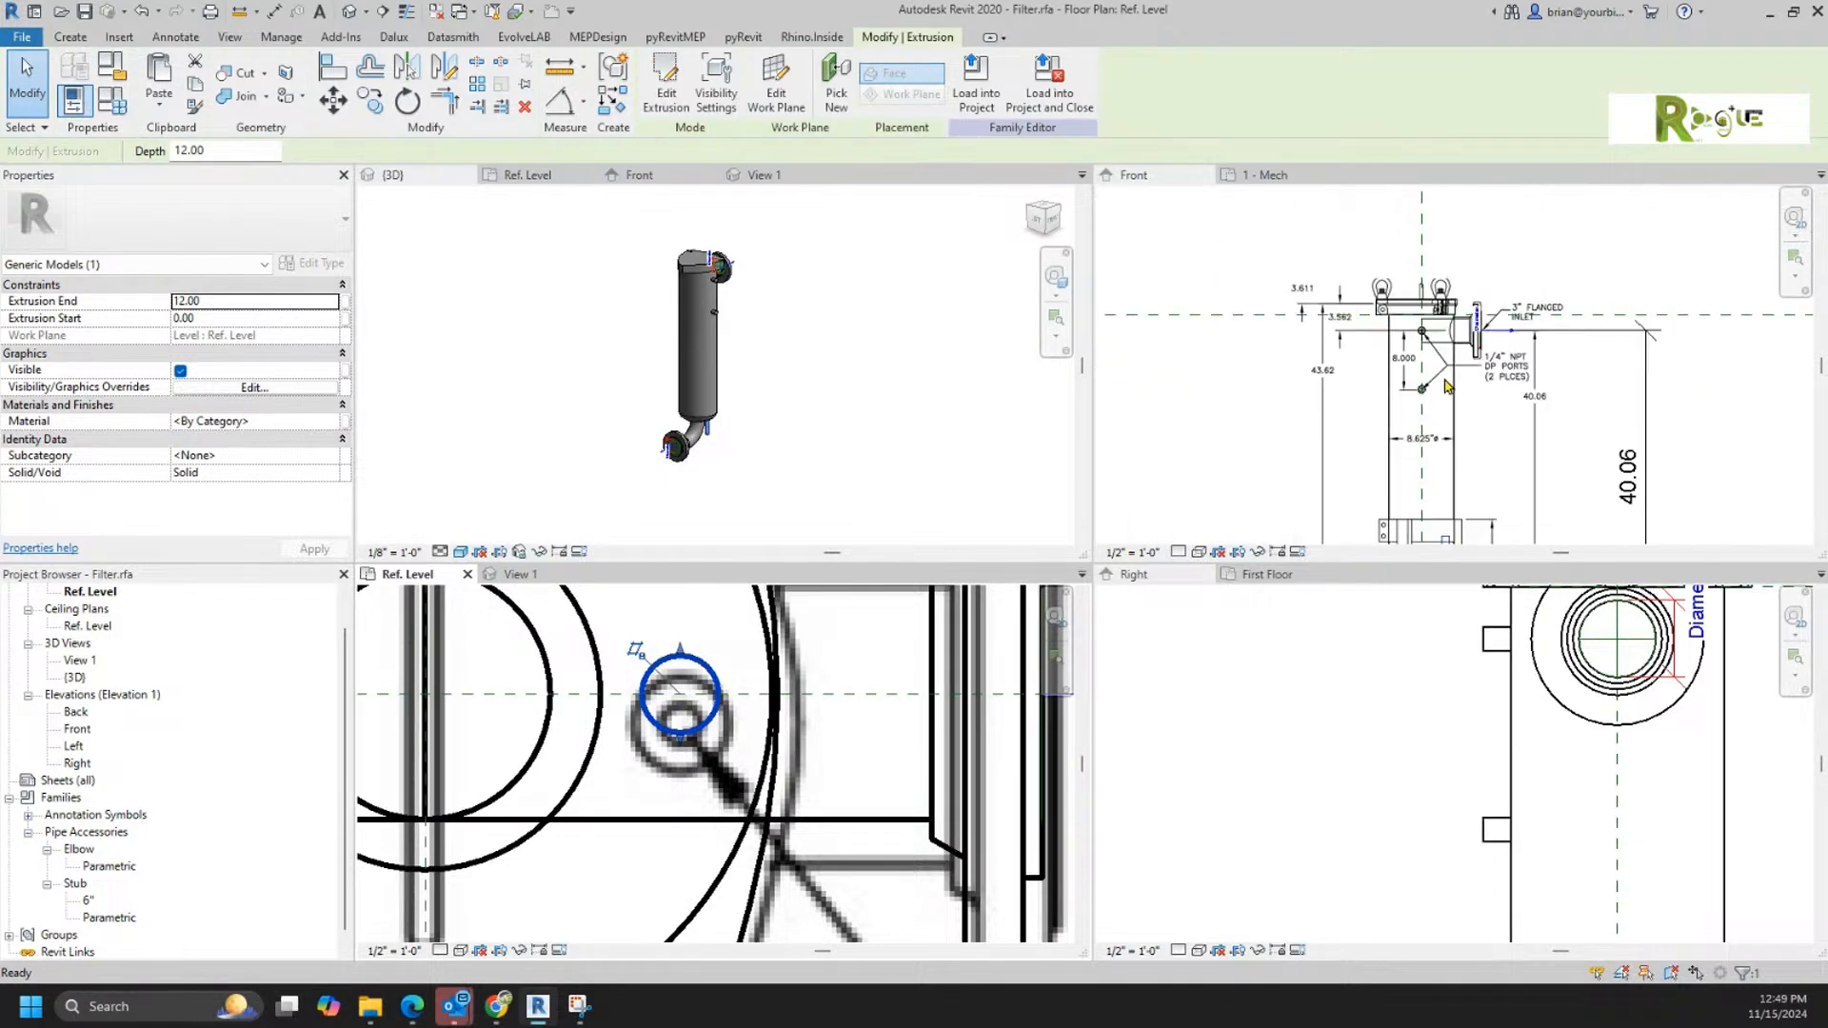
middle_drag(1498, 437, 1459, 382)
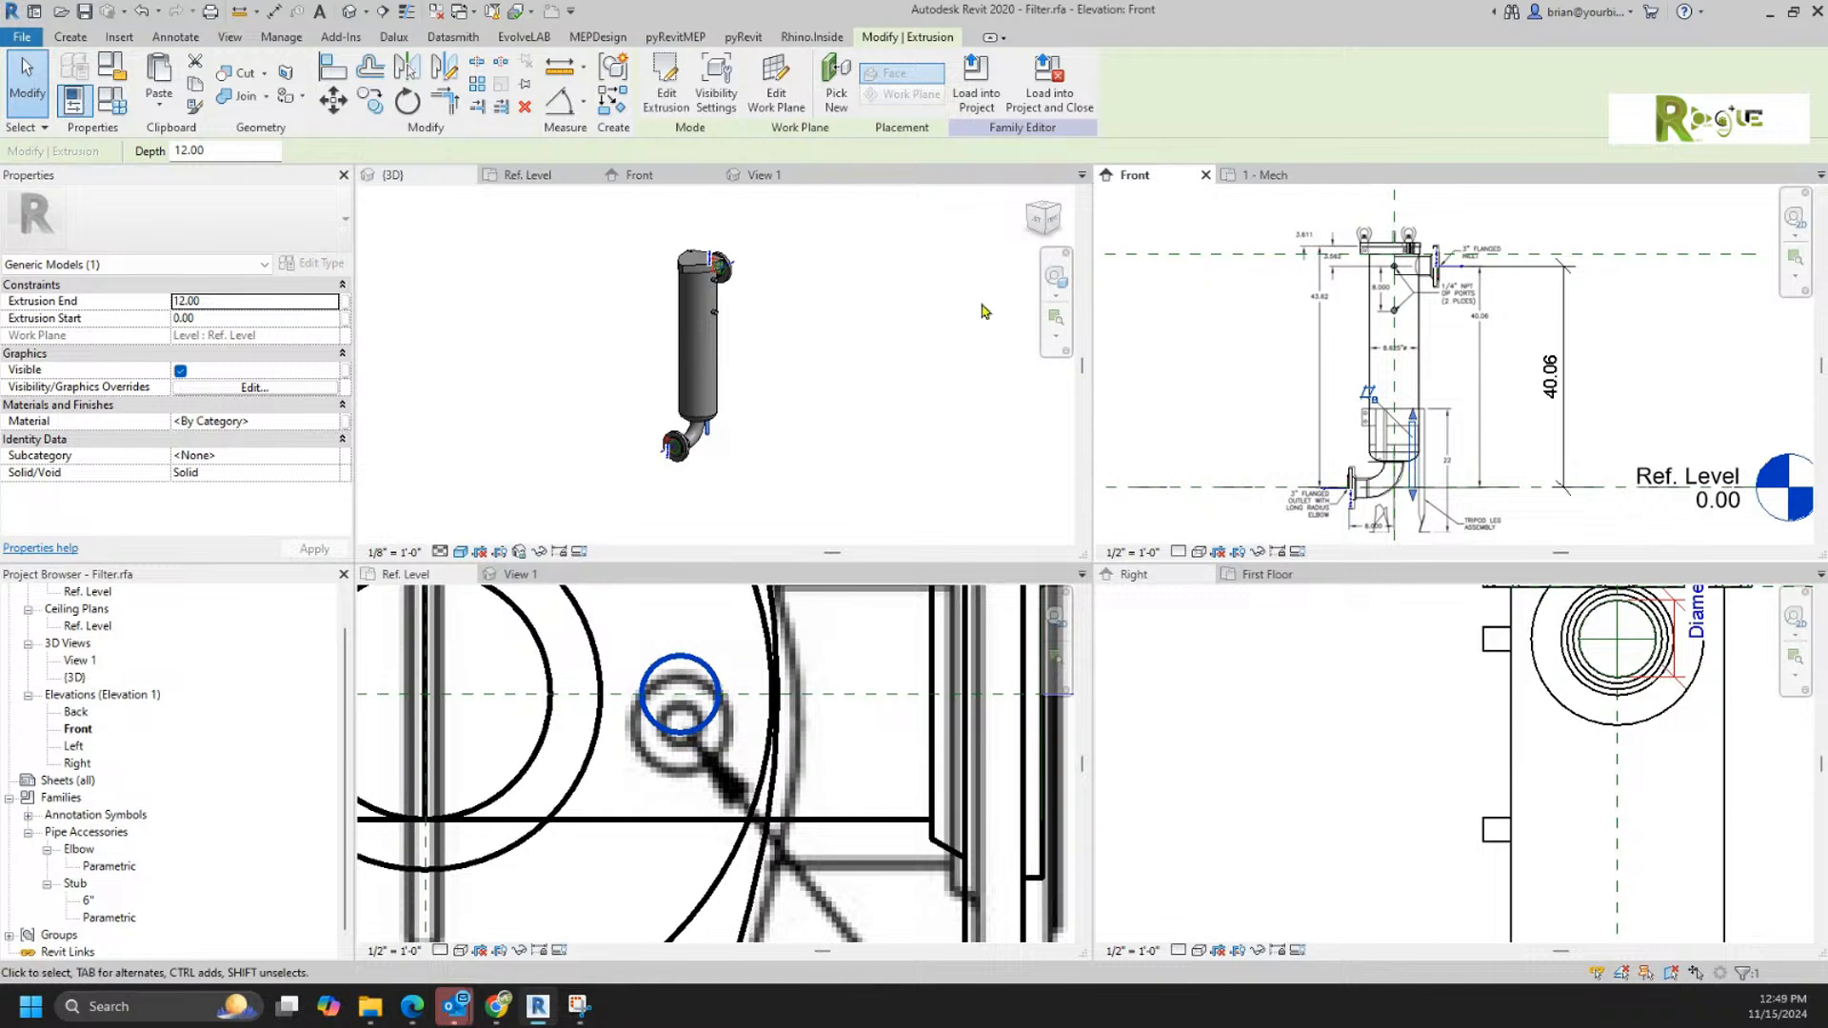
click(798, 81)
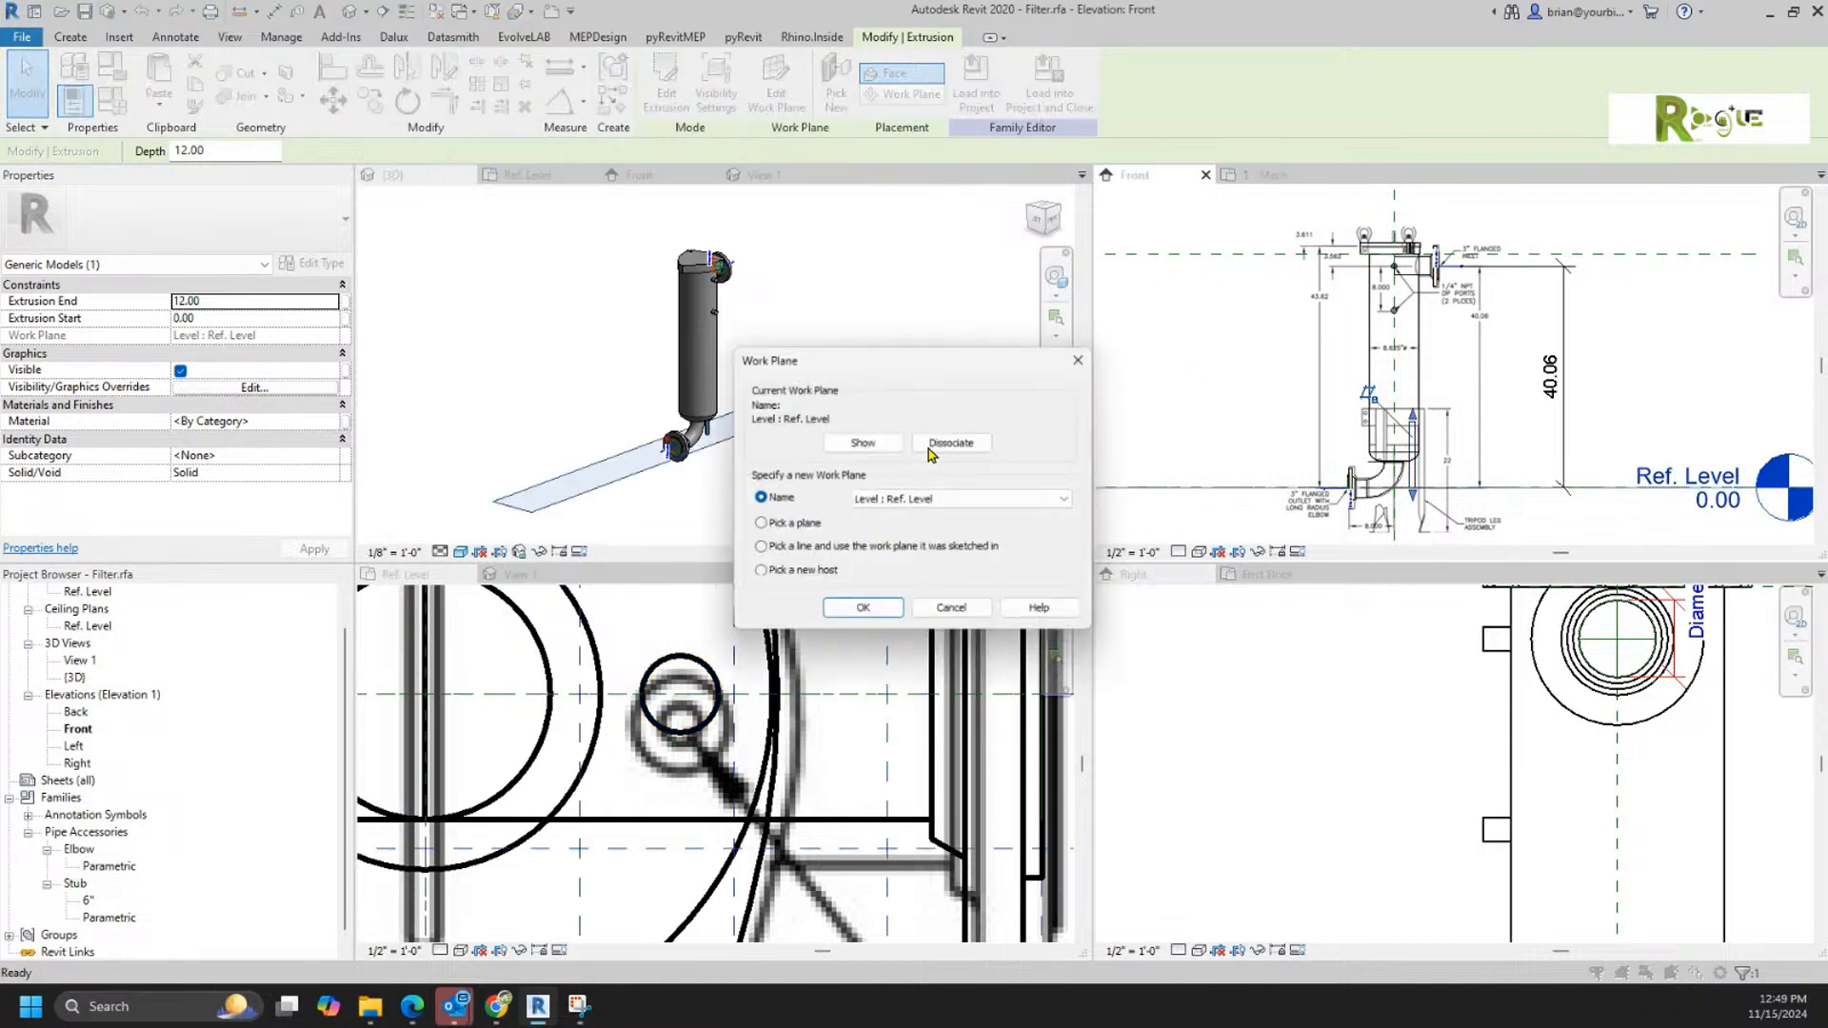
click(958, 502)
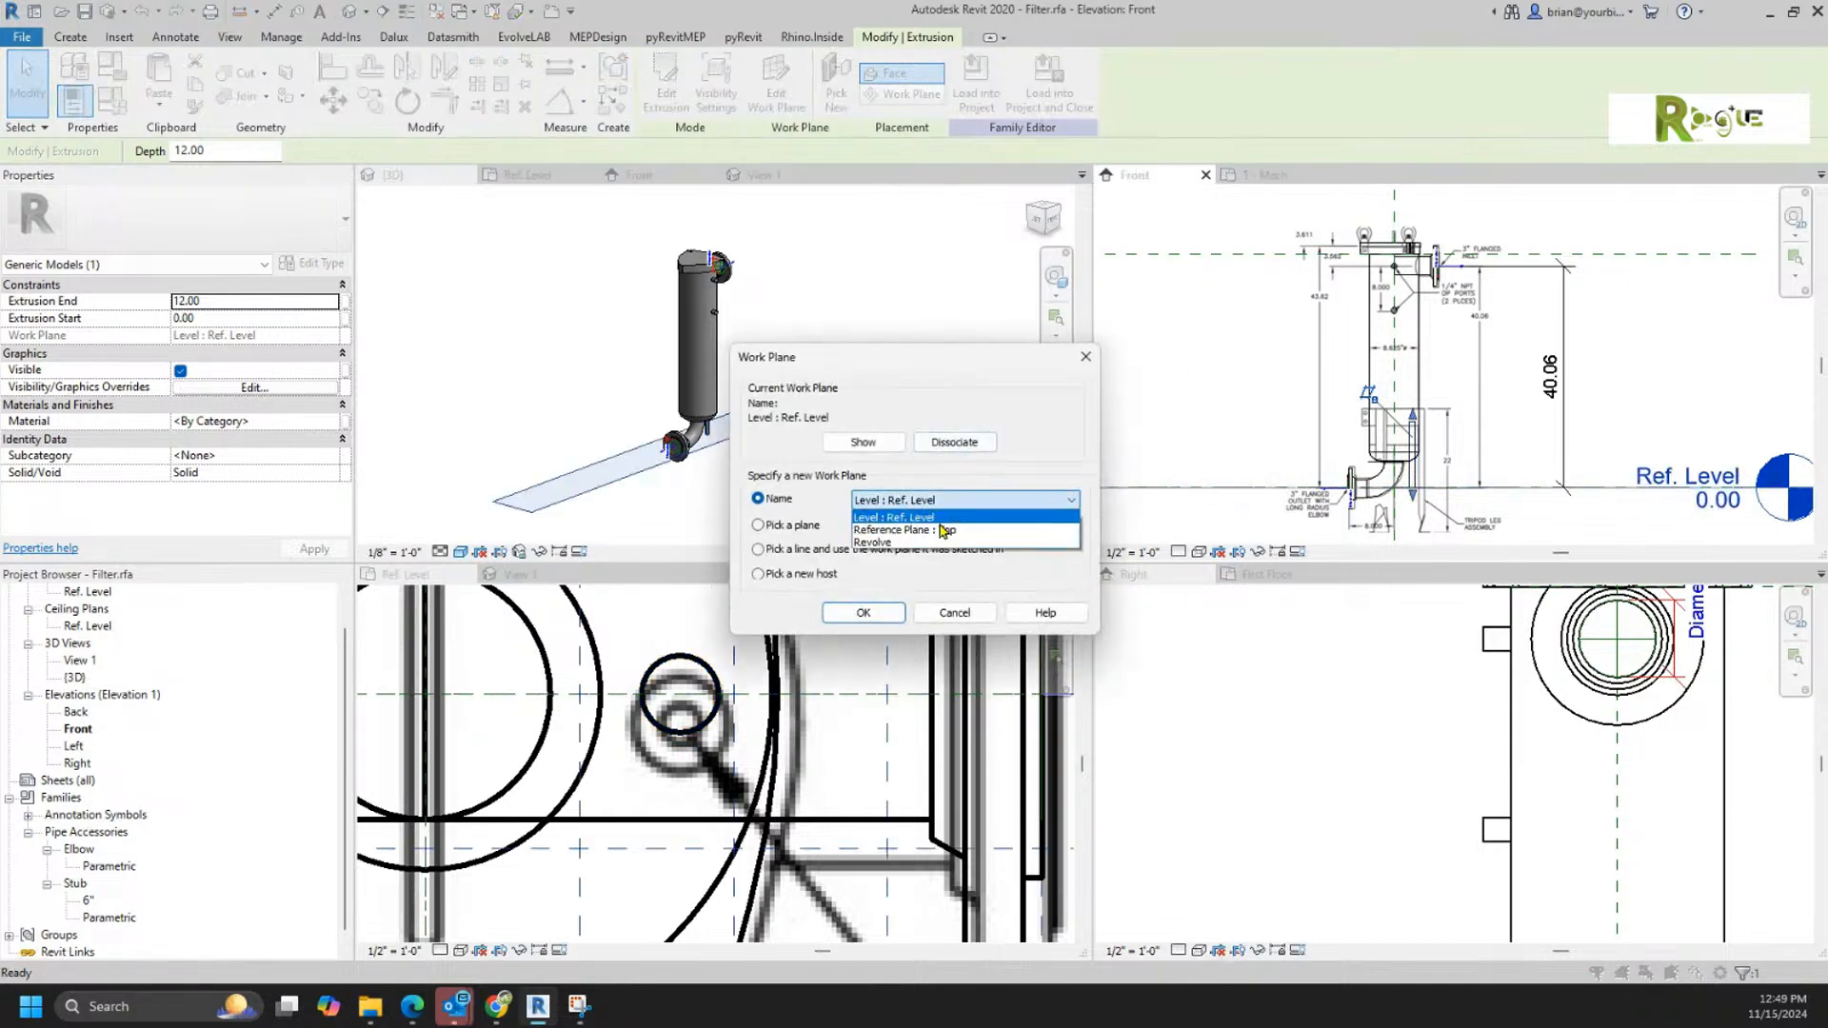
click(917, 518)
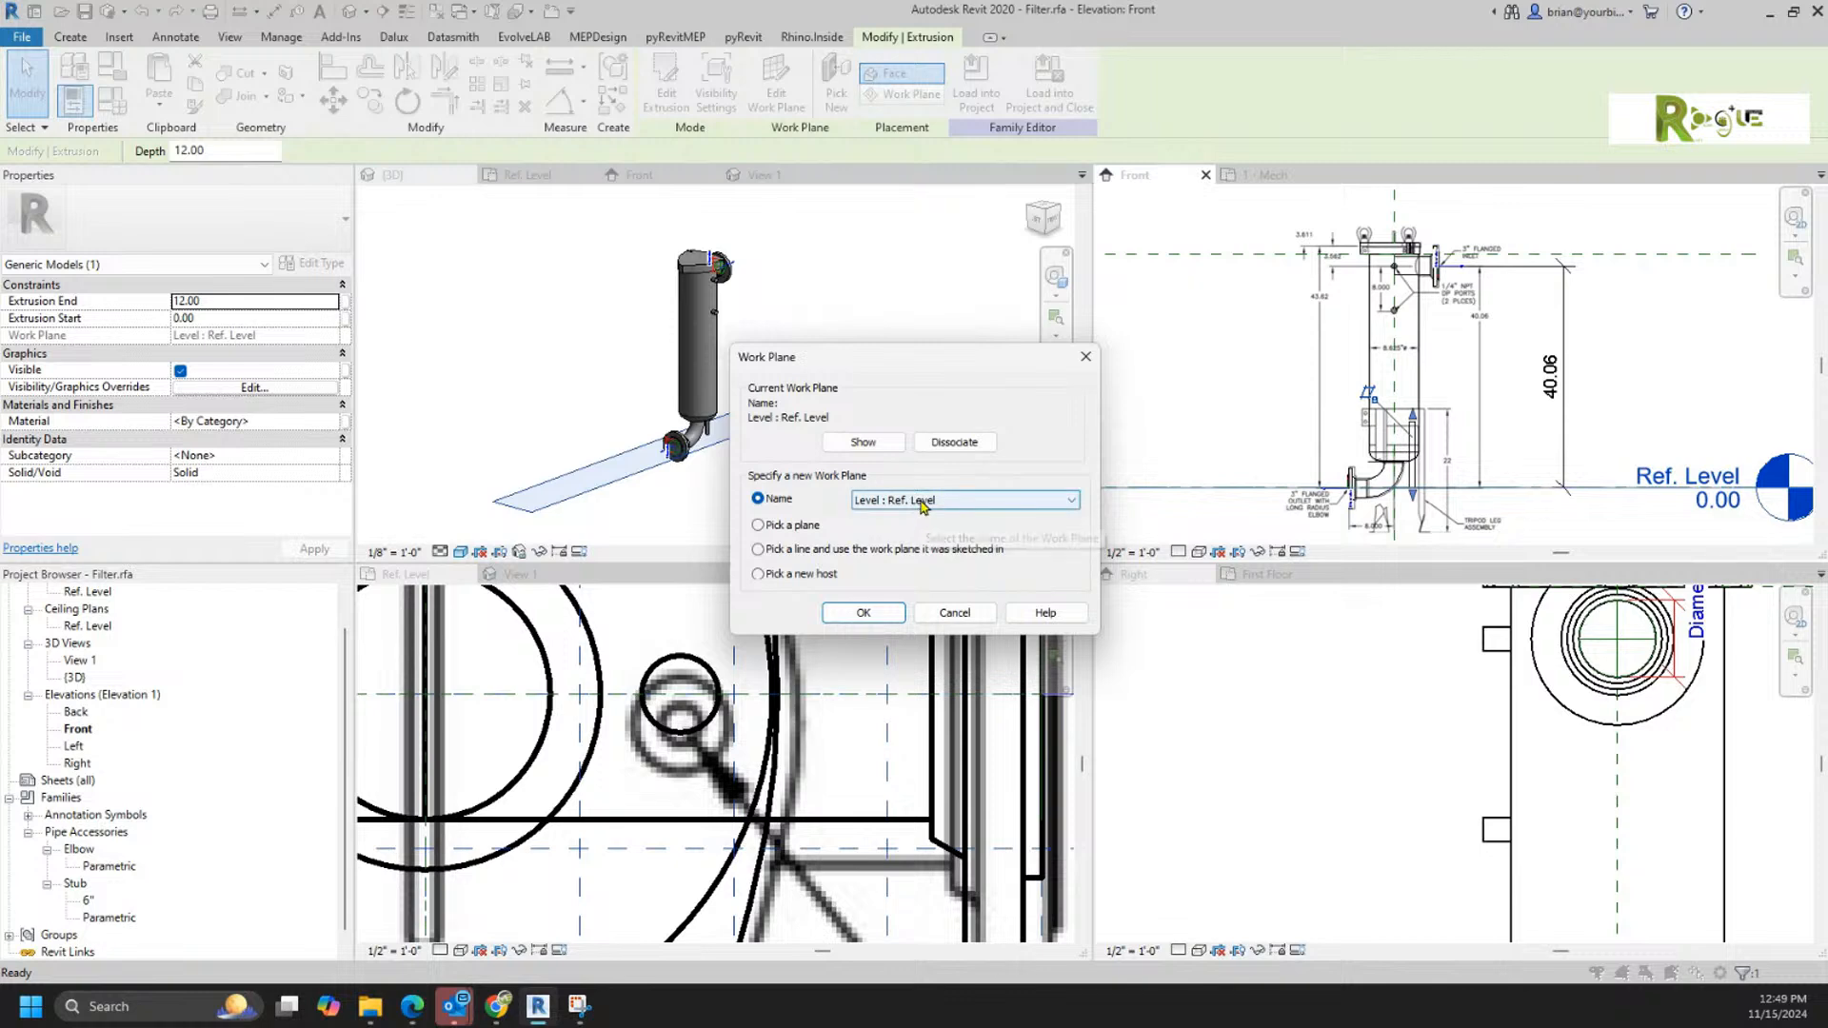
click(922, 506)
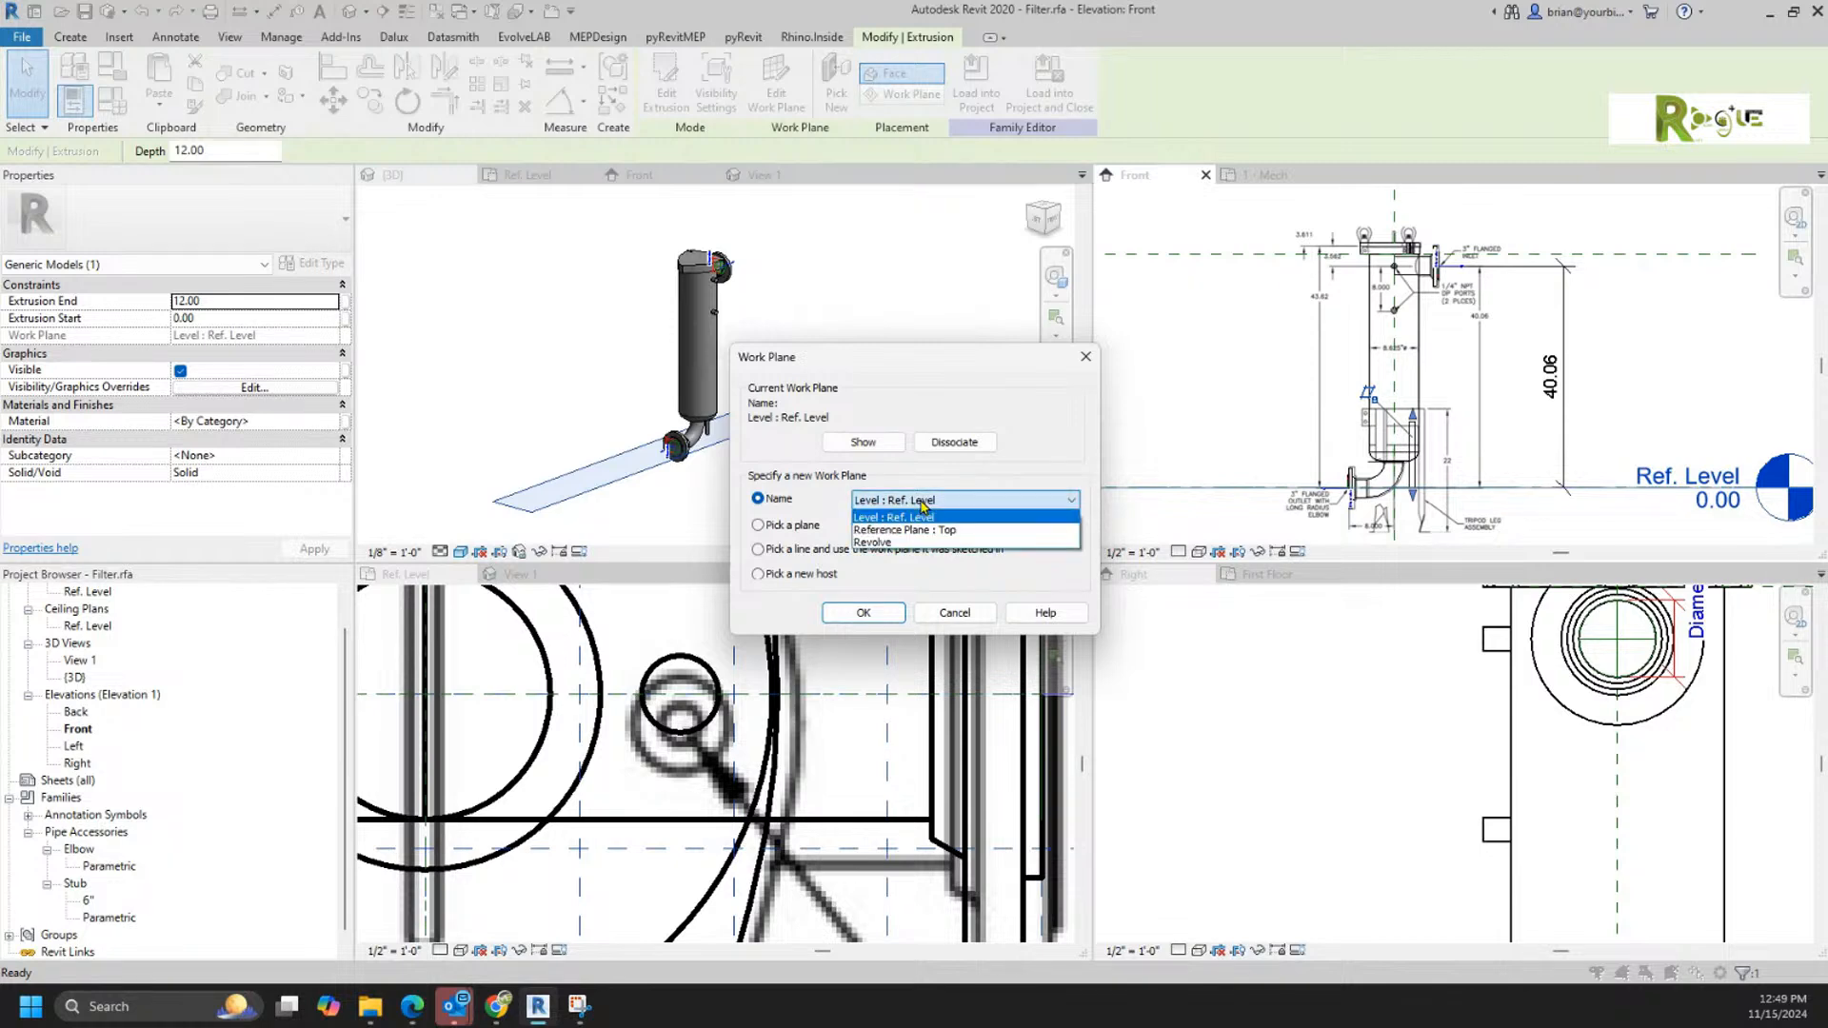
click(922, 507)
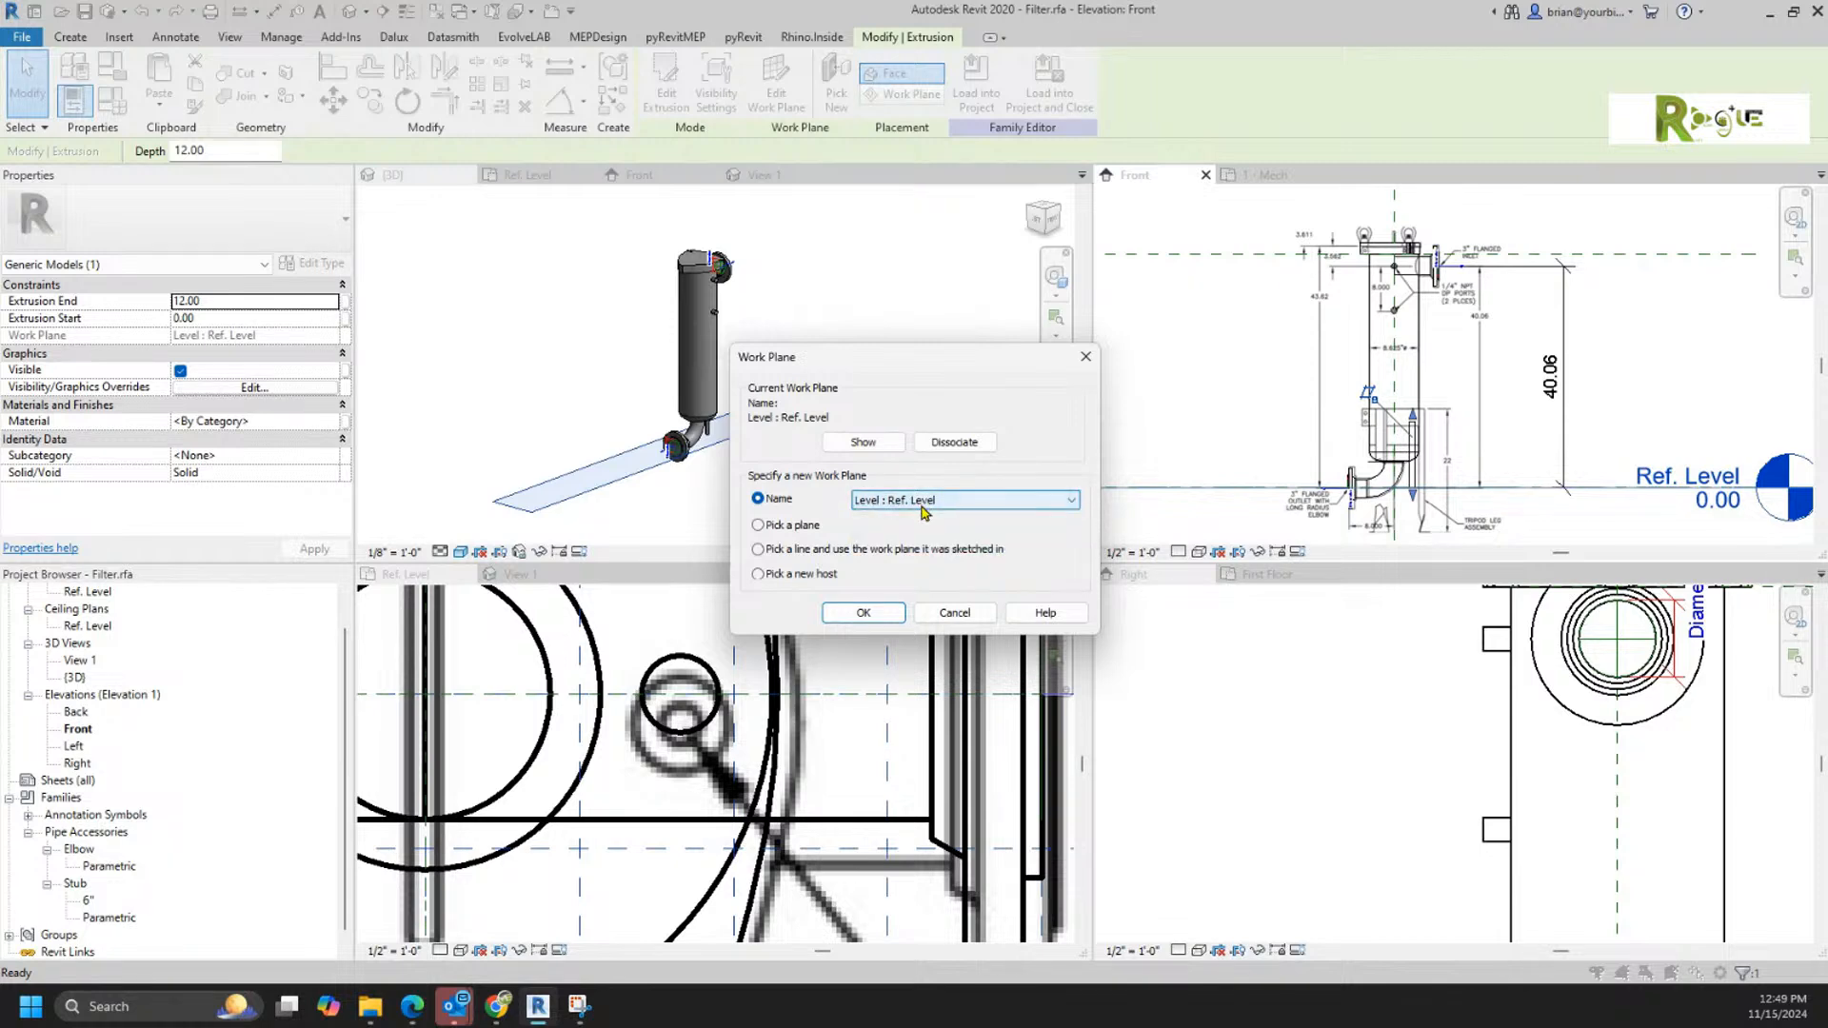
click(953, 613)
key(Escape)
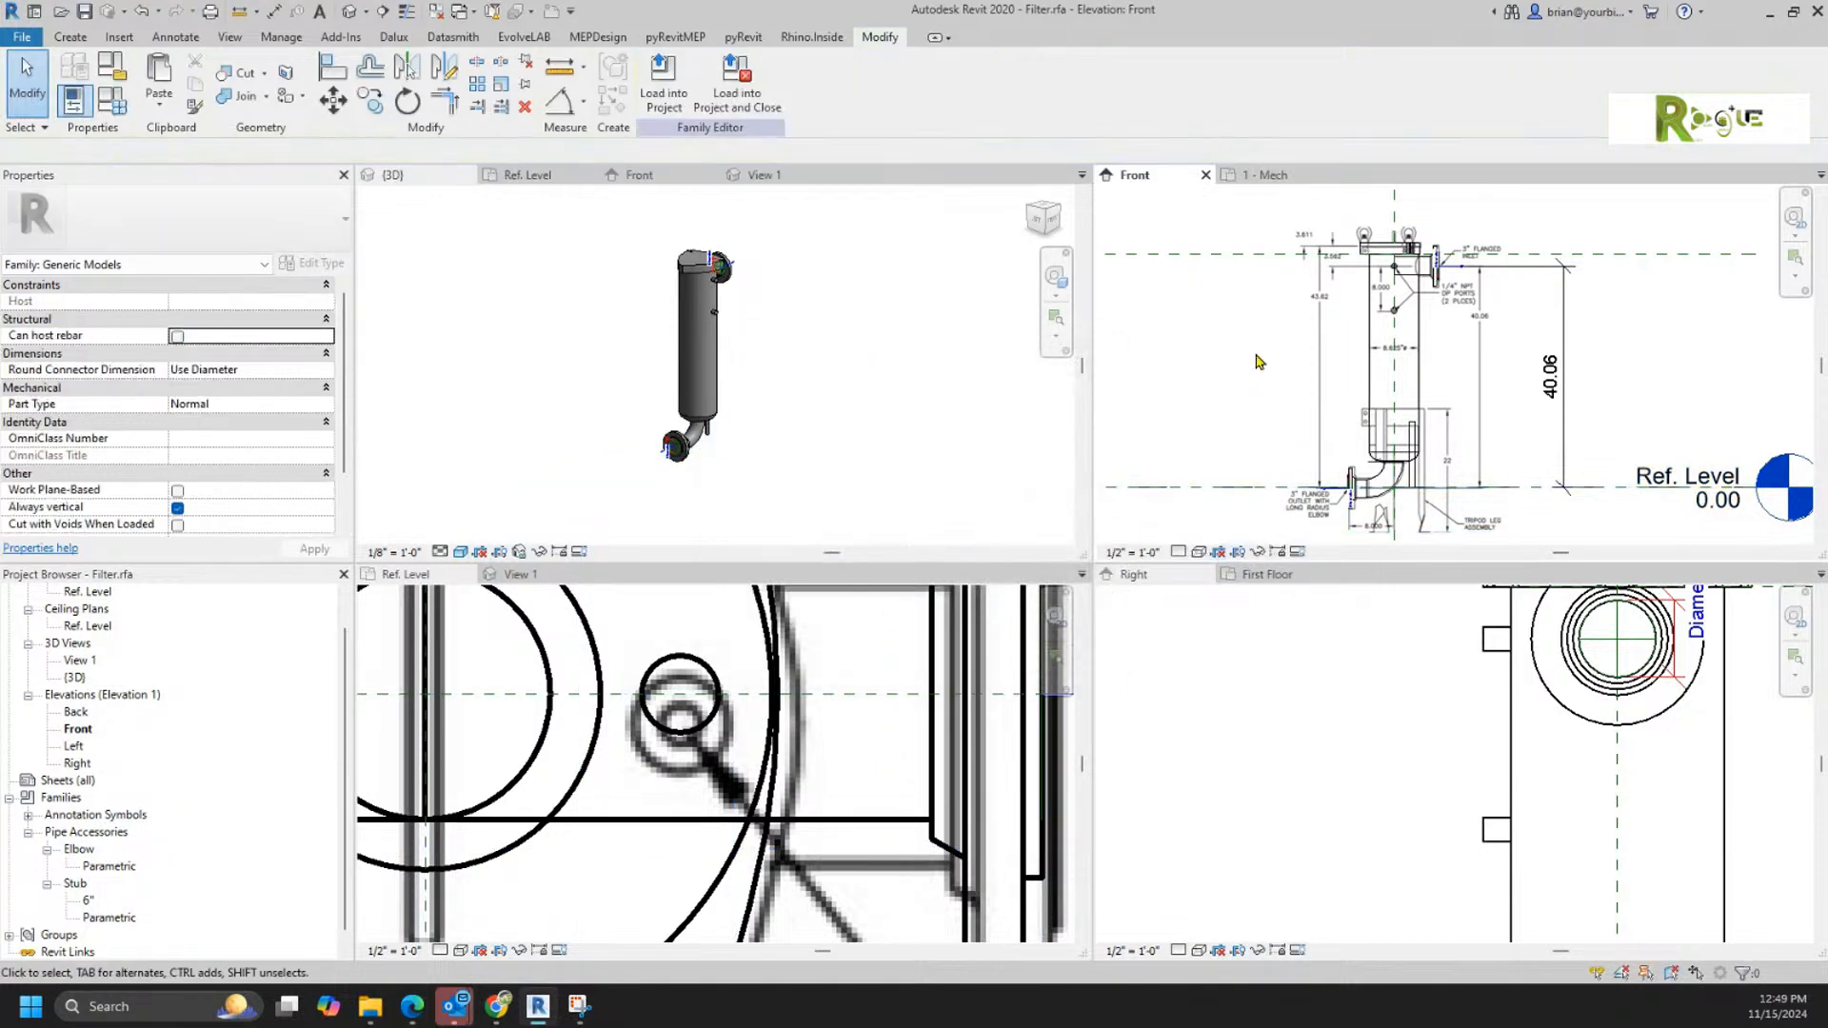
Step: Check the upper reference plane in the front elevation and change the vent extrusion's work plane to Reference Plane : Top
click(1245, 253)
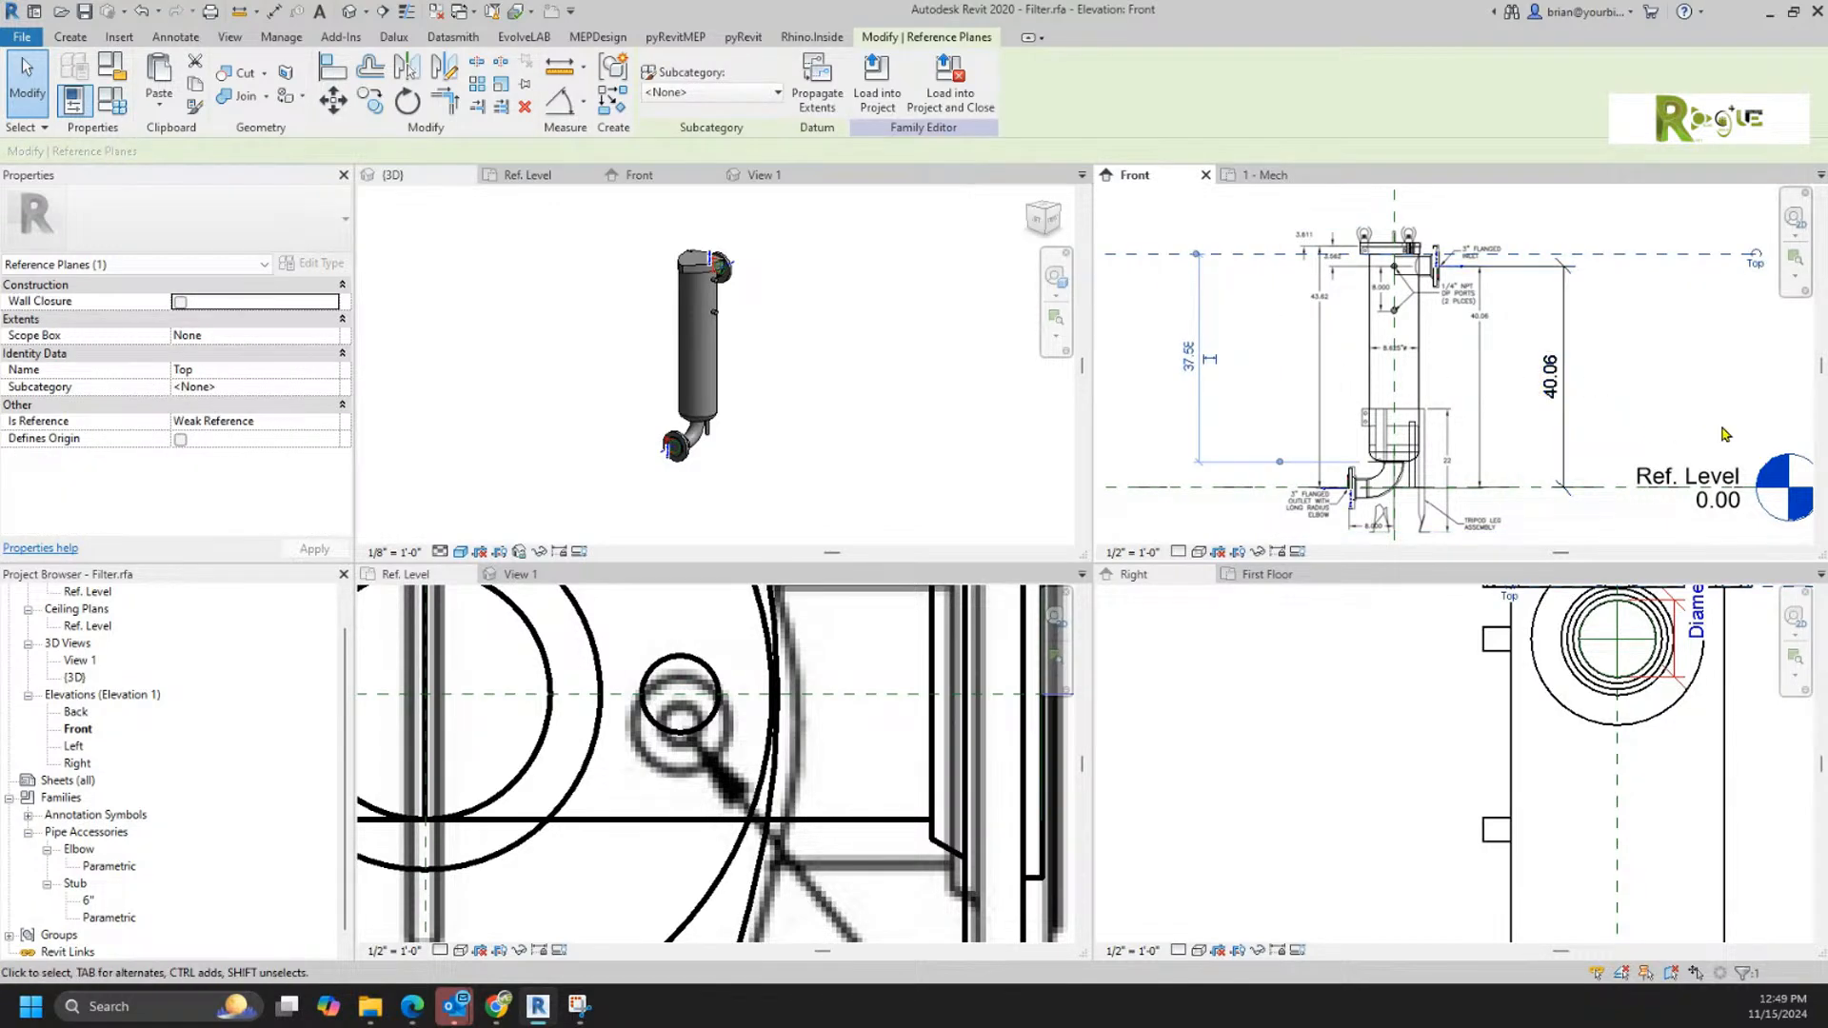
click(1720, 427)
click(1414, 452)
click(776, 90)
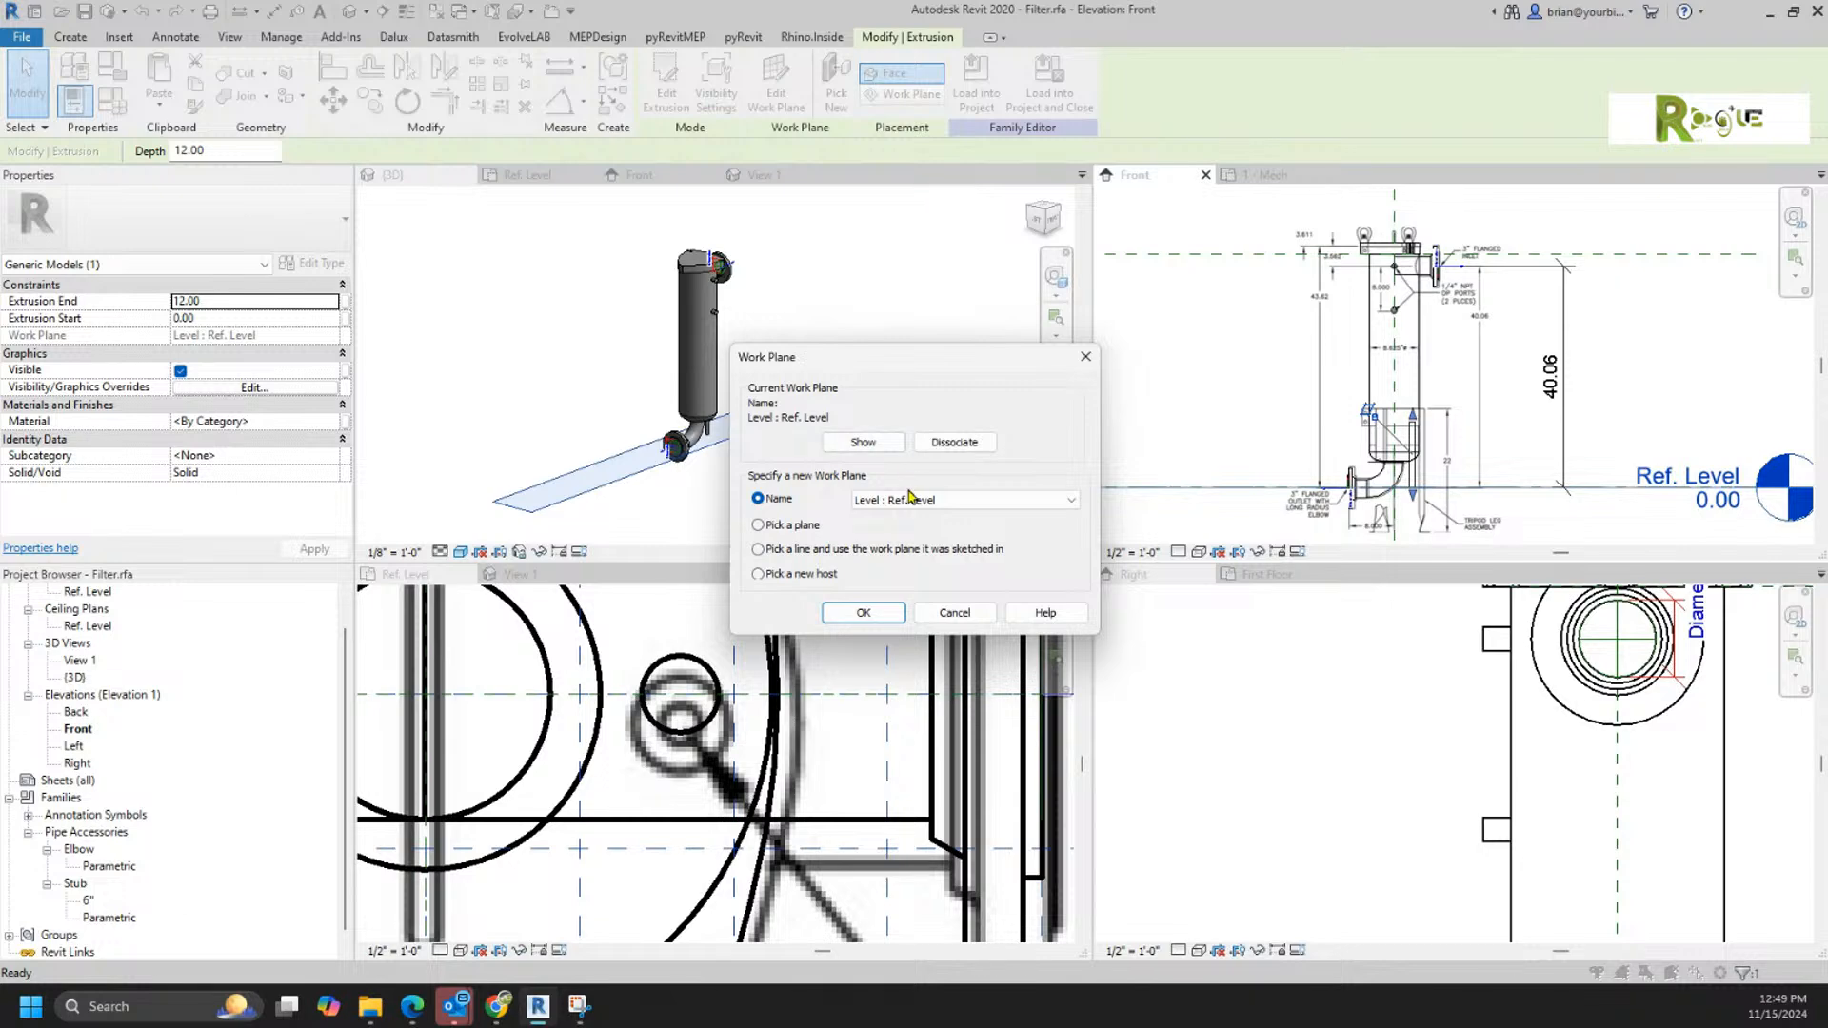
click(909, 497)
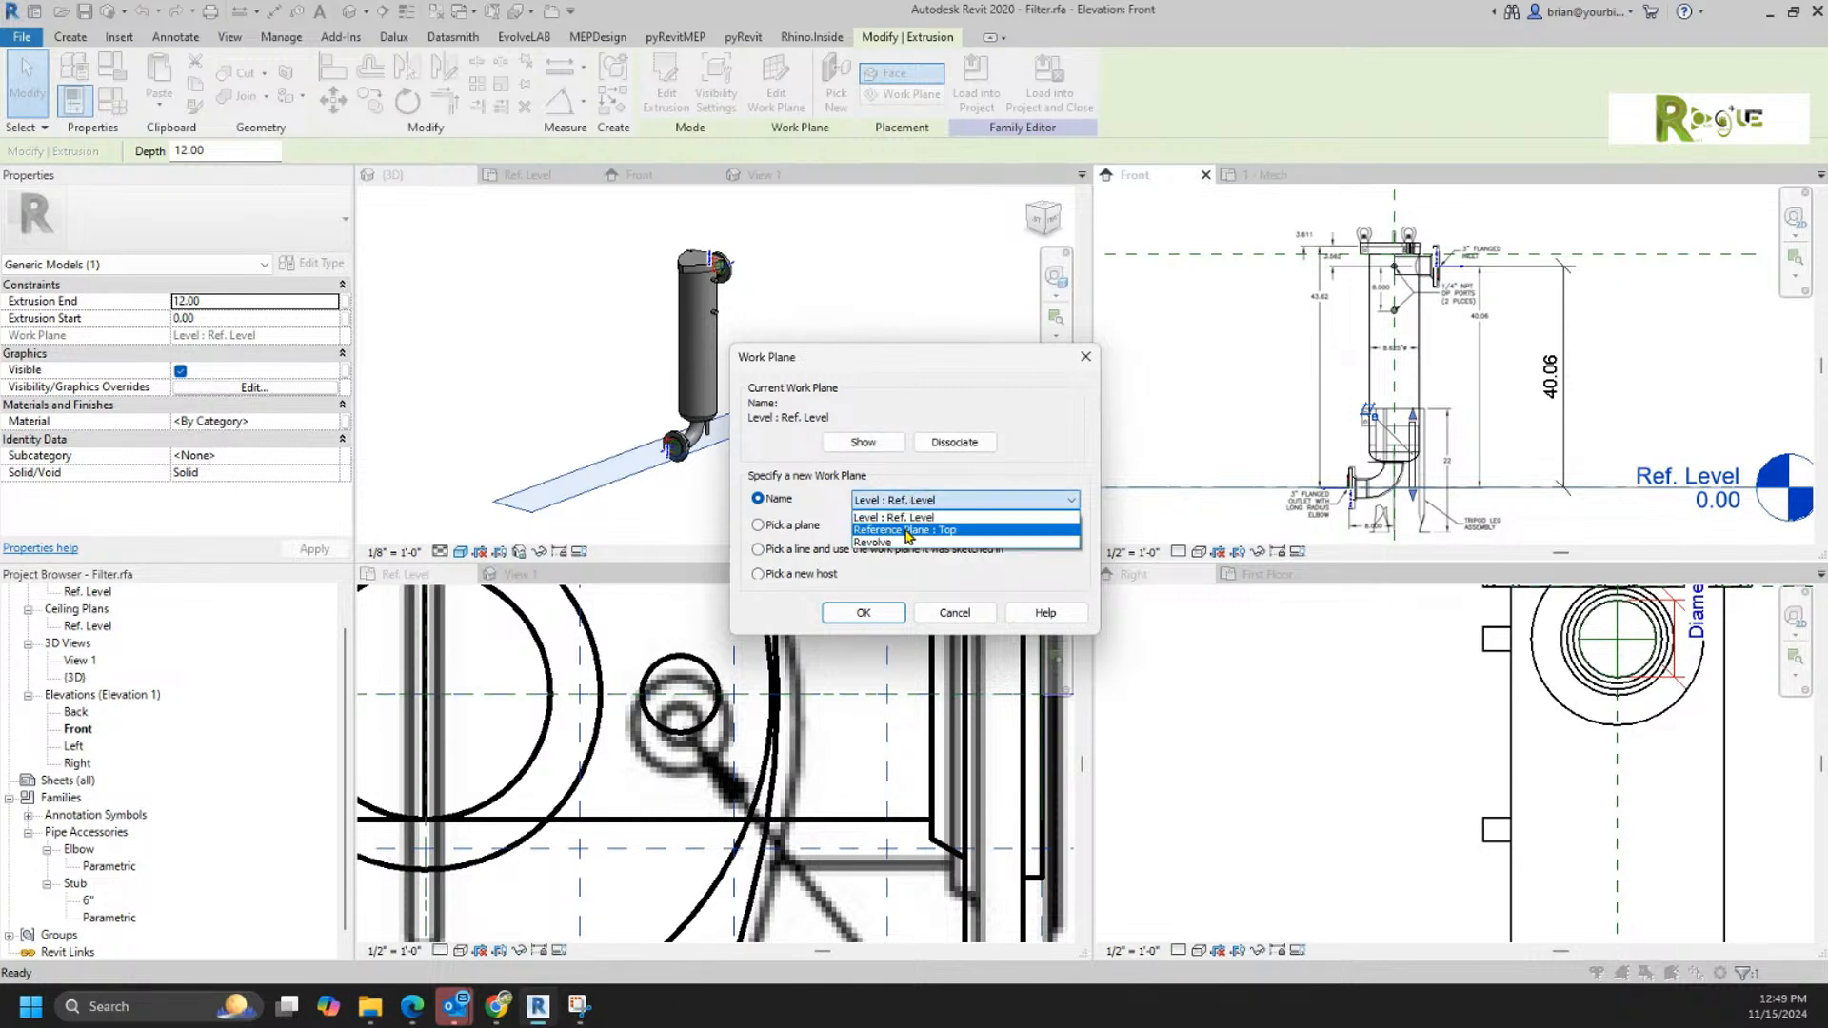
click(905, 530)
click(863, 612)
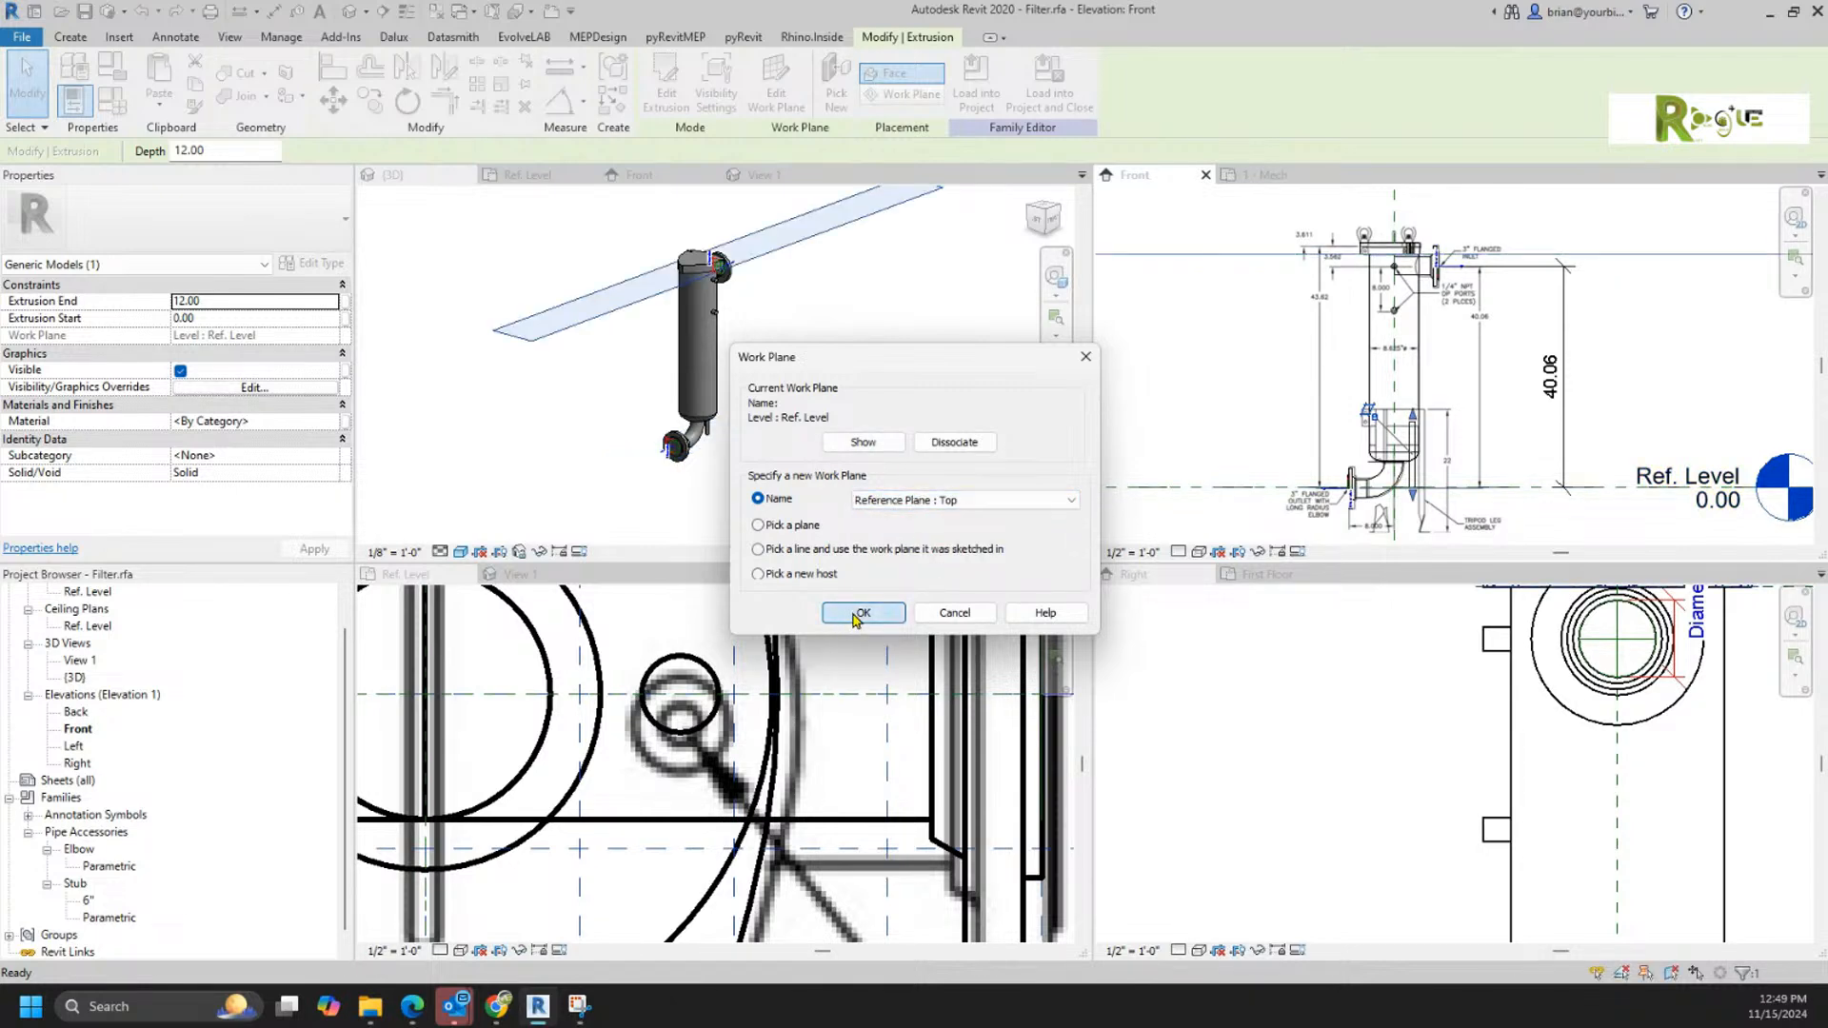
Step: Shorten the vent extrusion in the front elevation to an extrusion end of 4.00 above the Top plane
scroll(1444, 246, up, 4)
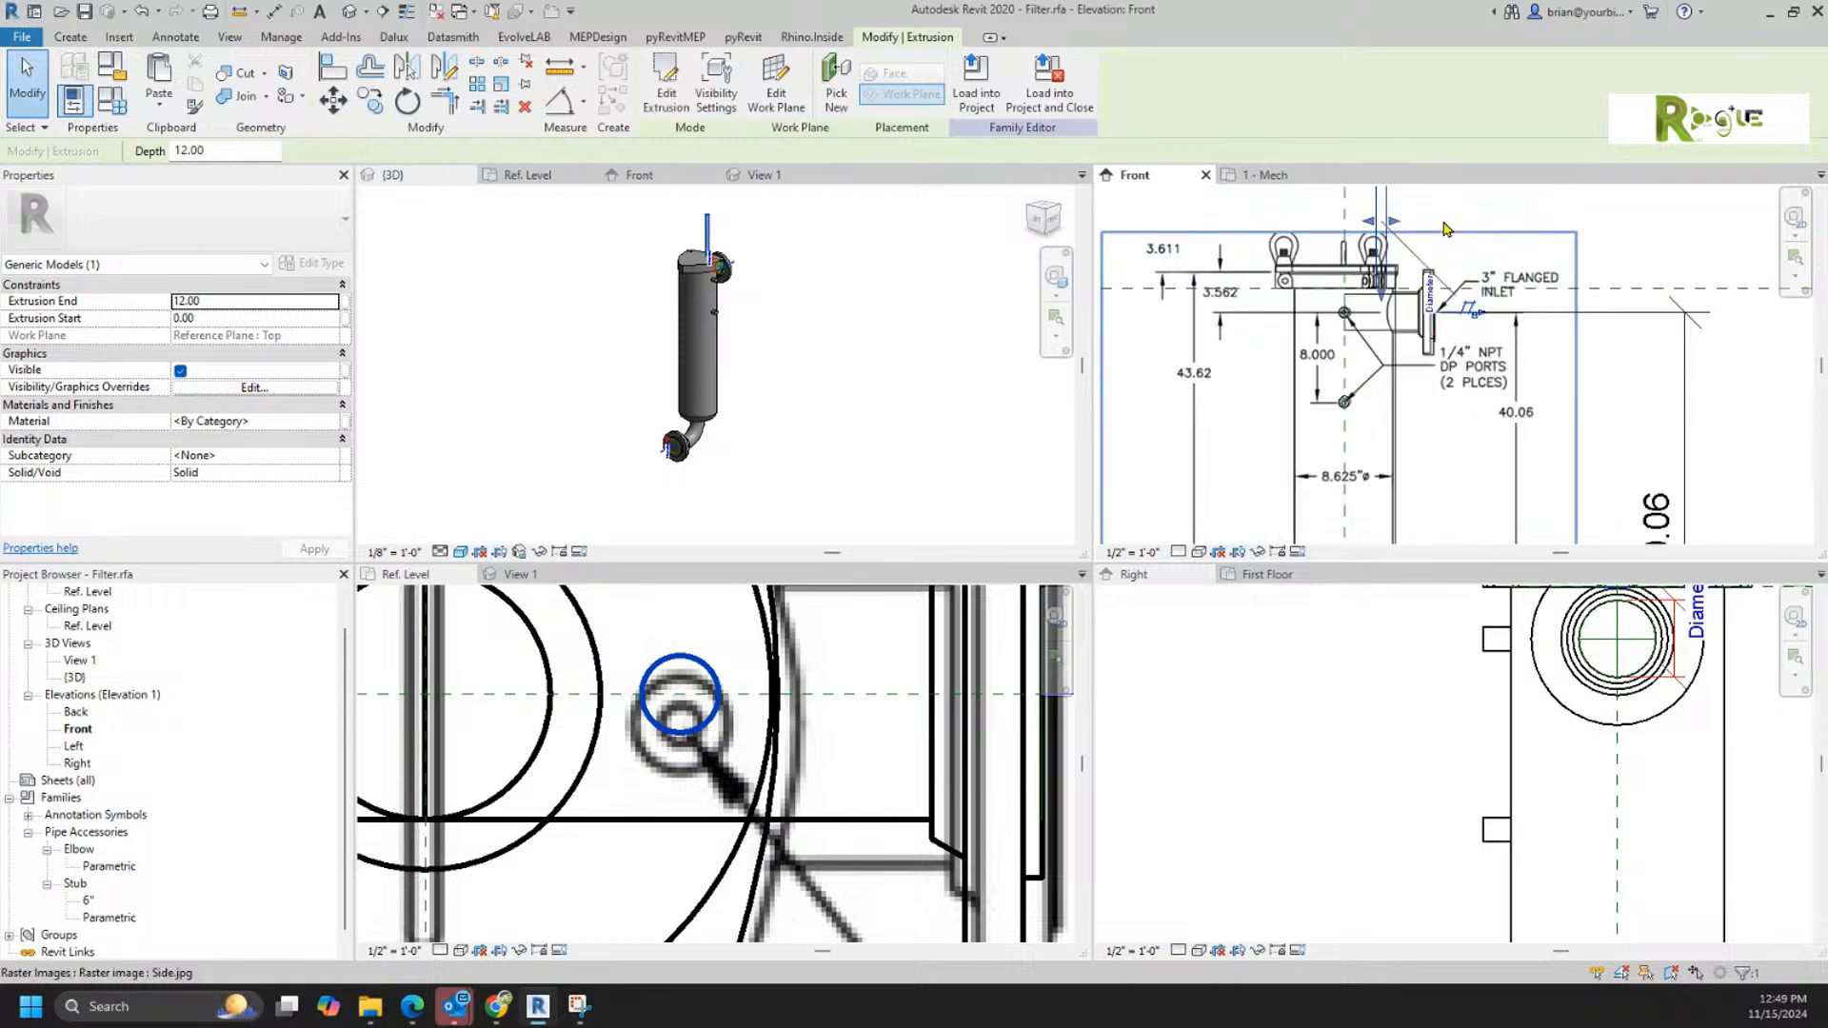
middle_drag(1460, 257, 1528, 403)
scroll(1448, 313, up, 2)
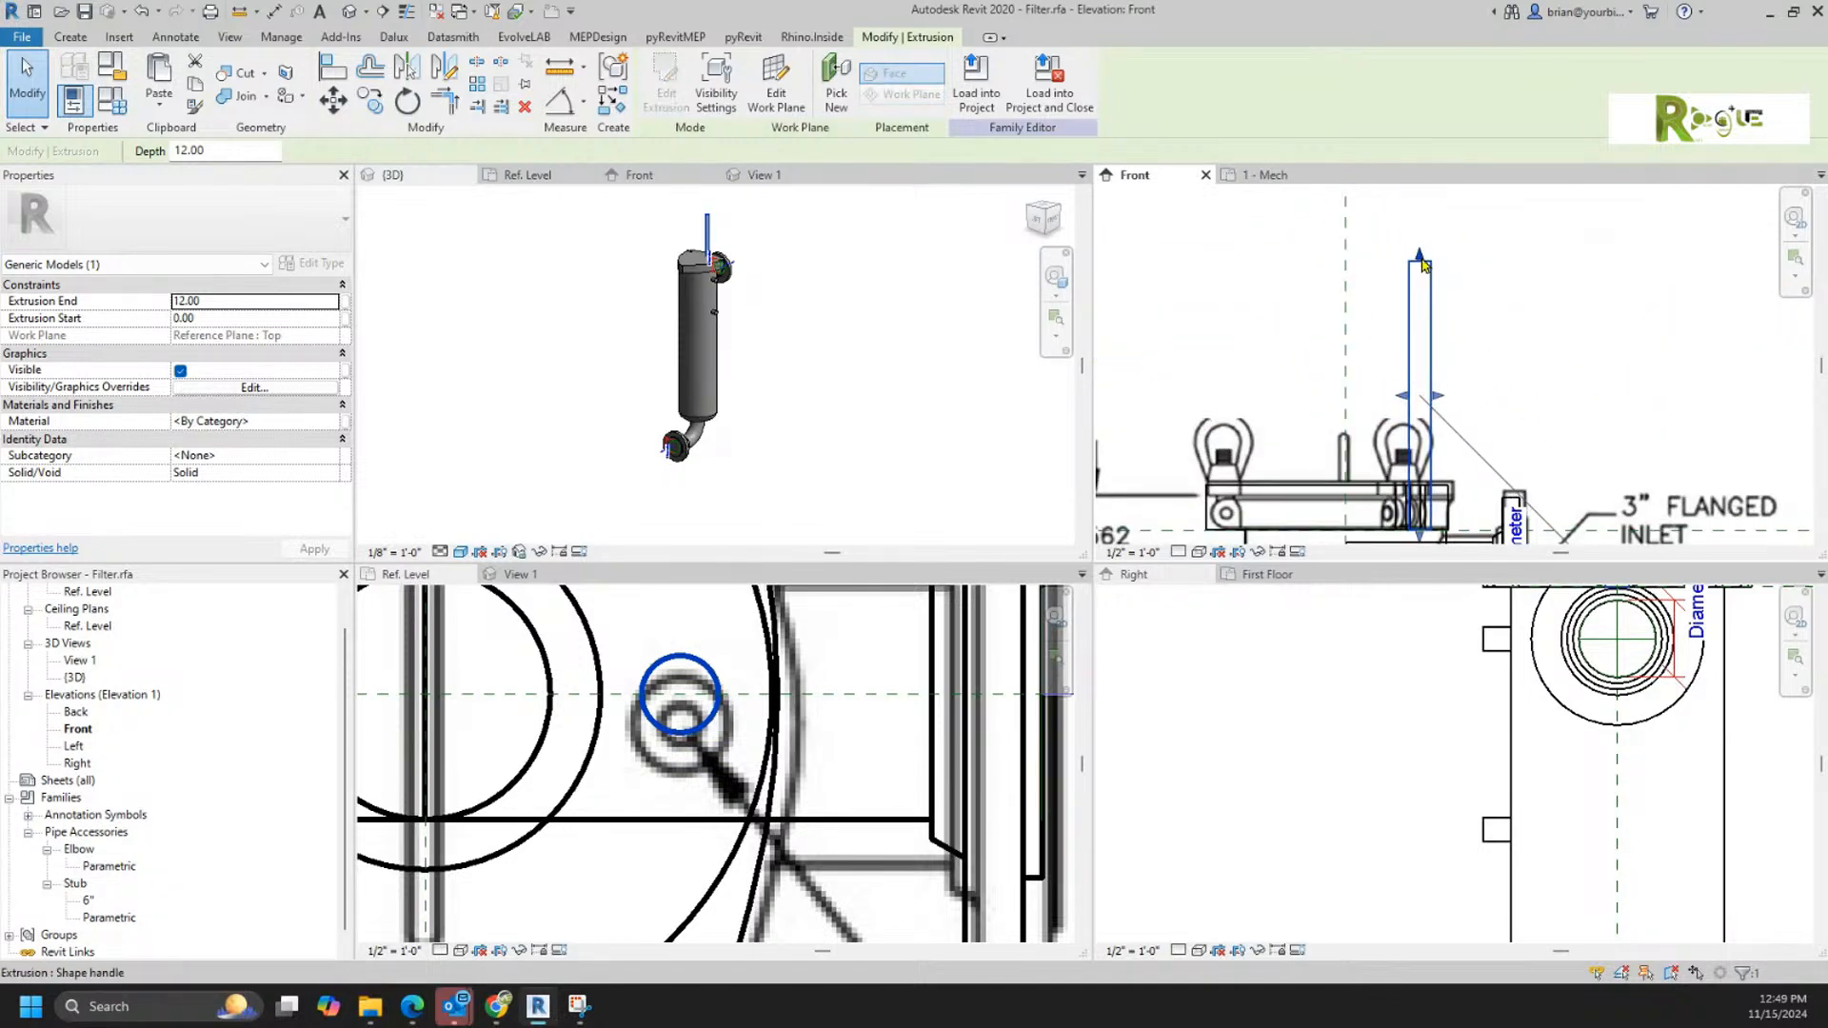
drag(1420, 257, 1425, 443)
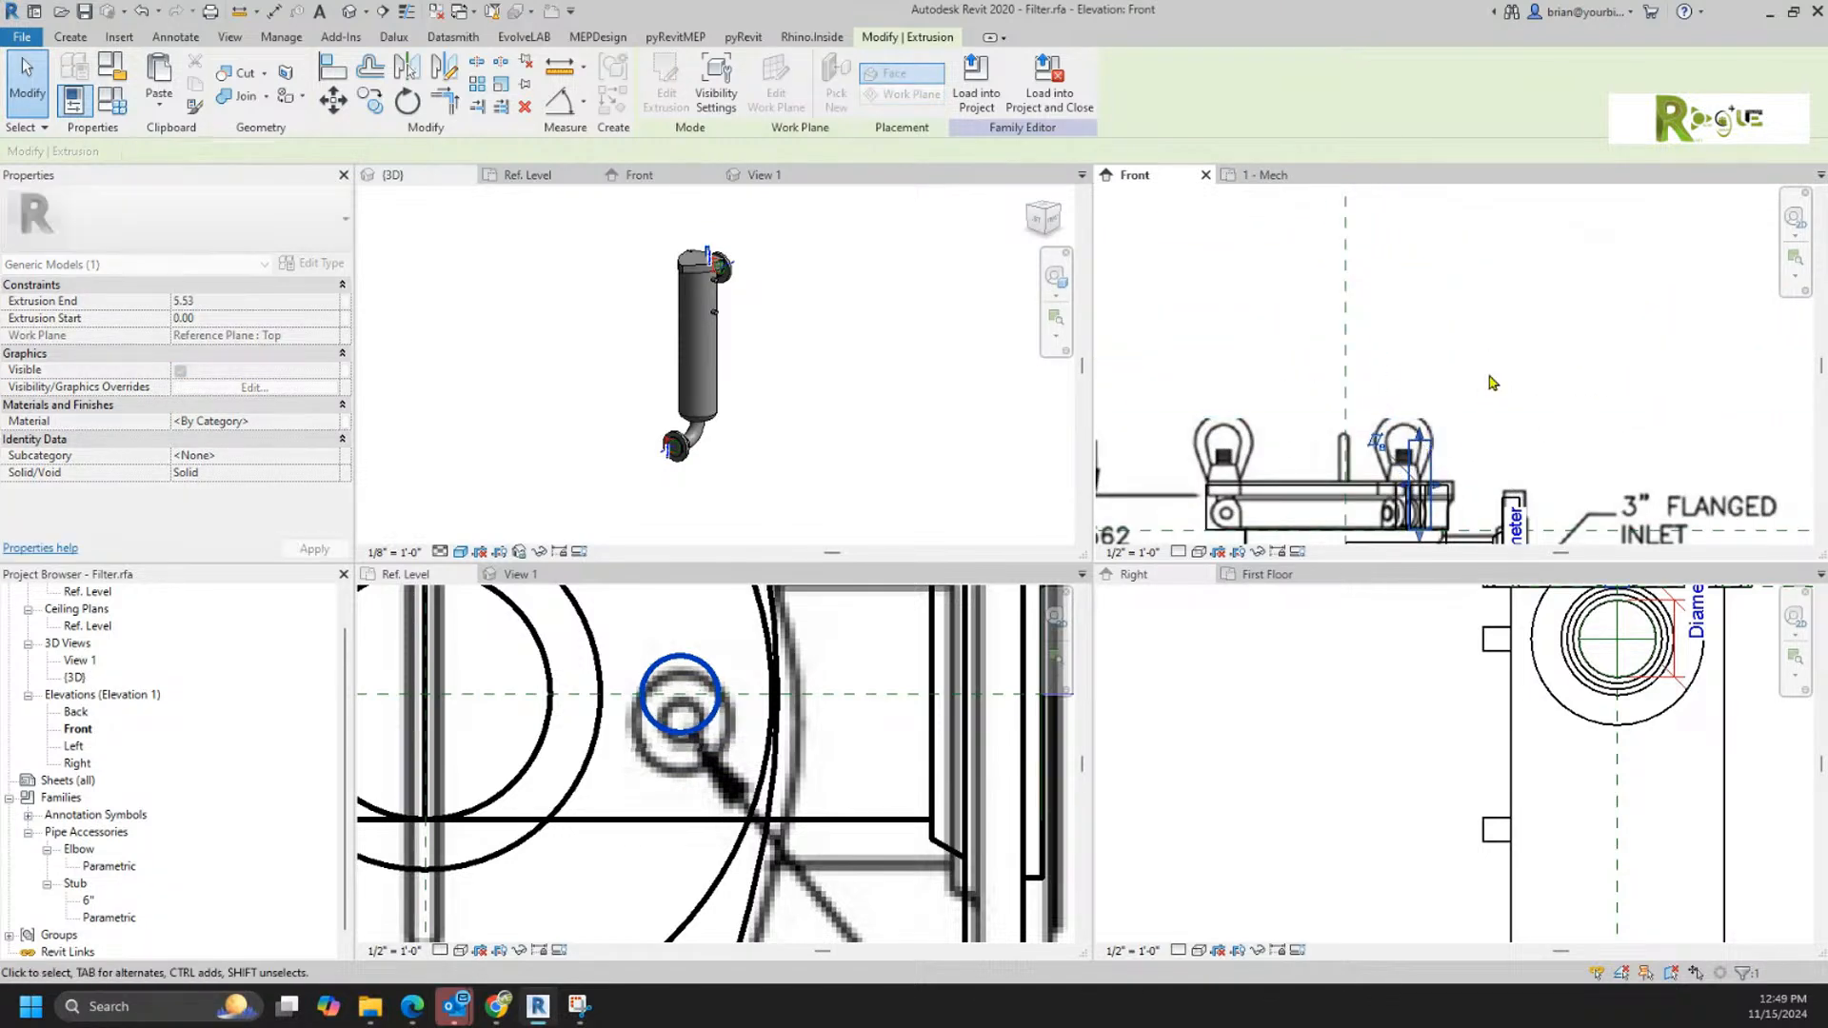
scroll(1490, 287, down, 3)
scroll(1490, 289, down, 2)
click(1504, 286)
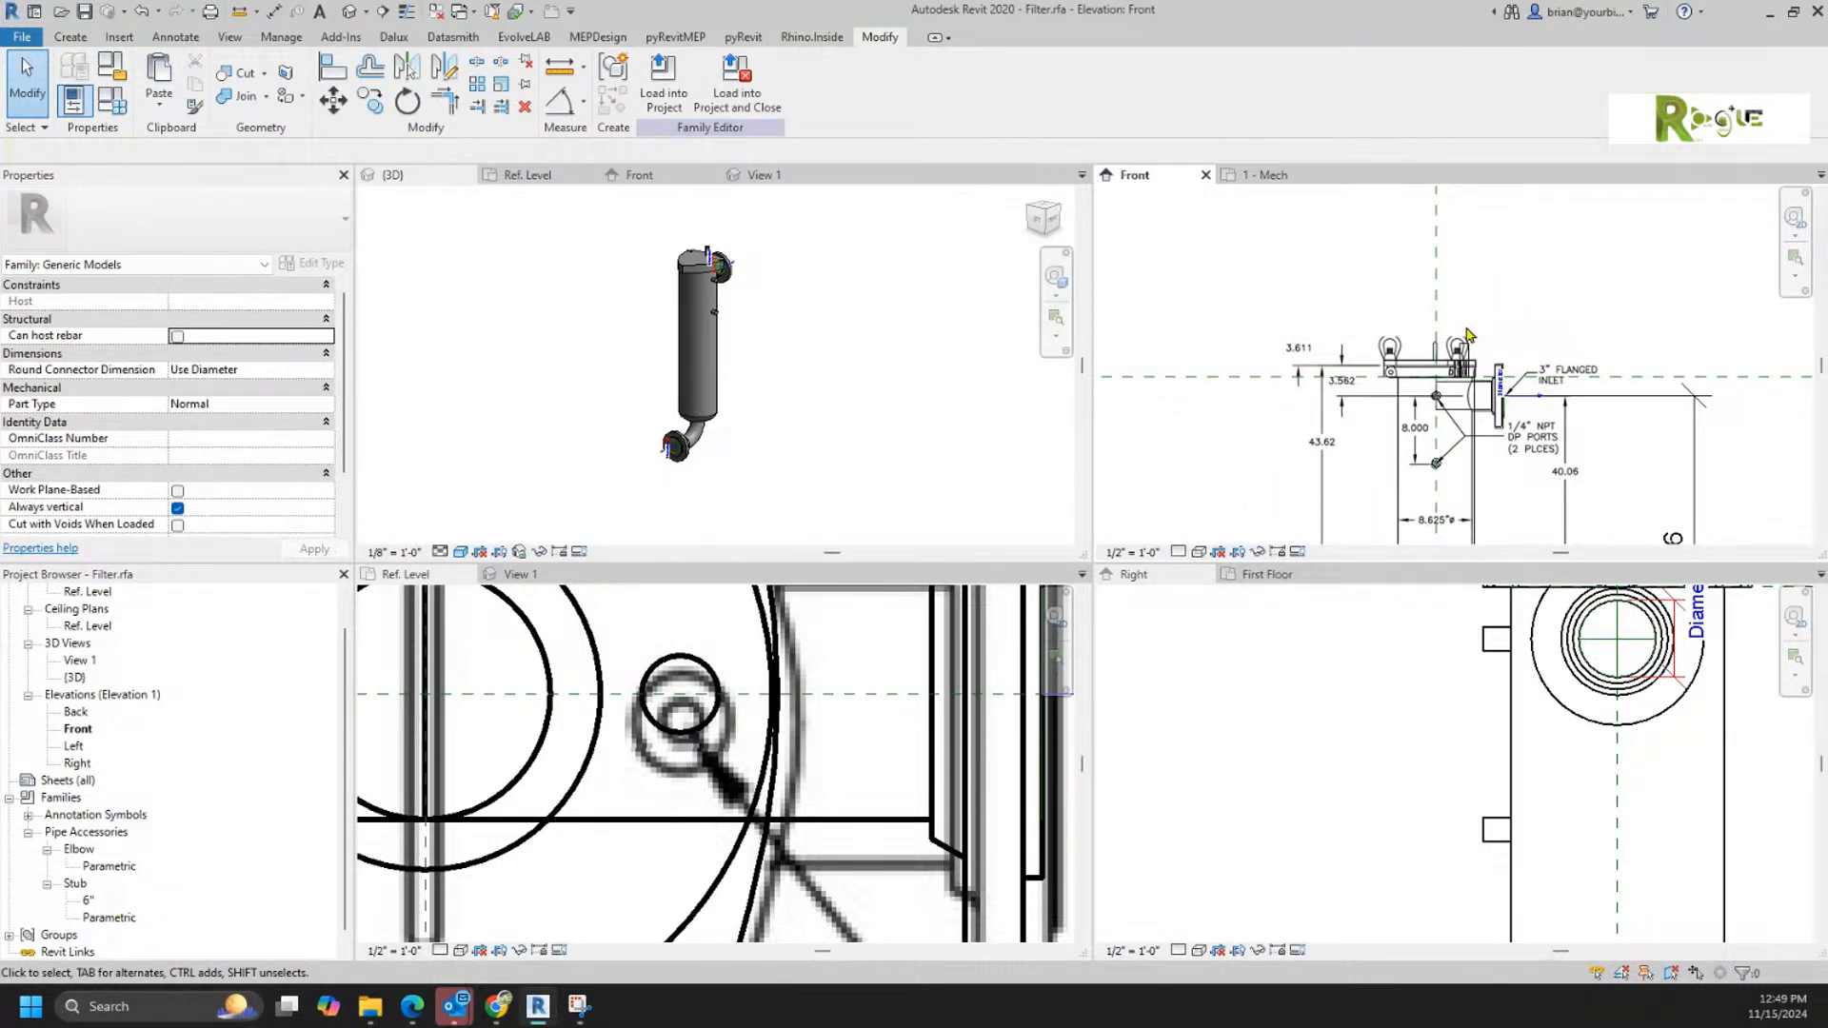
Step: Flex the model by moving the Top reference plane up in the front elevation and back to its original height
scroll(1664, 305, down, 2)
middle_drag(1664, 305, 1586, 329)
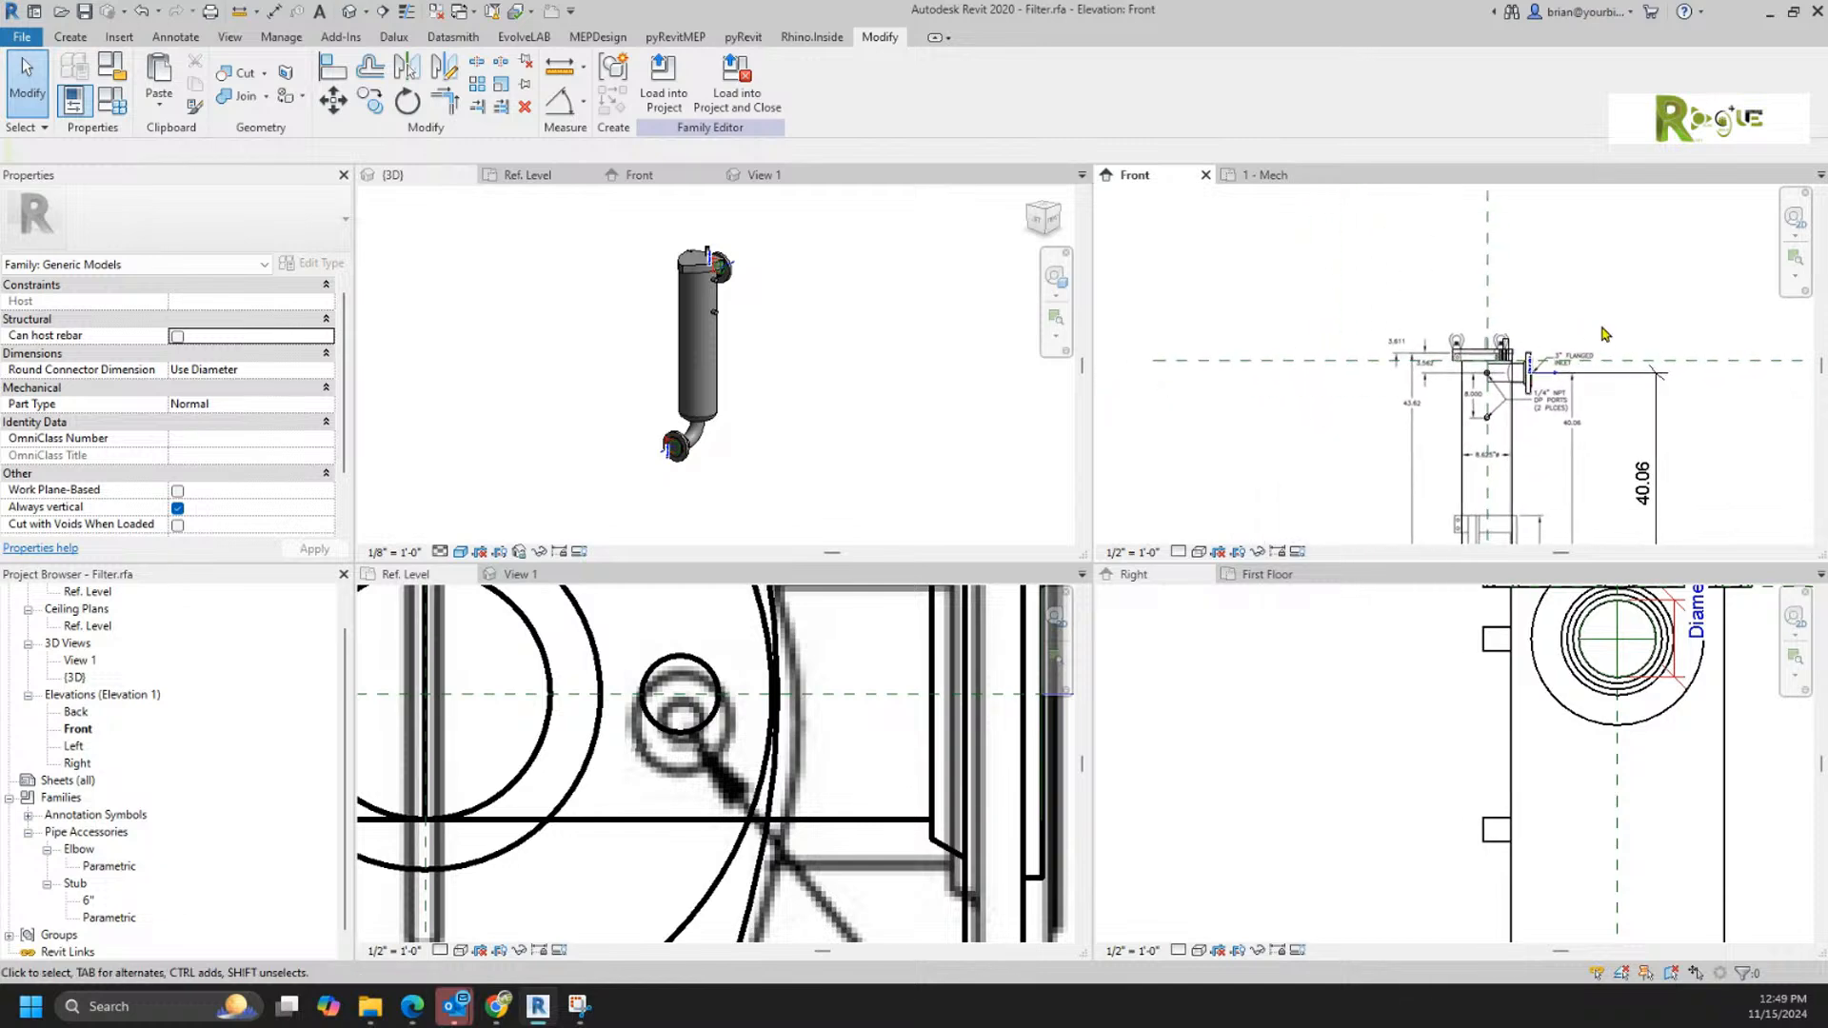
click(1703, 361)
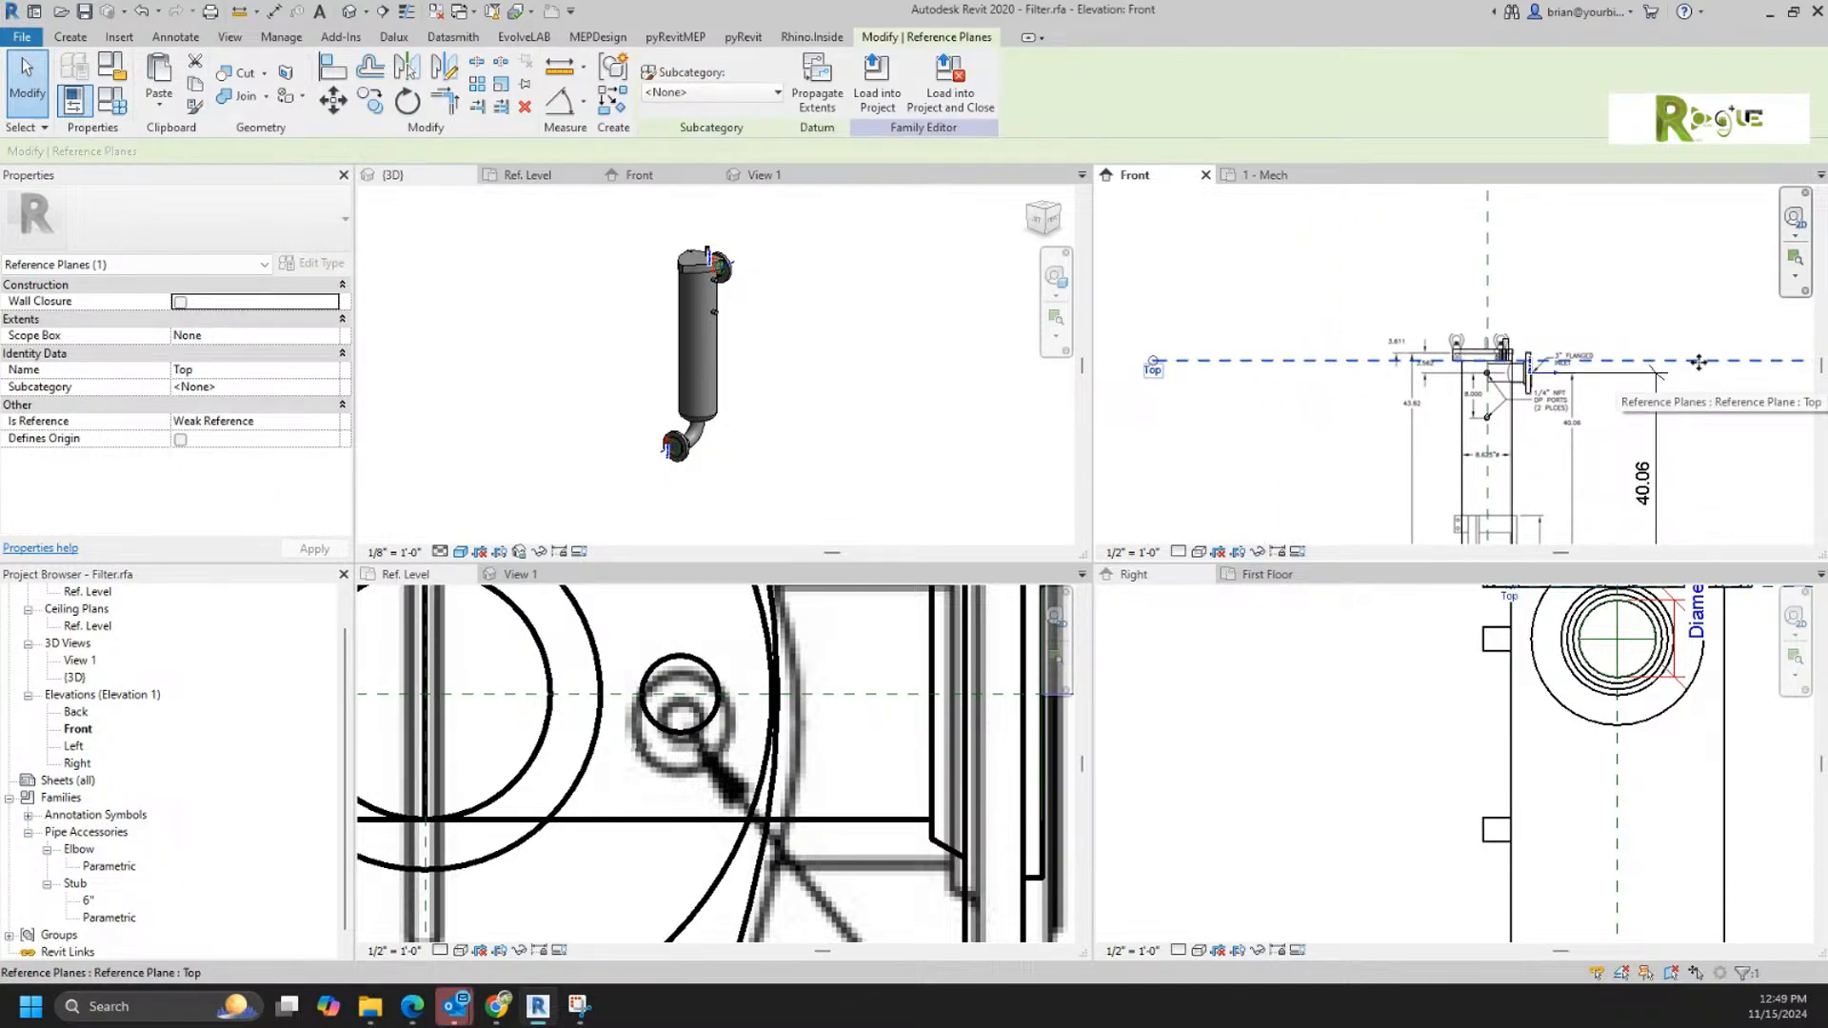
drag(1698, 362, 1698, 307)
key(Up)
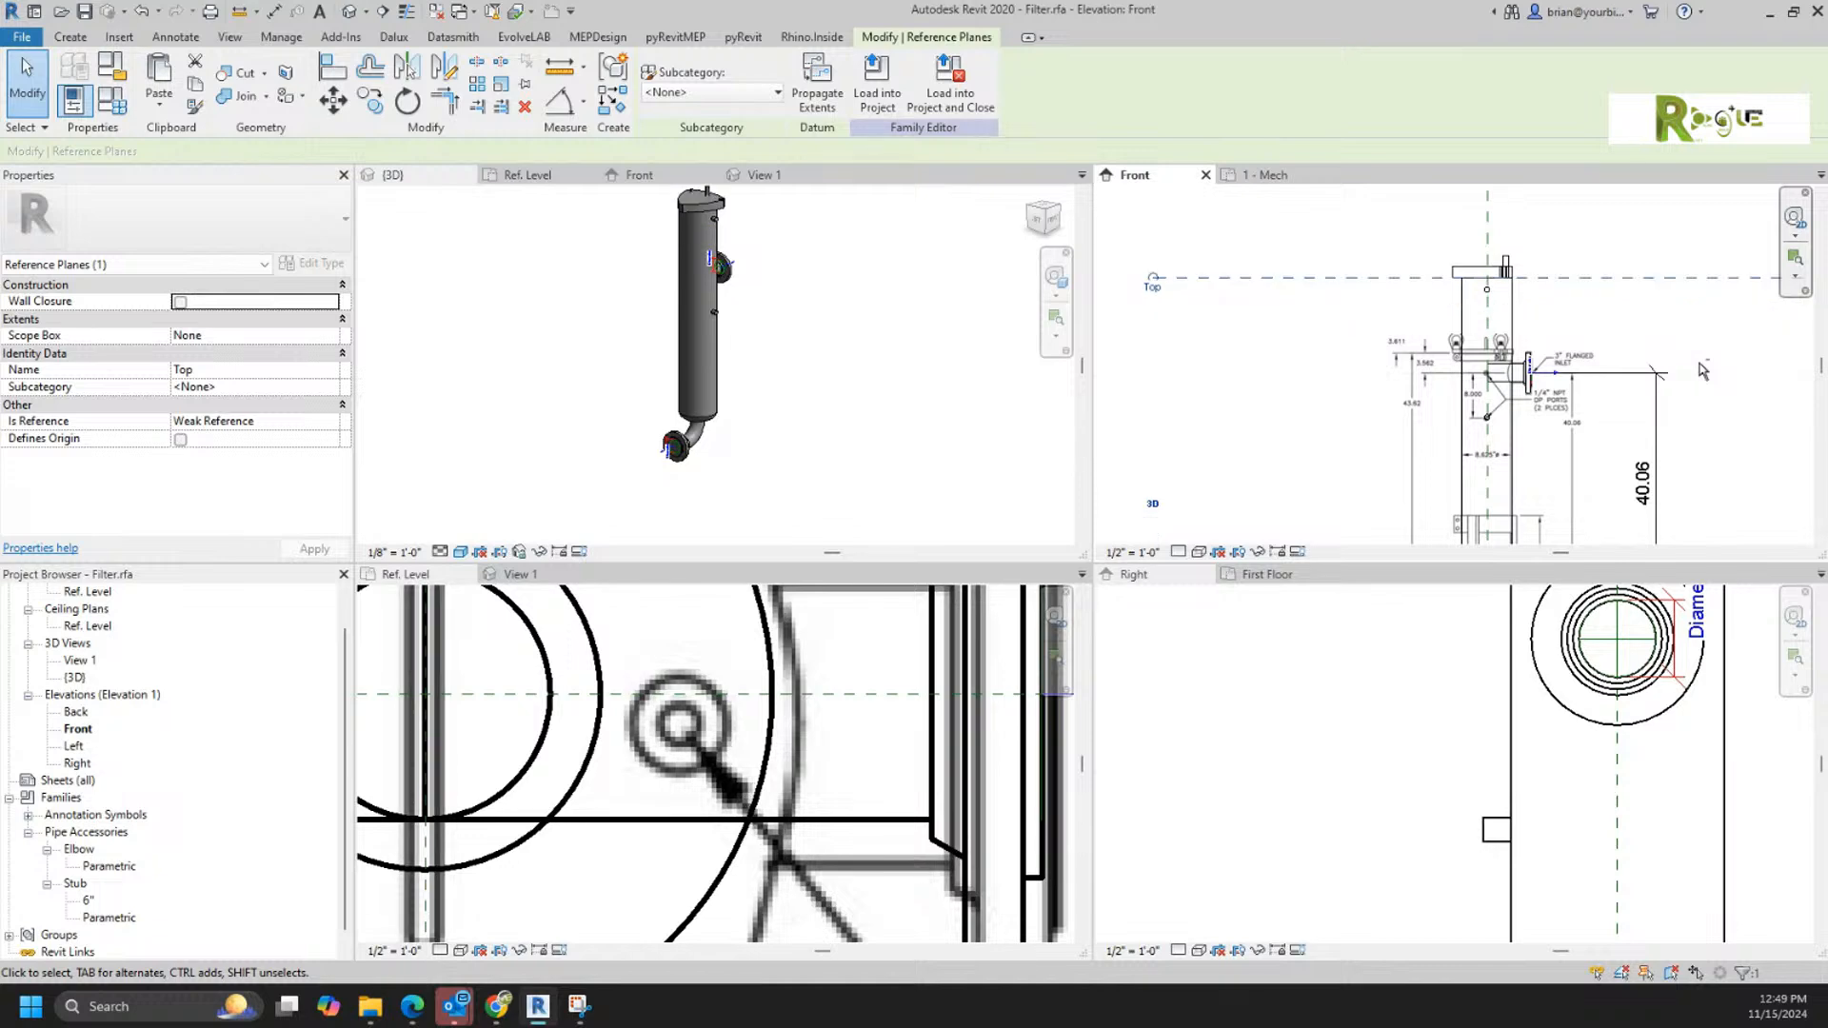
key(Down)
key(Down)
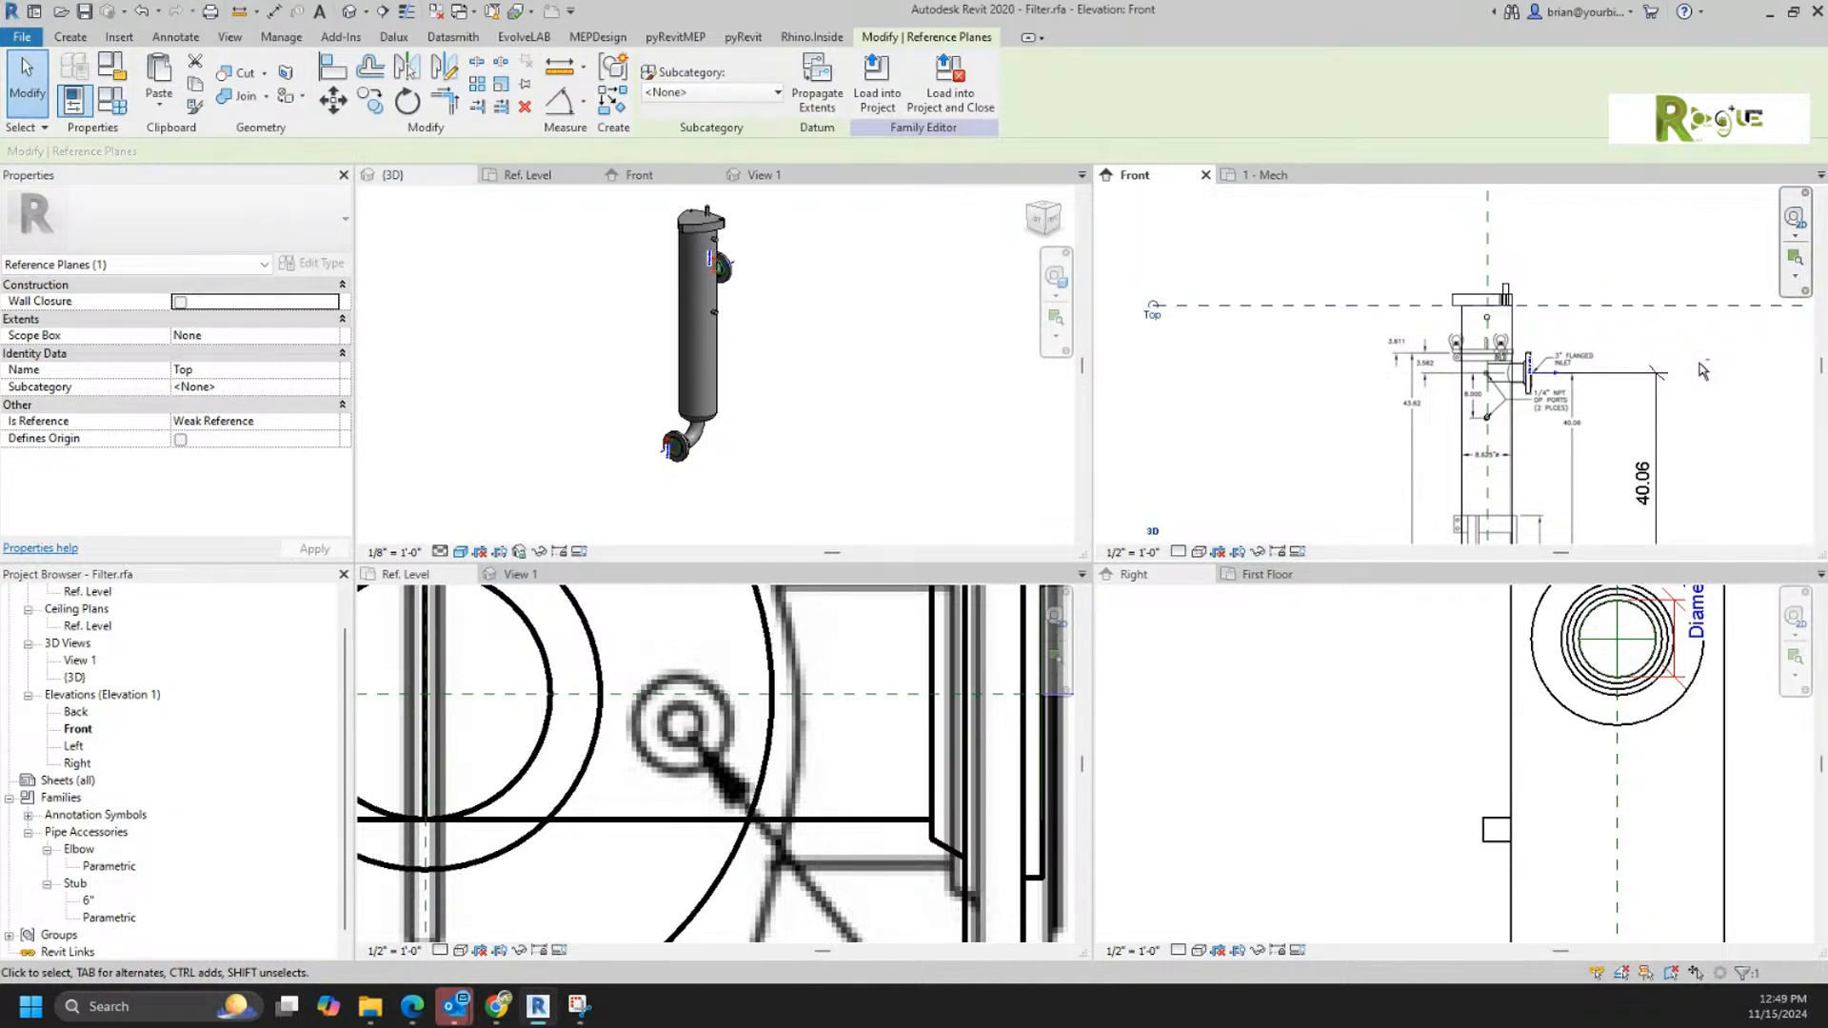
key(Down)
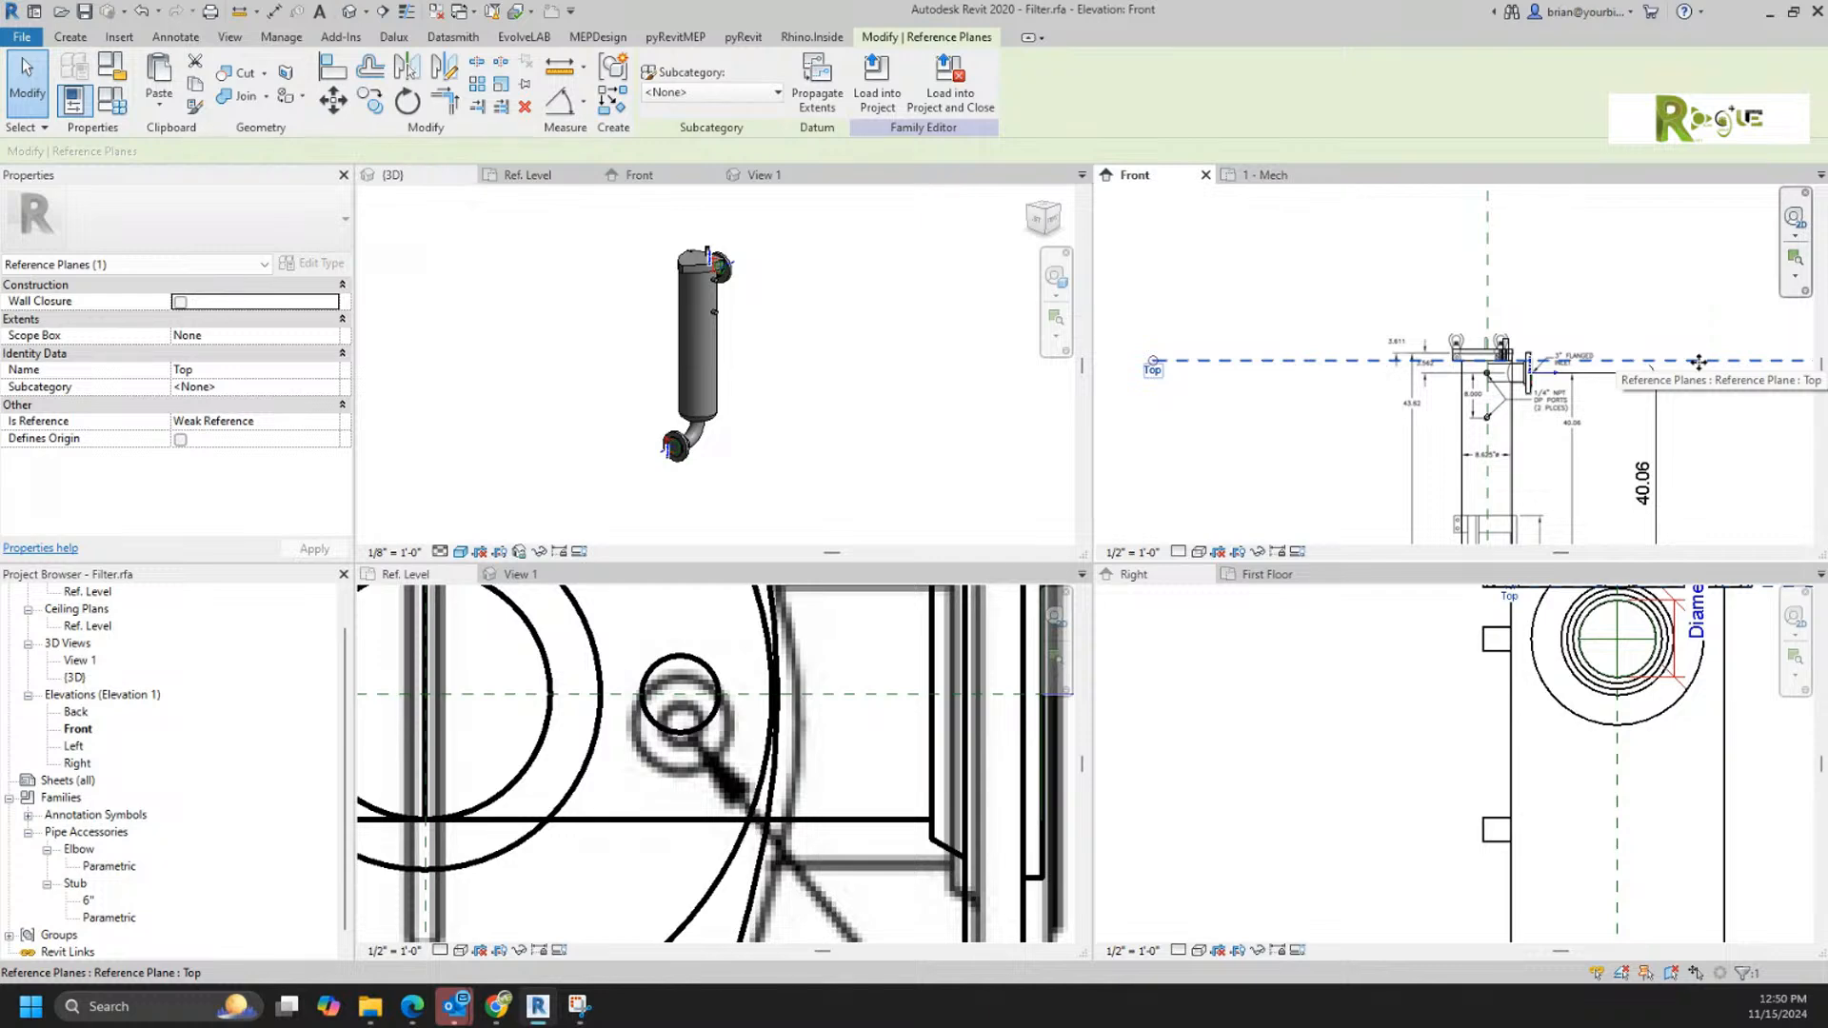
click(1577, 312)
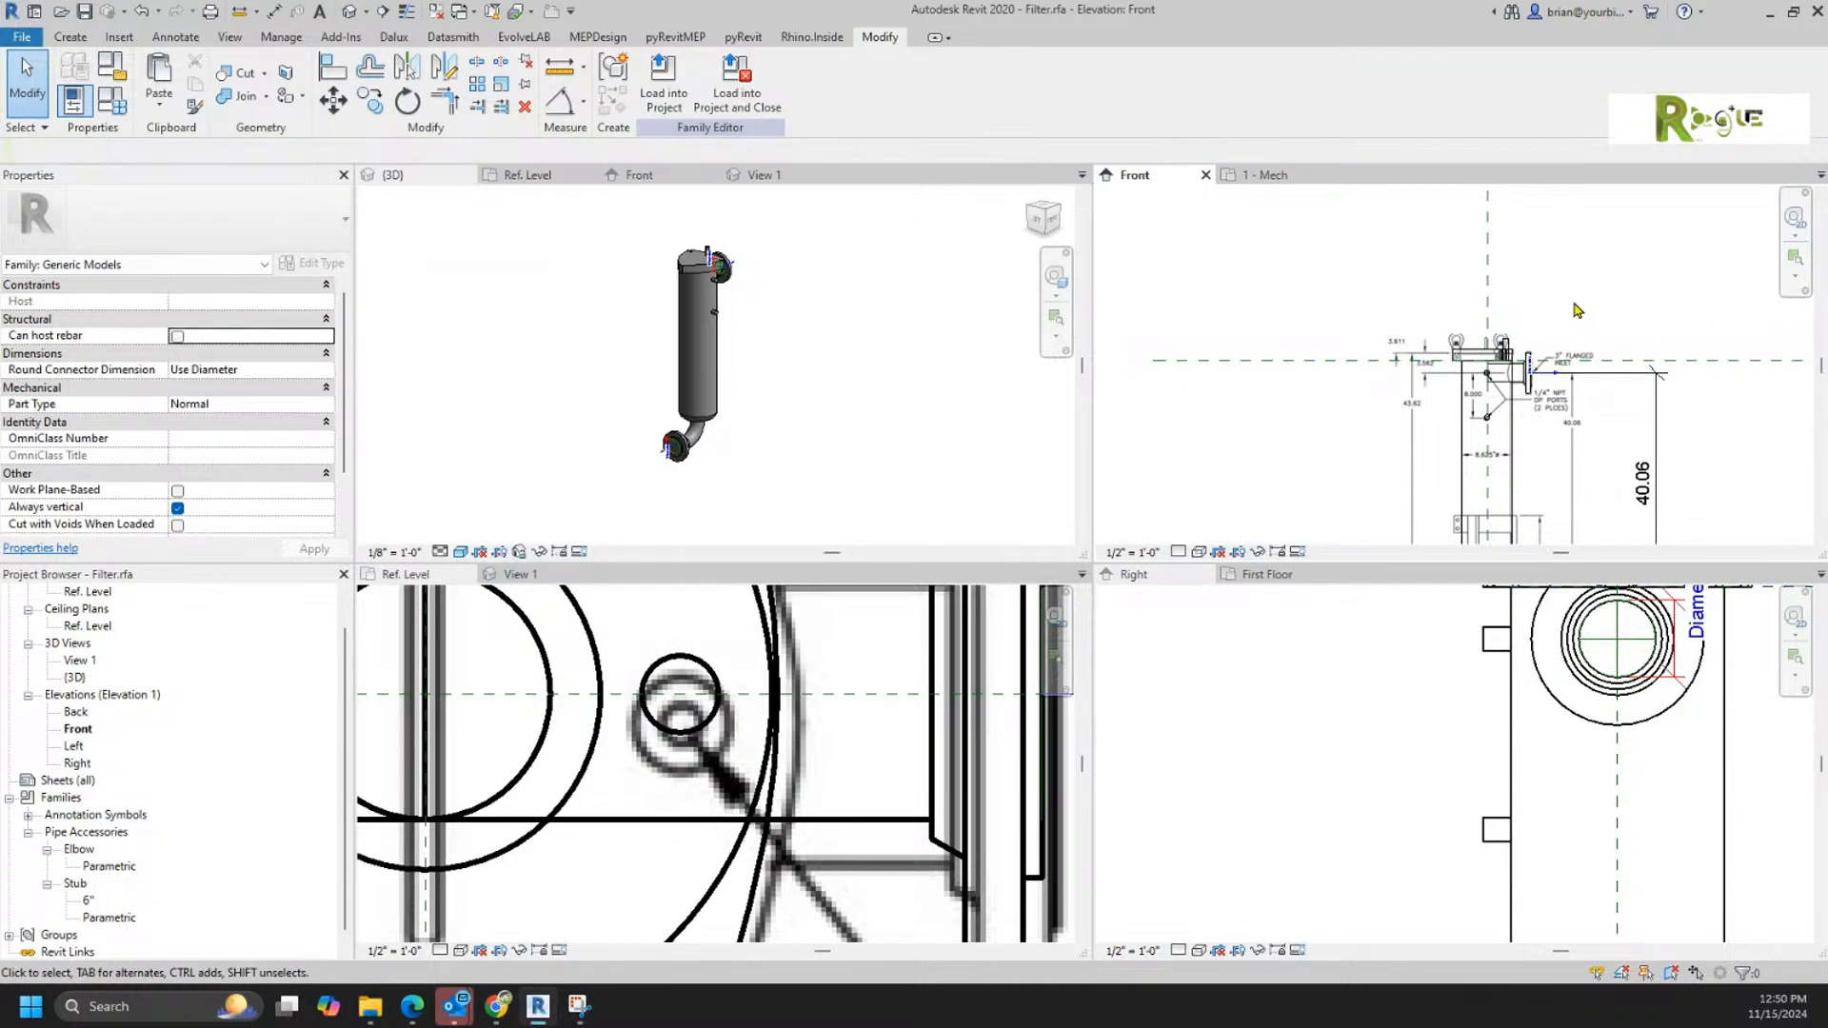
click(836, 297)
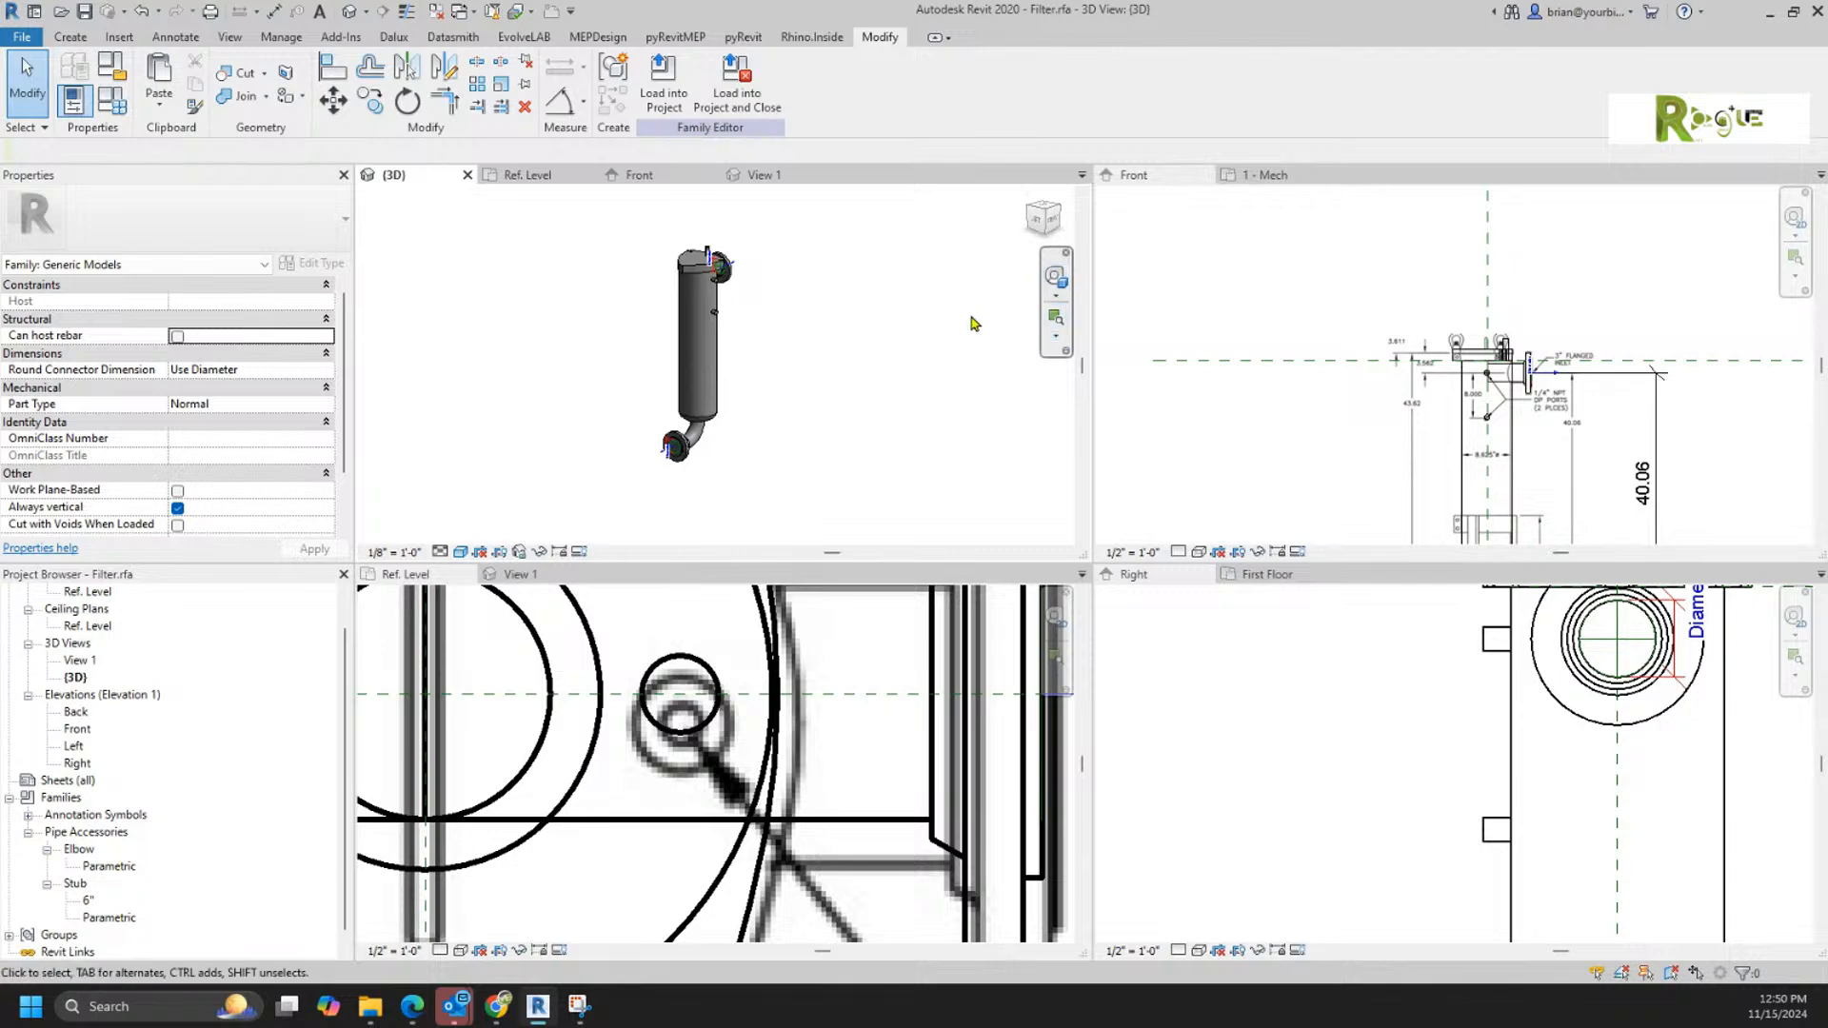
Step: Delete the top.jpg reference image from the Ref. Level plan
click(897, 678)
scroll(896, 677, down, 8)
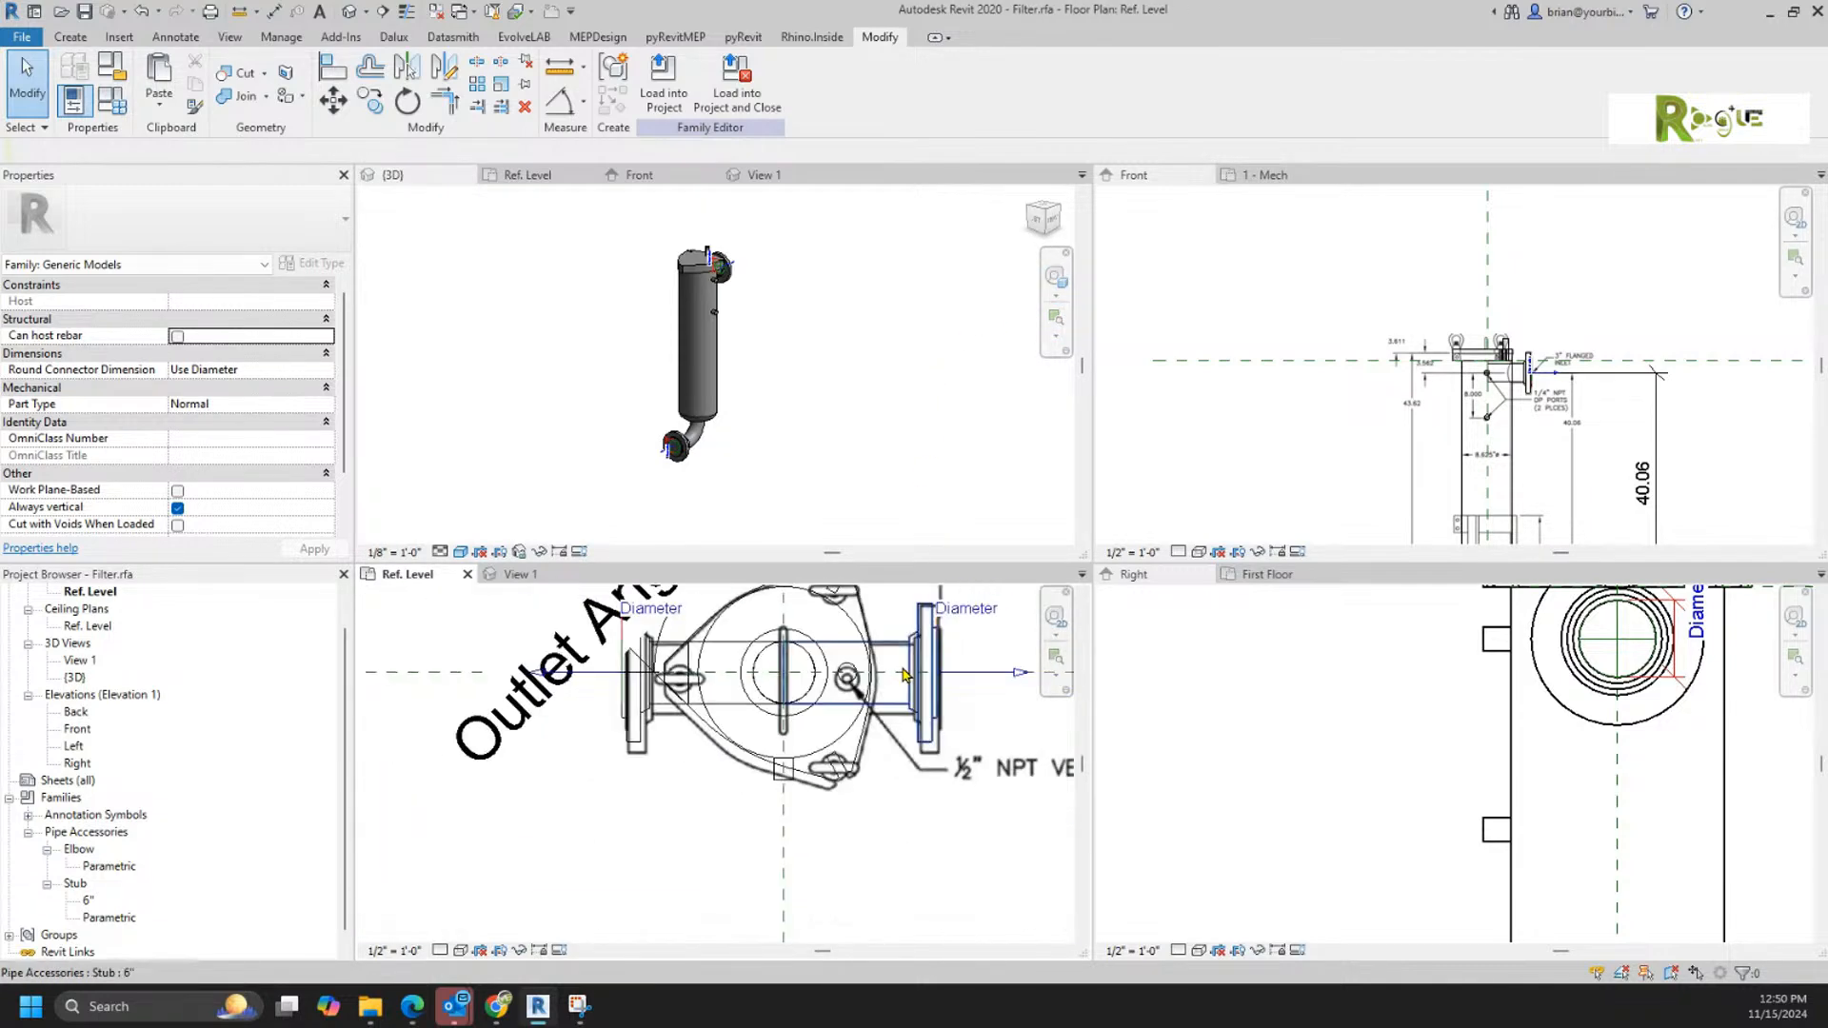
middle_drag(939, 830, 899, 862)
click(900, 862)
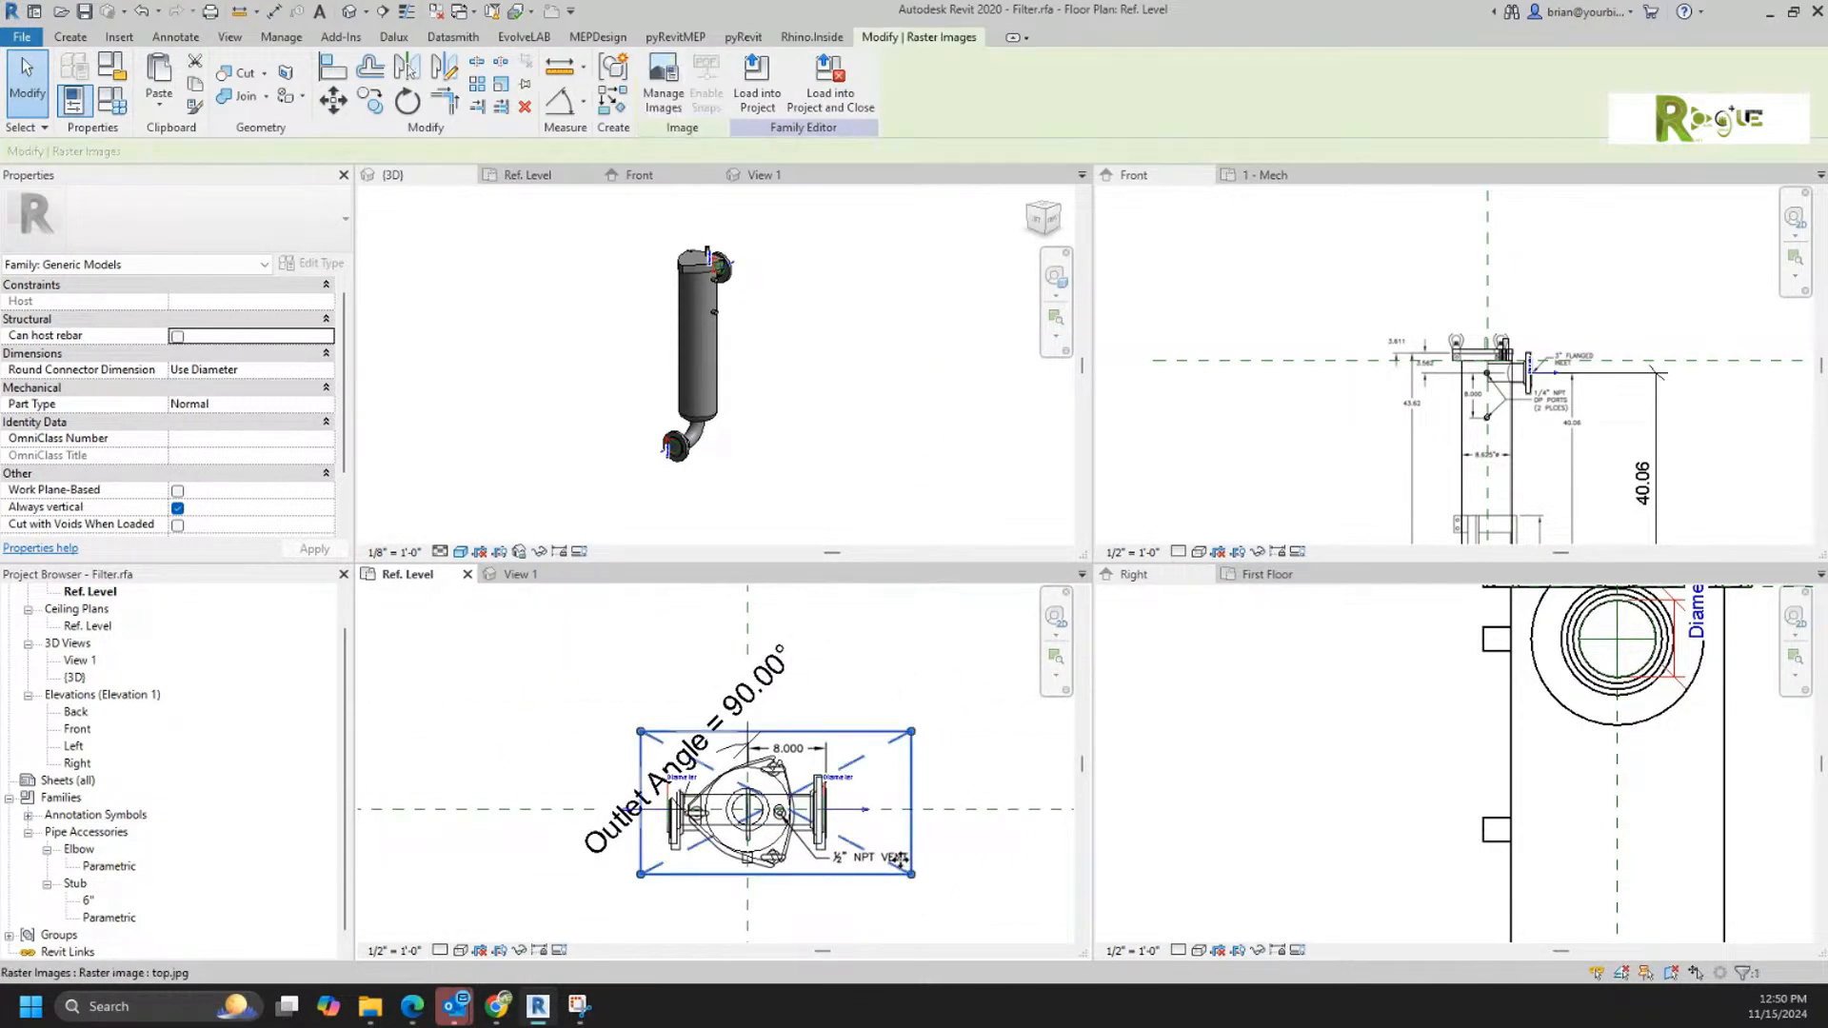
key(Delete)
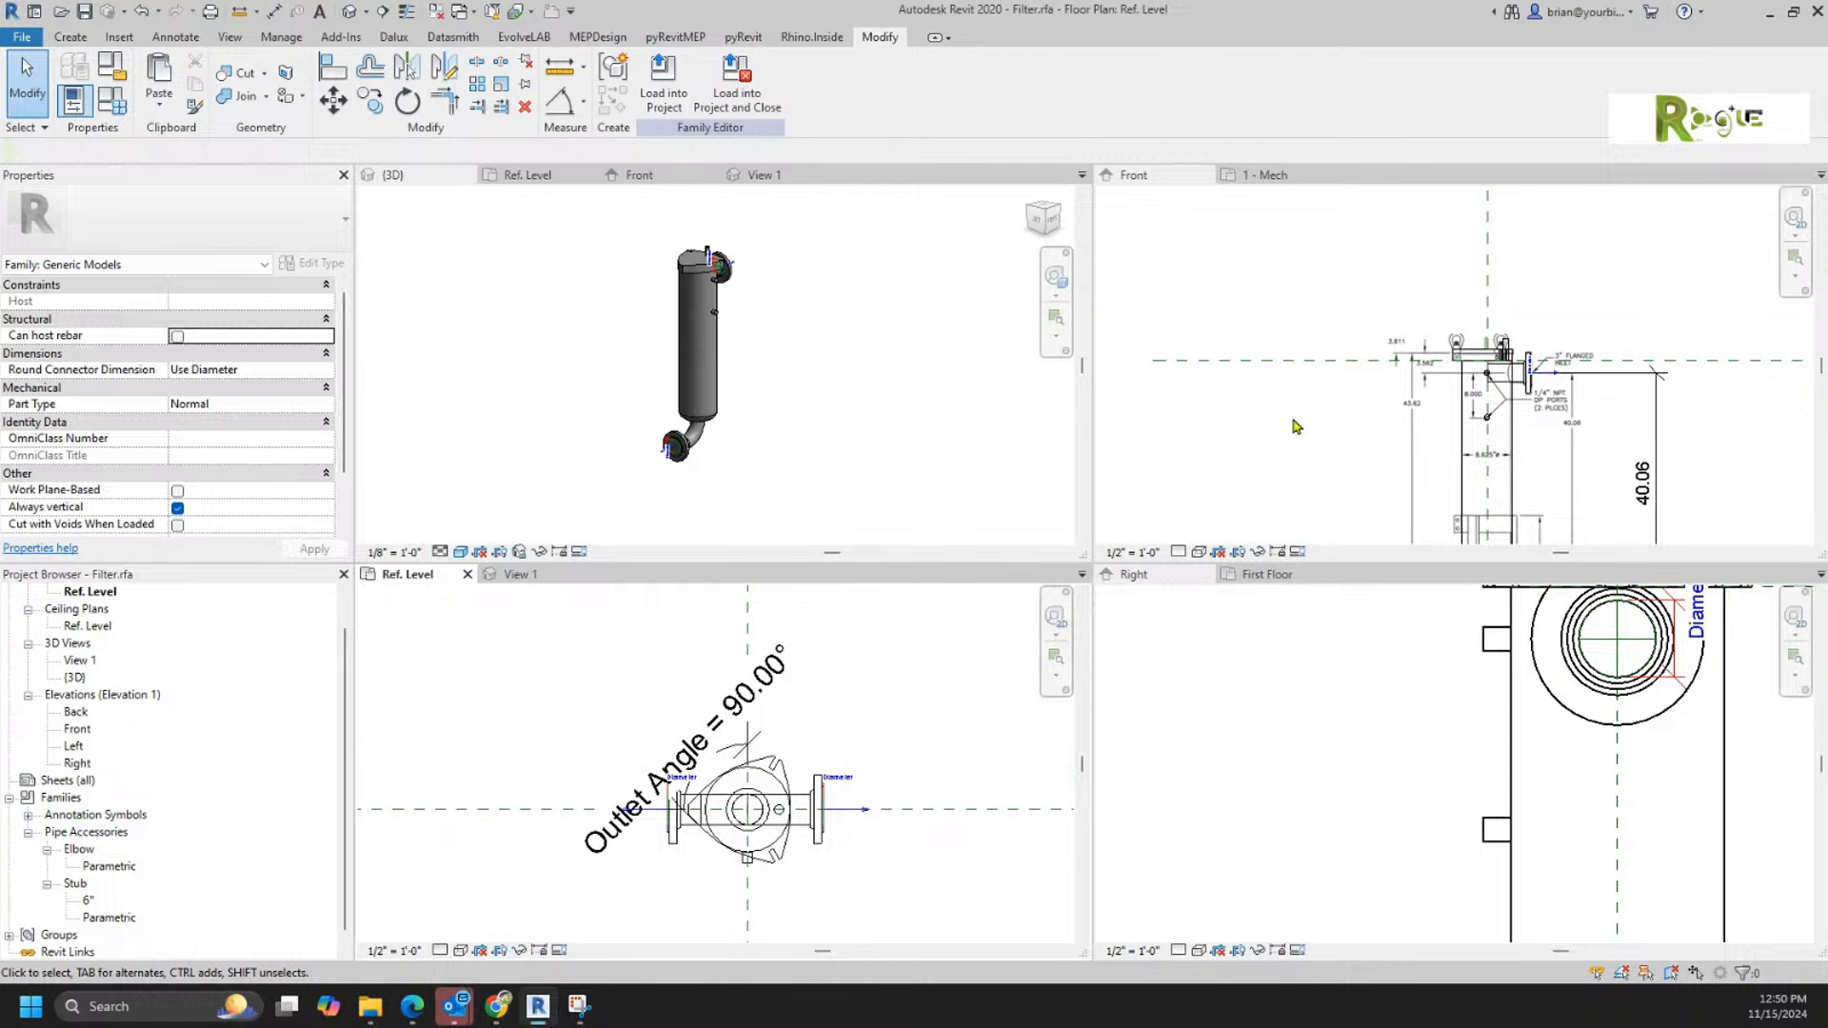
Step: Delete the Side.jpg reference image from the front elevation
click(1359, 291)
scroll(1359, 291, down, 1)
scroll(1358, 291, down, 1)
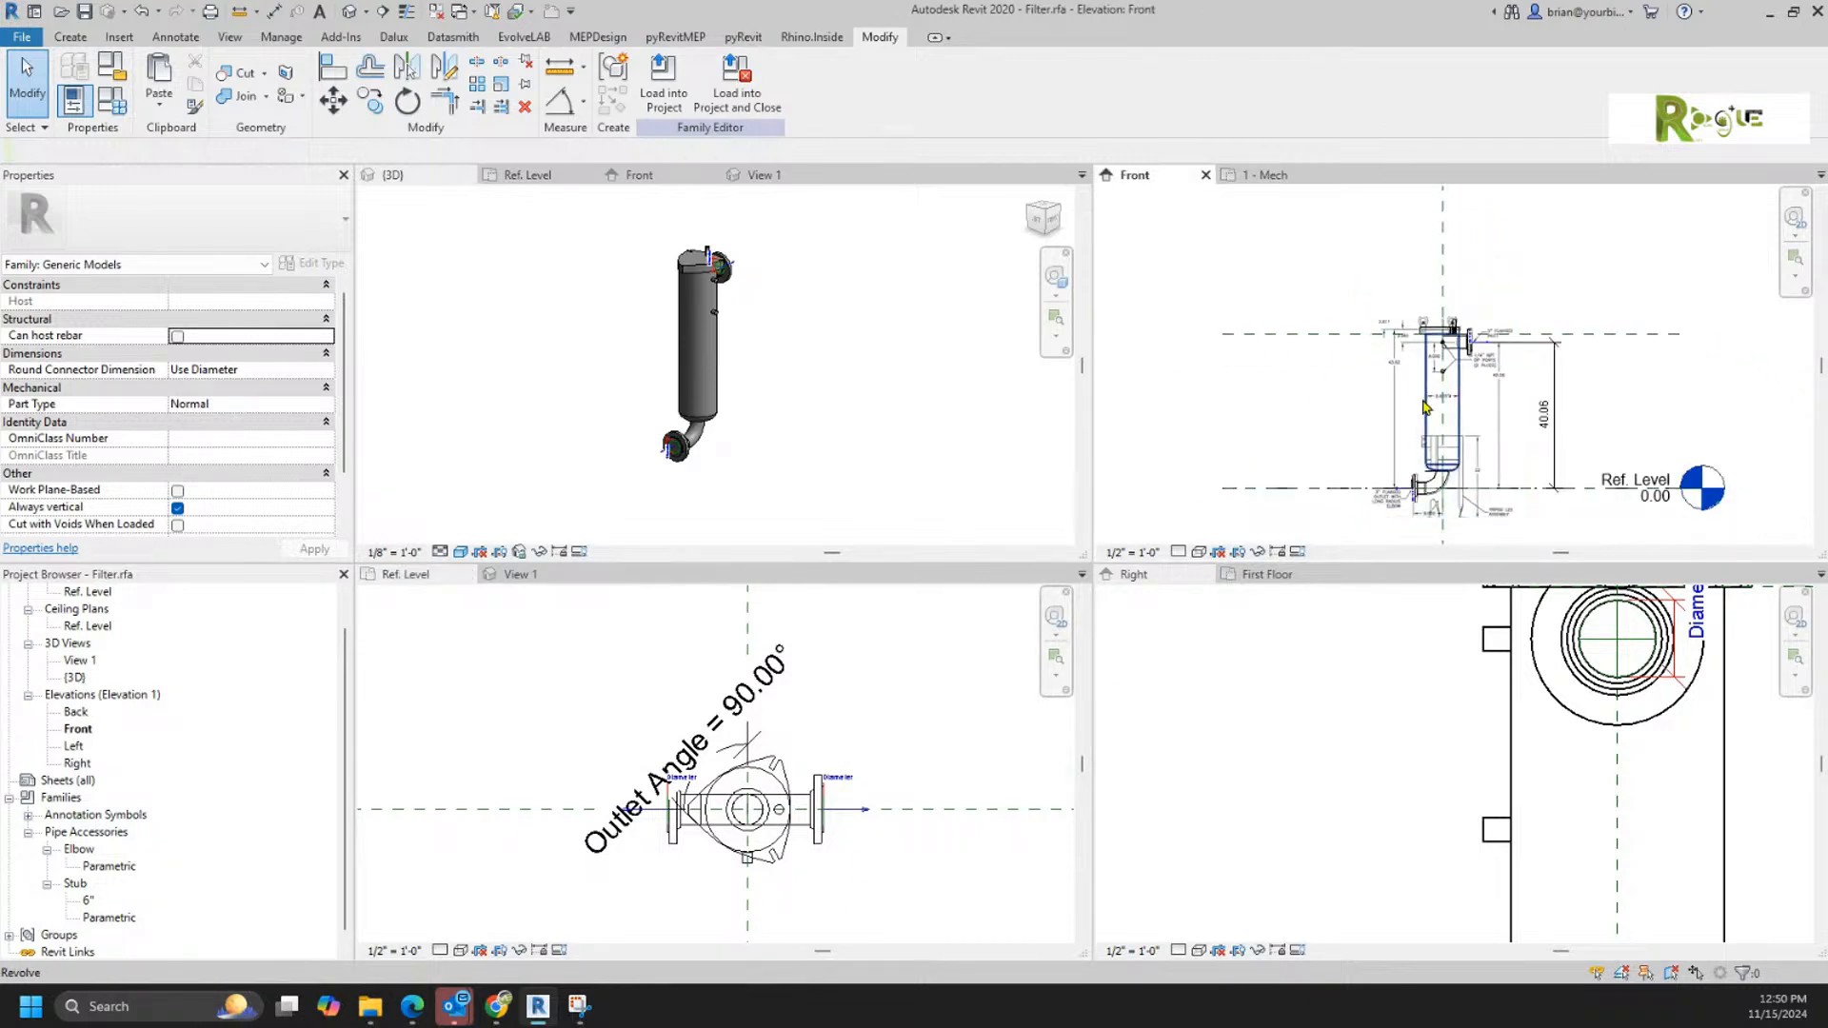
click(1407, 484)
click(1399, 483)
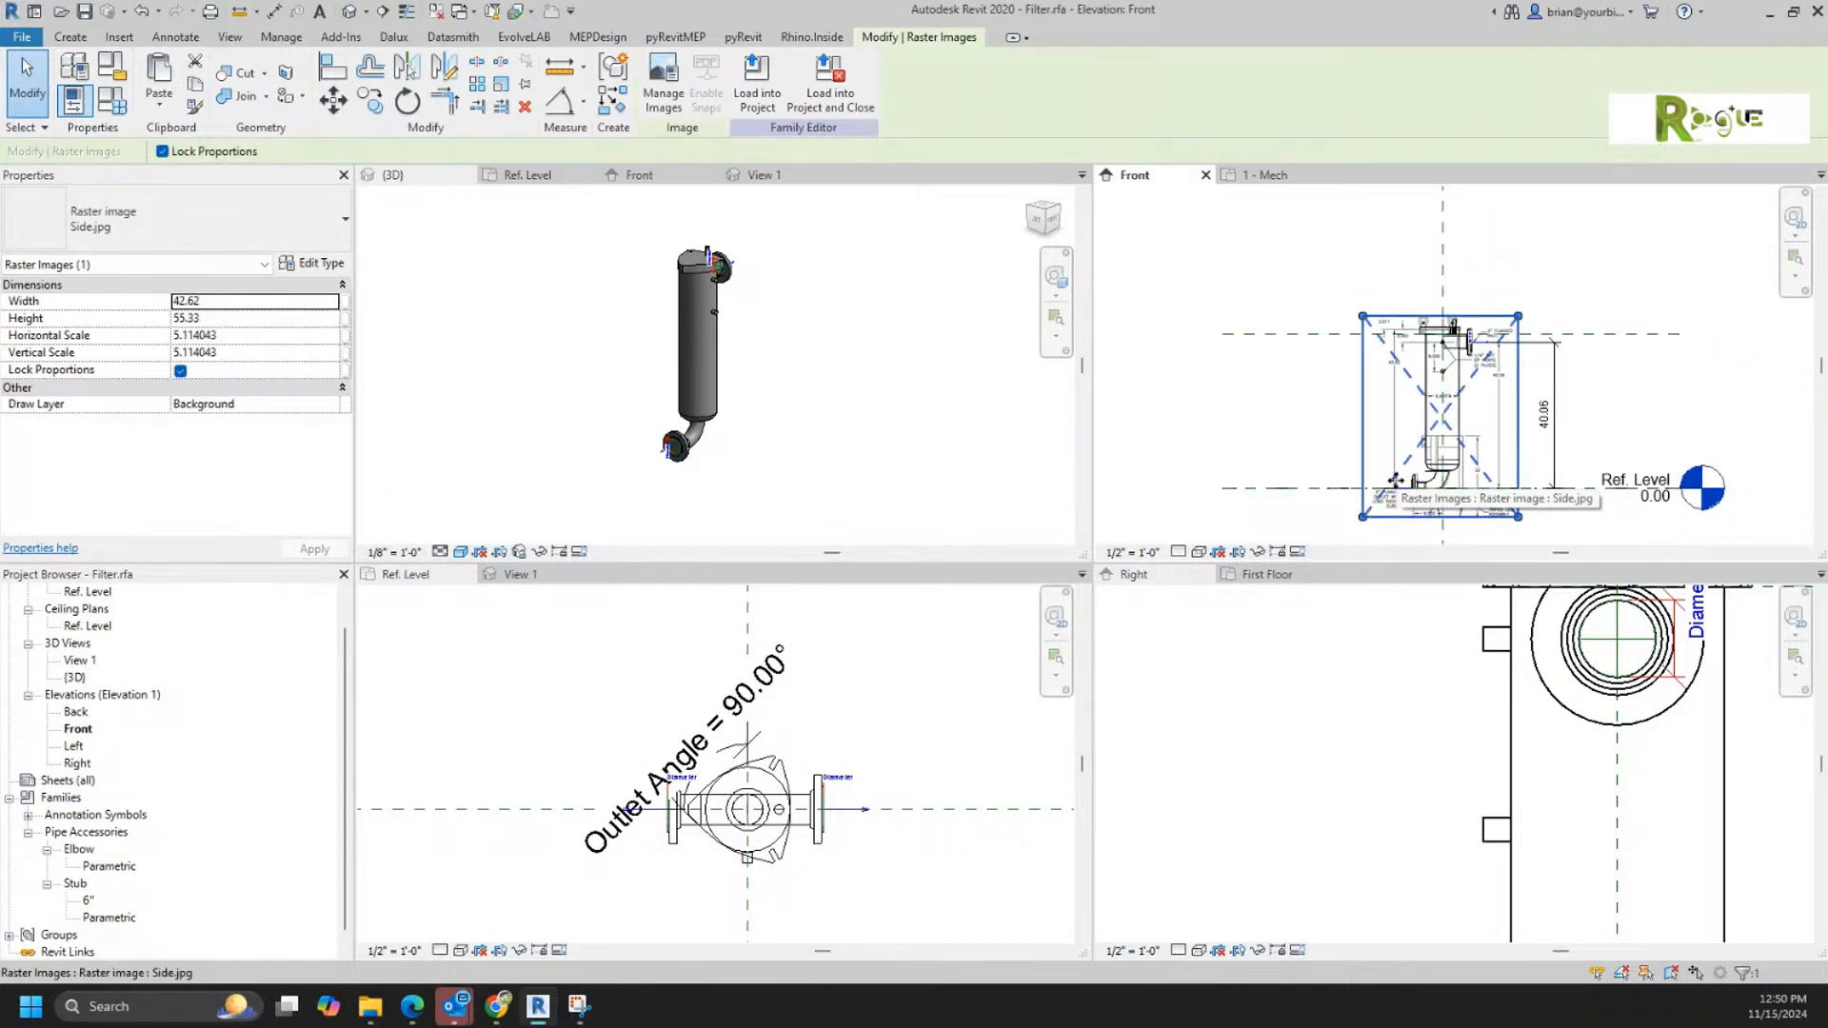
key(Delete)
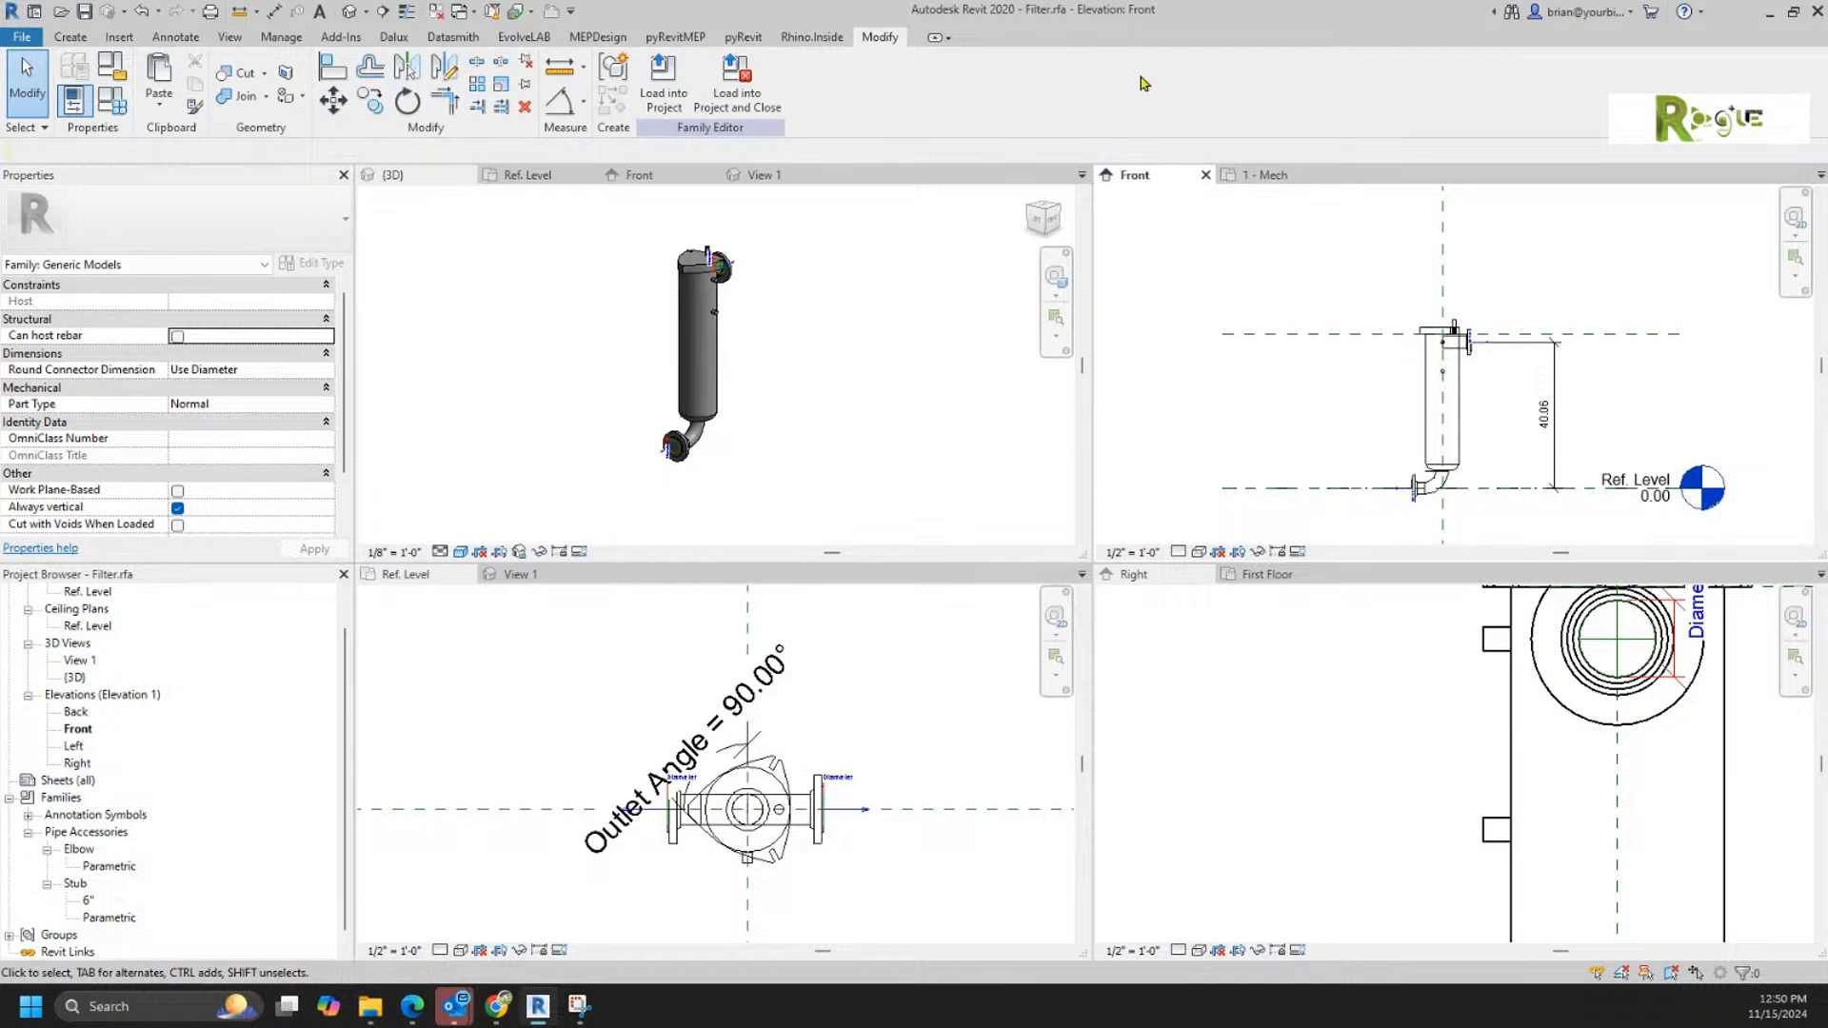
click(781, 356)
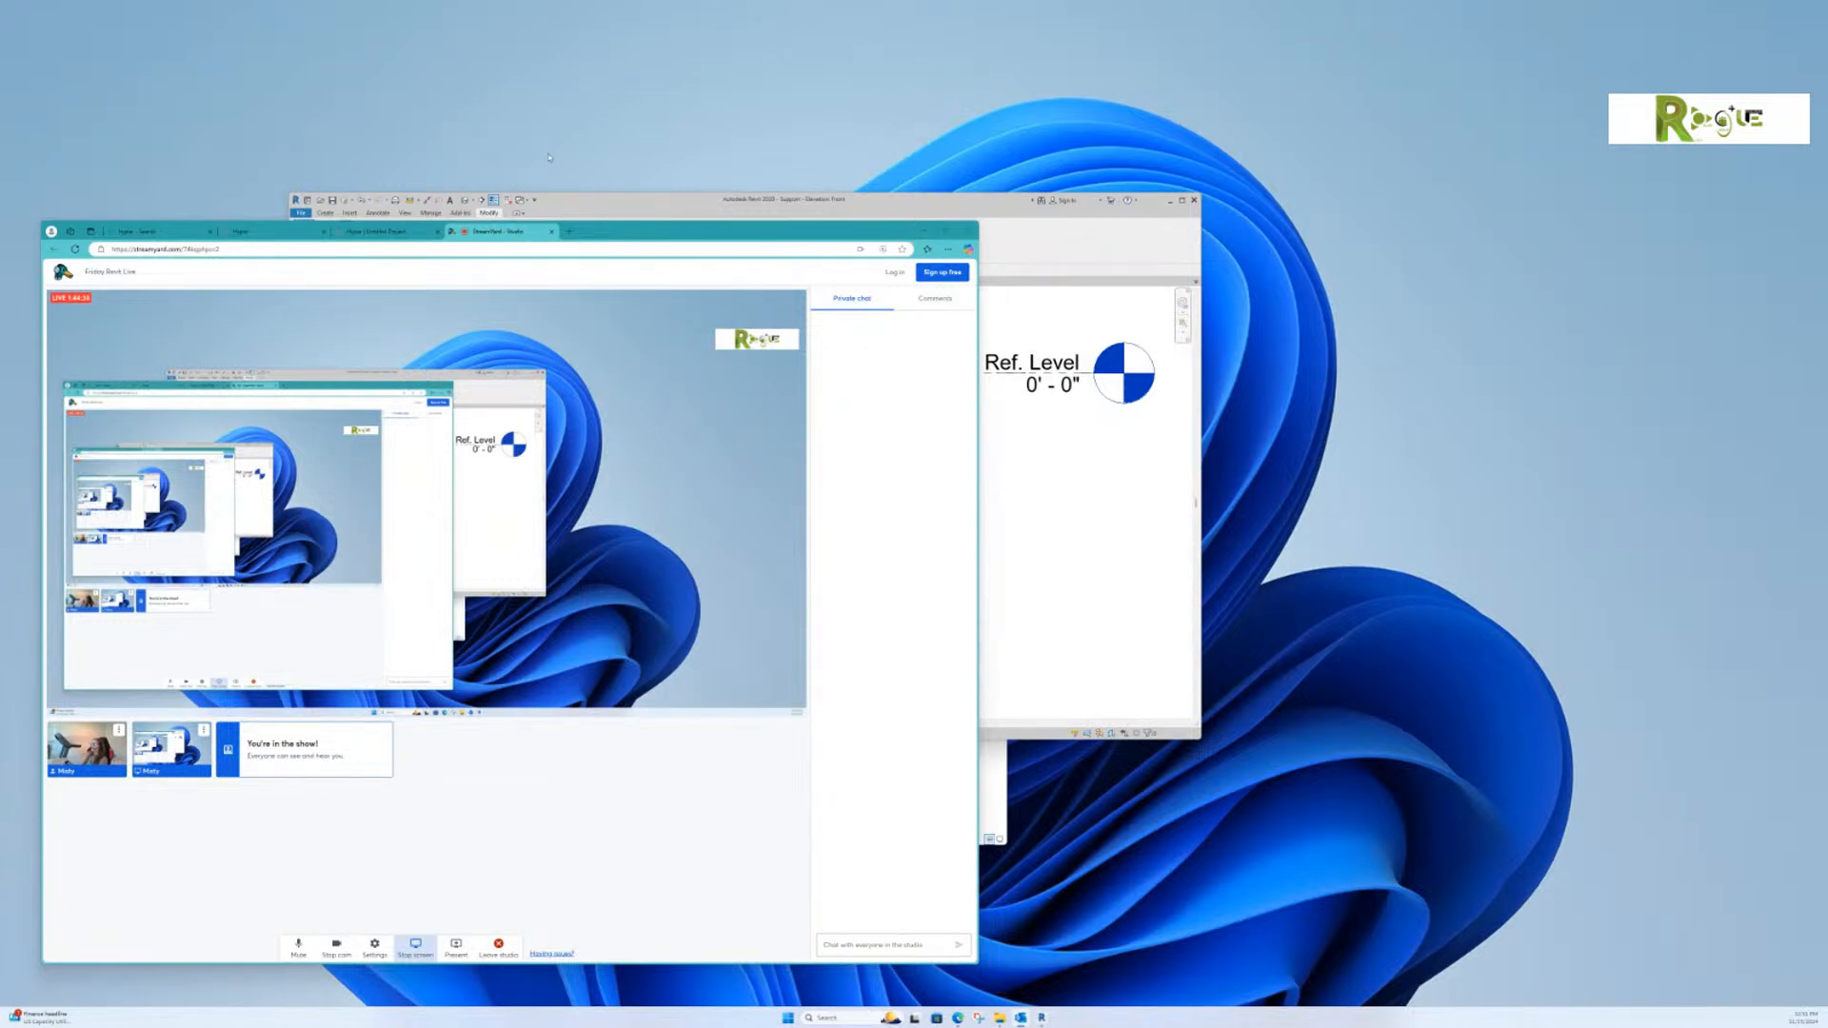
Step: Switch to the Revit window with the Support family, maximize it and examine the filter lid in the front elevation
click(665, 213)
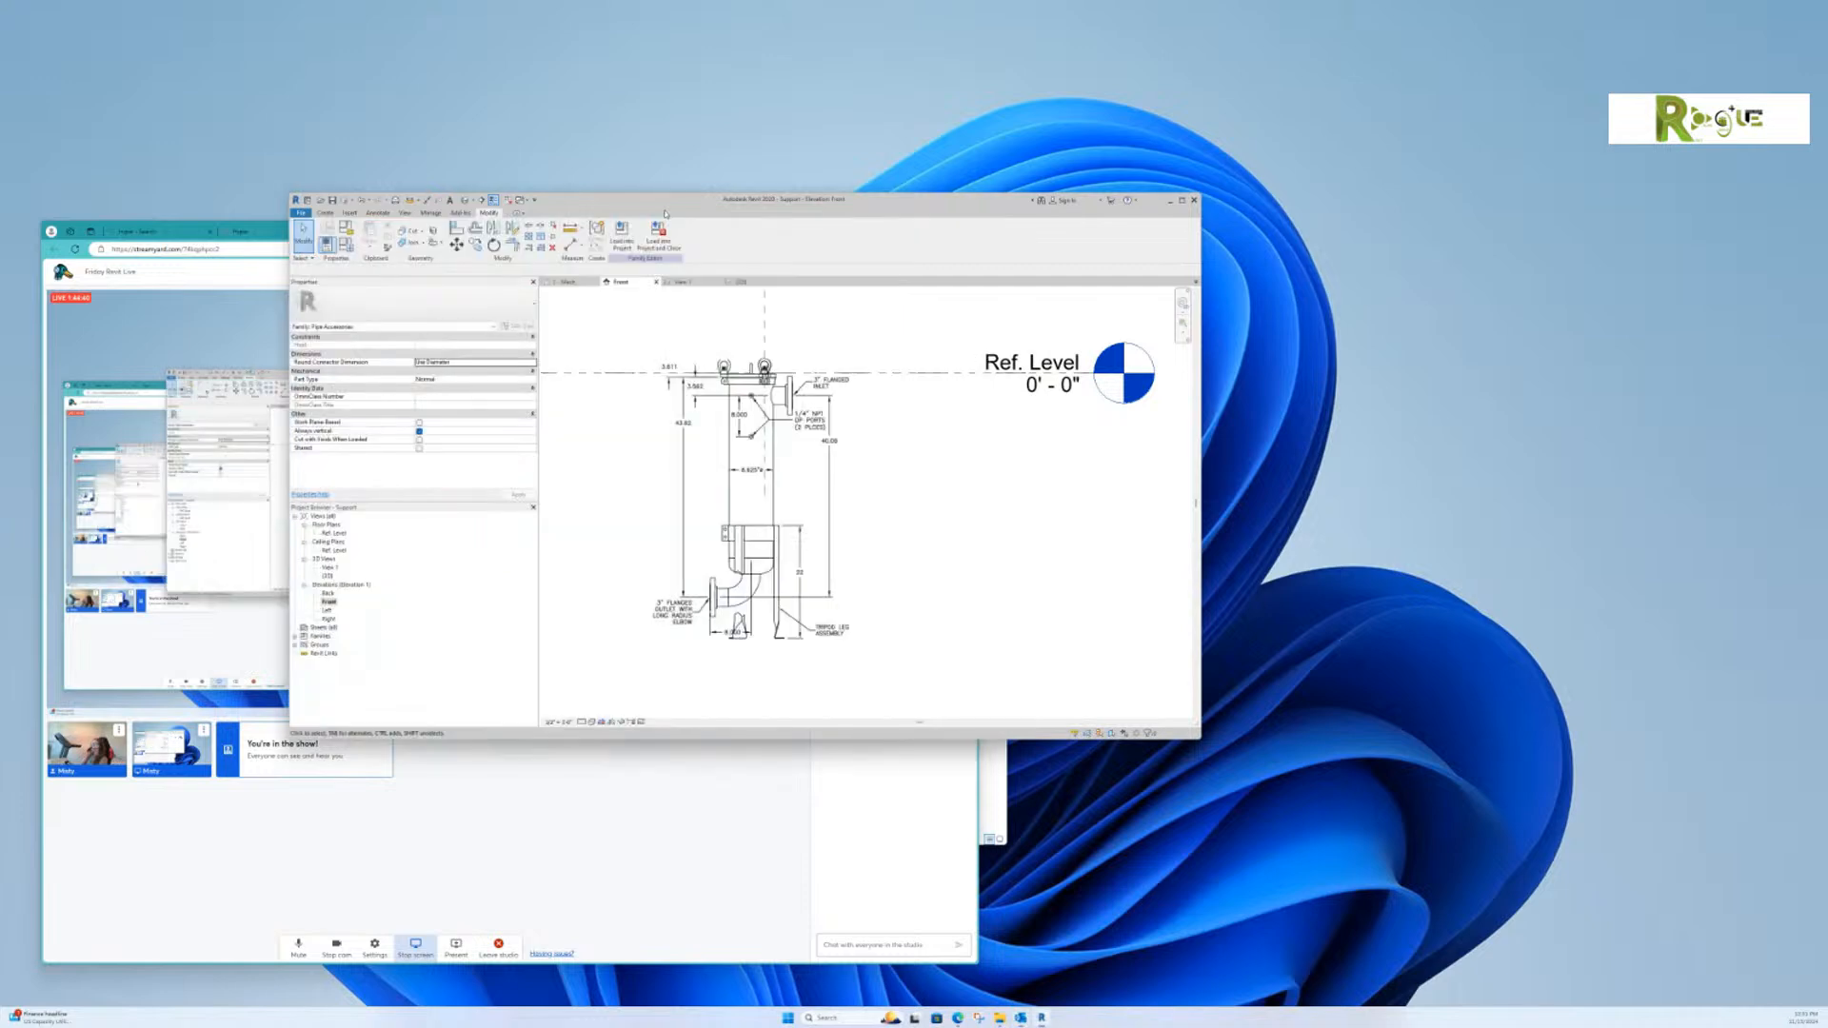
click(1181, 201)
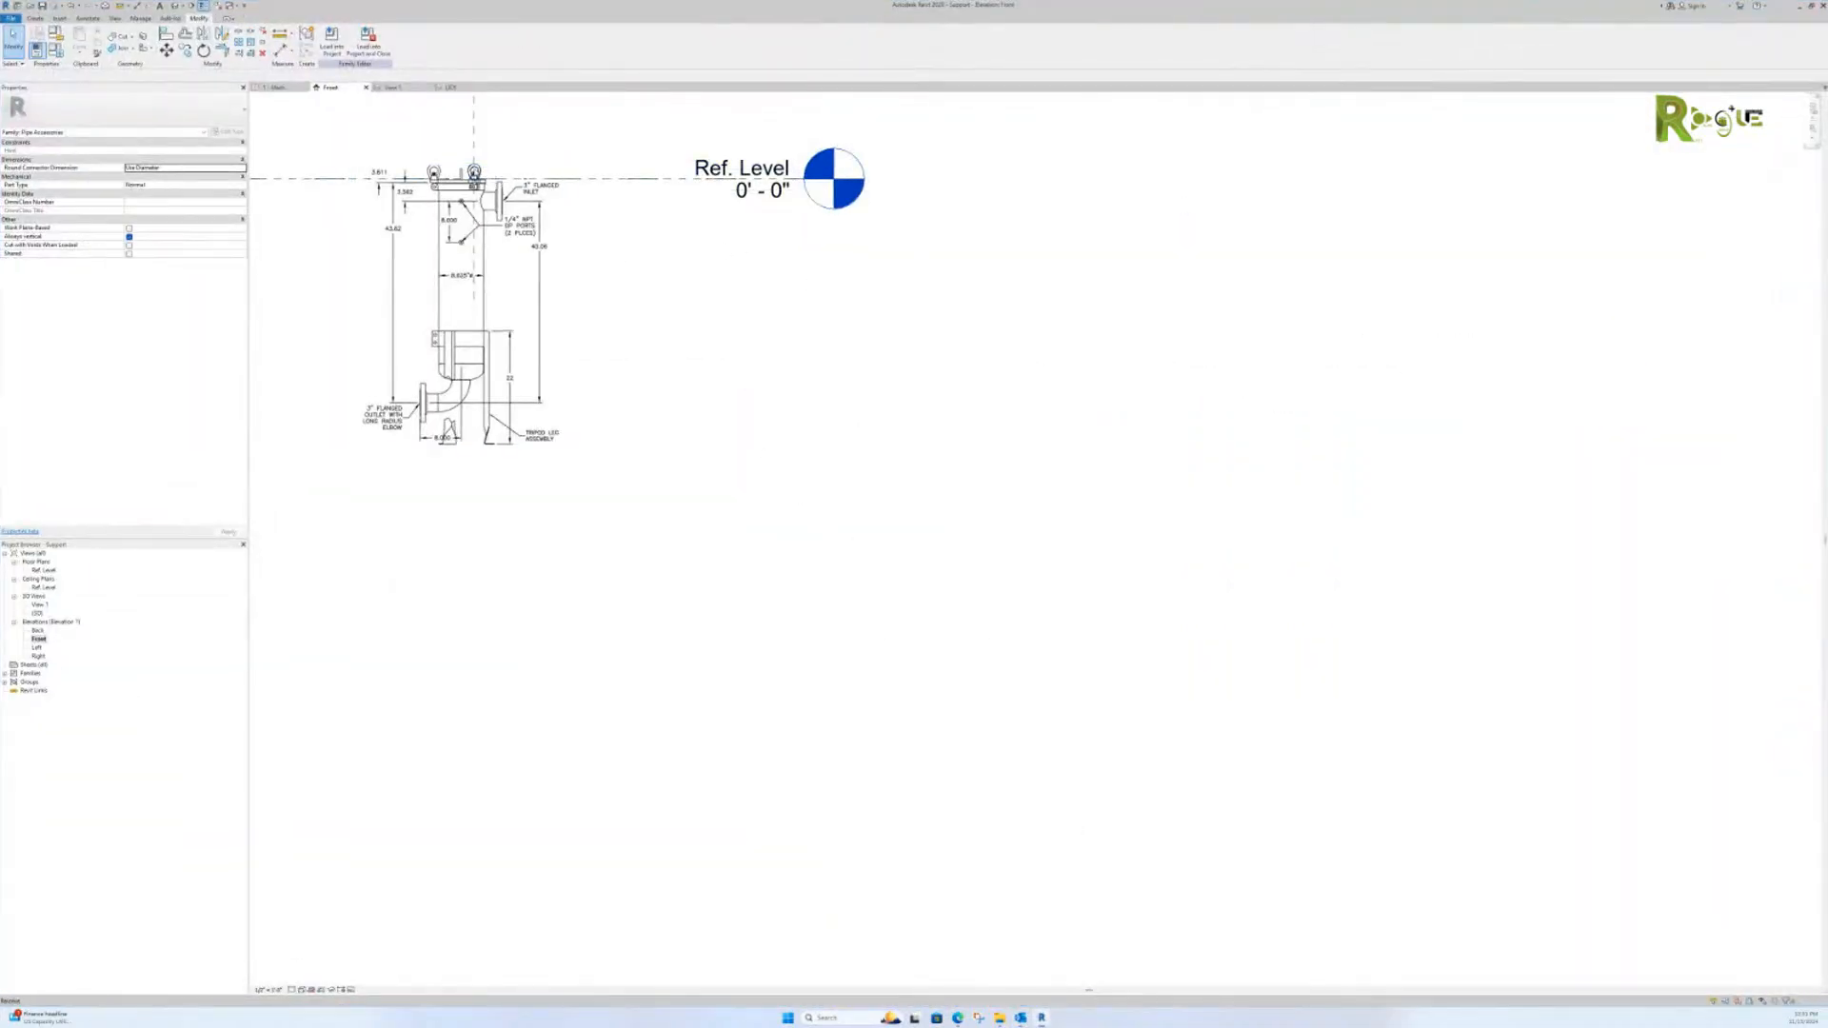
scroll(474, 176, up, 3)
scroll(476, 190, down, 1)
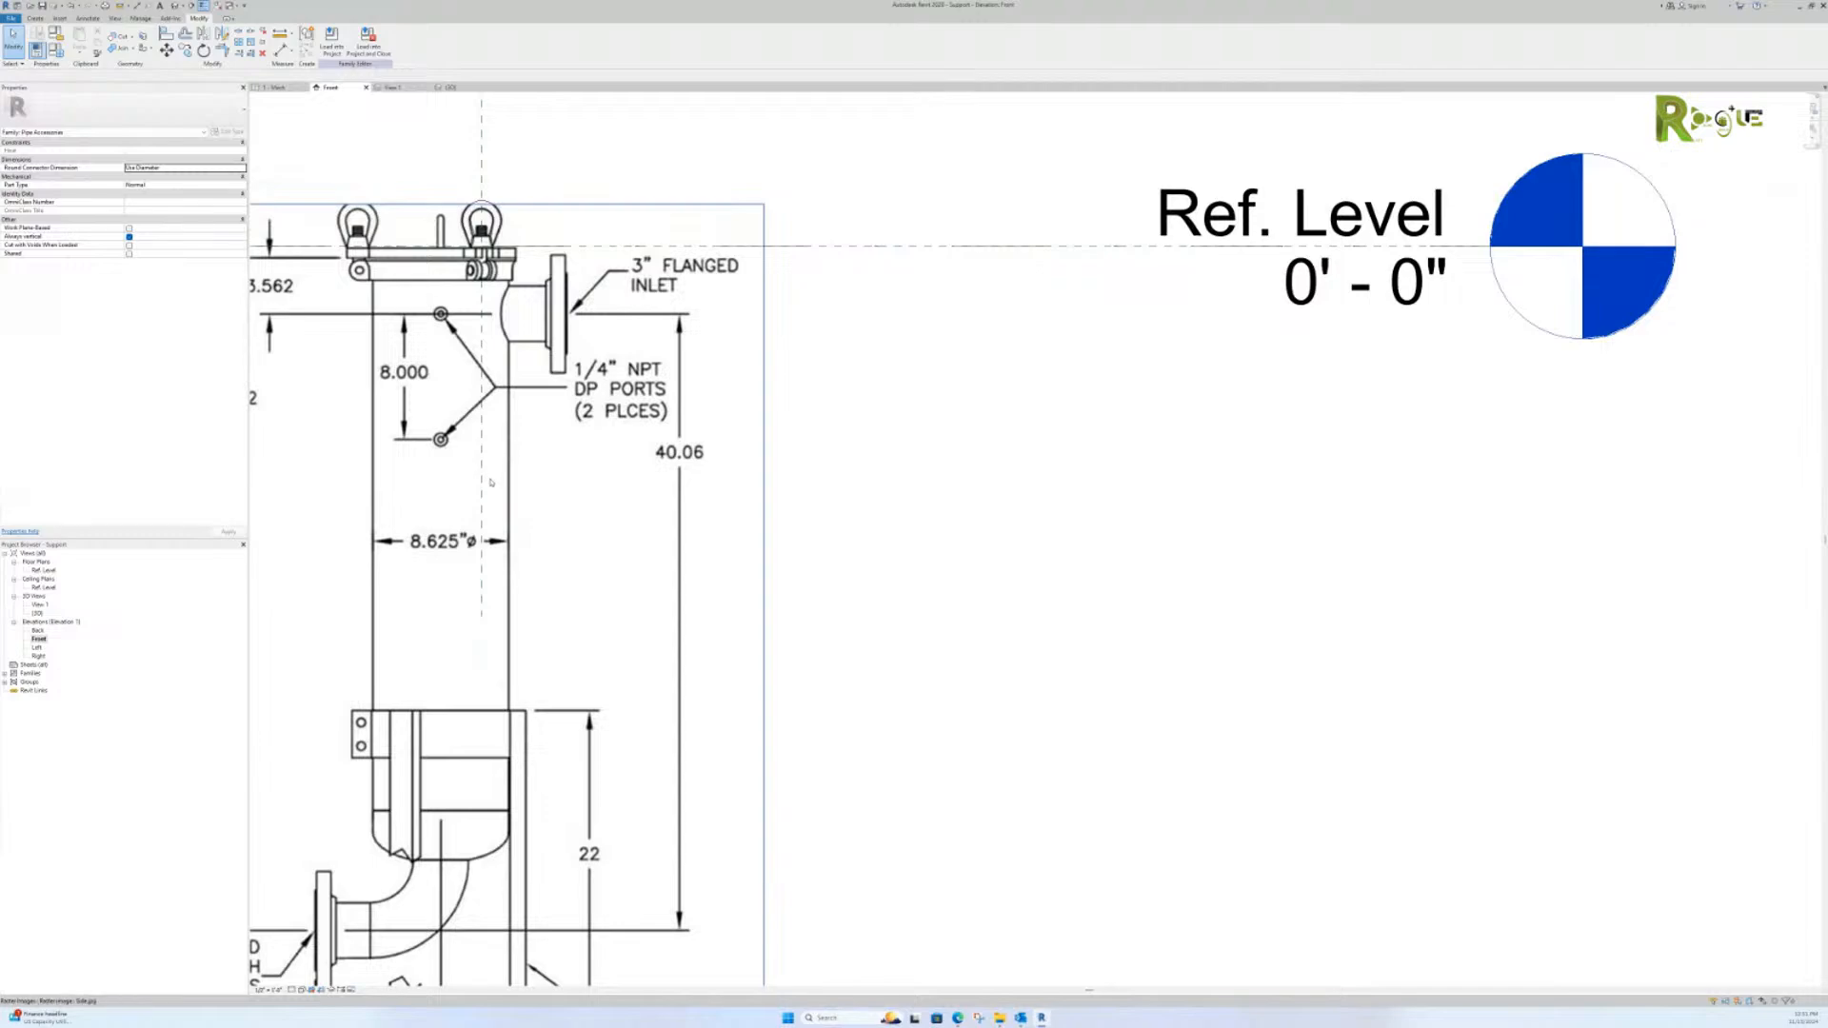
scroll(490, 552, down, 4)
scroll(514, 412, up, 5)
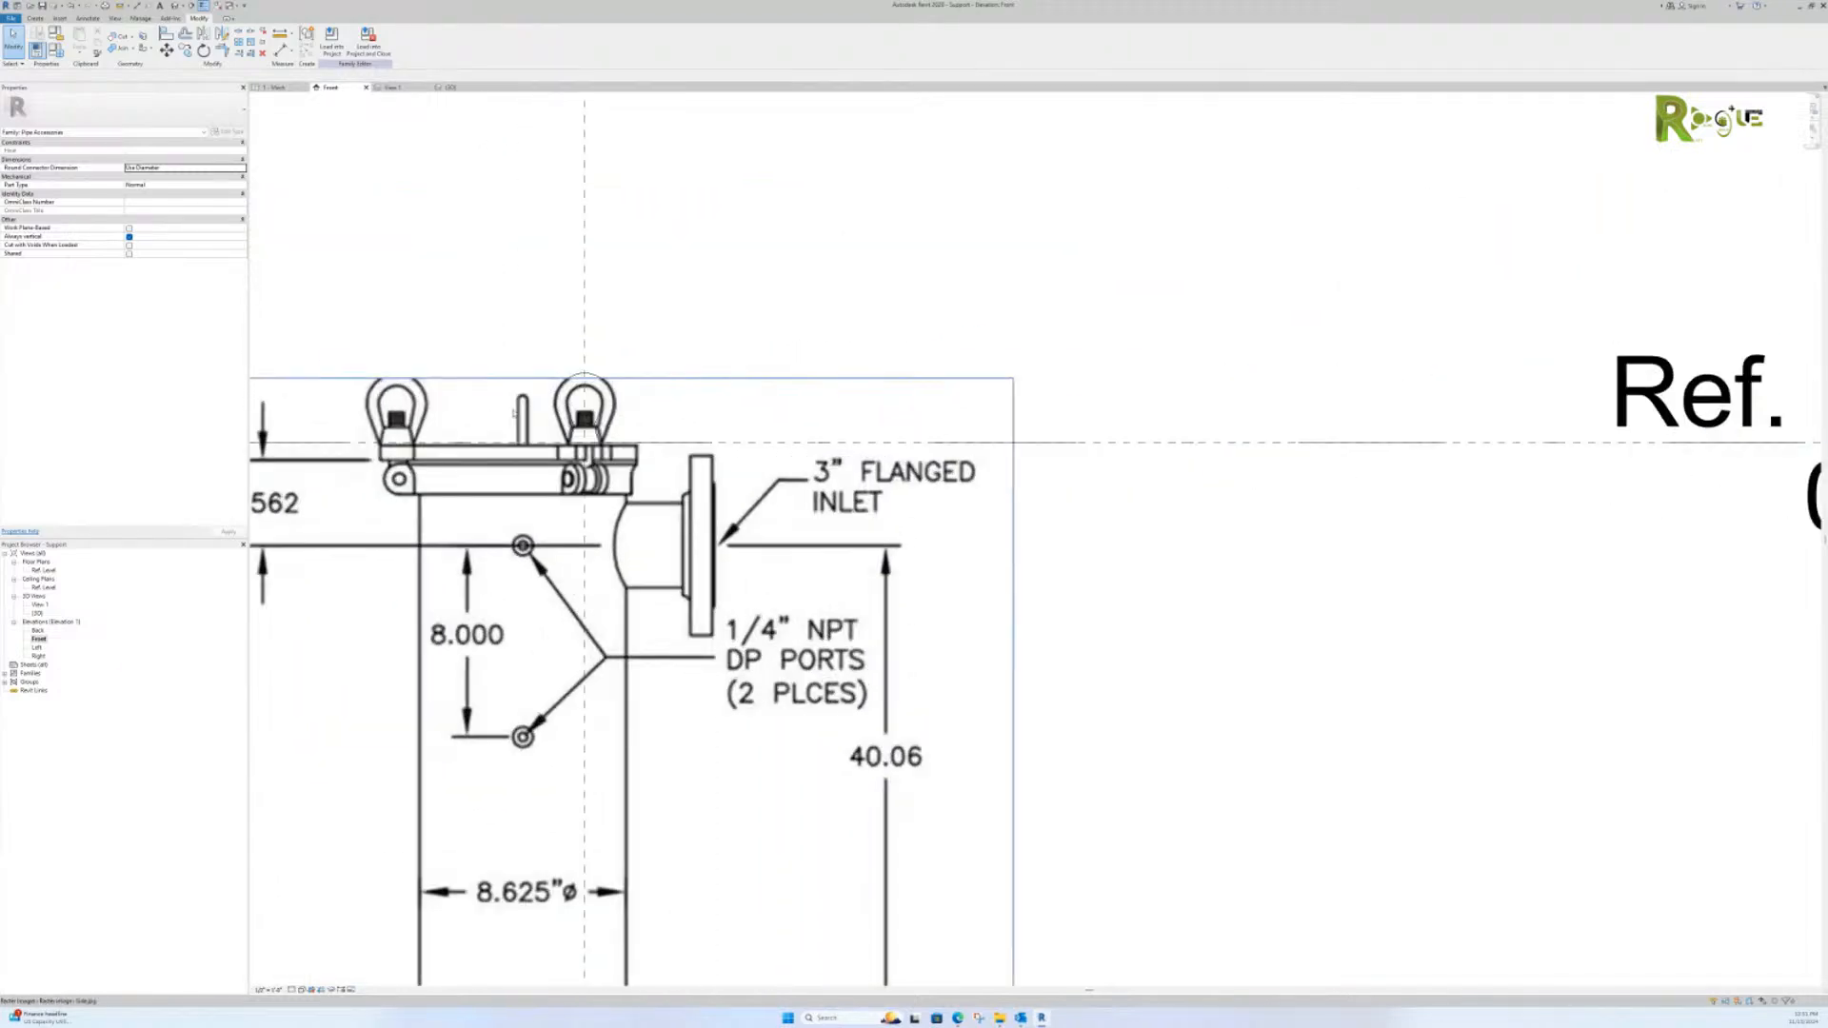
Step: Open the lifting-eye loop sweep on the lid for editing and review its path sketch
click(567, 394)
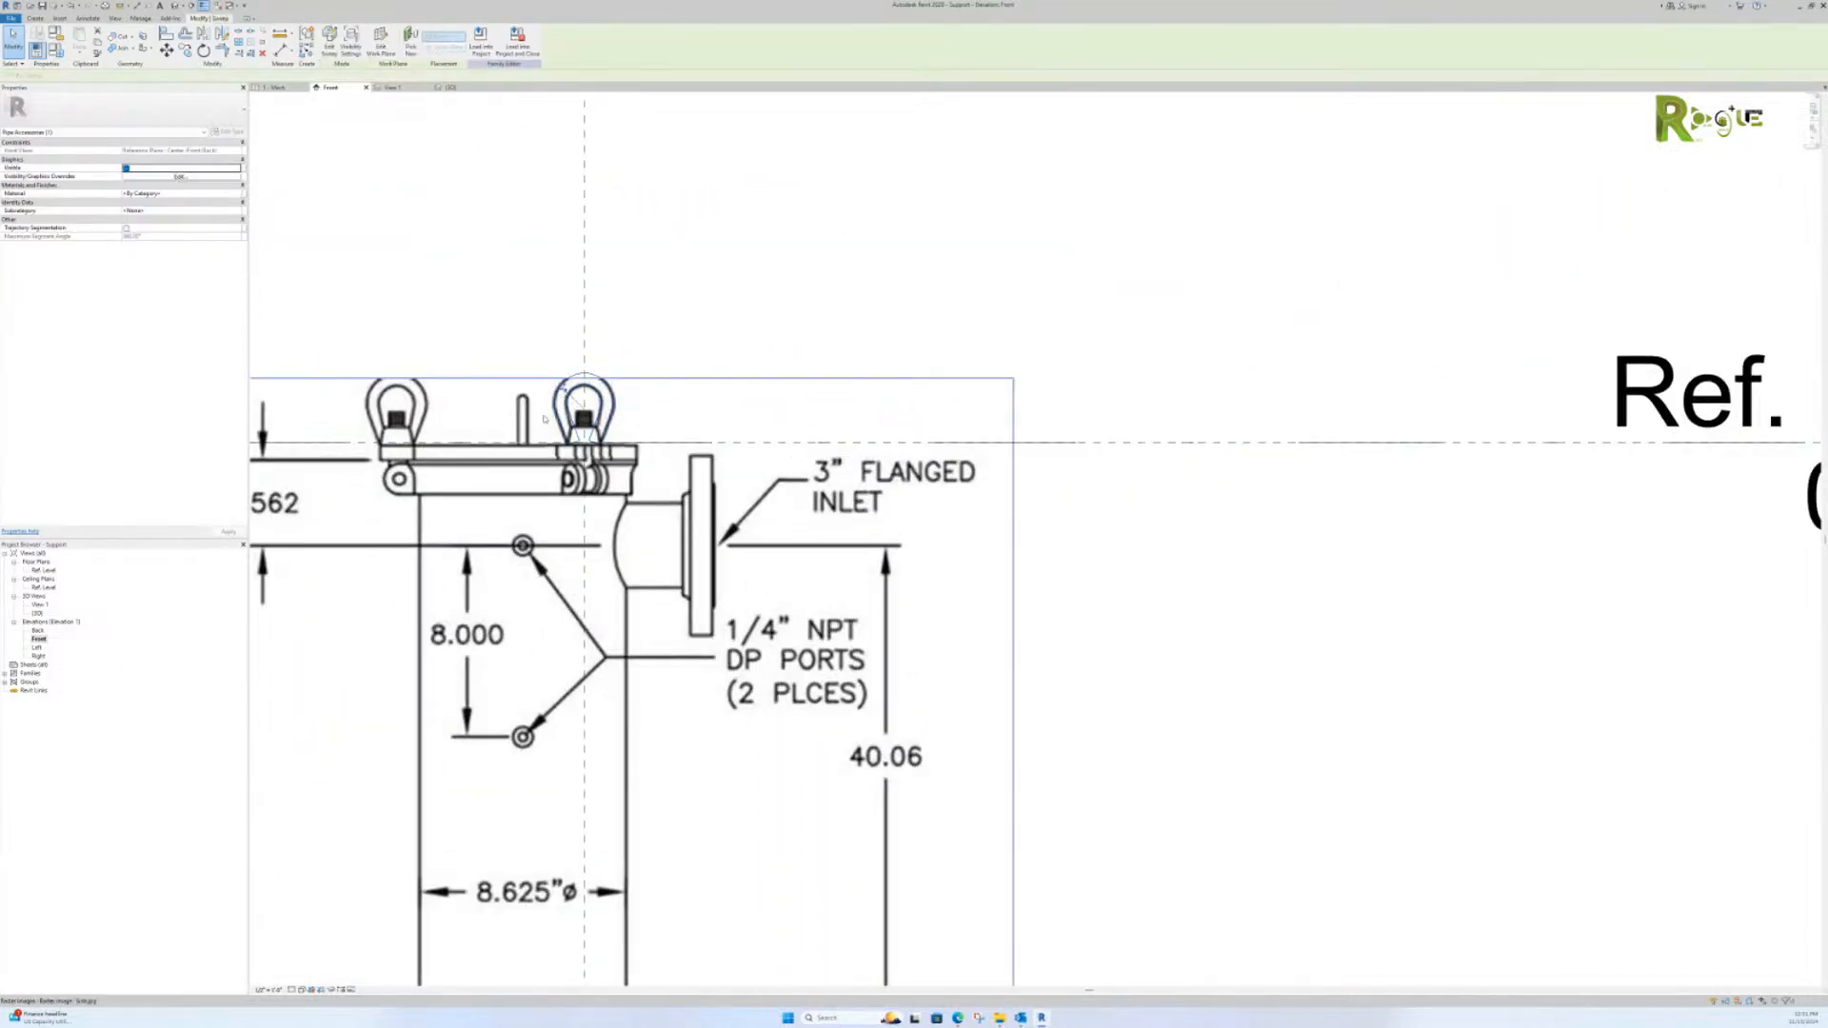
click(329, 40)
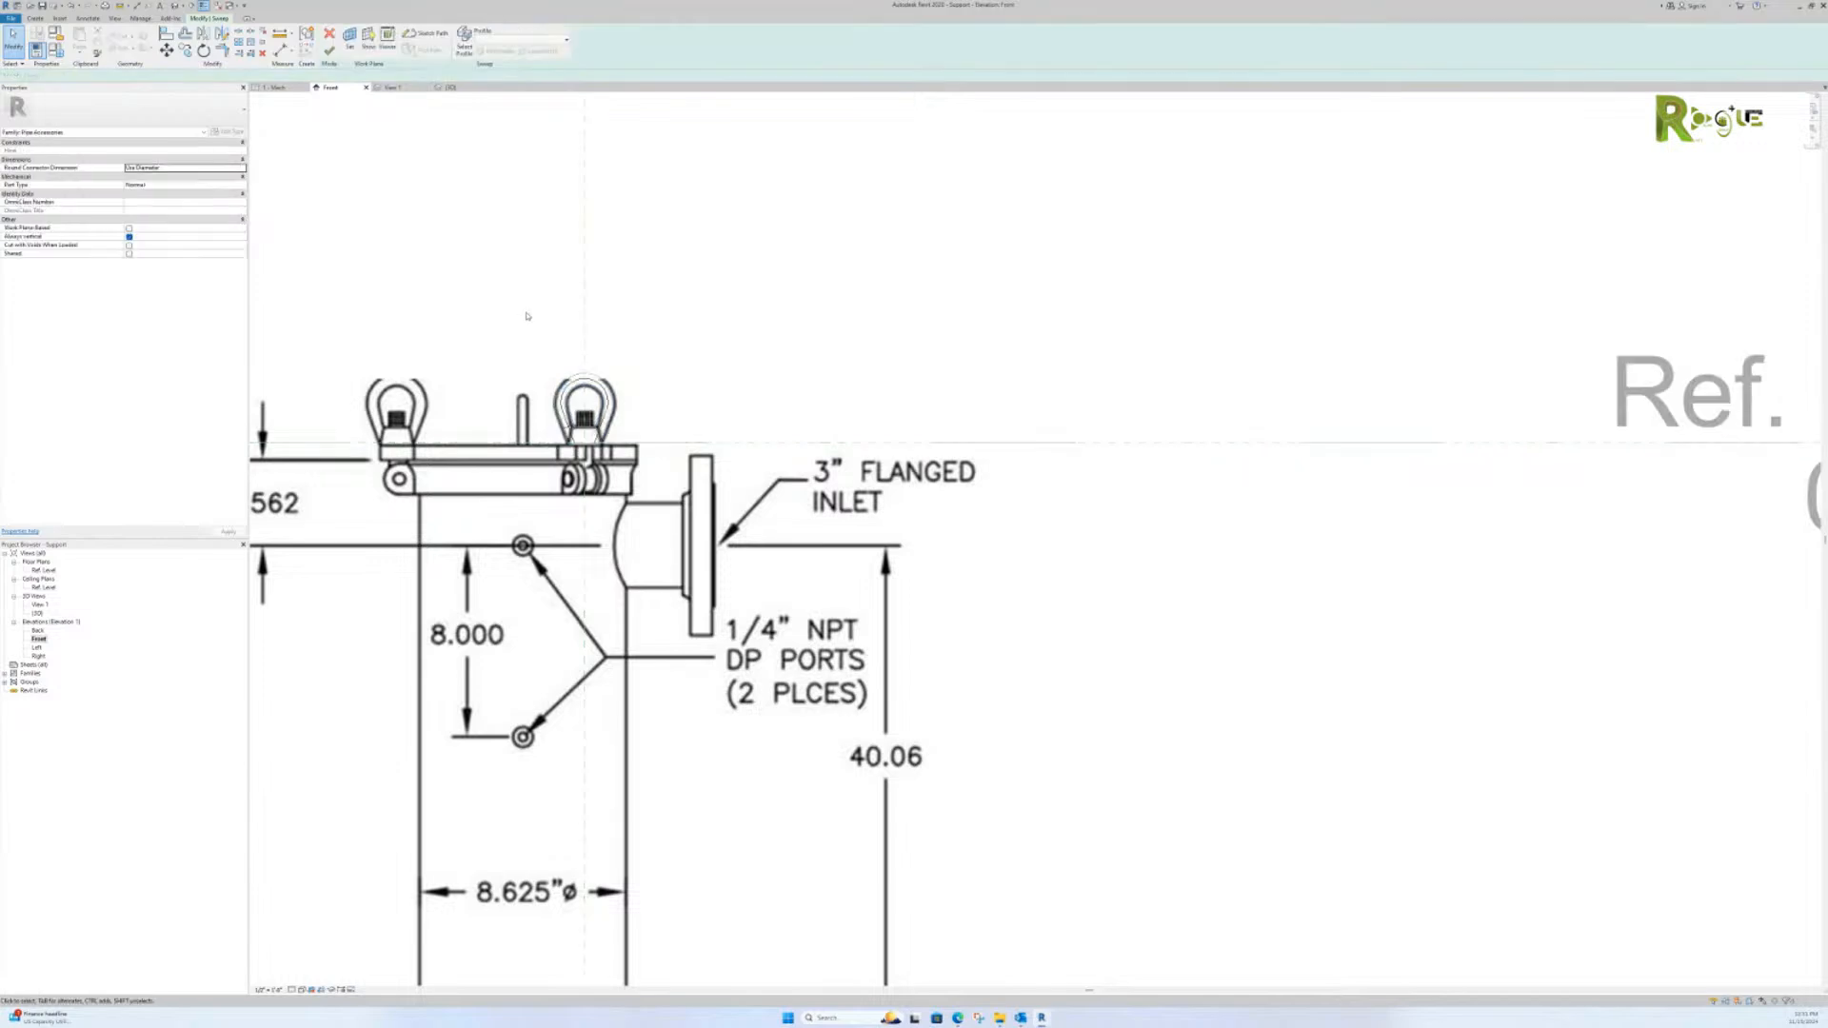
scroll(576, 412, up, 5)
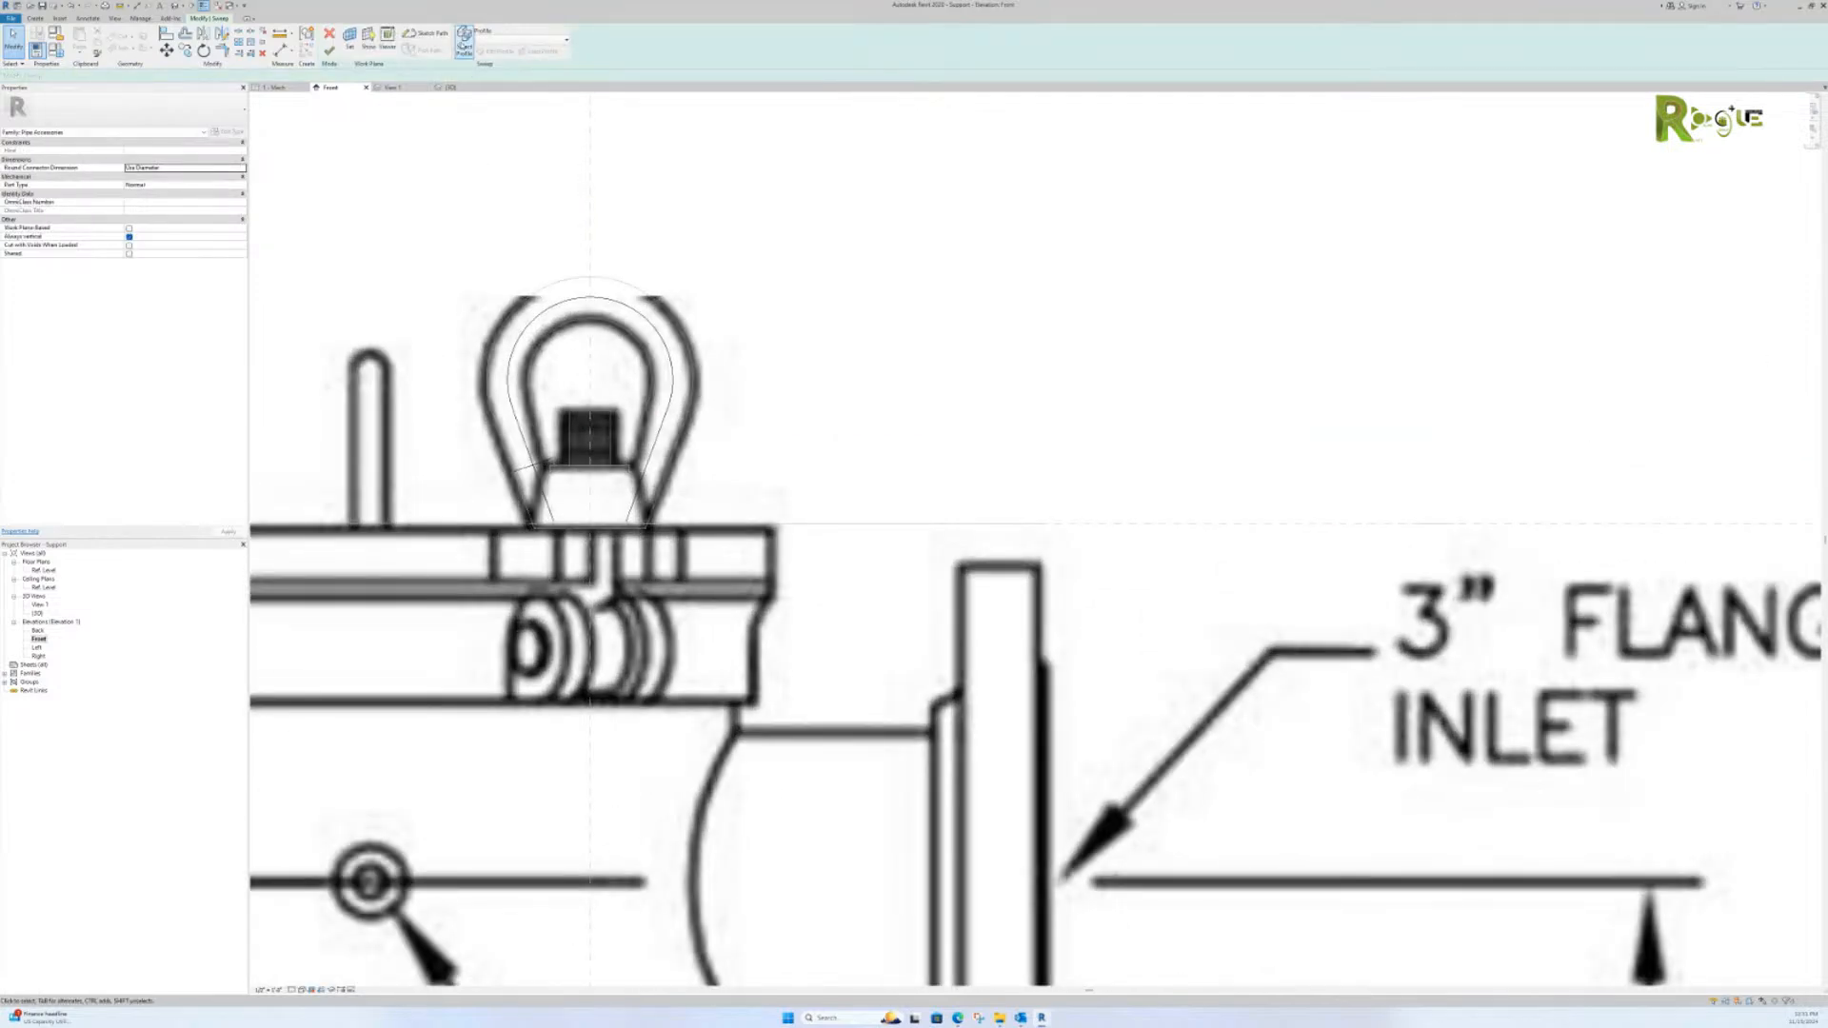
click(424, 32)
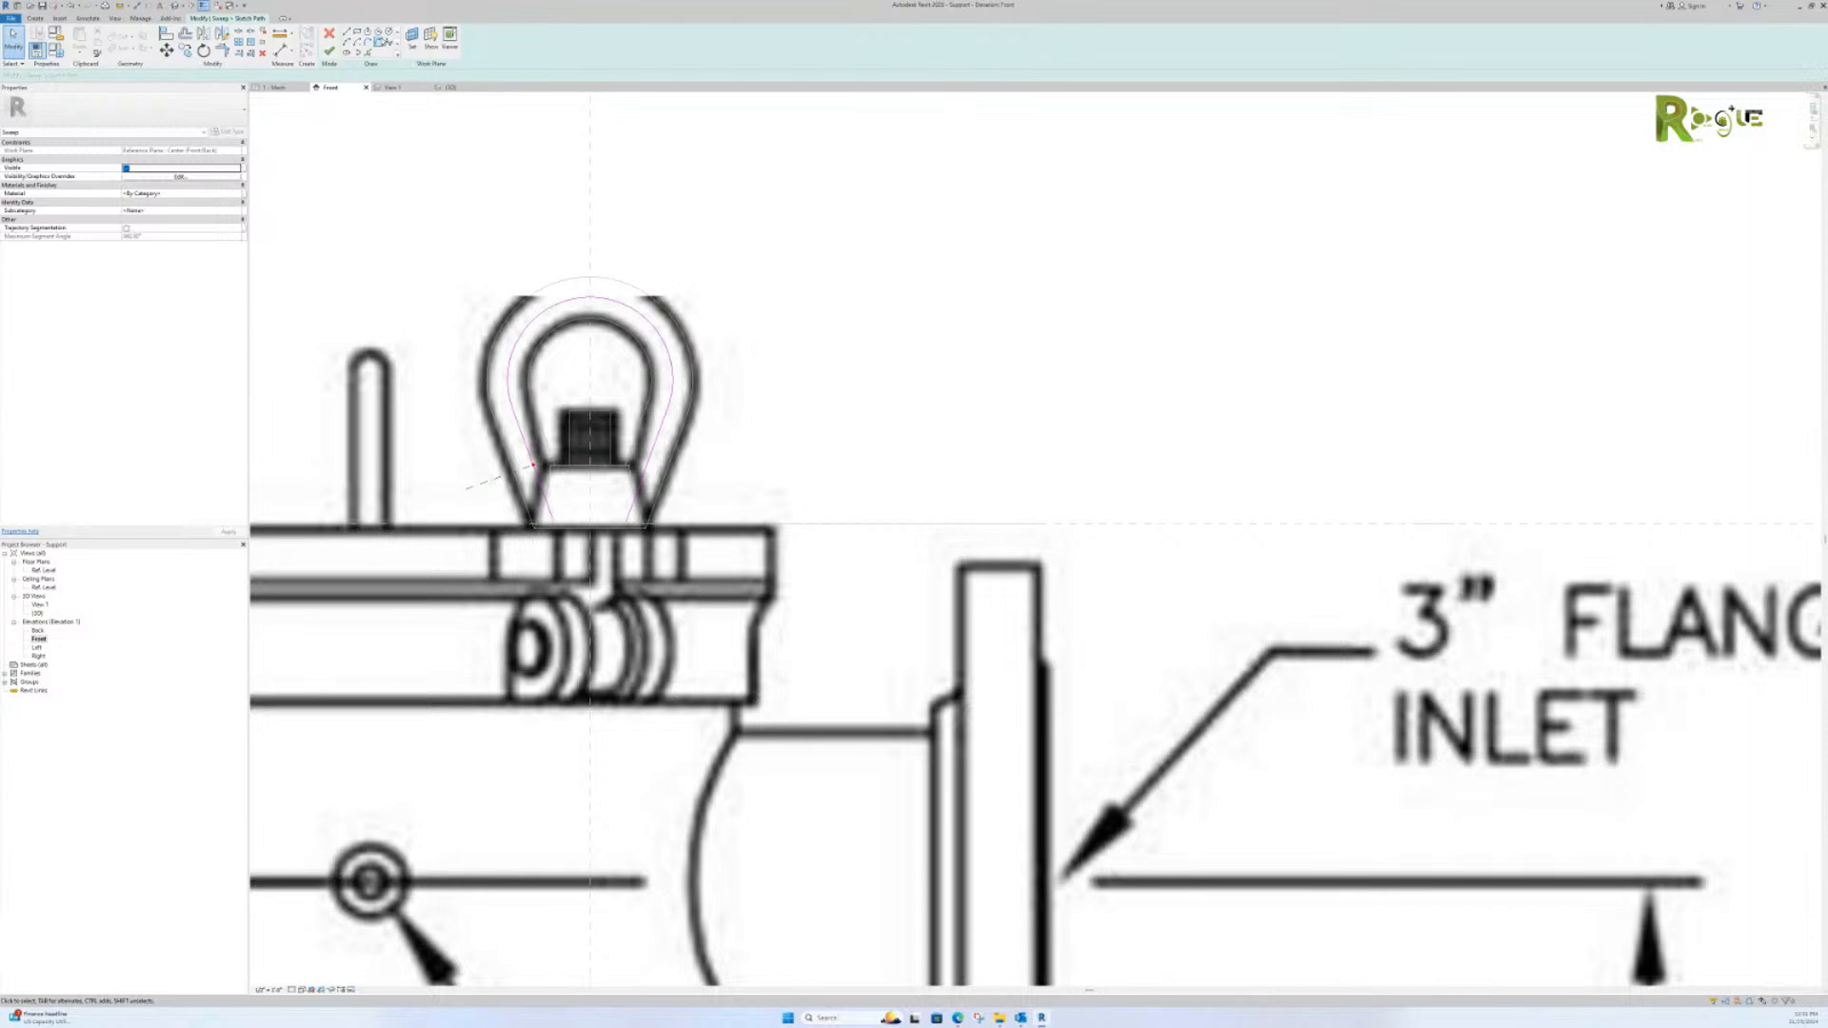
click(329, 51)
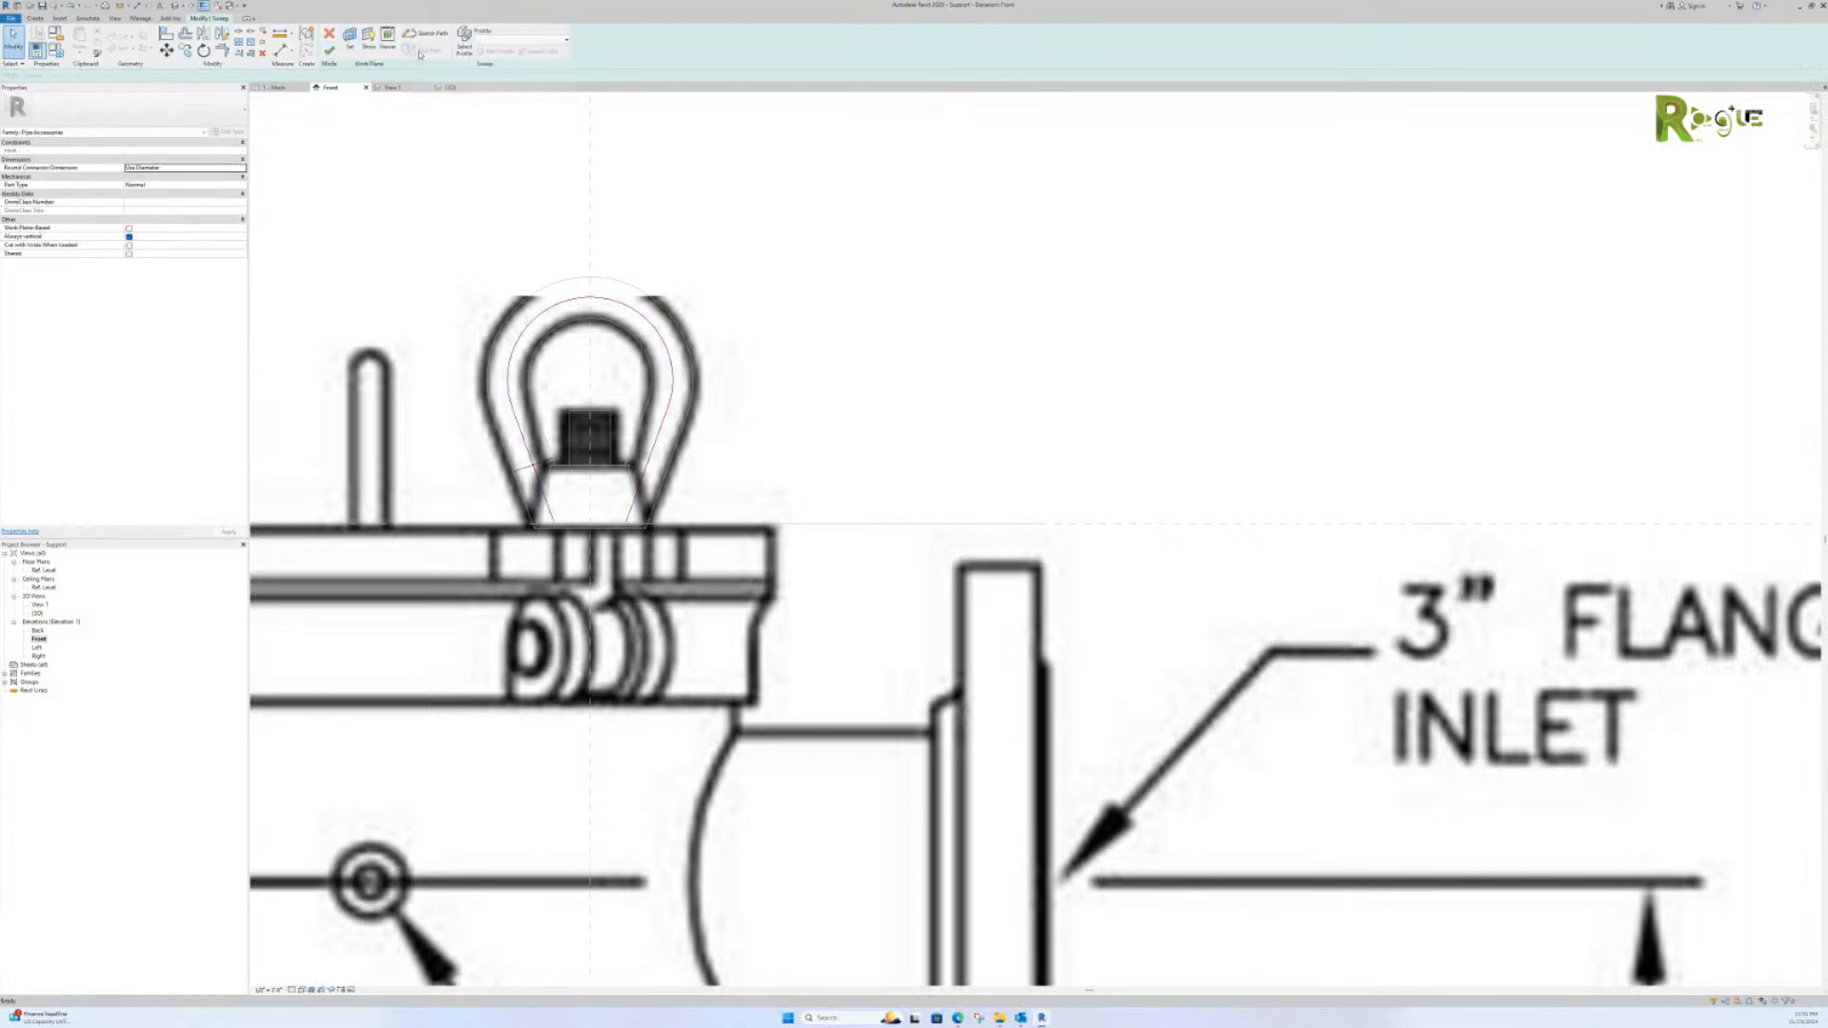
Step: Open the loop sweep's circular profile sketch in 3D View 1 and inspect it
click(463, 50)
click(497, 51)
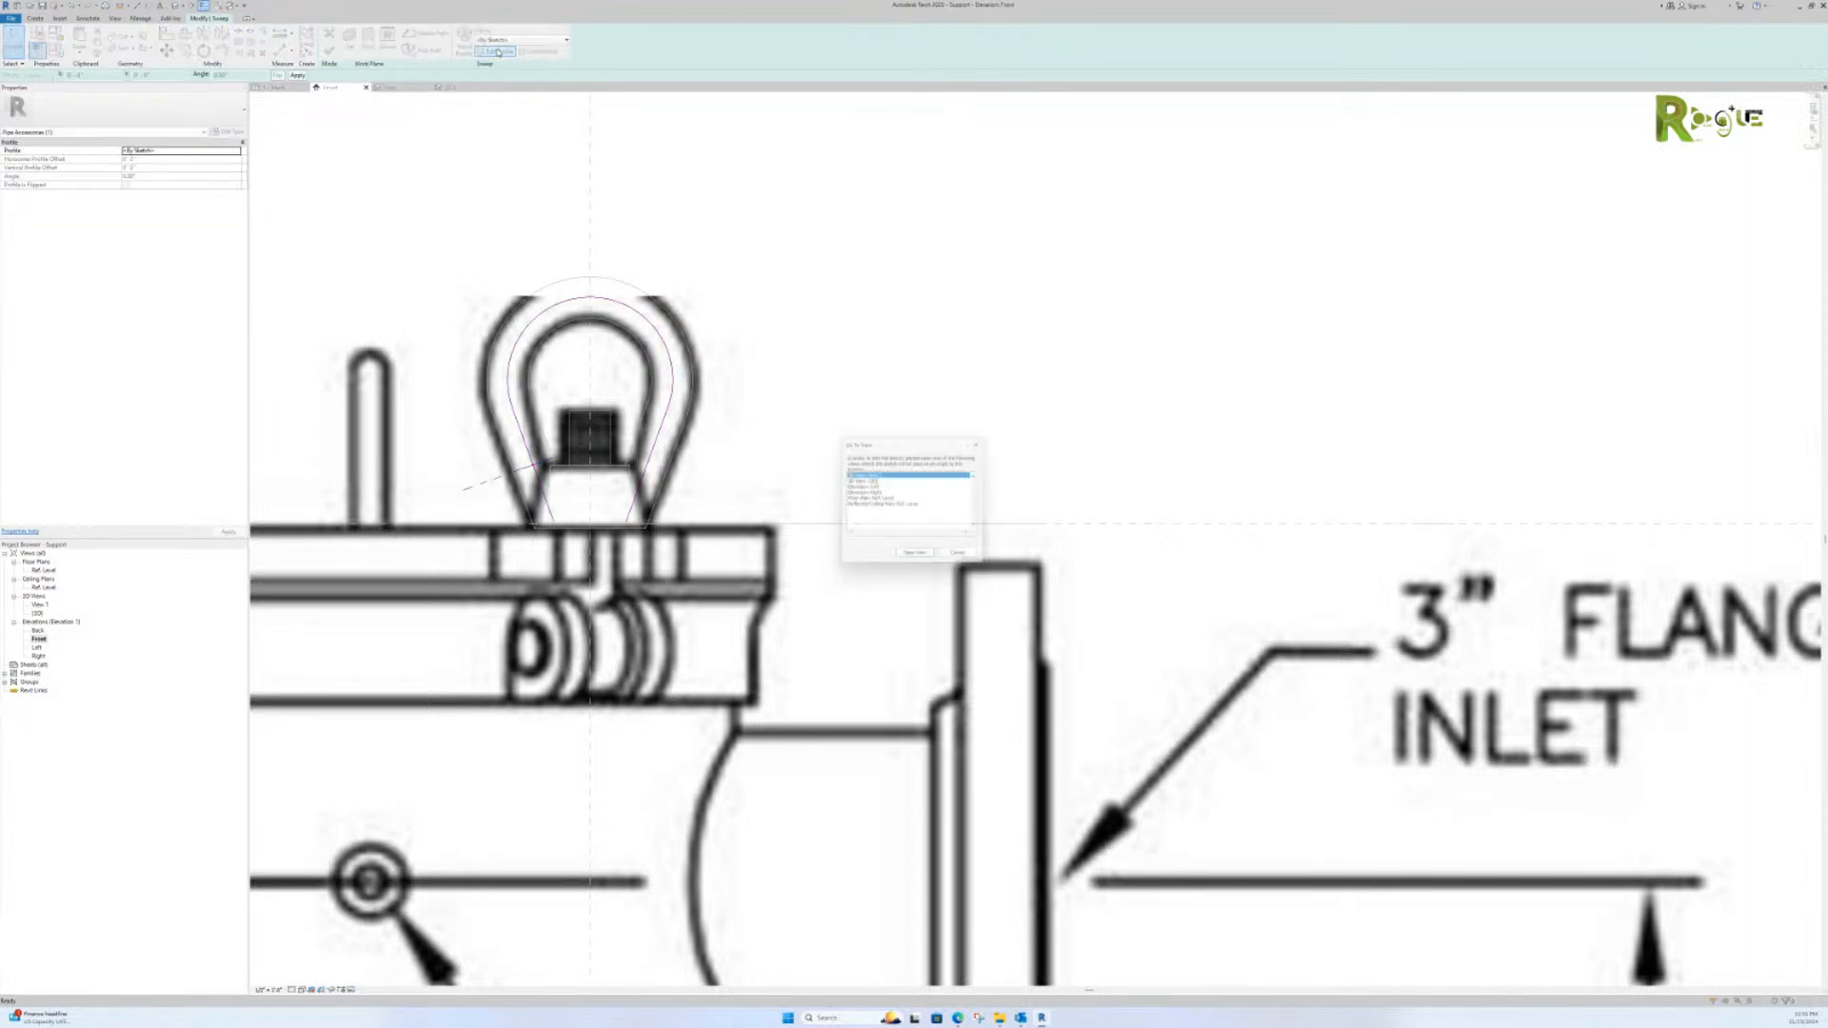
click(904, 559)
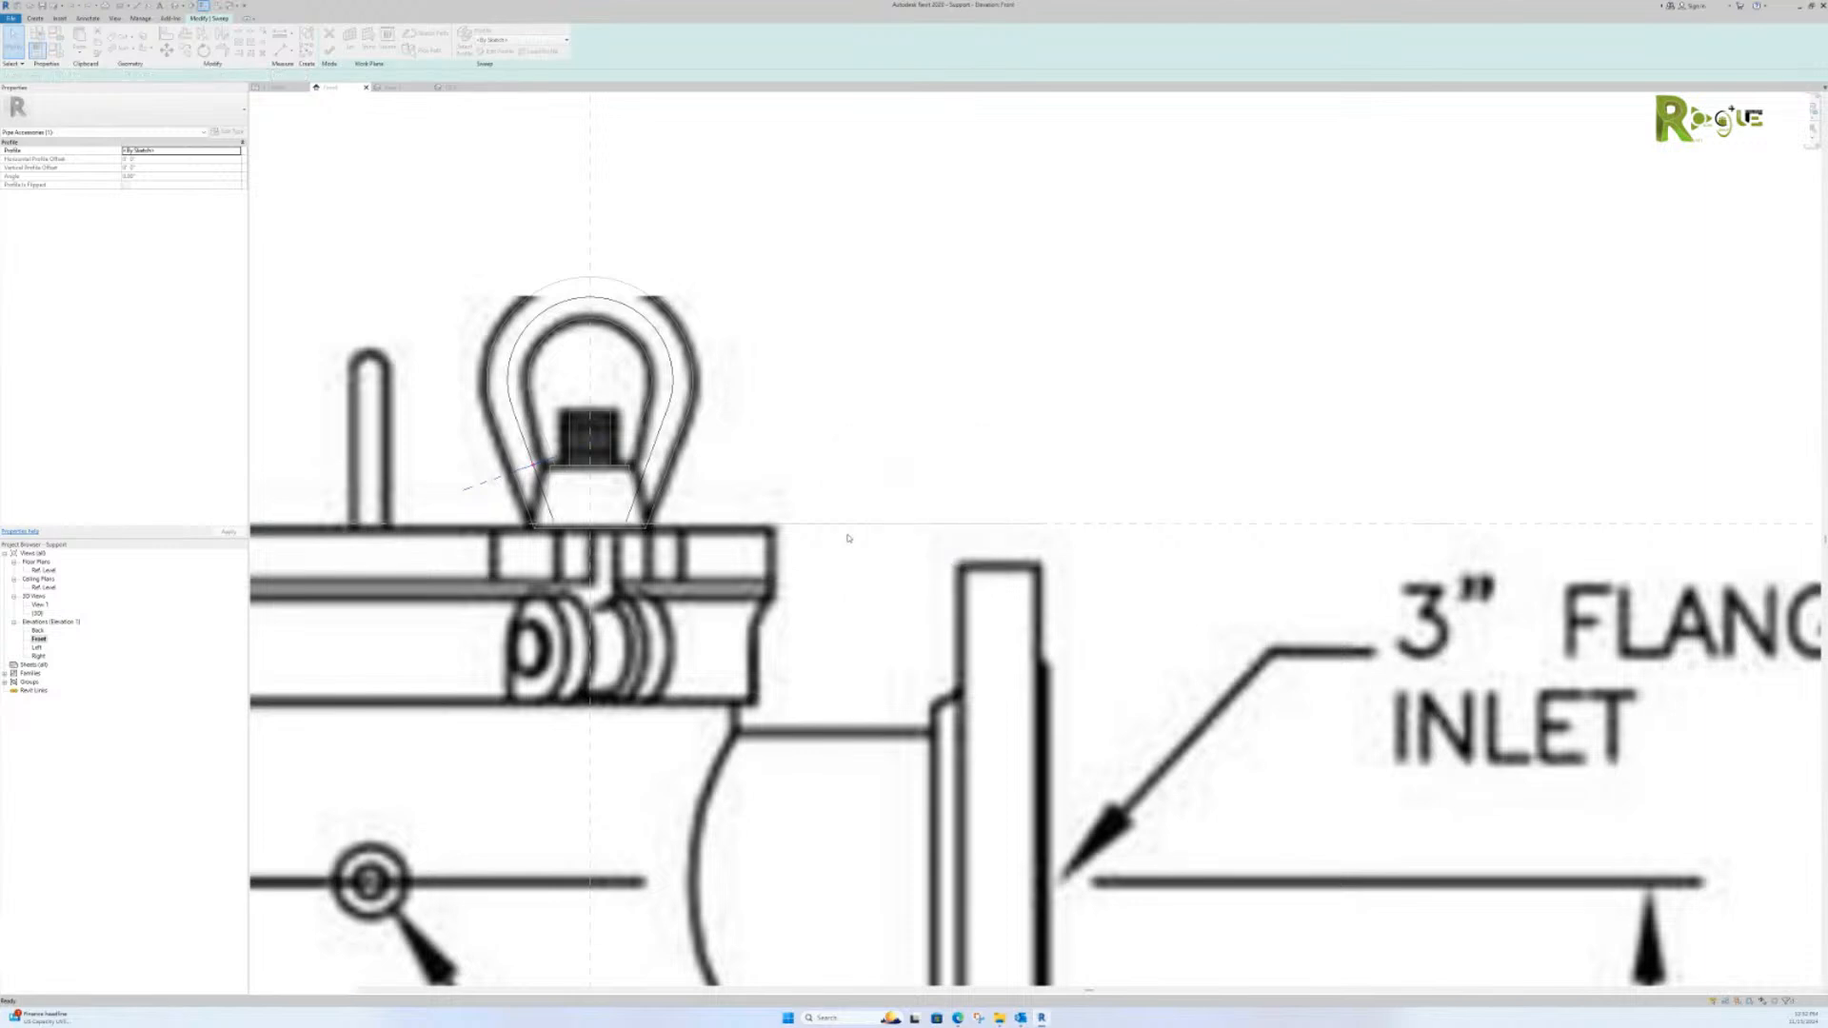
click(461, 365)
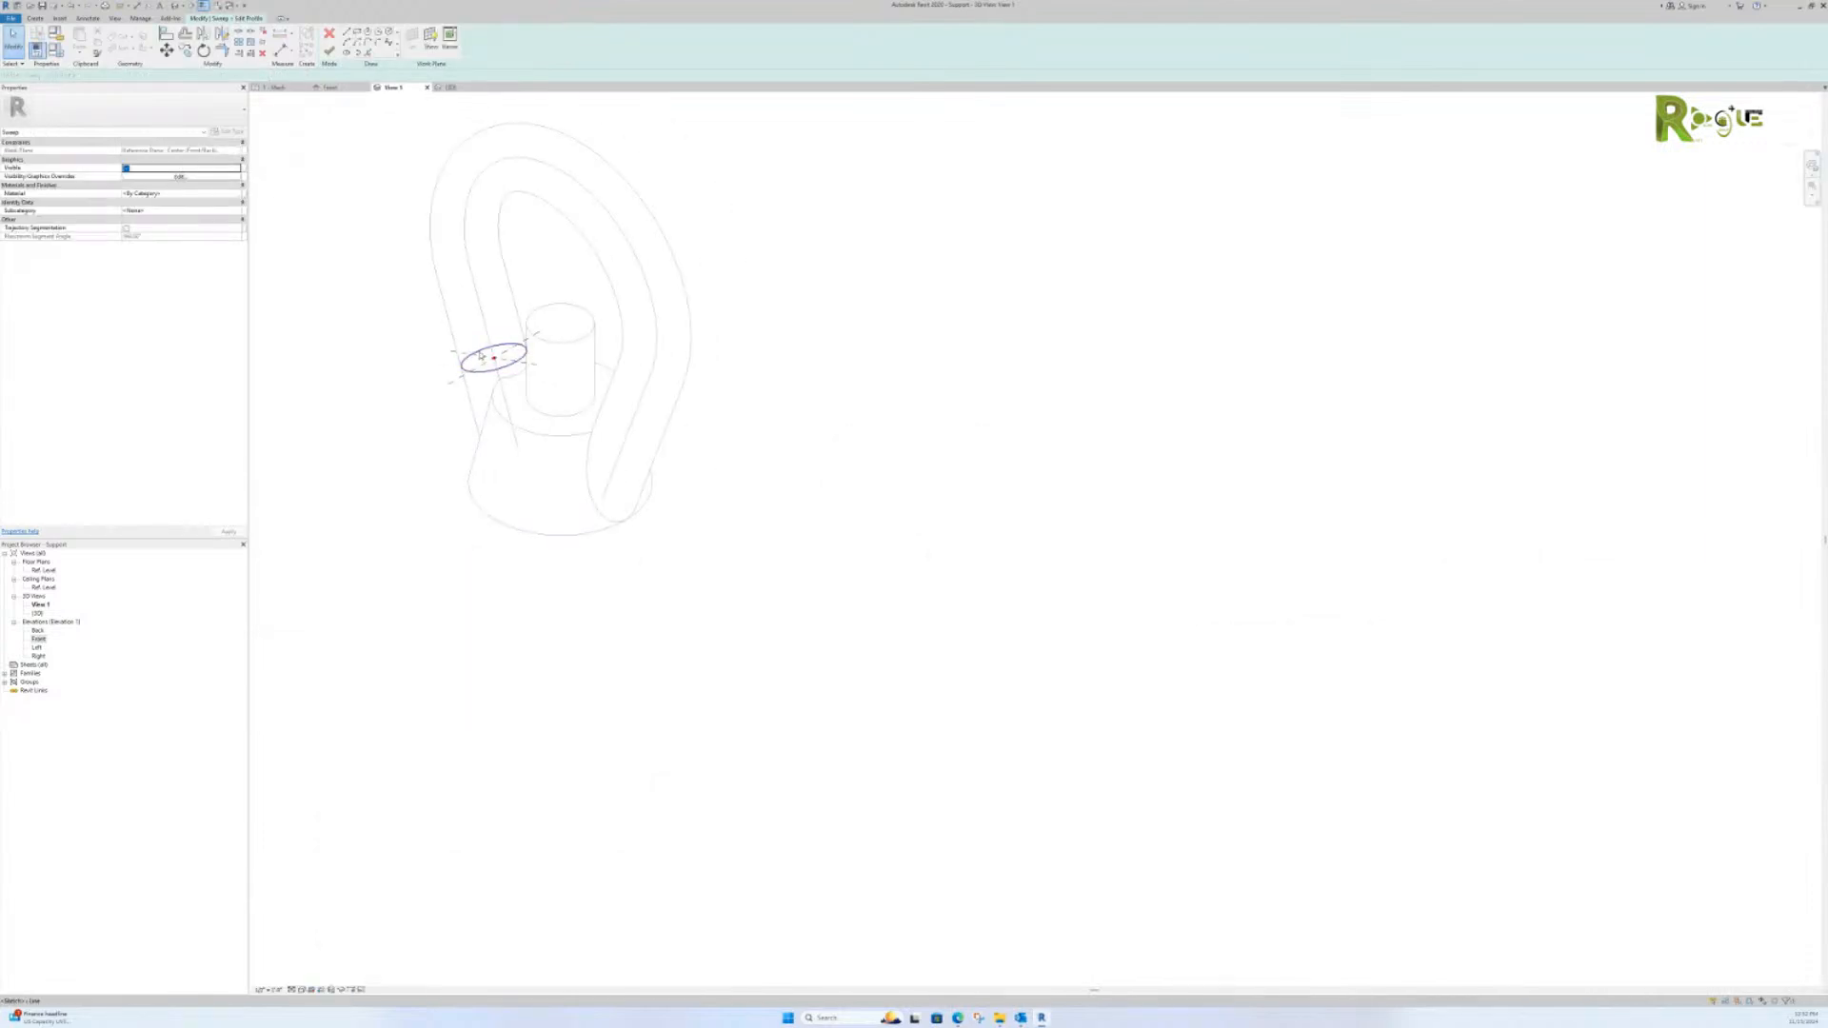
scroll(475, 353, up, 3)
scroll(475, 362, down, 4)
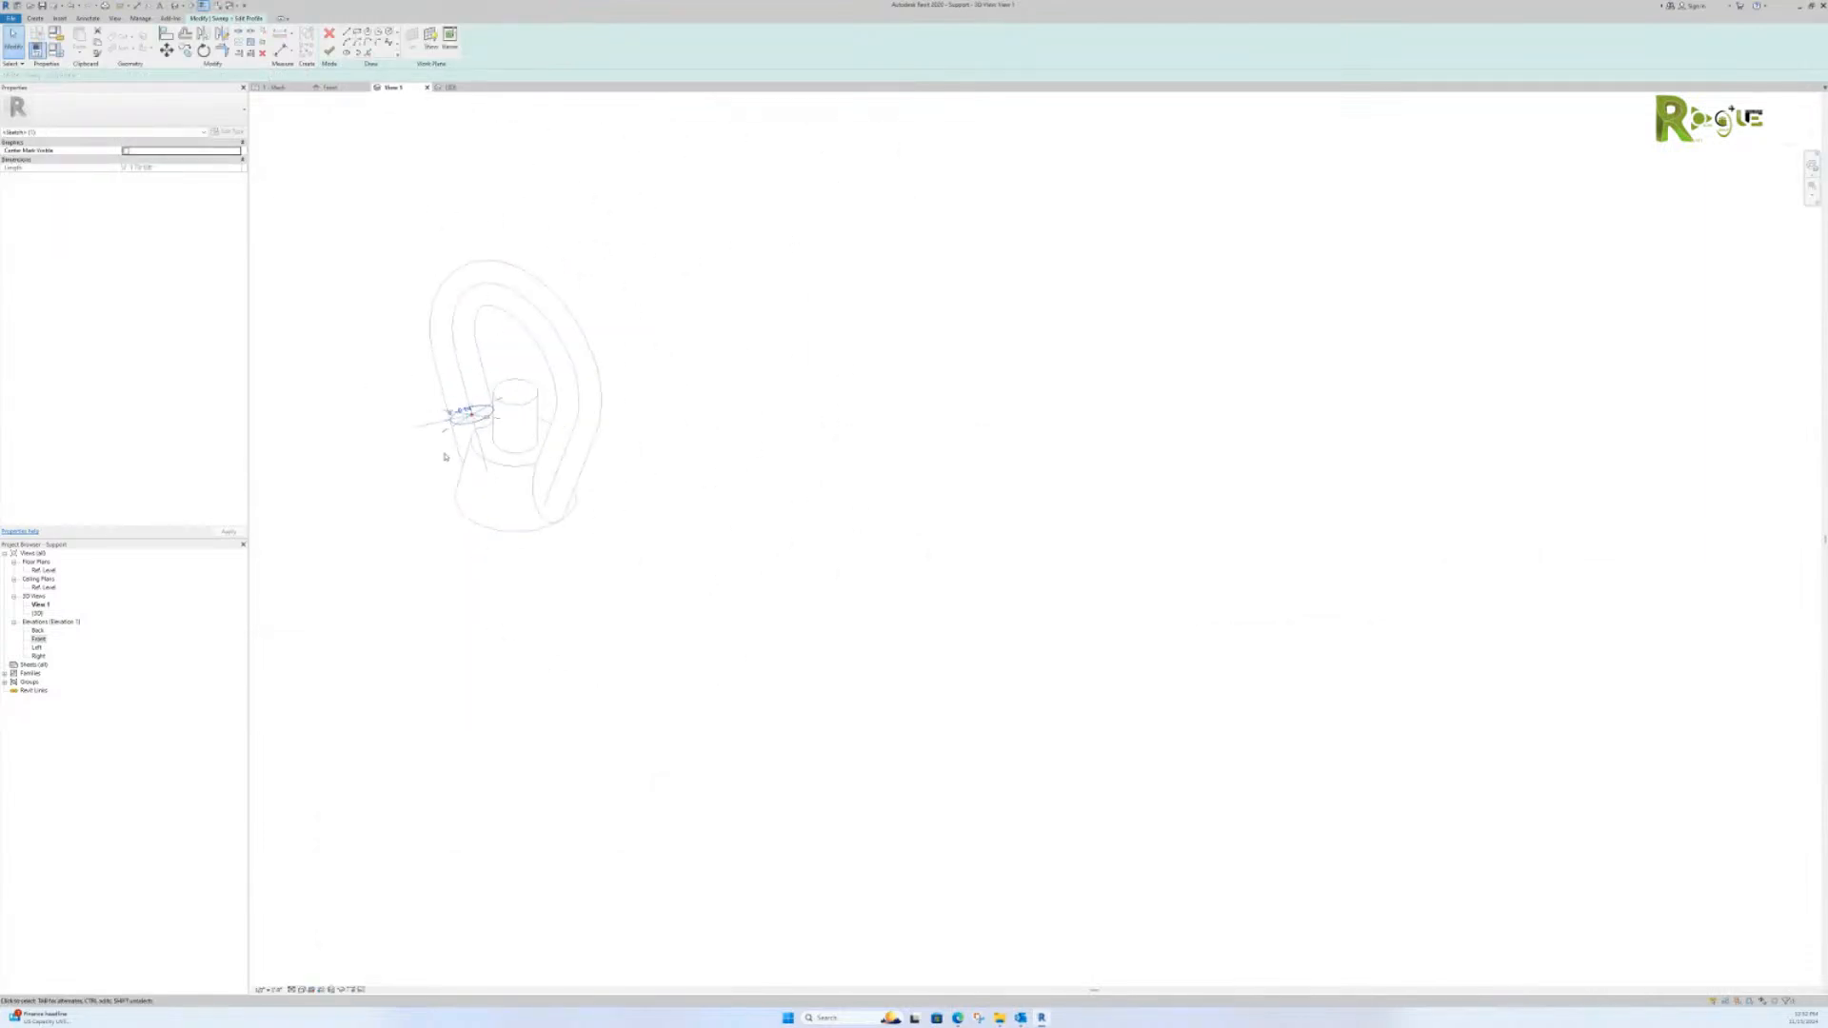
Step: Finish the profile and sweep edits and return to the front elevation
click(417, 290)
click(331, 51)
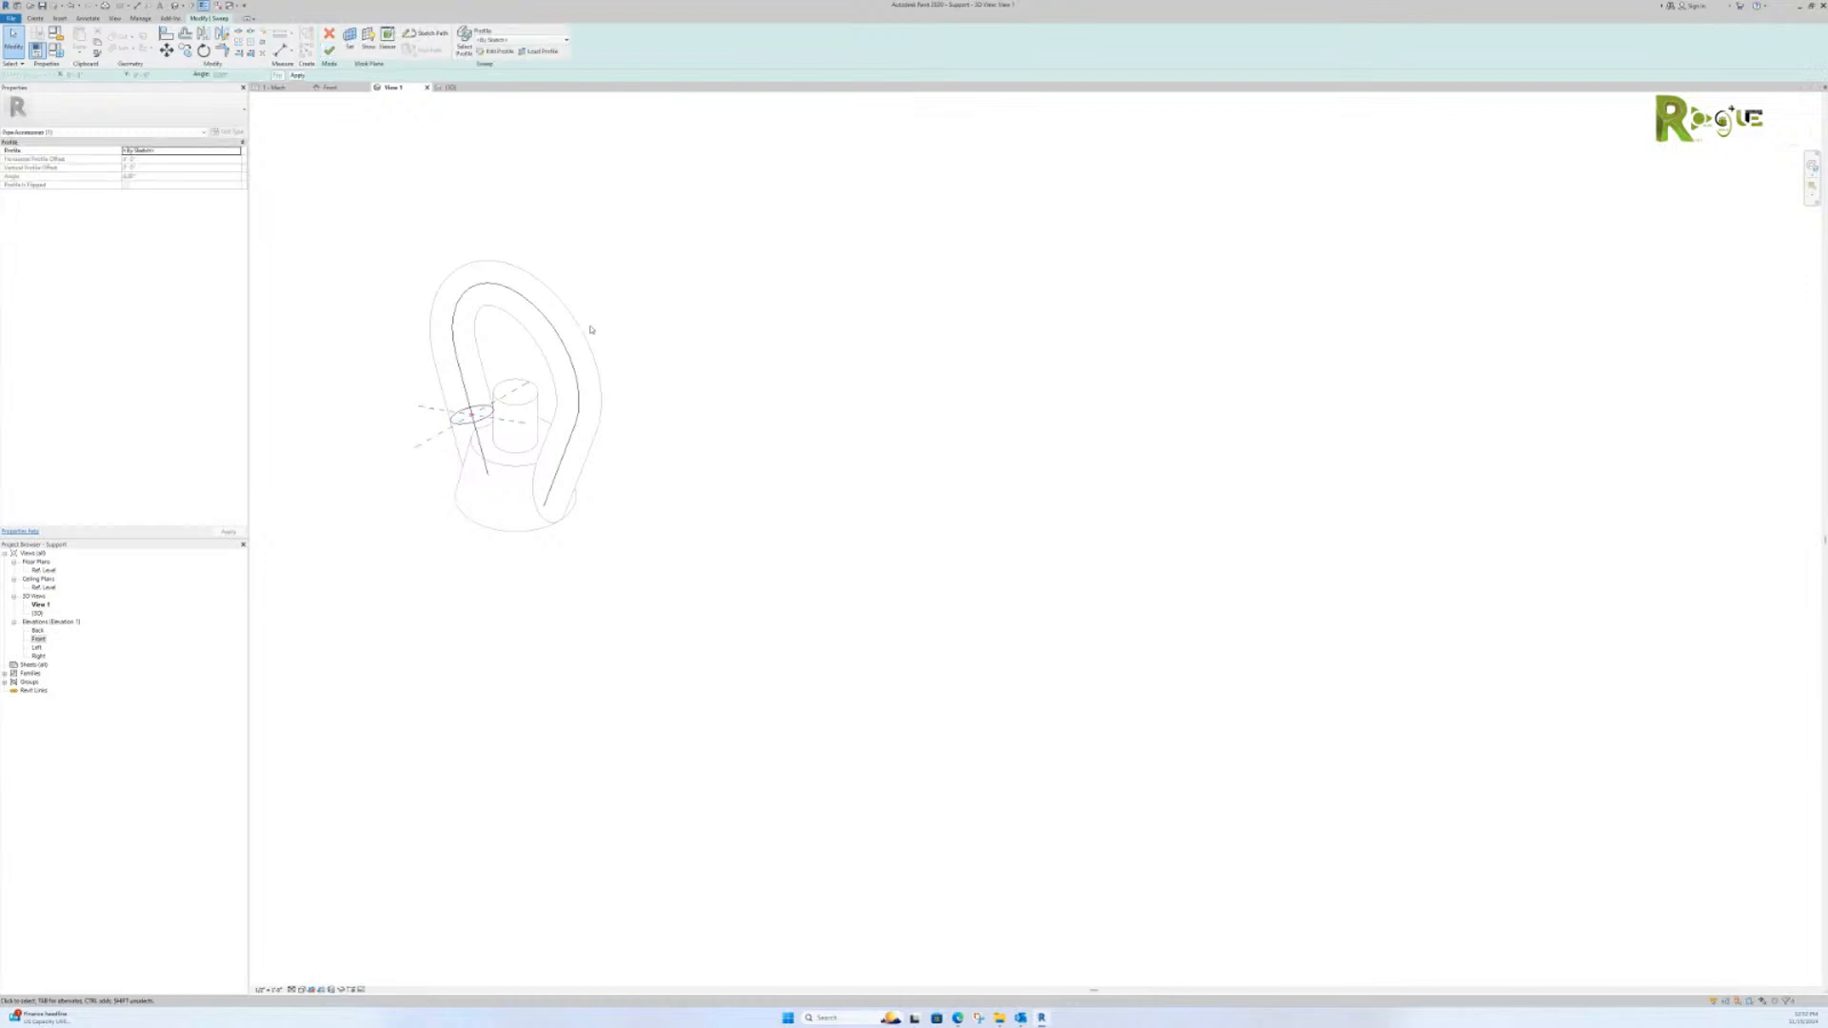
click(329, 51)
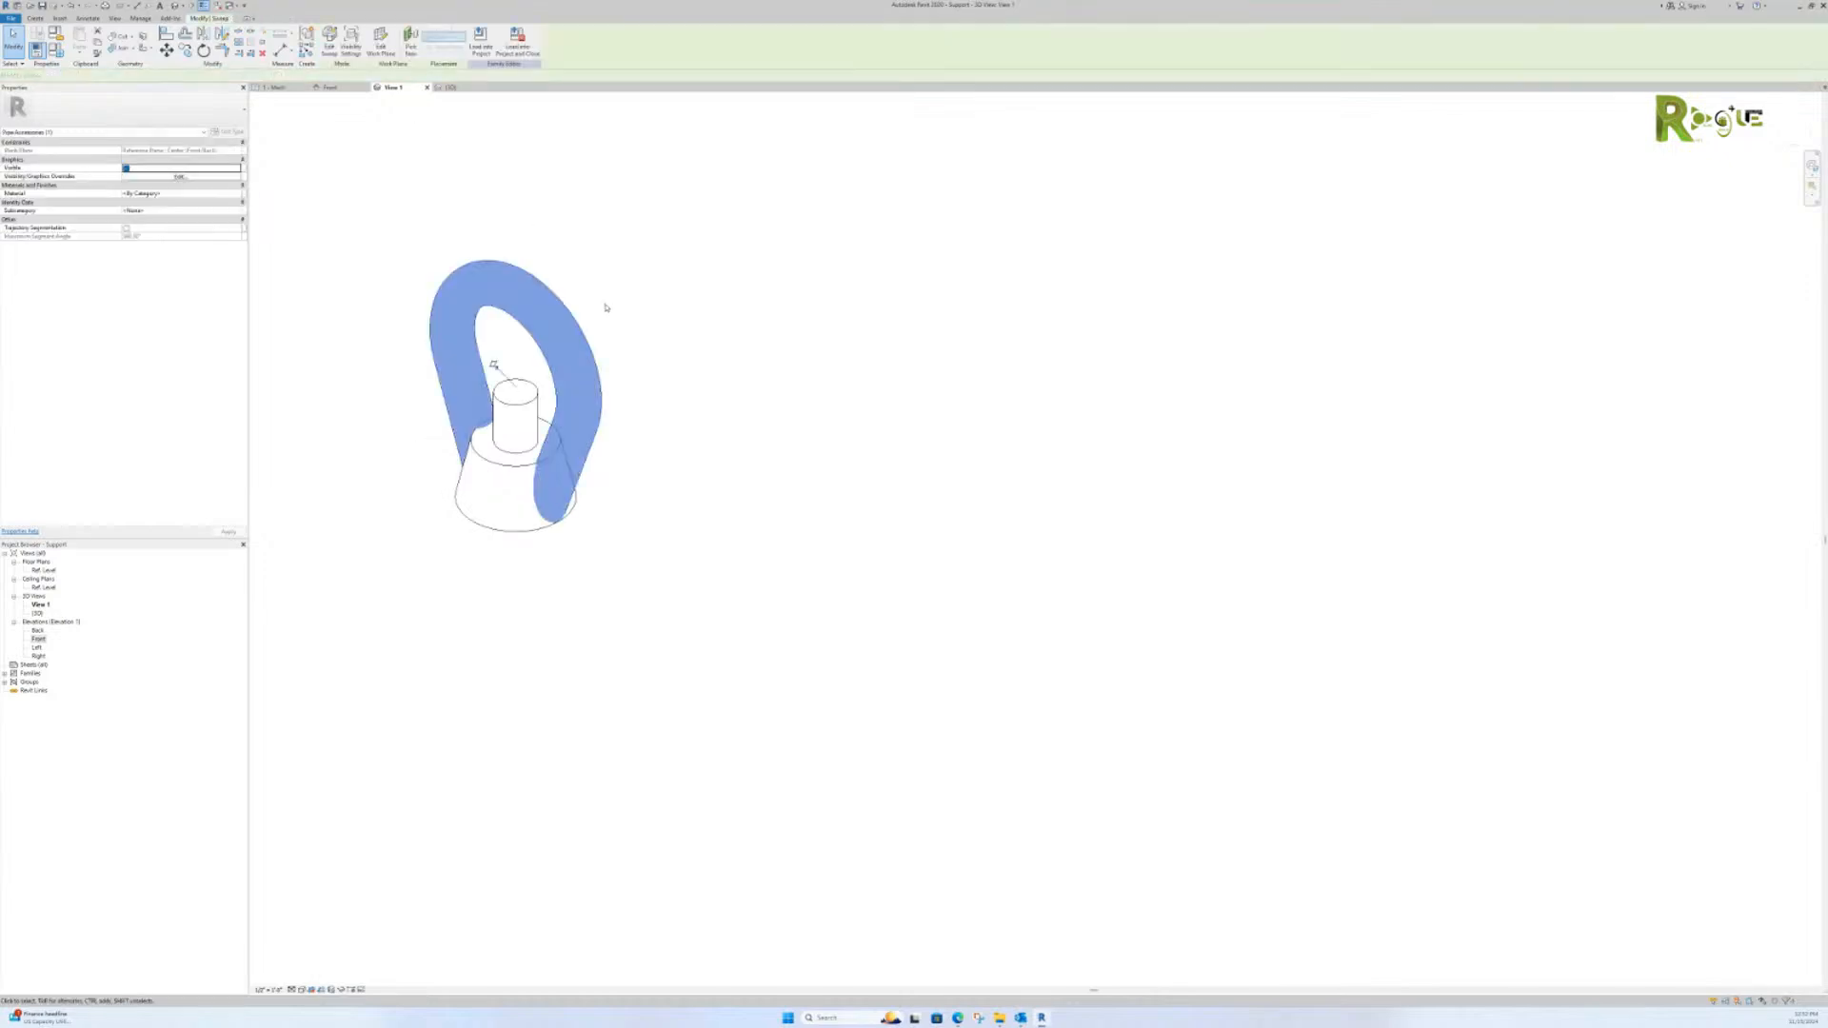
click(329, 87)
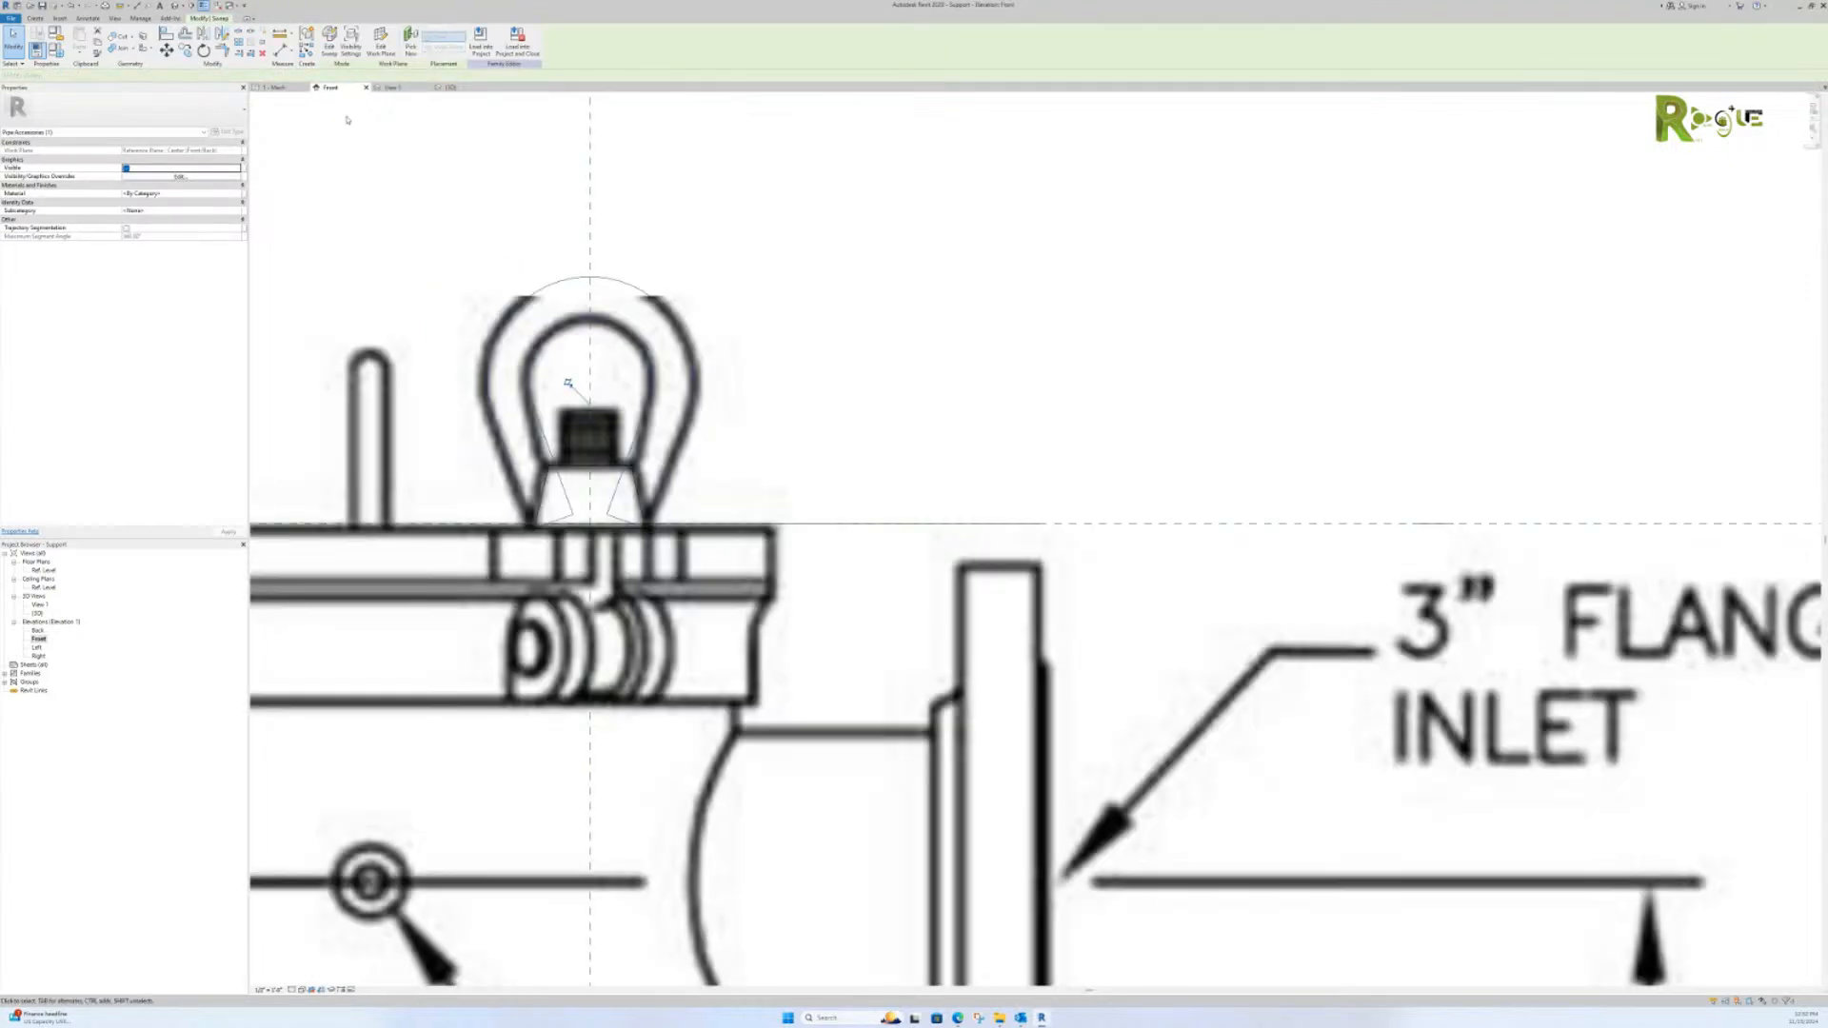
scroll(690, 509, down, 5)
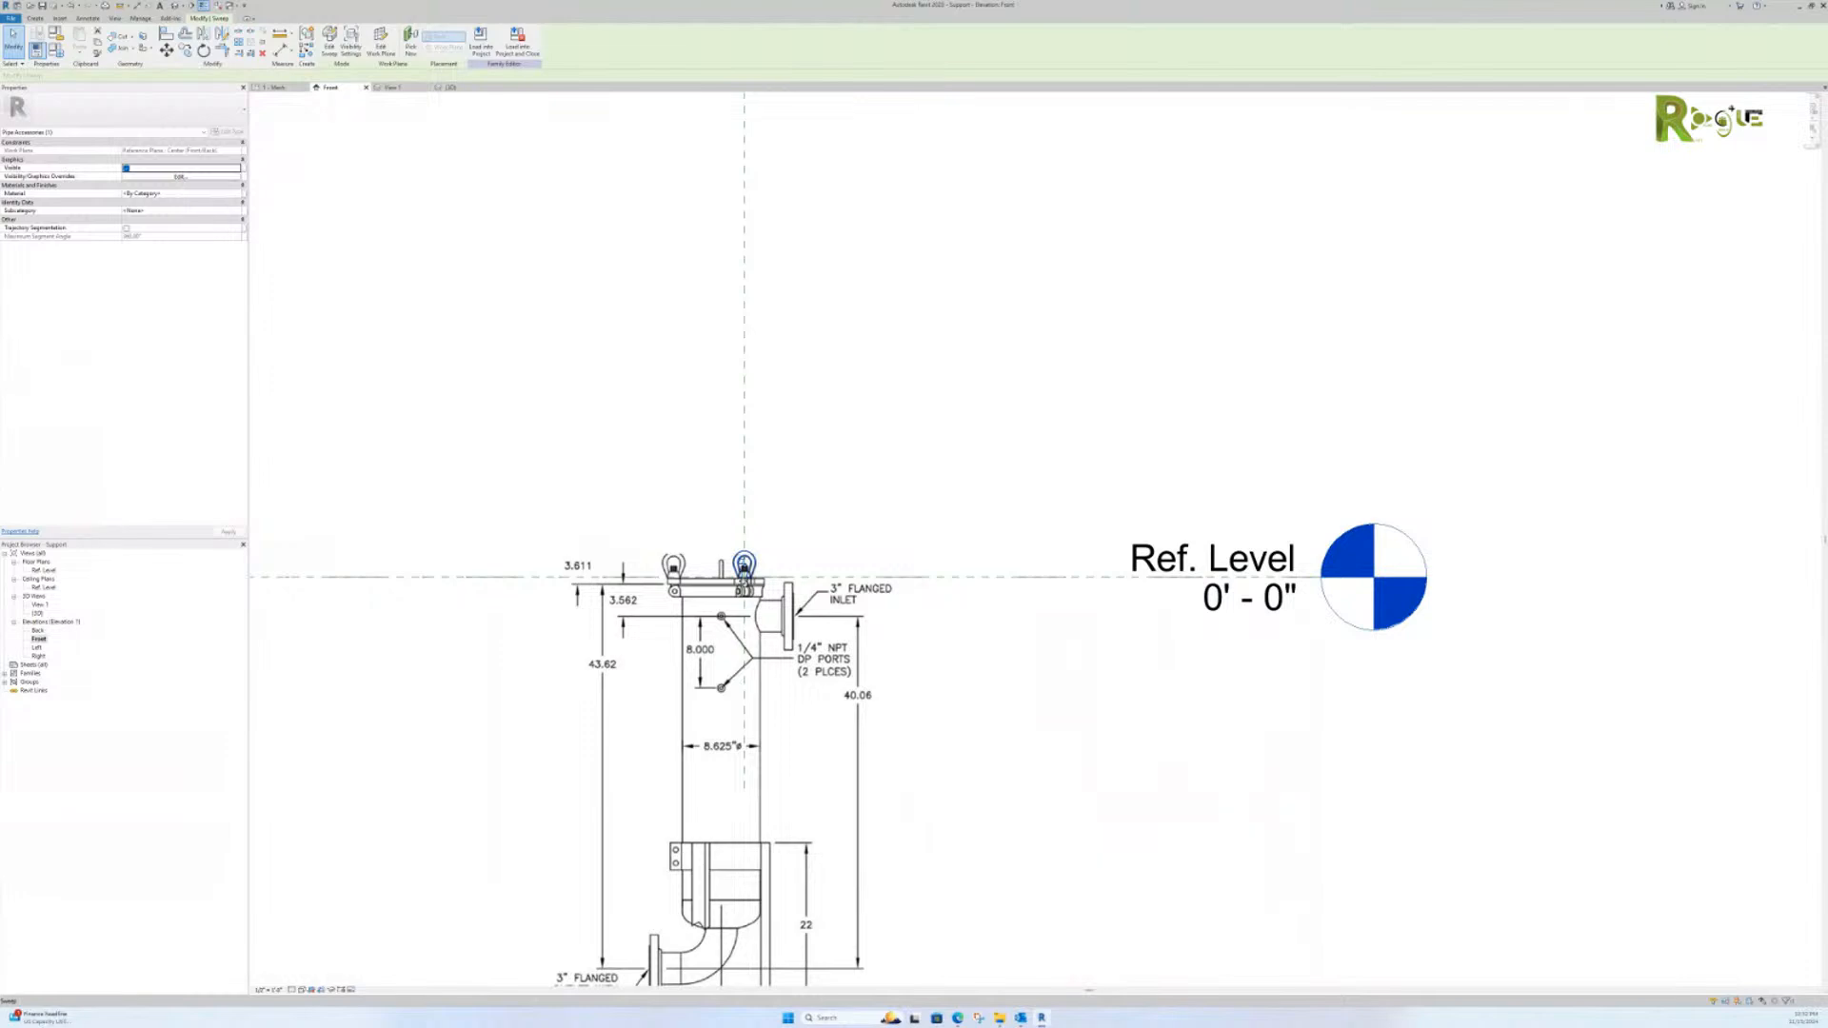
Step: Open the lifting eye's revolved stud and base for editing, review the profile sketch, and finish the edit
scroll(744, 565, up, 6)
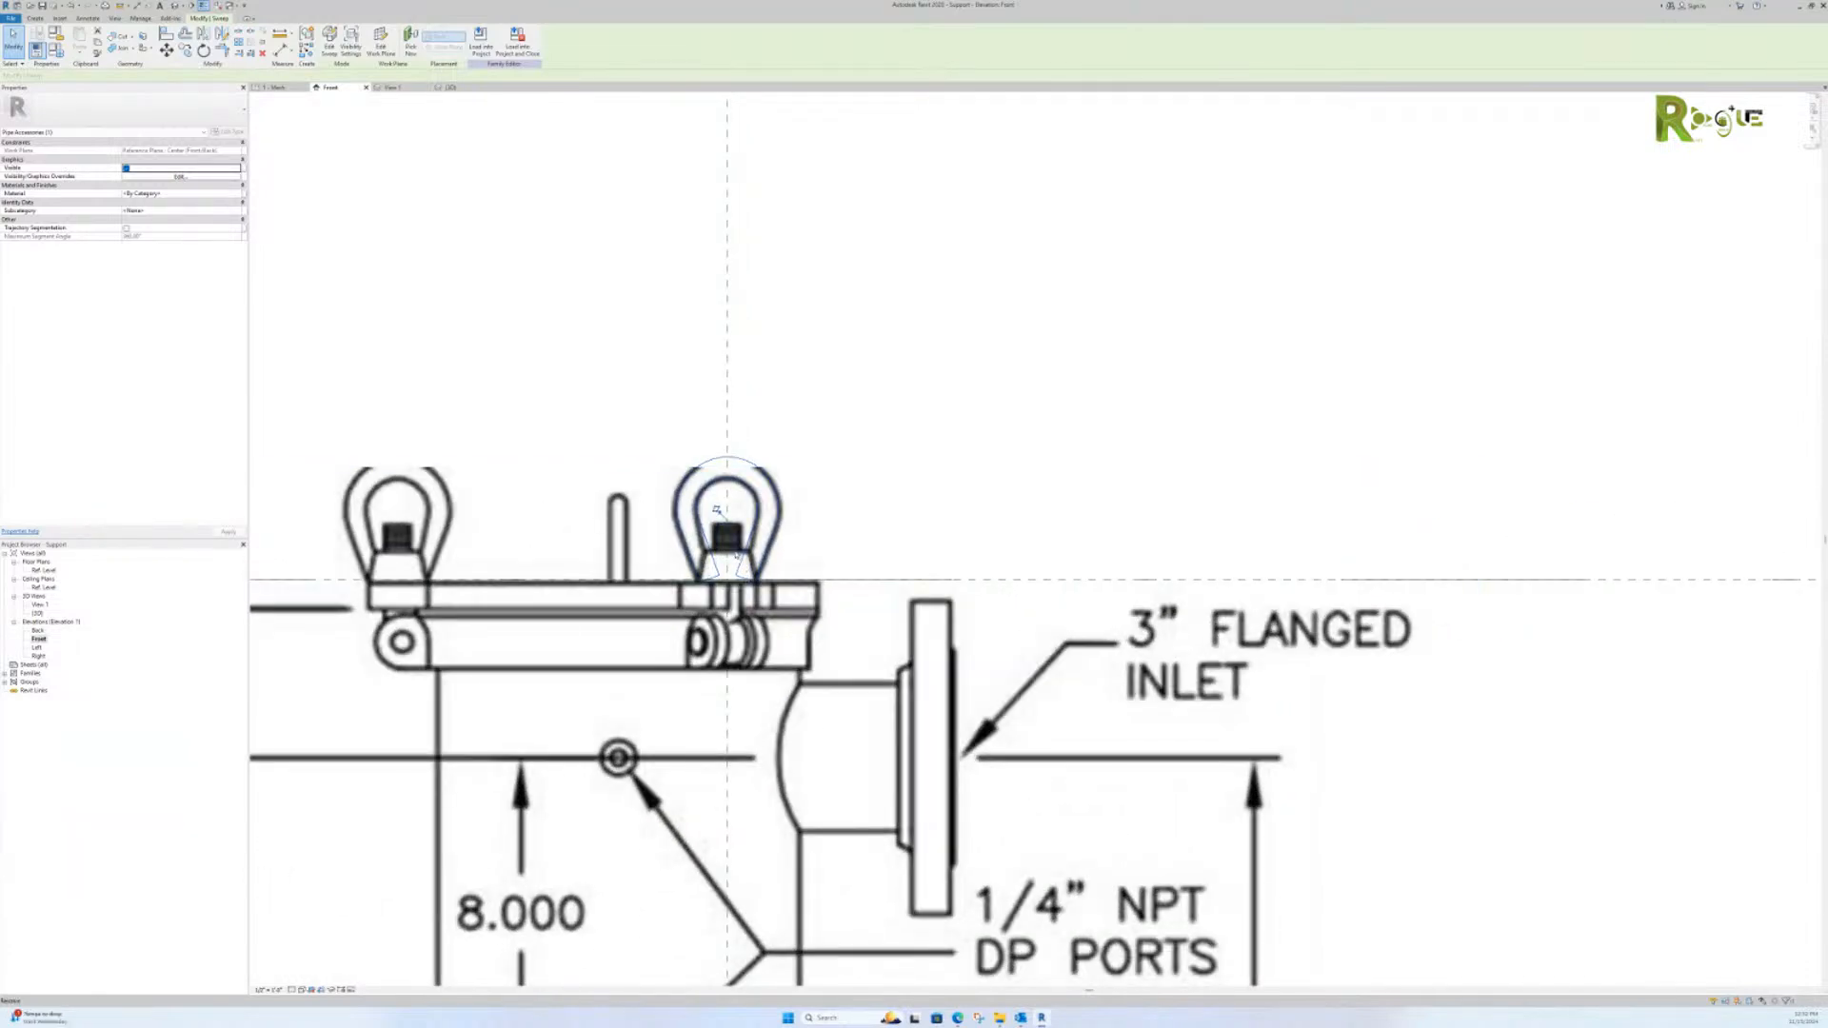
click(734, 532)
right_click(733, 522)
click(749, 531)
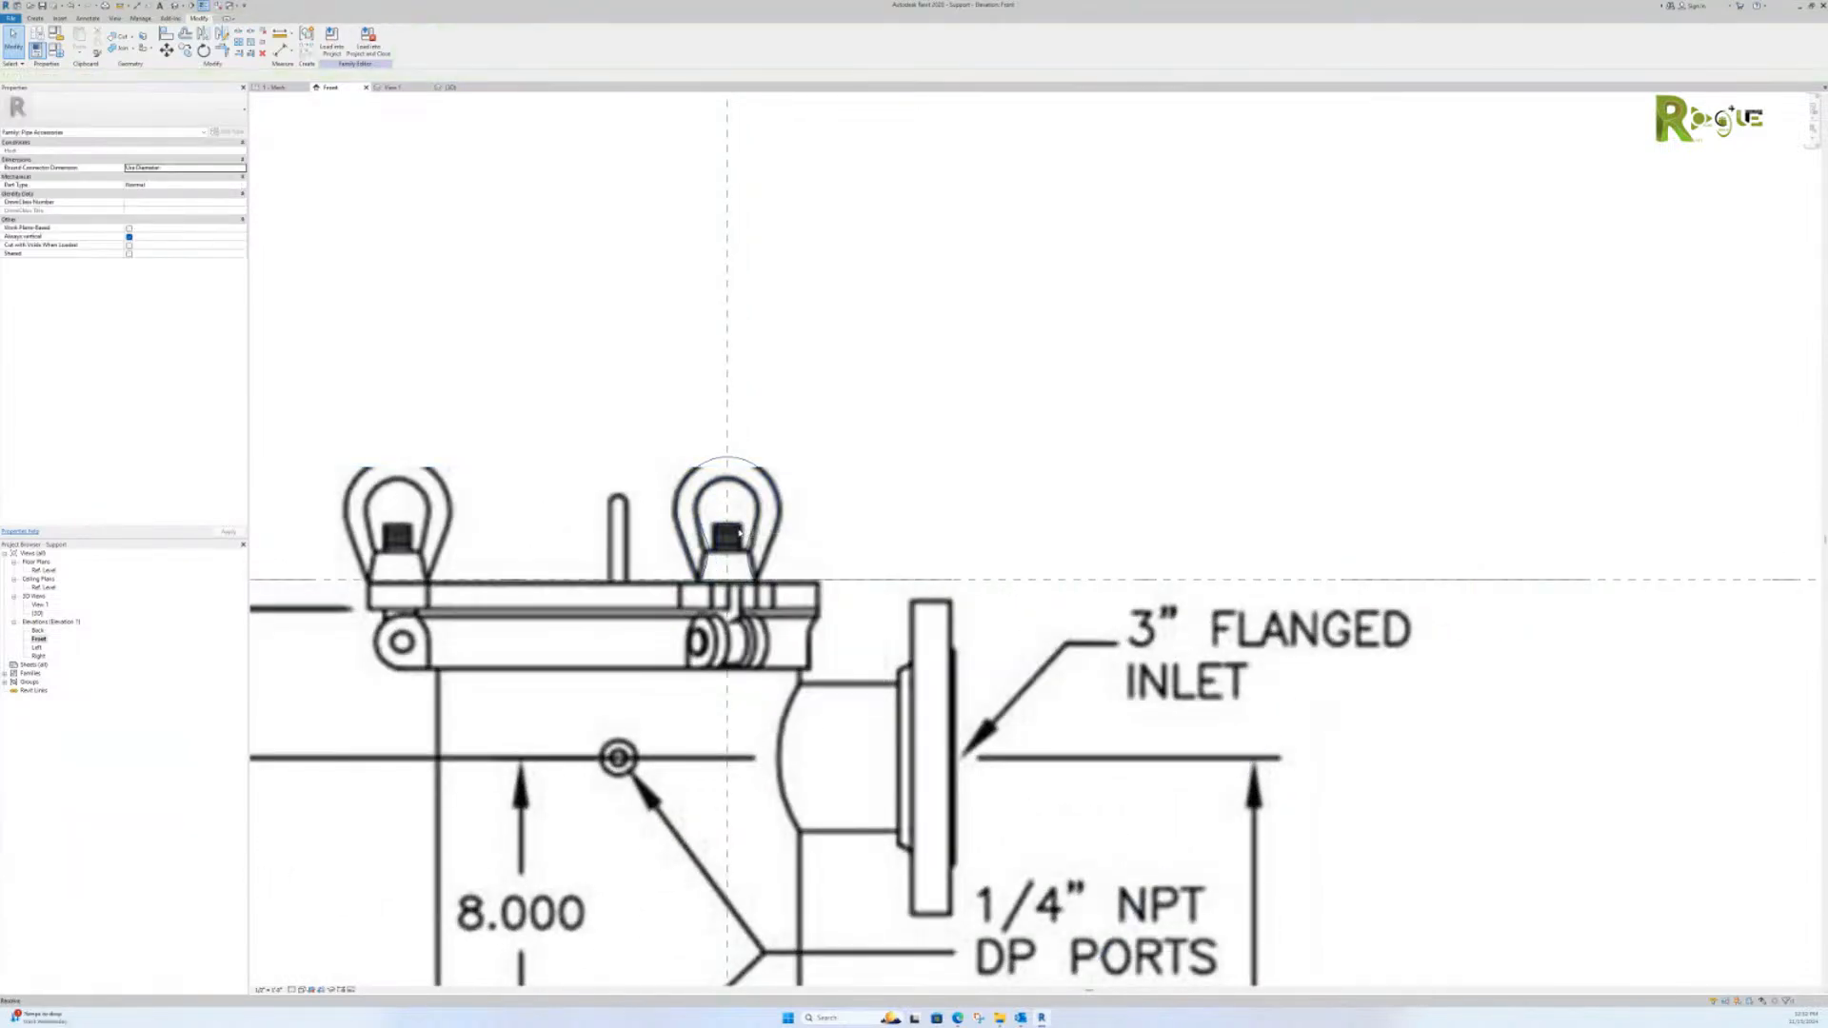
click(729, 541)
click(331, 42)
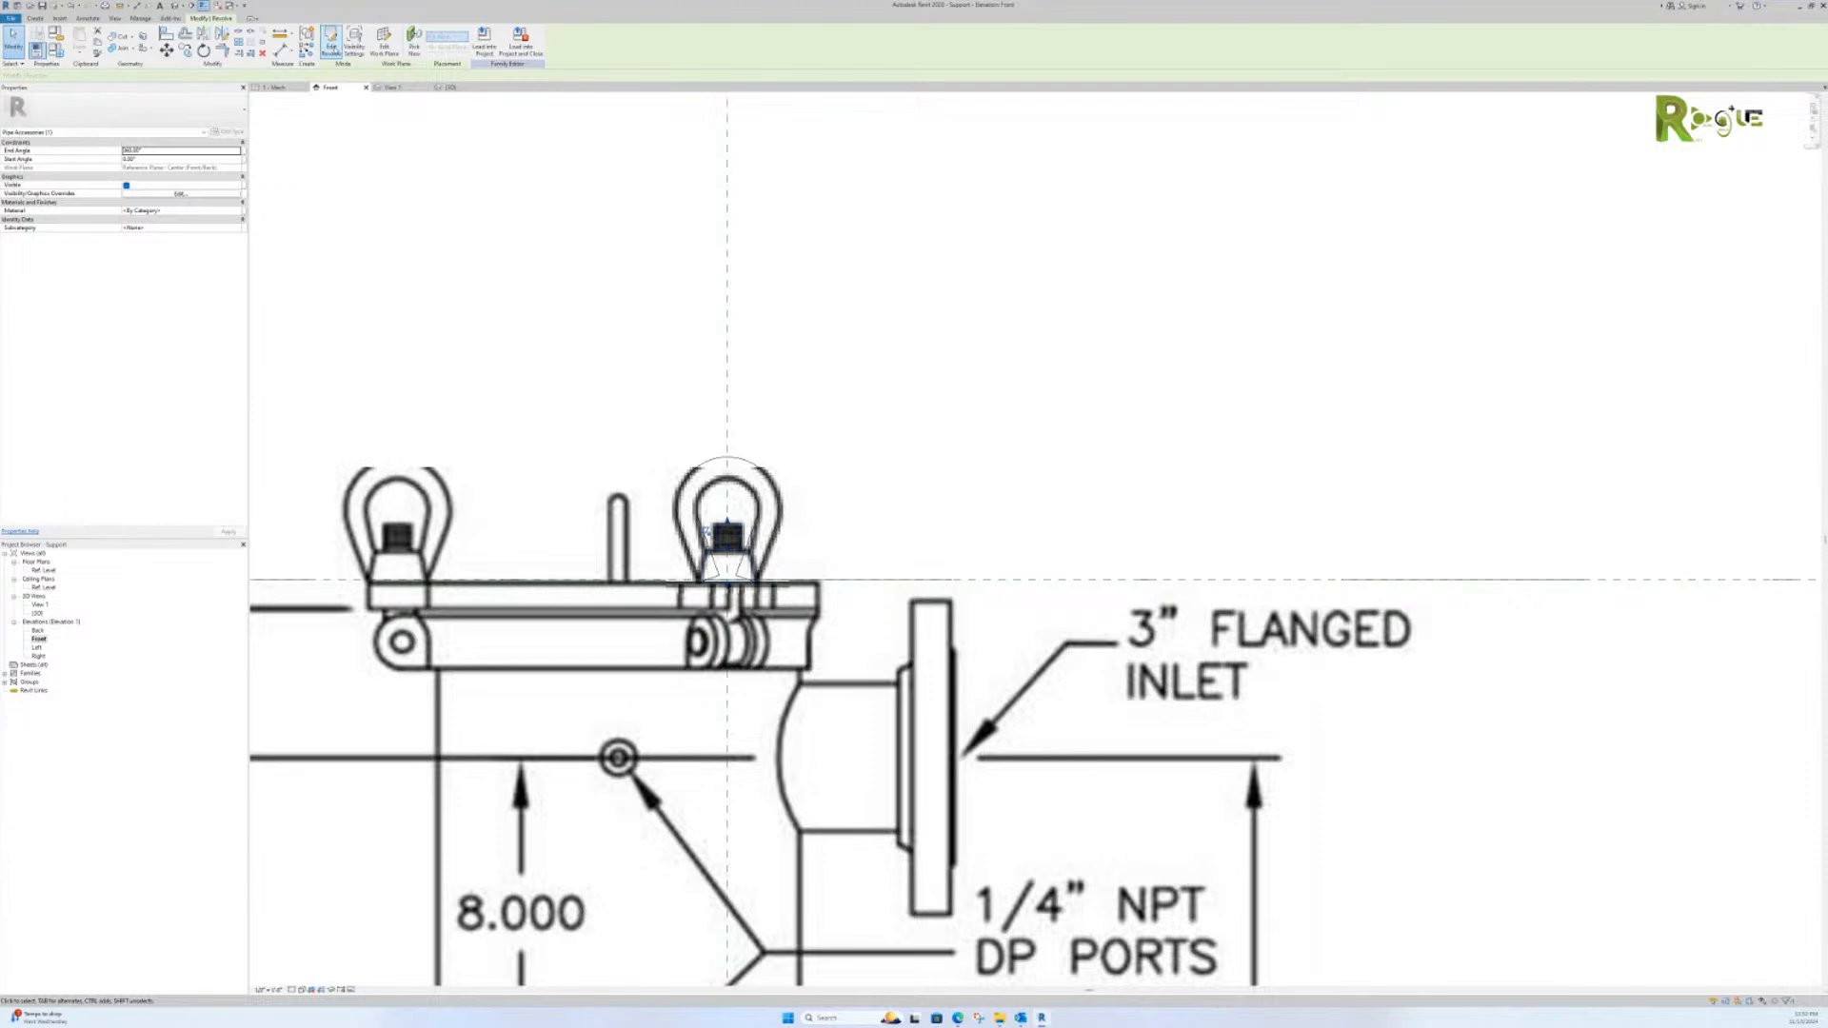
scroll(739, 588, up, 5)
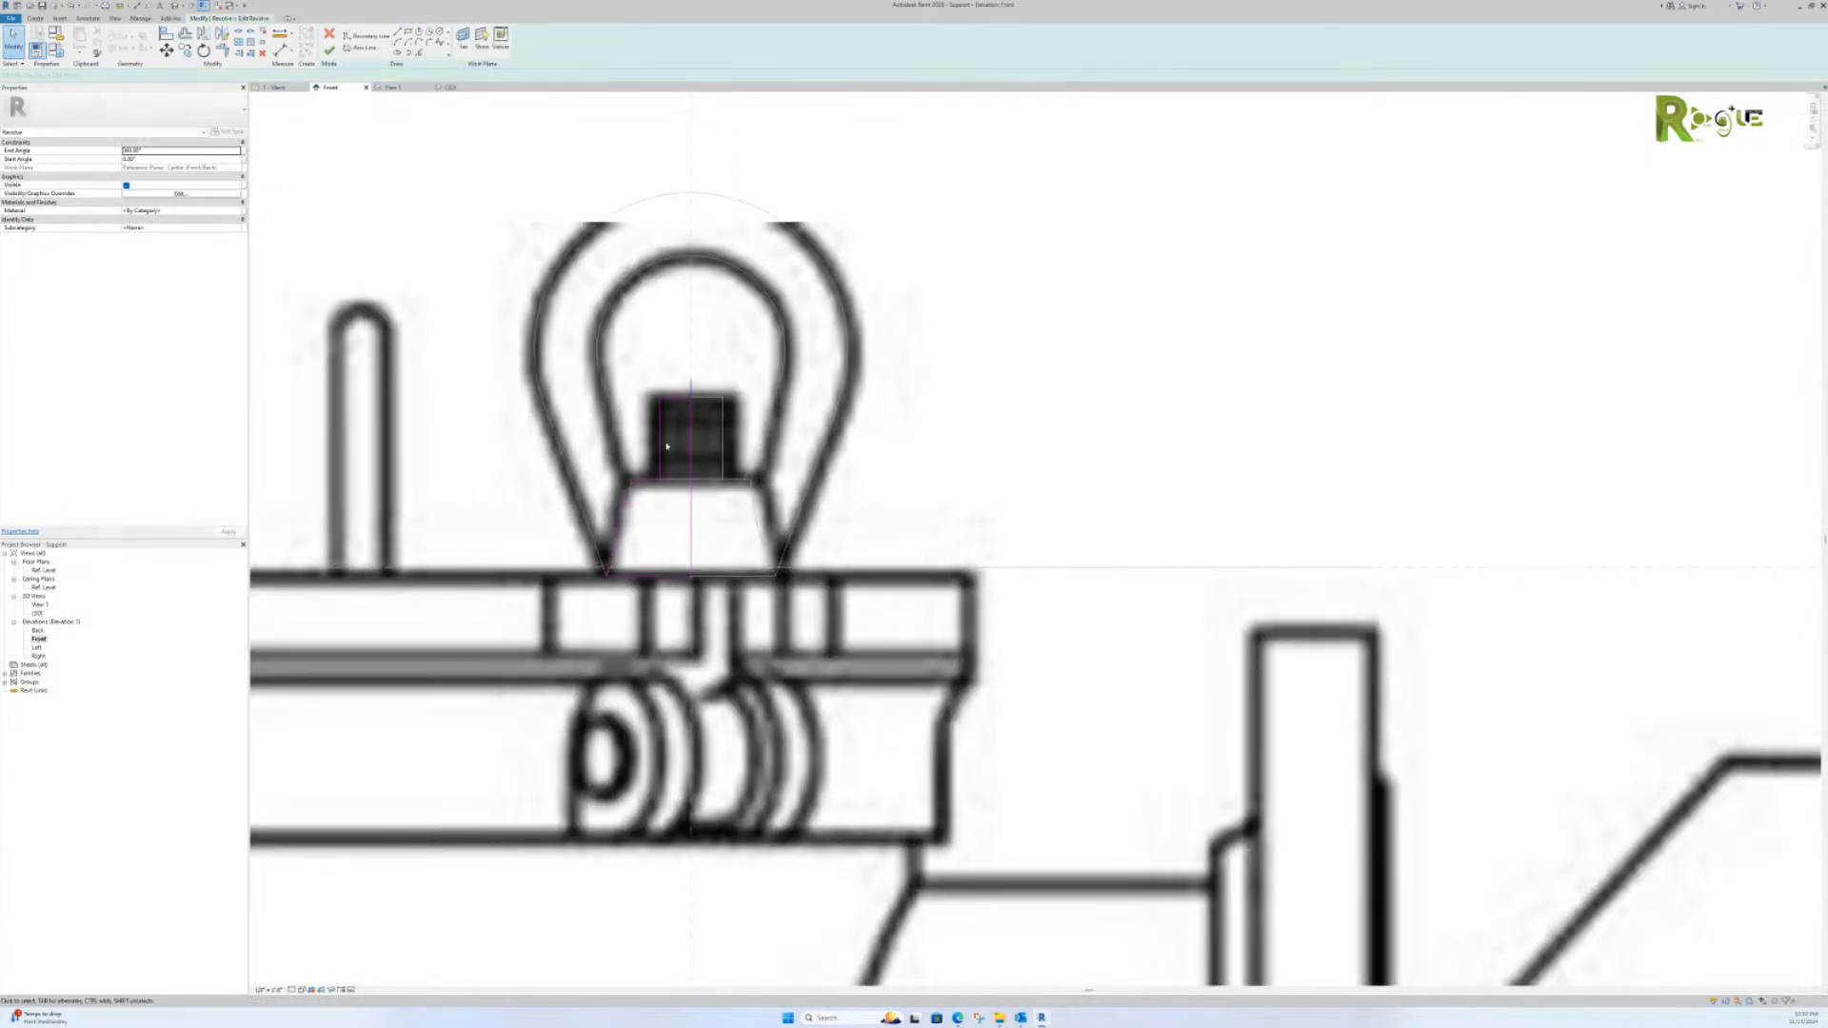
click(329, 50)
right_click(923, 337)
click(943, 343)
scroll(938, 348, down, 3)
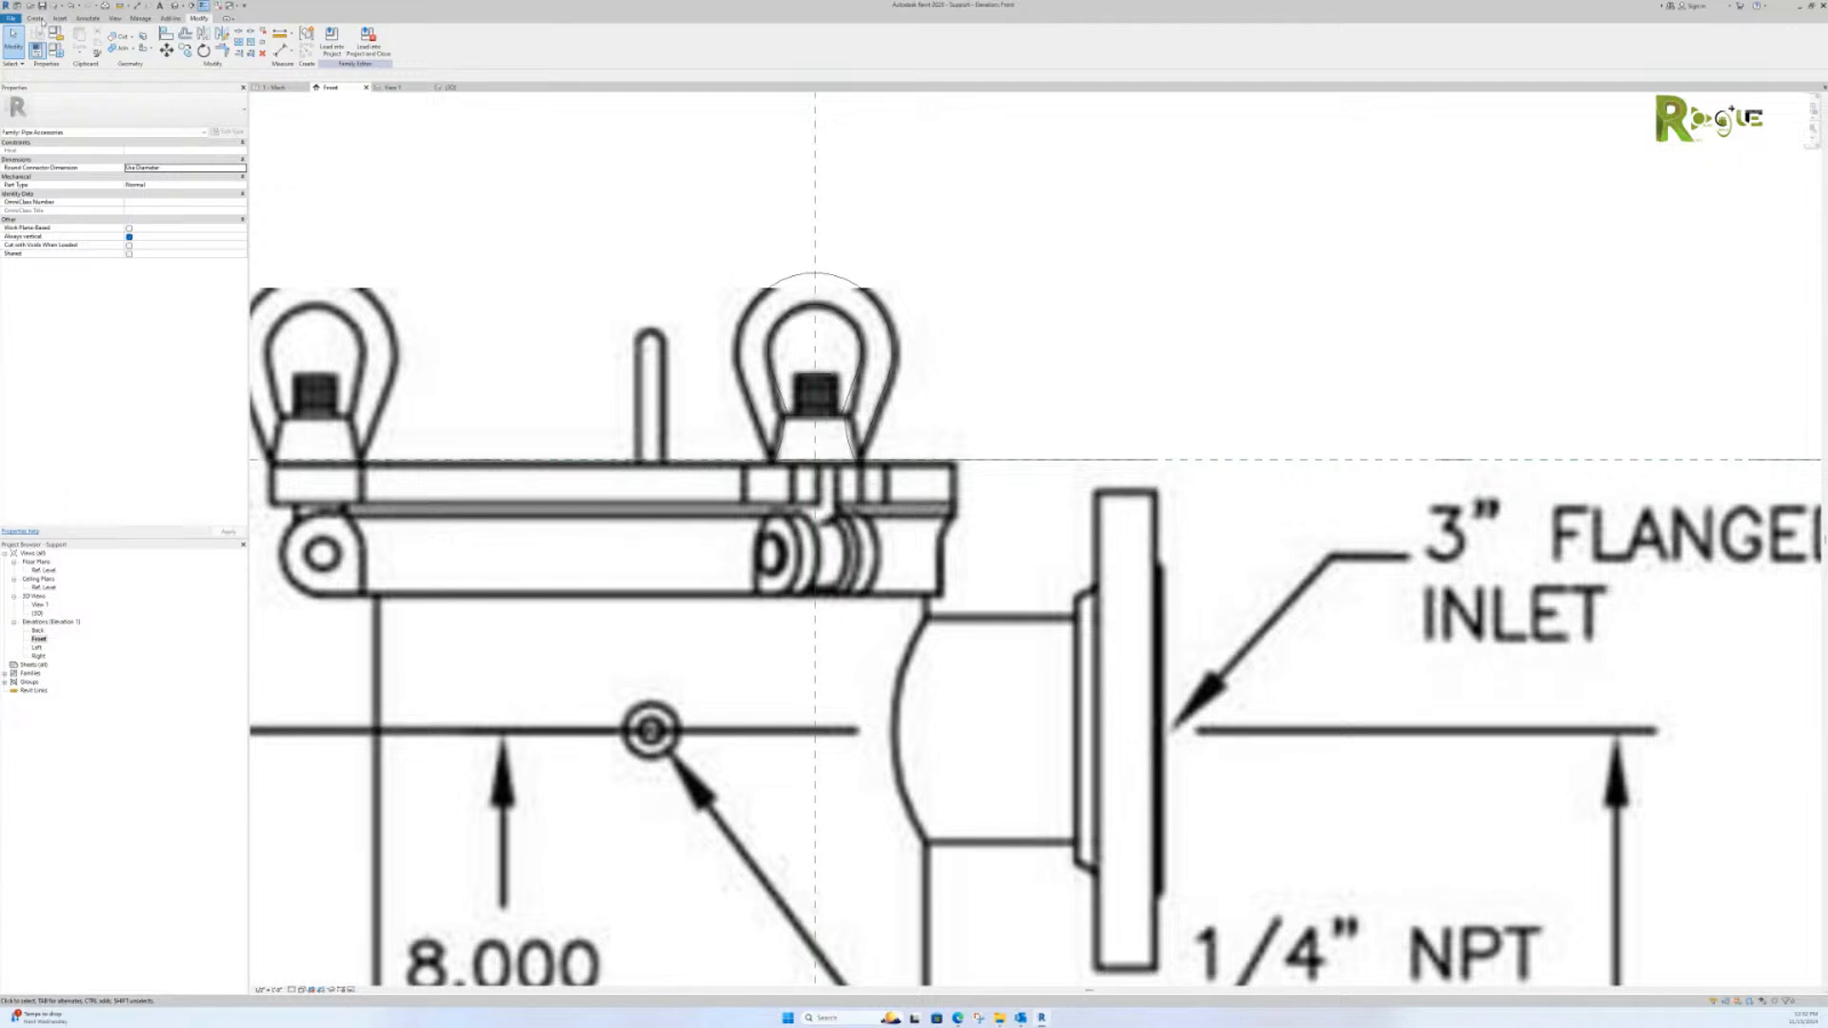
Step: Try the Work Plane-Based and Always vertical options in the Support family's category and parameters settings
click(17, 5)
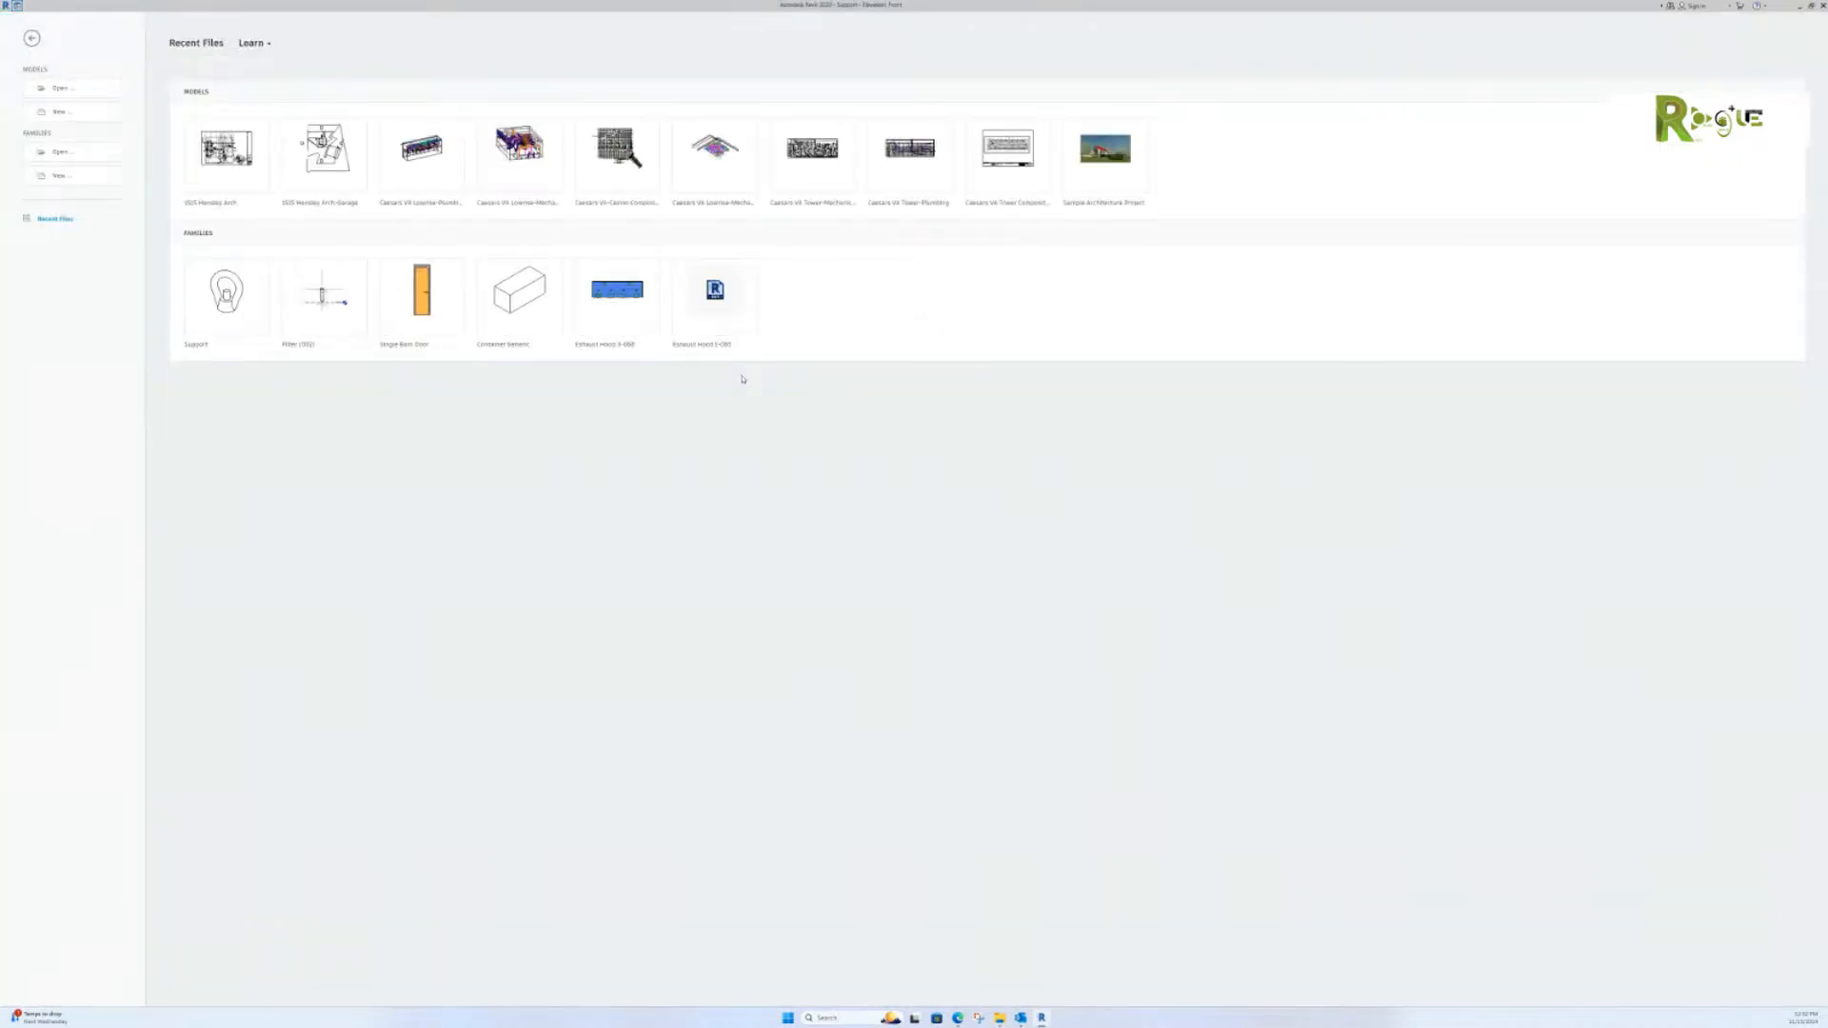
click(31, 38)
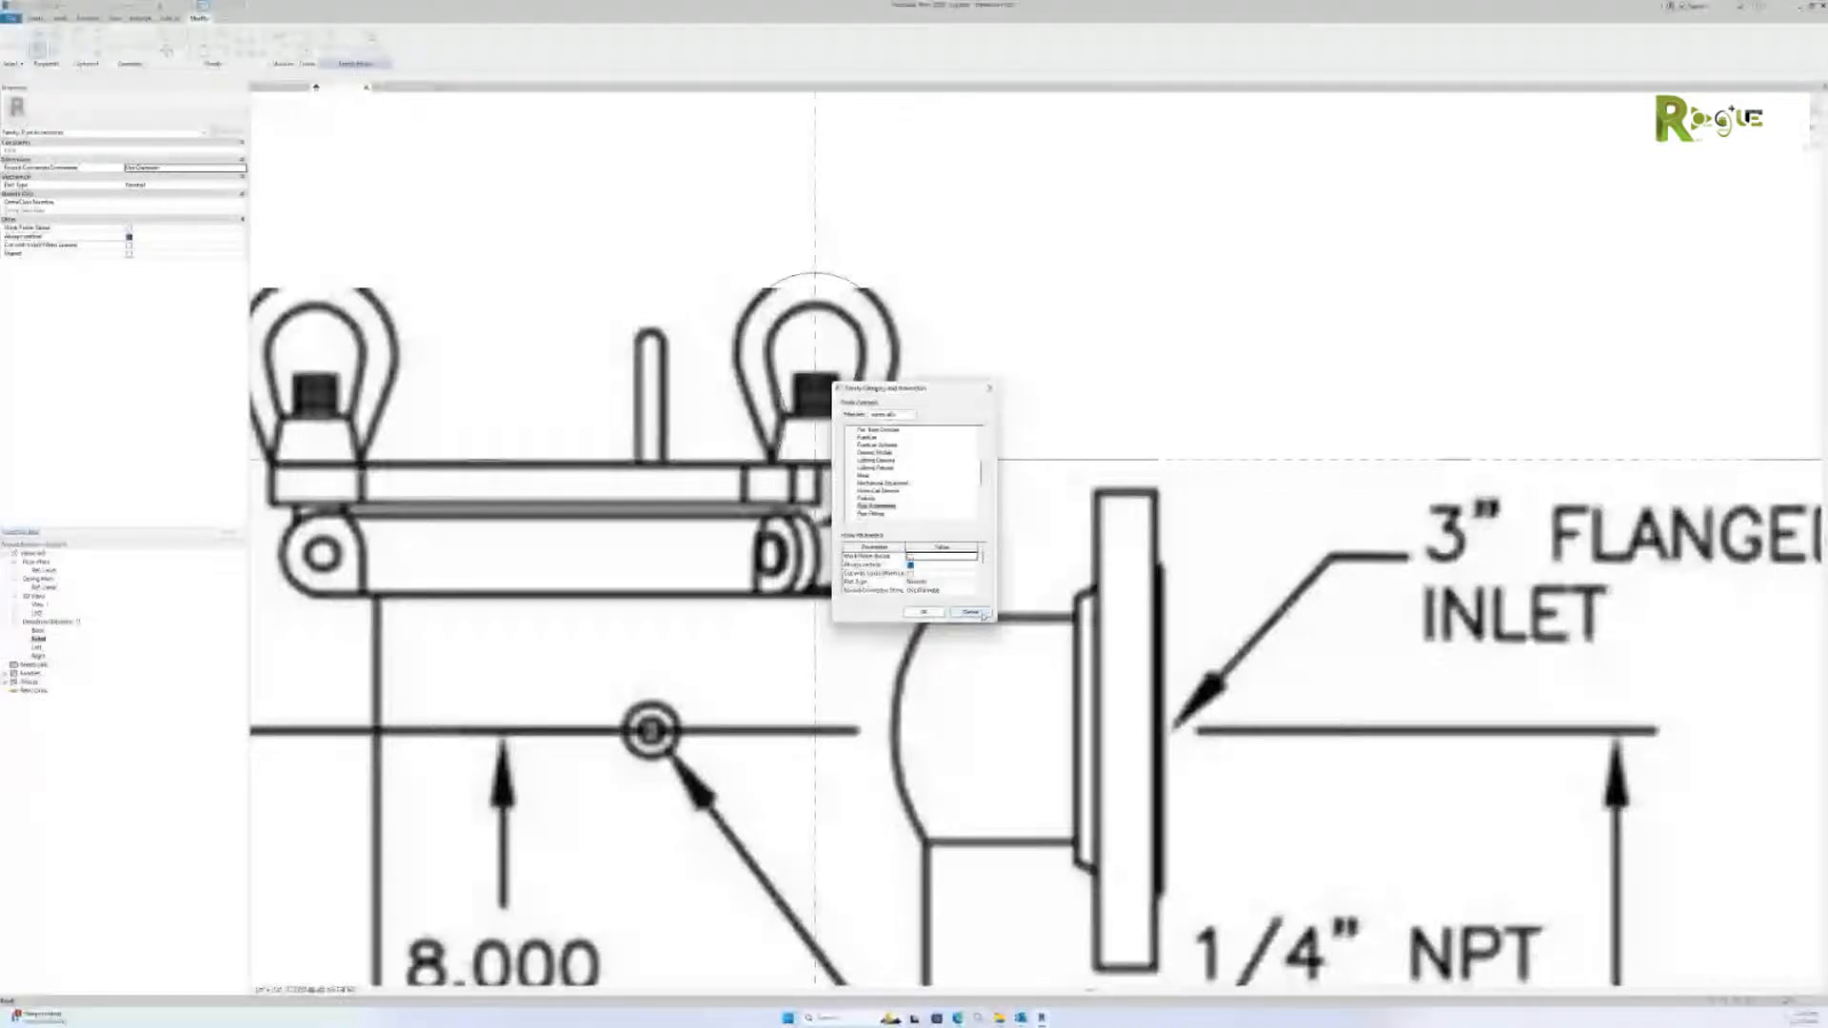
drag(995, 622, 1152, 830)
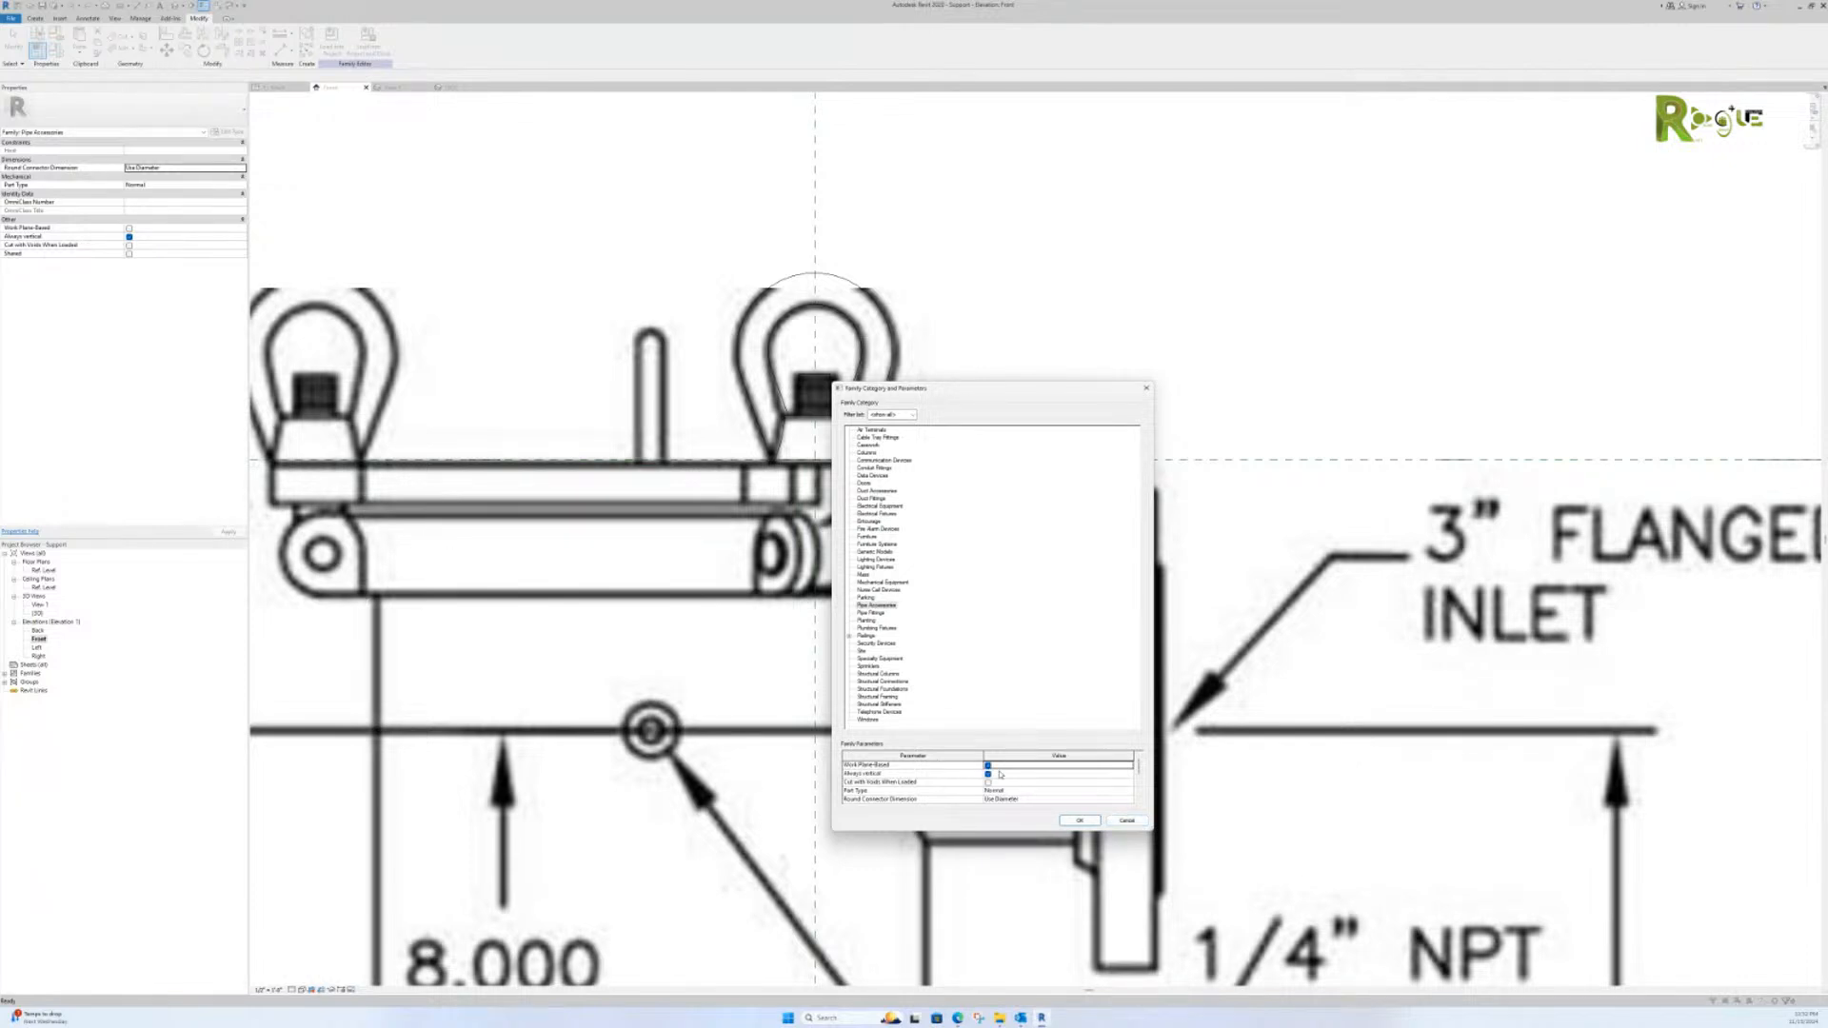
click(993, 775)
click(989, 767)
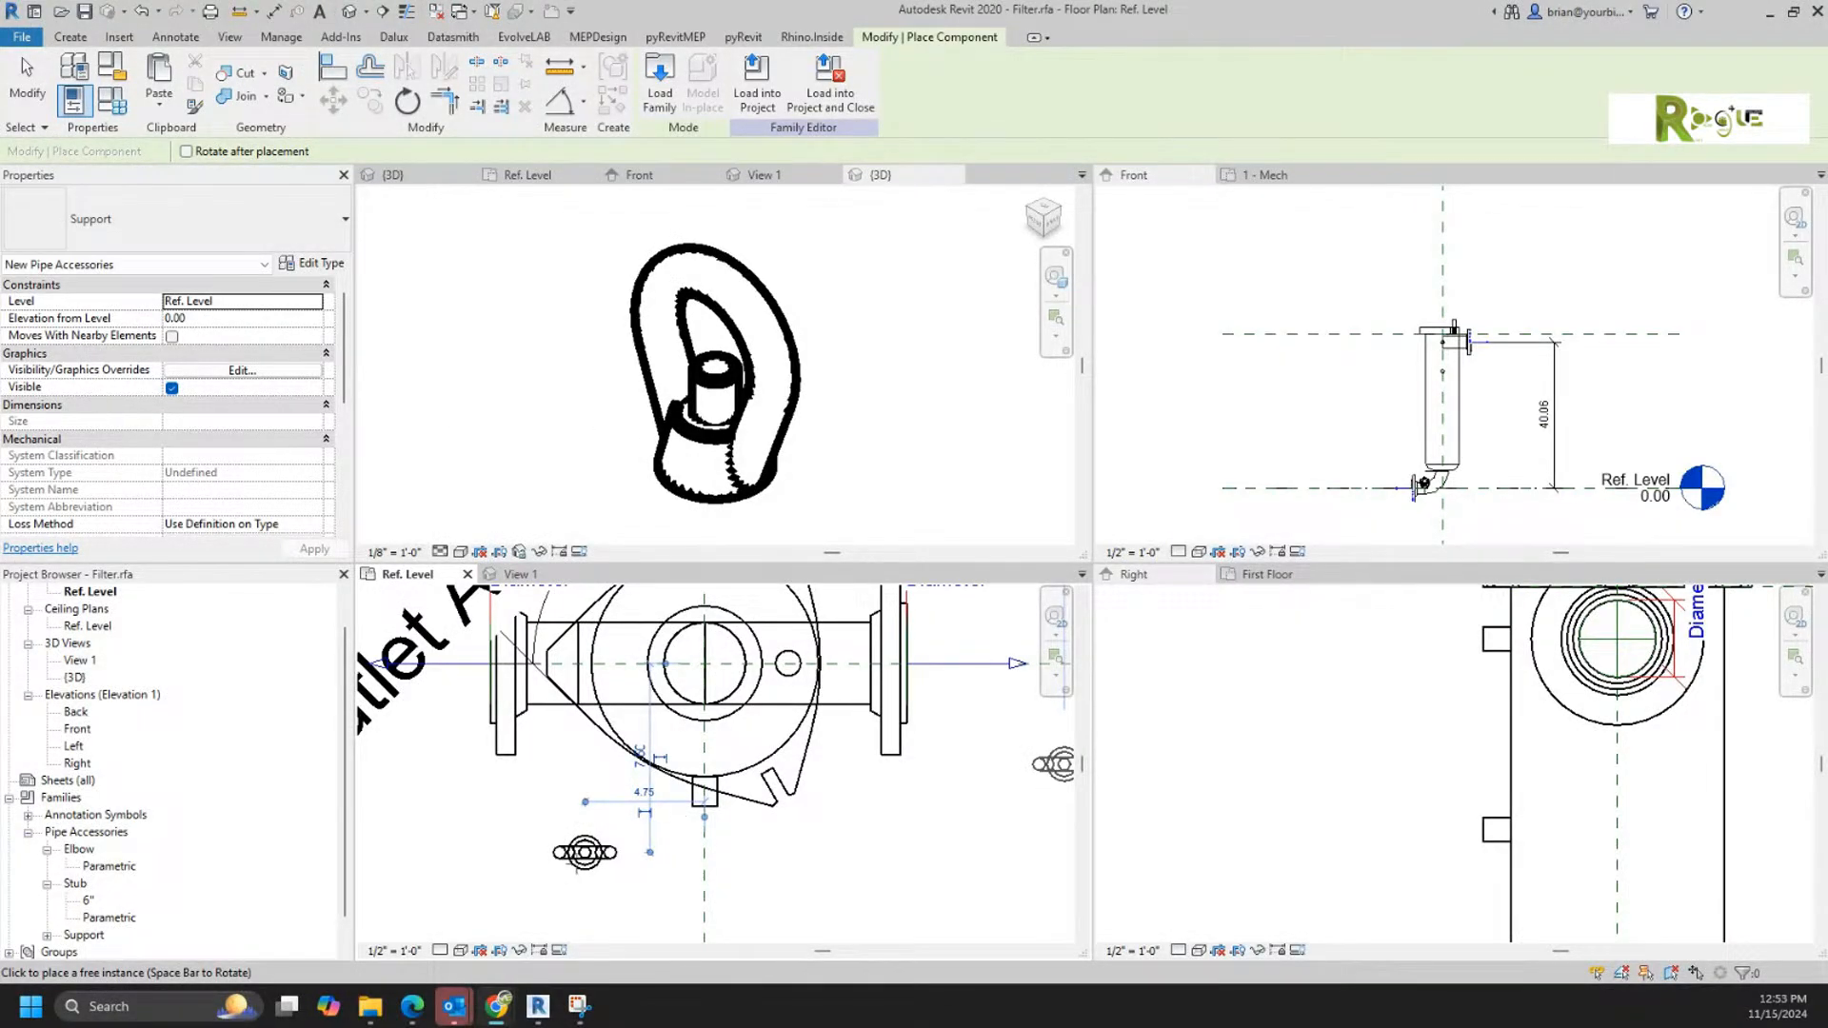
Step: Finish placing the Support in the filter's Ref. Level plan and move it onto the horizontal centerline, about 5.00 from the filter's center
key(Escape)
scroll(651, 916, up, 1)
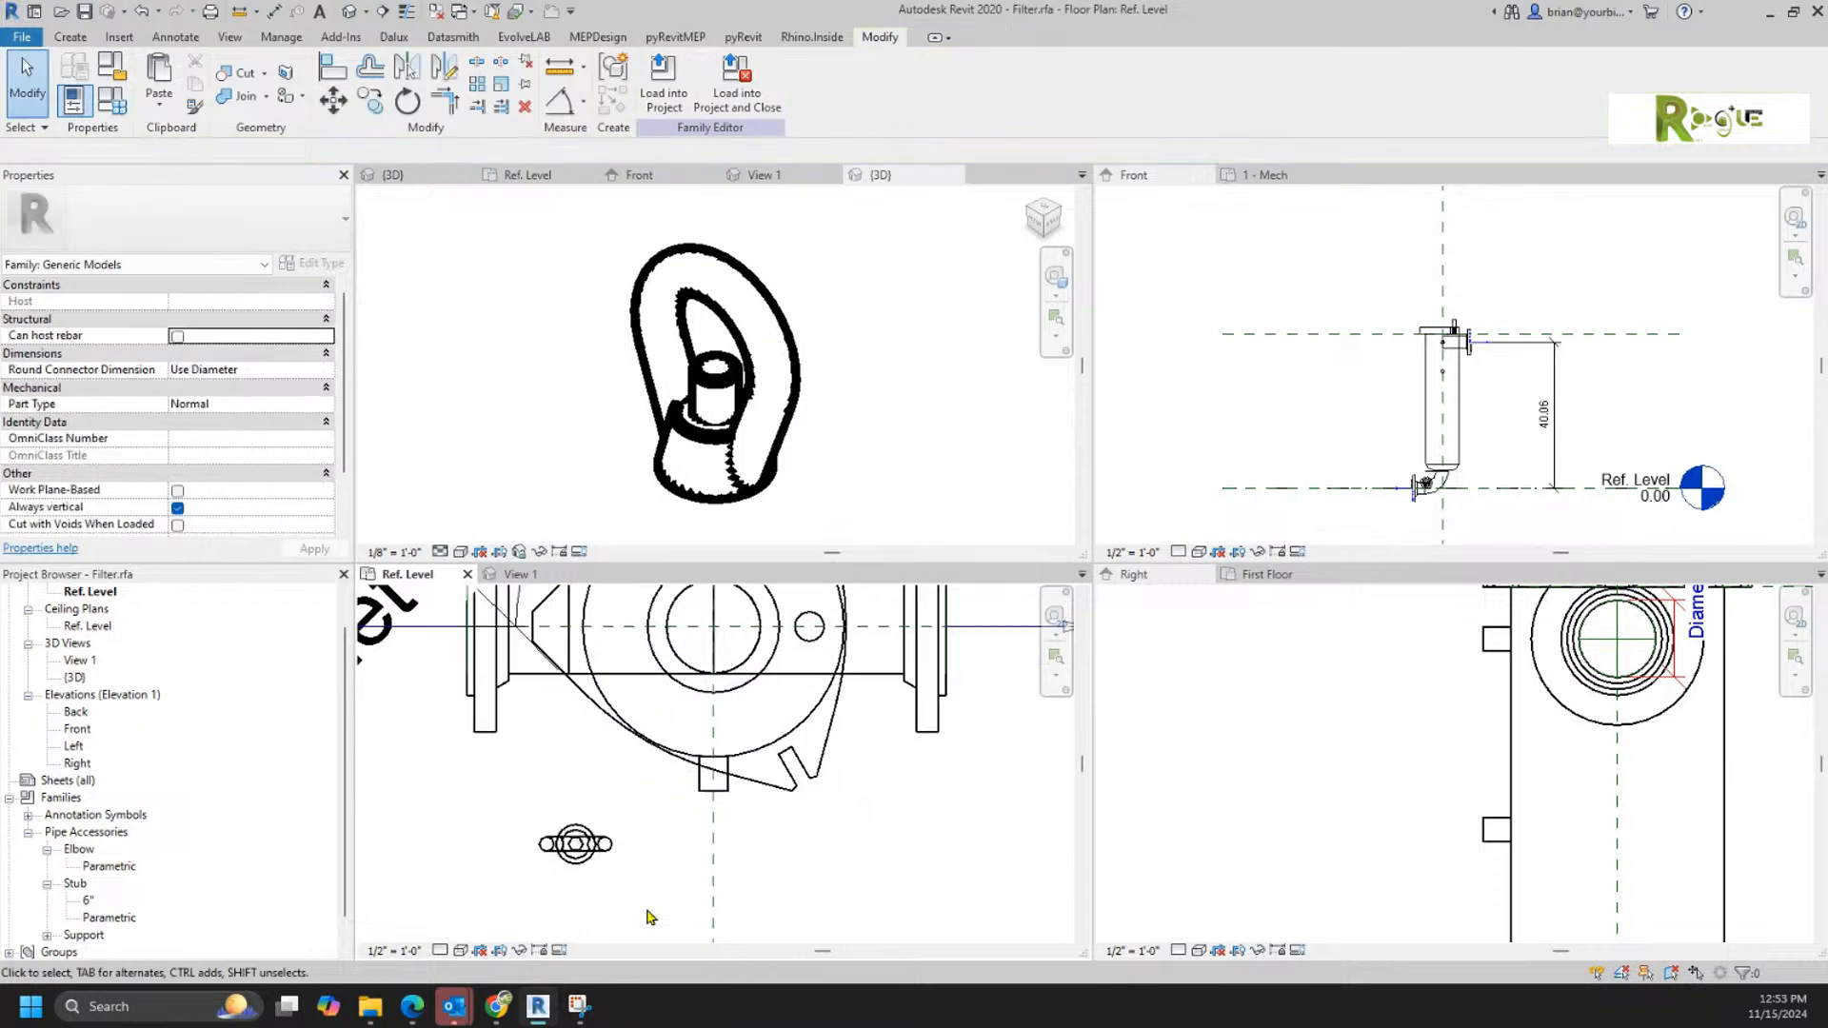
scroll(661, 889, down, 1)
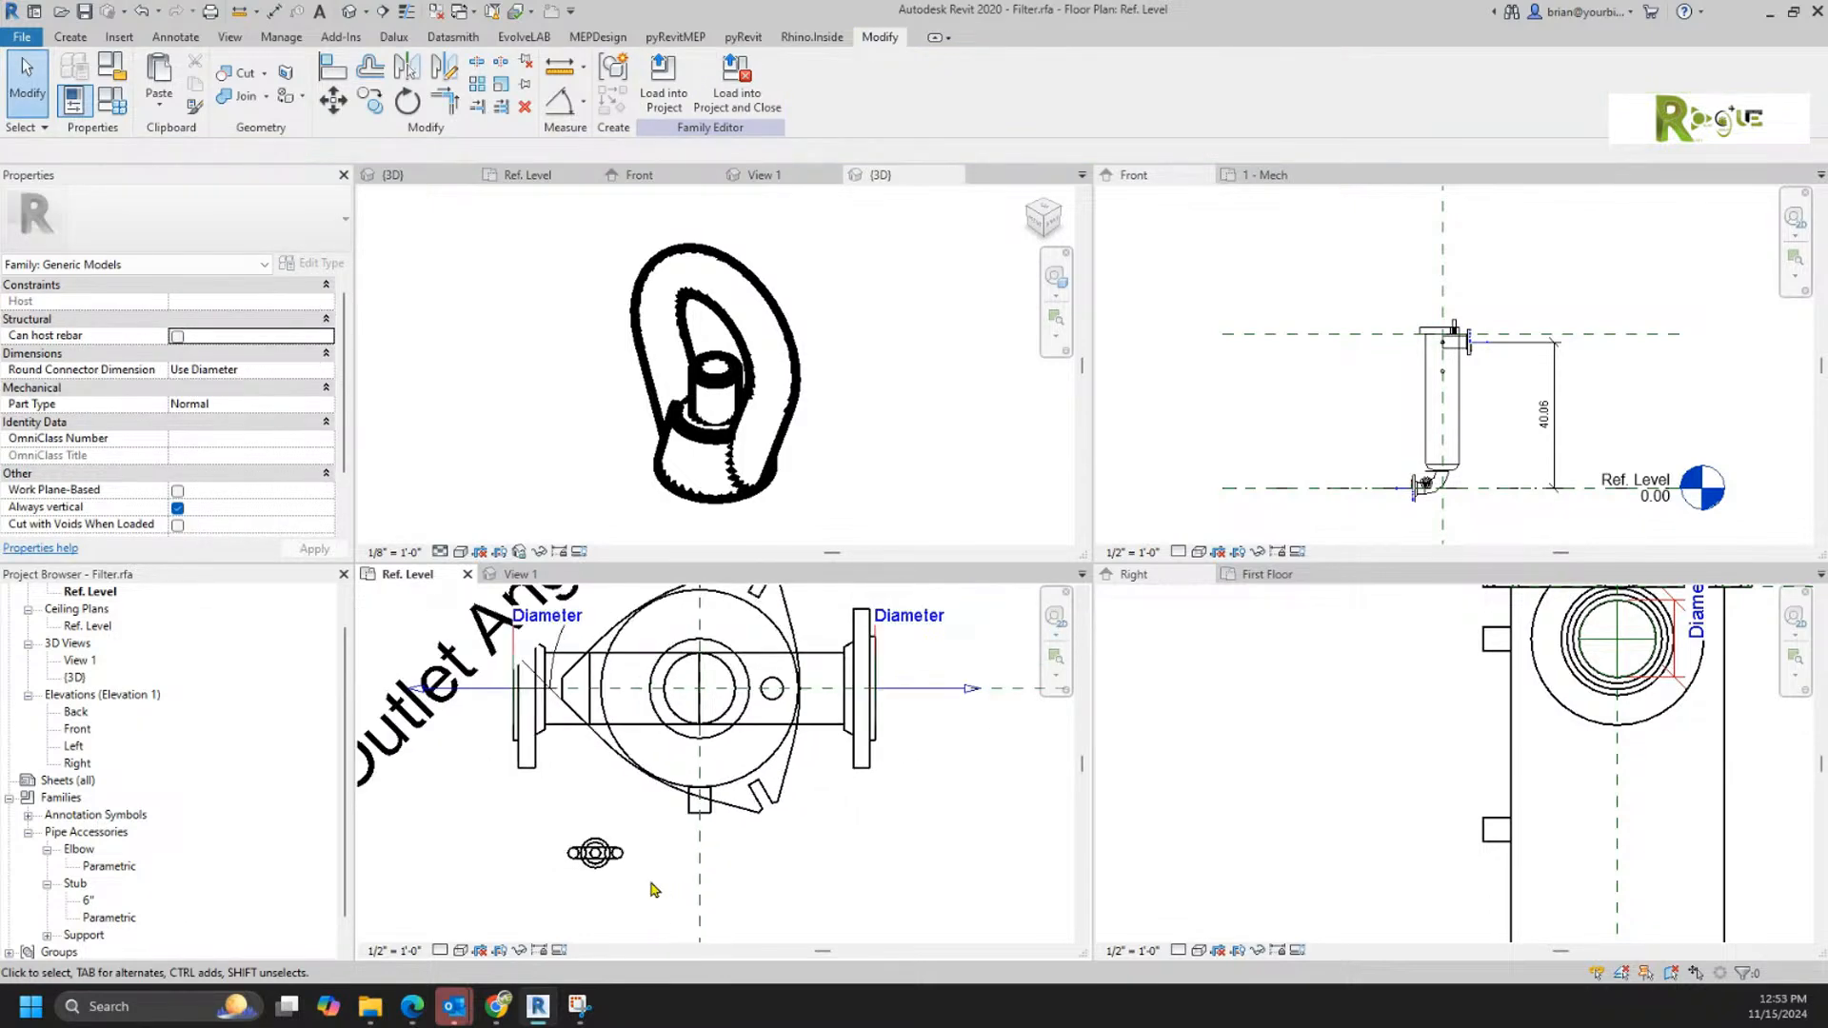
click(592, 853)
drag(591, 854, 594, 715)
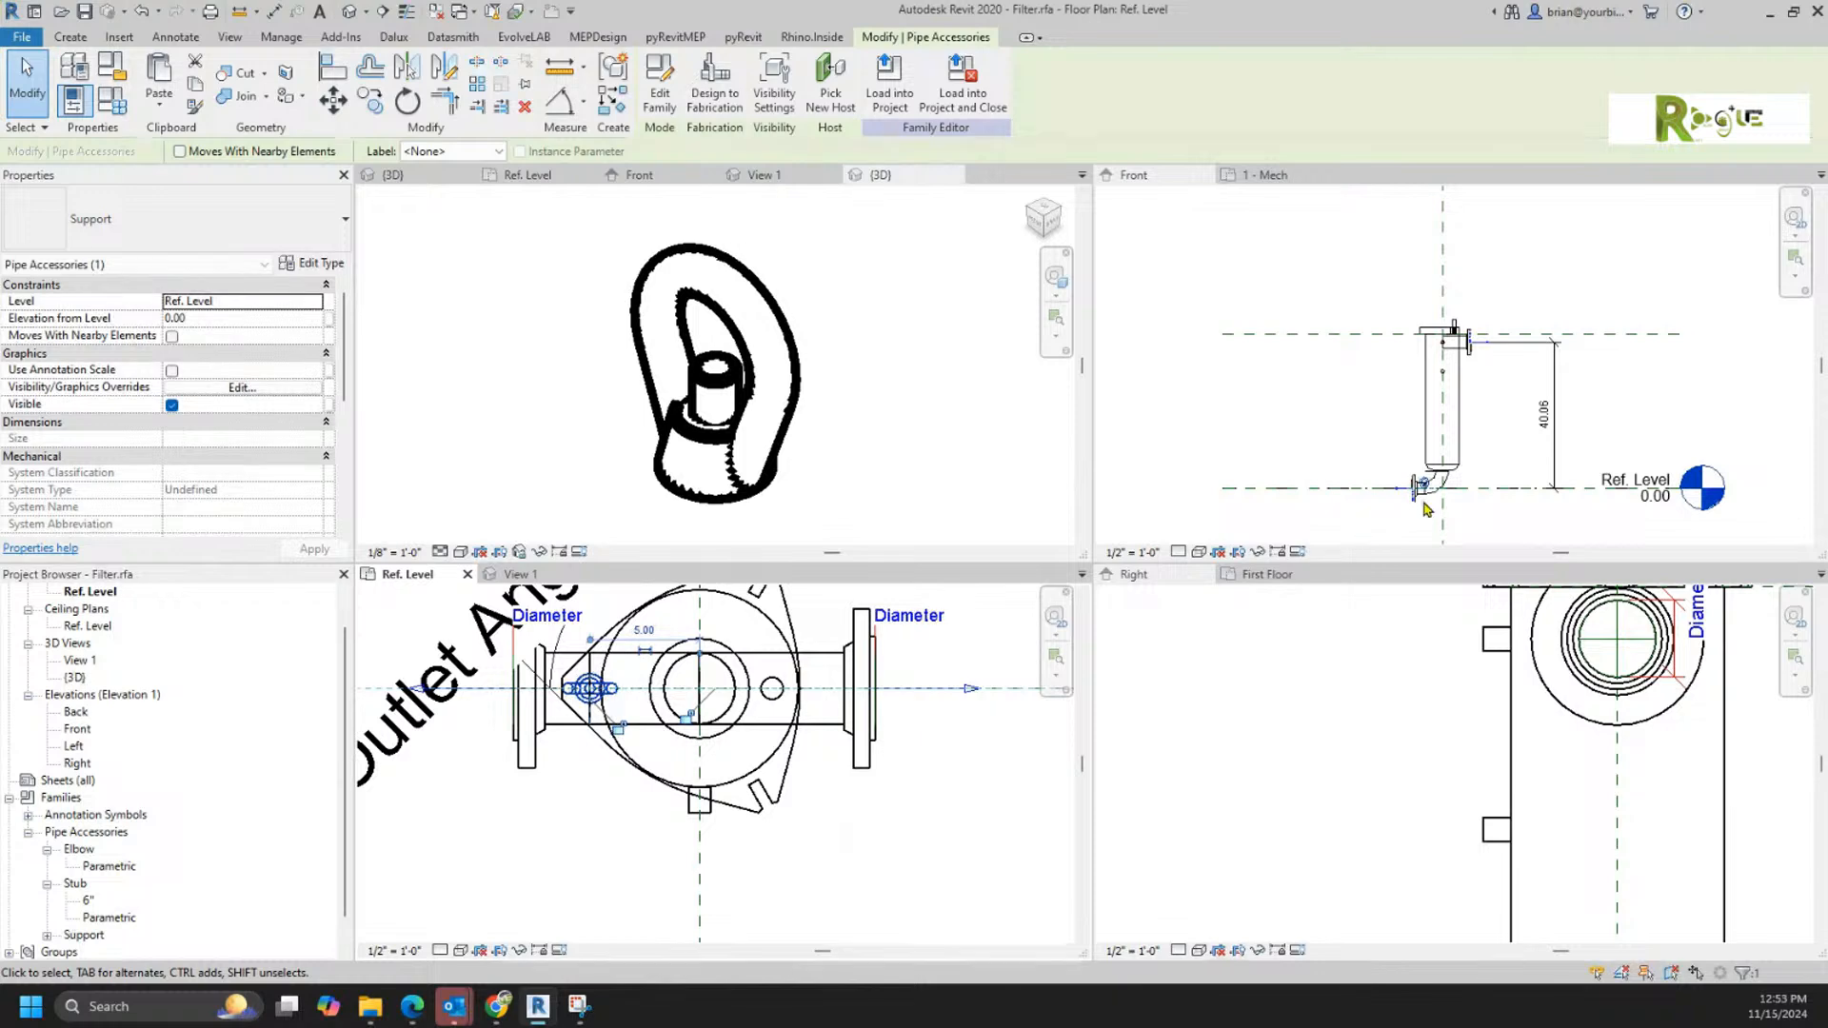
Step: Try to pick a new host for the placed Support in the filter's front elevation
scroll(1422, 457, up, 6)
scroll(1428, 447, down, 4)
scroll(1433, 441, down, 2)
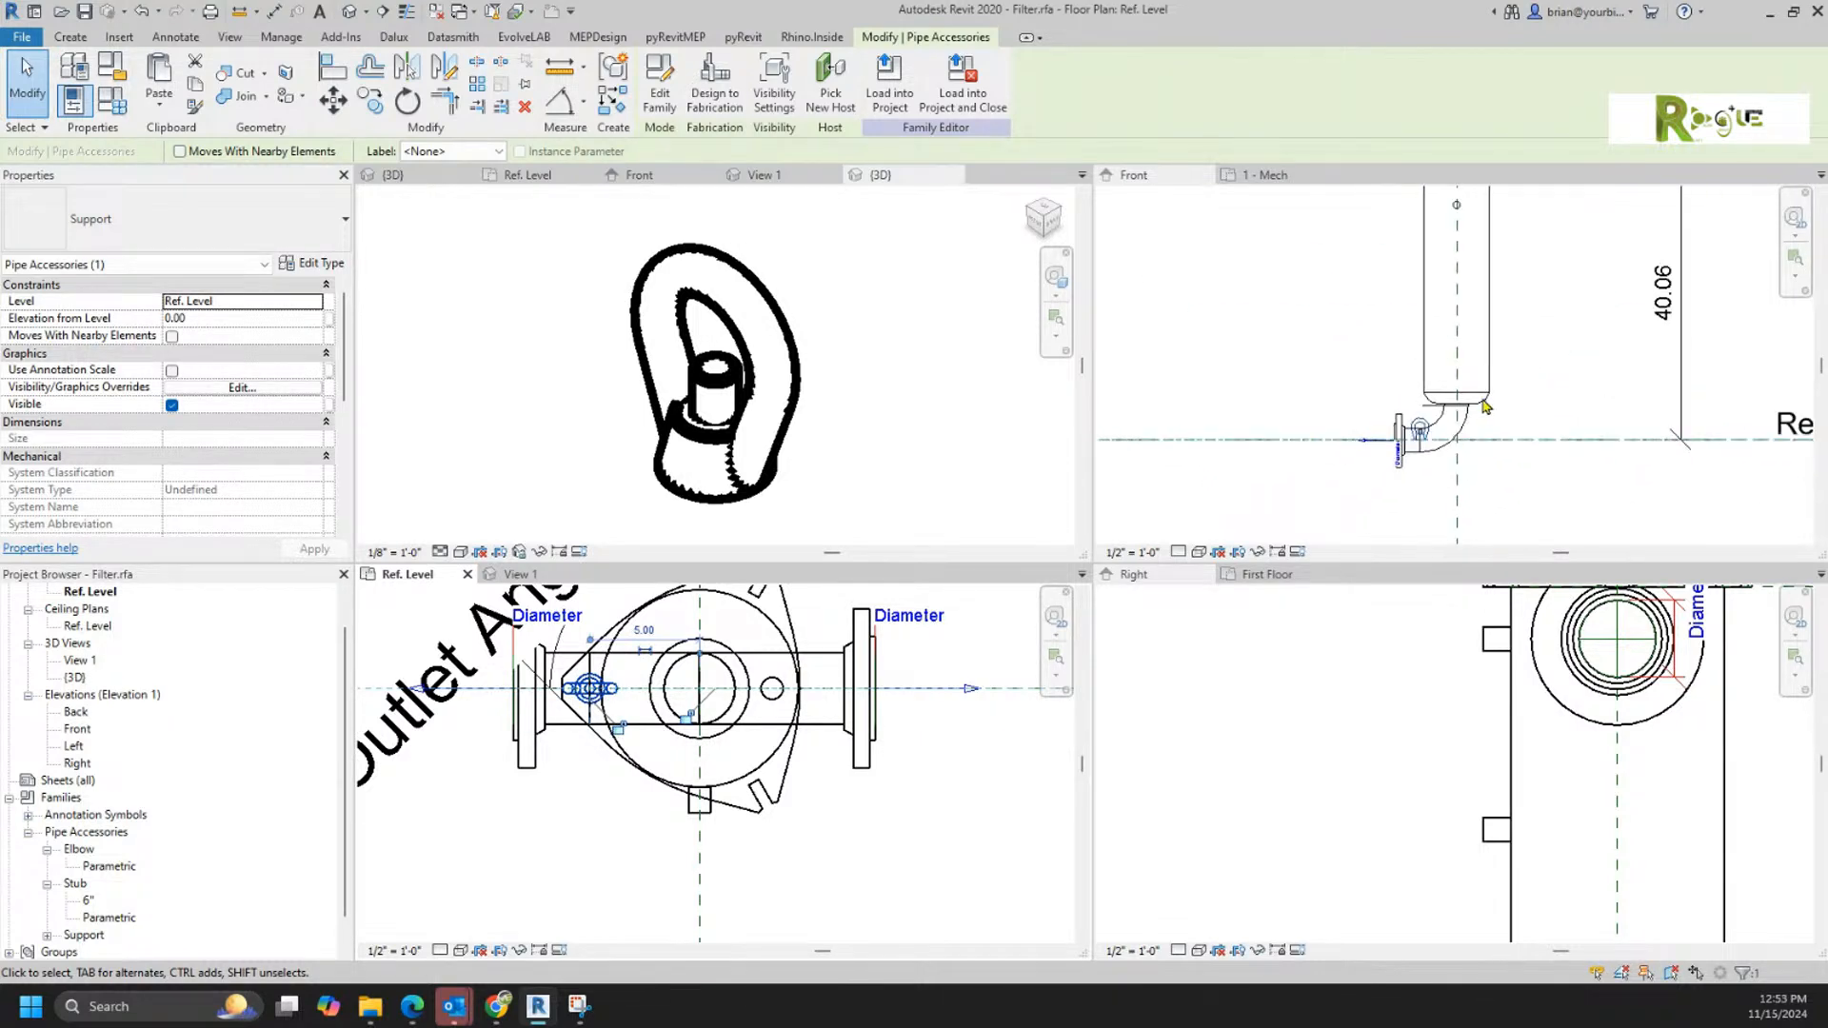
middle_drag(1571, 321, 1594, 428)
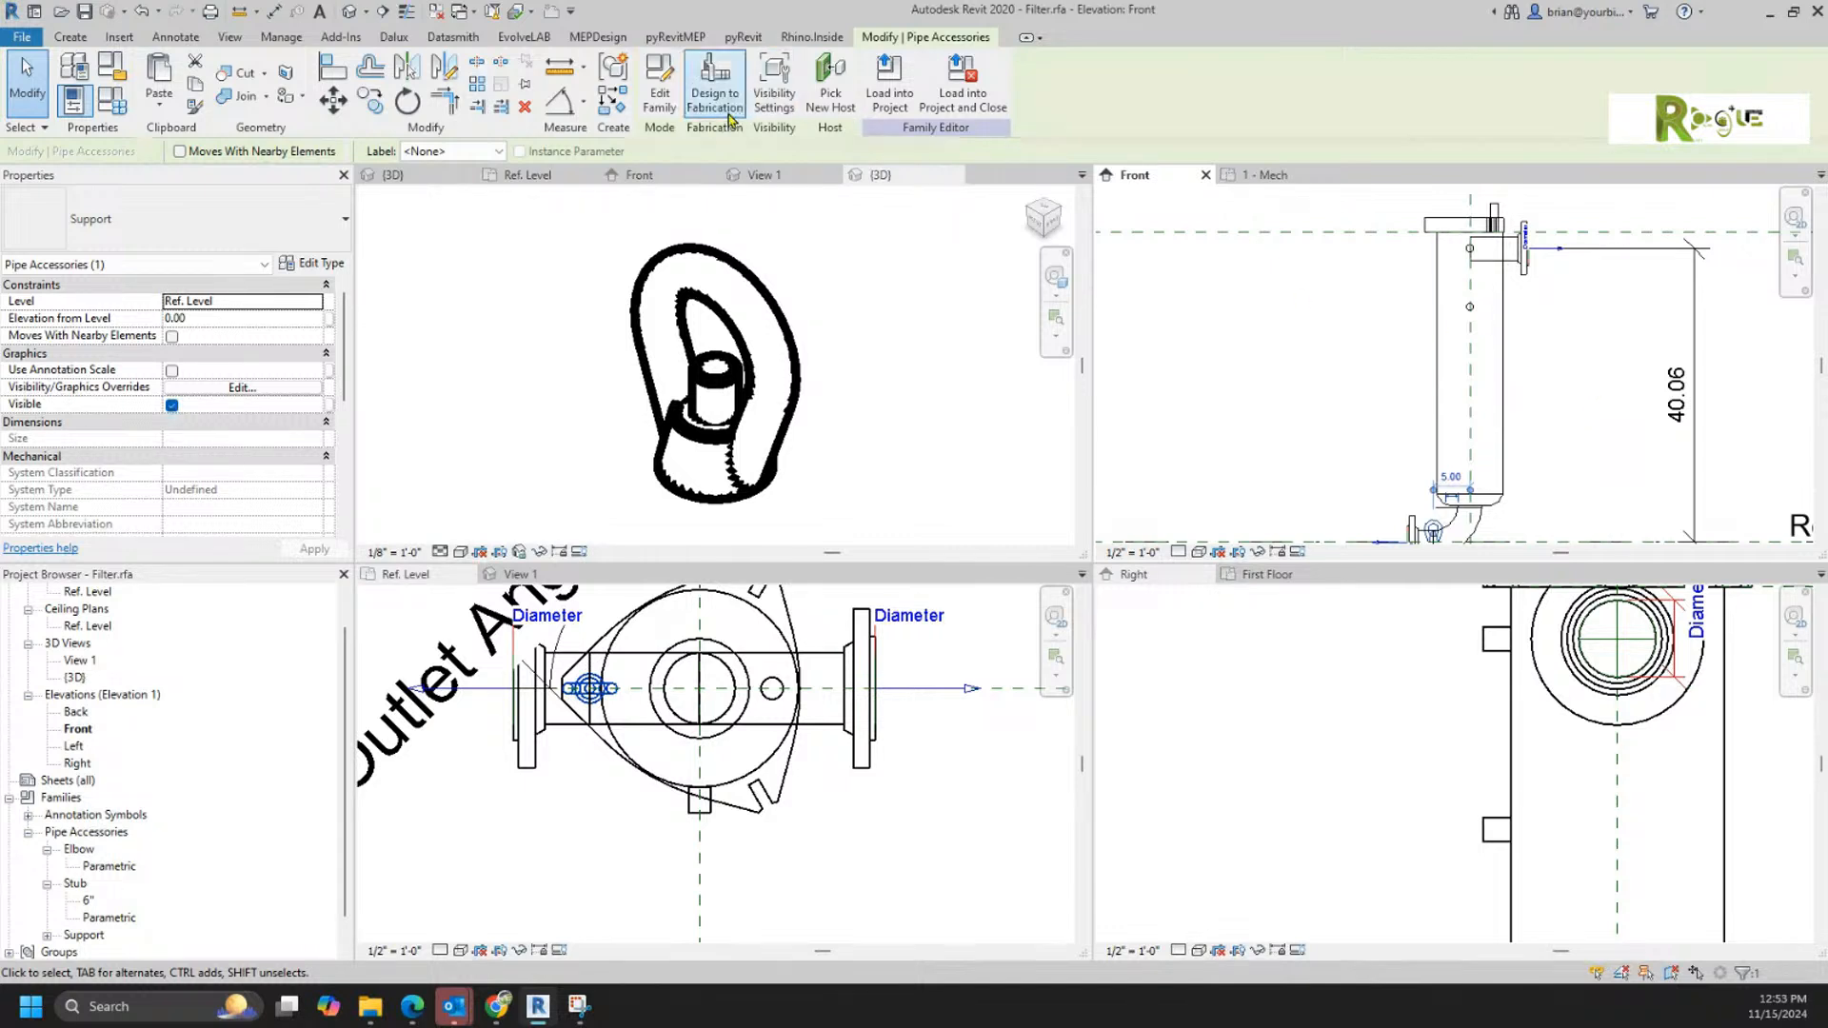
click(831, 86)
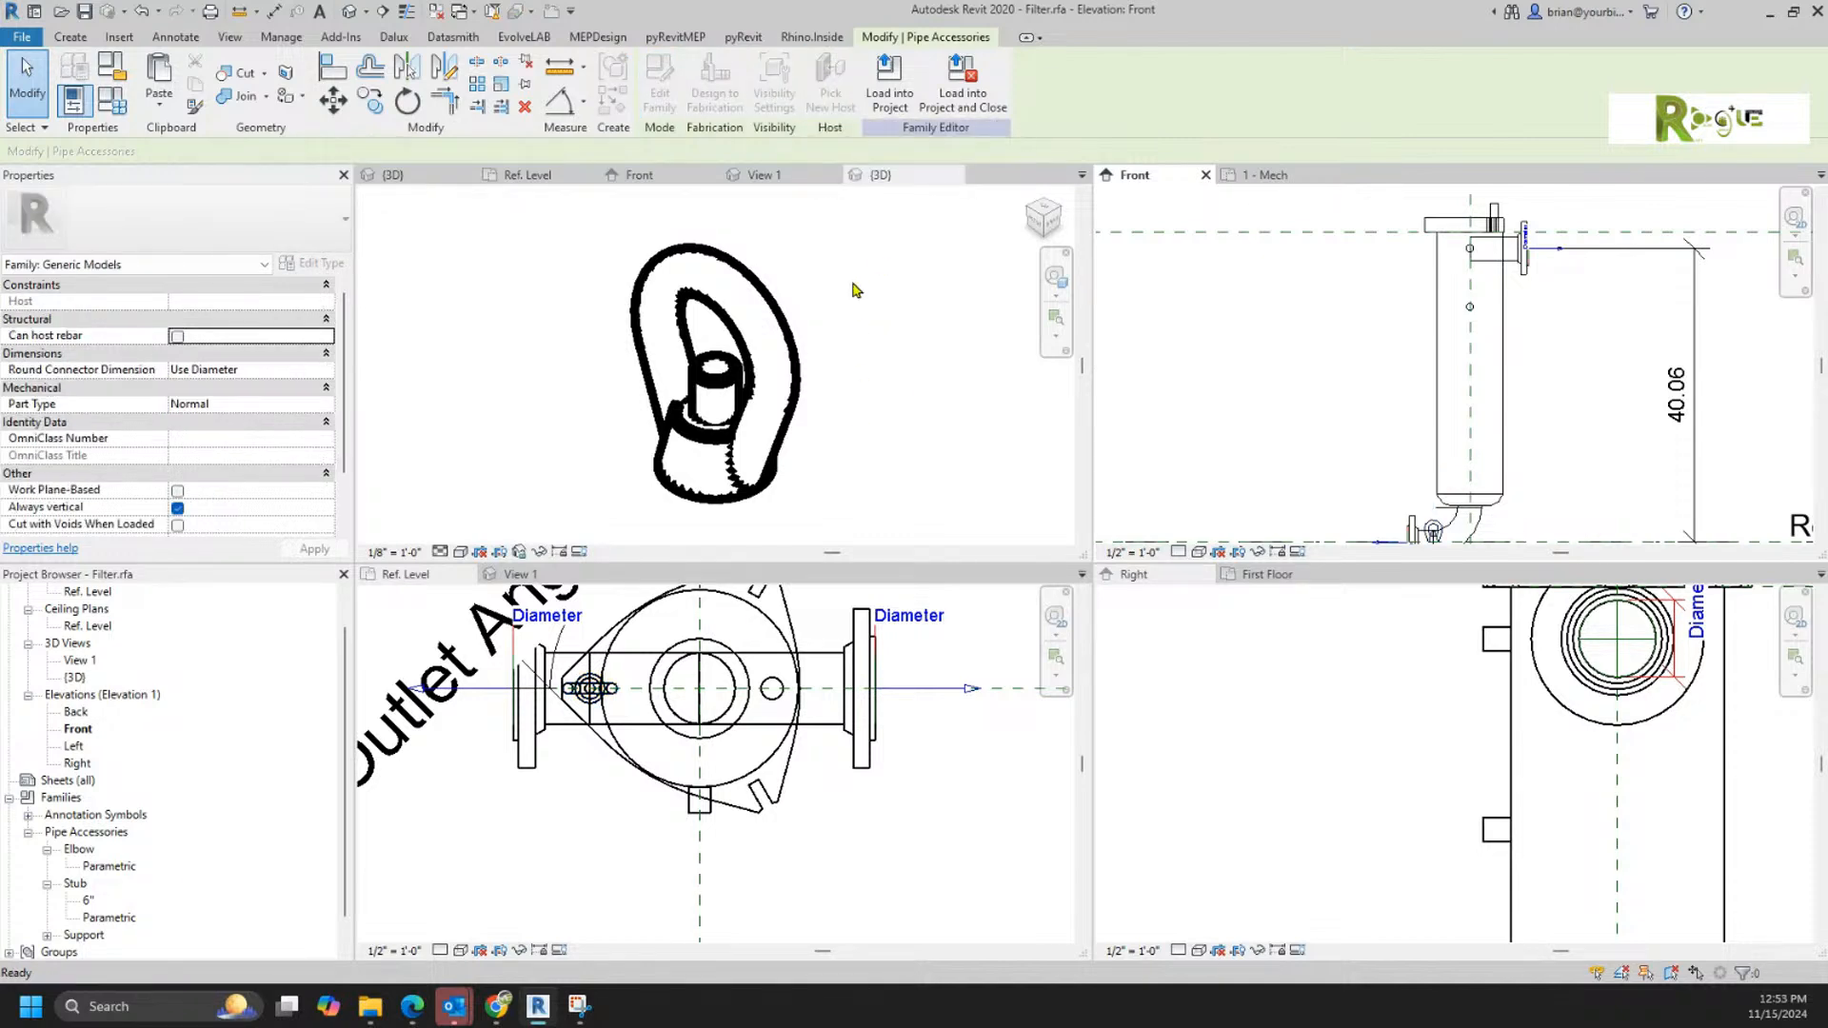
key(Escape)
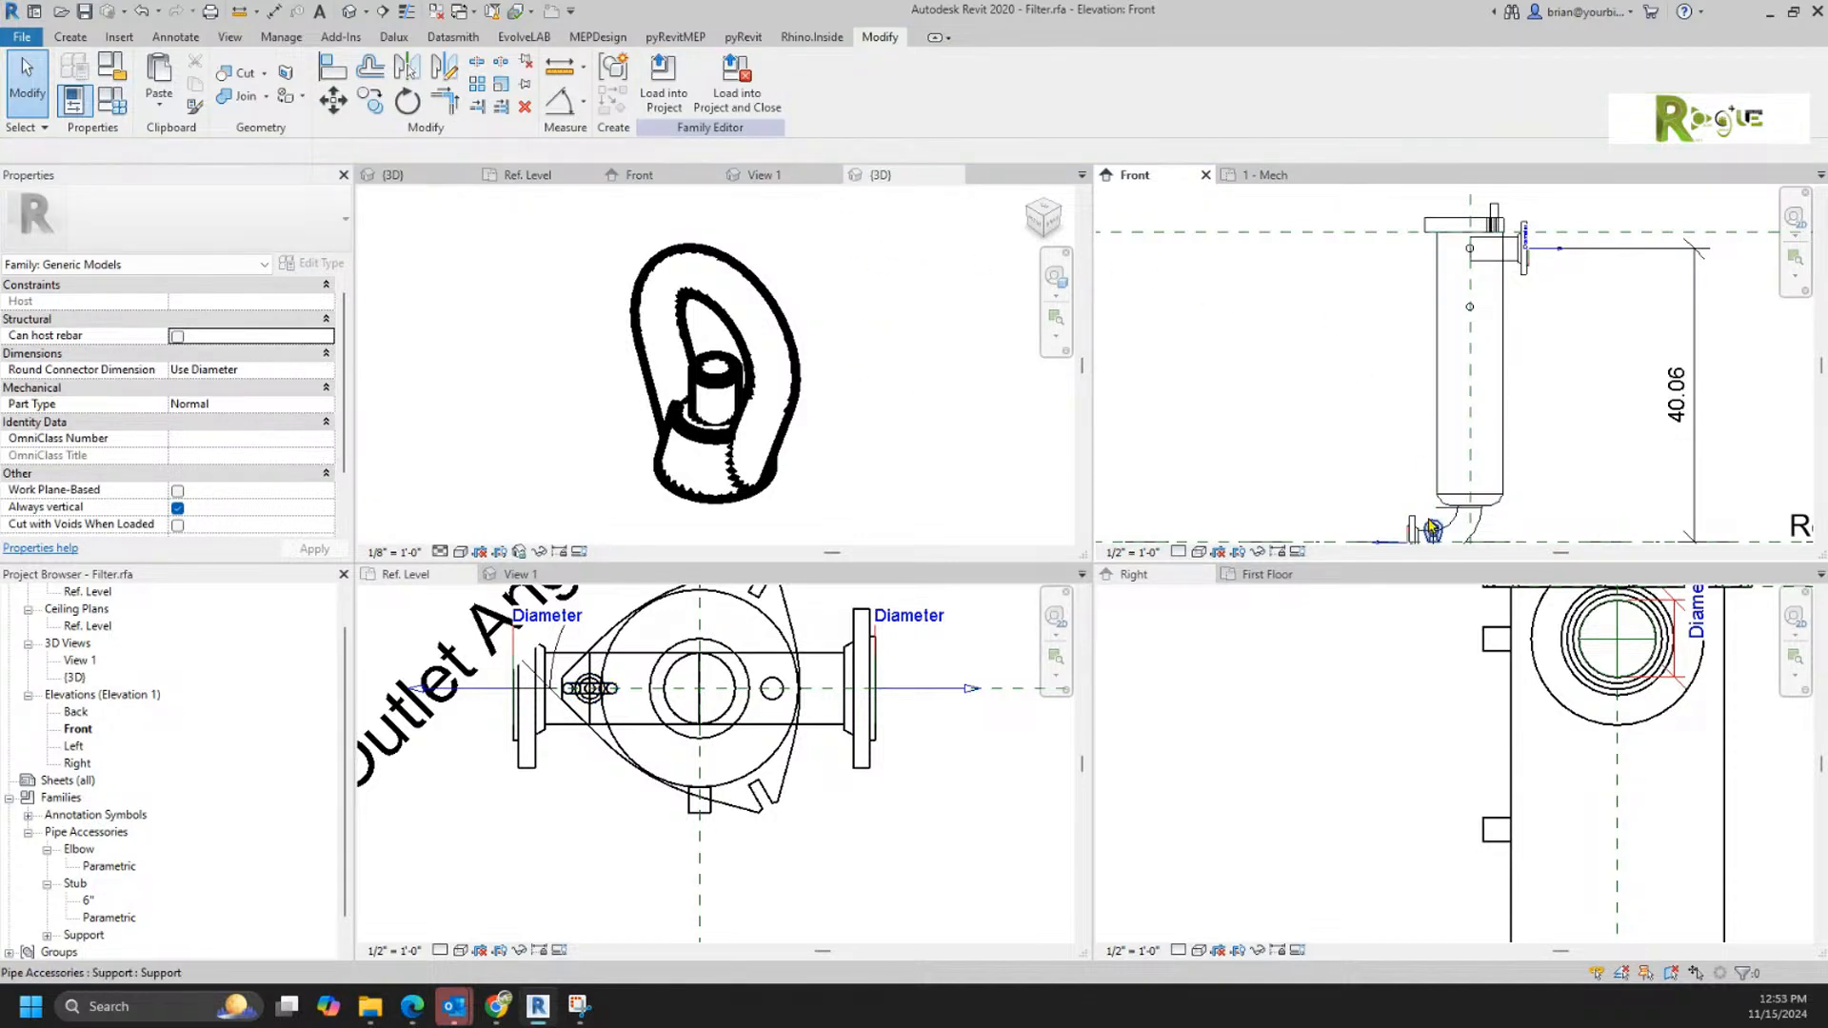
click(1432, 527)
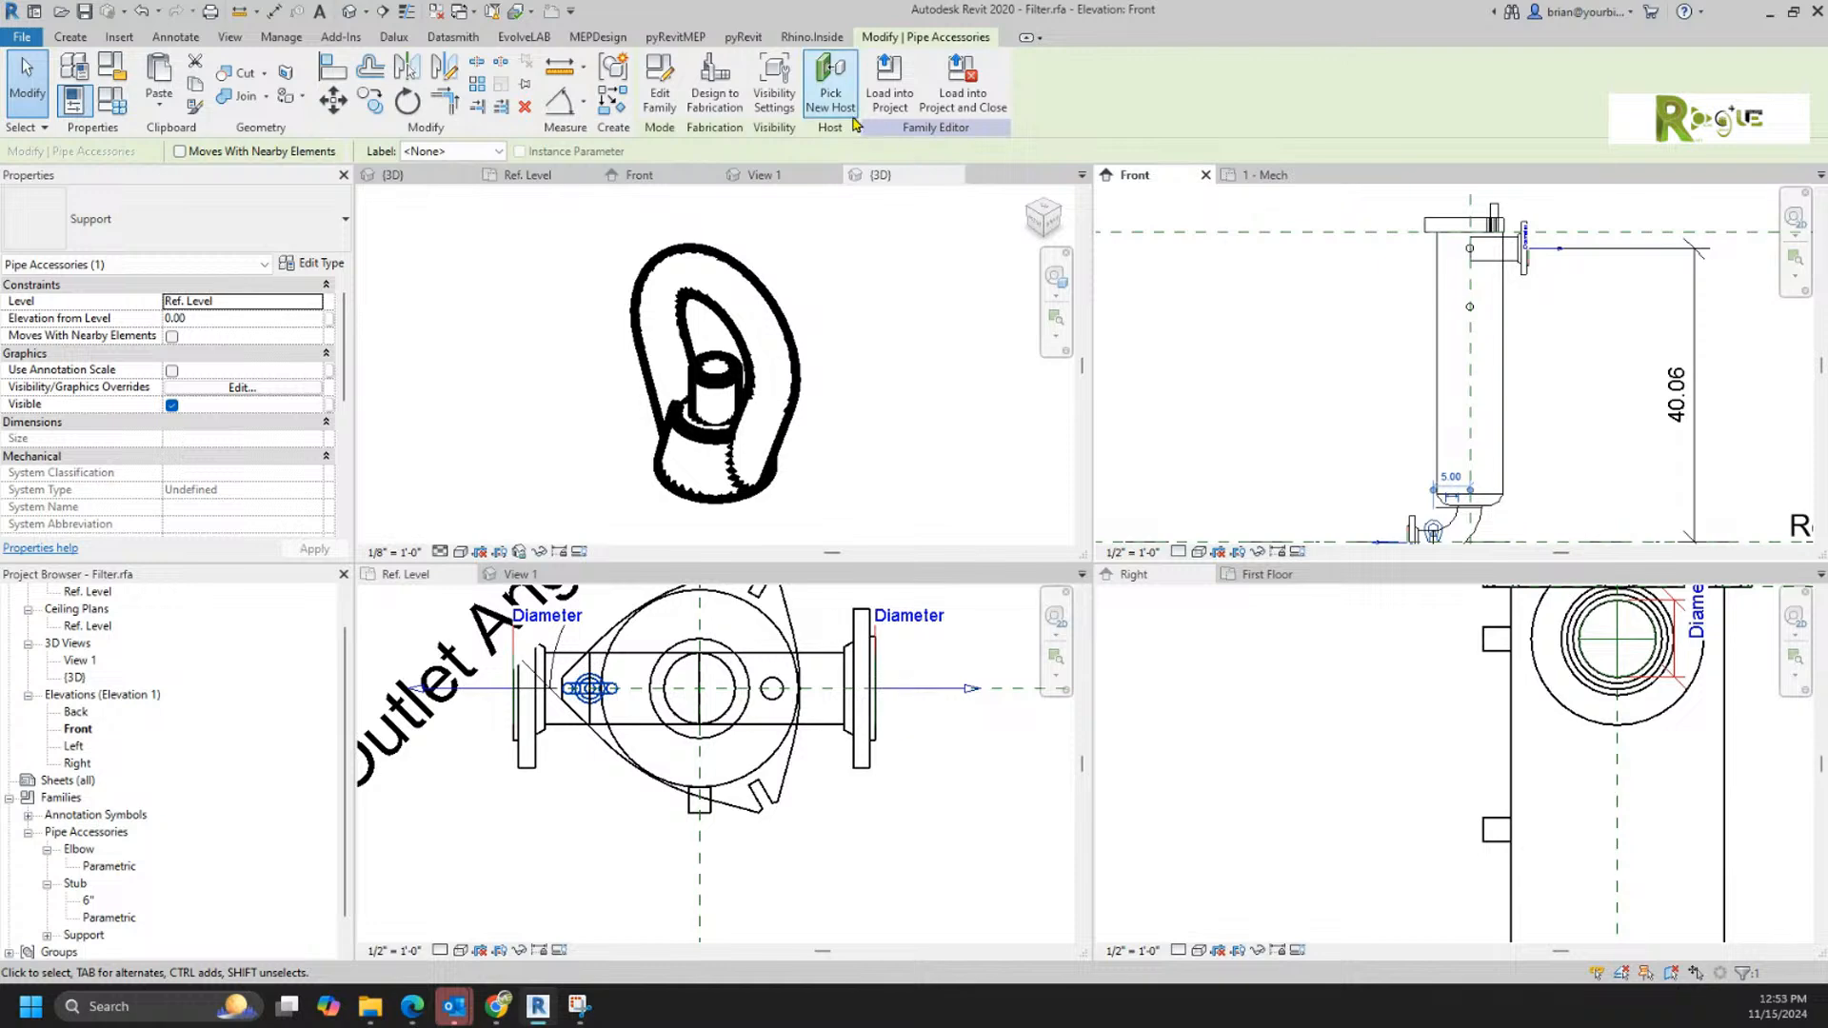
Step: Check the Support family's types and its category and parameters, closing both without changes
click(842, 334)
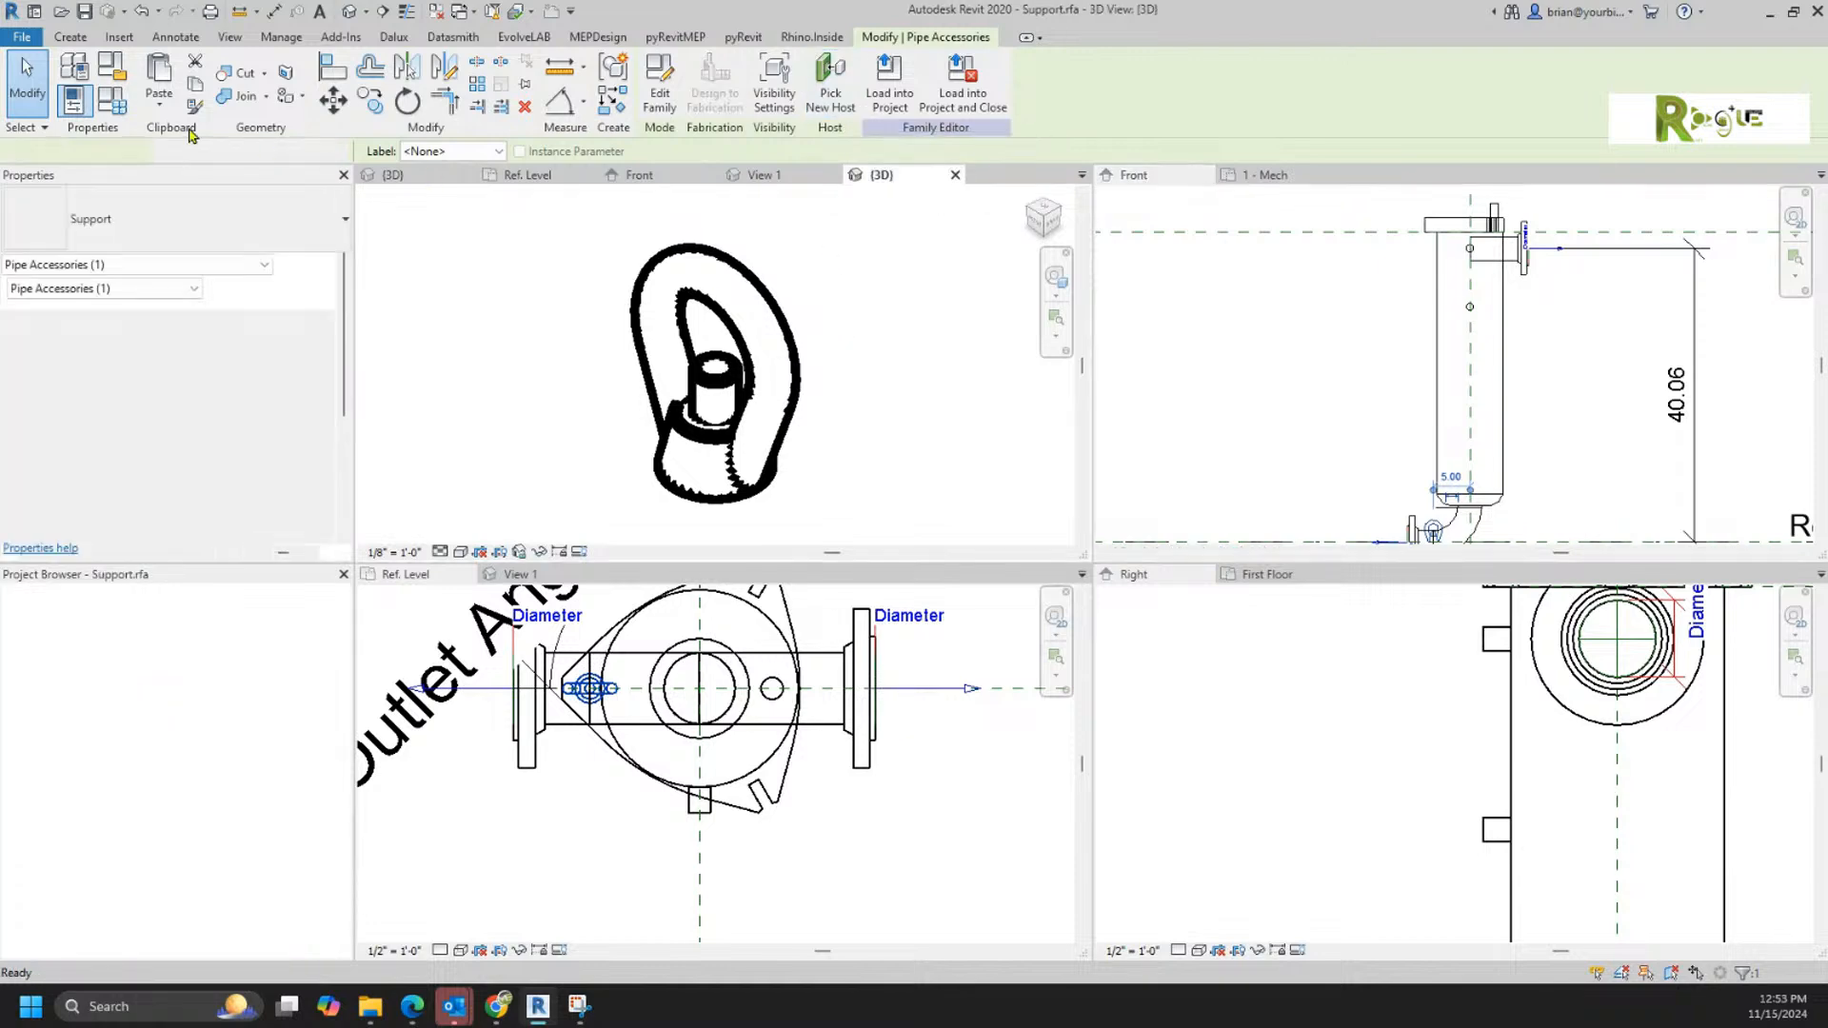
click(116, 104)
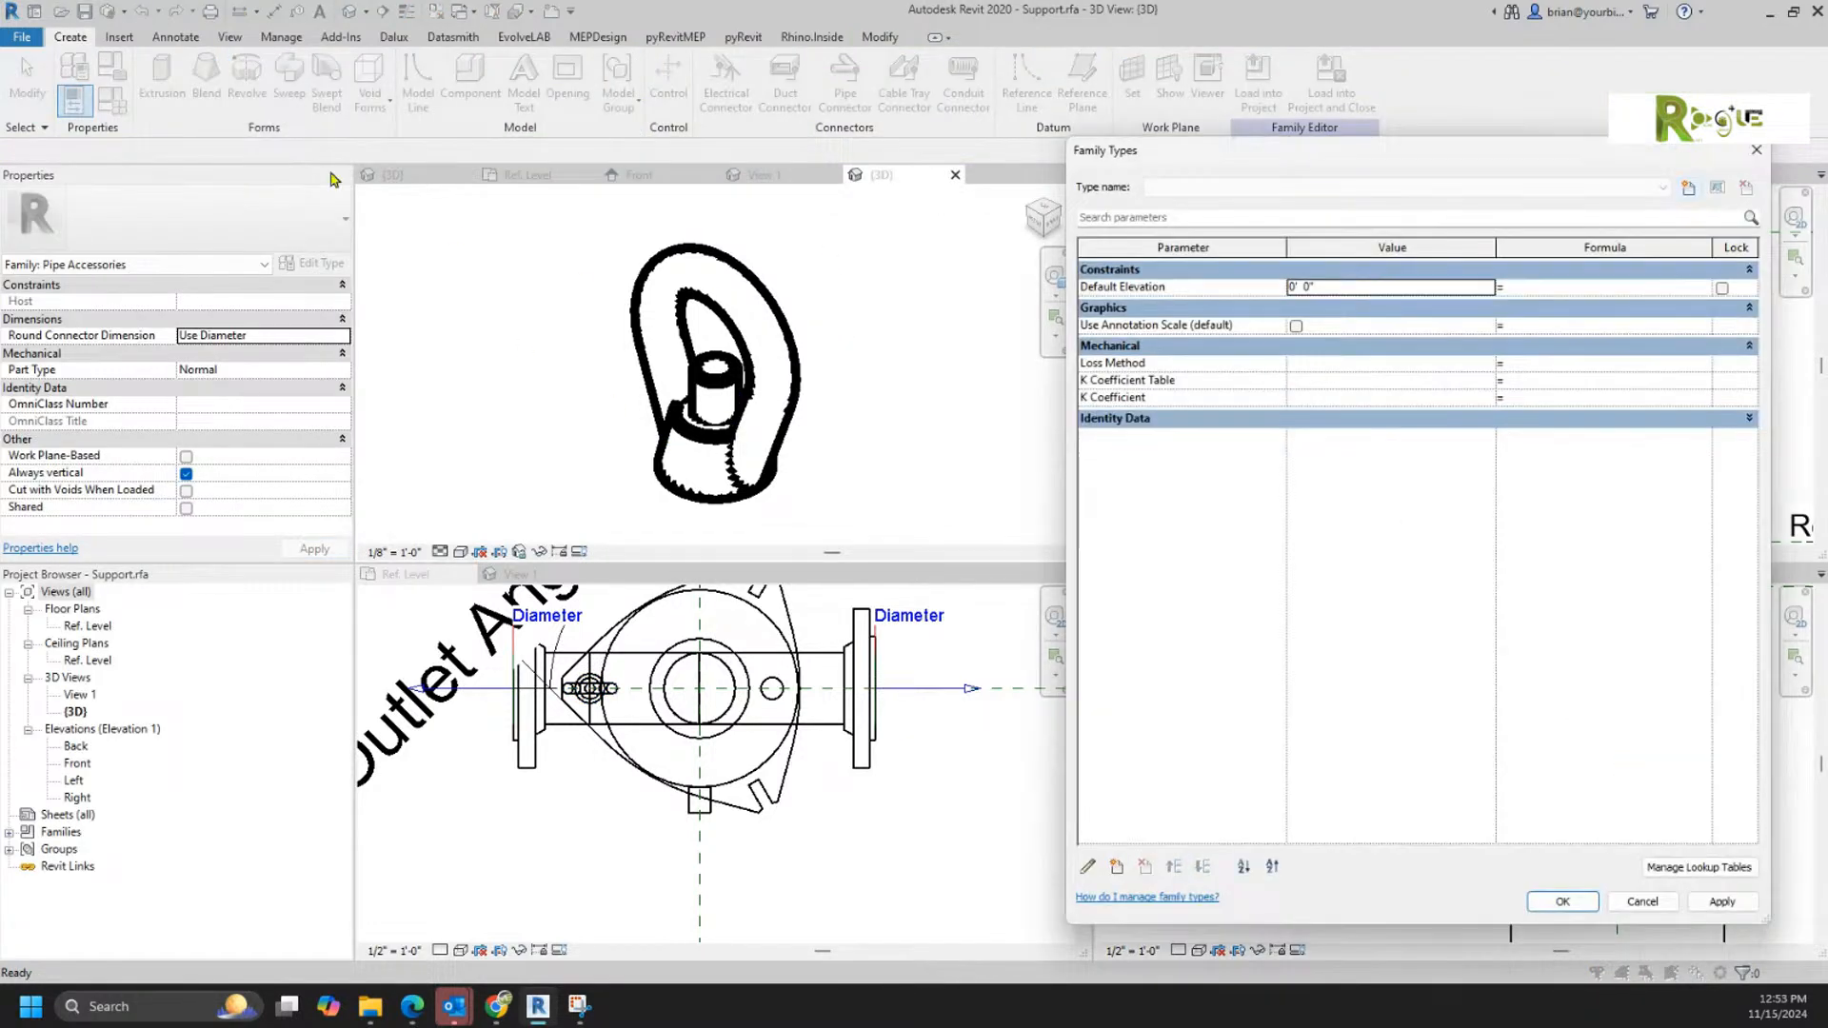
key(Escape)
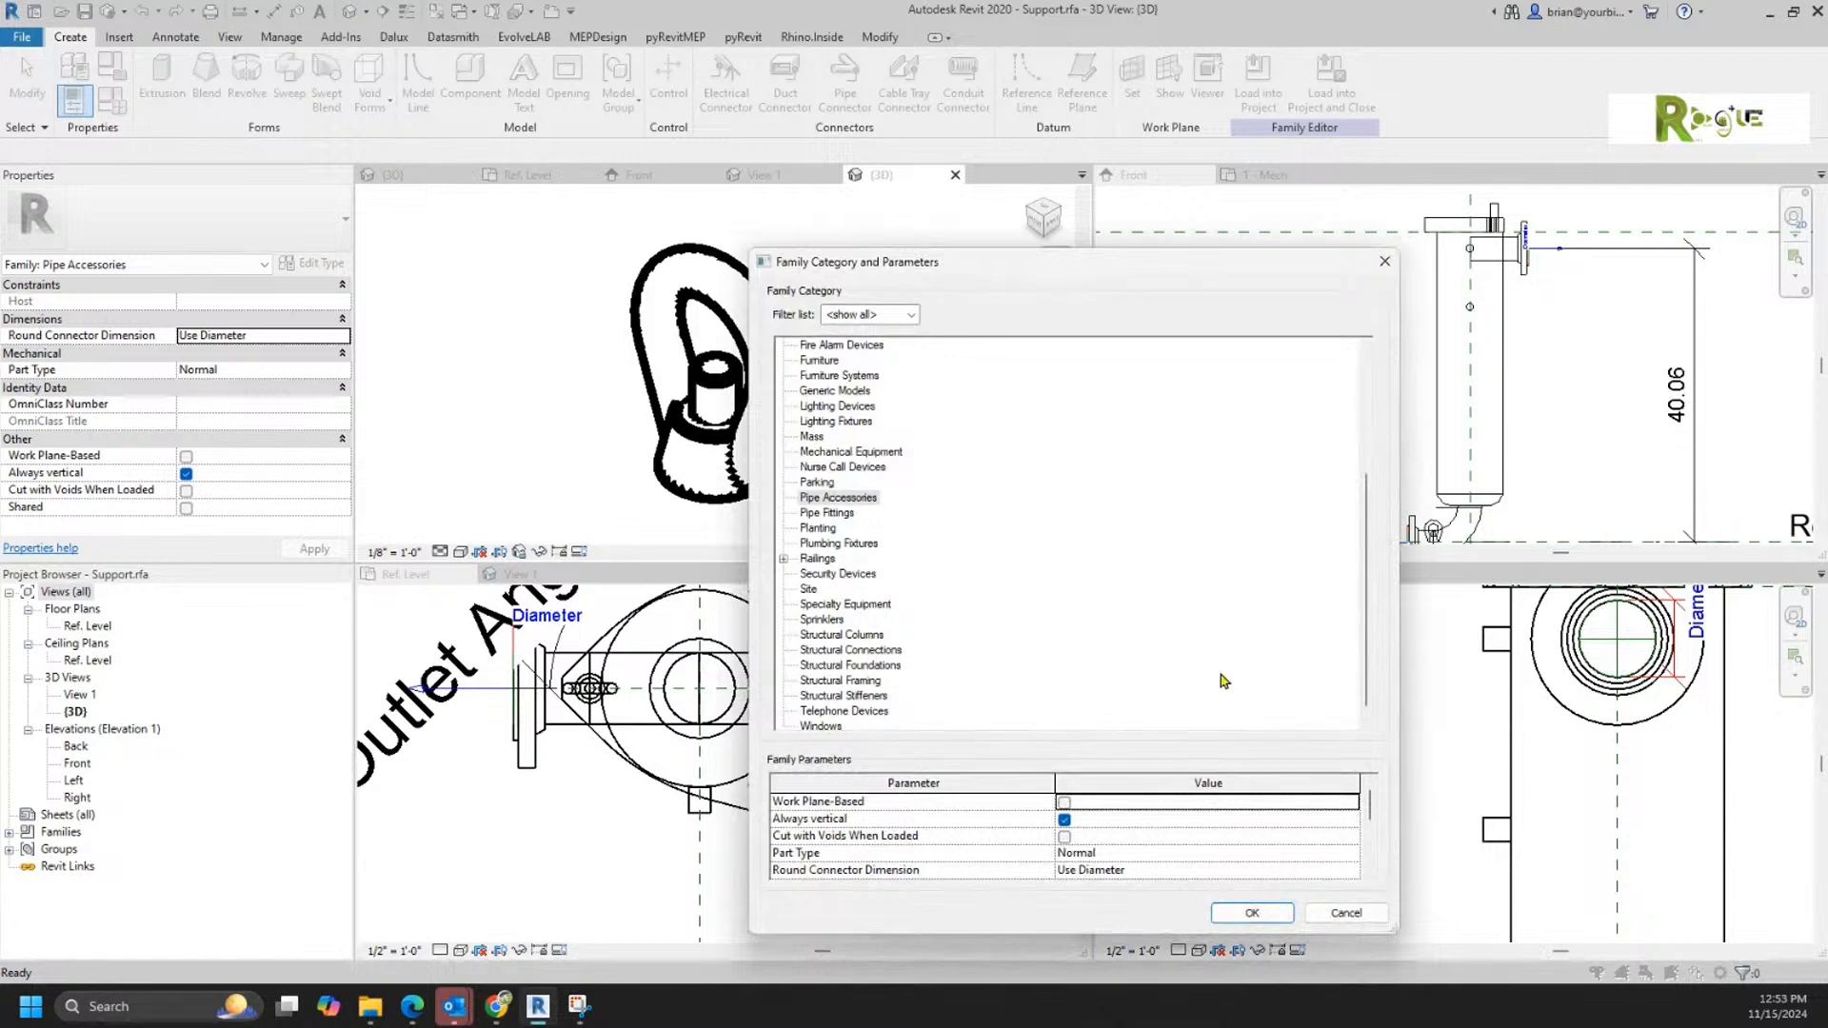
scroll(1189, 824, down, 2)
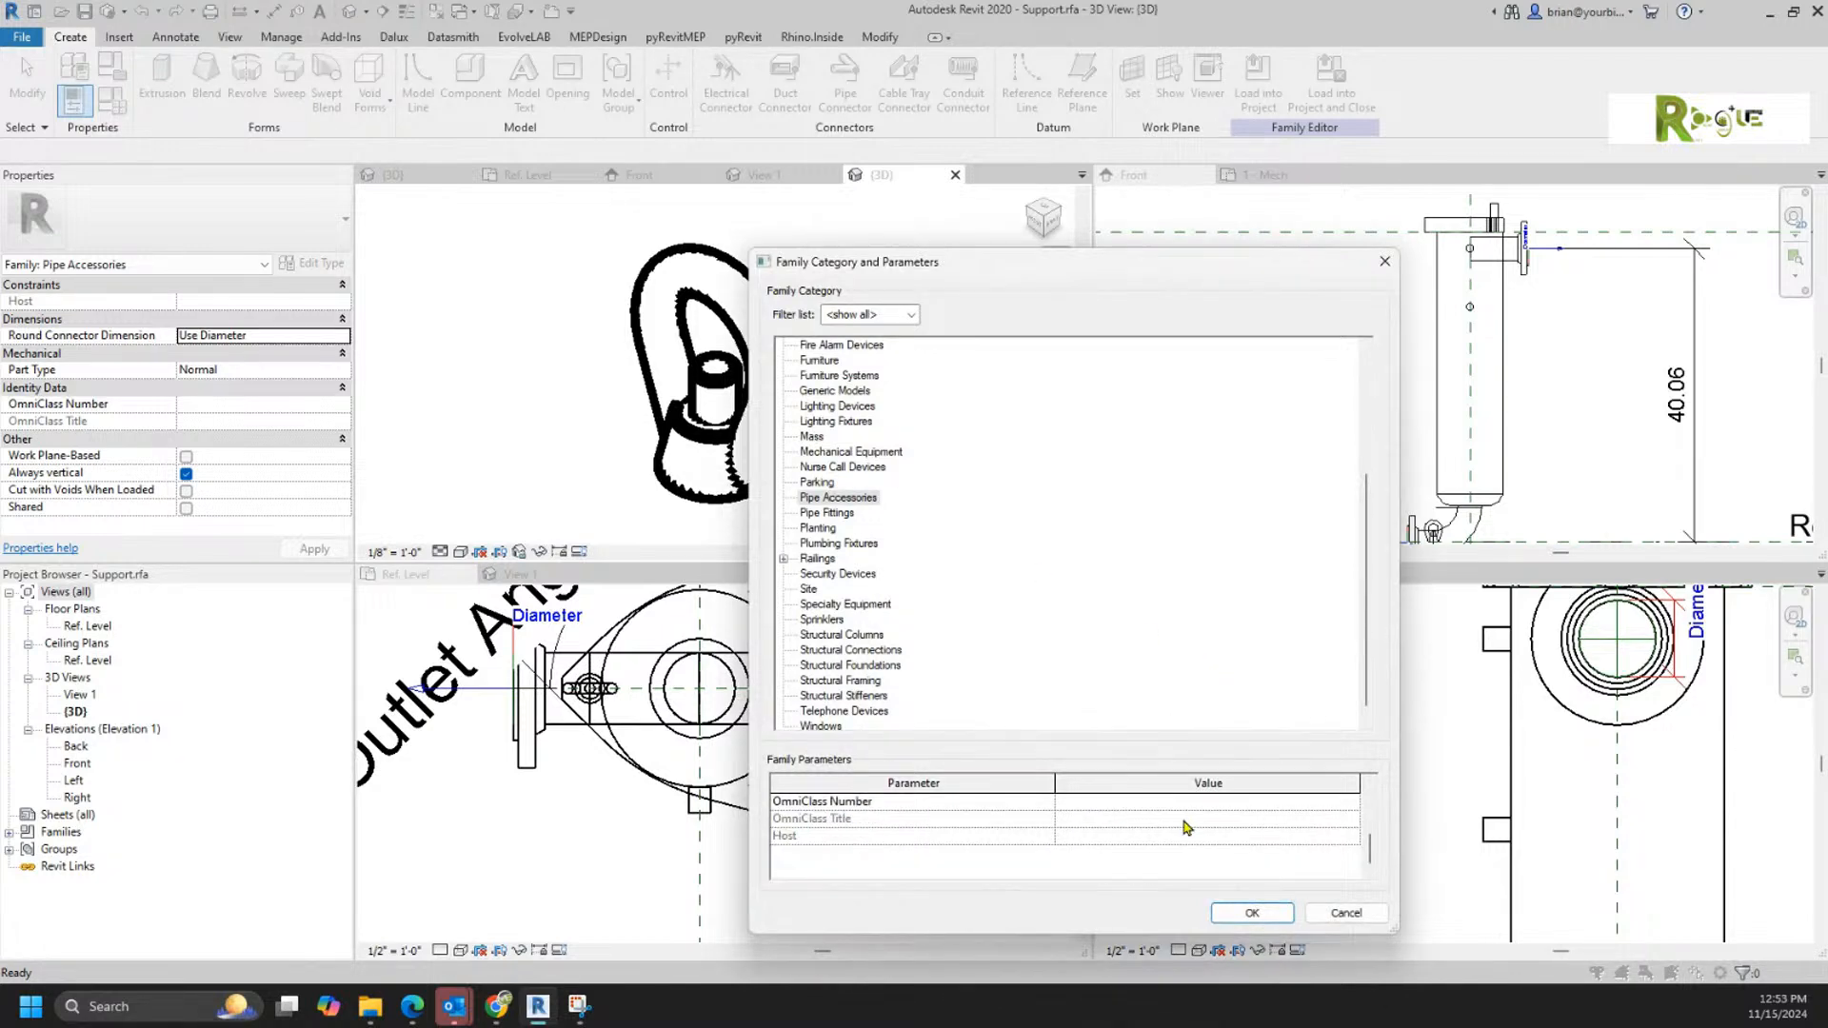
scroll(1185, 828, up, 2)
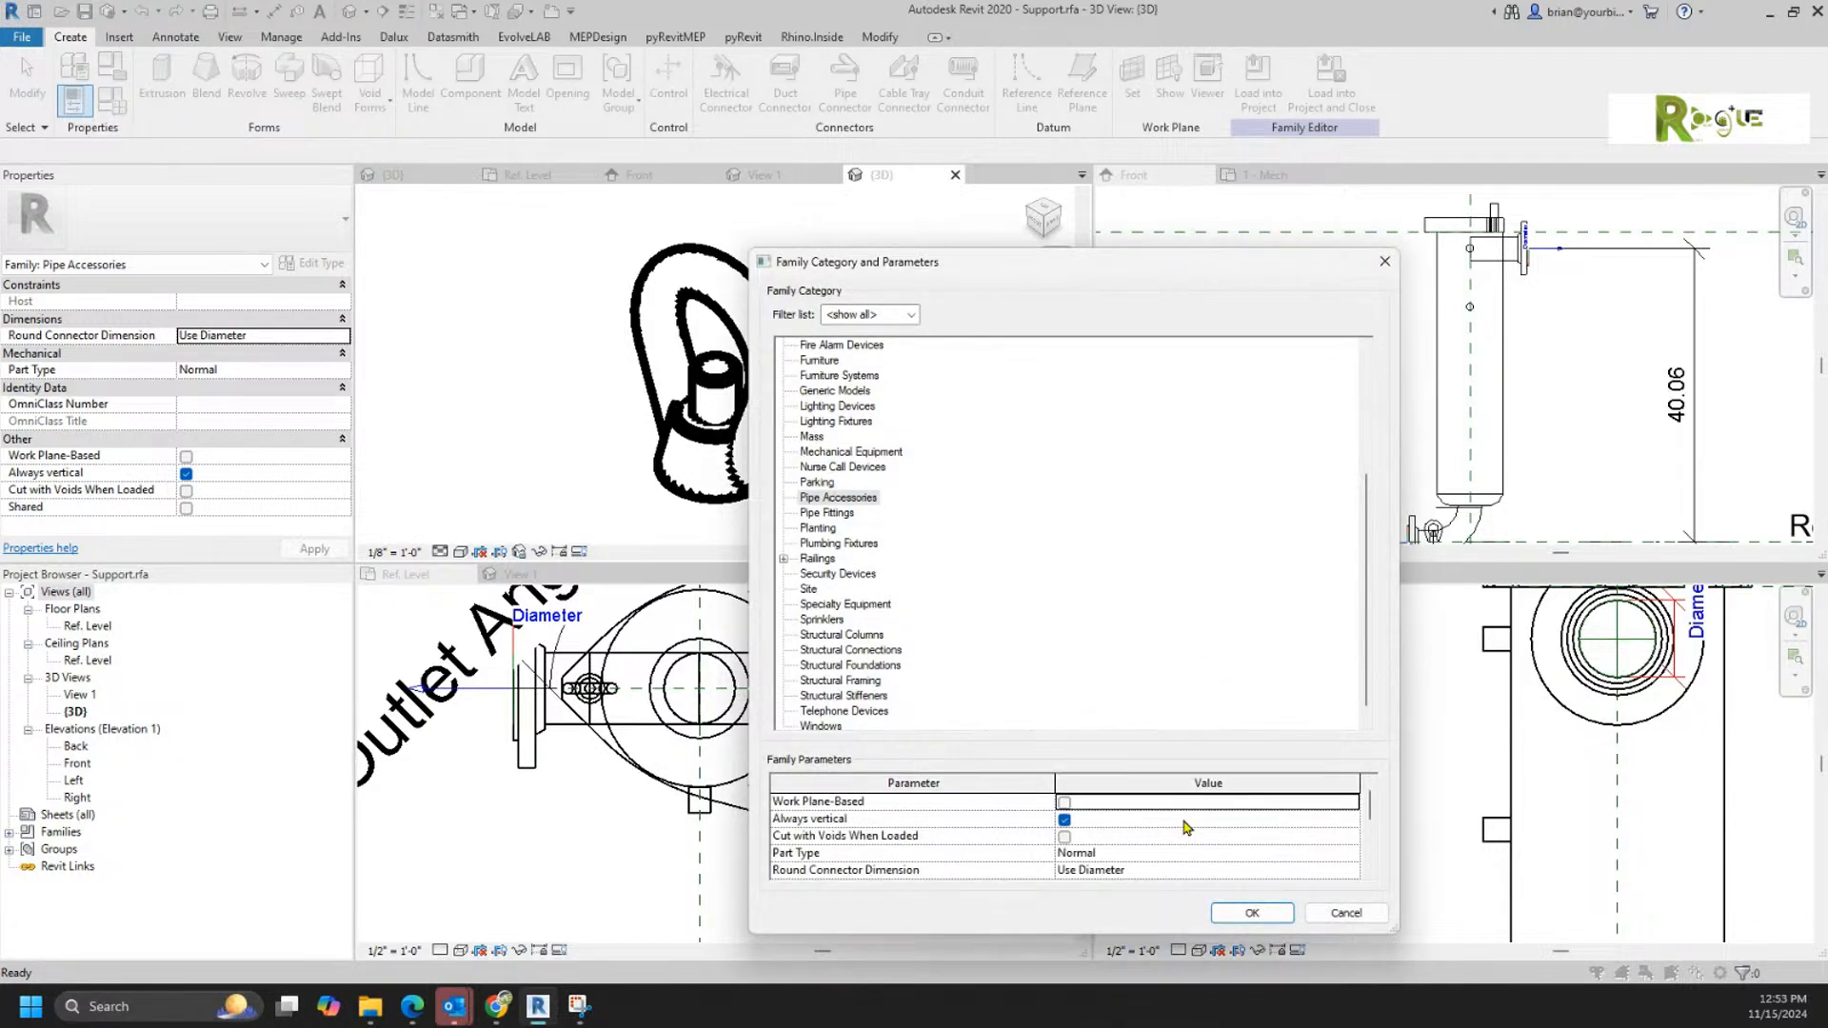
key(Escape)
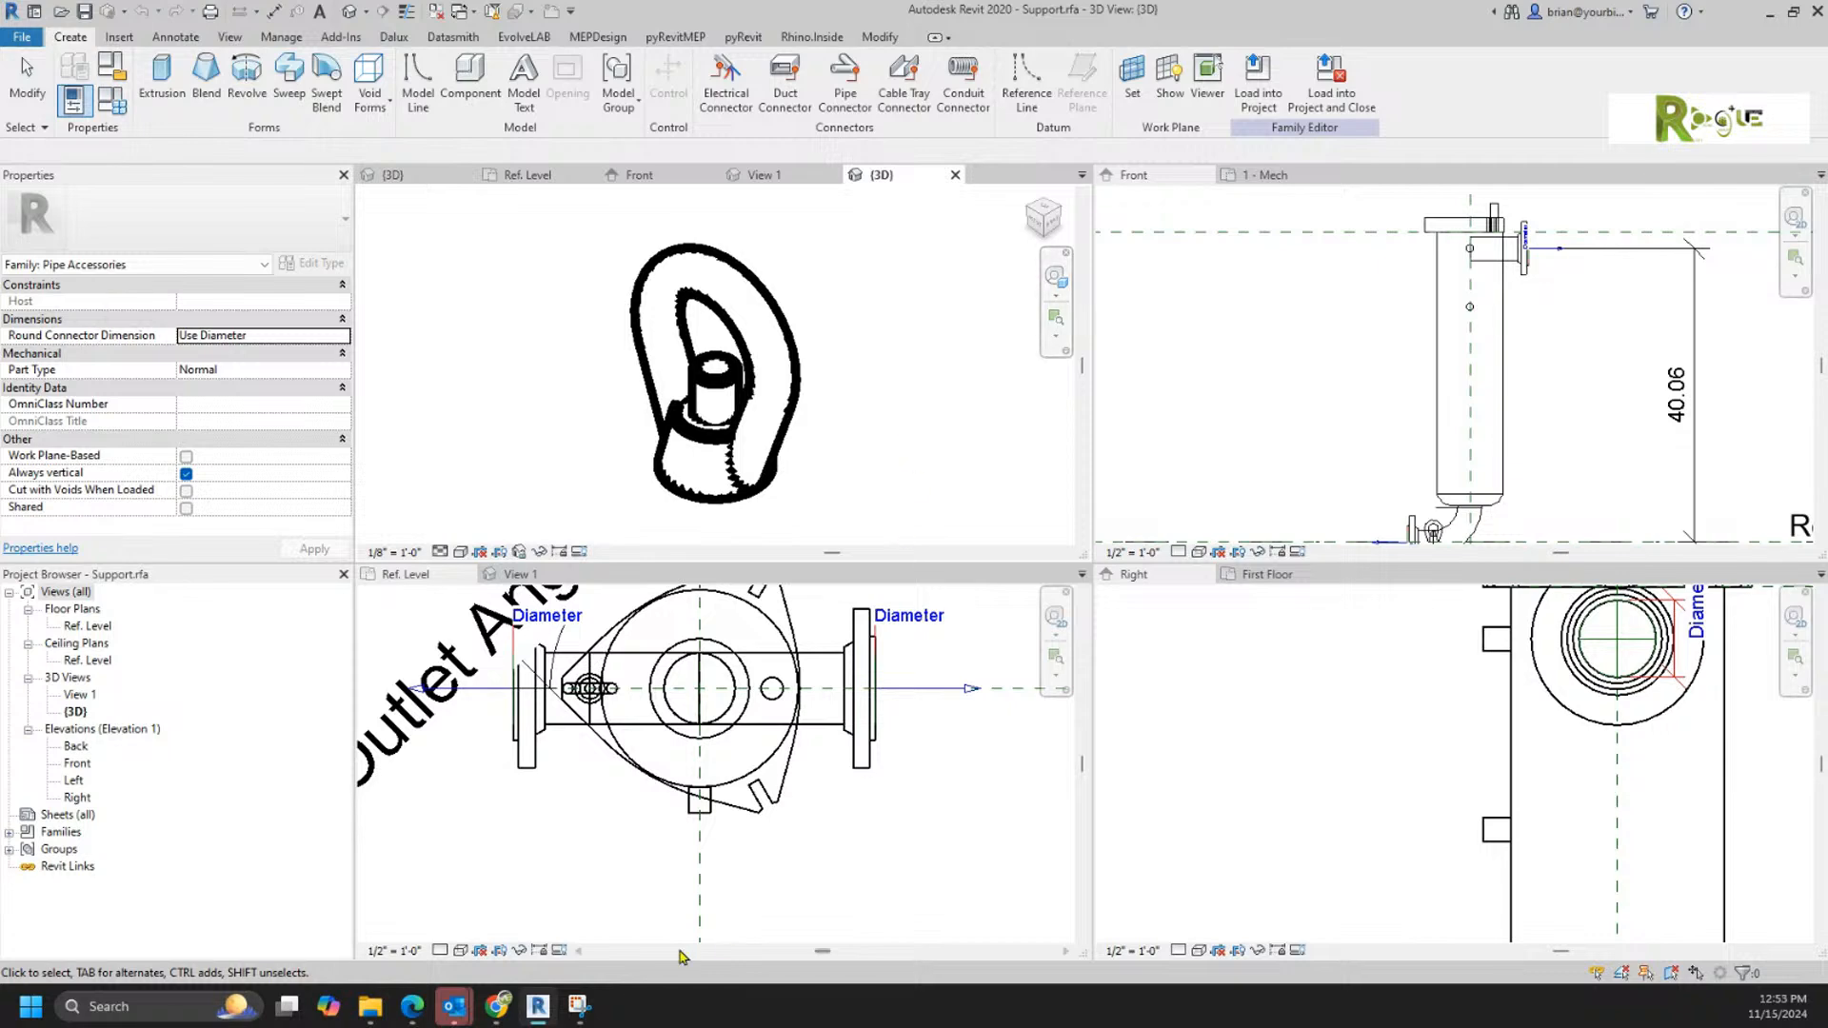
Step: Select the Support in the filter's Ref. Level plan and examine its level constraint
click(599, 812)
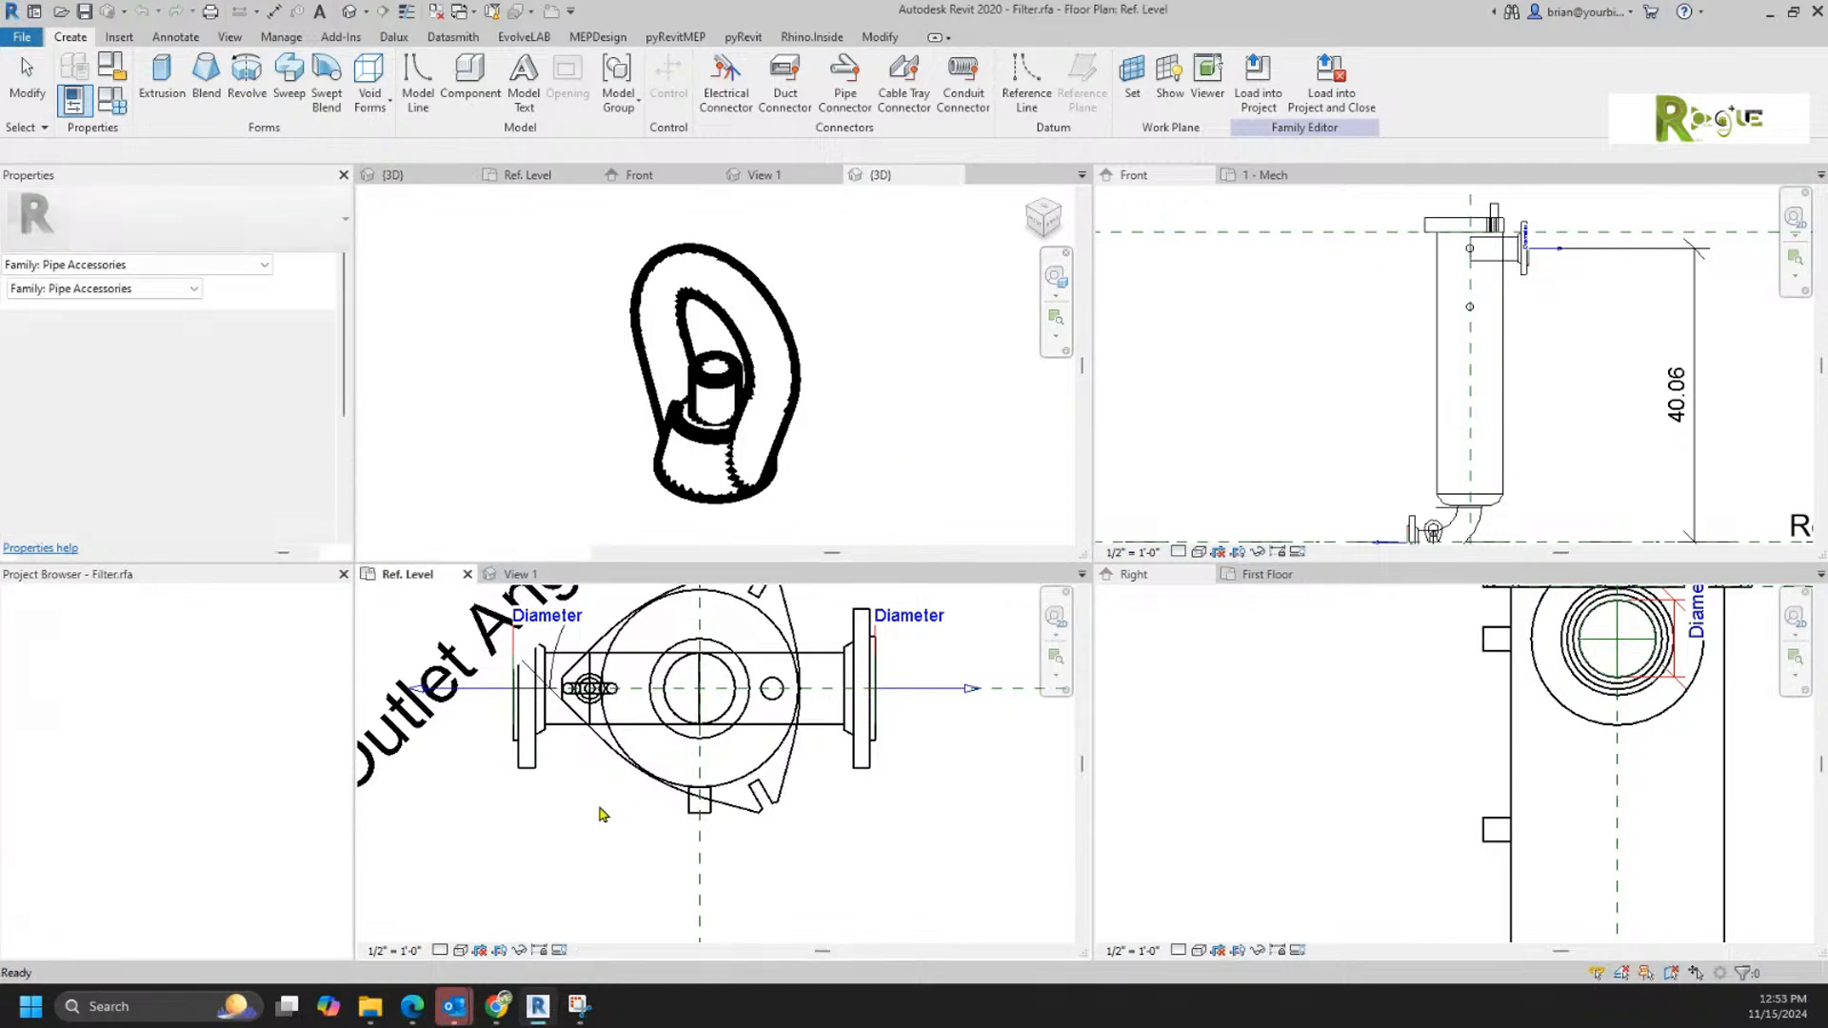
click(594, 688)
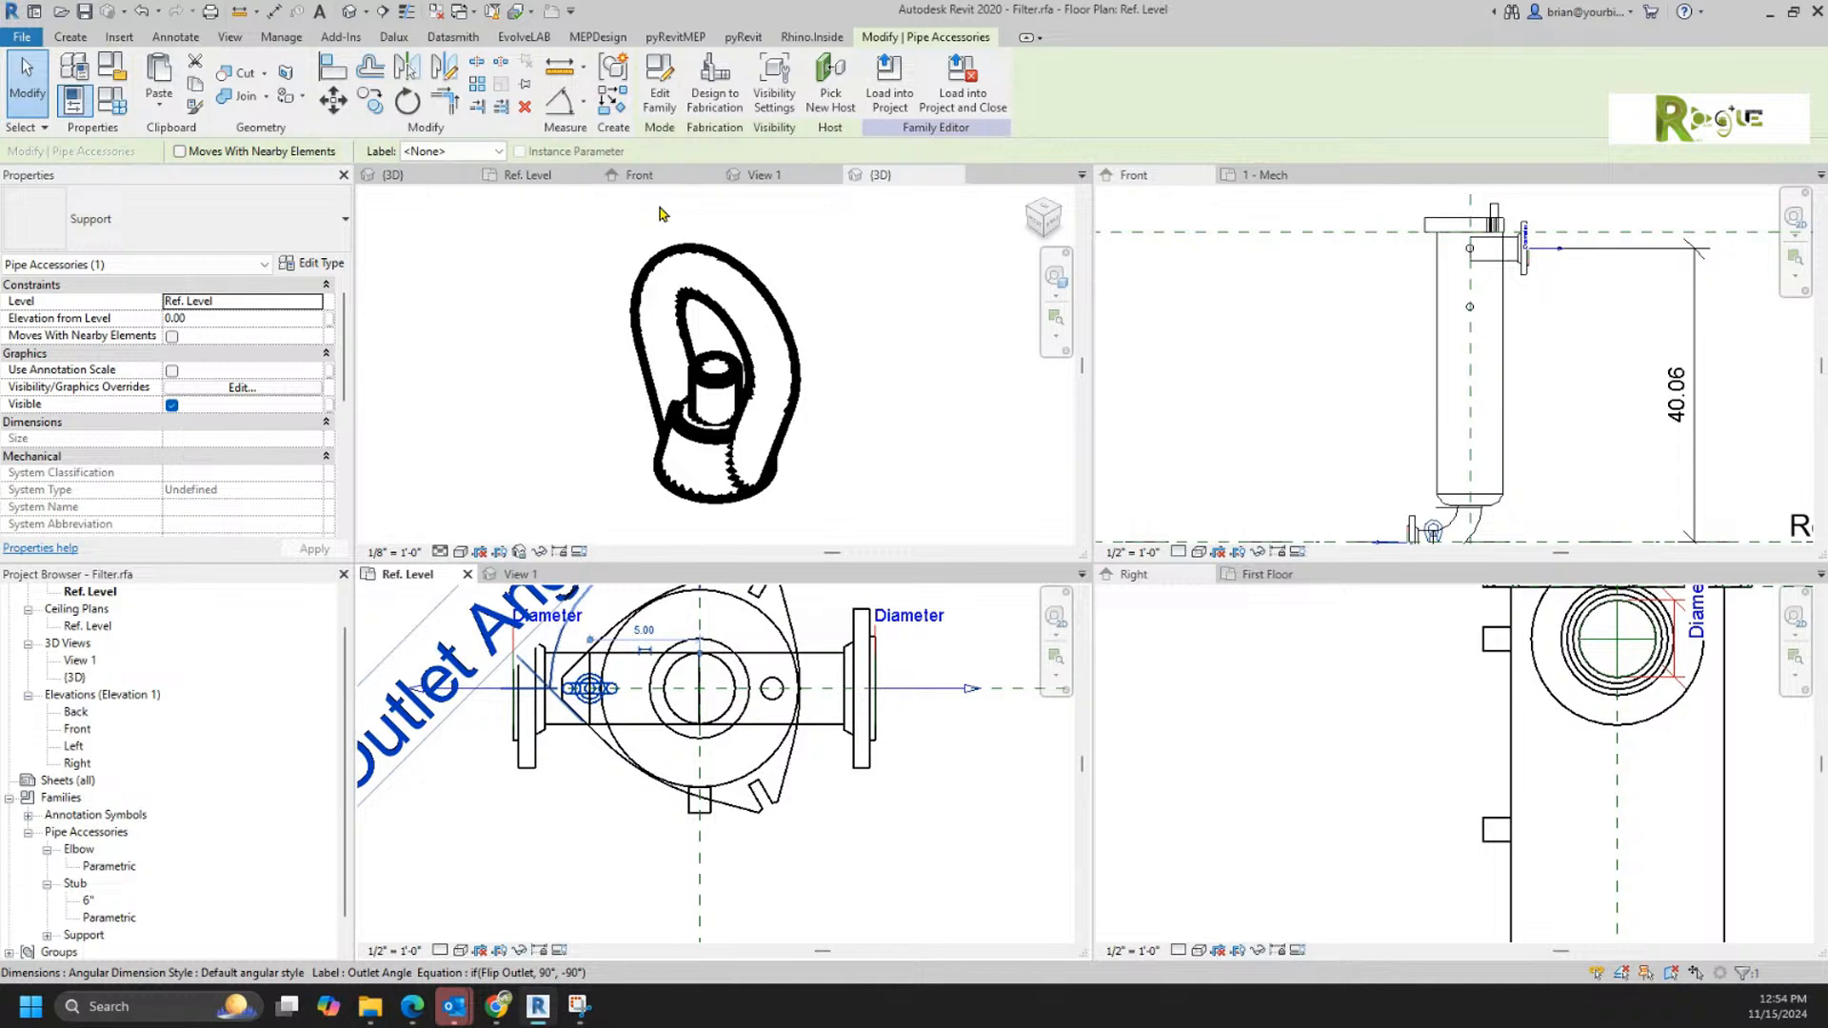
click(314, 302)
click(315, 303)
click(314, 305)
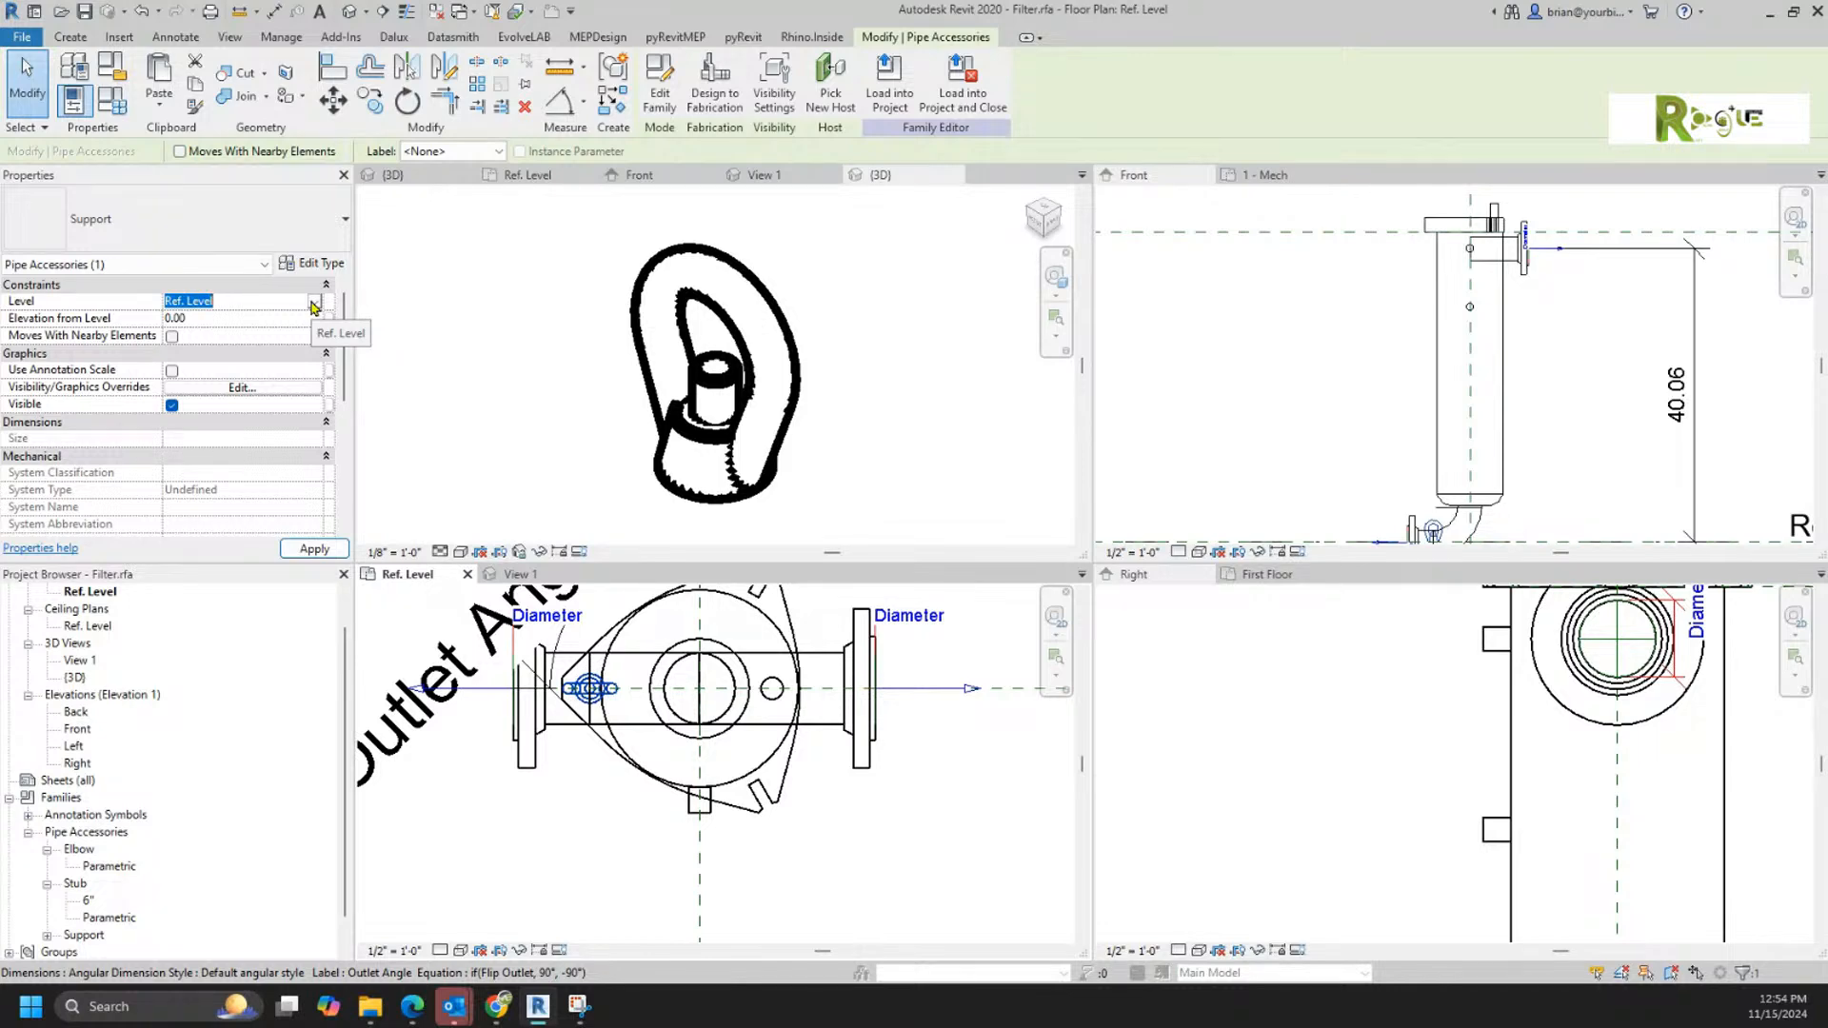
Step: Open the Support family's front elevation and delete the imported reference drawing image
click(621, 338)
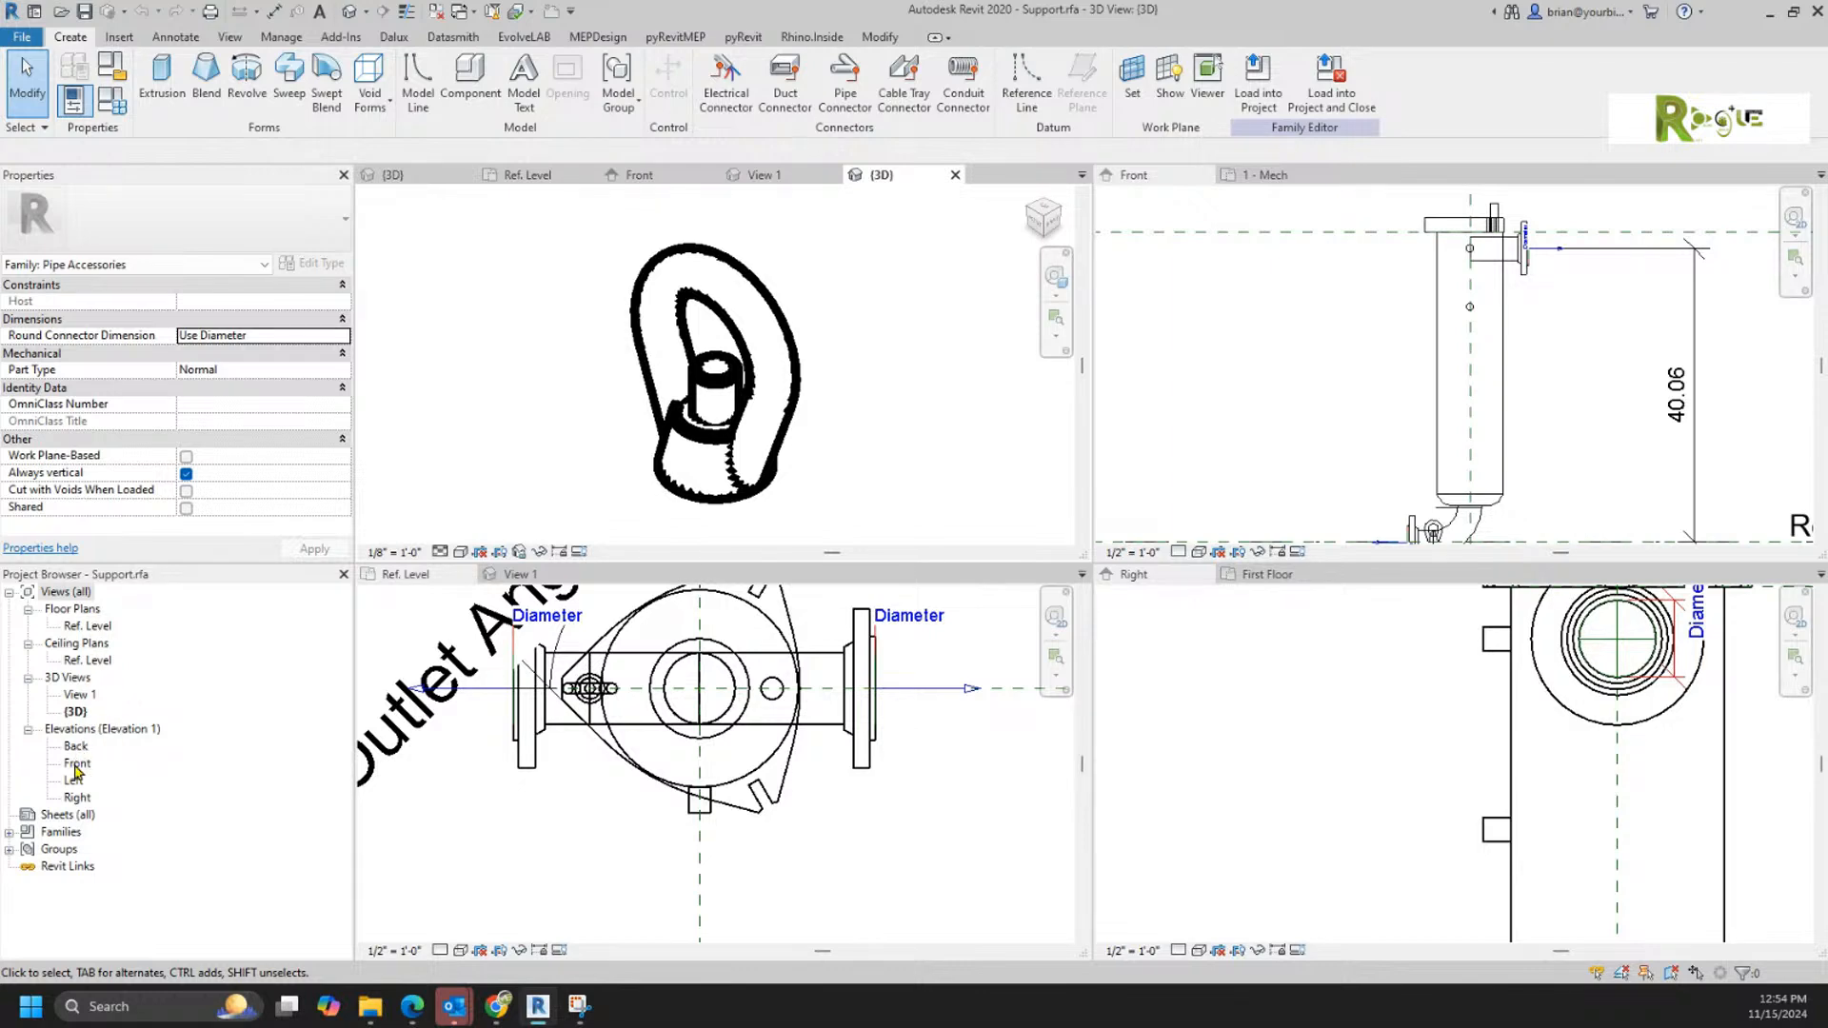
click(74, 767)
double_click(76, 764)
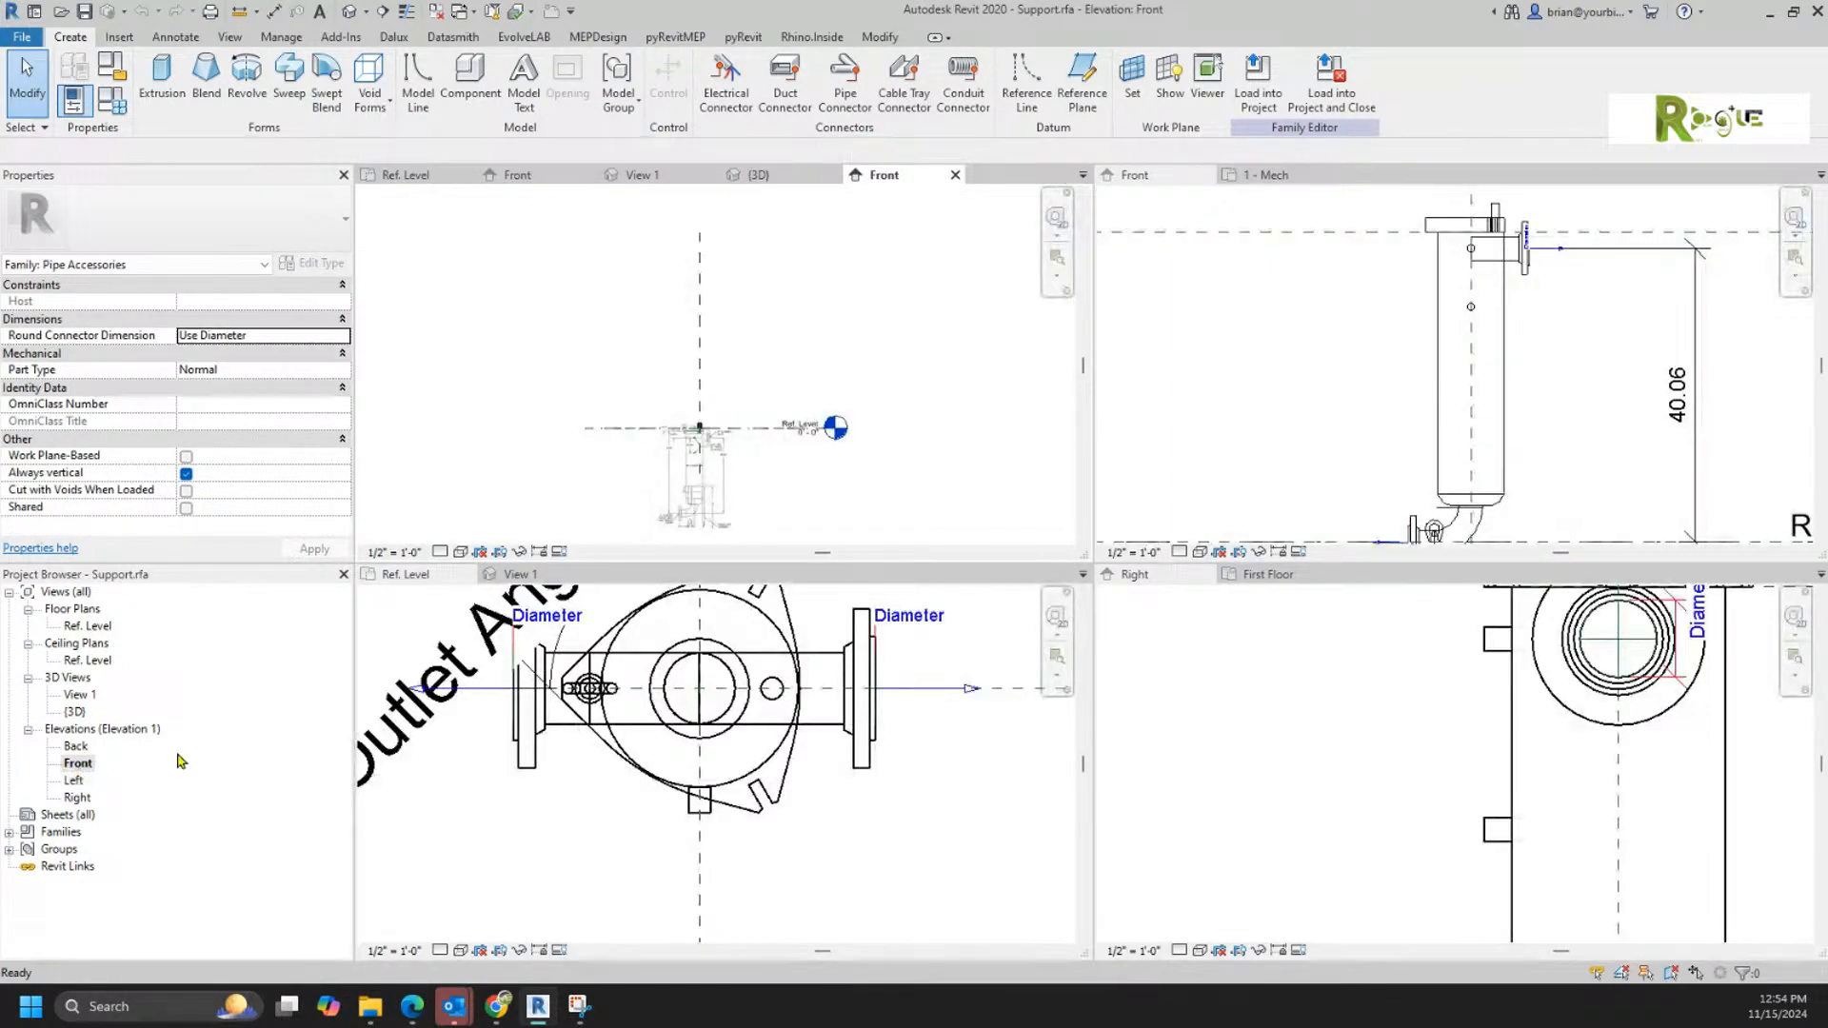
click(682, 491)
key(Delete)
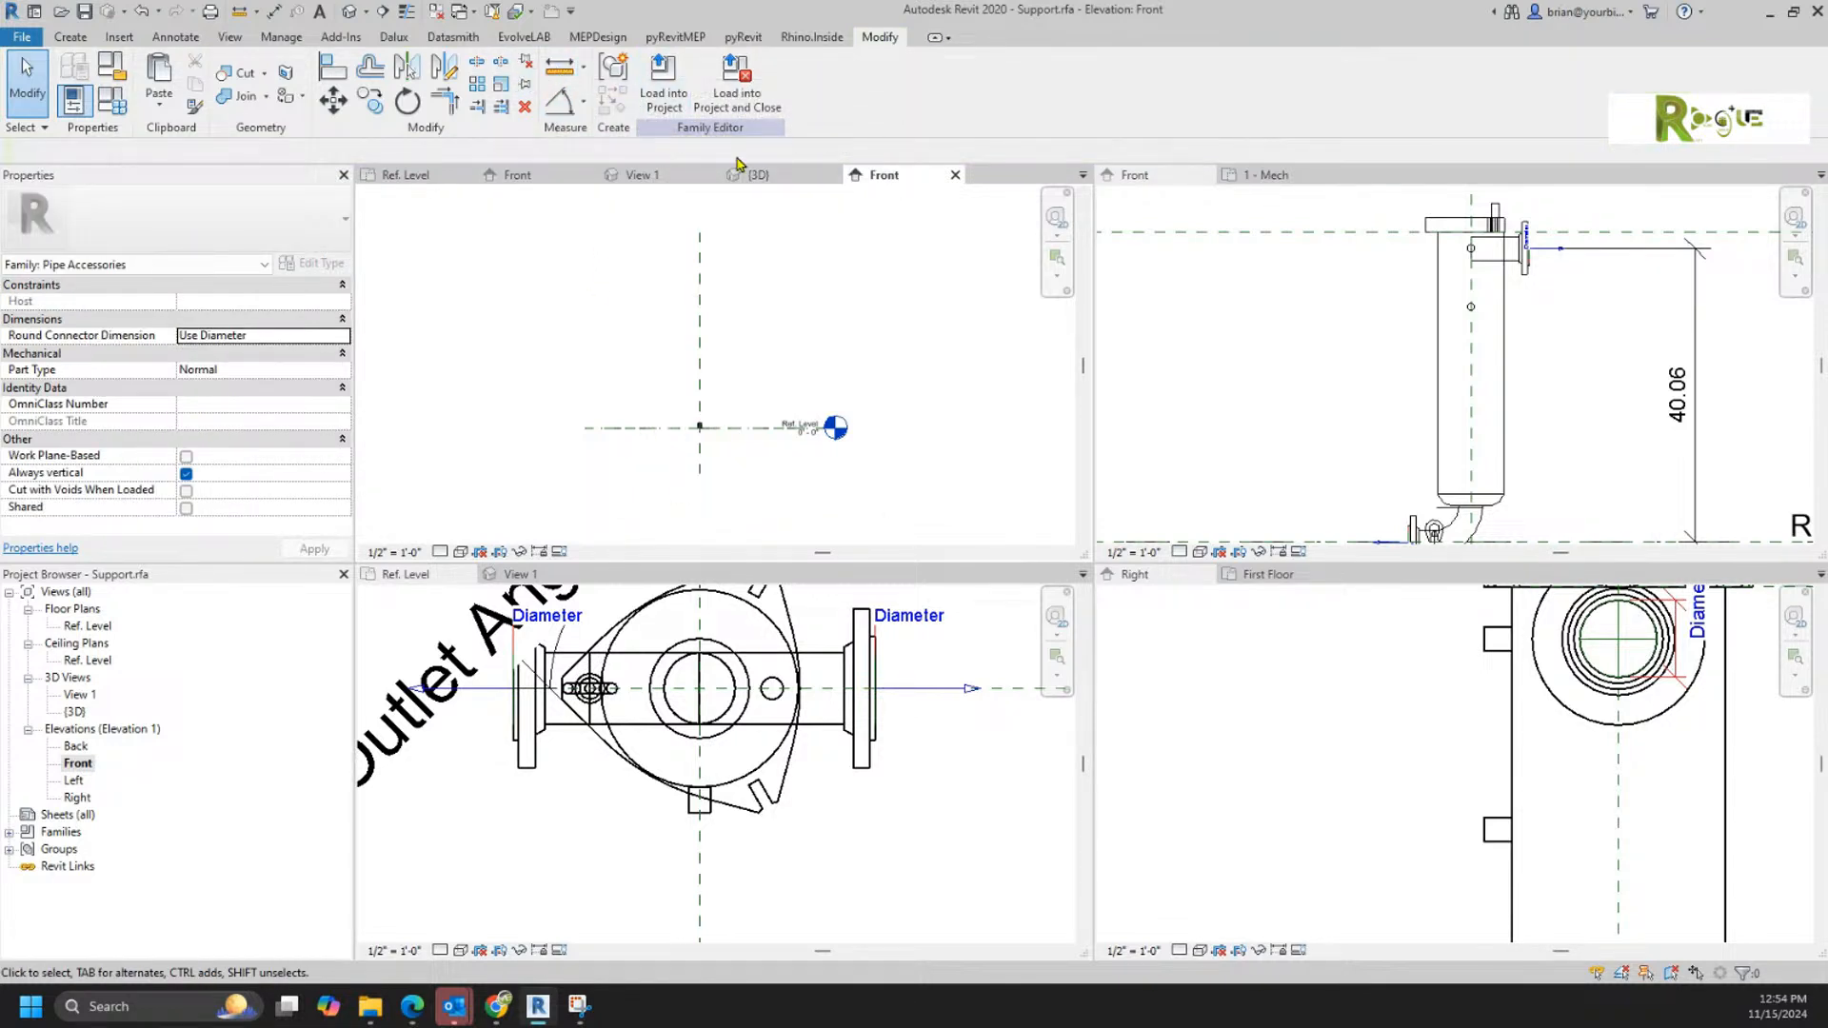
Step: Purge all unused items from the Support family, running the purge twice
click(494, 12)
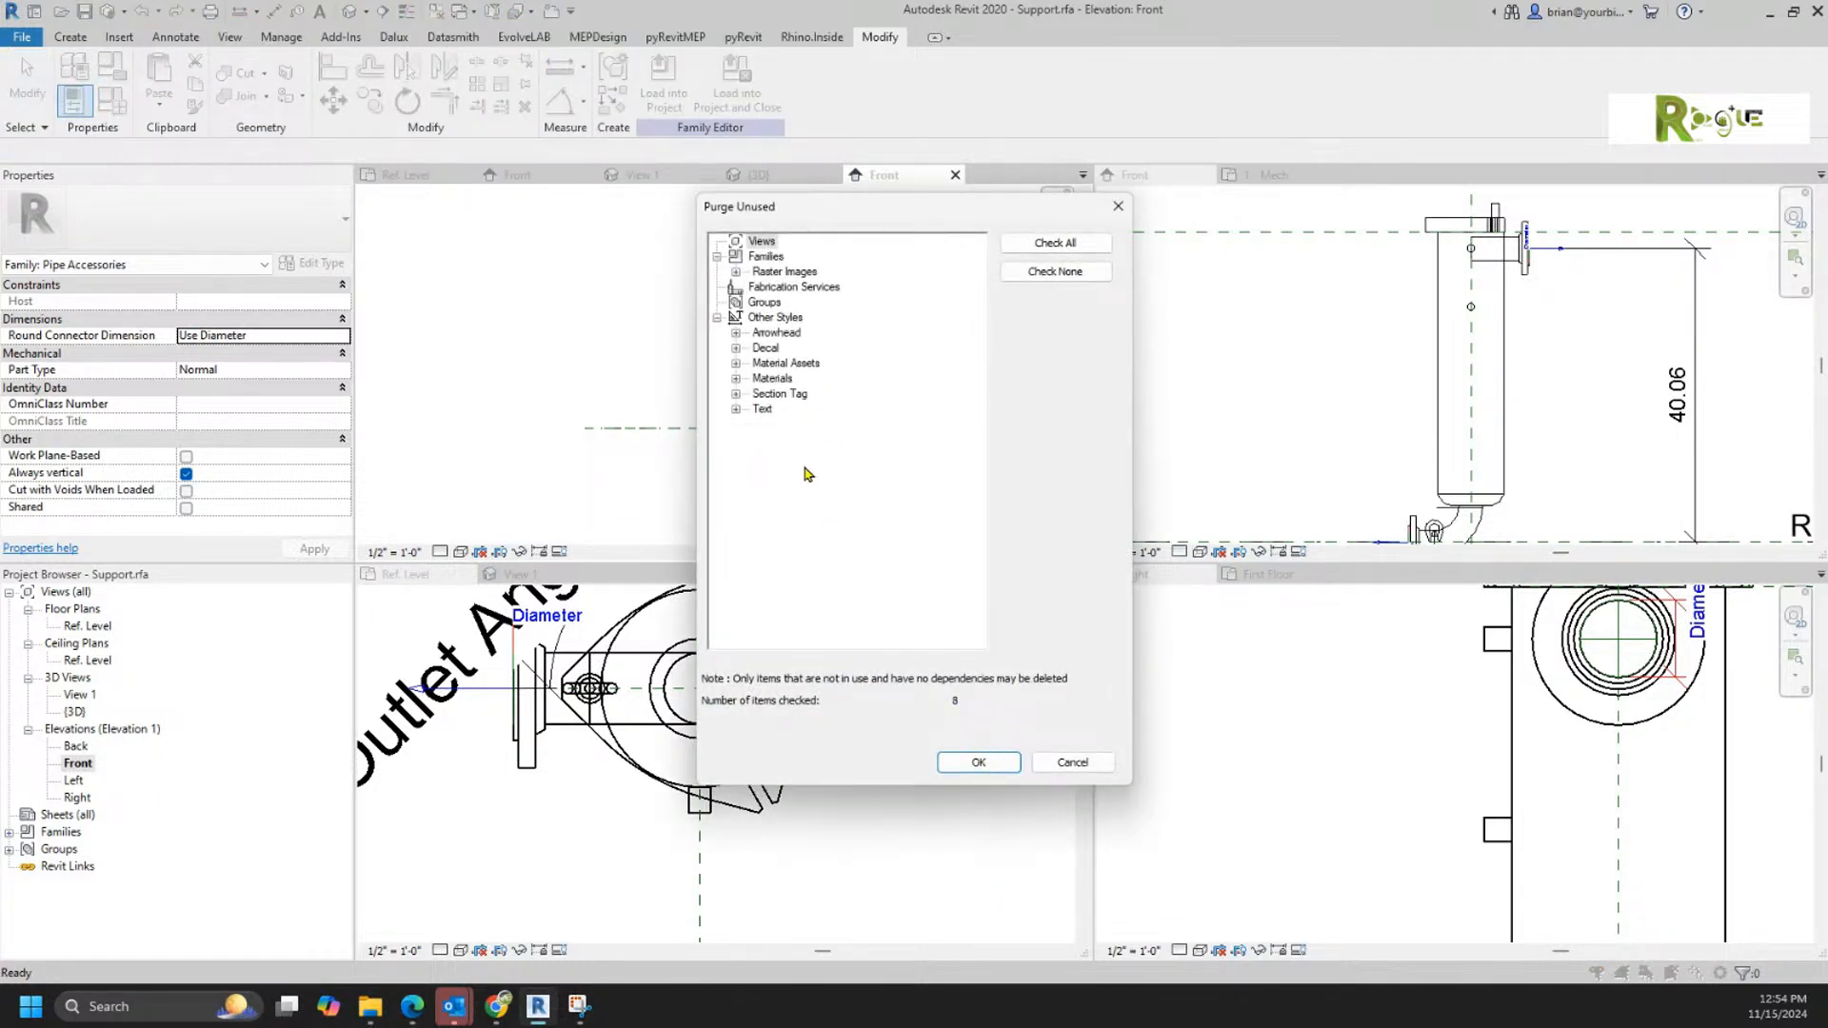
click(977, 761)
click(494, 12)
click(952, 761)
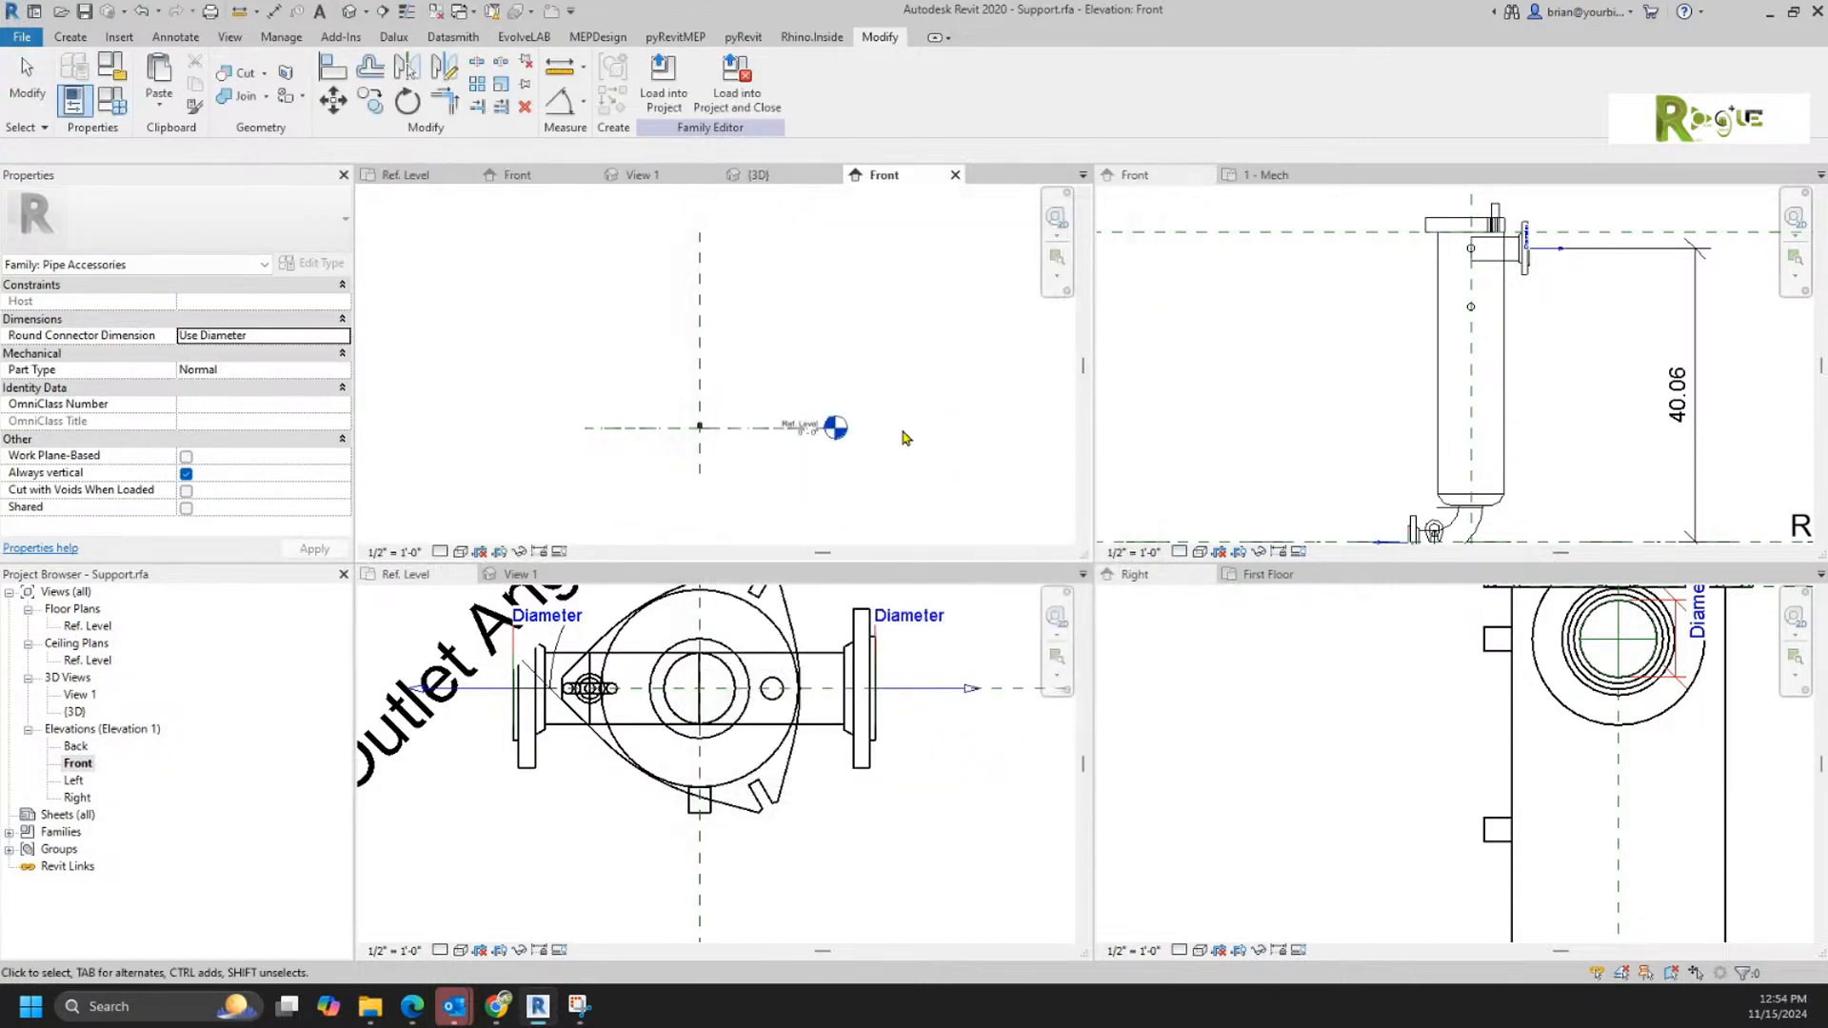
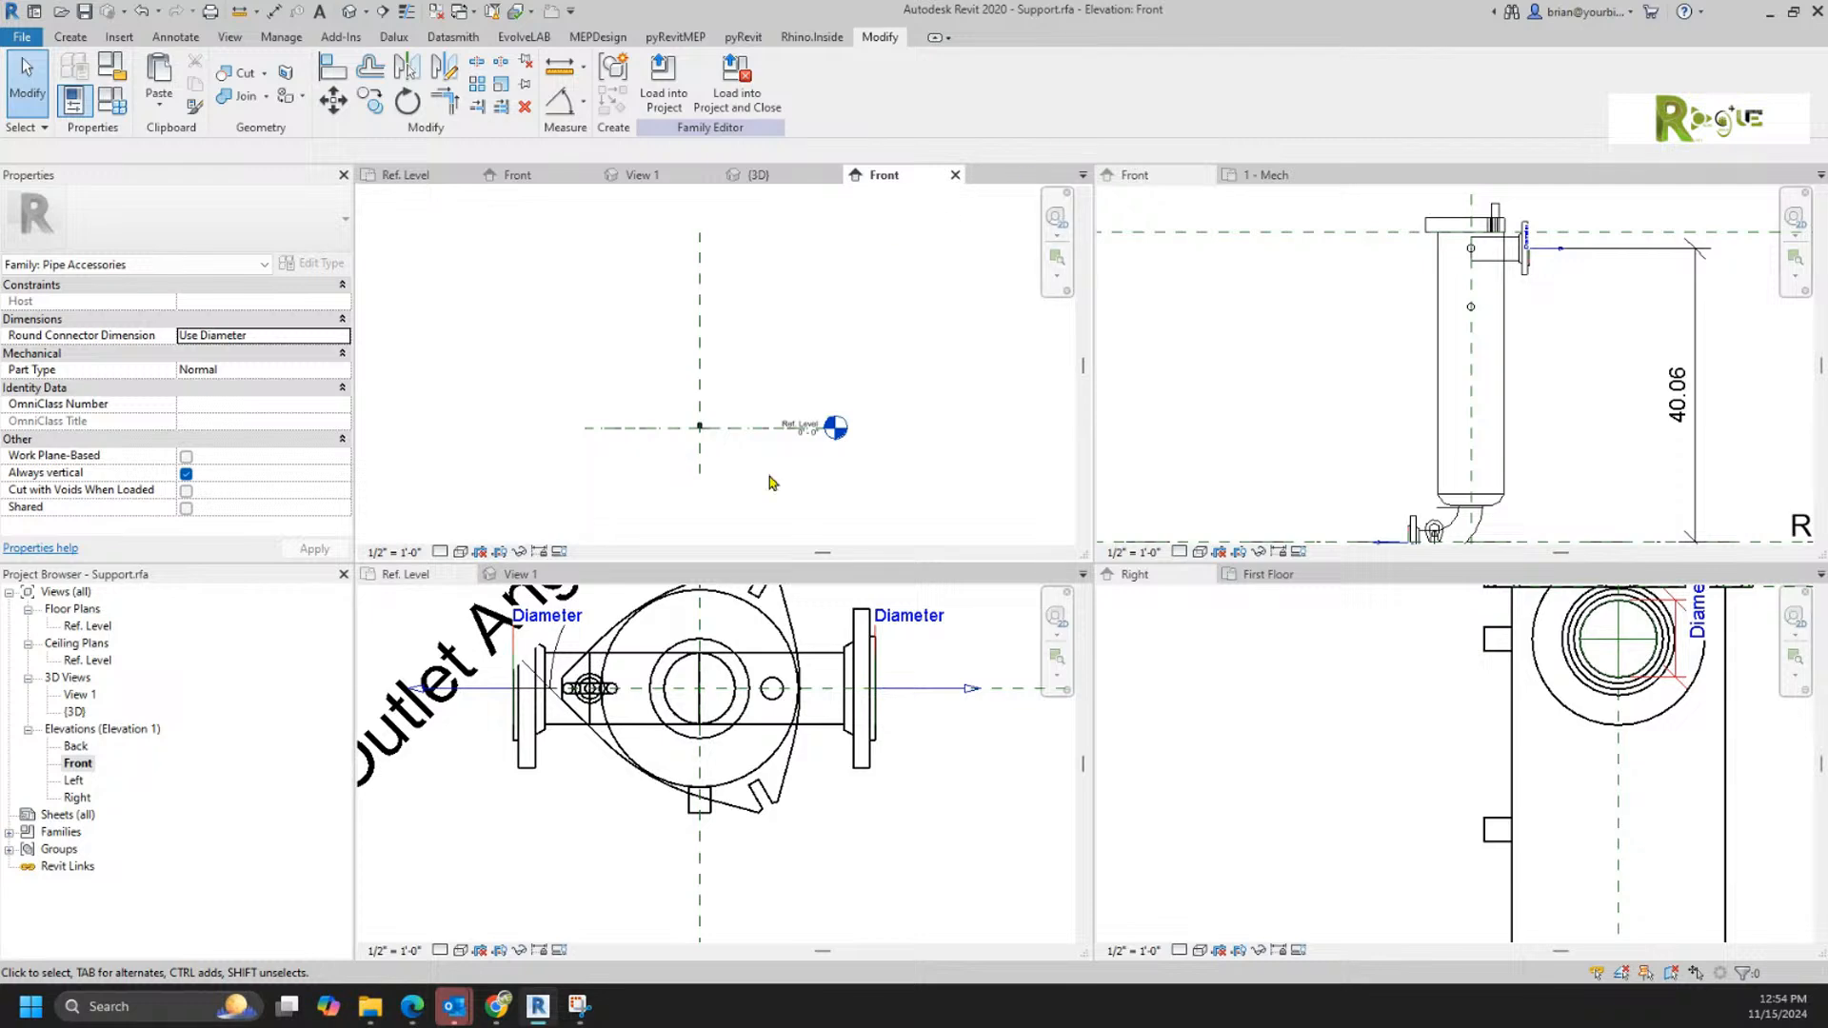
Step: Move the existing Support off the lid to open space below the filter in the Ref. Level plan
click(564, 826)
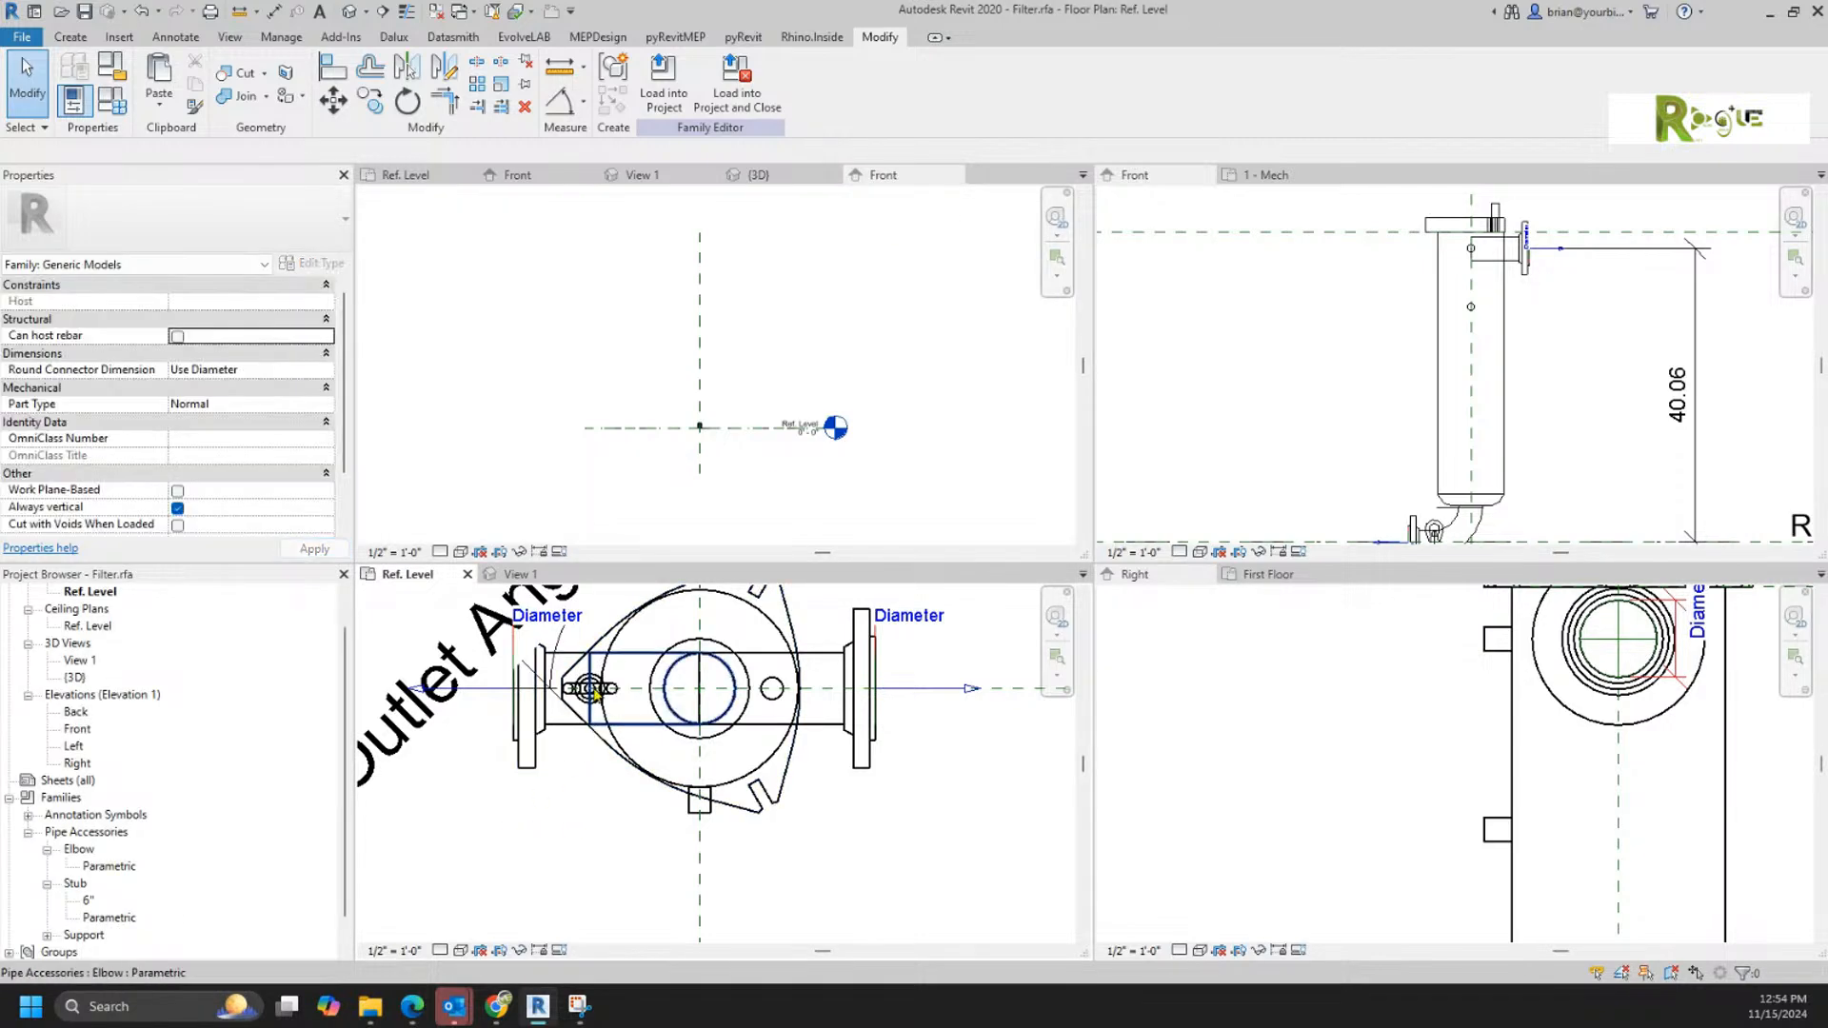
click(595, 712)
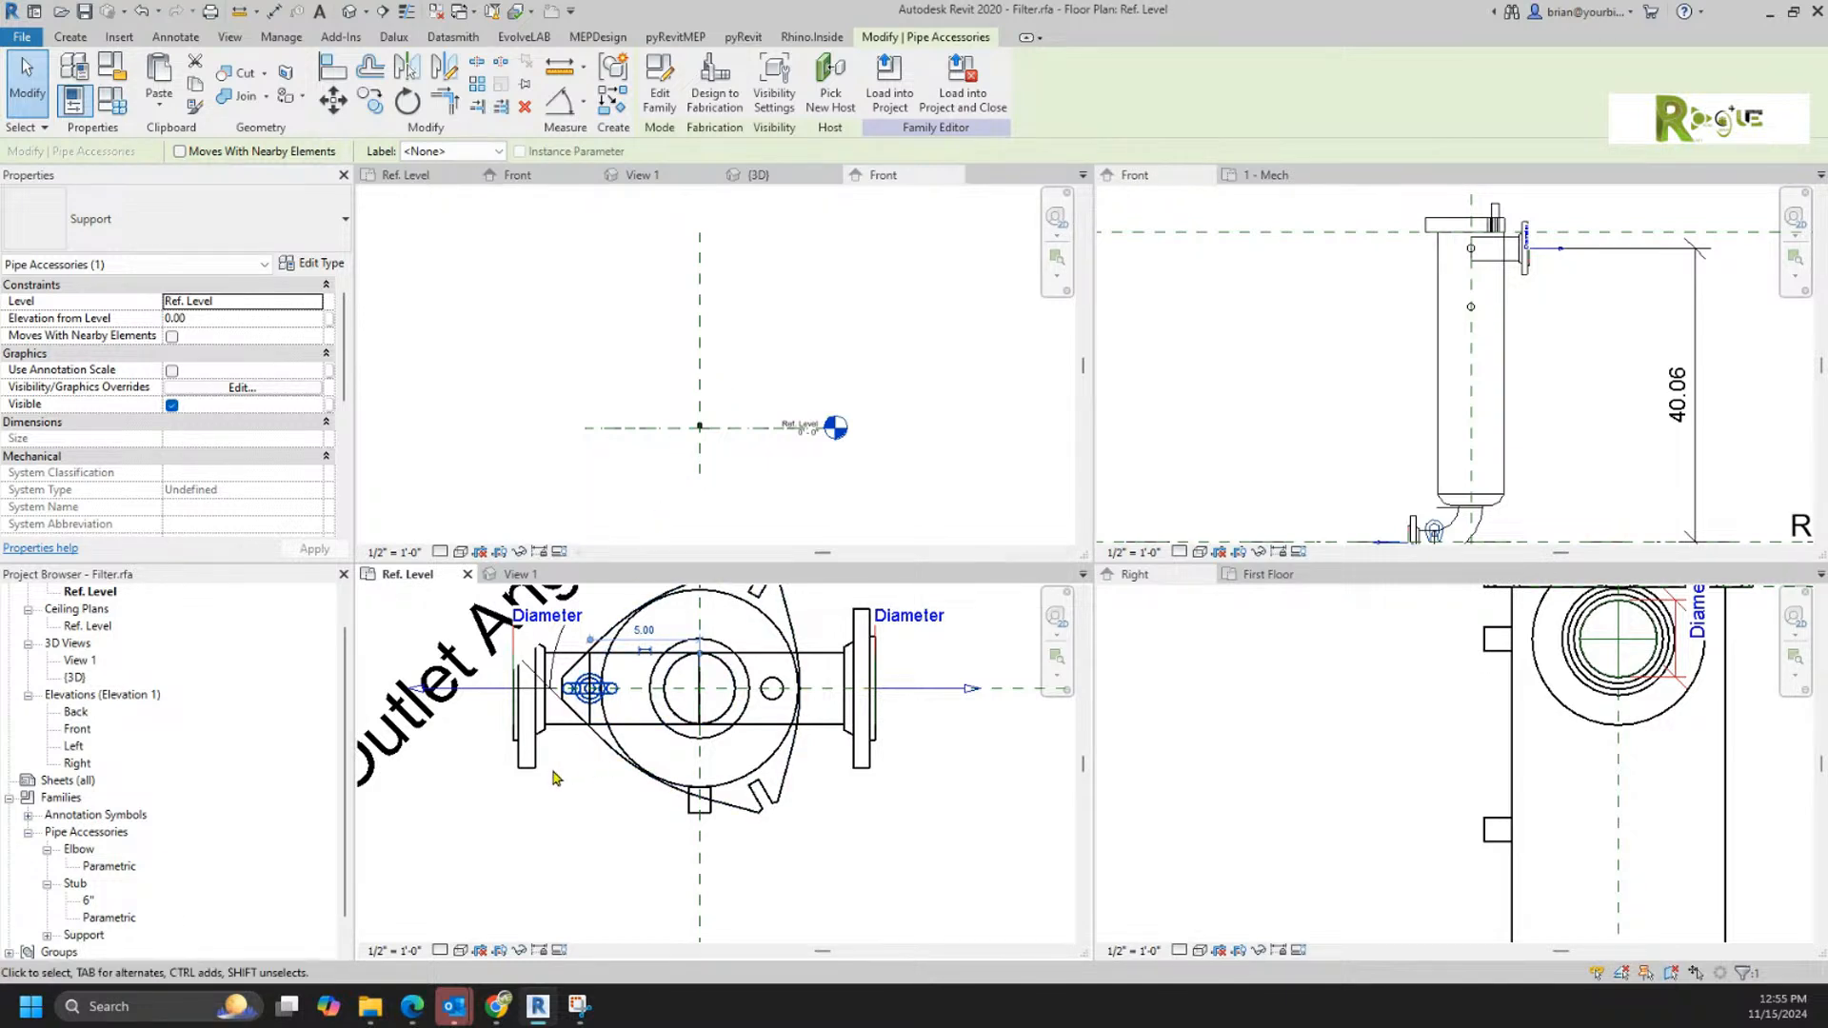
scroll(554, 778, up, 2)
drag(595, 652, 552, 856)
Step: Place a second, similar Support instance over the lower-left part of the filter lid in the Ref. Level plan
right_click(555, 841)
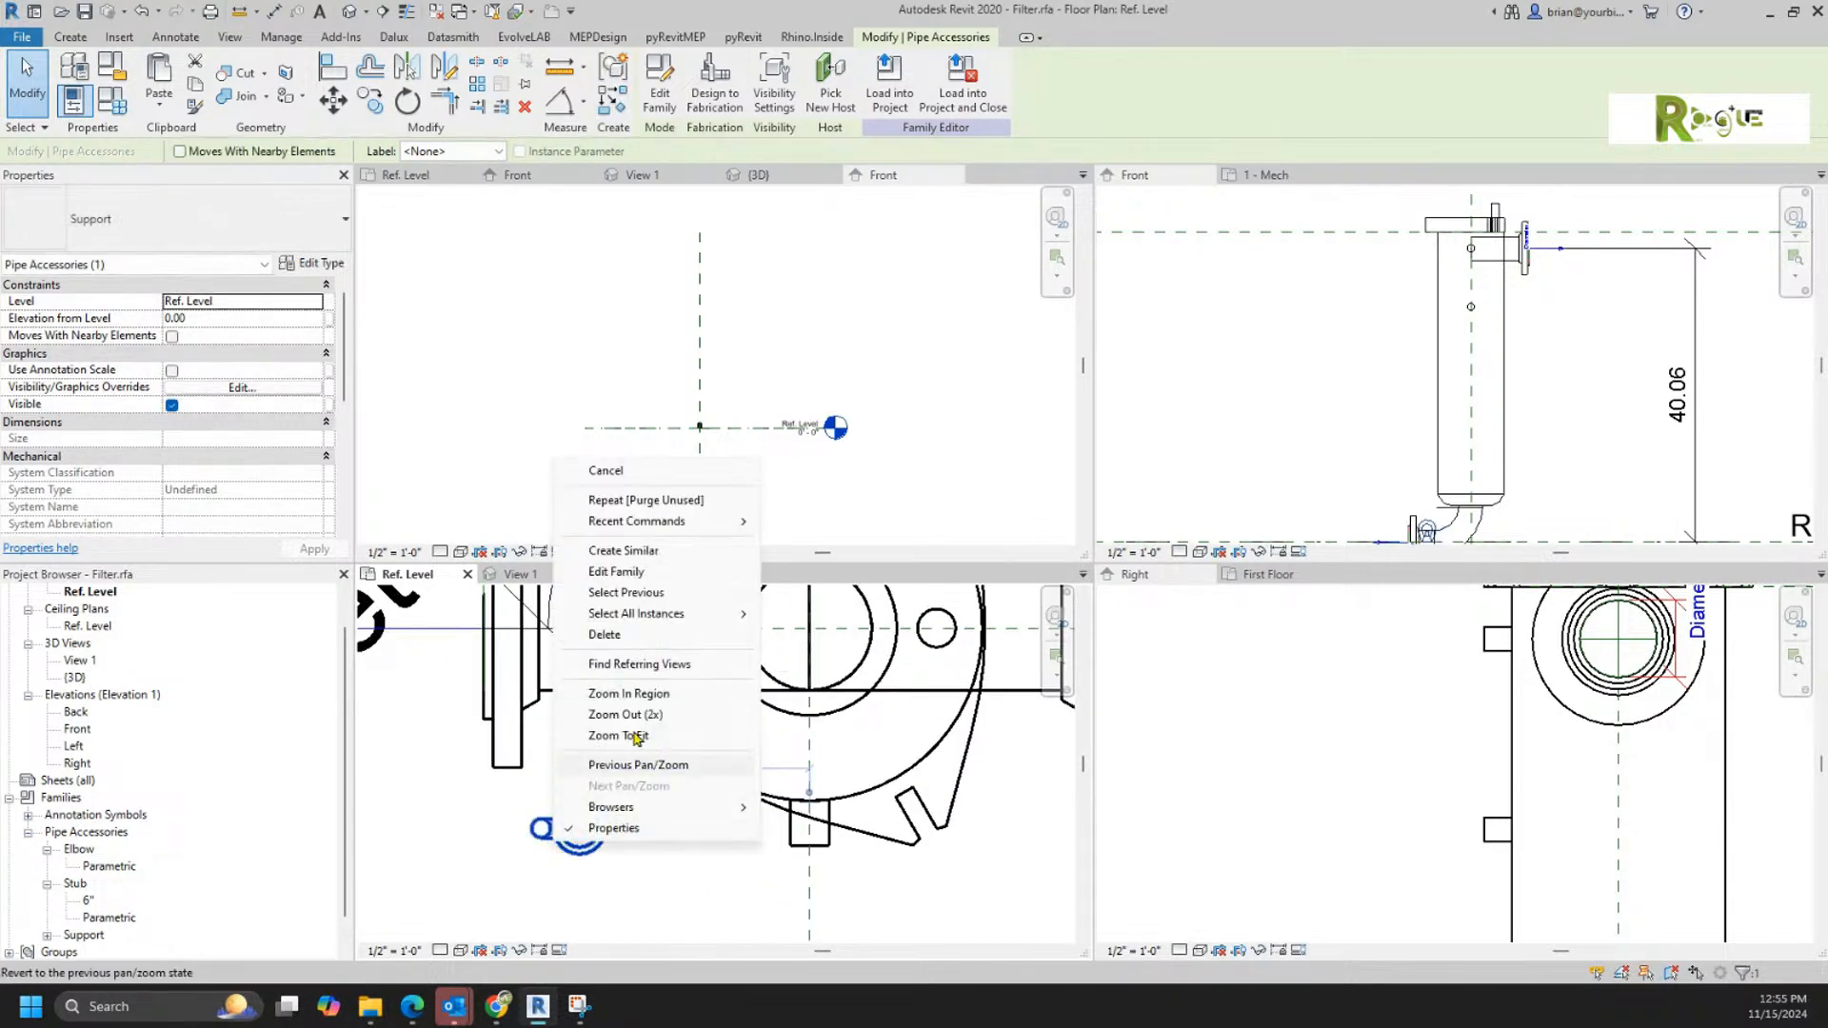
click(621, 550)
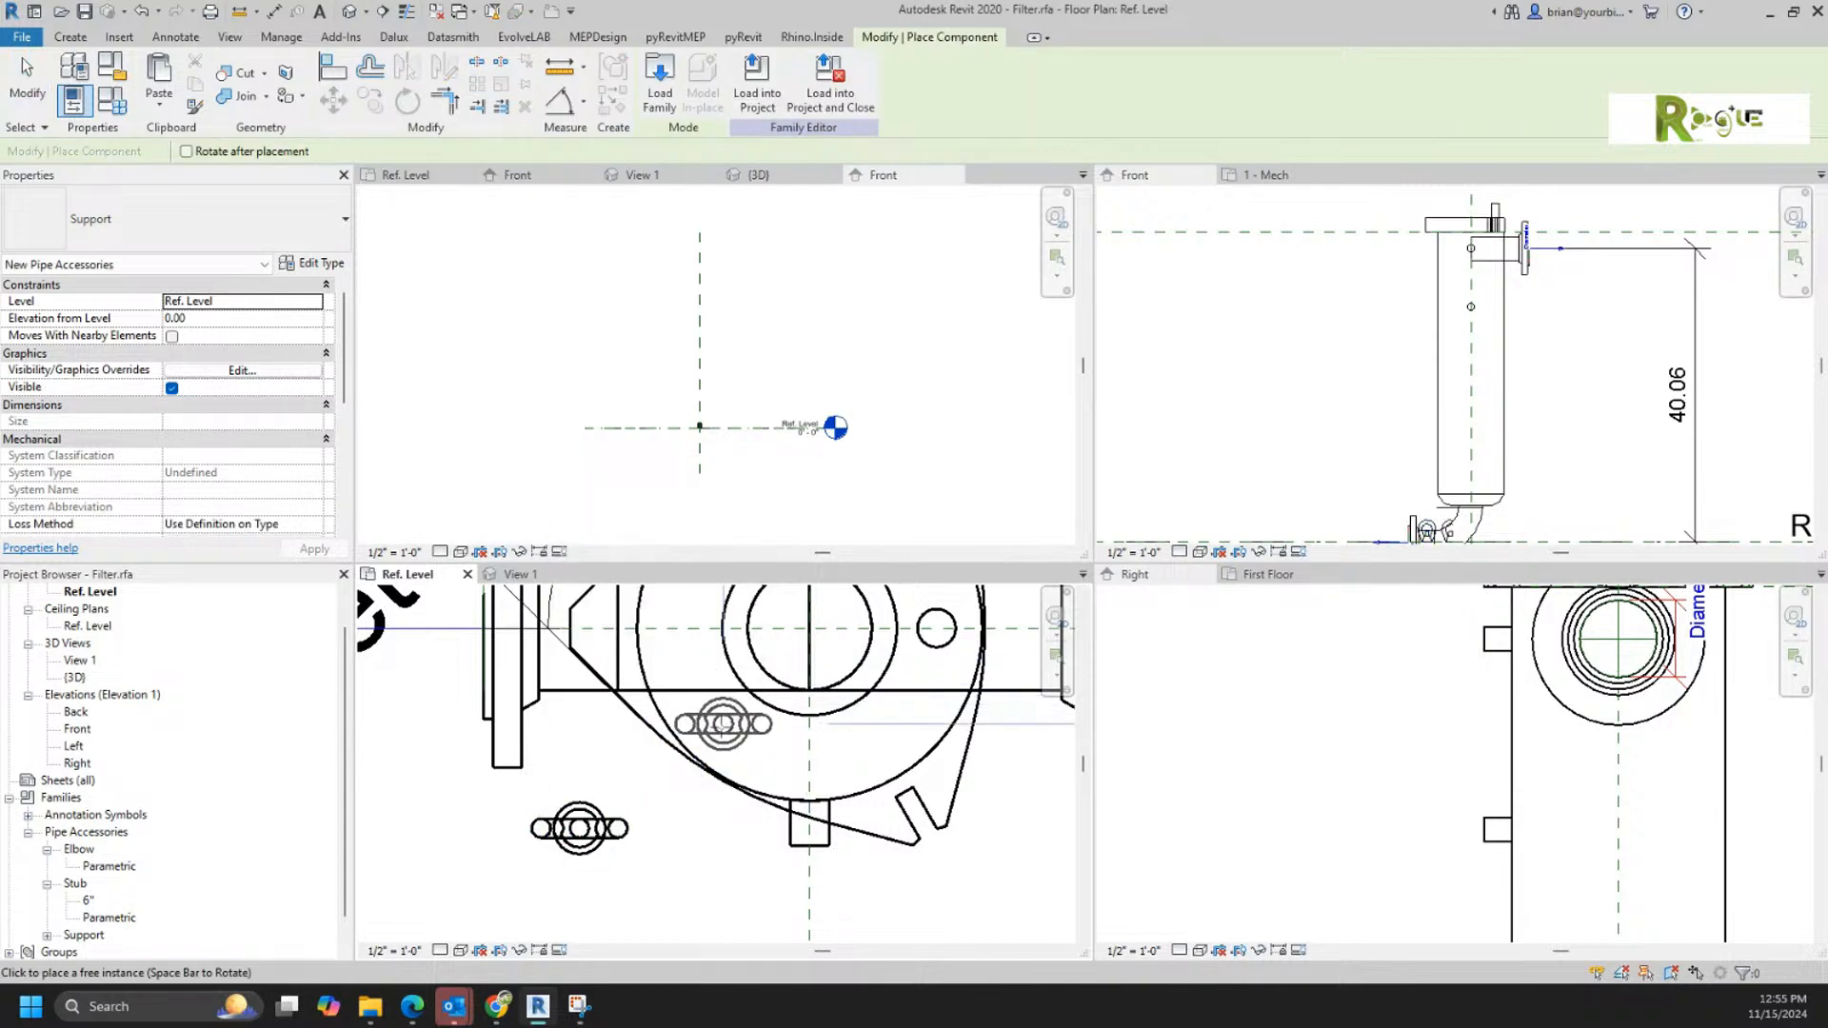
click(723, 723)
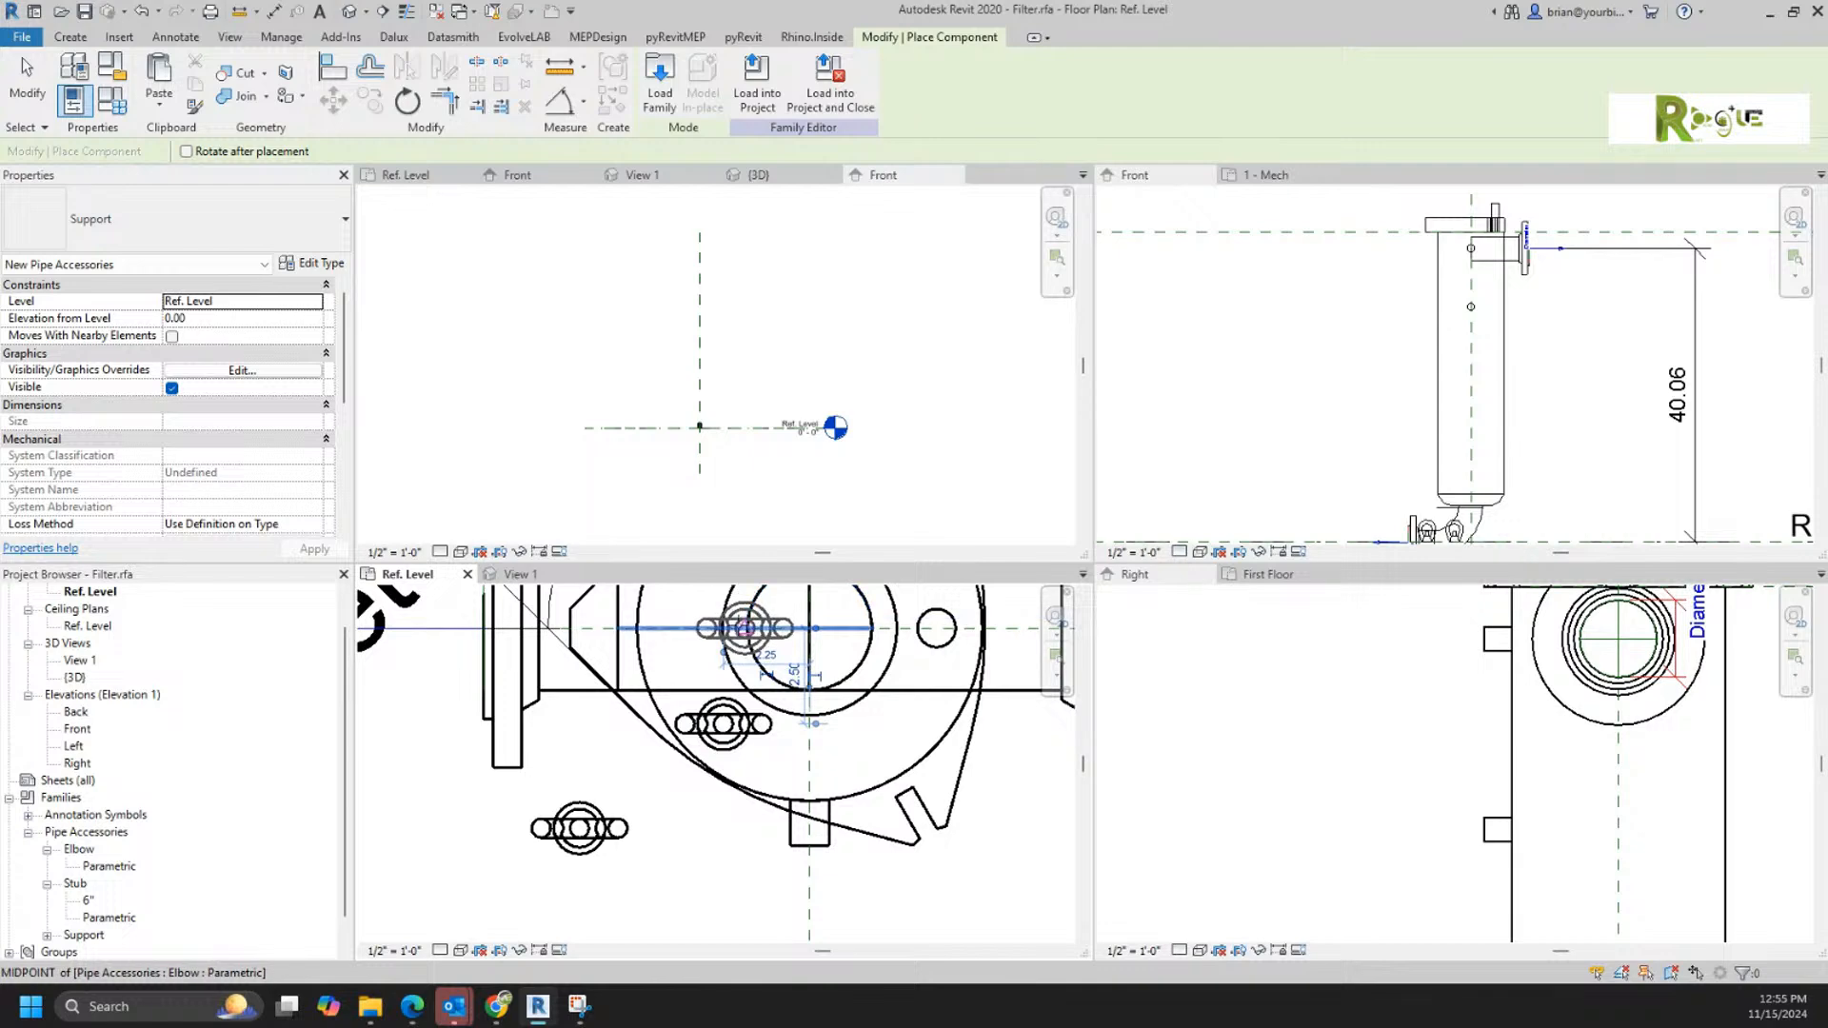
key(Escape)
click(721, 741)
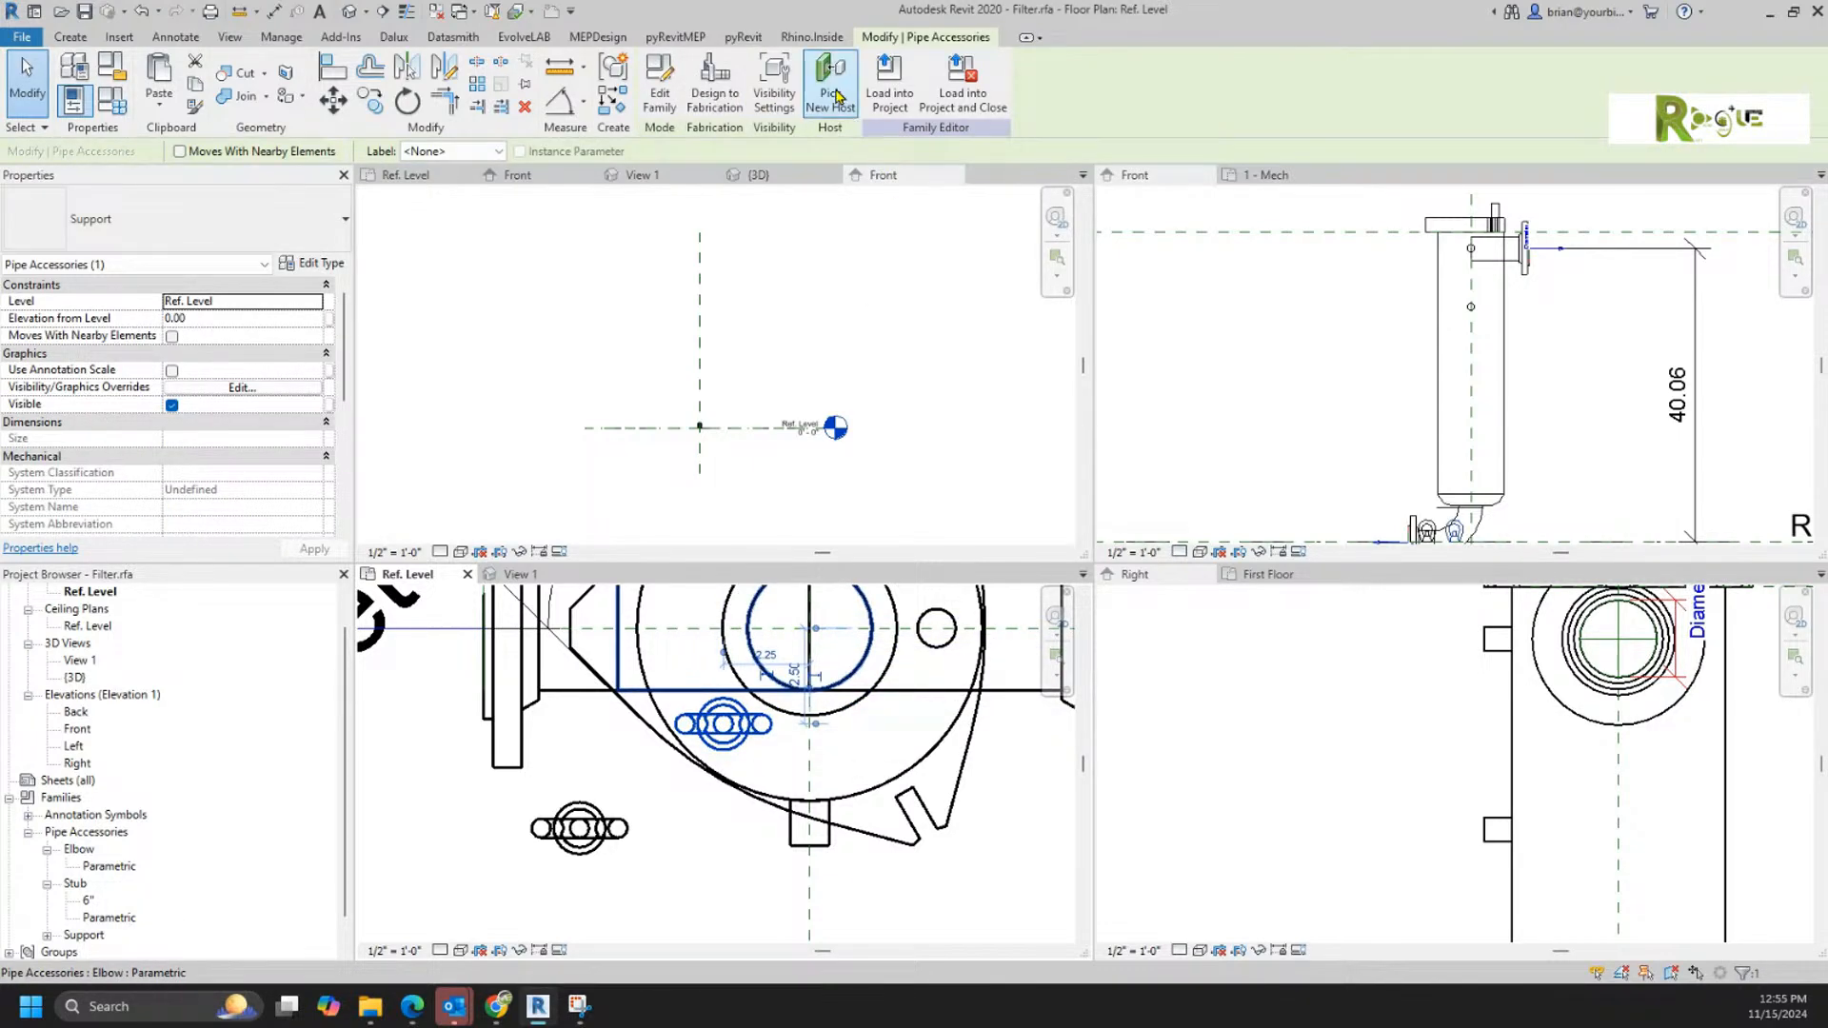
key(Escape)
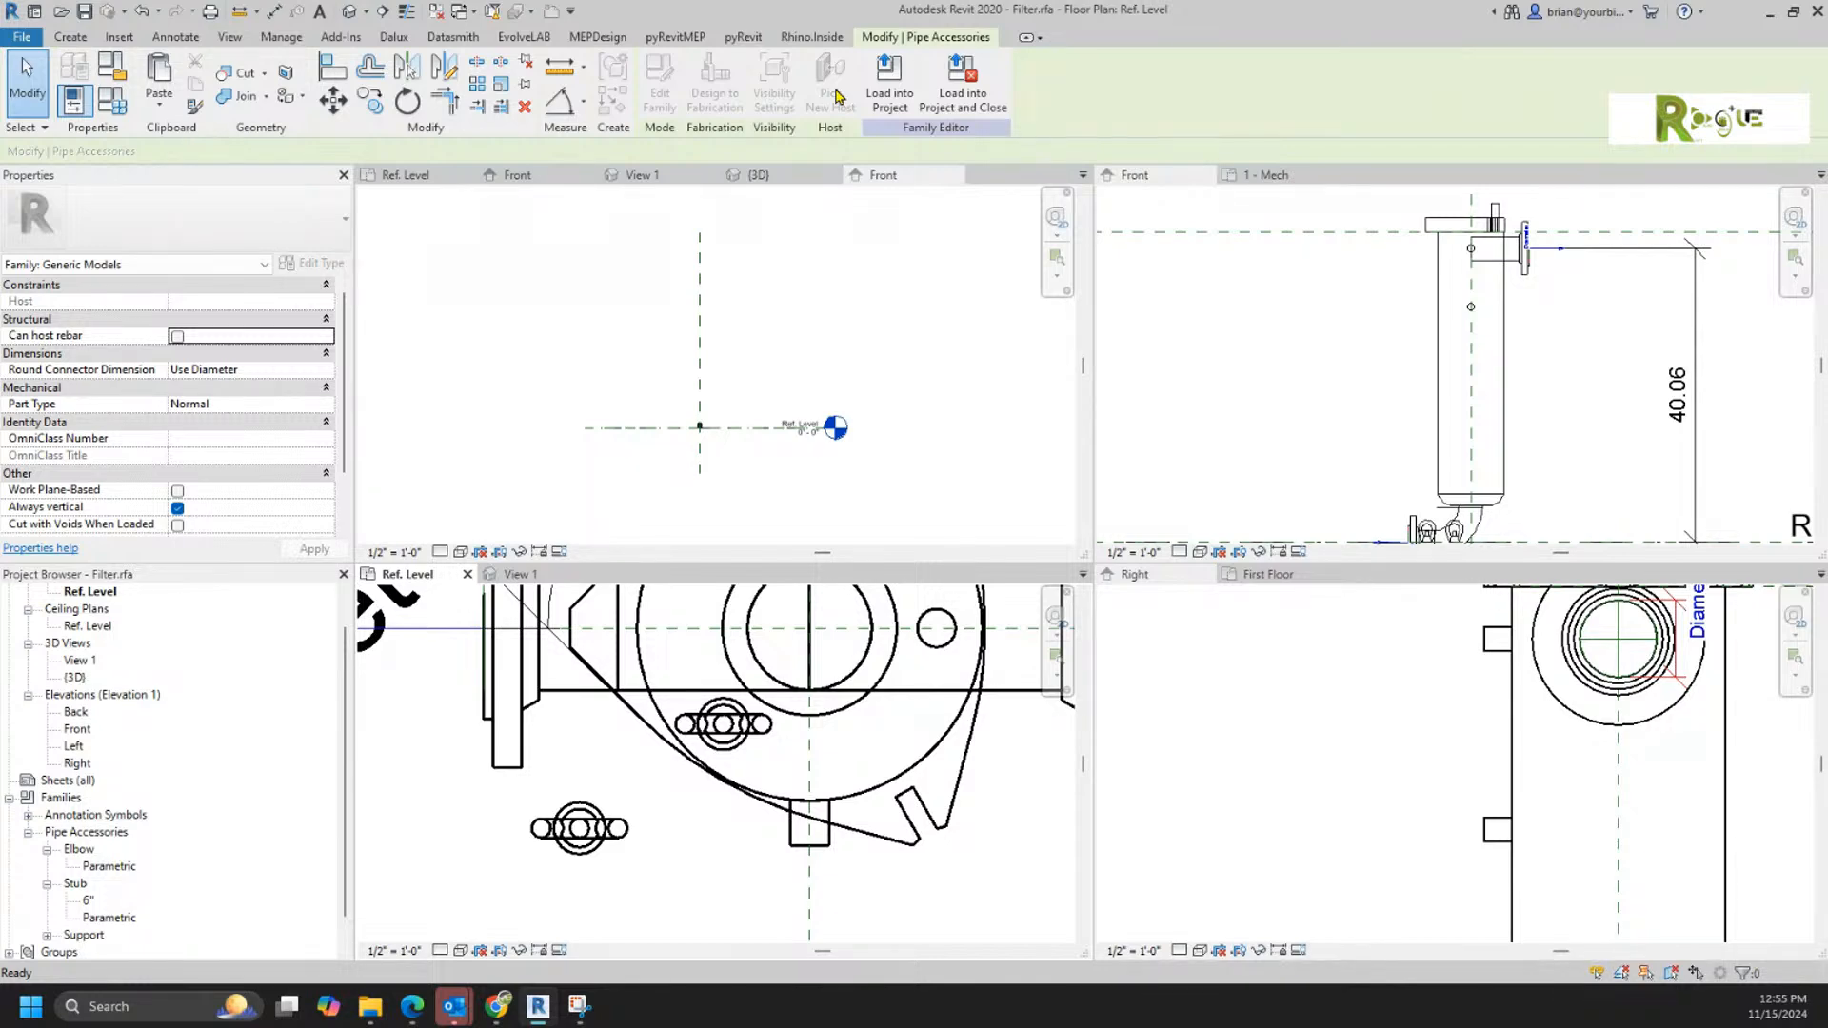
scroll(253, 420, down, 1)
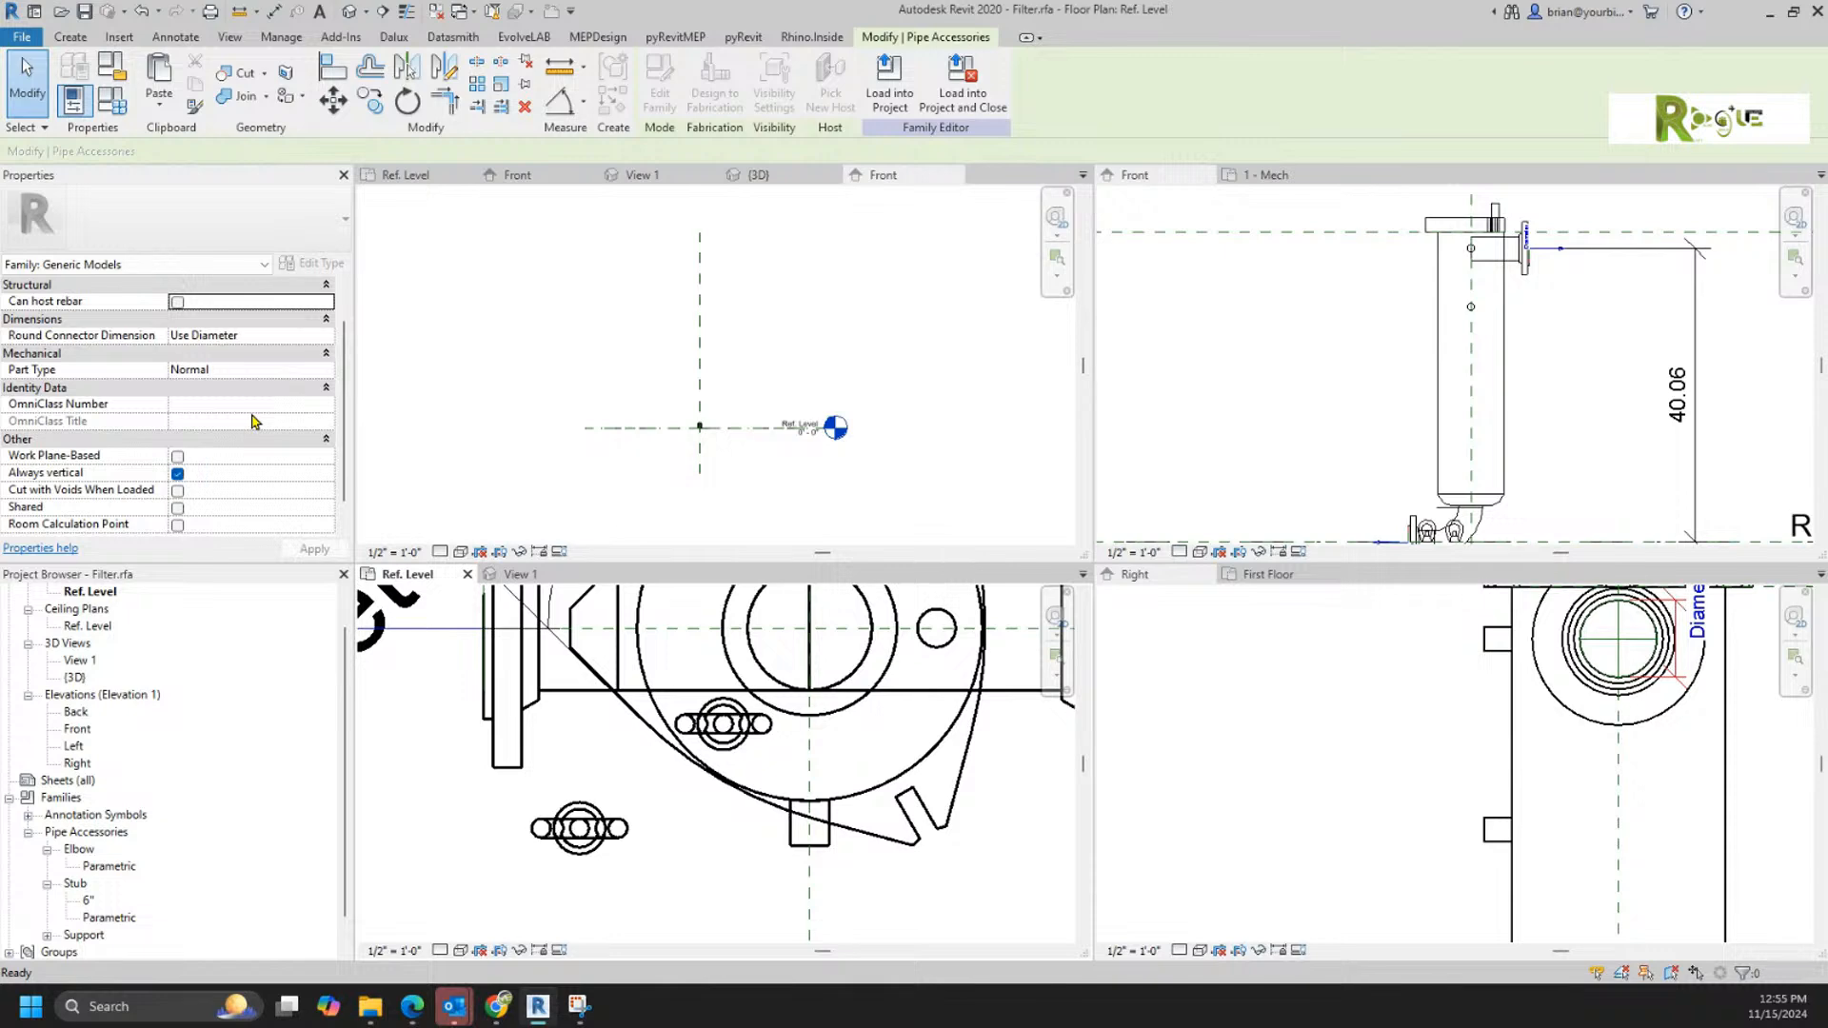
scroll(253, 419, down, 1)
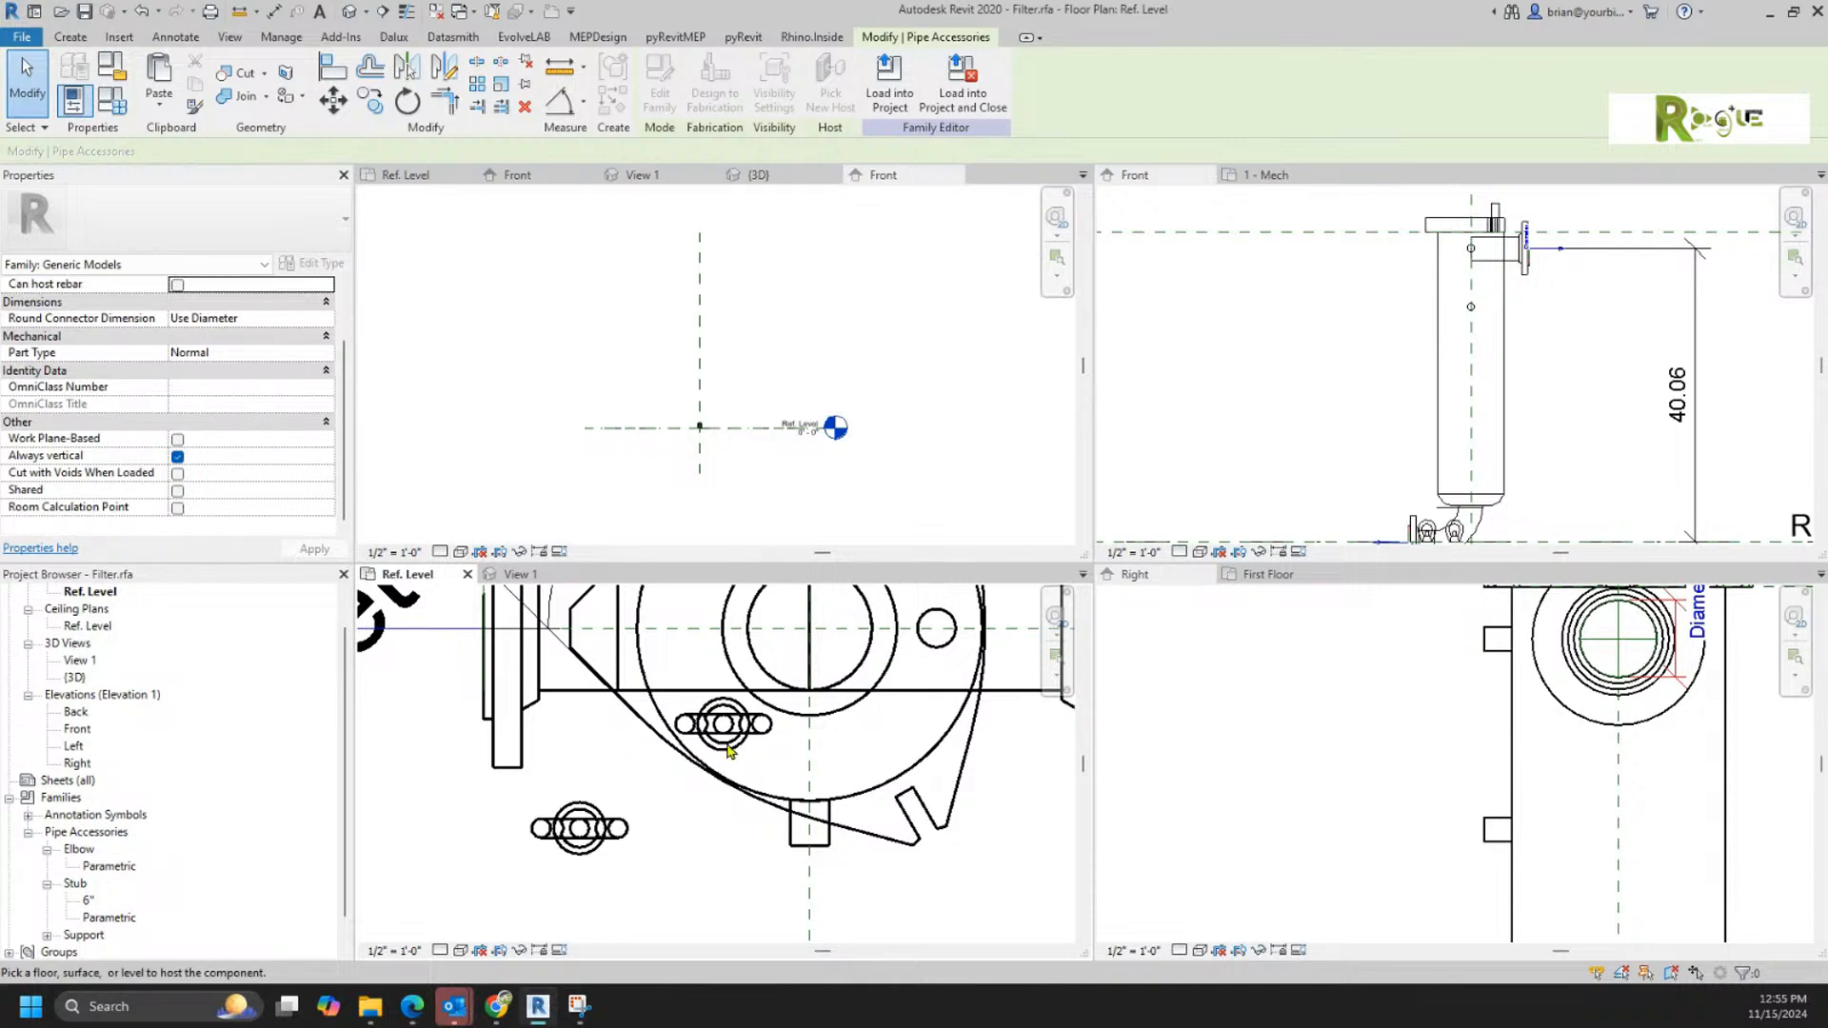
key(Escape)
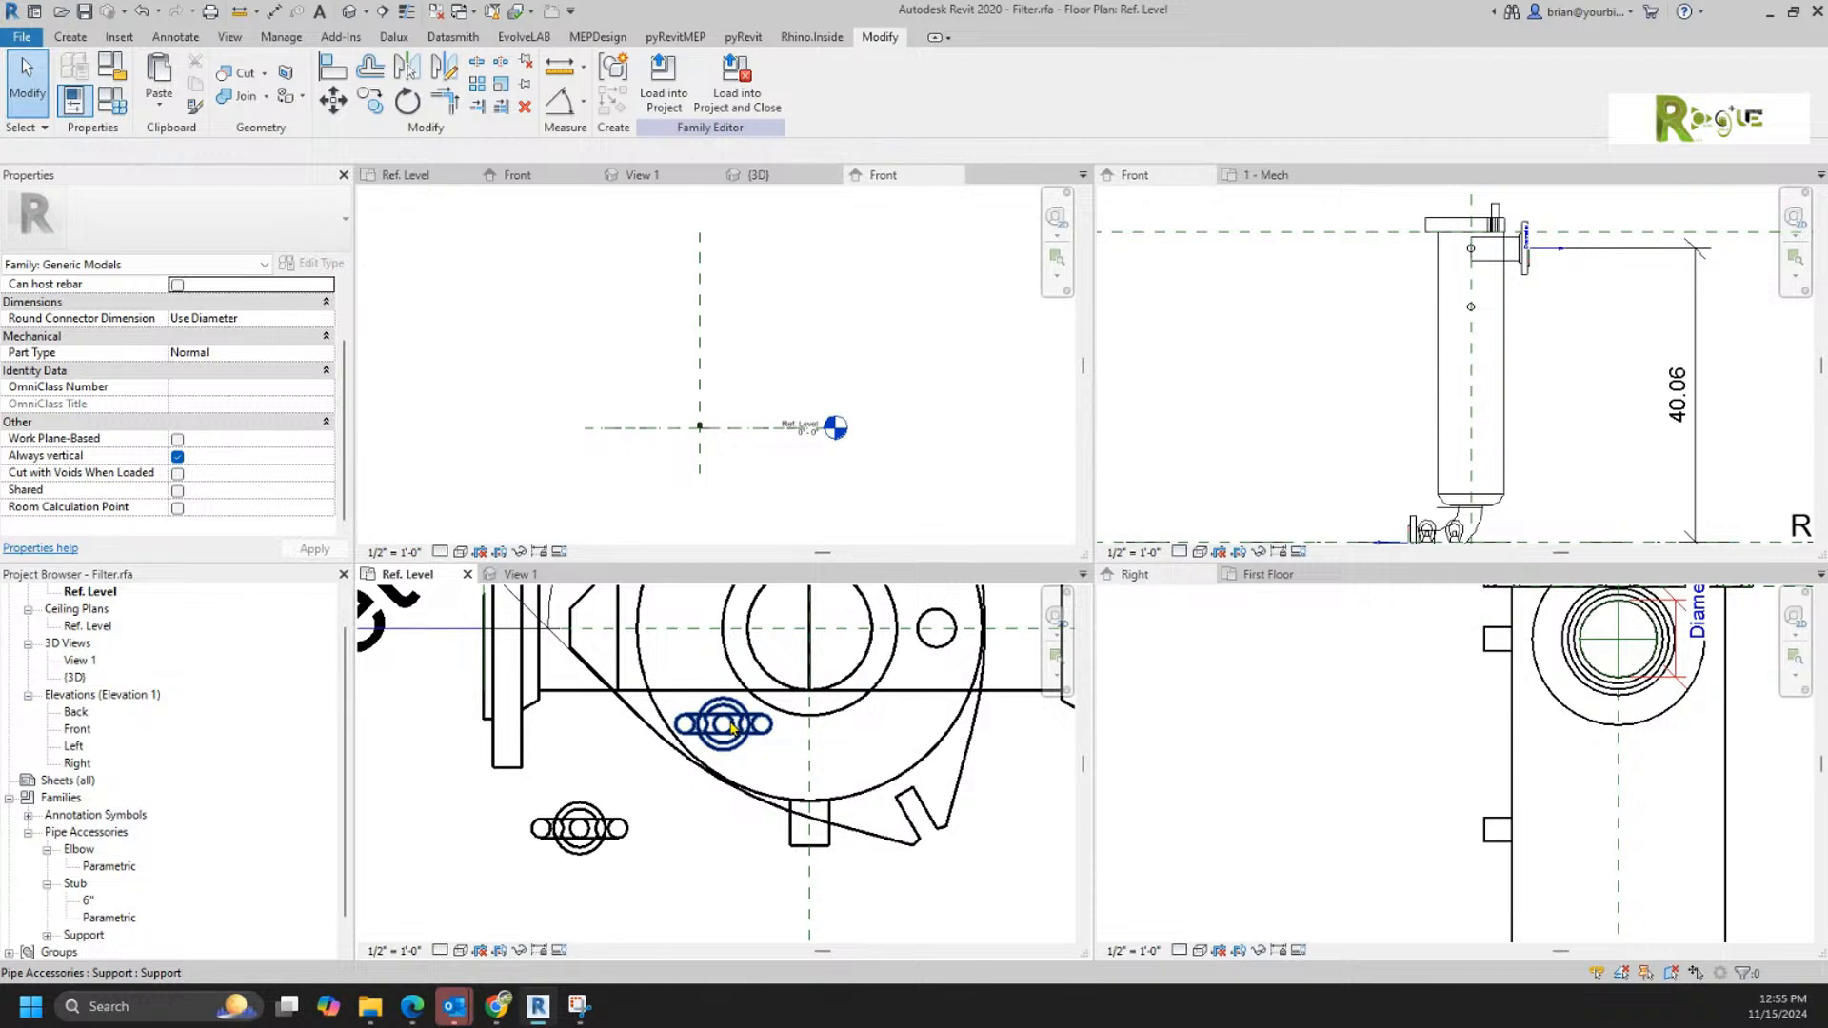
Step: Move the second Support up beside the lid in the Front elevation, to an elevation of about 42.25
click(732, 729)
drag(1454, 536, 1404, 229)
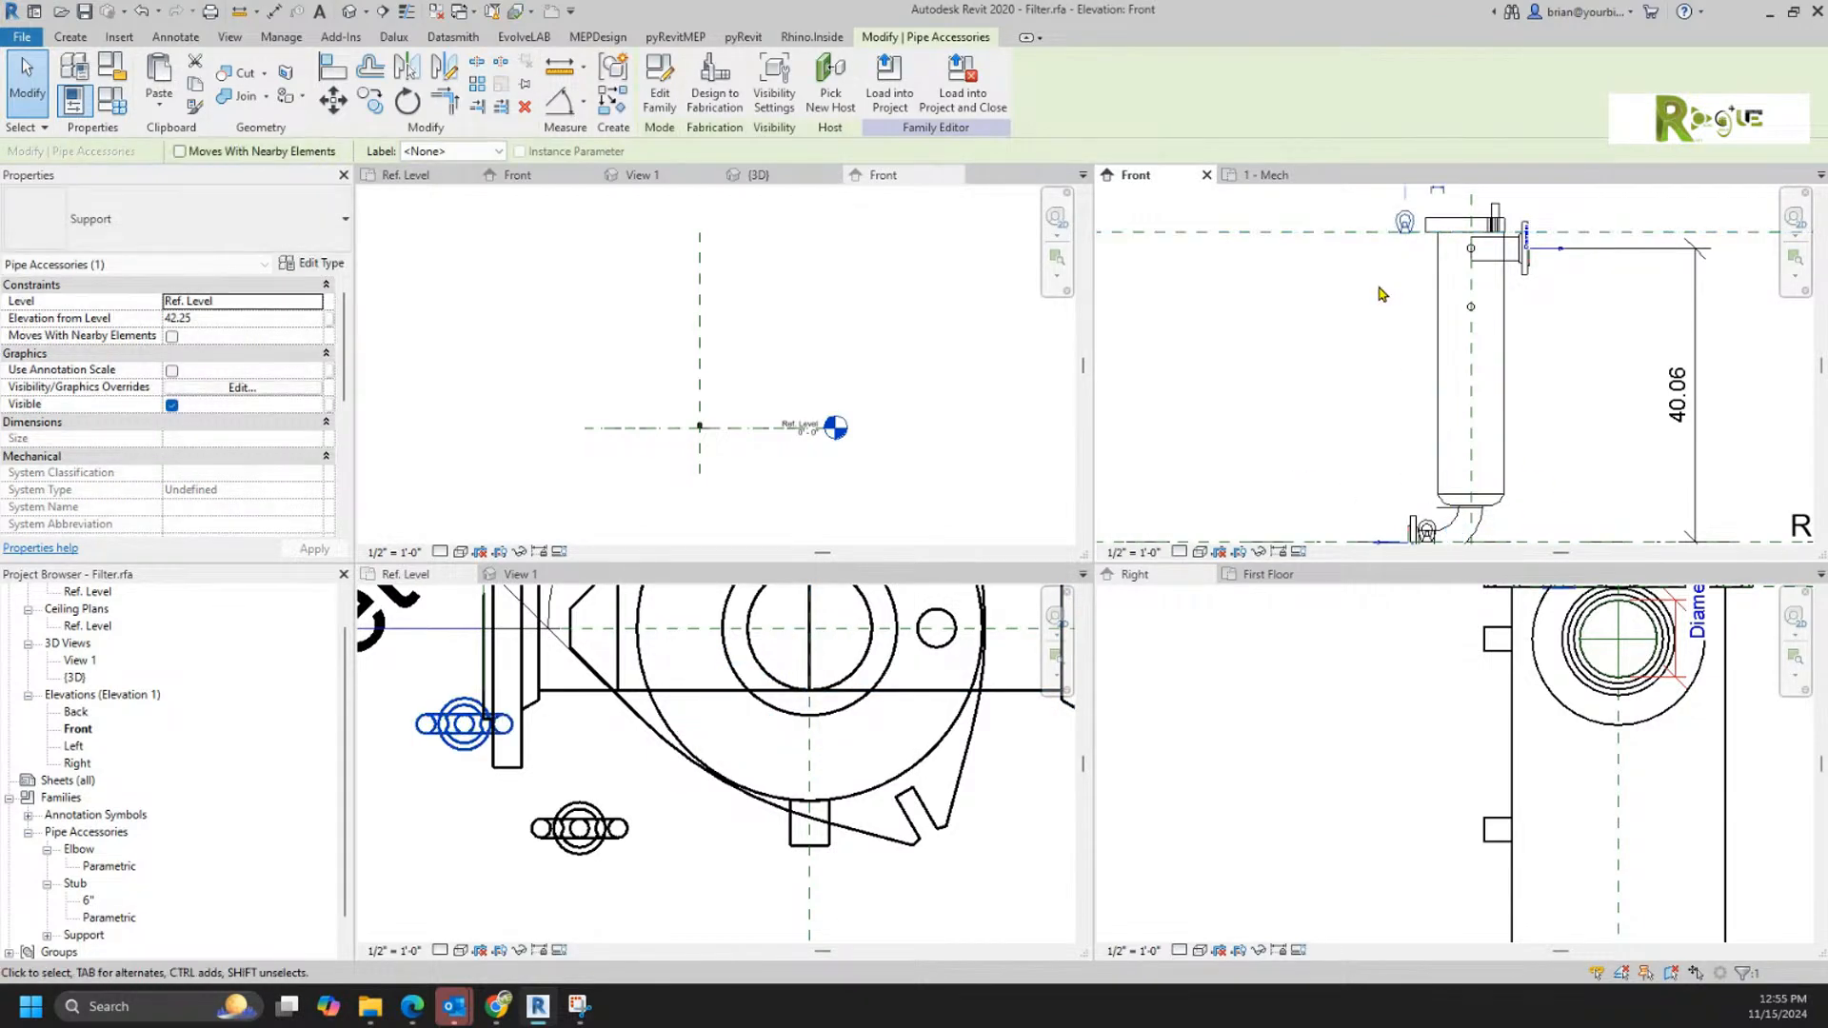
middle_drag(1380, 295, 1218, 463)
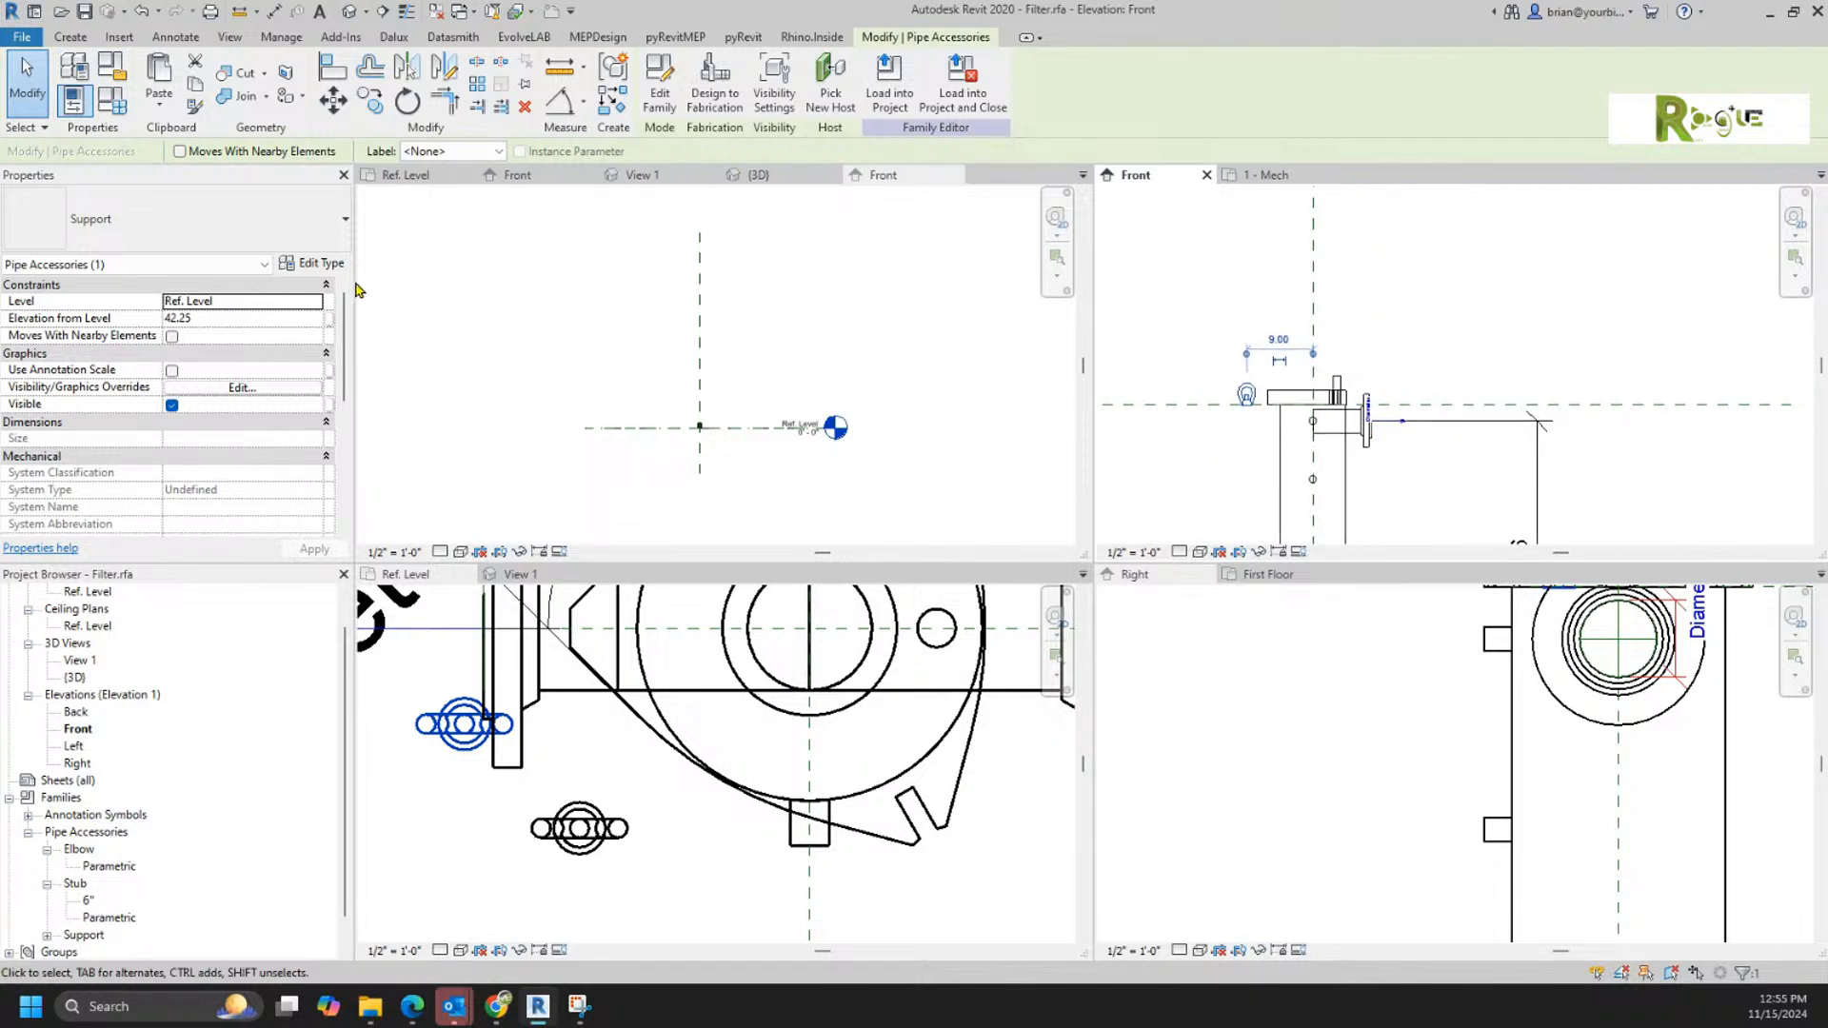
Step: Try to rehost the second Support to the Top reference plane in the Front elevation
click(830, 76)
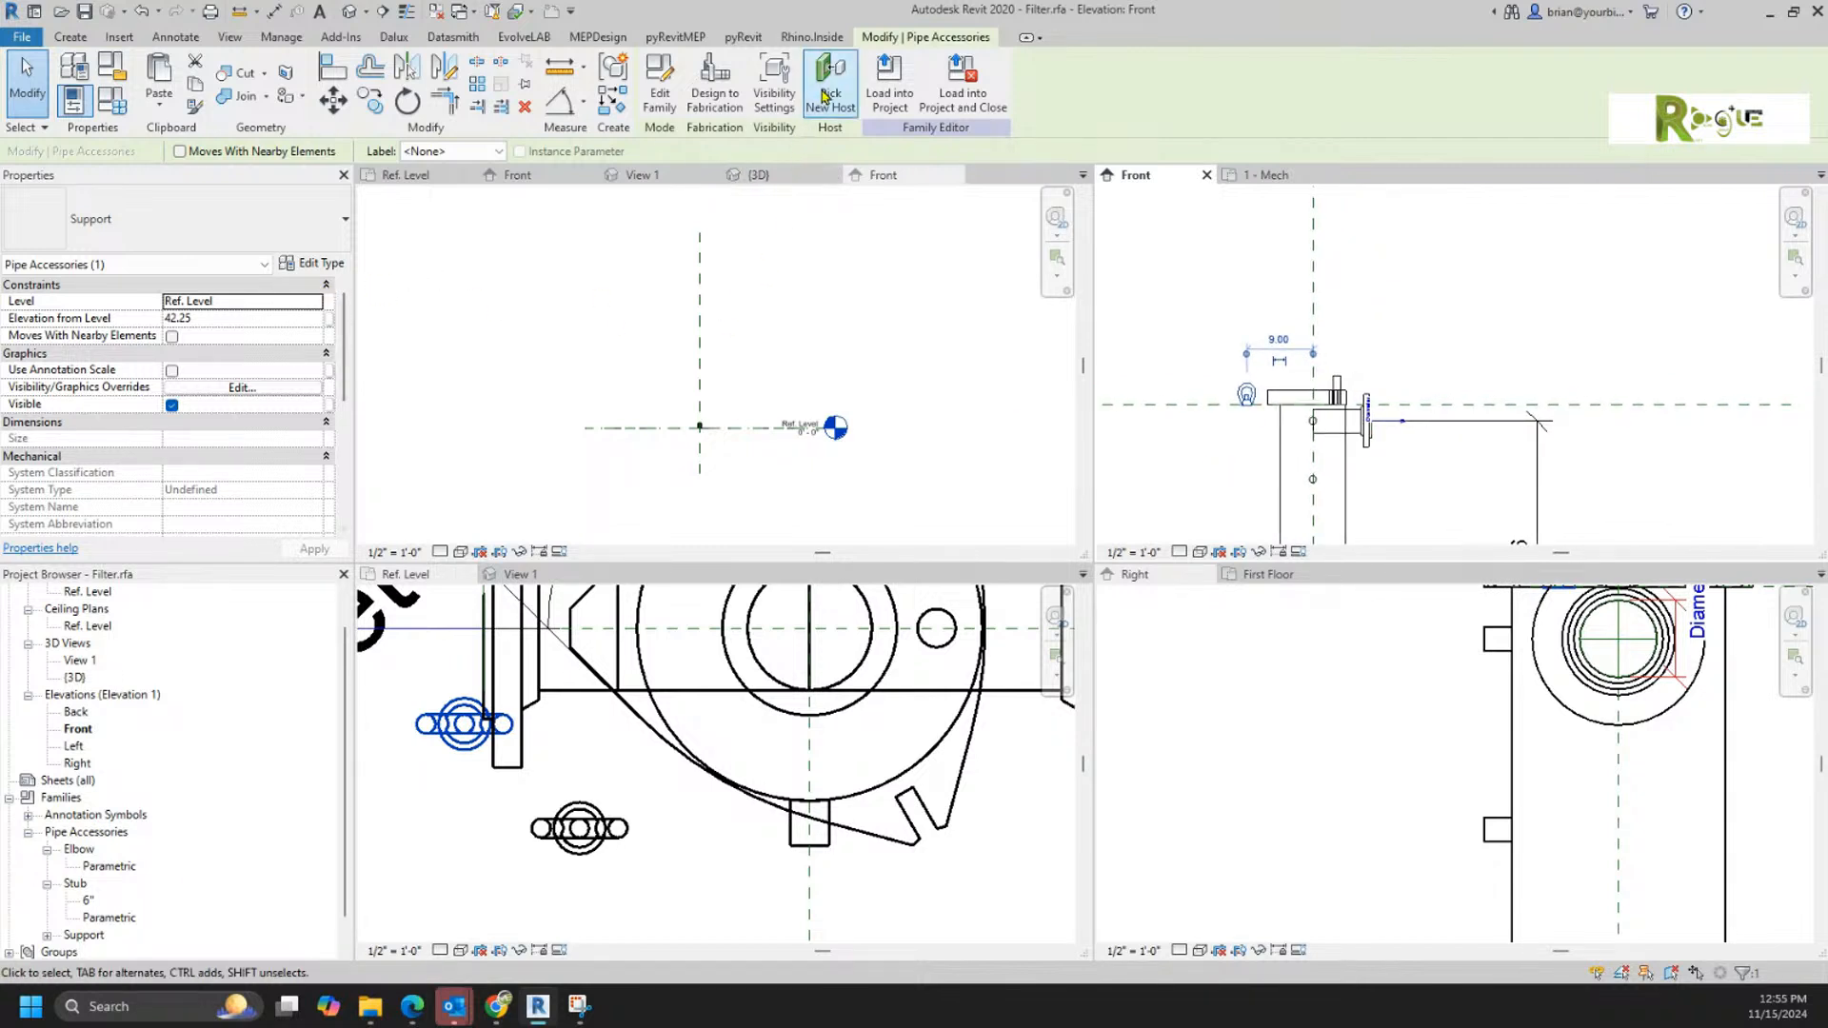
click(1184, 404)
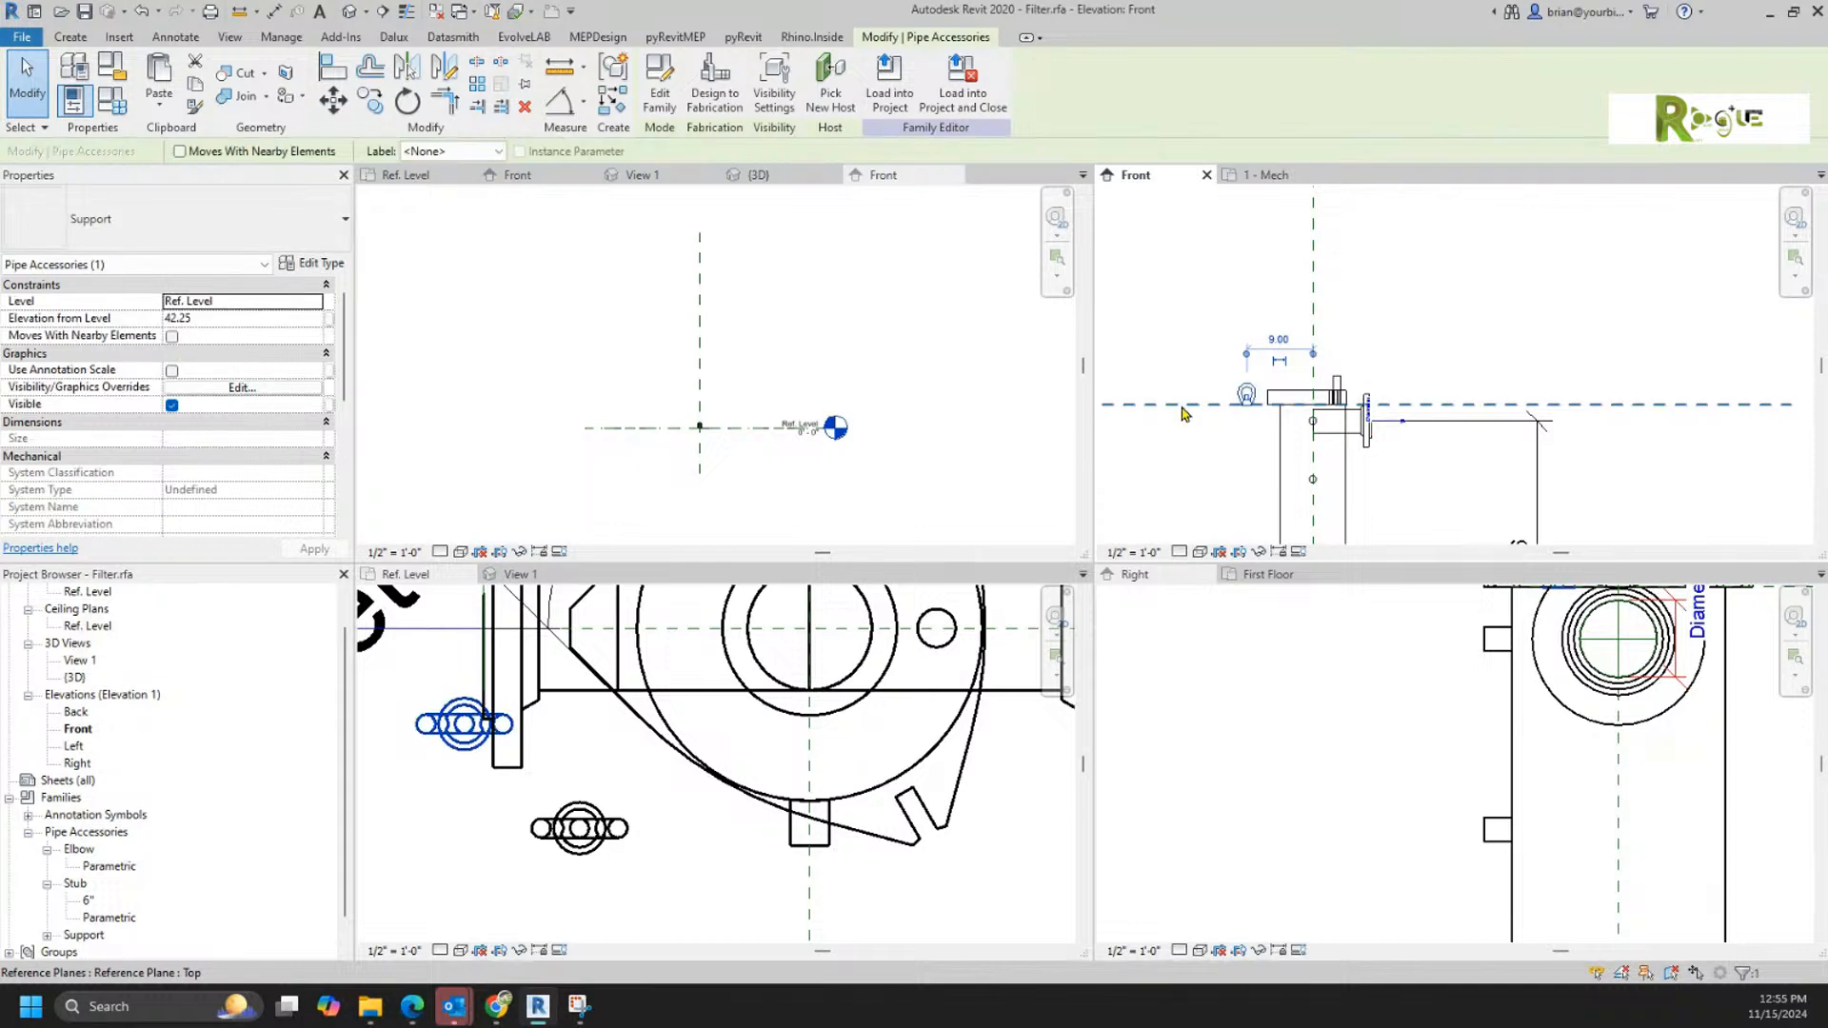
click(1188, 404)
key(Escape)
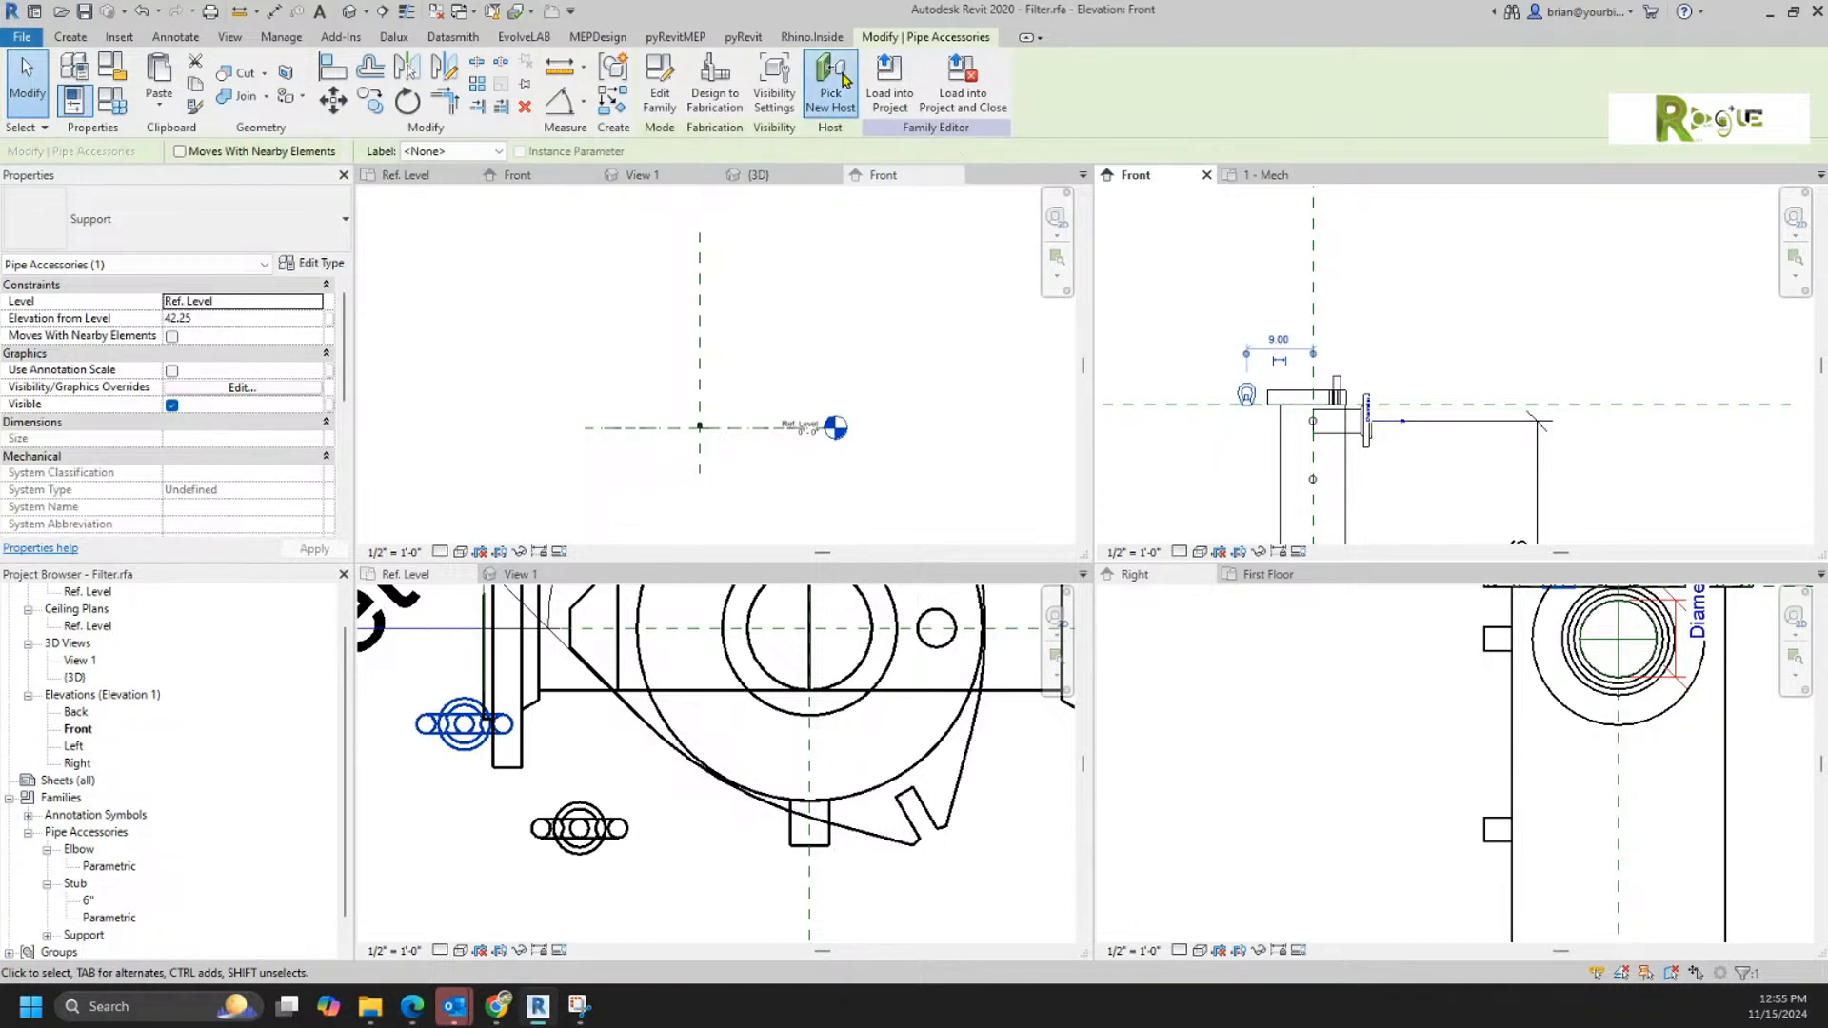
click(830, 76)
click(1190, 407)
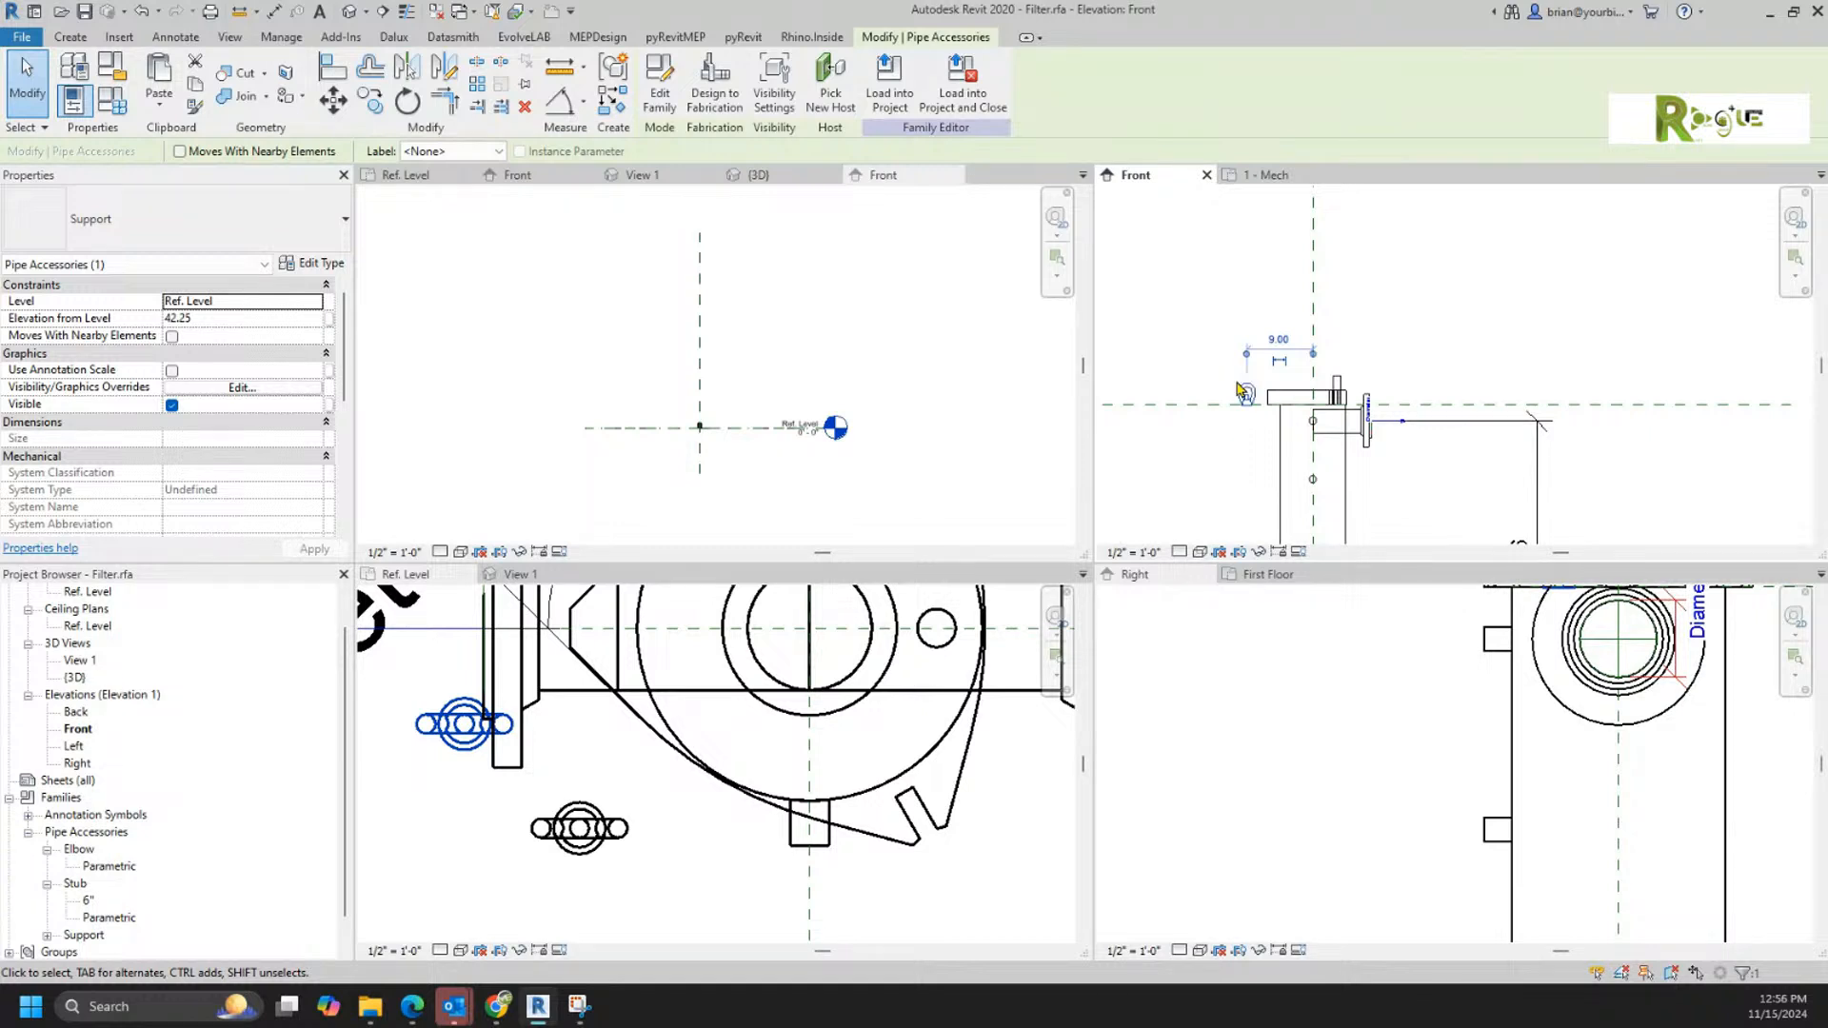
Step: Make the Support family work plane-based in its family category and parameters
click(851, 370)
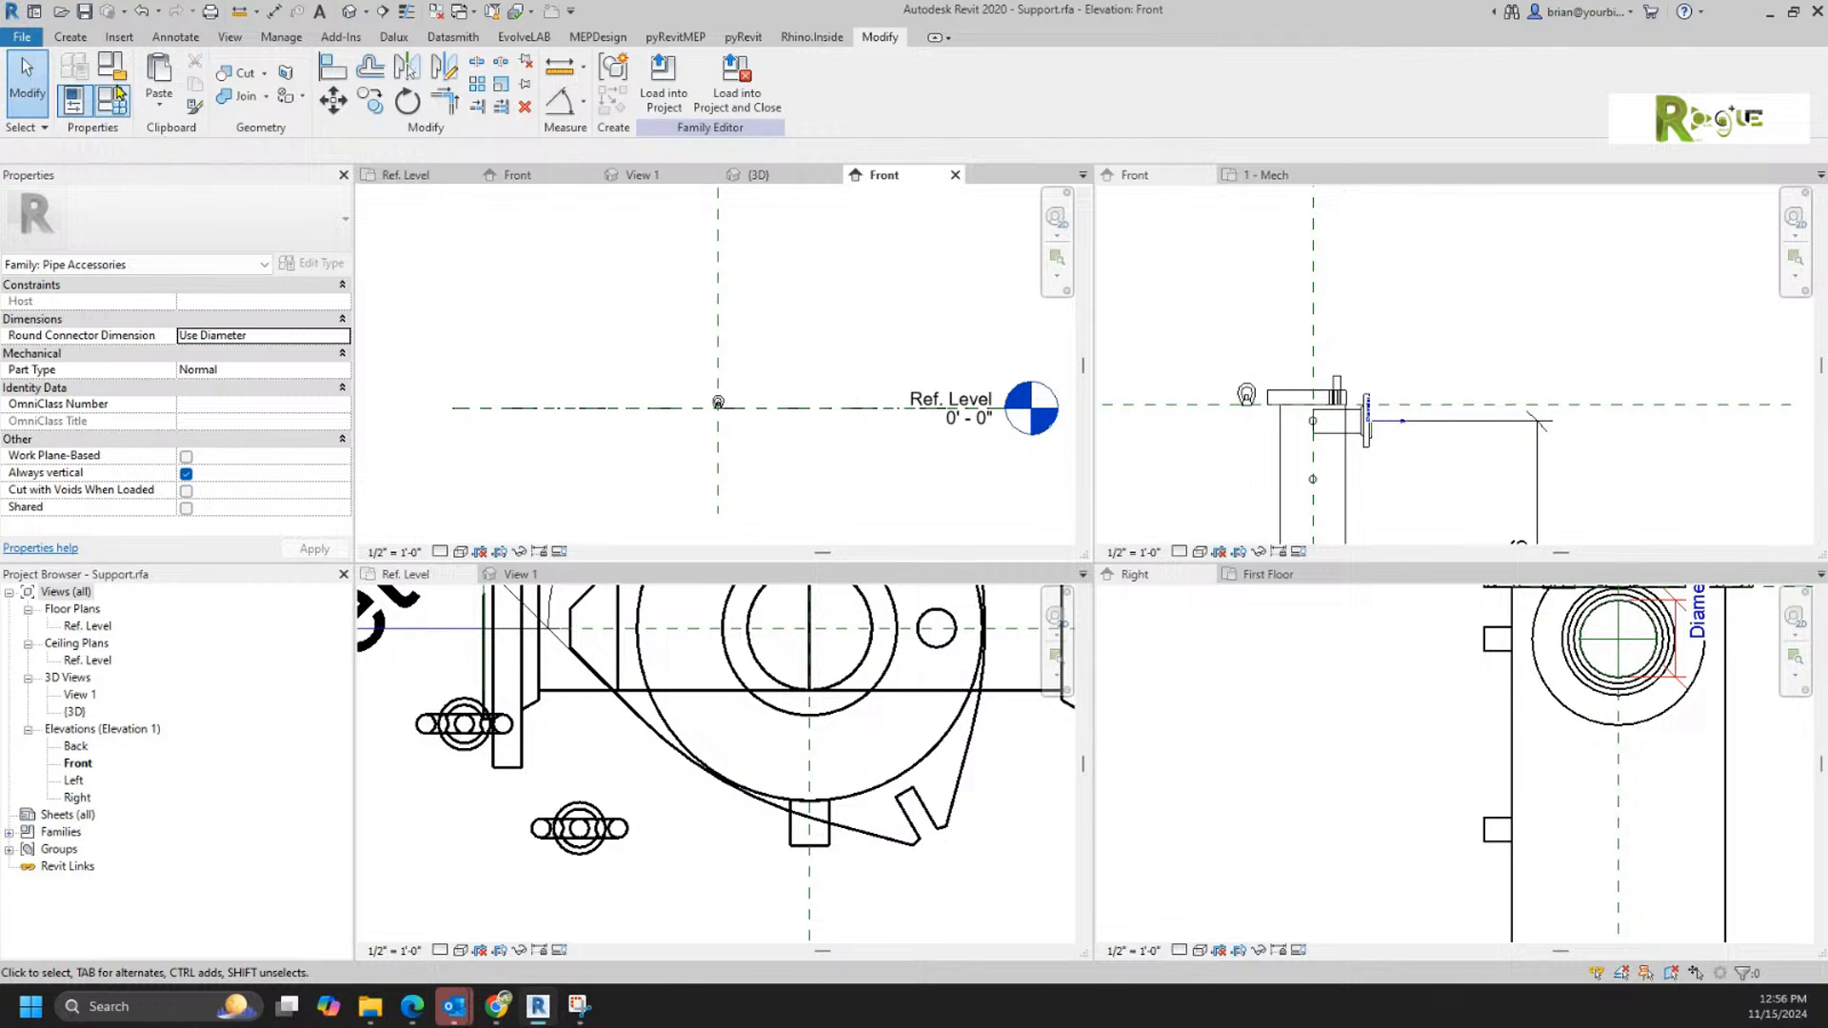
click(74, 66)
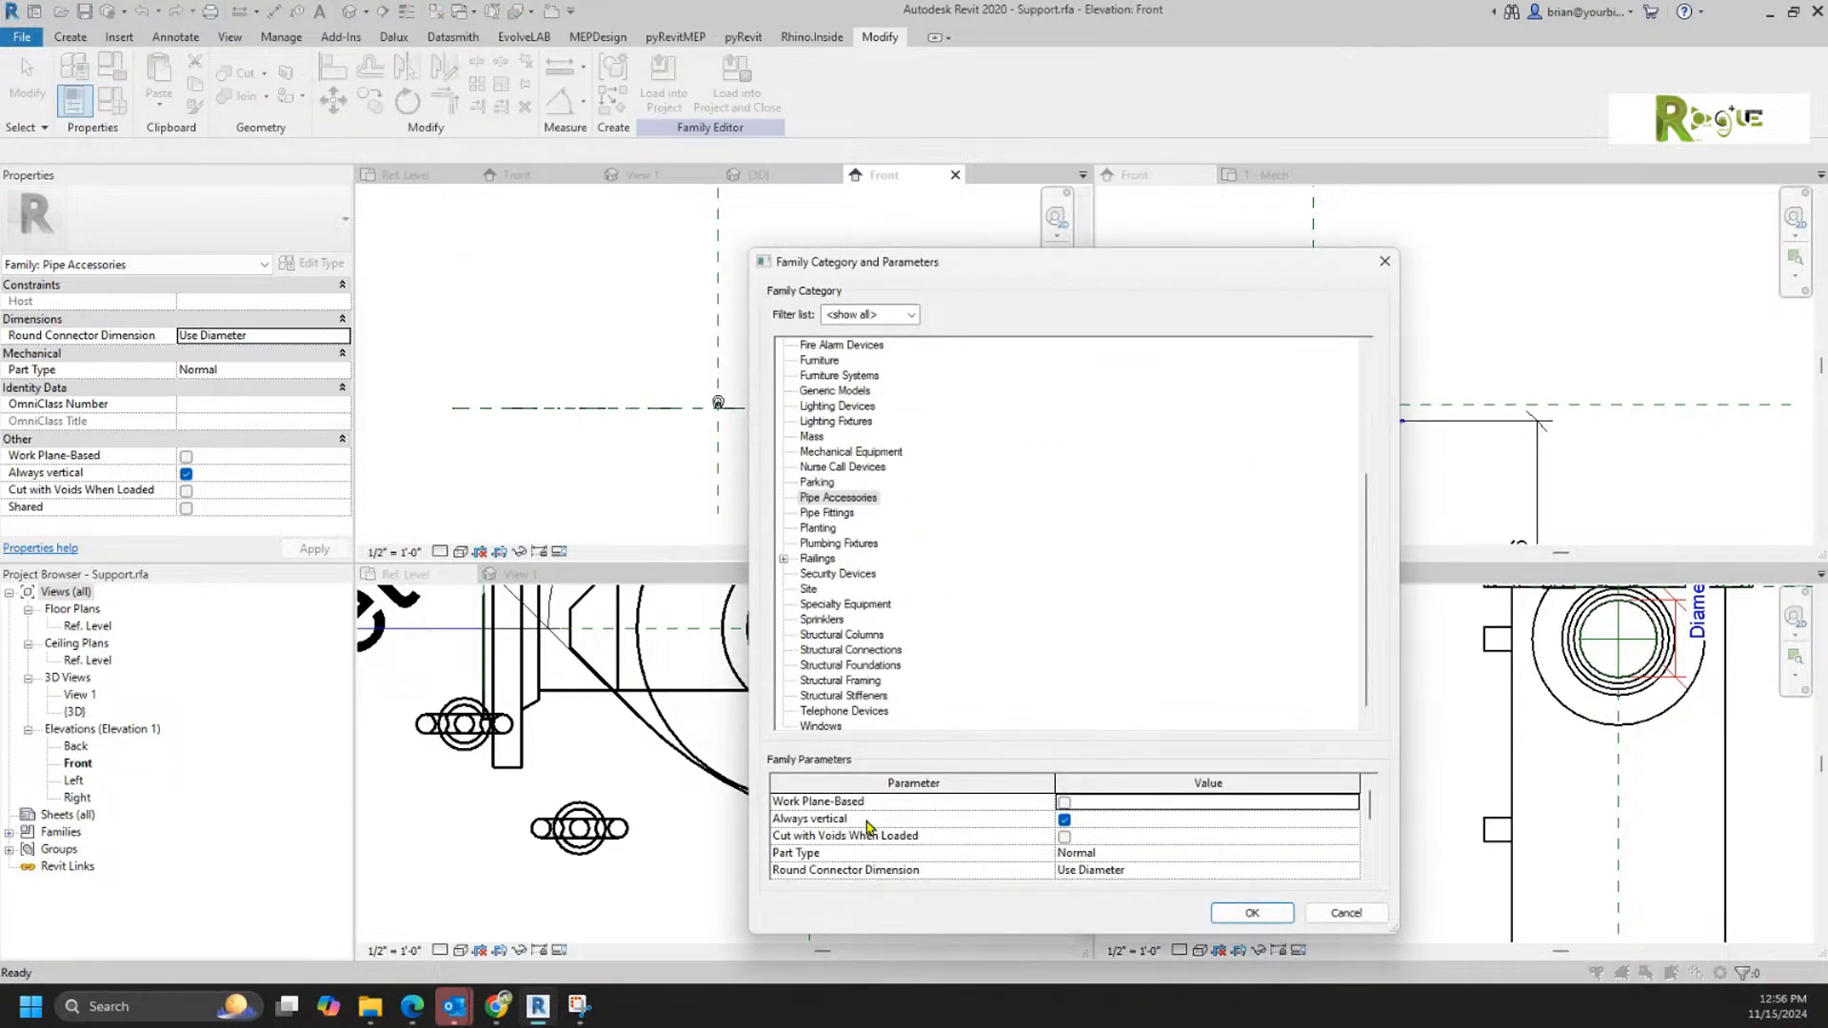
click(1063, 803)
click(1251, 912)
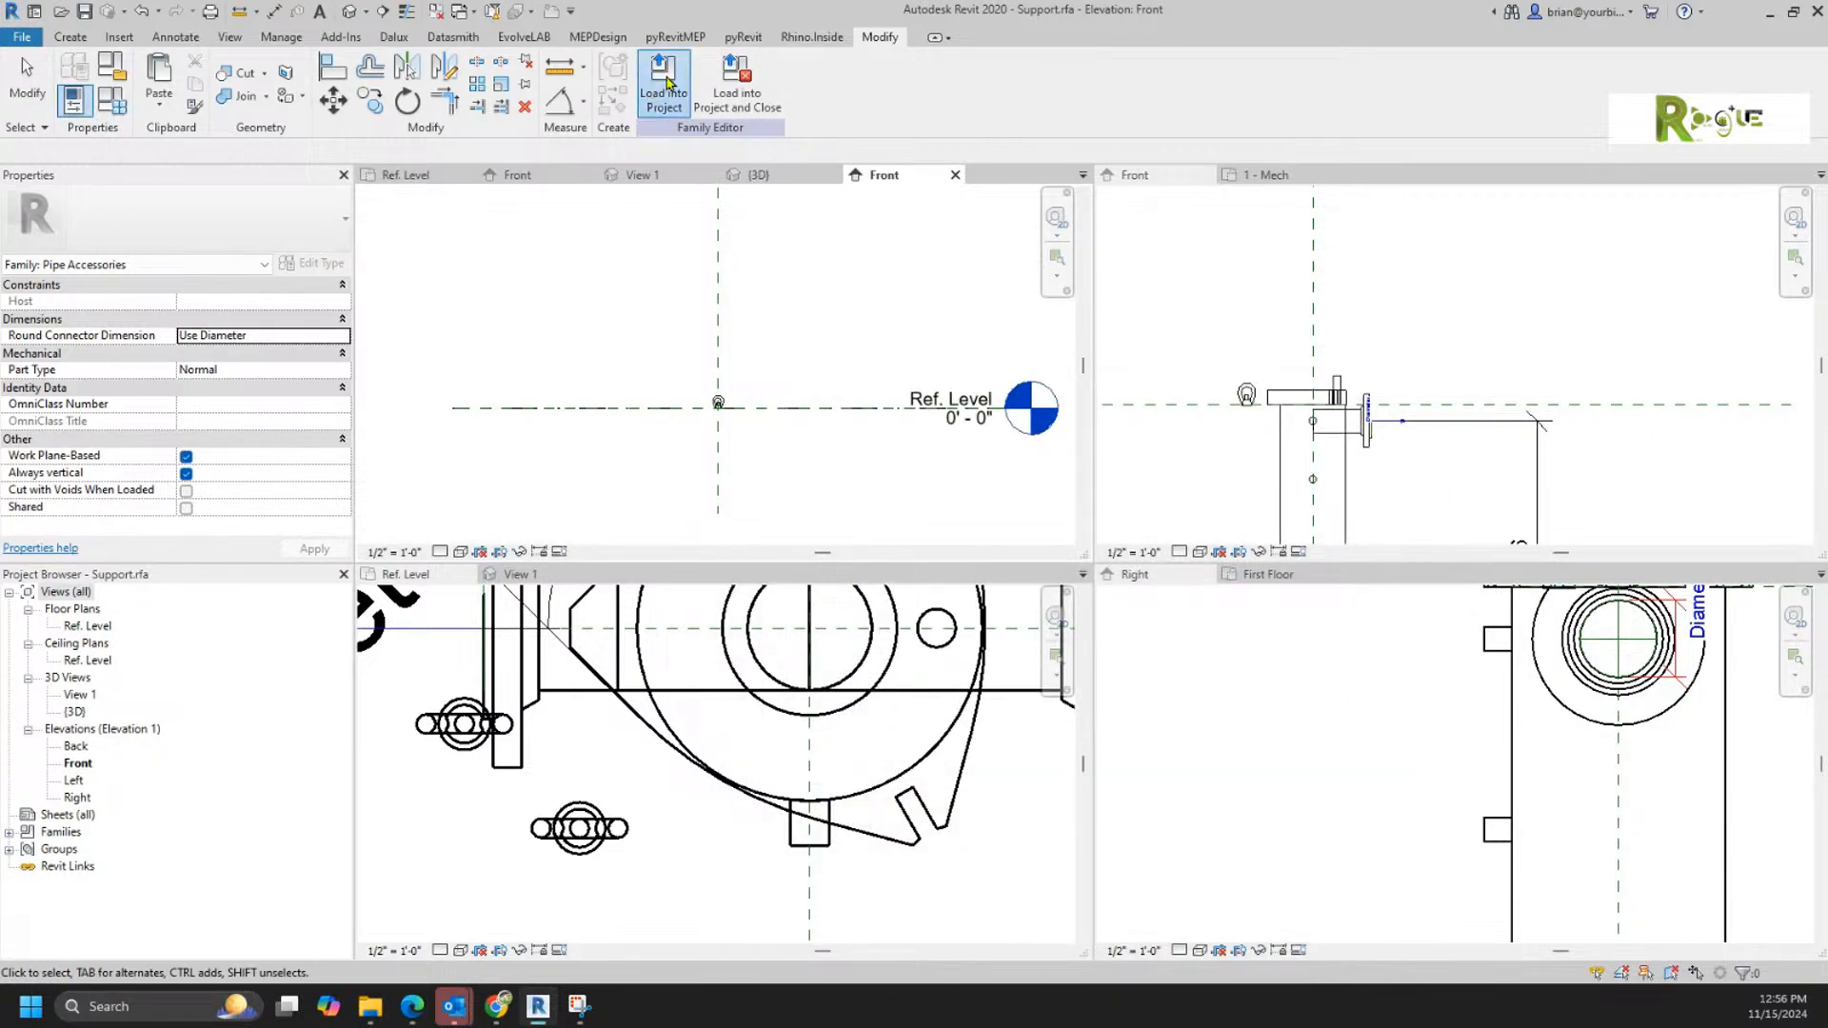
Step: Load the Support family into Filter.rfa, overwriting the existing version
click(663, 81)
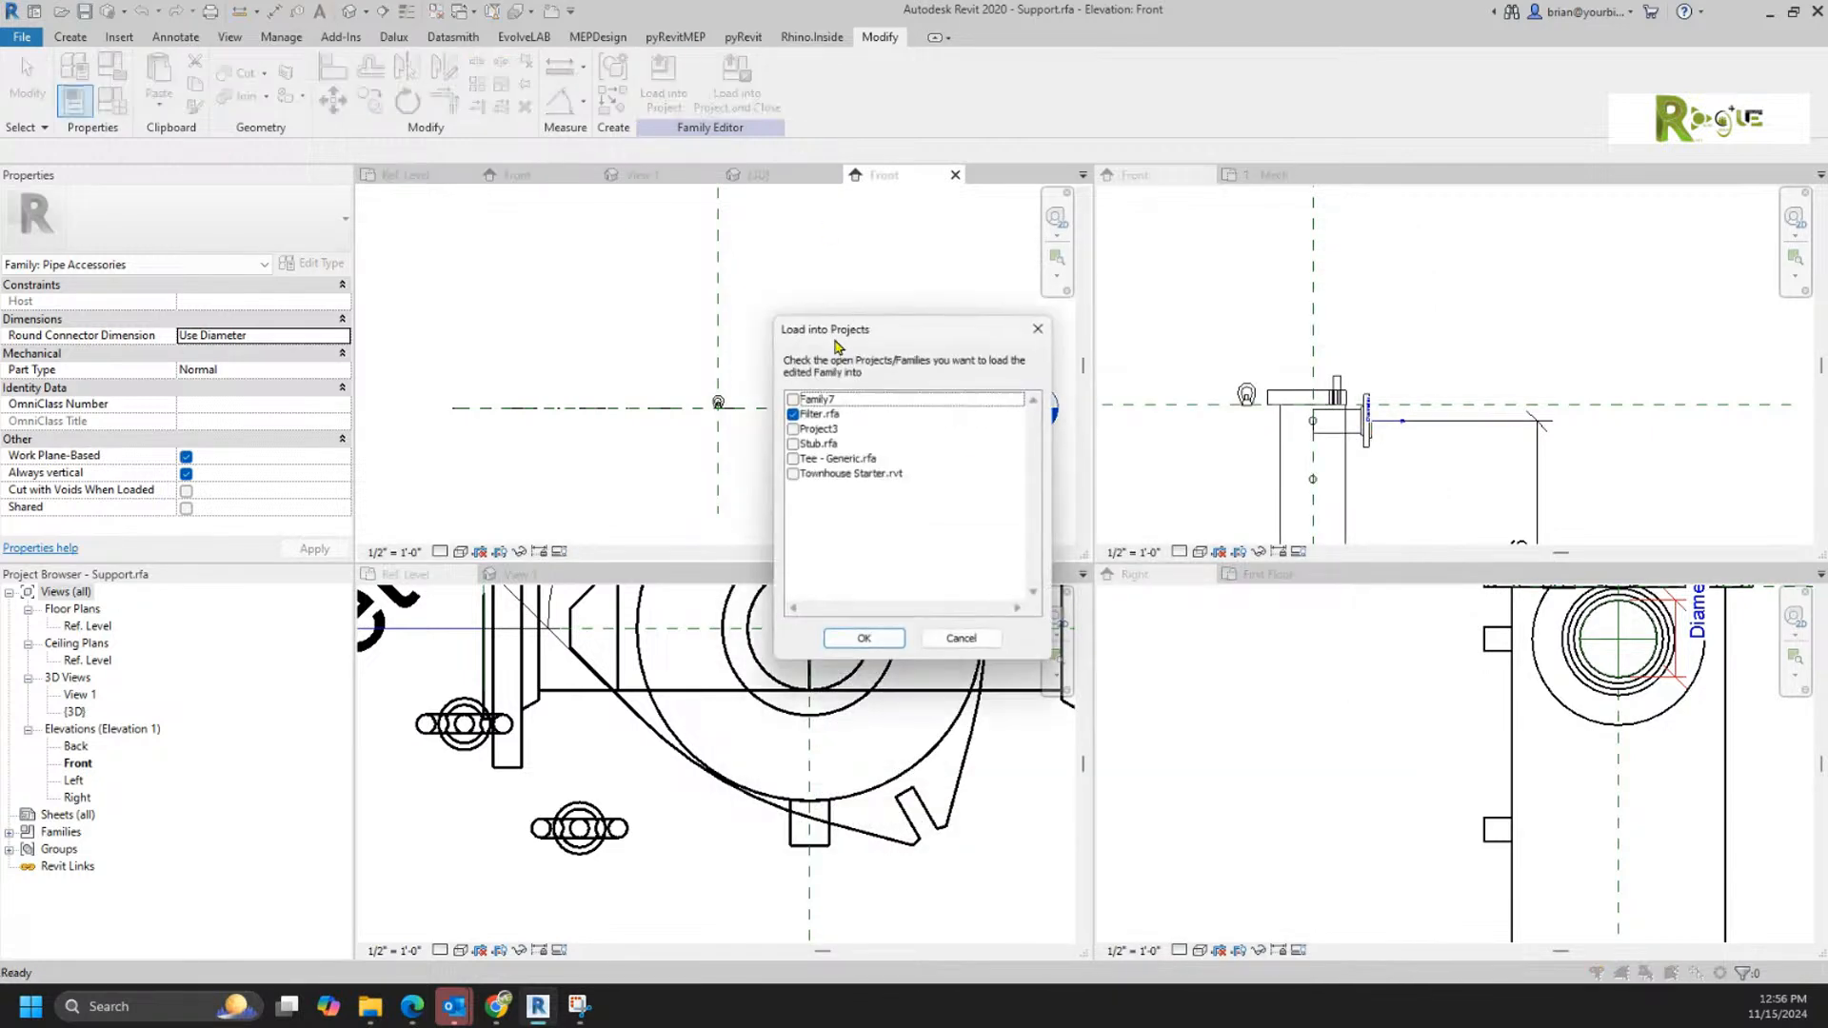
click(870, 645)
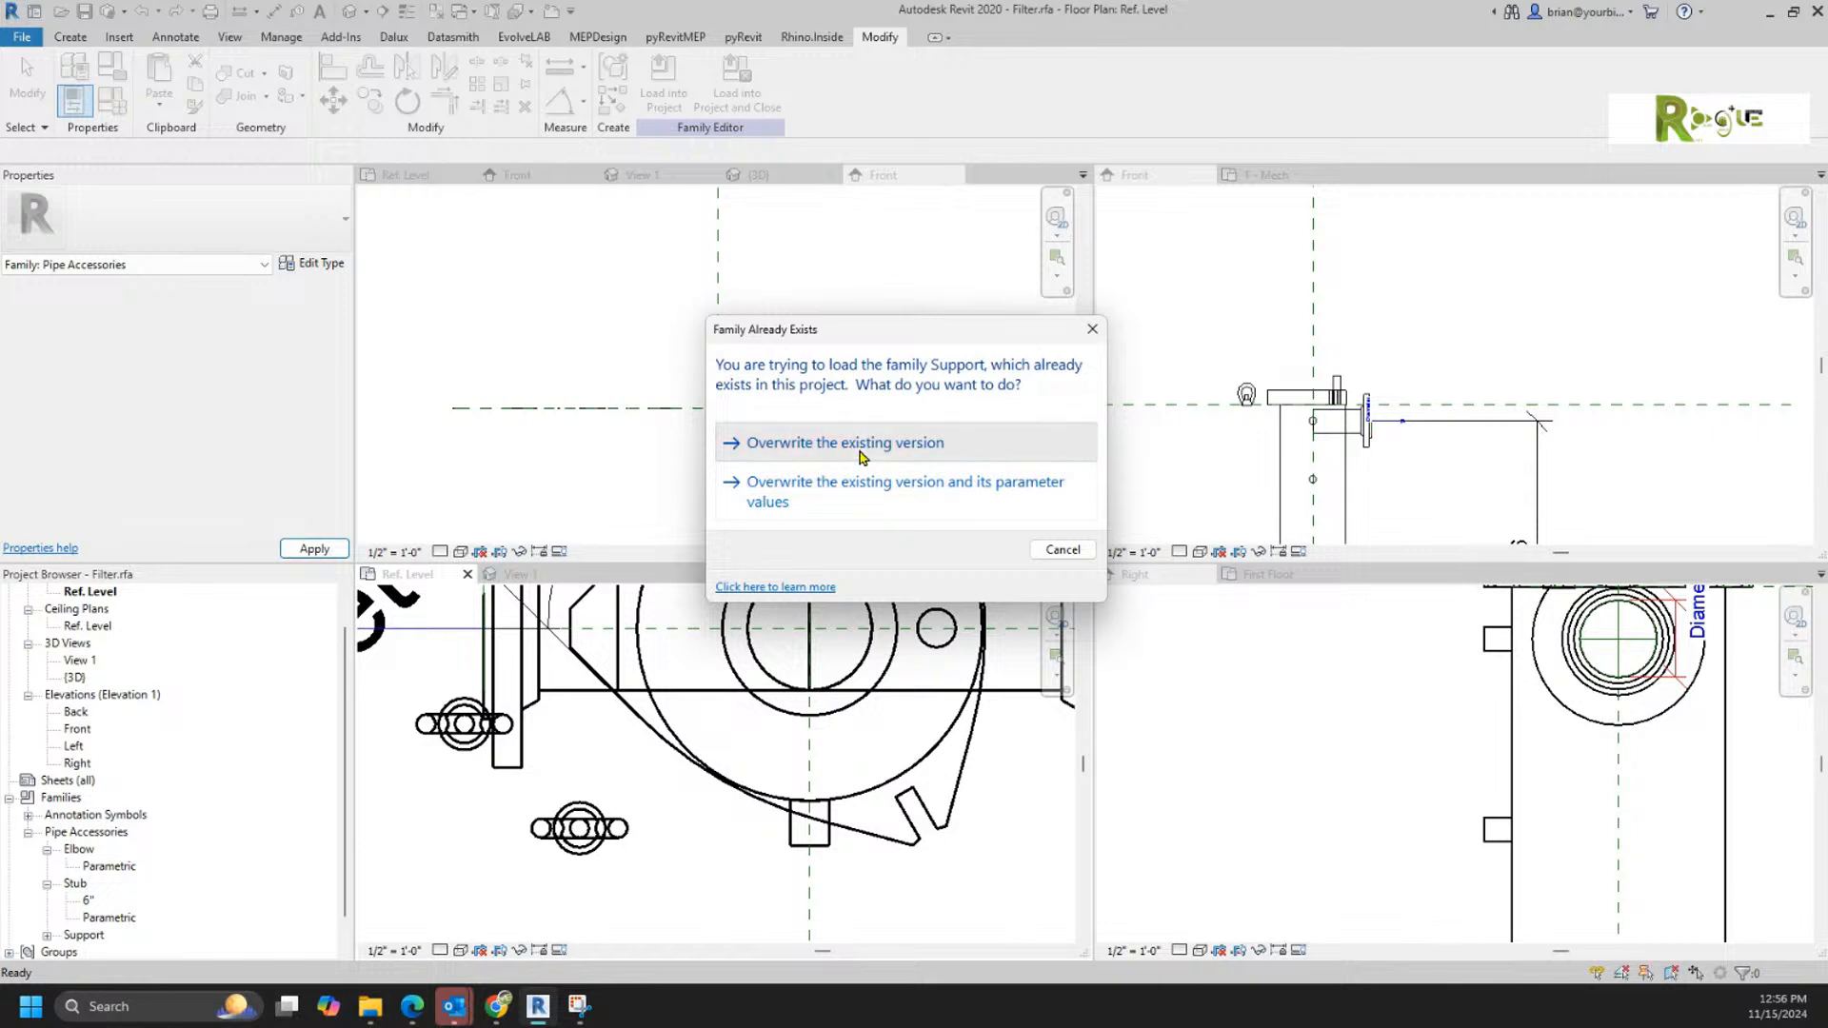
click(862, 448)
Step: Place a new Support on the lid's face and move it to the left lug on the horizontal centreline
click(614, 804)
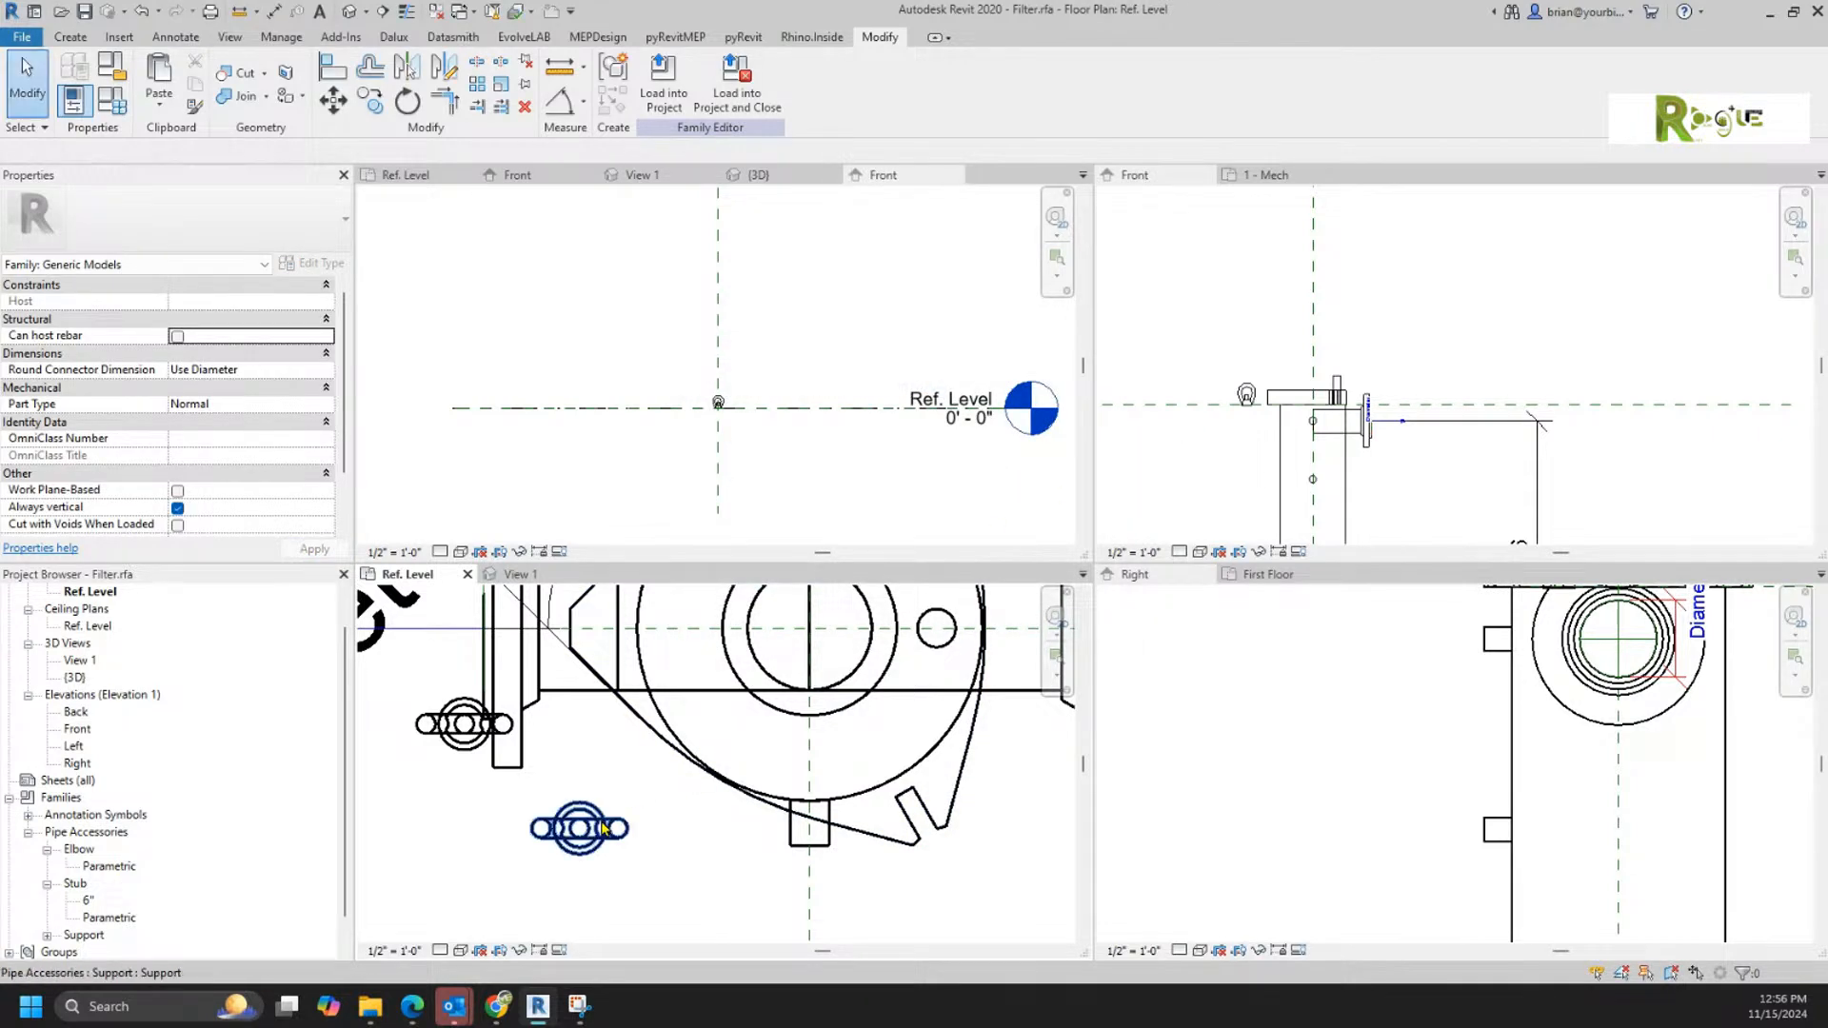
right_click(605, 816)
click(691, 532)
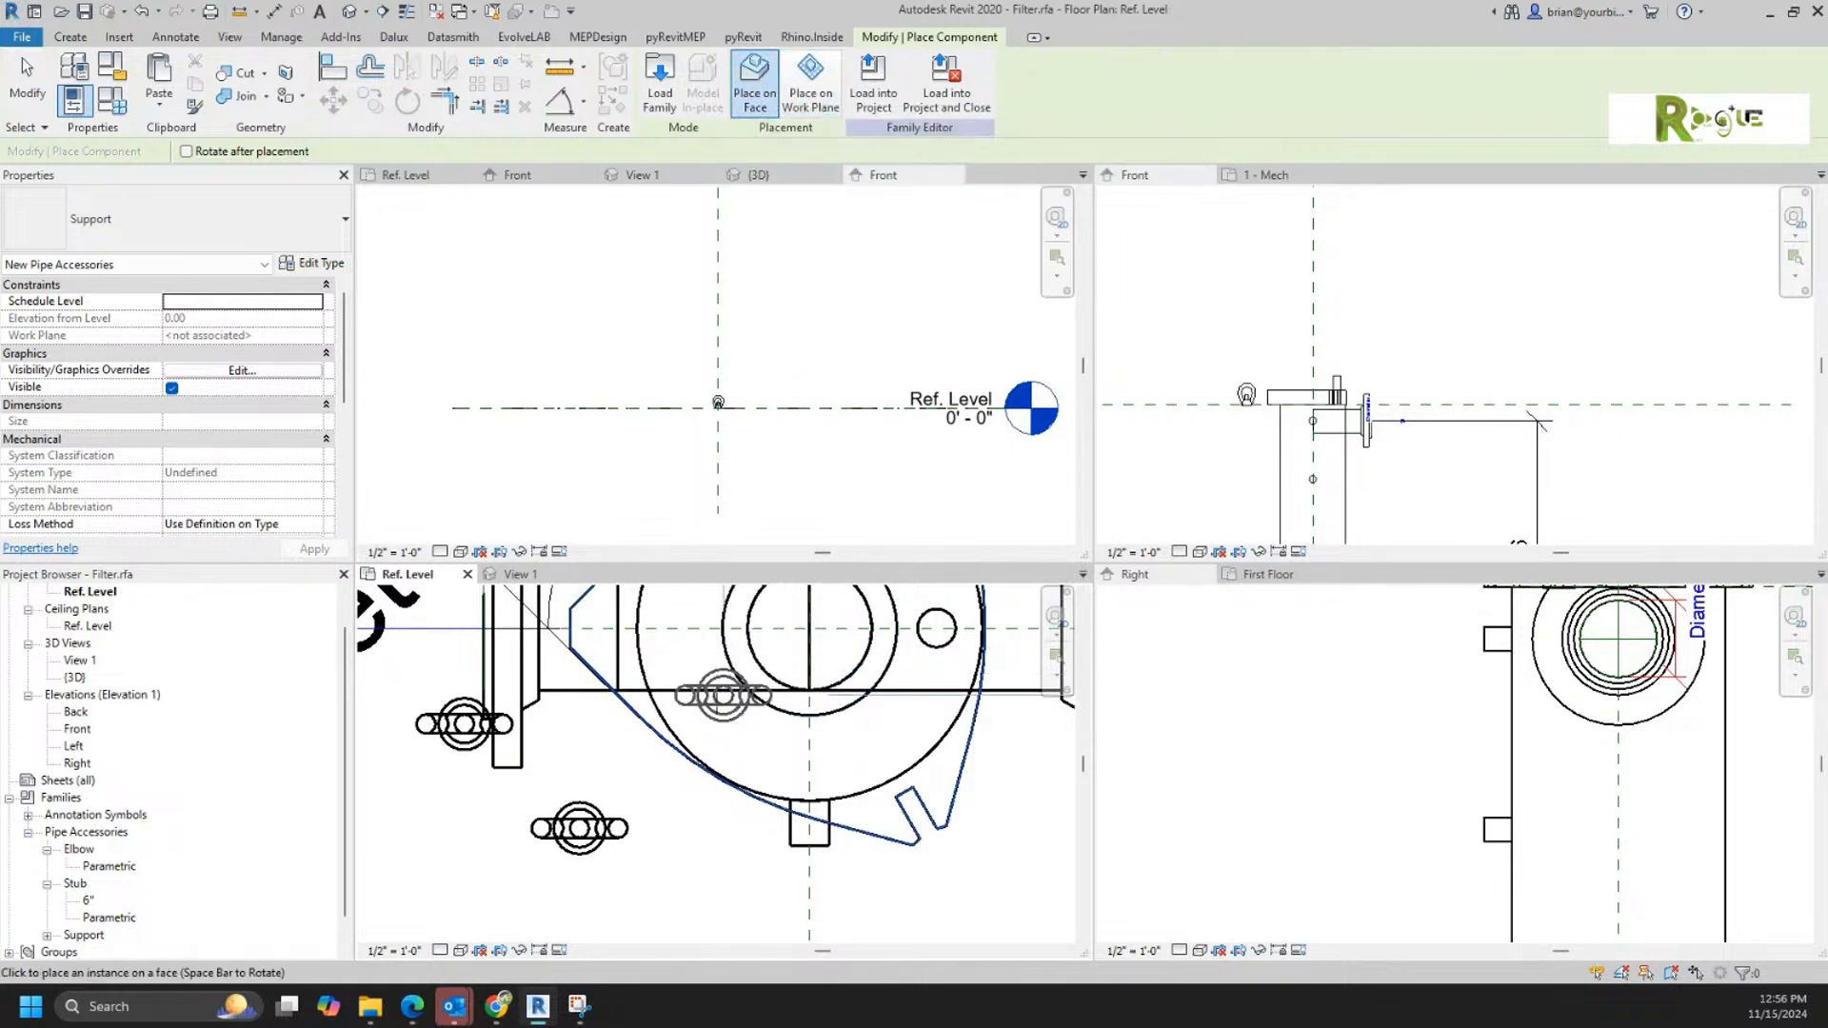
click(704, 733)
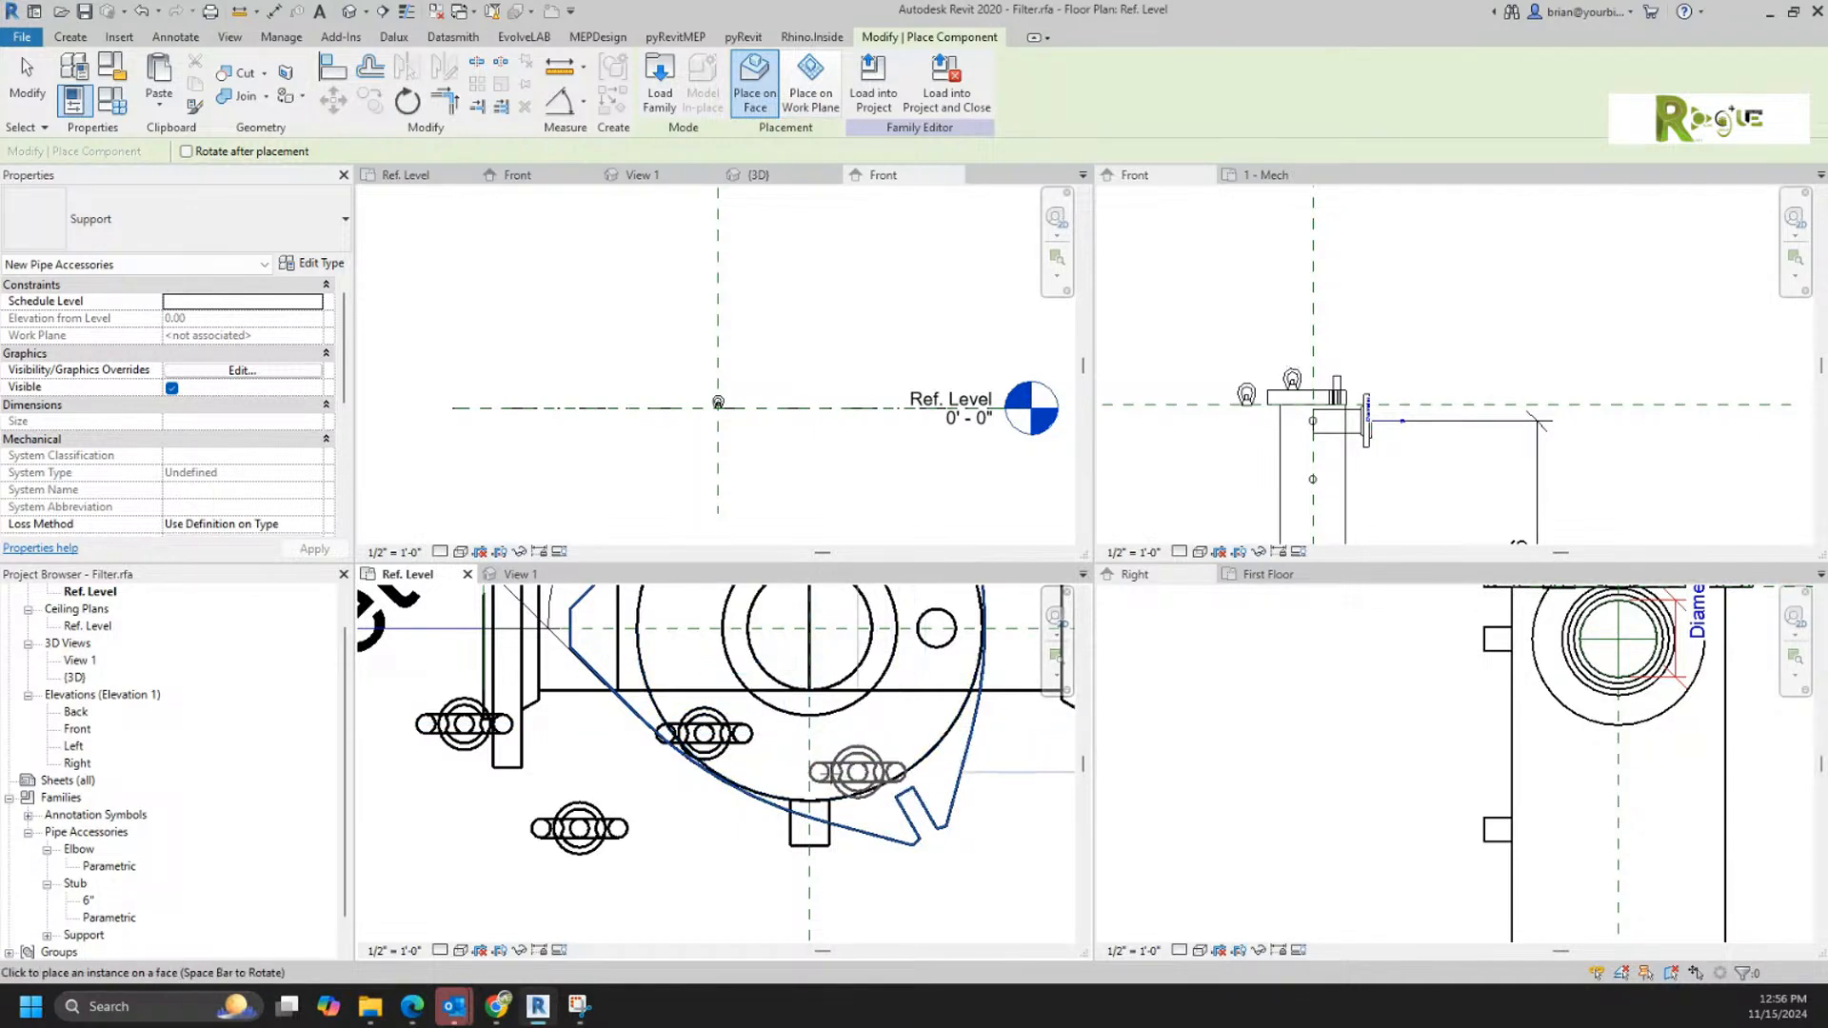
key(Escape)
drag(709, 731, 647, 639)
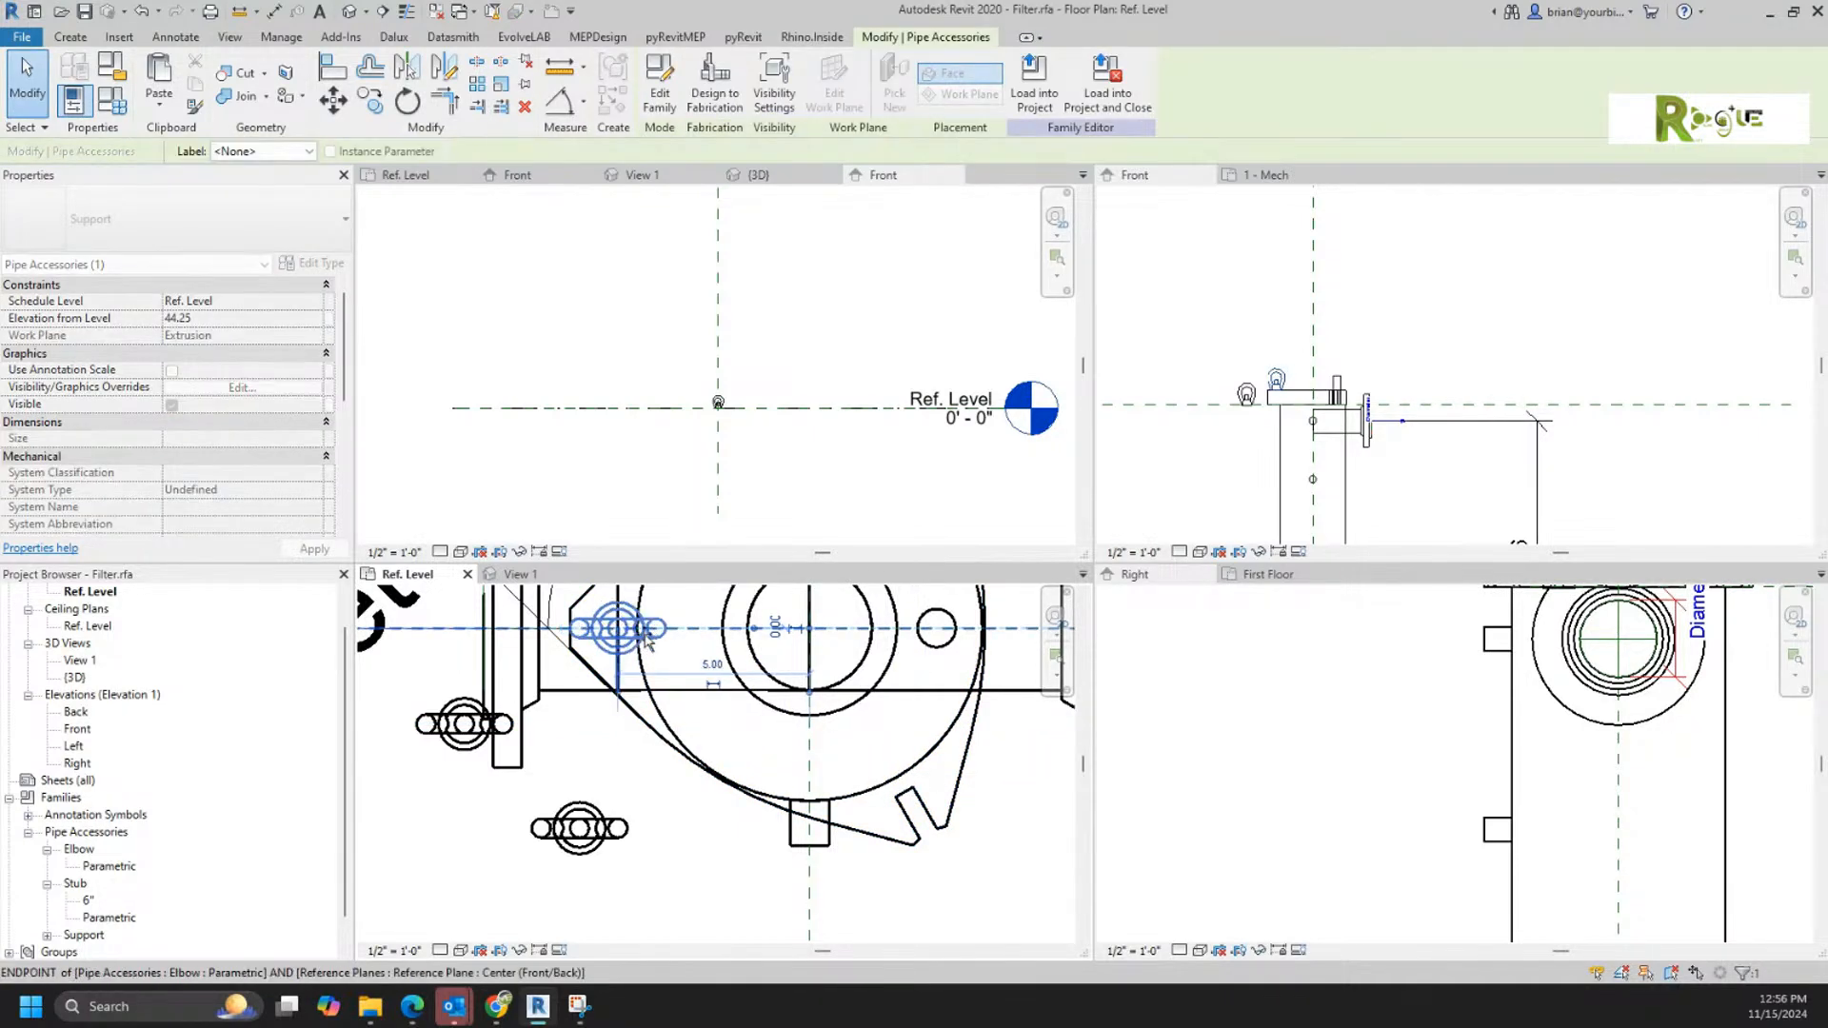
click(695, 804)
Step: Delete the two old level-hosted Supports outside the lid
click(607, 821)
ctrl+click(461, 724)
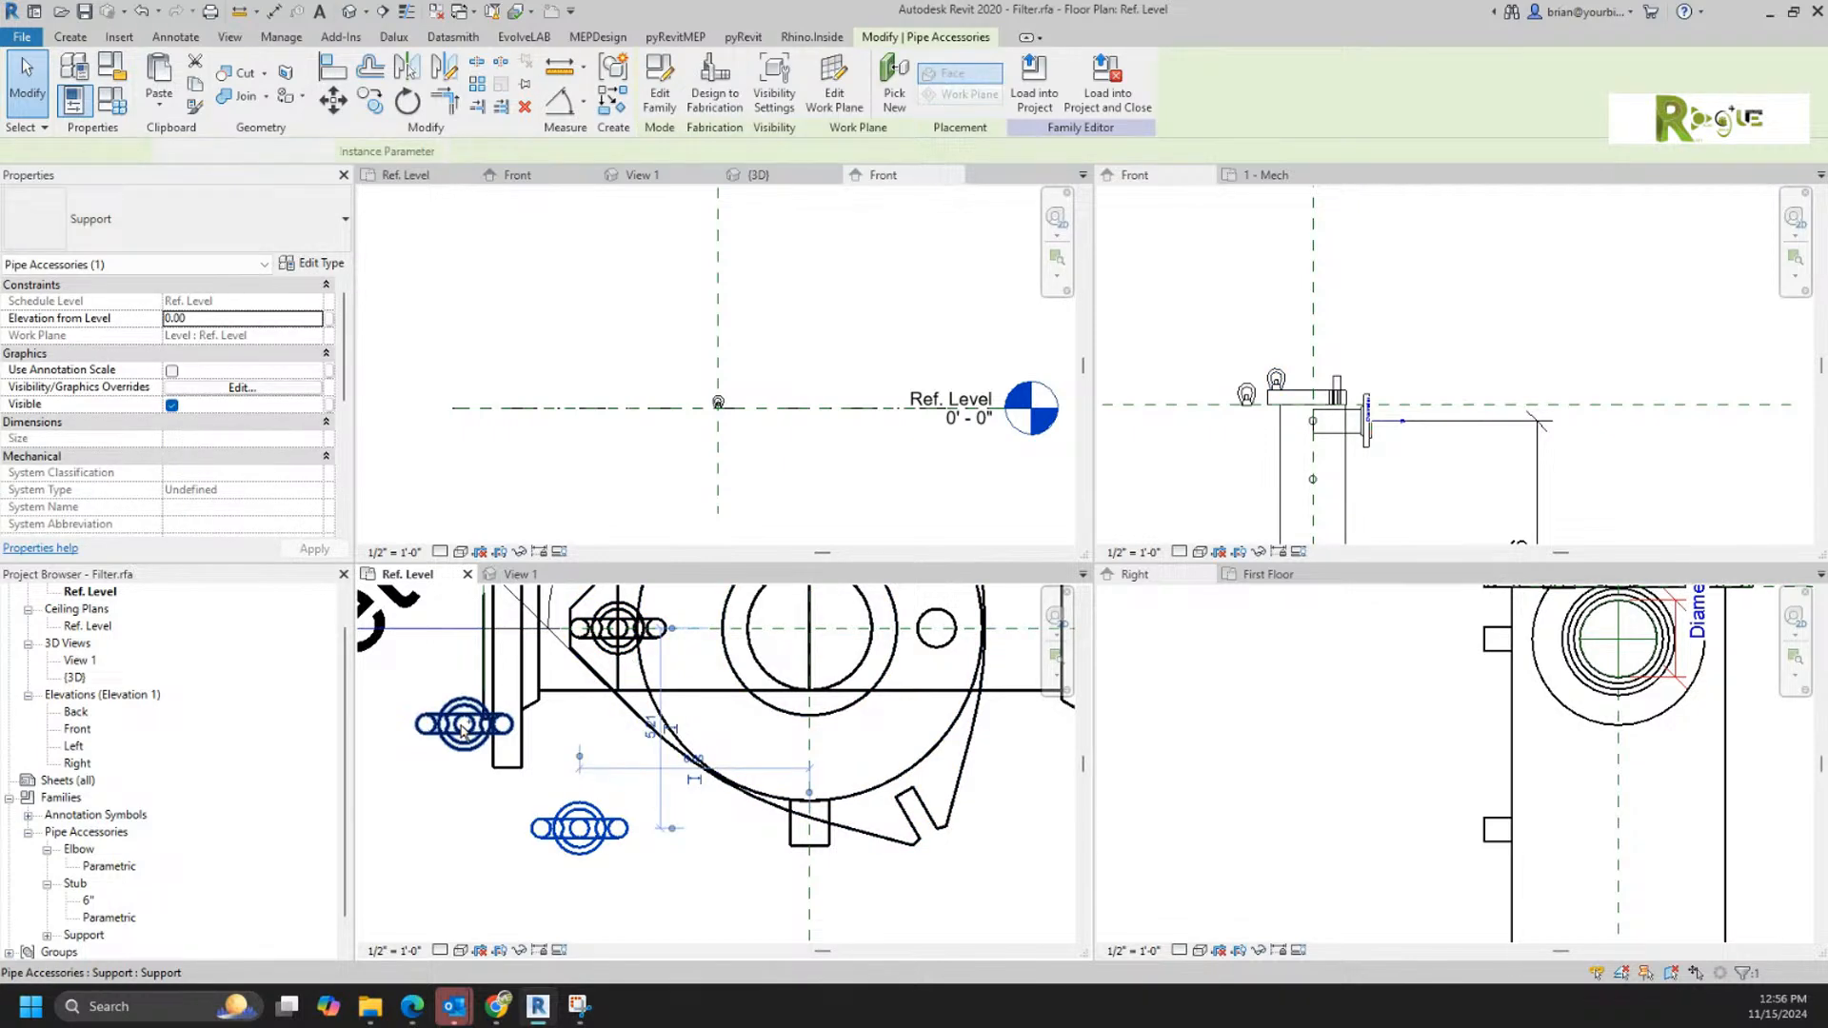
key(Delete)
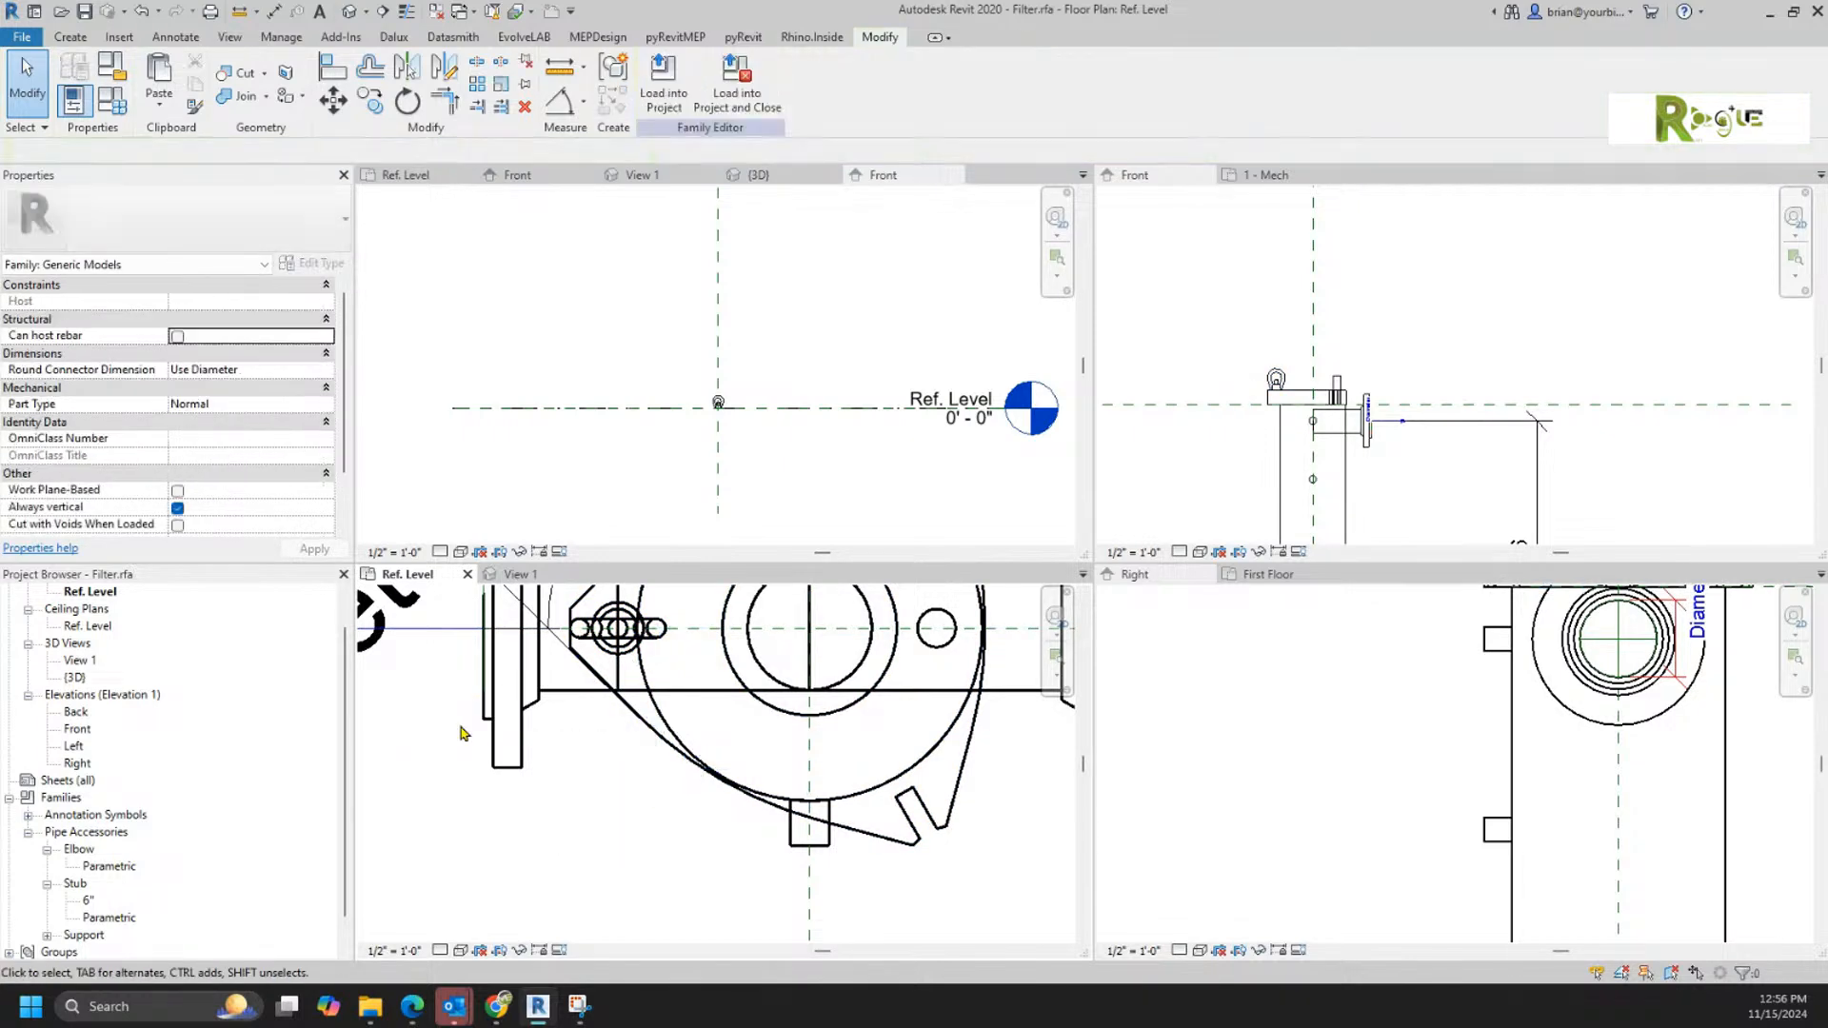
Step: Rotate a copy of the lid's Support 120° about the filter's centre to the lower-right lug
click(1287, 326)
scroll(1300, 390, up, 4)
click(624, 824)
scroll(590, 828, down, 4)
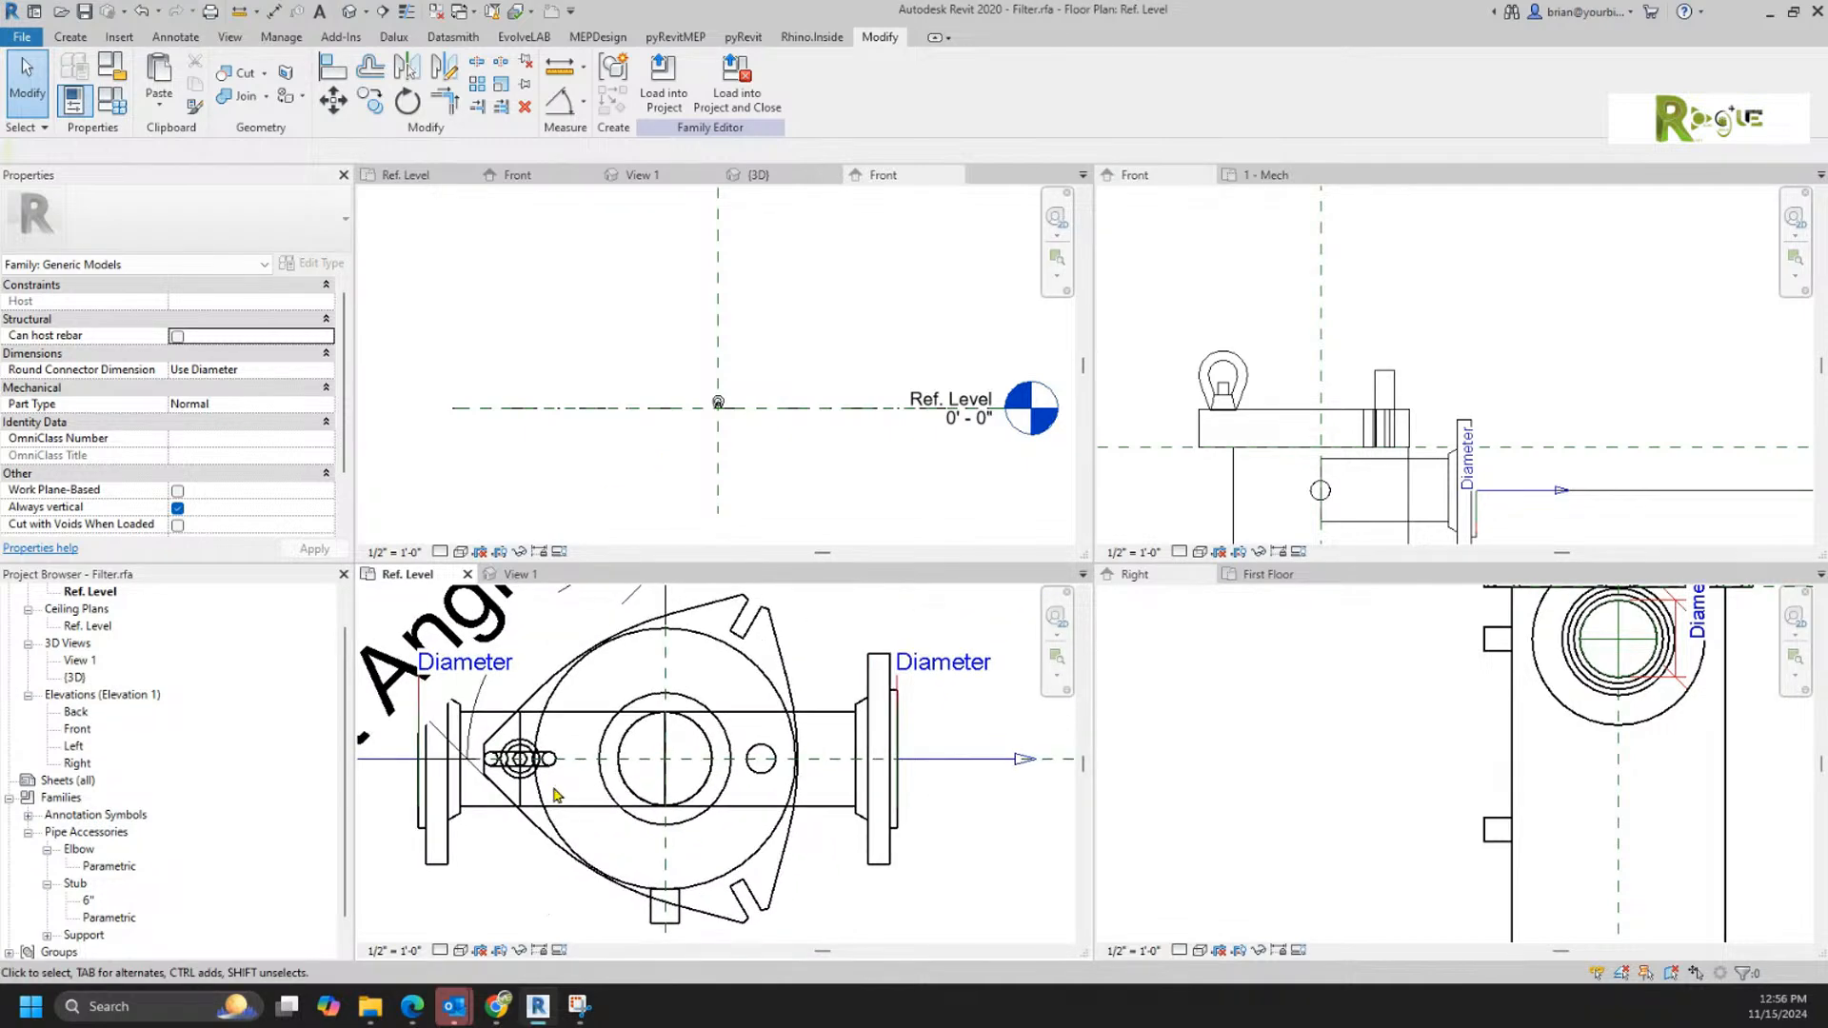
click(553, 776)
click(408, 100)
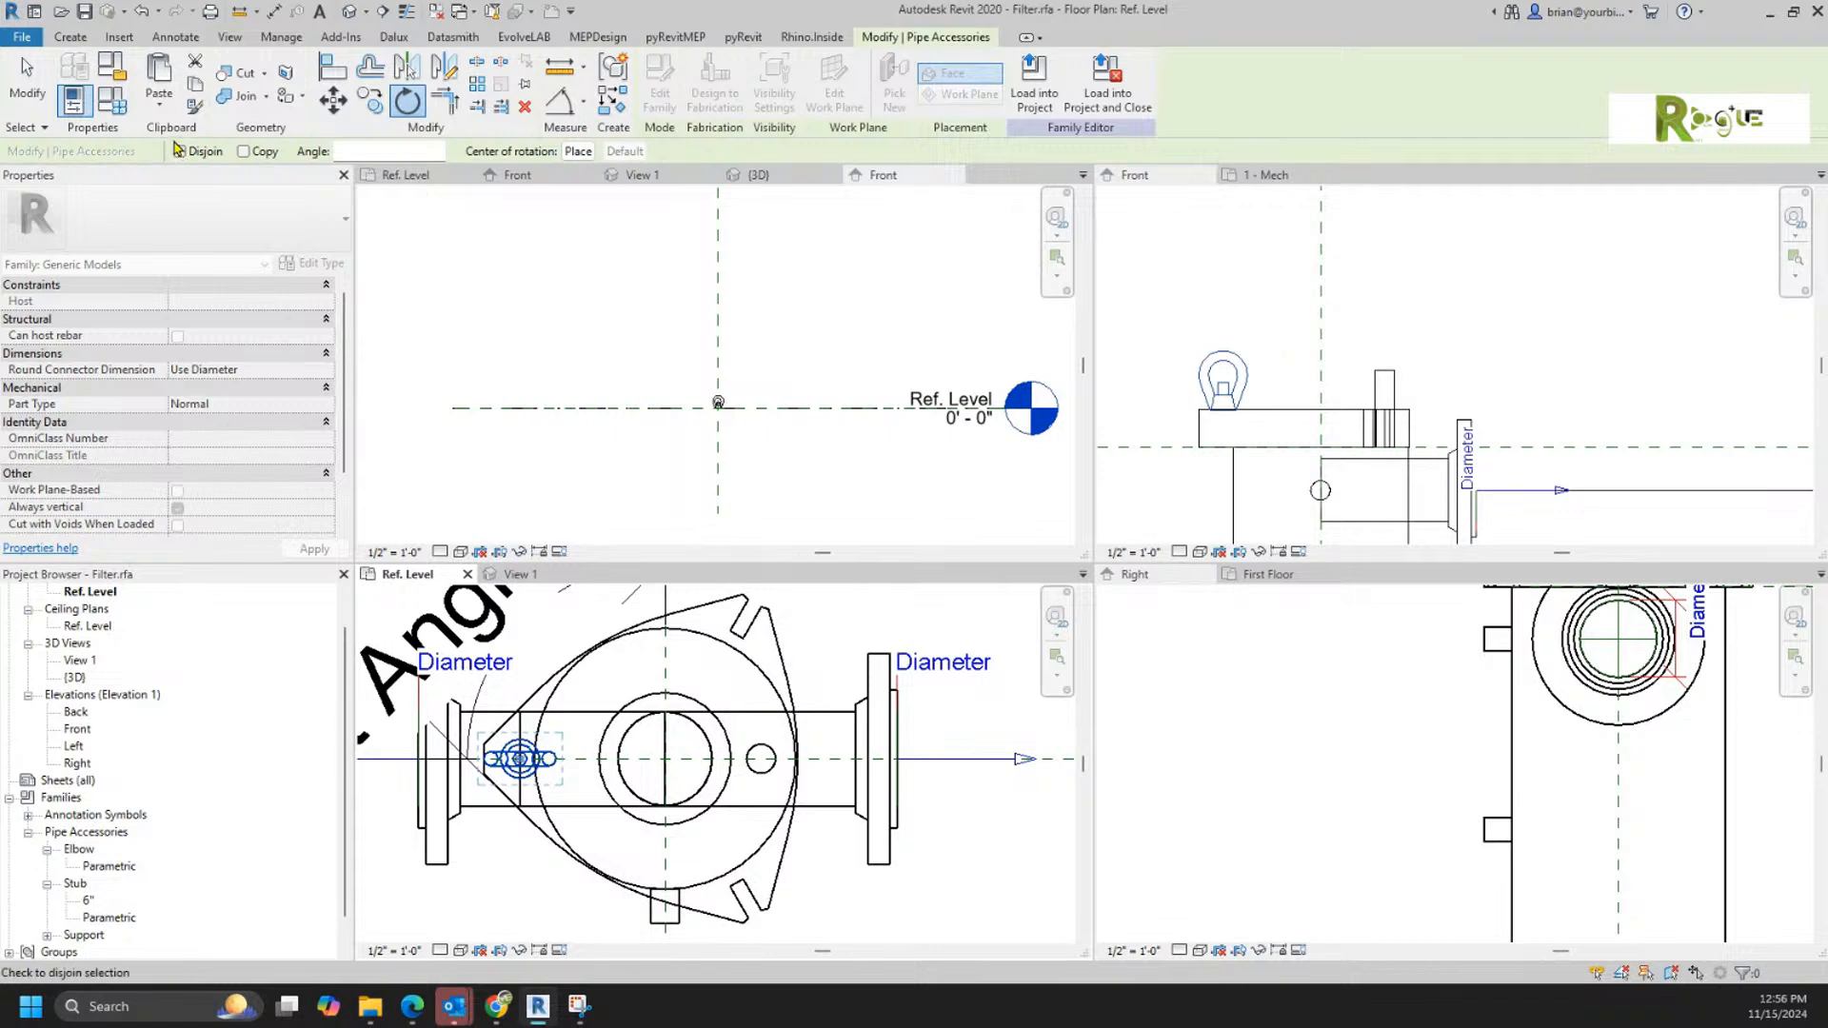
click(244, 151)
click(578, 152)
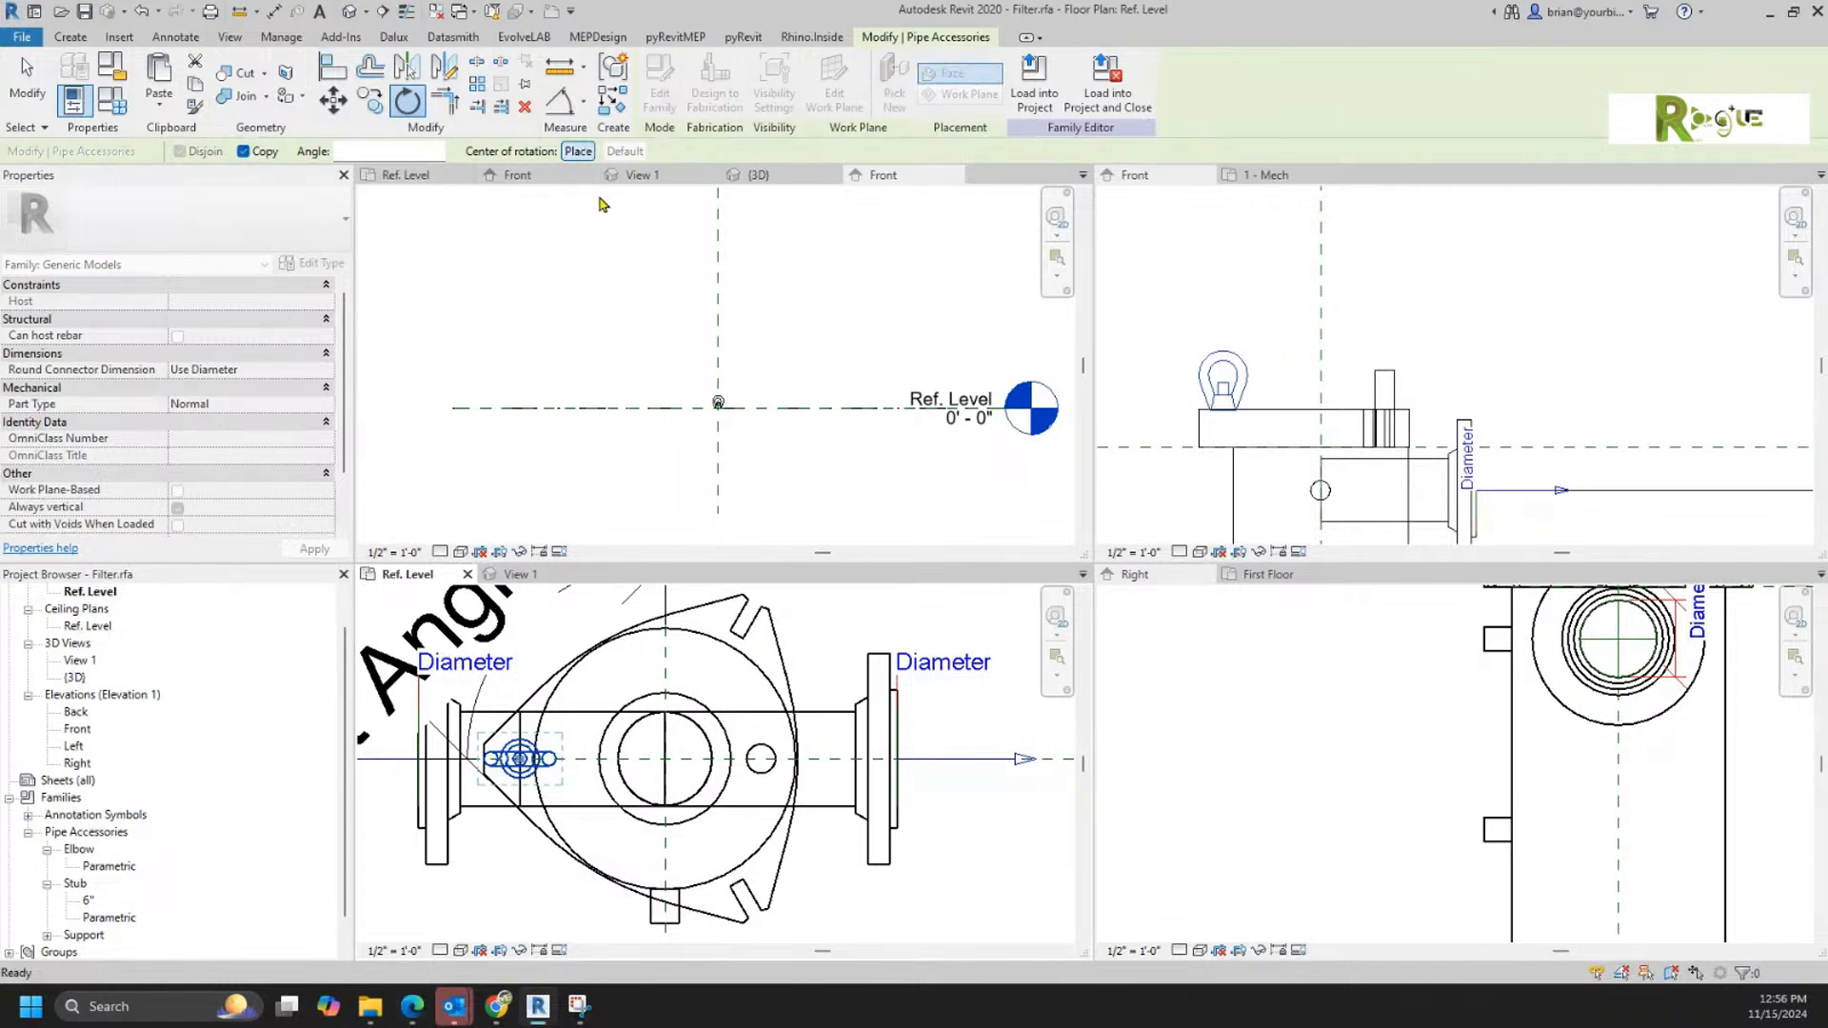
click(663, 759)
click(614, 677)
text(1)
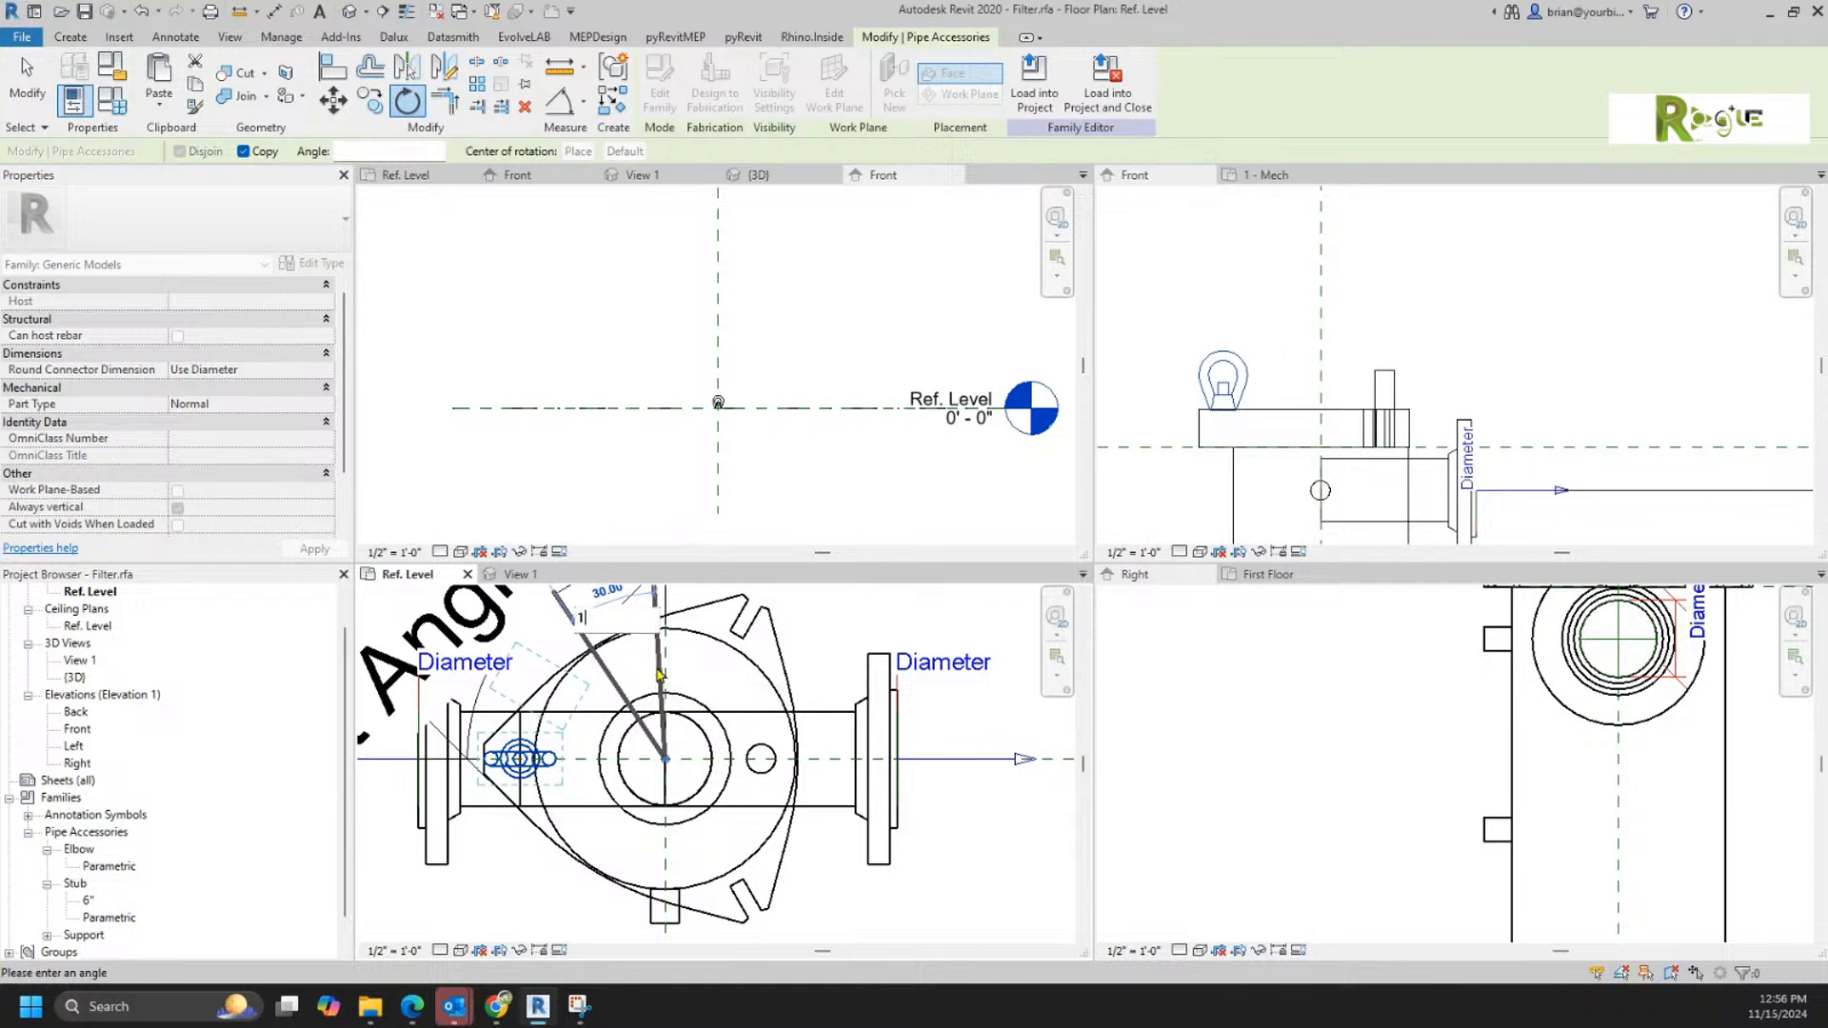
text(20)
key(Return)
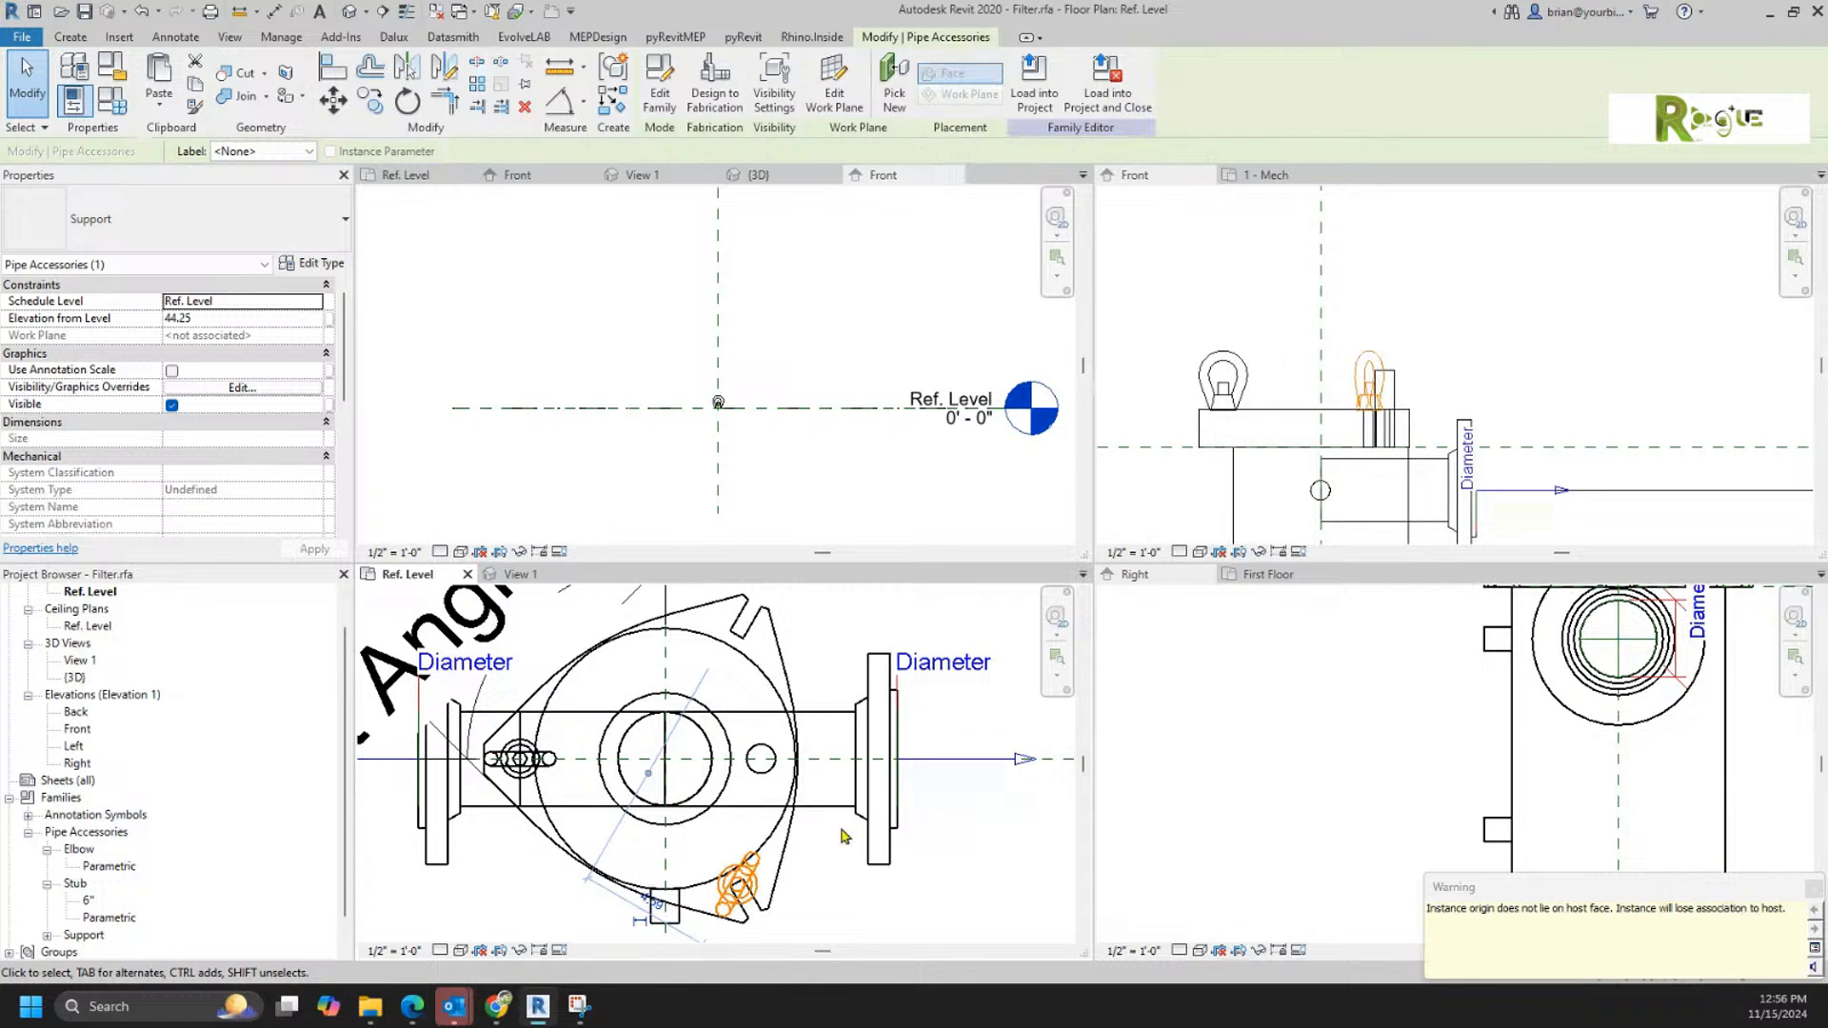
click(827, 917)
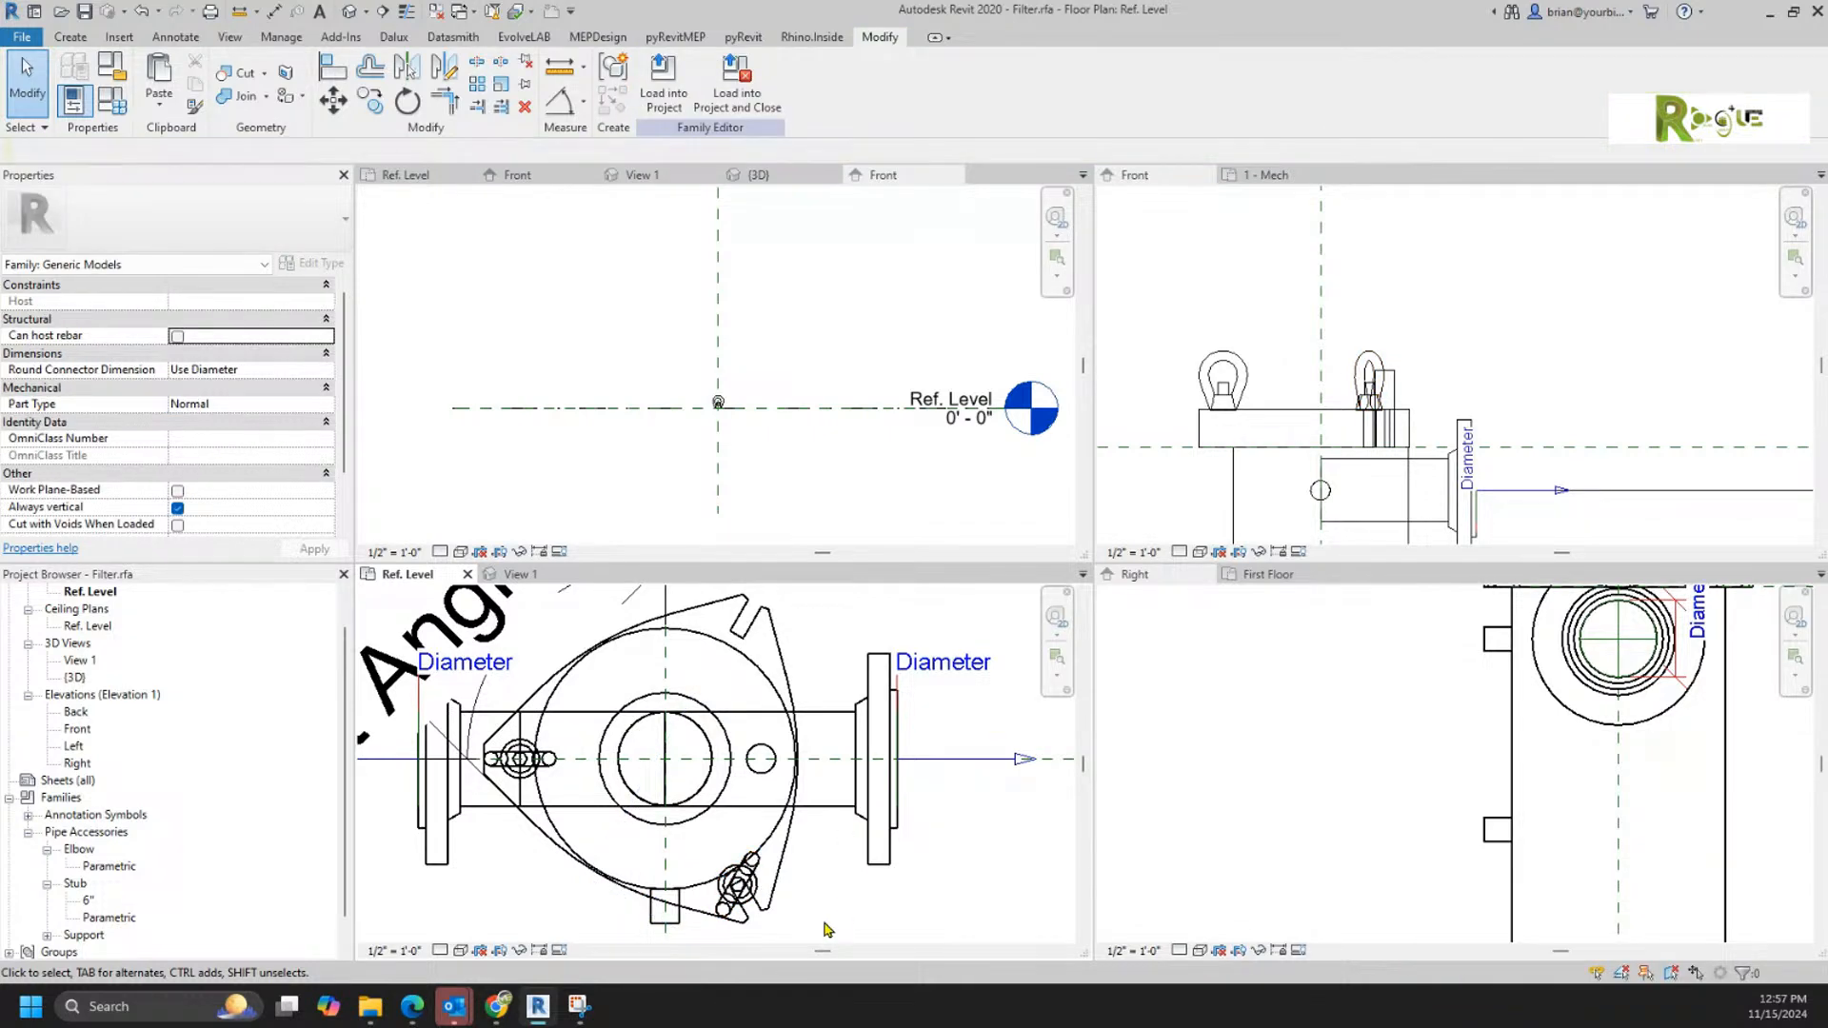
scroll(725, 935, up, 2)
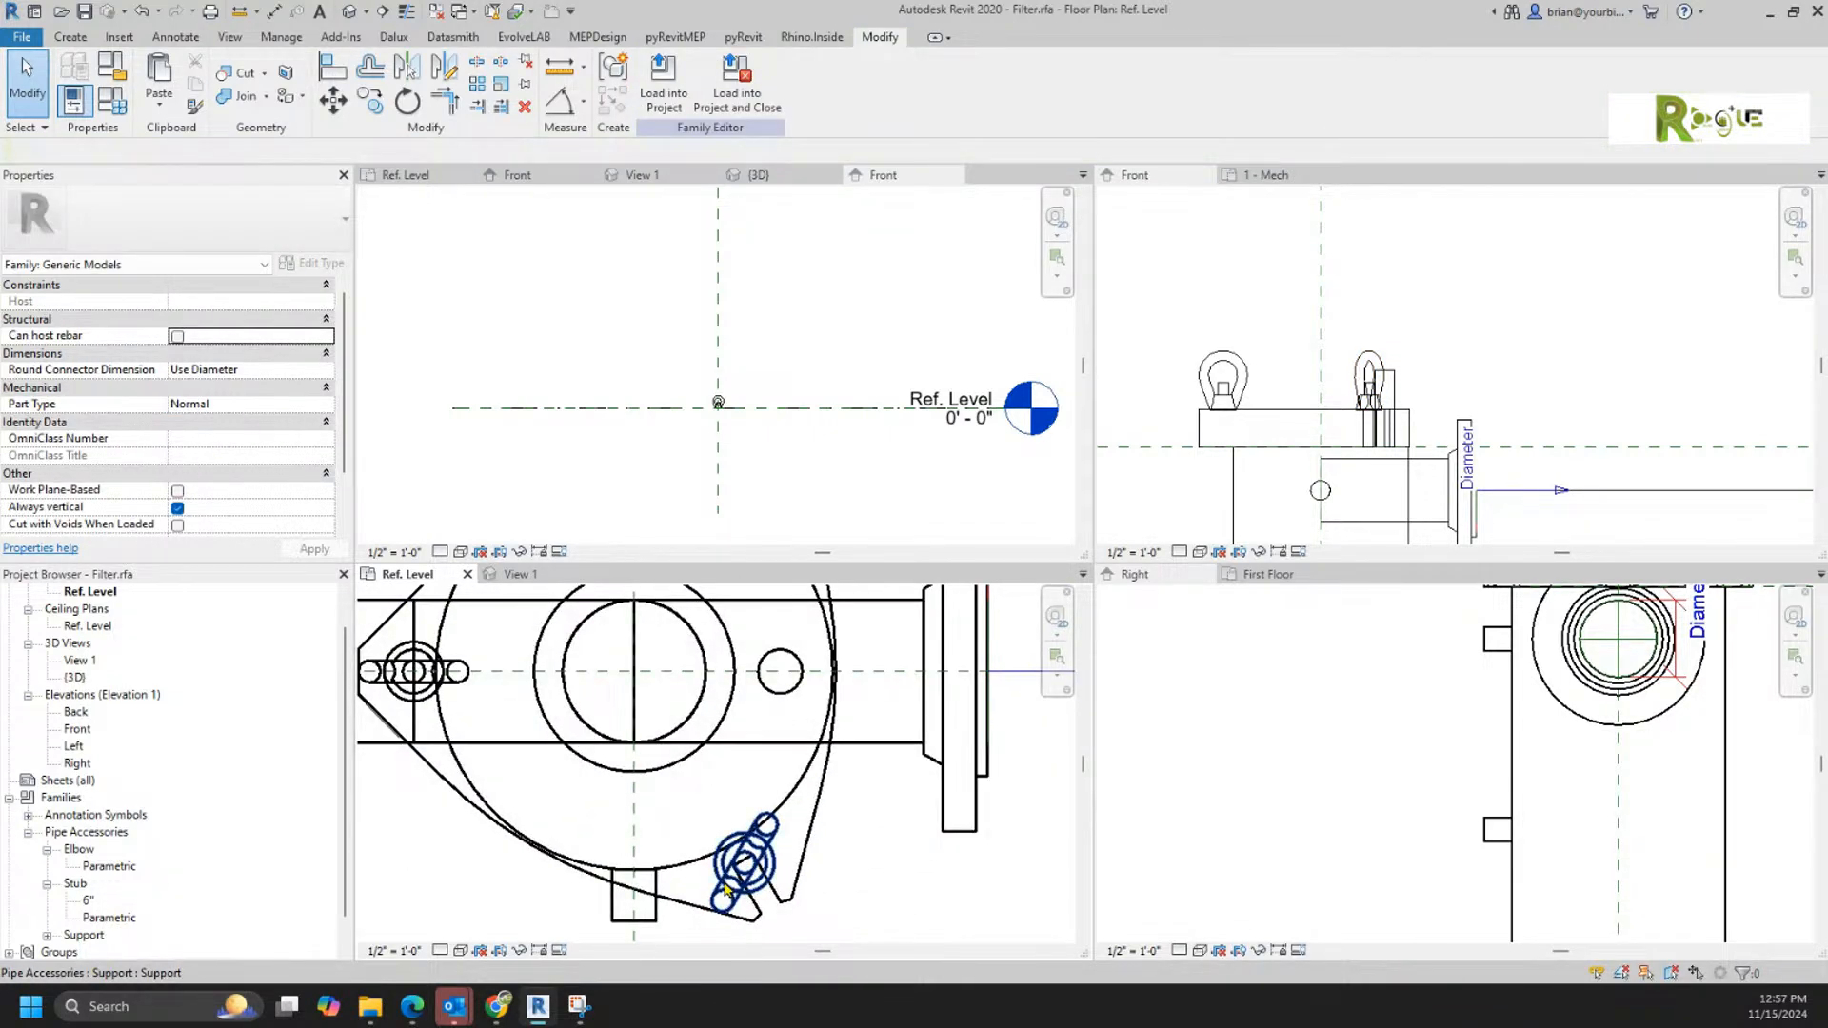
Step: Rotate the Support on the lower-right lug, align it parallel to the lug's slanted edge and recentre it on the lug
click(728, 890)
key(space)
key(space)
key(space)
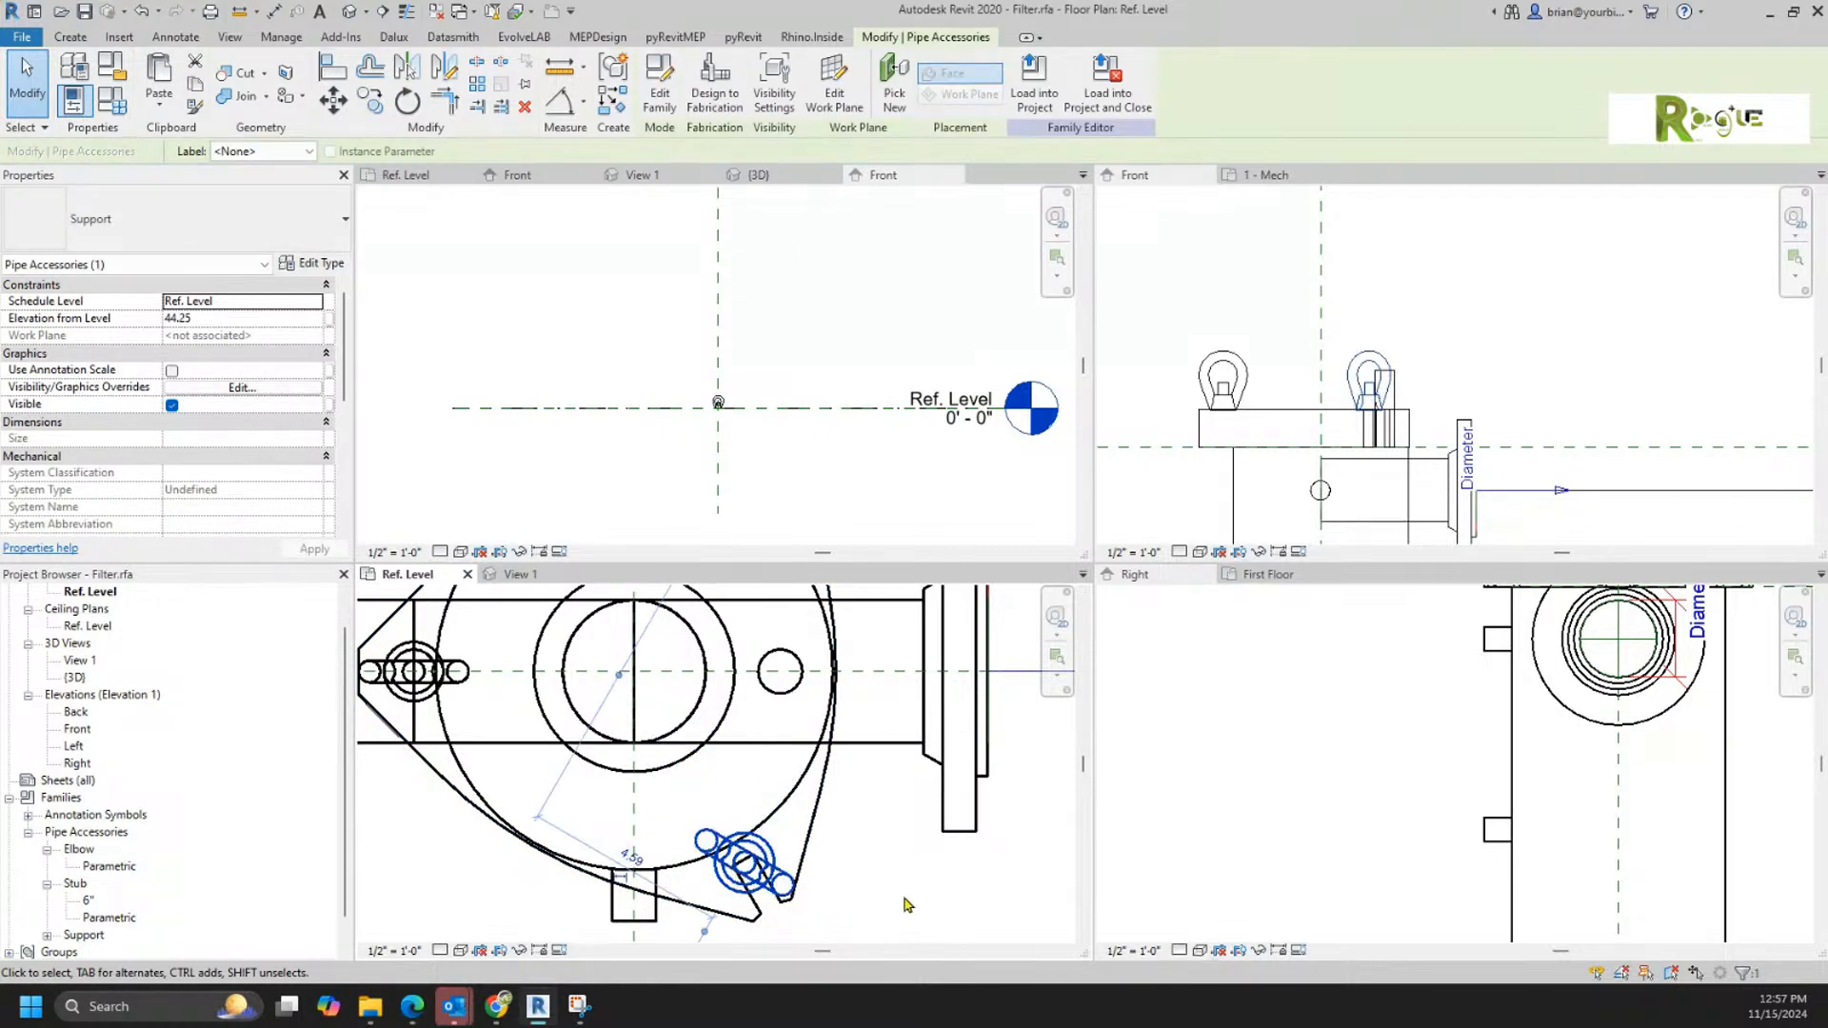
click(333, 74)
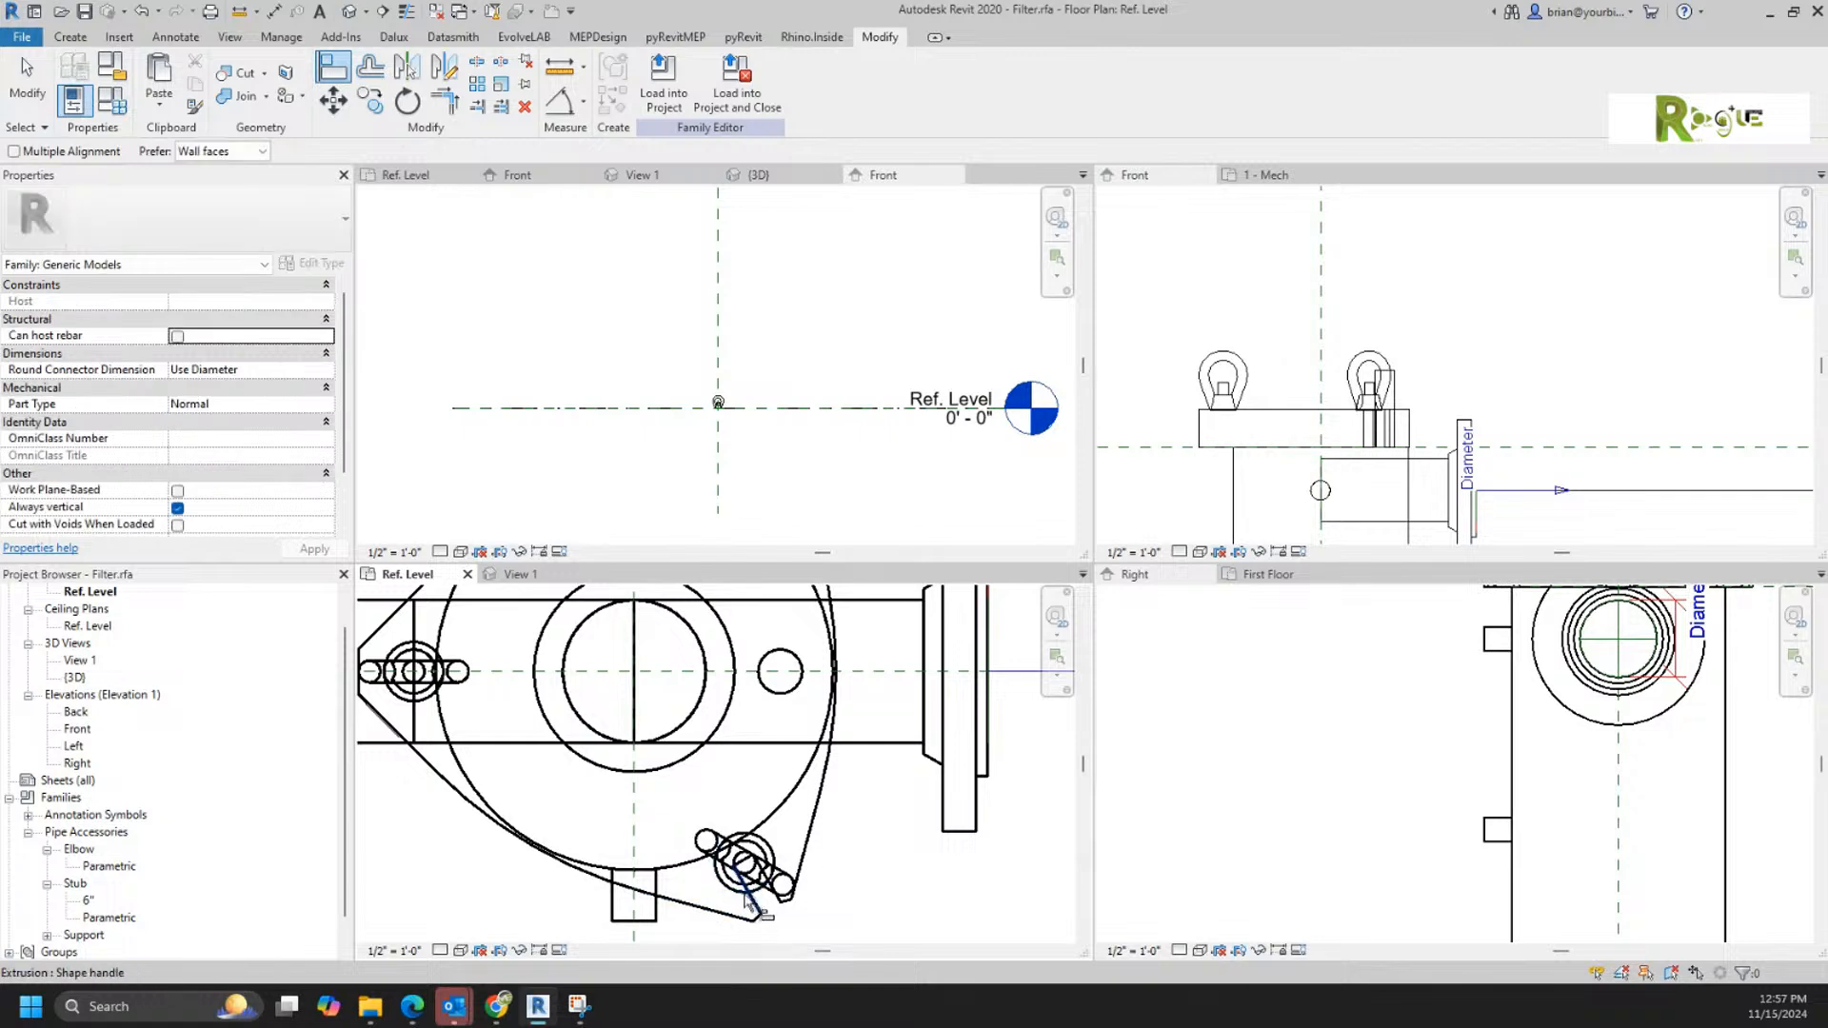
click(752, 907)
click(767, 877)
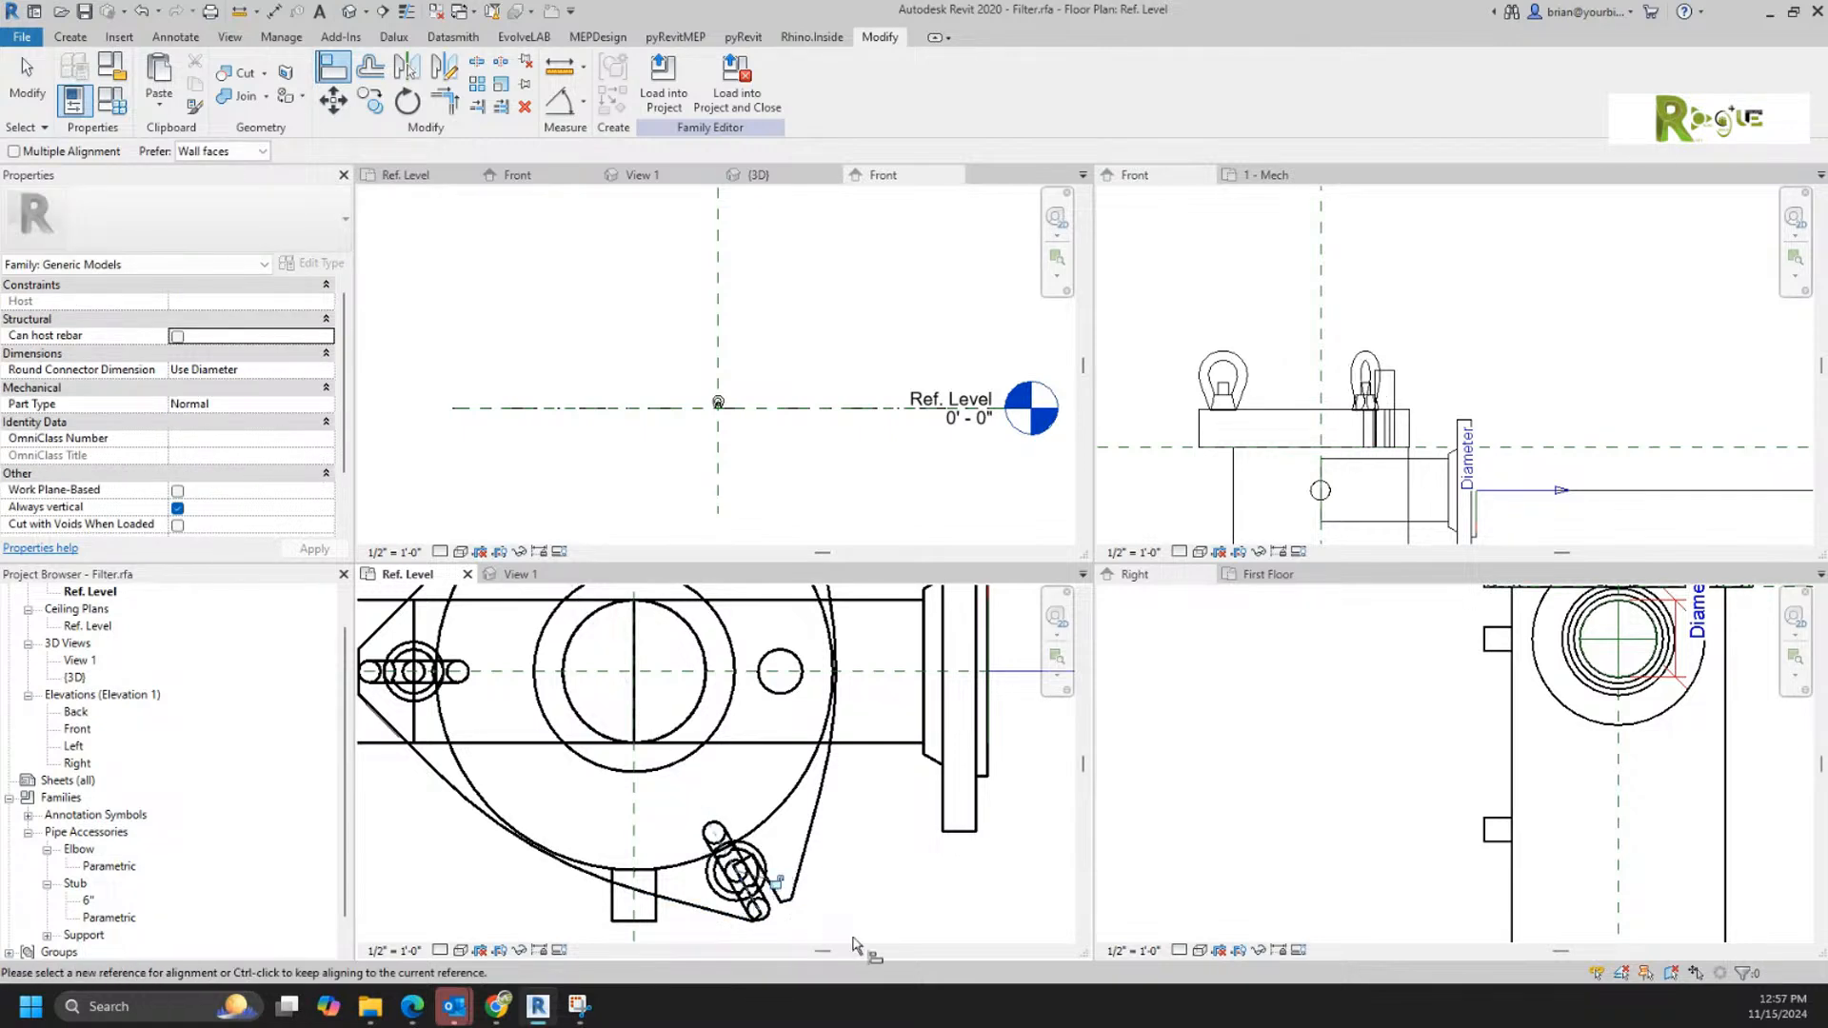
key(Escape)
key(Escape)
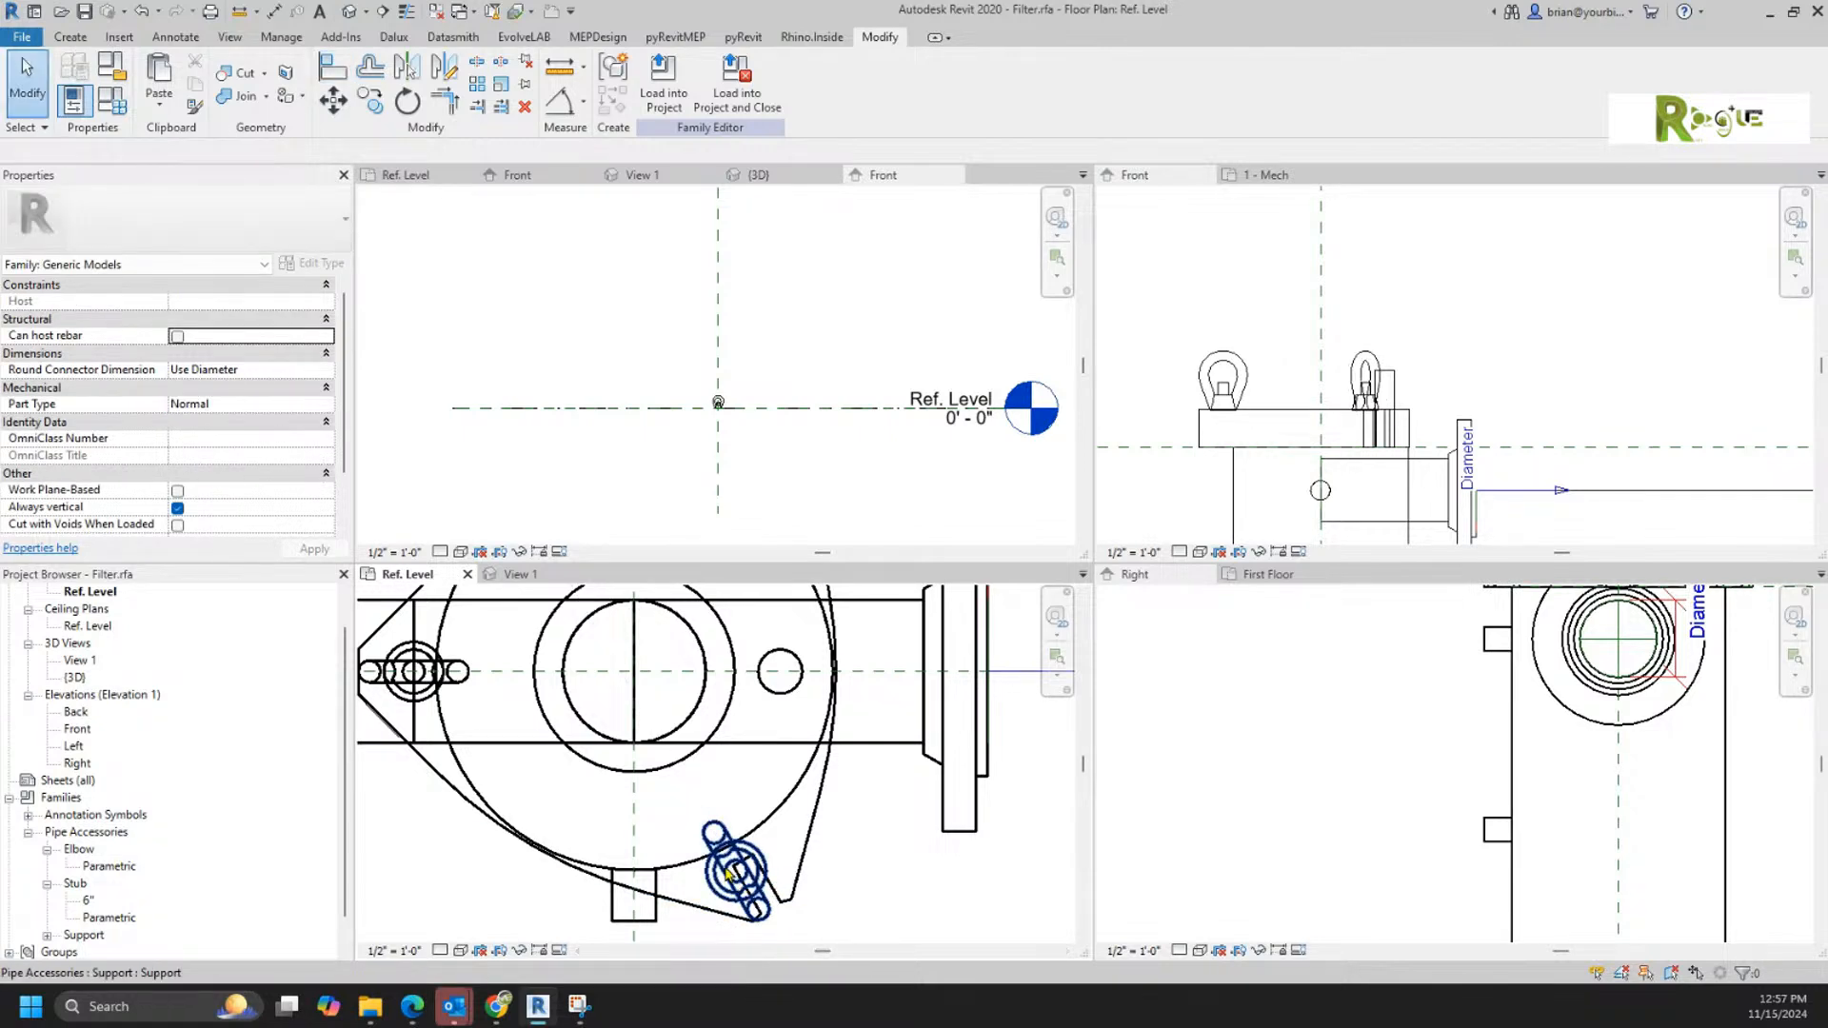
click(733, 859)
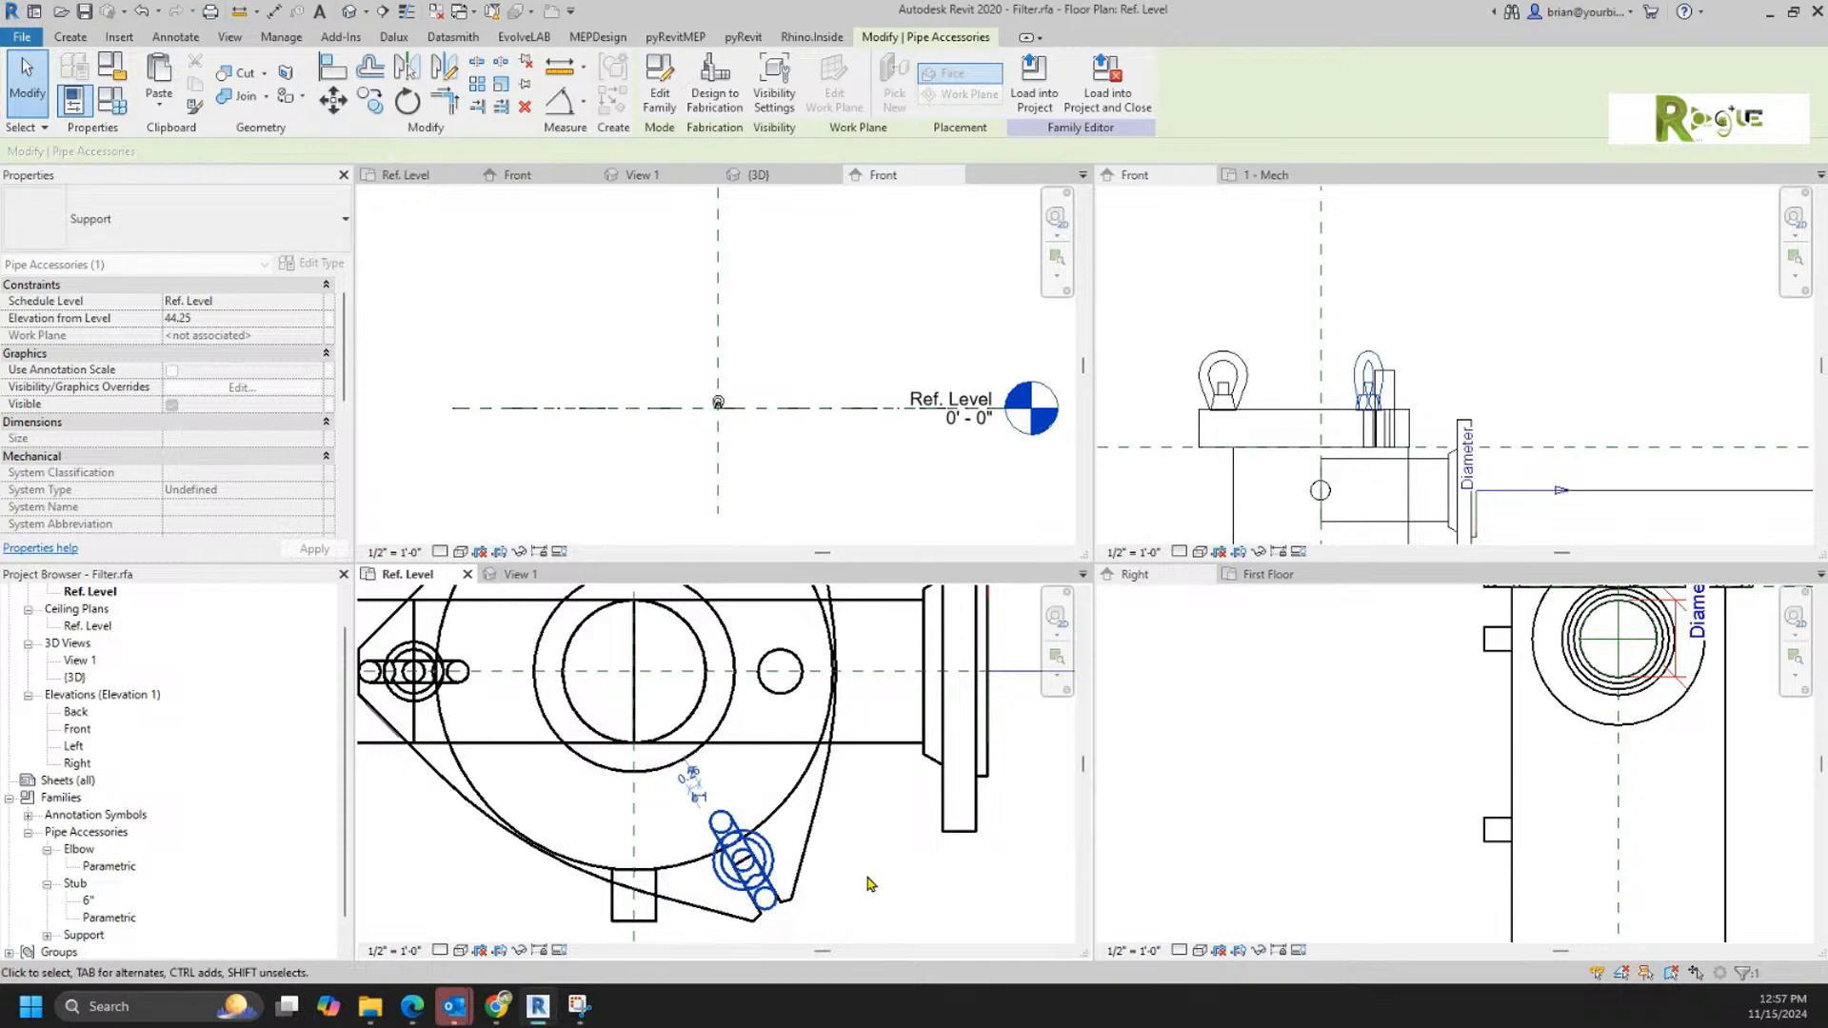
Step: Mirror the lower-right Support about the filter's horizontal centreline onto the upper-right lug
scroll(874, 885, down, 2)
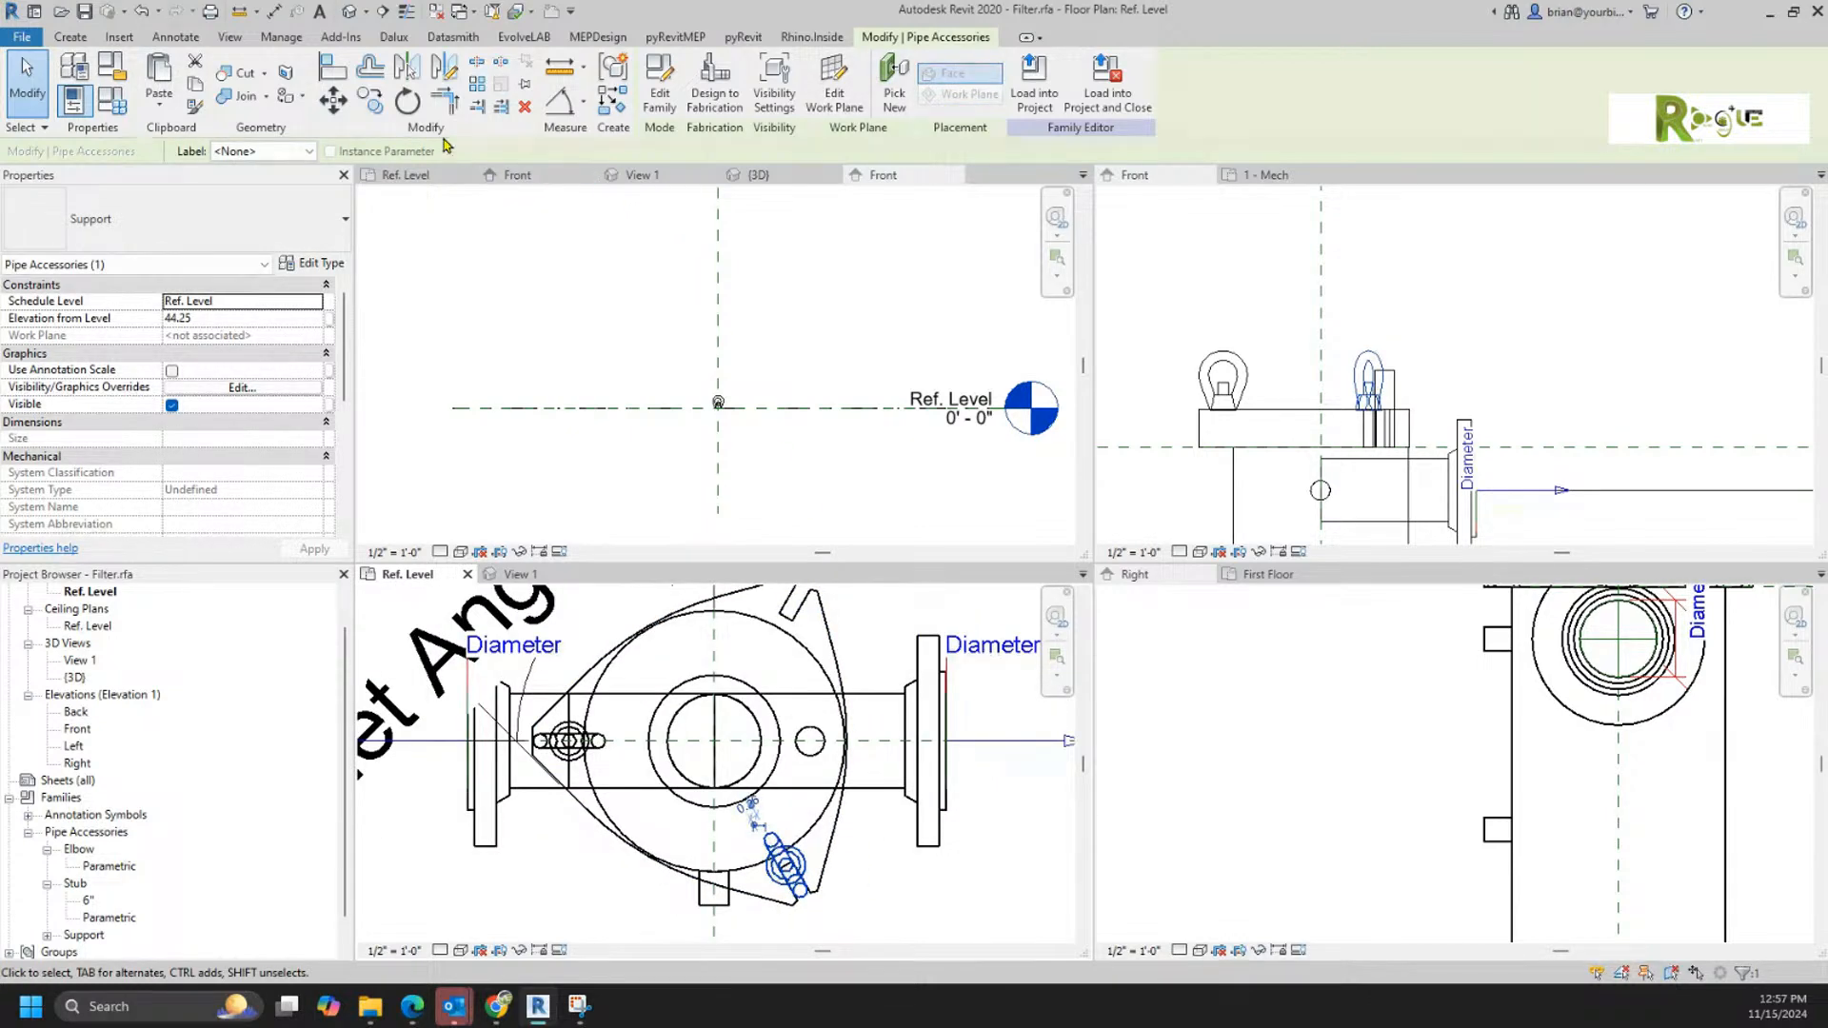
click(410, 68)
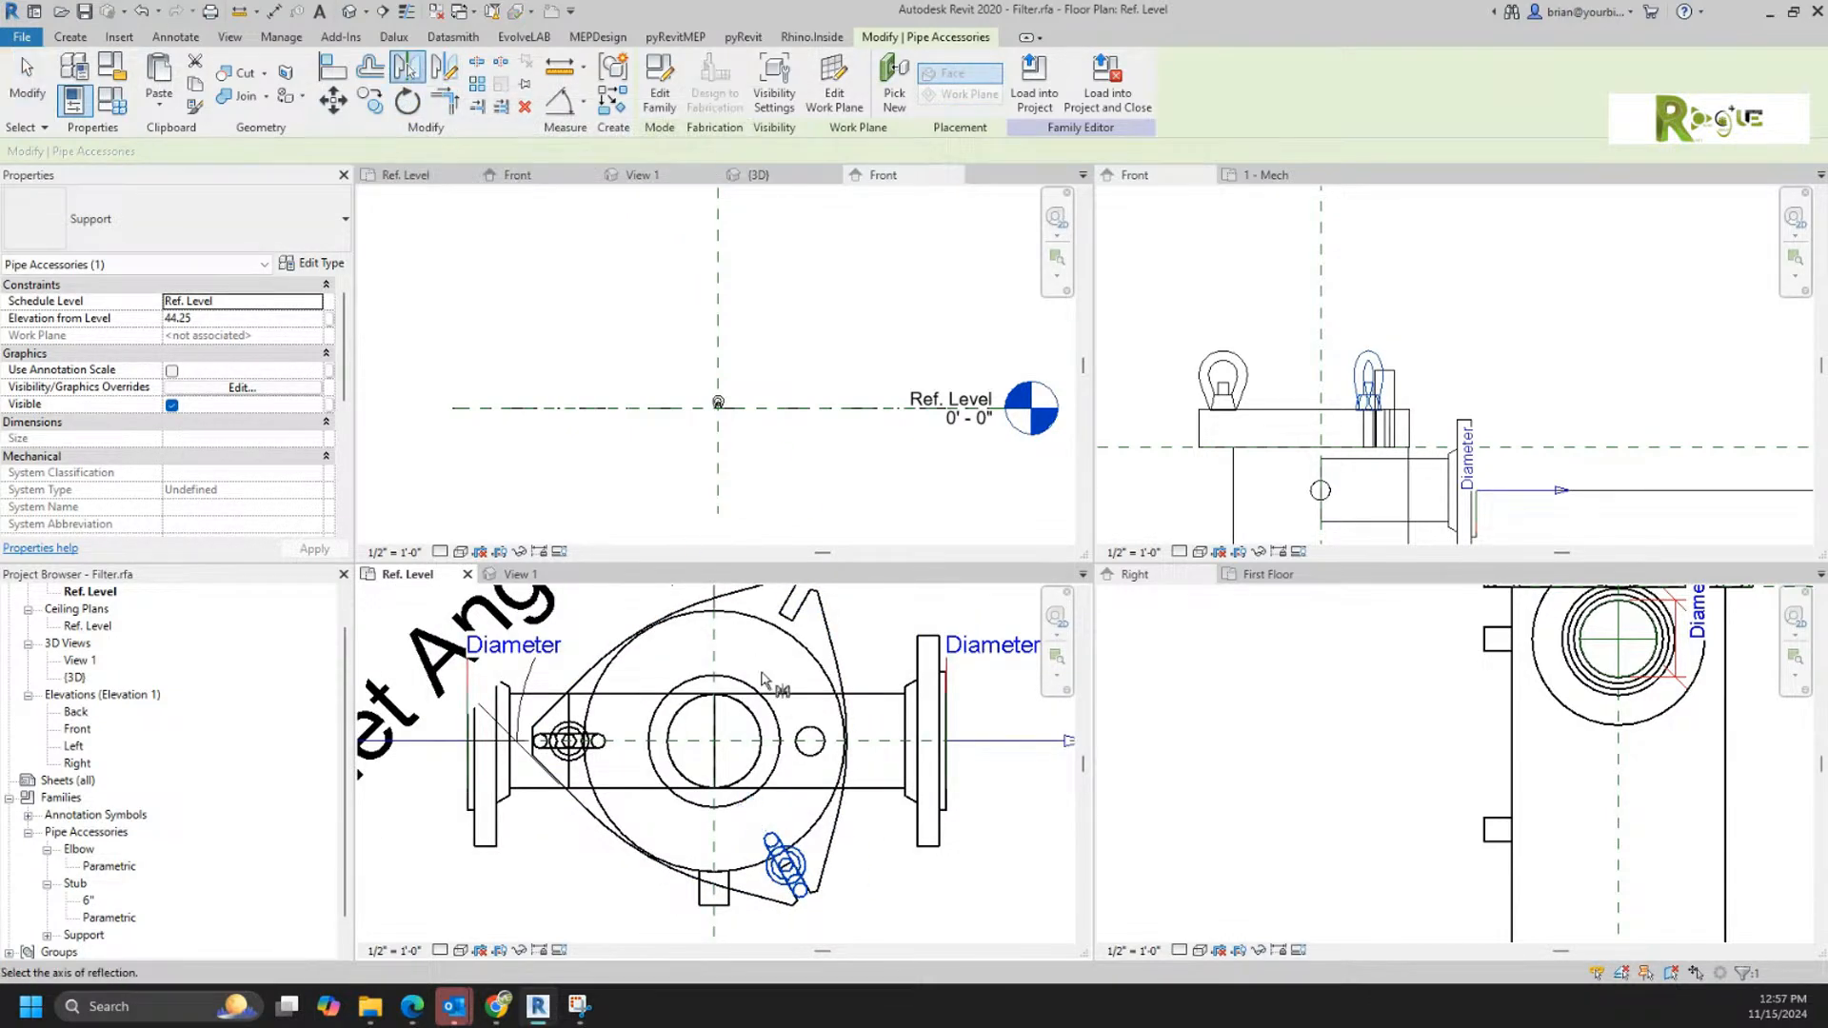
click(980, 739)
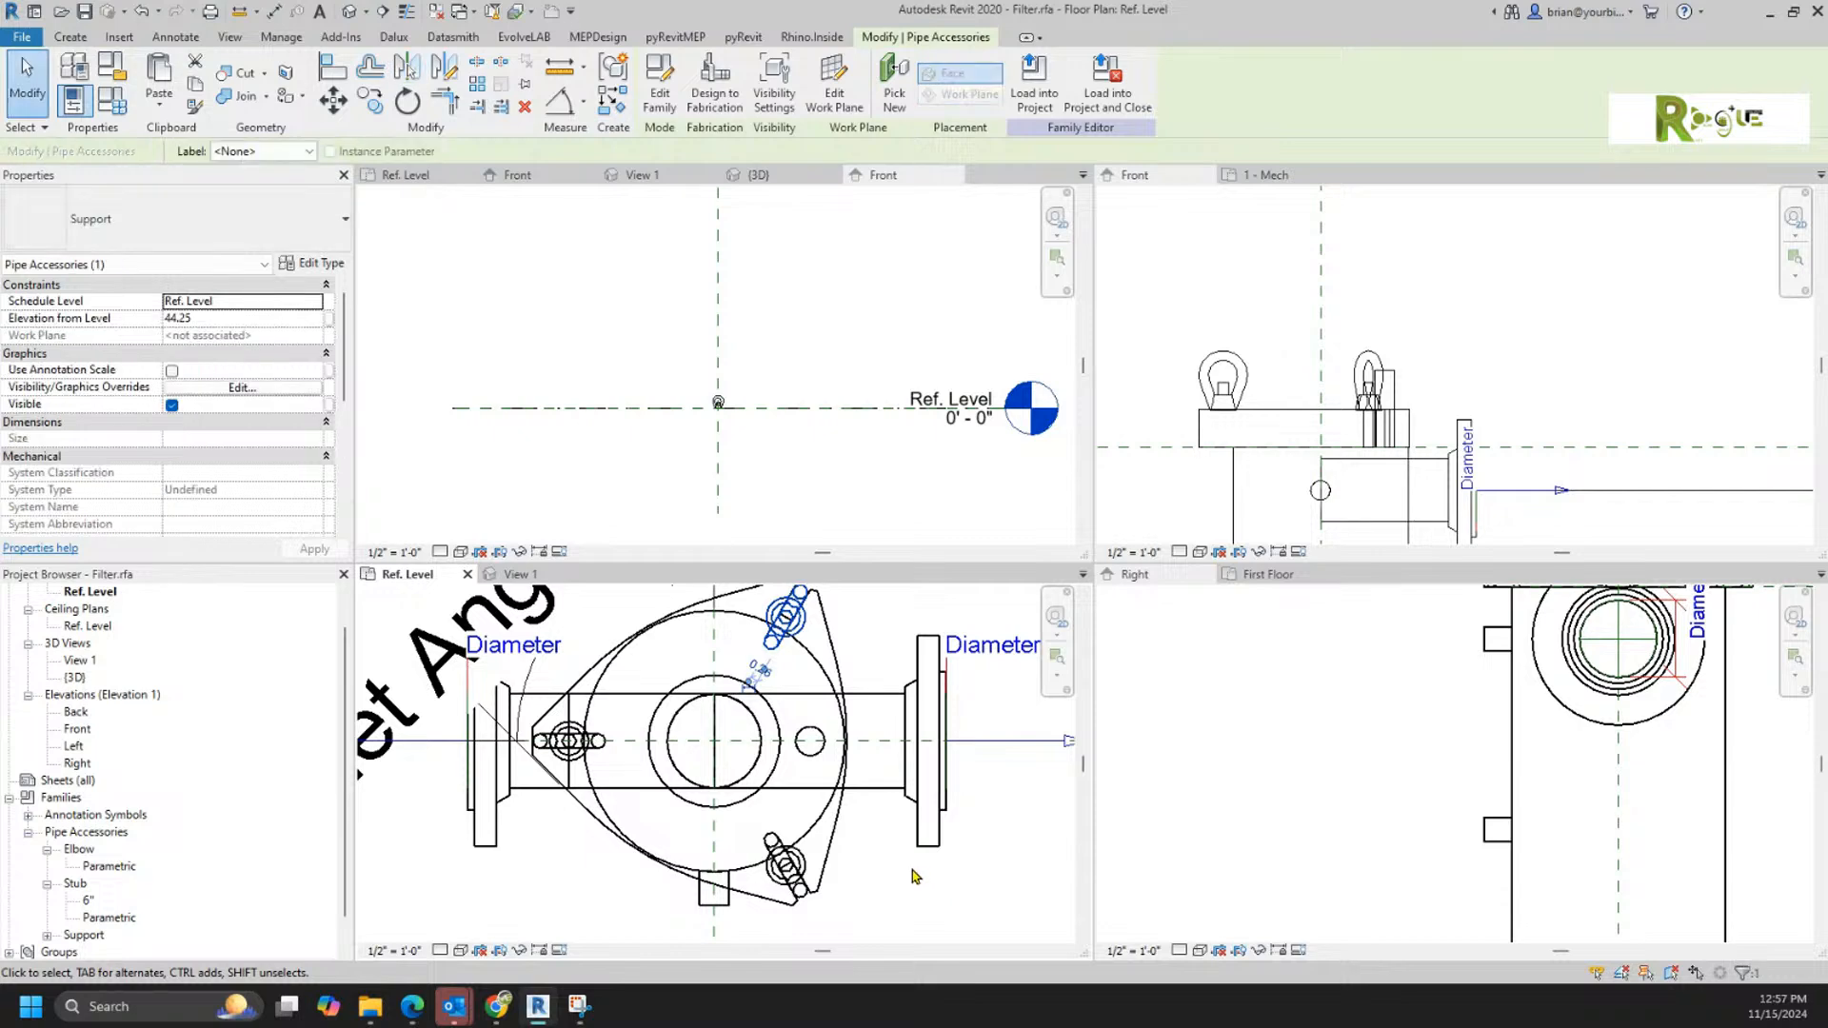
click(921, 865)
Step: Test whether the Supports follow the lid by raising the Top reference plane in the Front elevation, and undo the move
click(1488, 246)
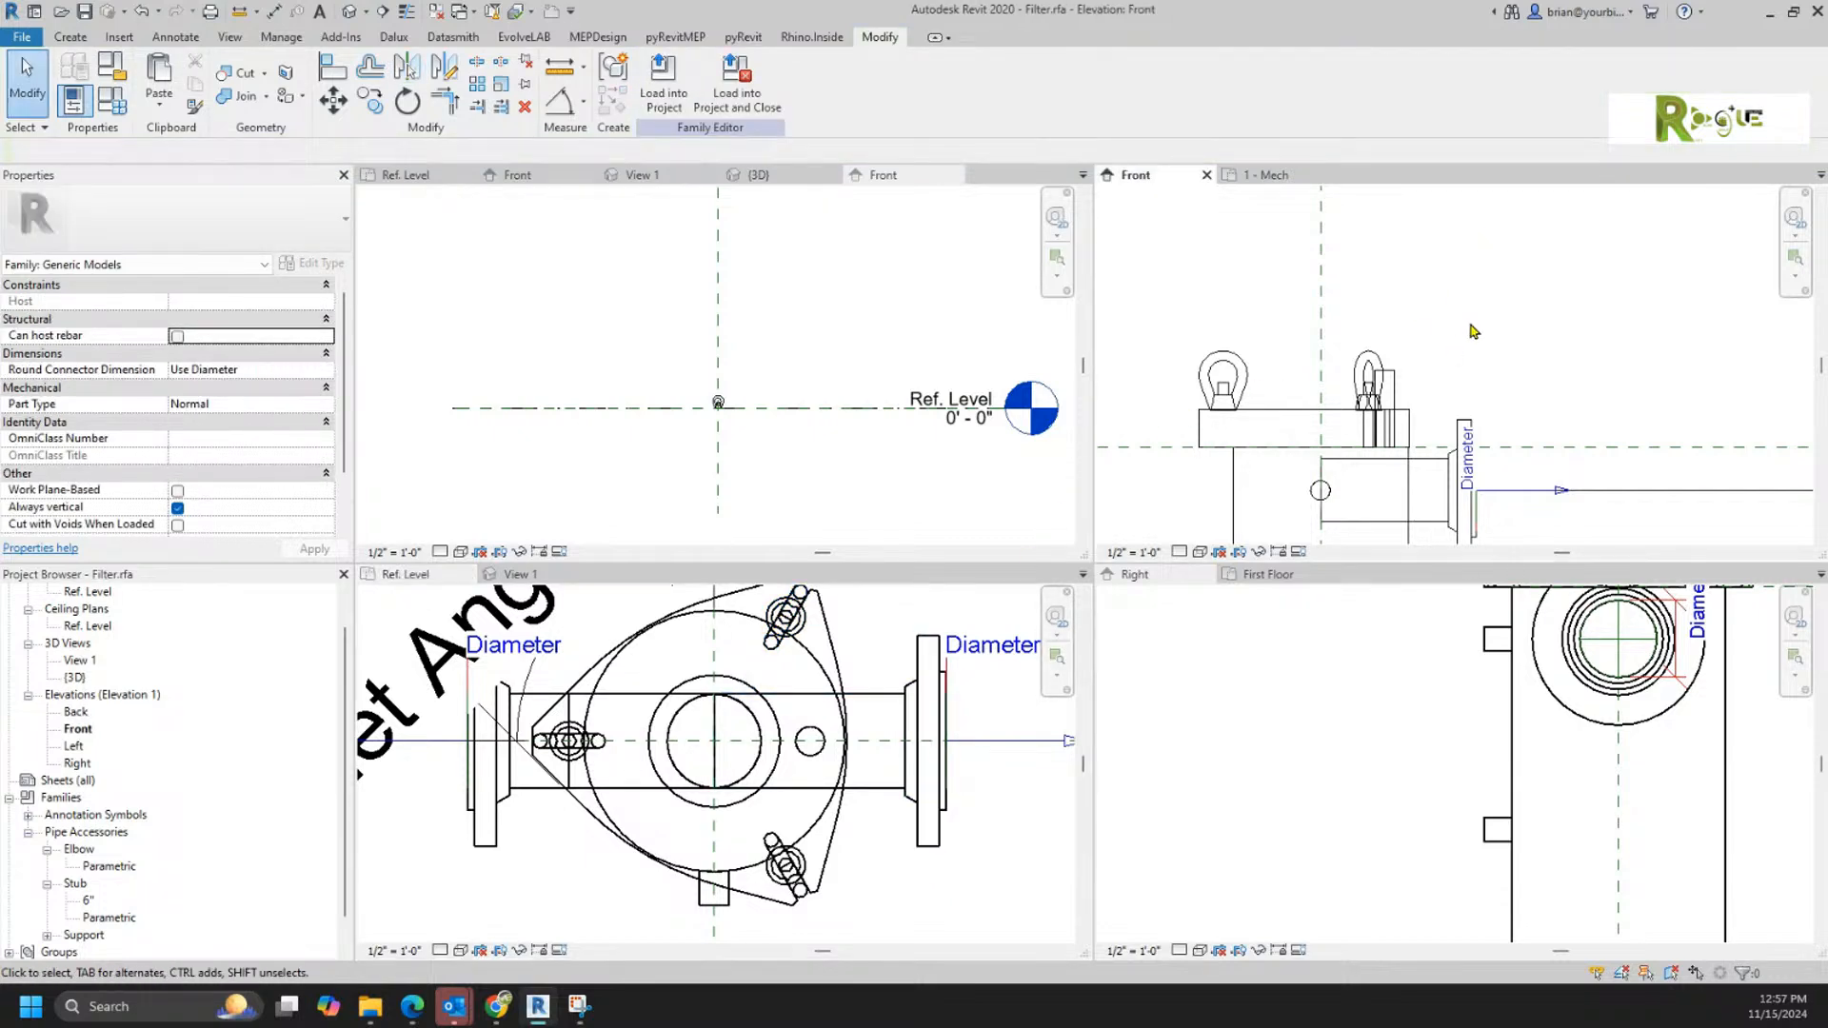
scroll(1504, 333, down, 4)
click(1617, 374)
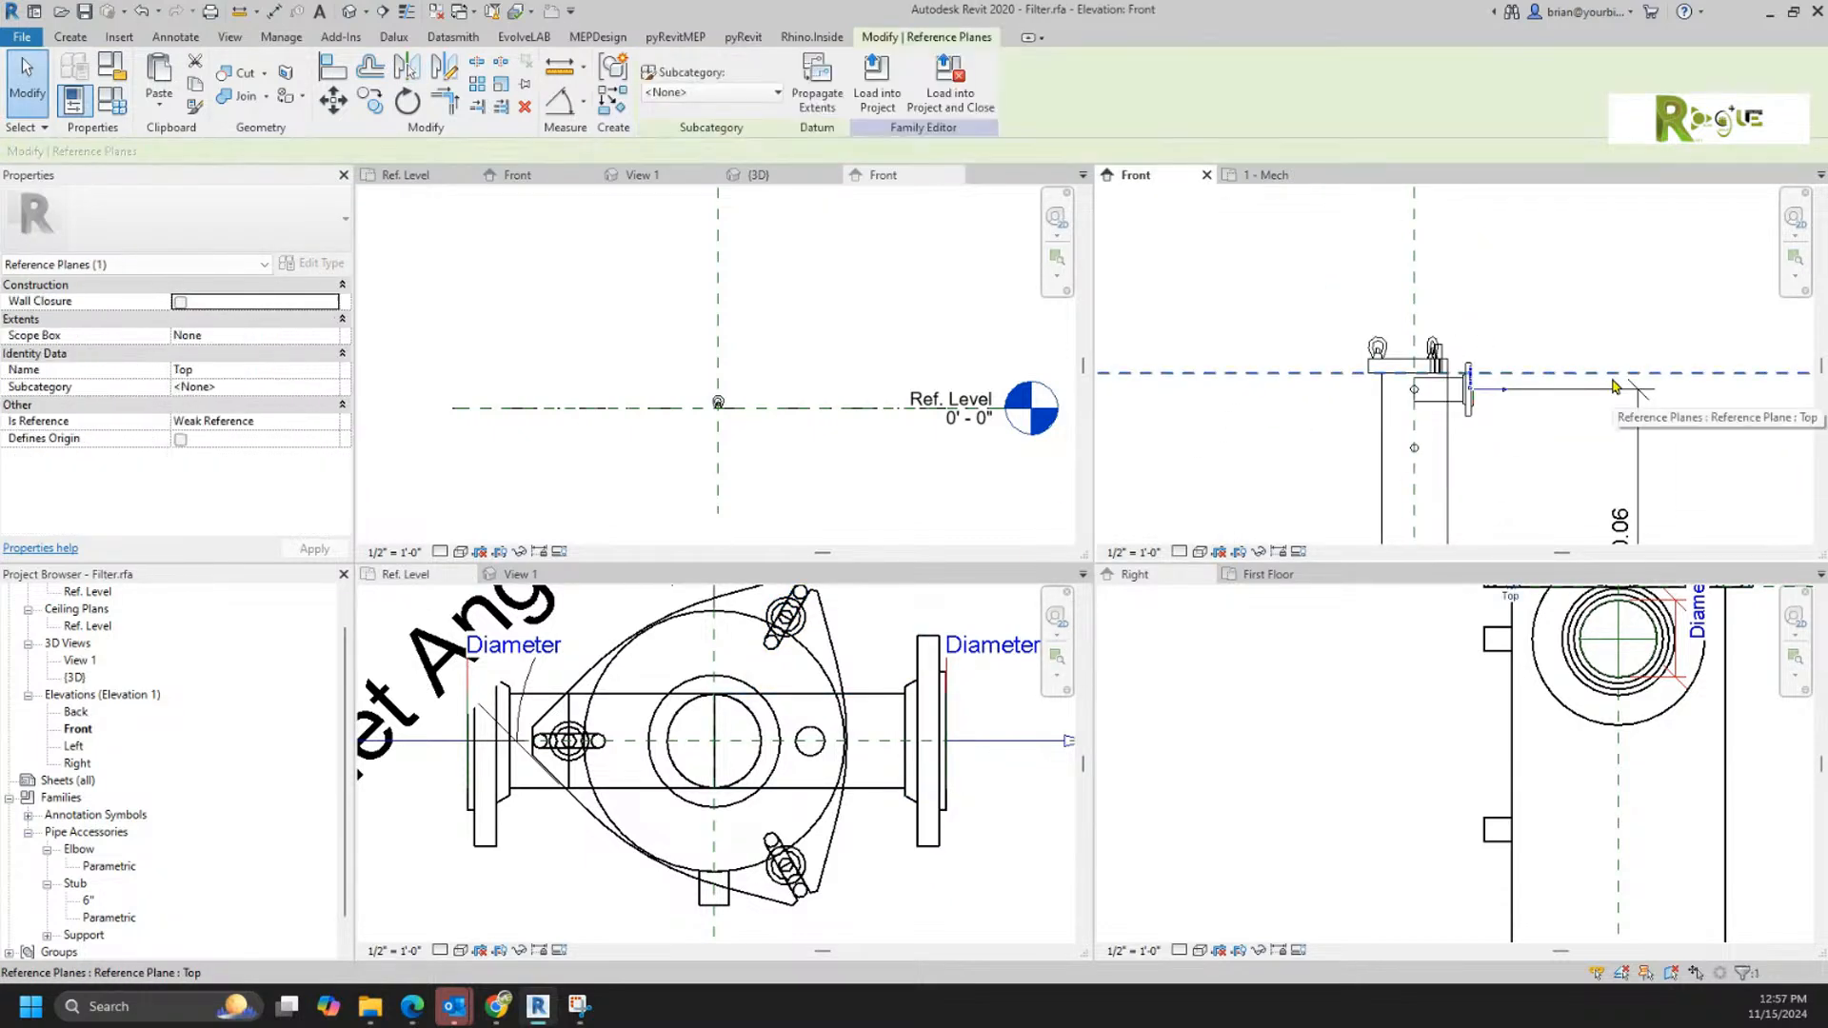
drag(1611, 377, 1611, 341)
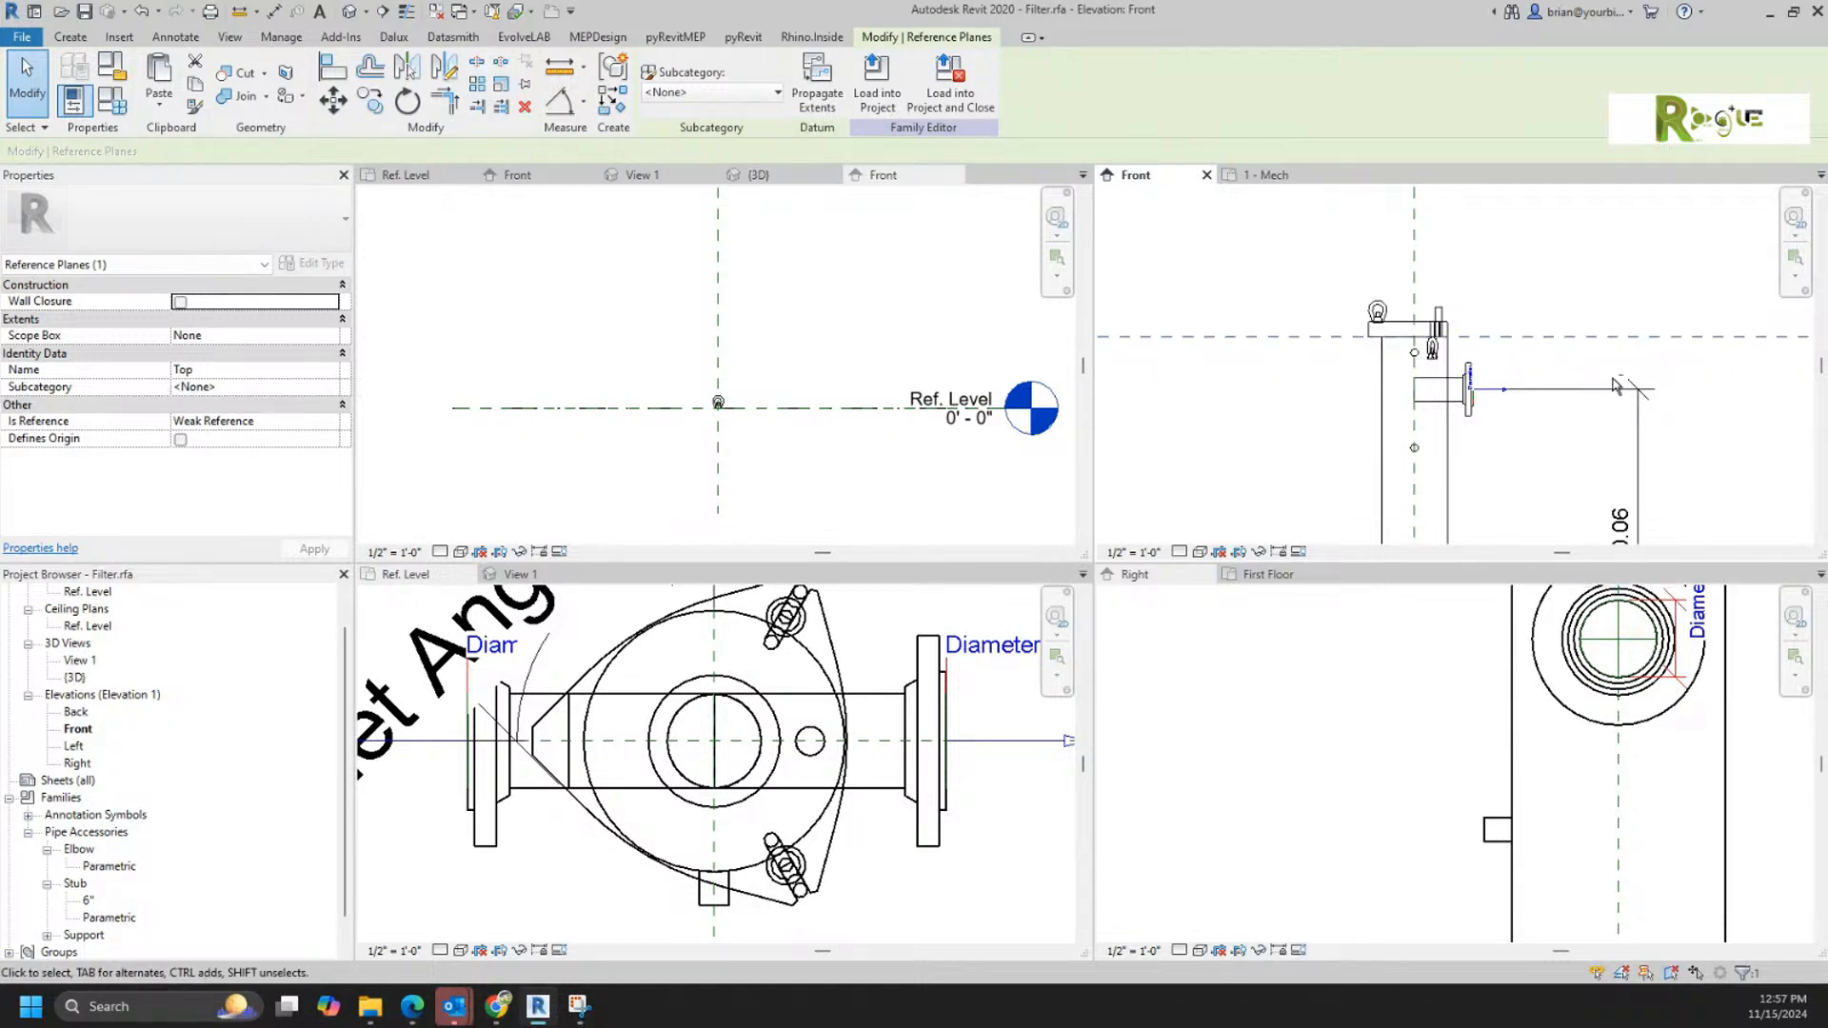
key(ctrl+z)
key(ctrl+y)
key(ctrl+z)
Step: Raise the lower-right lug's Support to the lid's top face in the Front elevation
scroll(1428, 345, up, 5)
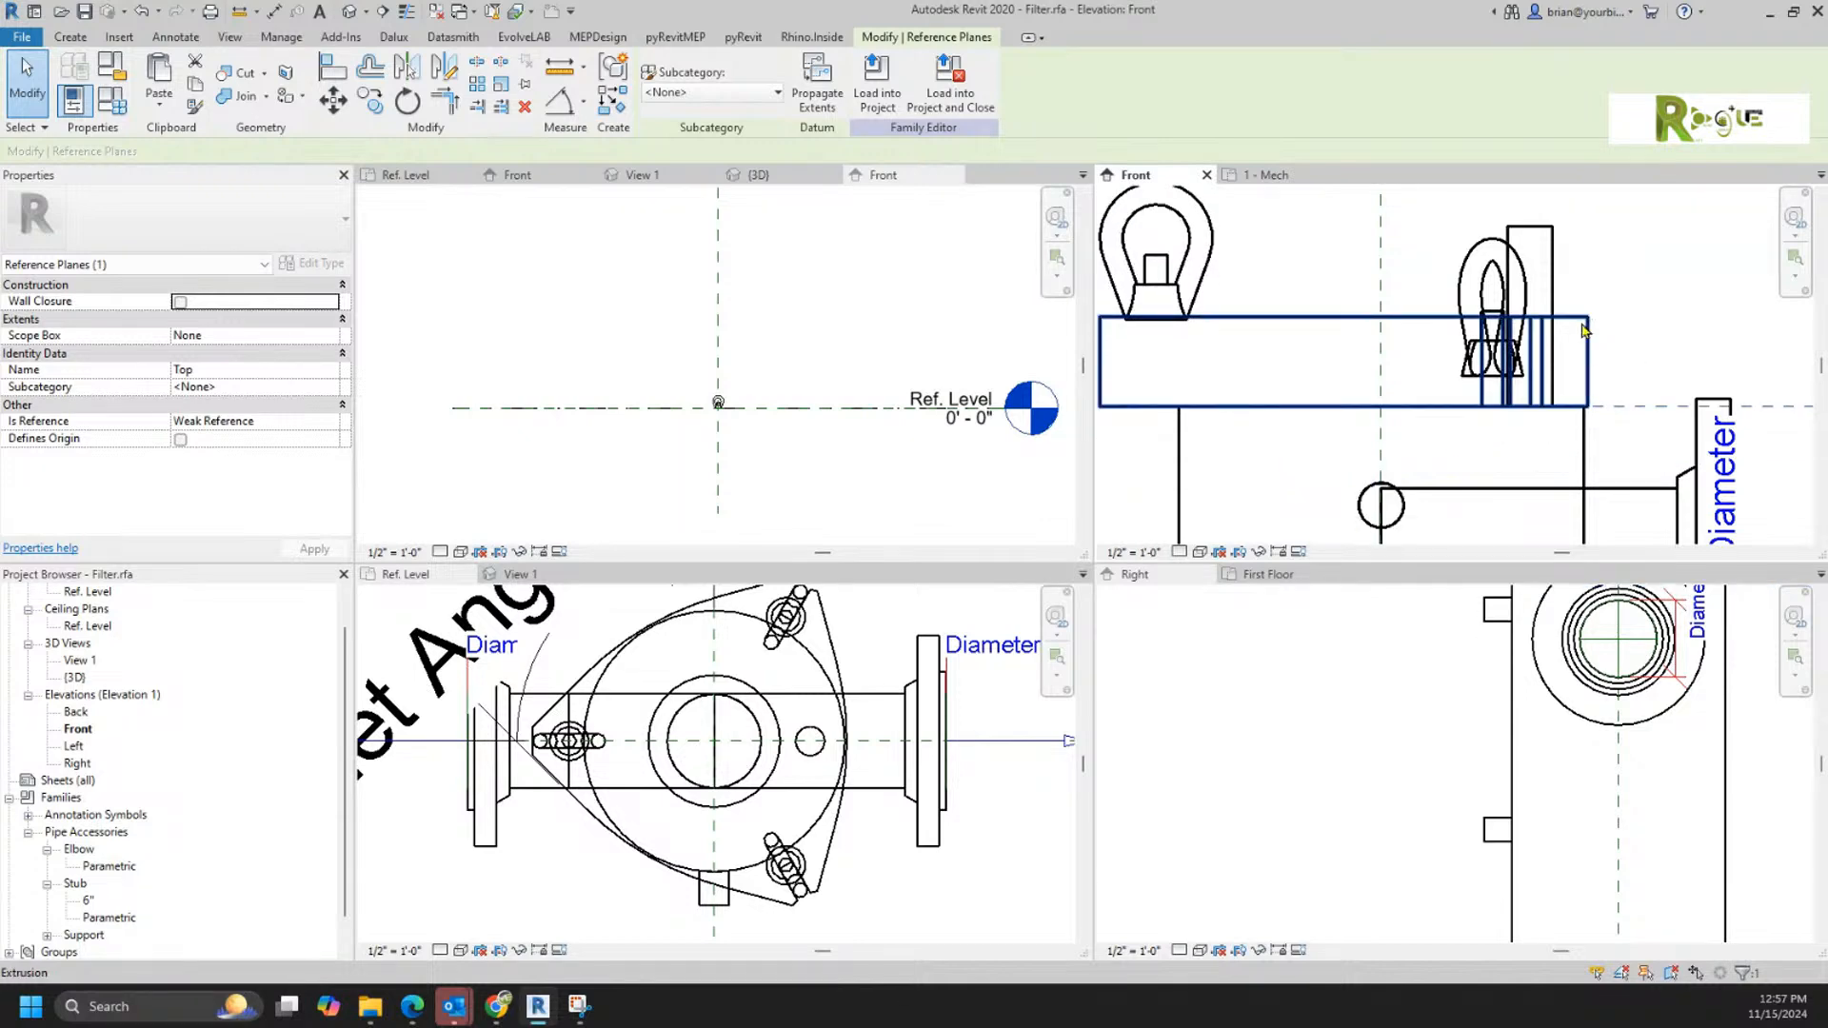
drag(1471, 374, 1459, 317)
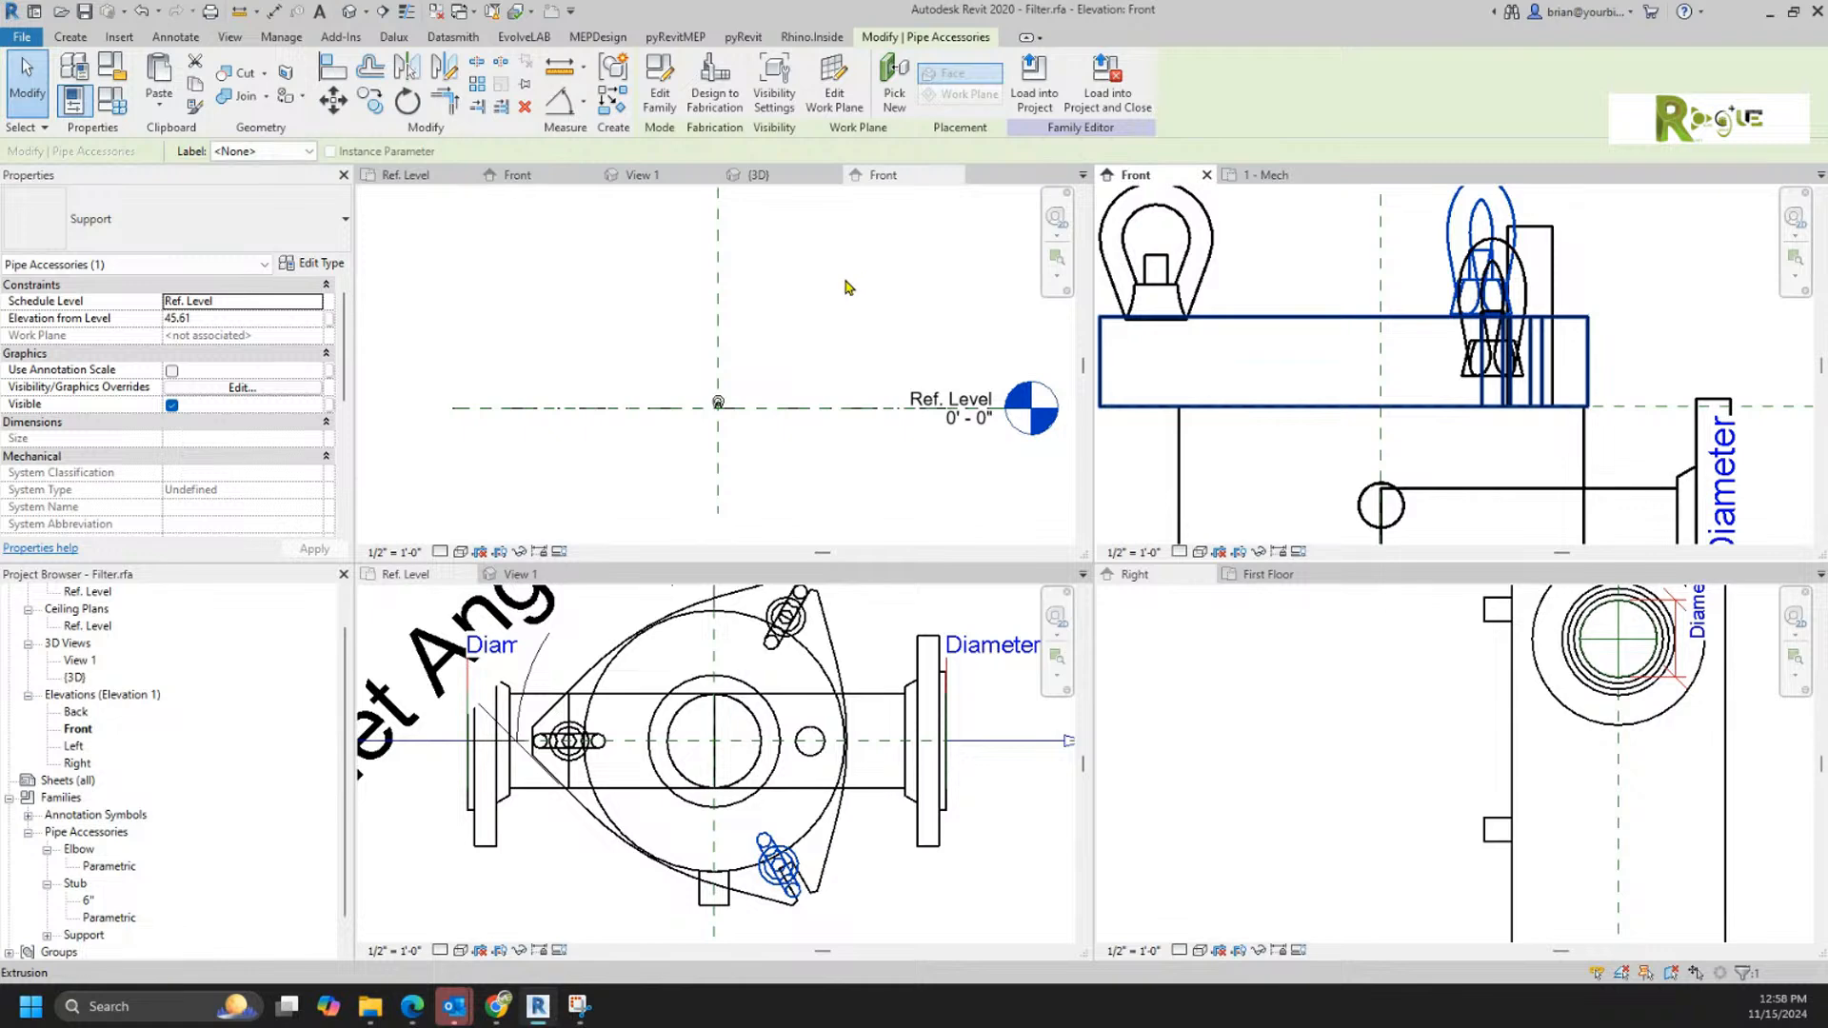
Step: Copy all of the lifting eye's geometry from the Ref. Level plan of Support.rfa
double_click(716, 401)
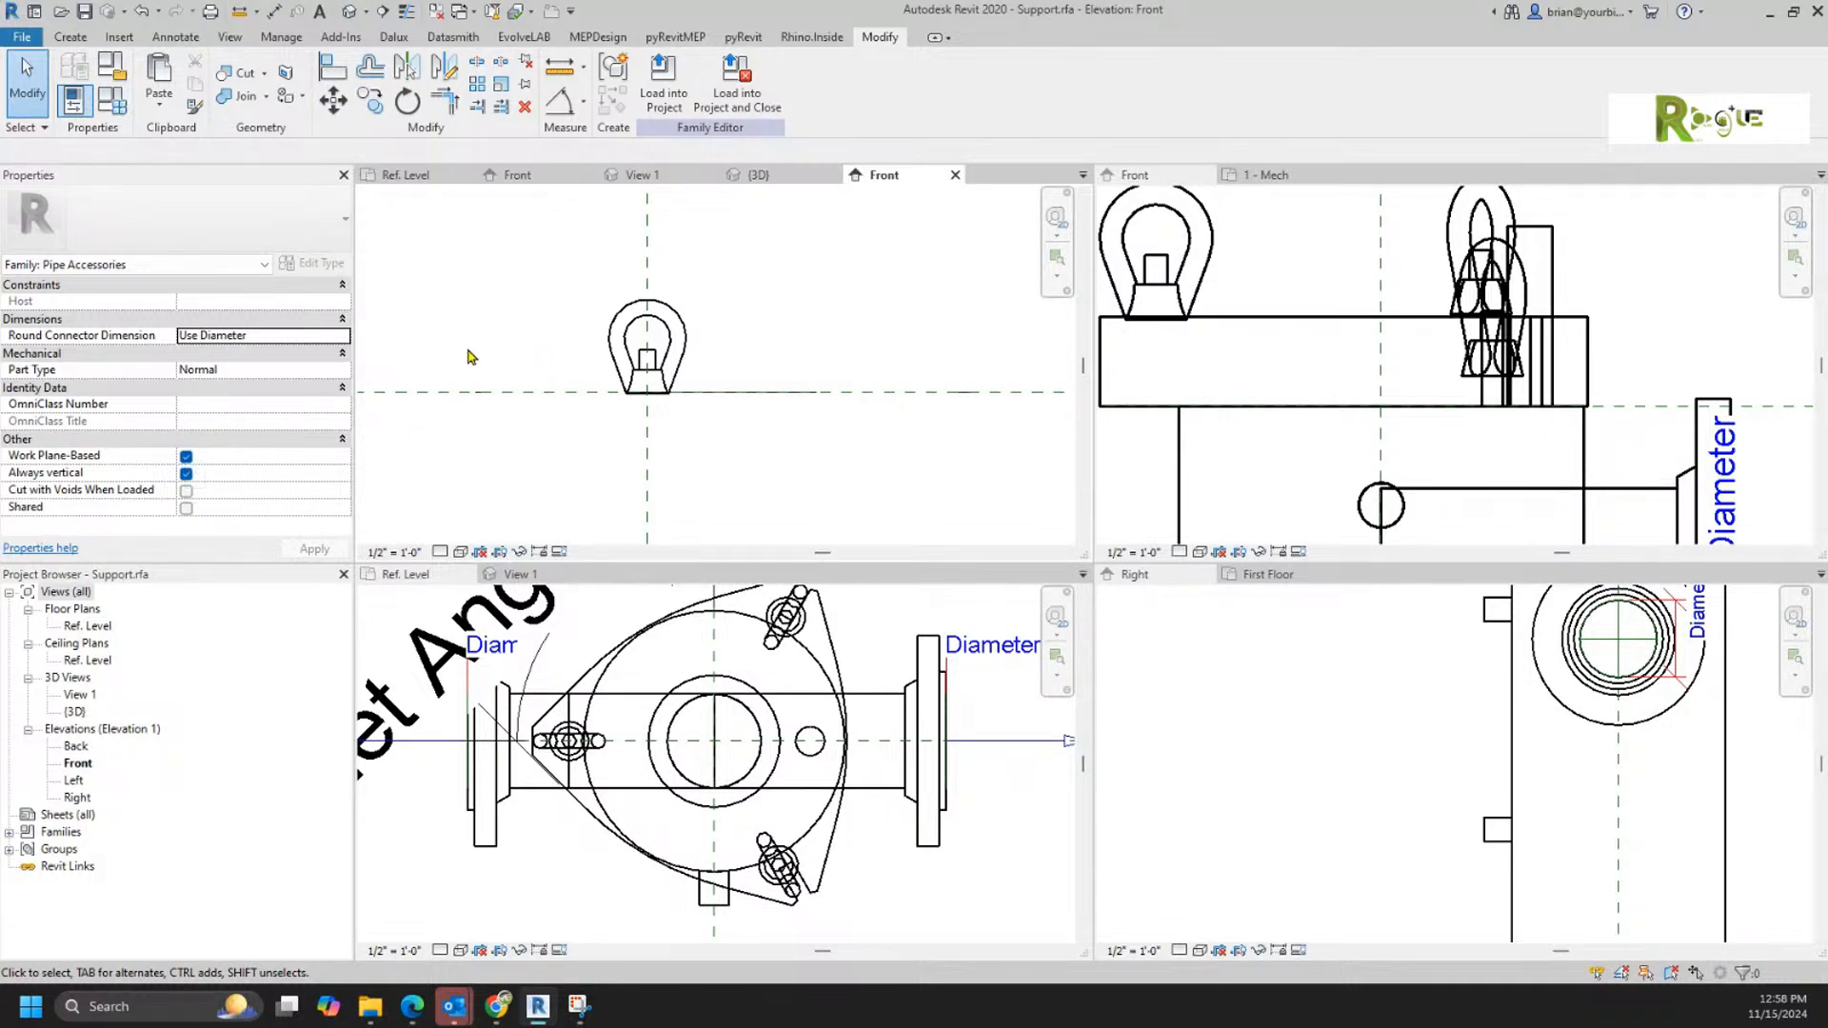
double_click(88, 626)
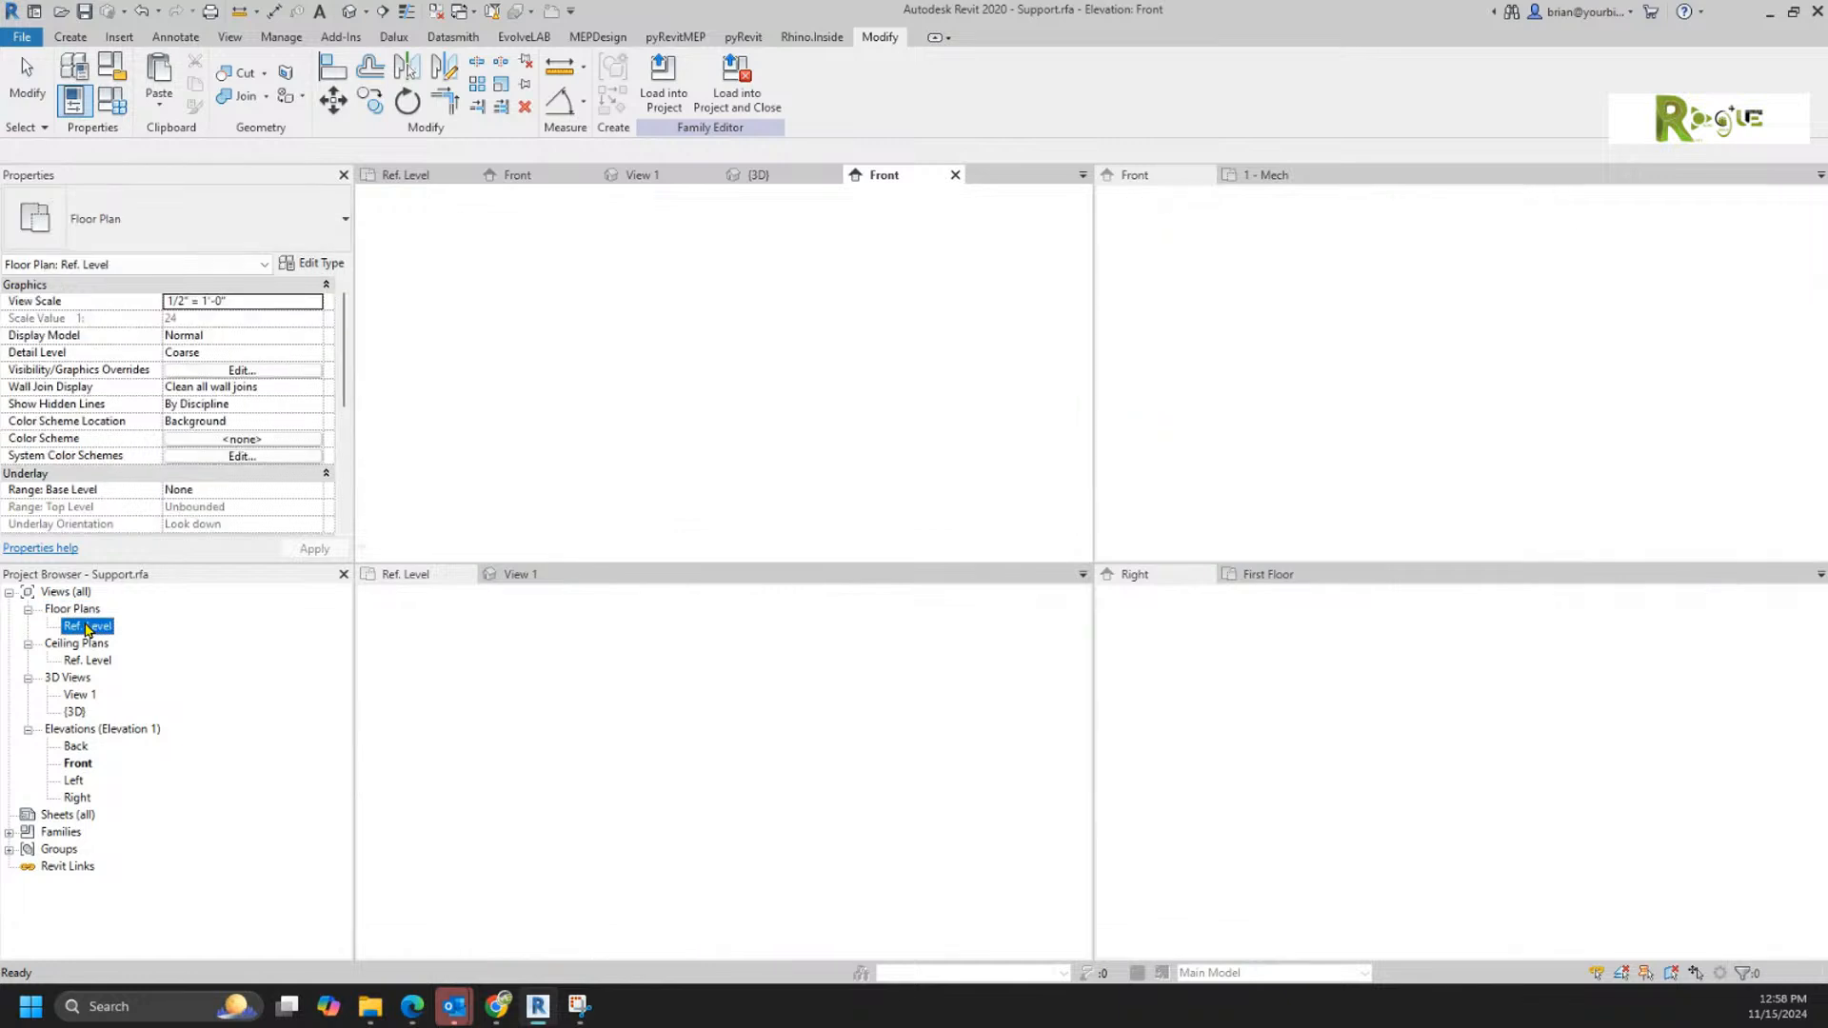
scroll(723, 376, up, 5)
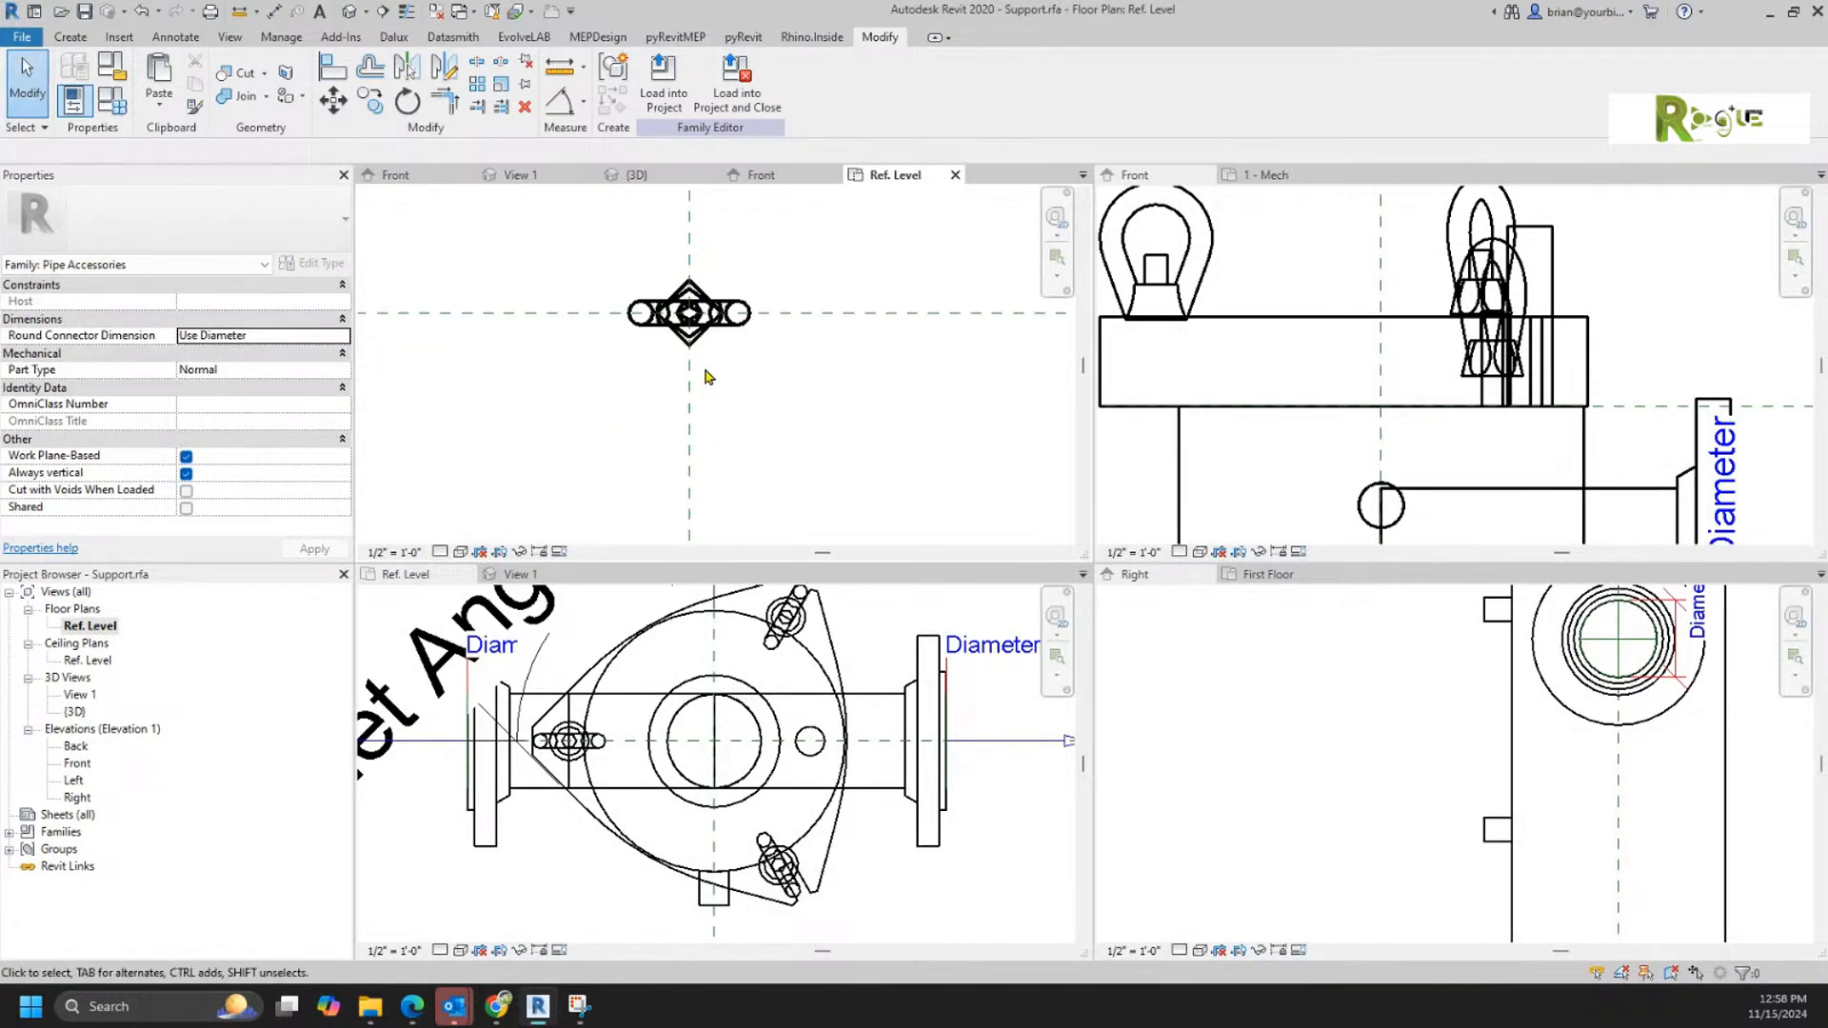
drag(485, 202, 914, 404)
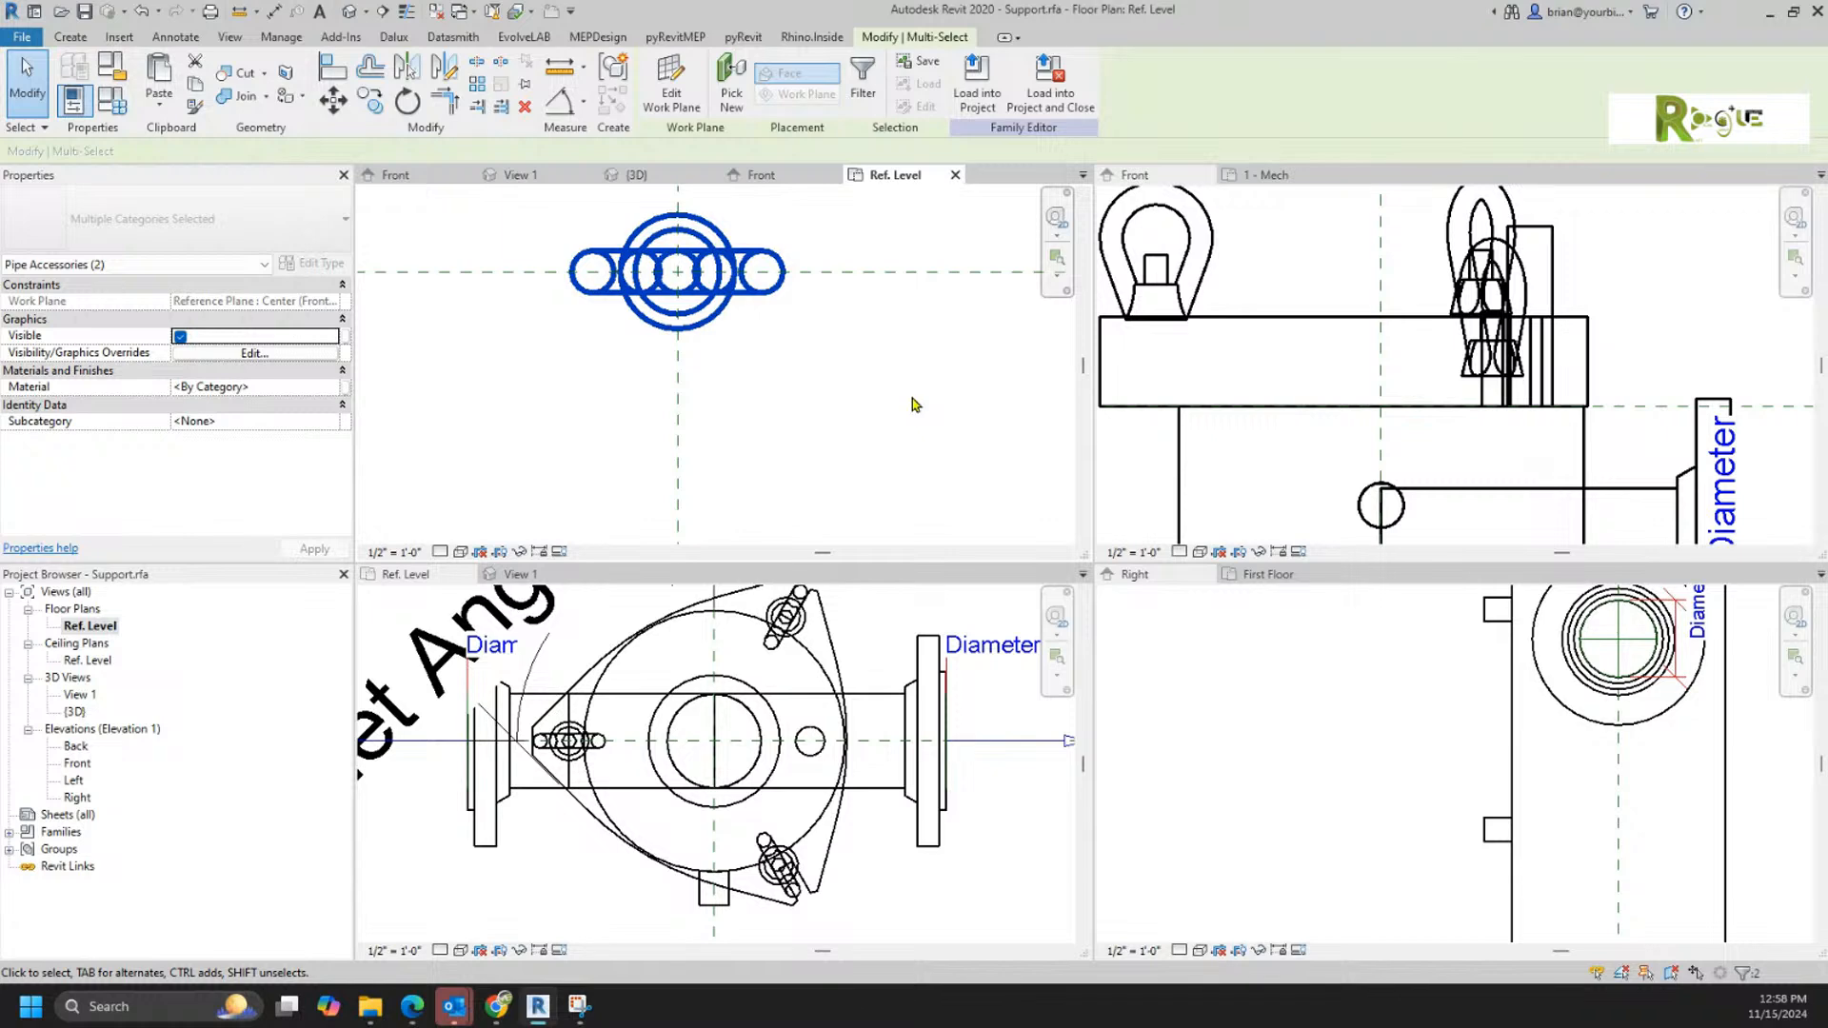
click(22, 37)
click(562, 397)
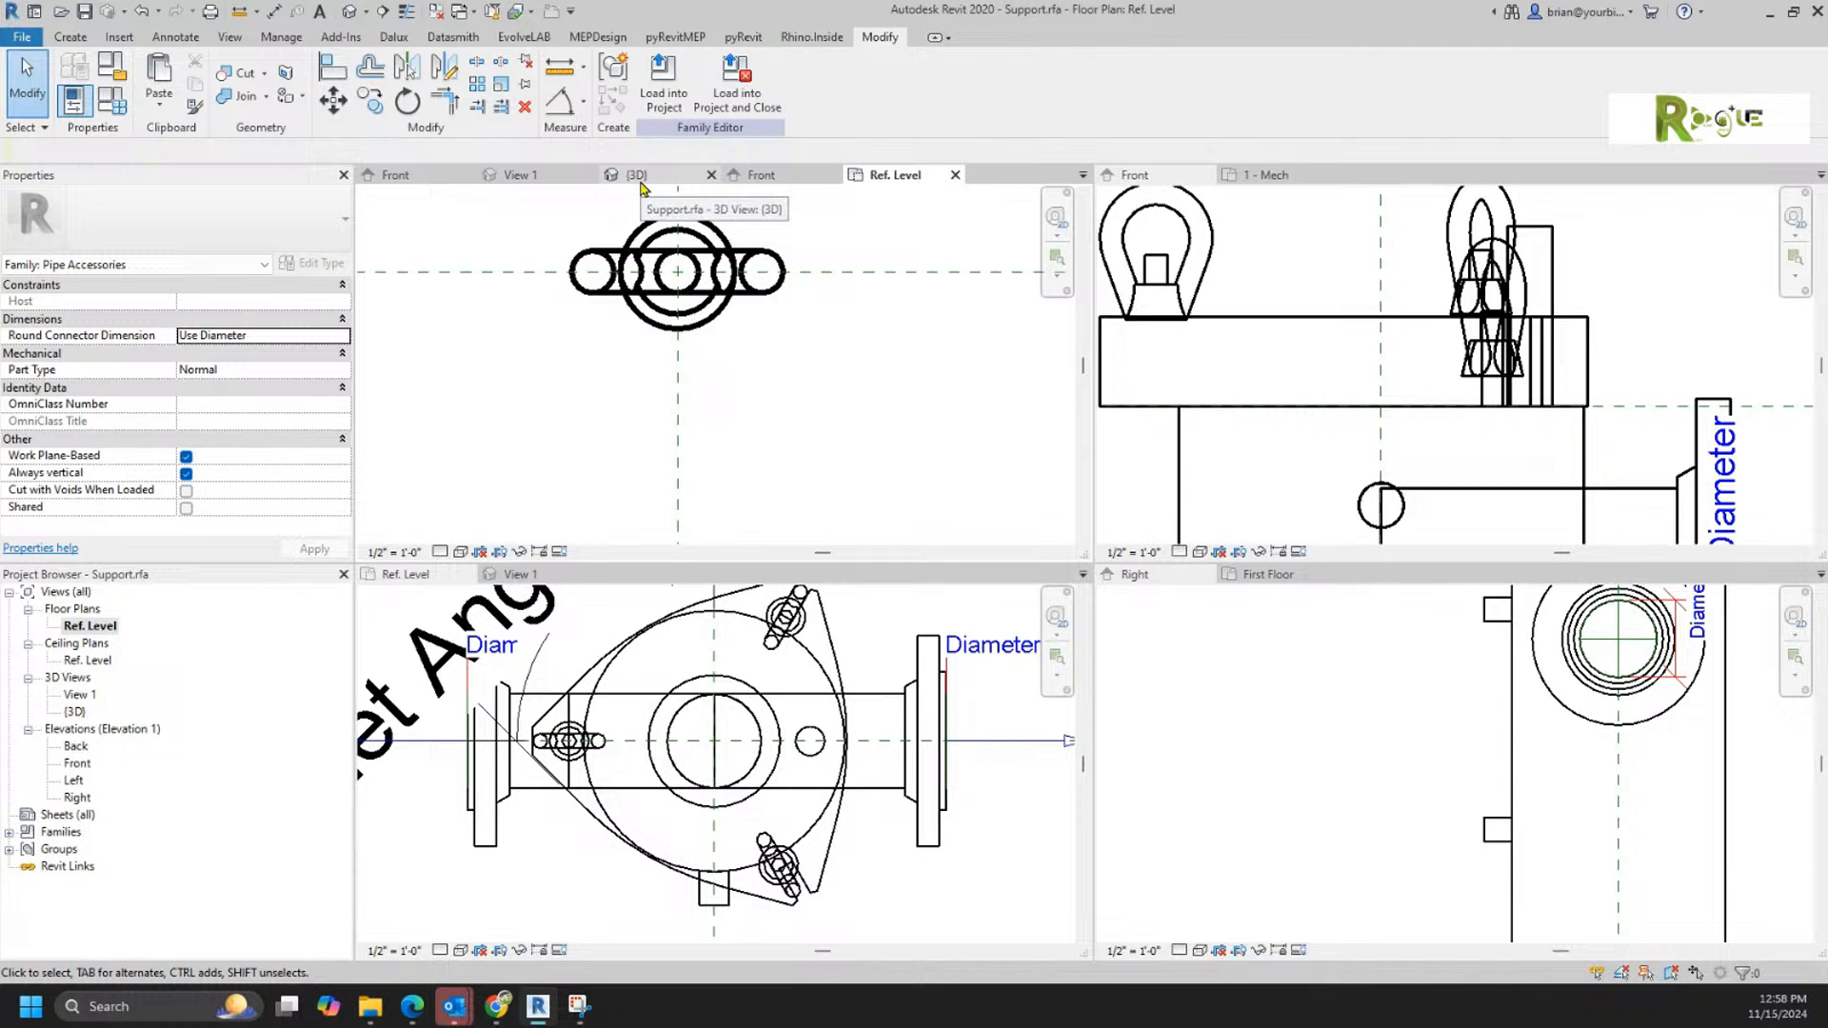
Step: Delete the stub geometry and its two side reference planes in the Ref. Level plan of the face-based Stub.rfa
click(640, 181)
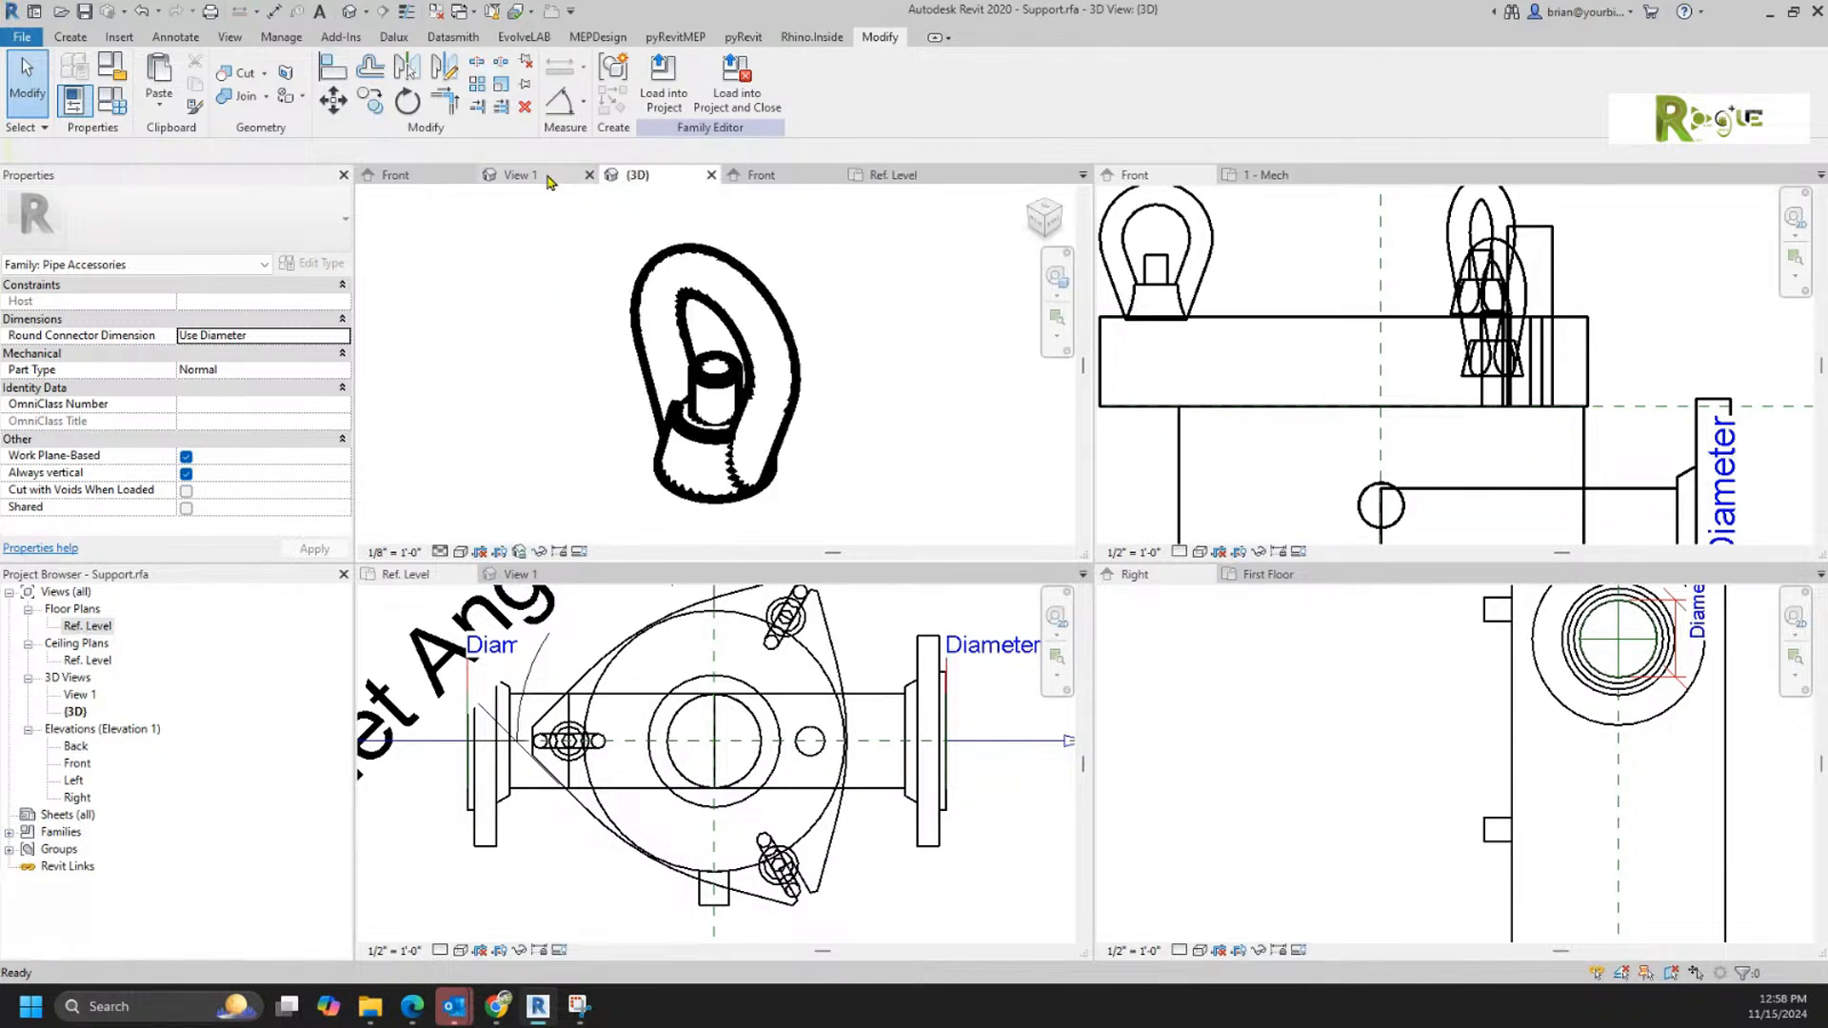
click(547, 179)
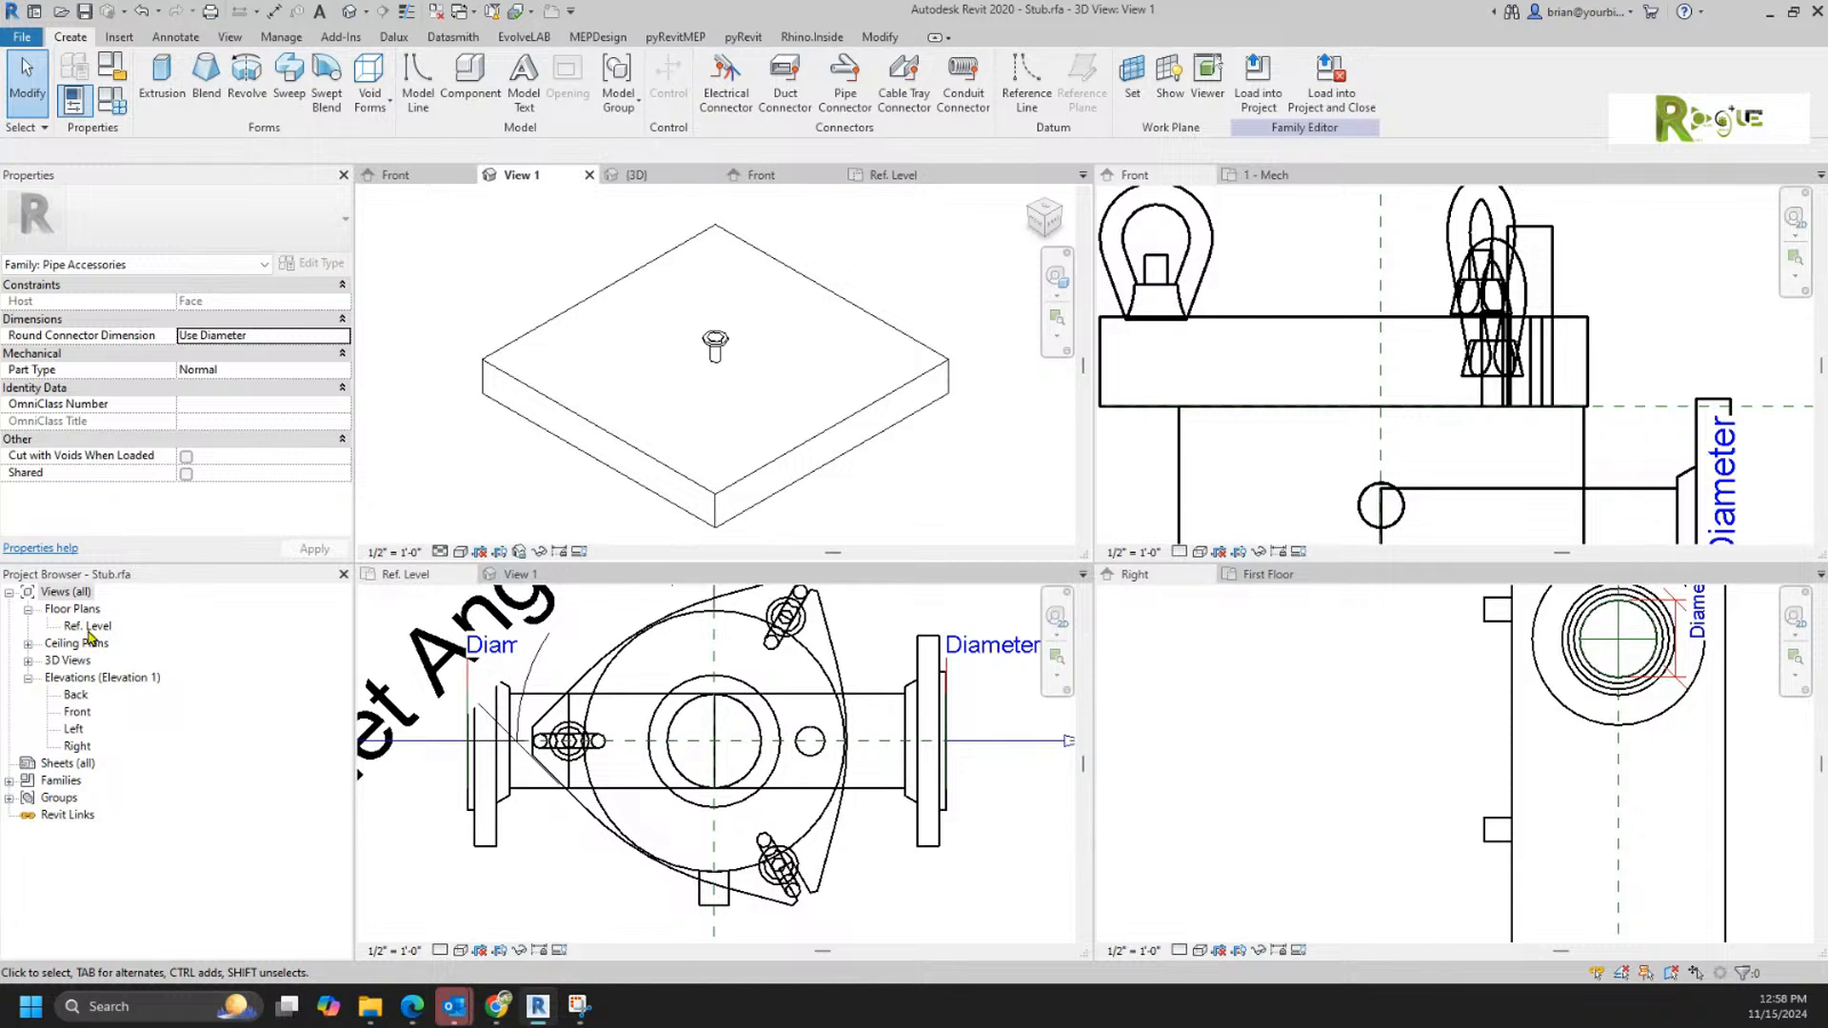
double_click(88, 627)
scroll(699, 309, up, 5)
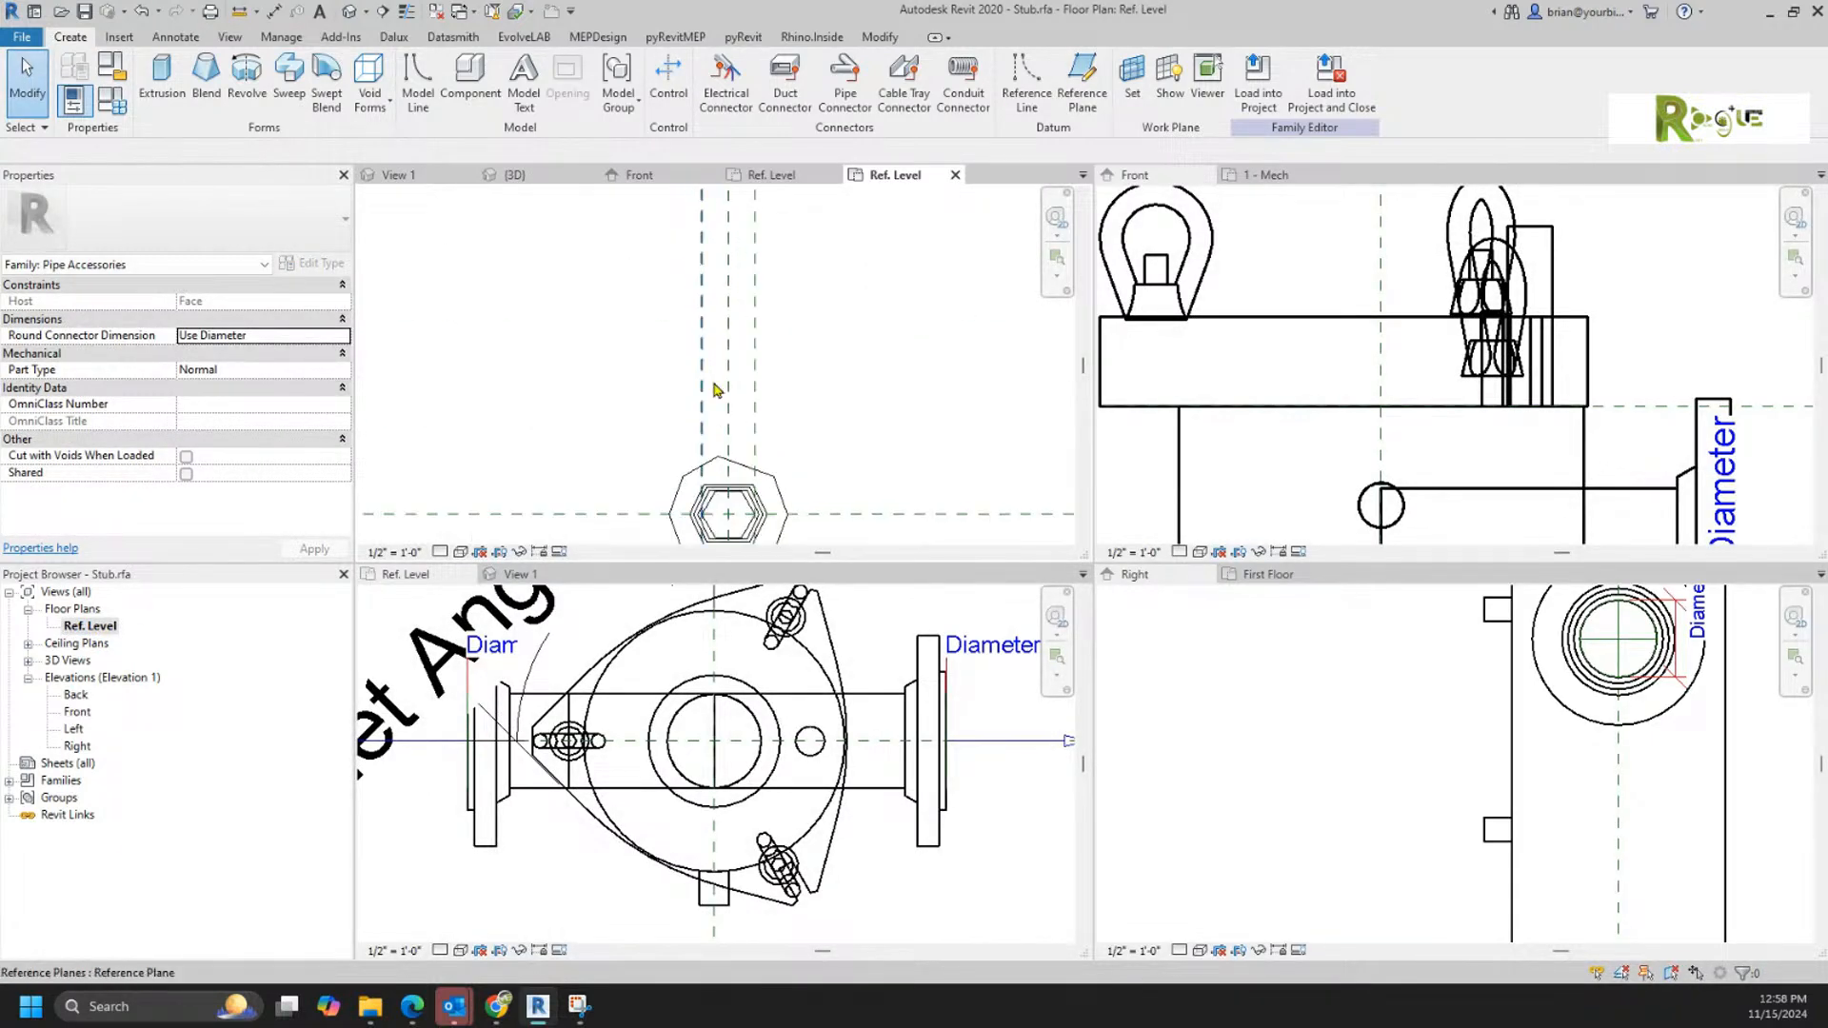
click(754, 434)
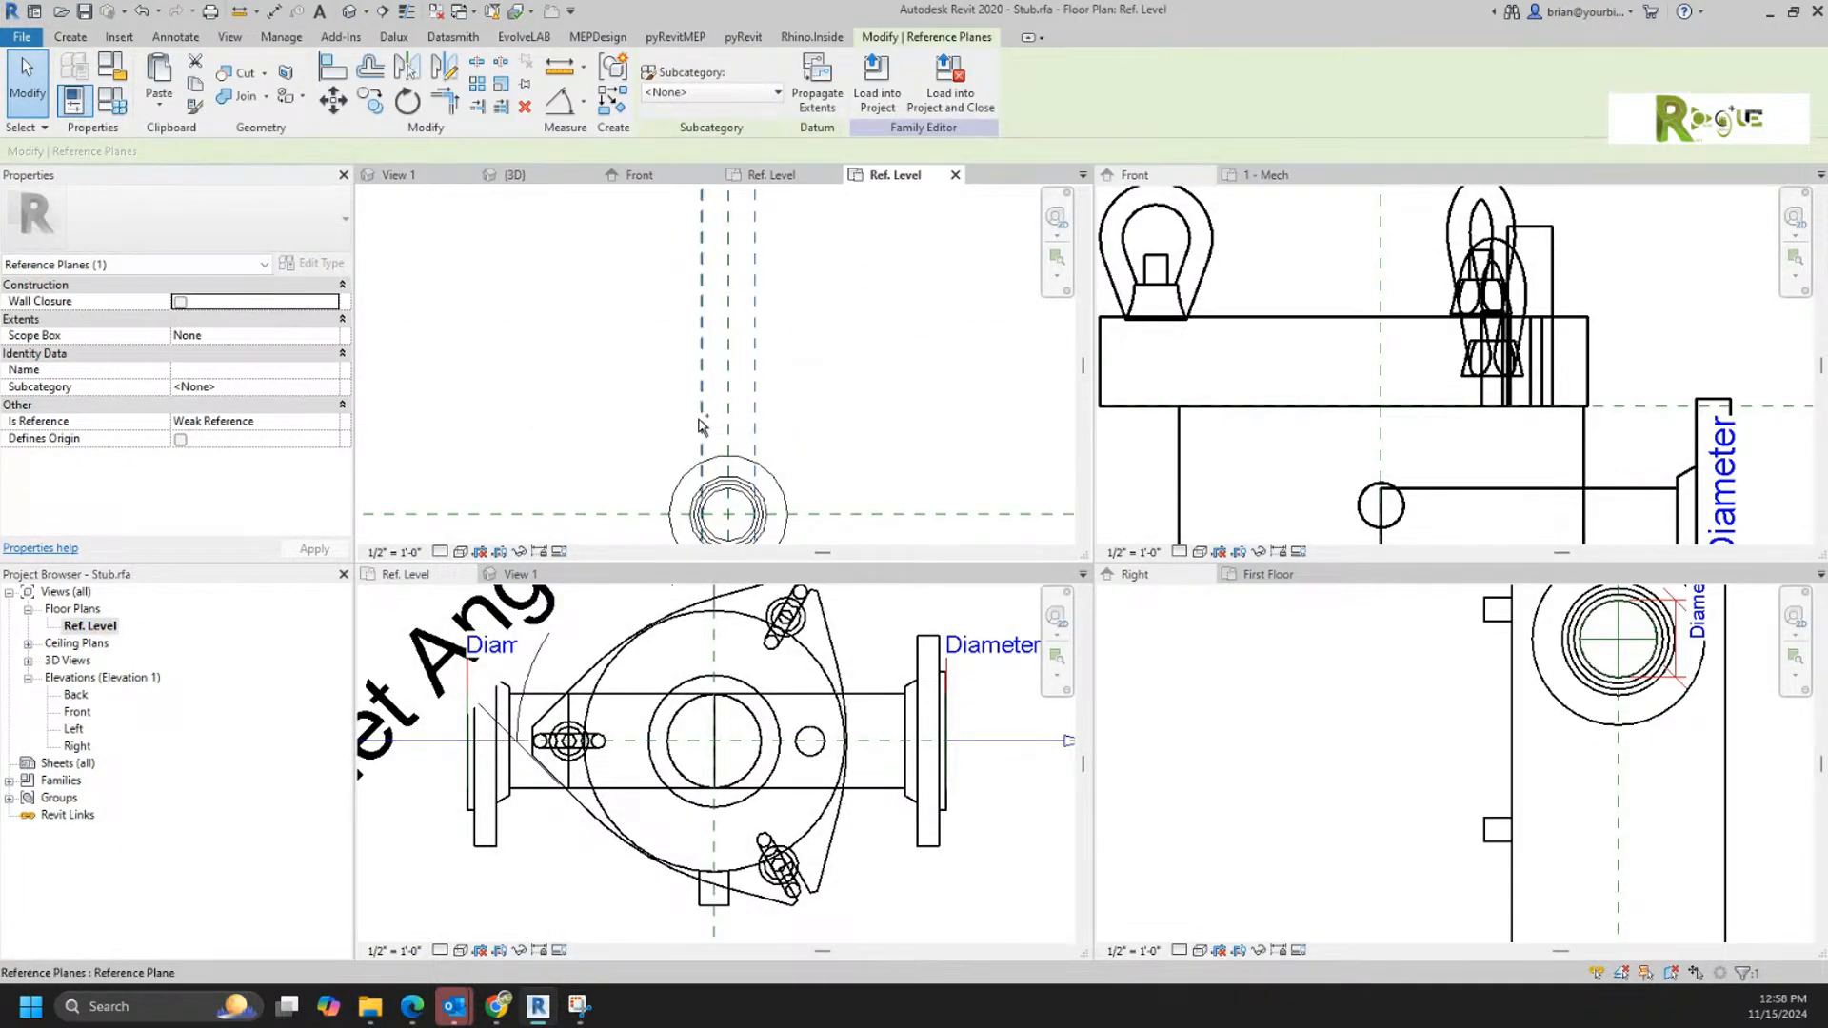
click(628, 390)
click(695, 472)
key(Delete)
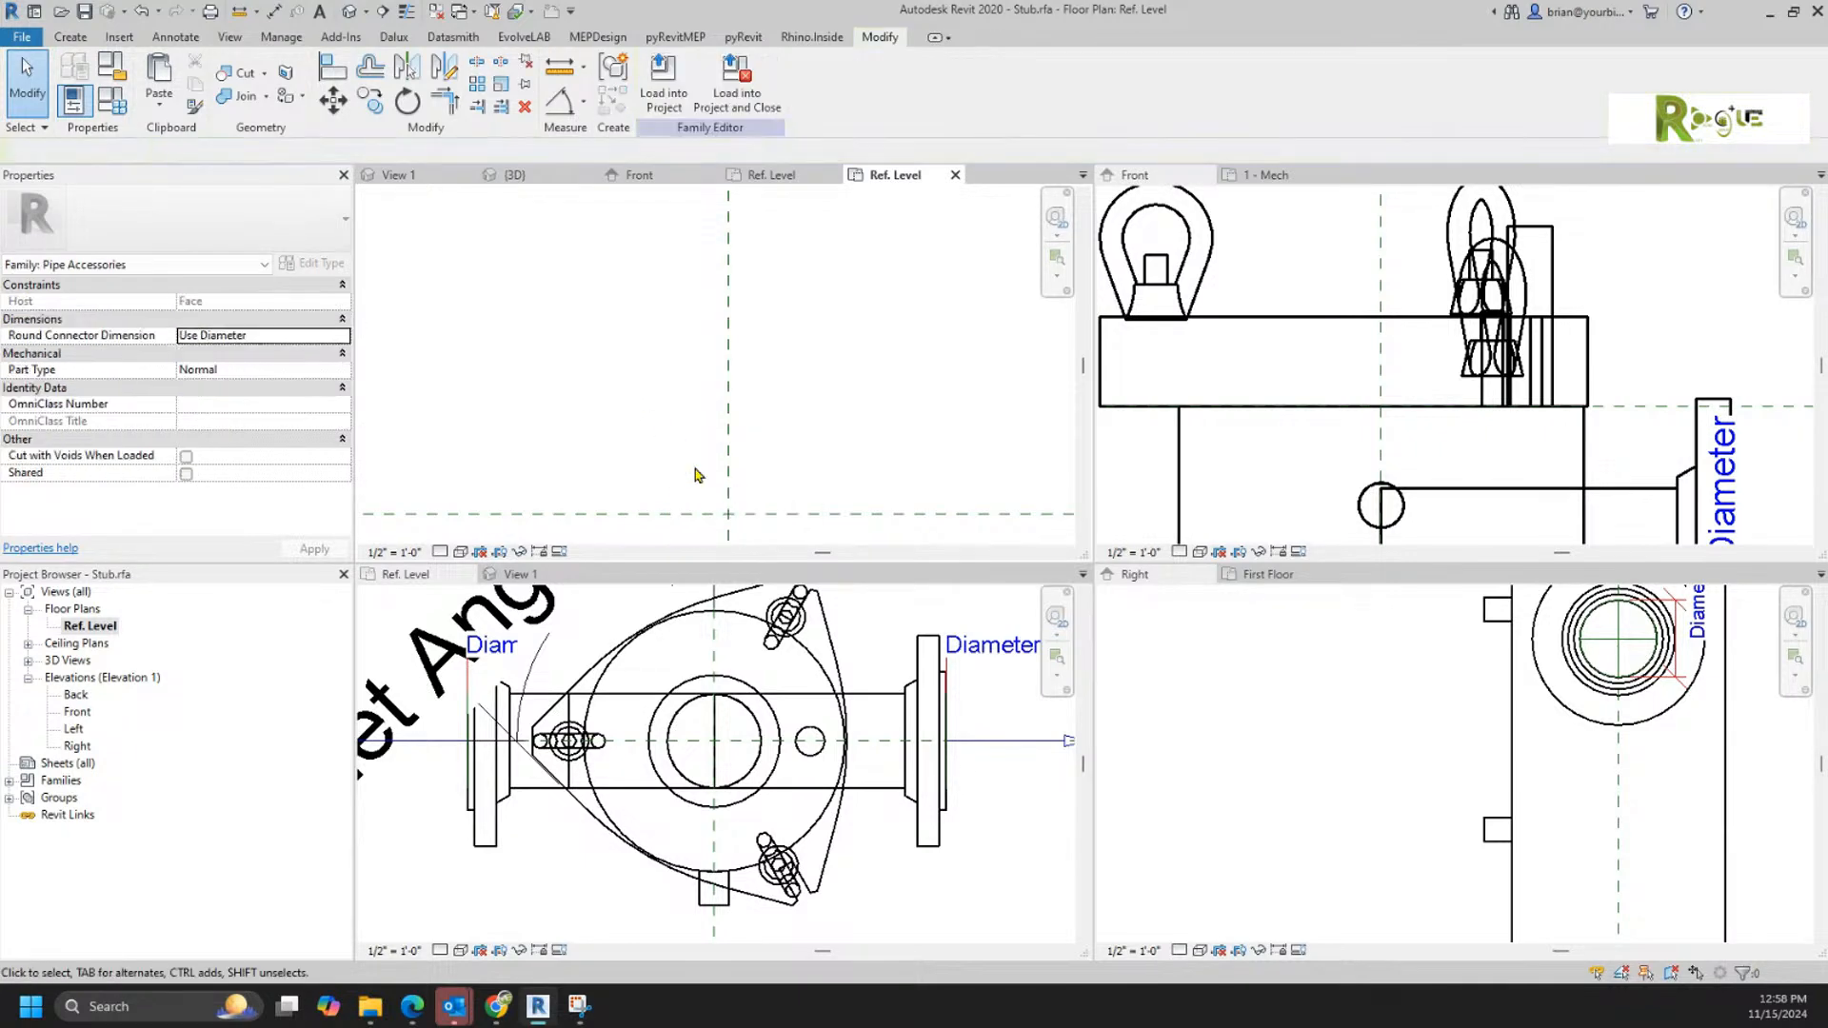
Step: Paste the lifting eye into Stub.rfa and move its centre to the intersection of the centre reference planes
key(ctrl+v)
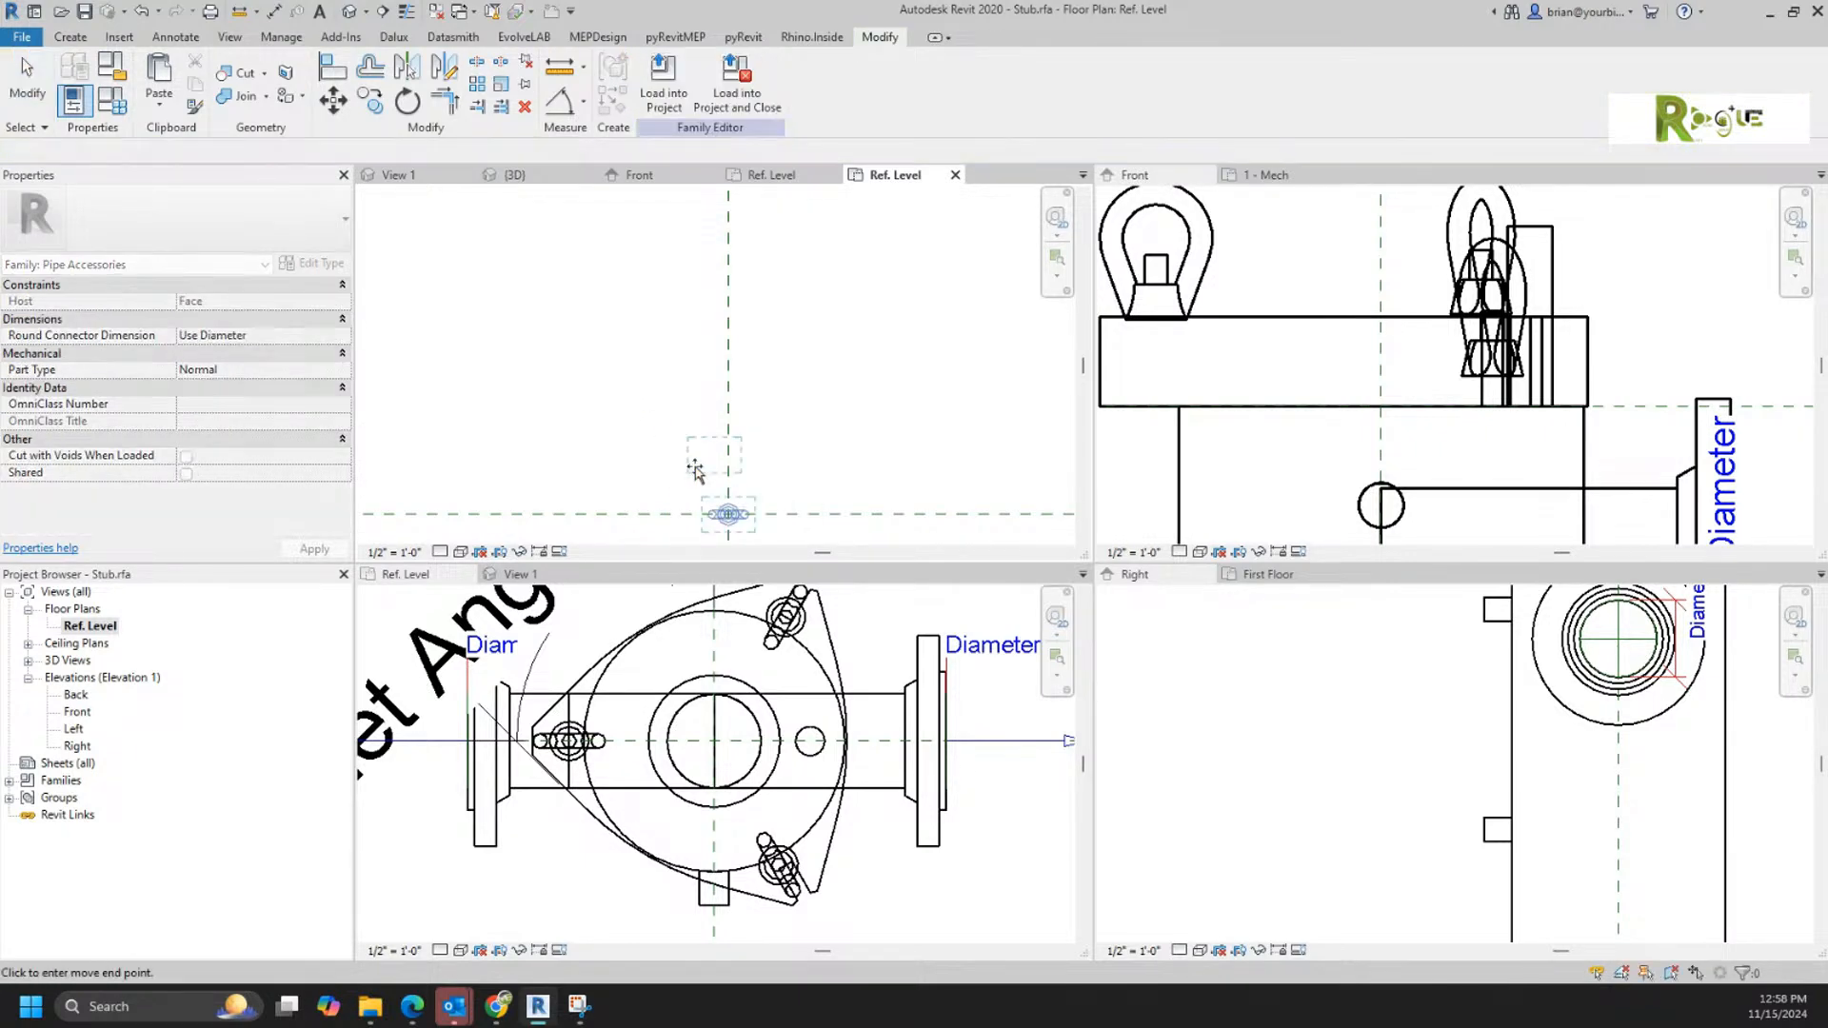
click(660, 506)
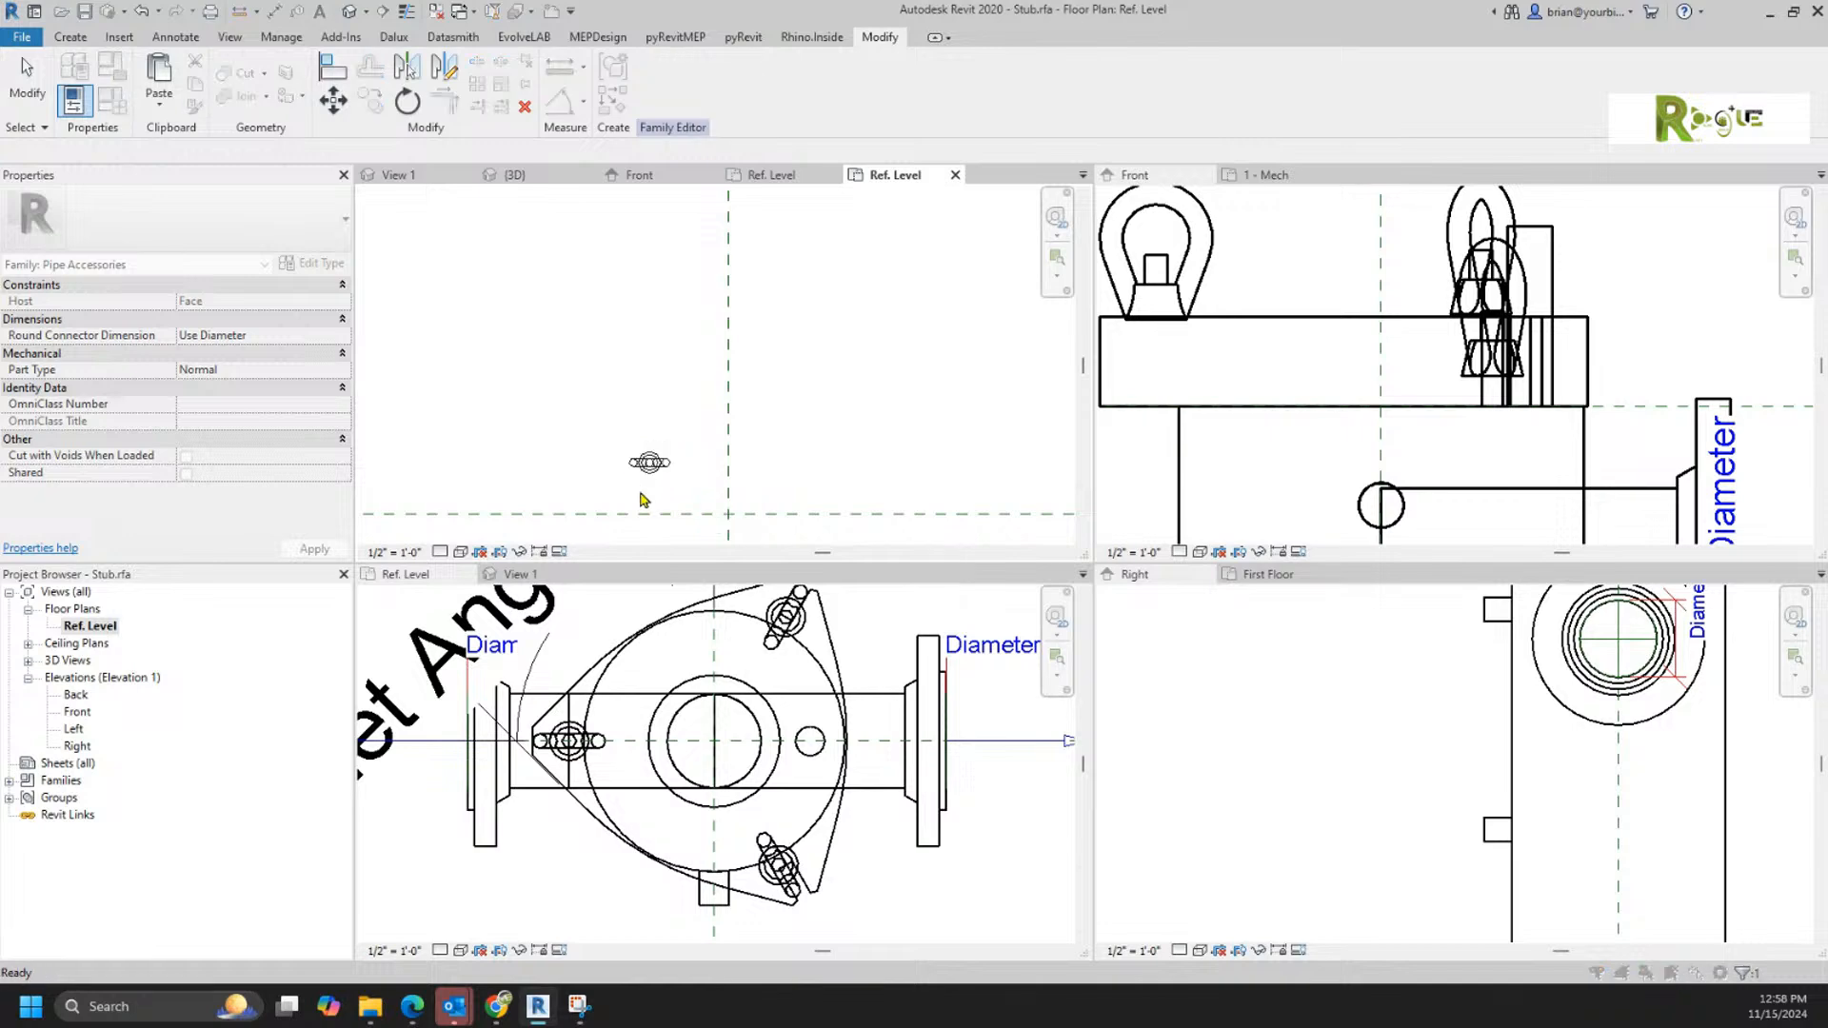
scroll(660, 522, up, 5)
scroll(659, 522, up, 2)
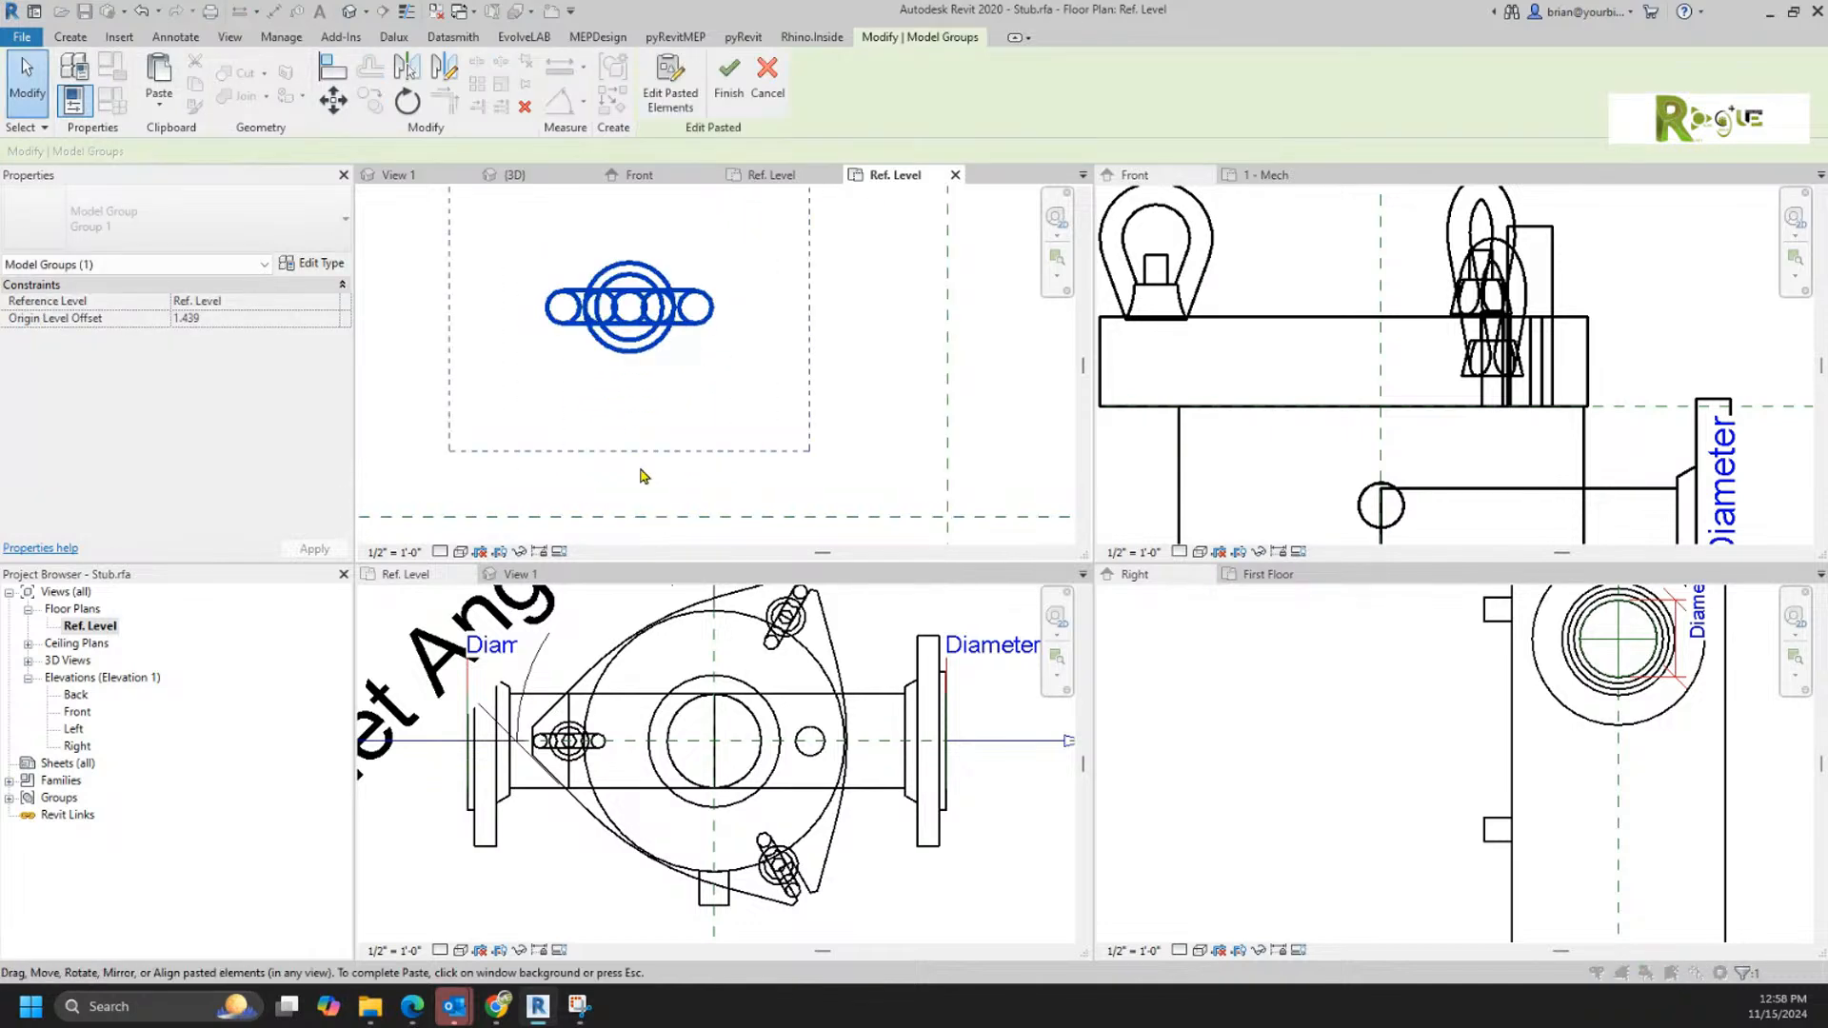
click(332, 100)
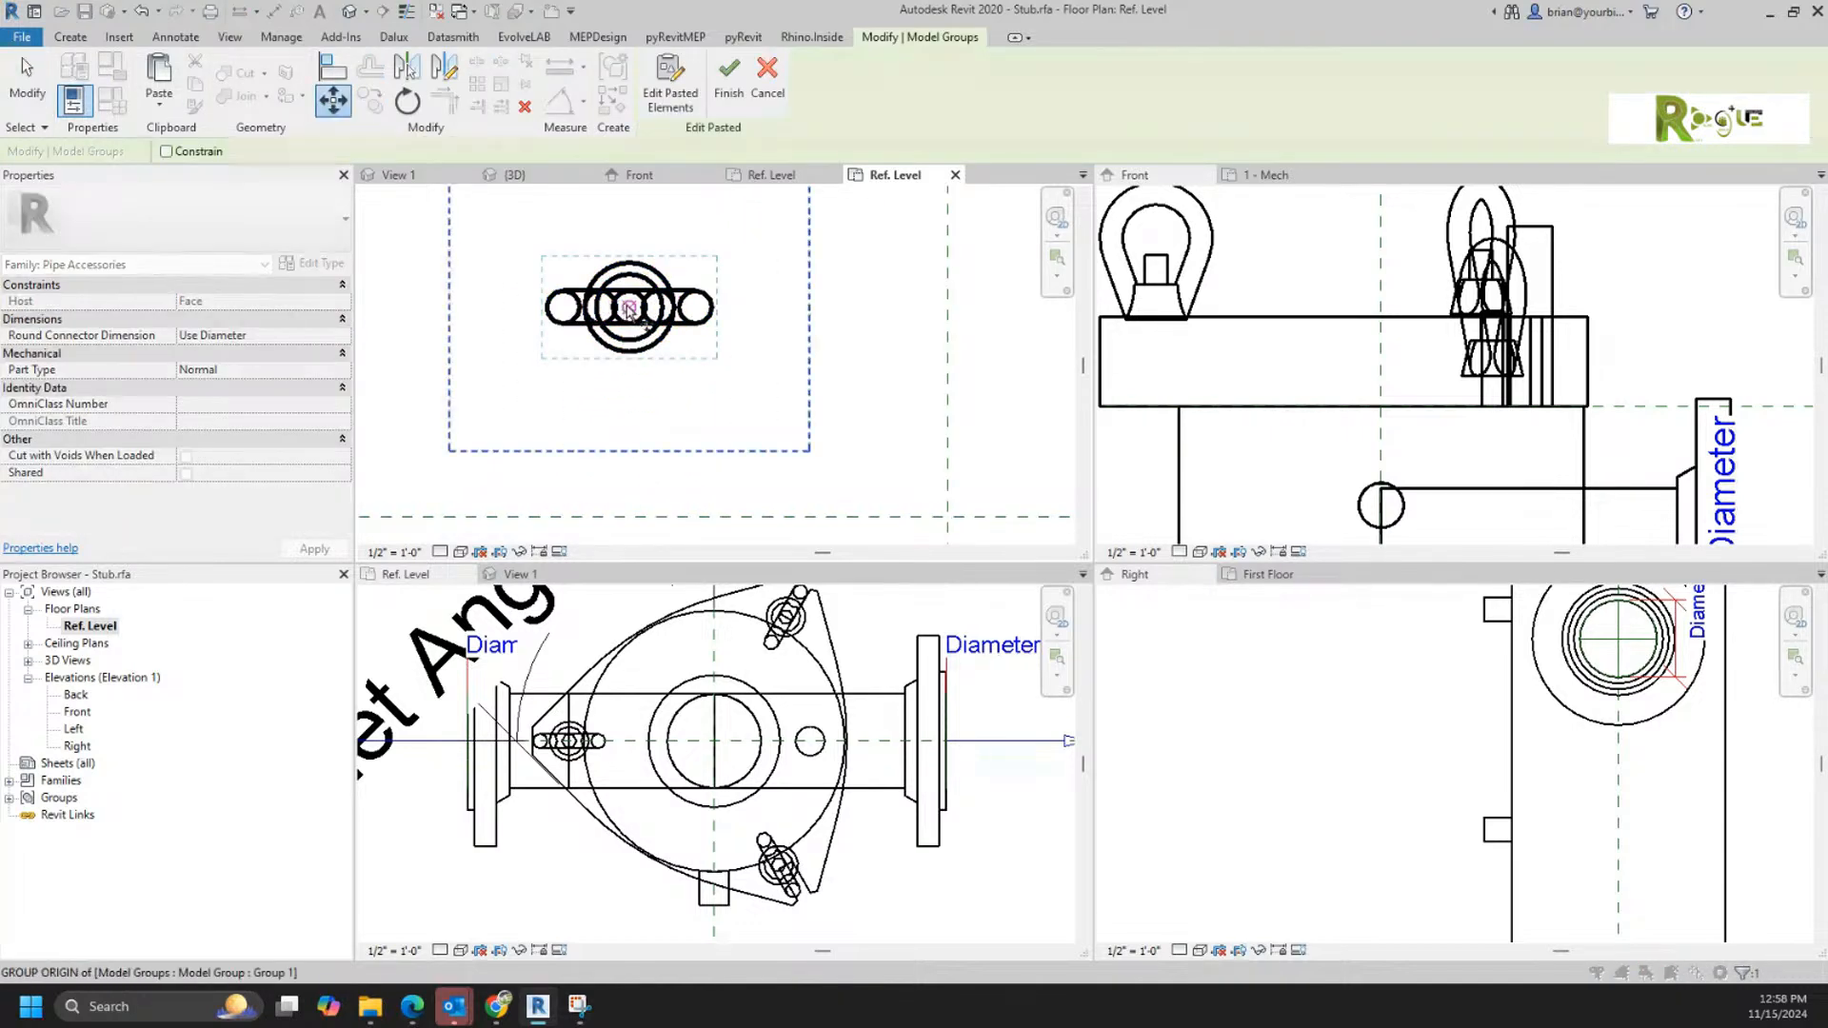
click(630, 307)
click(947, 517)
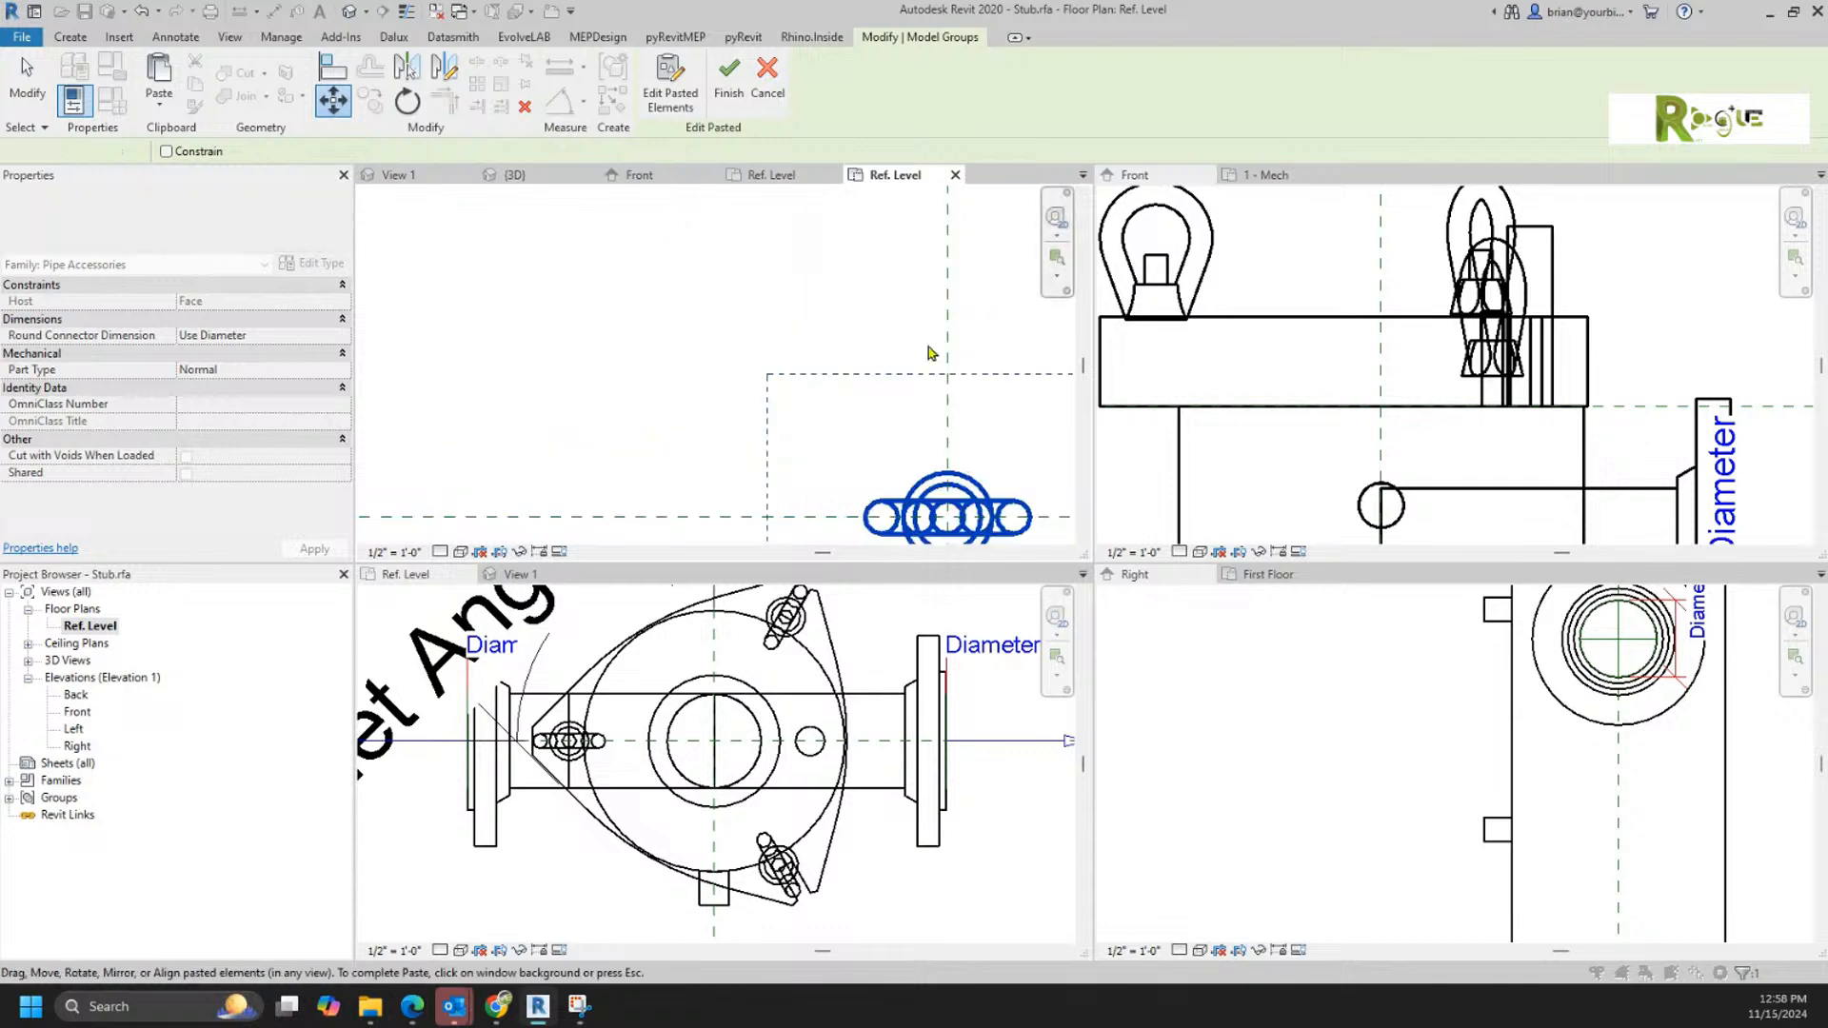
click(657, 301)
Step: Delete the Pipe Diameter and Stub Length parameters from the Stub family's types
click(113, 102)
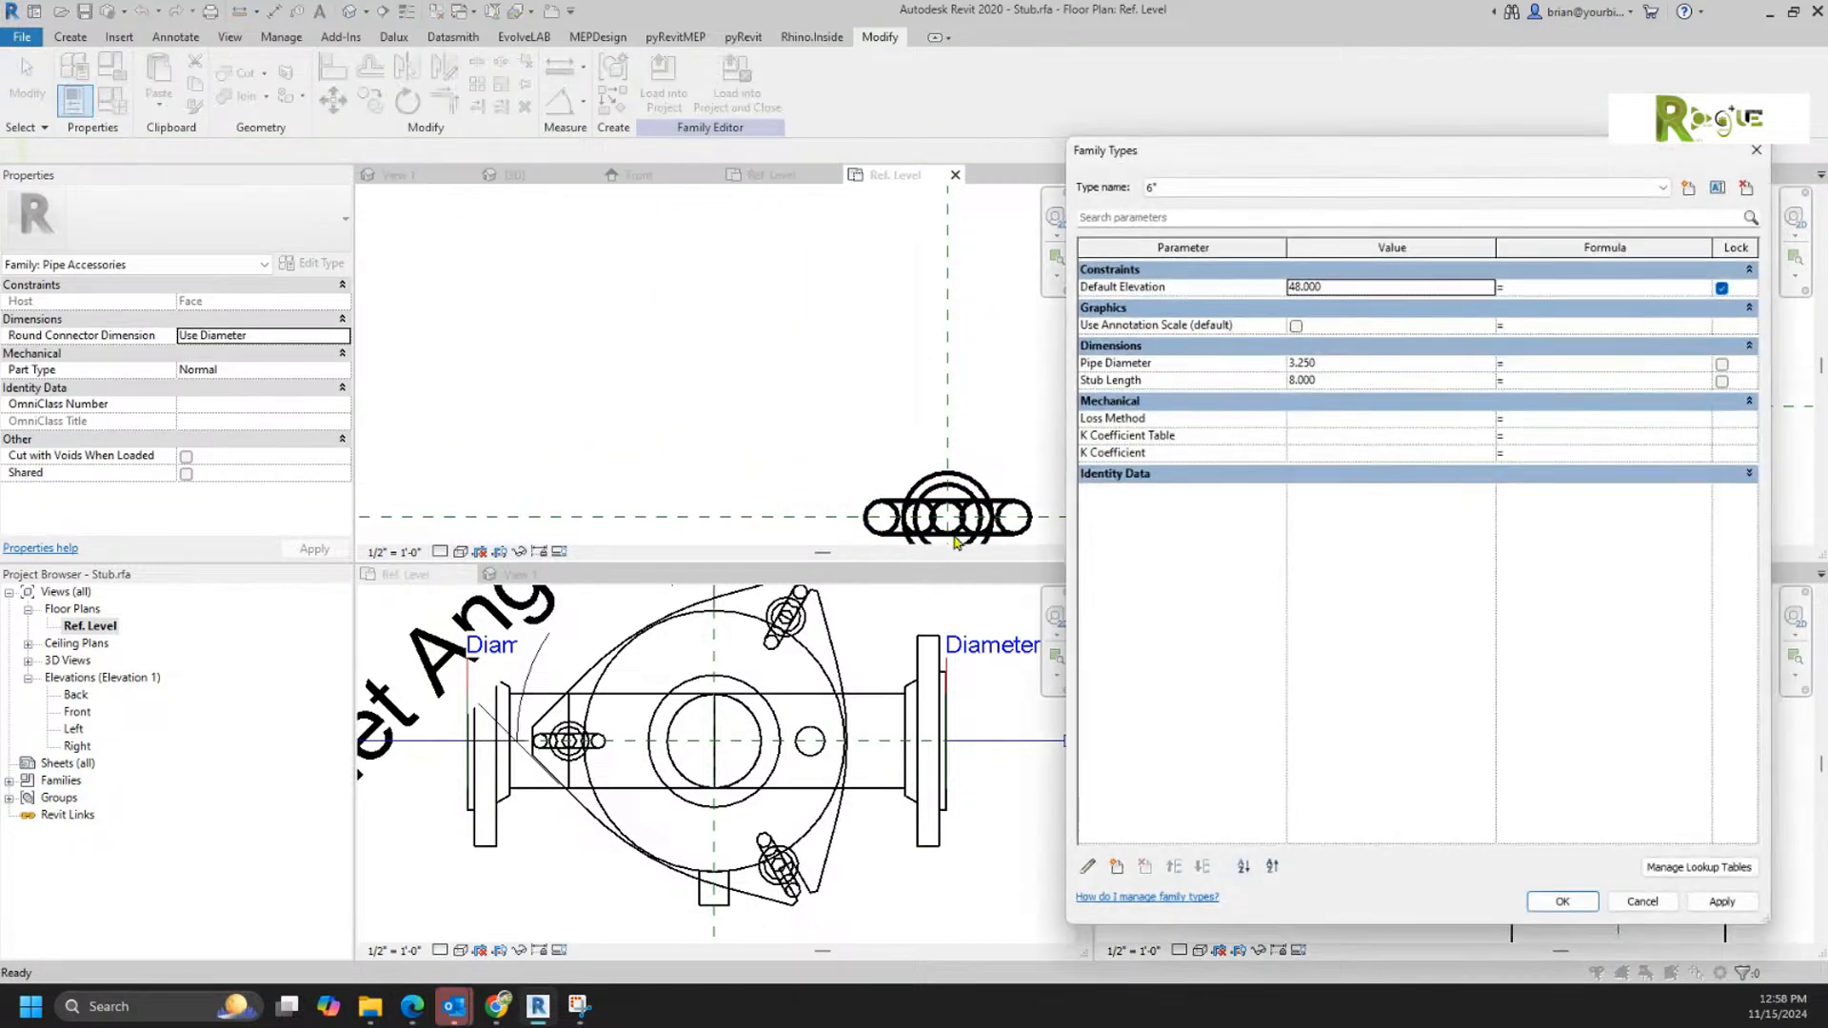
click(1173, 366)
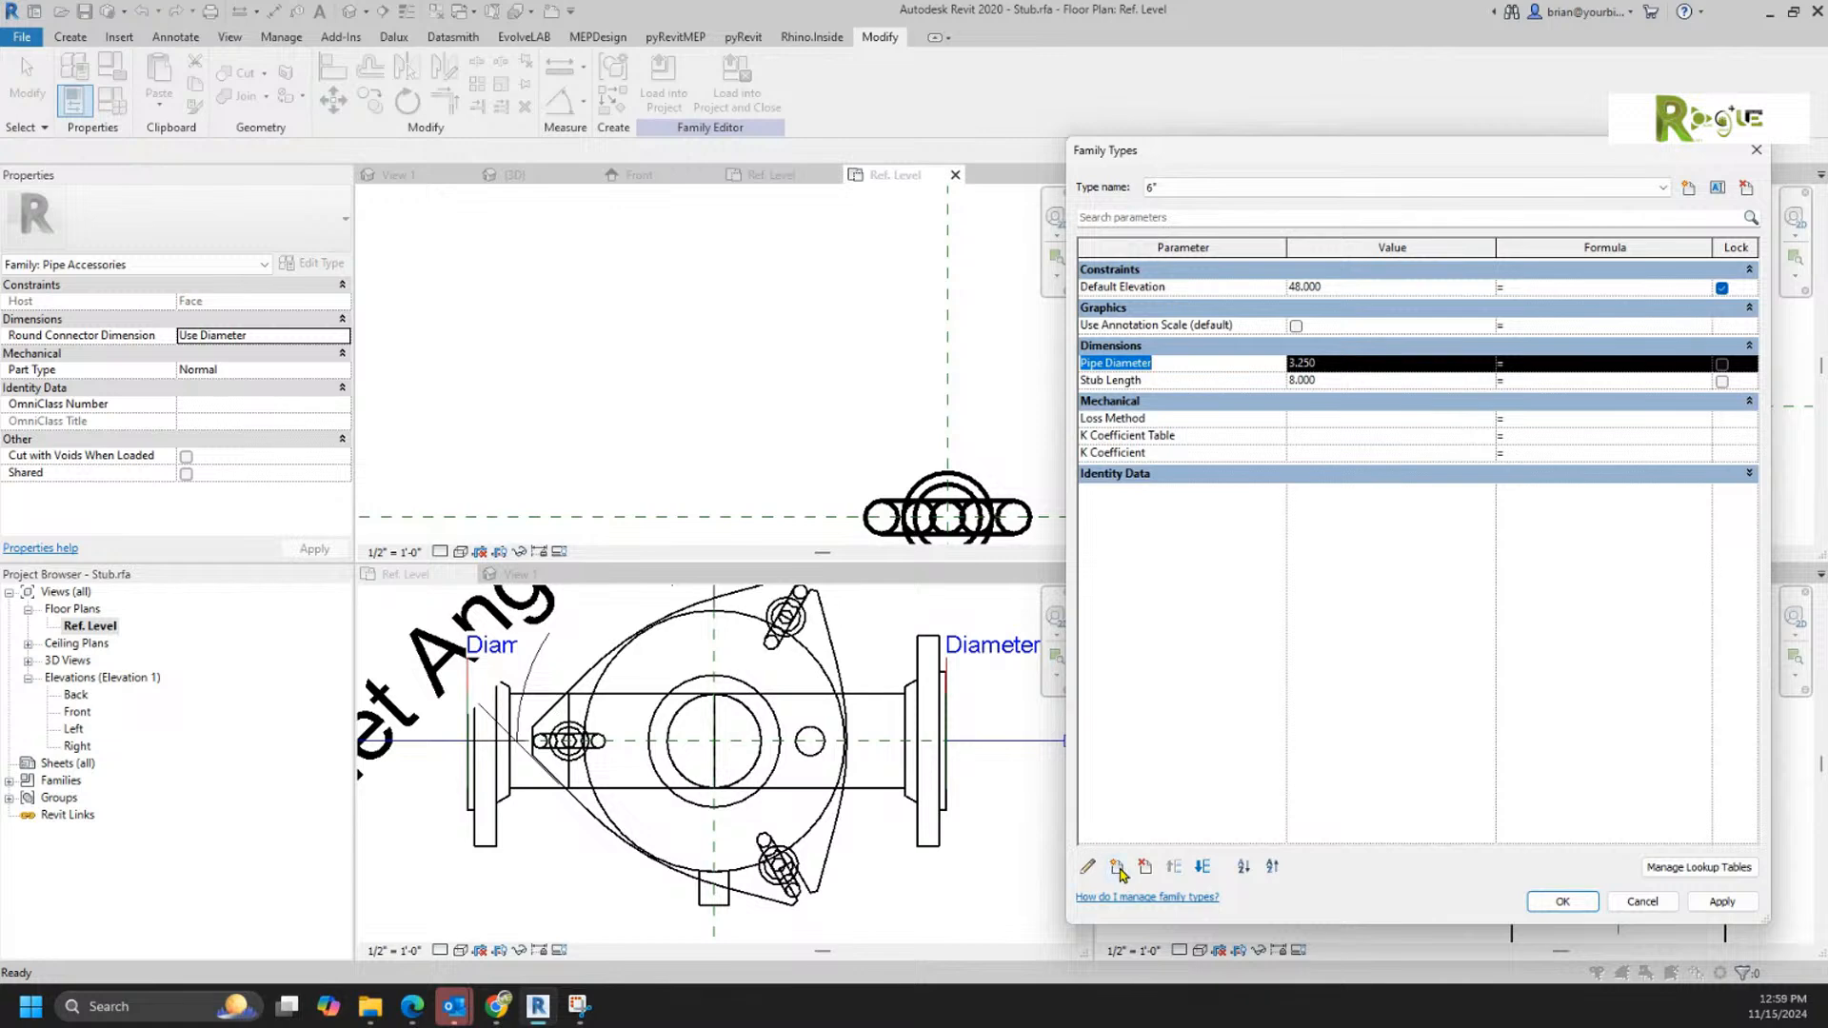
click(1145, 866)
click(959, 502)
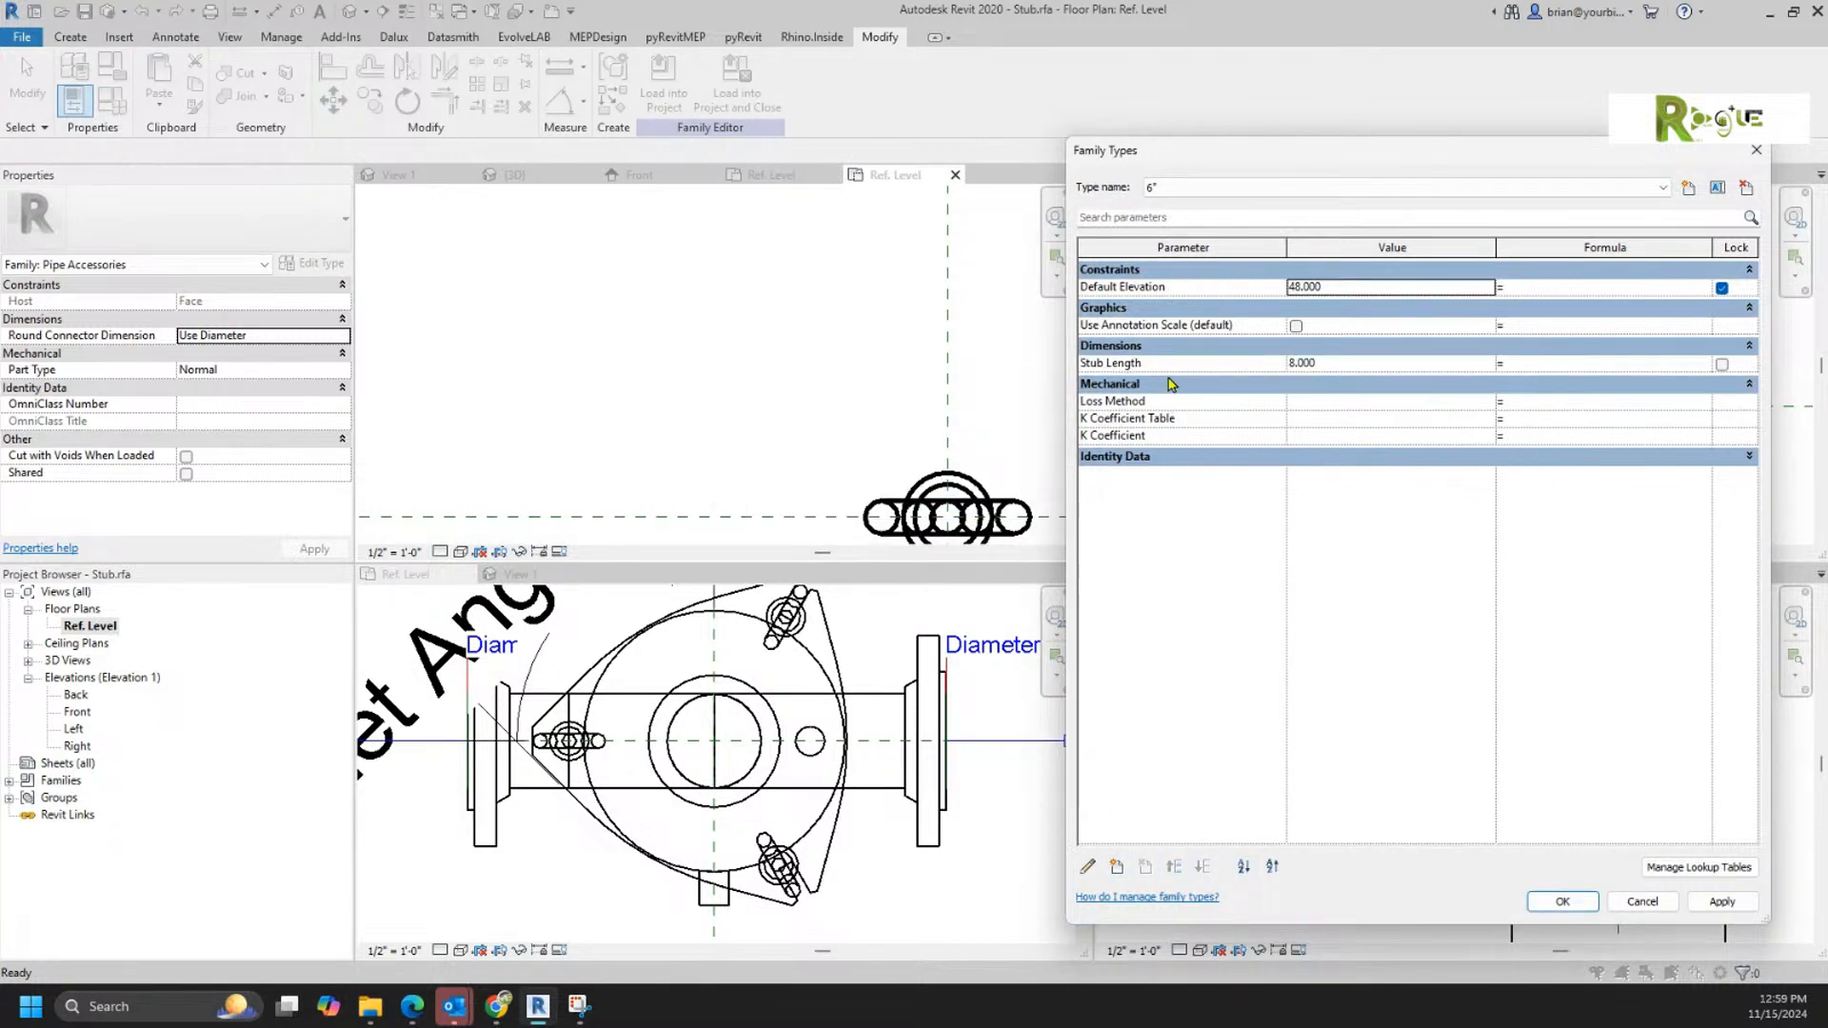
click(1171, 384)
click(1161, 363)
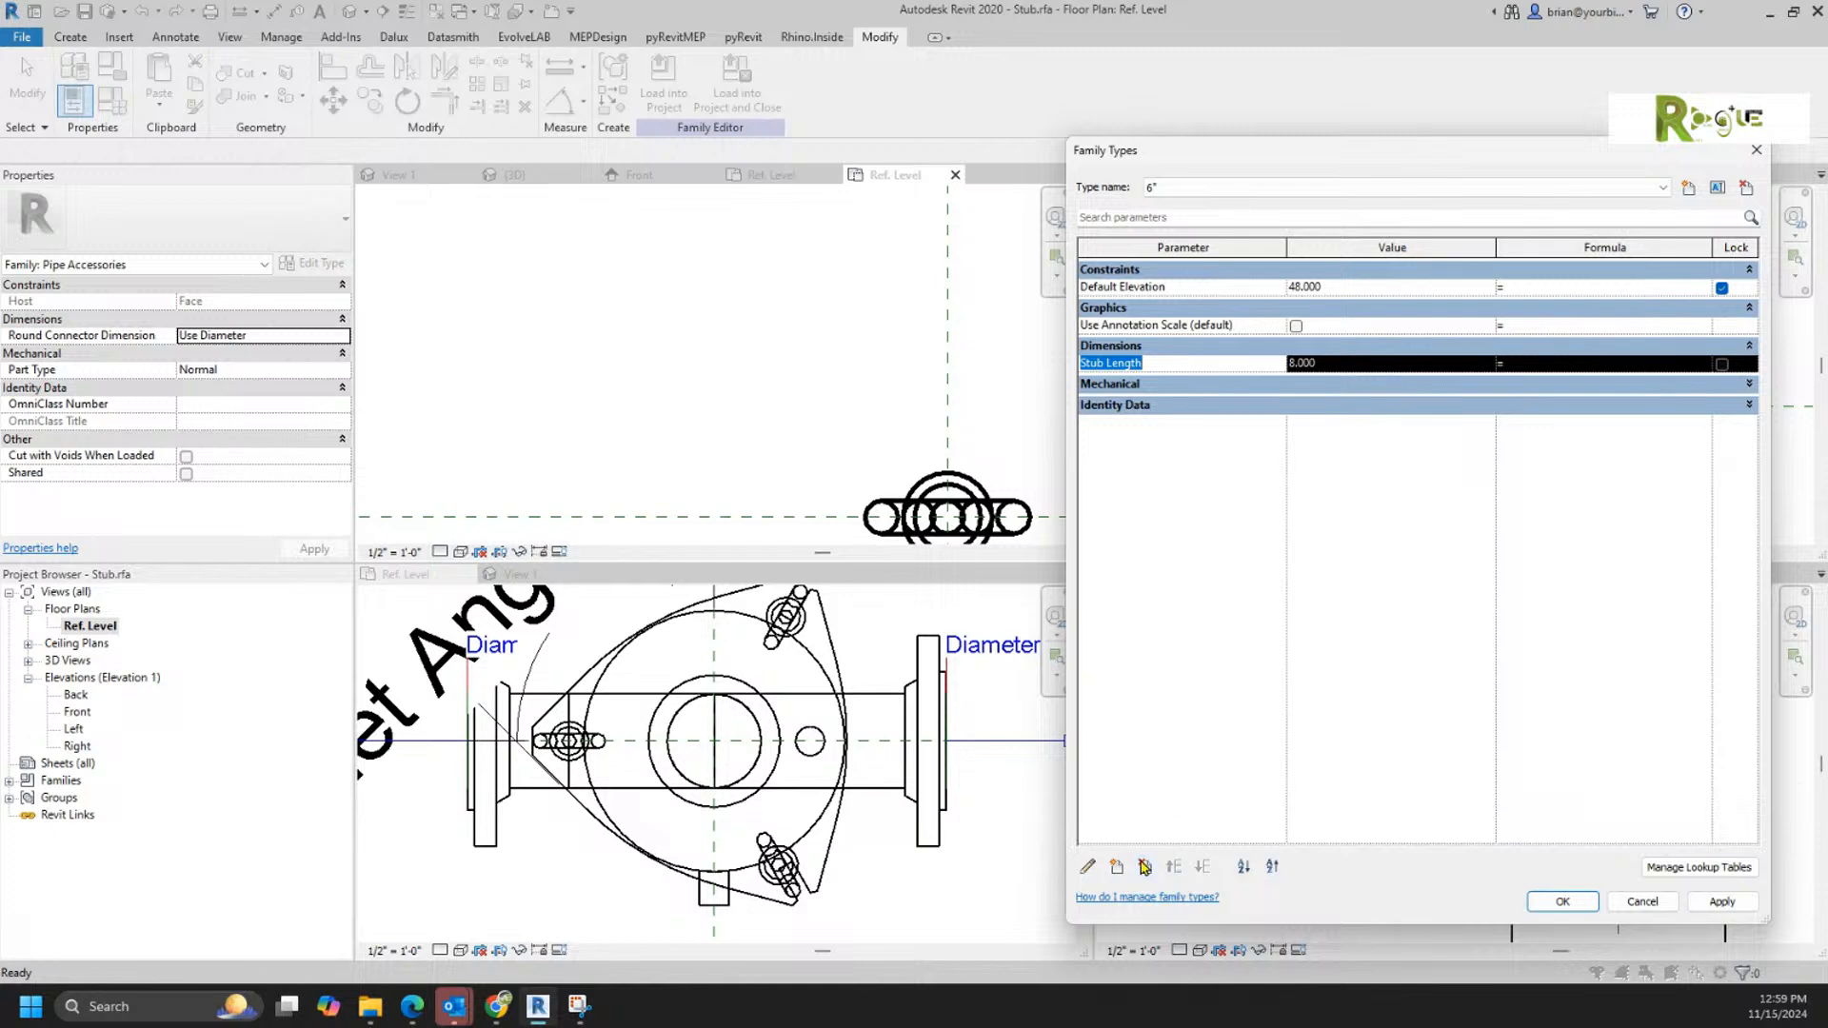
click(1145, 866)
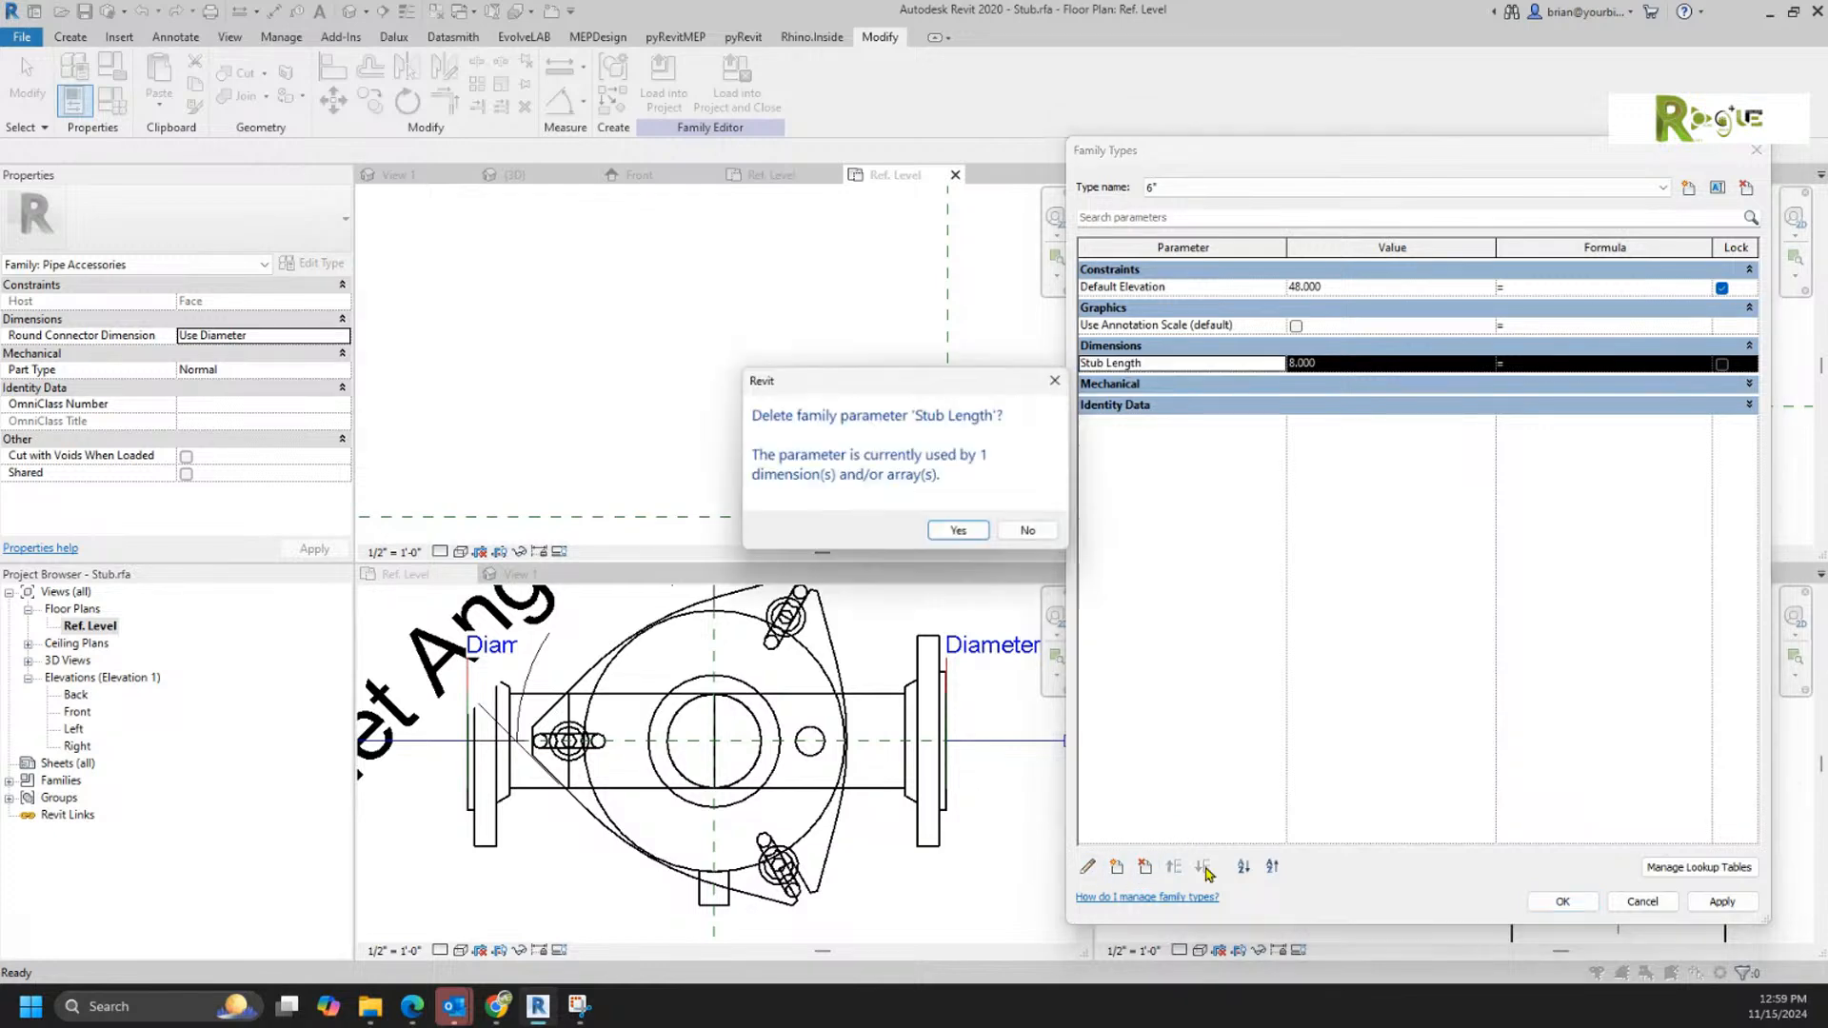
click(959, 532)
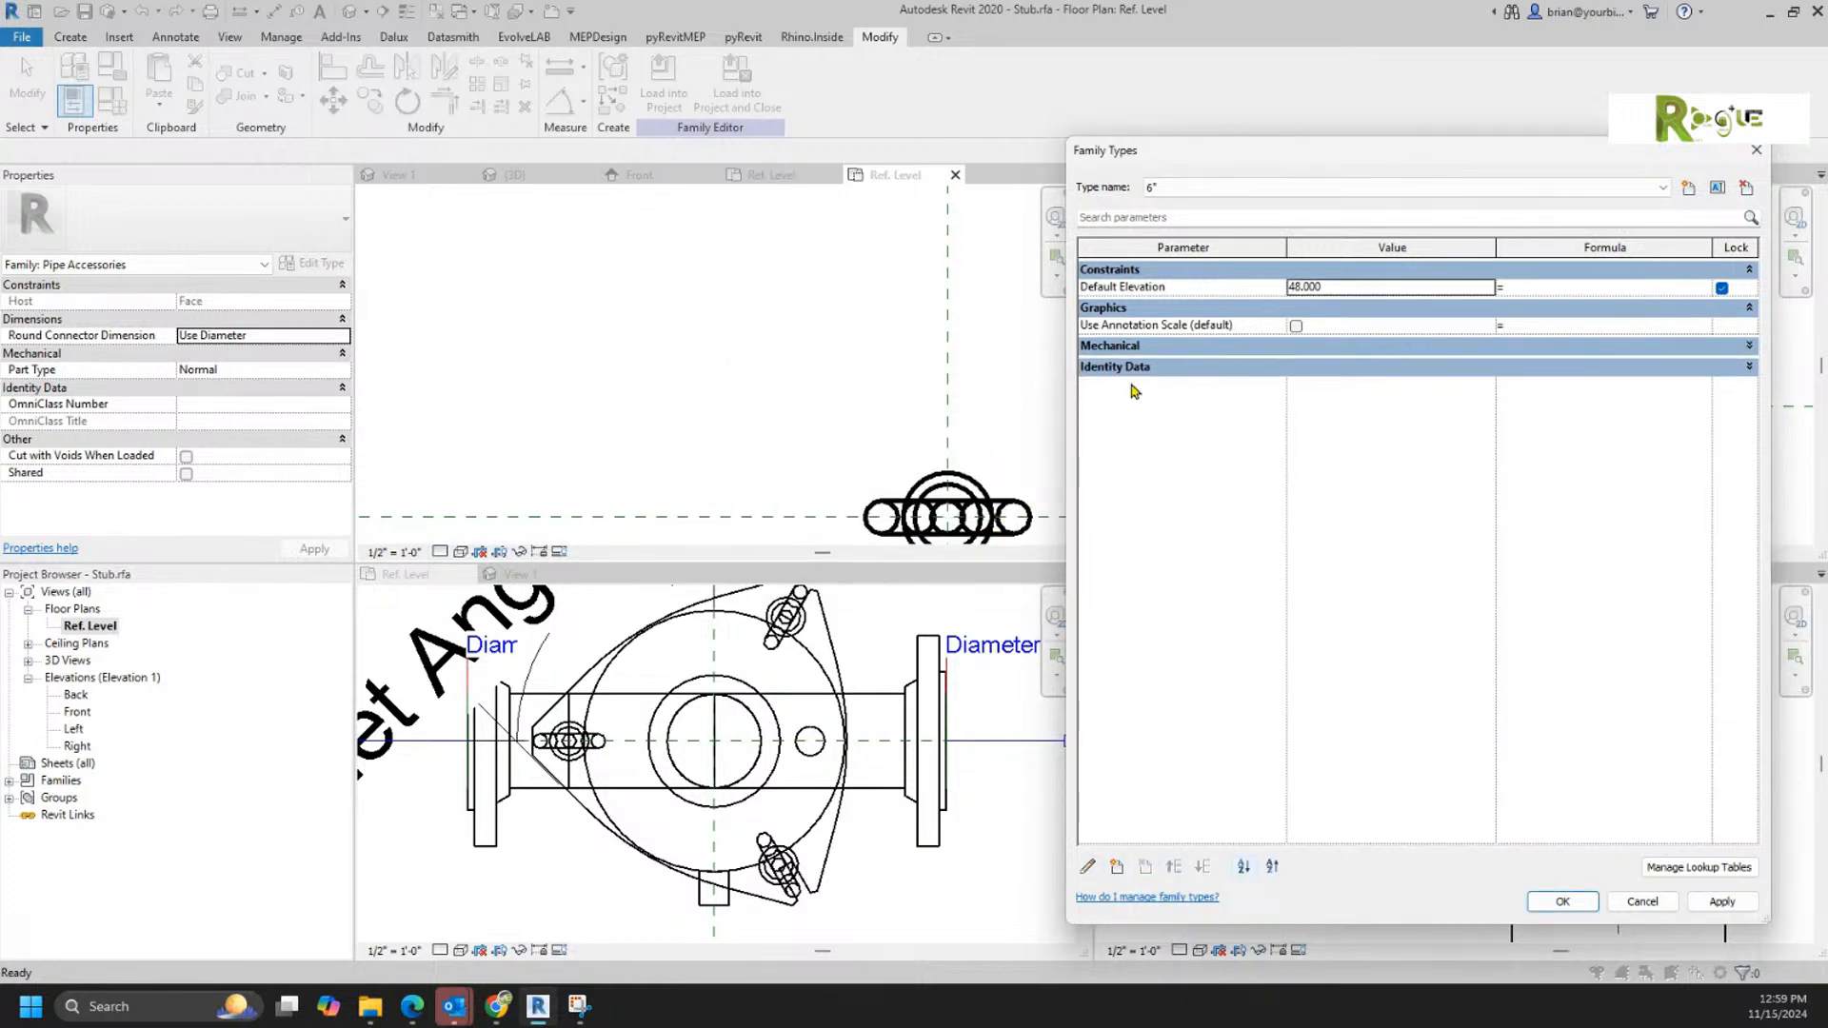
click(1562, 901)
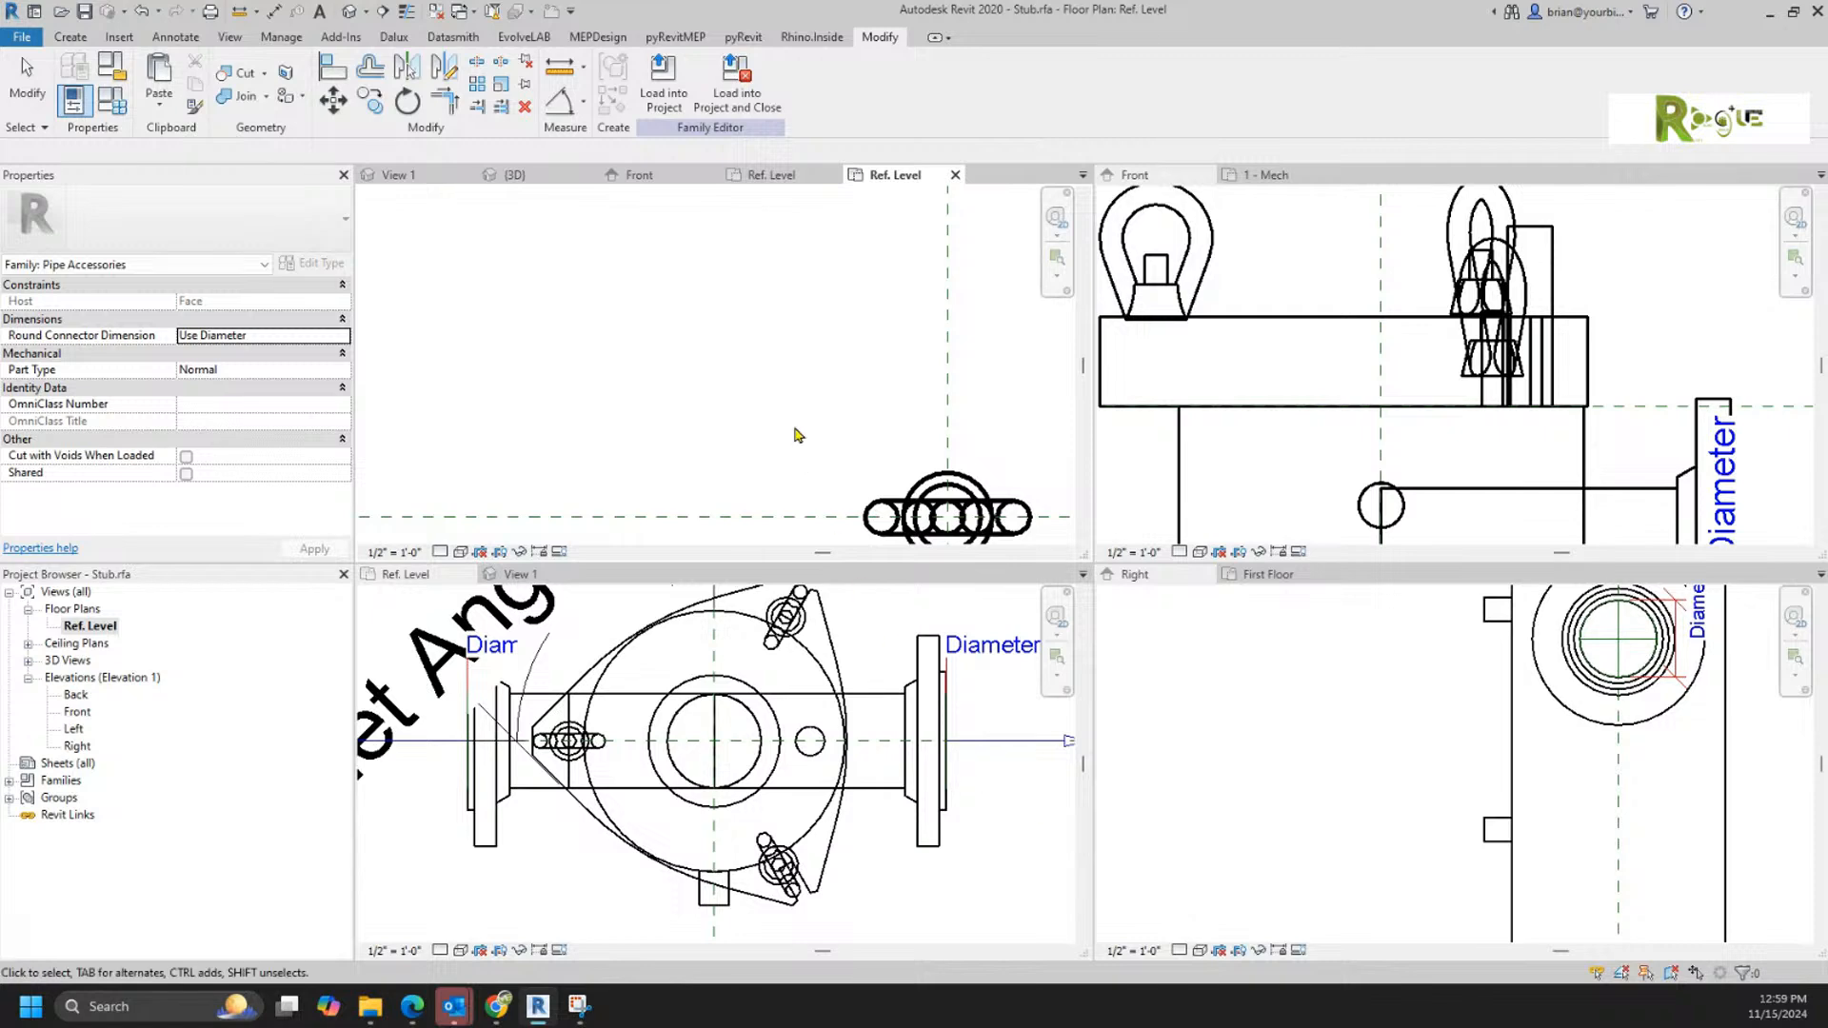
Step: Try to load the edited Stub.rfa family into Filter.rfa
click(678, 111)
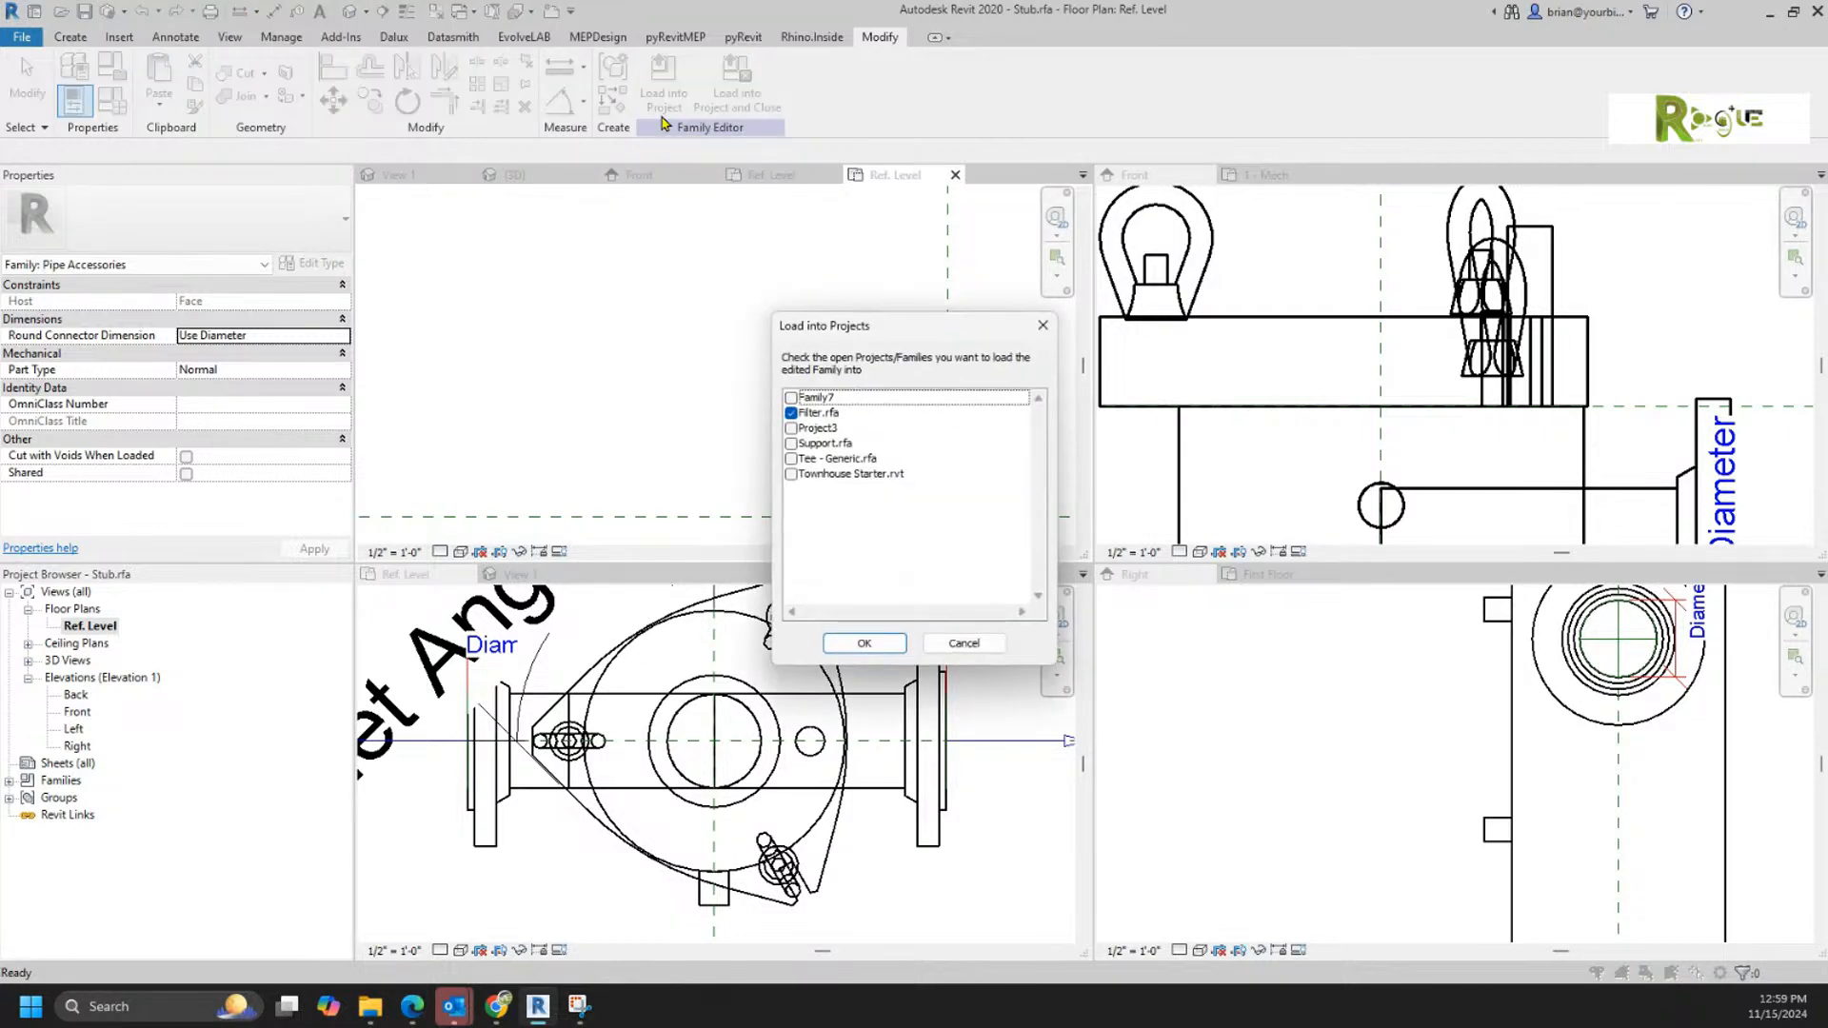
click(864, 644)
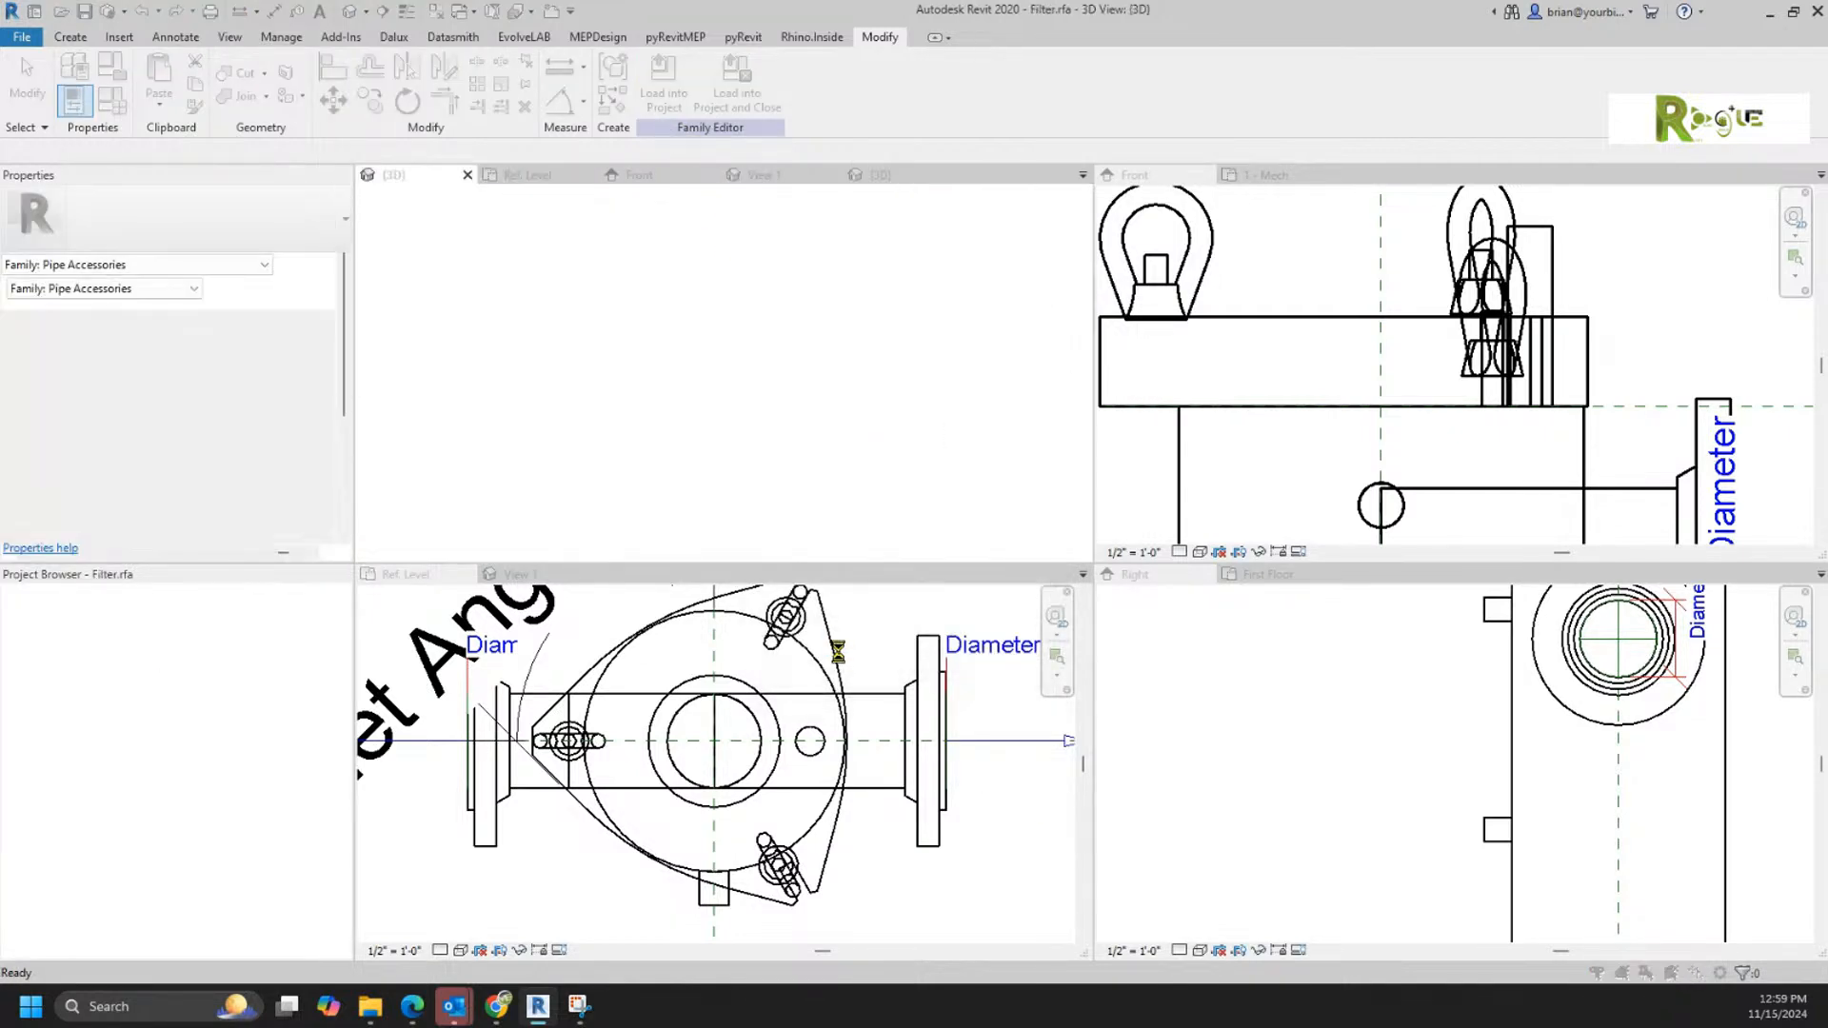
click(1061, 550)
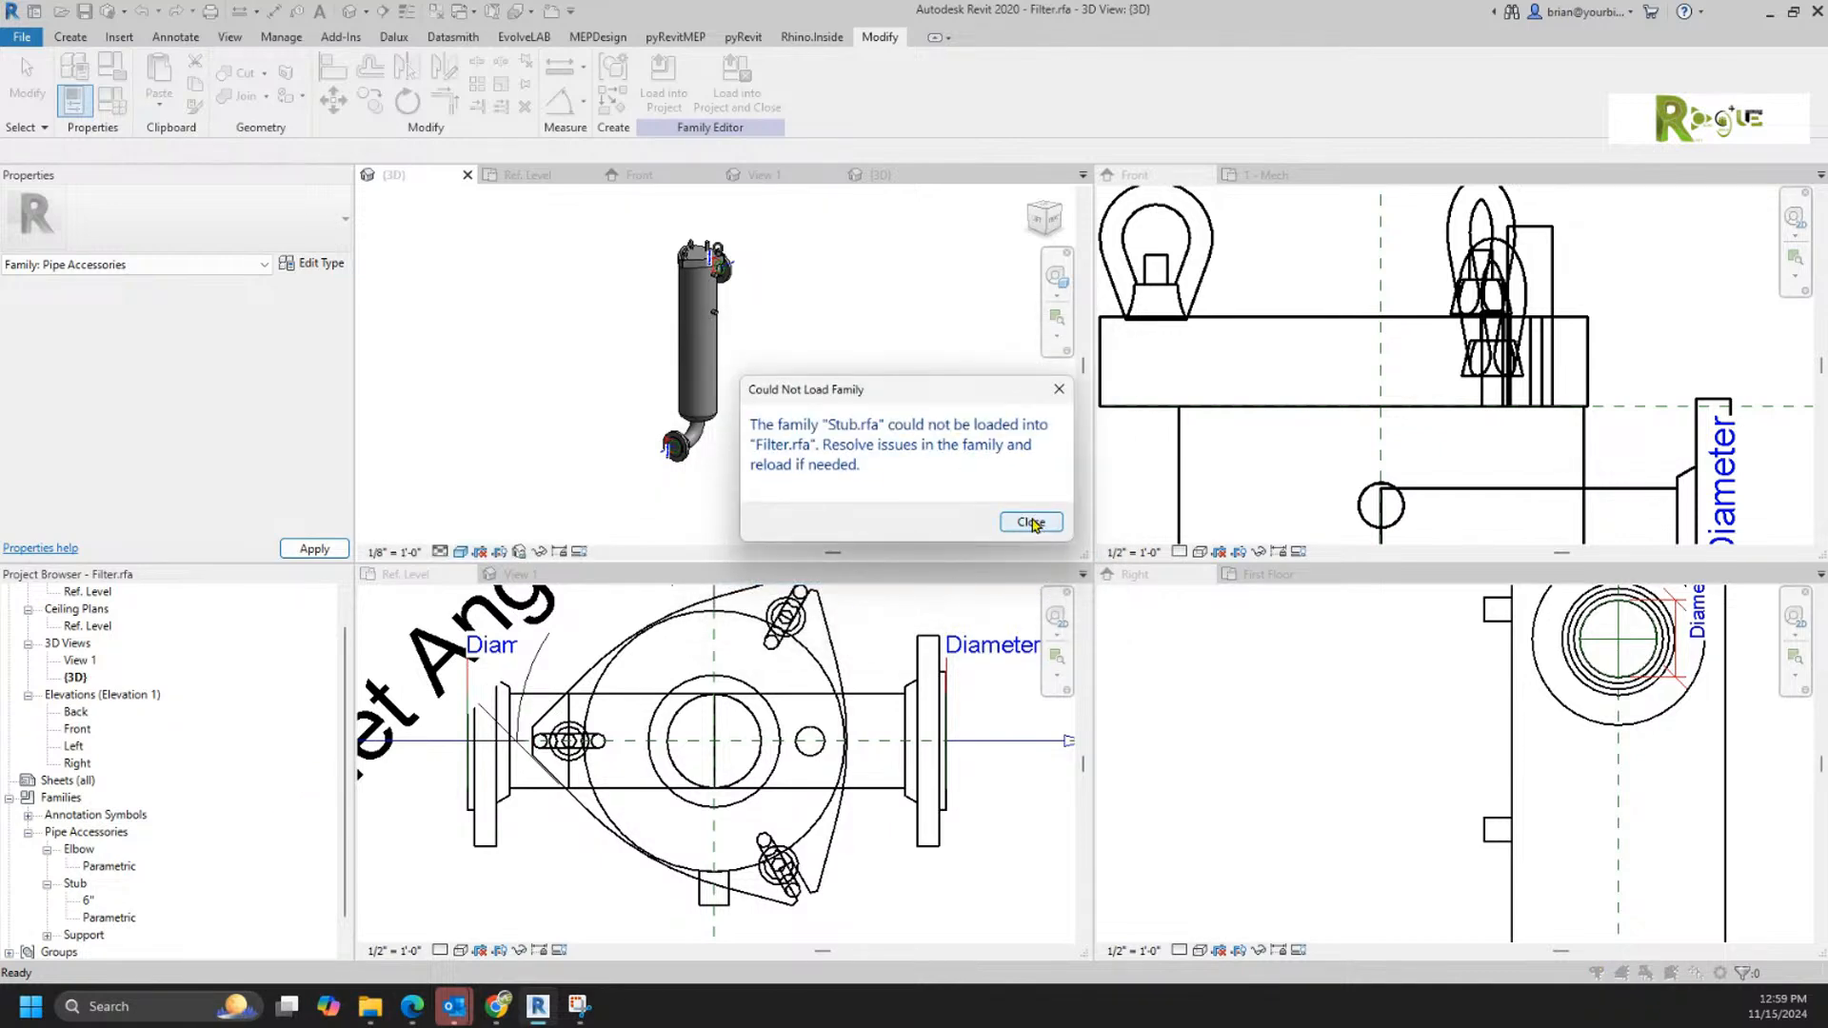
click(1033, 523)
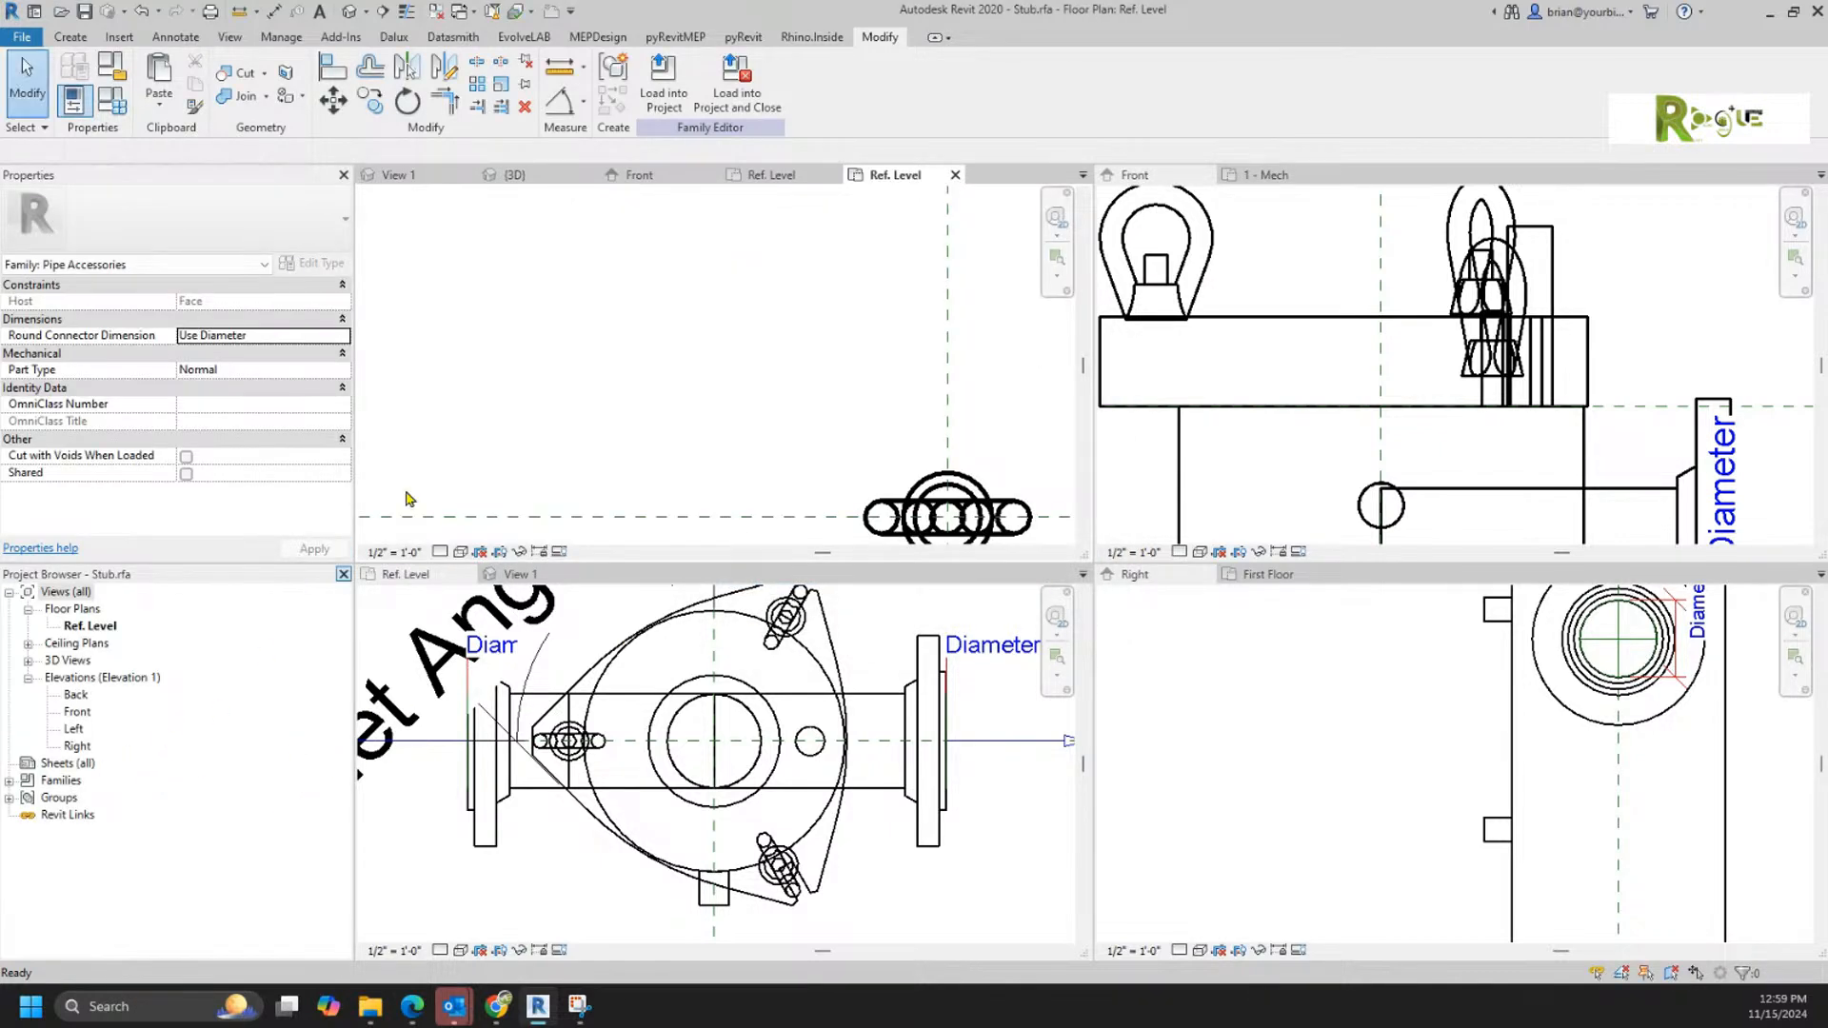
Step: Delete the Support family and its placed instances from Filter.rfa
click(490, 873)
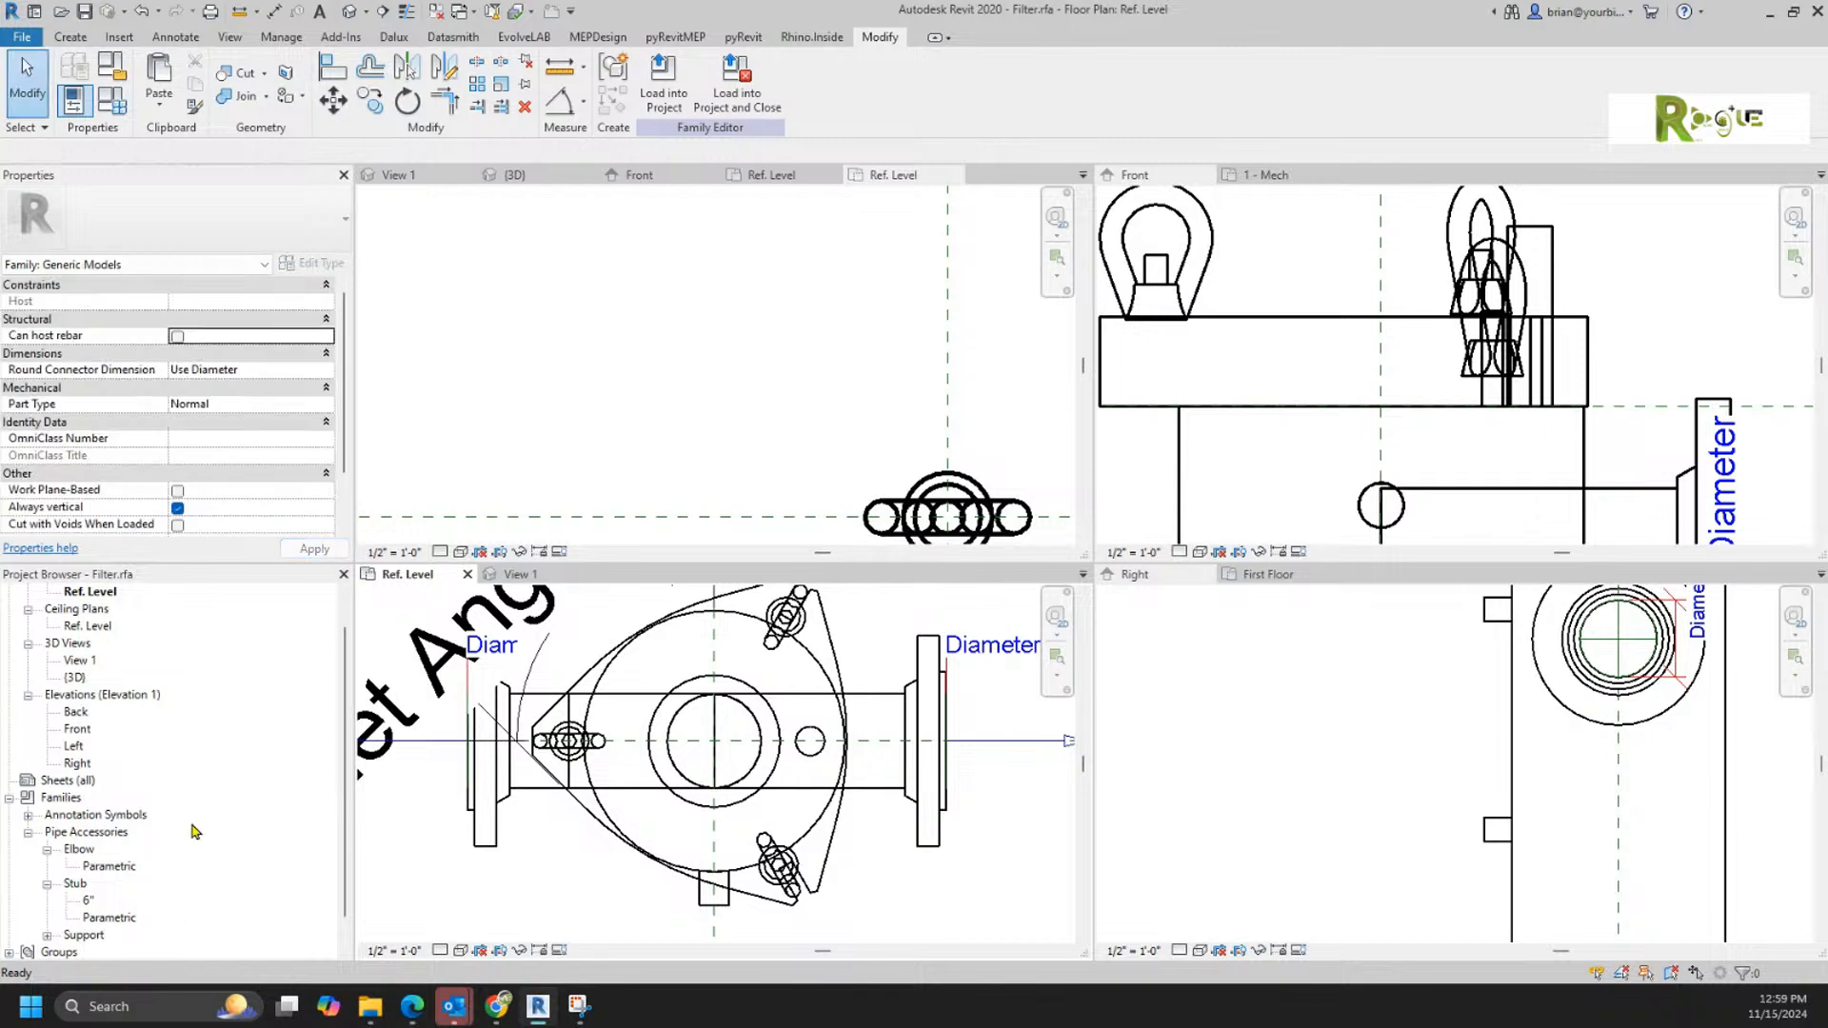
scroll(194, 832, down, 1)
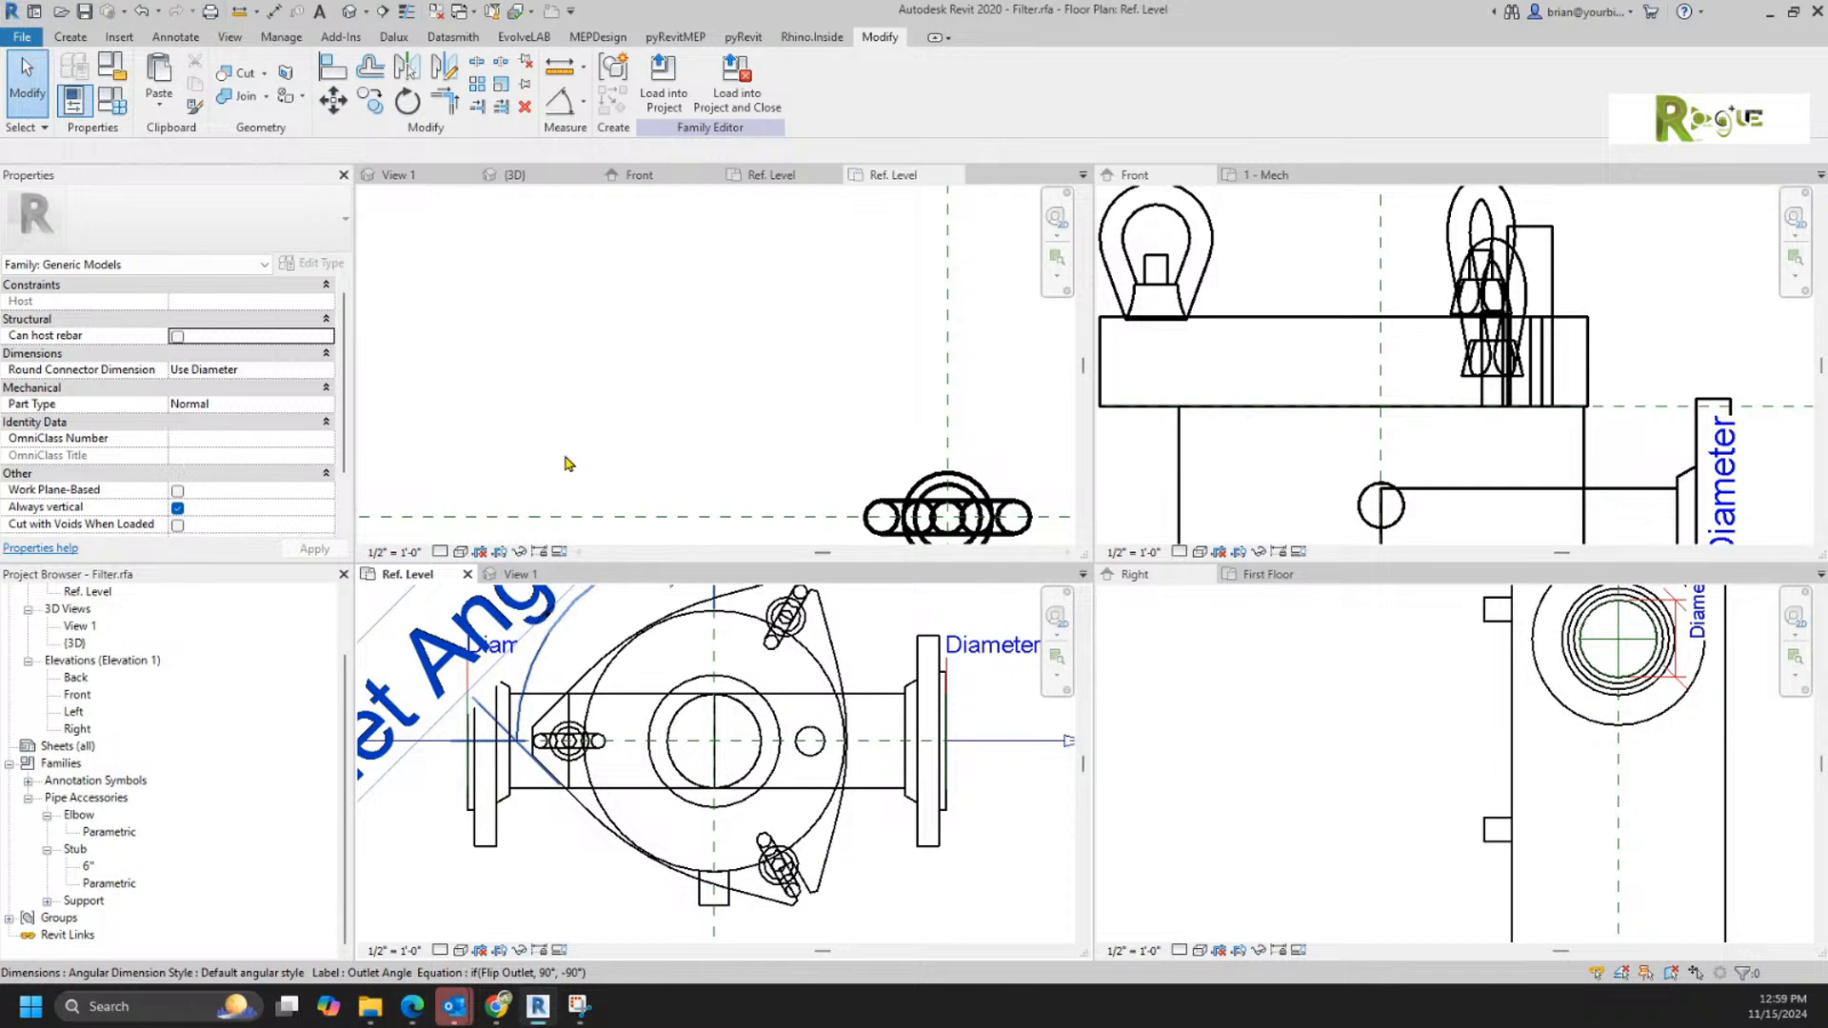
click(84, 900)
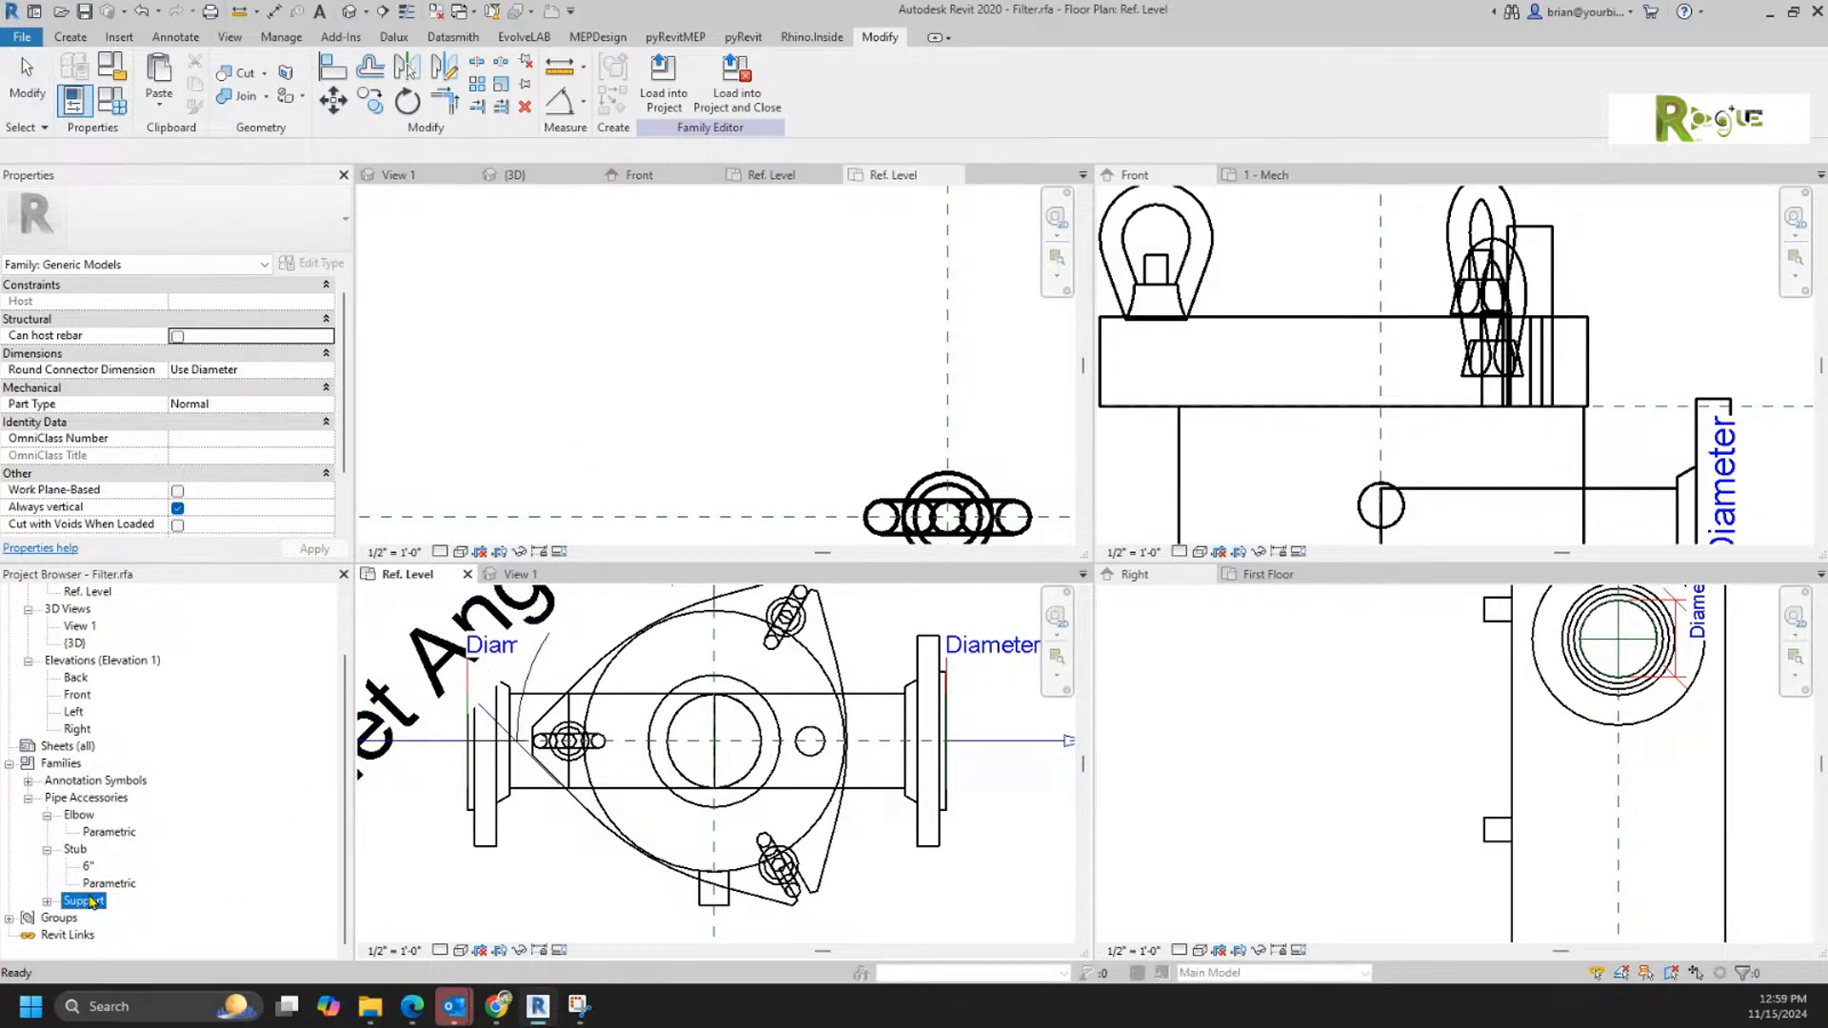
key(Delete)
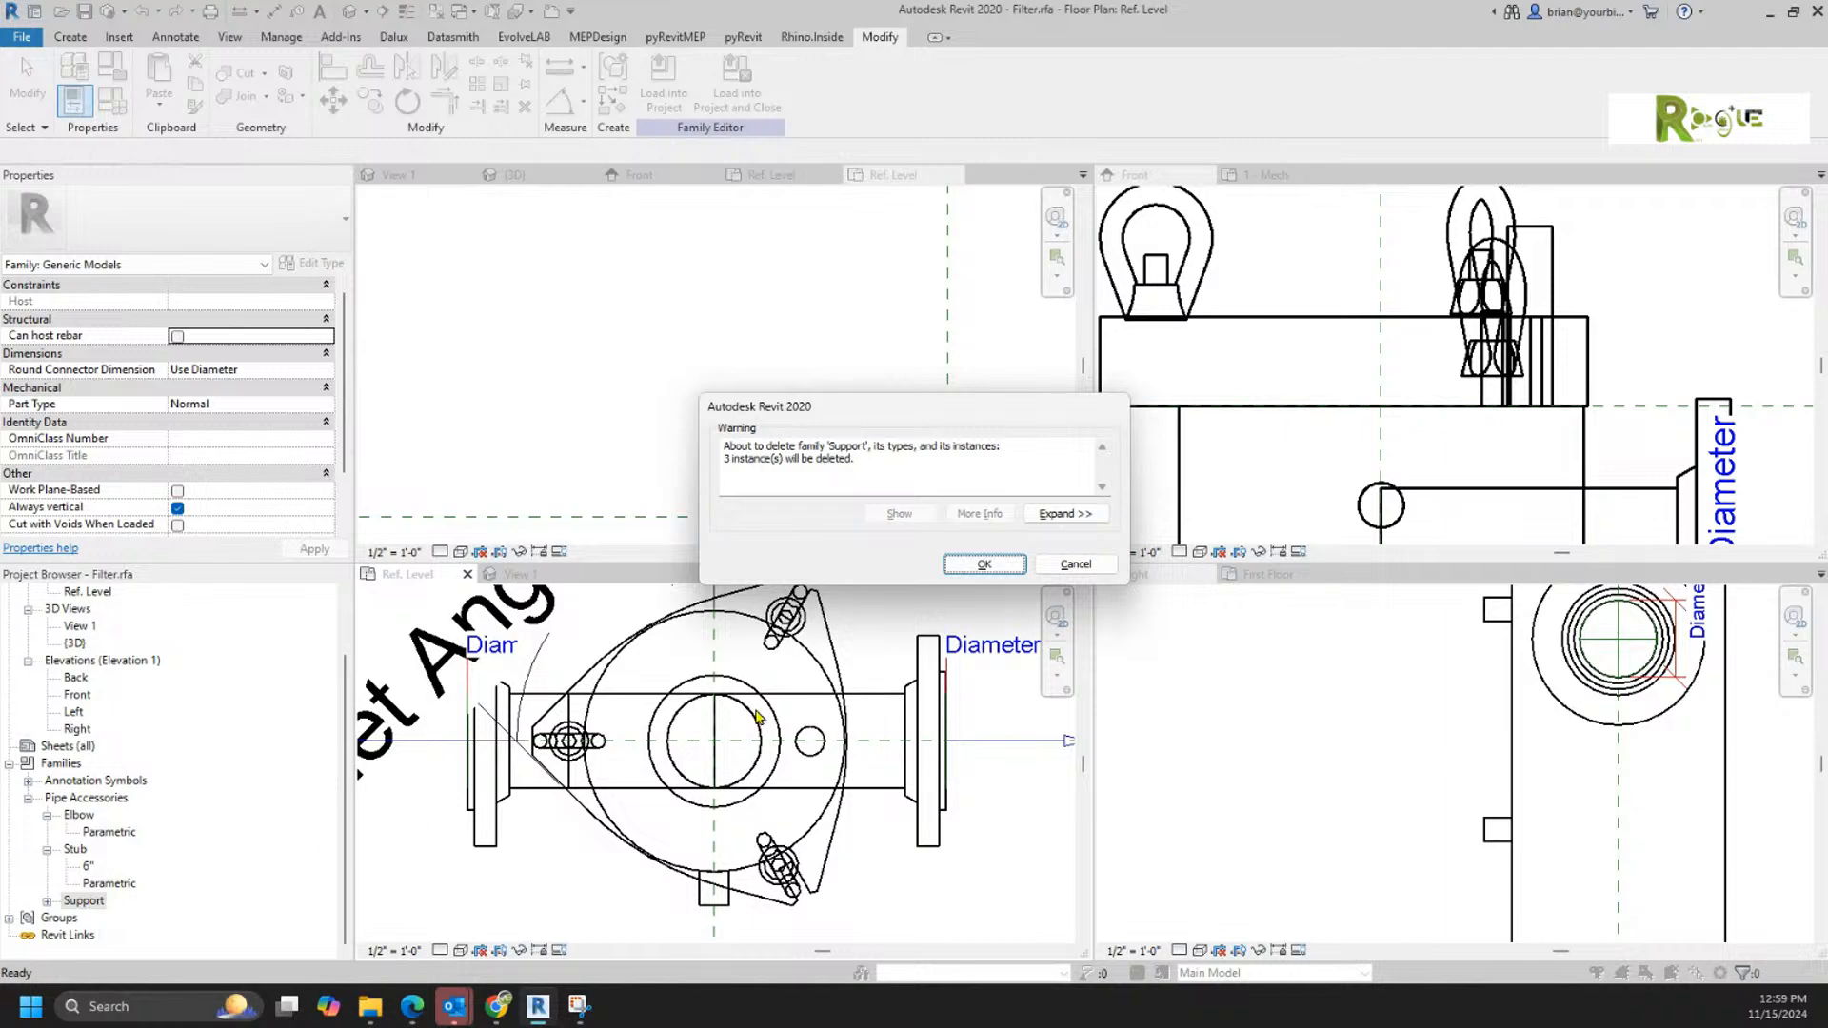
click(967, 565)
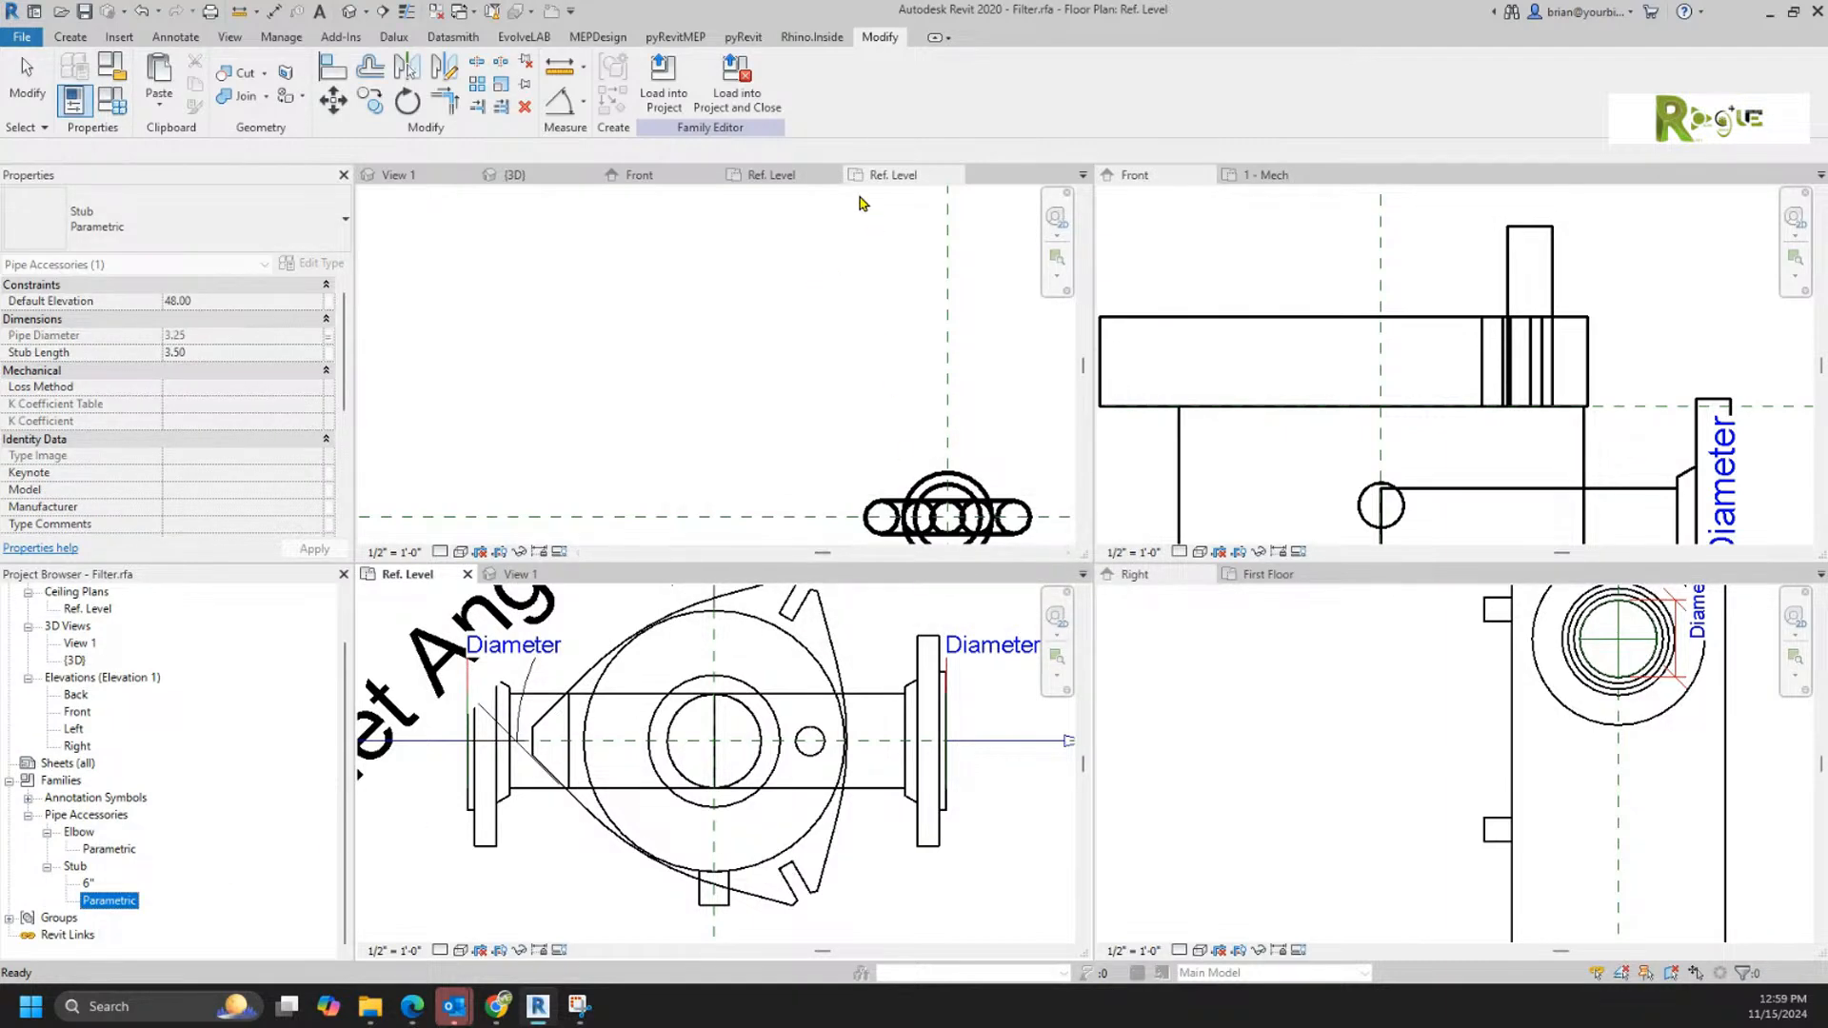
click(636, 176)
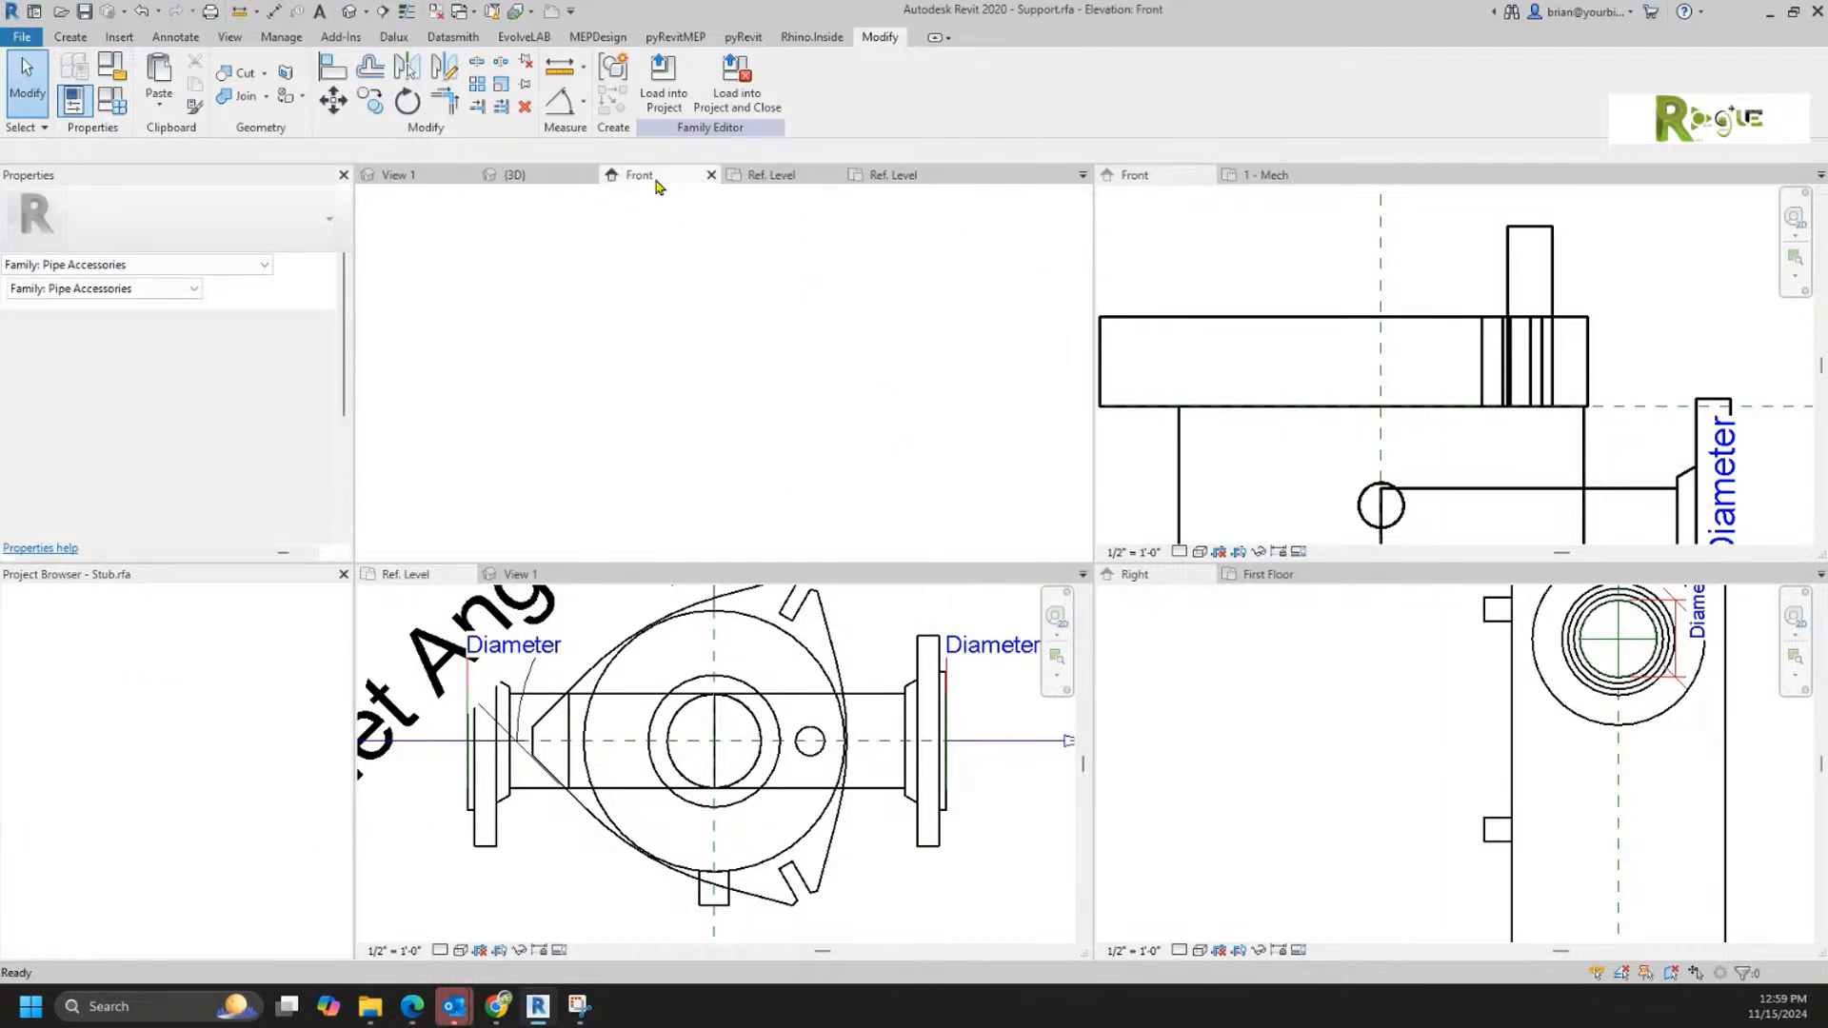
click(760, 176)
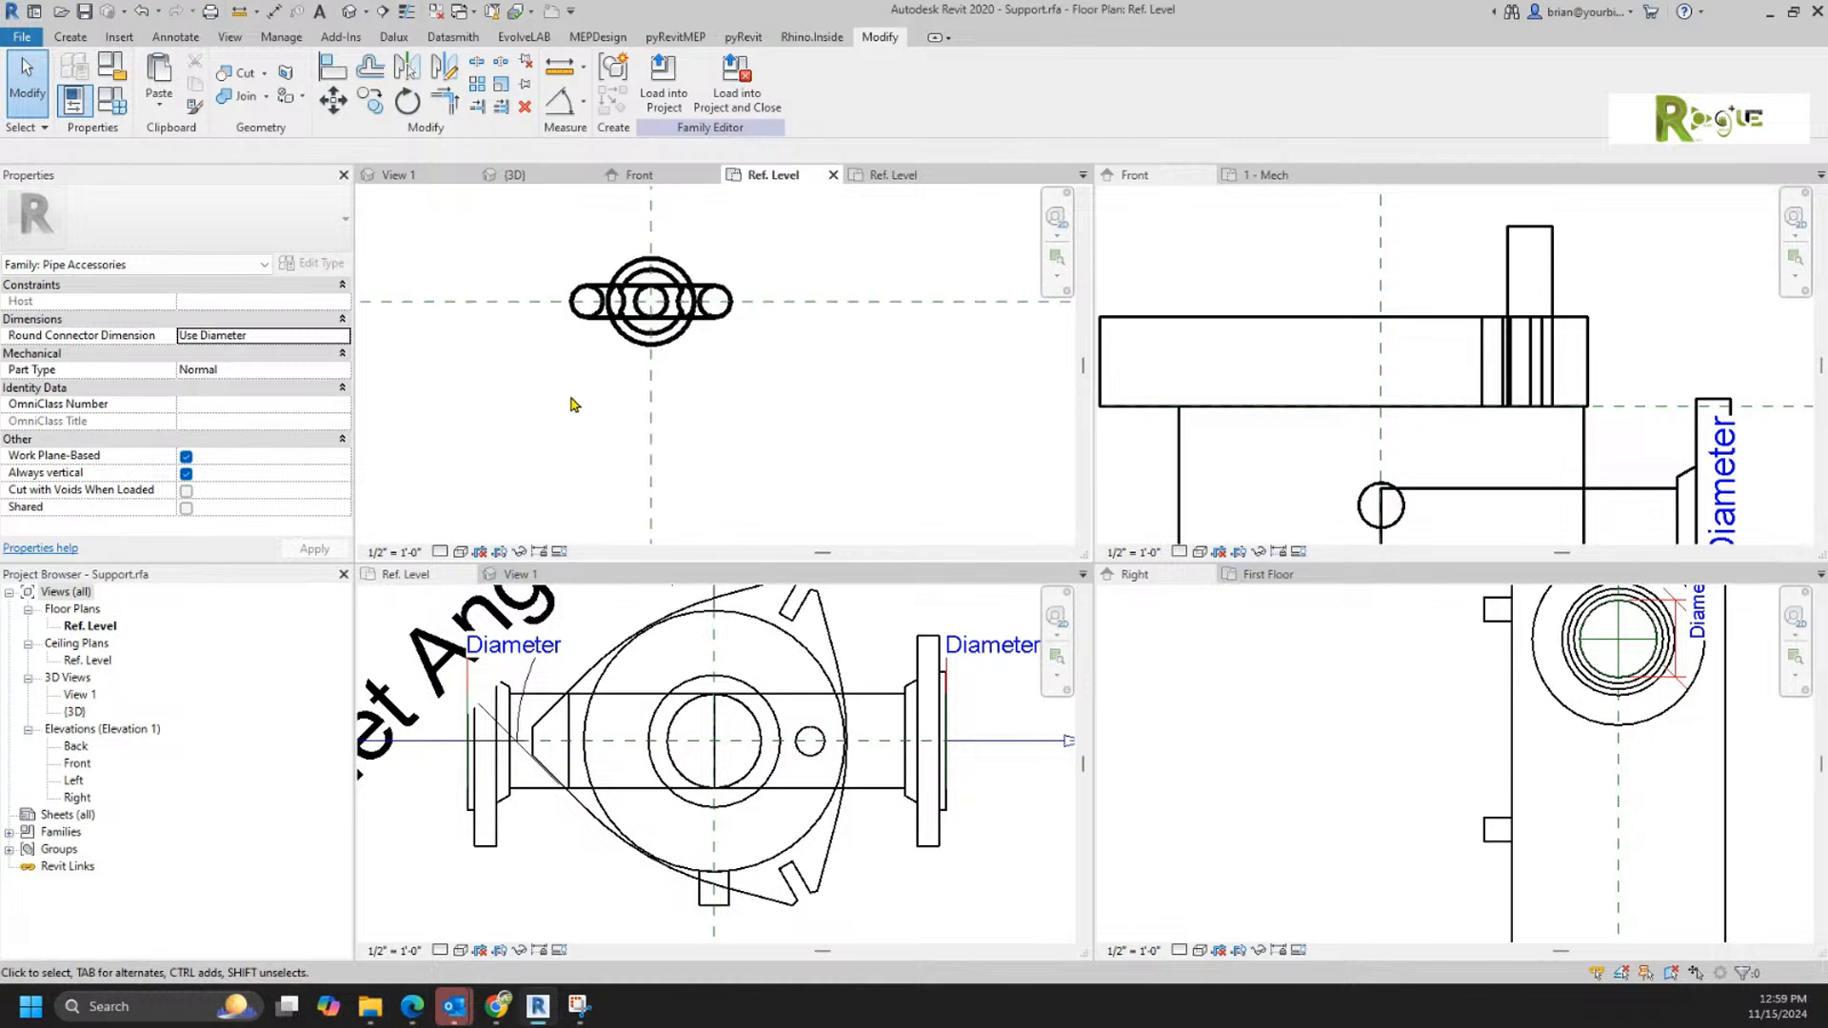
middle_drag(579, 404, 609, 454)
click(887, 177)
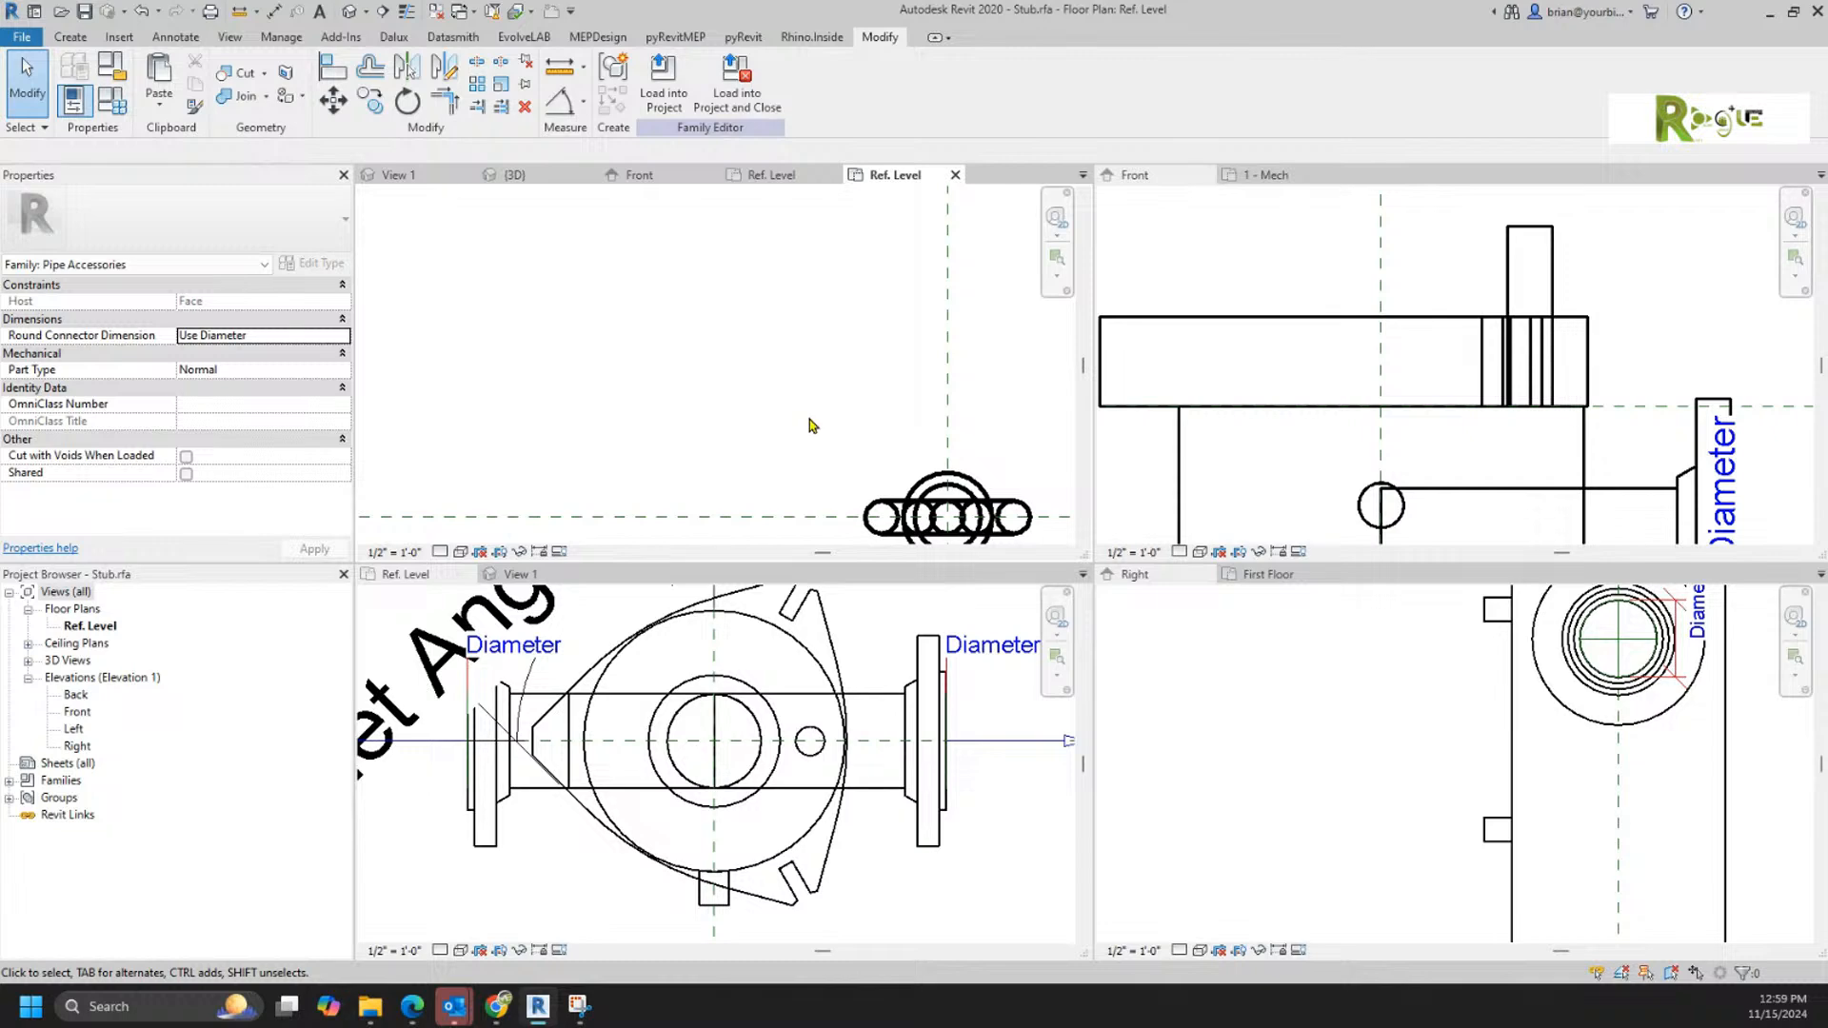
Step: Rename the existing Stub family in Filter.rfa to Stubx
click(476, 914)
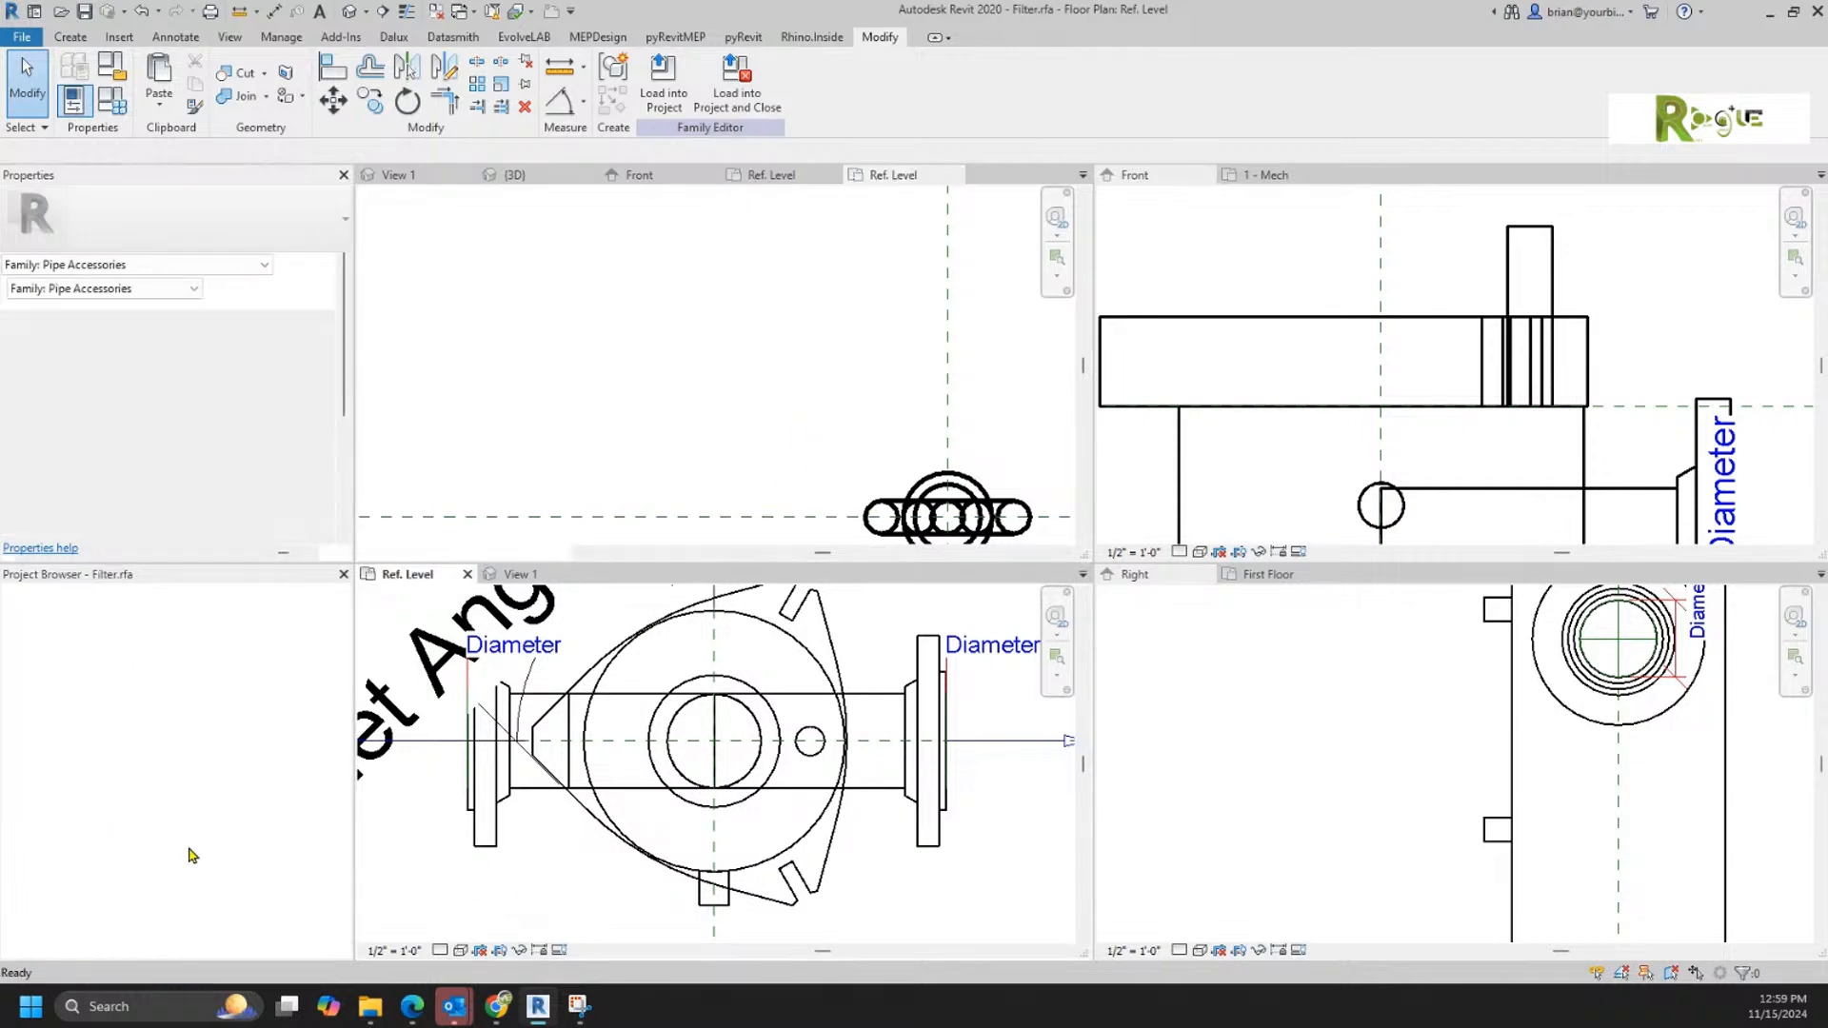
click(75, 867)
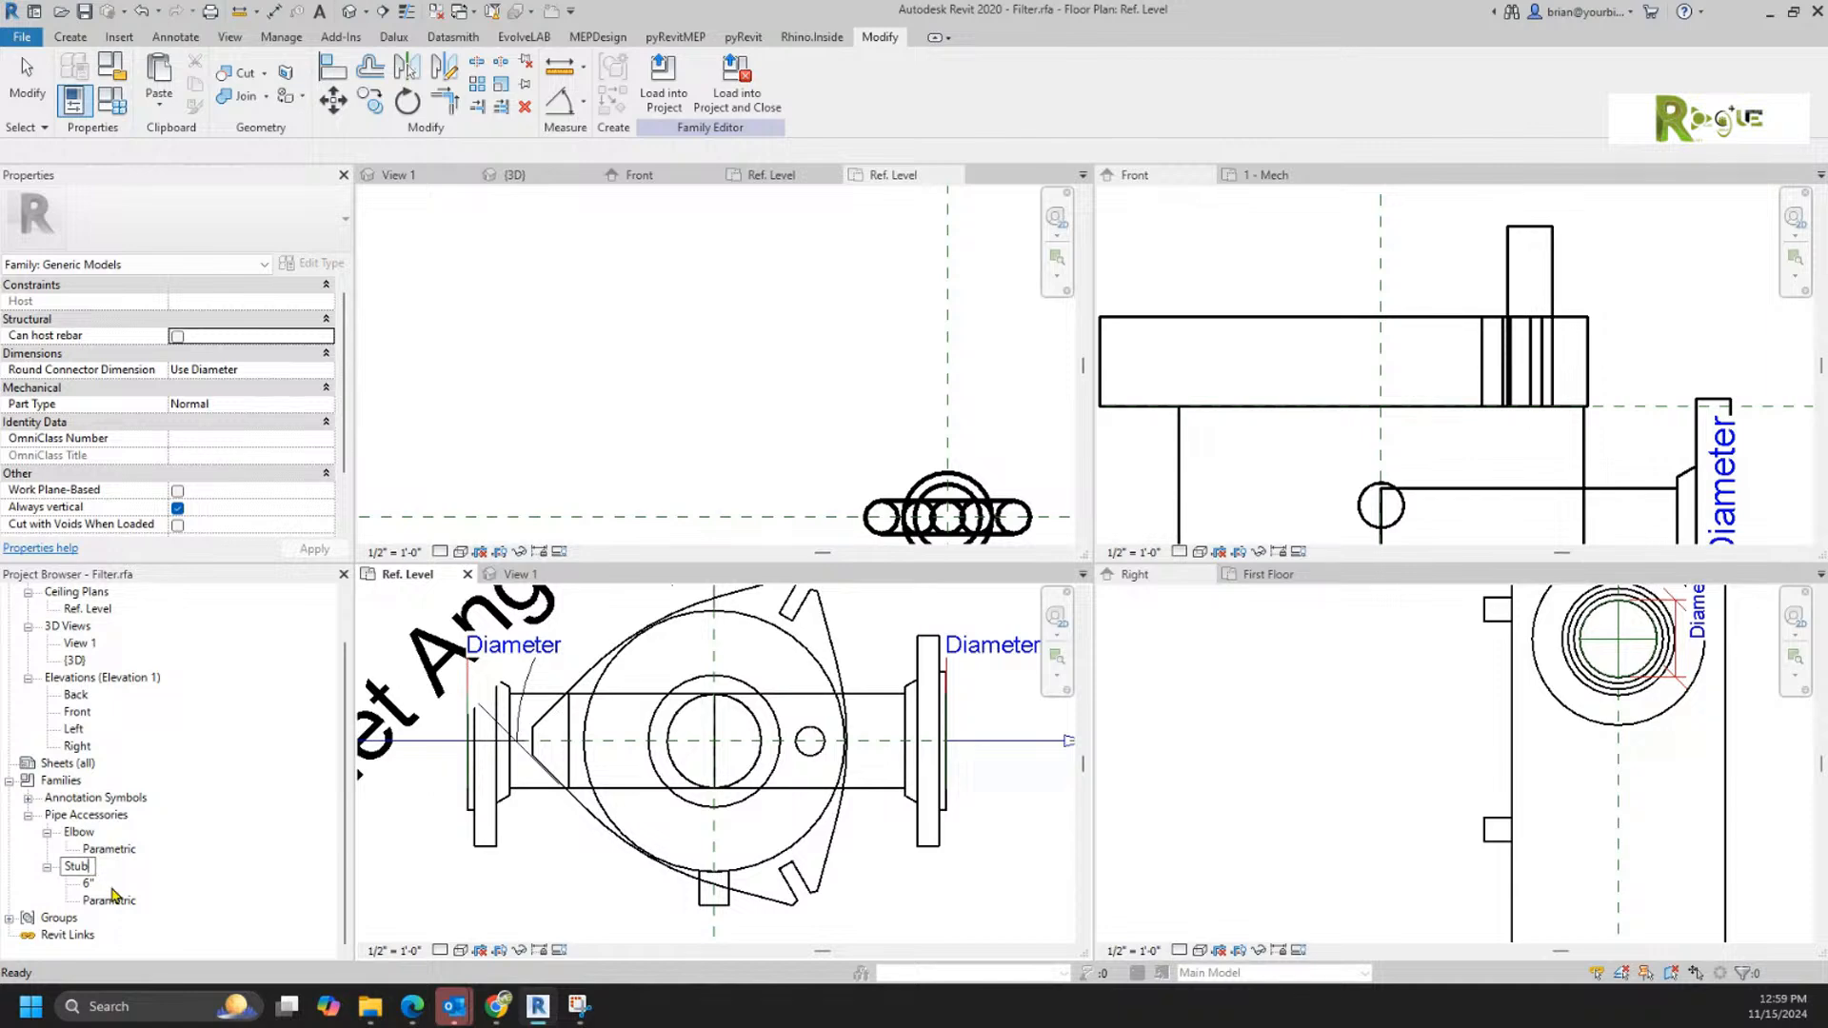
text(x)
key(Return)
Step: Load the face-based lifting eye family Stub.rfa into Filter.rfa only
click(647, 348)
click(661, 90)
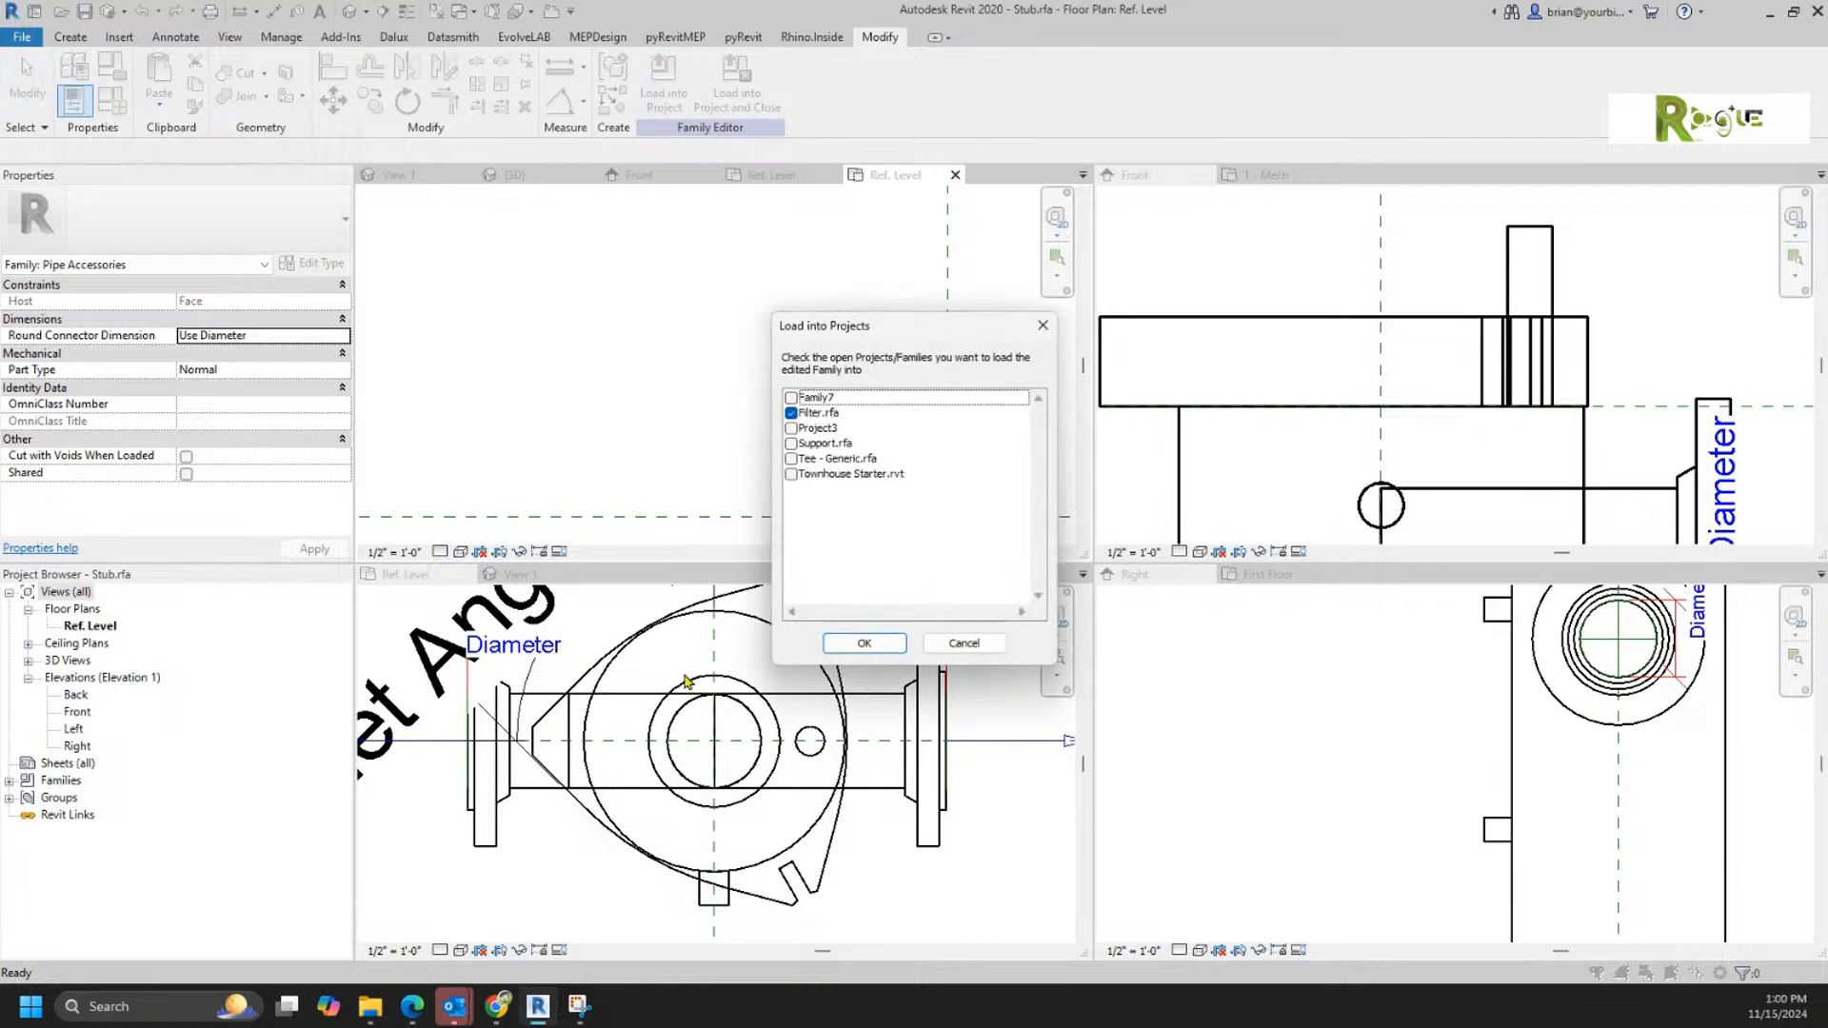
click(859, 640)
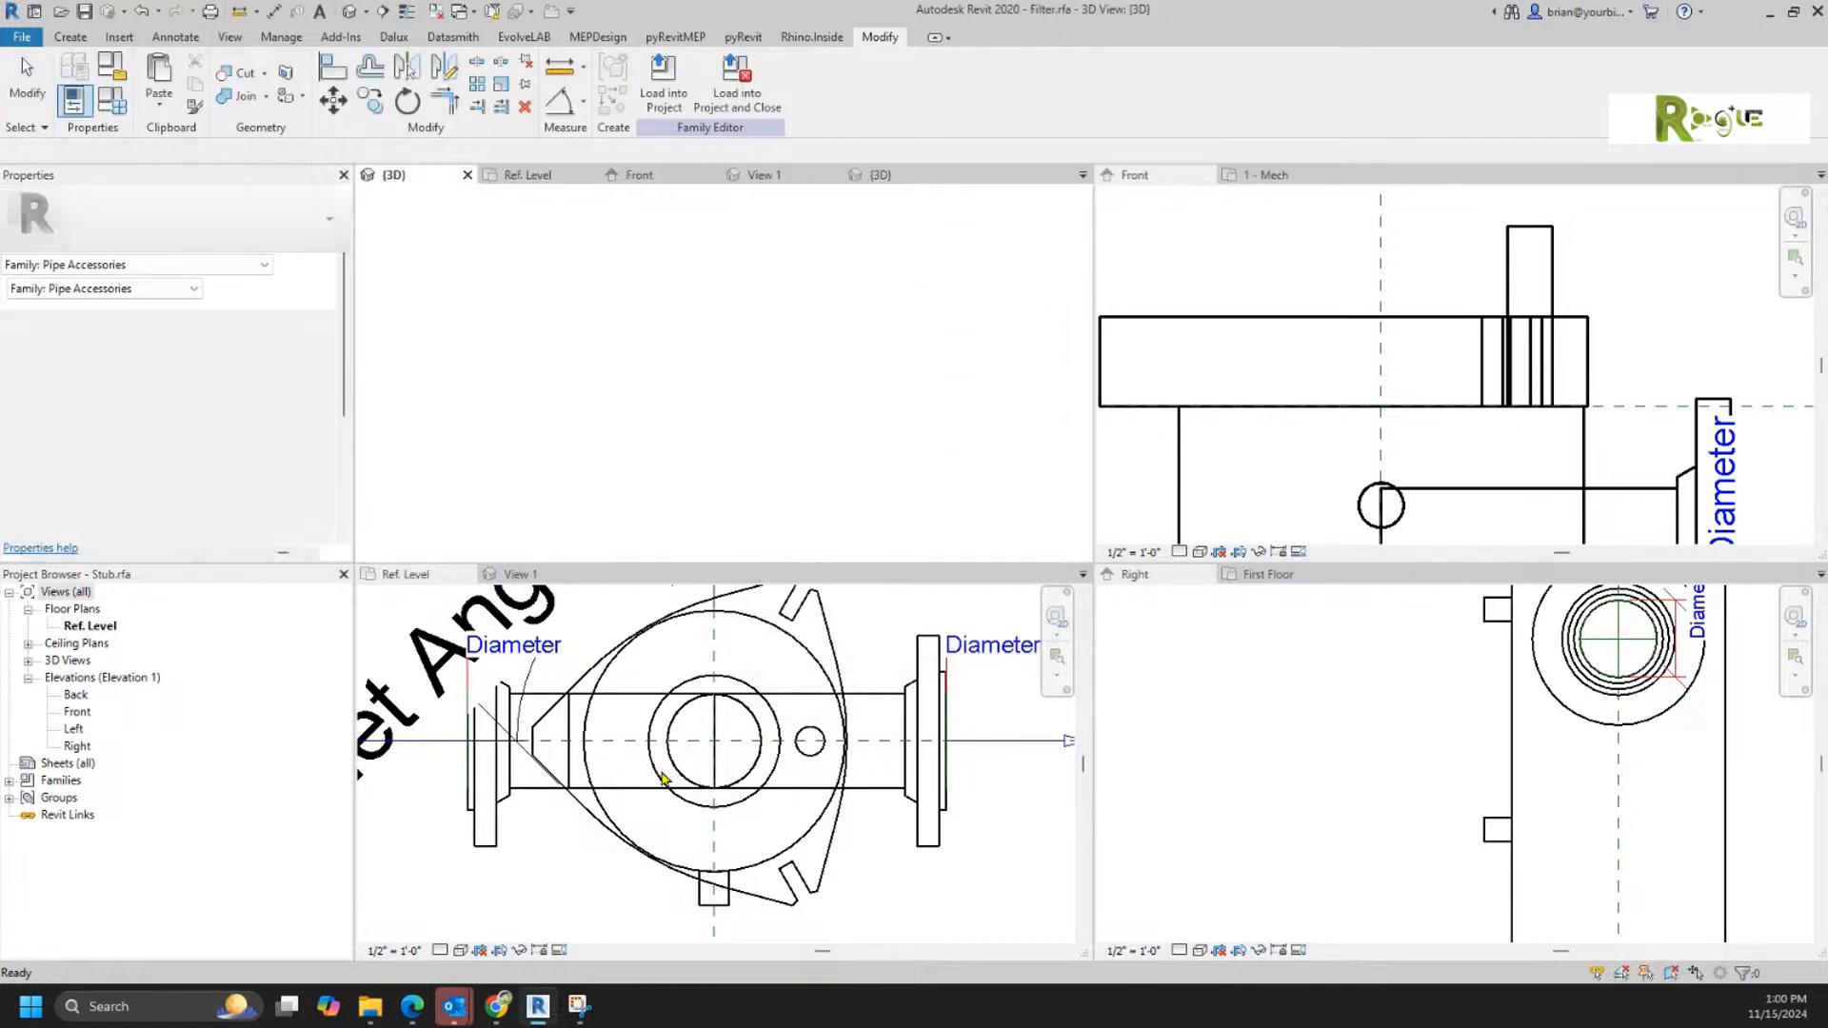
Step: Place one Stub lifting eye on the lid's top face, near the corner opposite the upper side flange
scroll(699, 247, up, 3)
scroll(694, 291, up, 2)
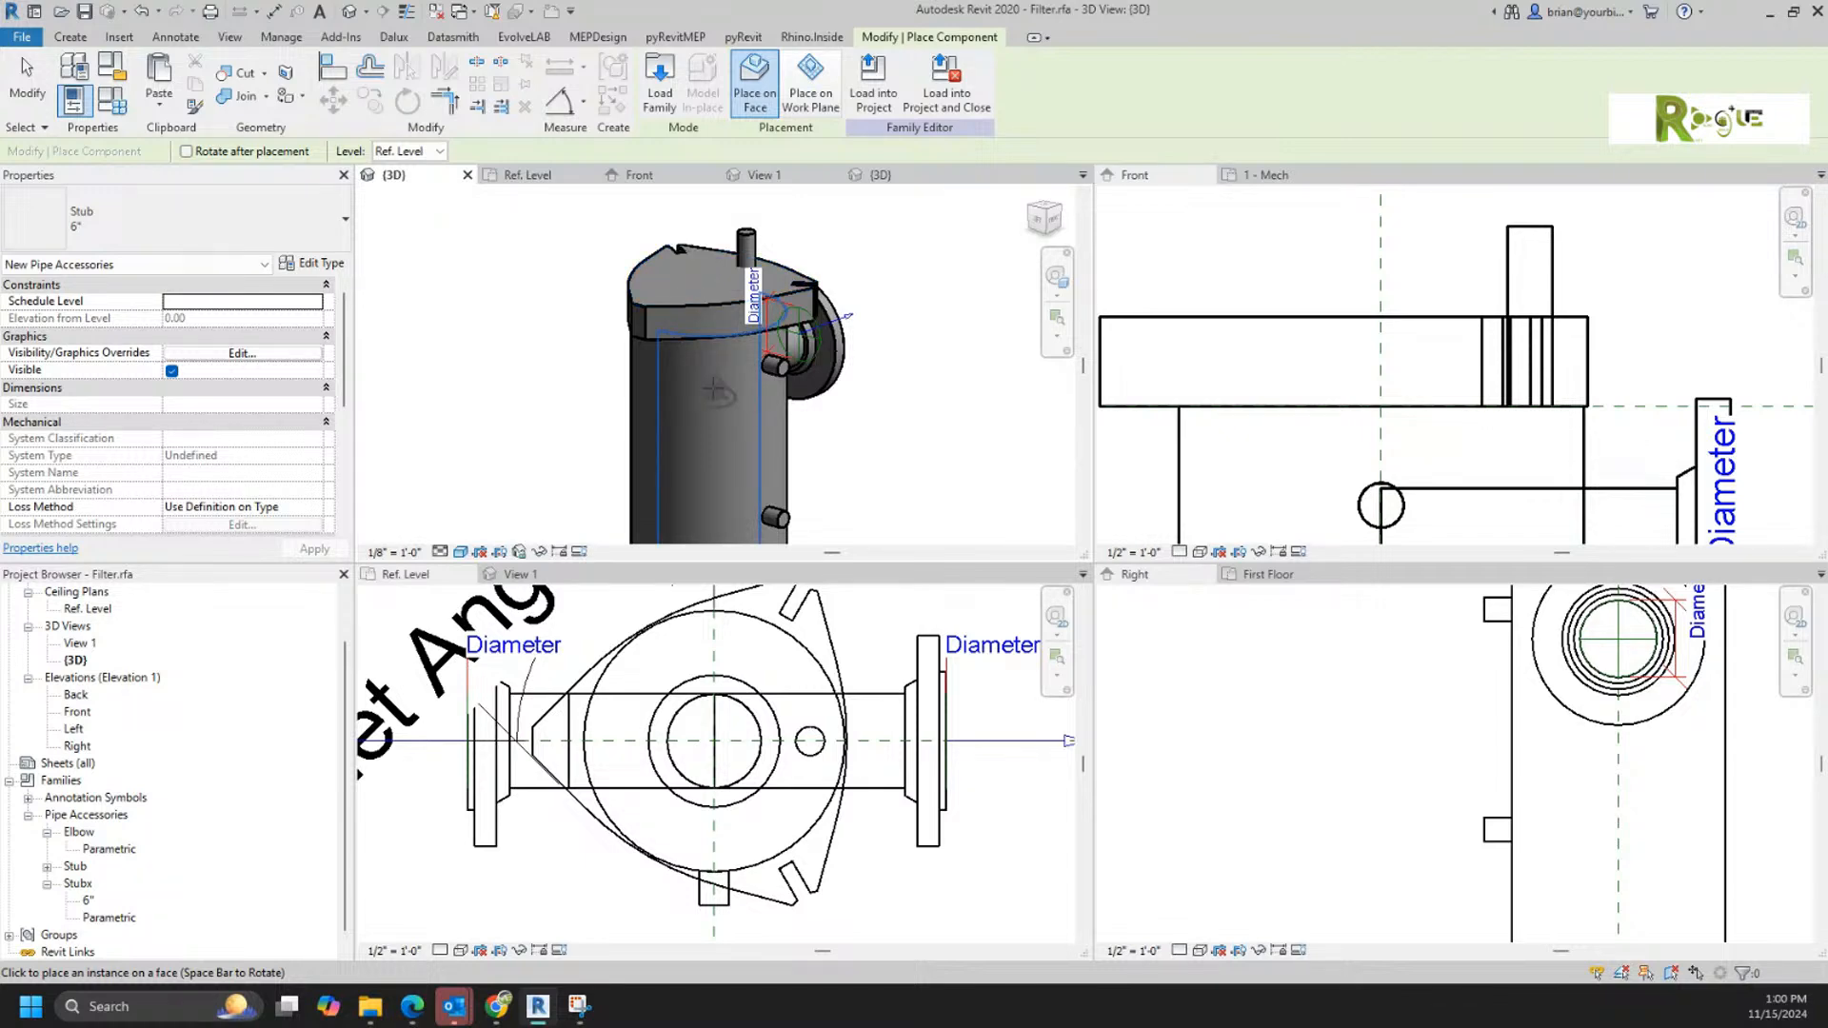
scroll(800, 390, up, 3)
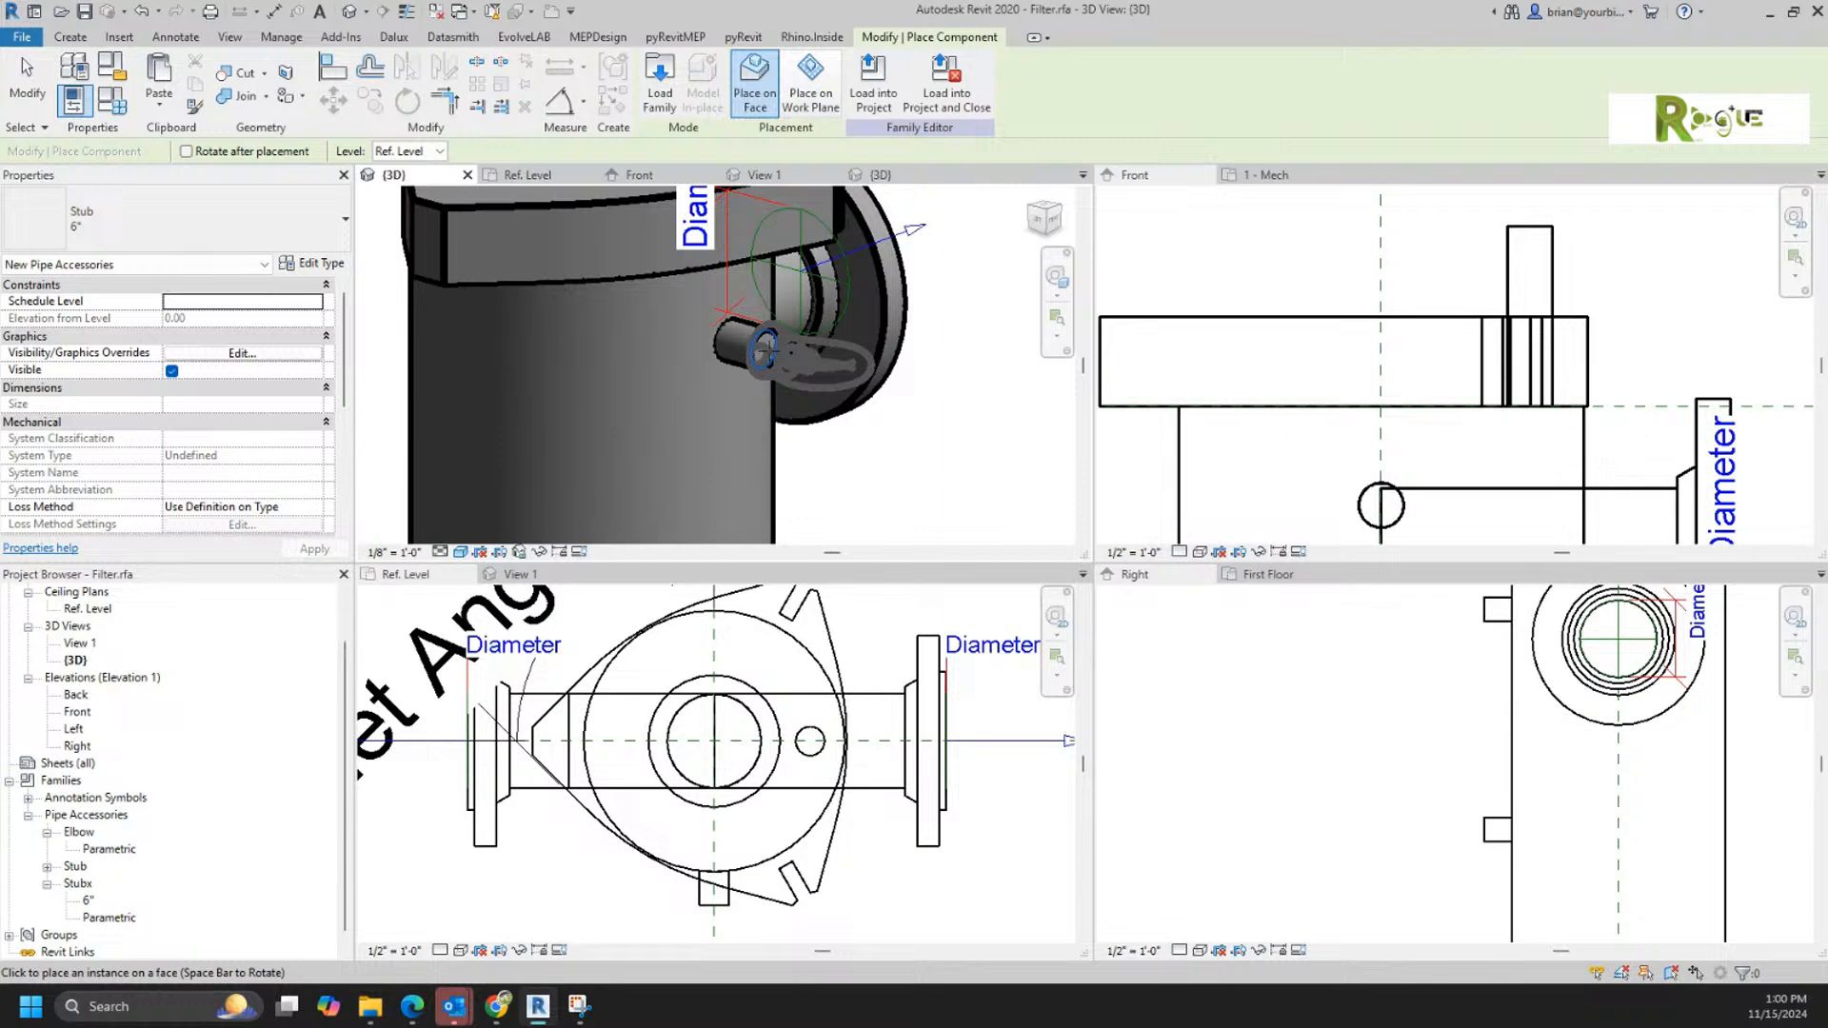
key(space)
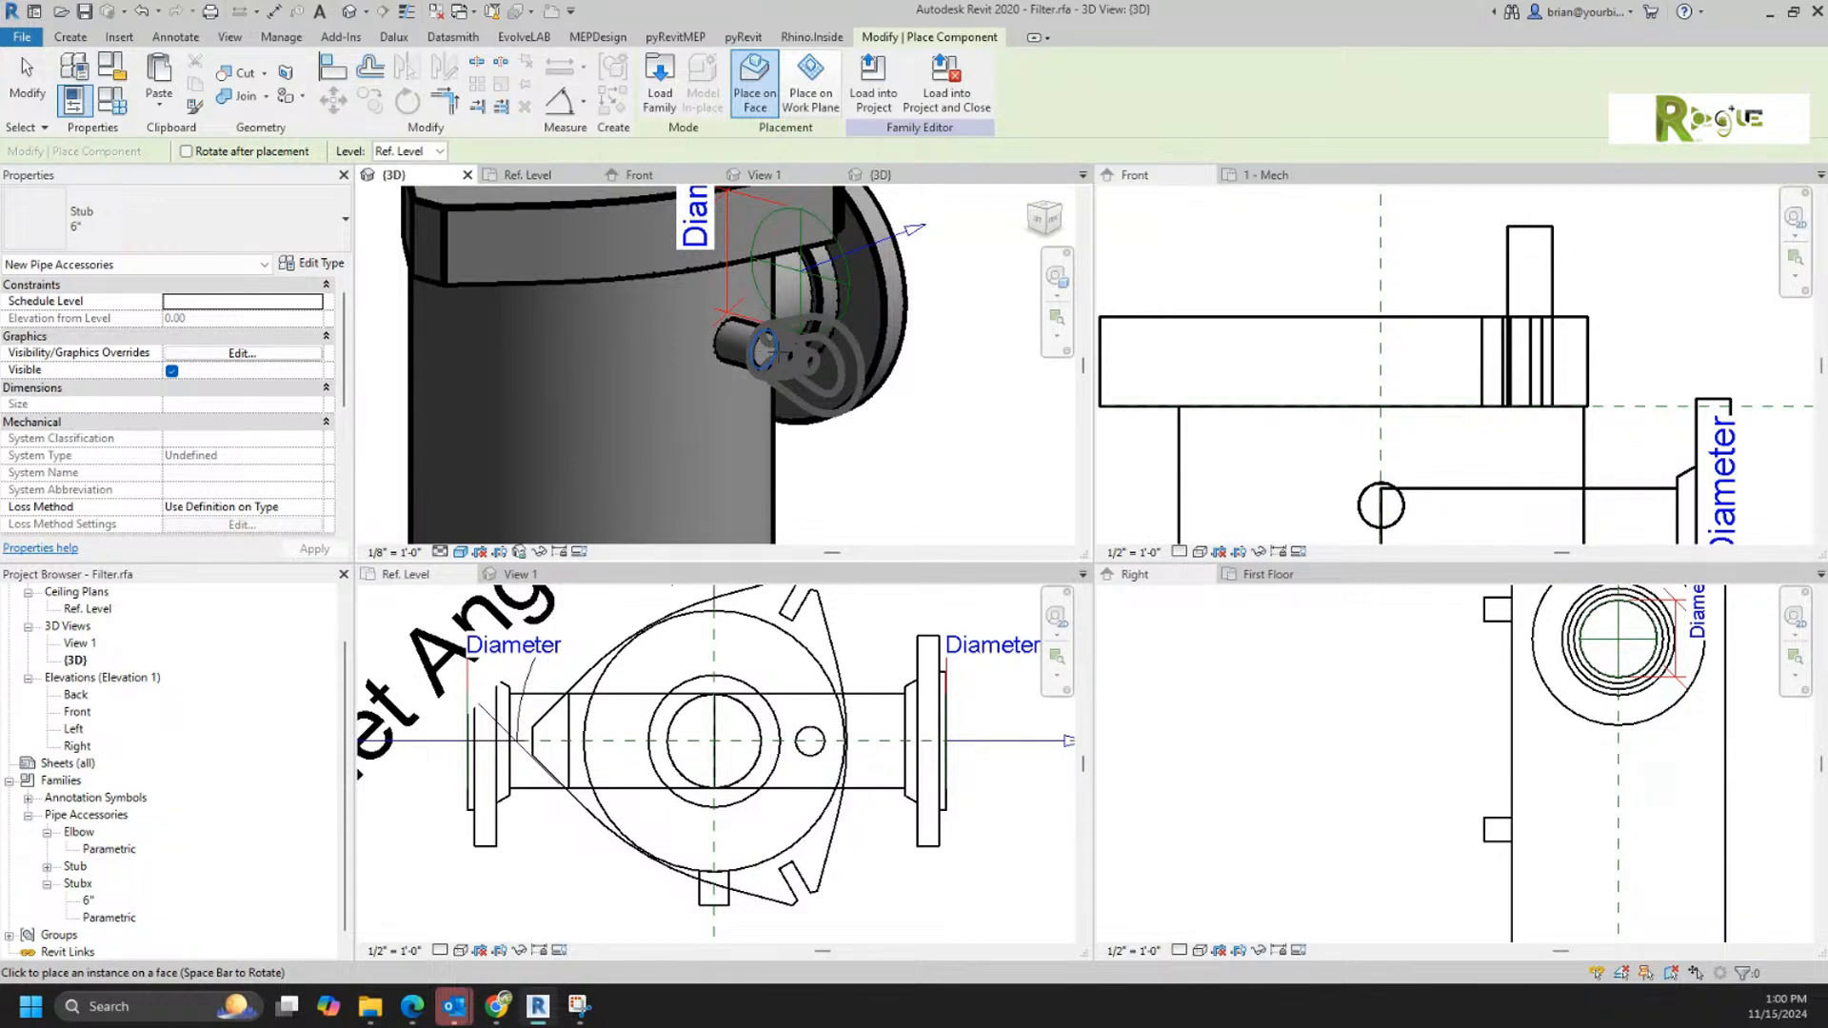
scroll(671, 381, down, 4)
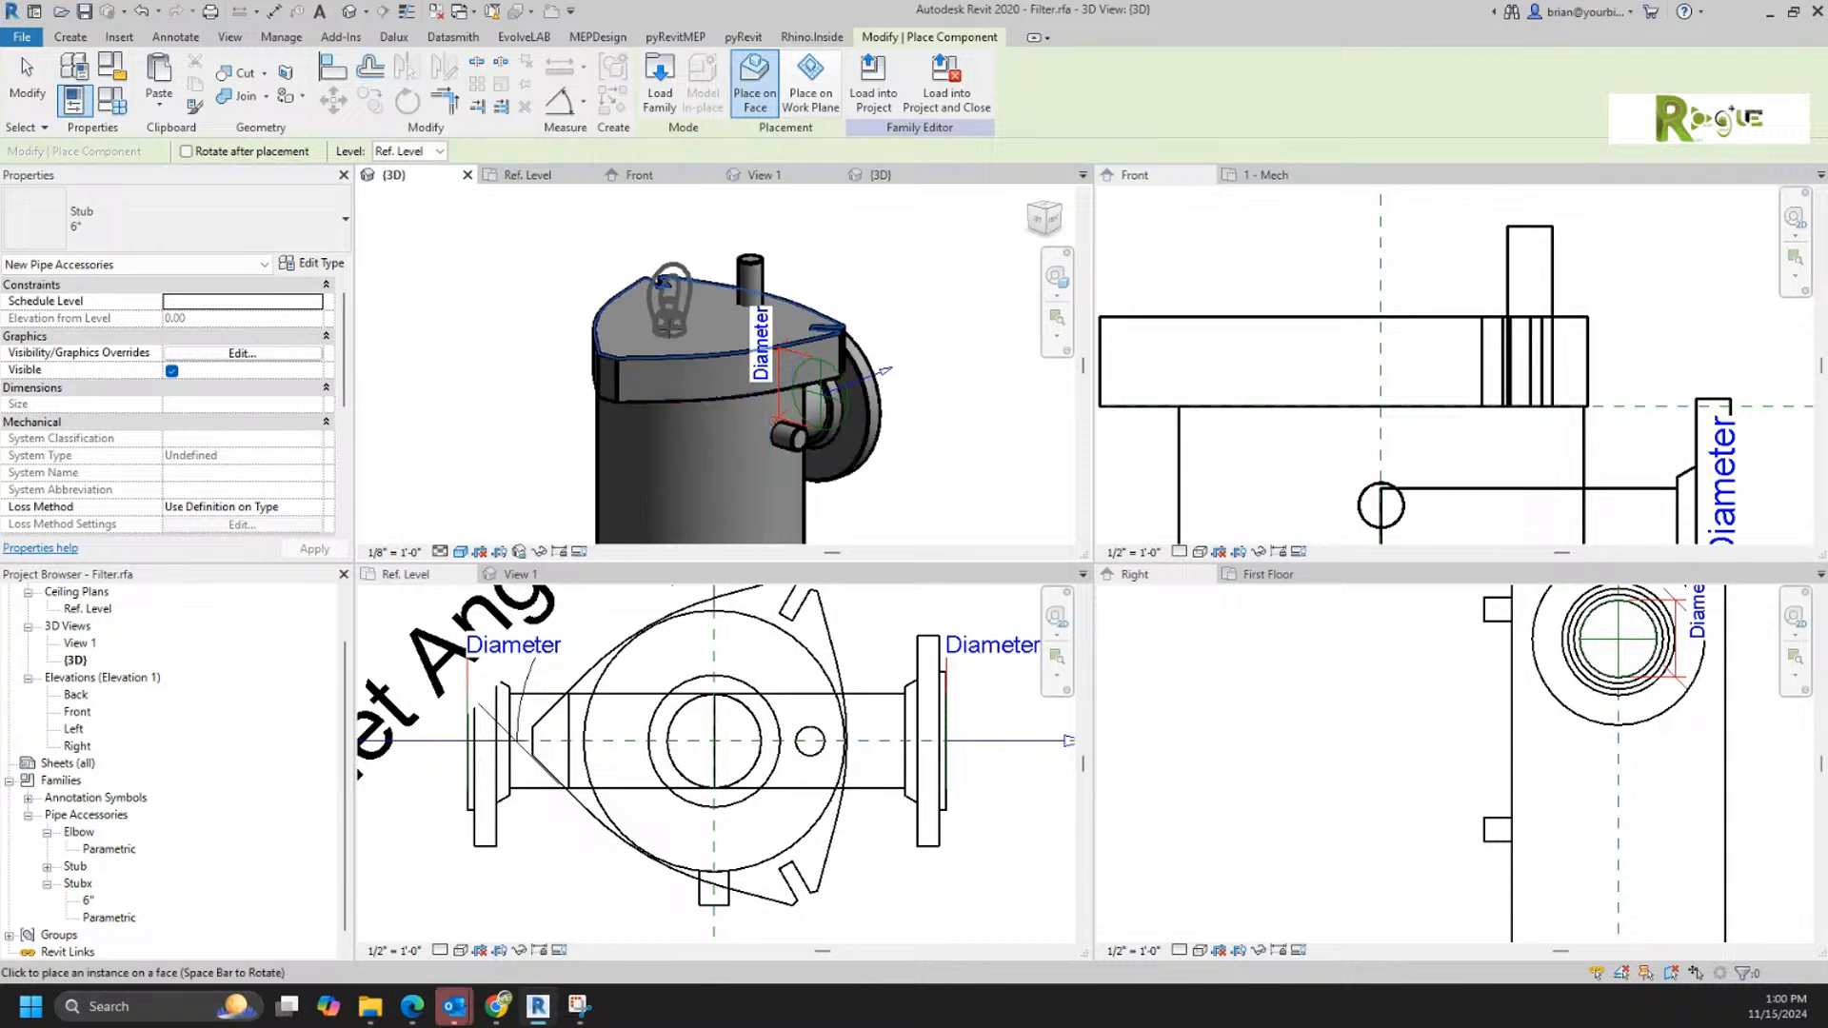
click(630, 322)
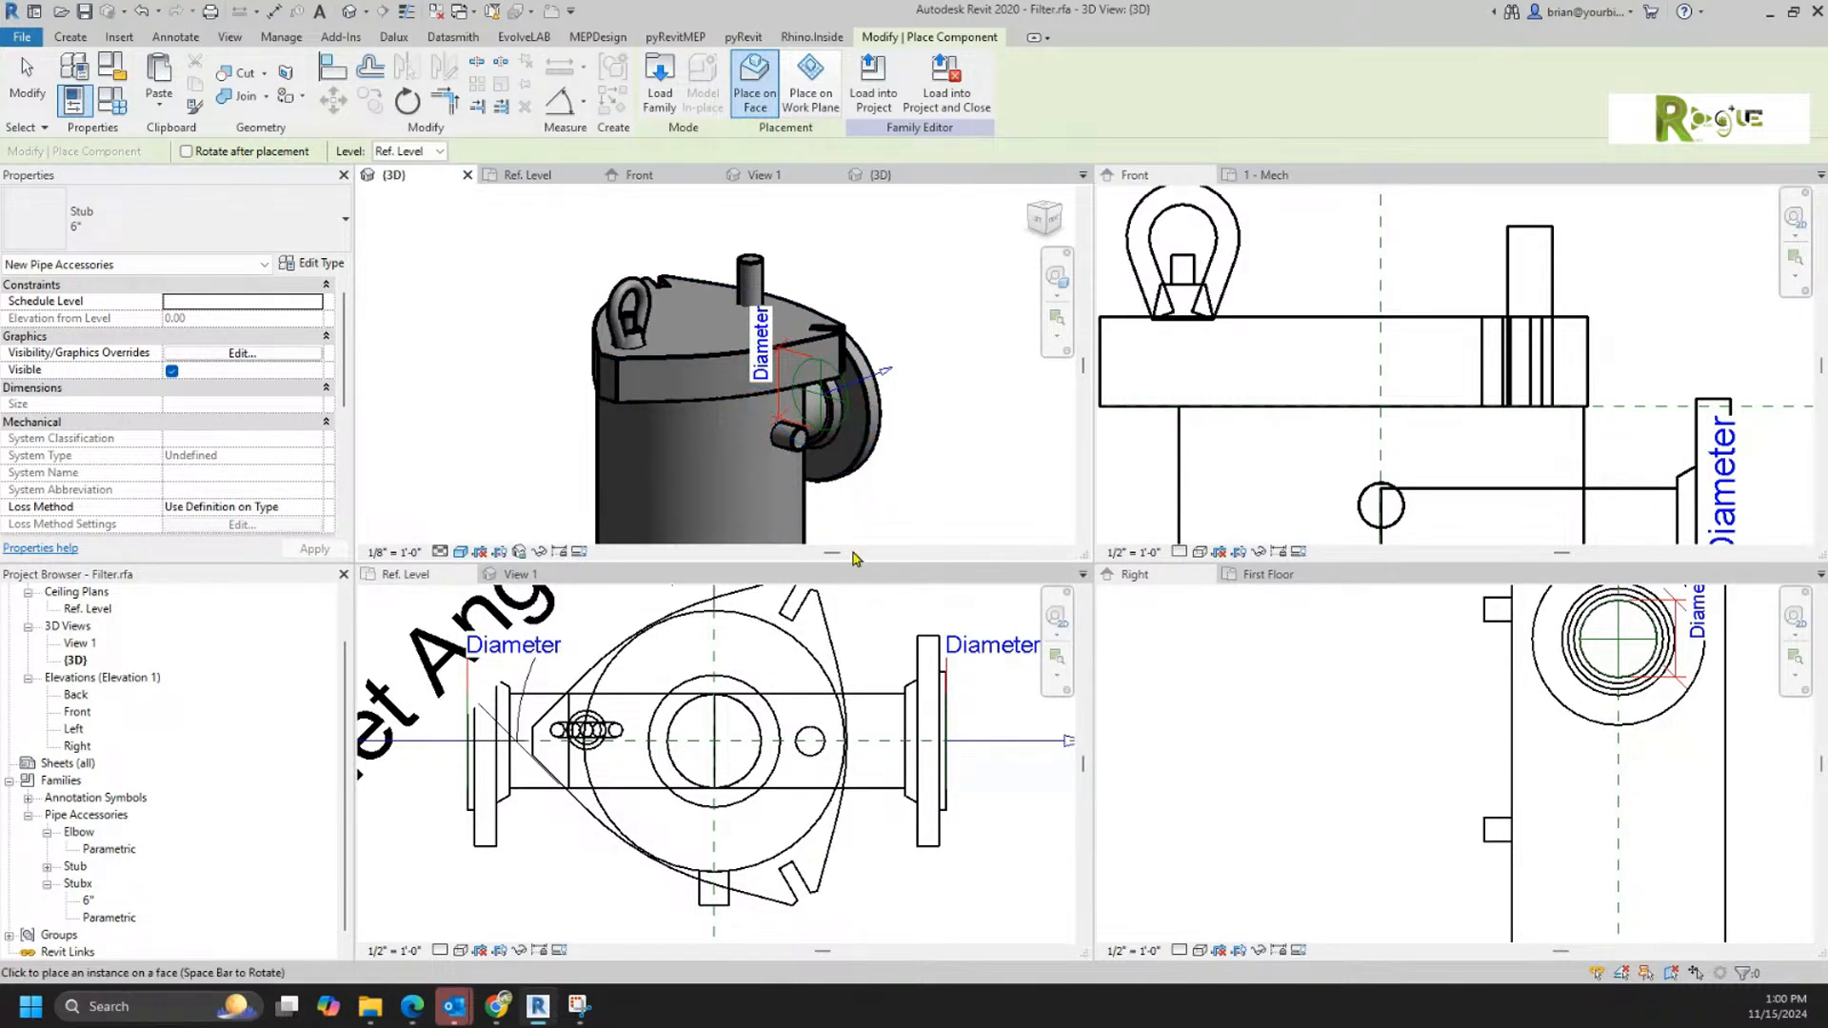
key(Escape)
Step: Move the placed lifting eye in the Ref. Level plan so it is centred on the horizontal centre reference plane
scroll(612, 803, up, 3)
click(621, 756)
middle_drag(726, 776, 855, 879)
drag(760, 732, 746, 762)
scroll(745, 760, down, 3)
middle_drag(745, 758, 574, 644)
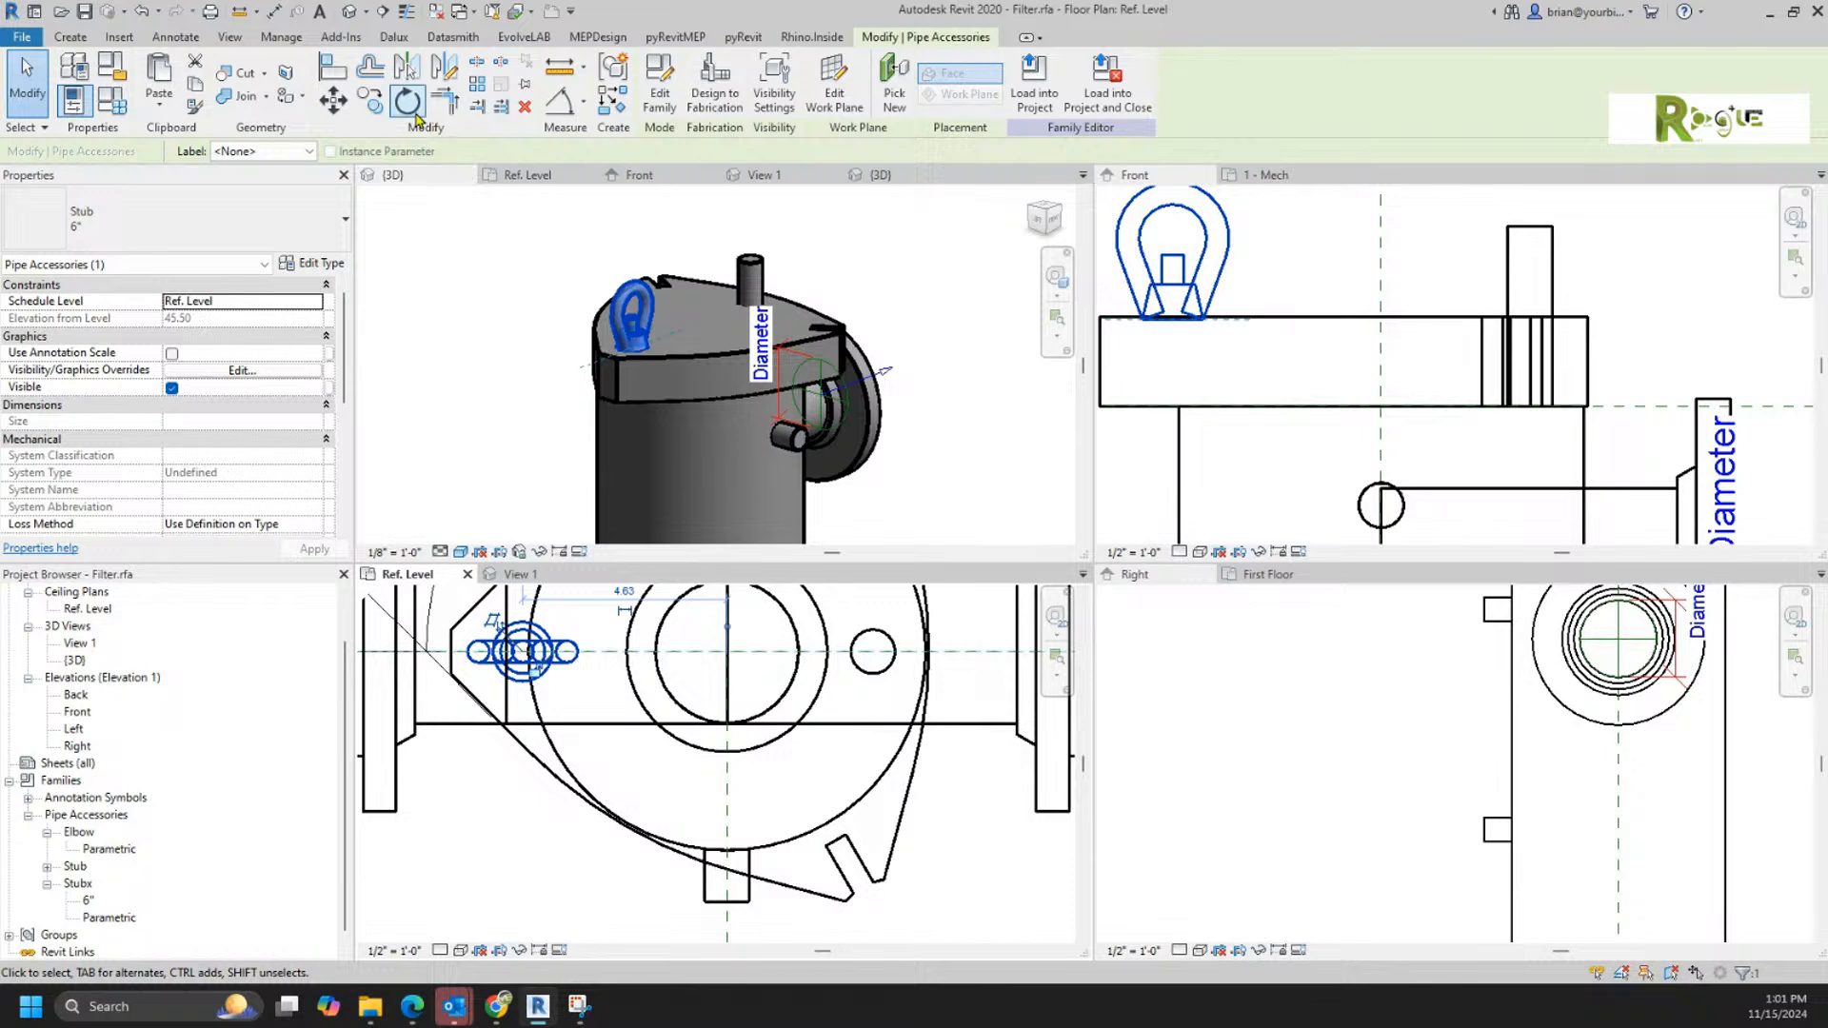
Step: Rotate a copy of the lifting eye by 120° about the intersection of the centre reference planes
click(408, 100)
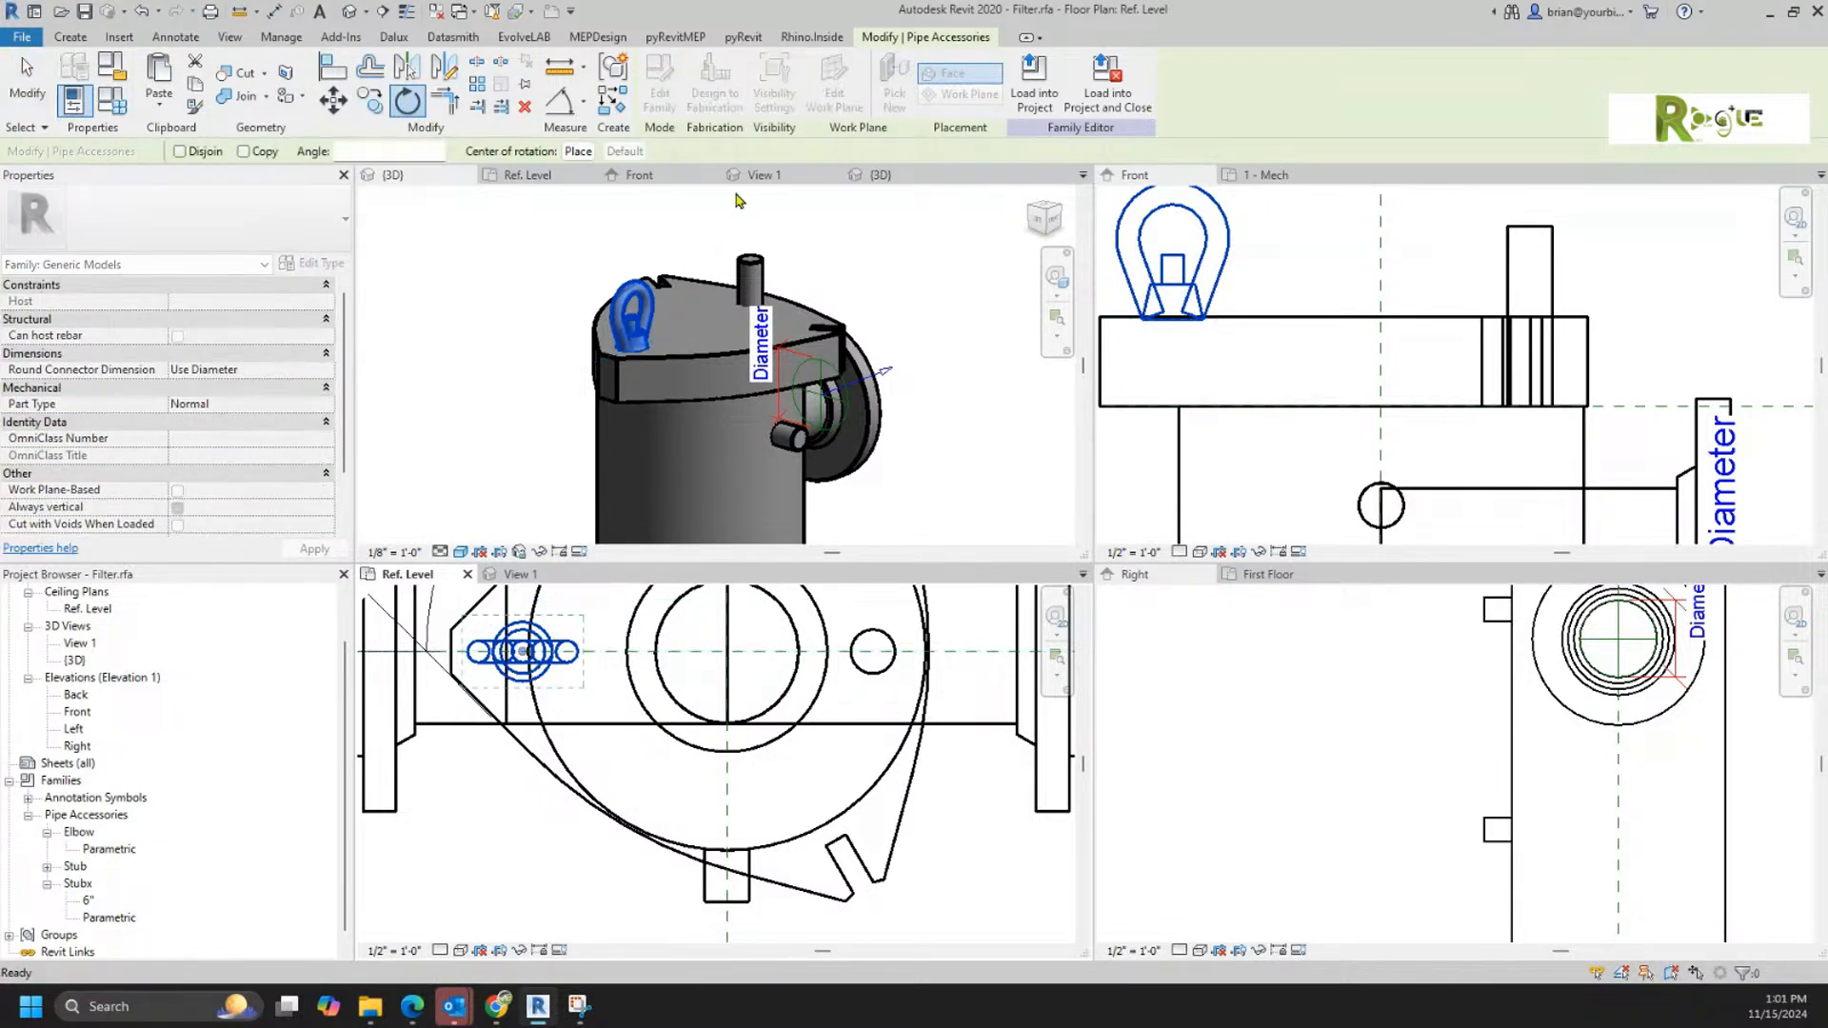
click(242, 151)
click(575, 151)
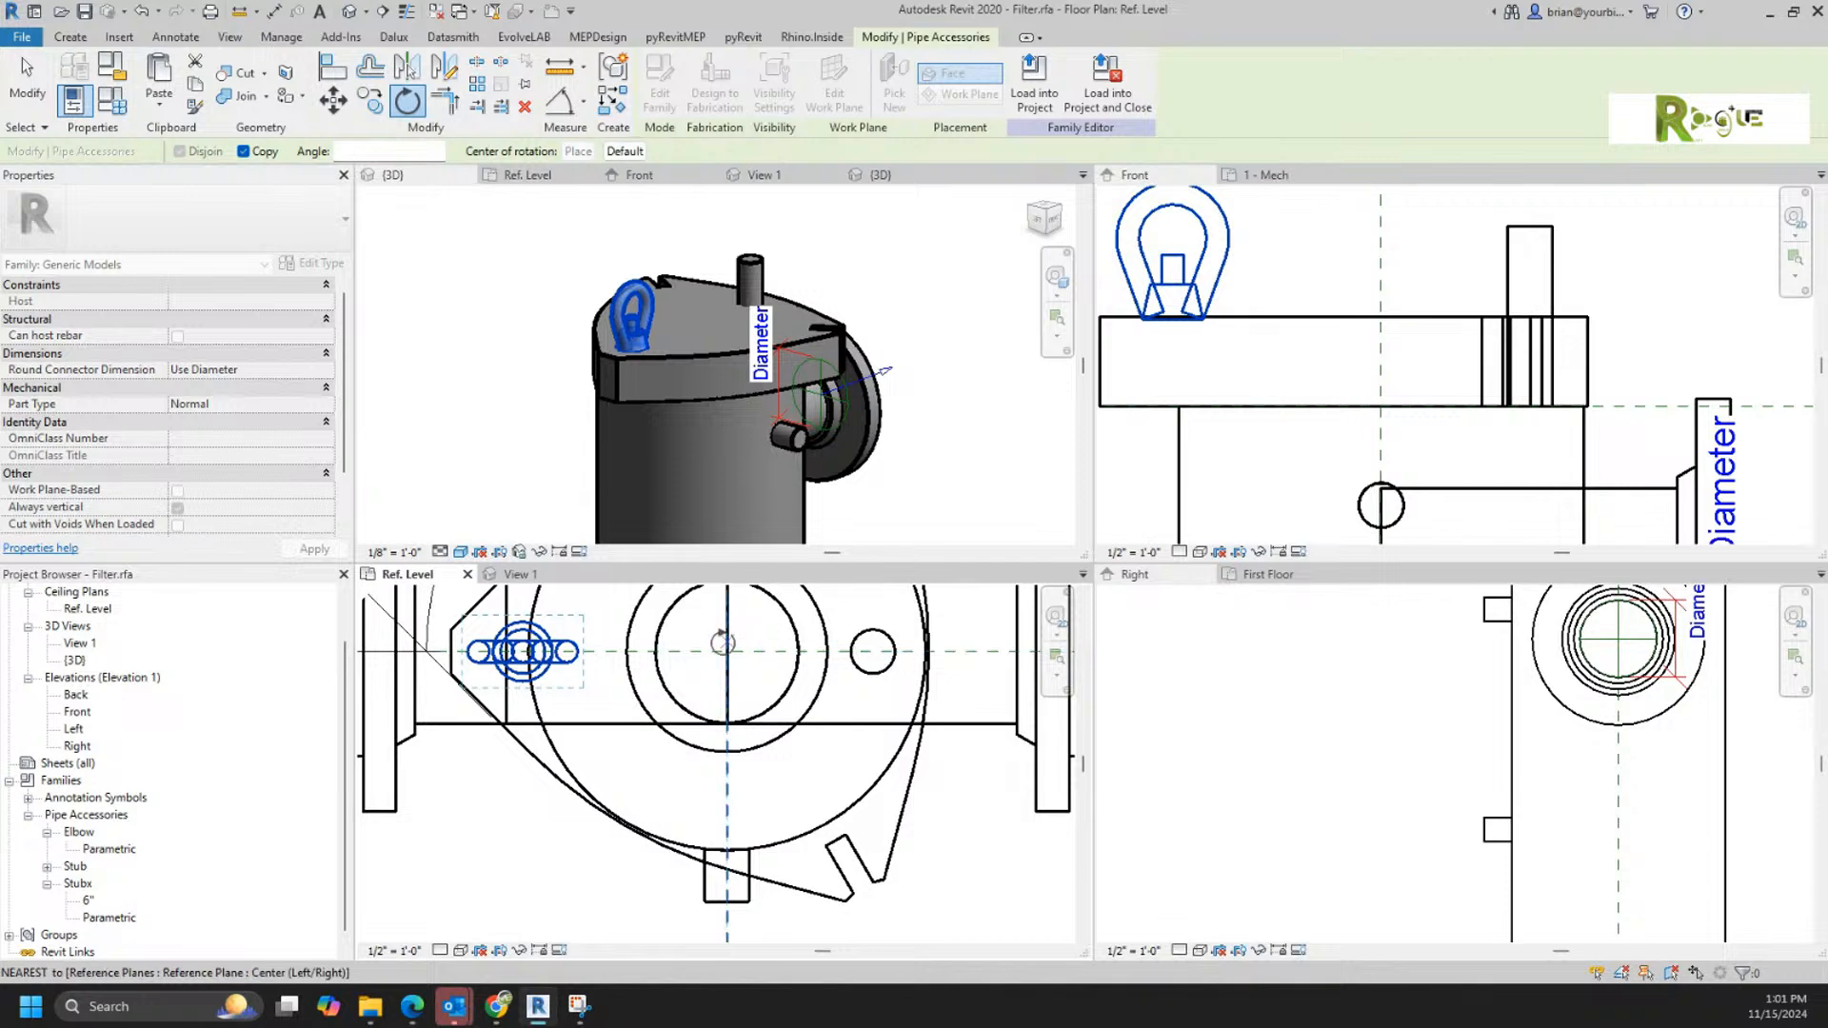
click(726, 651)
click(684, 621)
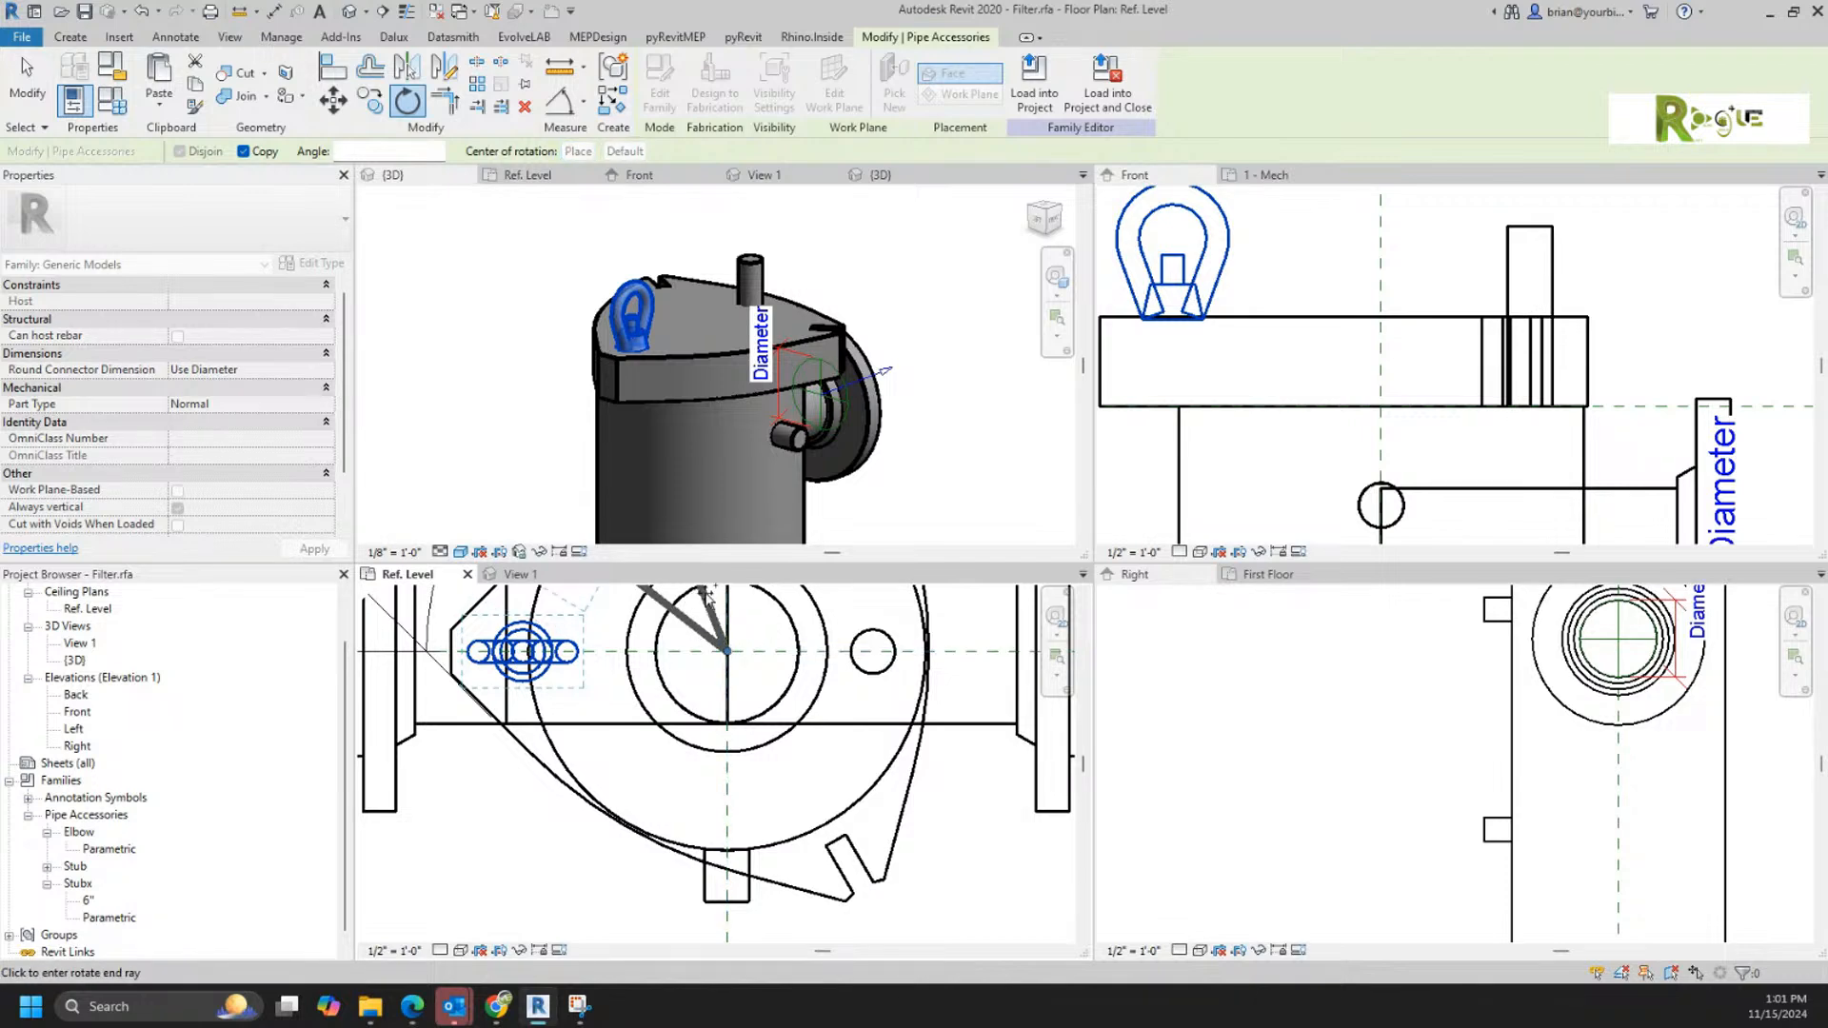
text(120)
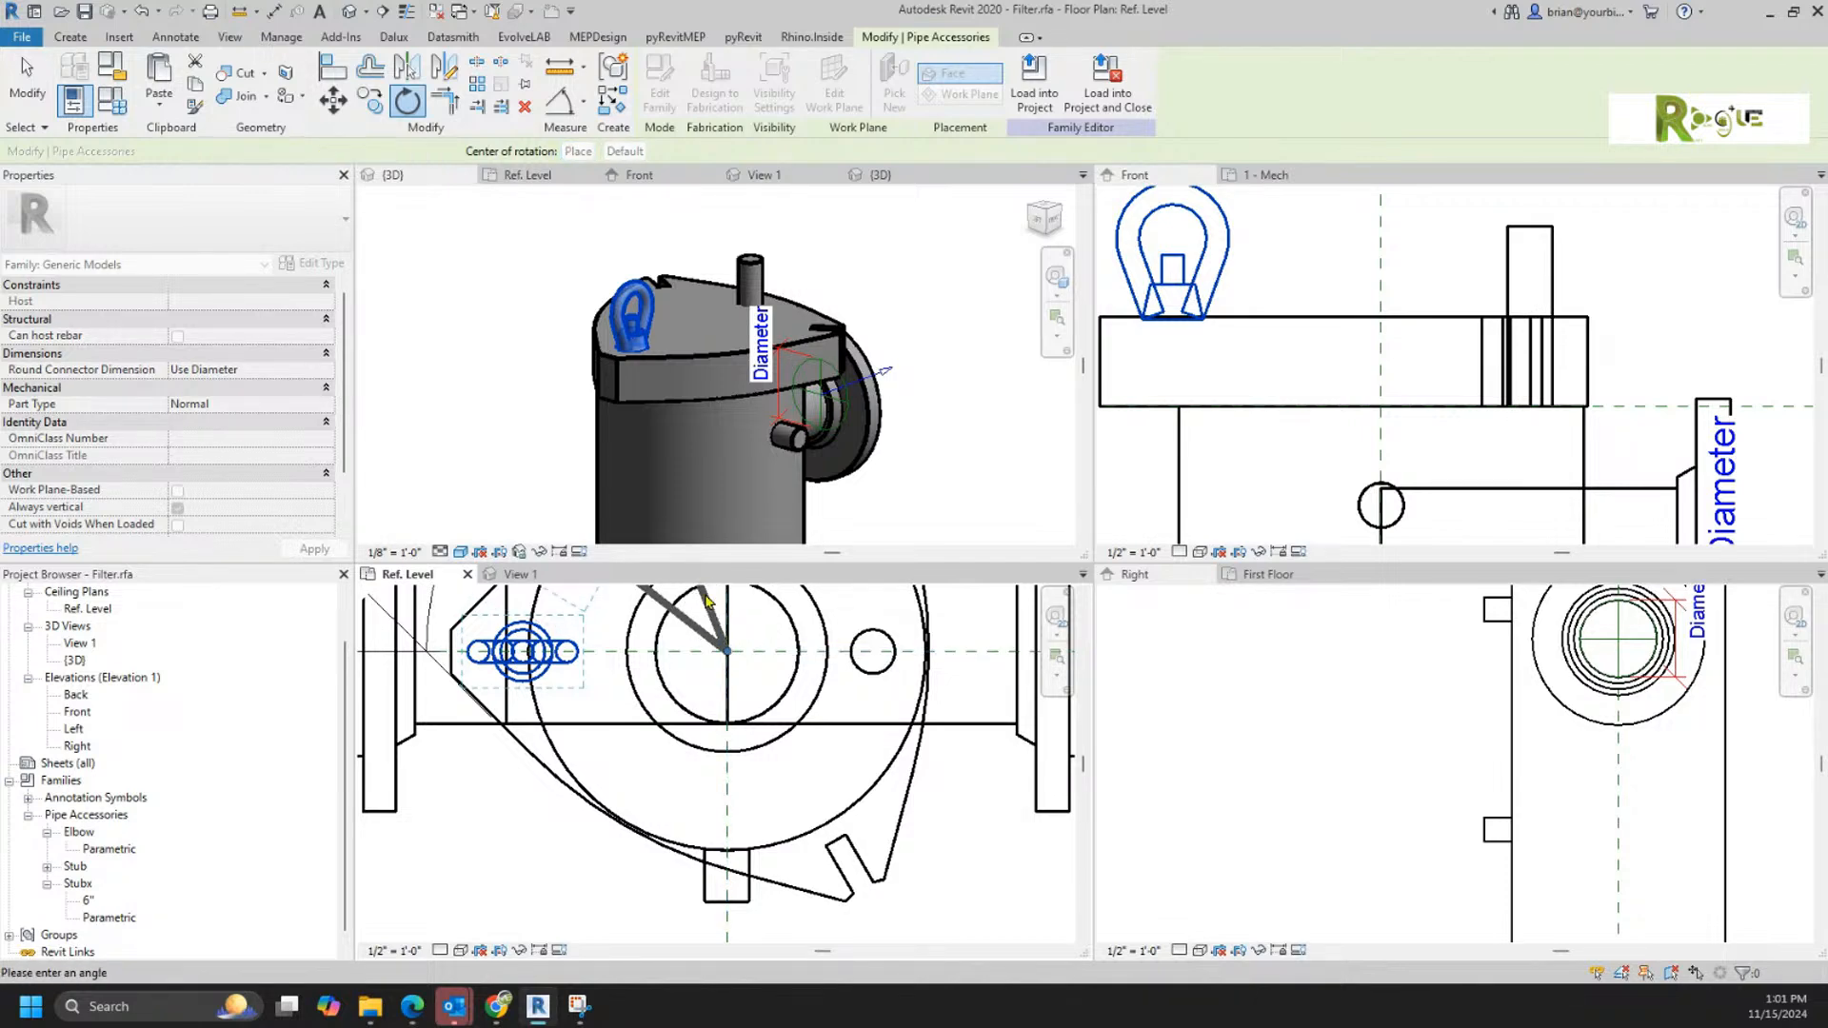
key(Return)
scroll(764, 773, down, 3)
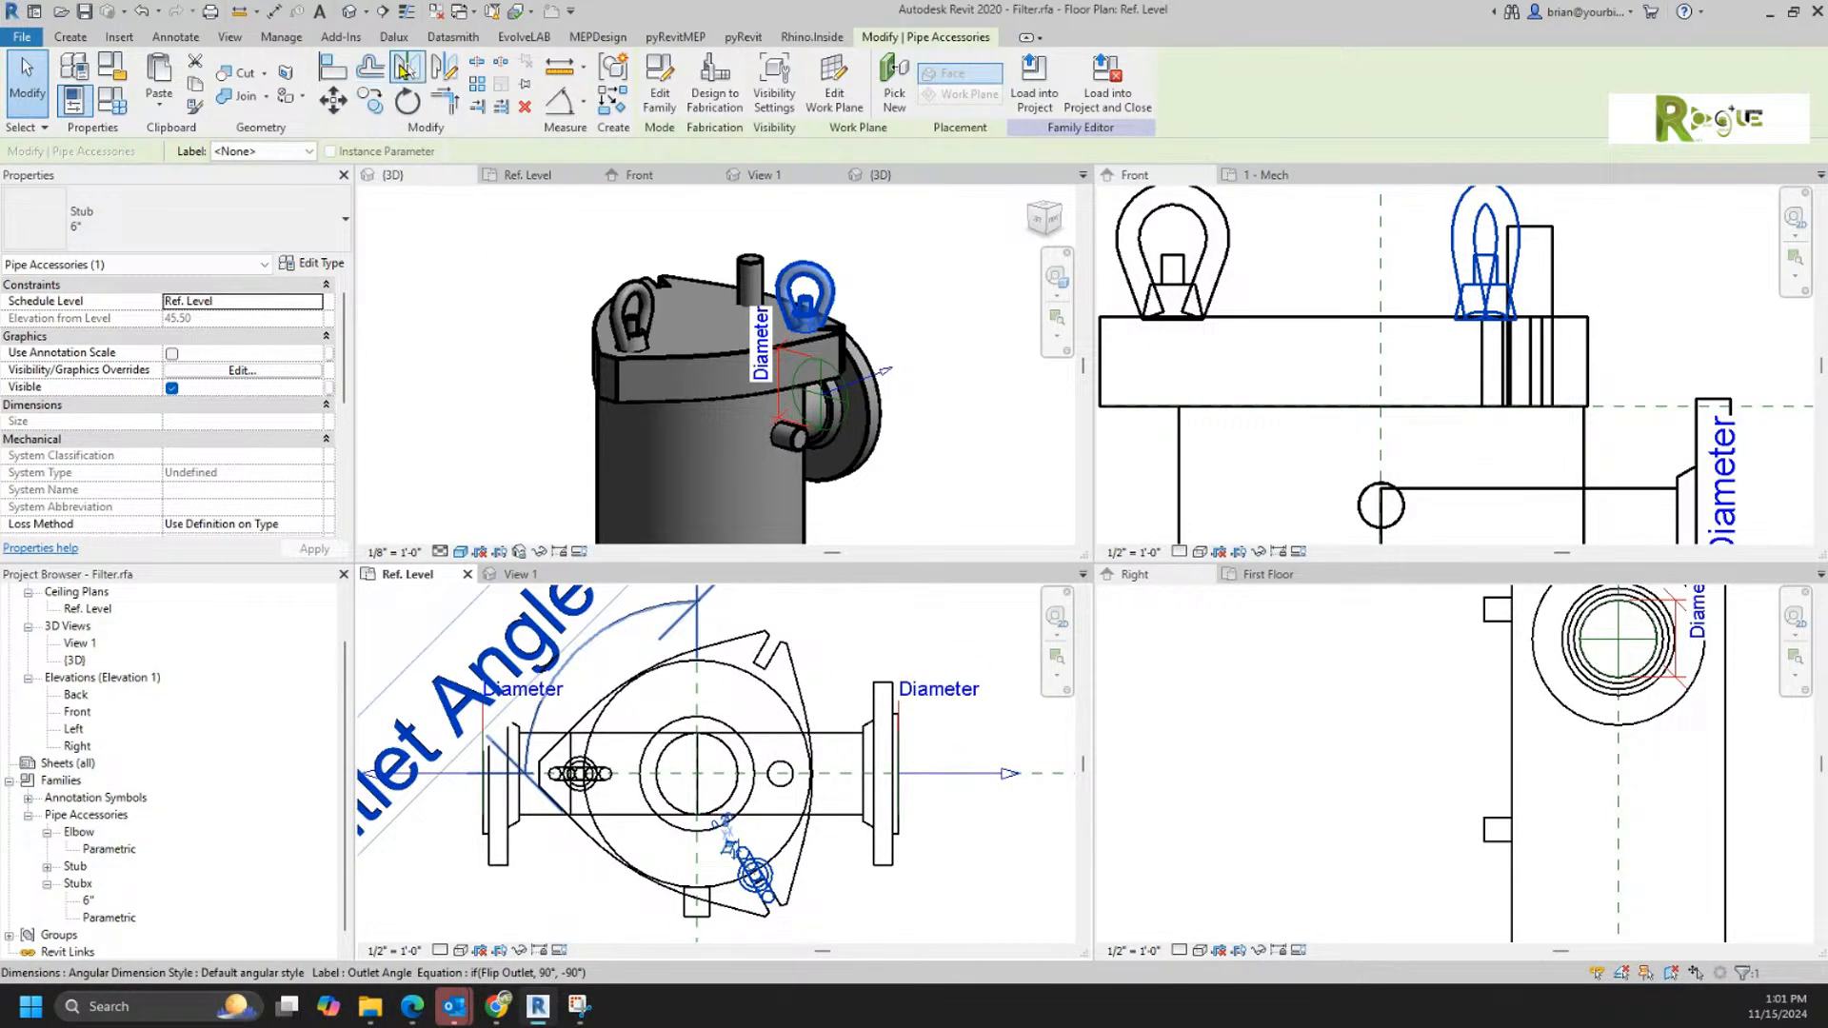
Step: Mirror the copied lifting eye about the horizontal centre reference plane onto the lid's third corner
click(407, 66)
click(828, 780)
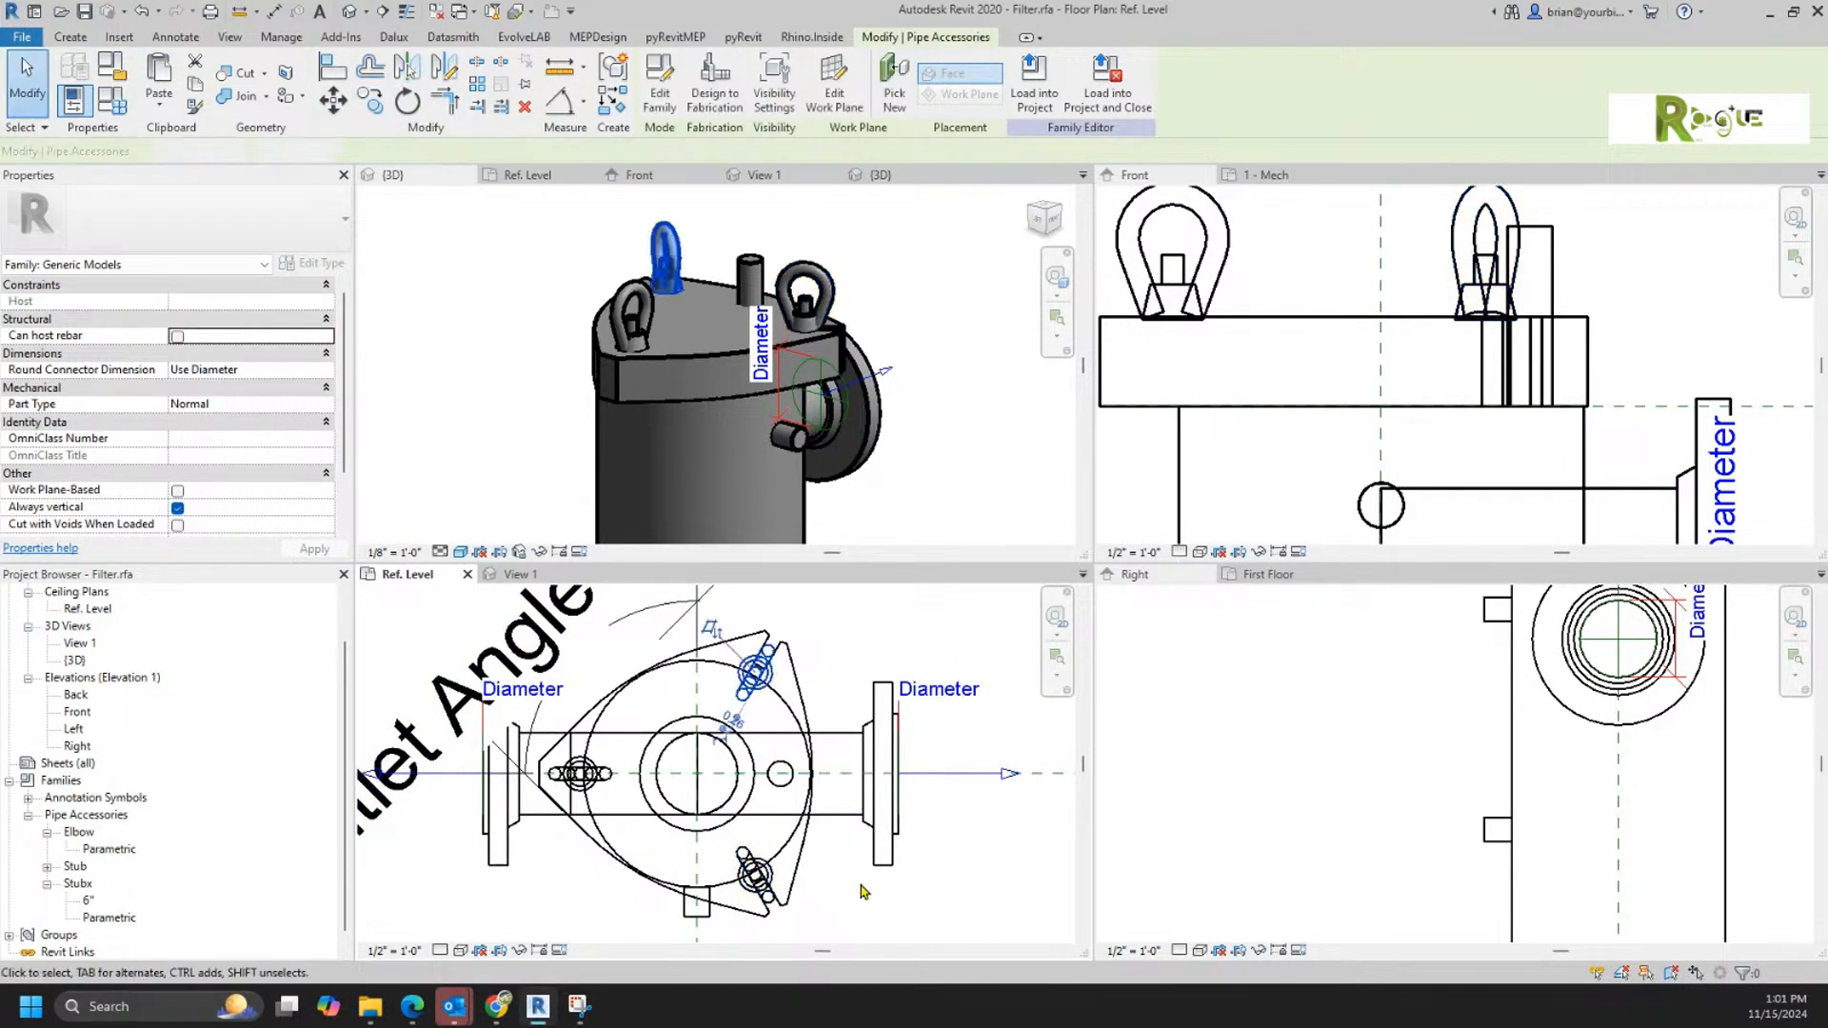
click(945, 341)
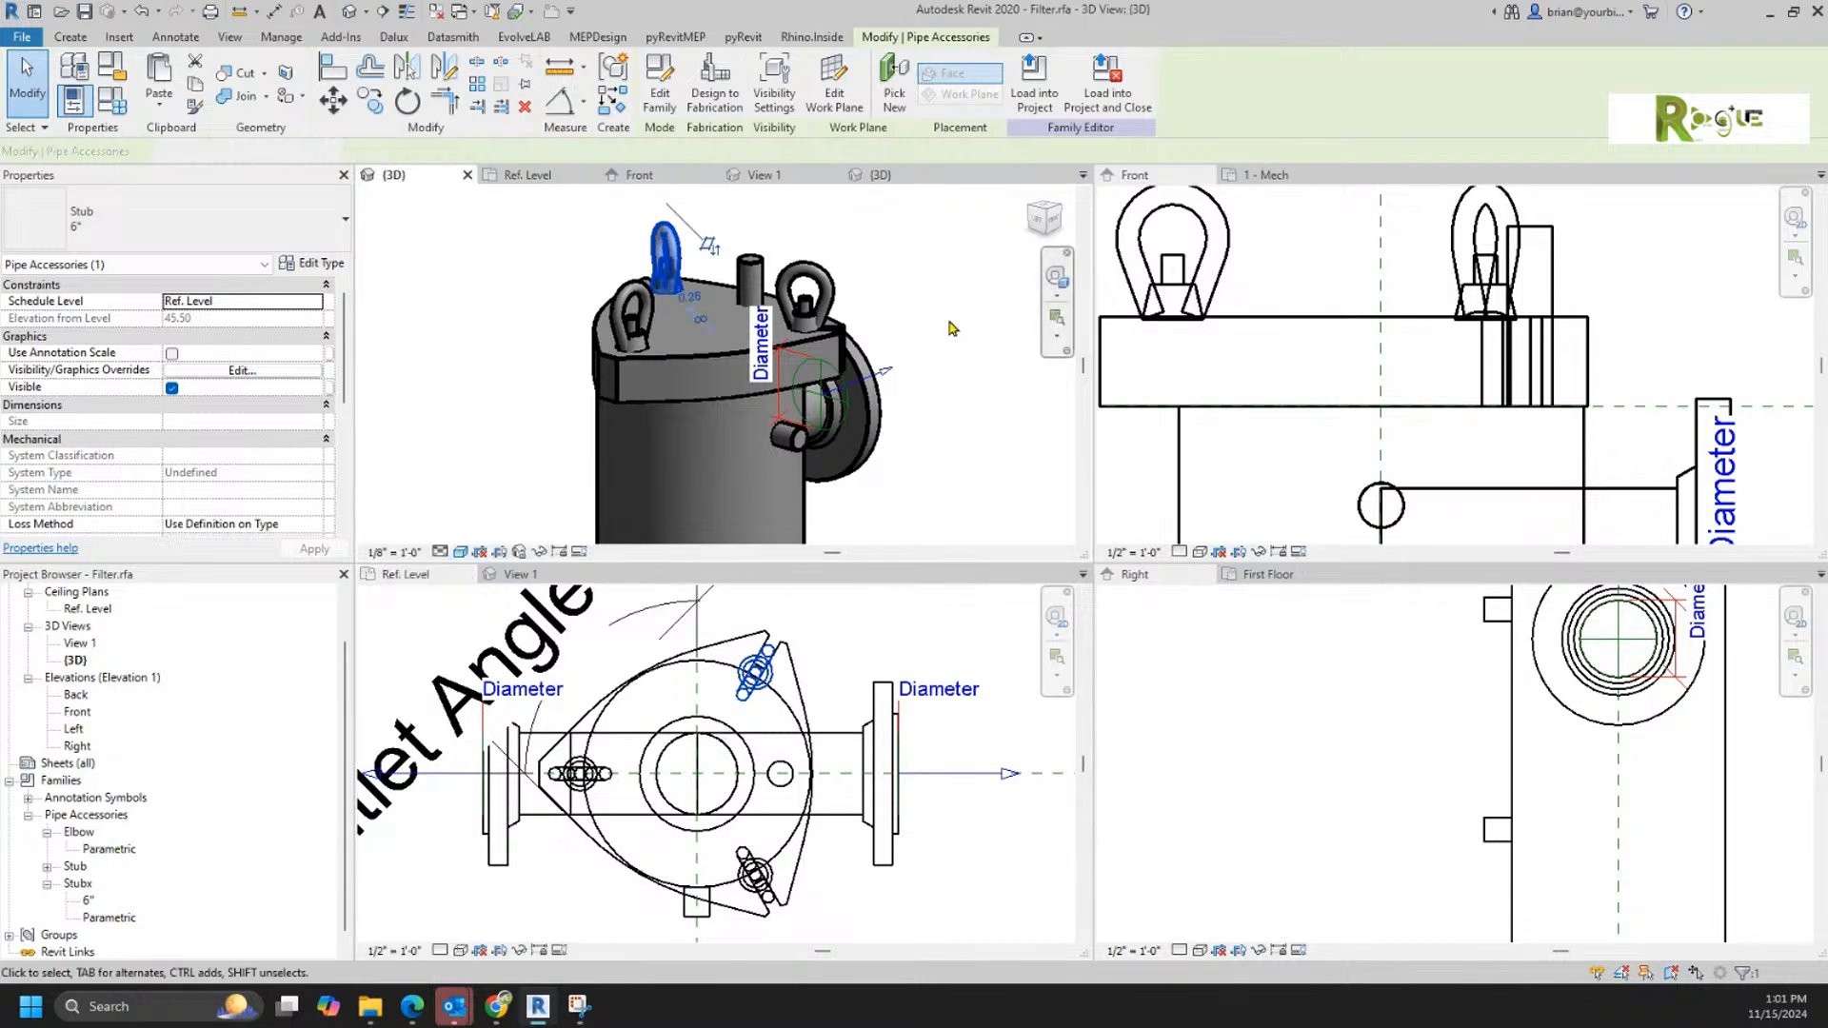
click(949, 333)
Step: Move the Top reference plane up and back down in the Front elevation to test the lid-hosted lifting eyes
click(1629, 336)
scroll(1629, 341, down, 4)
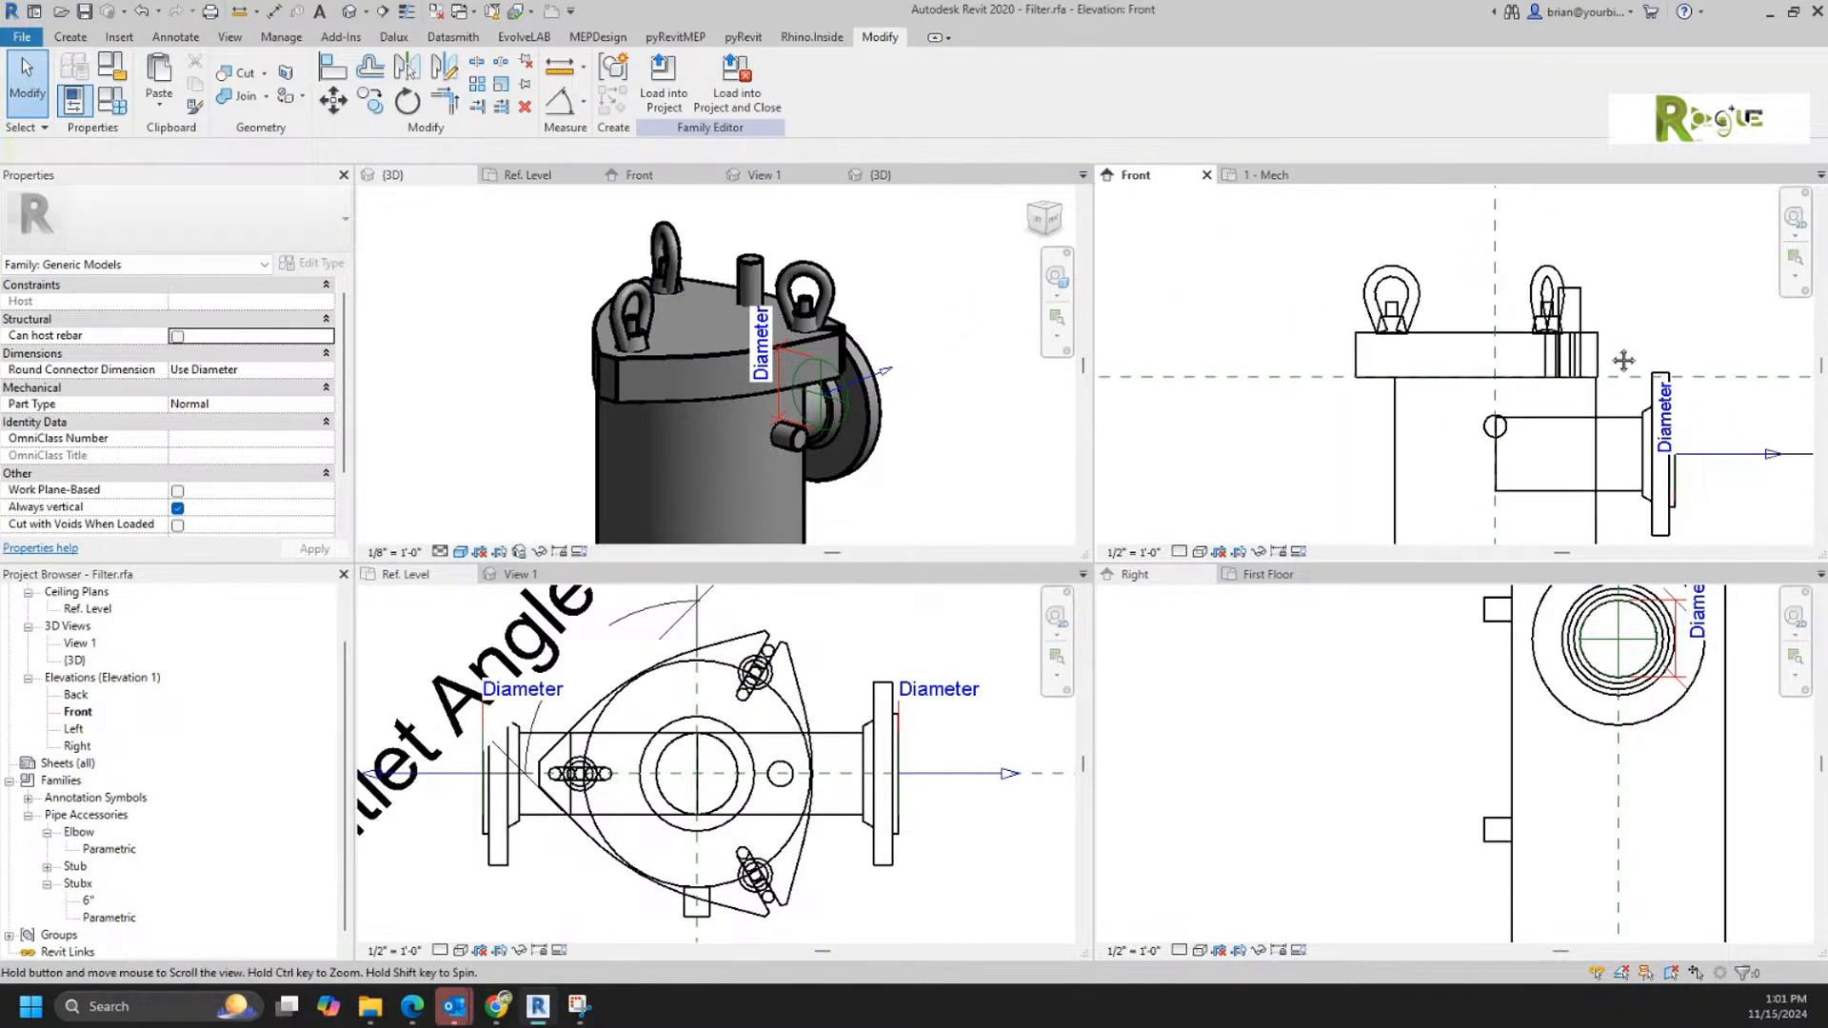
click(1562, 441)
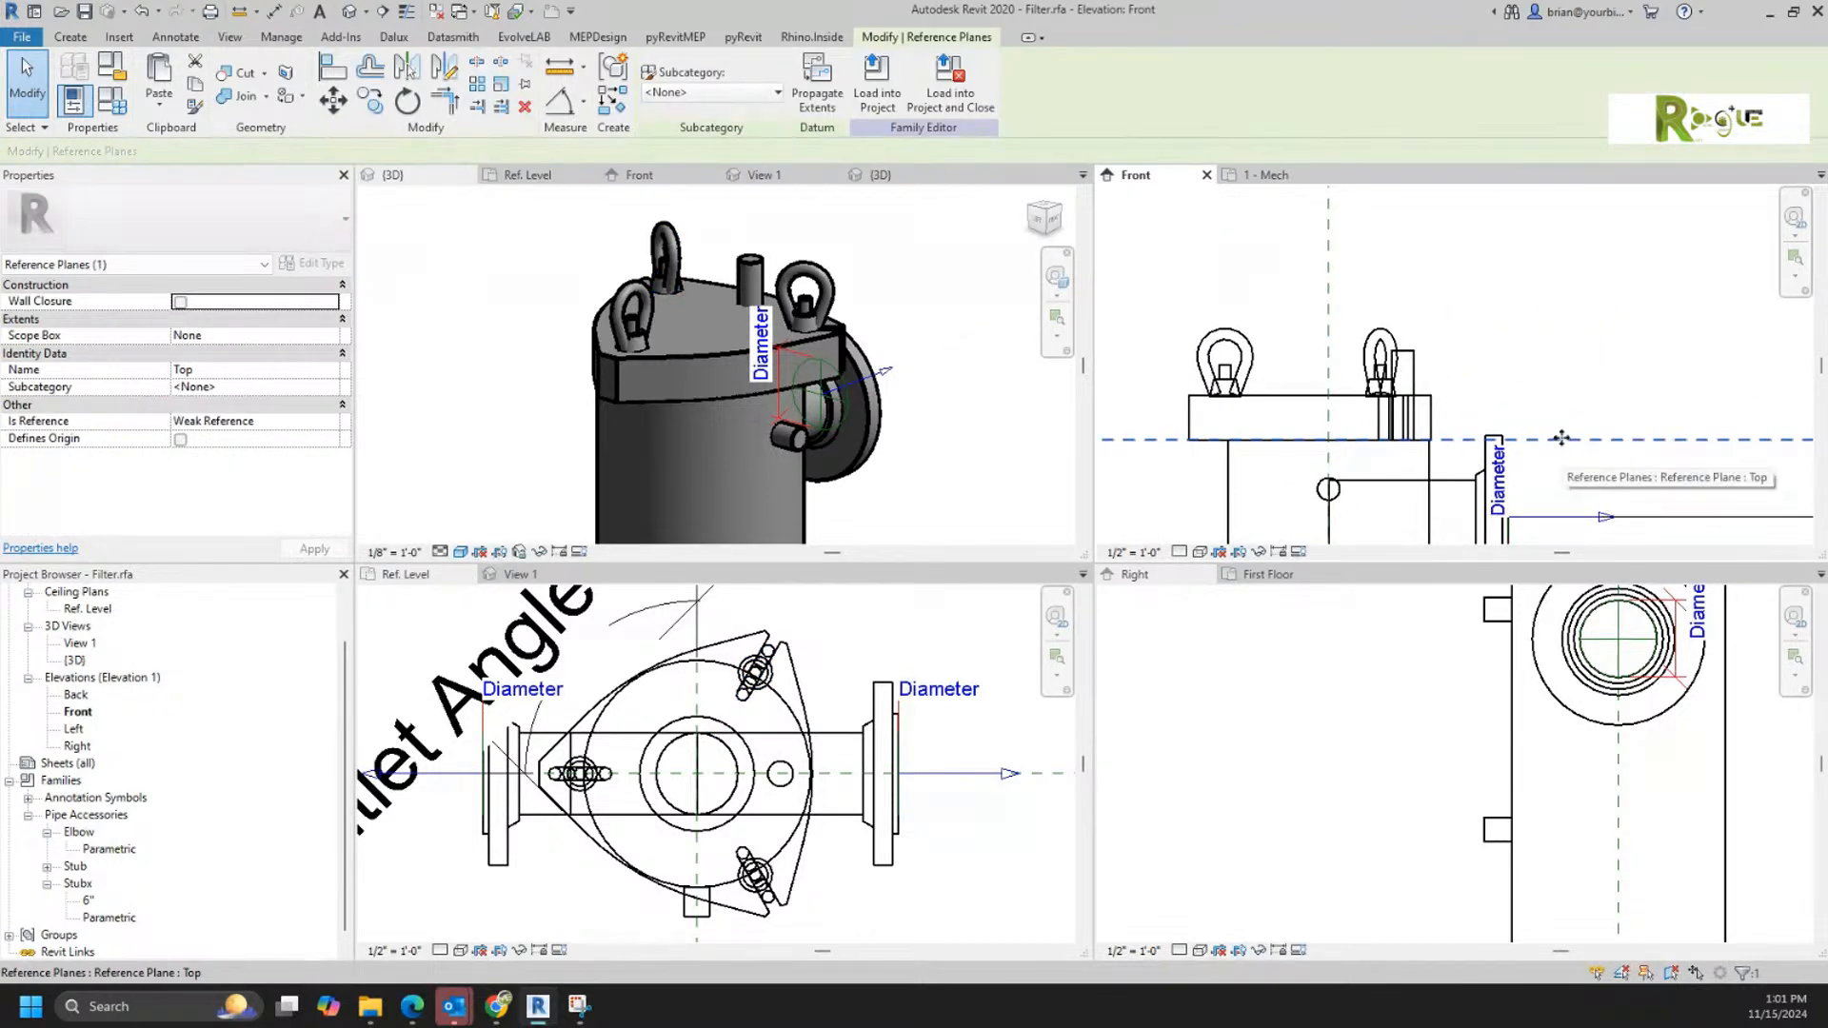
drag(1561, 438, 1563, 411)
key(Up)
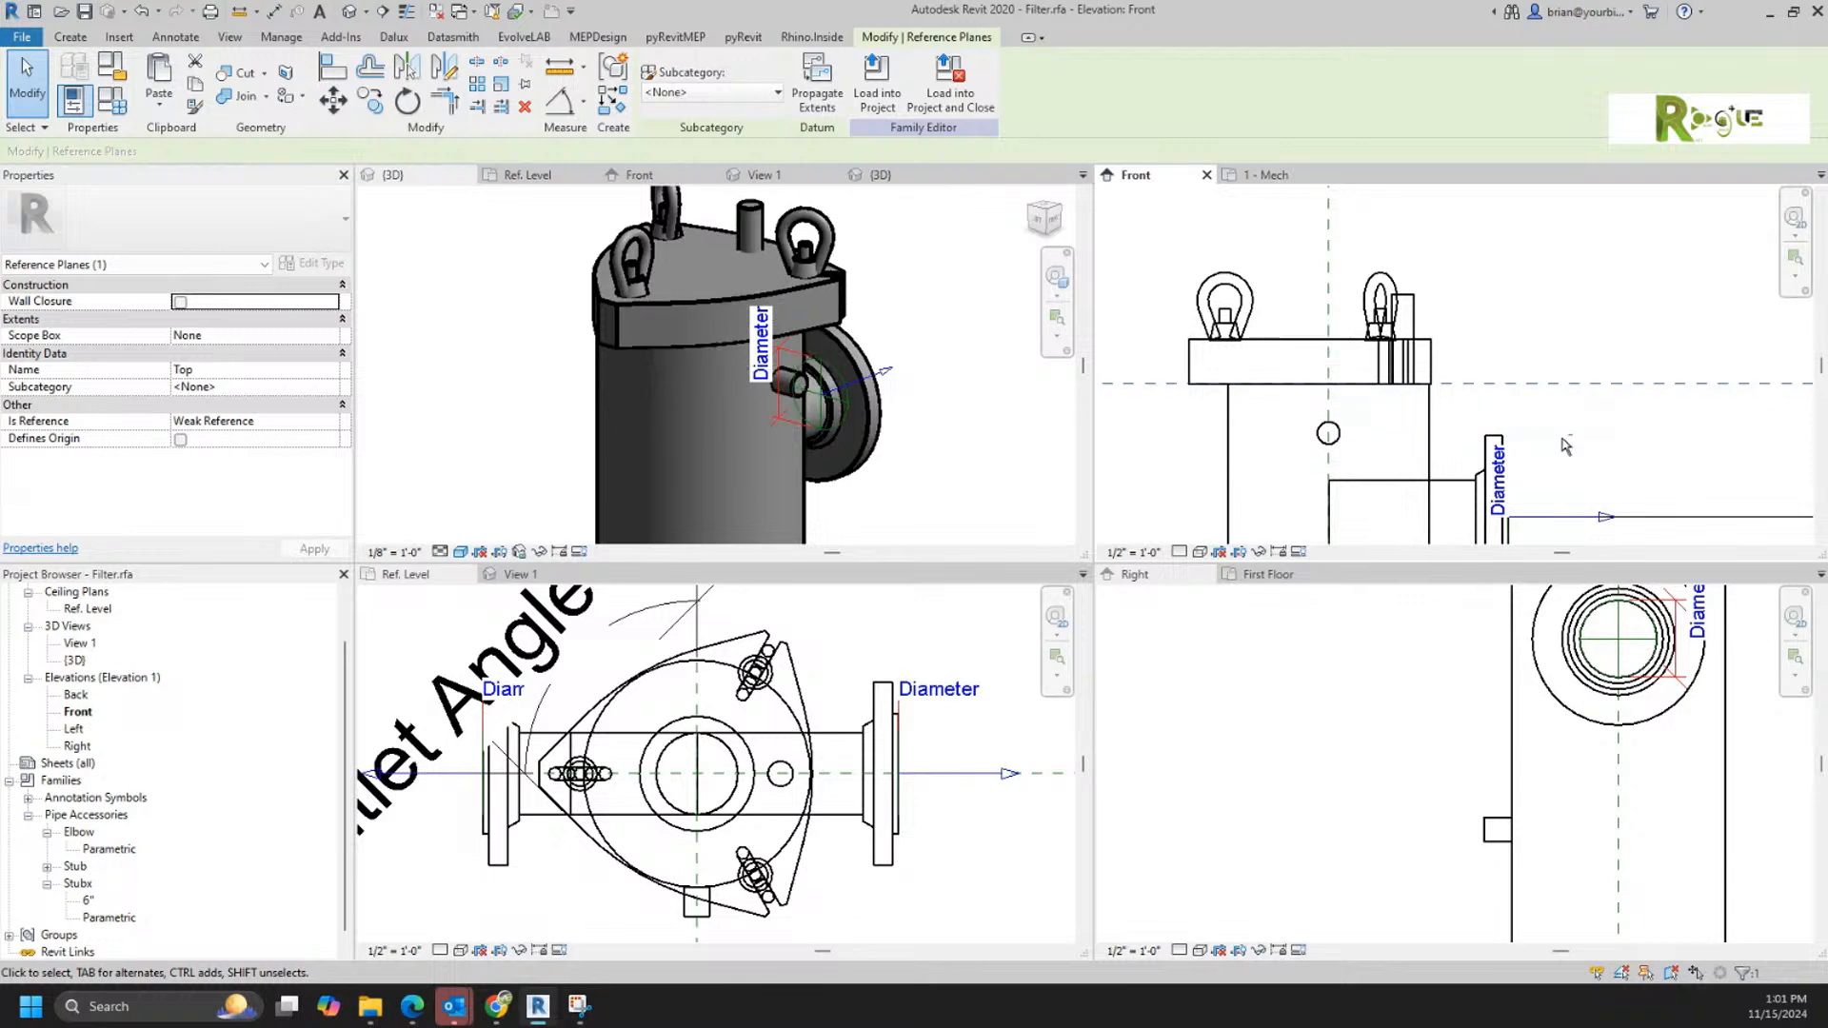
key(Down)
key(Down)
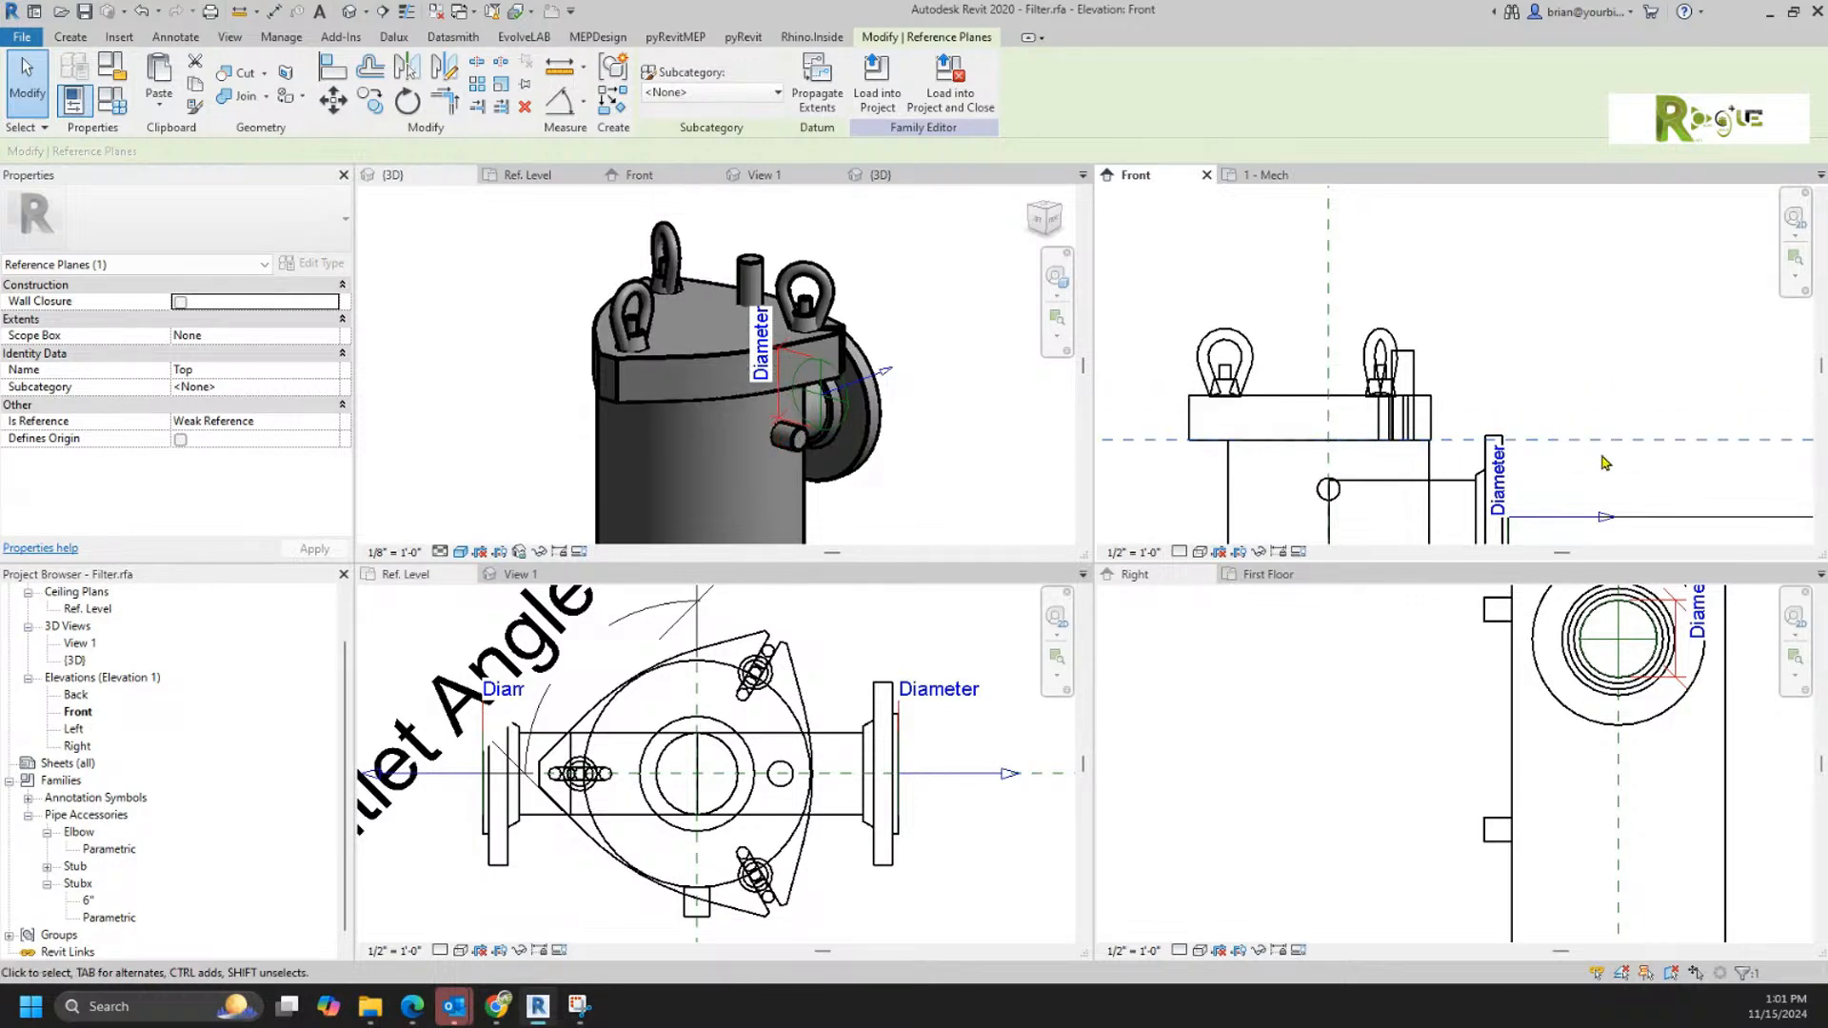
click(1567, 335)
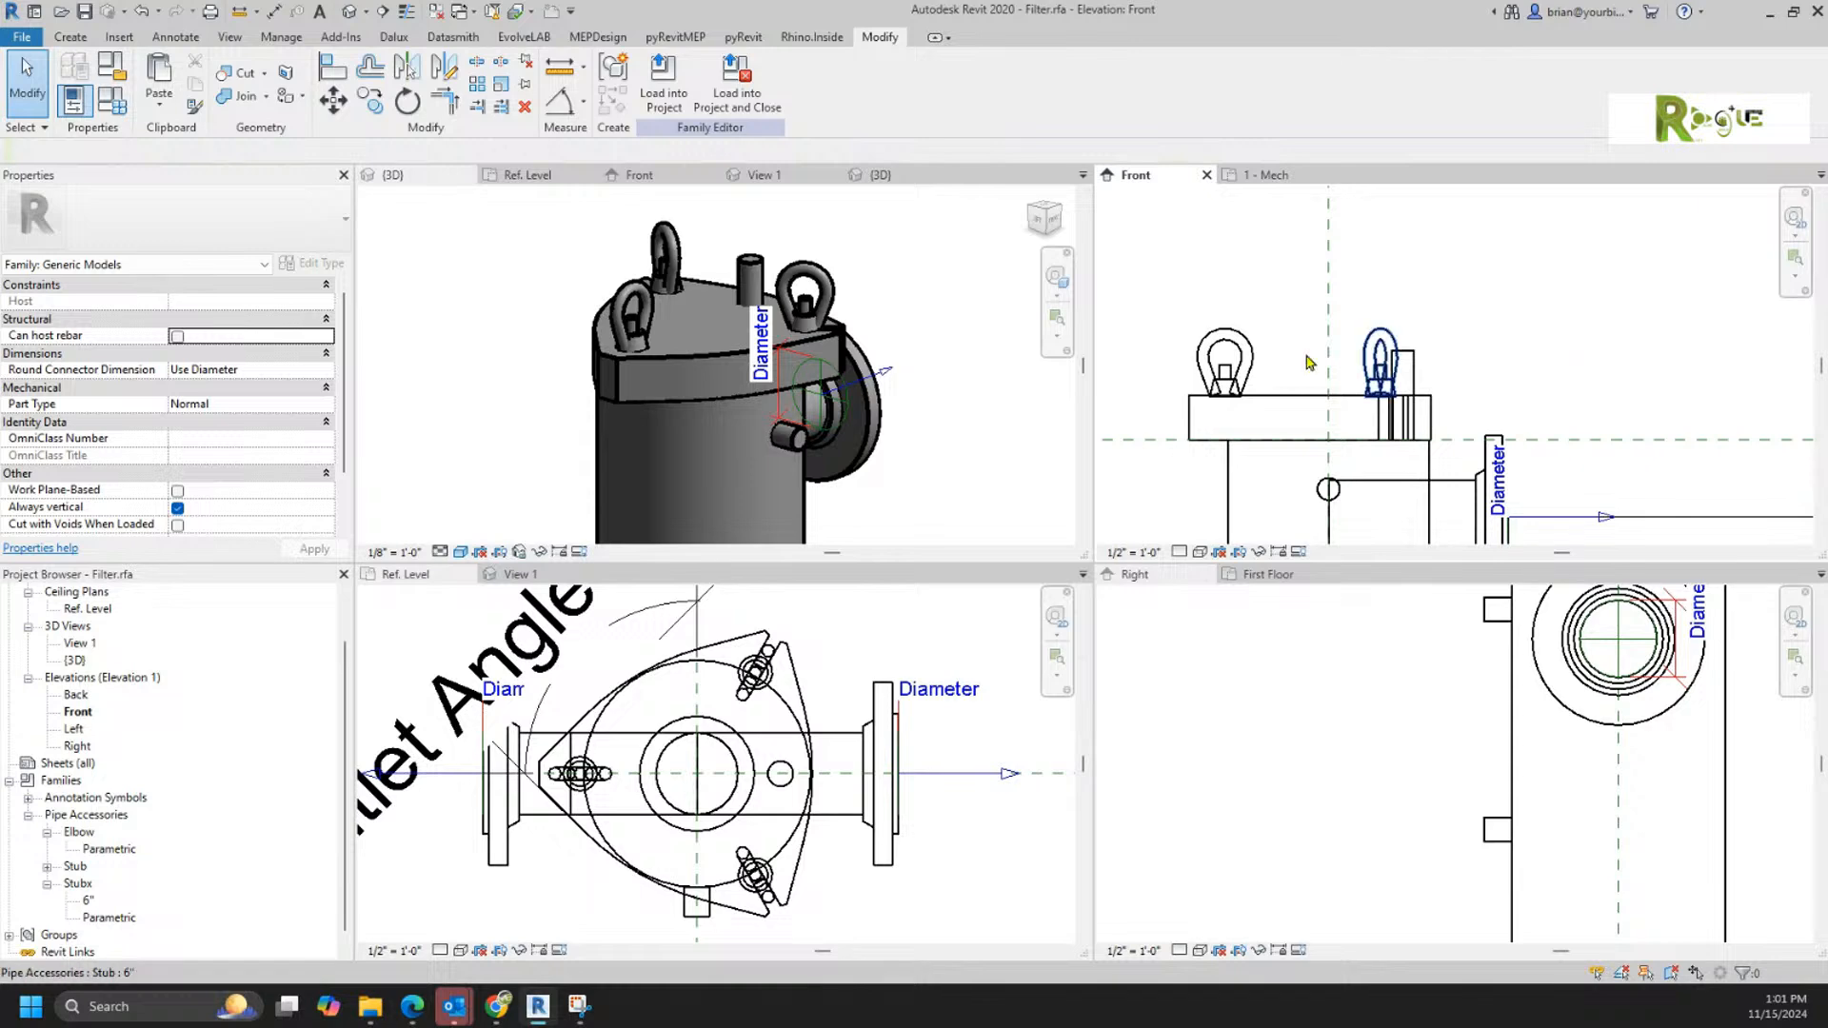
Step: Browse the new-family templates to find the face-based generic model template, then cancel without creating a family
click(23, 38)
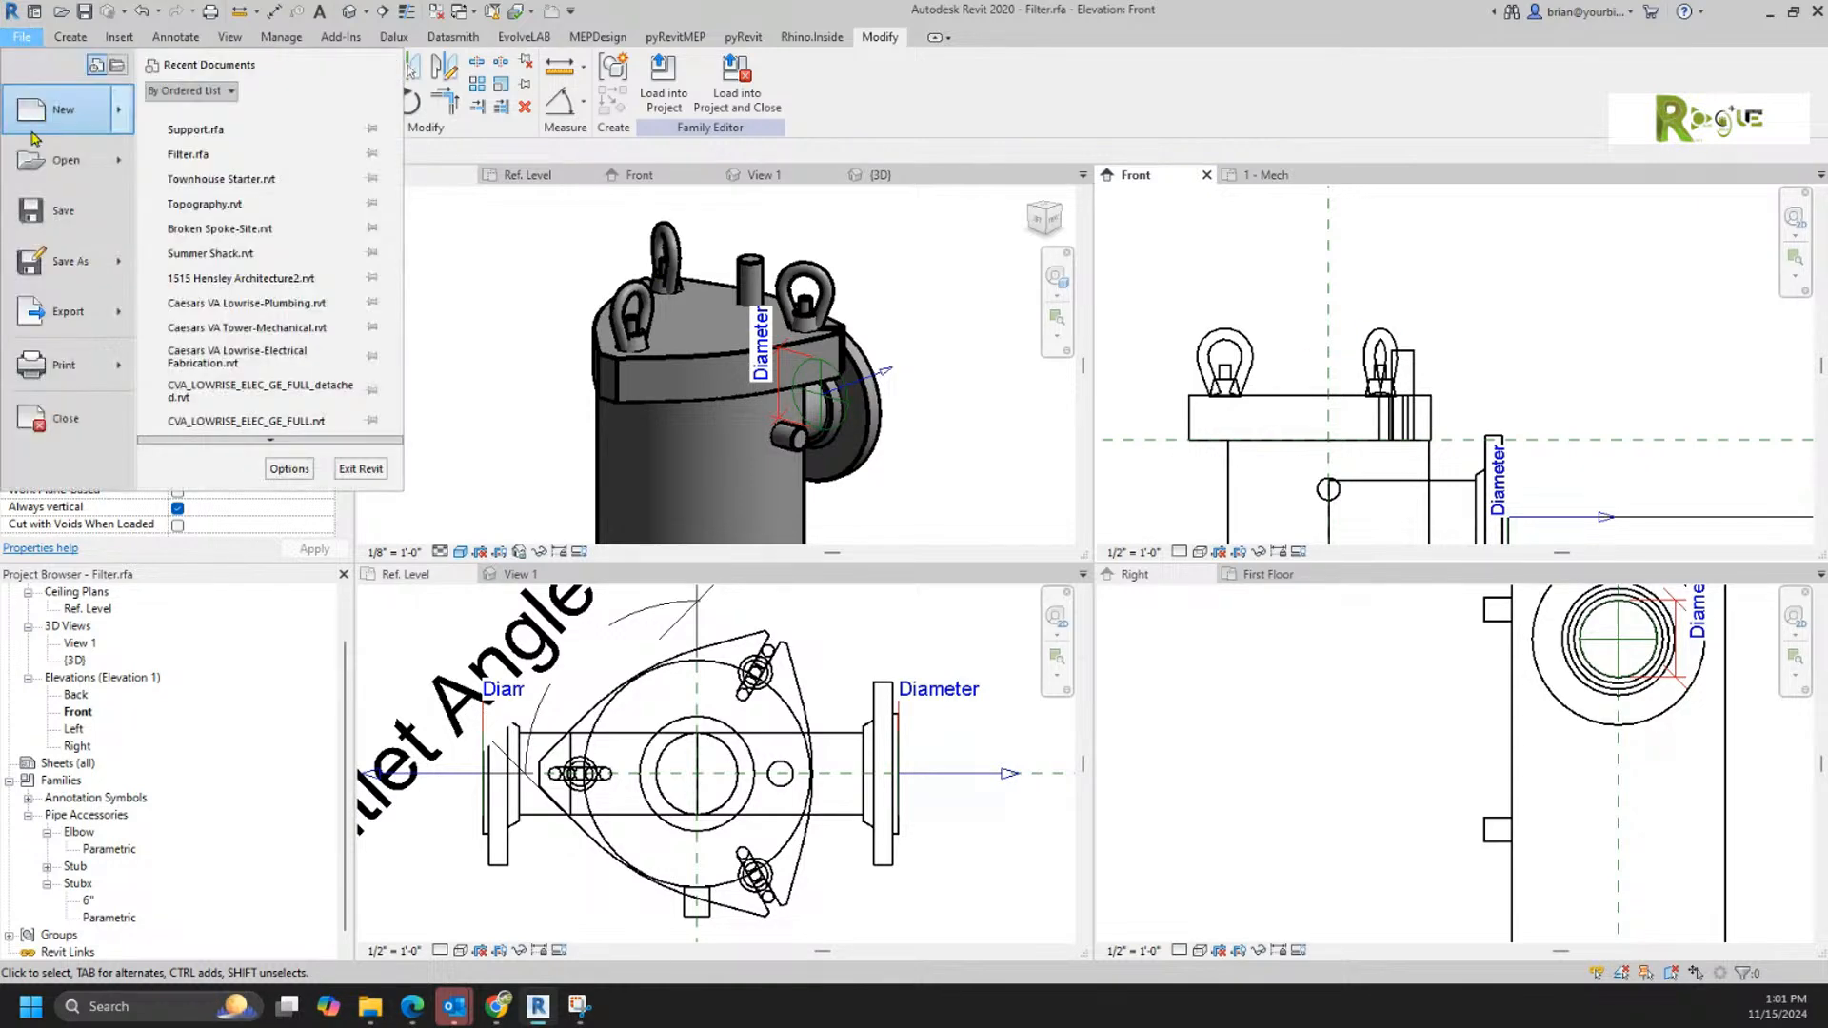
mouse_move(67, 114)
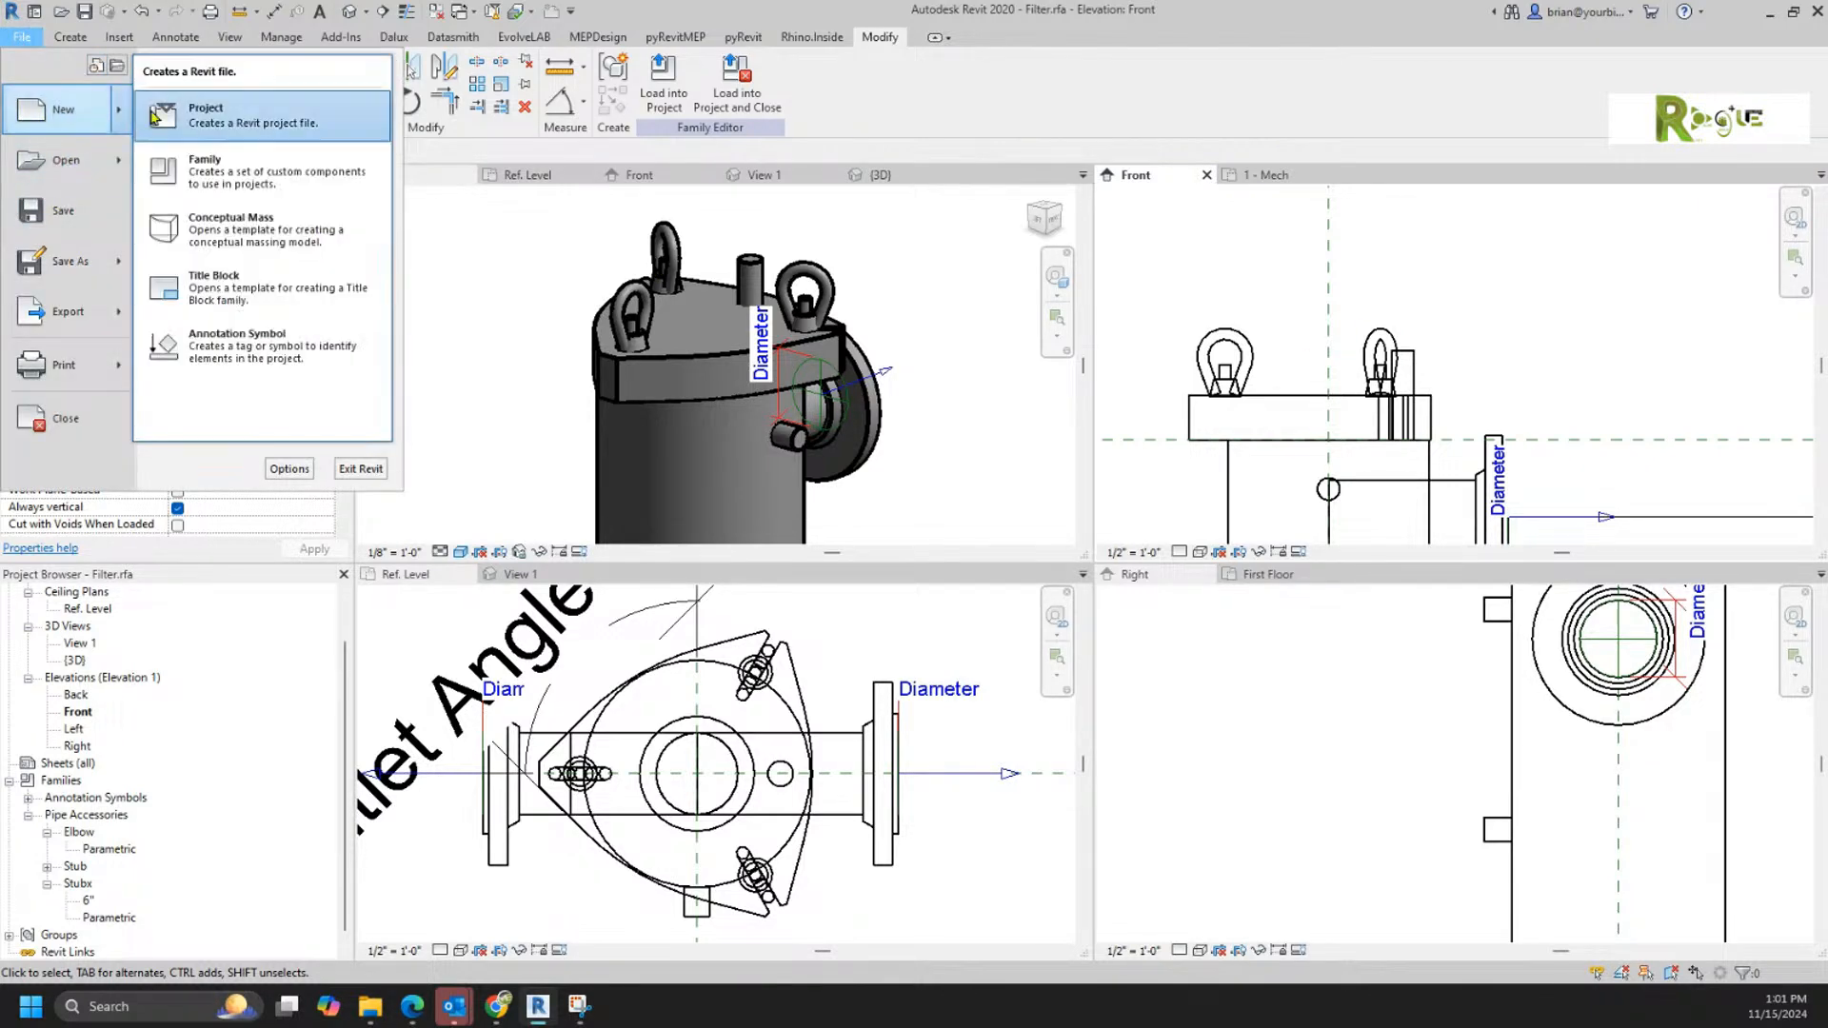
click(191, 164)
scroll(733, 479, down, 6)
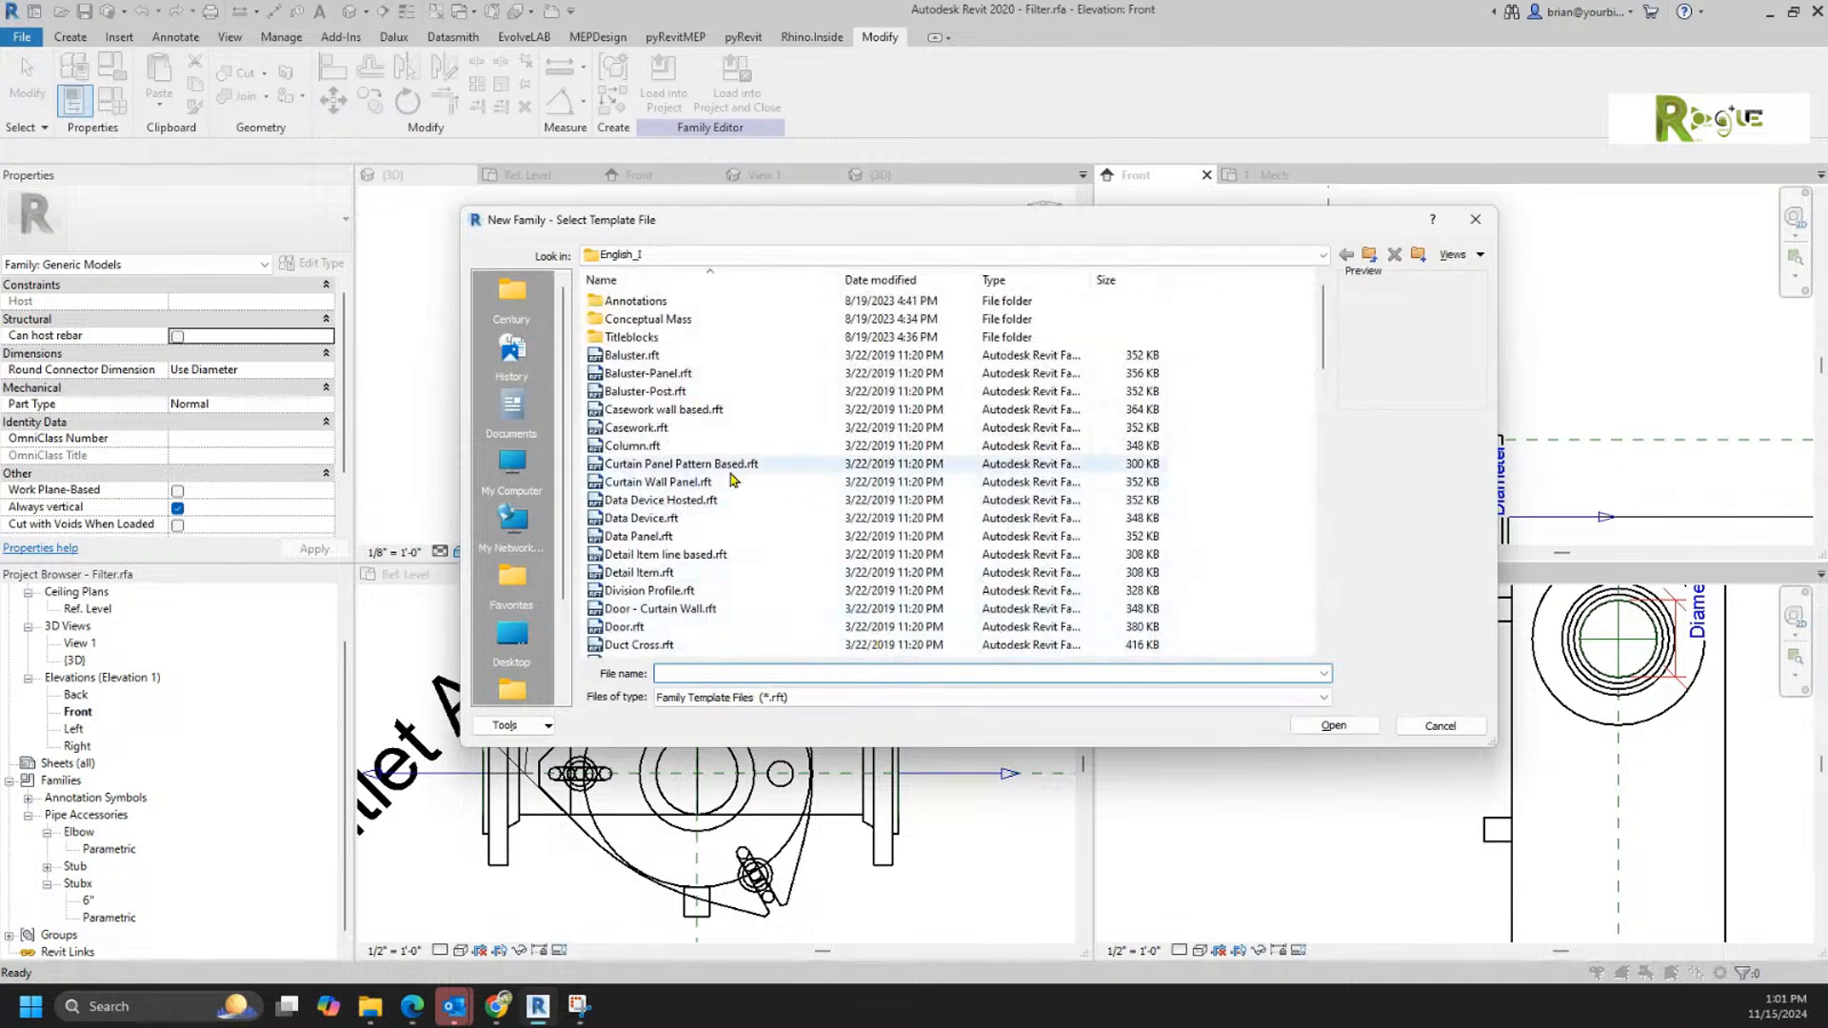
scroll(733, 478, down, 2)
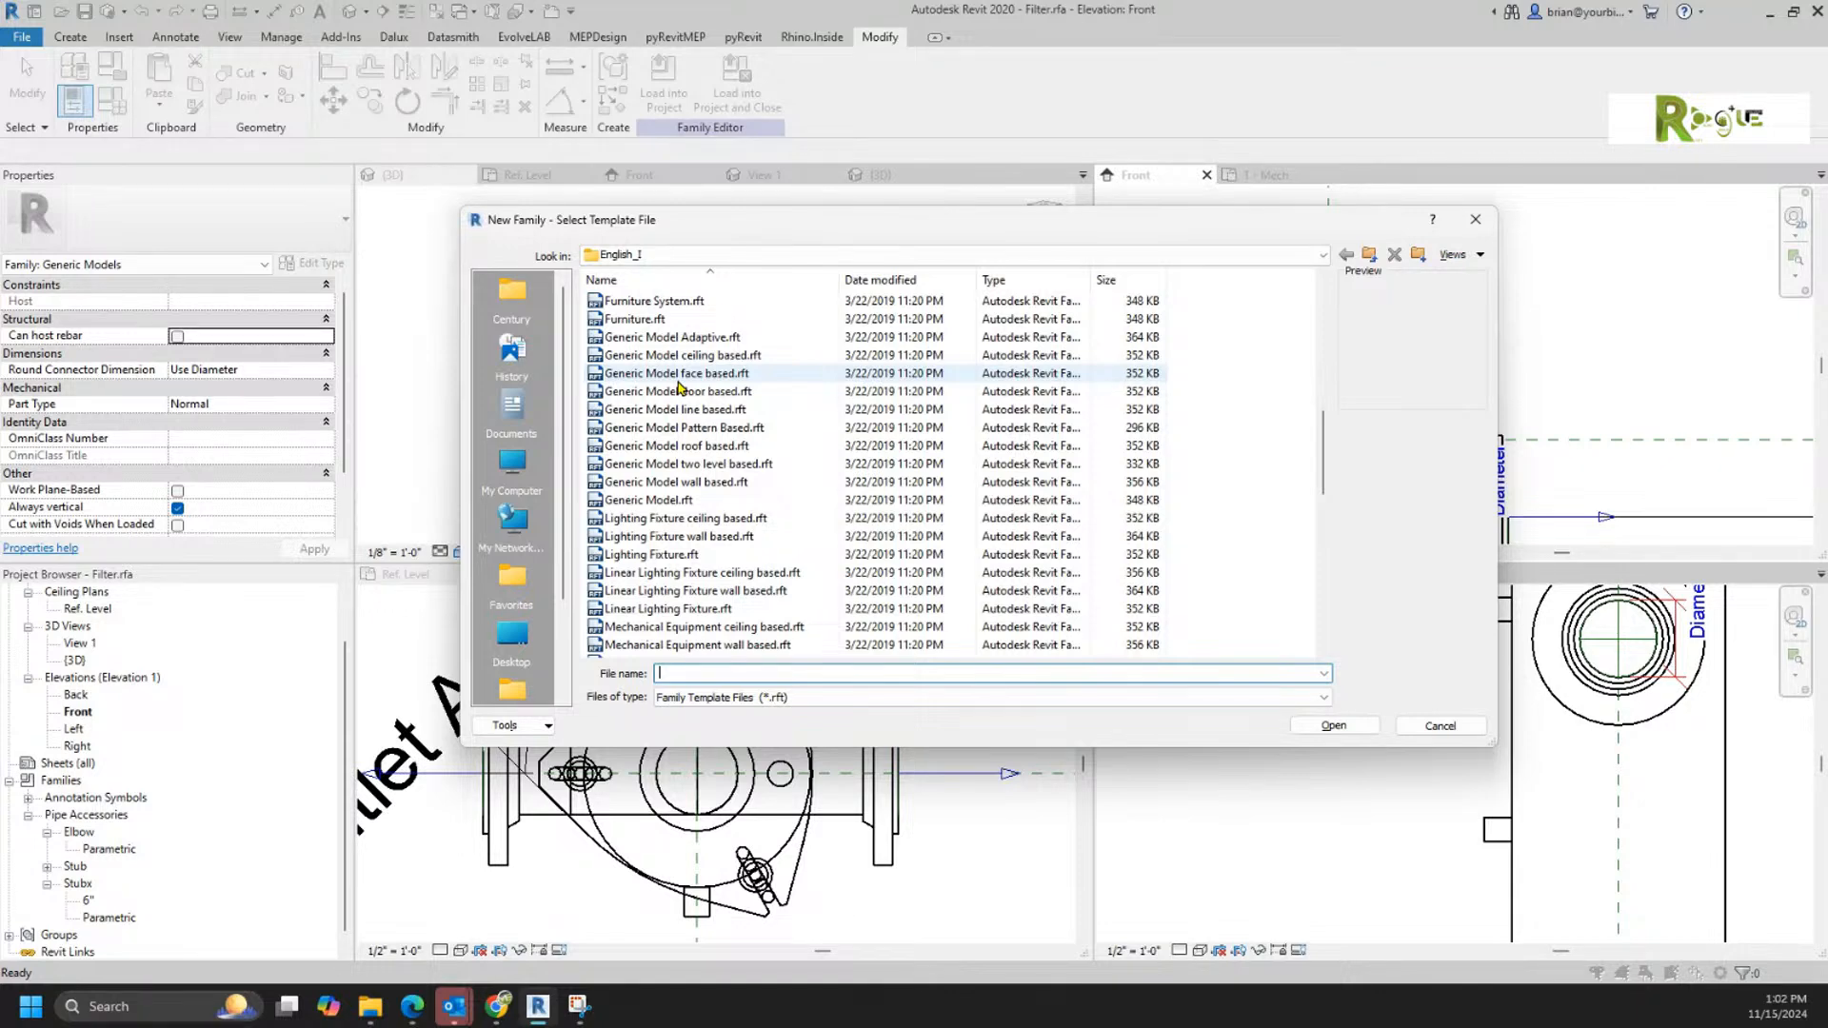
right_click(678, 381)
scroll(676, 380, up, 1)
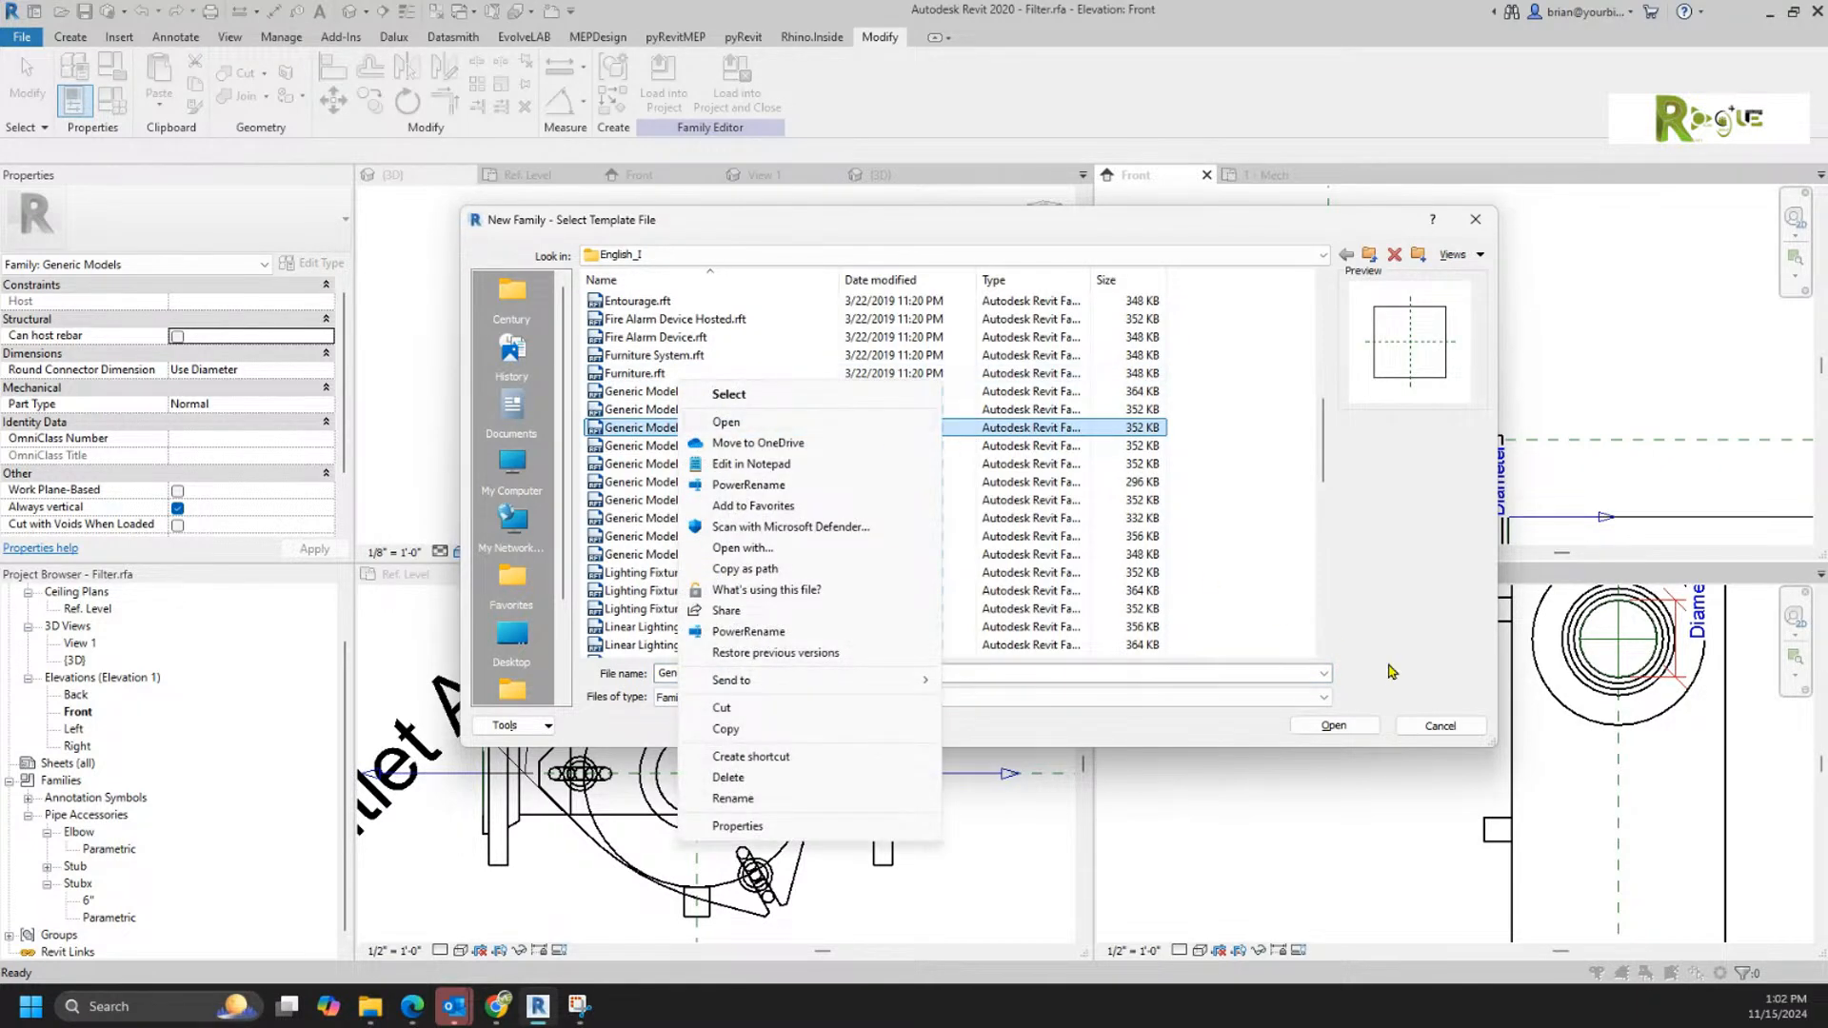
click(1441, 726)
Step: Close the inactive background views while keeping the Filter family's 3D view active
click(491, 409)
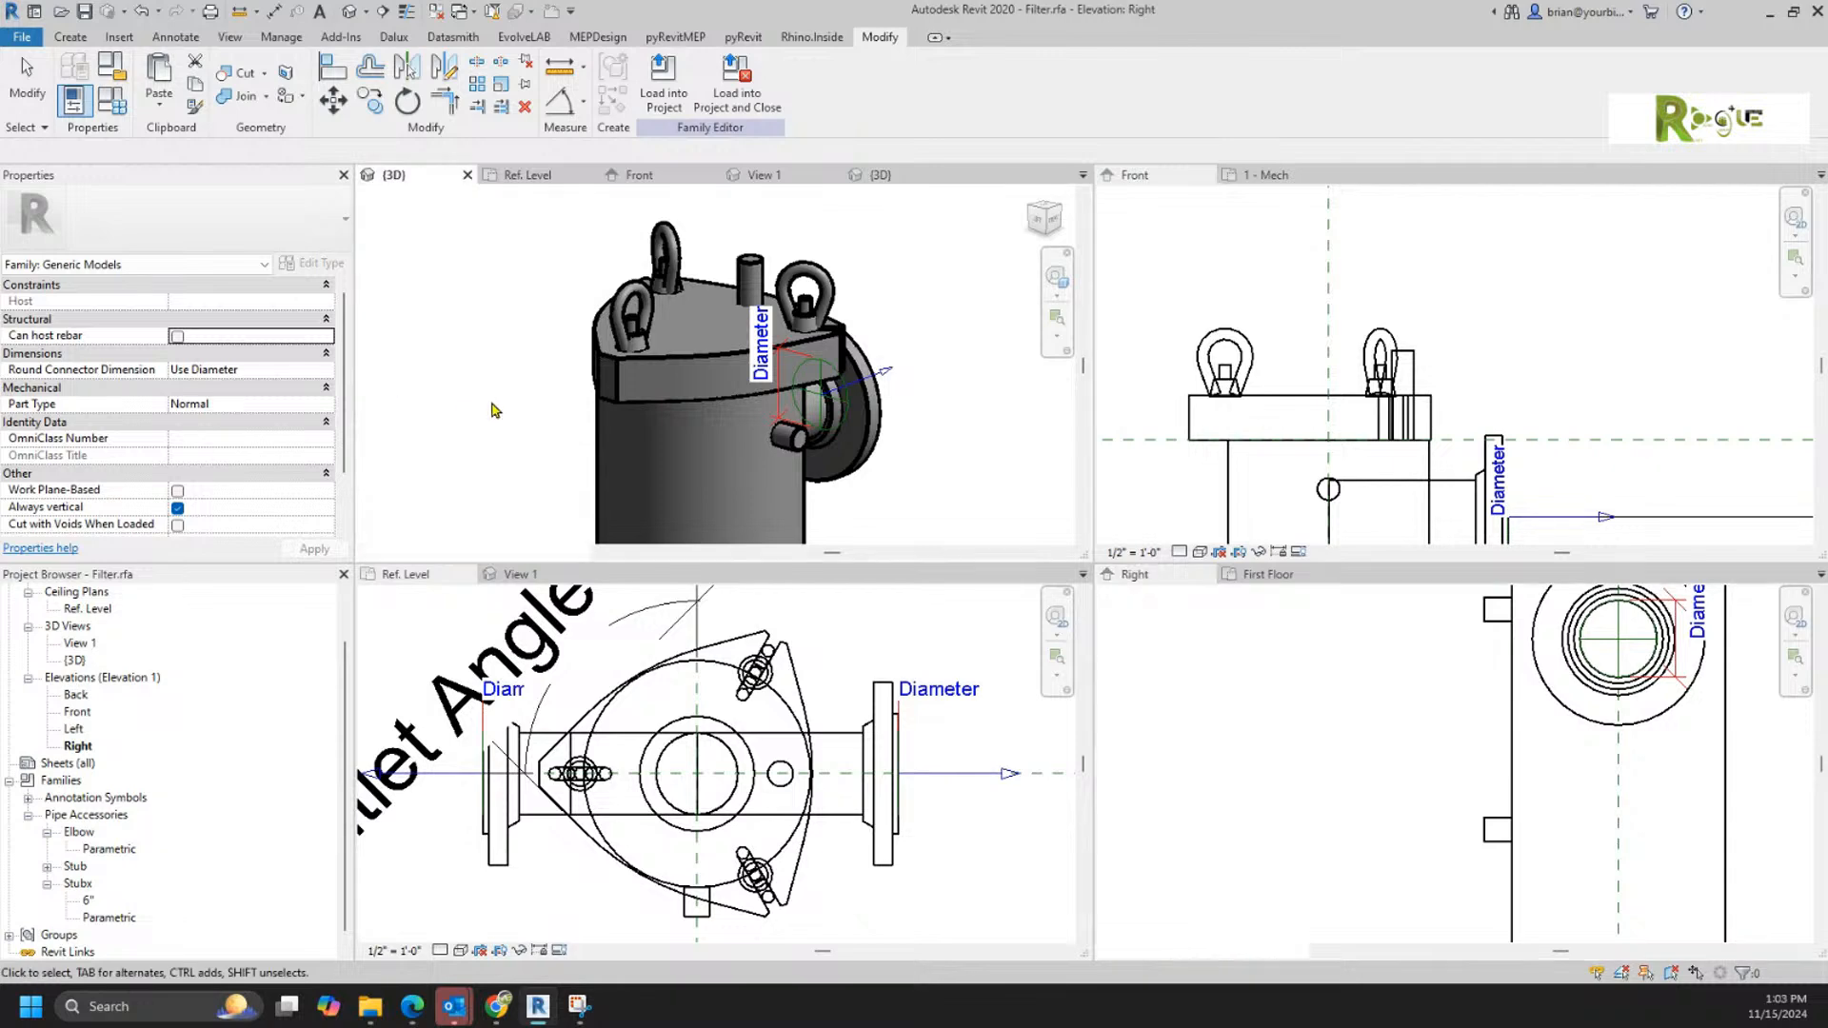
scroll(555, 507, down, 3)
middle_drag(555, 508, 875, 228)
scroll(874, 228, down, 2)
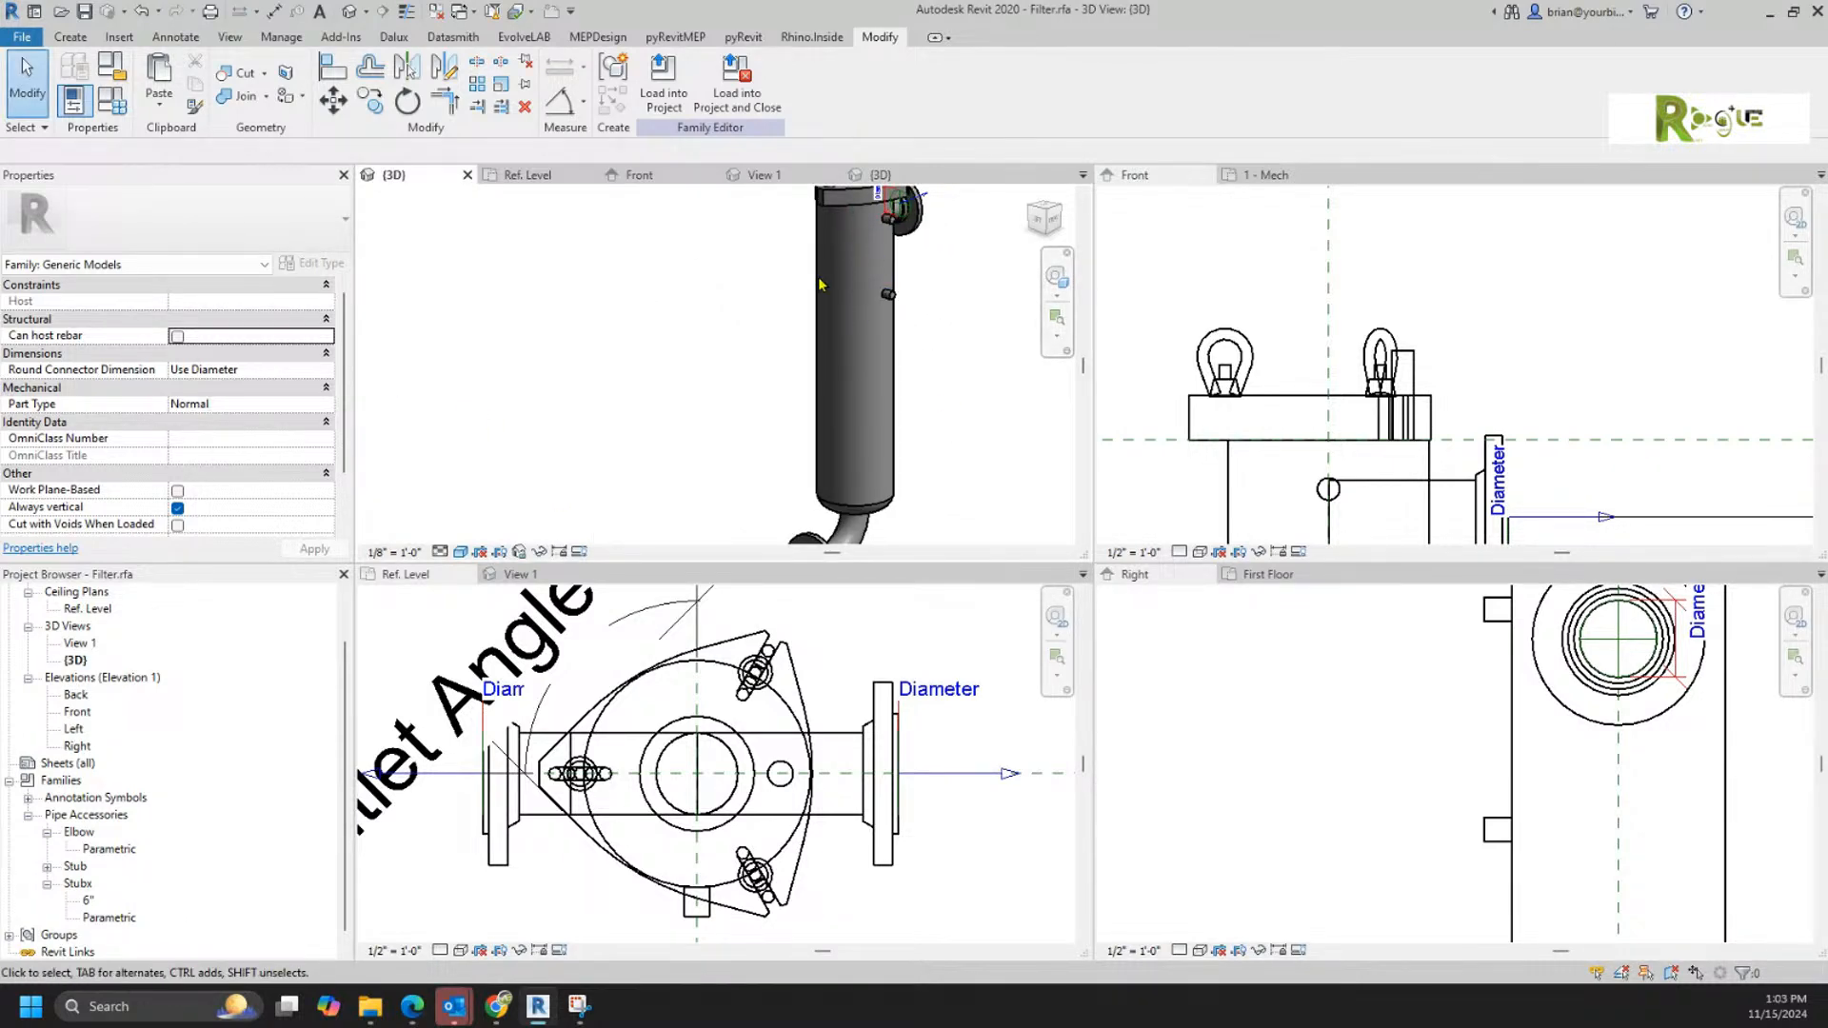
click(435, 13)
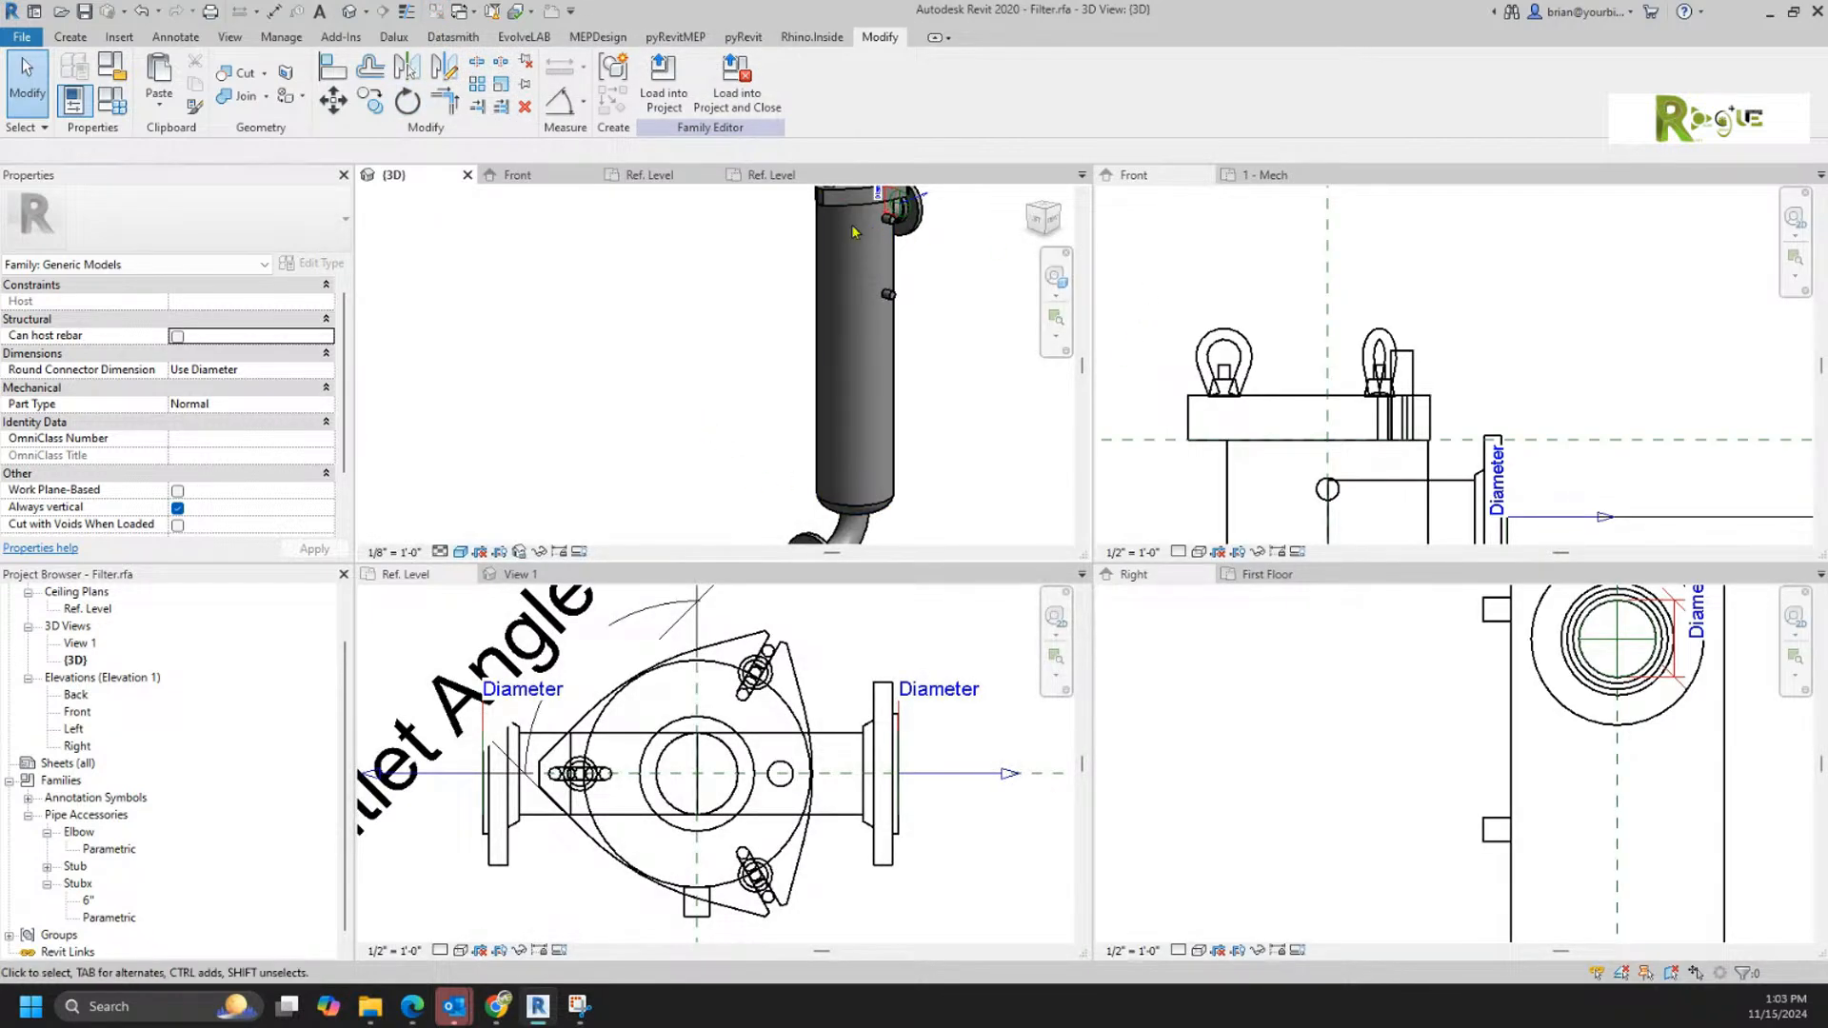
Step: Close the leftover Family7, Support and Stub family views without saving, leaving the Filter 3D view
click(566, 177)
click(588, 176)
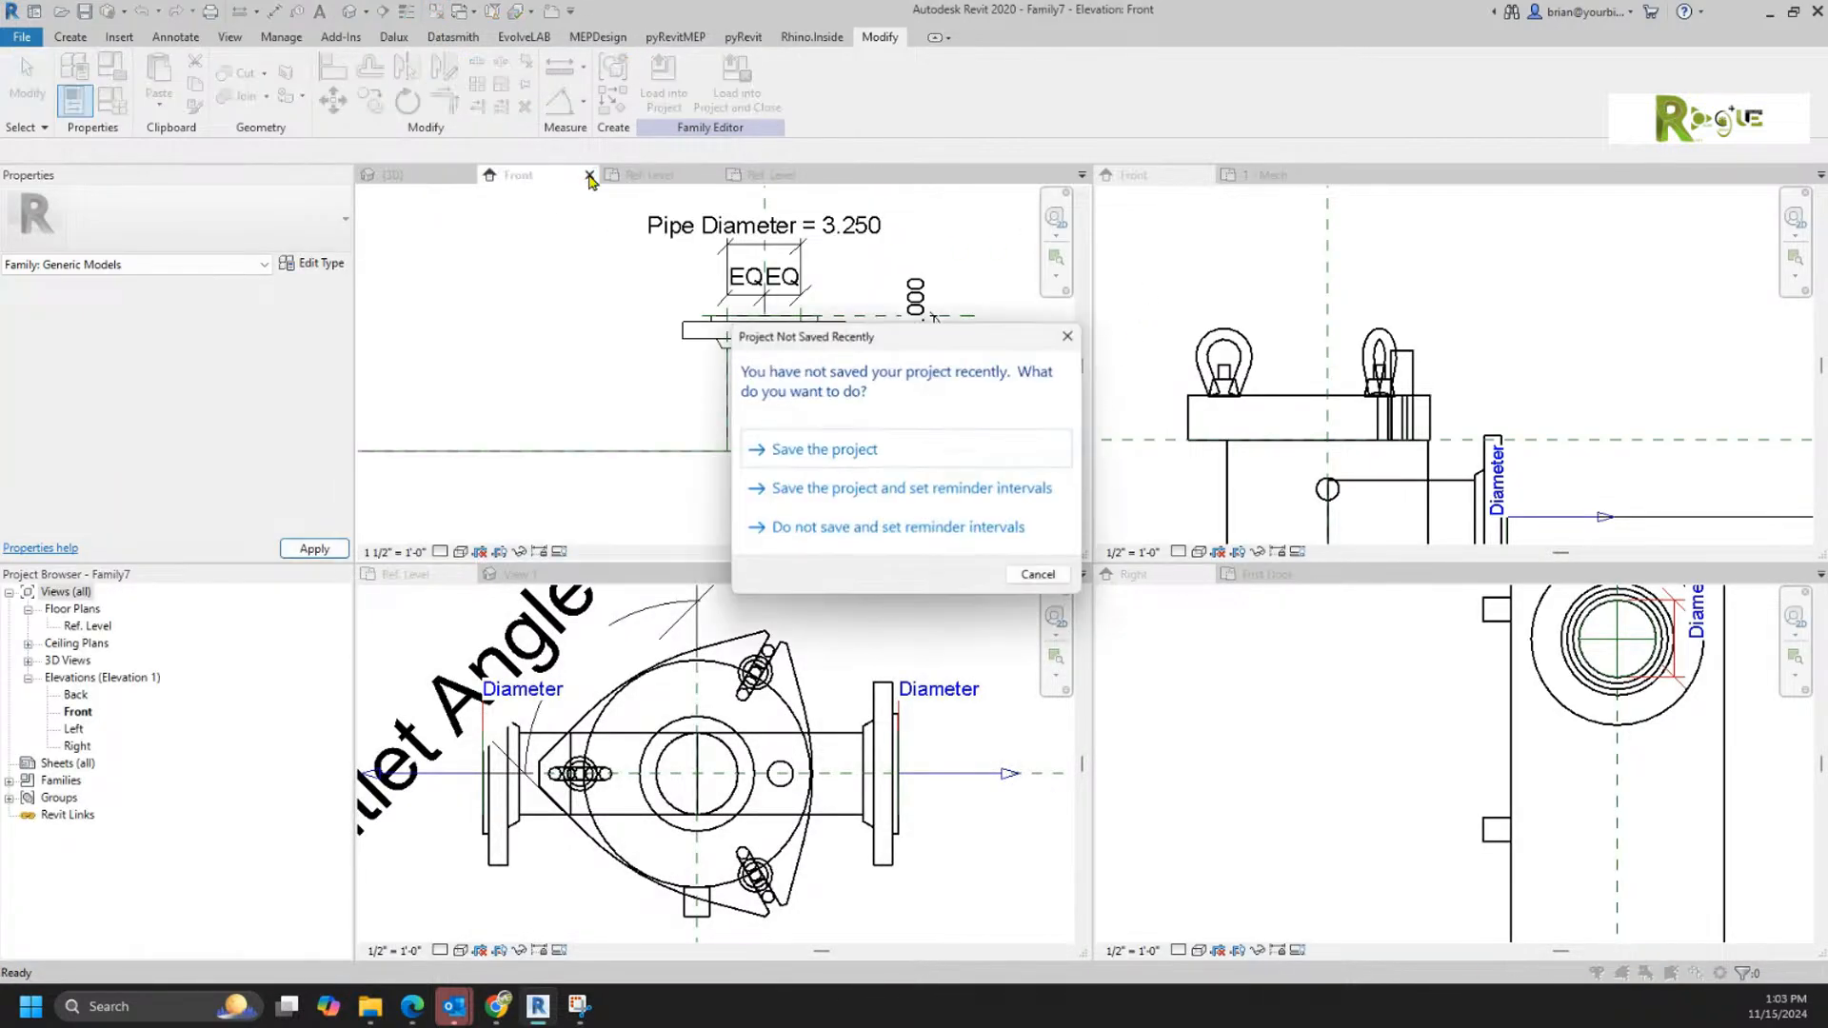
click(1040, 575)
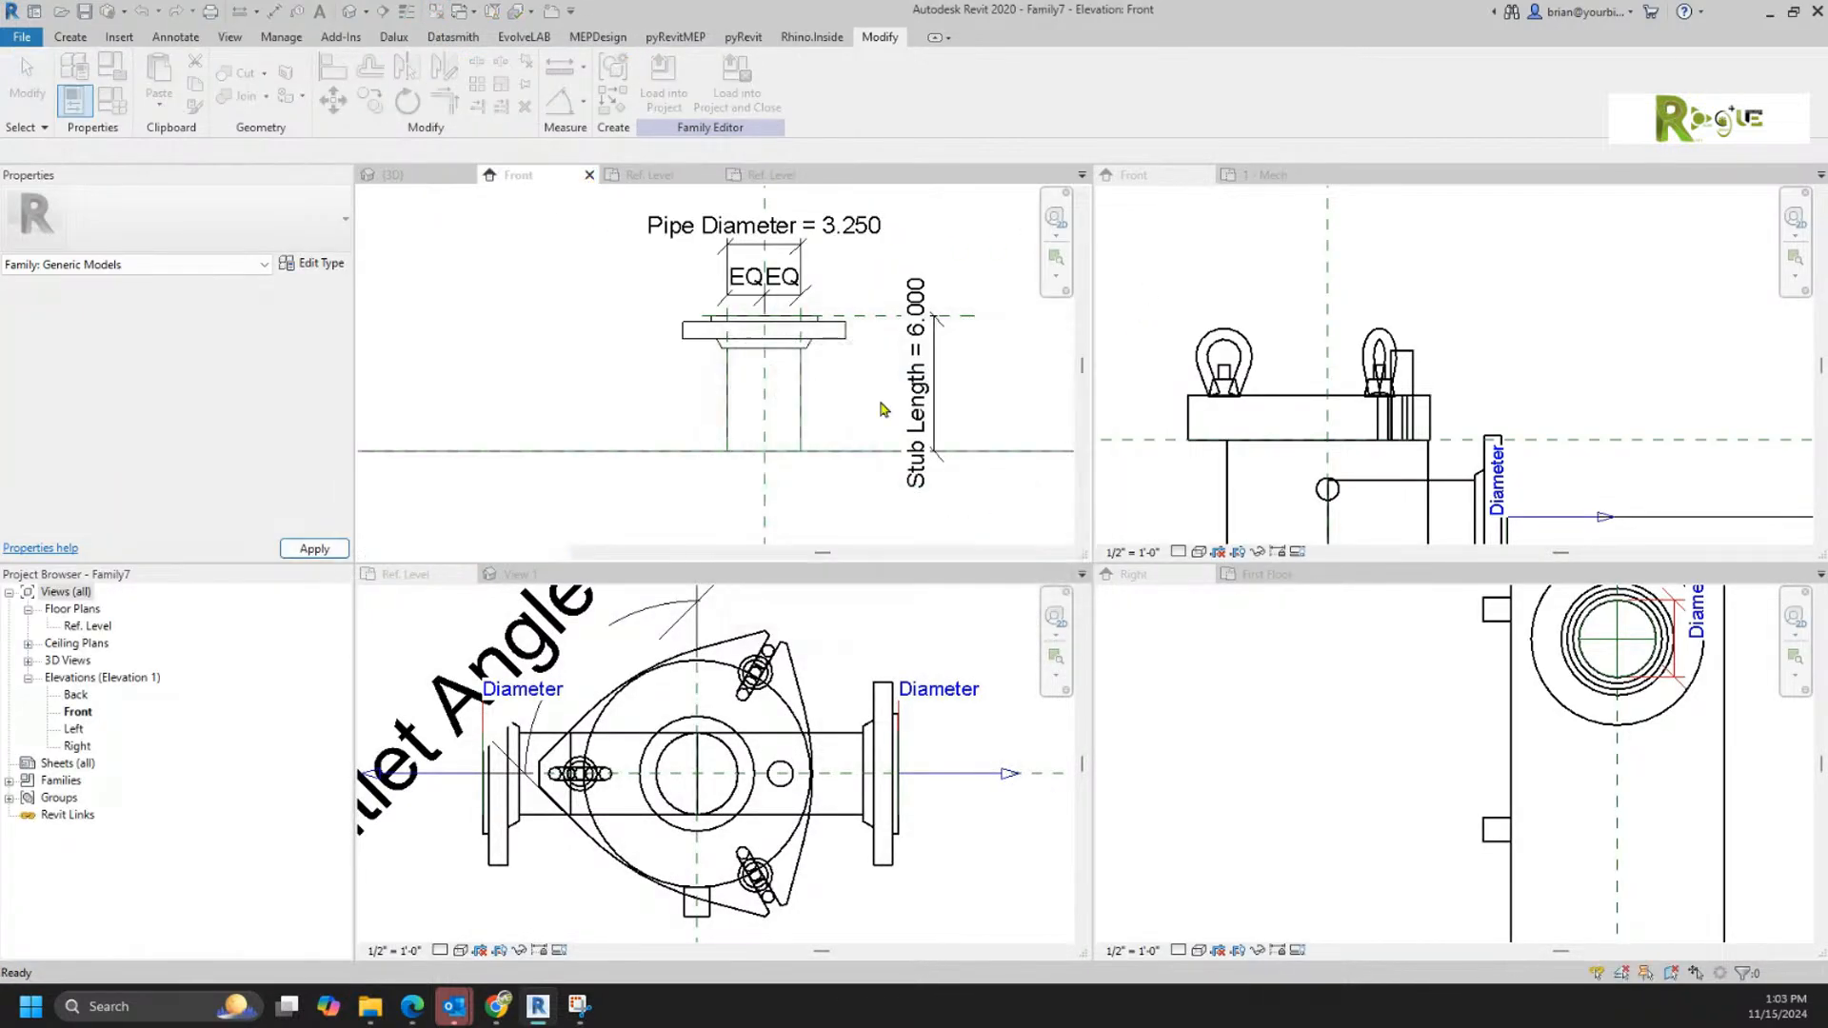
click(590, 176)
click(951, 511)
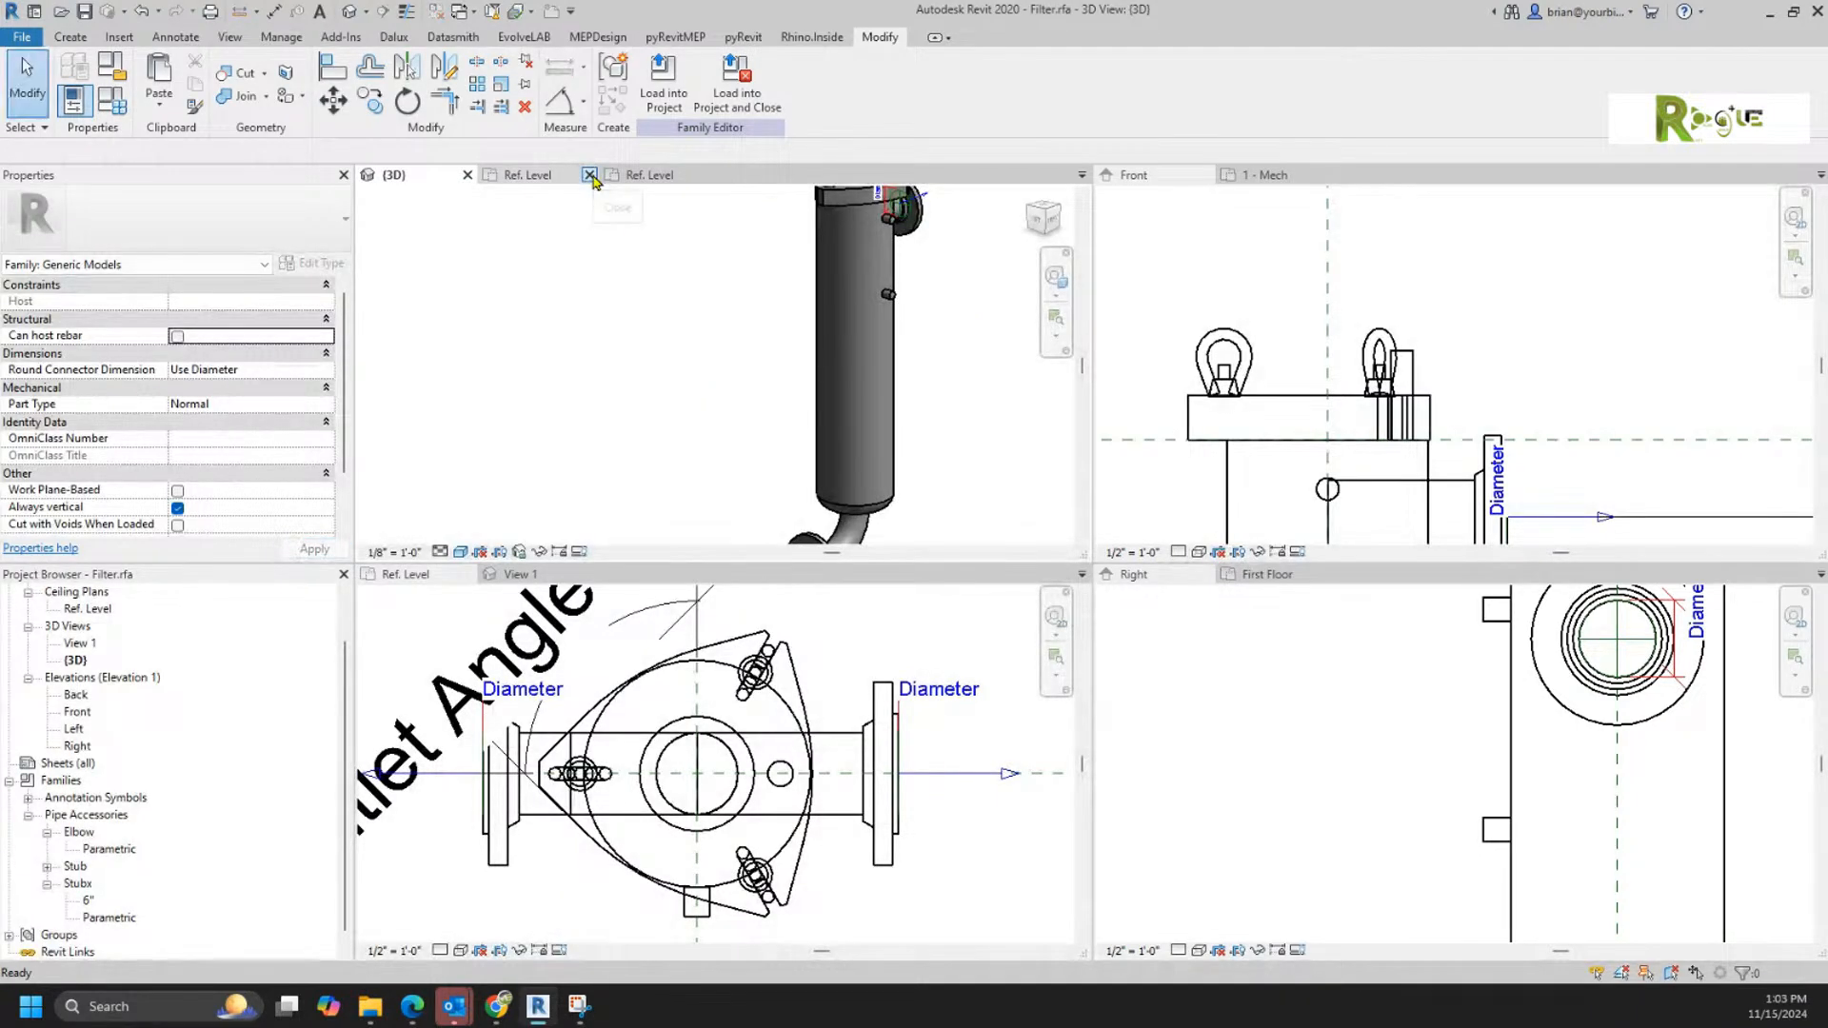
click(589, 176)
click(587, 176)
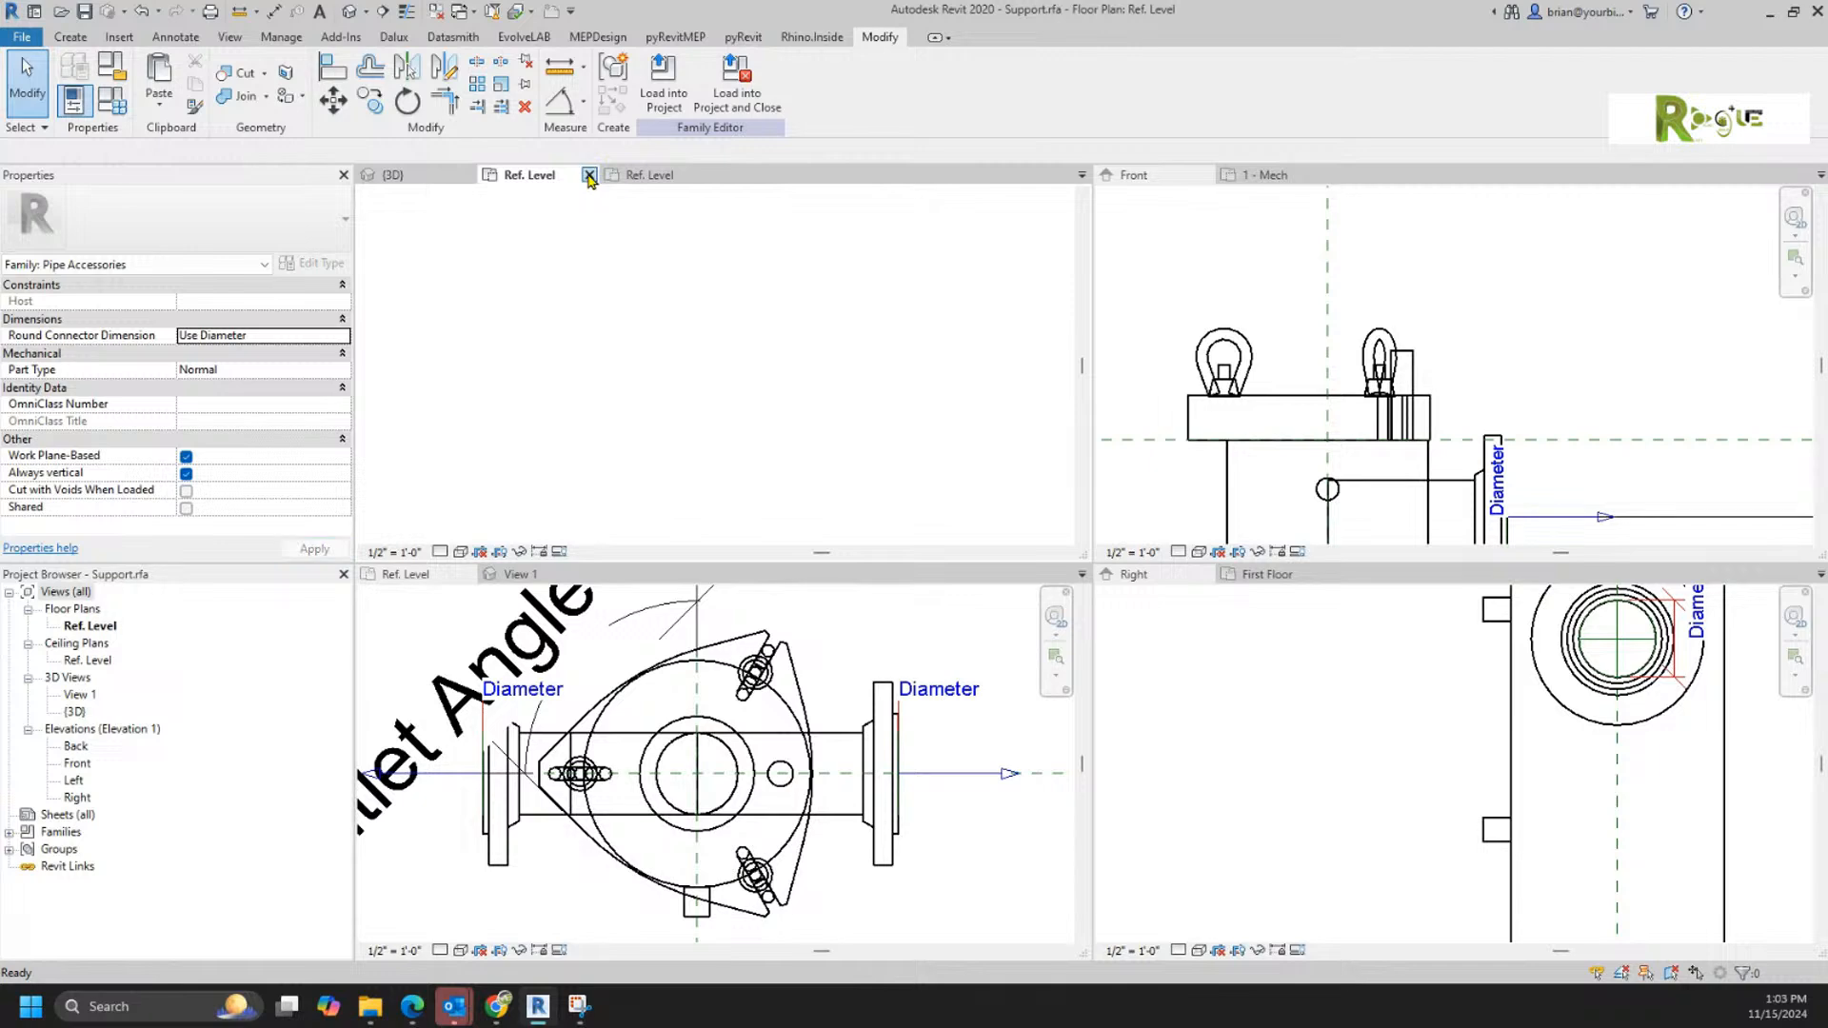
click(937, 499)
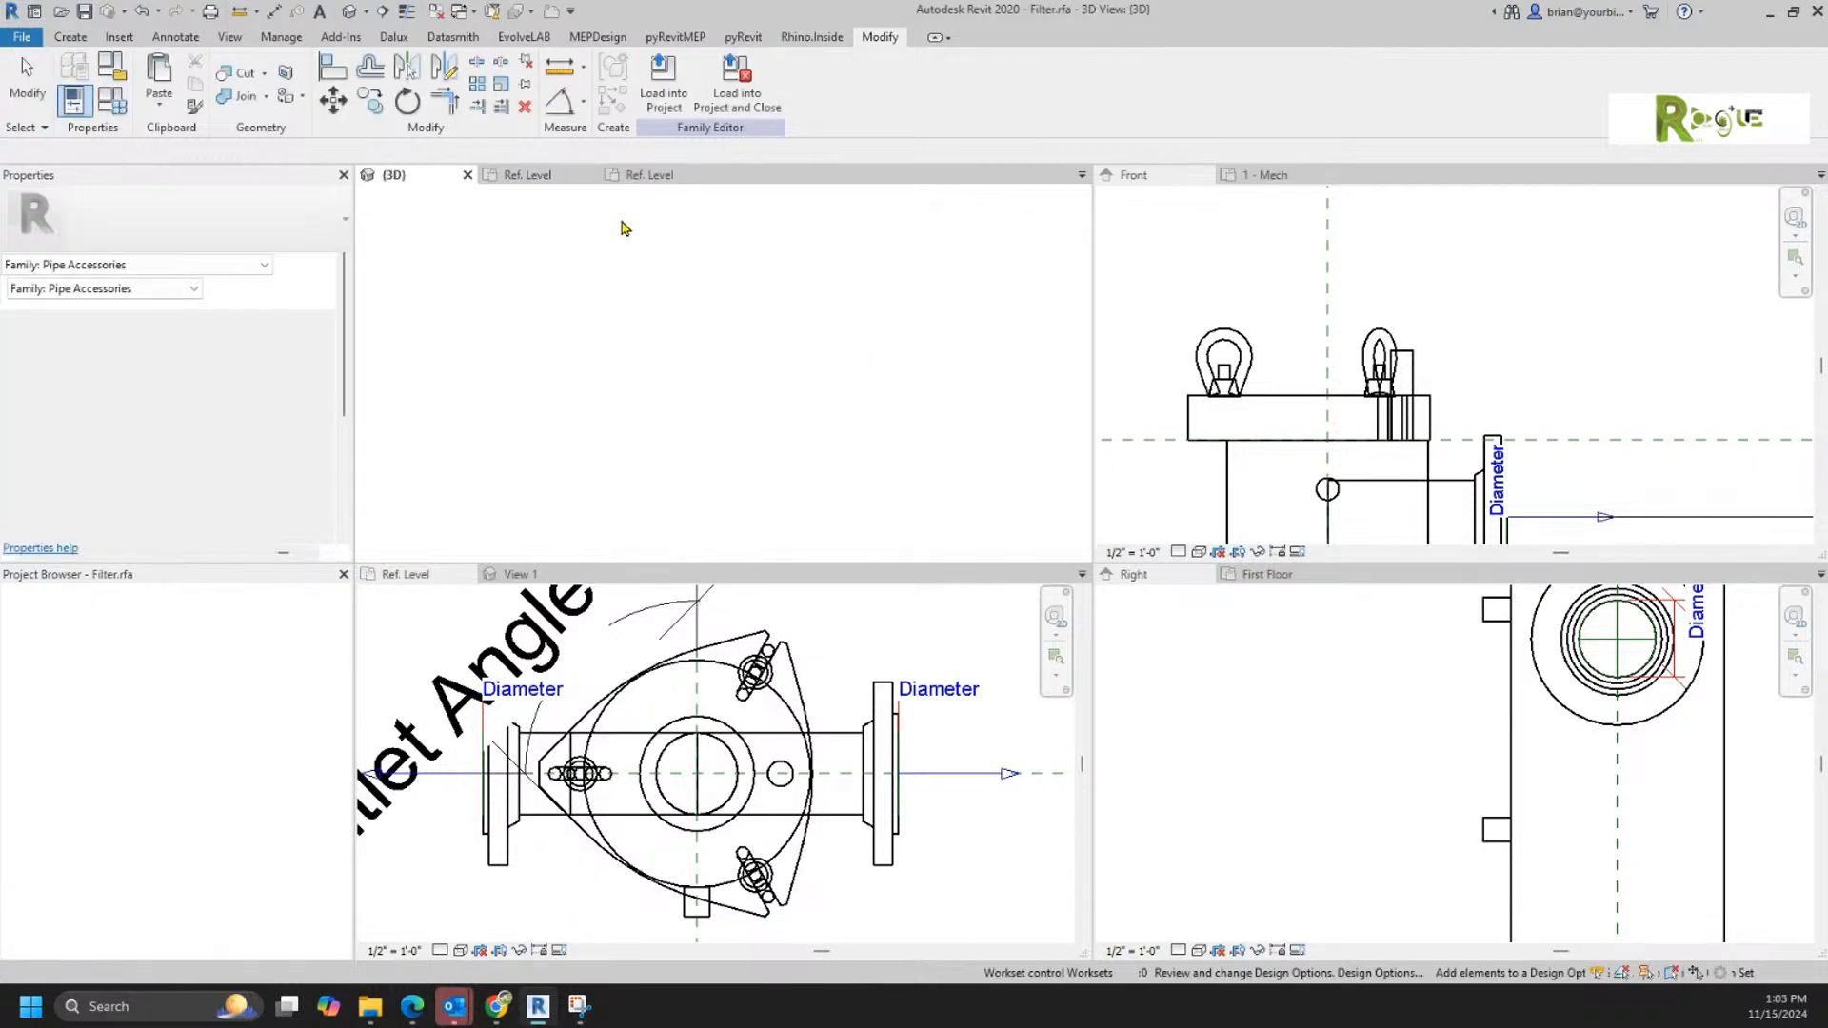
click(590, 176)
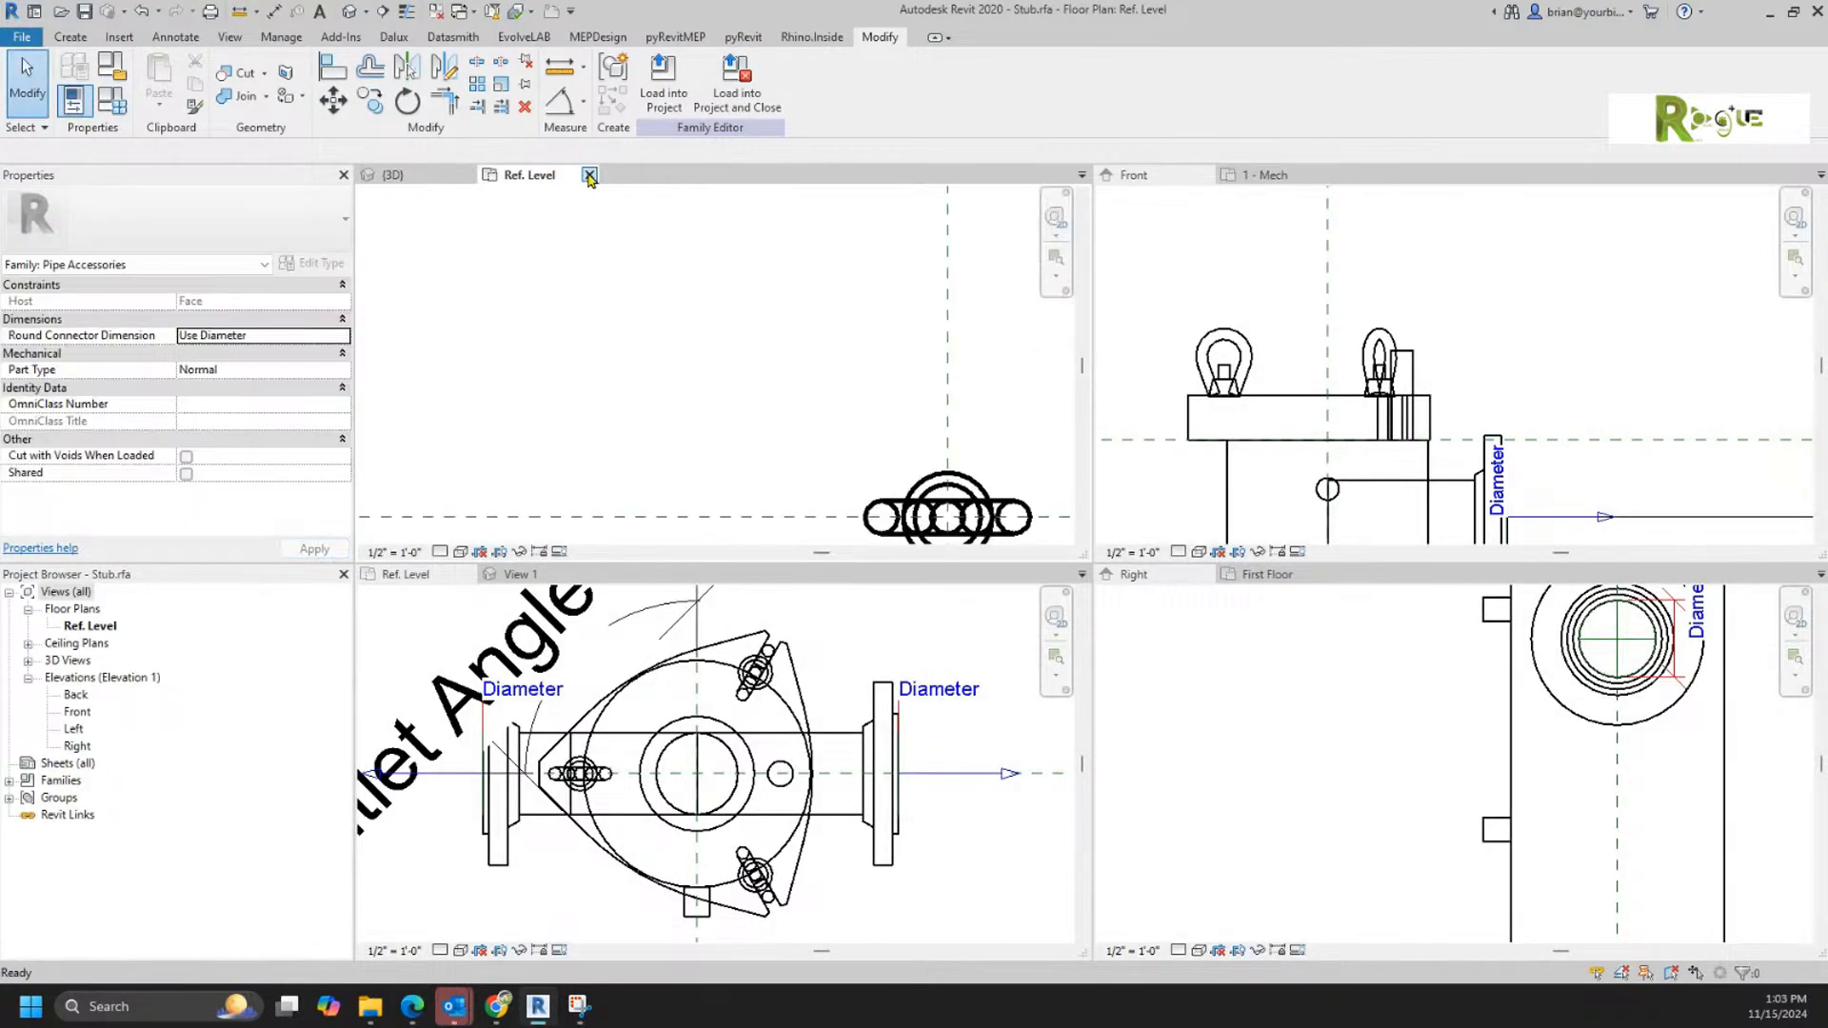
click(589, 176)
click(956, 502)
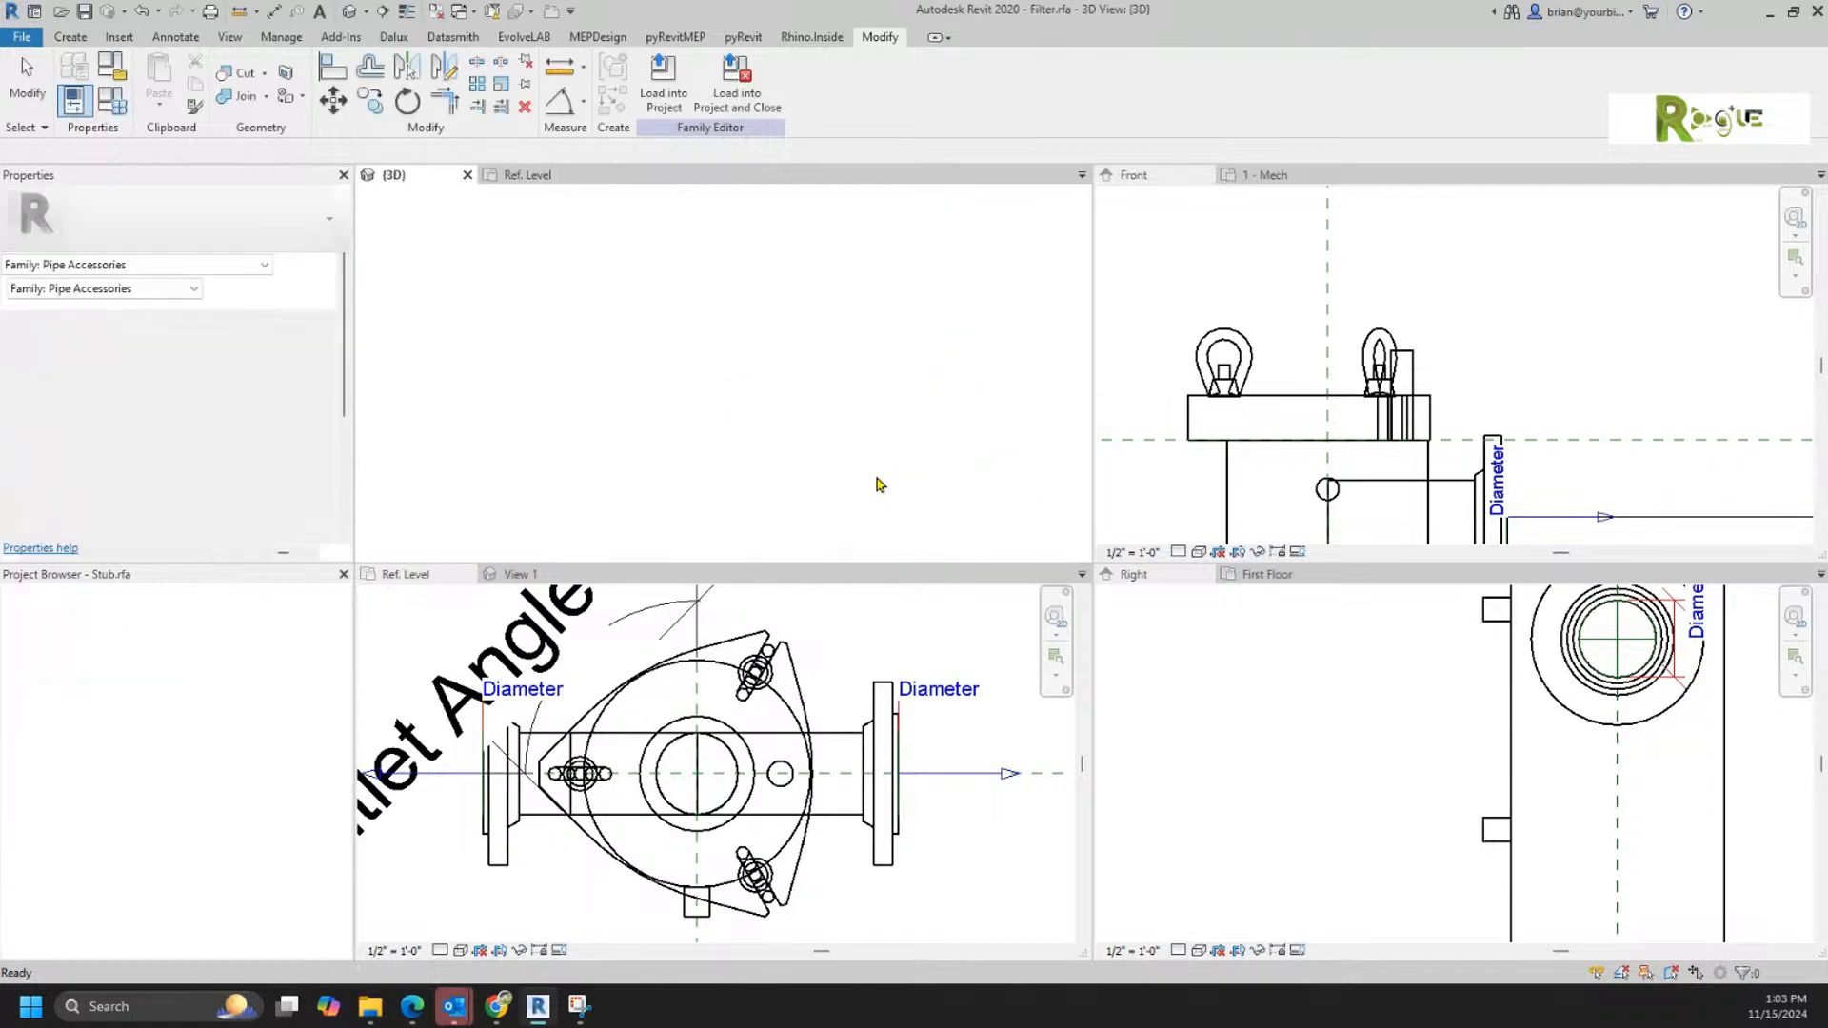
scroll(628, 364, down, 3)
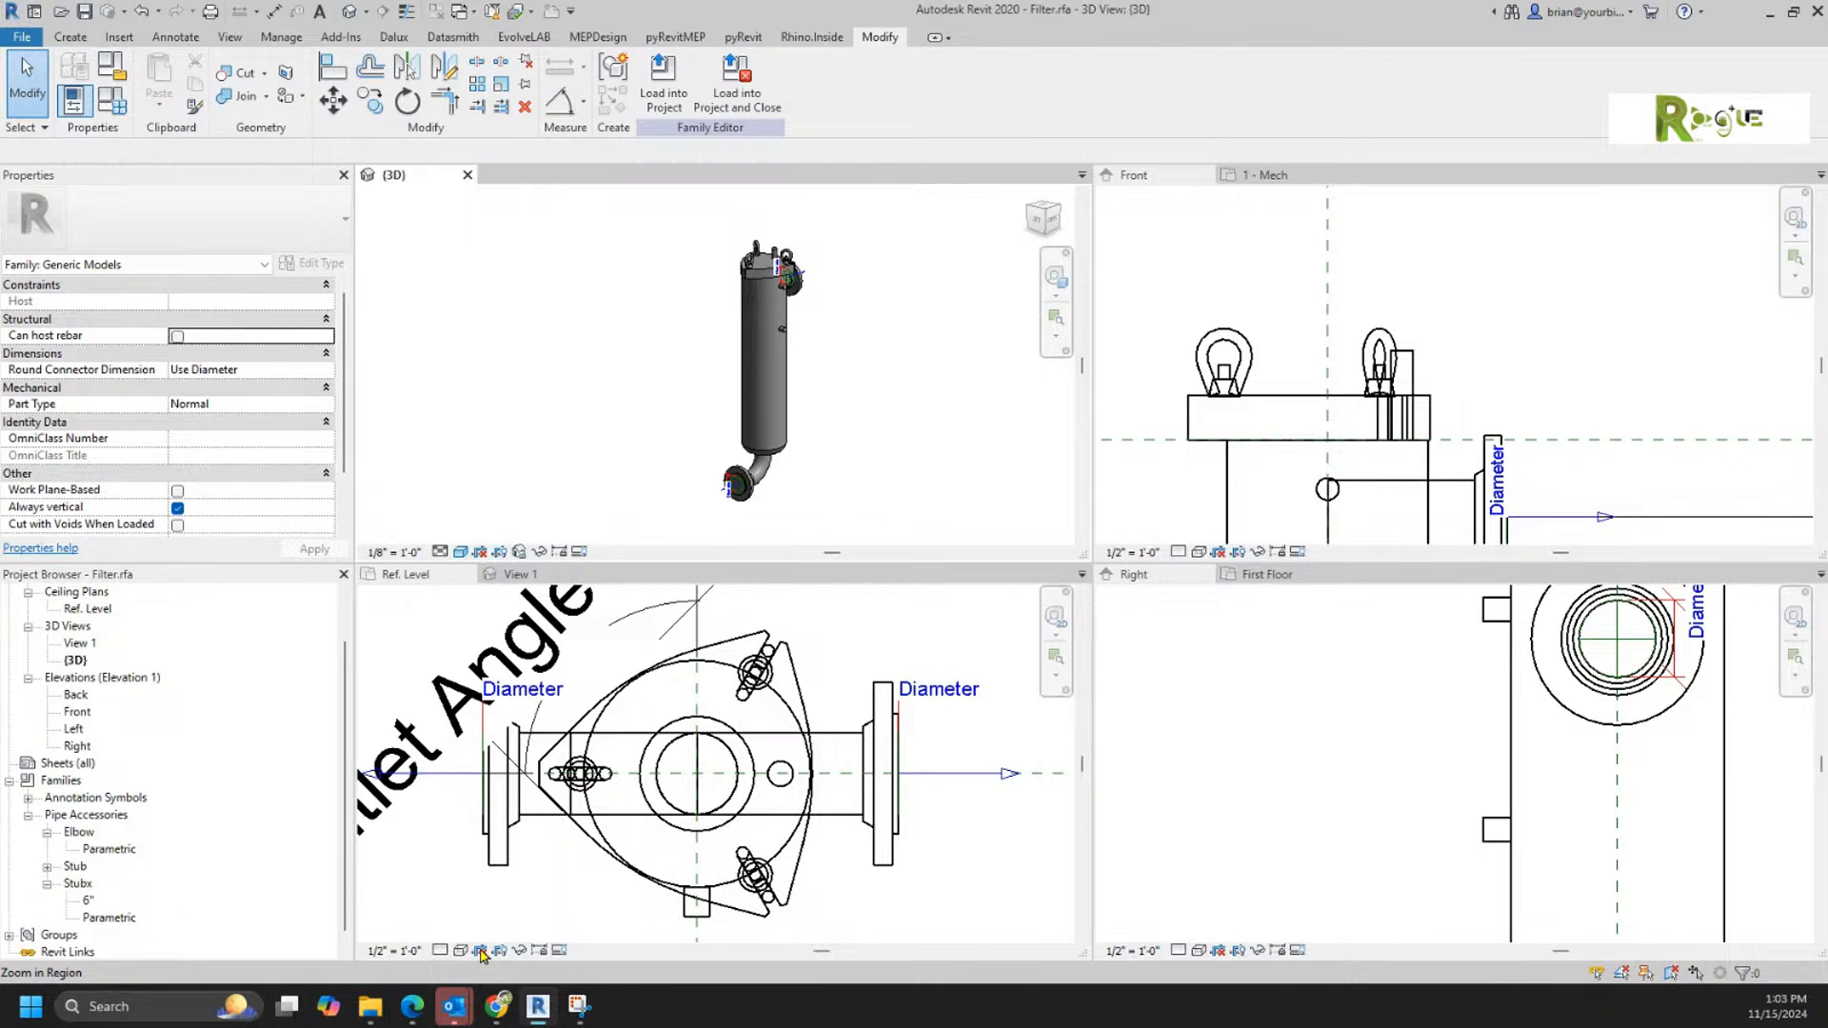
Step: Switch to File Explorer, open Legs for Filter.rfa from the Valves folder and return to Revit
mouse_move(371, 1017)
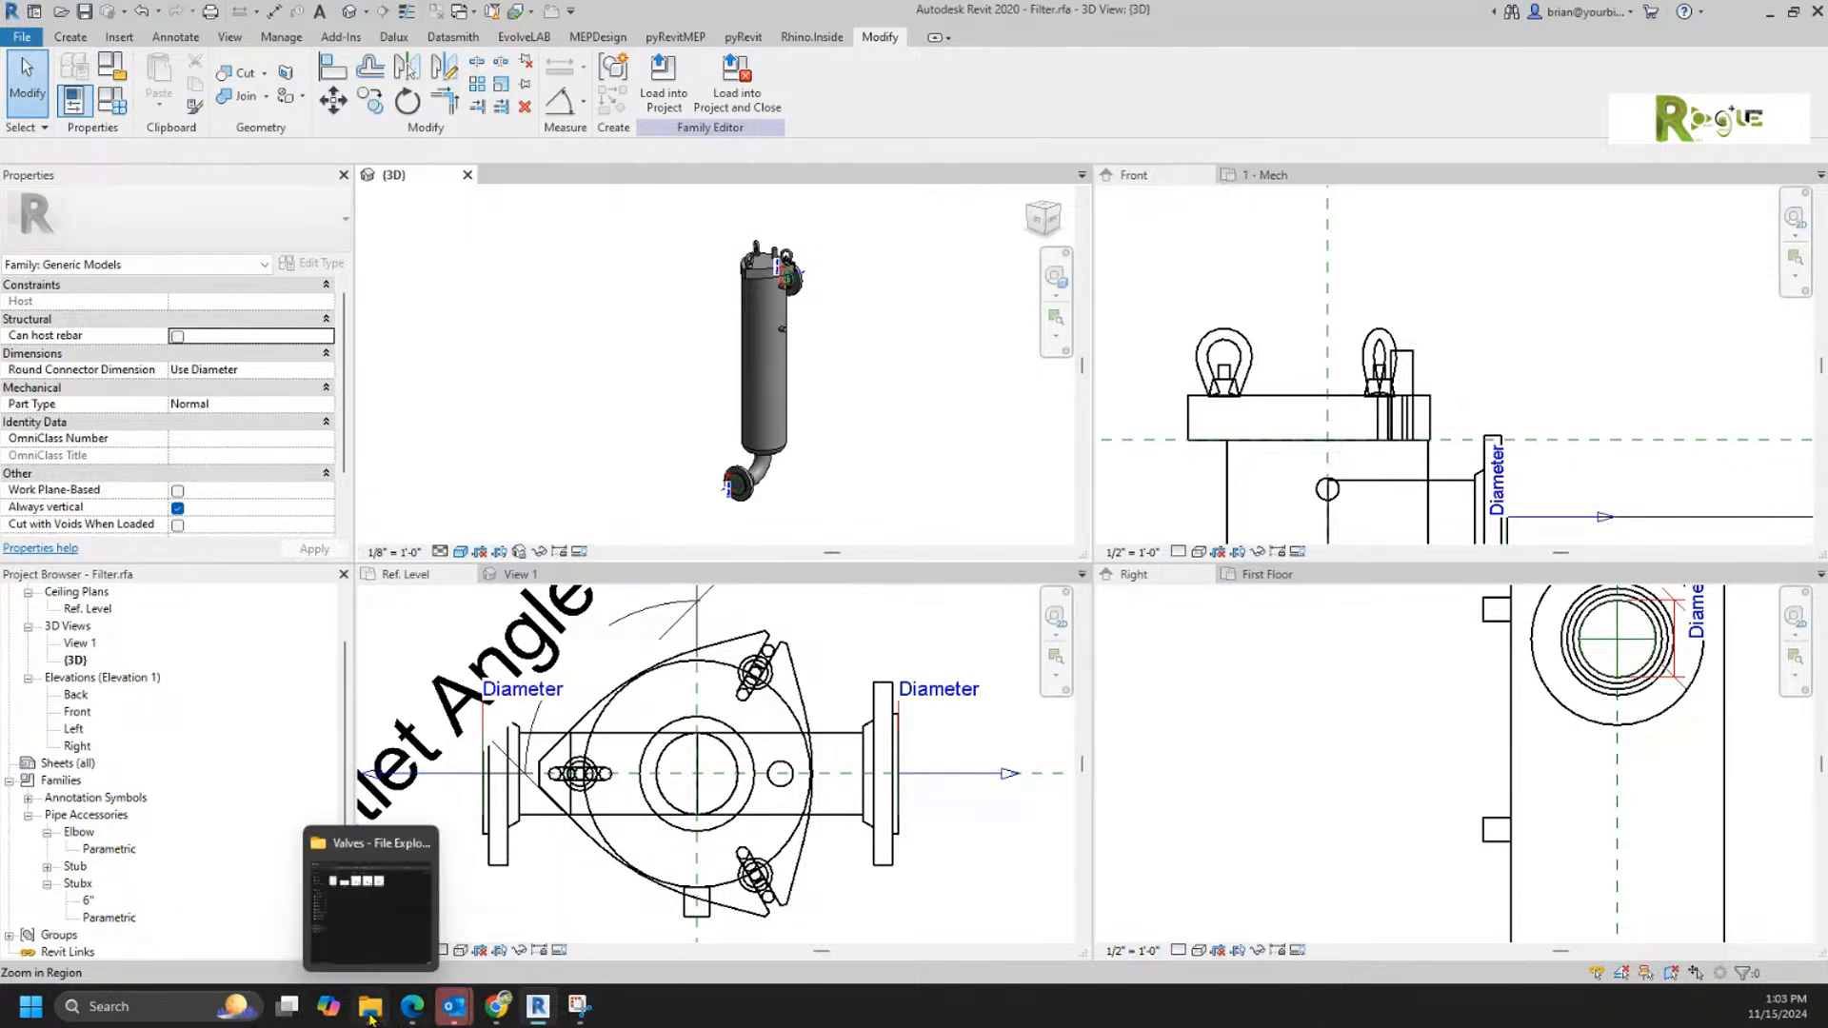
click(370, 1017)
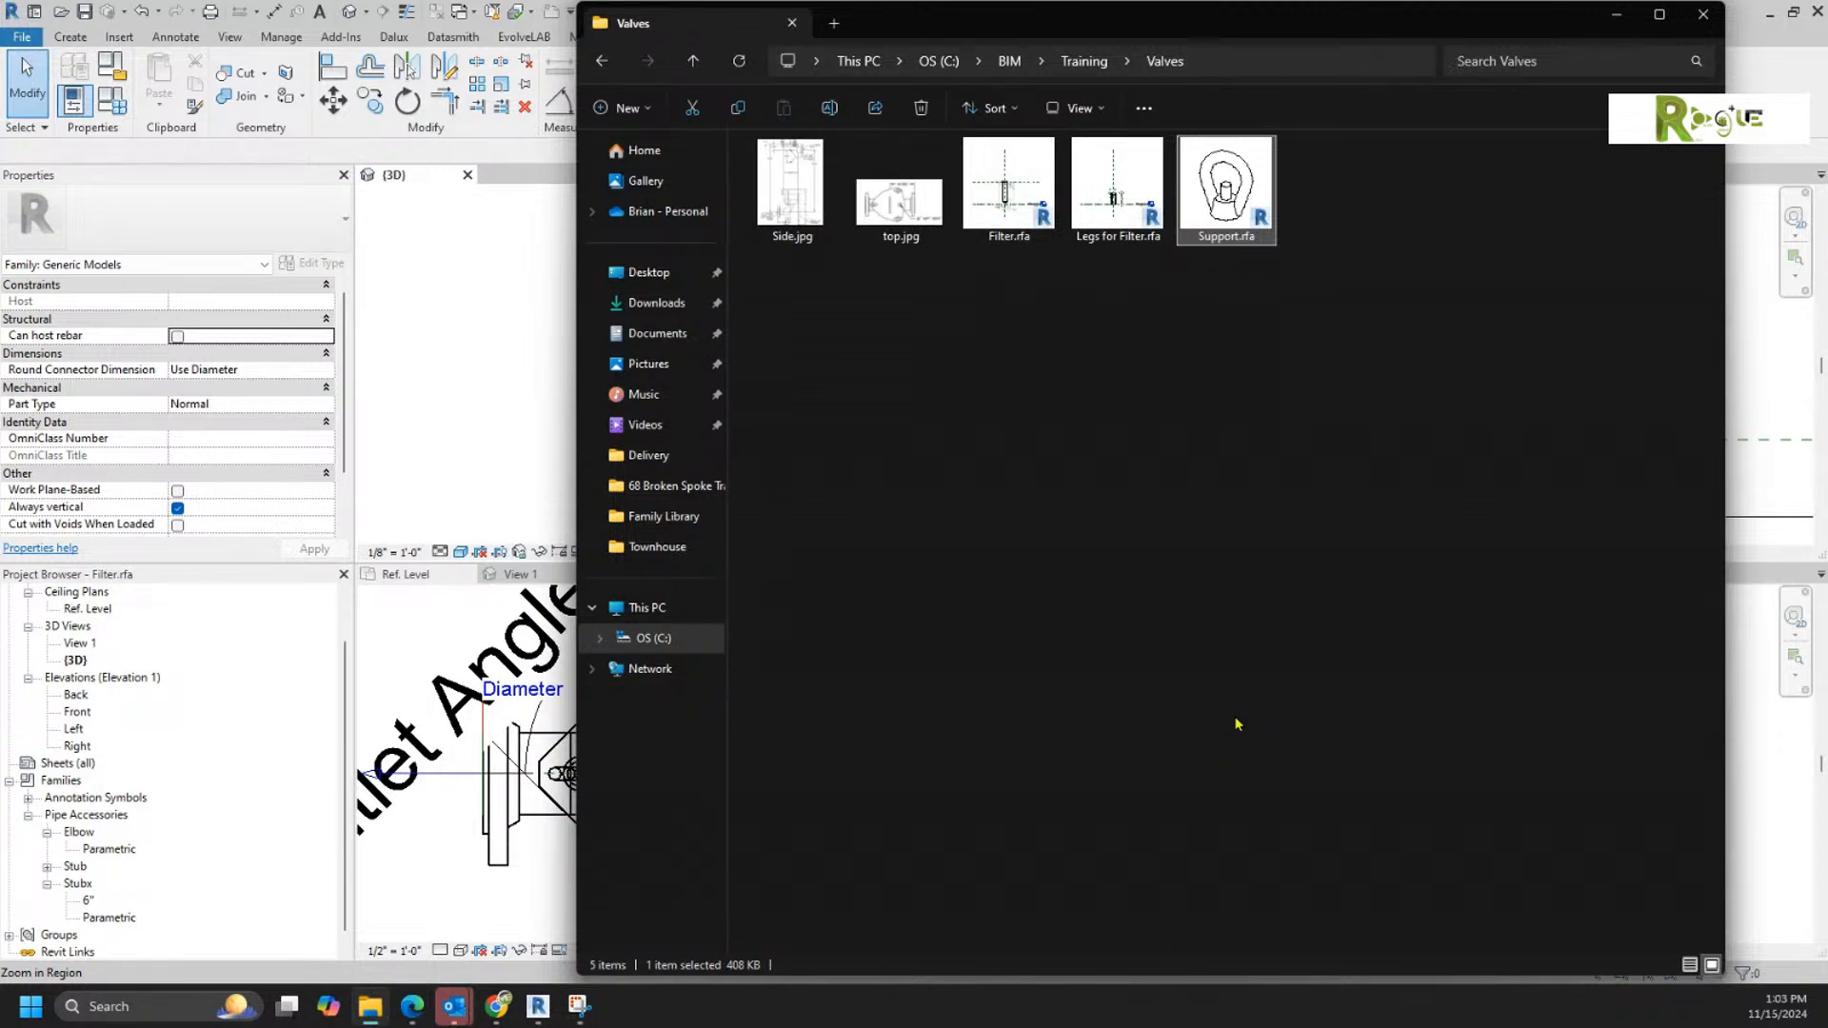
click(1160, 345)
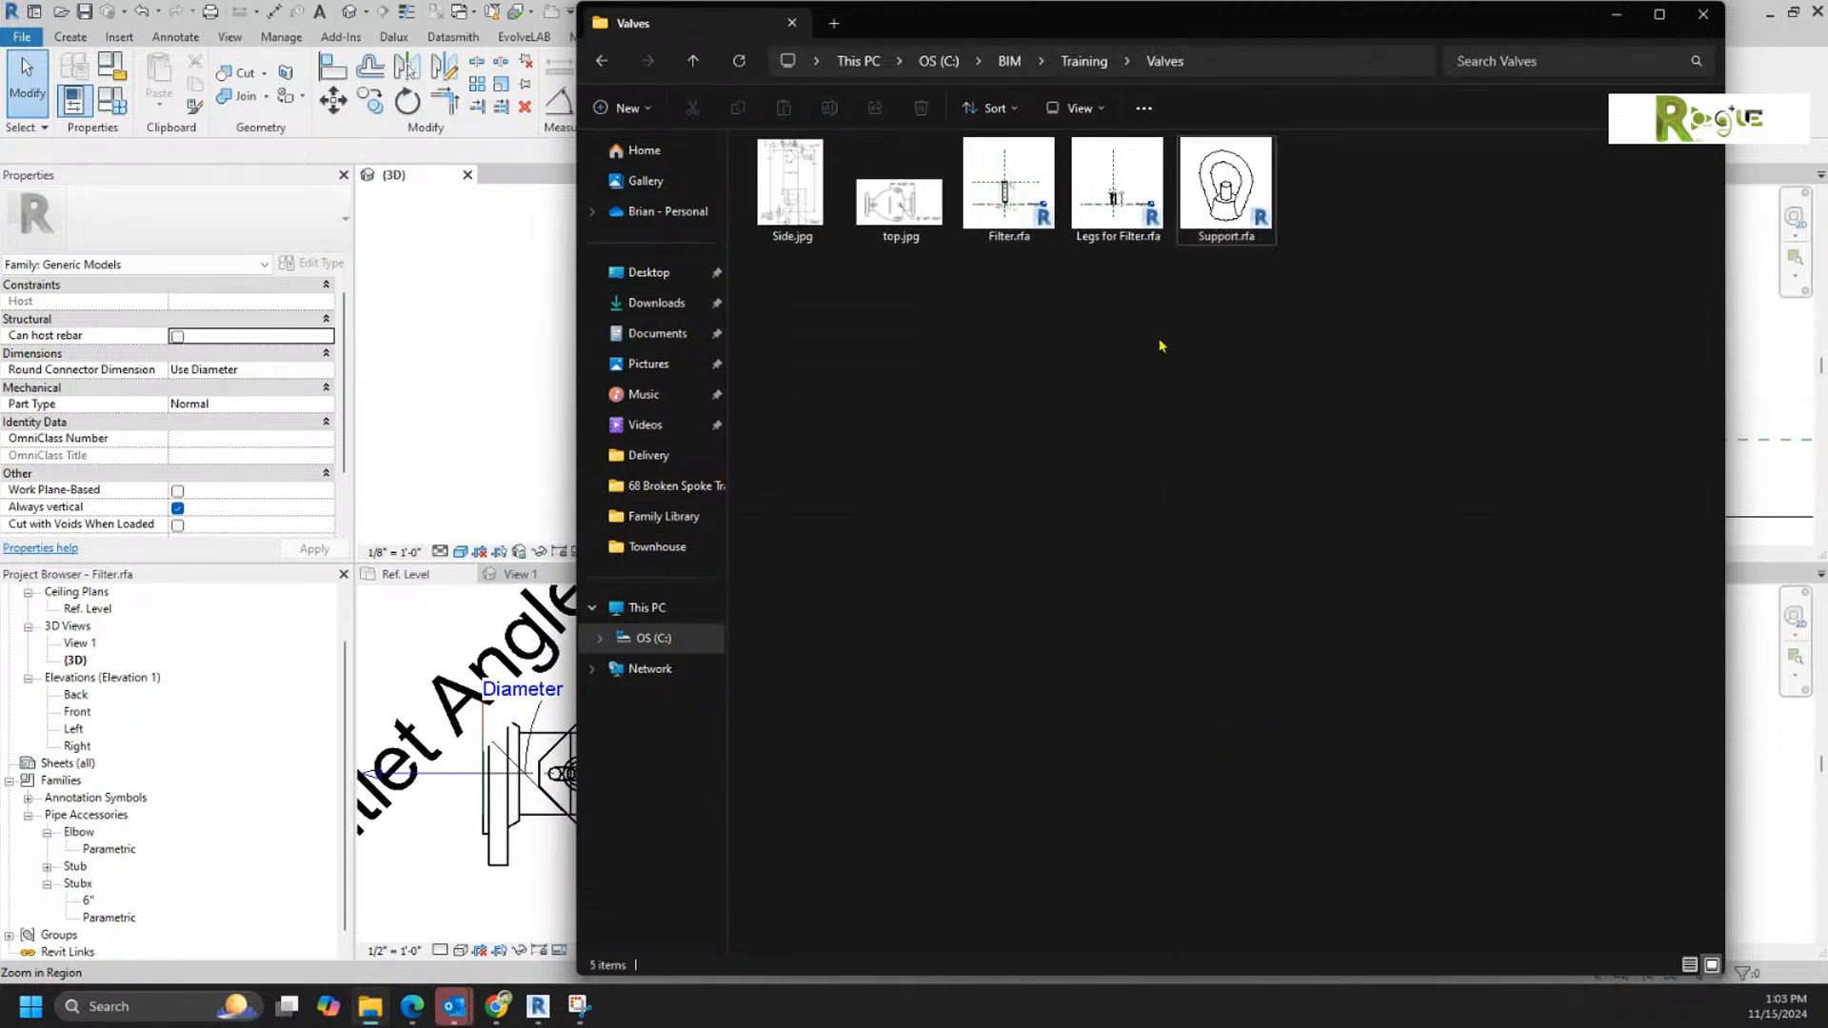
click(1143, 195)
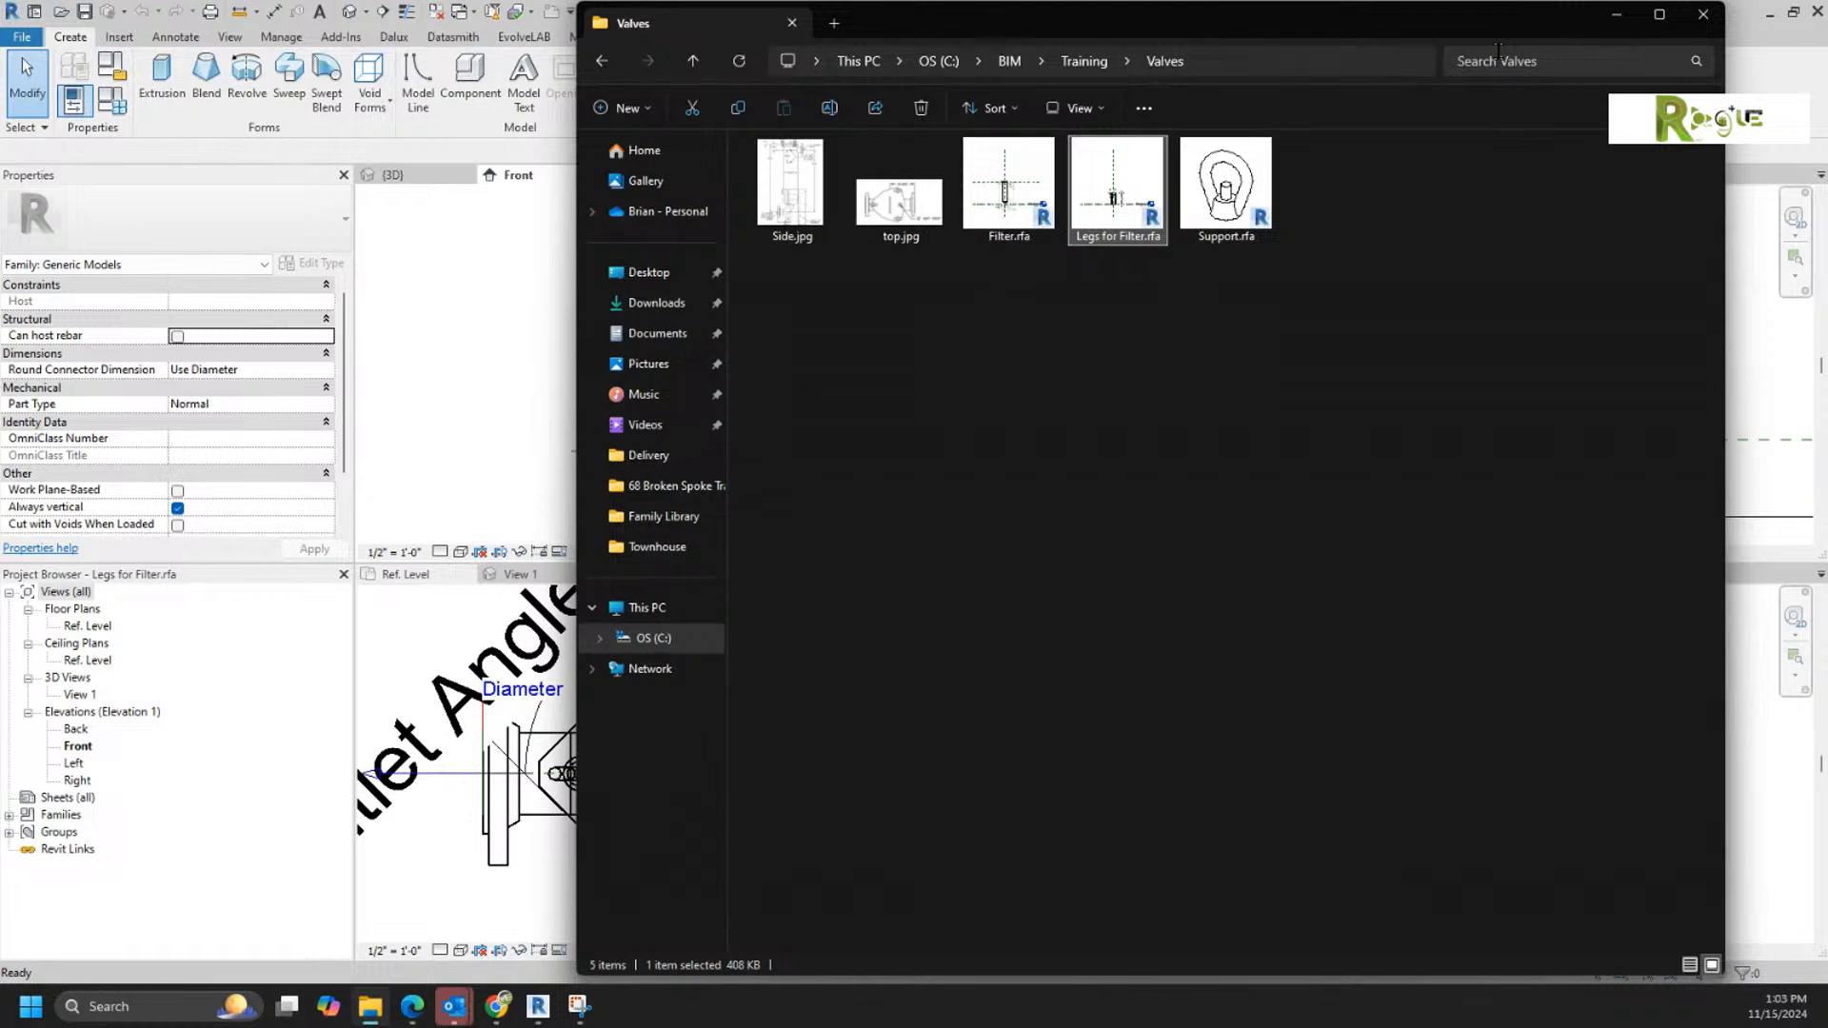
click(1615, 14)
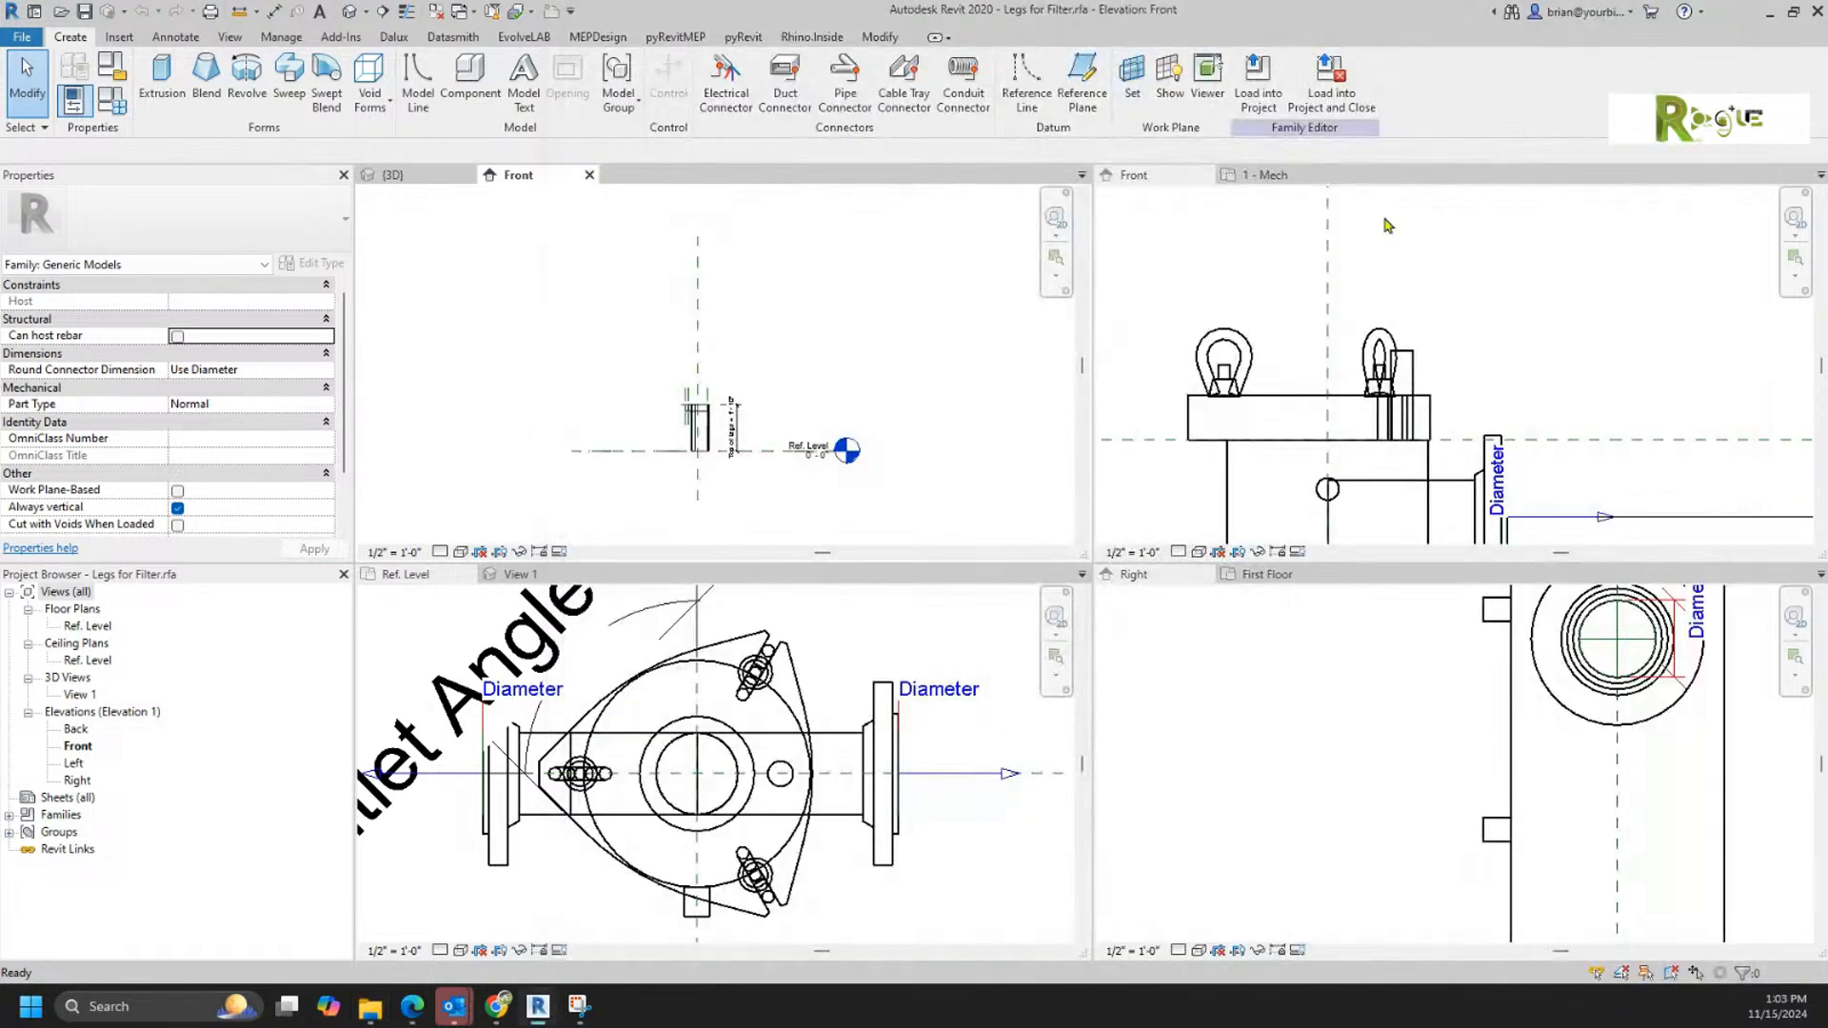
Step: Purge all unused items from the Legs for Filter family, running the purge twice
scroll(684, 482, up, 2)
scroll(789, 448, up, 3)
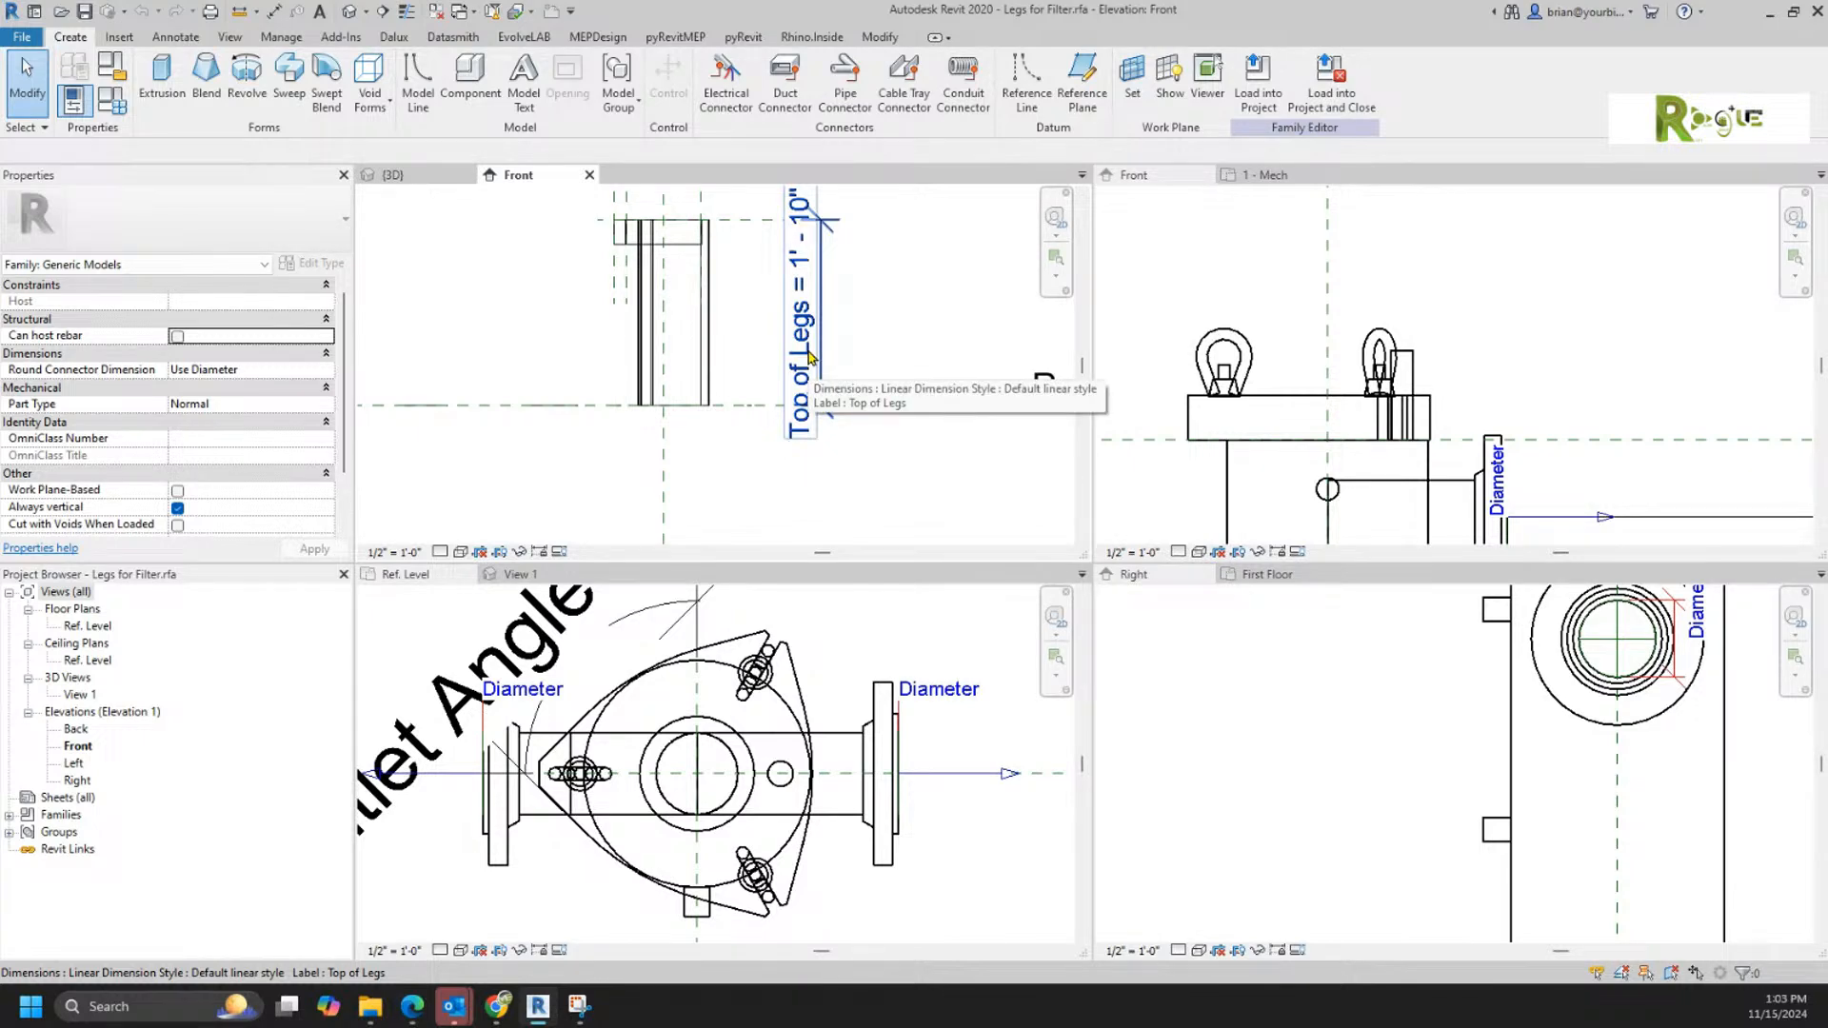
click(491, 14)
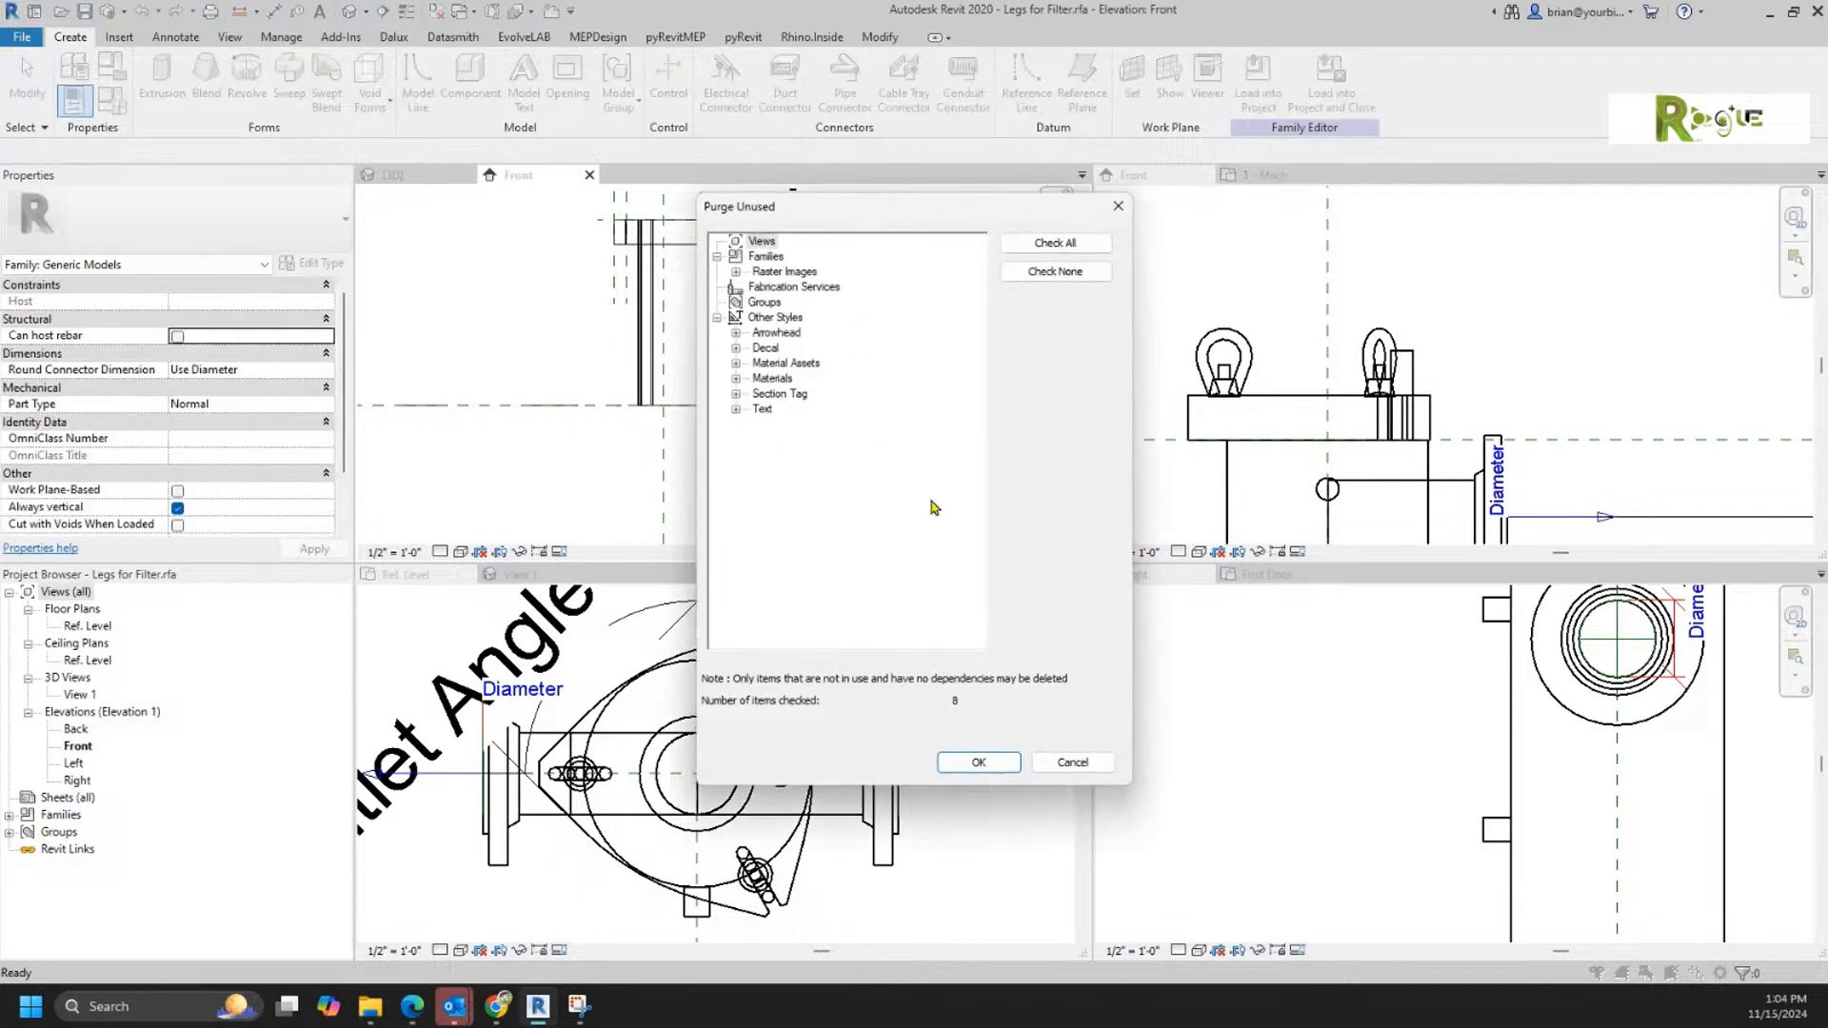
click(969, 762)
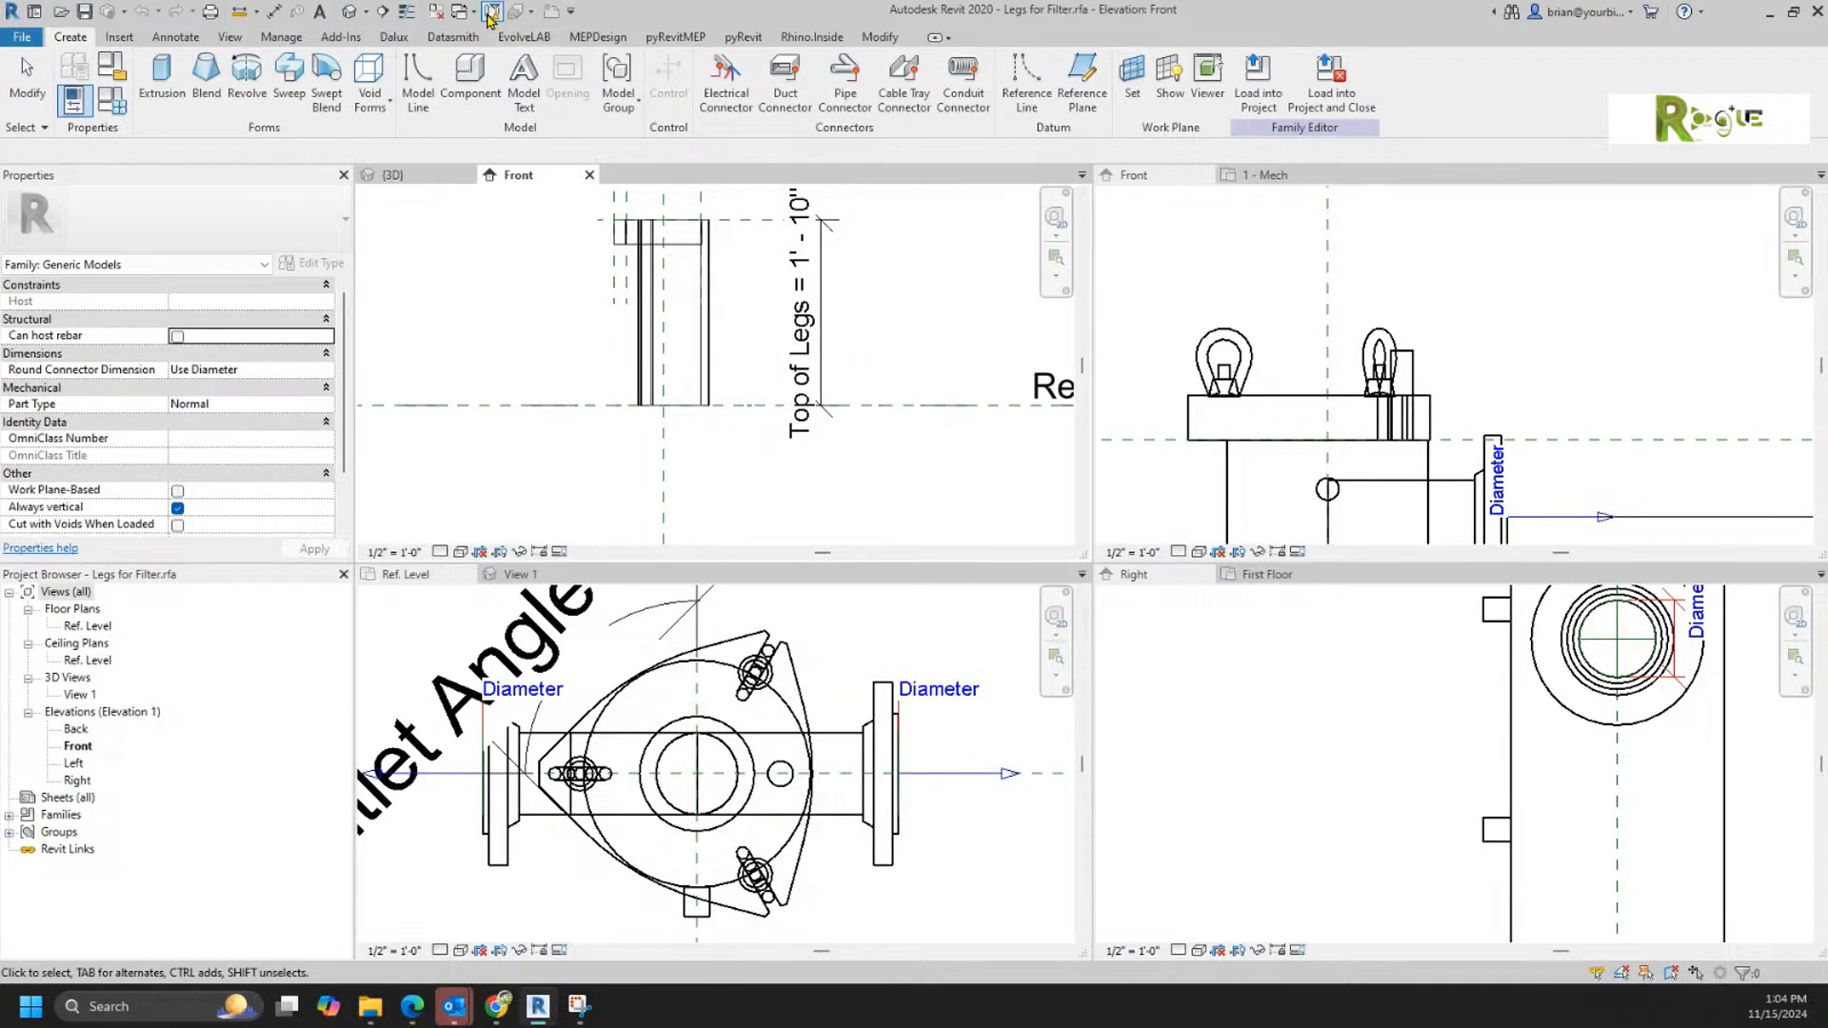
click(492, 14)
click(977, 763)
Step: Check the Top of Legs dimension in the Front elevation and load the legs family into Filter.rfa
scroll(776, 371, down, 2)
click(809, 341)
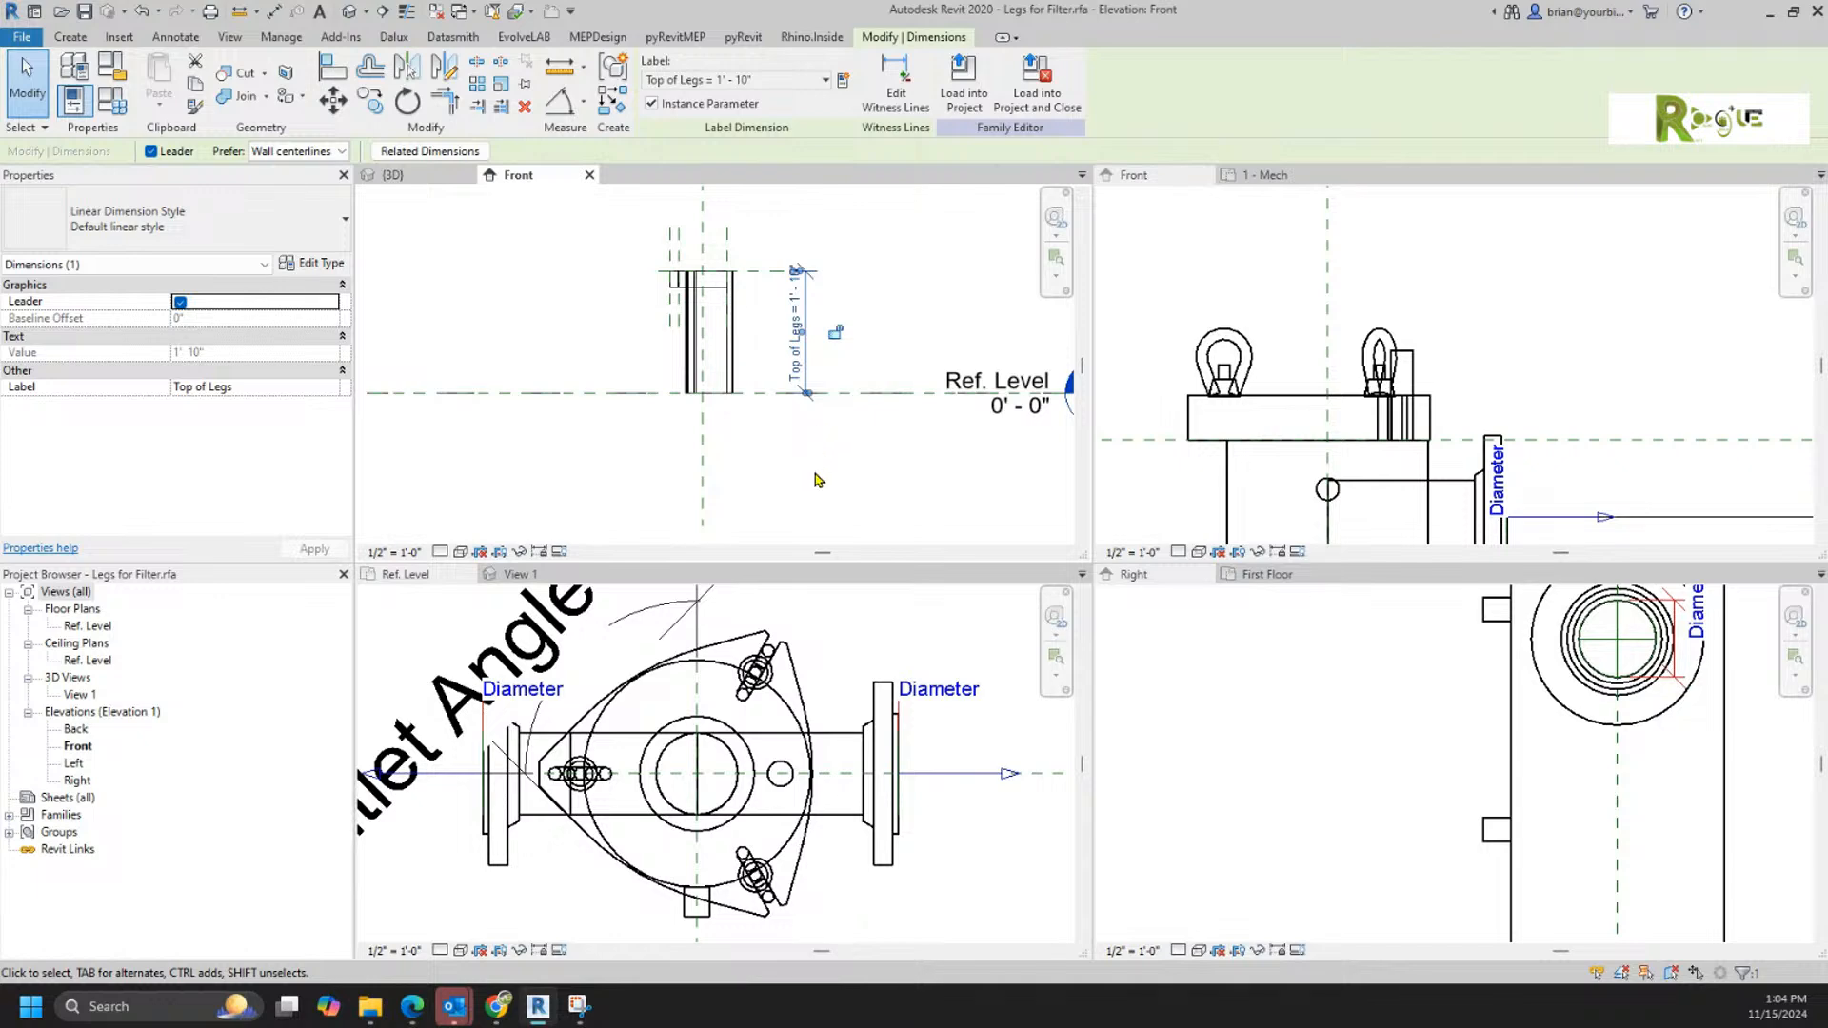
click(838, 509)
click(665, 93)
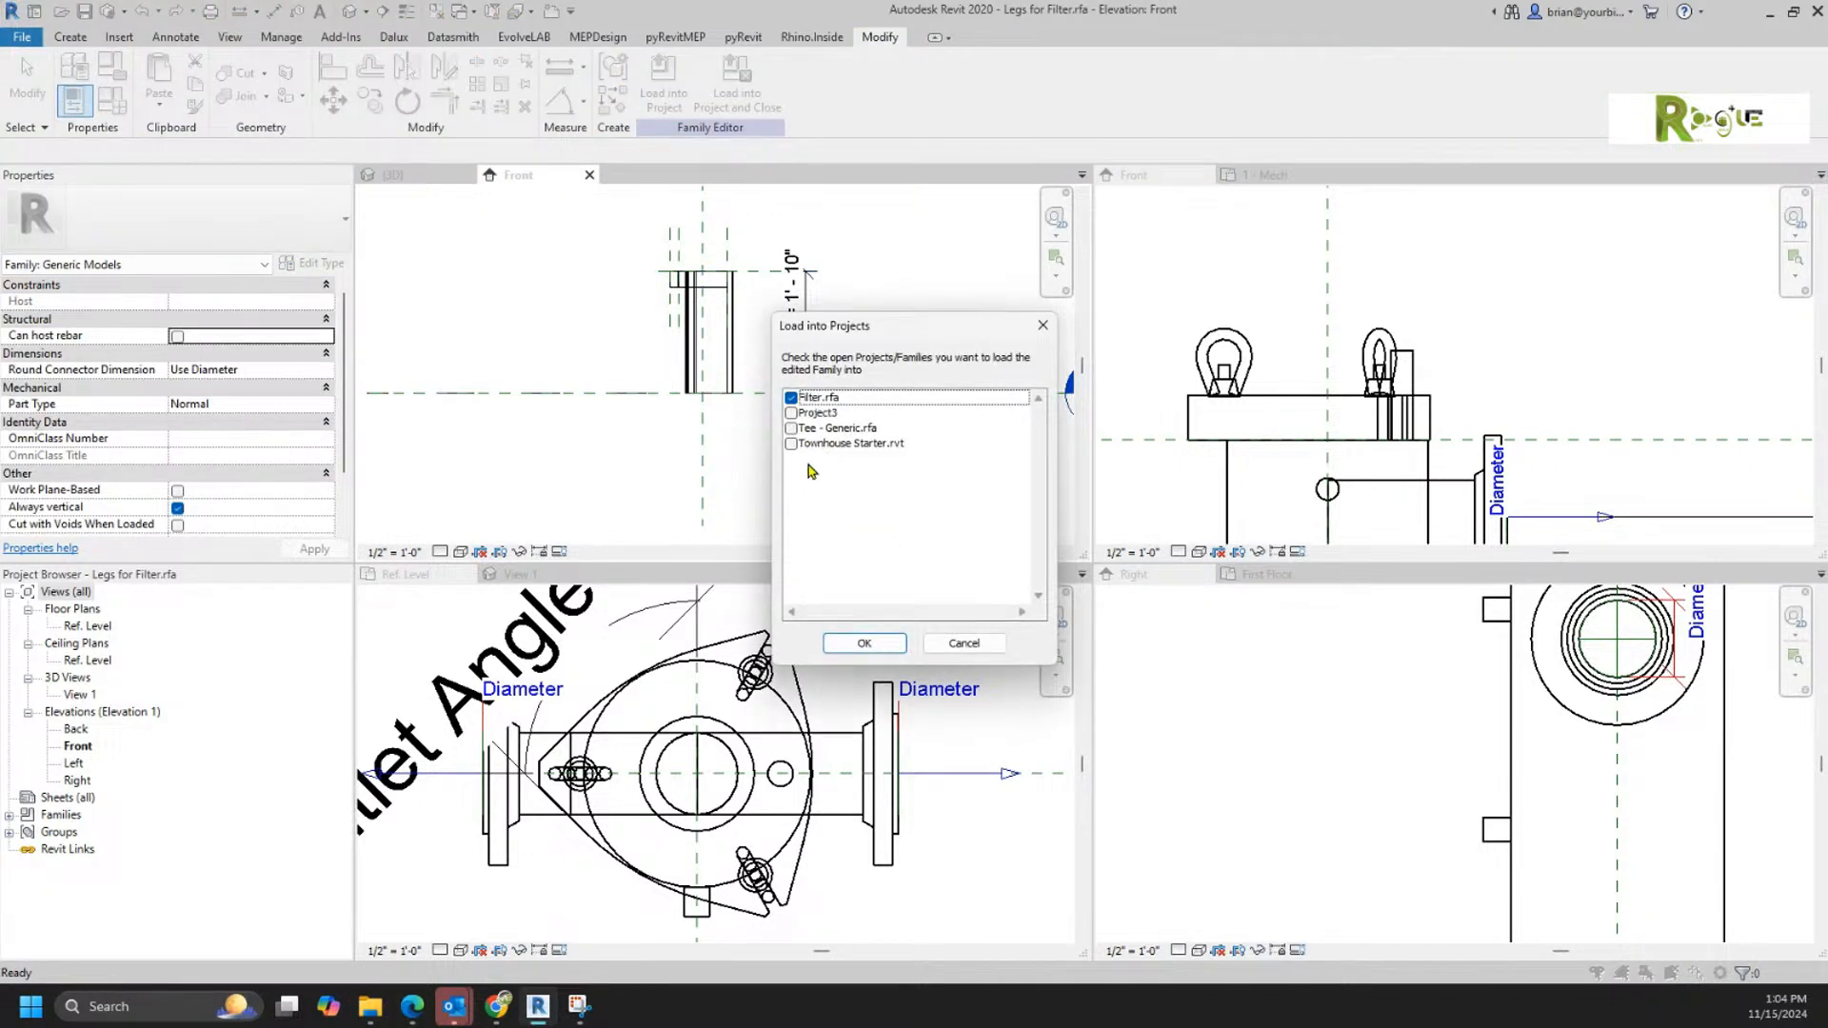
click(864, 643)
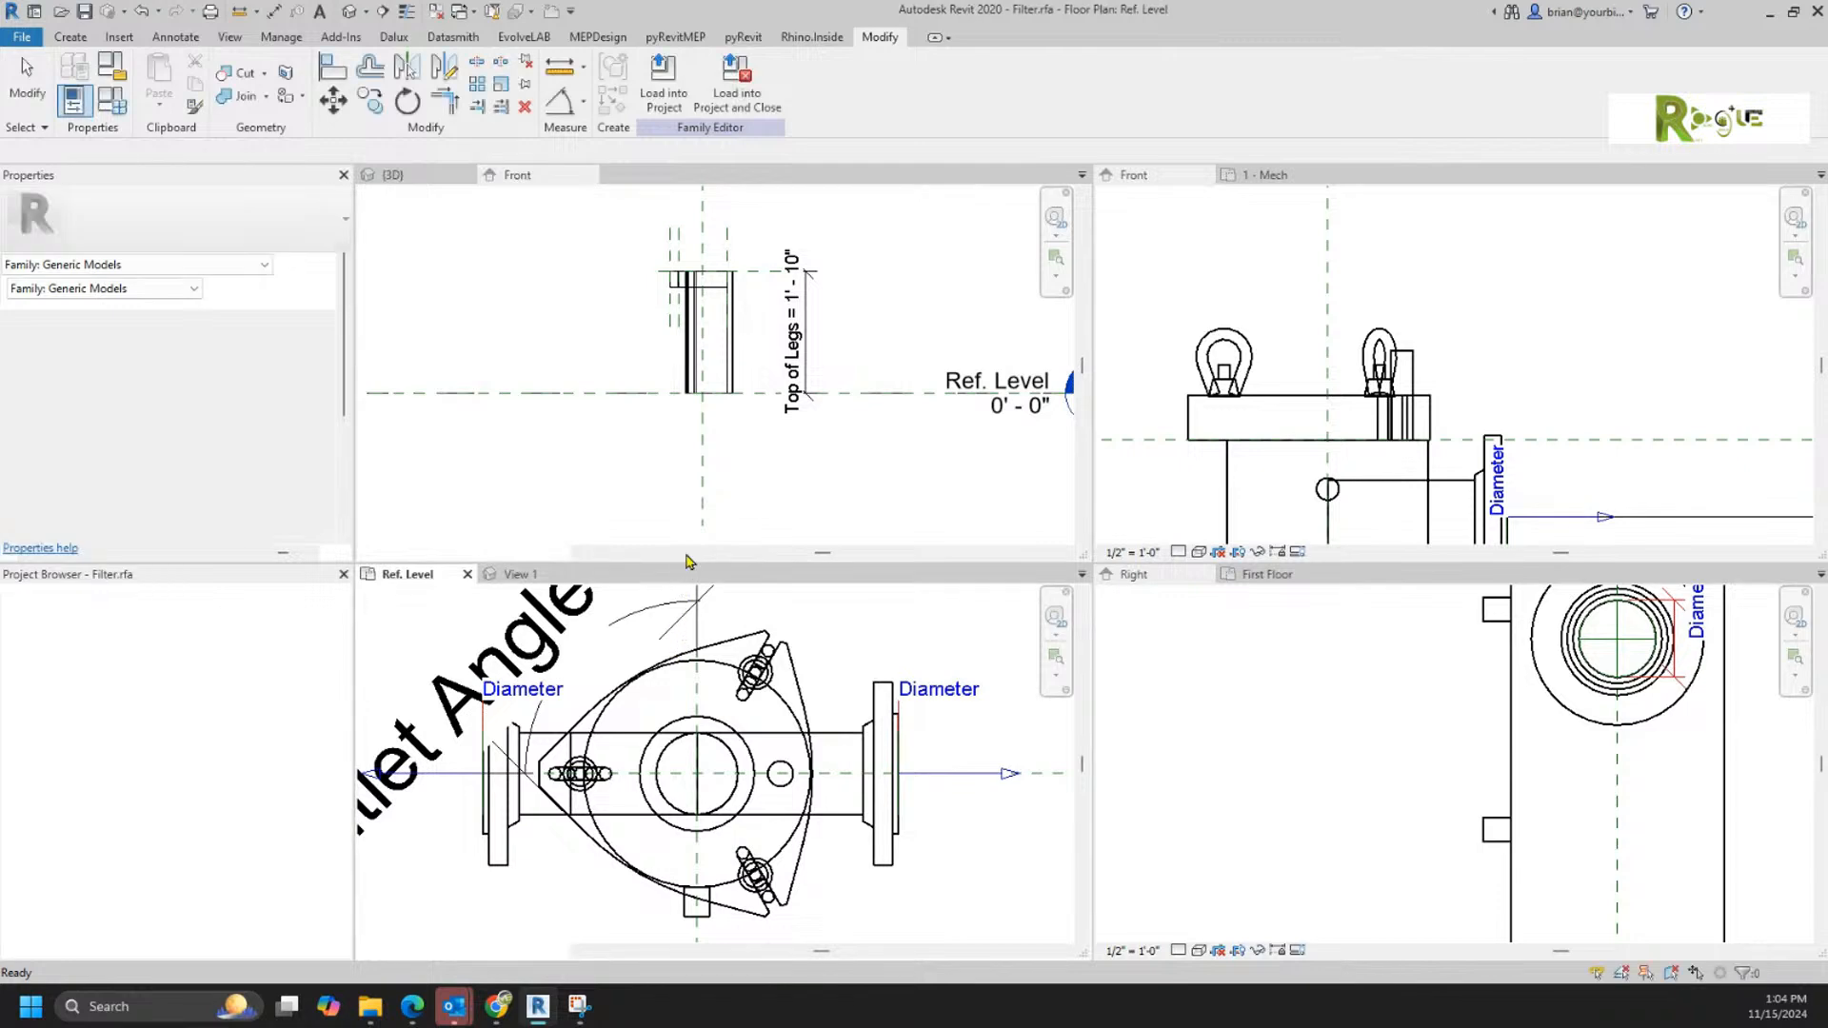
Step: Place the Legs for Filter component at the intersection of the centre reference planes in the Ref. Level plan
click(392, 175)
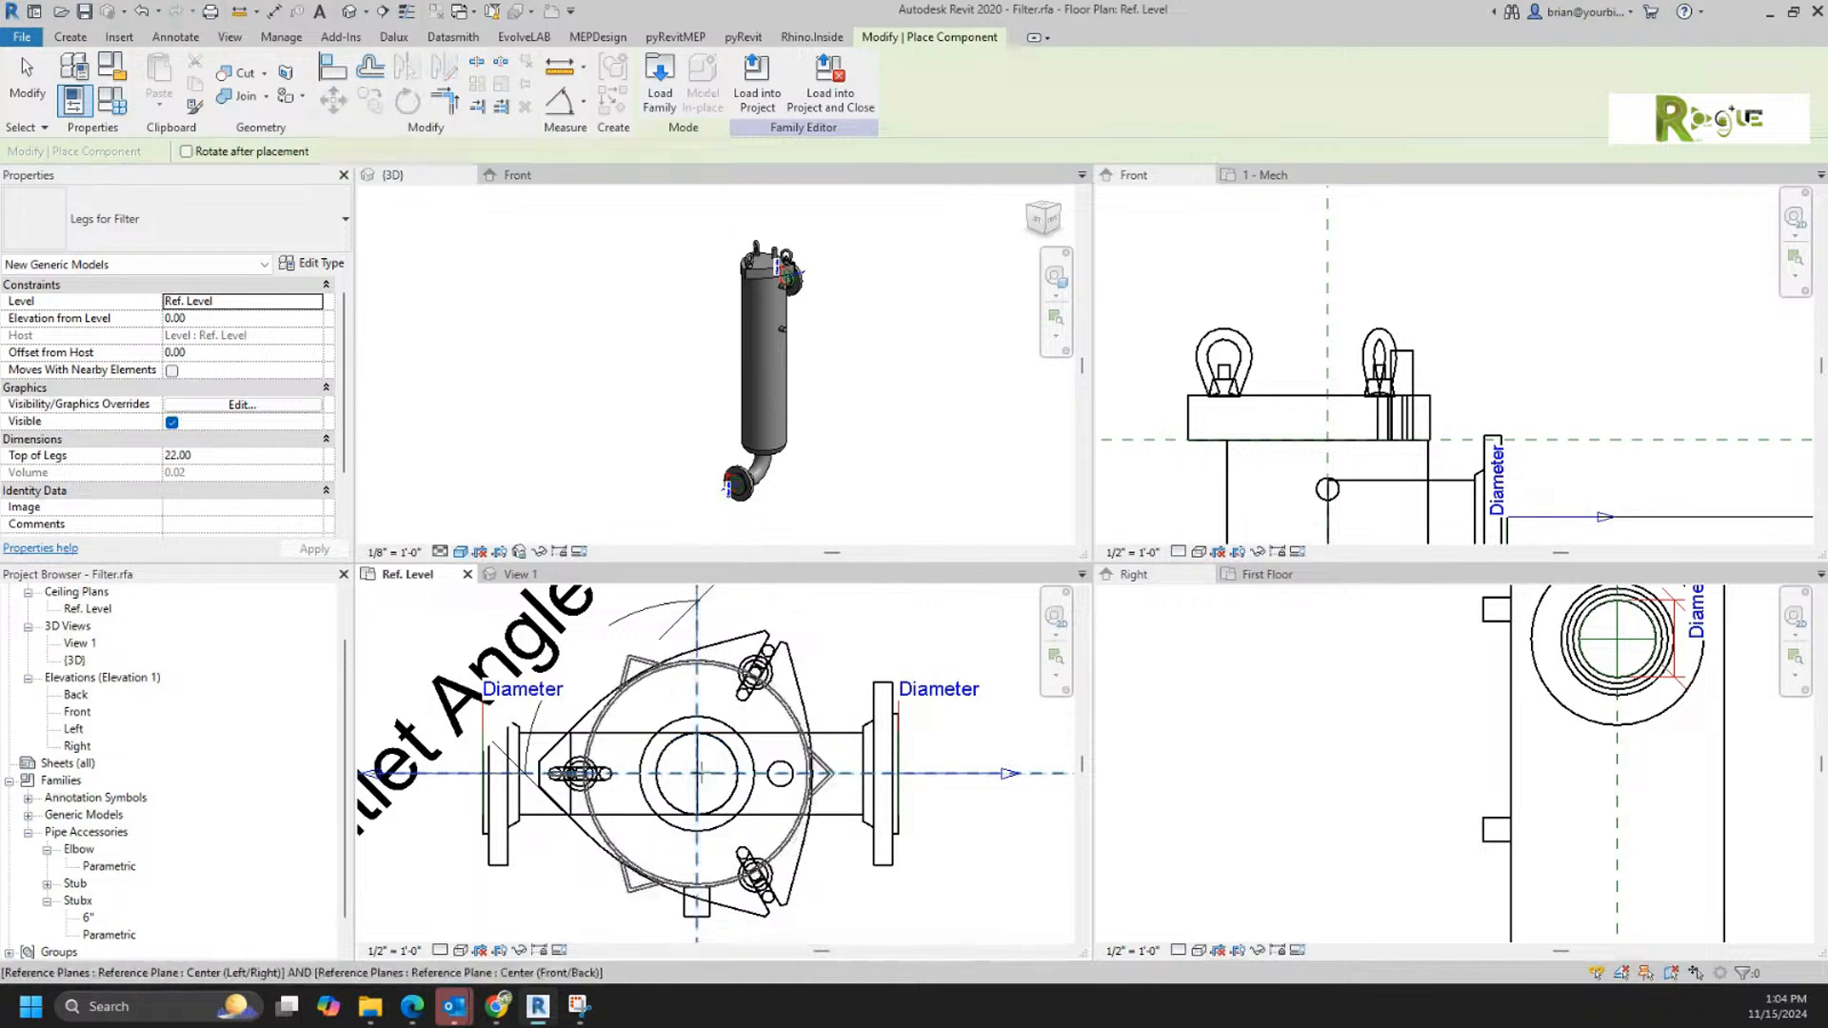
click(697, 773)
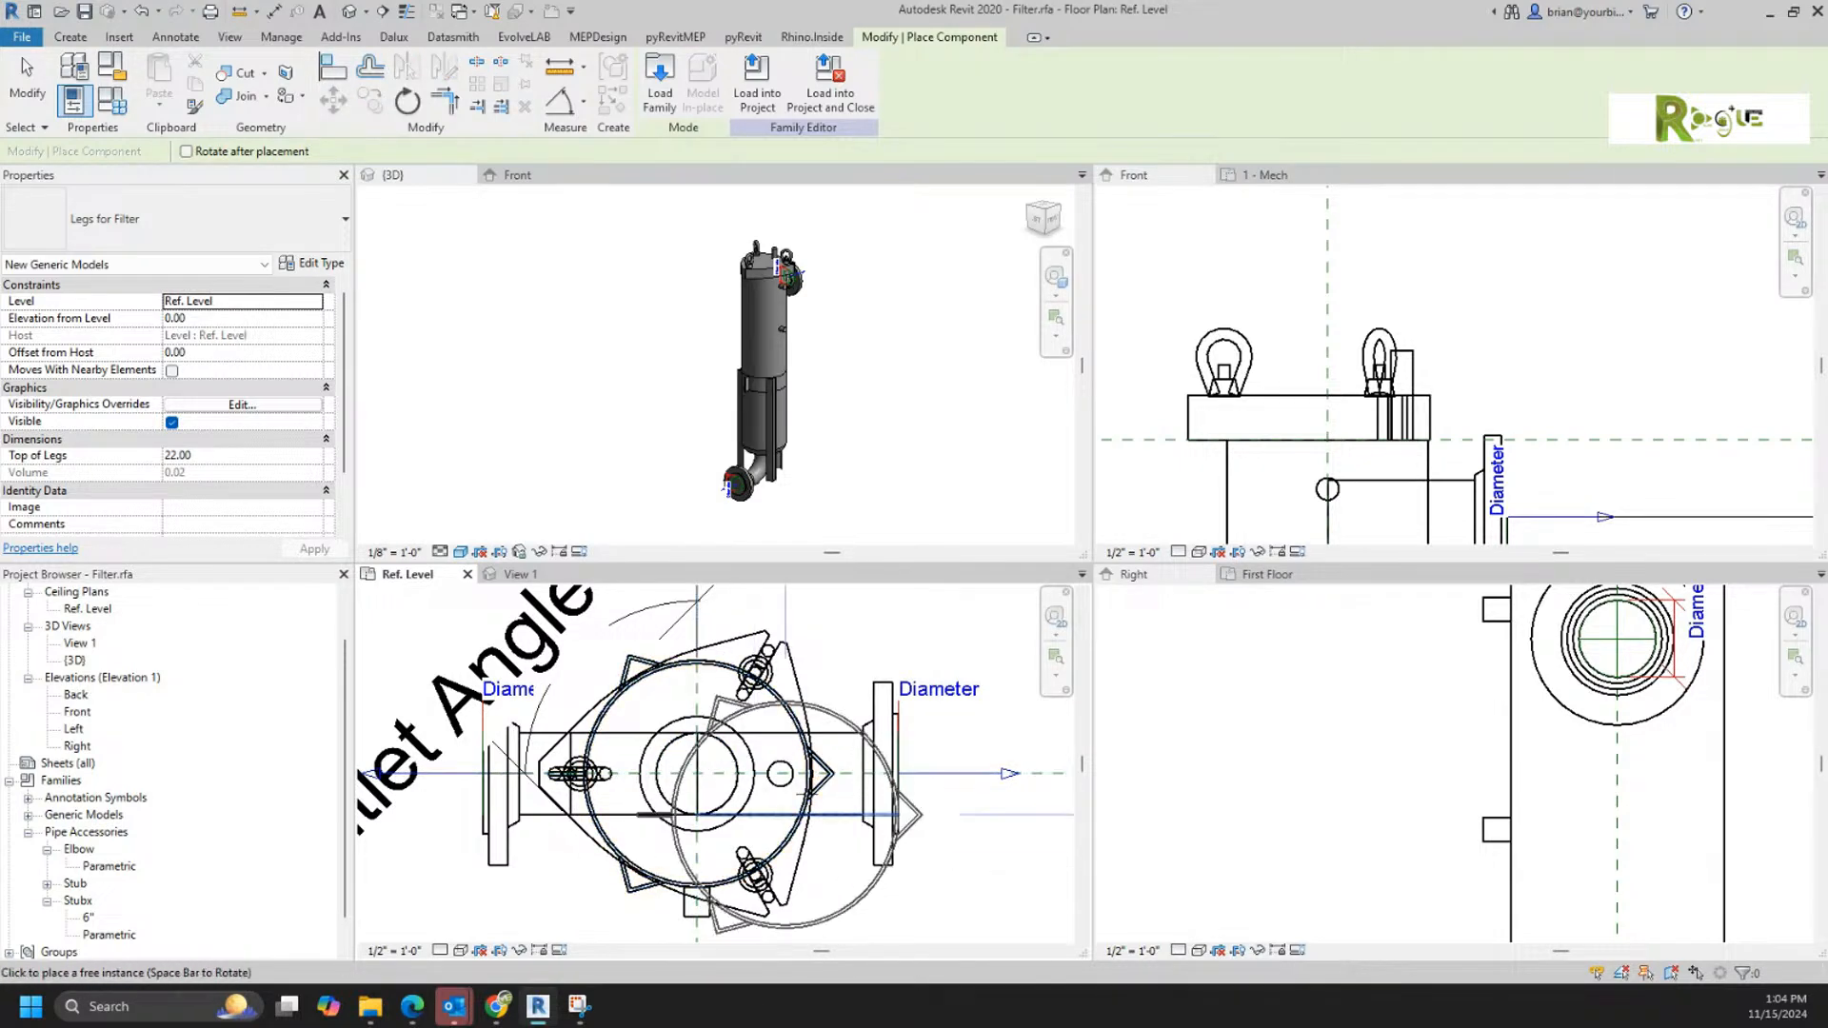
key(Escape)
key(Escape)
click(833, 521)
shift+middle_drag(844, 534, 889, 431)
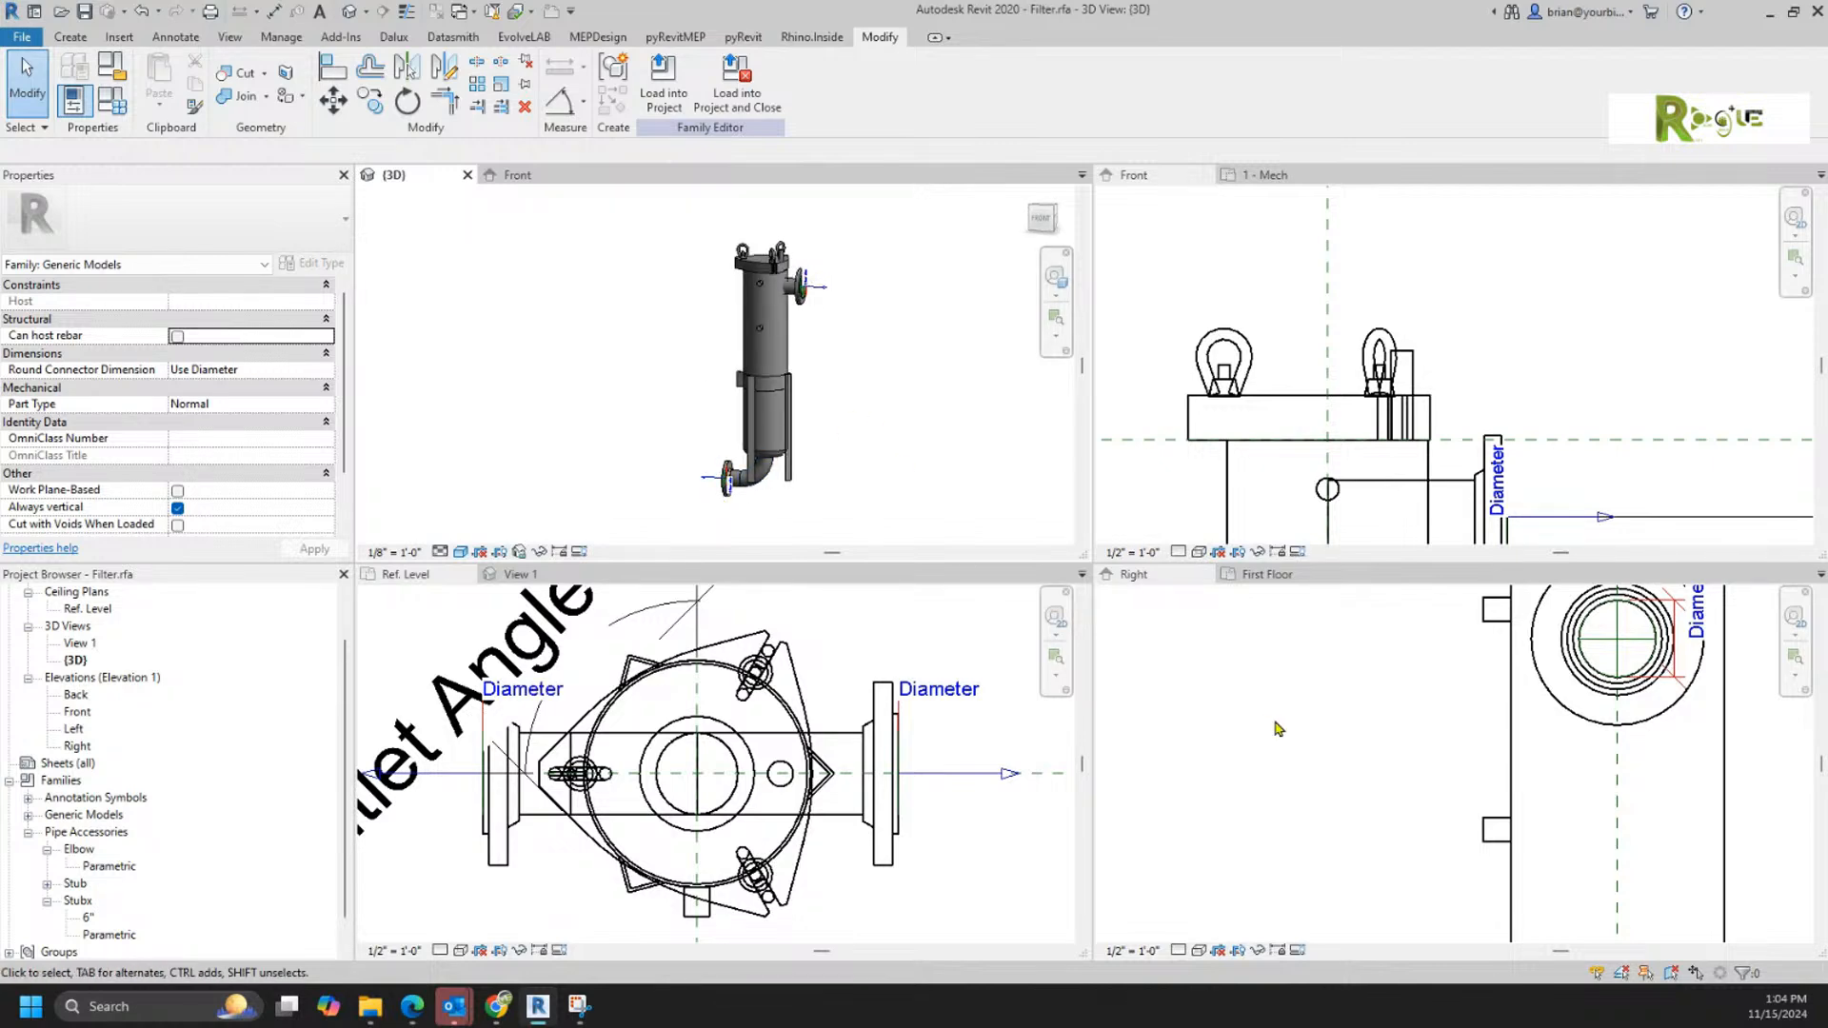
Step: Move the legs about 17.8 inches beside the filter in the Front elevation, then stretch Top of Legs to 33.42 and shorten it to 20.28
click(1456, 374)
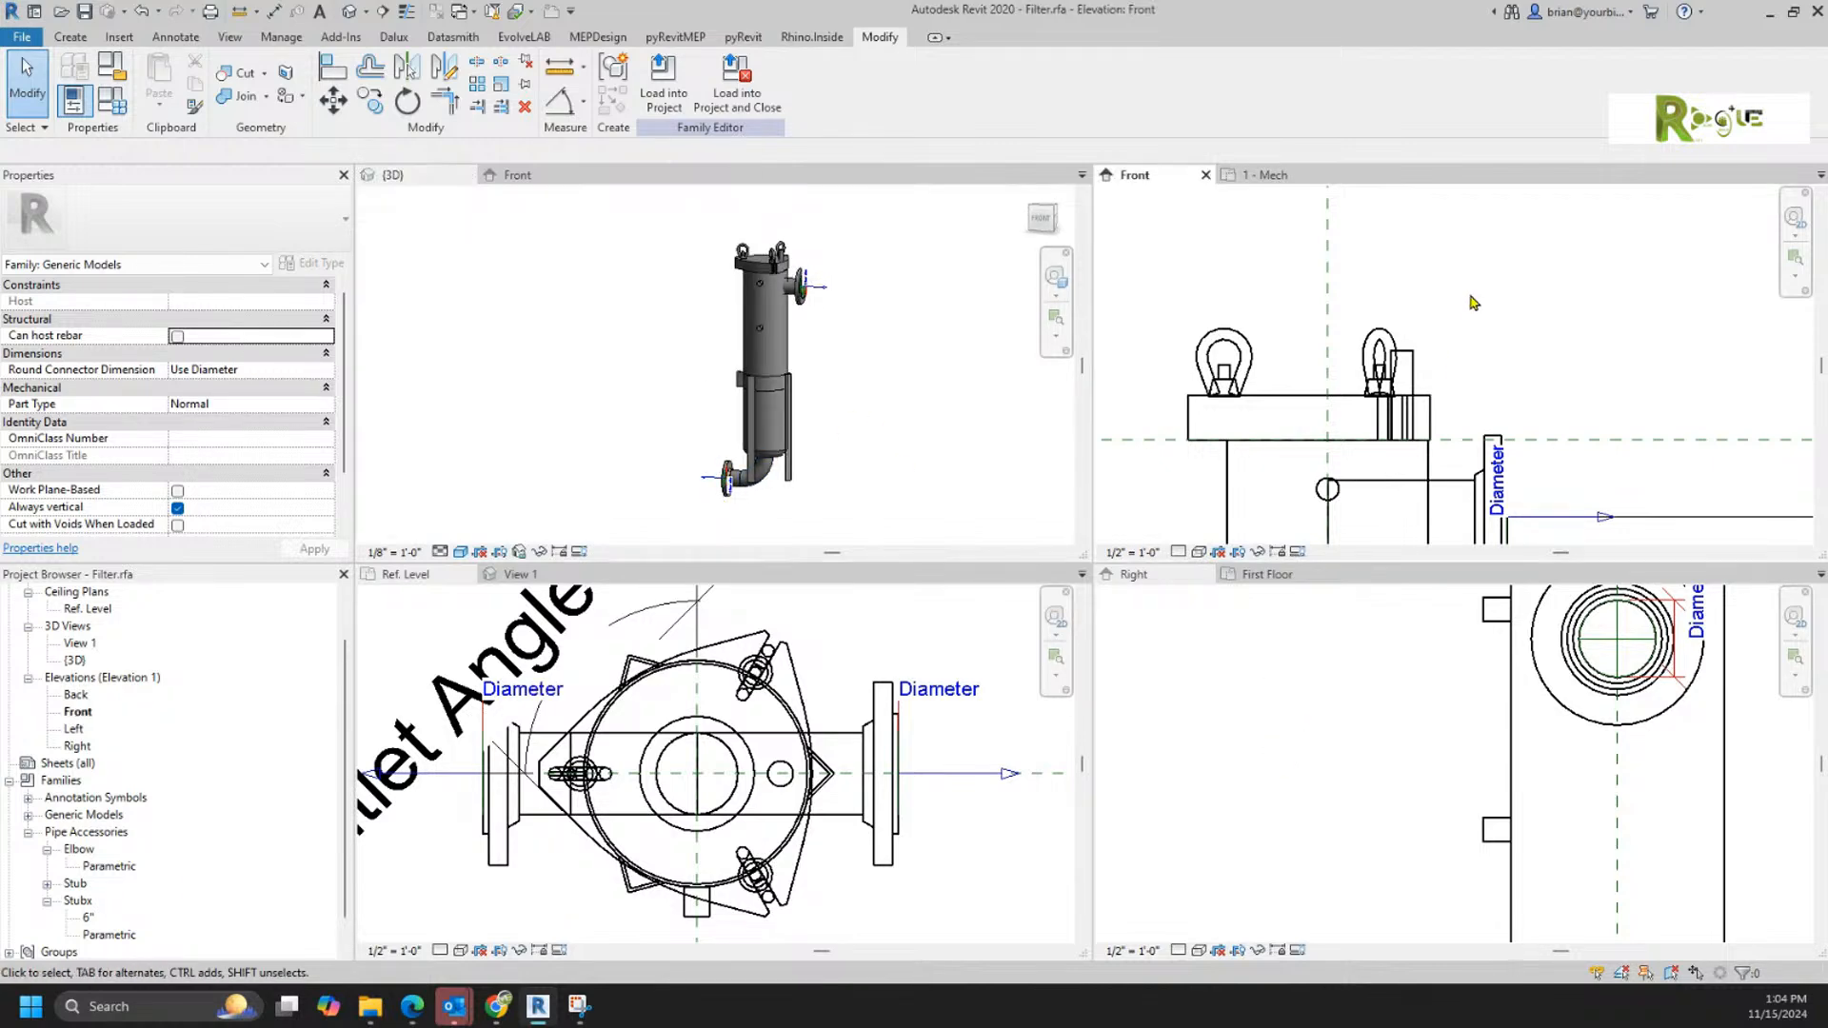
scroll(1493, 277, down, 5)
scroll(1561, 399, up, 4)
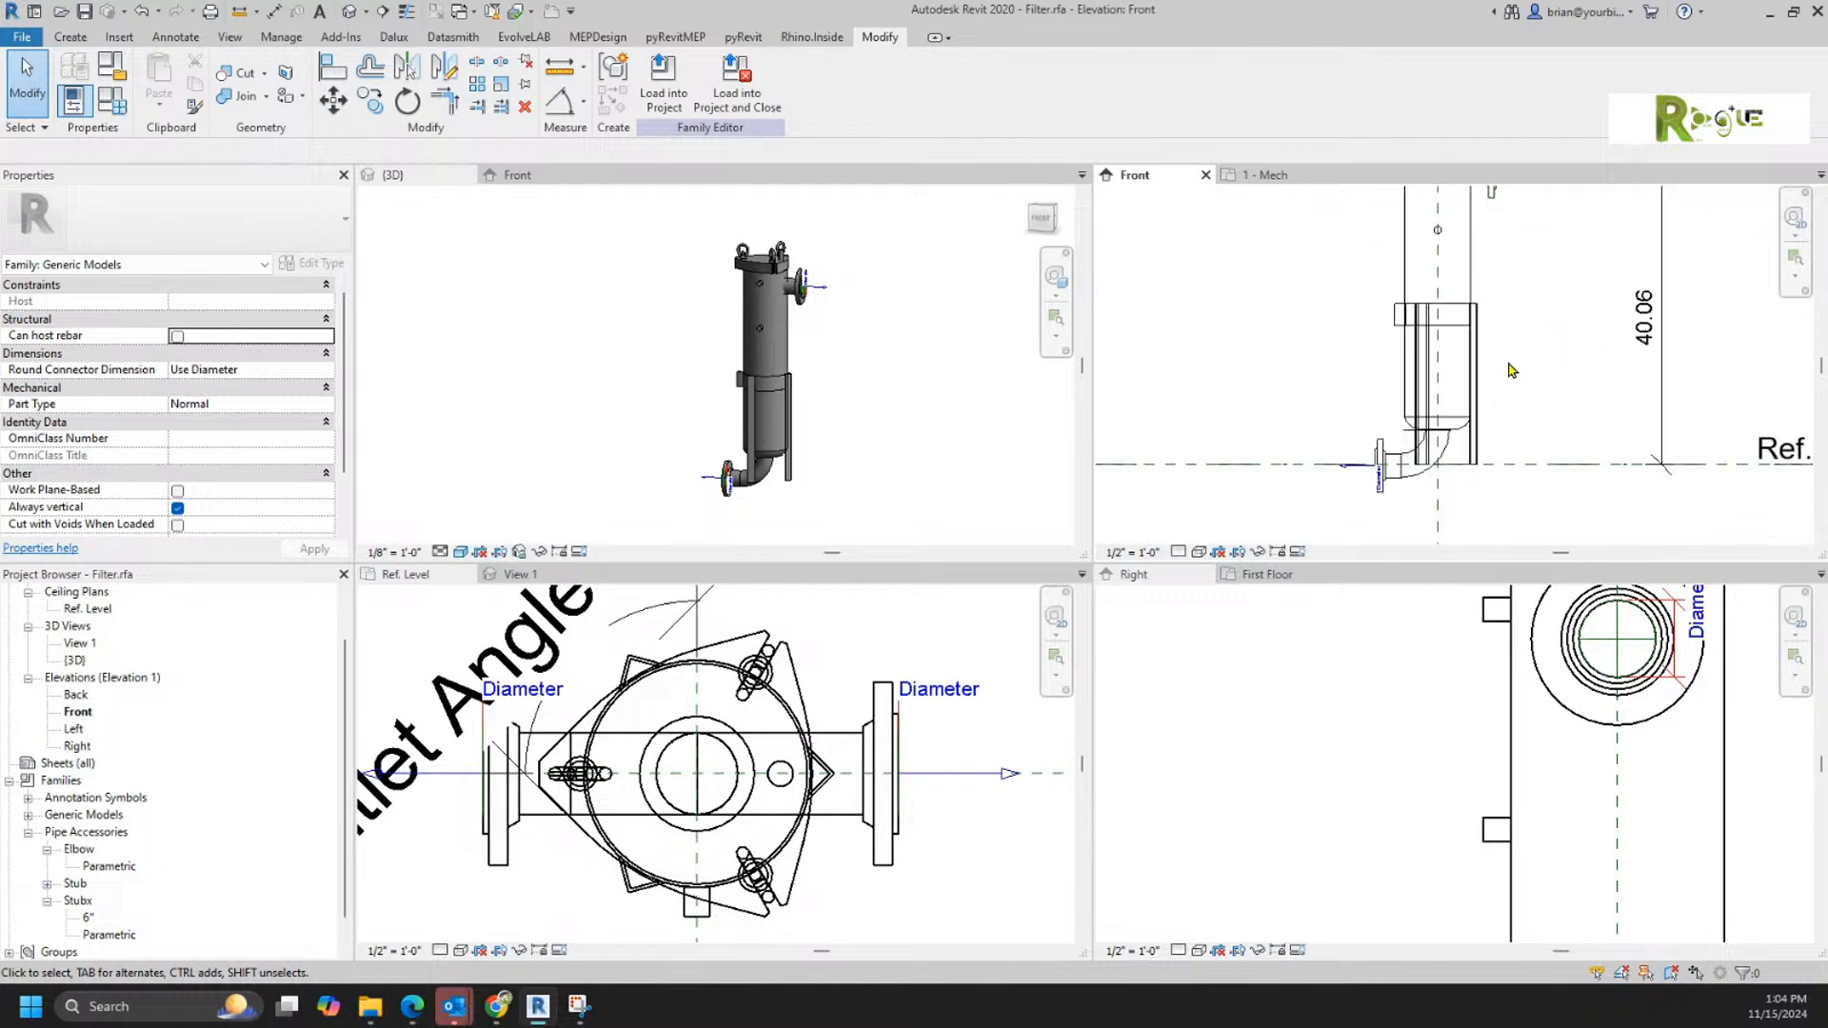
click(1477, 462)
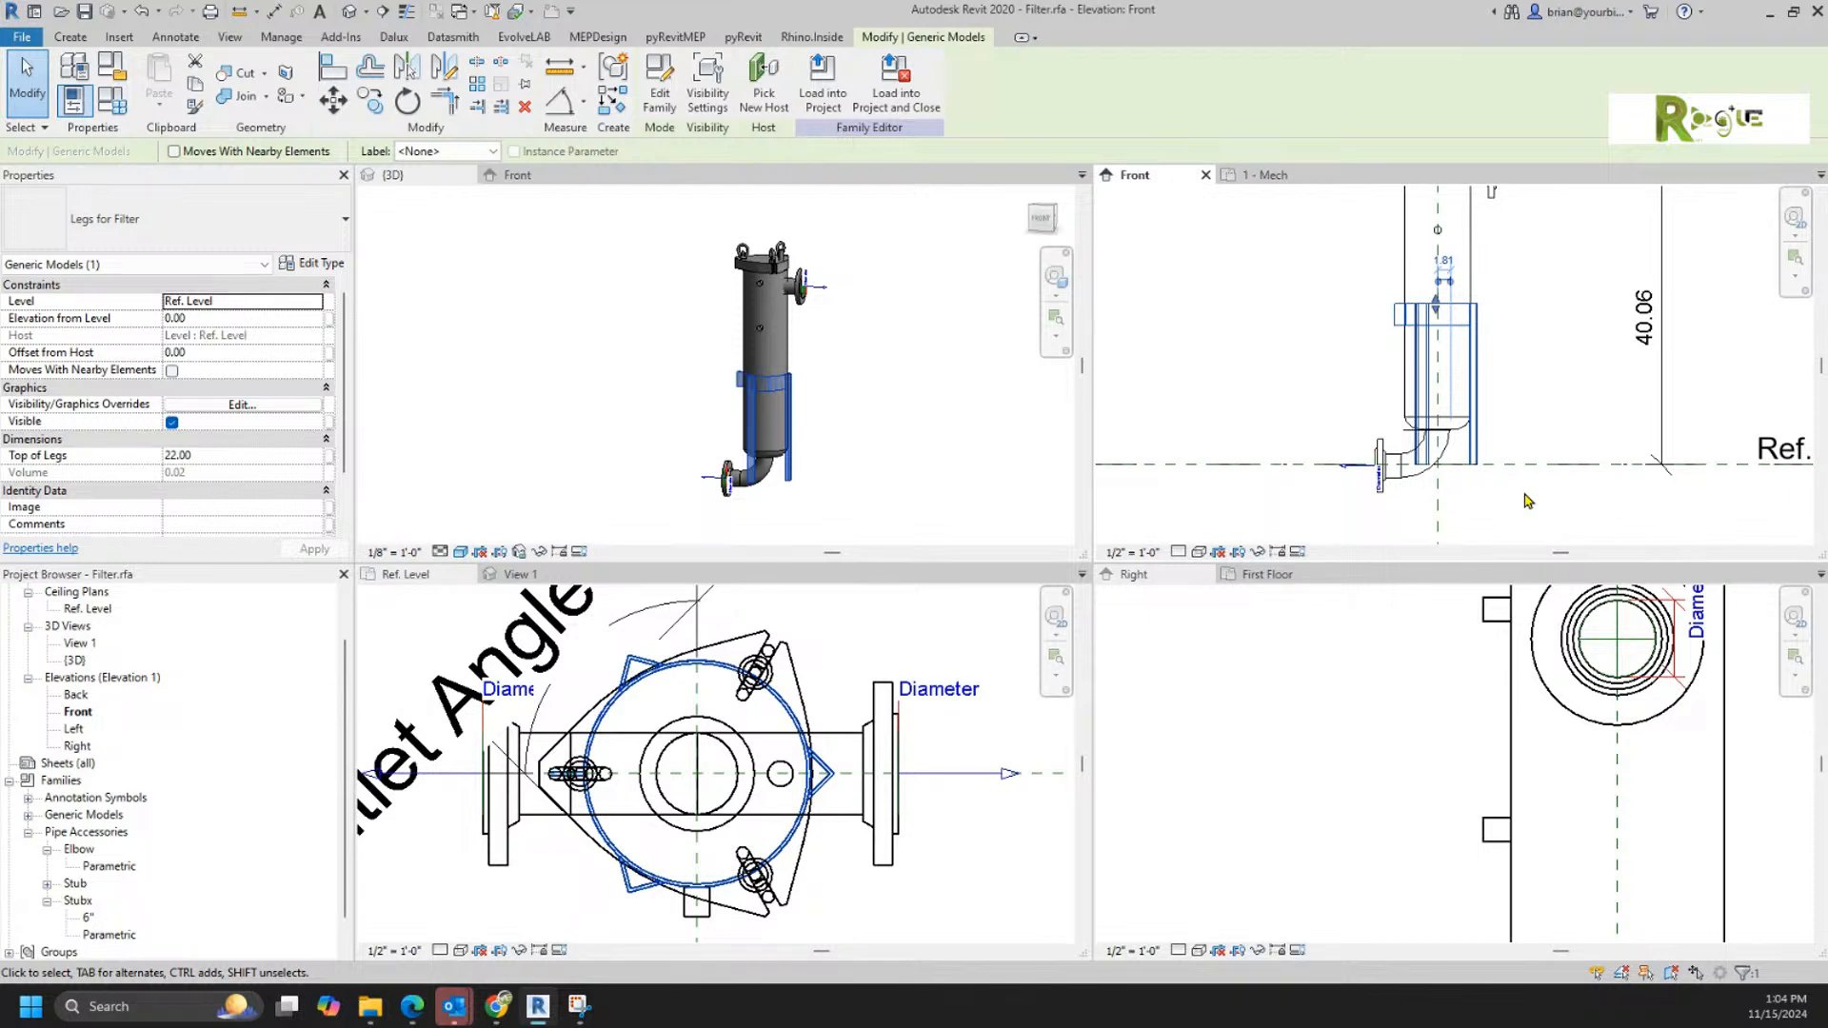
drag(1488, 458, 1615, 447)
drag(1573, 305, 1567, 213)
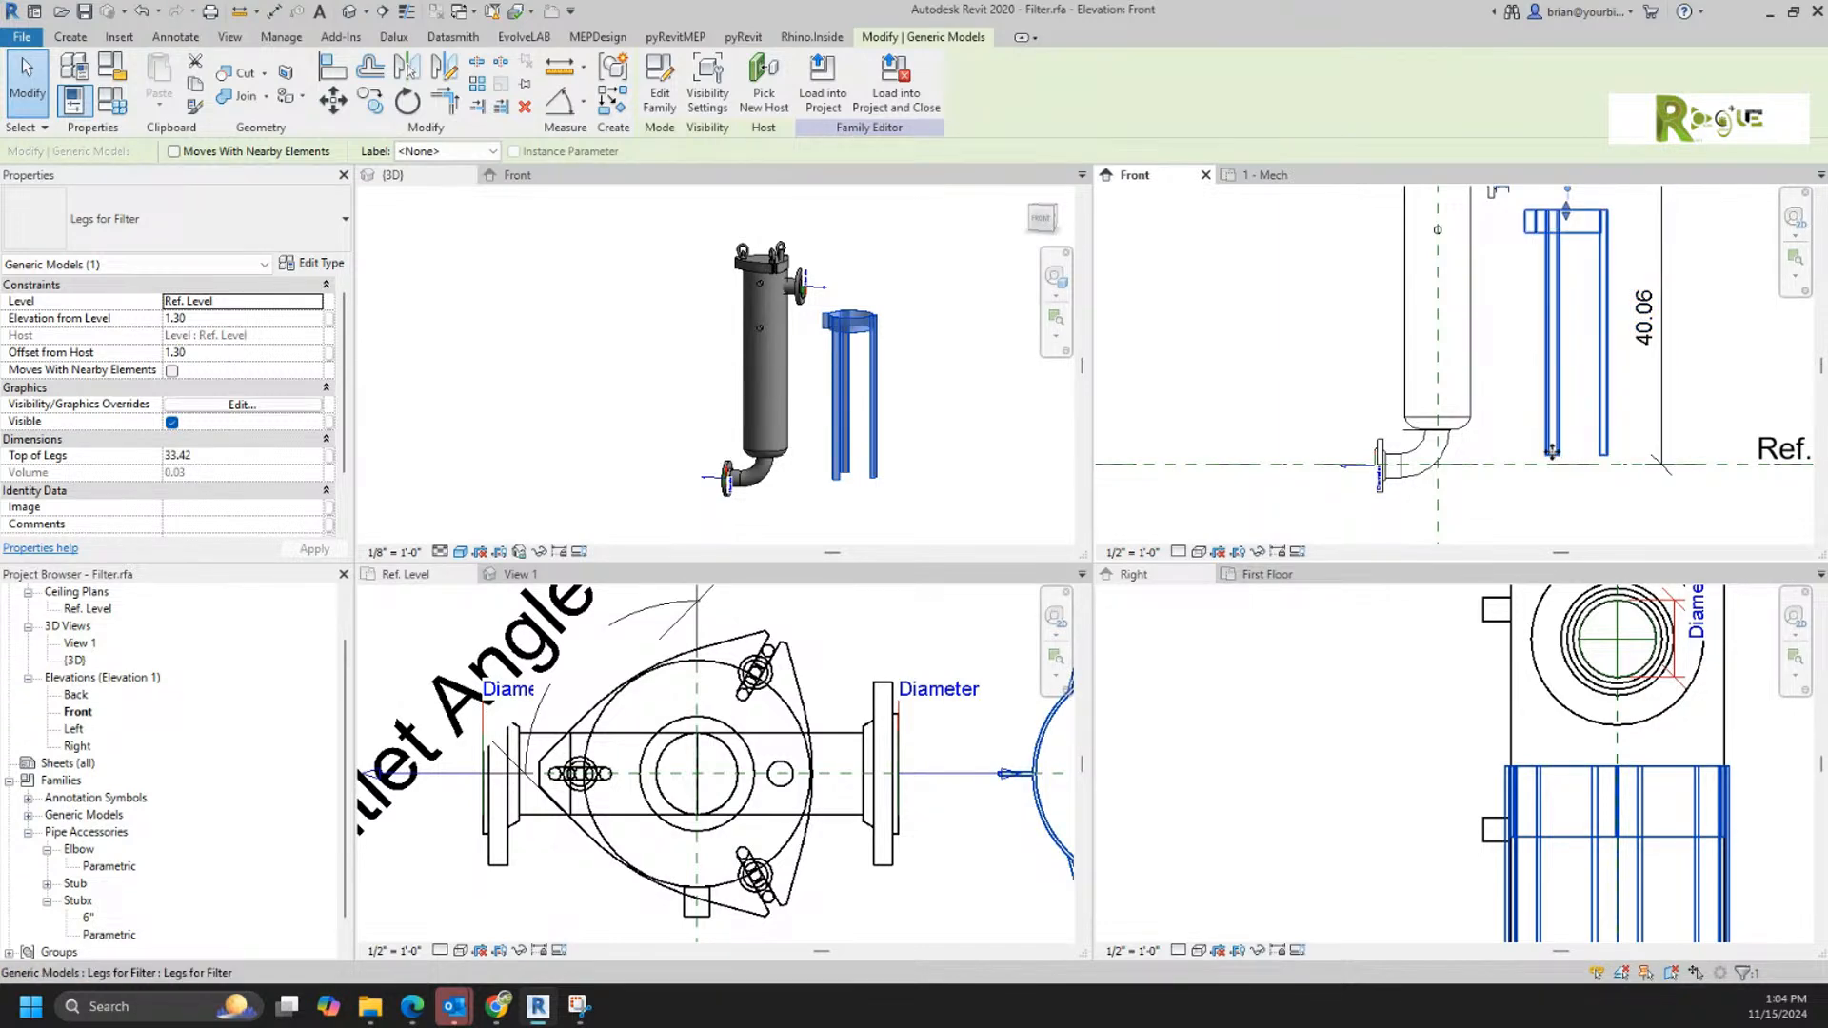
drag(1566, 213, 1566, 308)
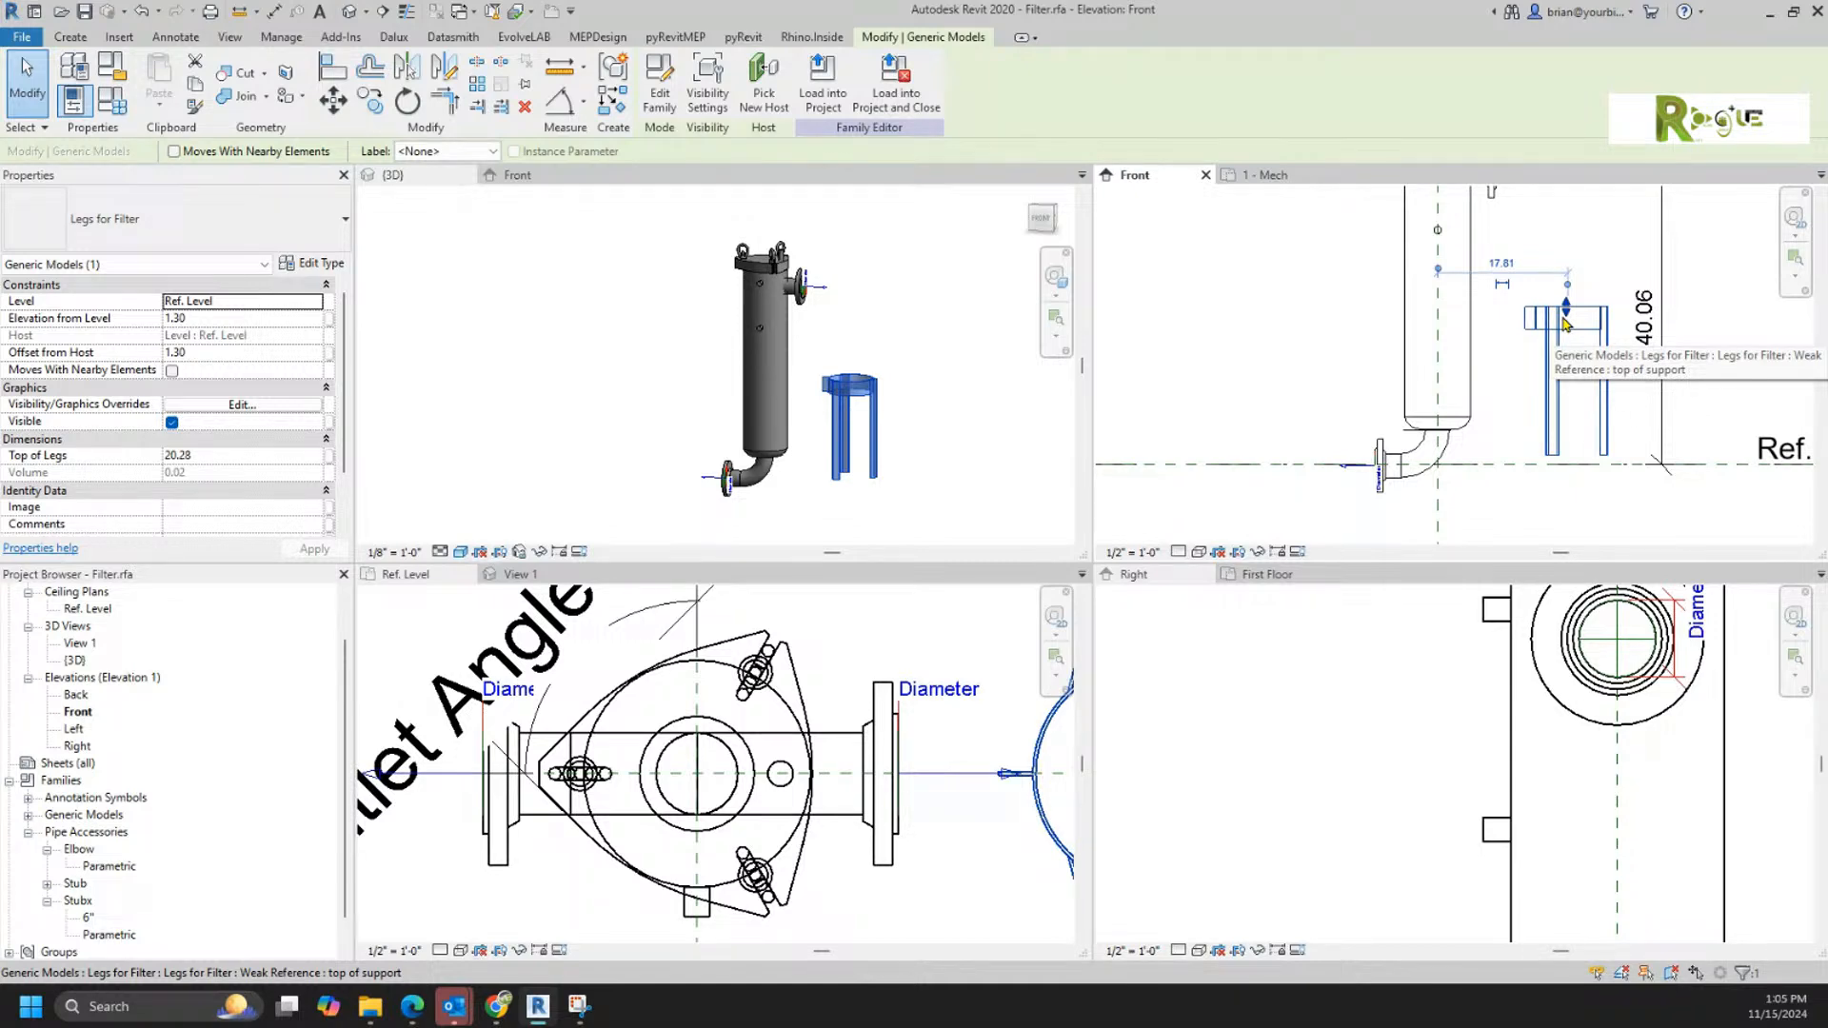
Step: Open the Legs for Filter family for editing and try to reattach the Top of Legs dimension's lower witness line at Ref. Level
double_click(1565, 324)
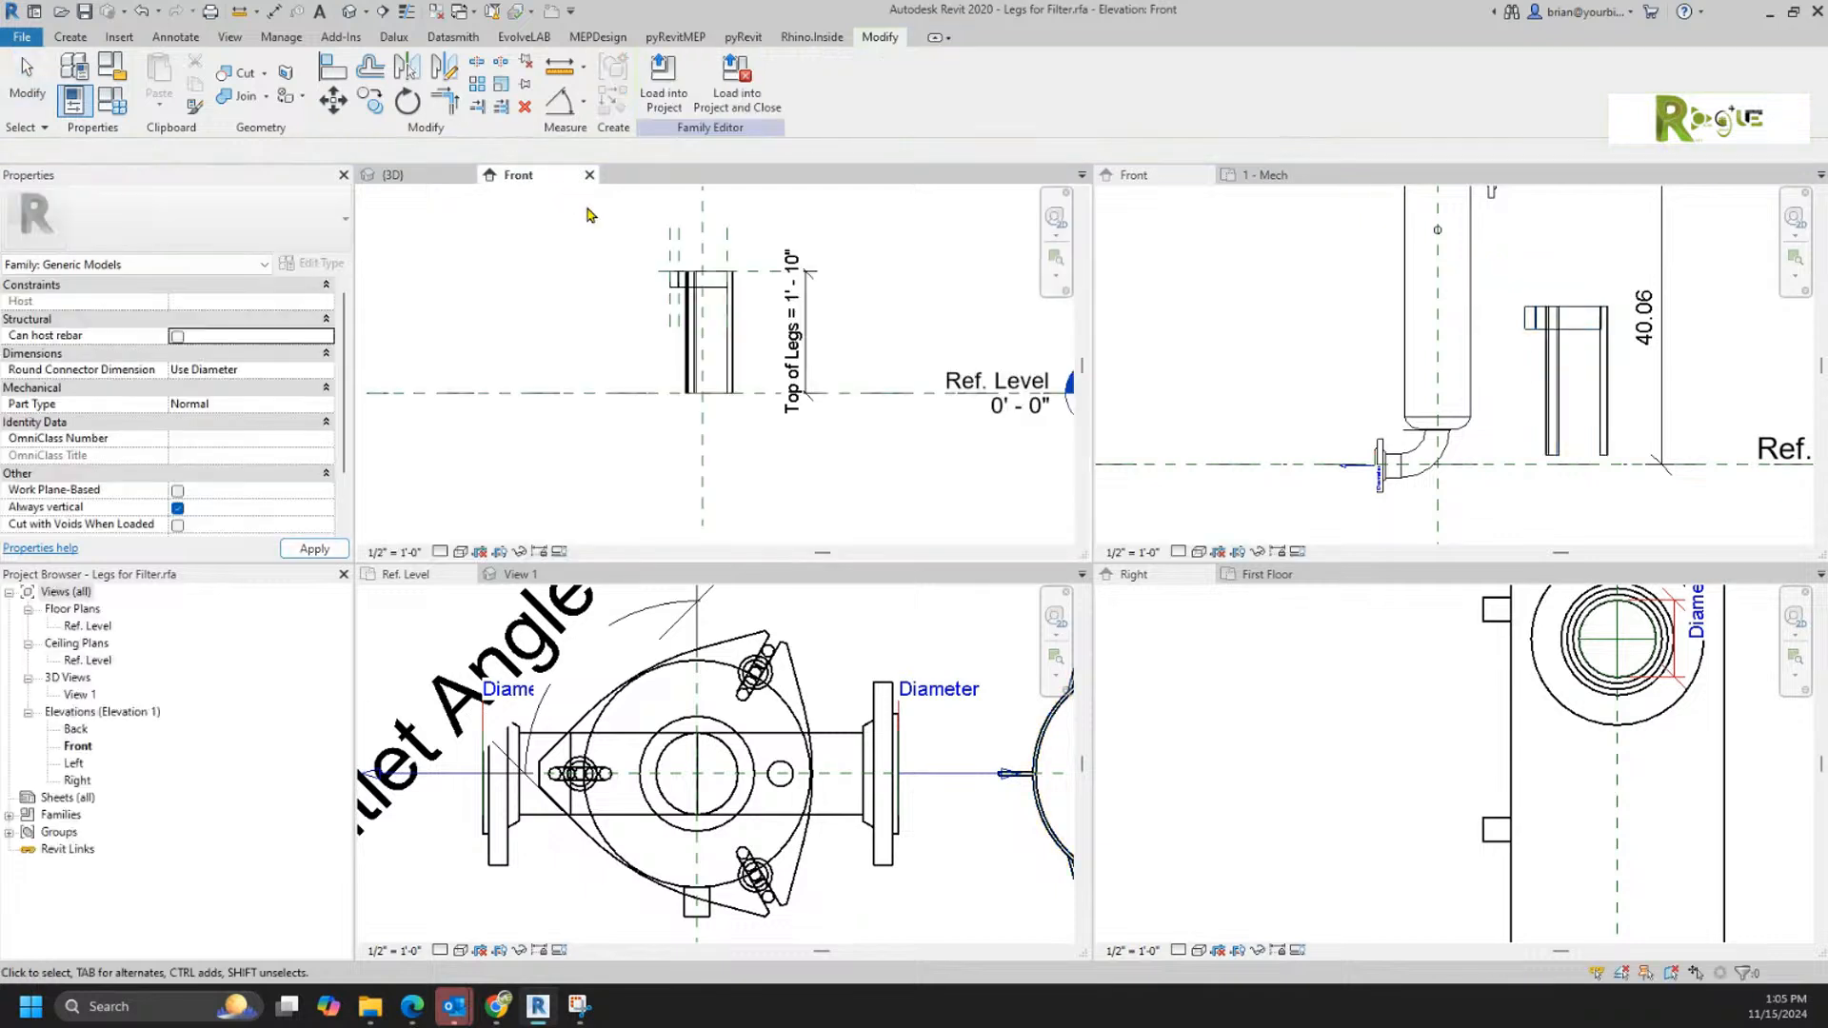
click(805, 404)
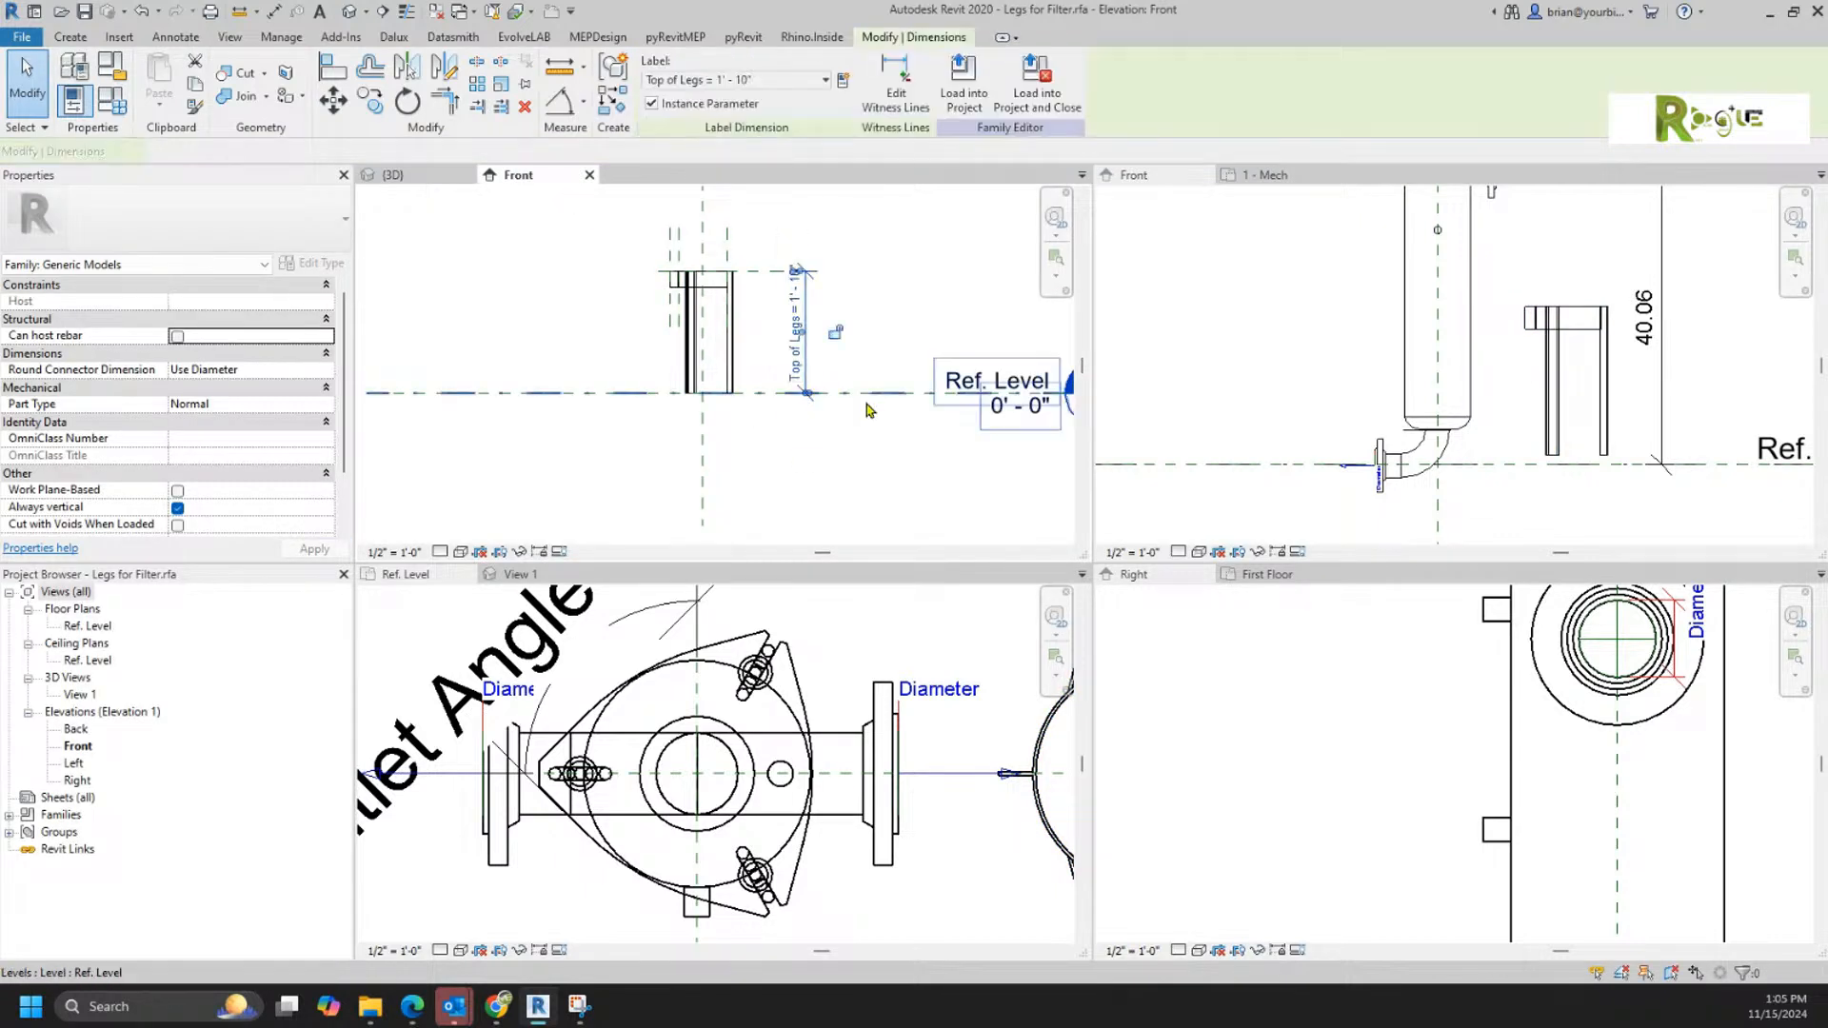
scroll(809, 400, up, 2)
drag(820, 365, 701, 379)
key(Tab)
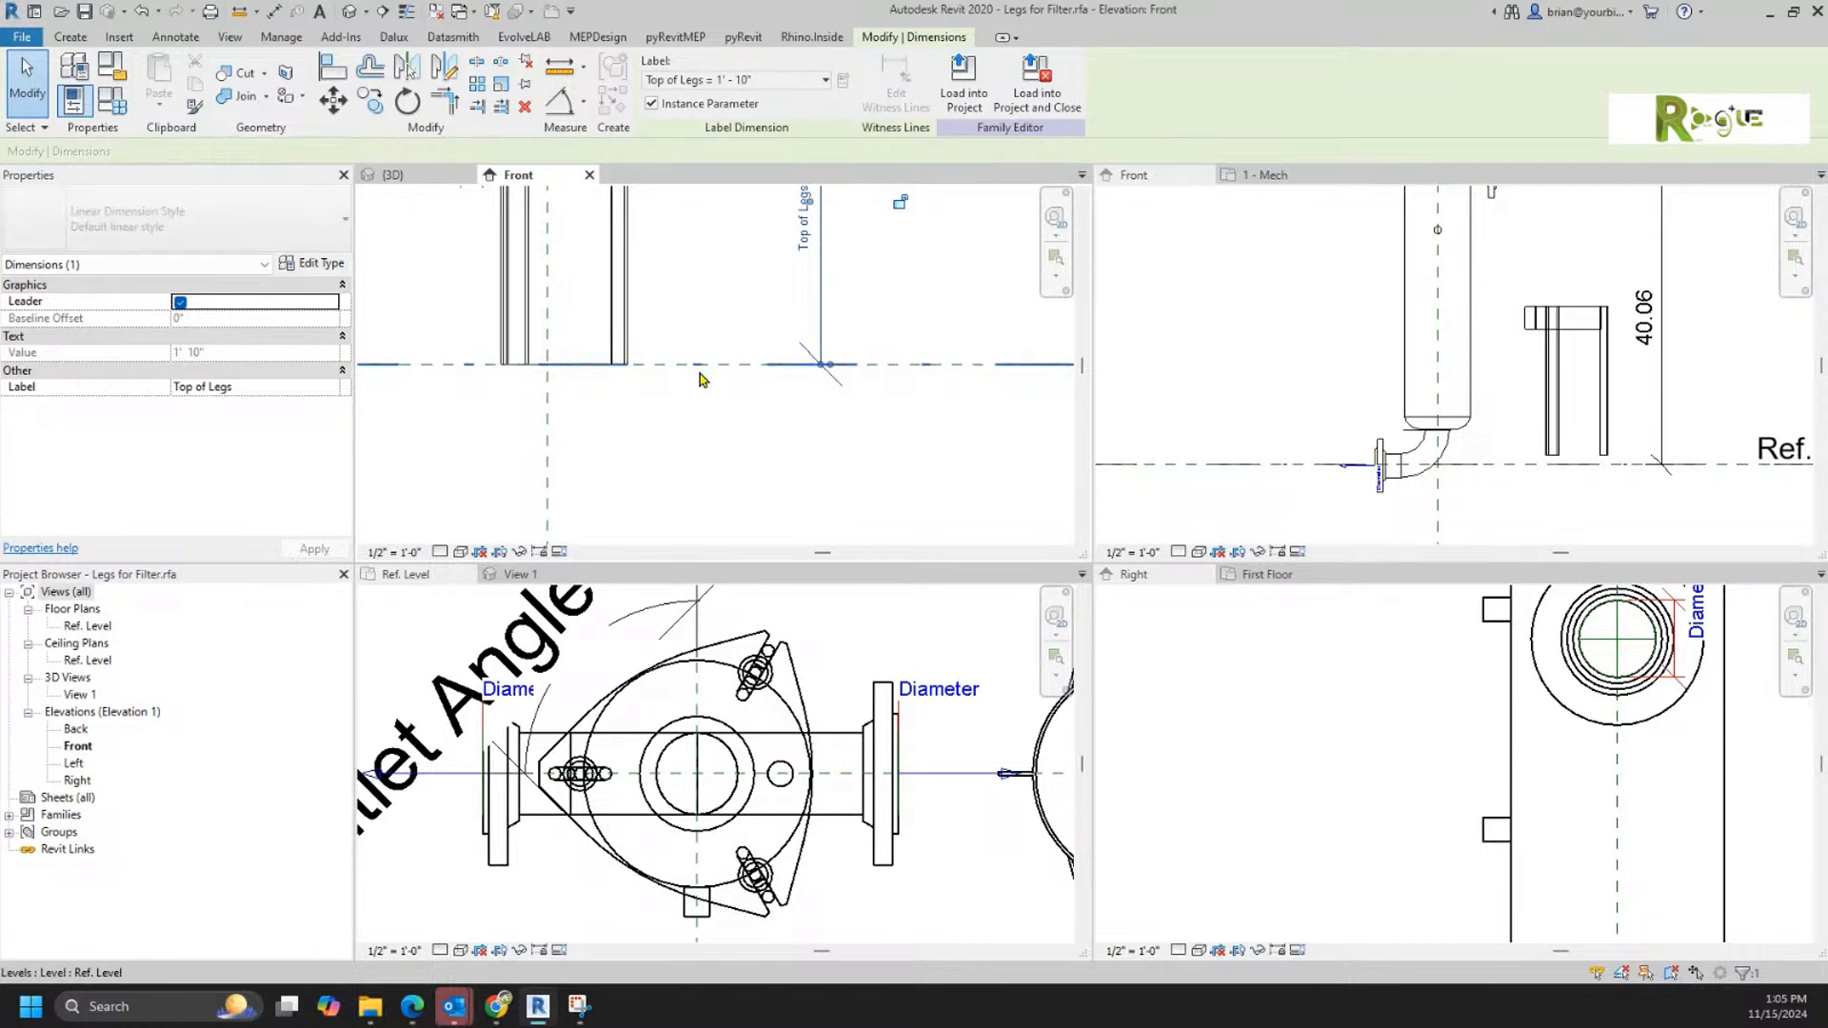
click(824, 462)
Step: Load the legs family into Filter.rfa, overwriting the existing version, and check the legs' stretch handles in the Front elevation
click(656, 92)
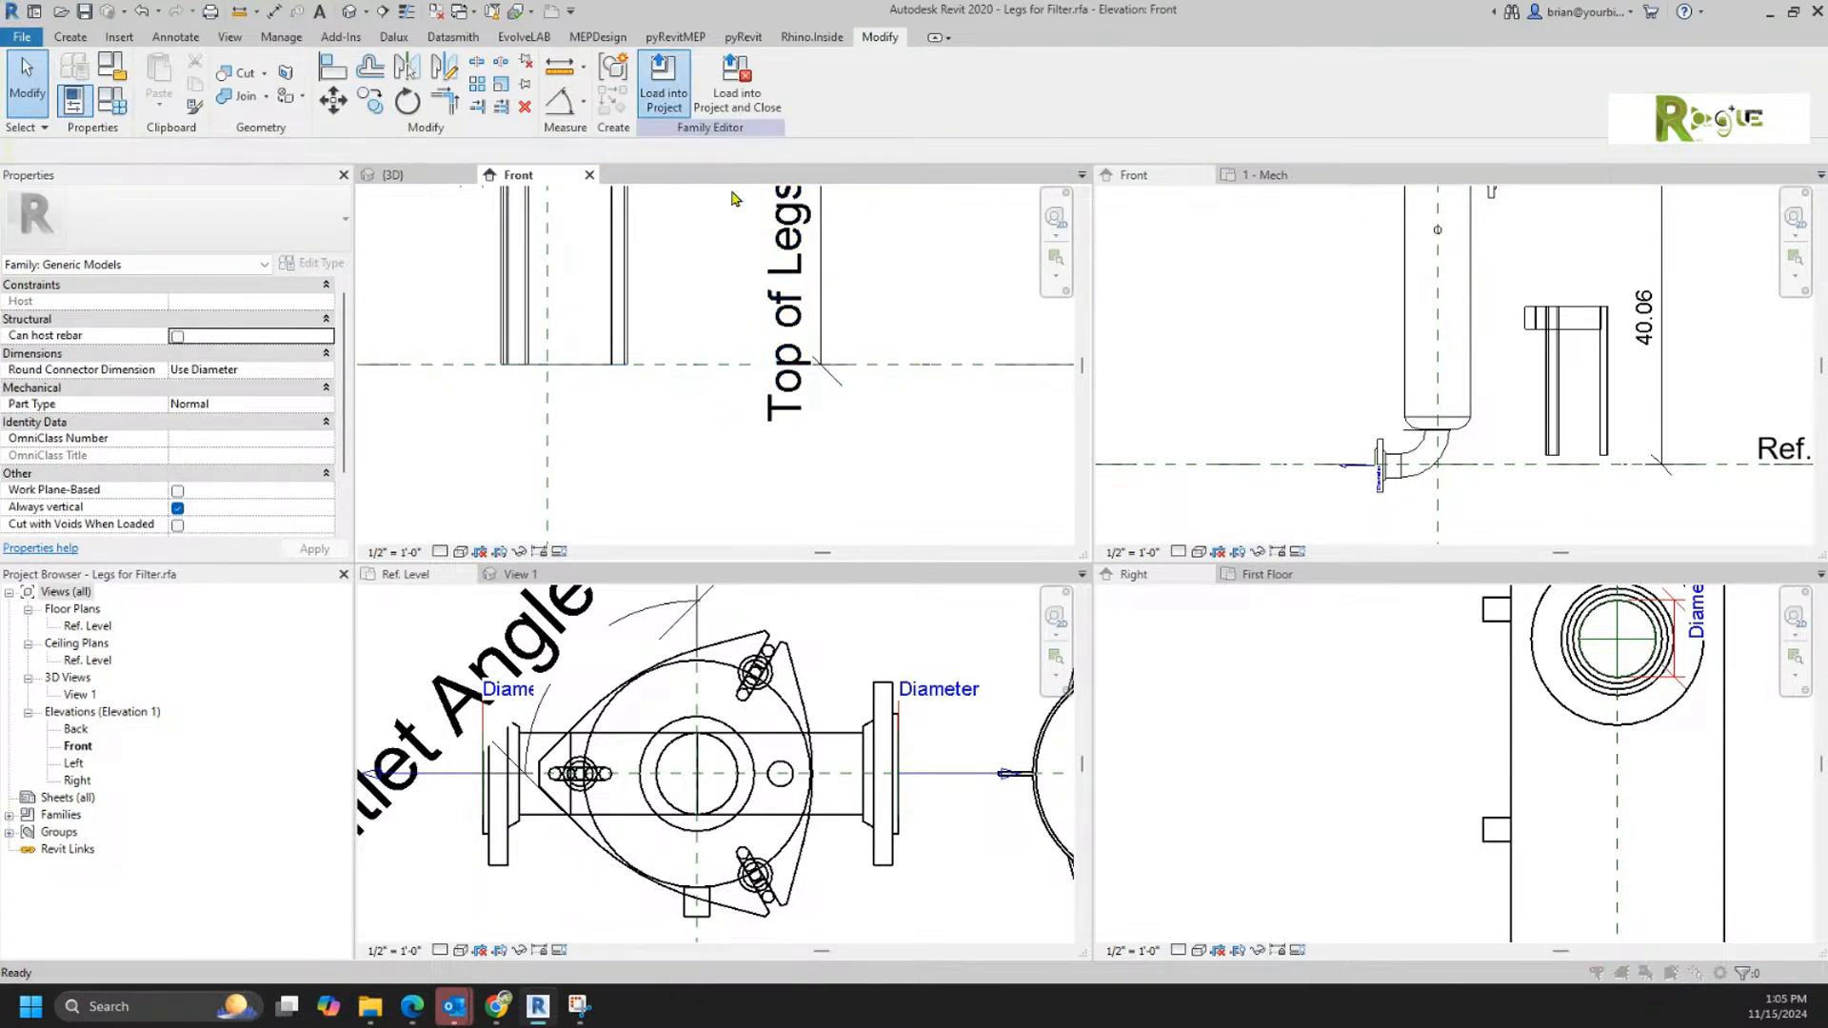
click(854, 642)
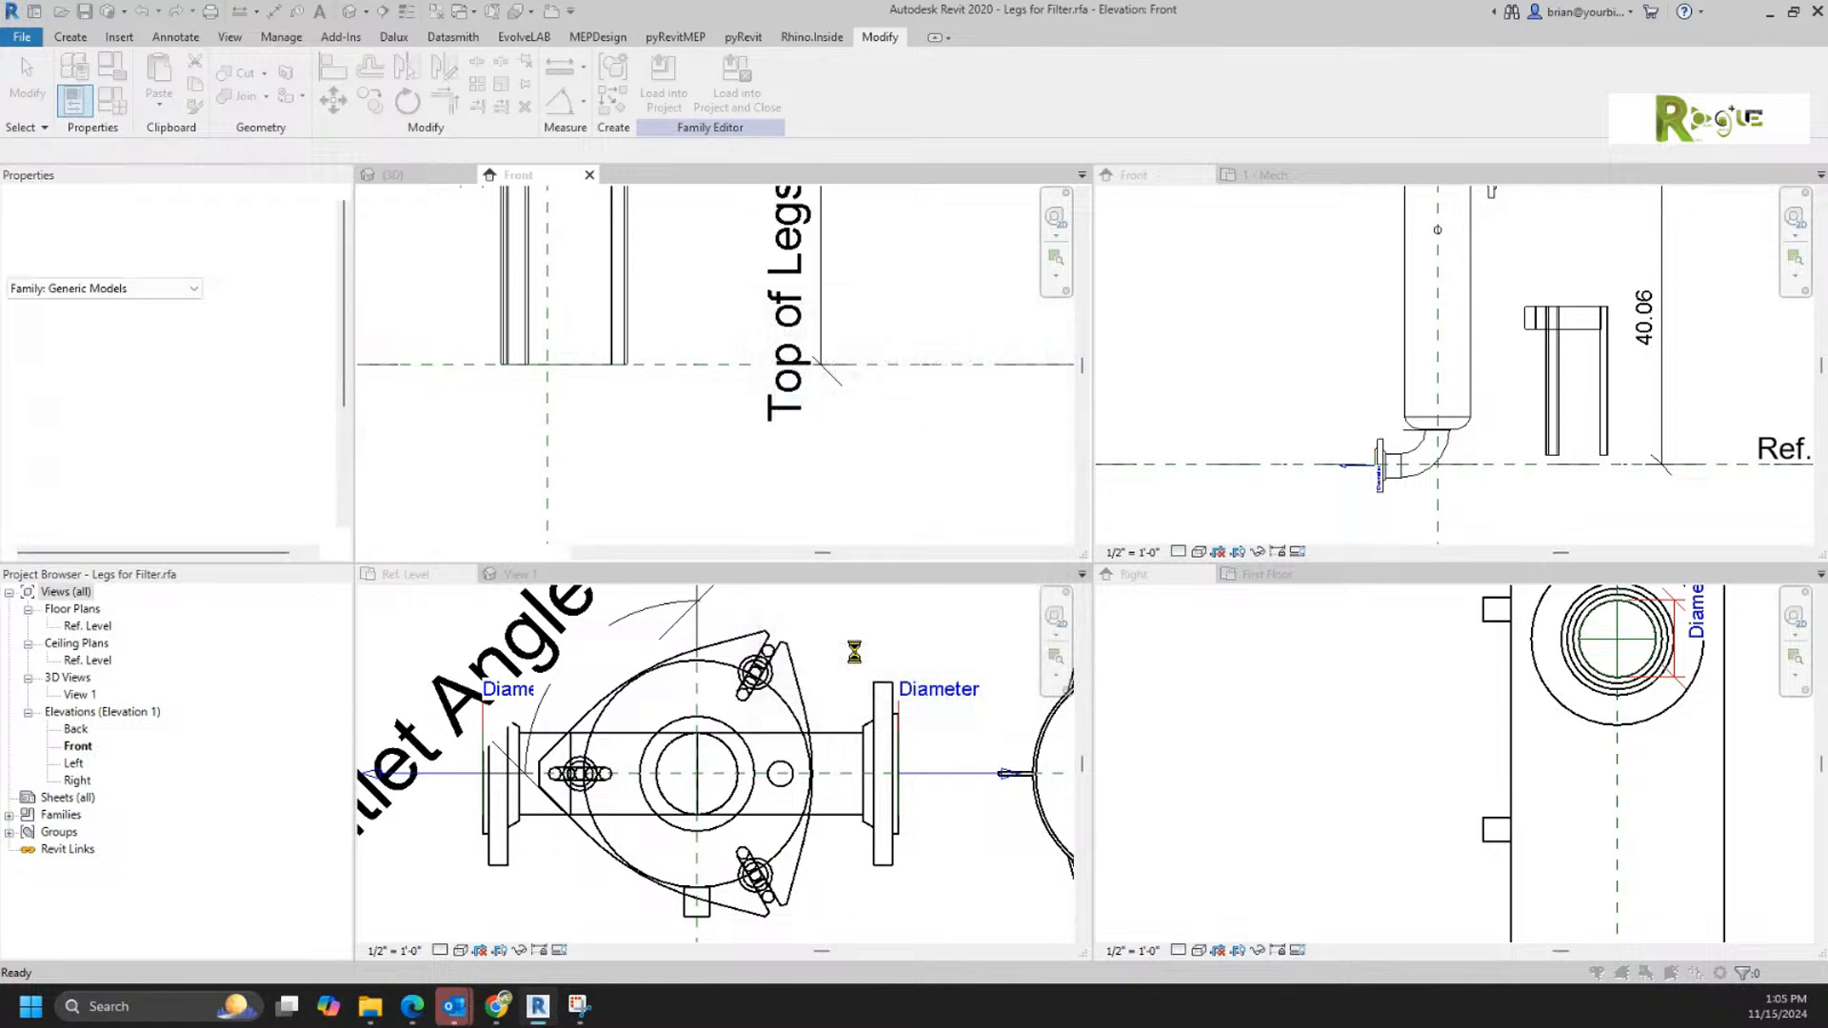
click(820, 443)
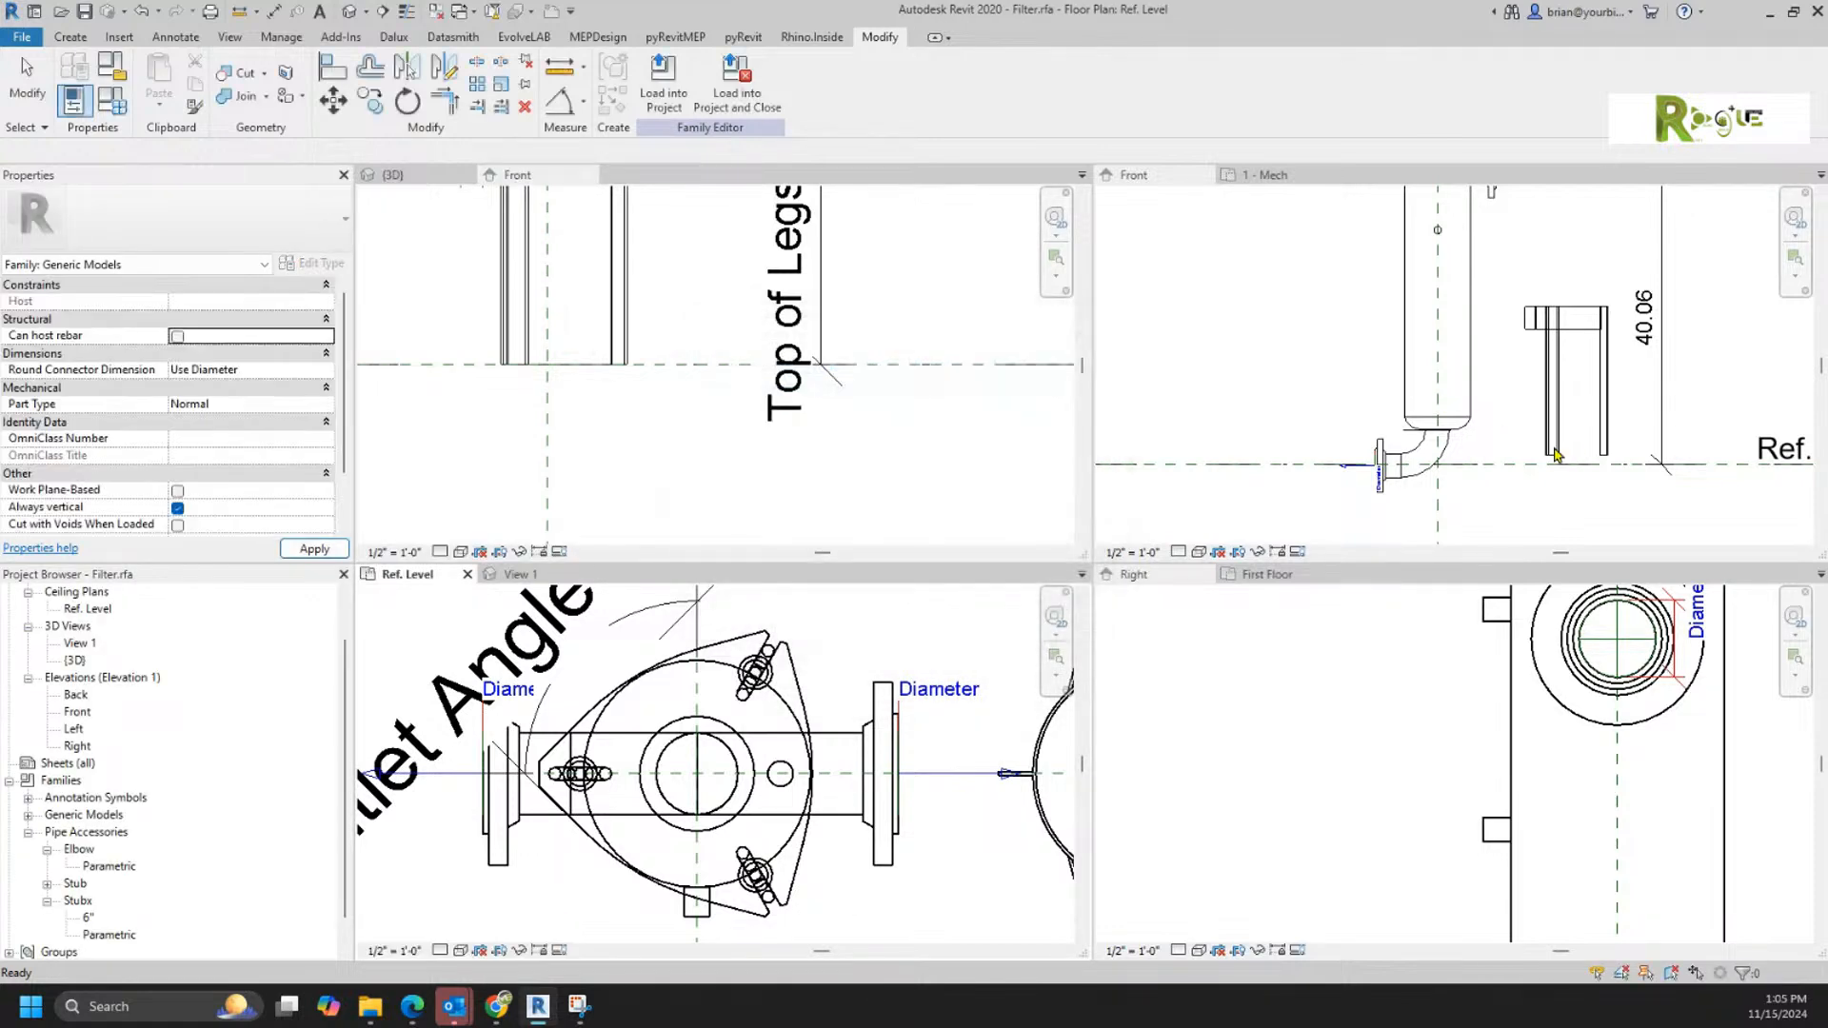
click(1609, 427)
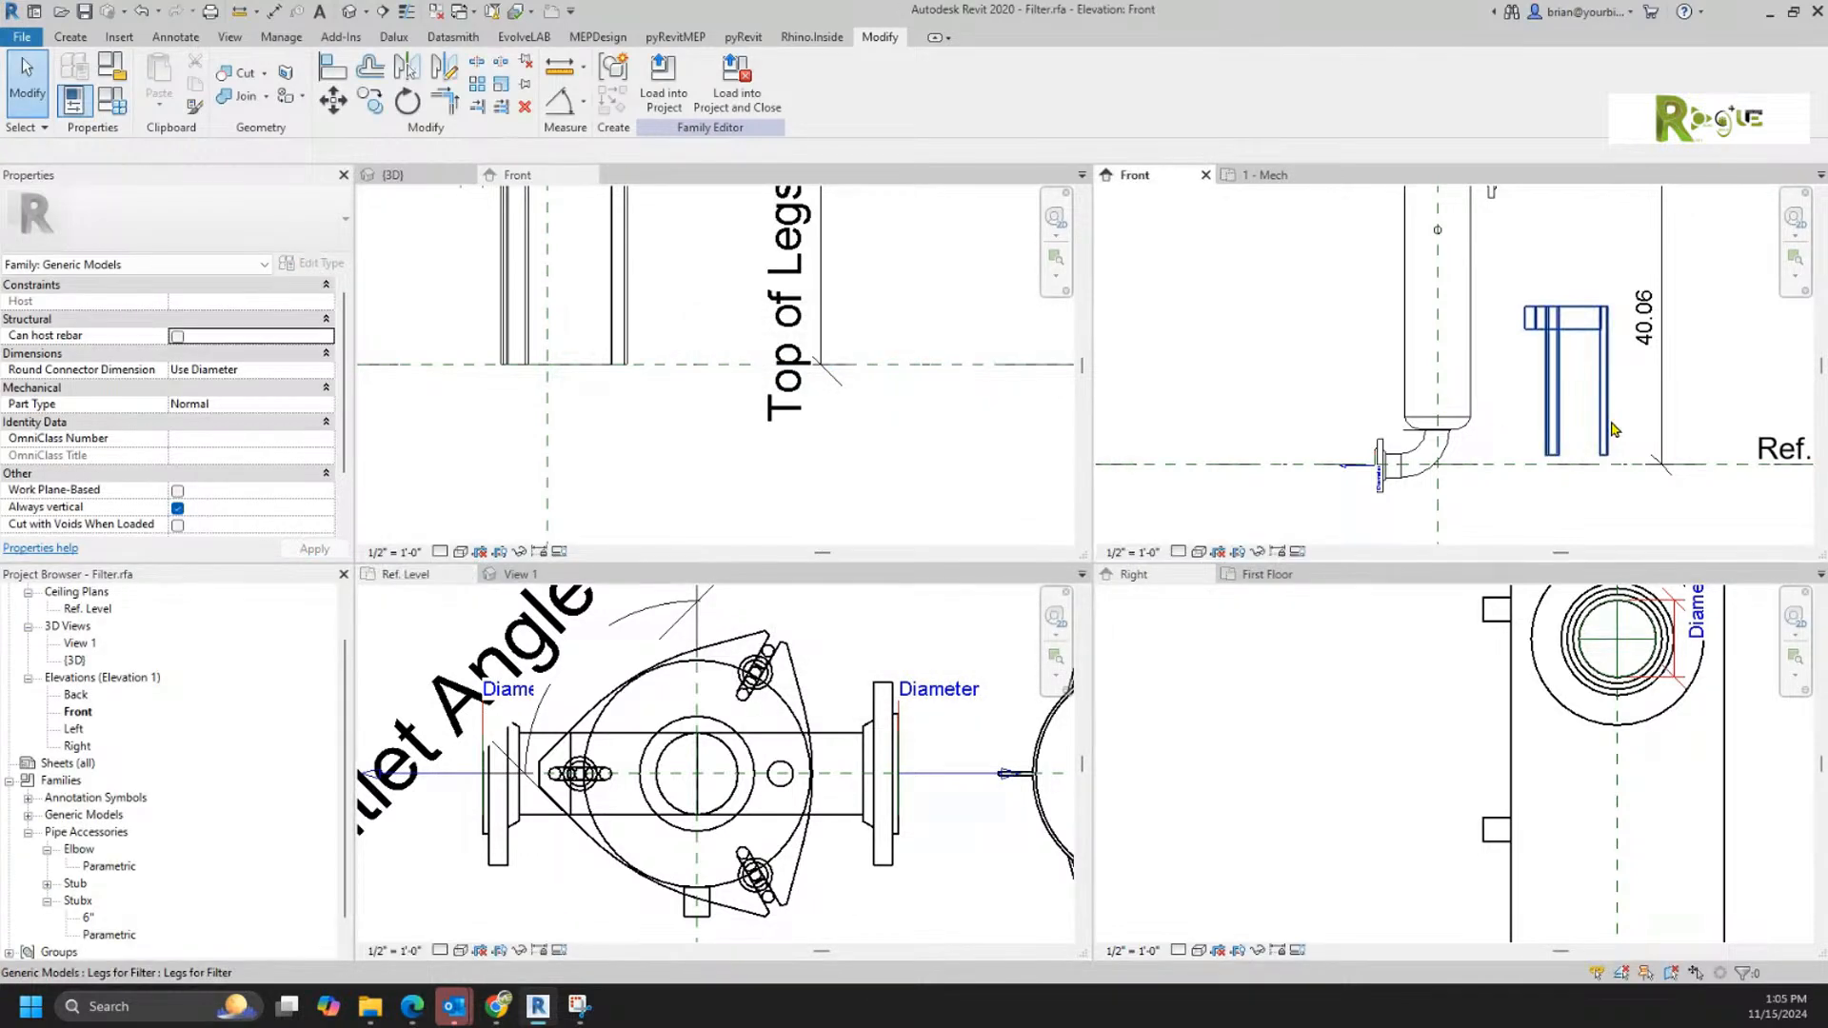
scroll(1599, 405, down, 3)
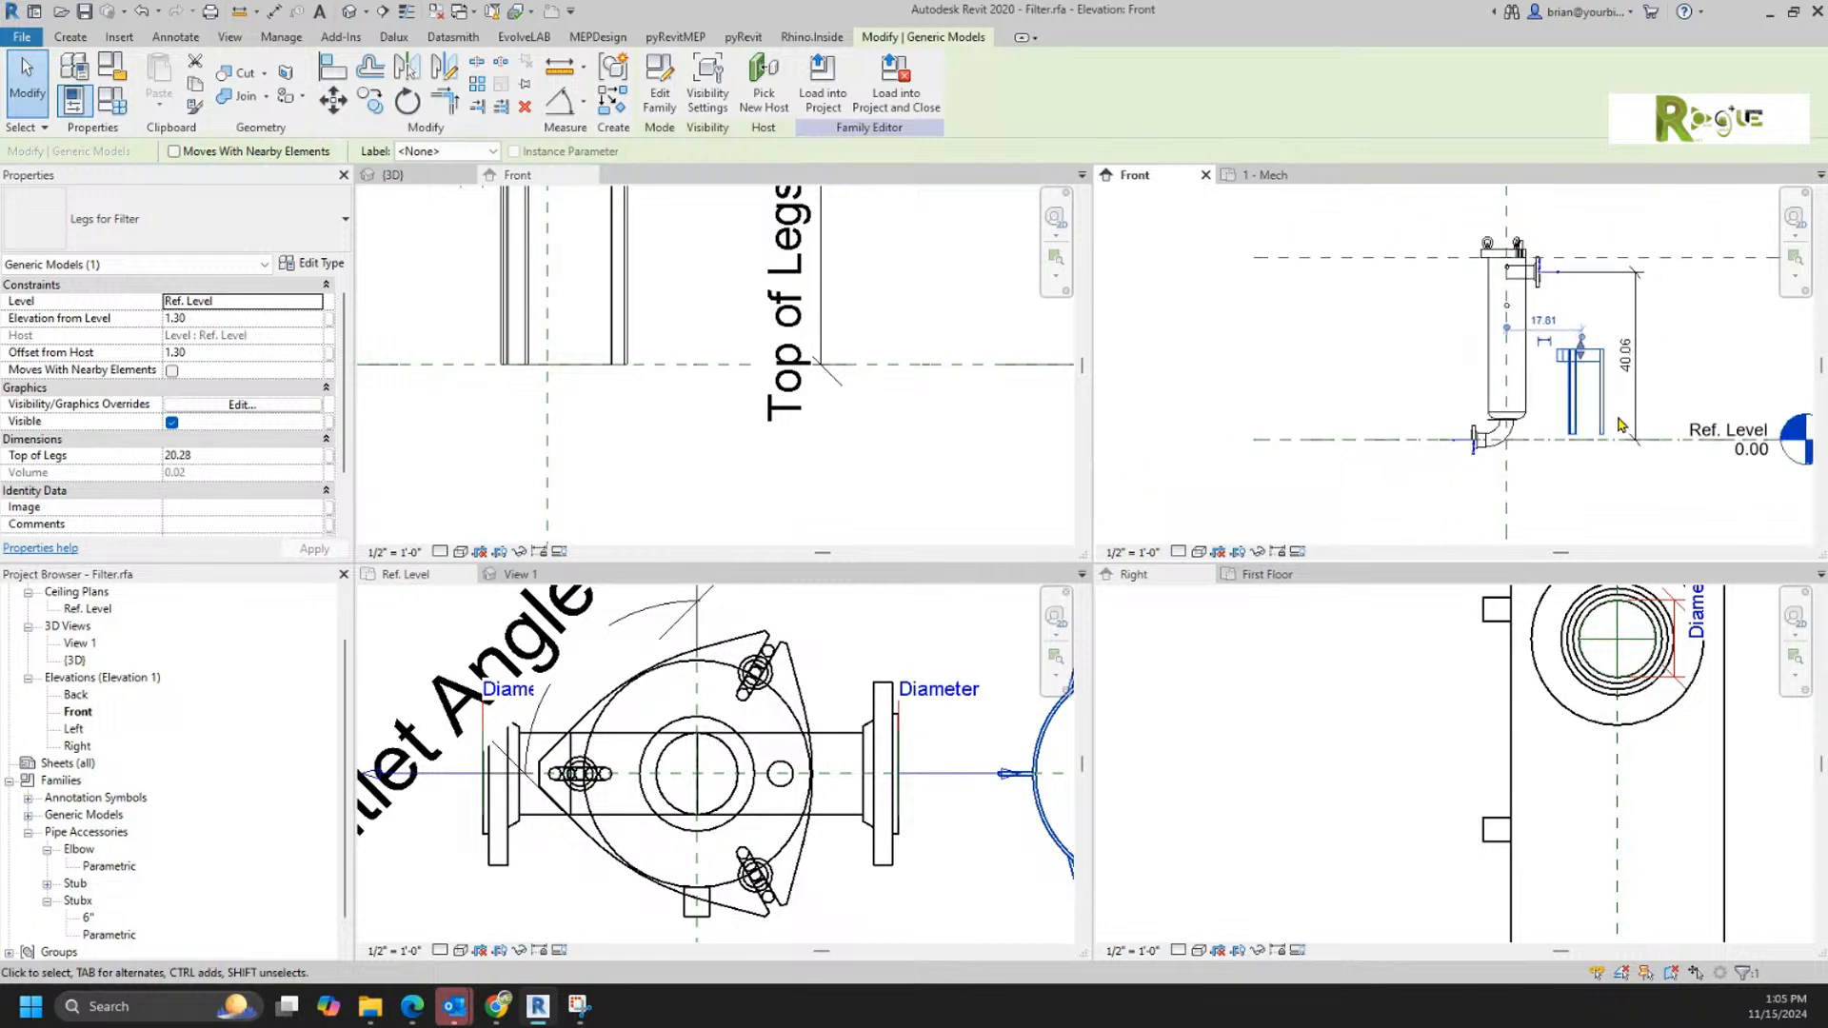
middle_drag(1599, 406, 1468, 379)
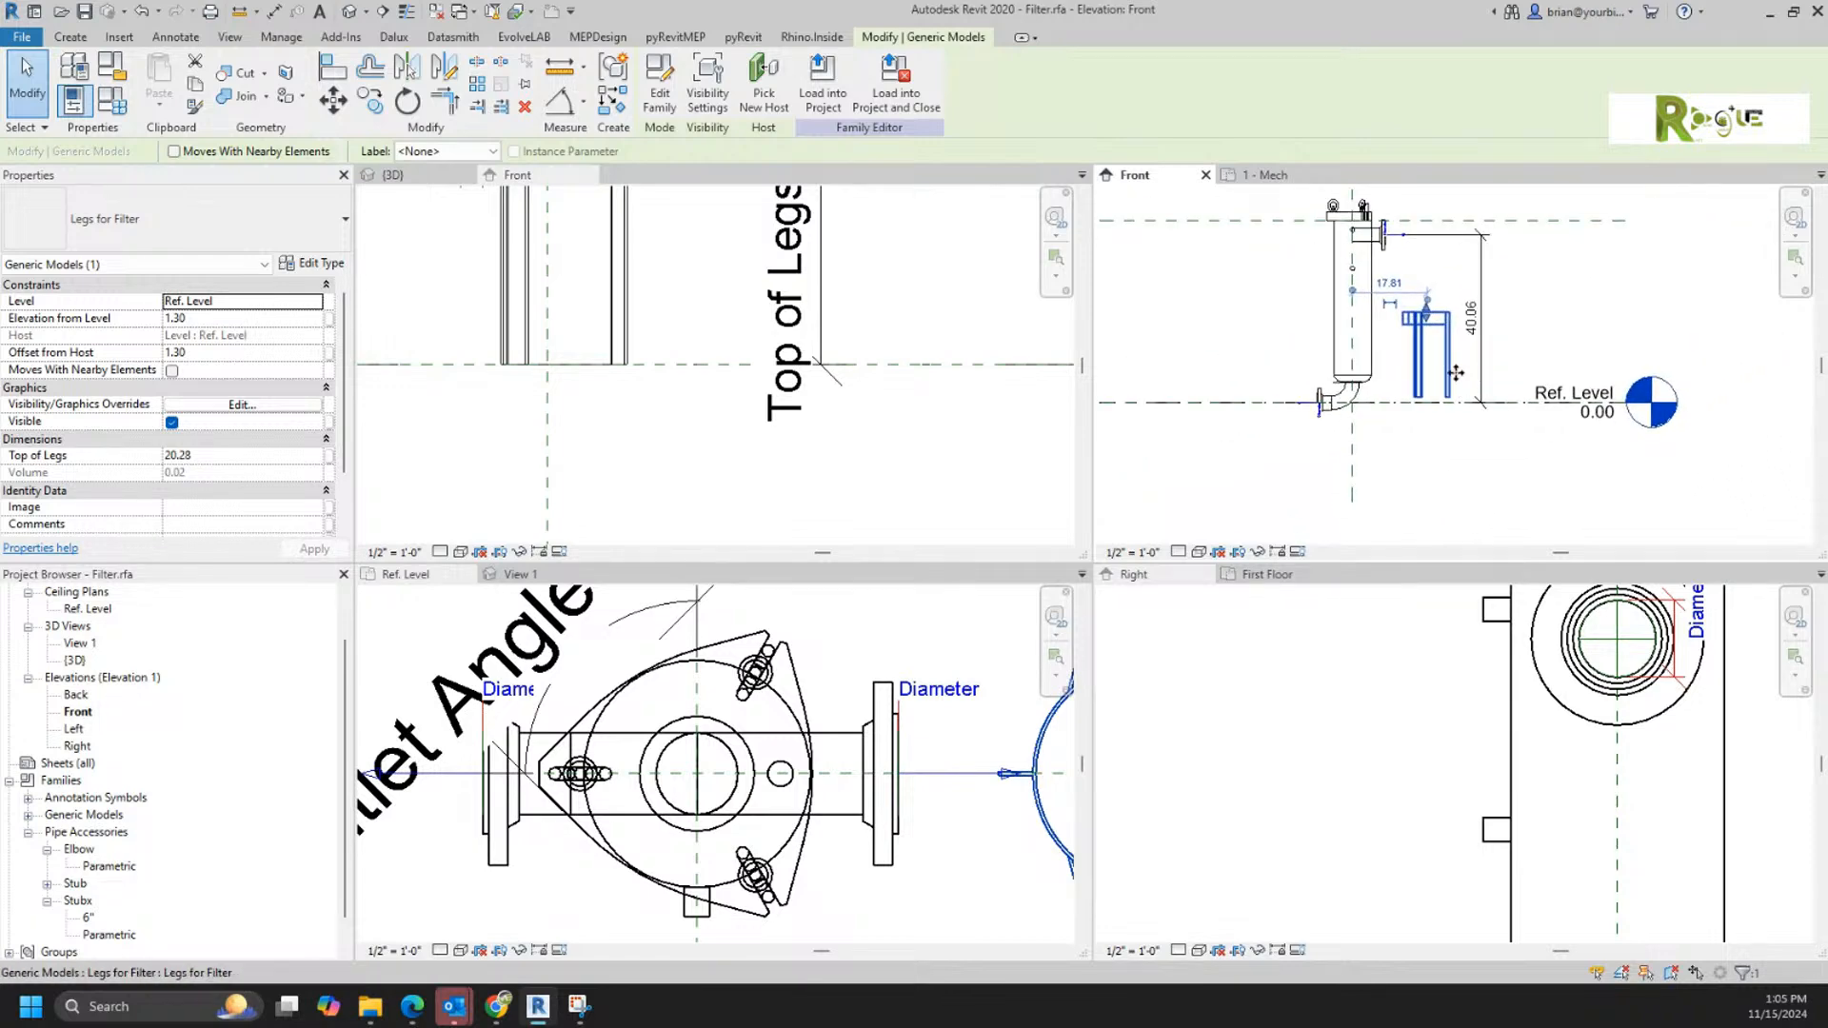
Step: Move the lower witness line of the legs family's Top of Legs dimension onto the Ref. Level line in its Front elevation
click(666, 454)
scroll(683, 459, down, 3)
middle_drag(697, 471, 808, 521)
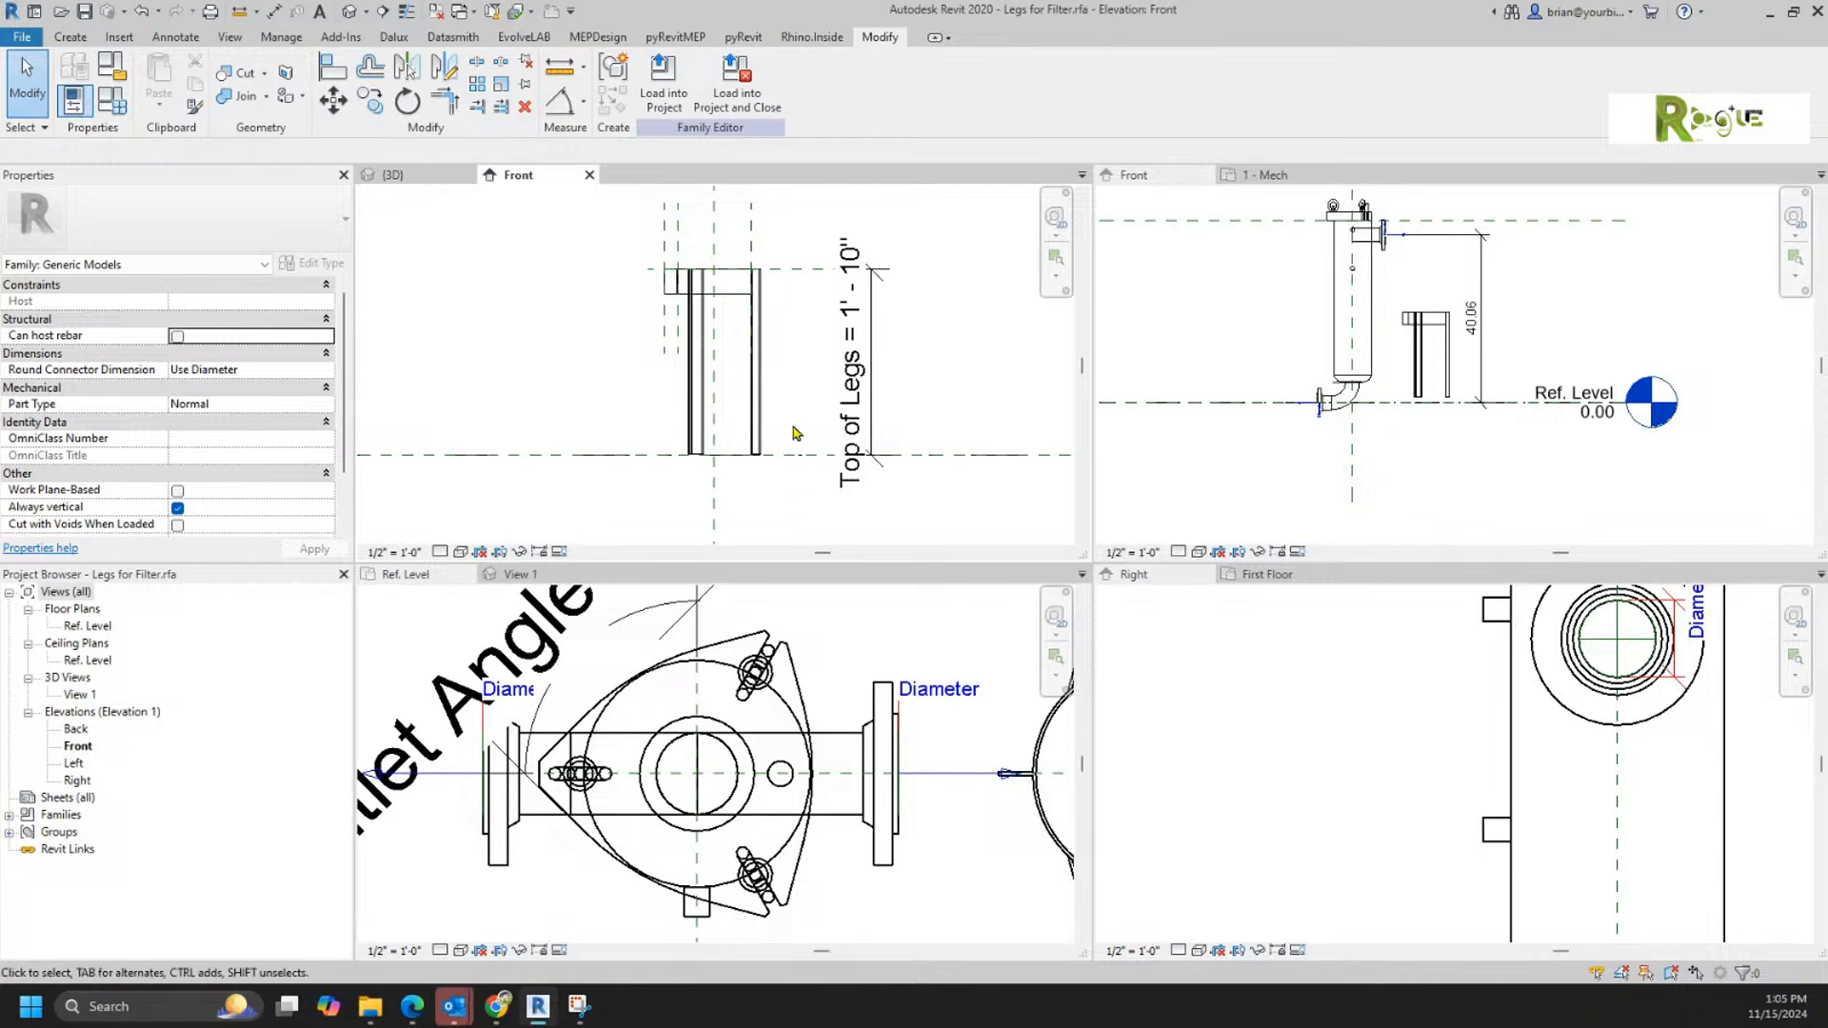
click(759, 419)
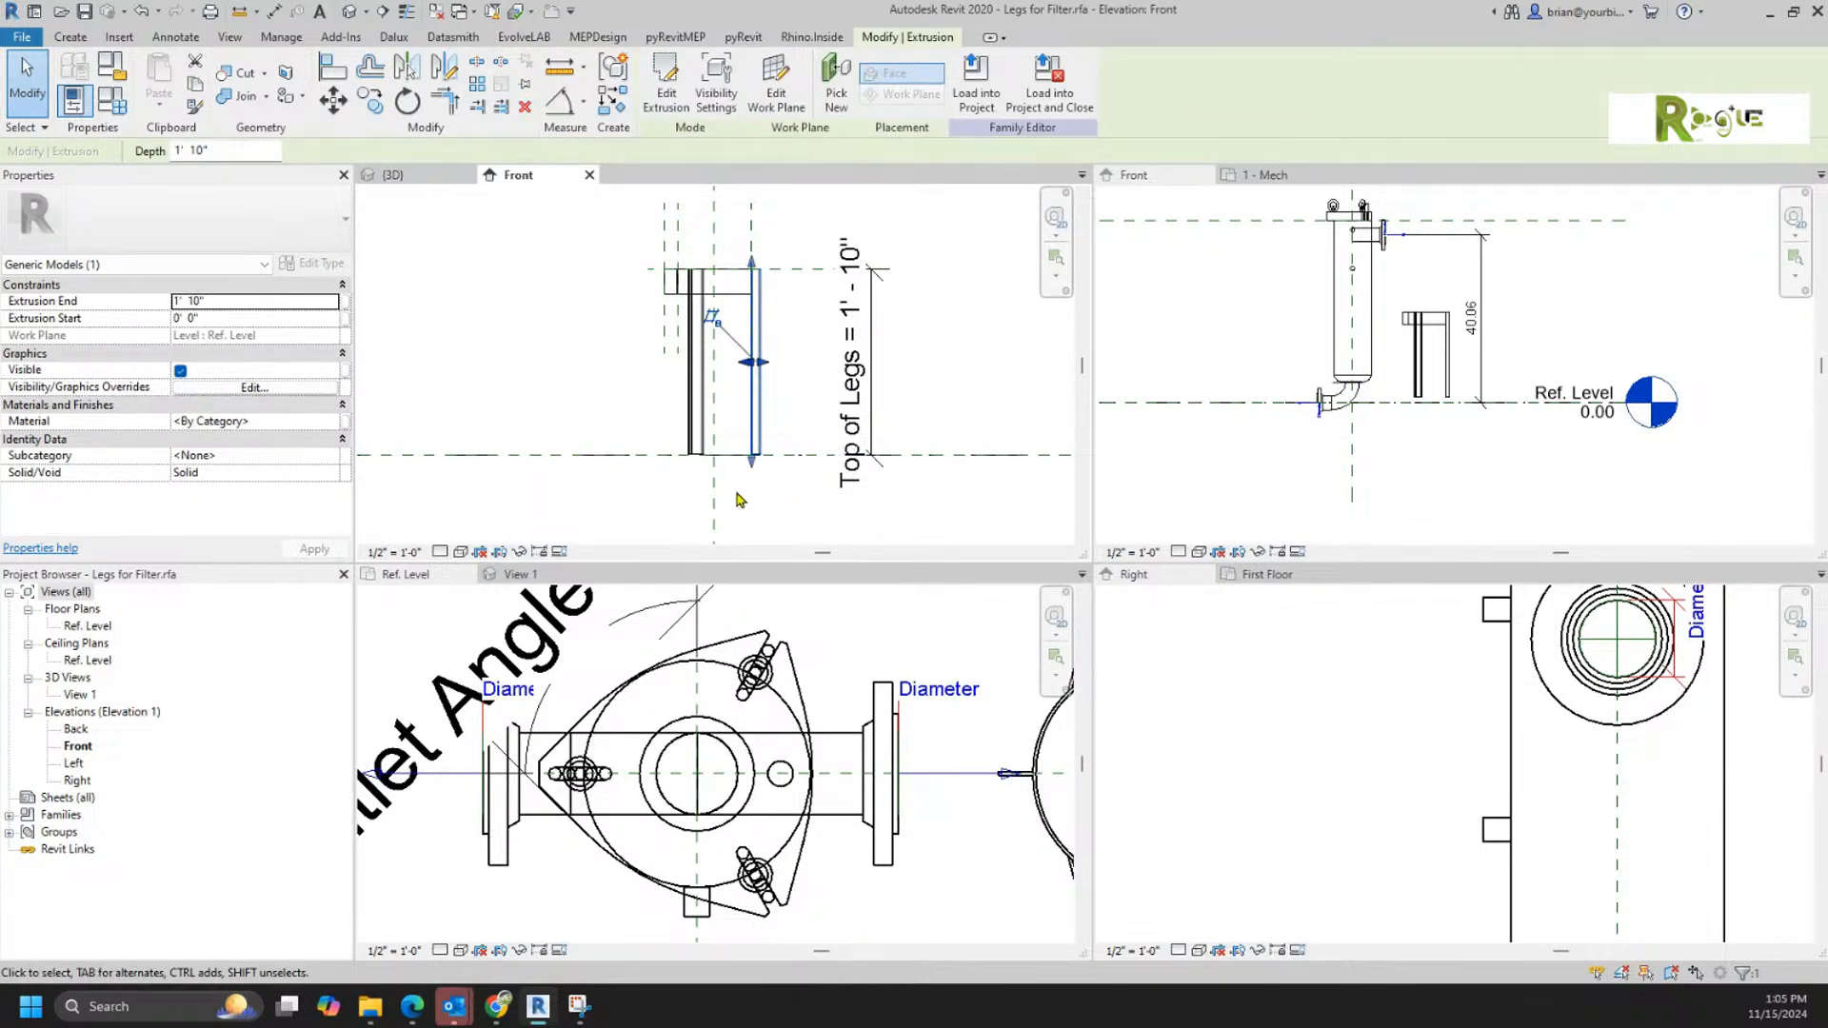
click(870, 458)
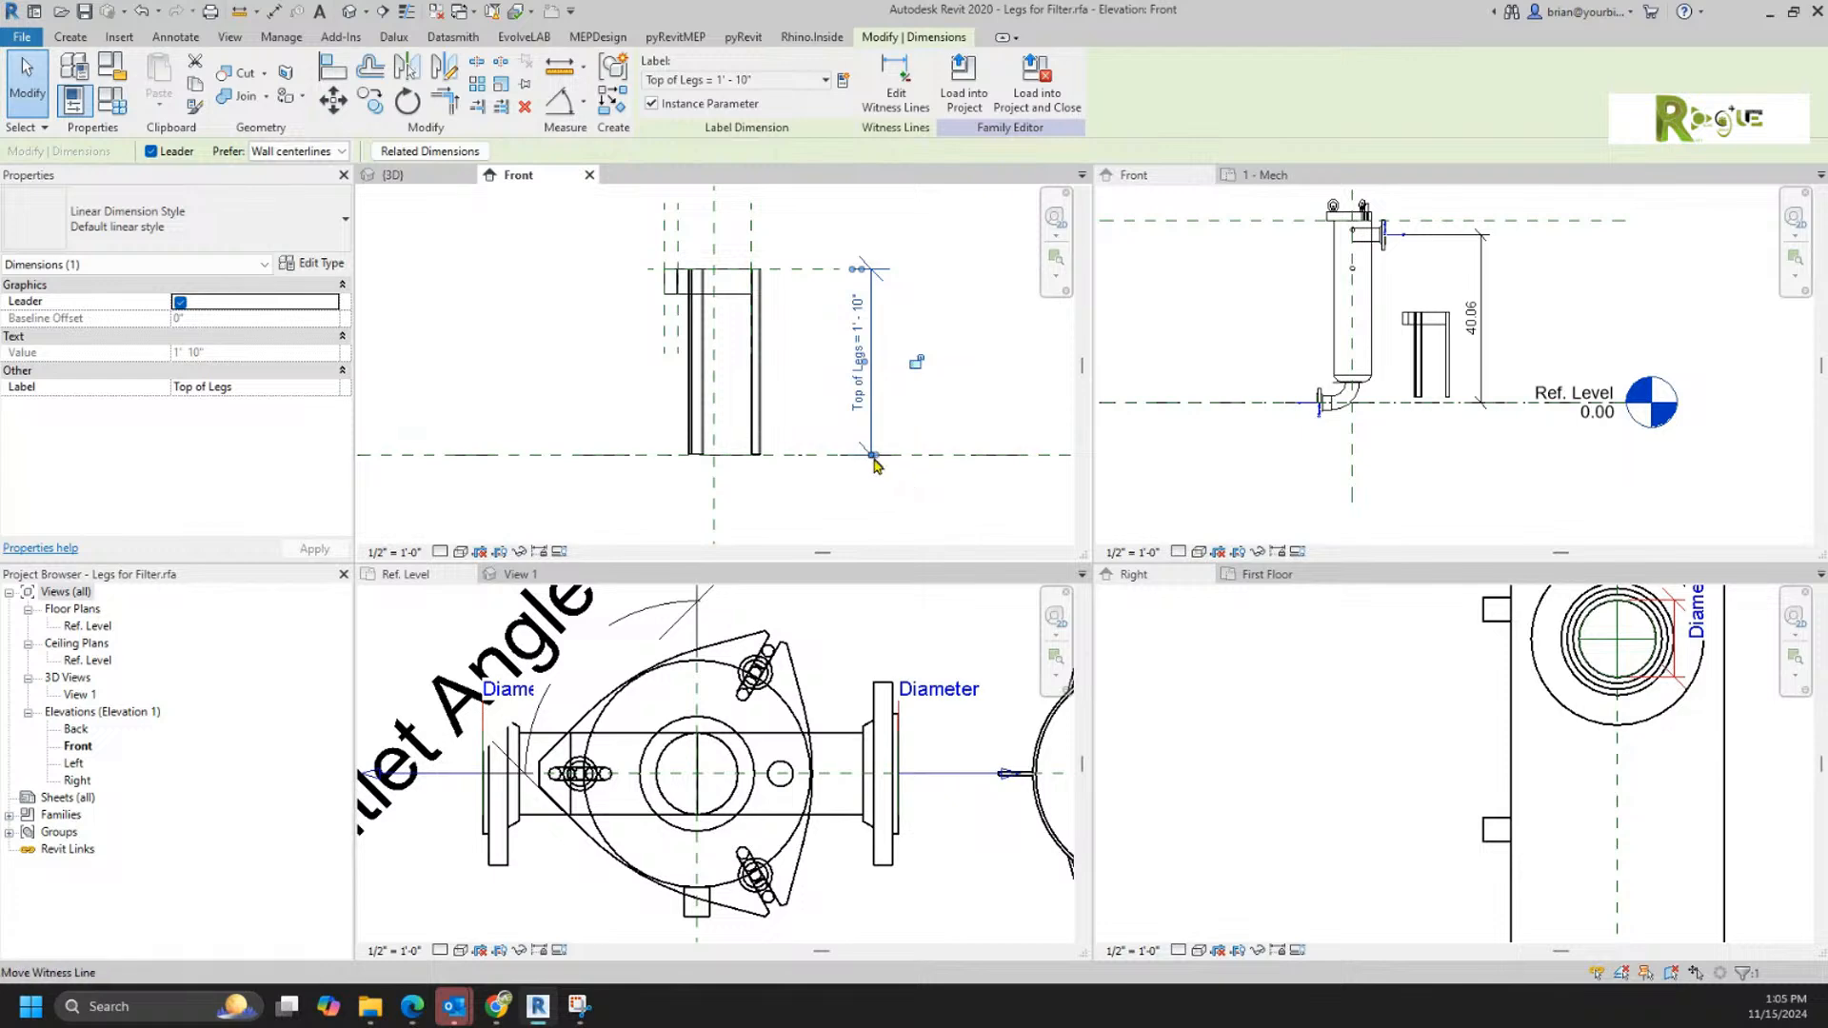
drag(871, 460, 787, 458)
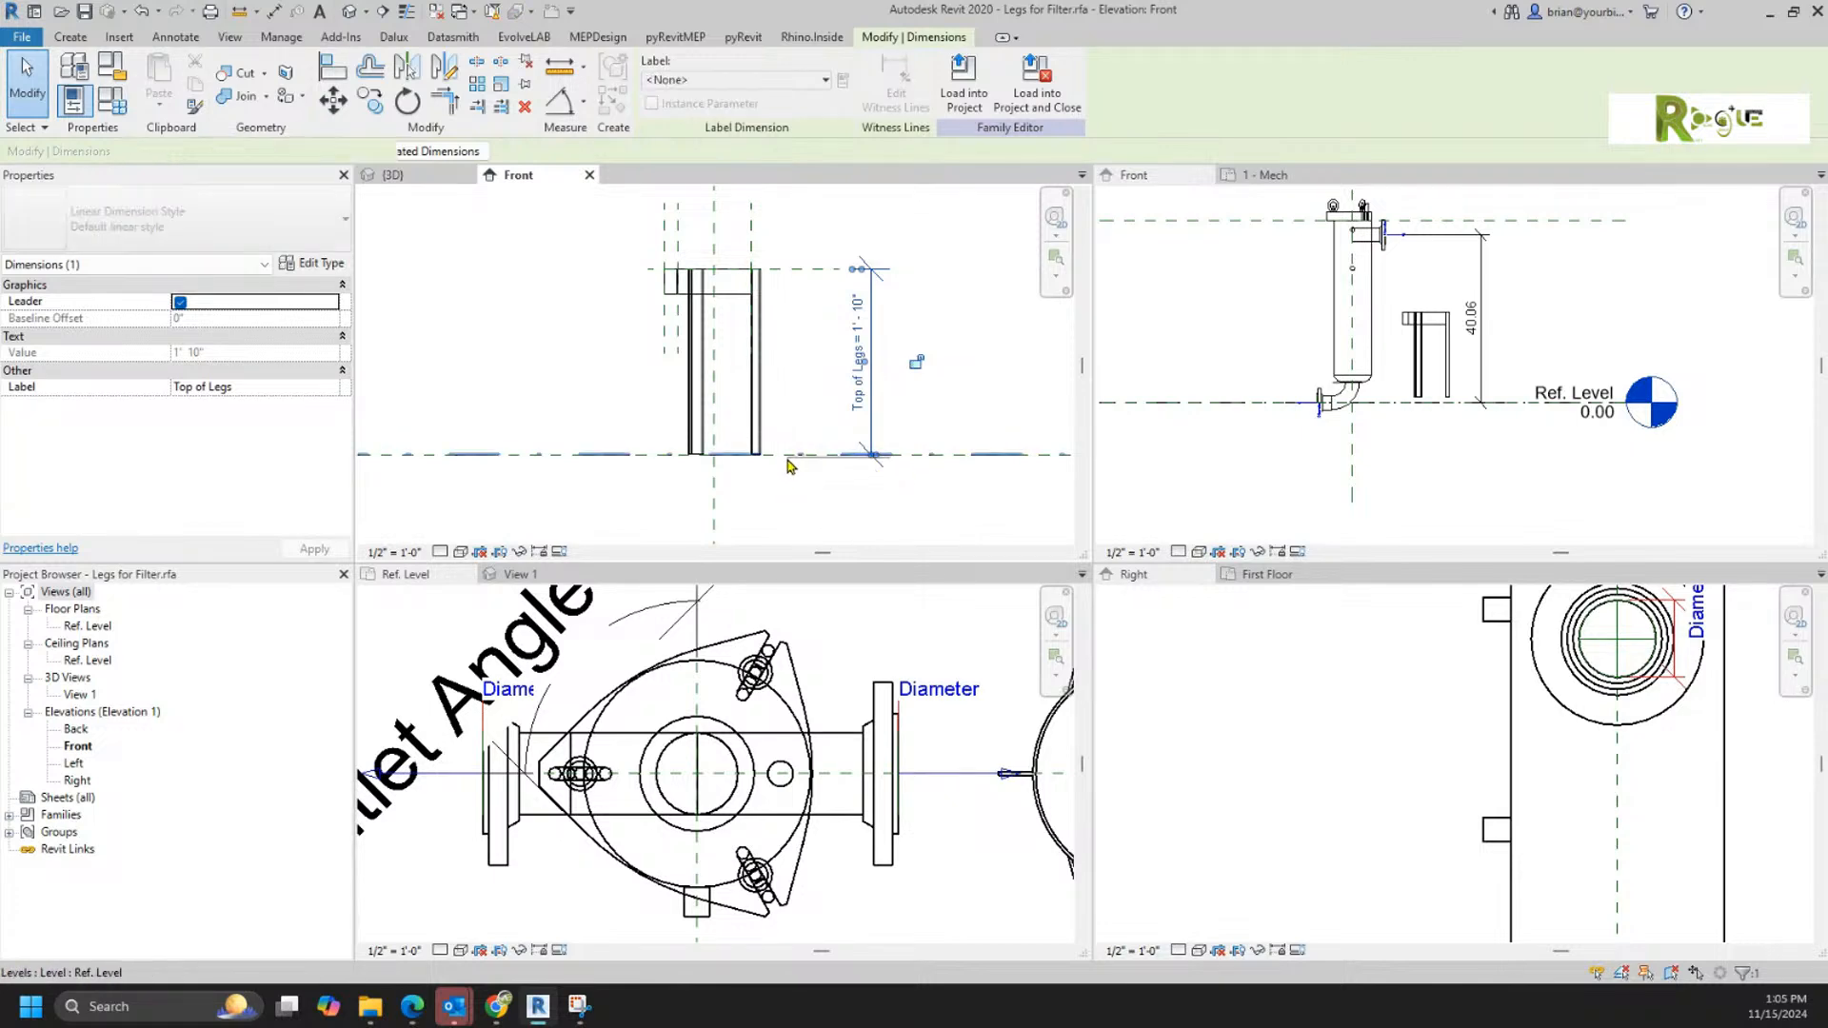
Step: Reload the edited legs family into Filter.rfa with the existing version overwritten, and inspect the placed legs in the Front elevation
click(964, 86)
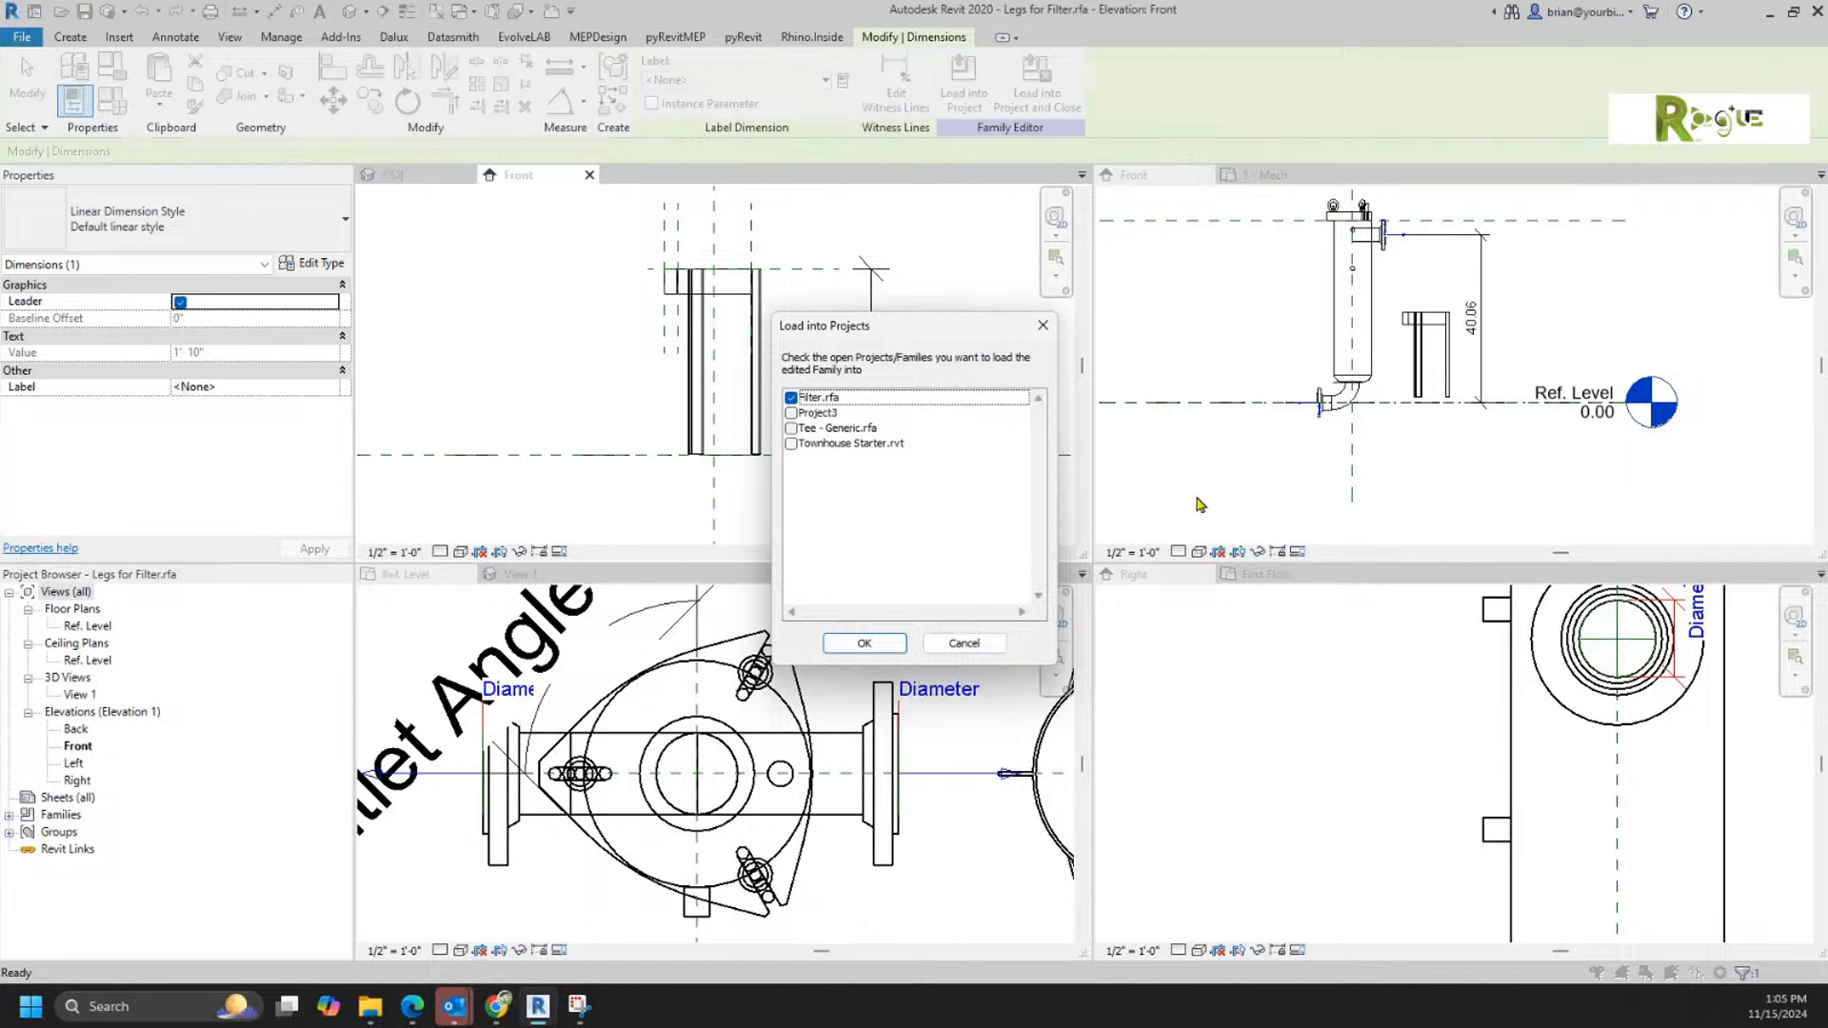
click(860, 644)
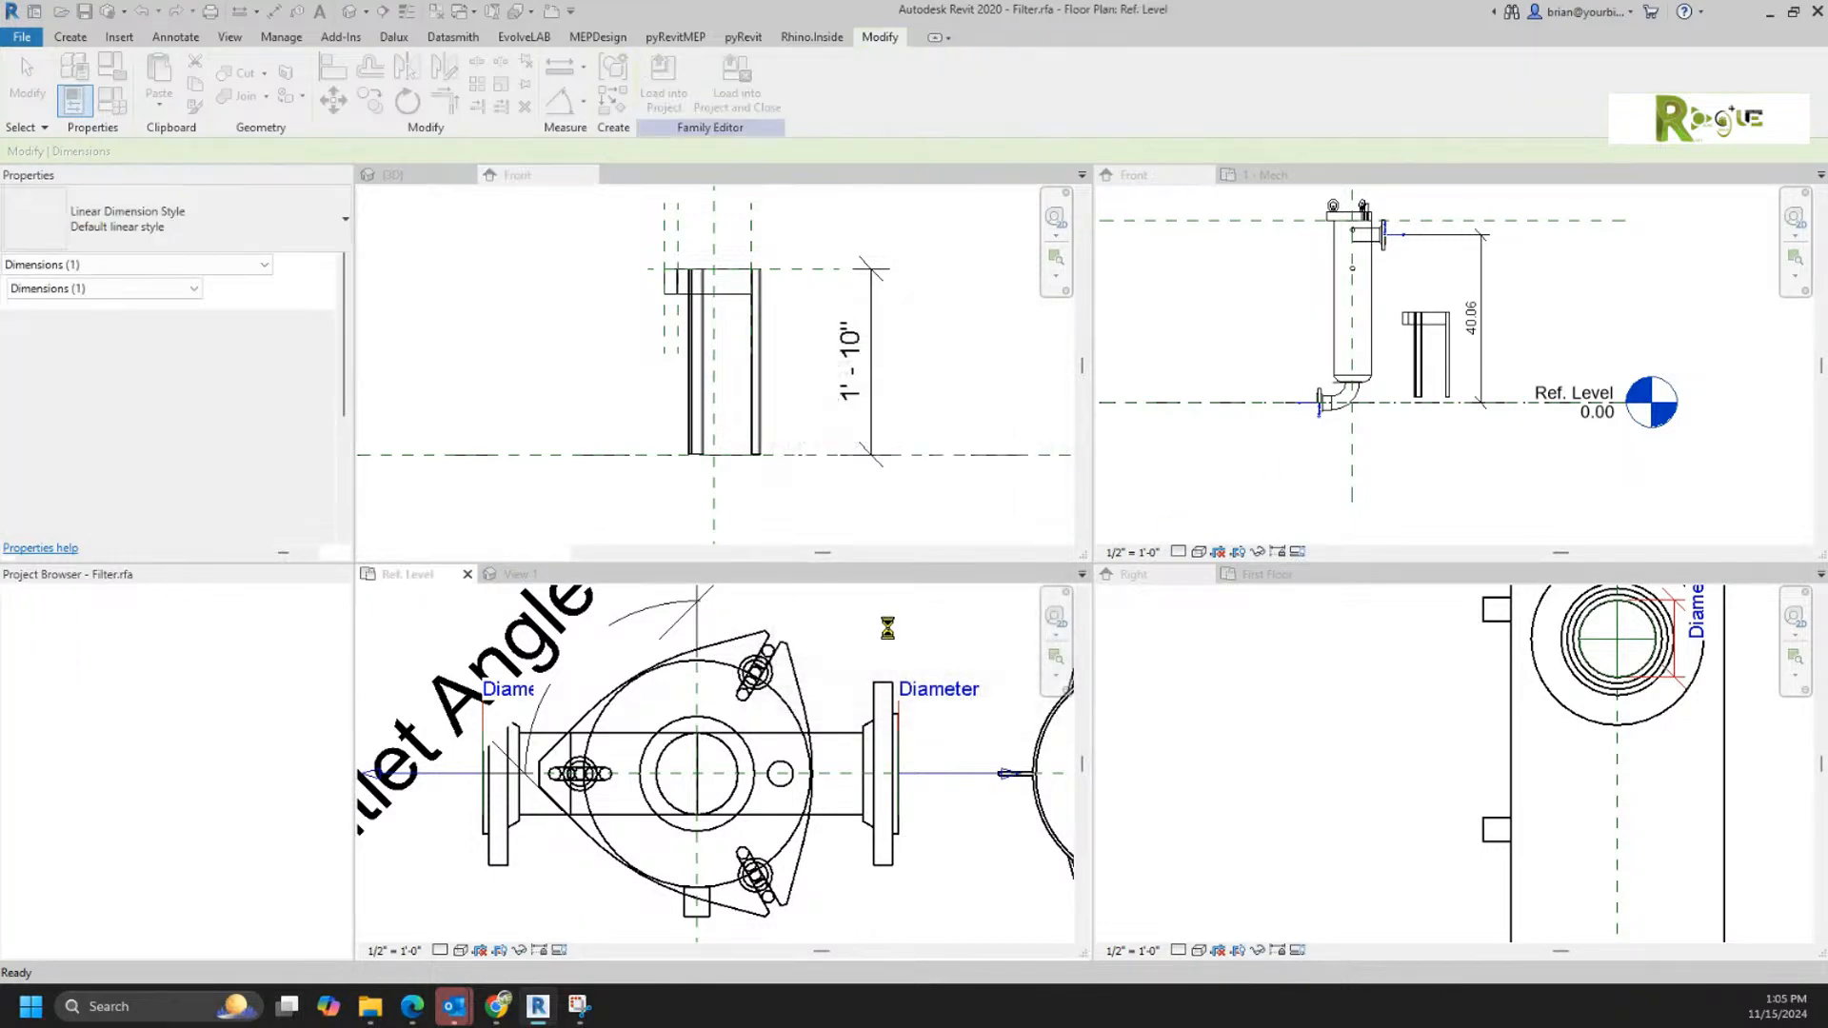
click(877, 456)
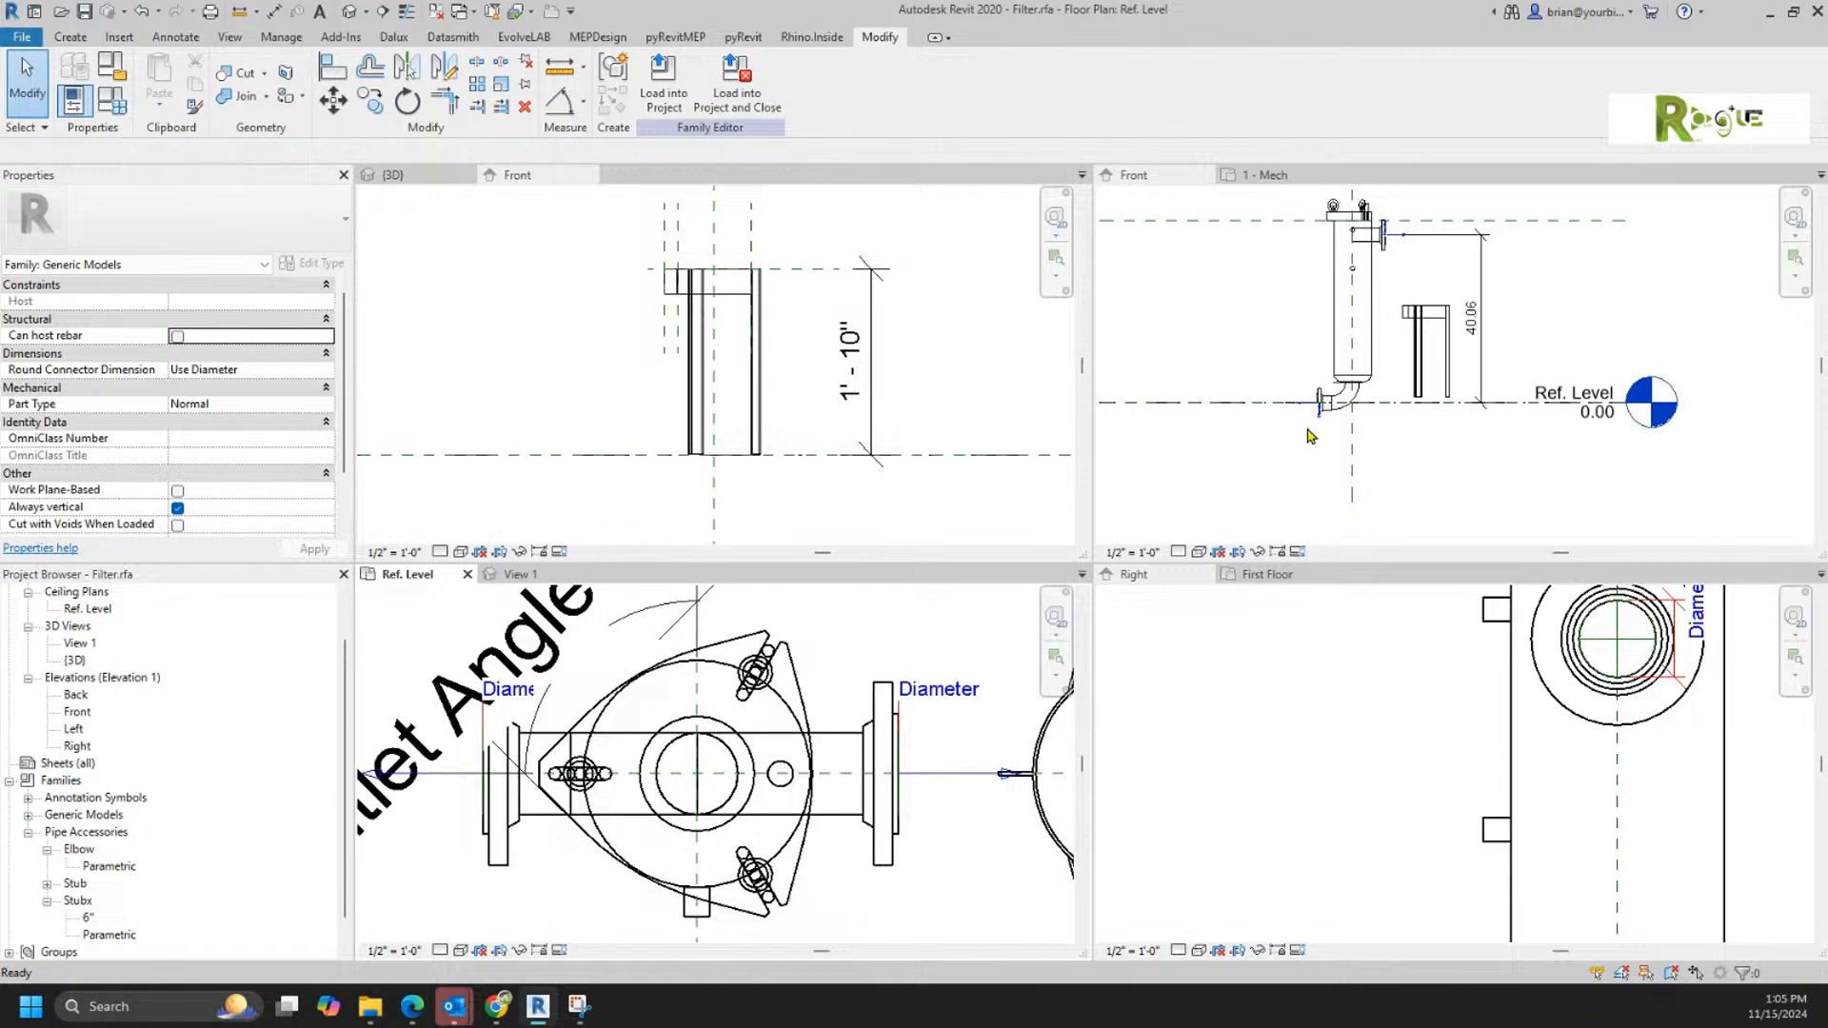
click(1449, 369)
click(1503, 435)
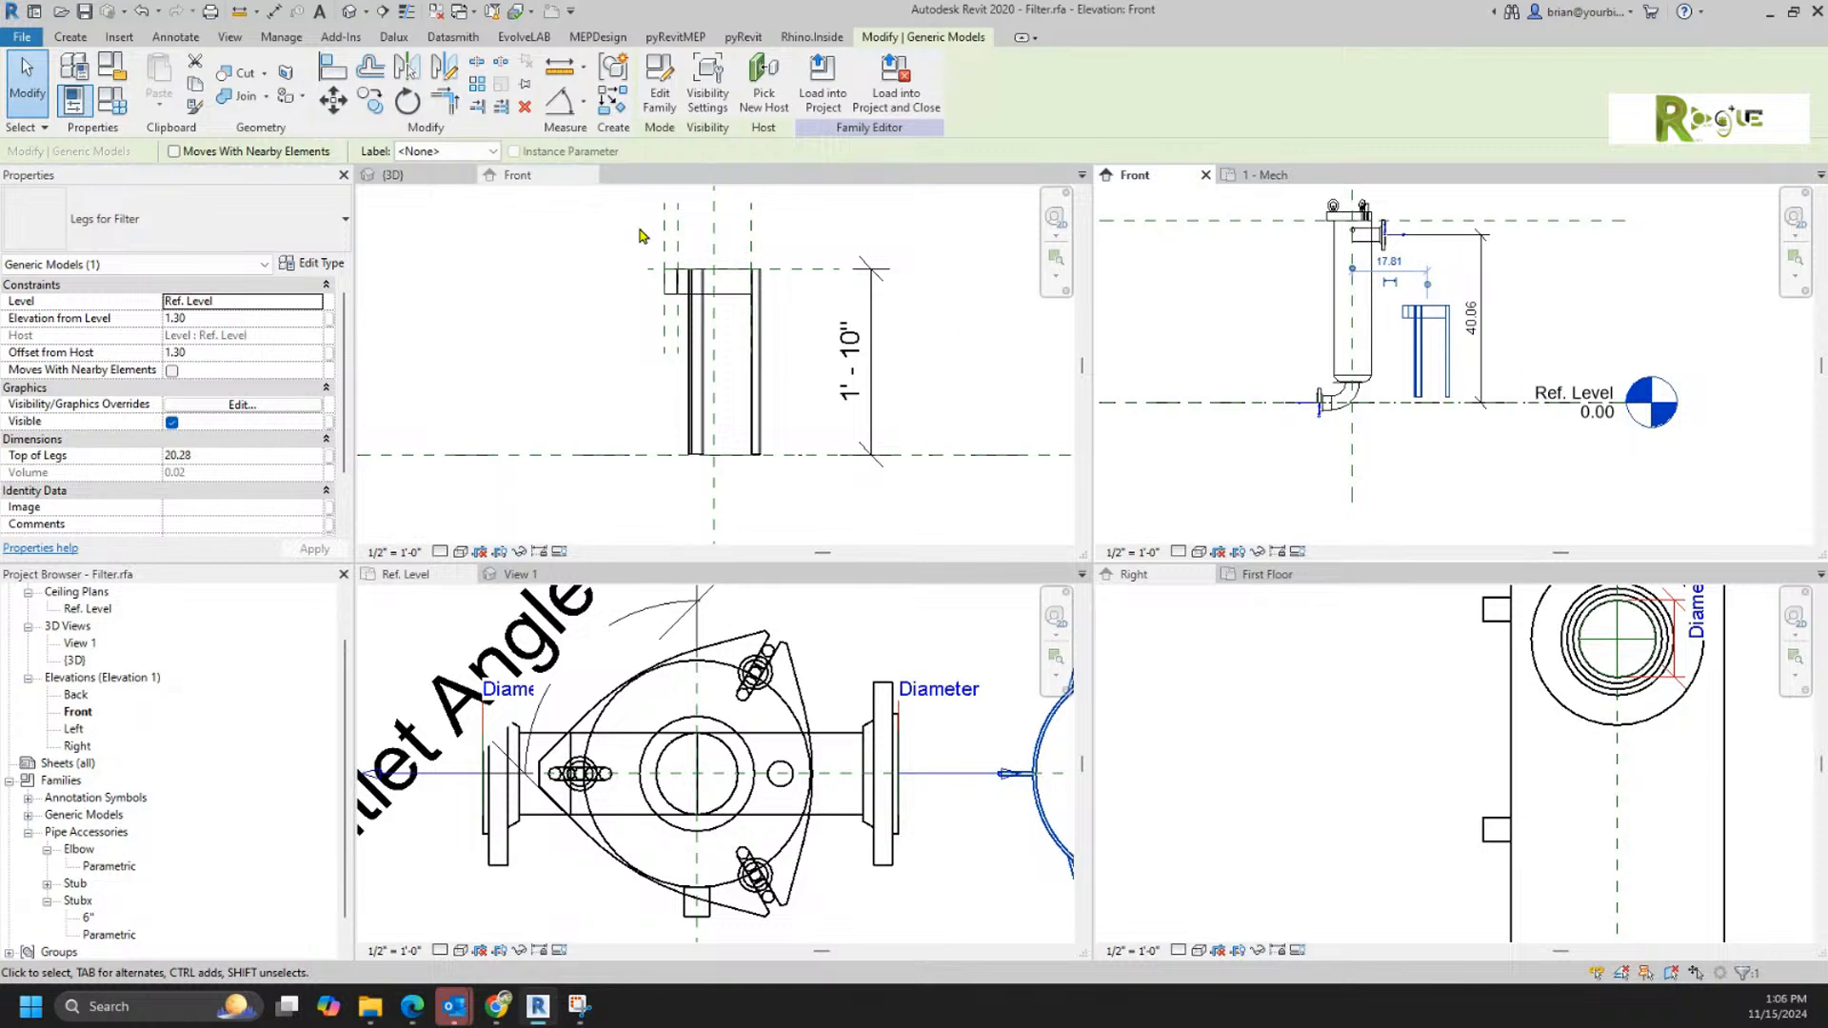
Step: Assign the Top of Legs parameter as the label of the overall height dimension in the legs family's Front elevation
click(767, 333)
click(872, 379)
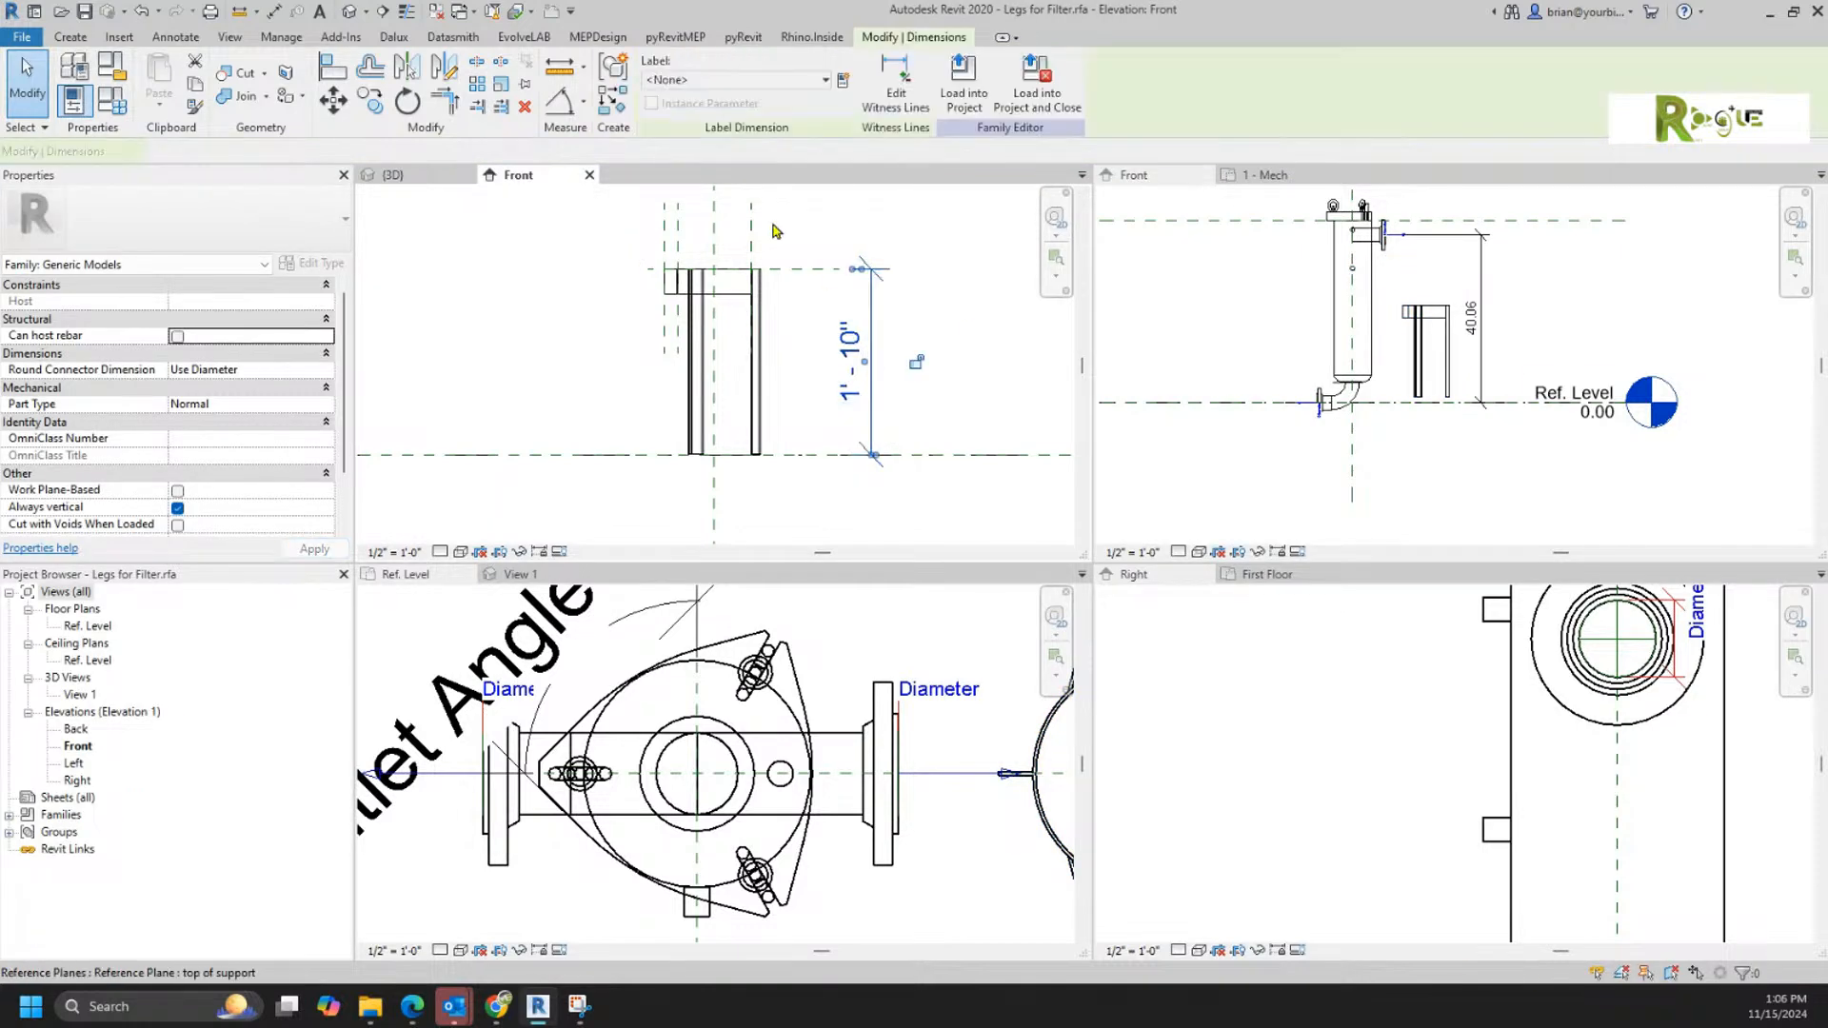
click(730, 79)
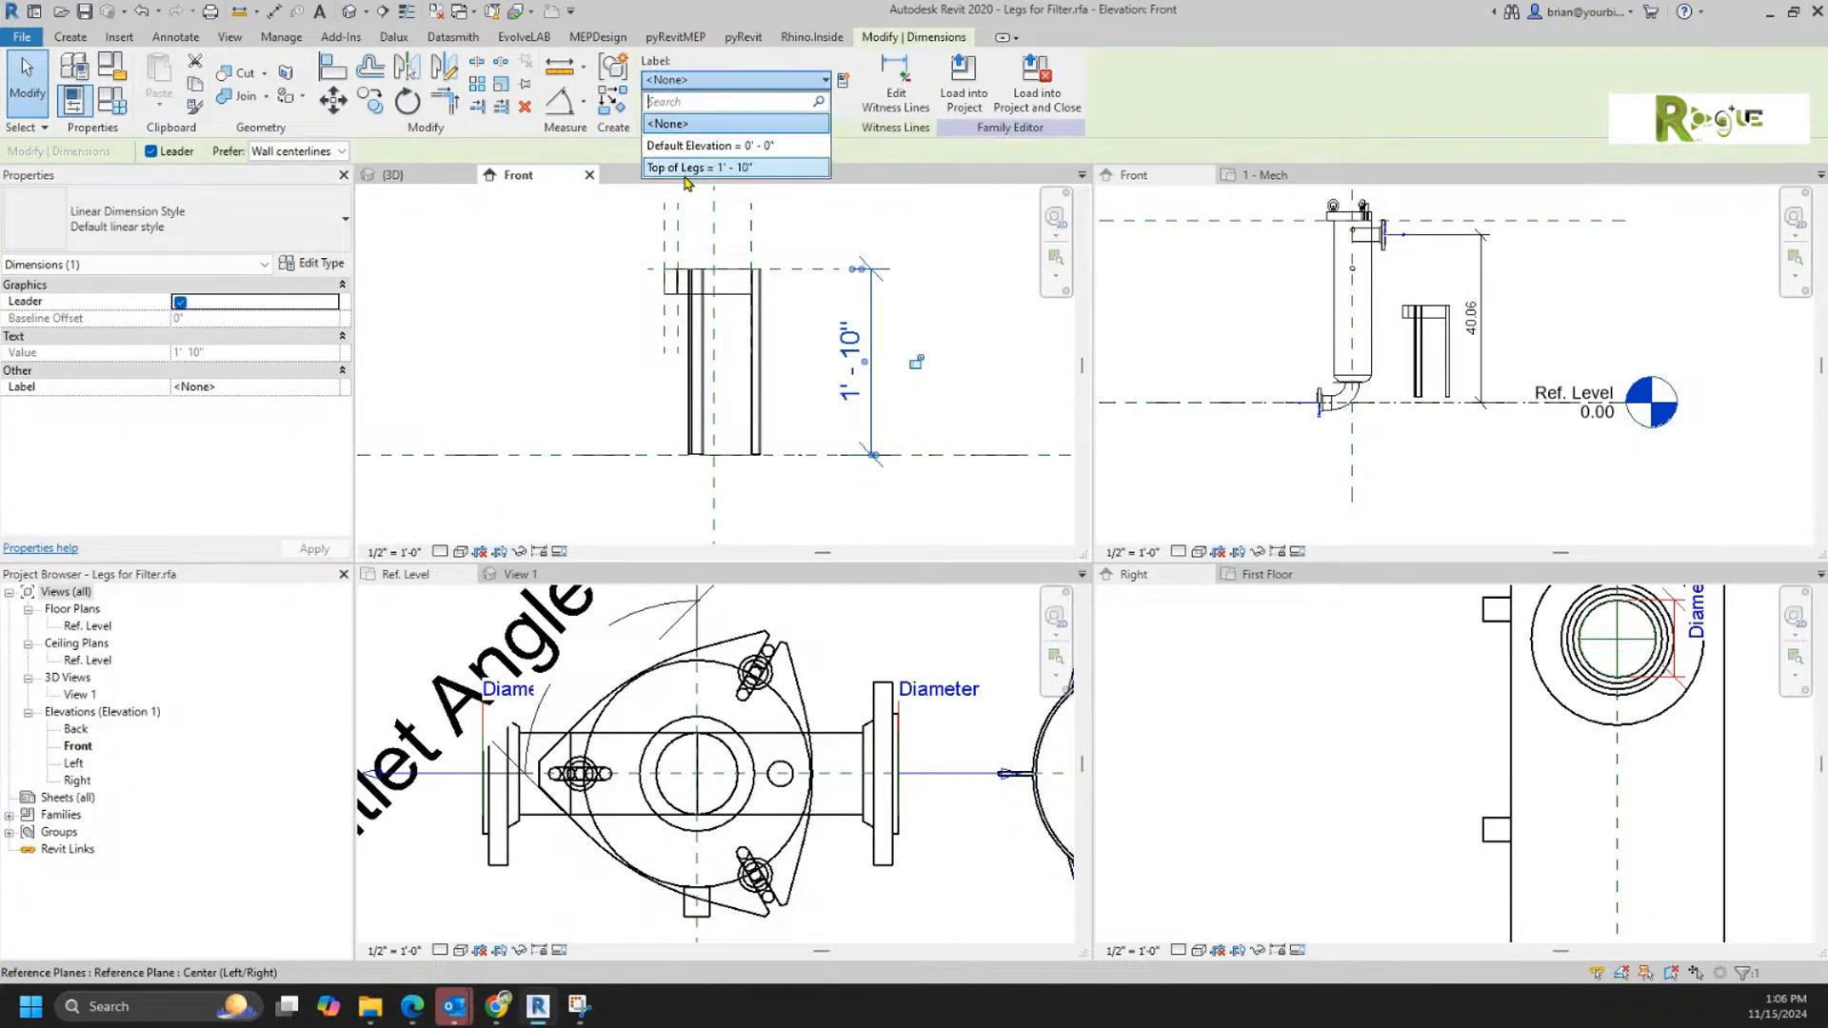
click(686, 168)
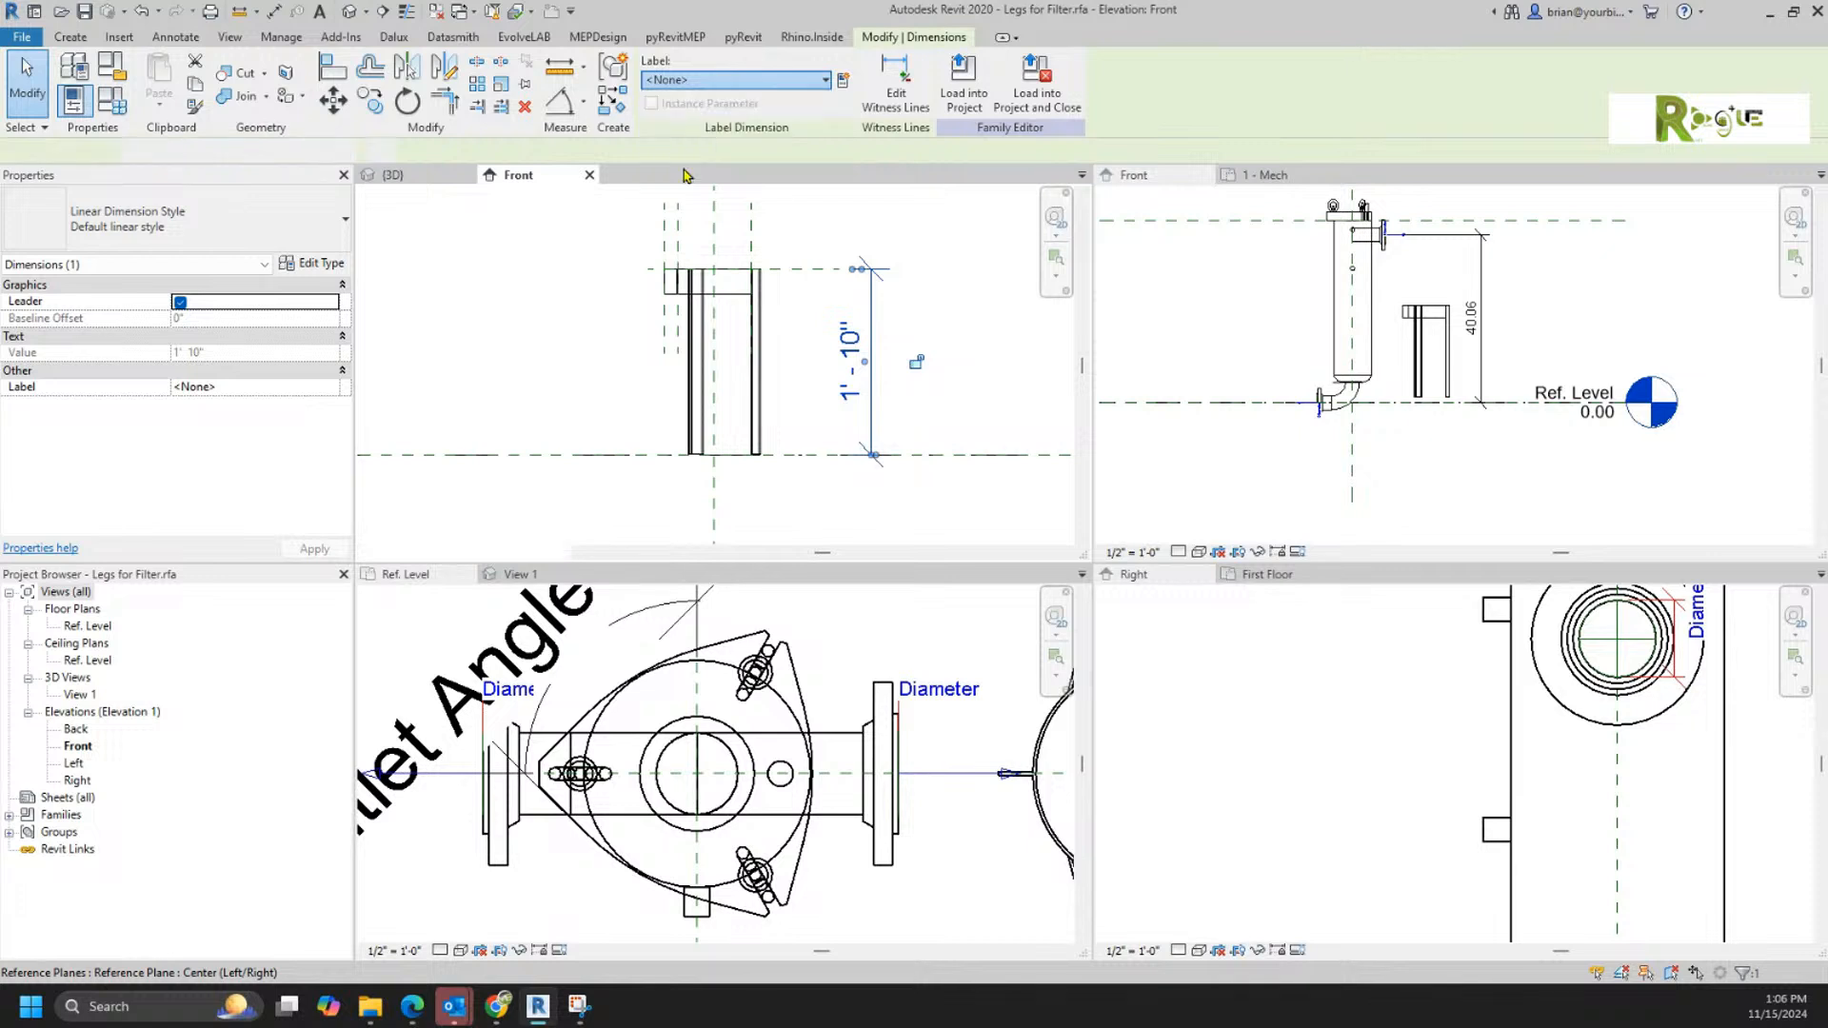
click(990, 371)
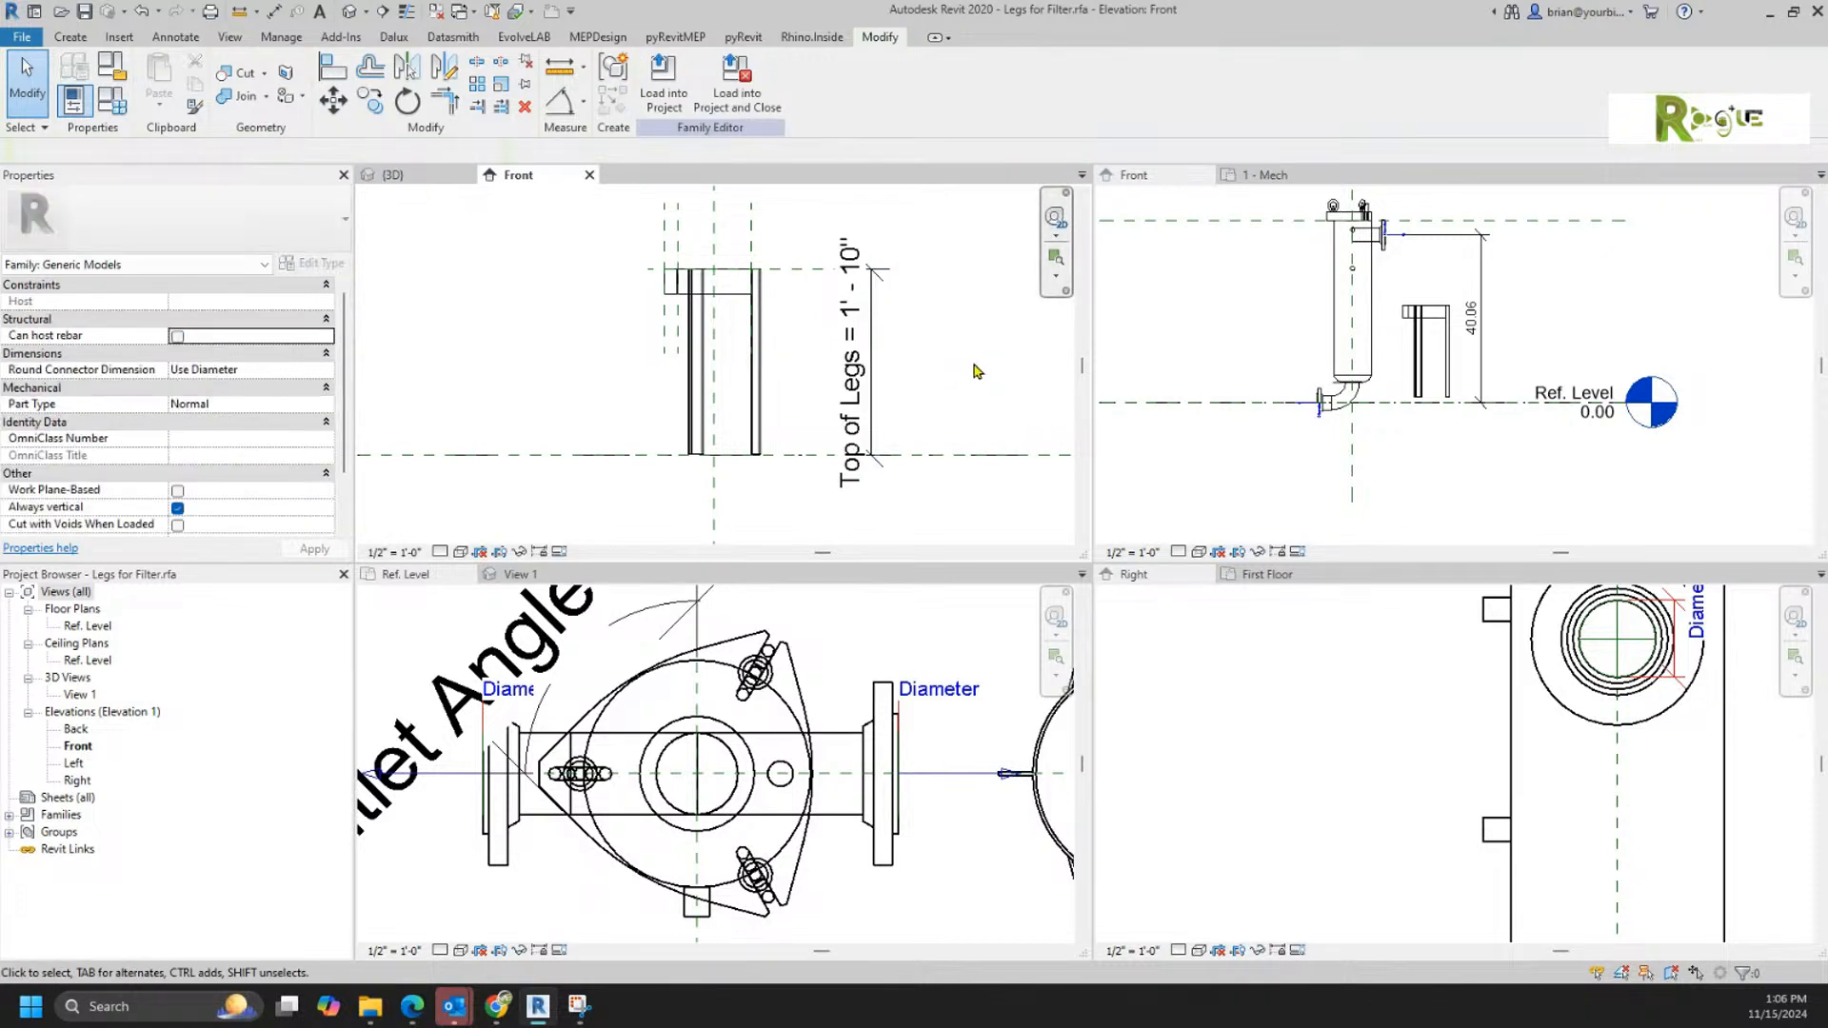
Step: Load the relabelled legs family into Filter.rfa, overwrite the existing version, and check the placed legs for a height handle
click(664, 76)
click(865, 643)
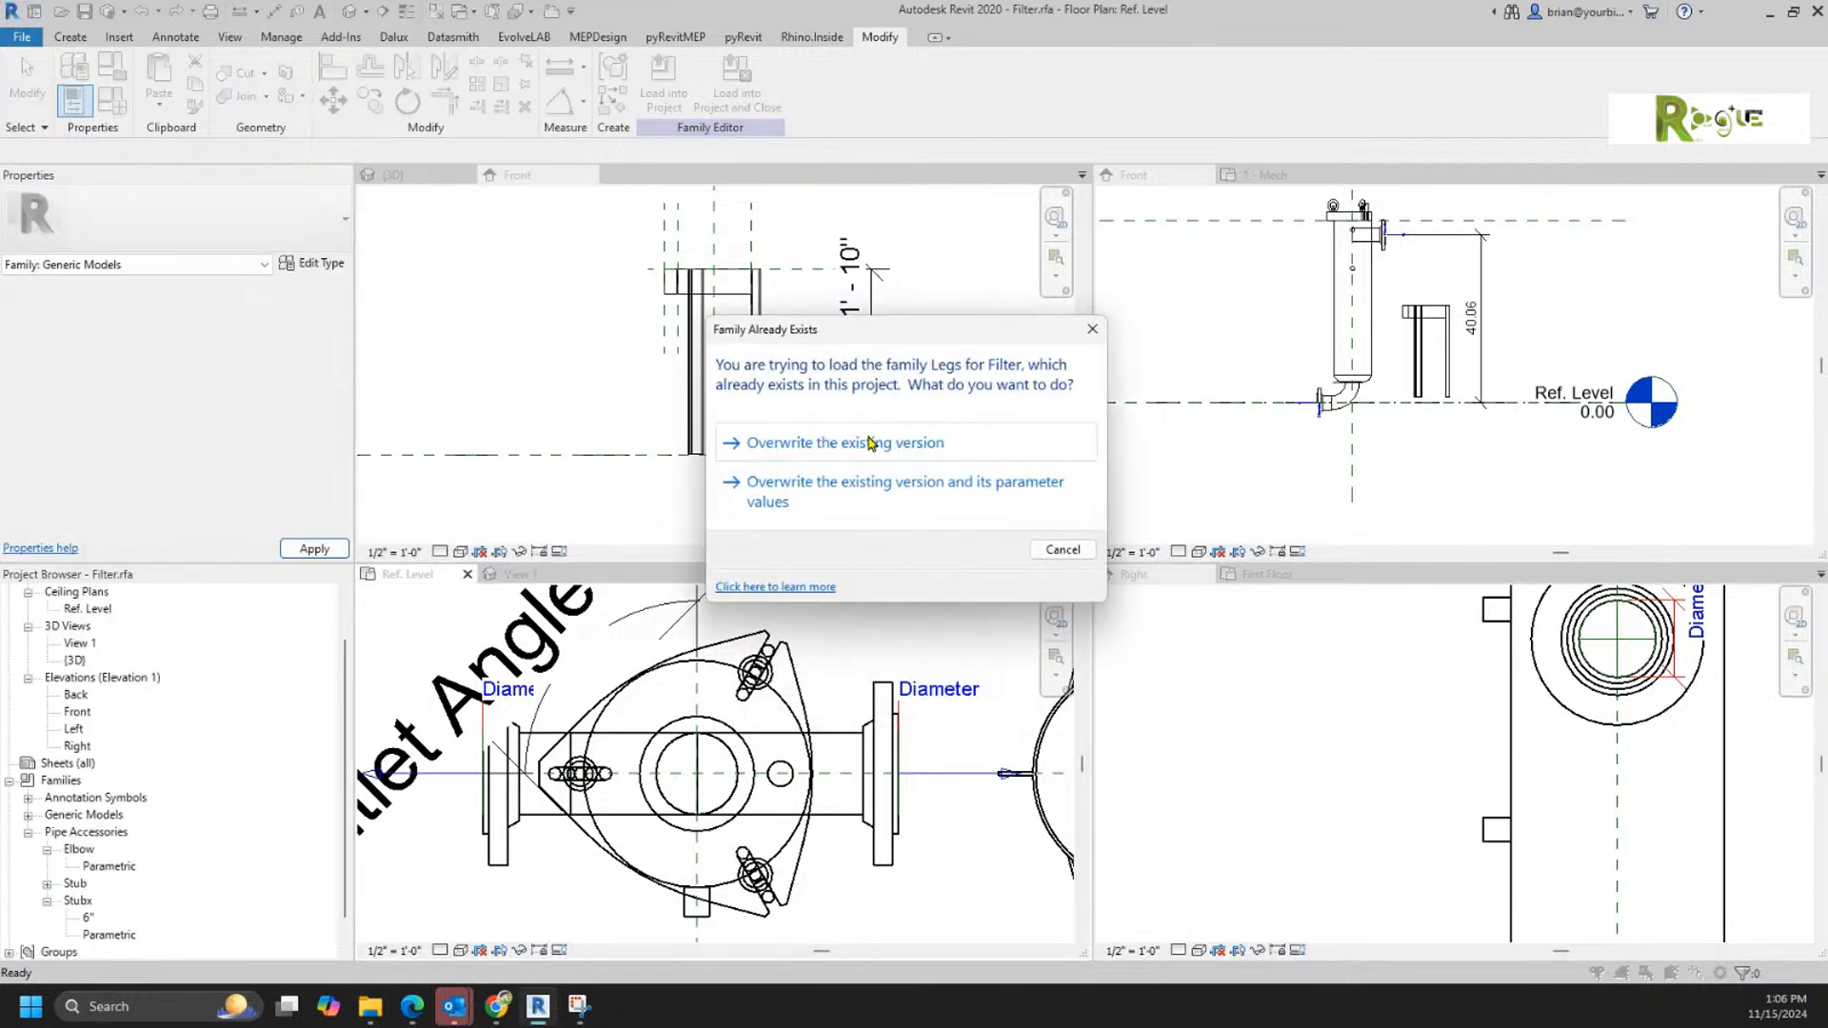
click(870, 442)
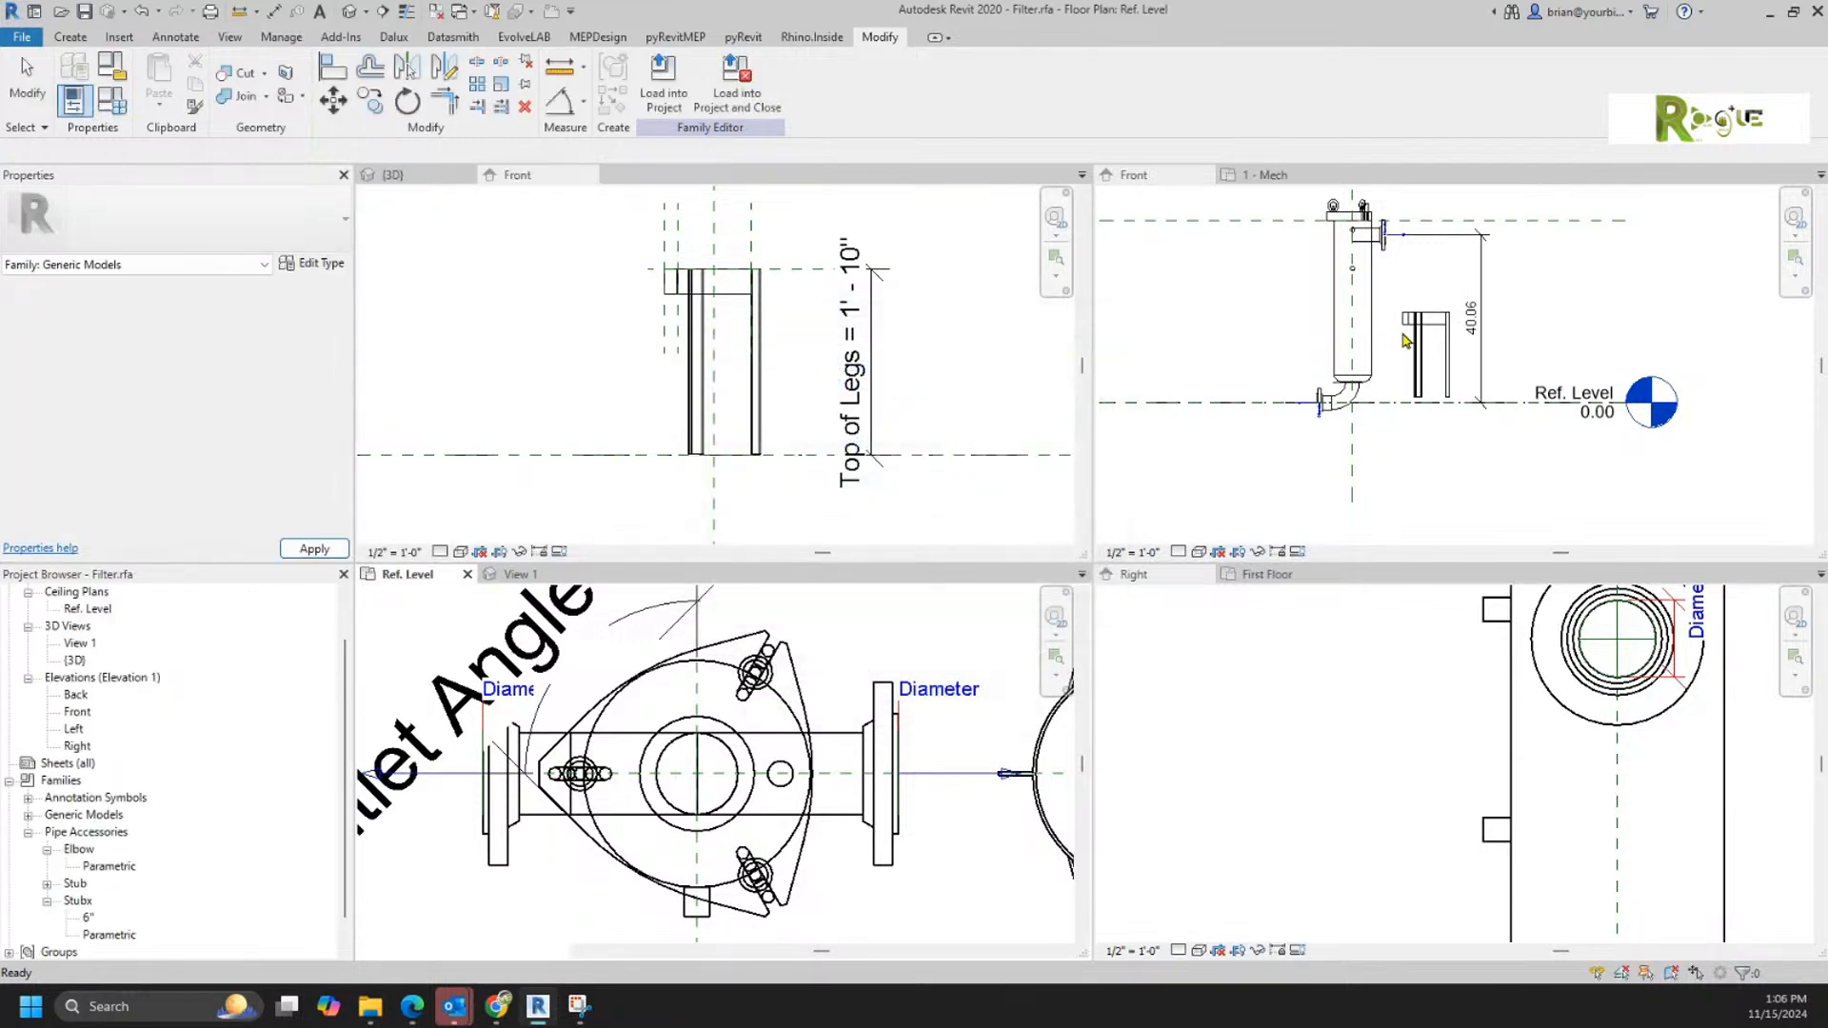
click(1457, 374)
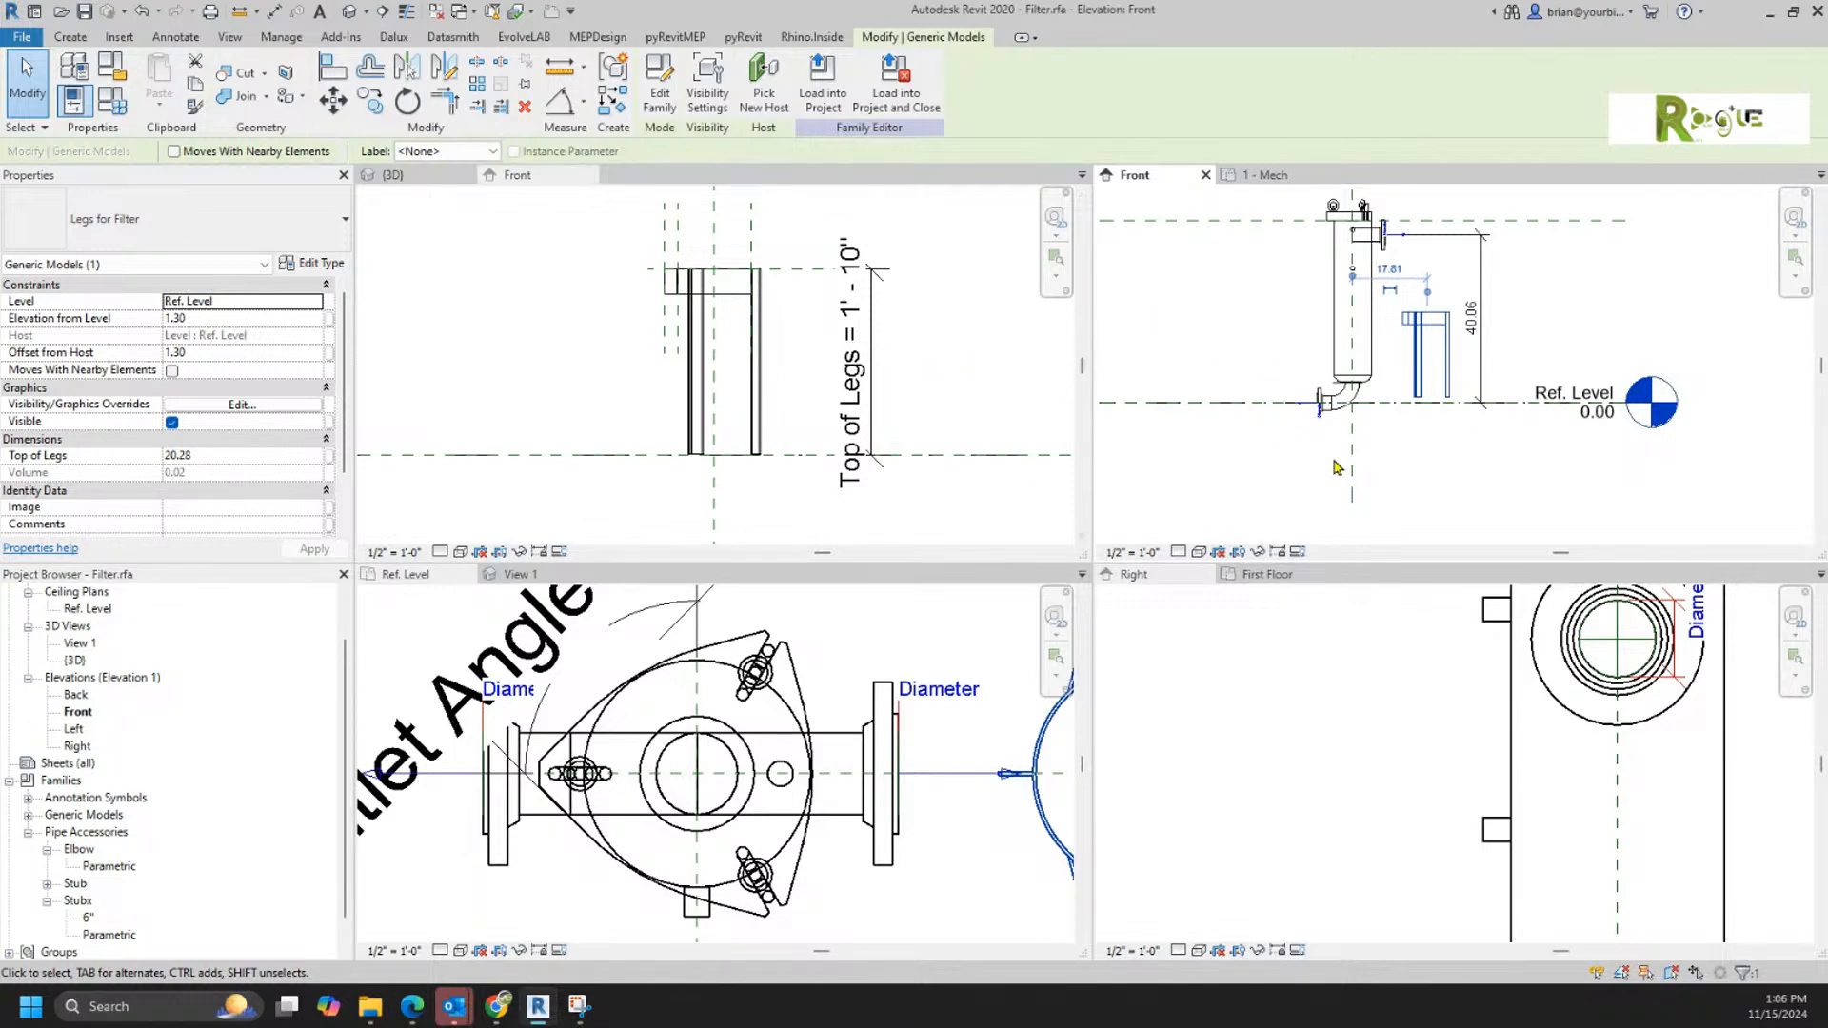
click(1447, 493)
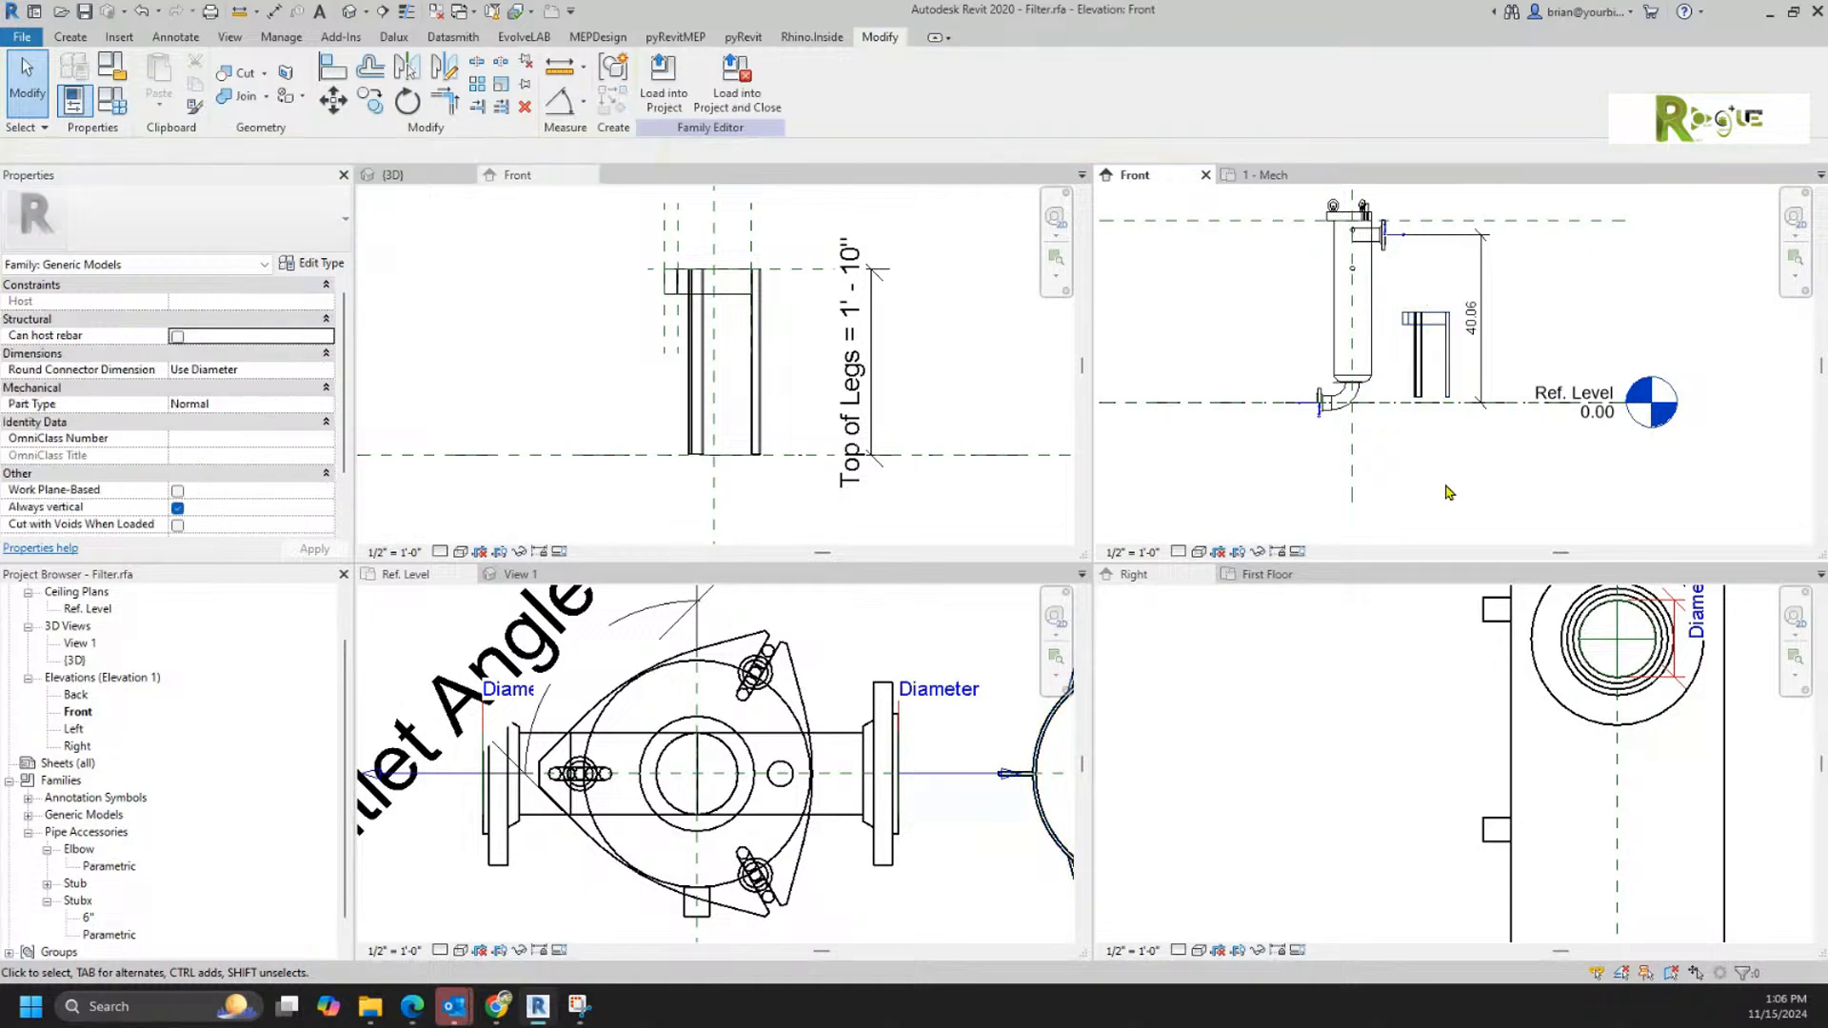
Step: Reattach the leg height dimension's lower witness line to the other overlapping reference at Ref. Level and label it Top of Legs
click(861, 398)
click(877, 398)
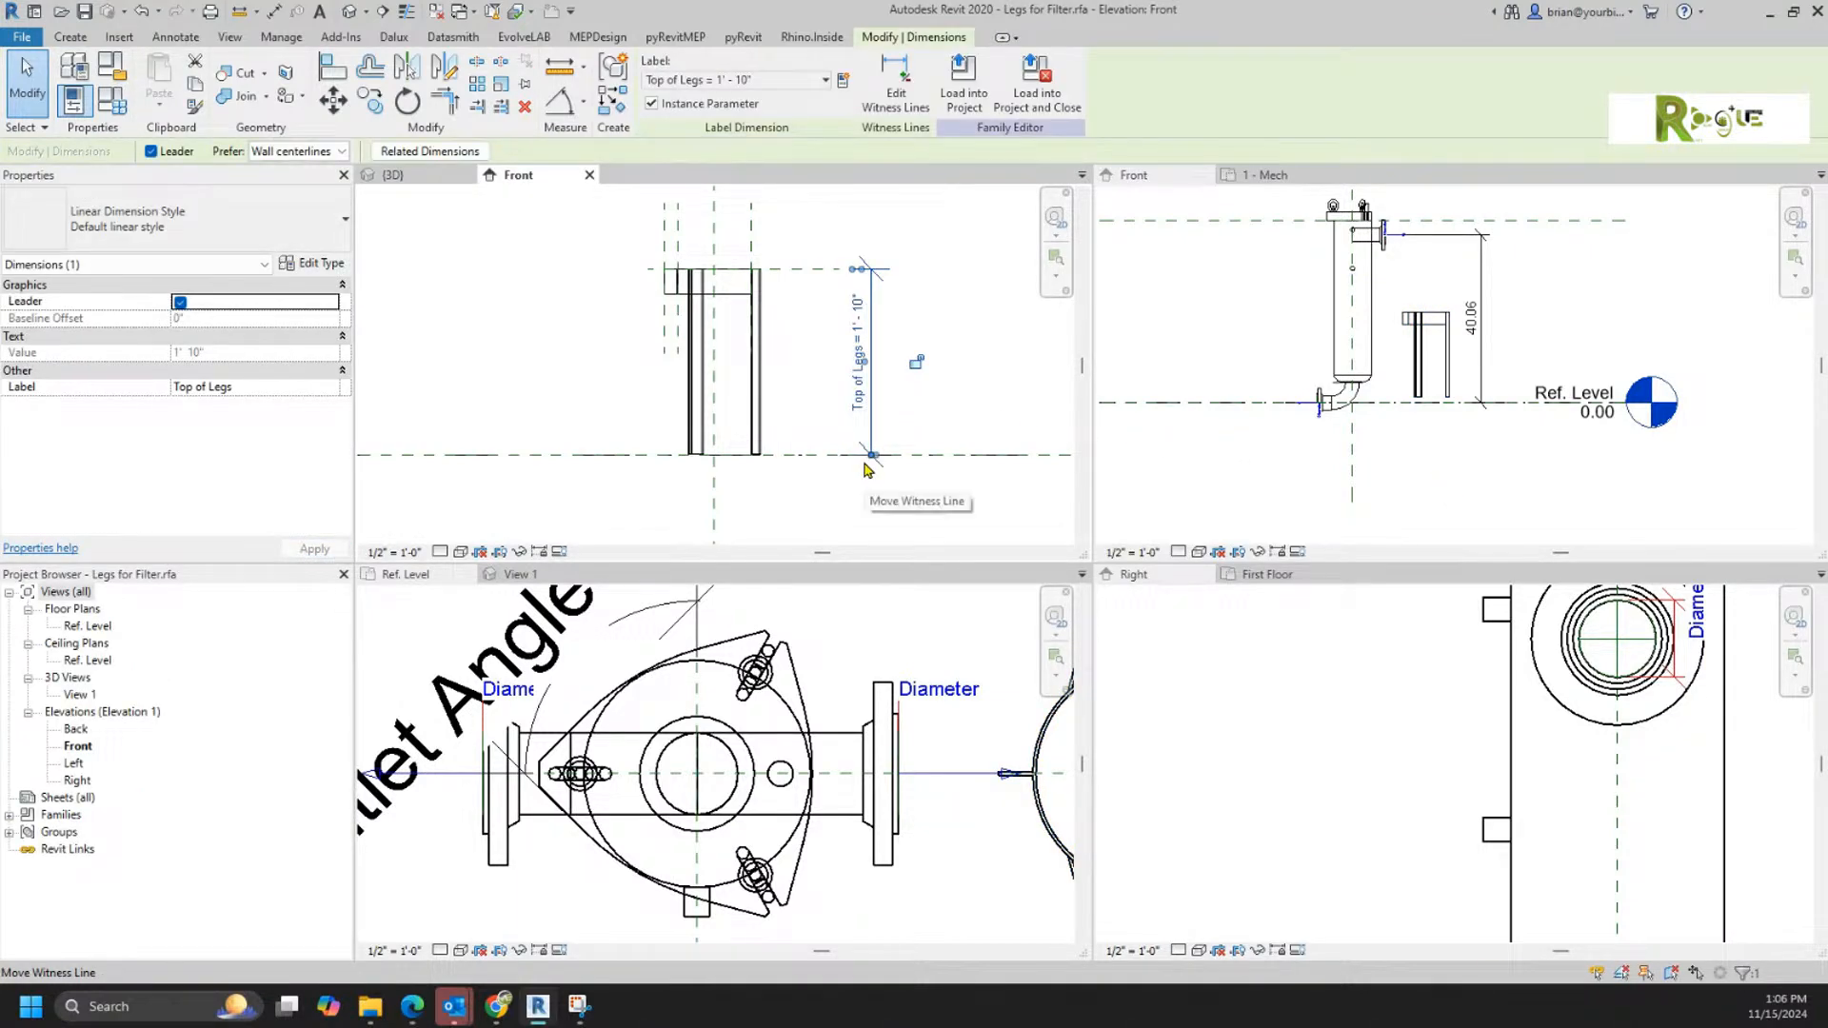
drag(804, 463, 807, 465)
key(Tab)
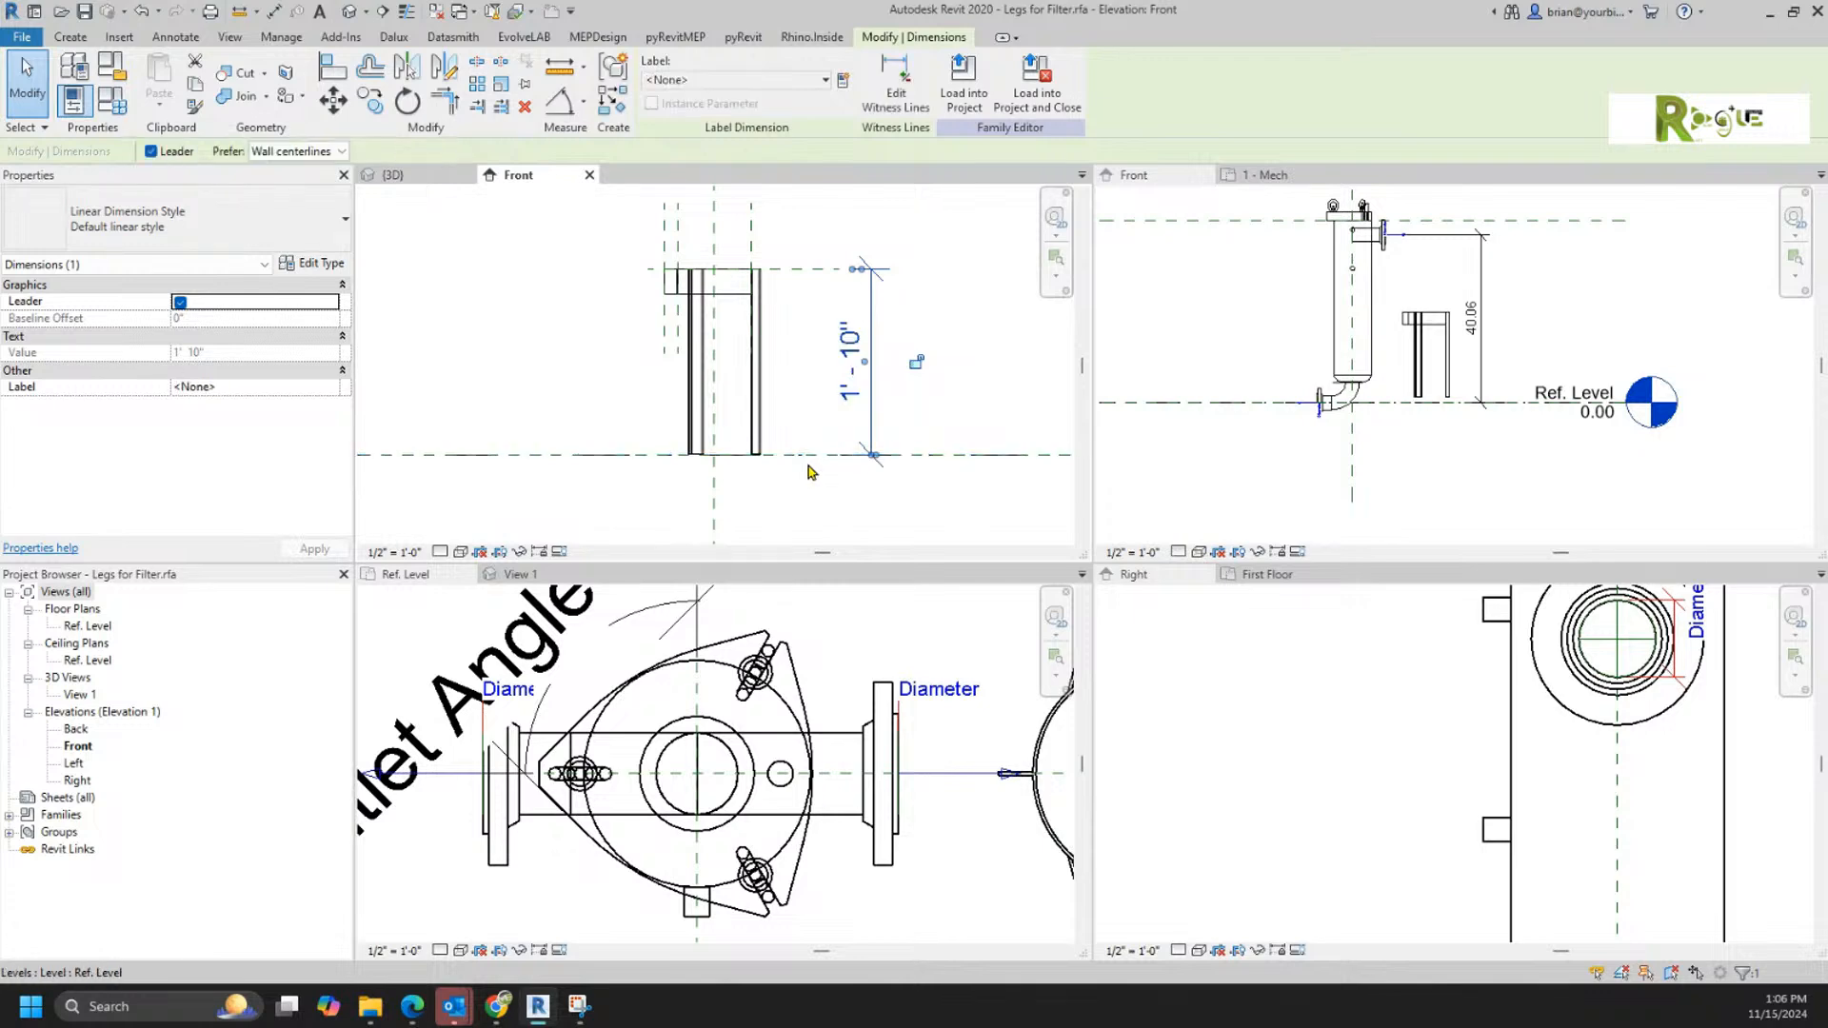
click(714, 80)
click(681, 169)
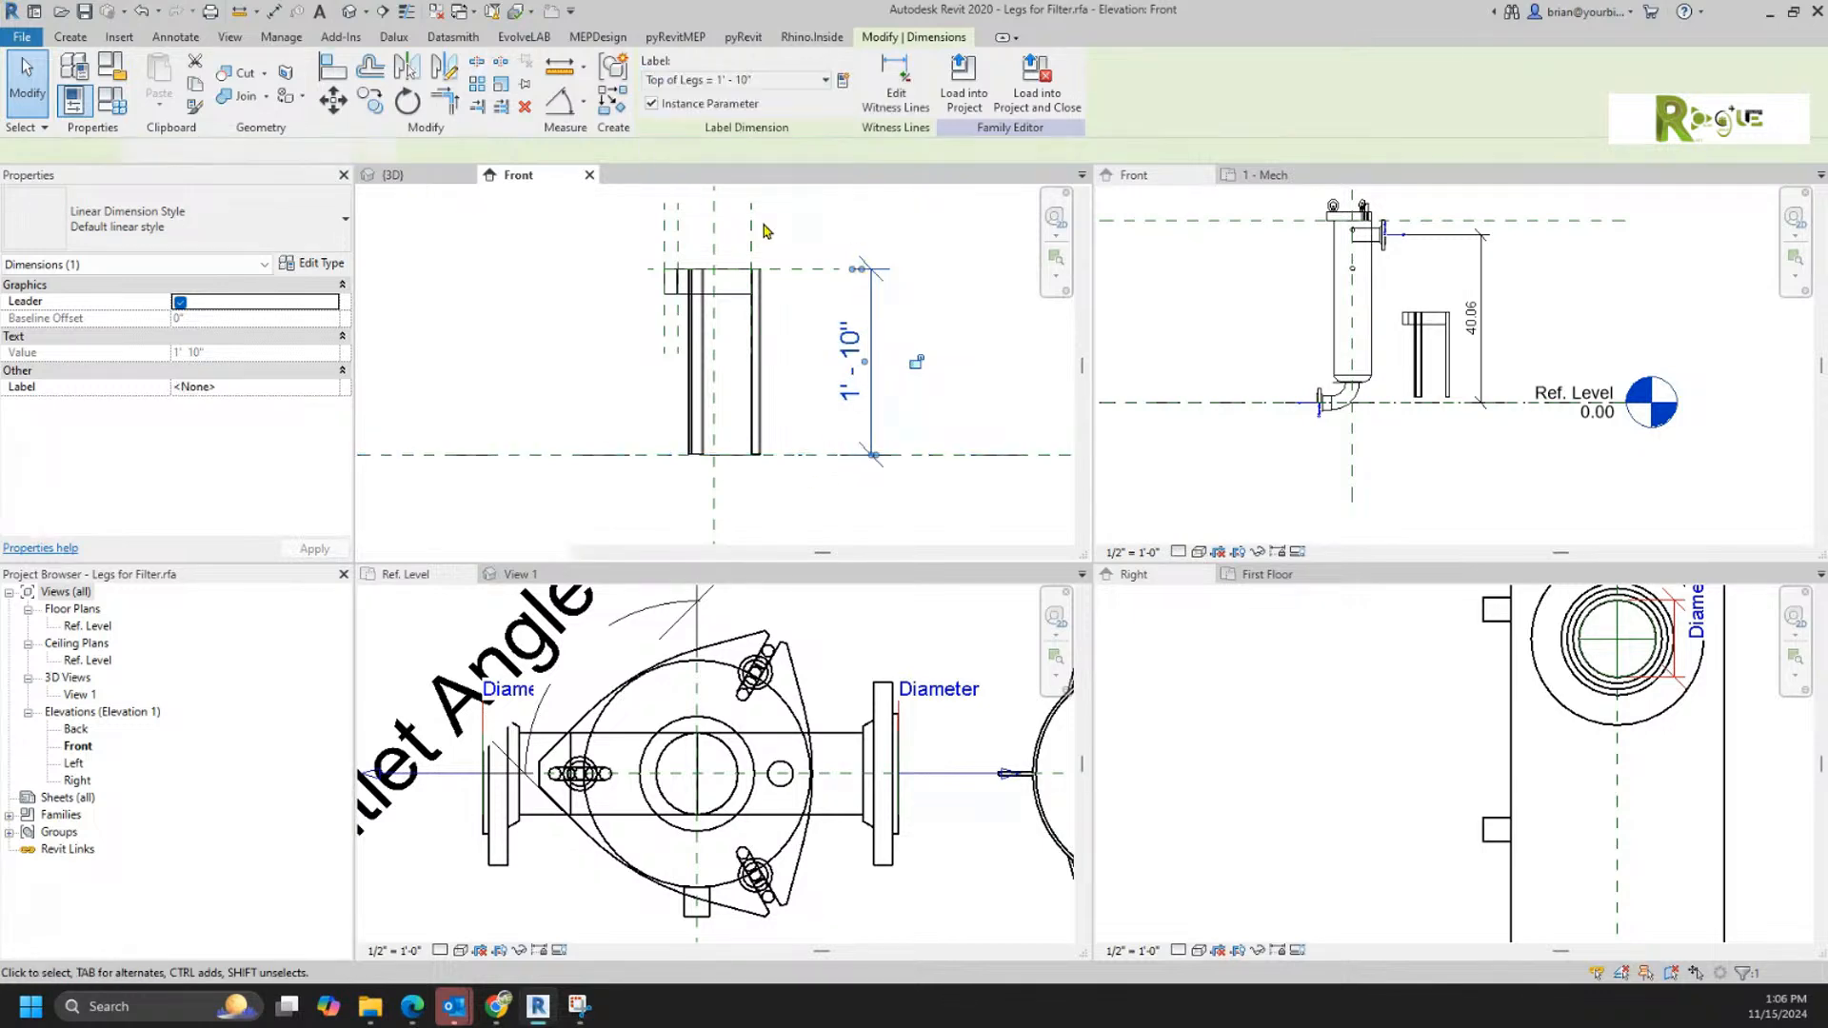
Step: Load the corrected legs family into Filter.rfa, overwriting the existing version, and check the placed legs' height handle in the Front elevation
click(963, 86)
click(864, 640)
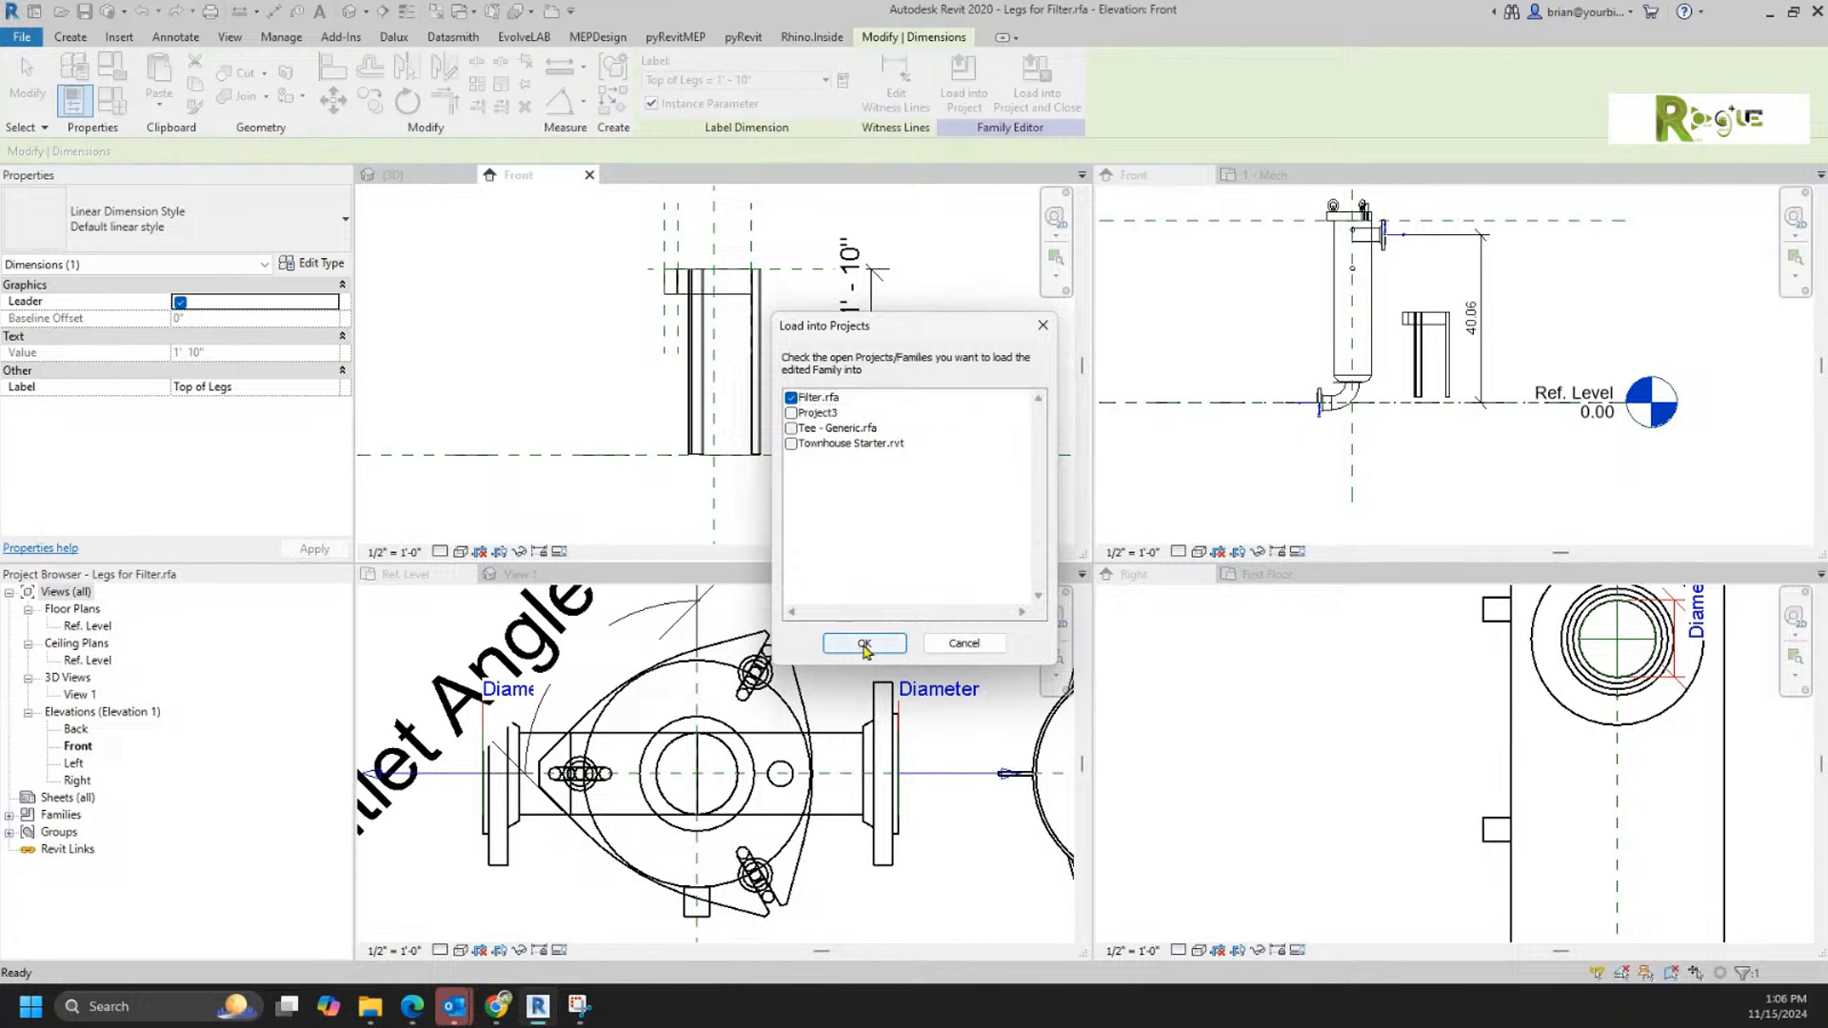
click(928, 441)
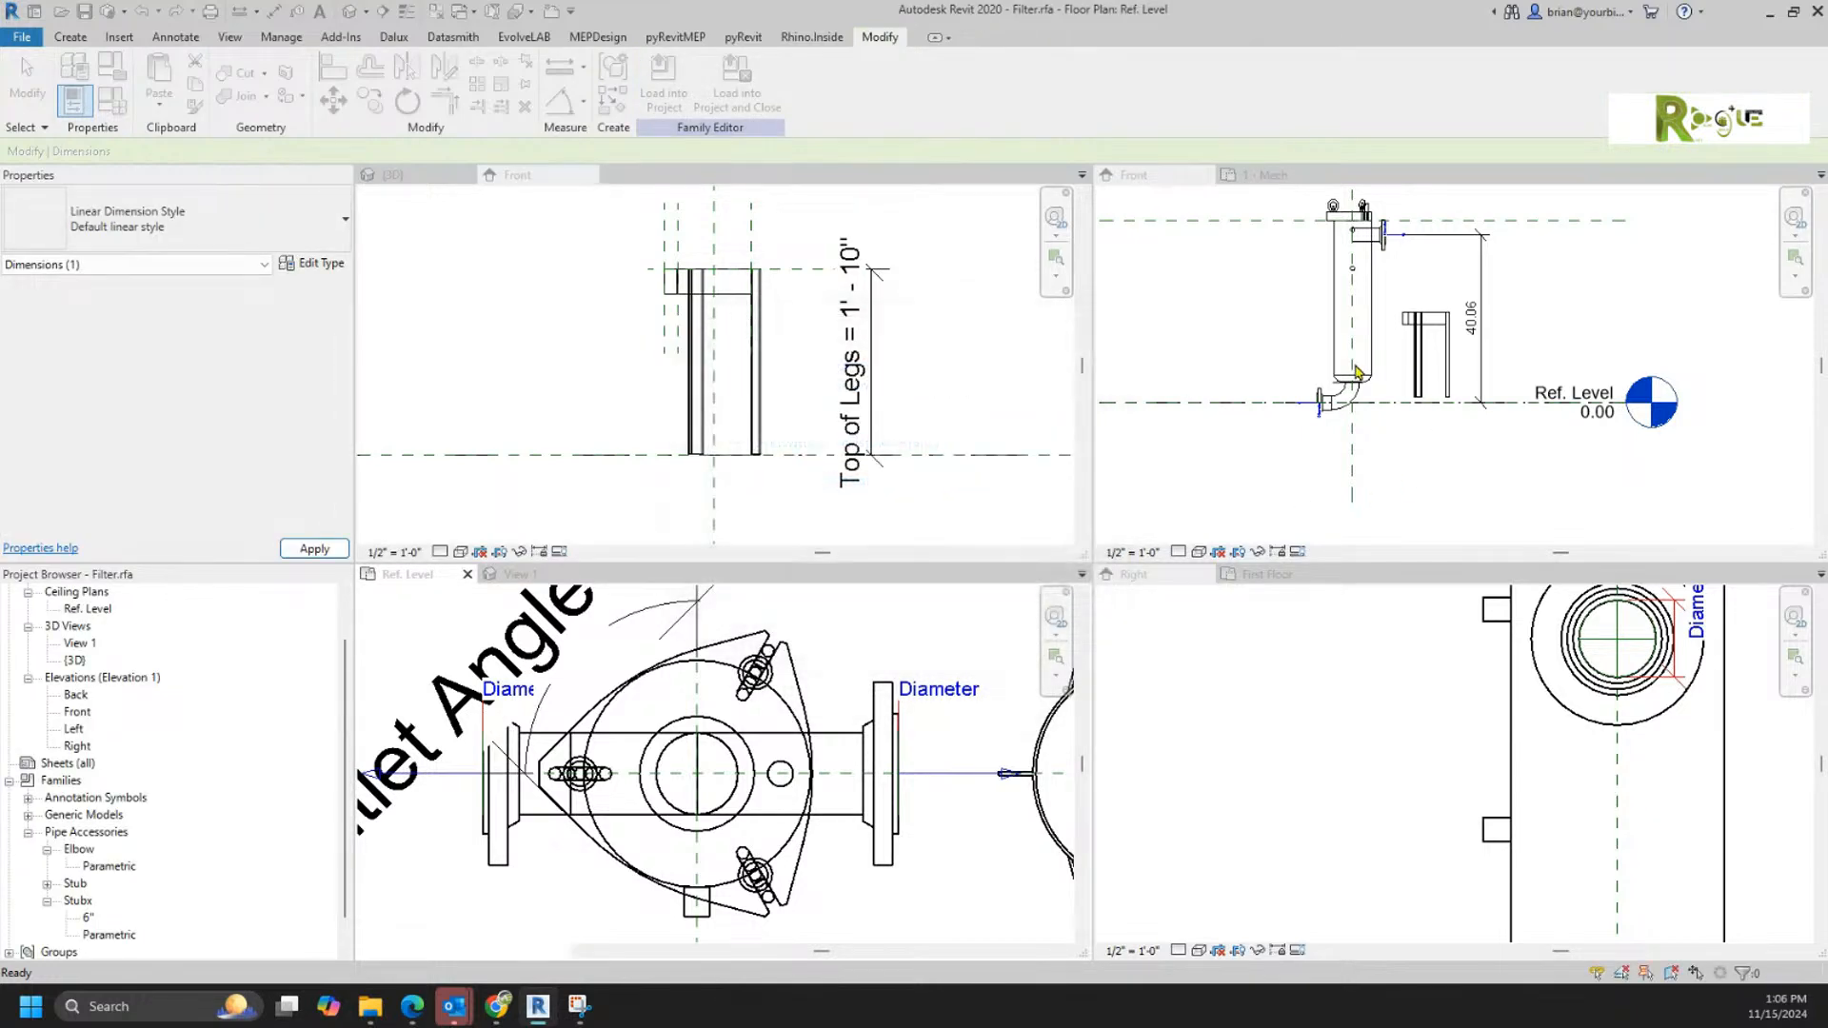
click(1417, 362)
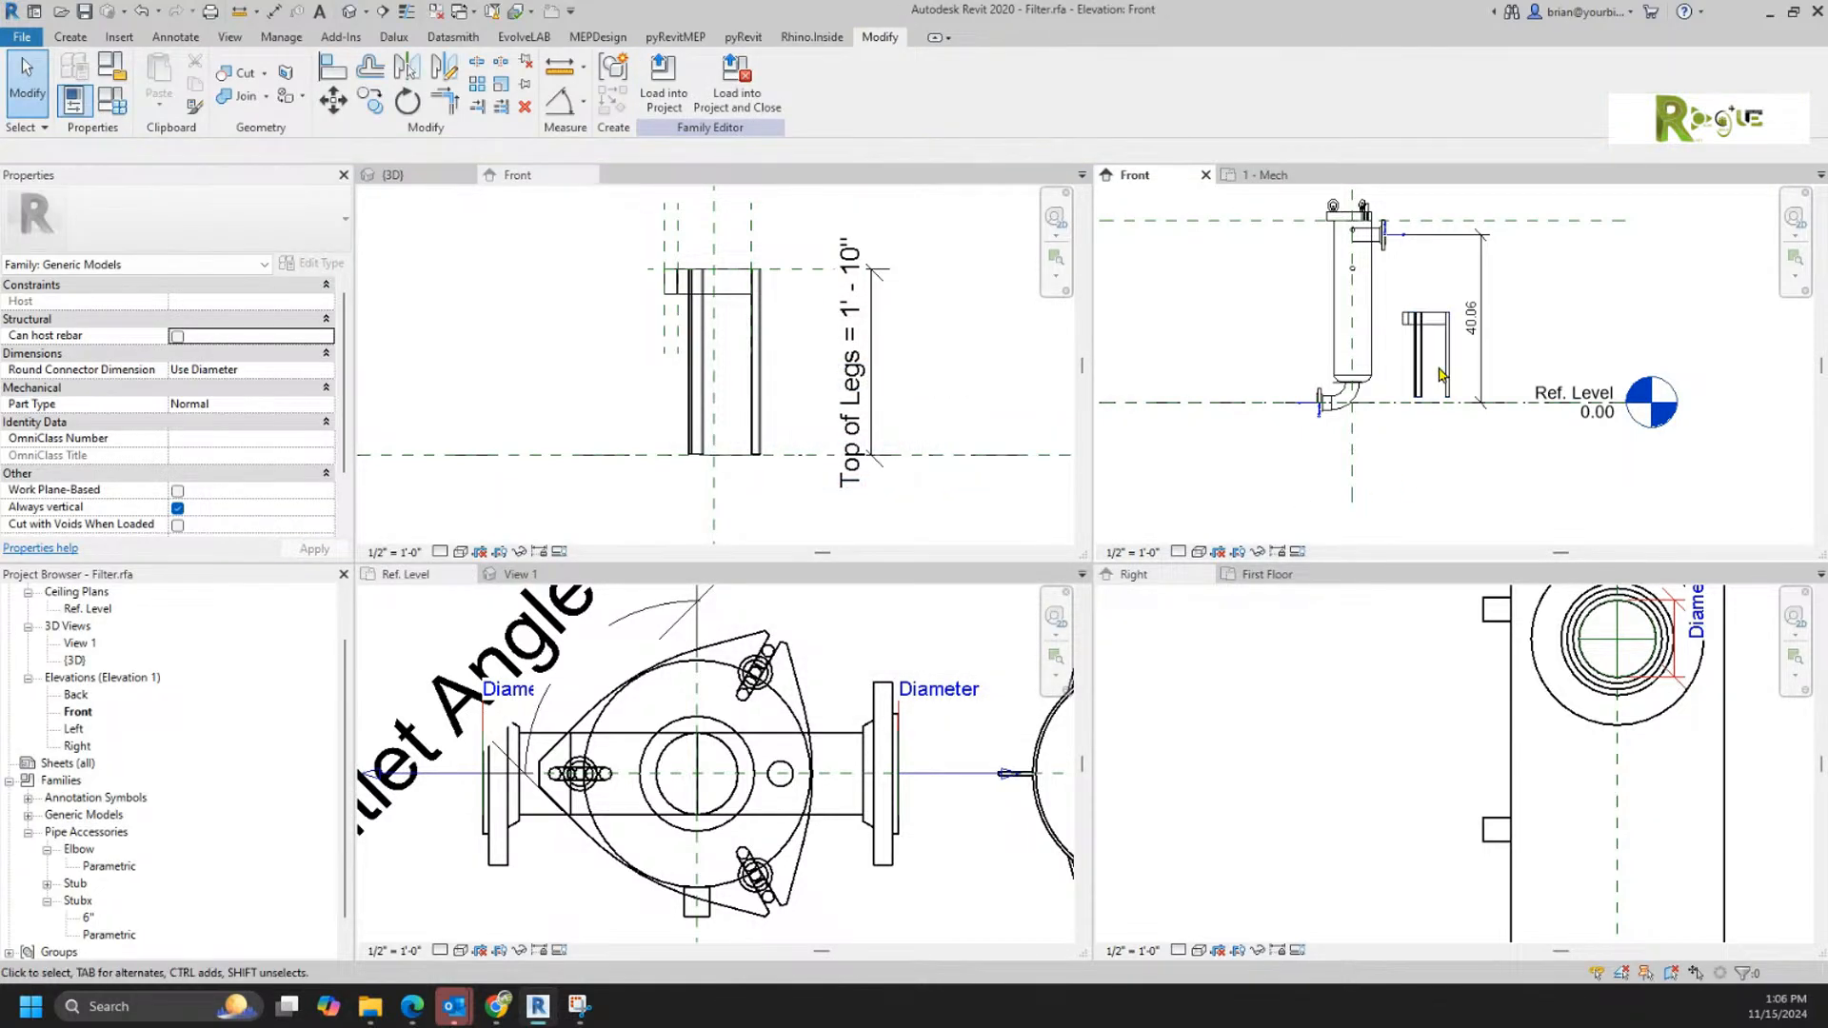
click(1417, 362)
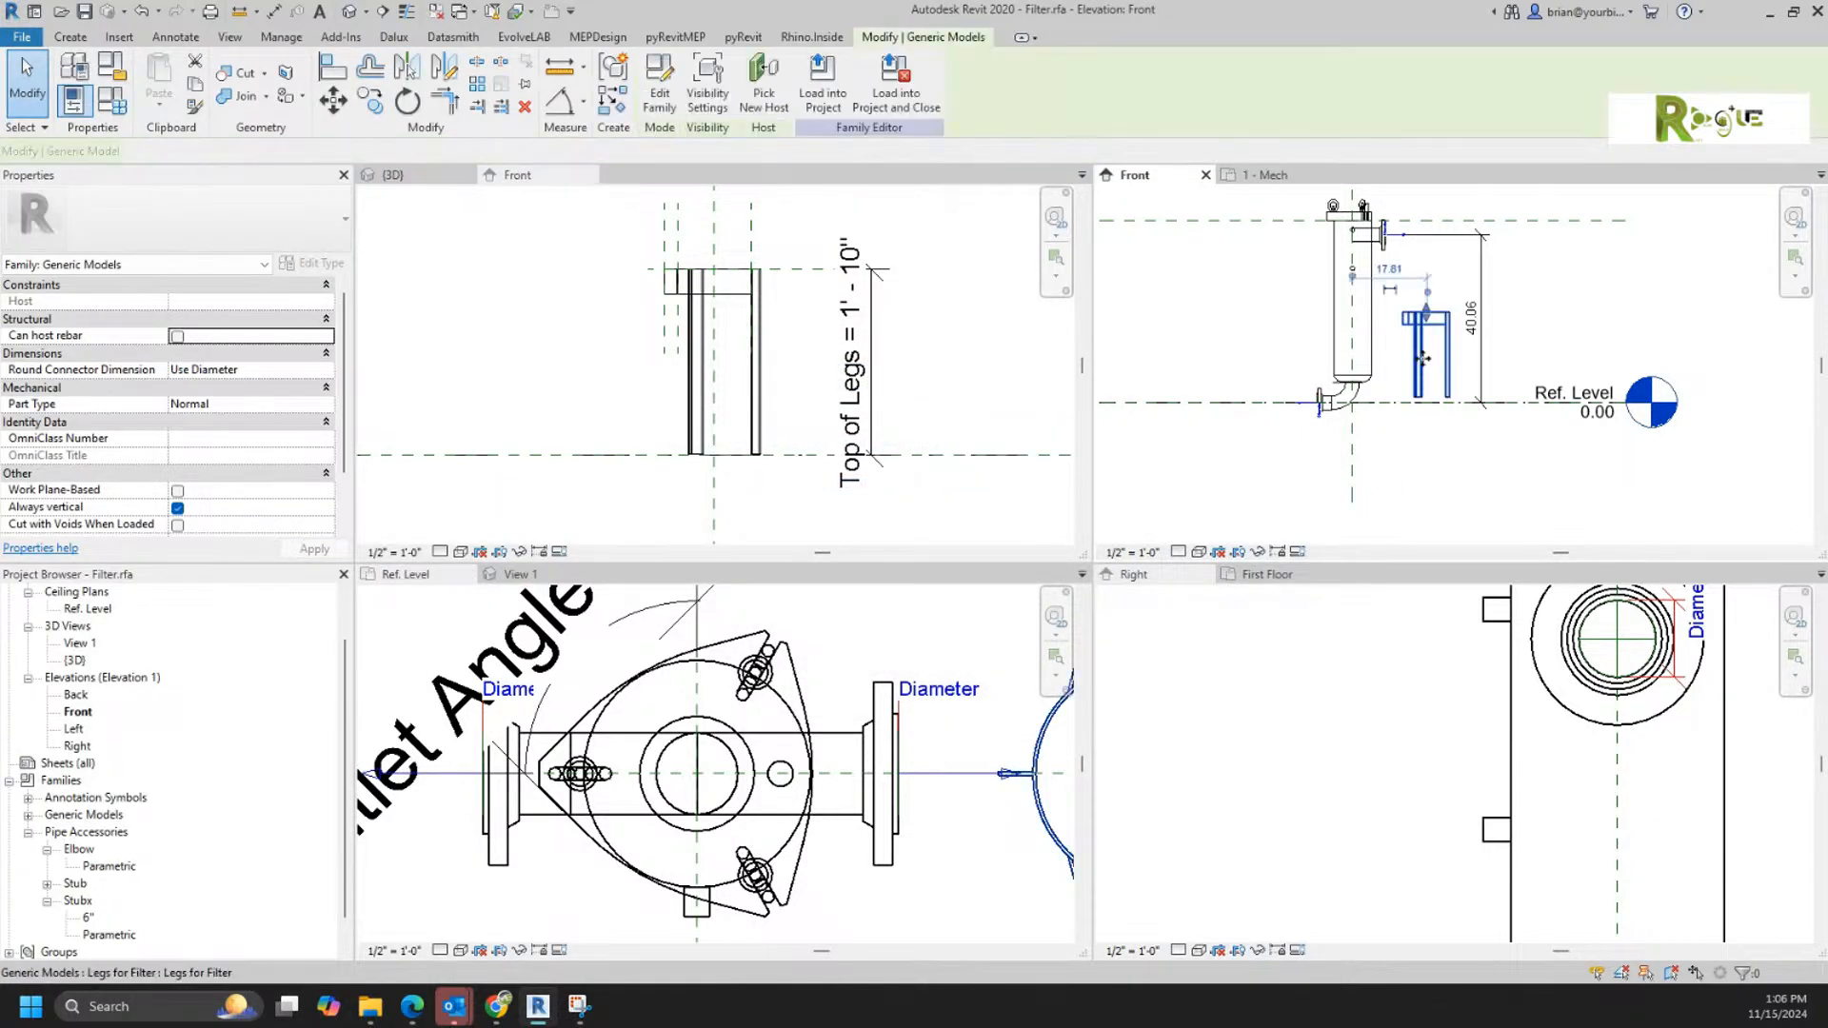
click(1399, 506)
Step: Load the Legs for Filter family into Project3 only, leaving Filter.rfa out of the load targets
click(547, 232)
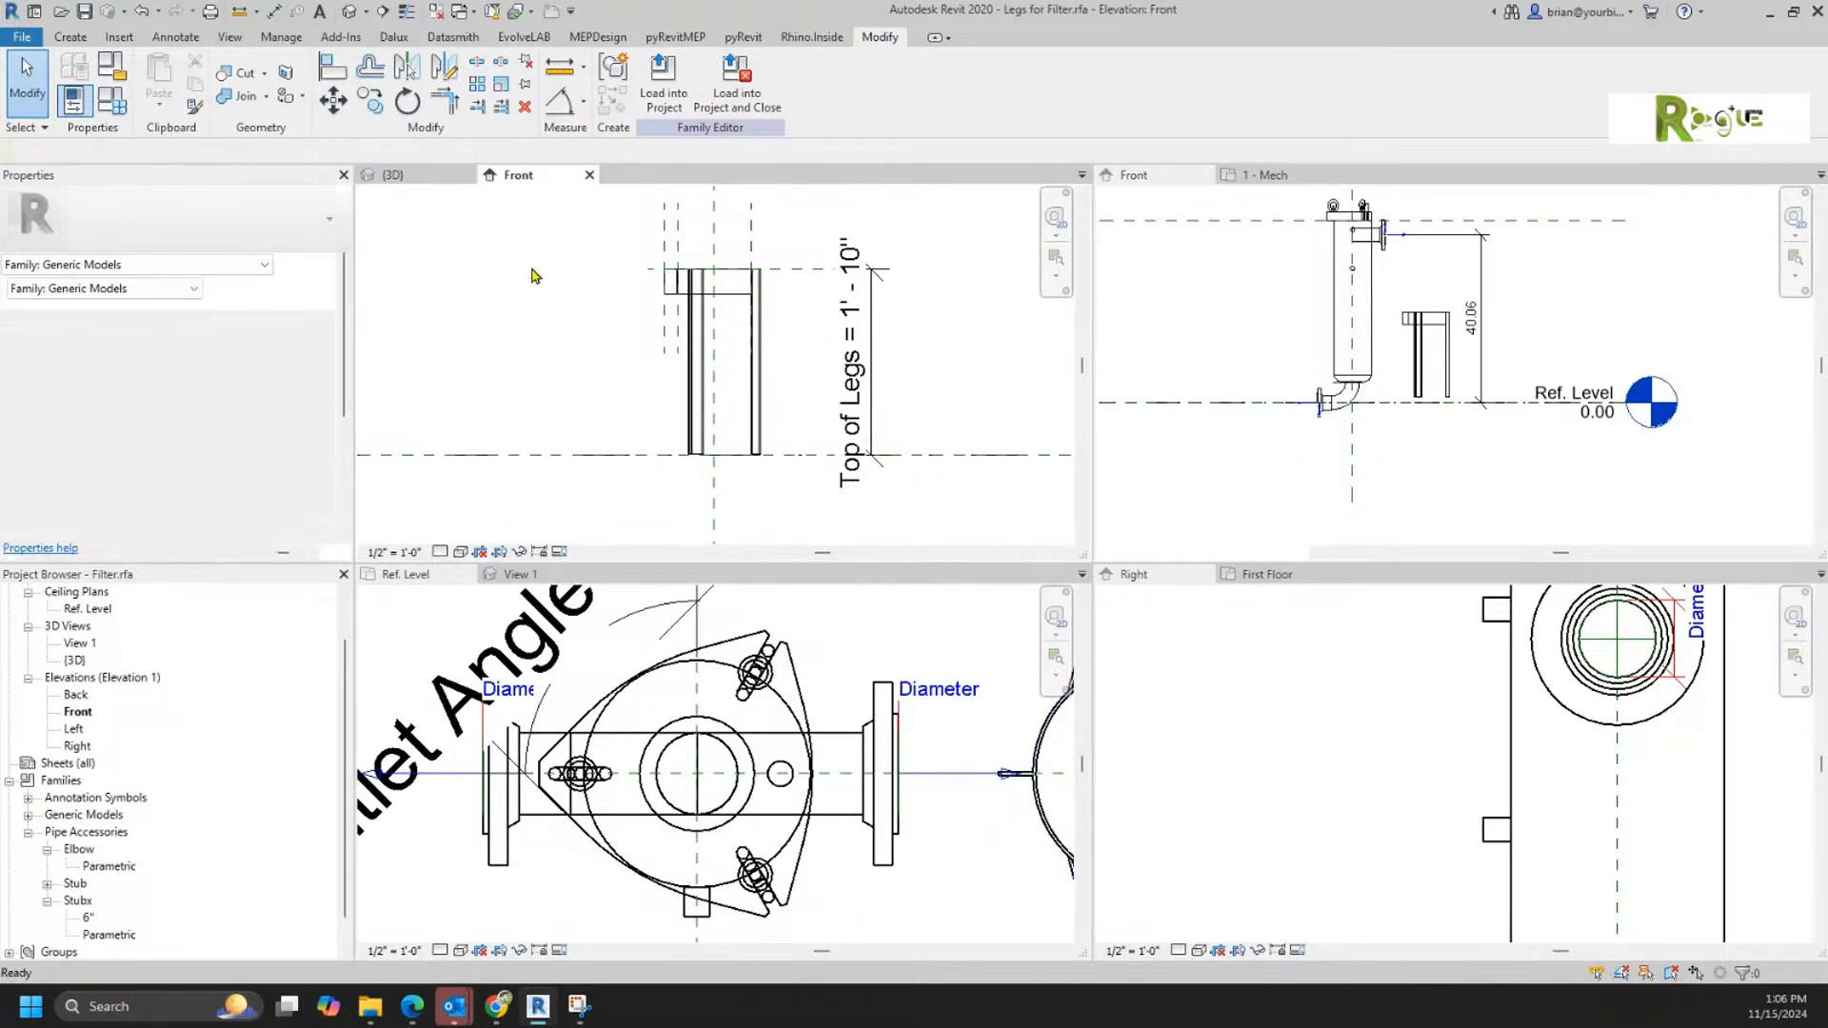
click(664, 90)
click(791, 398)
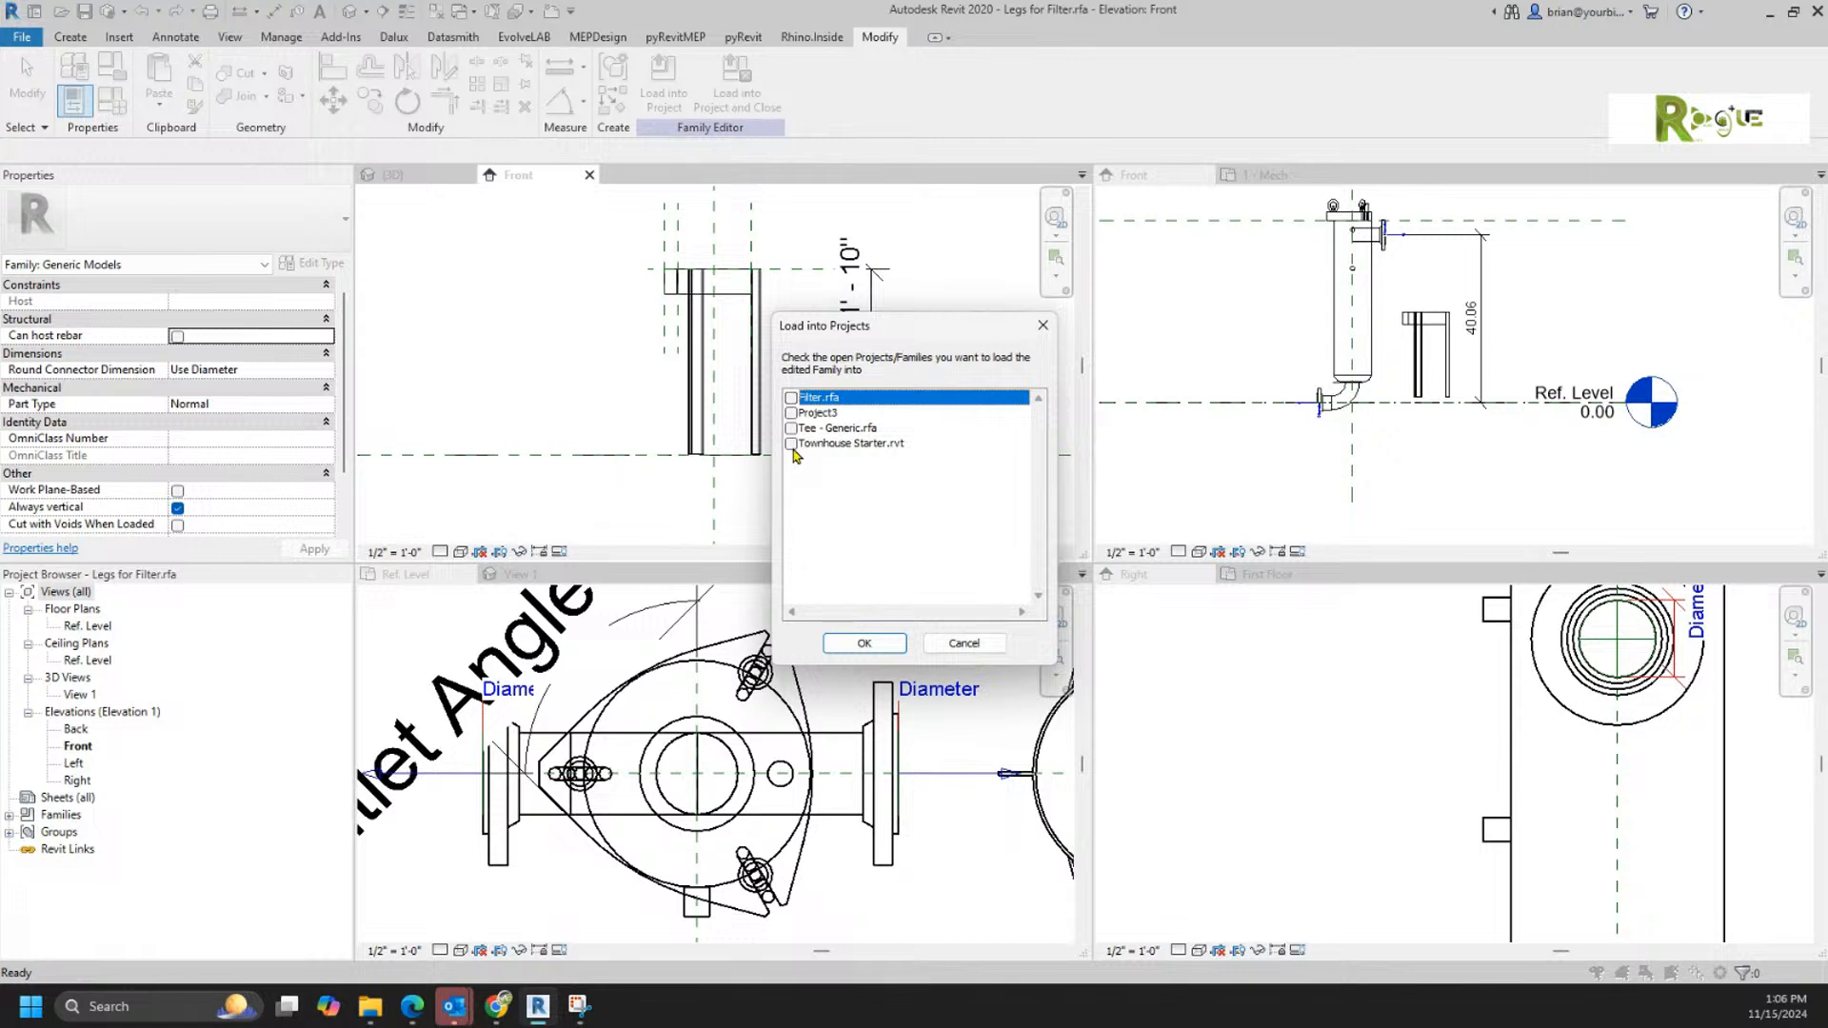
click(791, 413)
click(863, 643)
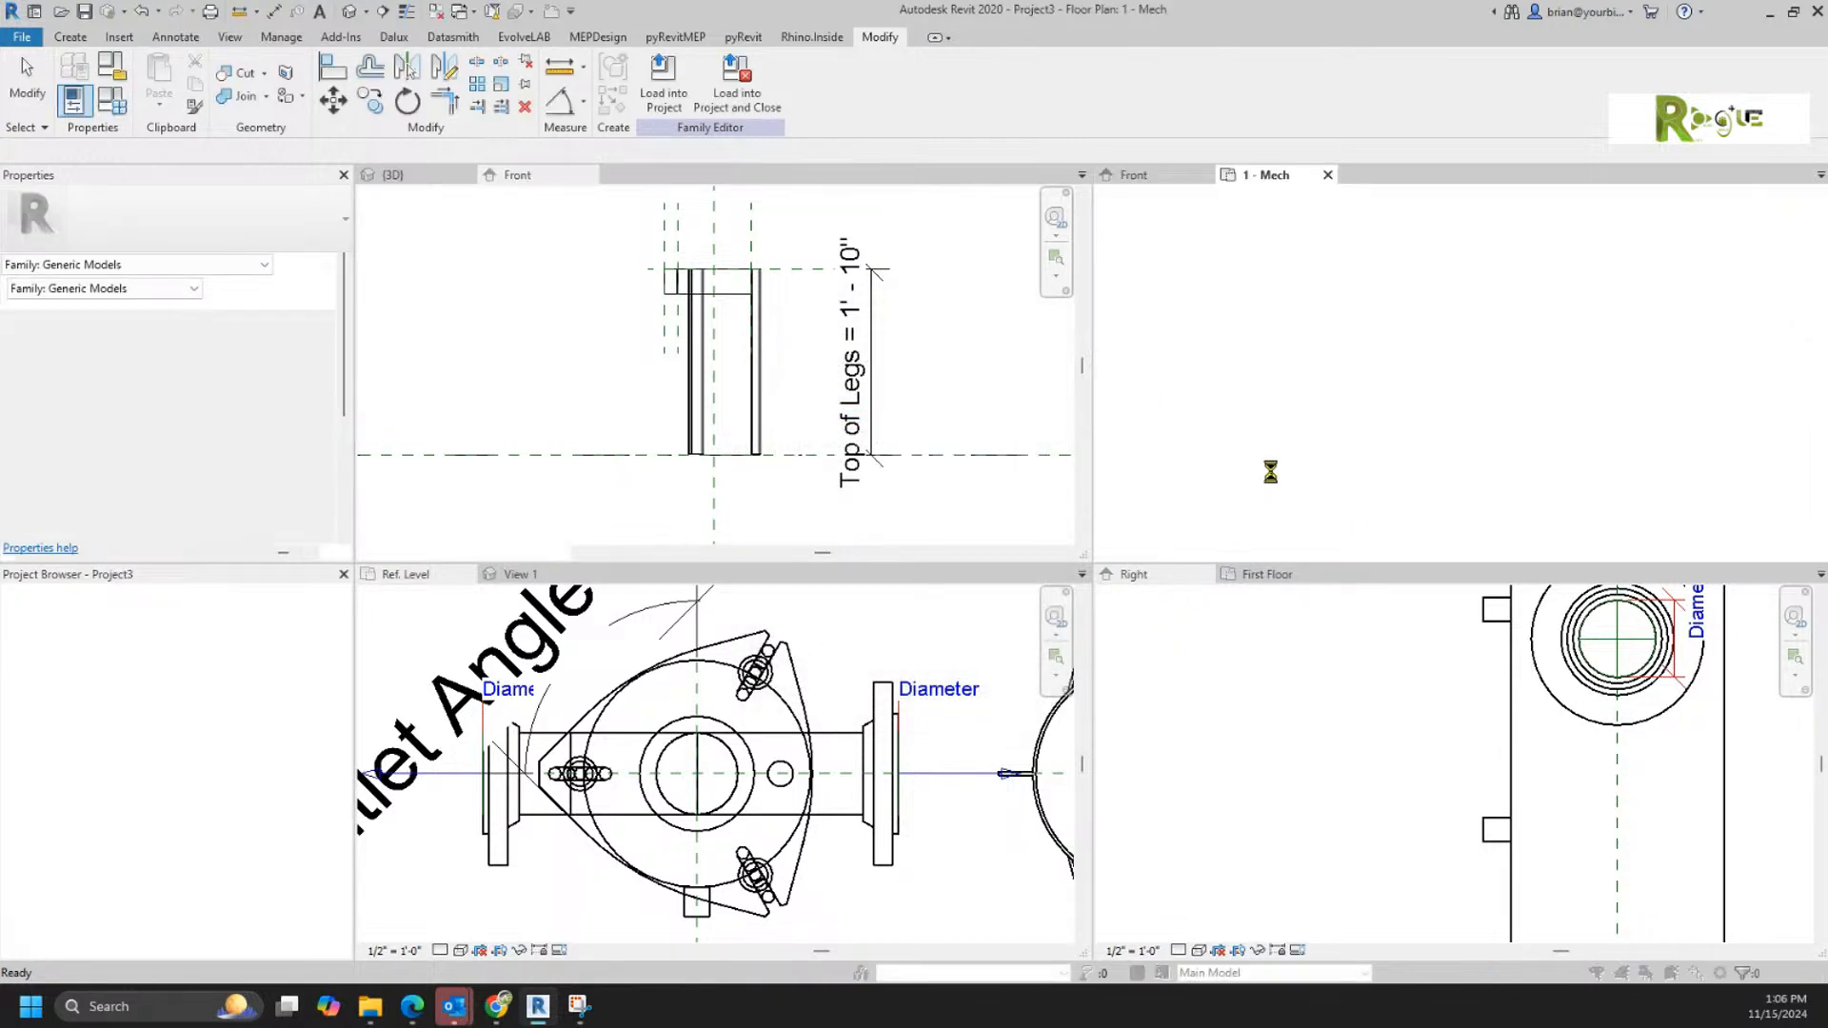
Step: Finish loading the legs family into Project3 and open the West - Mech elevation to view the placed legs
click(1037, 574)
key(Escape)
key(Escape)
scroll(1502, 414, down, 4)
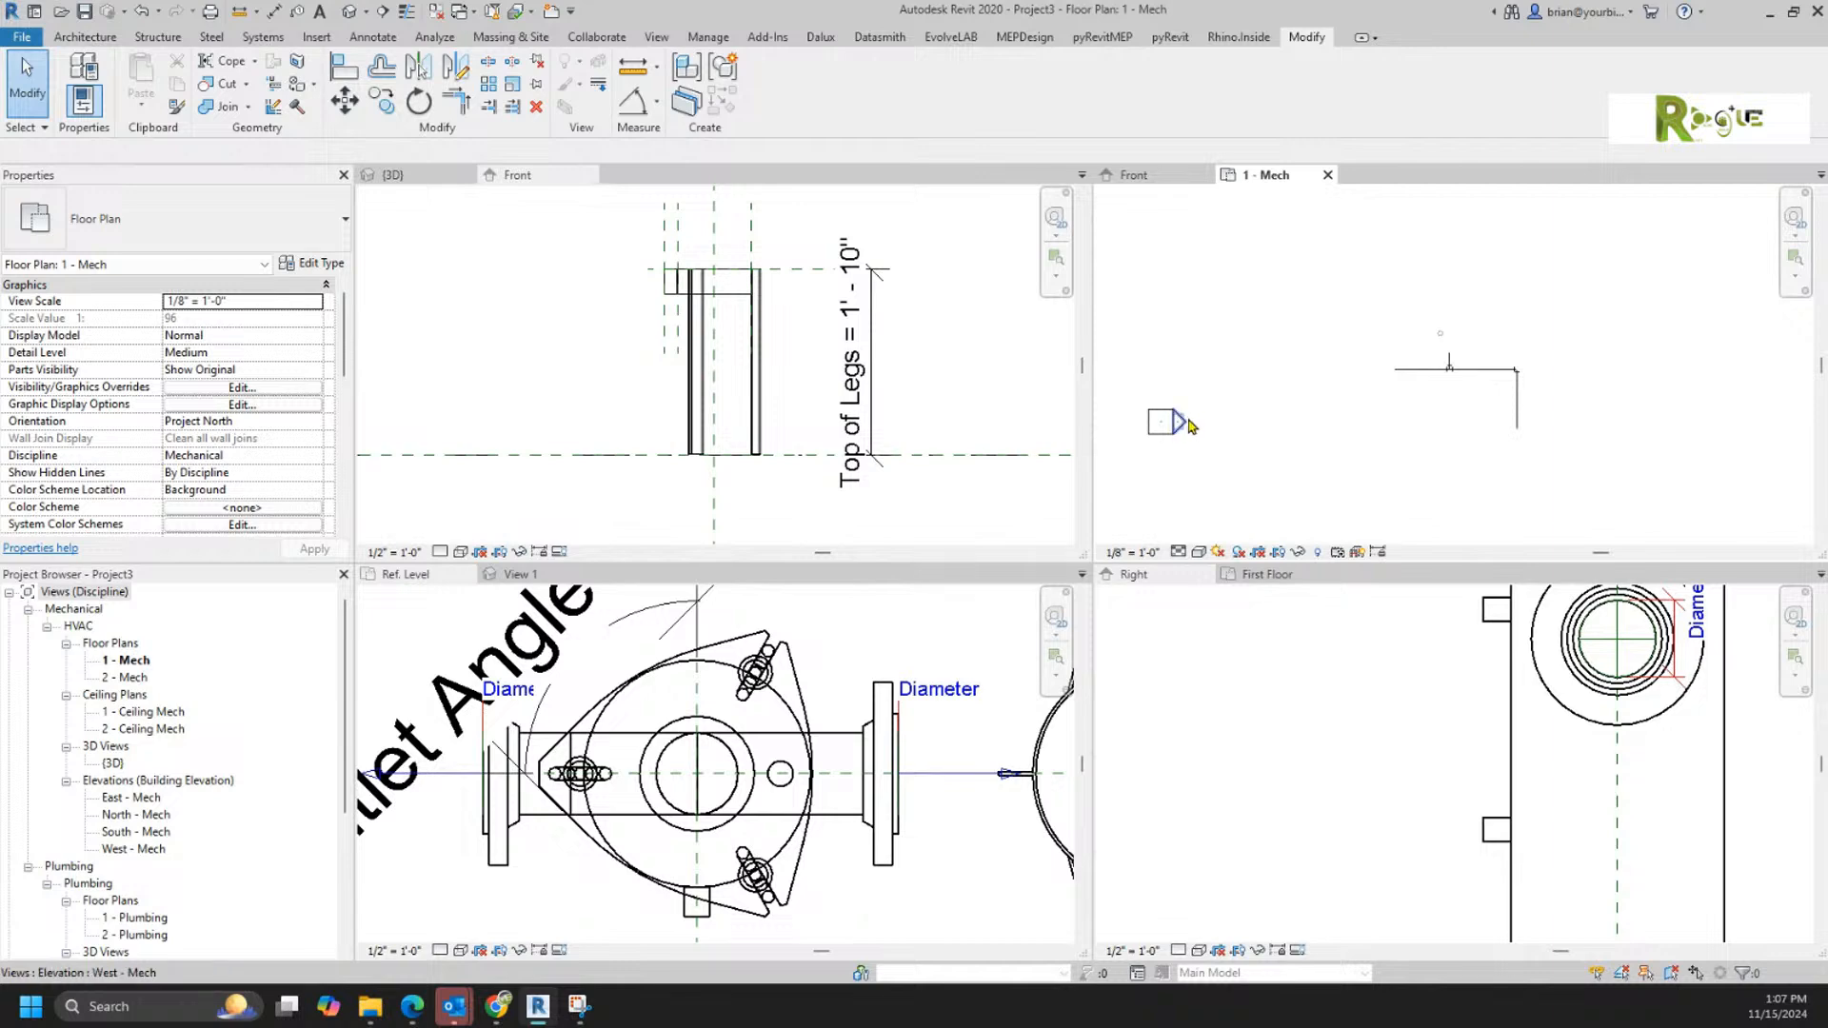
double_click(1181, 422)
scroll(1359, 414, up, 5)
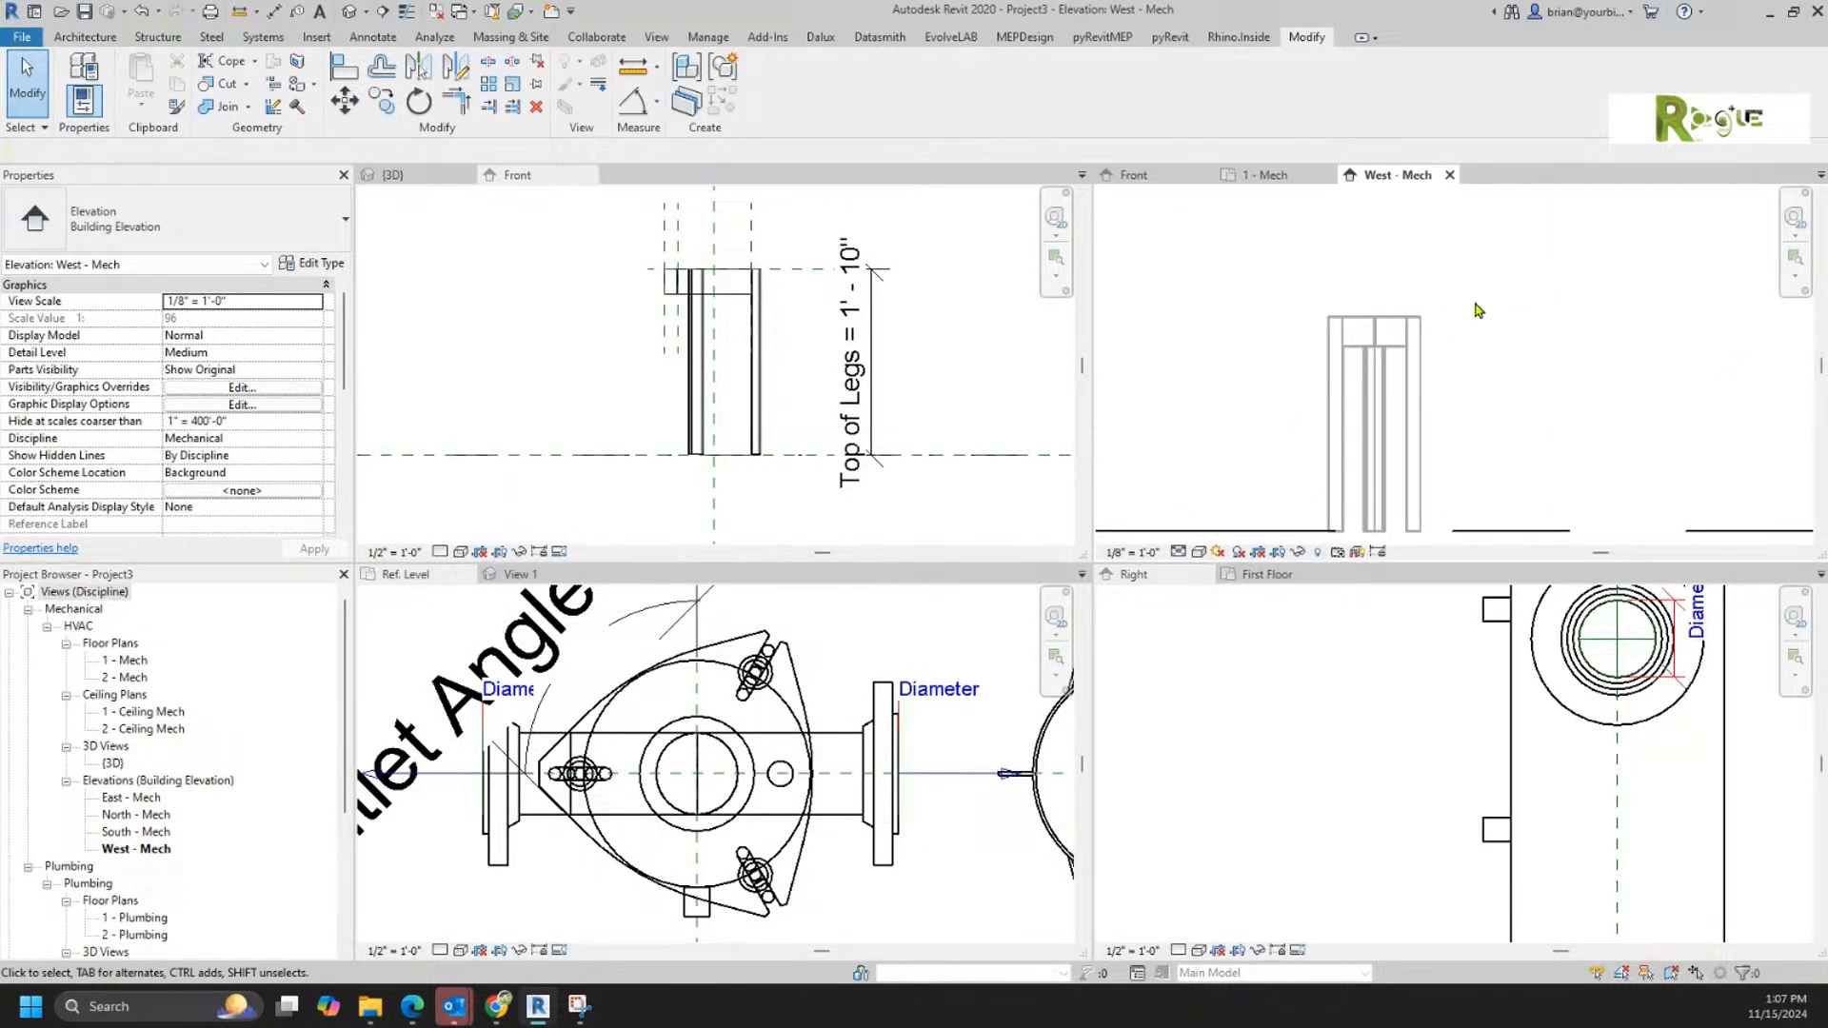
Step: Change the West - Mech elevation's discipline to Coordination
scroll(244, 398, down, 5)
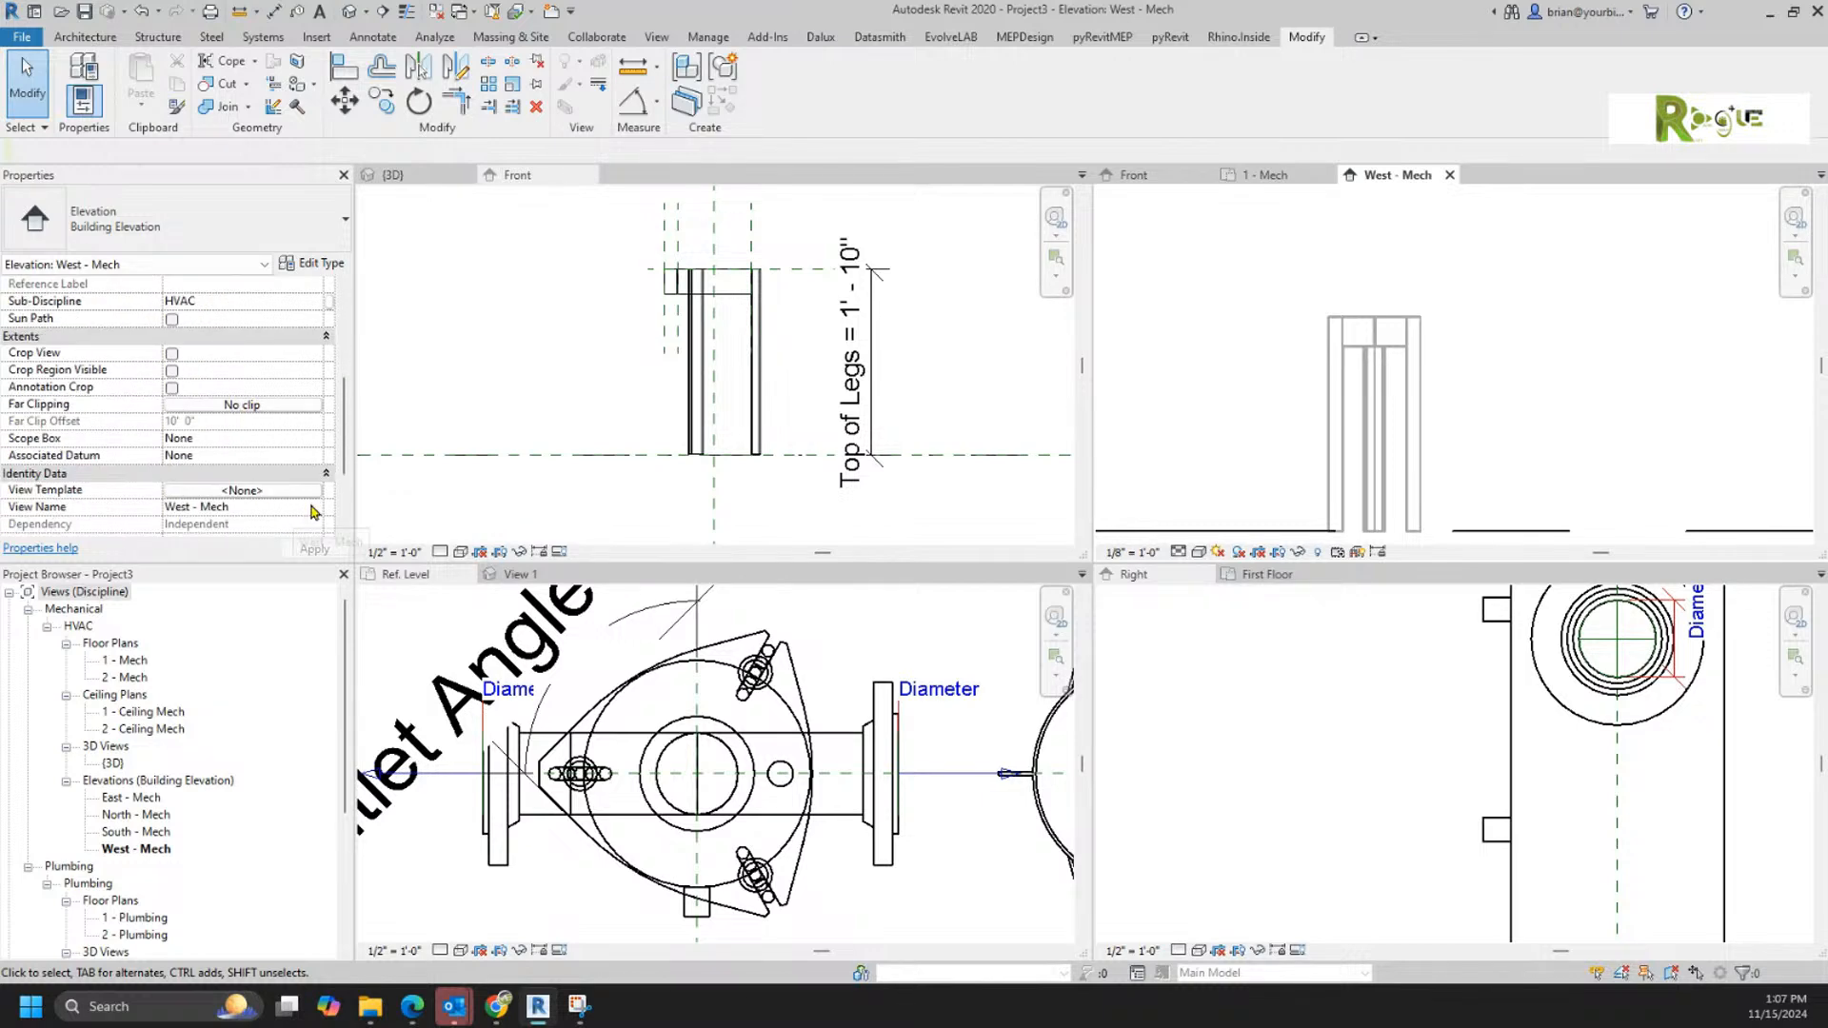
scroll(293, 508, down, 3)
scroll(293, 508, down, 1)
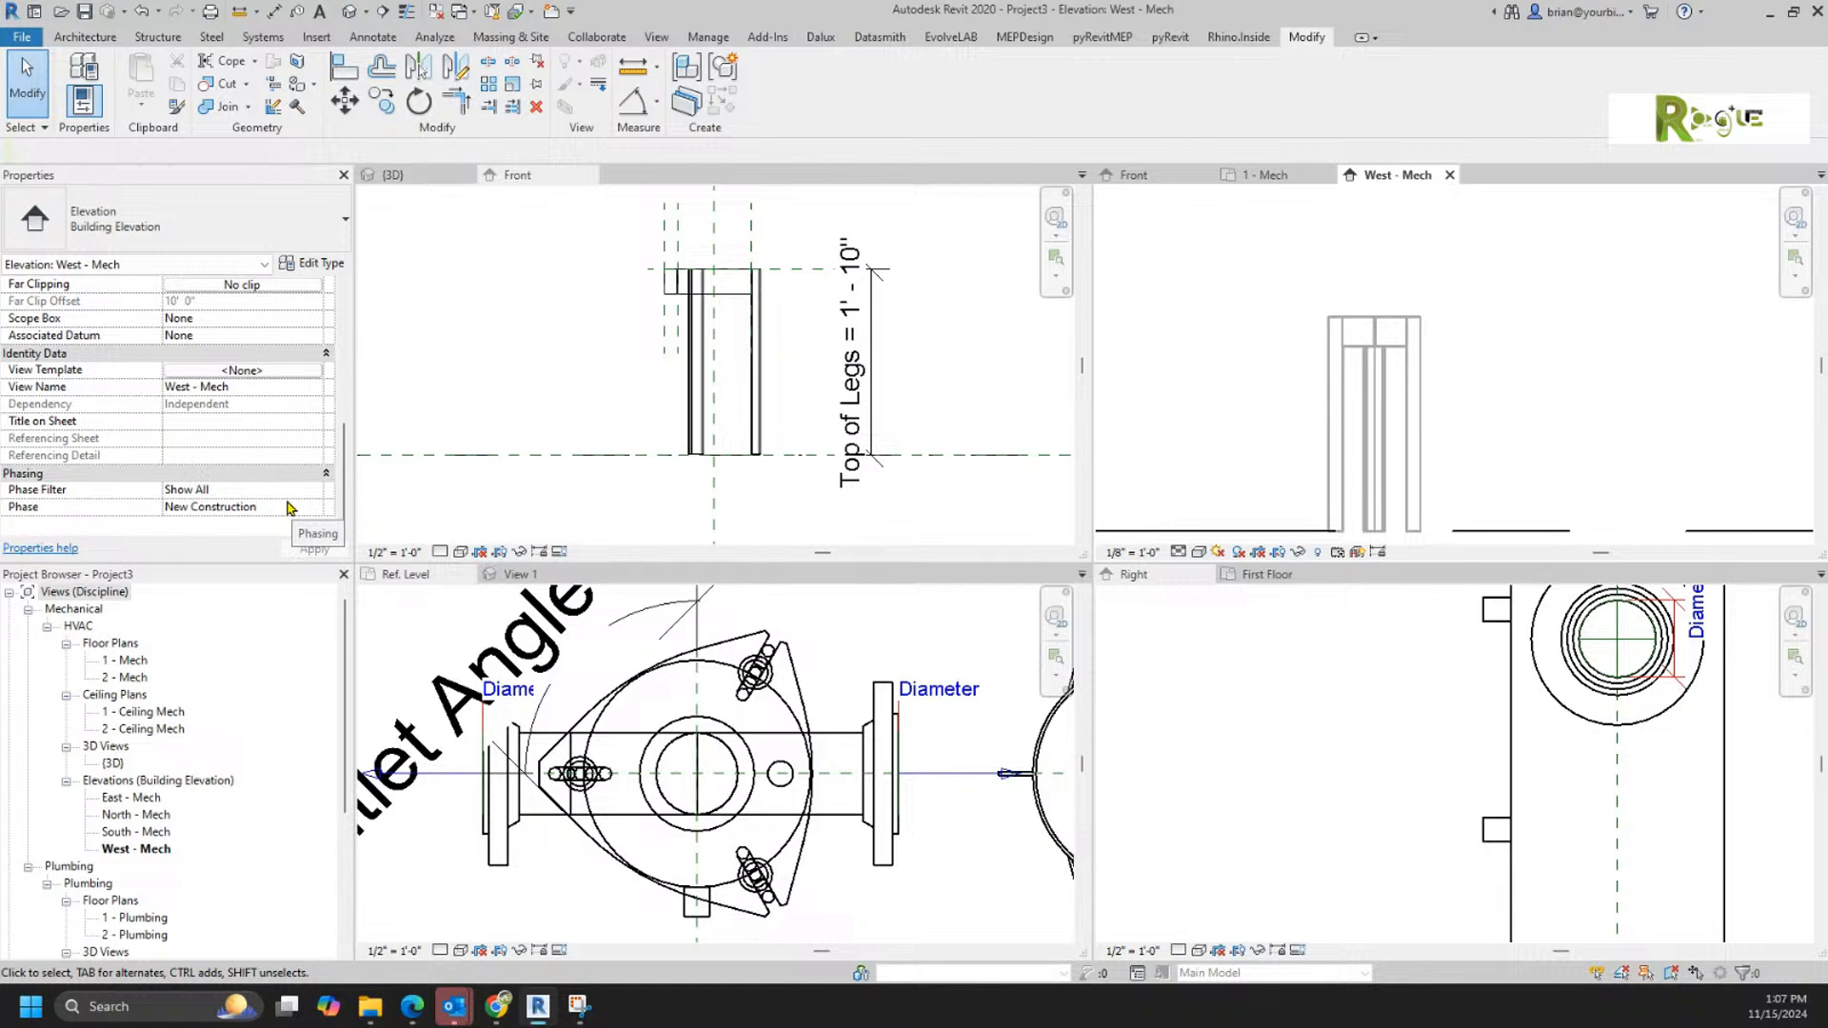
scroll(291, 507, up, 10)
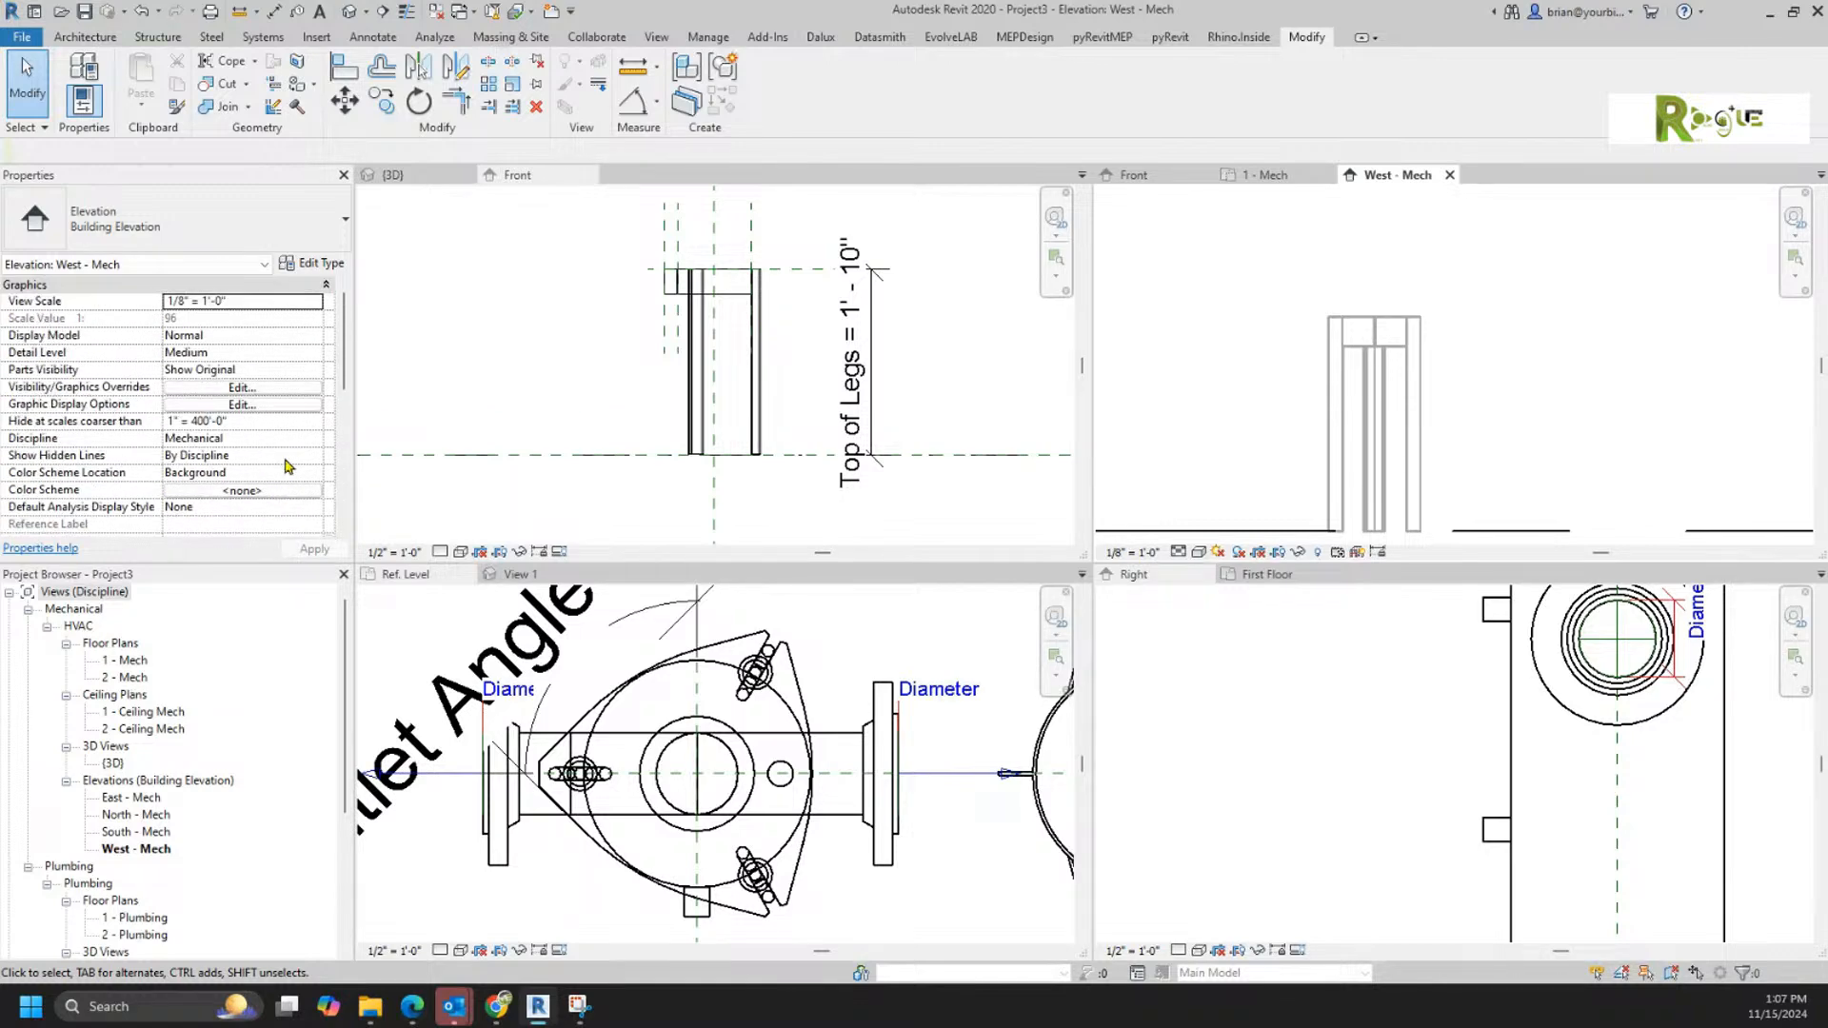
click(312, 440)
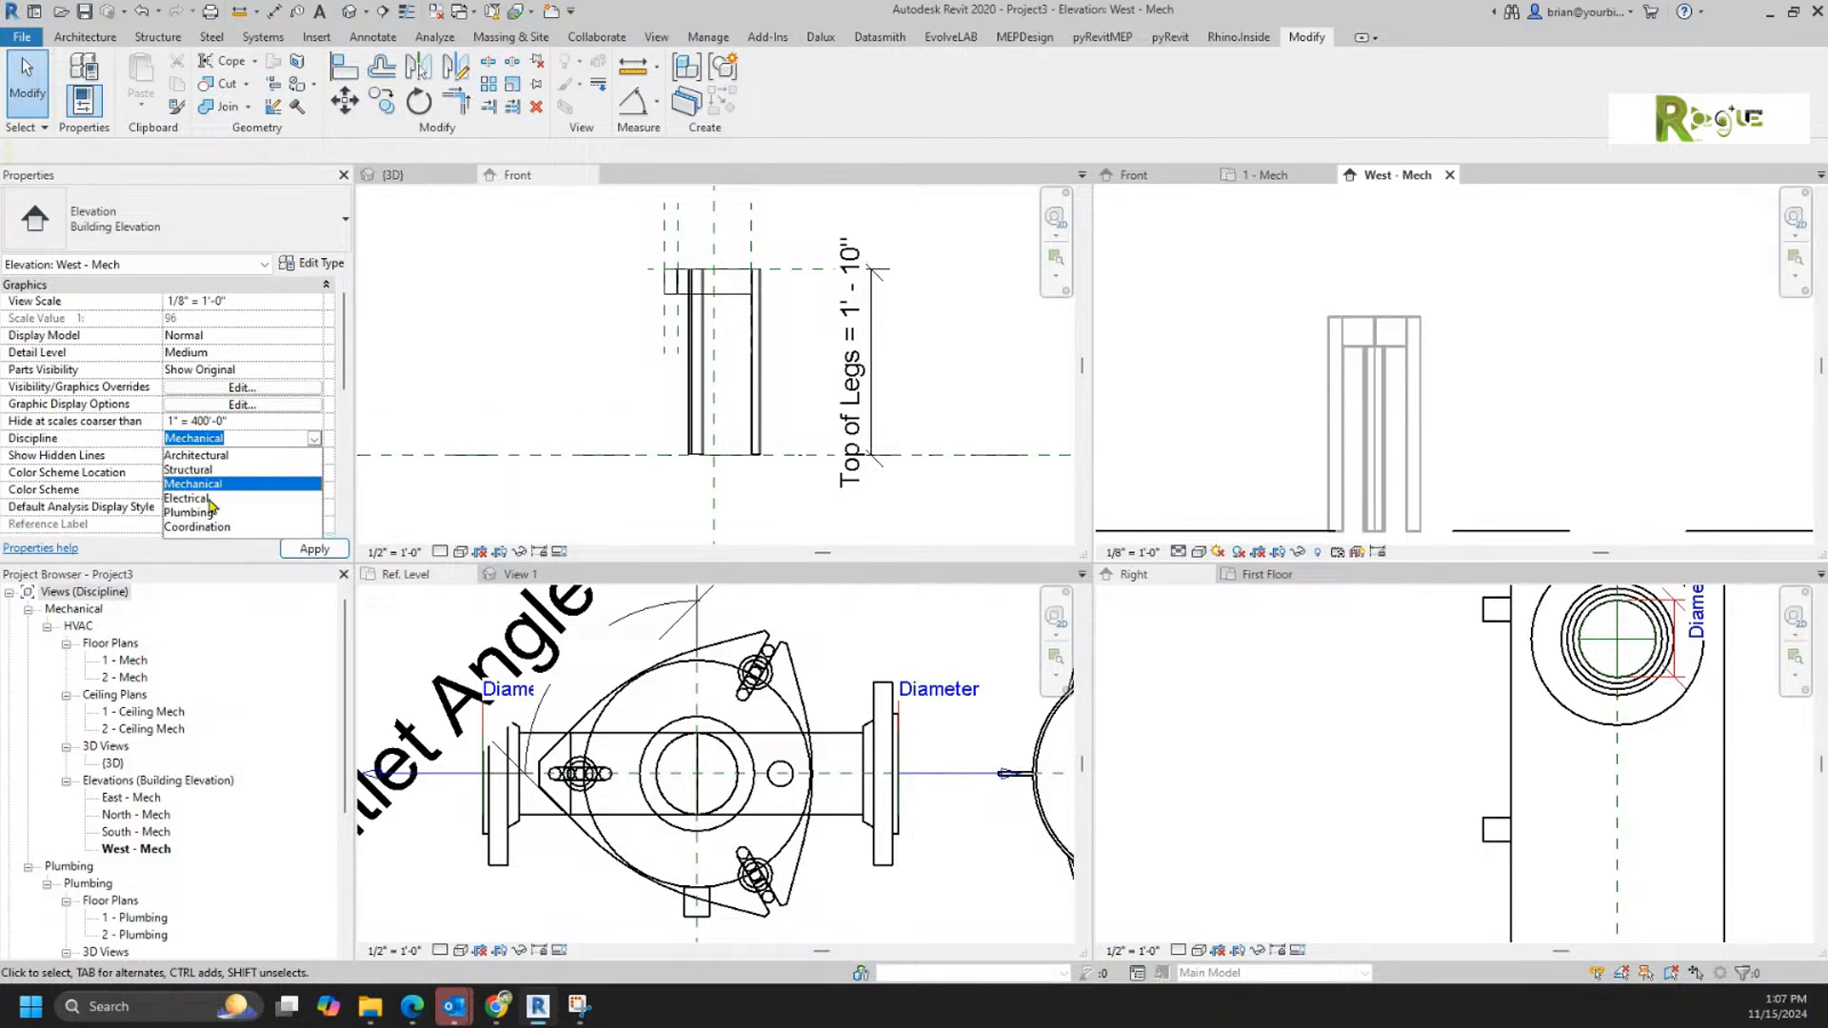
click(199, 529)
Step: Stretch the placed legs' height to about 2' 4 13/16" and raise them about 9 7/16" above Level 1 in the West elevation
click(1409, 381)
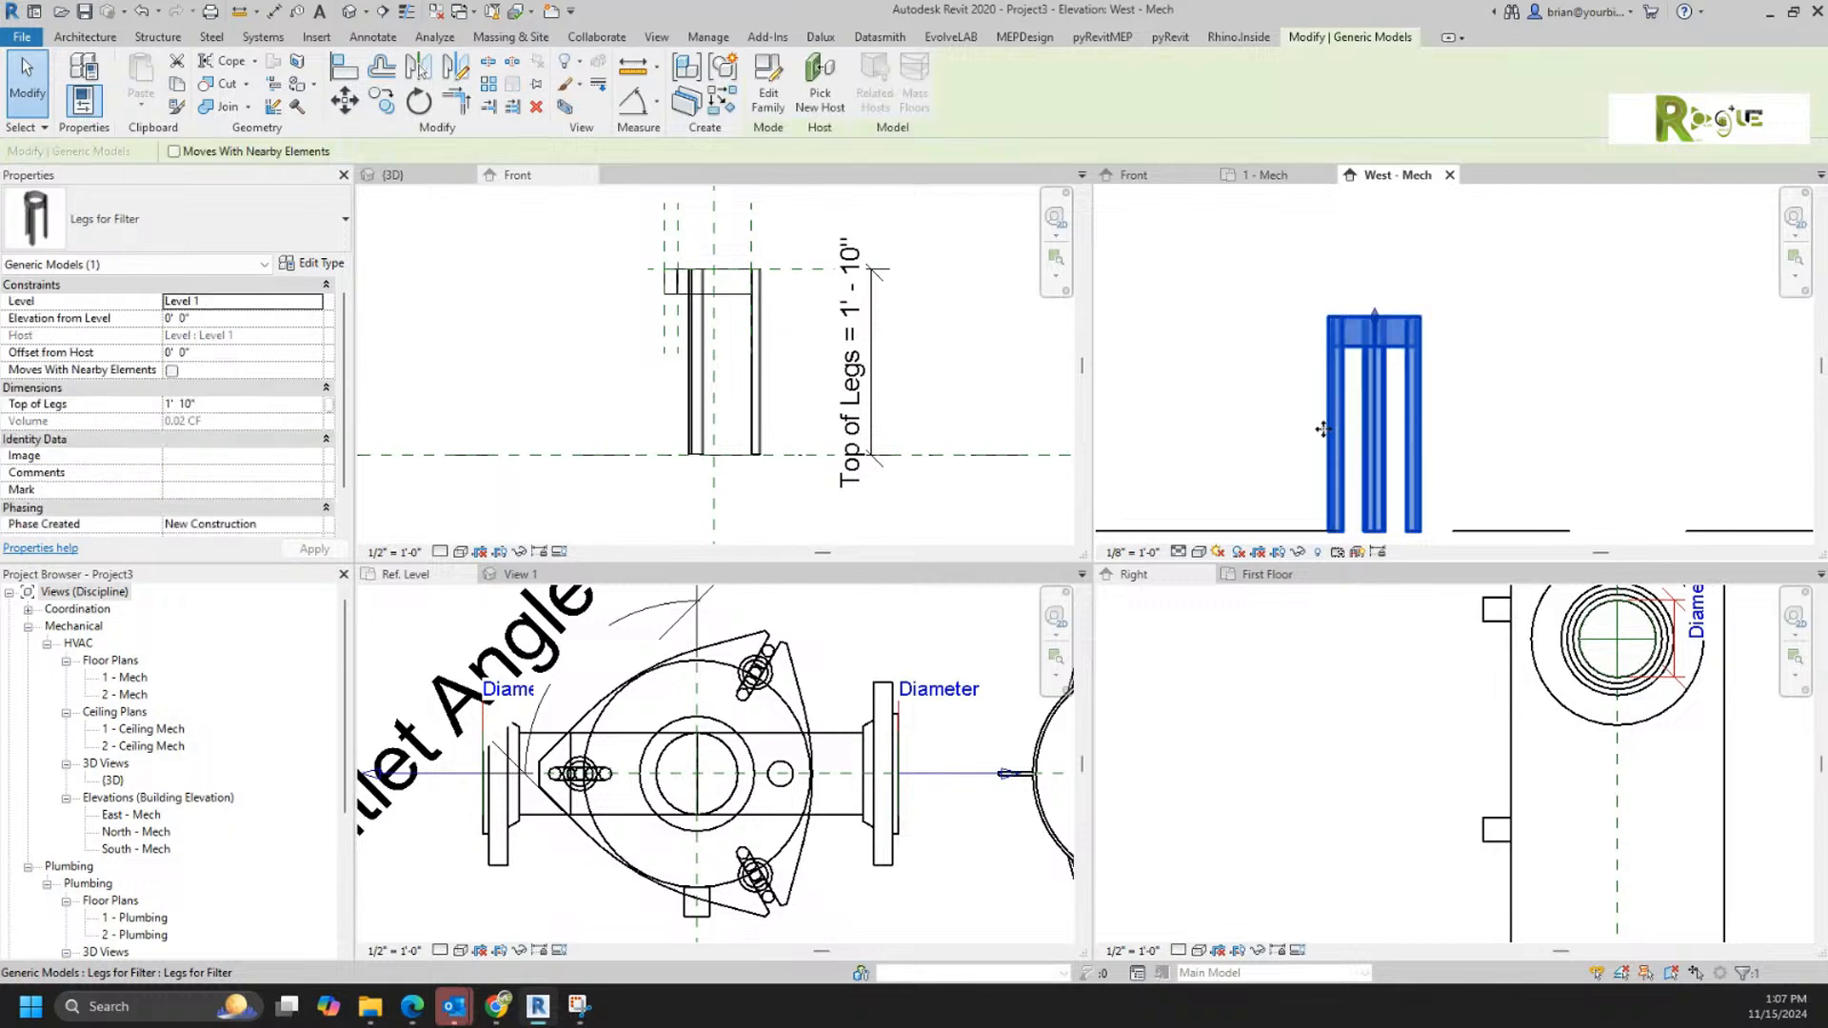
scroll(1516, 360, down, 2)
middle_drag(1527, 370, 1482, 363)
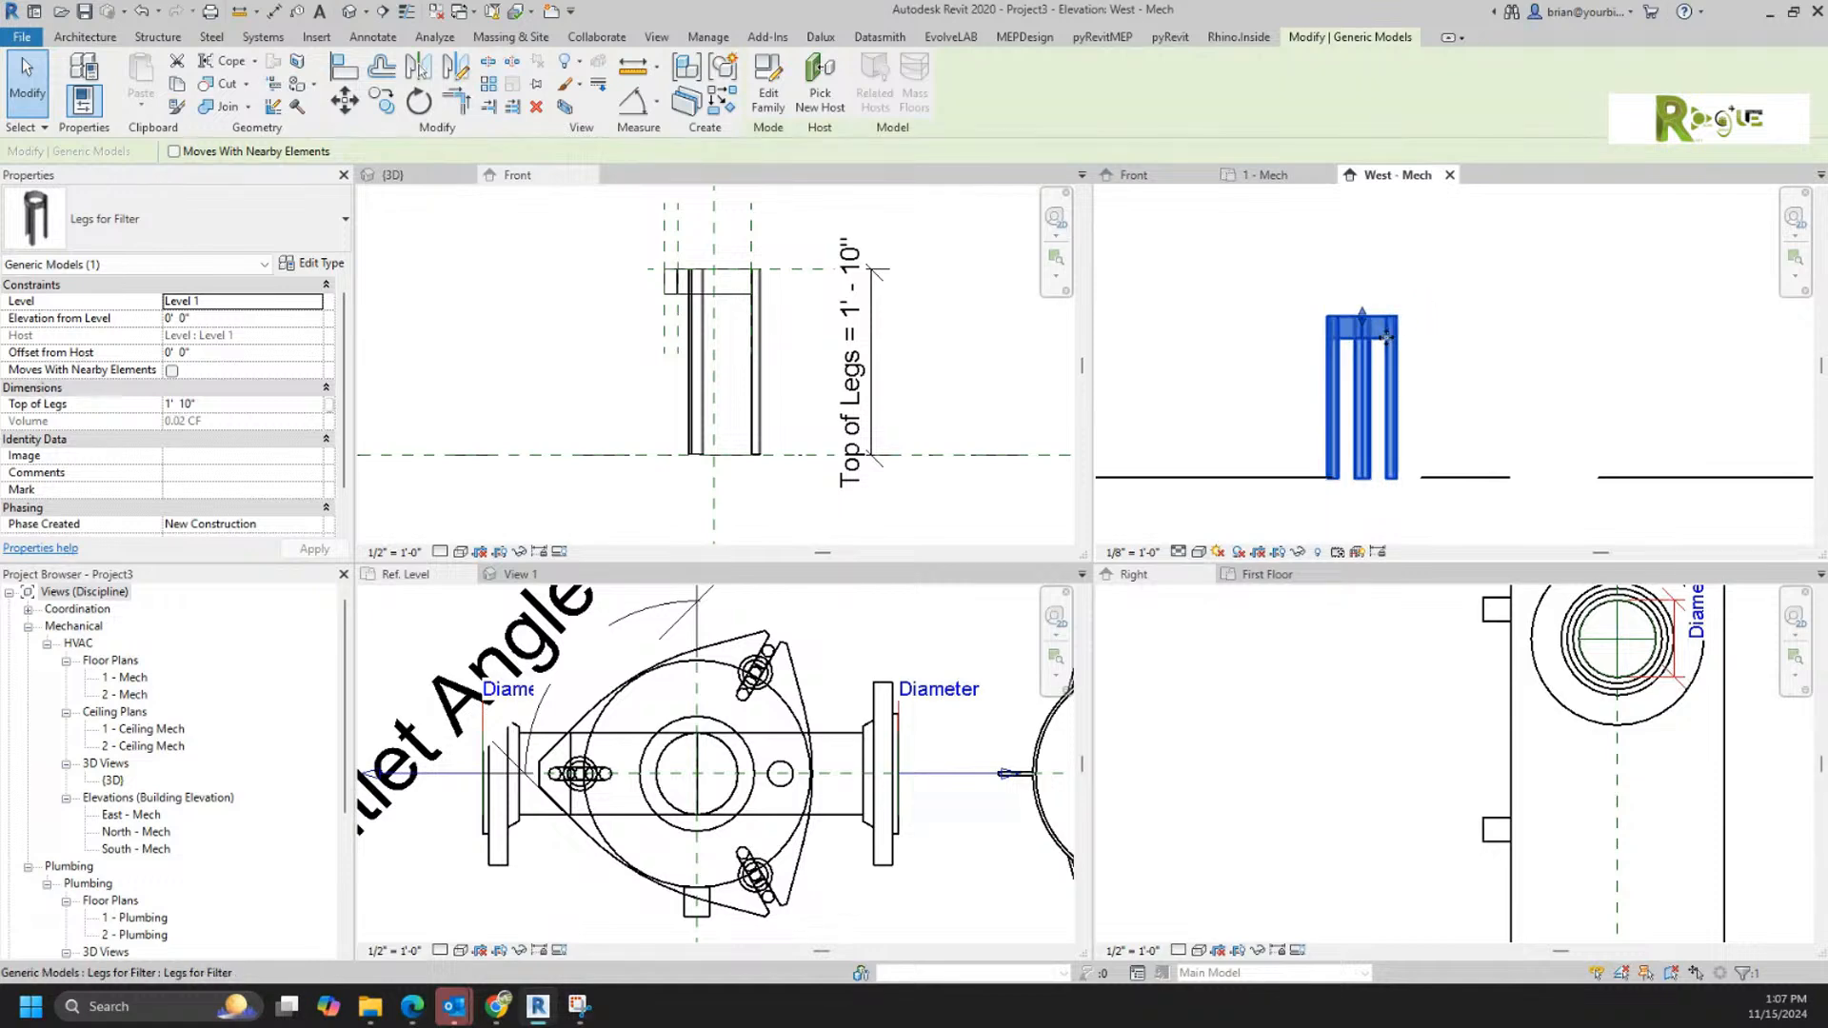
drag(1362, 366, 1399, 194)
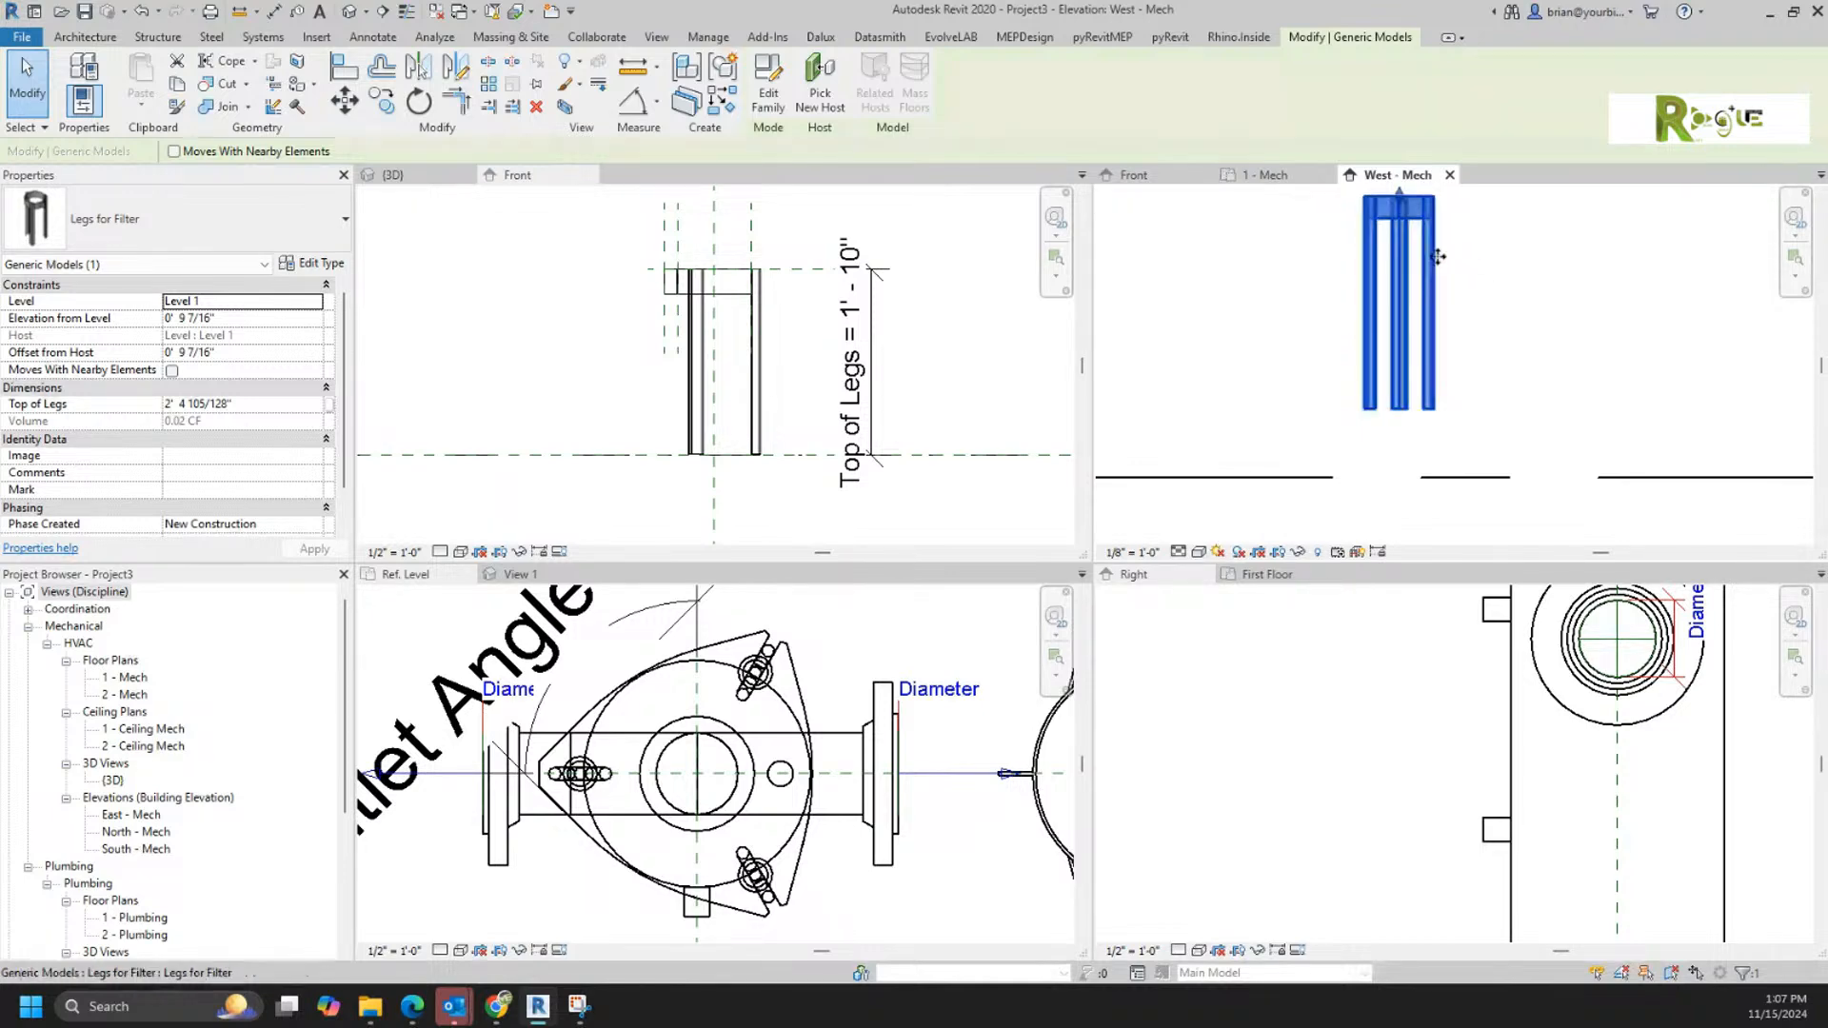
Step: Examine the family category and parameter settings of Legs for Filter.rfa, leaving them unchanged
click(805, 518)
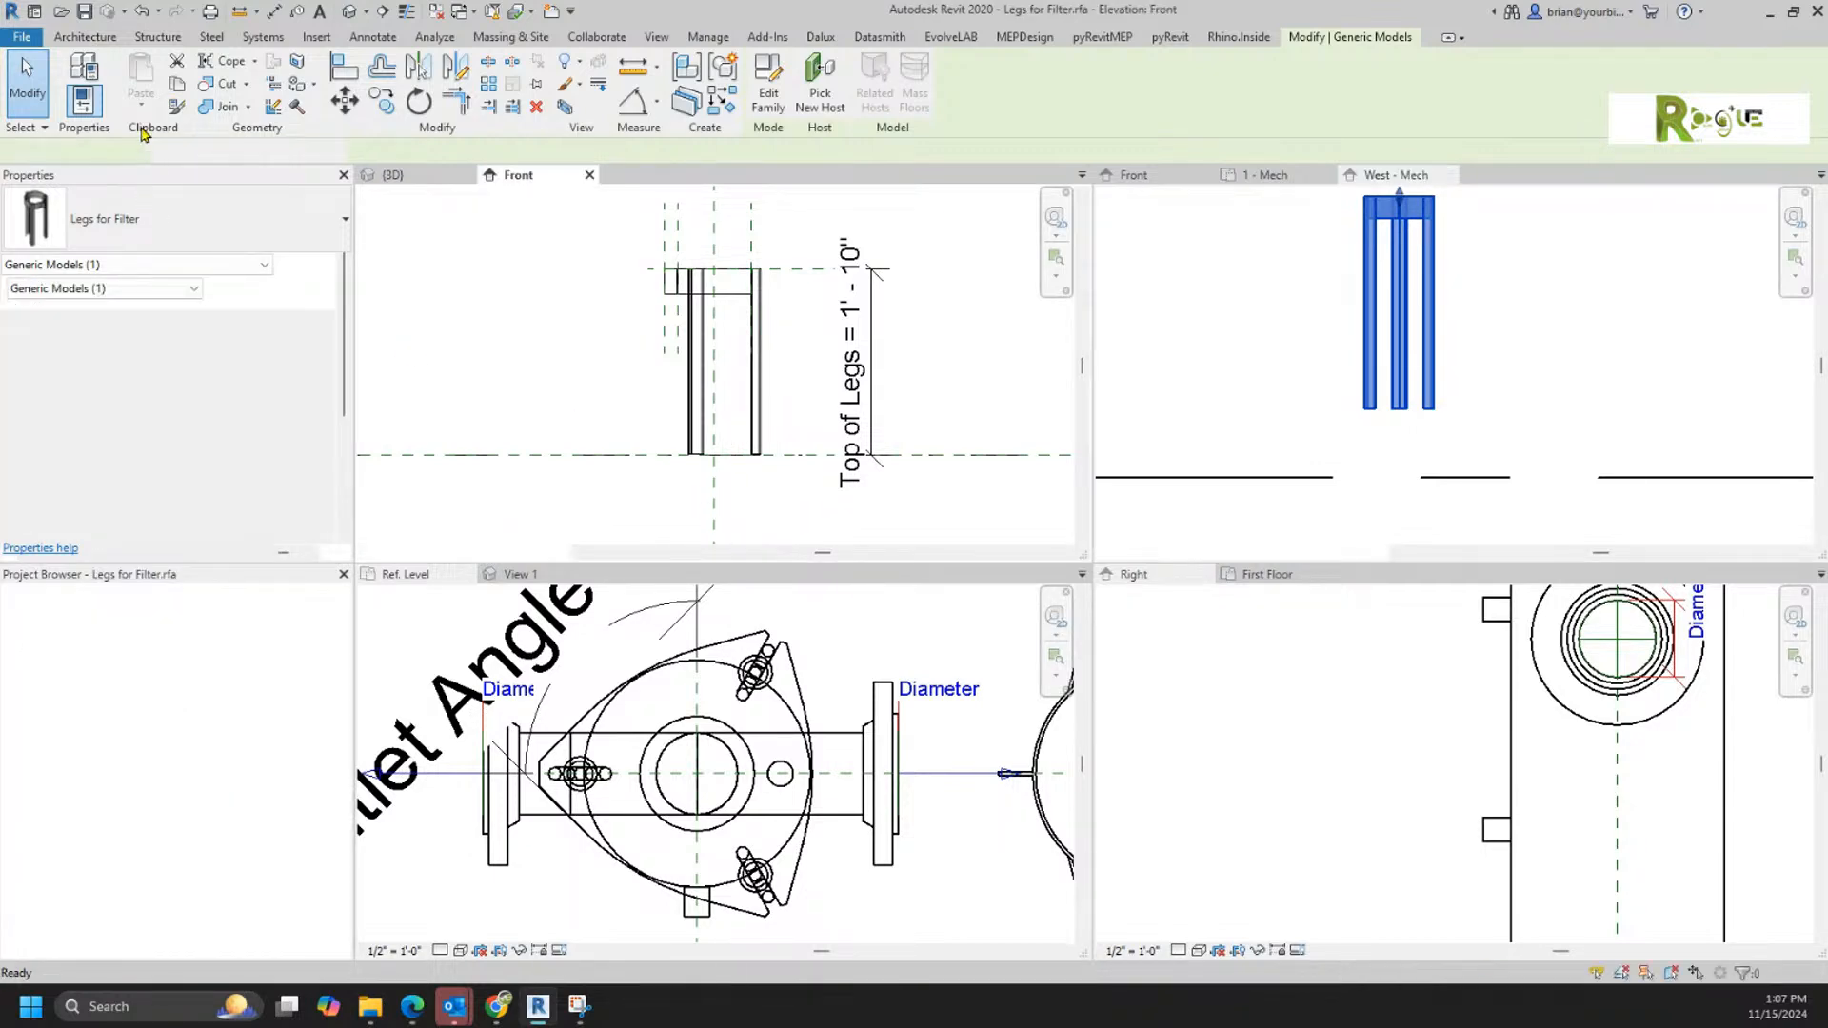
click(112, 111)
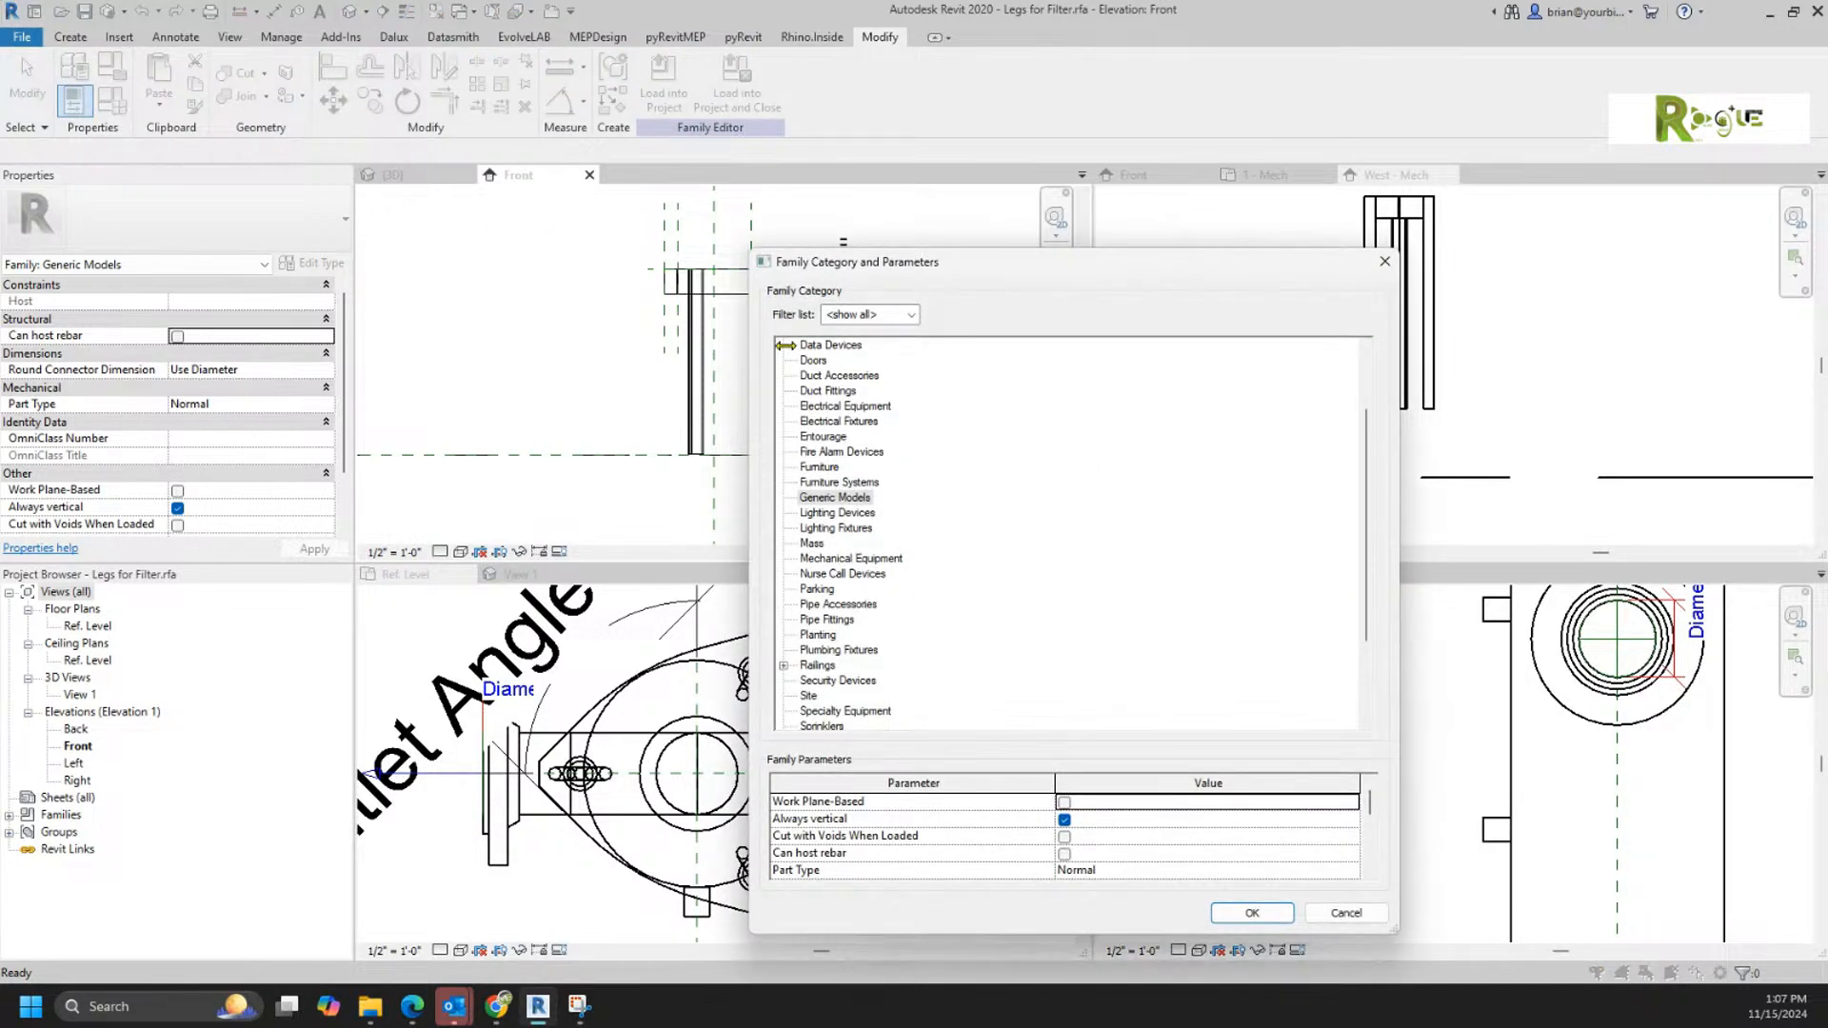
scroll(1237, 817, down, 3)
scroll(1241, 821, up, 3)
scroll(1240, 820, down, 3)
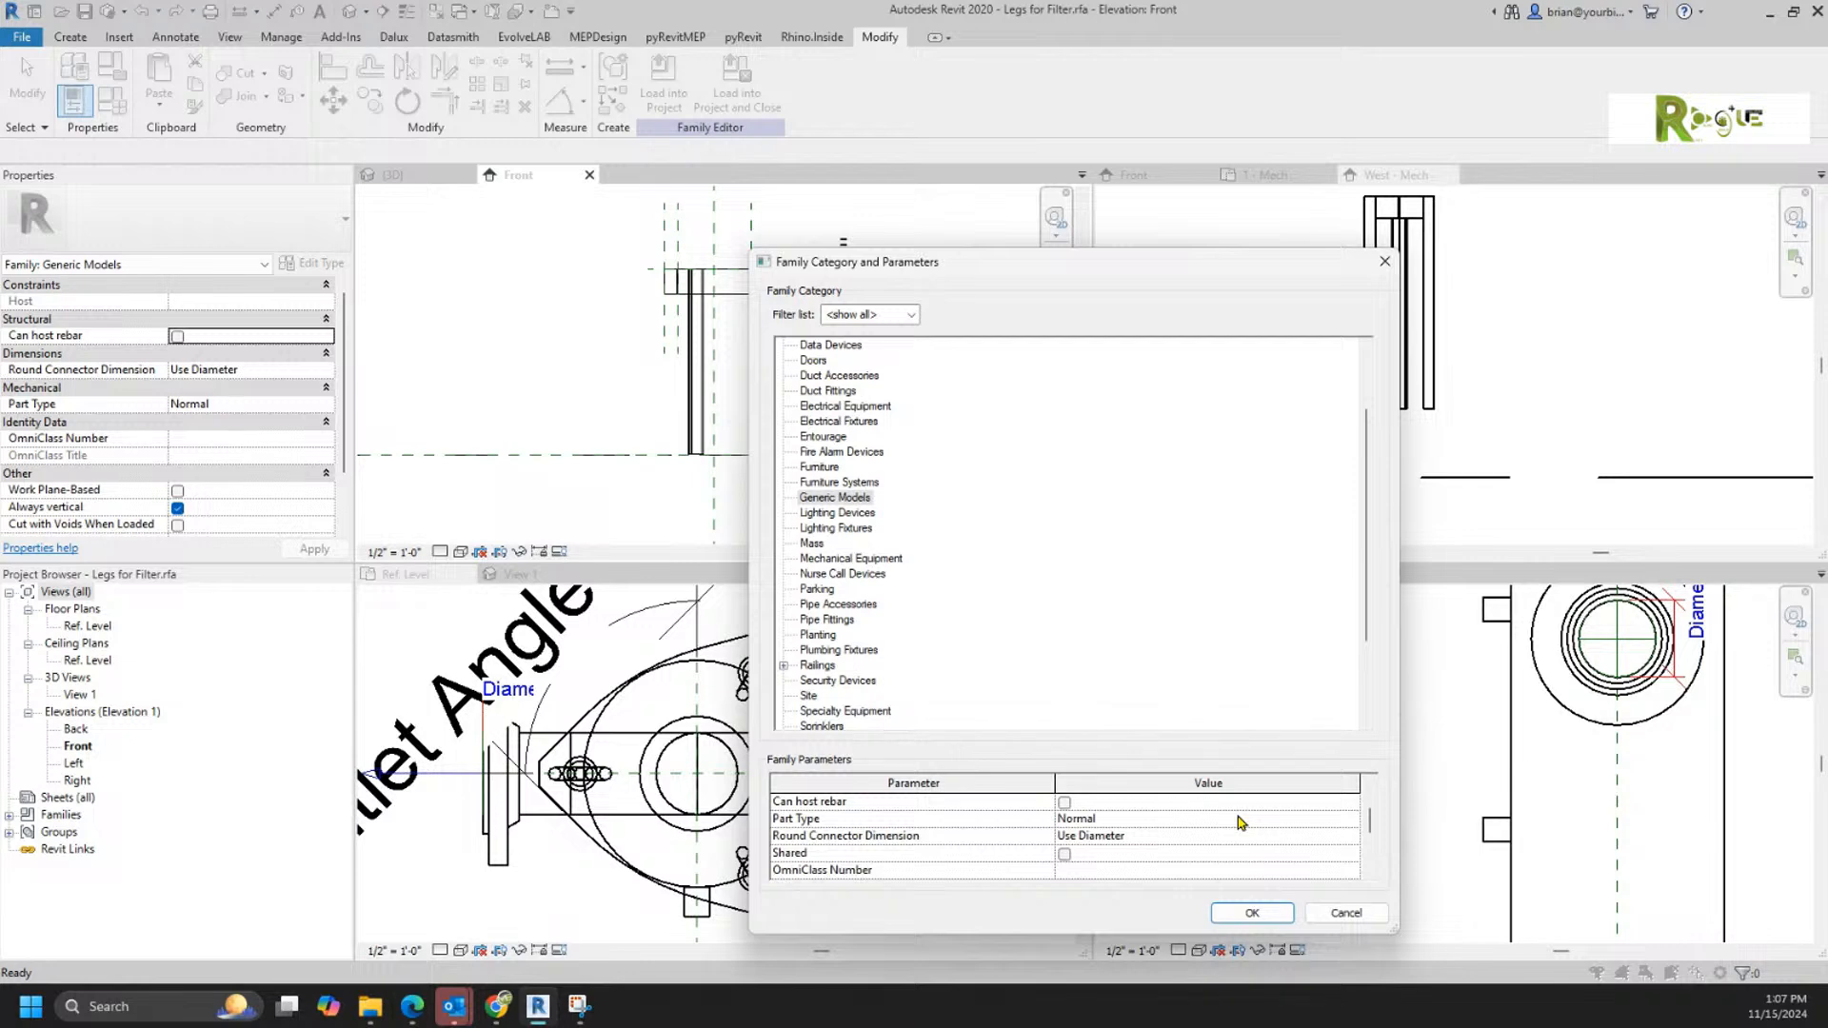
scroll(1241, 820, down, 5)
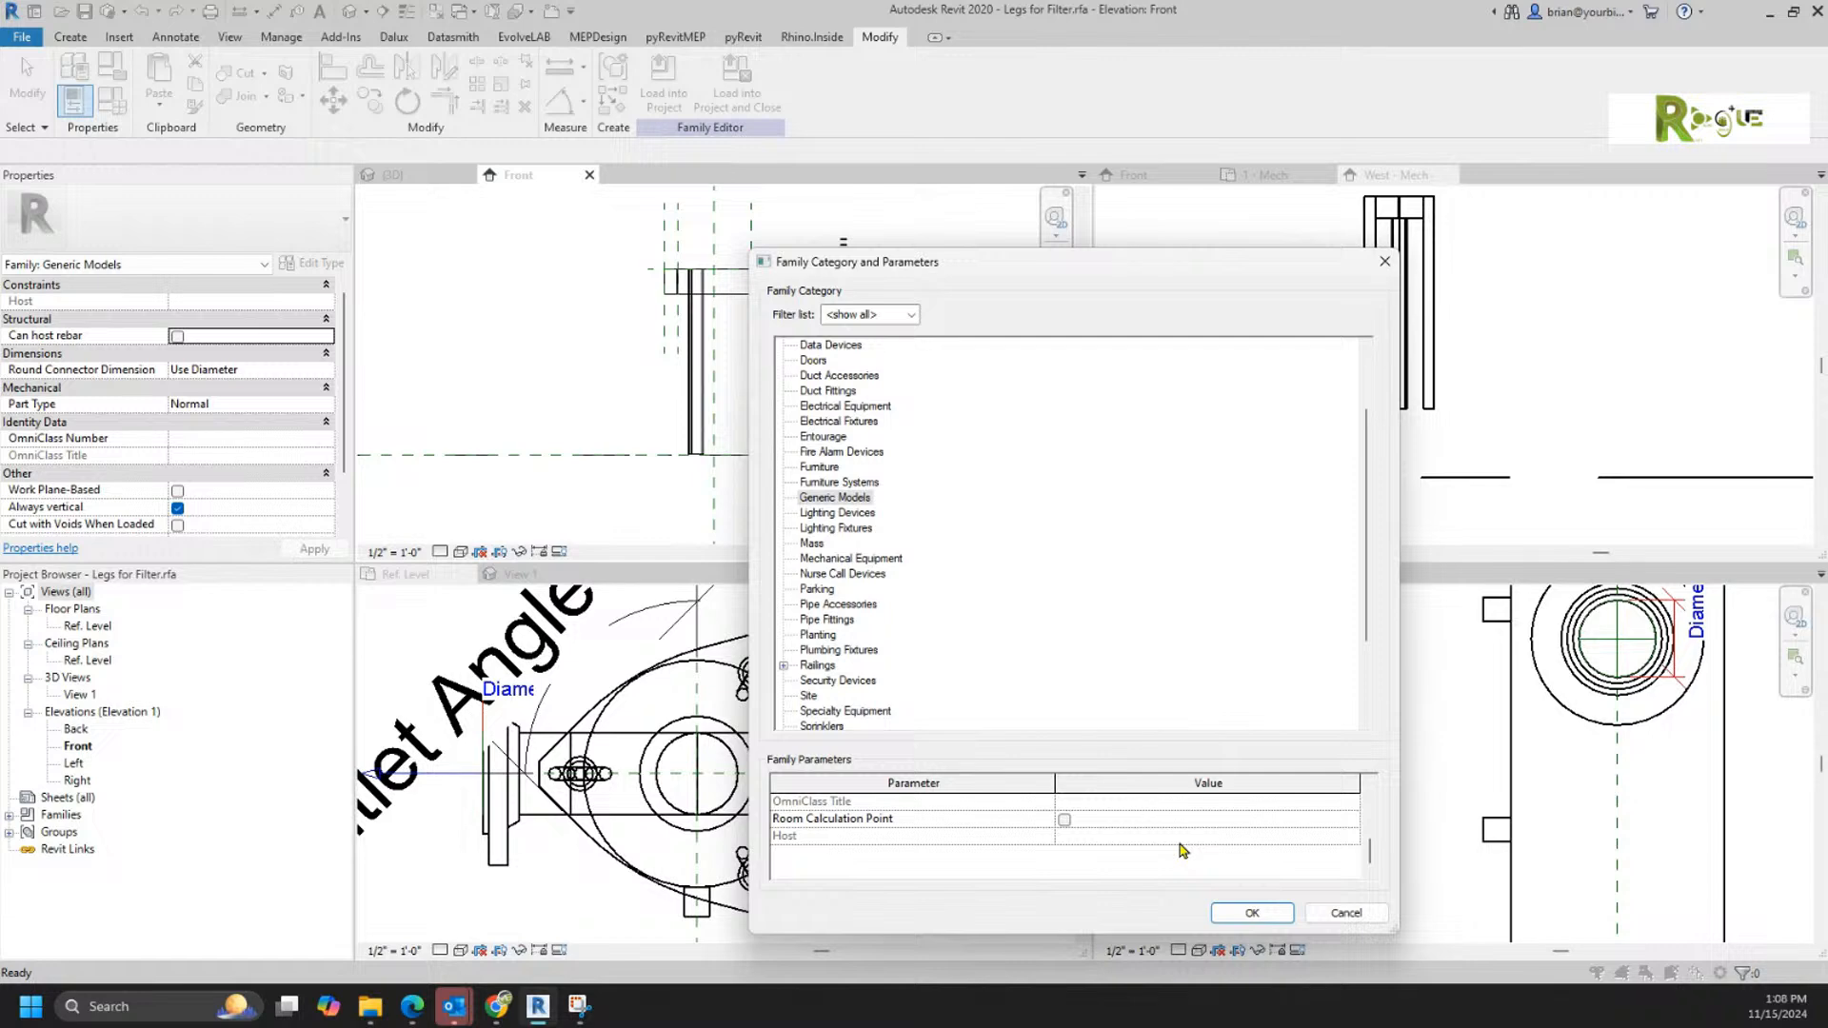
click(1342, 914)
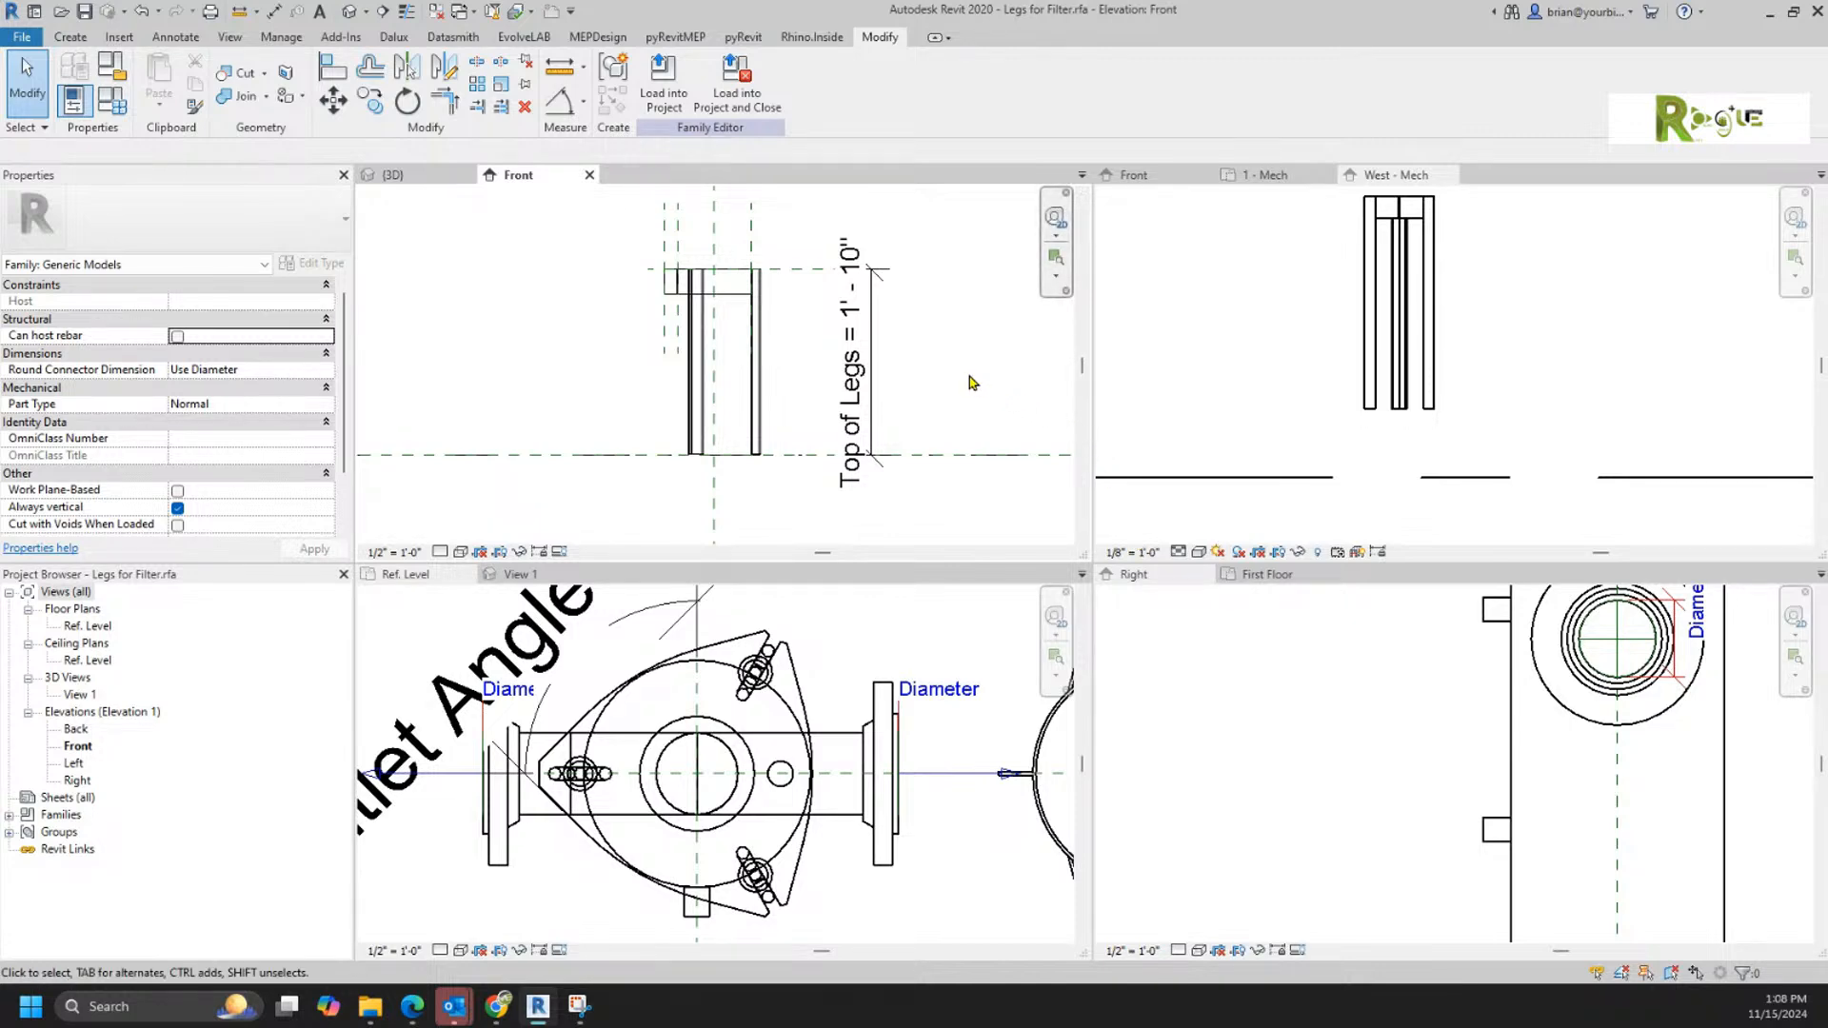
Step: In Filter.rfa's Front elevation, move the Center L/S reference plane about 26.2 below the filter body's bottom and rename it Floor
click(1138, 175)
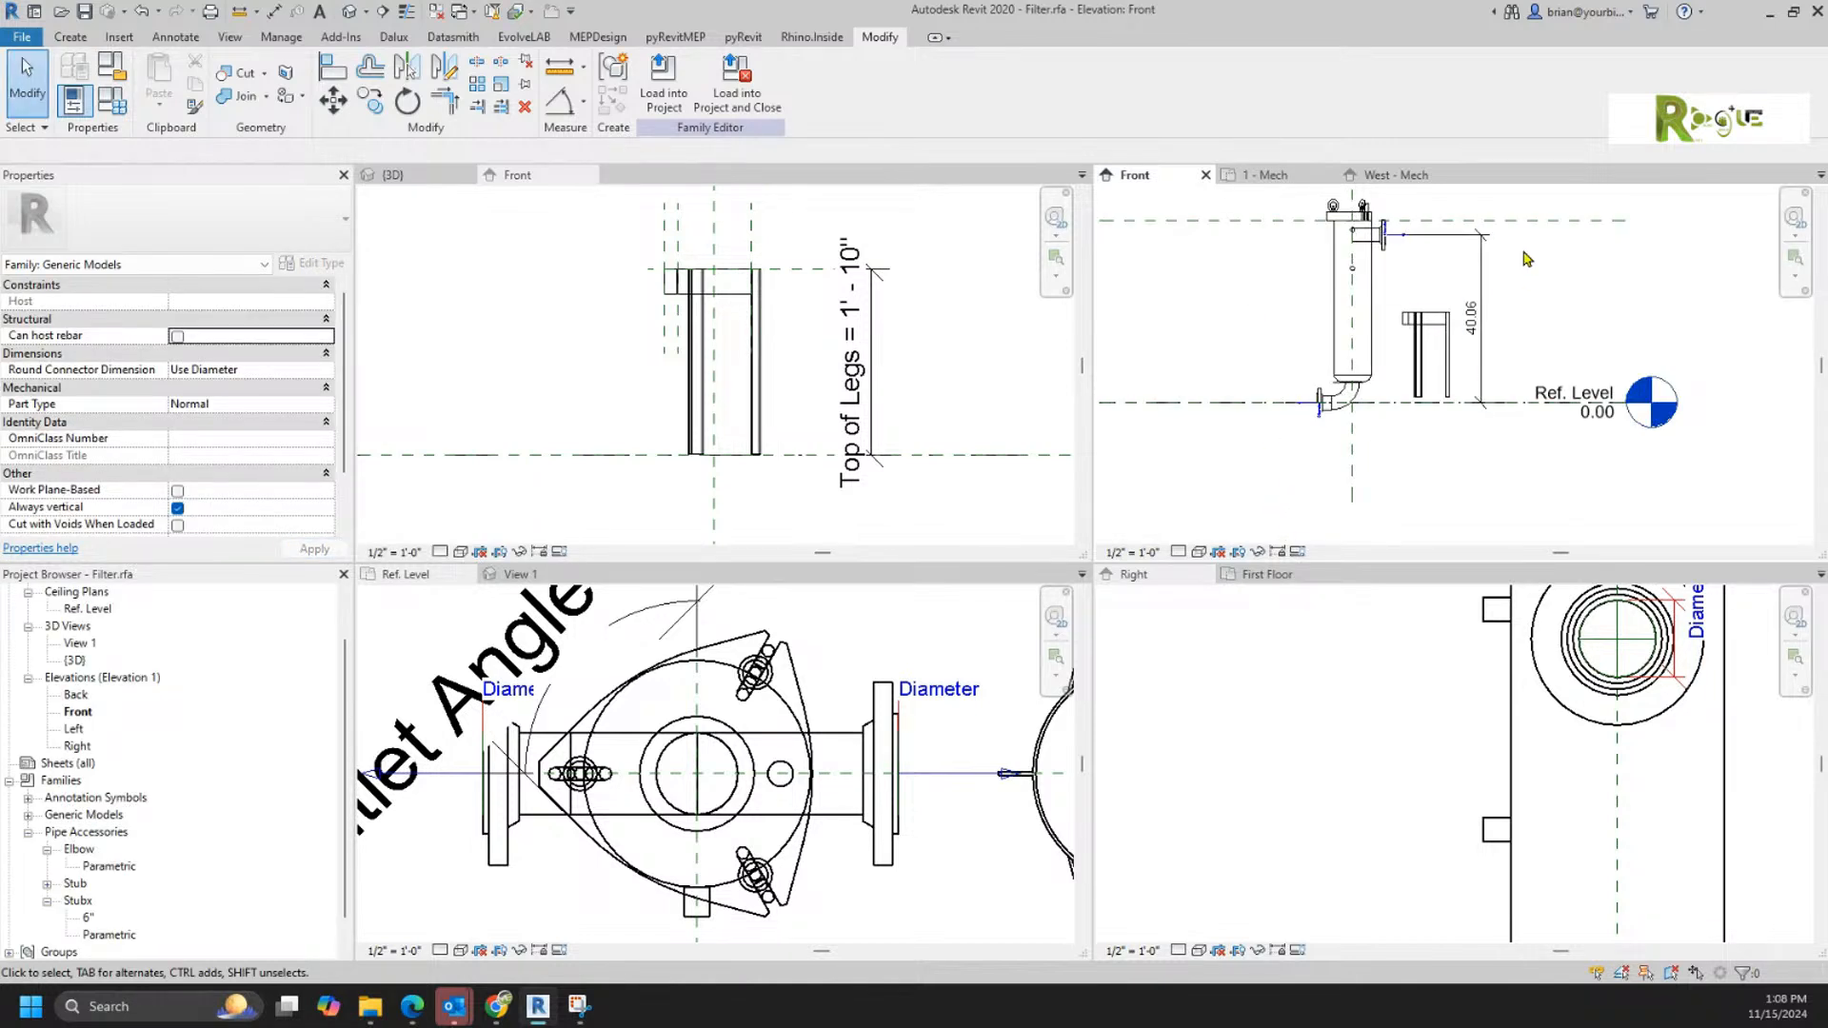
click(1535, 222)
drag(1534, 220, 1542, 496)
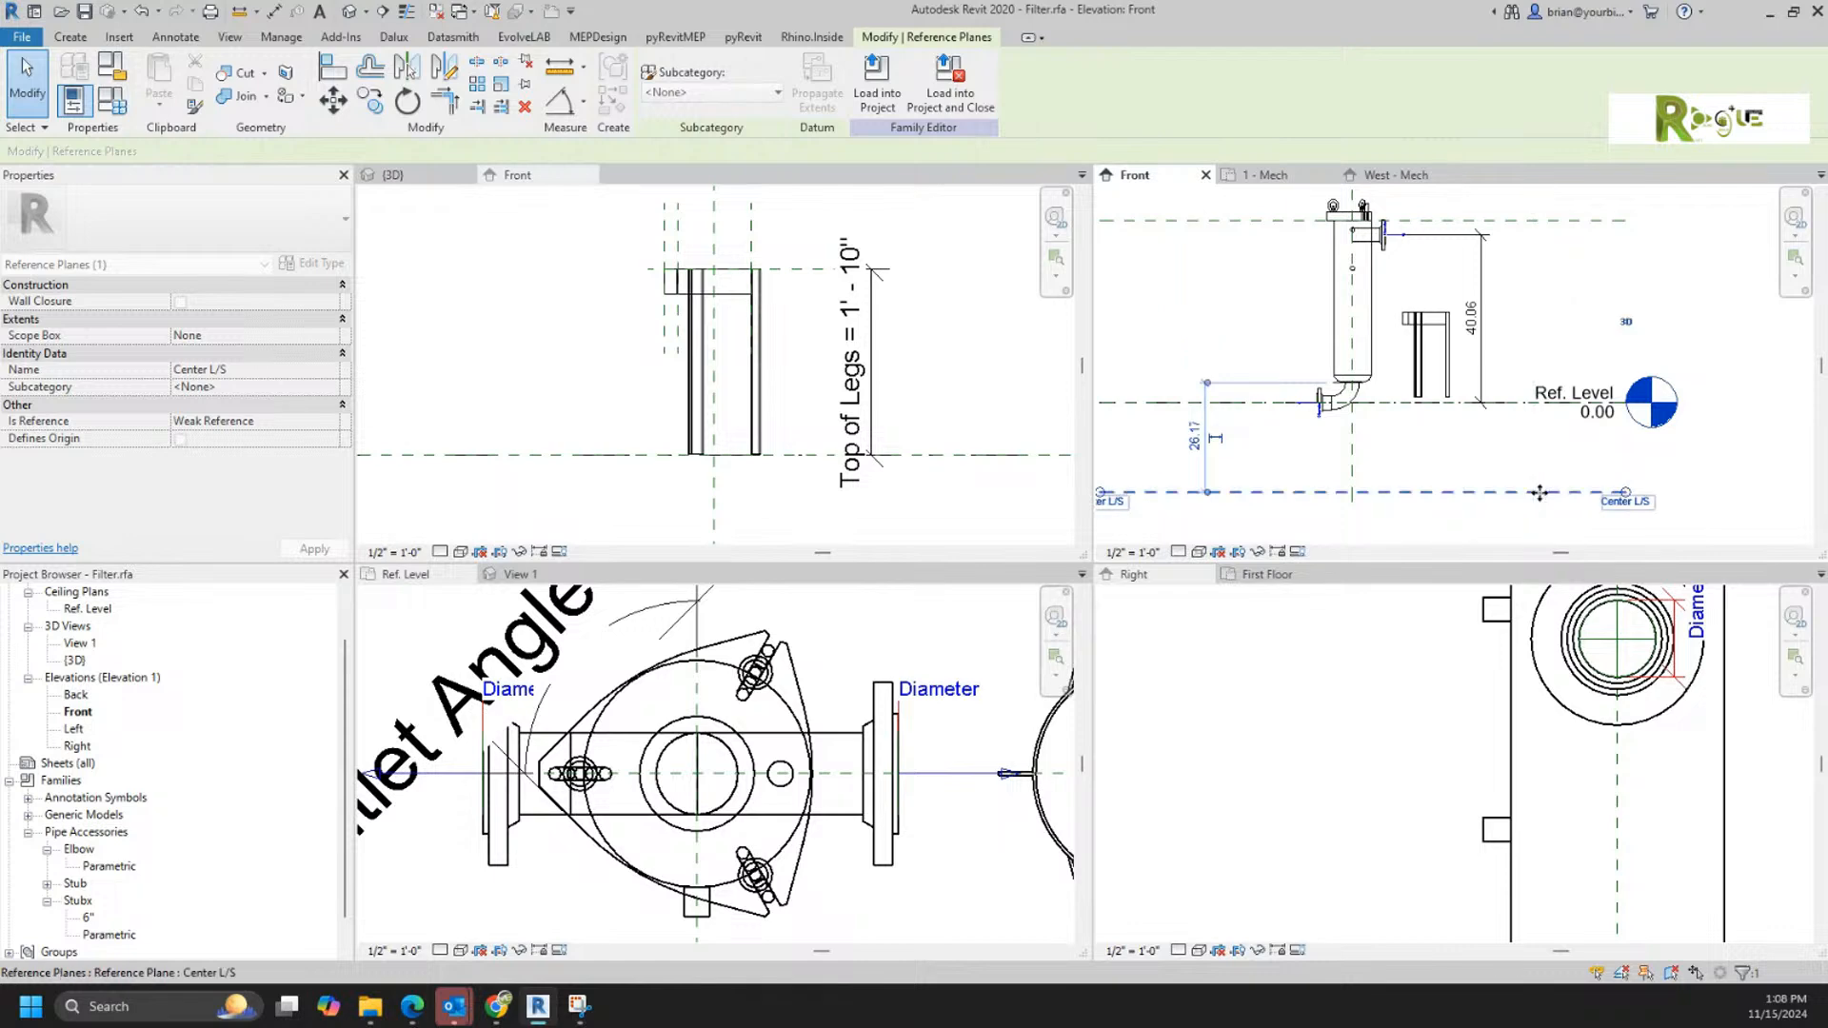
click(1623, 501)
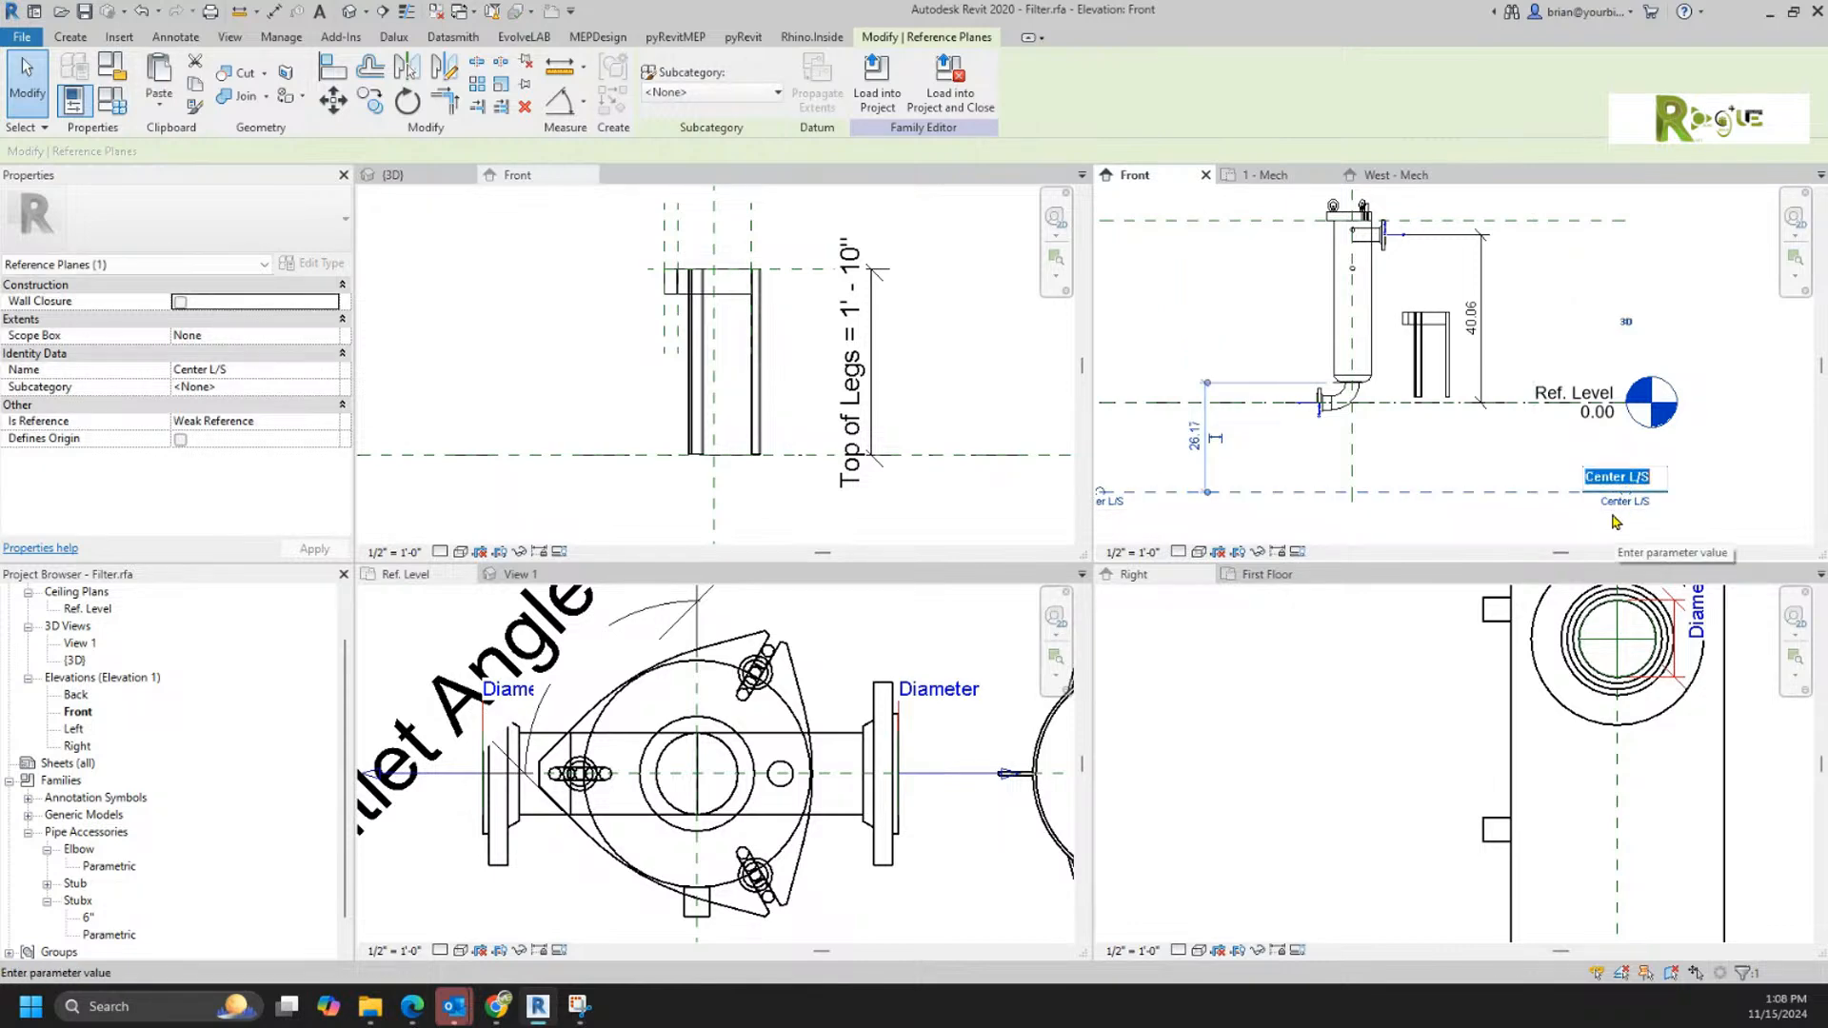
text(Floor)
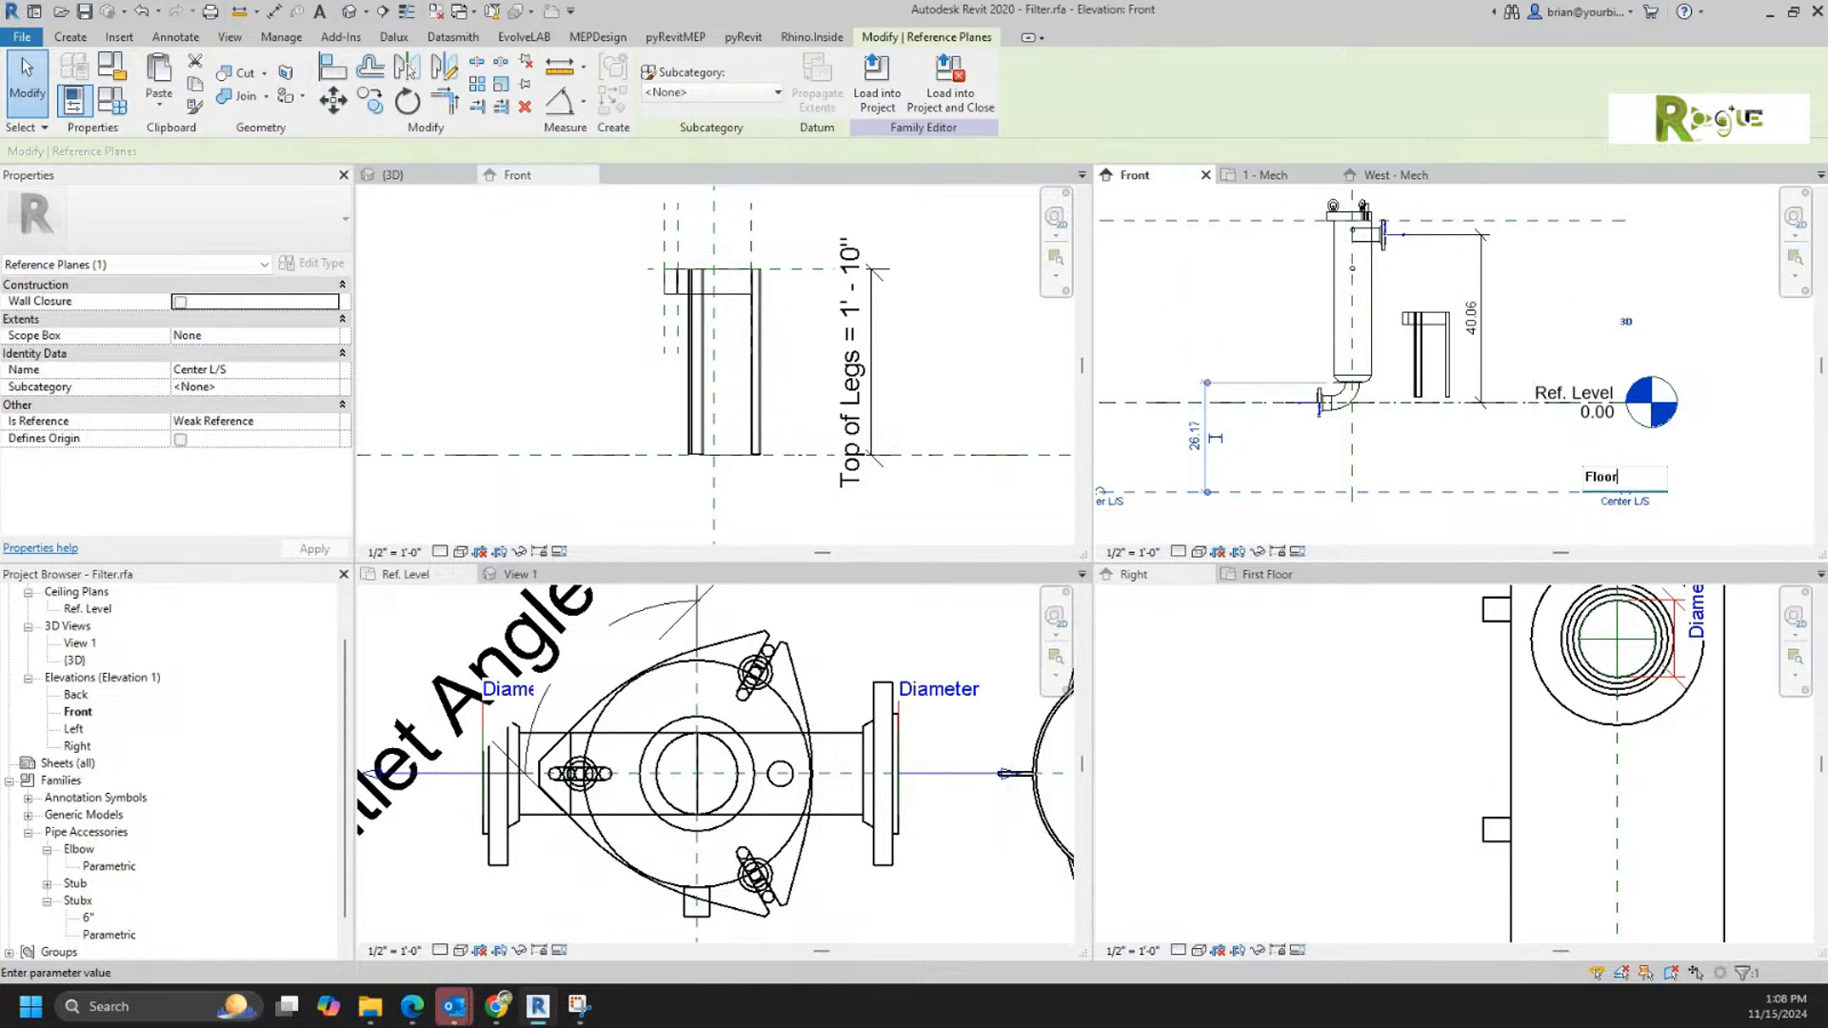
key(Return)
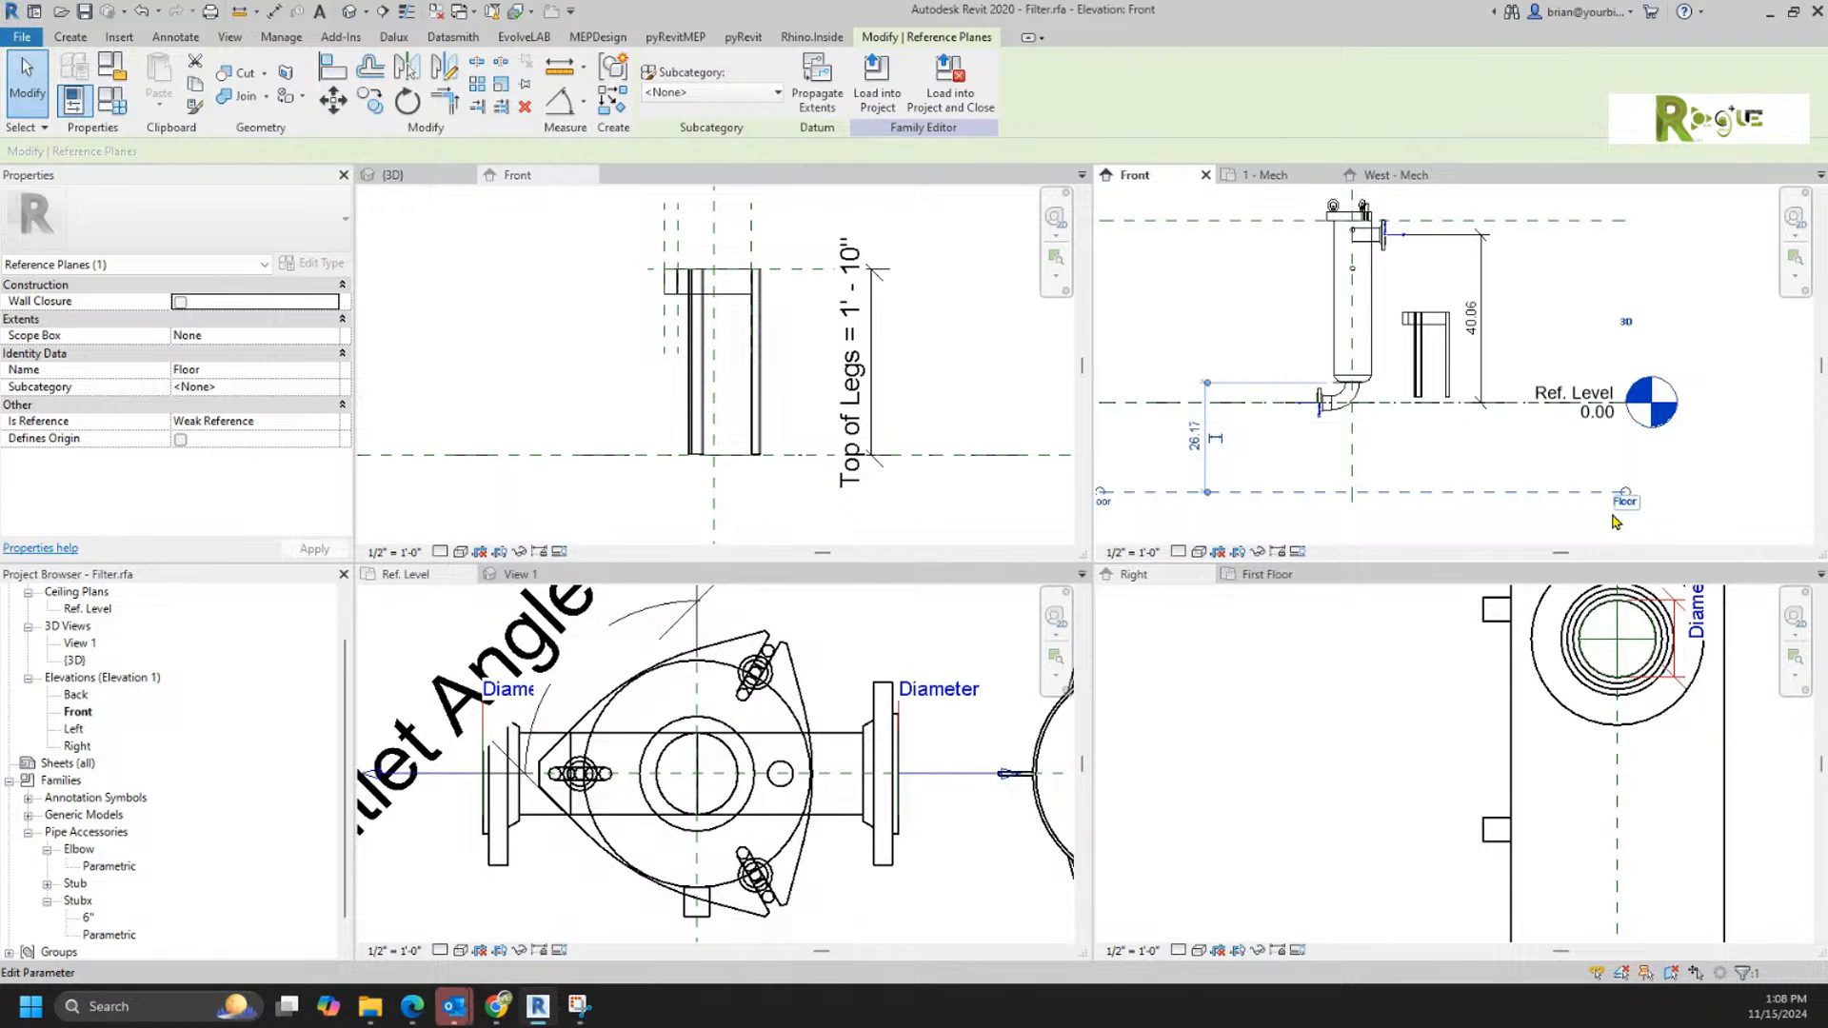
Step: Try to rehost the placed legs onto the Floor reference plane
click(1442, 359)
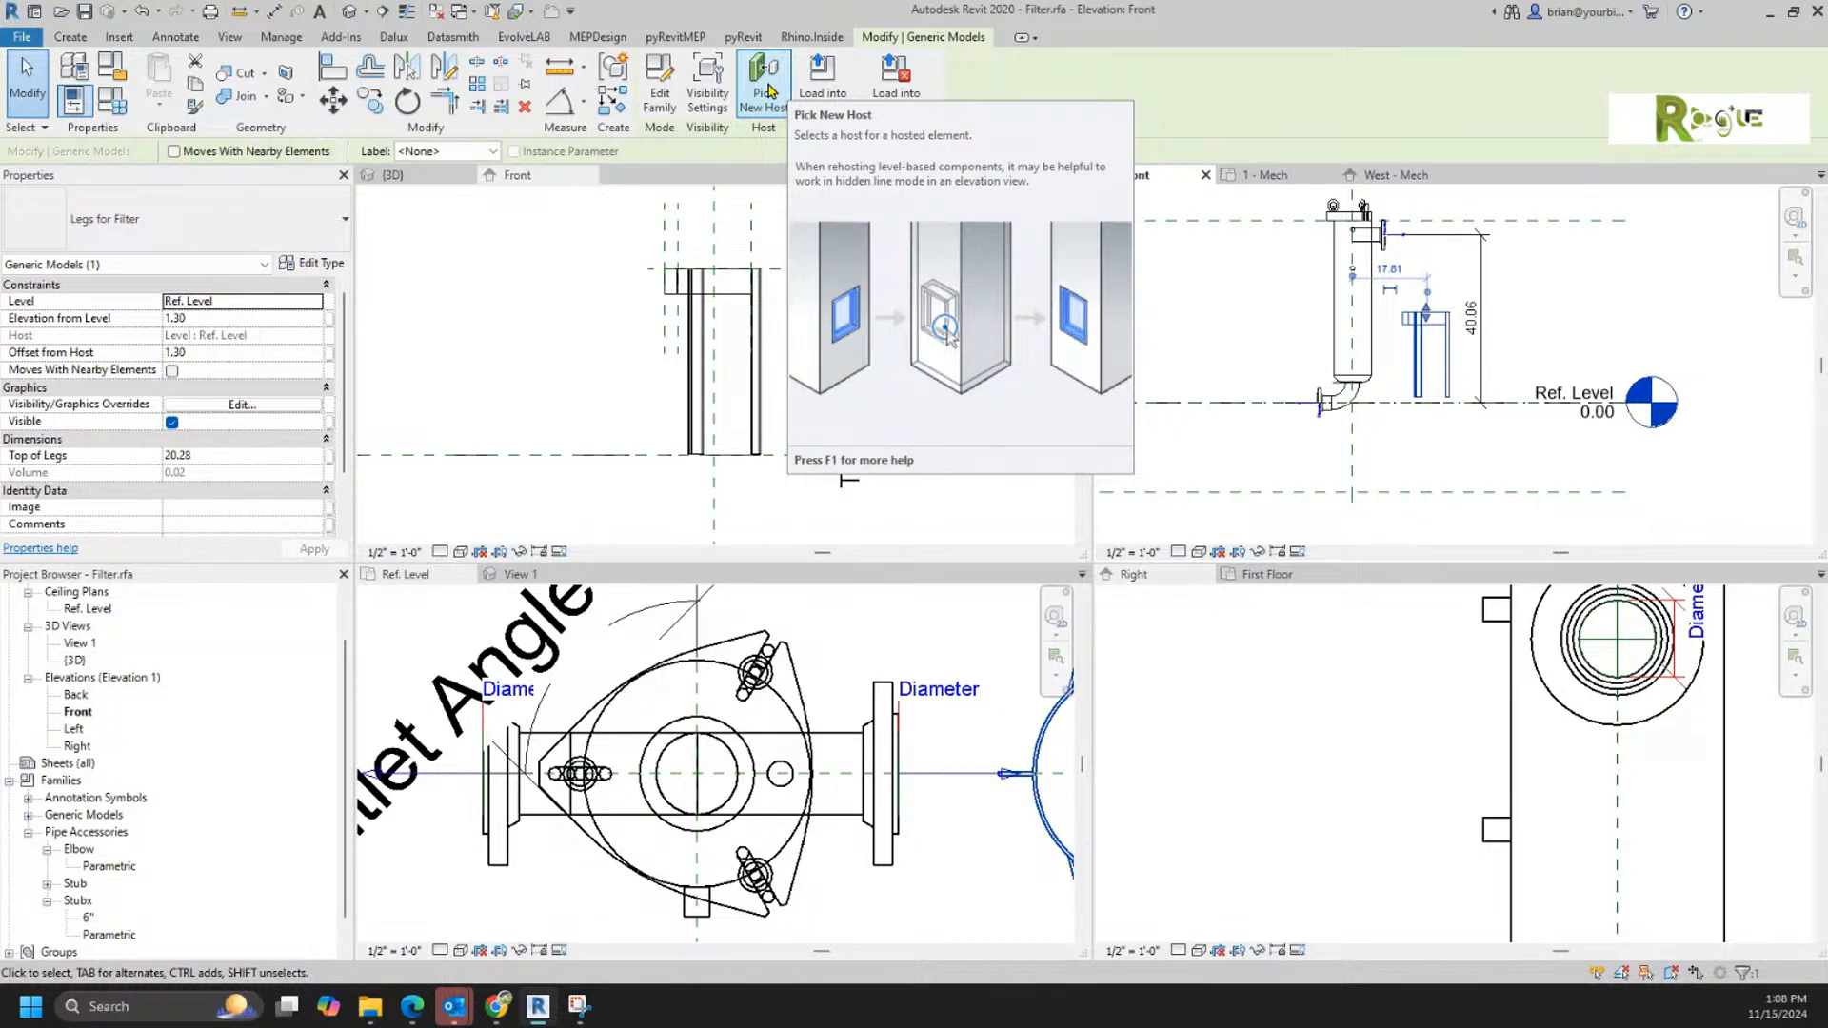
key(Escape)
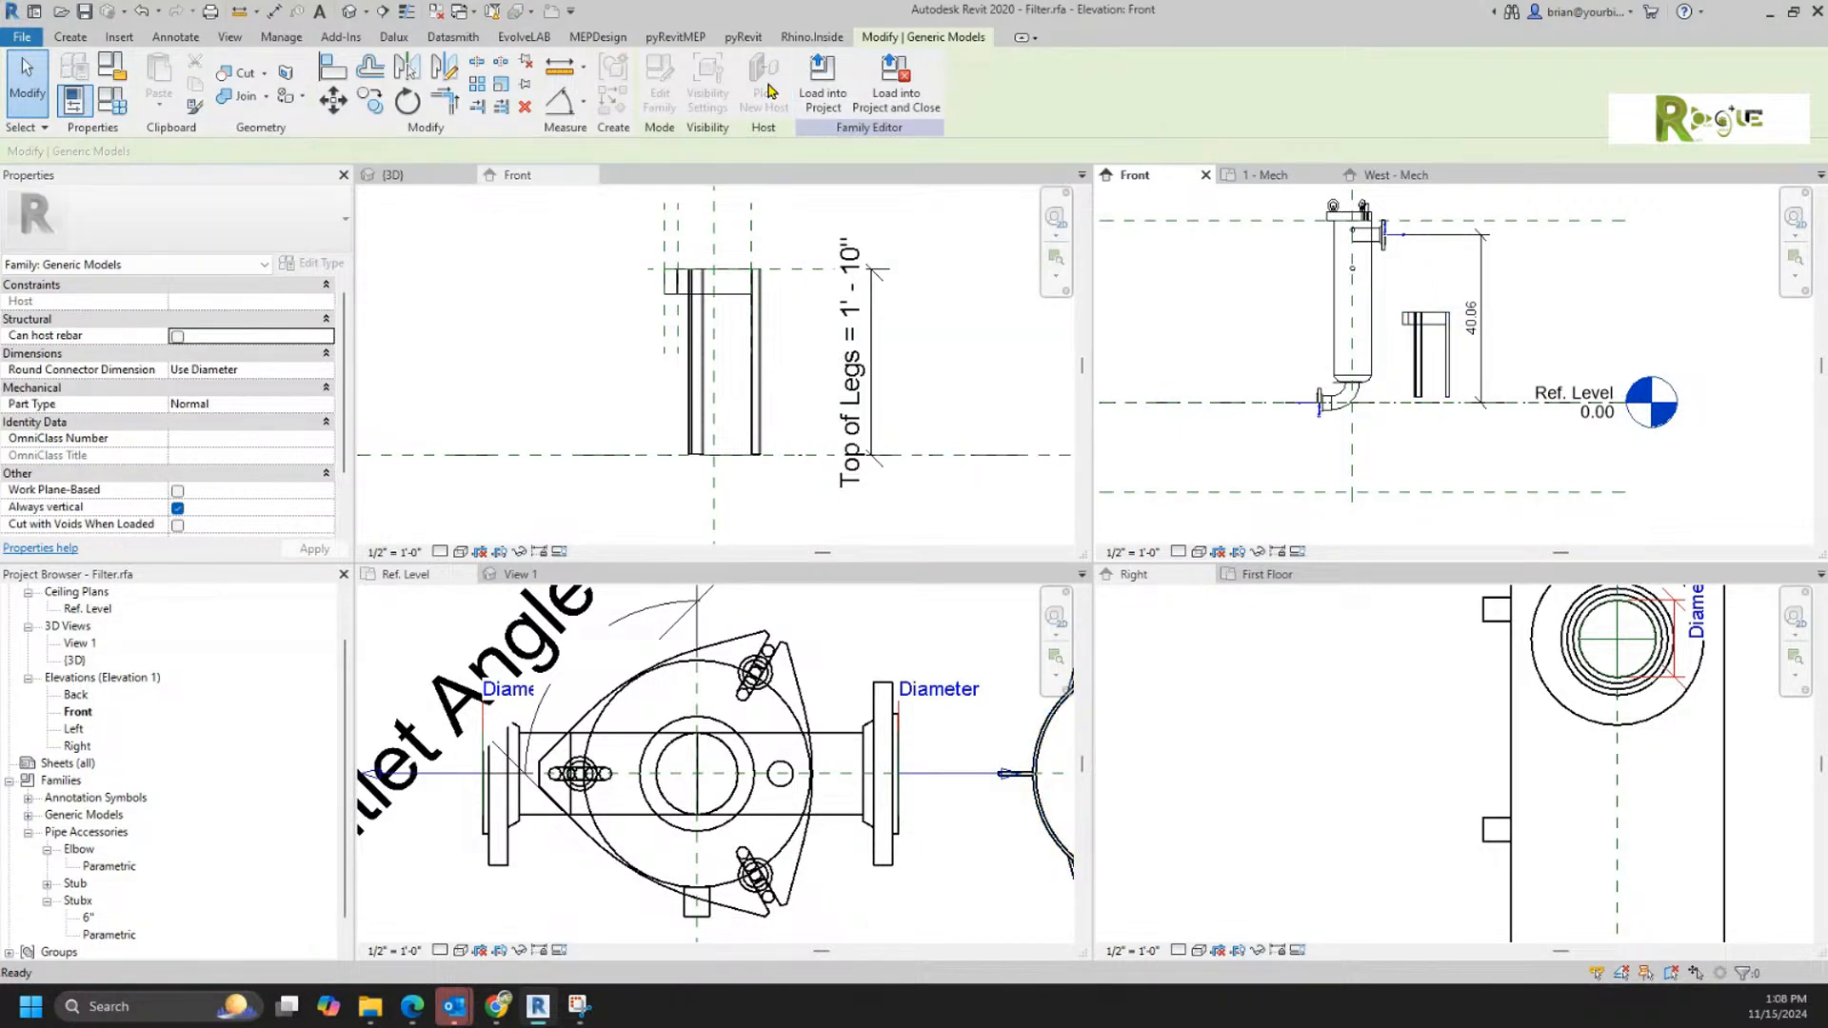
click(1437, 493)
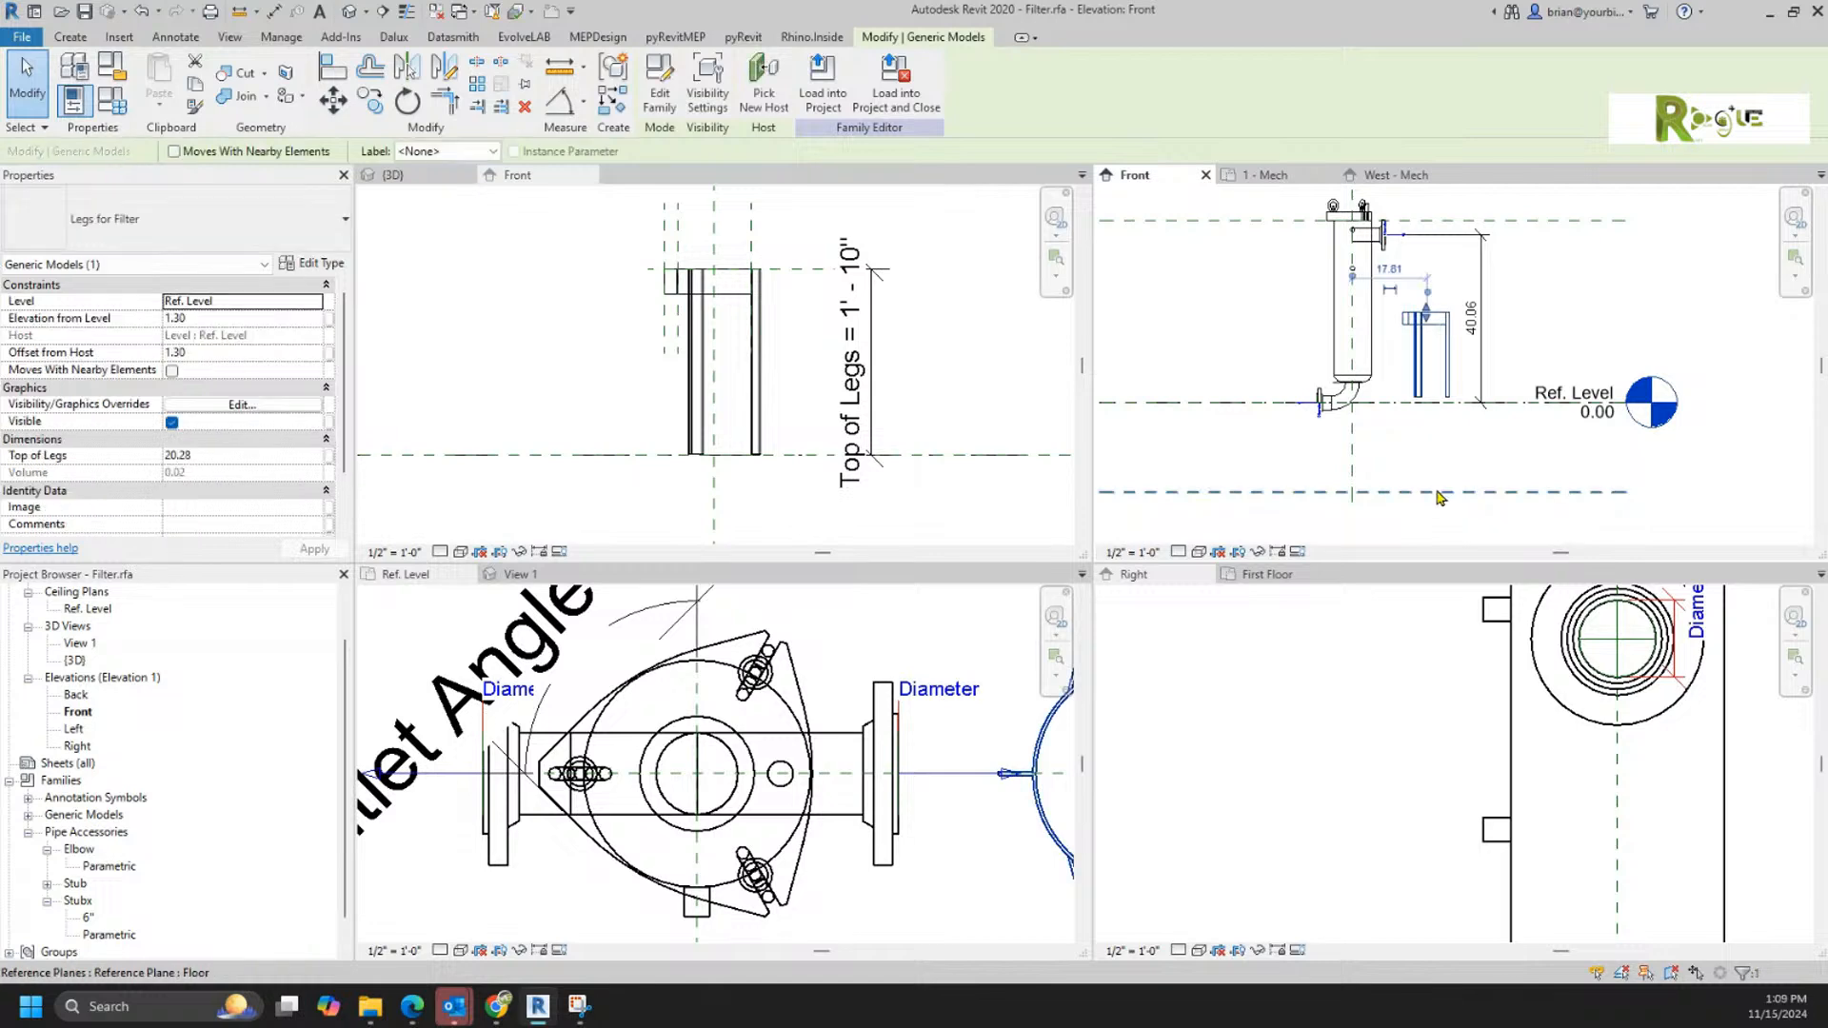
click(765, 87)
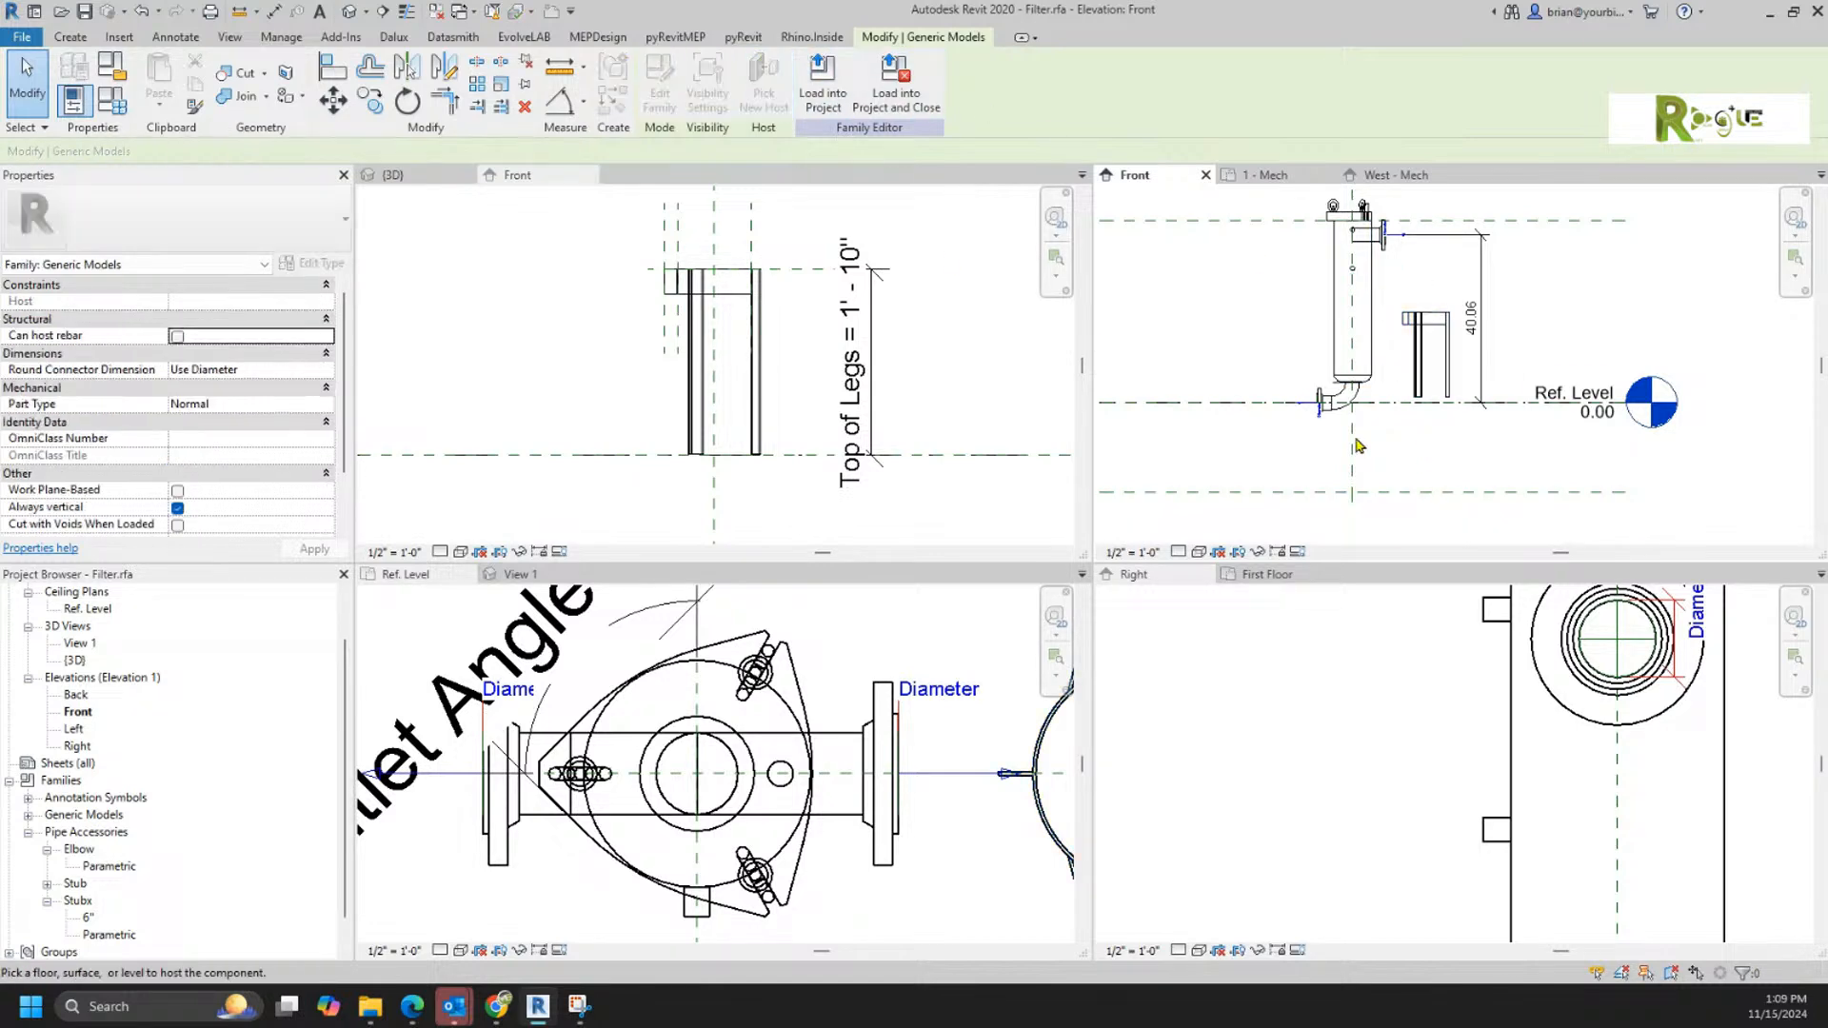
click(1401, 495)
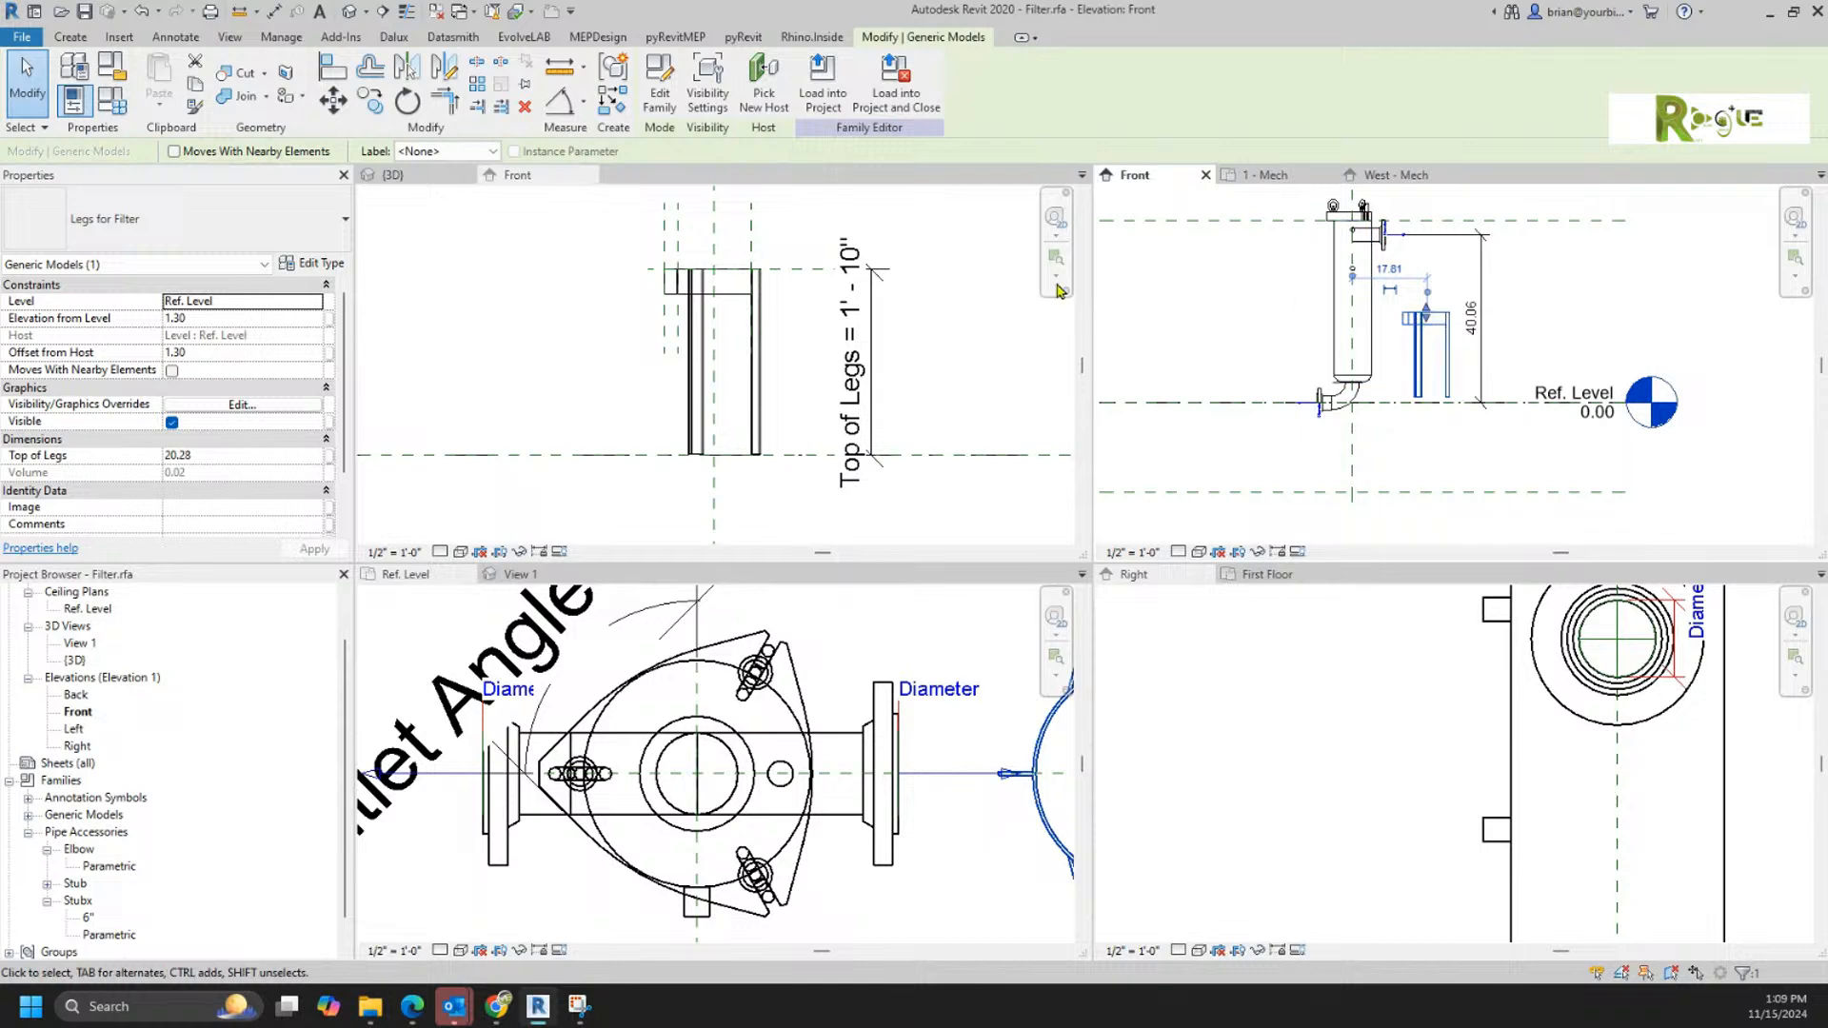
Step: Create a new family from the Generic Model.rft template
click(509, 276)
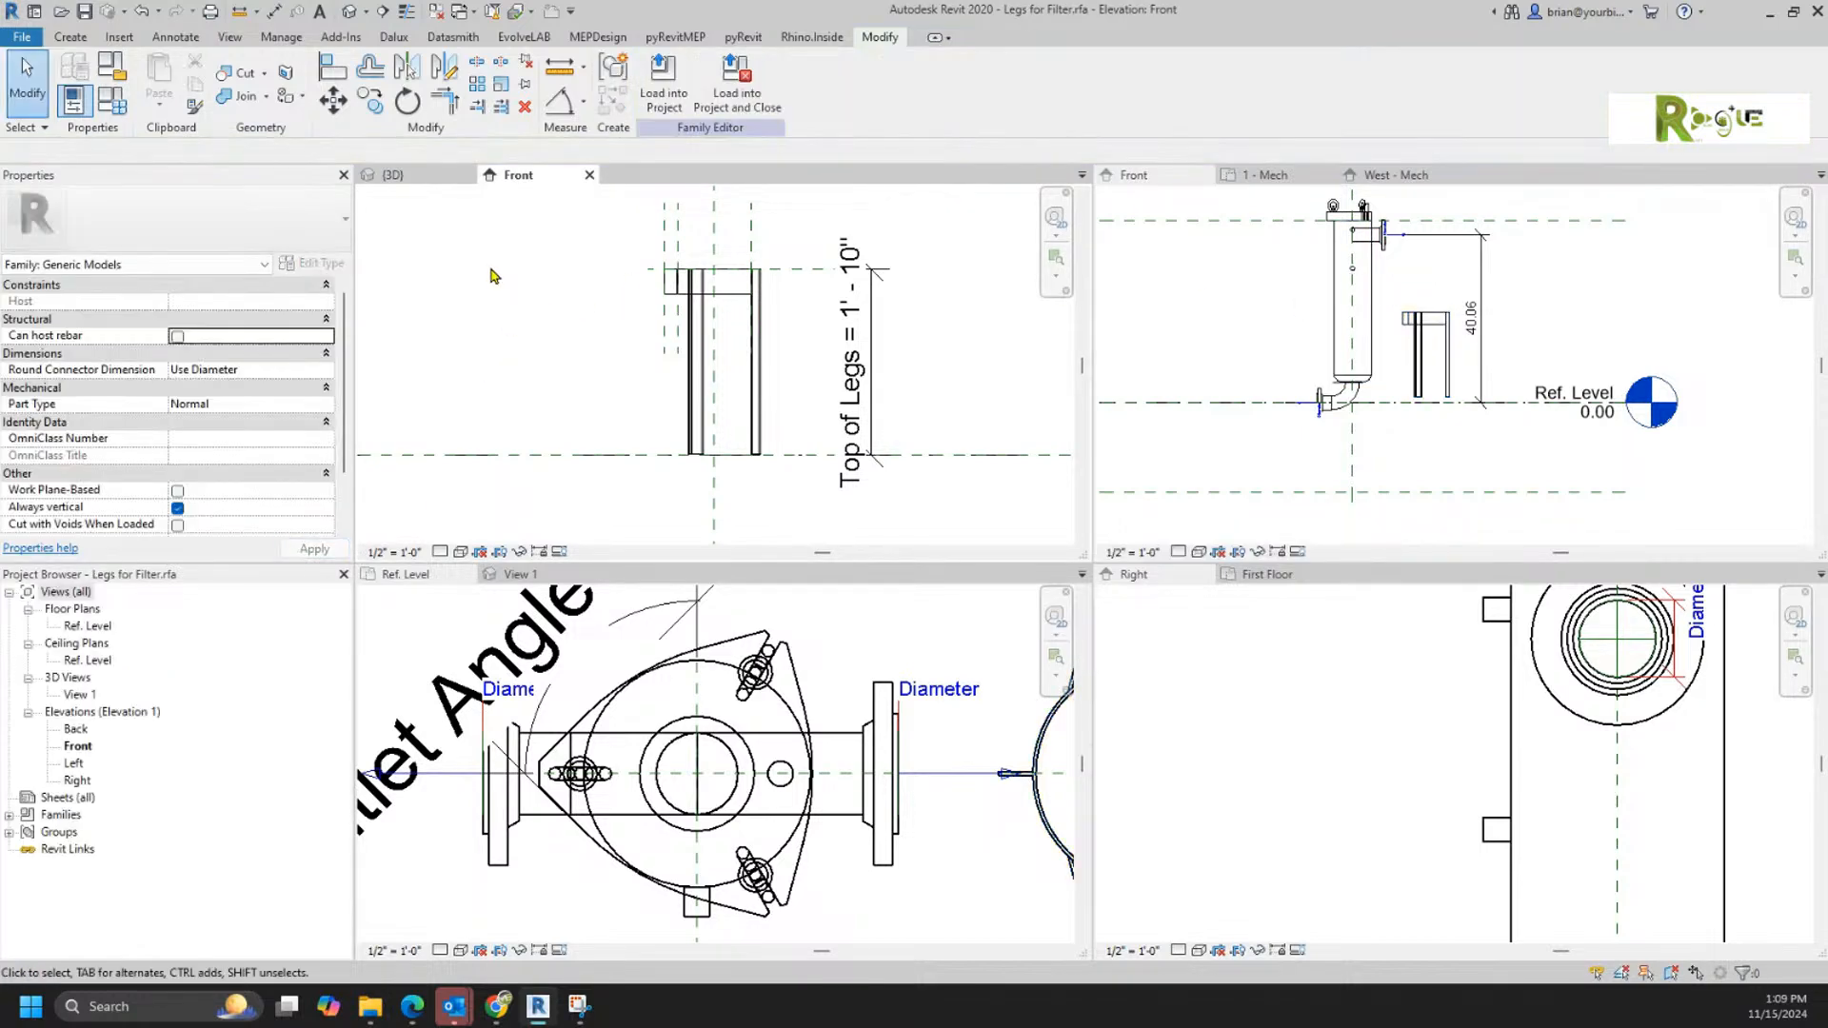
click(21, 38)
mouse_move(45, 121)
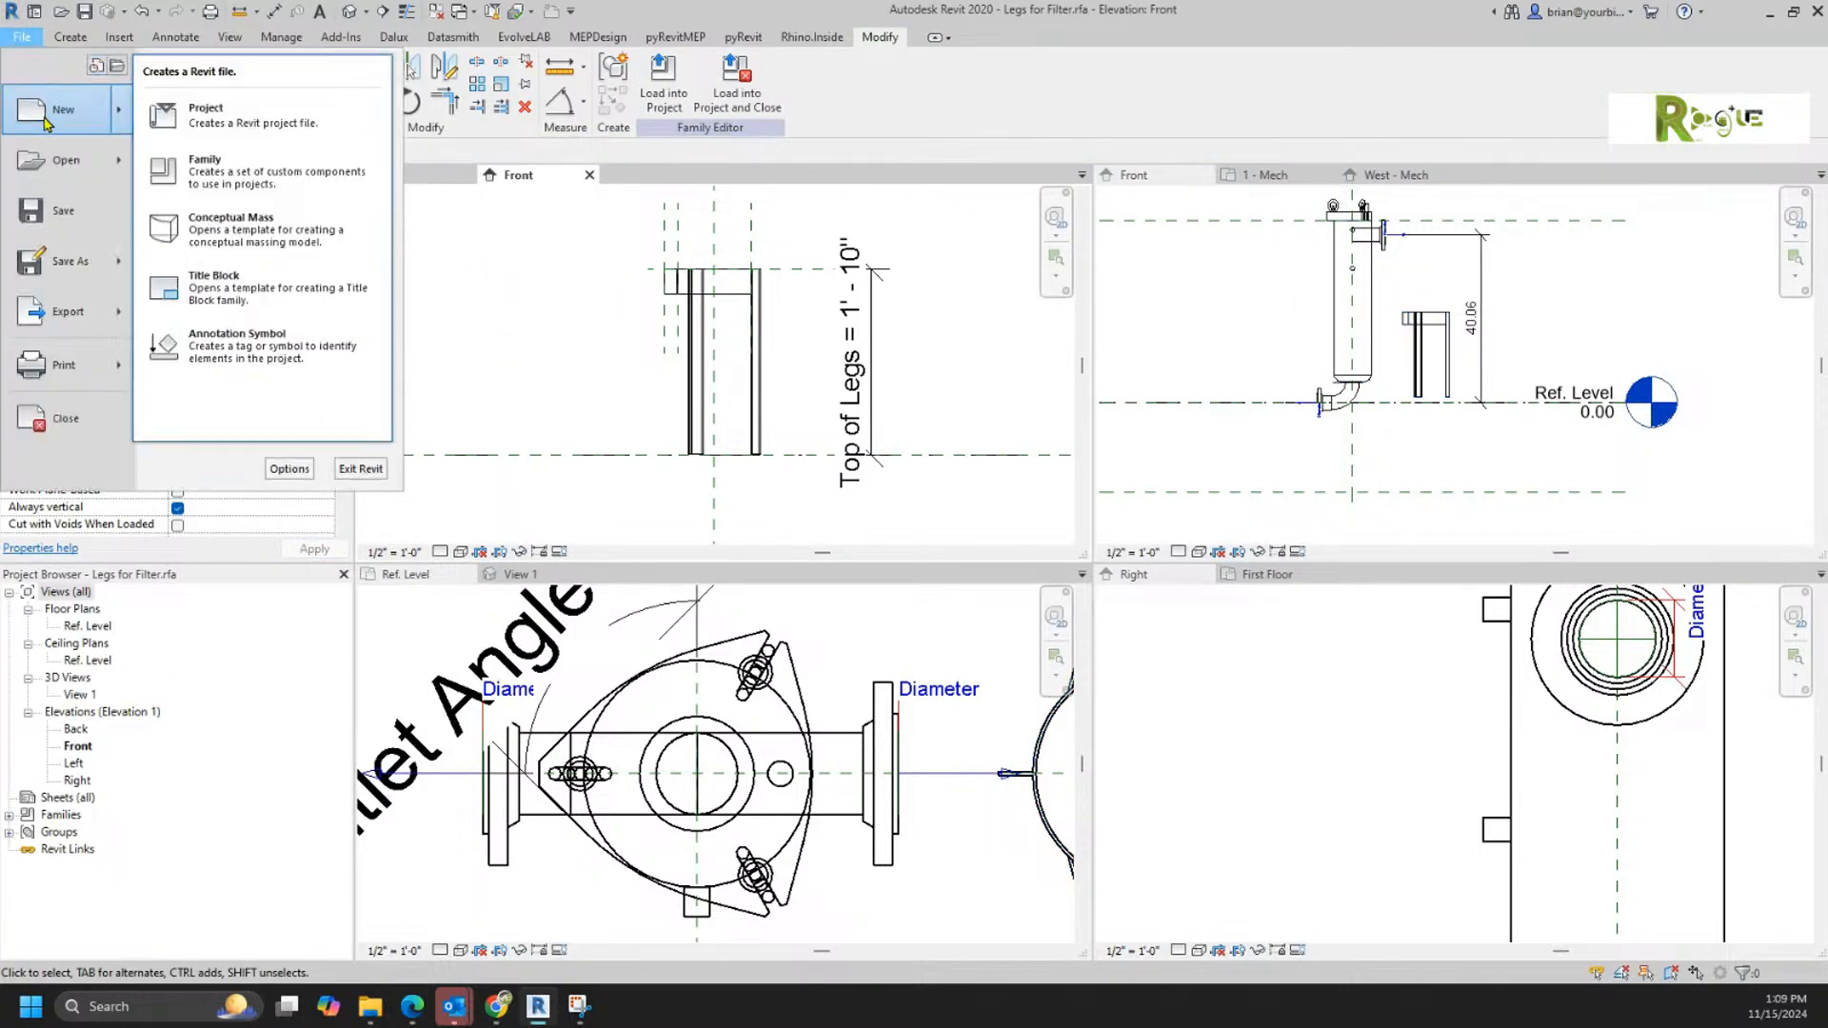
click(283, 185)
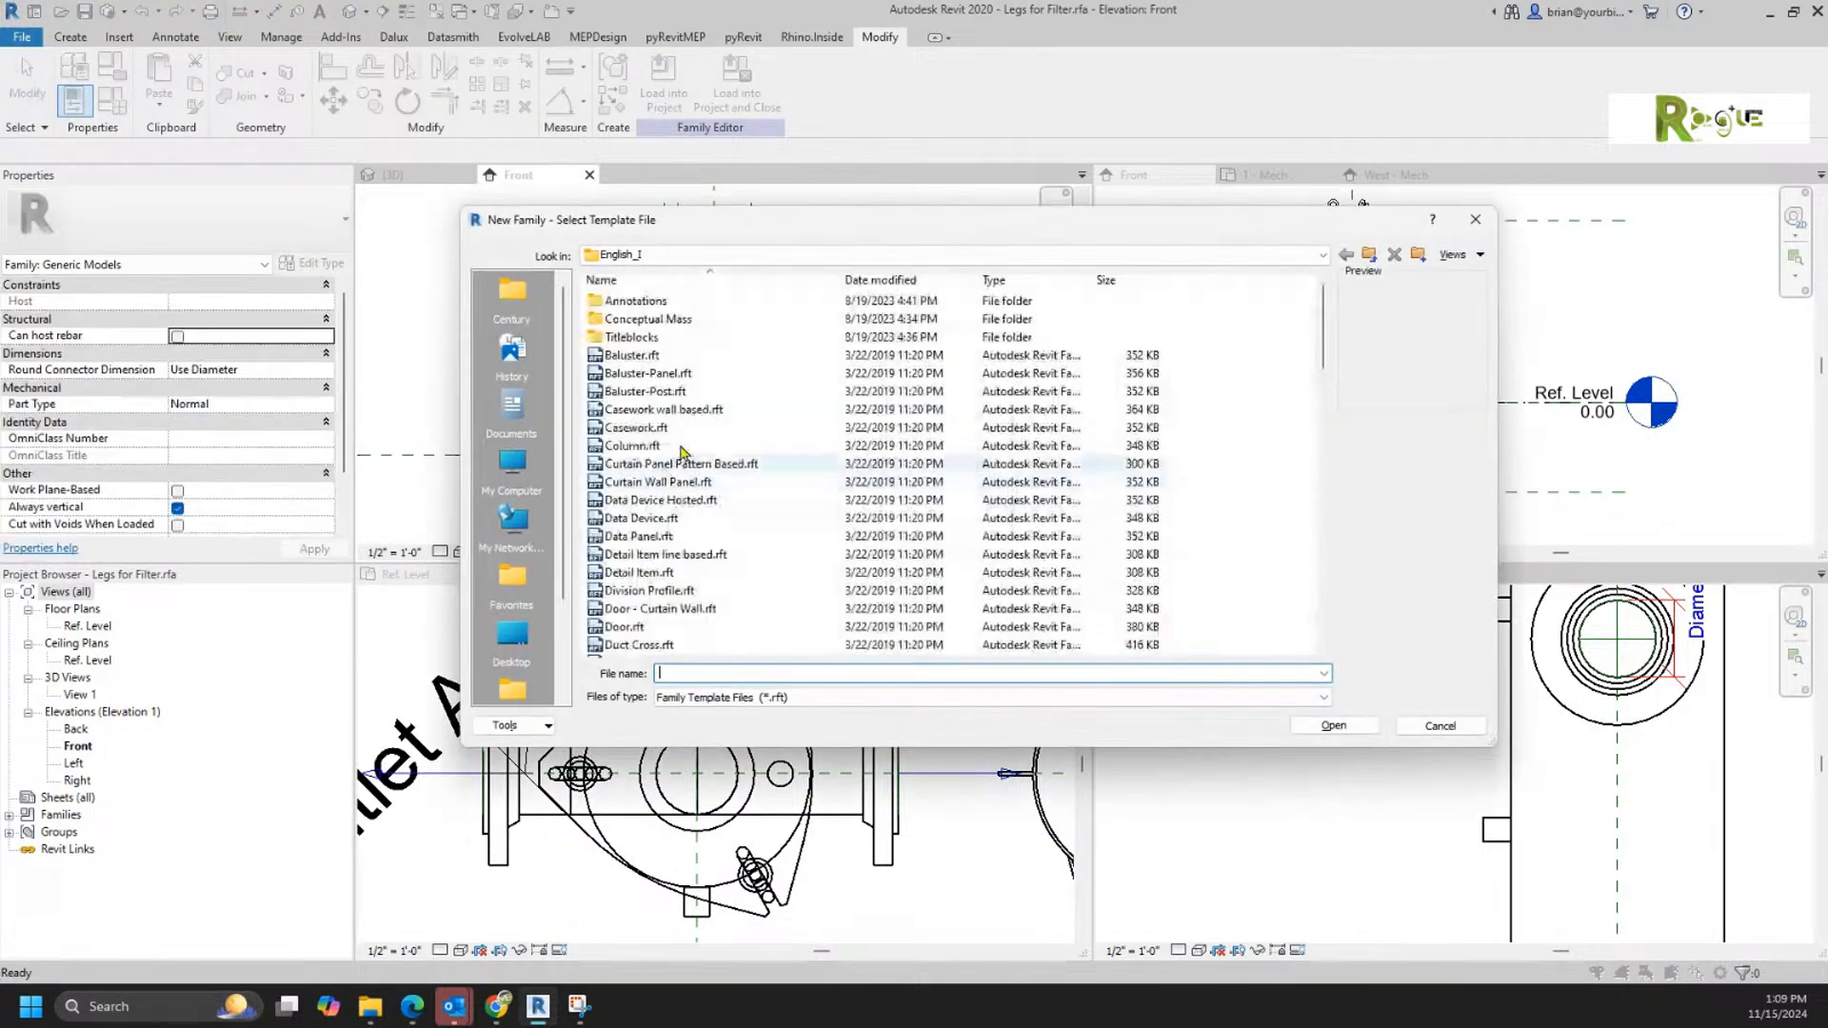
scroll(674, 474, down, 1)
scroll(677, 475, down, 5)
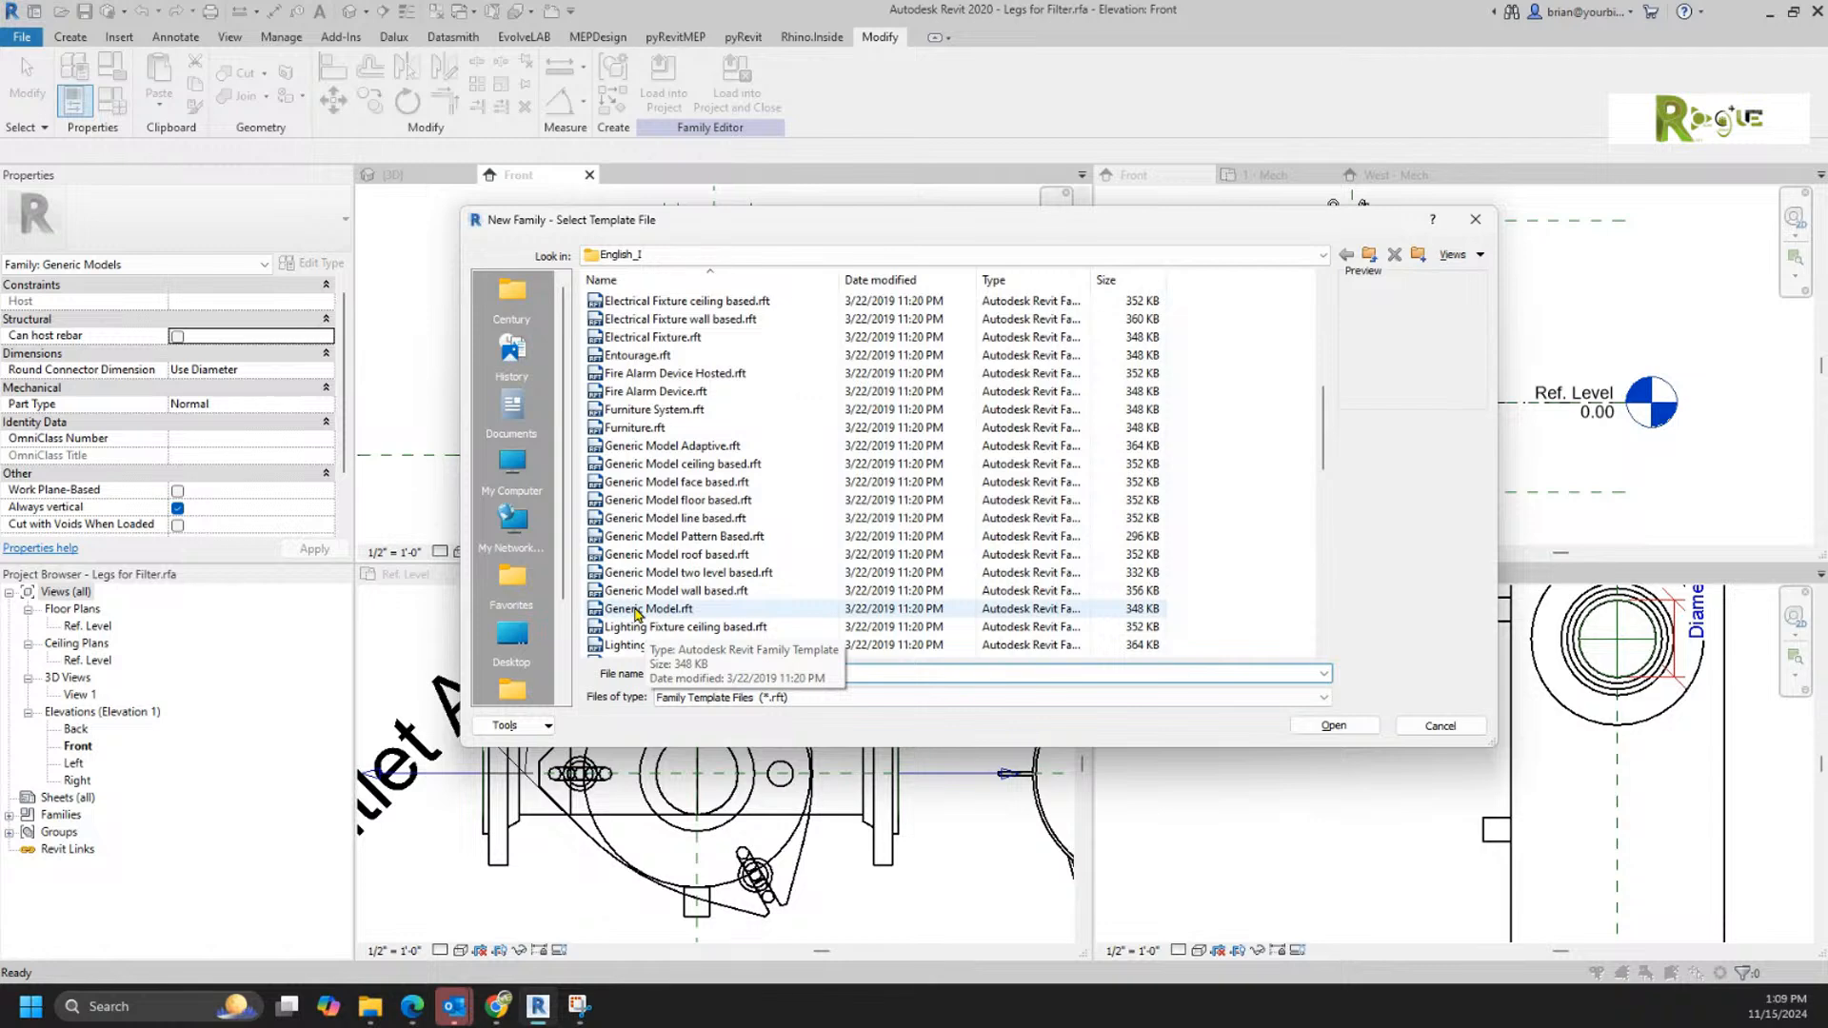
click(637, 611)
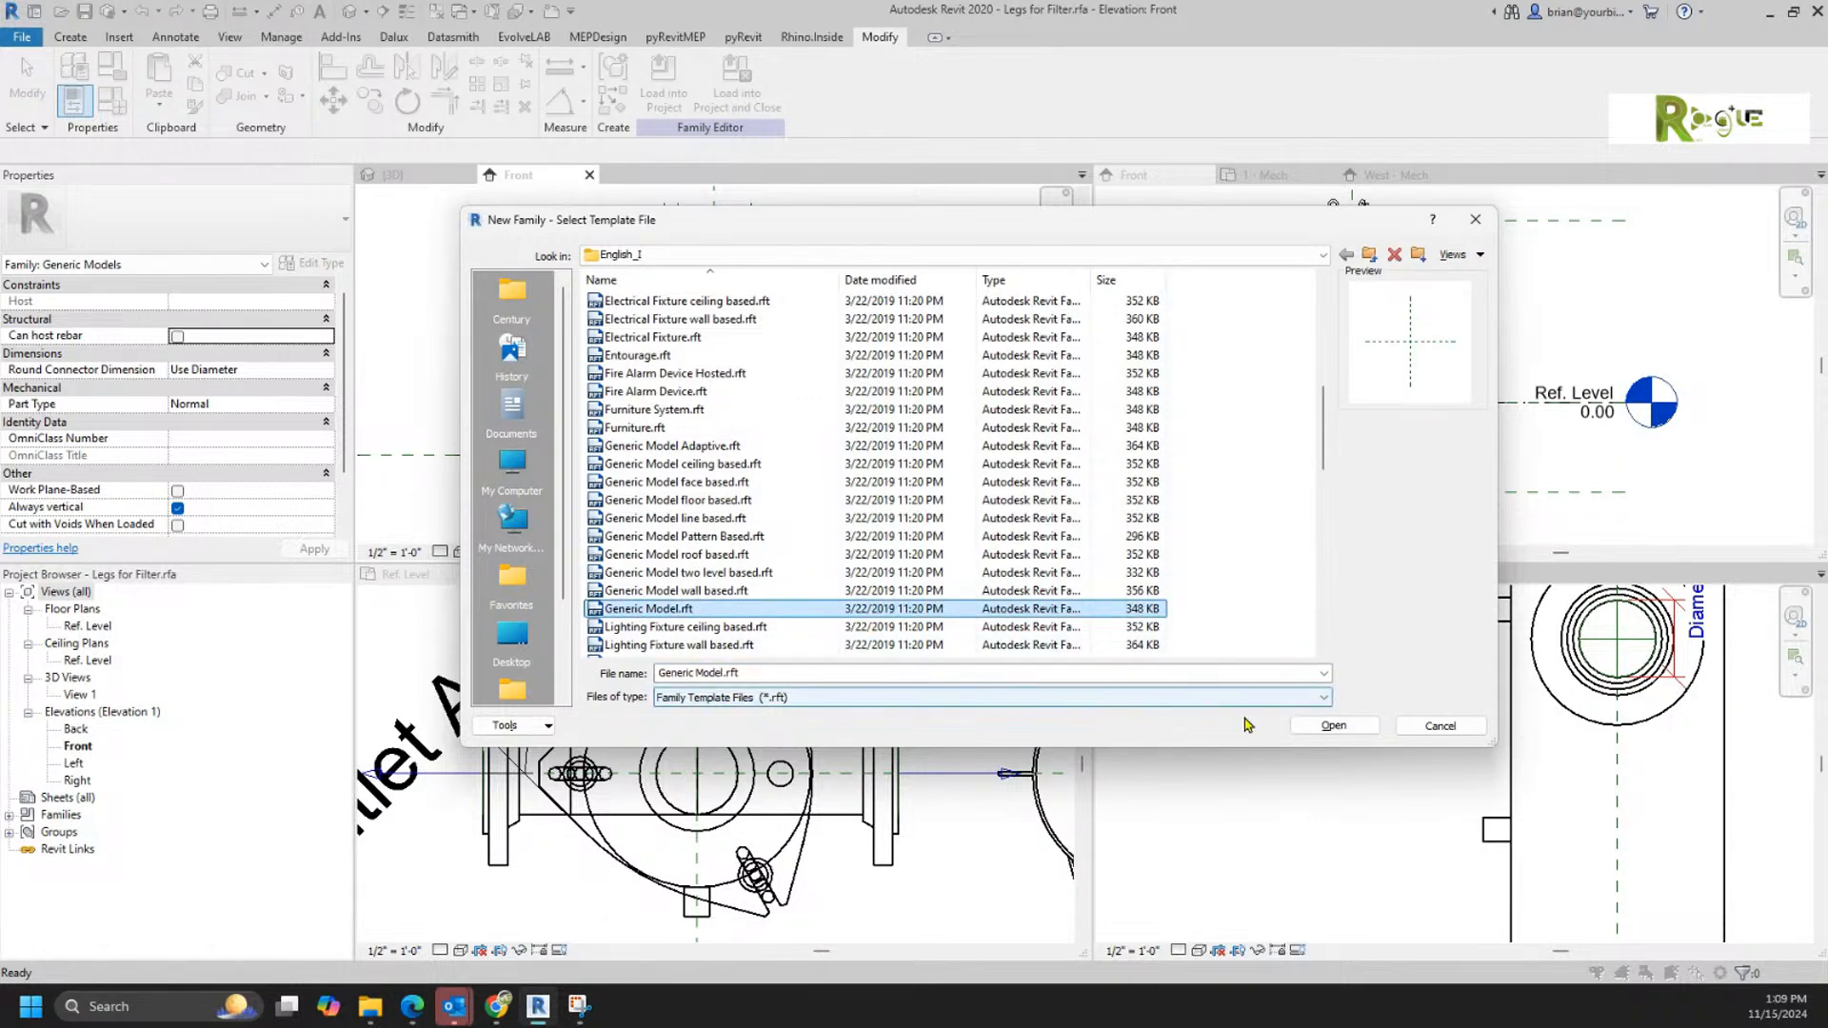
click(1333, 725)
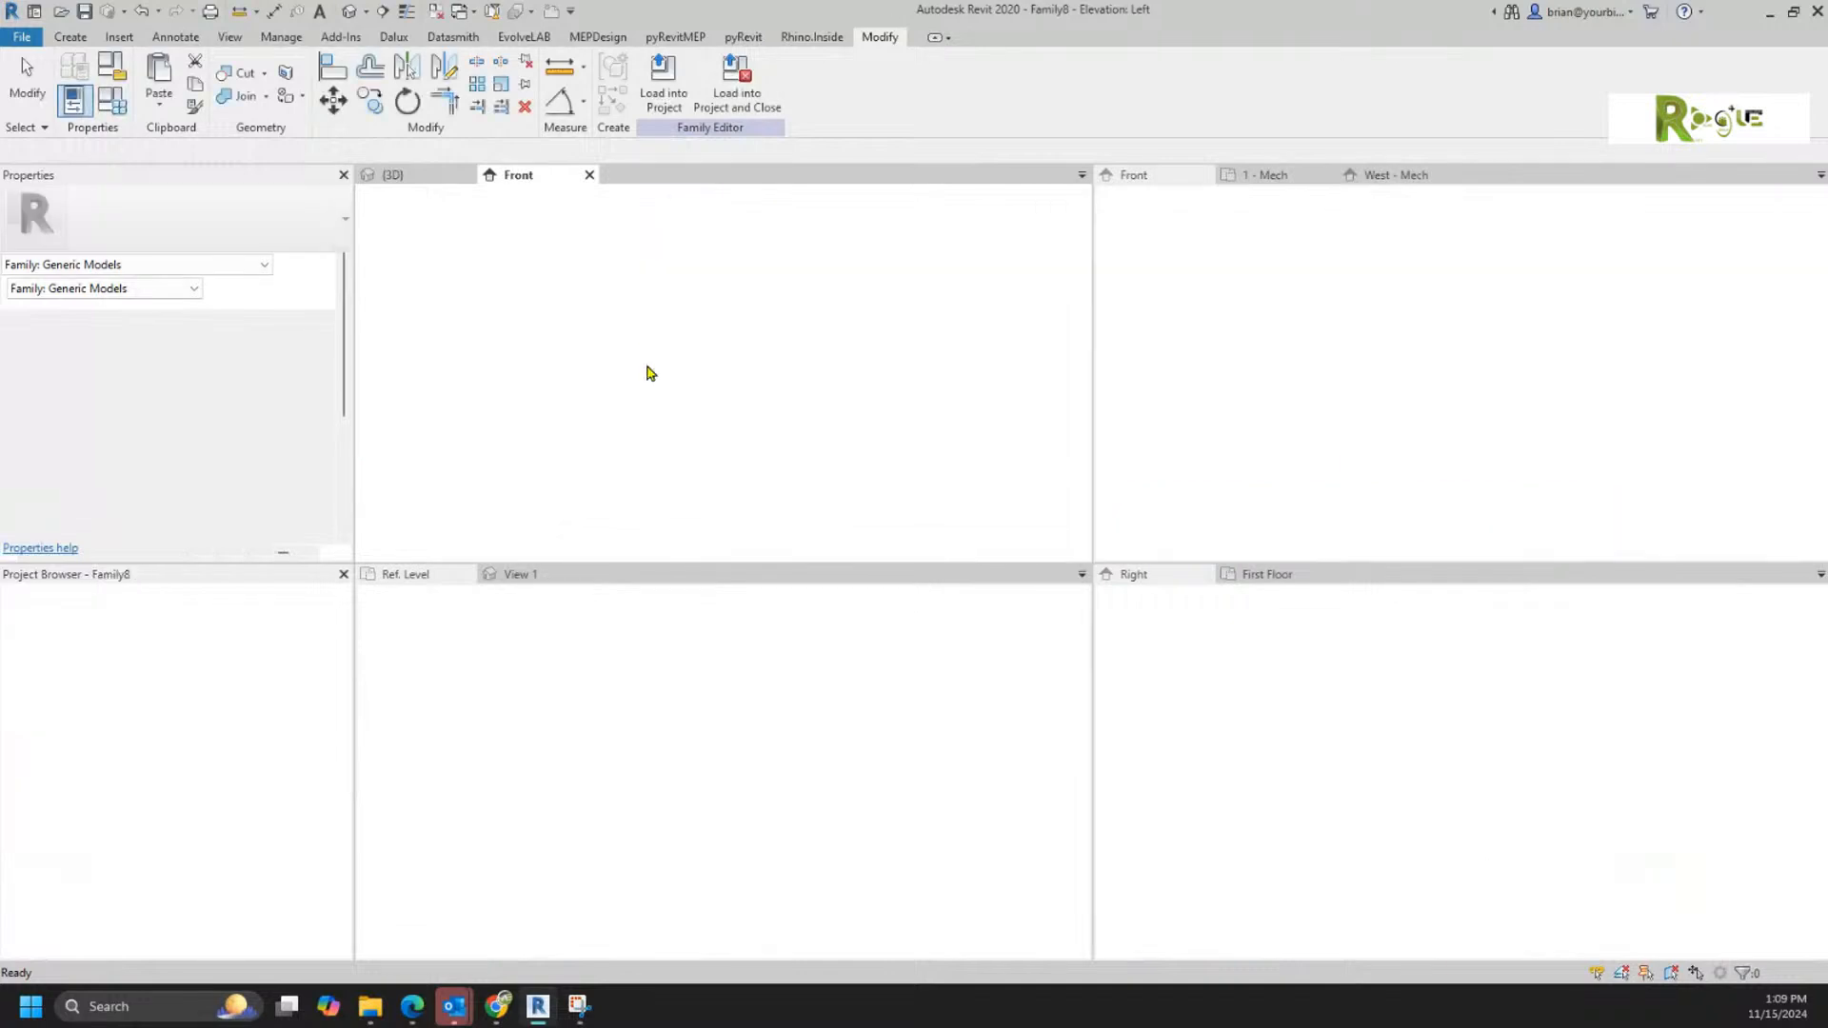
Step: Extrude a circle of about 2' 0" radius centred on the reference plane intersection to 1' 0" high, and open the Front elevation
click(164, 76)
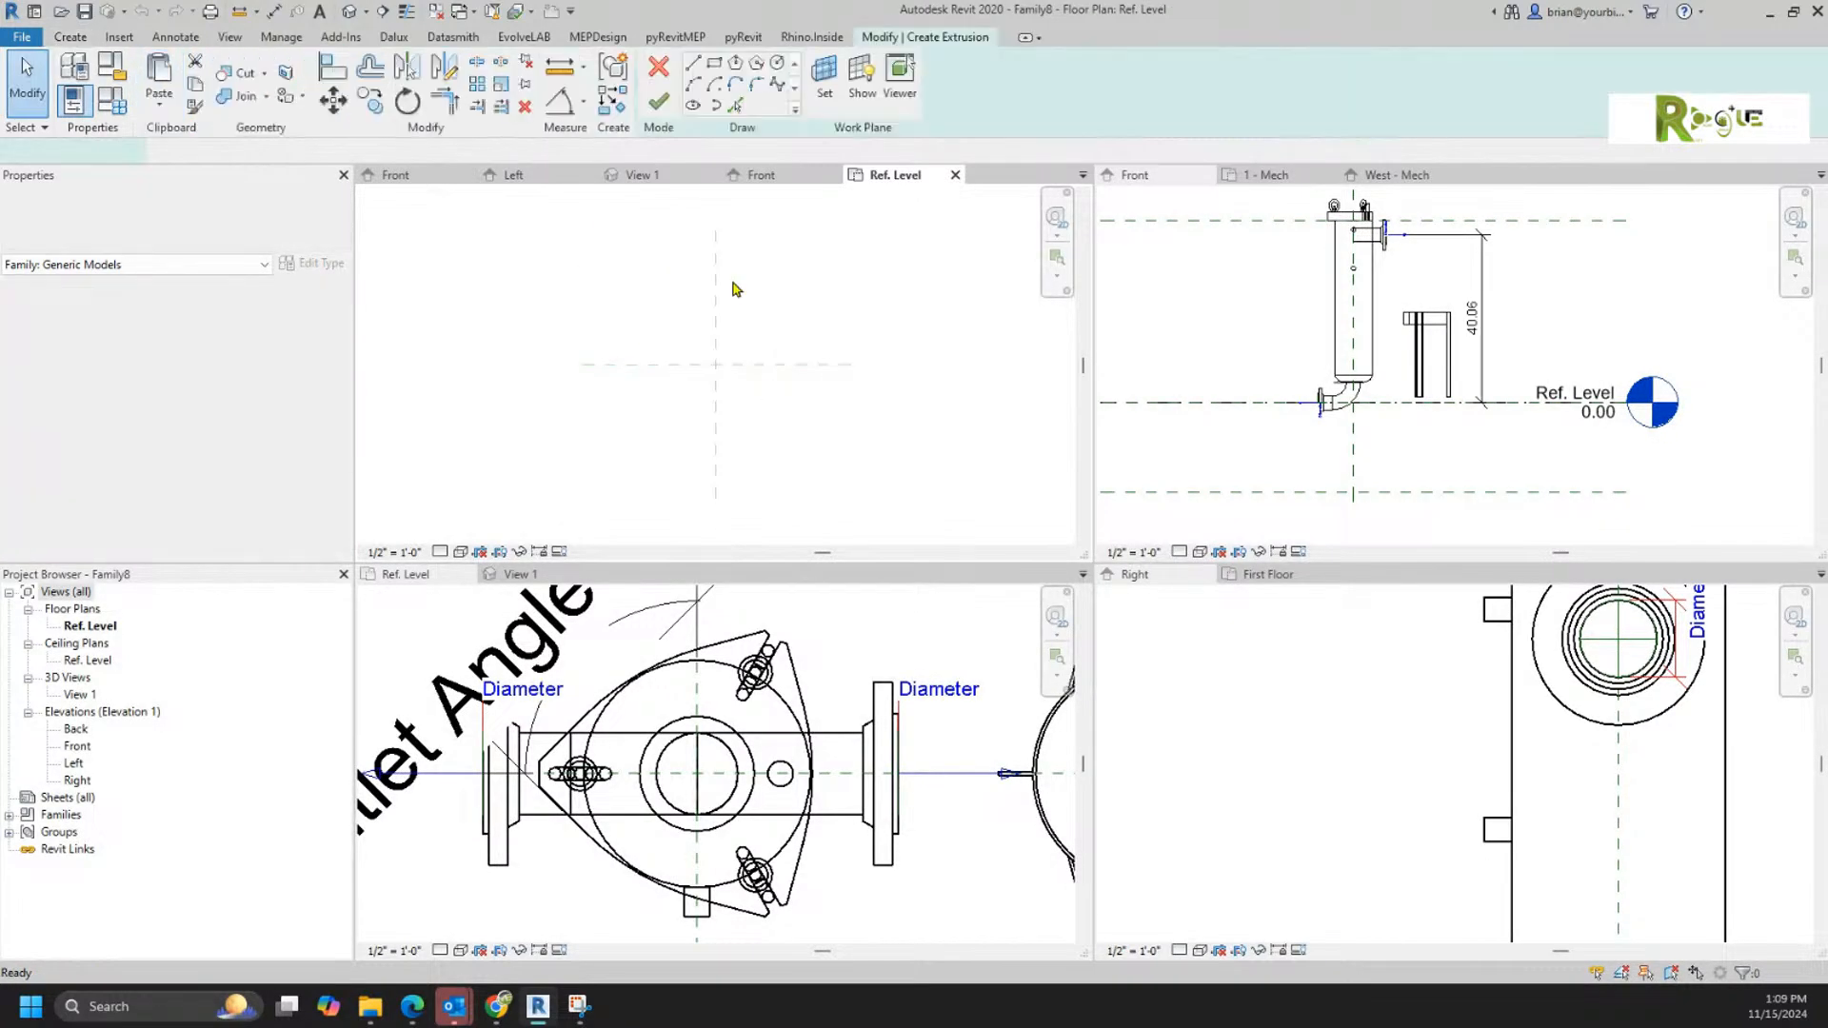
click(774, 68)
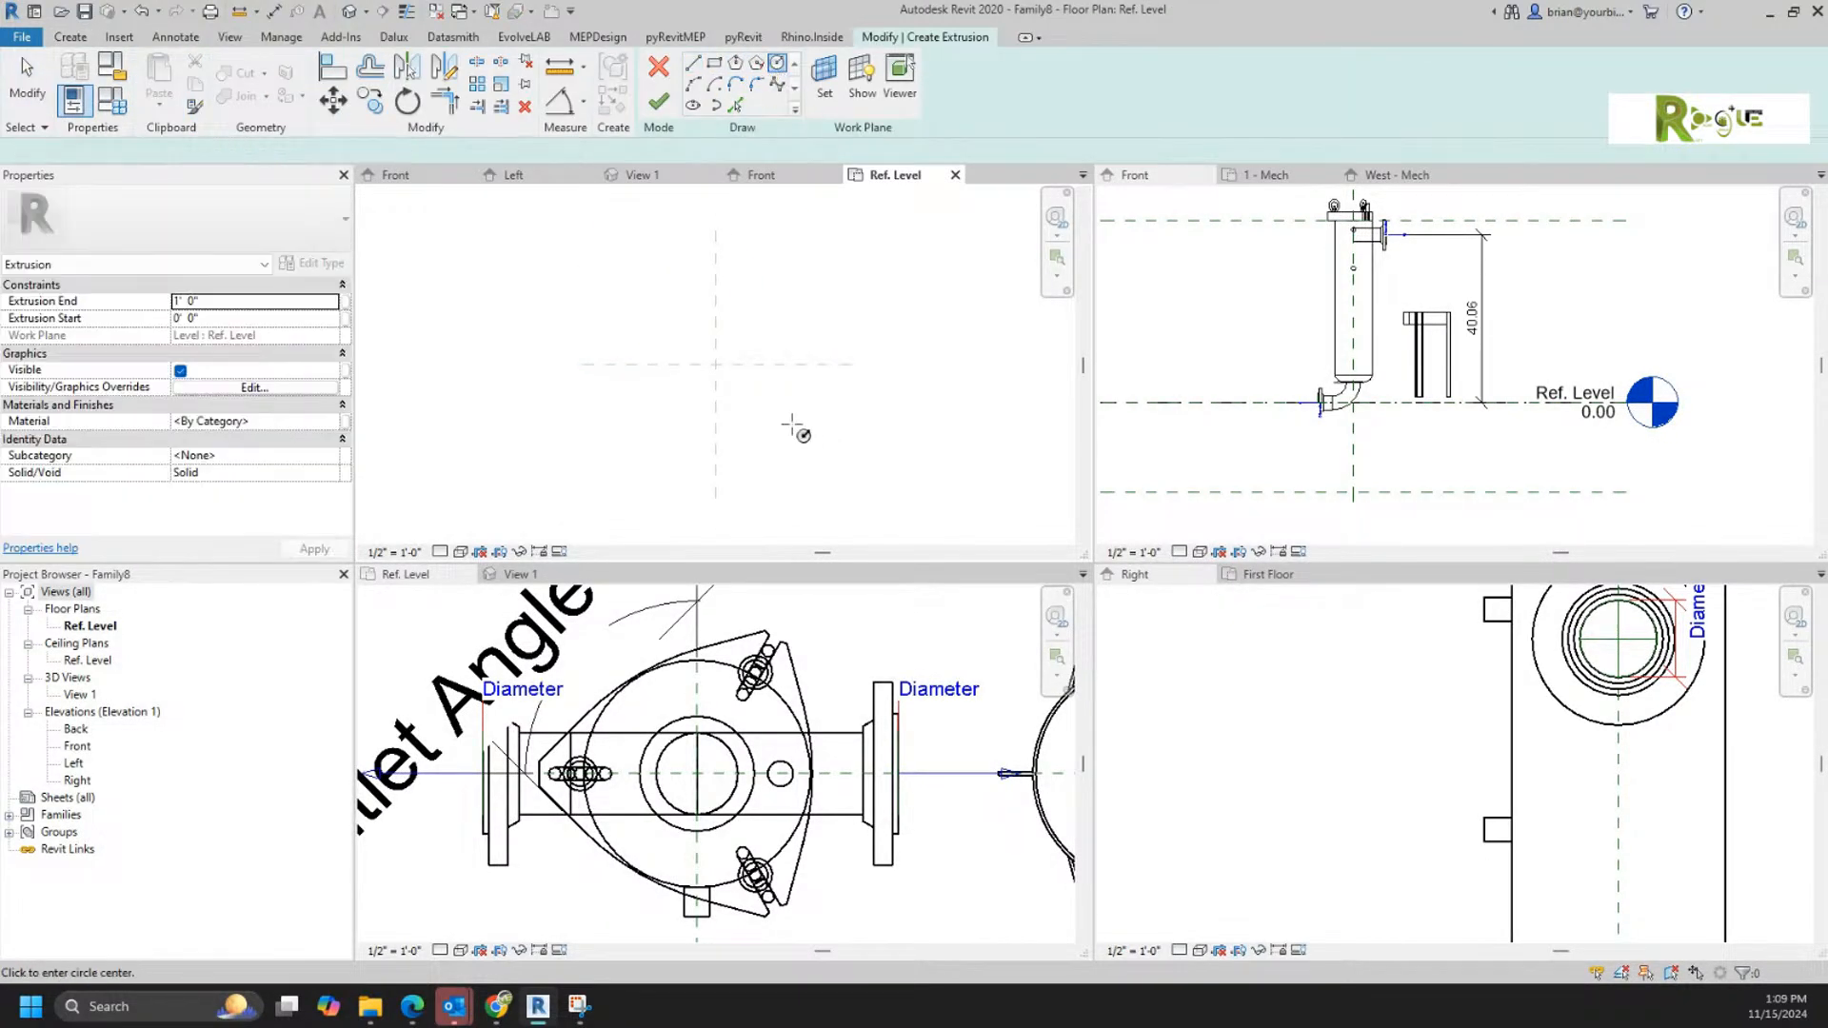
click(716, 365)
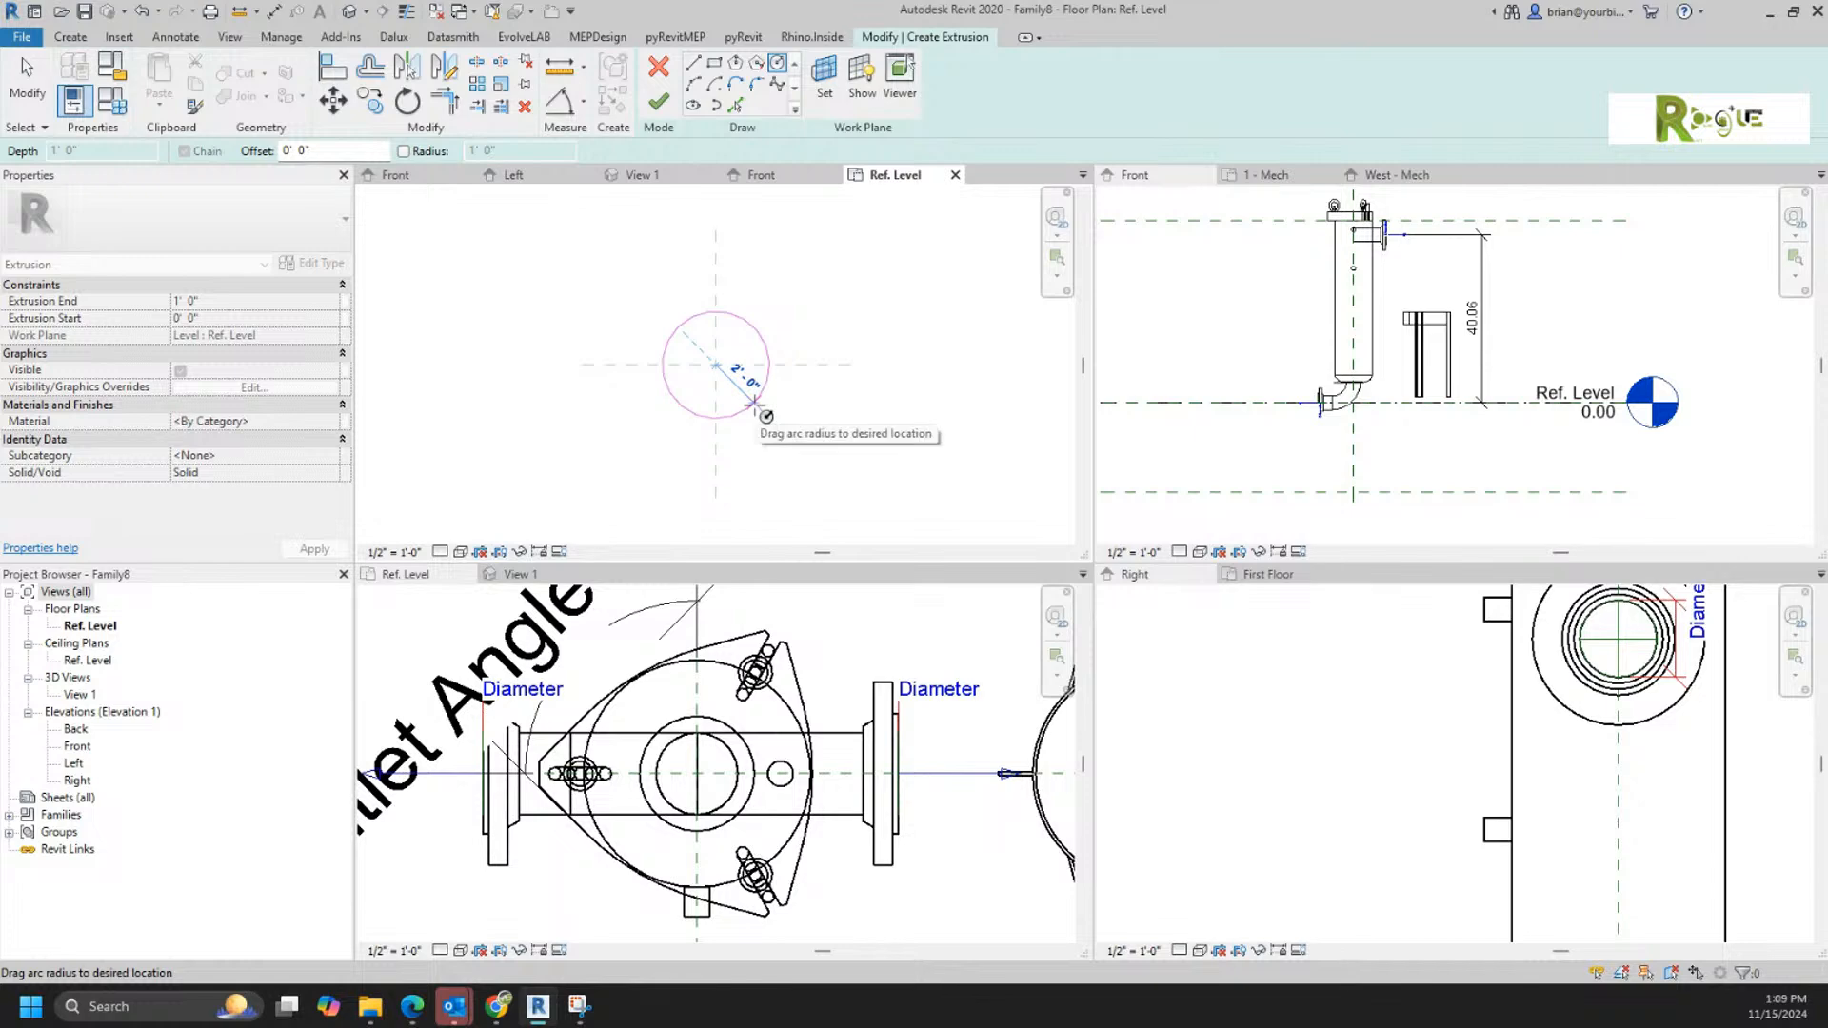
click(759, 404)
click(659, 103)
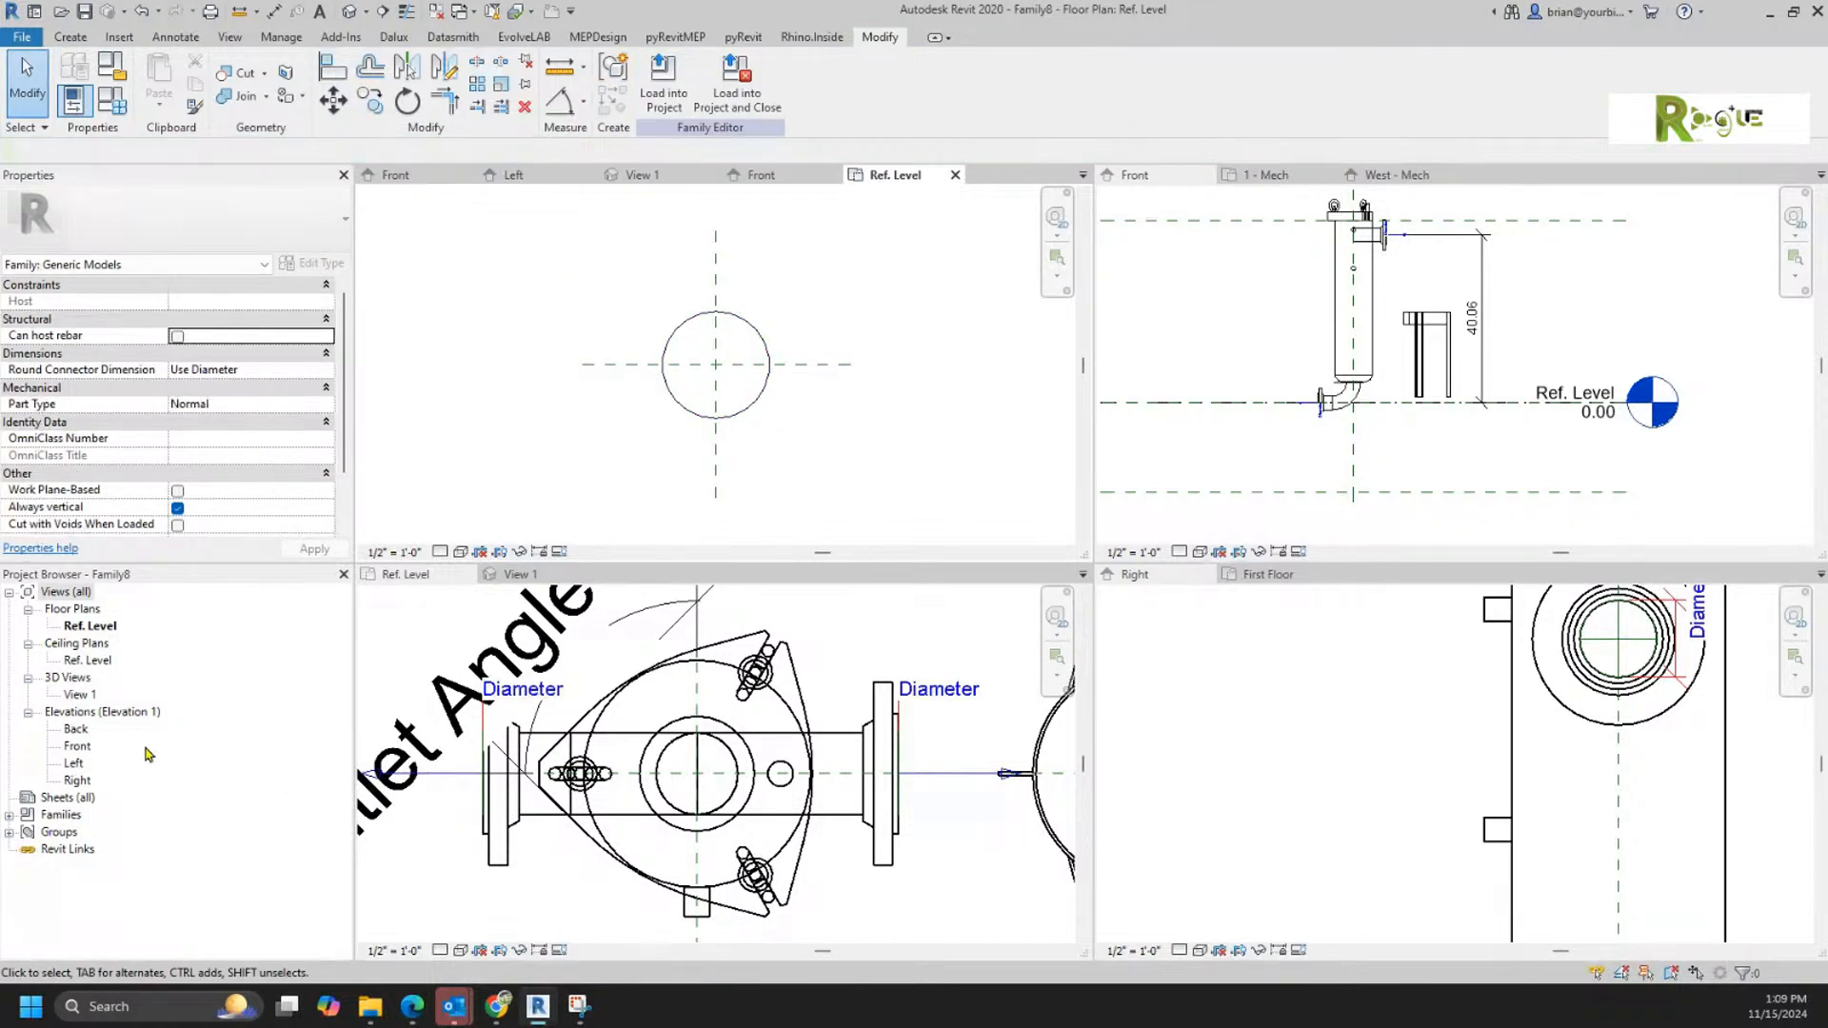
double_click(76, 746)
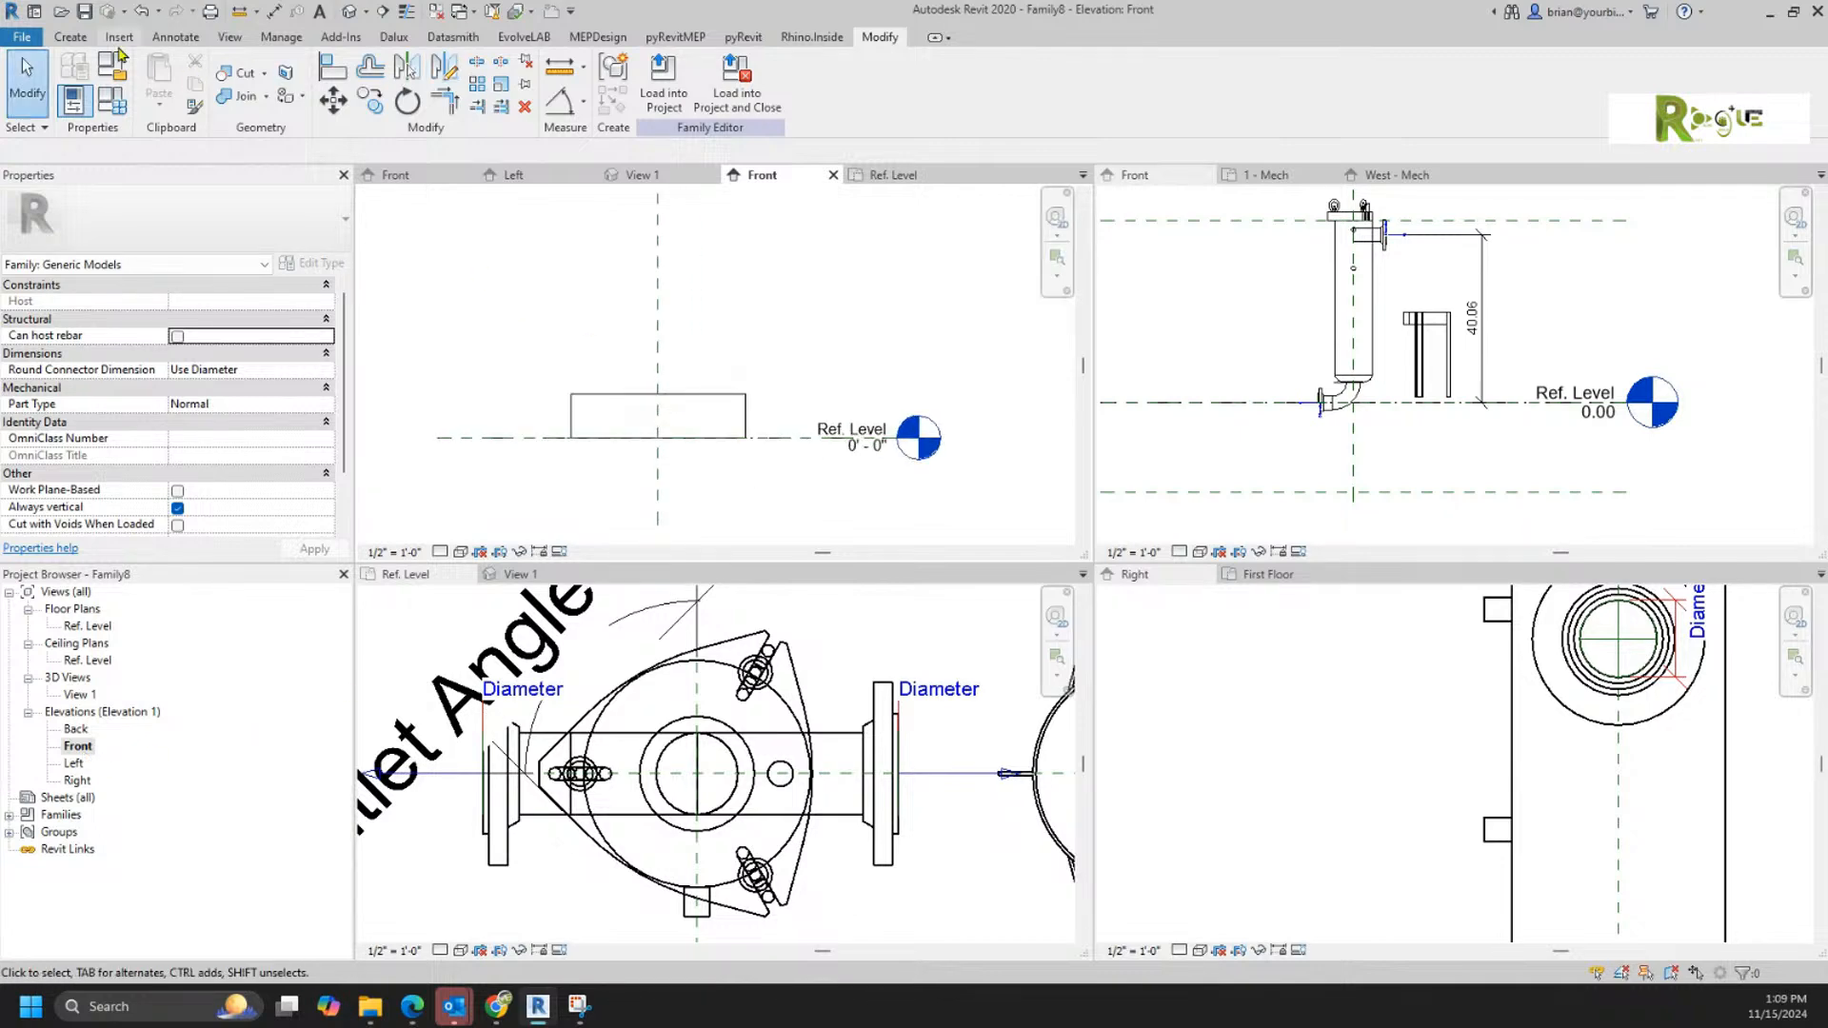
Step: Draw a horizontal reference plane along the cylinder's top edge, 1' 0" above the Ref. Level
click(71, 37)
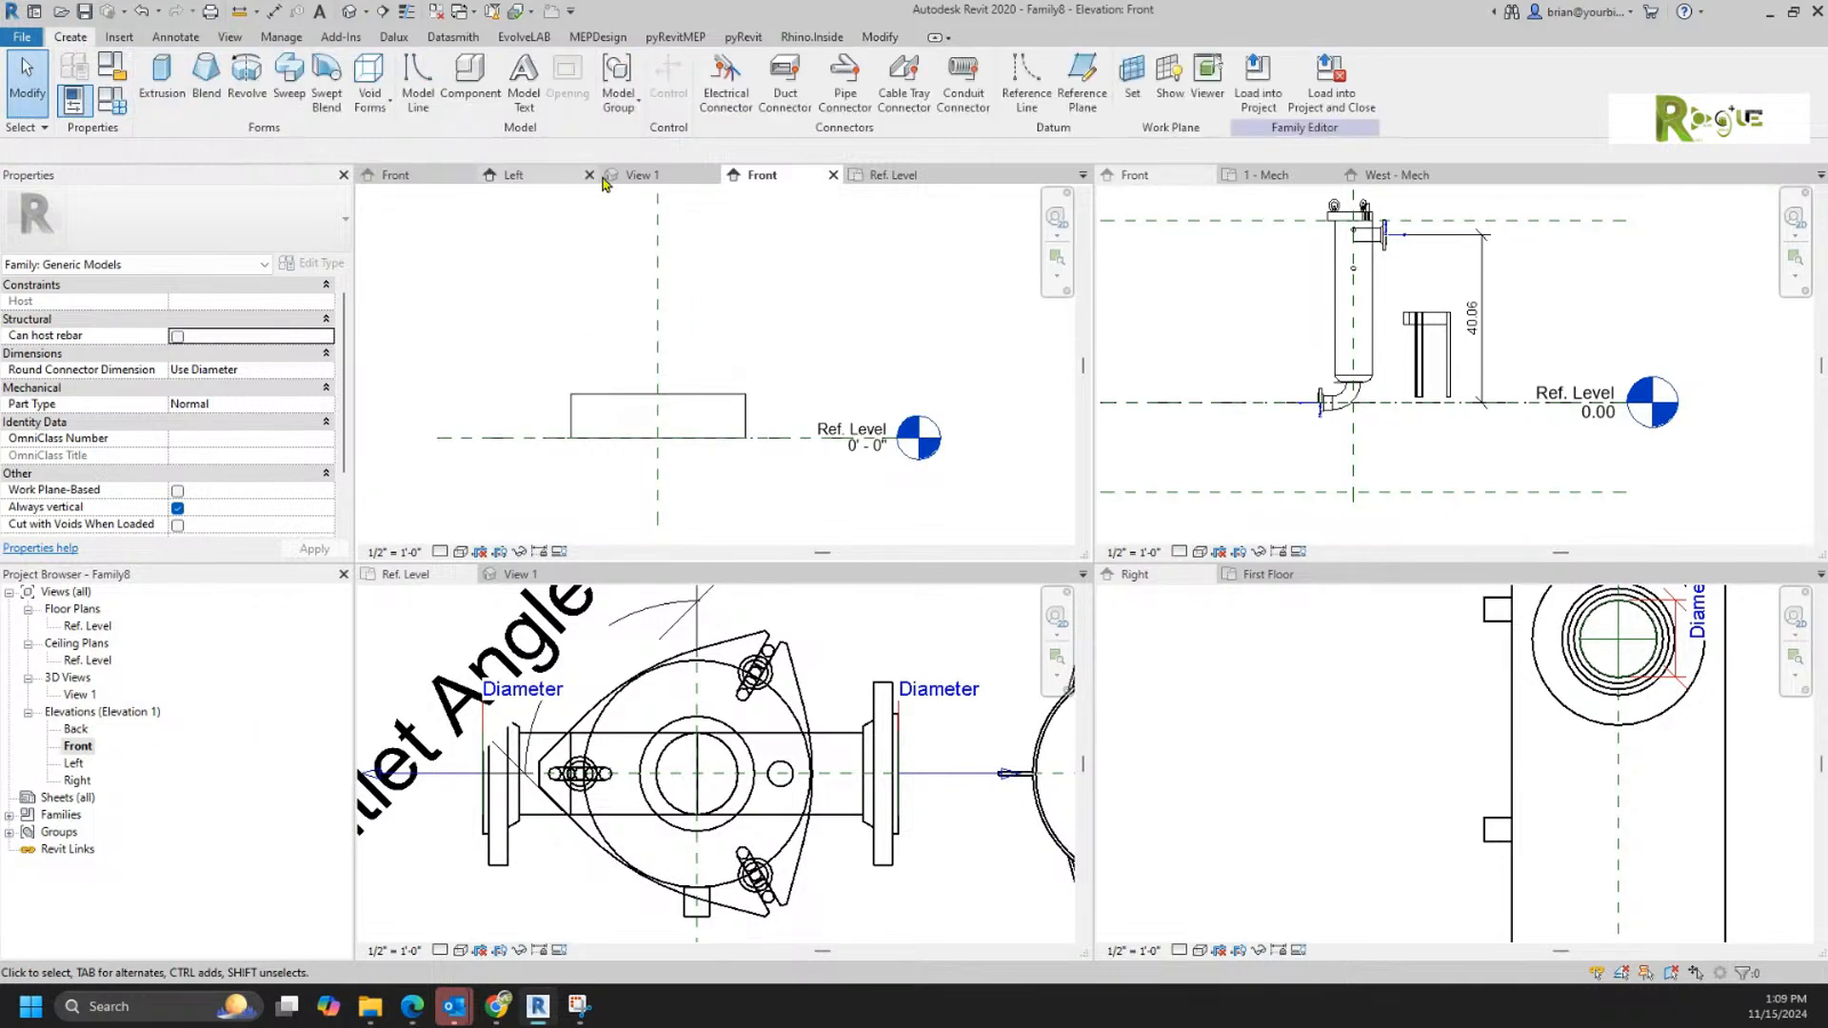
click(1061, 96)
click(745, 393)
click(534, 393)
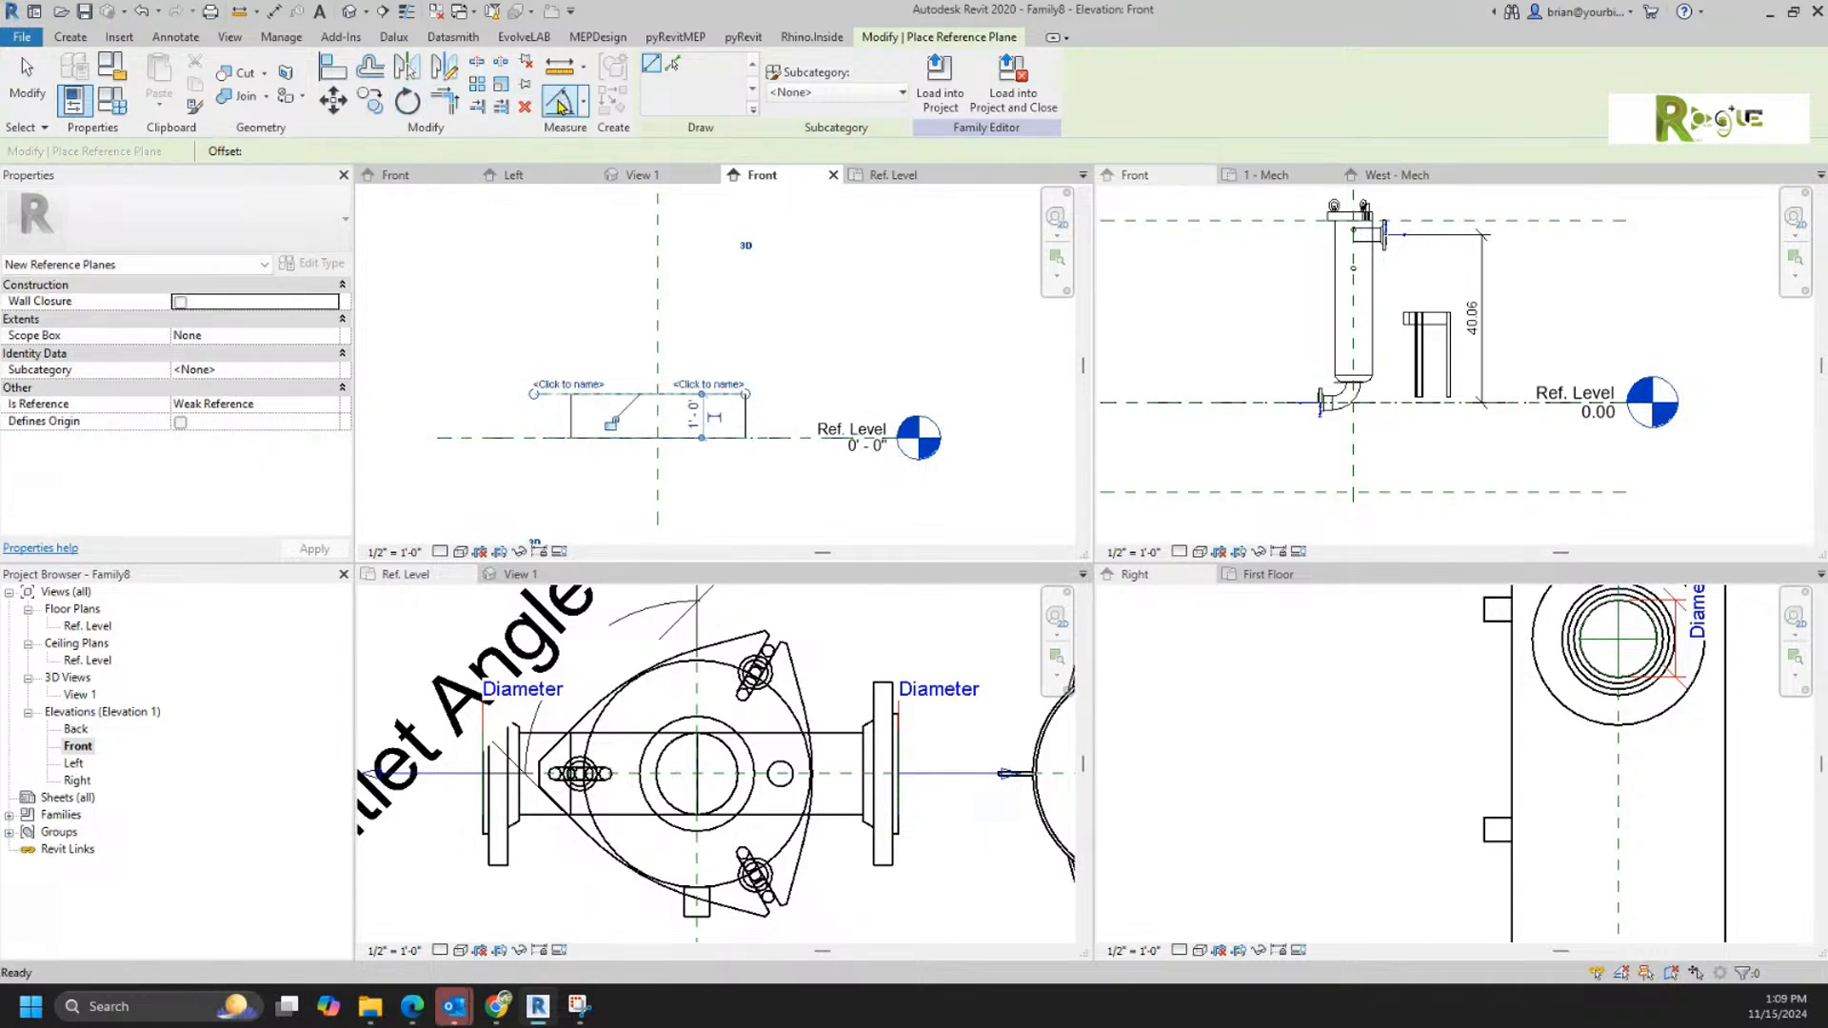
Step: Add an aligned dimension between the new top reference plane and the Ref. Level, placed beside the cylinder
click(562, 101)
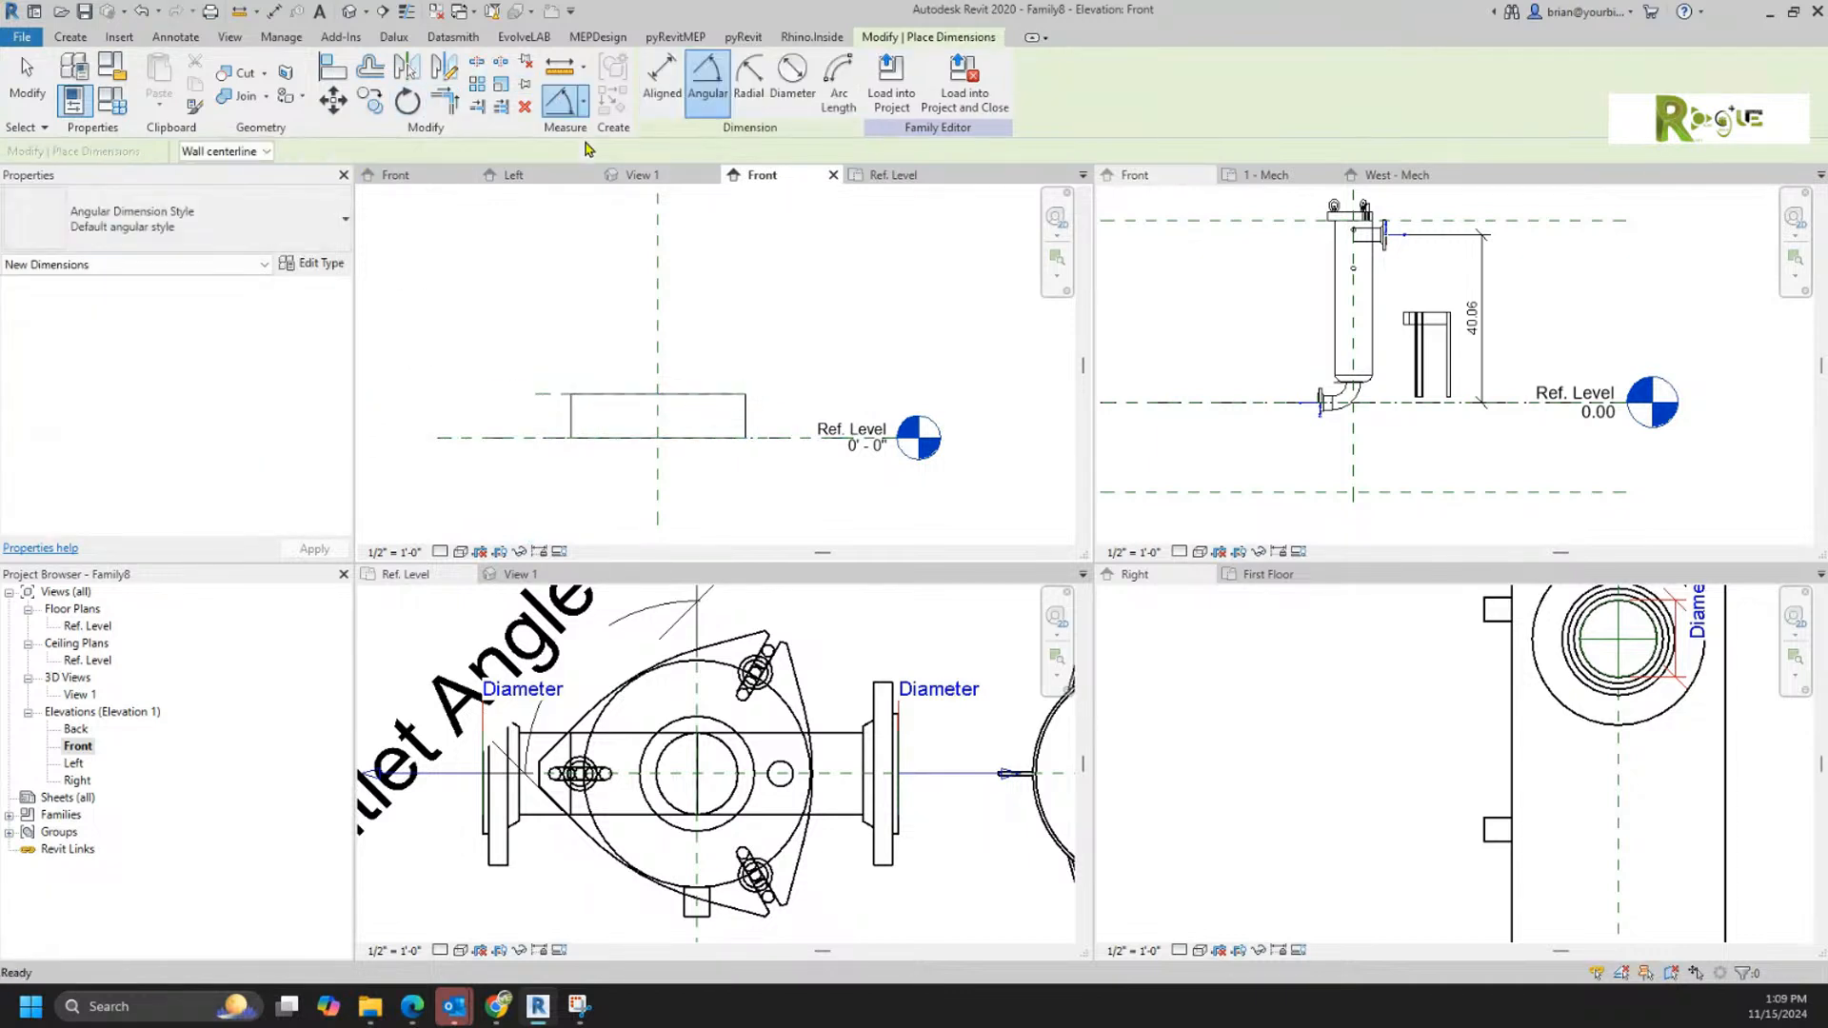
click(545, 395)
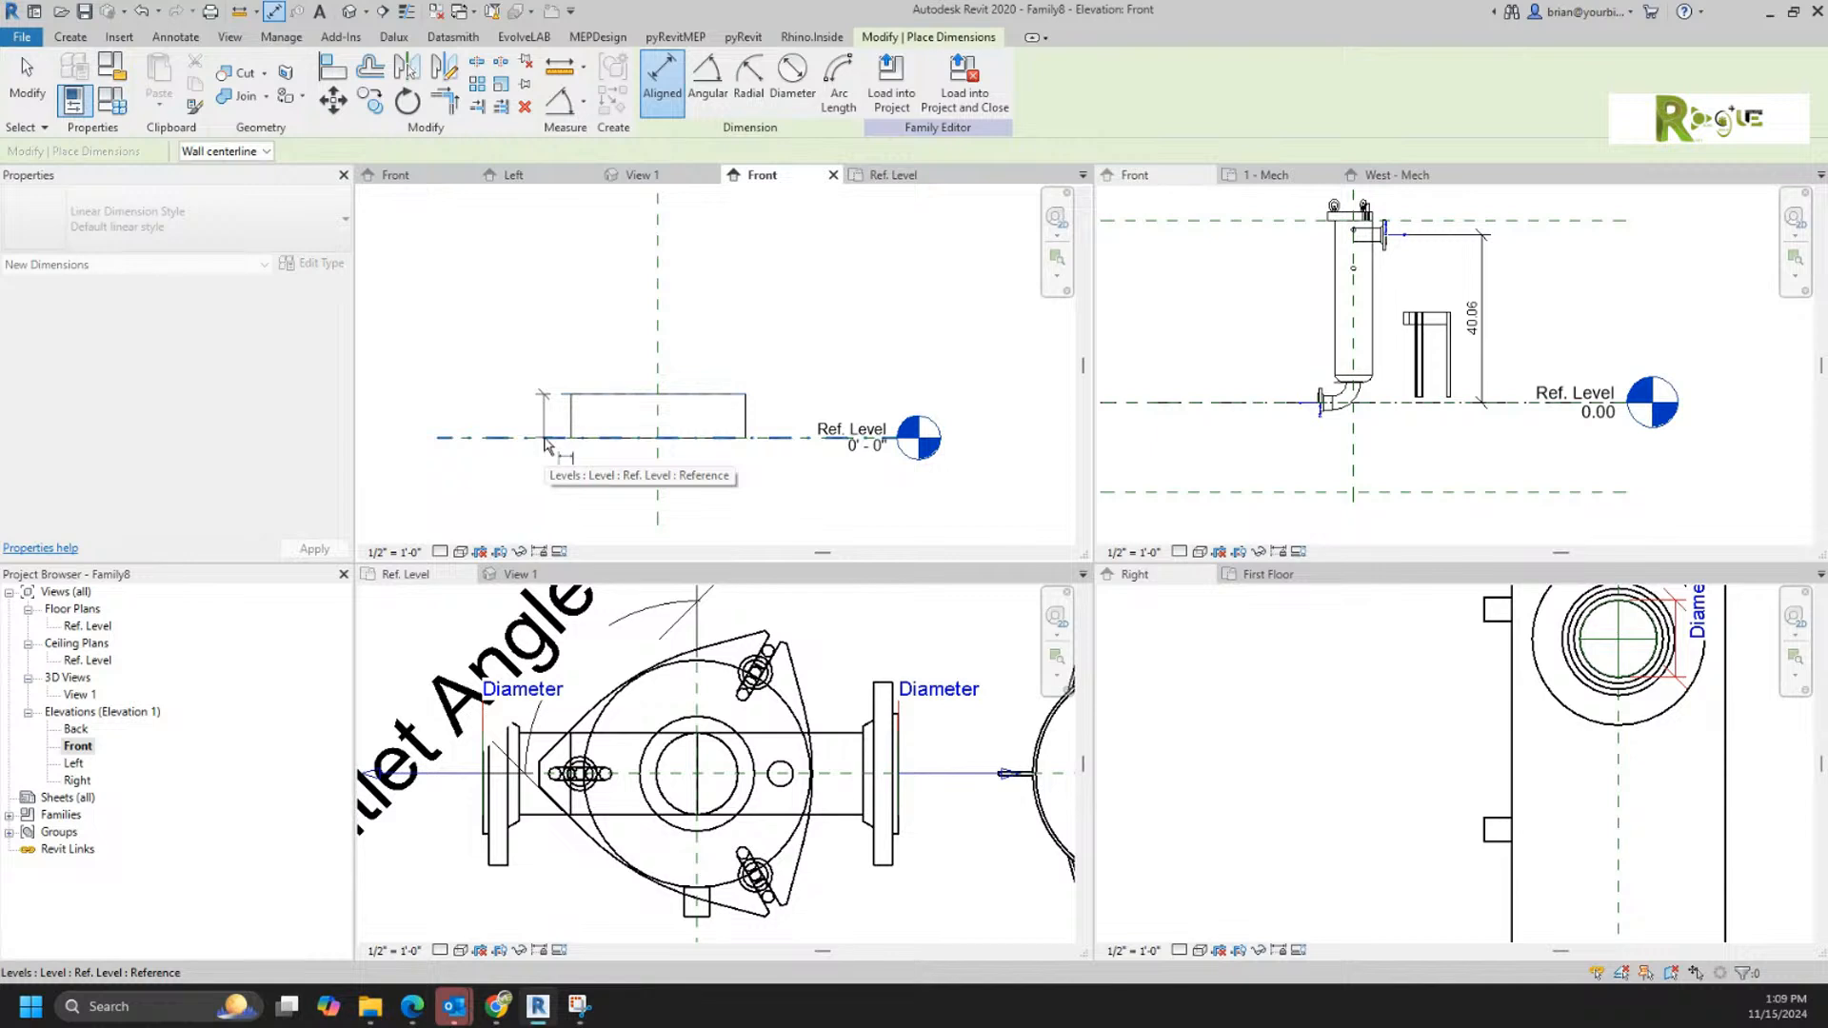
click(545, 439)
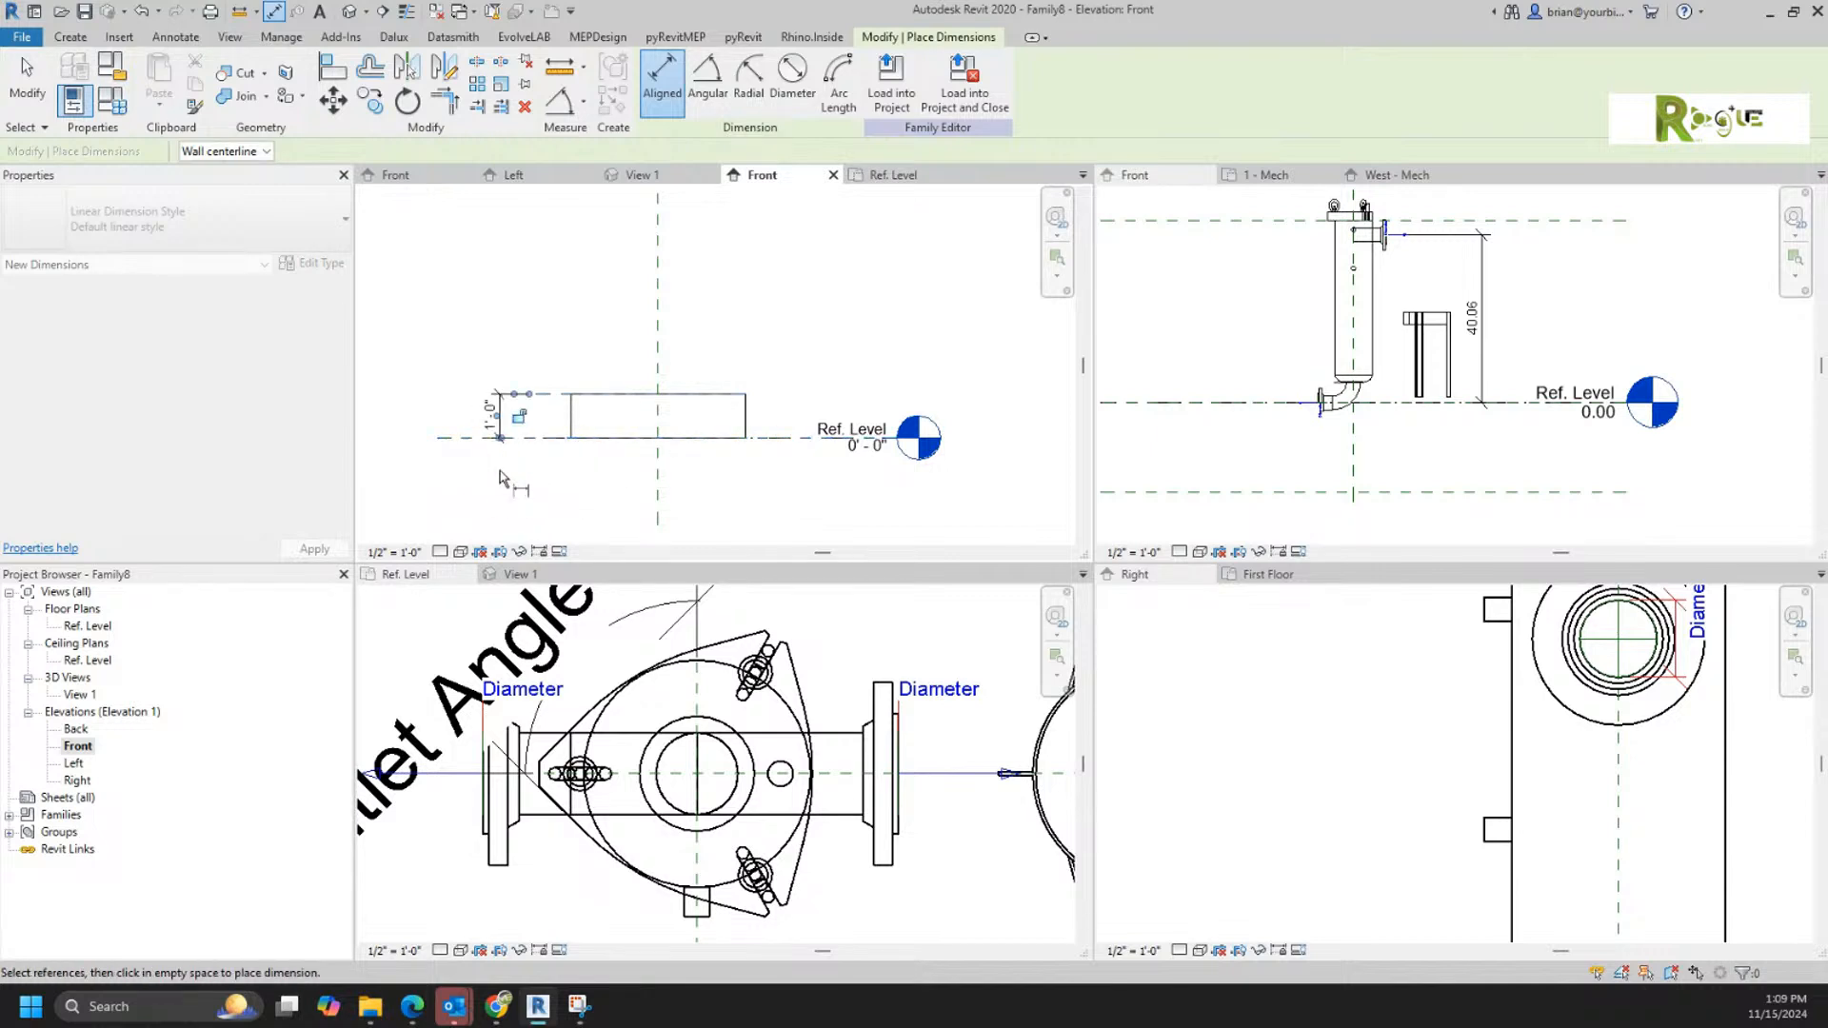
click(492, 452)
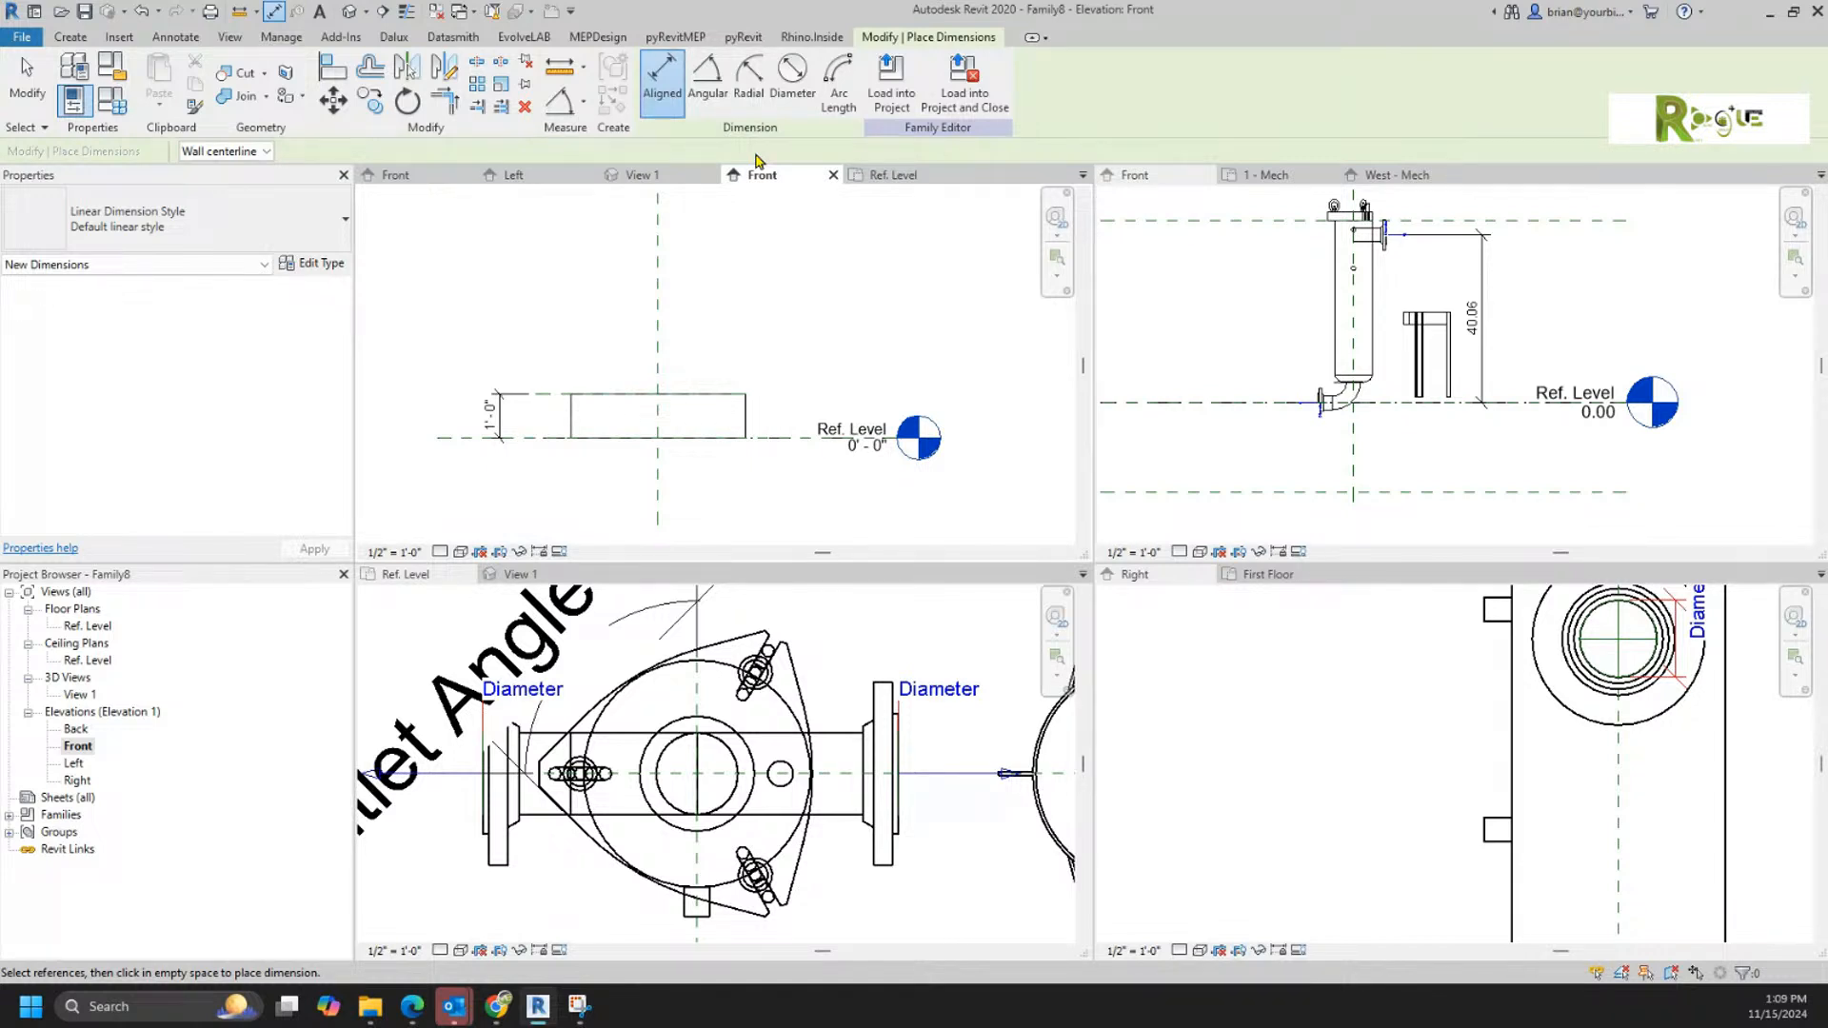
right_click(461, 317)
click(515, 328)
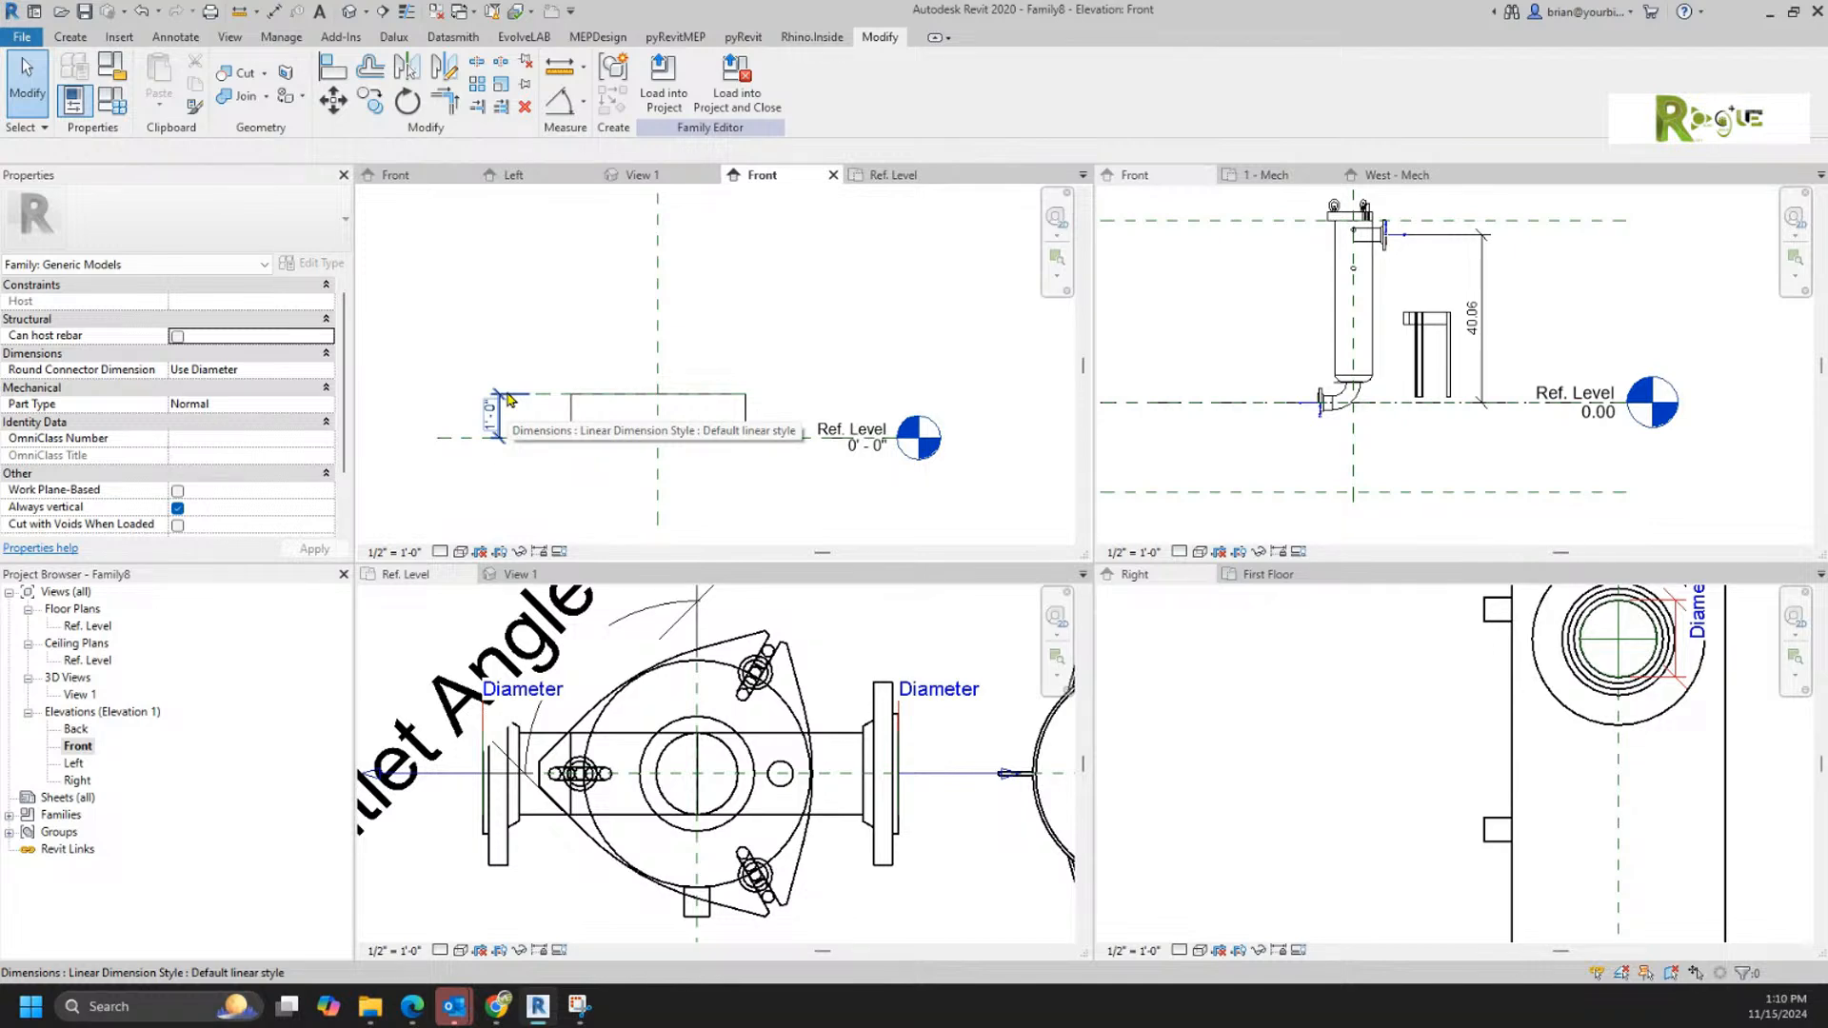
Step: Label the height dimension with a new instance family parameter named Length of Legs
click(507, 399)
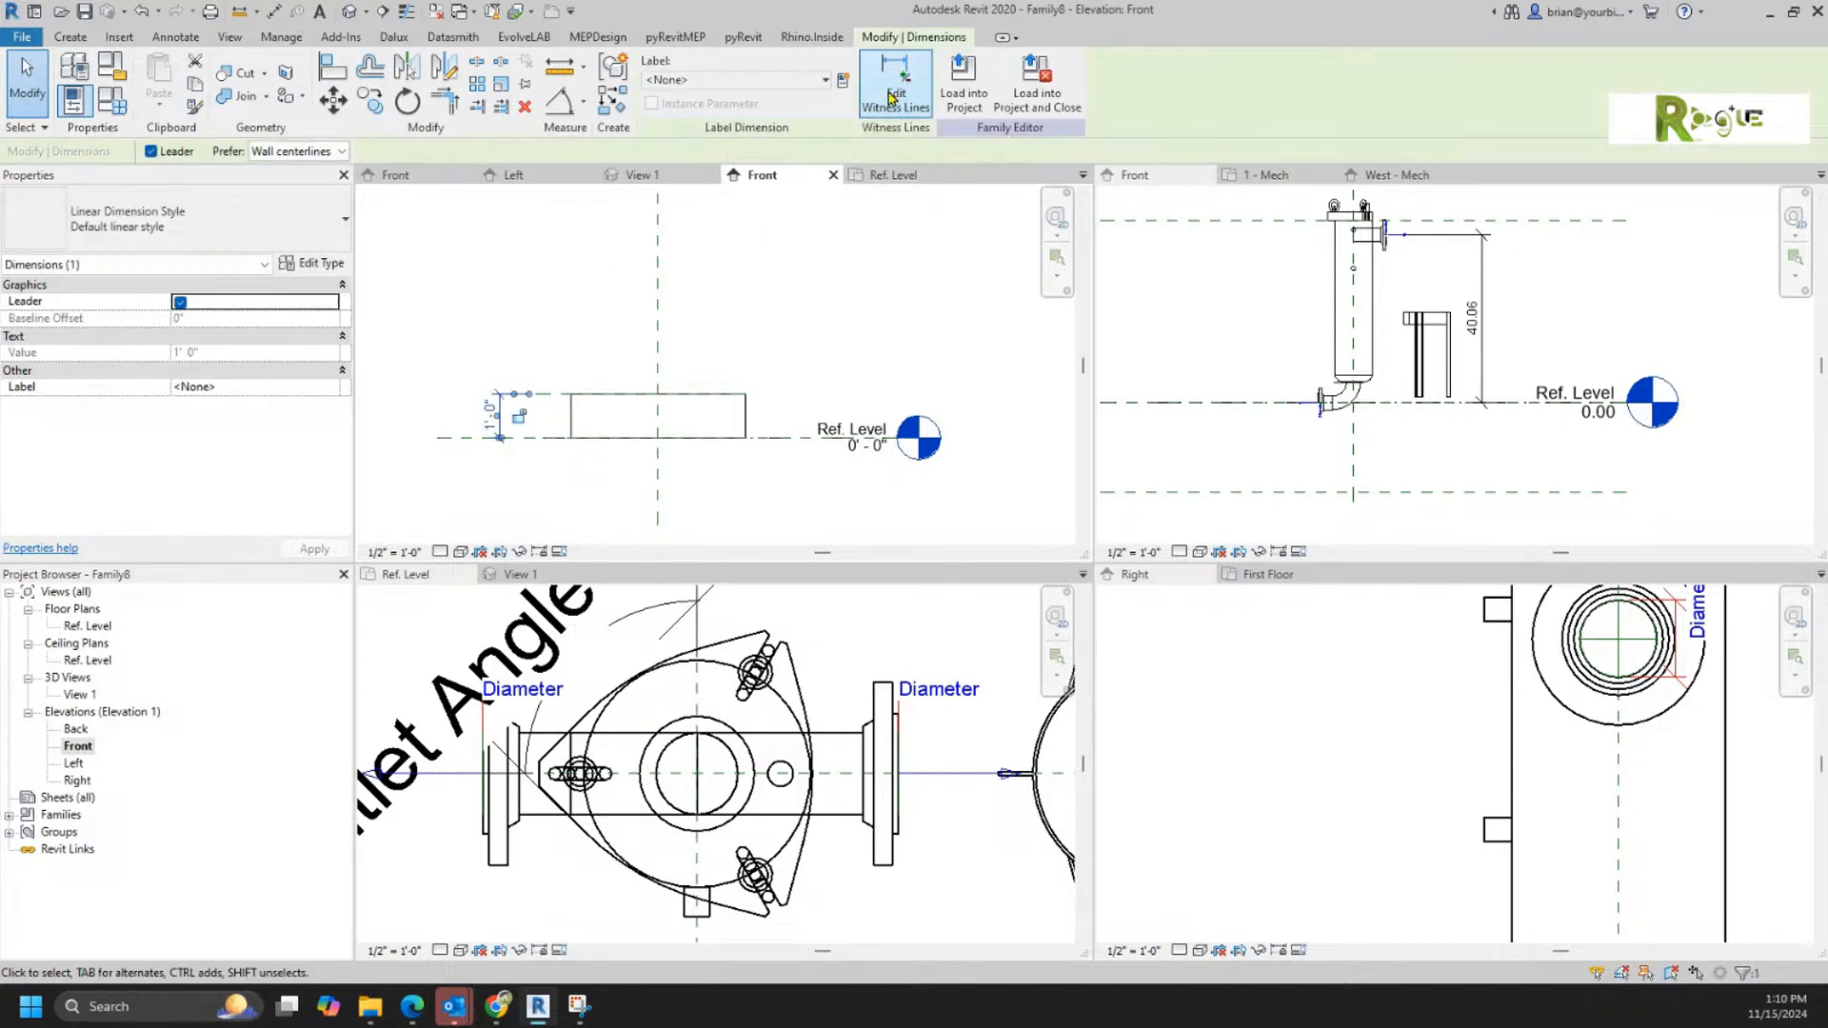
click(843, 82)
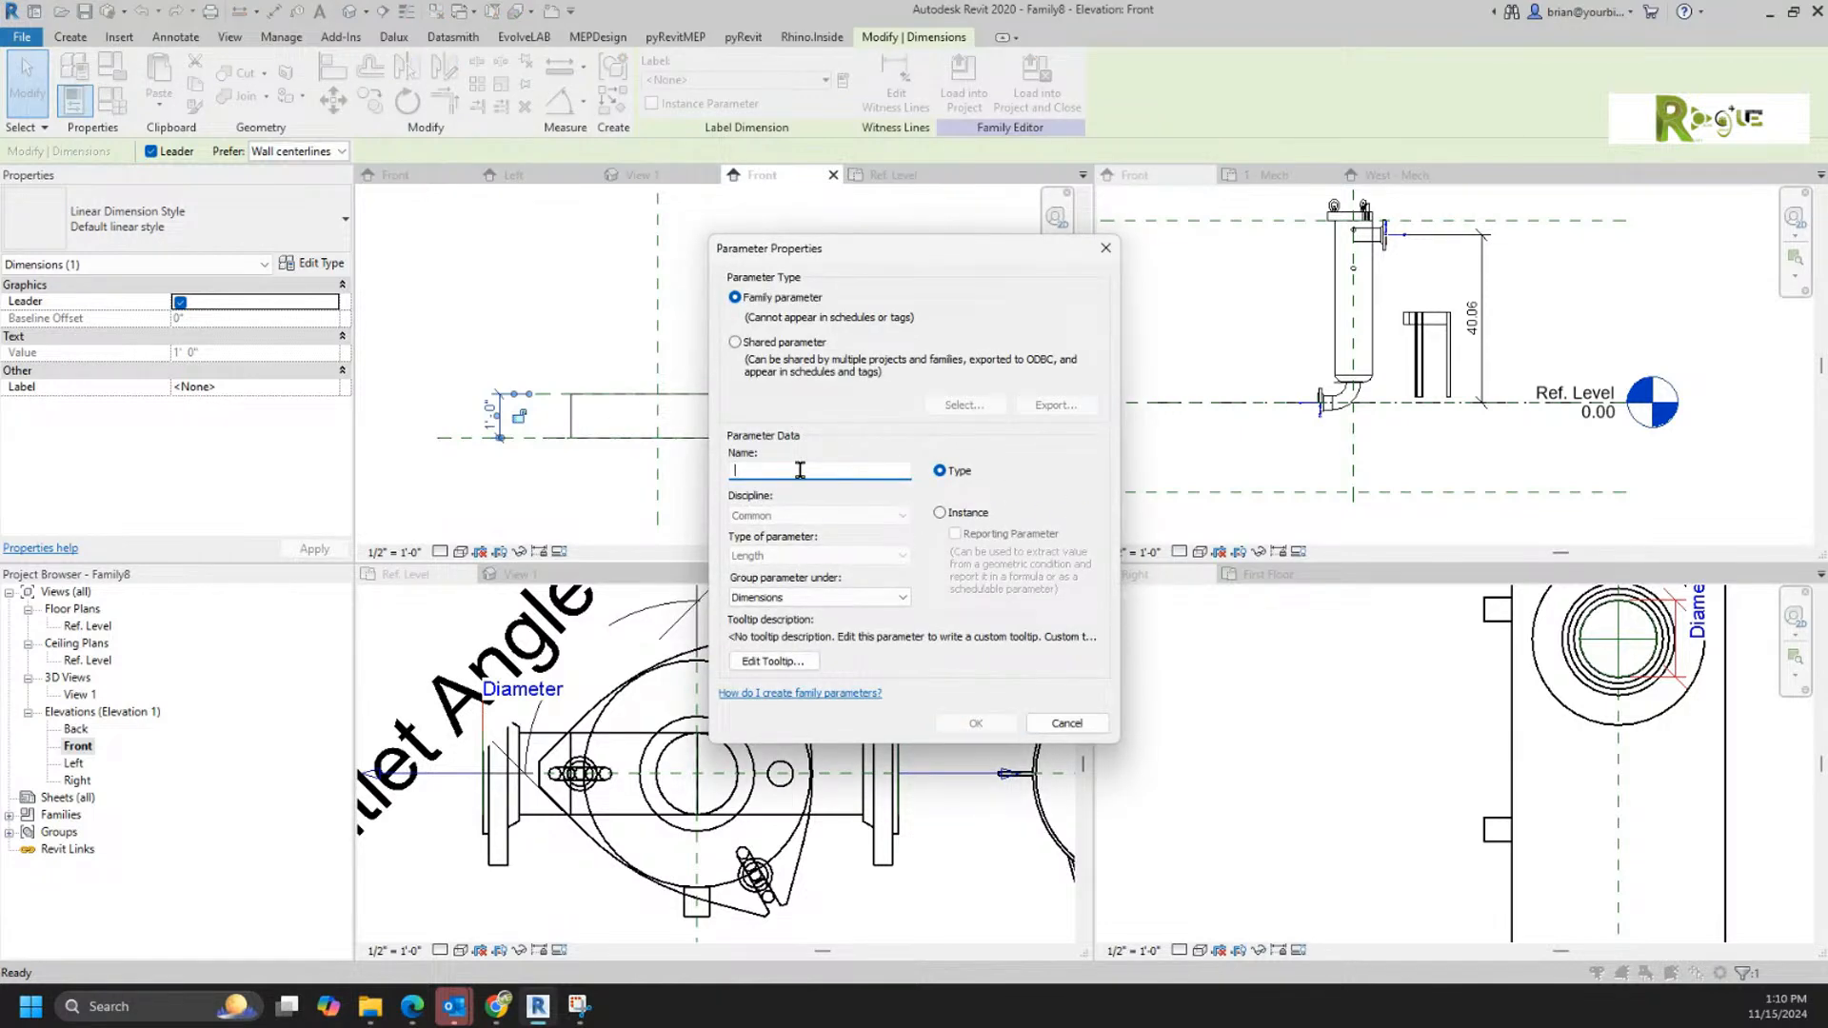
text(Length of Legs)
click(940, 512)
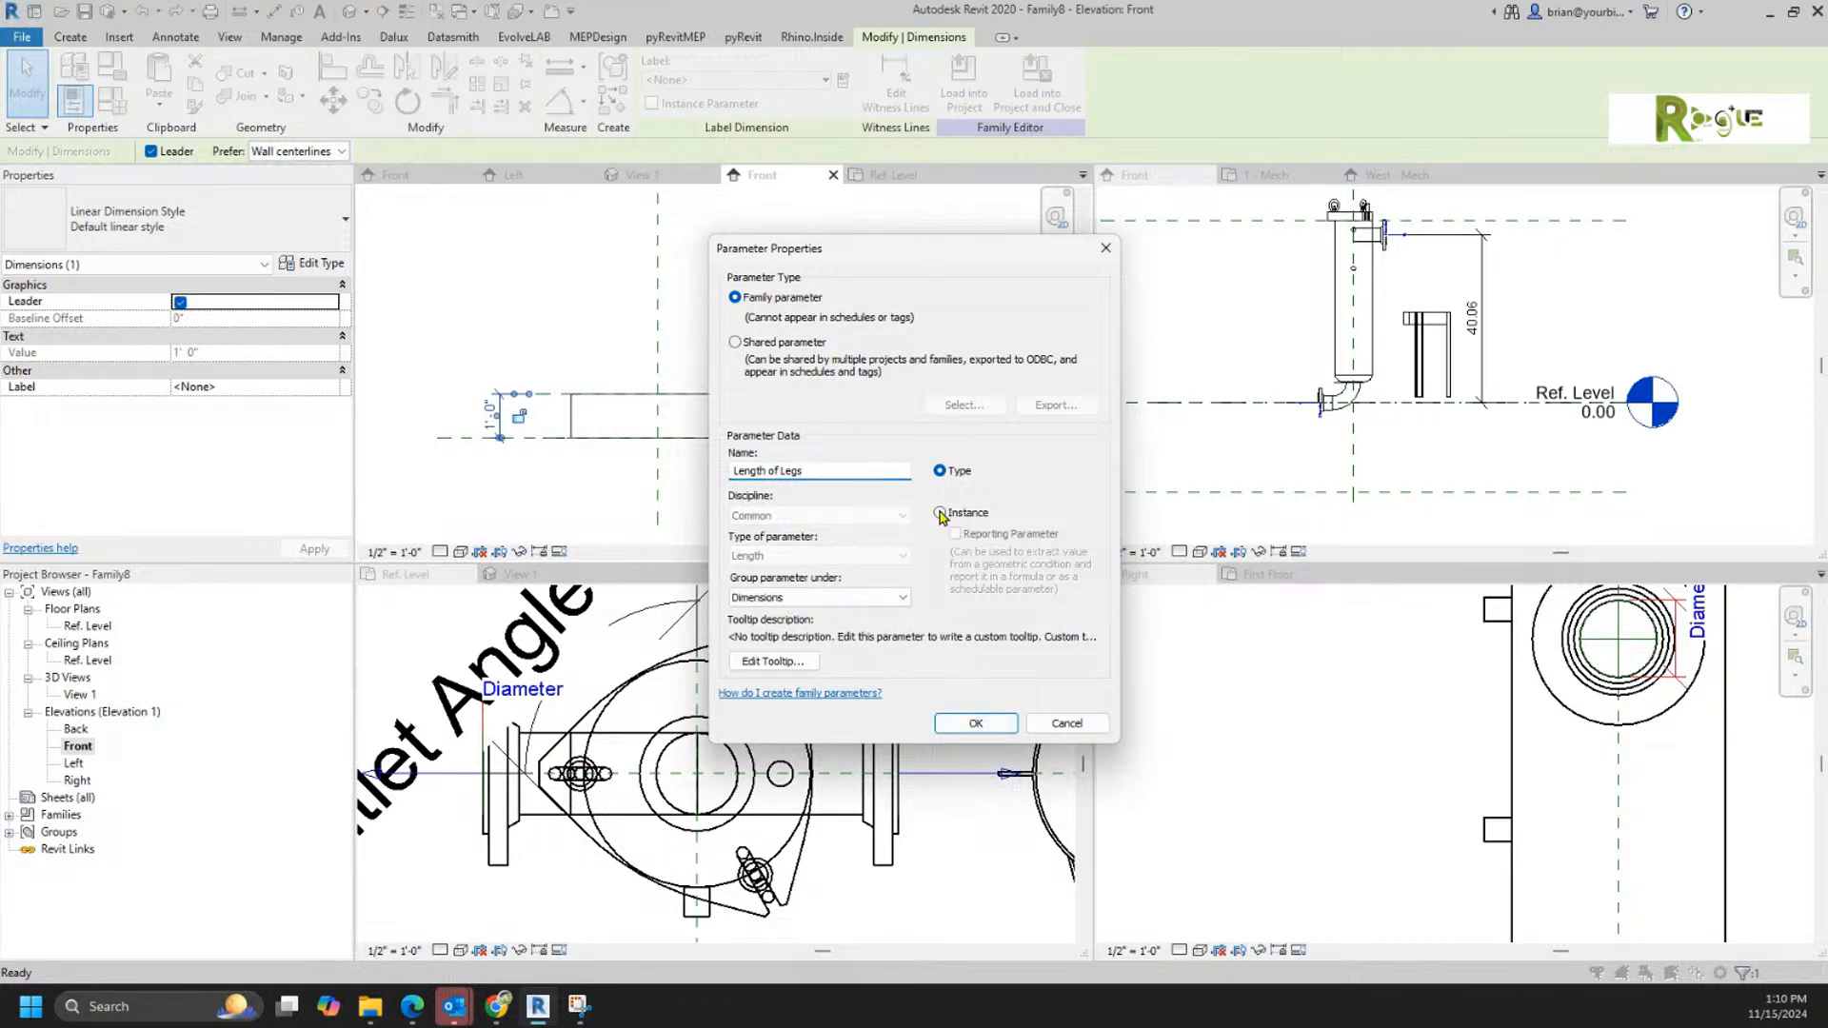
click(976, 724)
click(834, 301)
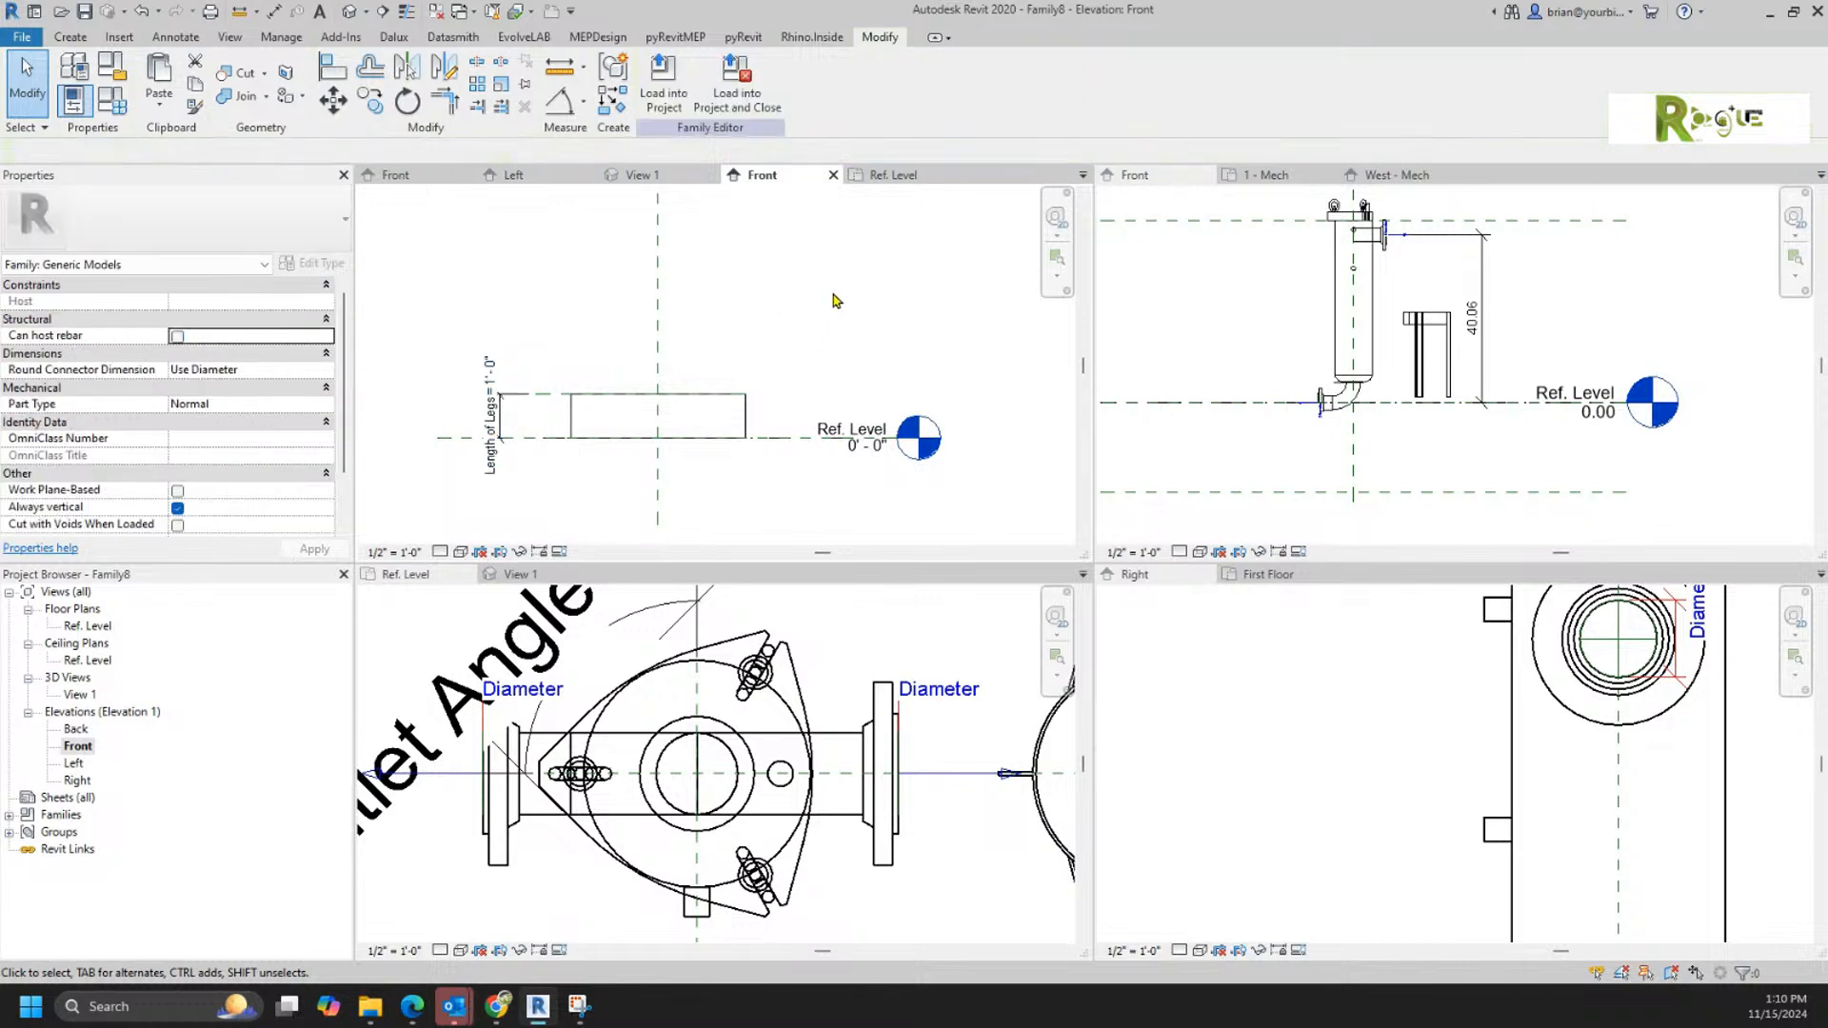
Step: Align the cylinder's top face to the top reference plane and lock the alignment
click(332, 67)
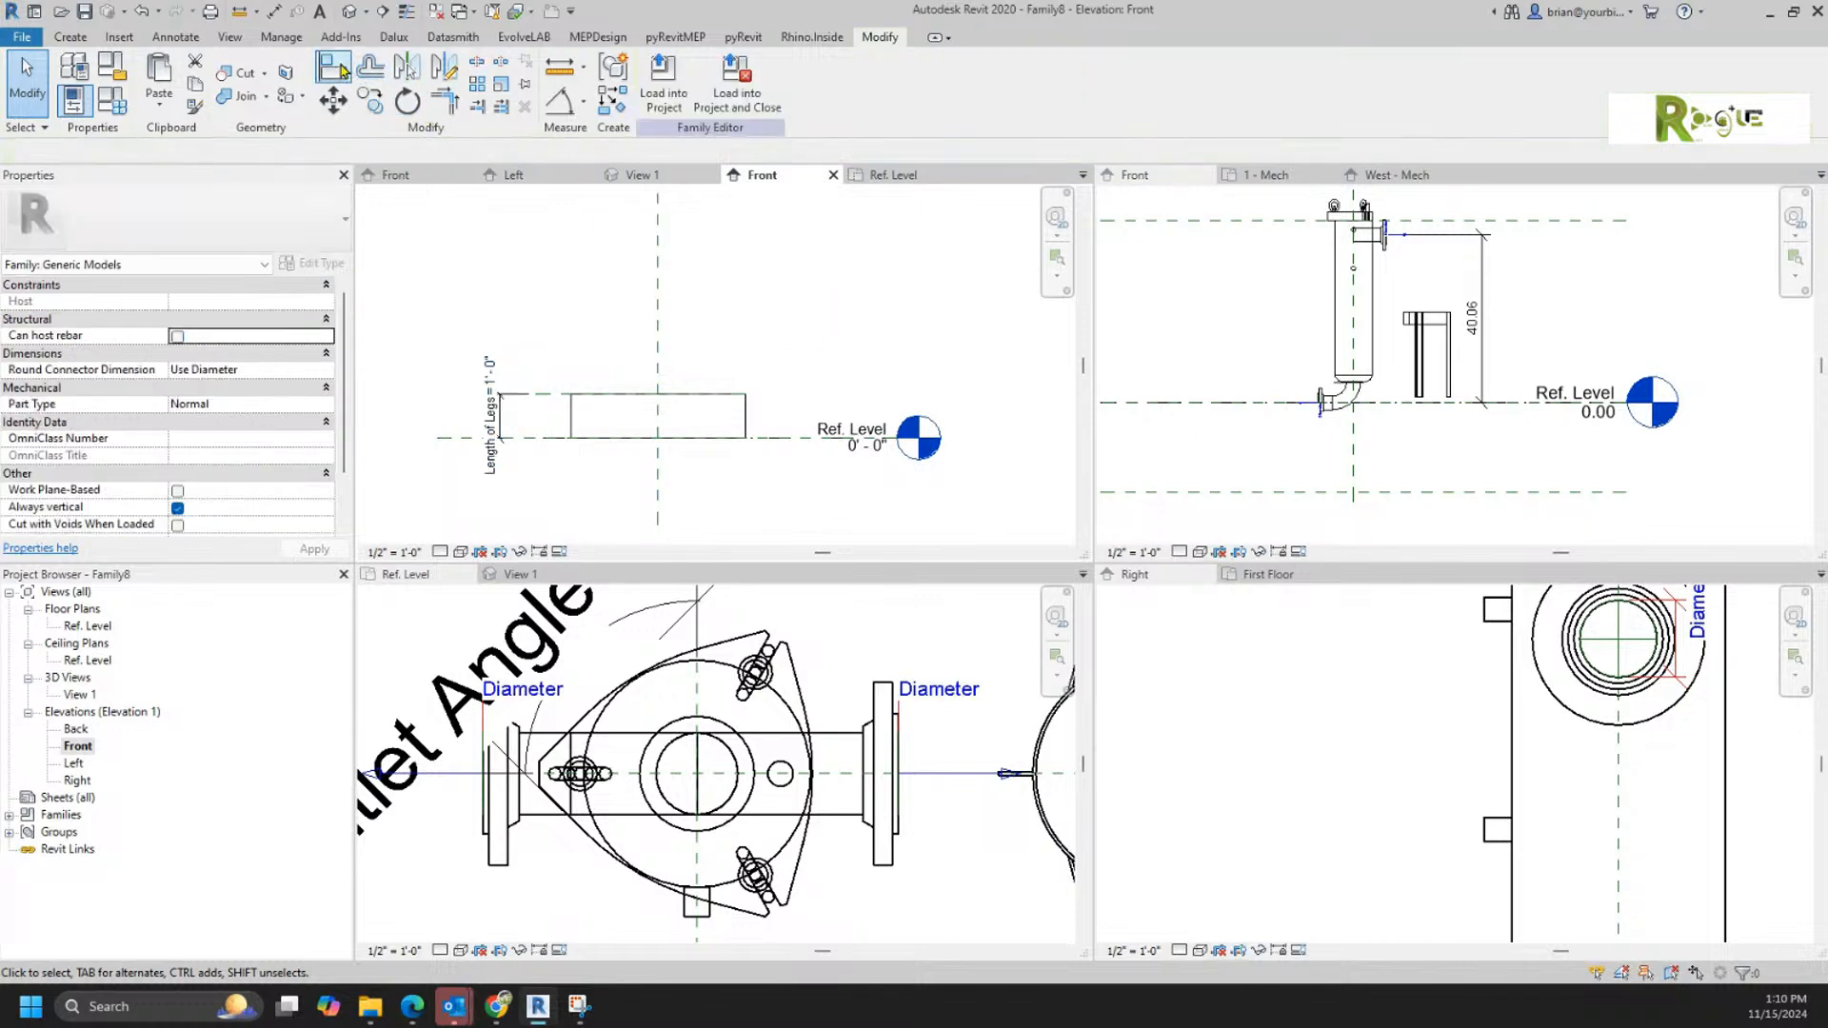
click(538, 400)
click(610, 394)
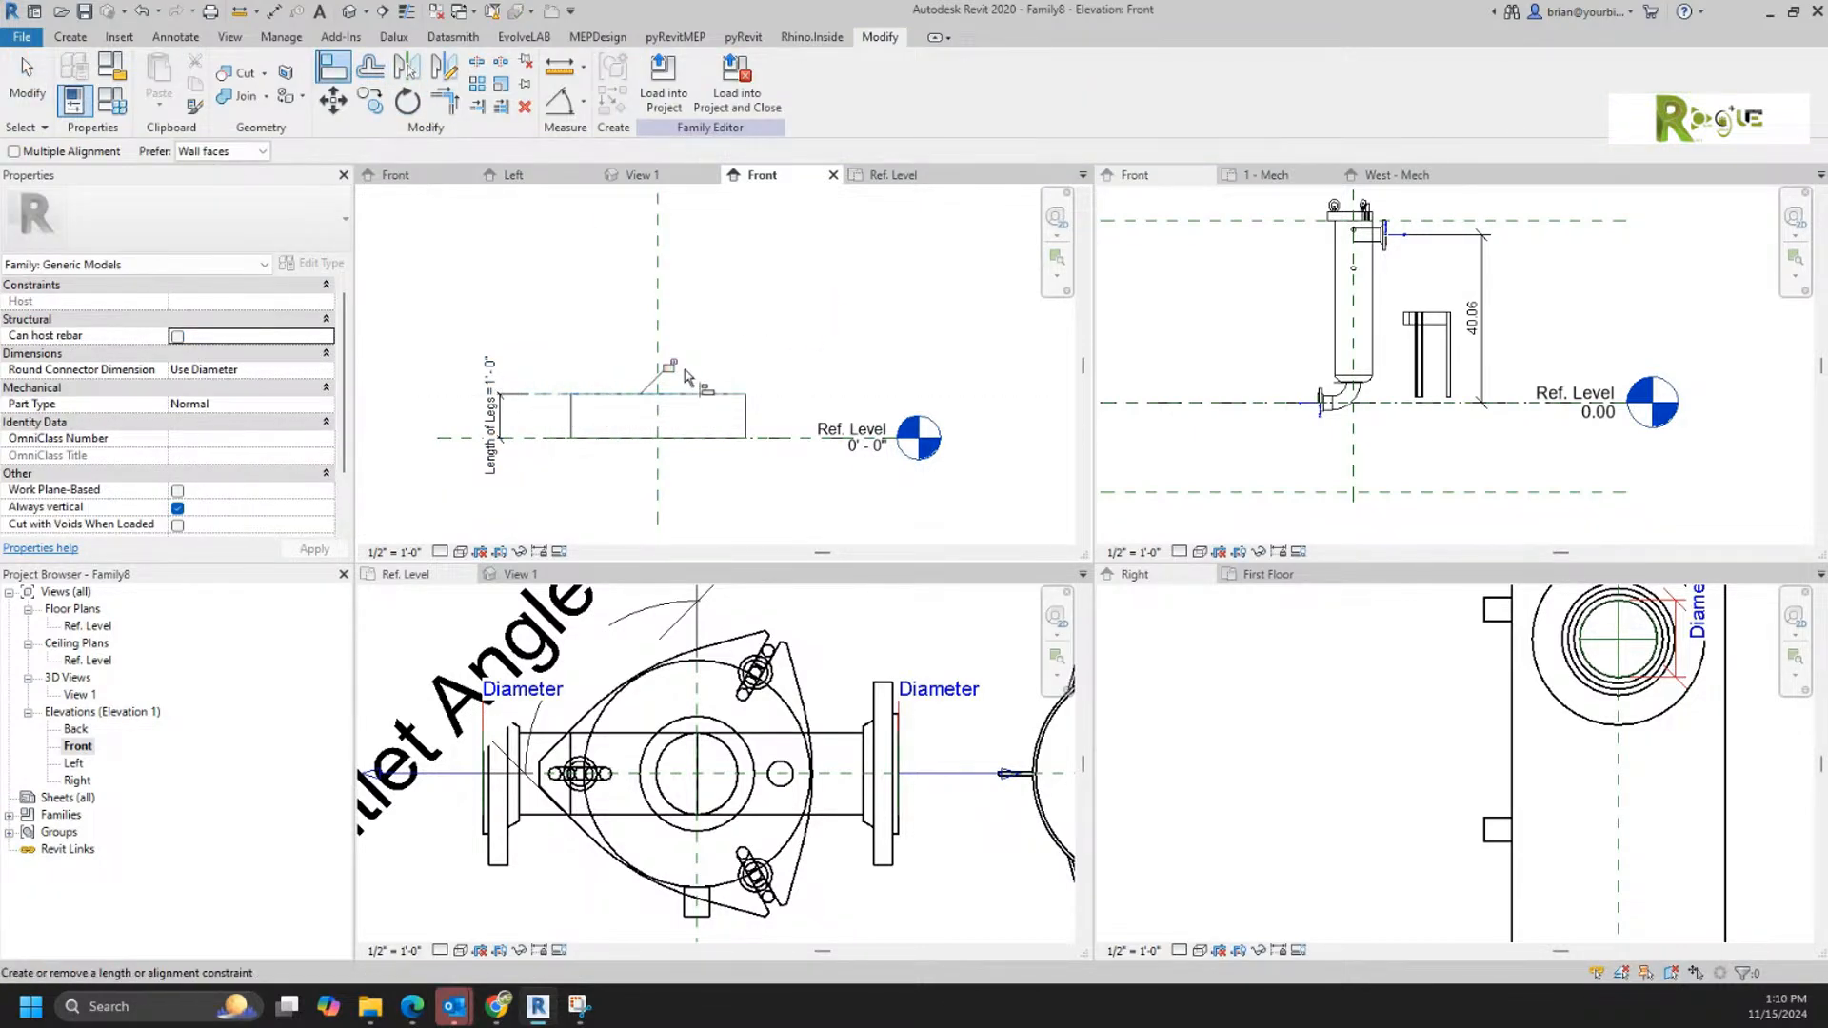
right_click(782, 278)
click(850, 297)
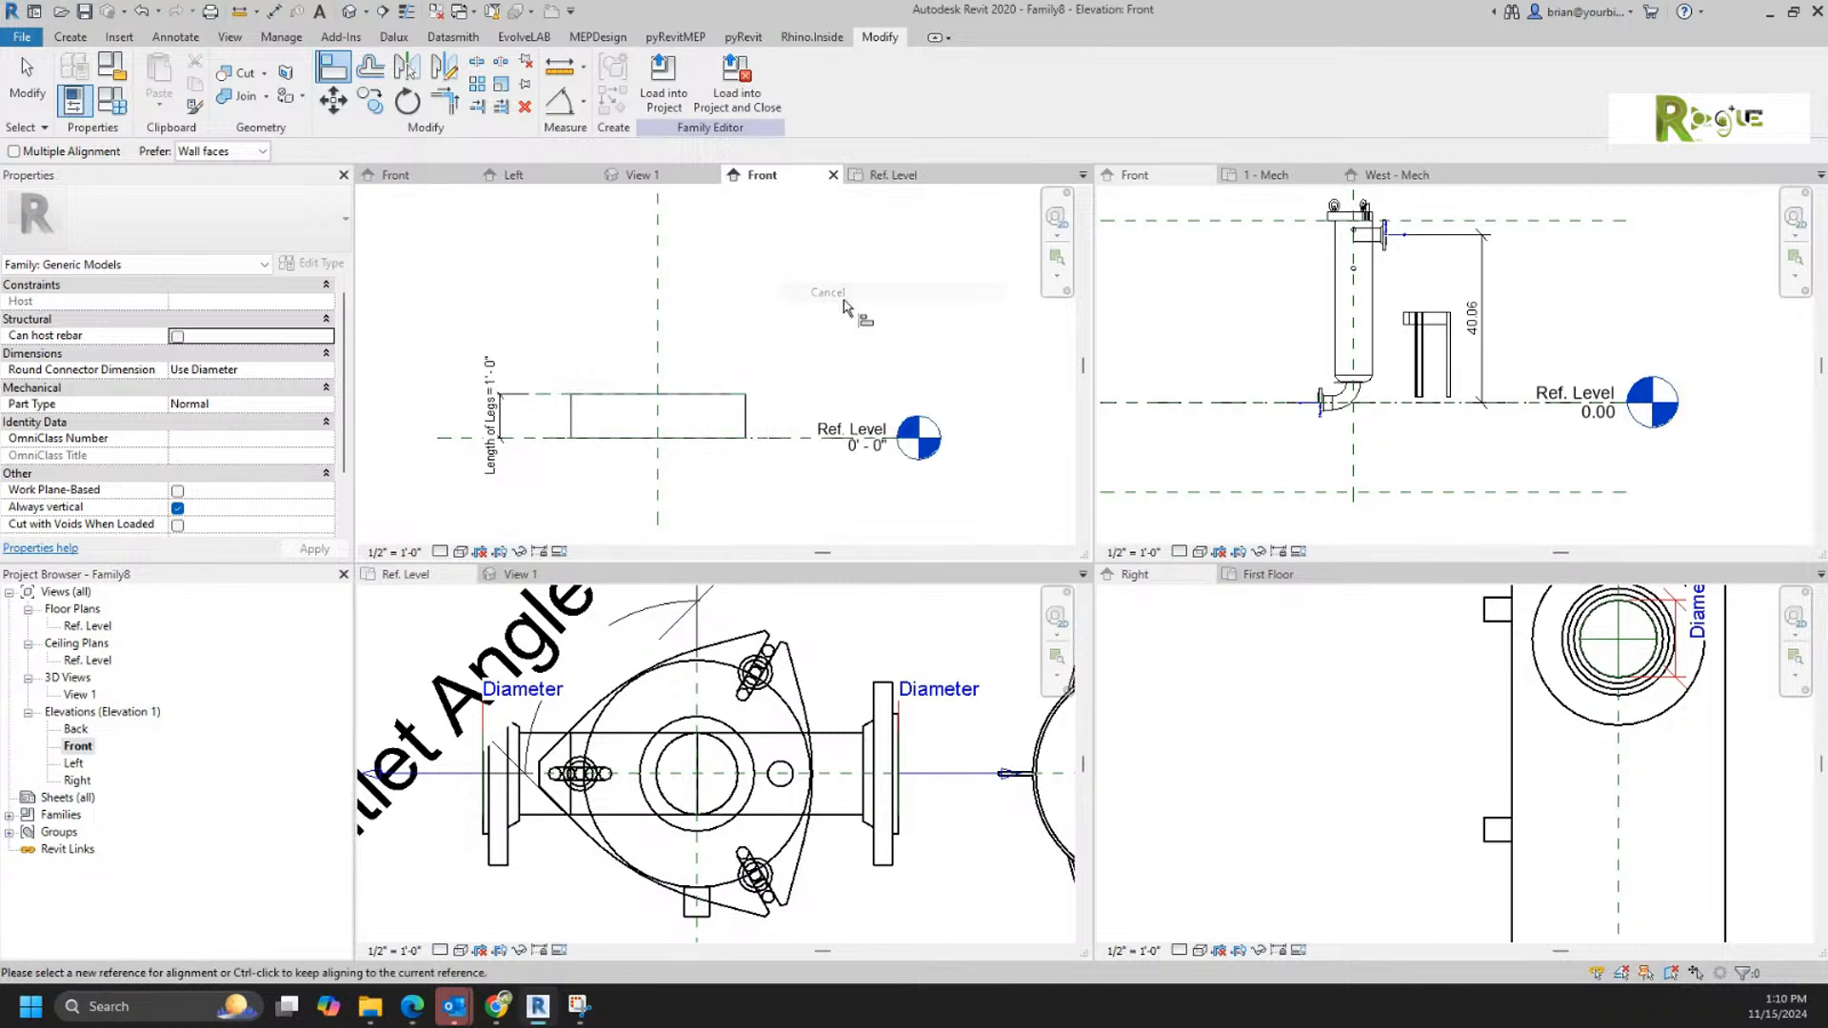
right_click(814, 303)
click(839, 311)
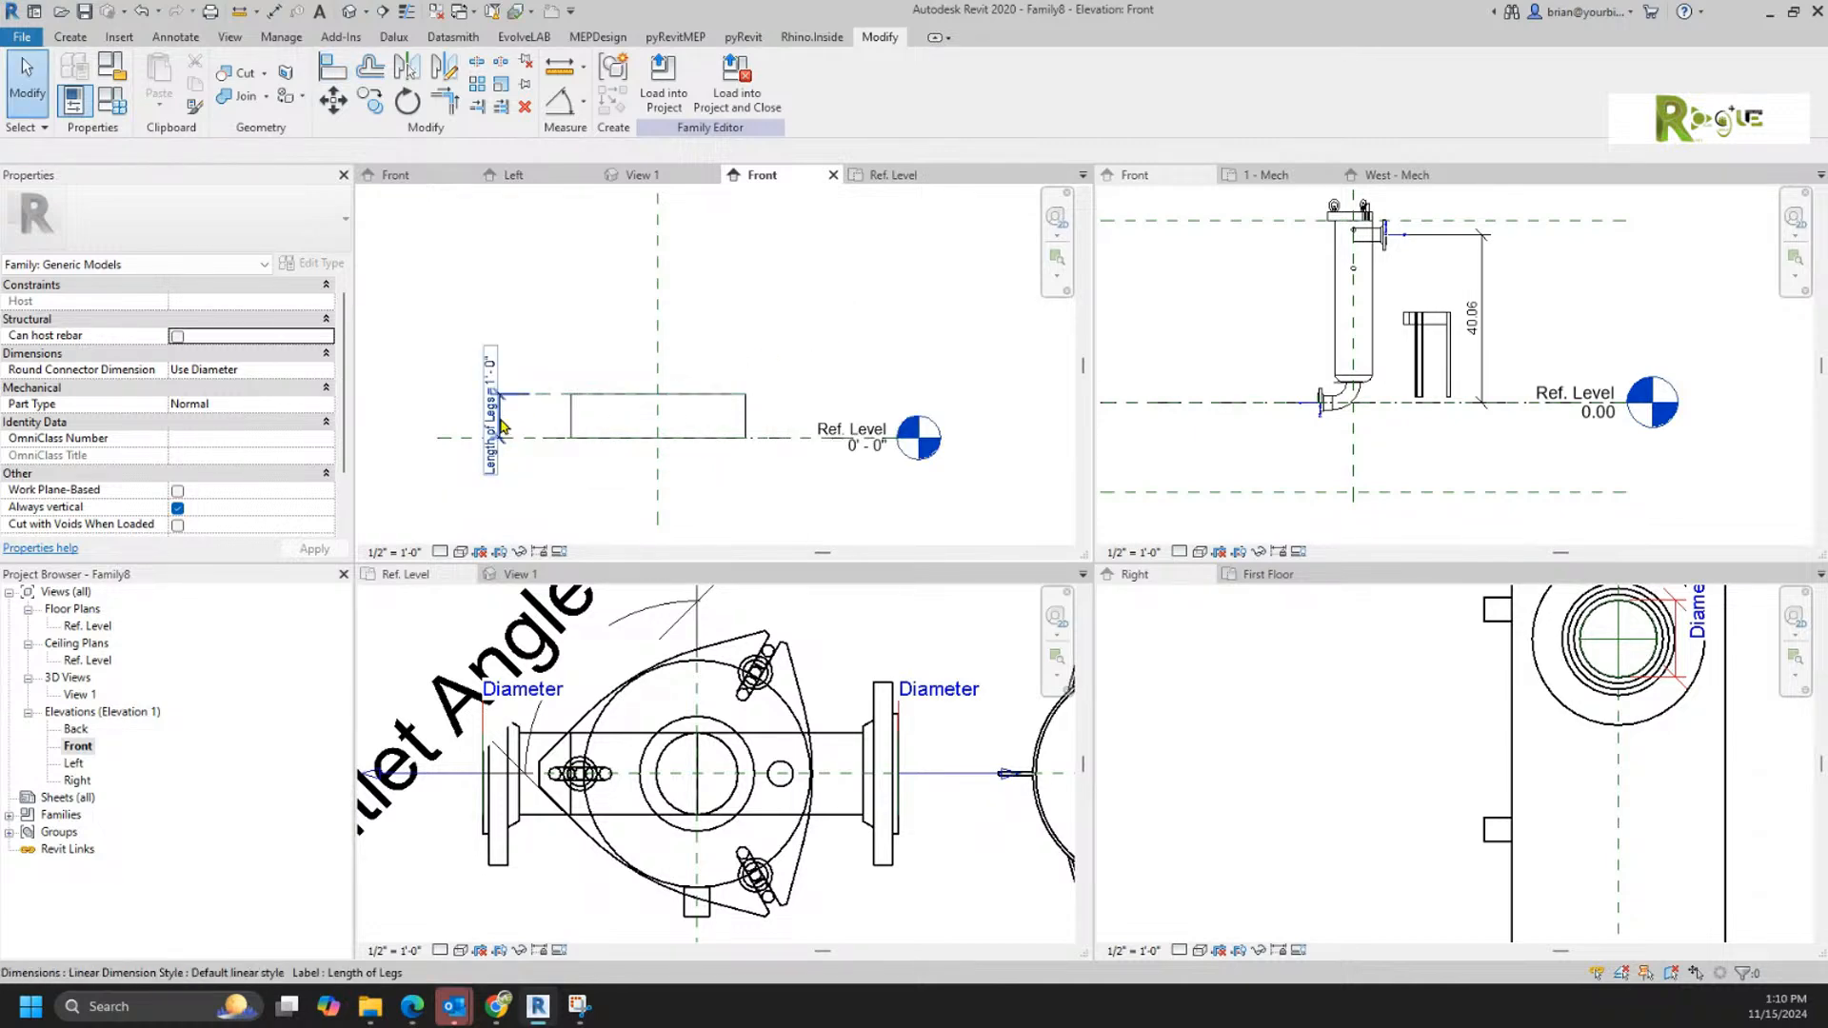
Step: Load the test family into Filter.rfa only and place one instance beside the filter in the Ref. Level plan
click(655, 114)
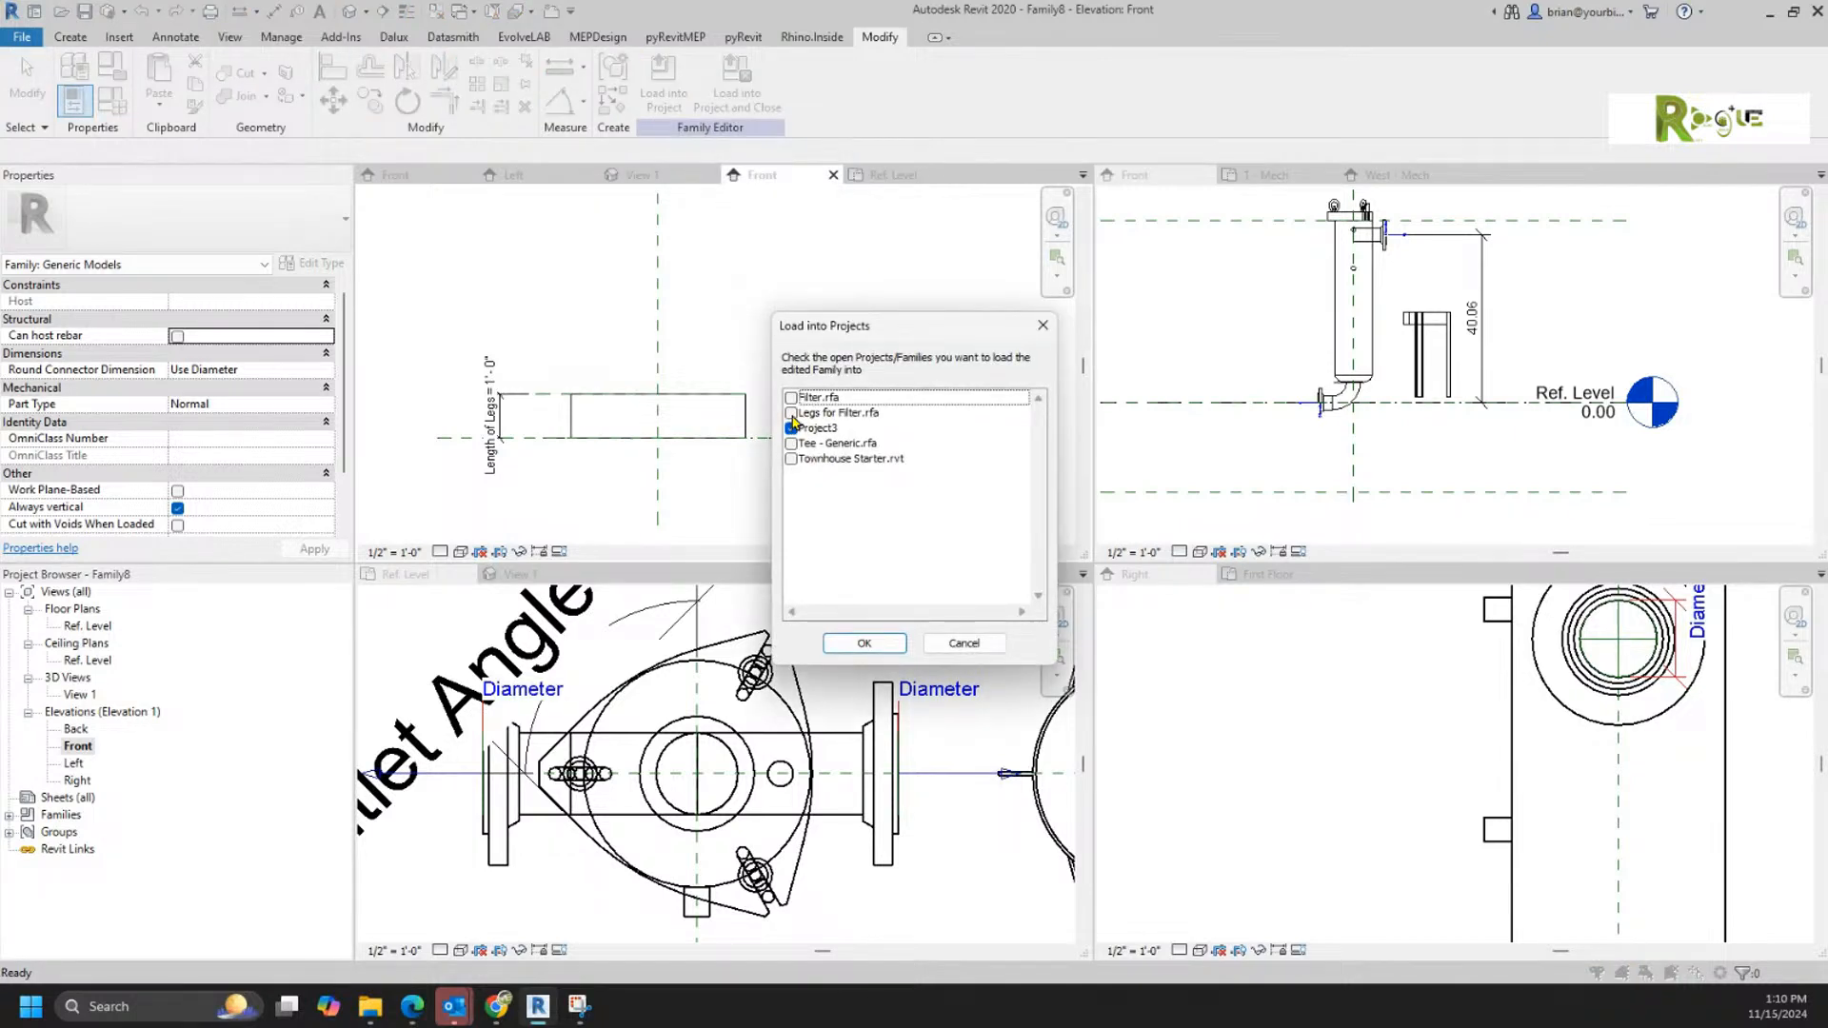
click(792, 399)
click(792, 429)
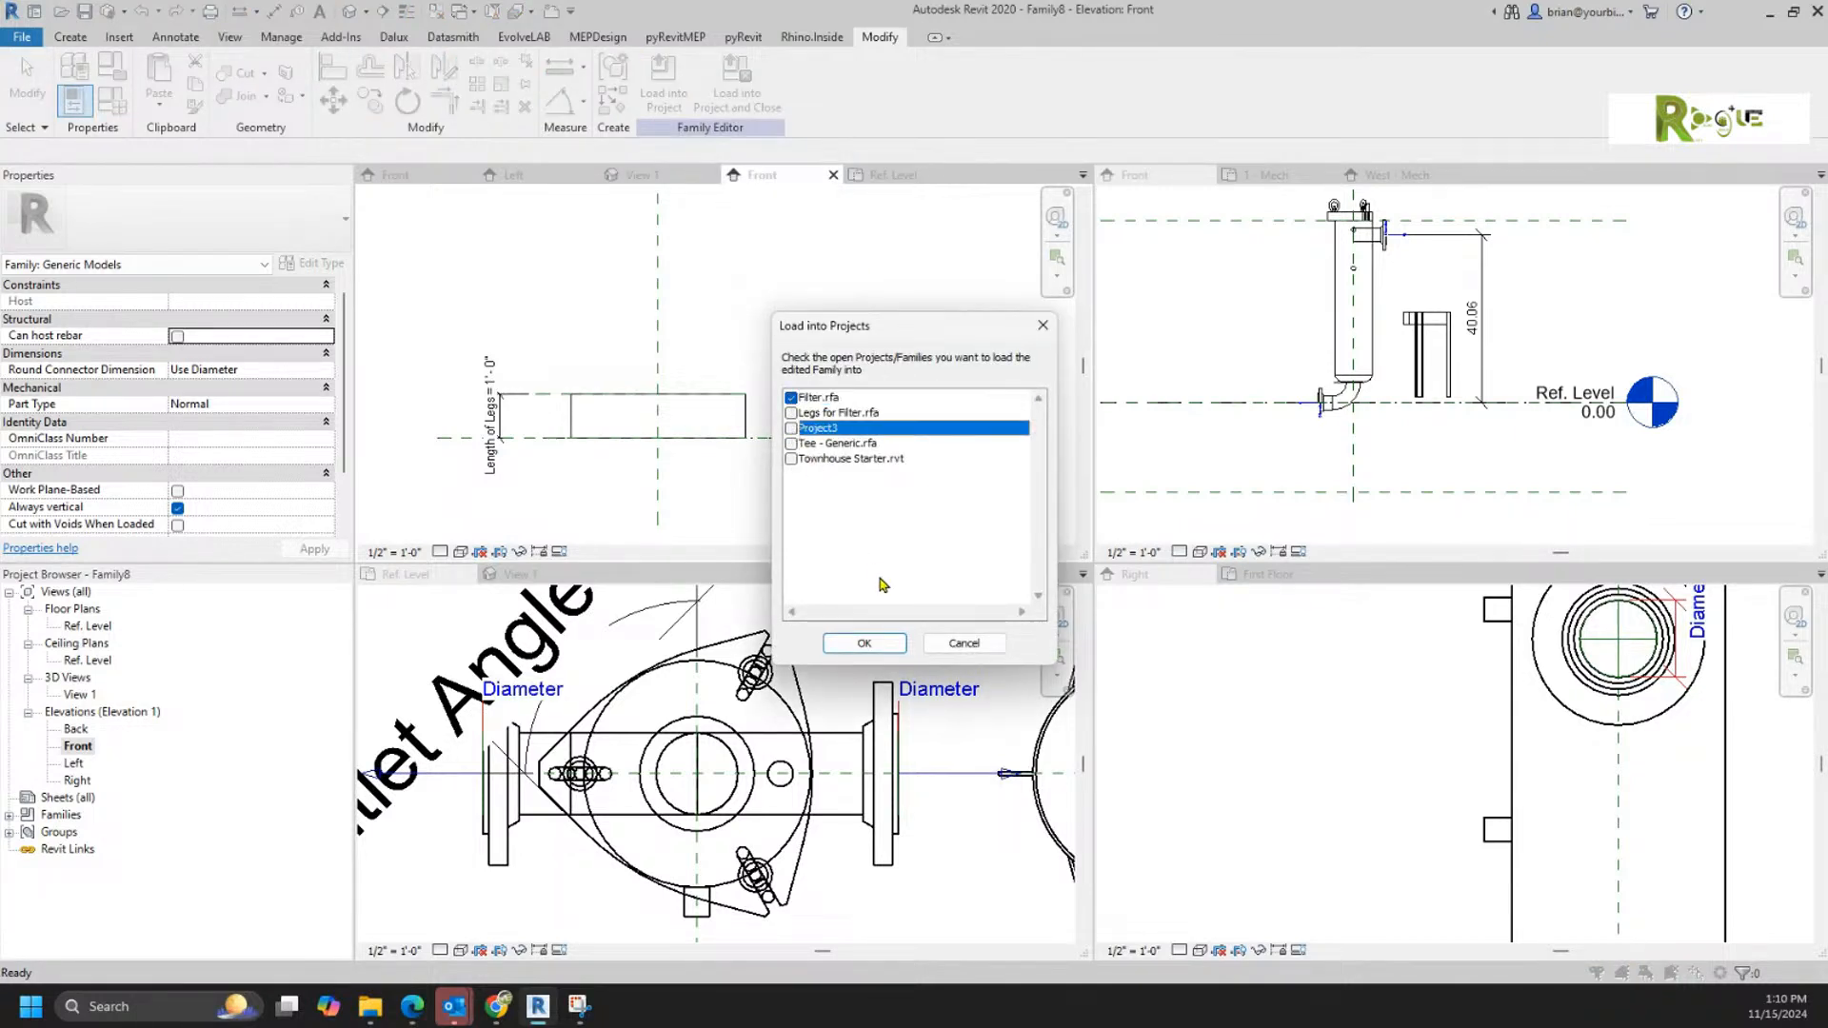
click(865, 643)
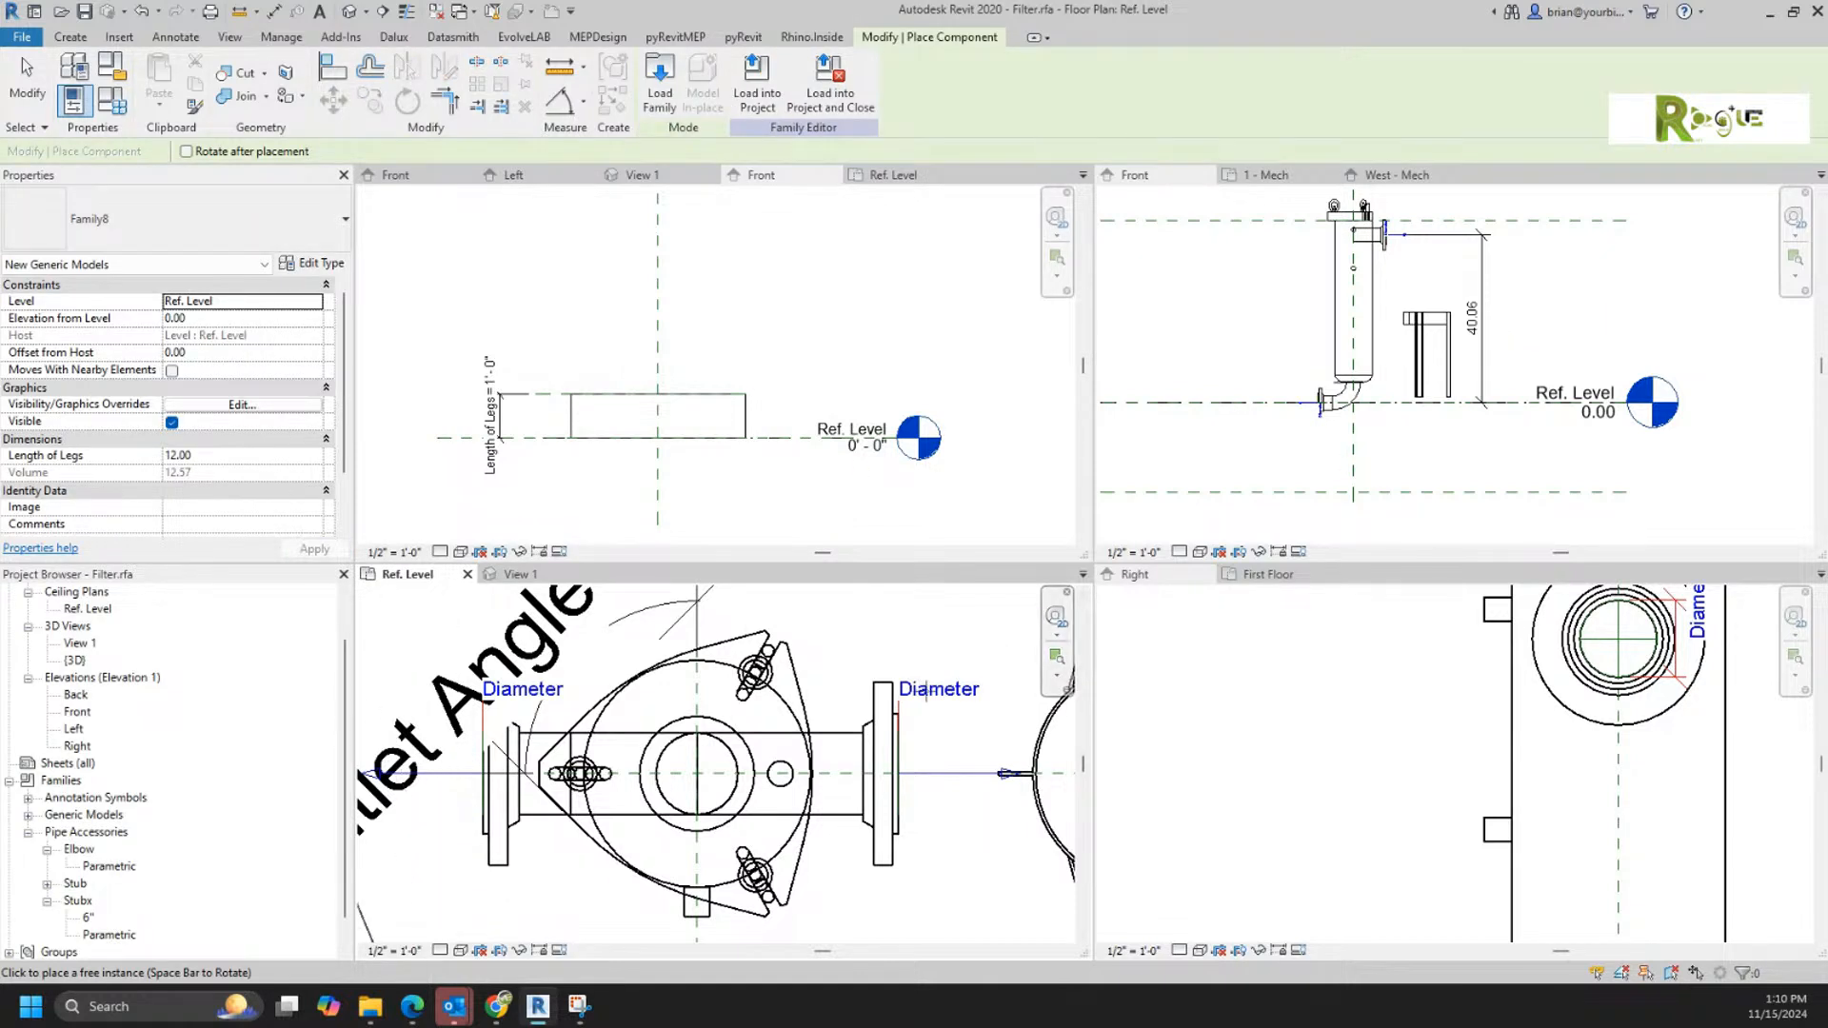
scroll(892, 733, down, 5)
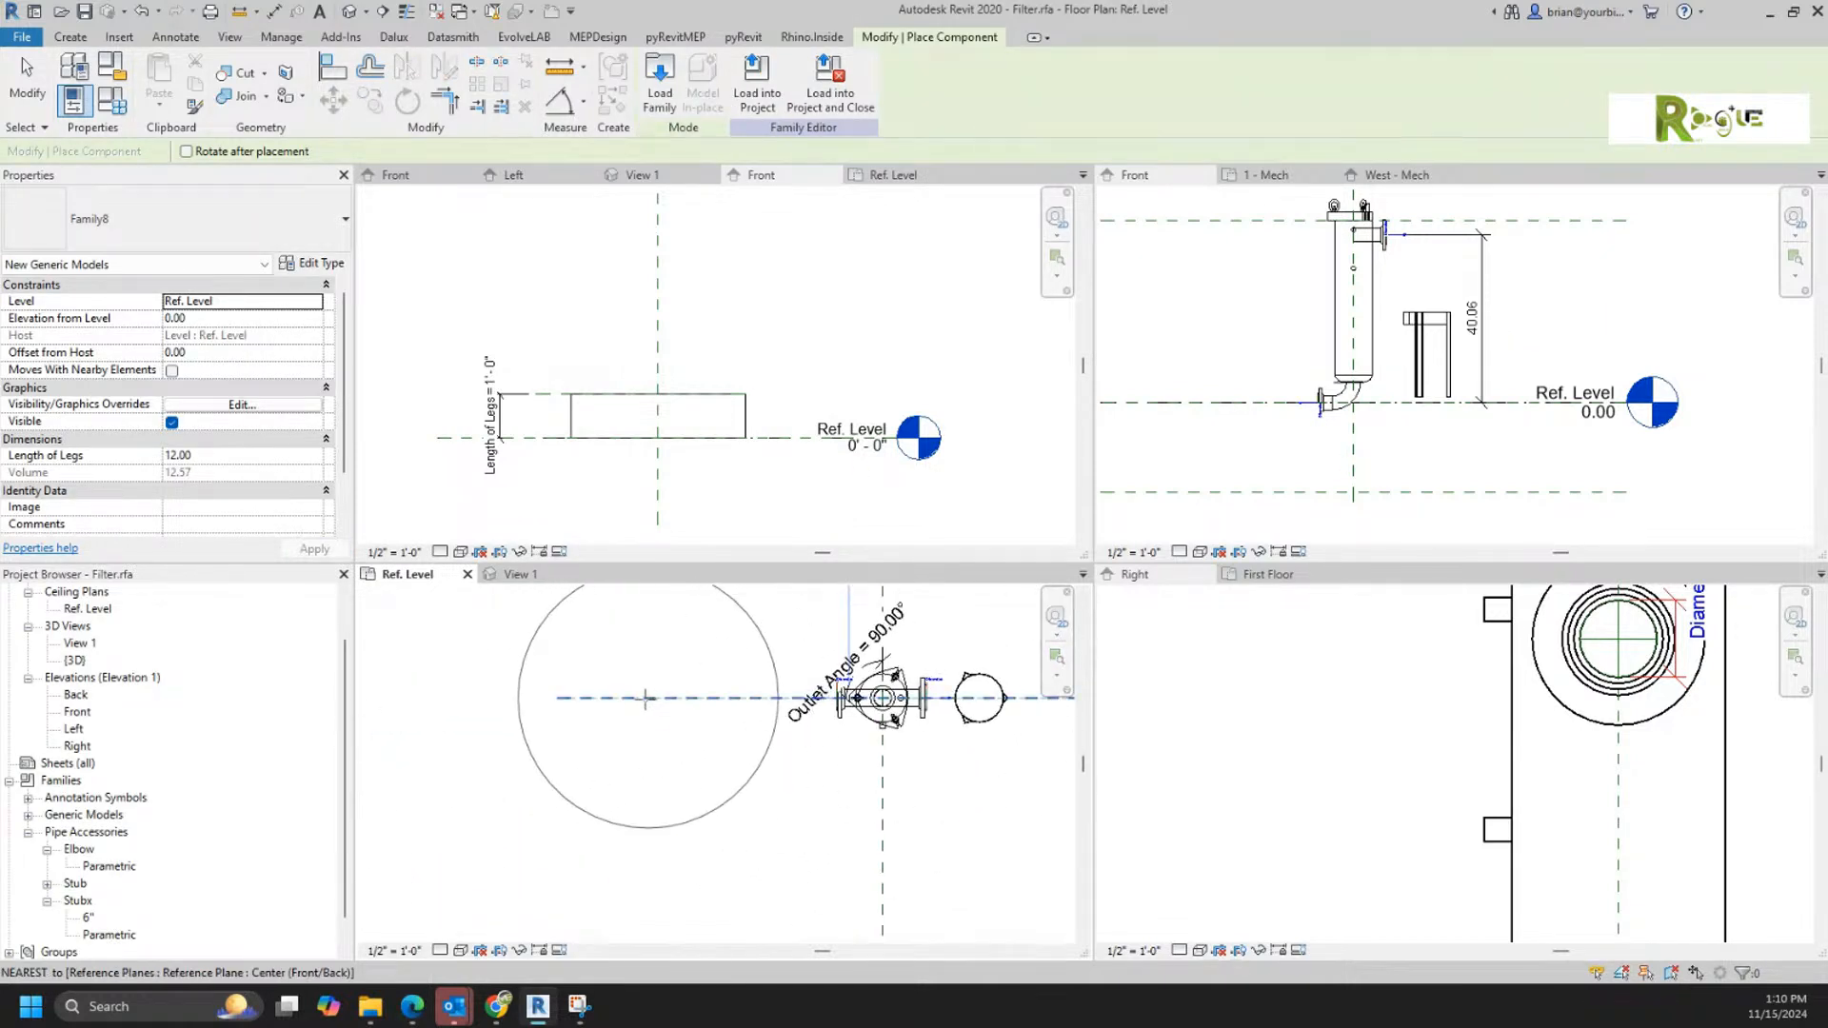
click(642, 697)
key(Escape)
key(Escape)
Step: Select the placed cylinder in Filter.rfa's Front elevation and examine its stretch grips and instance properties
scroll(1243, 494, down, 1)
click(1414, 471)
middle_drag(1350, 473, 1508, 484)
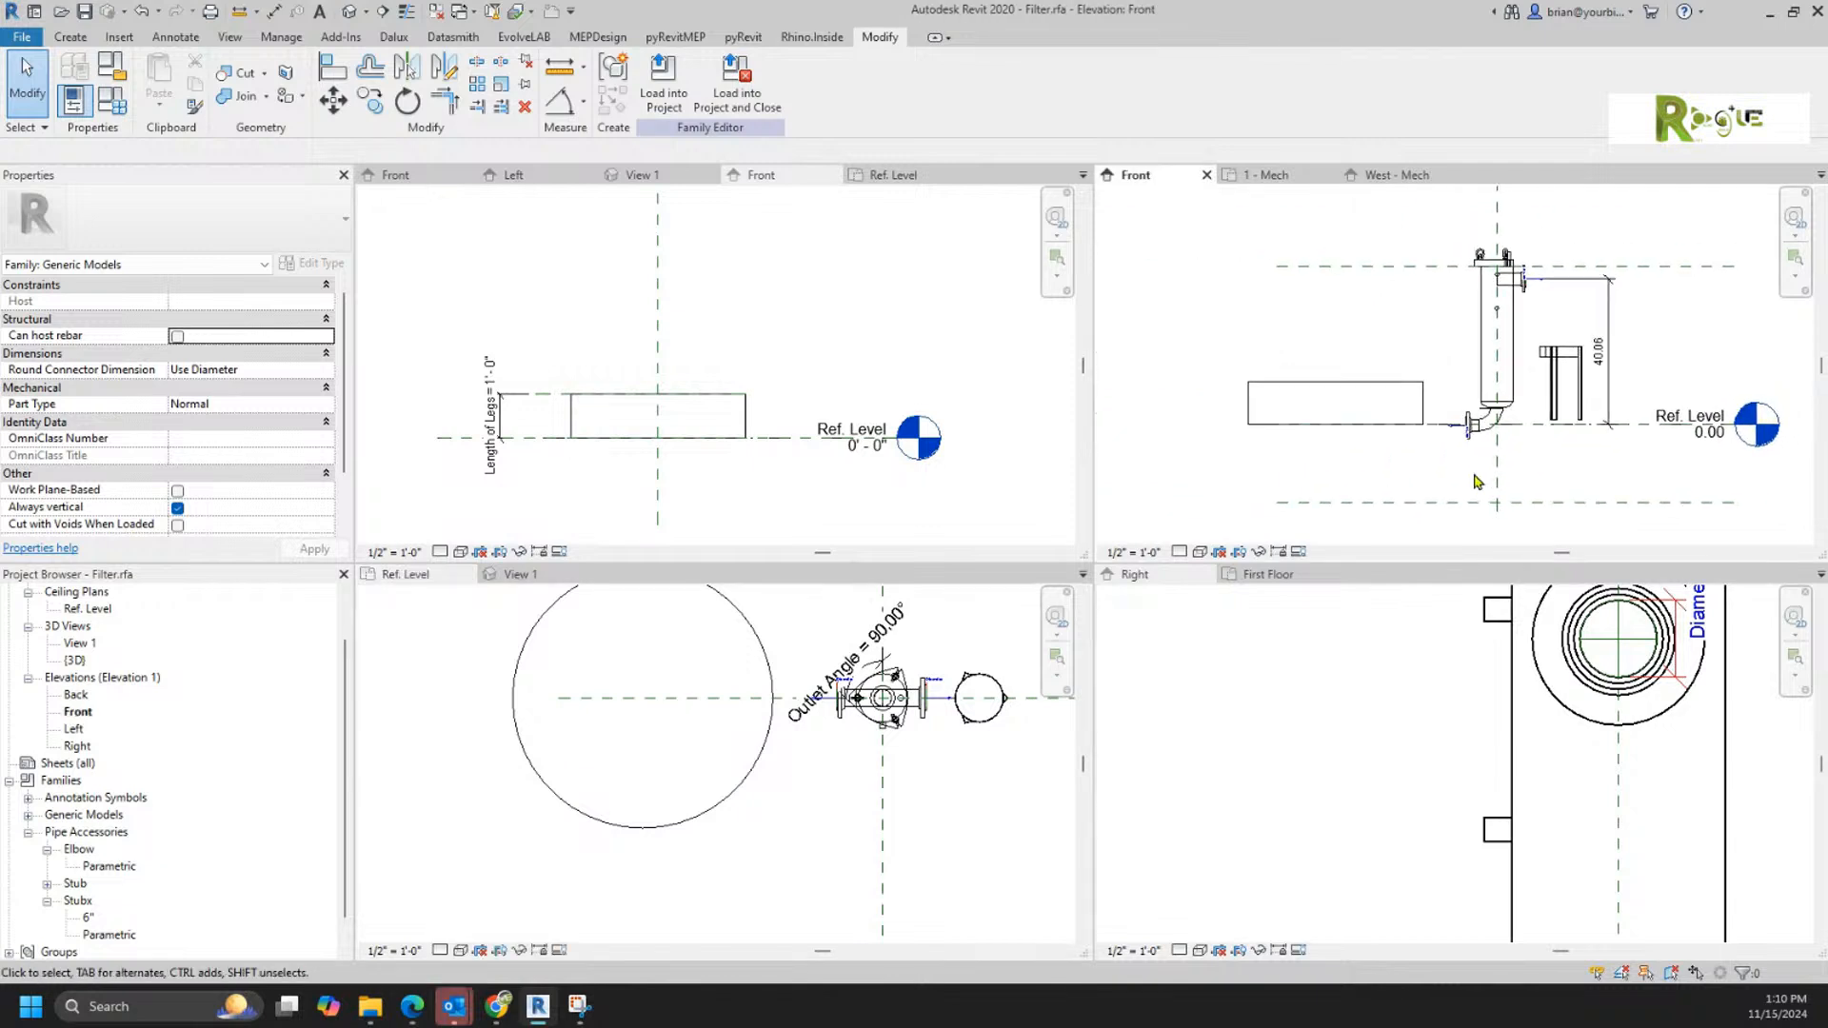
click(1422, 407)
scroll(1375, 497, up, 2)
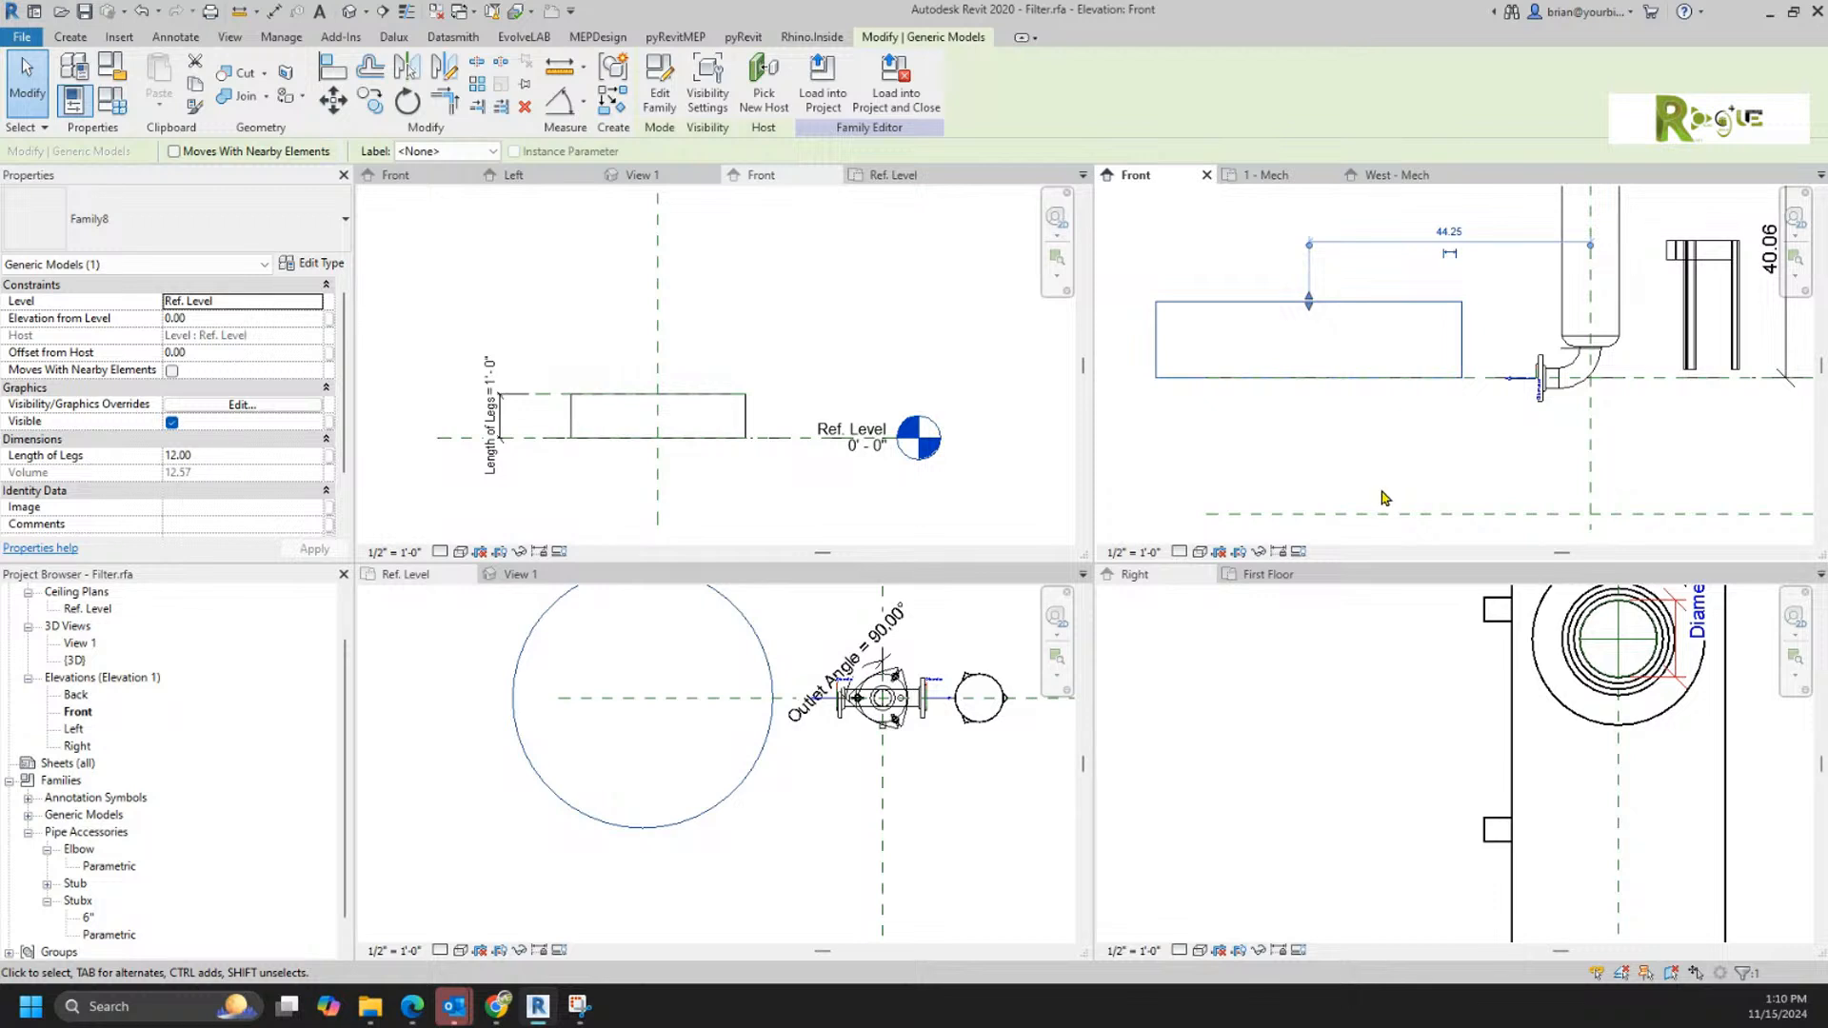
scroll(1384, 502, down, 1)
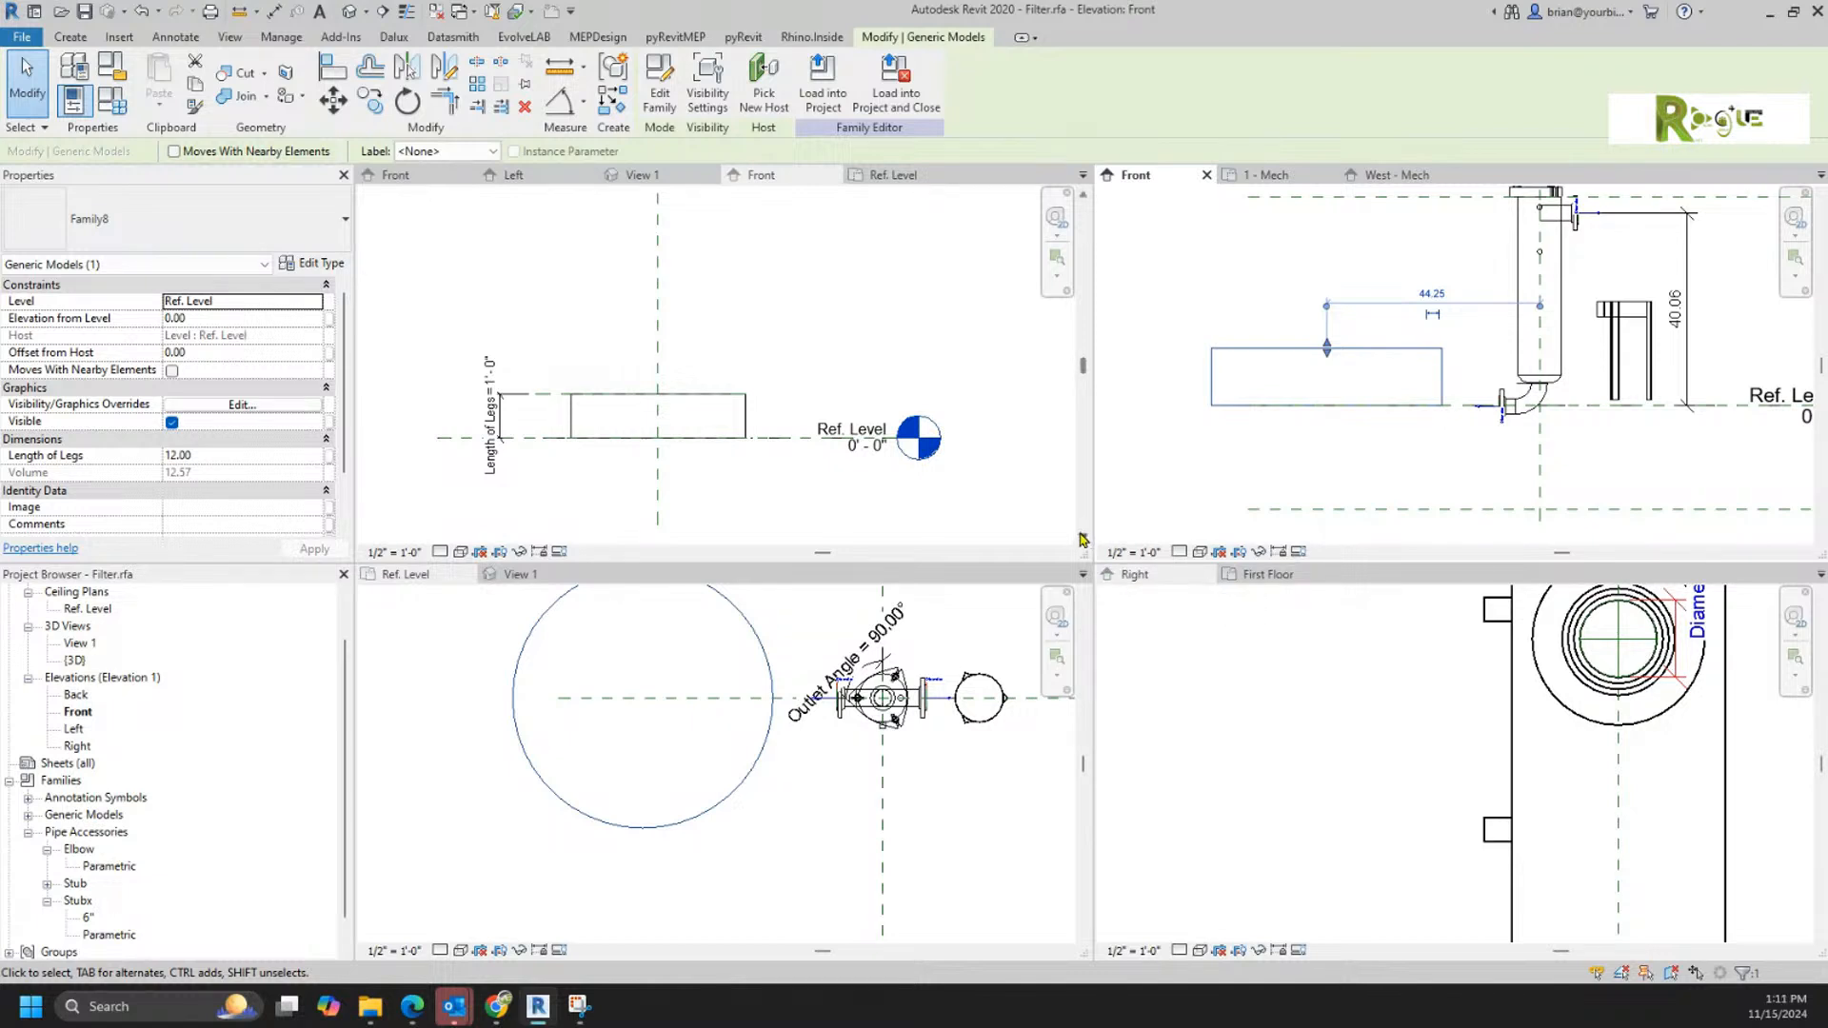
Step: Load the test family into Project3 only and place one instance in the 1 - Mech floor plan
click(814, 305)
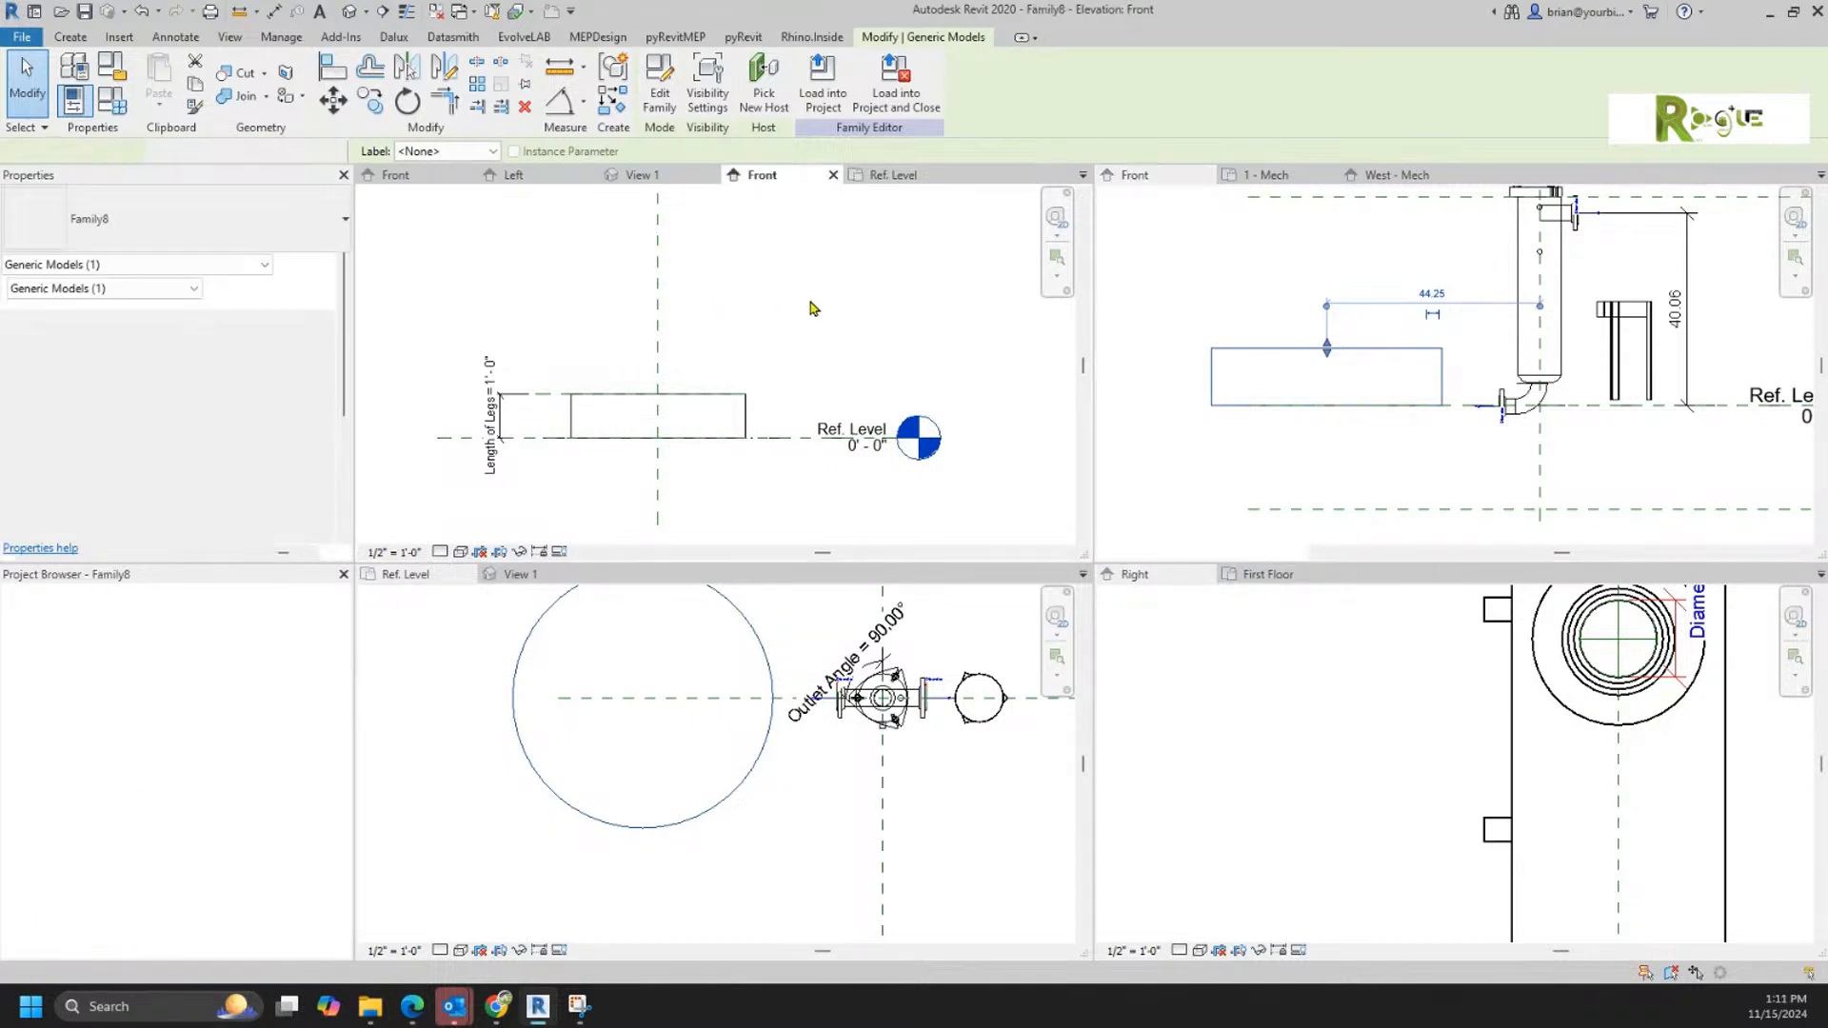
click(678, 101)
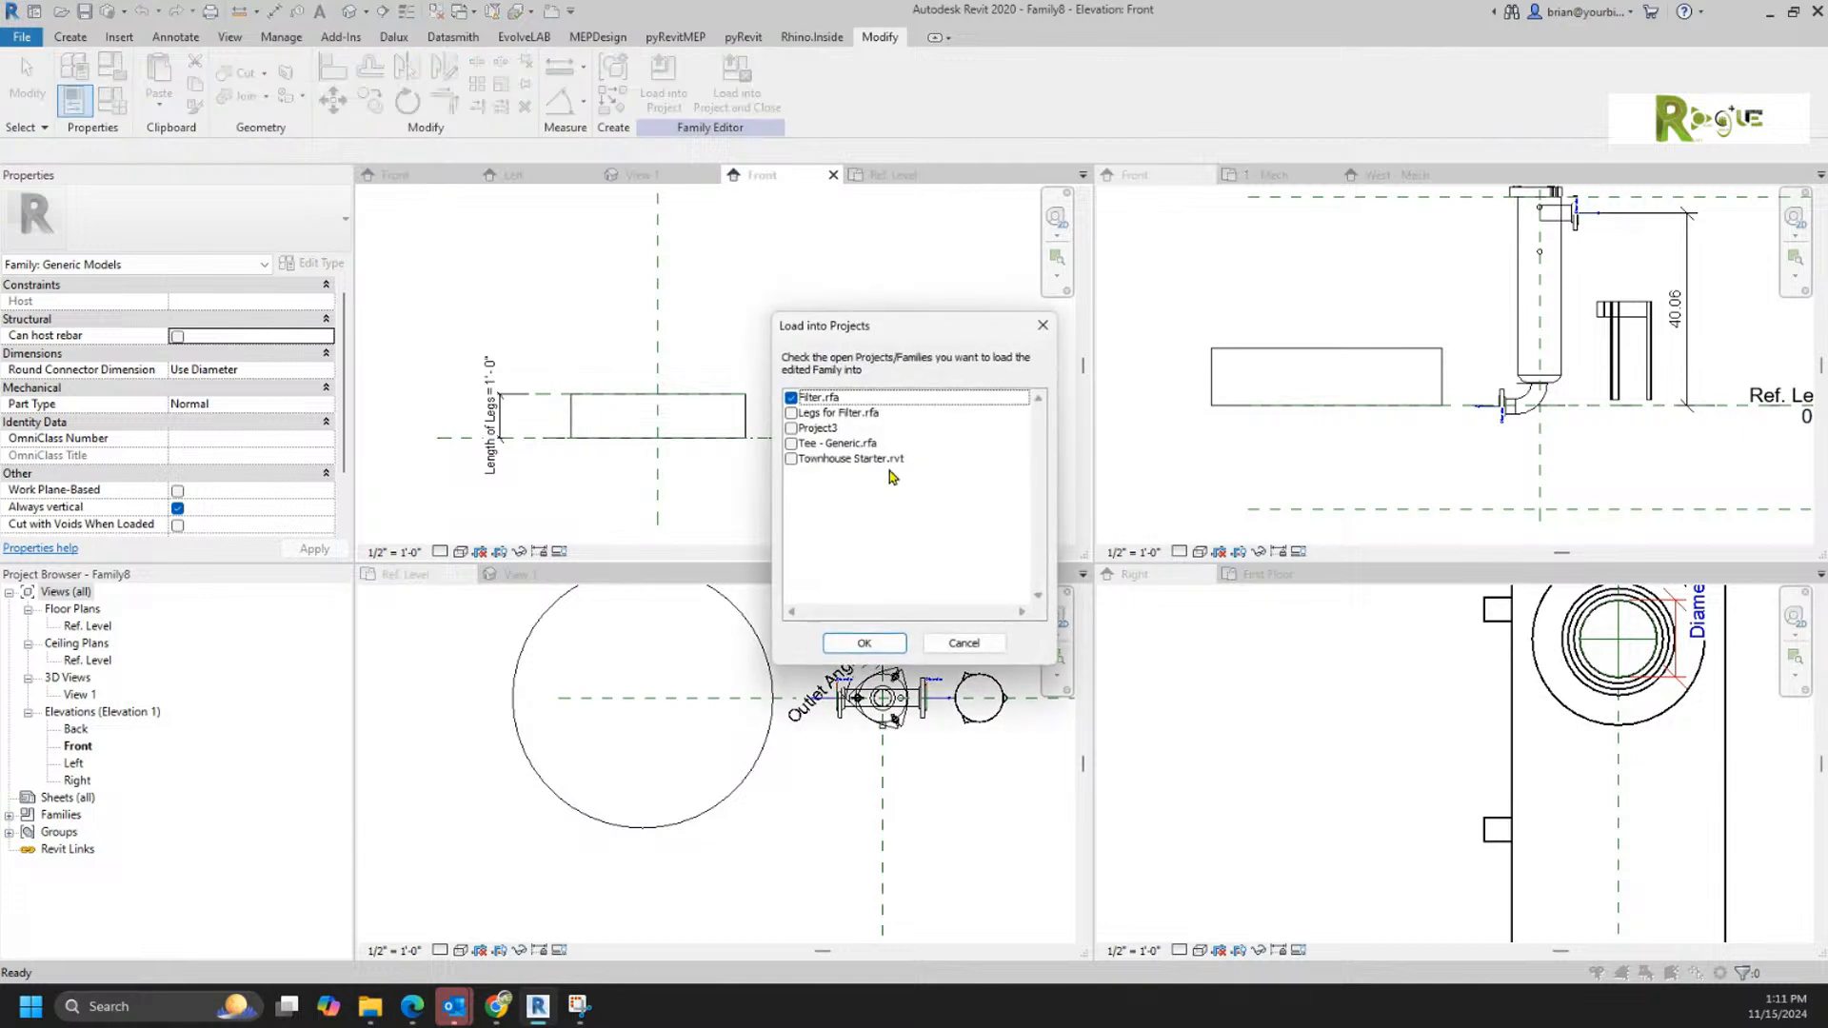
click(790, 397)
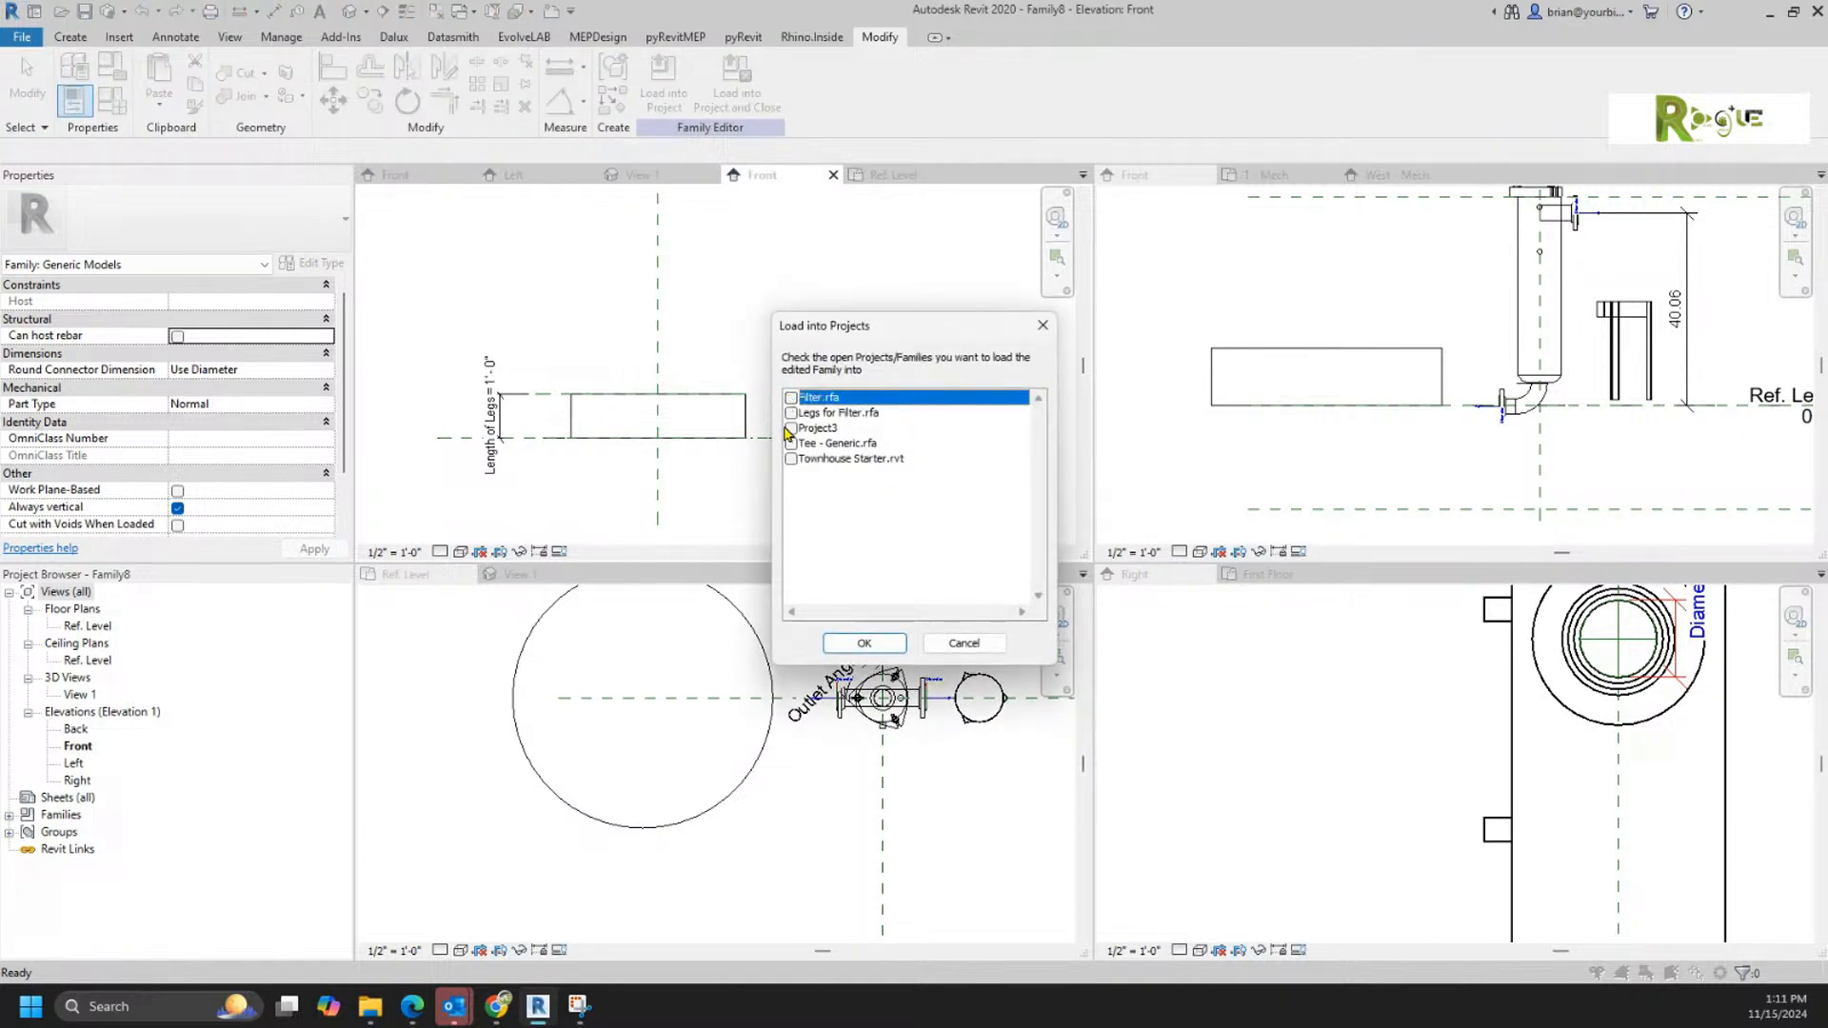
click(791, 429)
click(861, 645)
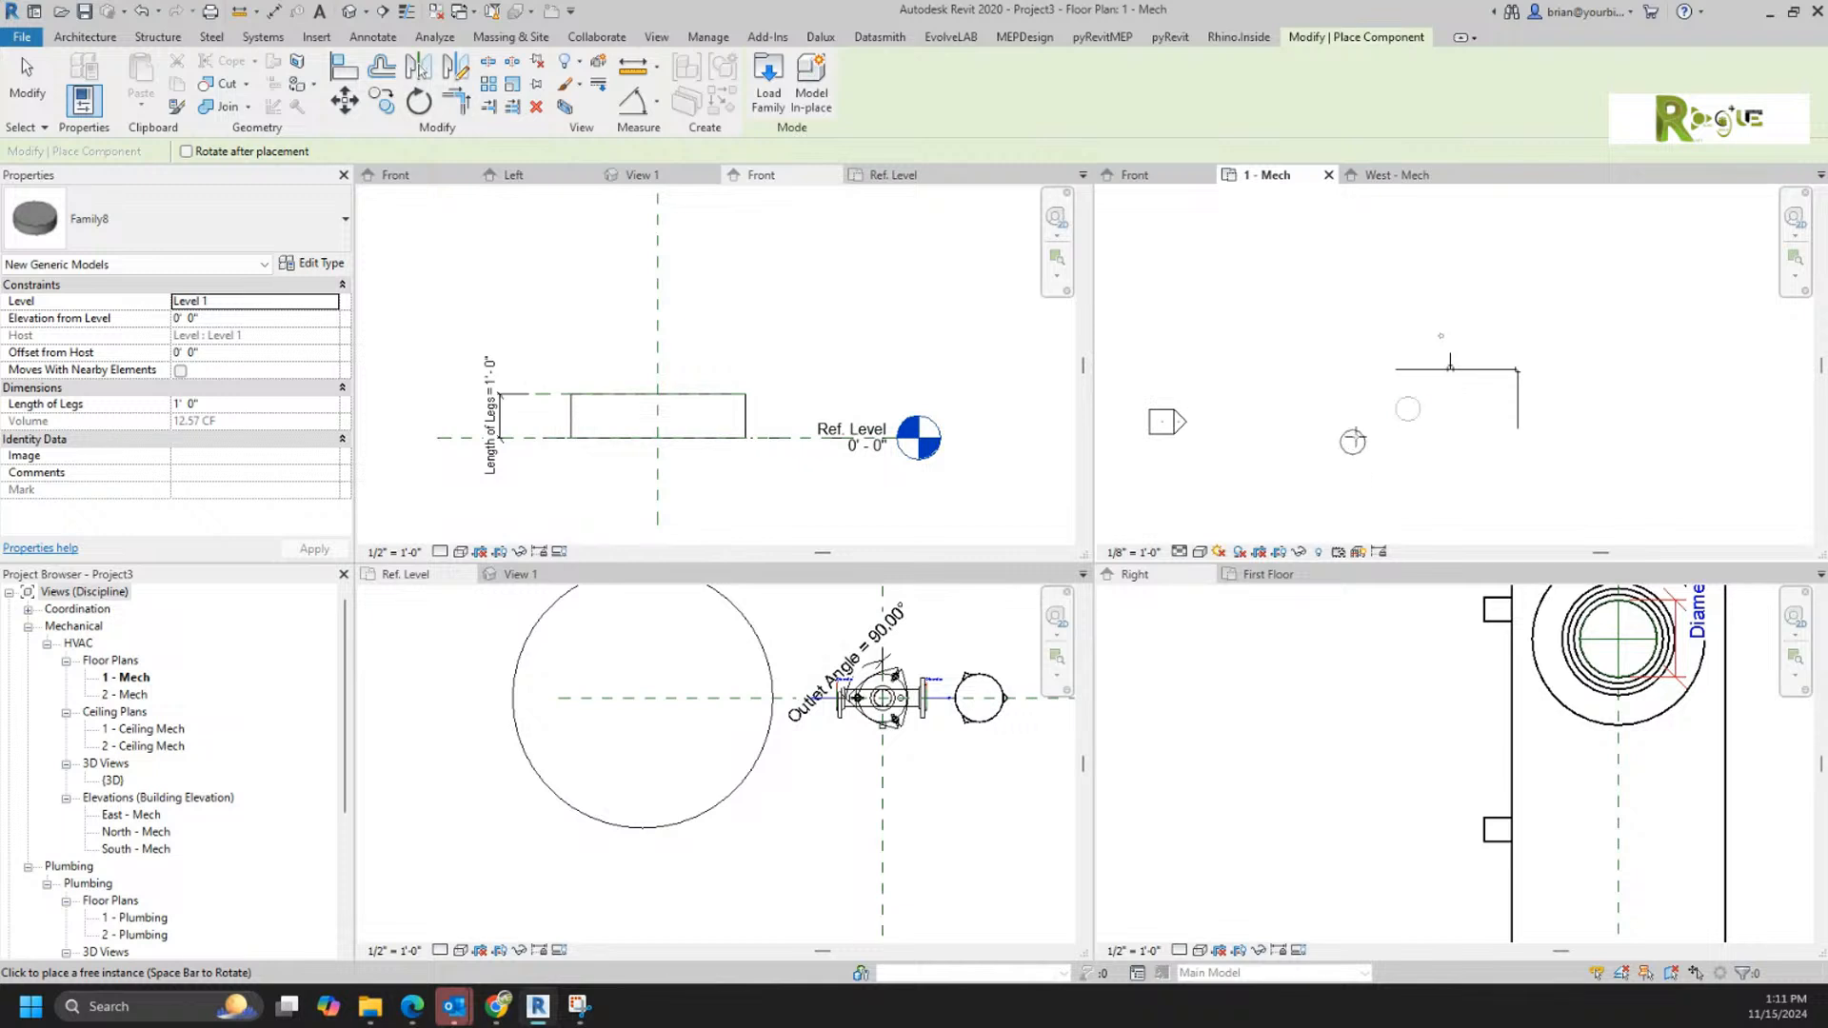
right_click(1321, 368)
click(1361, 381)
right_click(1362, 362)
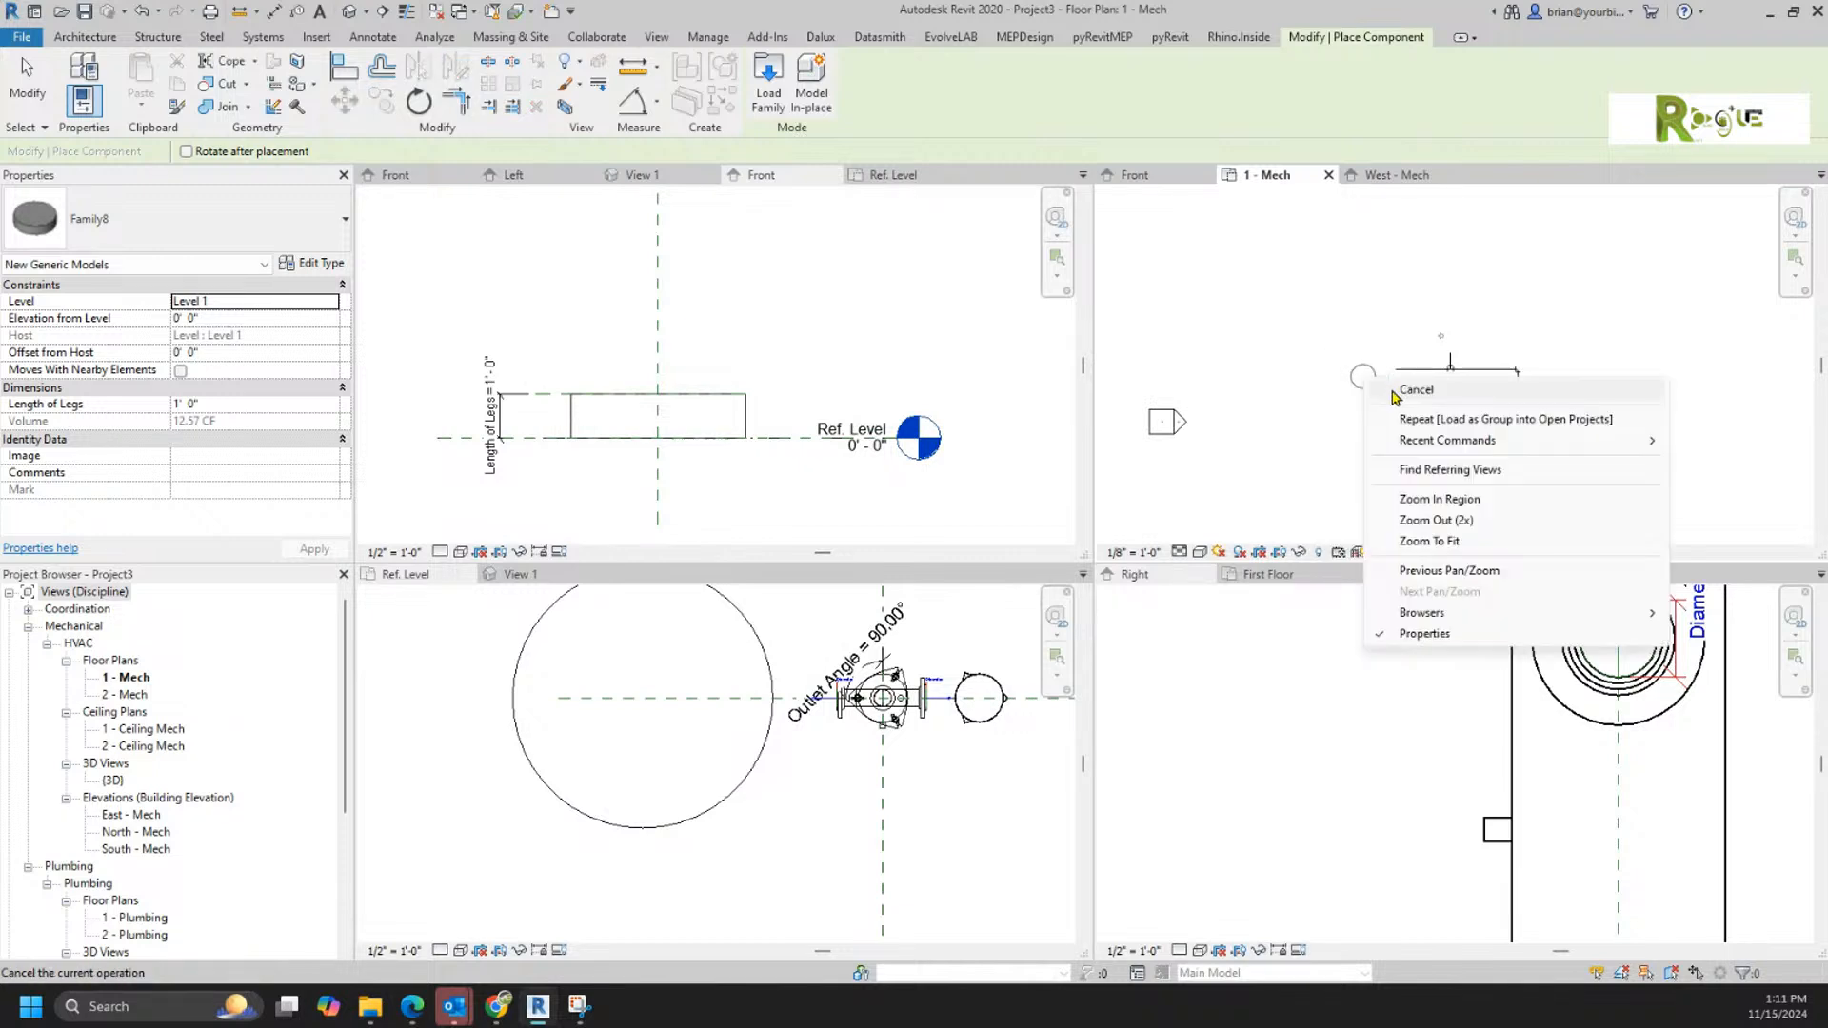
click(1376, 374)
Step: In the West - Mech elevation, stretch the placed cylinder's top upward to a Length of Legs of about 3' 5"
double_click(1183, 428)
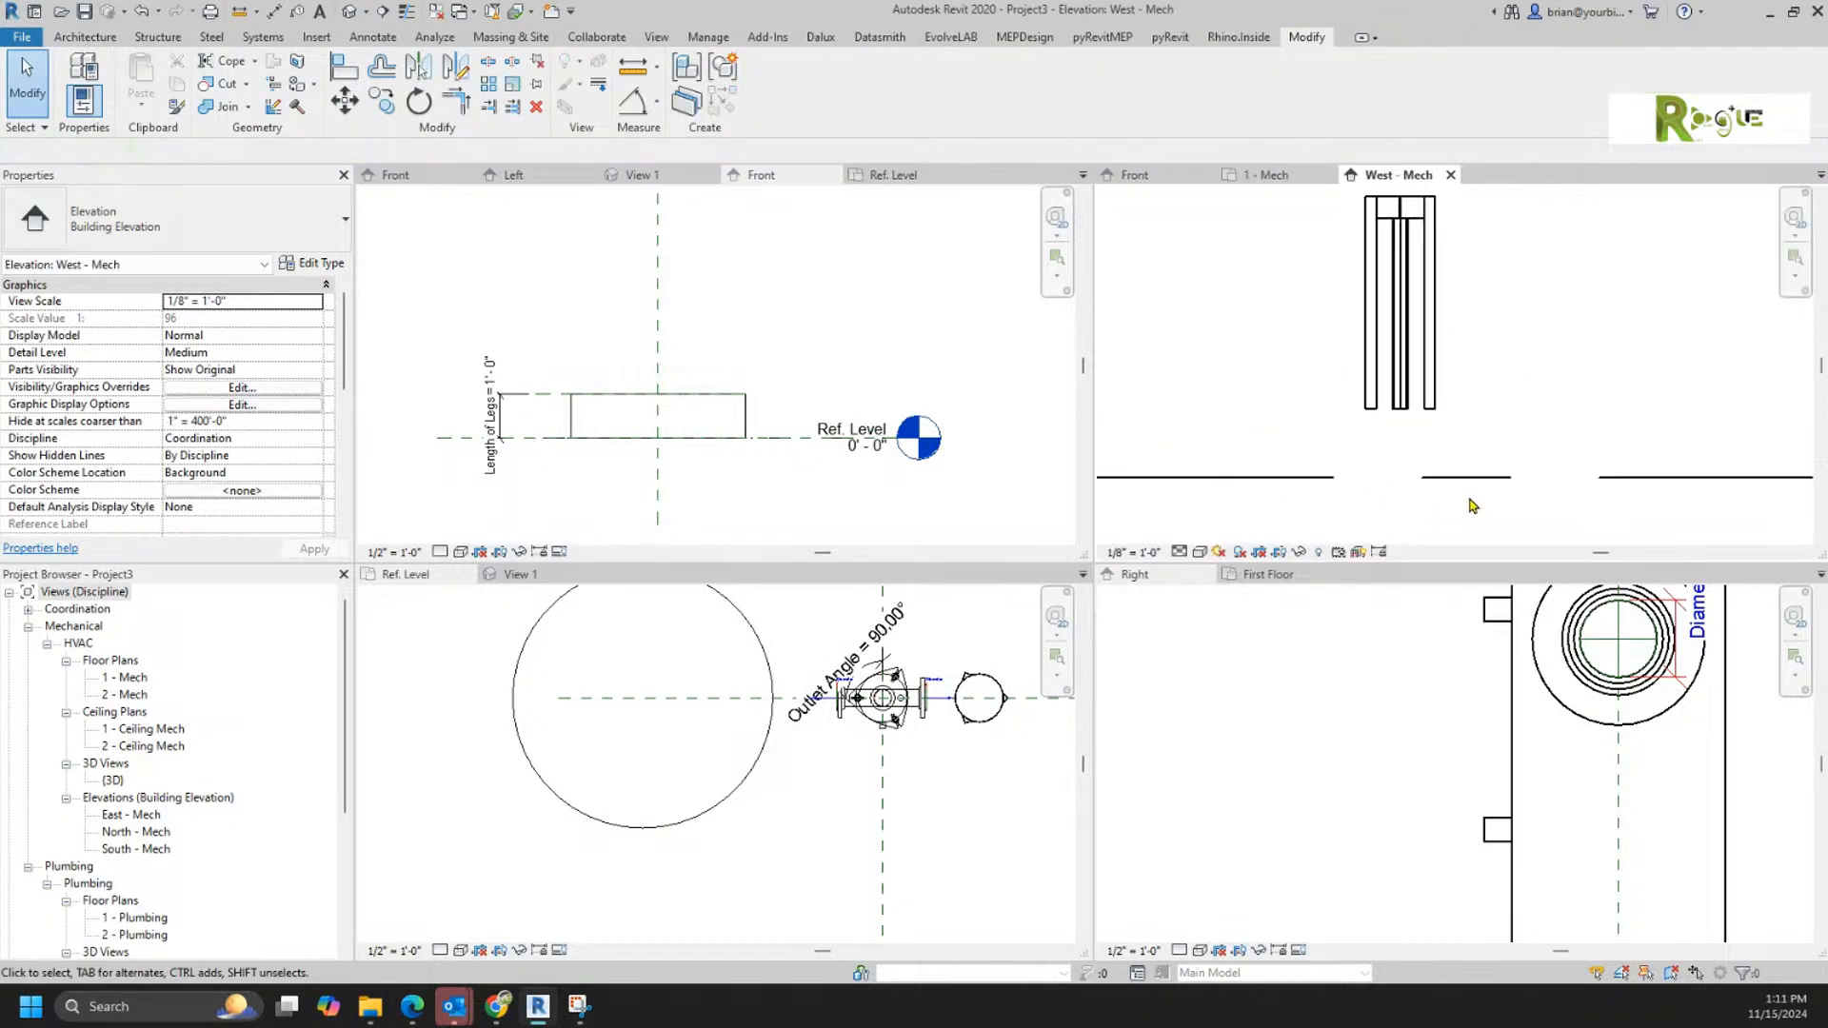
scroll(1518, 452, down, 3)
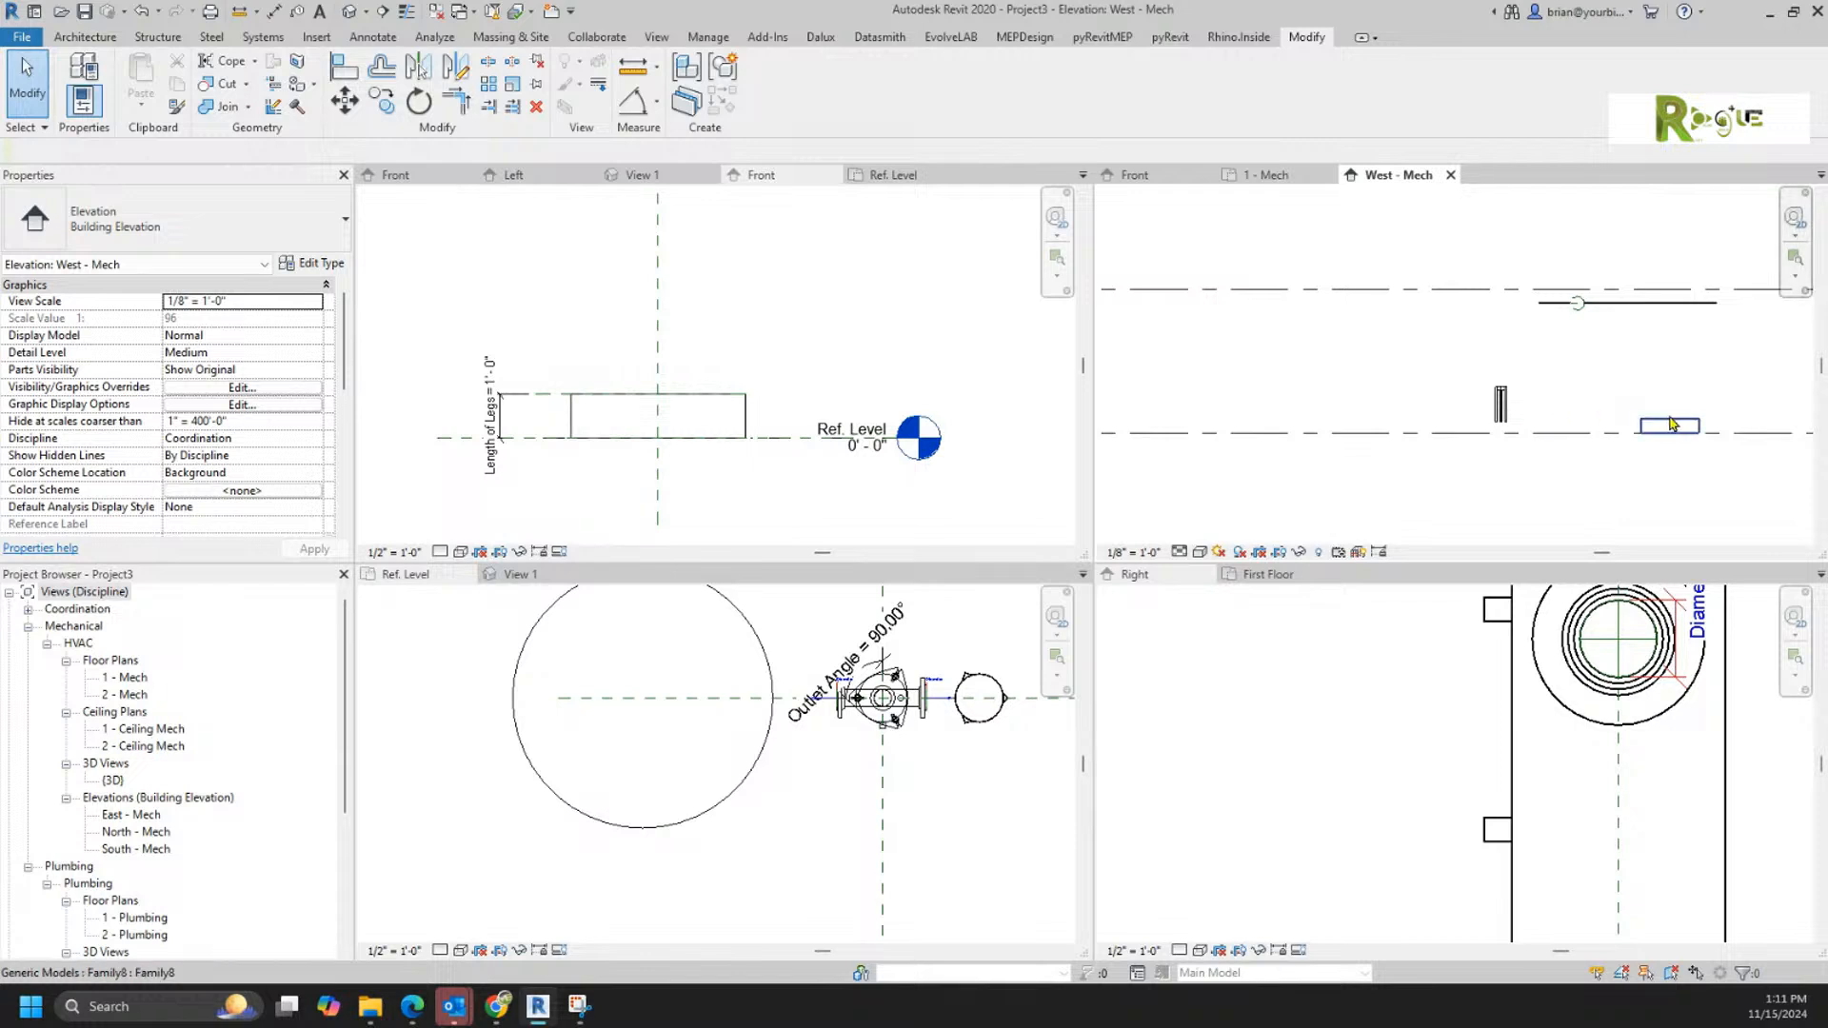
click(1669, 426)
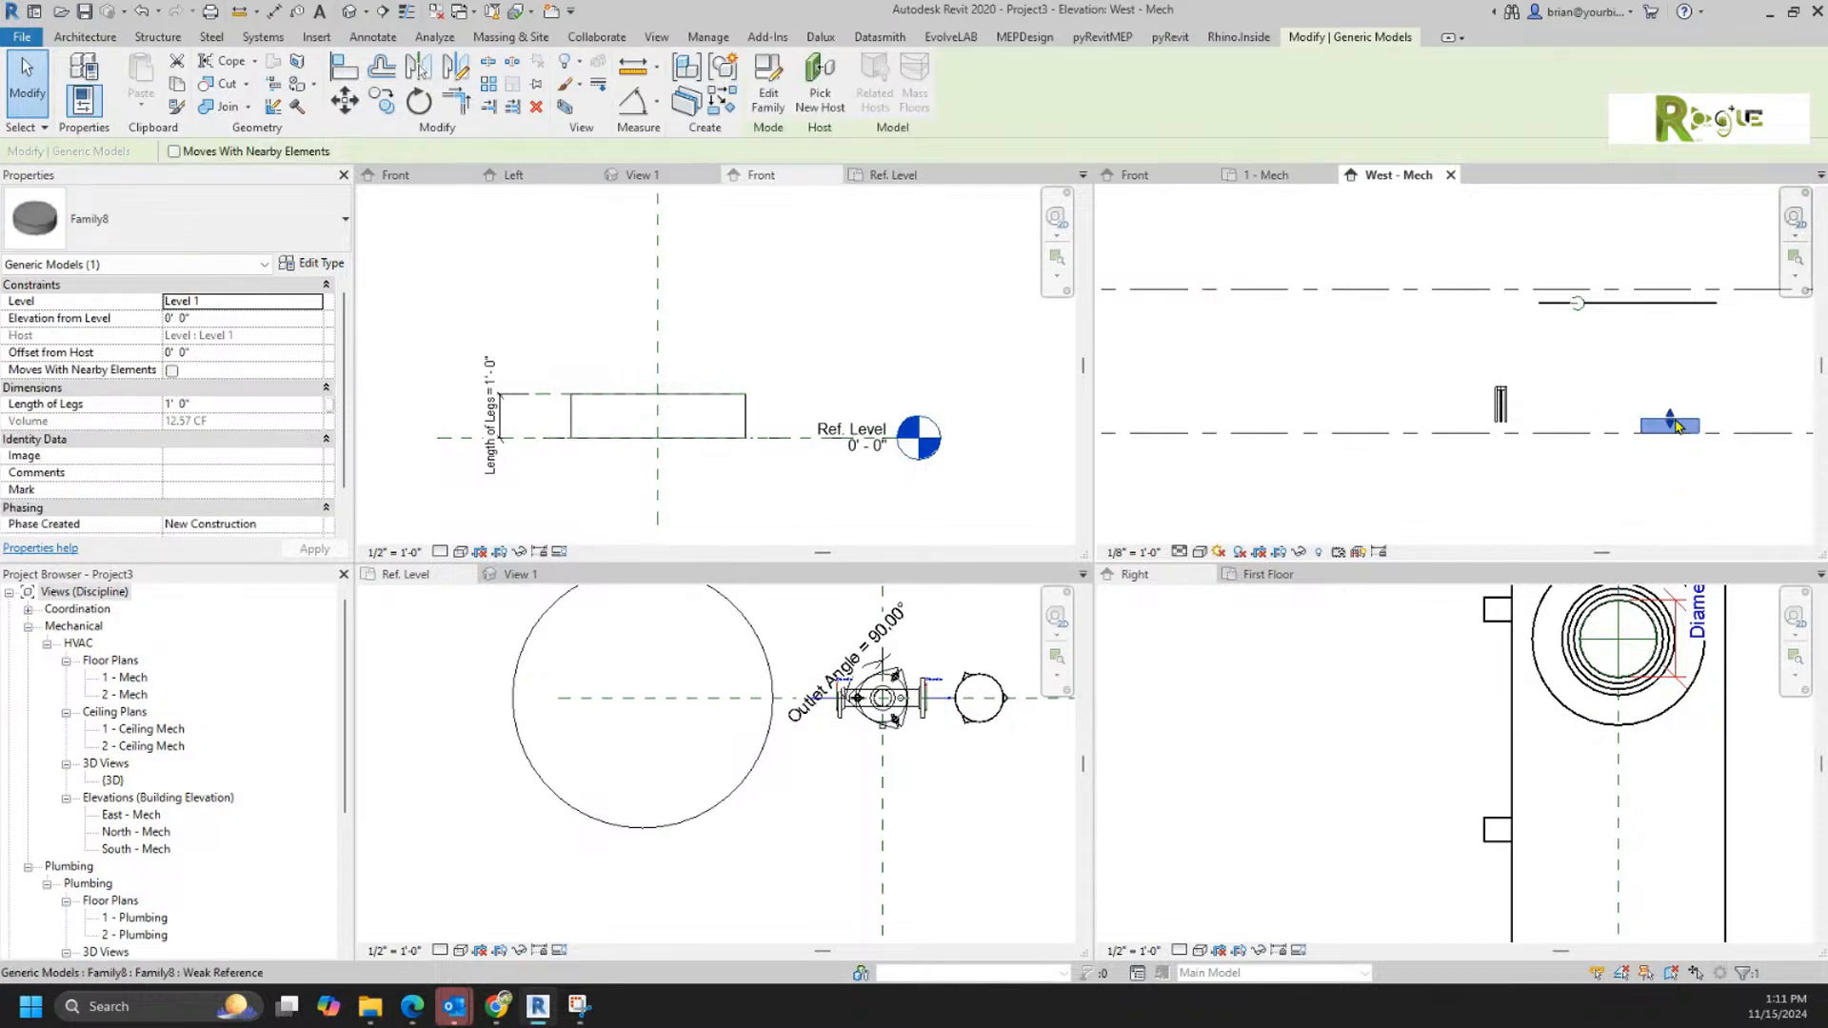
drag(1672, 419, 1670, 385)
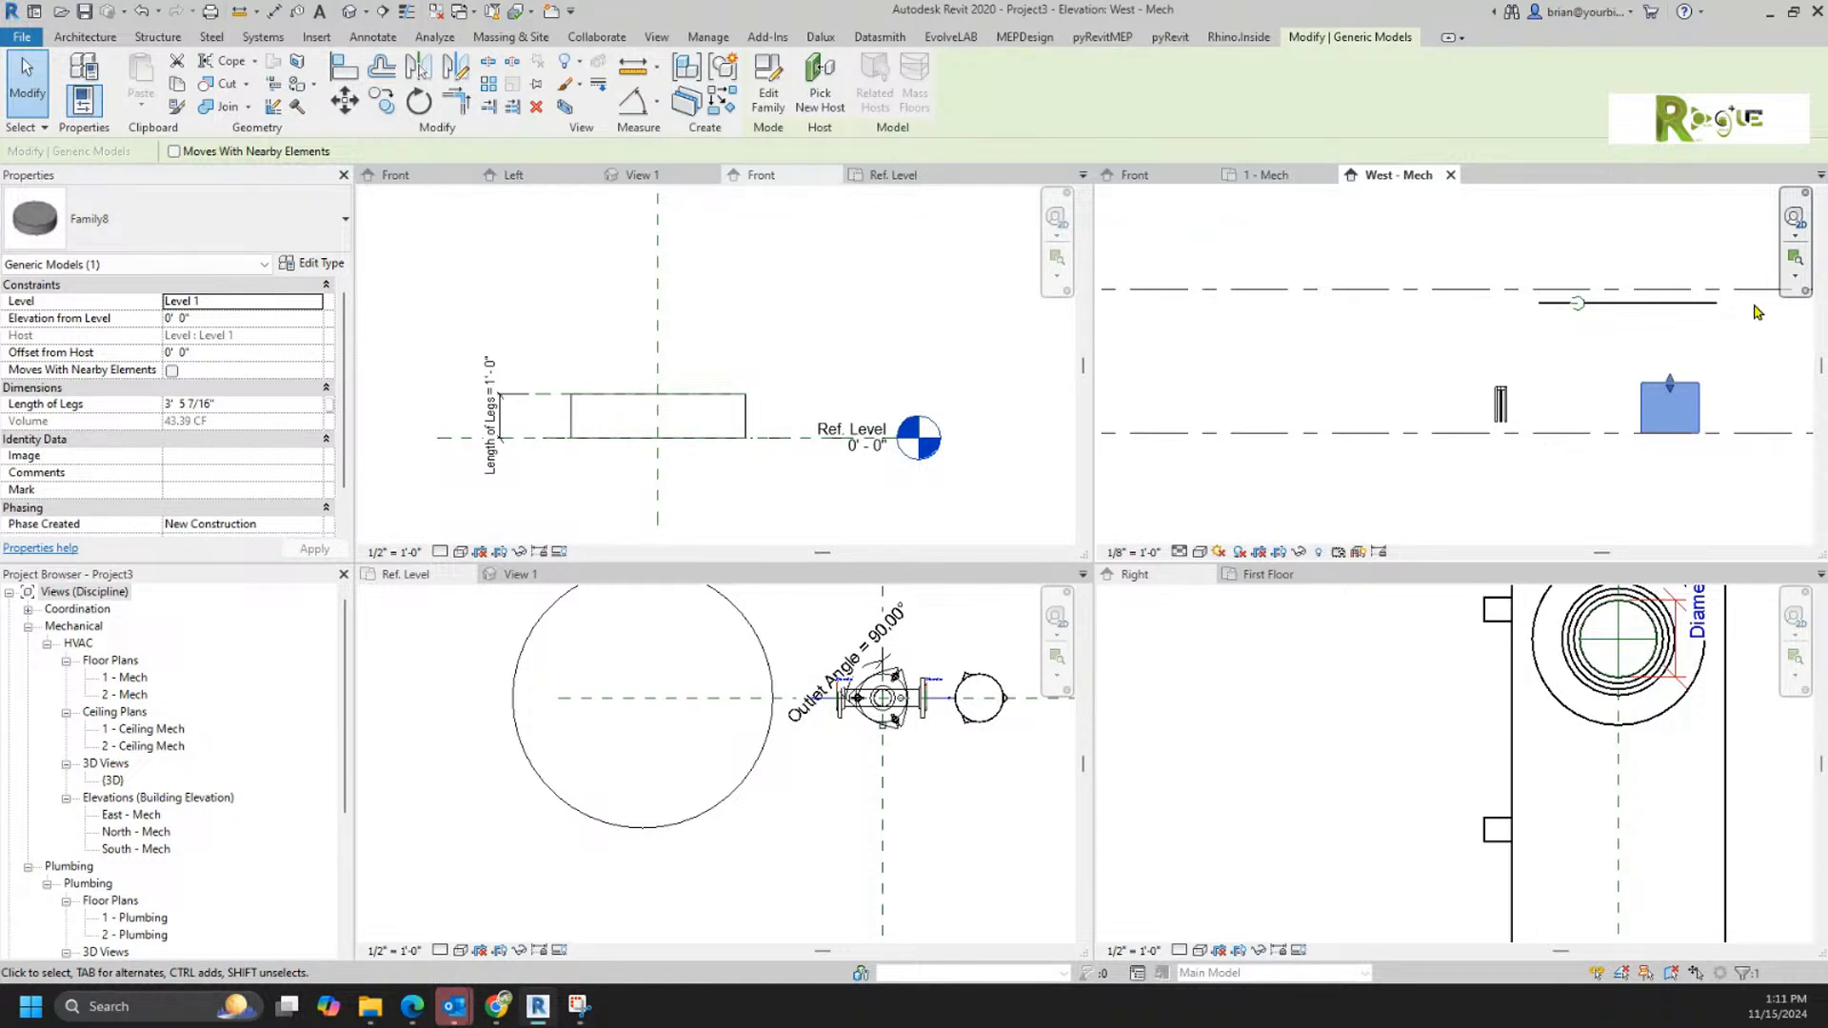
Step: In the test family's Front elevation, draw a horizontal reference plane about 10" below Ref. Level and name it Bottom
click(750, 490)
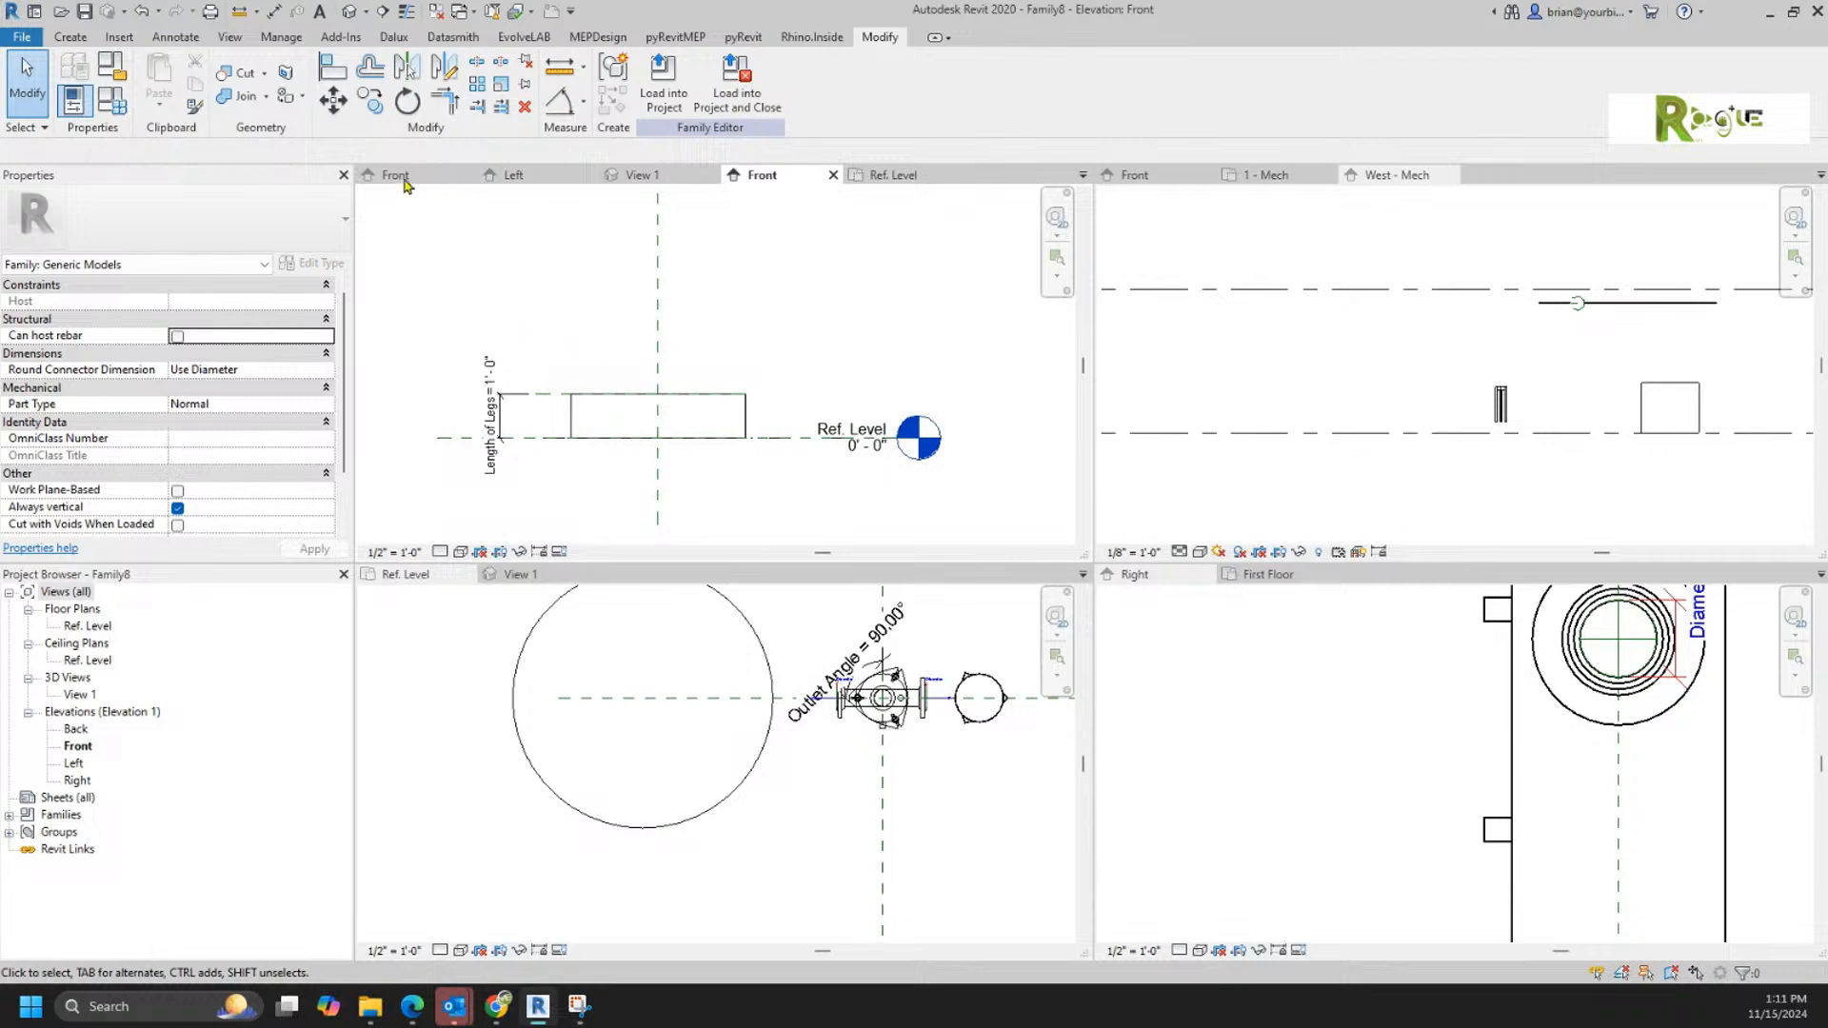
click(71, 36)
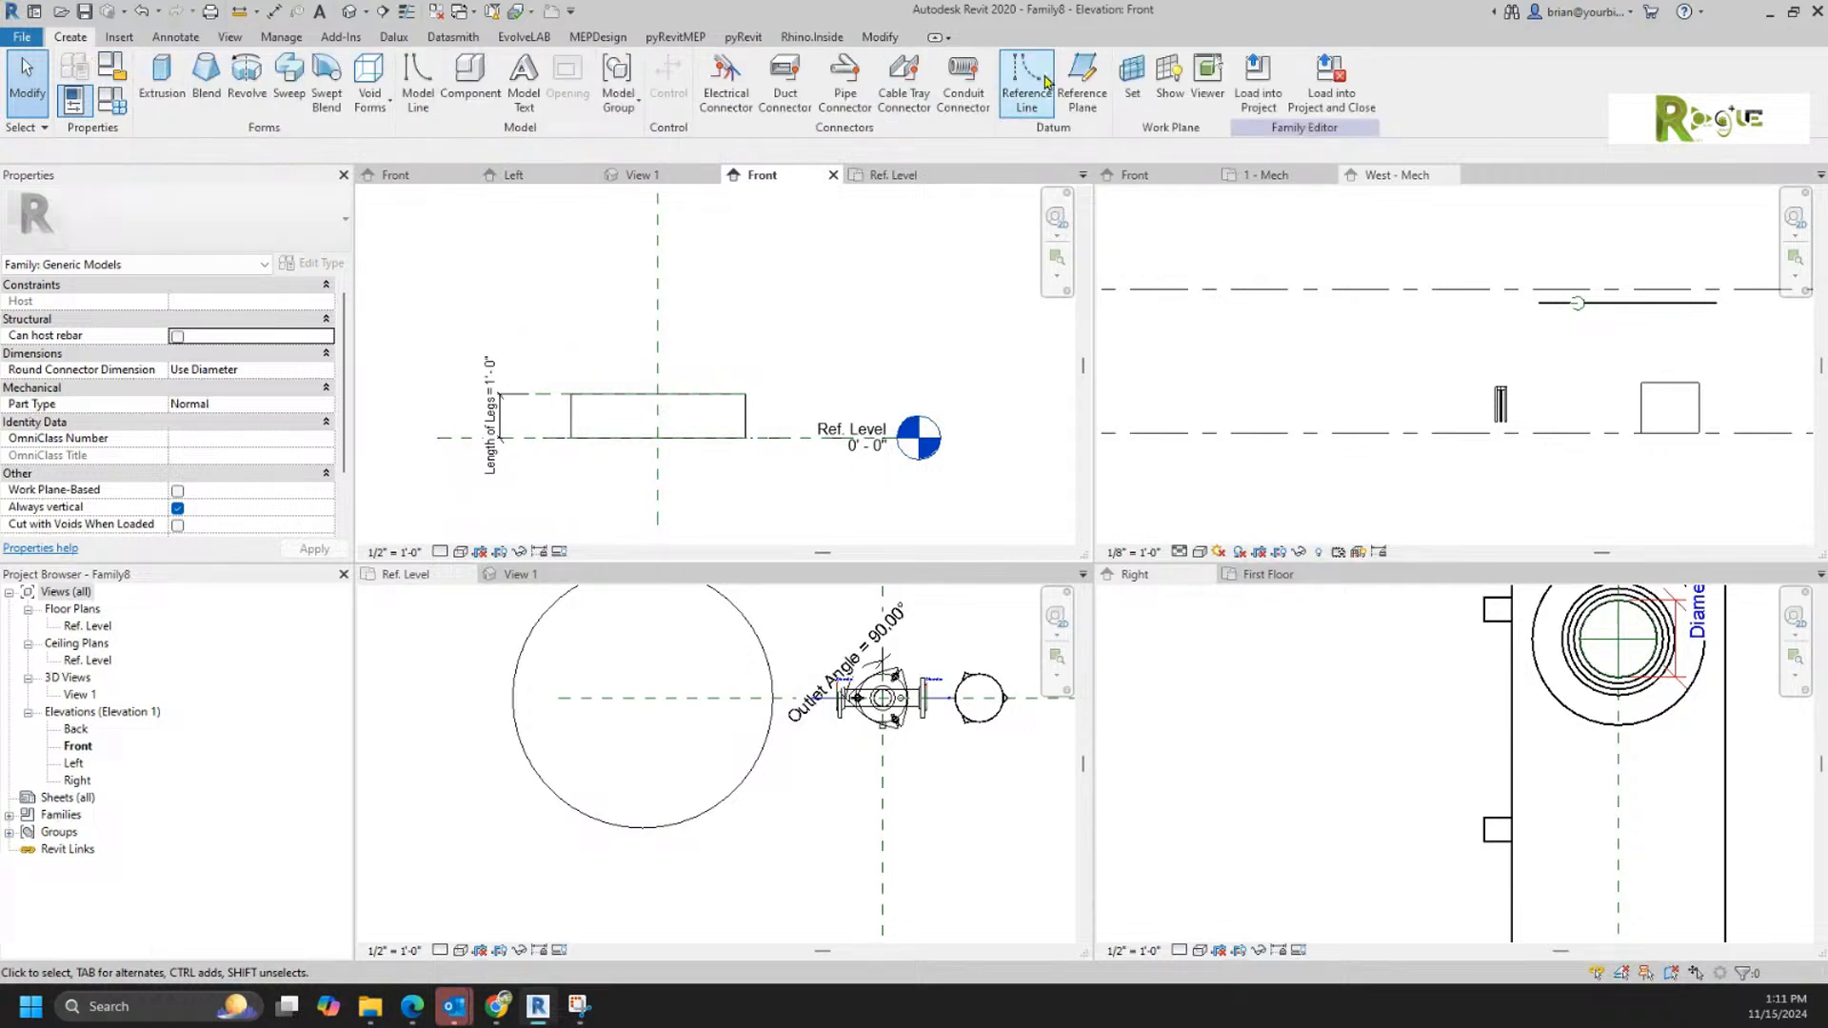
click(1082, 84)
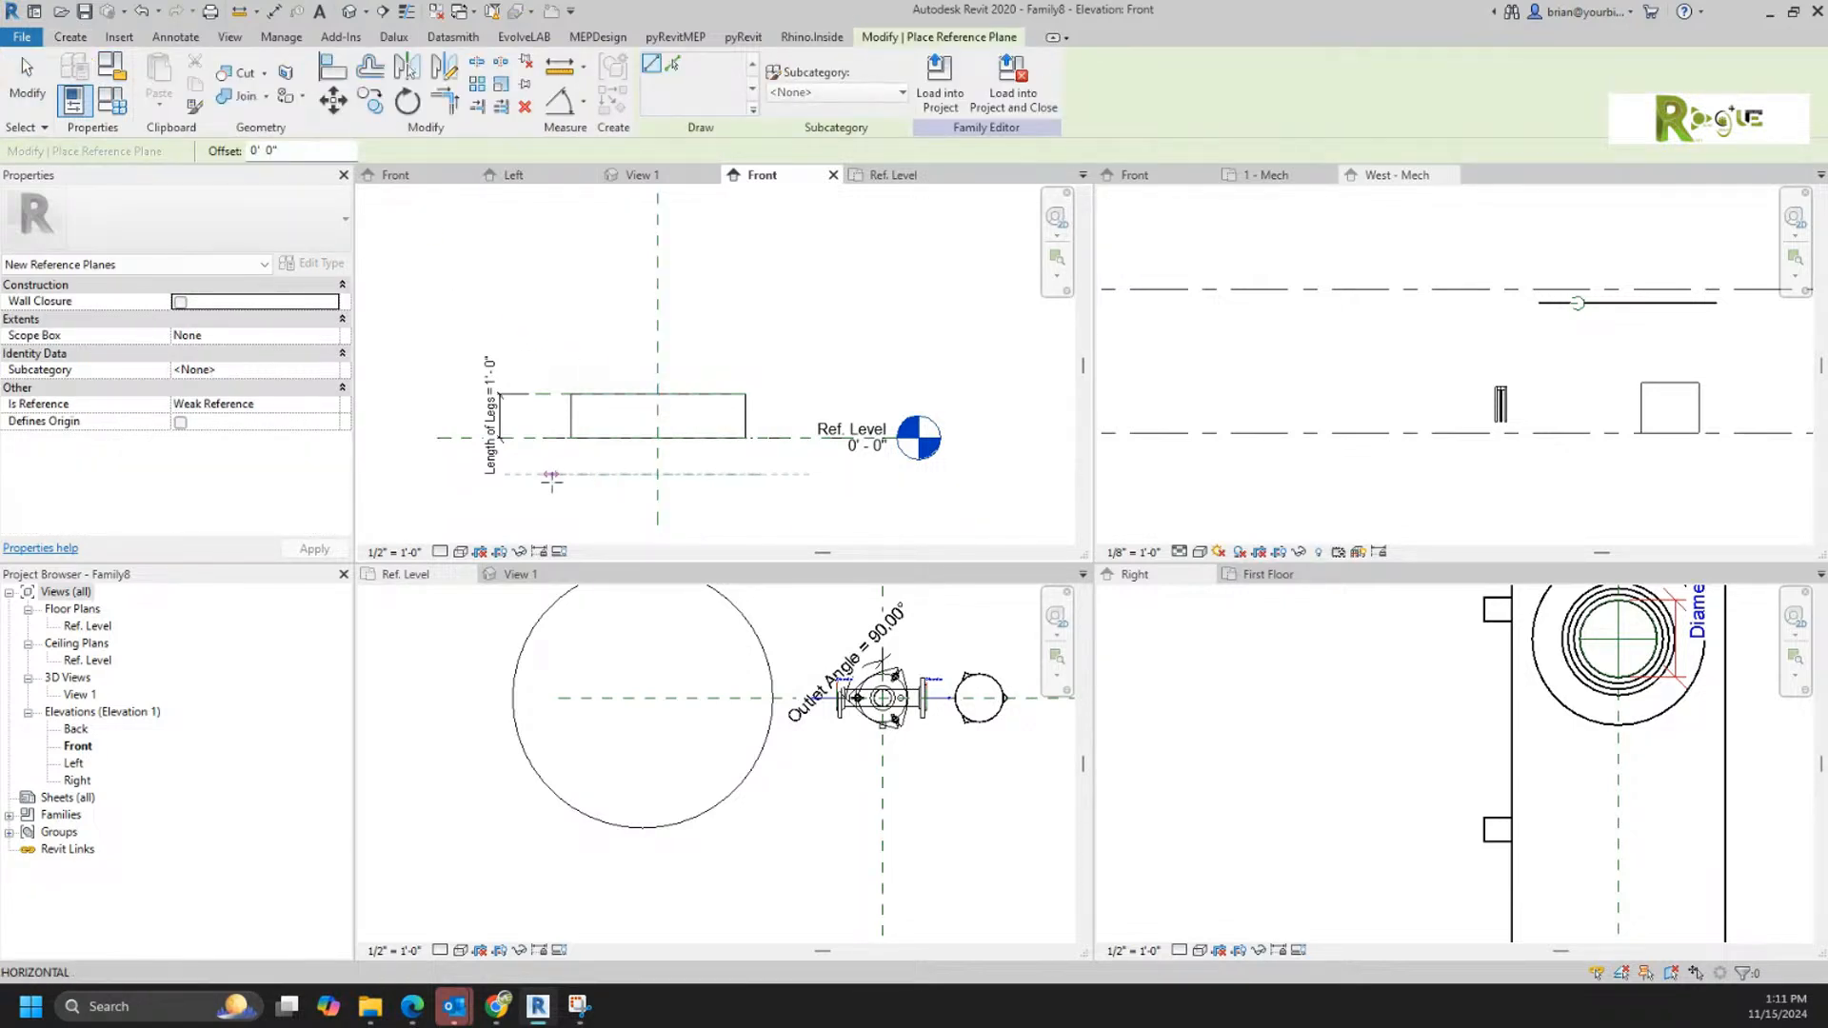
click(552, 473)
click(762, 473)
click(569, 464)
text(B)
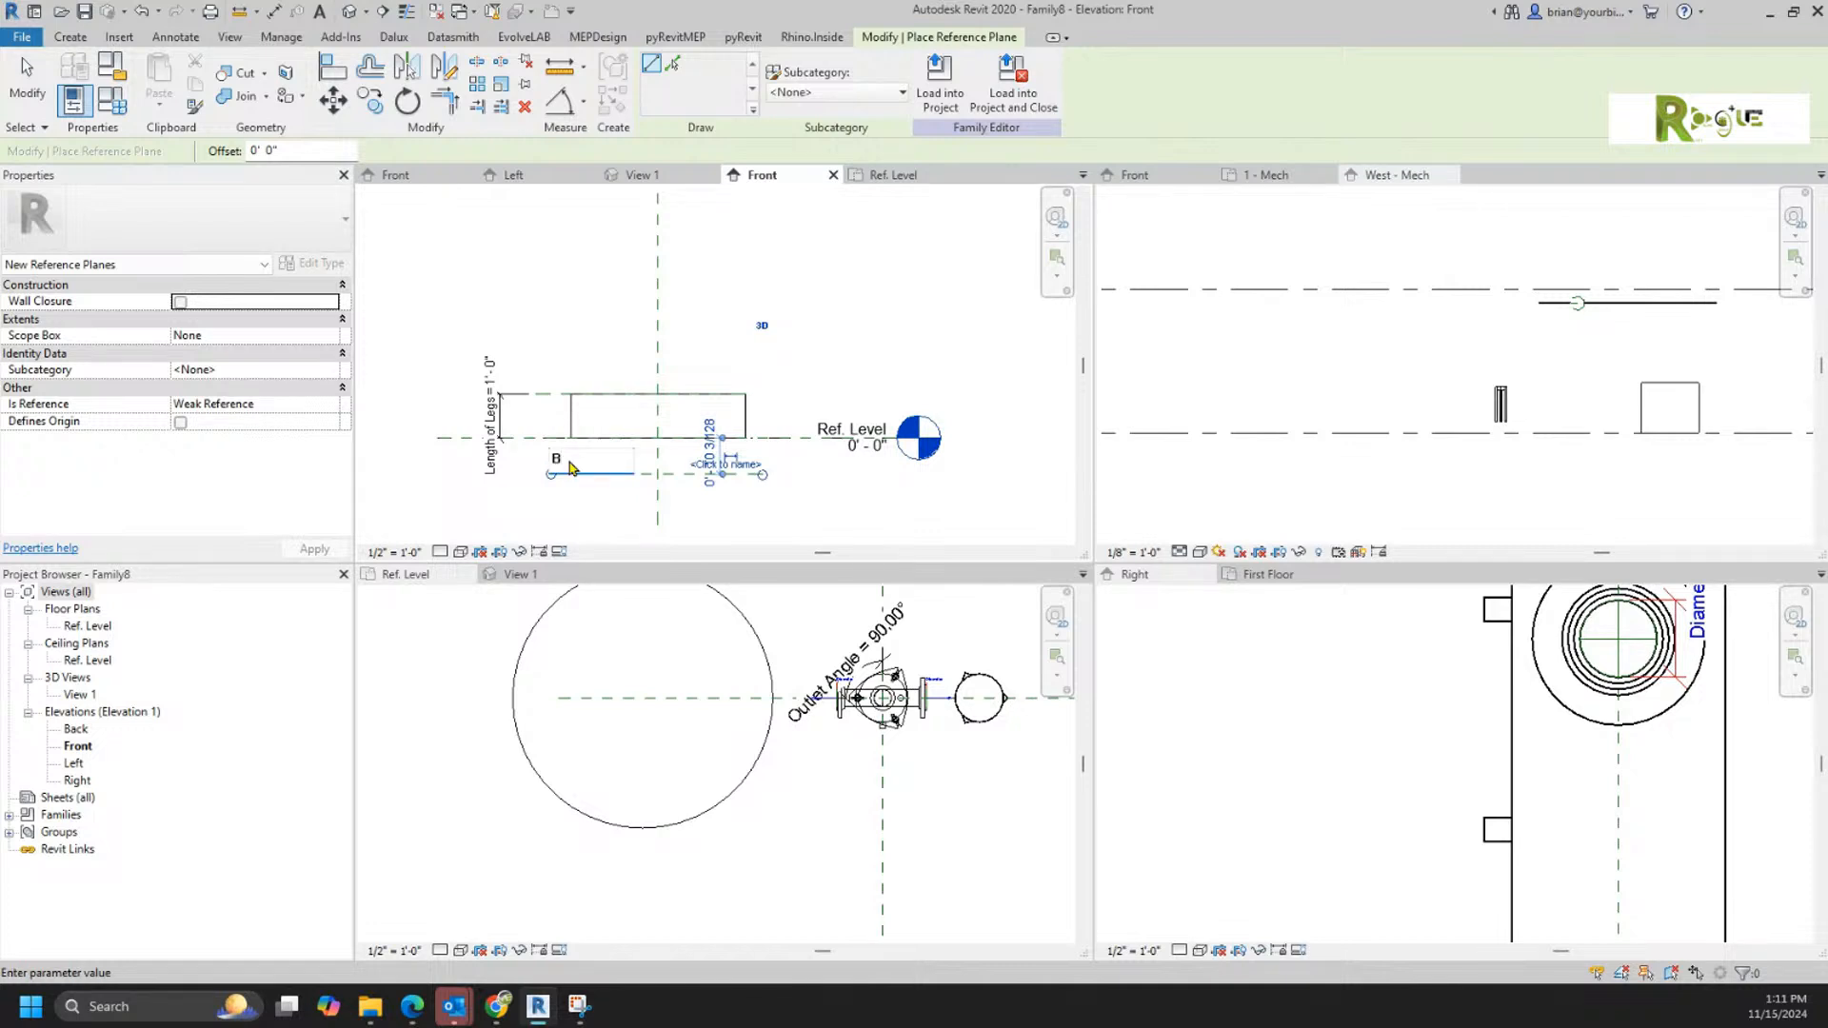
text(ottom)
key(Return)
key(Escape)
key(Escape)
Step: Stretch the cylinder extrusion's underside down to the Bottom reference plane
click(612, 445)
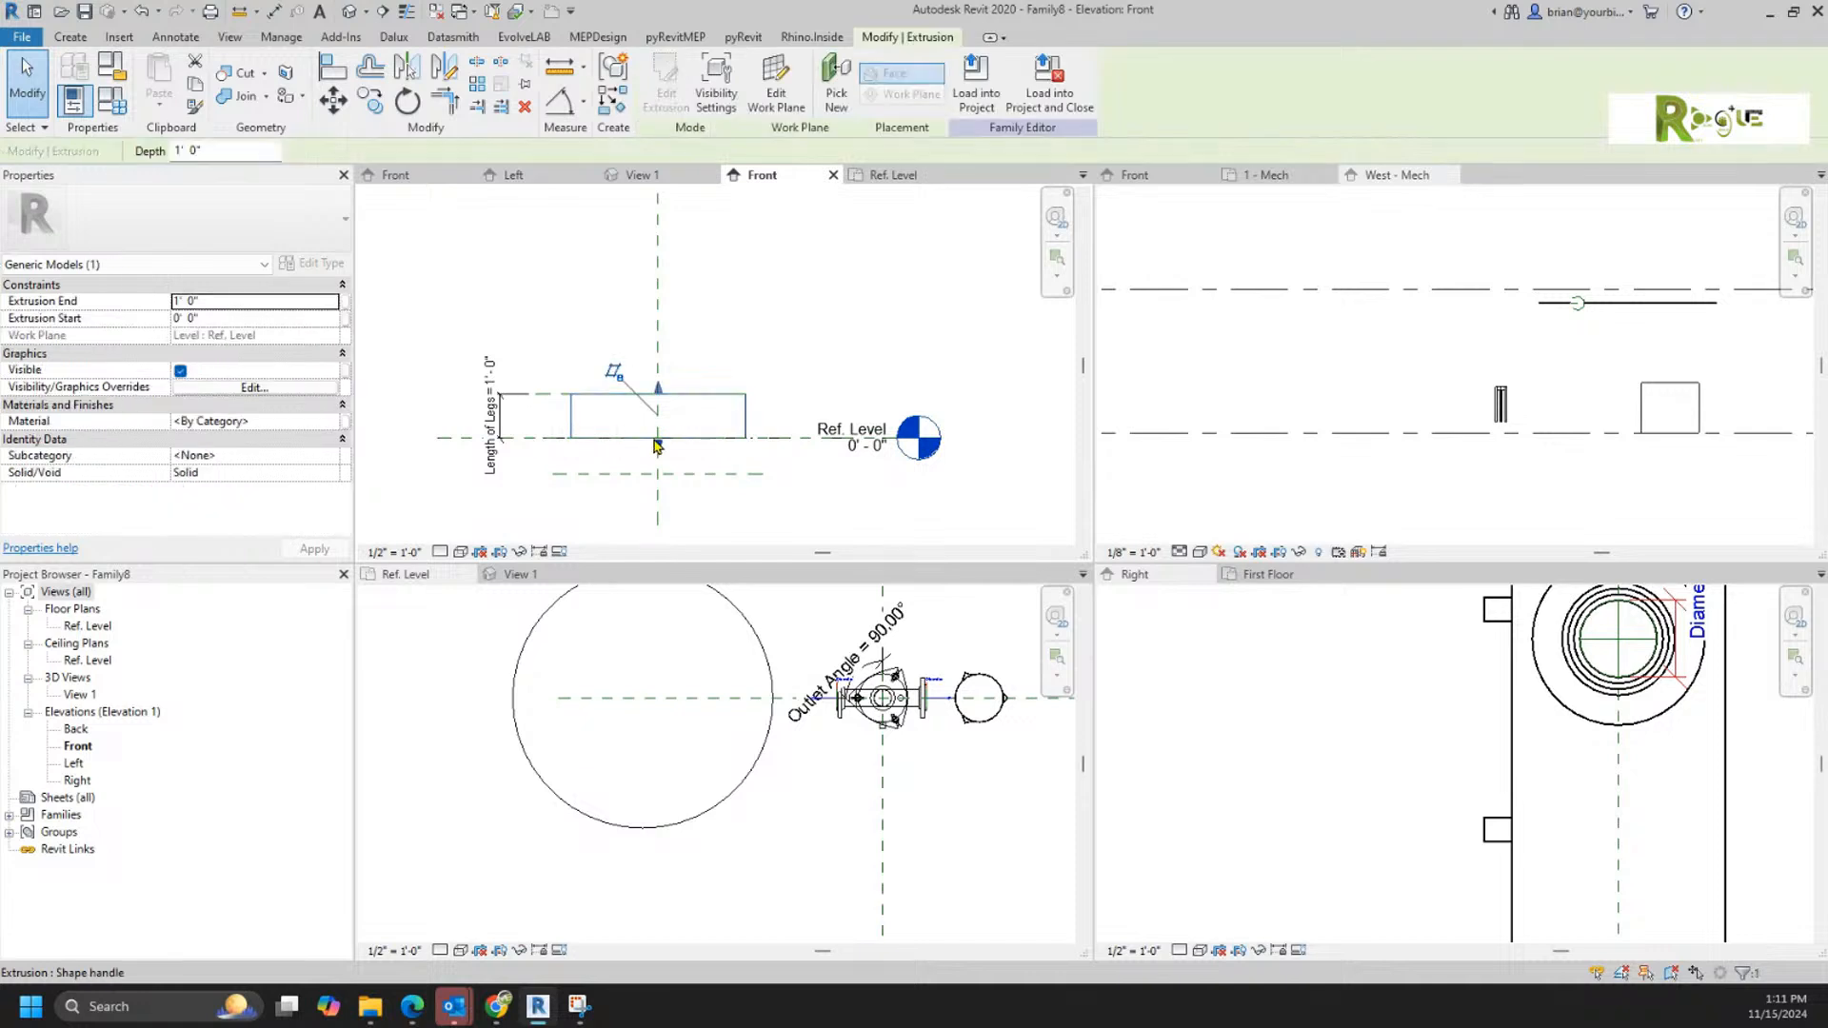
drag(657, 440, 658, 473)
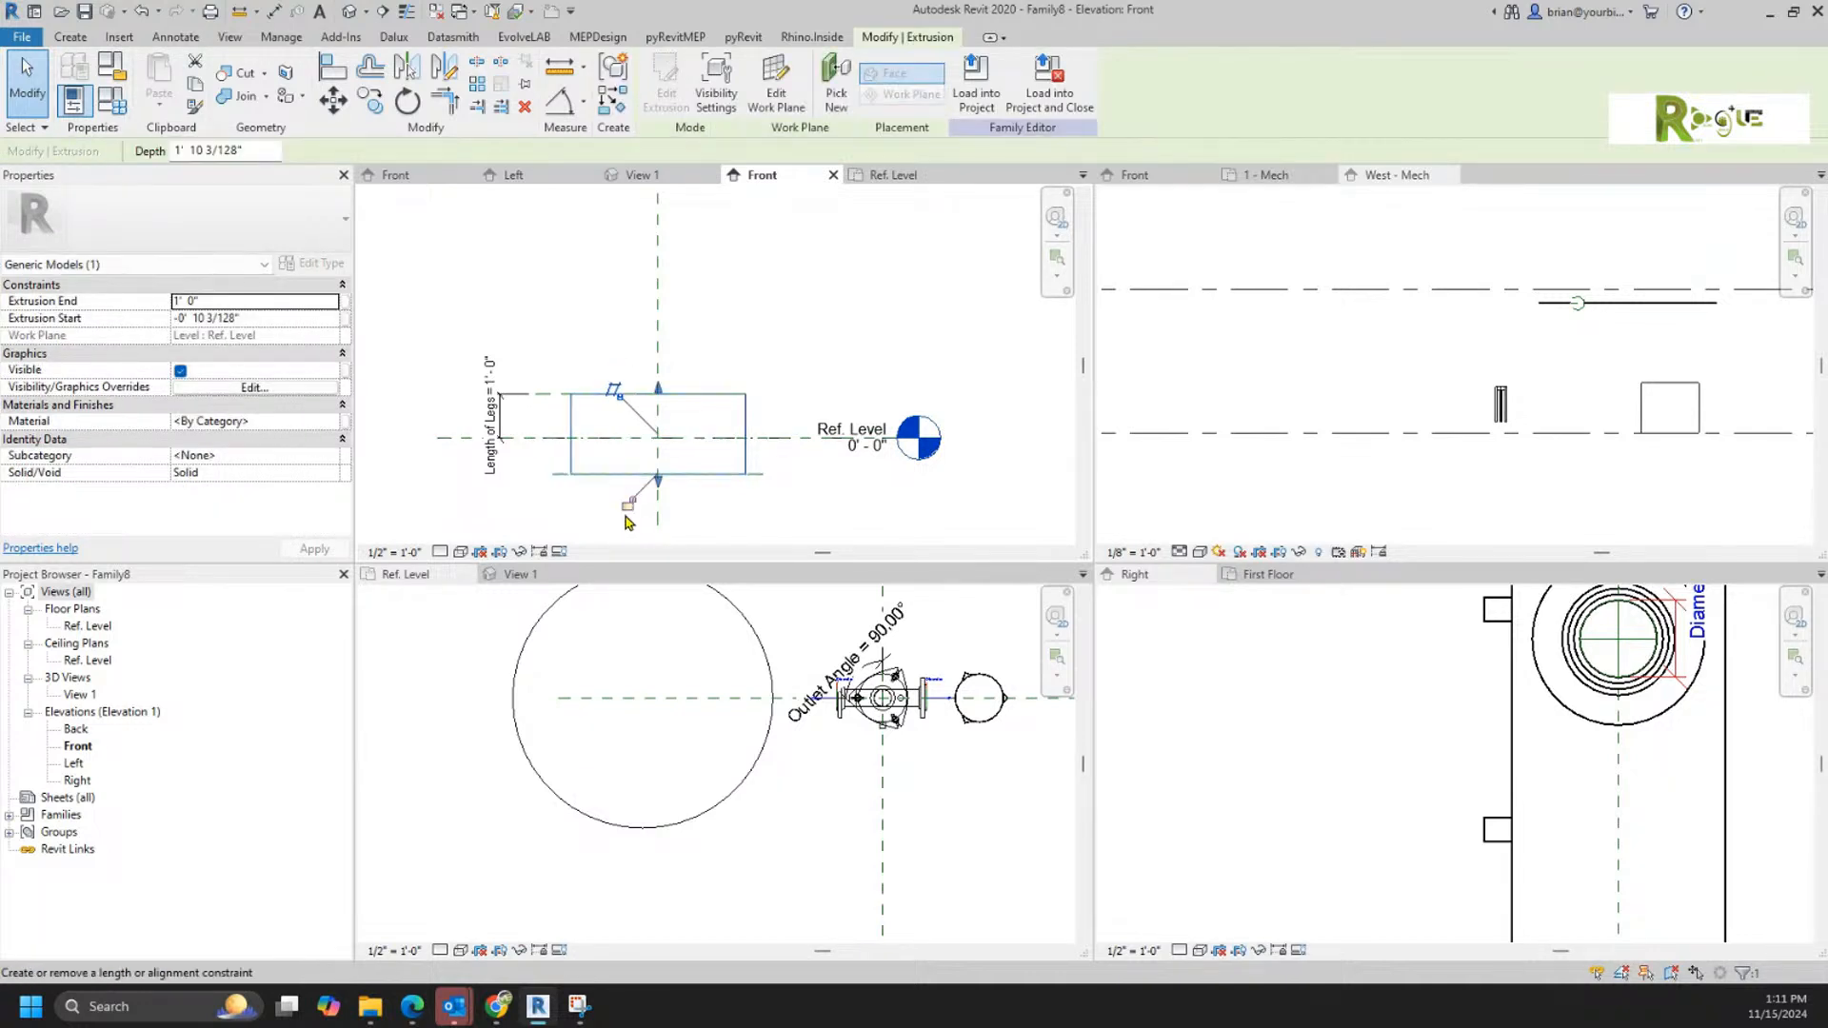
click(517, 523)
Step: Move the height dimension's lower witness line to the Bottom reference plane and label the dimension with the Length of Legs parameter
click(505, 482)
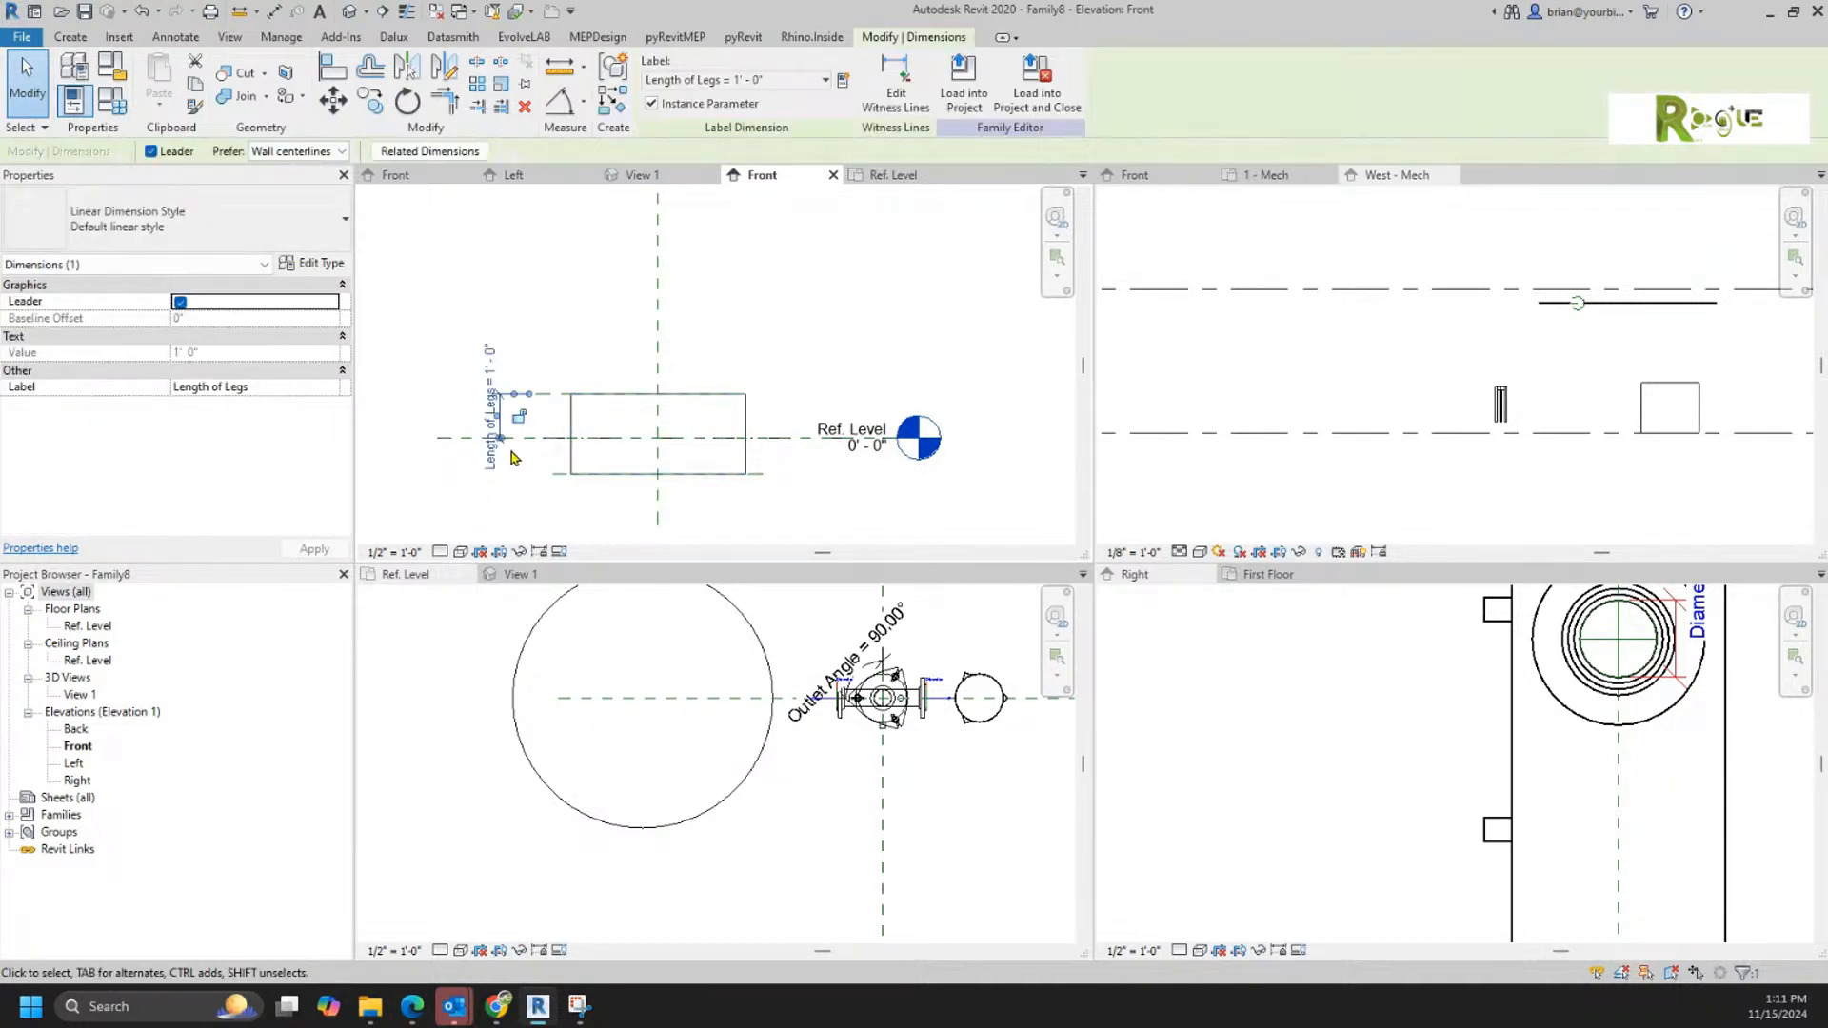
drag(558, 480, 556, 478)
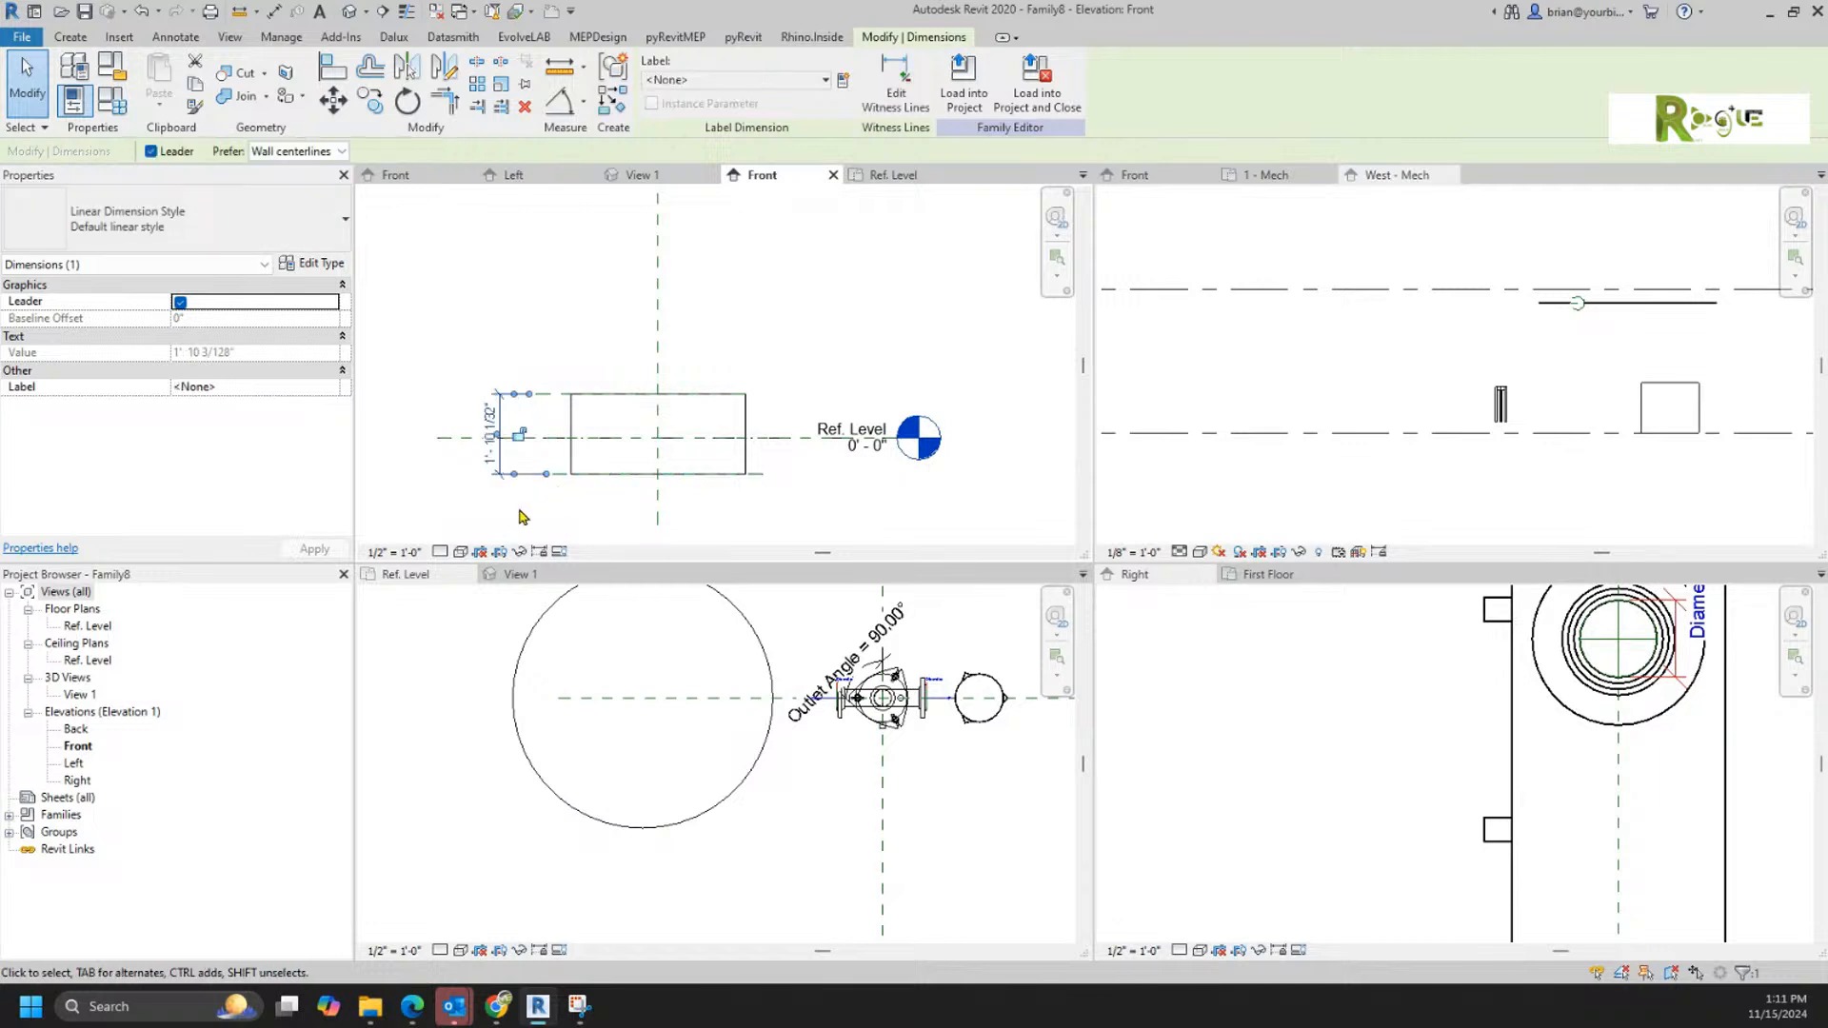
click(740, 81)
click(710, 167)
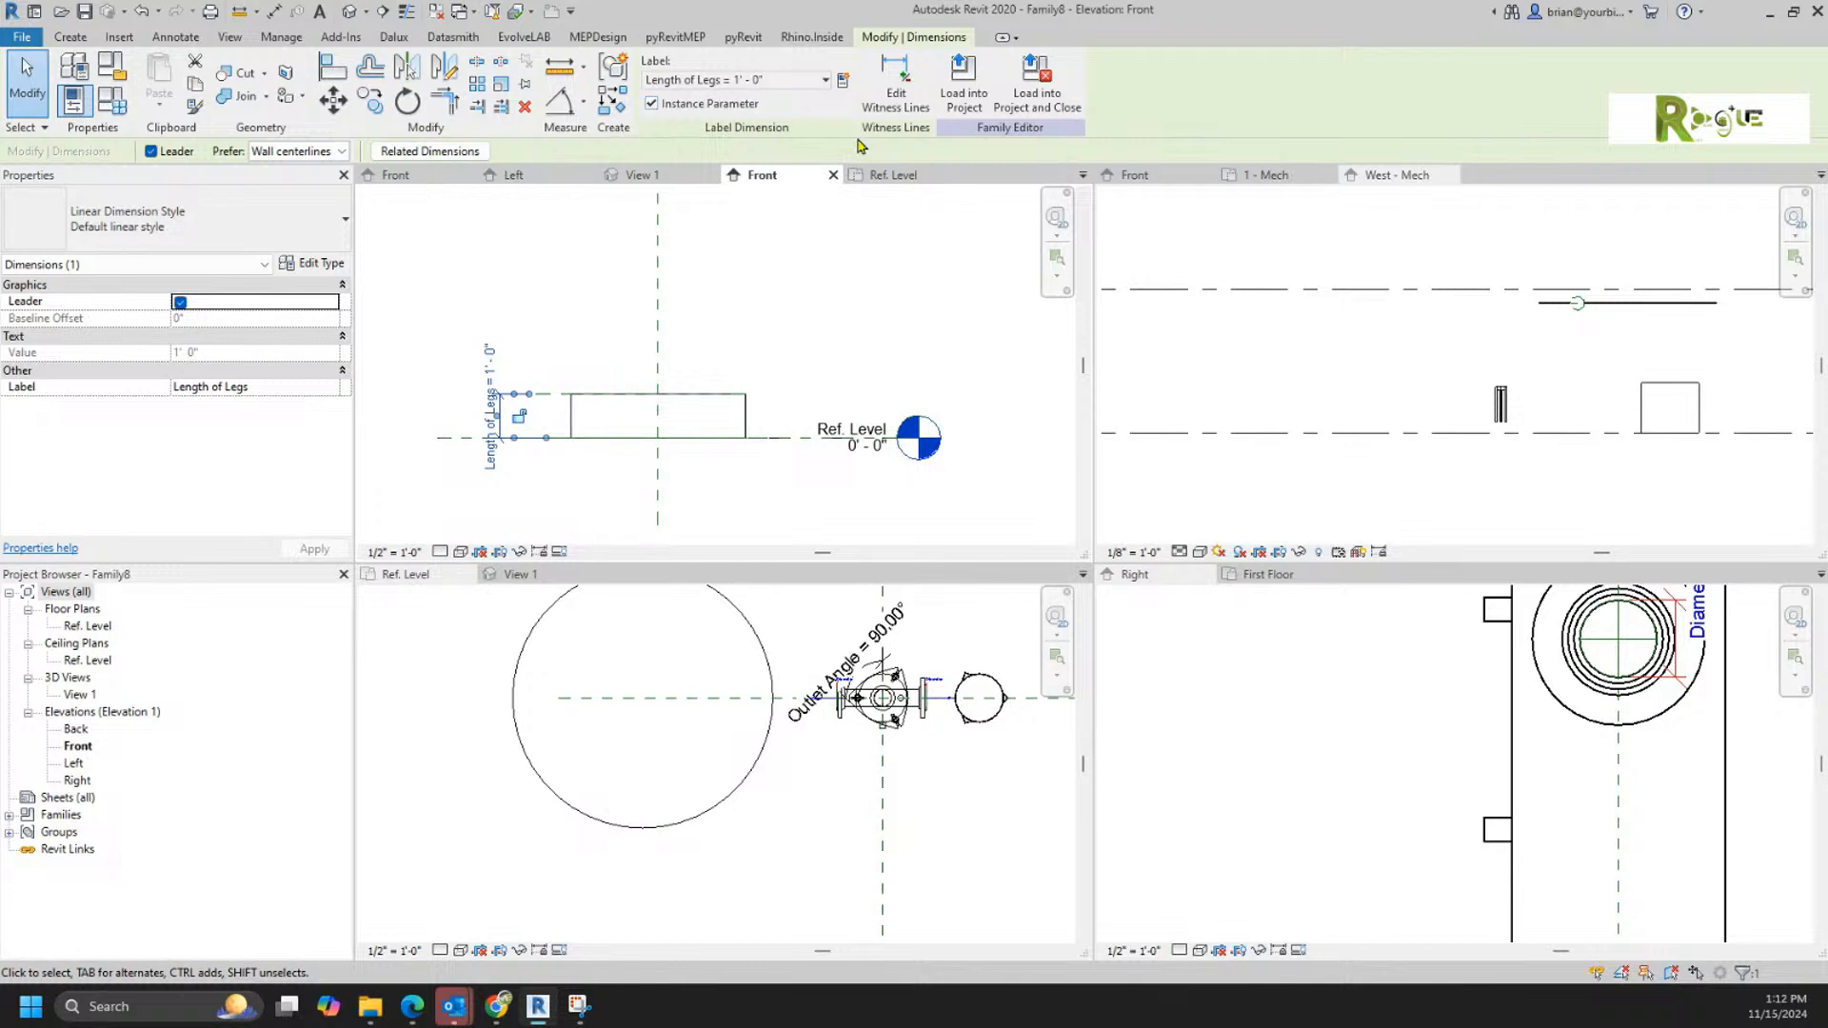
click(895, 276)
Step: Reload the test family into Project3 only, overwriting the existing version without its parameter values
click(672, 94)
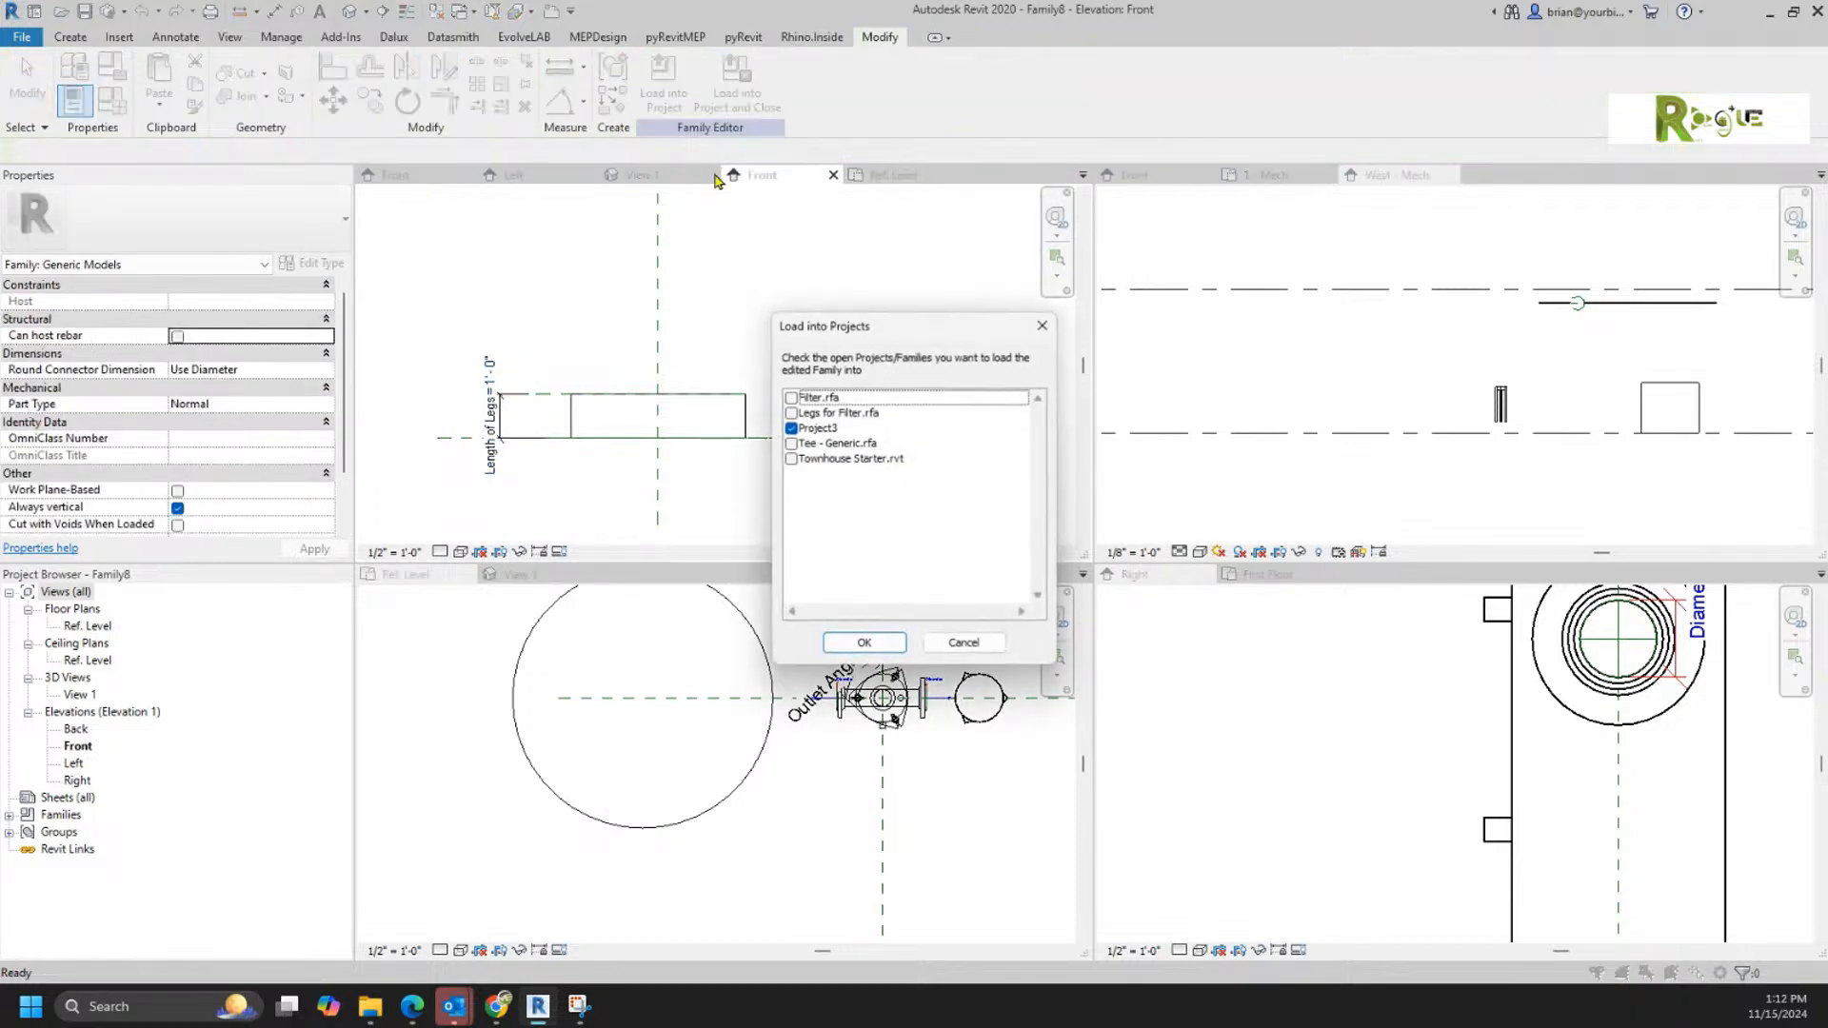
click(848, 645)
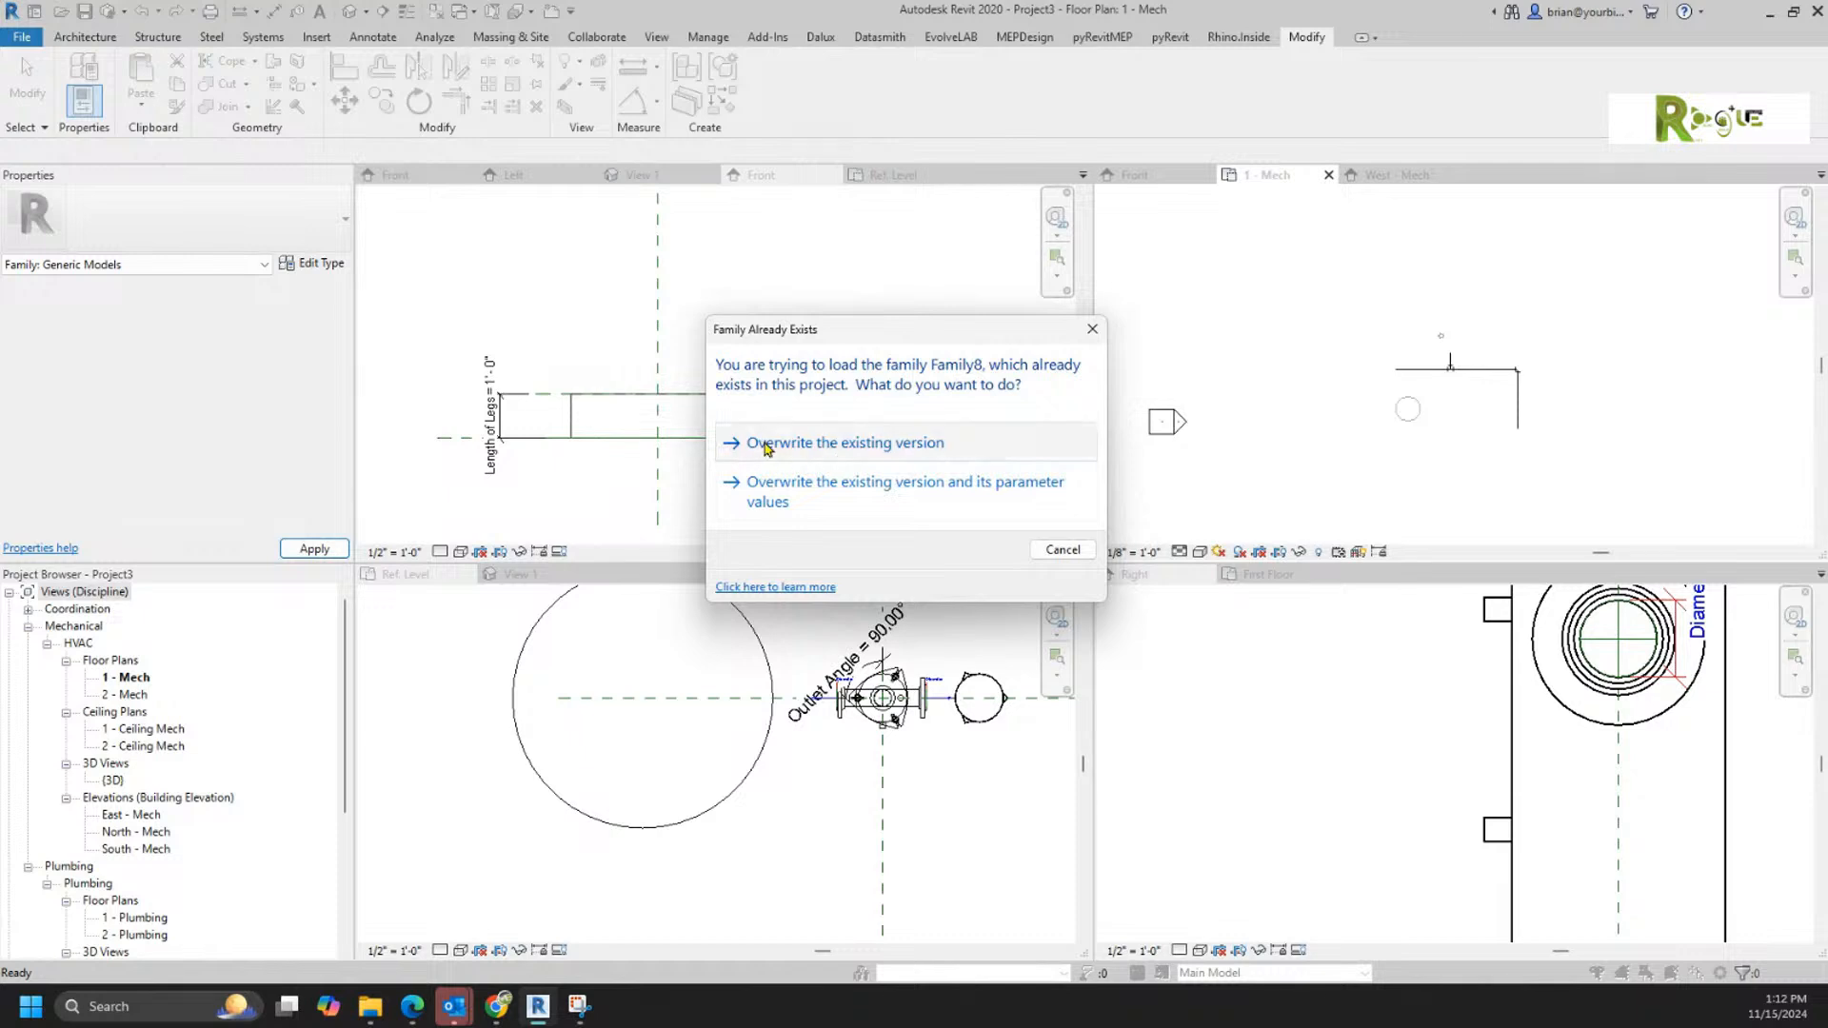
click(761, 444)
Step: In the West - Mech elevation, raise the cylinder to about 1' 6 21/32" above Level 1 and stretch both ends to a Length of Legs of about 5' 2"
double_click(1184, 424)
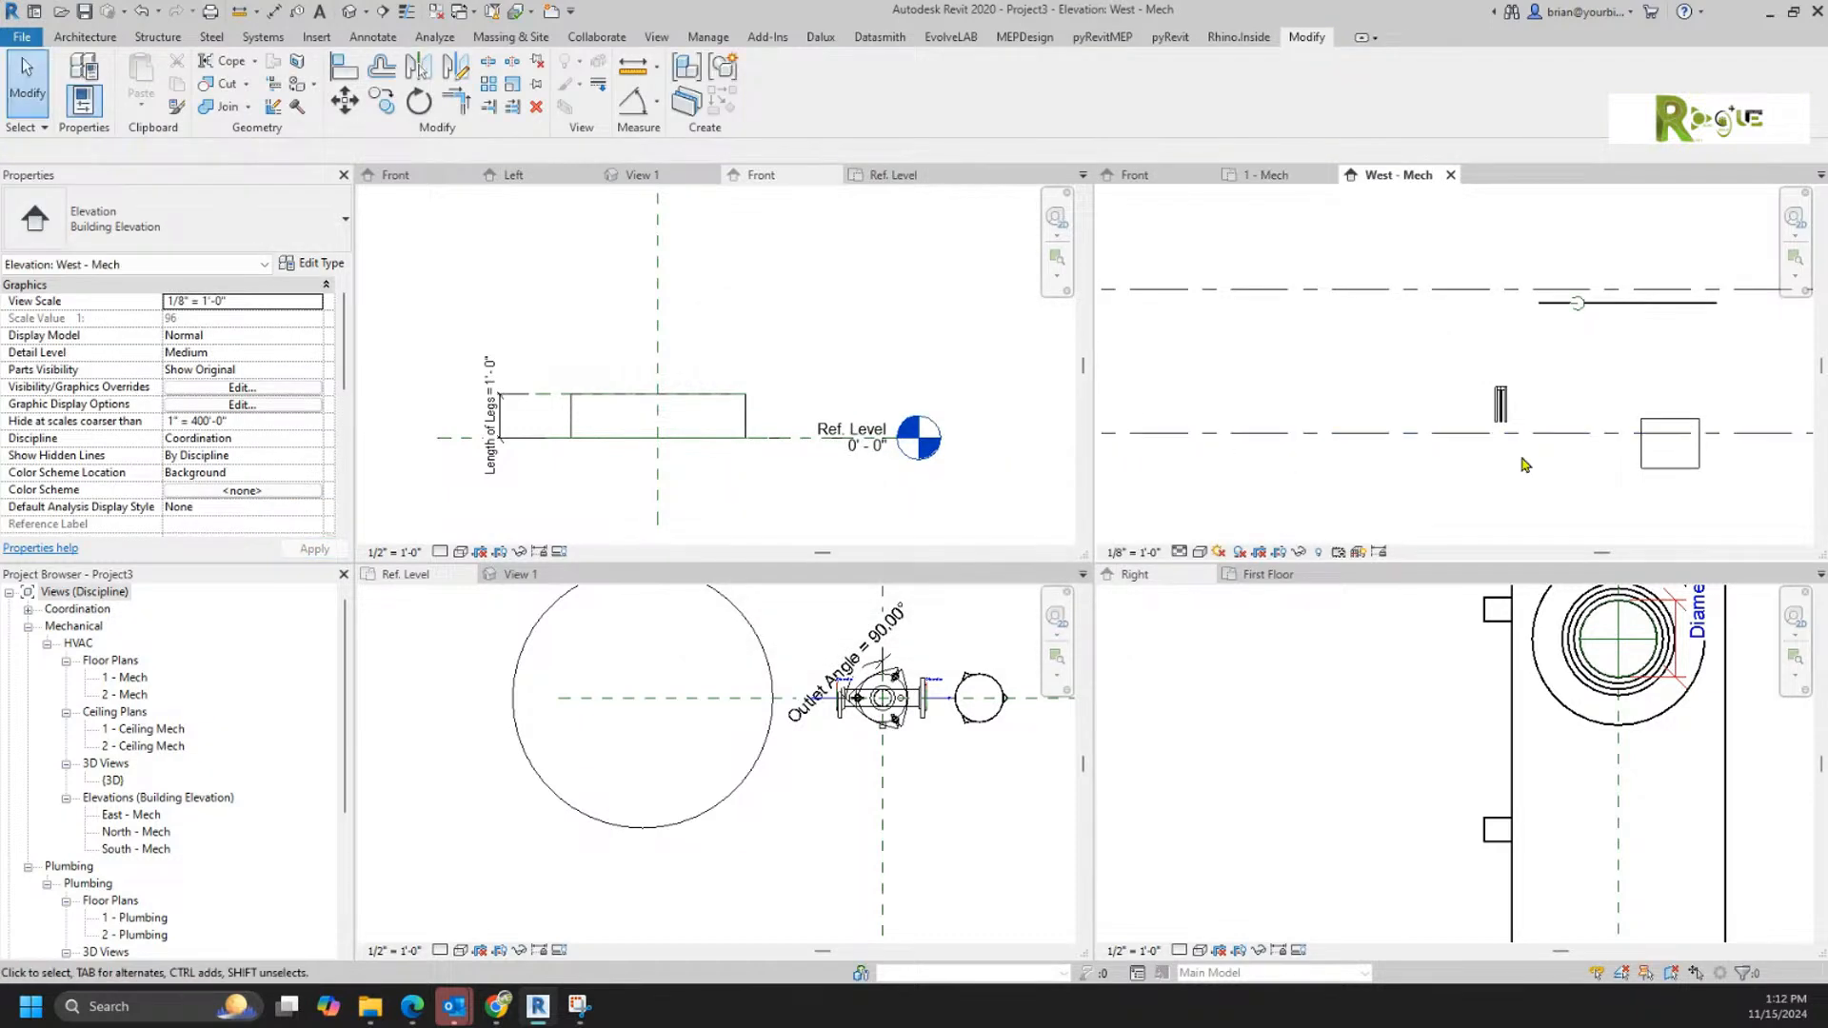
click(1691, 468)
scroll(1728, 463, up, 1)
scroll(1729, 463, up, 2)
middle_drag(1580, 459, 1380, 416)
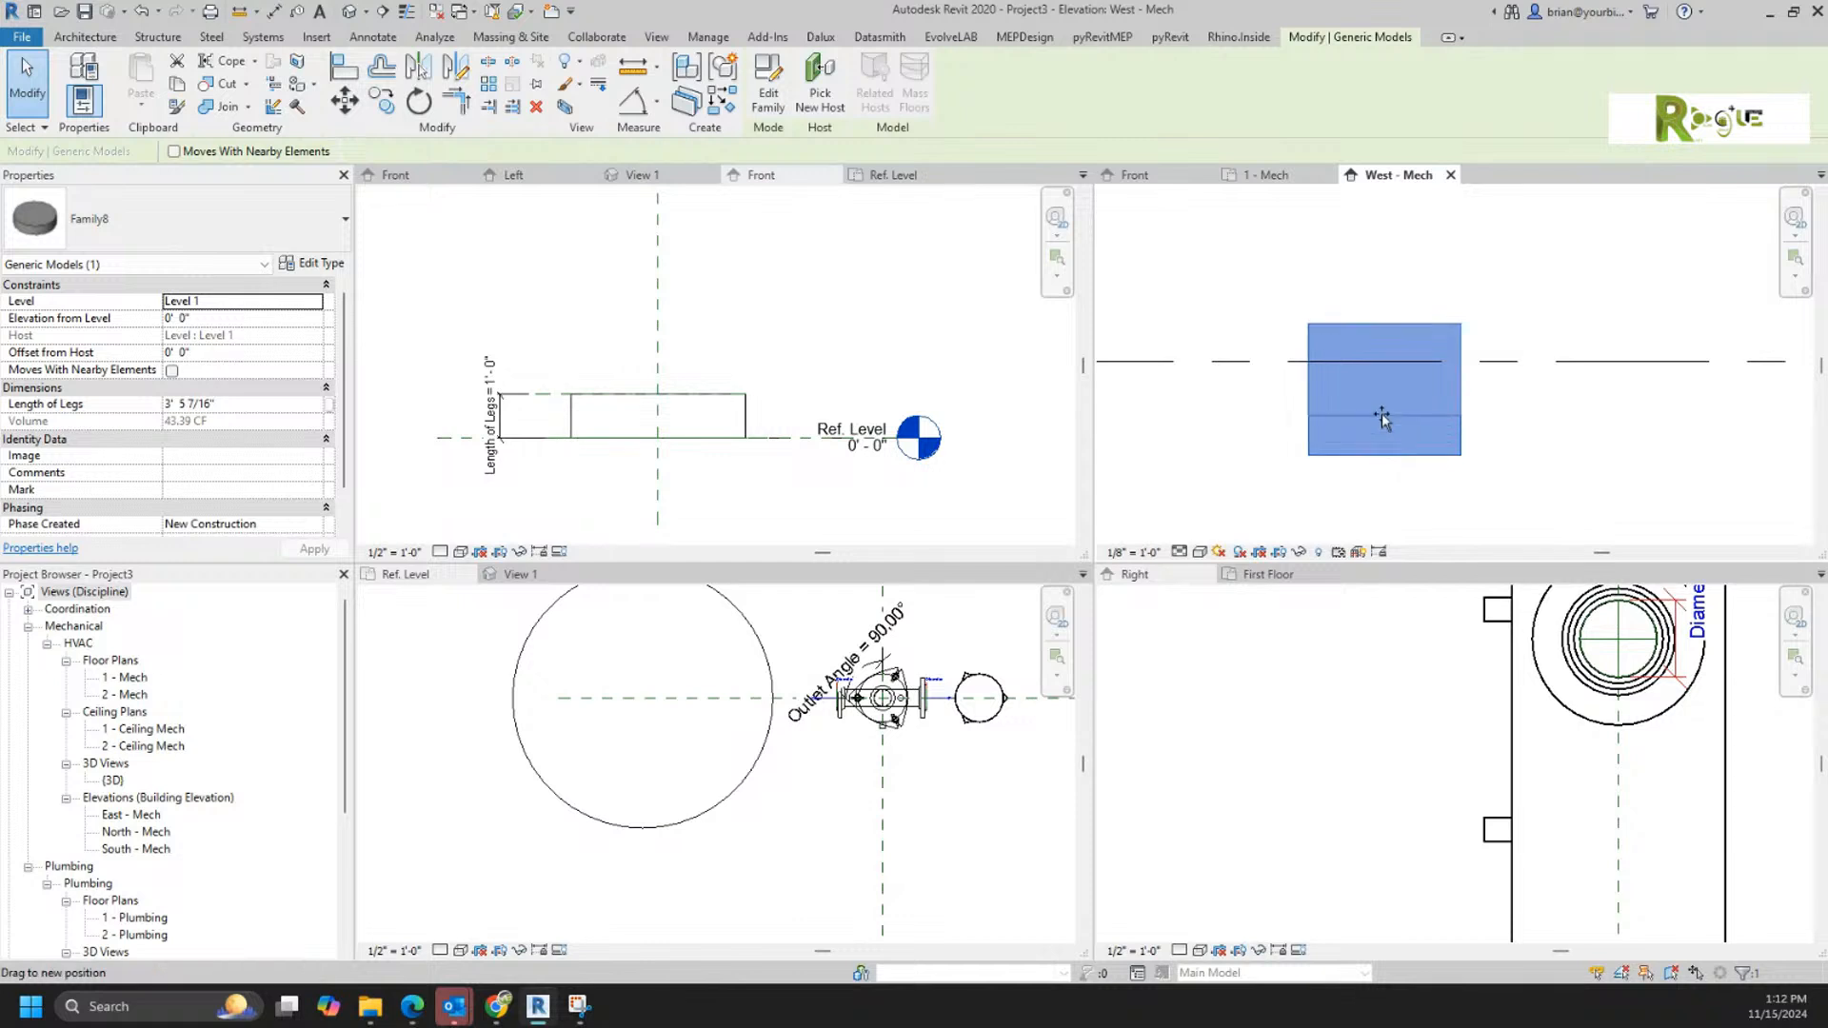
drag(1380, 417, 1381, 409)
drag(1384, 323, 1384, 264)
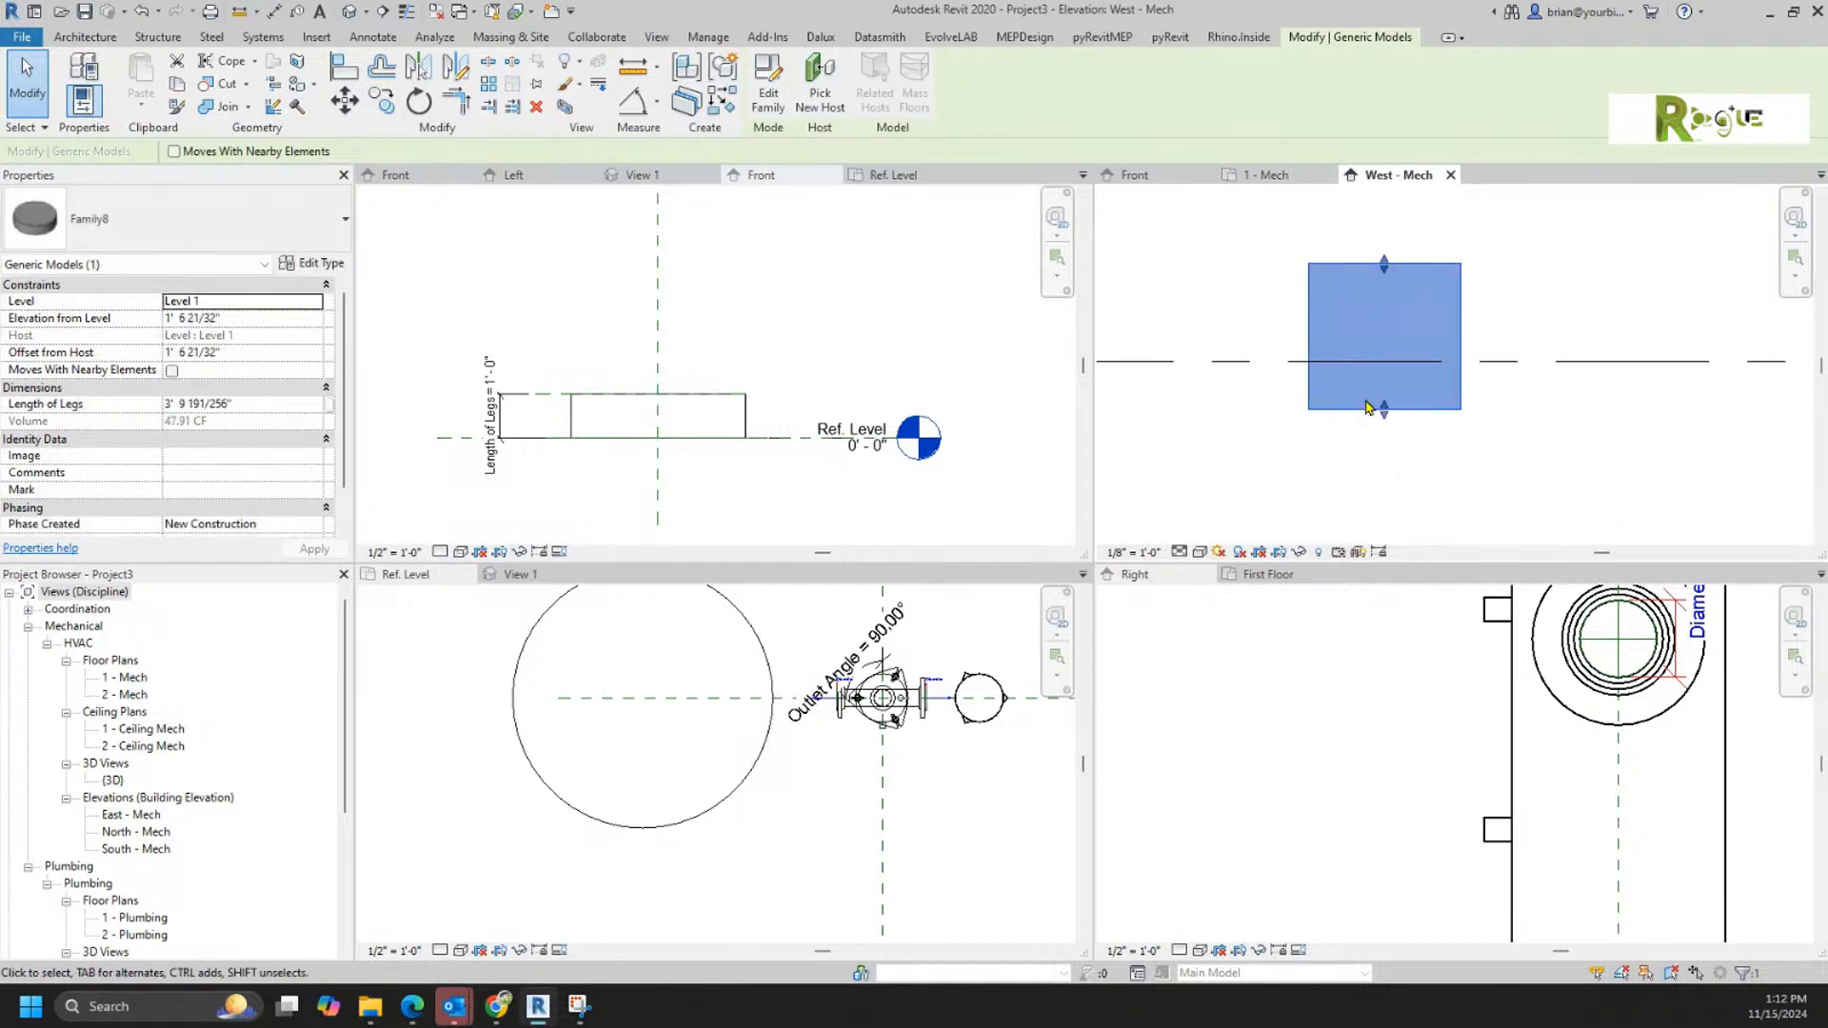
drag(1384, 411, 1384, 462)
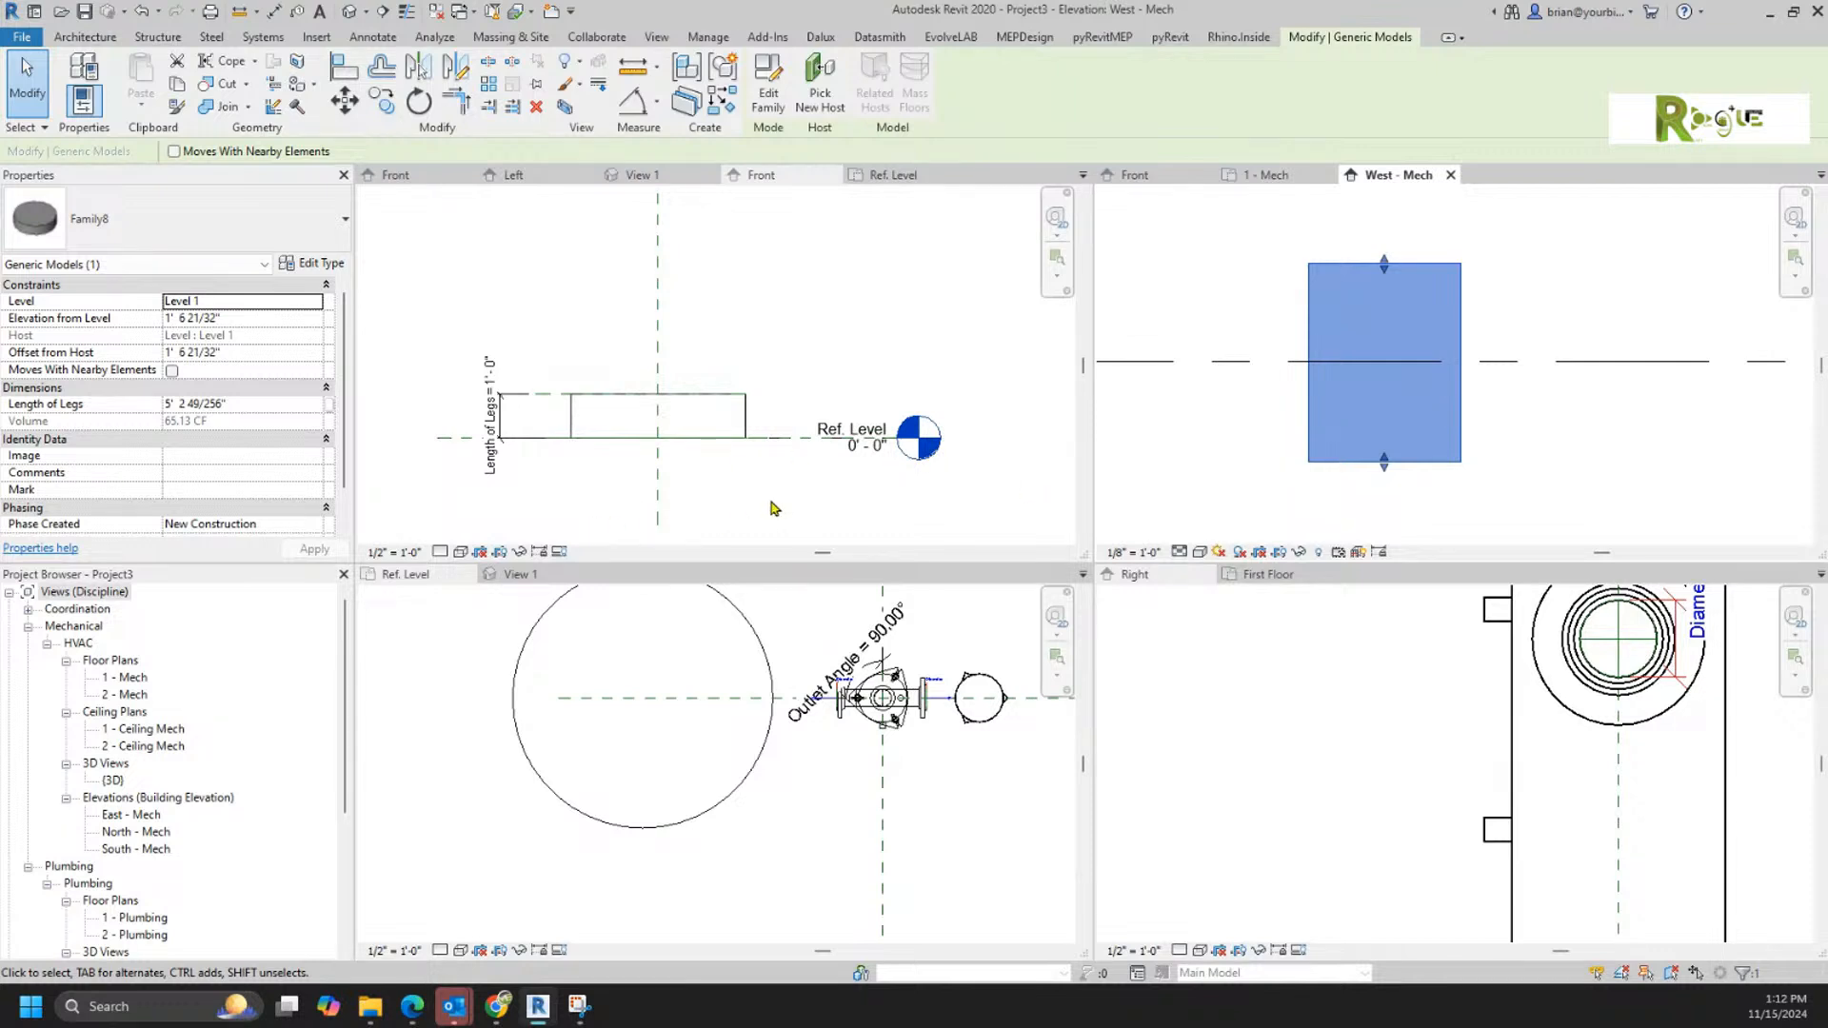
Step: Back in the test family's Front elevation, nudge the top reference plane until Length of Legs is 1' 3"
click(735, 513)
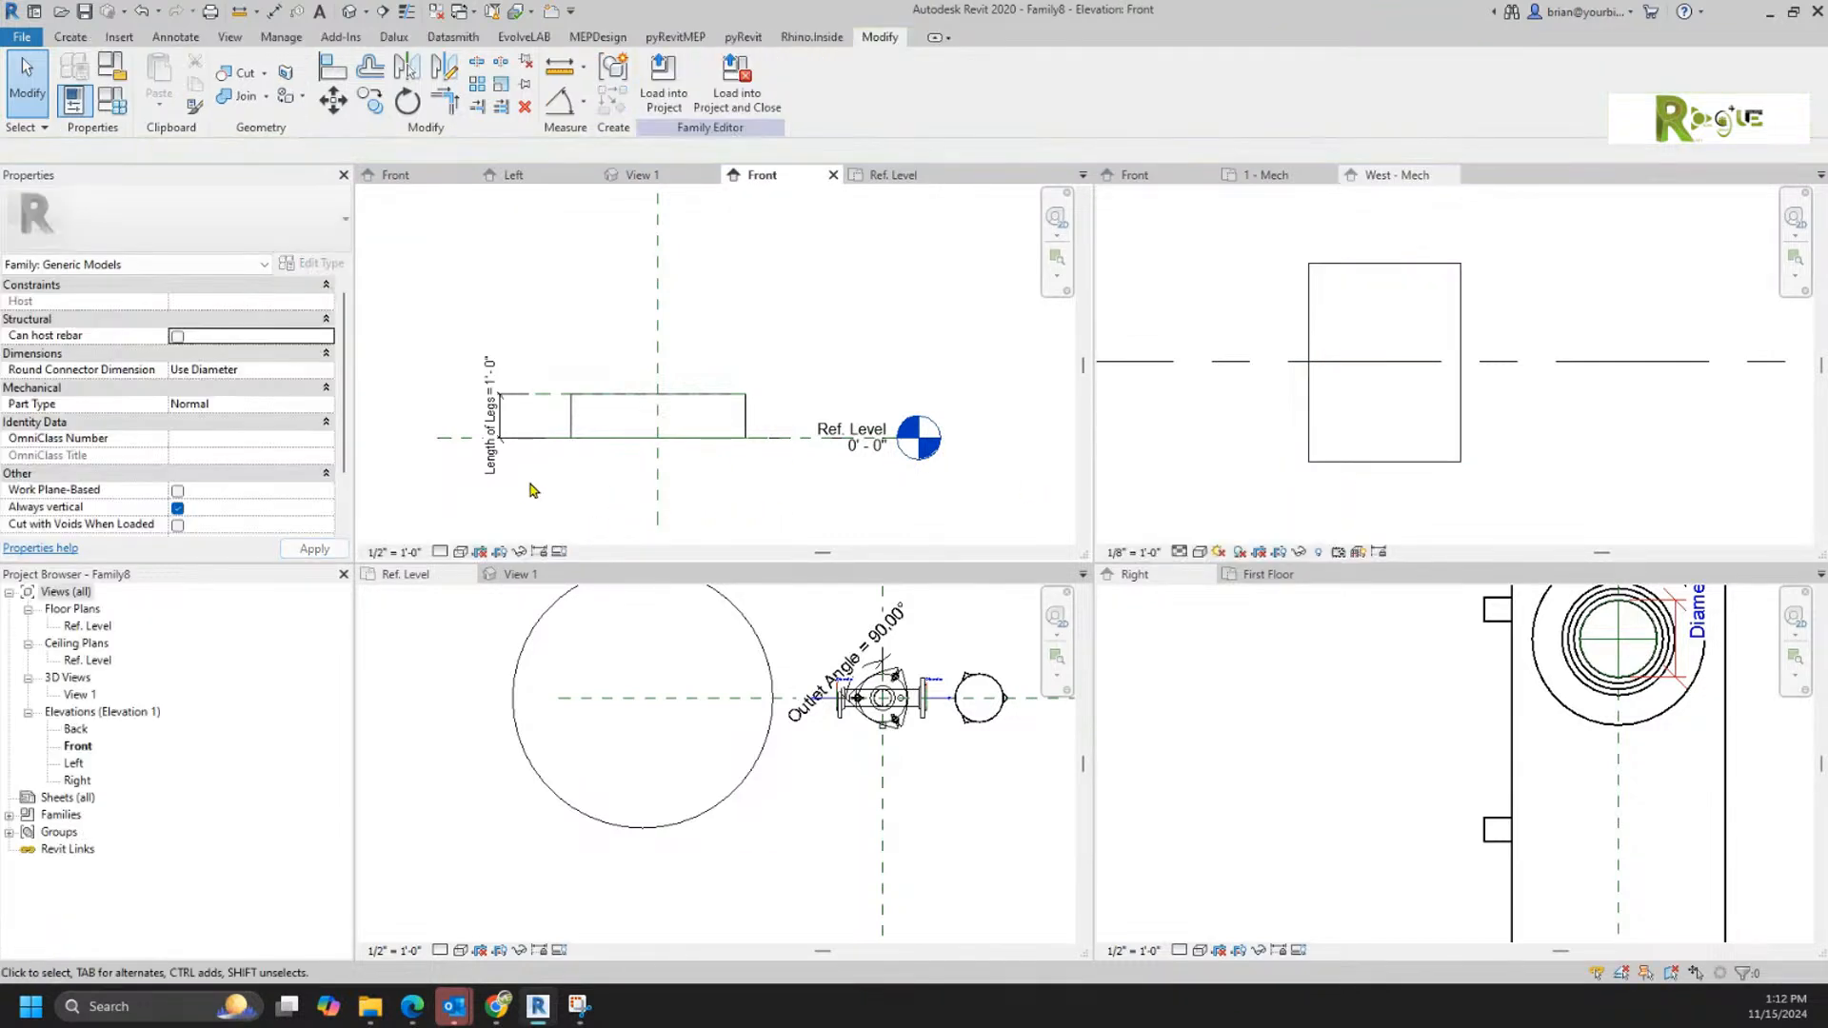
click(542, 396)
key(Down)
key(Down)
key(Up)
key(Up)
key(Up)
key(Up)
key(Up)
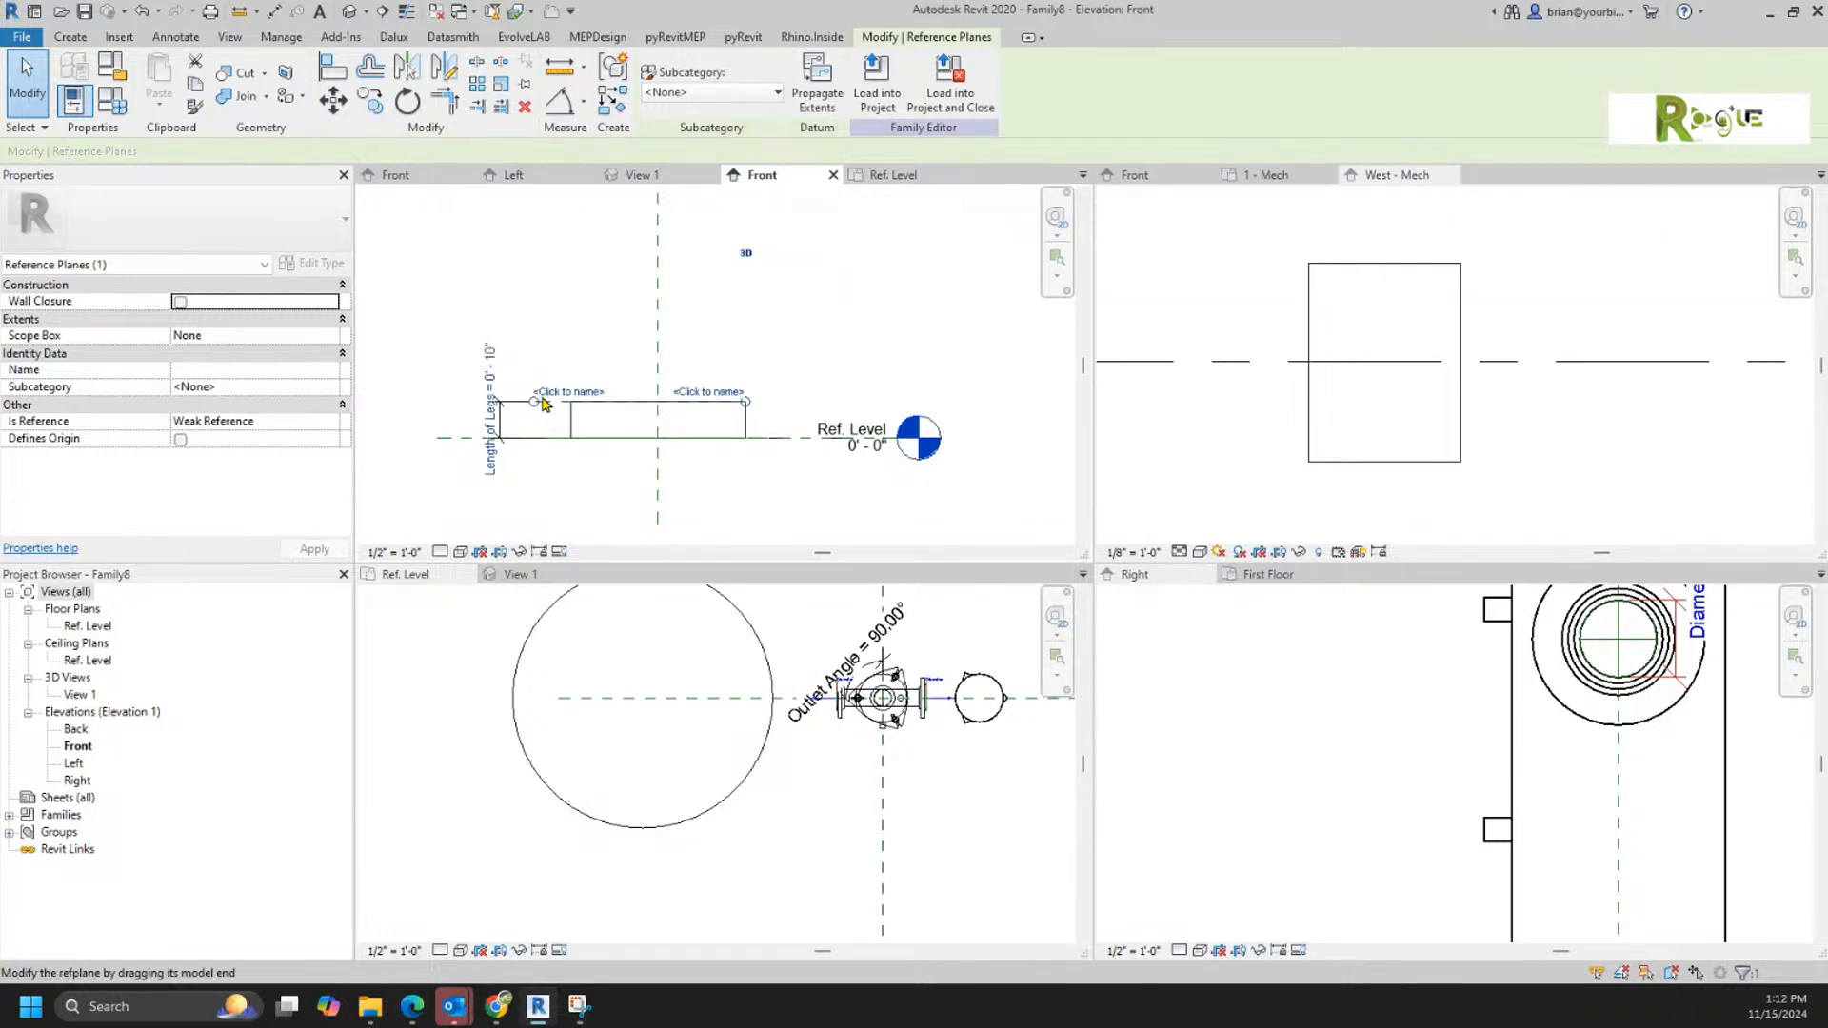
key(Escape)
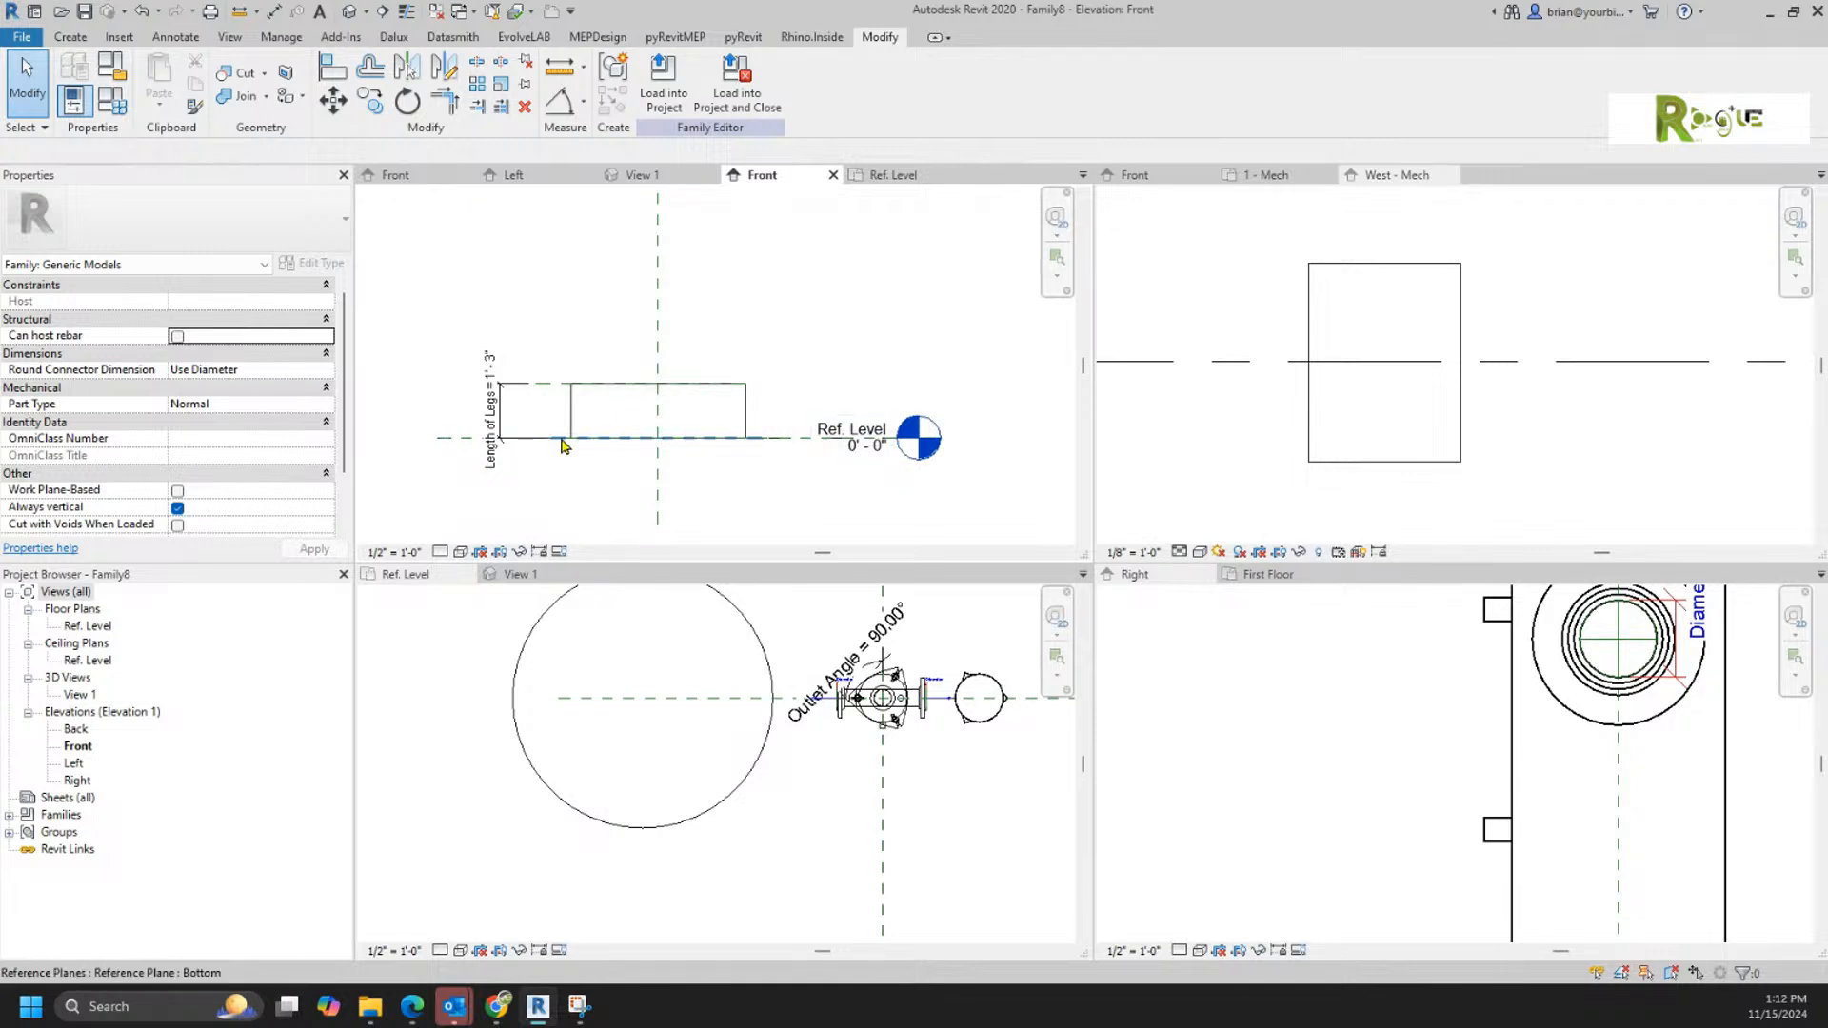
Step: Nudge the Bottom reference plane down to 1' 2" below Ref. Level, making Length of Legs 2' 5"
click(560, 439)
key(Down)
key(Down)
key(Down)
key(Down)
key(Down)
key(Down)
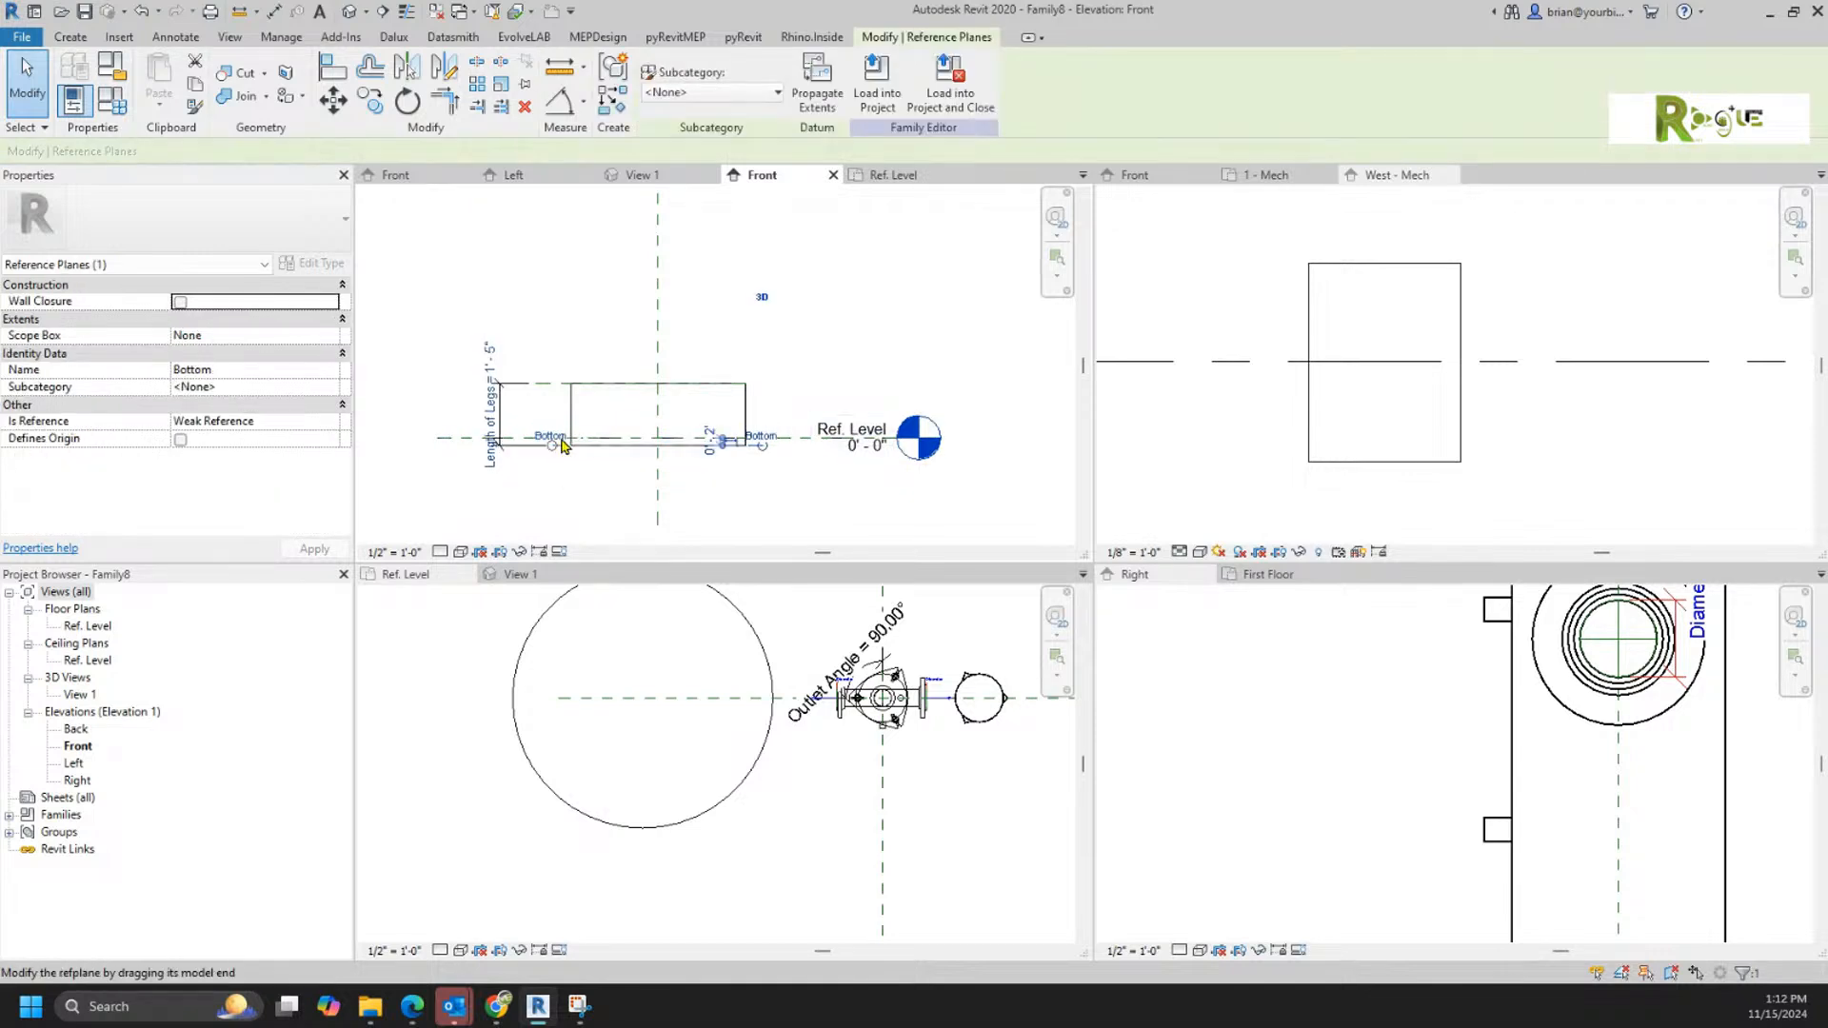
key(Down)
key(Down)
key(Down)
key(Down)
key(Down)
key(Down)
key(Down)
key(Down)
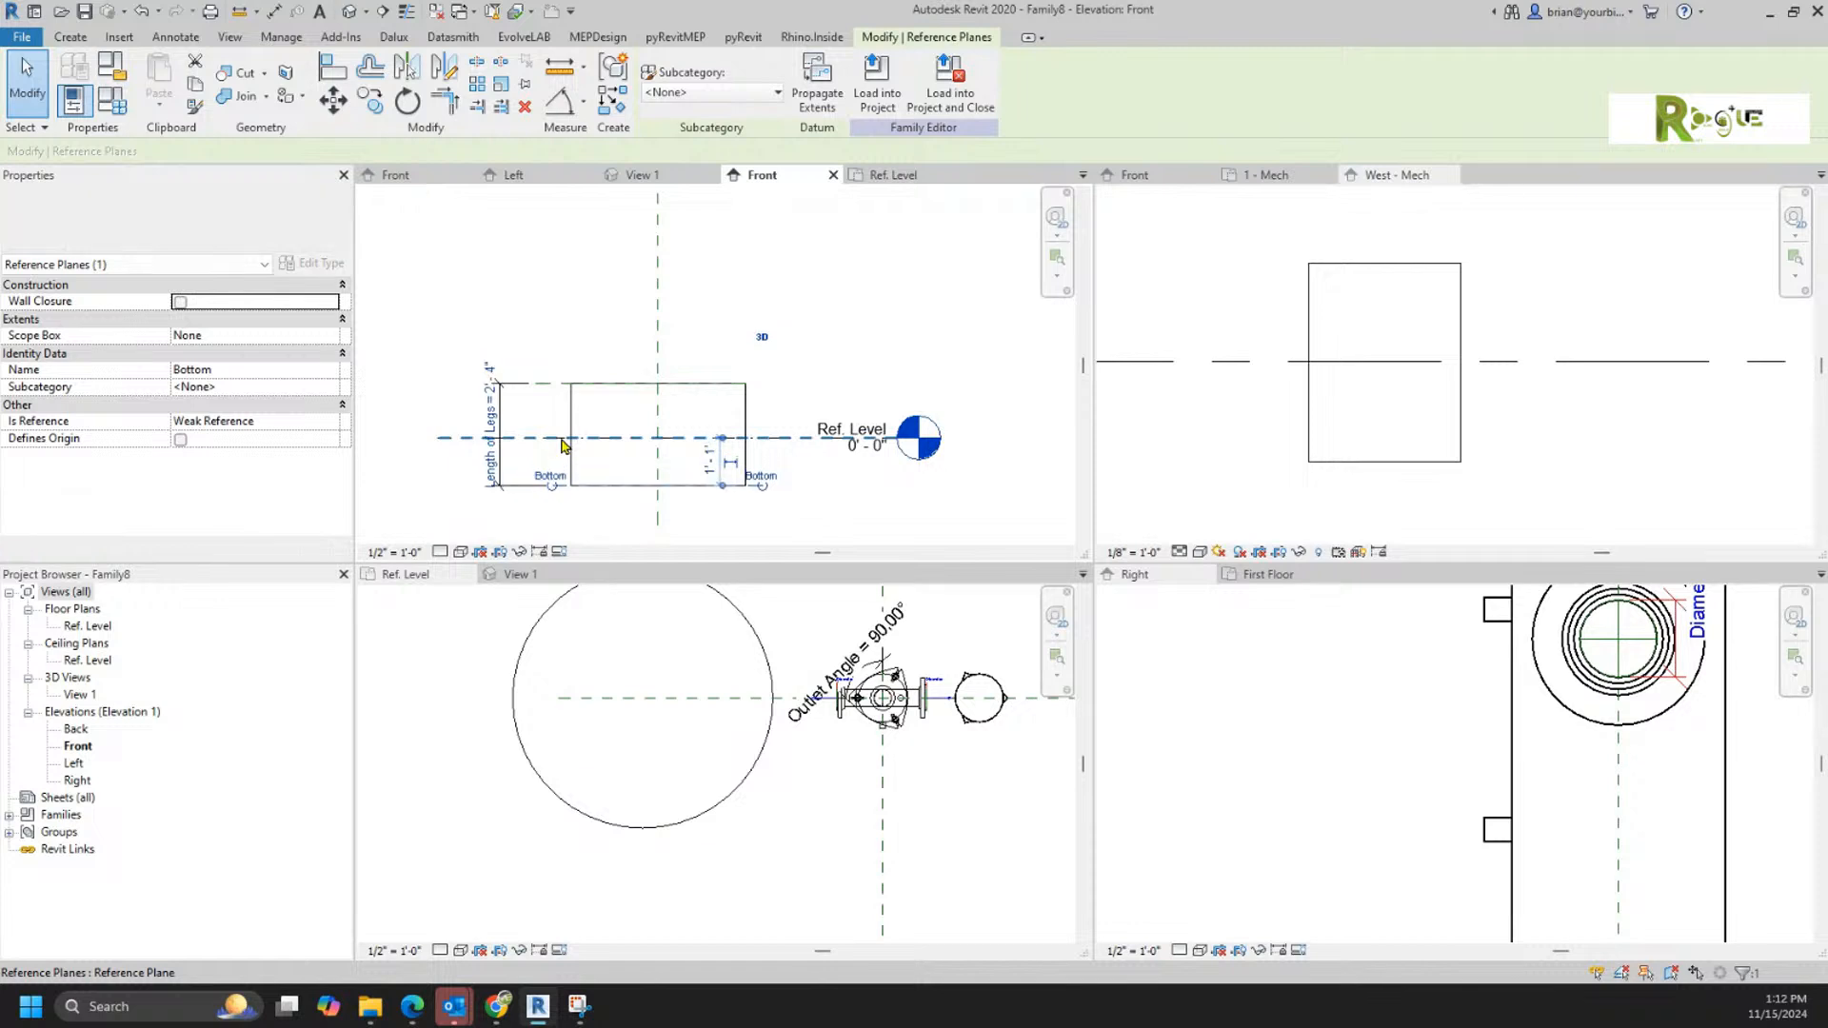
click(876, 512)
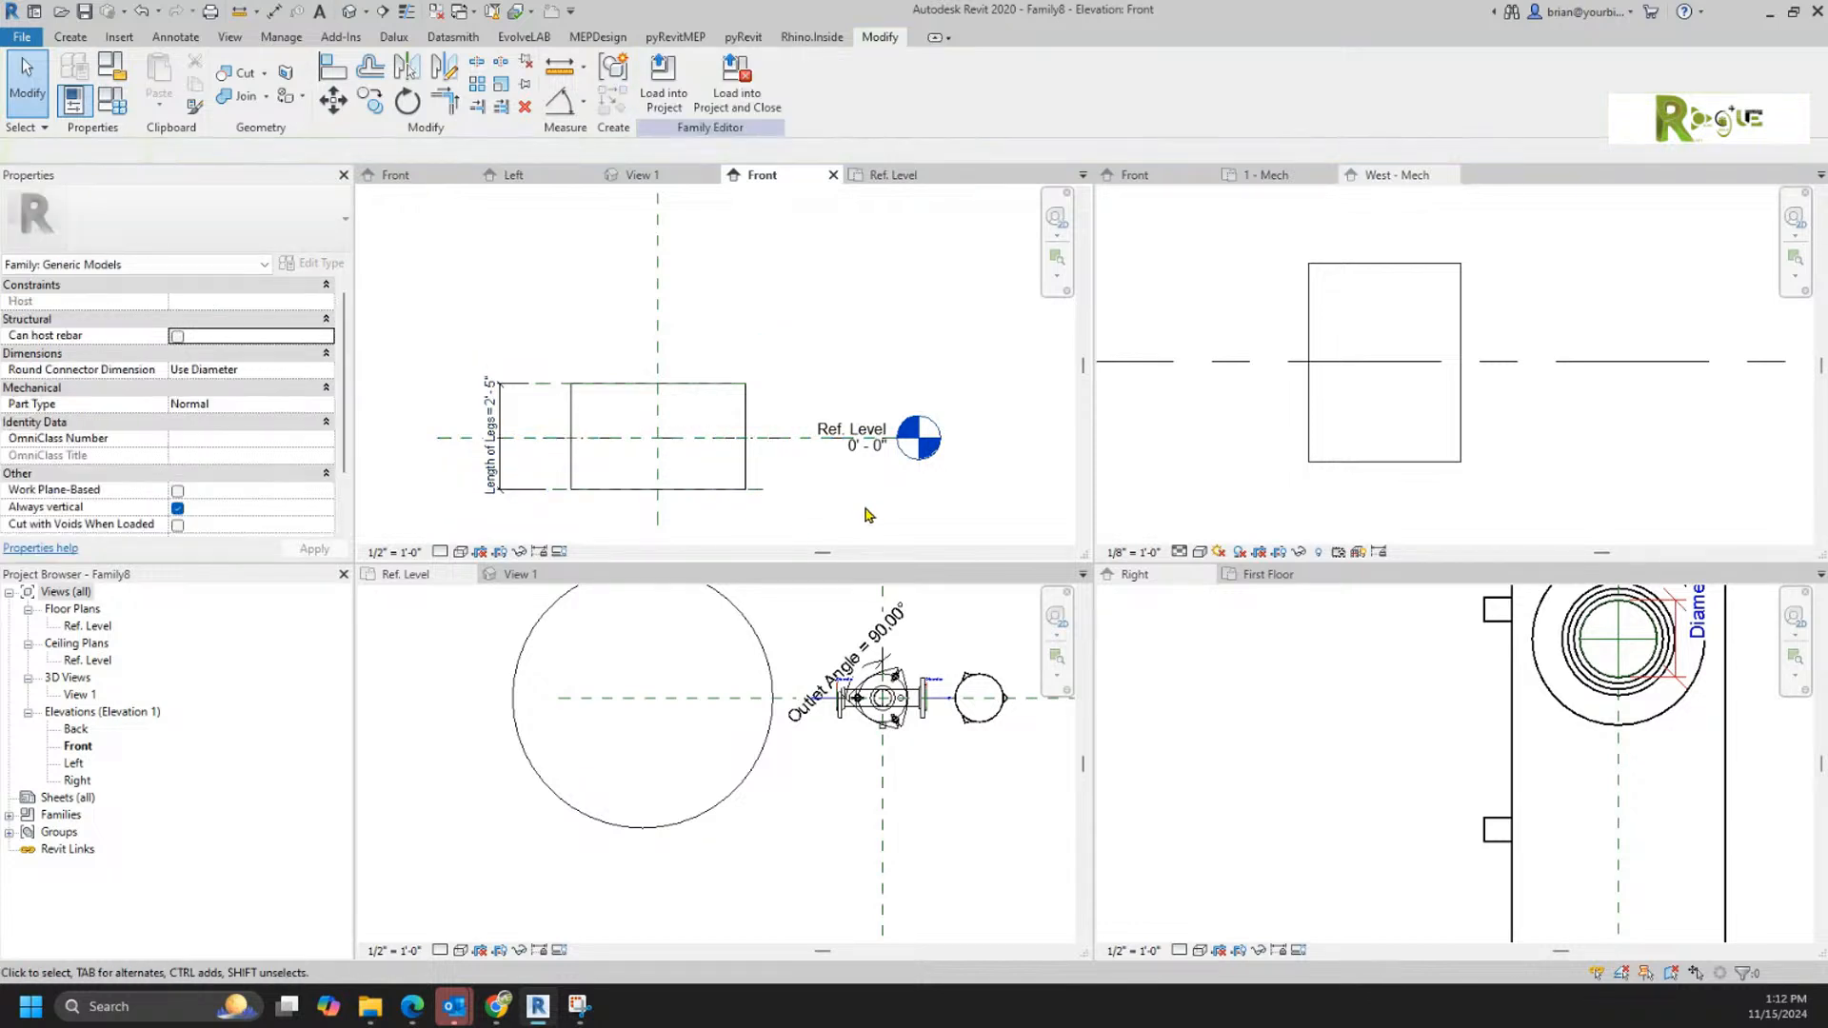
Step: Select the unnamed reference plane at Ref. Level and examine its reference and origin properties
click(779, 450)
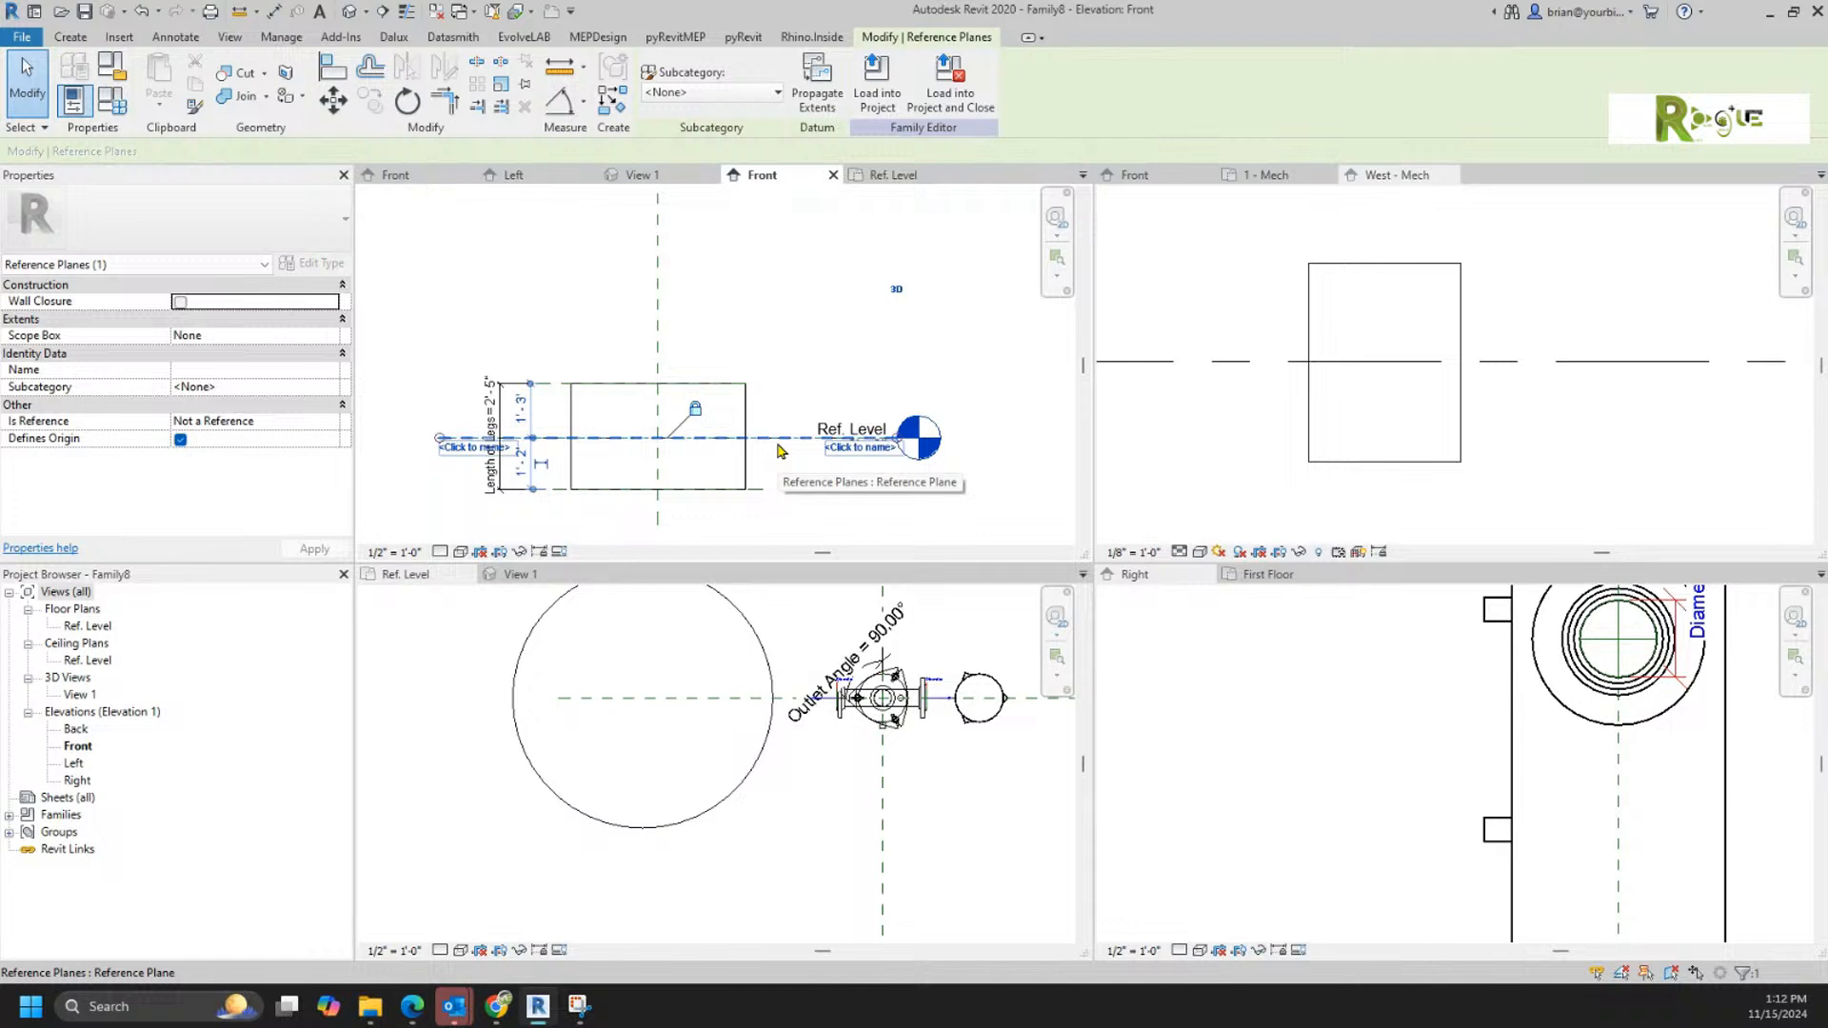
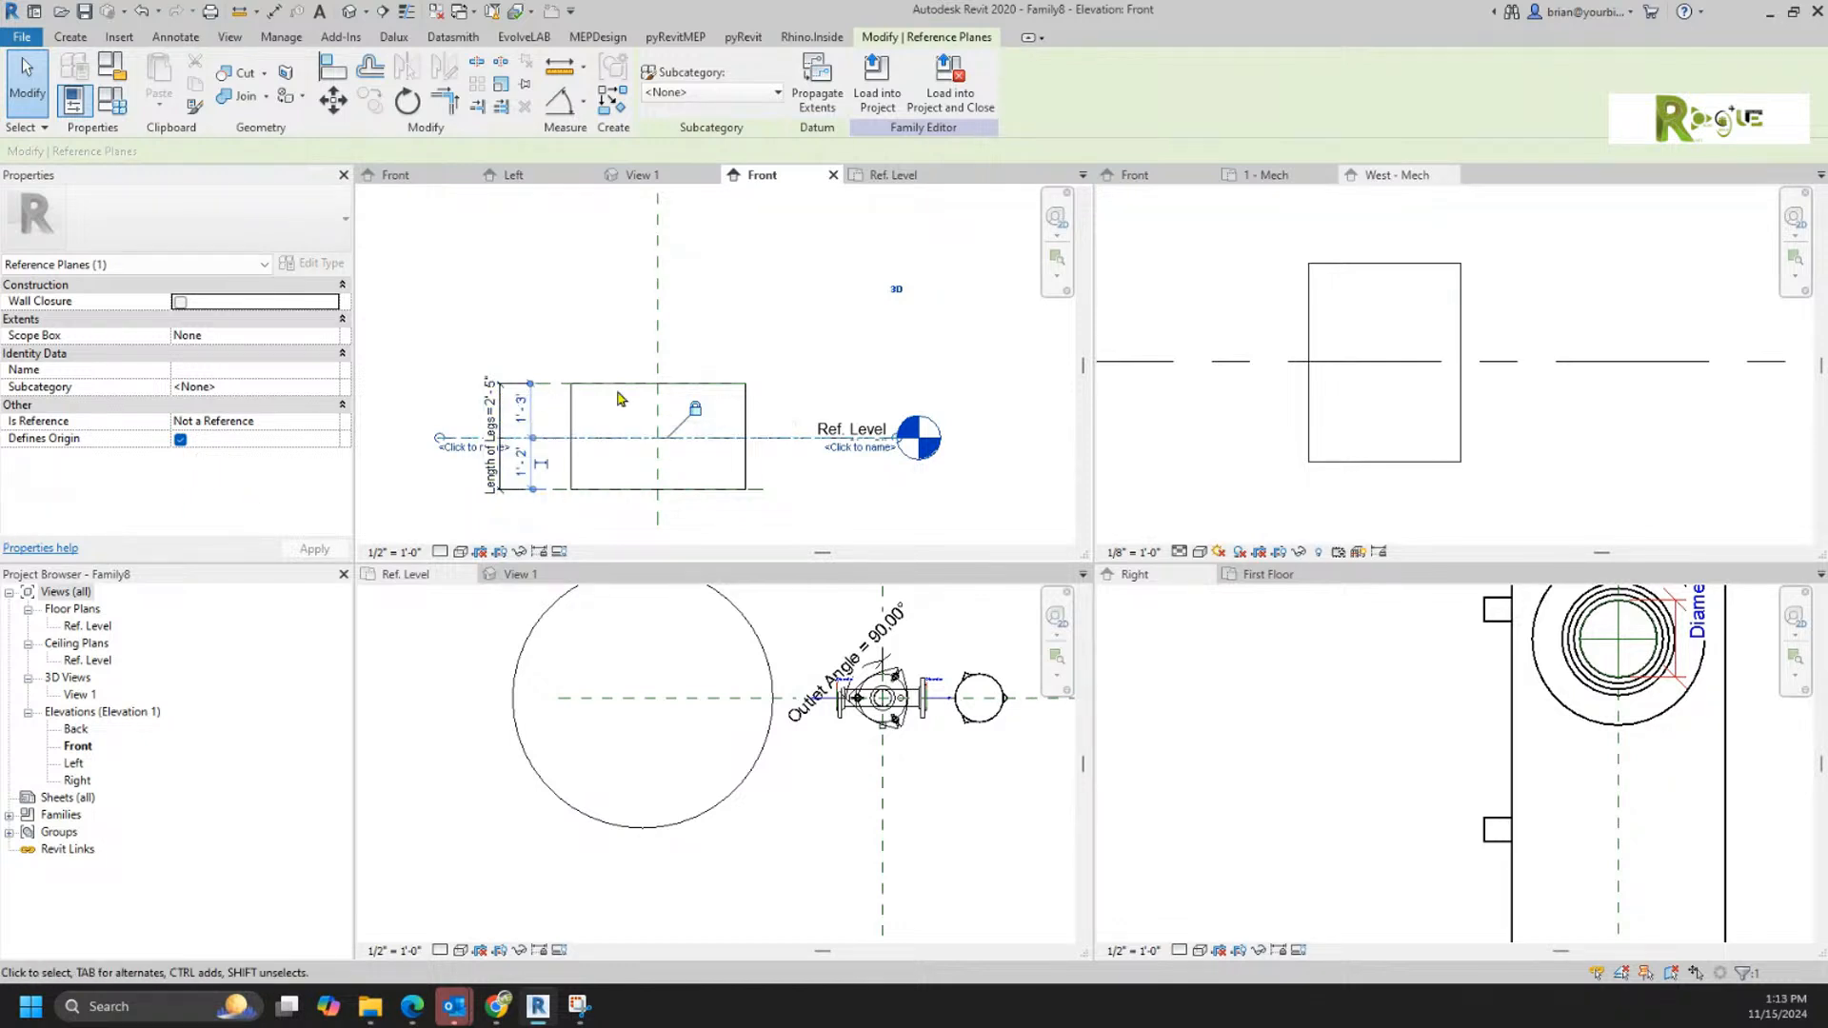
Step: Select the Center (Left/Right) reference plane in the test family's Front elevation and examine its reference and origin properties
click(443, 293)
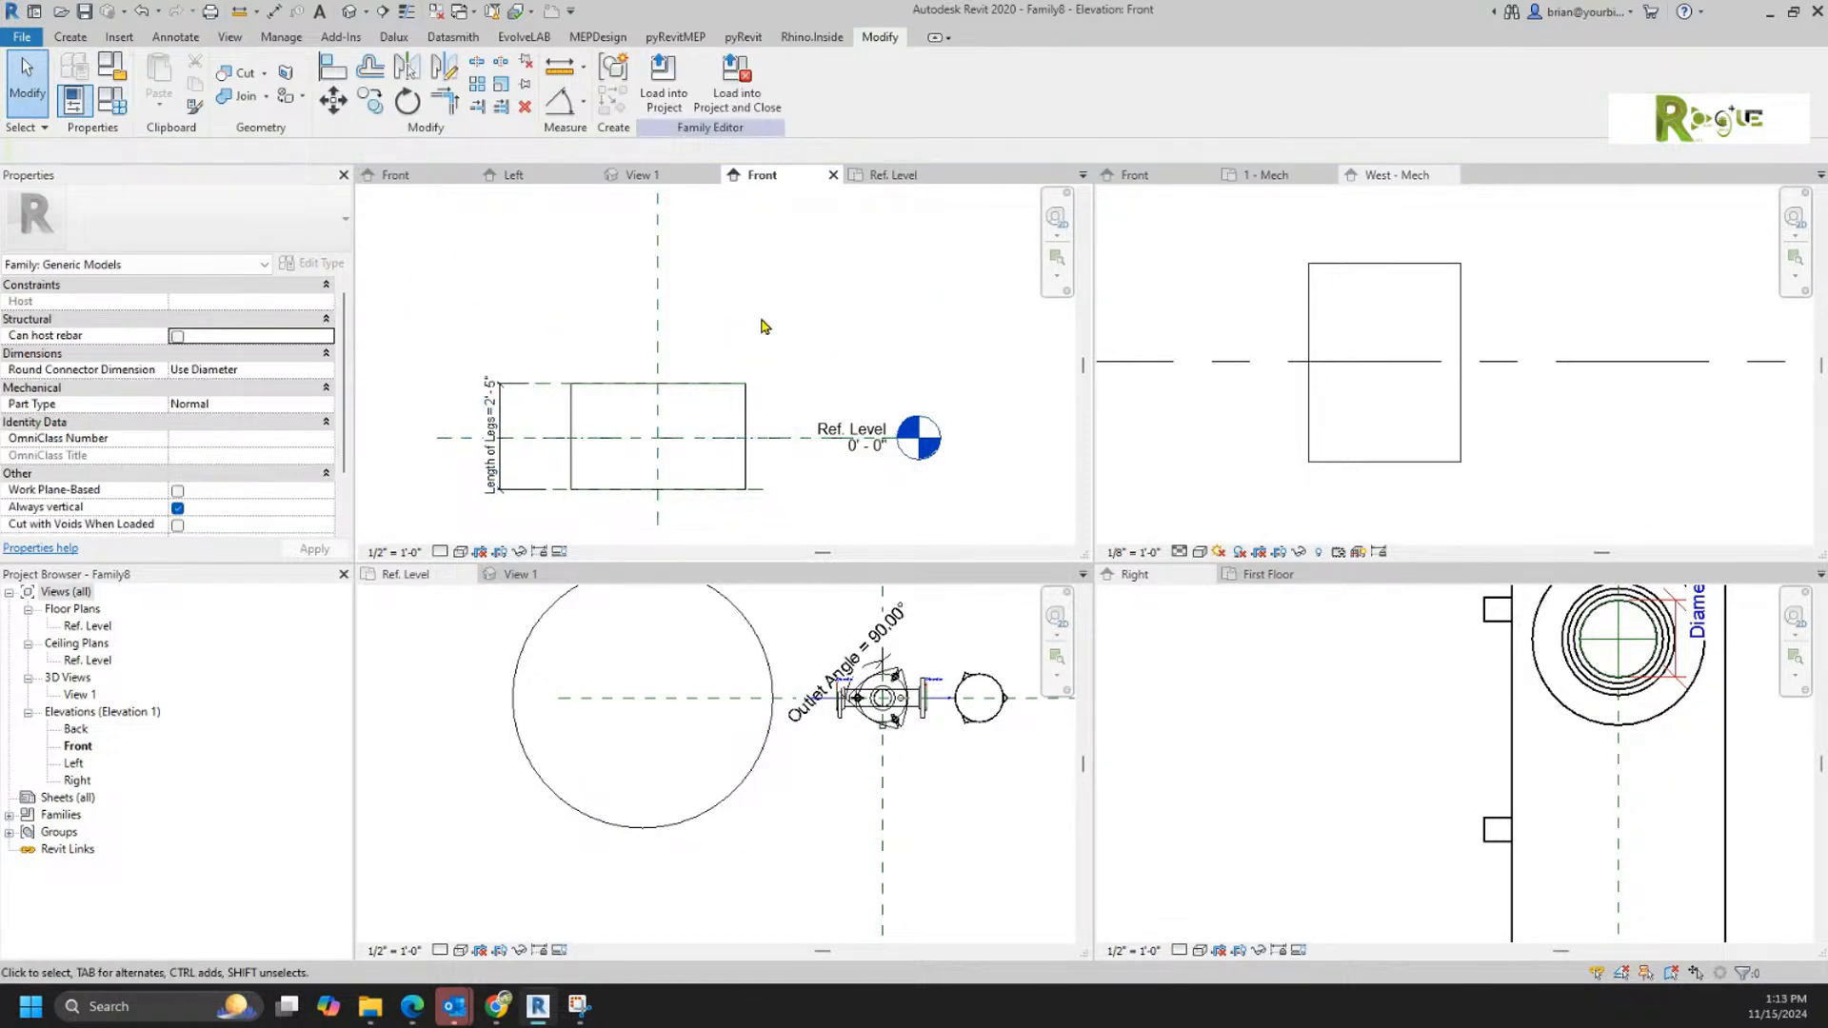
click(656, 320)
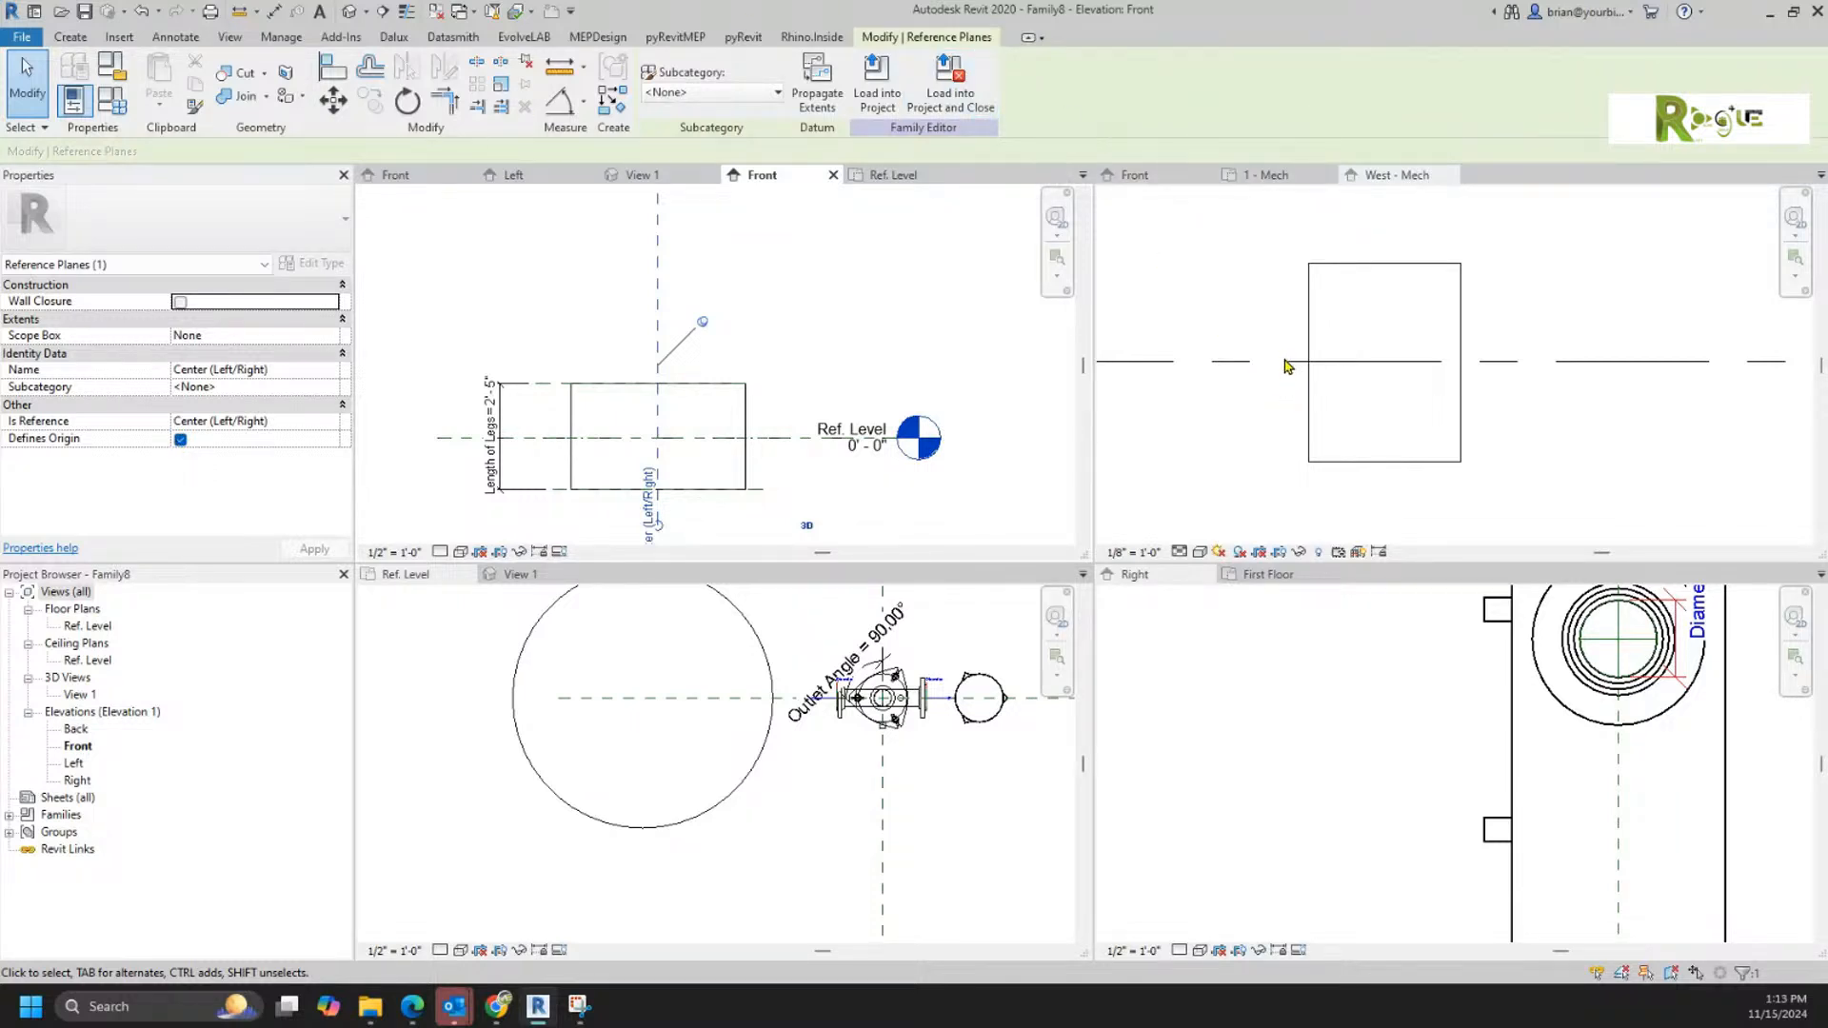
Step: In the filter family's Ref. Level plan, place a second Family8 cylinder about 74 left of and 37 below the center planes
click(1135, 181)
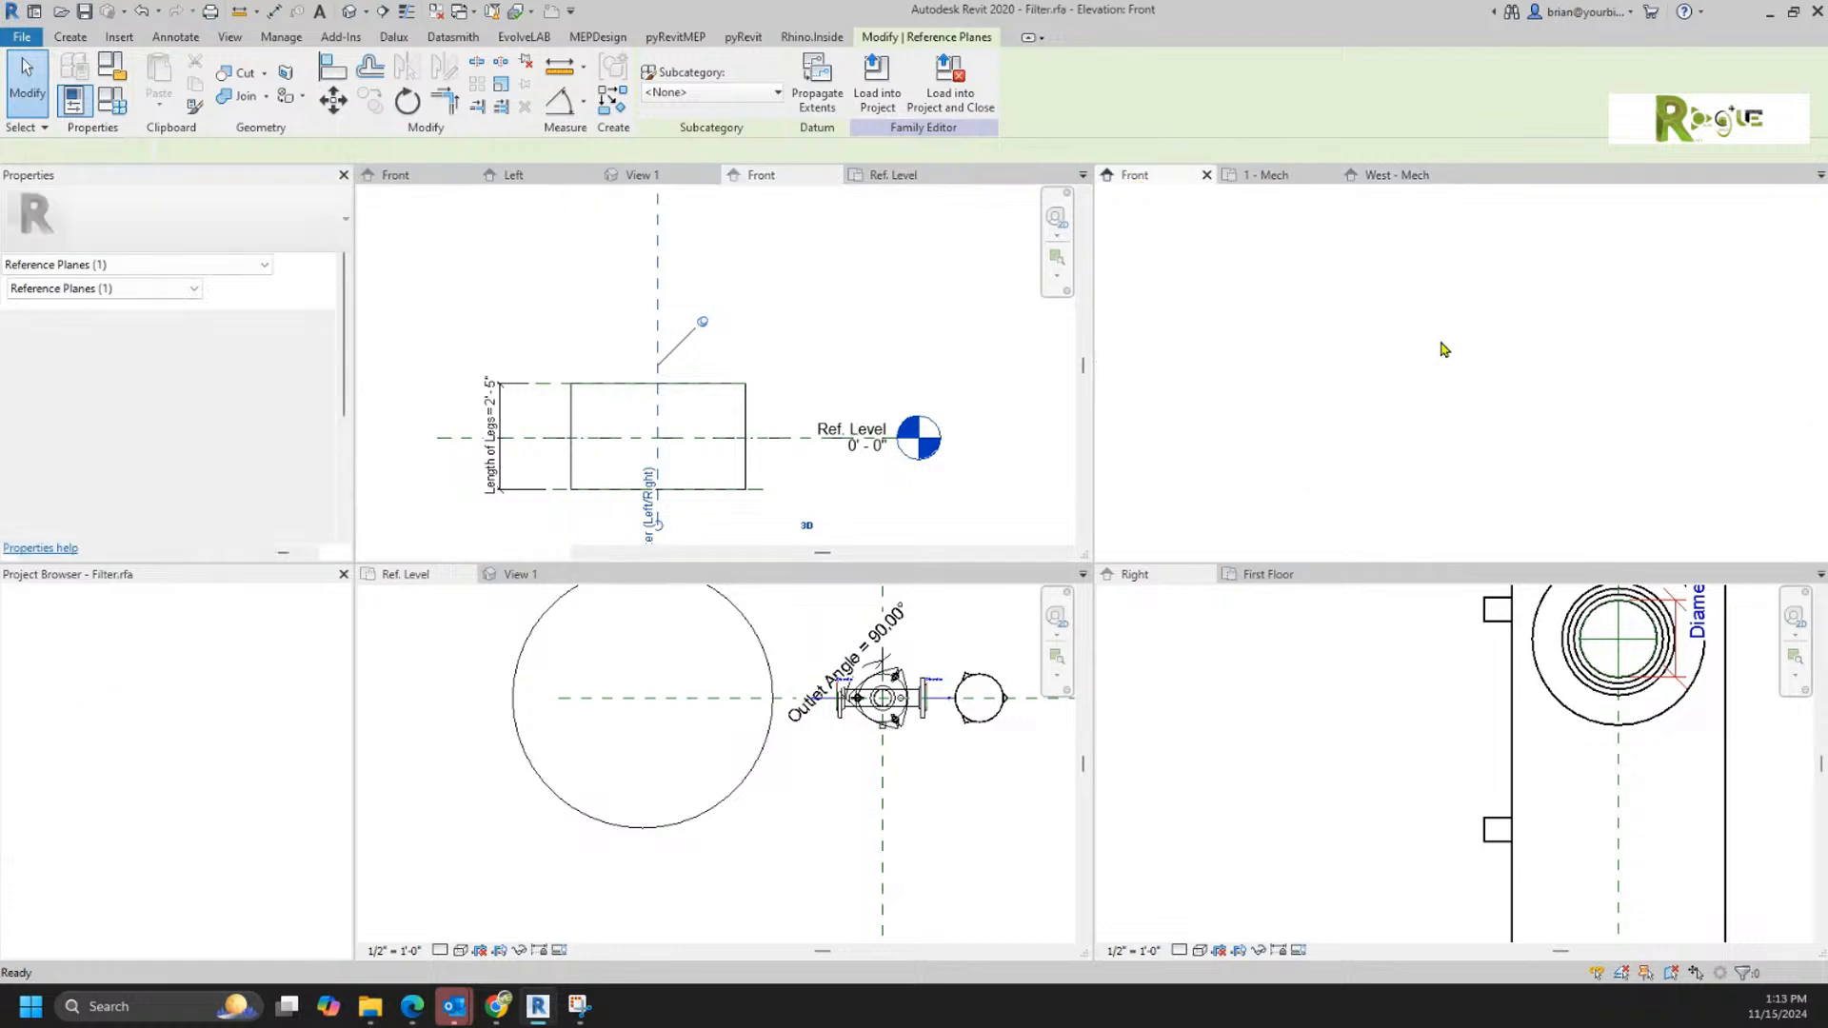
click(1346, 349)
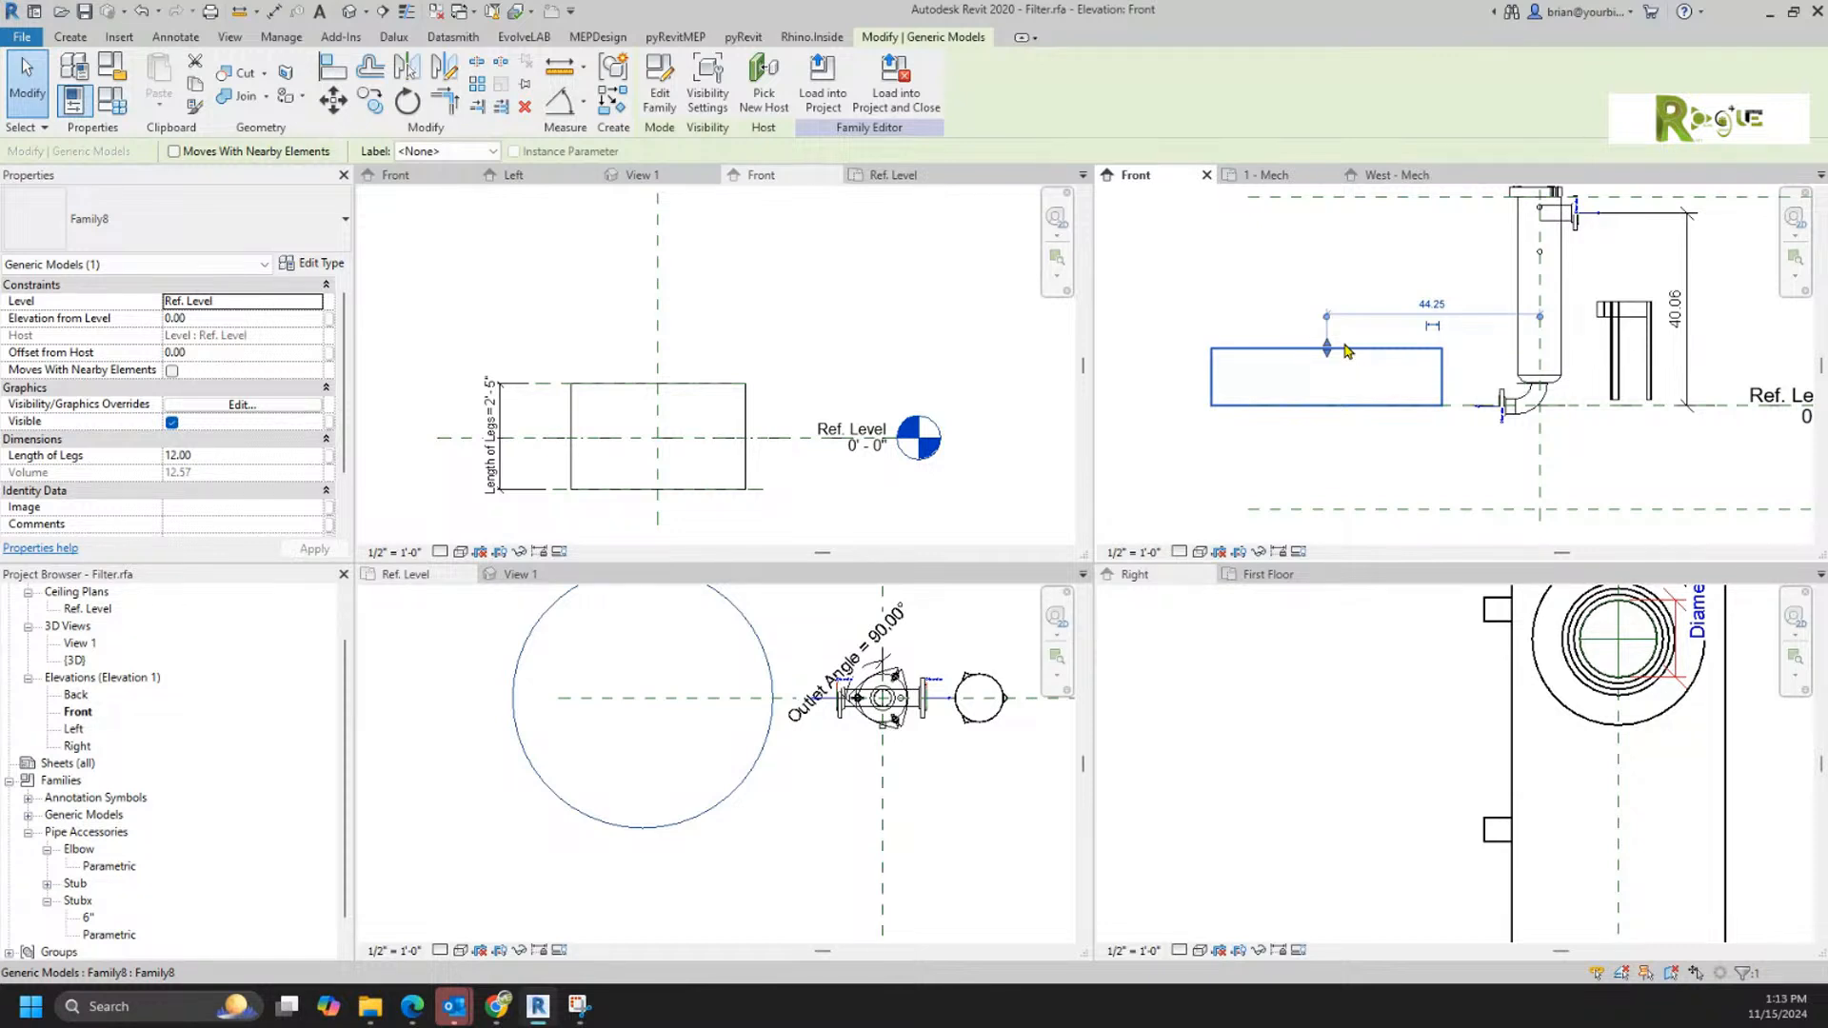
click(687, 821)
right_click(691, 819)
click(774, 527)
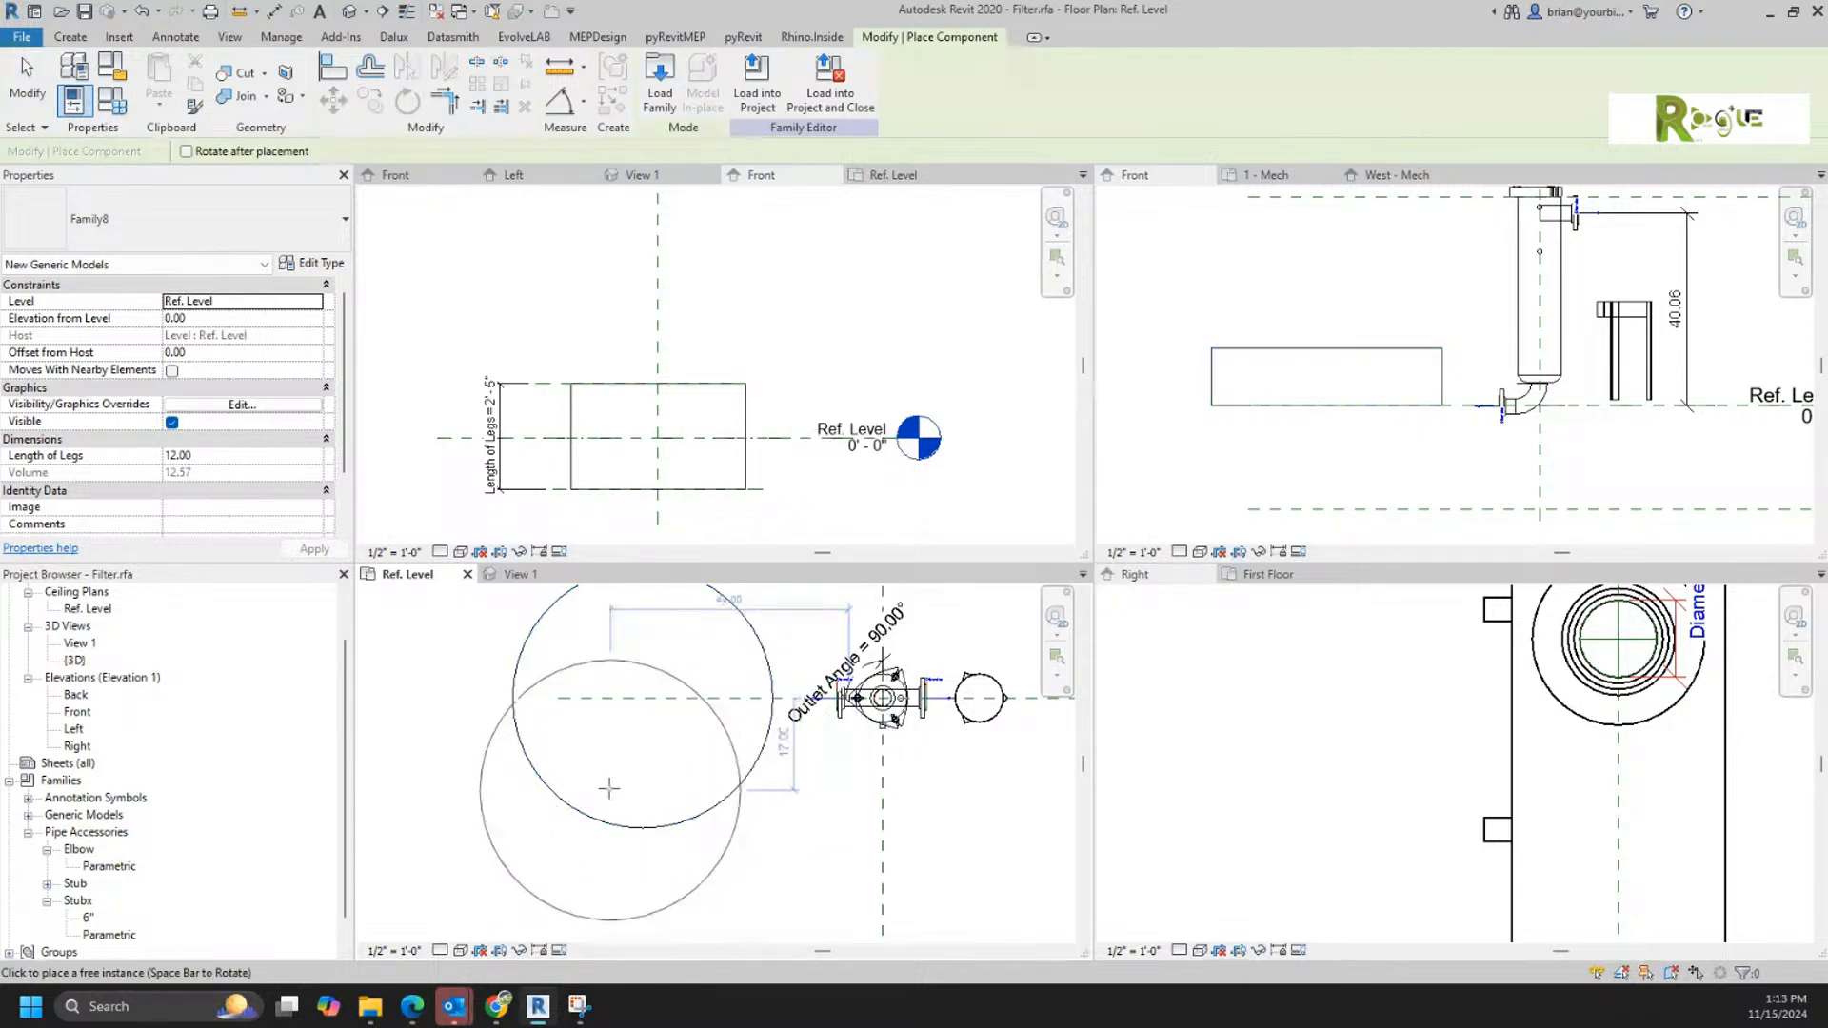
scroll(655, 784, down, 1)
middle_drag(659, 783, 654, 706)
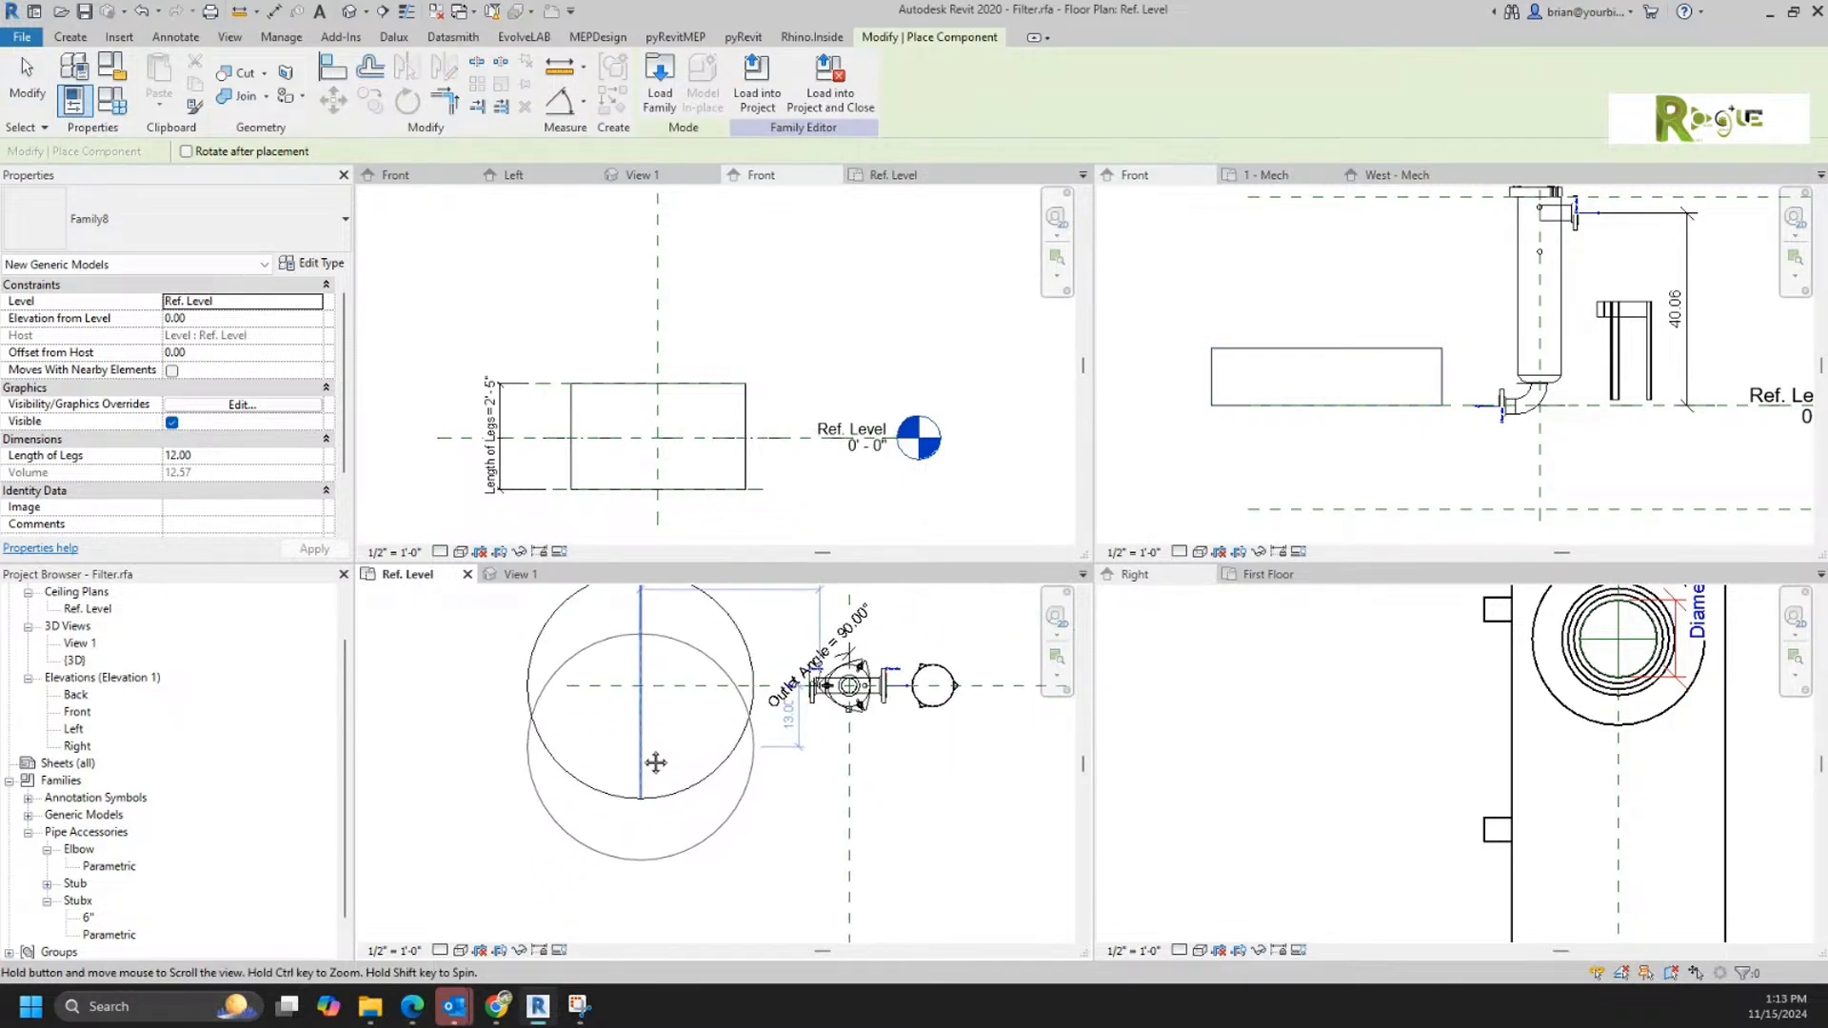
click(499, 861)
key(Escape)
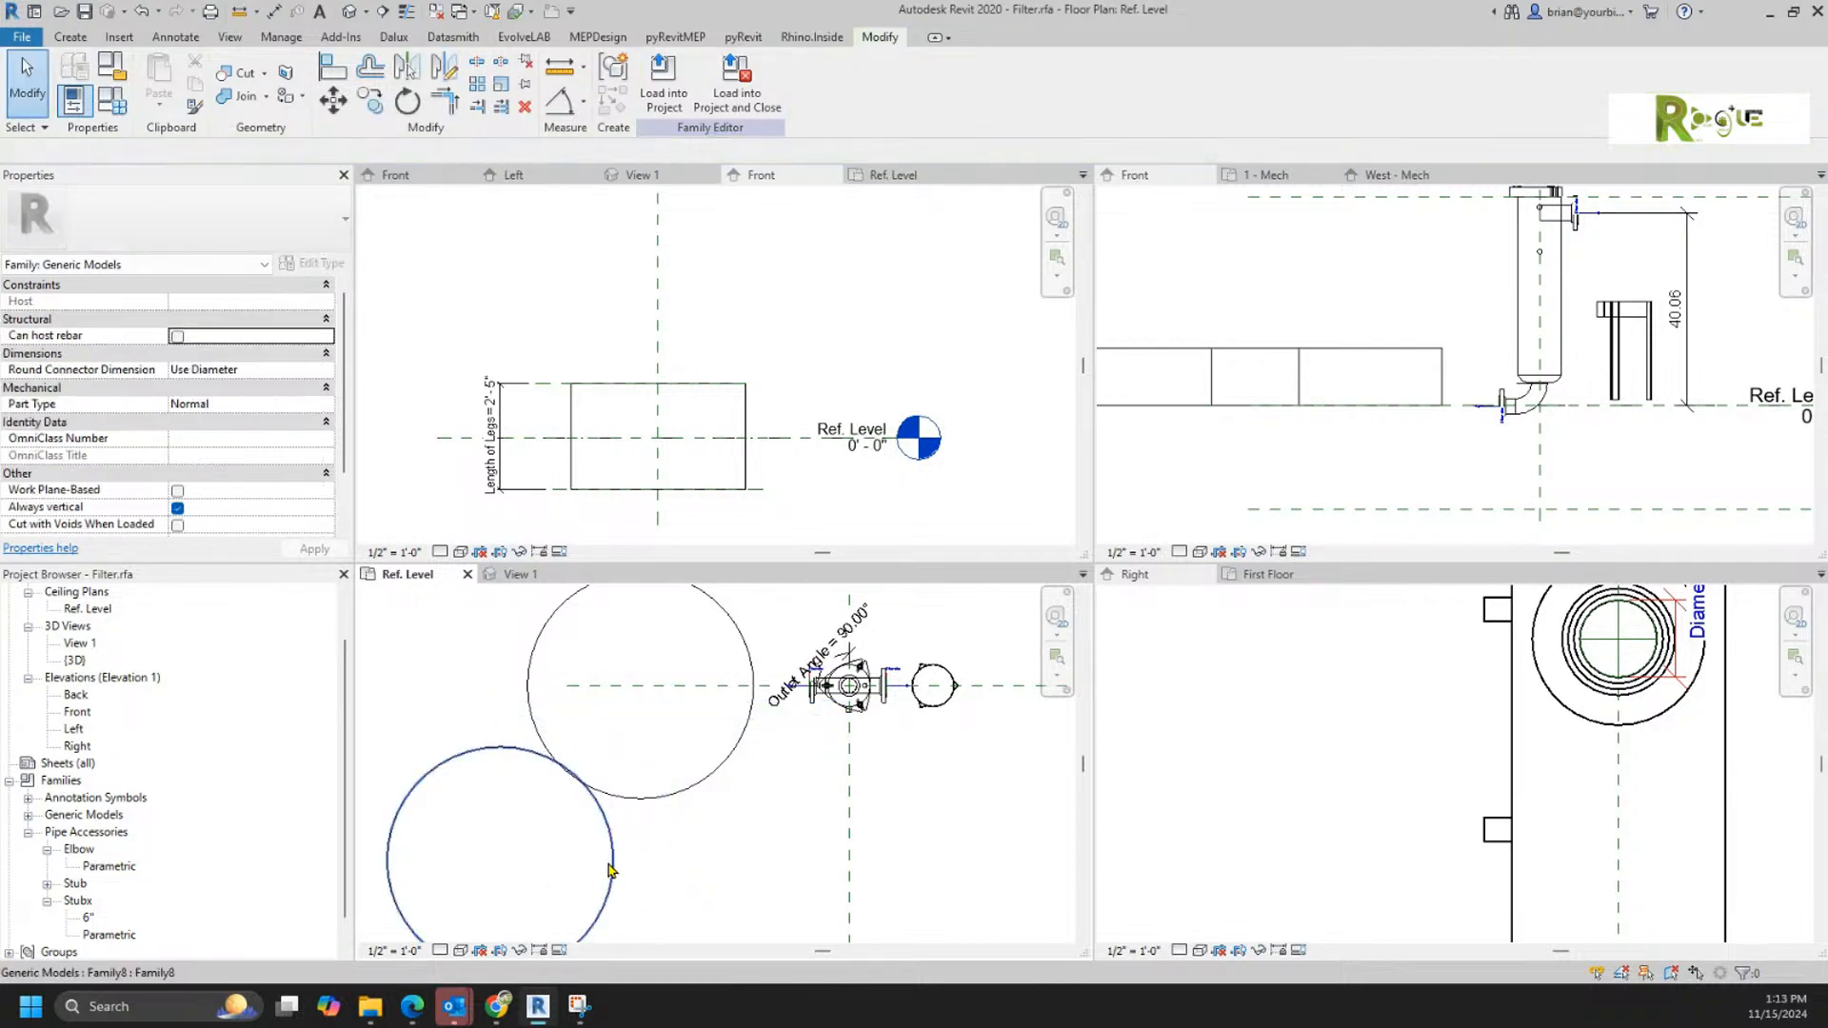
Step: Delete the second Family8 cylinder from the Ref. Level plan
click(609, 862)
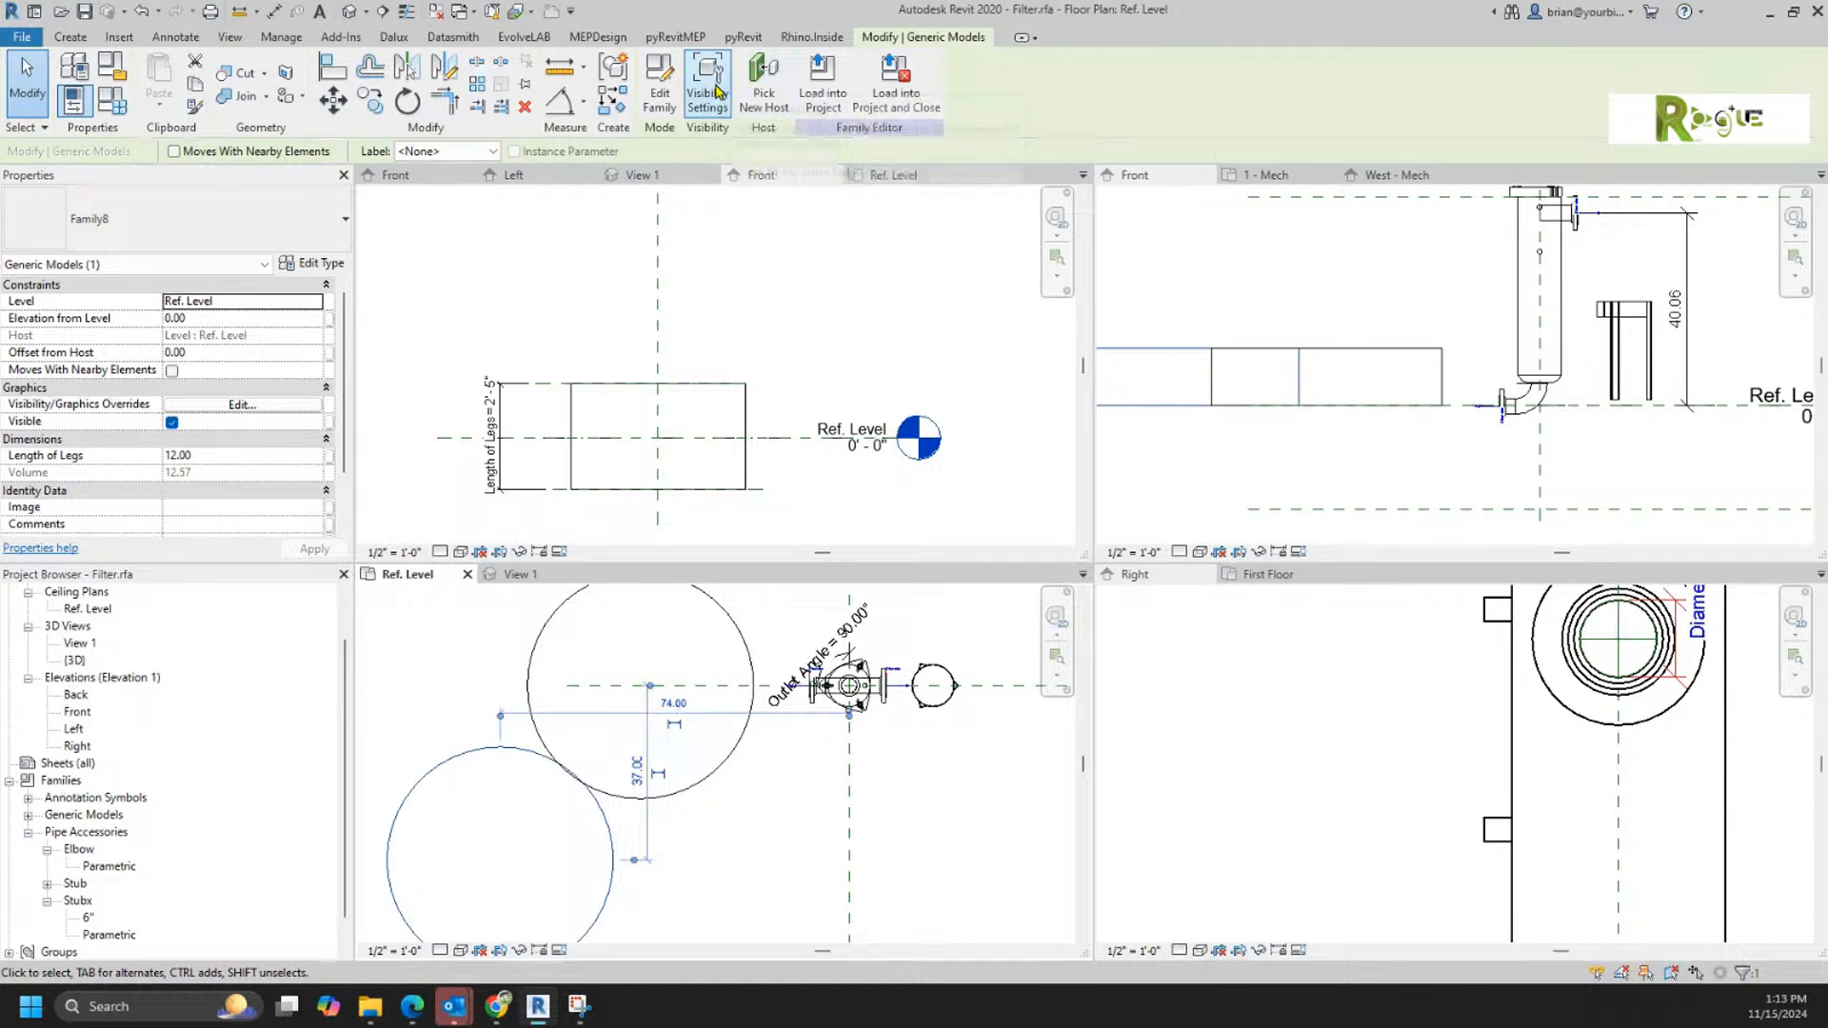
key(Escape)
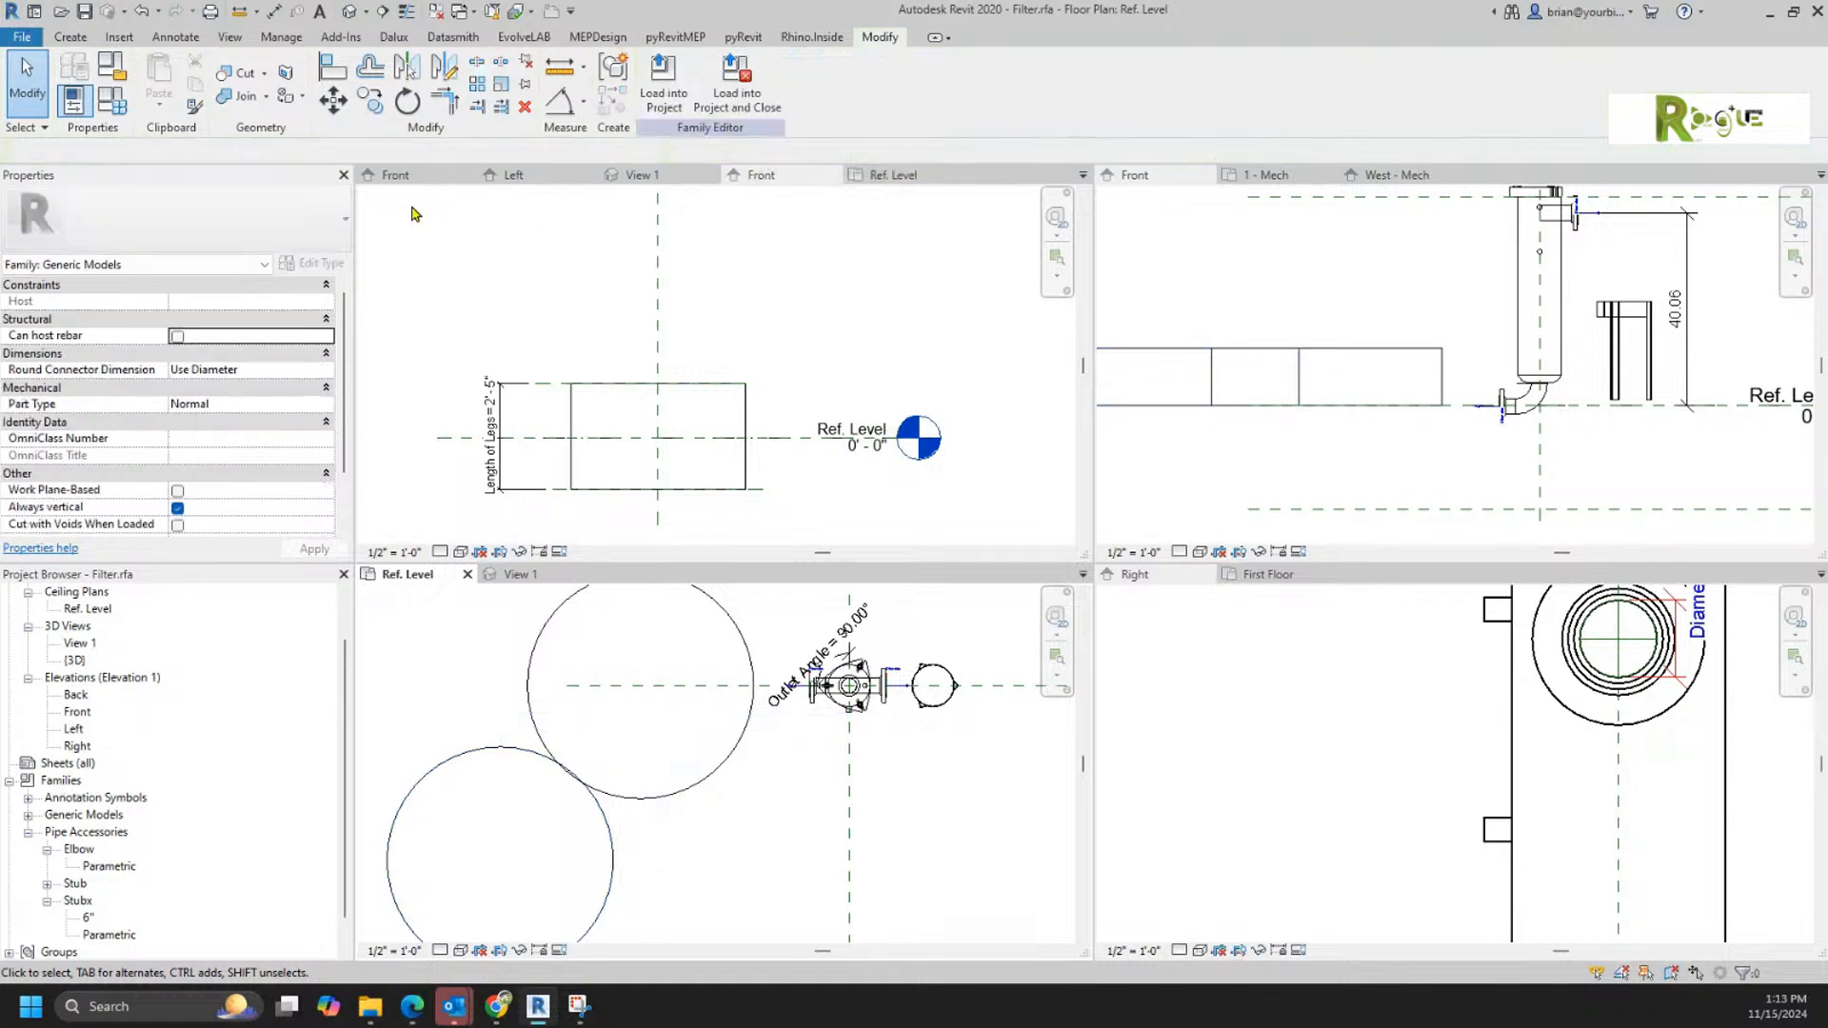
click(620, 833)
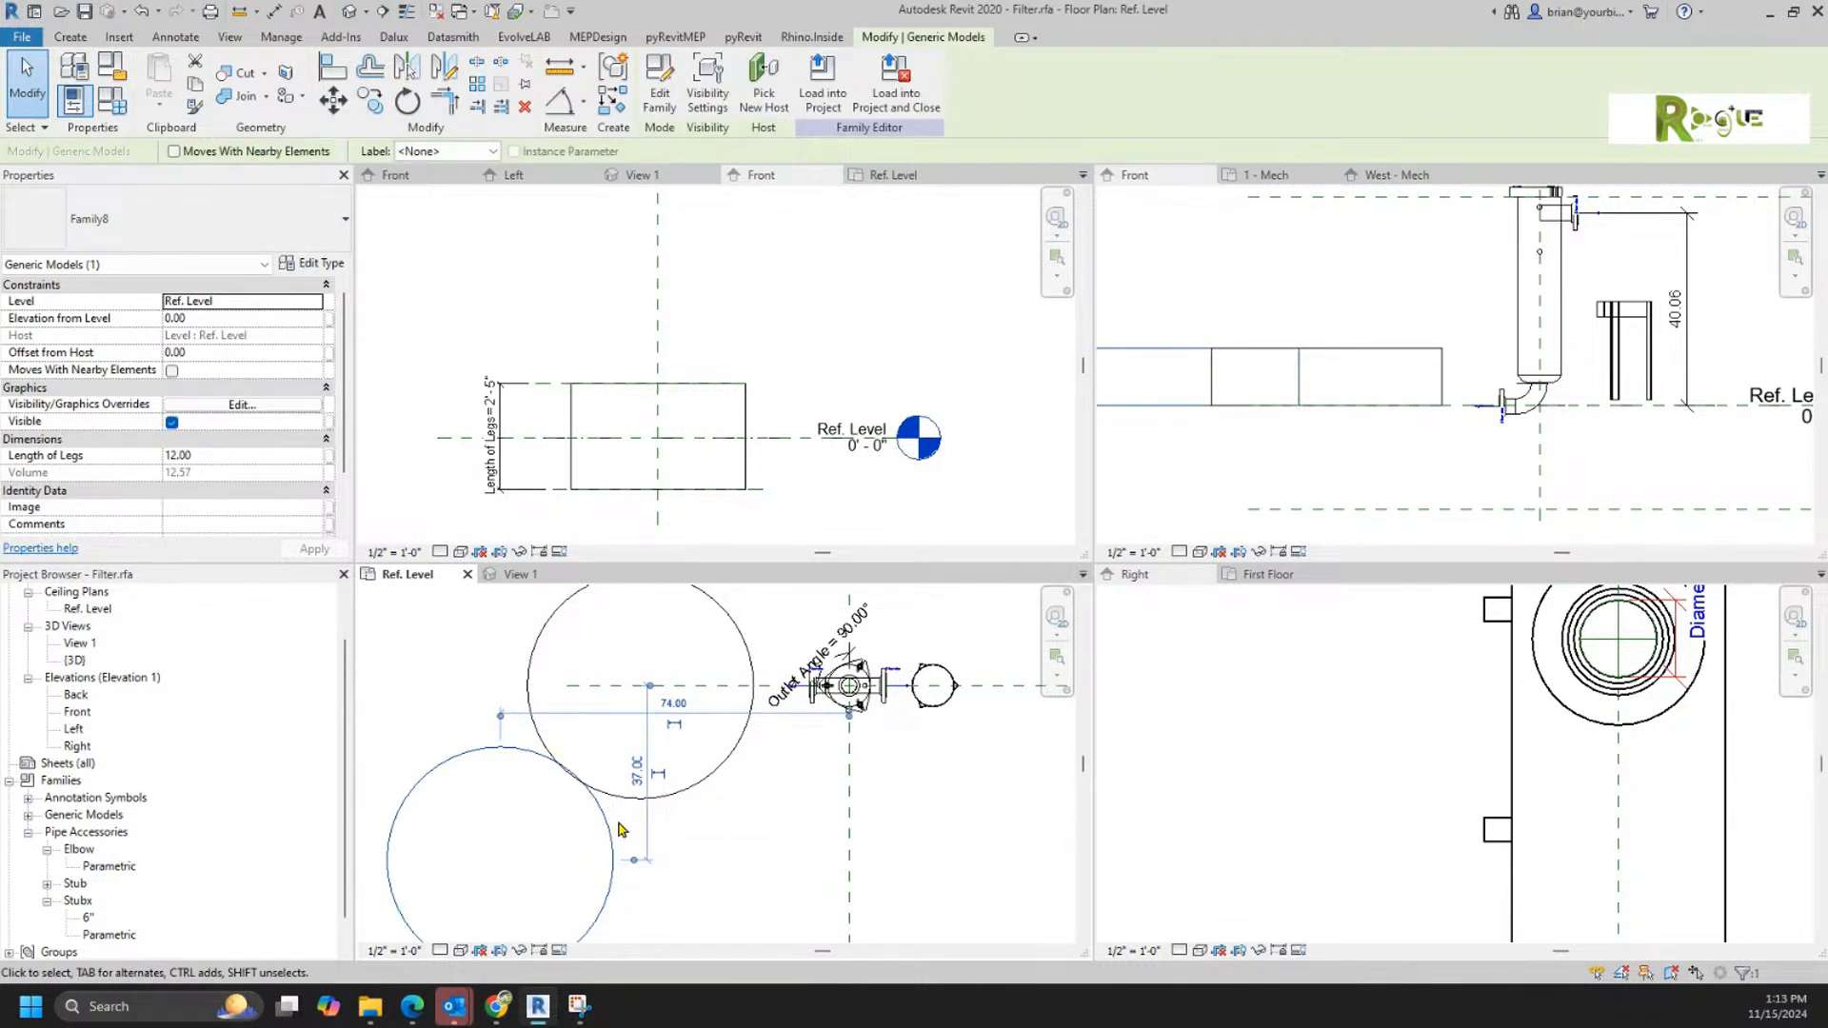
key(Delete)
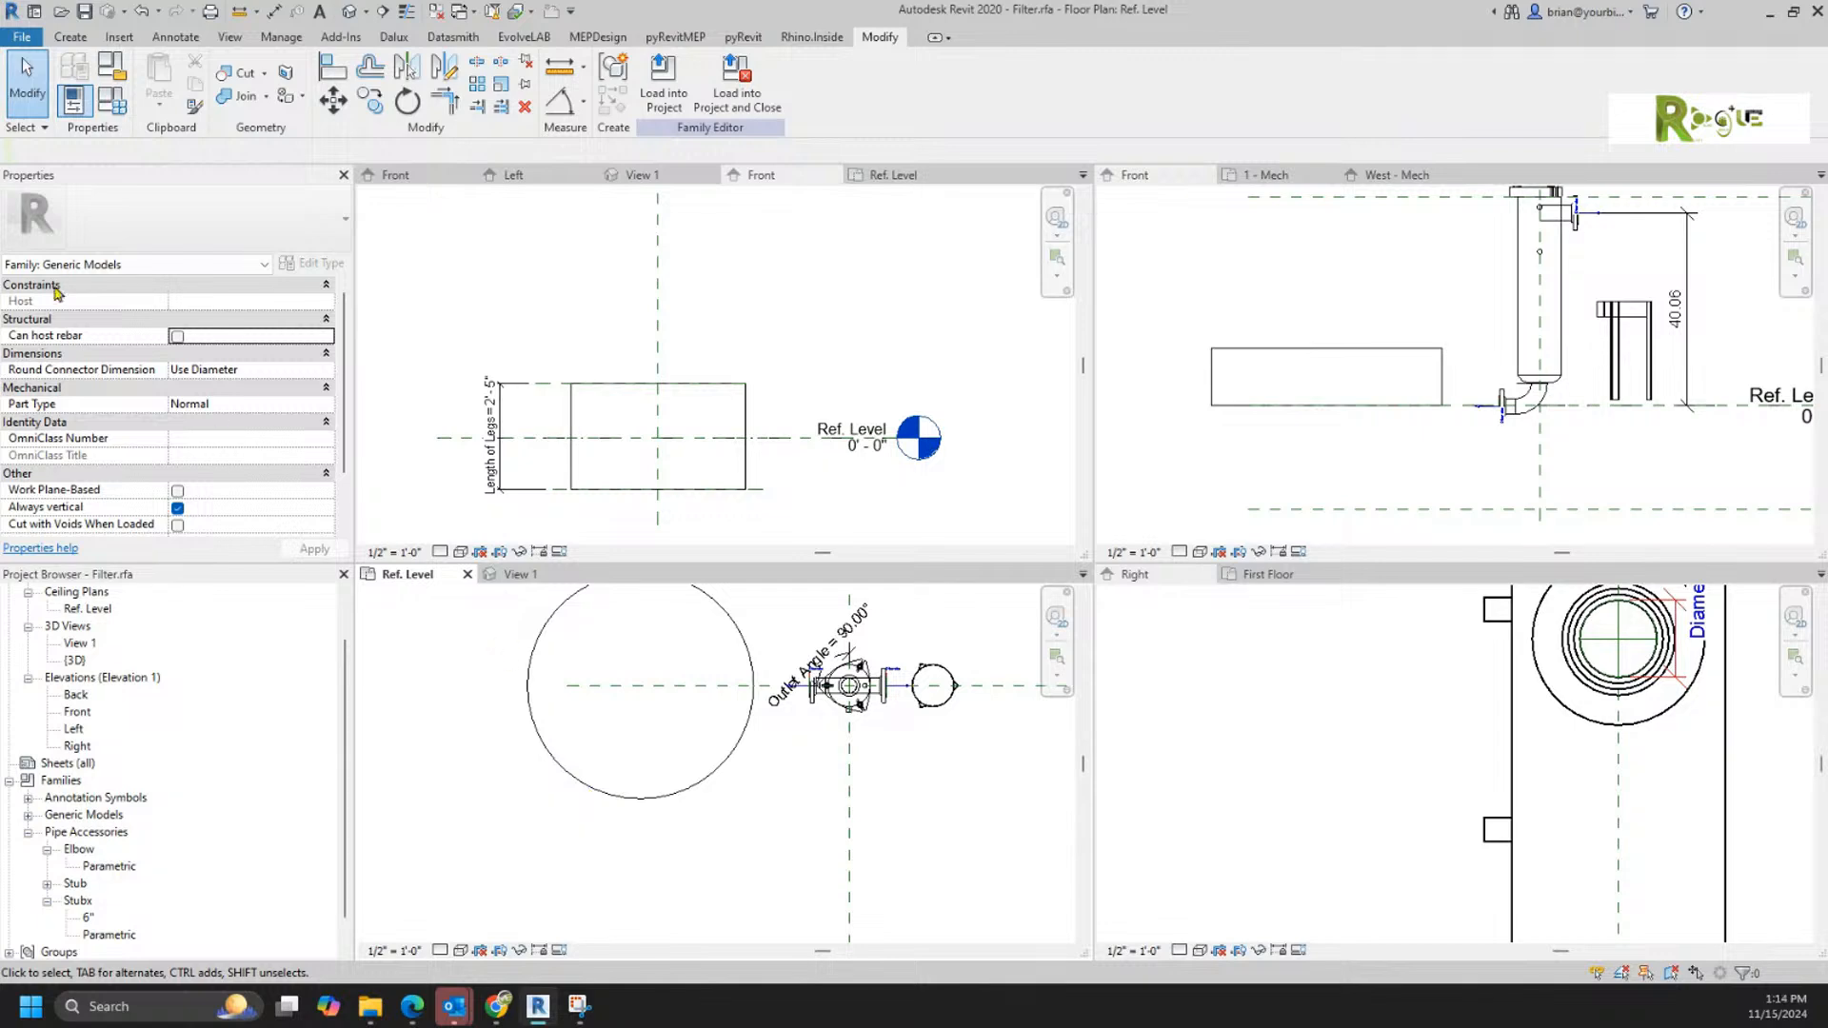
Step: Change the filter family's category to Pipe Accessories
click(113, 67)
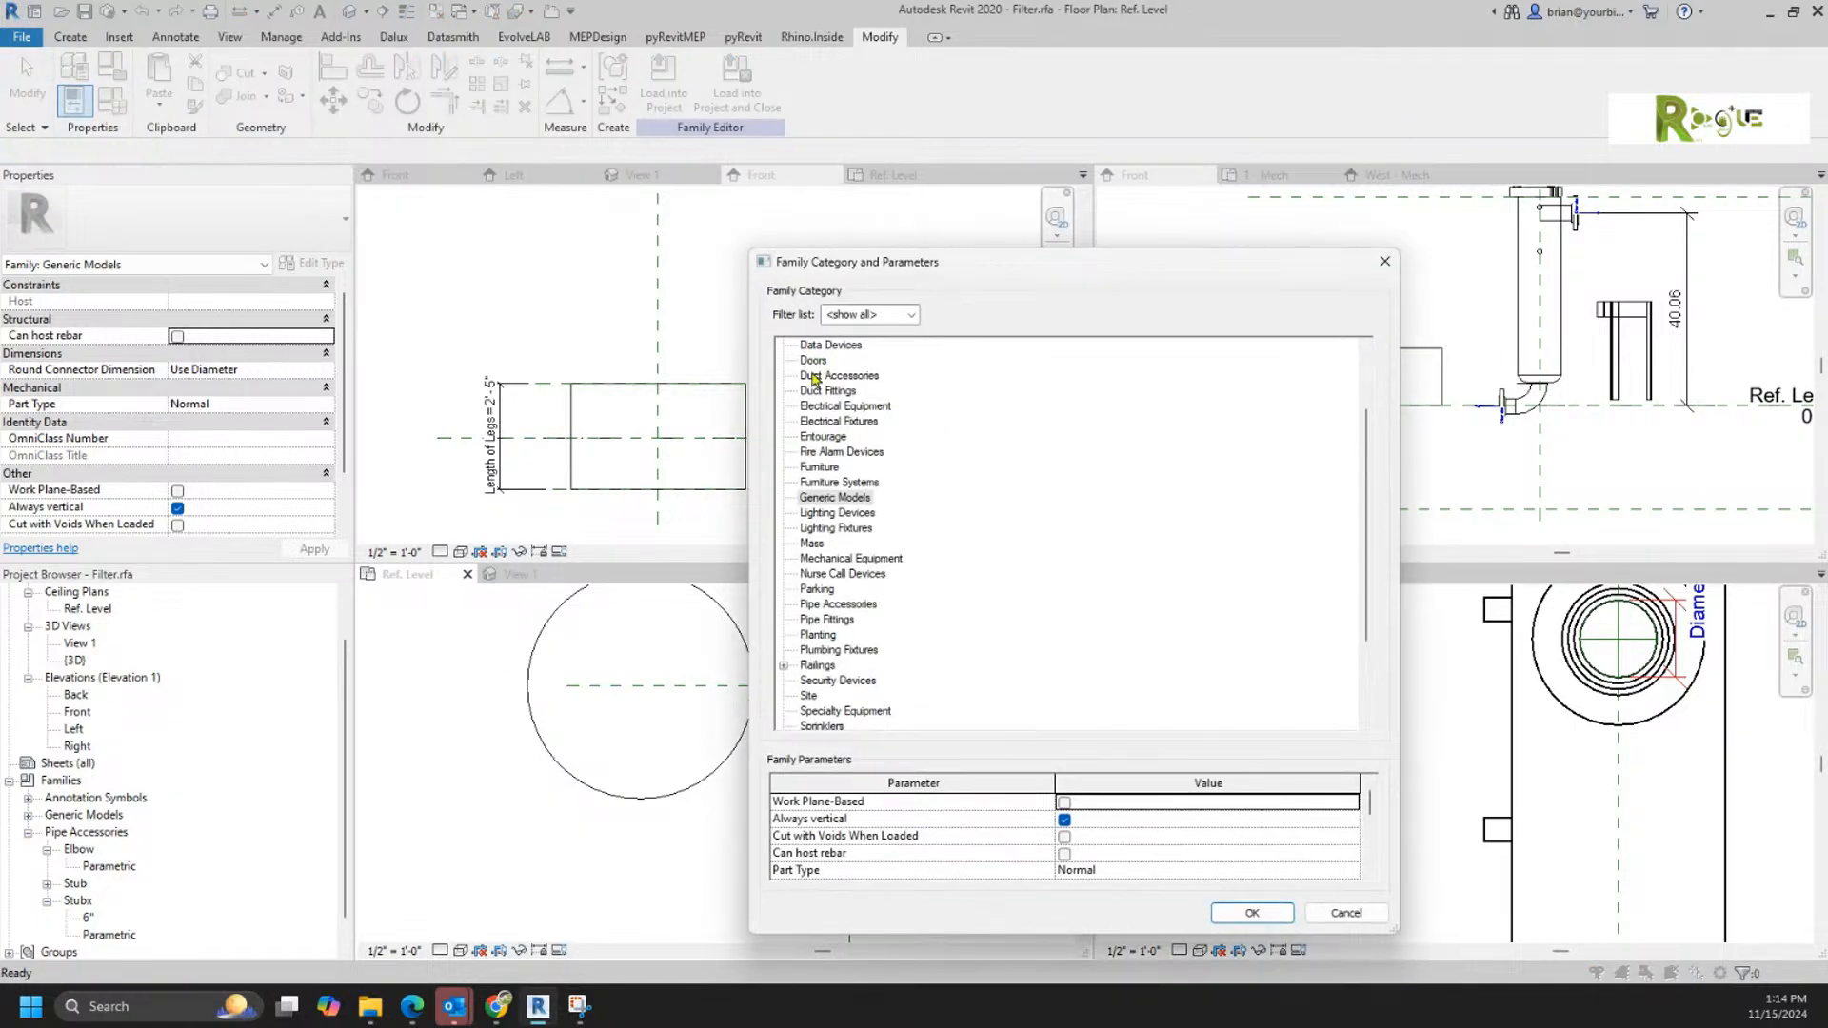
key(Return)
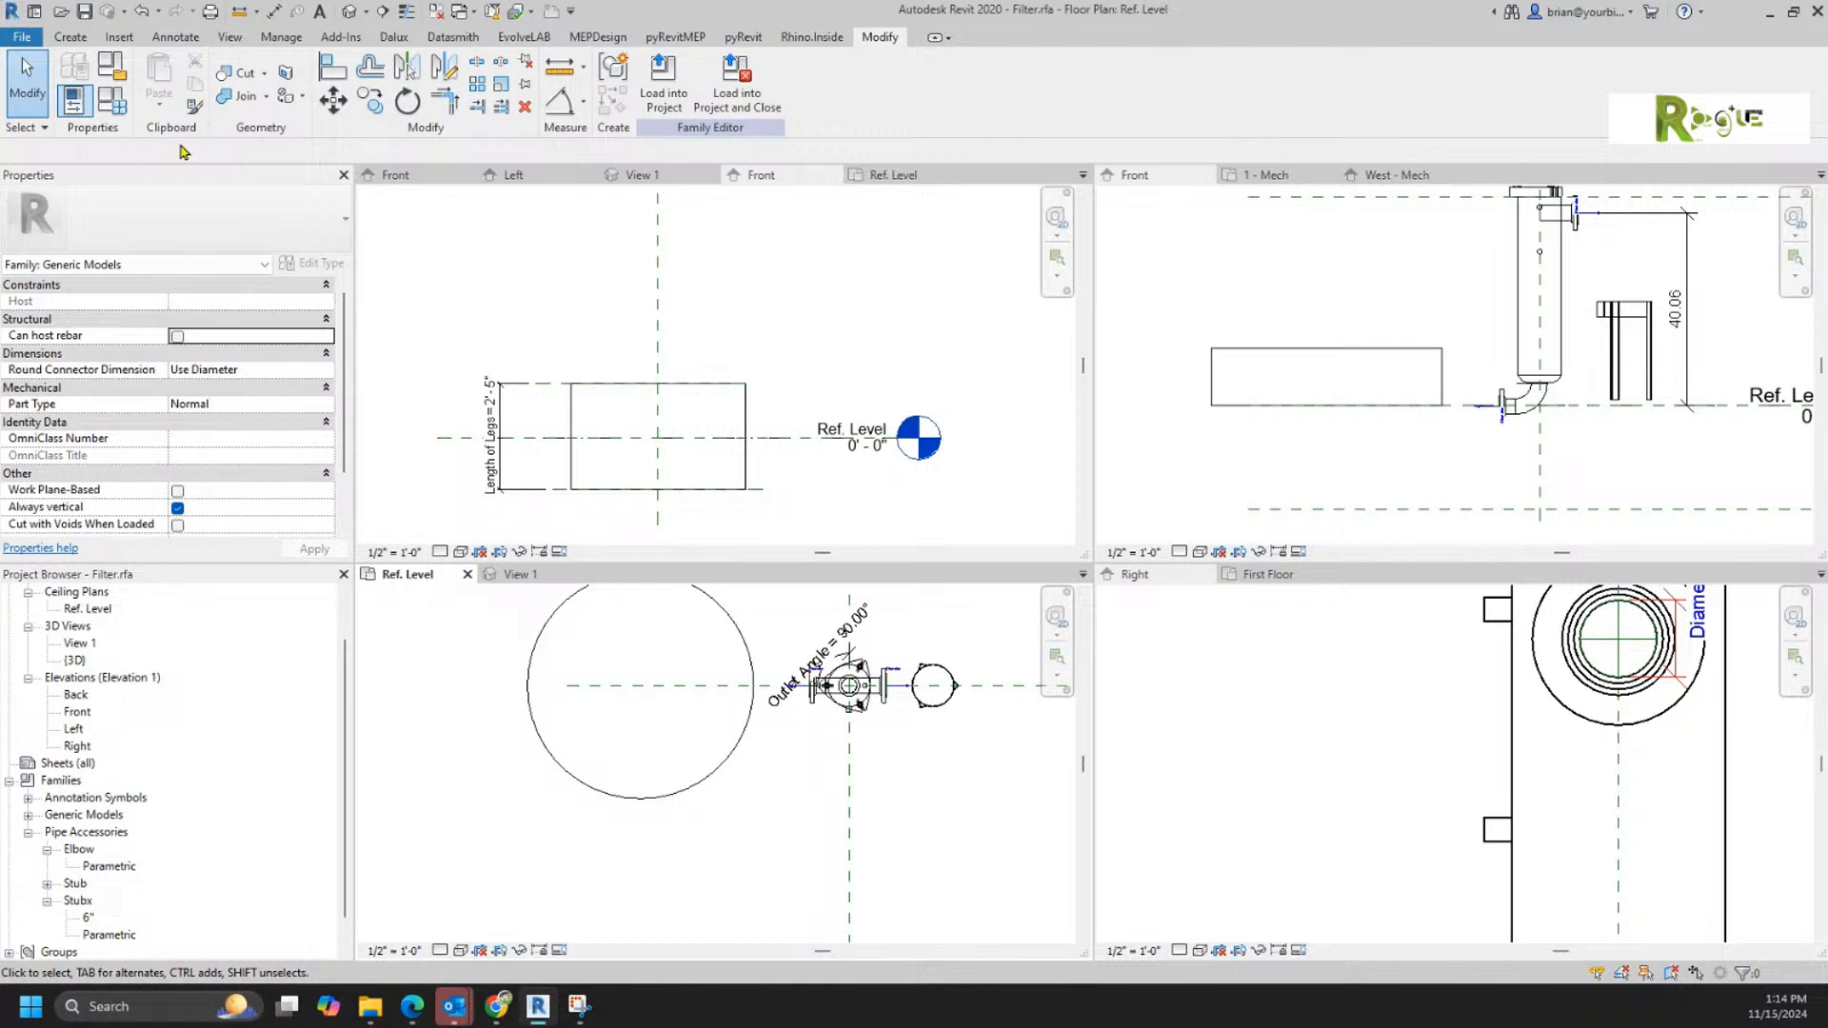
click(113, 66)
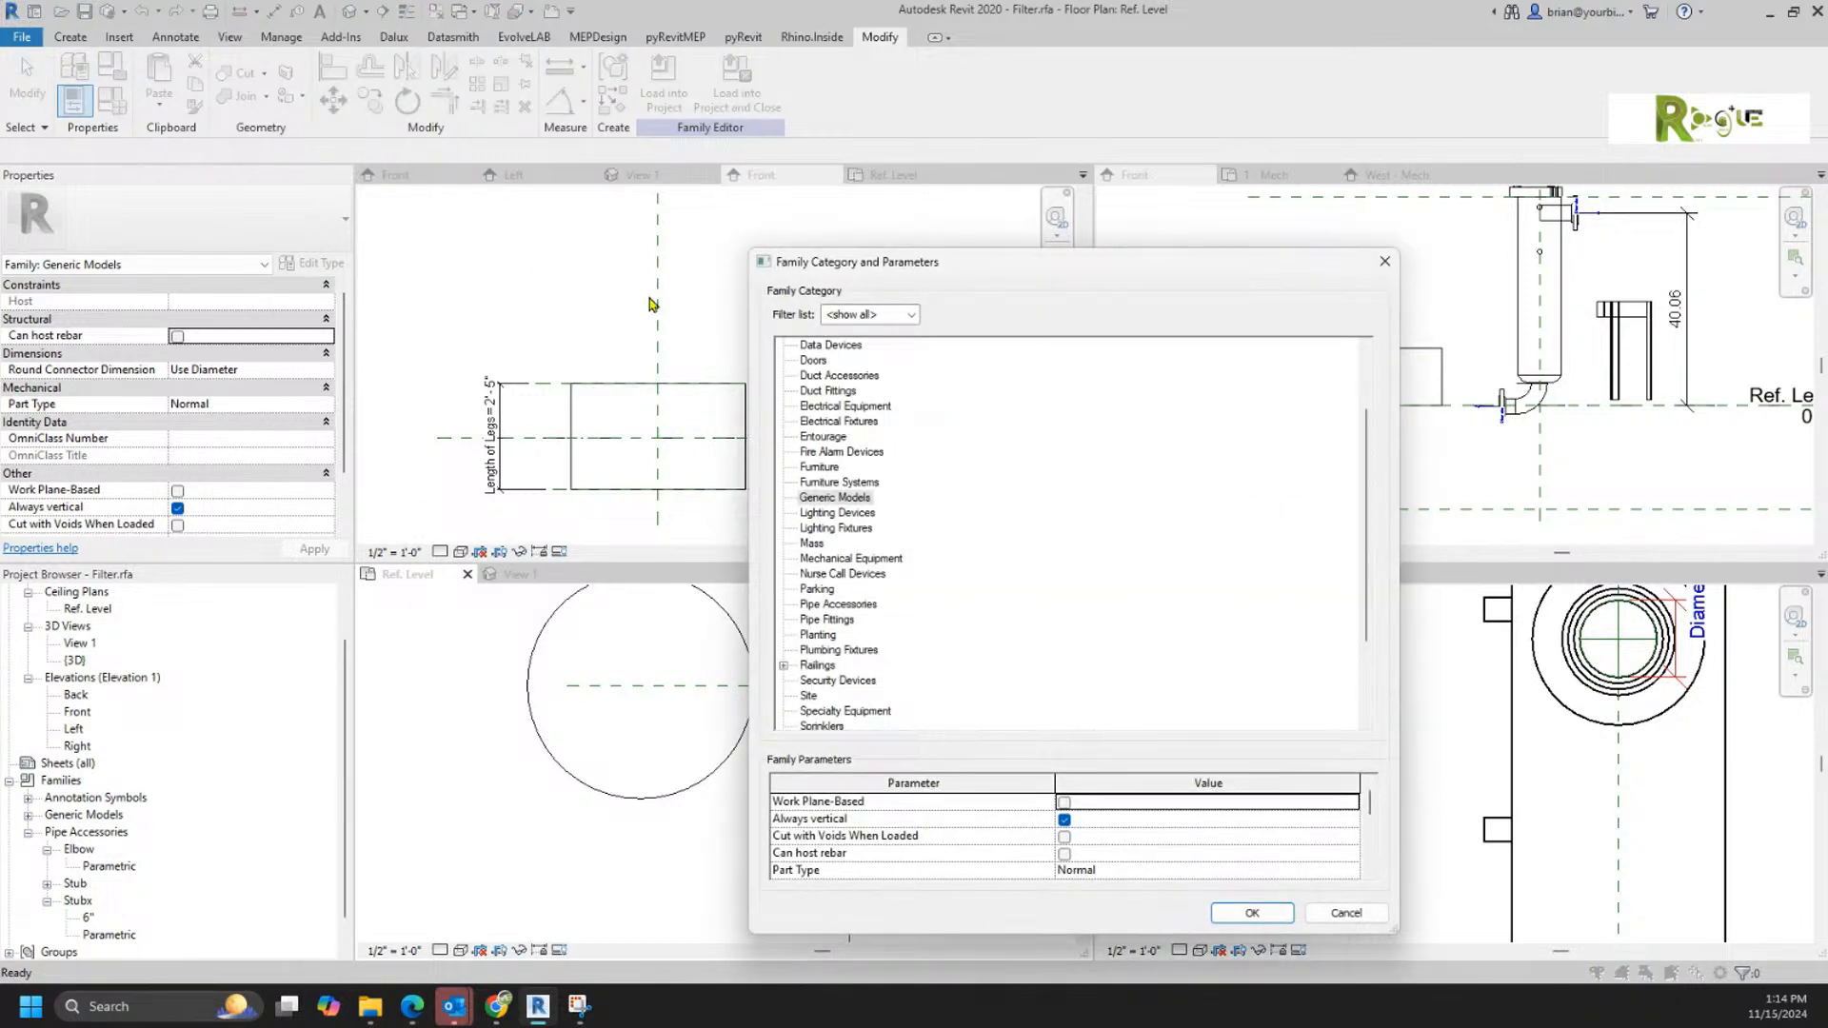
click(852, 606)
click(1228, 914)
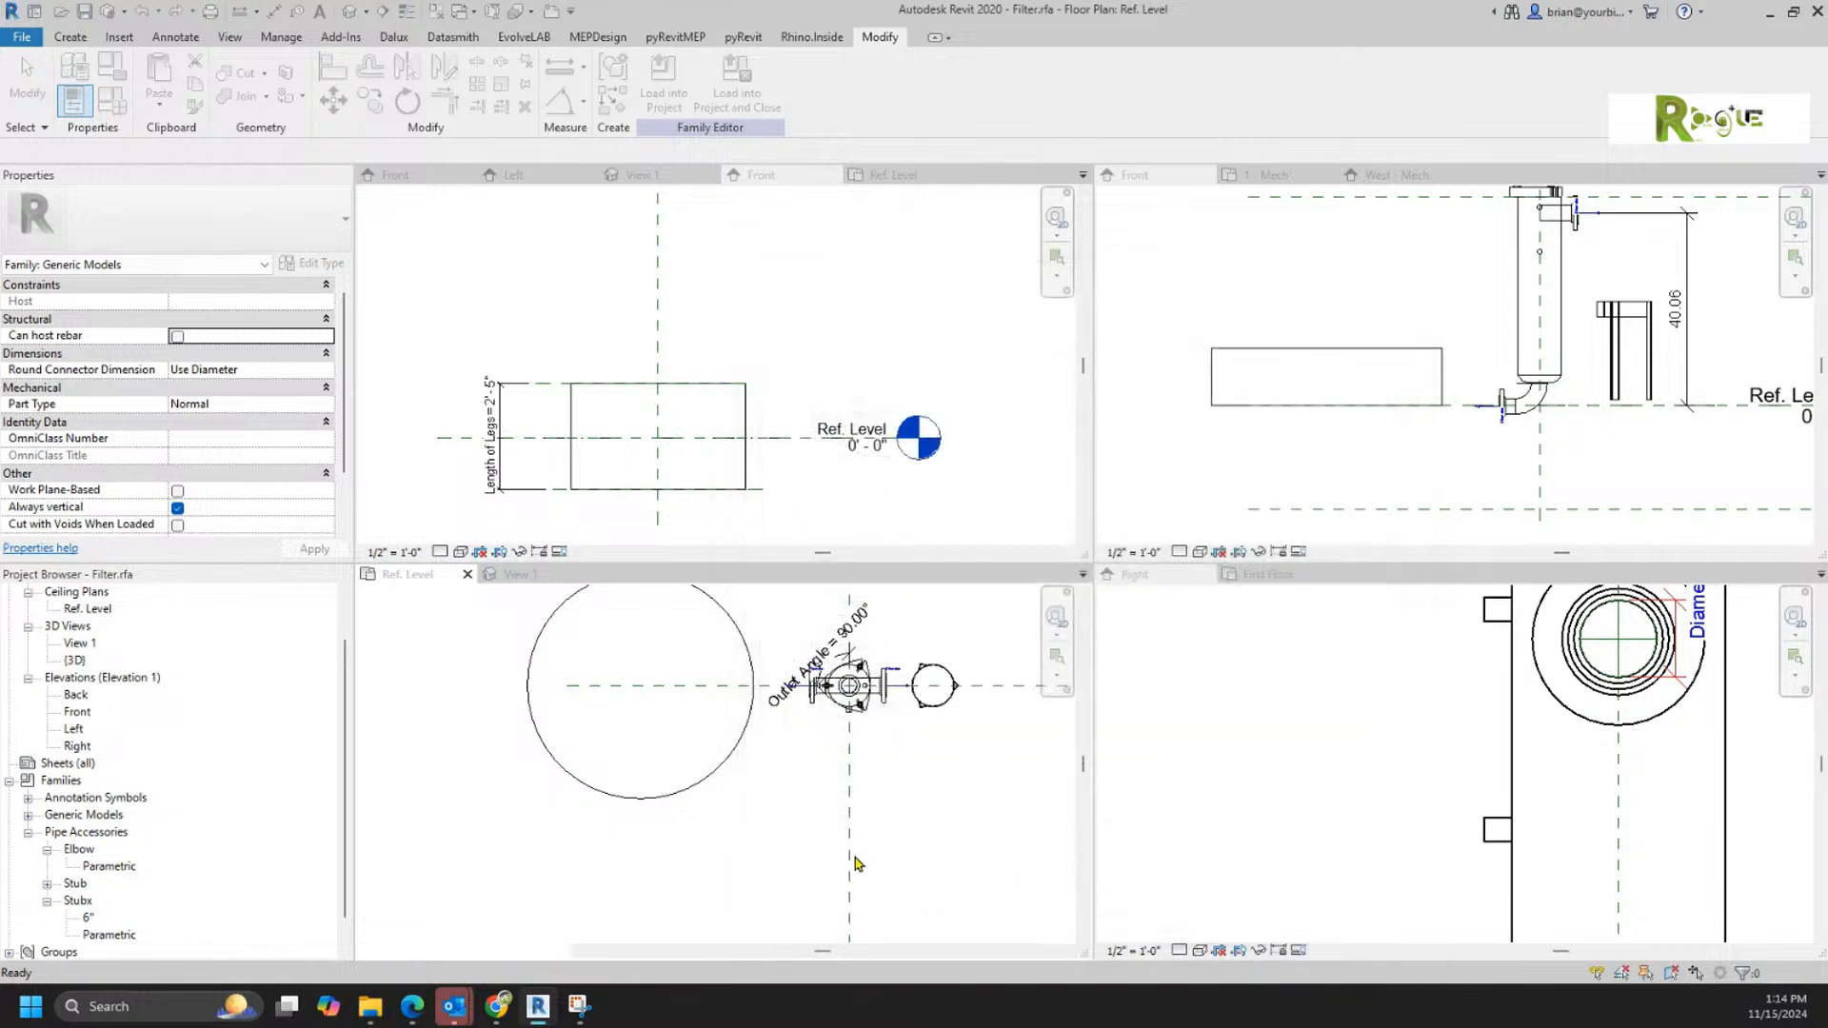
Step: Delete the remaining large Family8 cylinder from the filter family
click(683, 796)
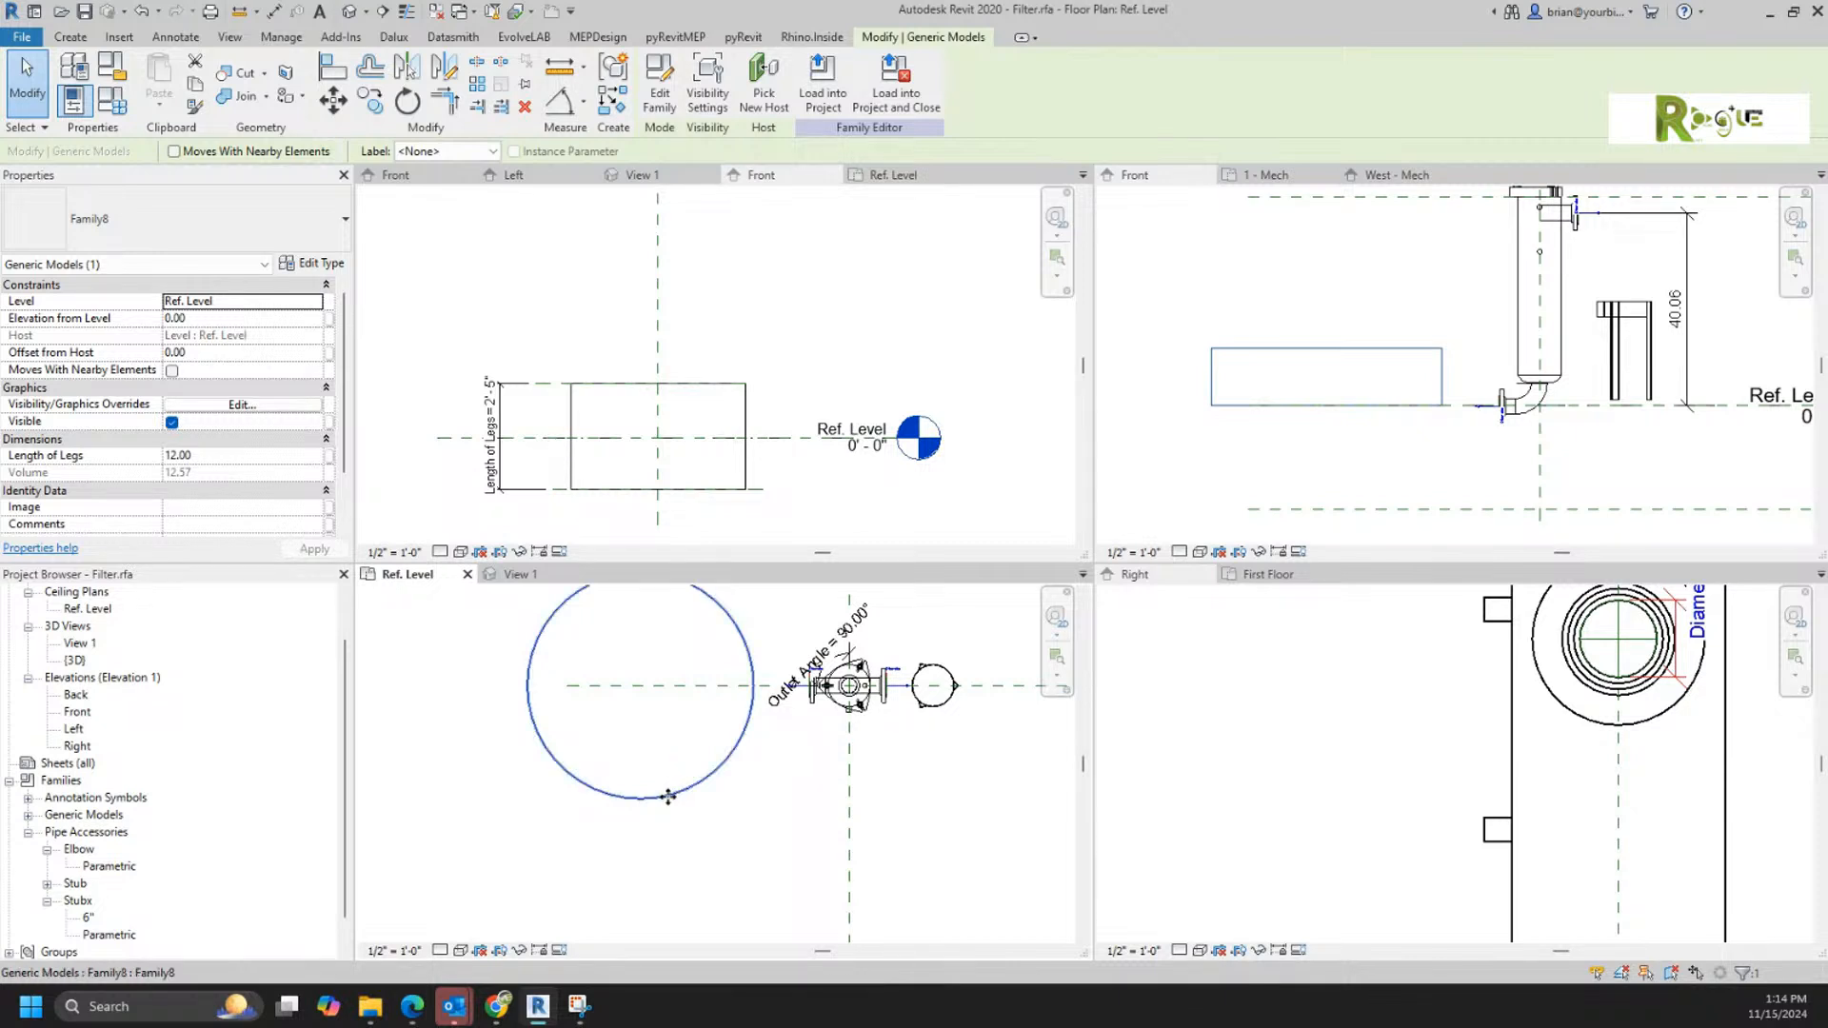
key(Delete)
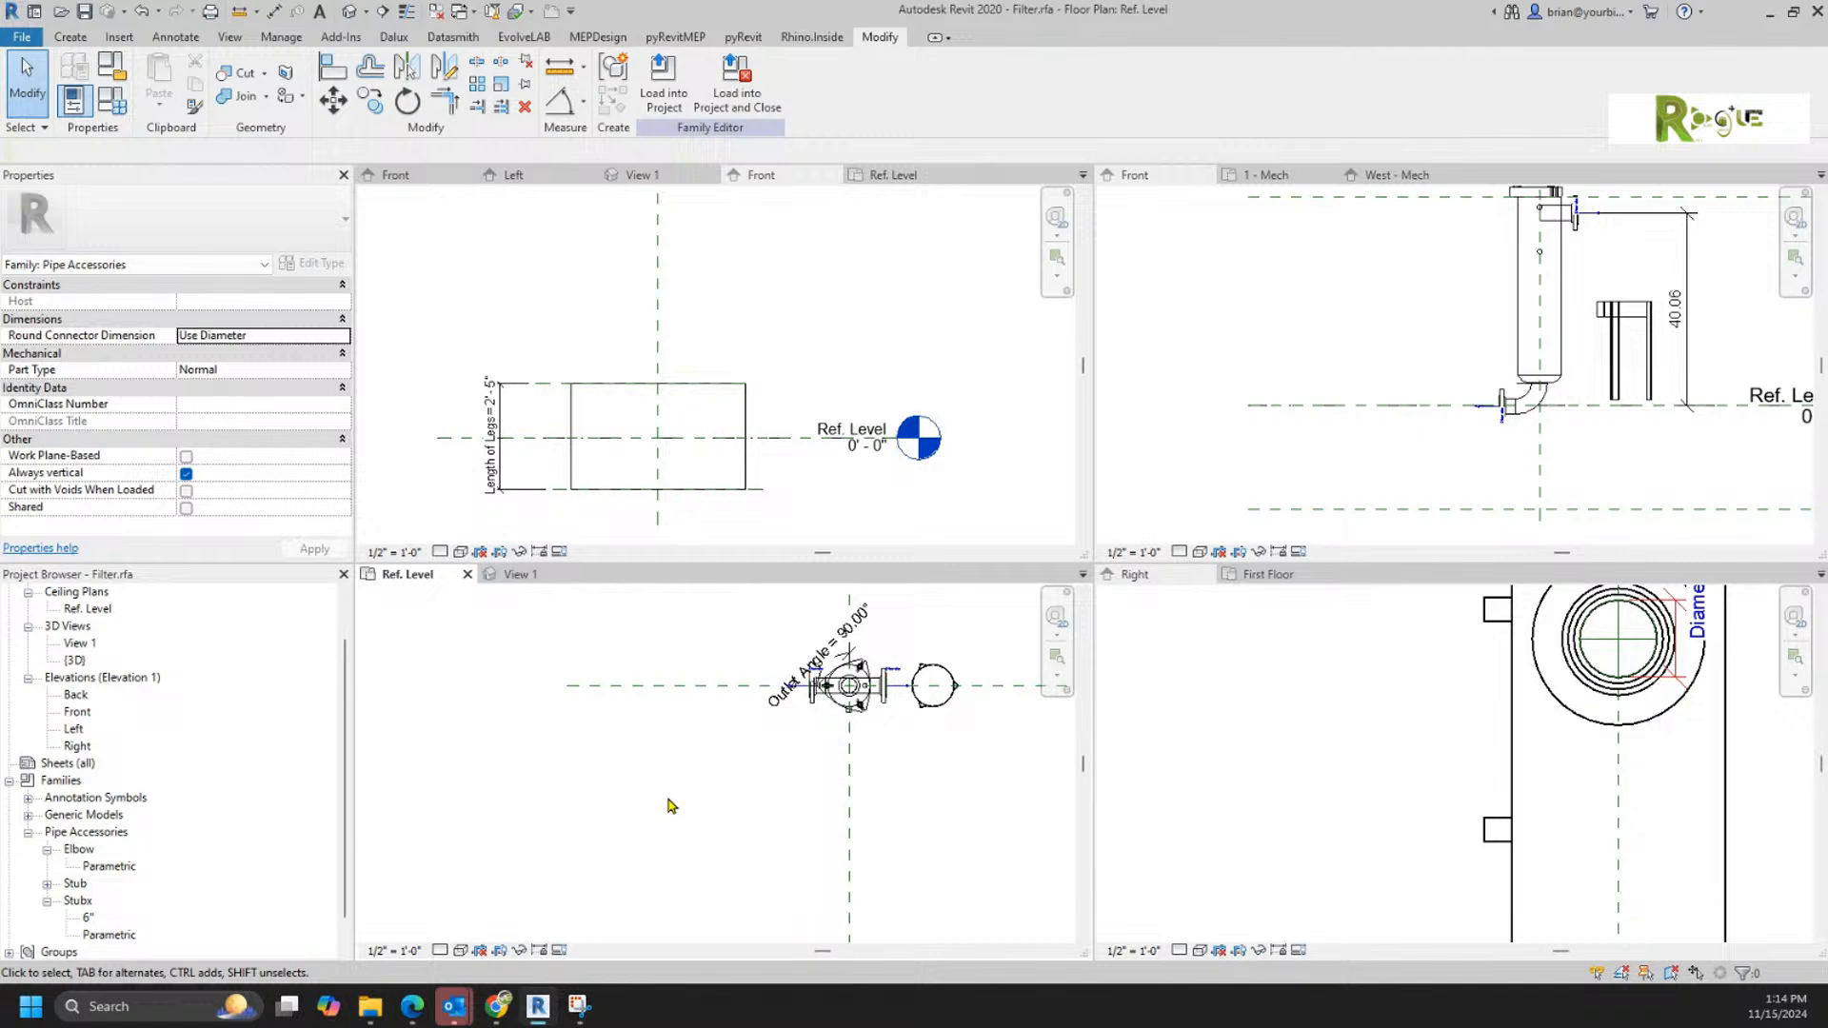
Step: In the Front elevation, move the Legs for Filter component beneath the filter to an Elevation from Level of about -21.50
click(1583, 433)
click(1652, 370)
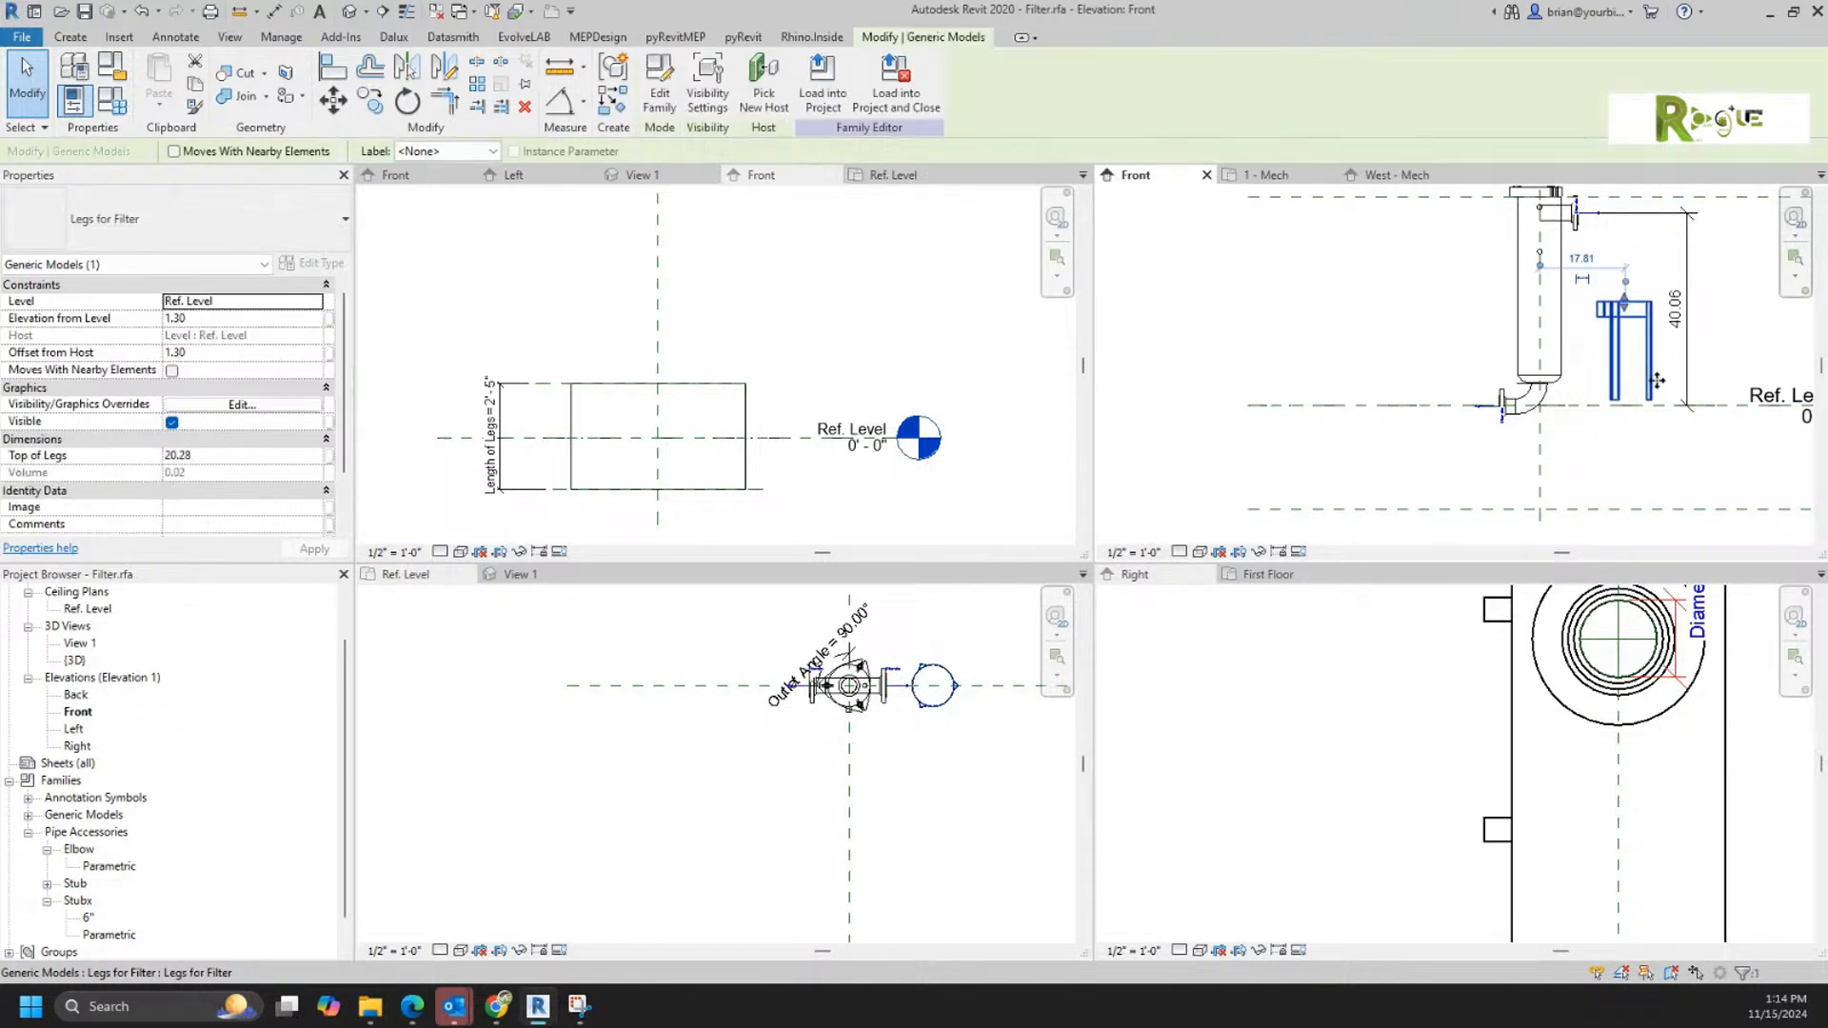
drag(1651, 371, 1607, 479)
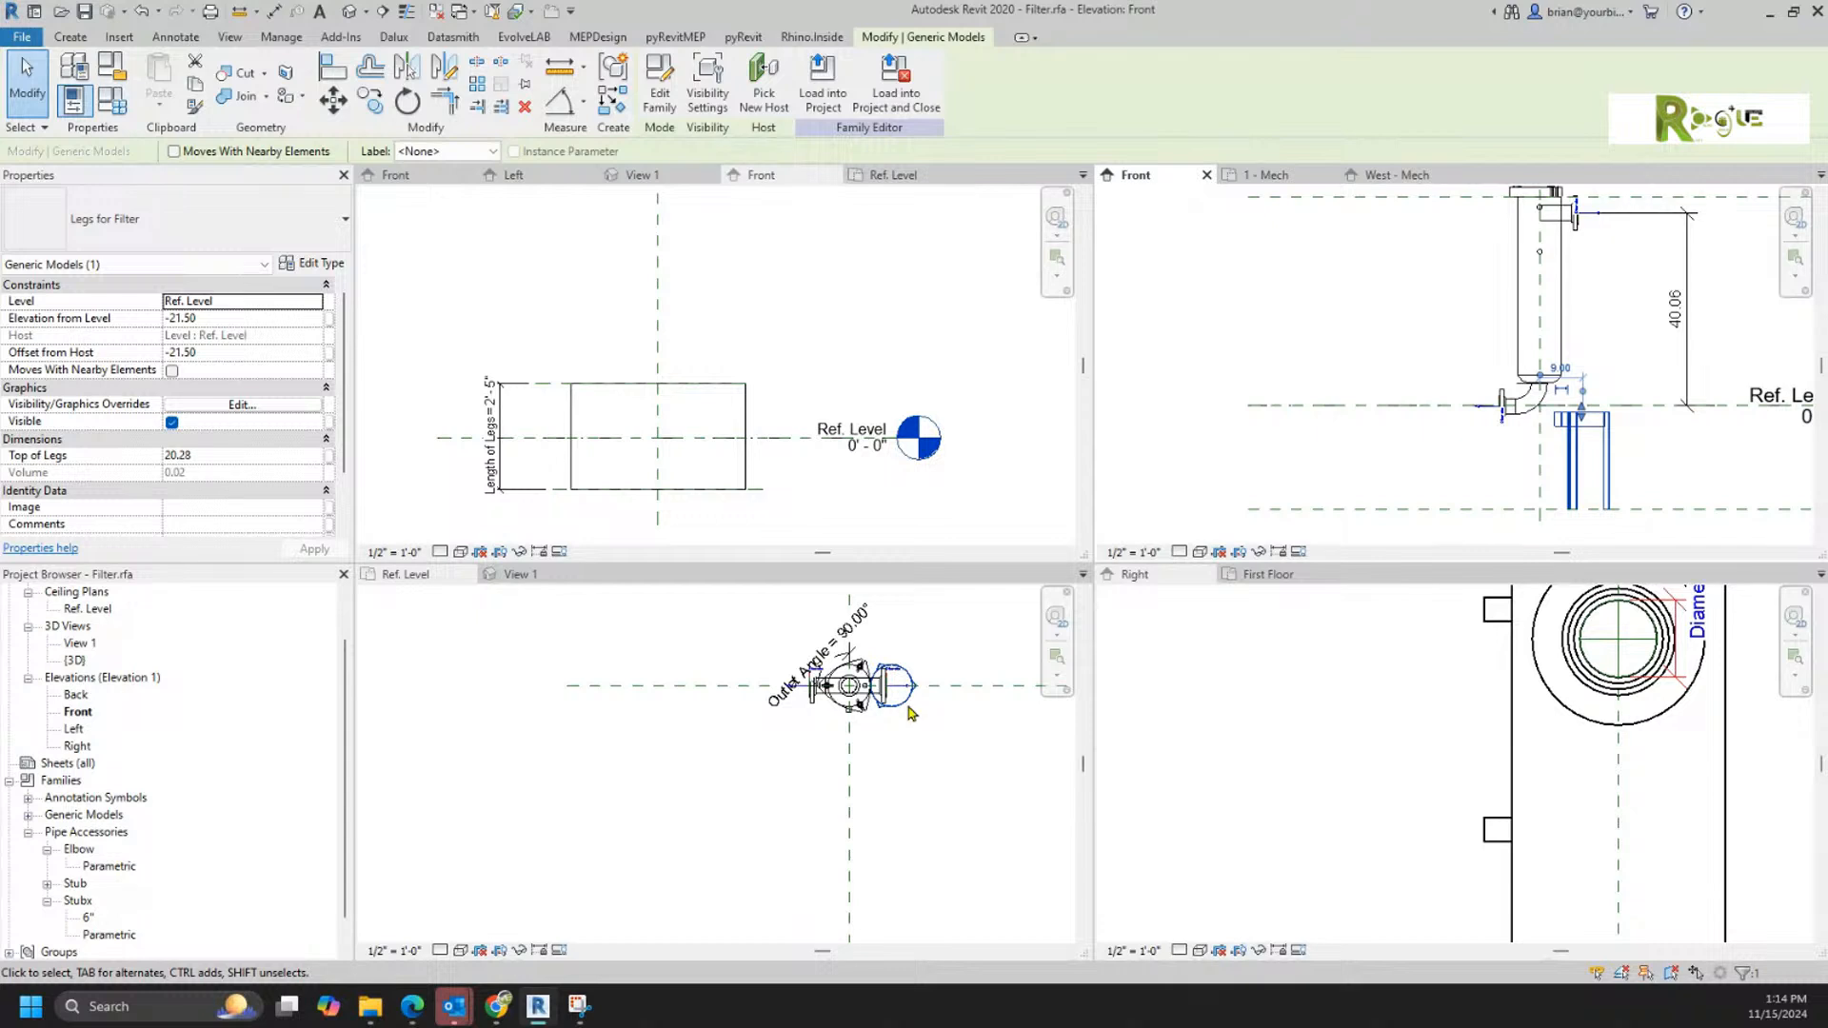
Step: Begin placing another Legs for Filter instance, check which levels its Level property offers, and abandon the placement
click(940, 788)
click(911, 709)
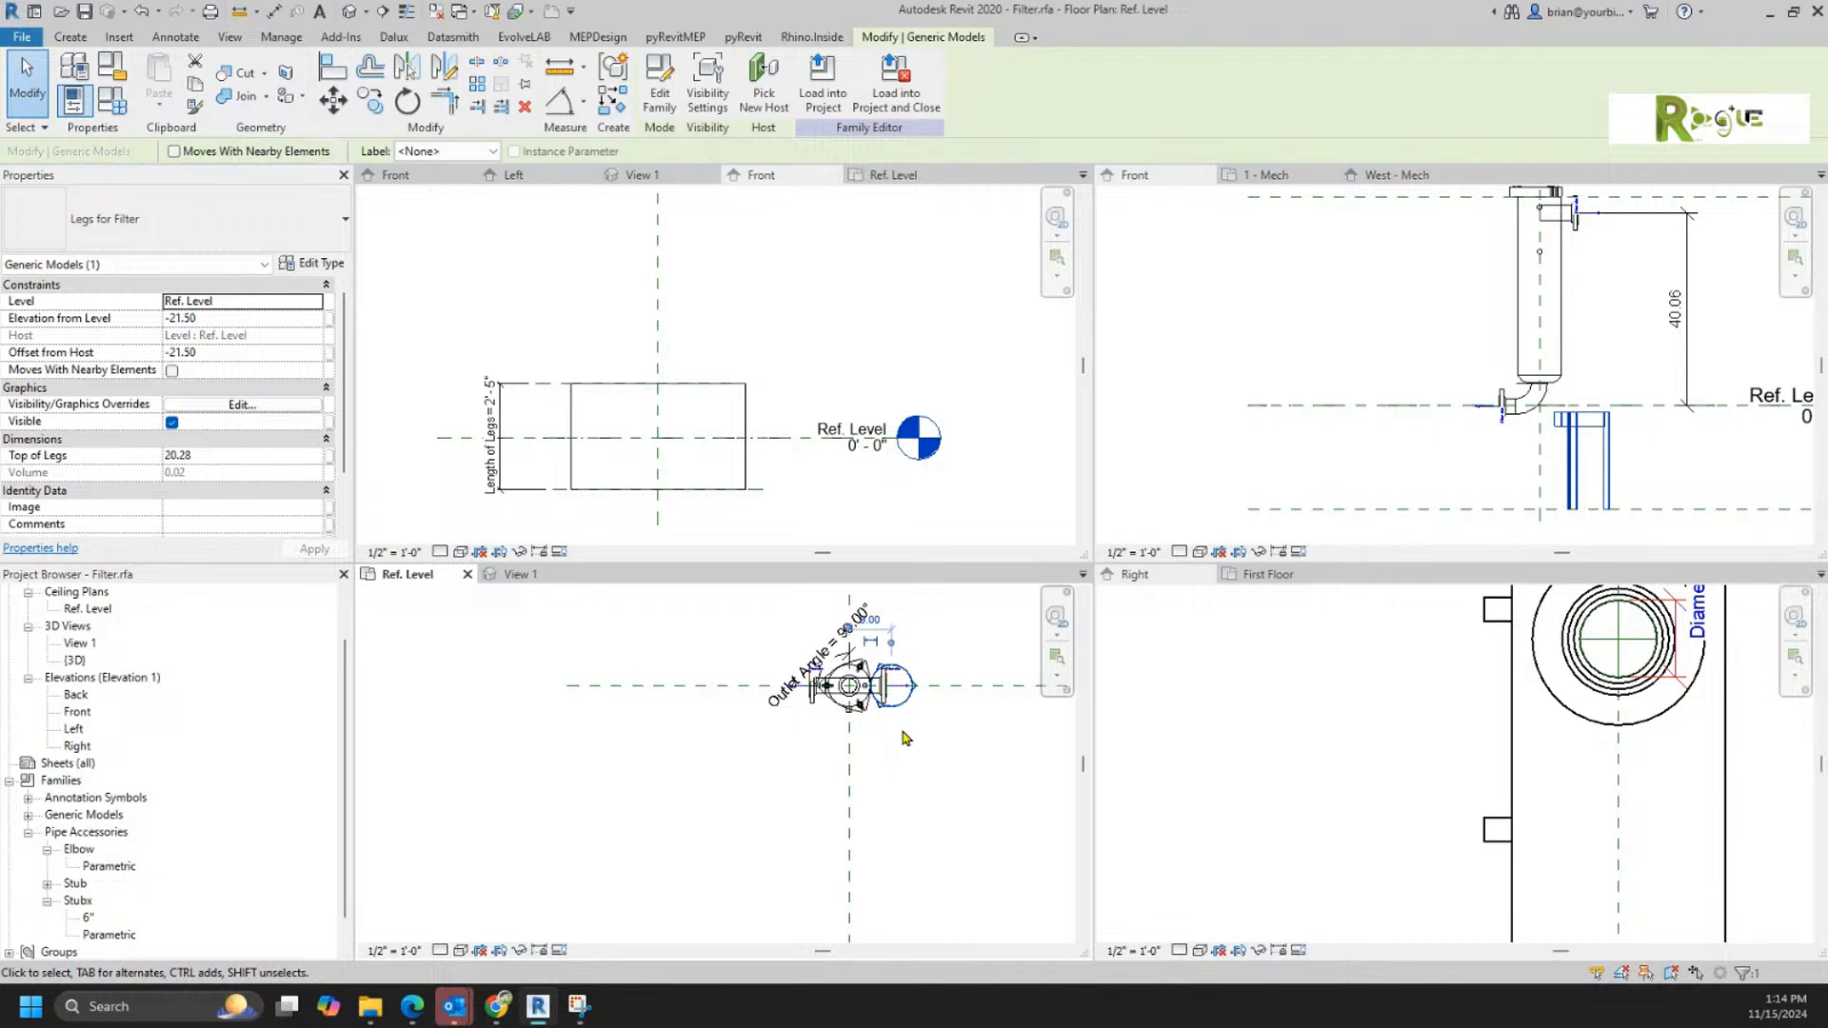
right_click(905, 740)
click(980, 451)
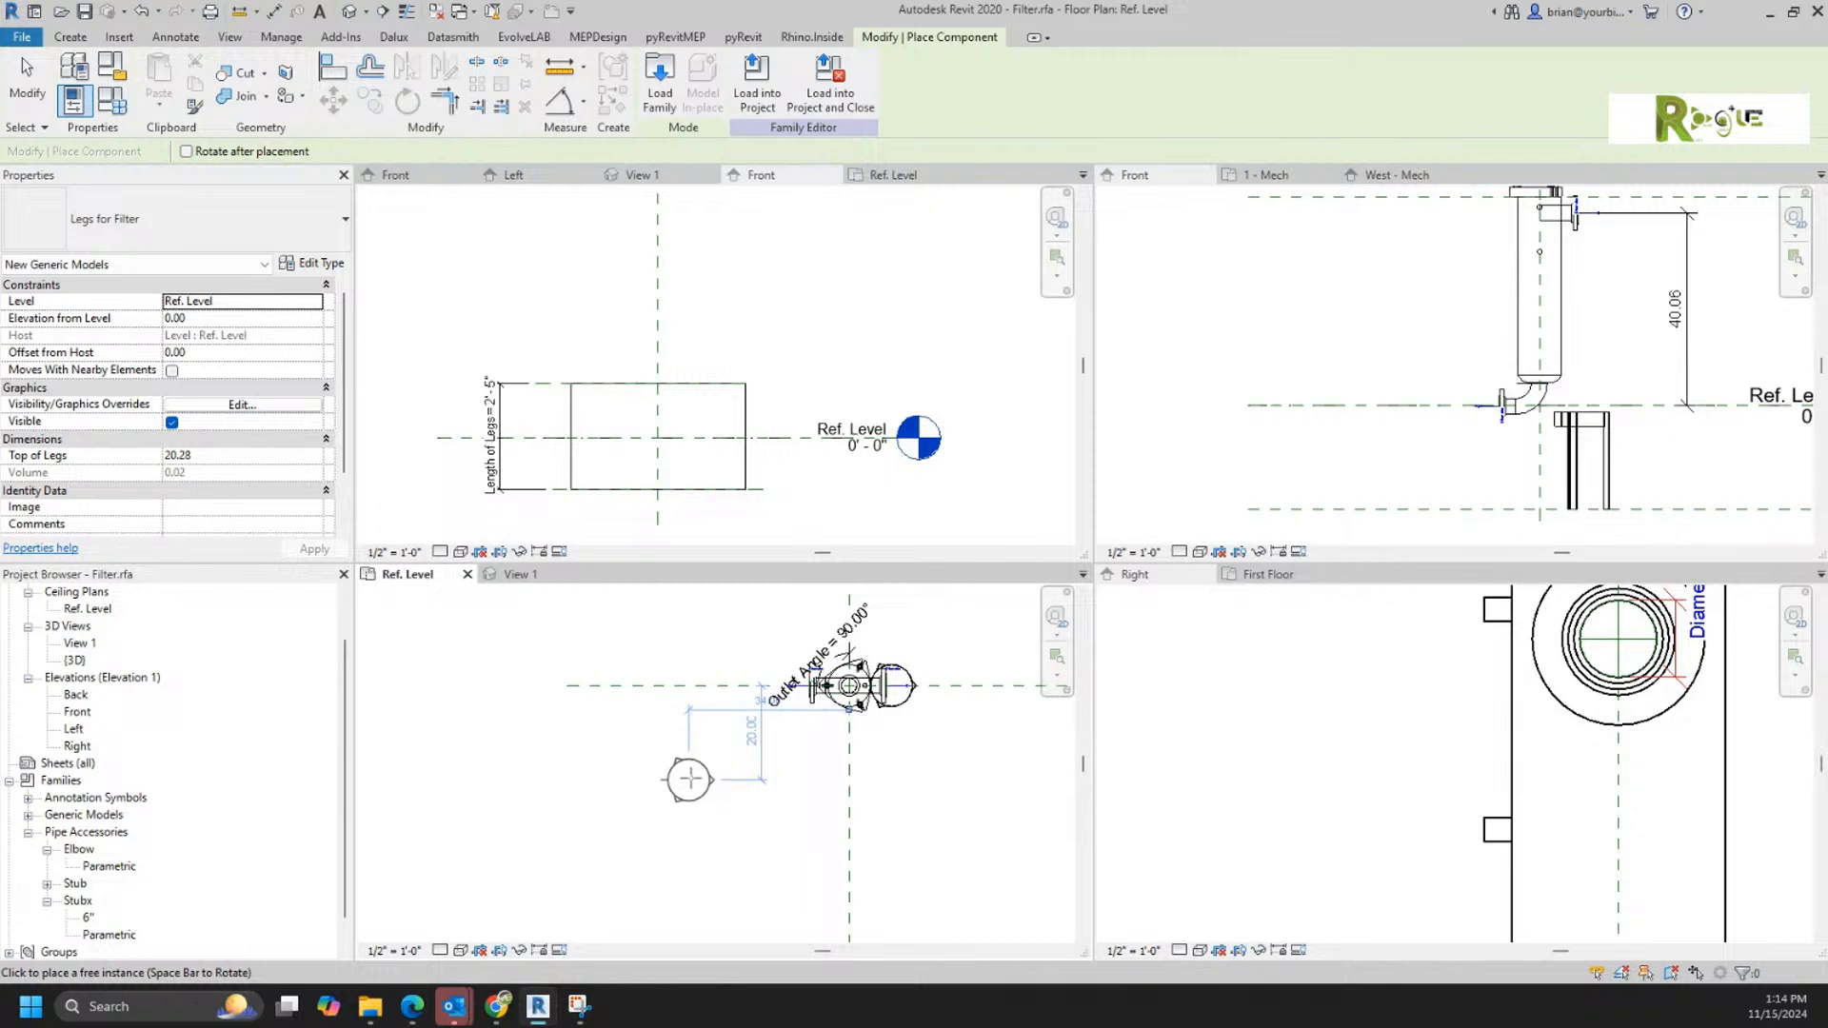
click(314, 300)
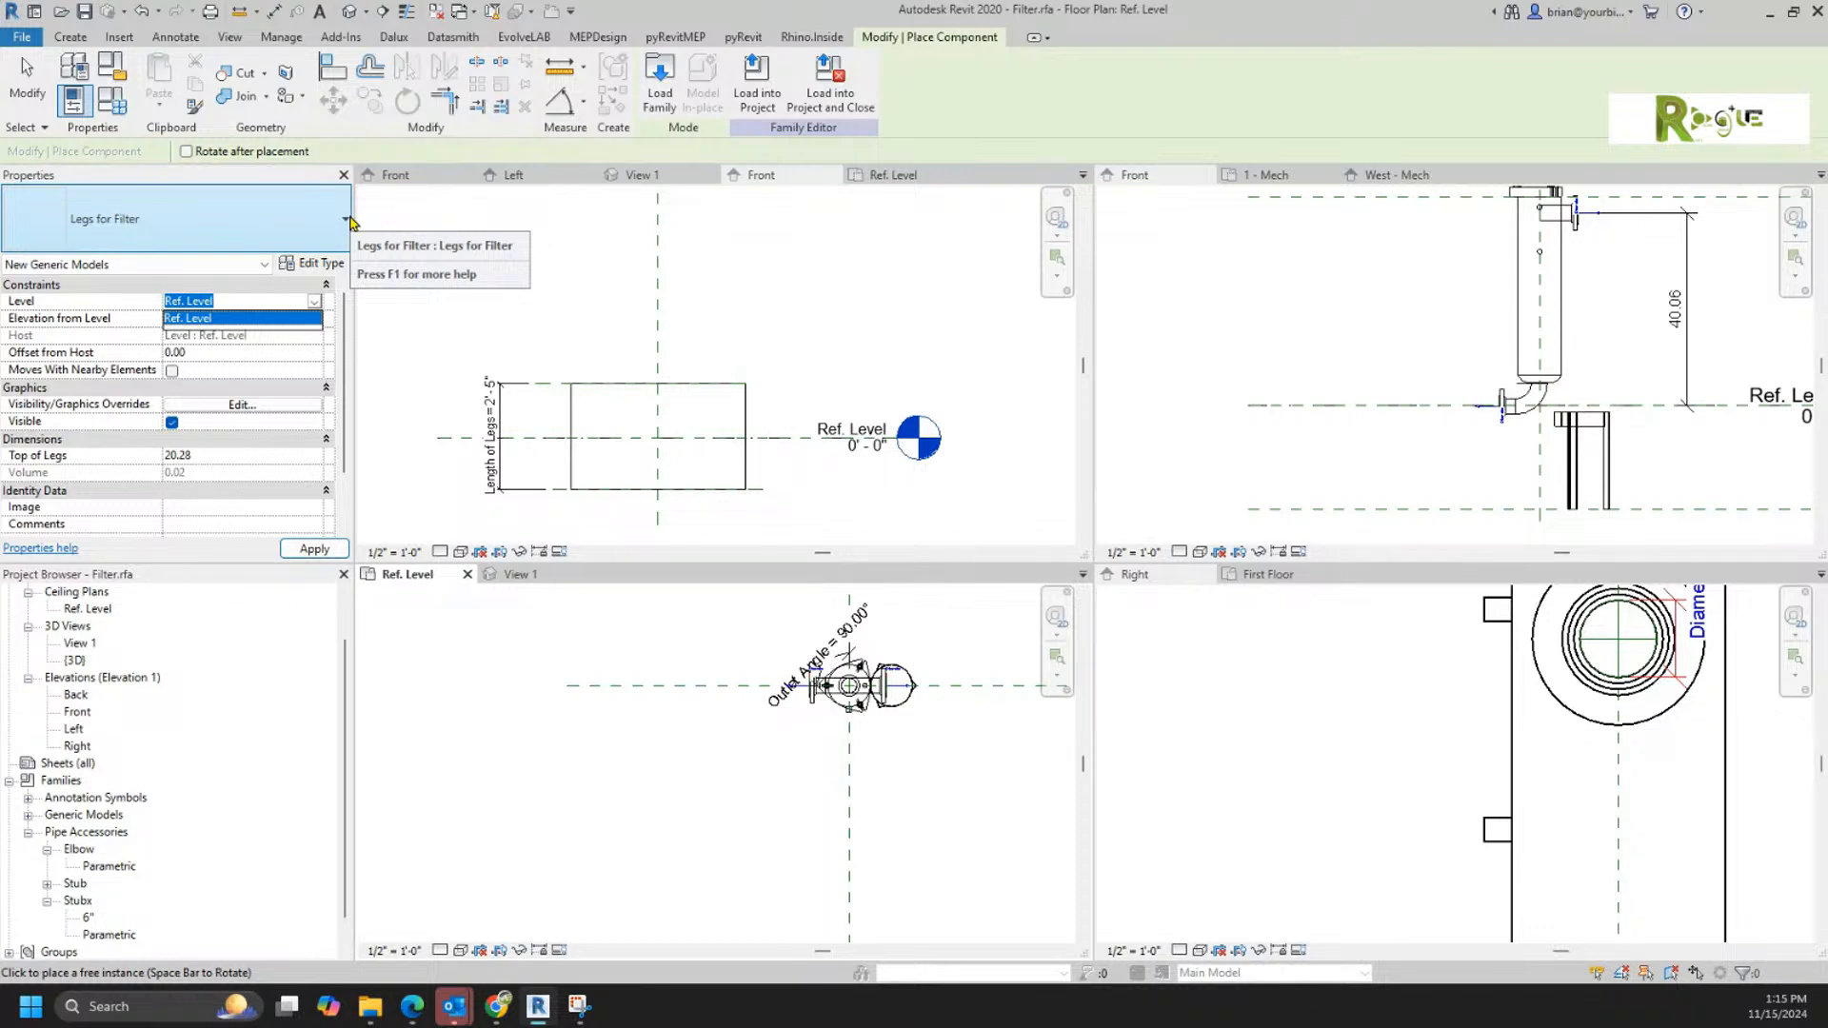
right_click(776, 769)
click(674, 770)
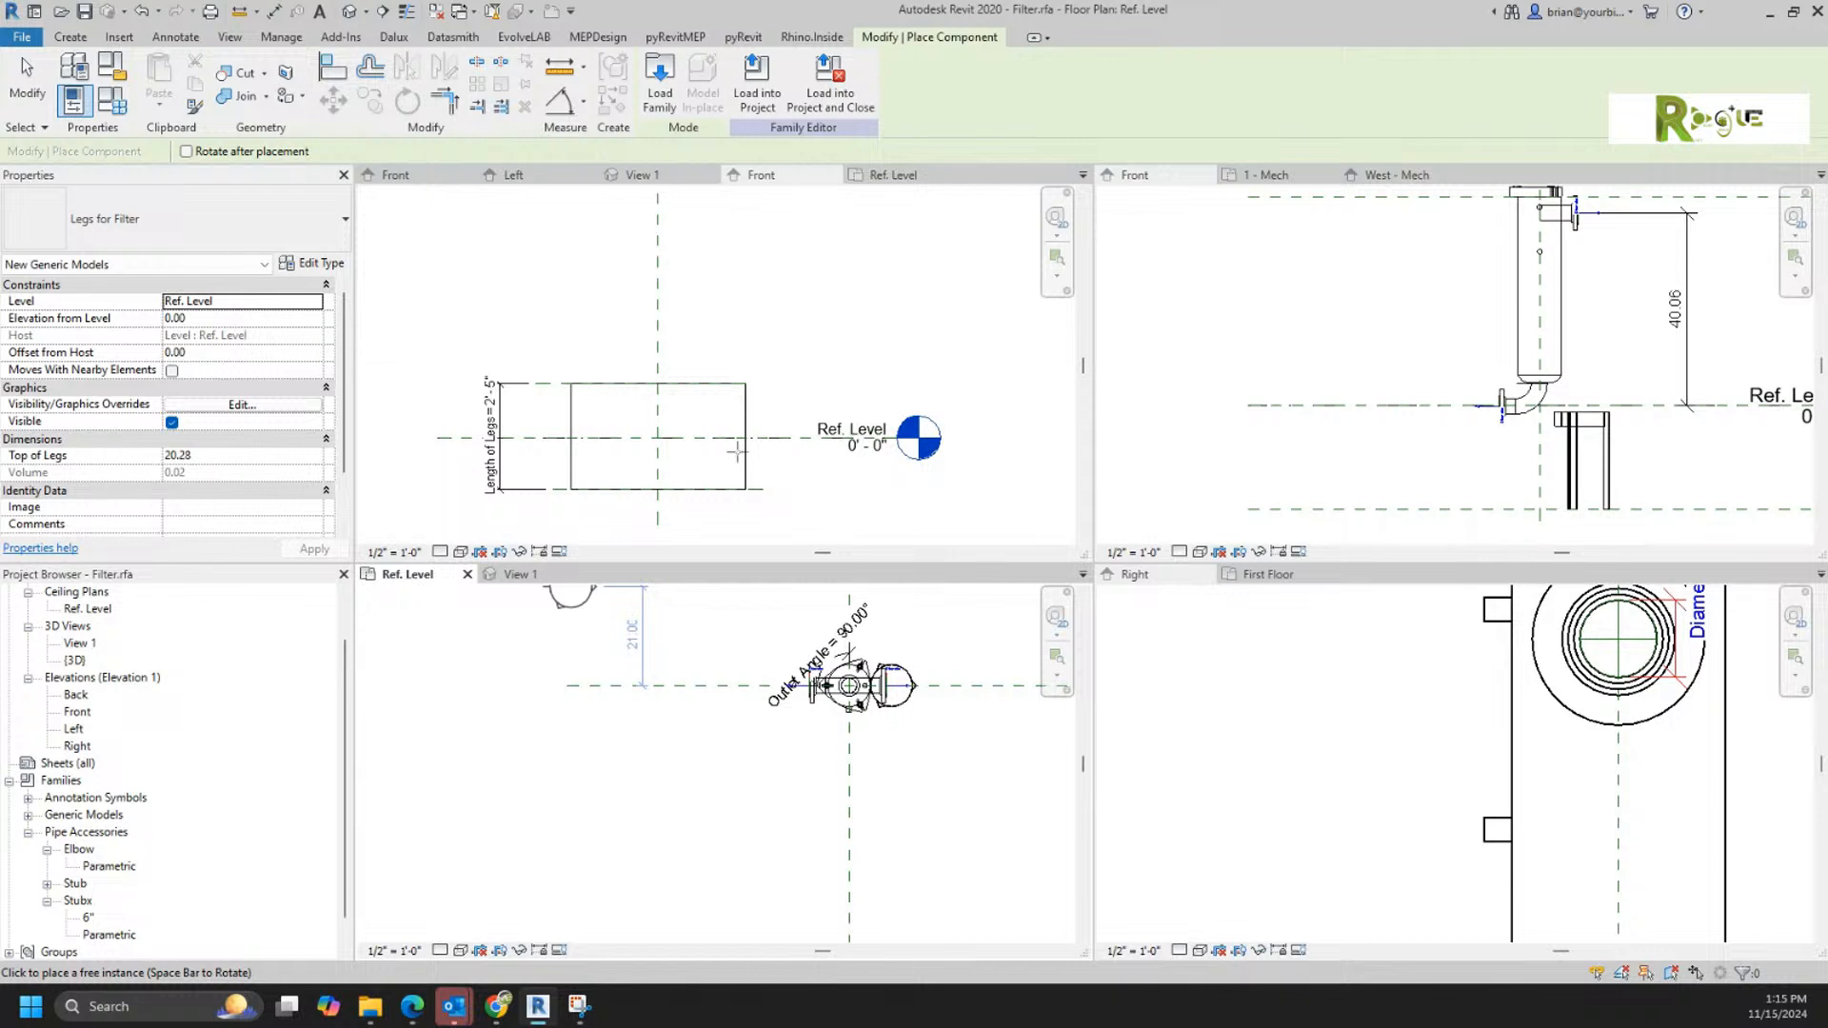
click(314, 303)
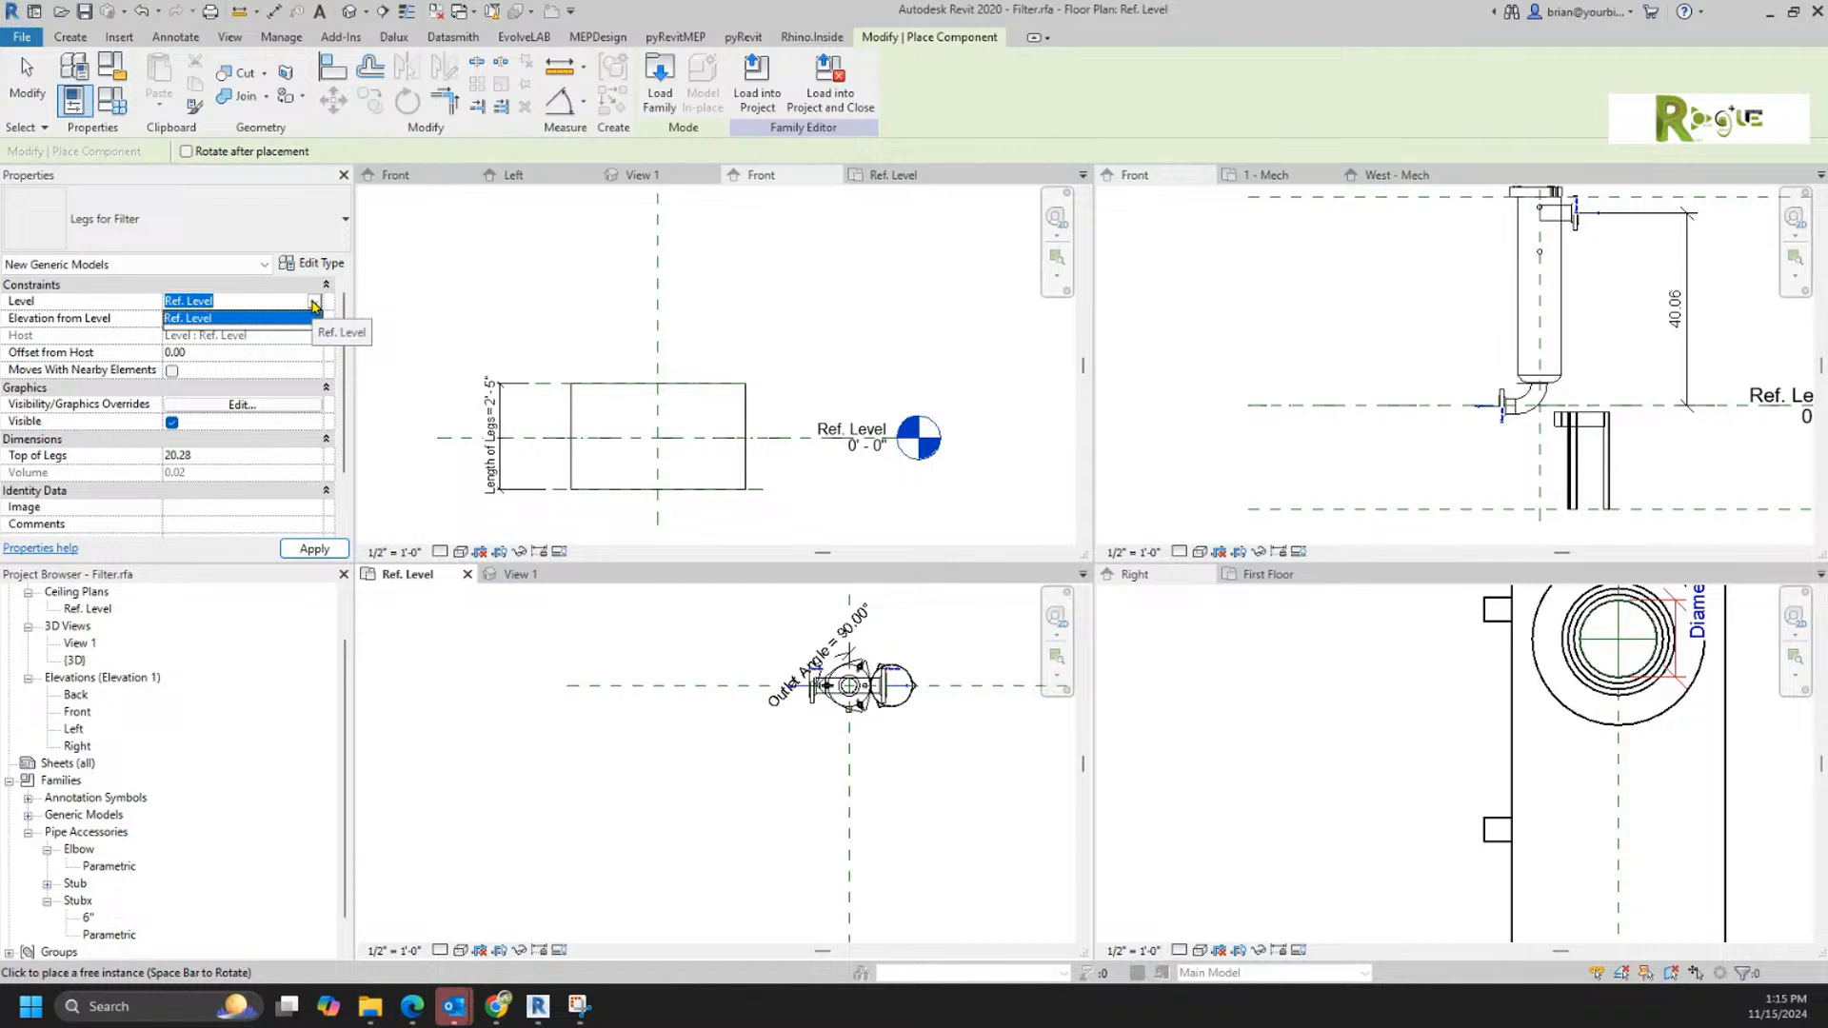
click(314, 304)
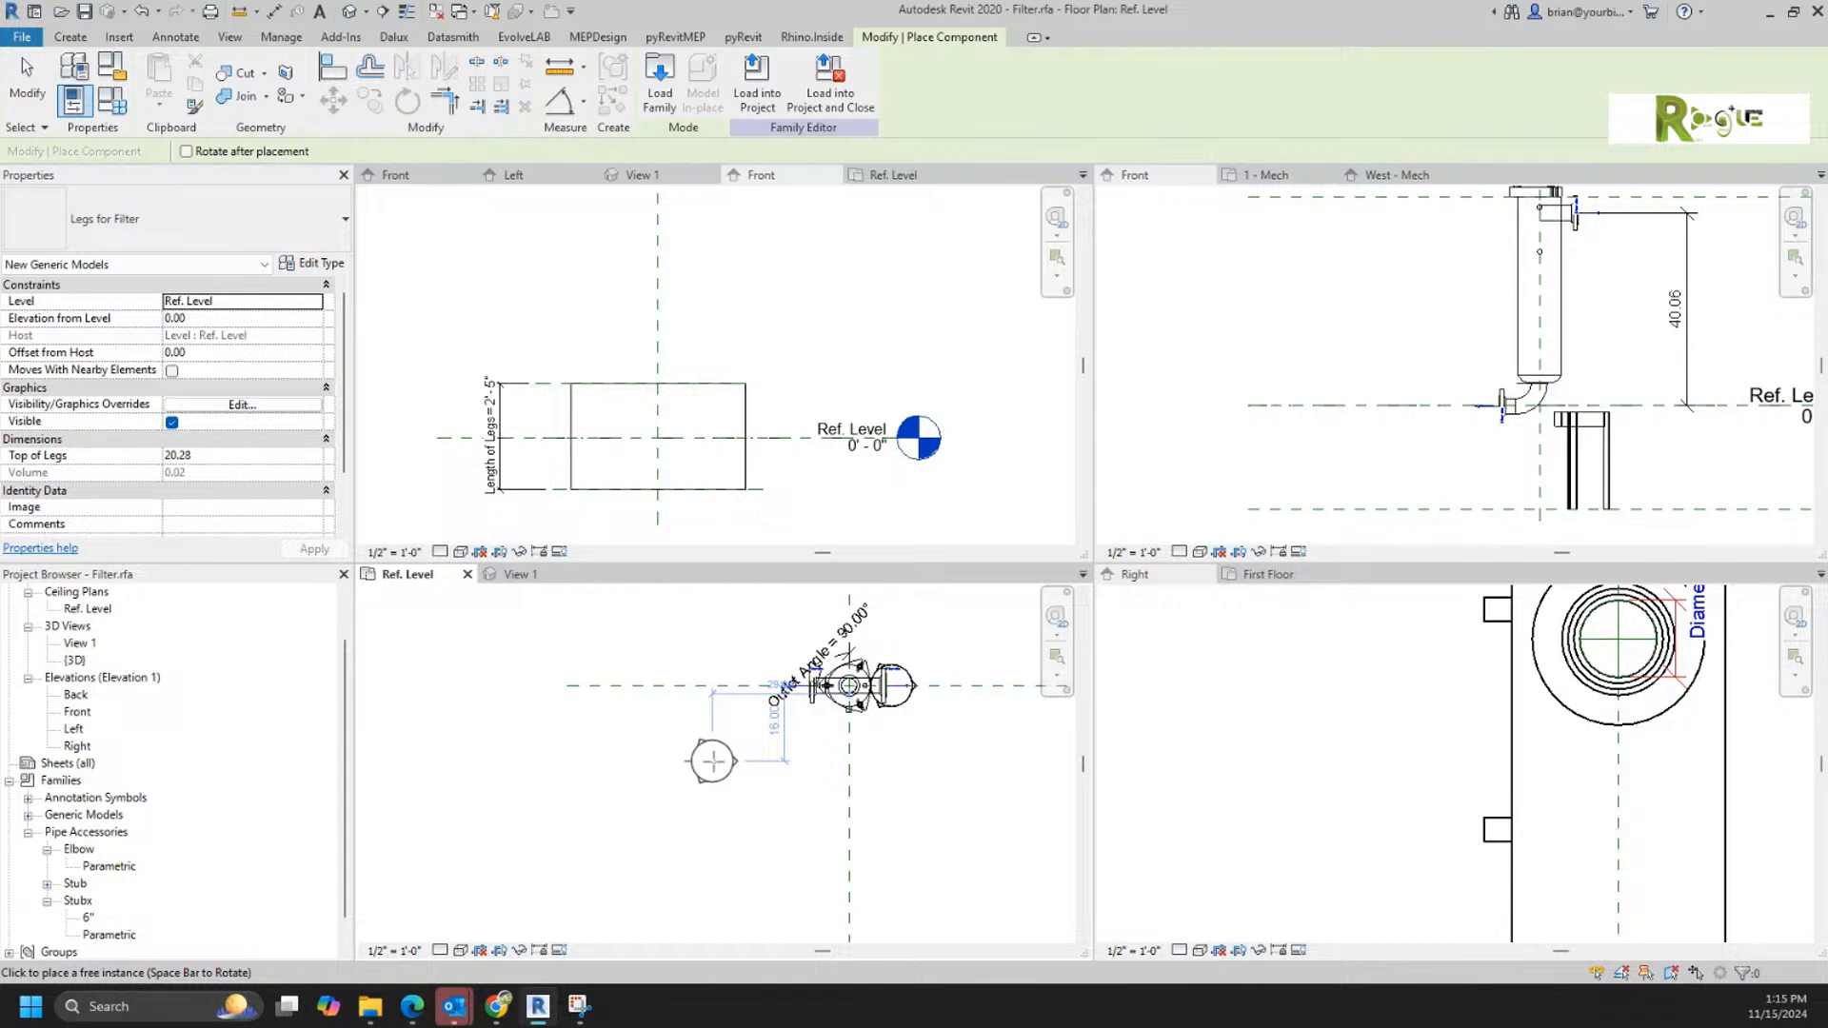
right_click(714, 762)
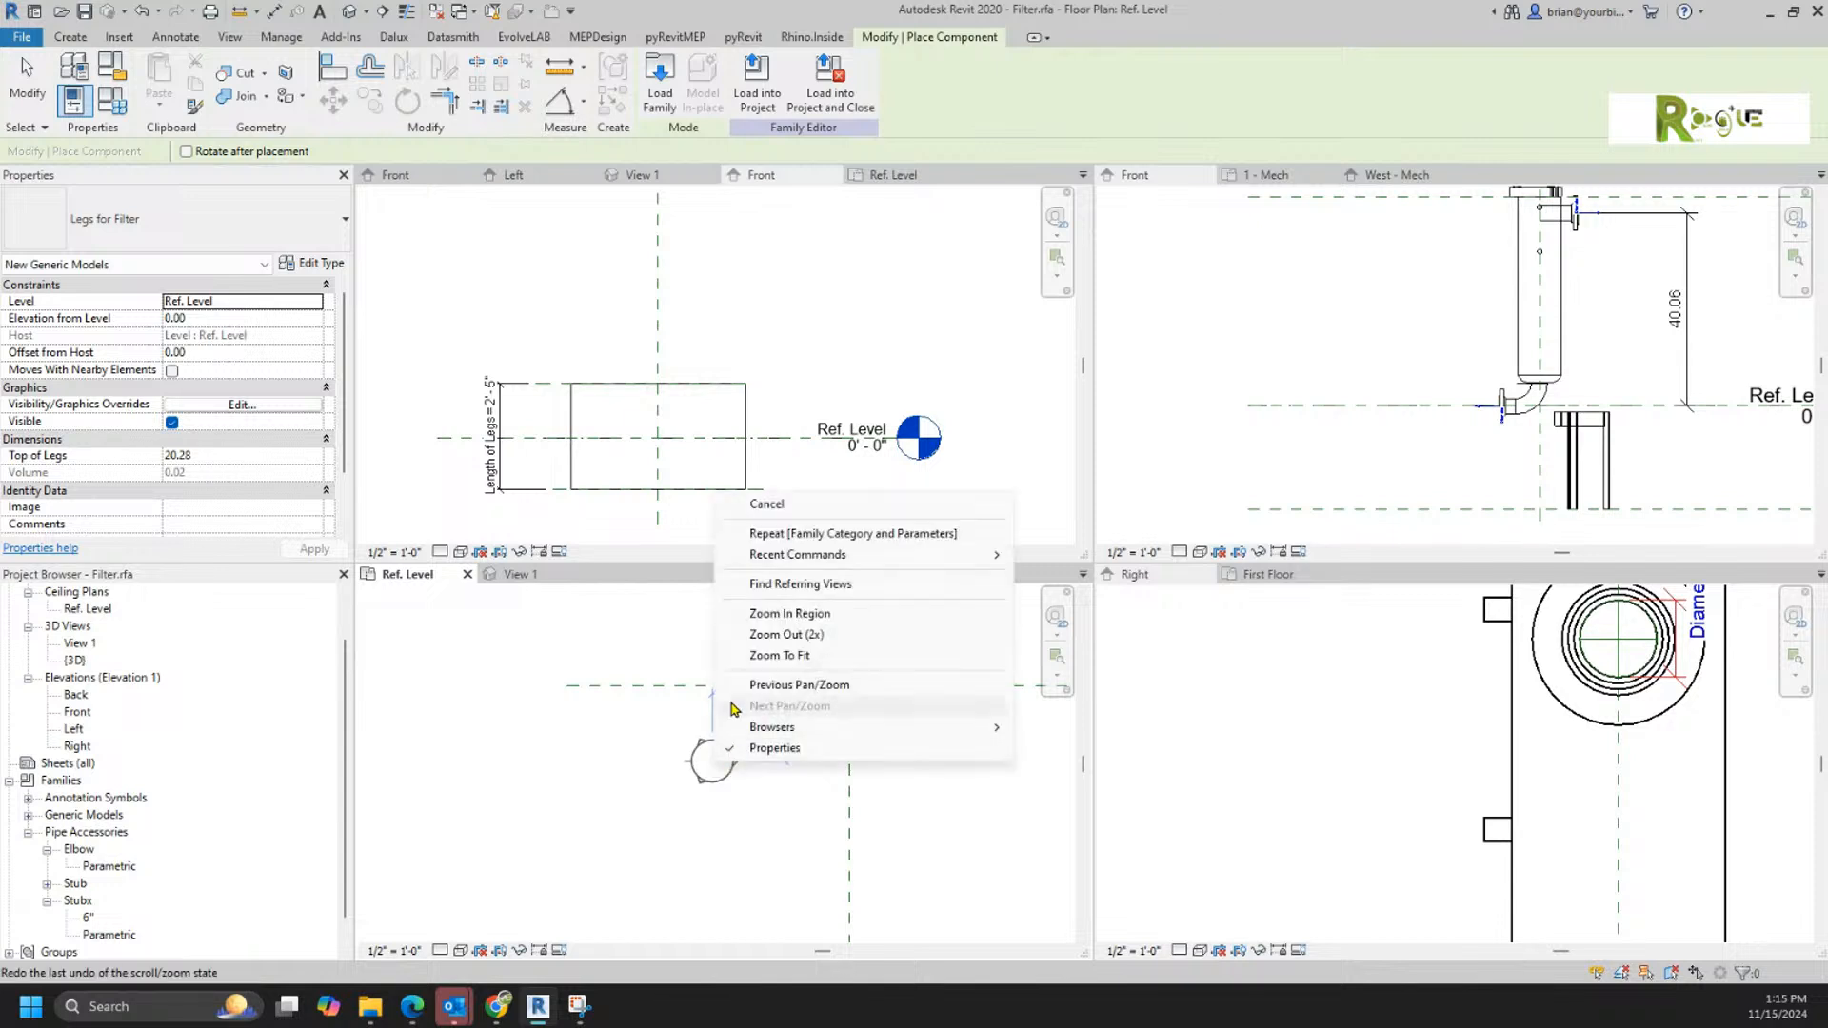
click(768, 505)
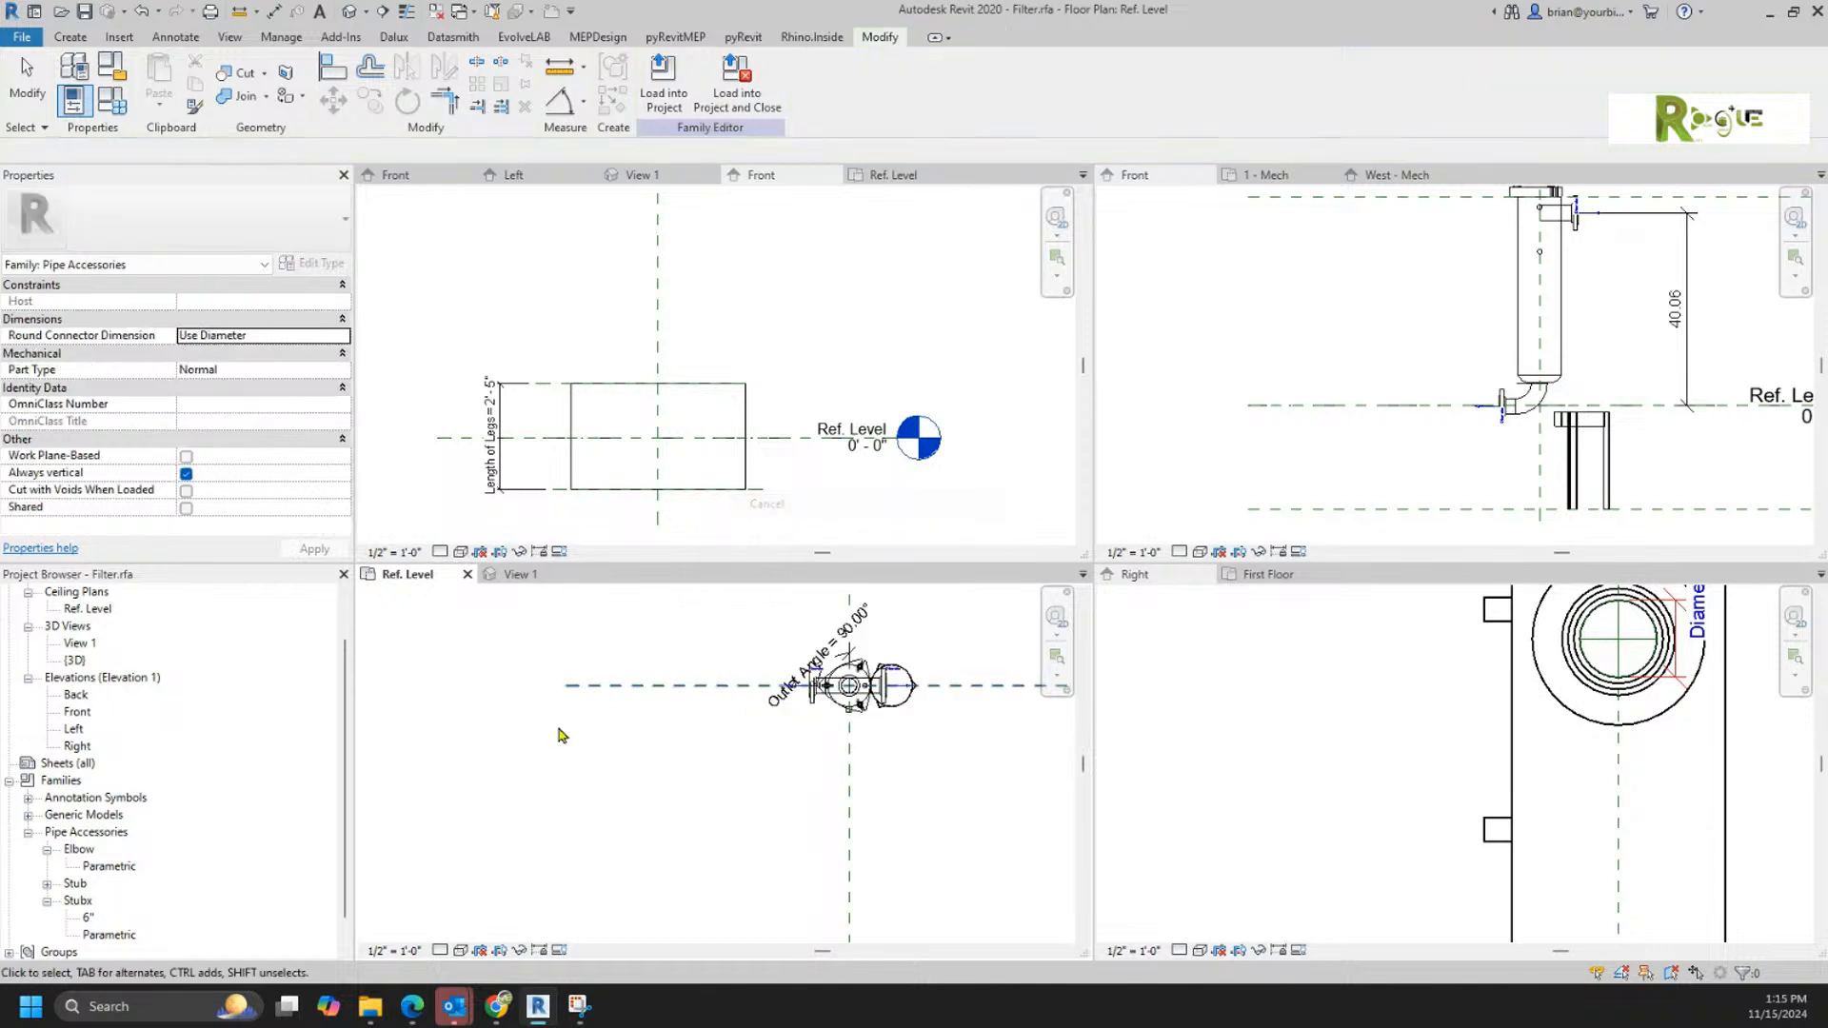
Step: Begin placing the loaded Family8 type, check which levels its Level property offers, and abandon the placement
click(29, 816)
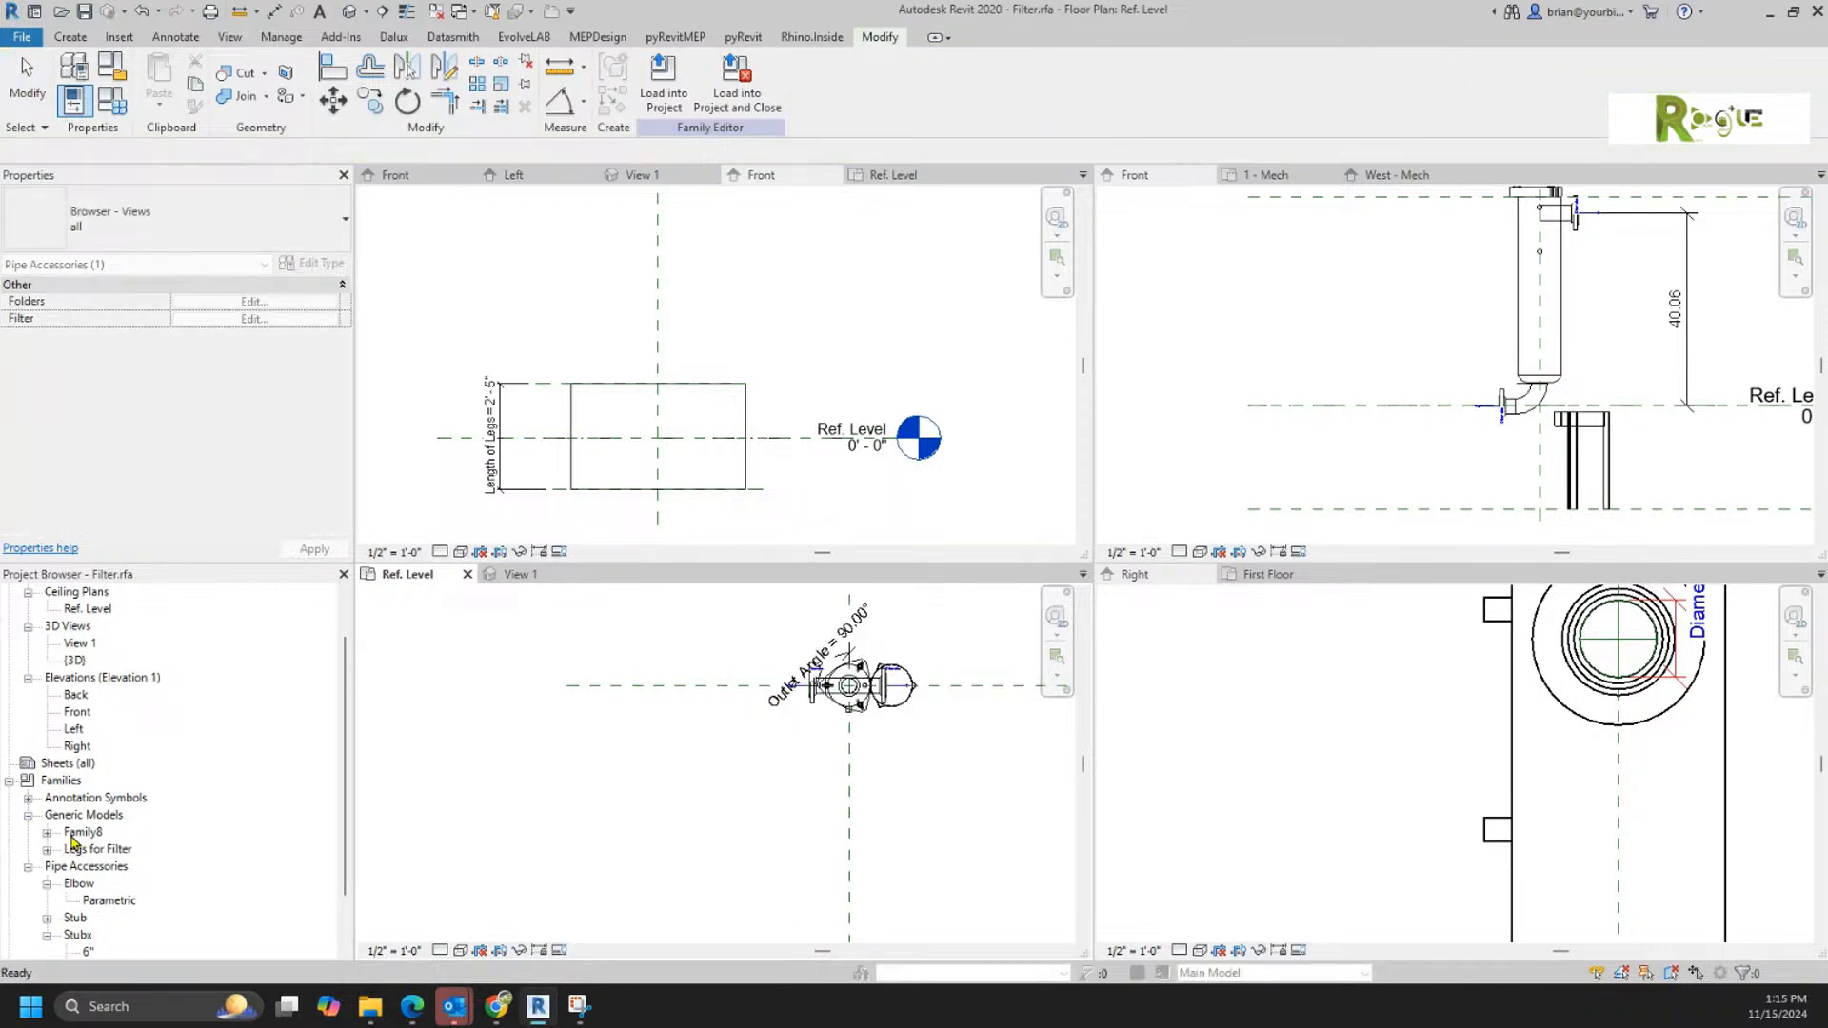
click(46, 833)
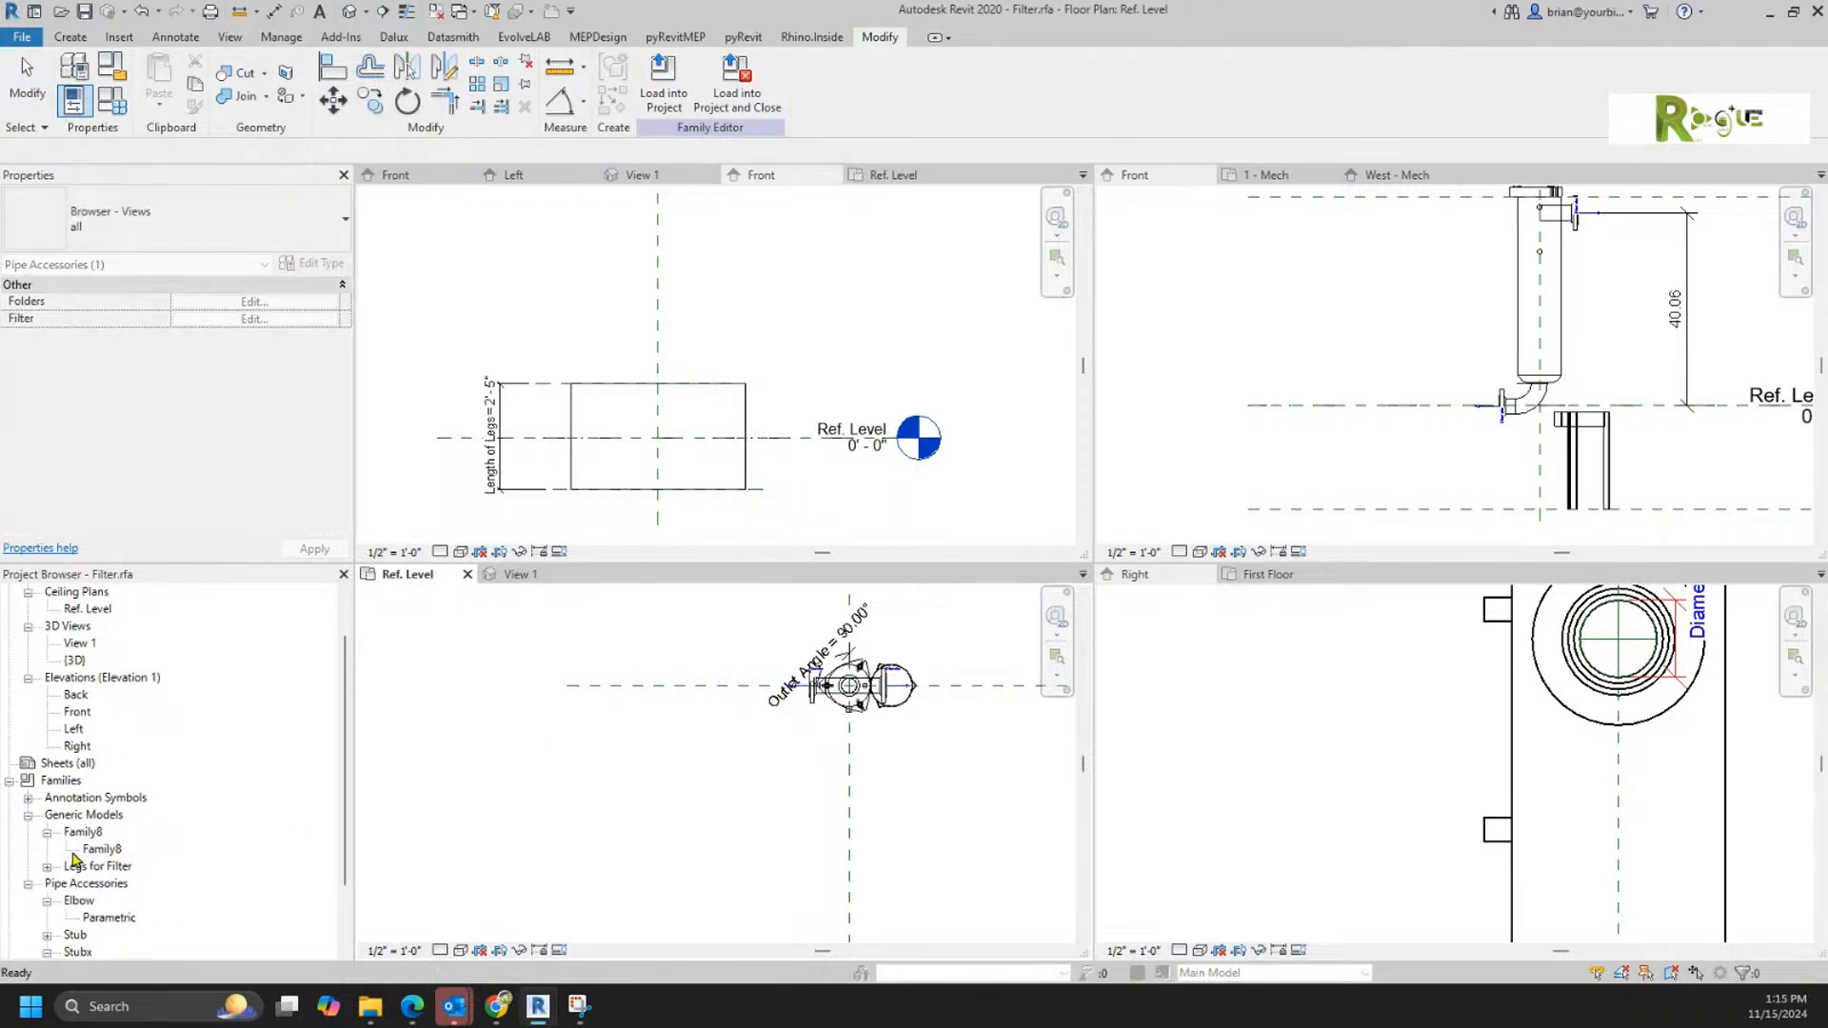
double_click(96, 849)
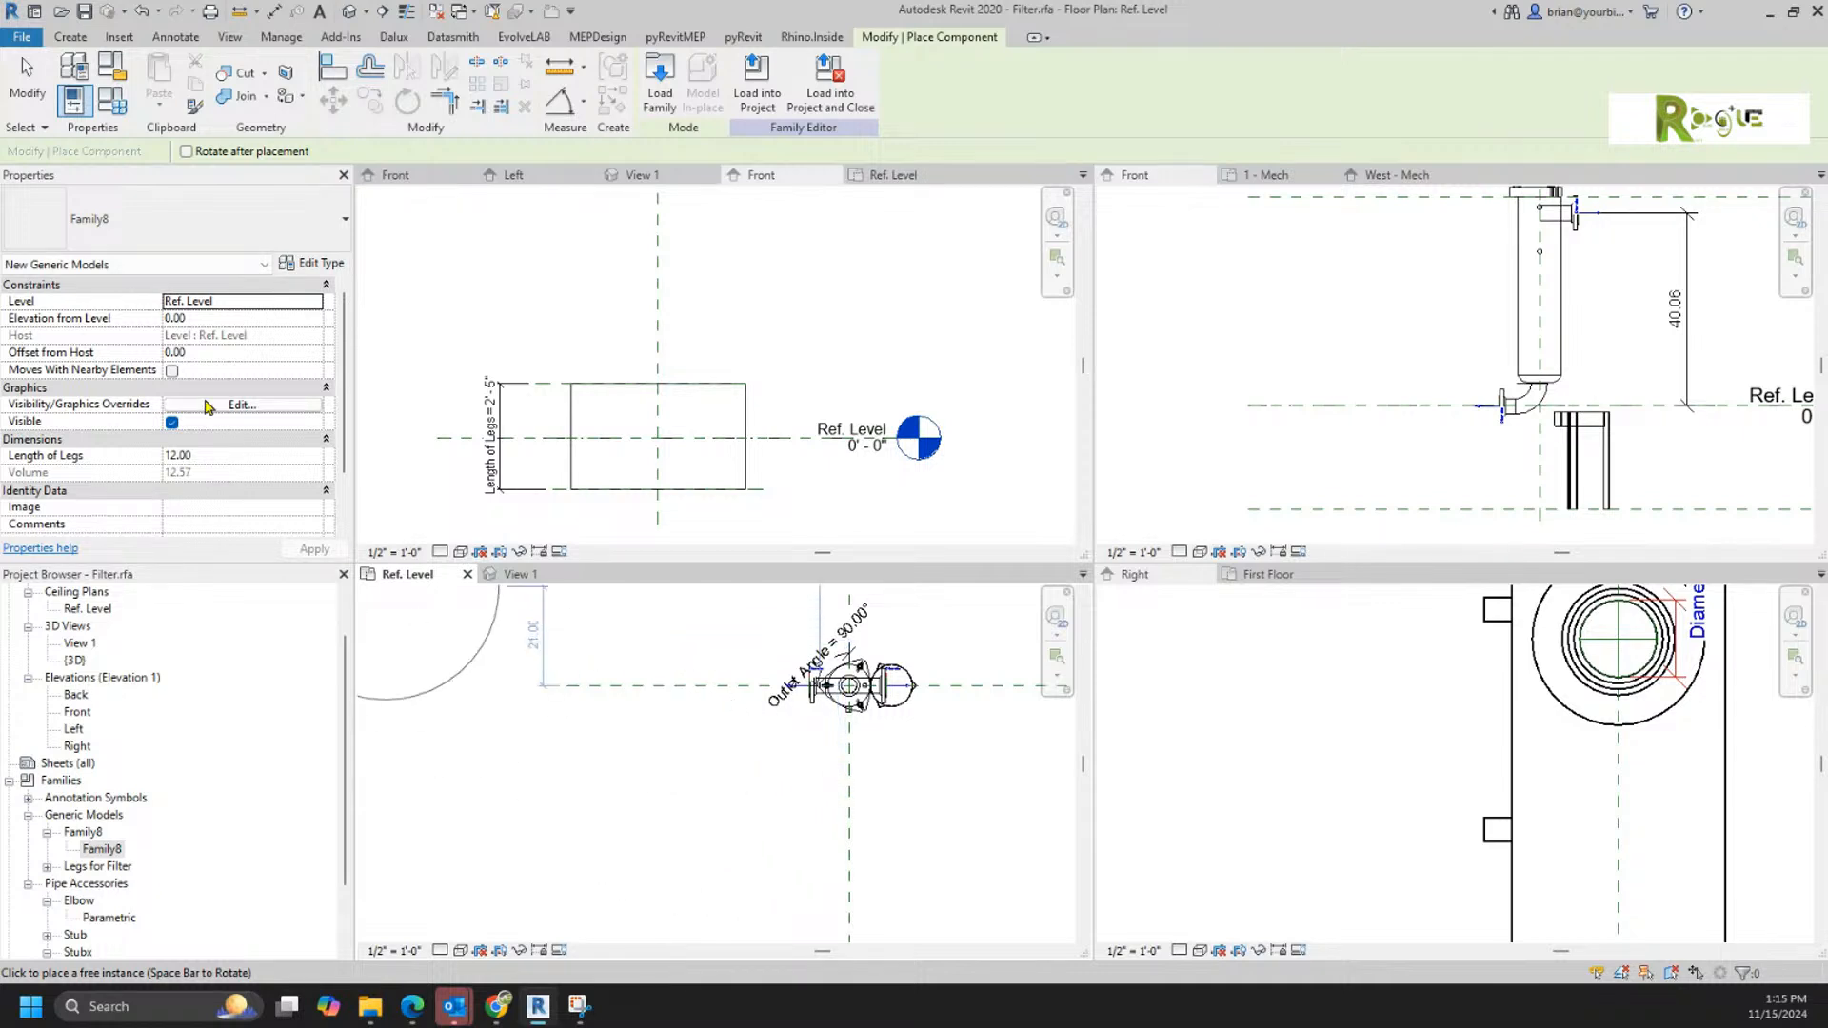
click(313, 303)
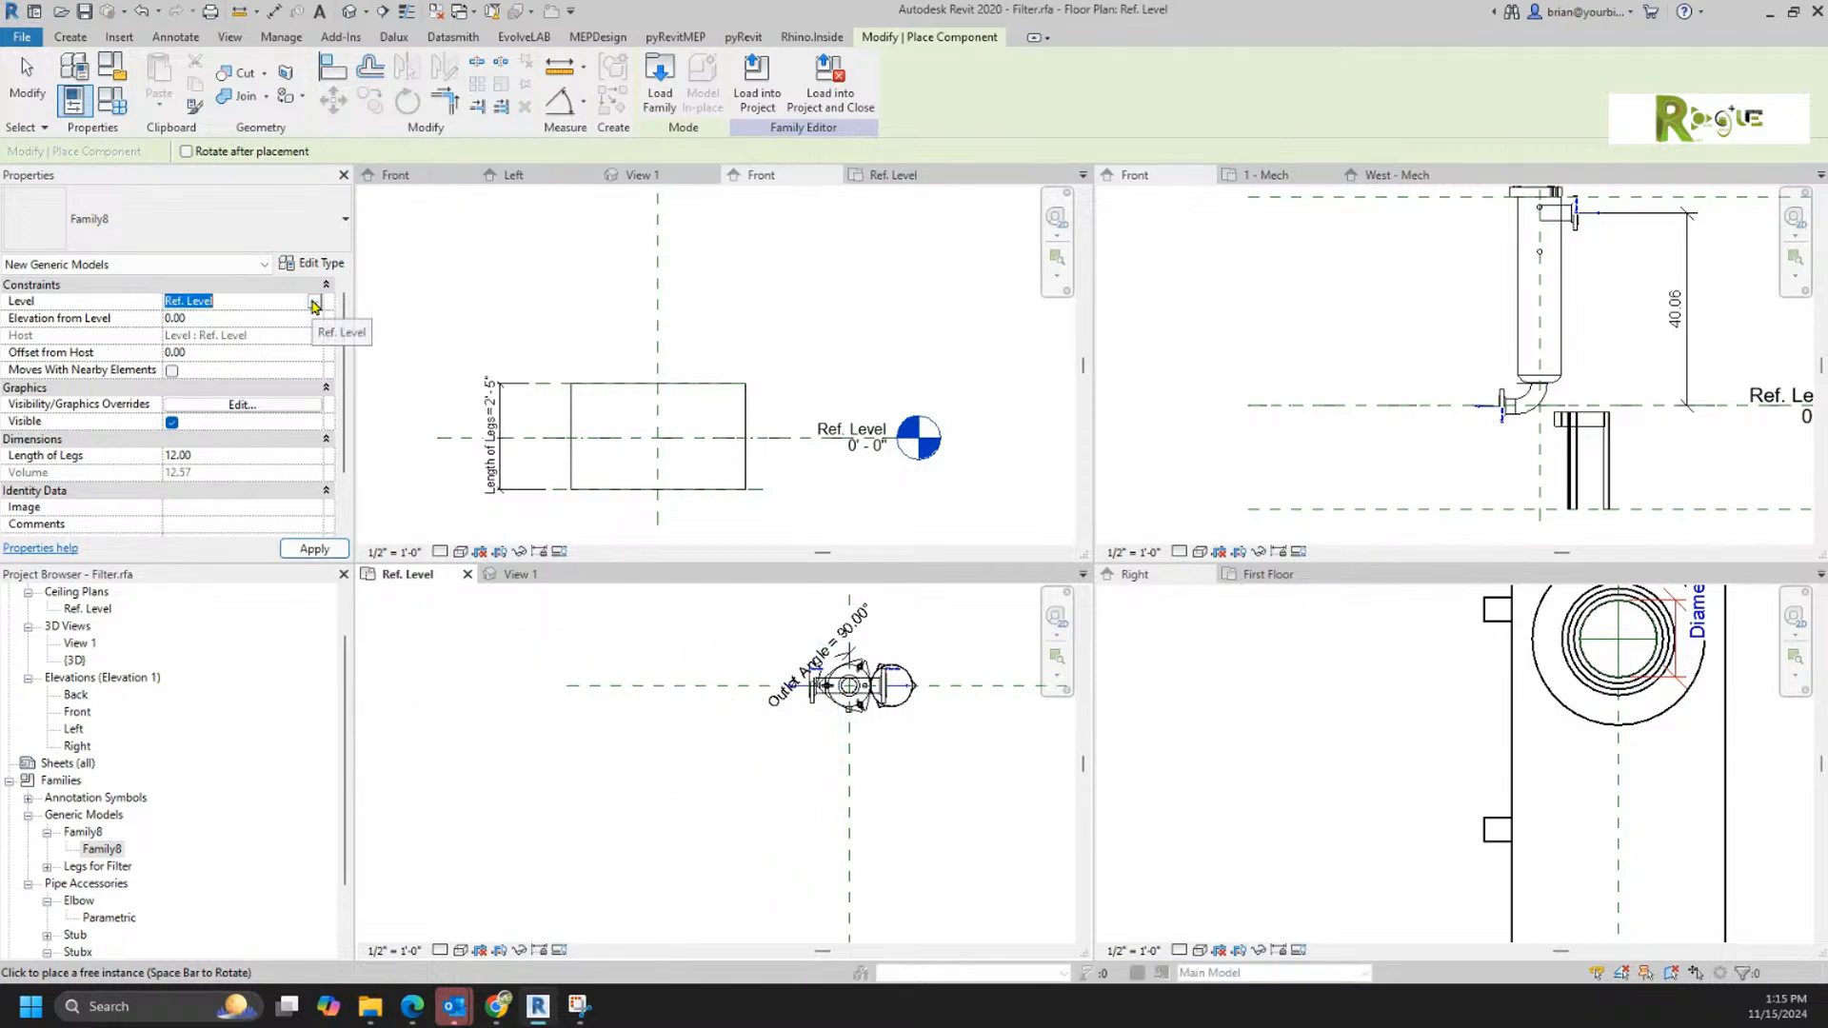
click(318, 324)
key(Escape)
Step: Review the filter family's category and parameter settings
click(110, 73)
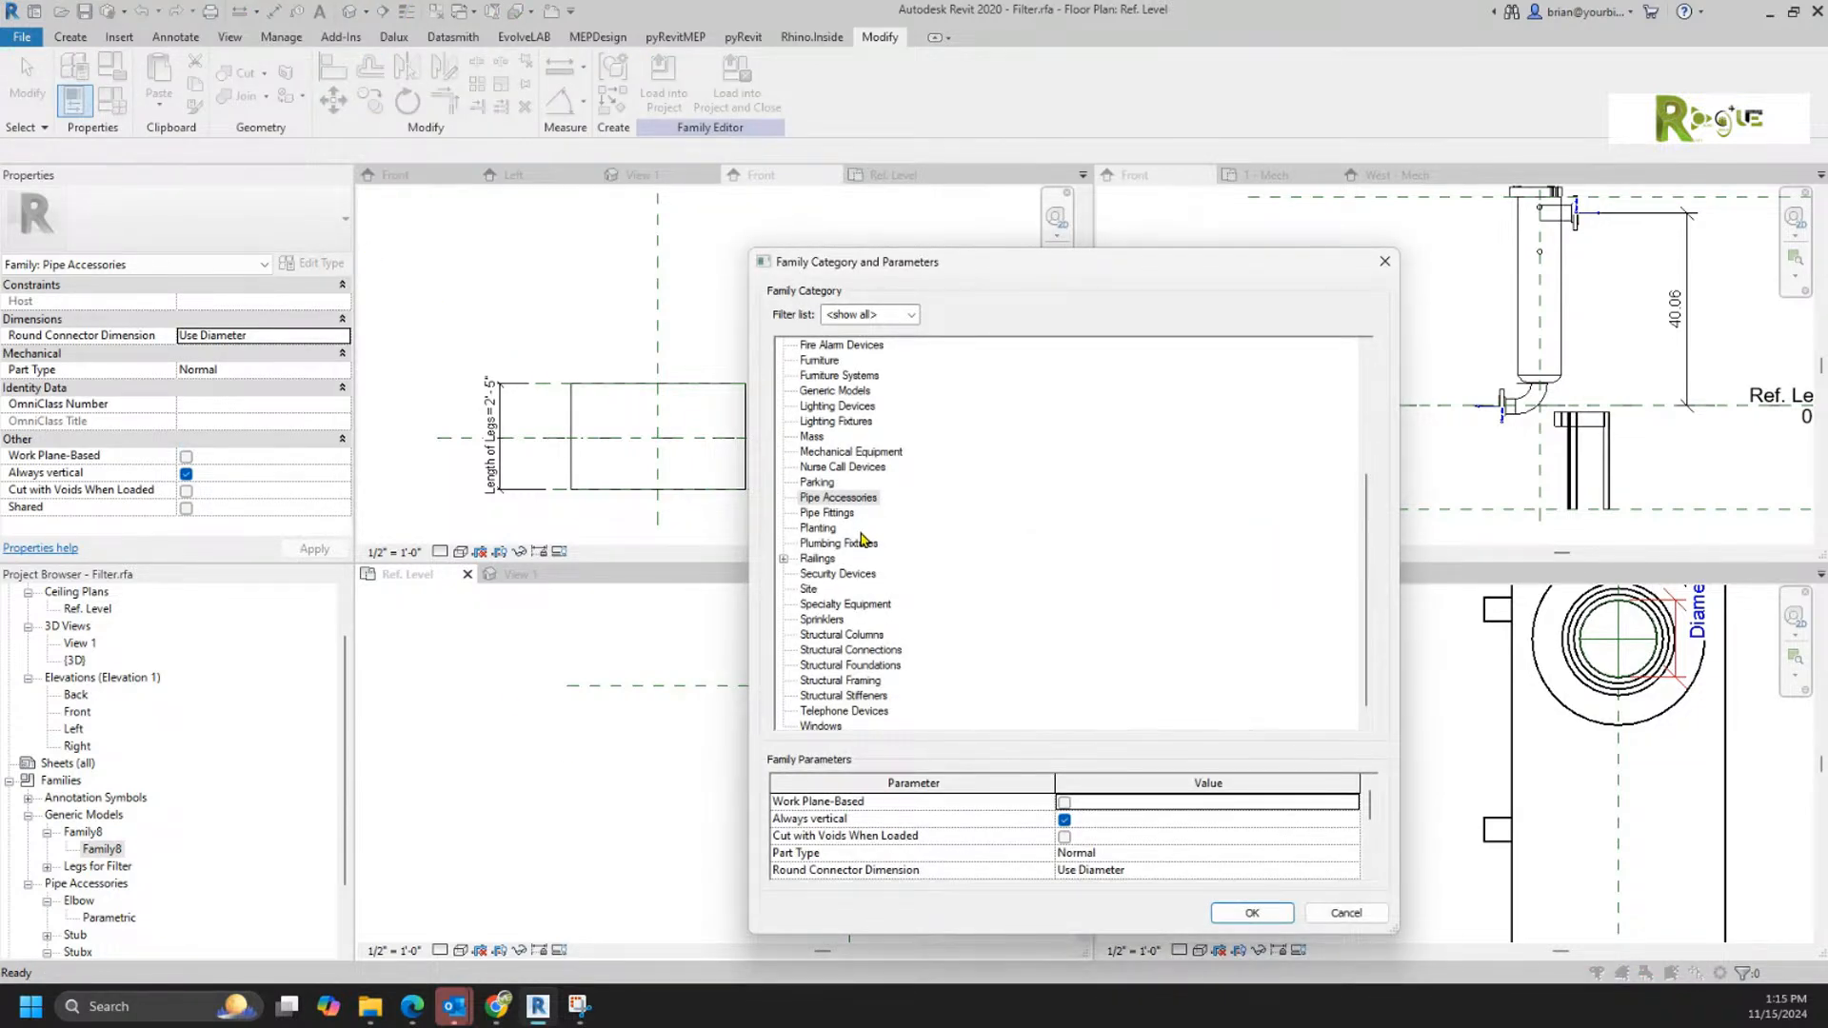
click(1234, 910)
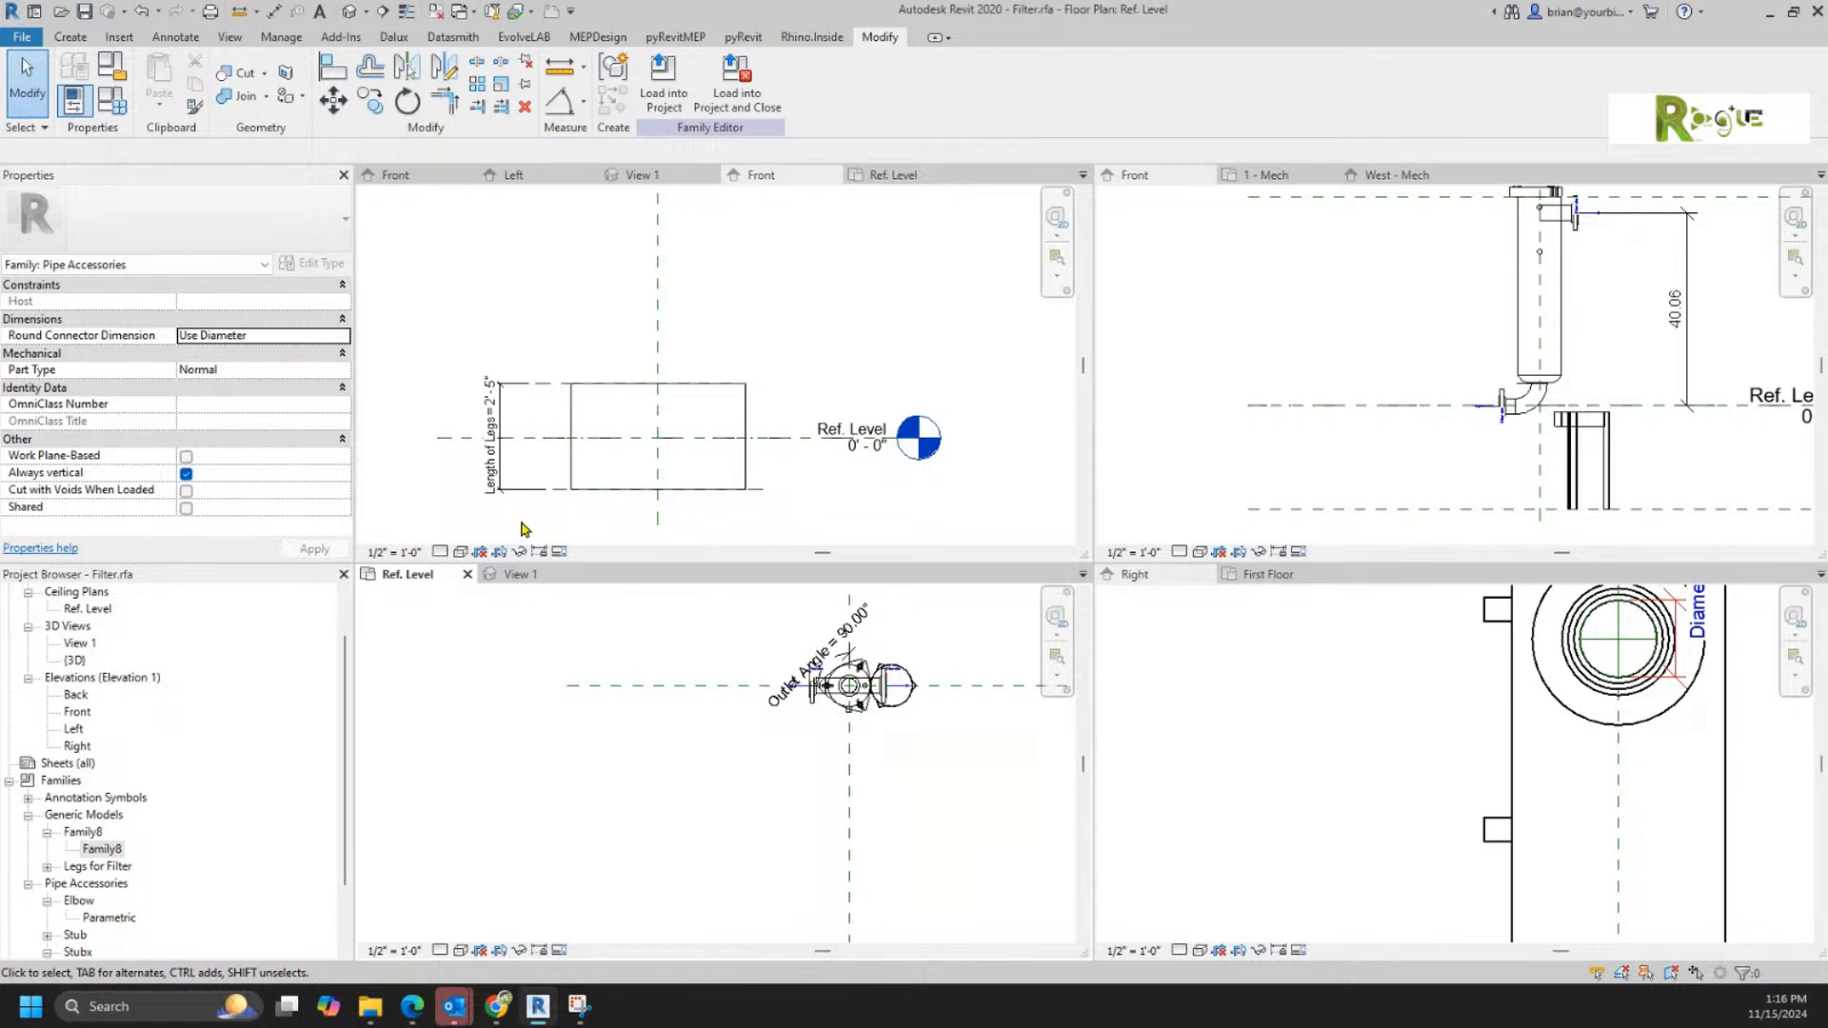
Step: Try to rehost the Legs for Filter component on the lower reference plane with Pick New Host
click(908, 703)
click(764, 90)
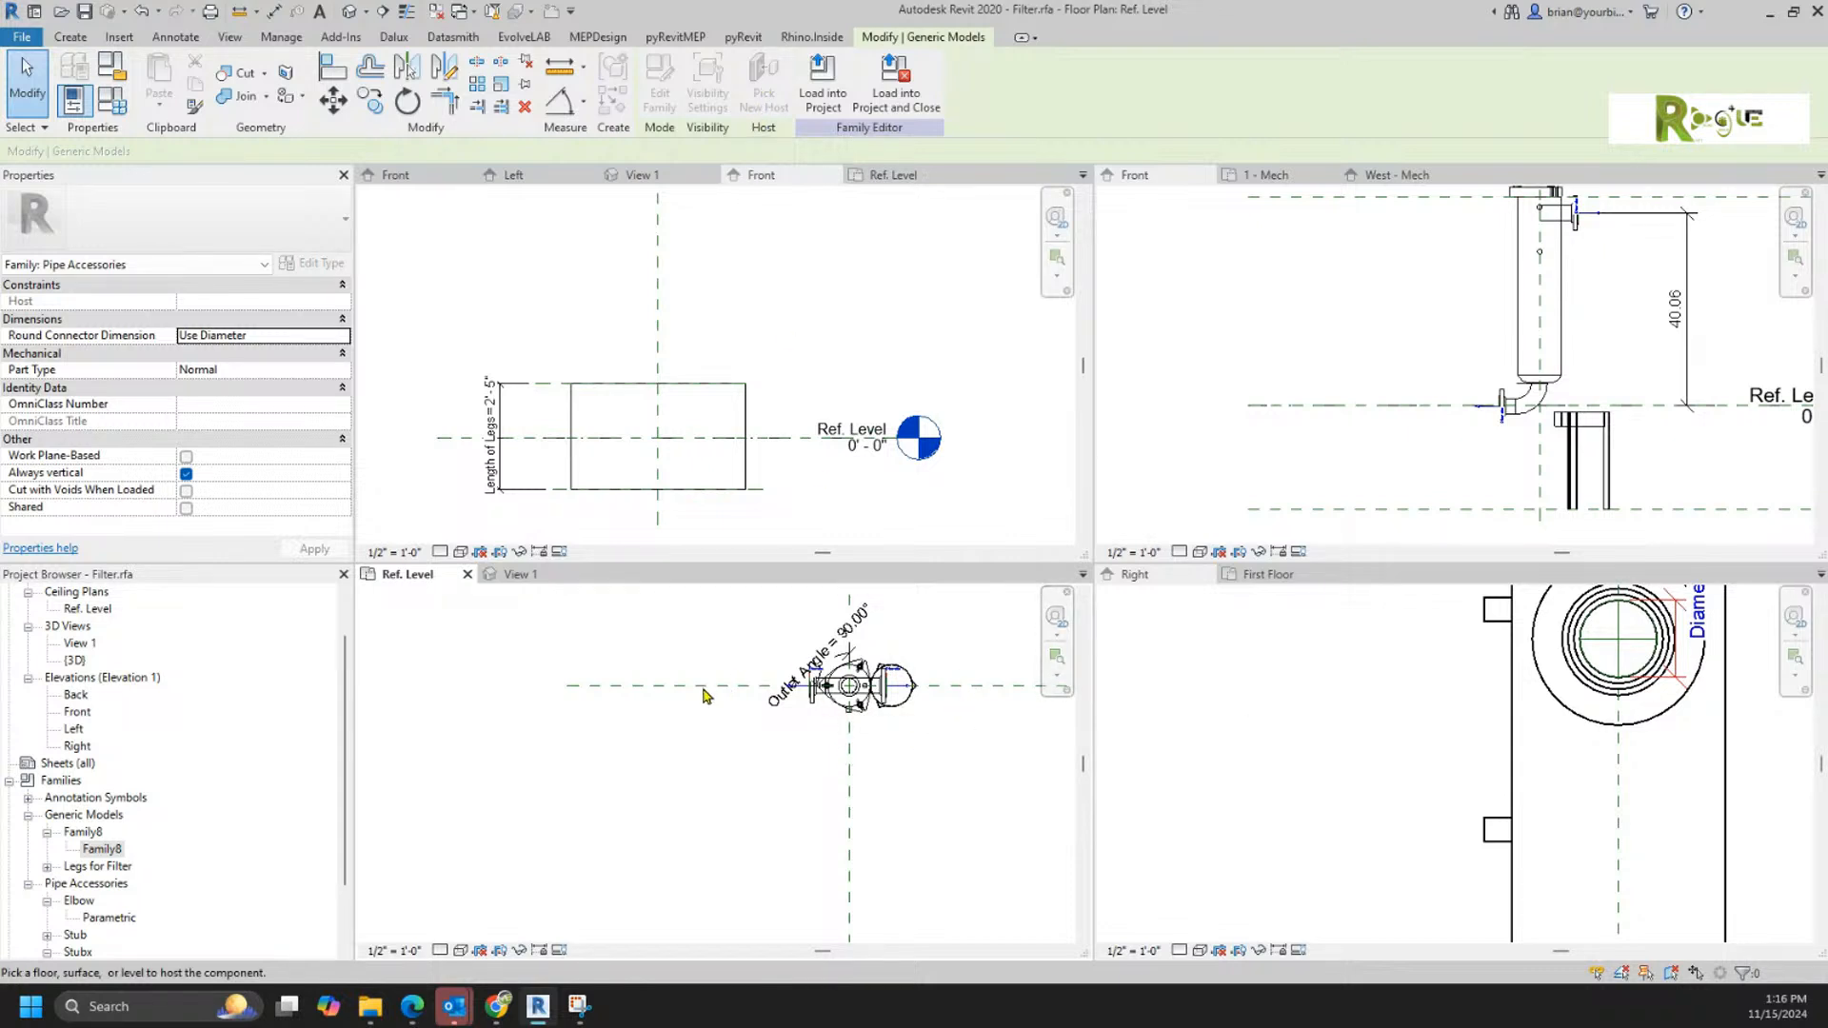
click(1426, 505)
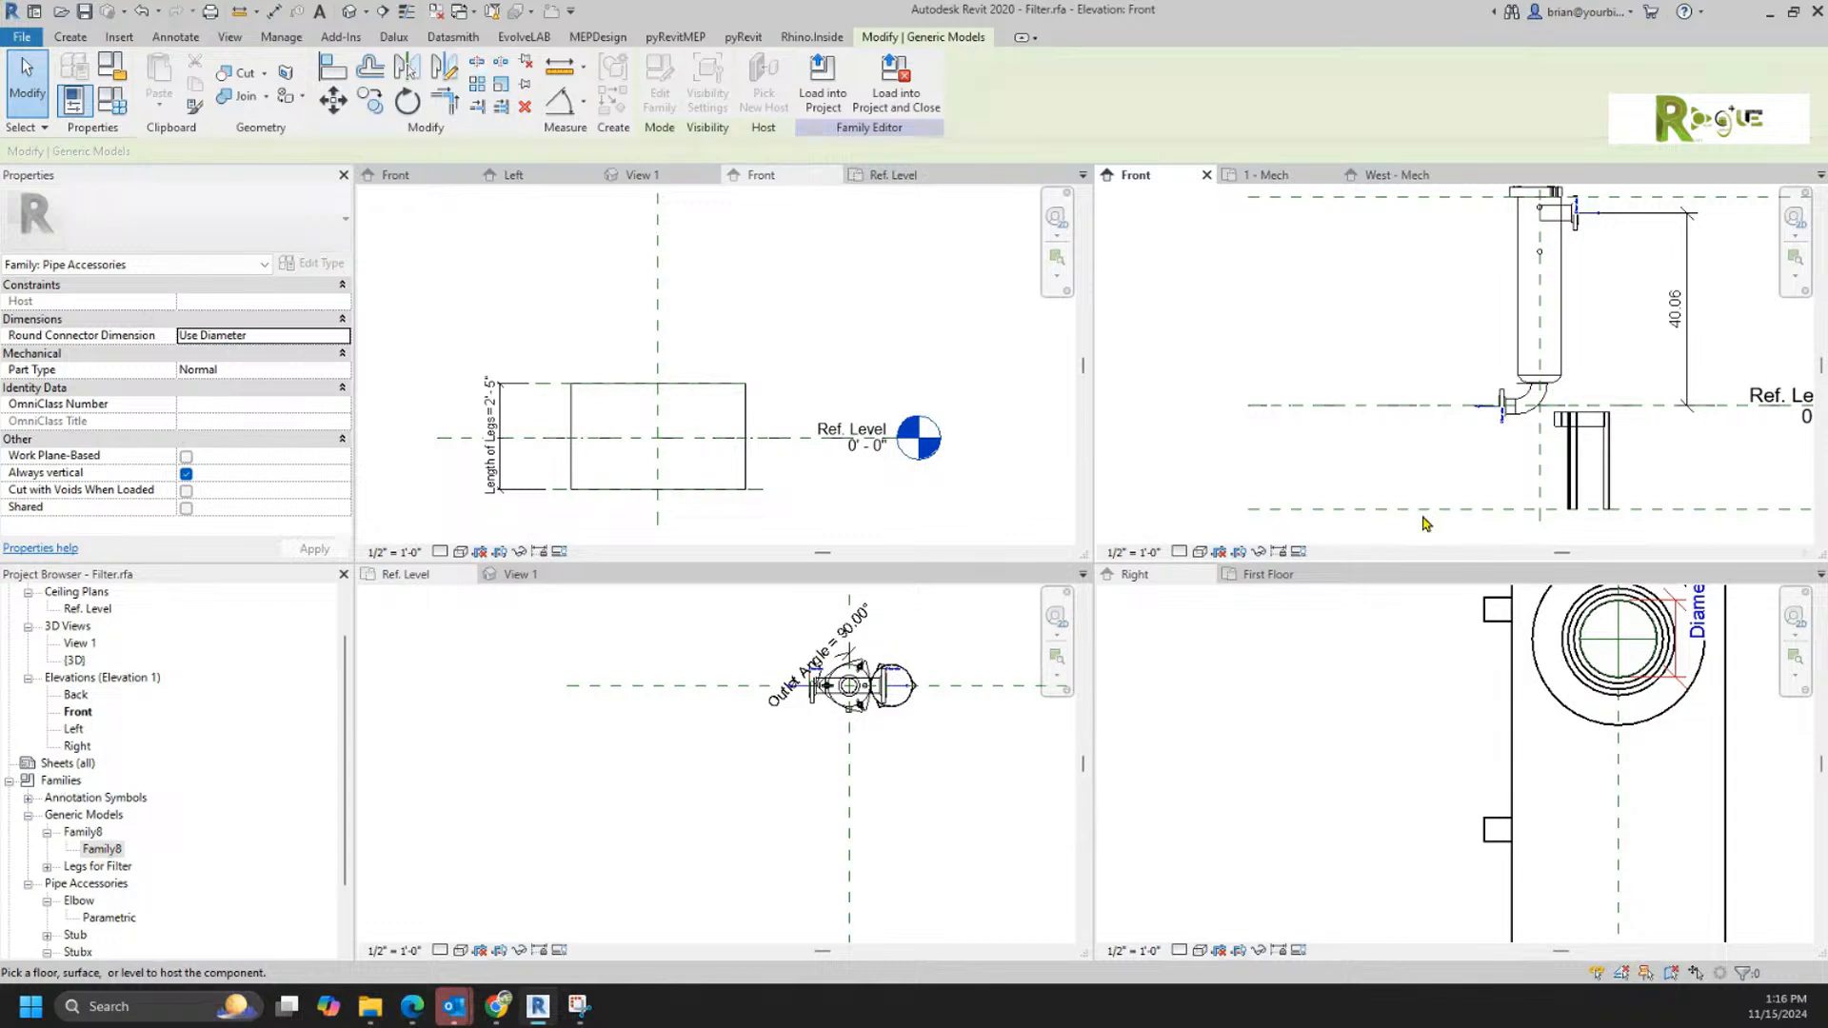
click(1445, 511)
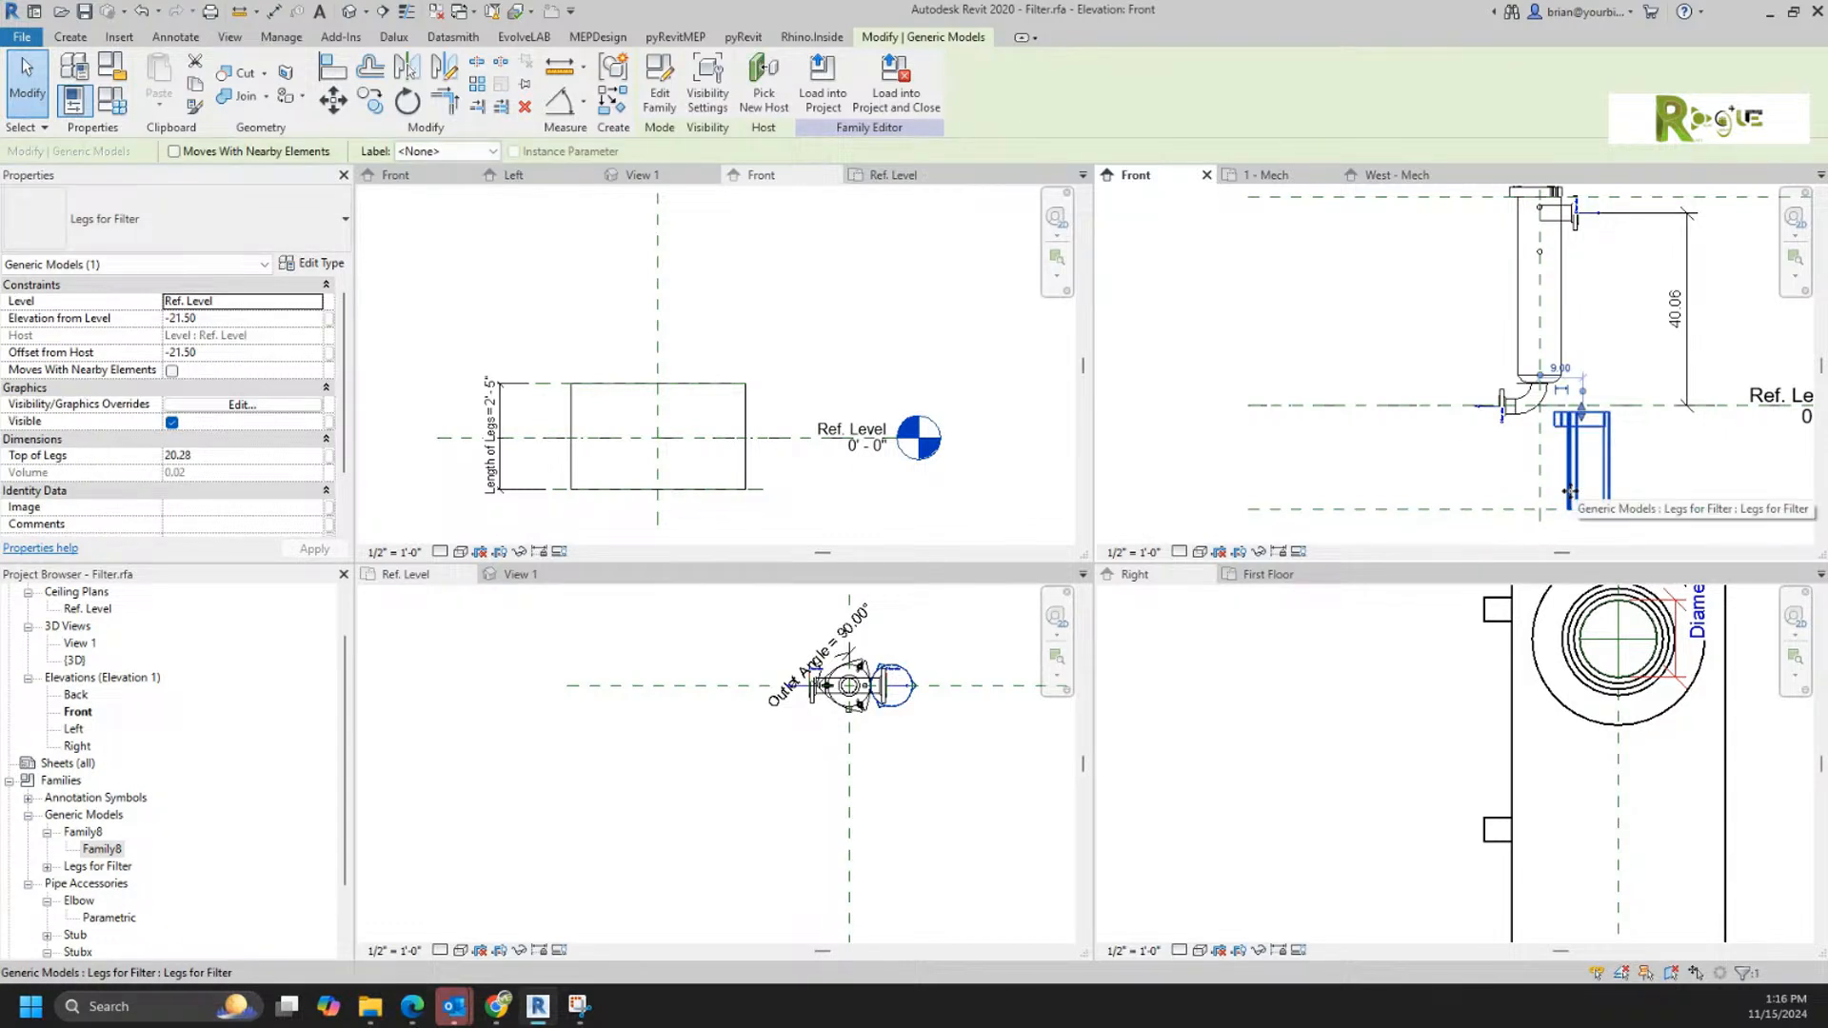
click(776, 99)
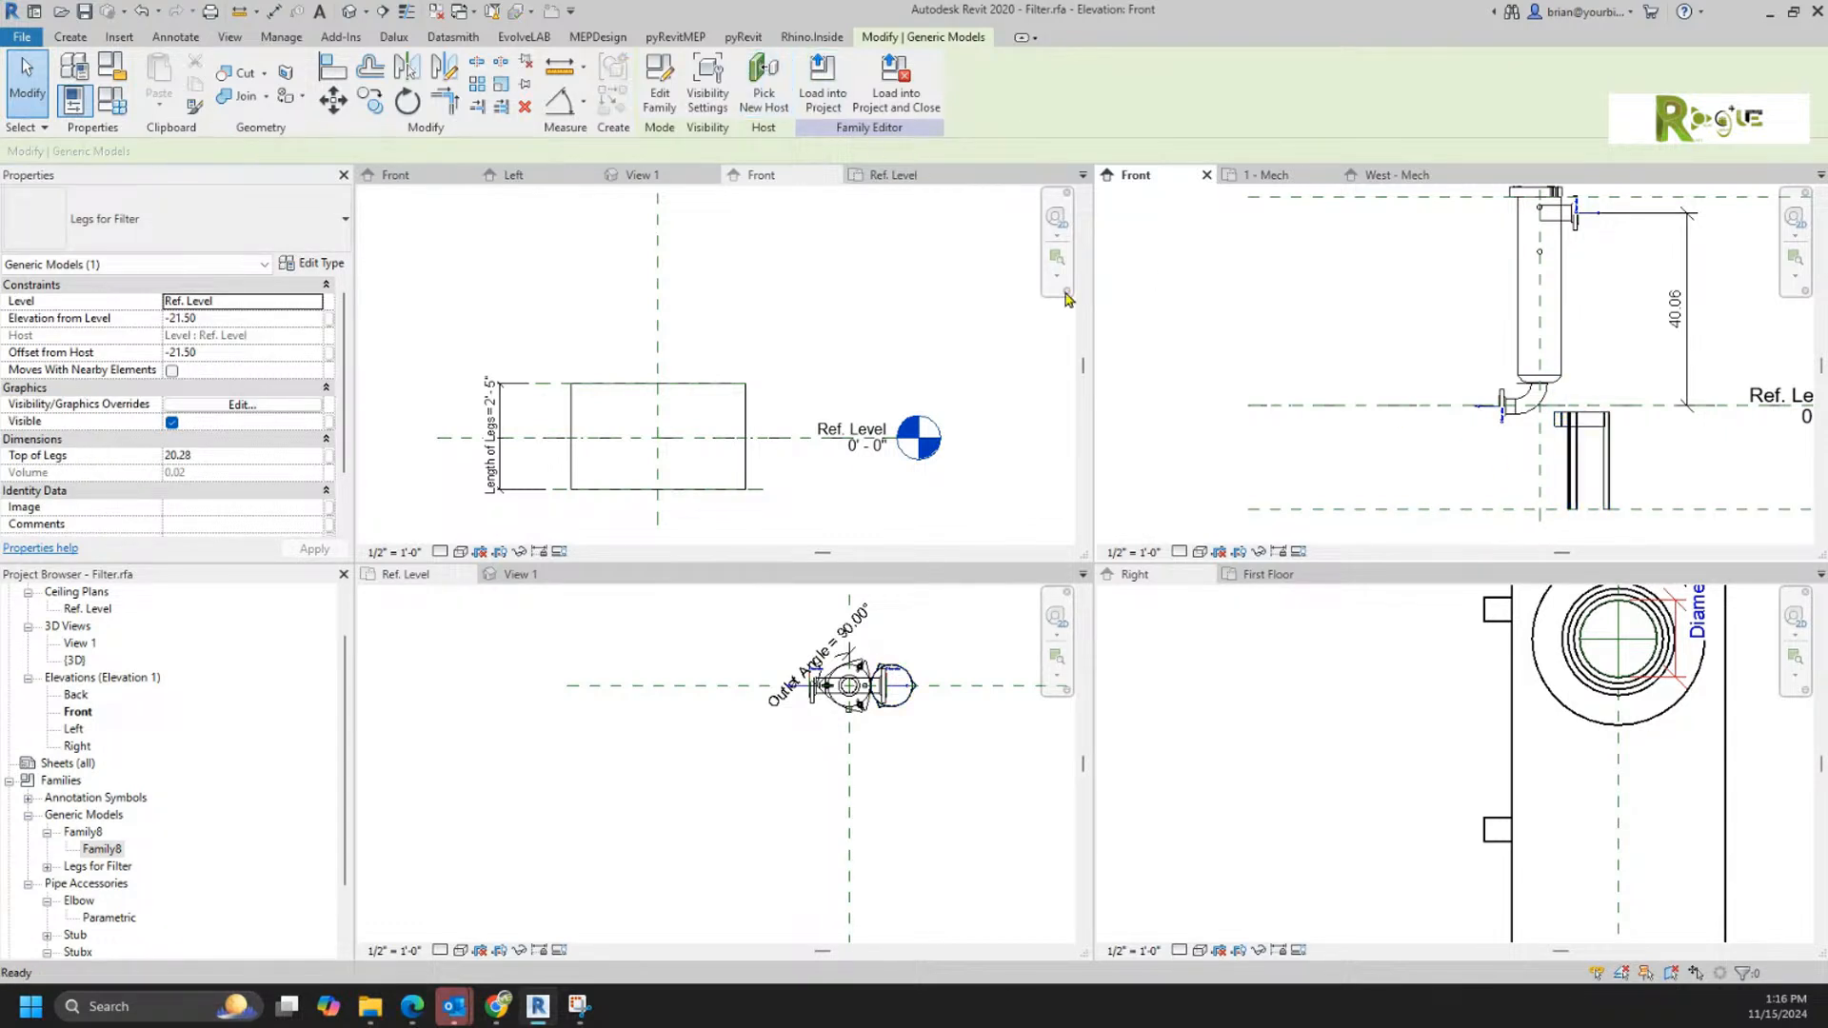
click(1499, 511)
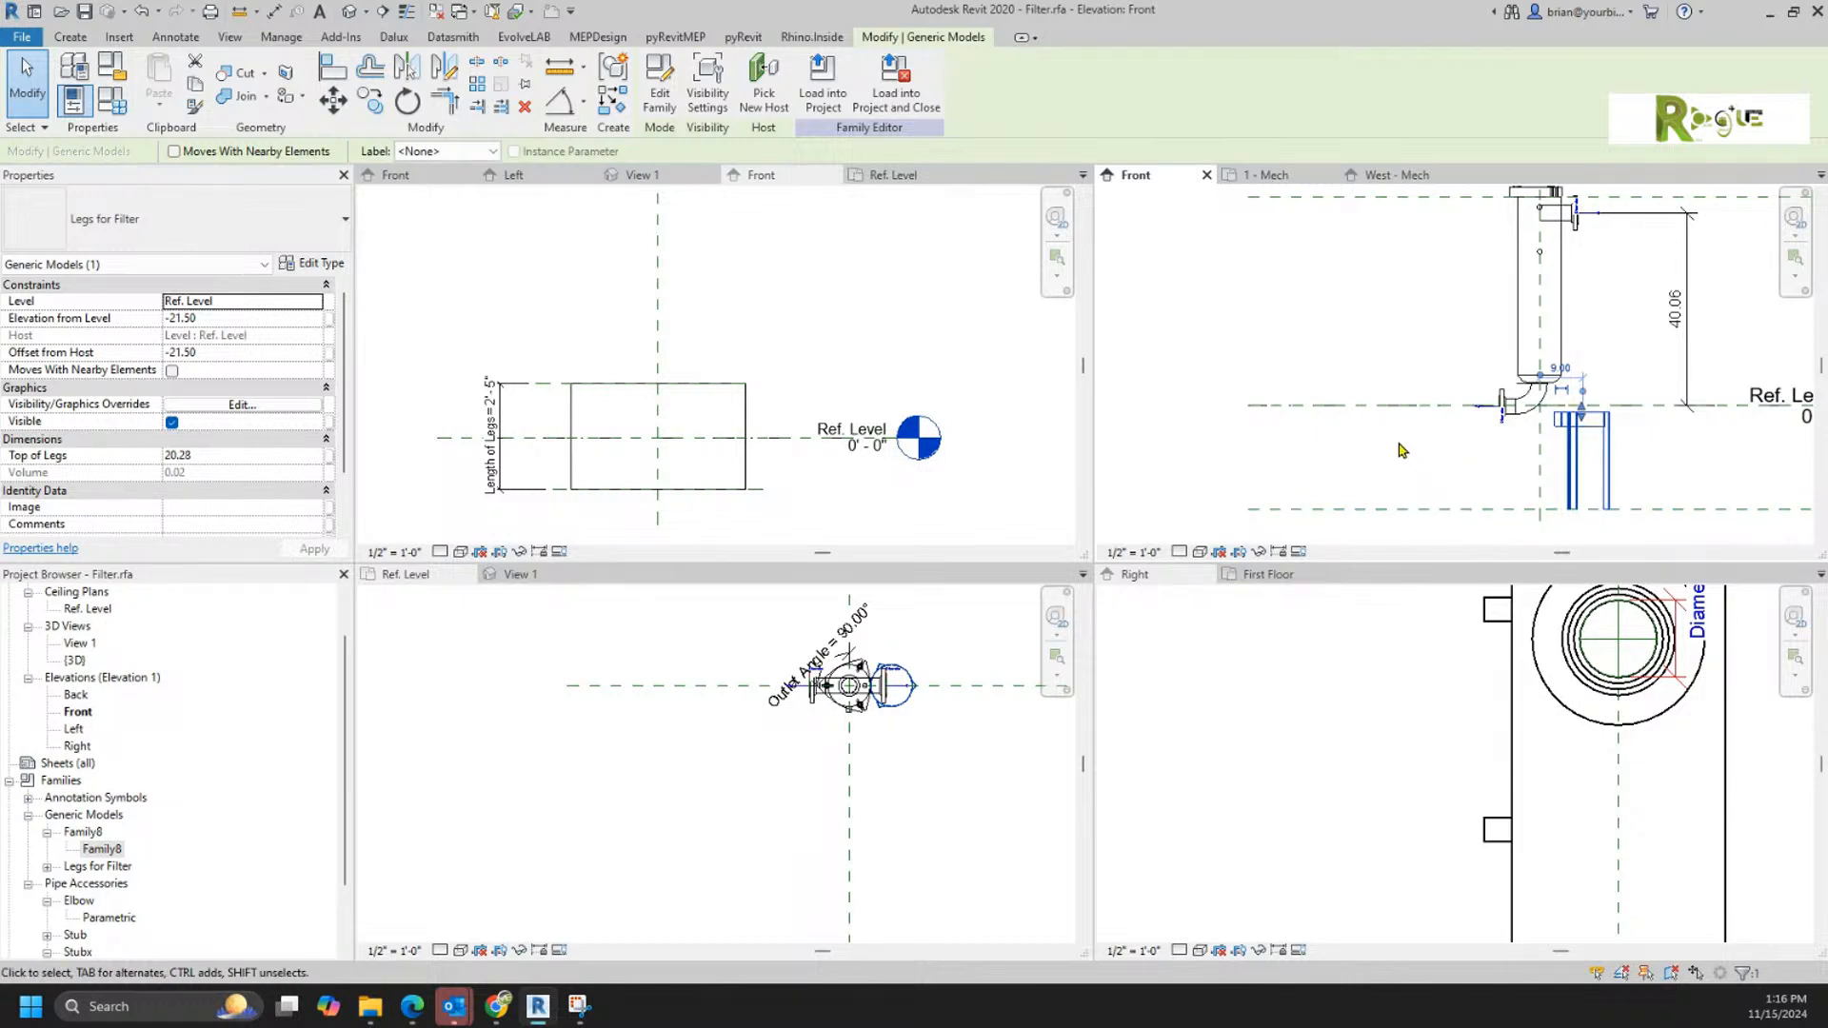
scroll(1399, 449, down, 2)
click(1325, 342)
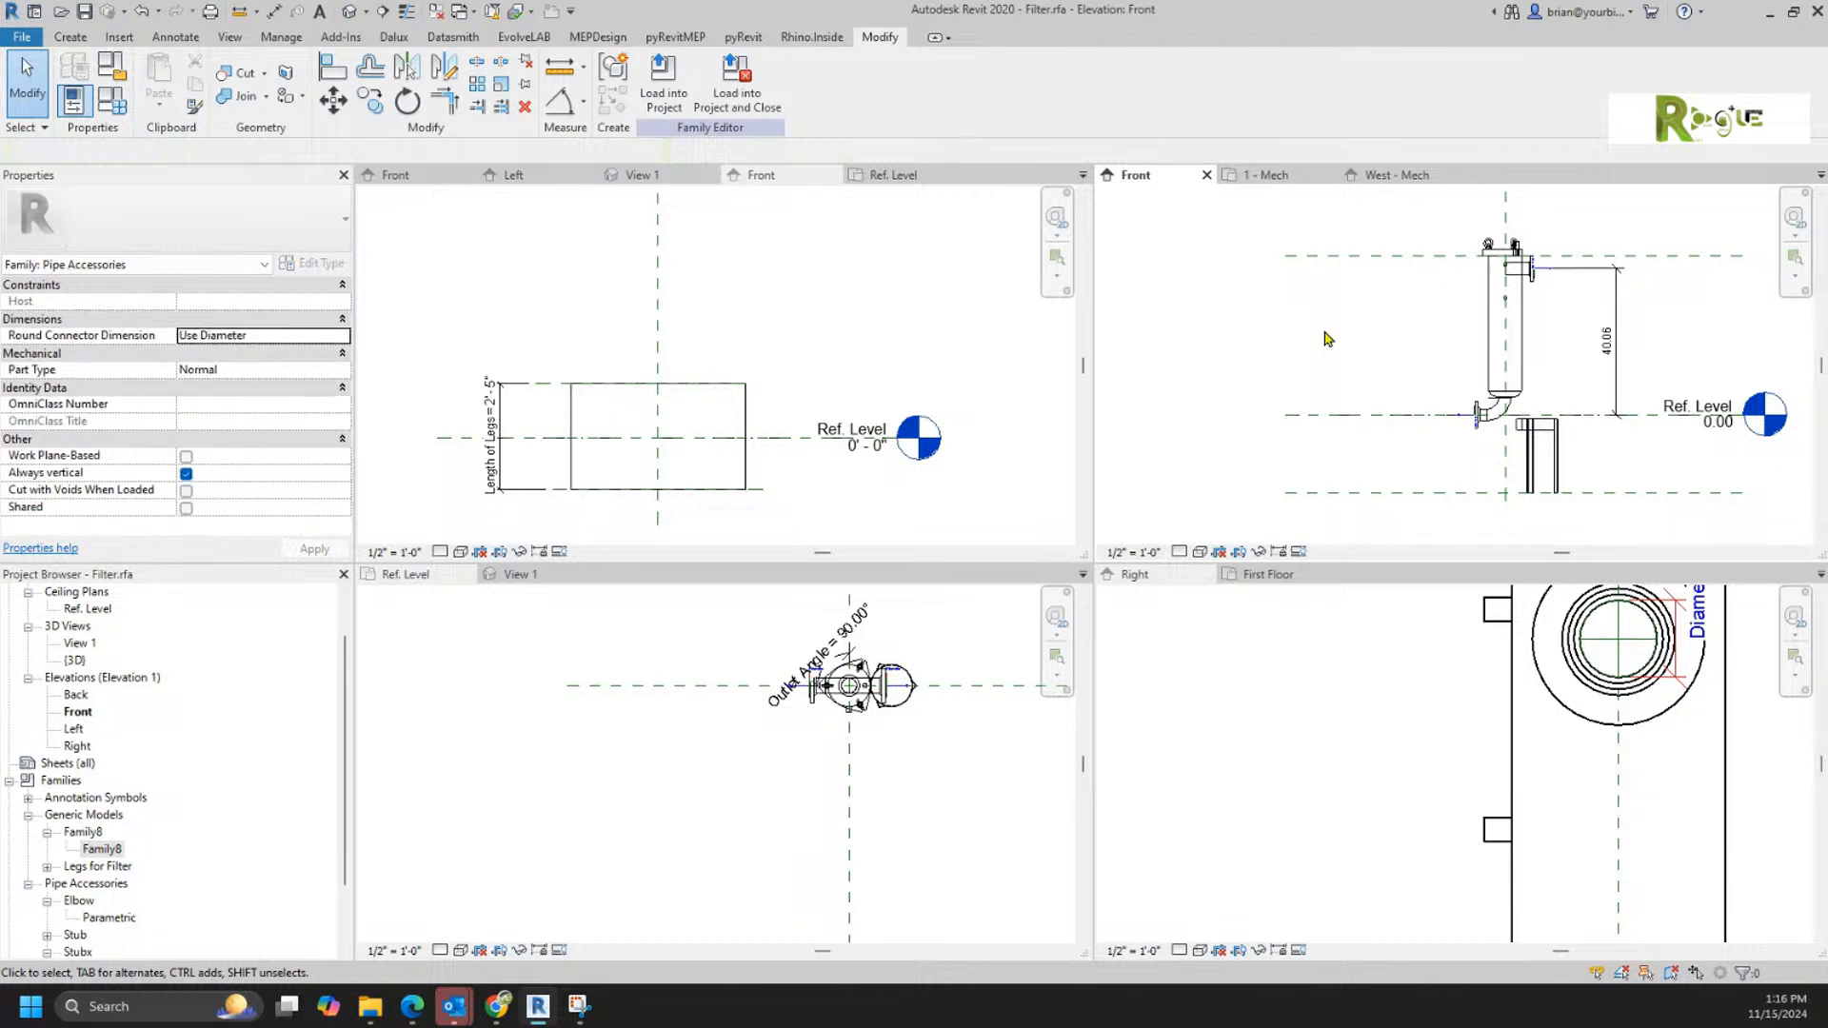
Step: Raise the Legs for Filter component to an elevation of about -1.74 and shift it 37.50 off the filter's center in the Ref. Level plan
drag(1552, 473, 1520, 407)
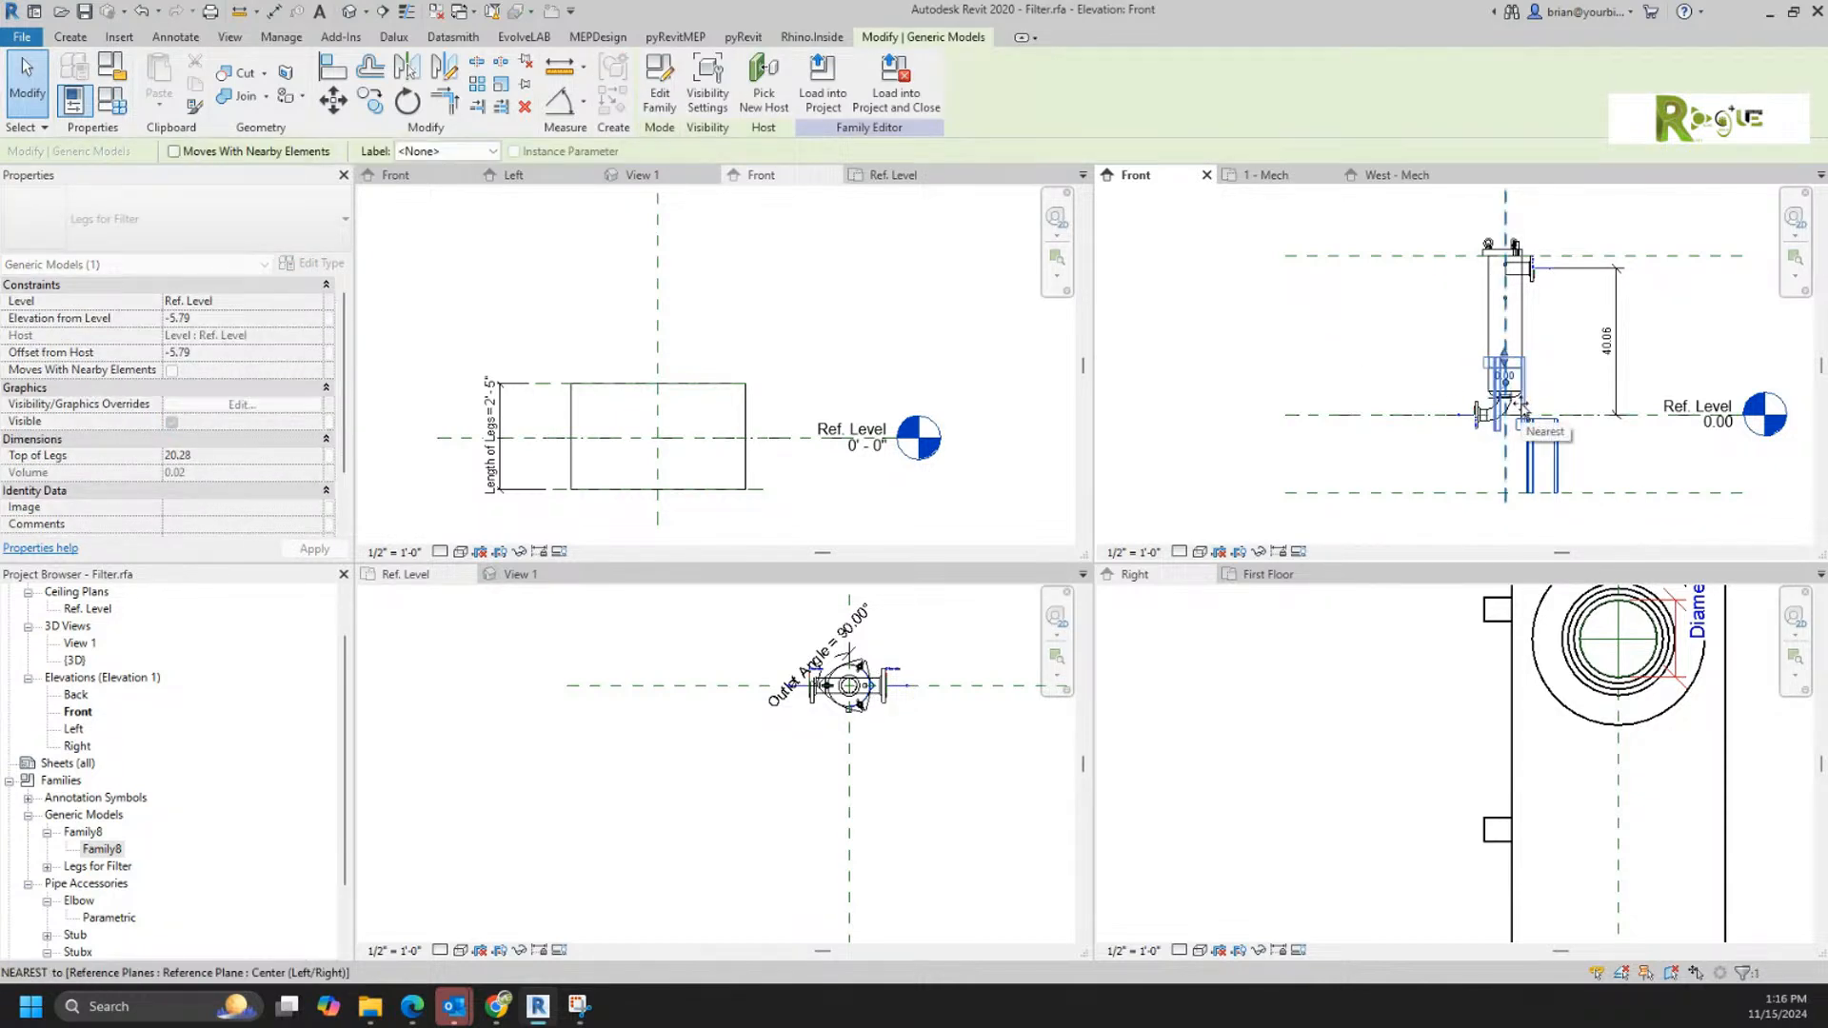
drag(1520, 408, 1527, 377)
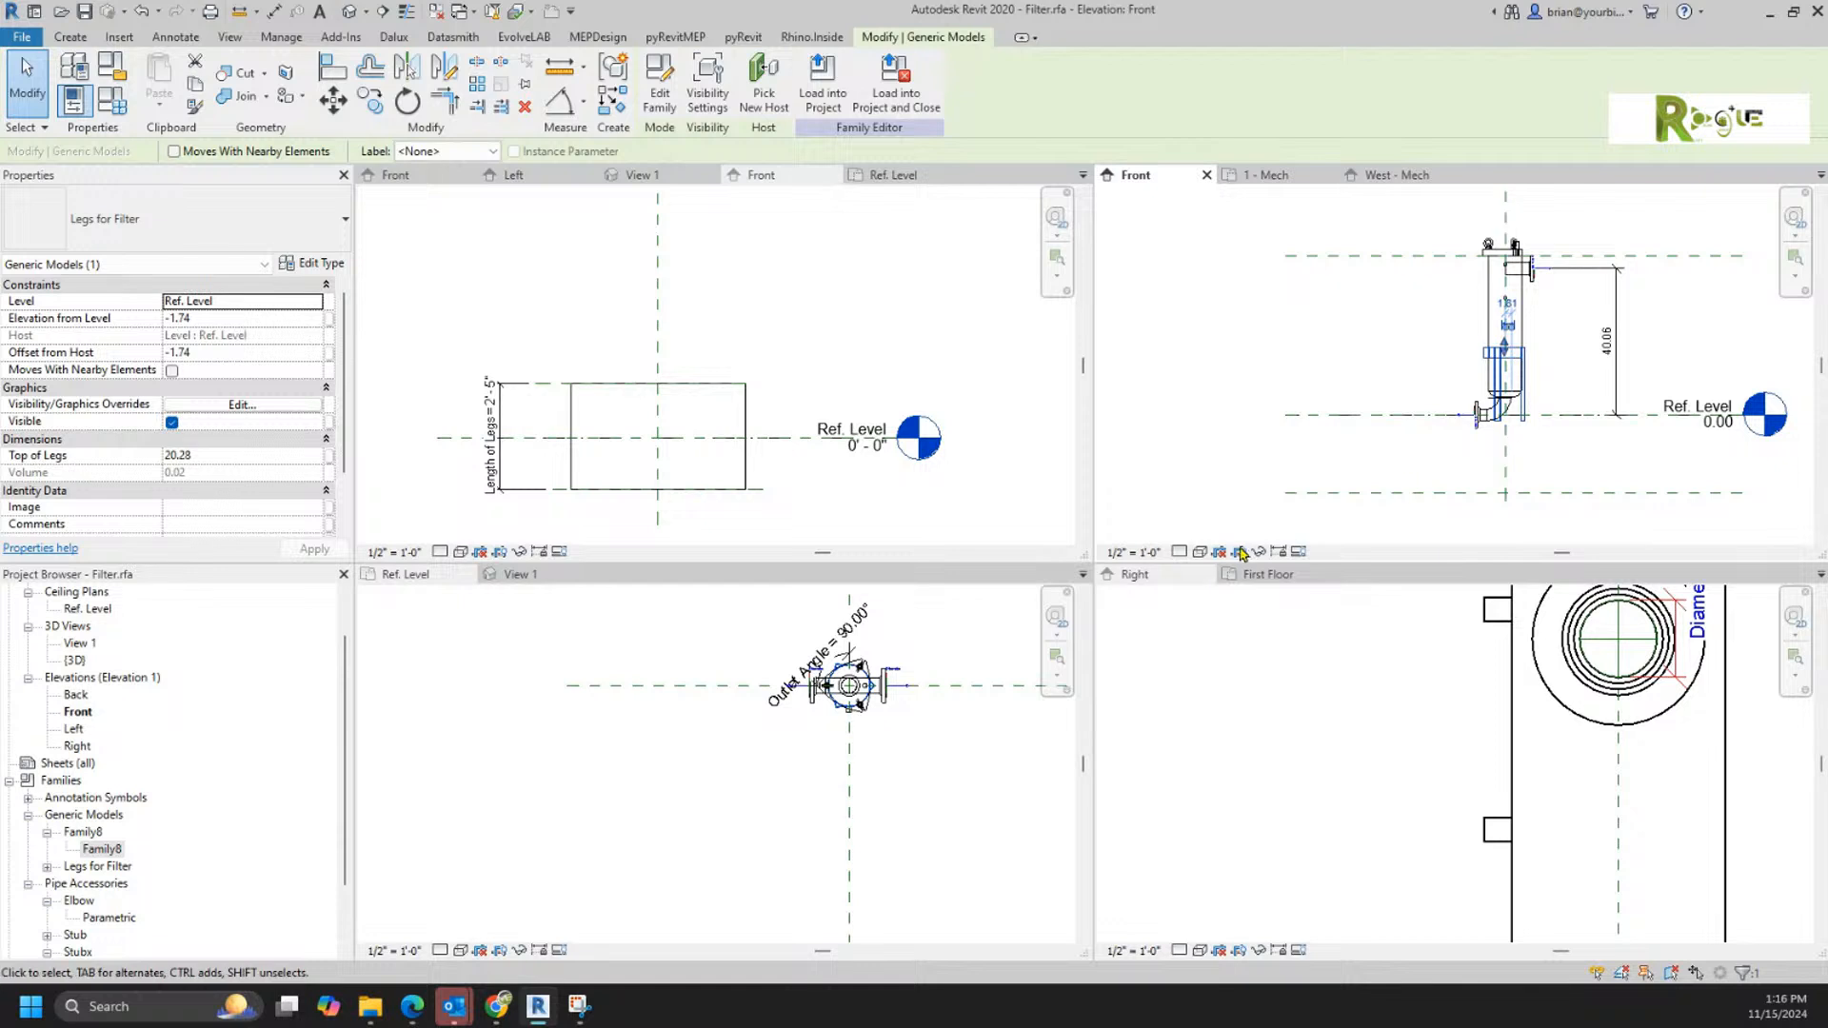
click(909, 769)
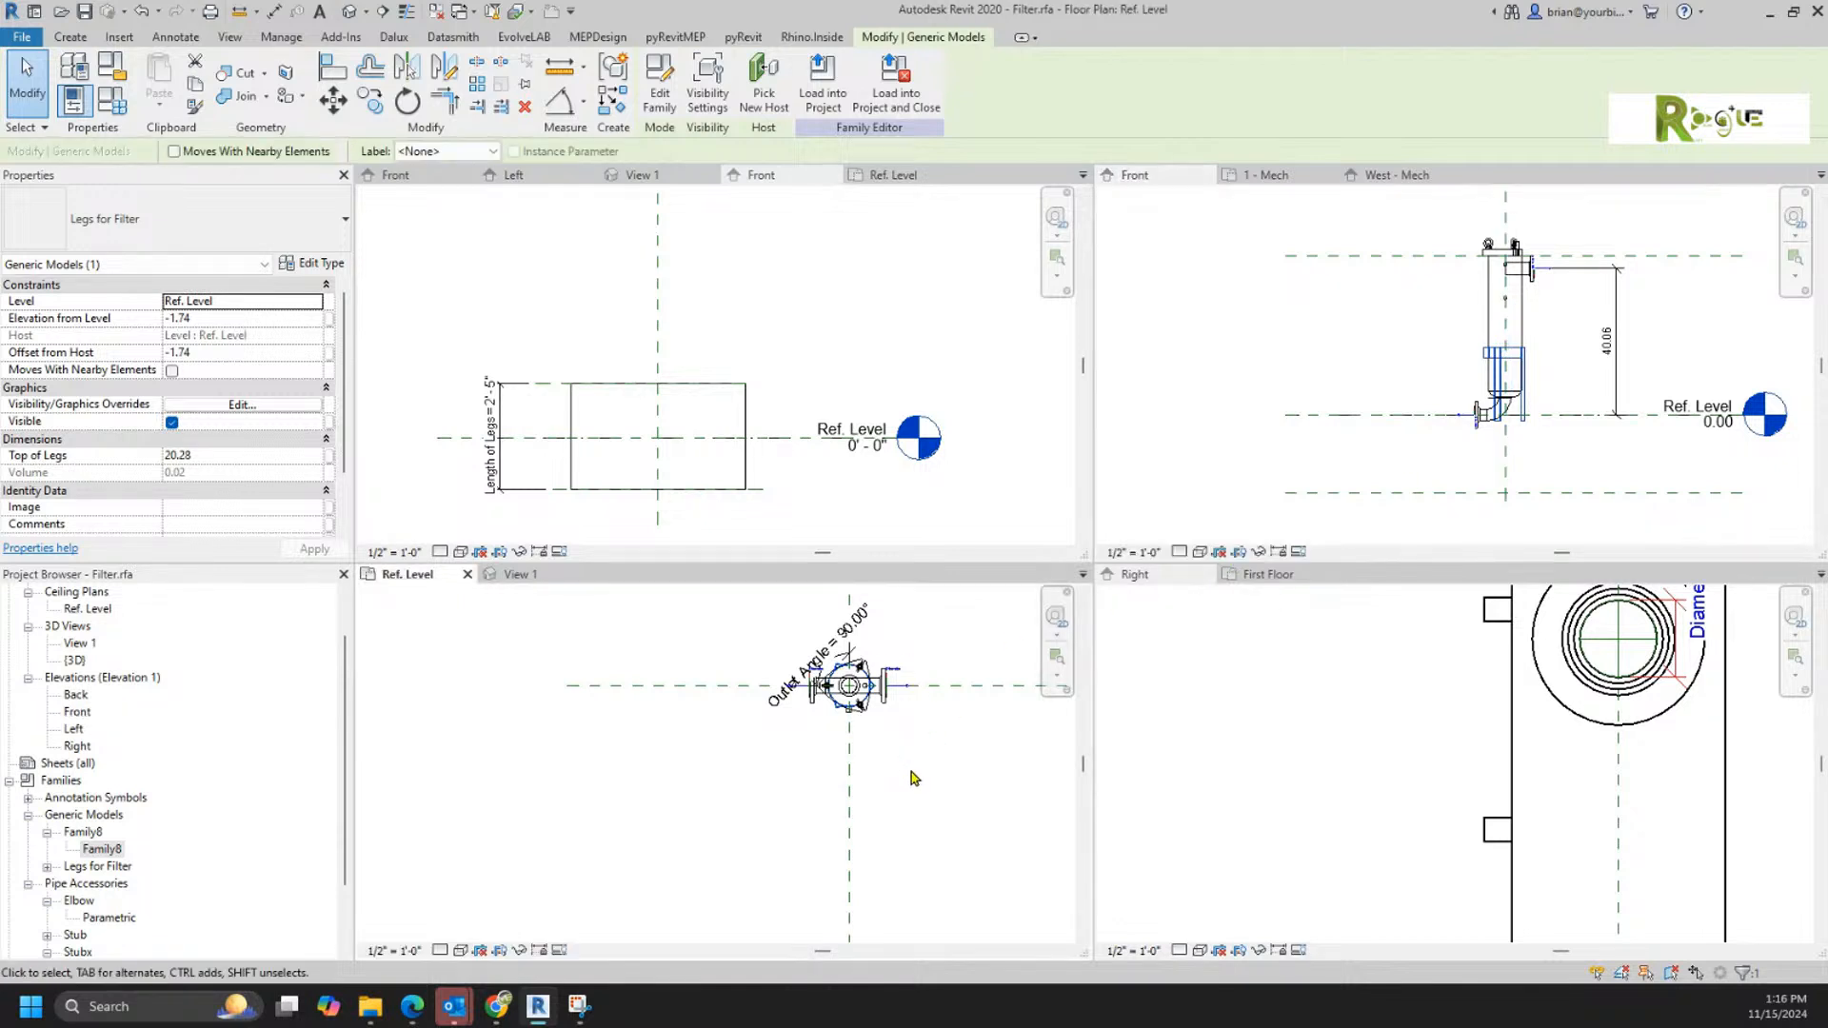
key(shift+Down)
key(shift+Down)
key(shift+Down)
key(shift+Down)
key(shift+Down)
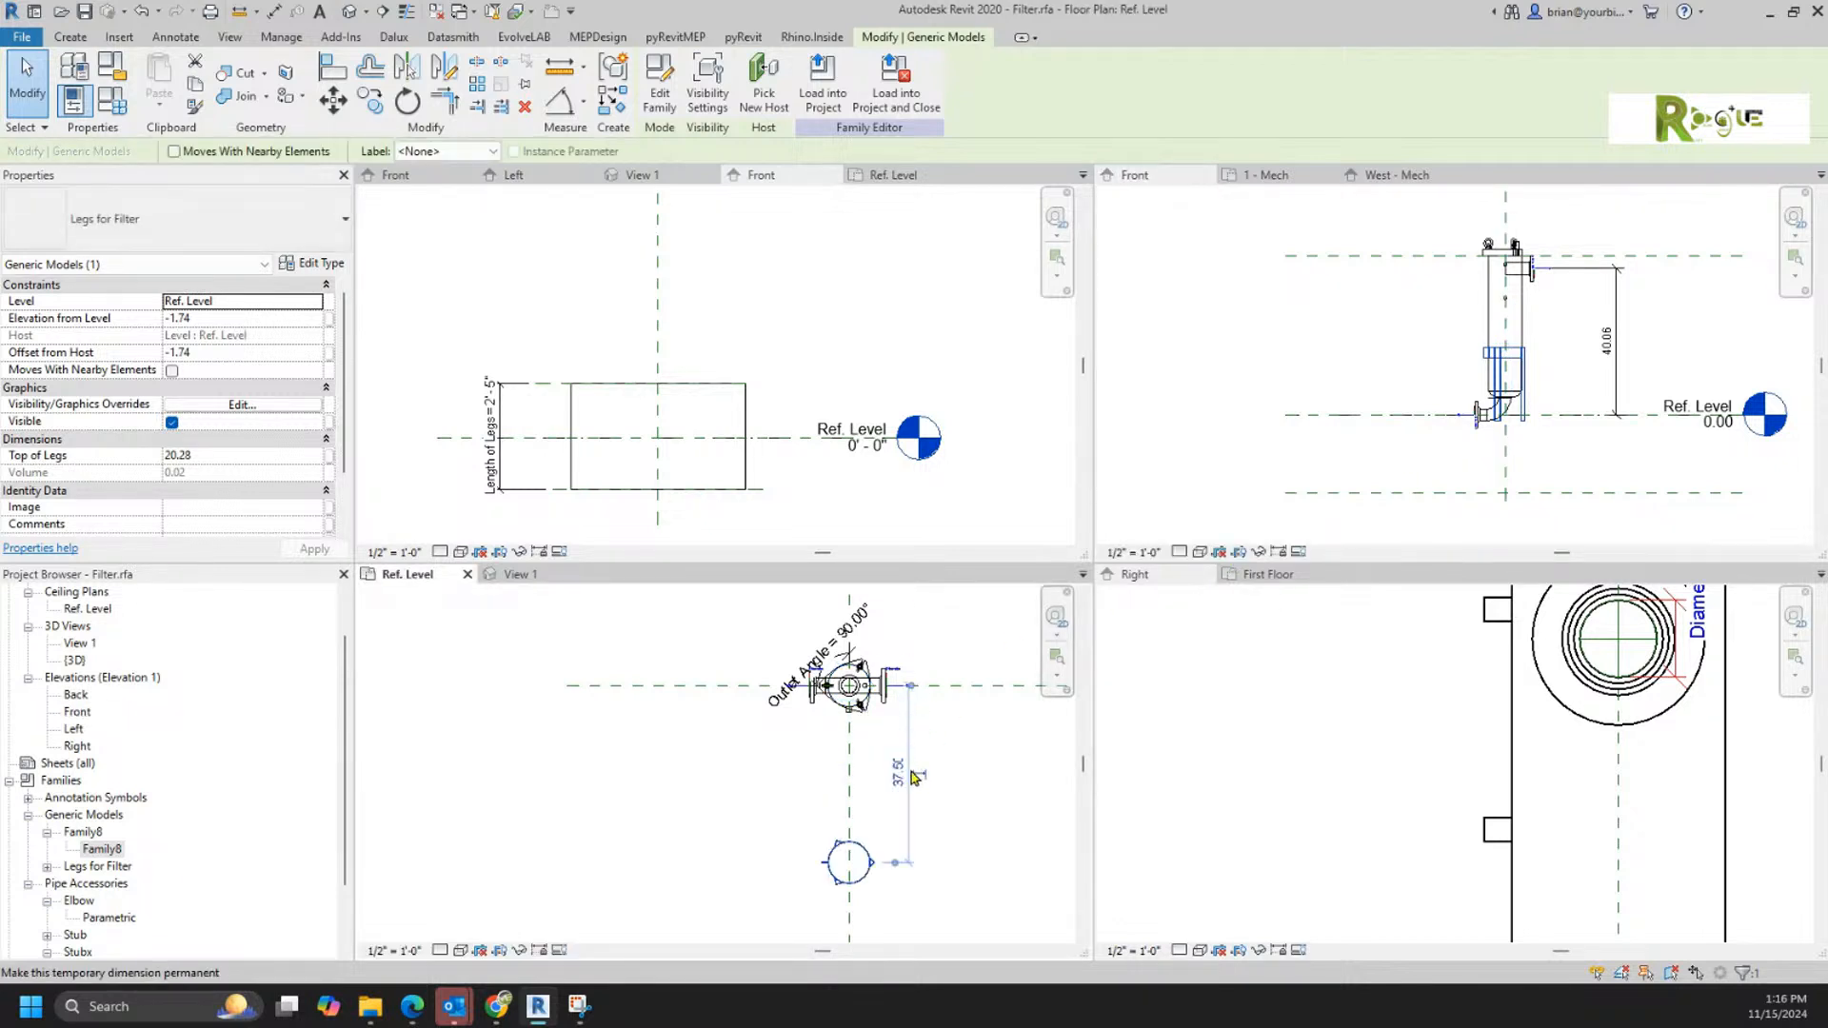
Step: Copy the legs beside the offset instance and place a fresh Legs for Filter instance in the plan using Create Similar
click(1002, 830)
click(860, 846)
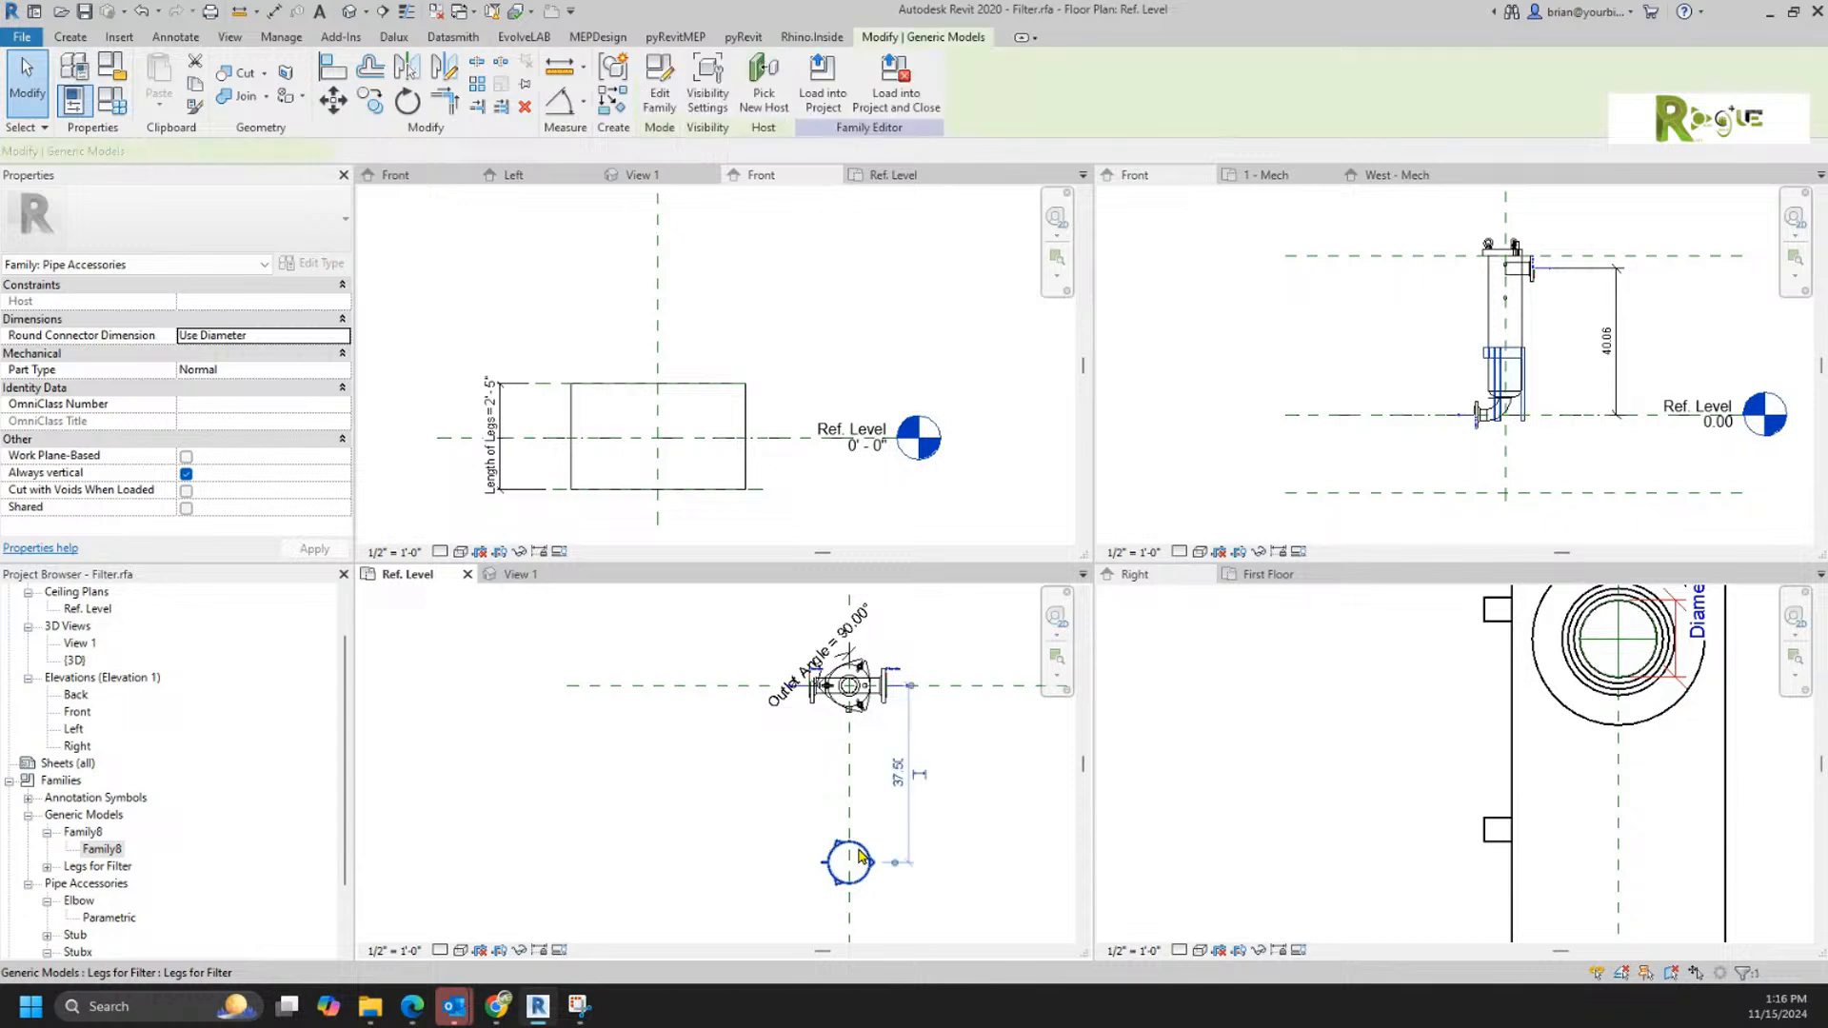
ctrl+drag(859, 847, 911, 768)
right_click(903, 793)
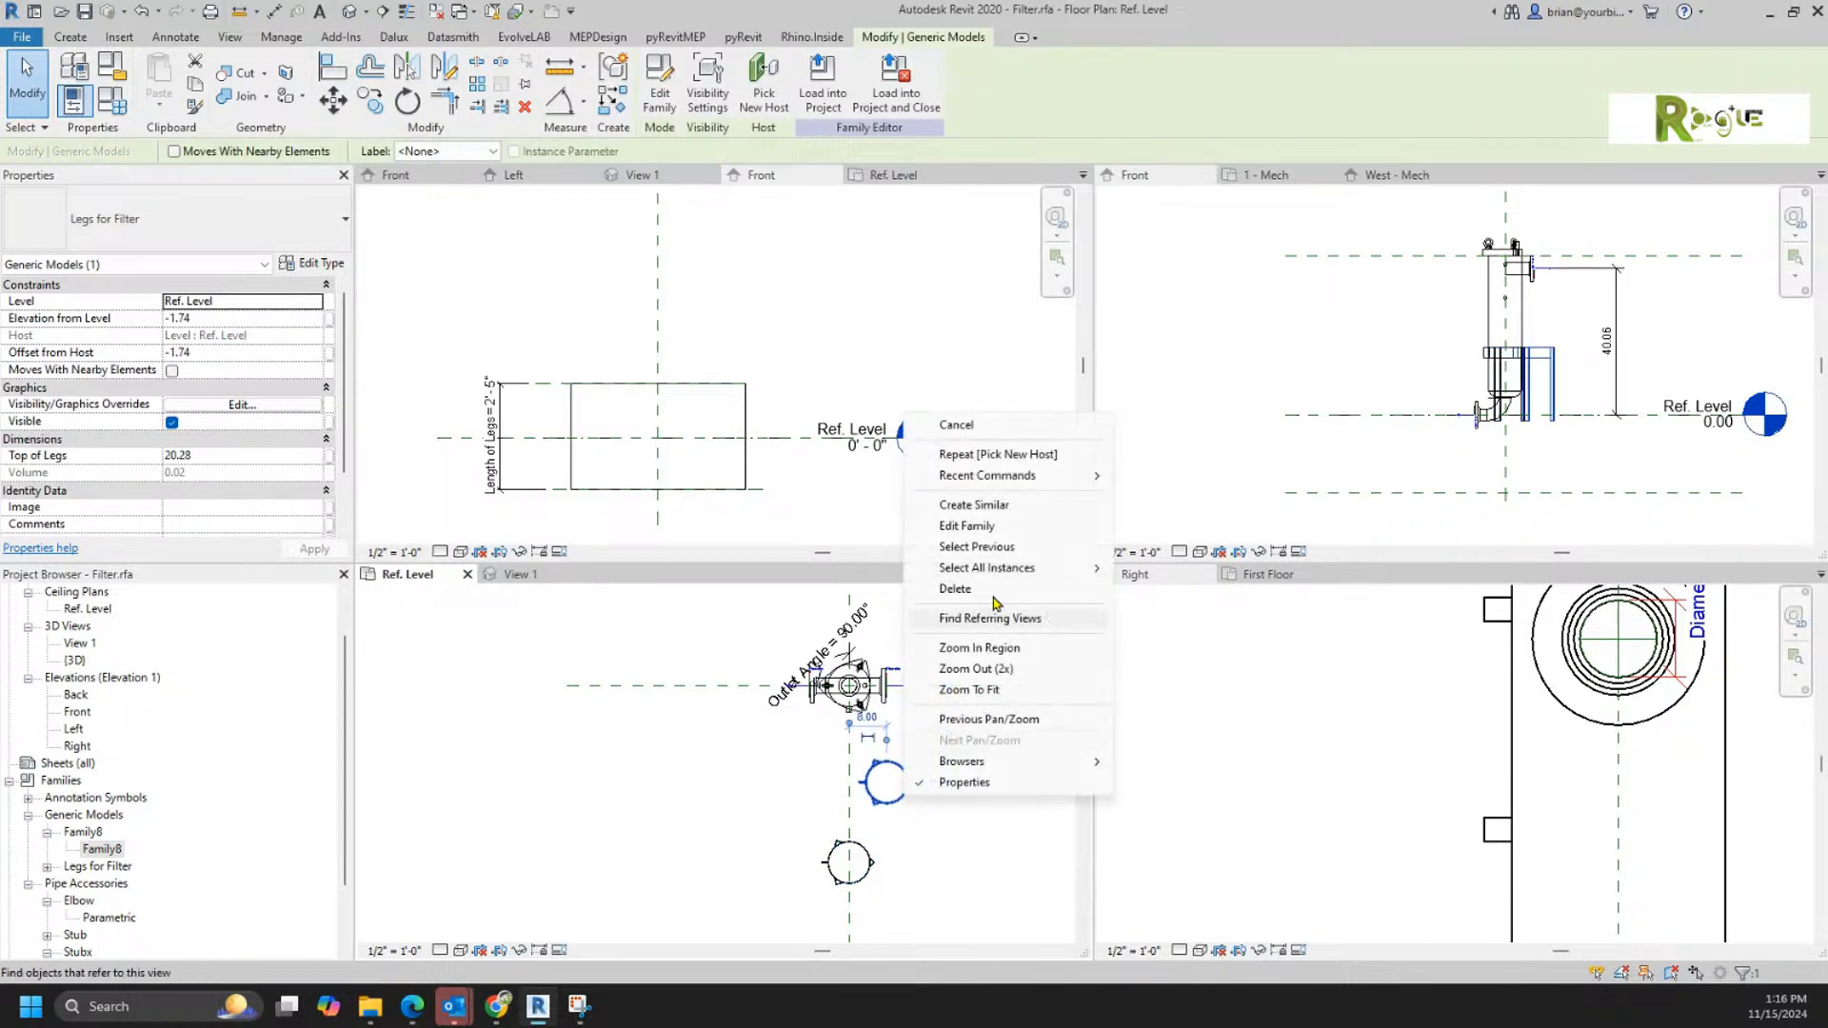
click(952, 512)
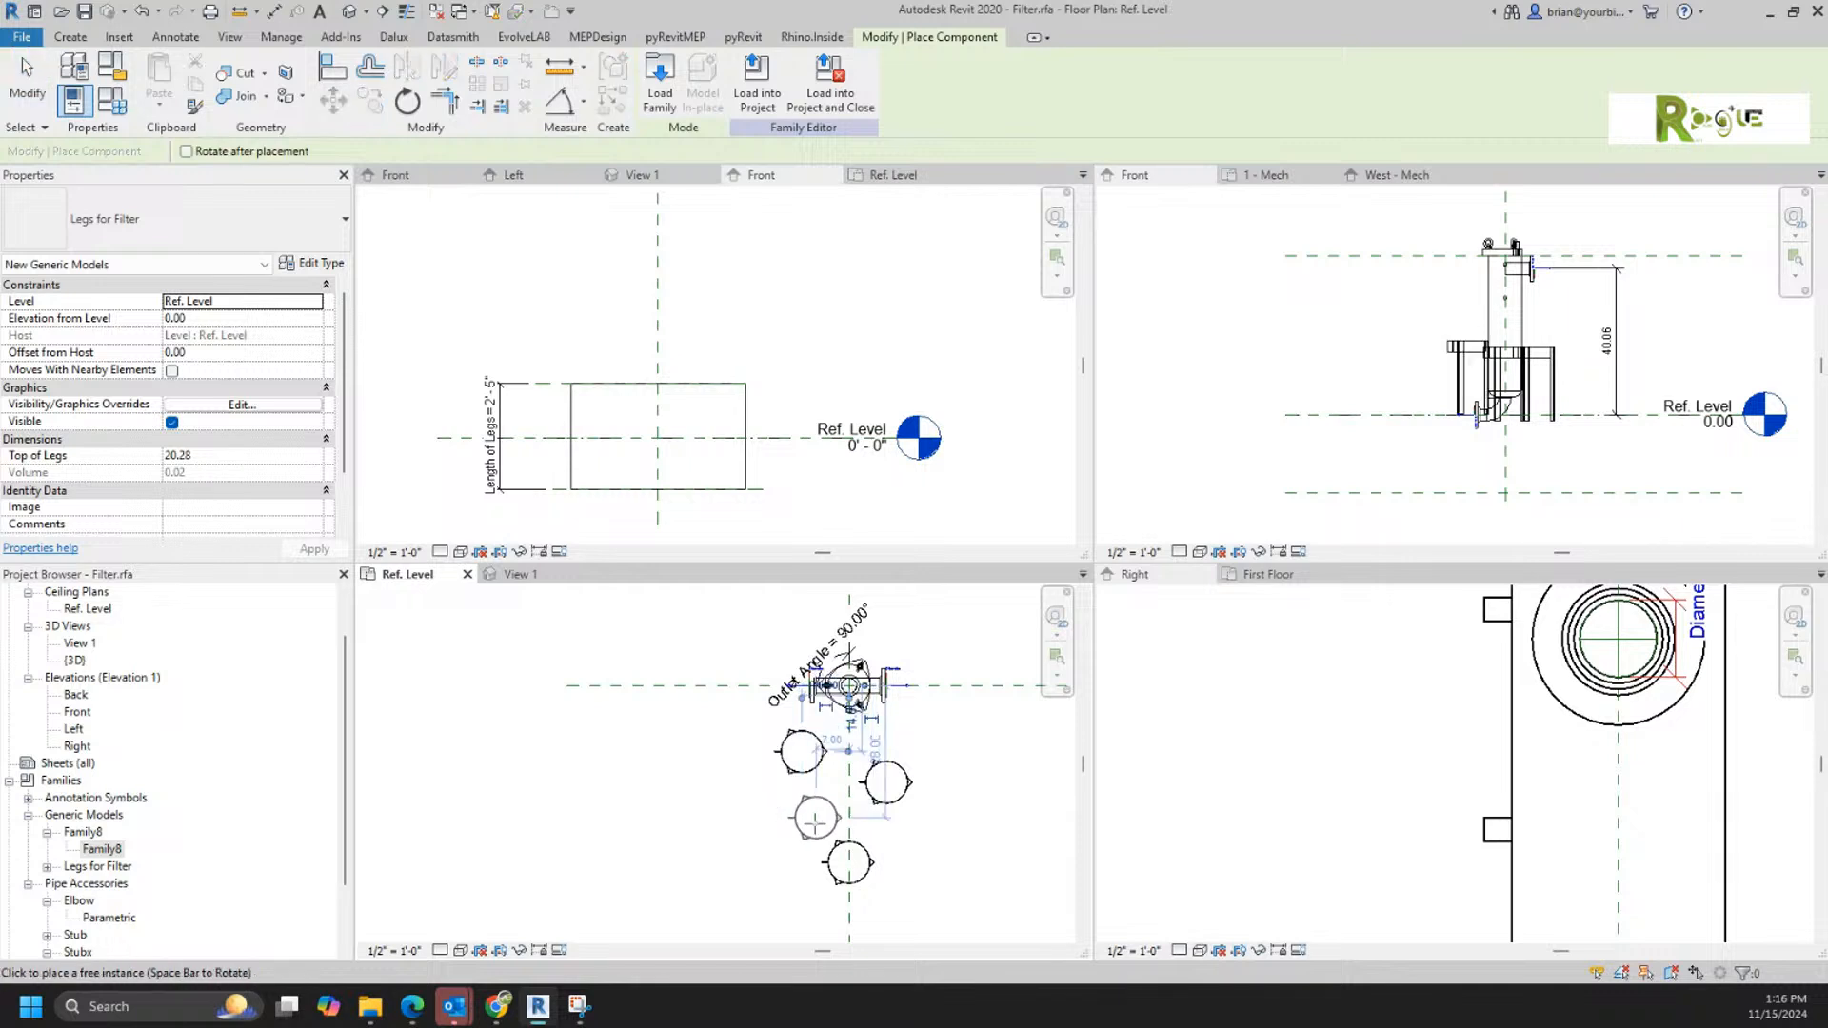
click(801, 752)
key(Escape)
key(Escape)
Step: Delete the two older leg instances and center the new one on the filter's center reference planes in the Ref. Level plan
click(886, 797)
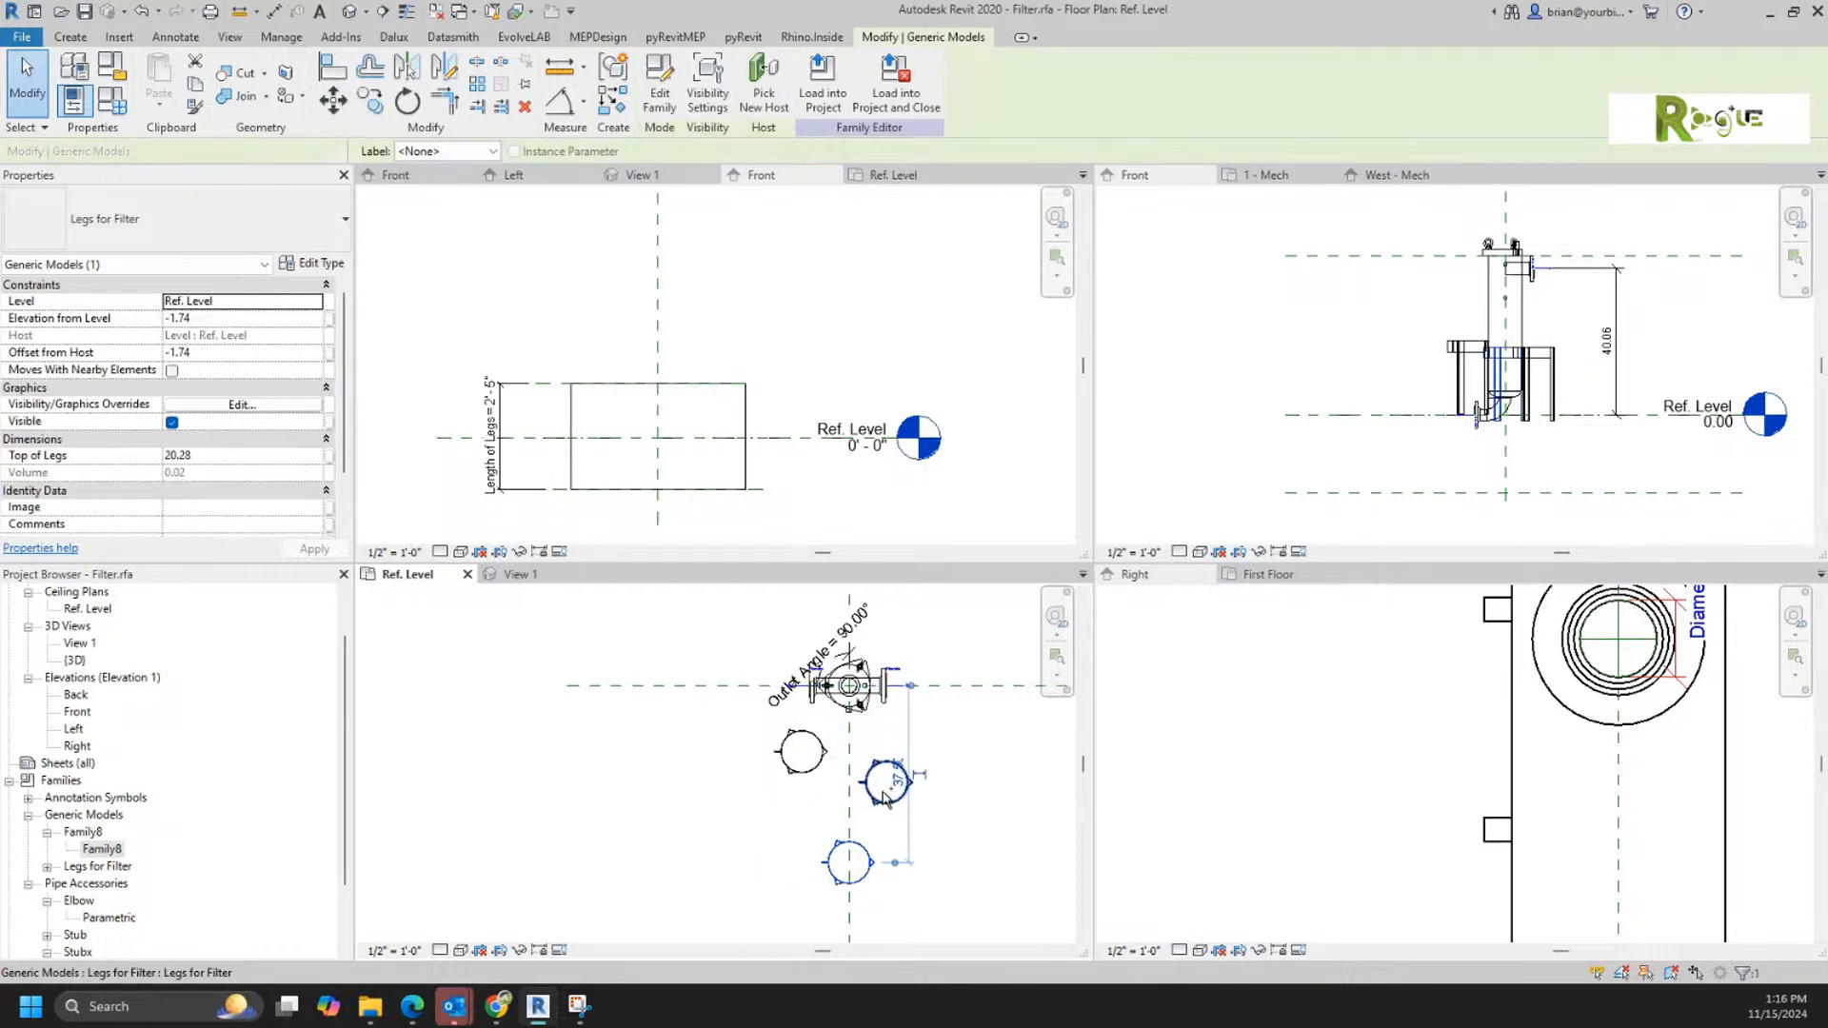
ctrl+click(883, 795)
key(Delete)
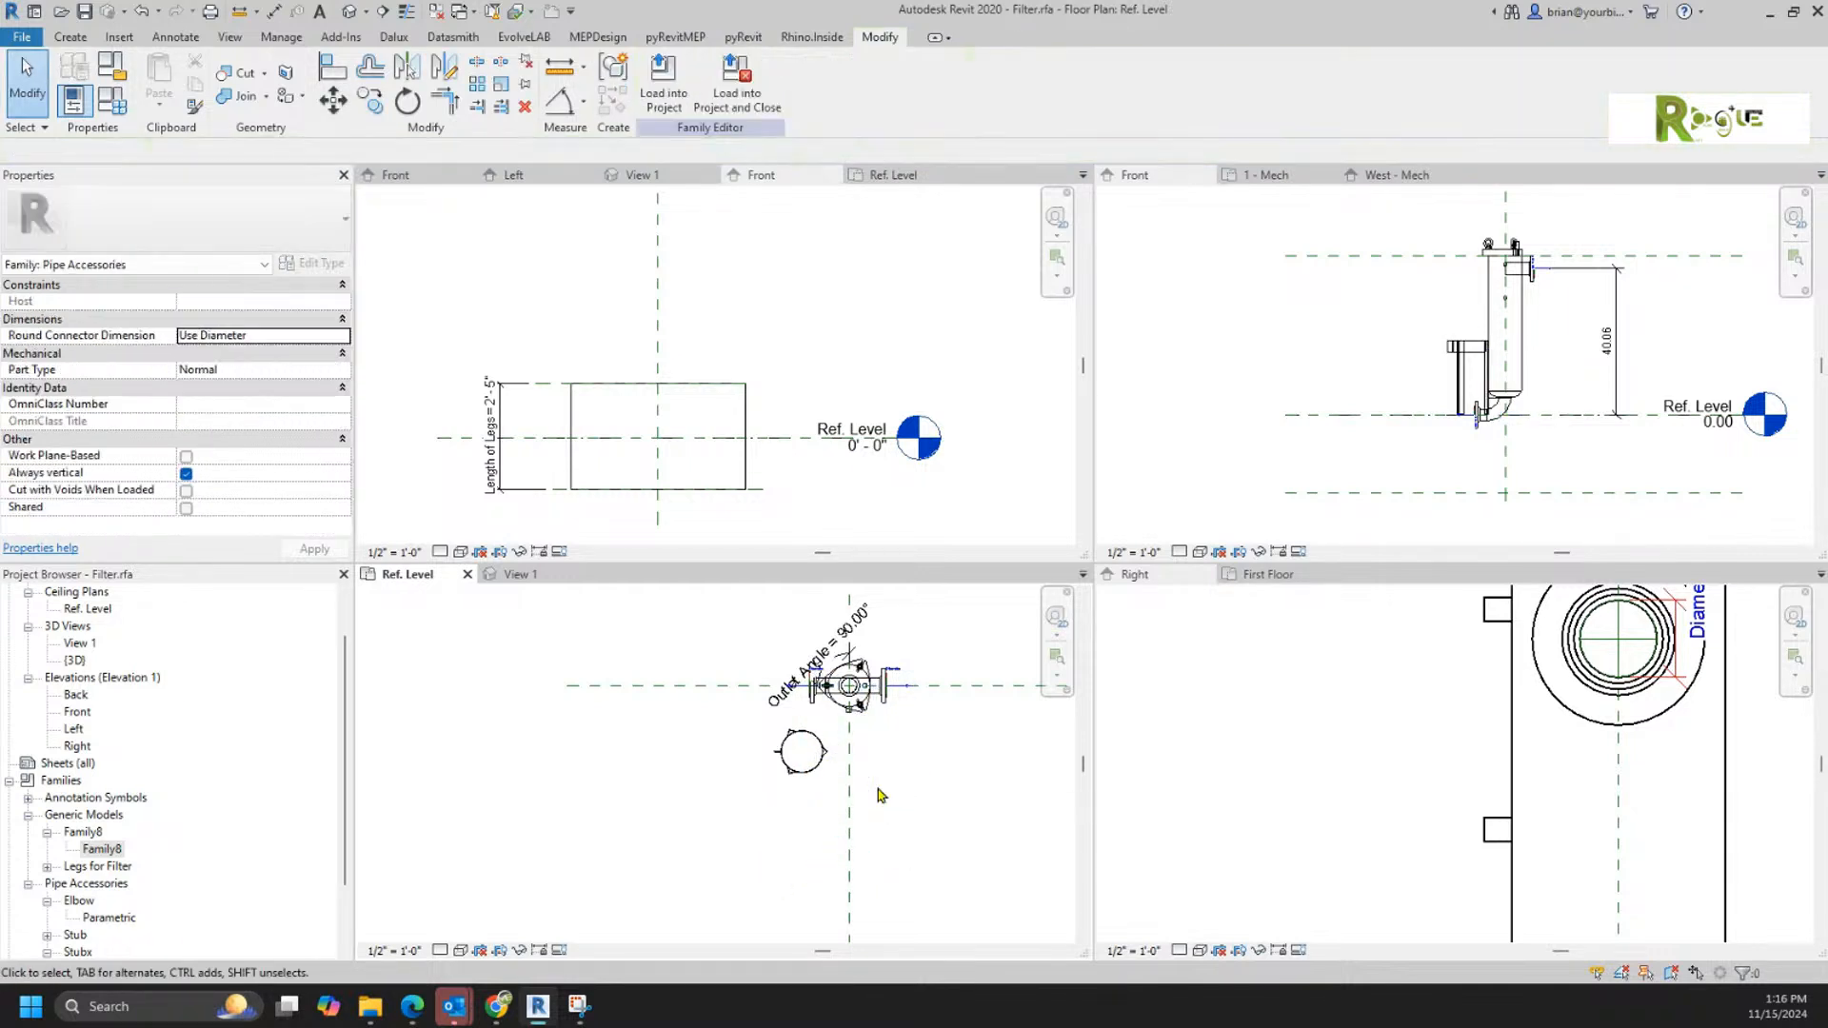
drag(804, 773, 854, 711)
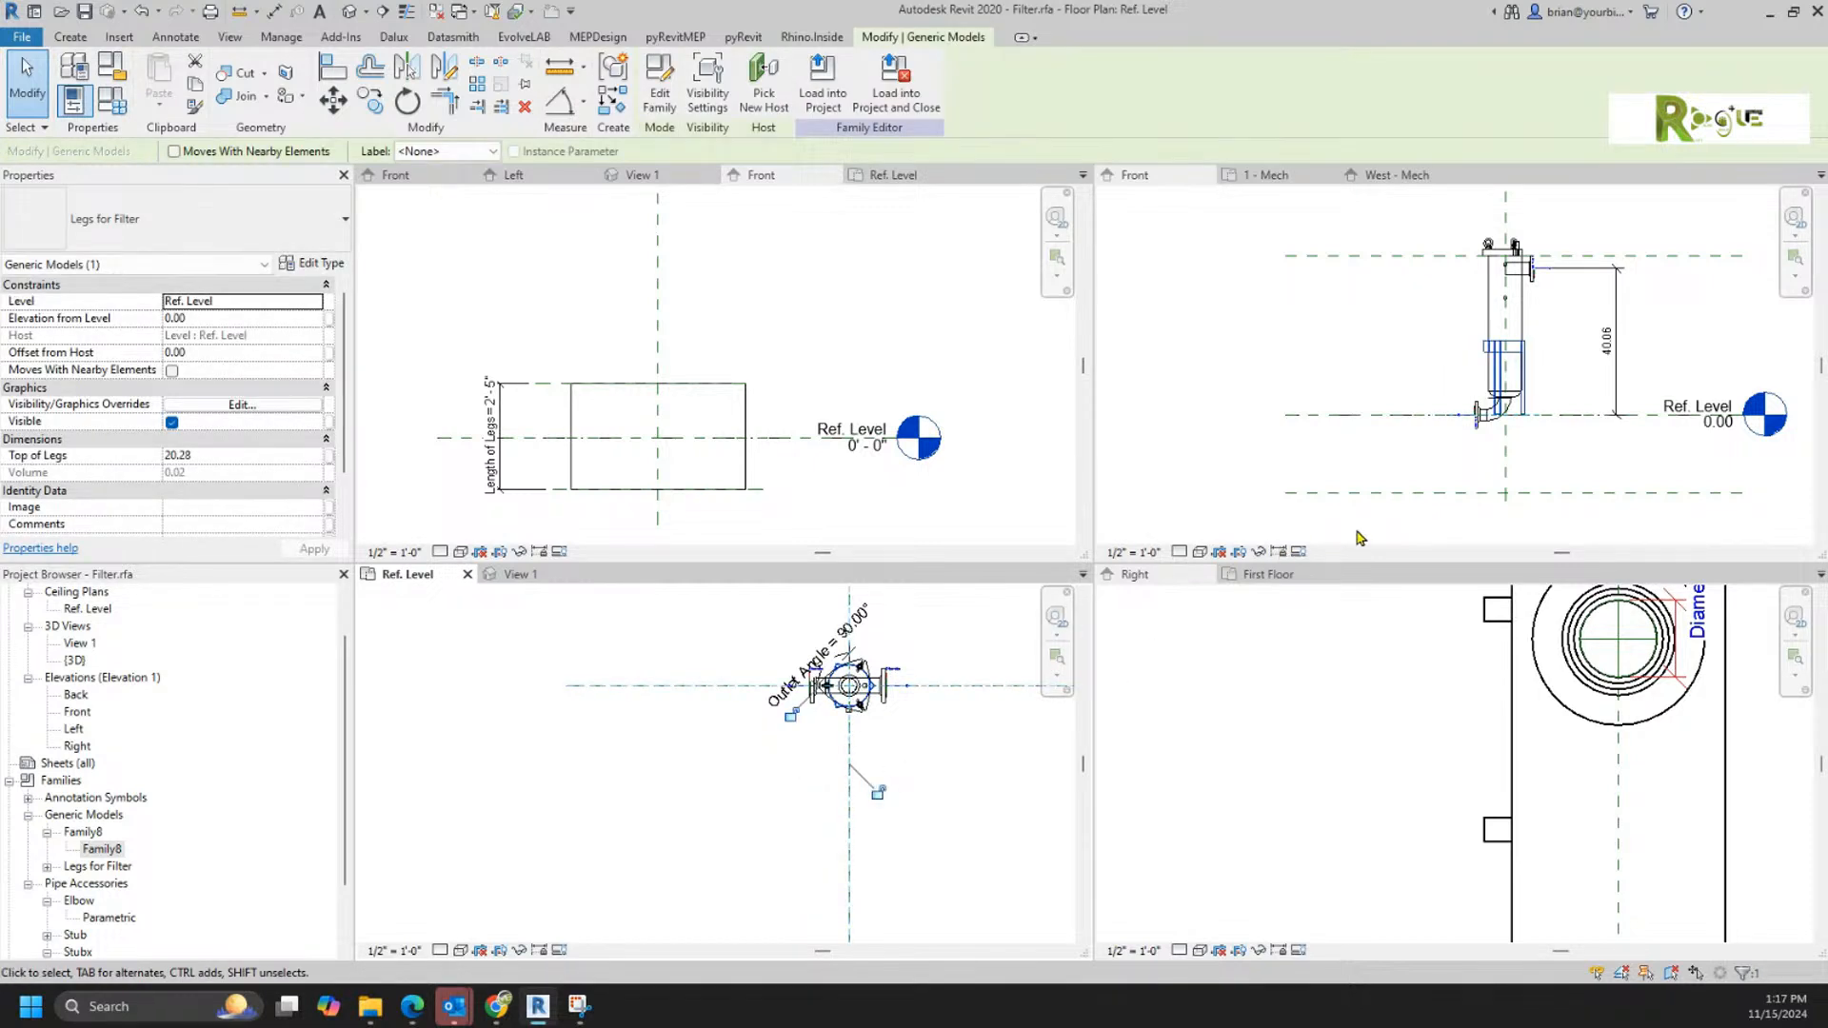
Step: Open the nested Legs for Filter family for editing from the filter's Front elevation
click(1588, 363)
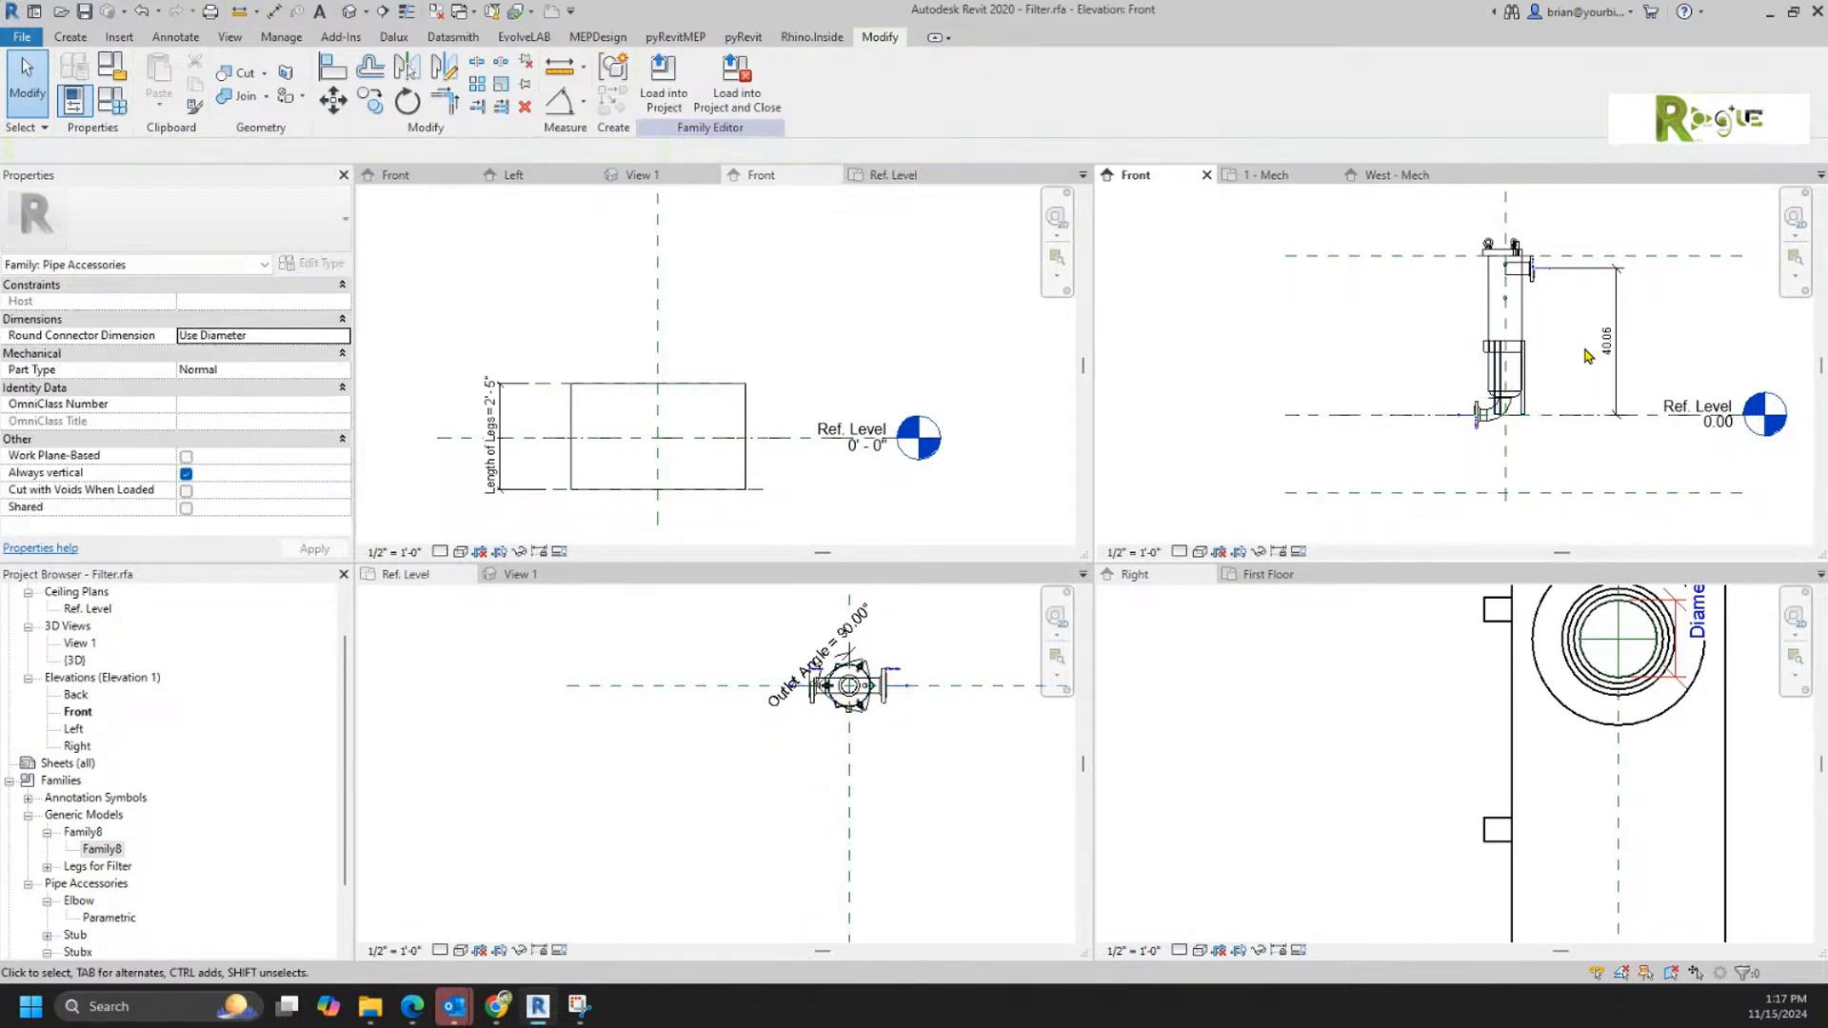
double_click(1527, 360)
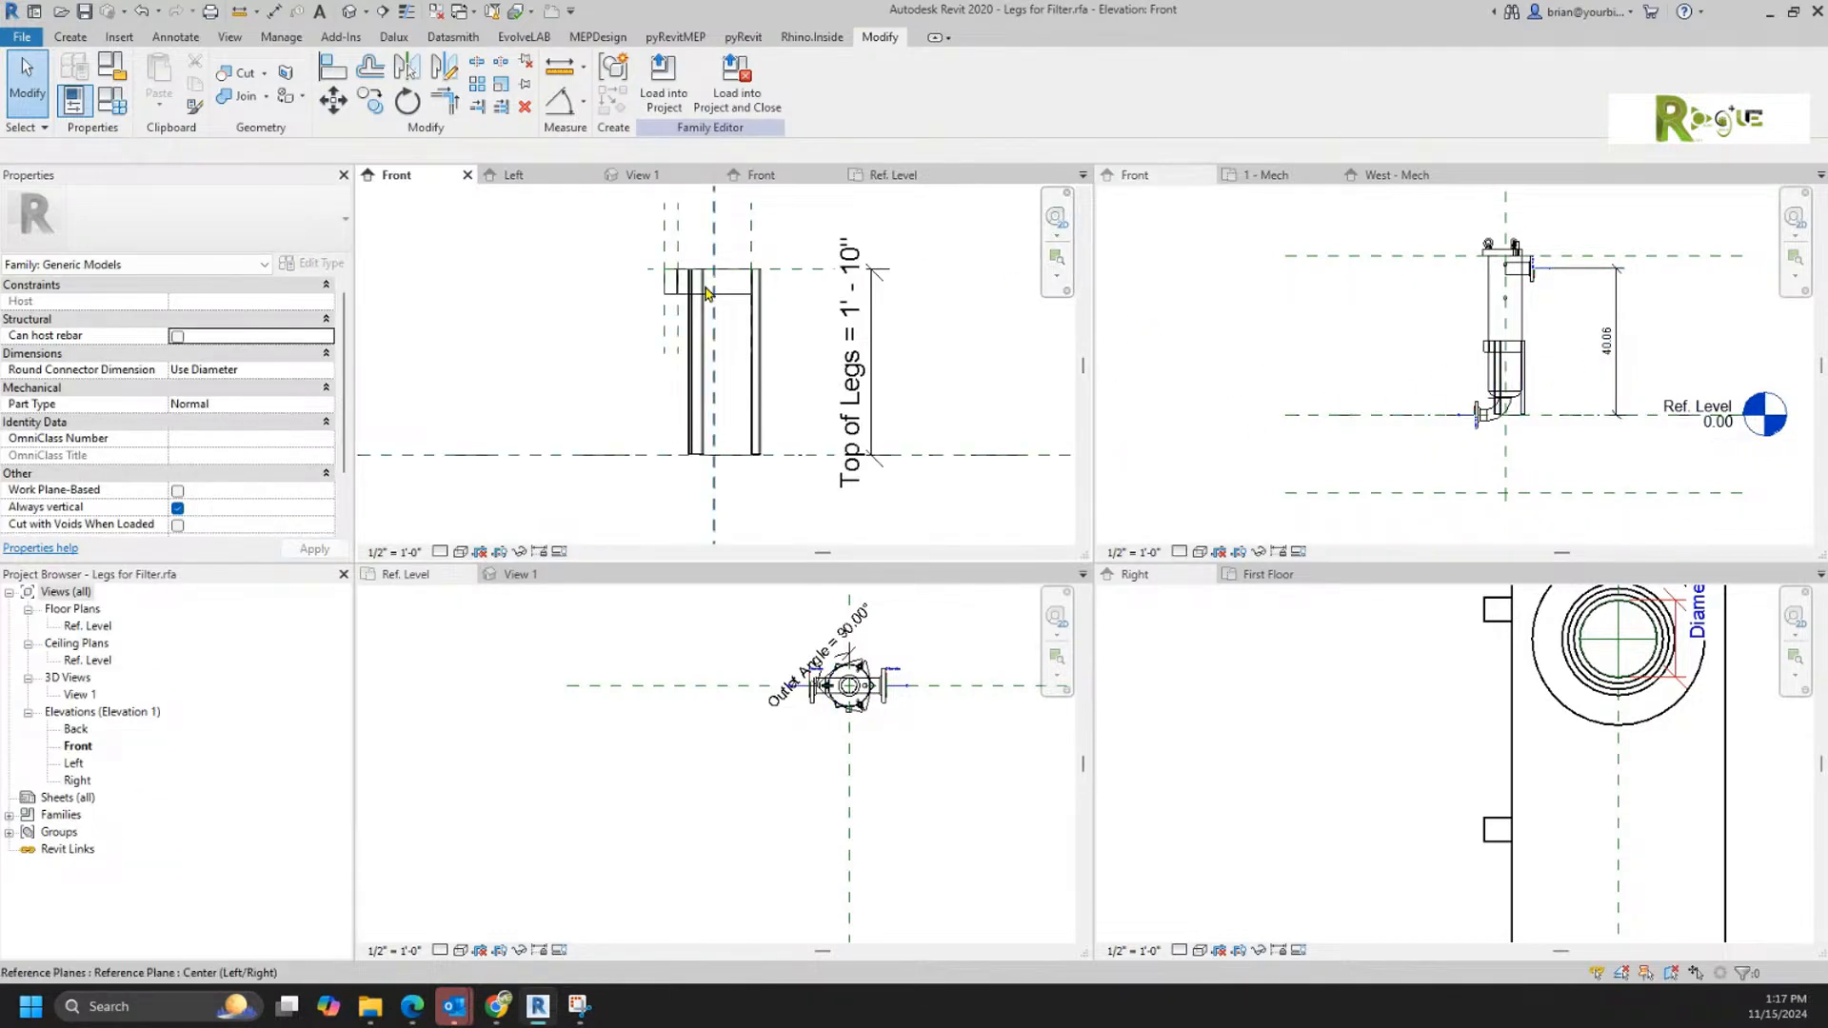
middle_drag(778, 483, 828, 498)
click(817, 314)
key(Escape)
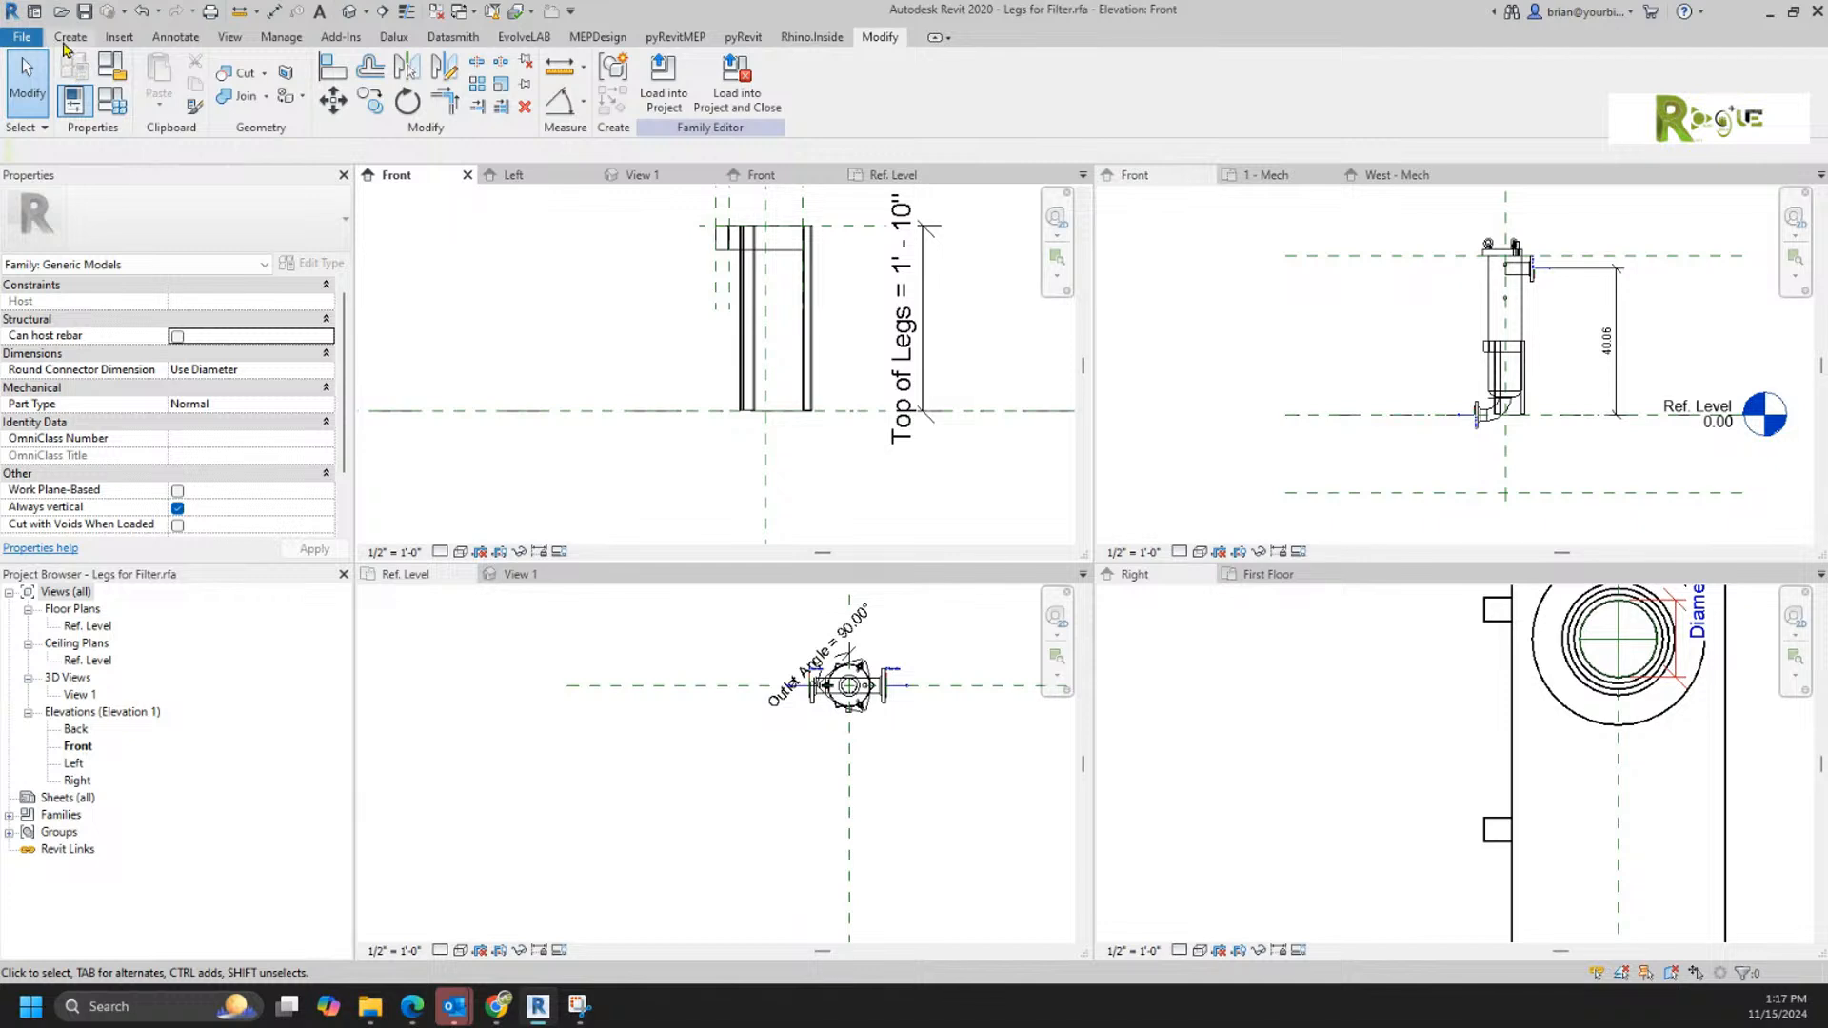
Step: Draw a horizontal reference plane about 10 inches below Ref. Level in the Front elevation and name it Botom
click(61, 38)
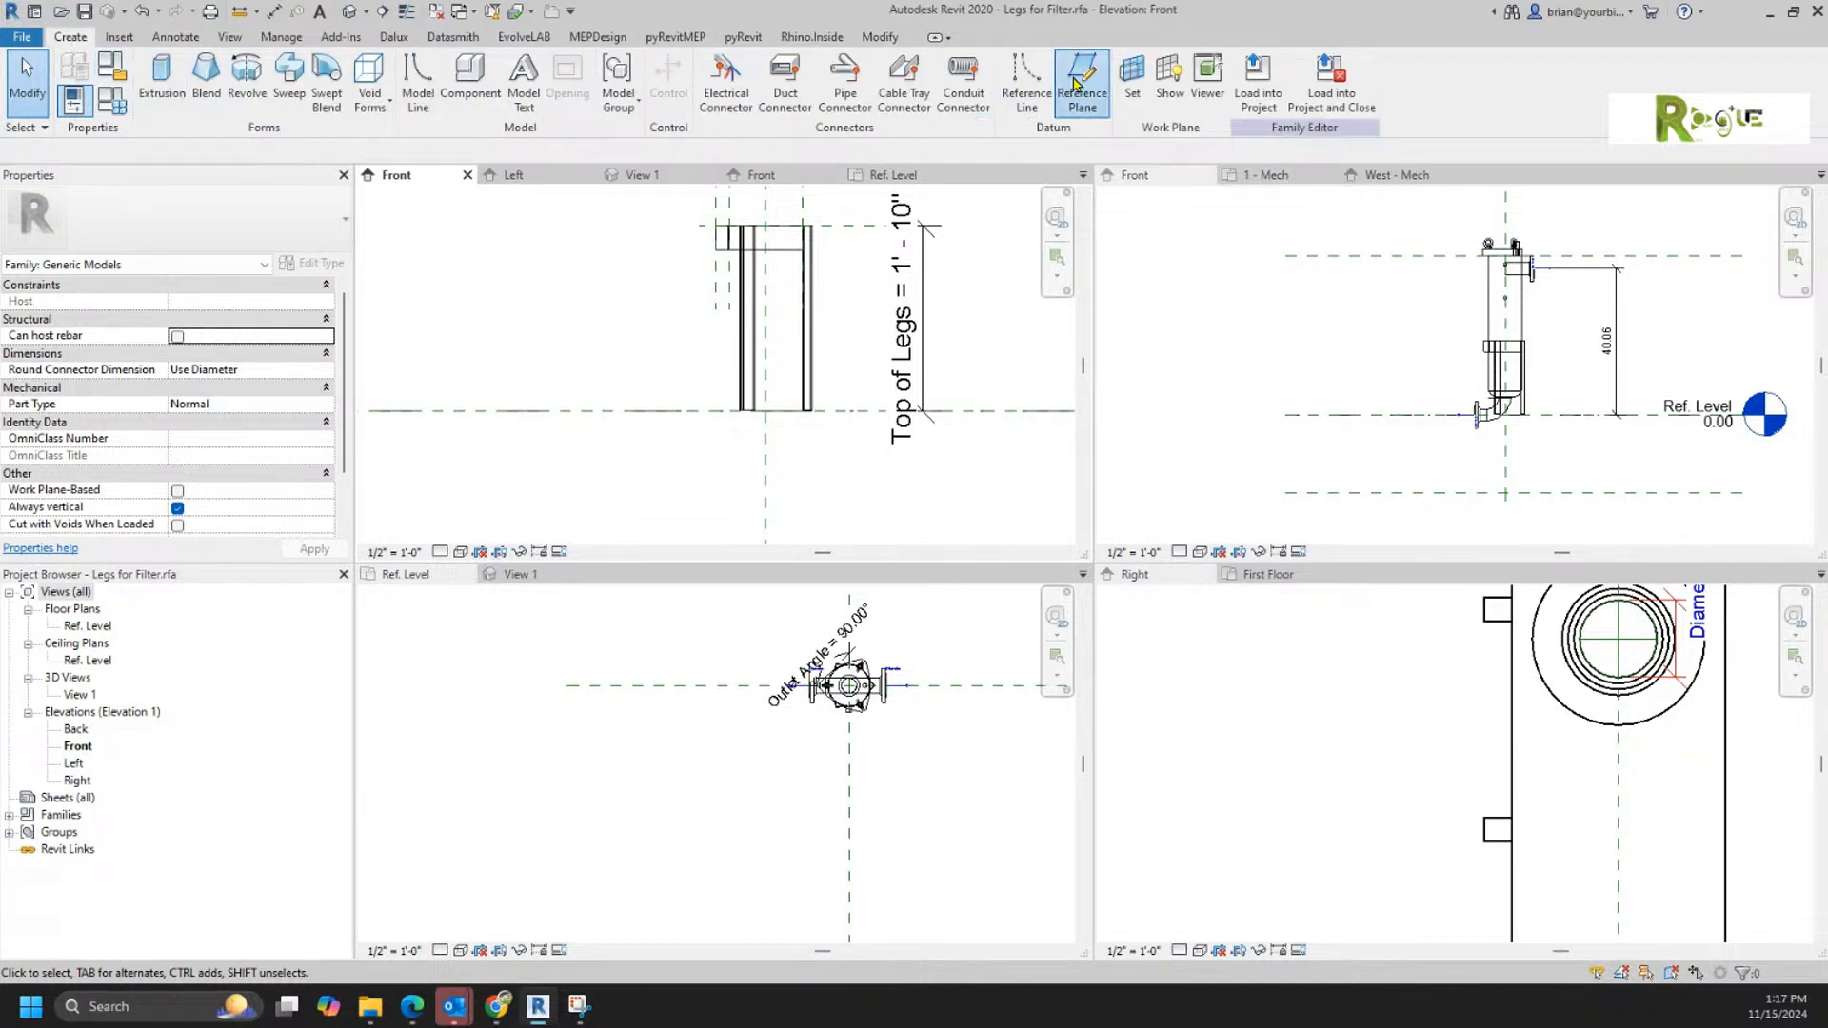
click(1083, 81)
click(643, 493)
click(903, 493)
key(Escape)
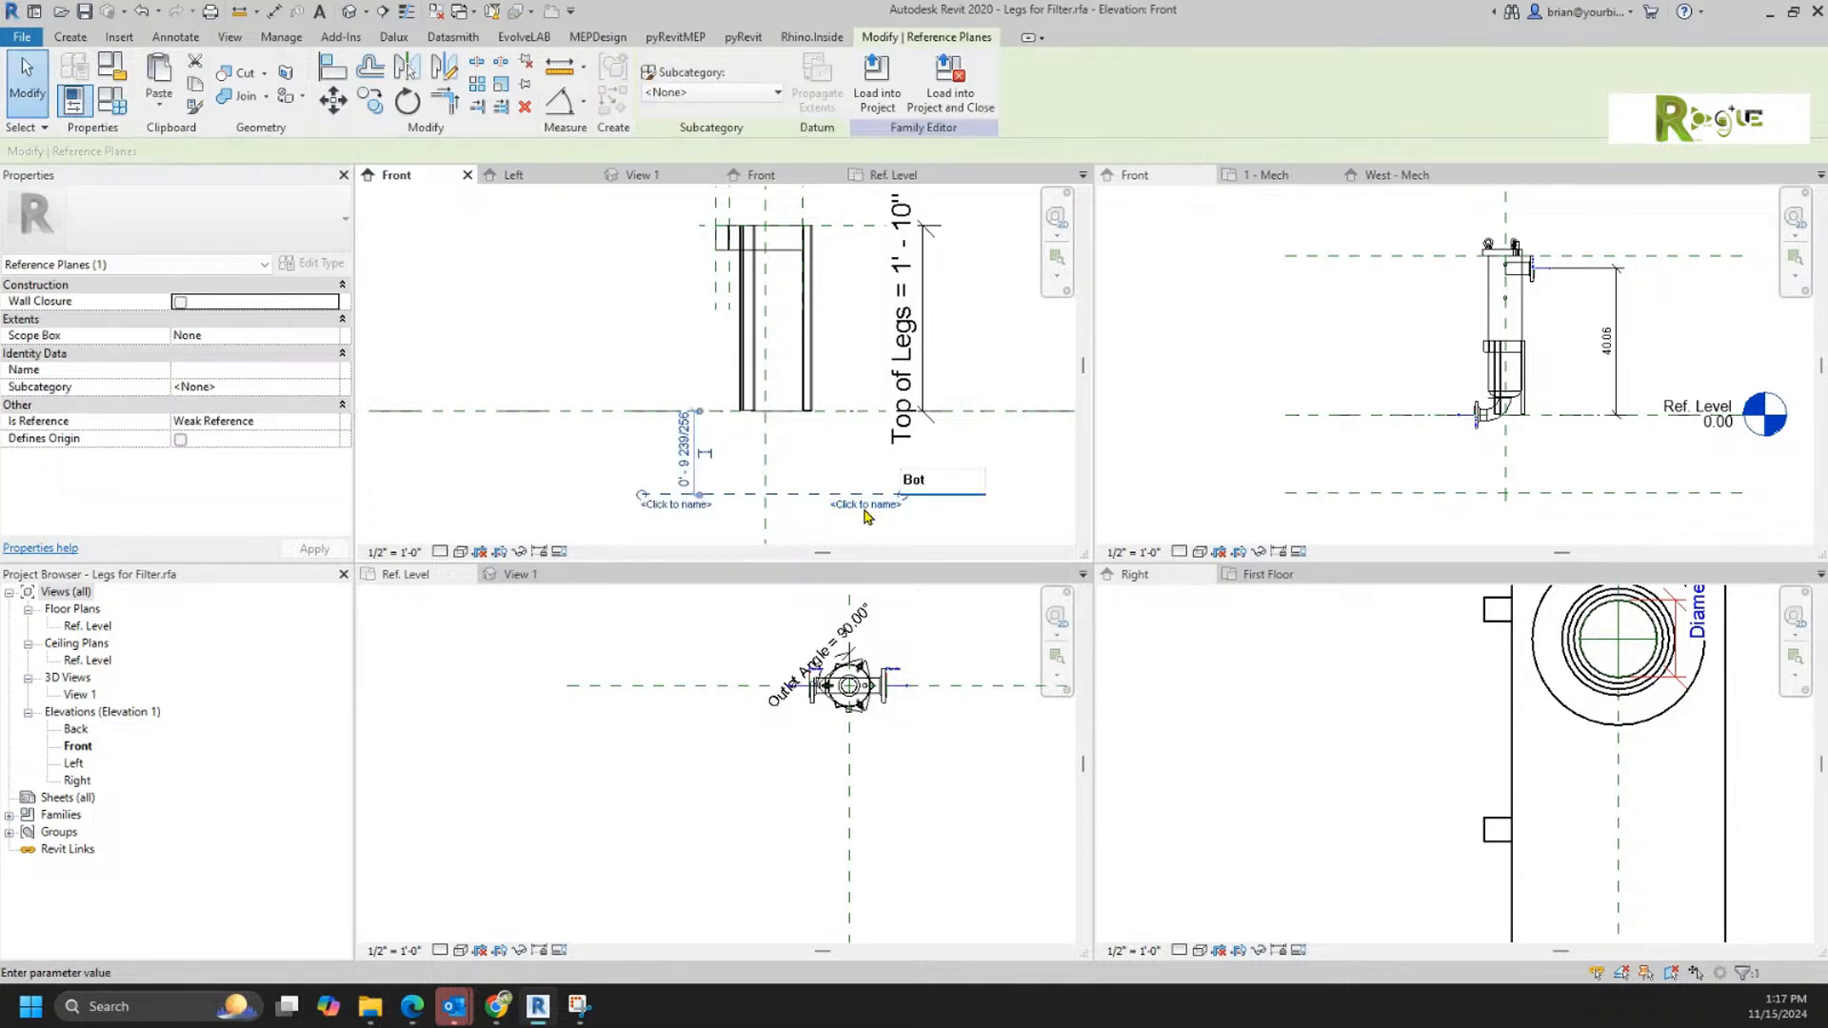
key(Return)
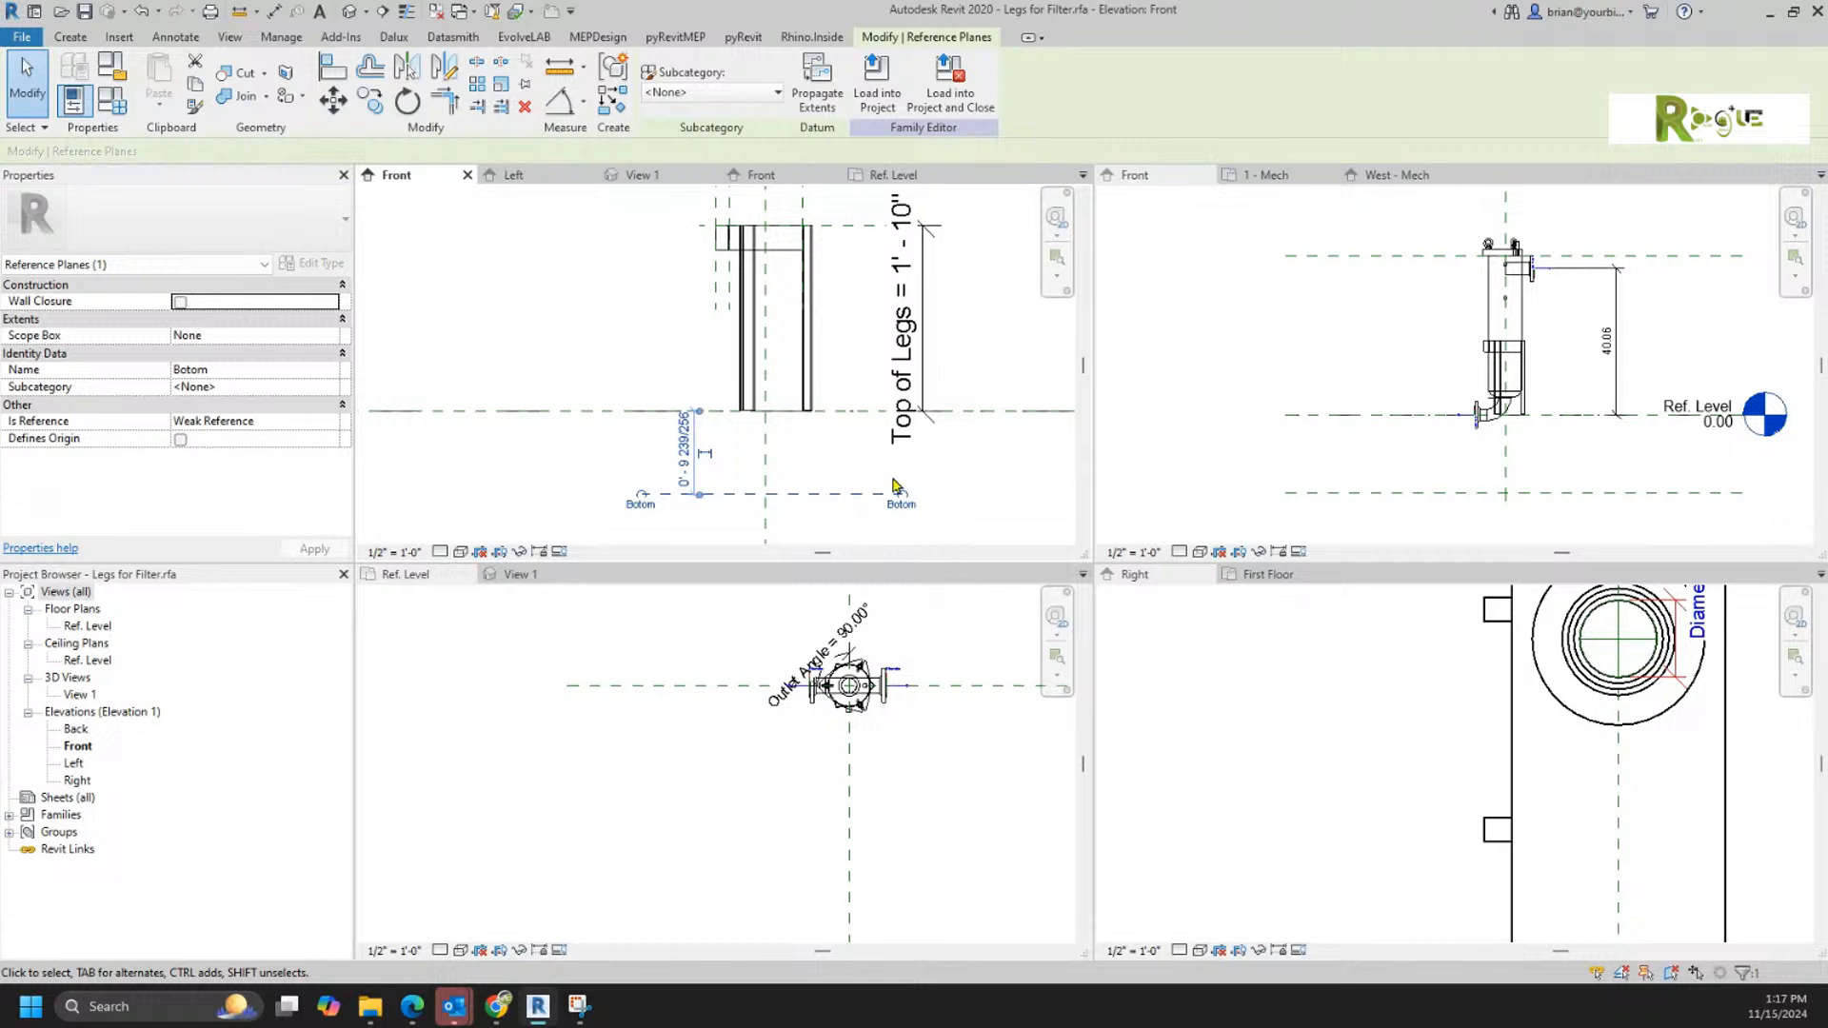
key(Escape)
Step: Move the Top of Legs dimension's lower witness line to the Botom reference plane and label the dimension with the Top of Legs parameter
click(920, 411)
drag(921, 414, 919, 493)
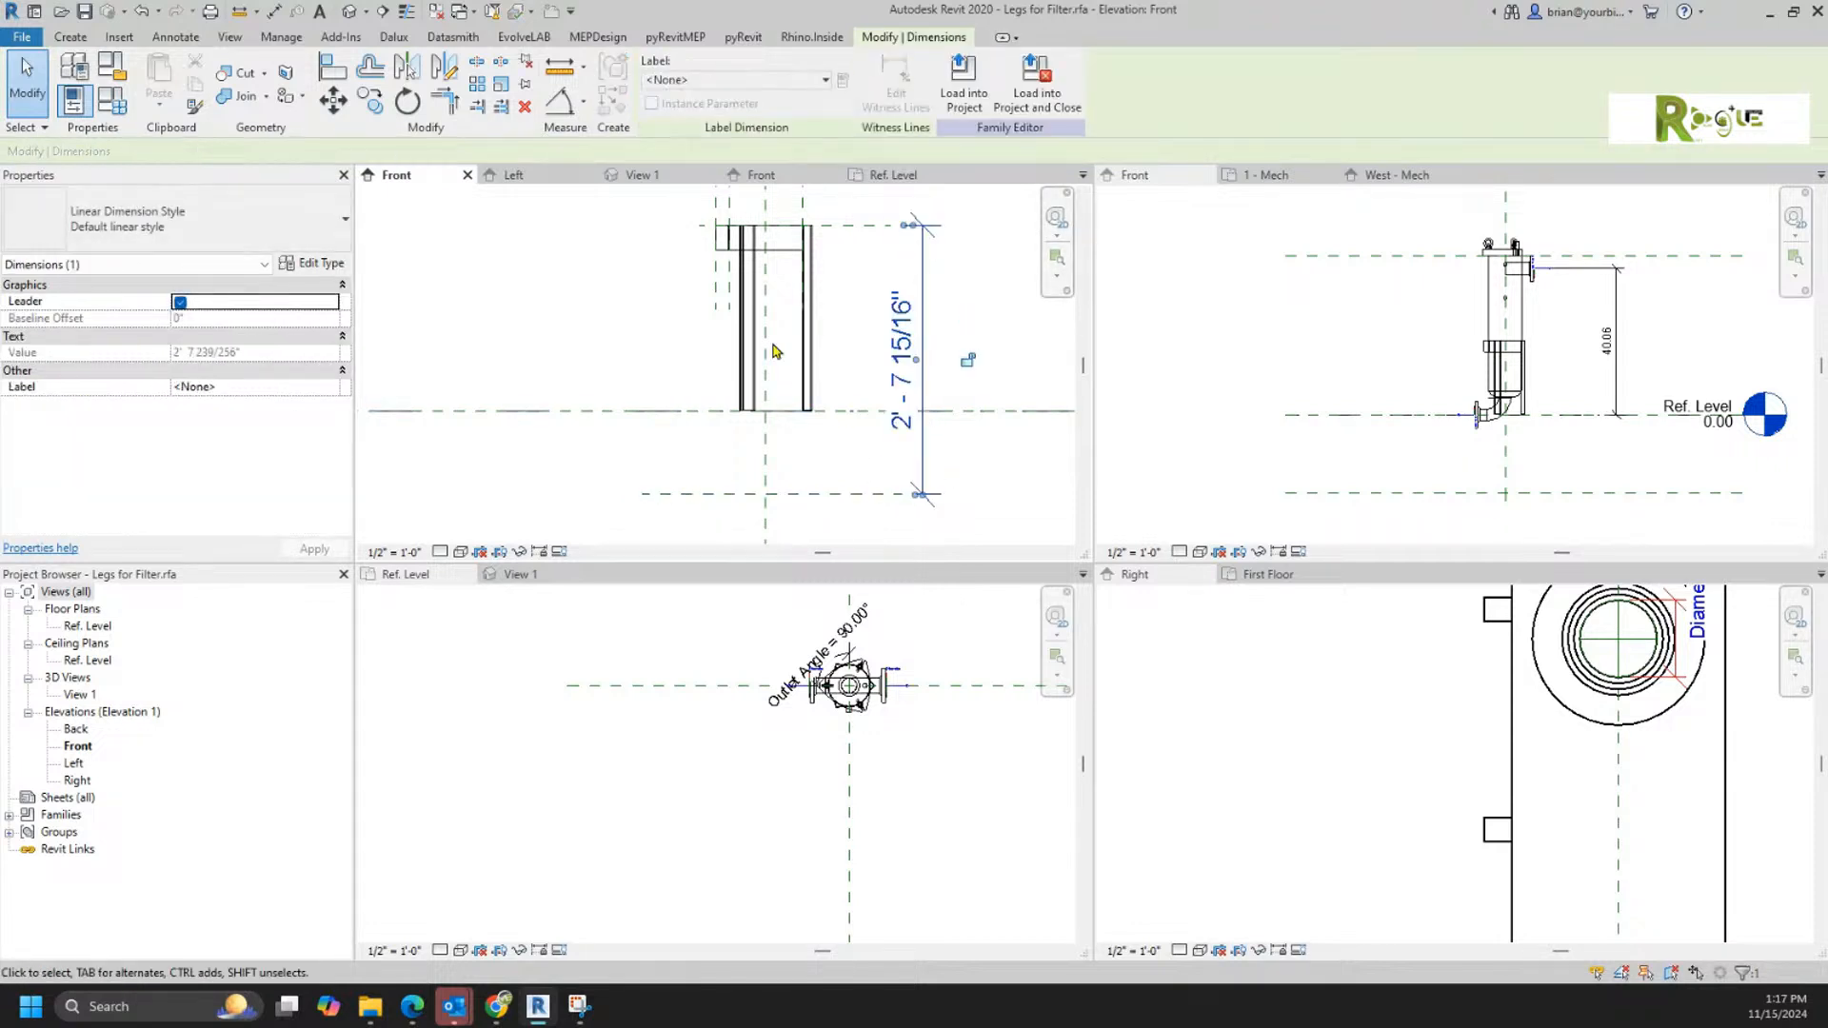
click(752, 80)
click(678, 168)
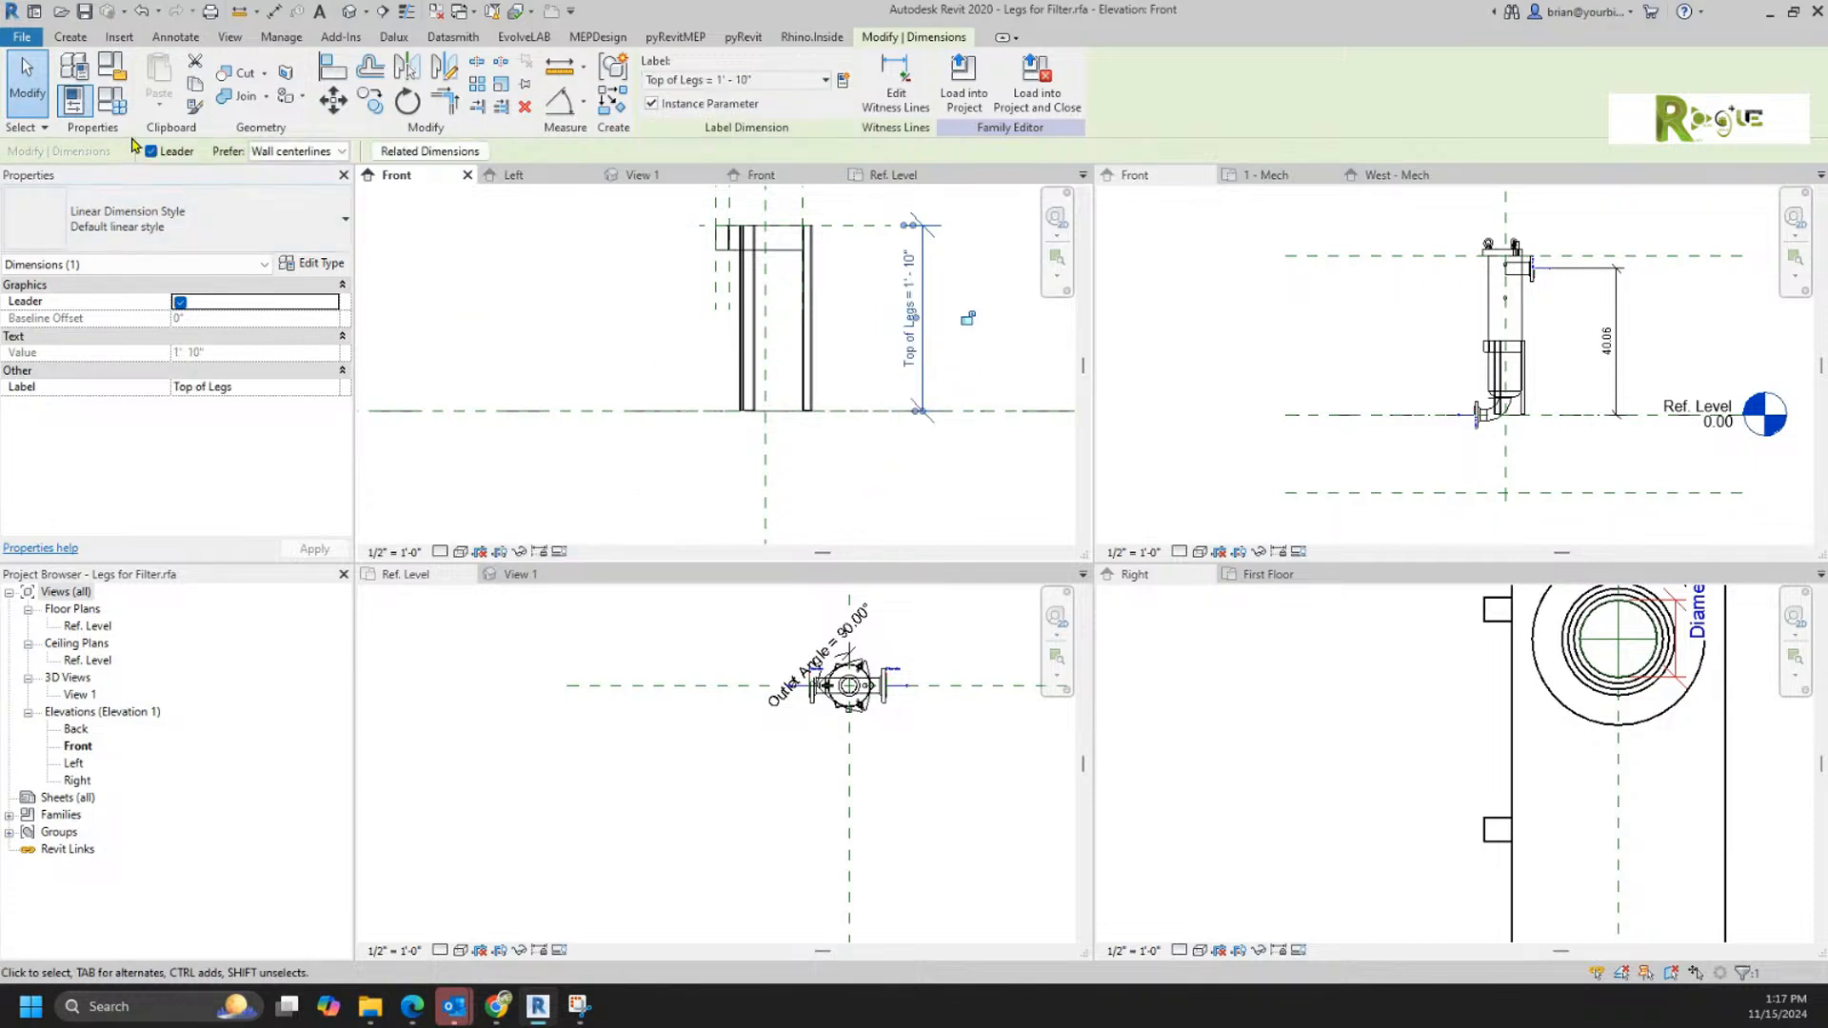
Step: Check the family's parameters, and move the Botom reference plane 10 inches below Ref. Level so Top of Legs becomes 2' - 8"
click(111, 100)
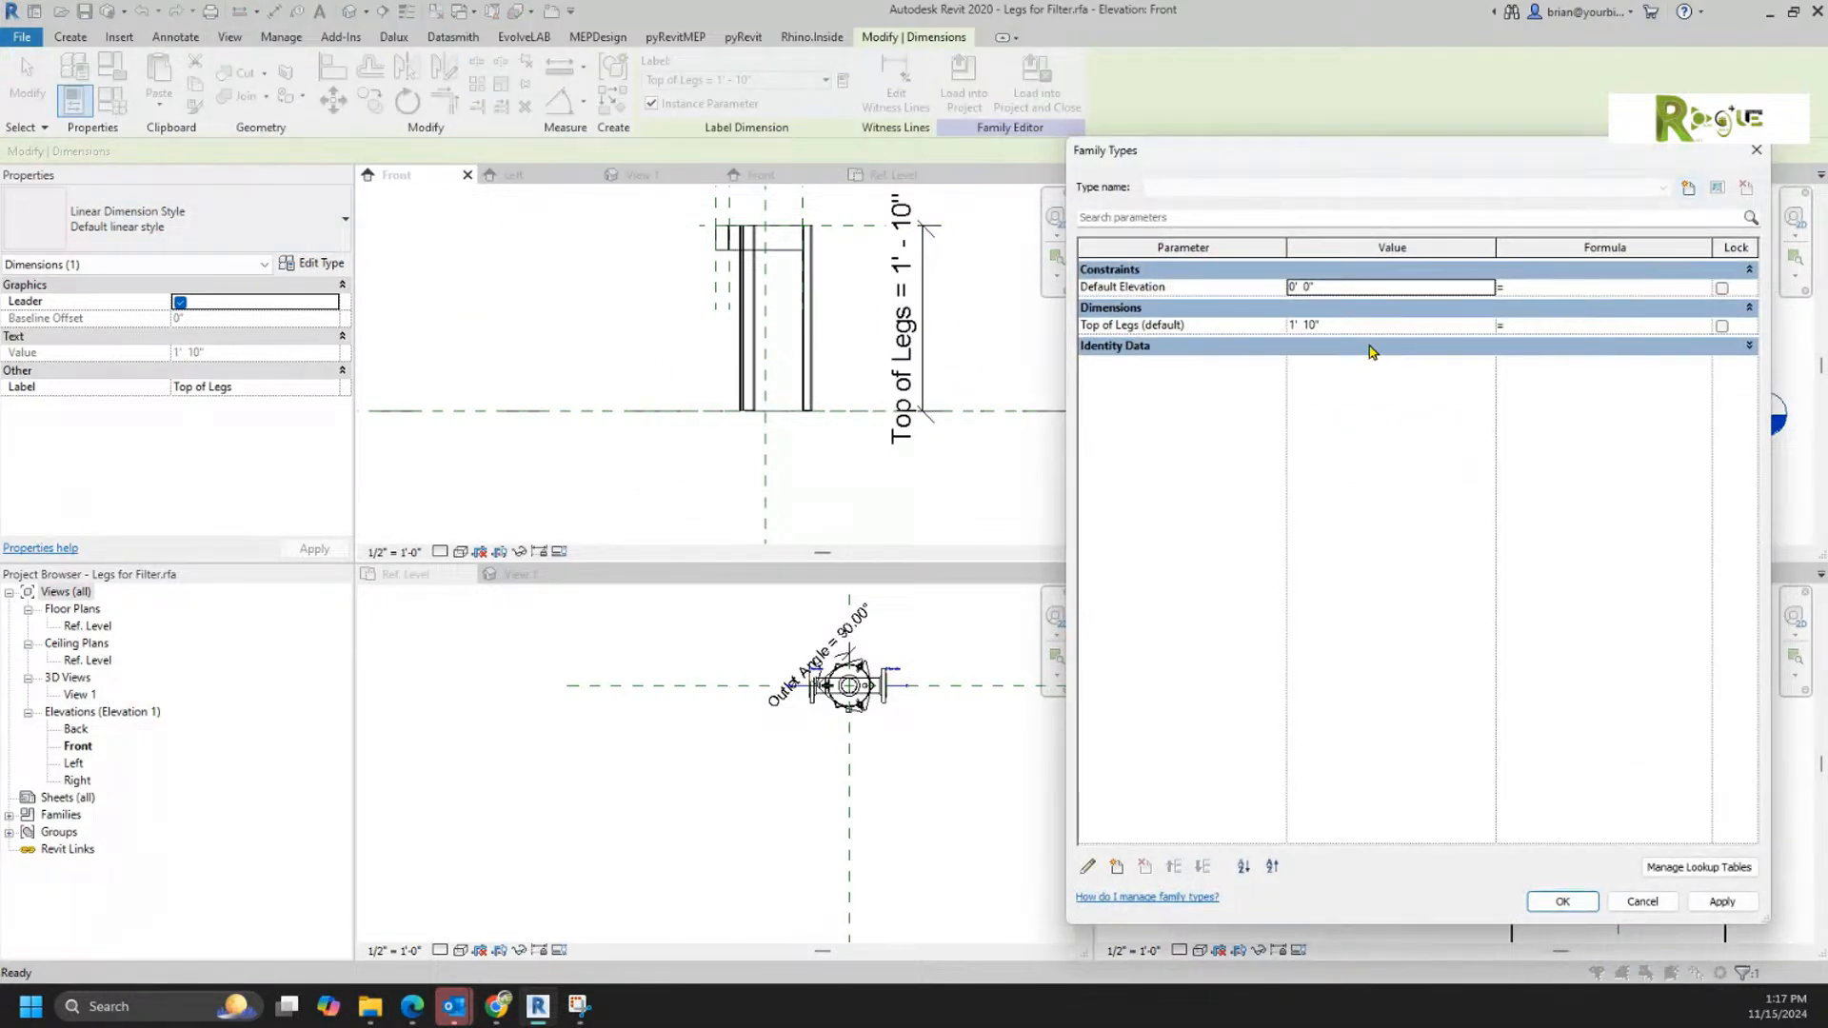
click(1640, 901)
click(906, 489)
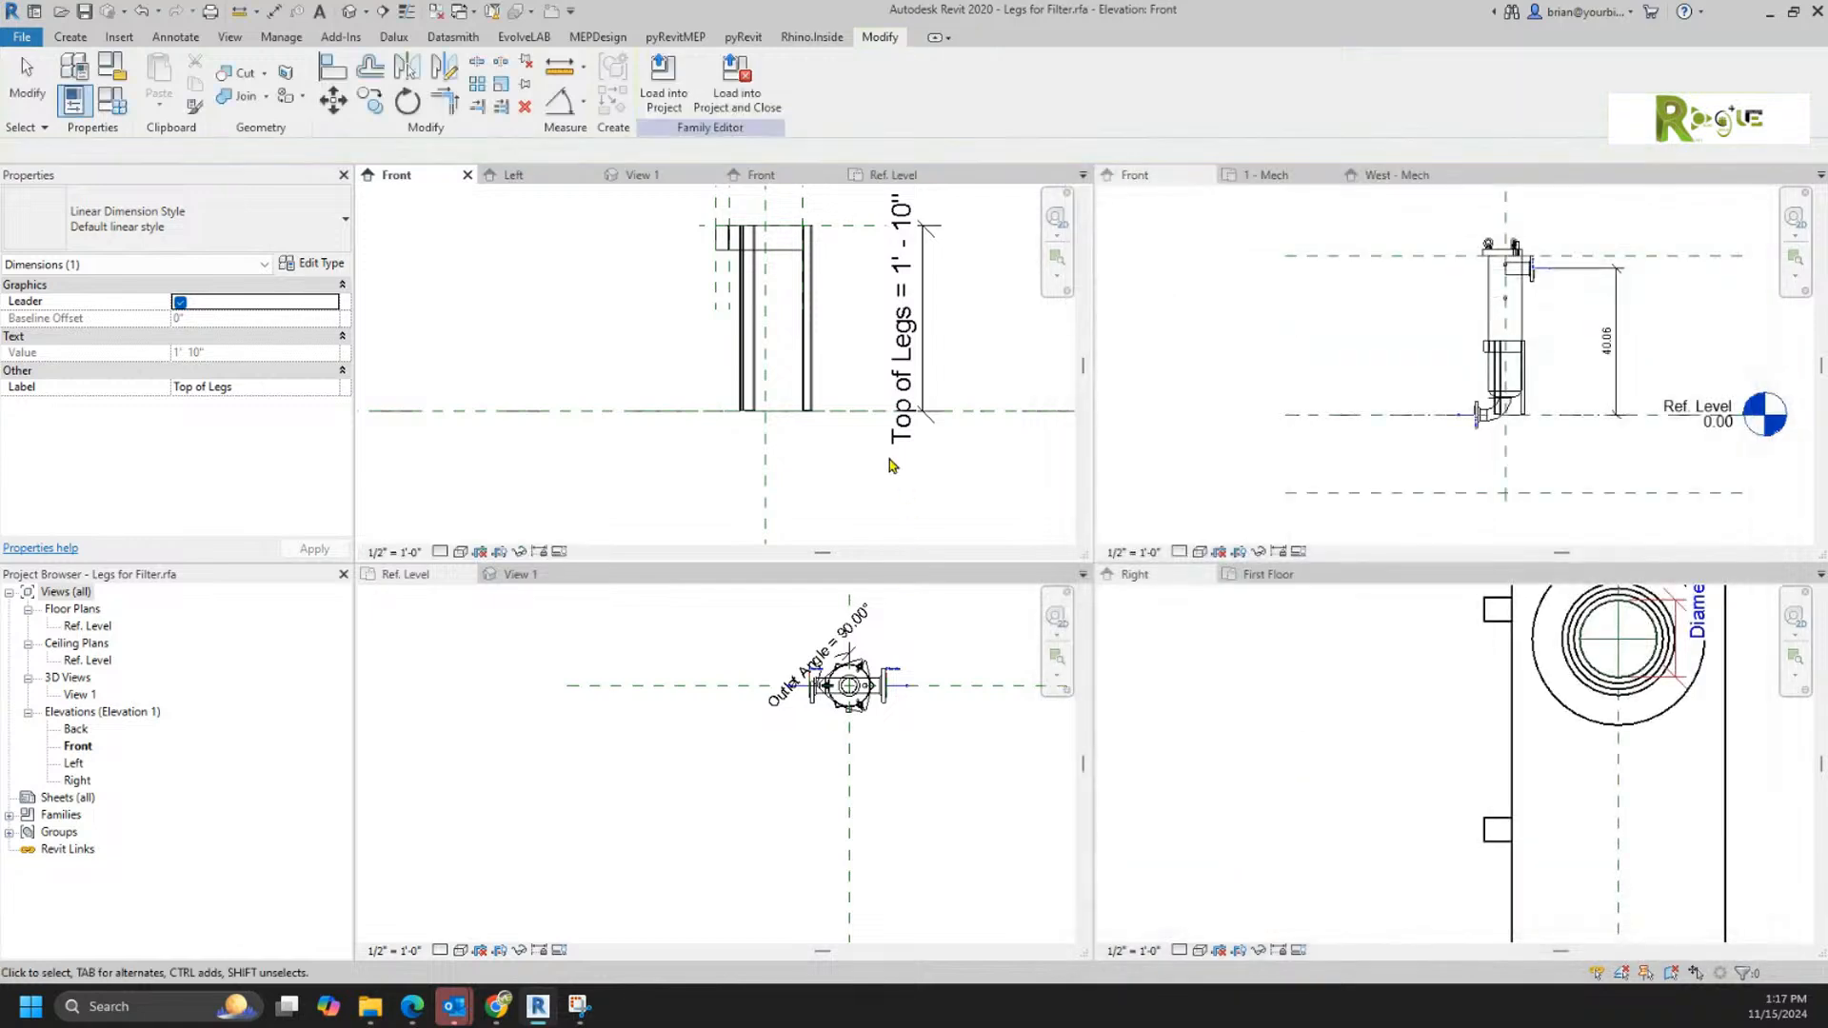
click(844, 419)
key(shift+Down)
key(shift+Down)
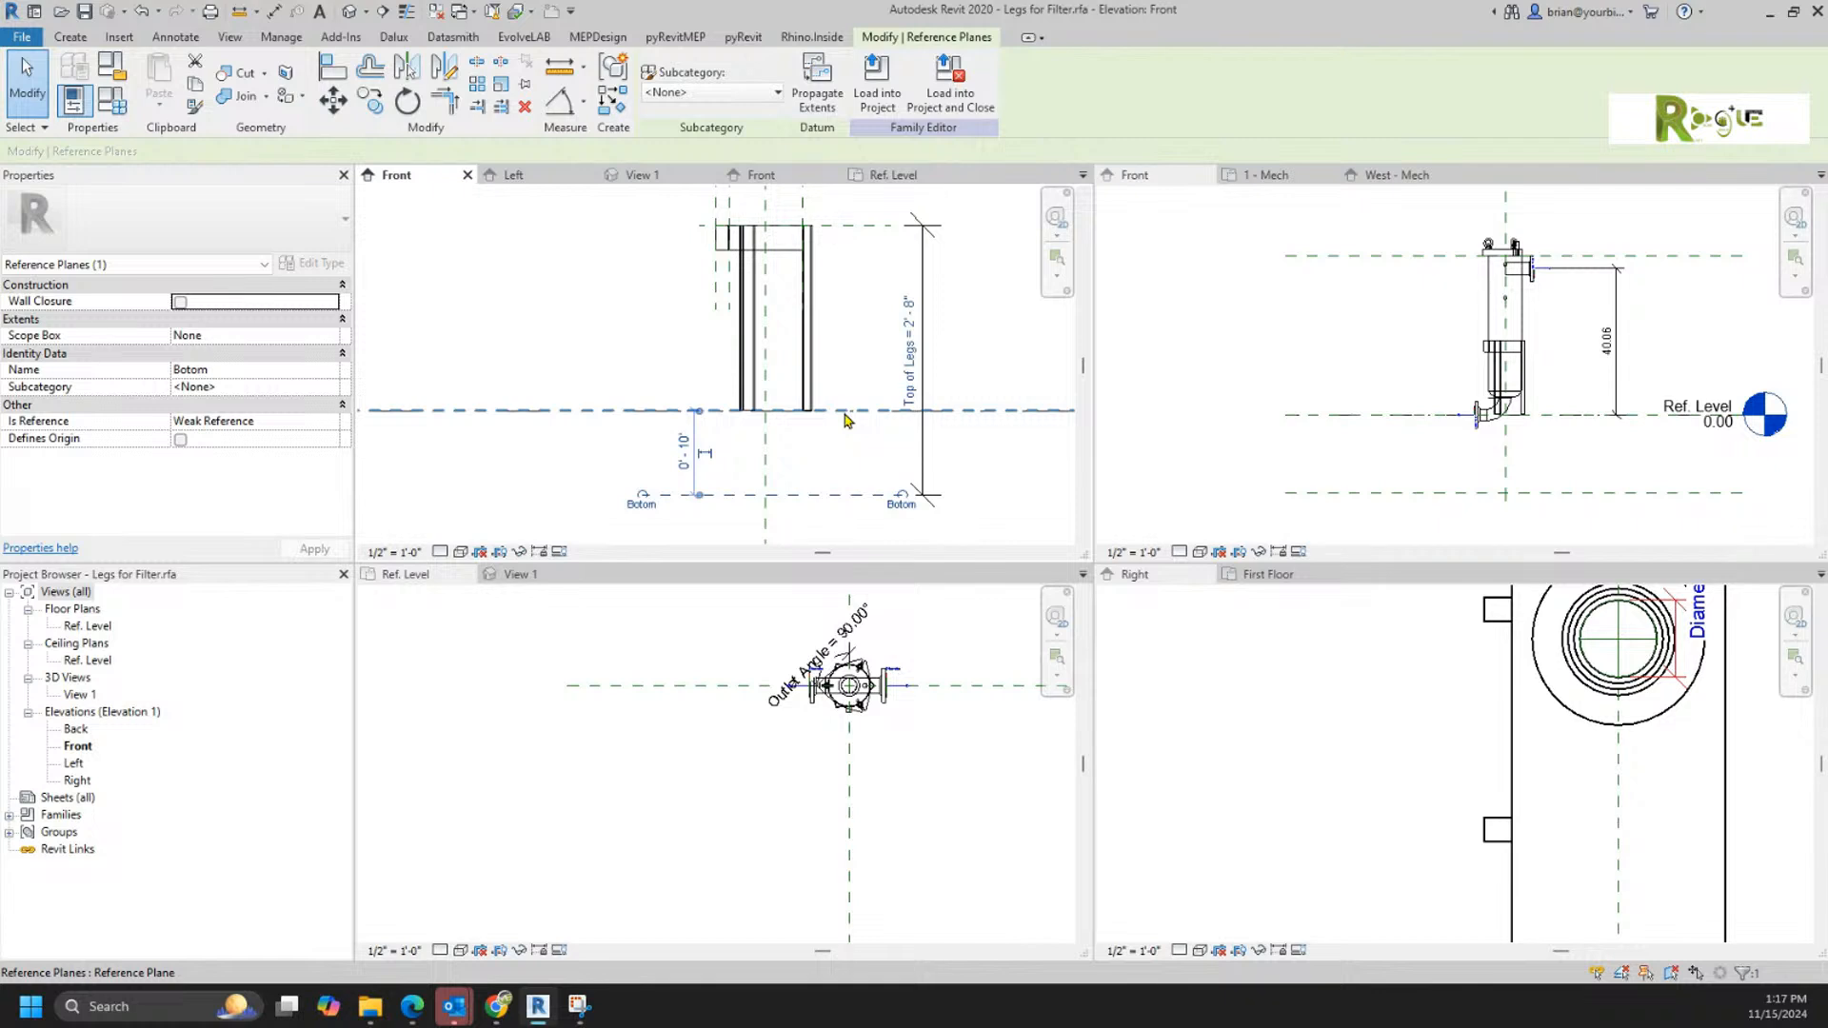
Step: Try stretching the right leg extrusion down to the Botom plane, and return its Extrusion Start to 0' 0" at Ref. Level
click(806, 415)
drag(806, 419, 815, 521)
scroll(780, 448, down, 3)
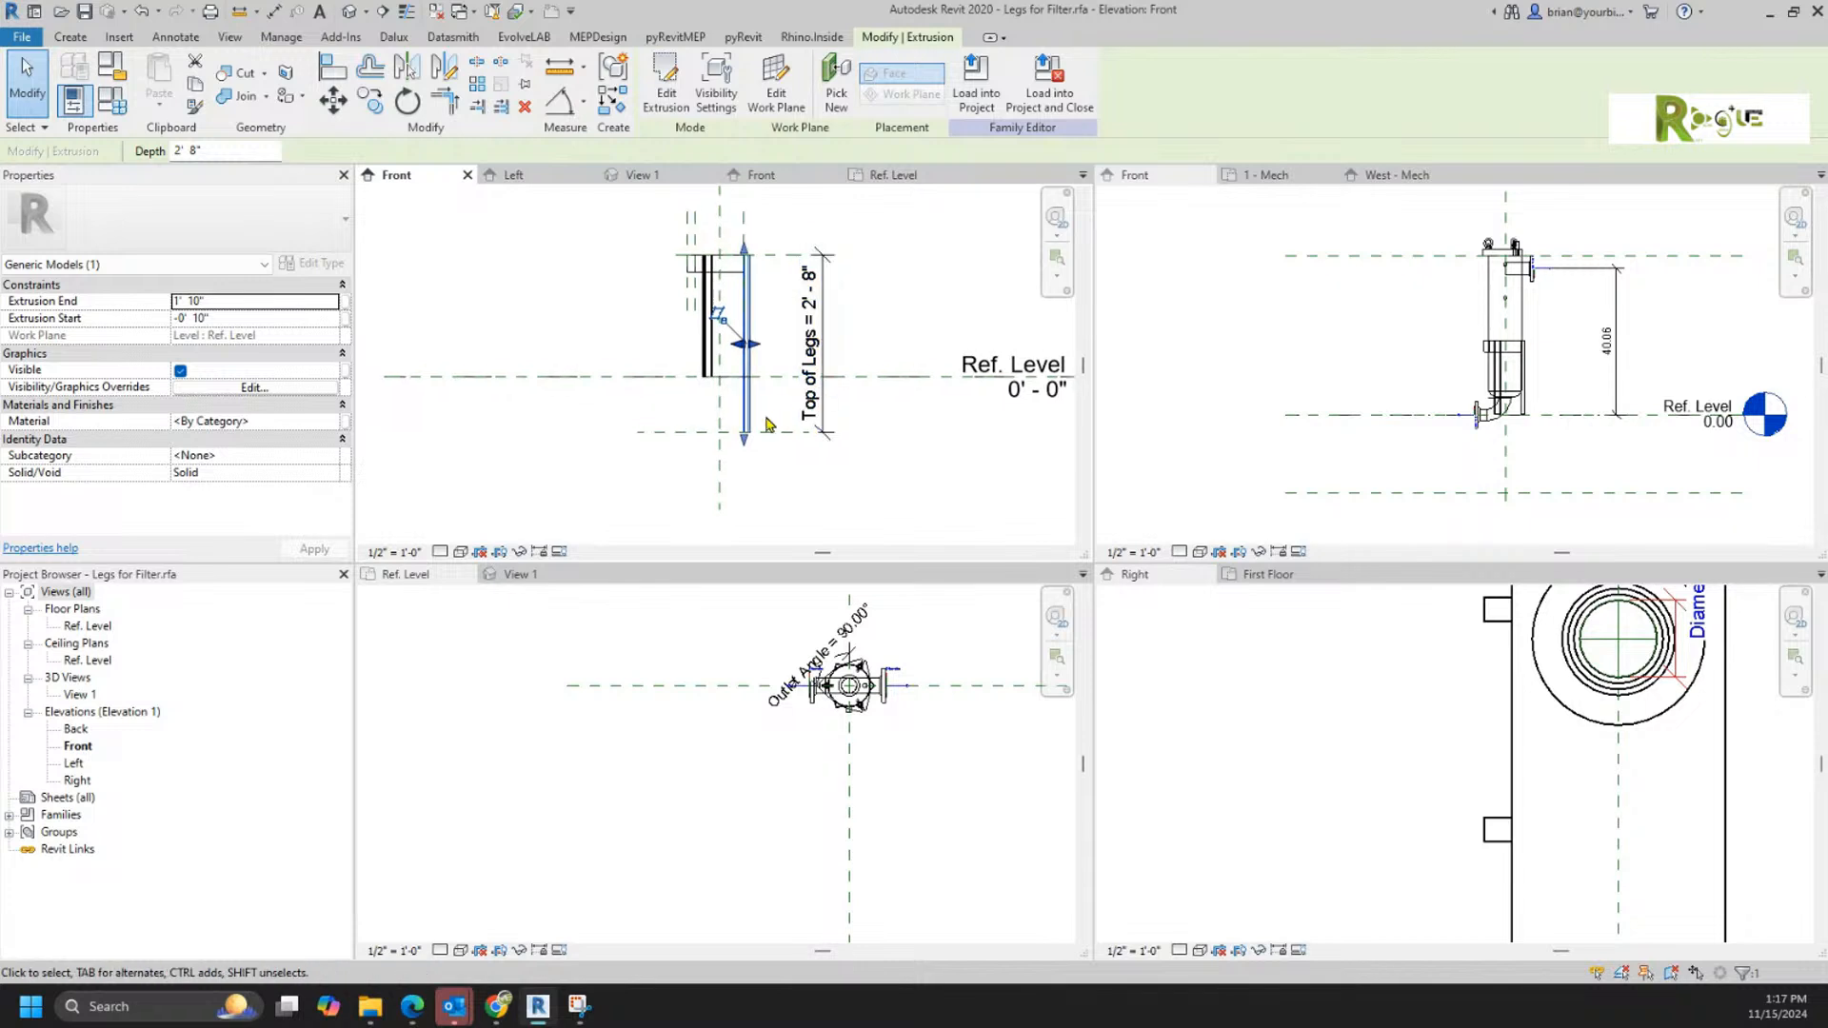
scroll(769, 424, up, 3)
drag(729, 463, 728, 416)
click(784, 387)
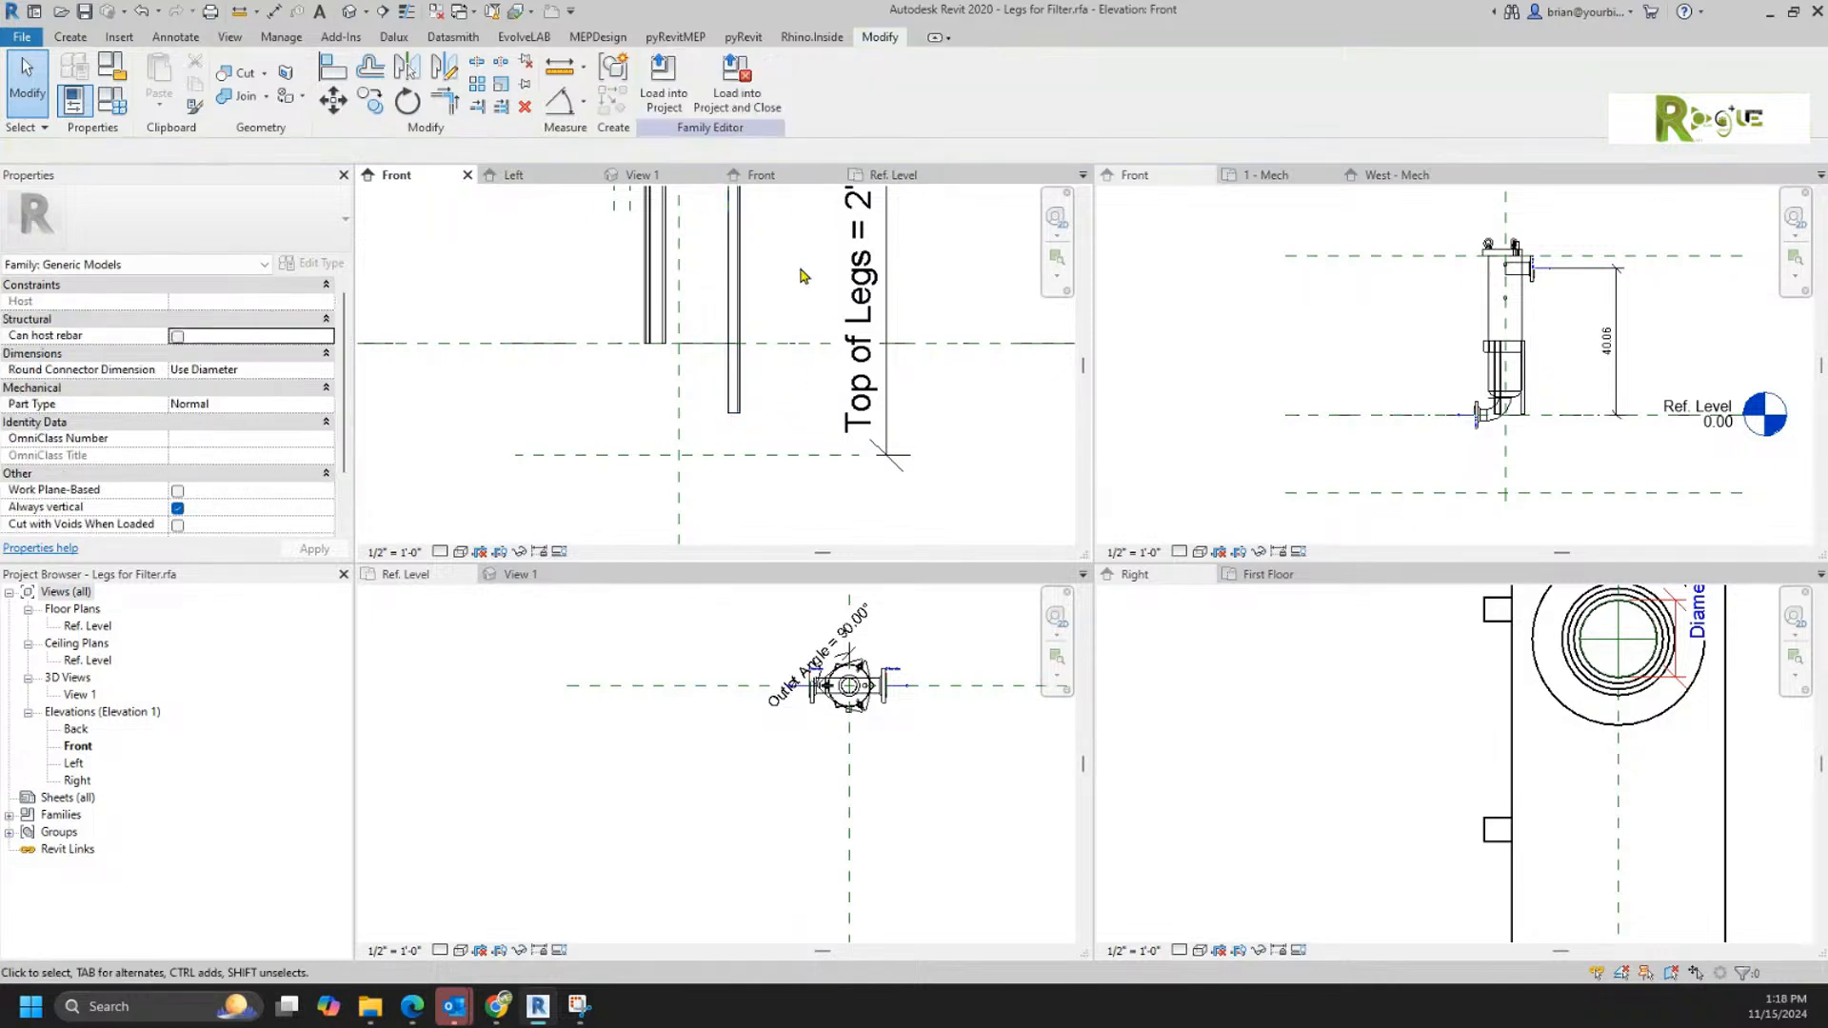
click(733, 386)
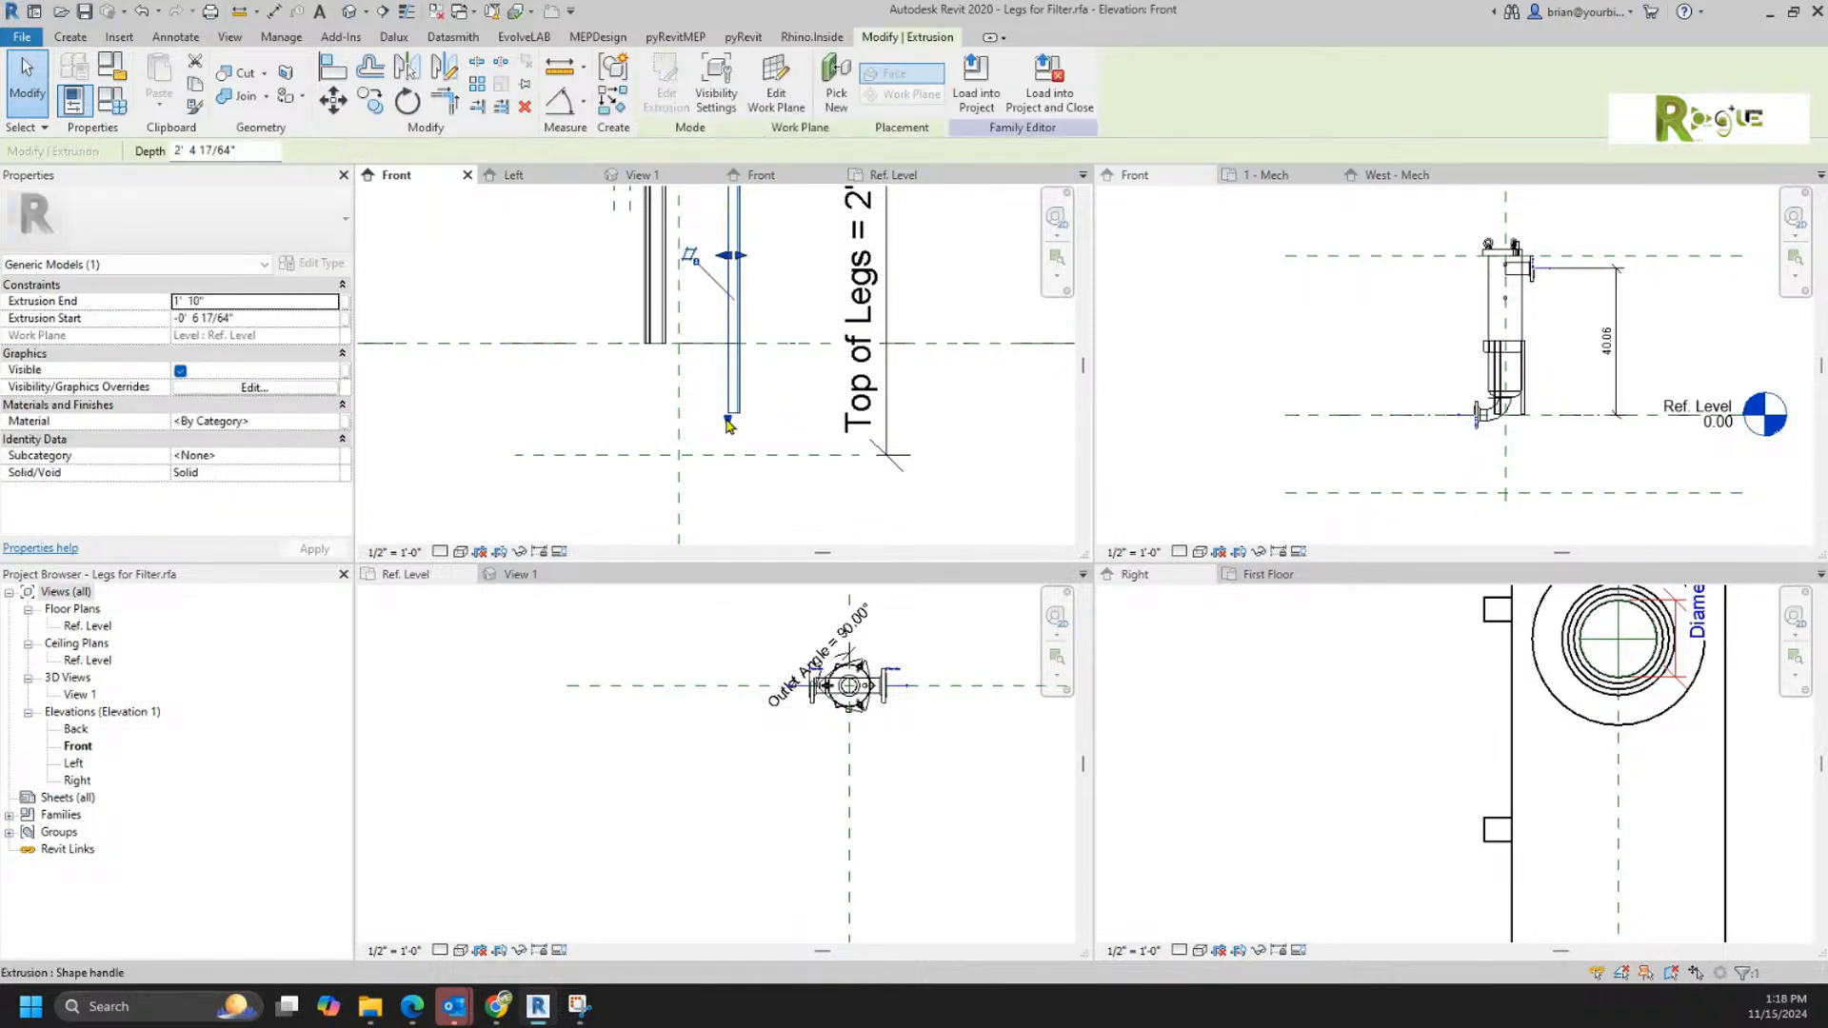
drag(723, 355, 727, 343)
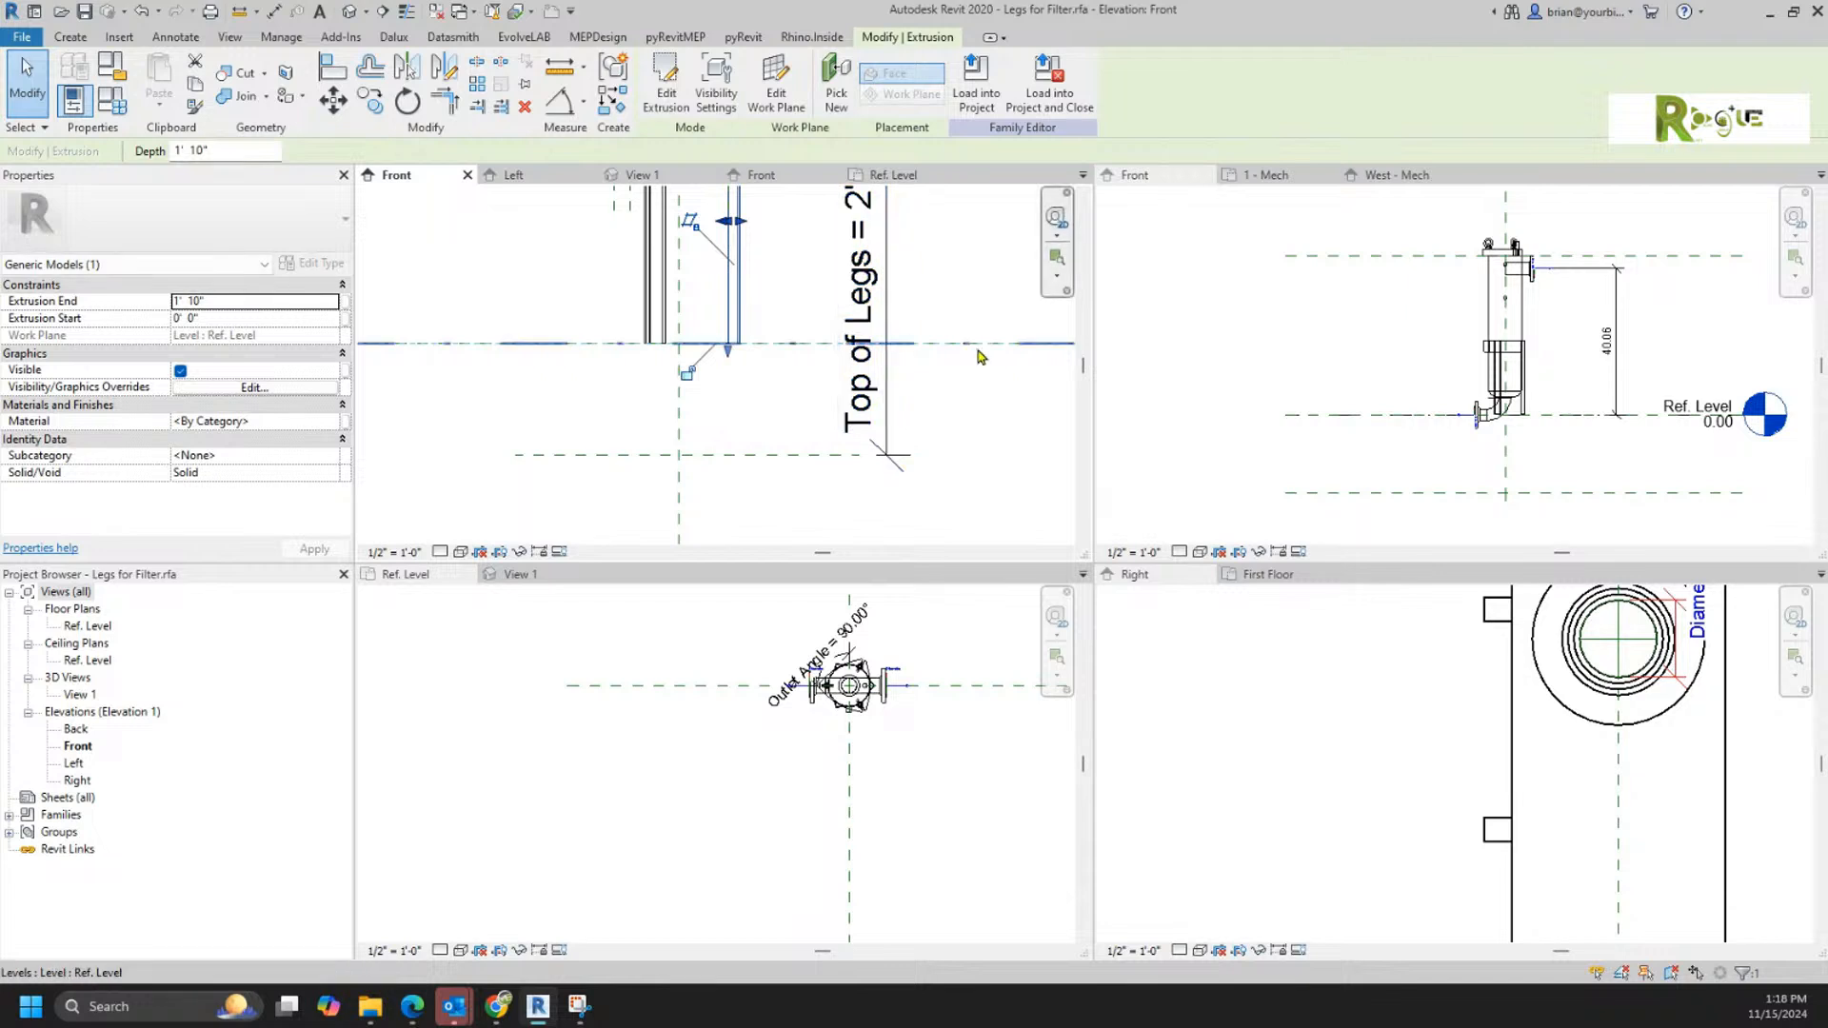
Step: Change the work plane of both leg extrusions to Reference Plane : Botom
ctrl+click(663, 290)
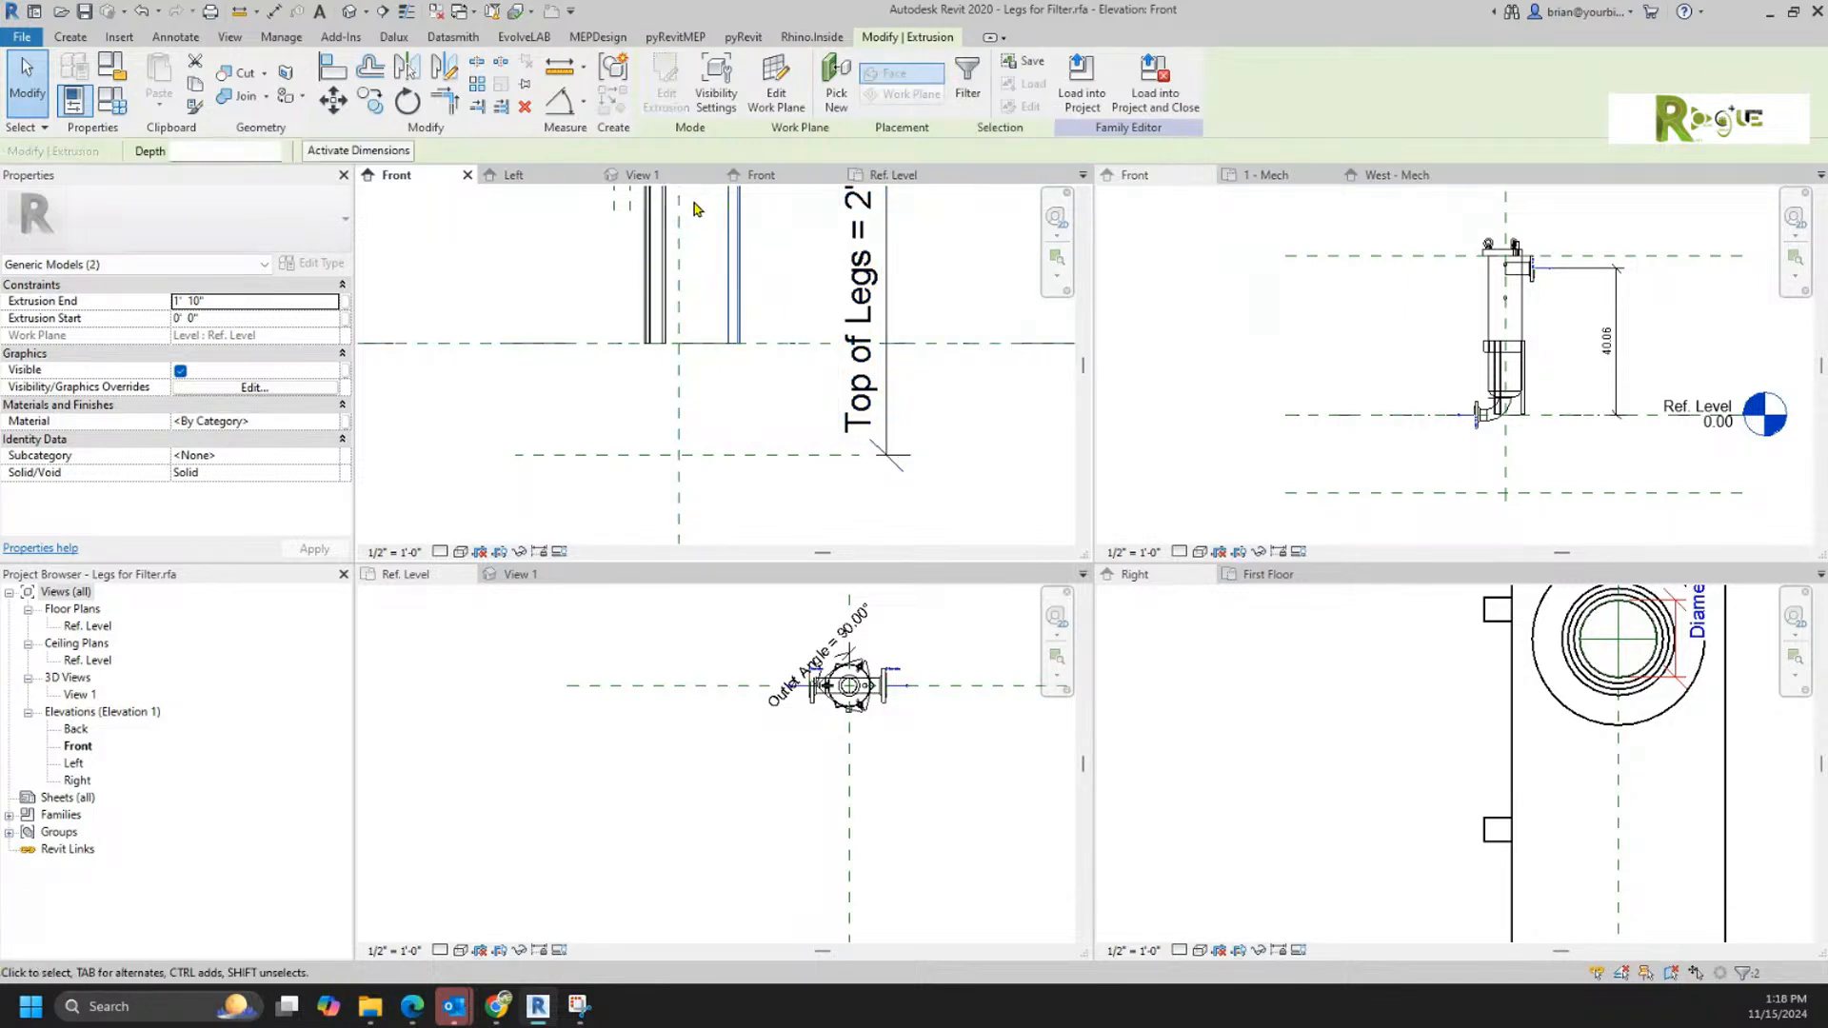
click(771, 101)
click(904, 500)
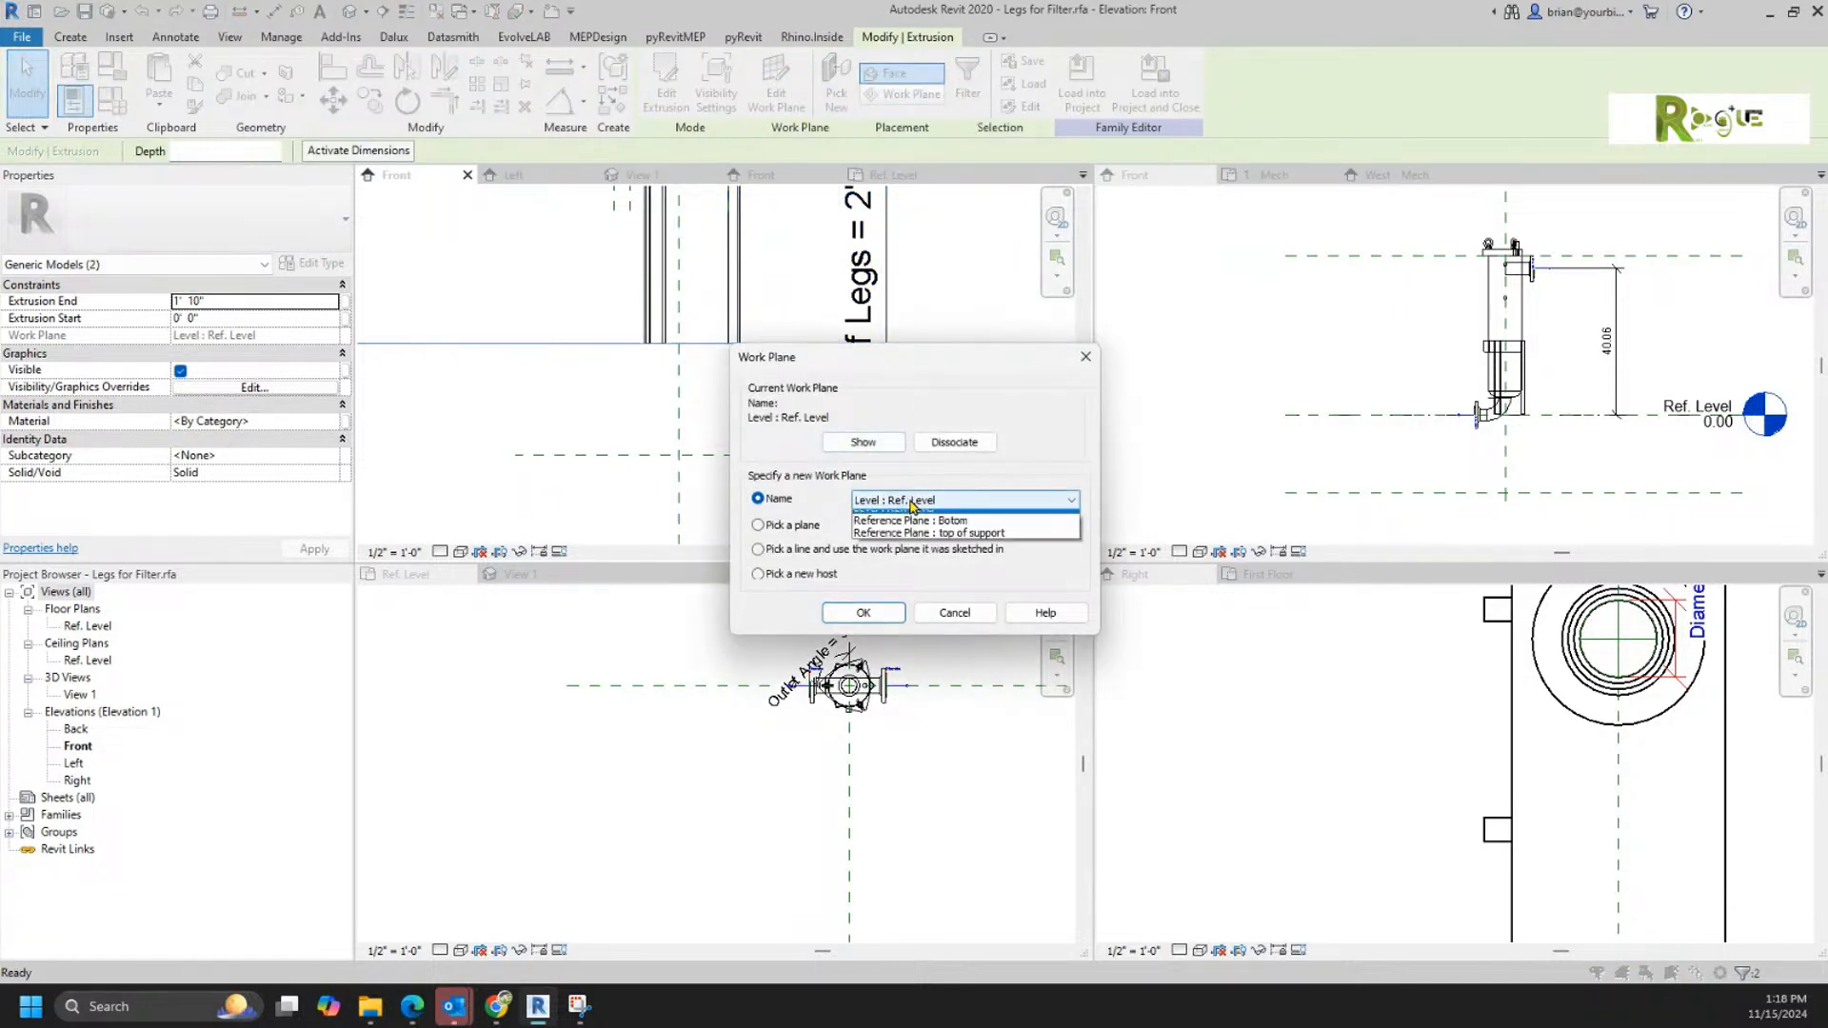
click(912, 529)
click(863, 612)
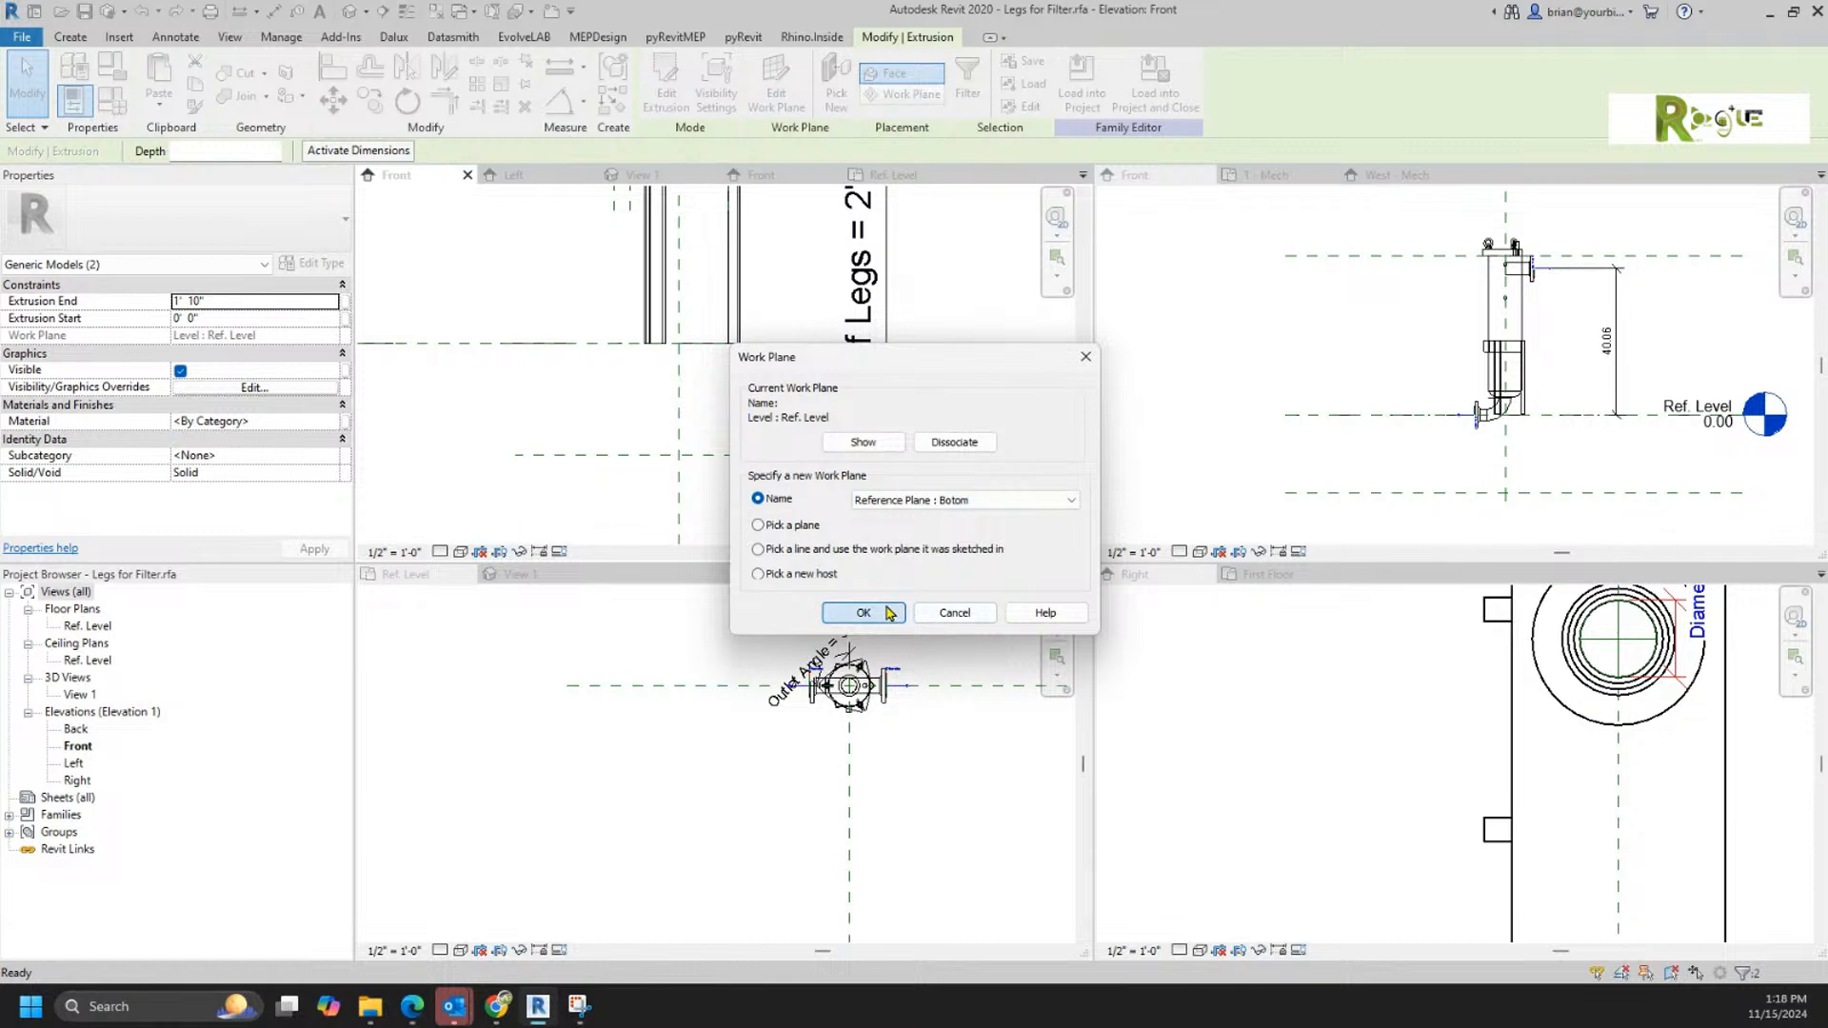
click(562, 326)
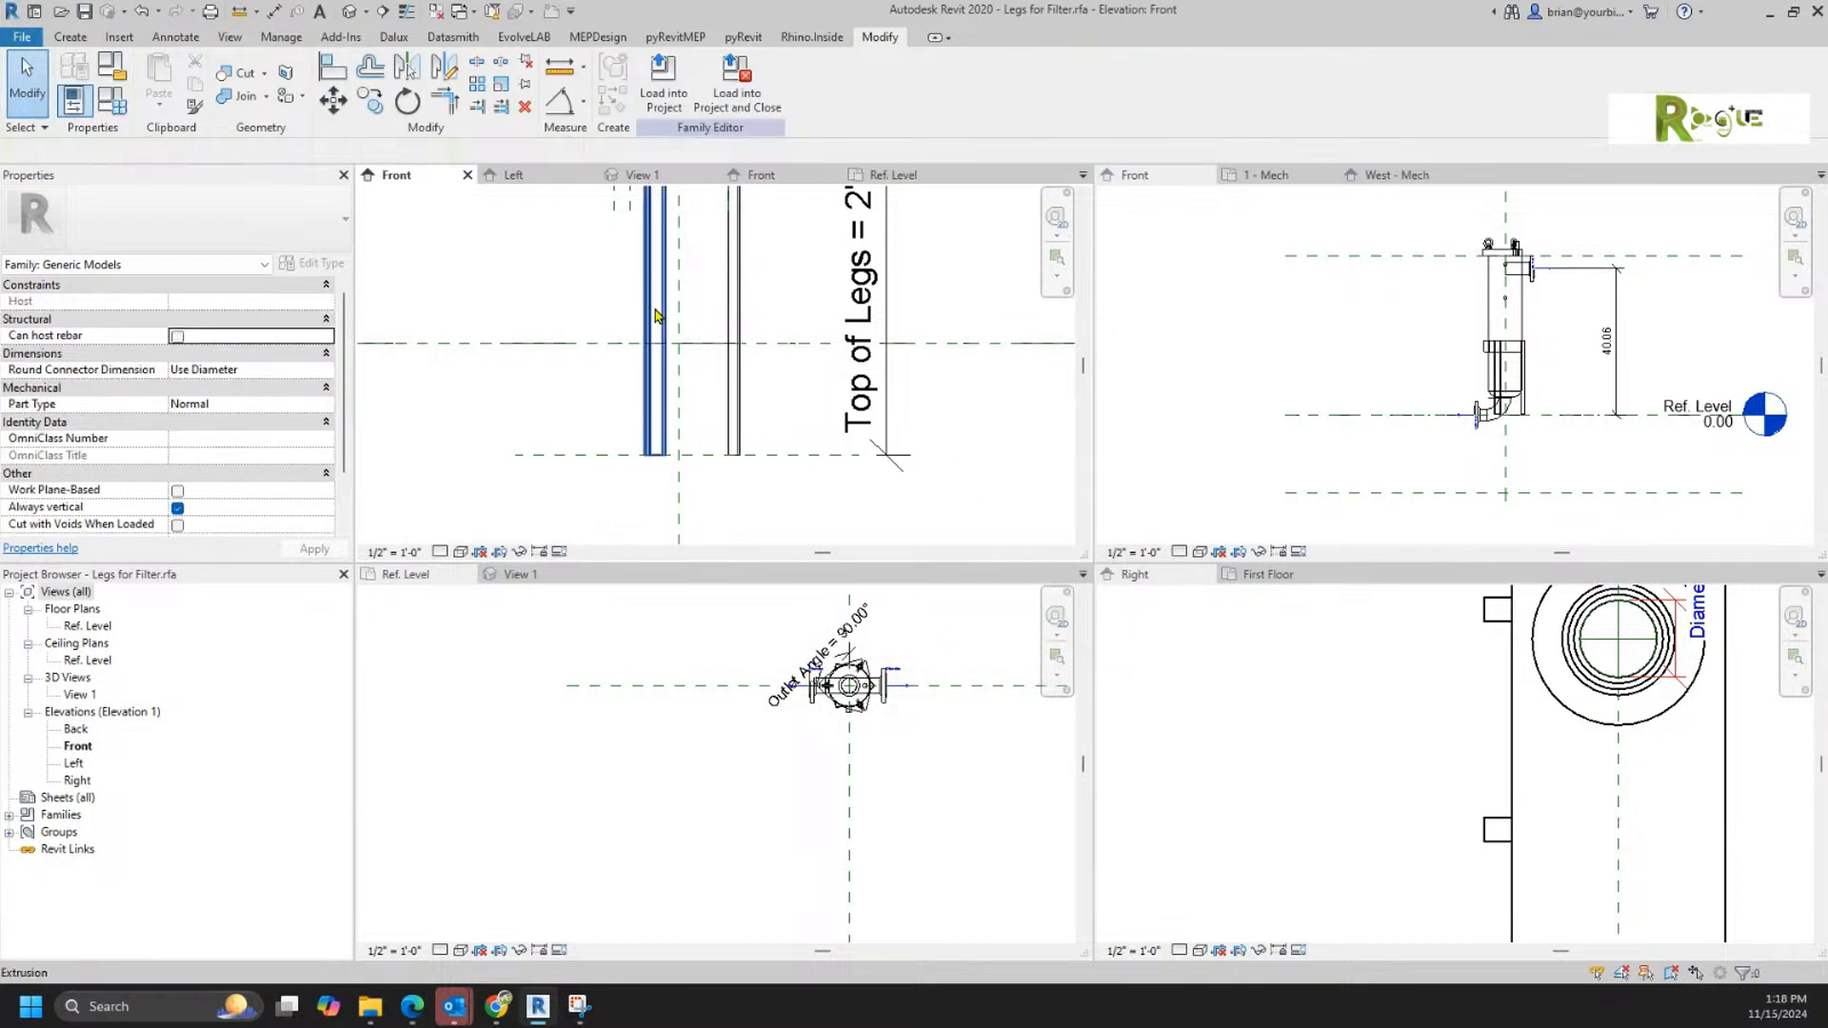
Step: Rehost the left leg extrusion still on Ref. Level to the Reference Plane : Botom work plane
click(657, 316)
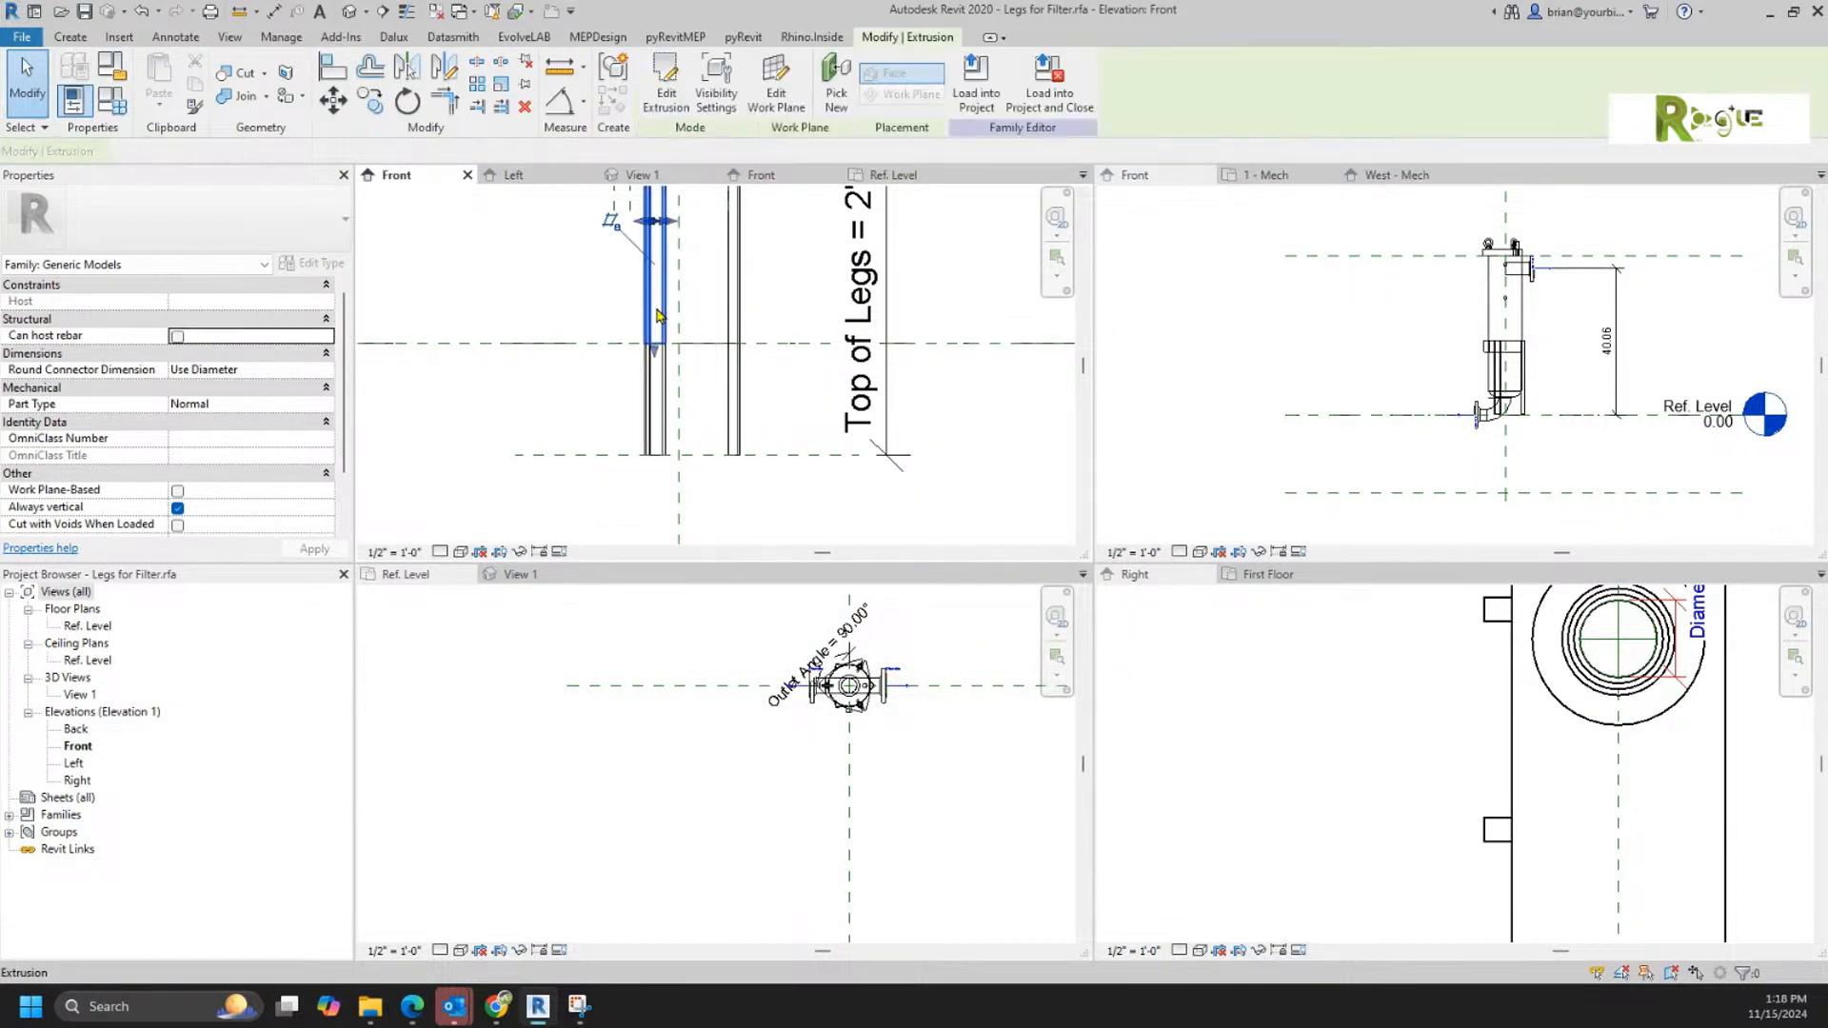
click(893, 501)
click(895, 535)
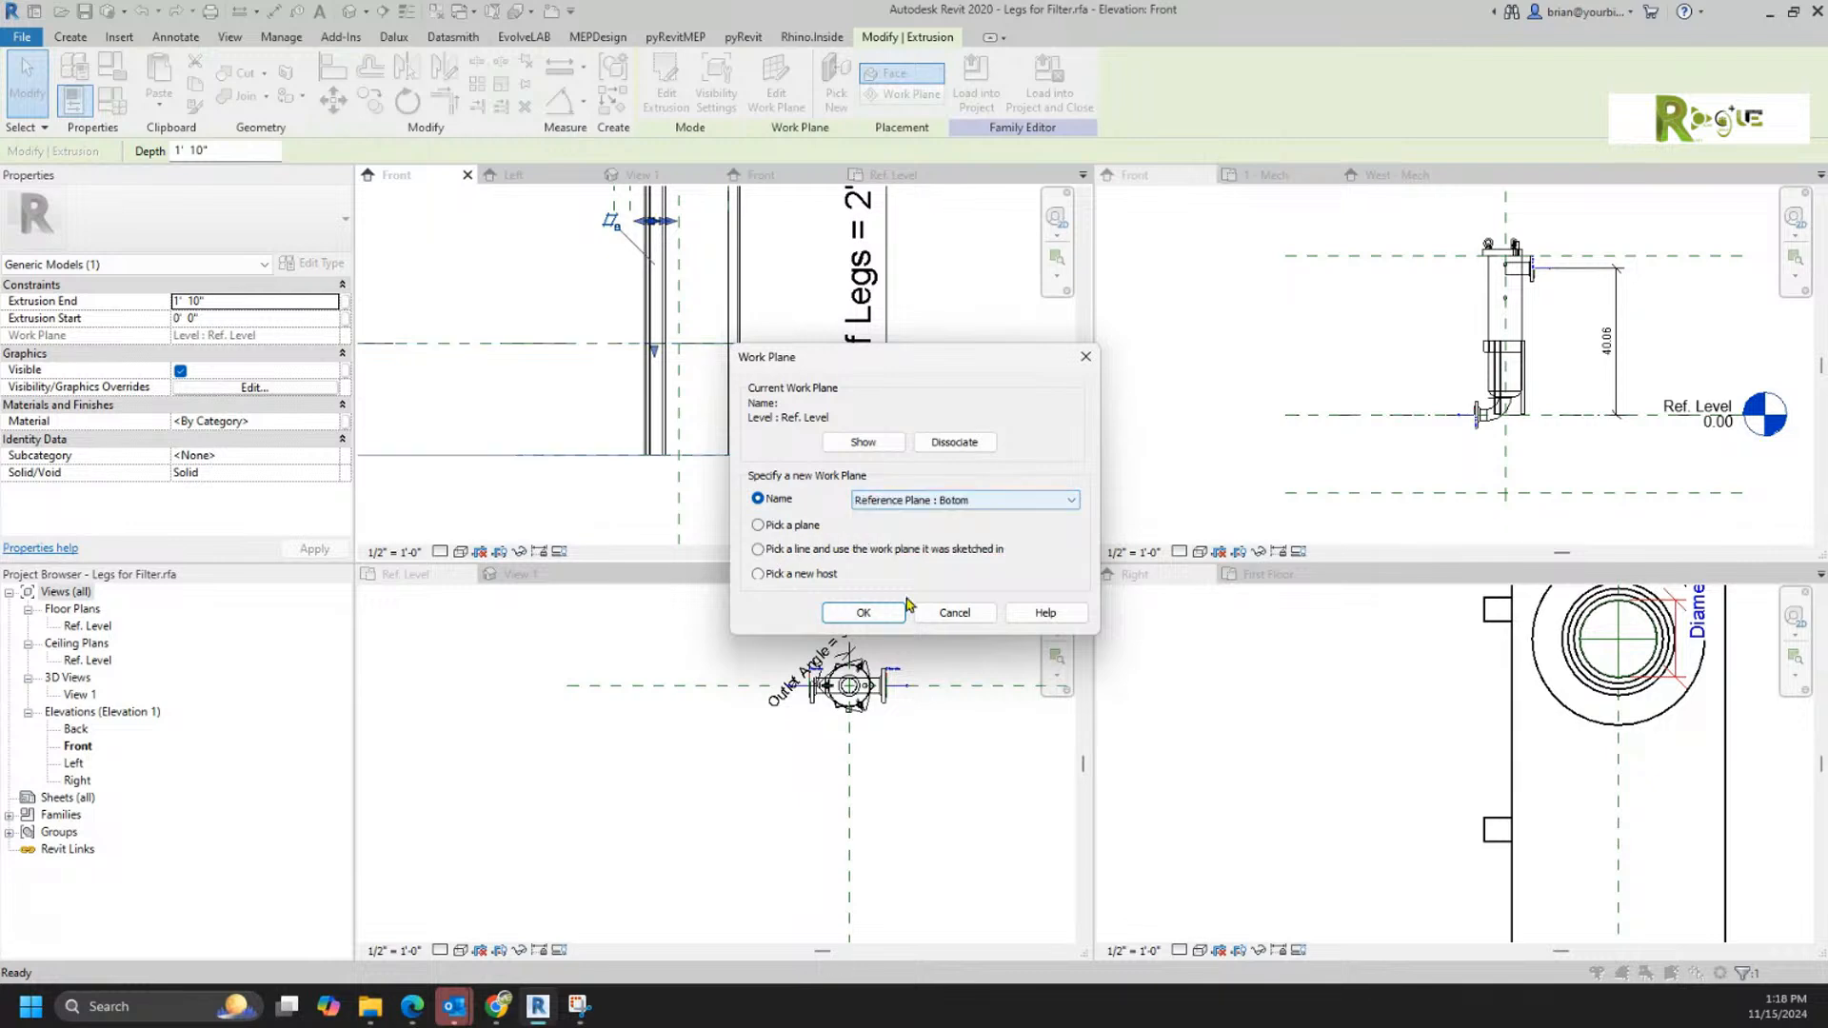
click(882, 614)
click(653, 510)
scroll(566, 503, down, 3)
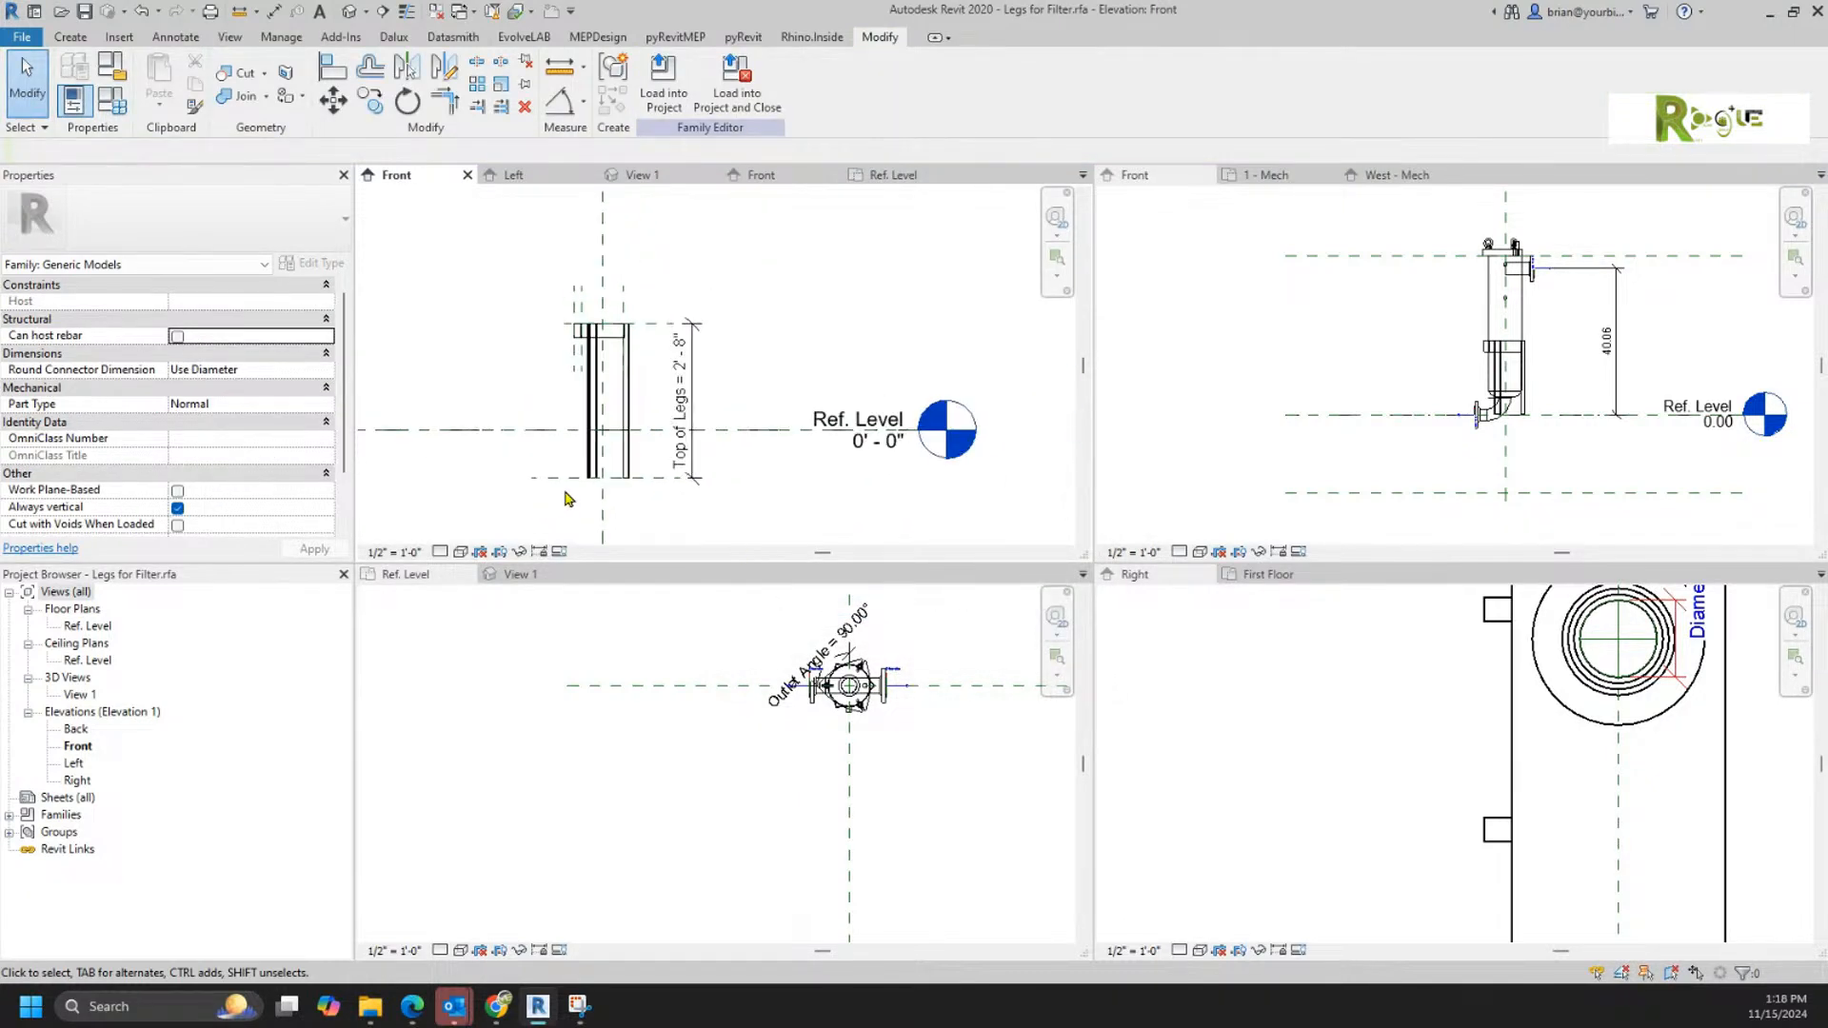
Step: Load the Legs for Filter family into Filter.rfa only, overwriting the existing version
click(664, 86)
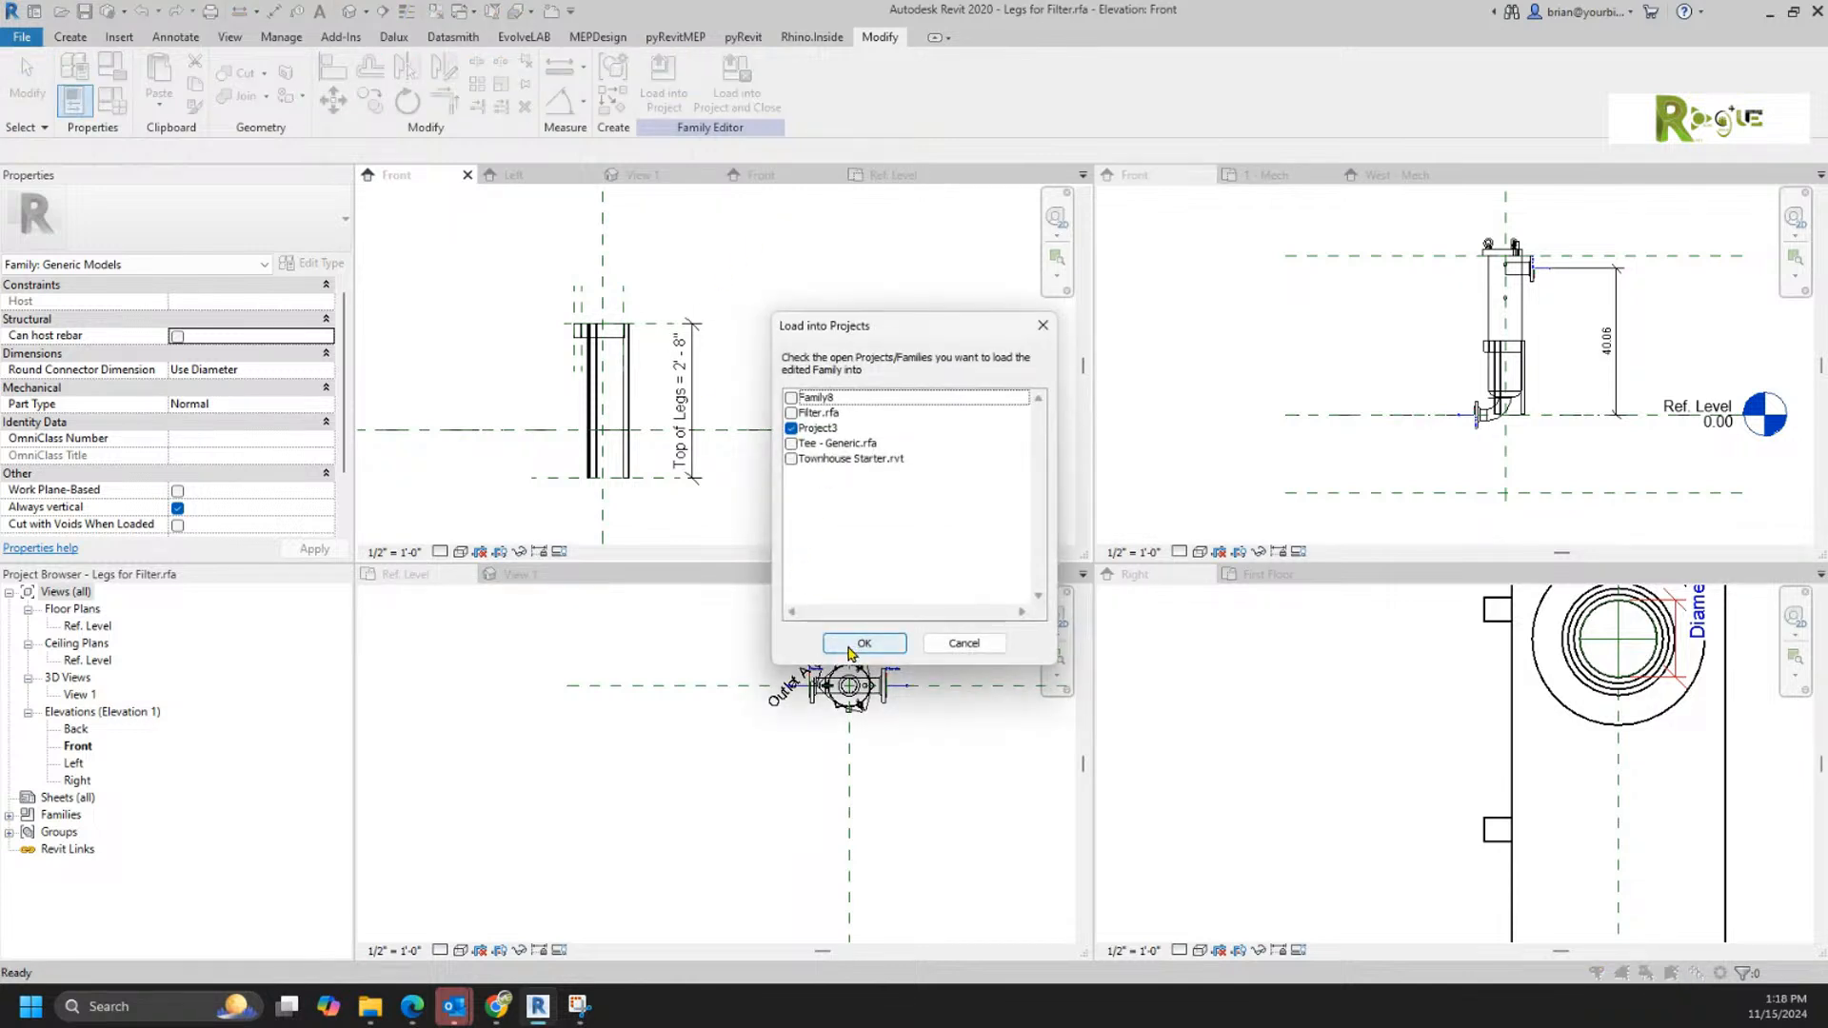
click(790, 413)
click(790, 429)
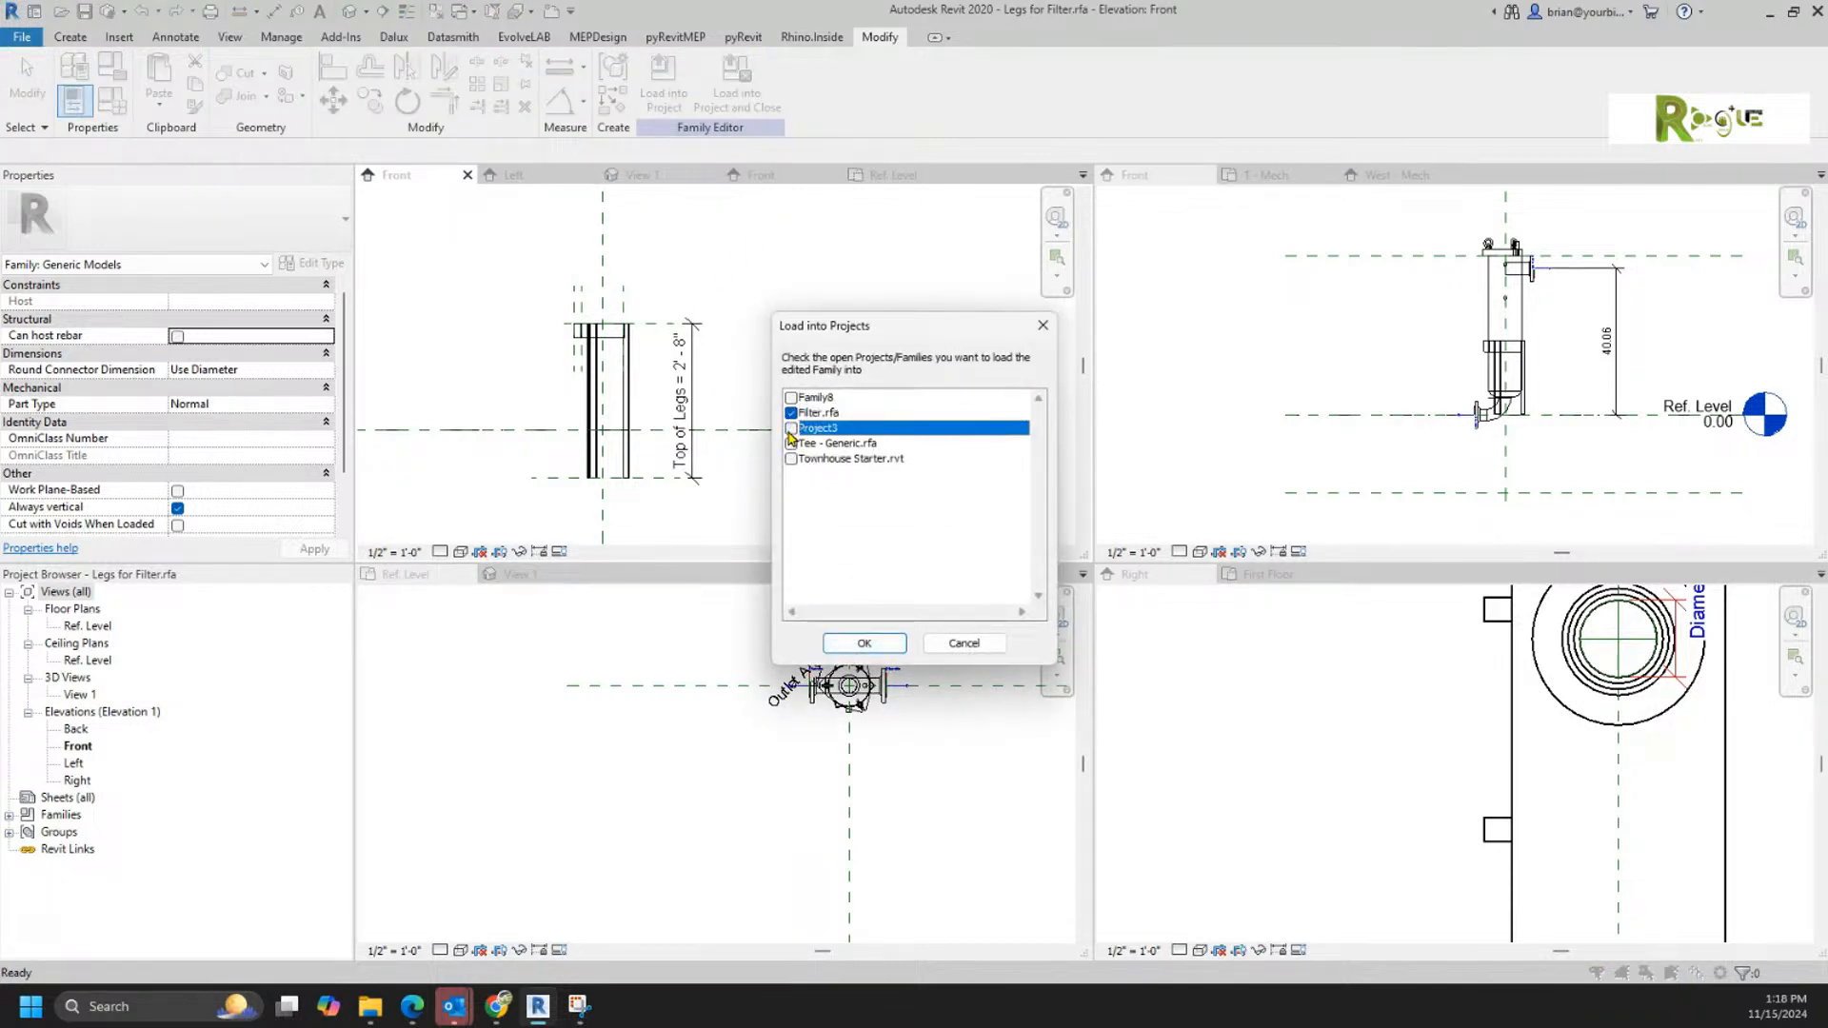
click(867, 638)
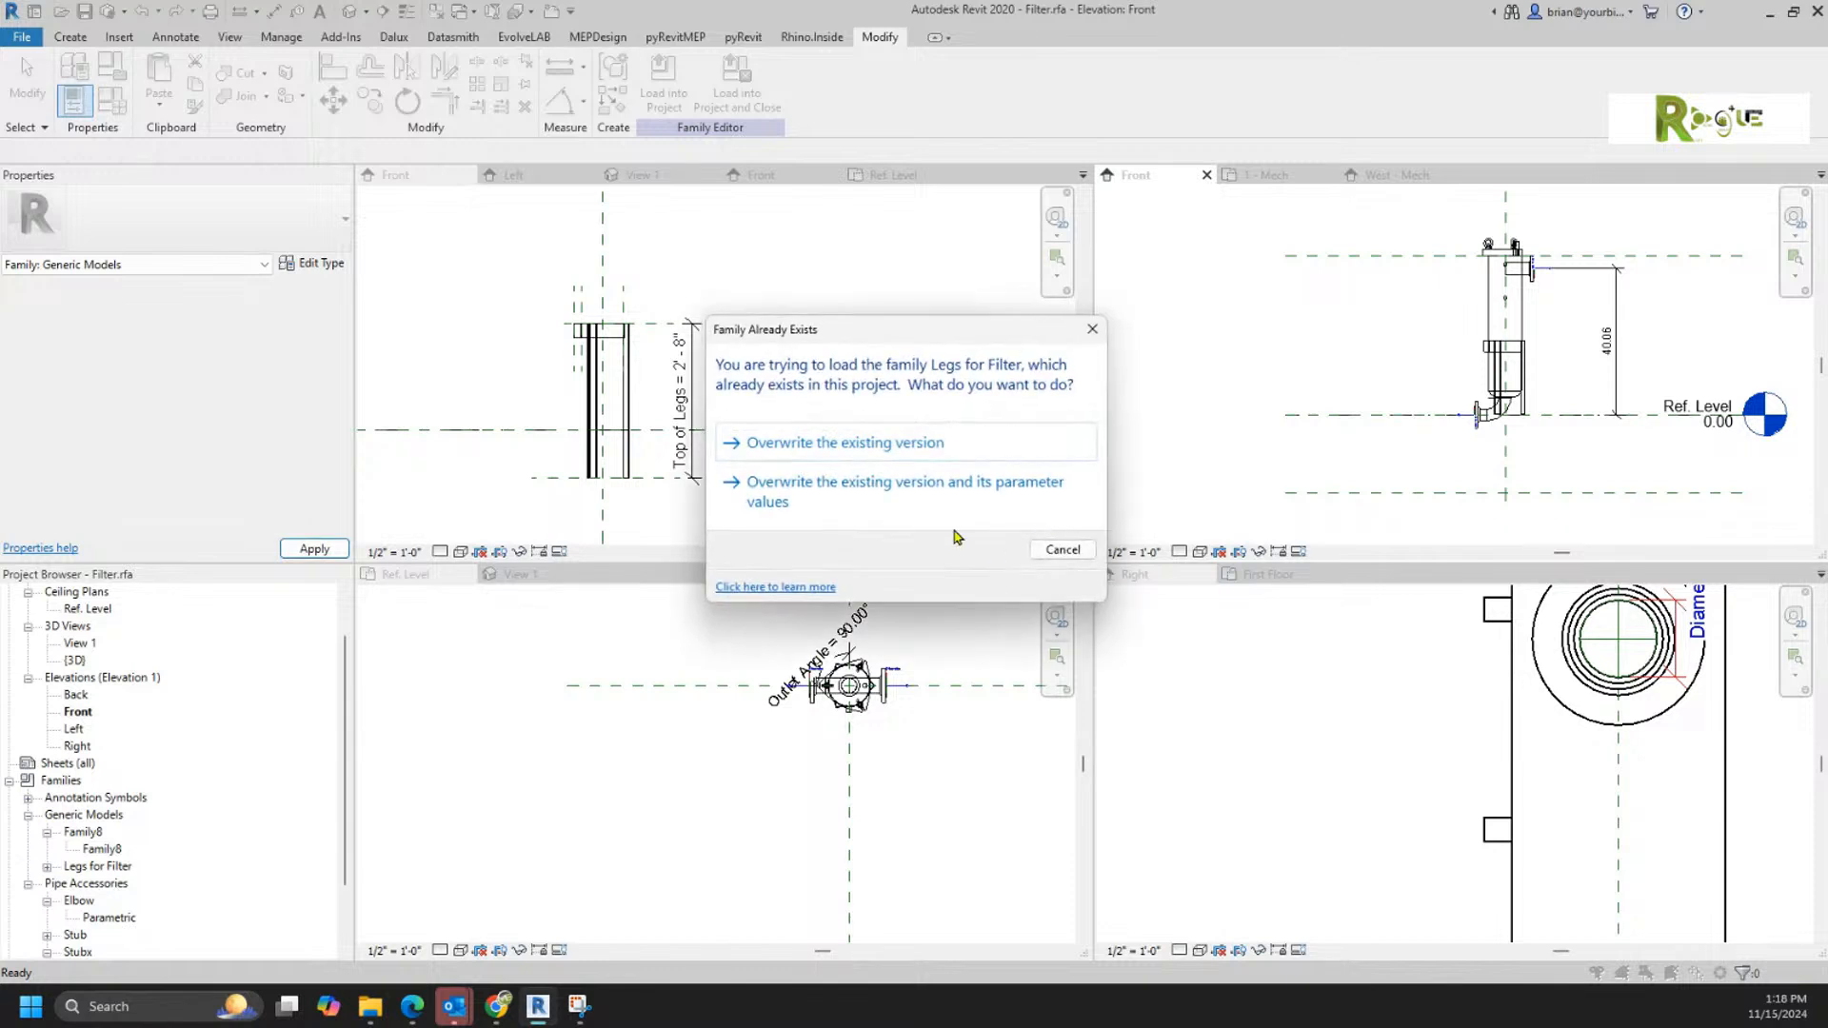
click(836, 444)
Step: Stretch the bottom of the nested legs down to the lower reference plane in Filter.rfa's Front elevation and lock it there
scroll(1609, 423, up, 4)
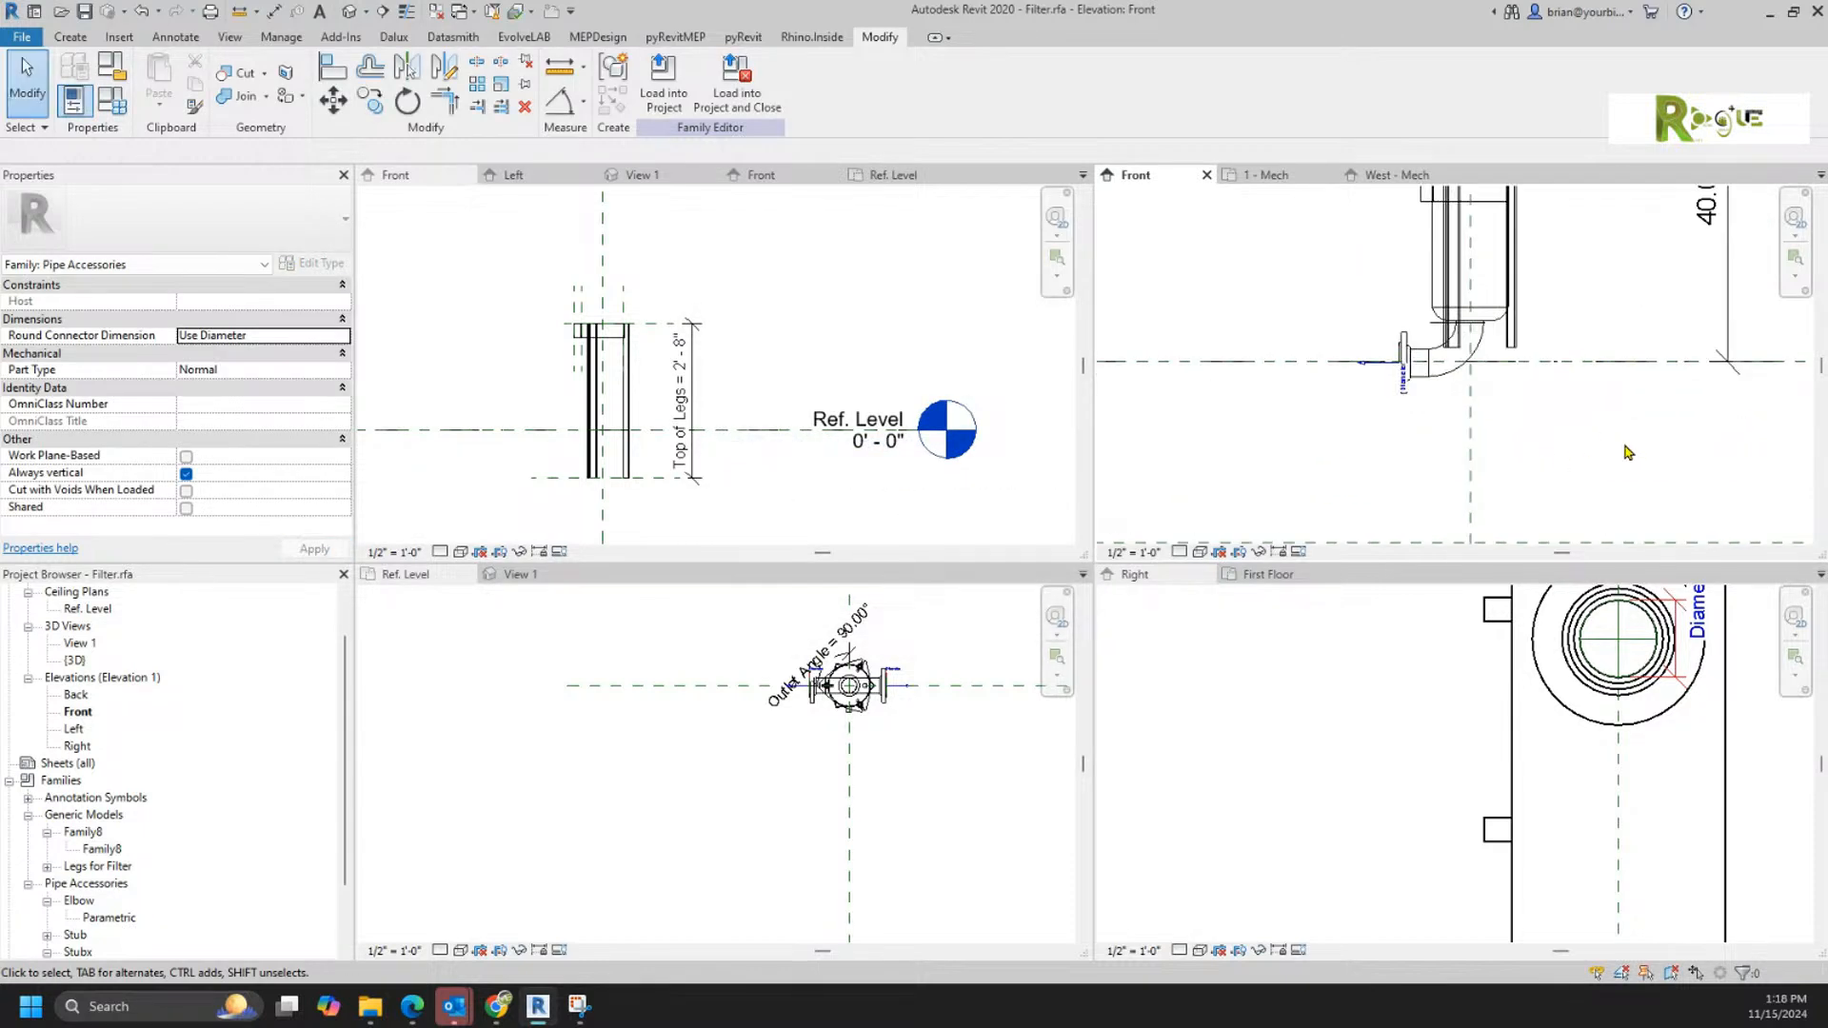
click(1538, 365)
drag(1505, 374, 1504, 512)
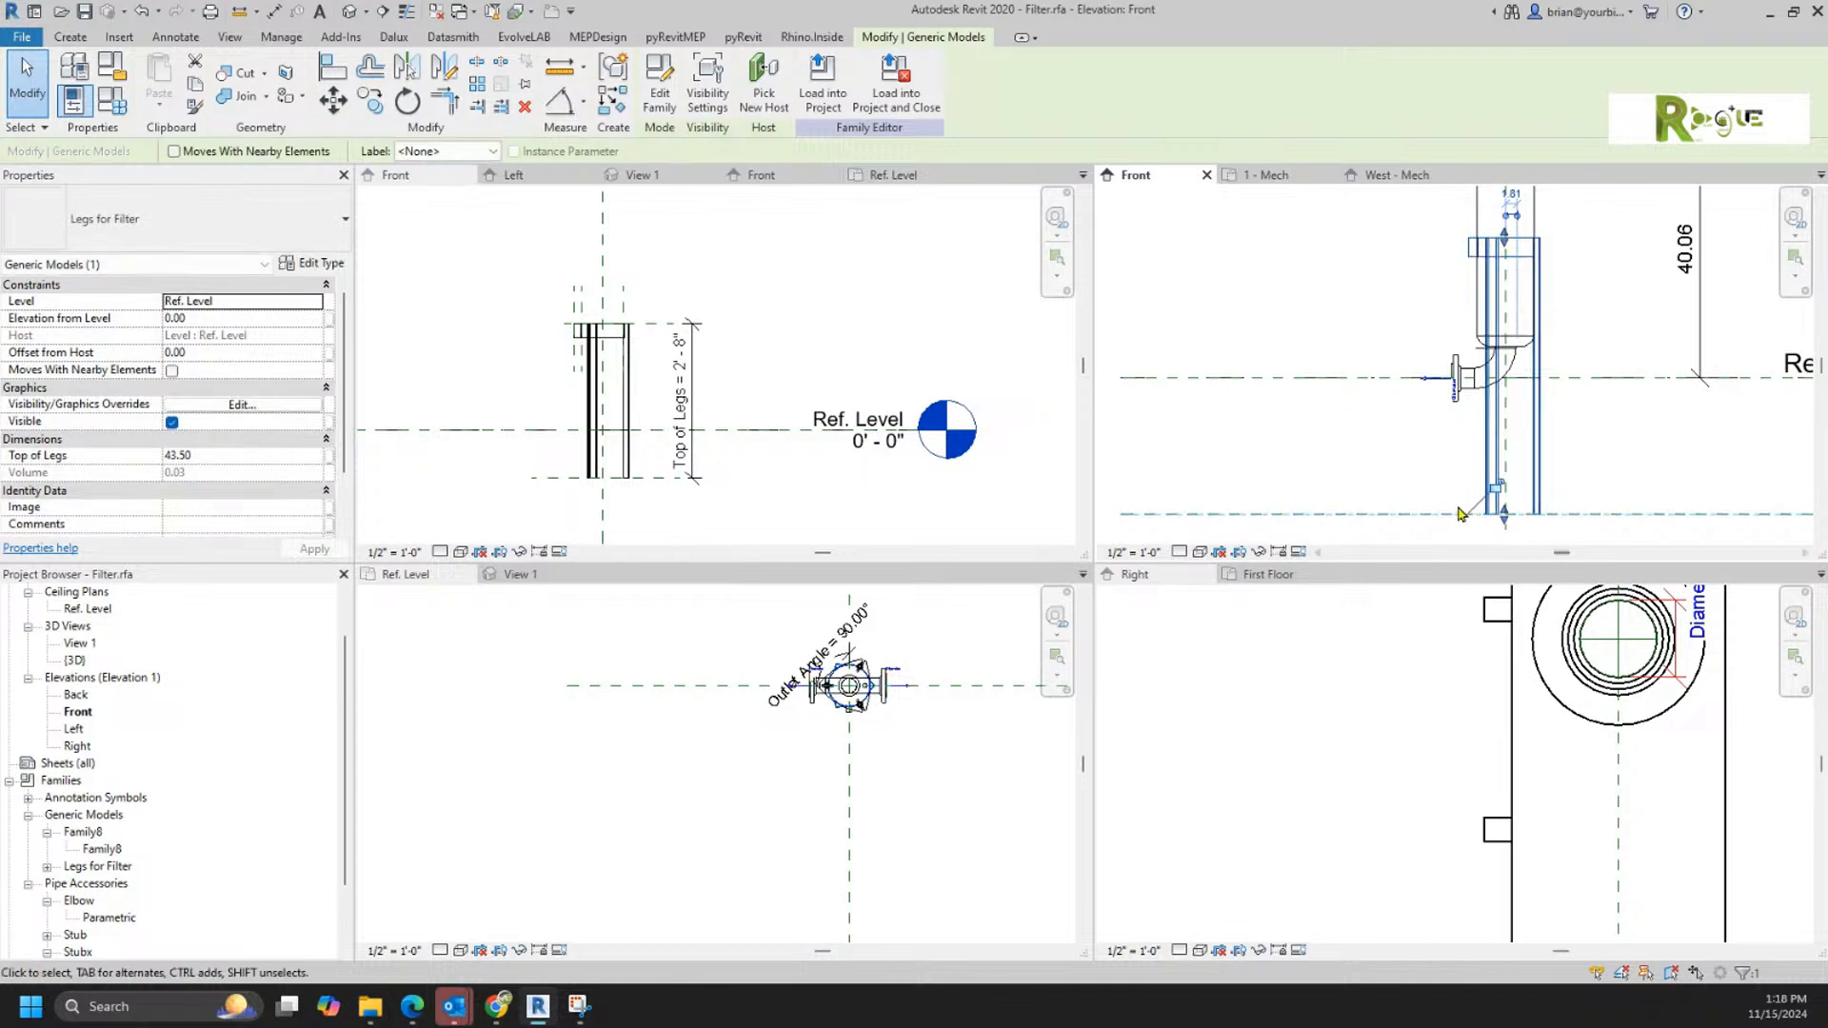
click(1492, 490)
click(1605, 408)
Step: Lower the top of the nested legs so that Top of Legs is about 34.42
click(1538, 255)
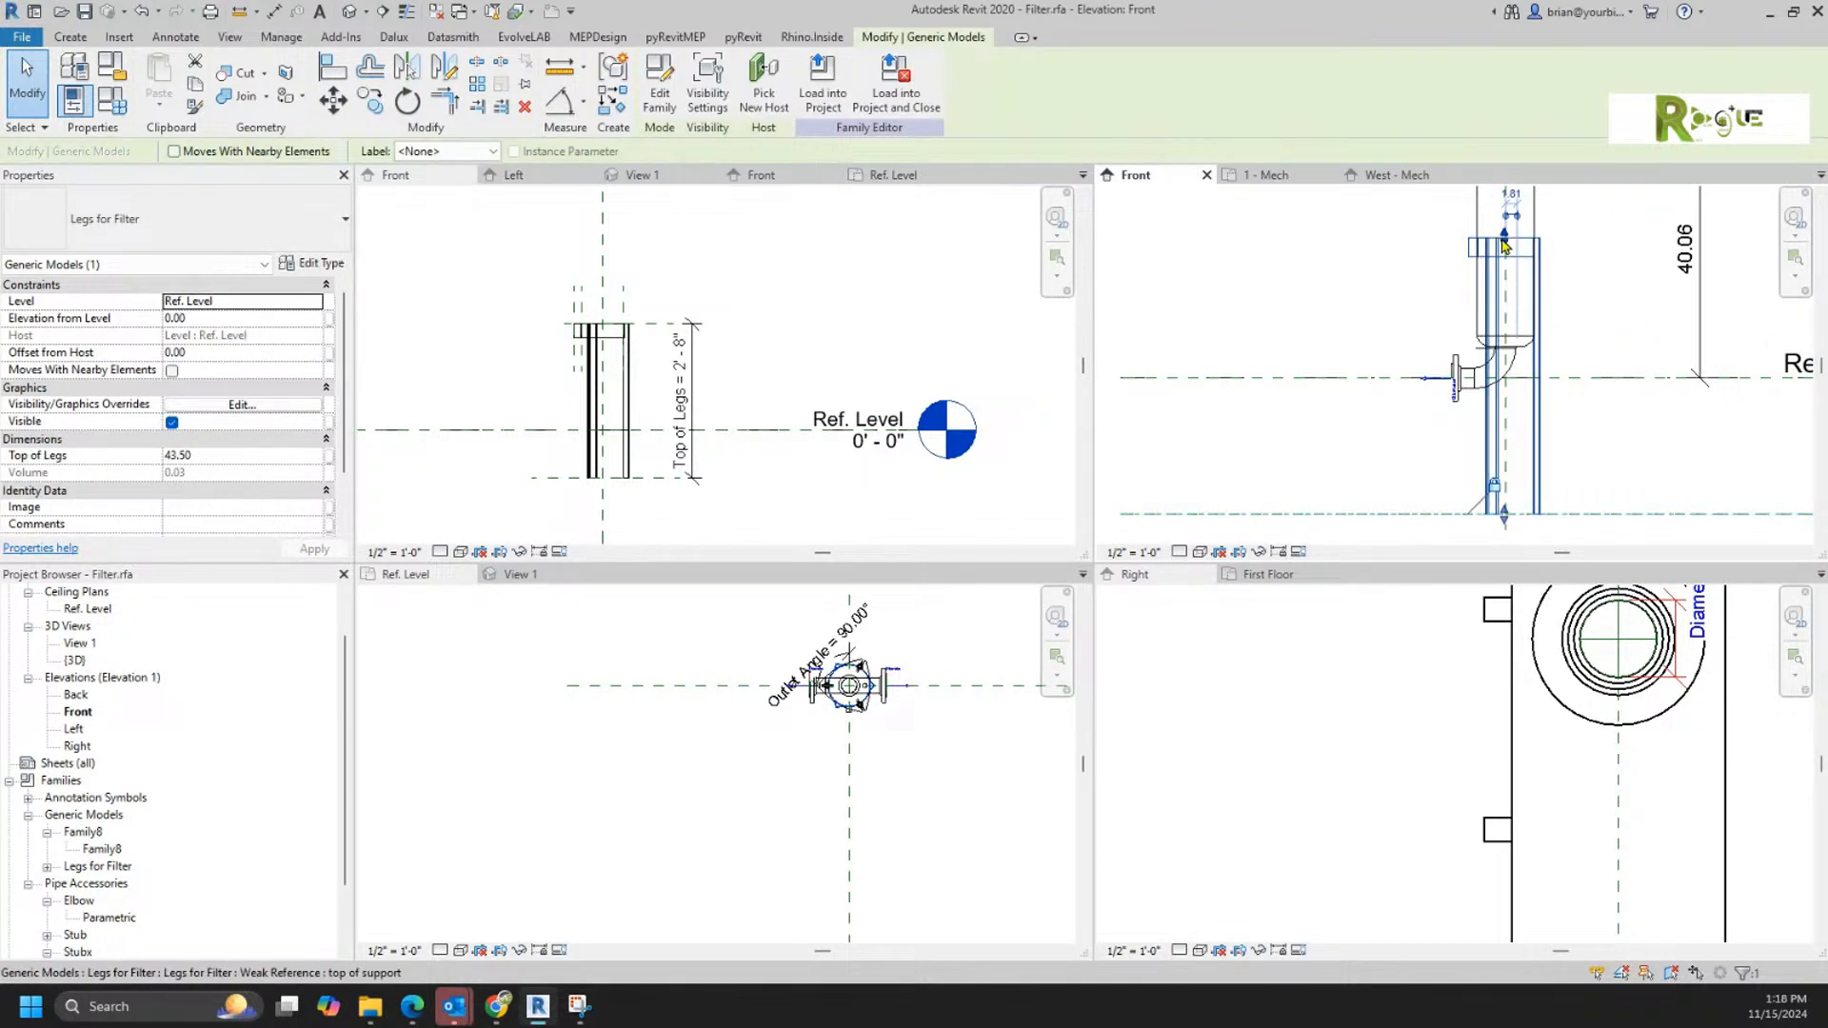
drag(1503, 239, 1503, 297)
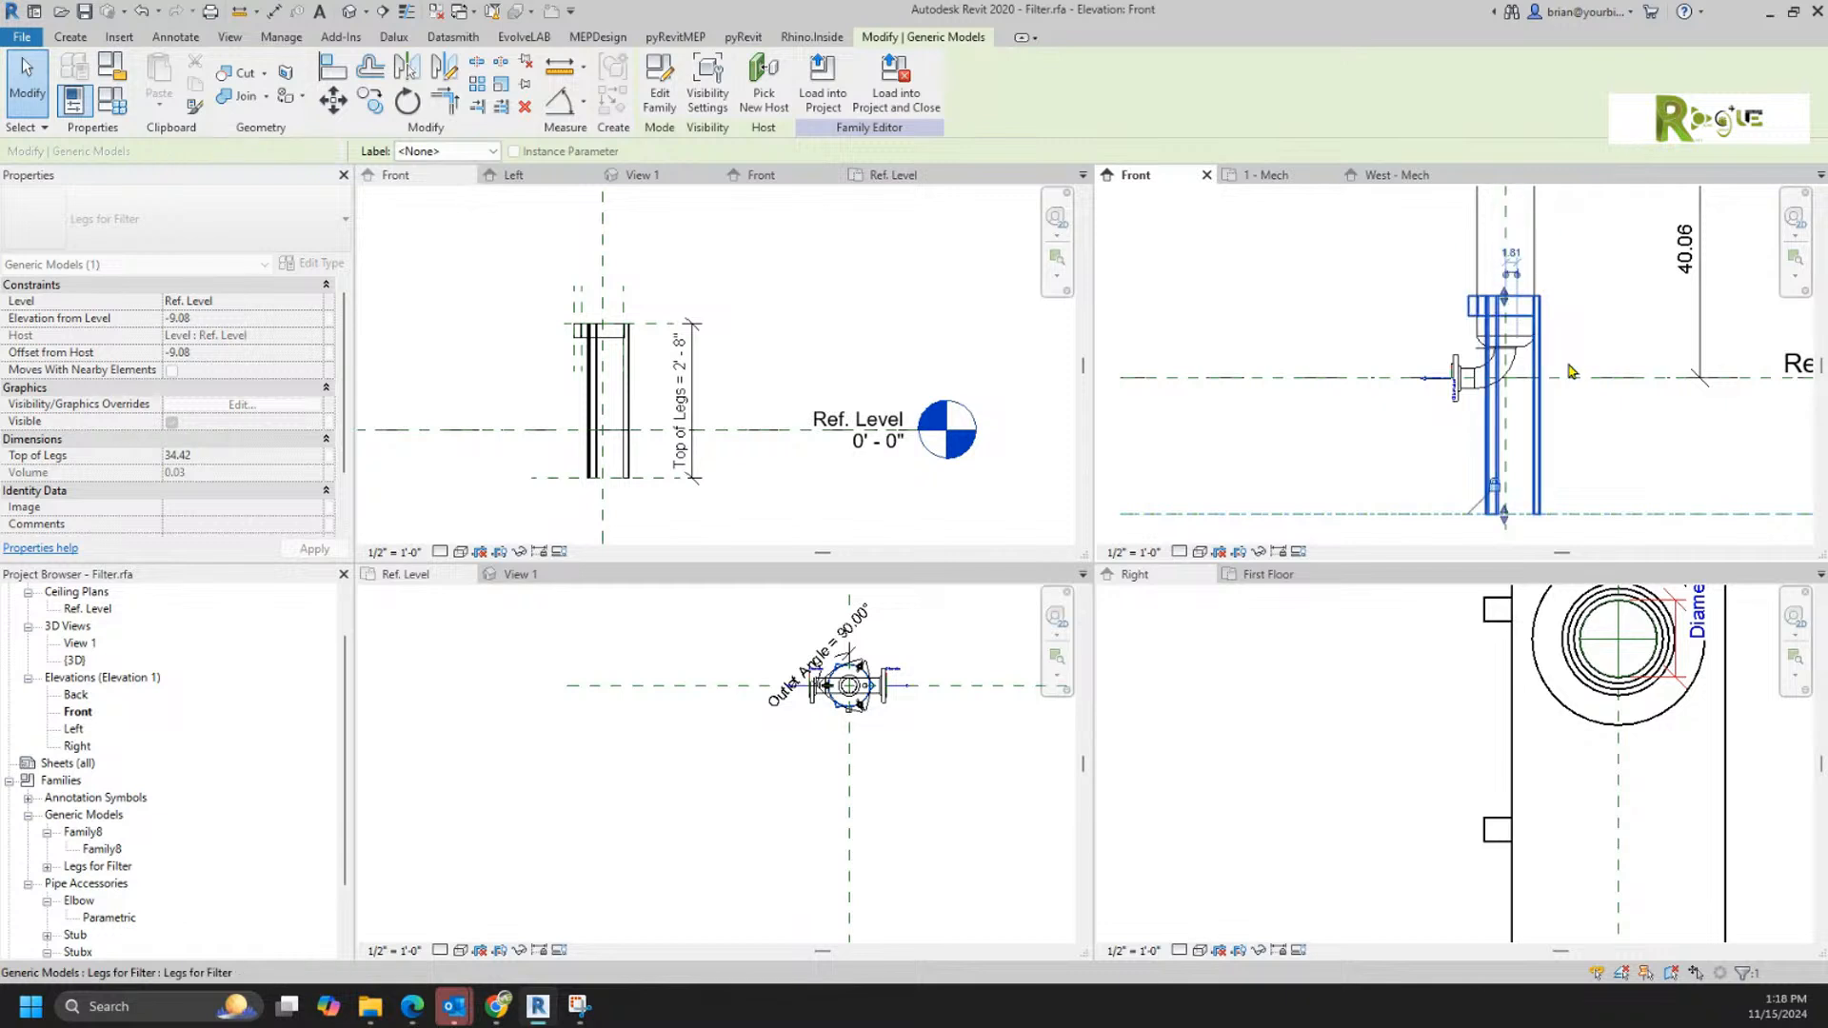
click(1599, 420)
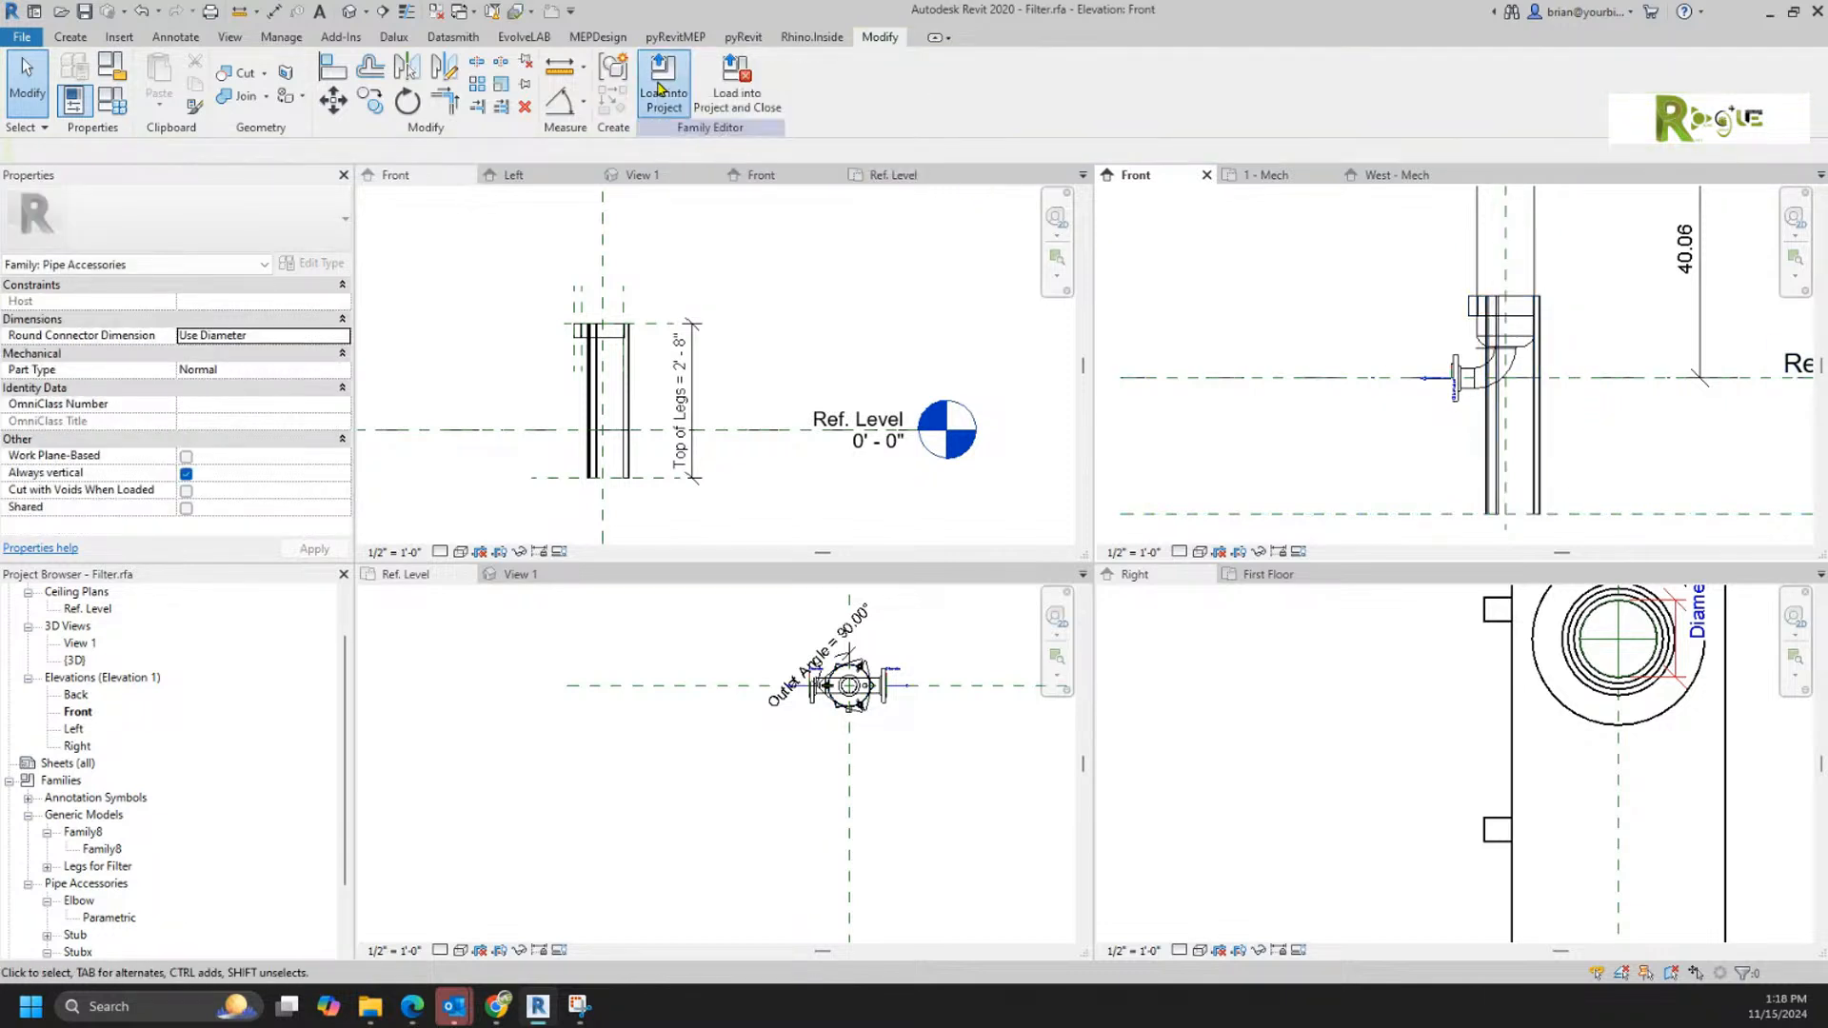
Step: Load the Filter family into Project3 and place one instance in the 1 - Mech floor plan
click(664, 78)
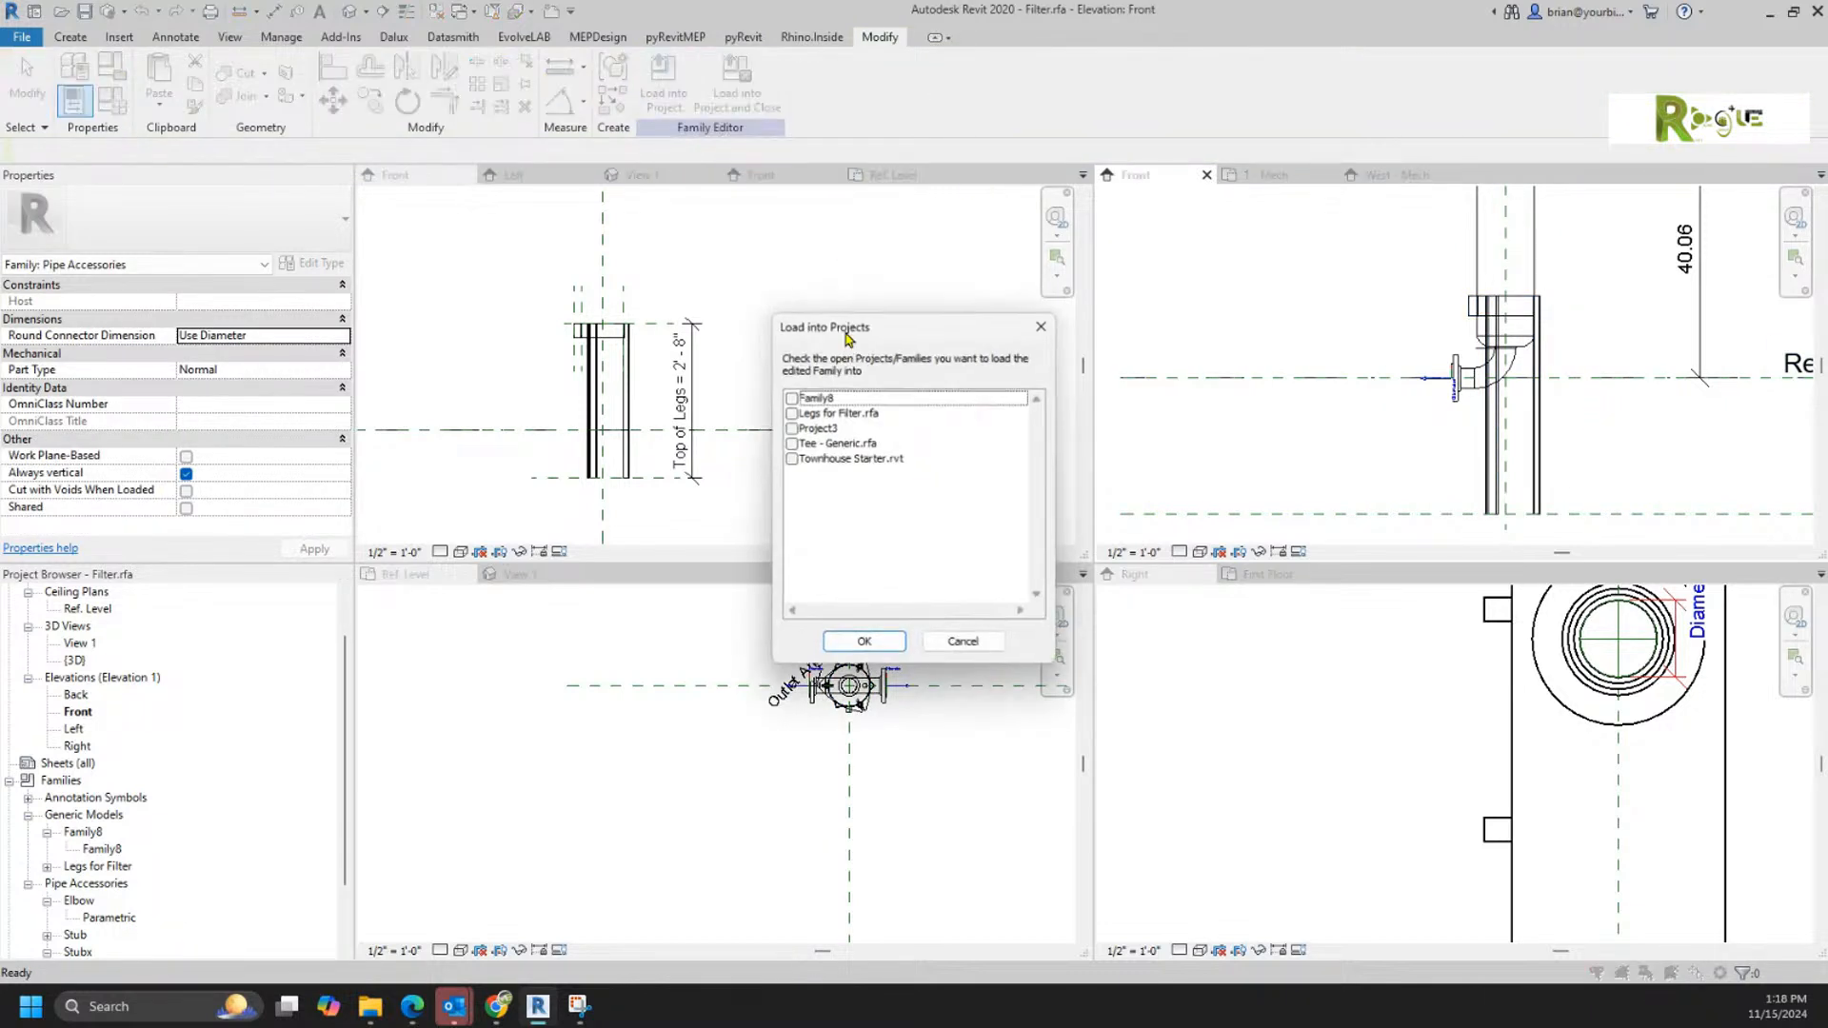
click(790, 429)
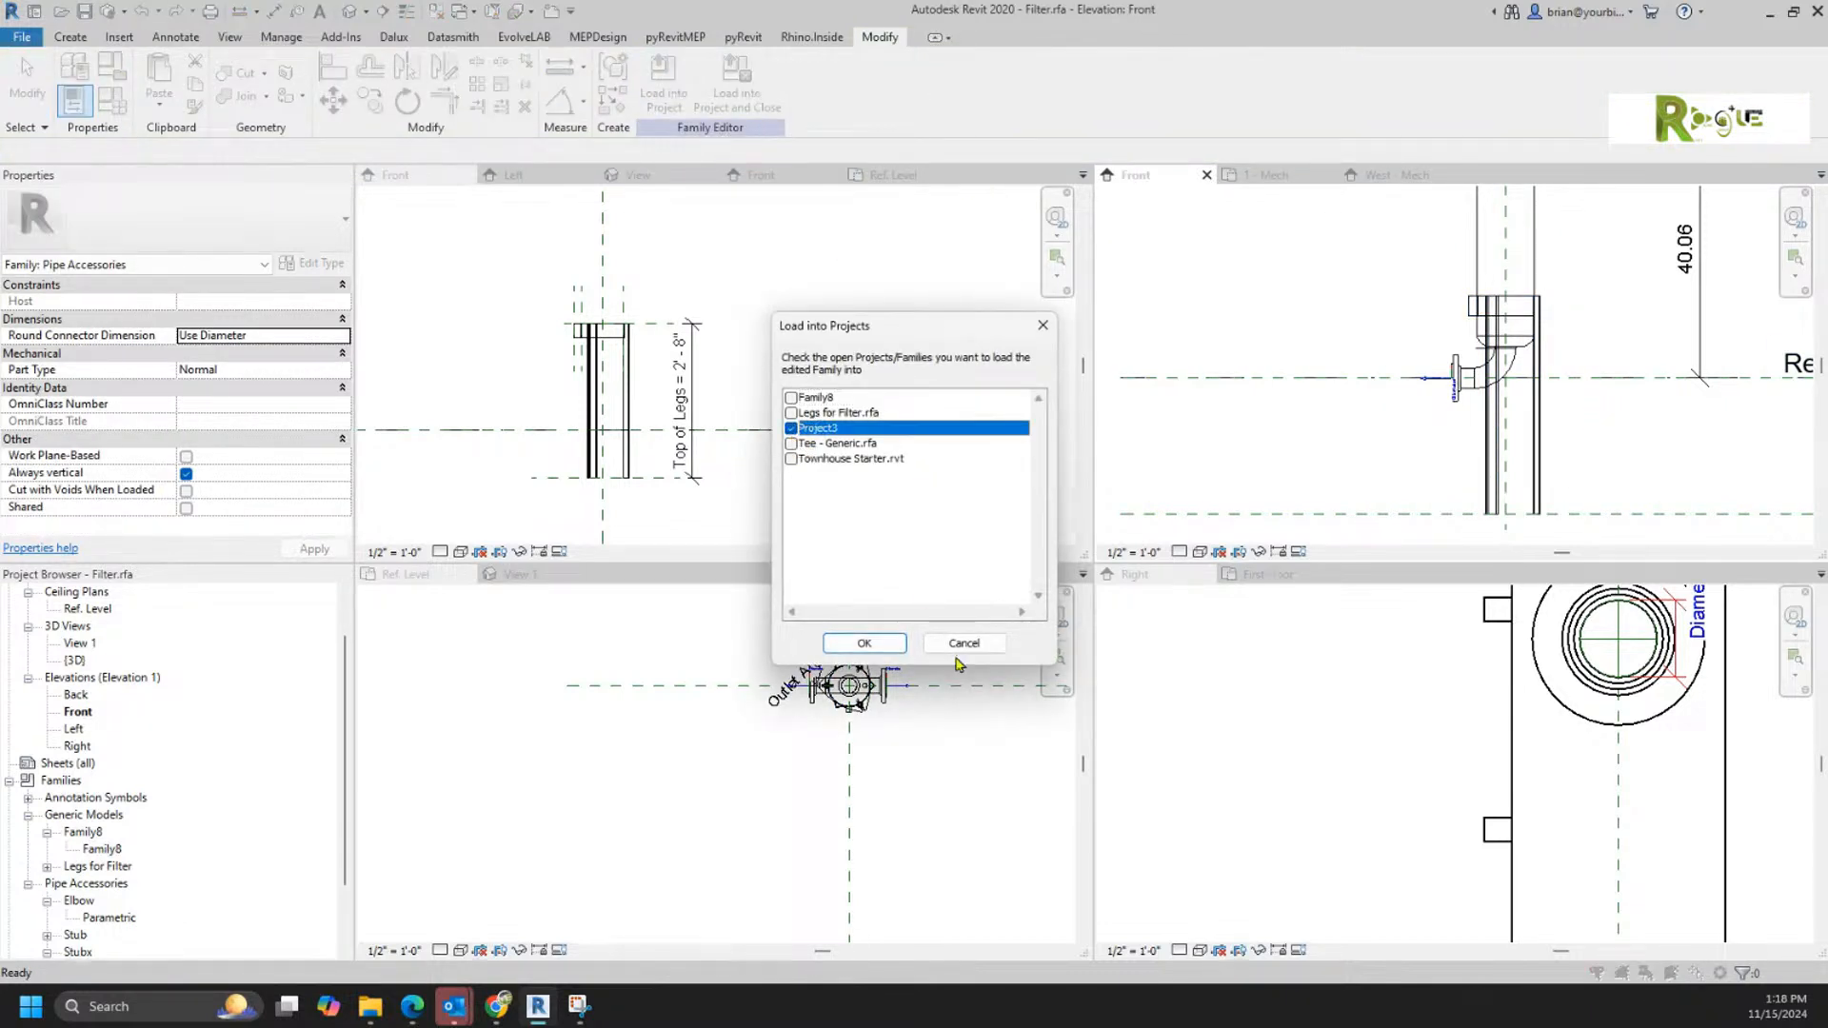
click(863, 642)
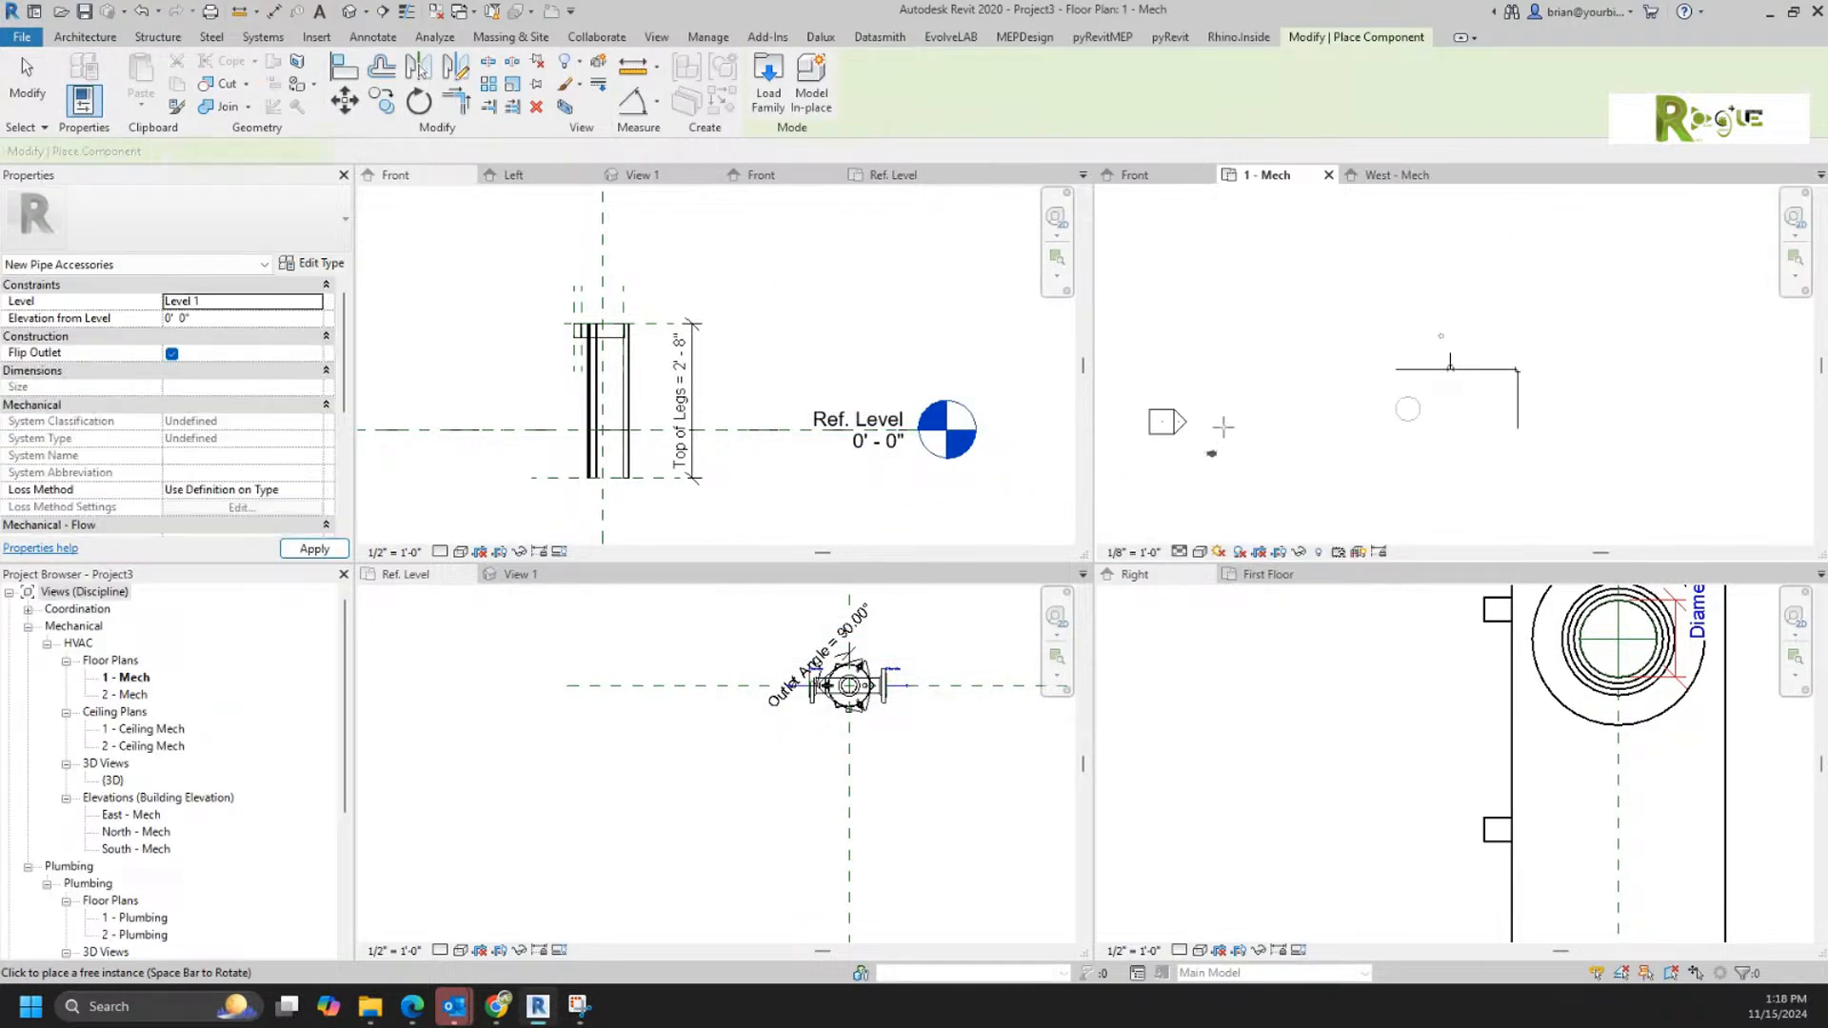
click(1394, 377)
key(Escape)
key(Escape)
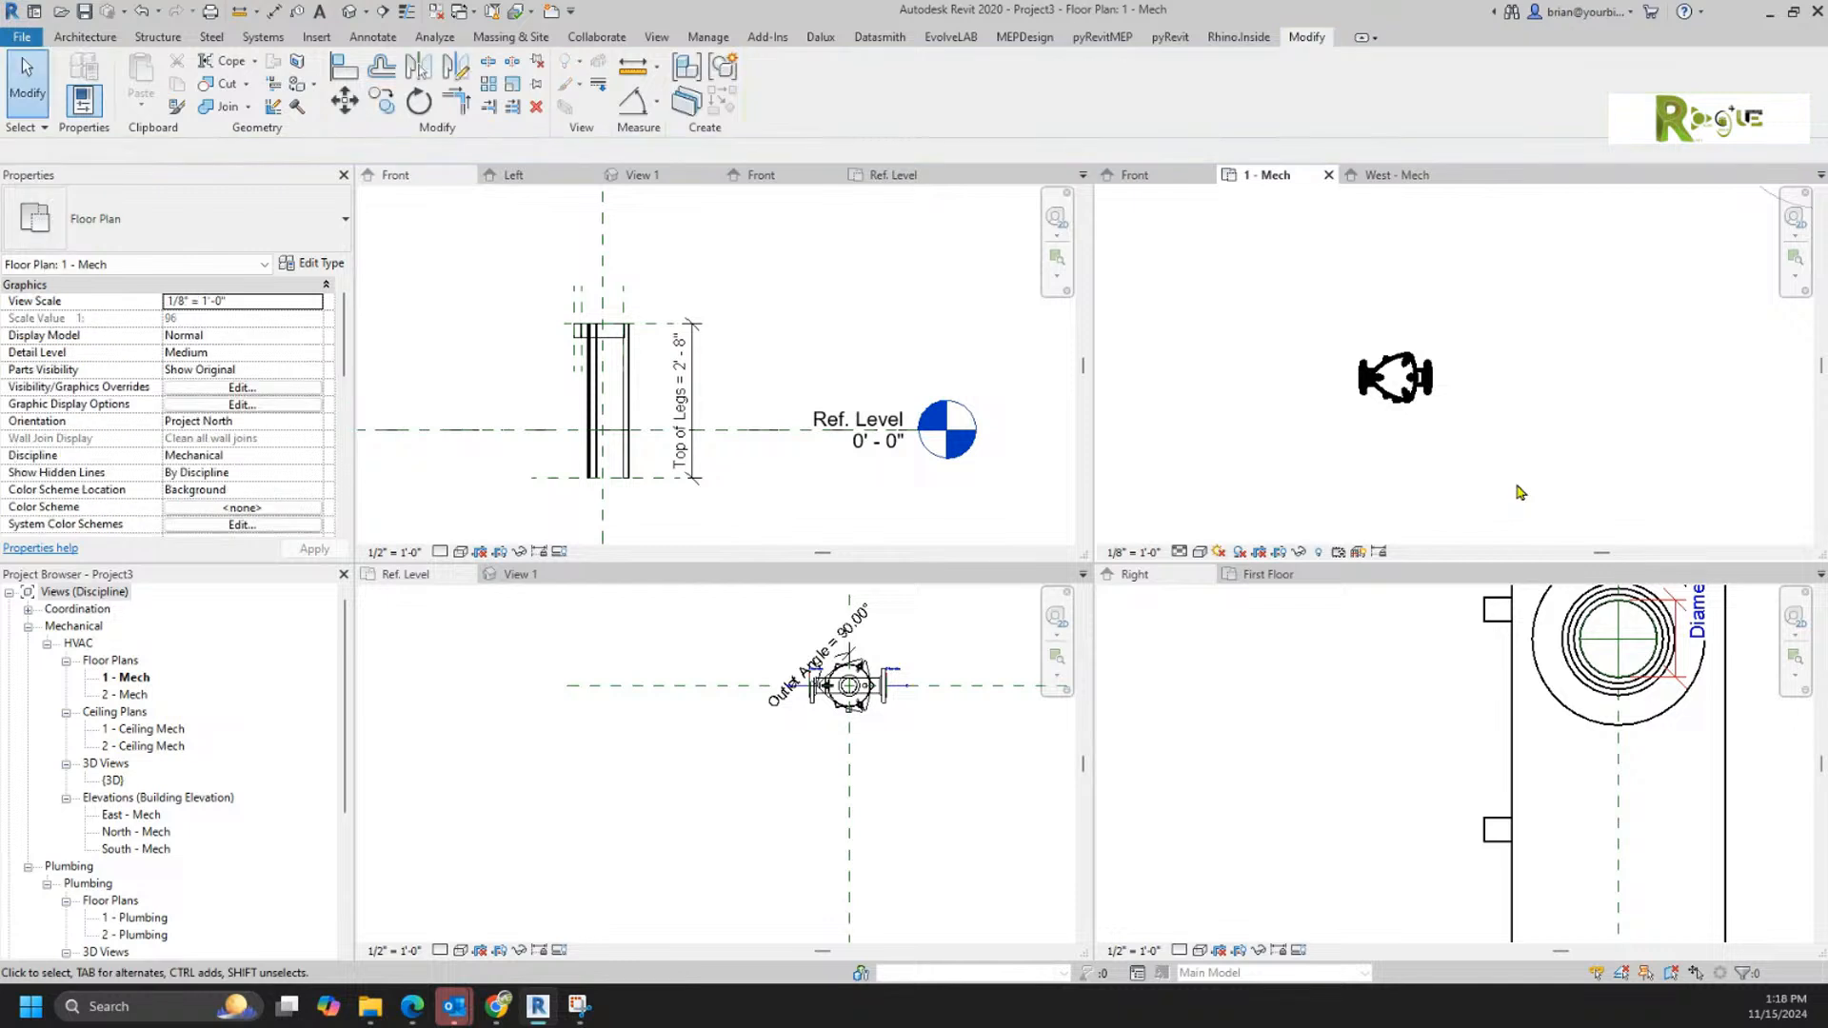
Step: Draw a 4" Standard pipe straight out to the right from the placed filter's upper connector
click(1428, 403)
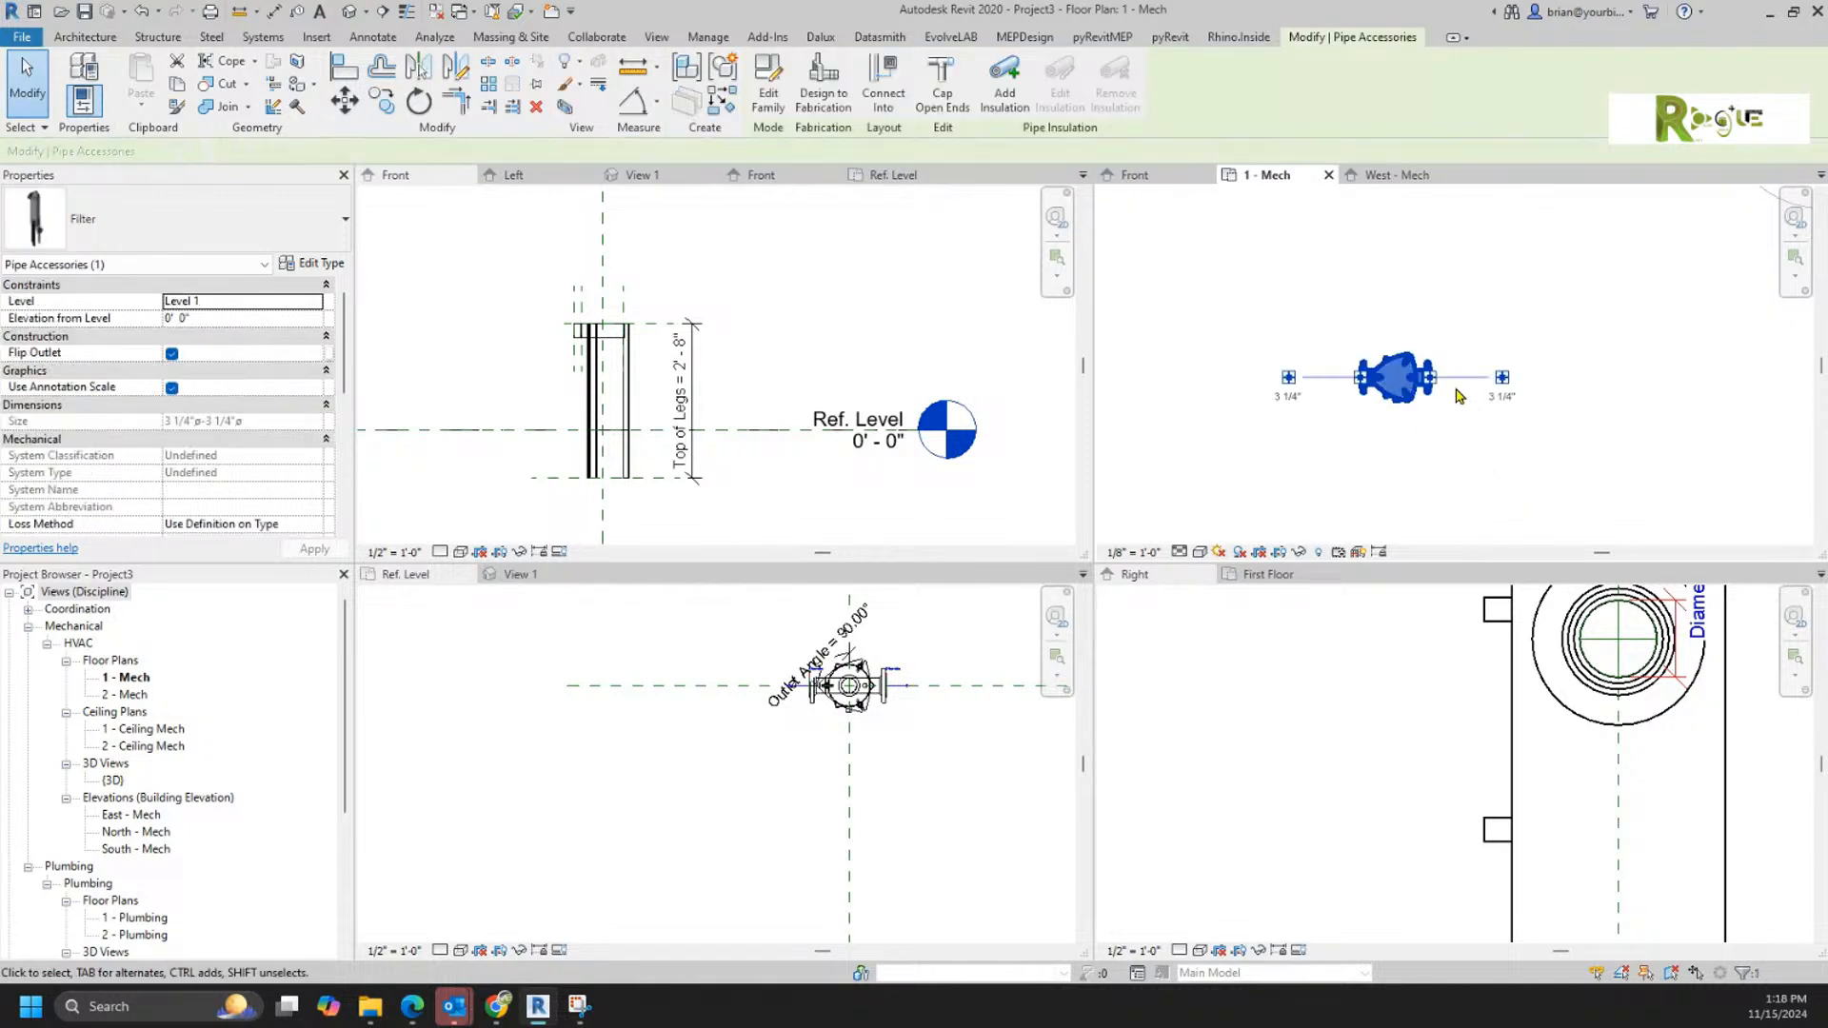
click(1502, 377)
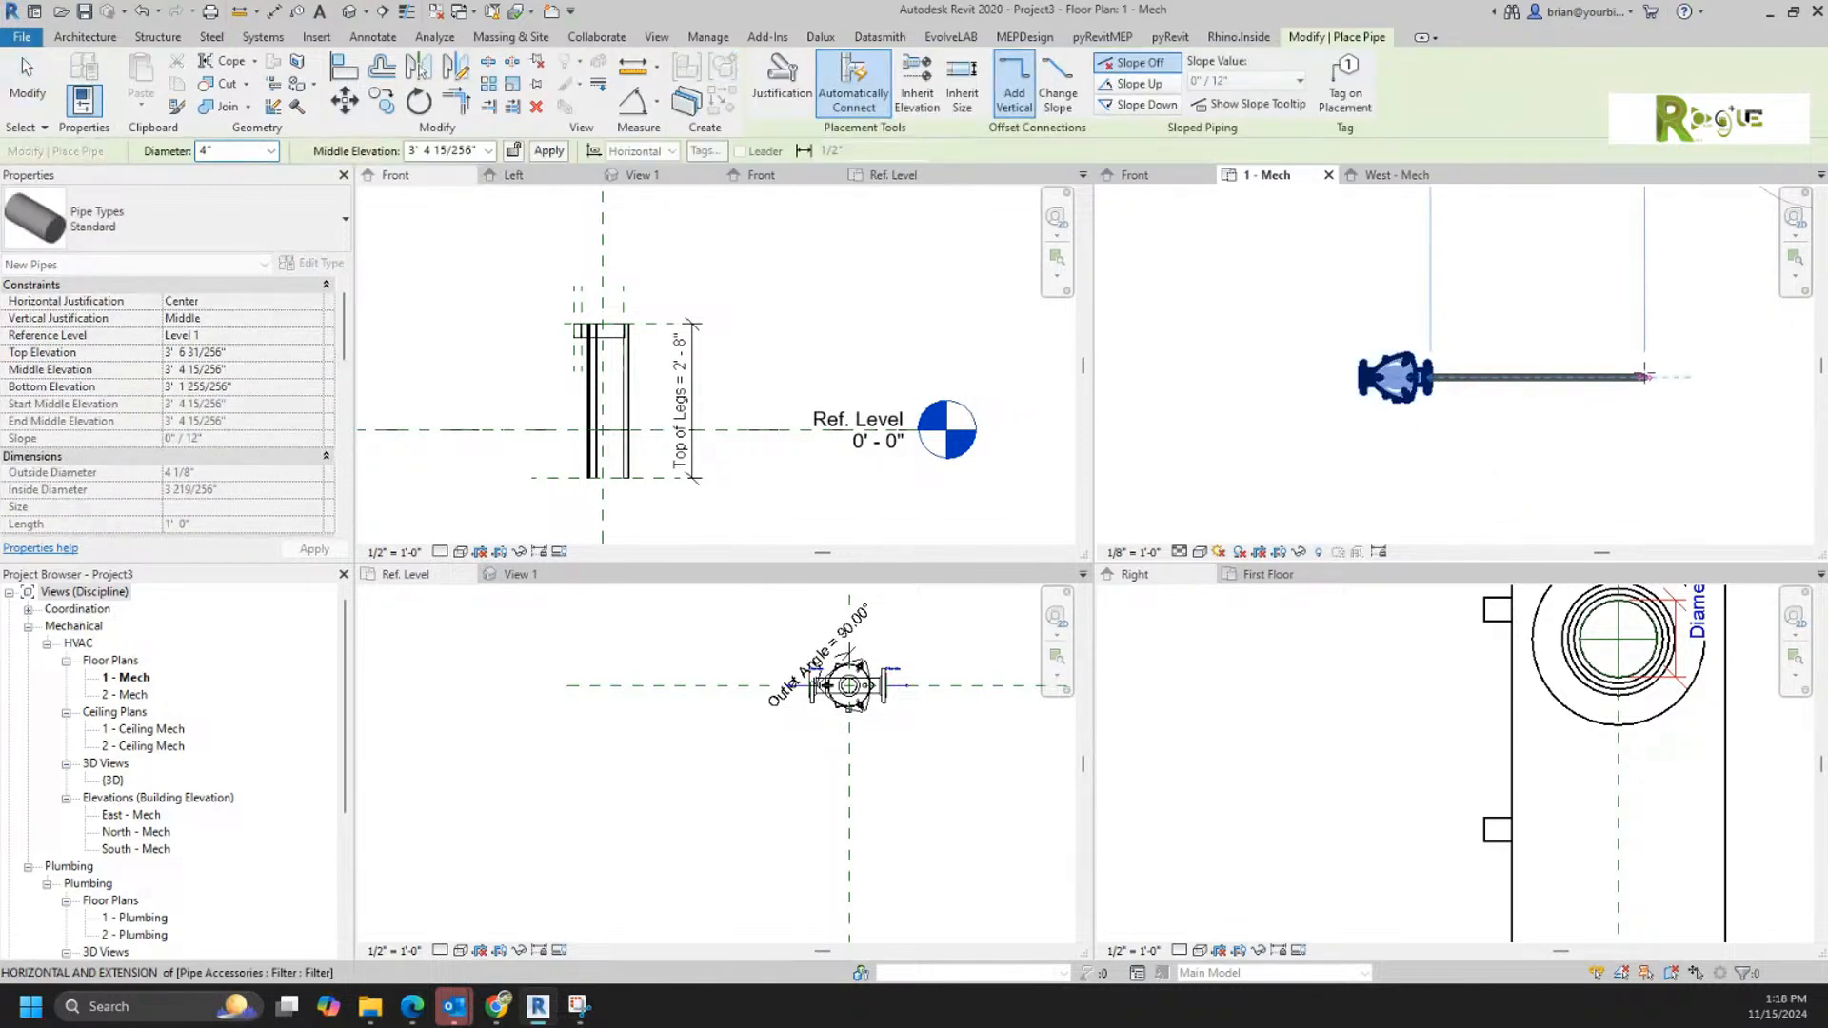
click(1625, 393)
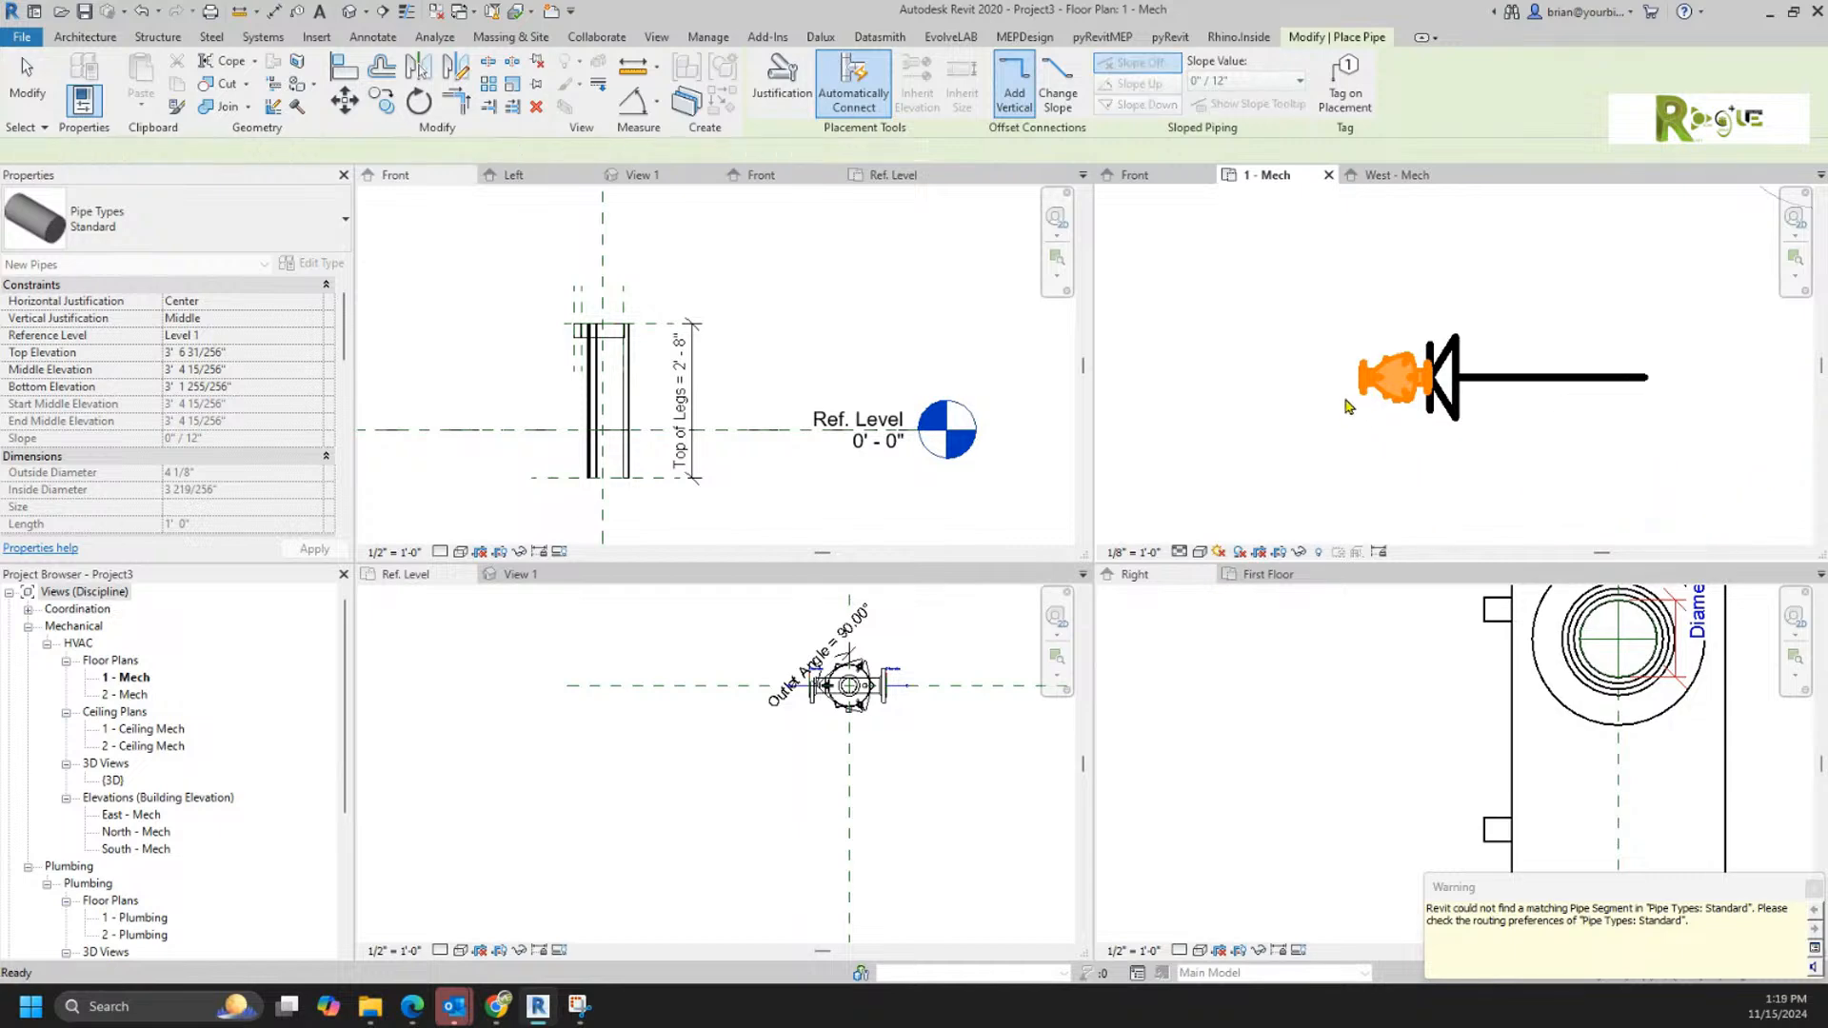
key(Escape)
key(Escape)
Step: Draw a matching 4" Standard pipe straight out to the left from the filter's lower connector
click(1371, 385)
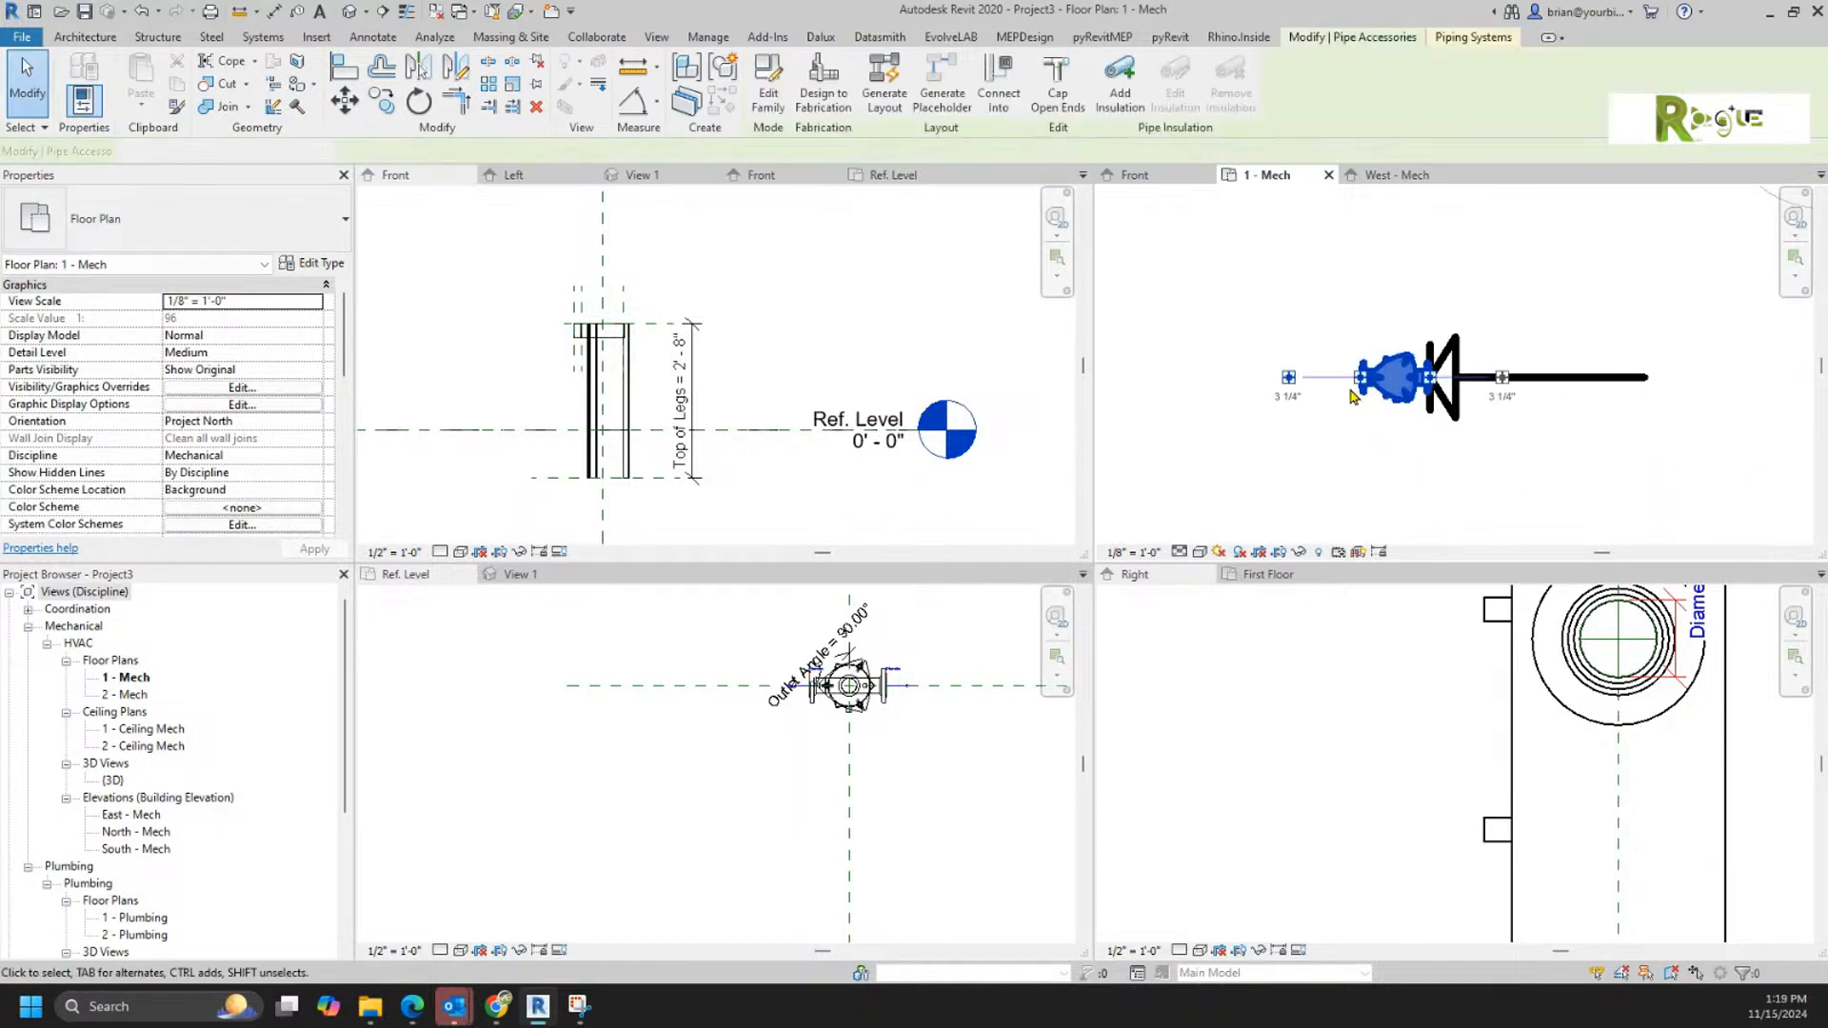
click(1288, 377)
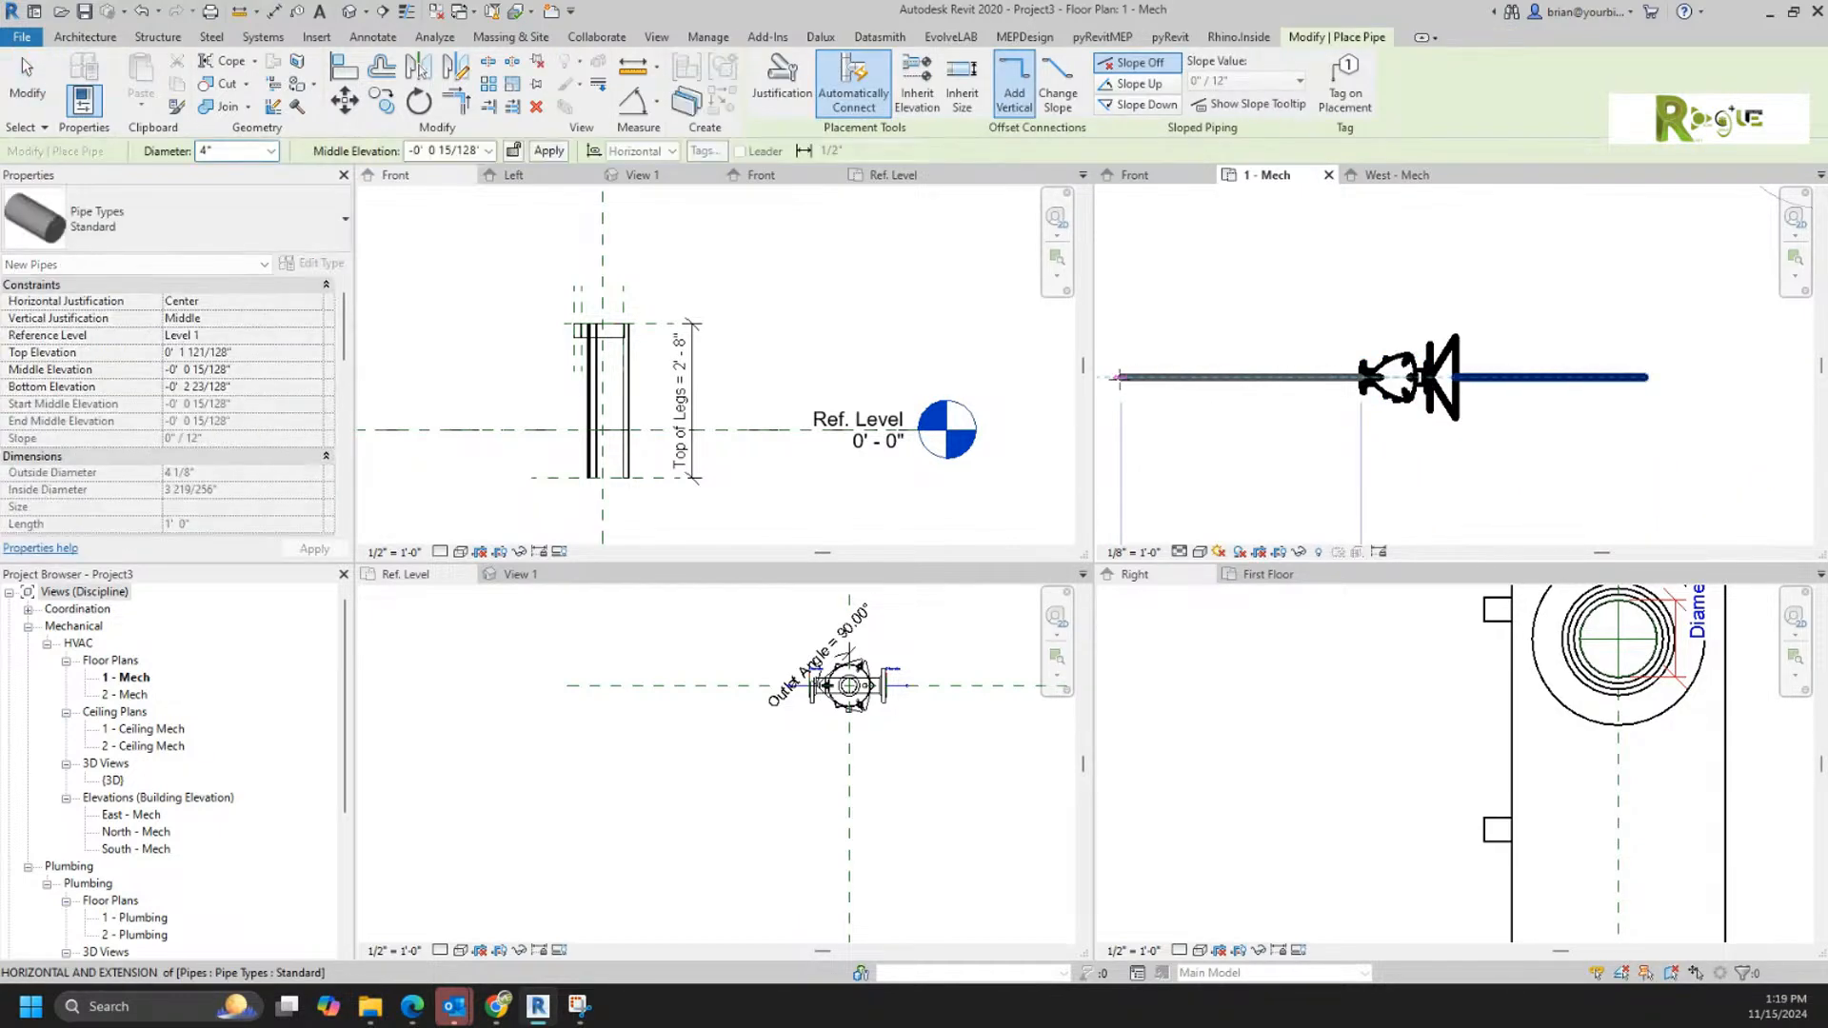
click(1115, 377)
key(Escape)
key(Escape)
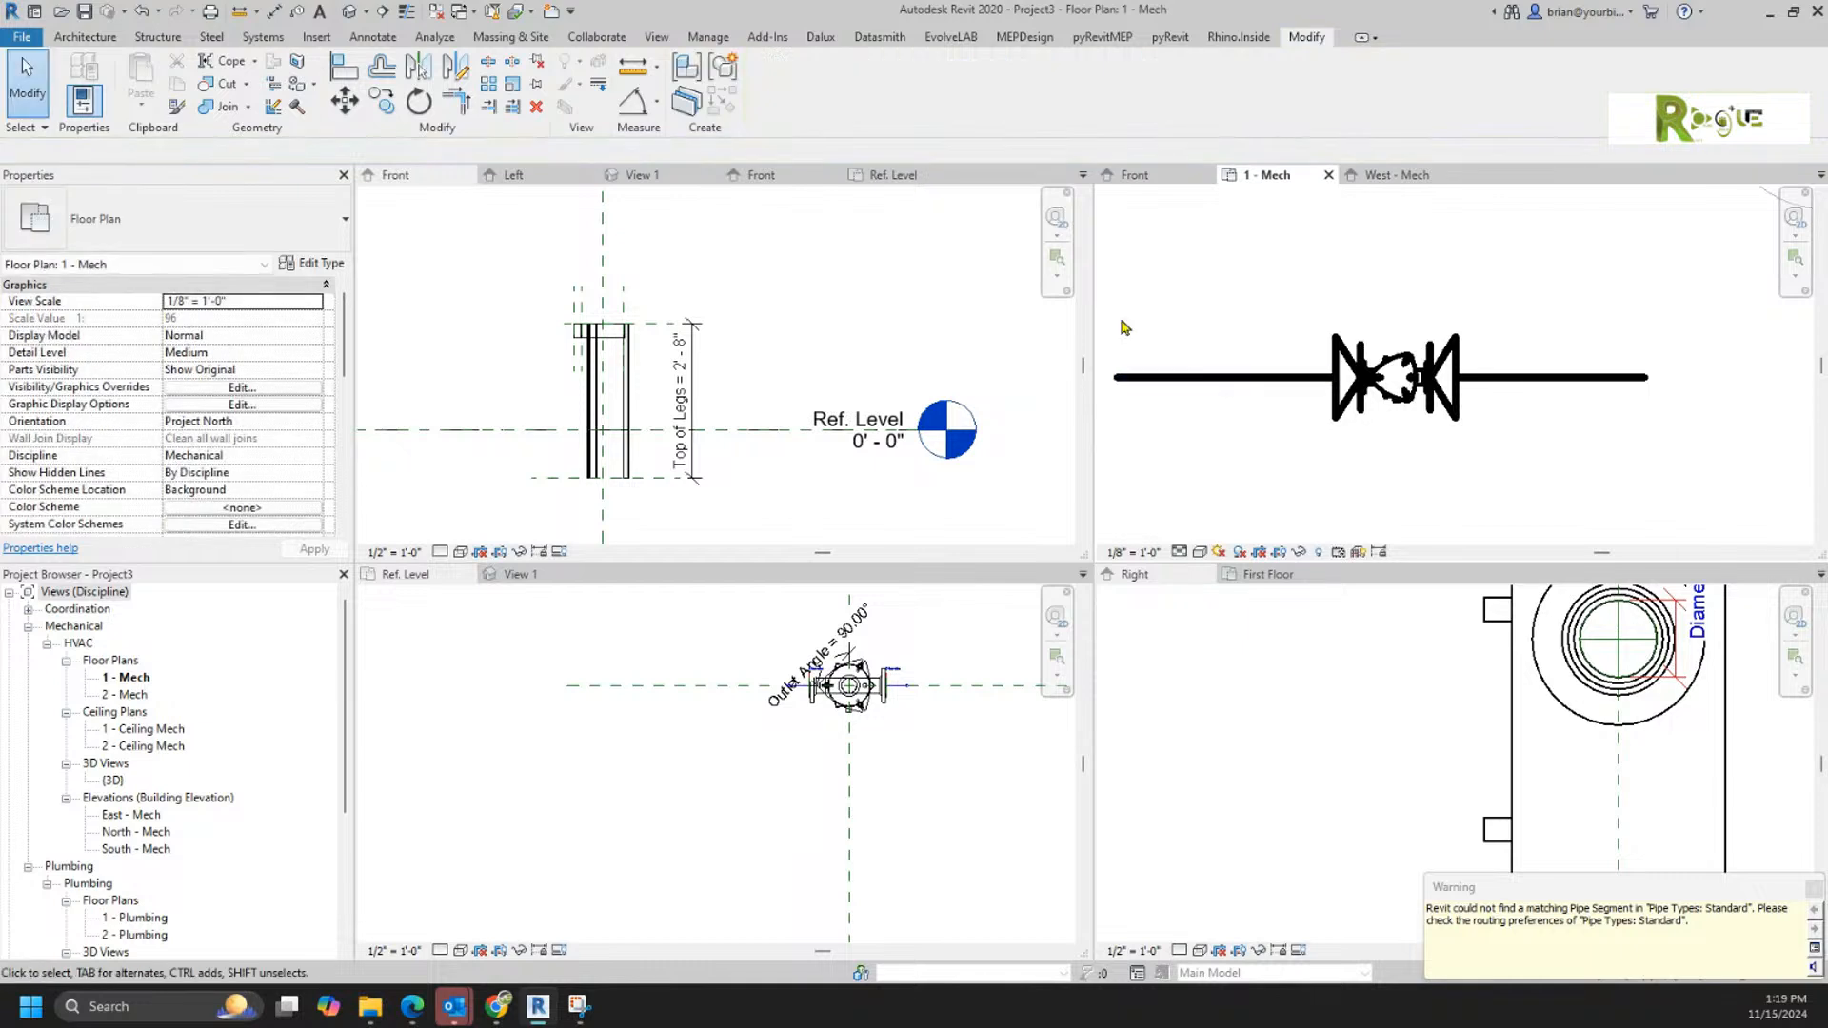
Step: Open Project3's 3D view, set its detail level to Fine, and inspect the filter with its connected pipes
click(349, 12)
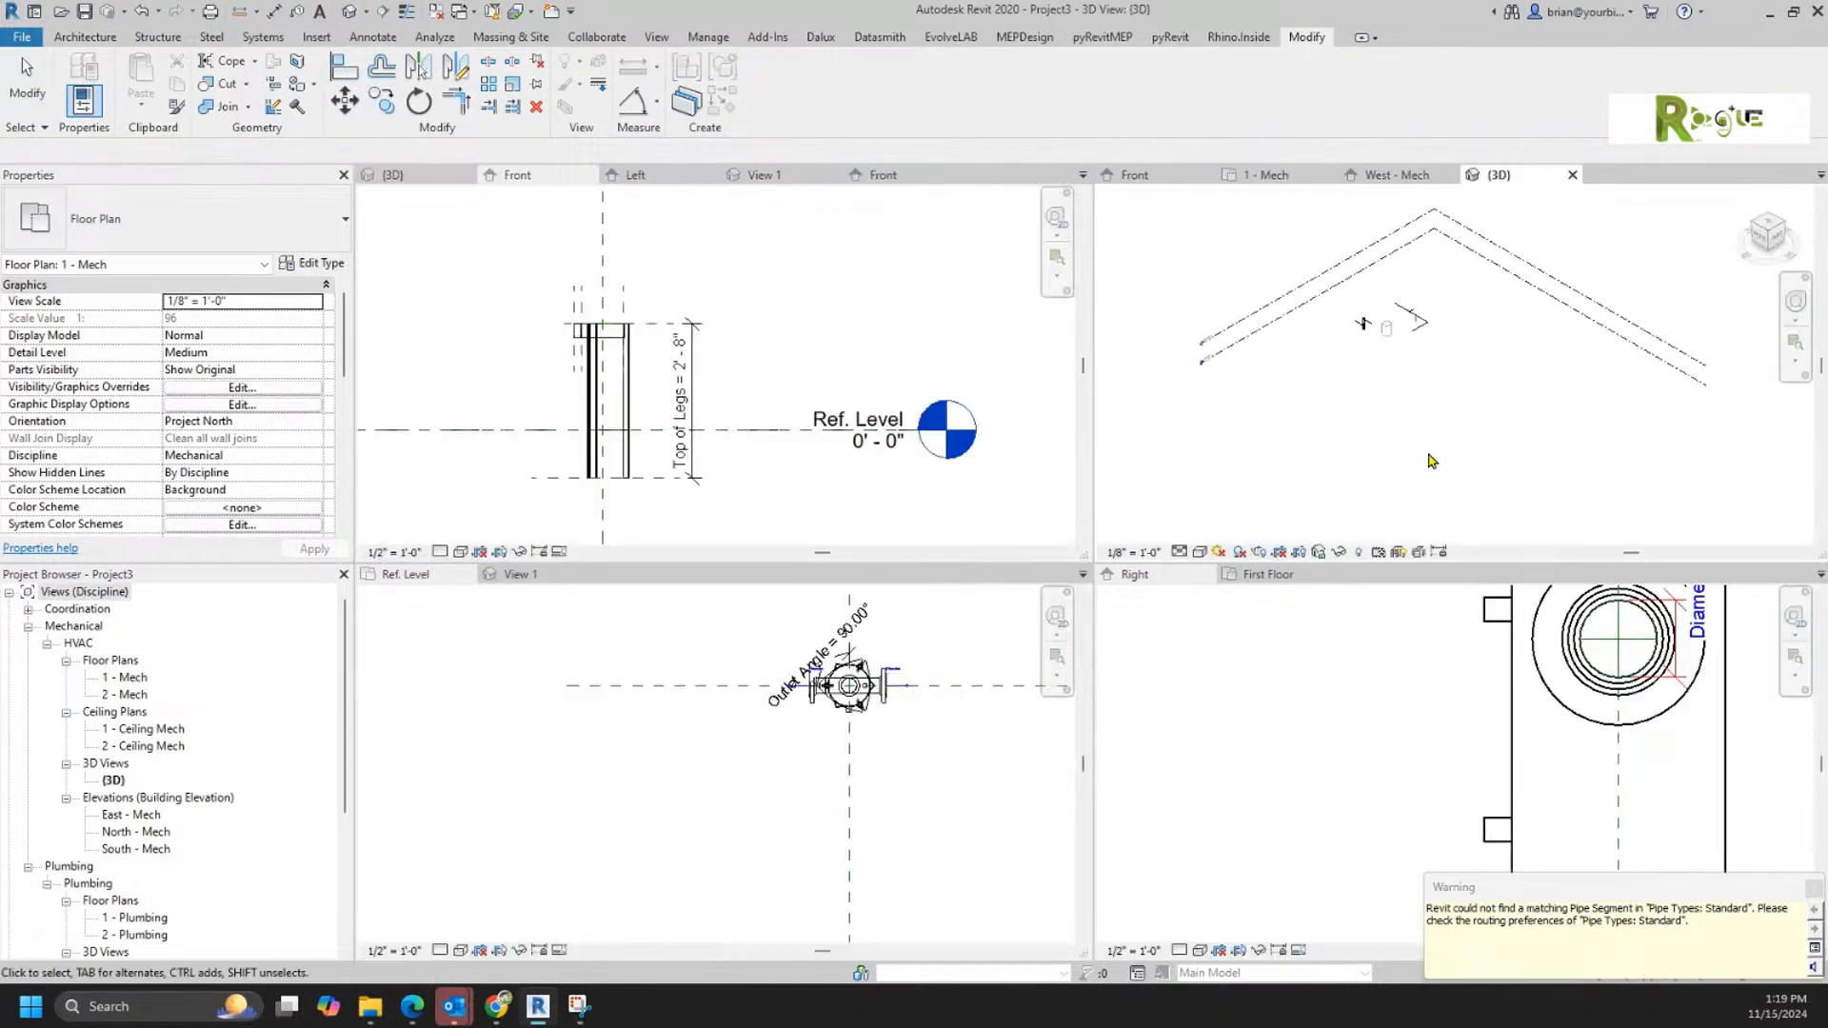
scroll(1381, 327, up, 9)
scroll(1330, 288, up, 3)
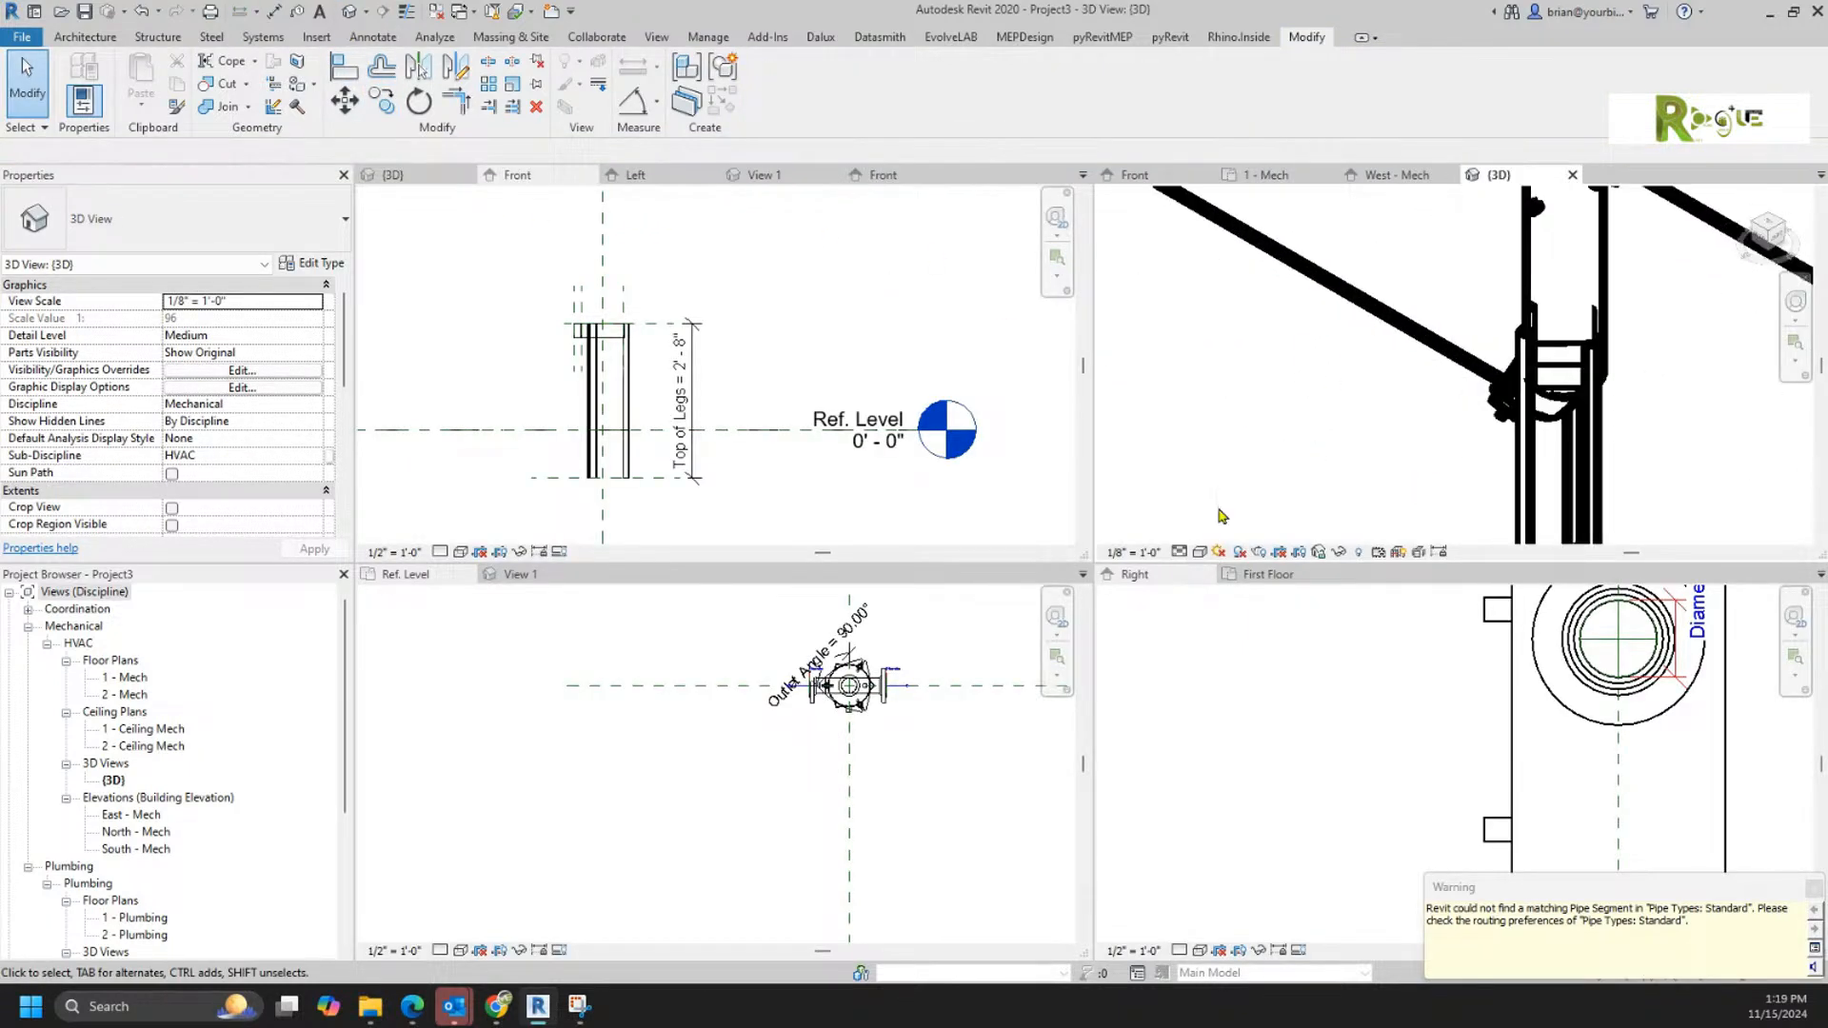
click(1179, 552)
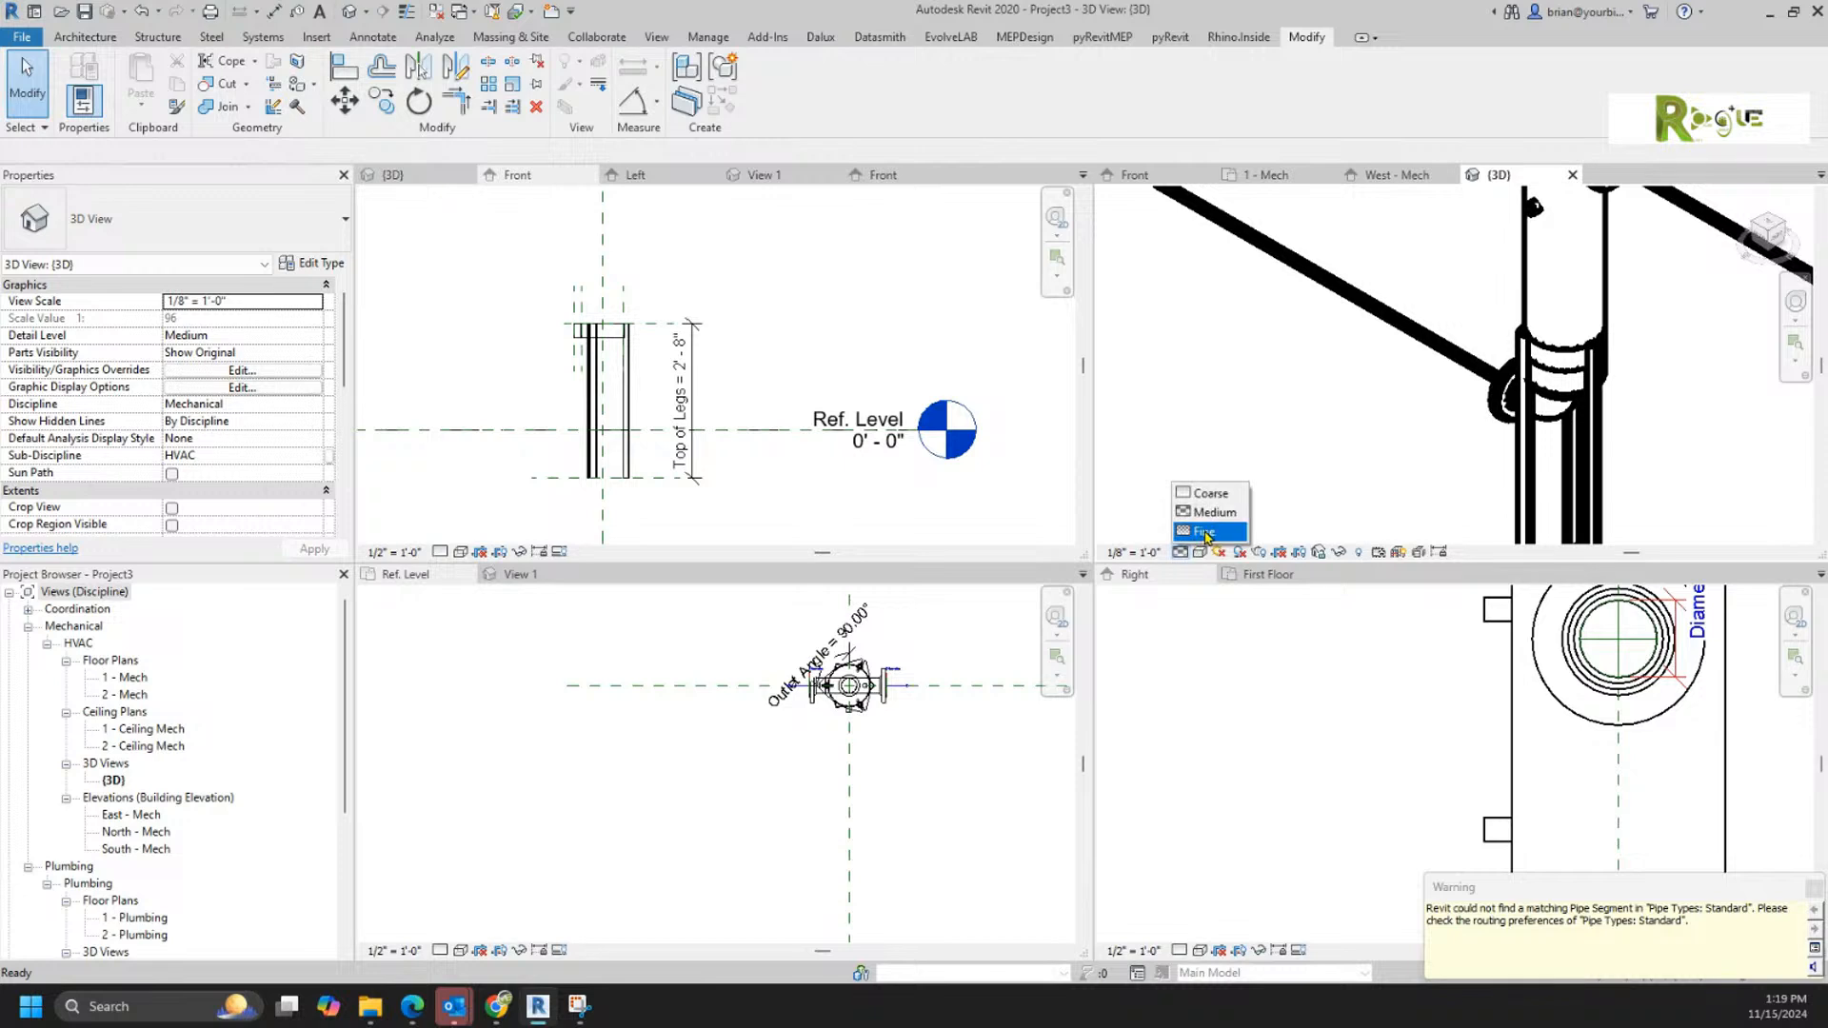
click(1202, 531)
scroll(1383, 423, down, 10)
shift+middle_drag(1263, 491, 1288, 495)
middle_drag(1337, 465, 1615, 73)
scroll(1566, 303, down, 4)
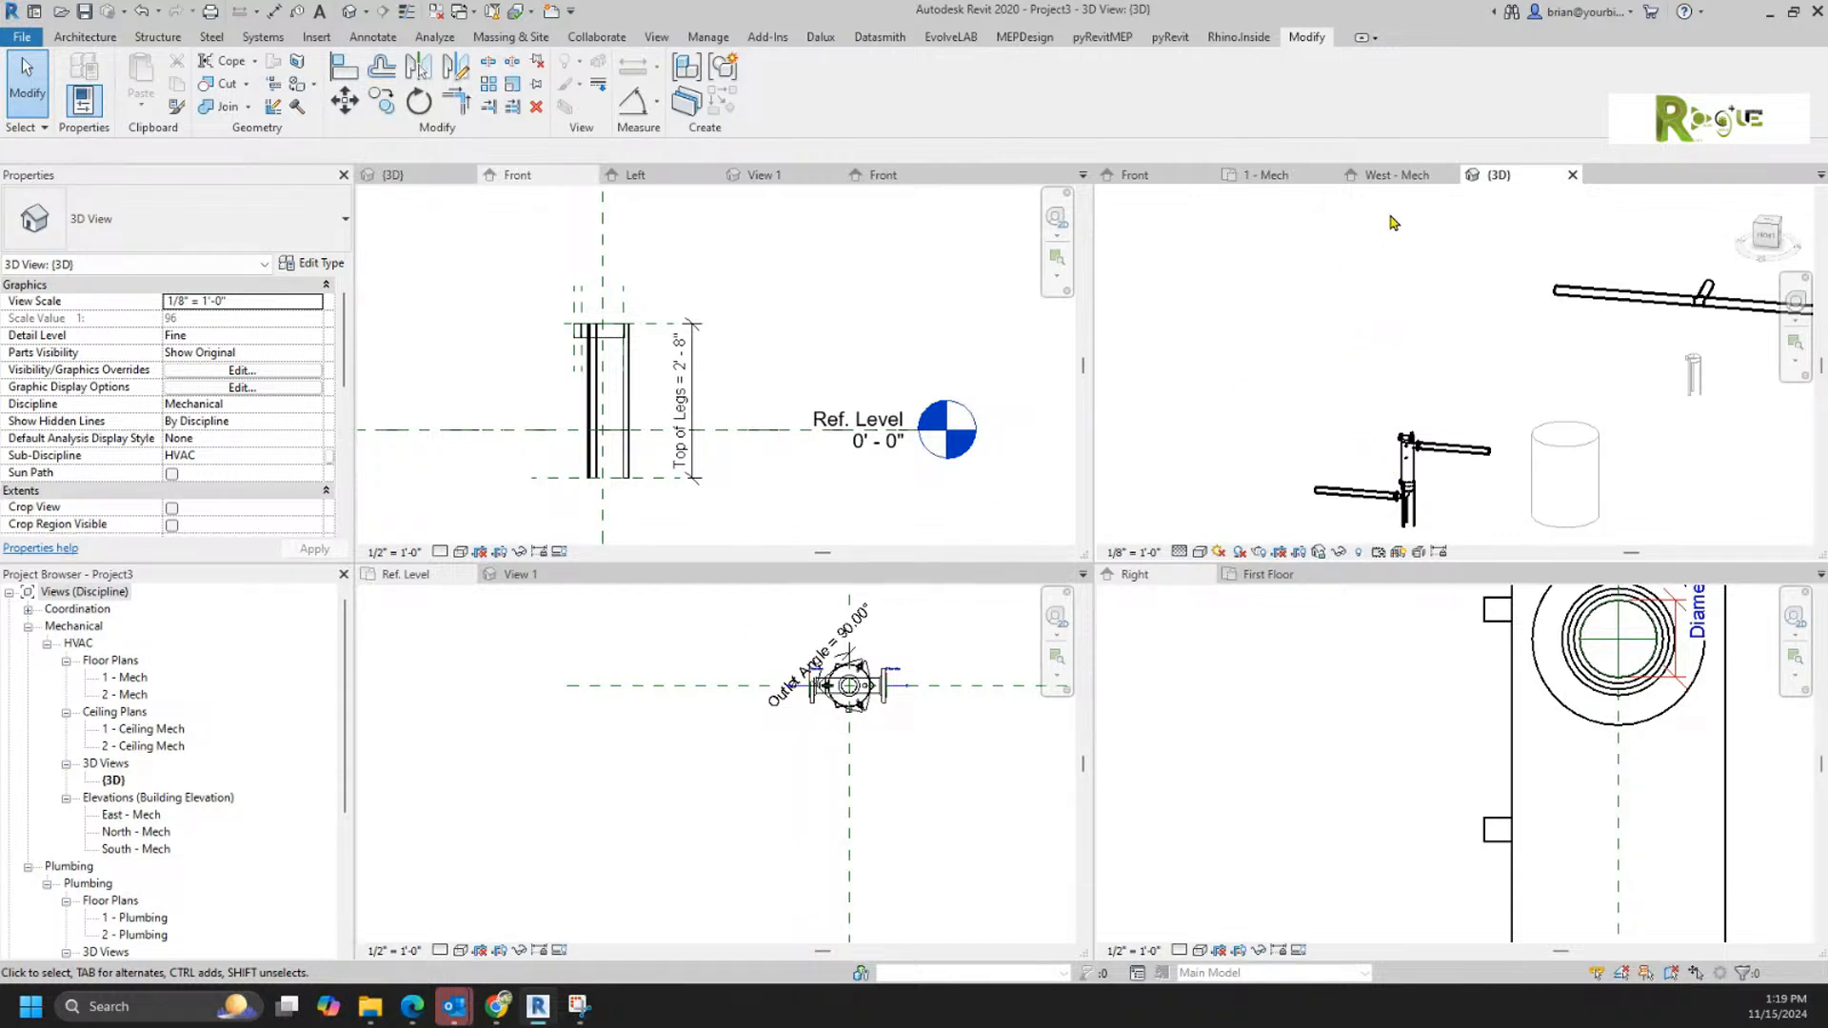
Step: Open the South - Mech elevation from the floor plan and examine the placed filter's legs relative to the level
click(1233, 175)
scroll(1371, 360, down, 5)
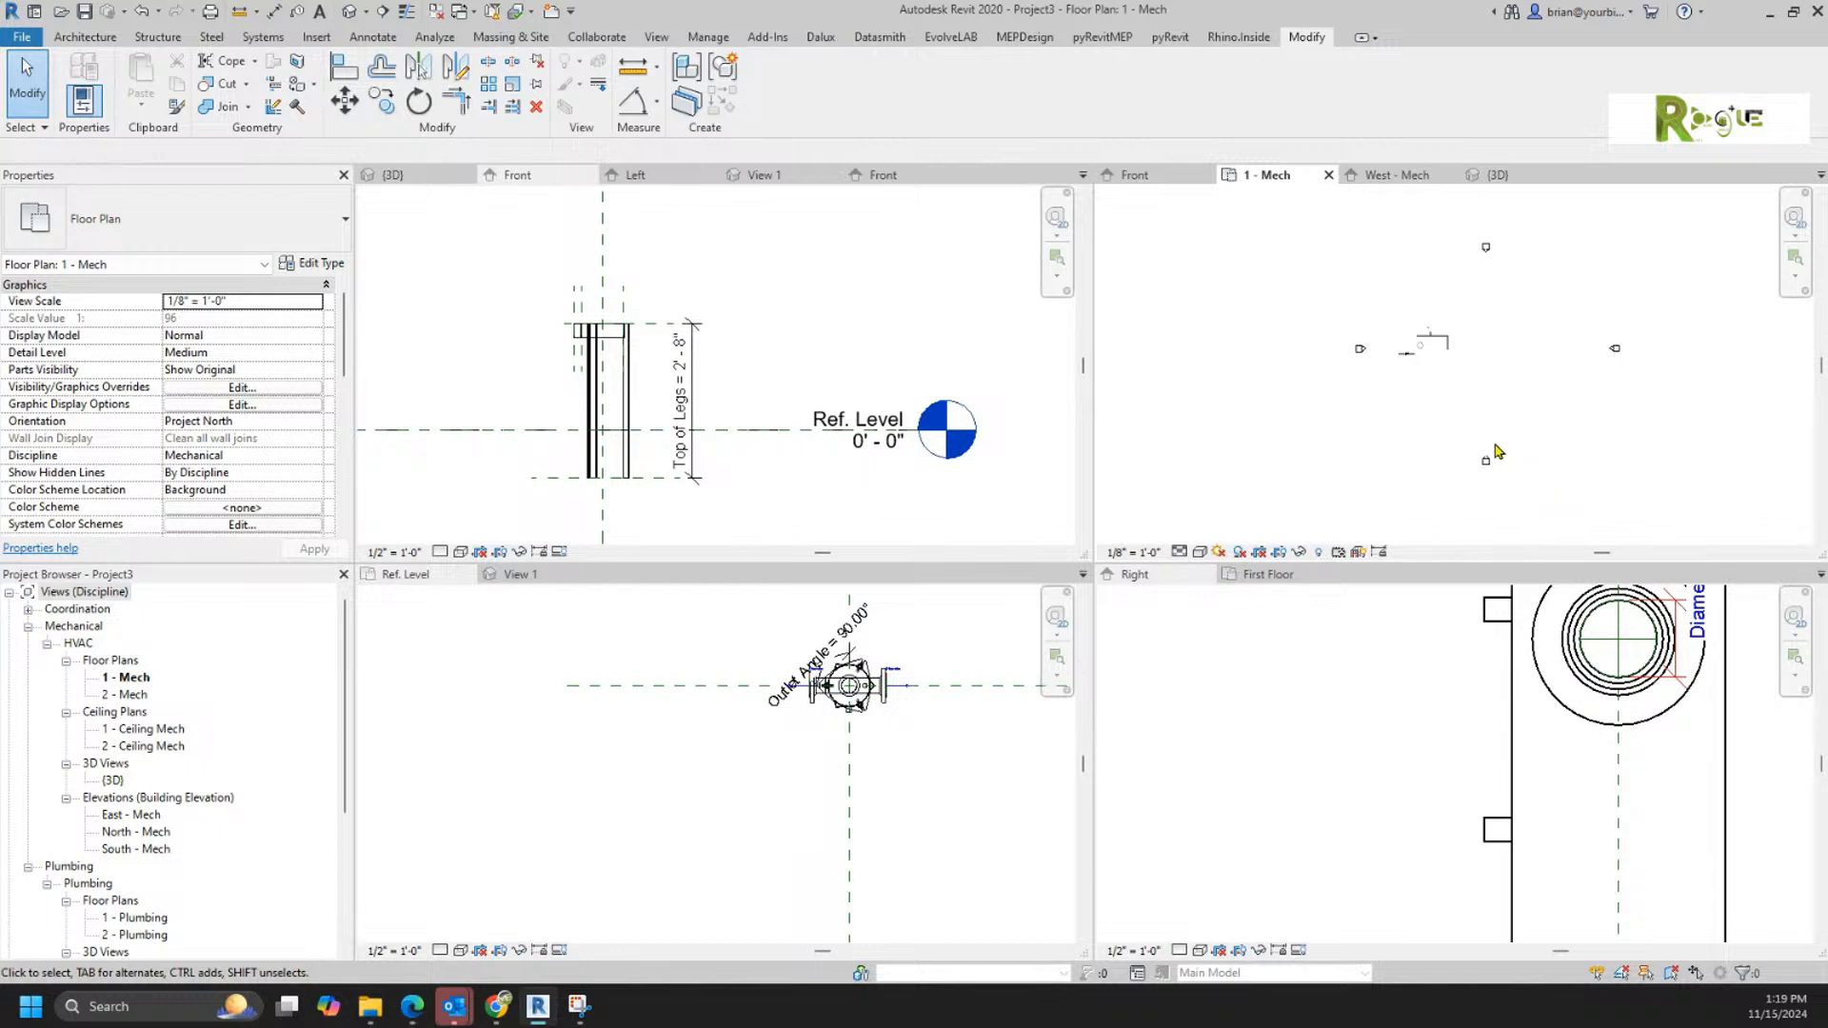
double_click(1487, 458)
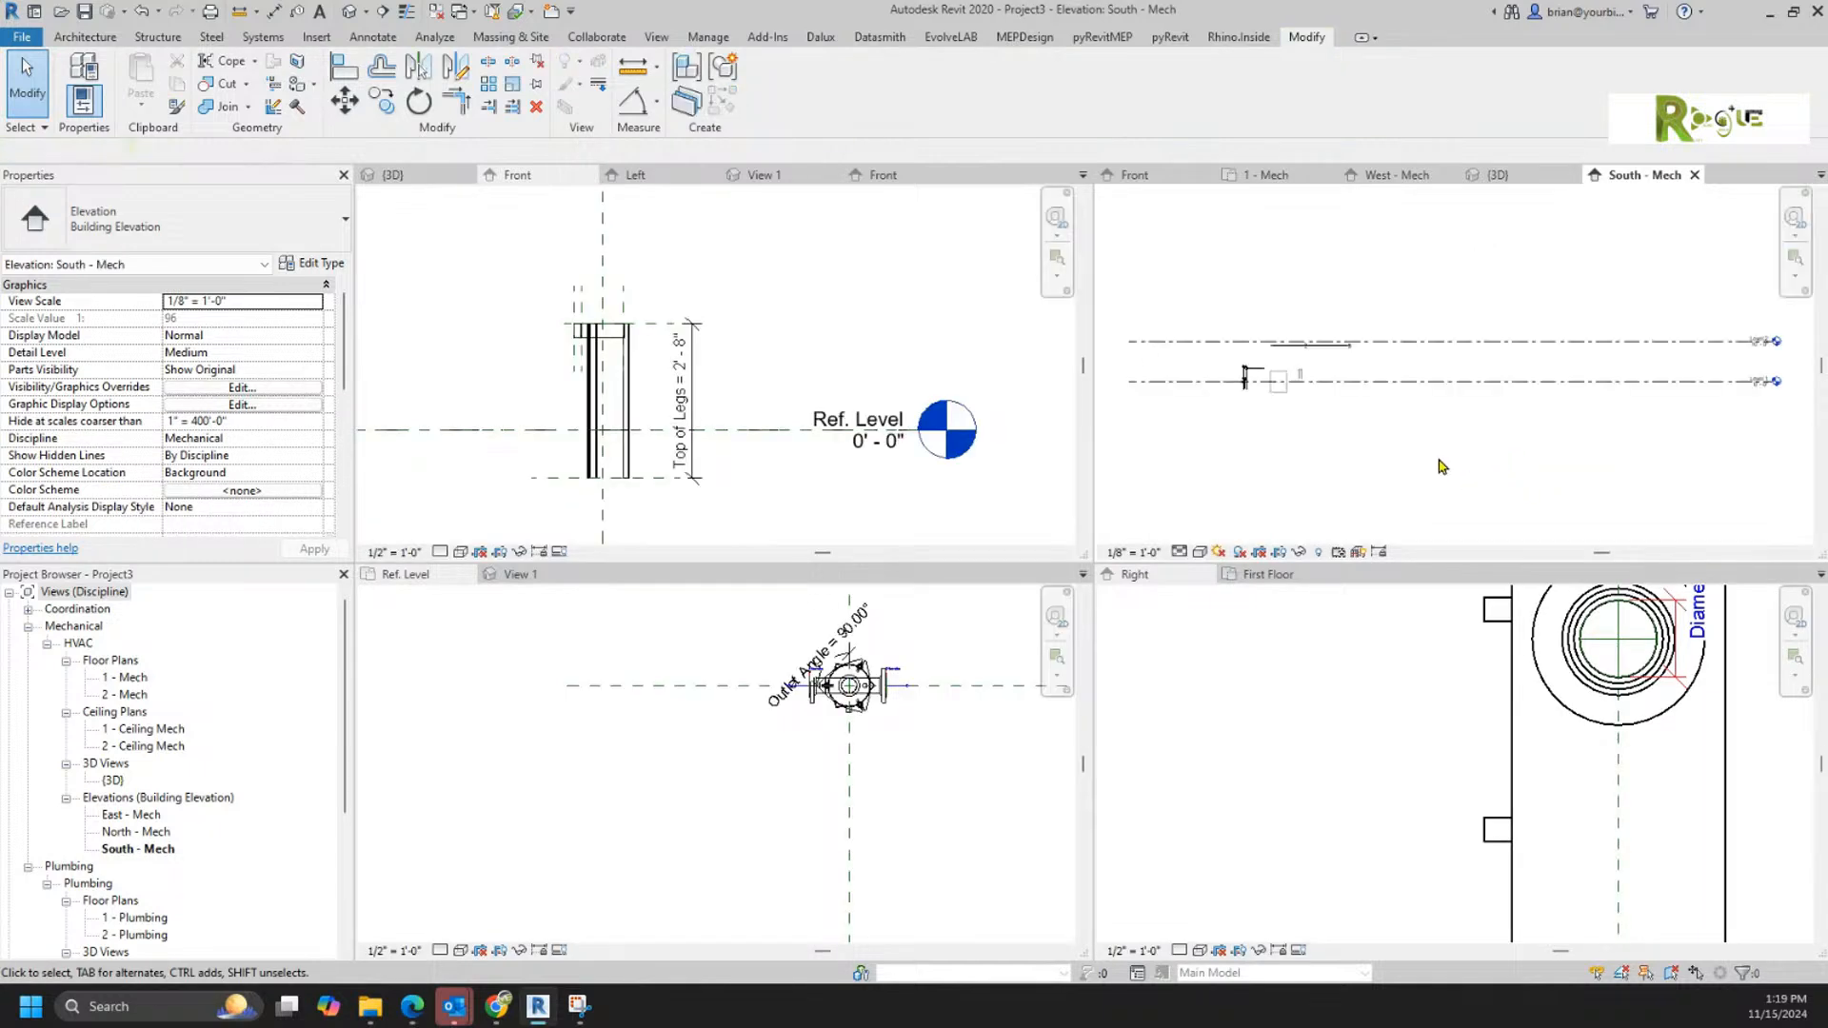
scroll(1242, 411, up, 8)
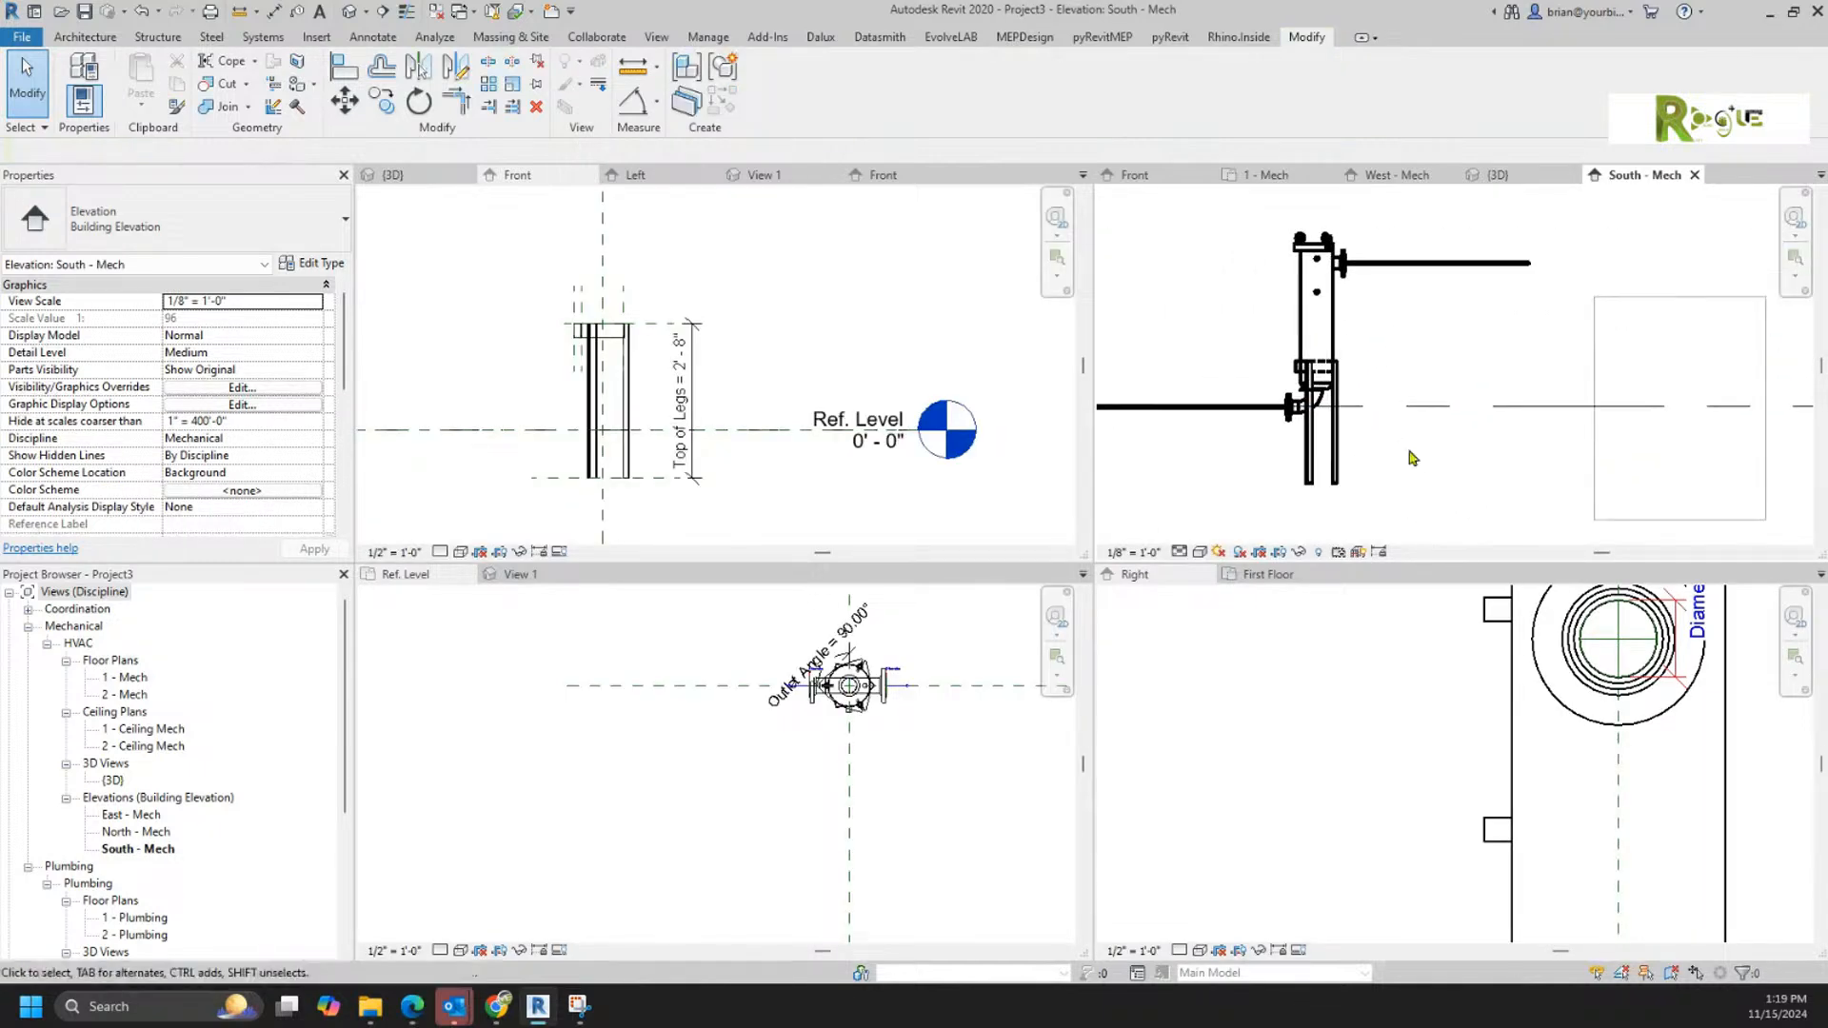
click(1330, 458)
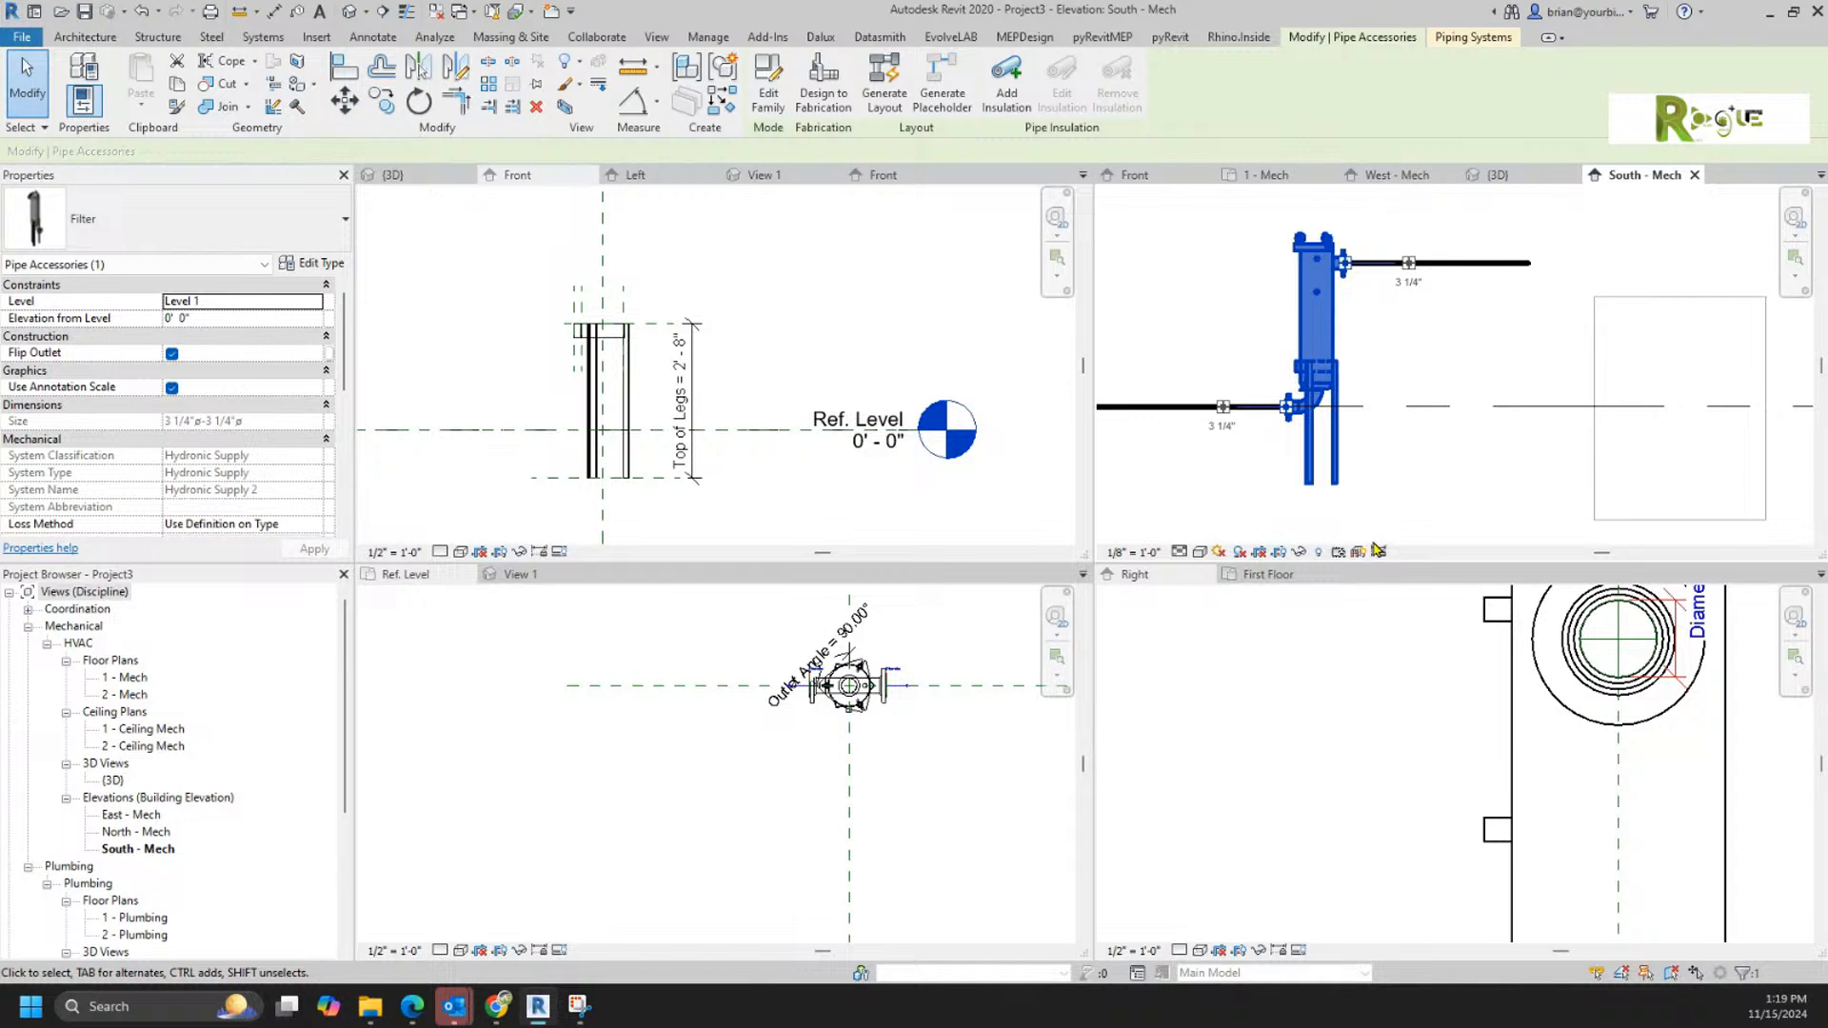
middle_drag(1462, 493, 1572, 446)
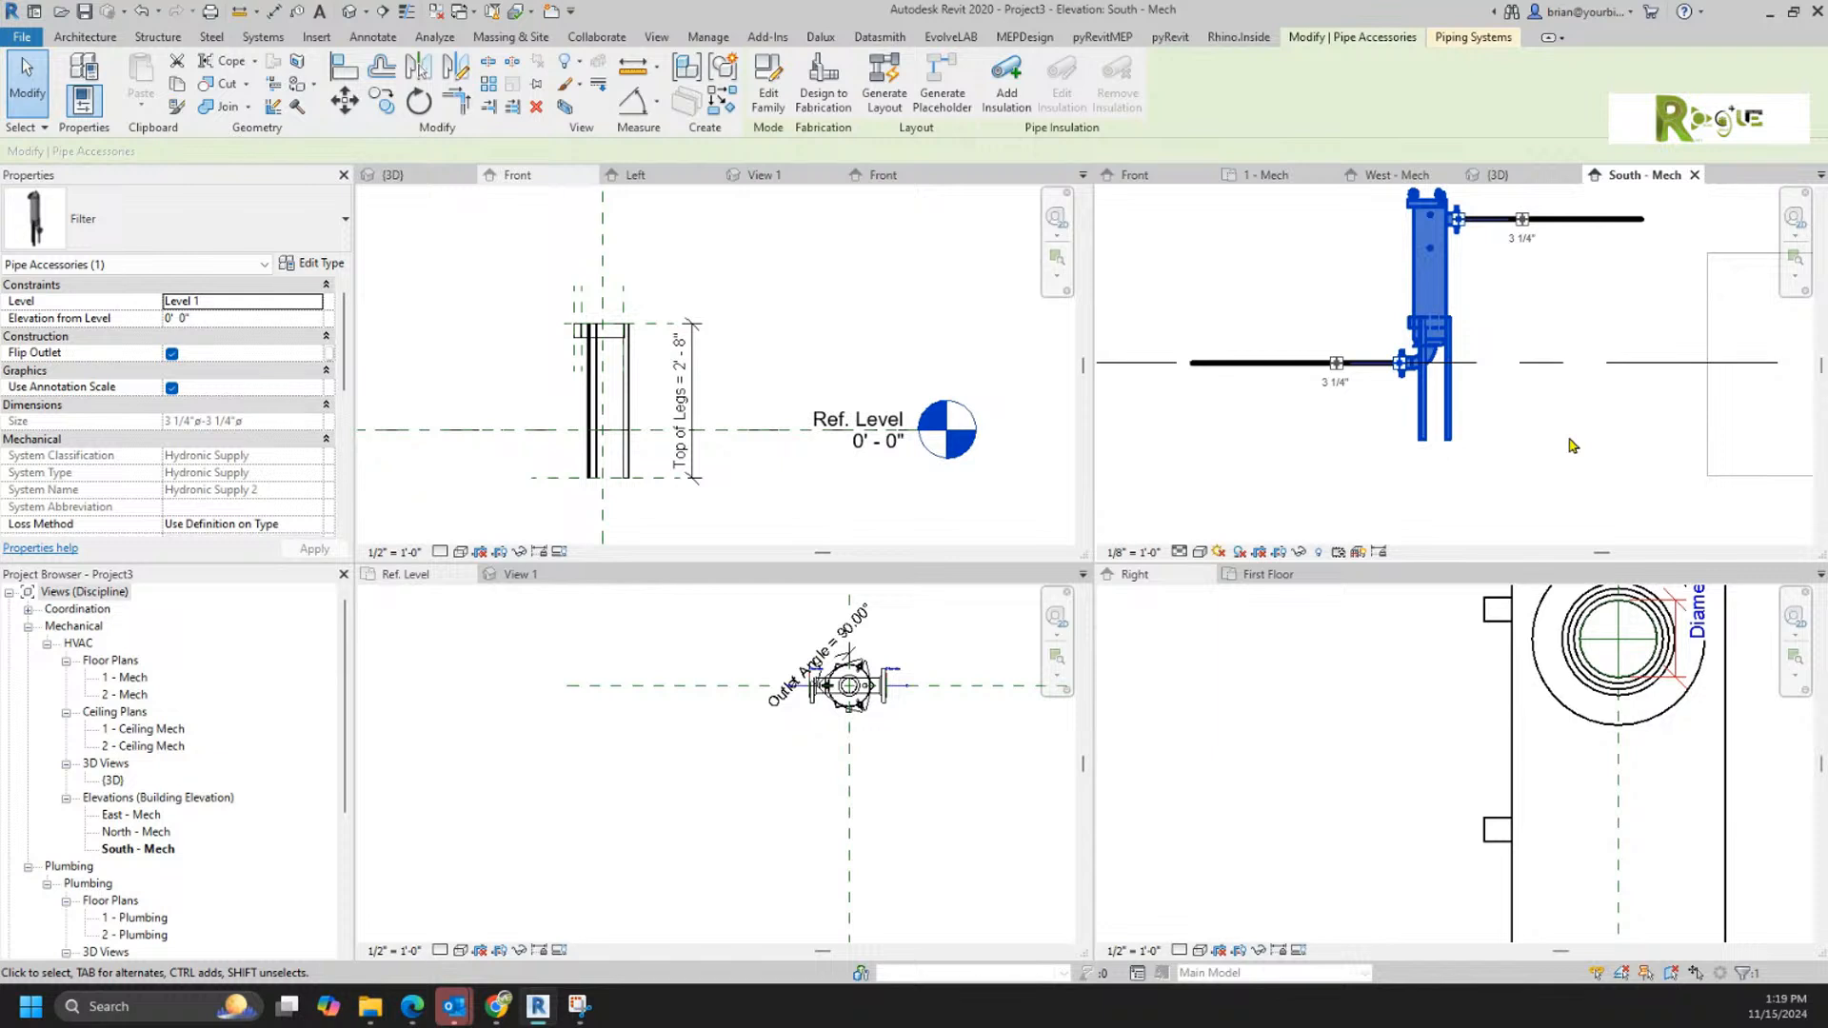
Step: Change the filter family's category to Plumbing Fixtures and load it into Project3, overwriting the existing version
click(690, 811)
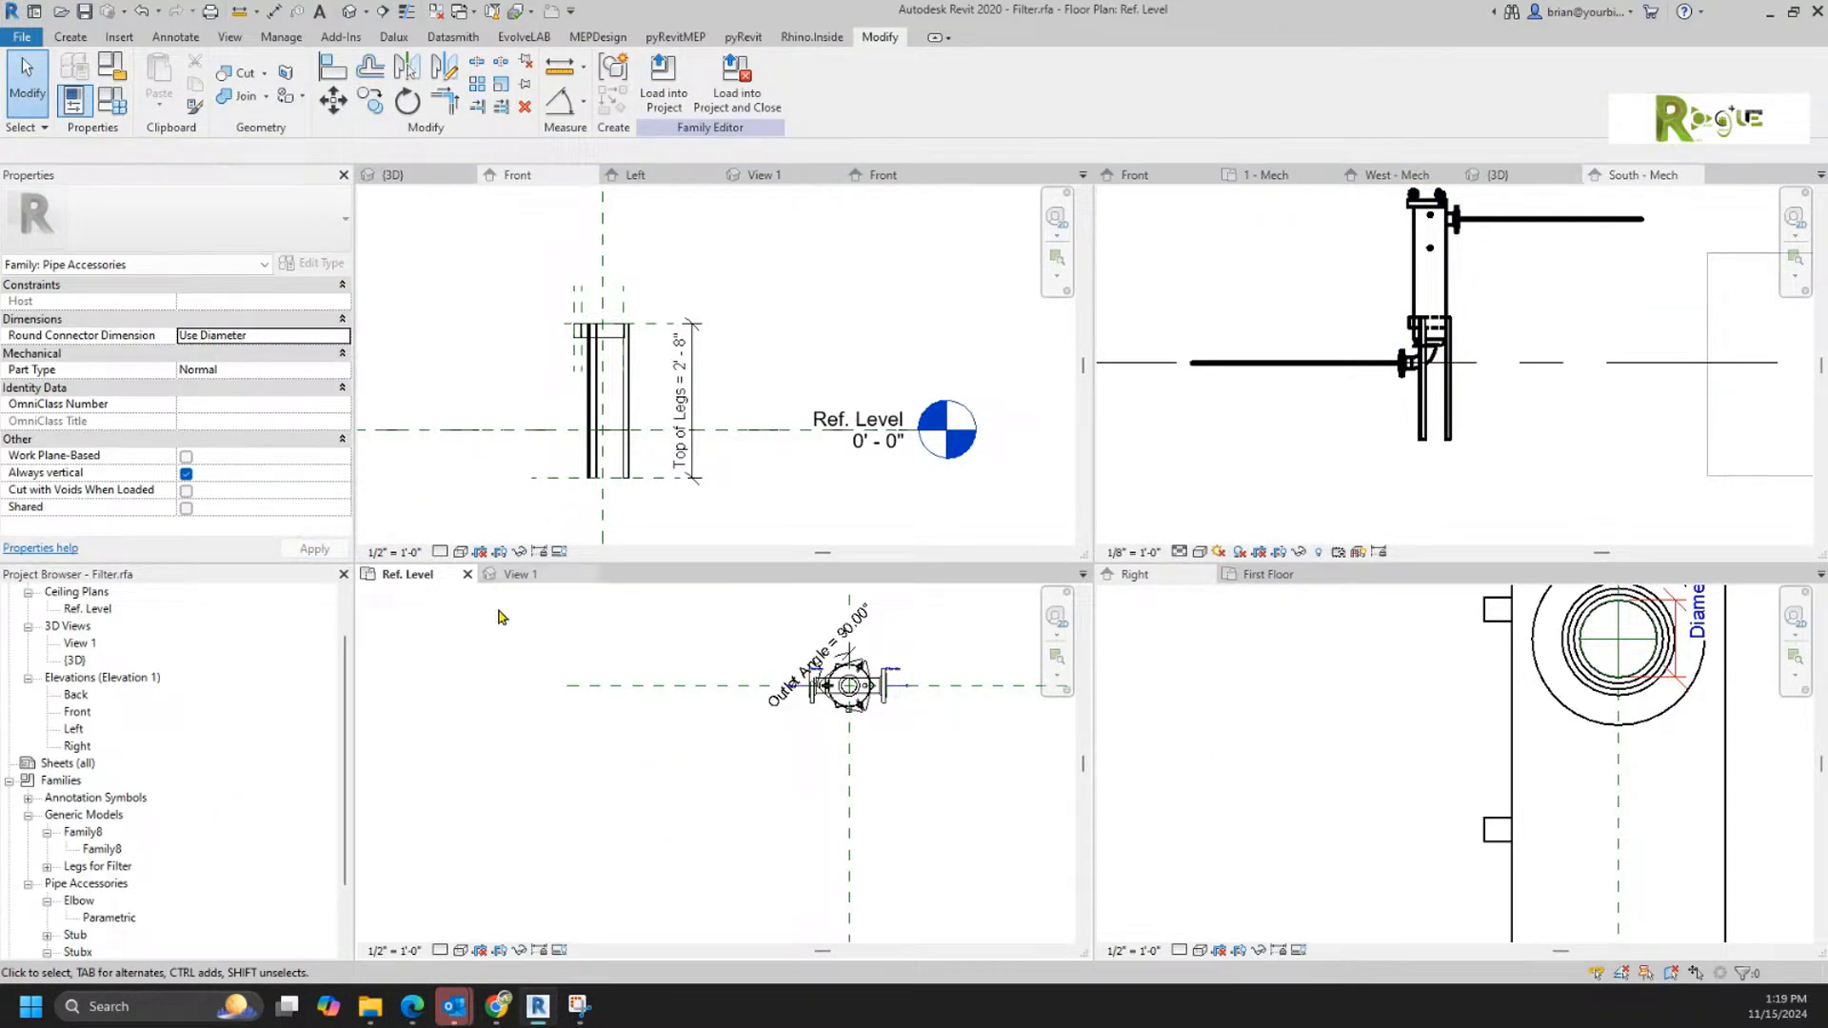
click(111, 66)
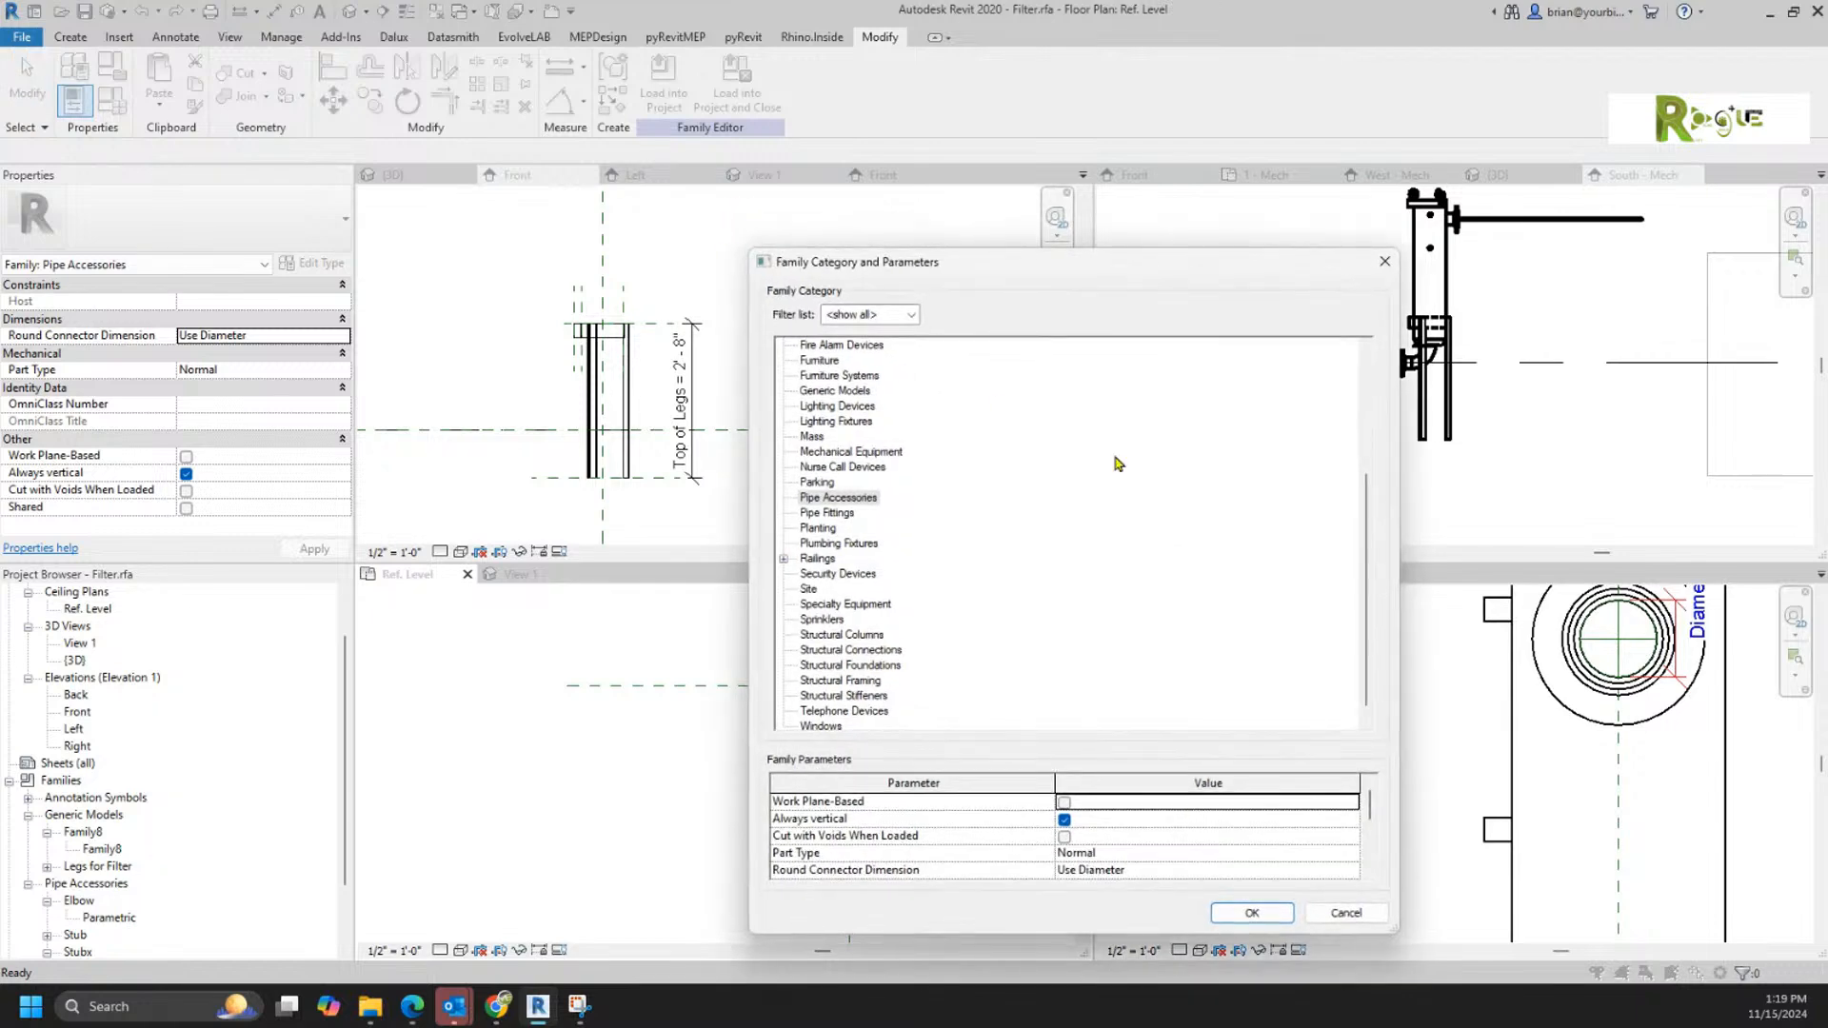
click(825, 544)
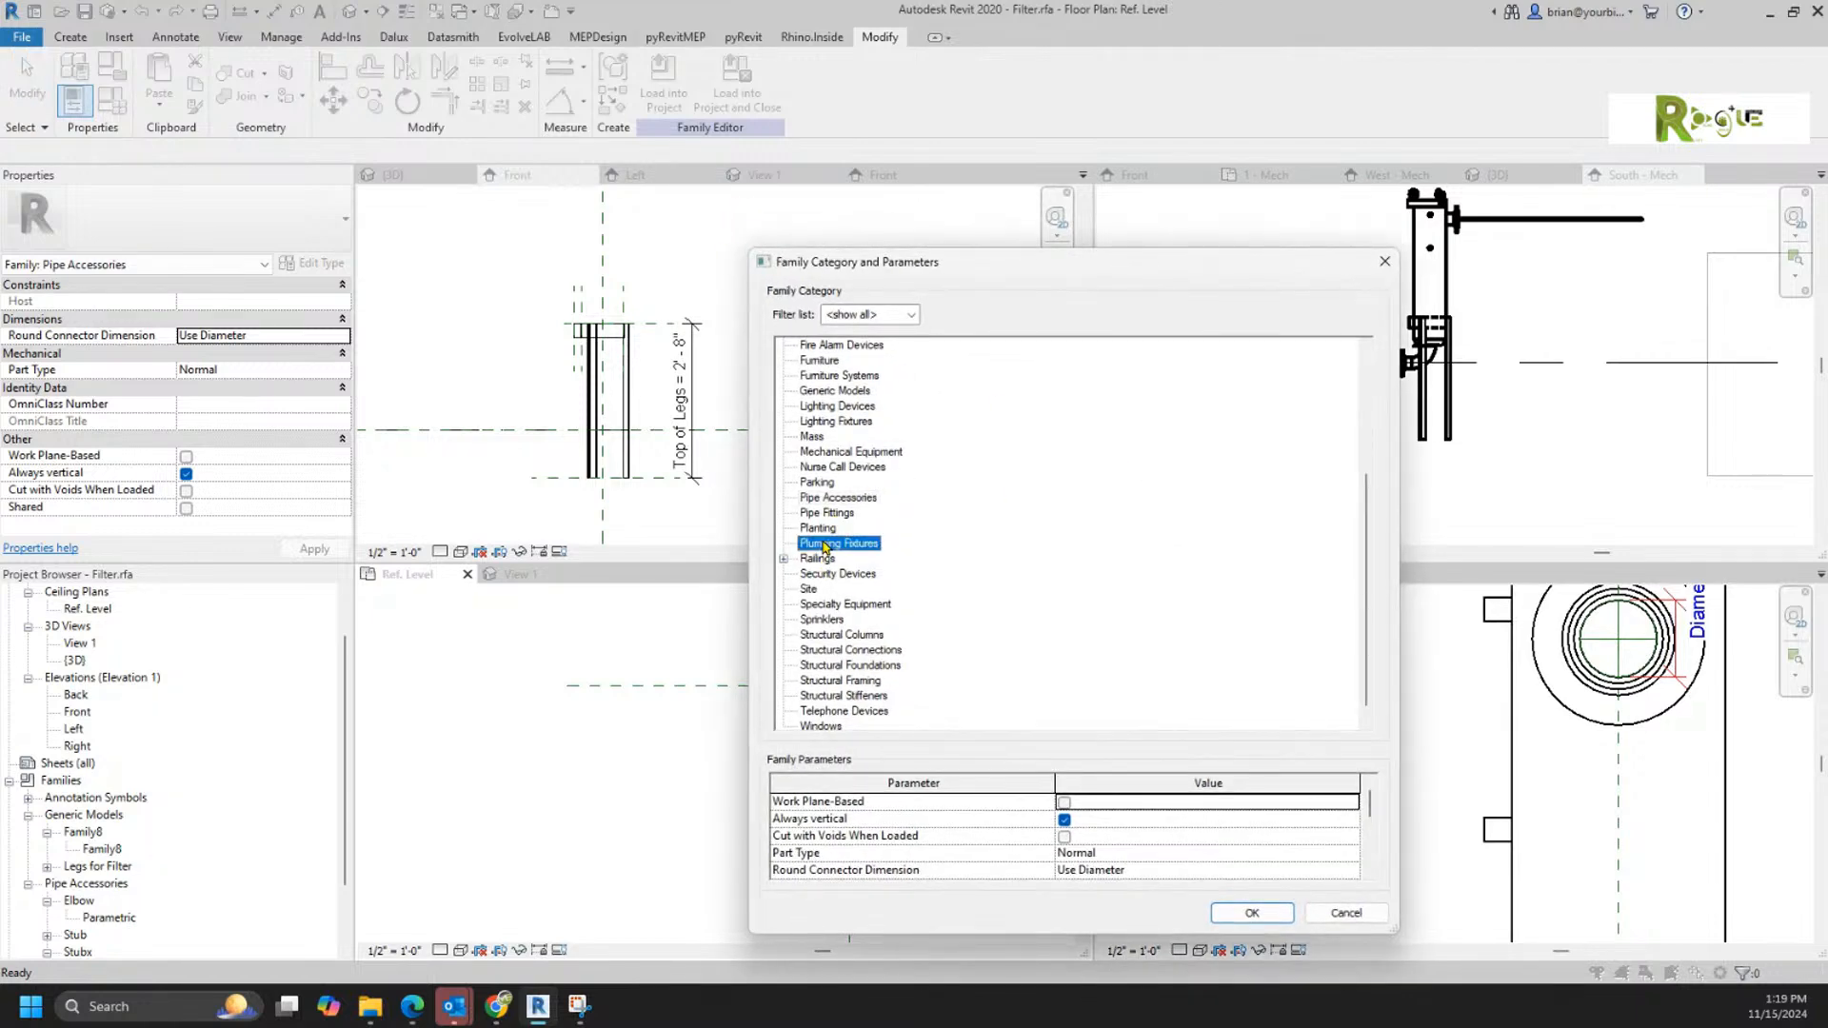
click(1237, 912)
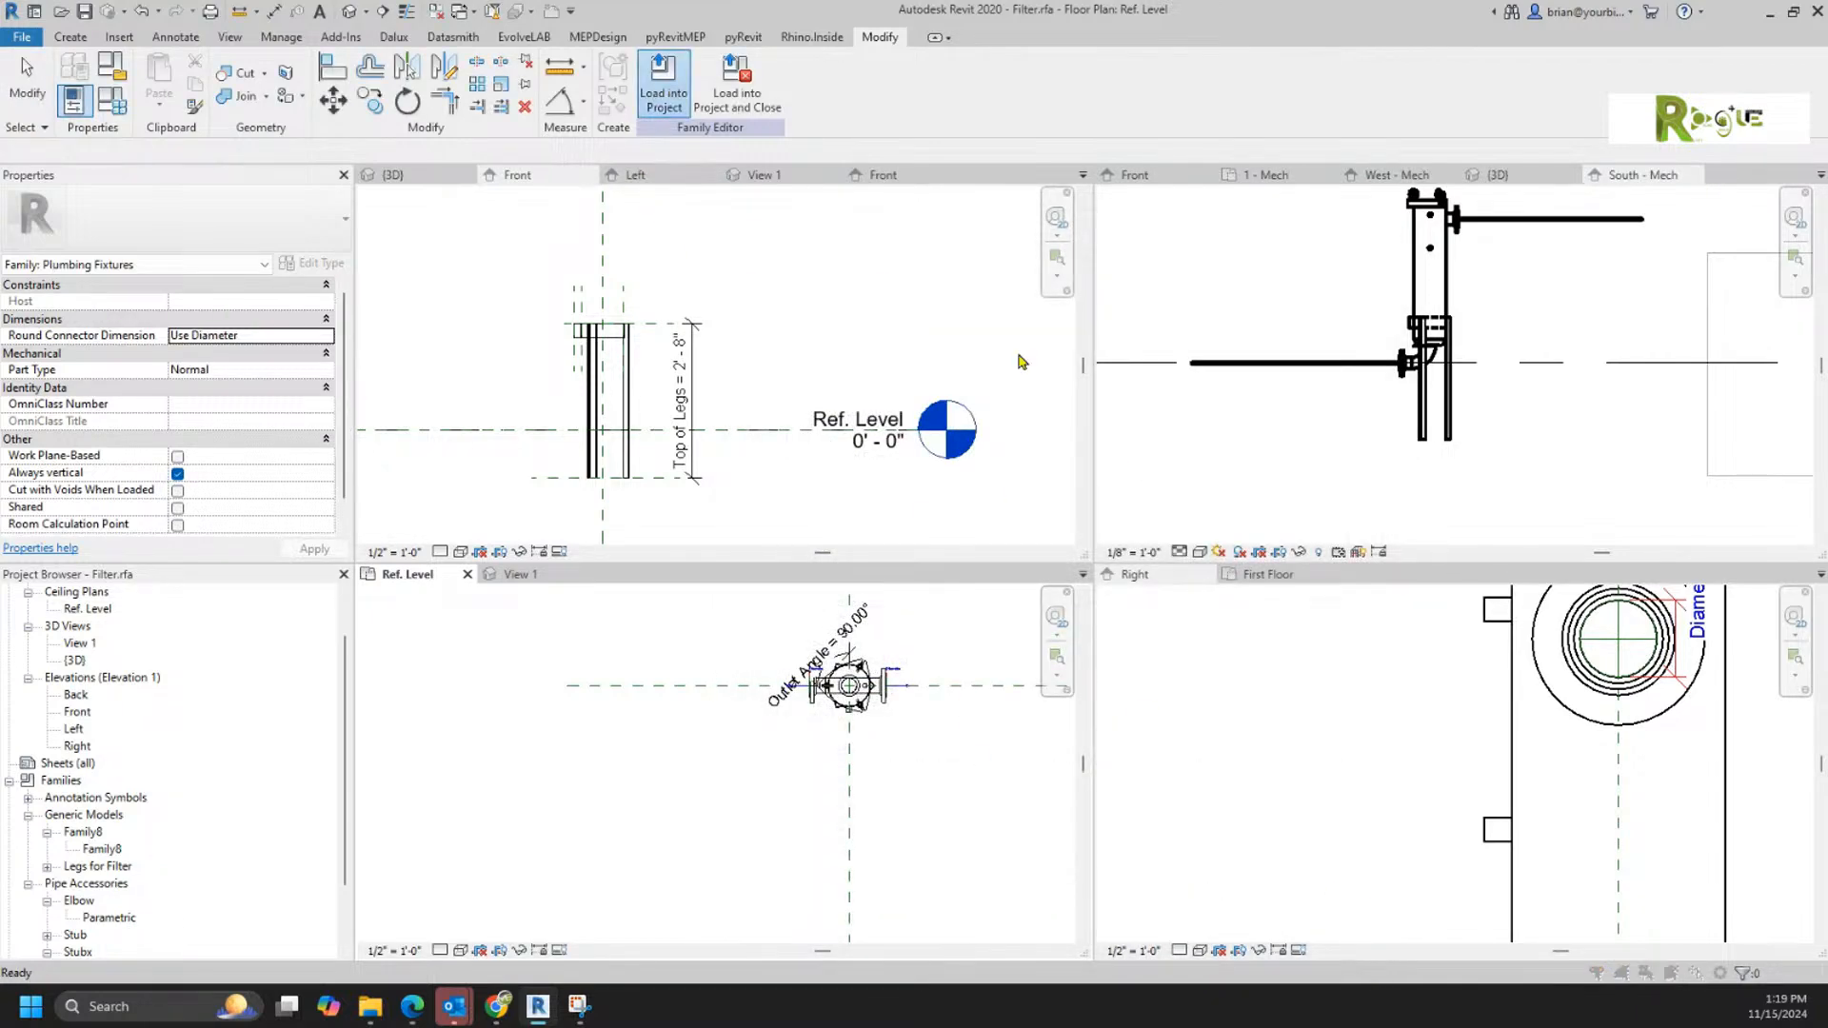
click(862, 643)
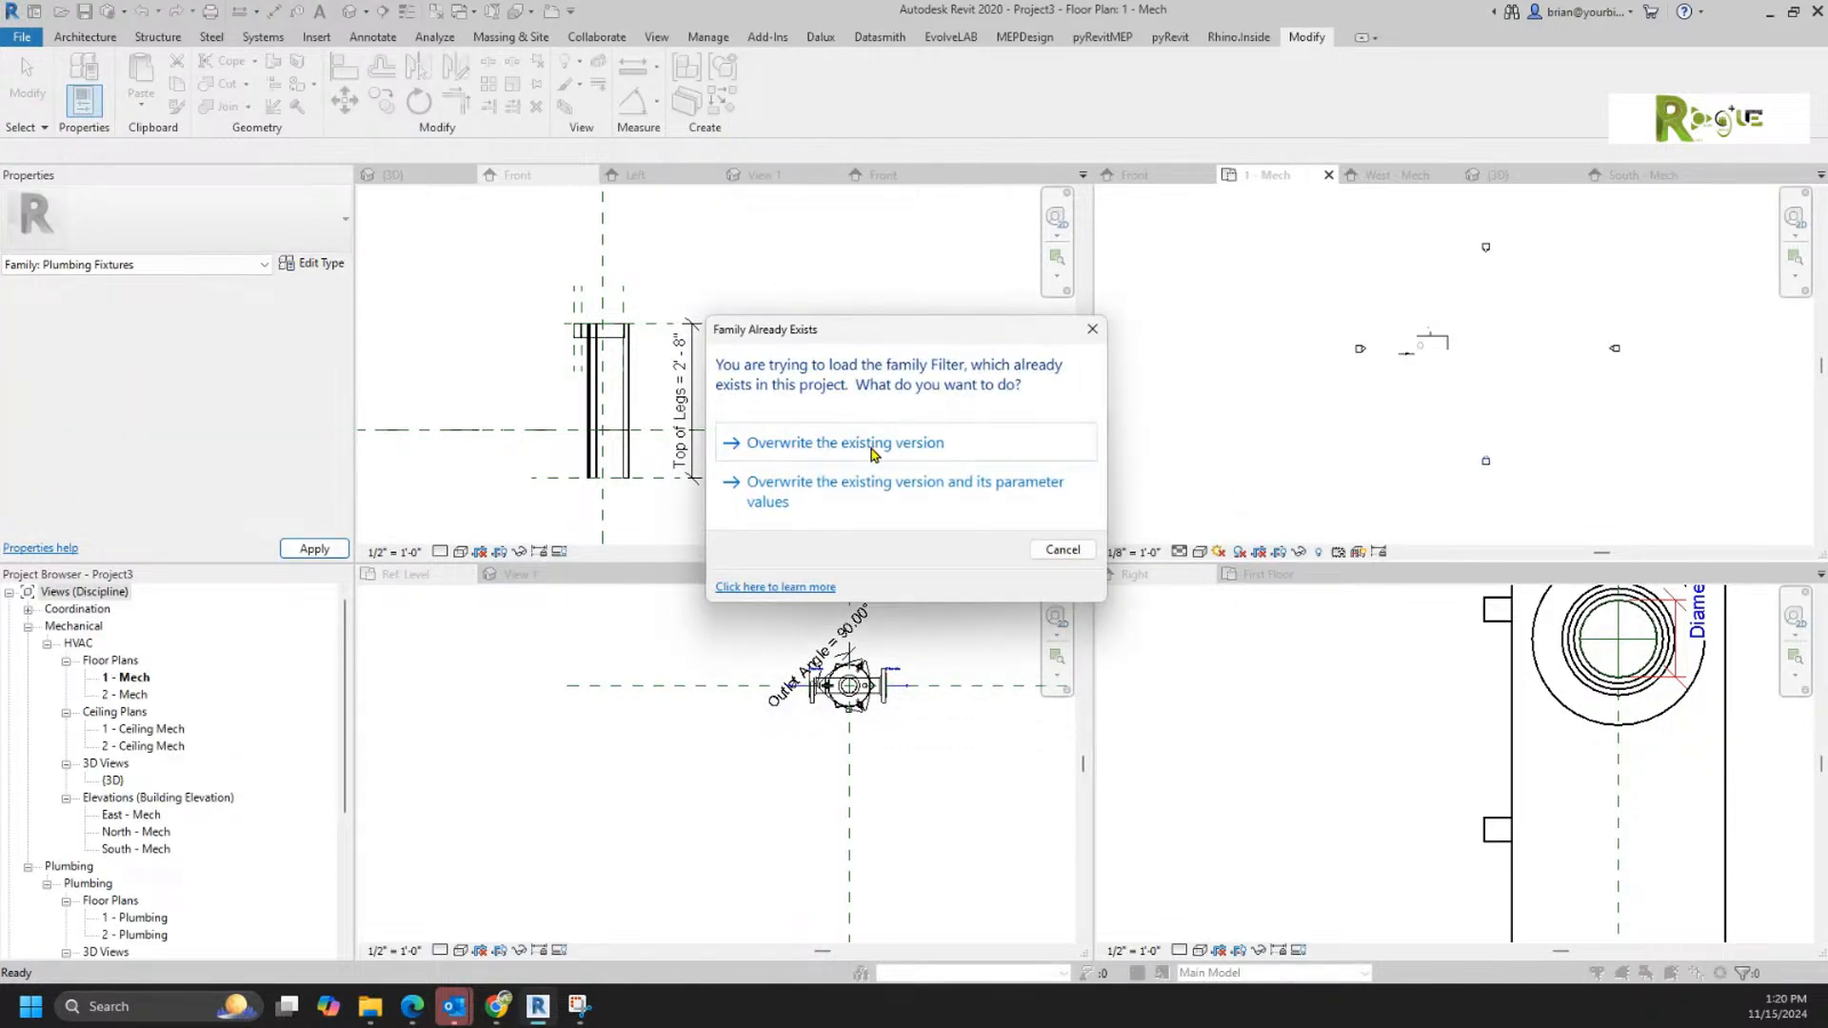
click(871, 451)
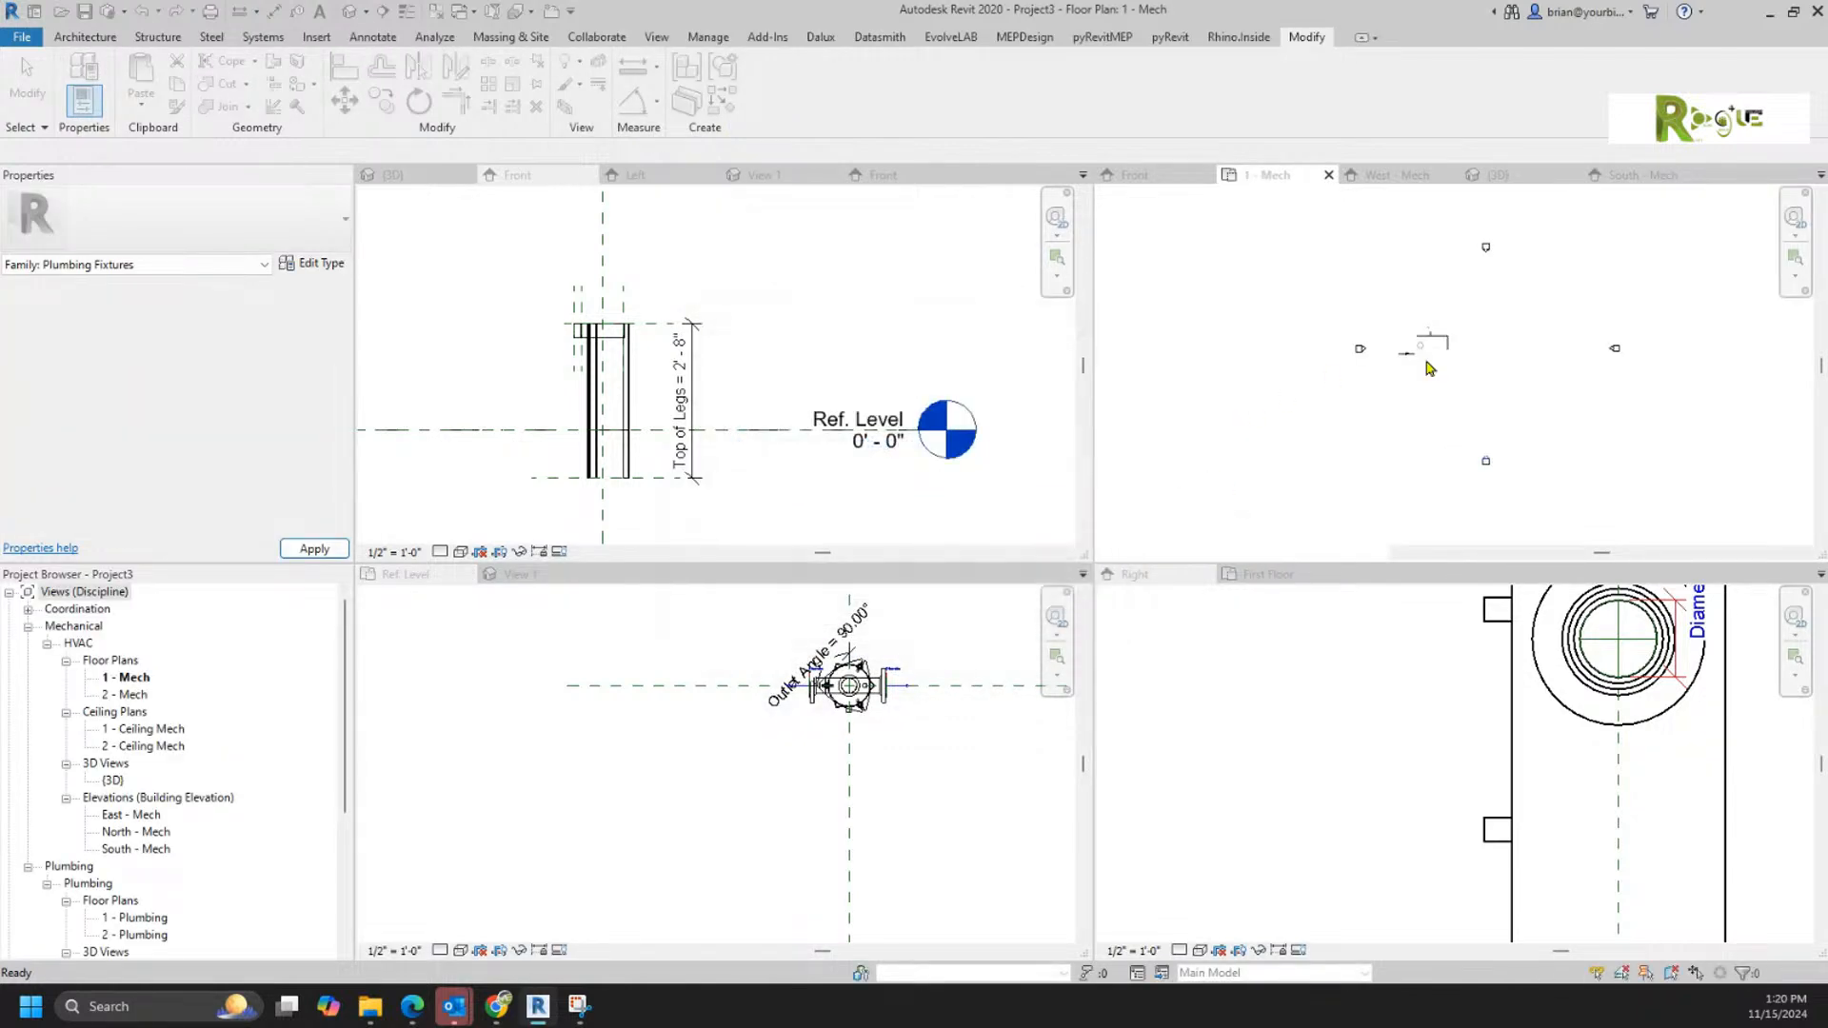
Step: Review the placed filter's instance properties in Project3's South - Mech elevation and return to the filter family's Front view
double_click(1488, 458)
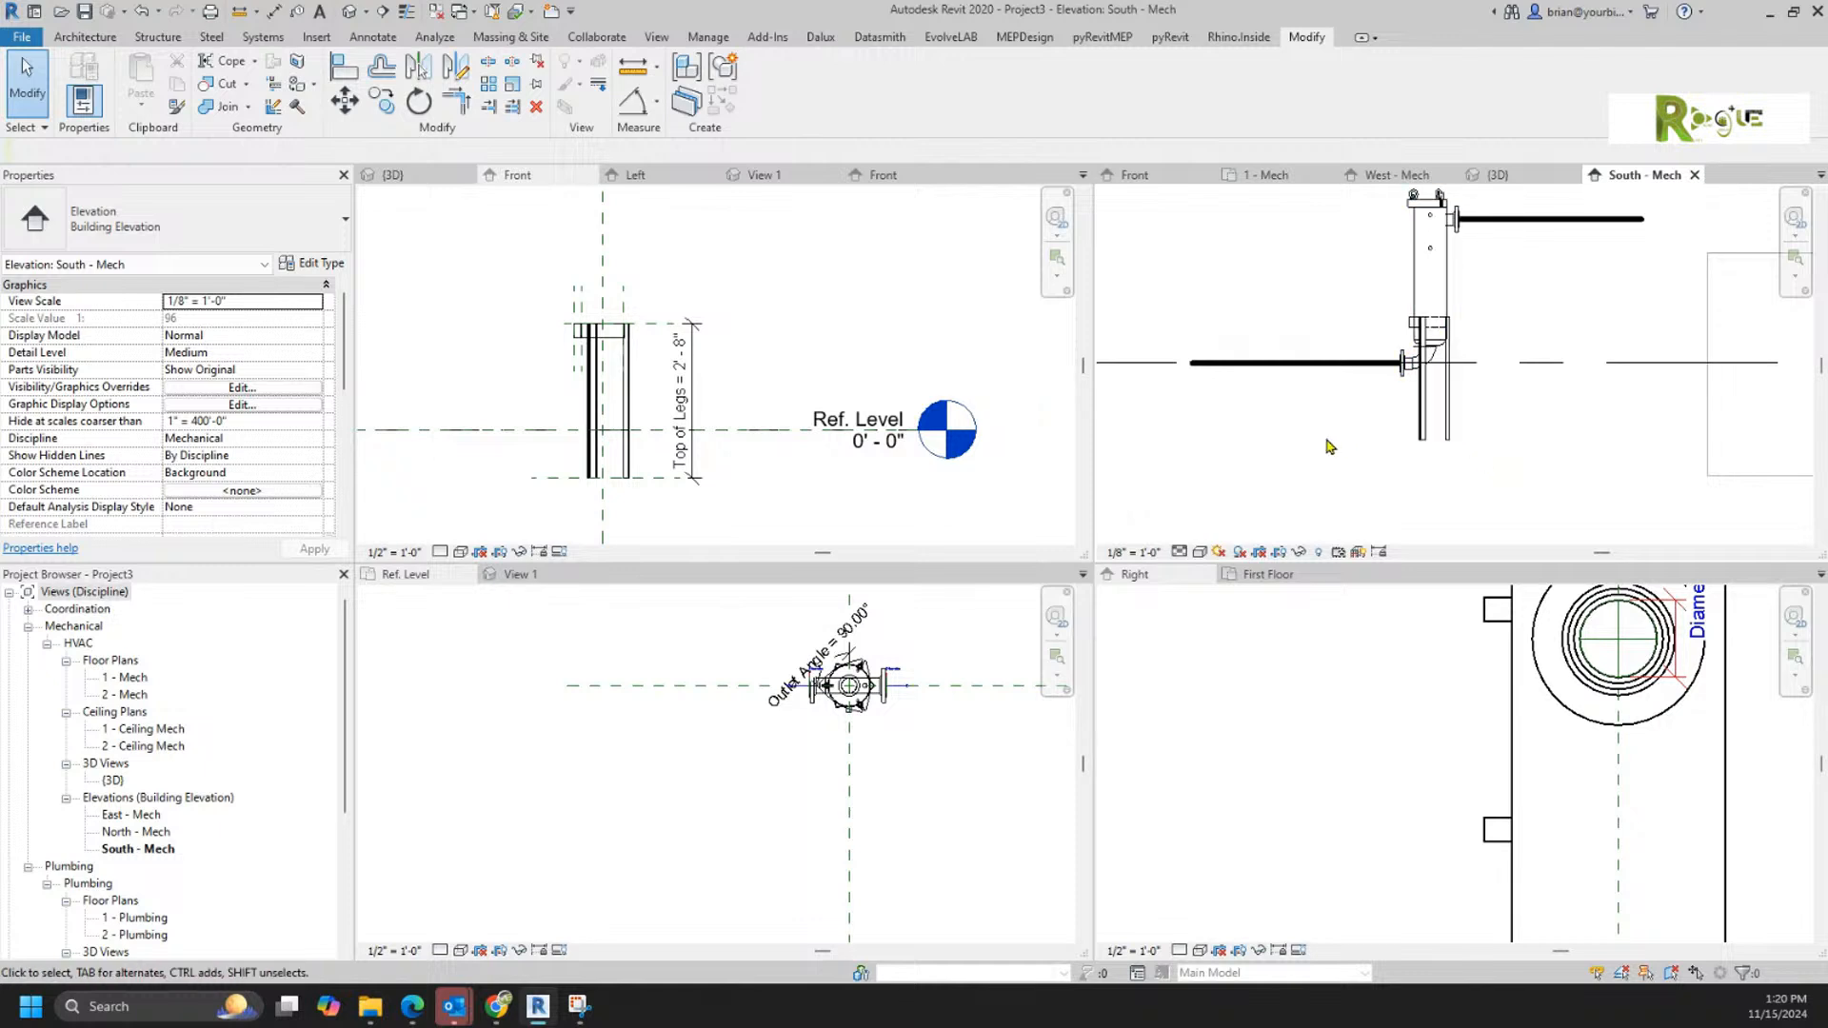
click(1402, 347)
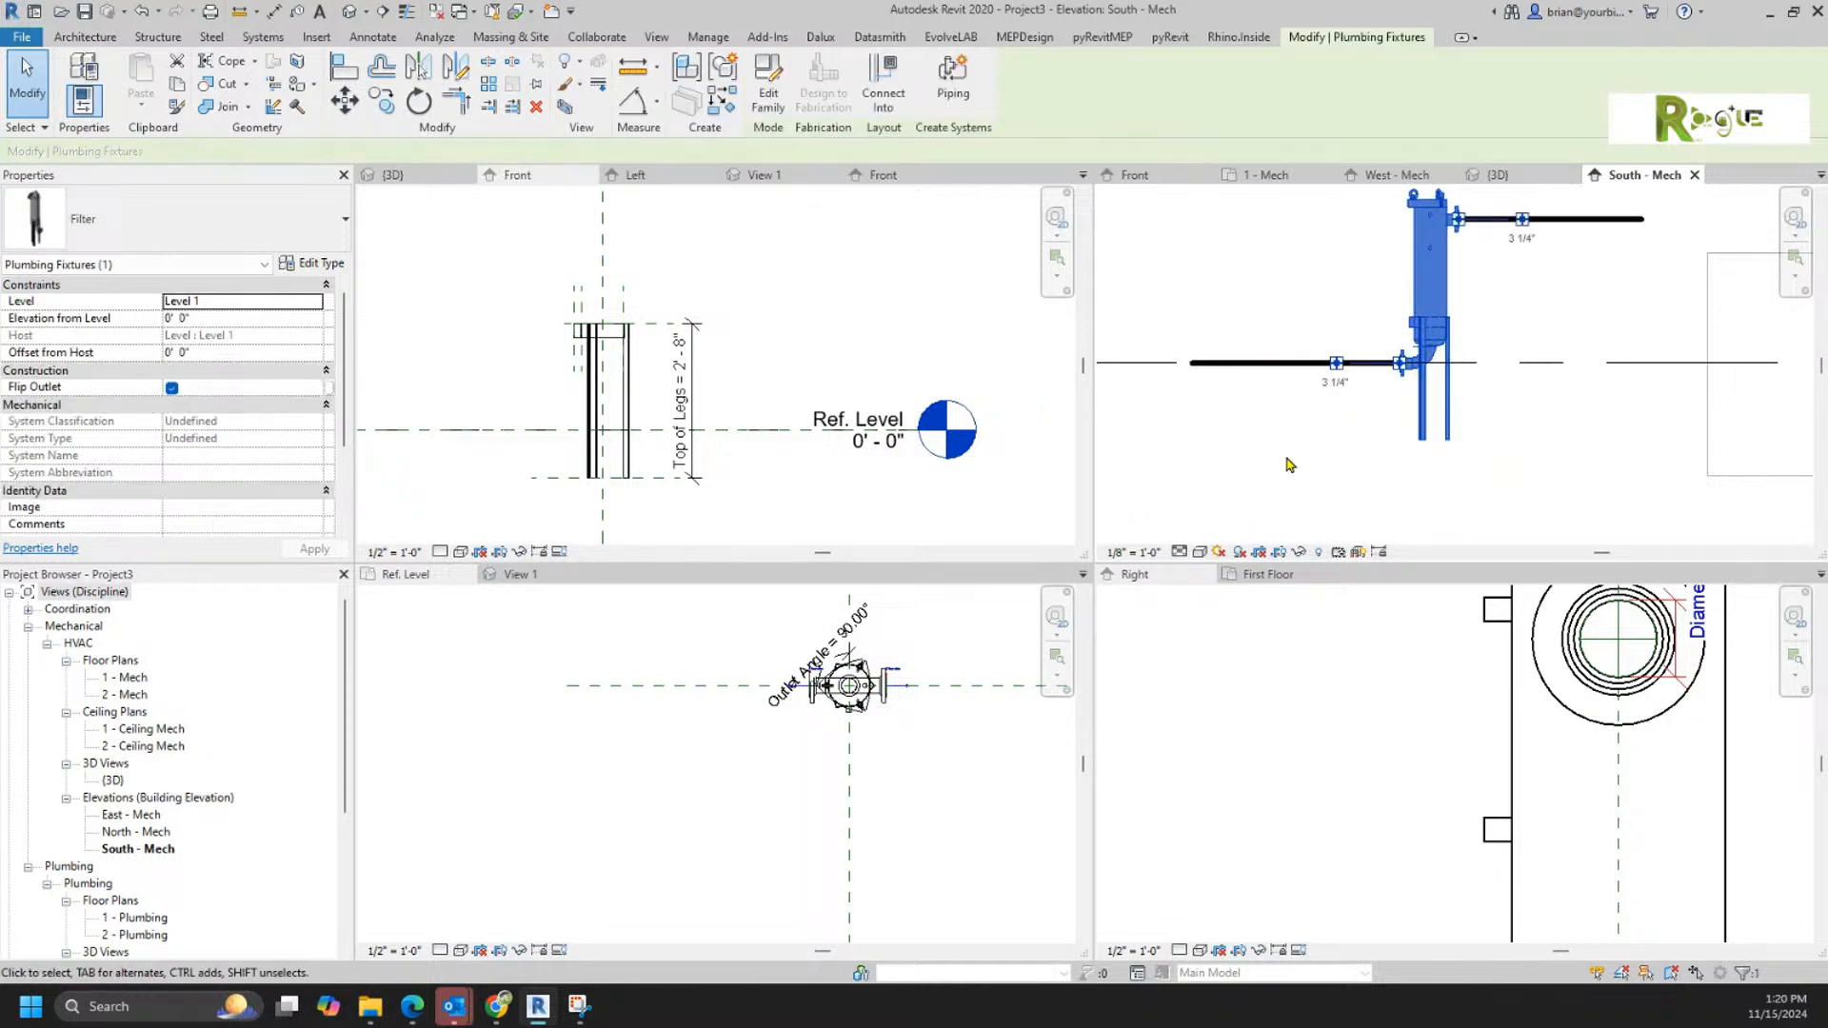
scroll(1466, 267, down, 2)
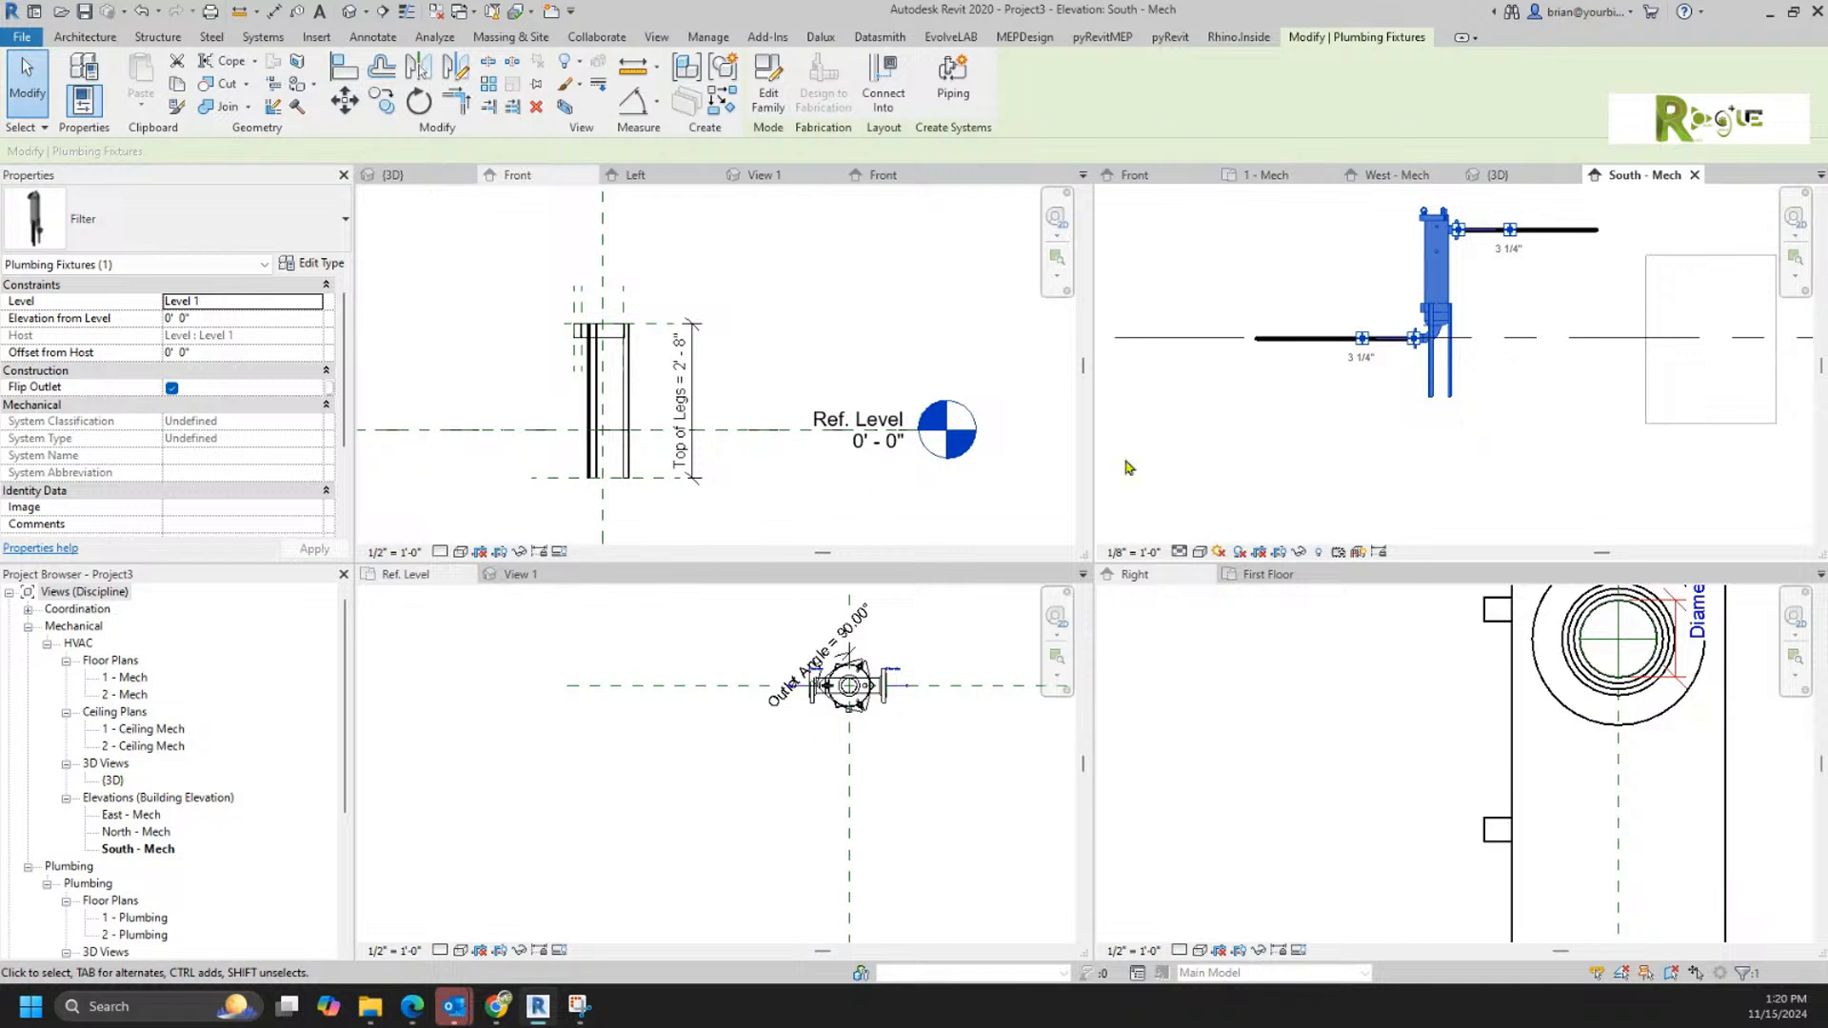
scroll(266, 377, down, 4)
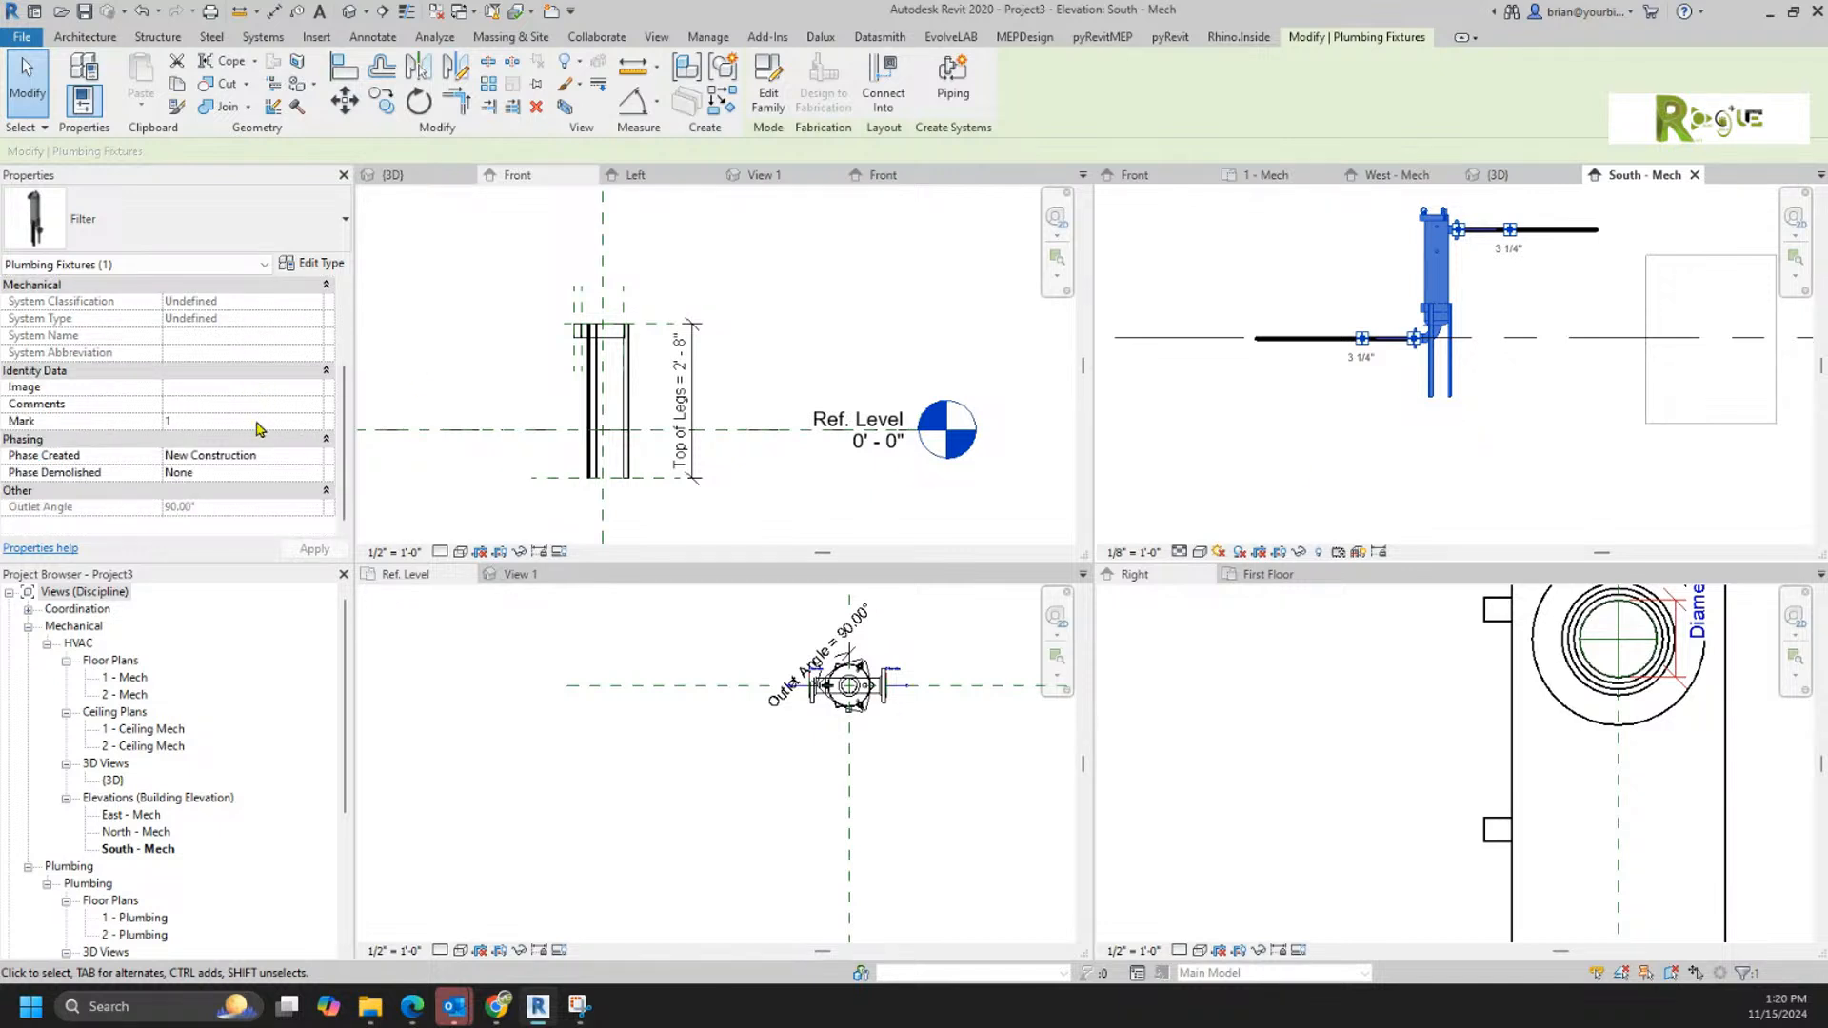
scroll(255, 423, up, 4)
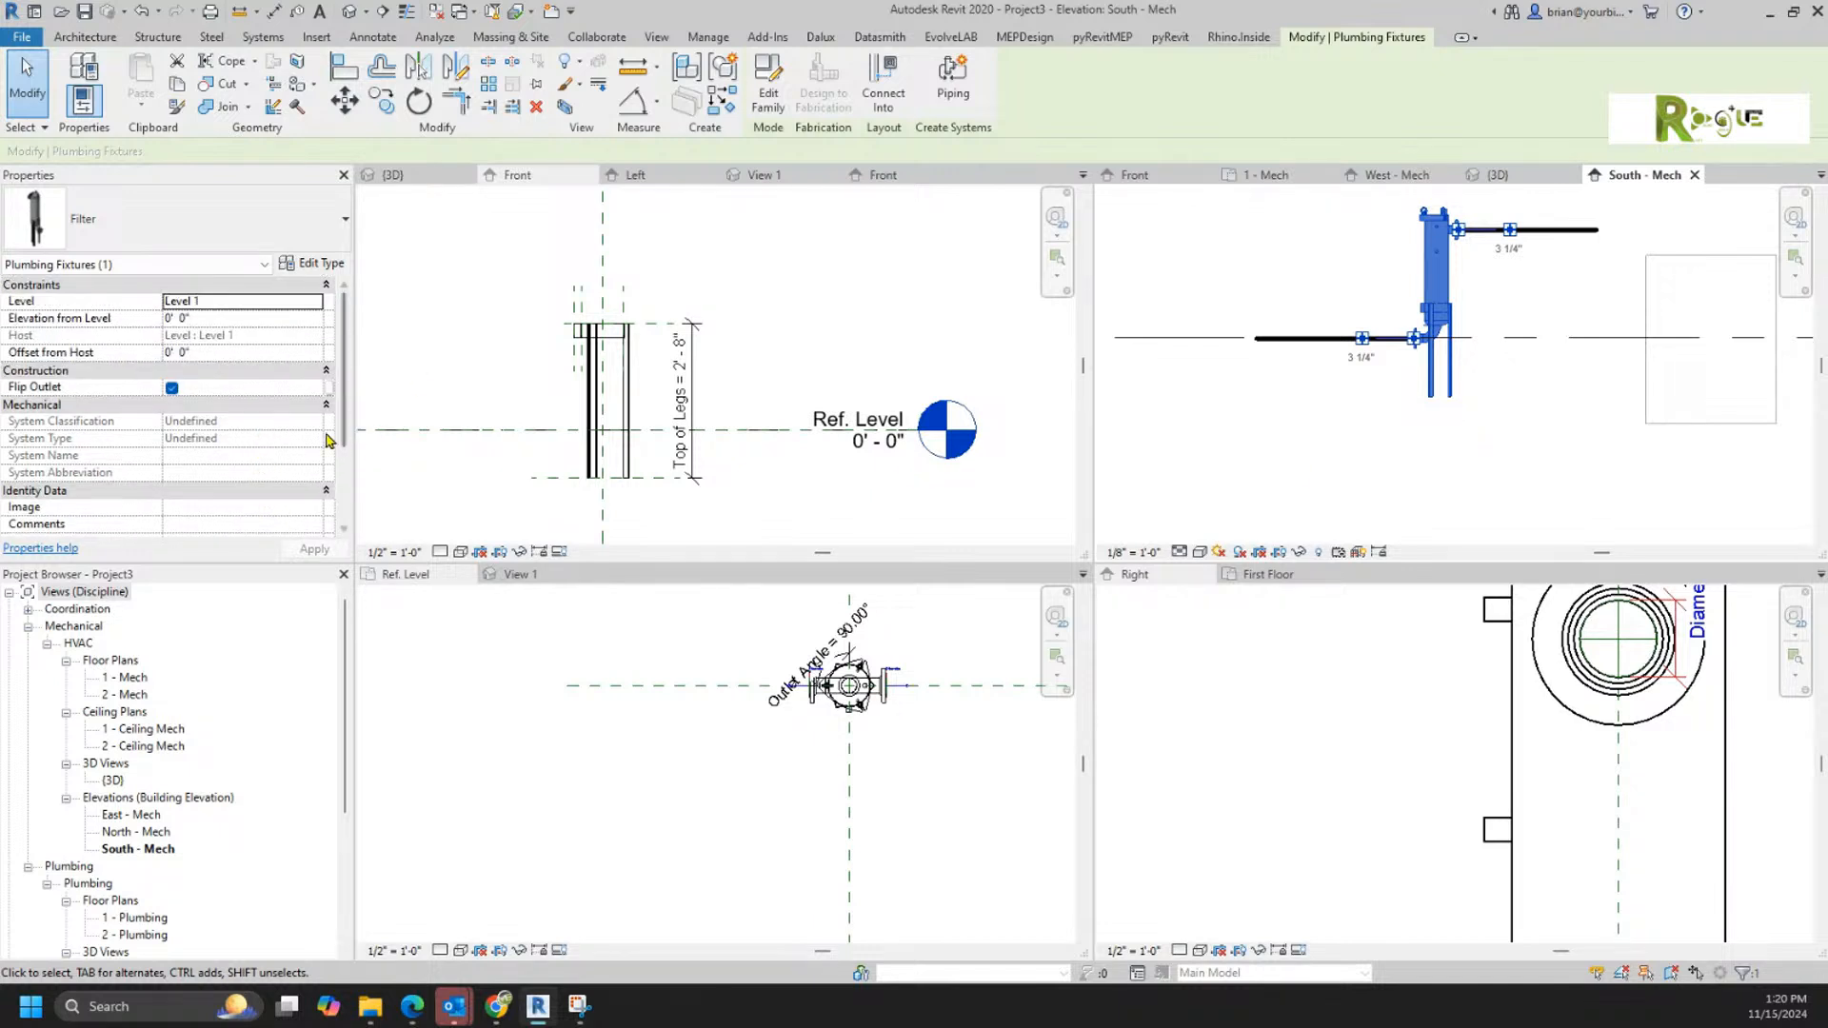
scroll(332, 440, down, 4)
scroll(325, 440, up, 4)
scroll(328, 438, down, 4)
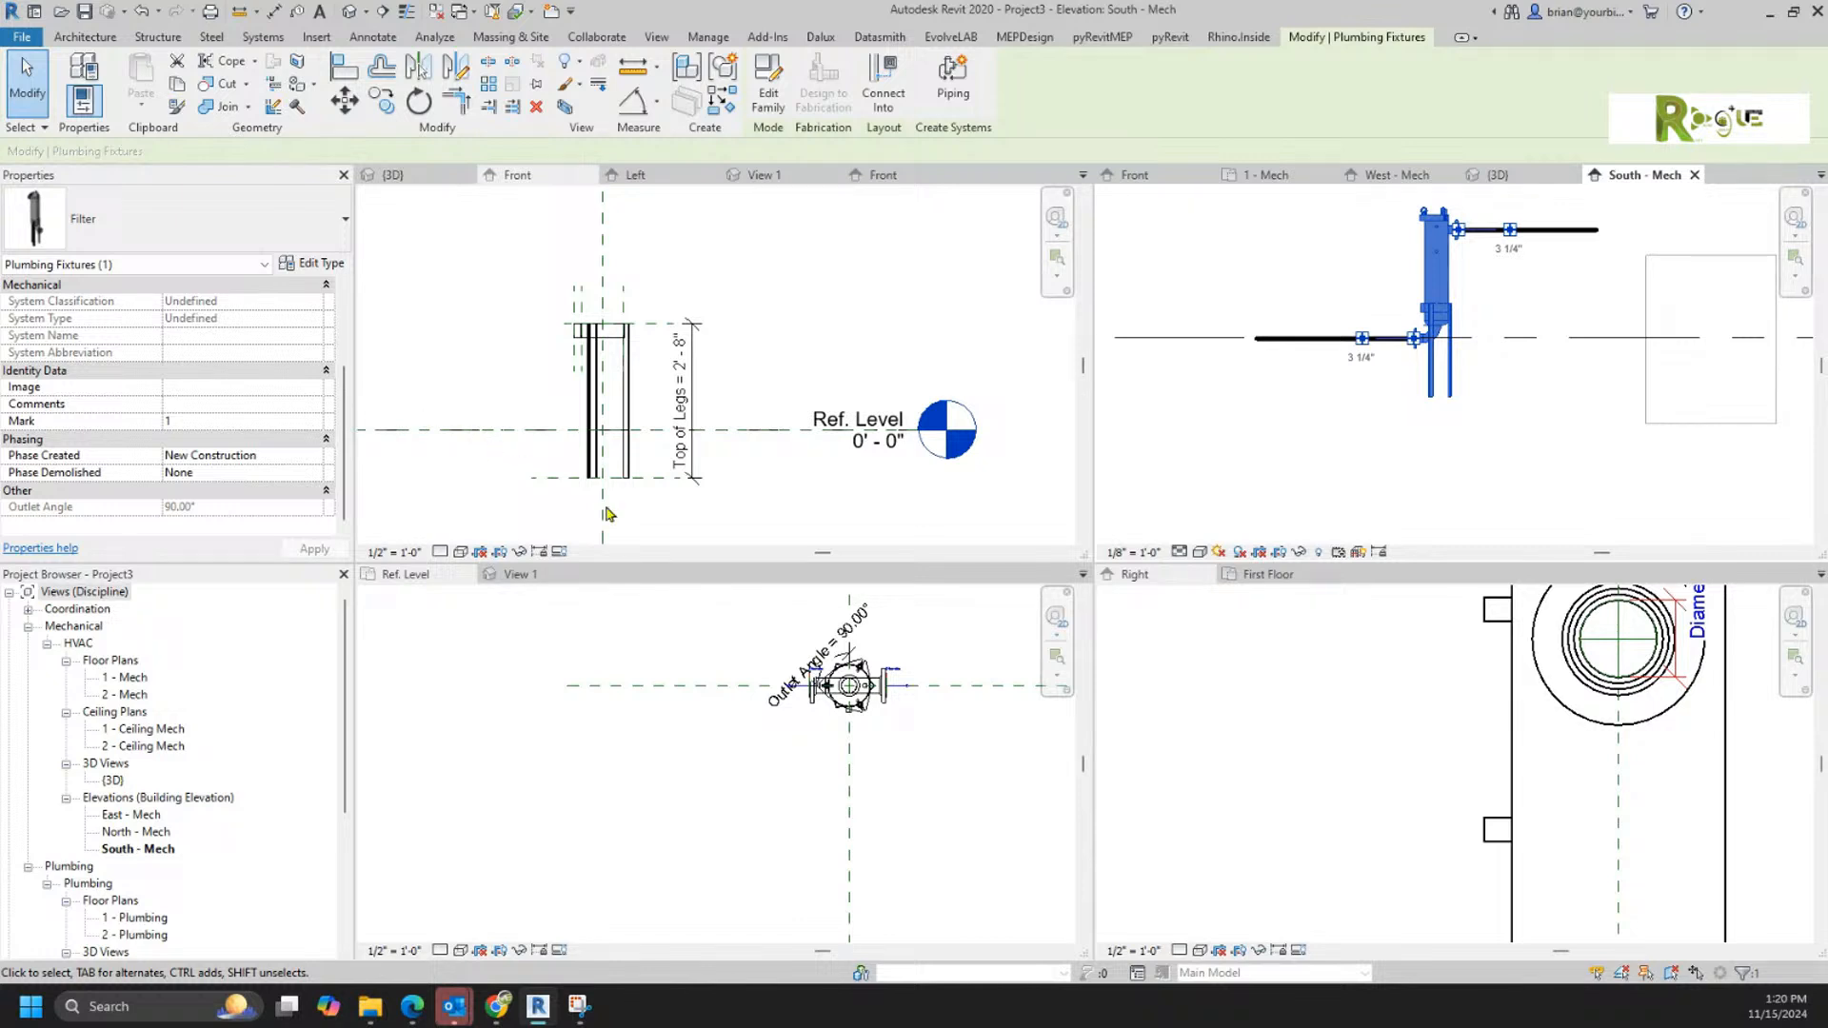
click(1131, 177)
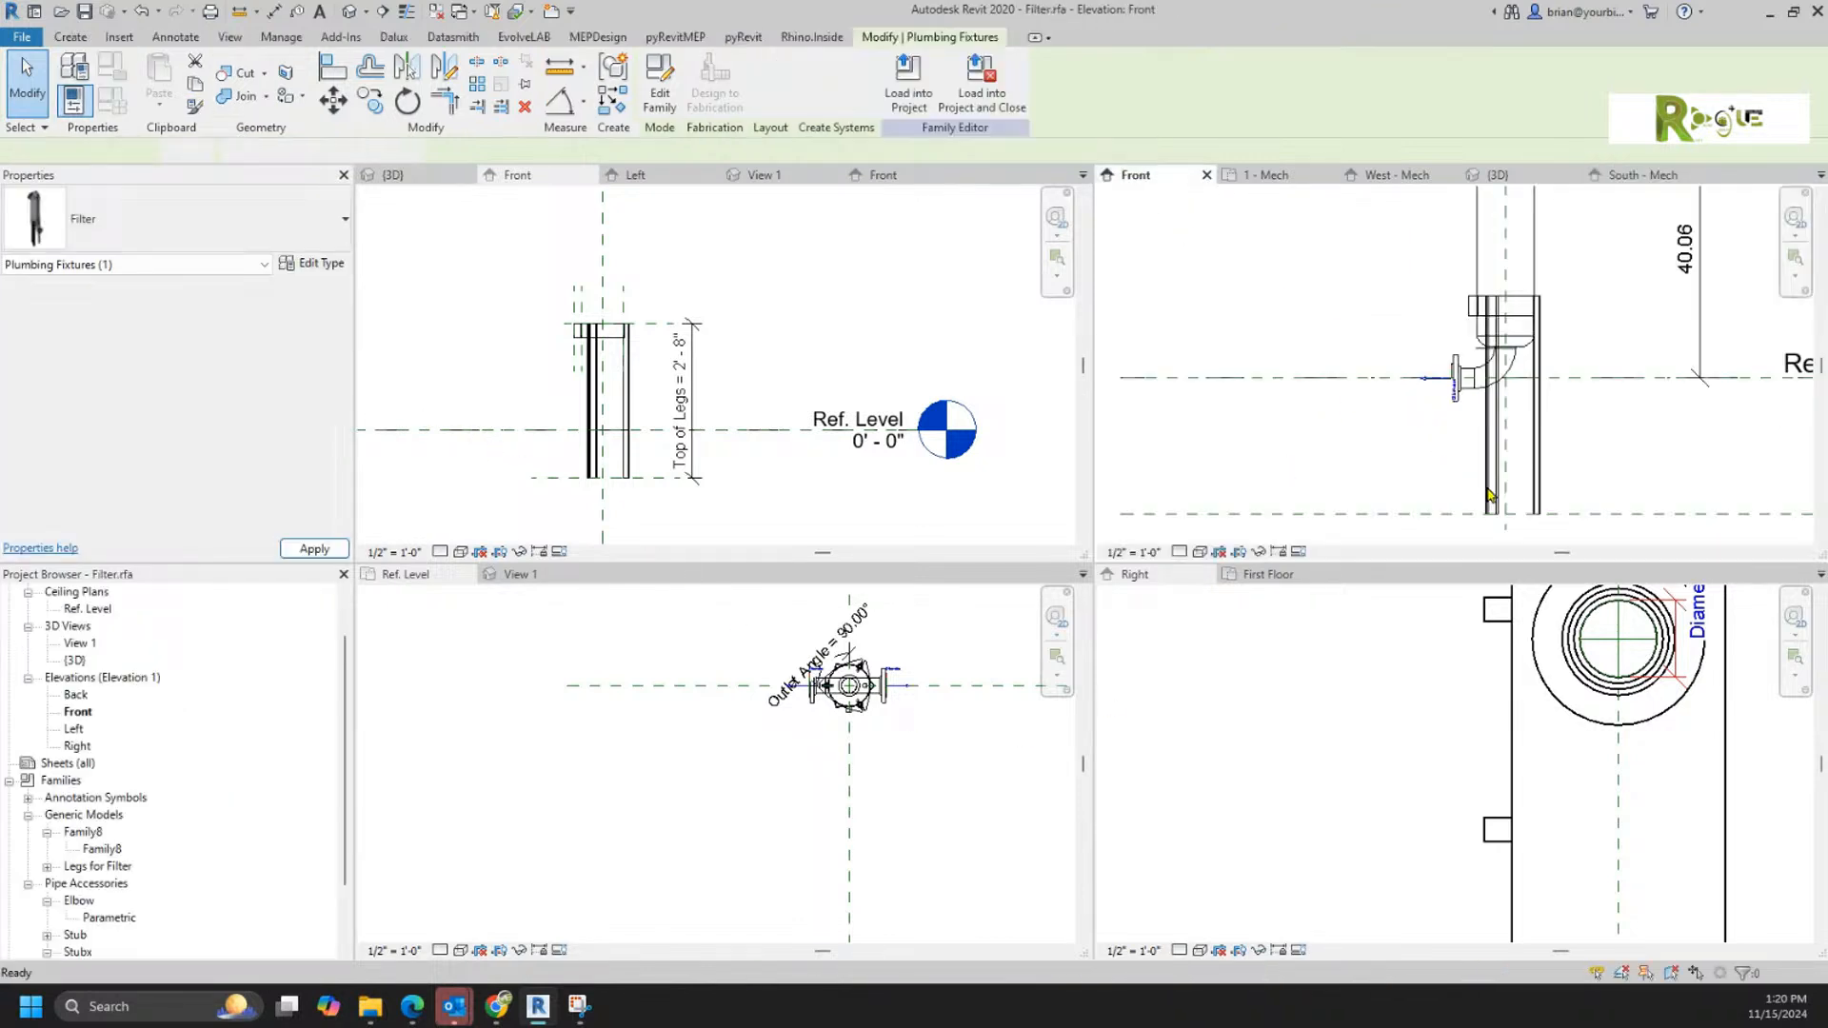
scroll(1454, 457, down, 3)
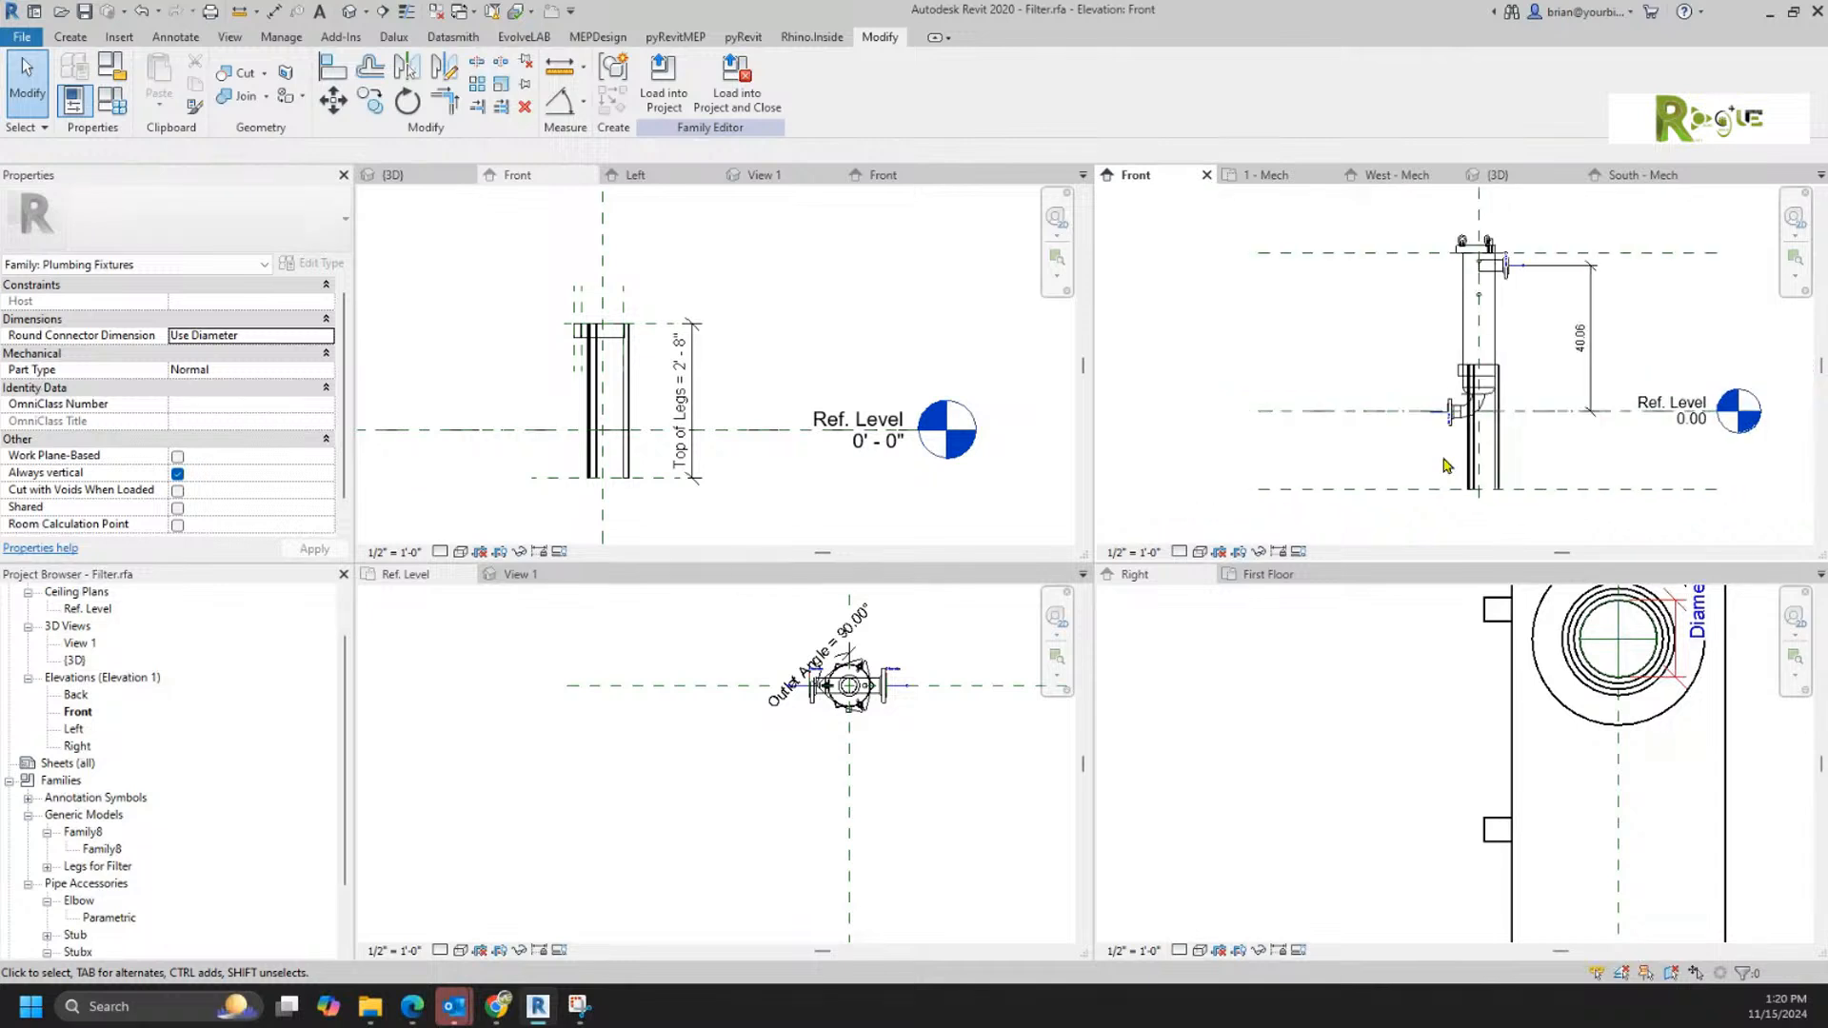
Step: Try extending the upper connector's vertical dimension from the Ref. Level down to the reference plane at the bottom of the legs
click(1597, 382)
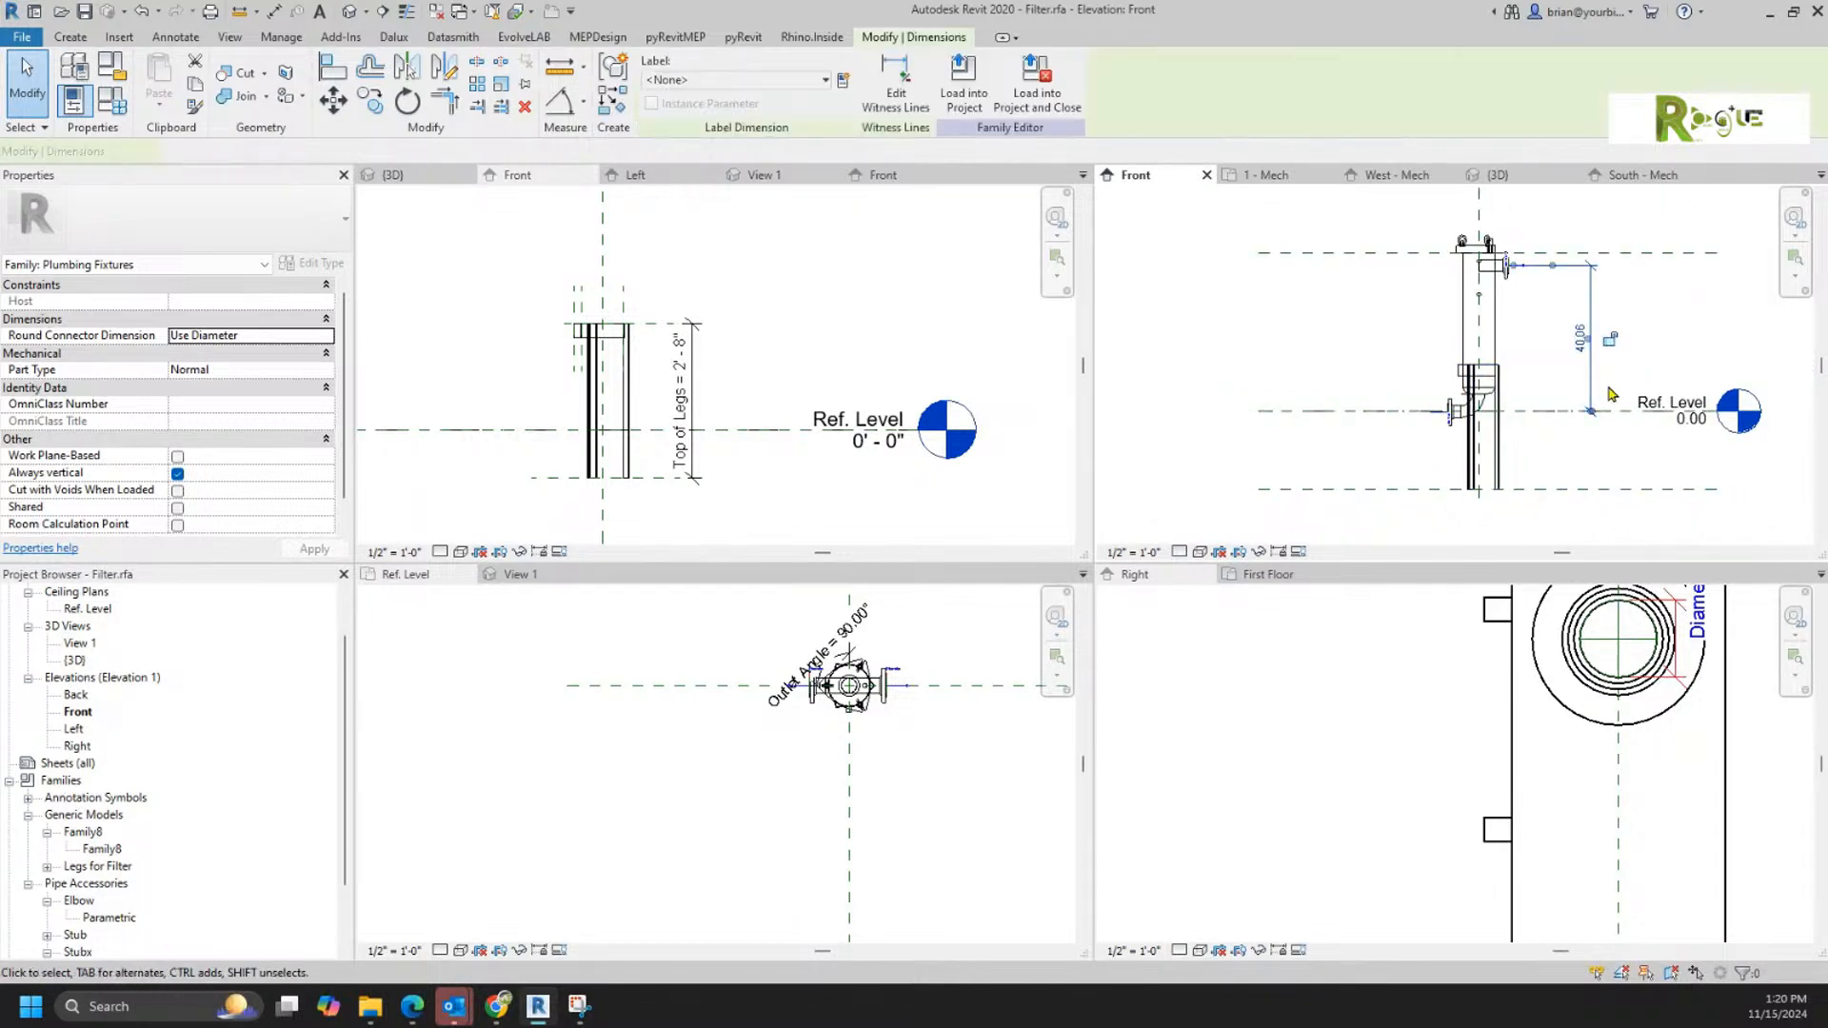
drag(1593, 415, 1592, 489)
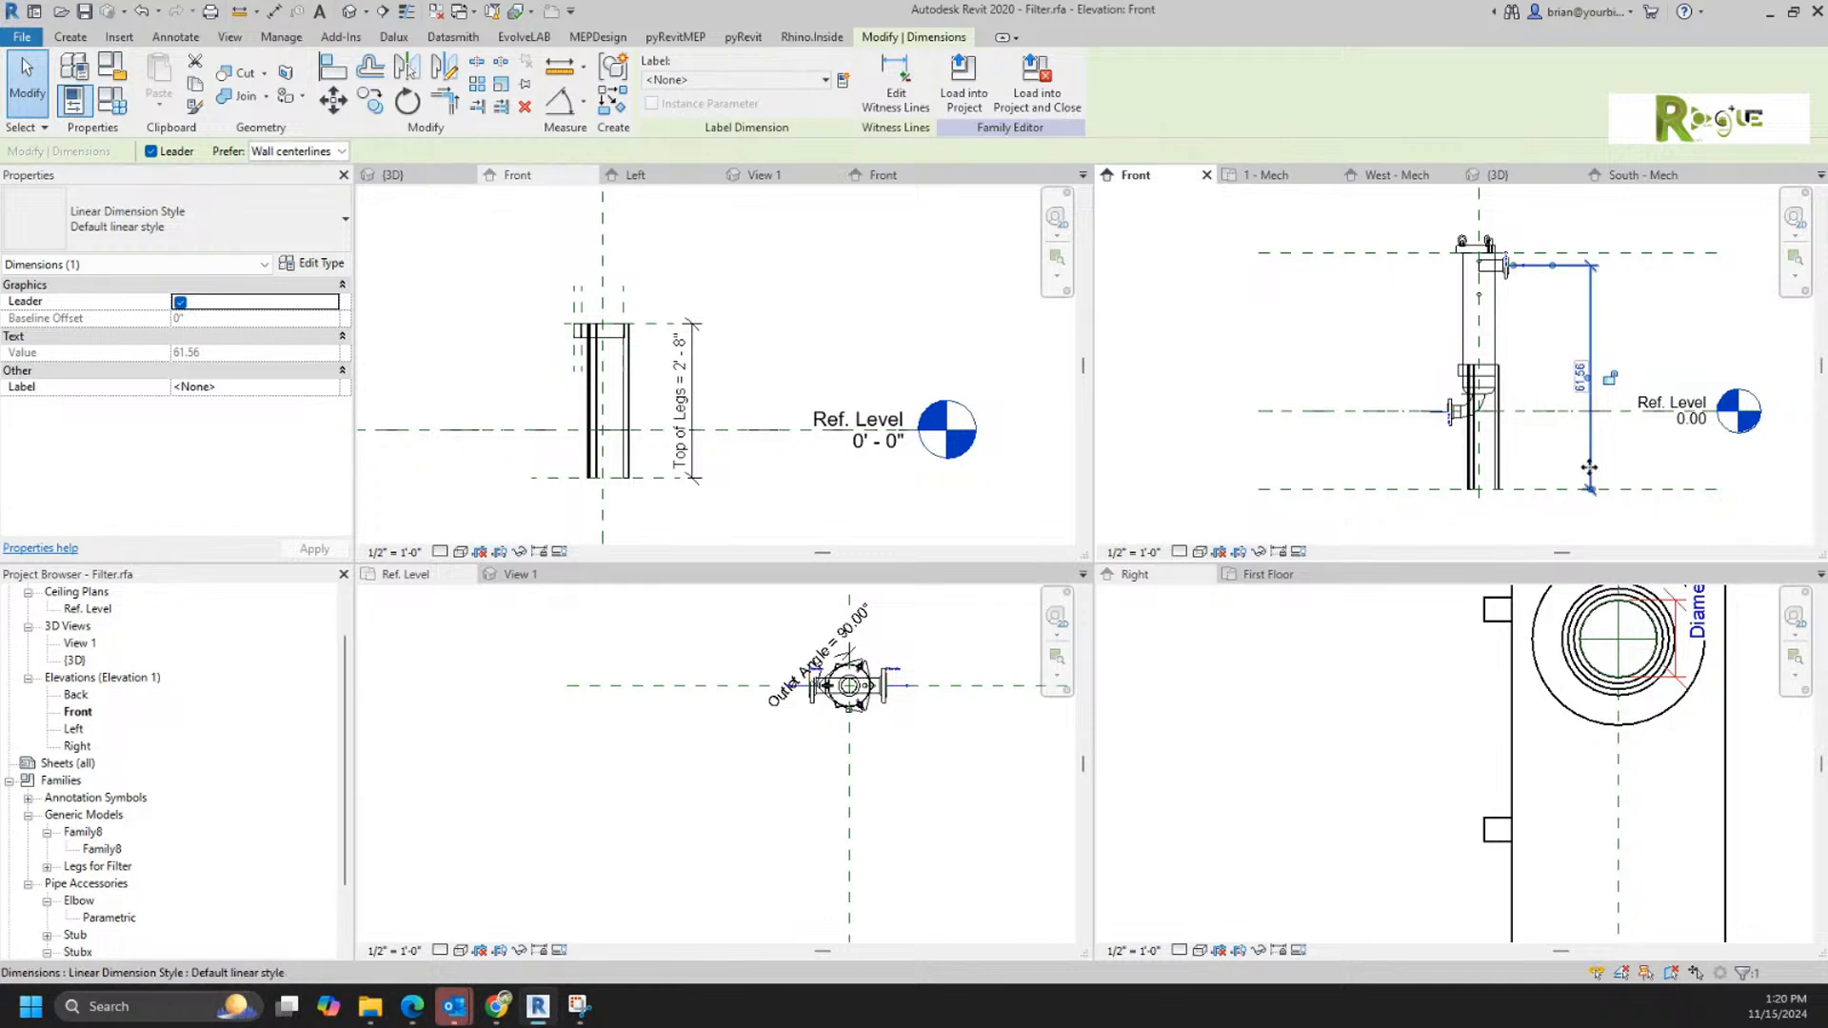
click(274, 18)
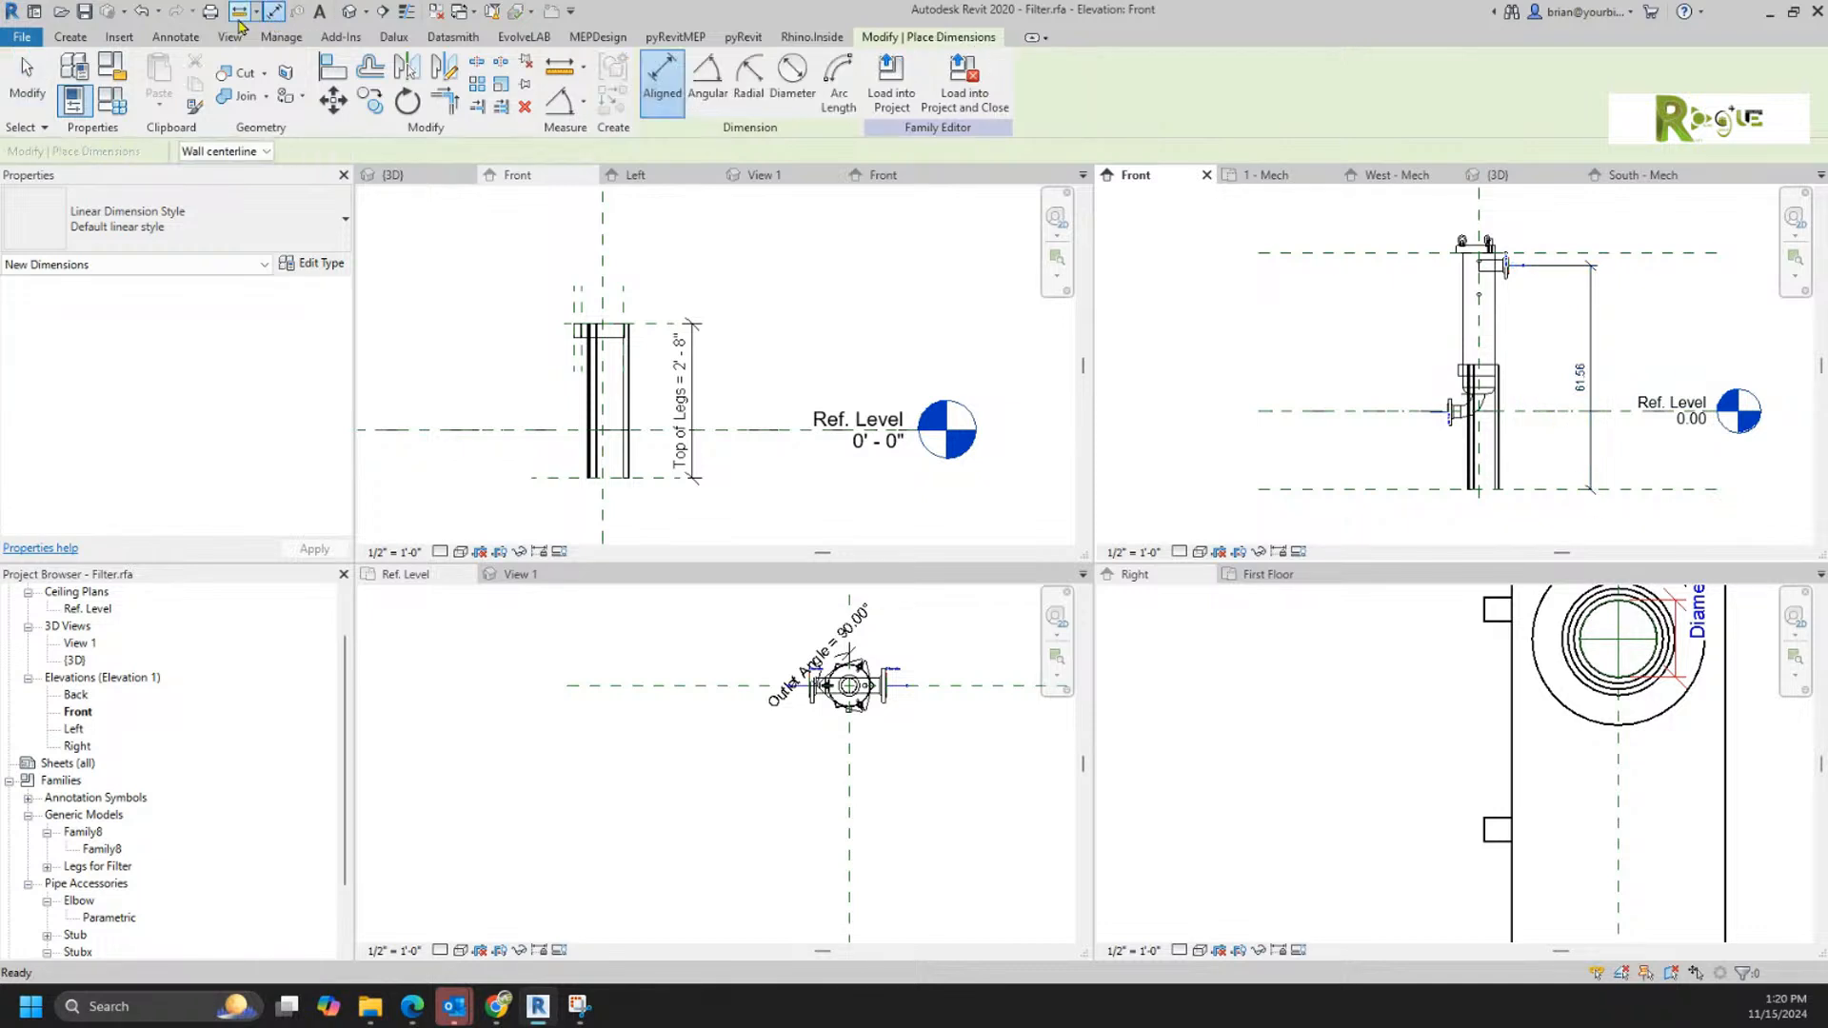
click(141, 14)
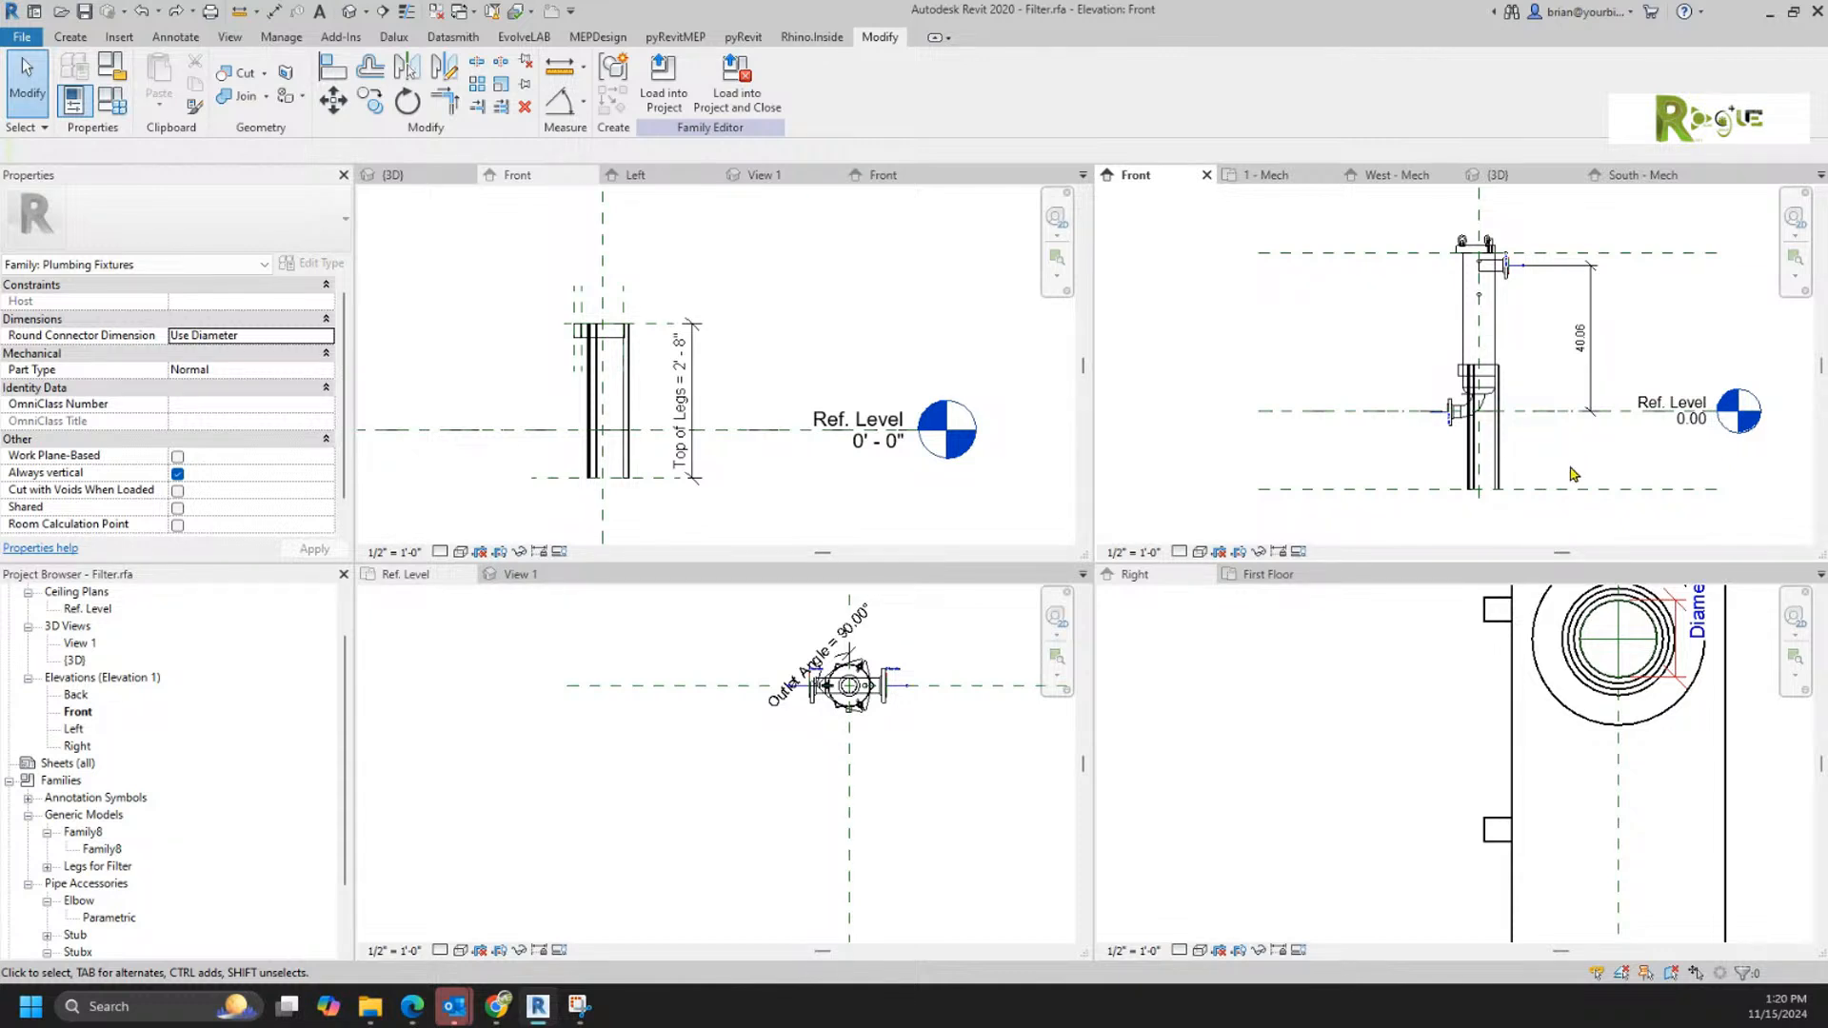
Step: Add an aligned dimension in the Front view between the Ref. Level and the reference plane at the bottom of the legs
scroll(1569, 486, up, 3)
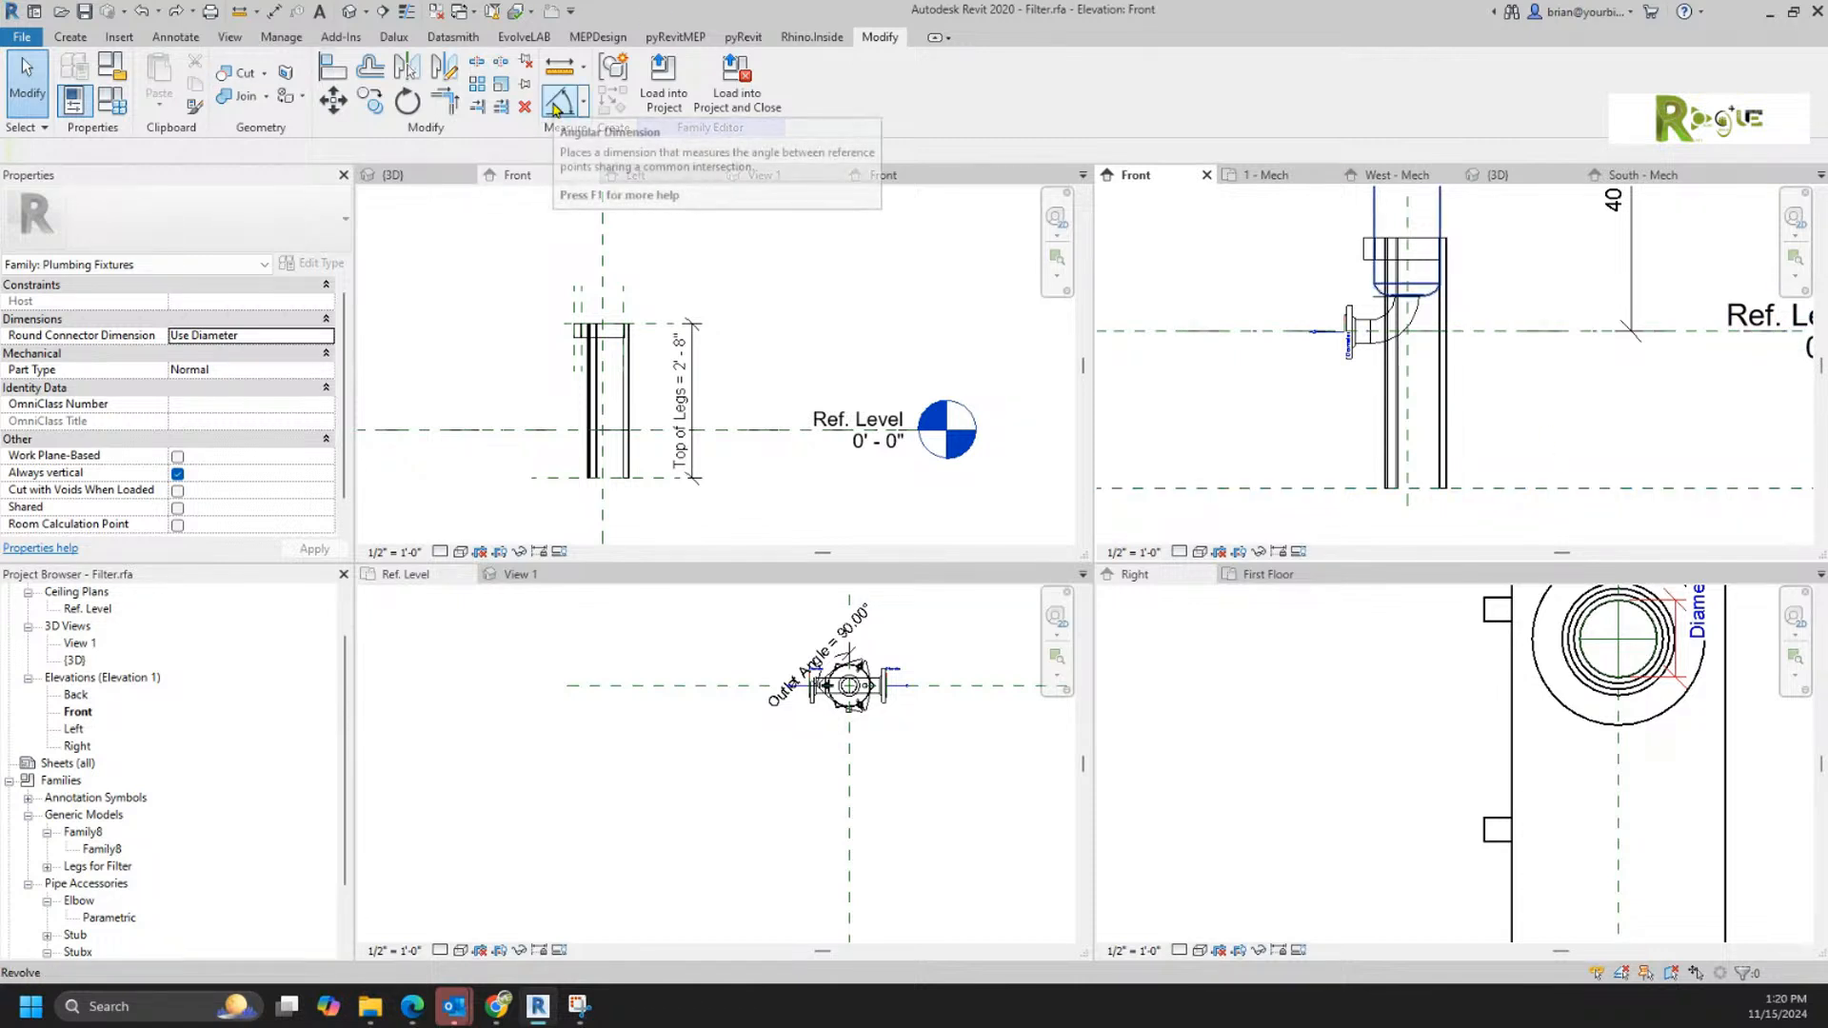
key(d)
key(i)
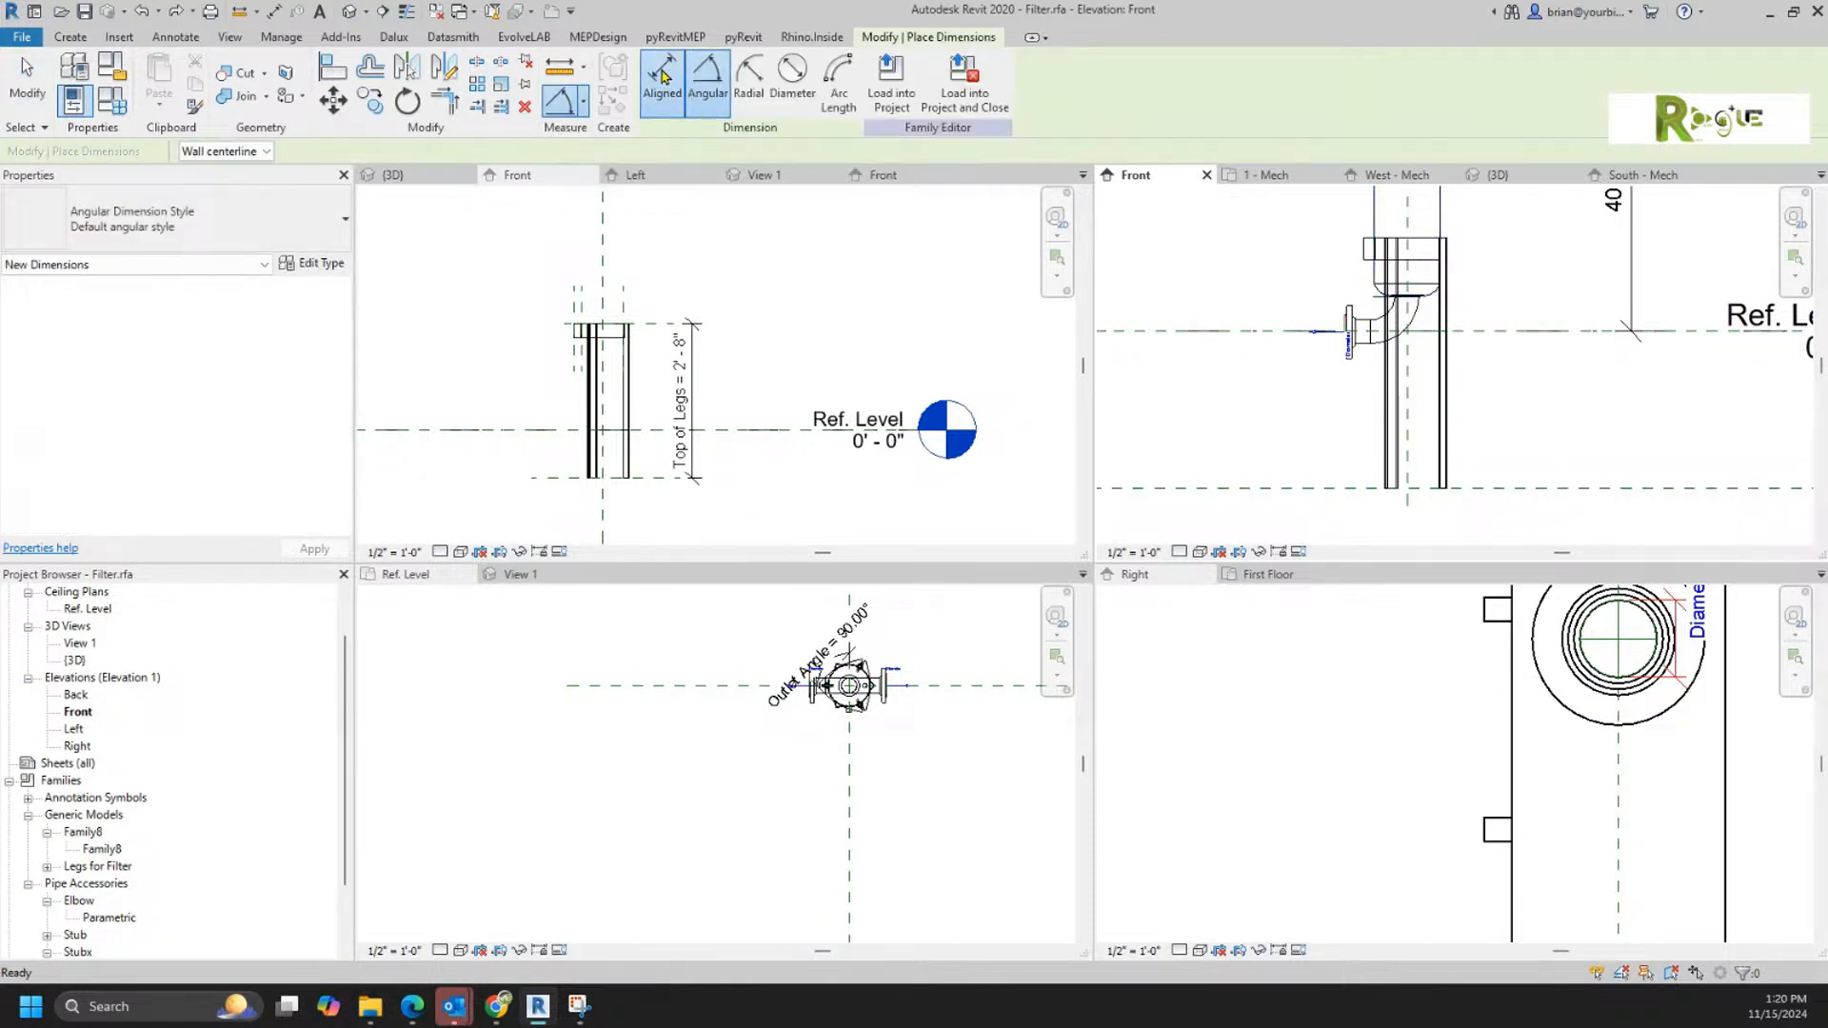
key(Tab)
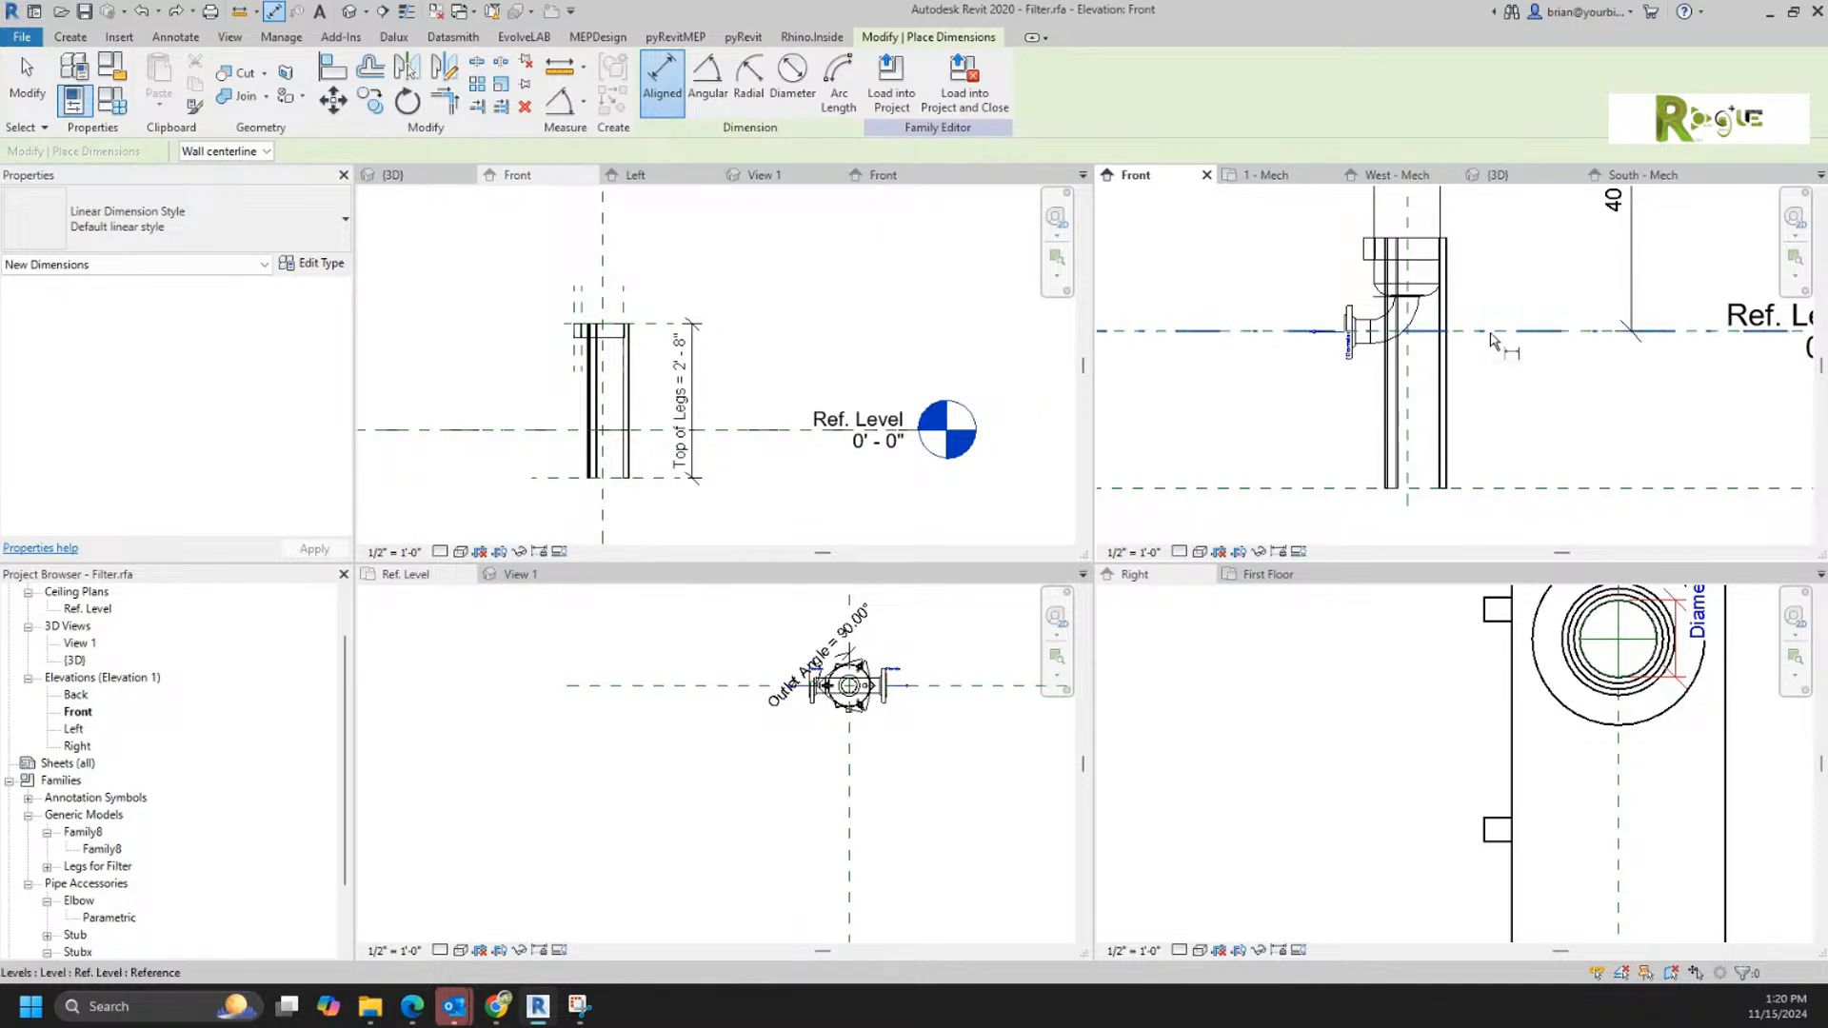
click(1490, 334)
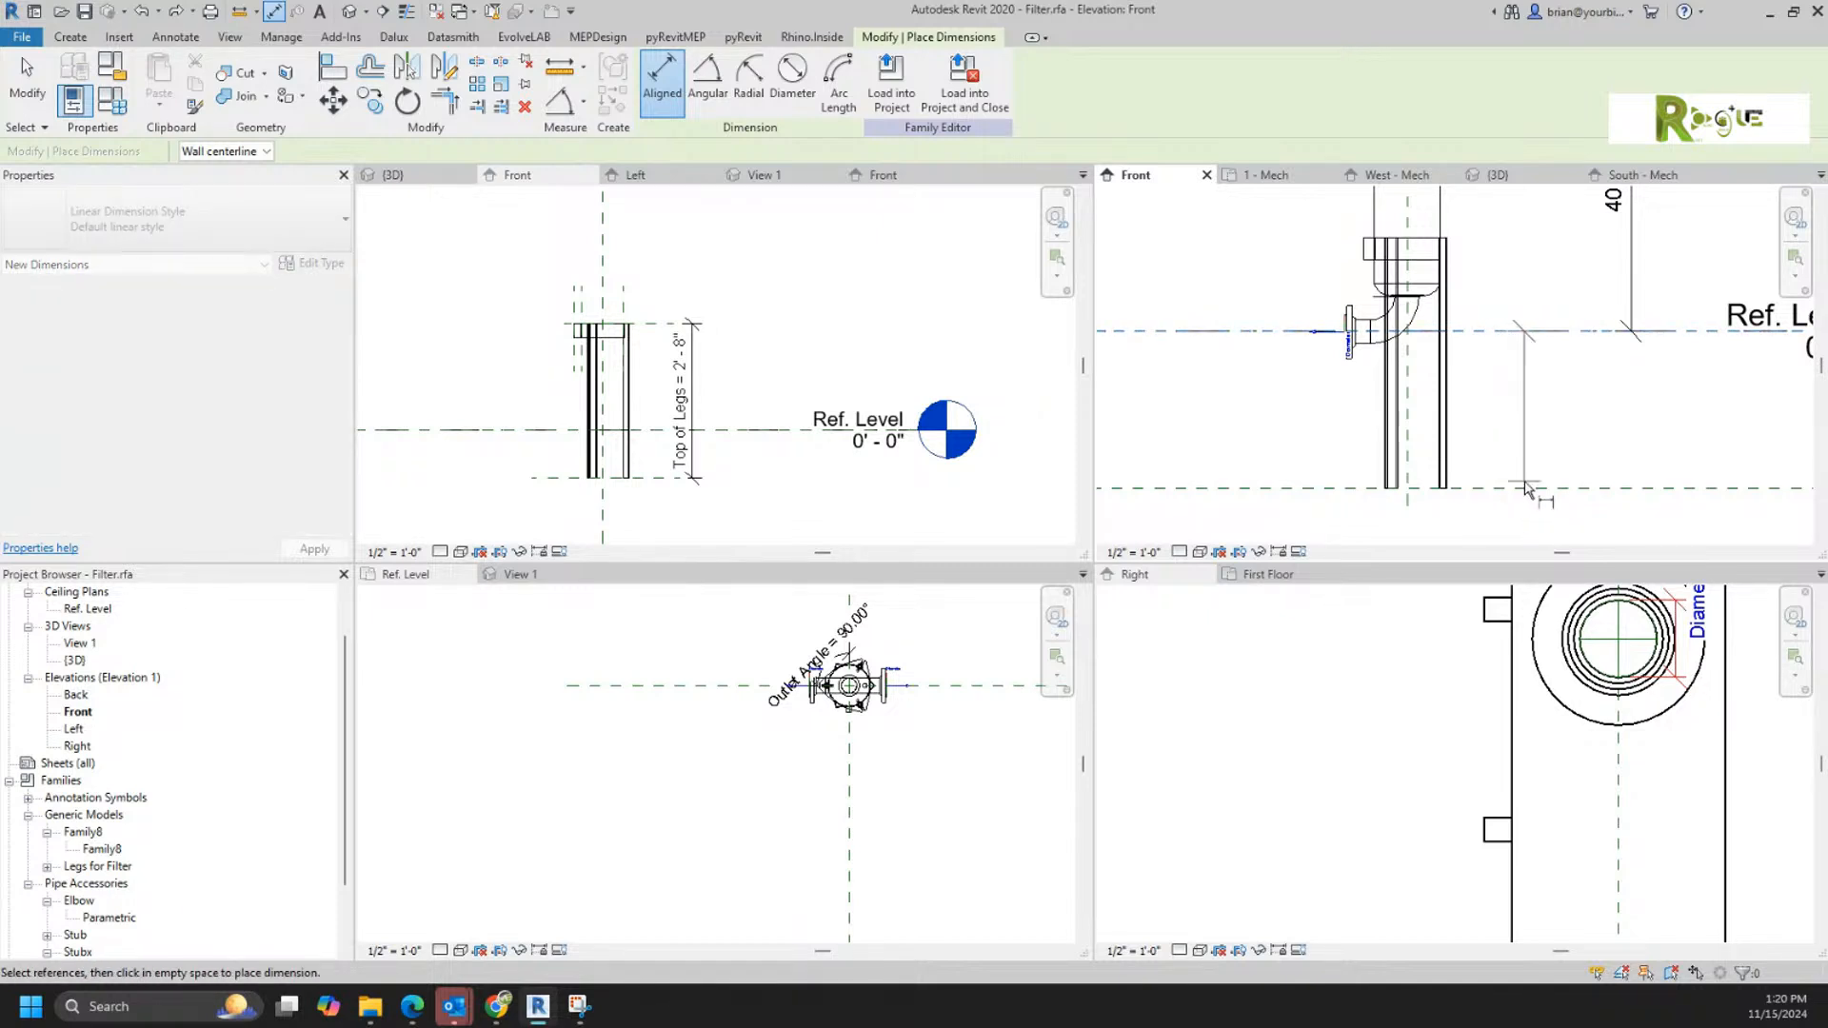
click(1519, 488)
click(1532, 430)
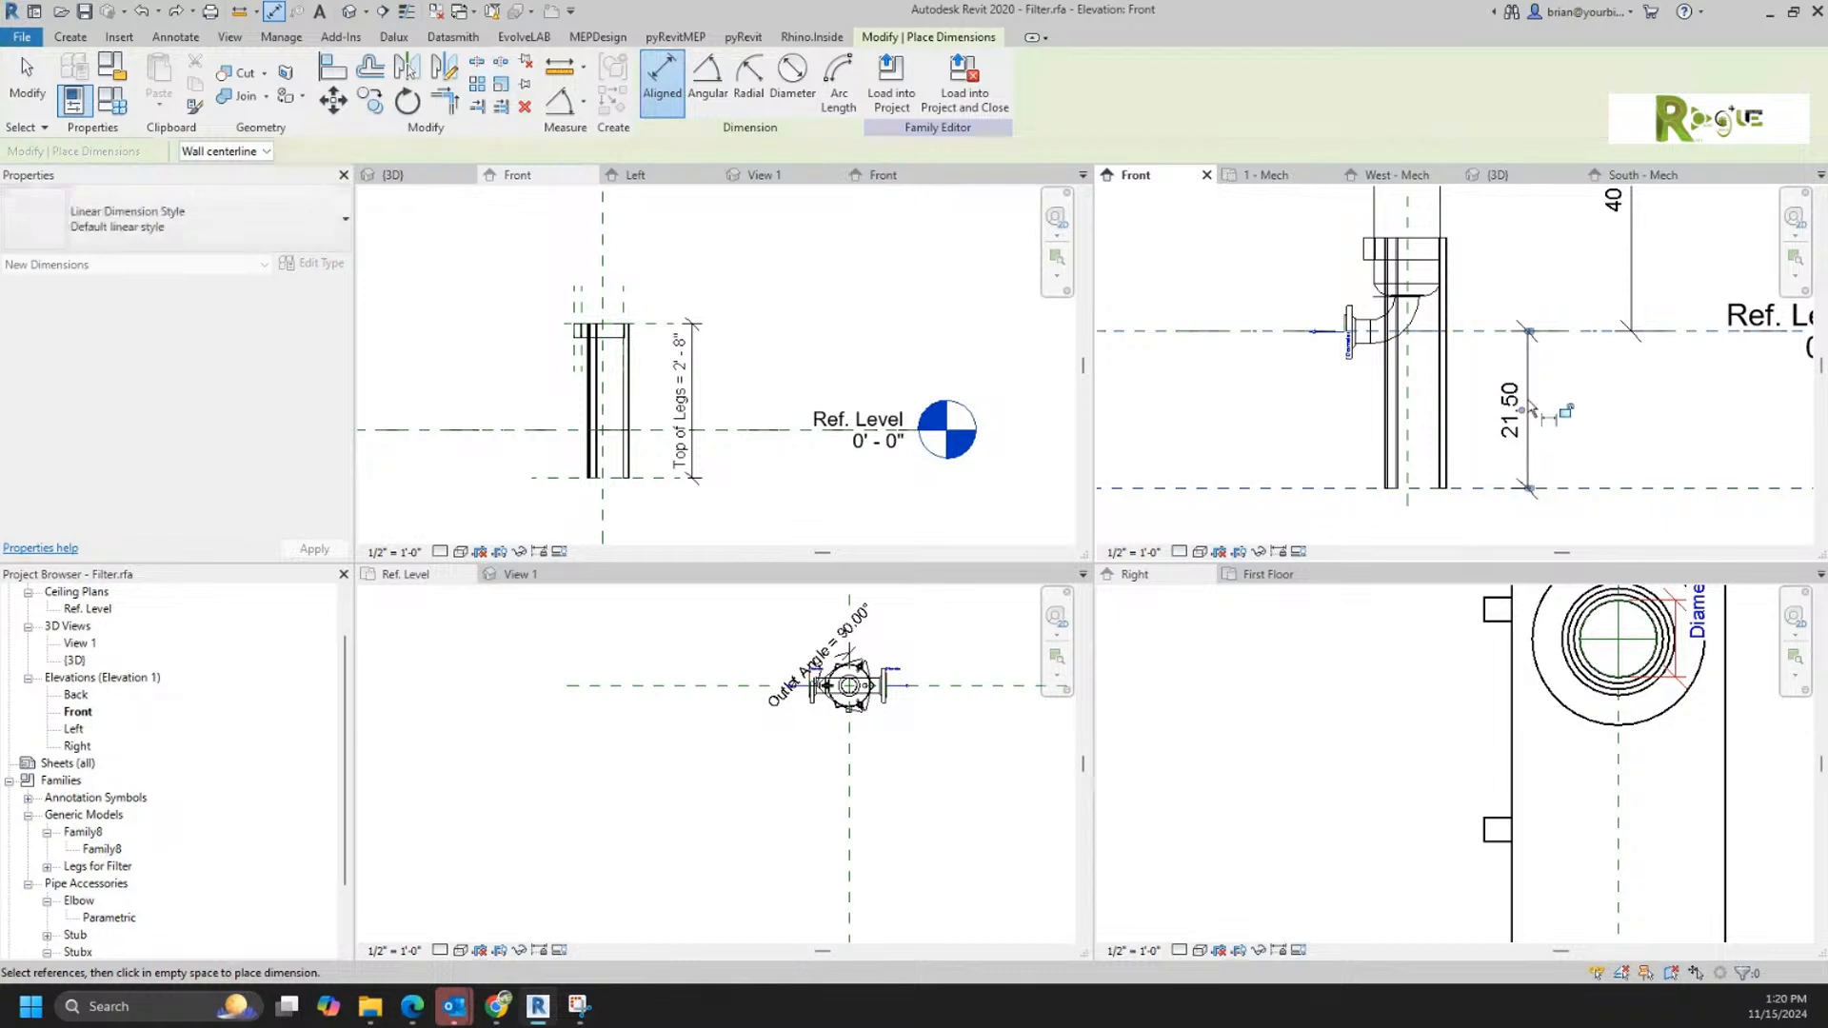
key(Escape)
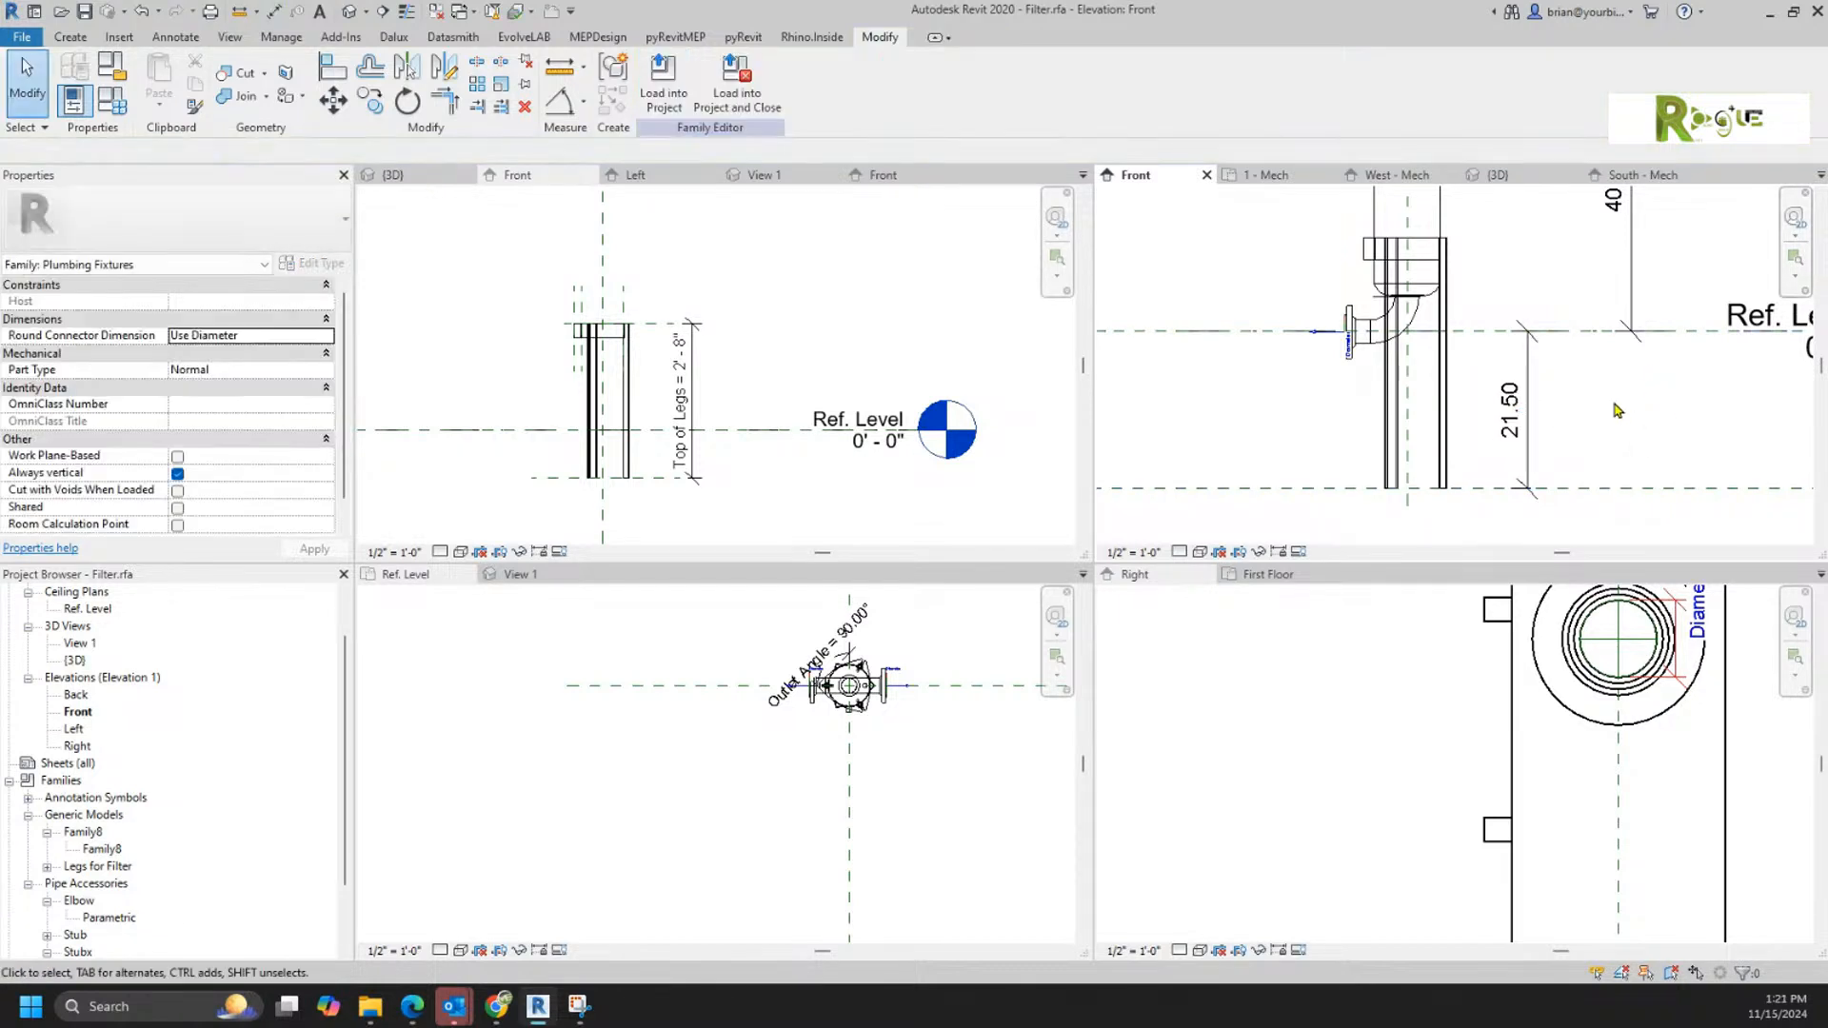
Step: Label the leg dimension below the Ref. Level with a new instance family parameter named Leg Length
click(1522, 440)
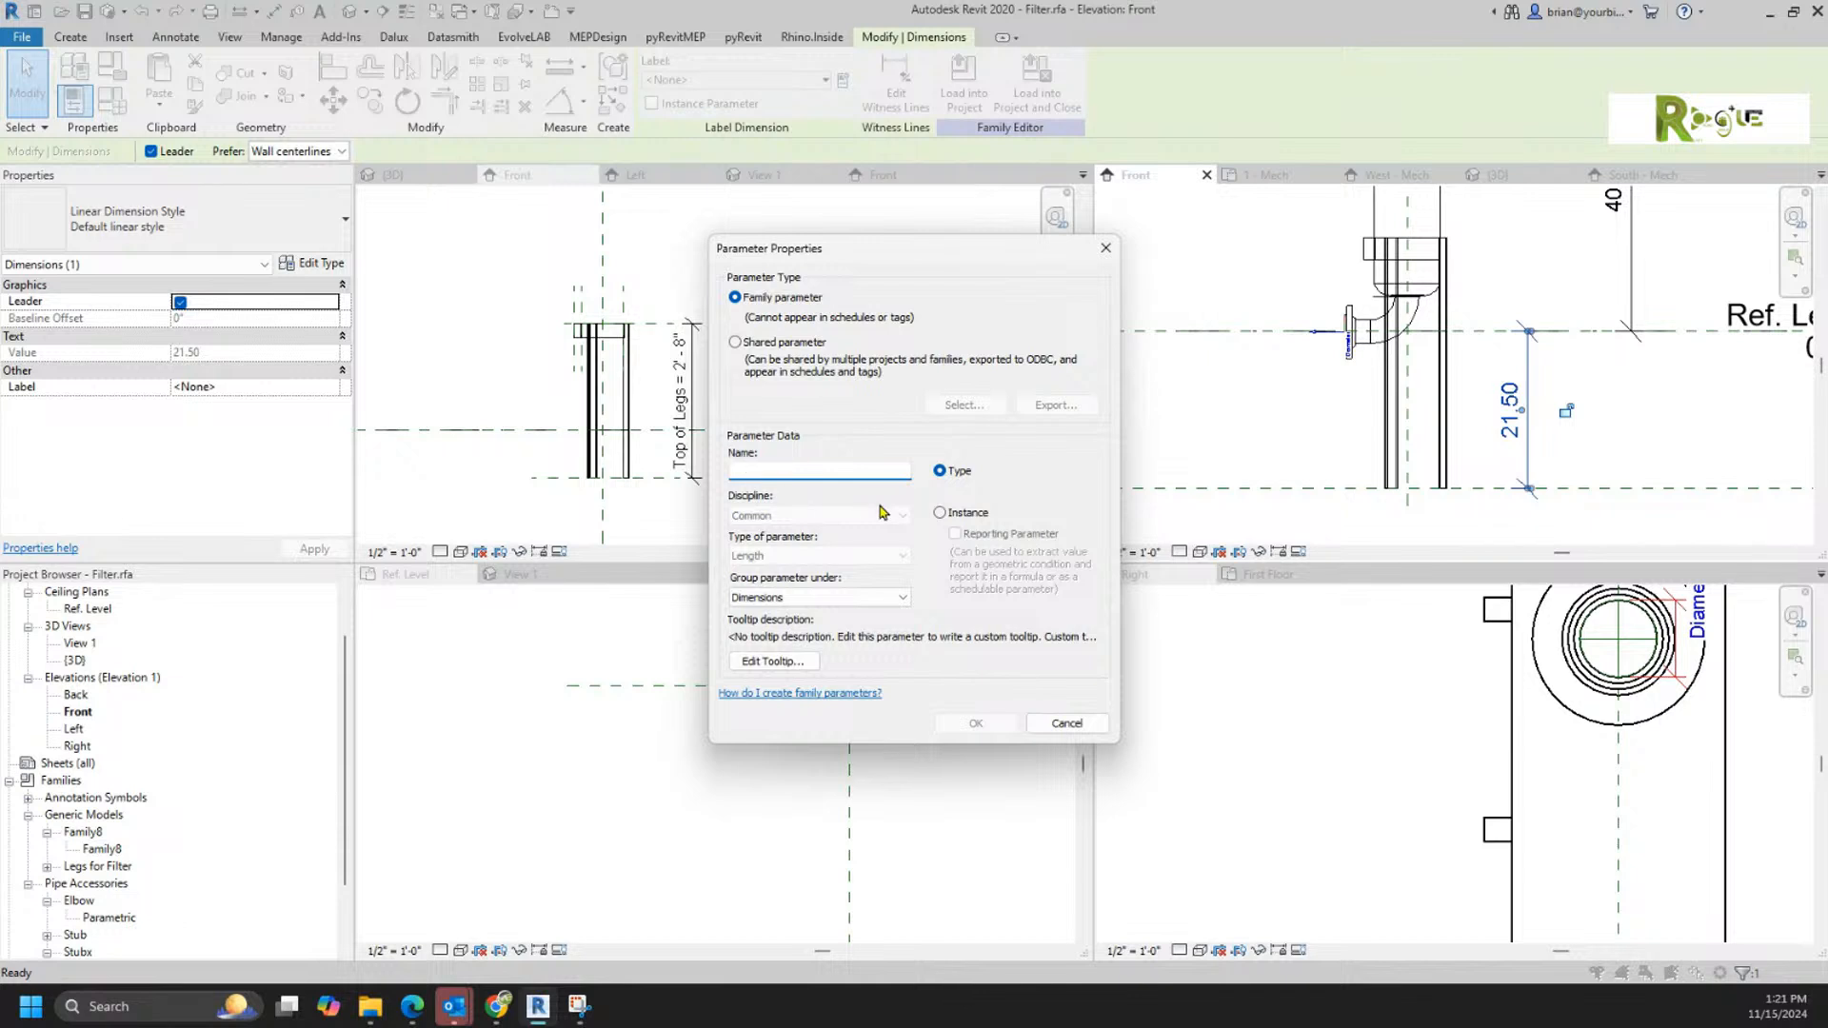
click(941, 513)
click(759, 472)
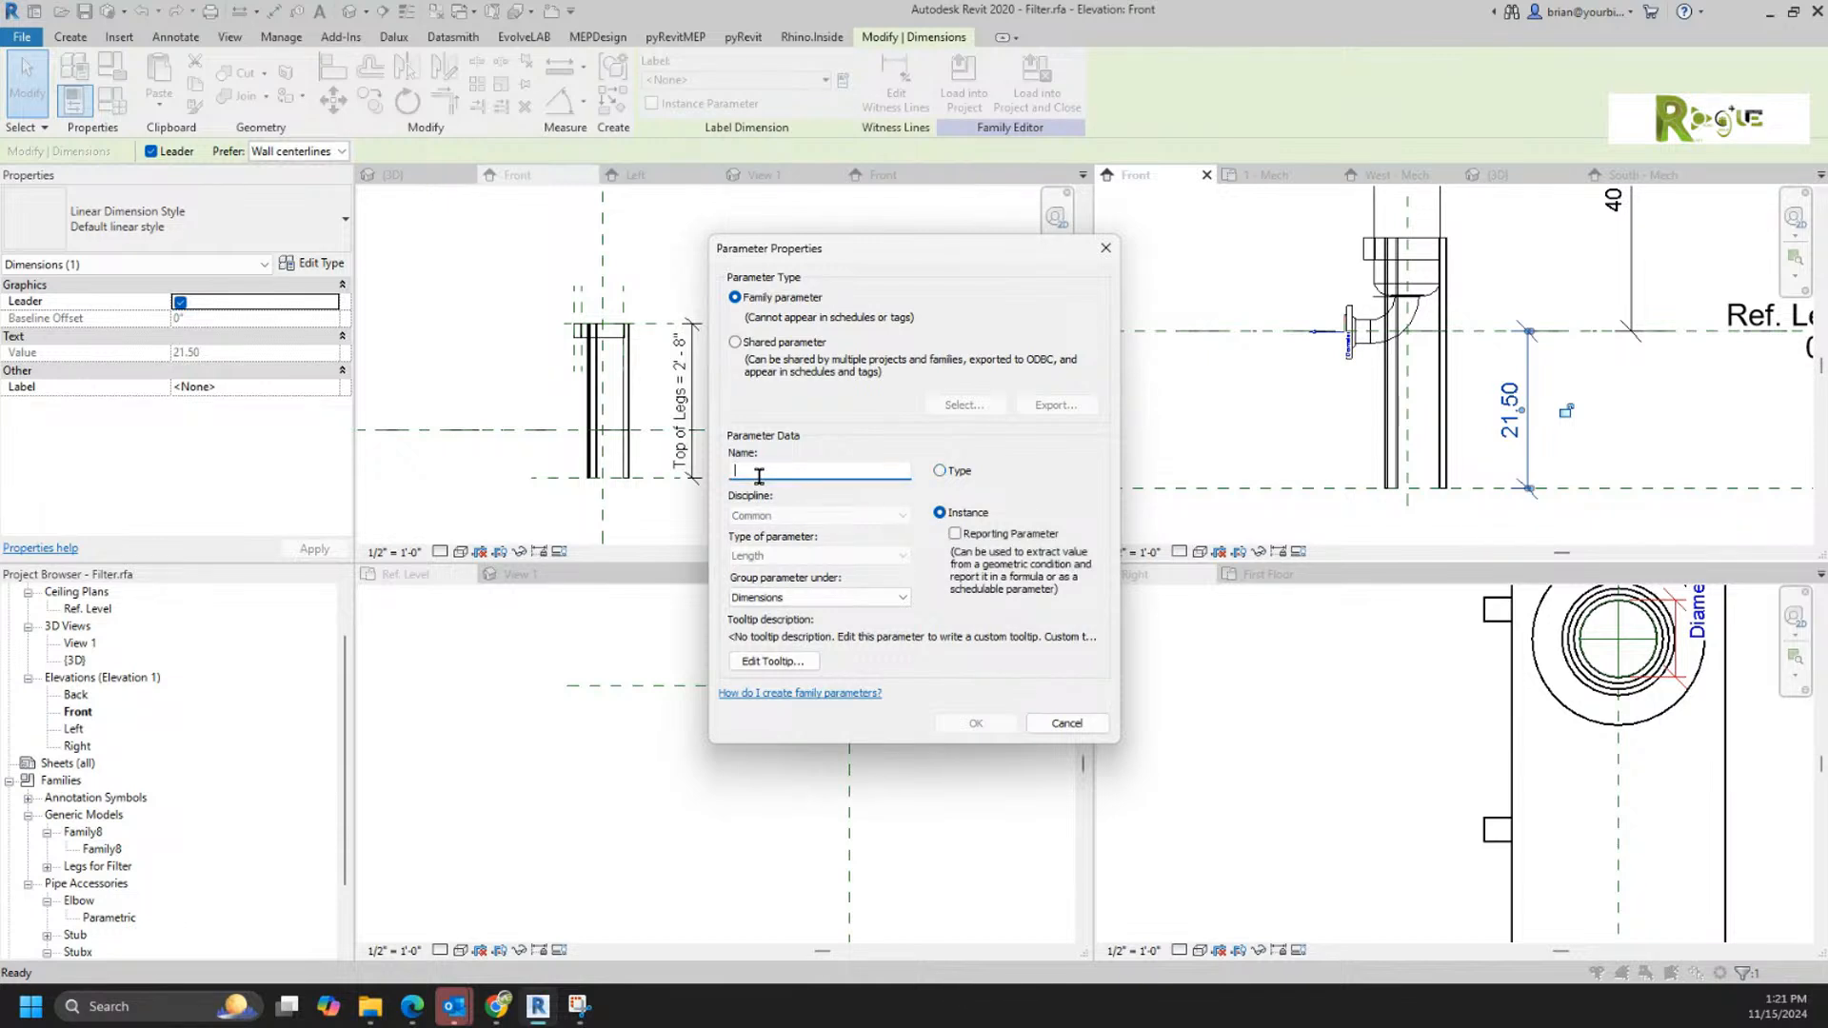
text(Leg Length)
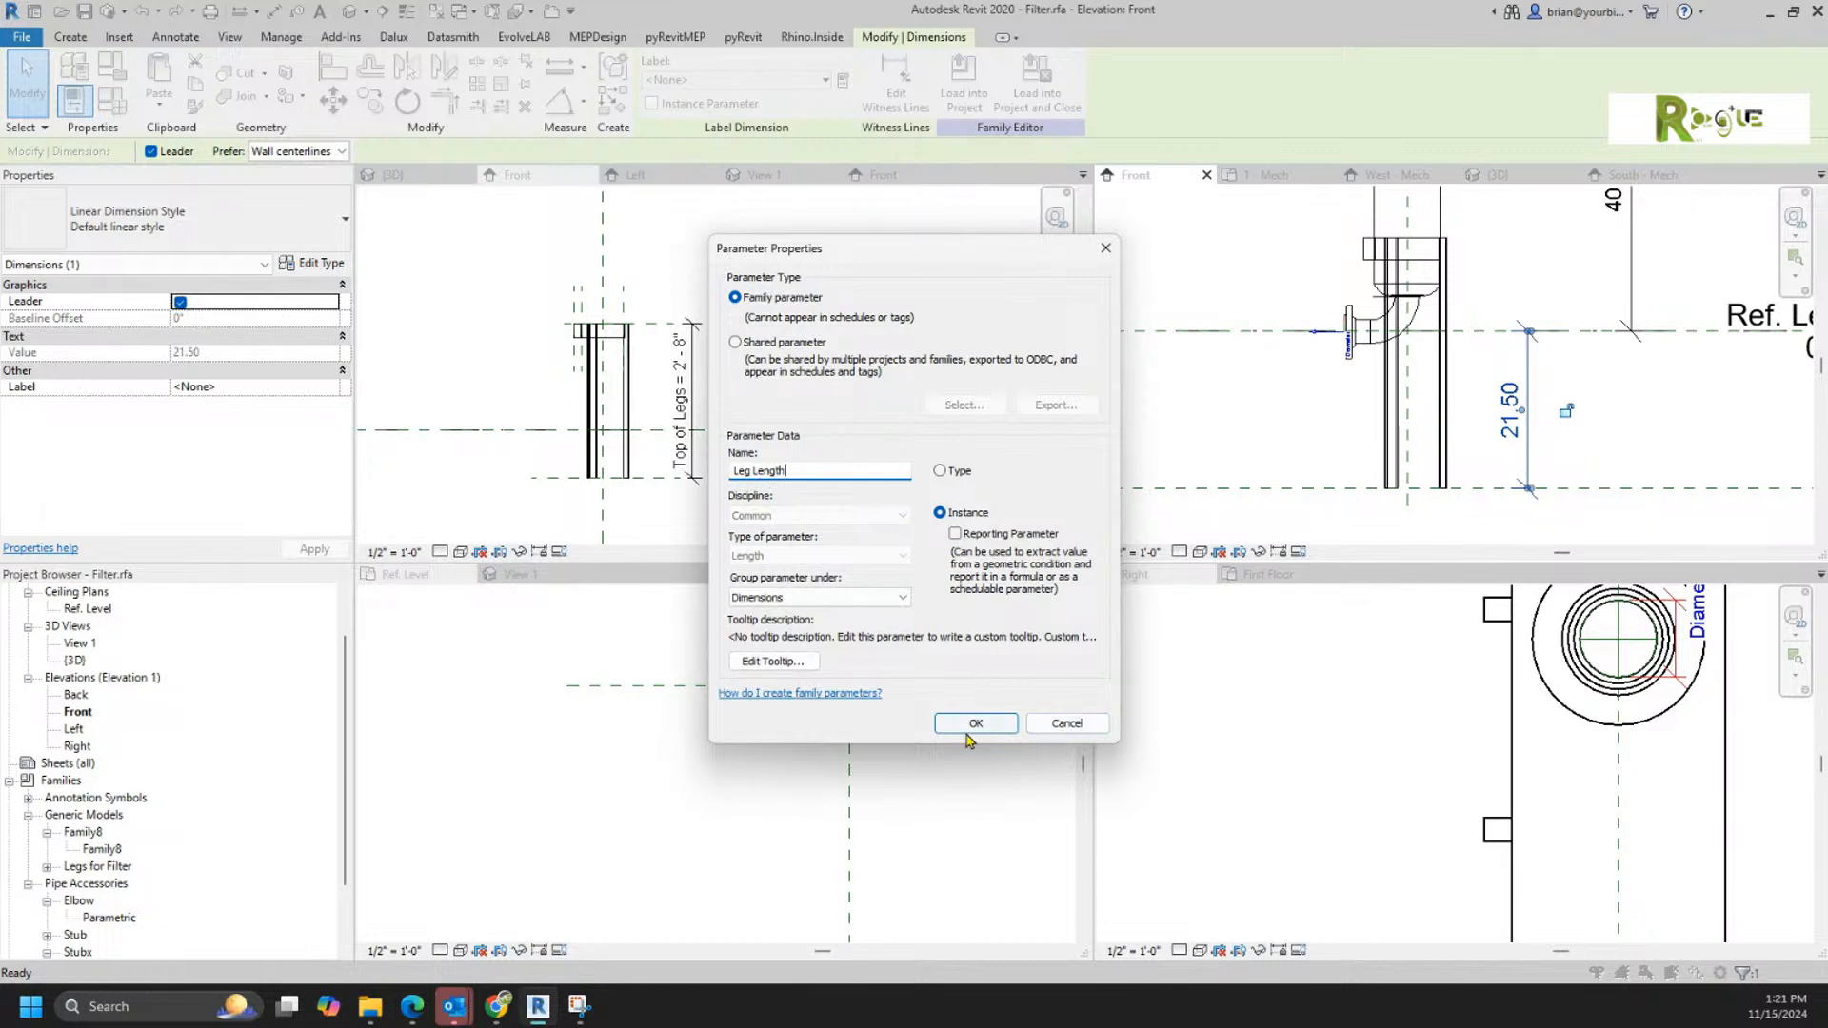
click(948, 731)
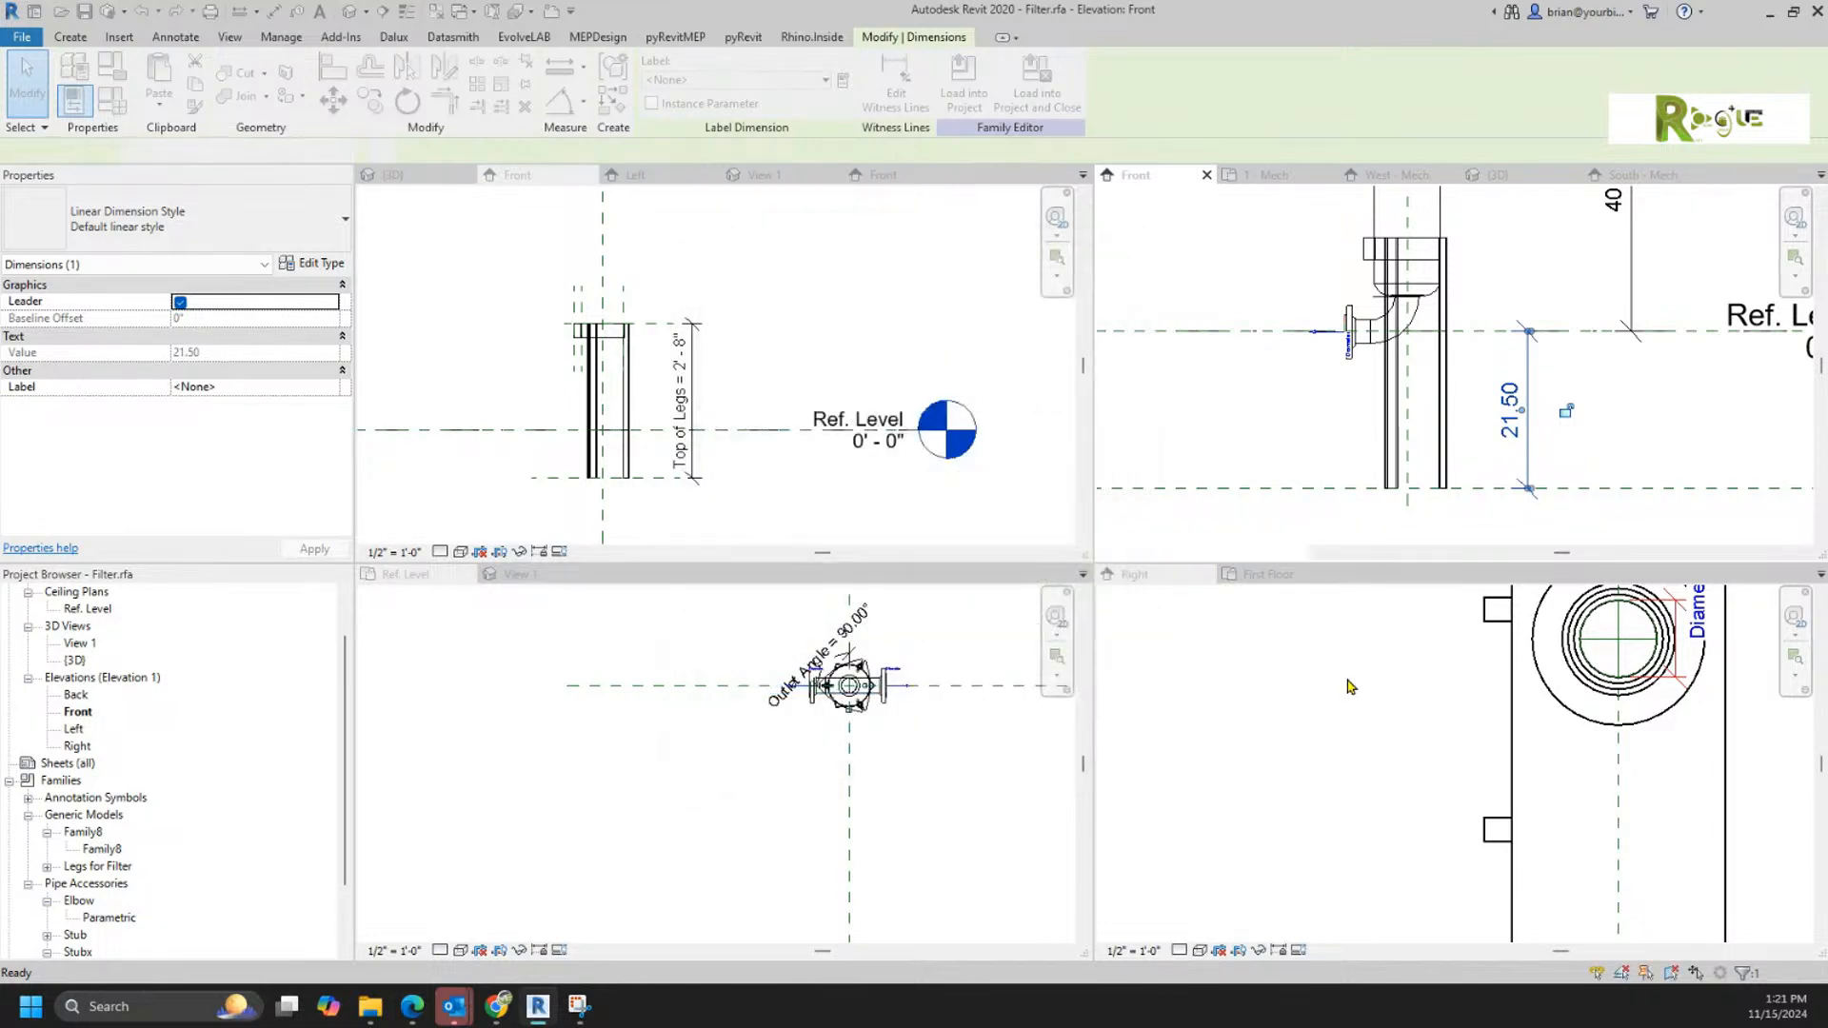
click(963, 91)
click(961, 644)
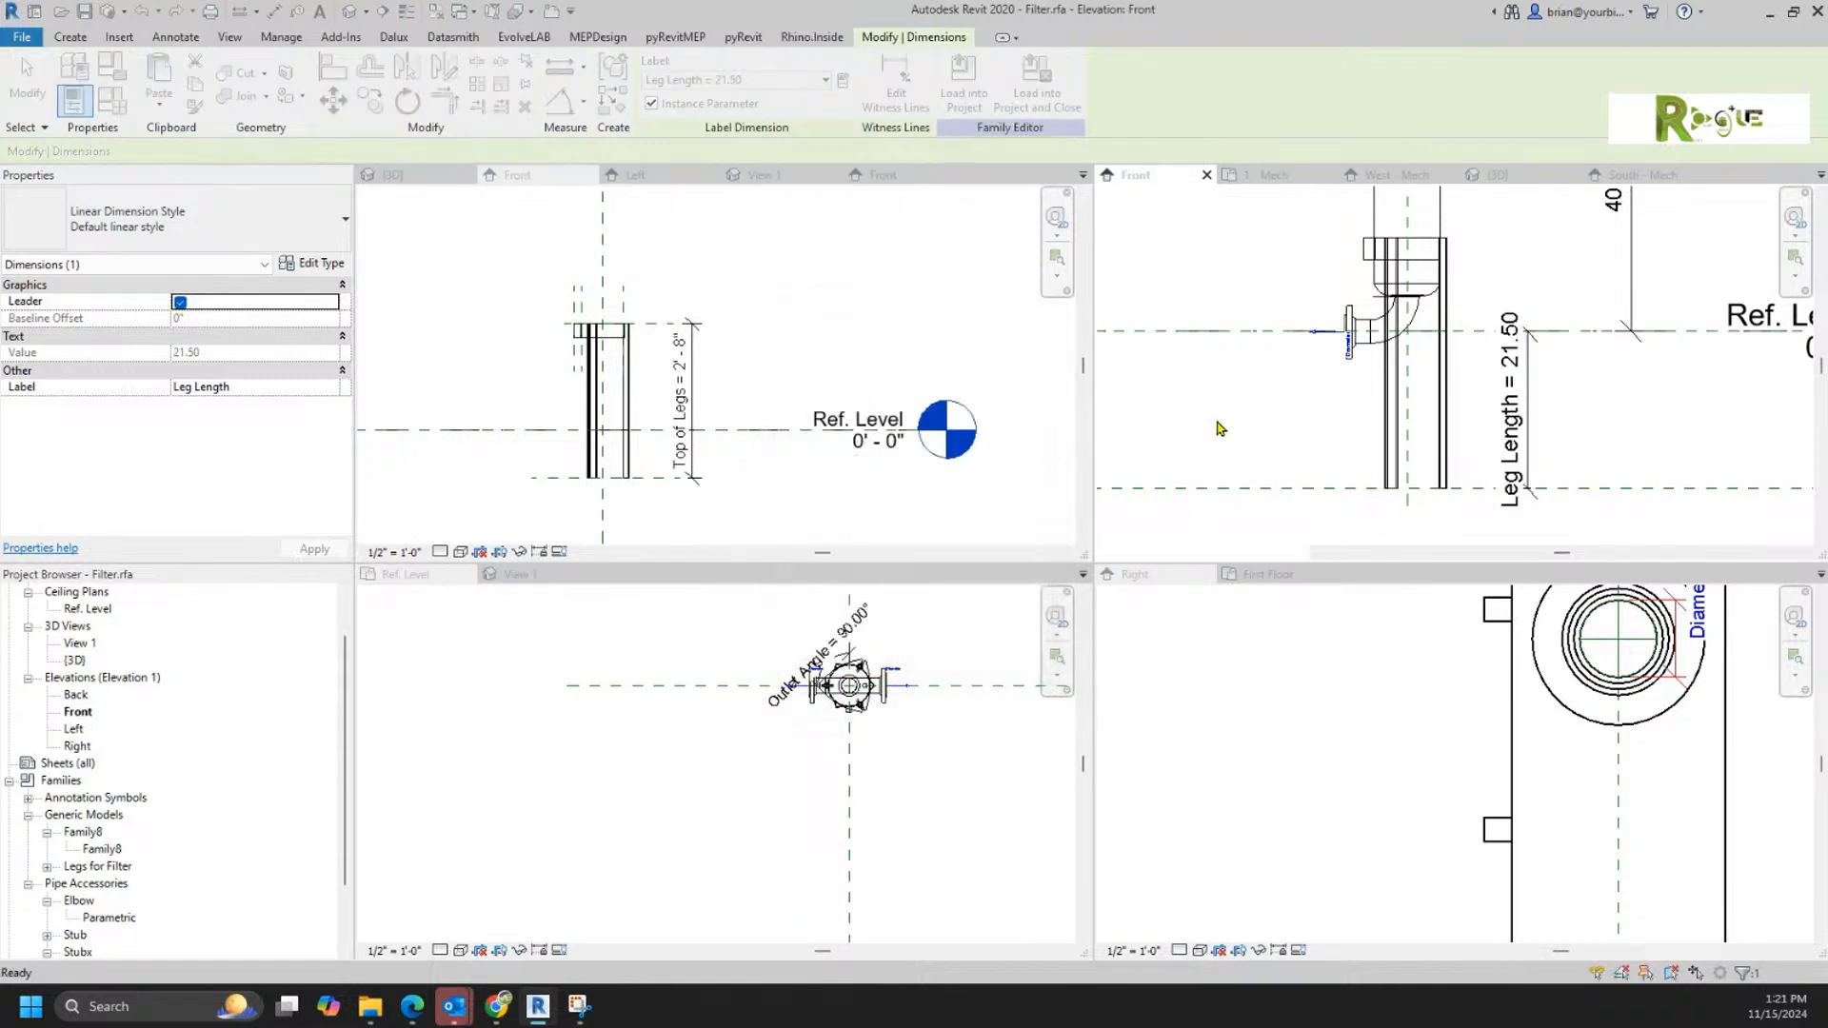
key(Escape)
Step: Set the filter family's category to Pipe Accessories
key(f)
key(c)
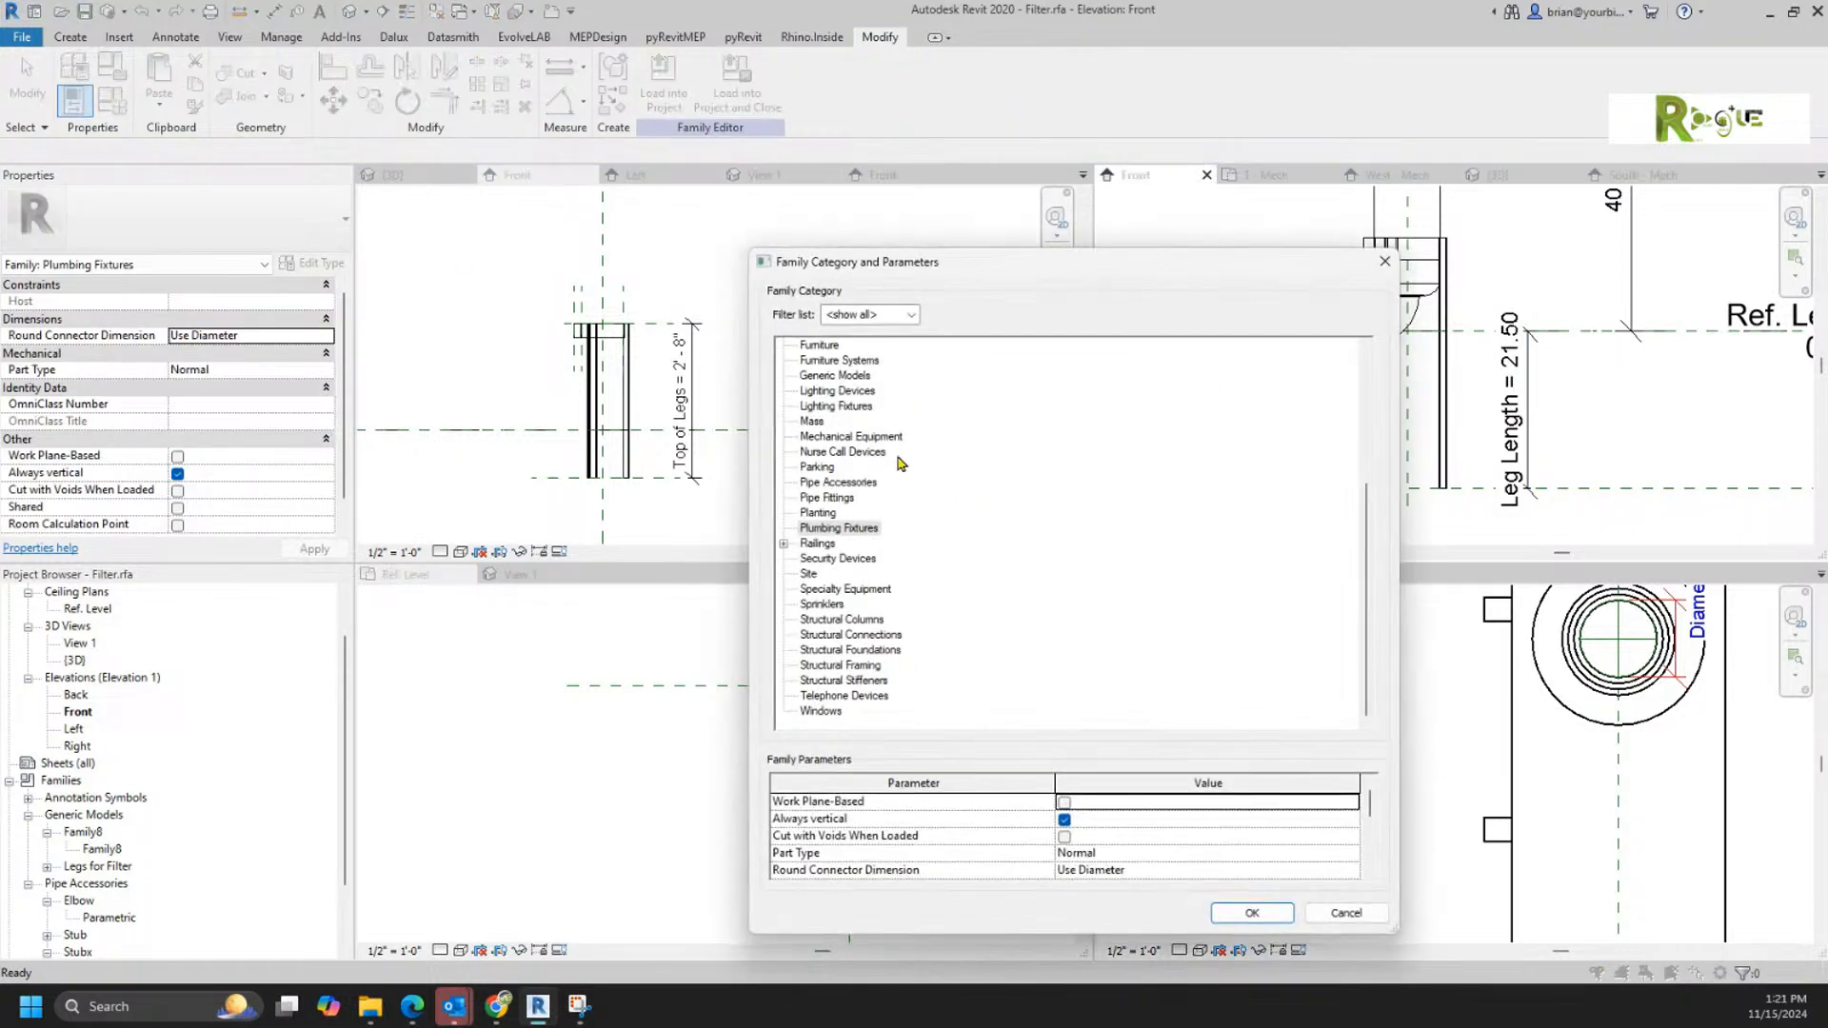
click(831, 484)
click(1237, 914)
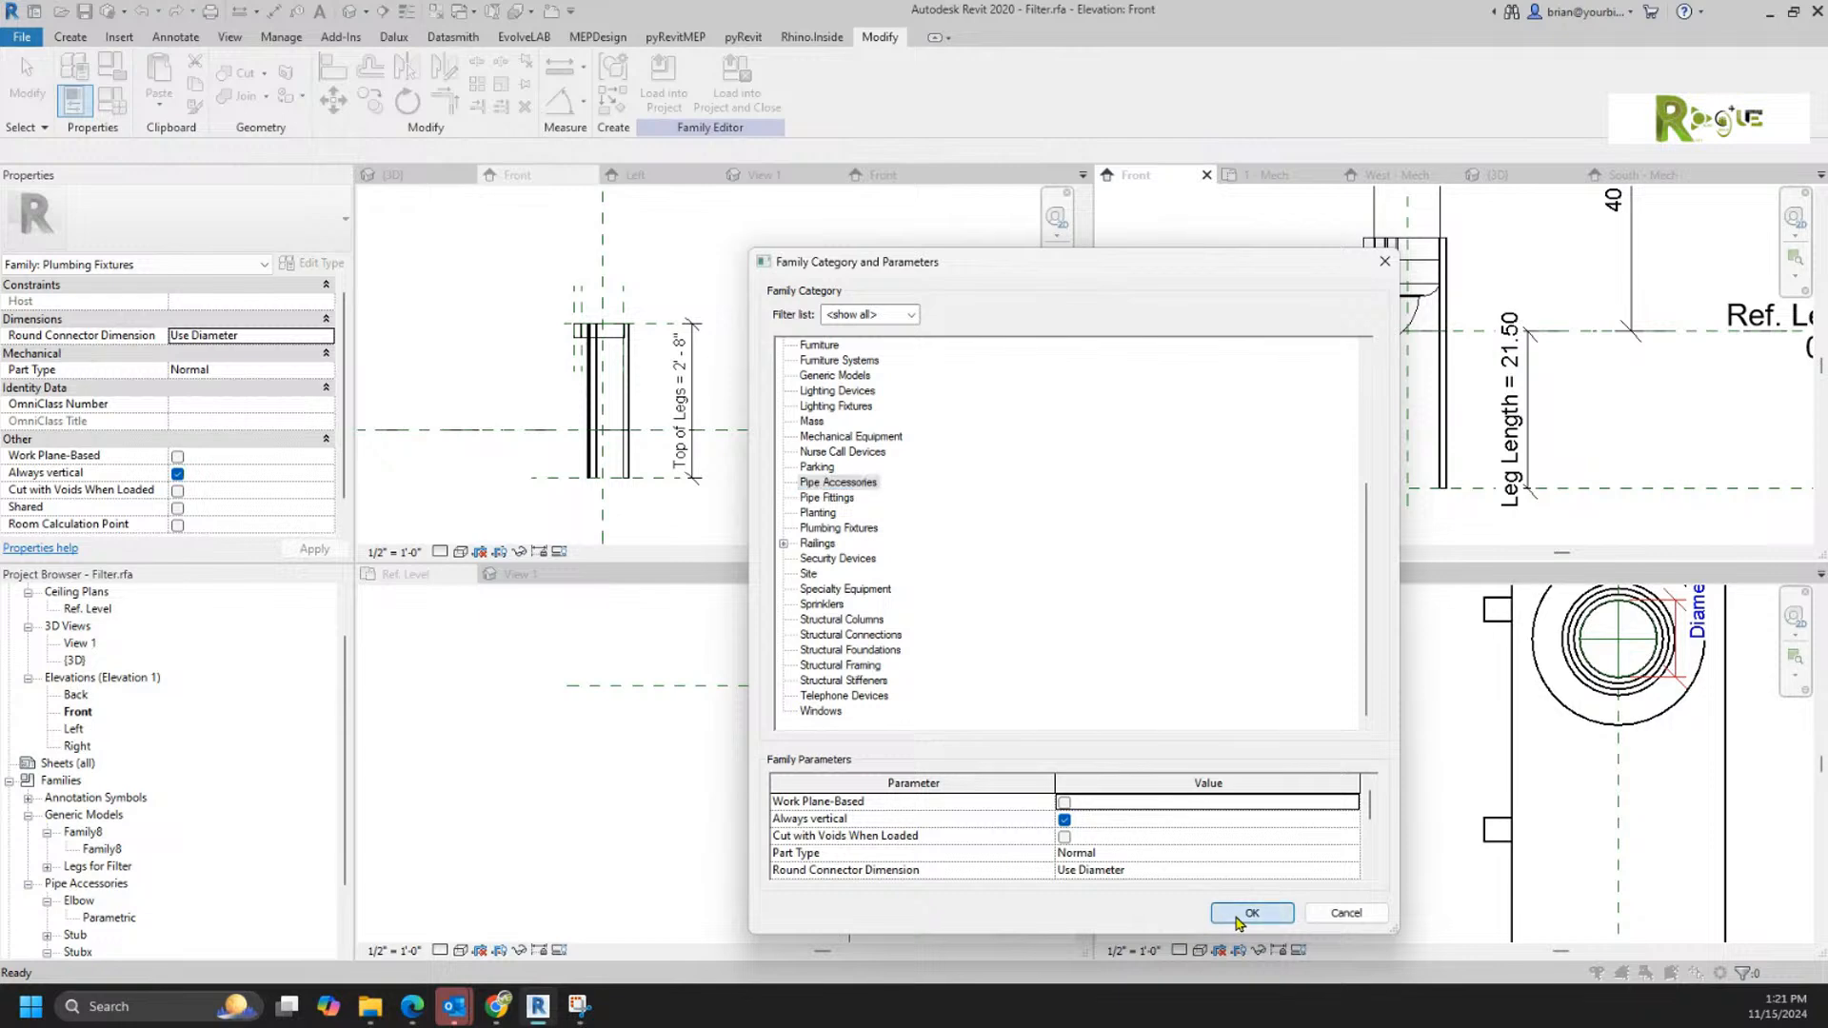
Step: Load the filter family into Project3, overwriting the existing version, and open the South - Mech elevation
click(687, 105)
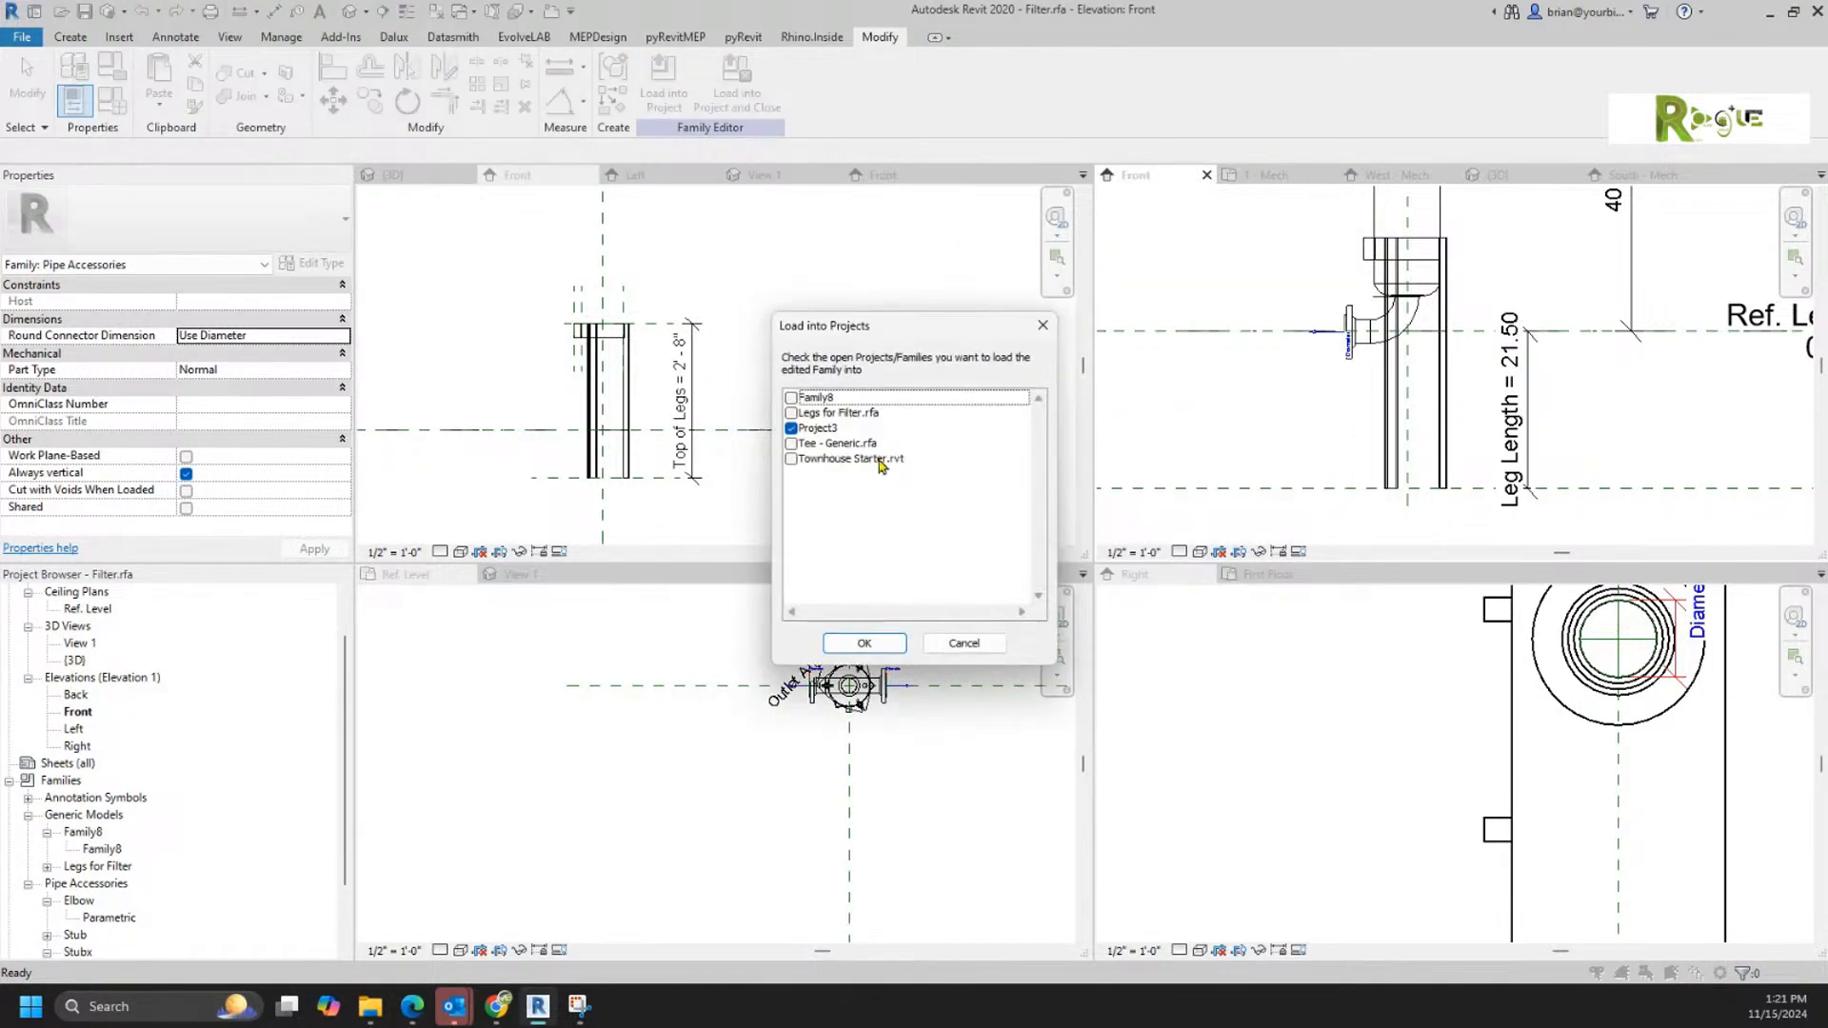
click(866, 644)
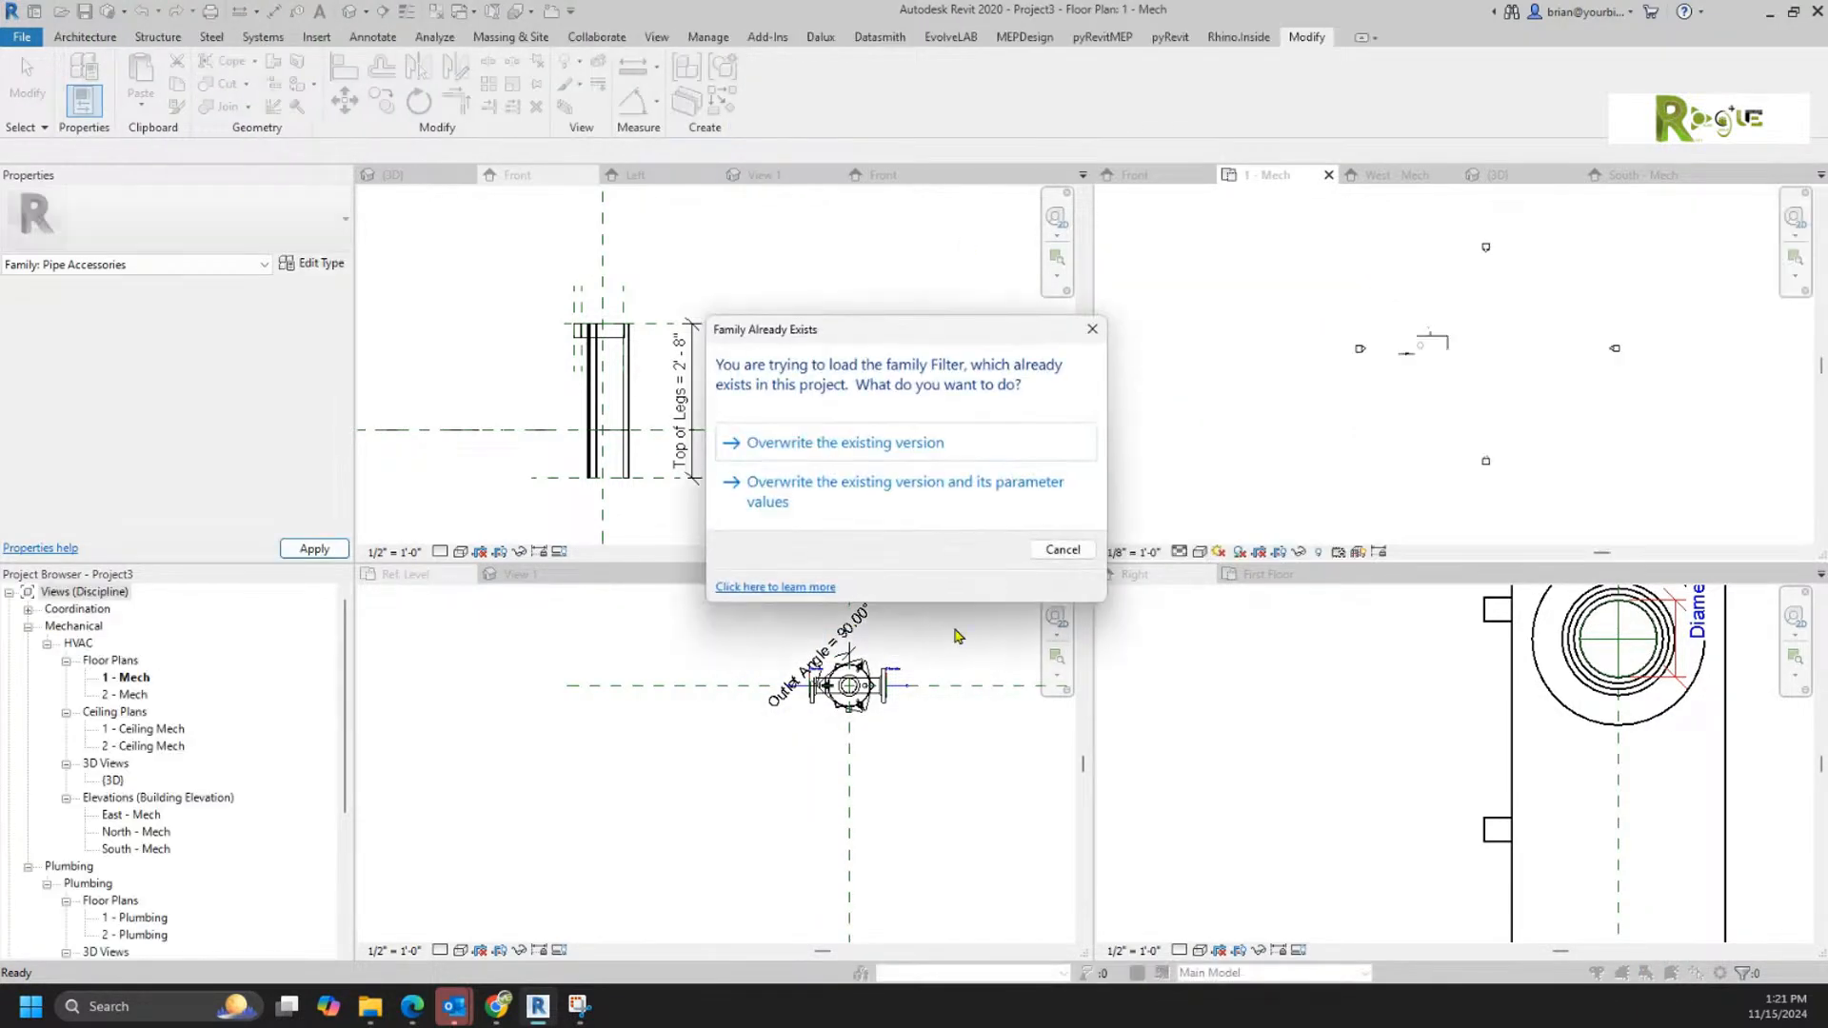
click(844, 445)
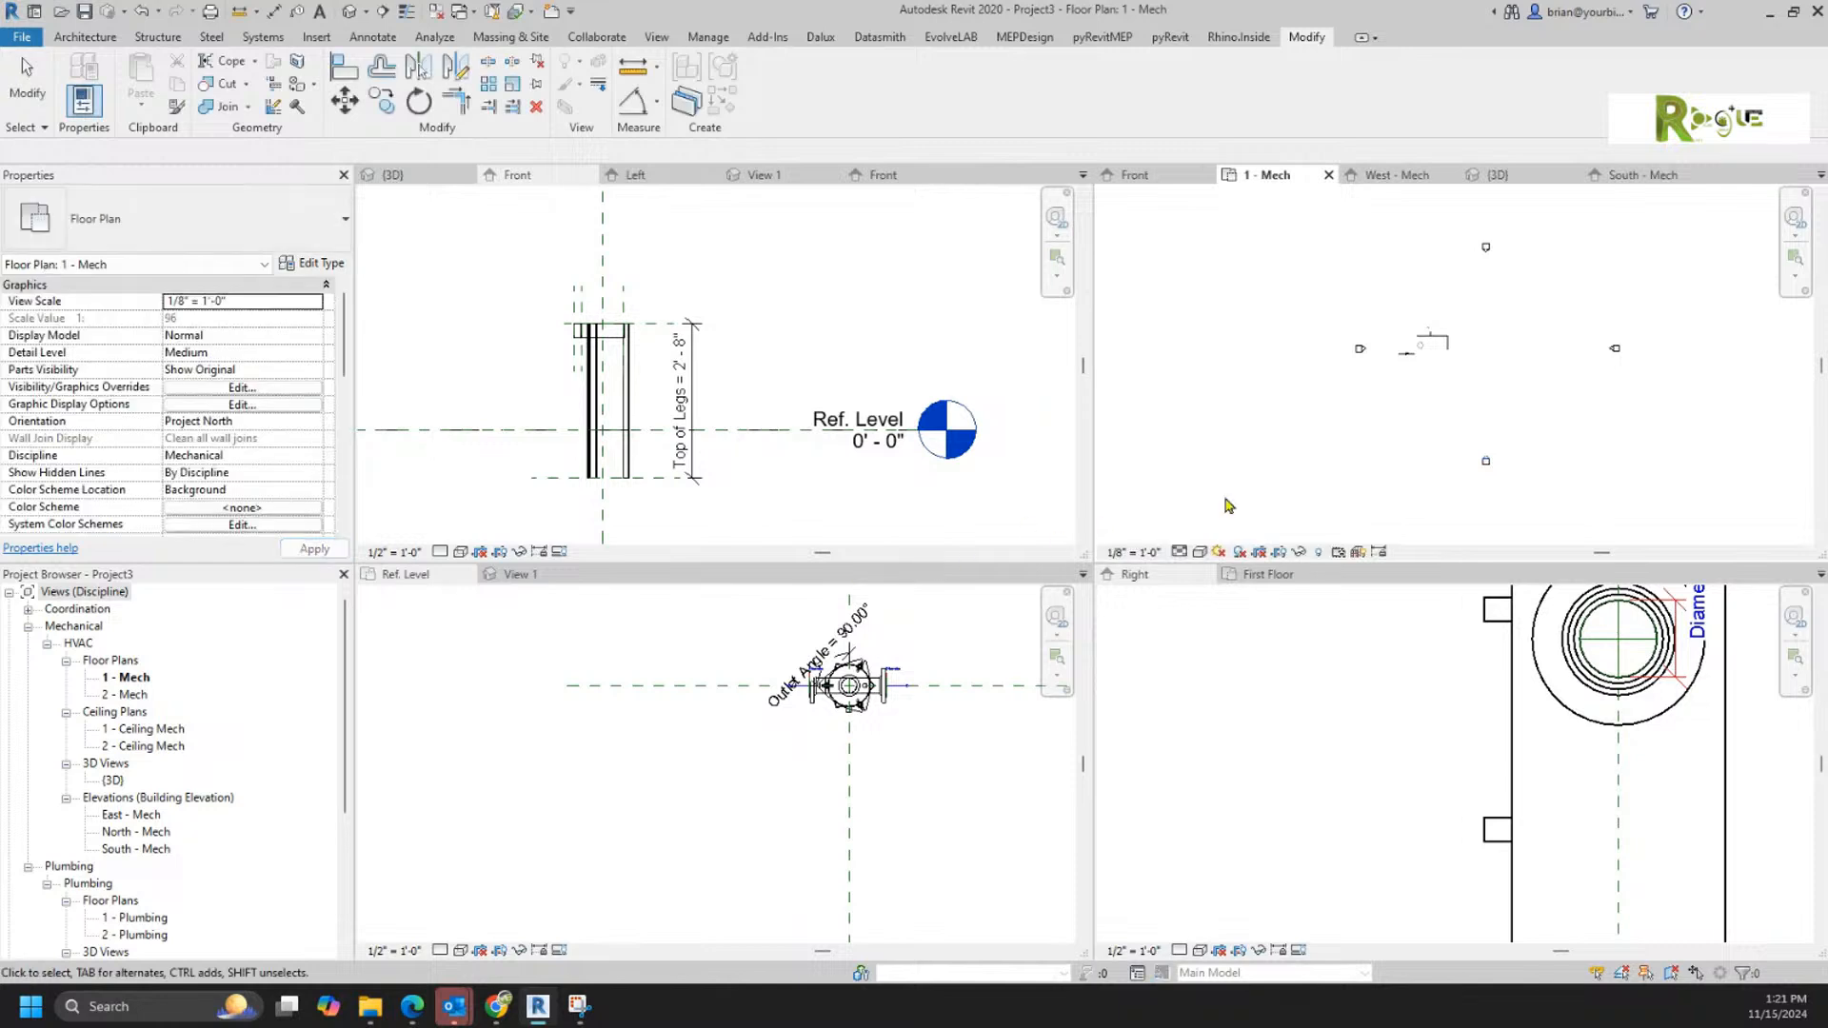
double_click(1486, 457)
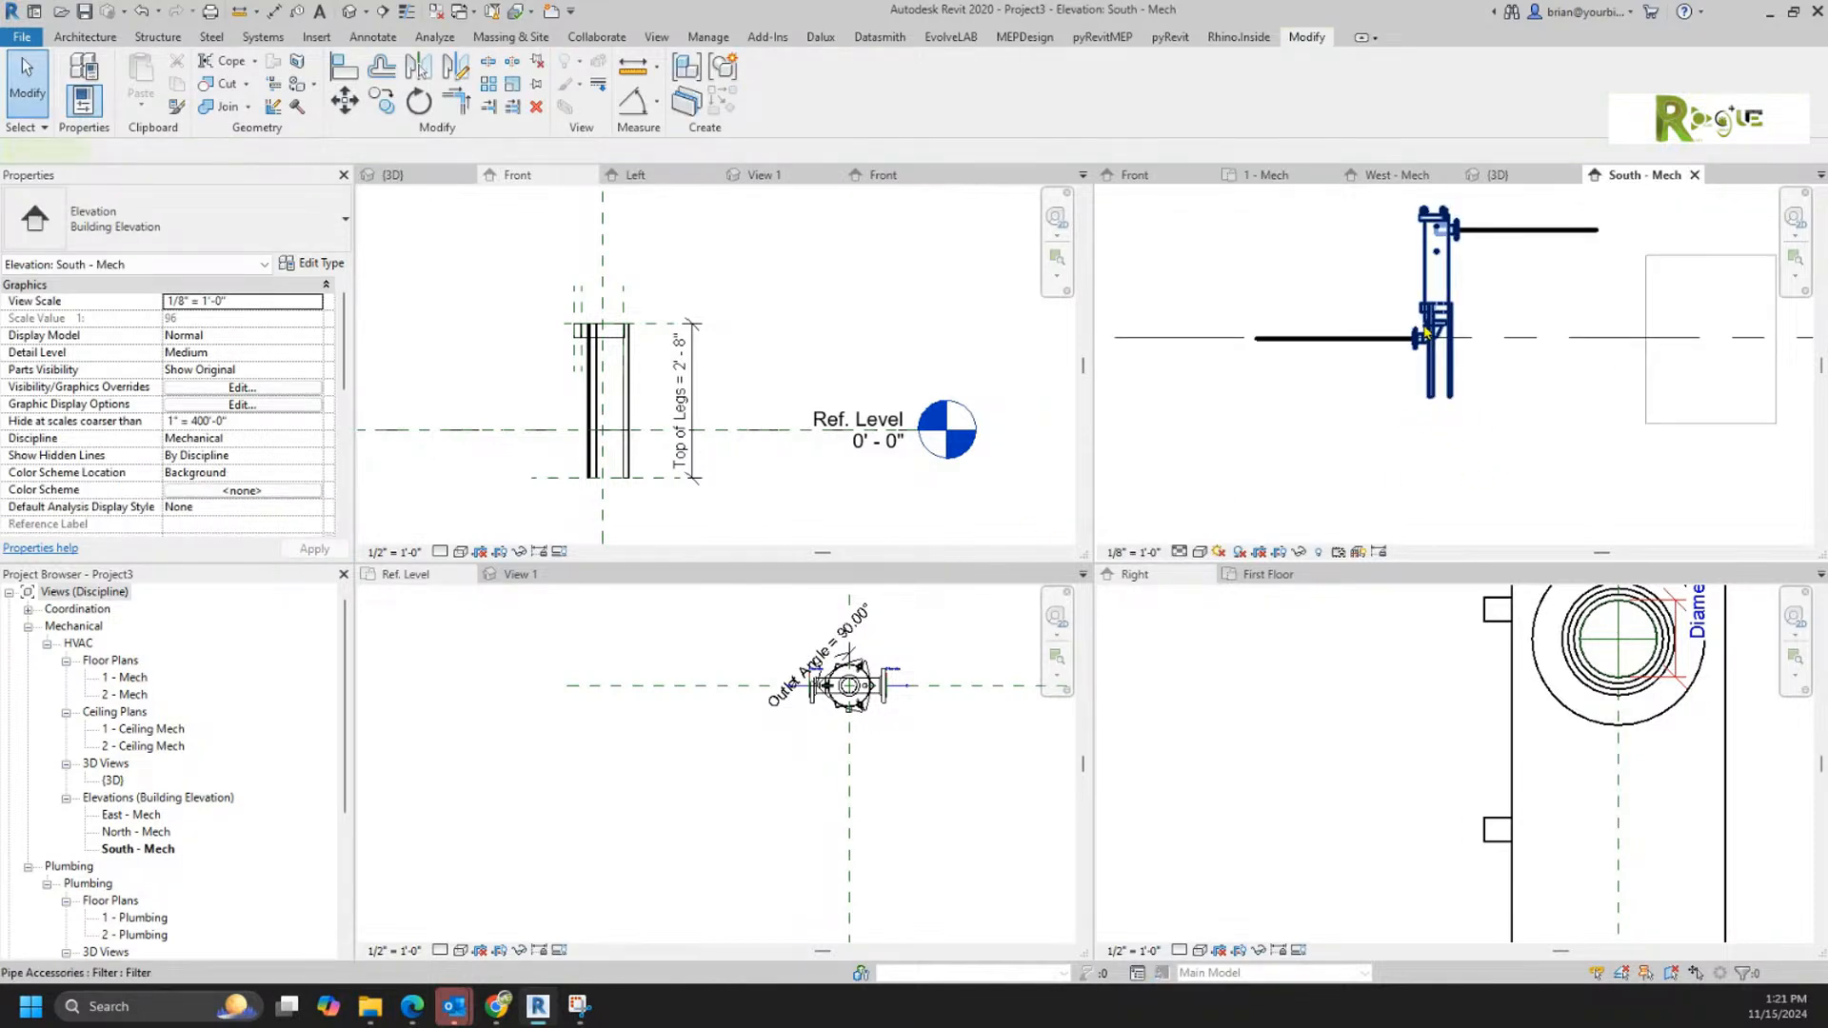
Step: Stretch the placed filter's legs downward to a Leg Length of 2' 3 15/32" in the South - Mech elevation
click(1438, 405)
mouse_move(1439, 404)
mouse_down()
mouse_move(1444, 495)
mouse_move(1443, 418)
mouse_up()
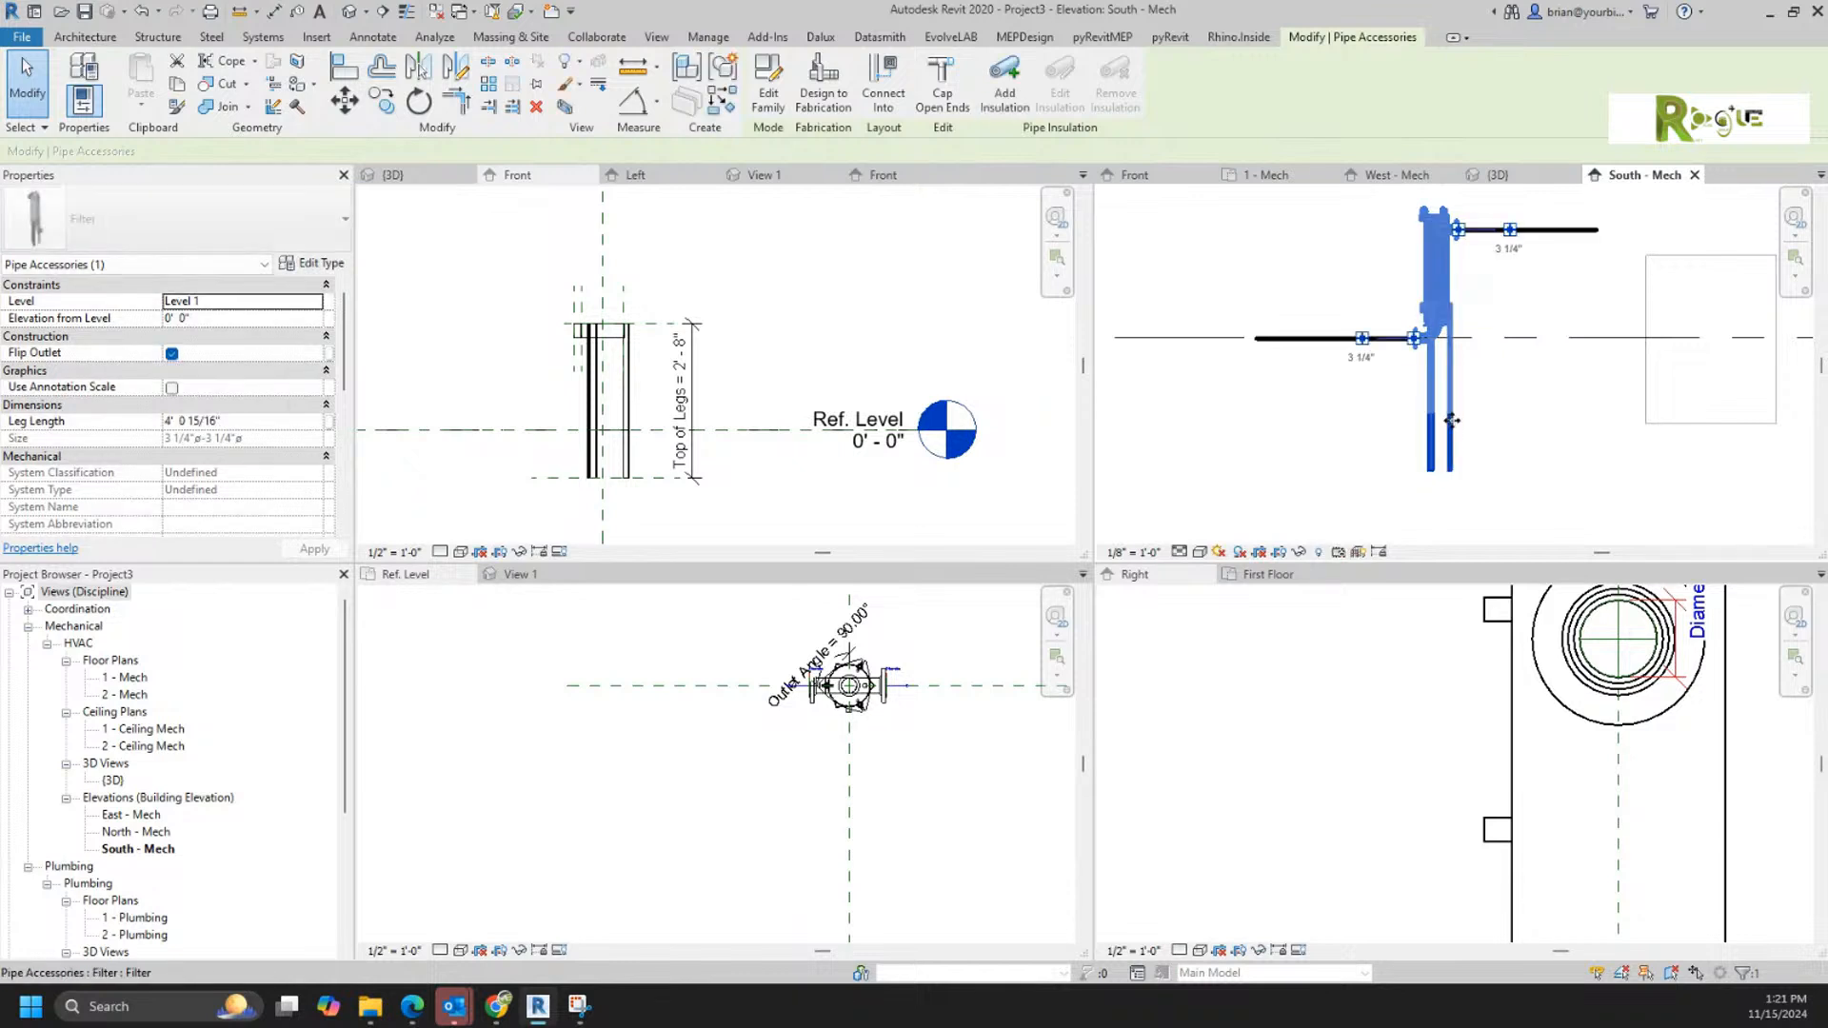
click(1520, 468)
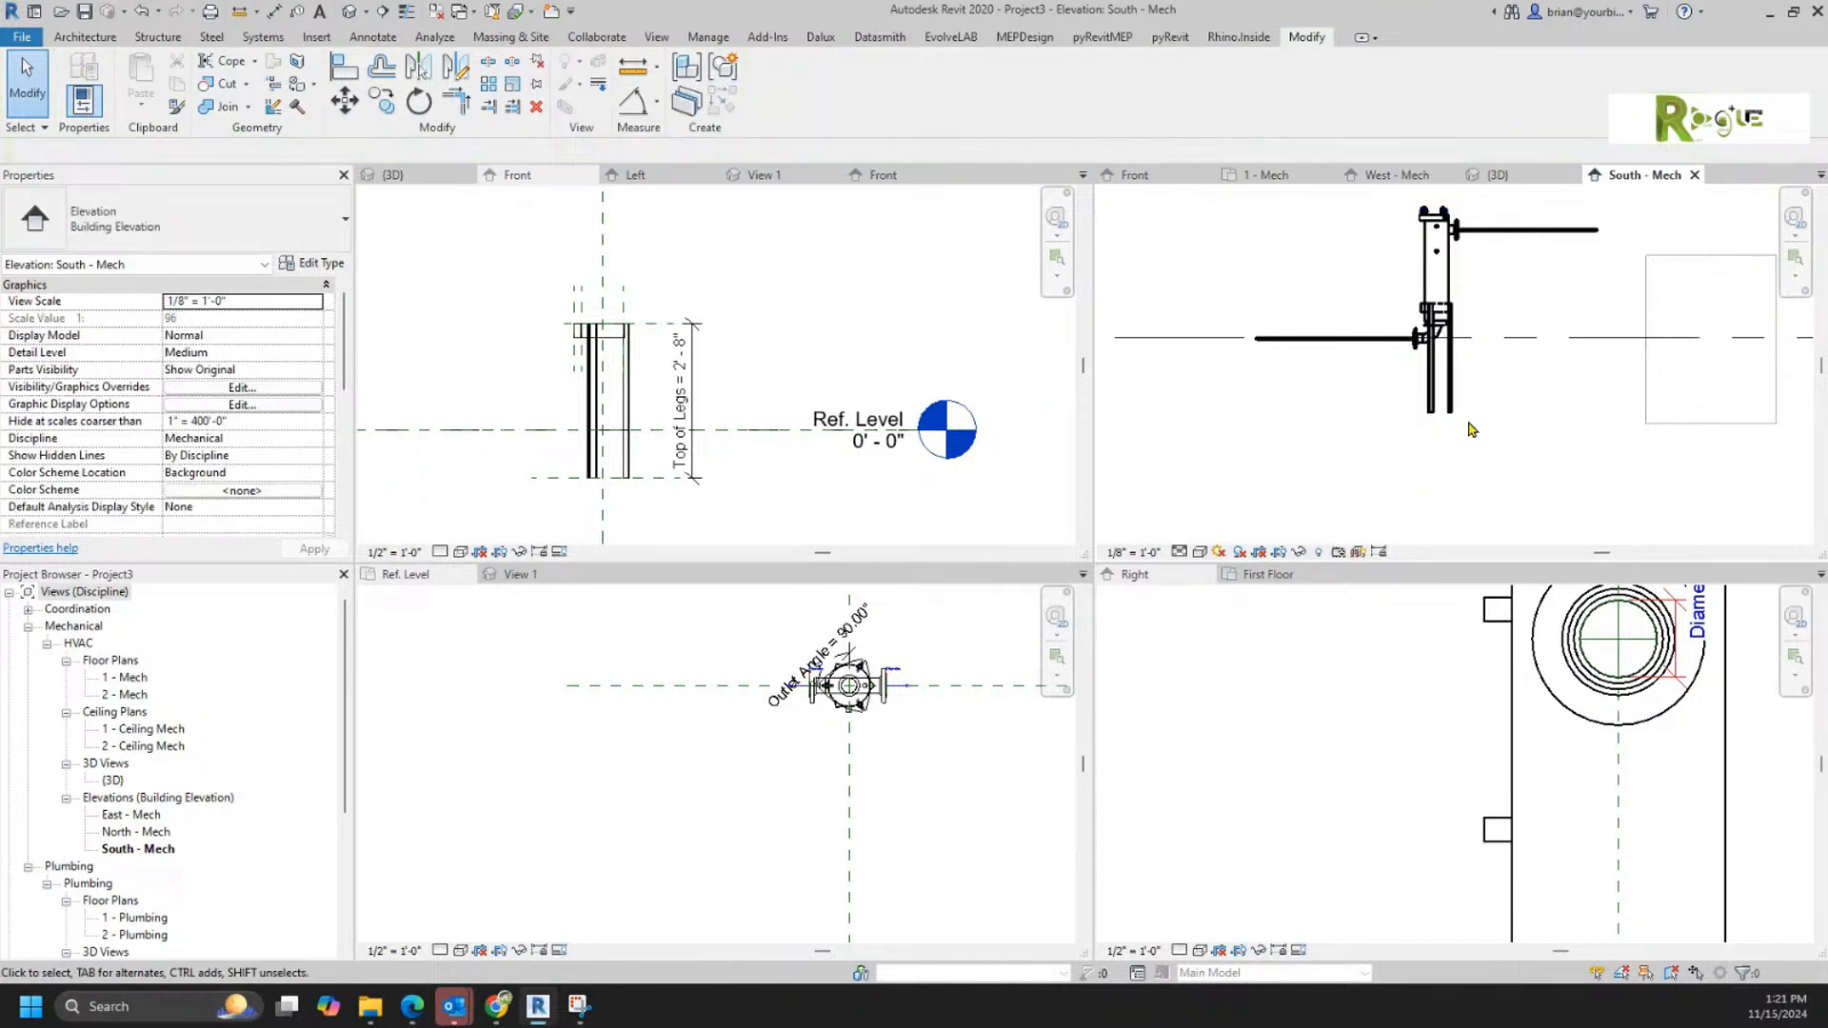
Step: Try moving the lower 4" pipe up to 0' 9 113/128" and back down to Level 1 beside the filter
click(1334, 341)
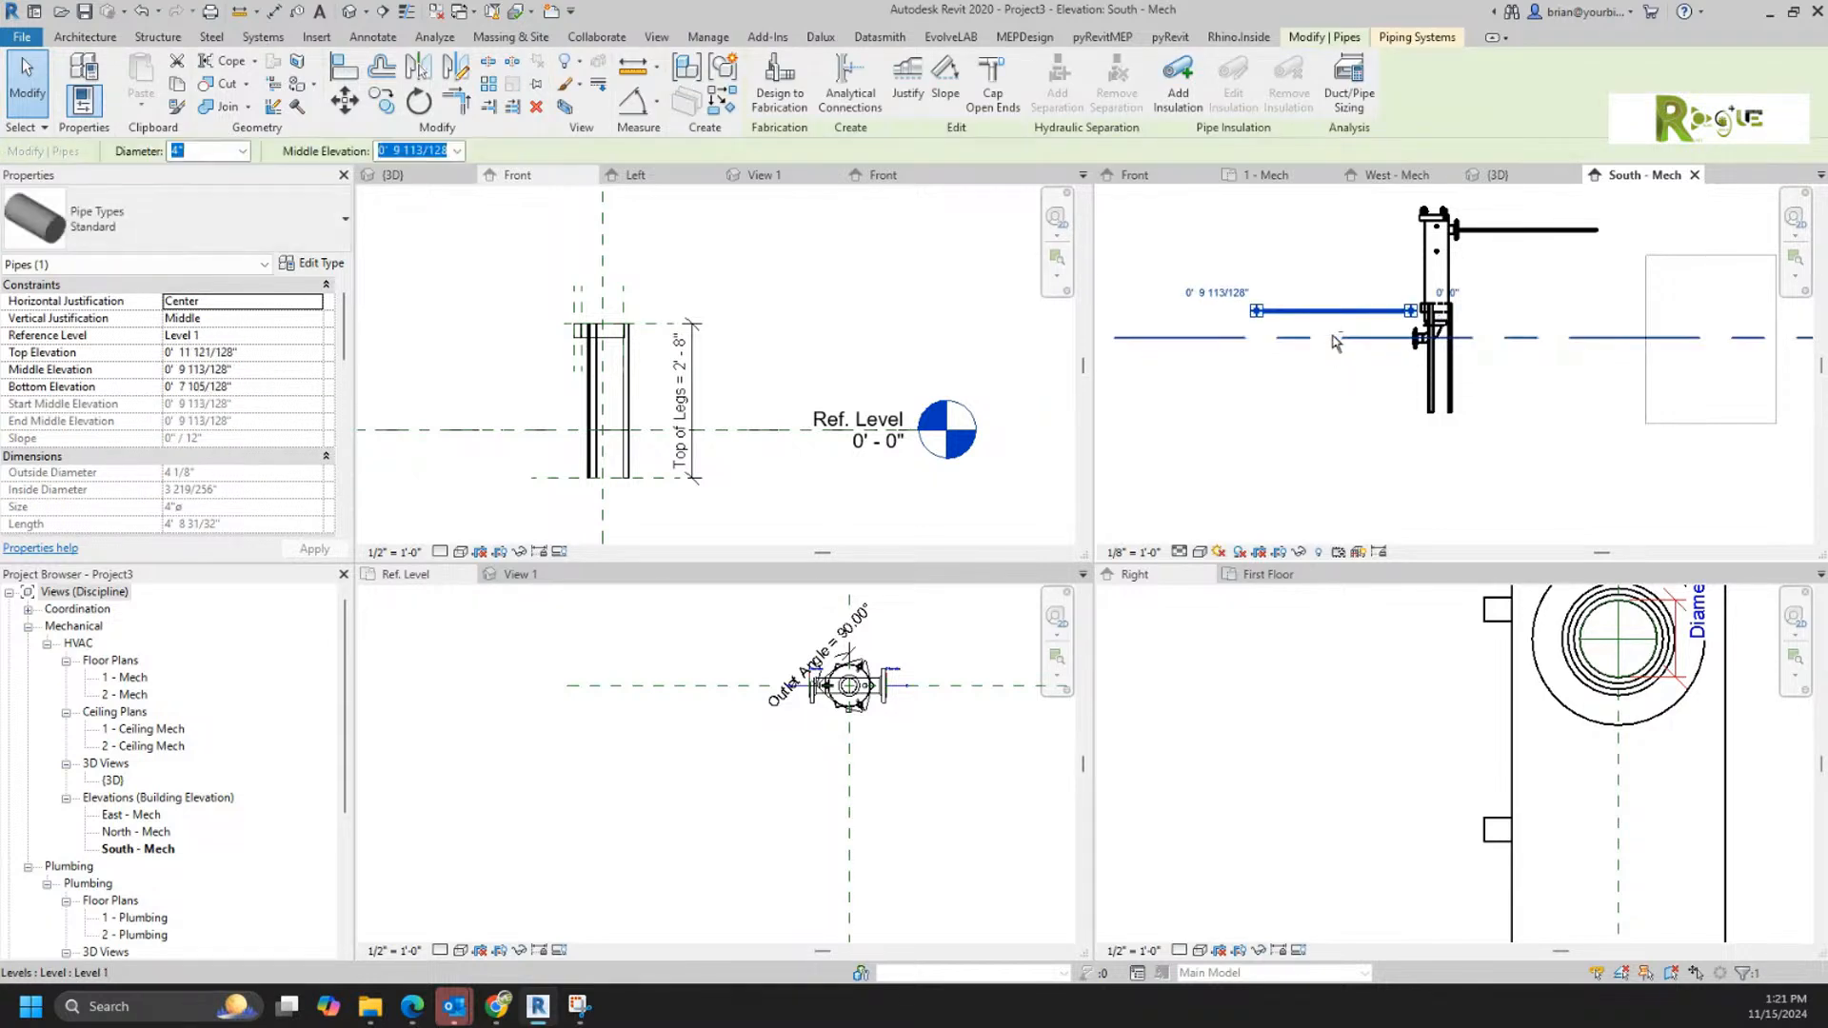
drag(1332, 311, 1331, 335)
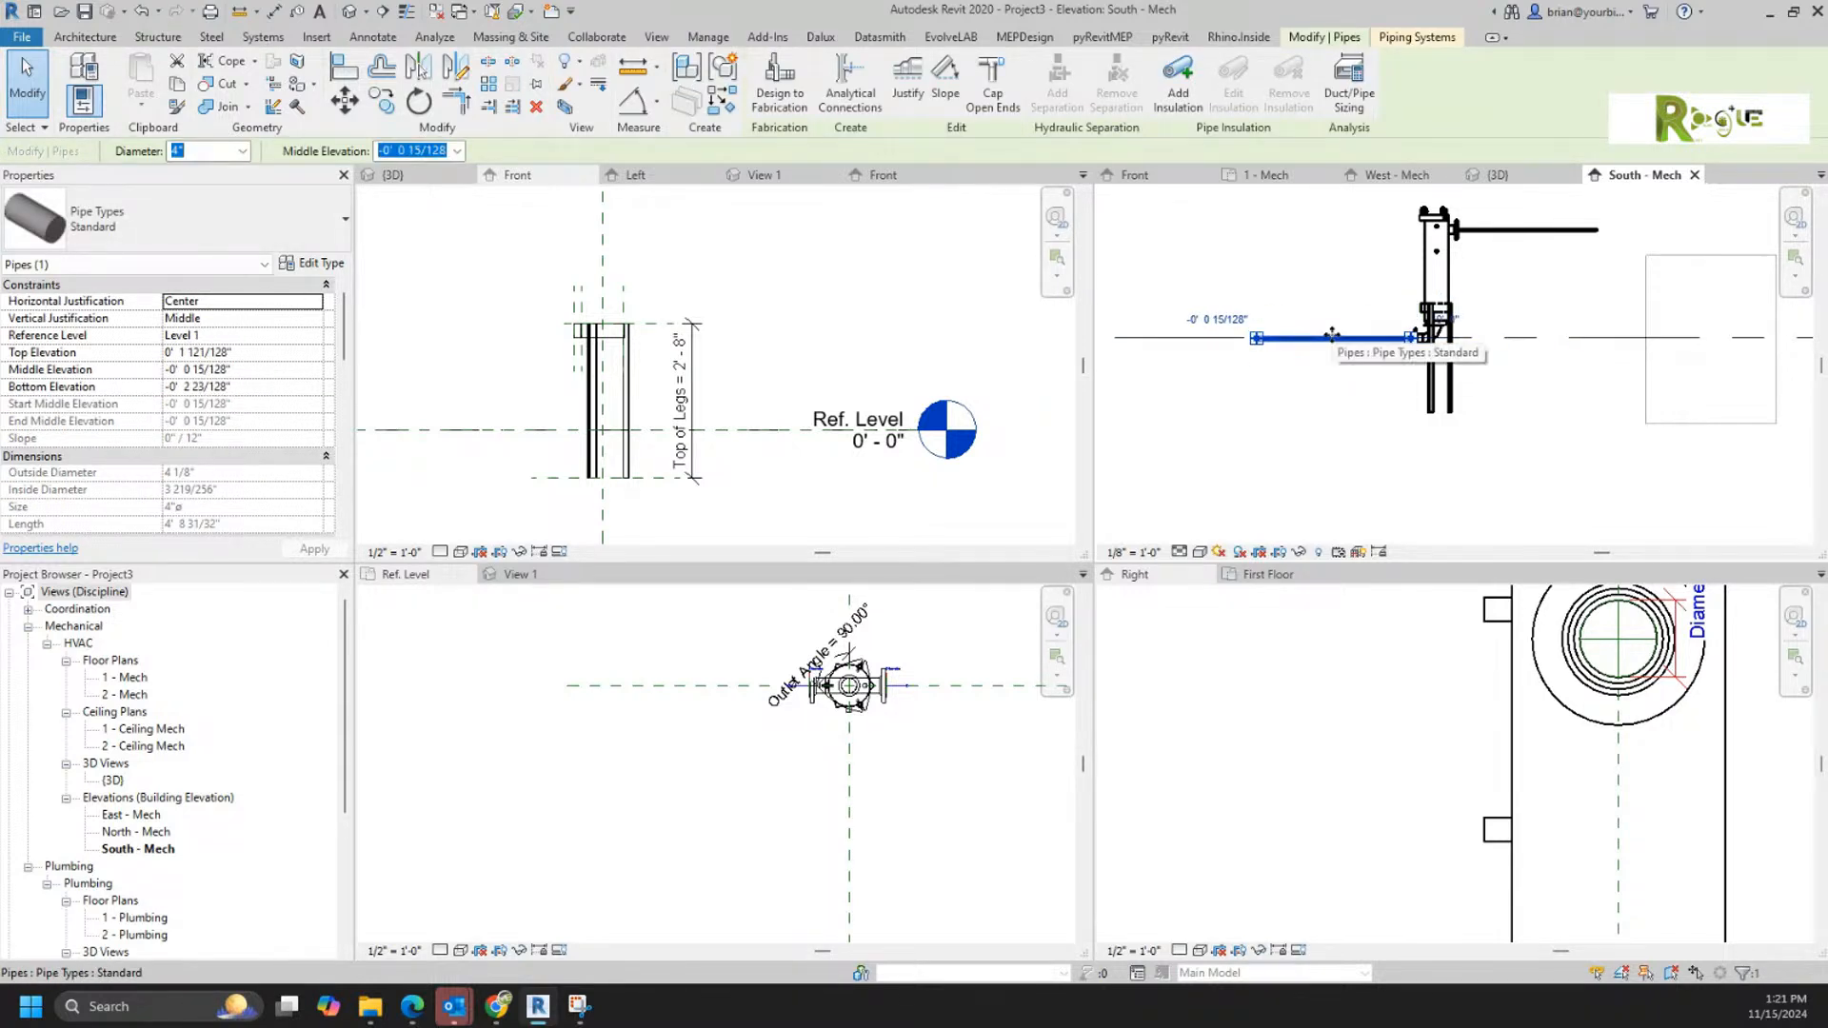
click(1377, 436)
scroll(1414, 391, up, 3)
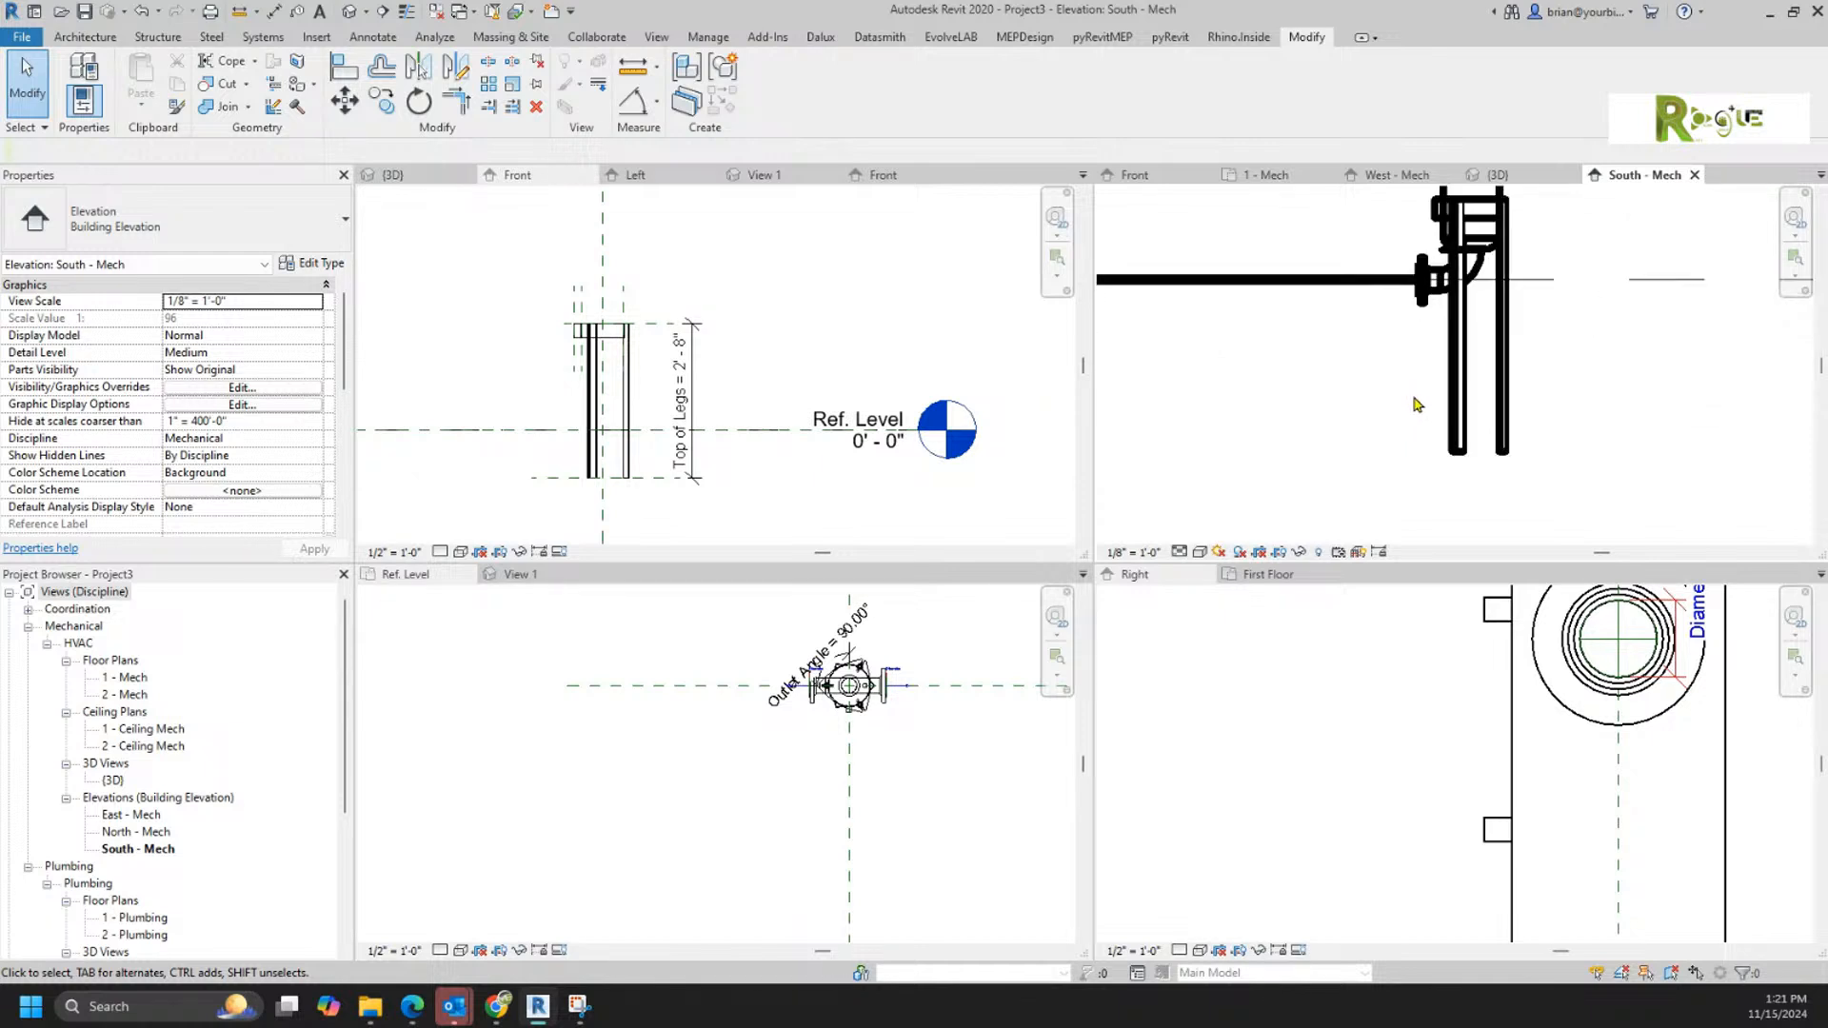
scroll(1417, 404, down, 2)
Step: Move the filter up off the existing pipes to an elevation of 0' 11" above Level 1
click(1437, 309)
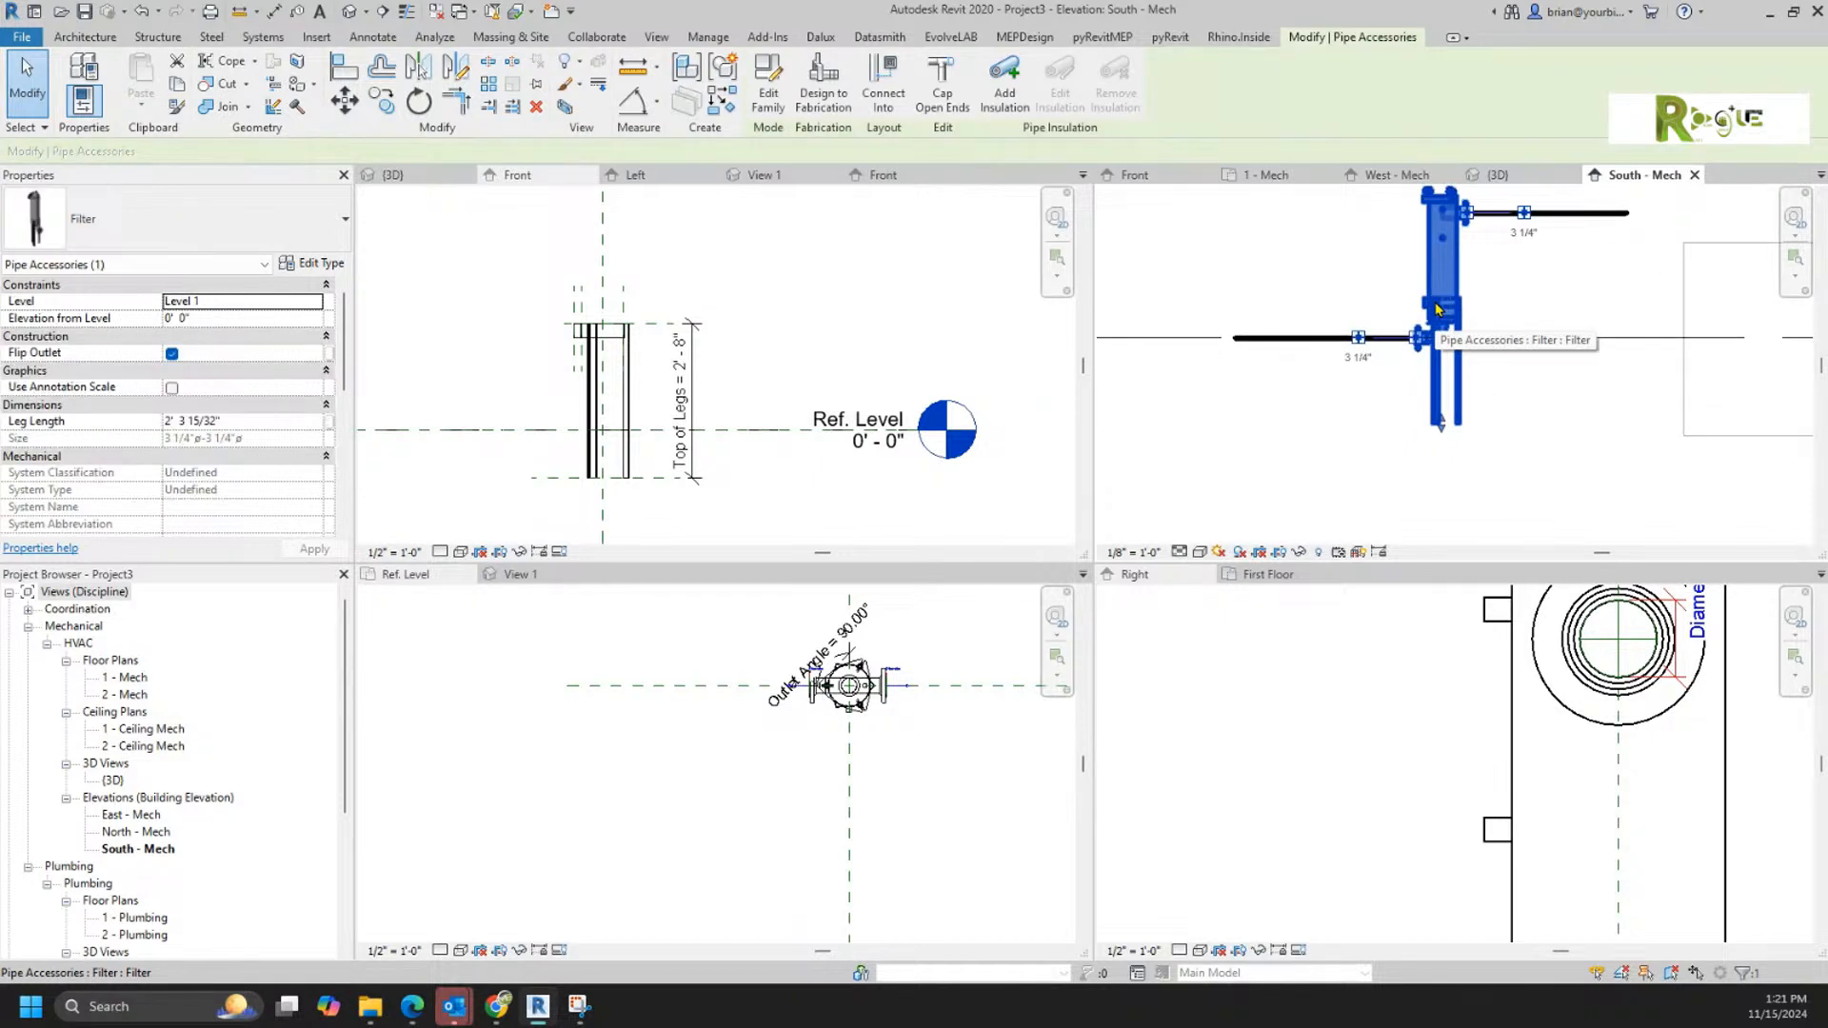
key(Up)
key(Up)
key(Up)
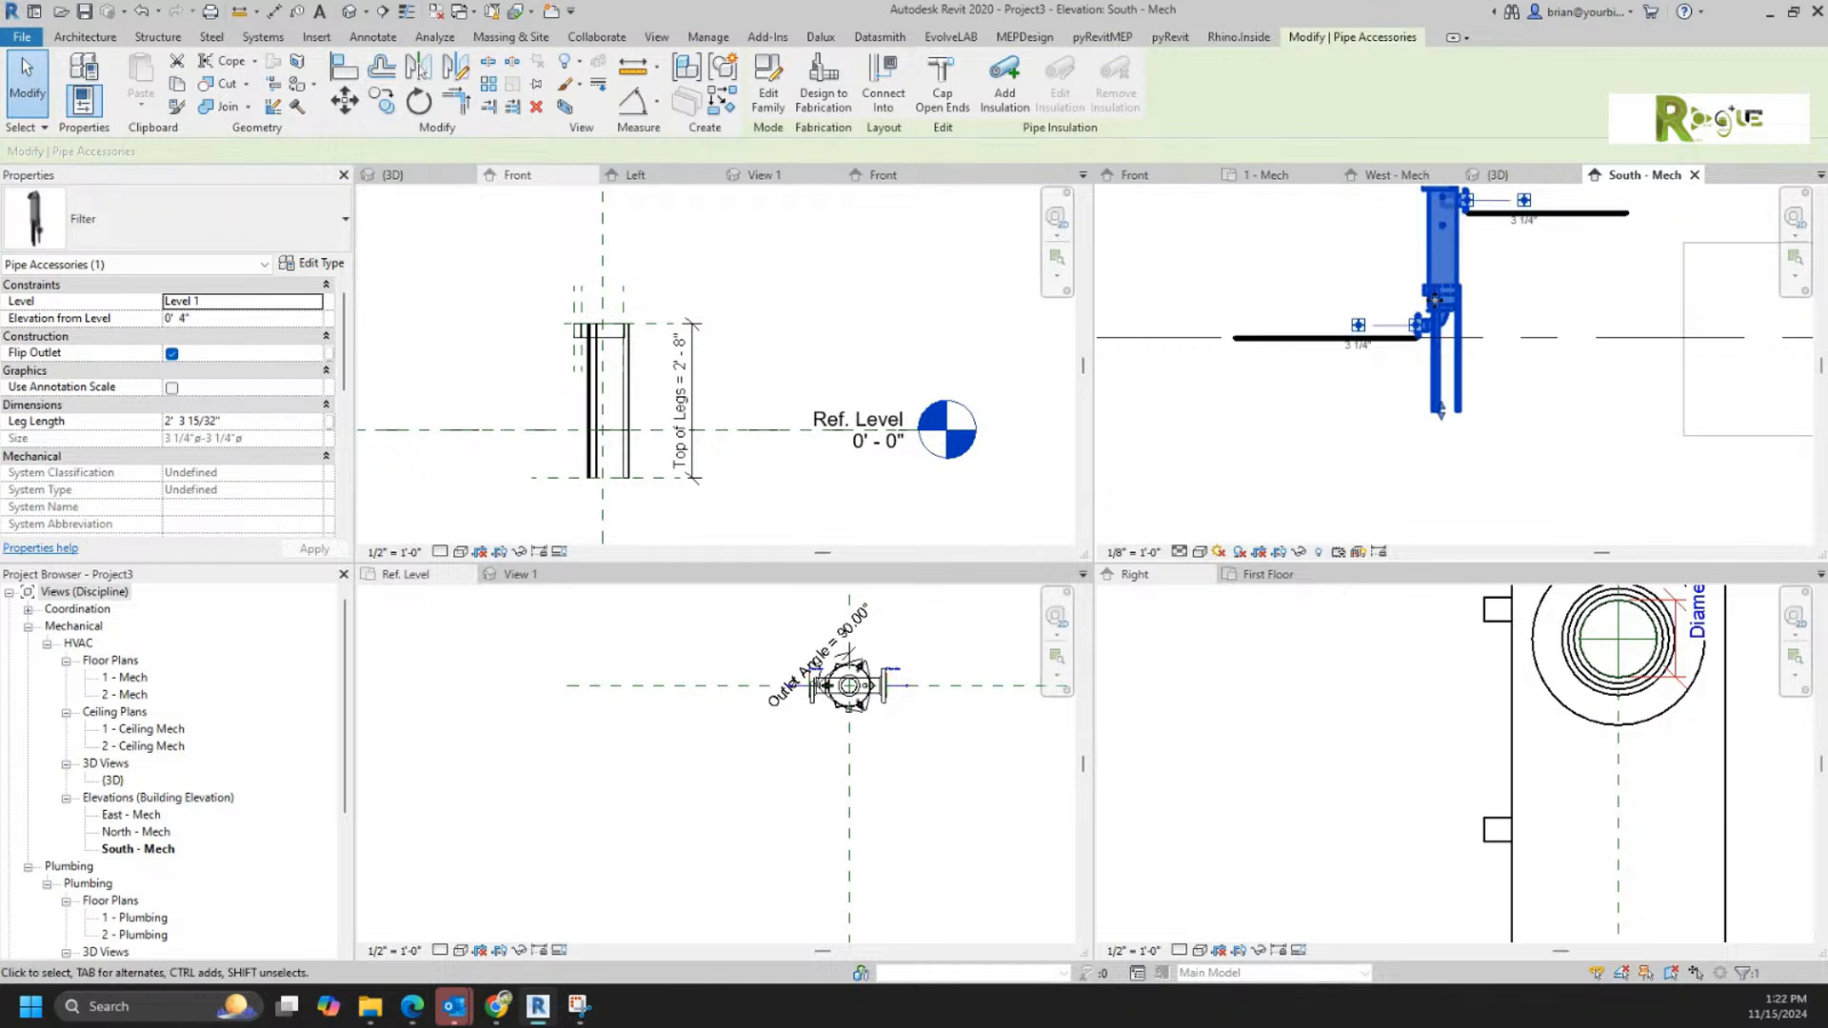
drag(1439, 400, 1439, 385)
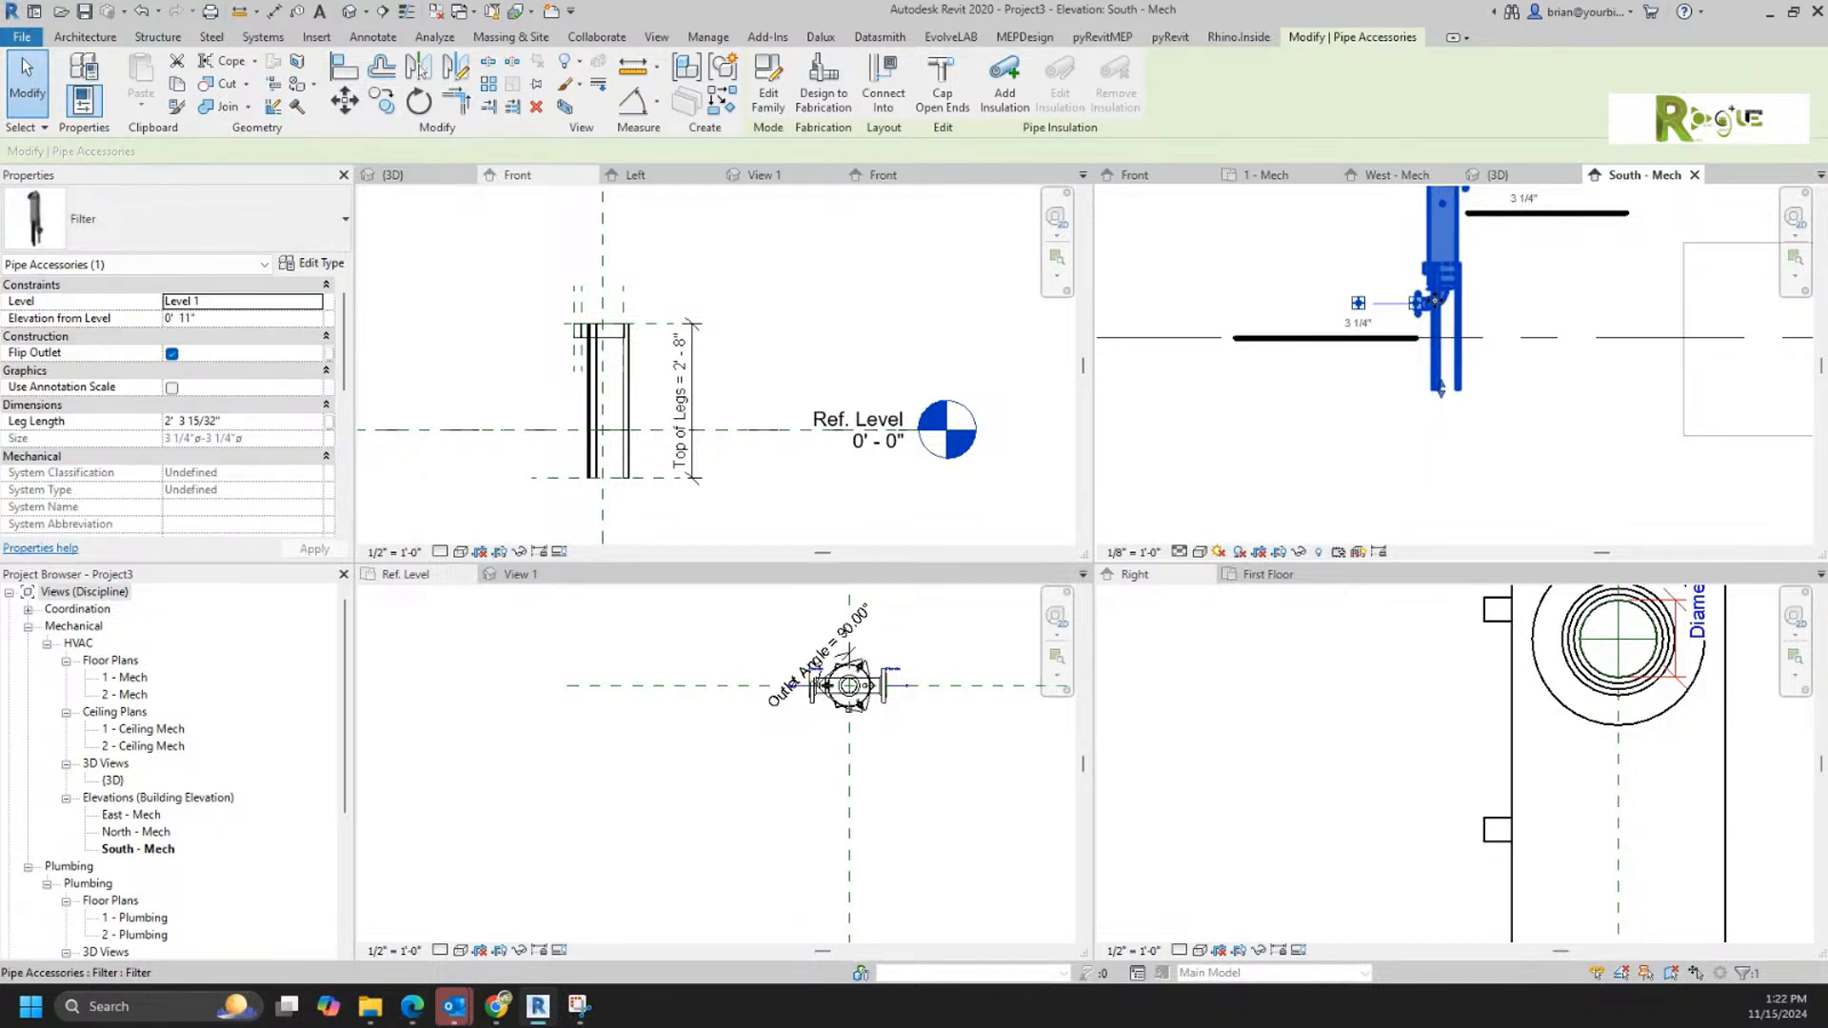
middle_drag(1374, 340, 1380, 485)
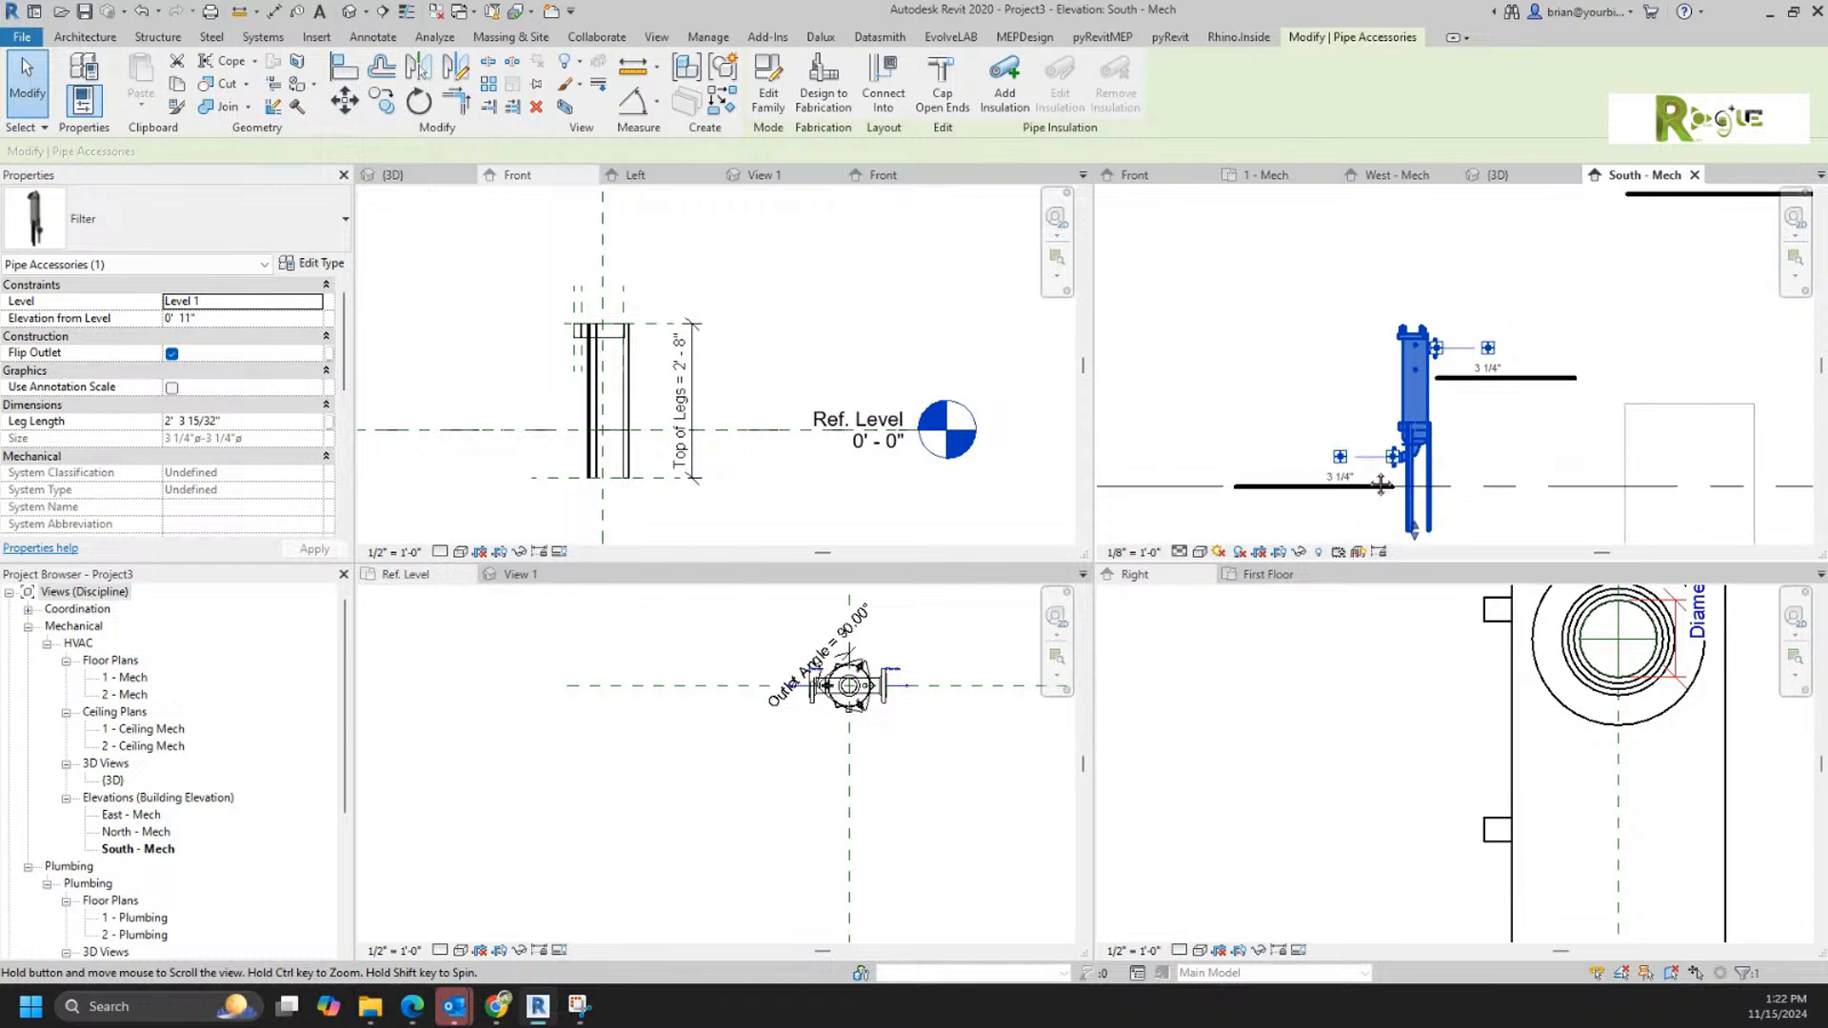
Step: Set the filter type's Pipe Diameter to 3"
scroll(1370, 481, up, 2)
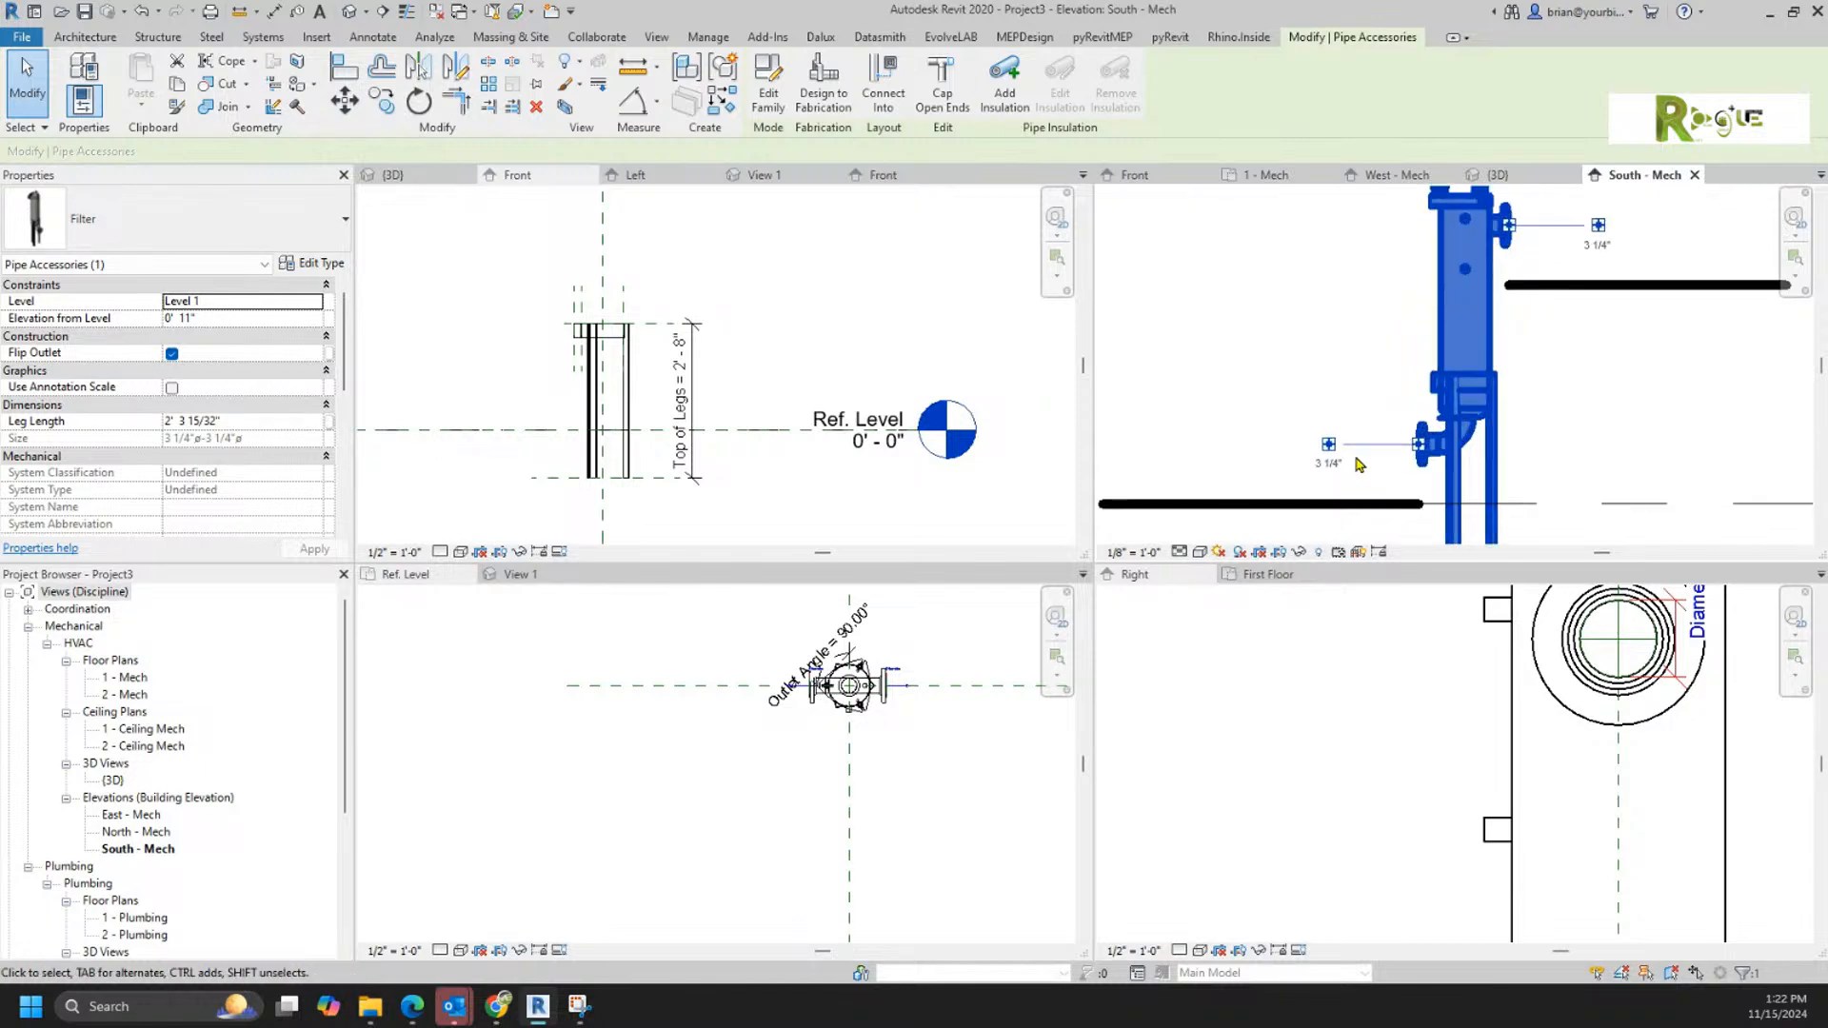
click(326, 269)
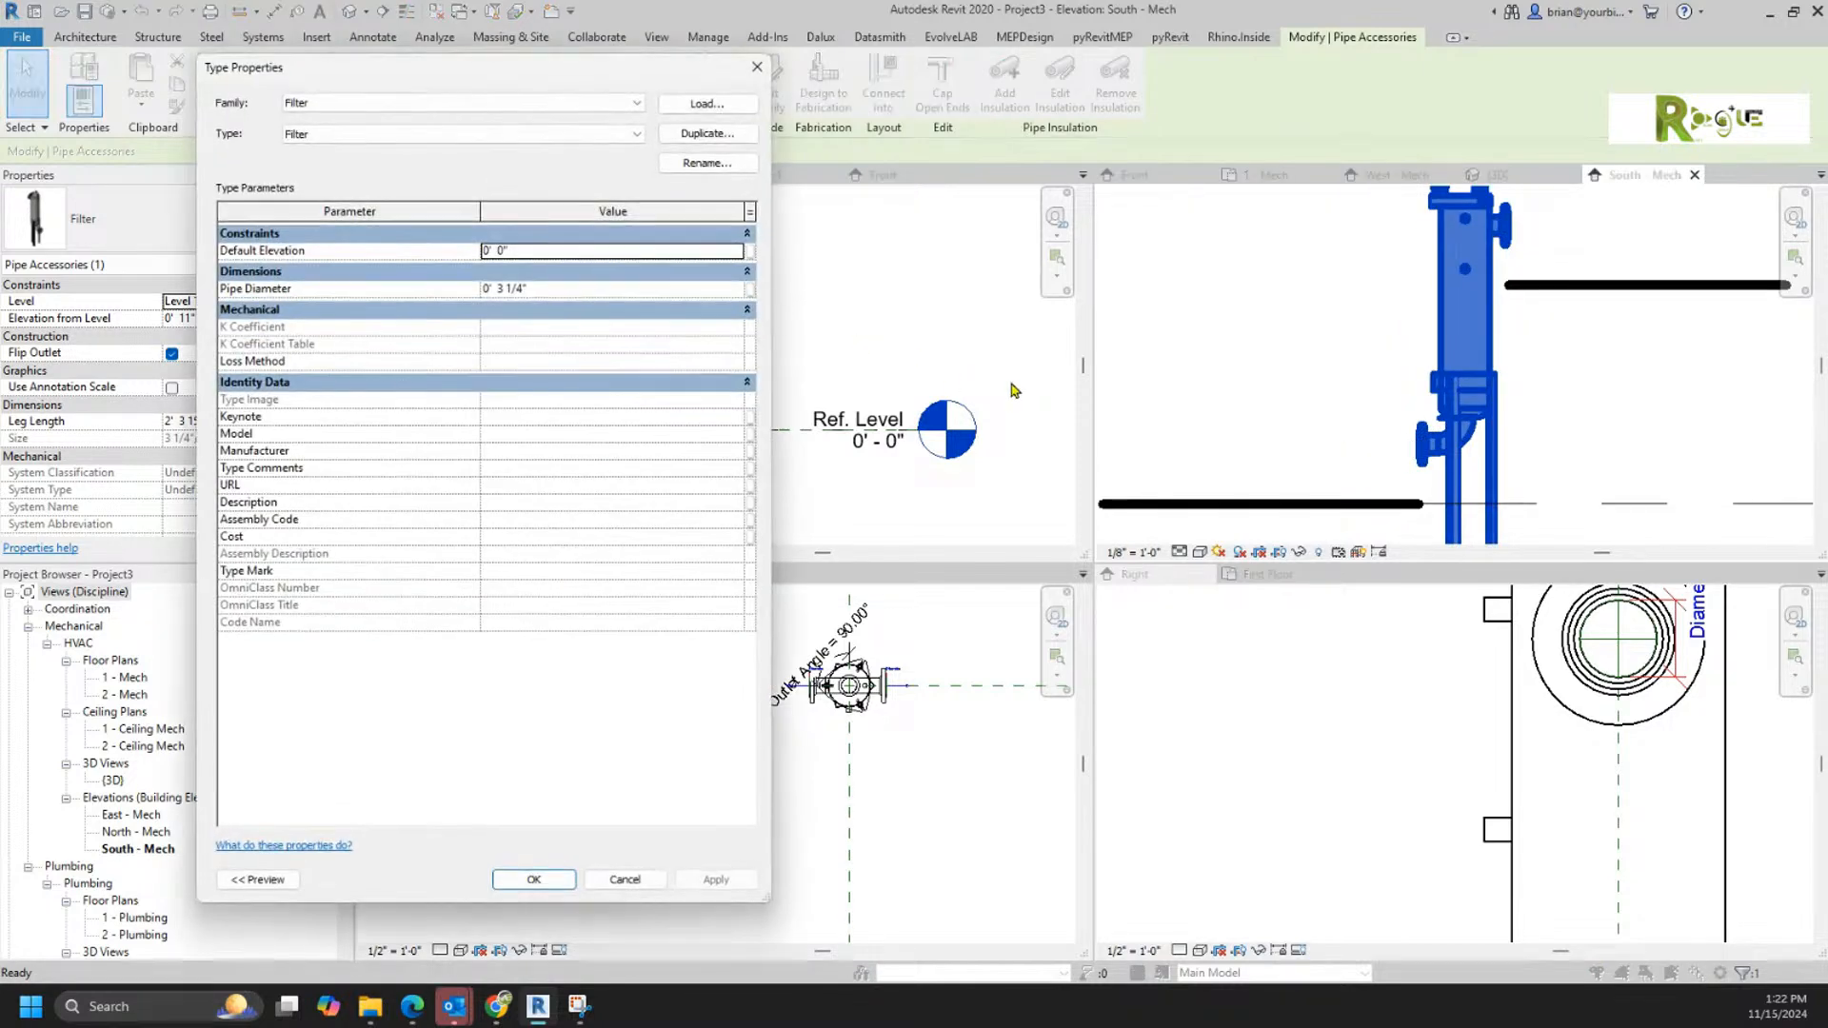
click(559, 294)
drag(496, 289, 587, 290)
text(3)
key(Return)
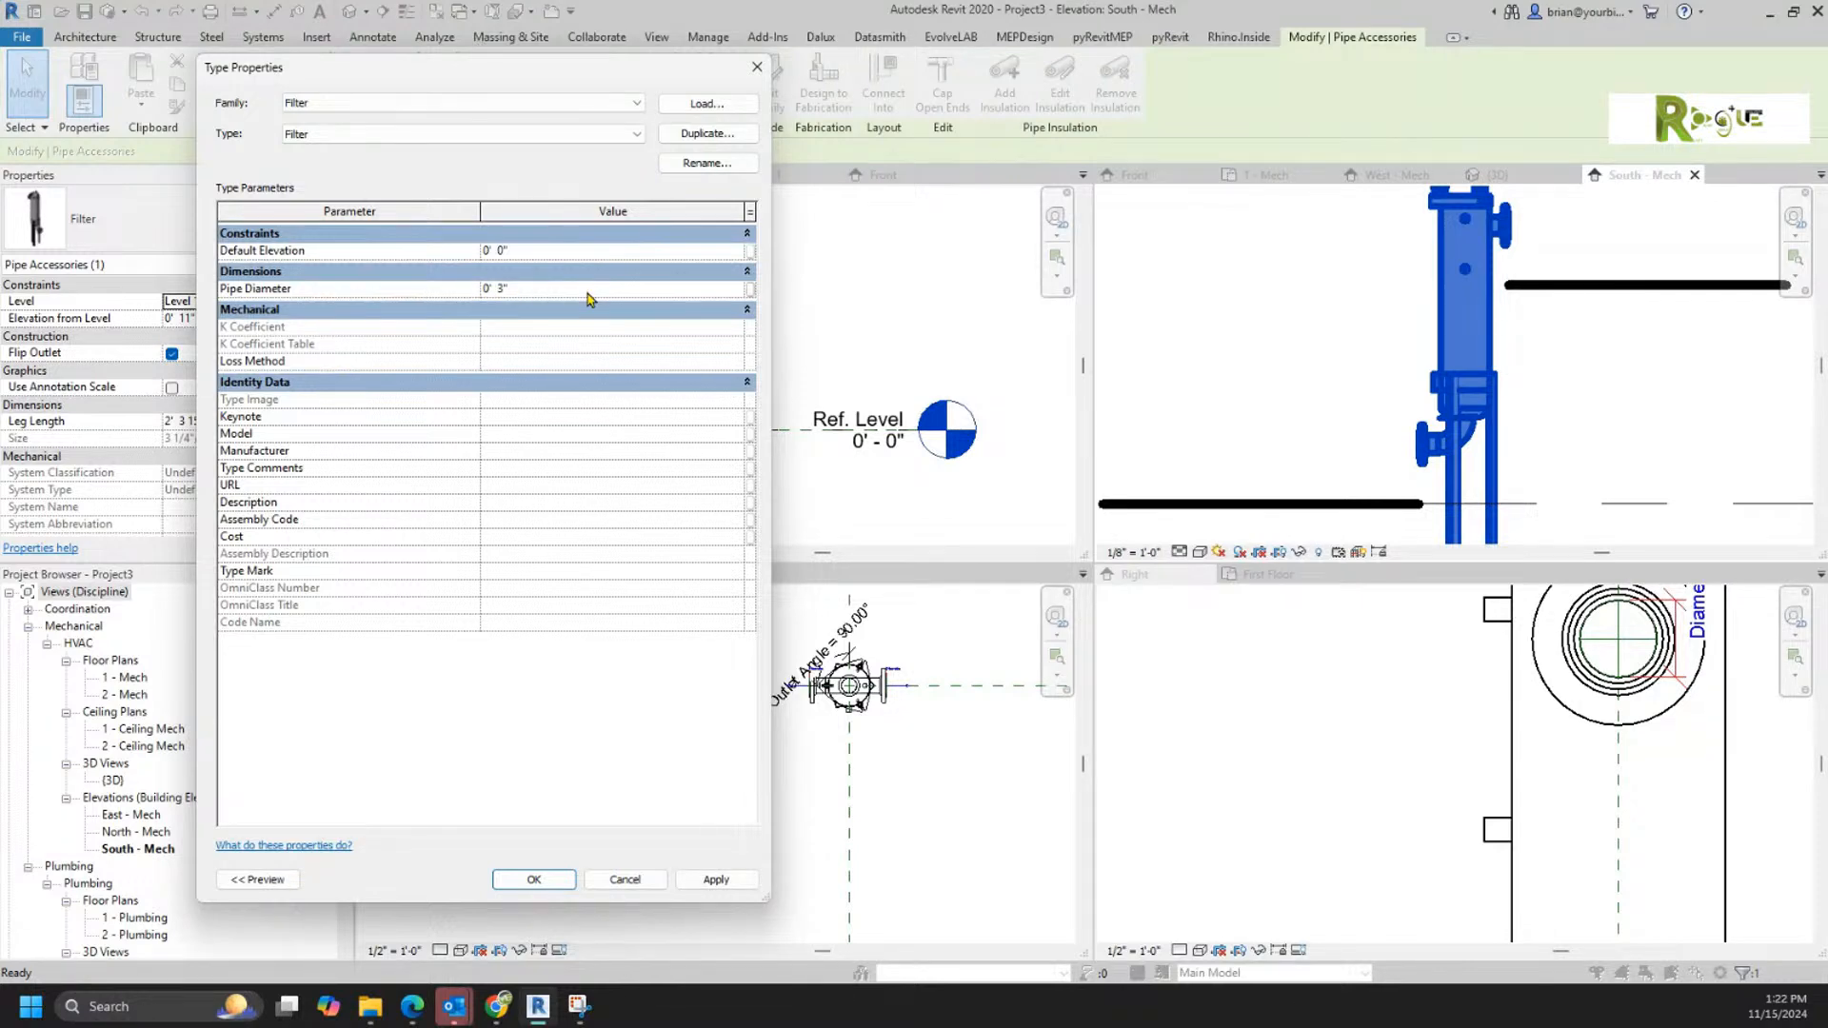
click(533, 879)
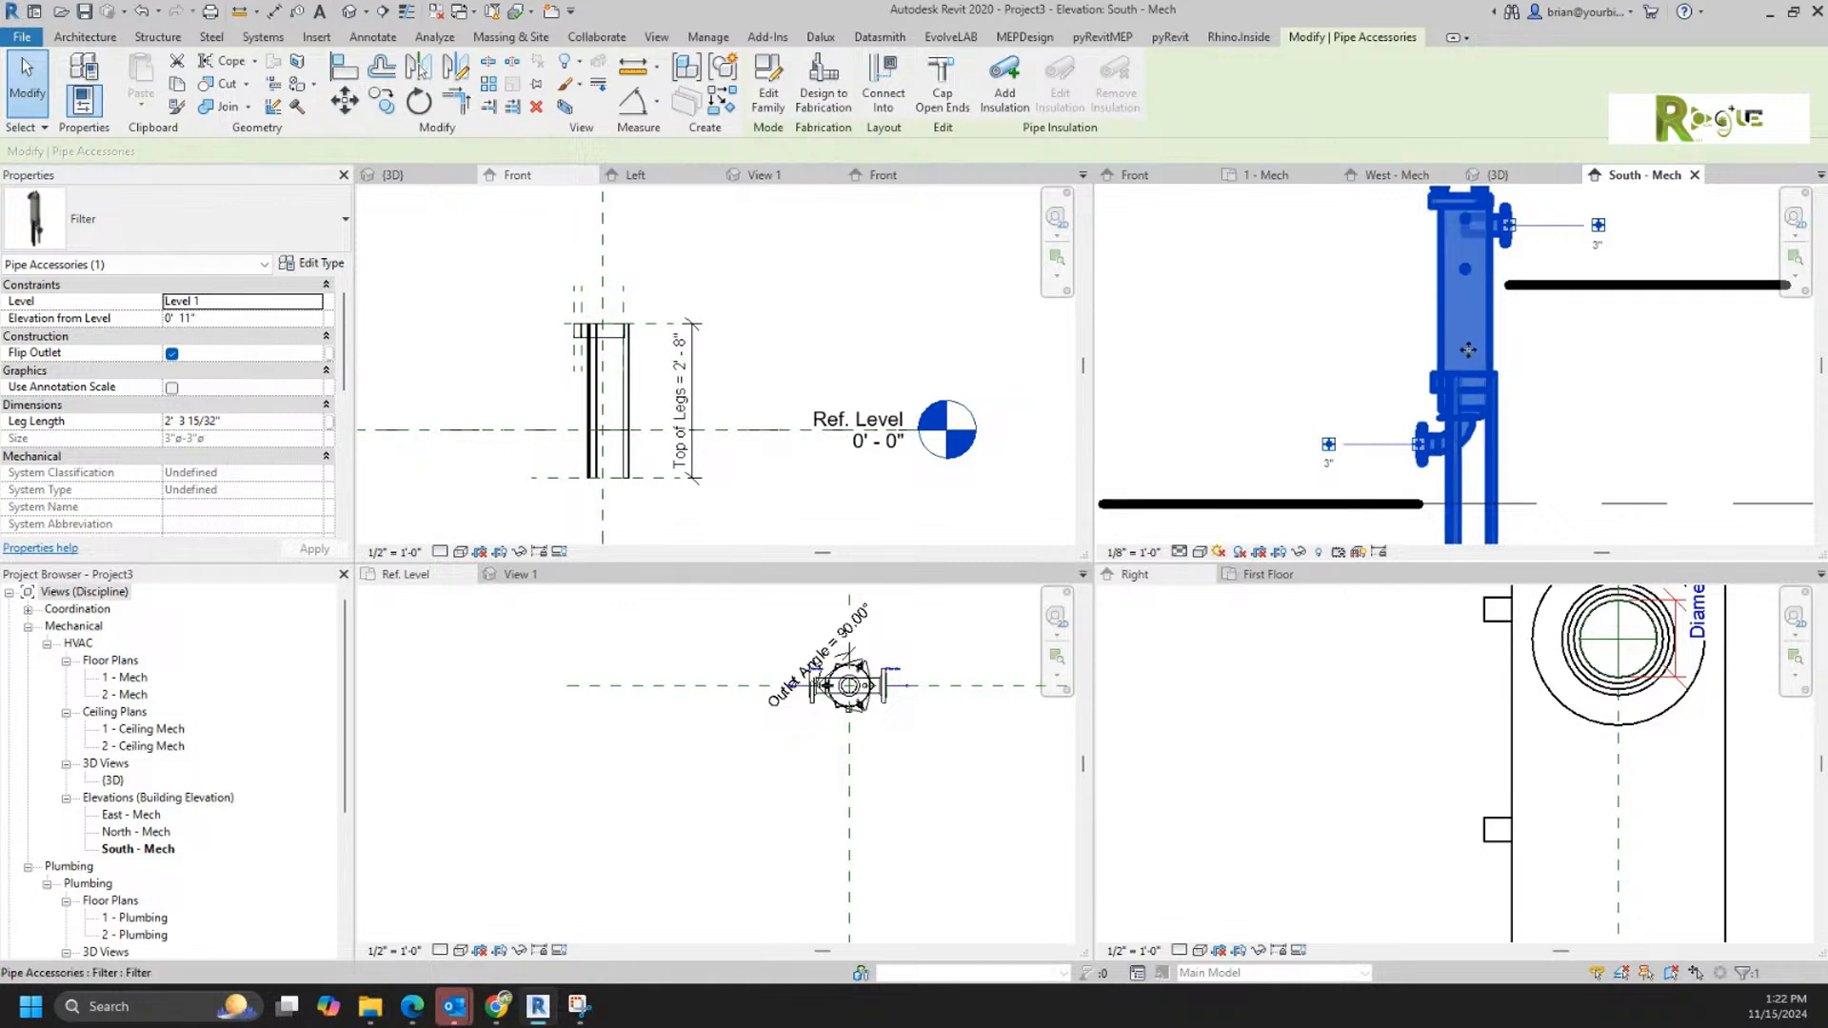
Step: Draw horizontal 3" pipes from the filter's upper connector and, about 4' 5" long, from its lower connector
click(1599, 226)
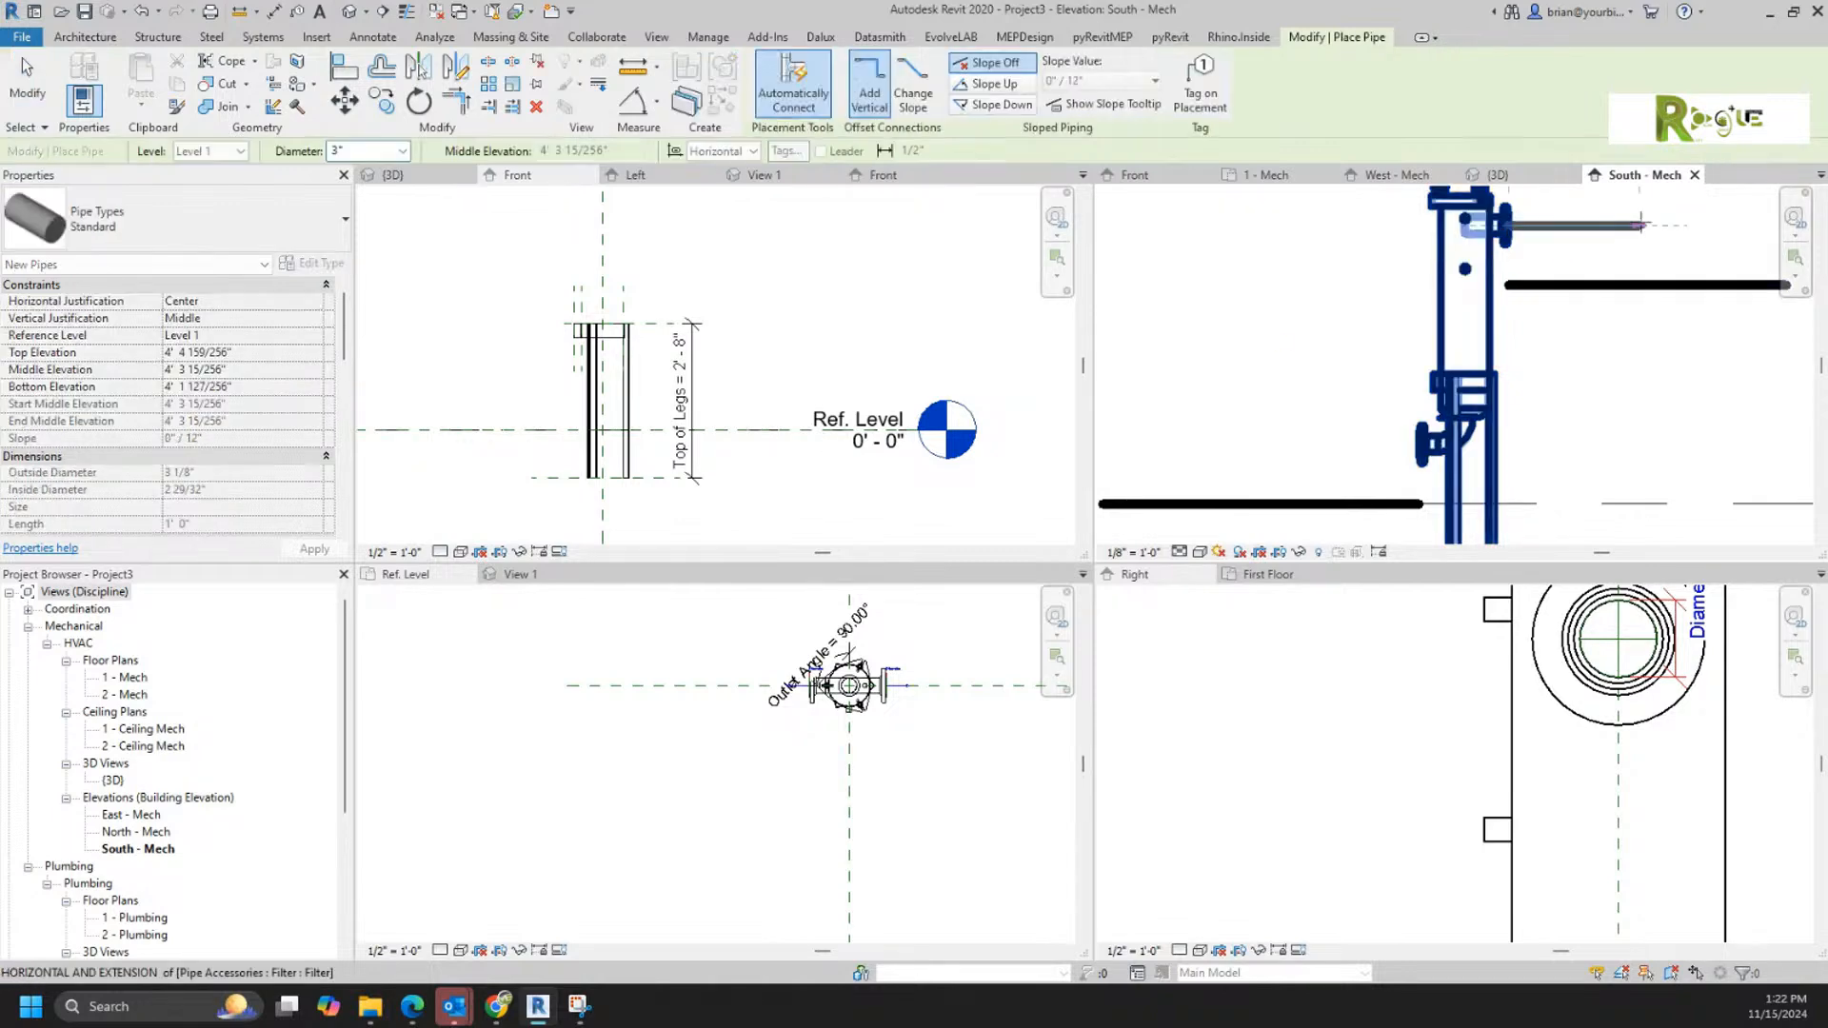
click(1687, 227)
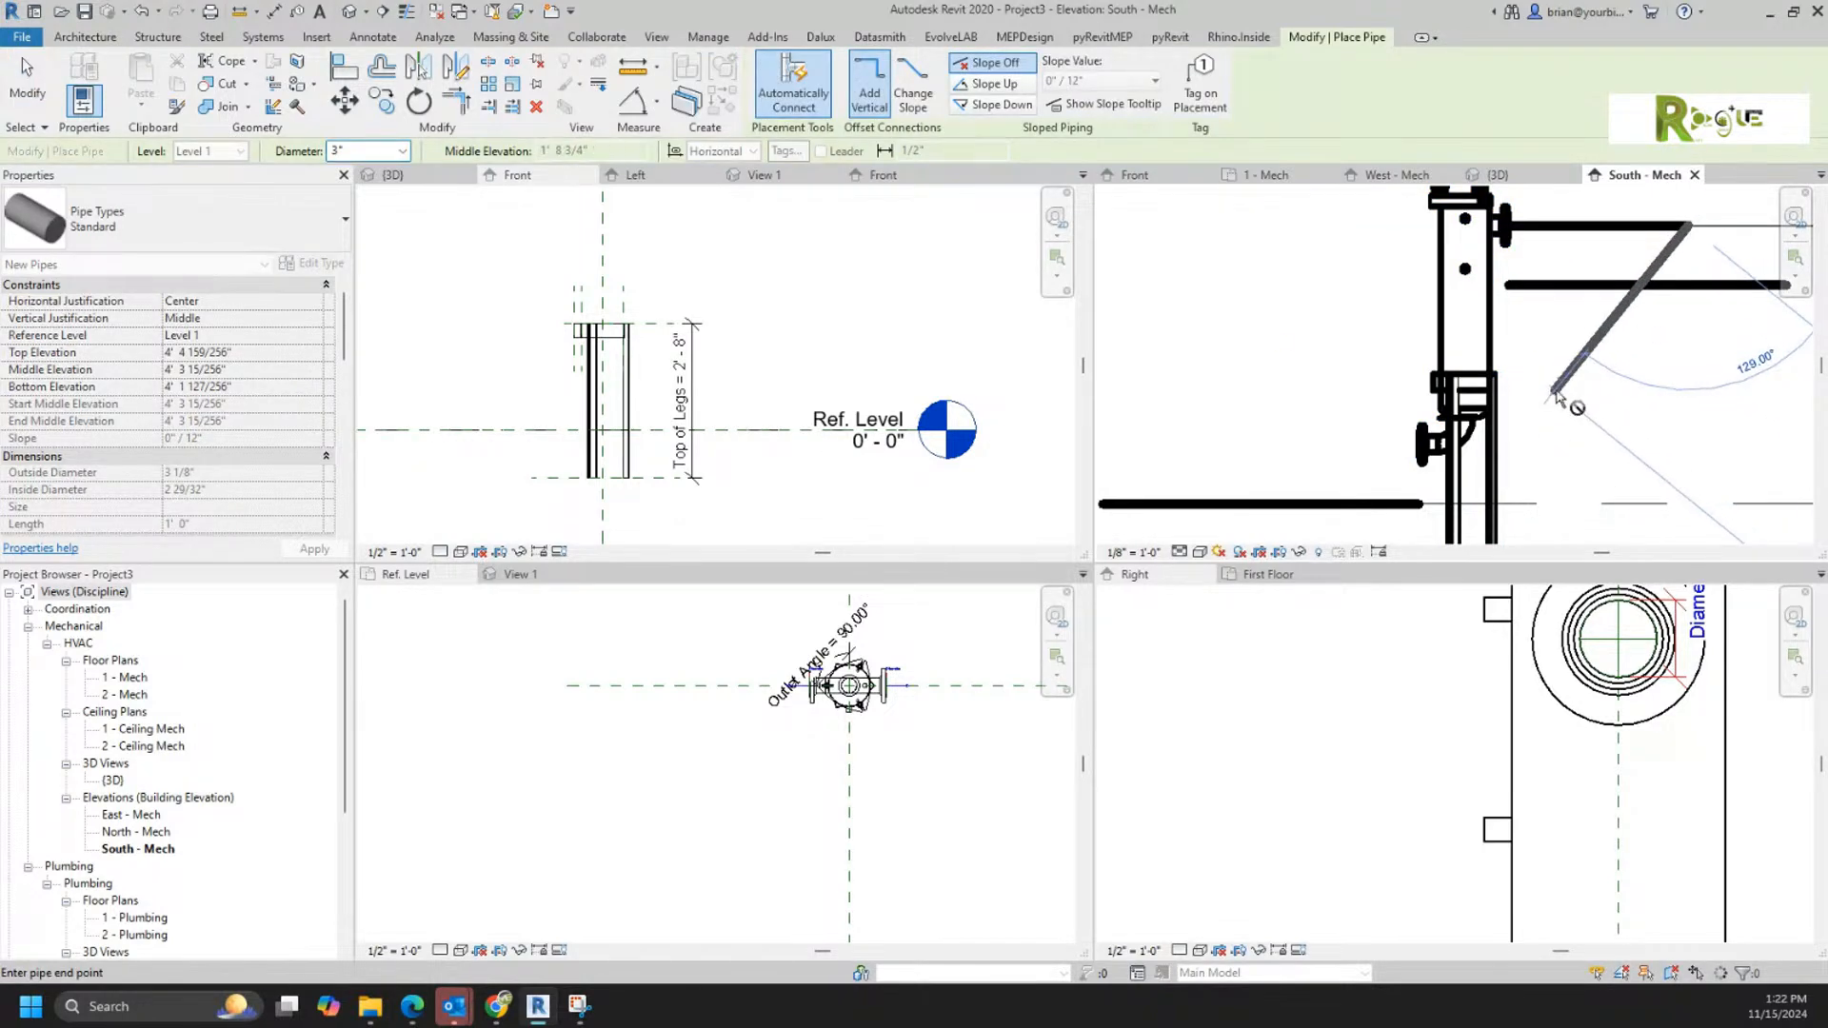
key(Escape)
key(Escape)
click(1444, 457)
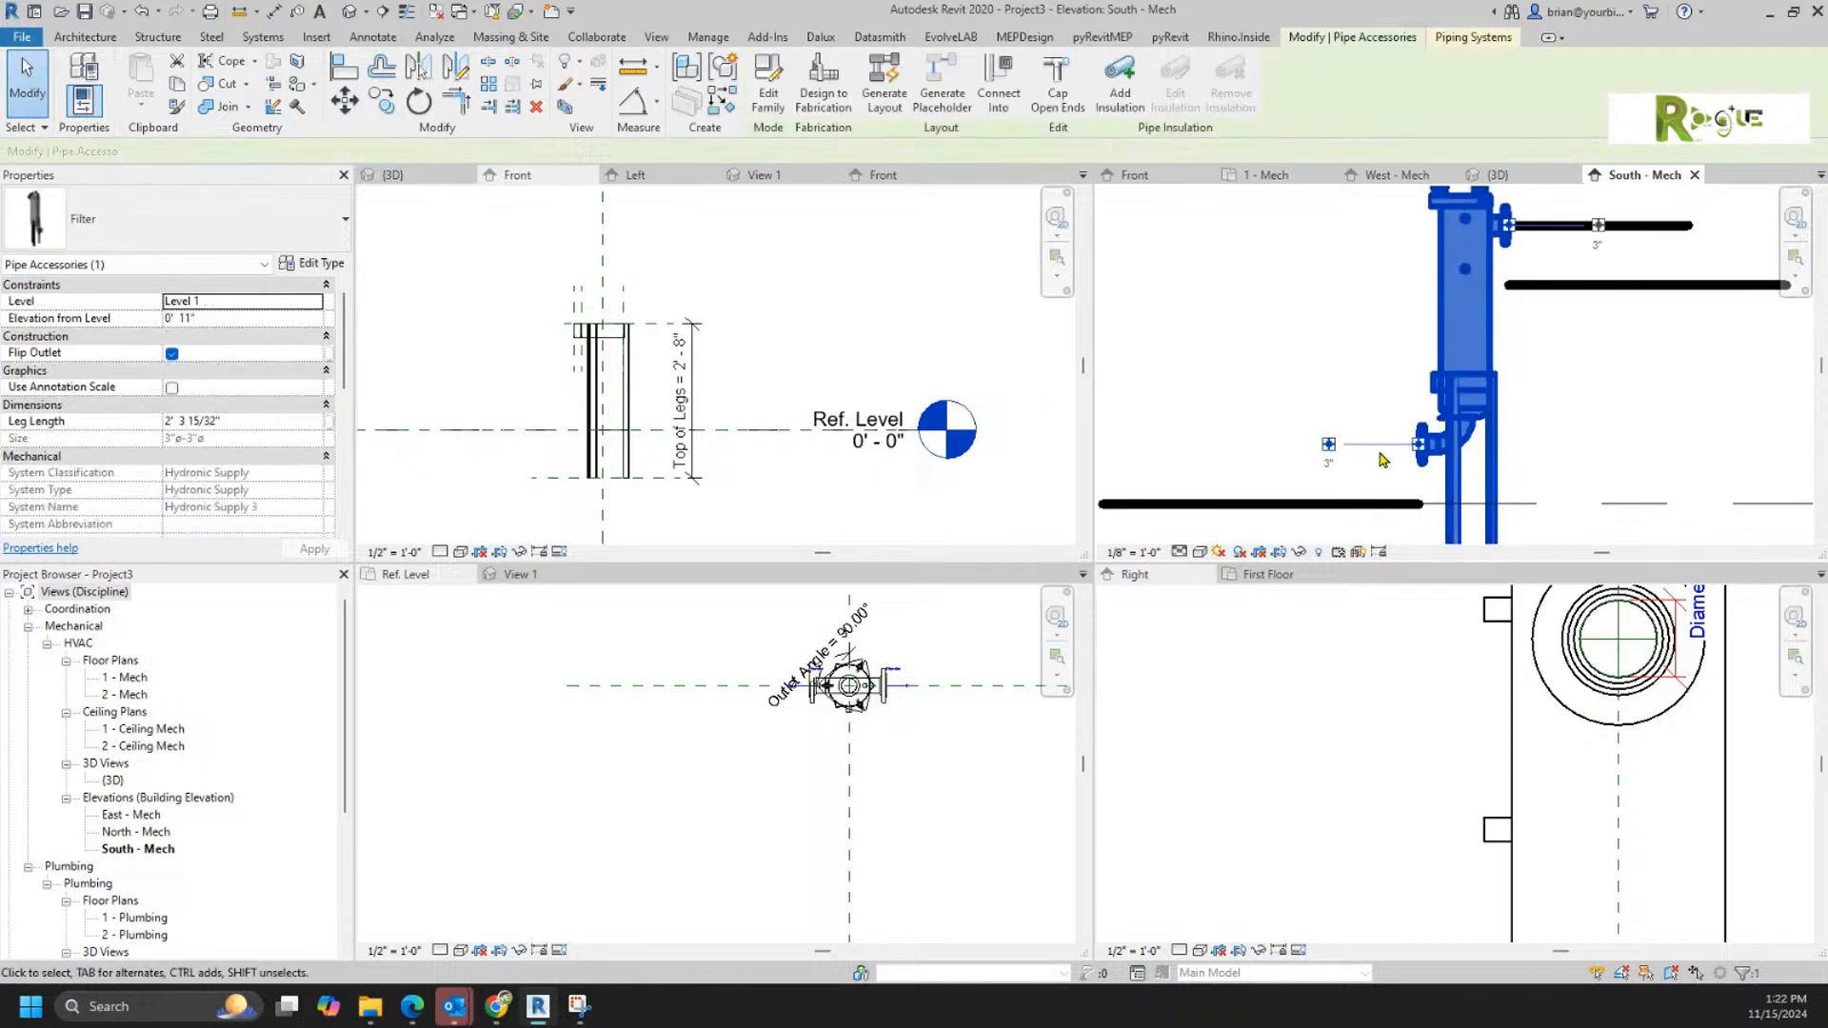
click(1326, 447)
click(1131, 442)
key(Escape)
key(Escape)
Step: Nudge the filter with its connected pipes up to an elevation of 1' 4" above Level 1
click(1452, 455)
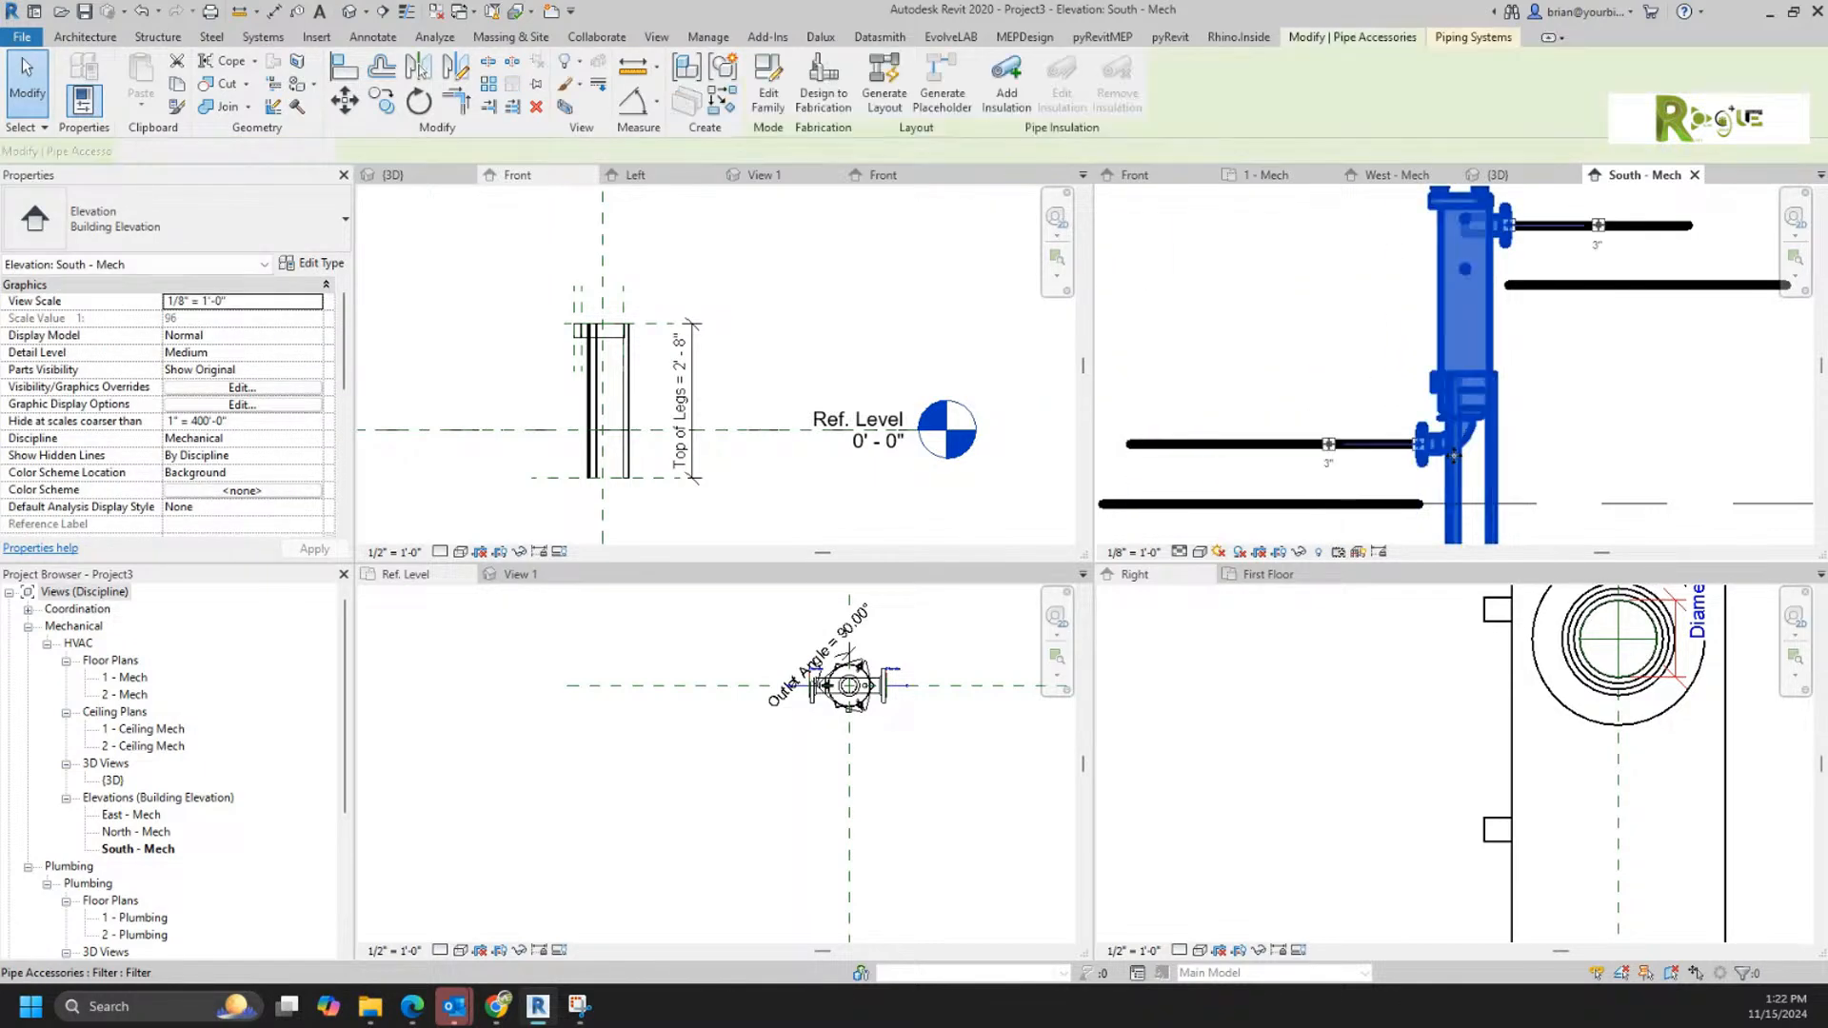
key(Up)
key(Up)
key(Up)
key(Up)
key(Up)
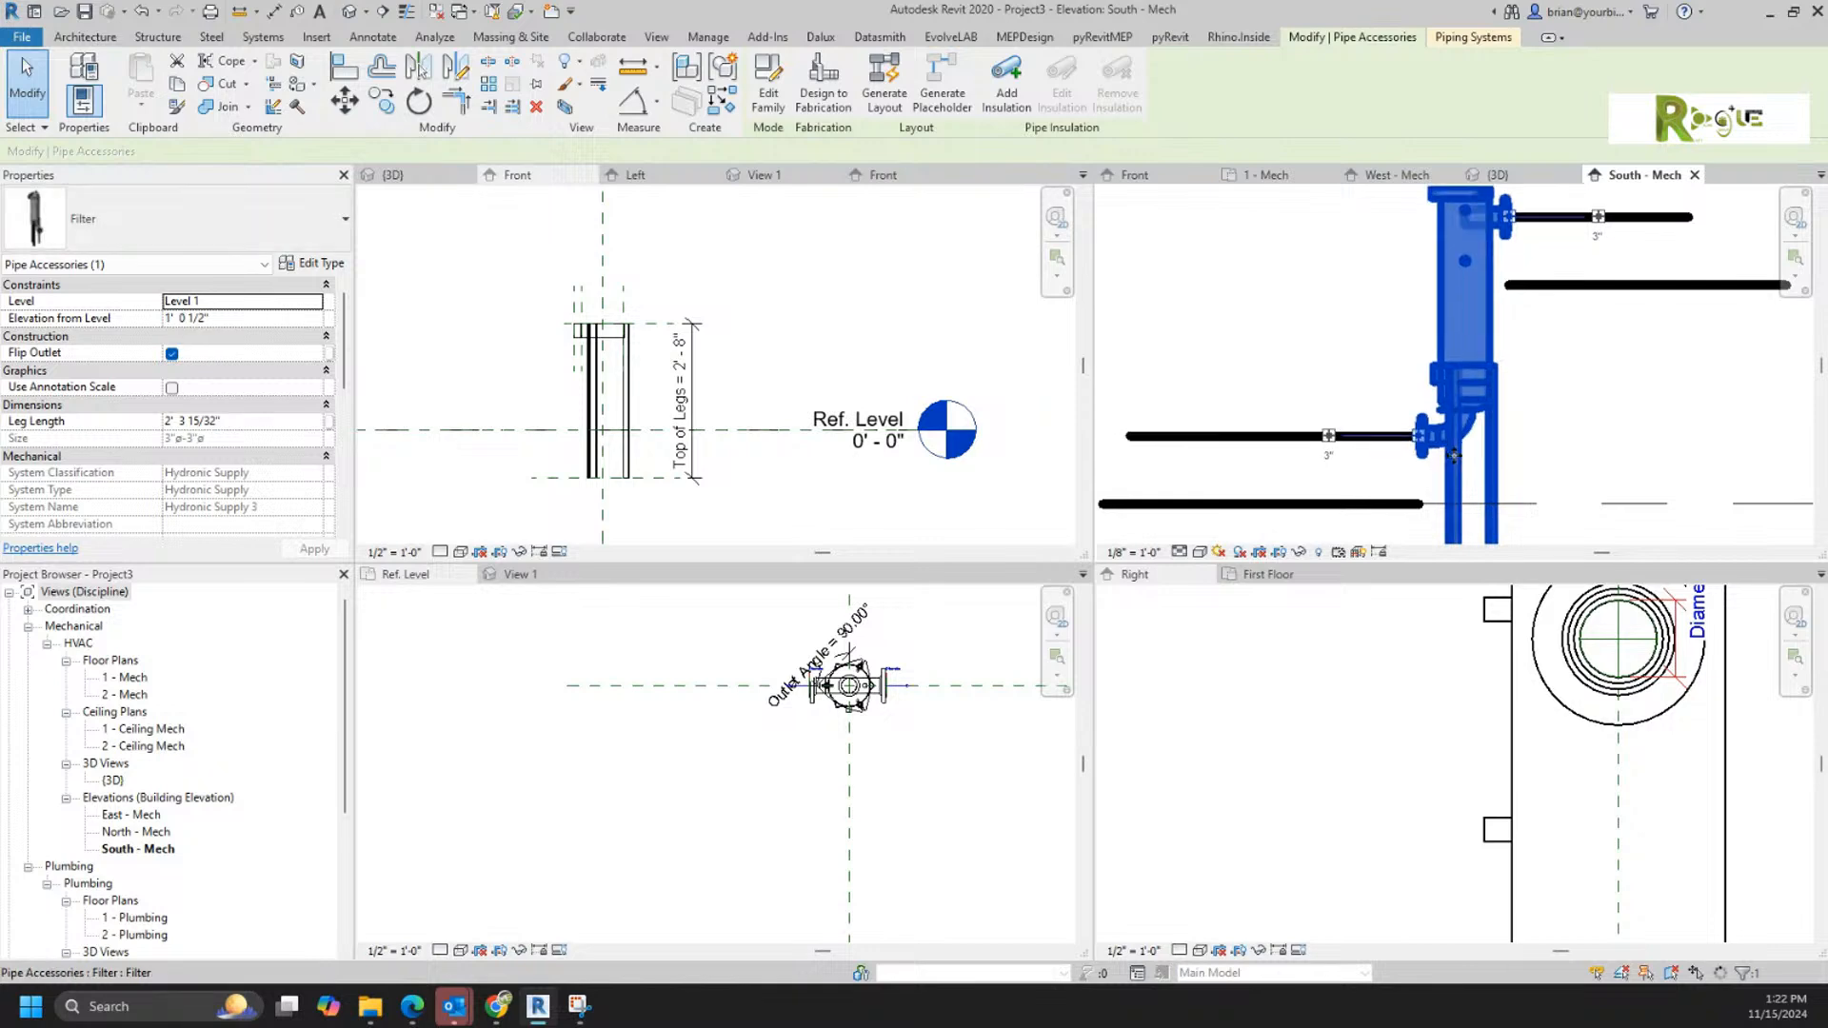
key(Up)
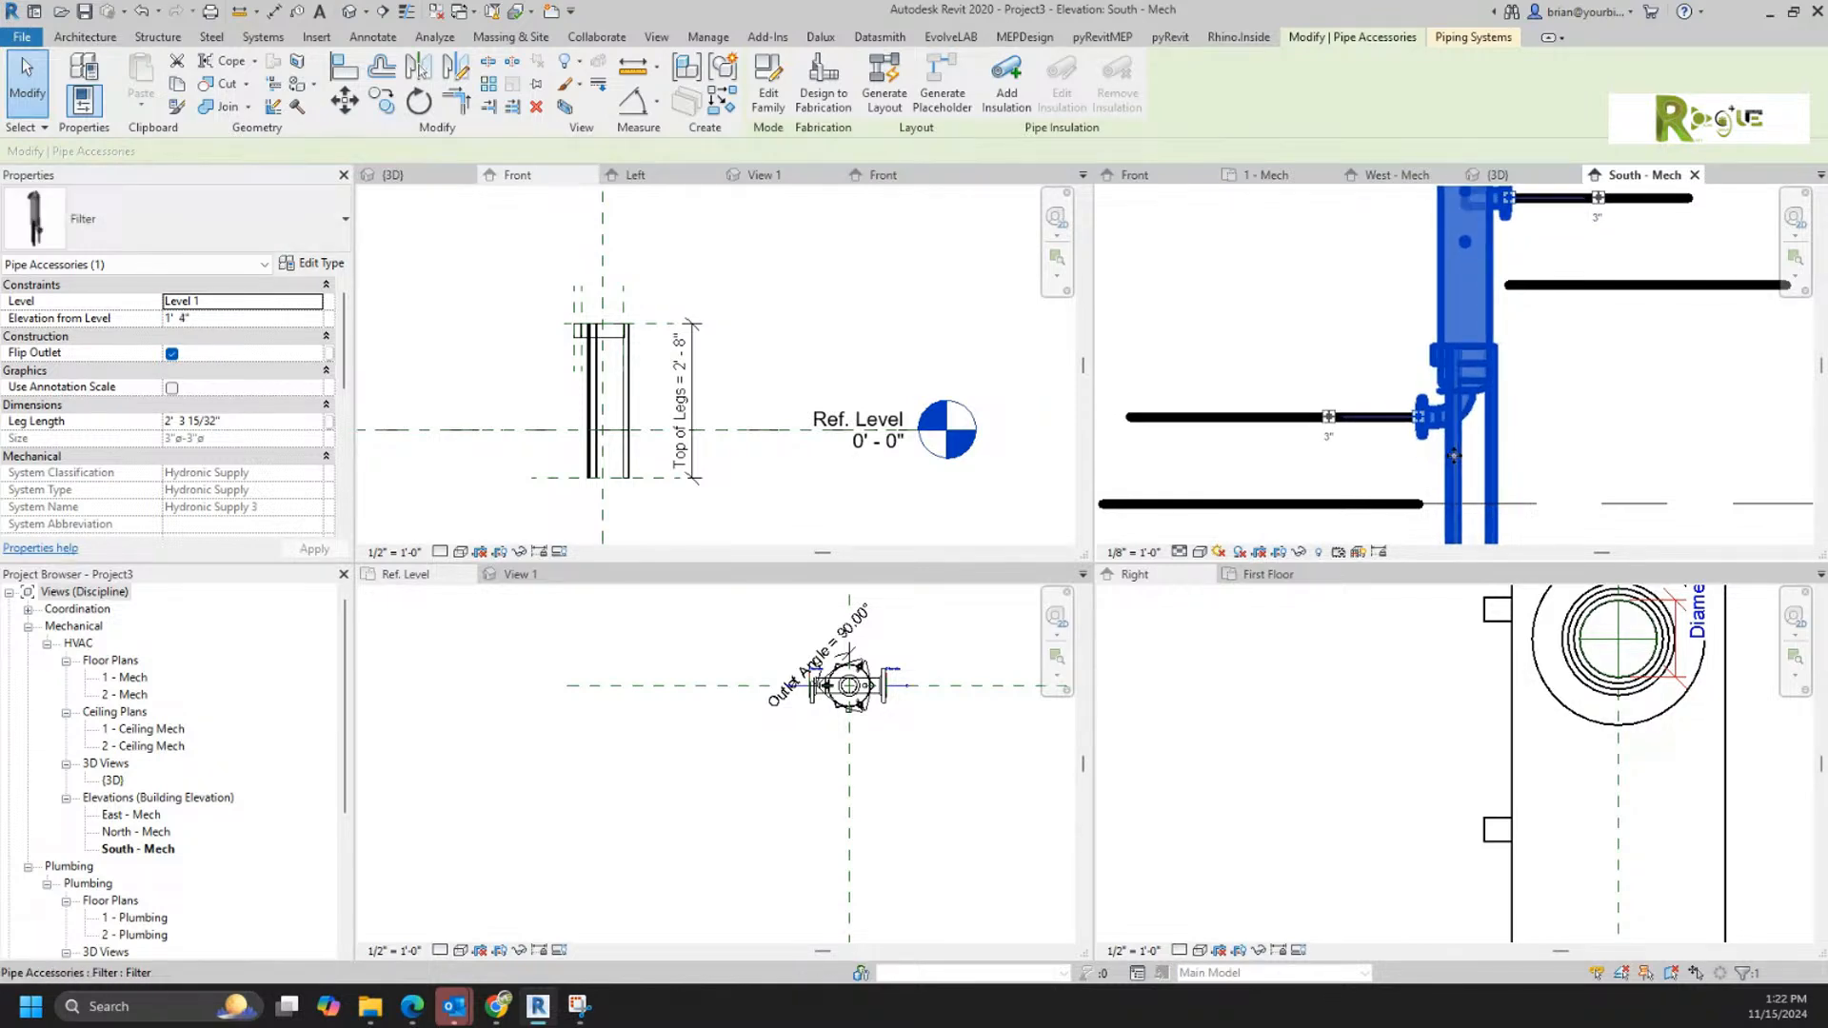
key(Escape)
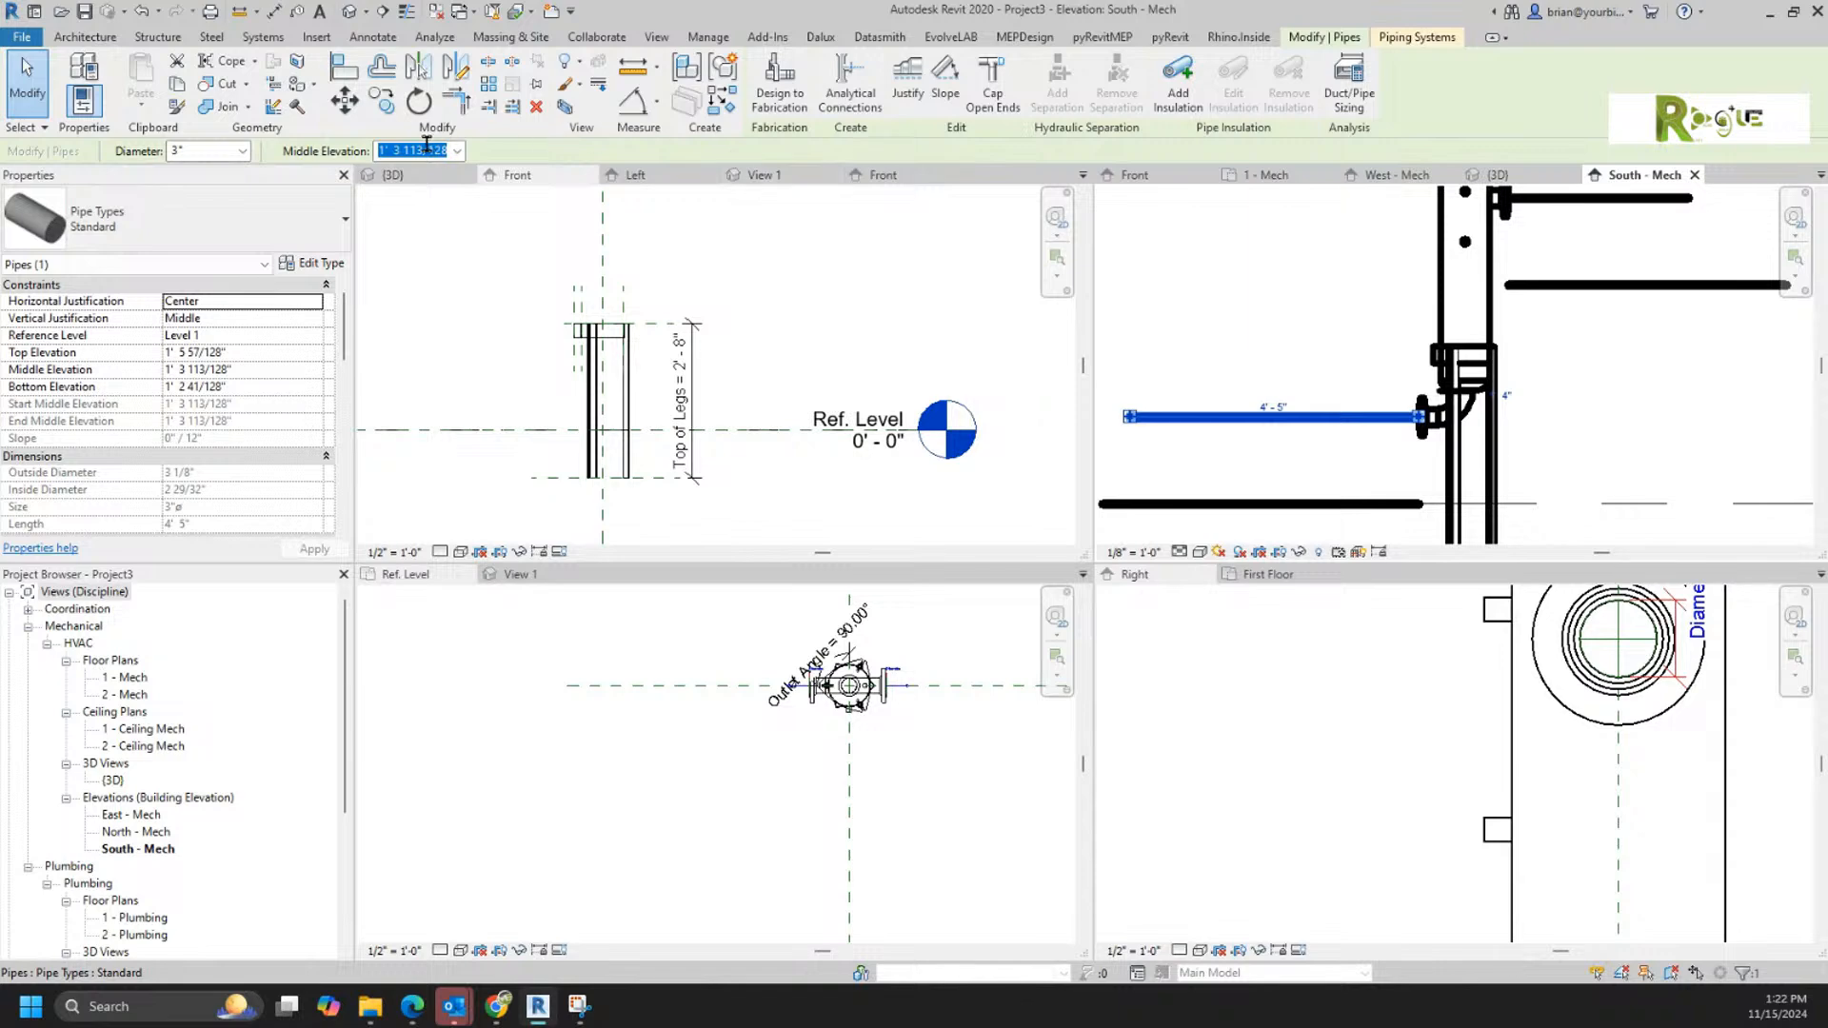
Step: Set the middle elevation of the 3" pipe at the filter's lower connector to 2' 0"
text(2)
key(Return)
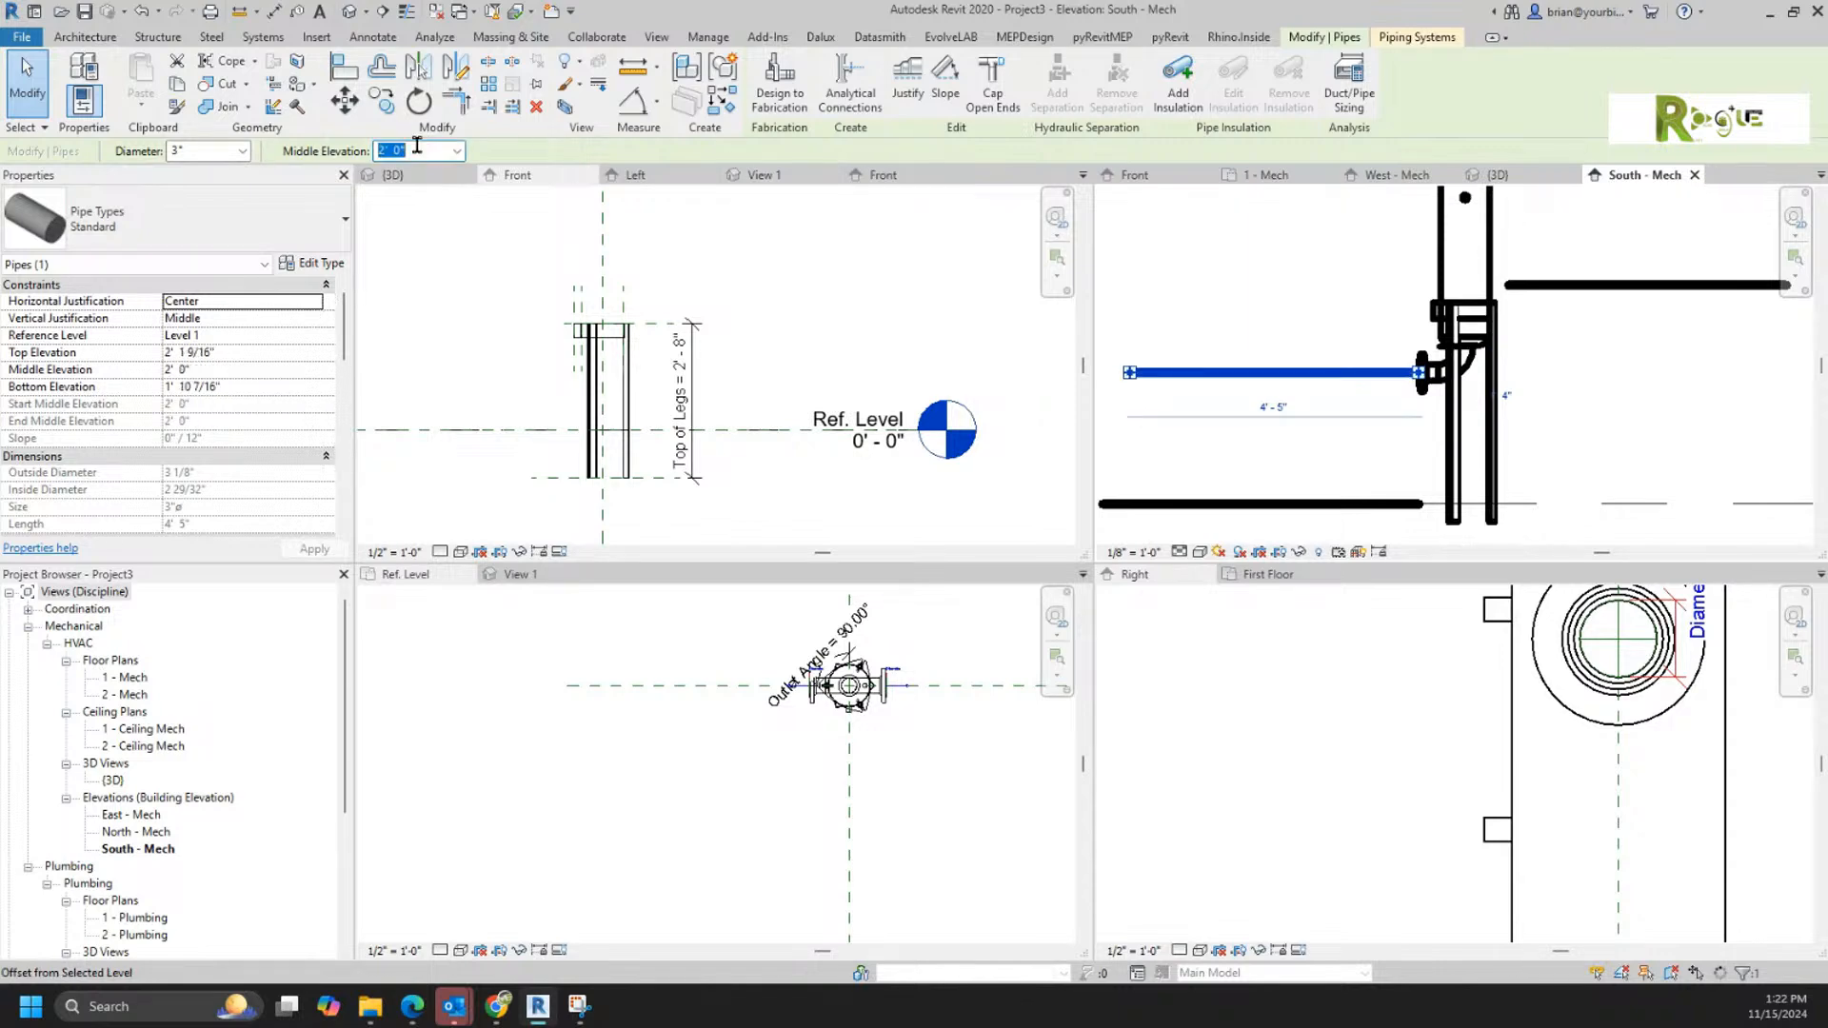
click(1517, 453)
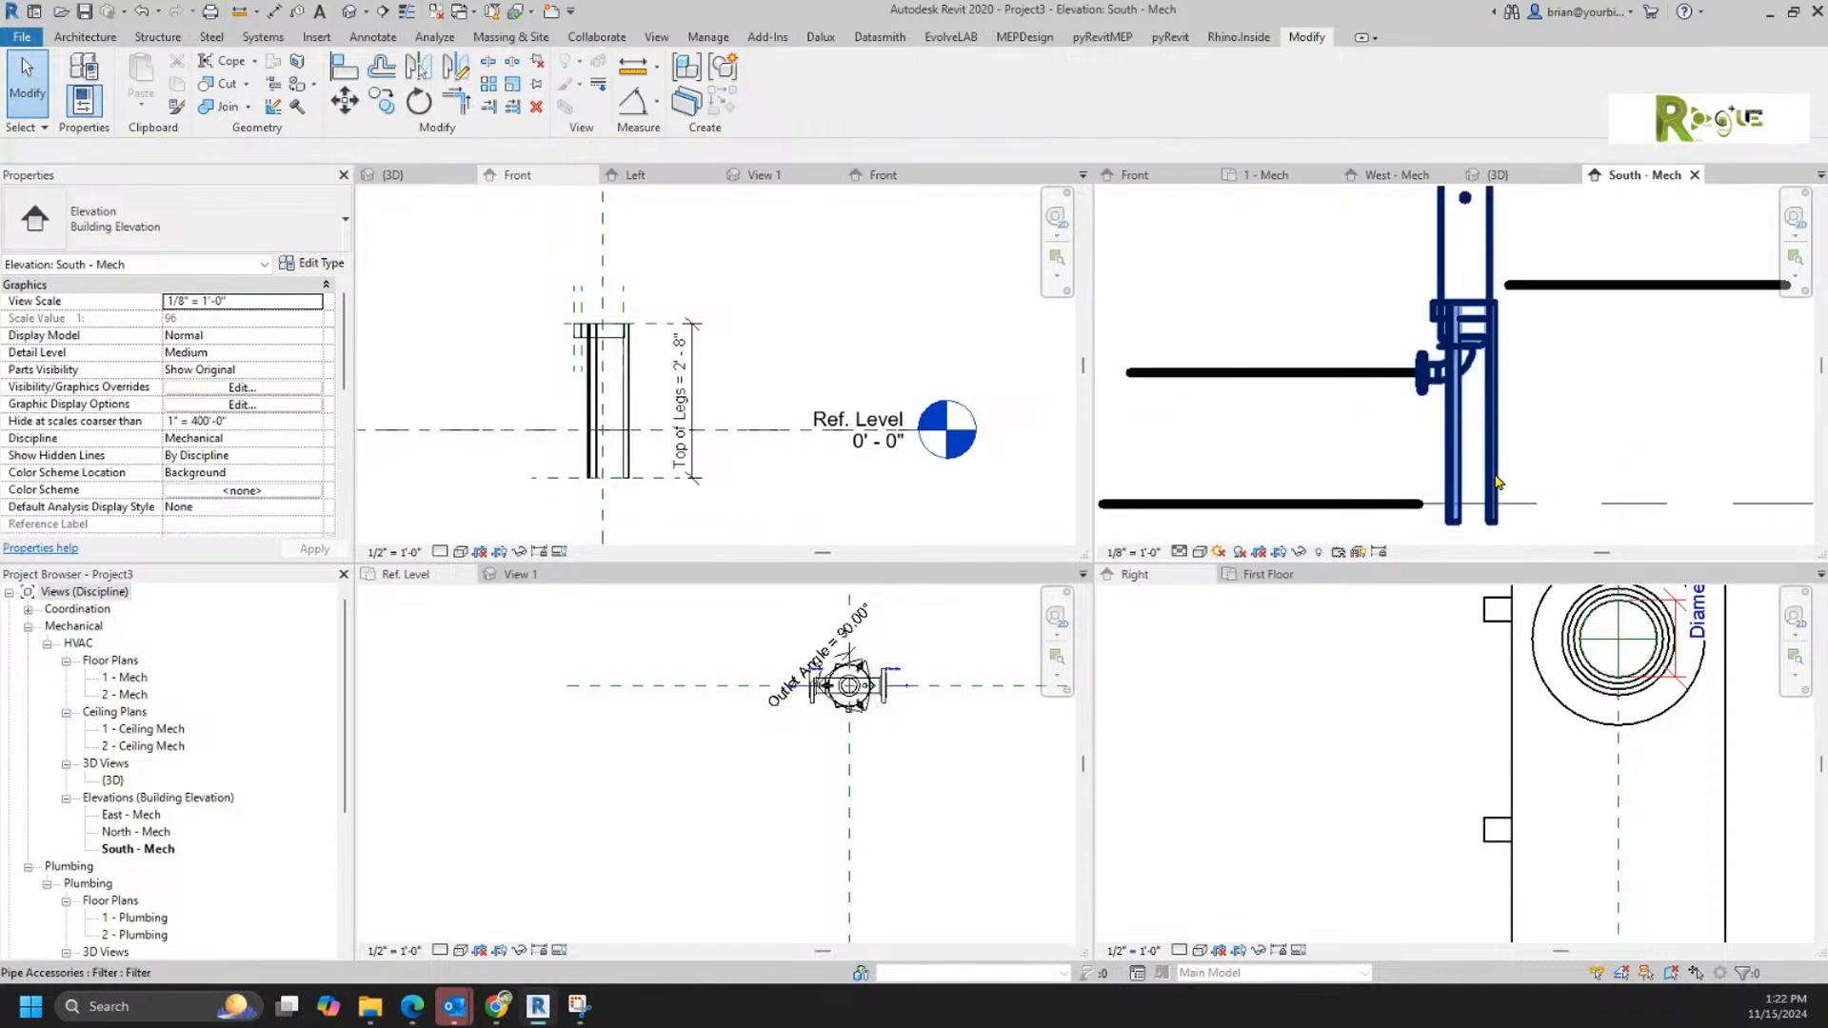
Step: Shorten the filter's legs to end at Level 1, with a Leg Length of 2' 0 15/64"
click(1537, 509)
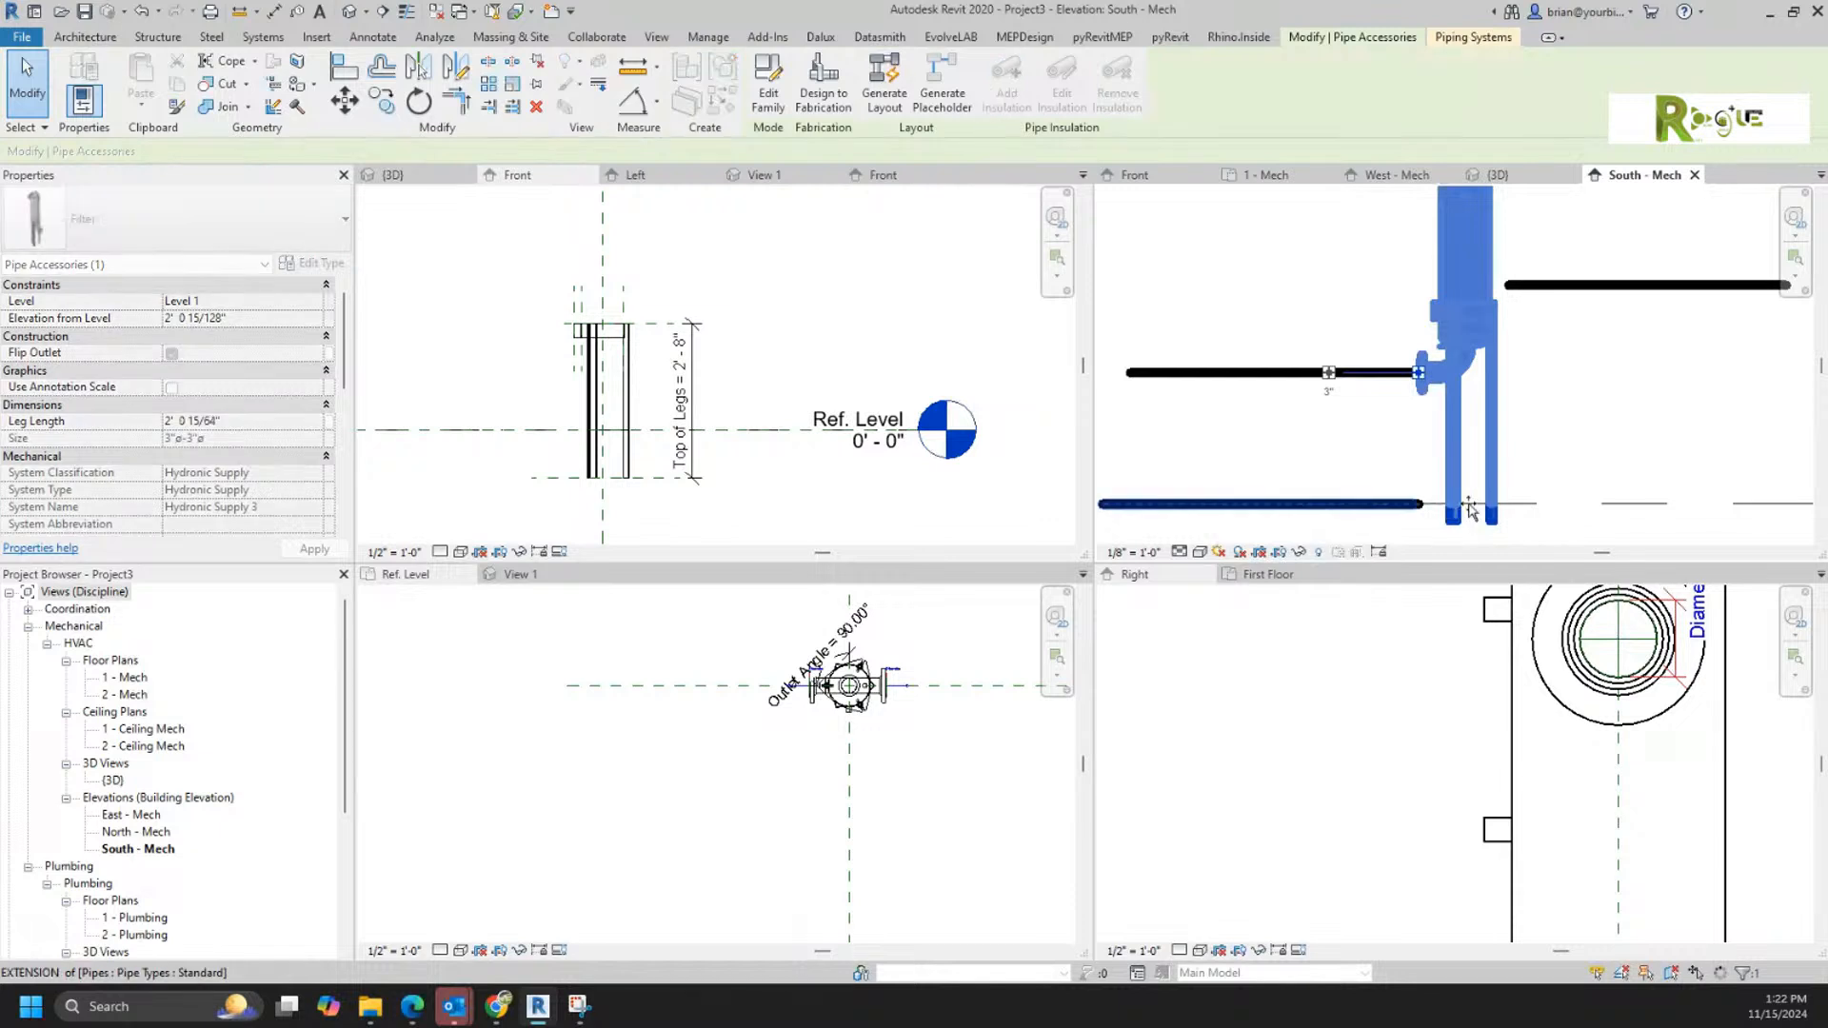
drag(1470, 504, 1472, 504)
click(1591, 419)
scroll(1586, 417, down, 4)
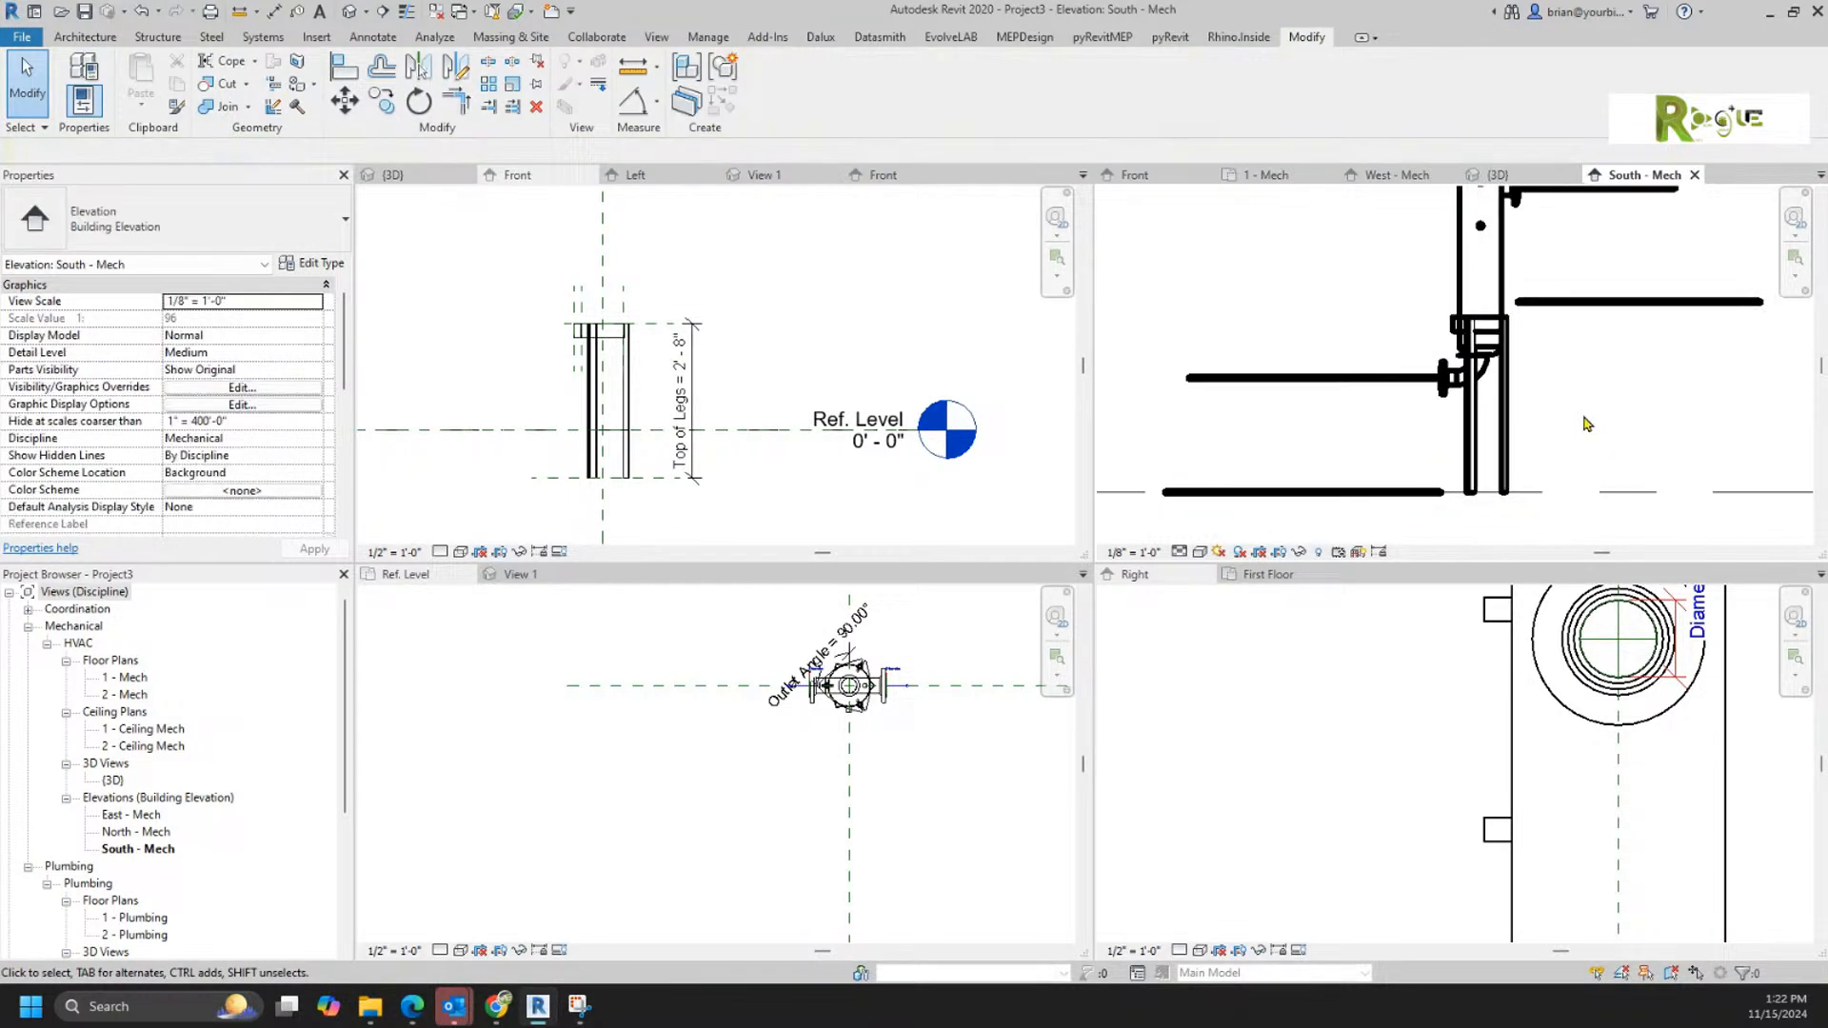
middle_drag(1372, 409, 1391, 439)
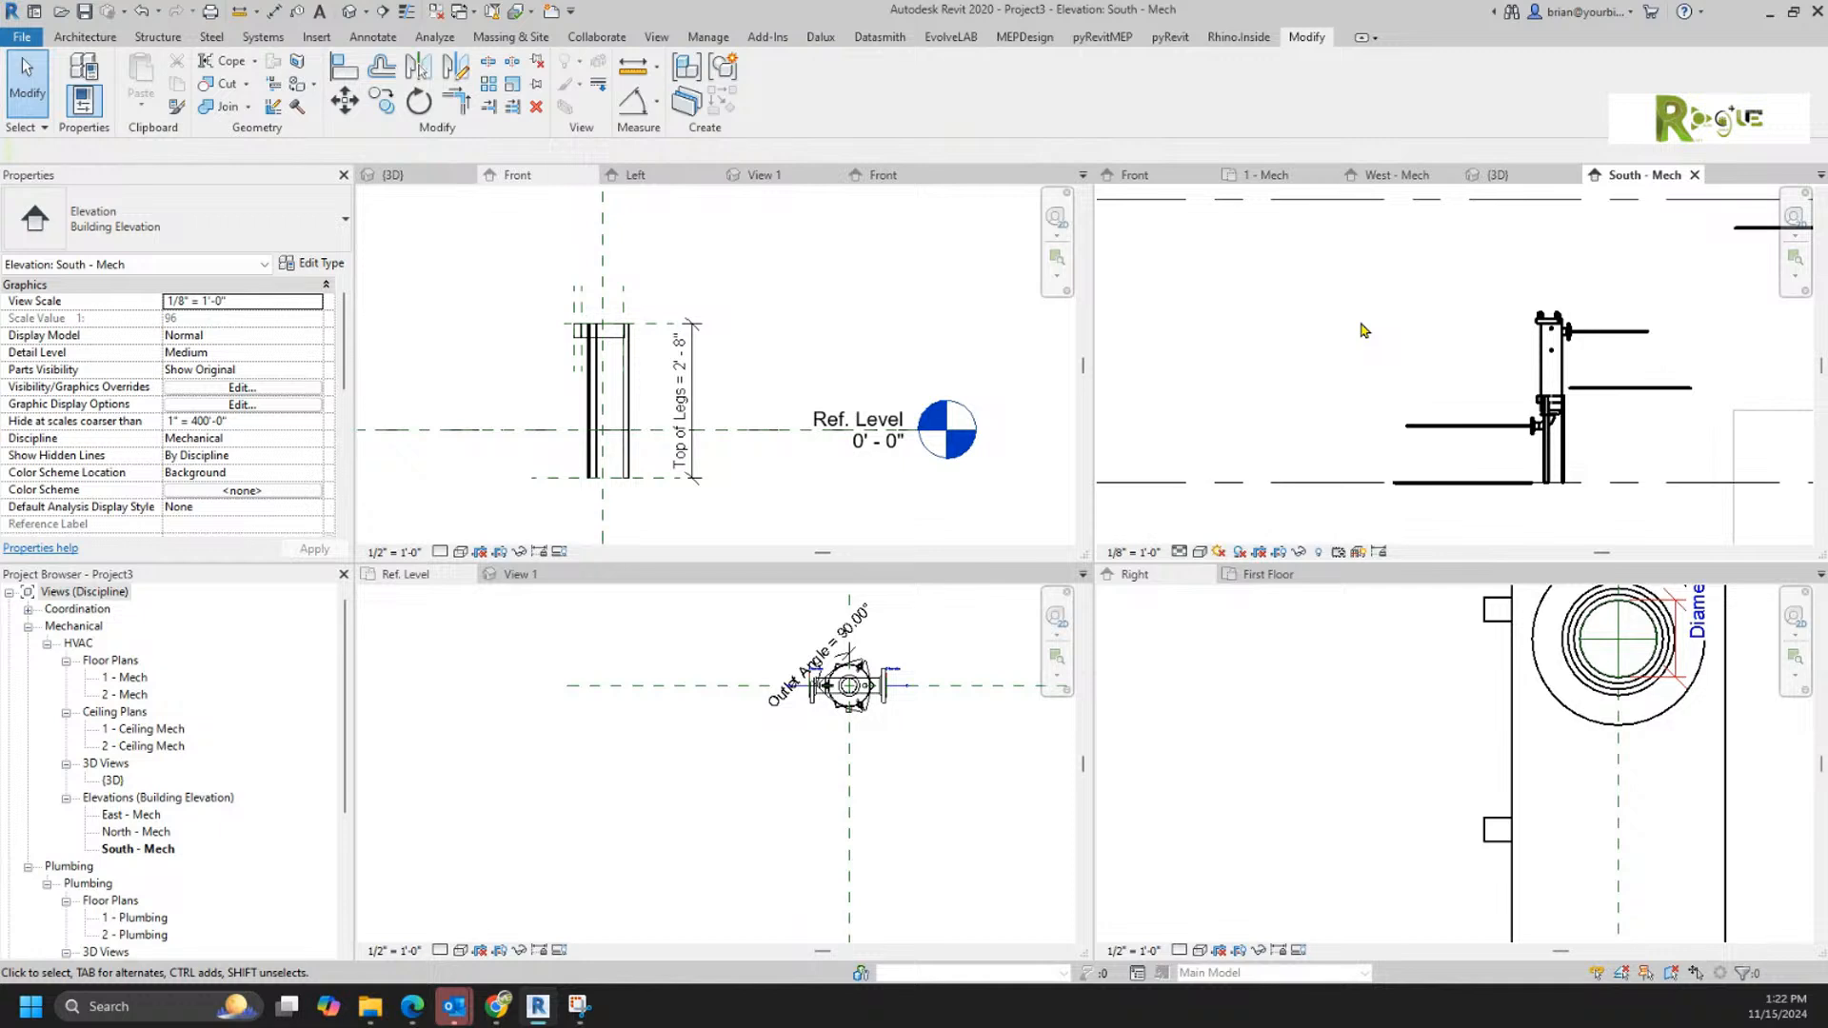
Step: Rename the project's Filter family under Pipe Accessories as Filter Type 1
scroll(338, 761, down, 3)
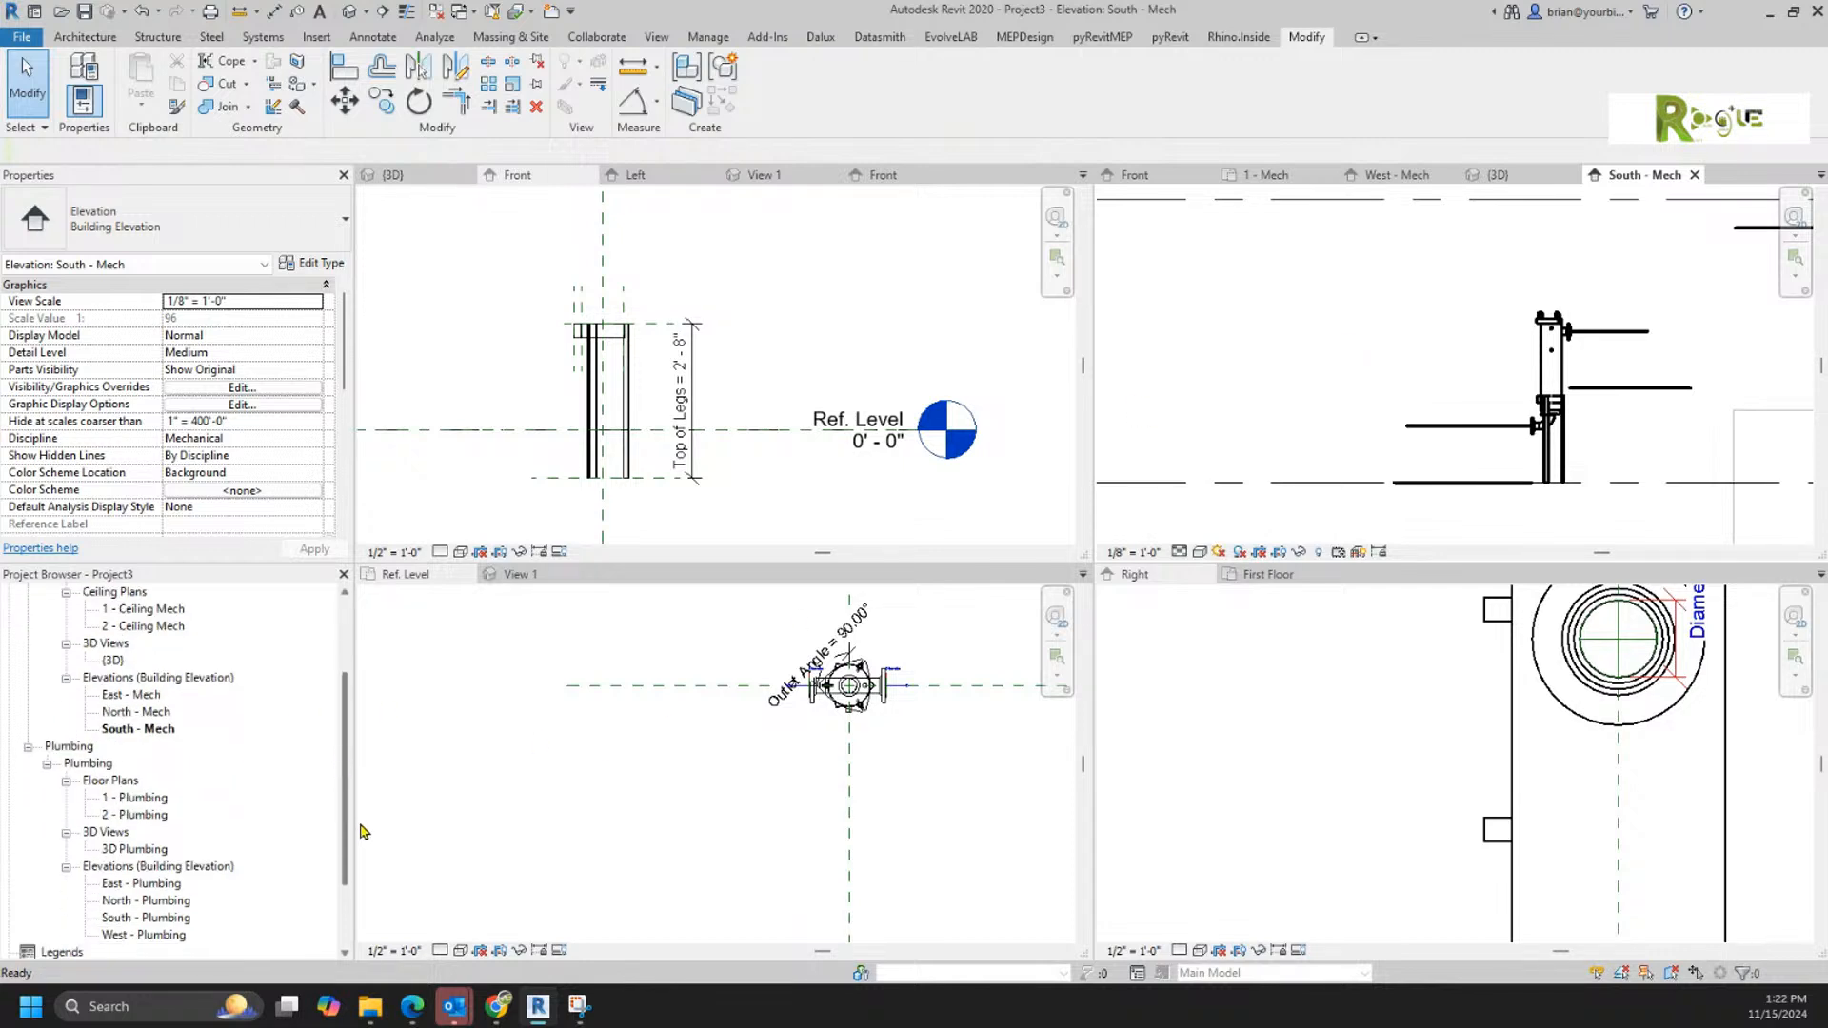
drag(359, 822, 351, 904)
click(8, 900)
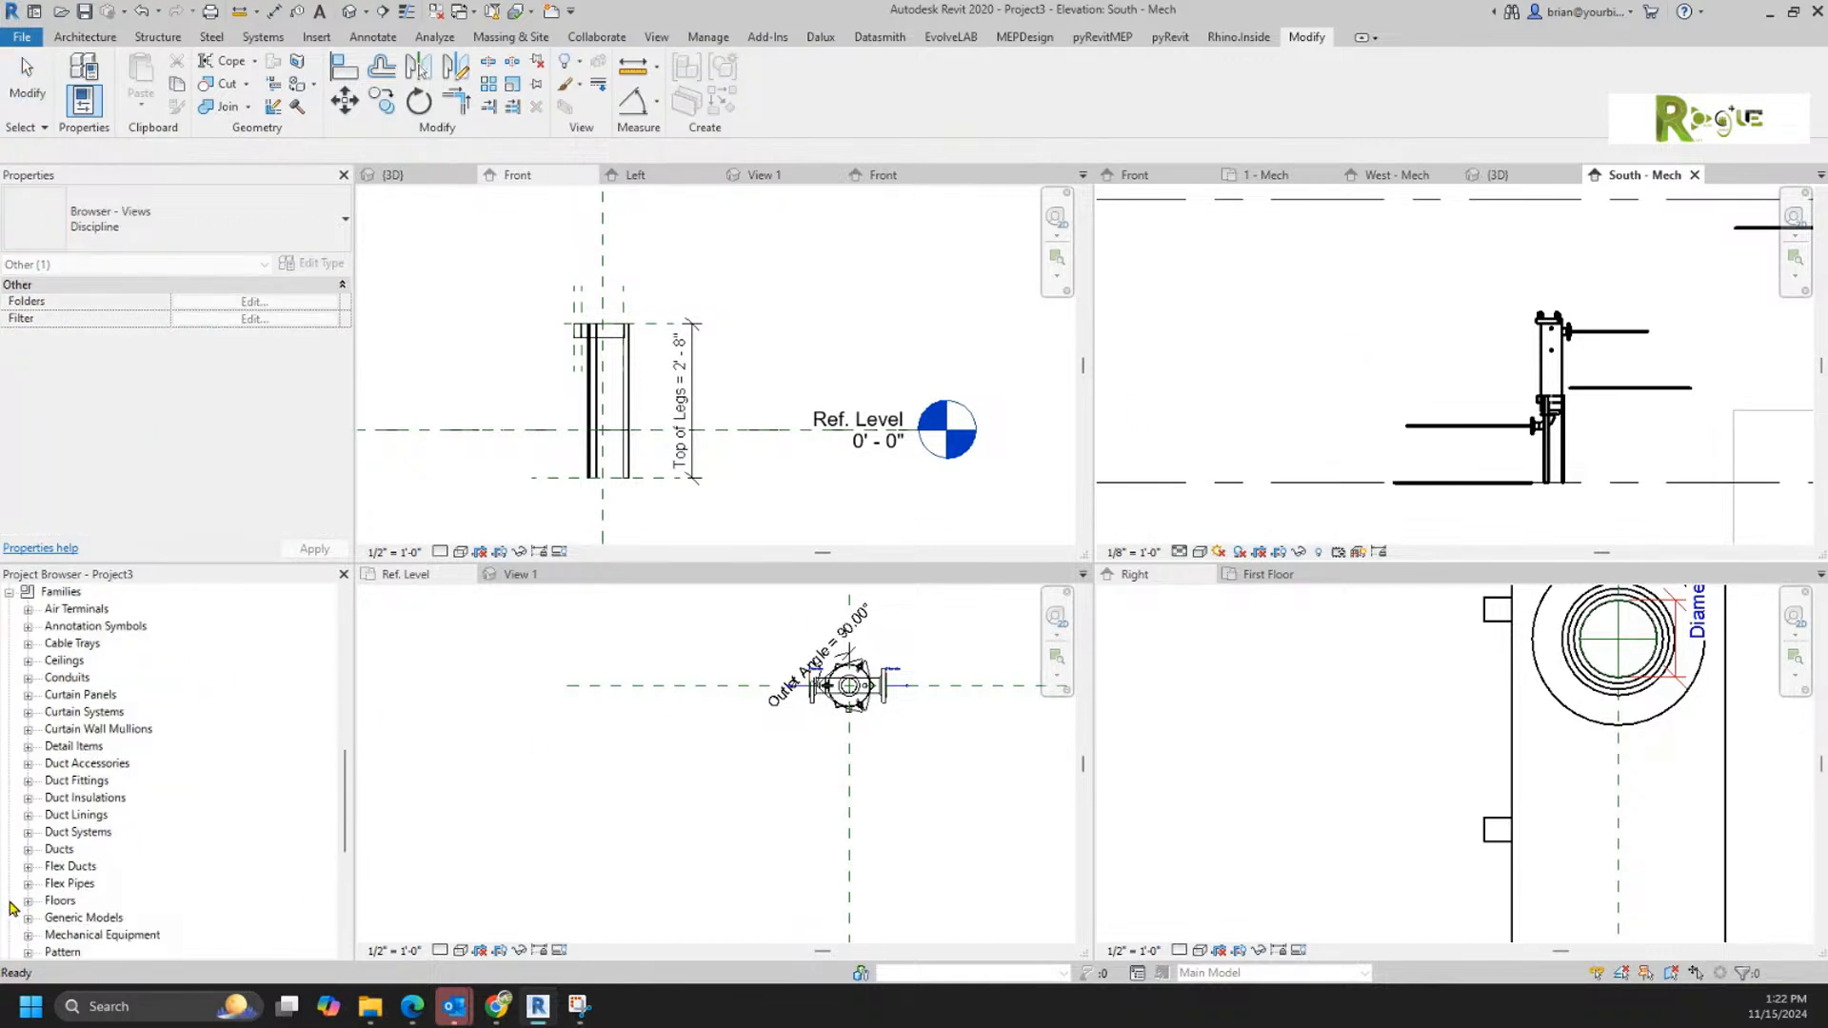
scroll(20, 762, down, 3)
click(28, 850)
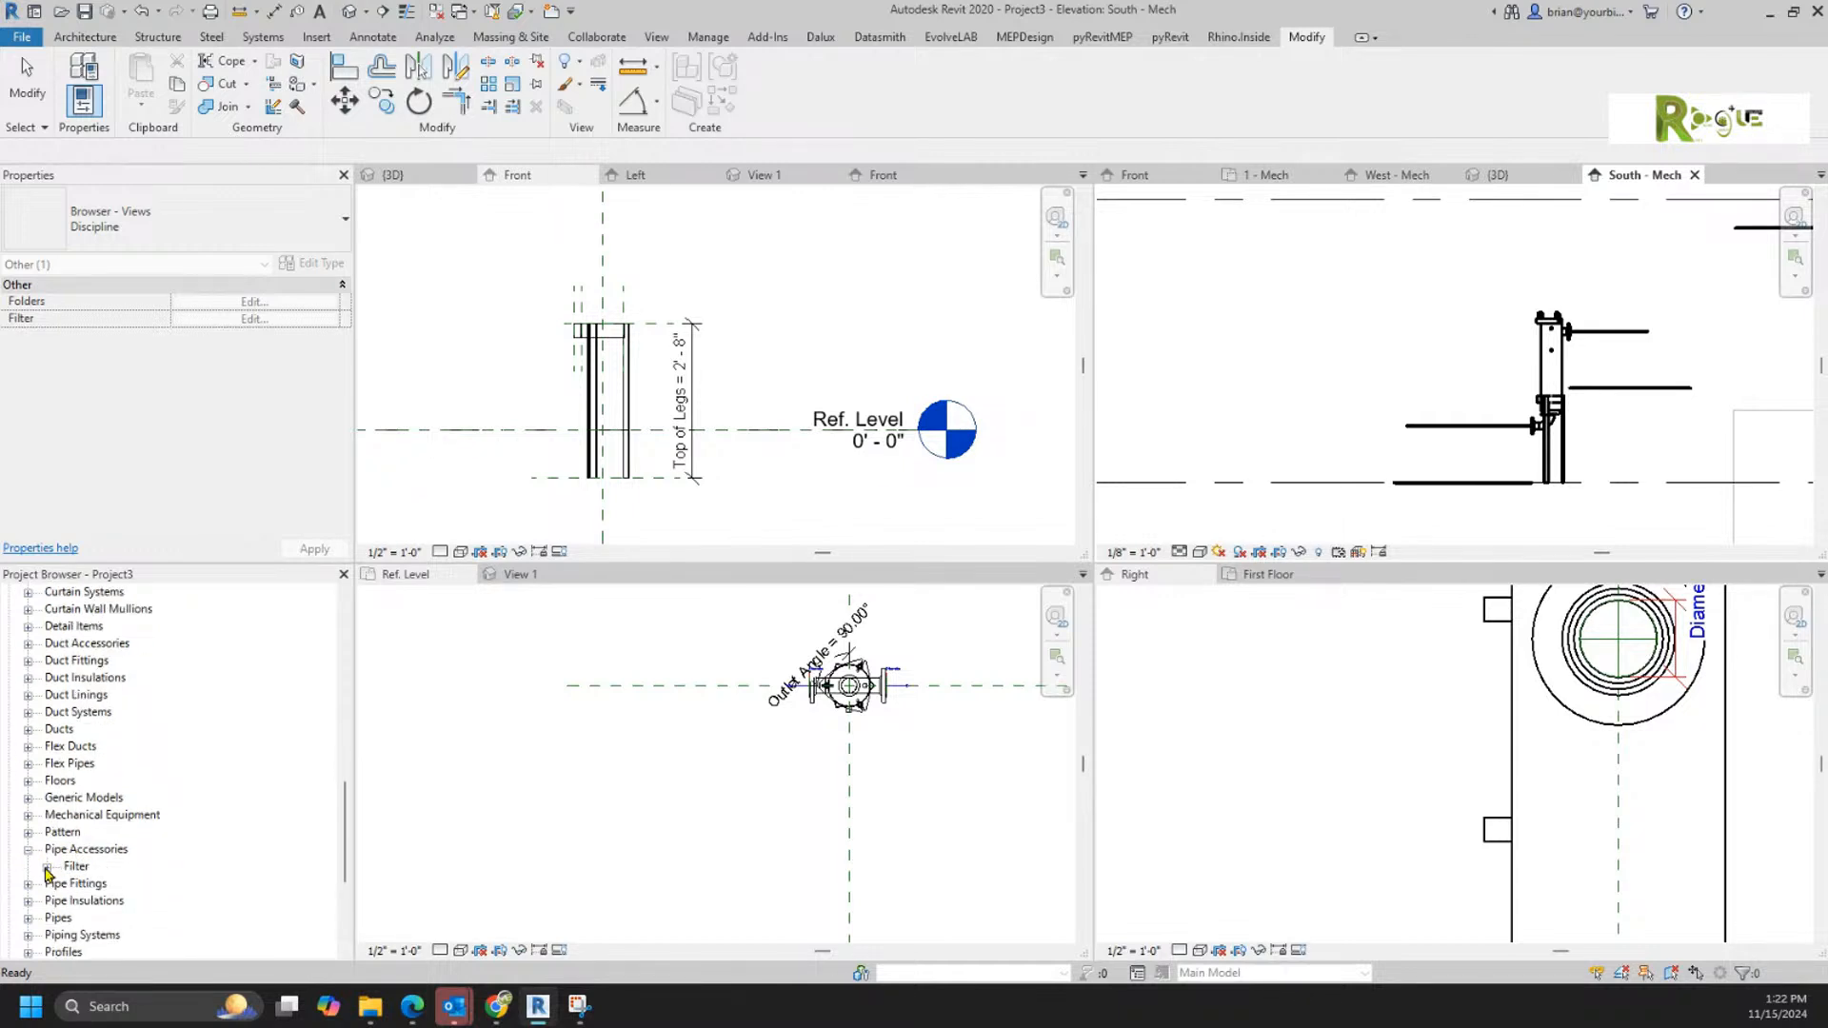
click(77, 868)
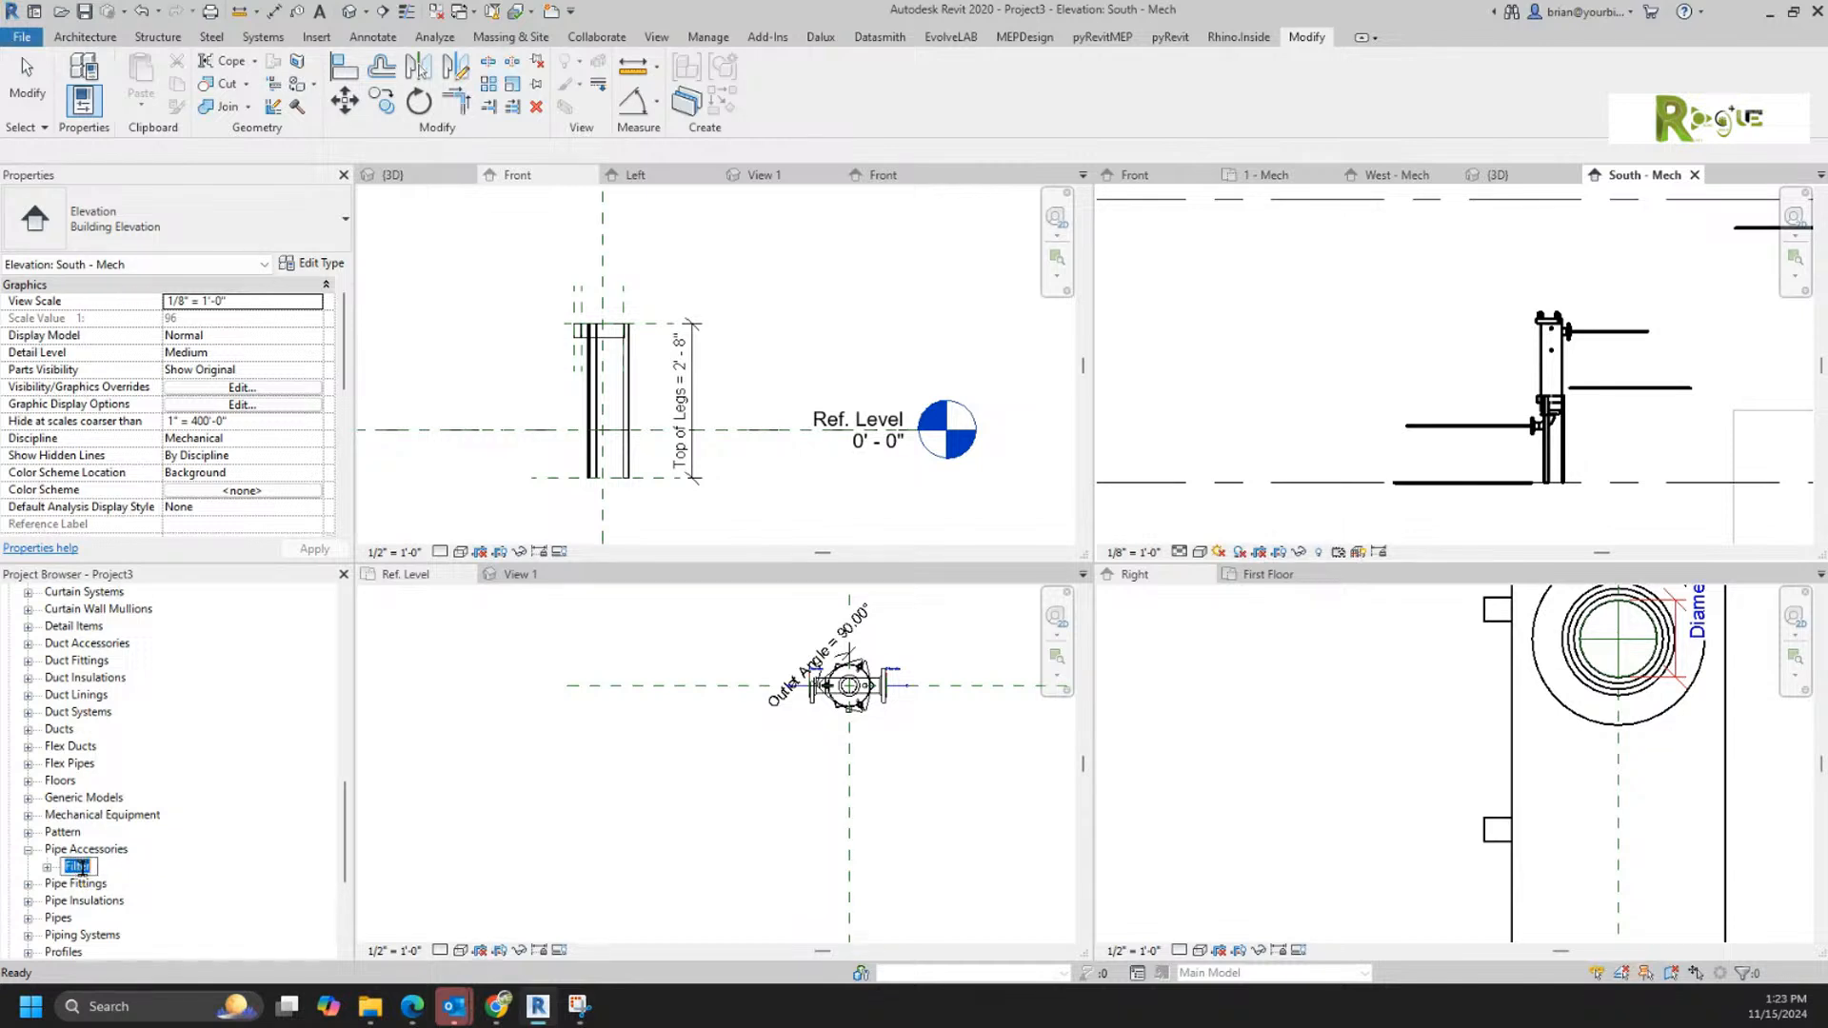
click(91, 868)
text(Filter Type 1)
key(Return)
Step: Save the Filter Type 1 family as Filter Type 1.rfa in the Valves folder
right_click(100, 867)
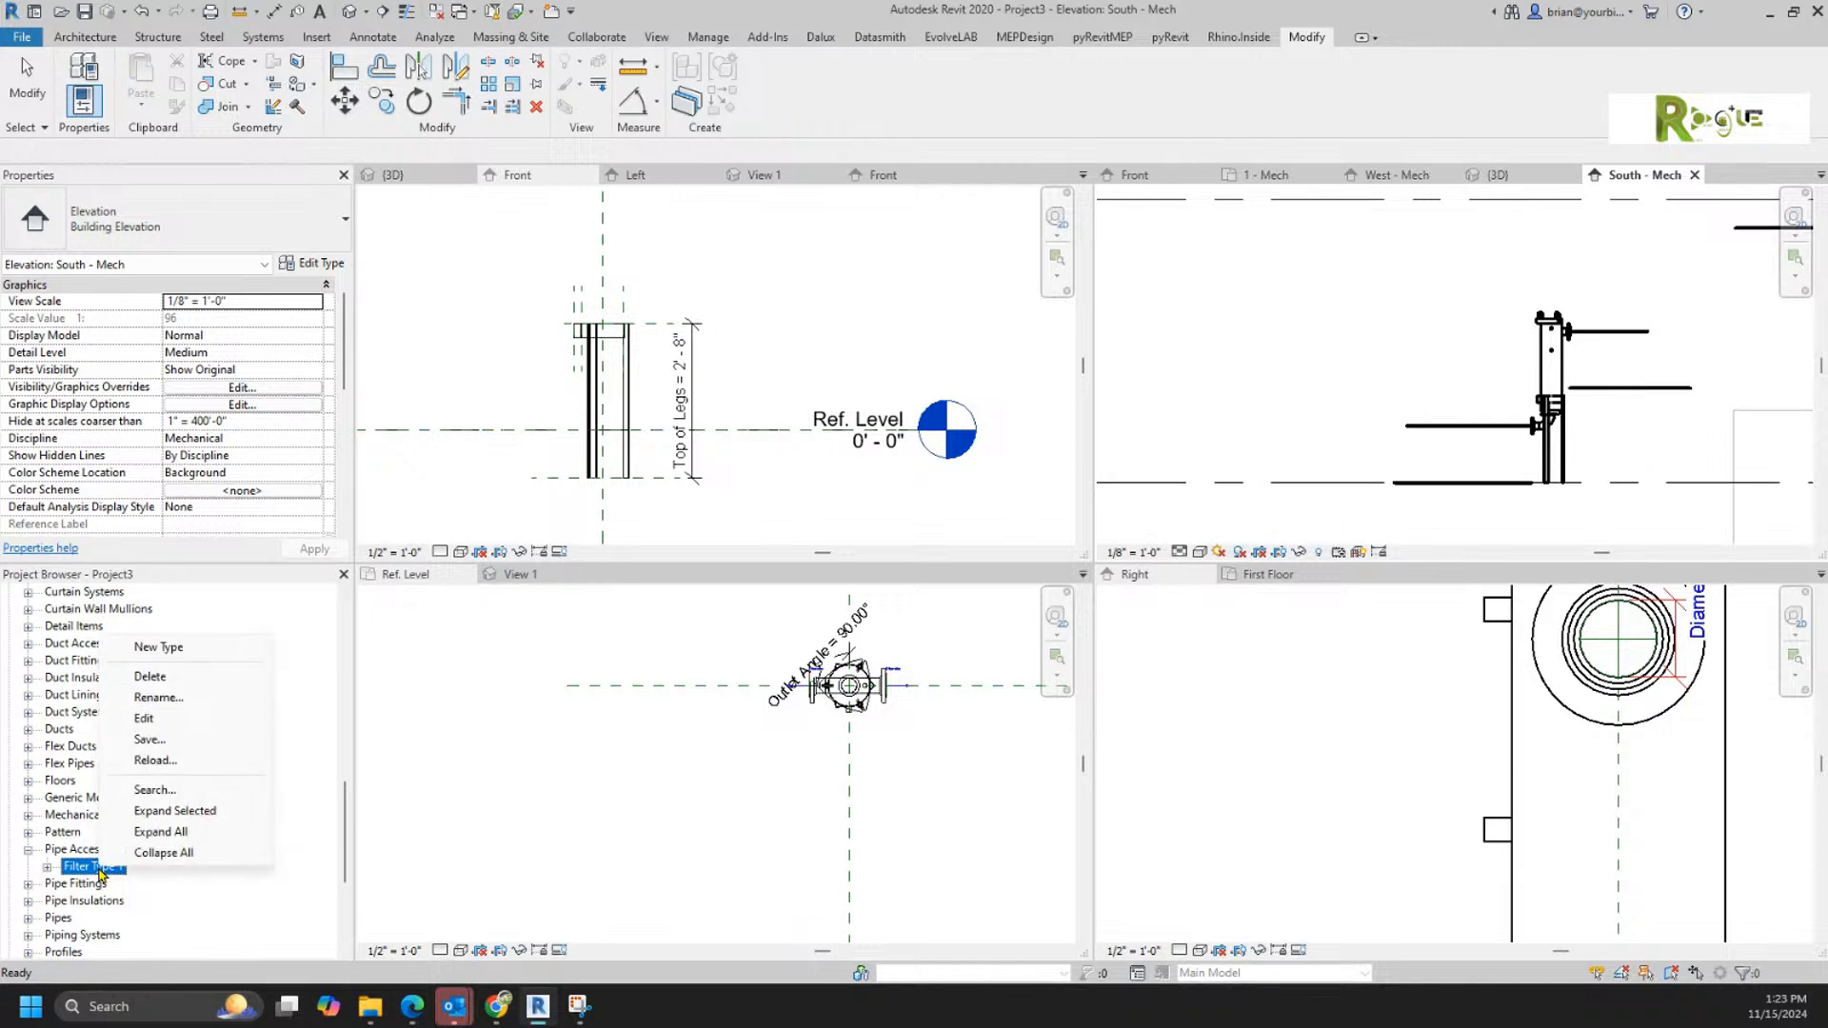
click(171, 741)
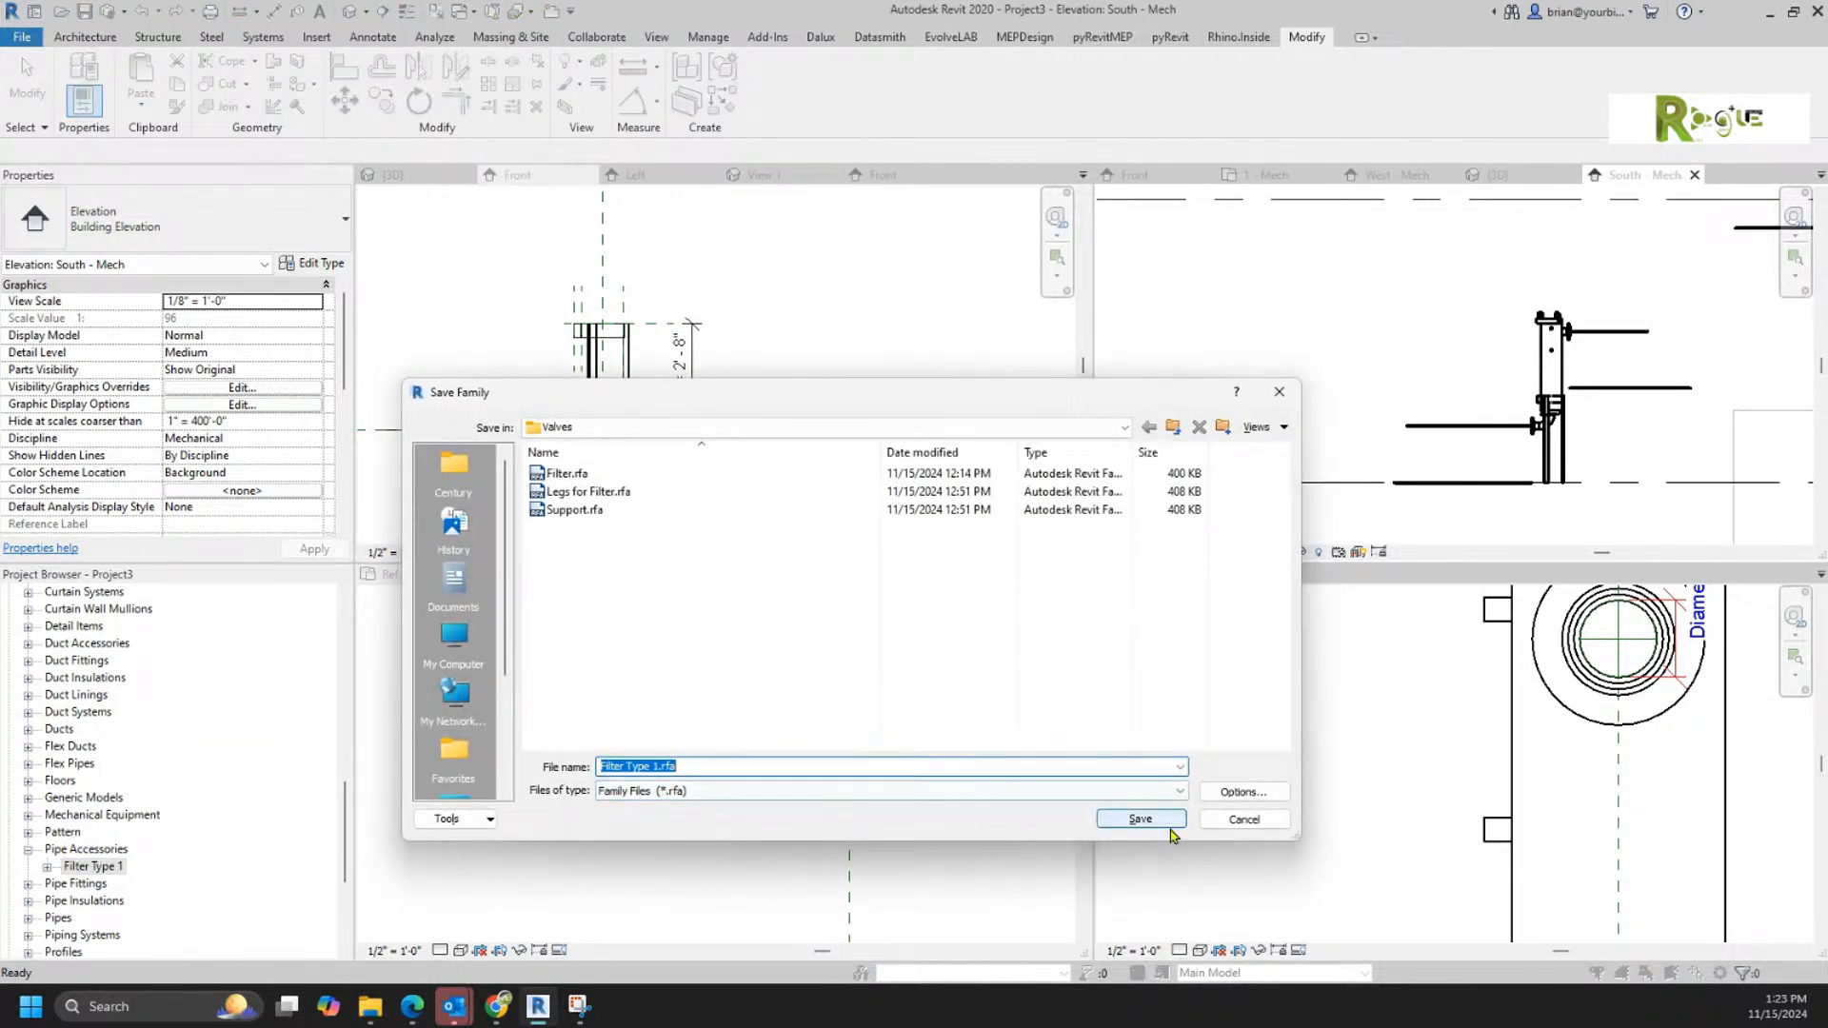
click(1138, 823)
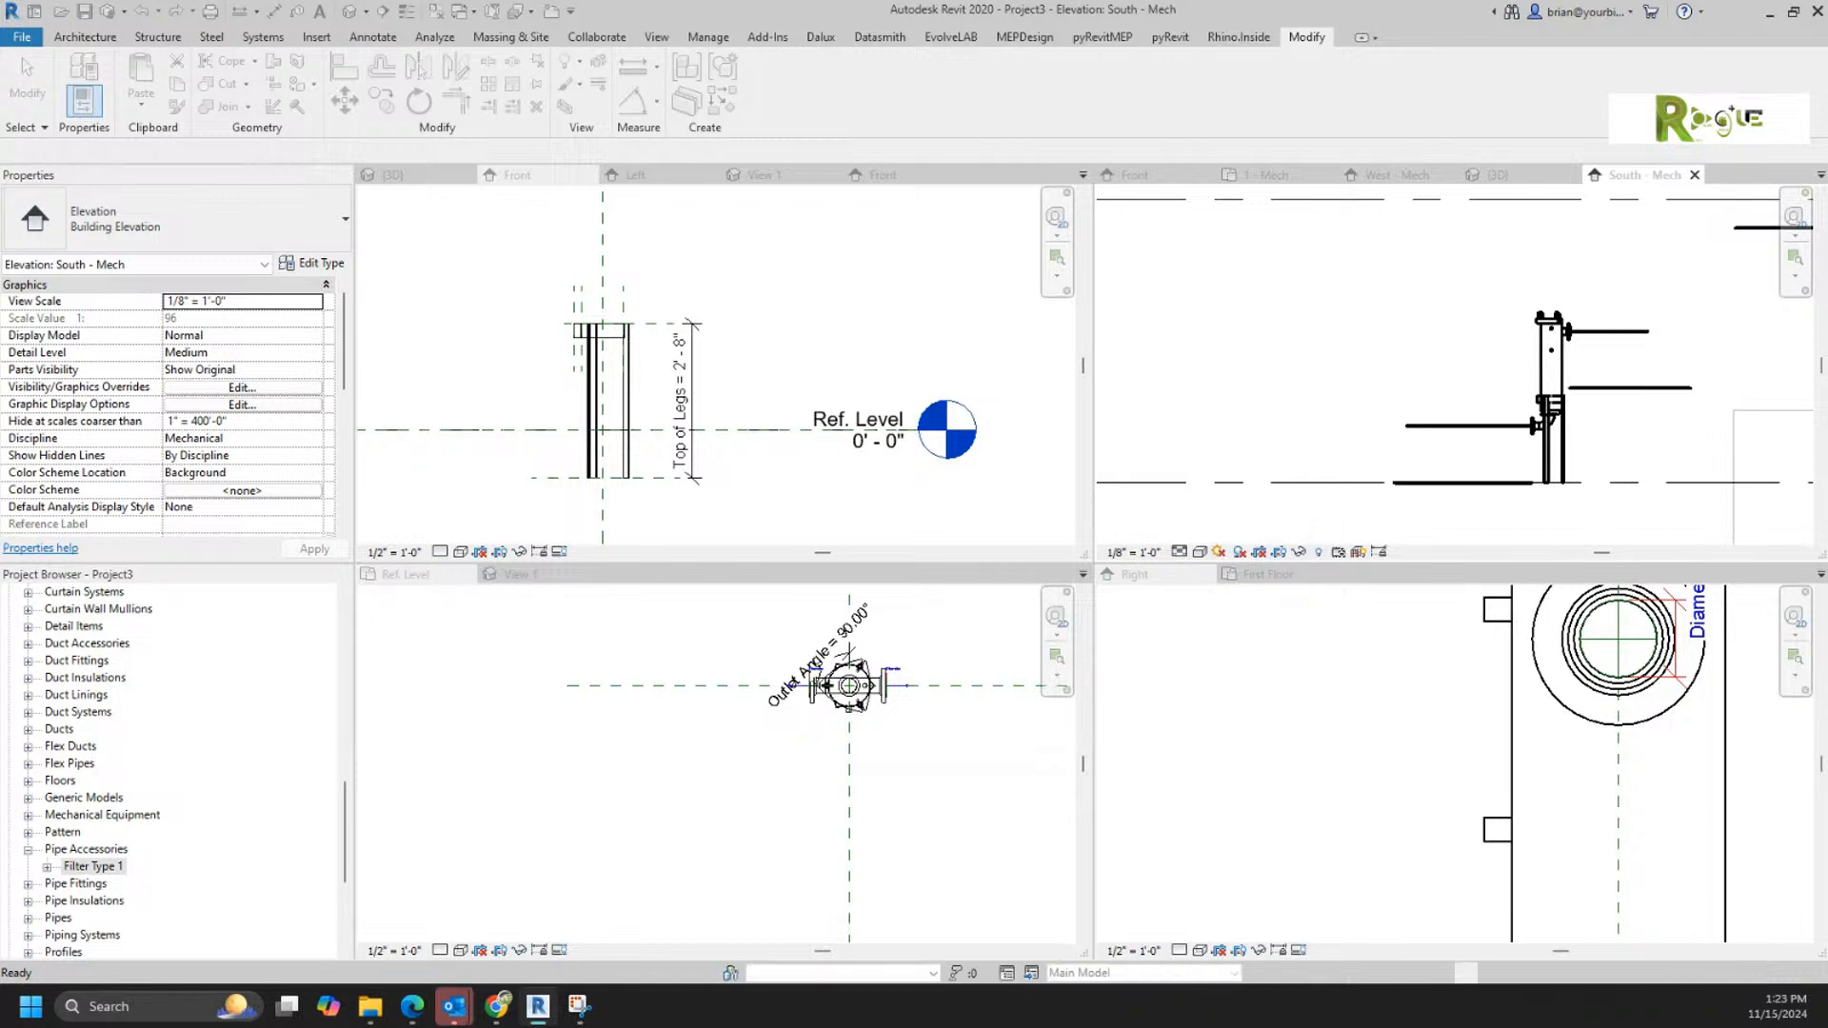
mouse_move(370, 1006)
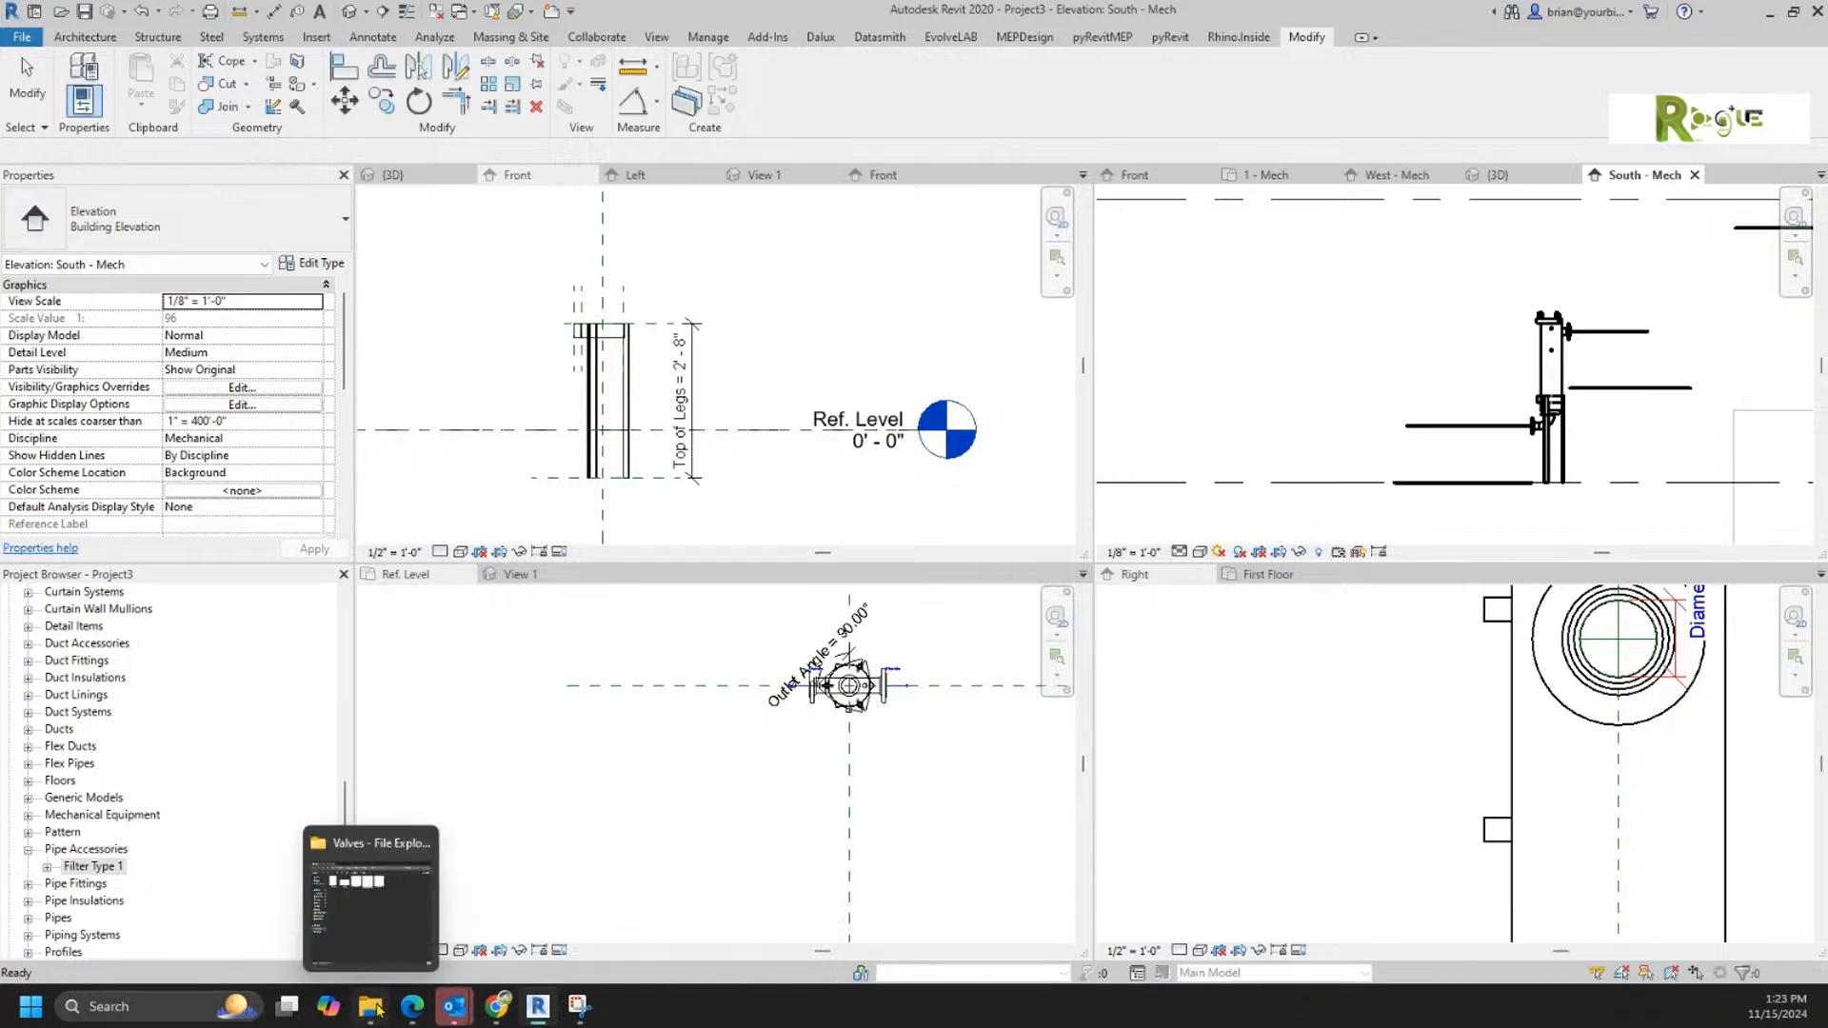
mouse_move(366, 967)
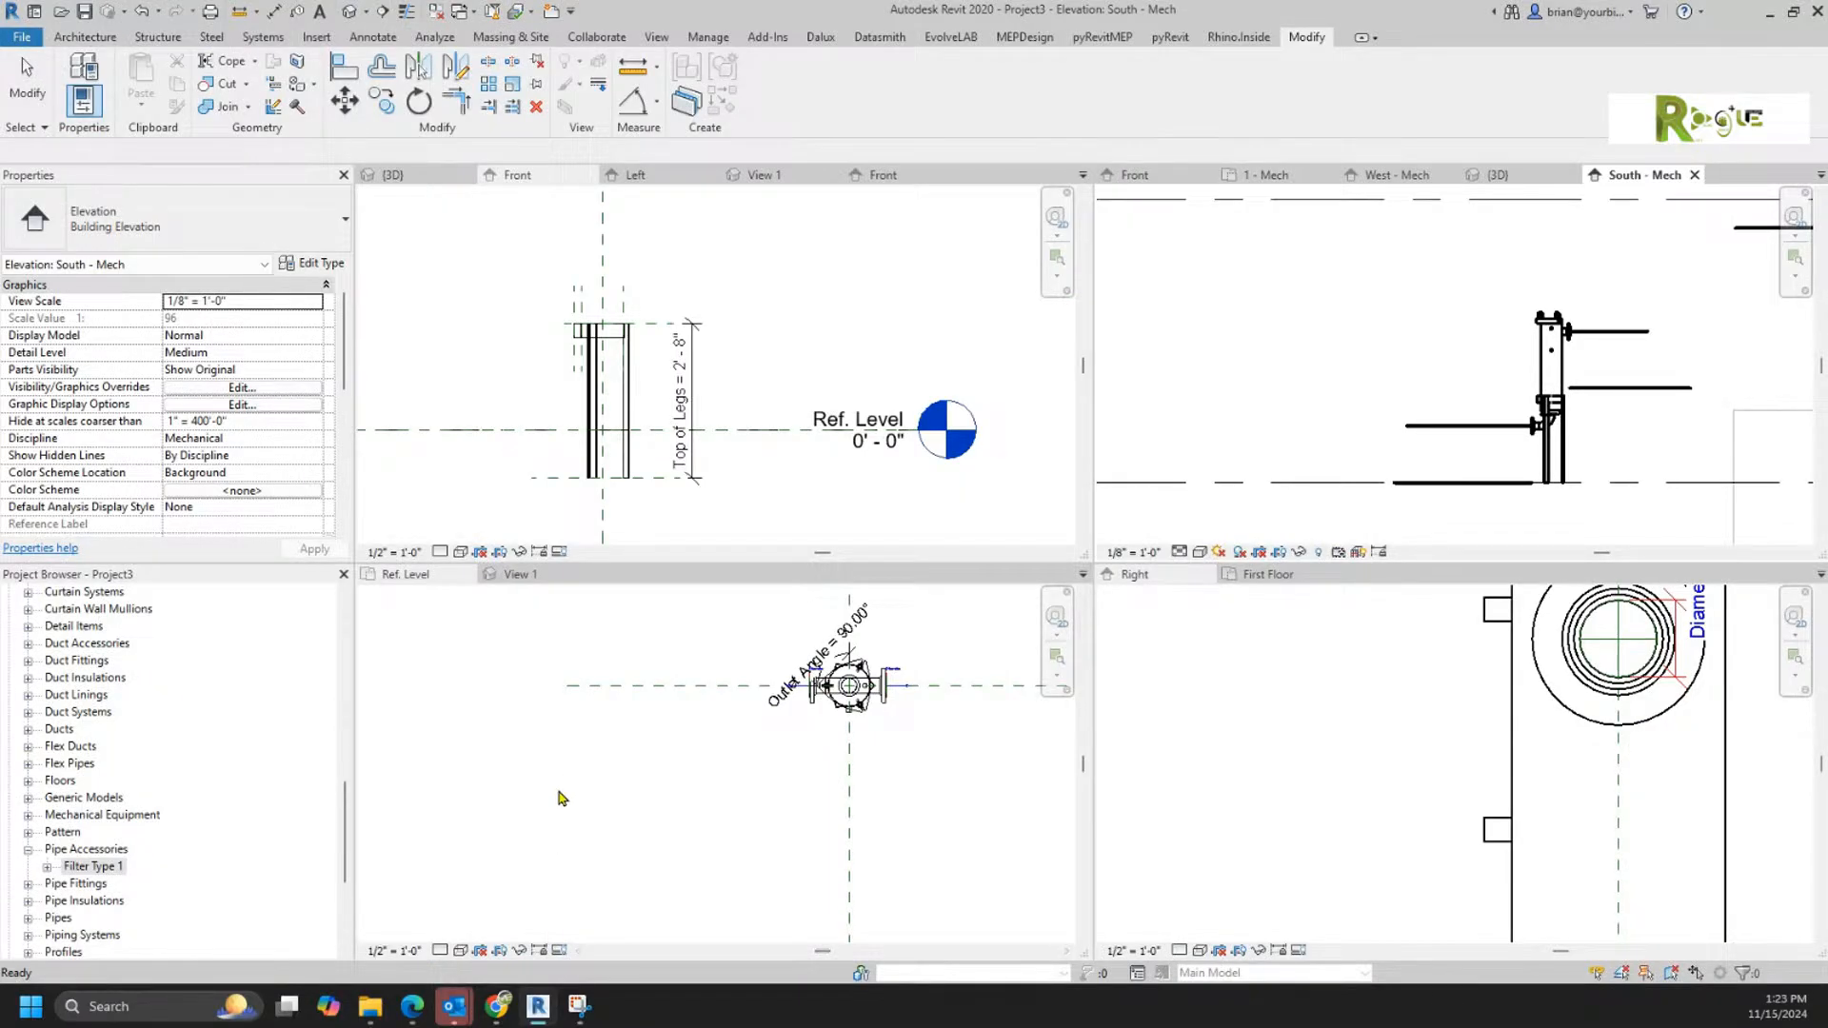
right_click(82, 866)
click(125, 736)
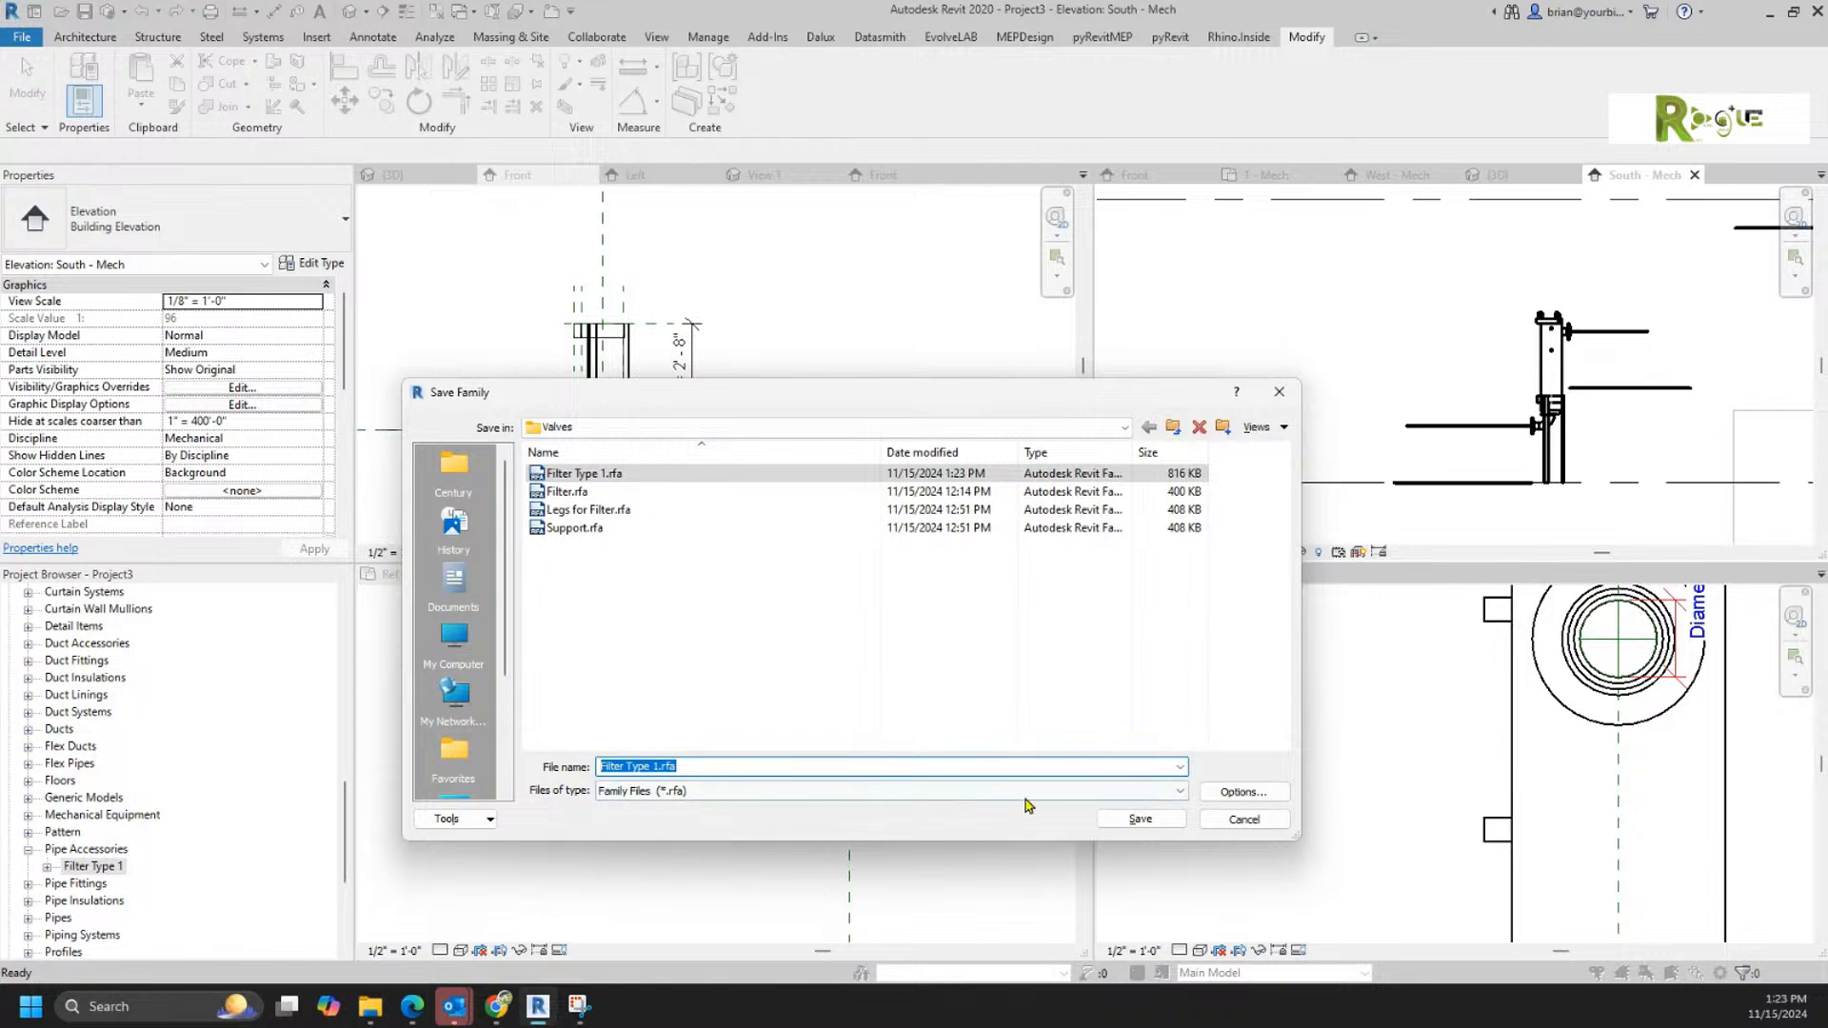
click(1242, 824)
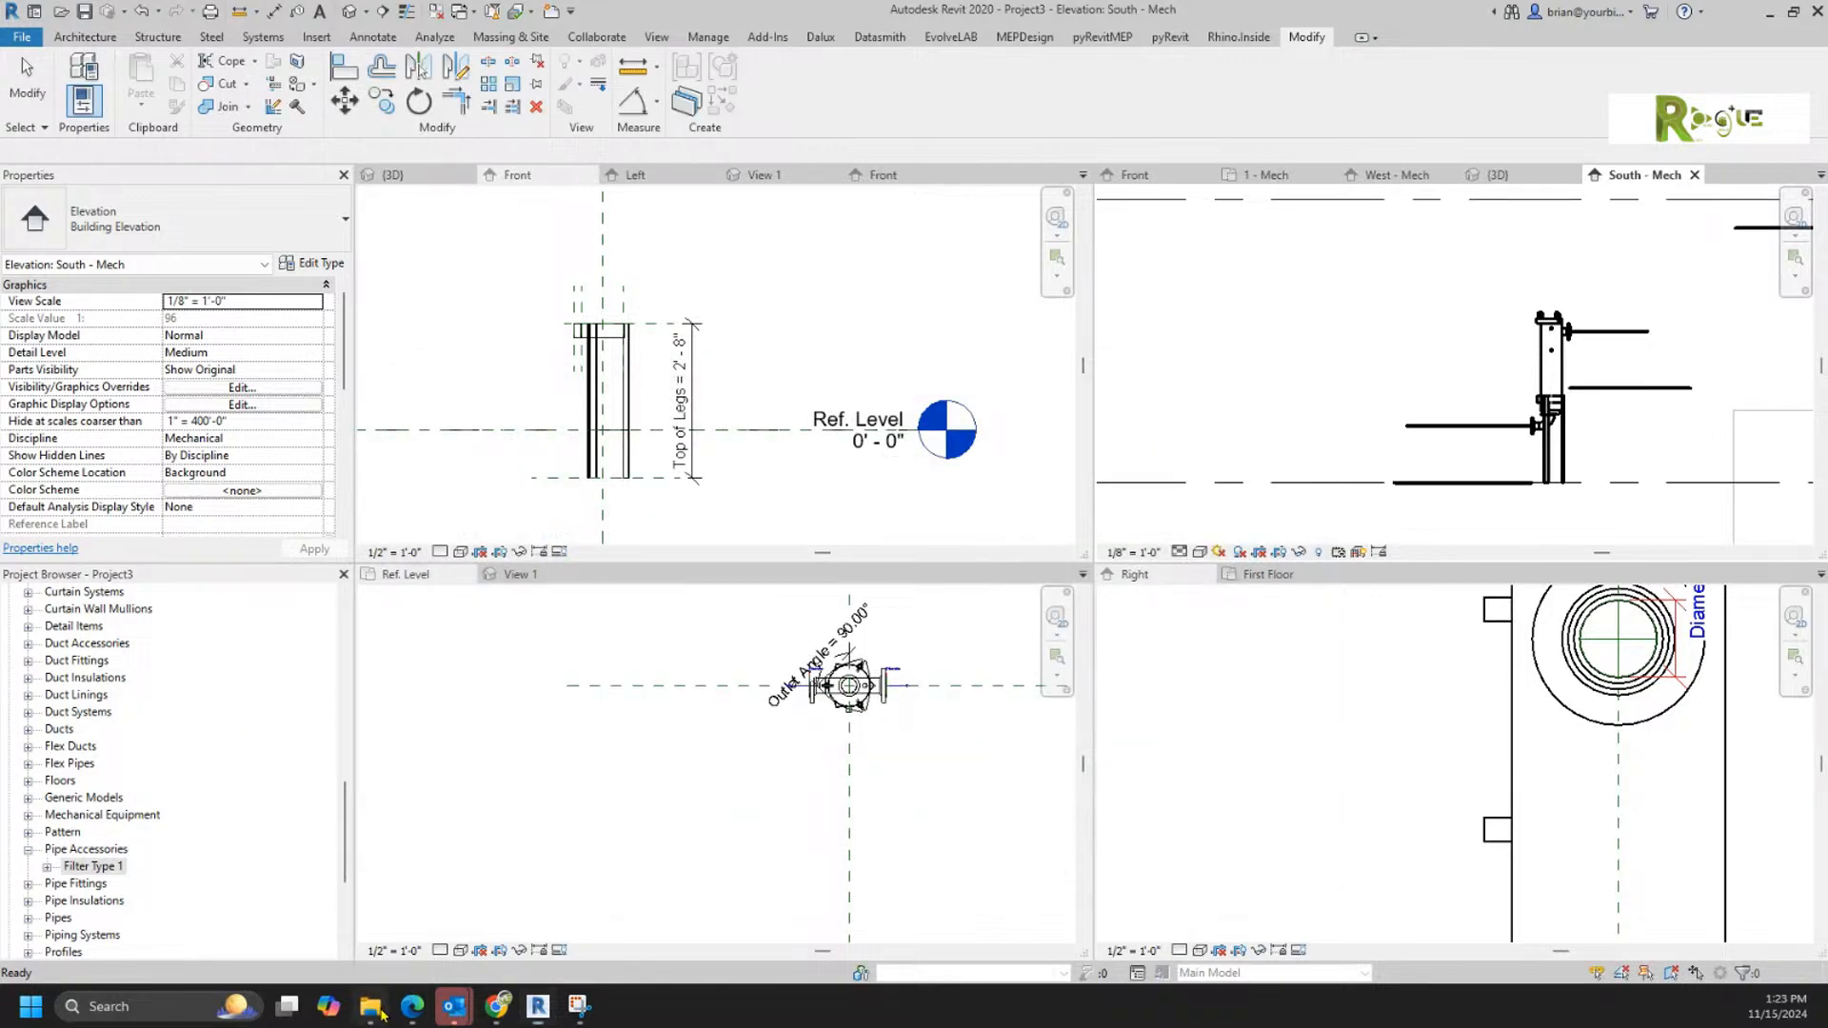
Step: Switch to the Valves folder in File Explorer, show its files with details, and check the size of Filter Type 1.rfa
click(371, 1006)
click(1047, 542)
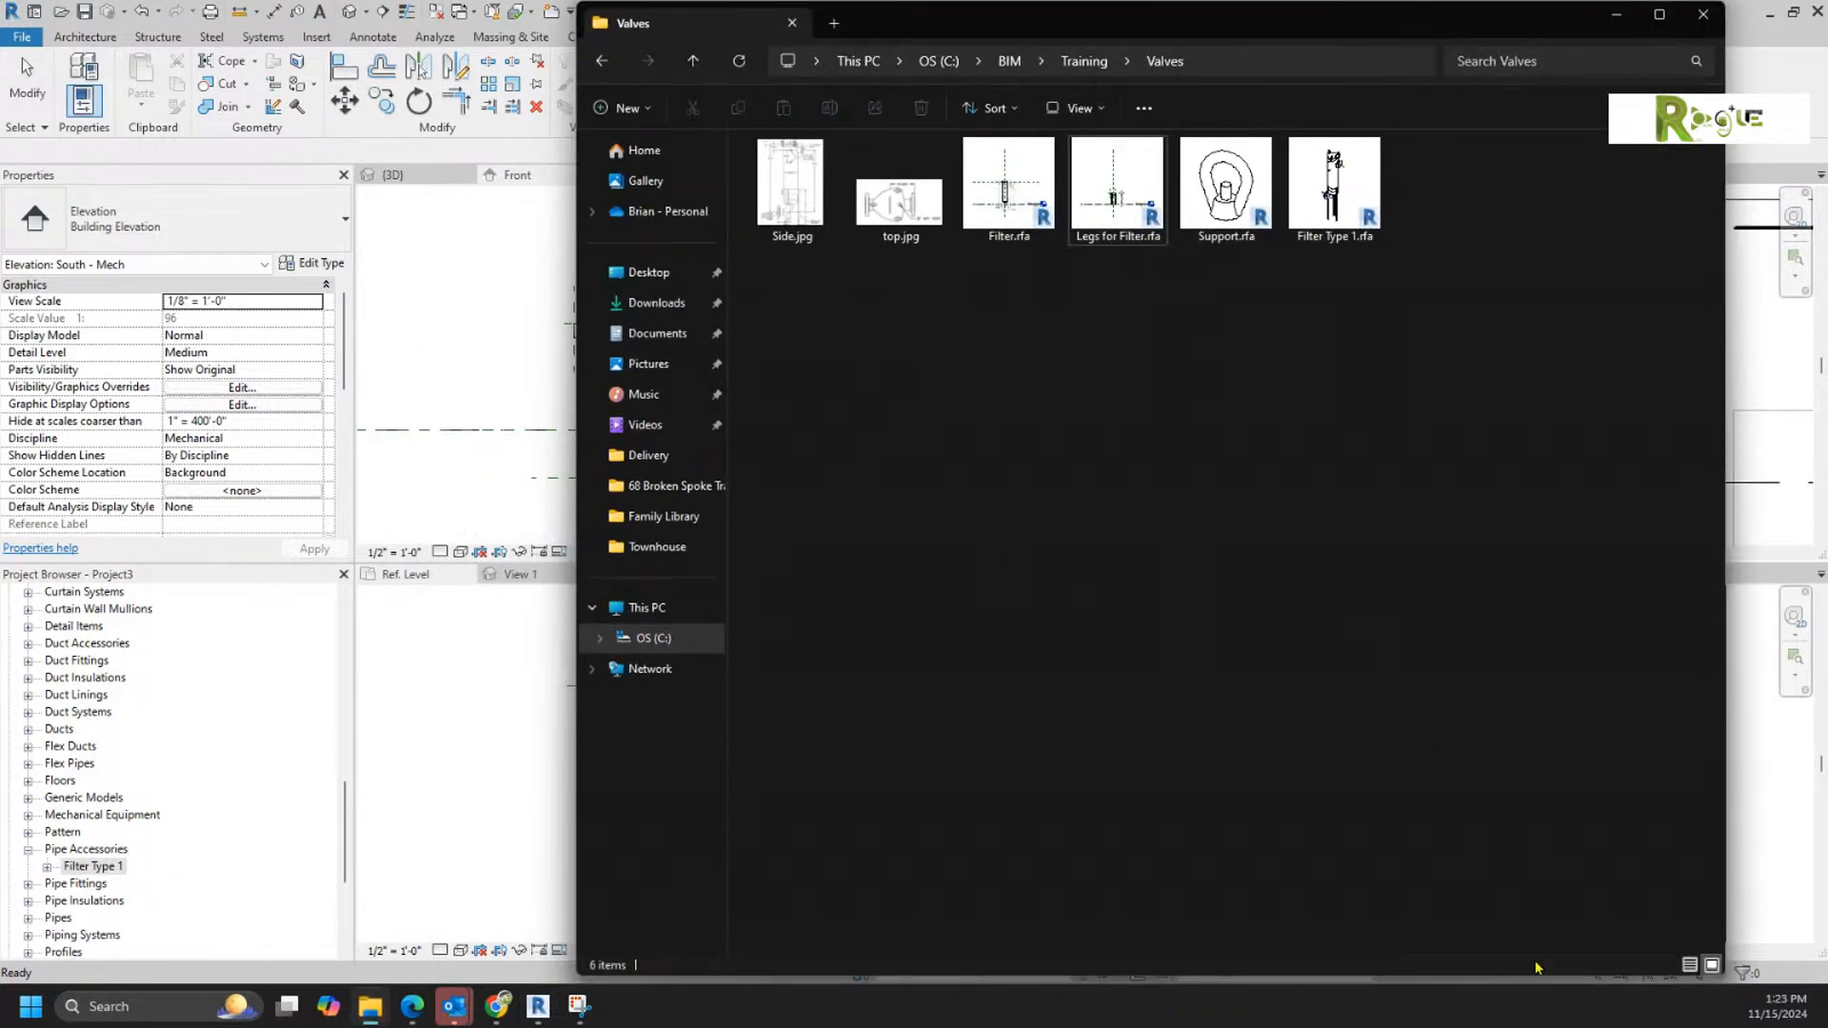
click(1690, 964)
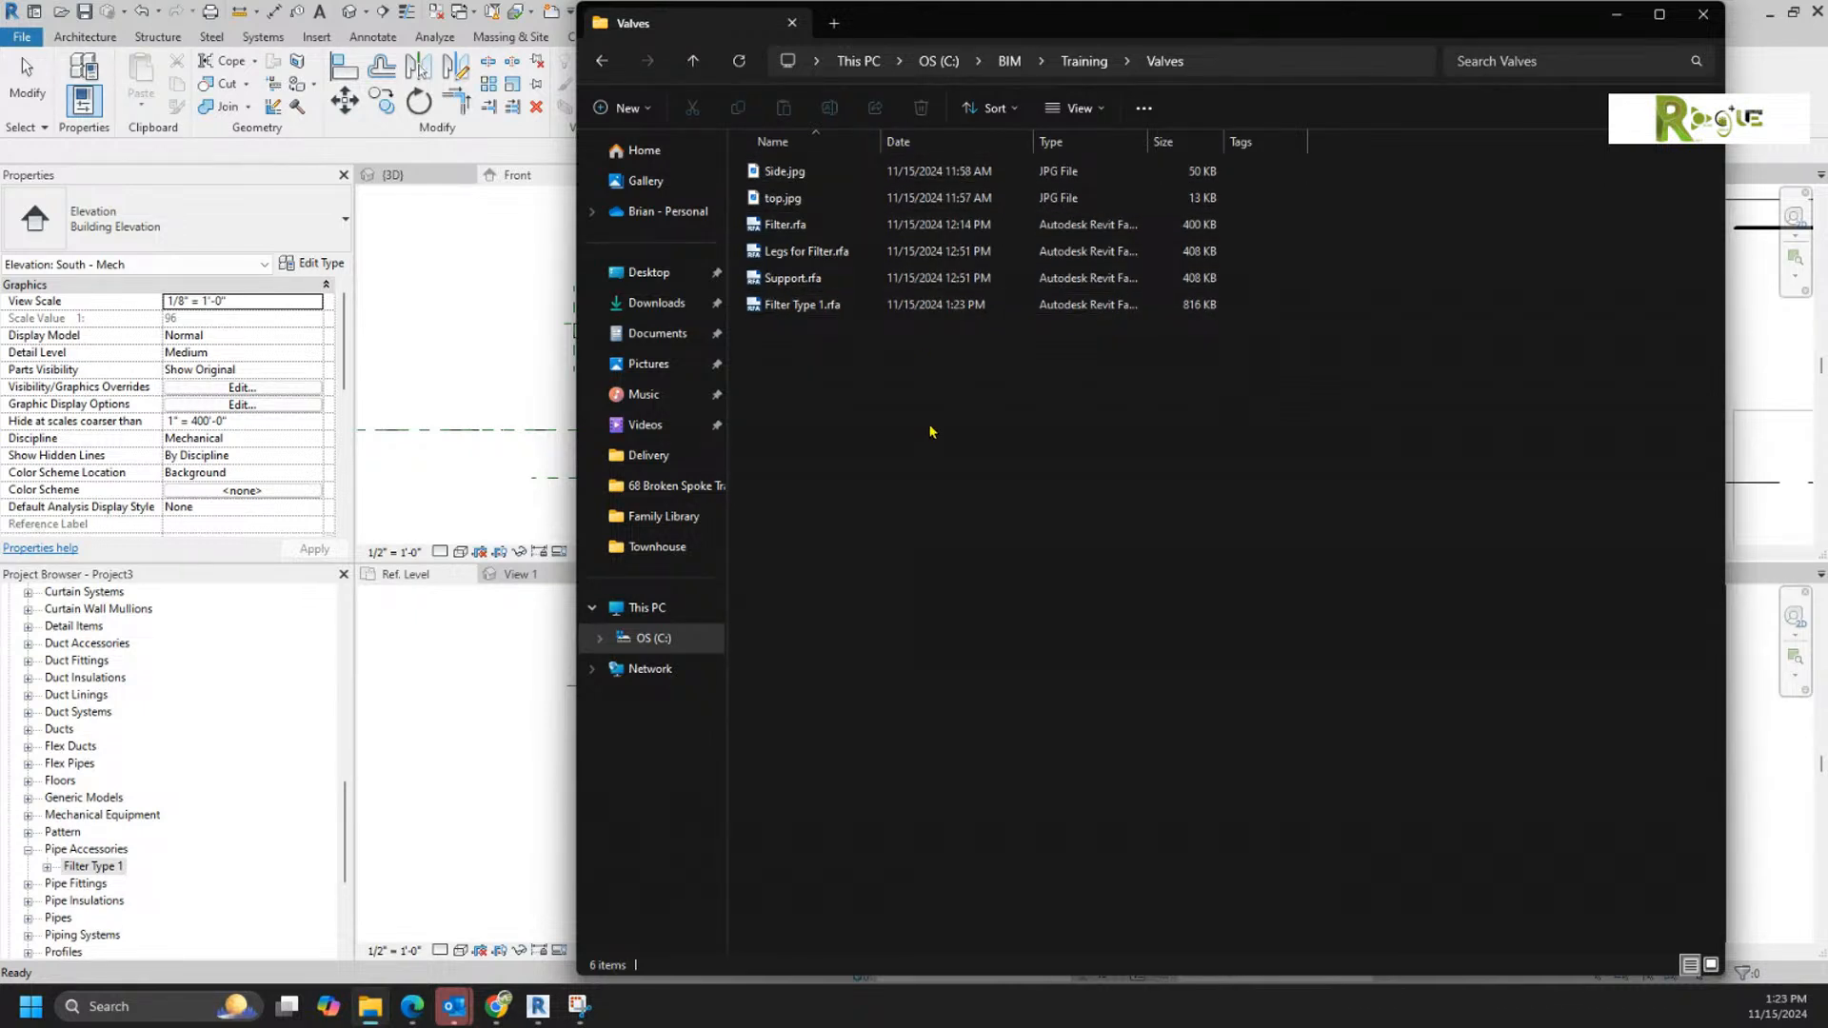
click(825, 309)
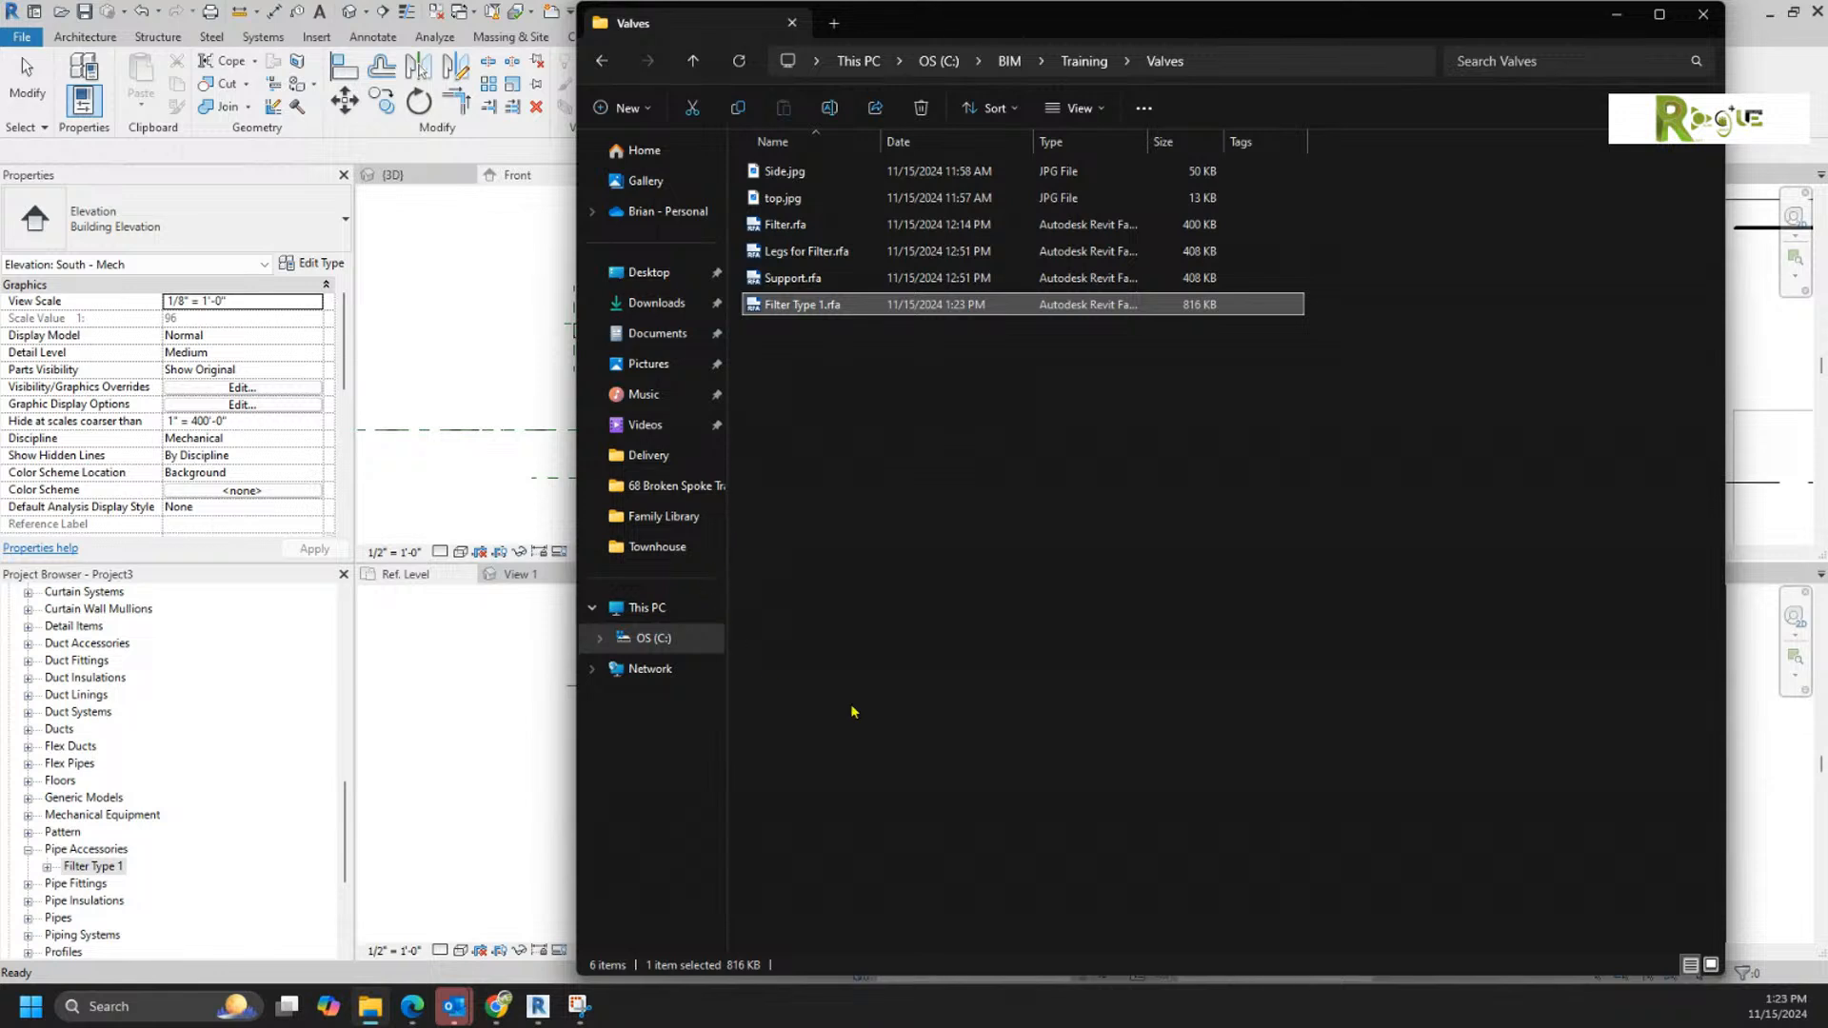
click(1161, 630)
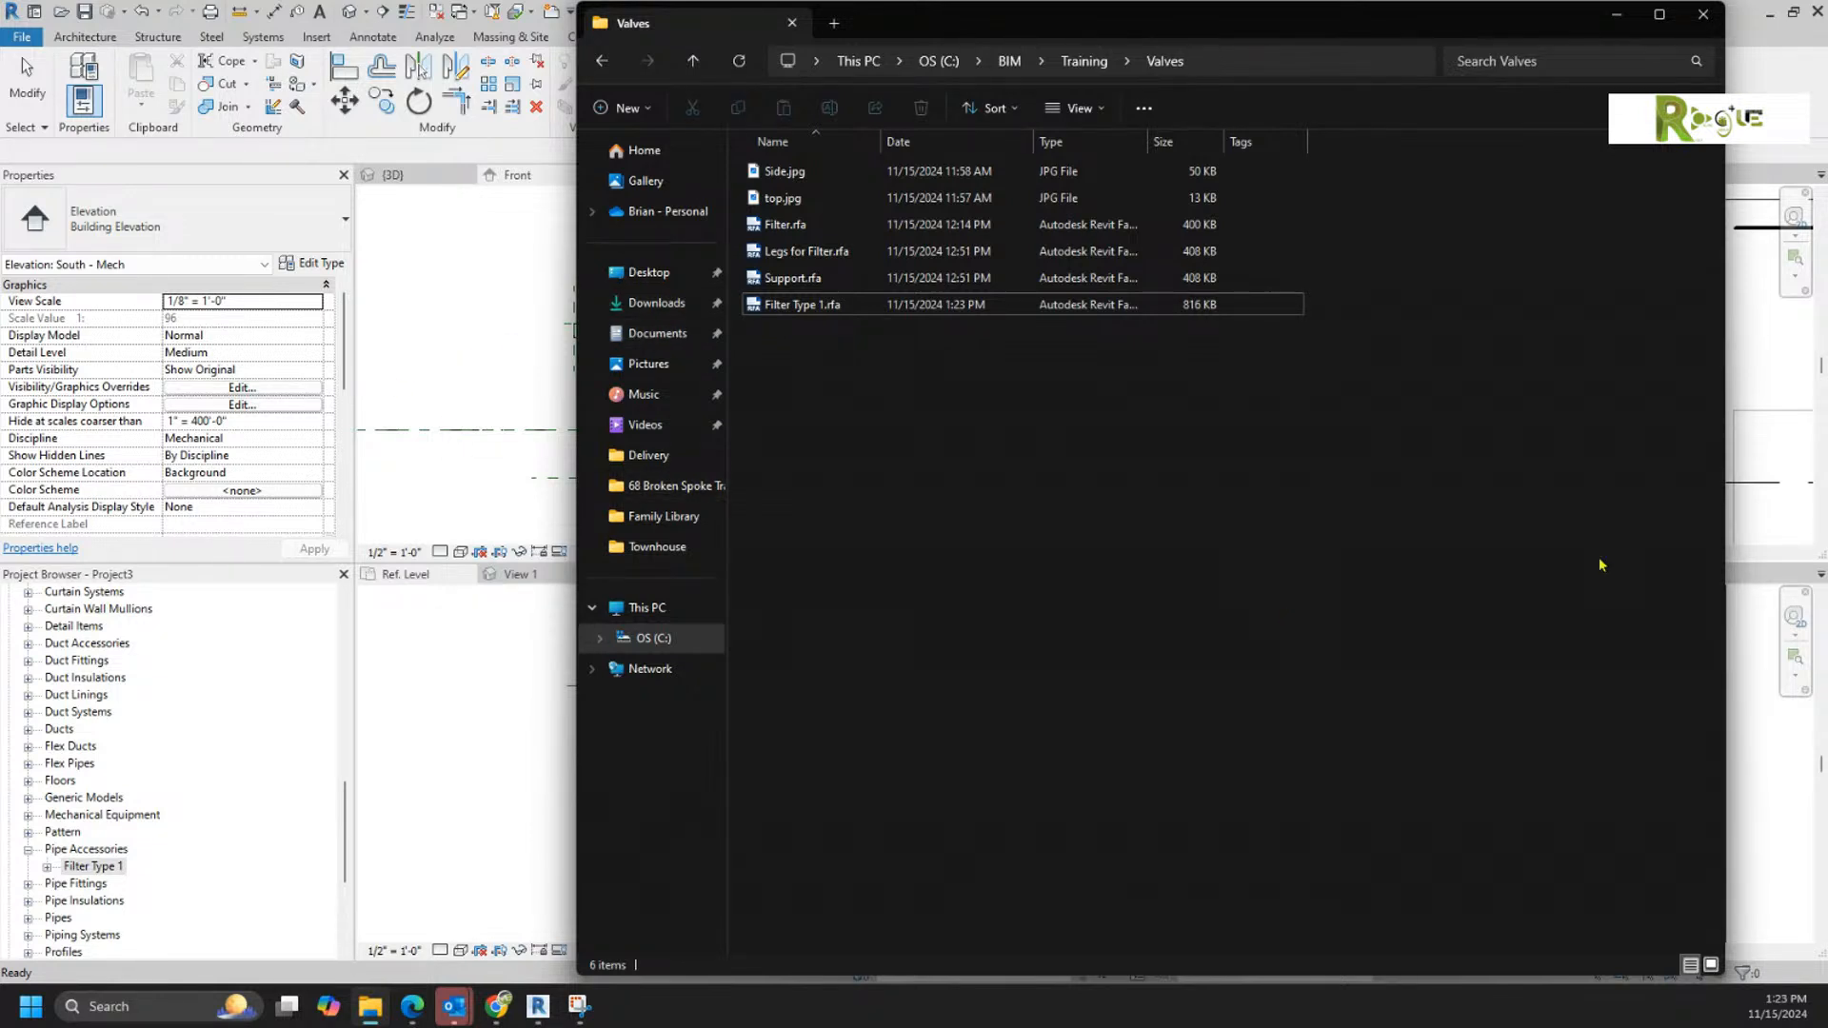
Step: Return to Revit and inspect the placed Filter Type 1 and its connected pipes in the South - Mech elevation
click(1743, 354)
scroll(1630, 419, up, 4)
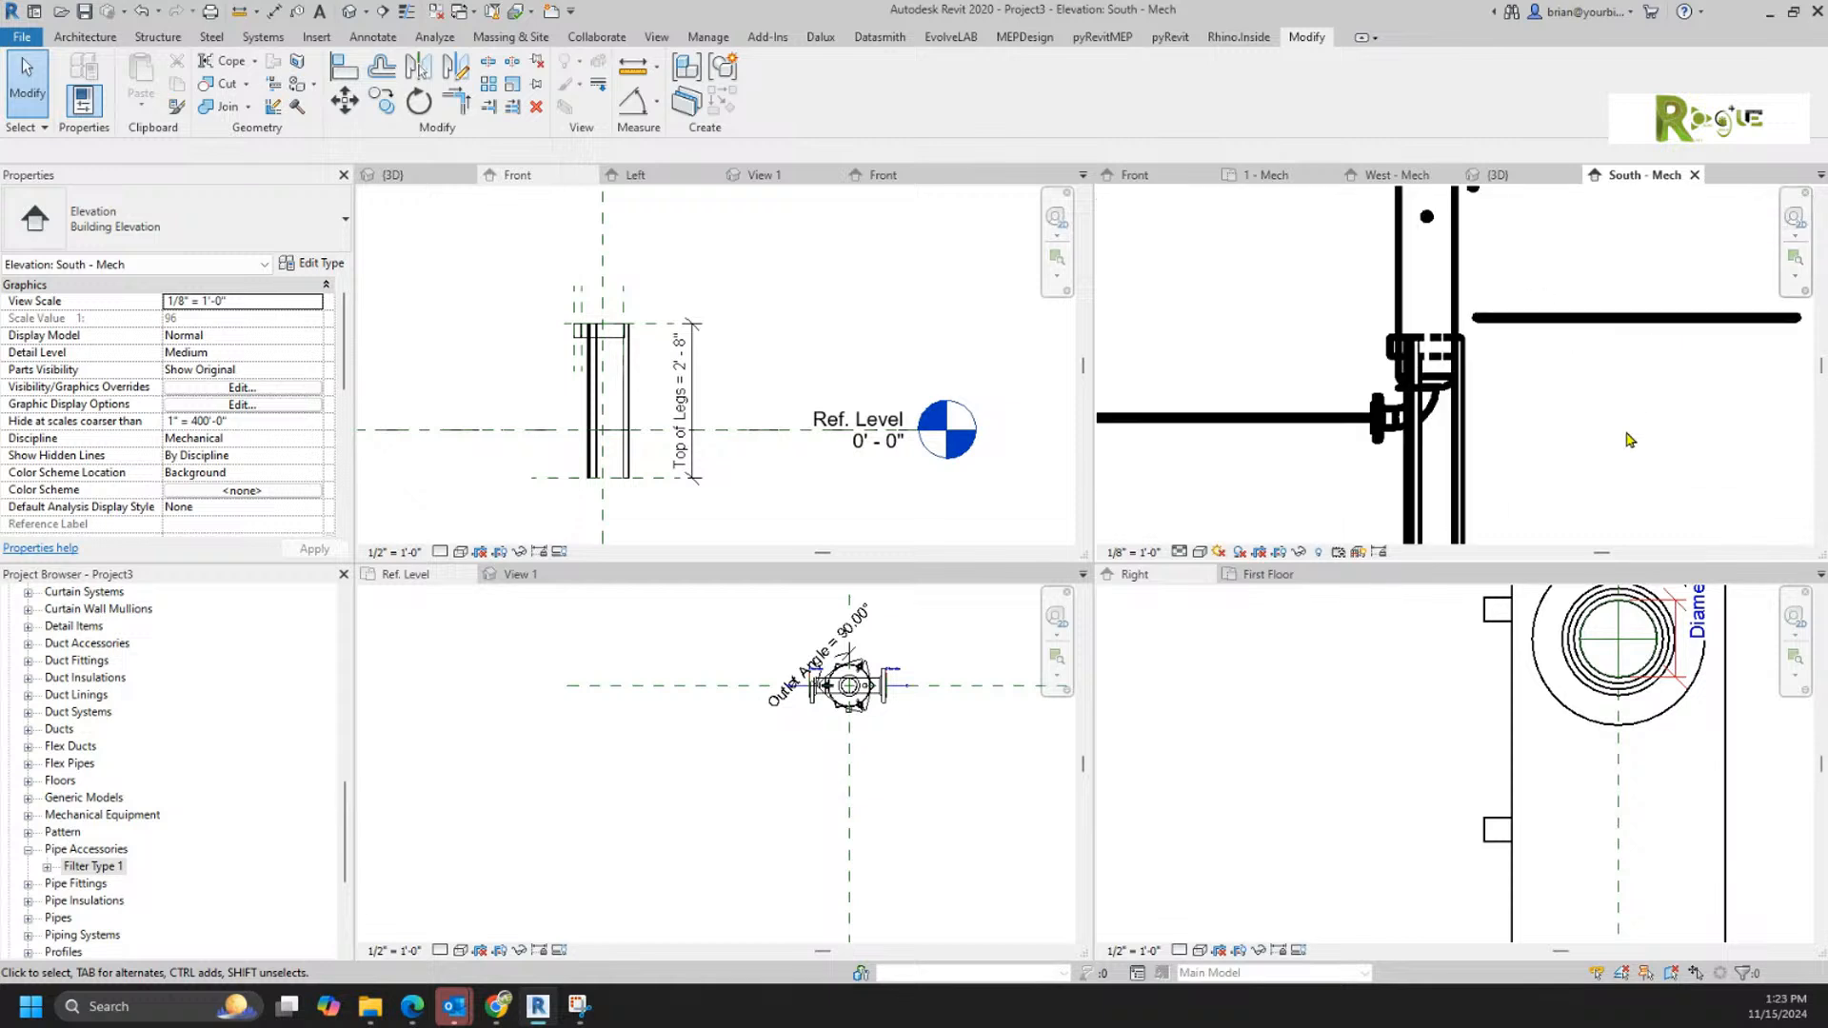
click(1415, 399)
scroll(1559, 465, down, 3)
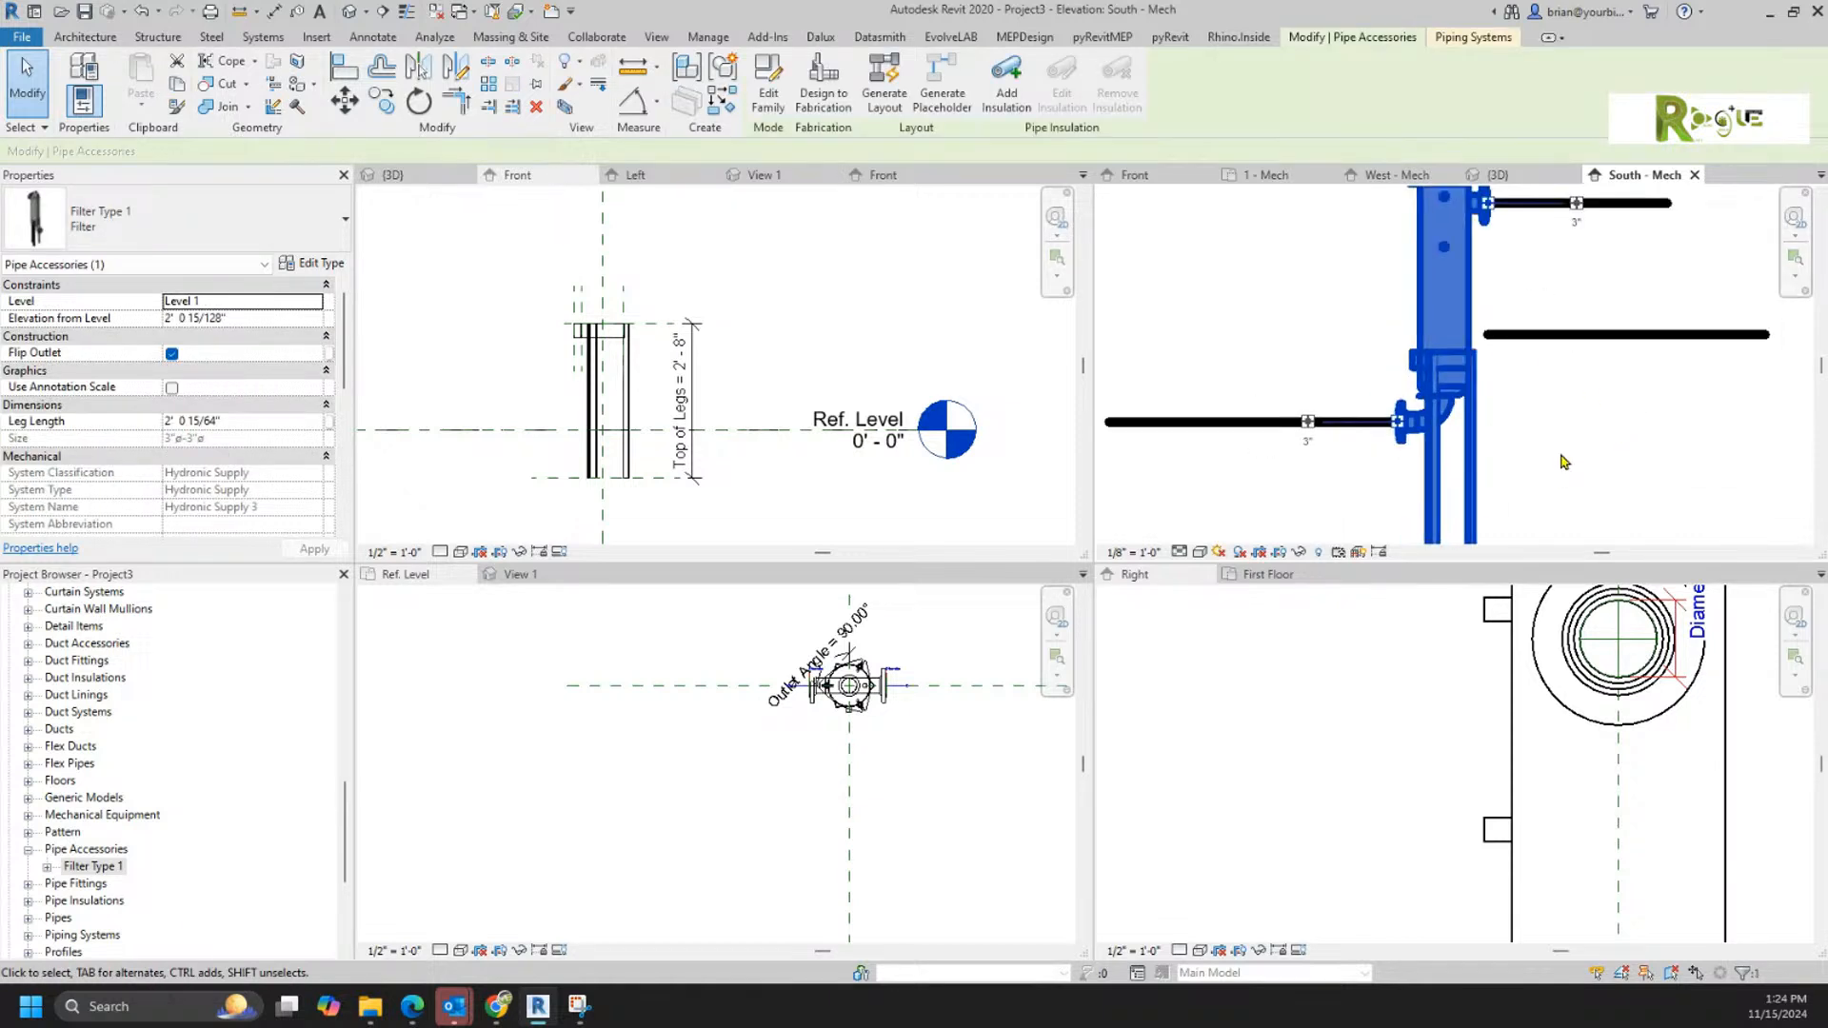
mouse_move(1492, 515)
mouse_down()
mouse_move(1501, 484)
mouse_move(1494, 512)
mouse_up()
click(1623, 481)
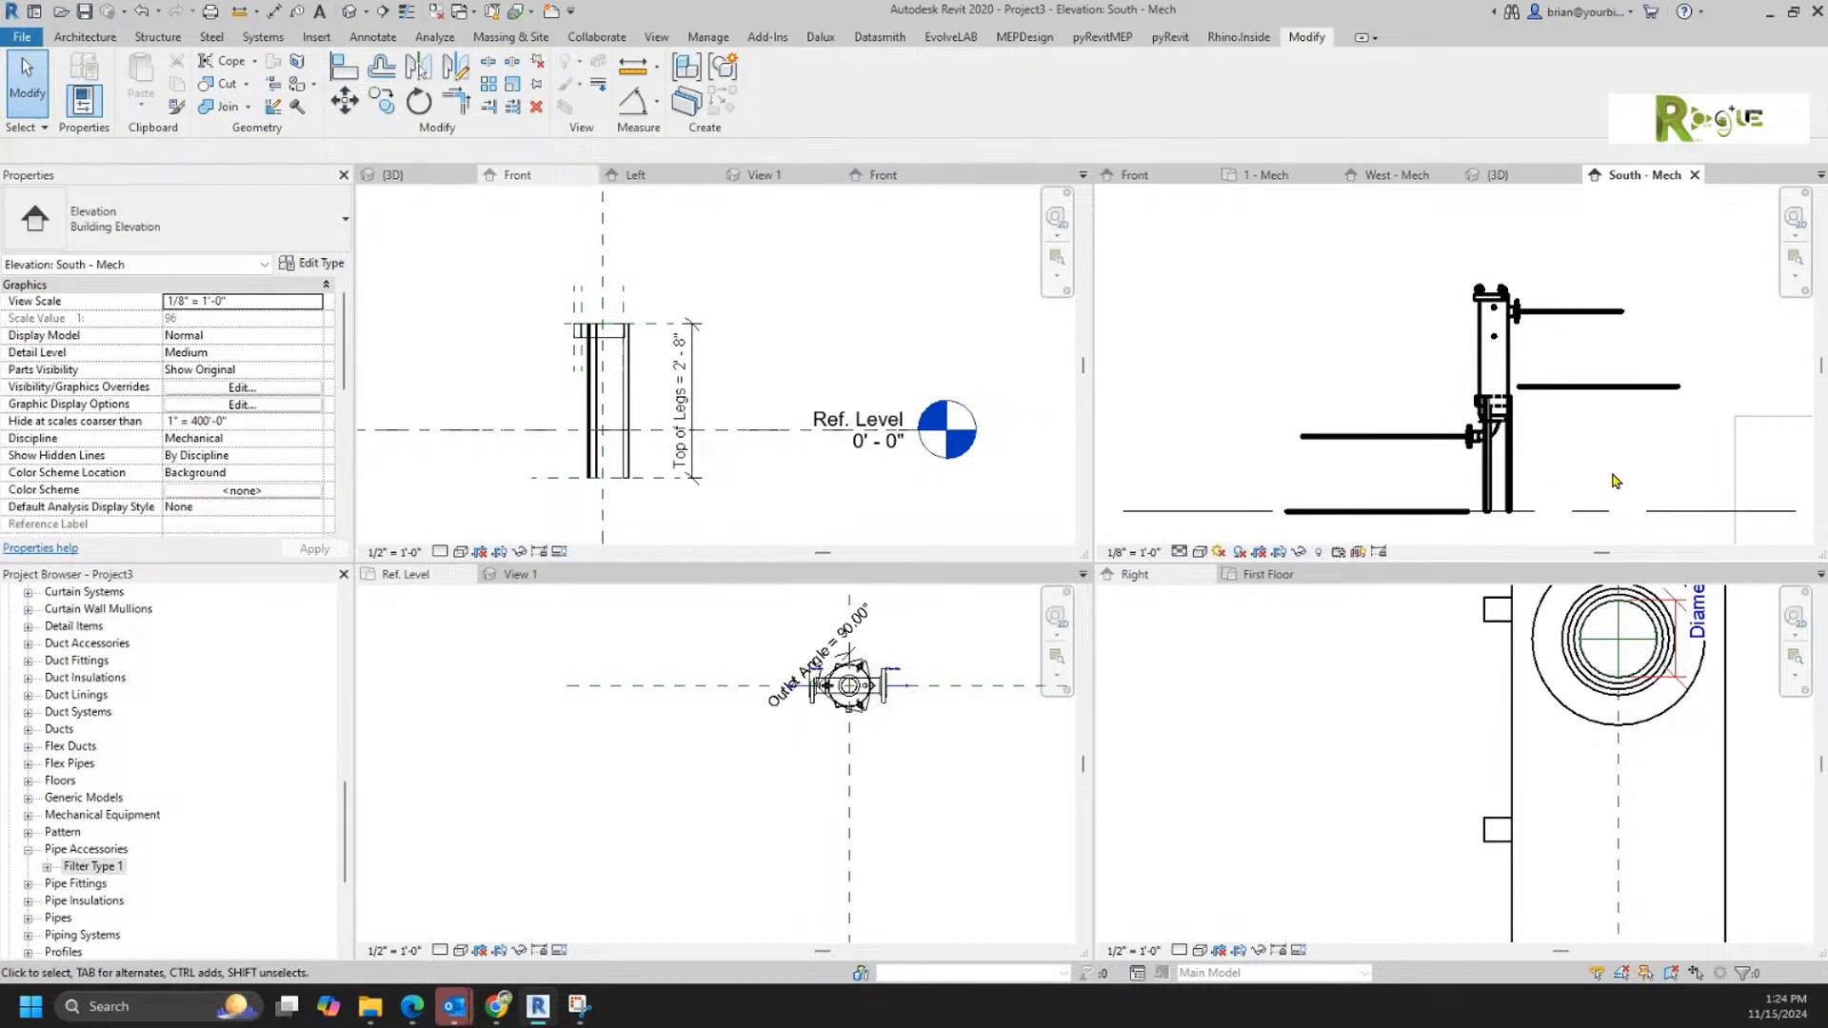